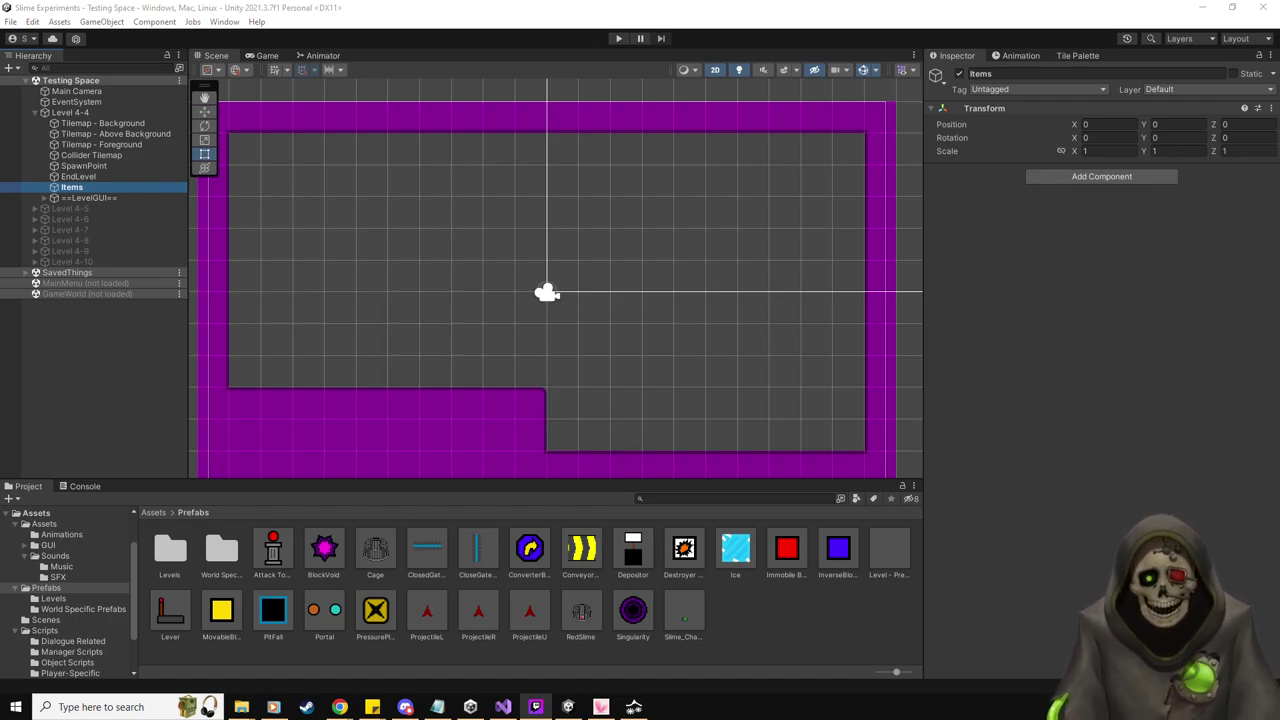
Bring up the Xeura_updated_Idle.gif image viewer, place it over the right half of the level view, and close it
{"action": "key", "text": "alt+Tab"}
{"action": "left_click_drag", "start_coordinate": [475, 133], "coordinate": [715, 140]}
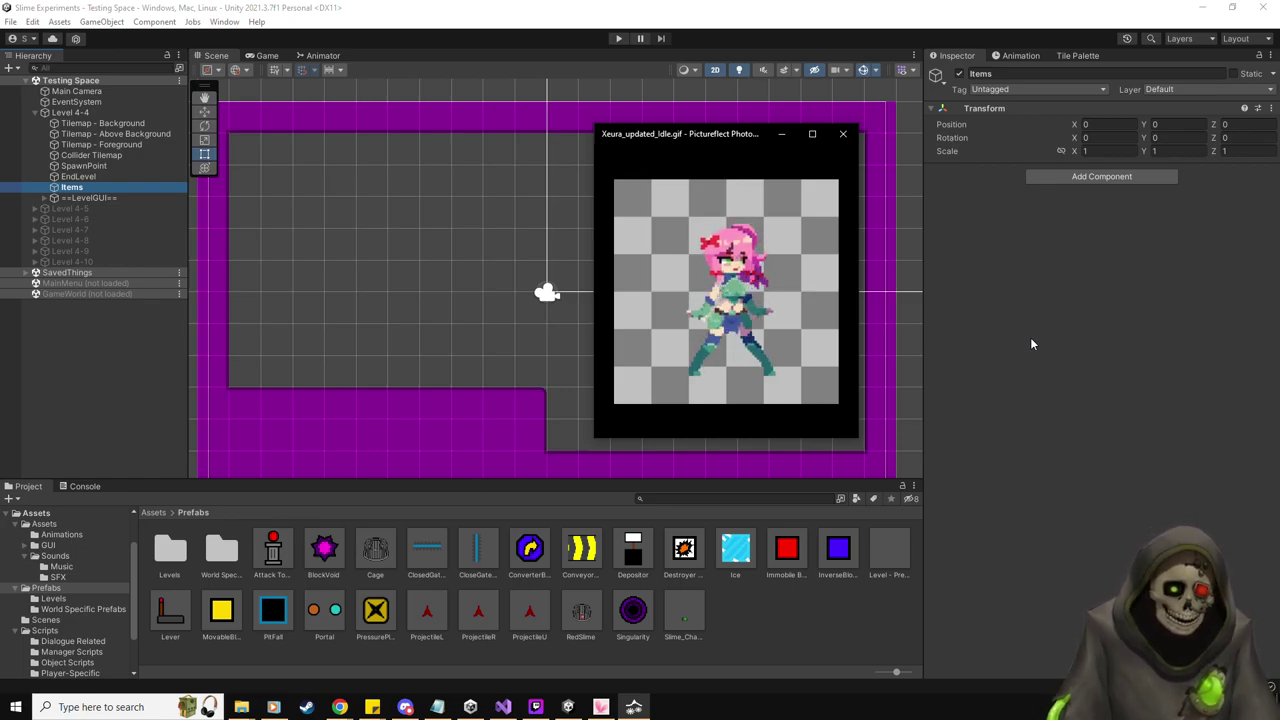
{"action": "left_click", "coordinate": [843, 133]}
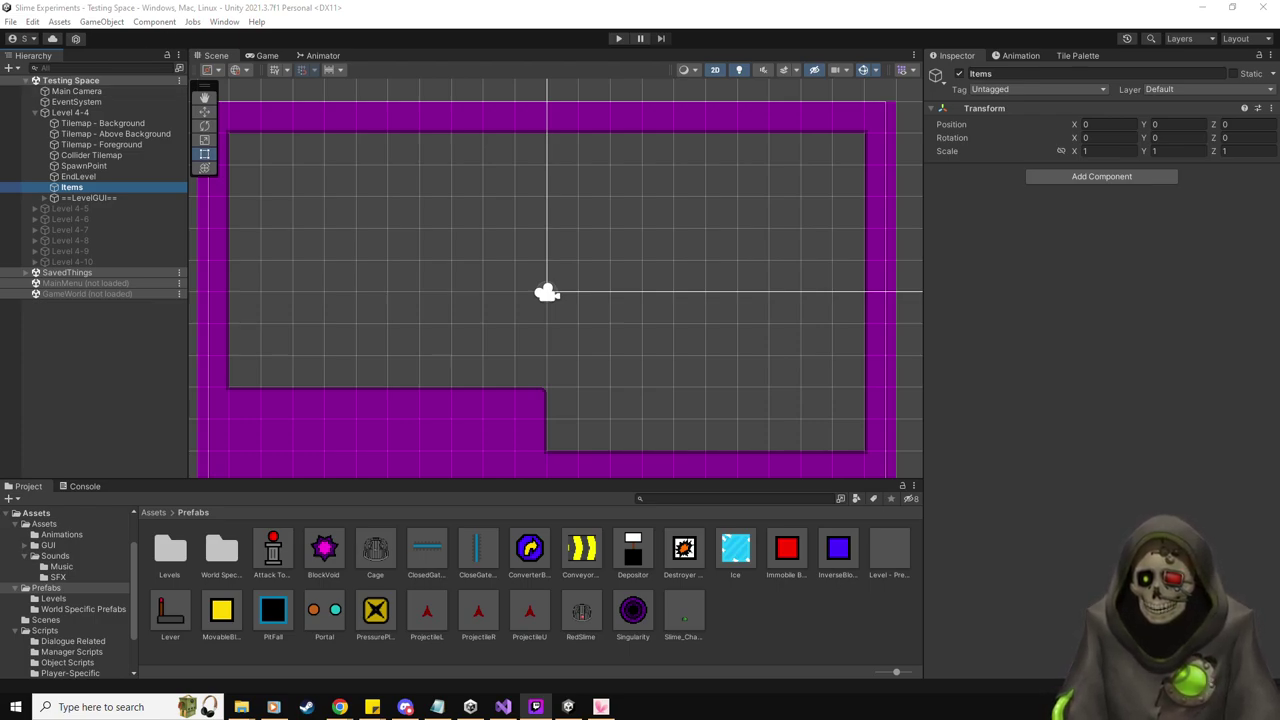
{"action": "left_click", "coordinate": [742, 6]}
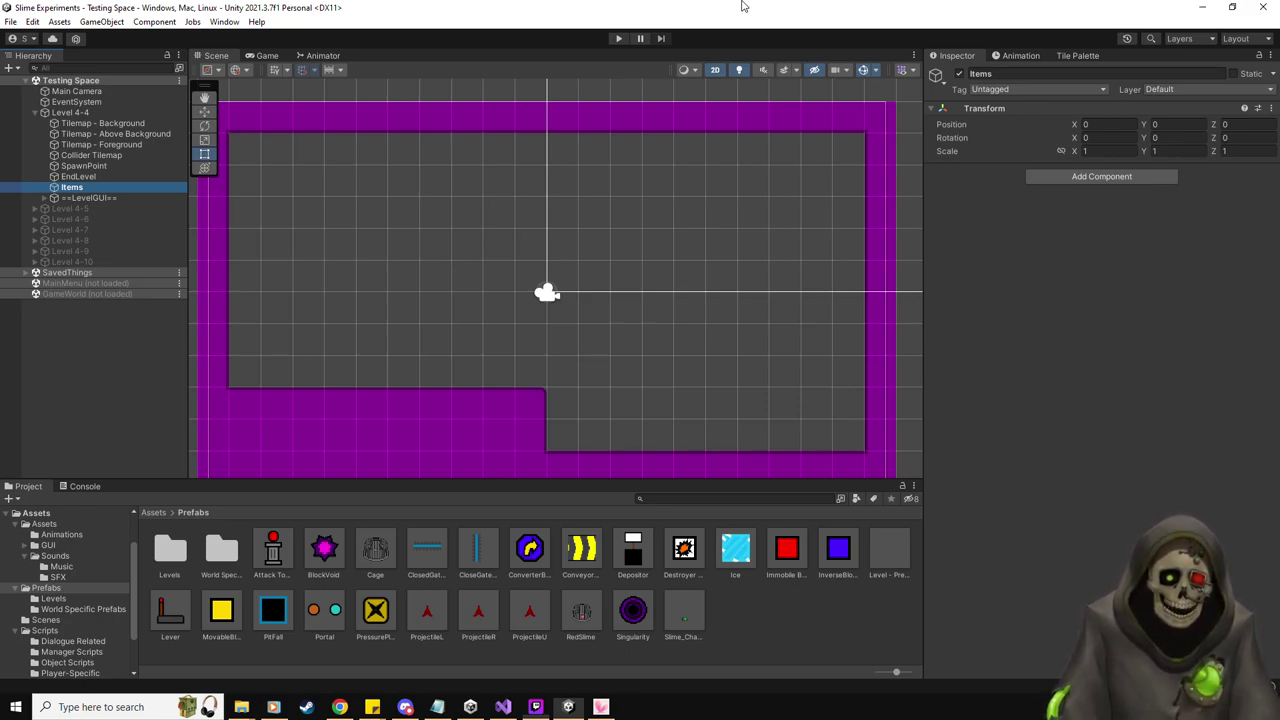
{"action": "mouse_move", "coordinate": [547, 304]}
{"action": "middle_mouse_down"}
{"action": "mouse_move", "coordinate": [571, 301]}
{"action": "mouse_move", "coordinate": [560, 295]}
{"action": "middle_mouse_up"}
{"action": "scroll", "coordinate": [560, 295], "scroll_direction": "down", "scroll_amount": 2}
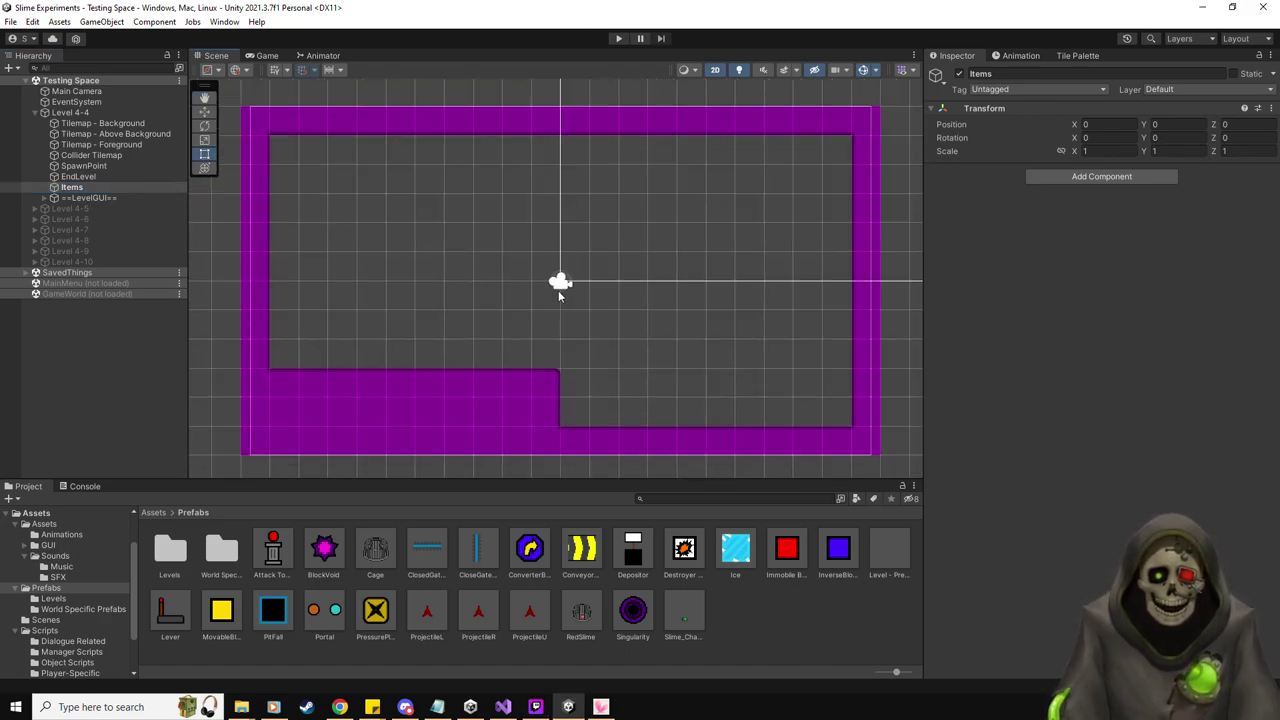
{"action": "scroll", "coordinate": [565, 295], "scroll_direction": "up", "scroll_amount": 1}
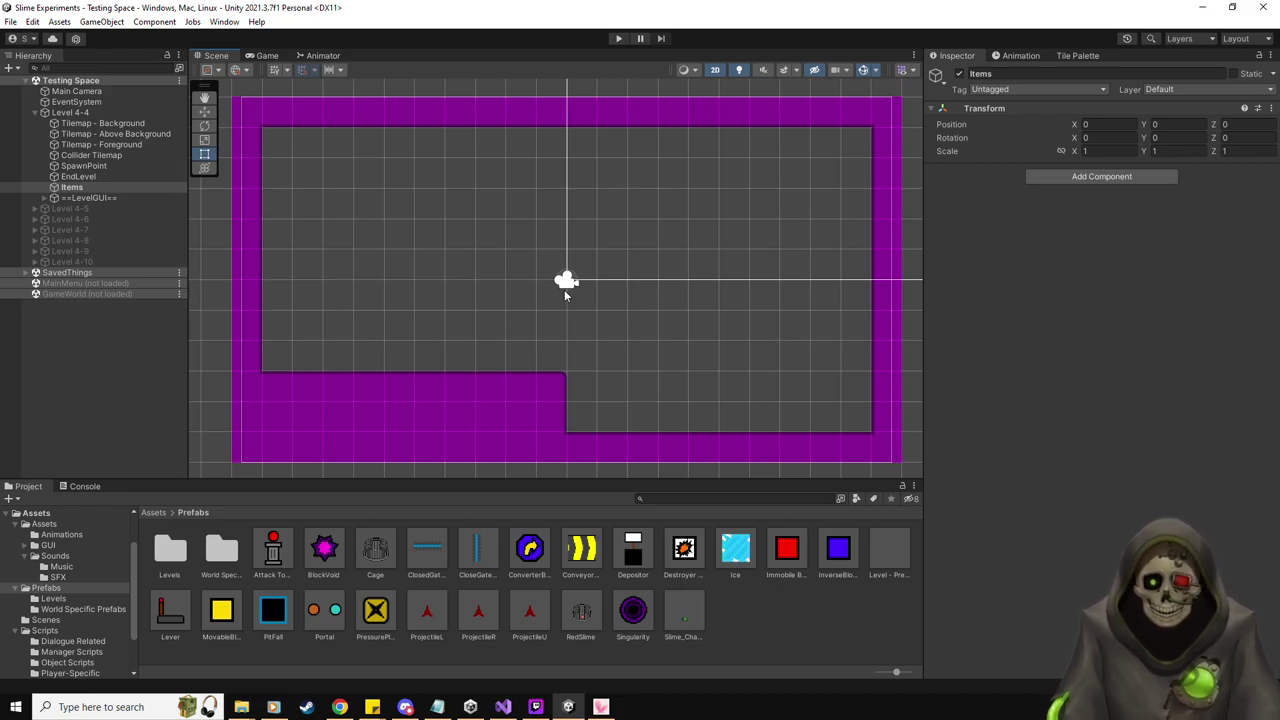
Temporarily enable the Pause Menu under the SavedThings scene's GUI Canvas to examine its layout, and disable it again
{"action": "left_click", "coordinate": [26, 272]}
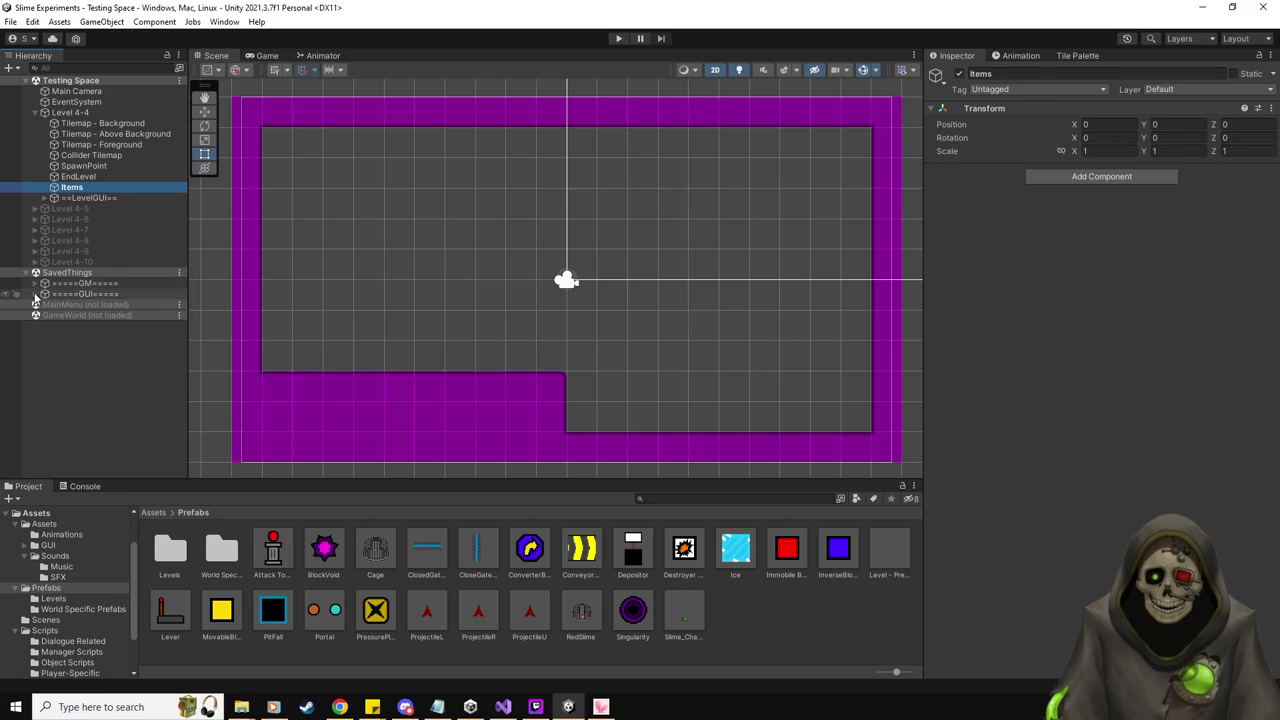
{"action": "left_click", "coordinate": [36, 294]}
{"action": "left_click", "coordinate": [40, 305]}
{"action": "left_click", "coordinate": [46, 304]}
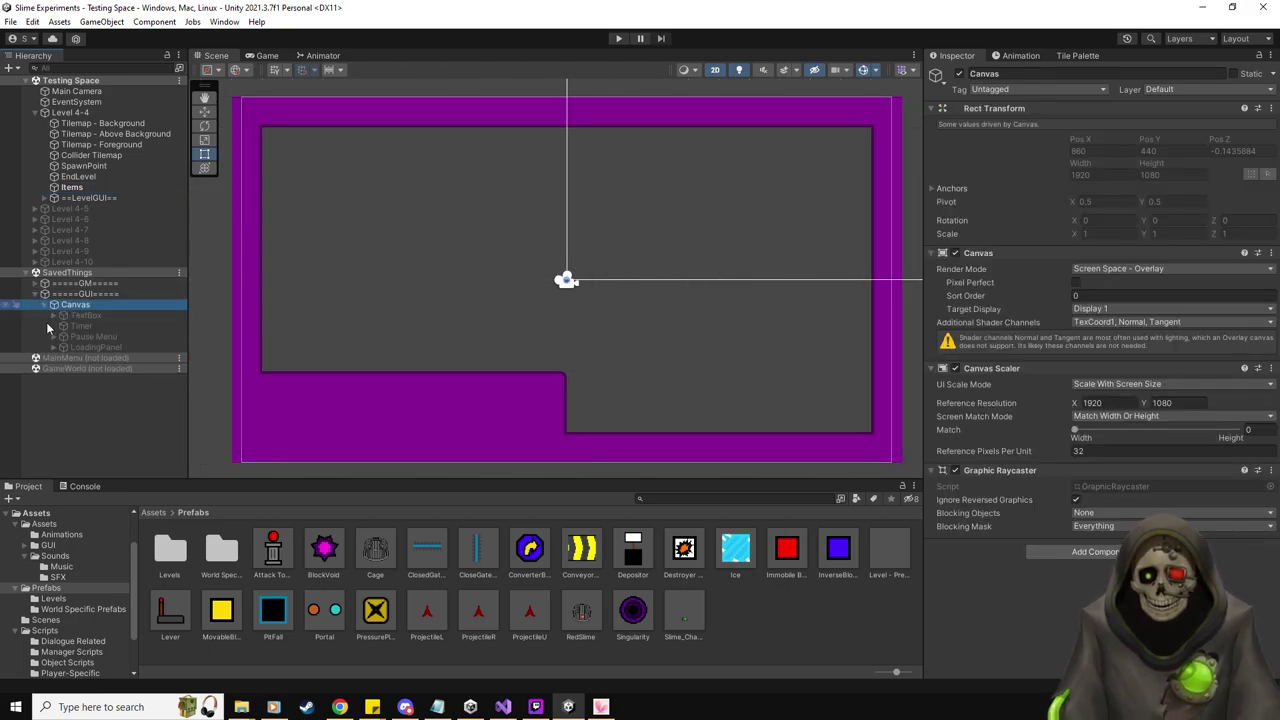
{"action": "left_click", "coordinate": [62, 337]}
{"action": "left_click", "coordinate": [93, 337]}
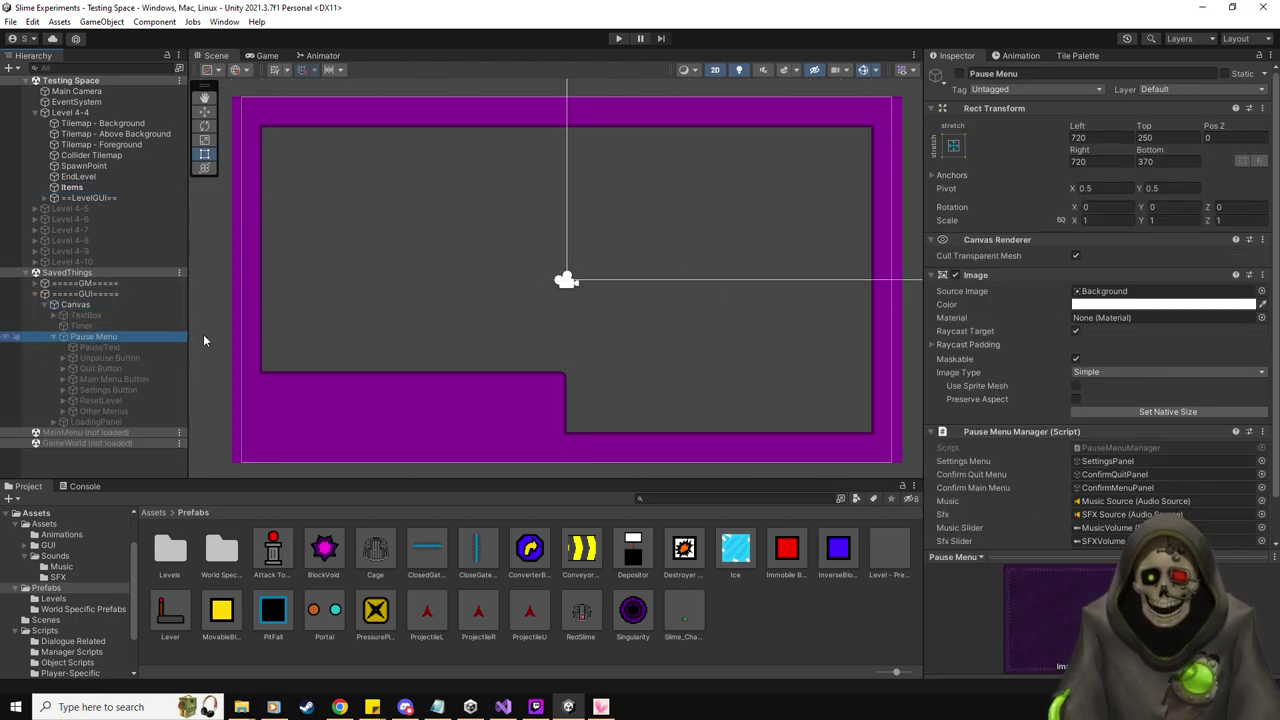
{"action": "left_click", "coordinate": [959, 74]}
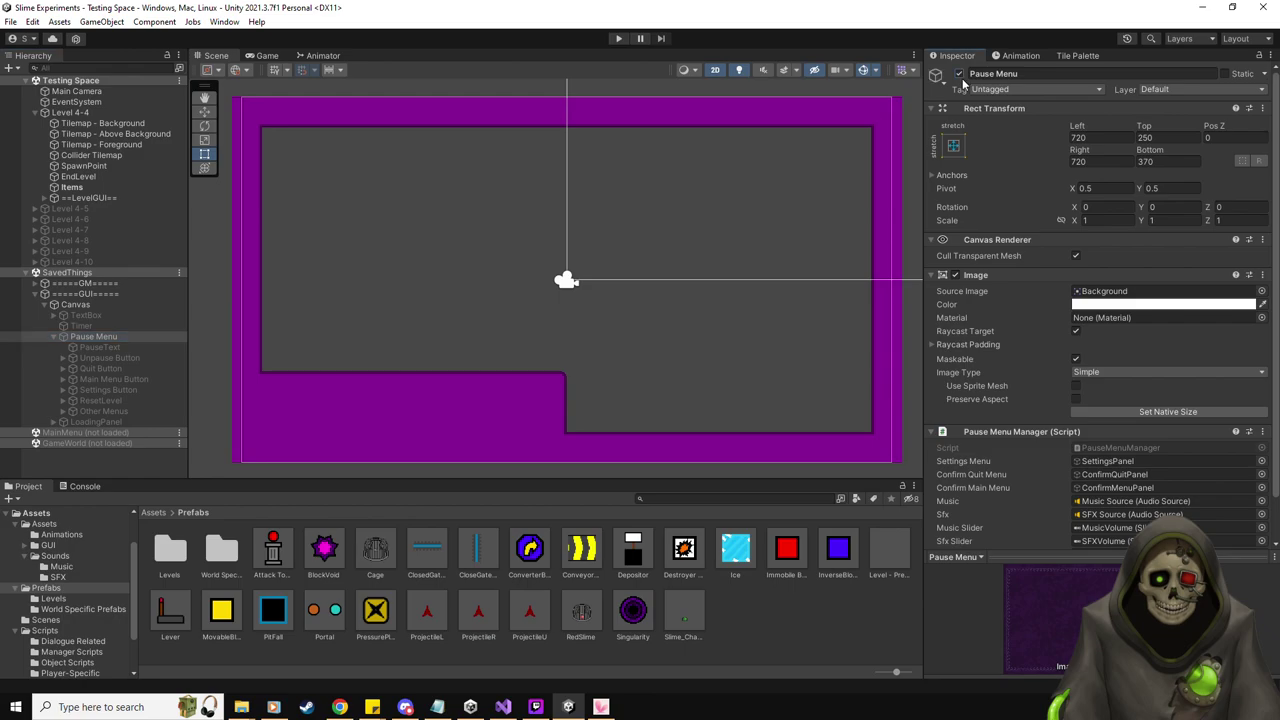
{"action": "double_click", "coordinate": [93, 337]}
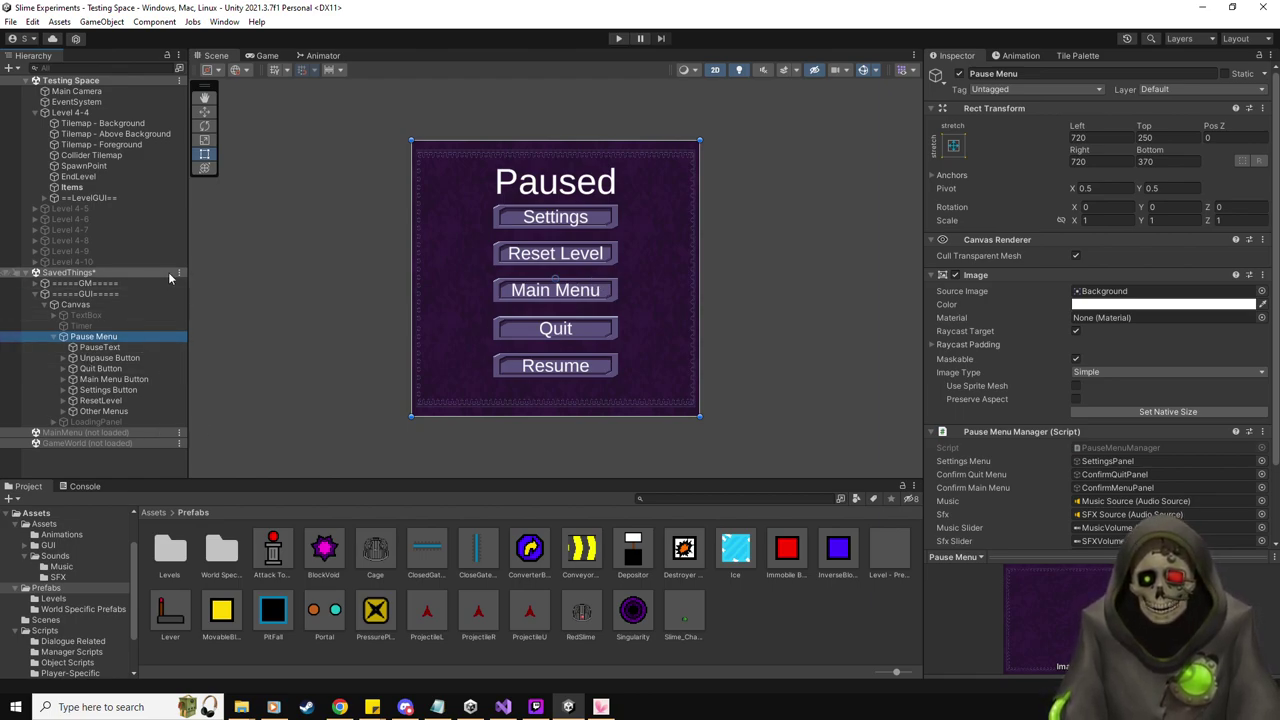
{"action": "left_click", "coordinate": [959, 74]}
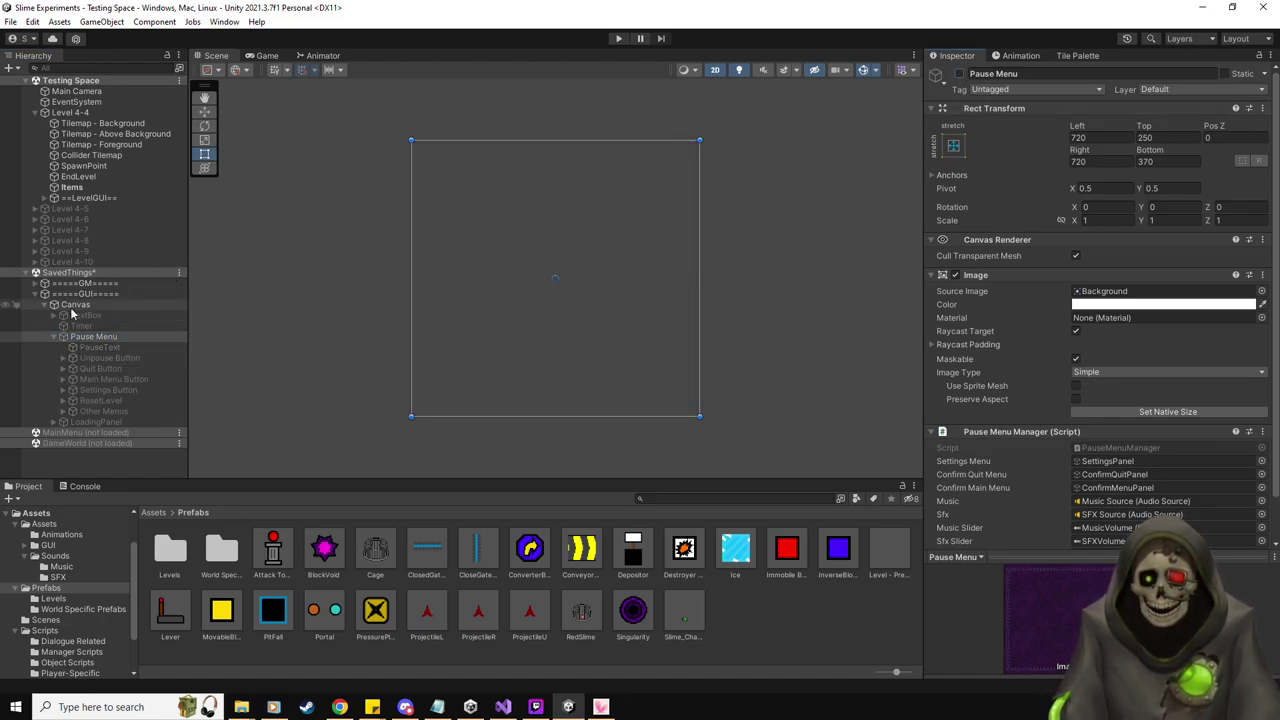
Unload the SavedThings scene and load the MainMenu scene, expanding its =====GUI===== Canvas
{"action": "left_click", "coordinate": [178, 272]}
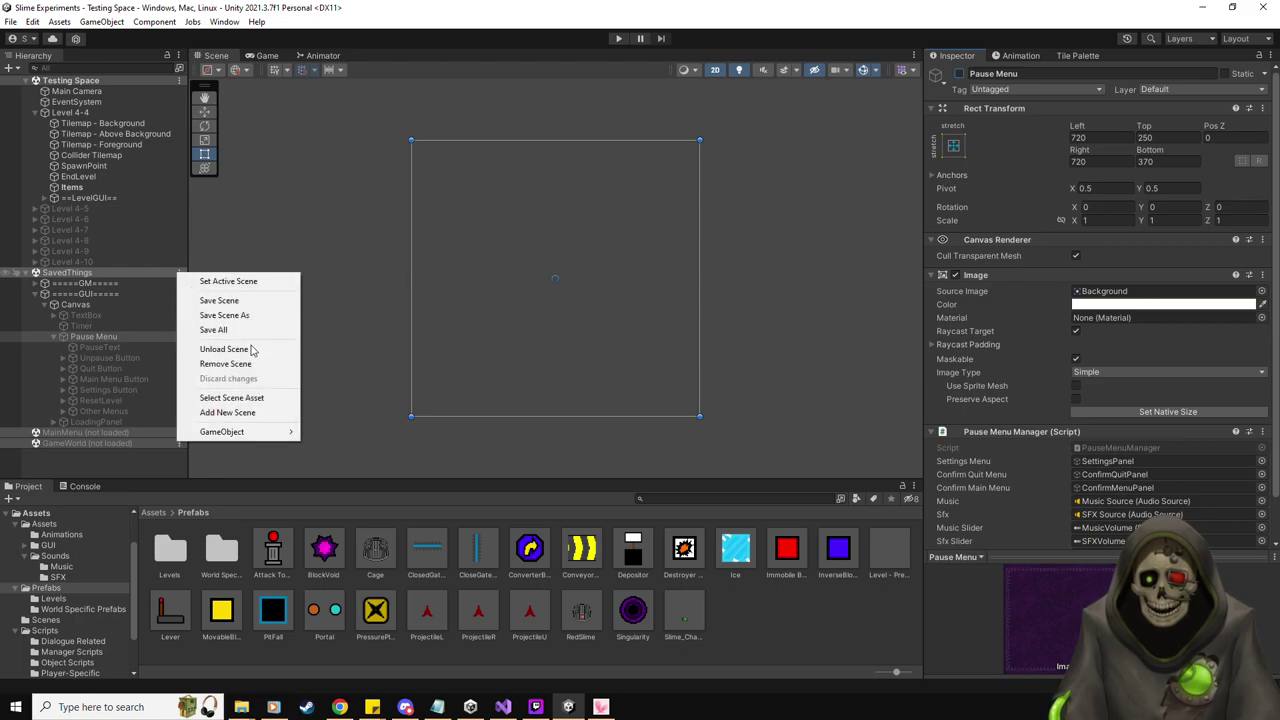
{"action": "left_click", "coordinate": [242, 349]}
{"action": "left_click", "coordinate": [179, 284]}
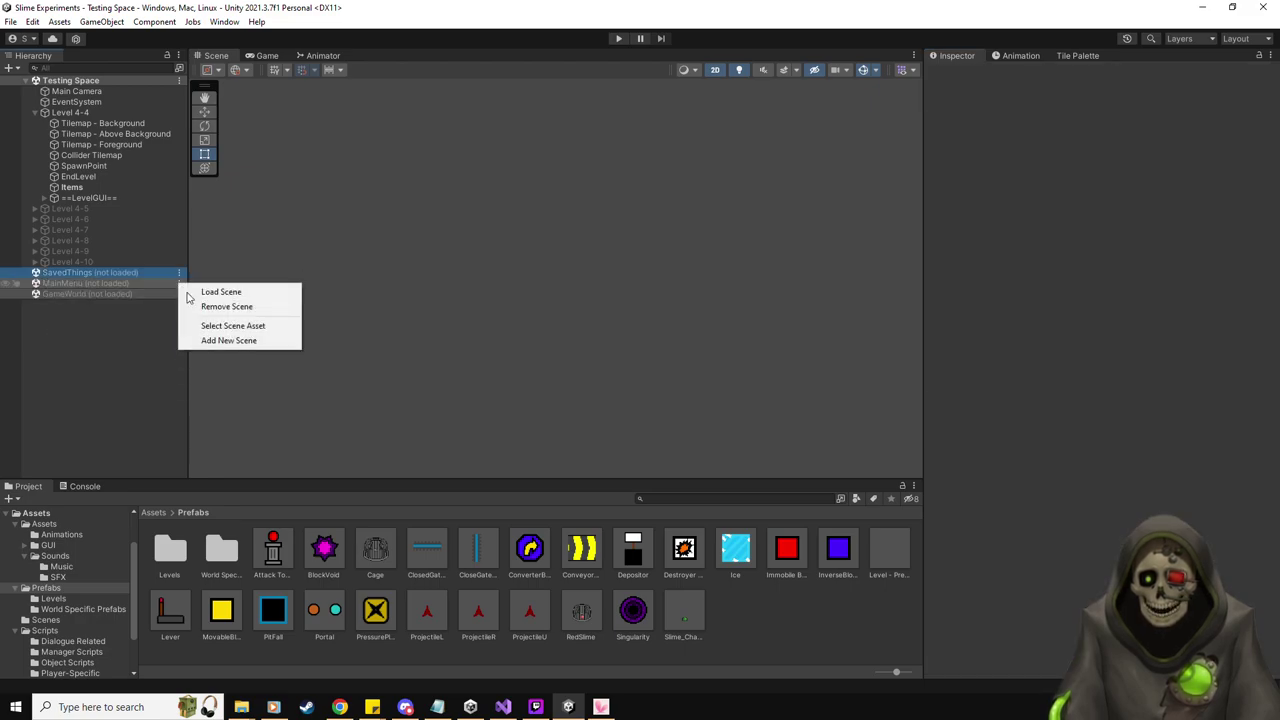
{"action": "left_click", "coordinate": [189, 293]}
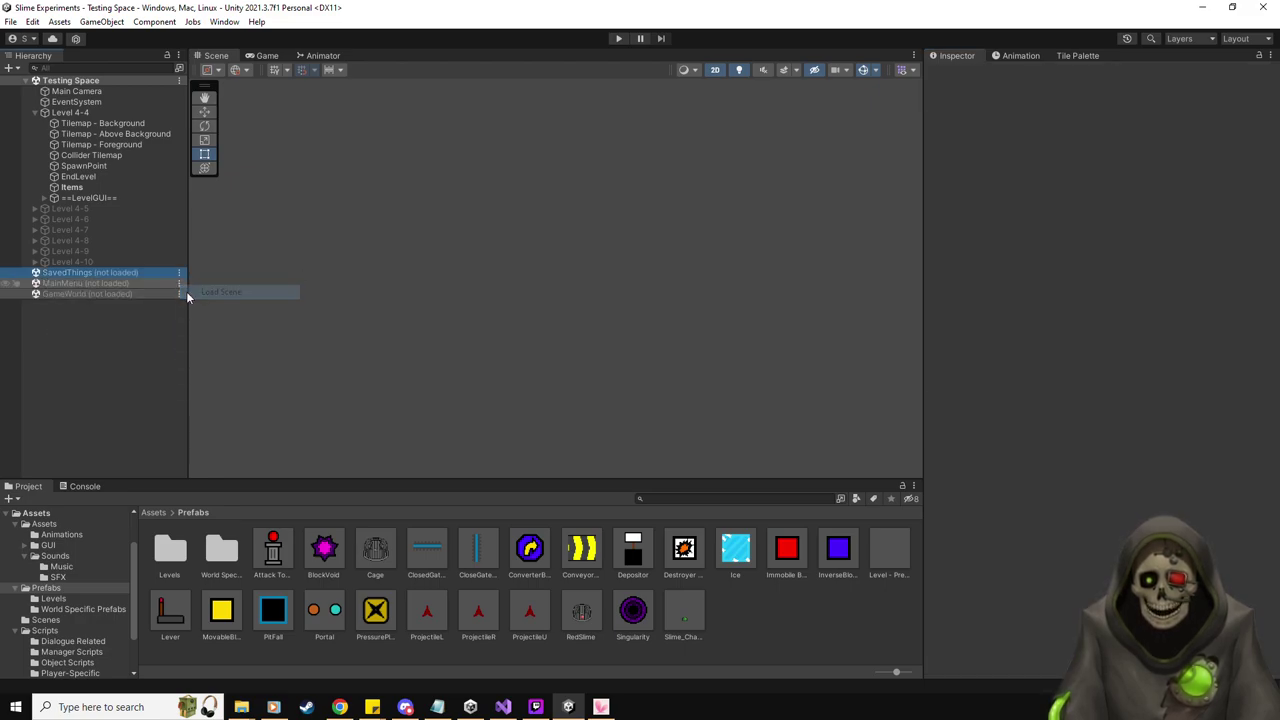
{"action": "left_click", "coordinate": [36, 305]}
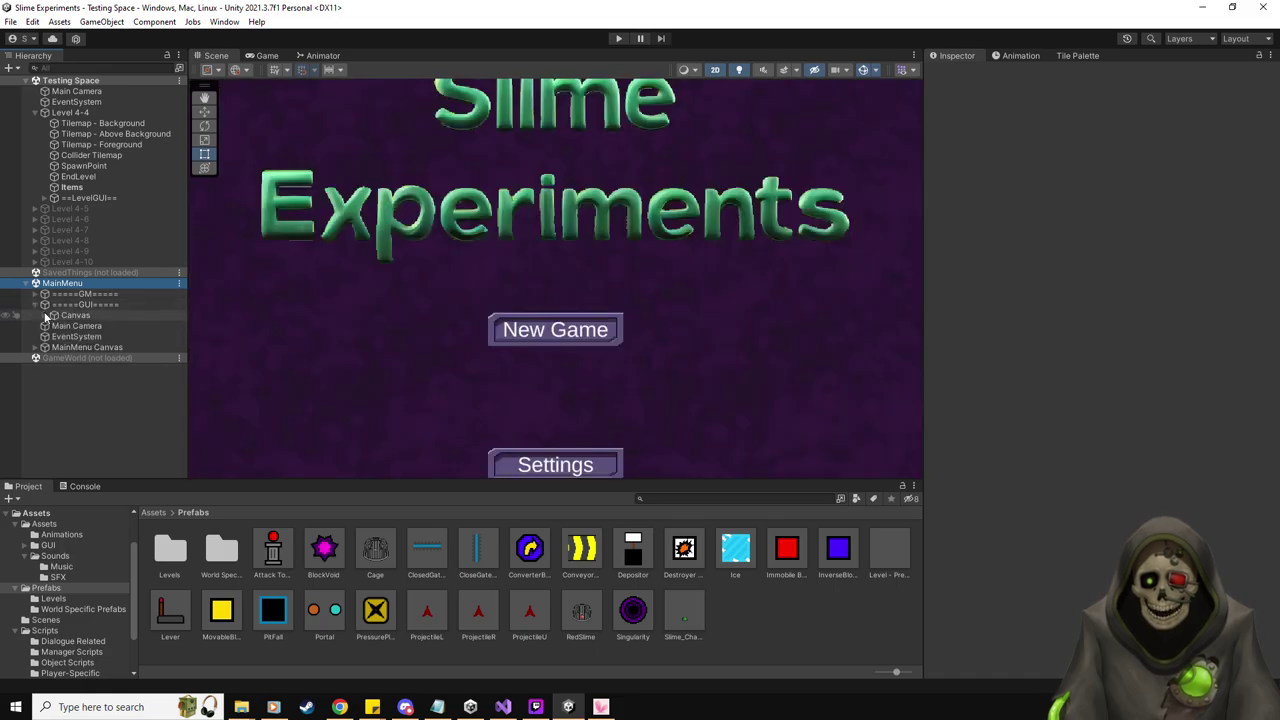
{"action": "left_click", "coordinate": [44, 315]}
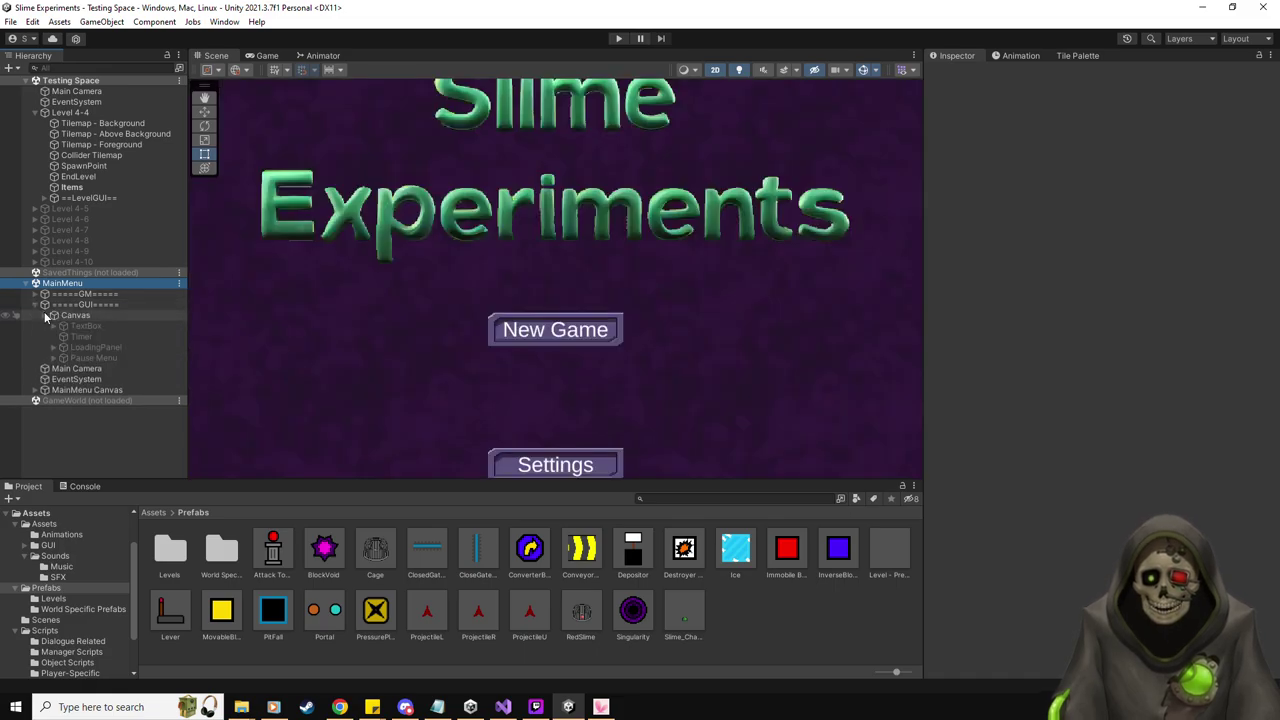
Load the SavedThings scene, move its =====GM===== and =====GUI===== objects to the top of the Testing Space scene, and save
{"action": "right_click", "coordinate": [130, 277]}
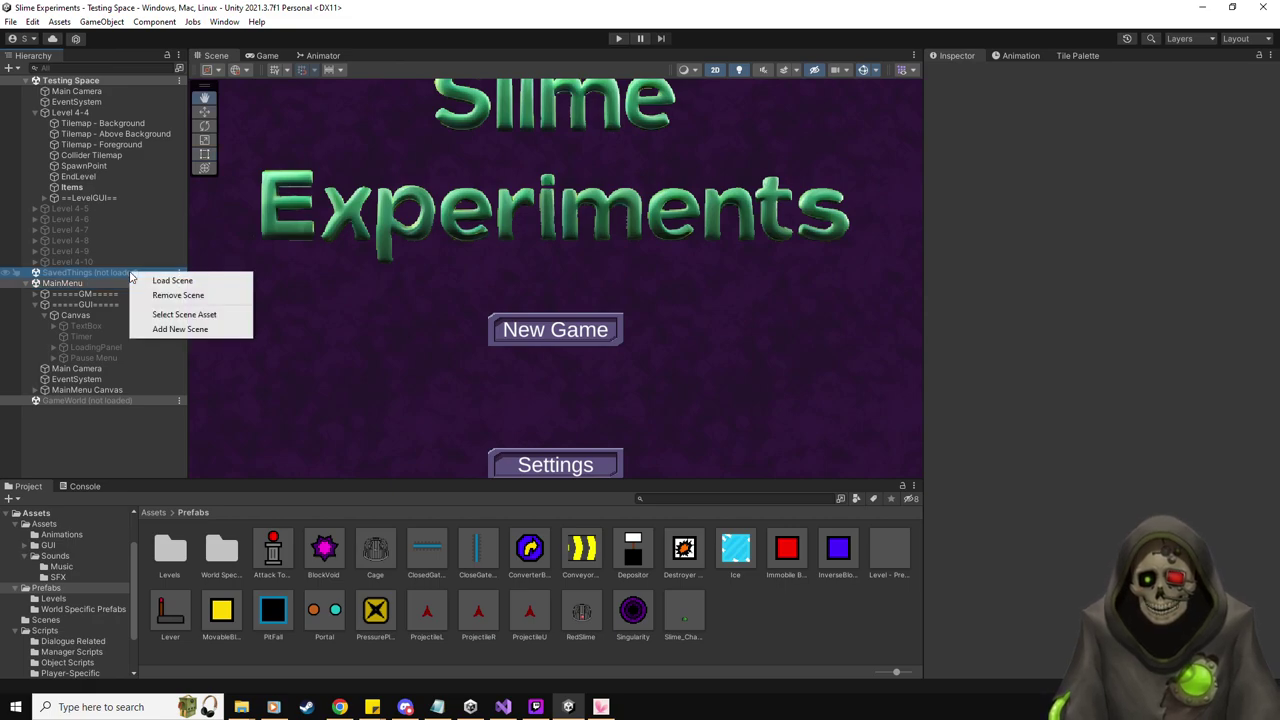
{"action": "left_click", "coordinate": [172, 280]}
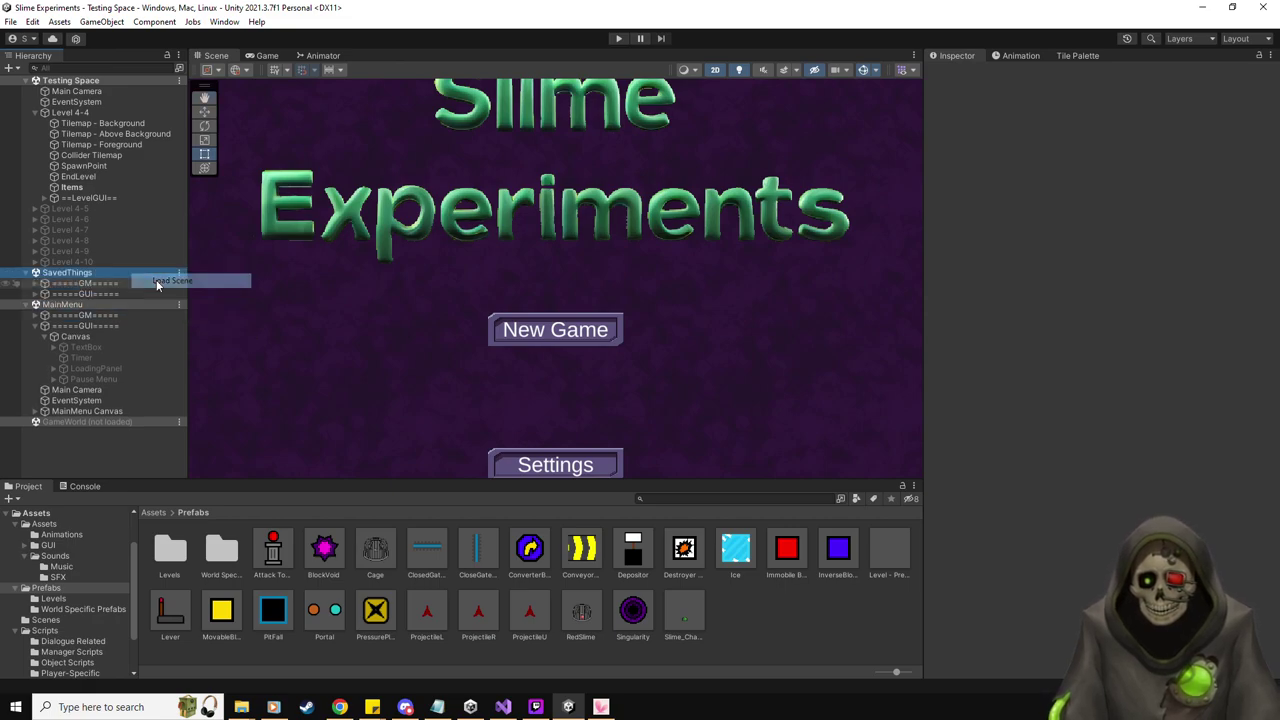
{"action": "left_click", "coordinate": [96, 284]}
{"action": "left_click", "coordinate": [98, 294], "text": "shift"}
{"action": "left_click_drag", "start_coordinate": [104, 287], "coordinate": [110, 117]}
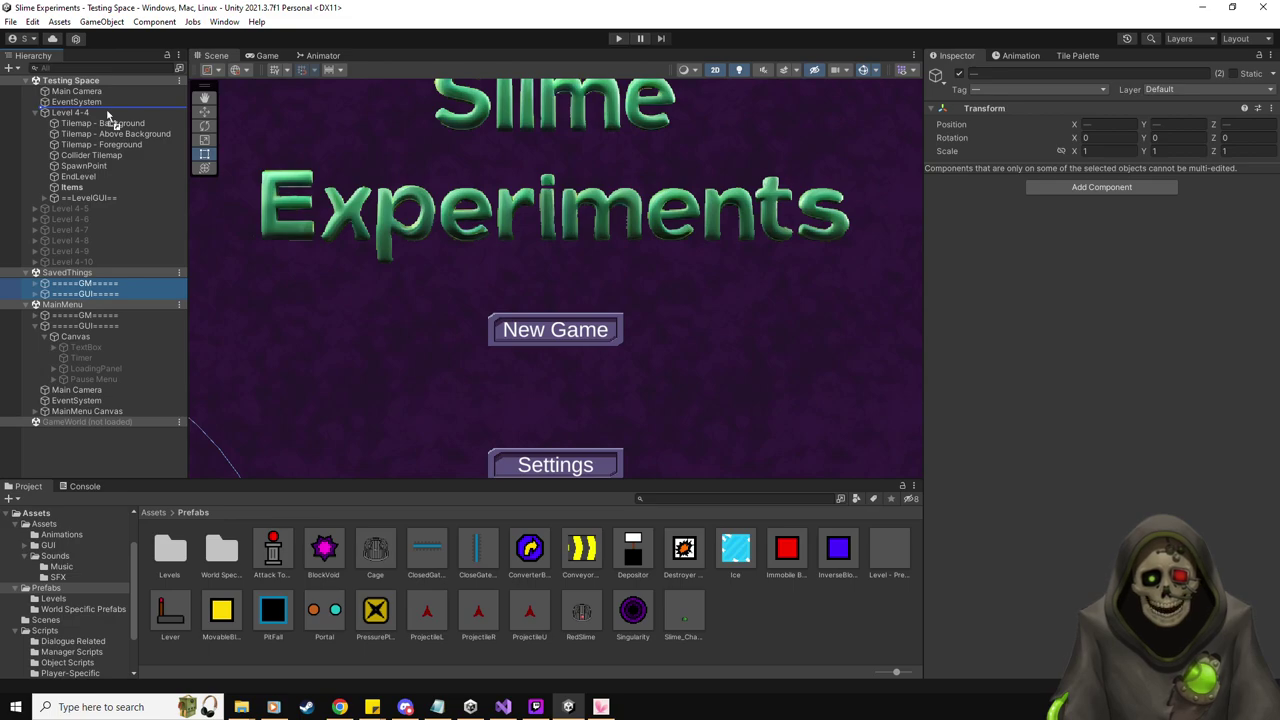
{"action": "left_click_drag", "start_coordinate": [110, 117], "coordinate": [112, 118]}
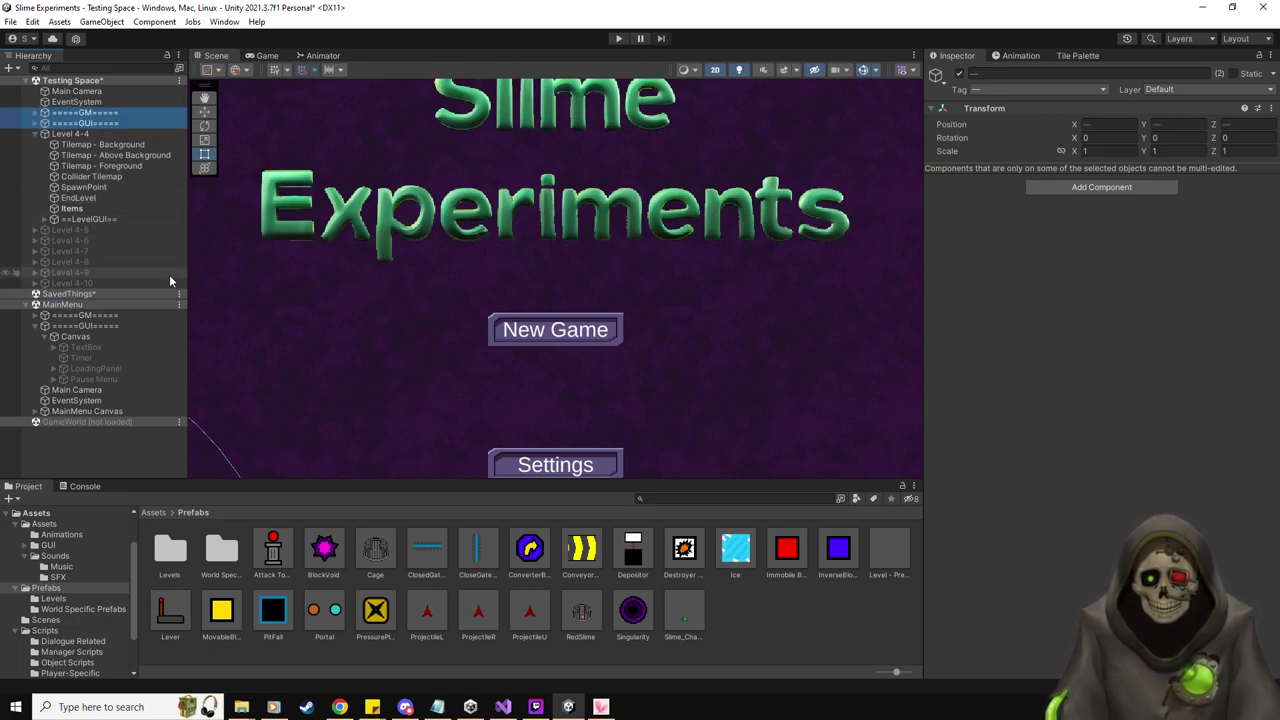
{"action": "key", "text": "ctrl+s"}
{"action": "left_click_drag", "start_coordinate": [88, 116], "coordinate": [110, 93]}
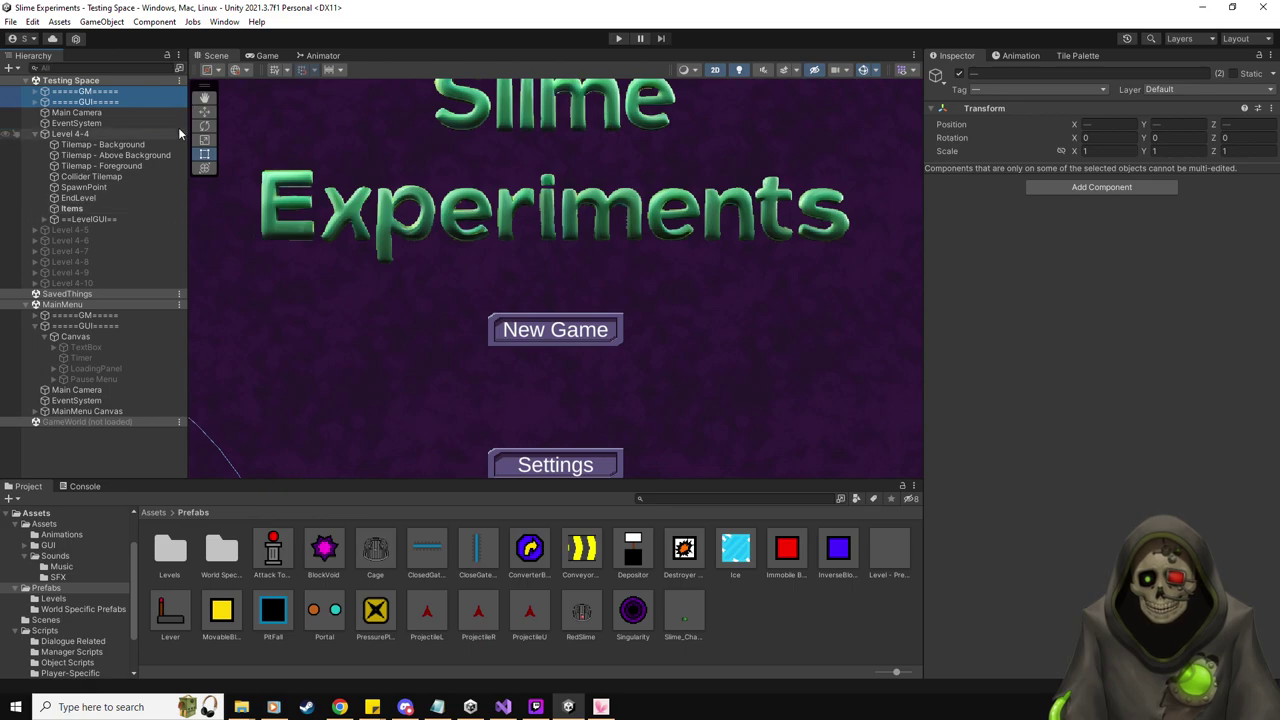
{"action": "right_click", "coordinate": [179, 80]}
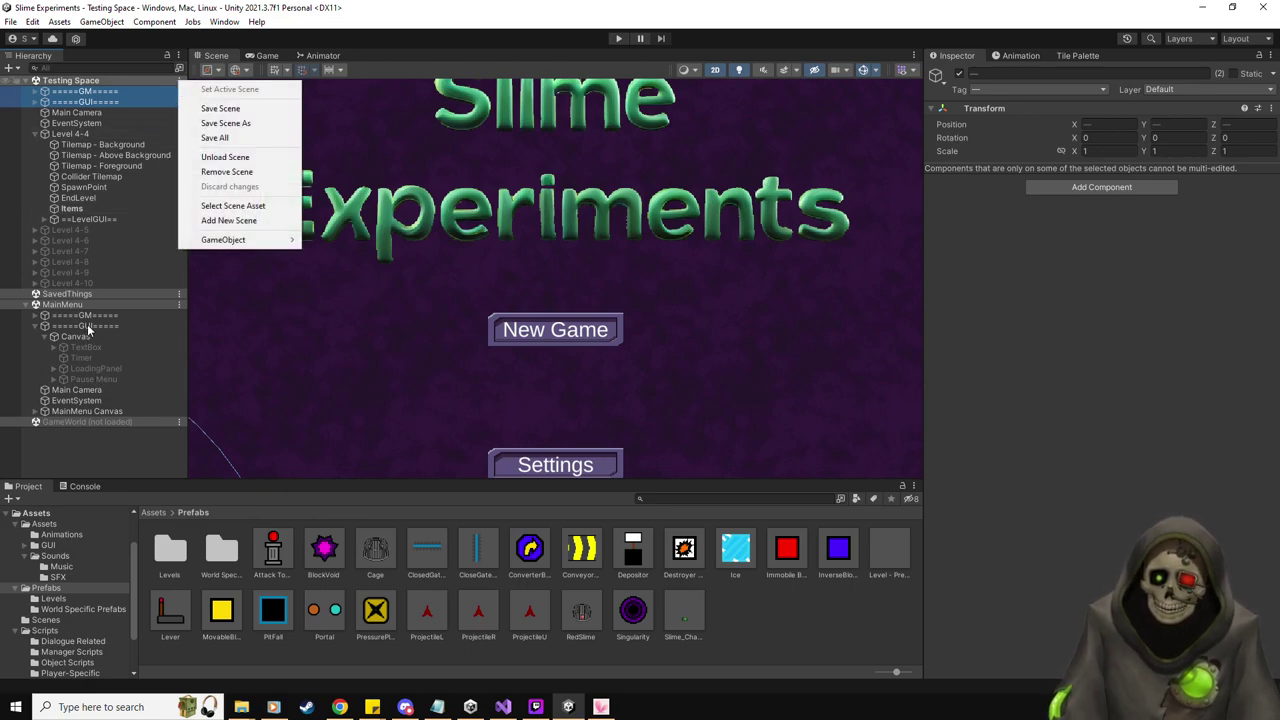
Enable the Pause Menu object under the MainMenu scene's GUI Canvas
{"action": "left_click", "coordinate": [93, 379]}
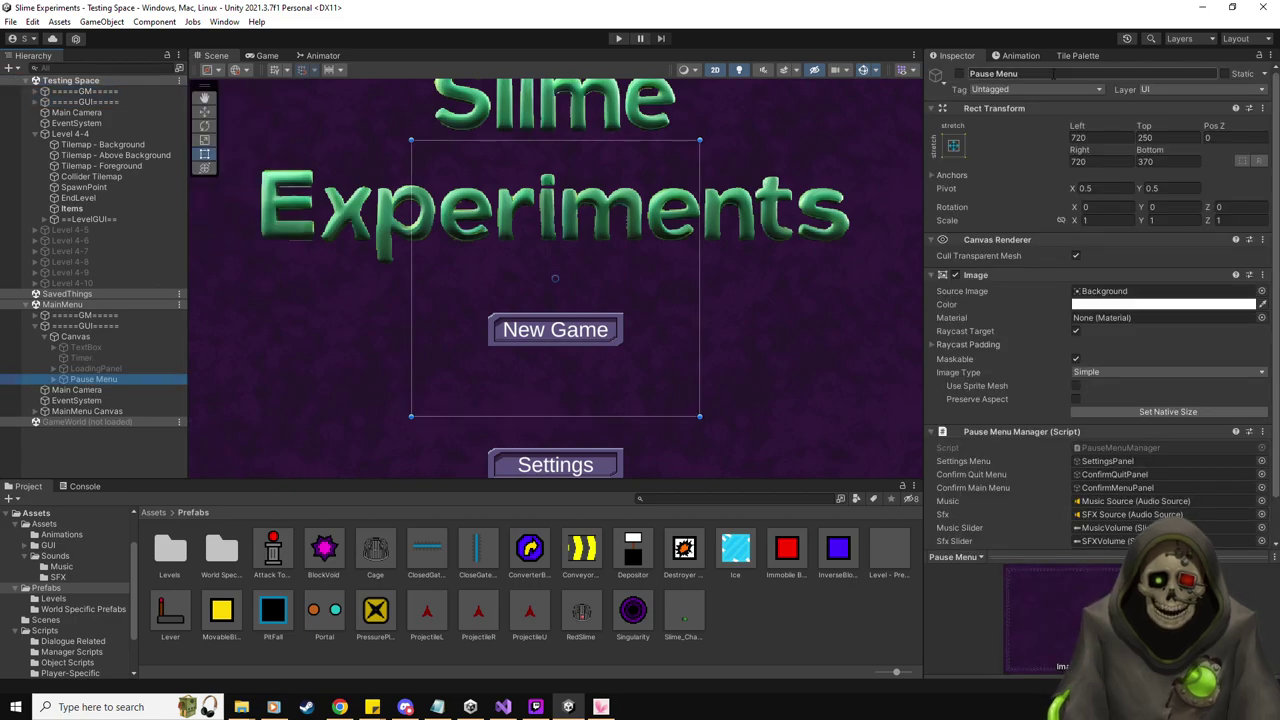
{"action": "left_click", "coordinate": [960, 74]}
{"action": "scroll", "coordinate": [521, 330], "scroll_direction": "down", "scroll_amount": 3}
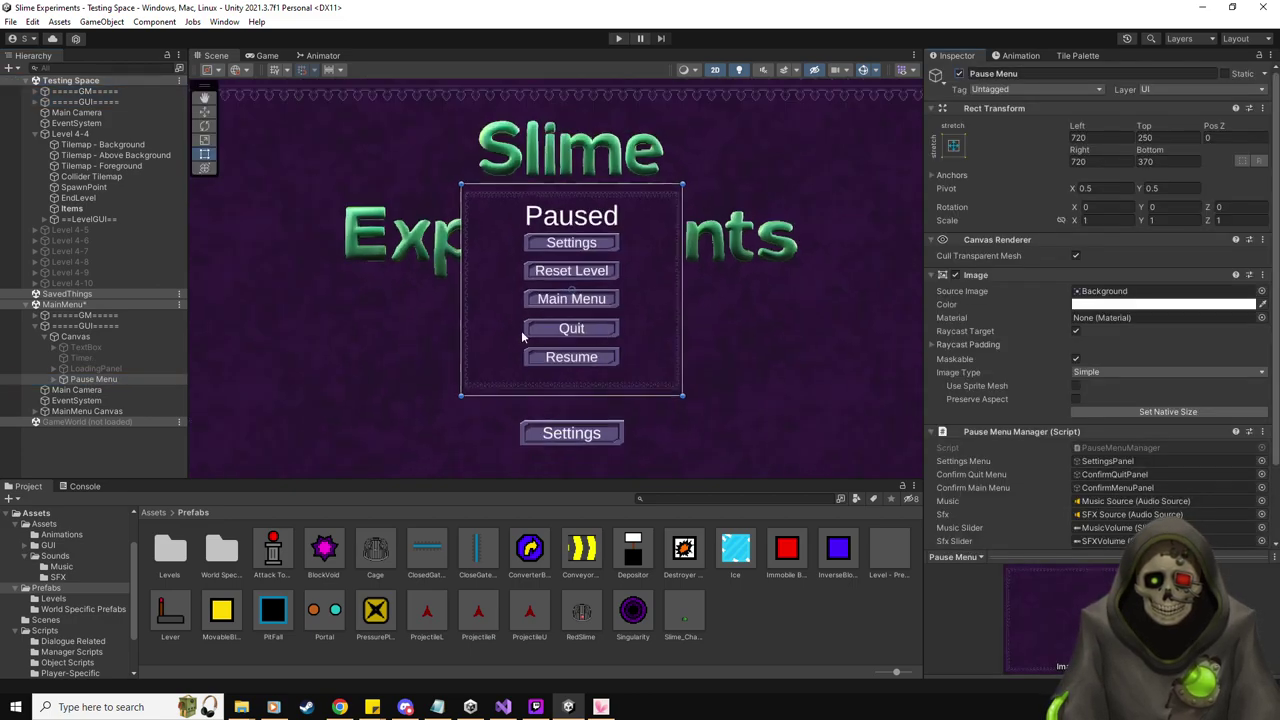
{"action": "scroll", "coordinate": [428, 353], "scroll_direction": "down", "scroll_amount": 2}
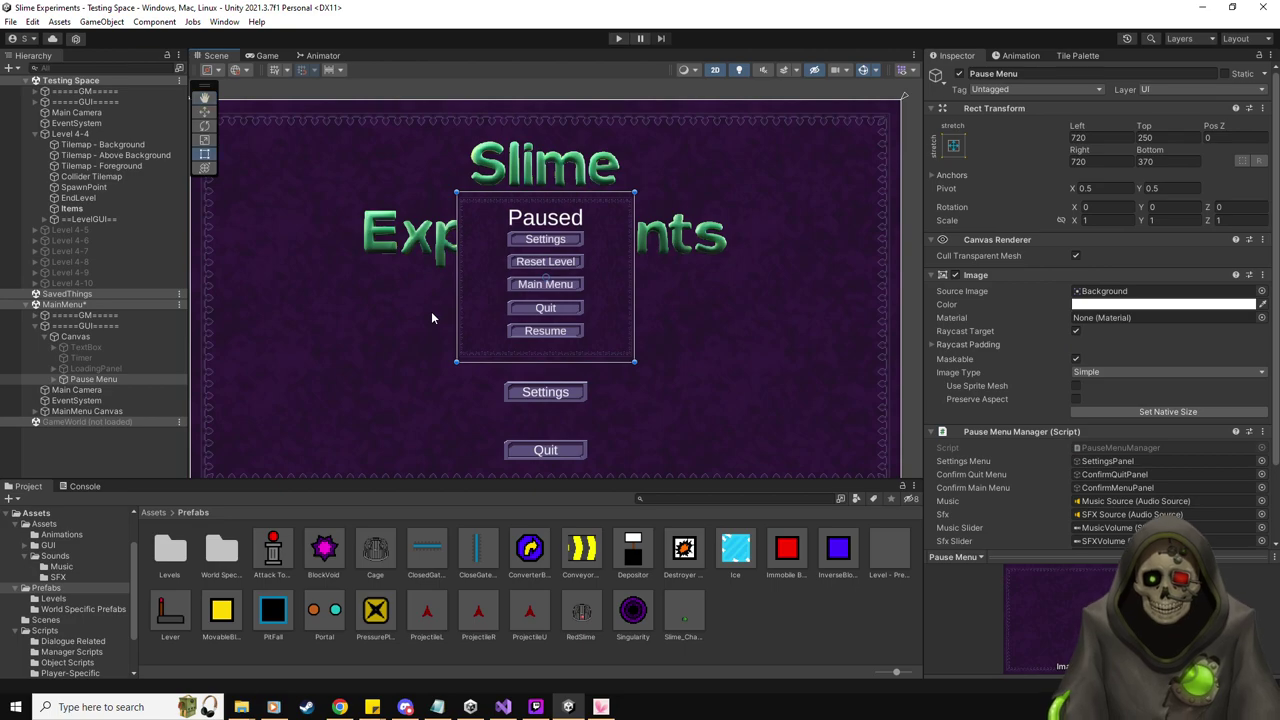
Remove the emptied SavedThings scene from the hierarchy
{"action": "right_click", "coordinate": [180, 294]}
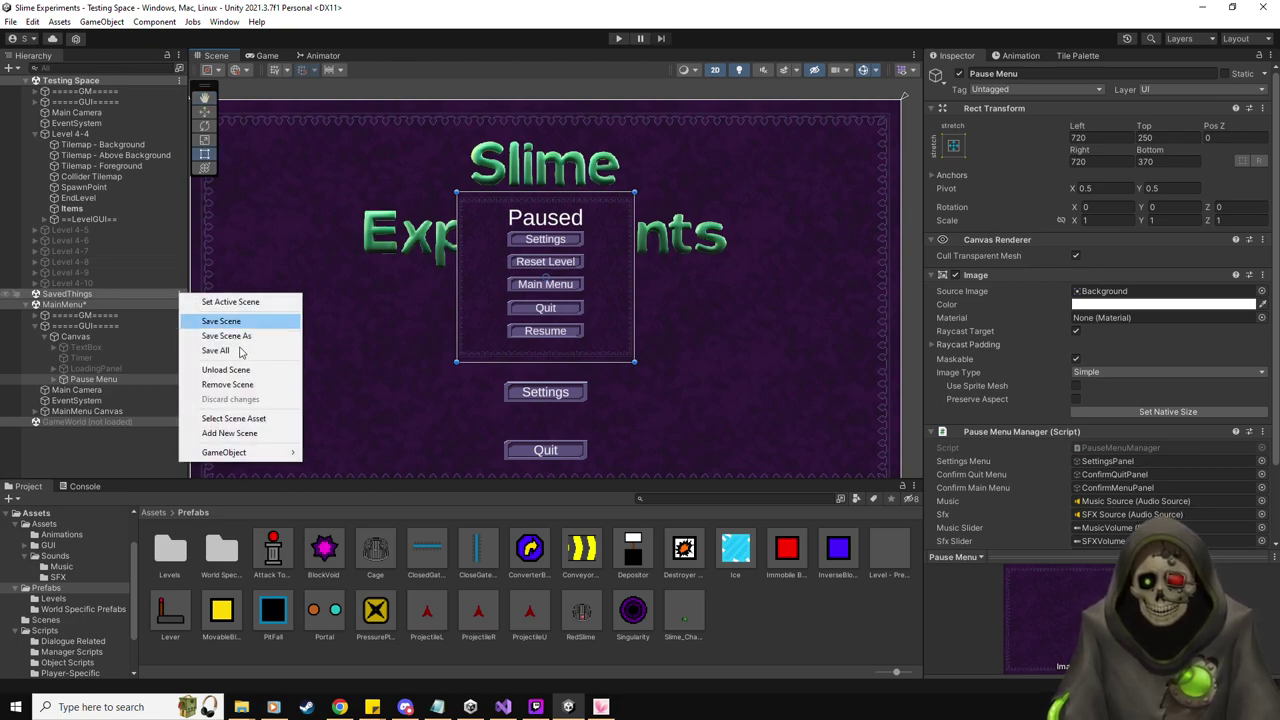
{"action": "left_click", "coordinate": [250, 385]}
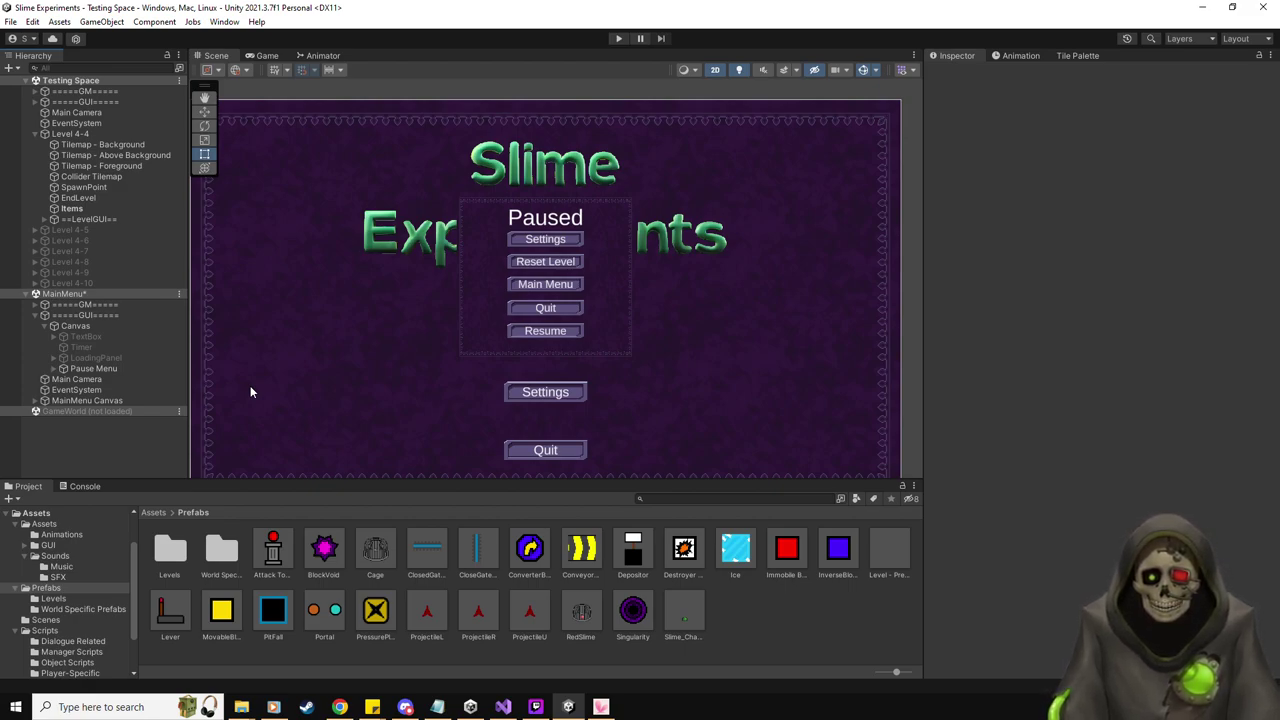
Expand the MainMenu scene's Pause Menu and open its attached PauseMenuManager script
{"action": "left_click", "coordinate": [53, 369]}
{"action": "left_click", "coordinate": [90, 369]}
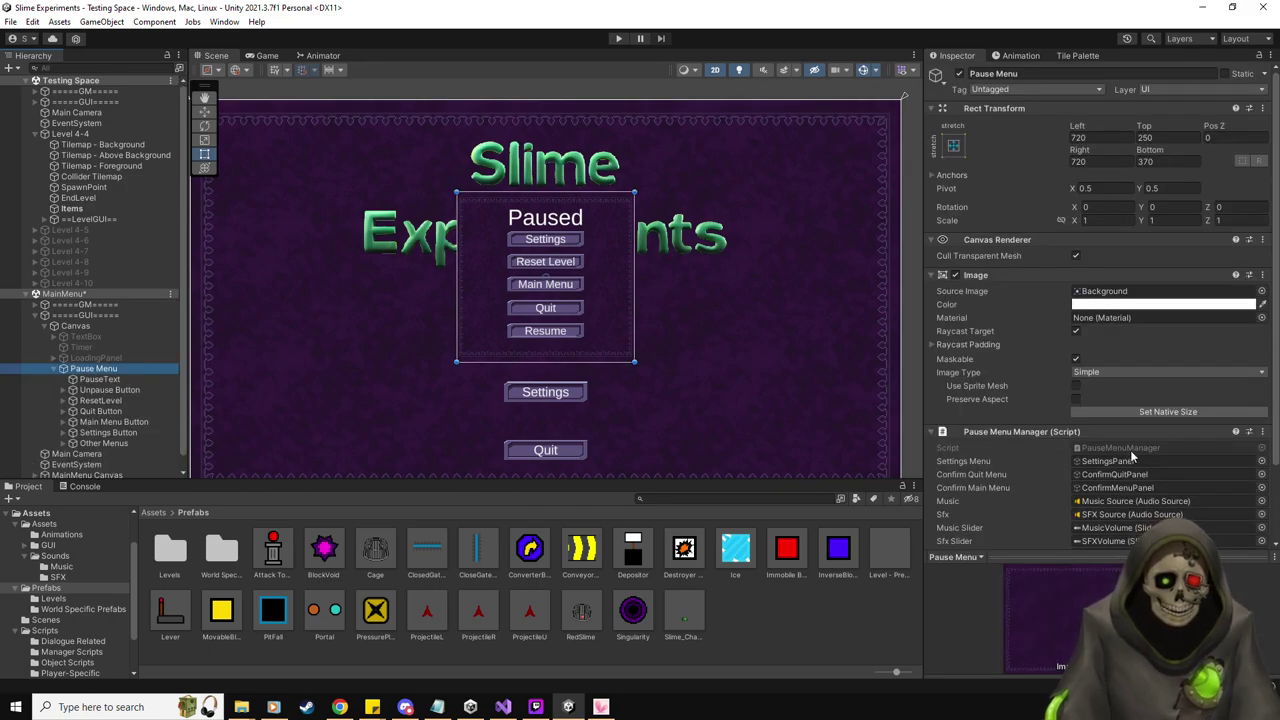
{"action": "double_click", "coordinate": [1136, 448]}
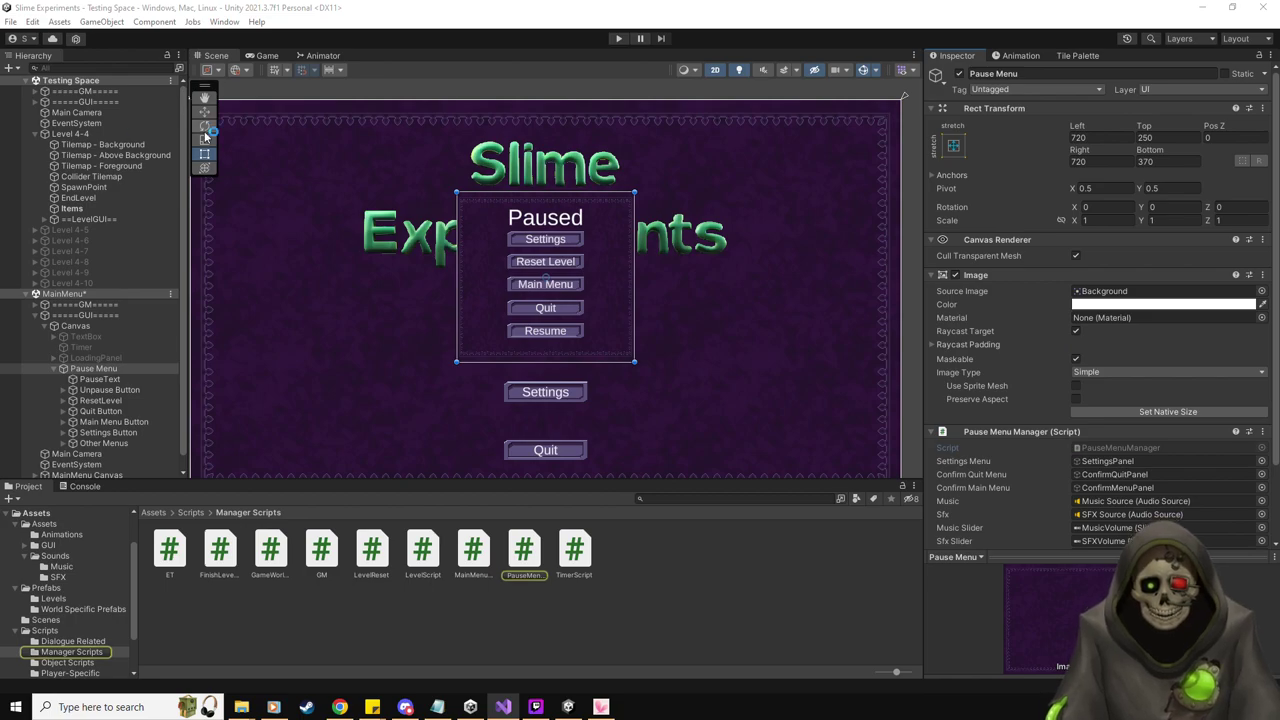
Lower the Pause Menu's Unpause Button to a Pos Y of about -170 and its Quit Button to about -124
{"action": "left_click", "coordinate": [428, 373]}
{"action": "scroll", "coordinate": [600, 330], "scroll_direction": "up", "scroll_amount": 5}
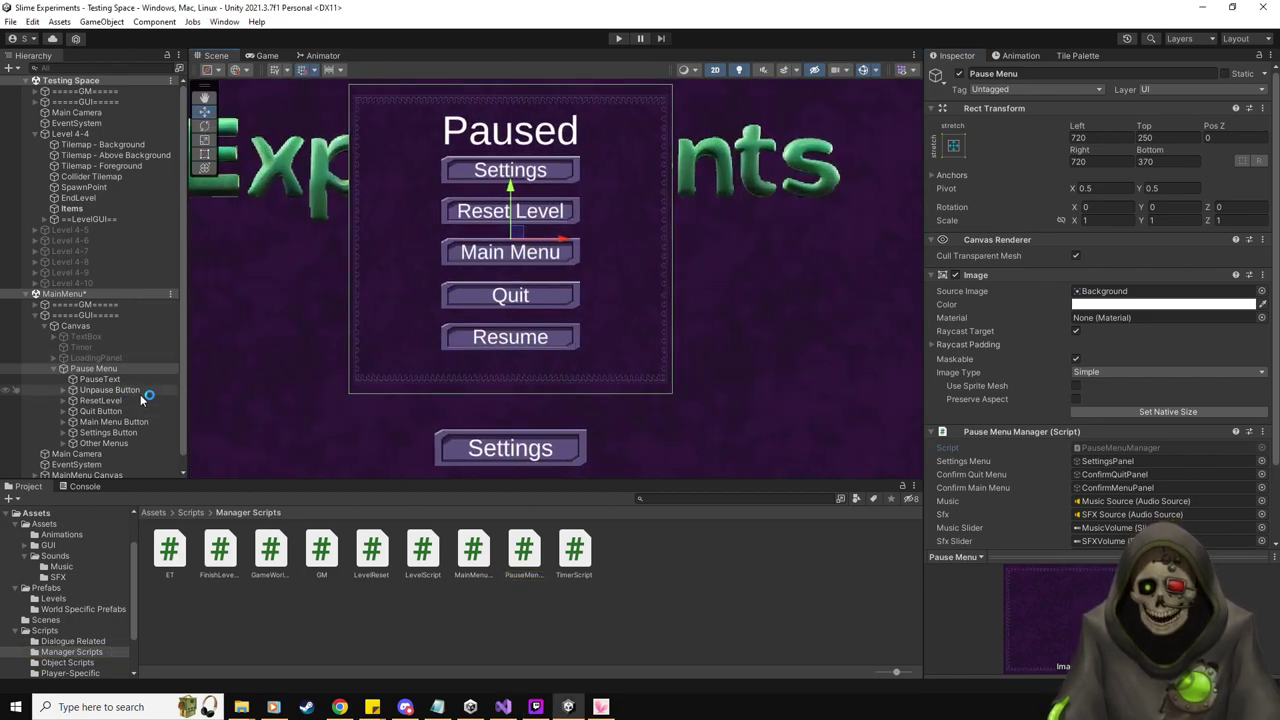
{"action": "left_click", "coordinate": [122, 442]}
{"action": "left_click", "coordinate": [110, 432]}
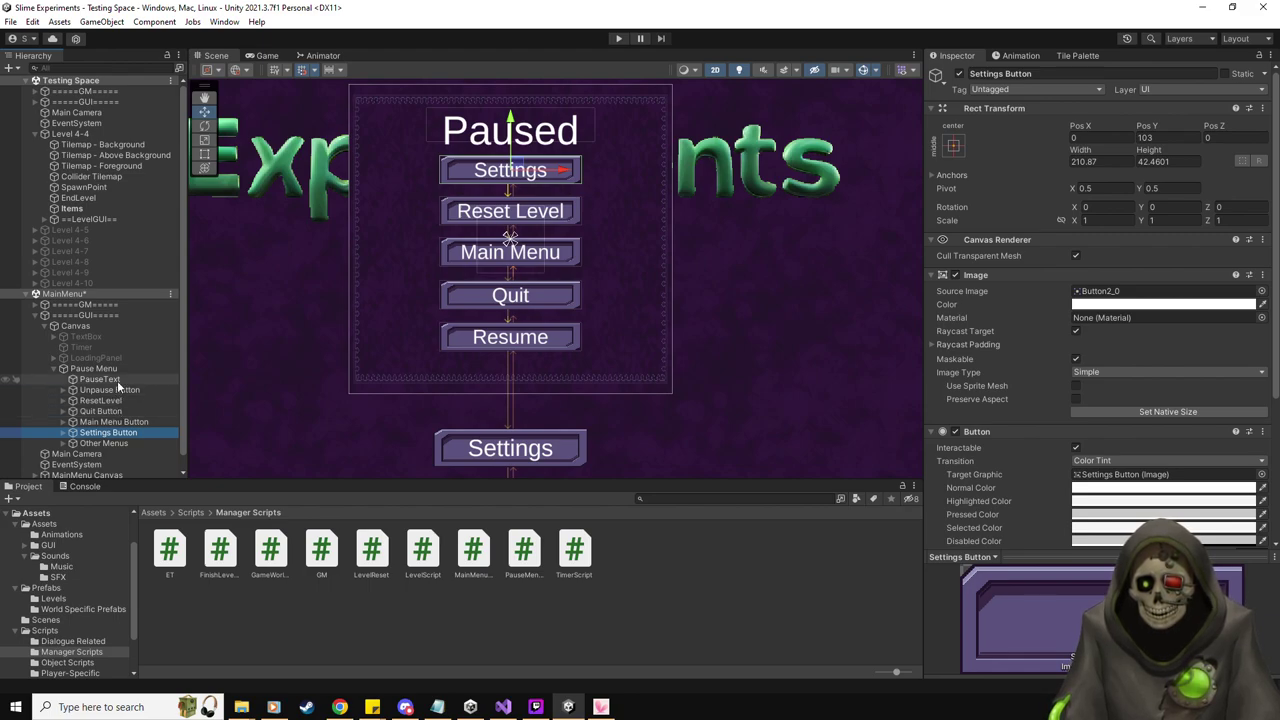
{"action": "left_click", "coordinate": [129, 389]}
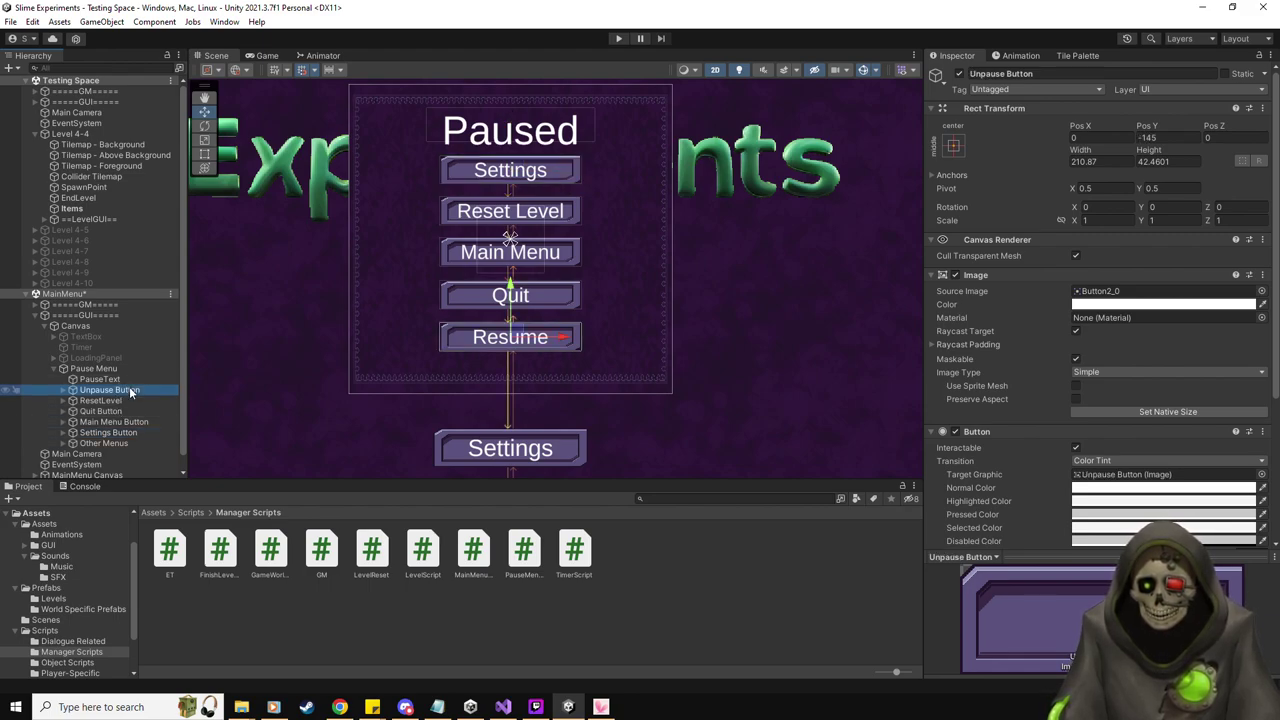
{"action": "left_click_drag", "start_coordinate": [510, 291], "coordinate": [508, 310]}
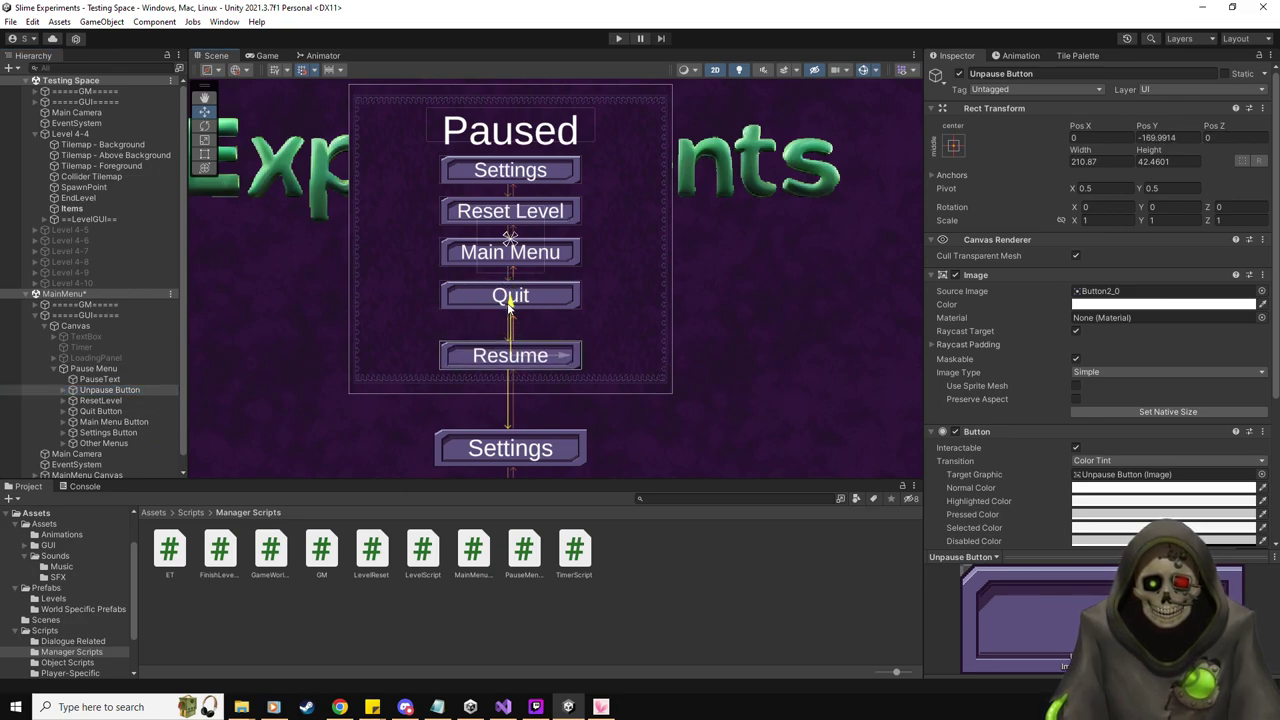
{"action": "left_click", "coordinate": [131, 411]}
{"action": "left_click_drag", "start_coordinate": [510, 244], "coordinate": [509, 274]}
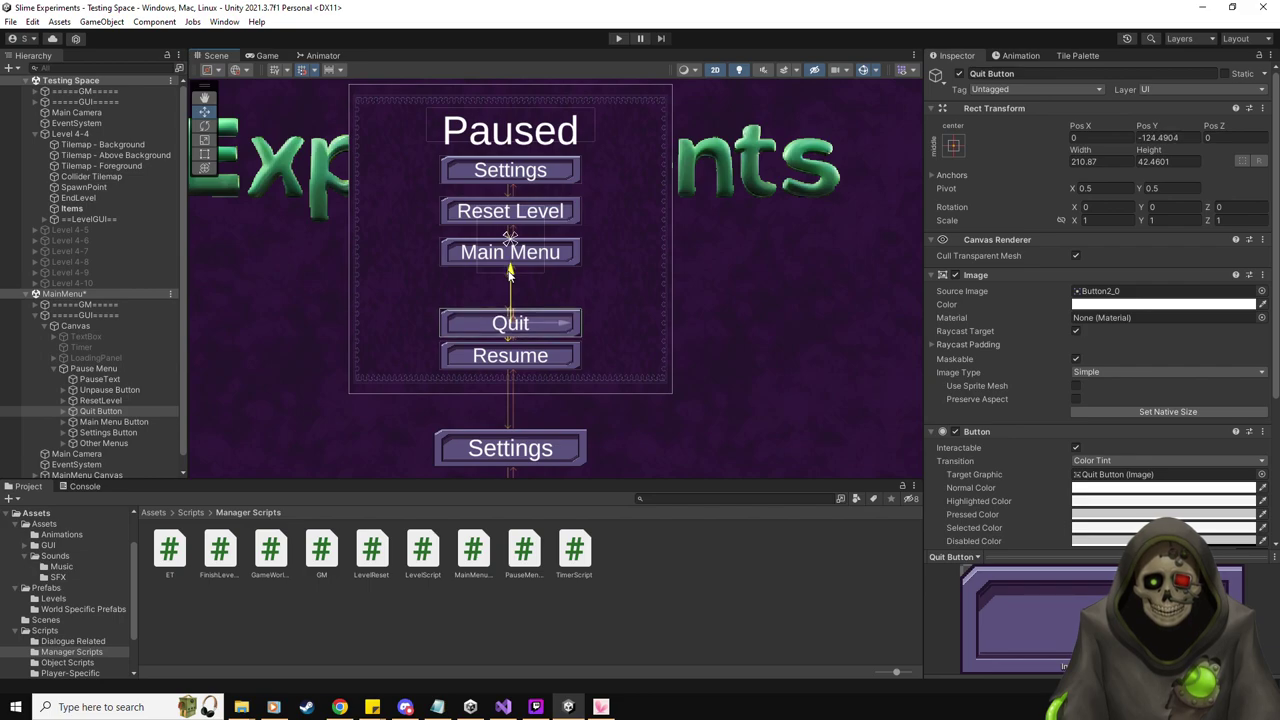
Lower the Pause Menu's Main Menu Button to a Pos Y of about -73 and its ResetLevel button to about -20
{"action": "left_click", "coordinate": [131, 422]}
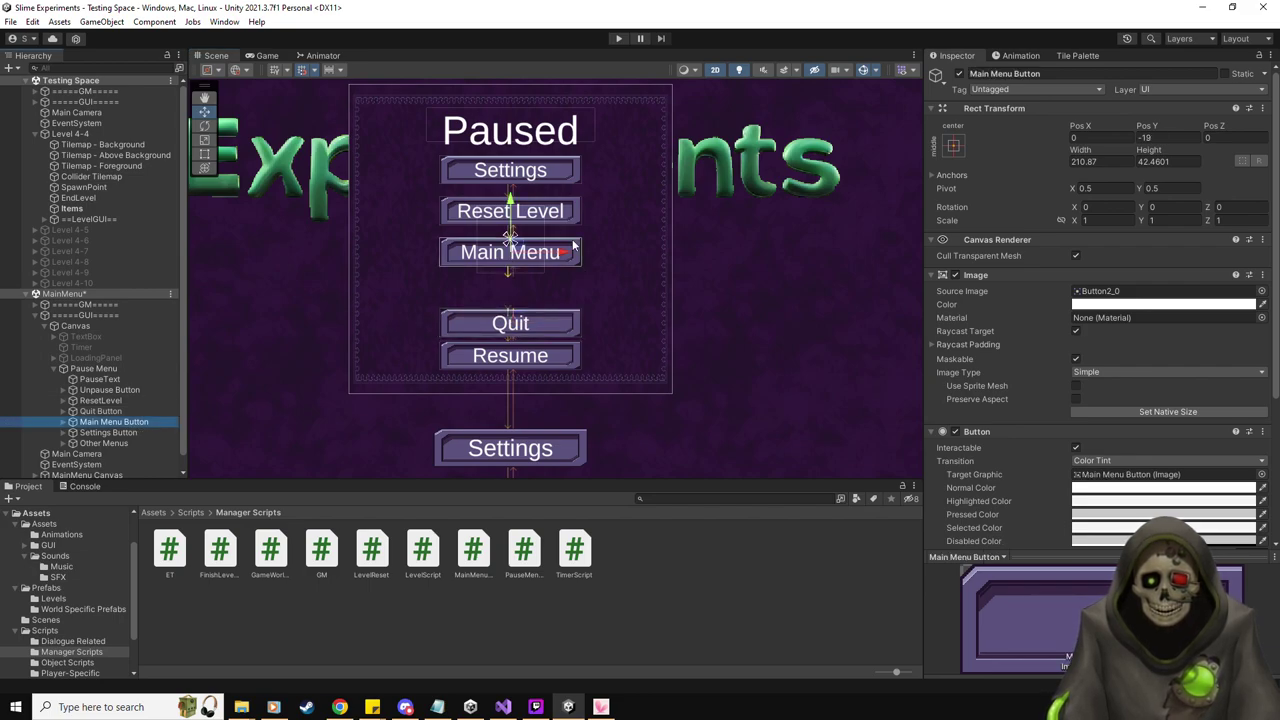
{"action": "left_click_drag", "start_coordinate": [509, 205], "coordinate": [510, 241]}
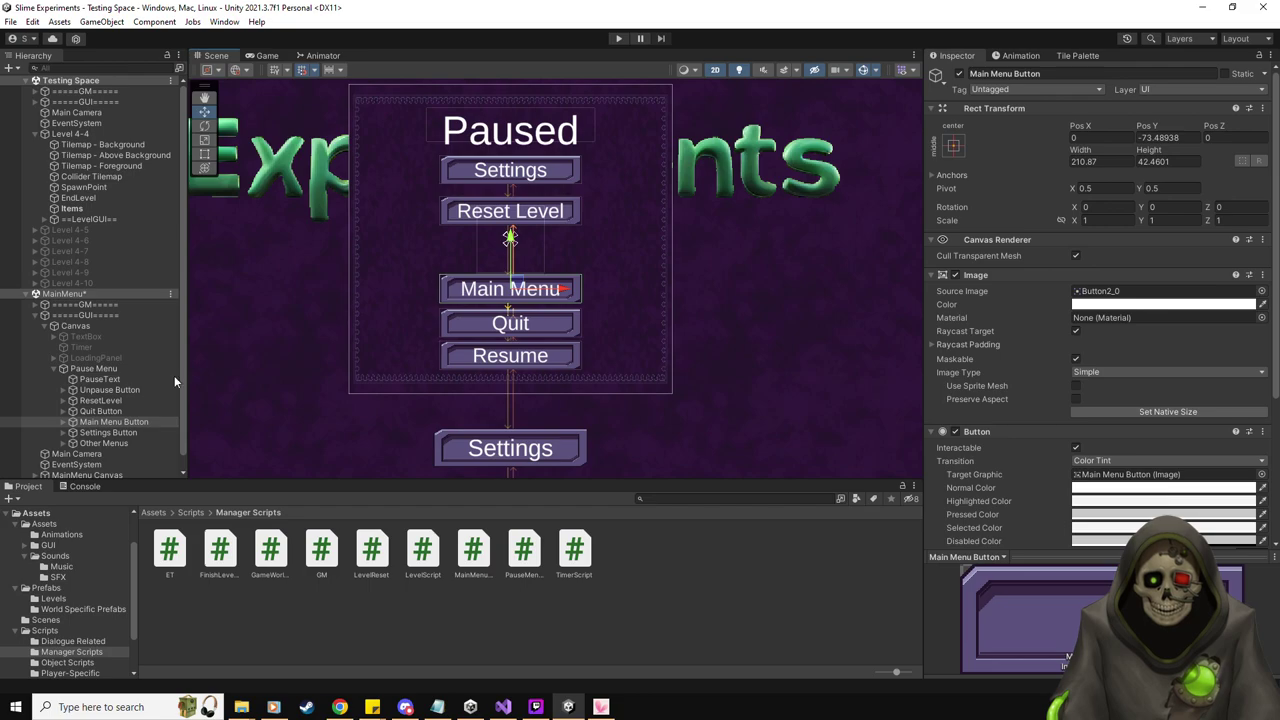
{"action": "left_click", "coordinate": [100, 400]}
{"action": "left_click_drag", "start_coordinate": [510, 162], "coordinate": [510, 205]}
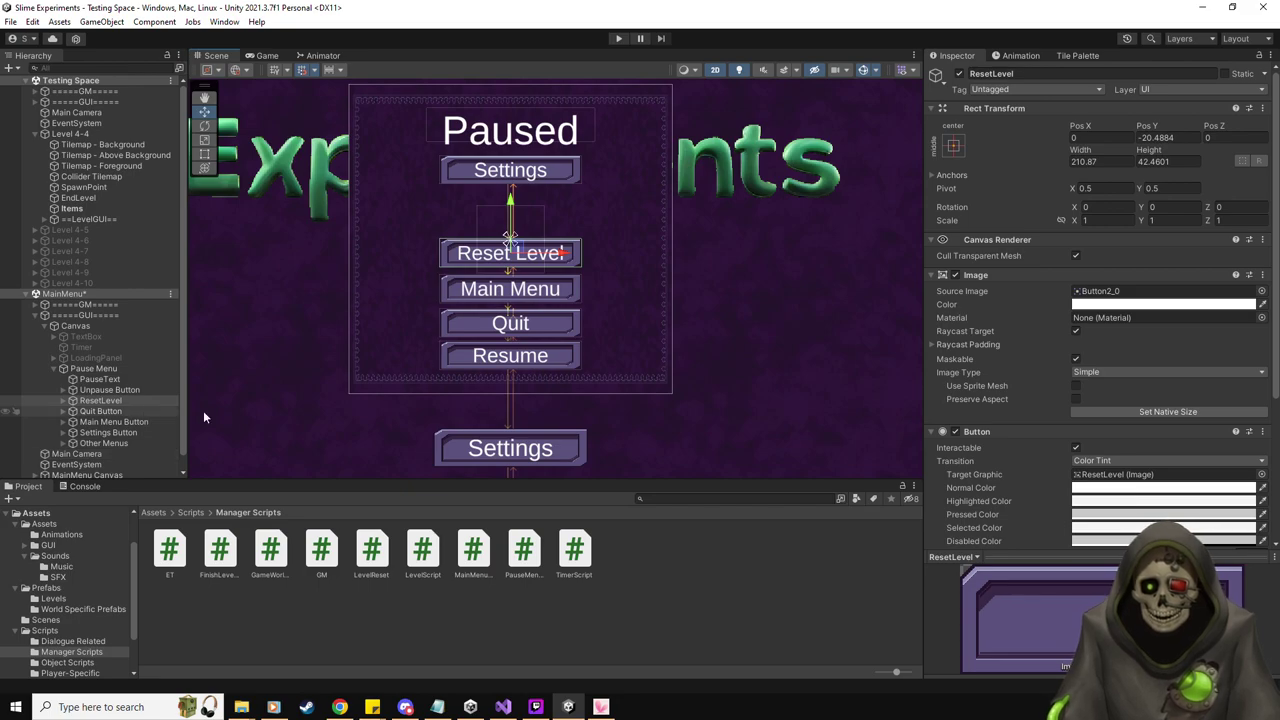
Duplicate the ResetLevel button, raise the copy to a Pos Y of about 39, and order it just before Other Menus
{"action": "key", "text": "ctrl+d"}
{"action": "left_click_drag", "start_coordinate": [512, 209], "coordinate": [523, 169]}
{"action": "left_click_drag", "start_coordinate": [116, 452], "coordinate": [138, 440]}
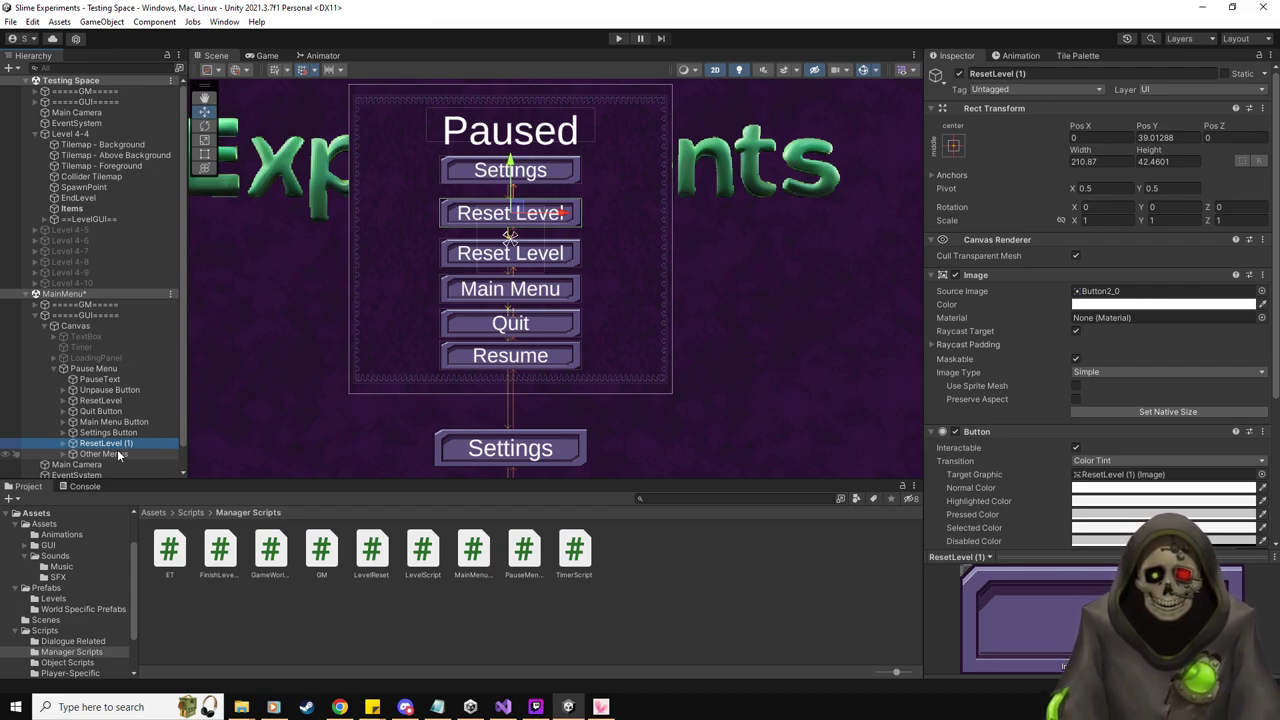
Rename the duplicated ResetLevel button to Unstuck and change its text label to "Unstuck"
{"action": "left_click", "coordinate": [1062, 74]}
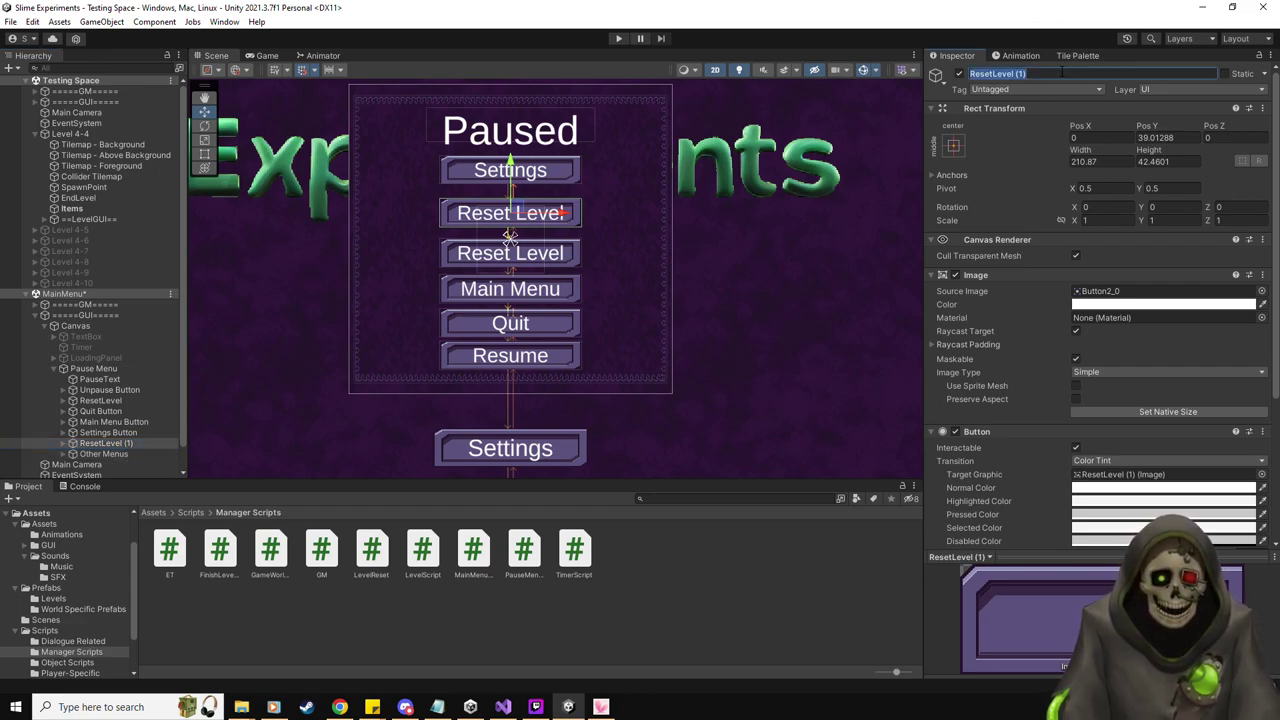
{"action": "type", "text": "Unstuck"}
{"action": "key", "text": "Return"}
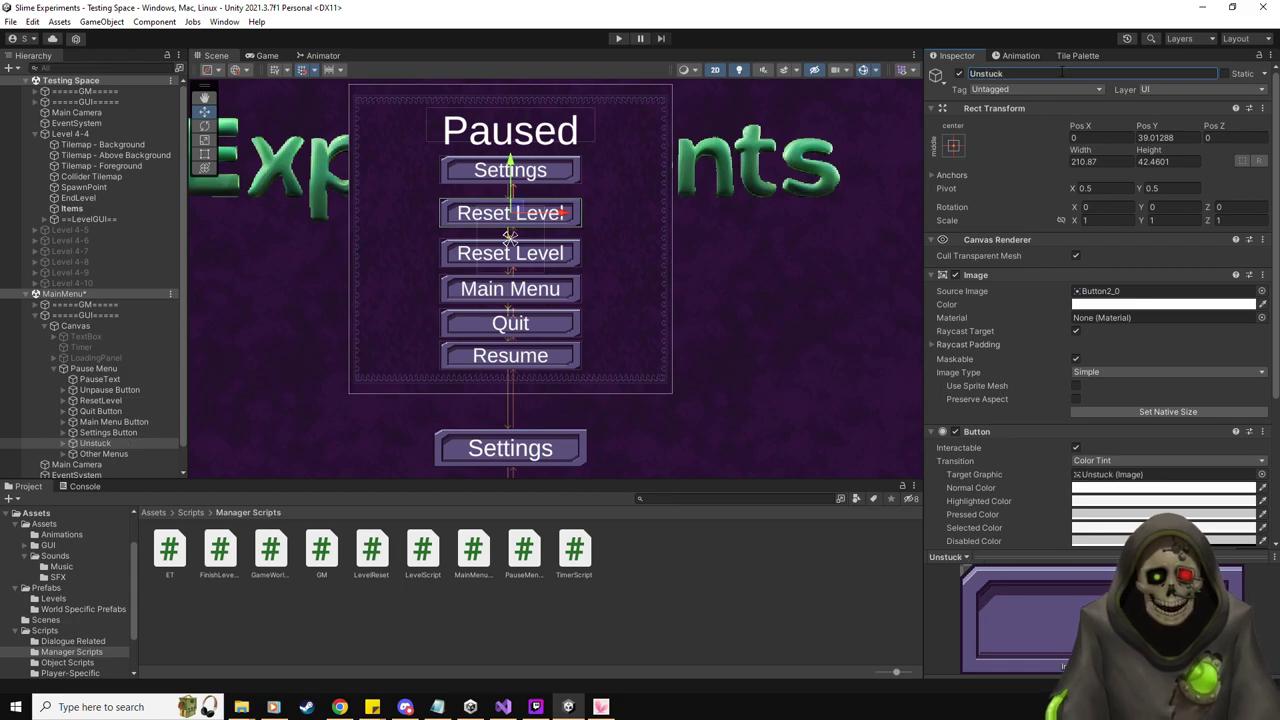
{"action": "left_click", "coordinate": [63, 443]}
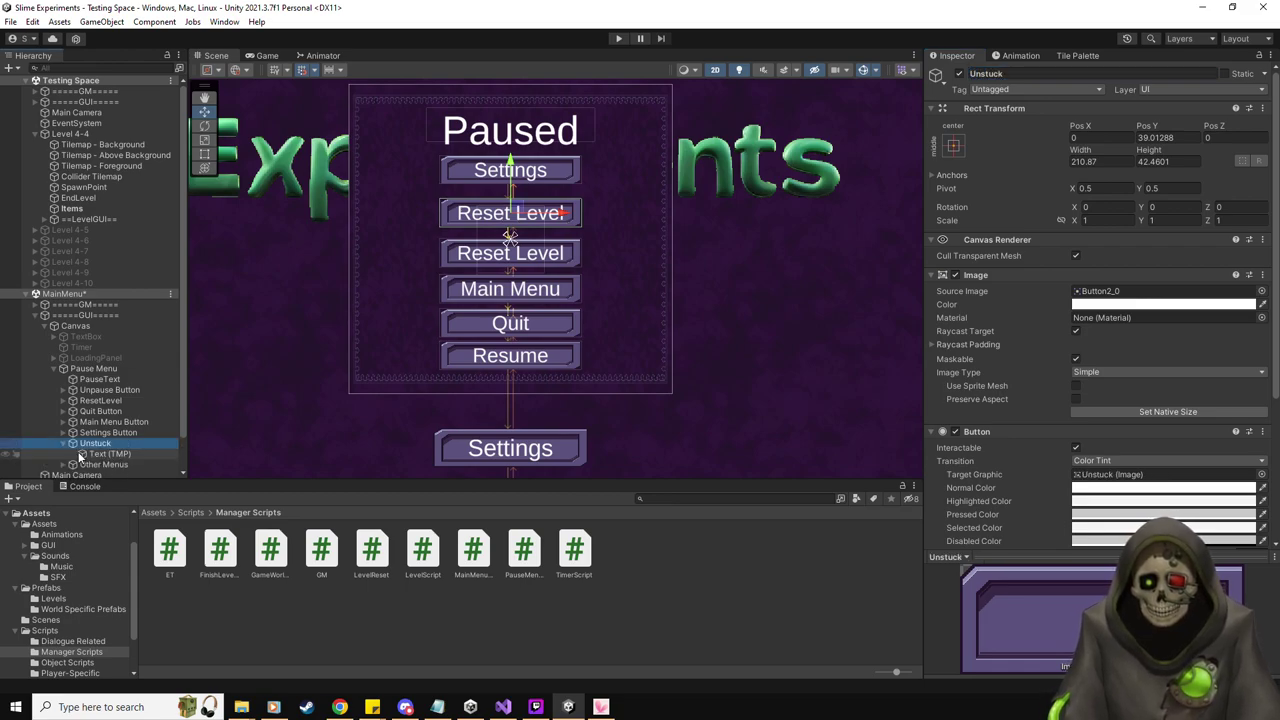
{"action": "left_click", "coordinate": [100, 454]}
{"action": "left_click", "coordinate": [1043, 345]}
{"action": "type", "text": "Unstuck"}
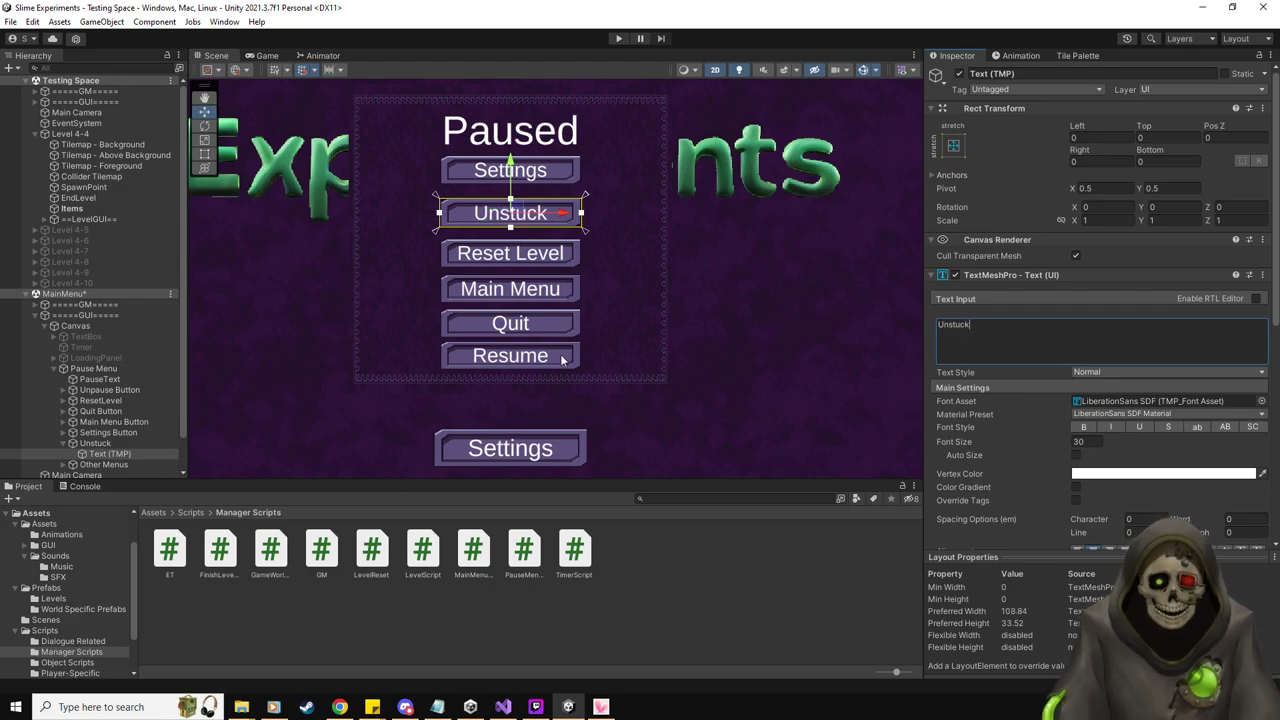
Set the Unstuck button's On Click function to Unstuck () from PauseMenuManager
{"action": "left_click", "coordinate": [104, 443]}
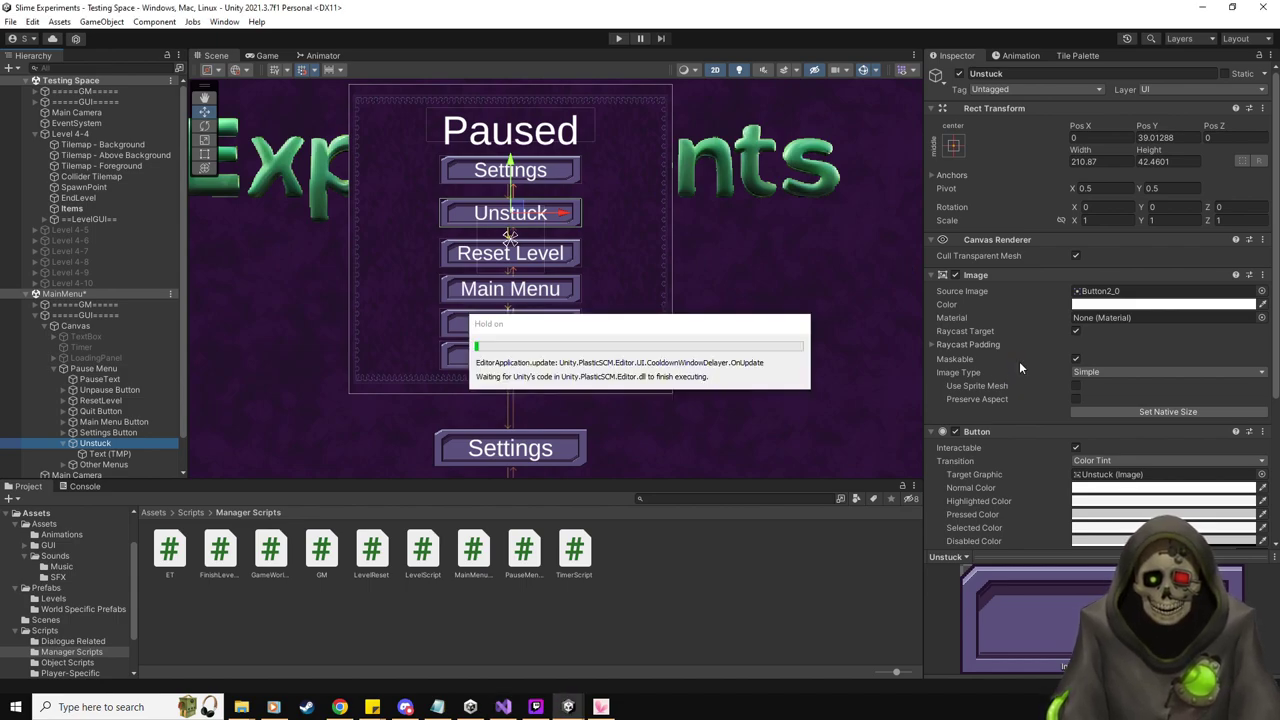
{"action": "scroll", "coordinate": [1019, 361], "scroll_direction": "down", "scroll_amount": 5}
{"action": "left_click", "coordinate": [1075, 431]}
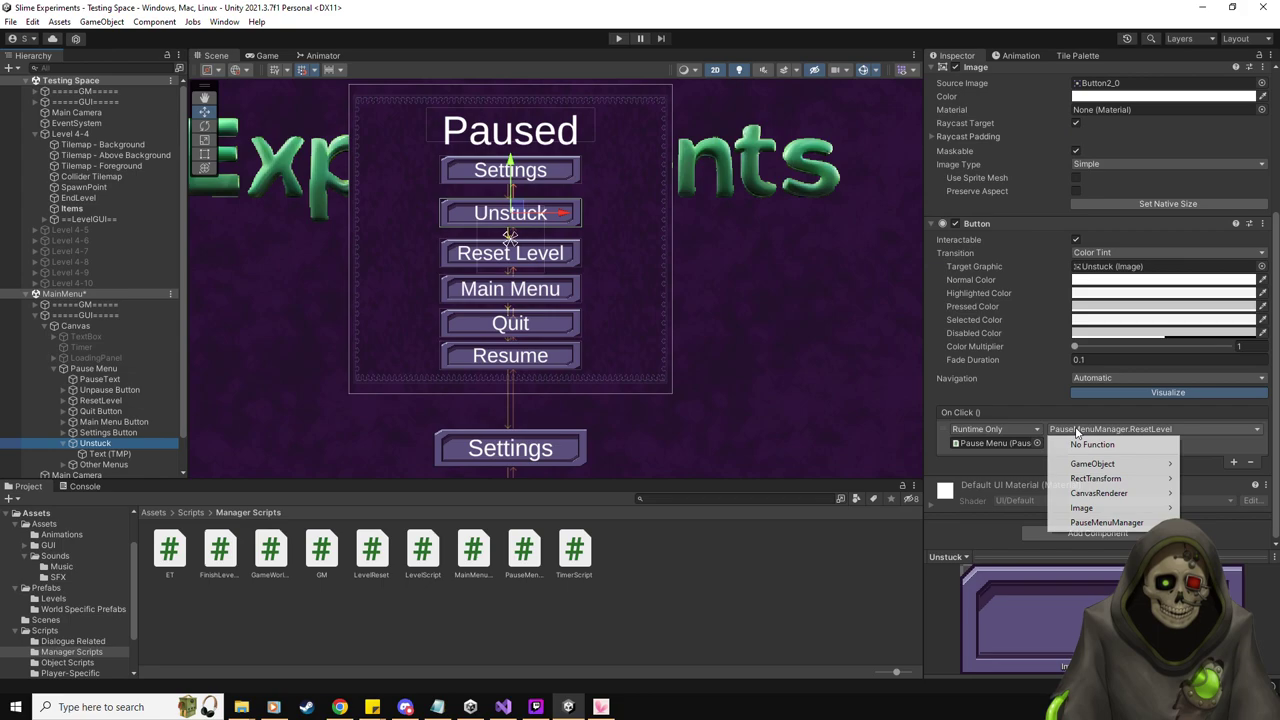
{"action": "mouse_move", "coordinate": [1105, 522]}
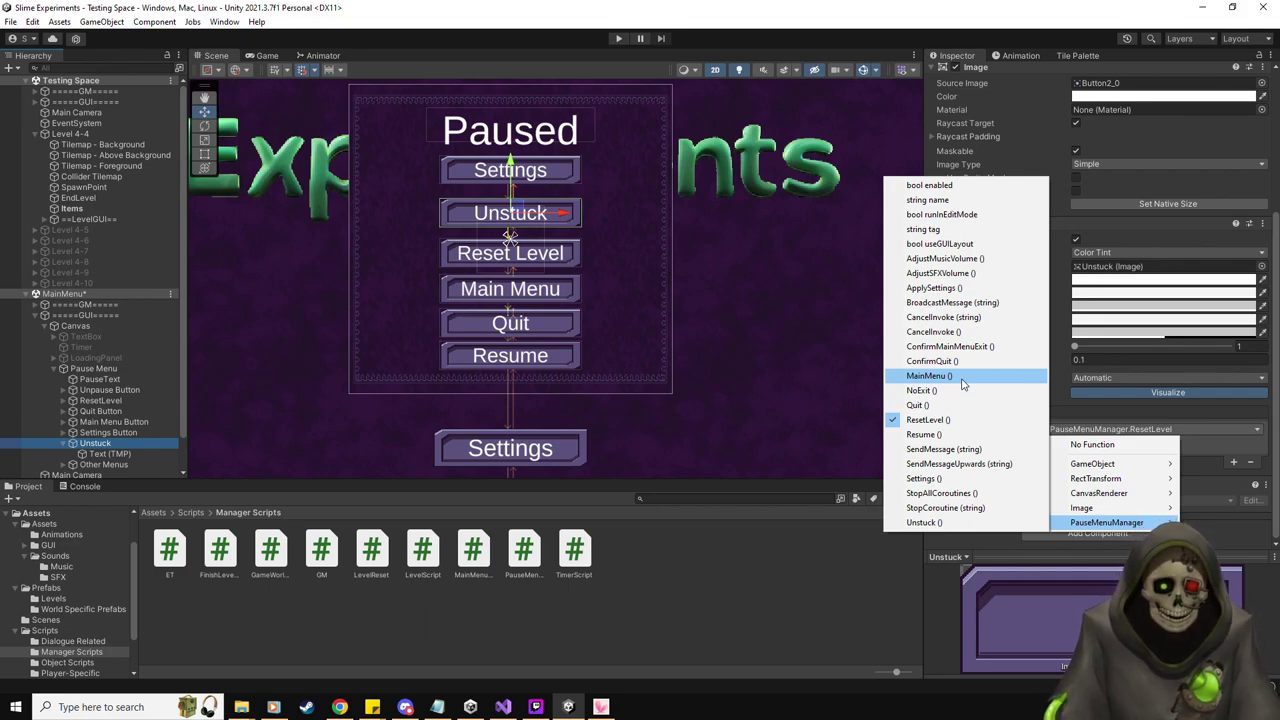
{"action": "left_click", "coordinate": [950, 522]}
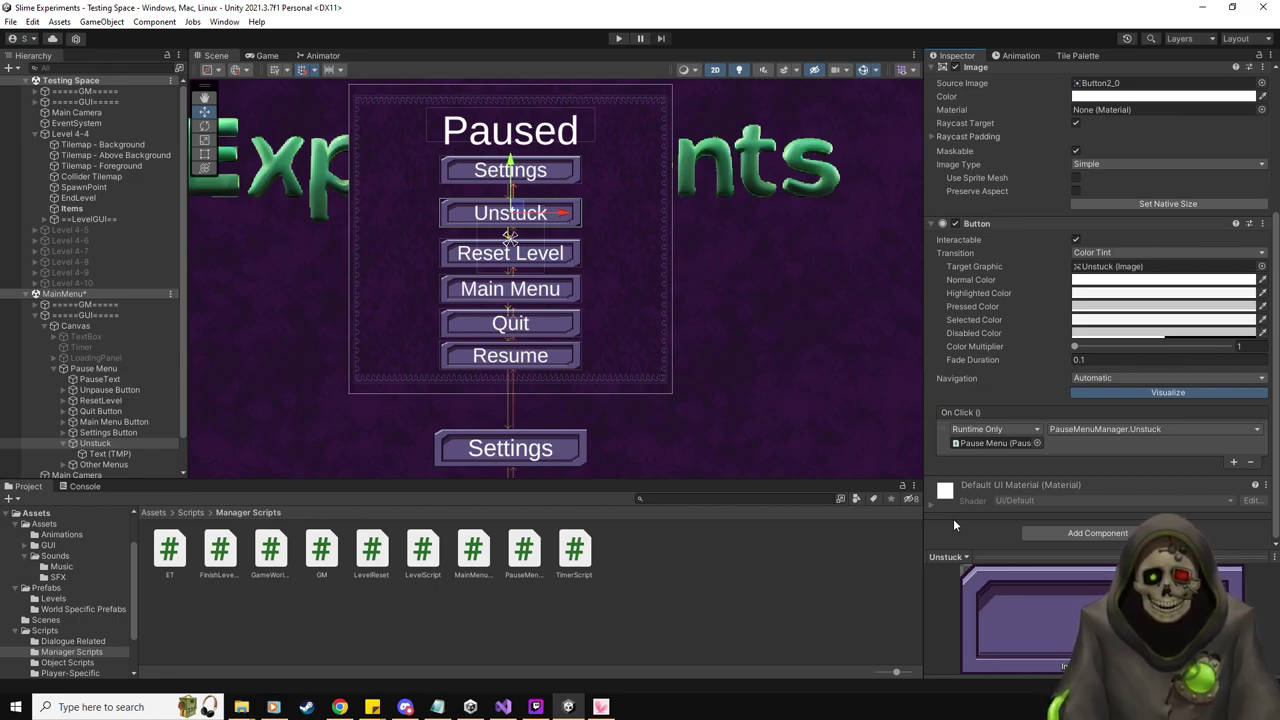
Set the Pos Y of the Pause Menu's Settings Button to 100 and of its Unstuck button to 50
{"action": "middle_click_drag", "start_coordinate": [673, 256], "coordinate": [675, 276]}
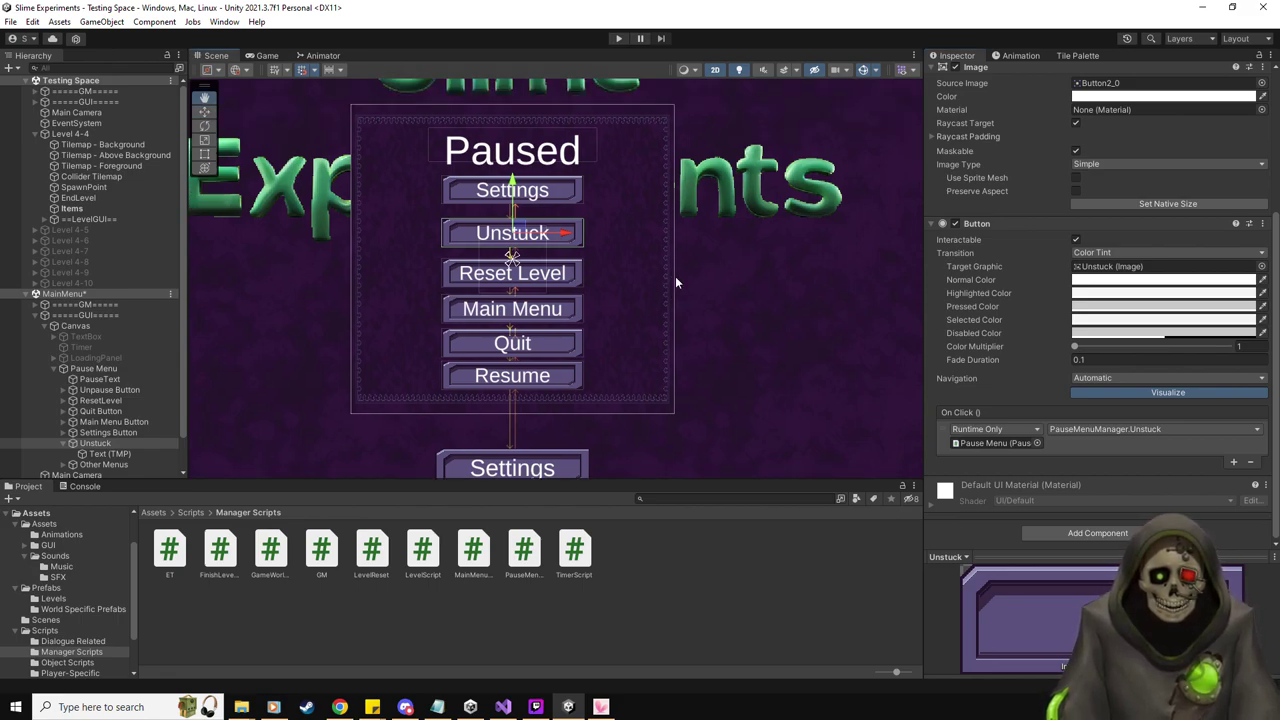
{"action": "scroll", "coordinate": [1126, 368], "scroll_direction": "up", "scroll_amount": 5}
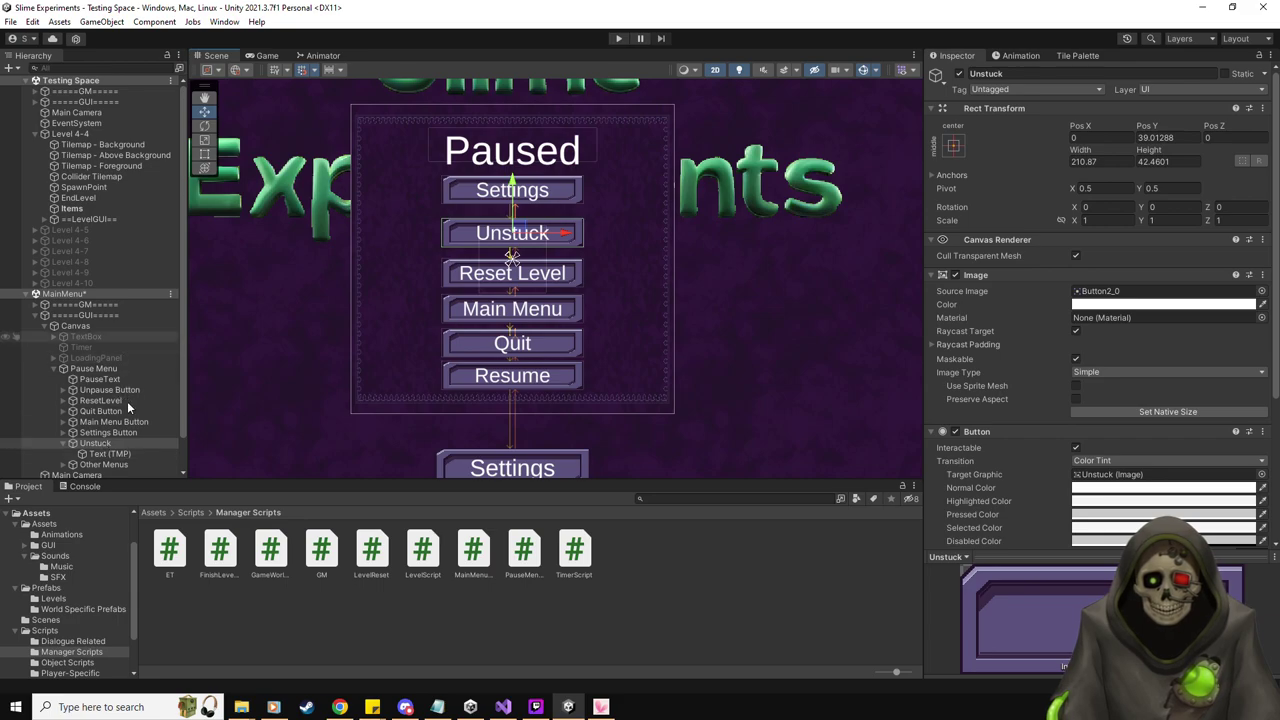
{"action": "left_click", "coordinate": [124, 433]}
{"action": "left_click", "coordinate": [1160, 137]}
{"action": "type", "text": "100"}
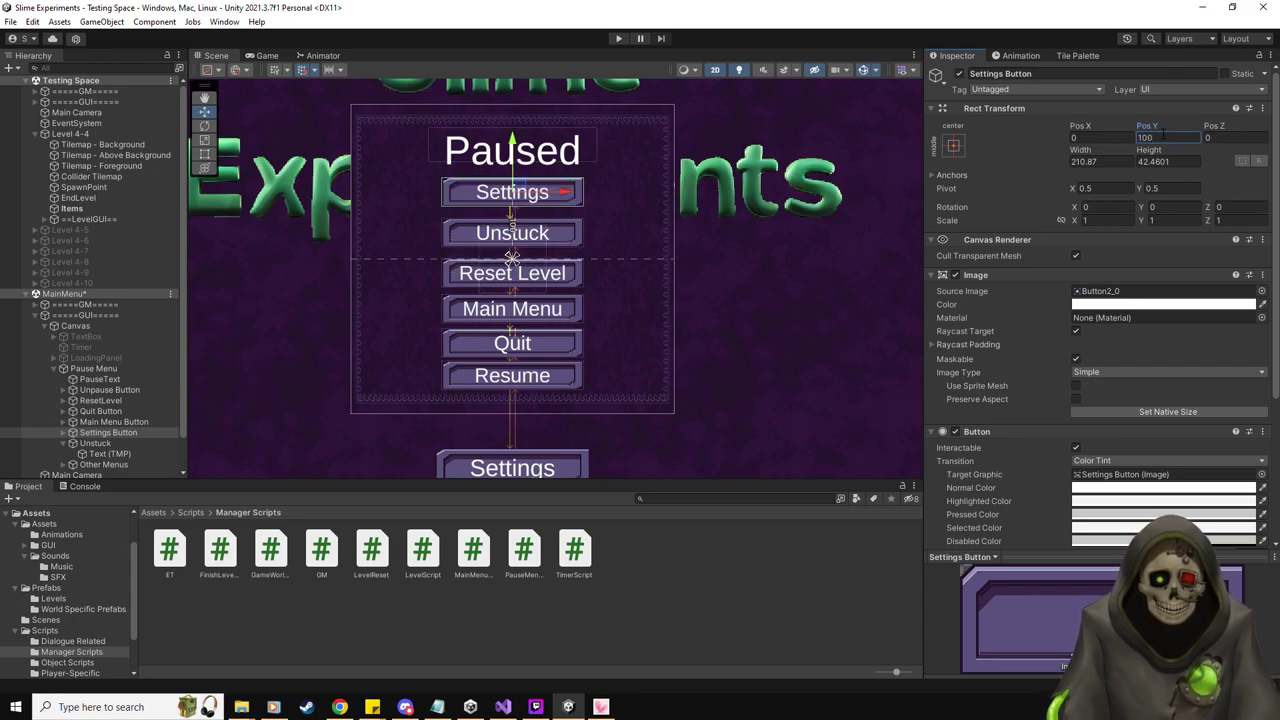
{"action": "left_click", "coordinate": [104, 442]}
{"action": "left_click", "coordinate": [1187, 138]}
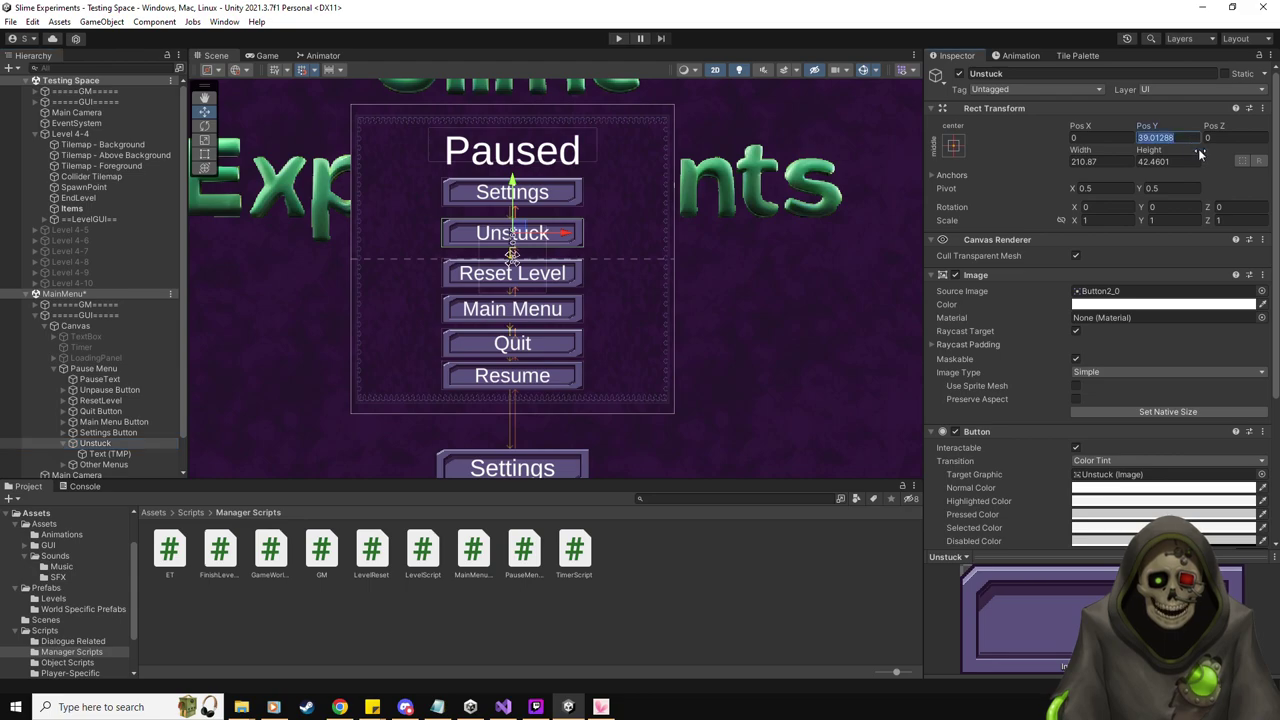
{"action": "type", "text": "50"}
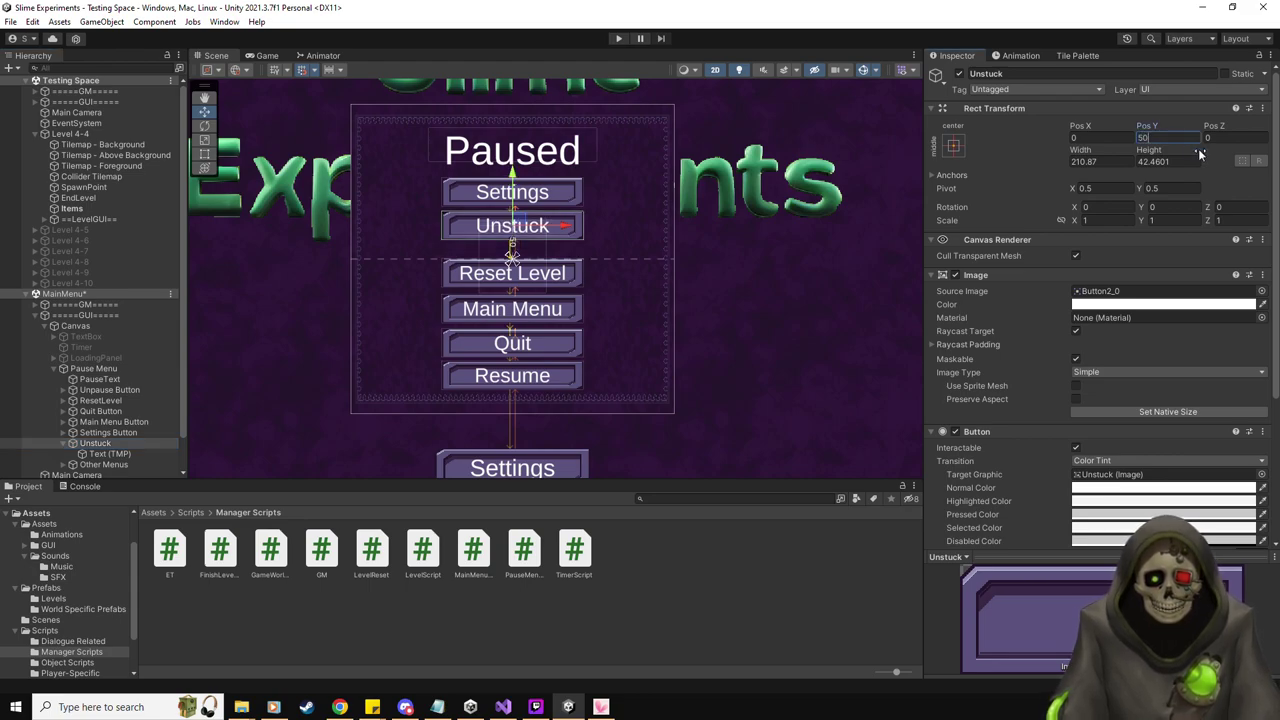
Set the ResetLevel button's Pos Y to 0 and the Main Menu Button's Pos Y to -50
{"action": "left_click", "coordinate": [137, 433]}
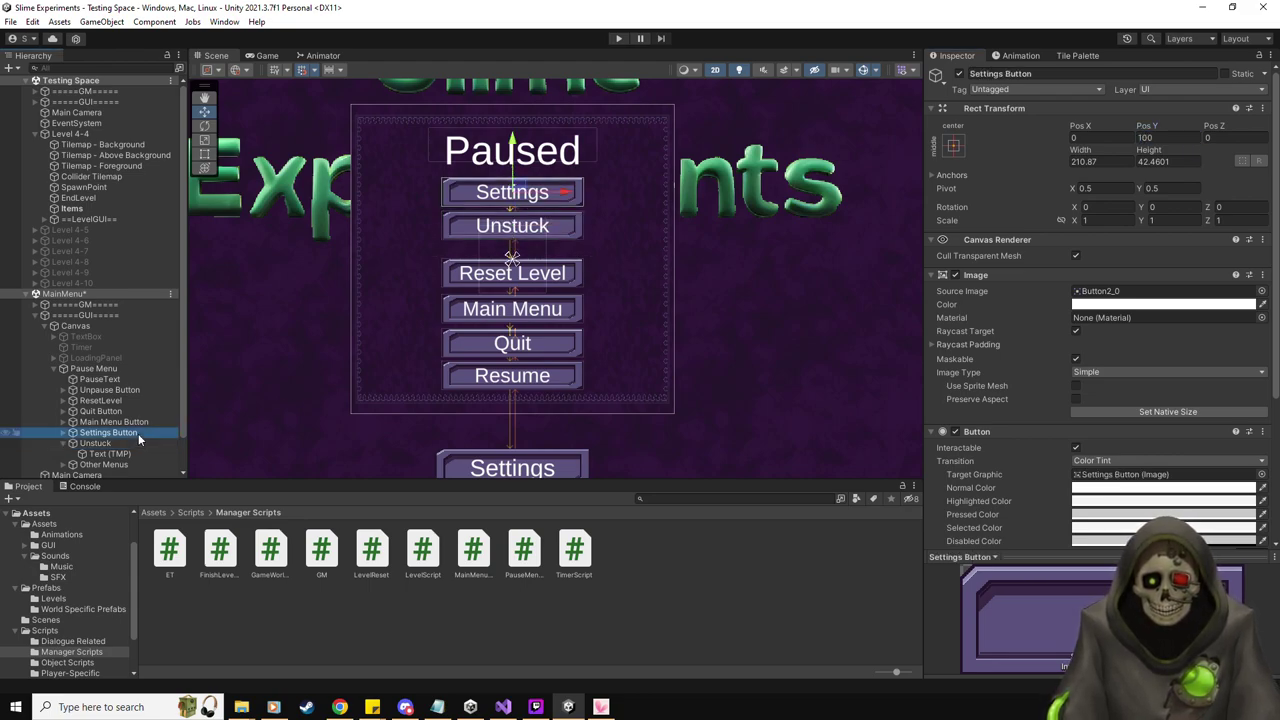
{"action": "left_click", "coordinate": [100, 400]}
{"action": "left_click", "coordinate": [1155, 137]}
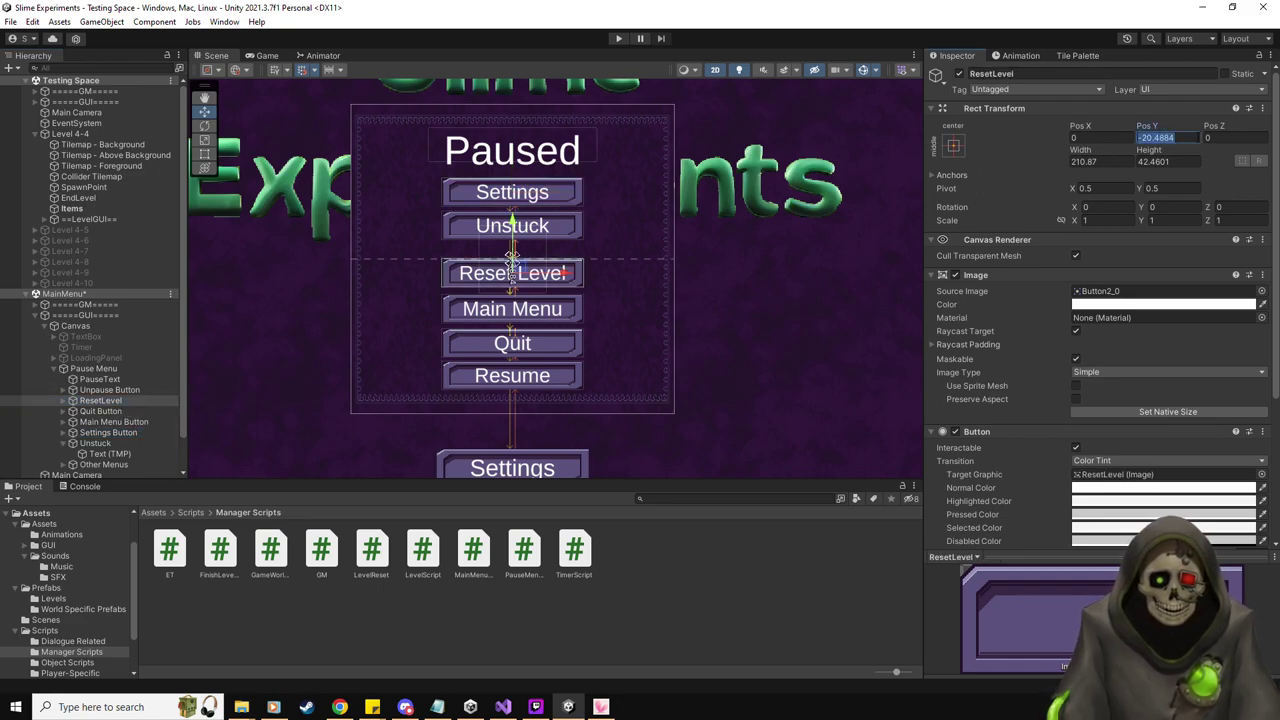
{"action": "type", "text": "0"}
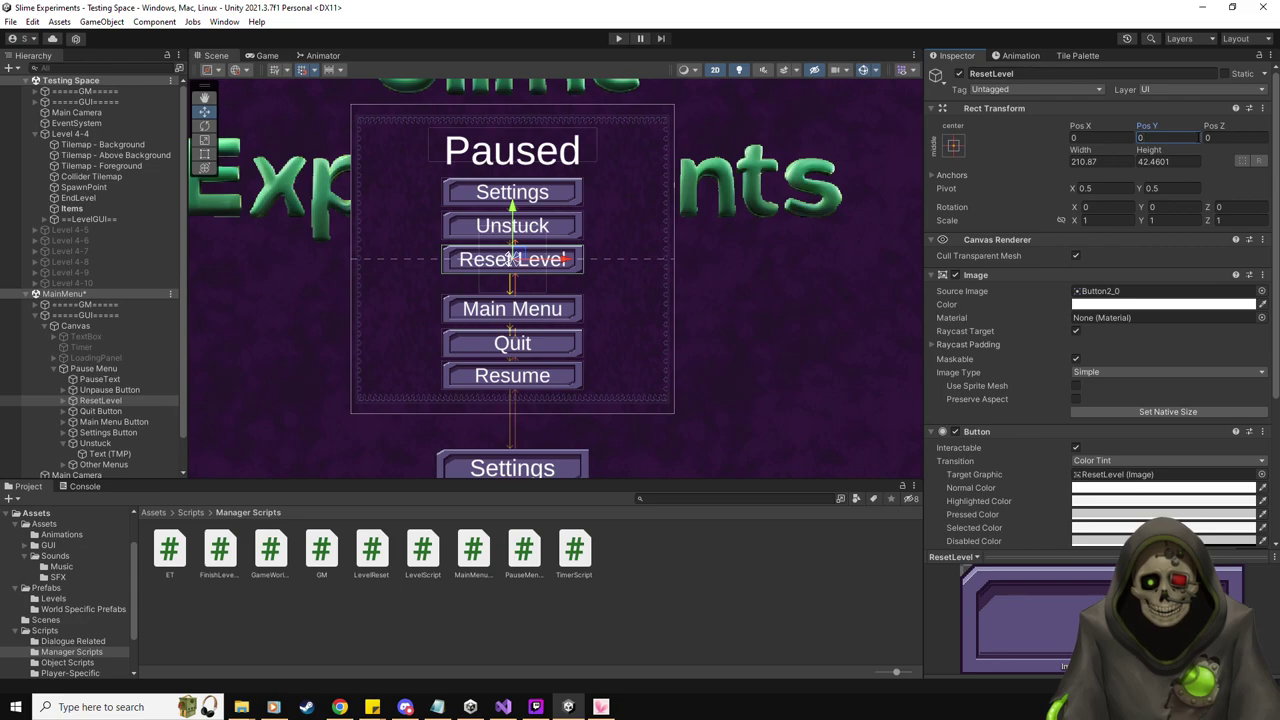
{"action": "left_click", "coordinate": [119, 422]}
{"action": "left_click", "coordinate": [1160, 137]}
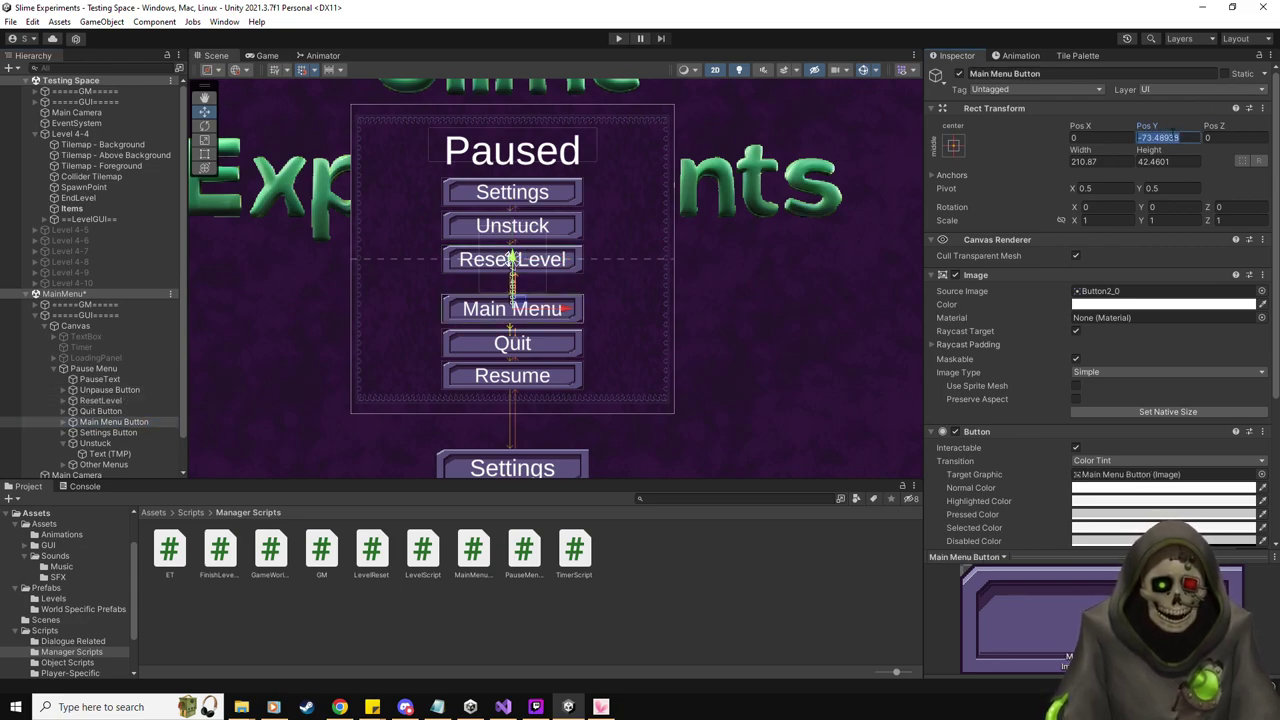
{"action": "type", "text": "-50"}
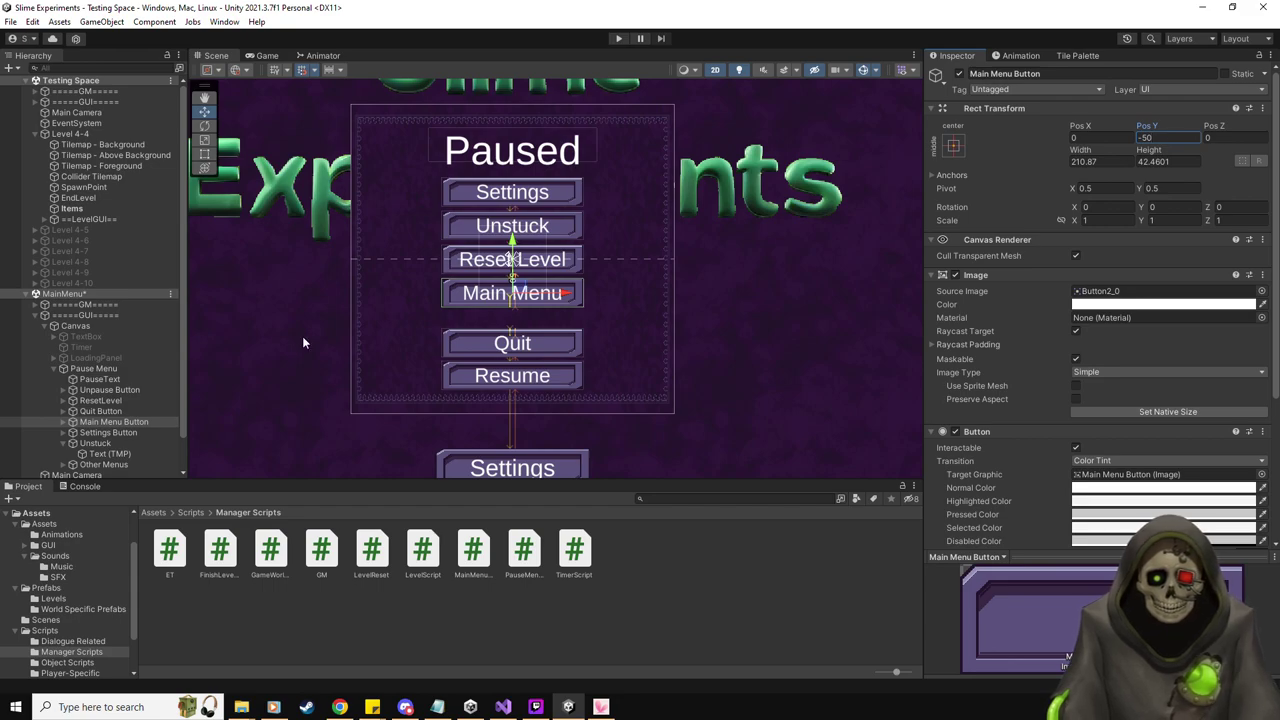
Set the Quit Button's Pos Y to -100 and the Unpause Button's Pos Y to -150
{"action": "left_click", "coordinate": [123, 409]}
{"action": "left_click", "coordinate": [1170, 137]}
{"action": "type", "text": "-100"}
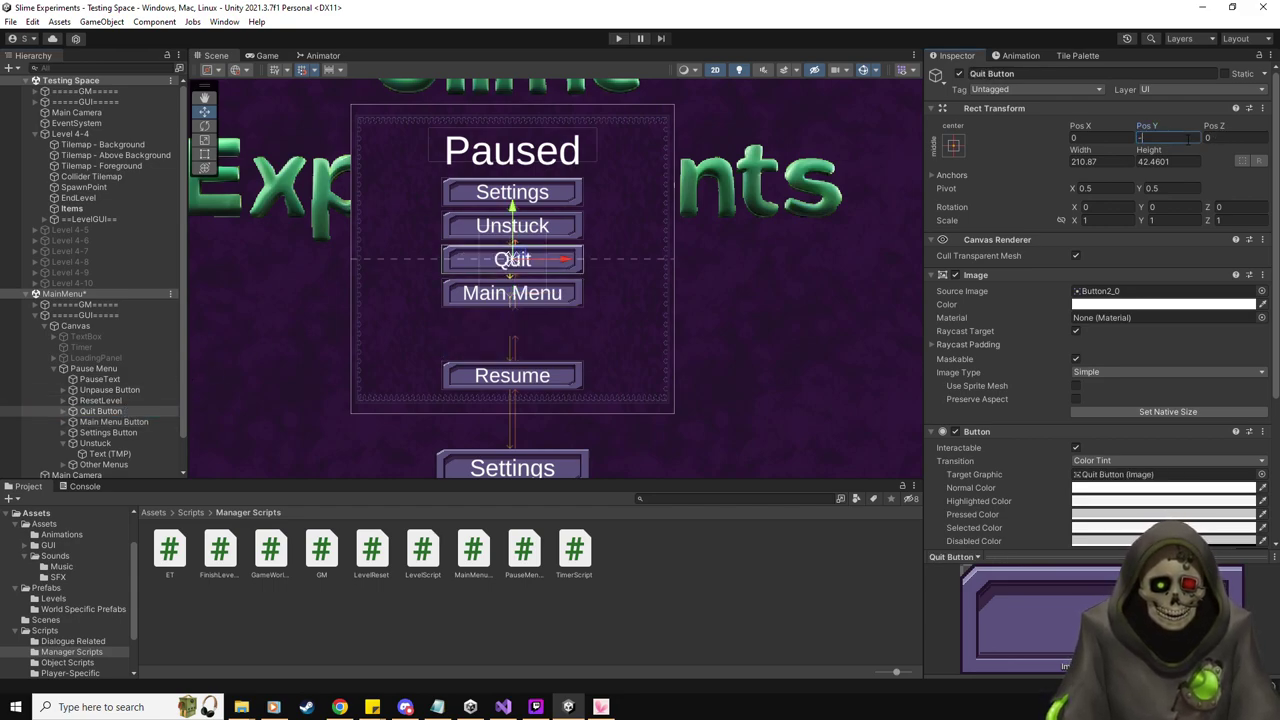
{"action": "left_click", "coordinate": [110, 400]}
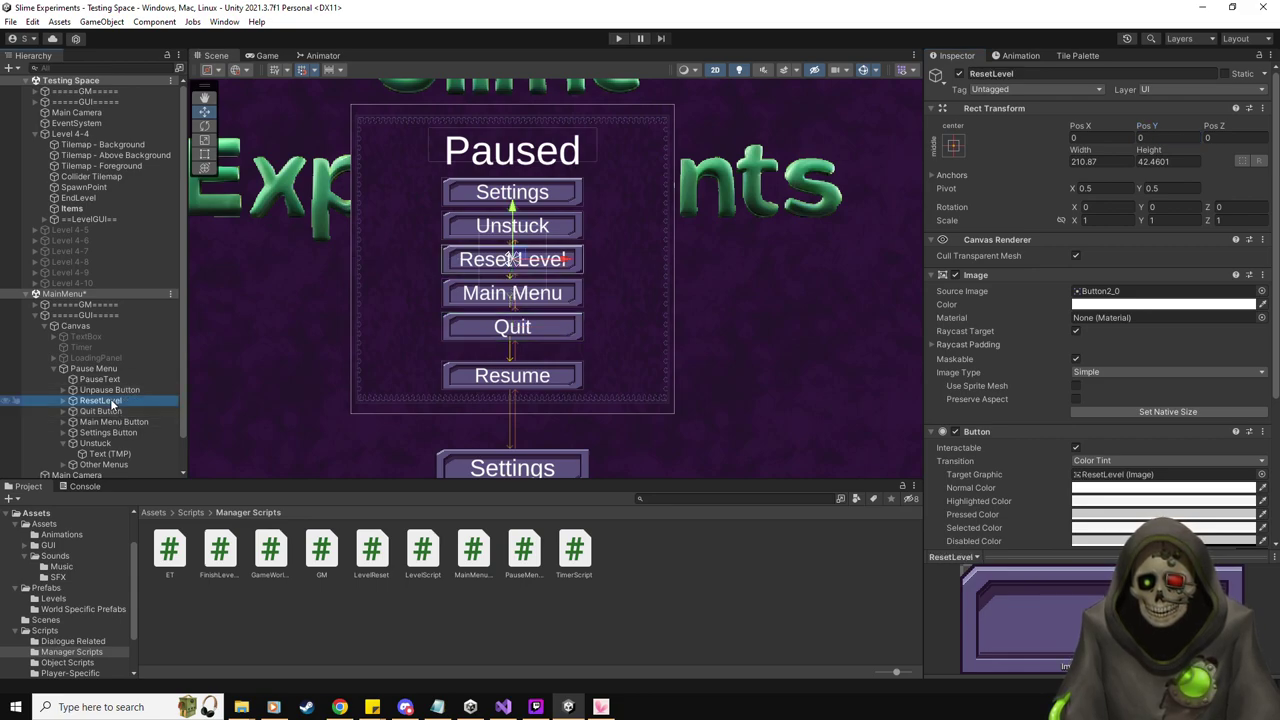
{"action": "left_click", "coordinate": [105, 389]}
{"action": "left_click", "coordinate": [1157, 137]}
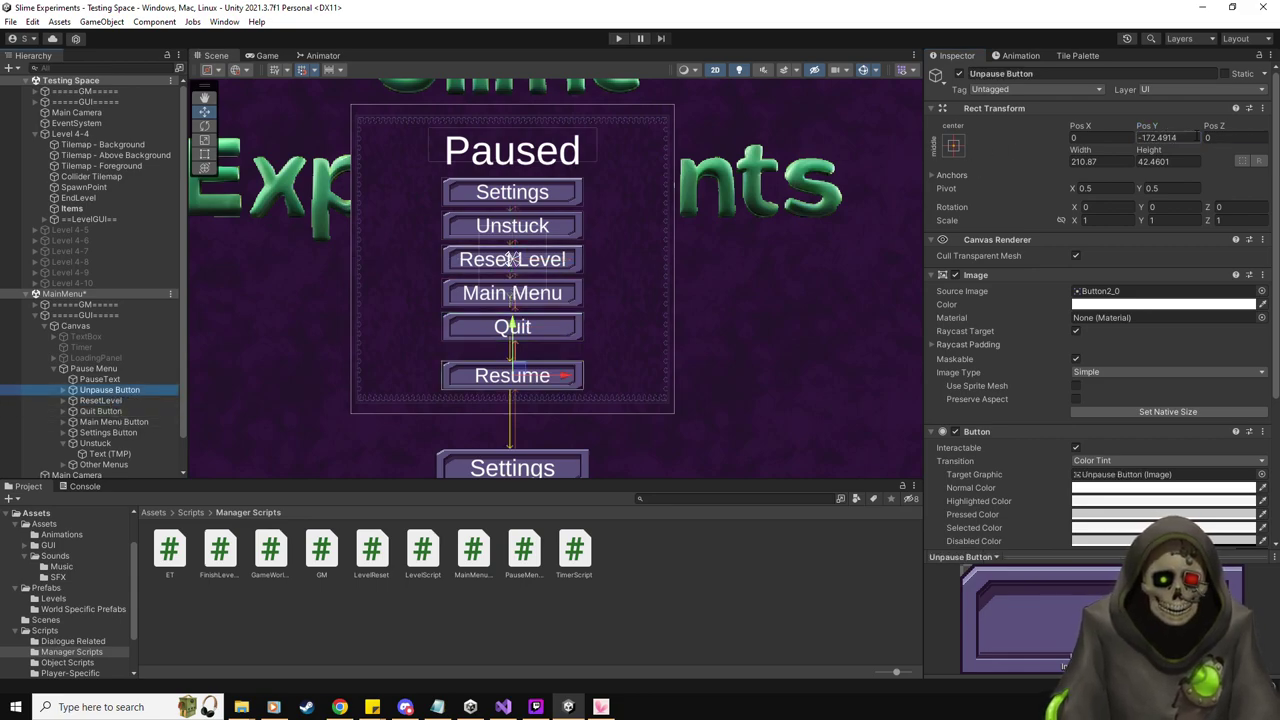
{"action": "type", "text": "-150"}
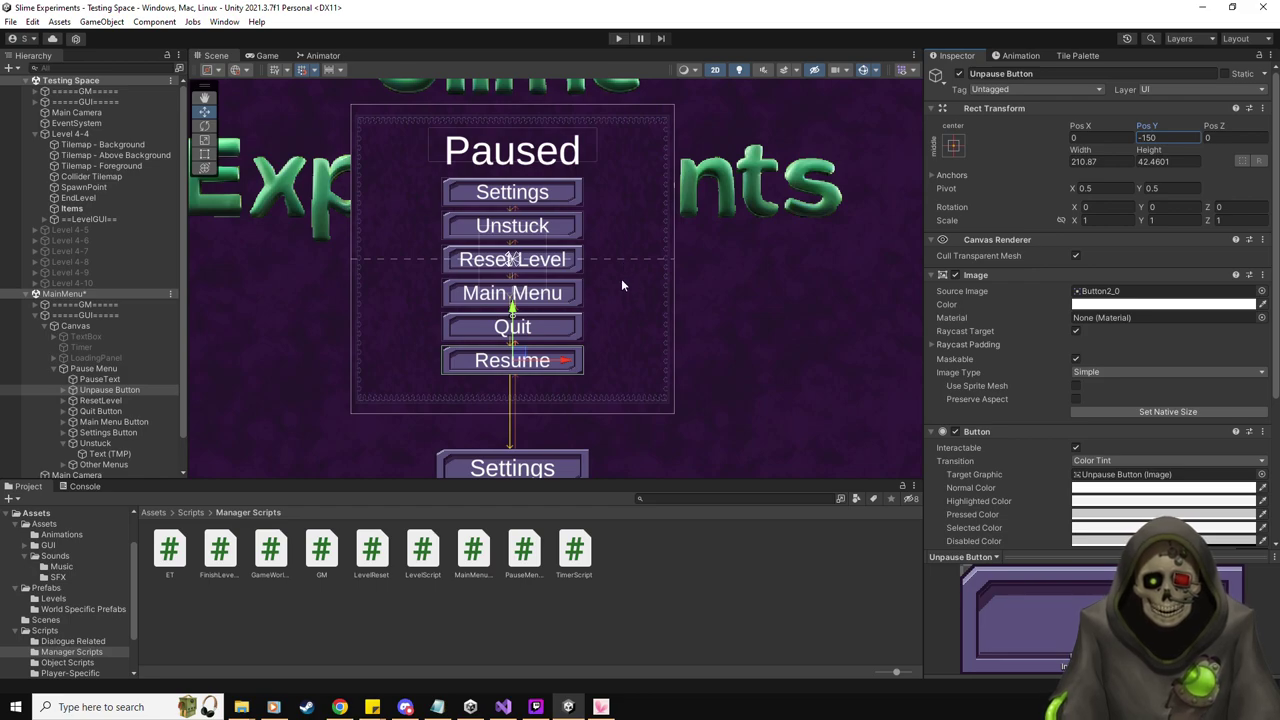
Try a Pos Y of -60 for the Main Menu Button, and set it back to -50
{"action": "left_click", "coordinate": [797, 366]}
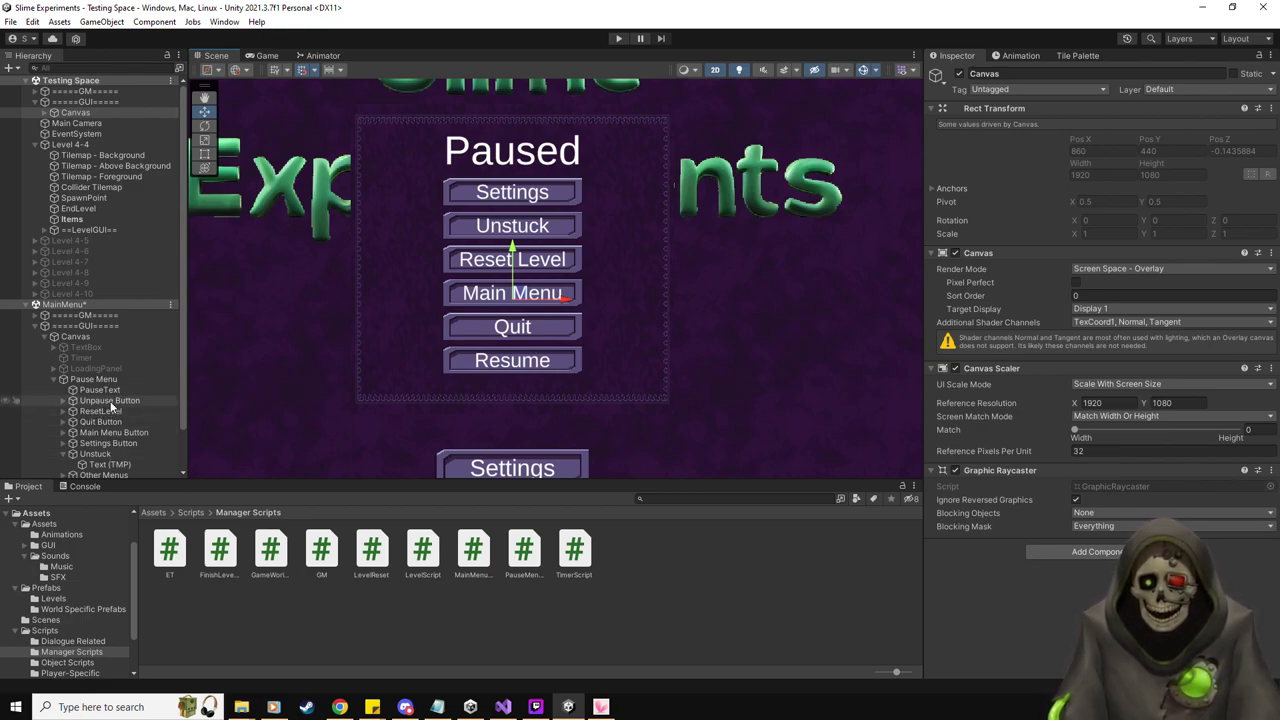
{"action": "left_click", "coordinate": [114, 442]}
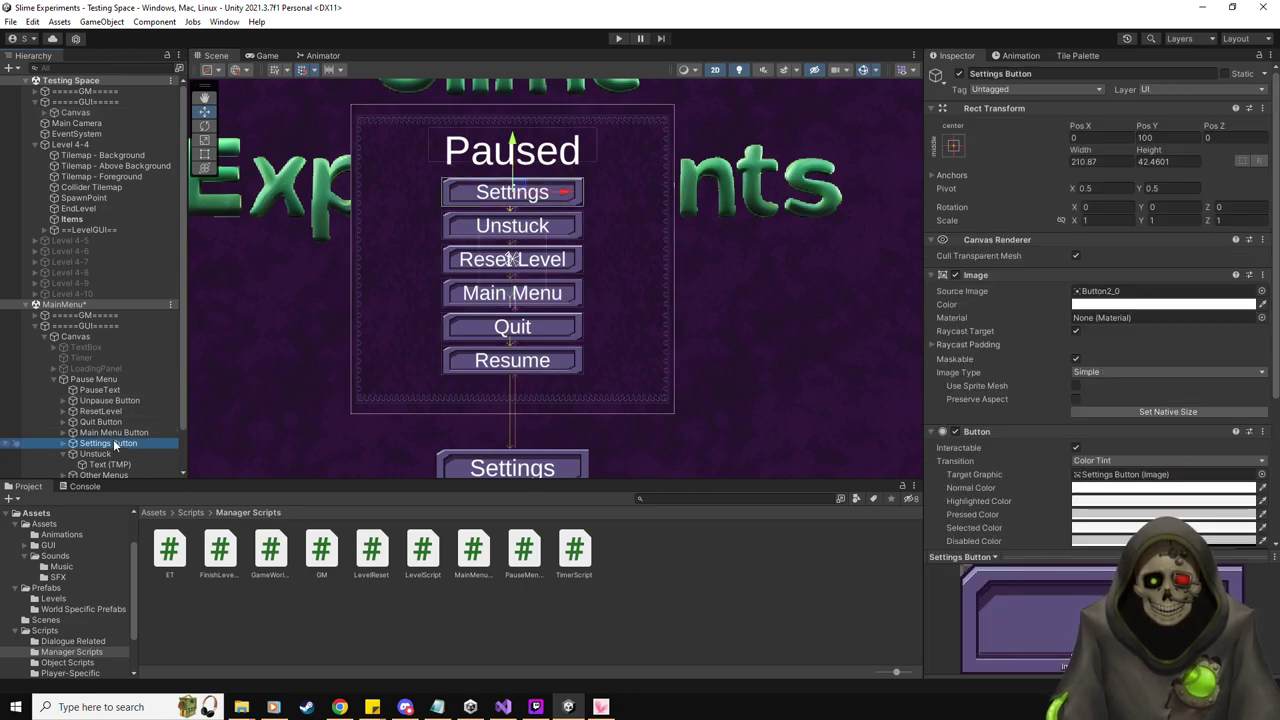
{"action": "left_click", "coordinate": [124, 433]}
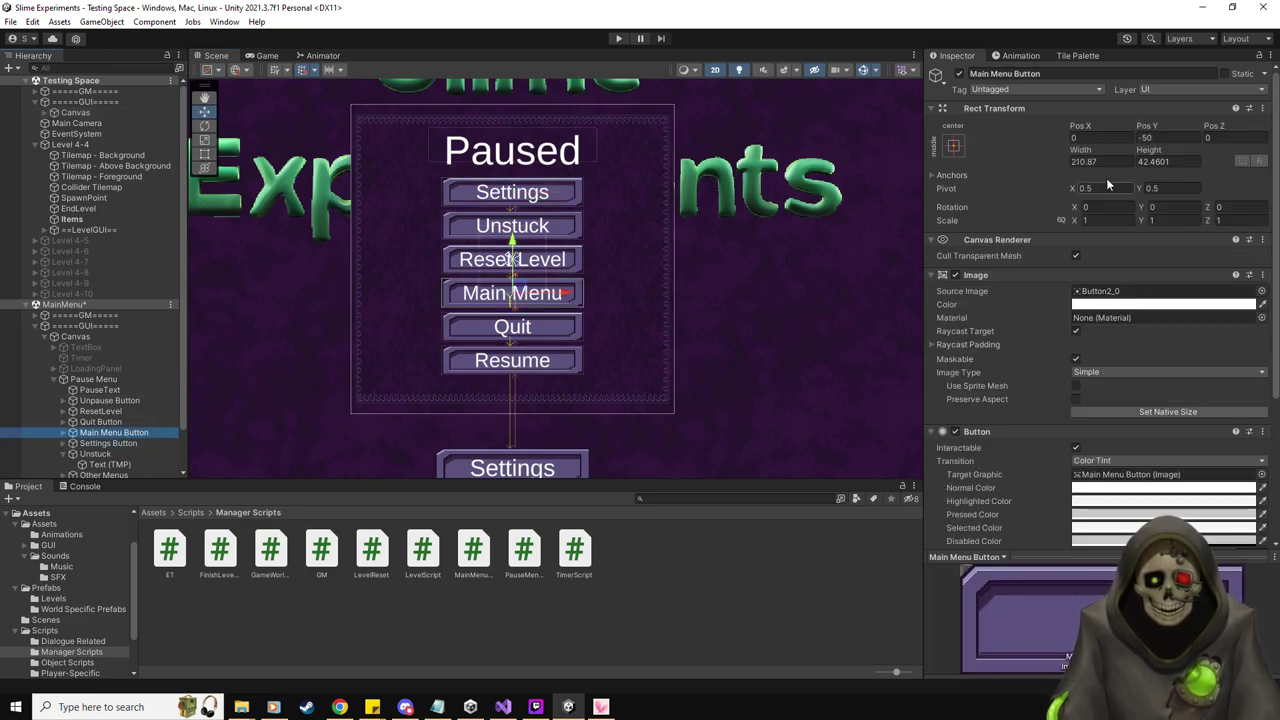
{"action": "left_click", "coordinate": [1185, 138]}
{"action": "type", "text": "-60"}
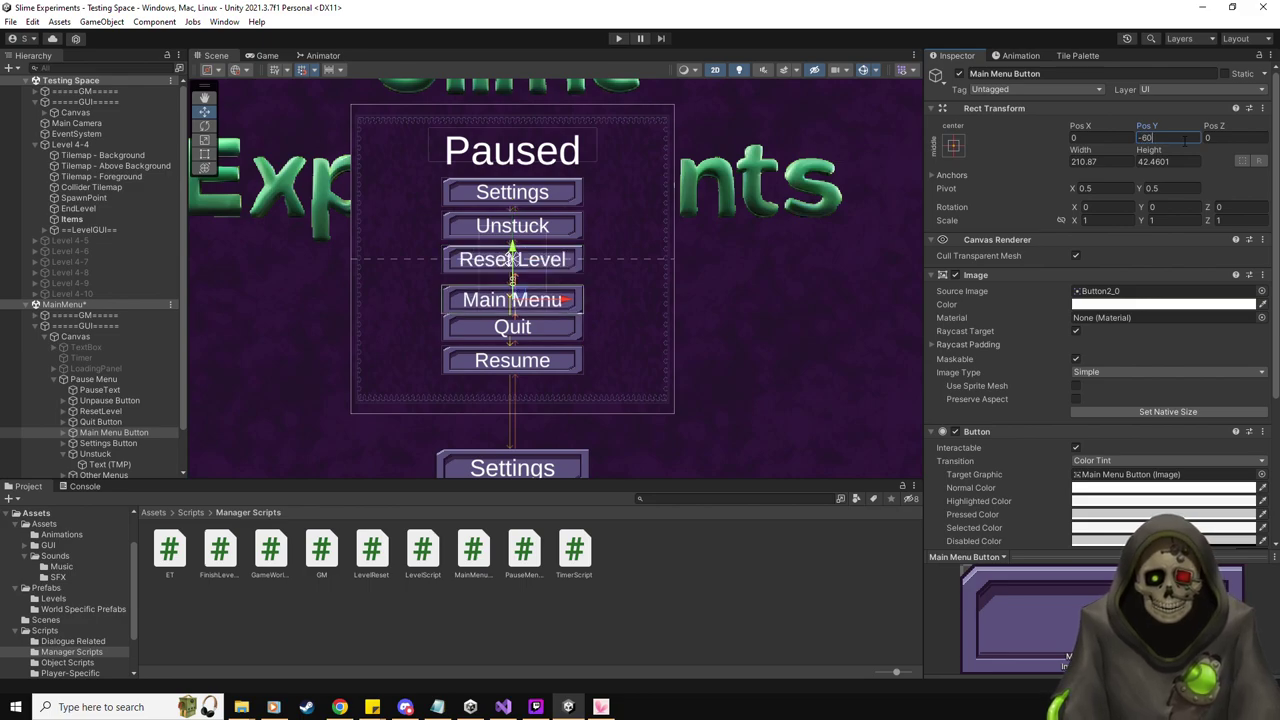
{"action": "key", "text": "BackSpace"}
{"action": "key", "text": "BackSpace"}
{"action": "type", "text": "50"}
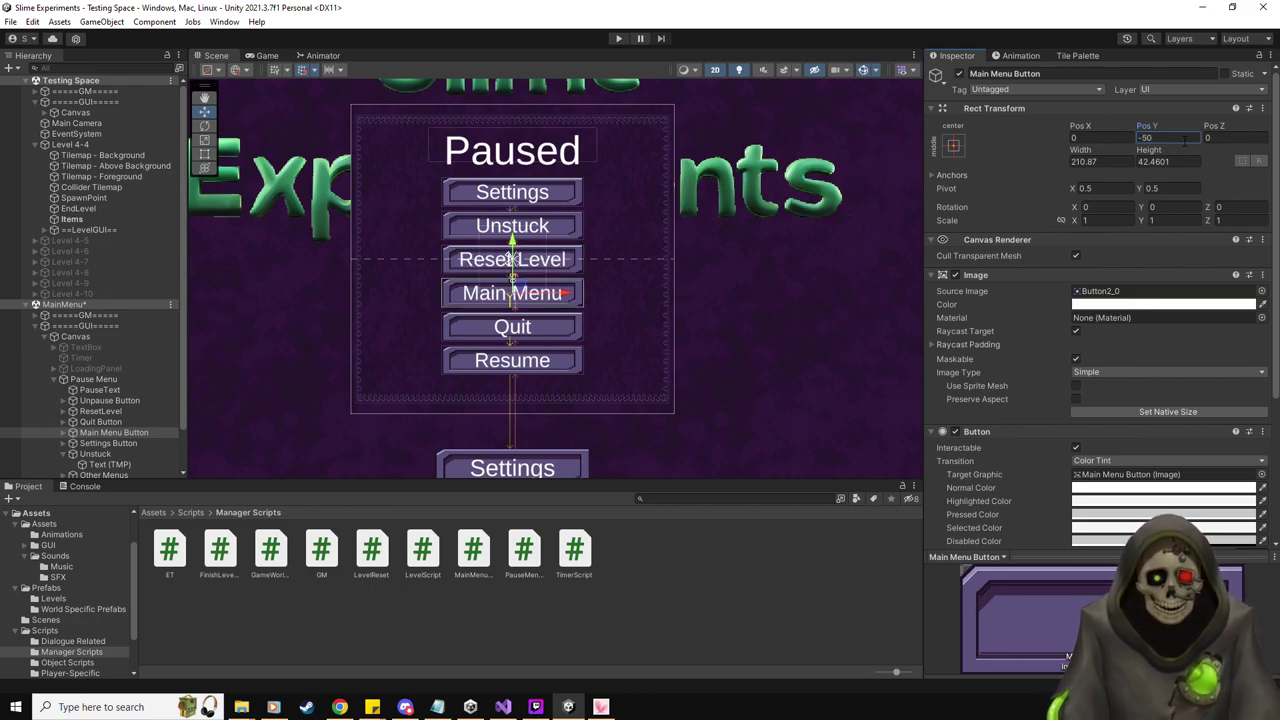
Change the Unstuck button's Pos Y to 40 and the ResetLevel button's Pos Y to -20
{"action": "left_click", "coordinate": [95, 453]}
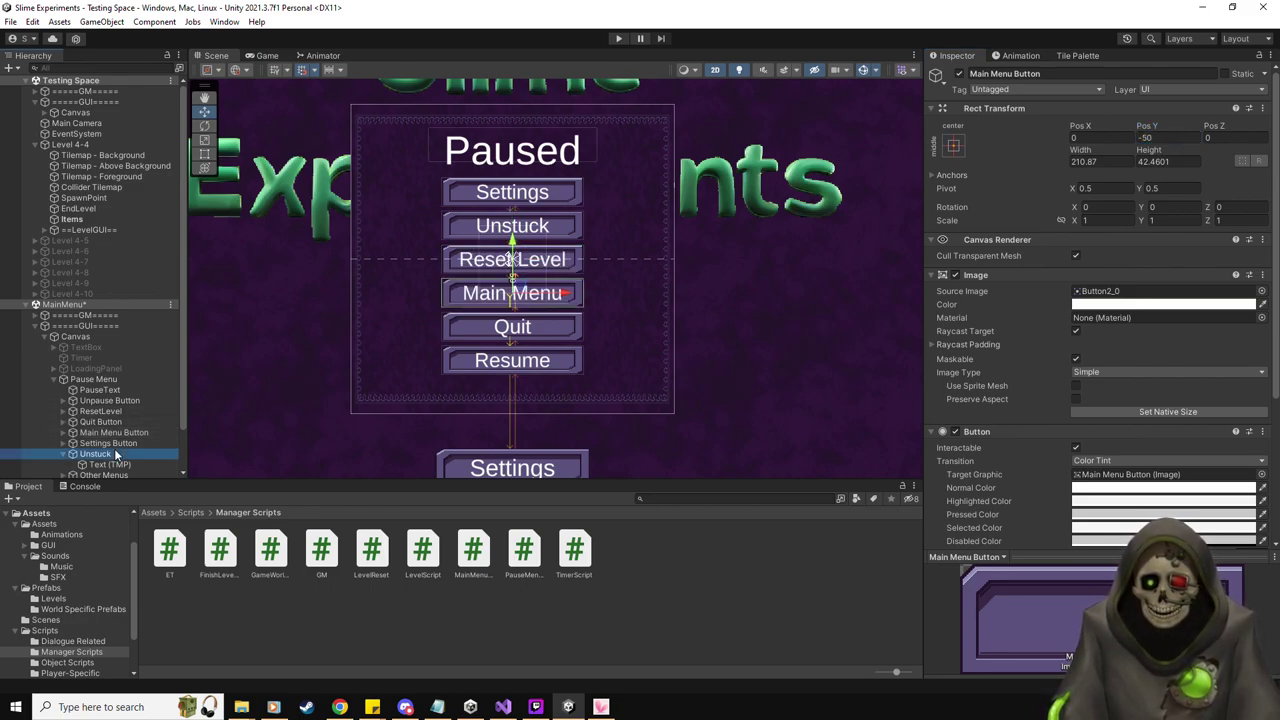
{"action": "left_click", "coordinate": [1150, 137]}
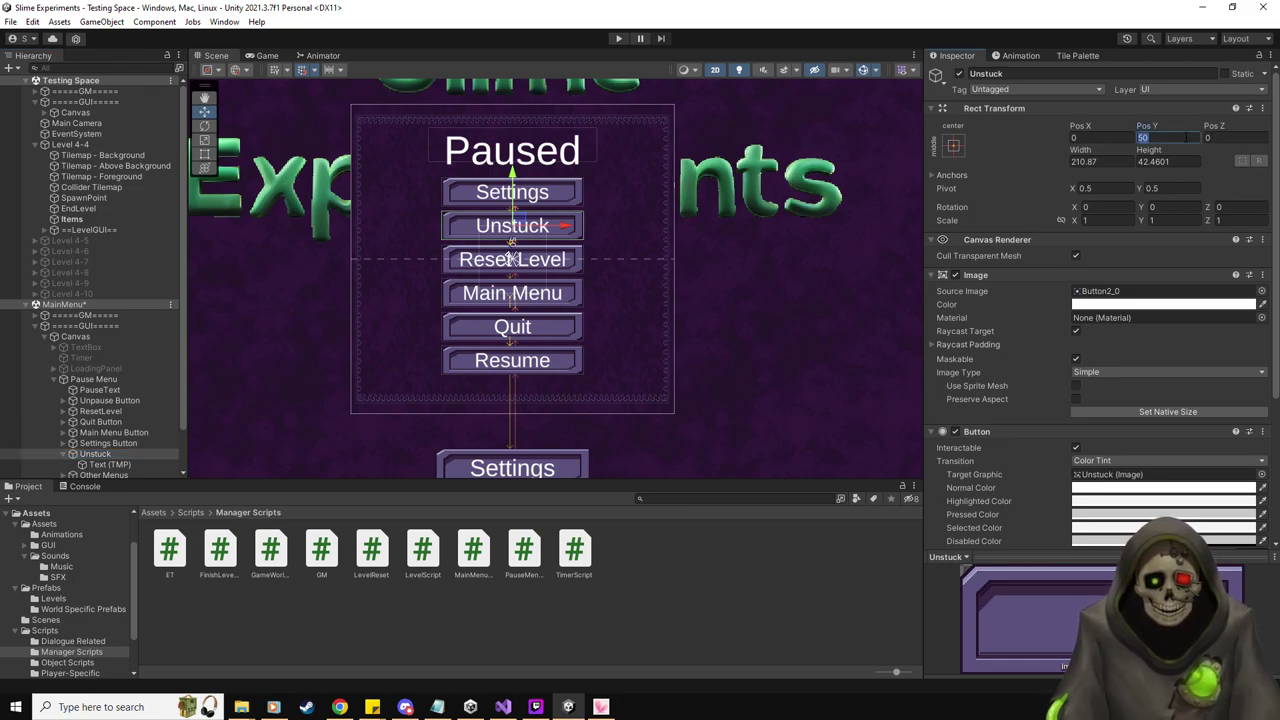
{"action": "type", "text": "40"}
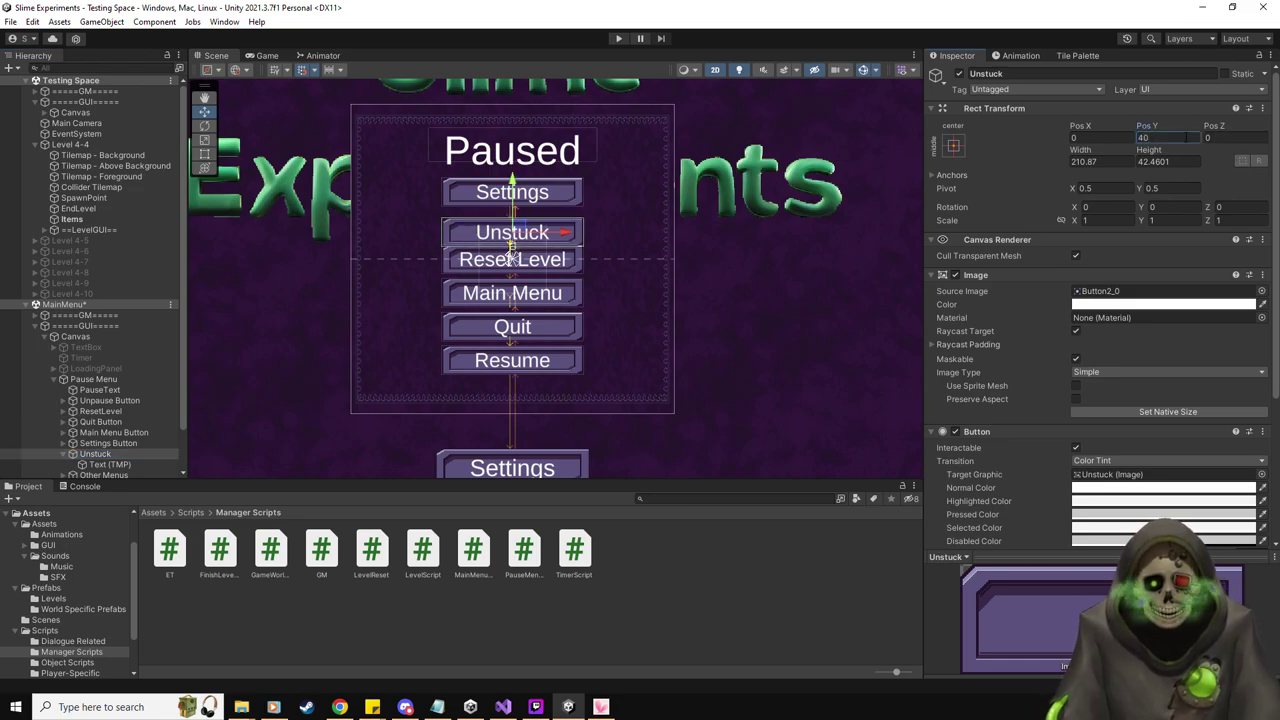
{"action": "left_click", "coordinate": [100, 411]}
{"action": "left_click", "coordinate": [1165, 137]}
{"action": "type", "text": "-20"}
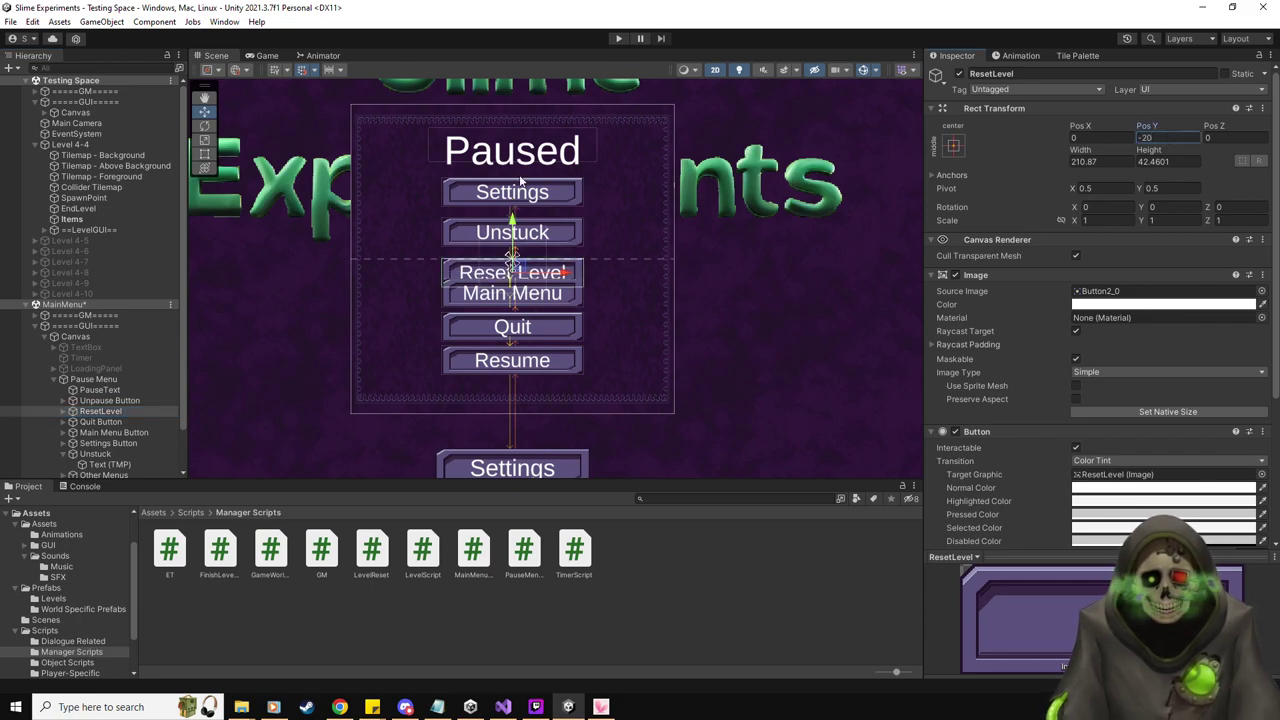
Set the Main Menu Button's Pos Y to -80 and the Quit Button's Pos Y to -150
{"action": "left_click", "coordinate": [140, 431]}
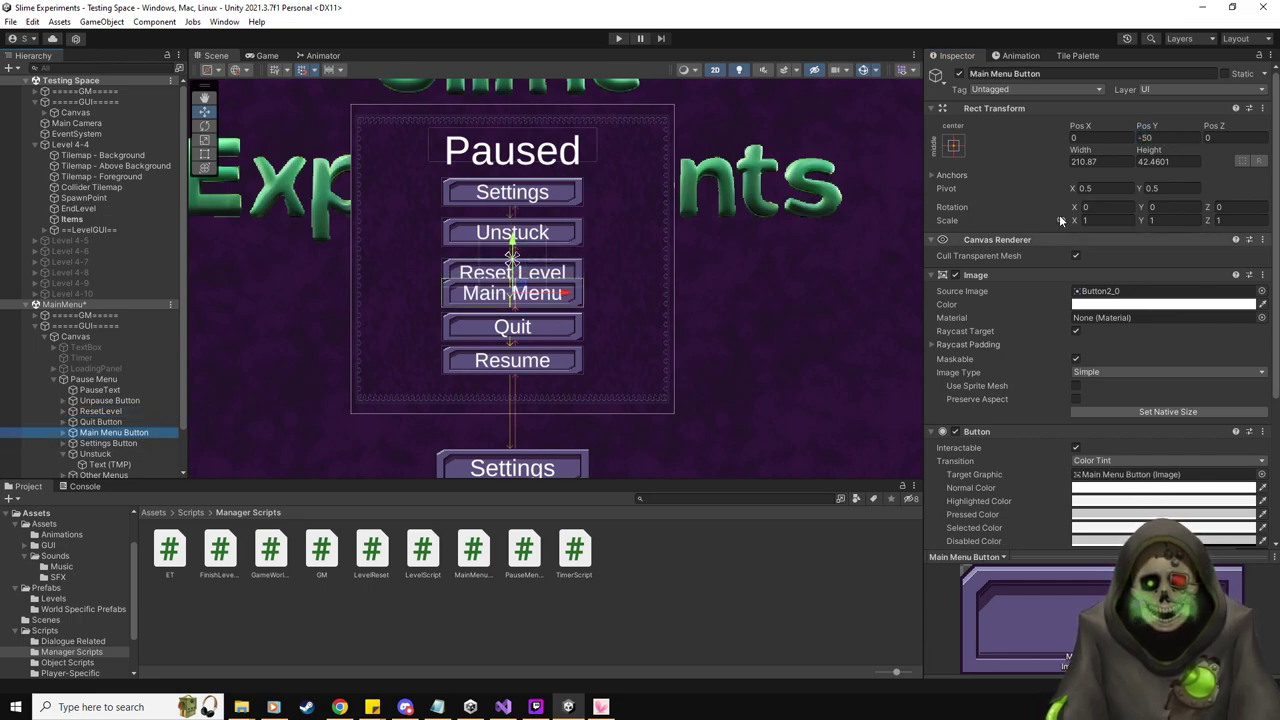
{"action": "left_click", "coordinate": [1168, 137]}
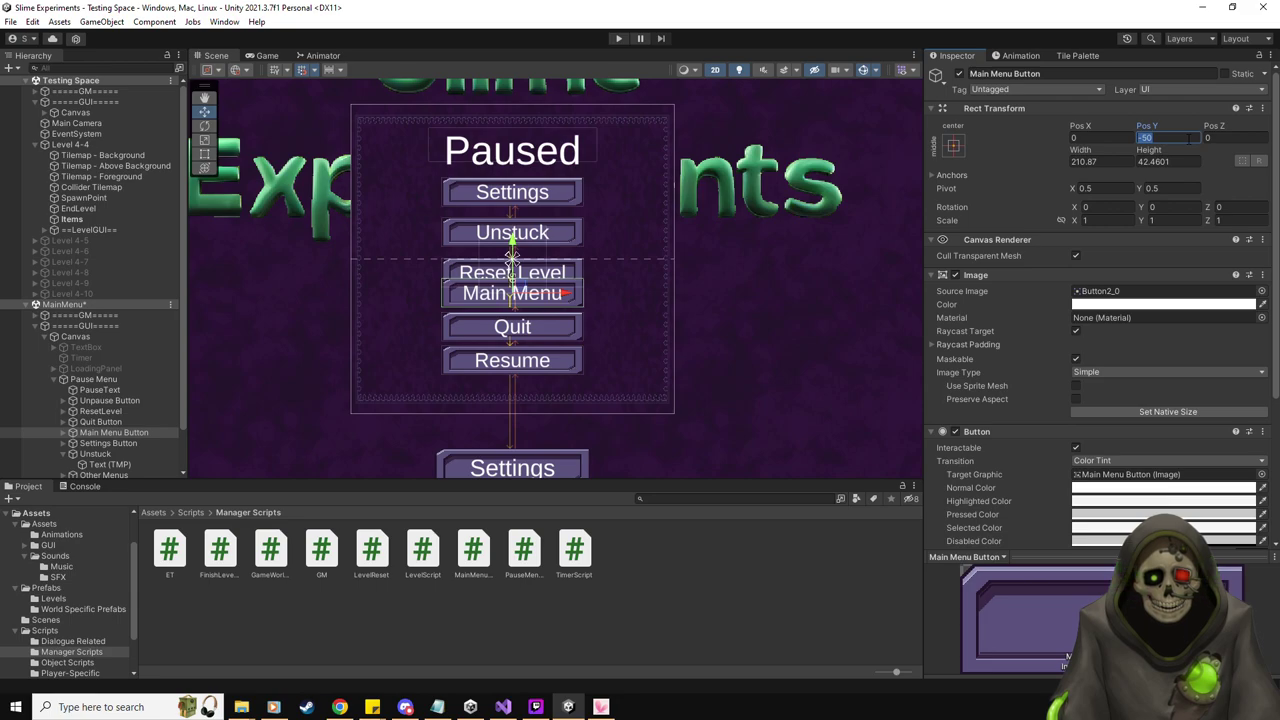
{"action": "type", "text": "-80"}
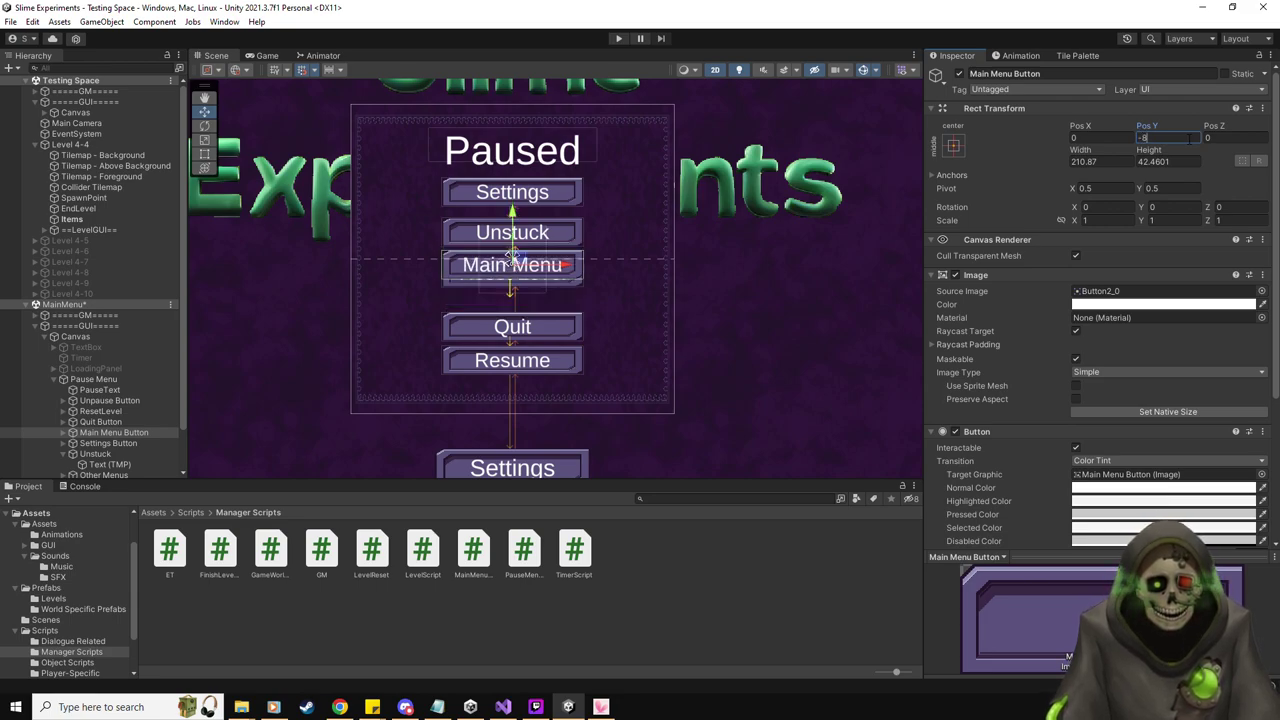
{"action": "left_click", "coordinate": [103, 419]}
{"action": "left_click", "coordinate": [1163, 137]}
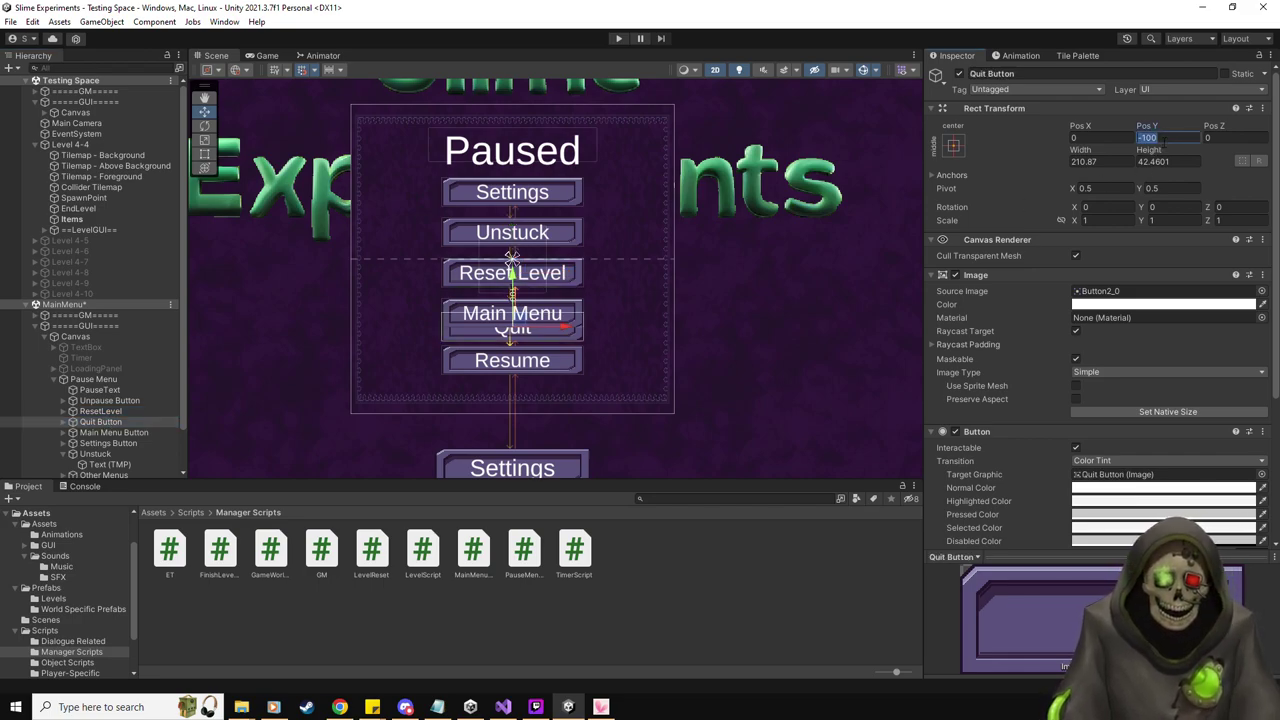
{"action": "type", "text": "-"}
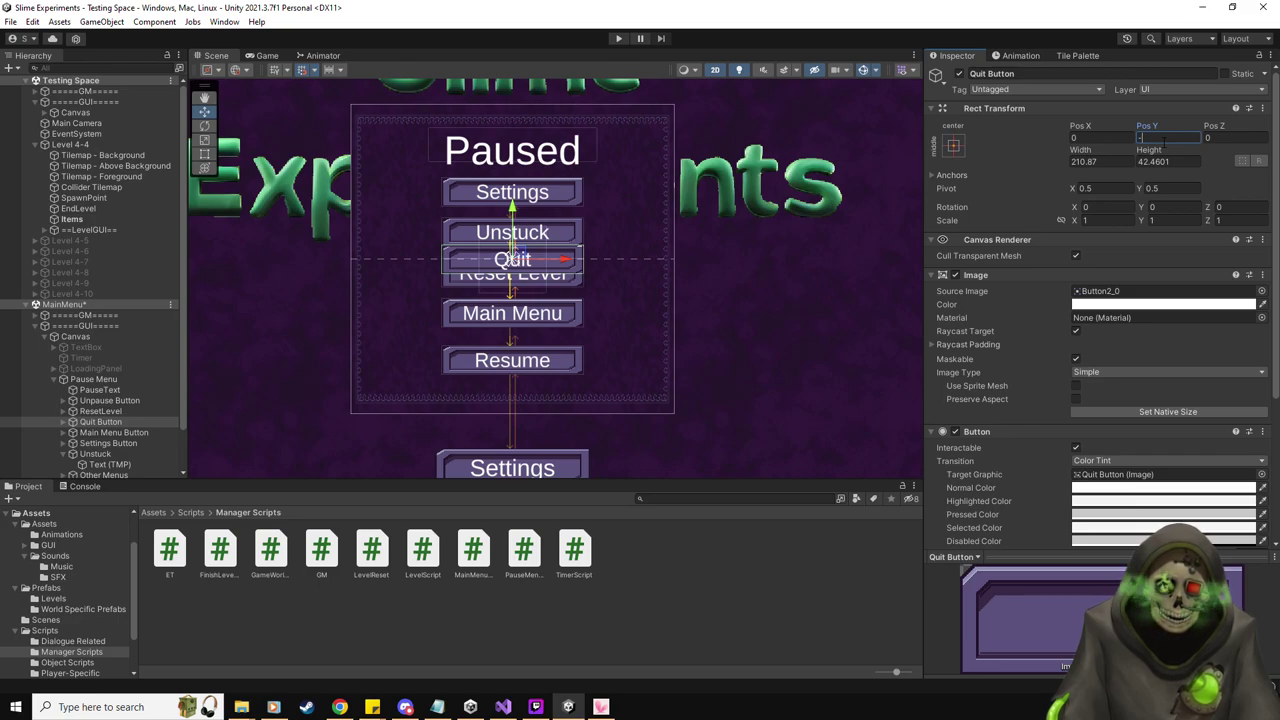
{"action": "type", "text": "150"}
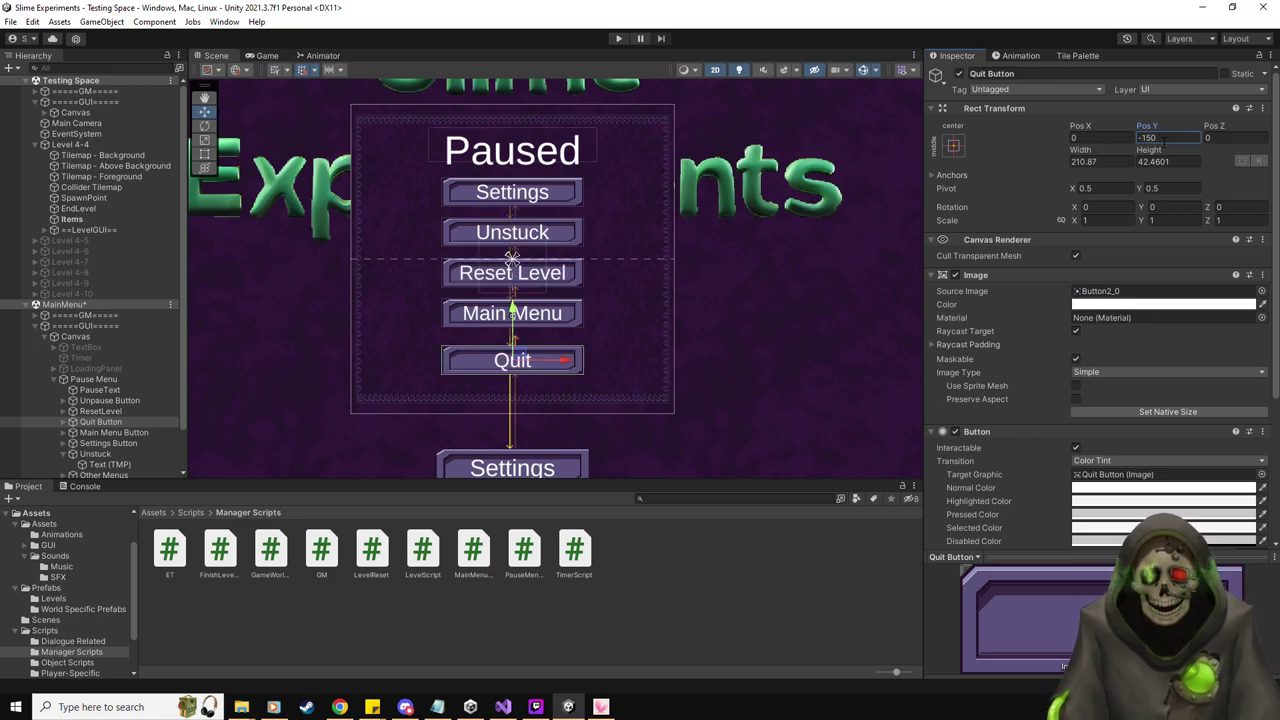
Compare the Pos Y values of the Pause Menu's buttons to work out their spacing
{"action": "left_click", "coordinate": [121, 401]}
{"action": "left_click", "coordinate": [1190, 138]}
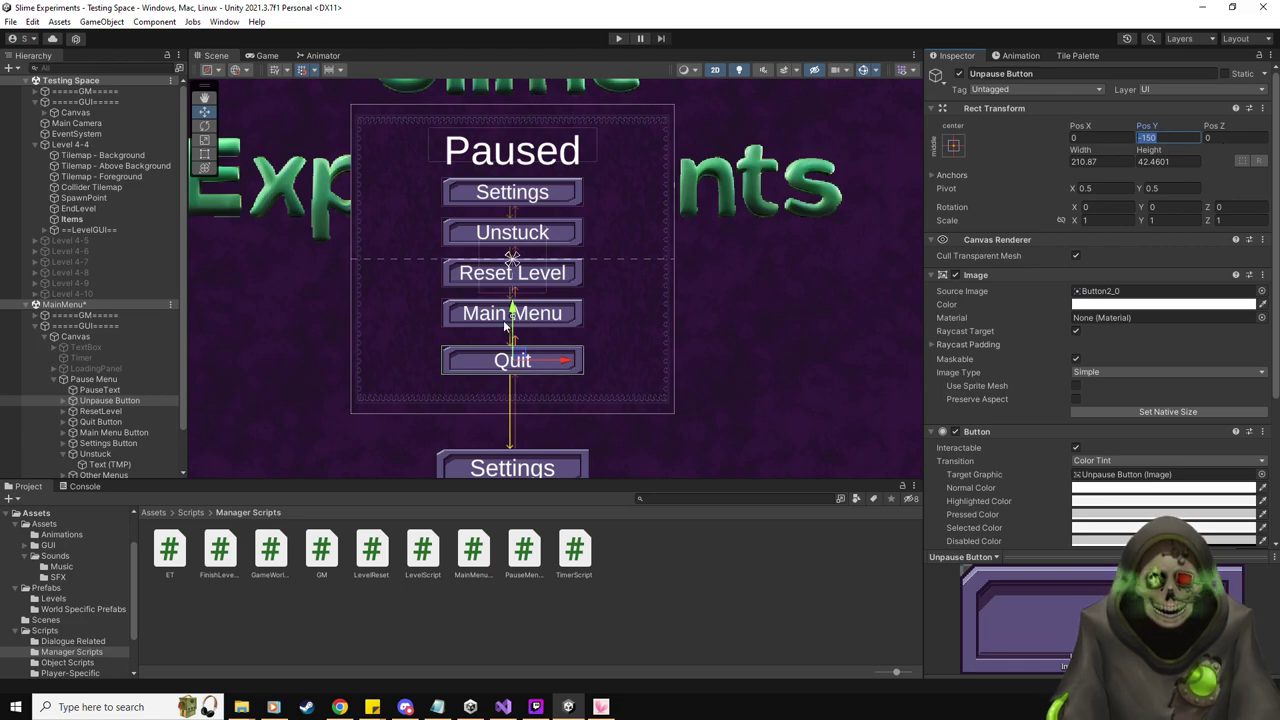
{"action": "scroll", "coordinate": [455, 330], "scroll_direction": "up", "scroll_amount": 3}
{"action": "left_click", "coordinate": [95, 411]}
{"action": "left_click", "coordinate": [100, 422]}
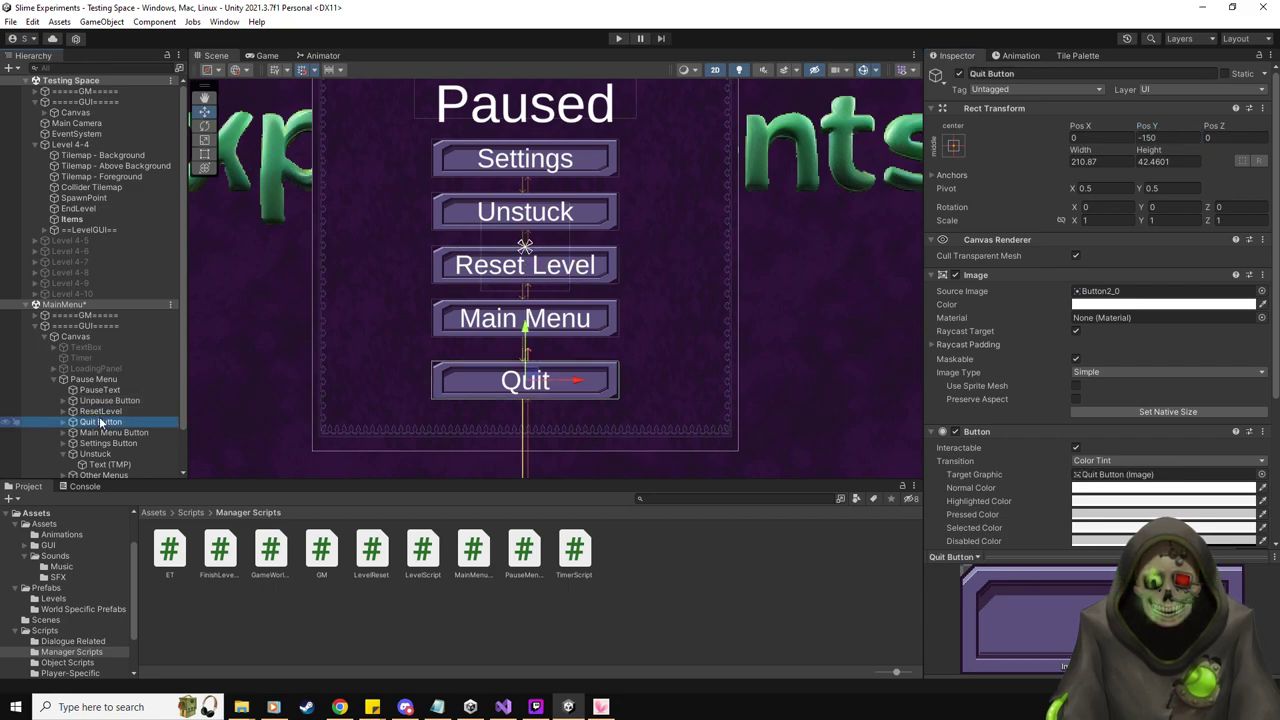
{"action": "left_click", "coordinate": [109, 410]}
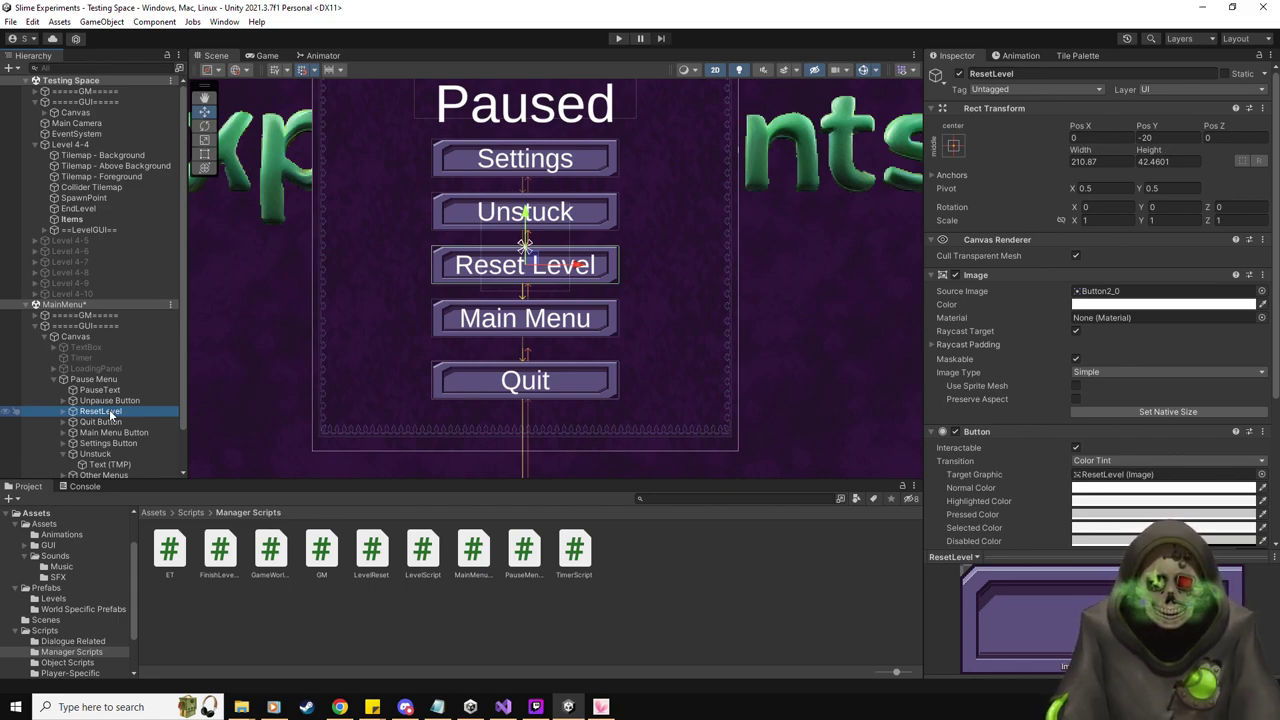
{"action": "left_click", "coordinate": [125, 432]}
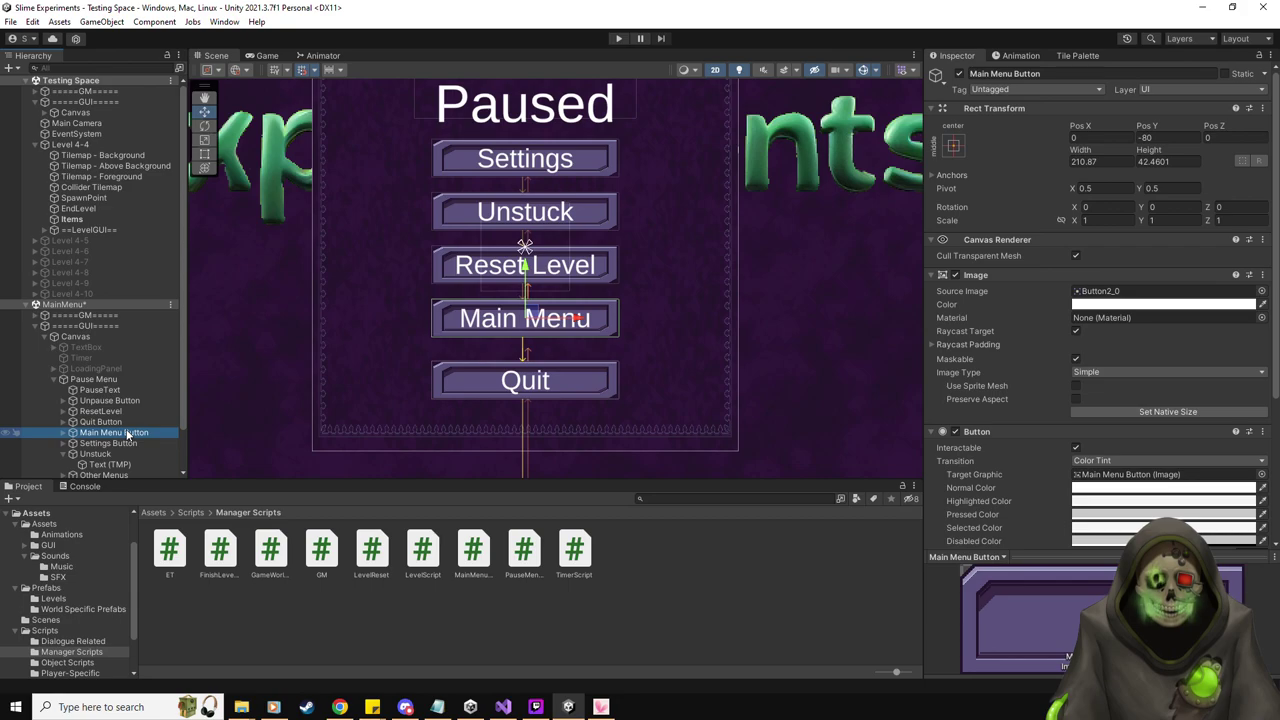
{"action": "left_click", "coordinate": [115, 401]}
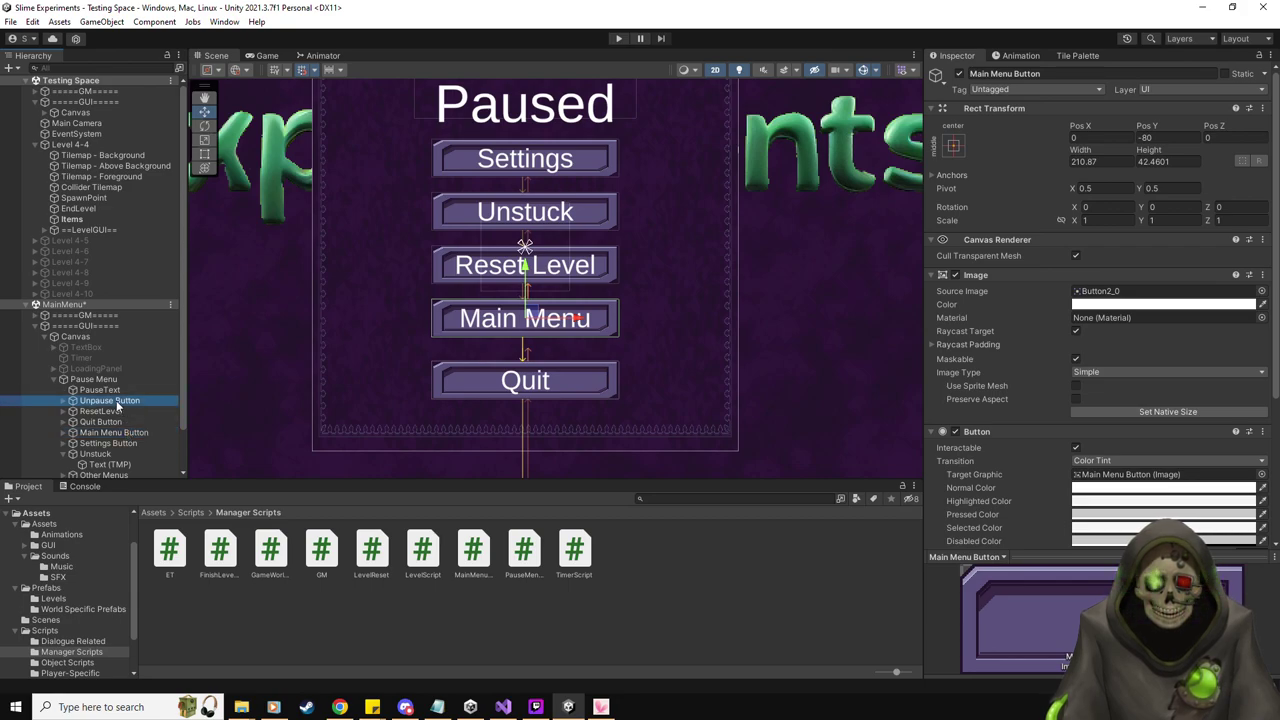
{"action": "left_click", "coordinate": [109, 412]}
{"action": "left_click", "coordinate": [116, 443]}
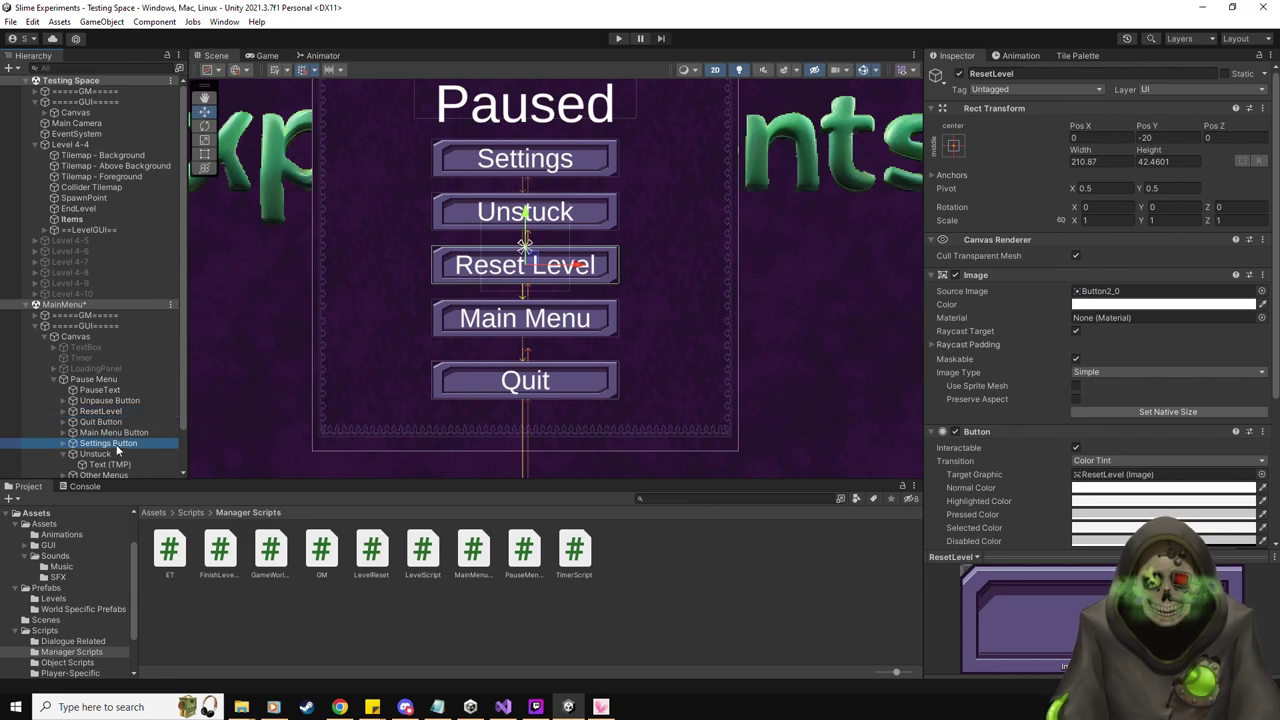
{"action": "left_click", "coordinate": [120, 454]}
{"action": "key", "text": "Up"}
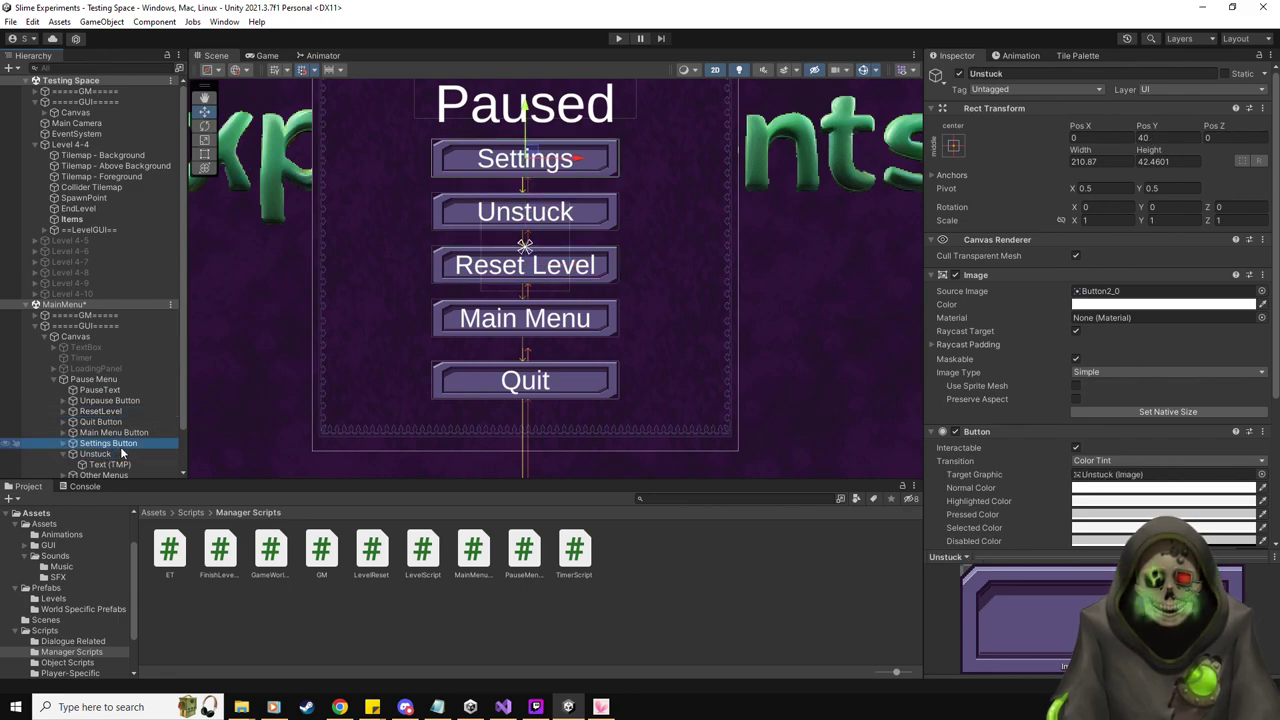
{"action": "left_click", "coordinate": [118, 422]}
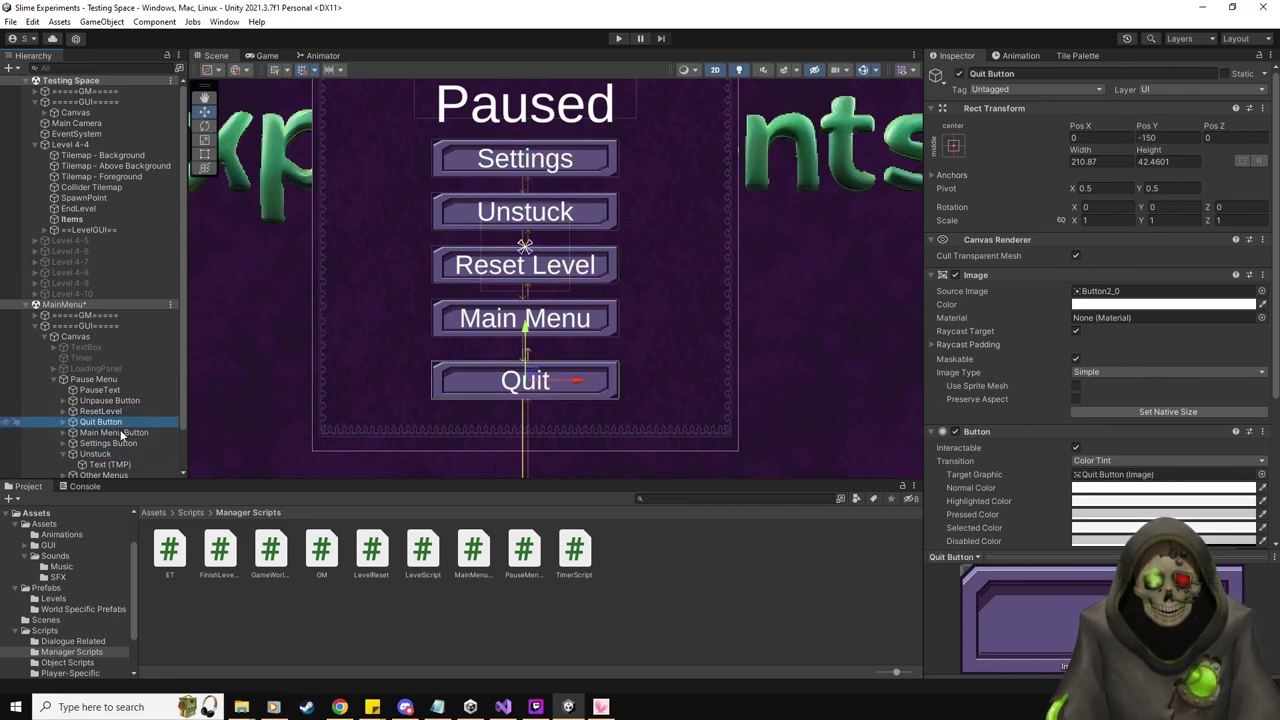
{"action": "left_click", "coordinate": [121, 432]}
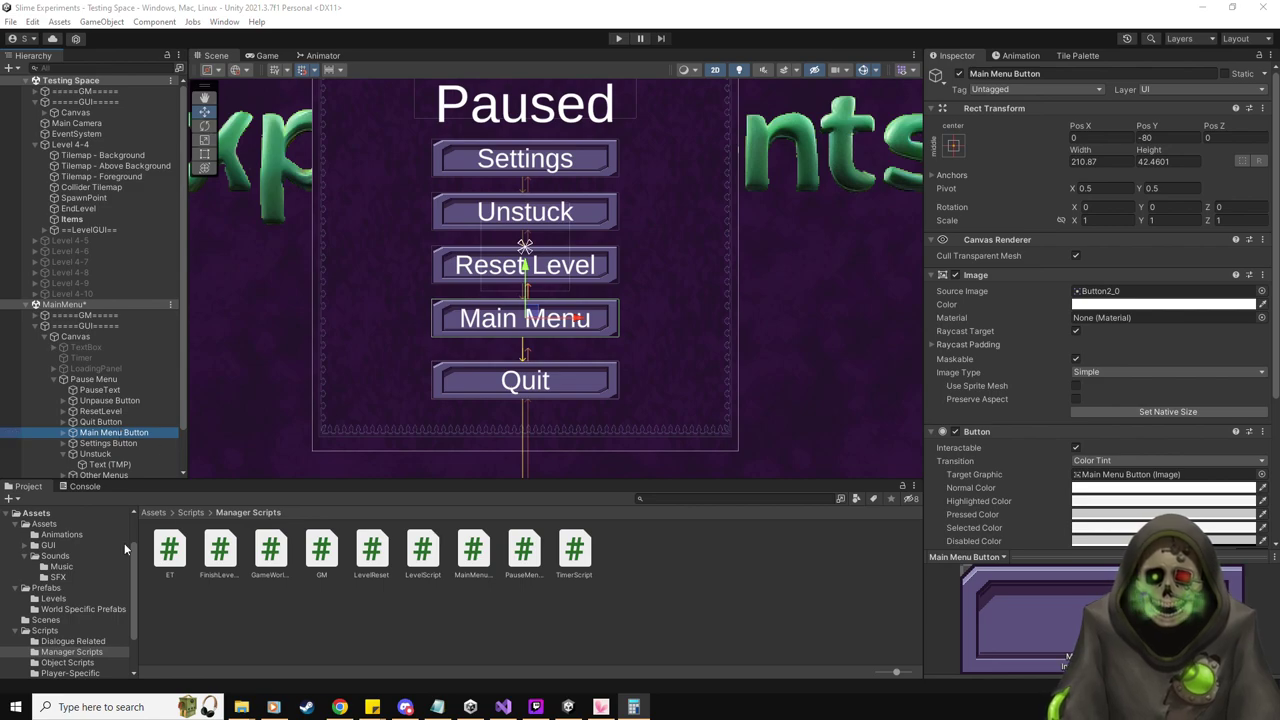
Set the Quit Button's Pos Y to -140 and the Unpause Button's Pos Y to -200
{"action": "left_click", "coordinate": [105, 422]}
{"action": "left_click", "coordinate": [1160, 137]}
{"action": "type", "text": "-1470"}
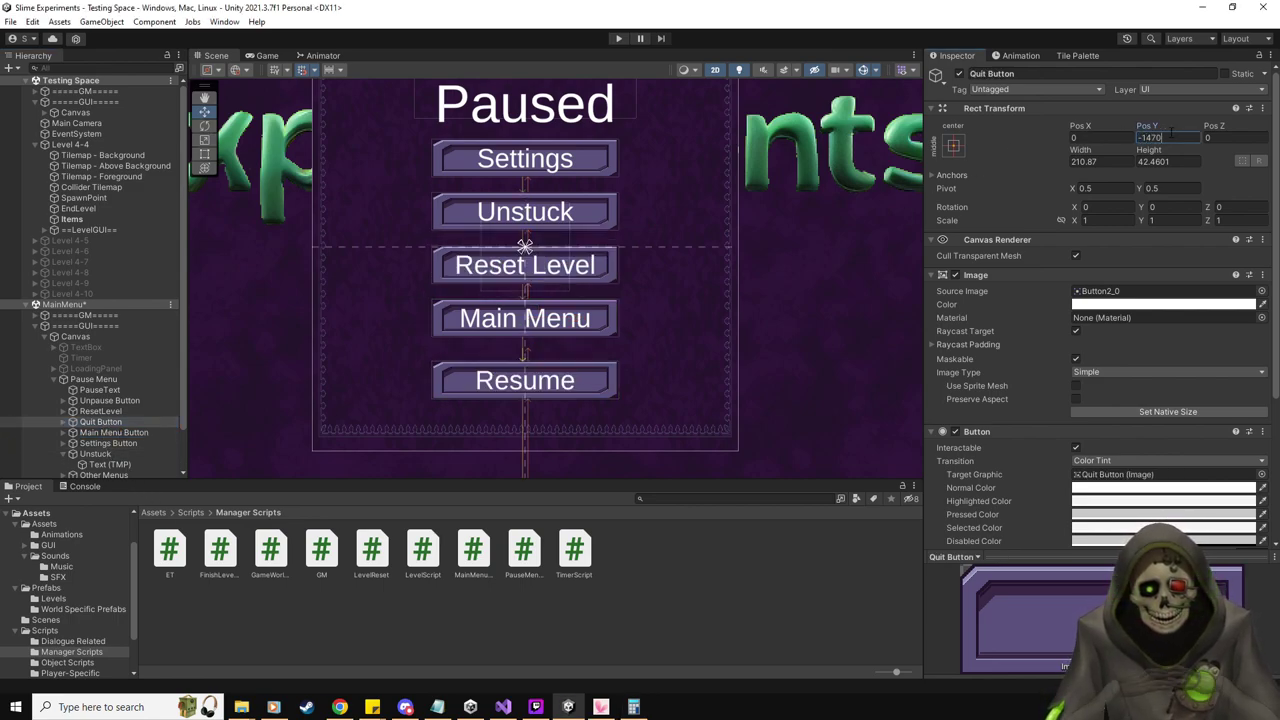
{"action": "key", "text": "BackSpace"}
{"action": "key", "text": "BackSpace"}
{"action": "type", "text": "0"}
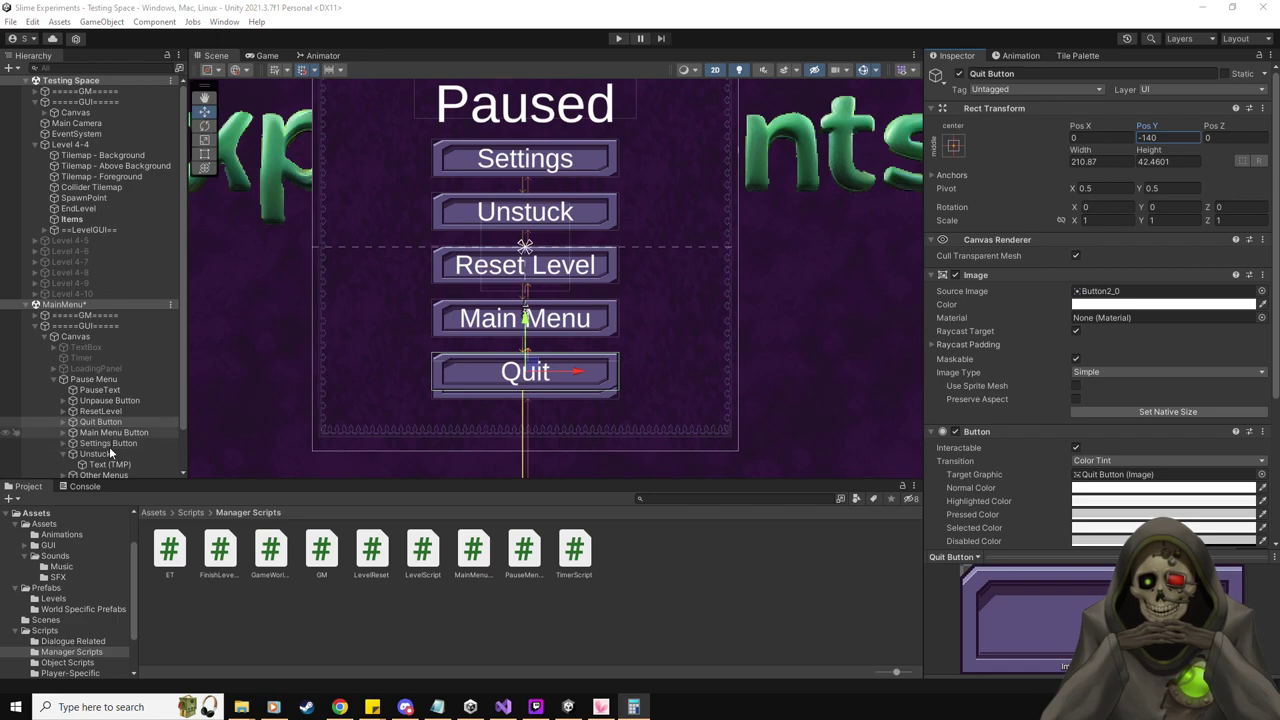
{"action": "left_click", "coordinate": [110, 400]}
{"action": "left_click", "coordinate": [1160, 137]}
{"action": "type", "text": "-200"}
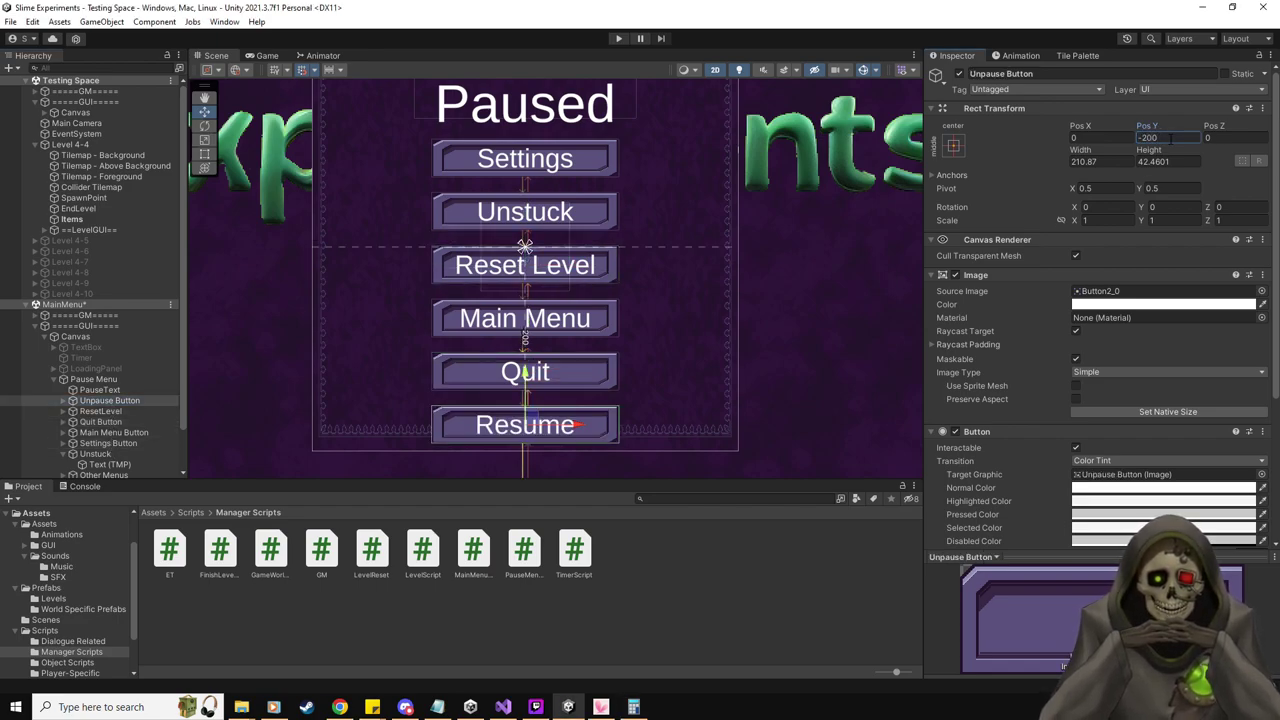
{"action": "scroll", "coordinate": [576, 347], "scroll_direction": "down", "scroll_amount": 1}
{"action": "middle_click_drag", "start_coordinate": [732, 308], "coordinate": [722, 317]}
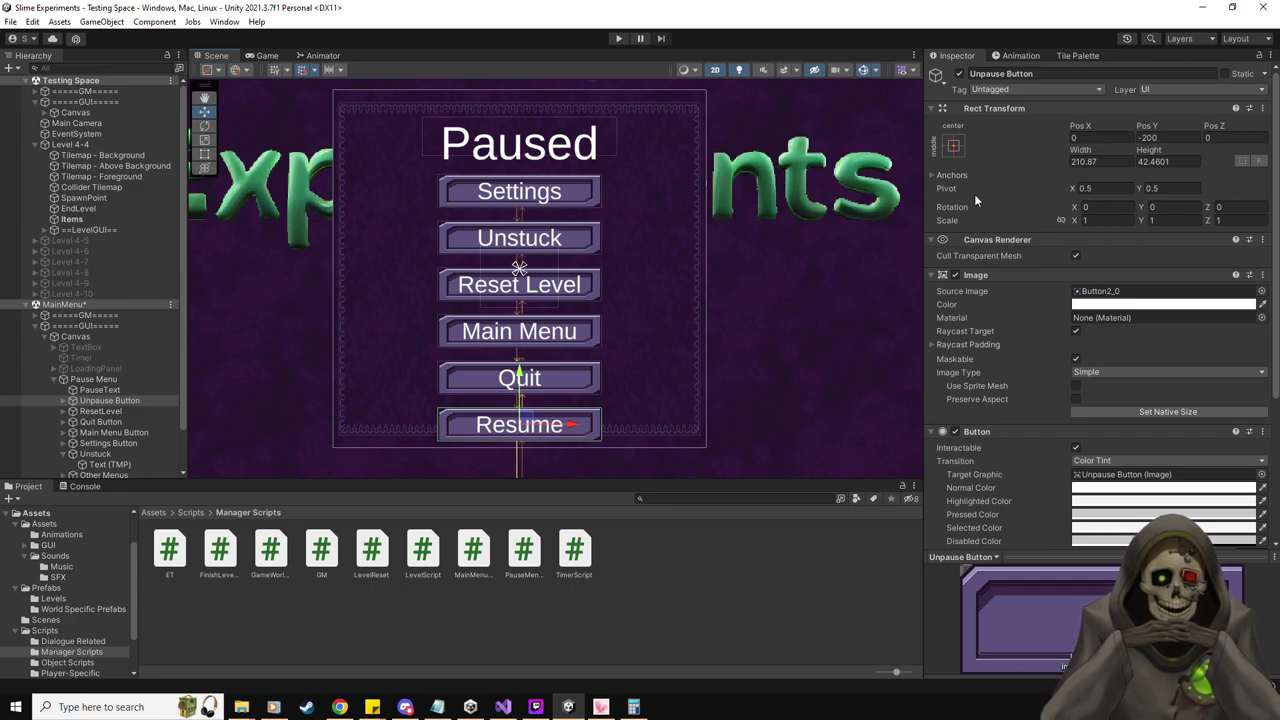
Set the Unstuck button's Pos Y to 45 and the ResetLevel button's Pos Y to -10
{"action": "left_click", "coordinate": [150, 402]}
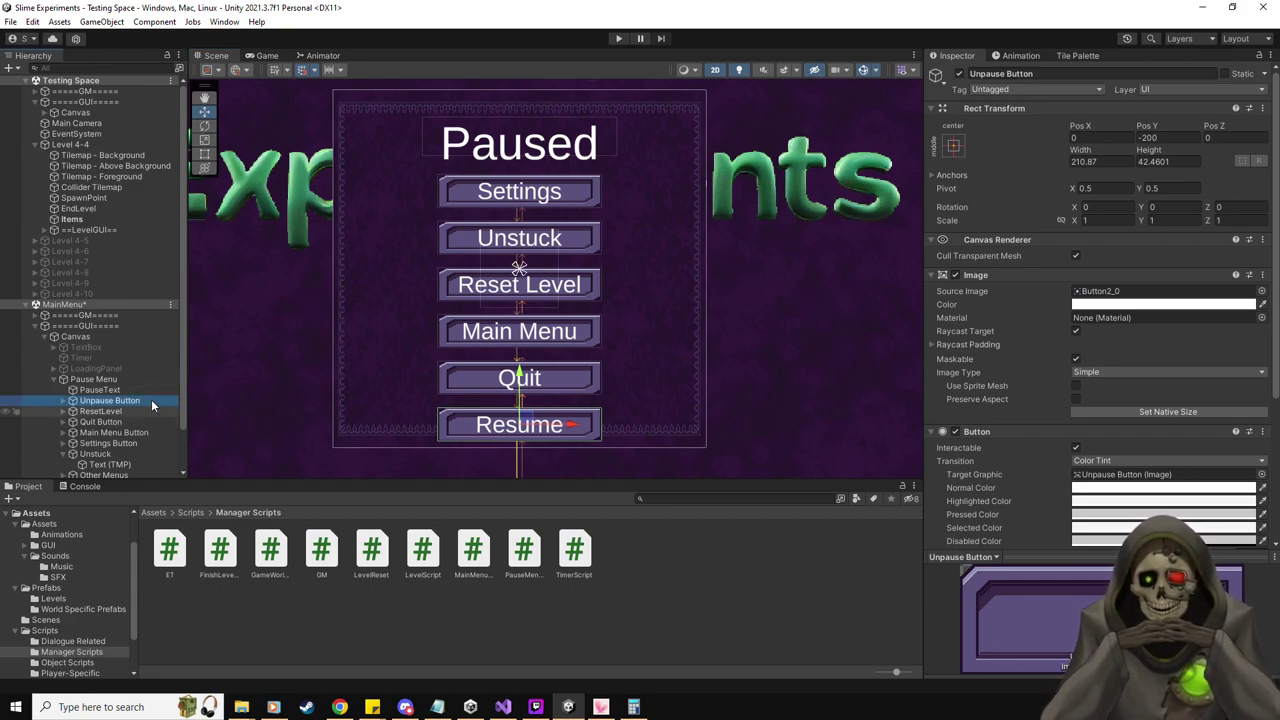
{"action": "left_click", "coordinate": [110, 454]}
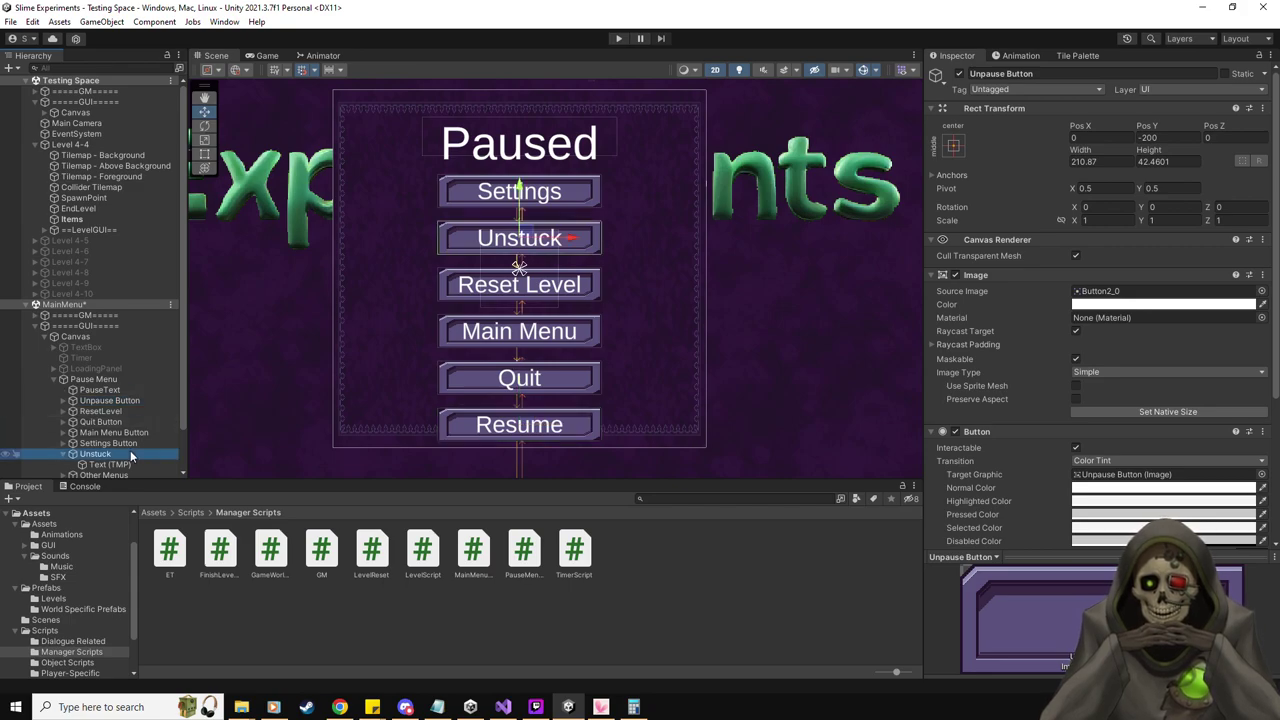
{"action": "left_click", "coordinate": [1170, 138]}
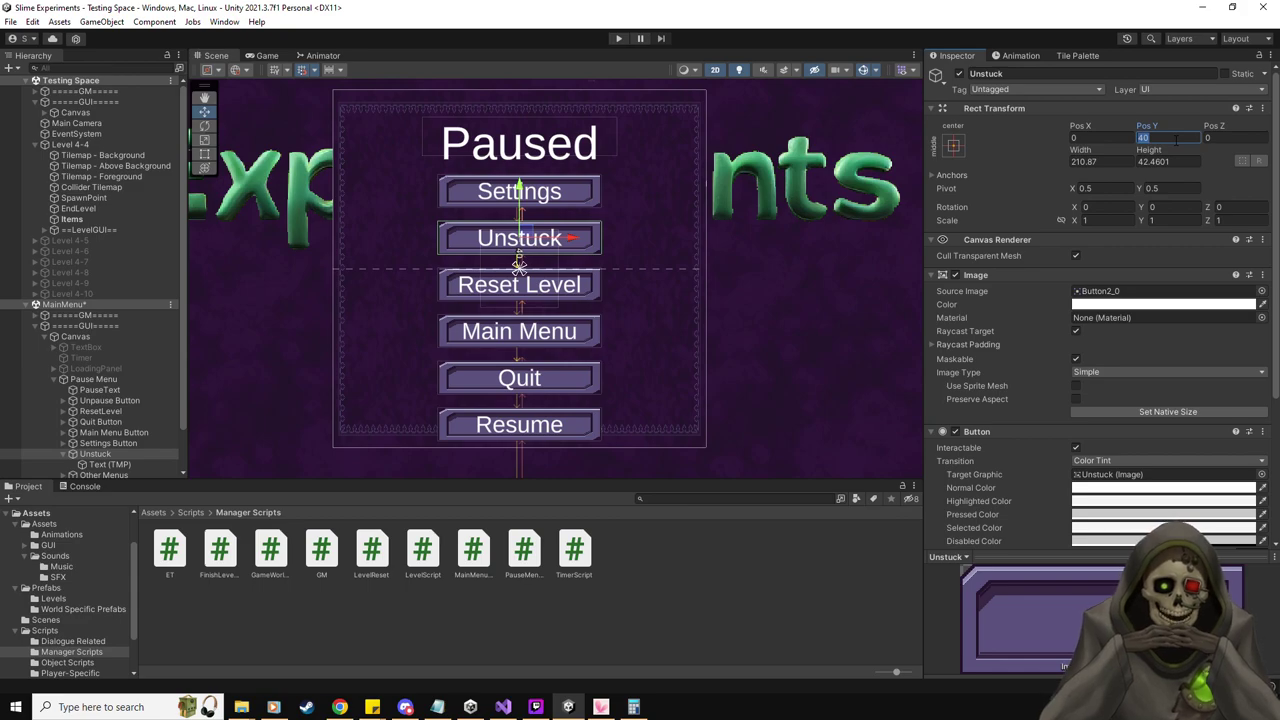
{"action": "type", "text": "45"}
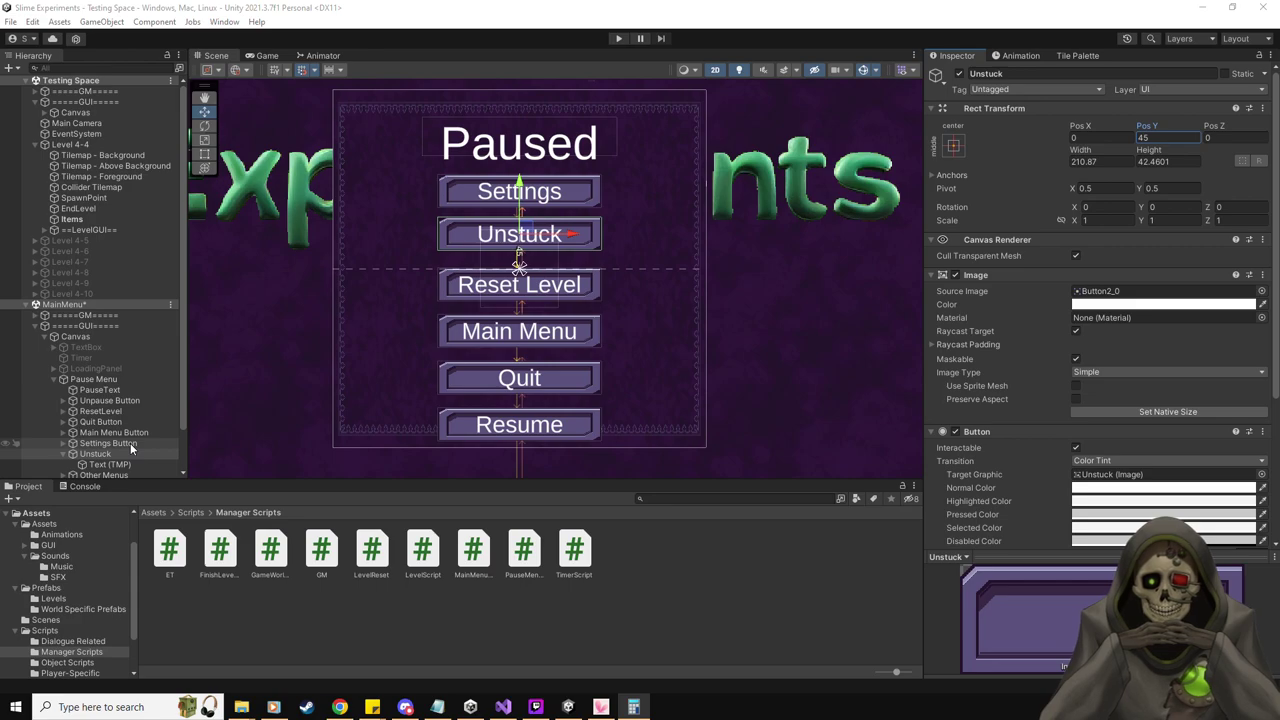
{"action": "left_click", "coordinate": [100, 411]}
{"action": "left_click", "coordinate": [1165, 137]}
{"action": "type", "text": "-10"}
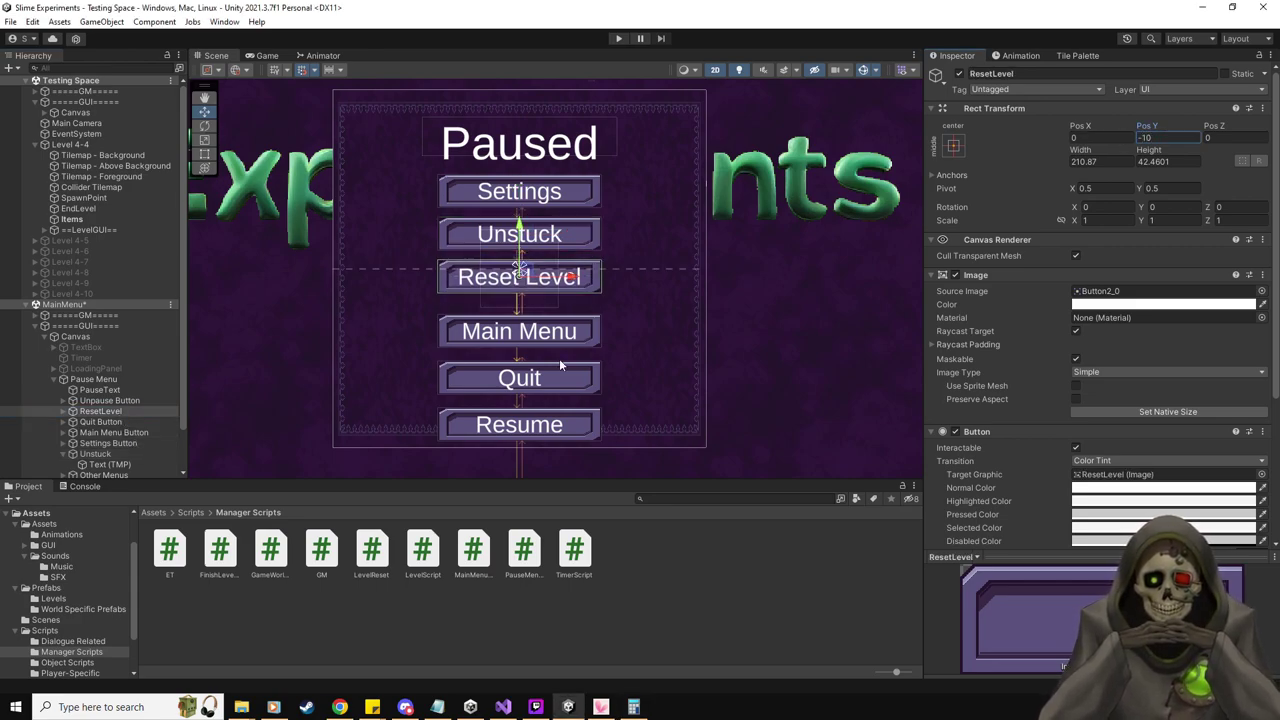
Set the Main Menu Button's Pos Y to -65 and the Quit Button's Pos Y to -120
{"action": "left_click", "coordinate": [633, 706]}
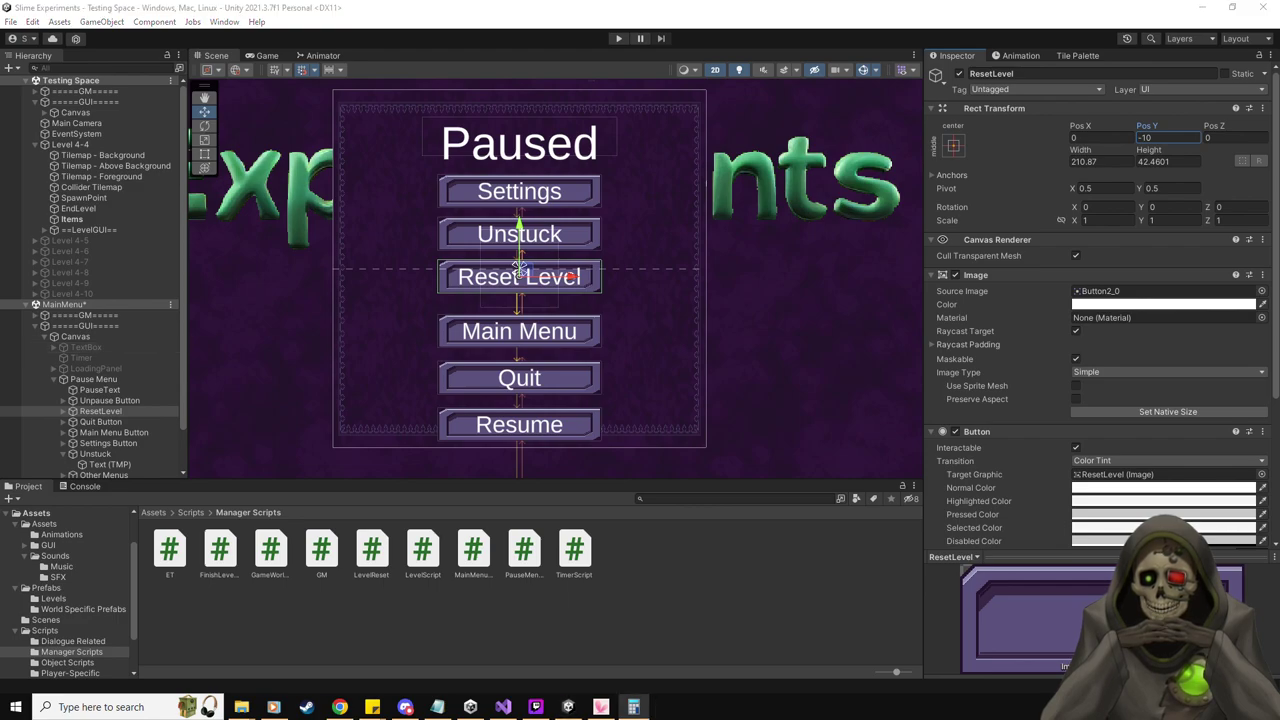
{"action": "left_click", "coordinate": [113, 432]}
{"action": "double_click", "coordinate": [1150, 137]}
{"action": "type", "text": "-65"}
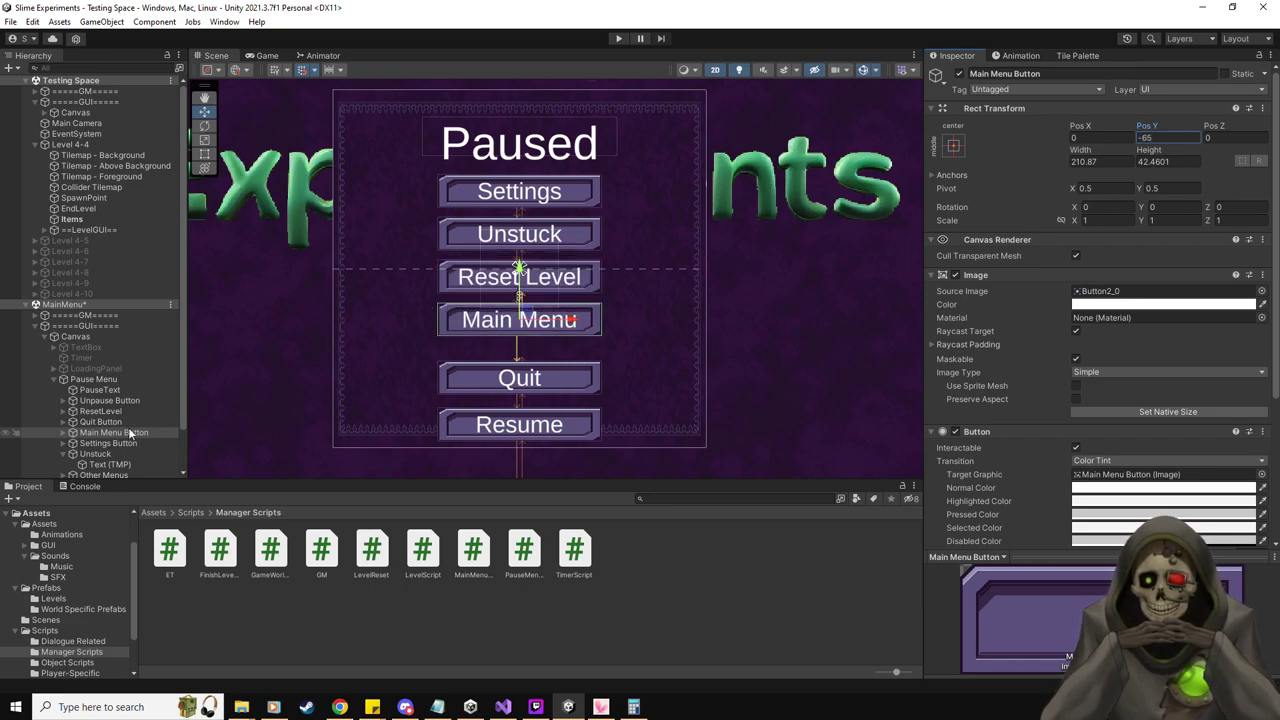
{"action": "left_click", "coordinate": [100, 421]}
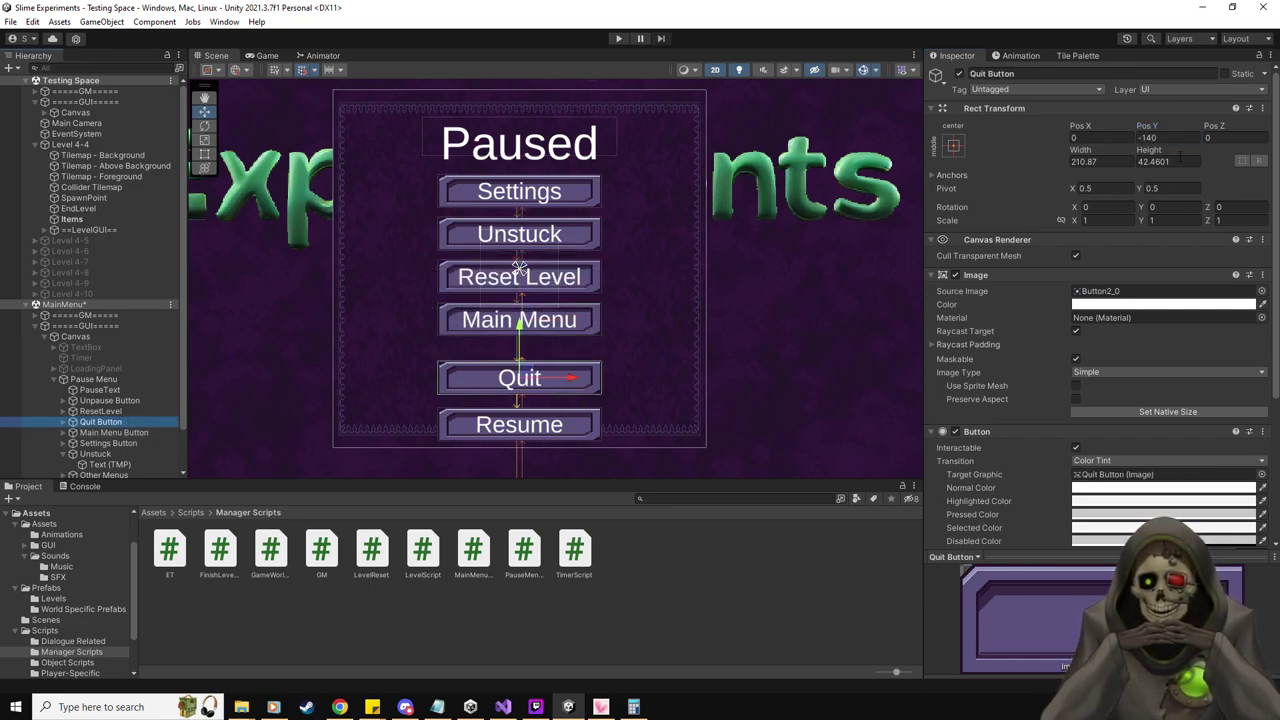
{"action": "double_click", "coordinate": [1170, 137]}
{"action": "type", "text": "-120"}
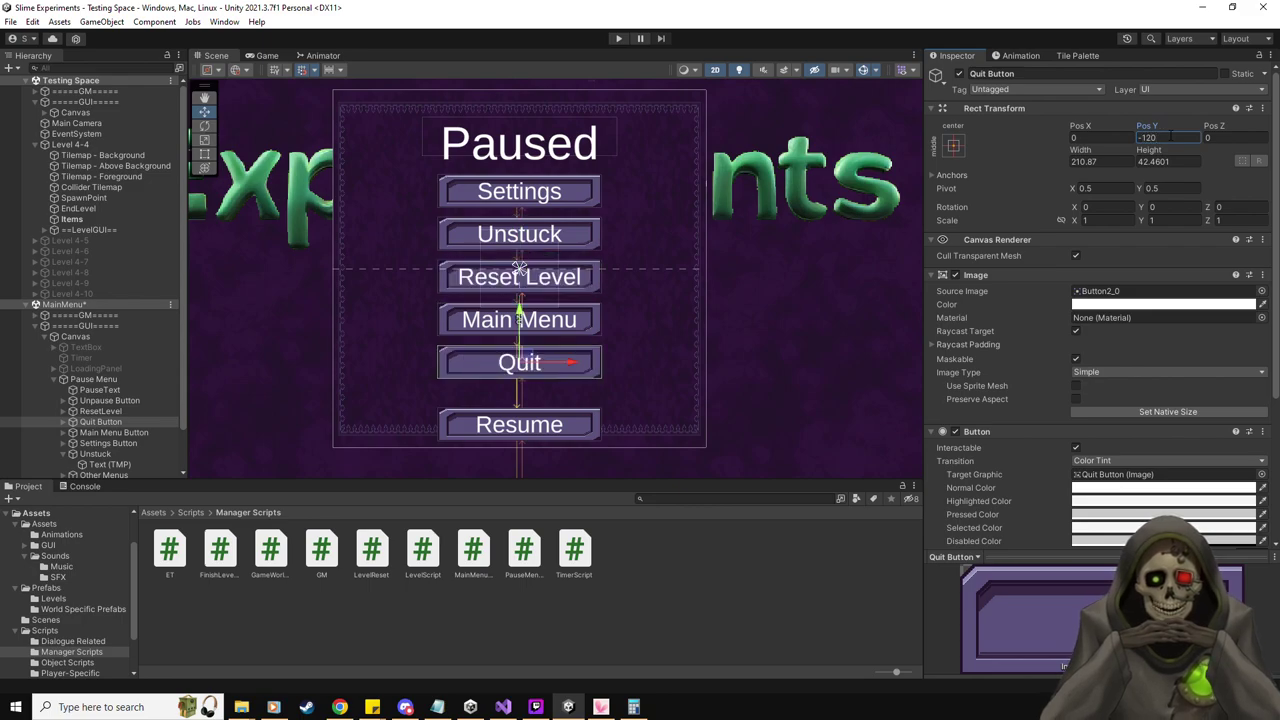
Set the Unpause Button's Pos Y to -175
{"action": "left_click", "coordinate": [110, 400]}
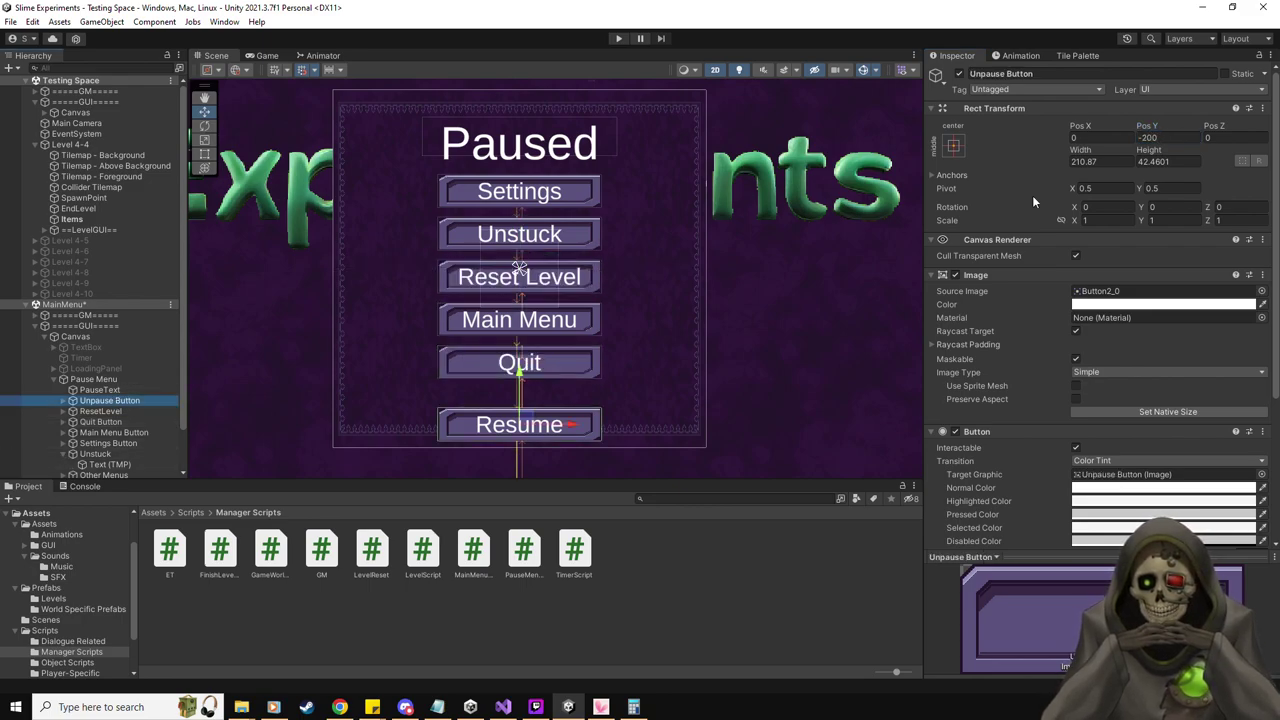
{"action": "double_click", "coordinate": [1160, 137]}
{"action": "double_click", "coordinate": [1171, 137]}
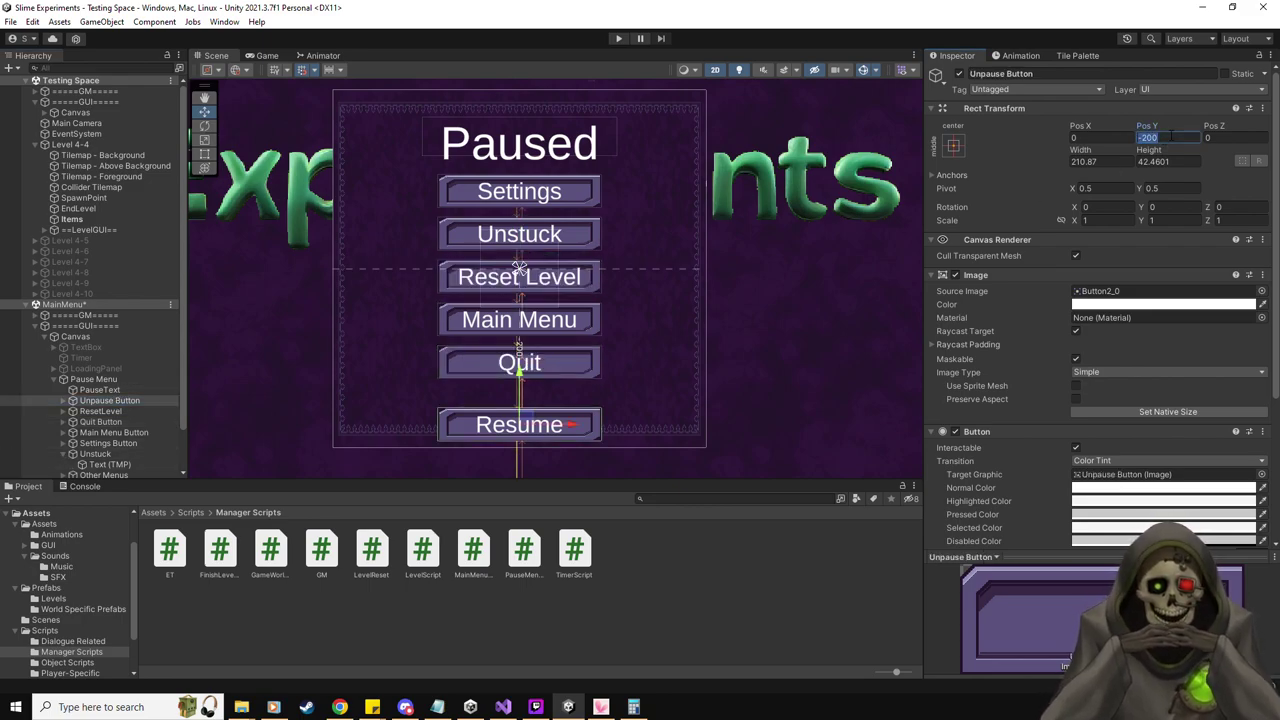
{"action": "key", "text": "alt+Tab"}
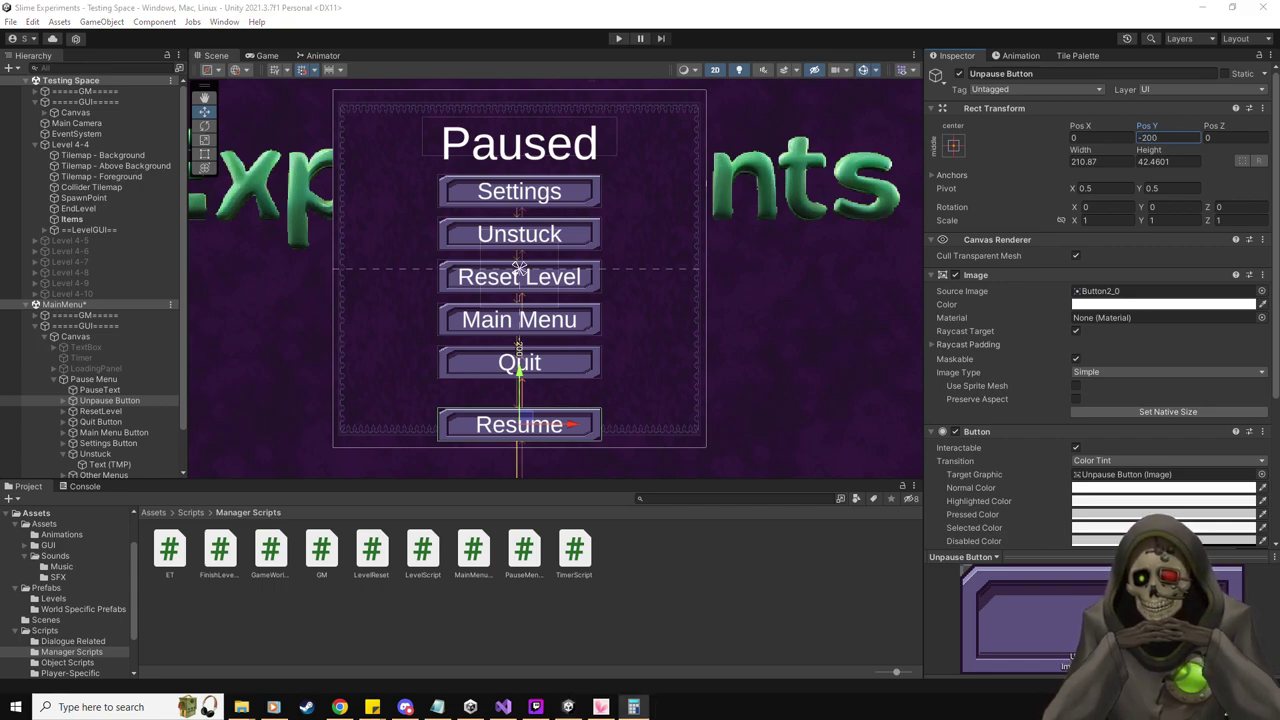
{"action": "key", "text": "alt+Tab"}
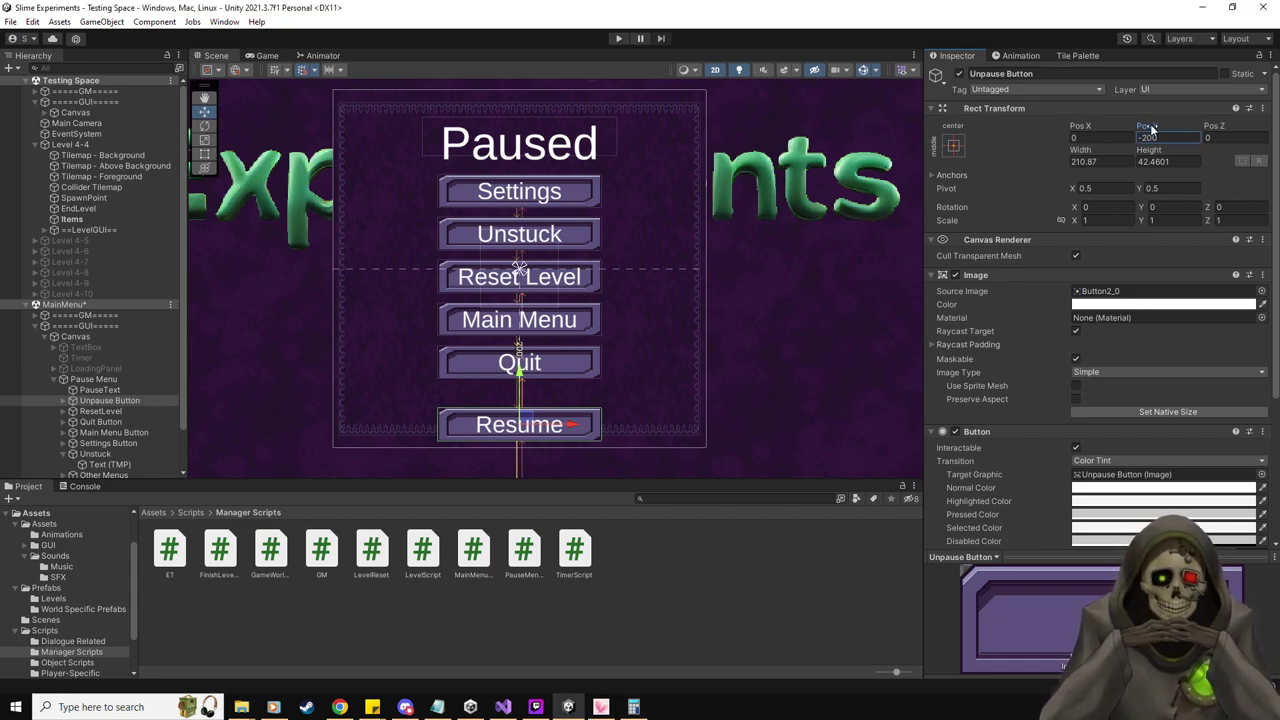
{"action": "type", "text": "-175"}
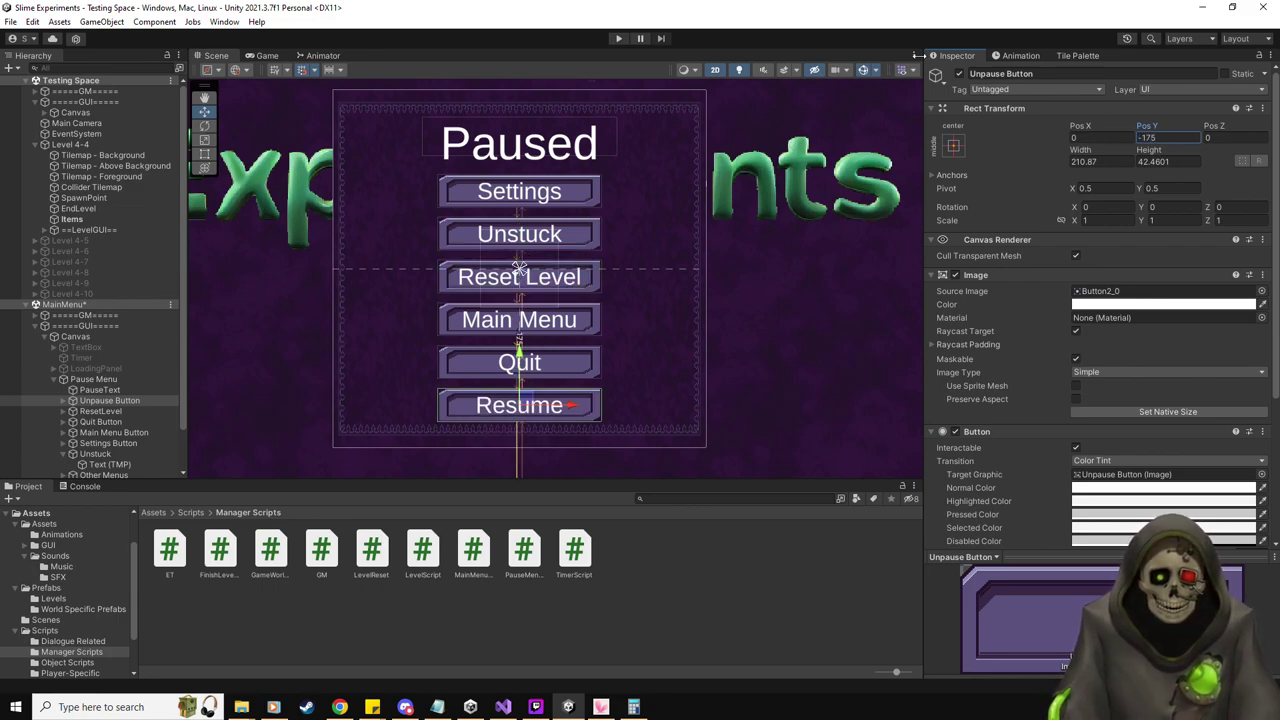
Deactivate the Pause Menu object in the MainMenu scene
{"action": "left_click", "coordinate": [621, 314]}
{"action": "scroll", "coordinate": [621, 314], "scroll_direction": "down", "scroll_amount": 1}
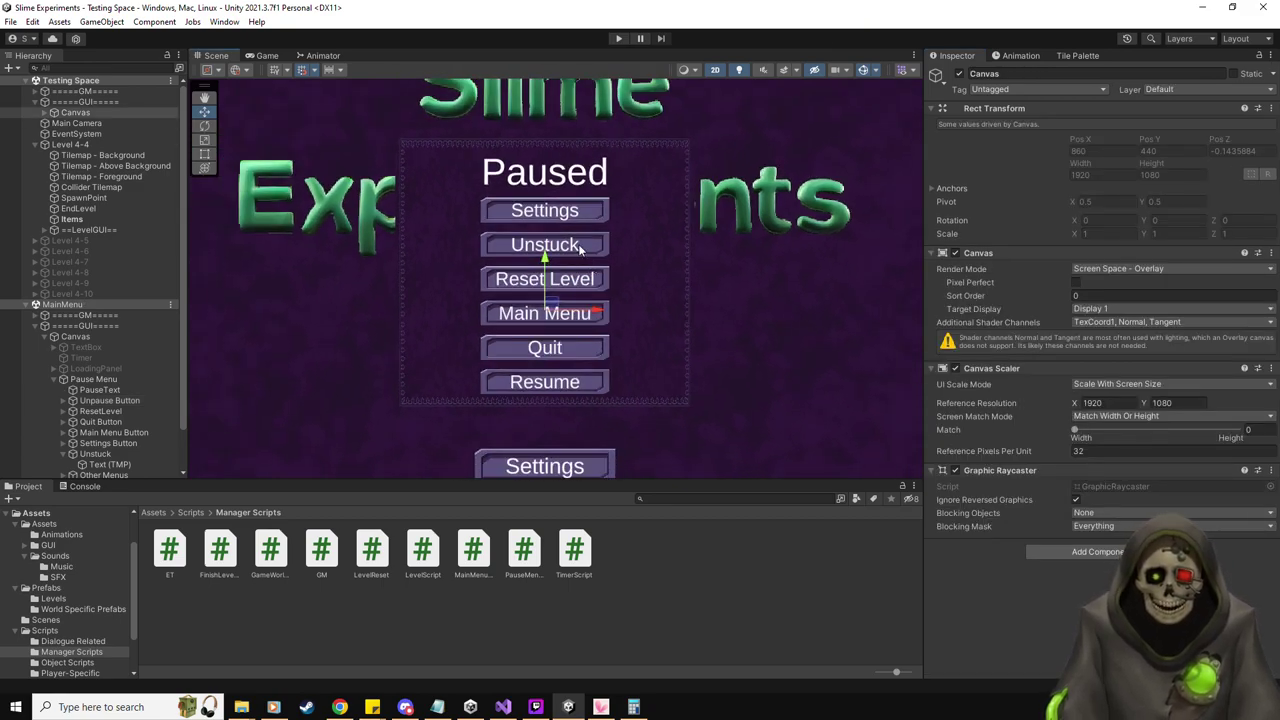
{"action": "left_click", "coordinate": [95, 380]}
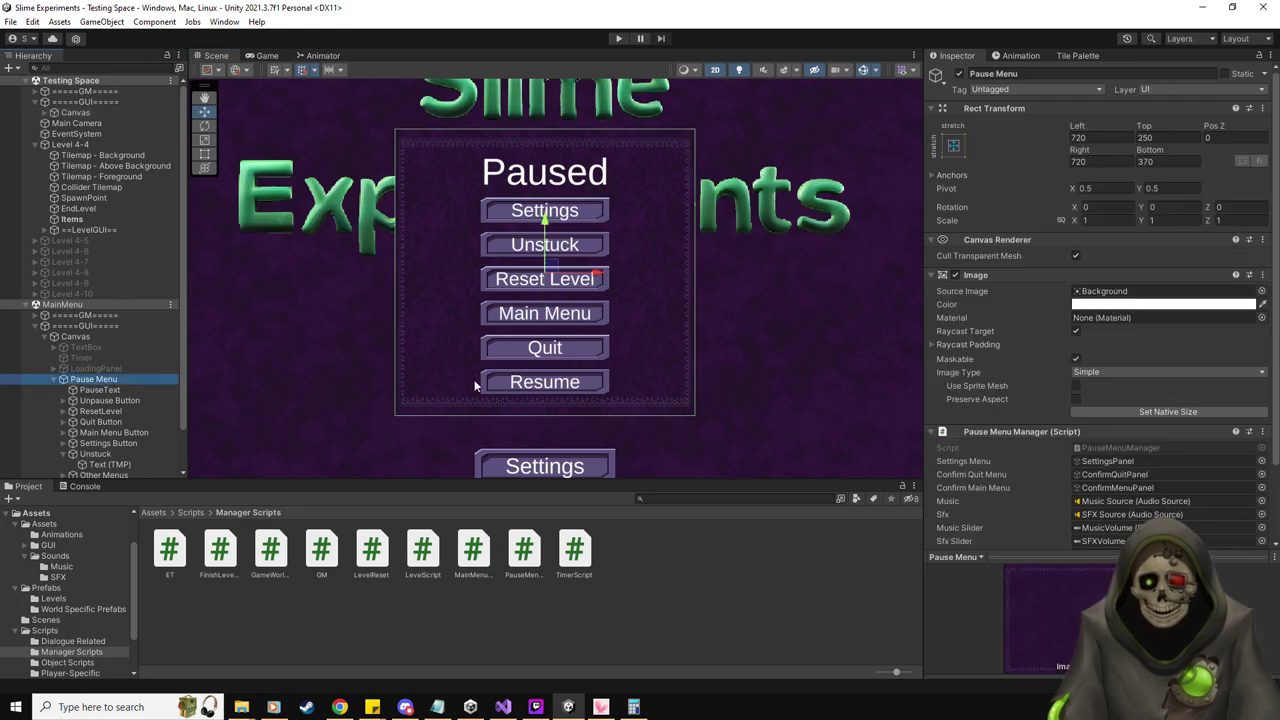
{"action": "scroll", "coordinate": [660, 282], "scroll_direction": "down", "scroll_amount": 1}
{"action": "left_click", "coordinate": [959, 73]}
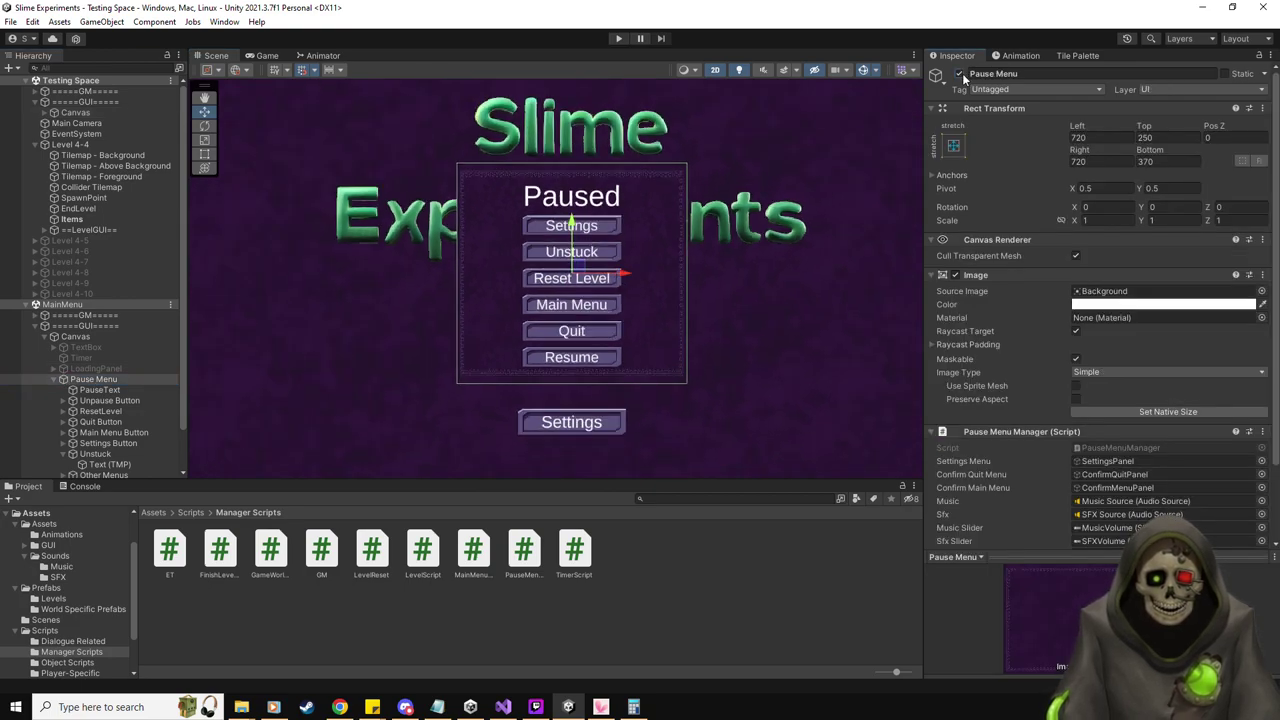
Collapse the Pause Menu and its Canvas in the hierarchy, save the MainMenu scene and unload it
{"action": "left_click", "coordinate": [53, 379]}
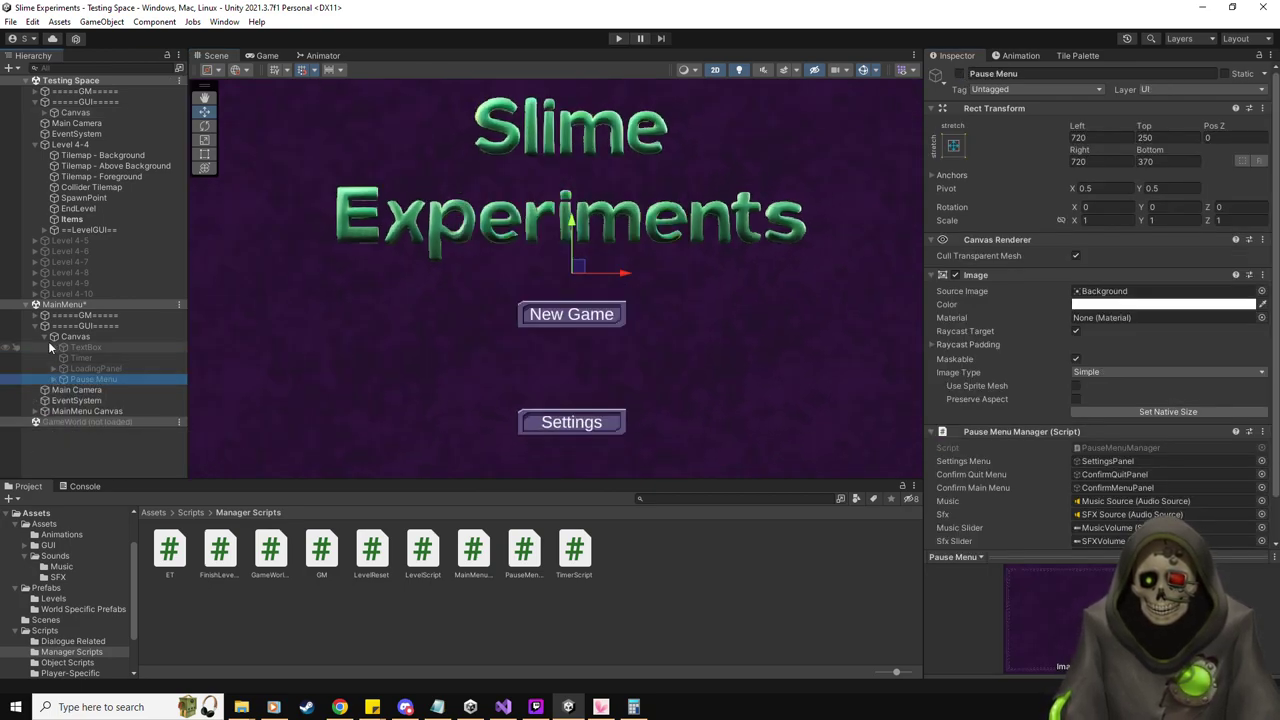
{"action": "left_click", "coordinate": [45, 337]}
{"action": "left_click", "coordinate": [179, 304]}
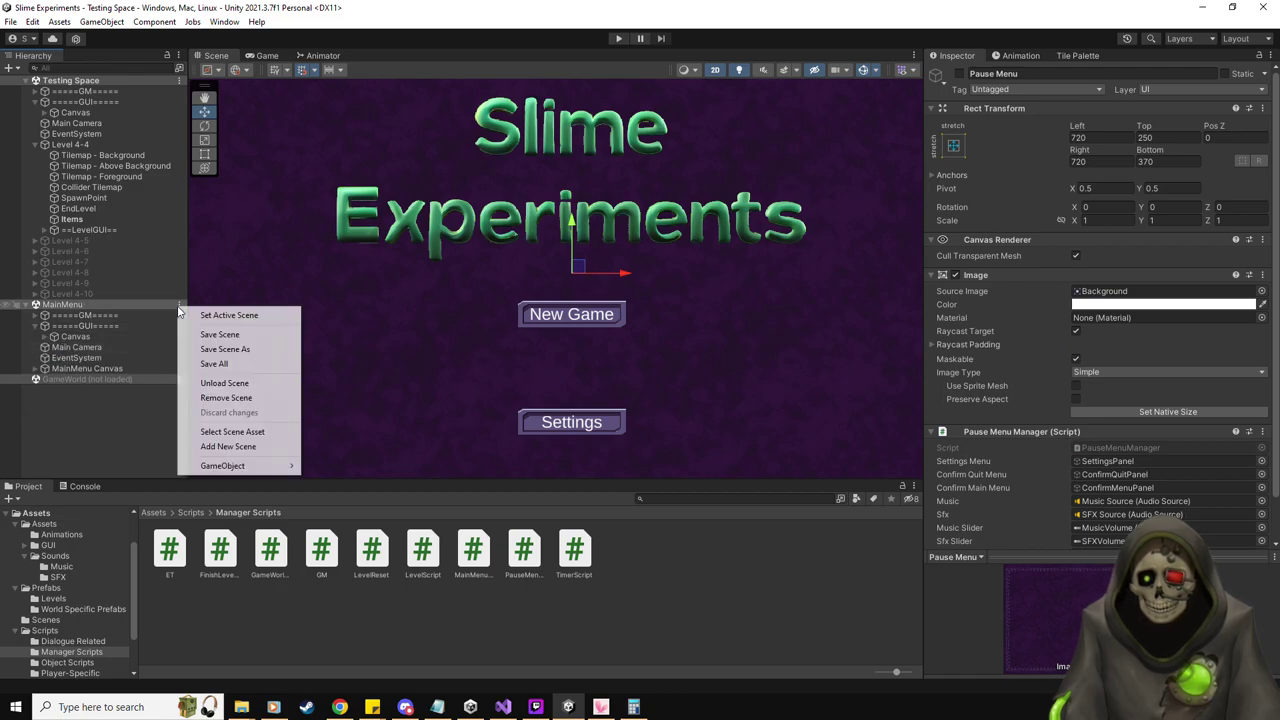
{"action": "left_click", "coordinate": [235, 383]}
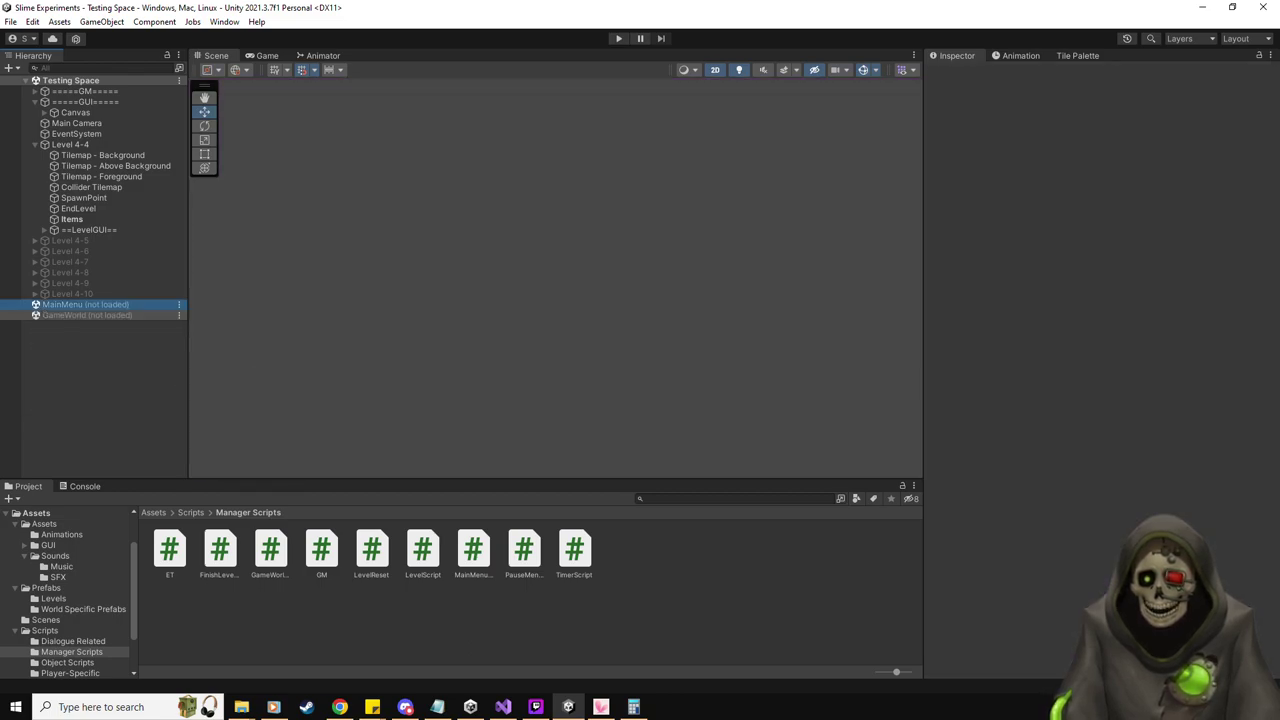
Frame Level 4-4's Items object in the scene view to look over the level layout
{"action": "left_click", "coordinate": [95, 144]}
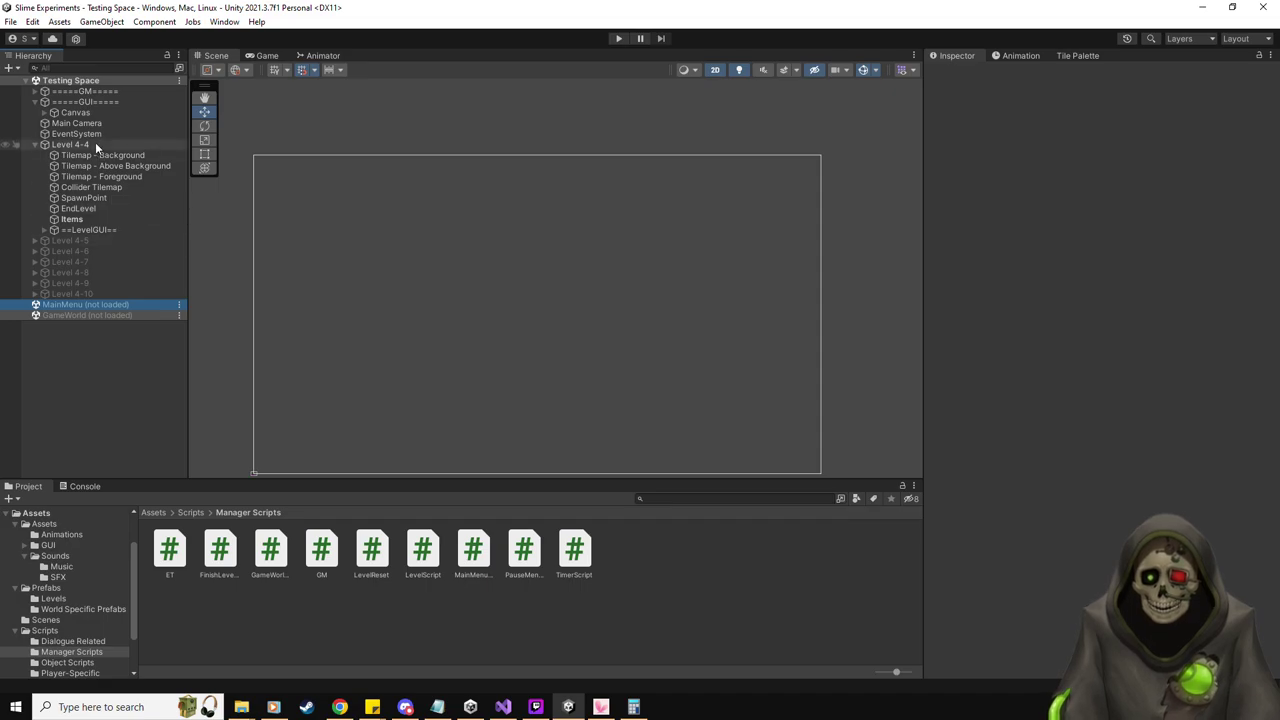
{"action": "double_click", "coordinate": [95, 144]}
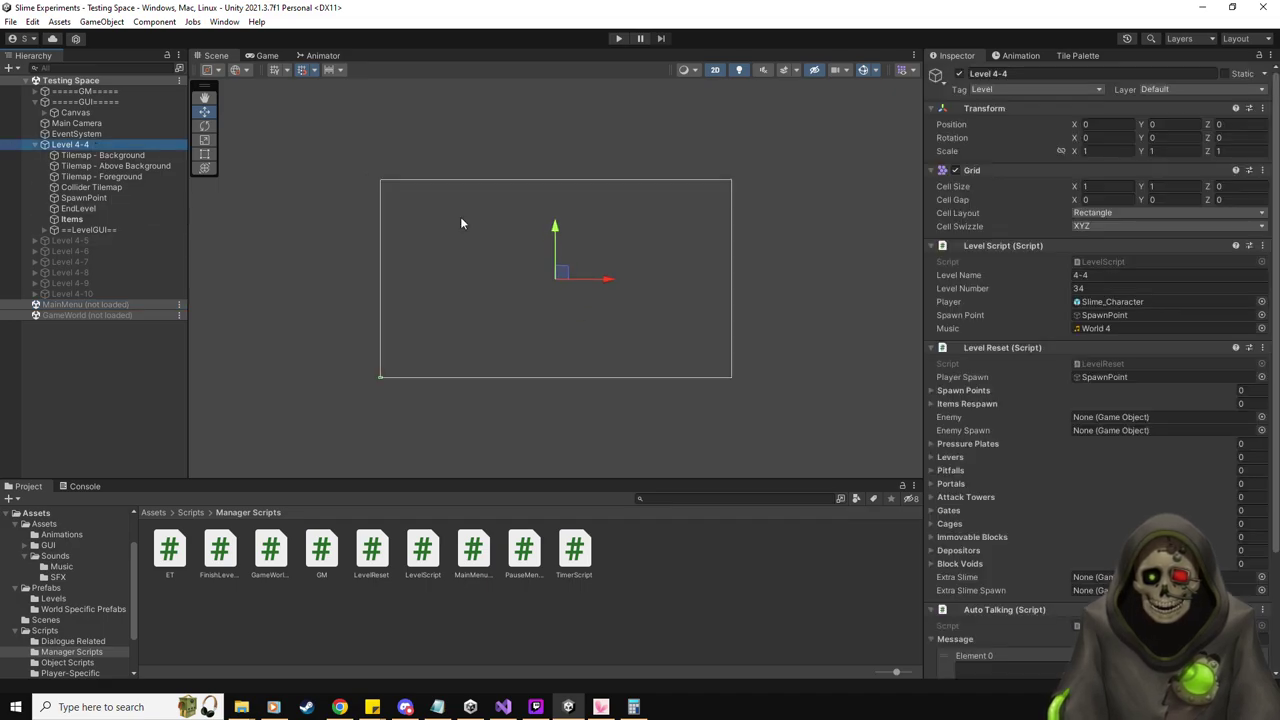
{"action": "double_click", "coordinate": [98, 219]}
{"action": "scroll", "coordinate": [698, 254], "scroll_direction": "up", "scroll_amount": 3}
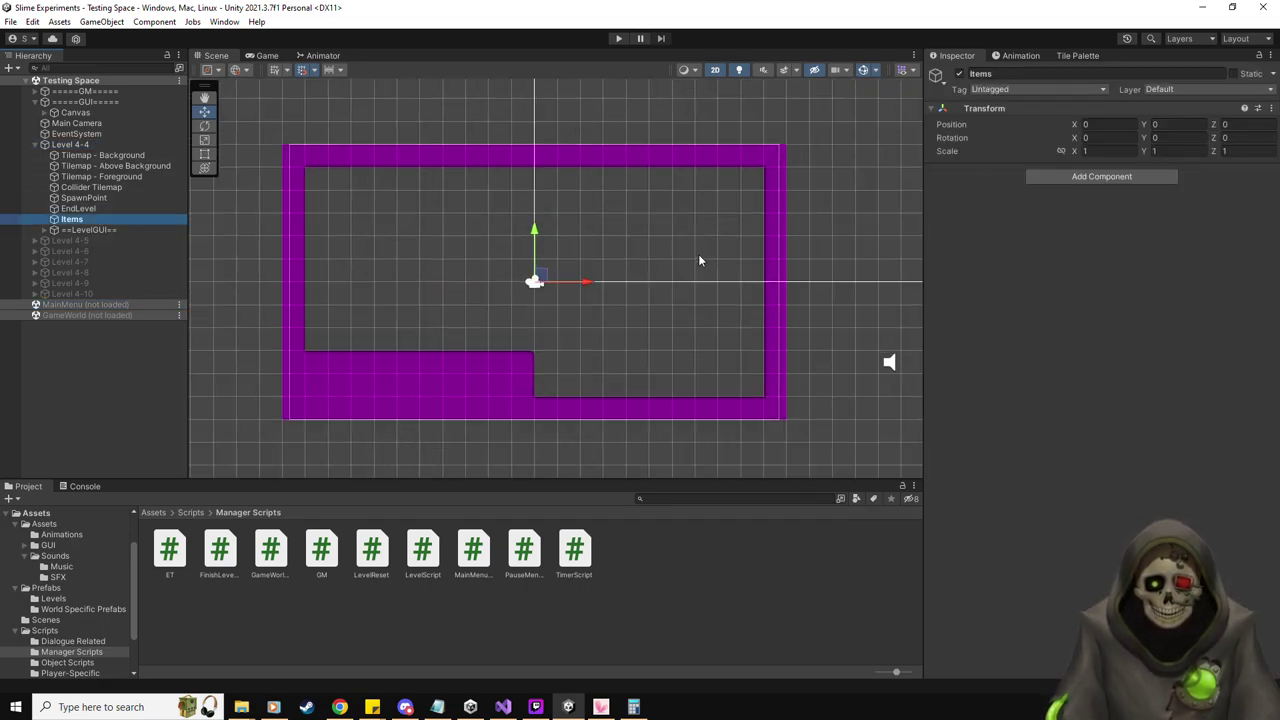
{"action": "middle_click_drag", "start_coordinate": [648, 248], "coordinate": [675, 240]}
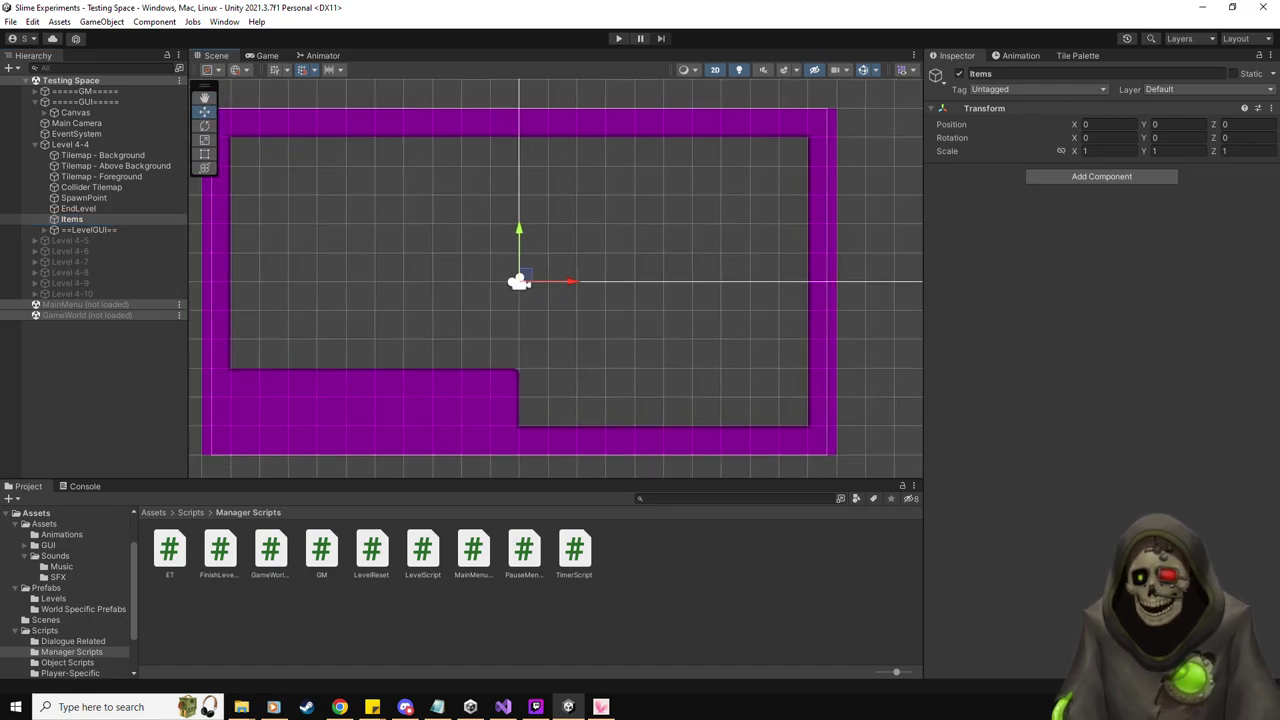
Switch to Visual Studio and copy the three statements of Resume() into Unstuck() in PauseMenuManager.cs, leaving blank lines above them
{"action": "left_click", "coordinate": [503, 707]}
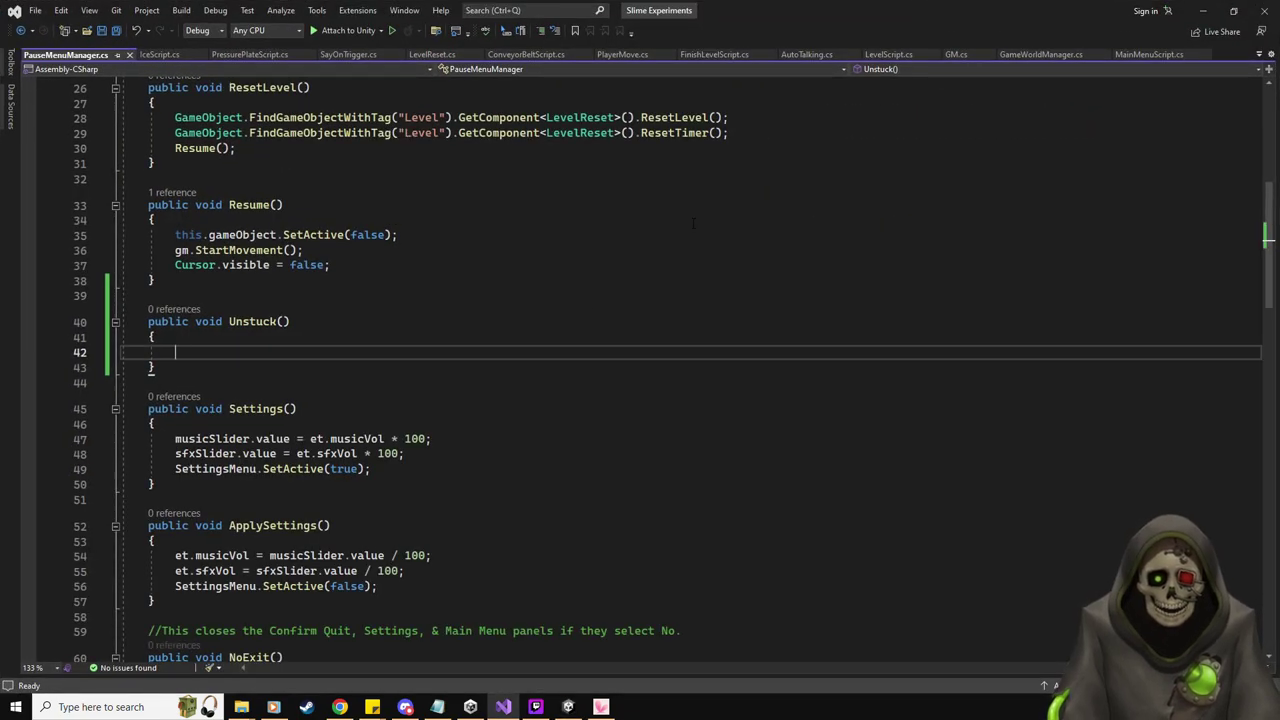
{"action": "scroll", "coordinate": [556, 403], "scroll_direction": "up", "scroll_amount": 4}
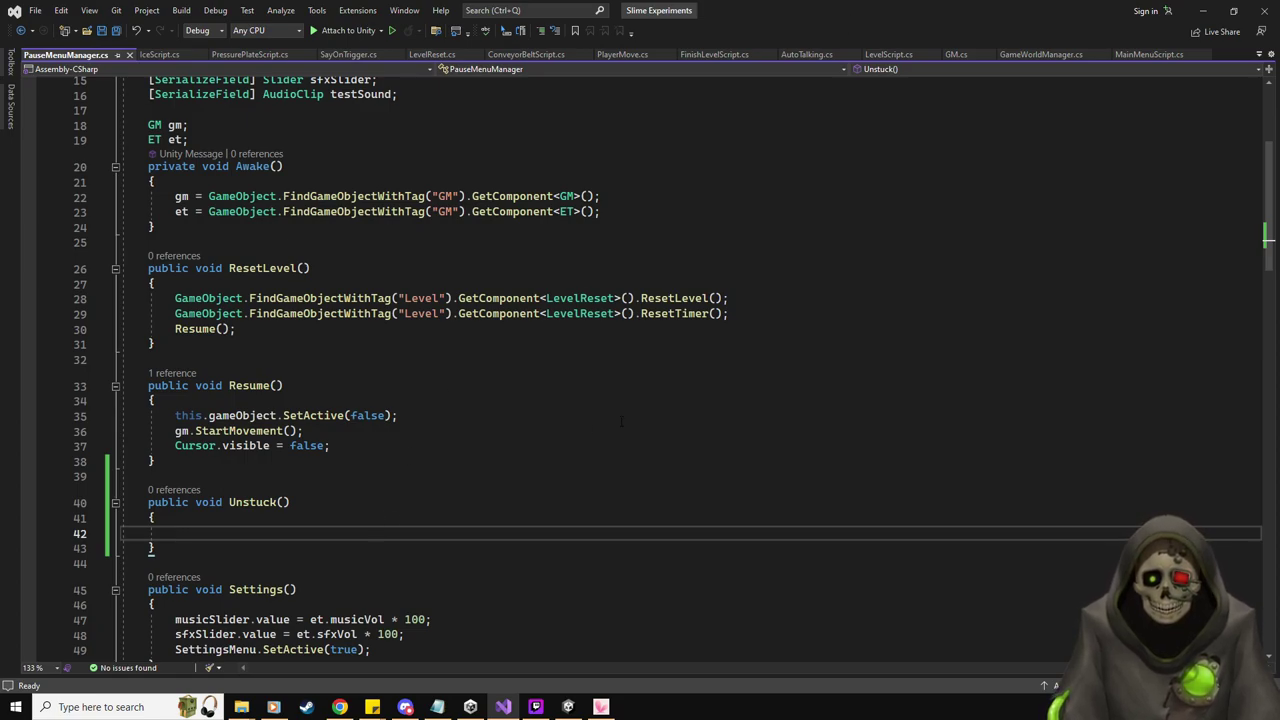
{"action": "scroll", "coordinate": [588, 430], "scroll_direction": "down", "scroll_amount": 3}
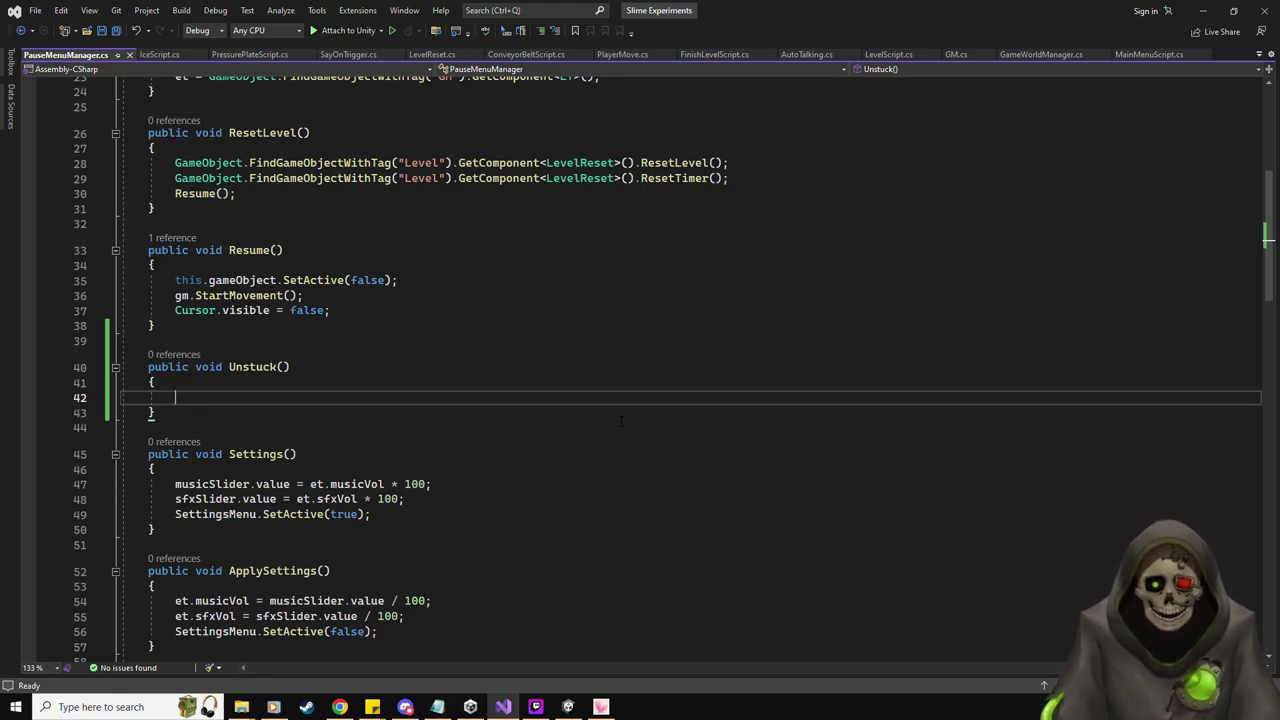
{"action": "left_click_drag", "start_coordinate": [344, 311], "coordinate": [175, 280]}
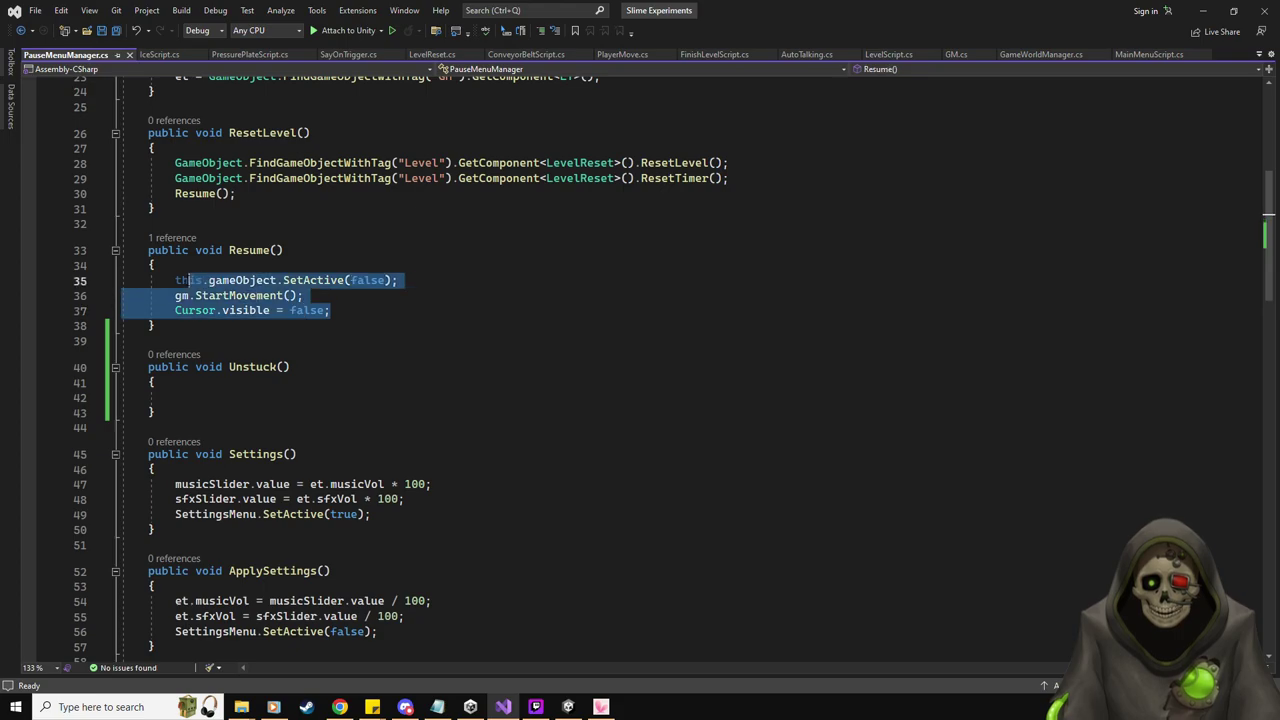
{"action": "key", "text": "ctrl+c"}
{"action": "left_click", "coordinate": [226, 398]}
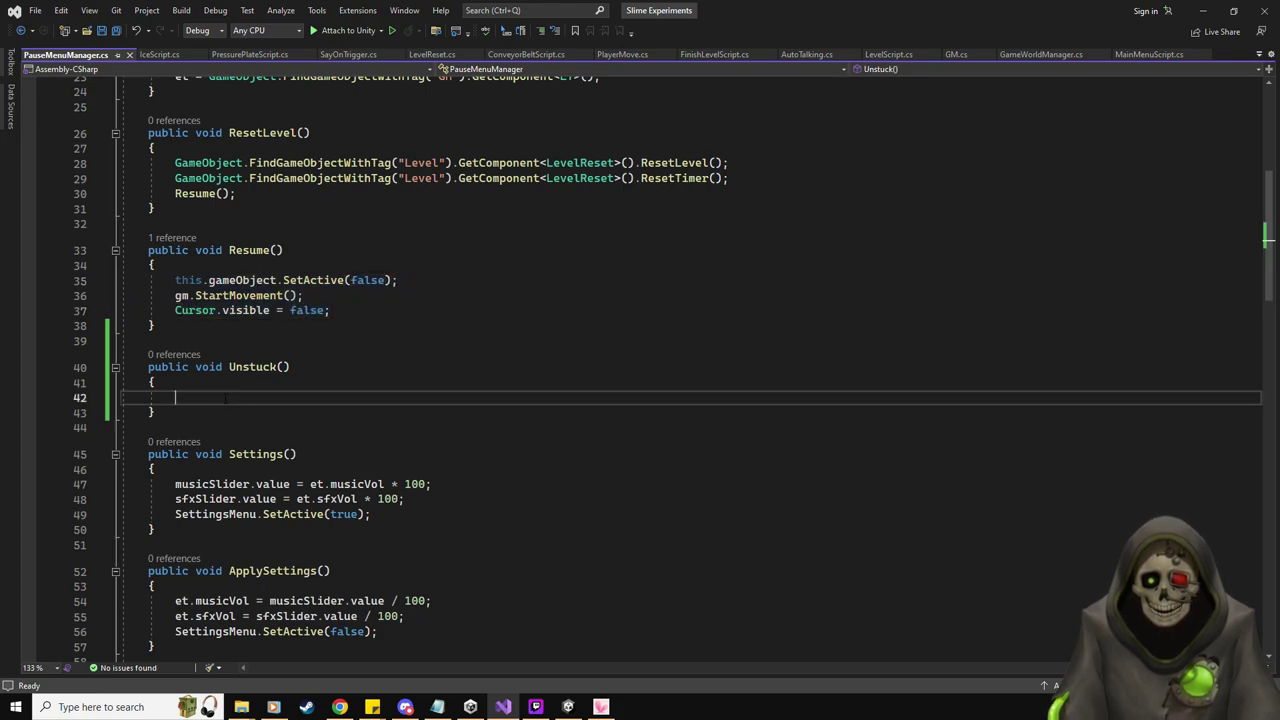
{"action": "key", "text": "Return"}
{"action": "key", "text": "Return"}
{"action": "key", "text": "ctrl+v"}
At the start of Unstuck(), declare GameObject player = GameObject.FindGameObjectWithTag("Player");
{"action": "left_click", "coordinate": [236, 398]}
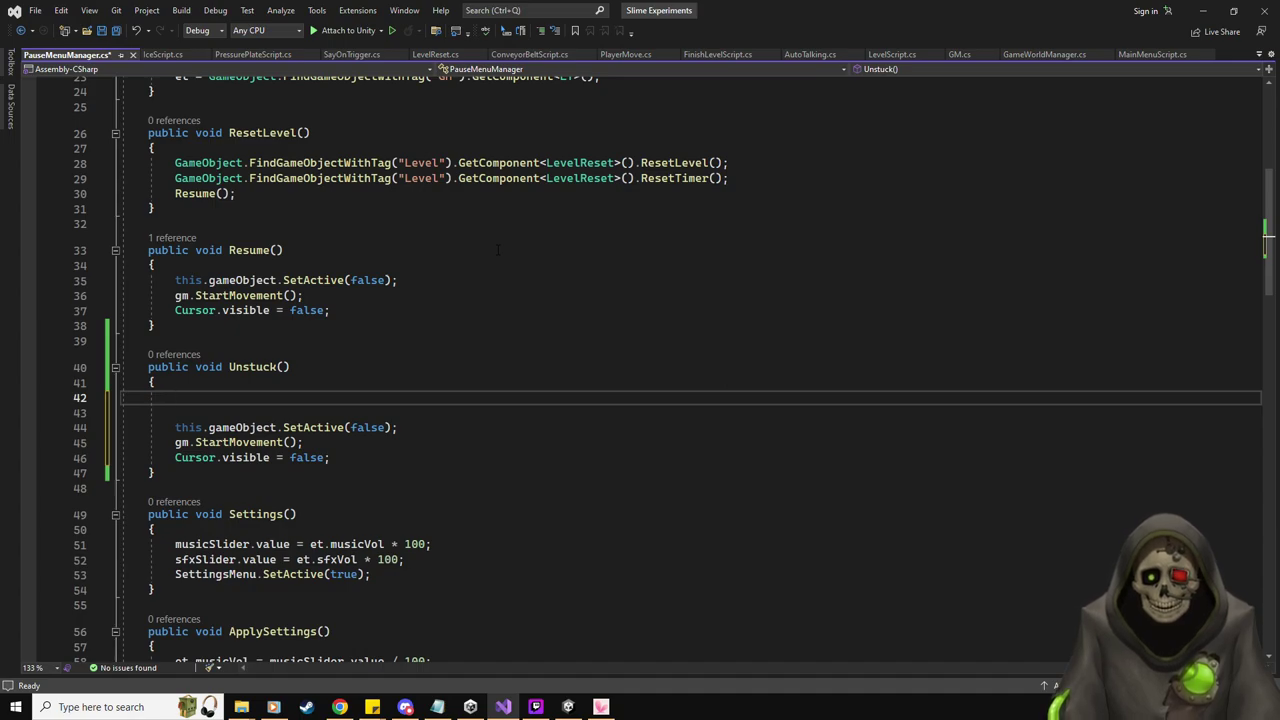
{"action": "type", "text": "GameObject "}
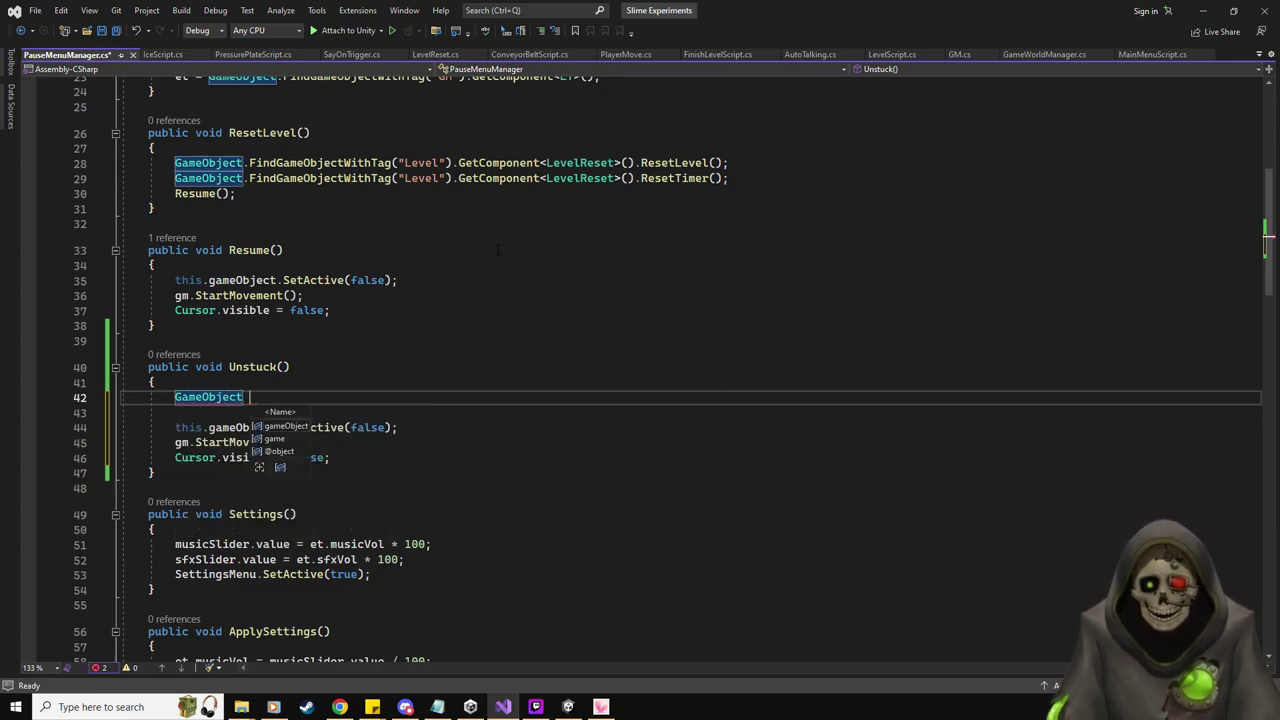
{"action": "type", "text": "player = Ga"}
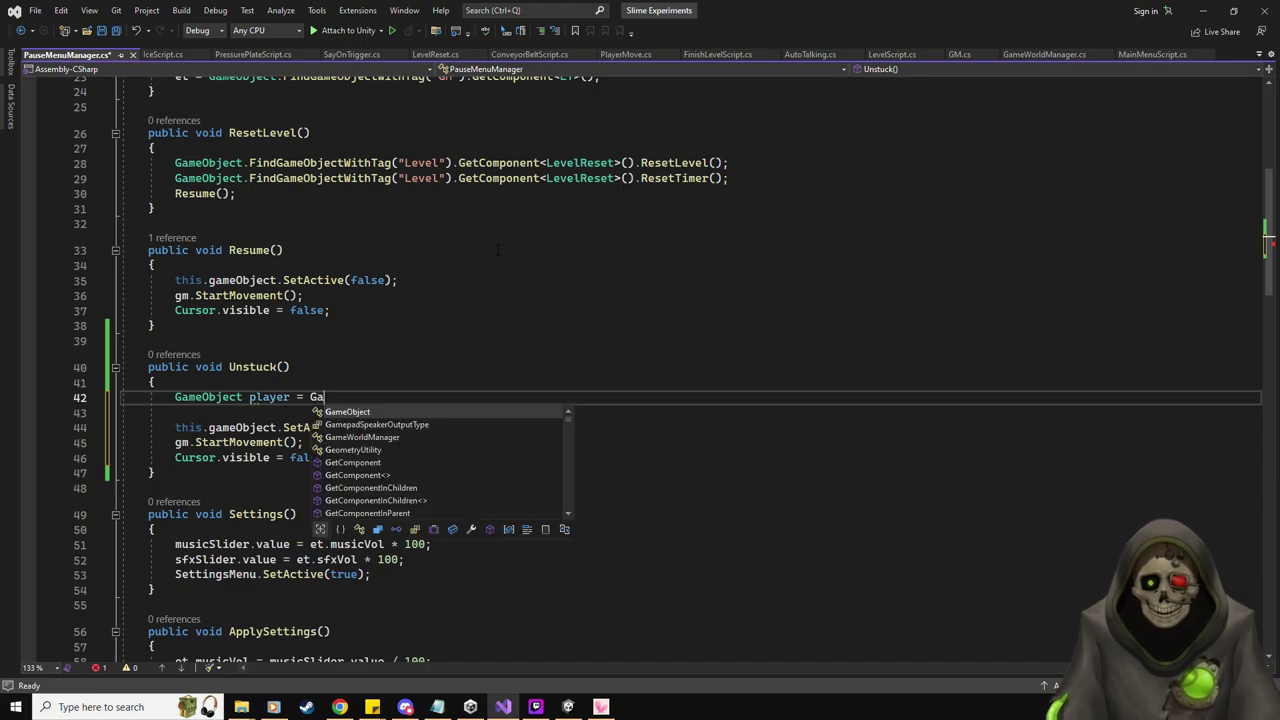
{"action": "key", "text": "Tab"}
{"action": "type", "text": "Find"}
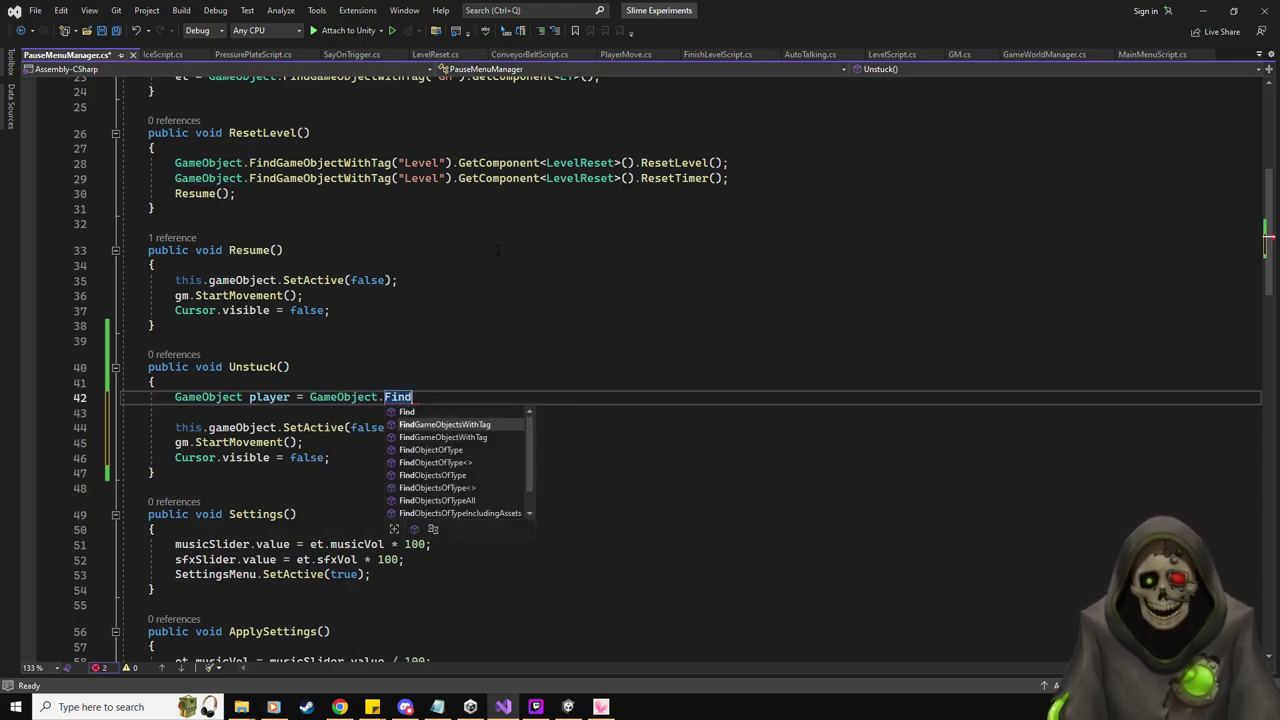
{"action": "key", "text": "Tab"}
{"action": "type", "text": "(\"Player\");"}
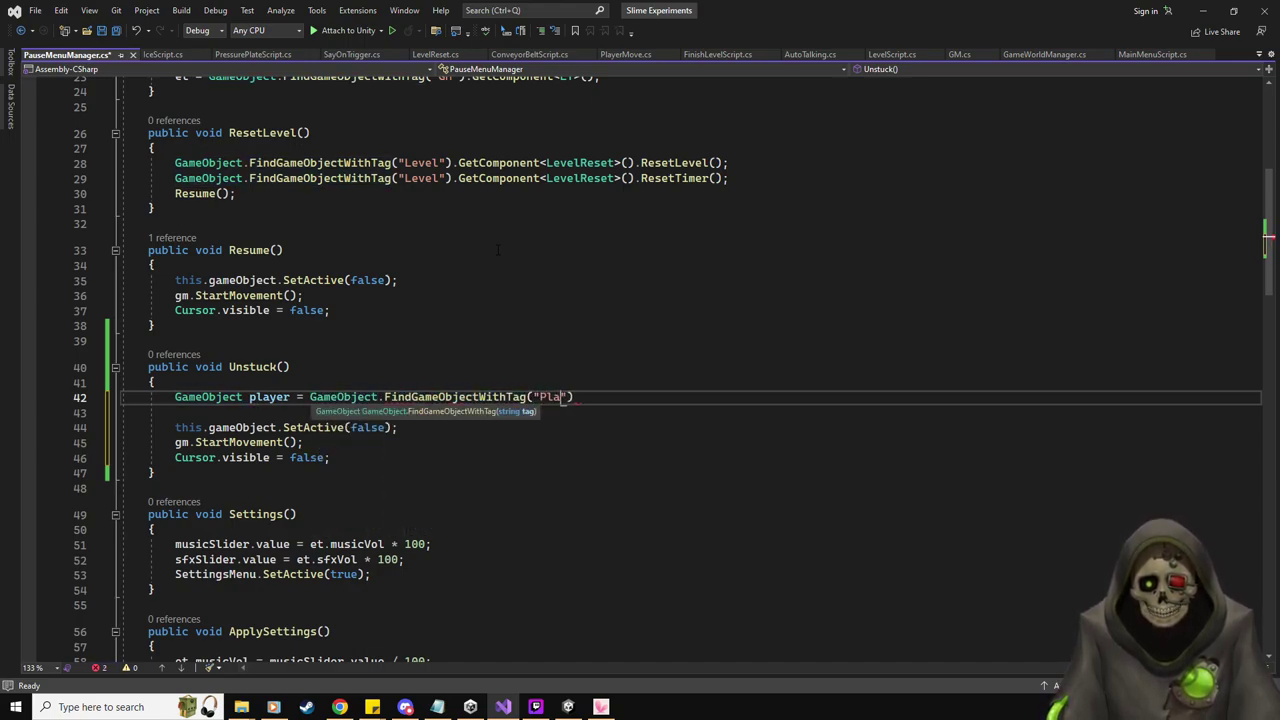
{"action": "key", "text": "BackSpace"}
{"action": "key", "text": "BackSpace"}
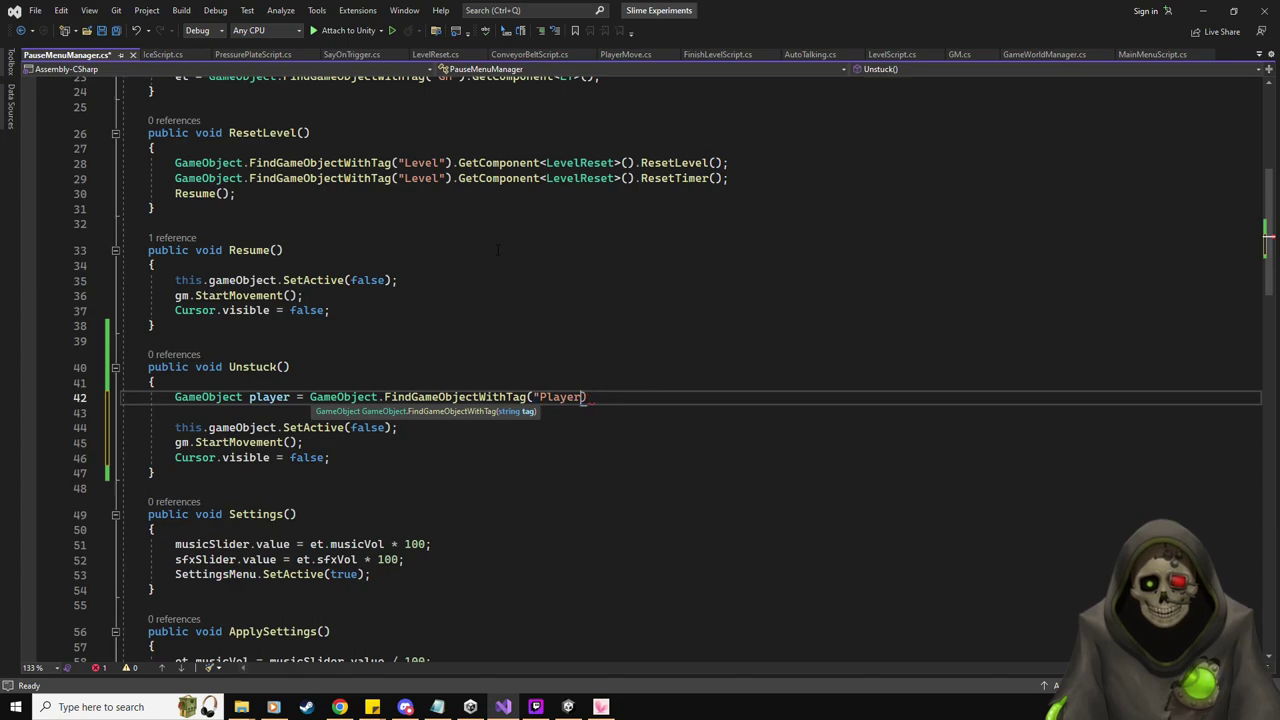
{"action": "type", "text": "\");"}
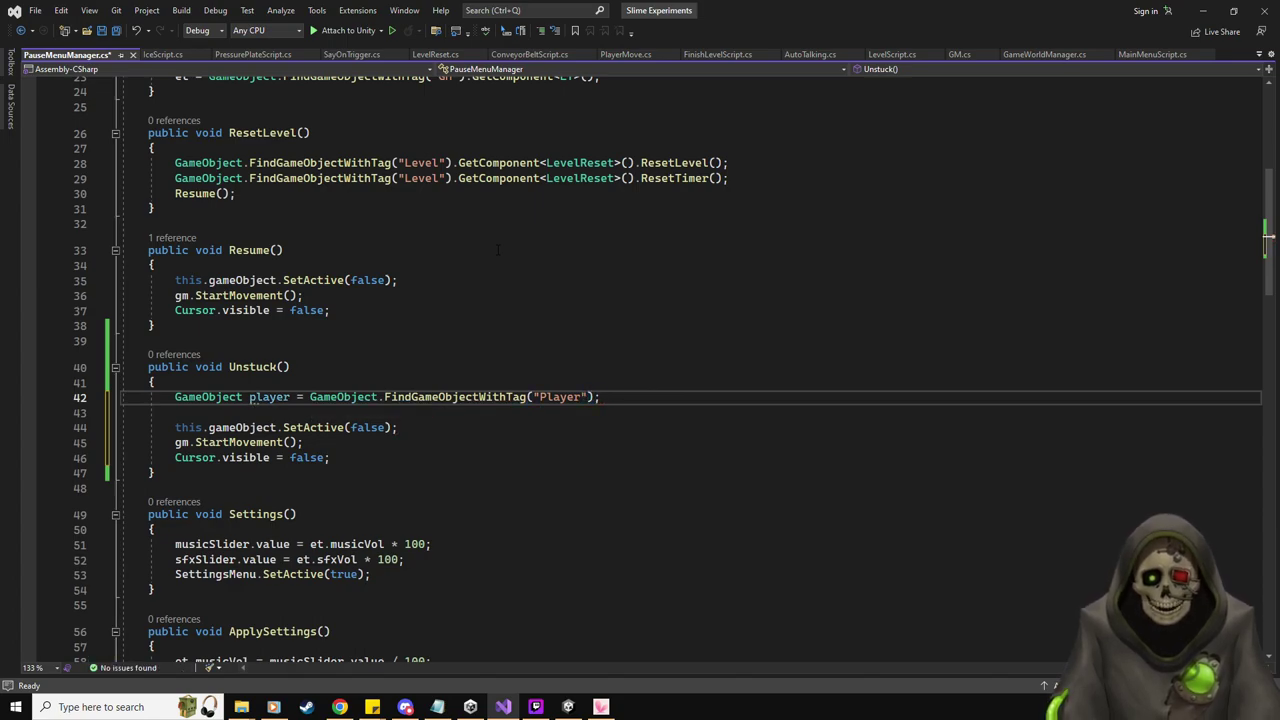
Below the player line, declare GameObject spawn = GameObject.FindGameObjectWithTag("Respawn"); and save the script
{"action": "key", "text": "Return"}
{"action": "type", "text": "Game"}
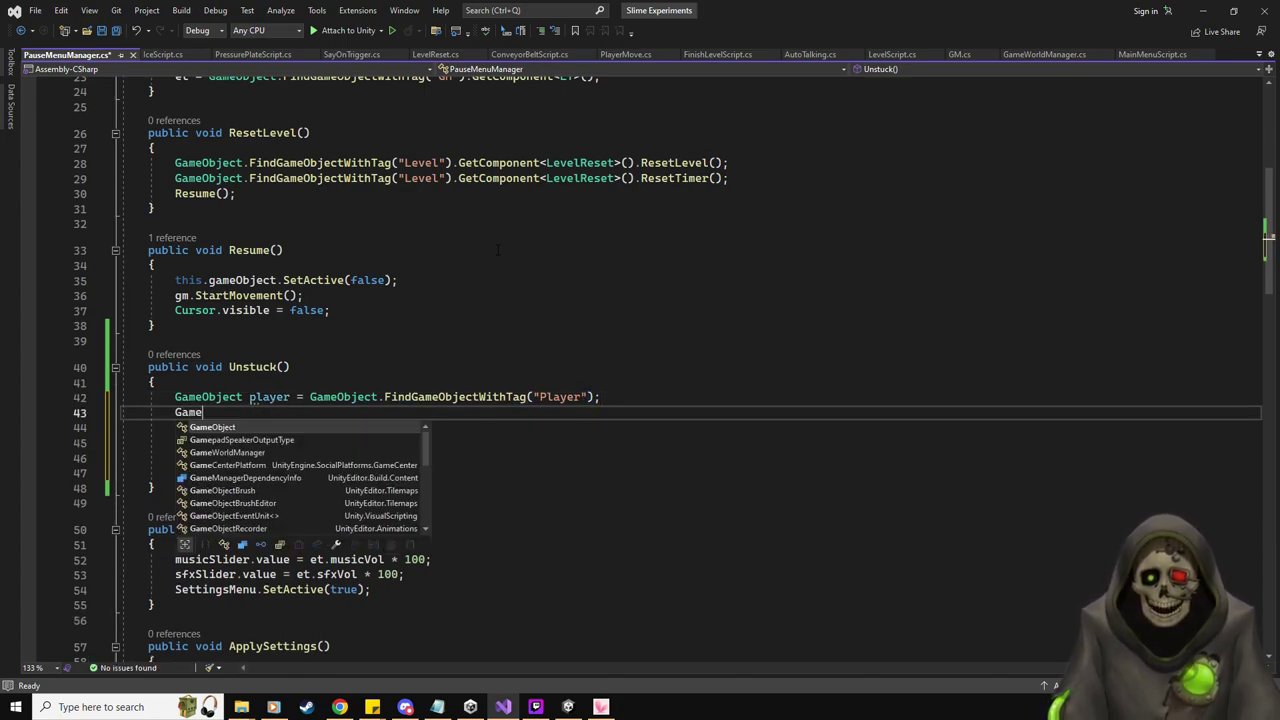
{"action": "type", "text": "Object spawn = Ga"}
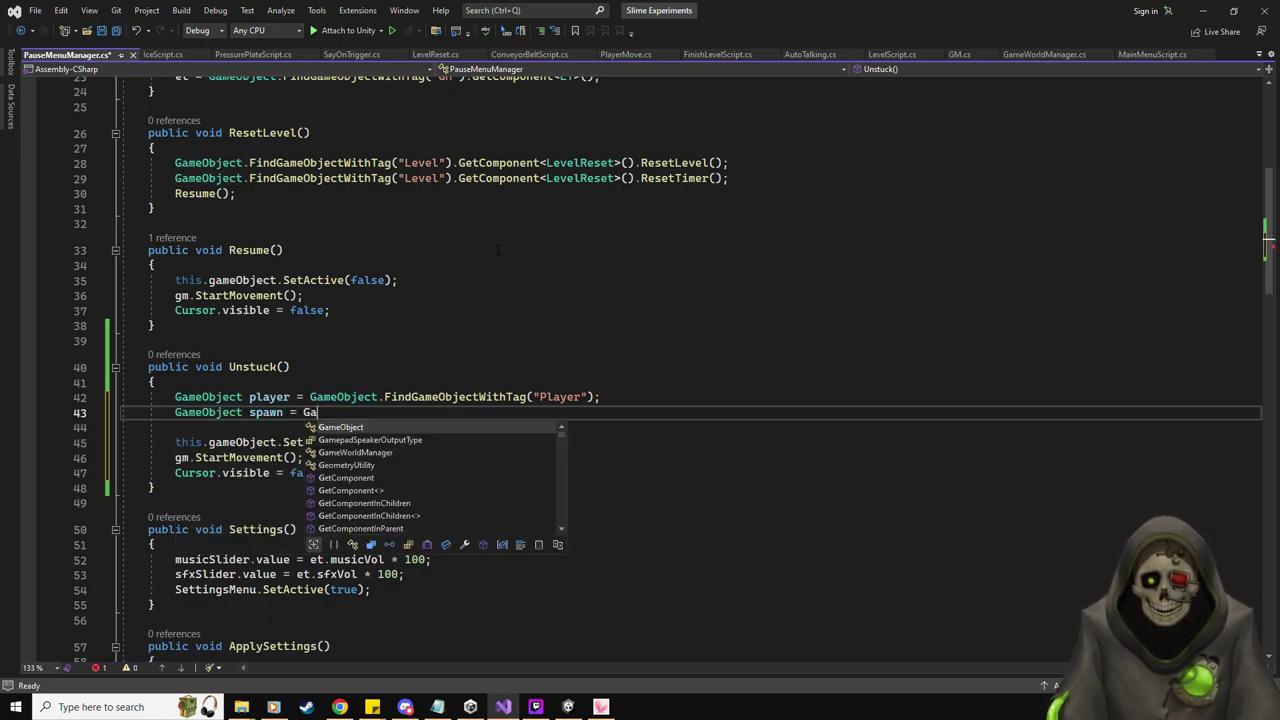
{"action": "key", "text": "Tab"}
{"action": "type", "text": ".Find"}
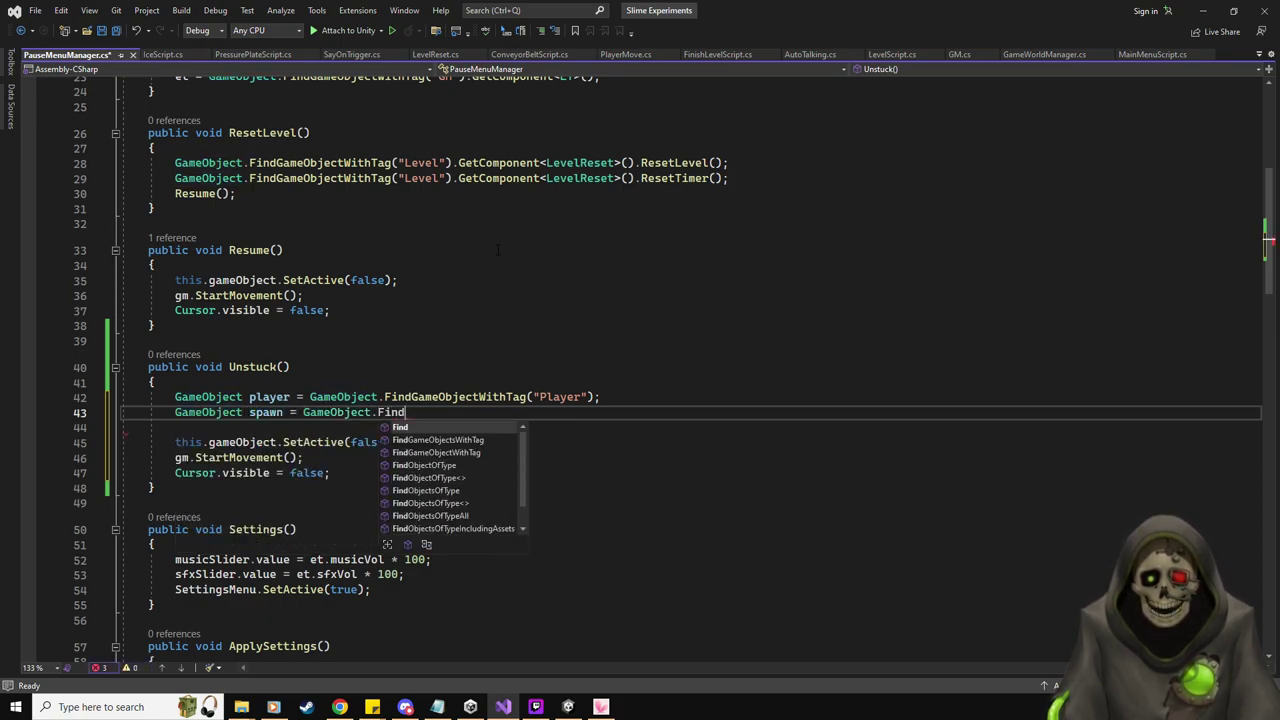
{"action": "key", "text": "Down"}
{"action": "key", "text": "Tab"}
{"action": "type", "text": "(\"Respawn"}
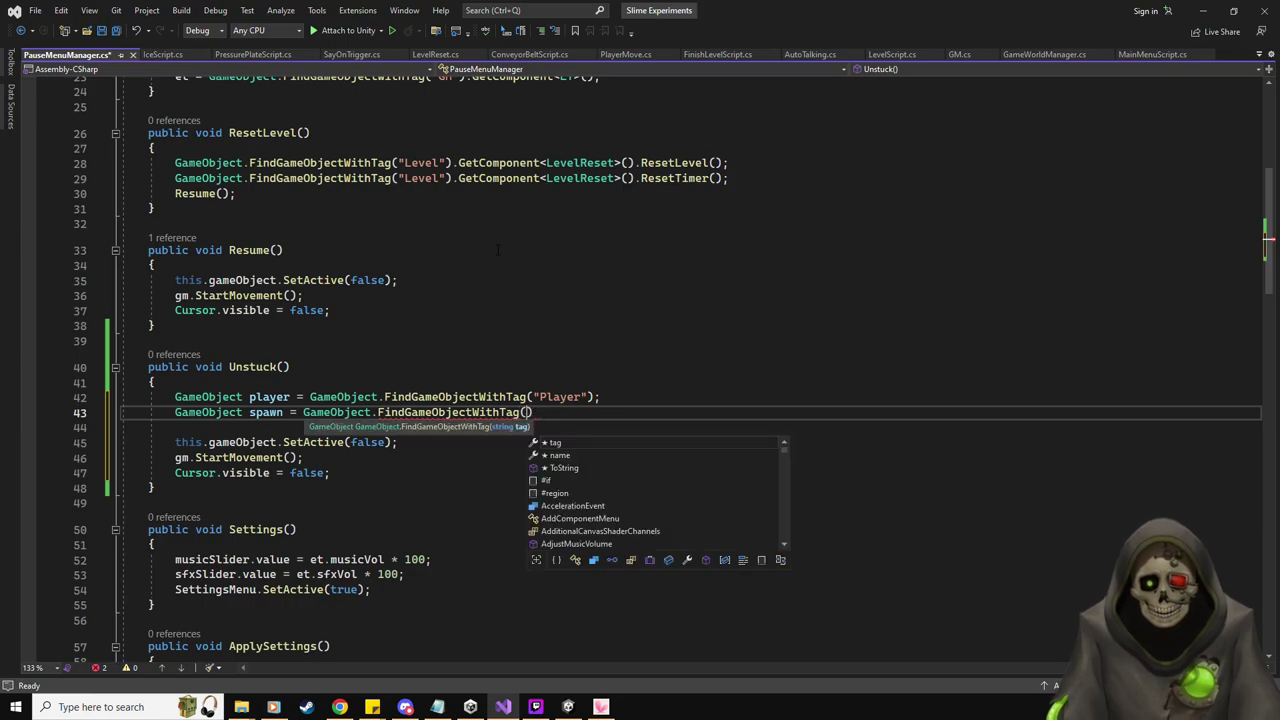
{"action": "type", "text": "\")"}
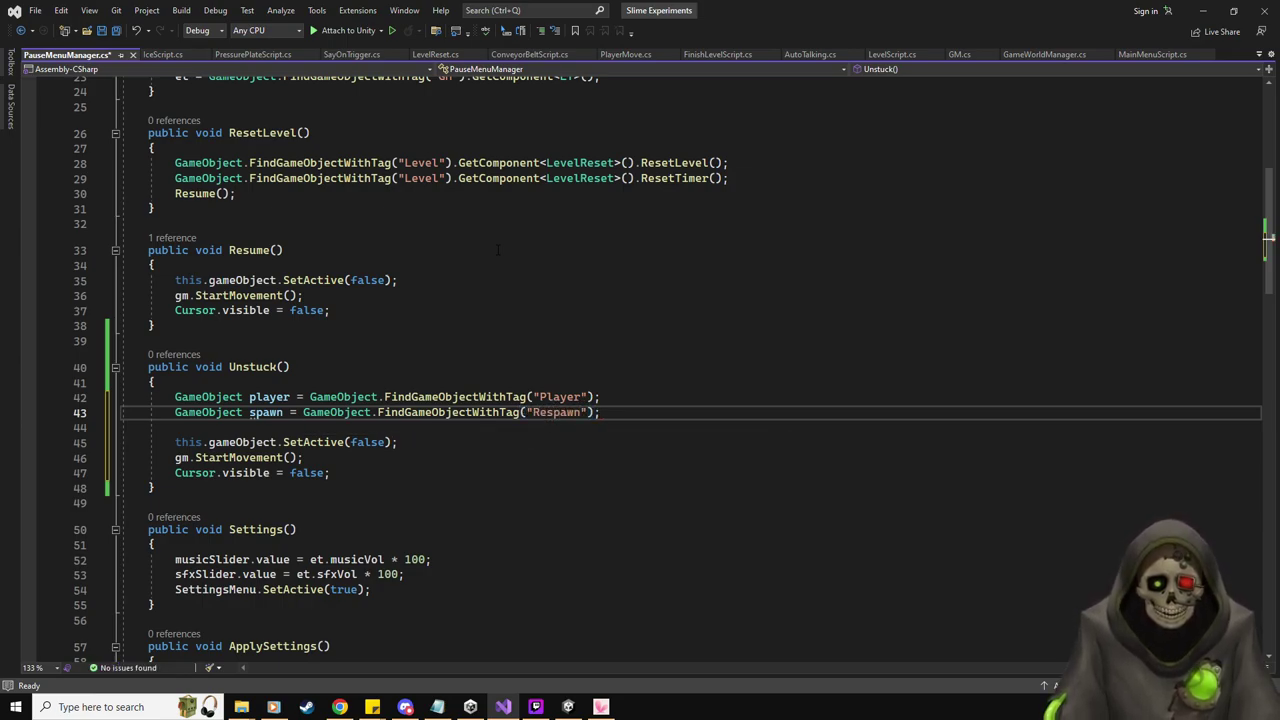
{"action": "key", "text": "ctrl+s"}
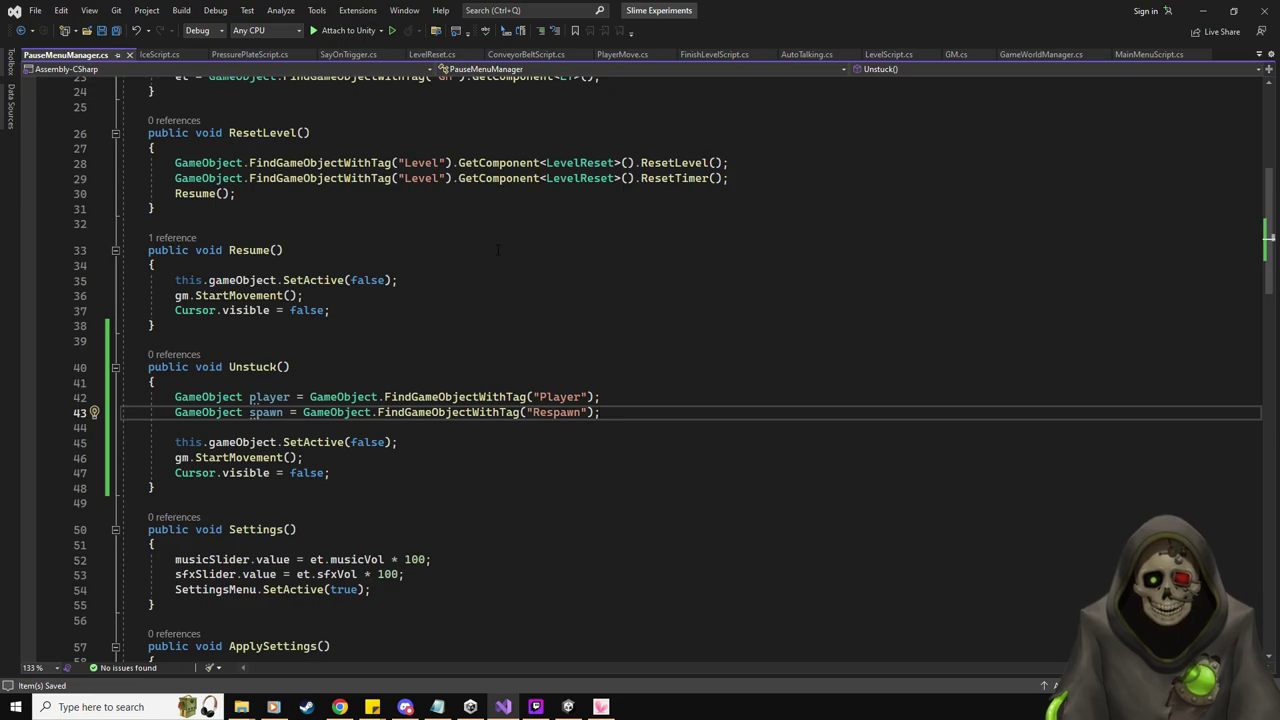
Switch to Unity, filter the hierarchy by "spawn", tag every SpawnPoint as Respawn, save the scene and clear the filter
{"action": "key", "text": "alt+Tab"}
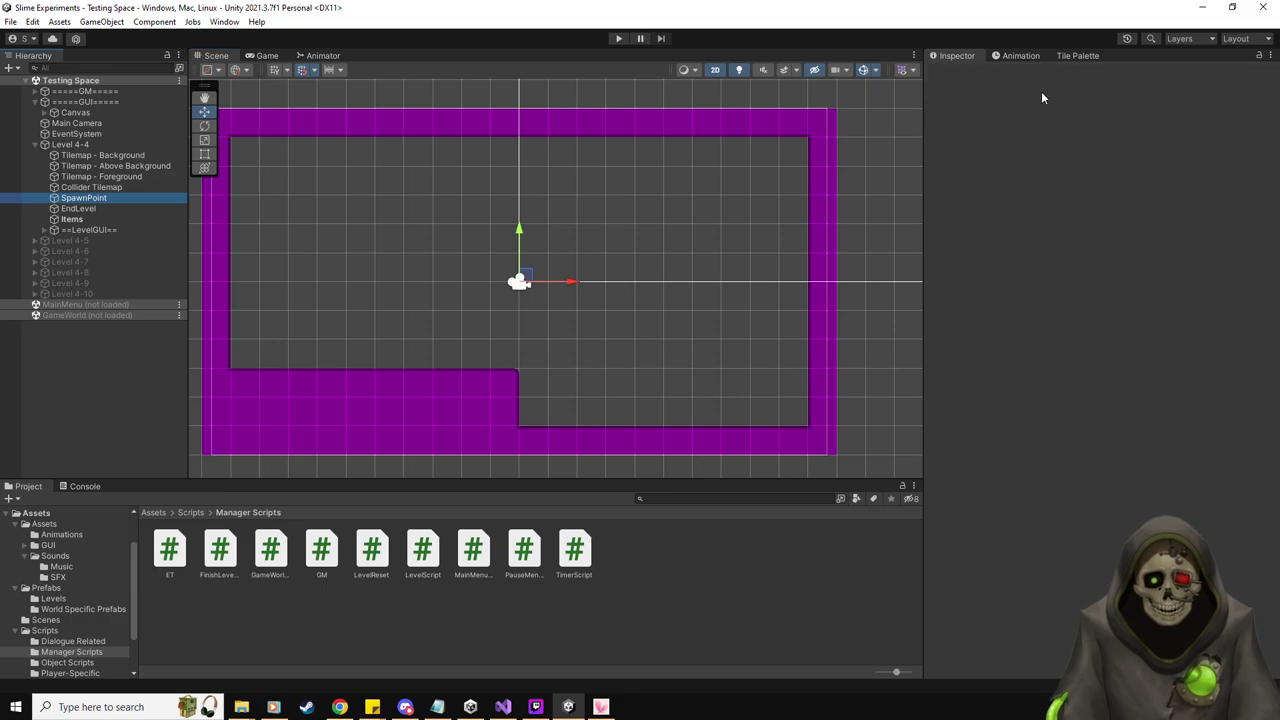
{"action": "left_click", "coordinate": [100, 67]}
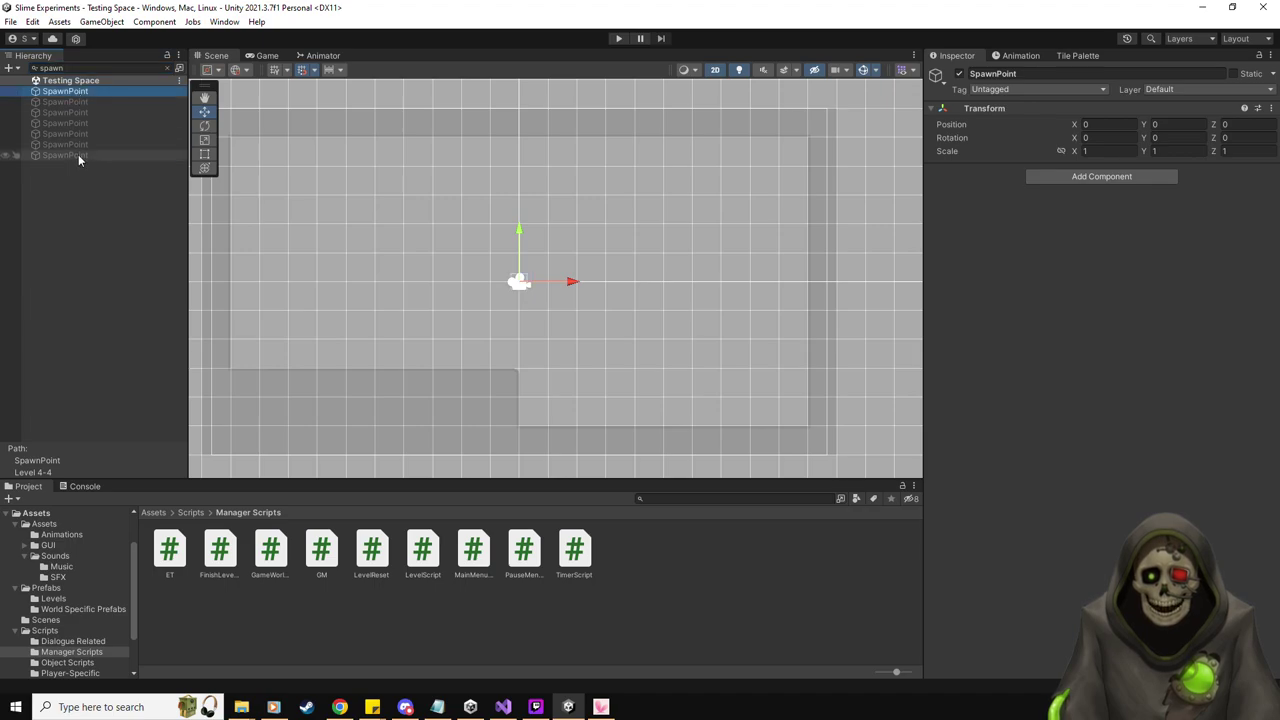
{"action": "left_click", "coordinate": [78, 155], "text": "shift"}
{"action": "left_click", "coordinate": [1005, 90]}
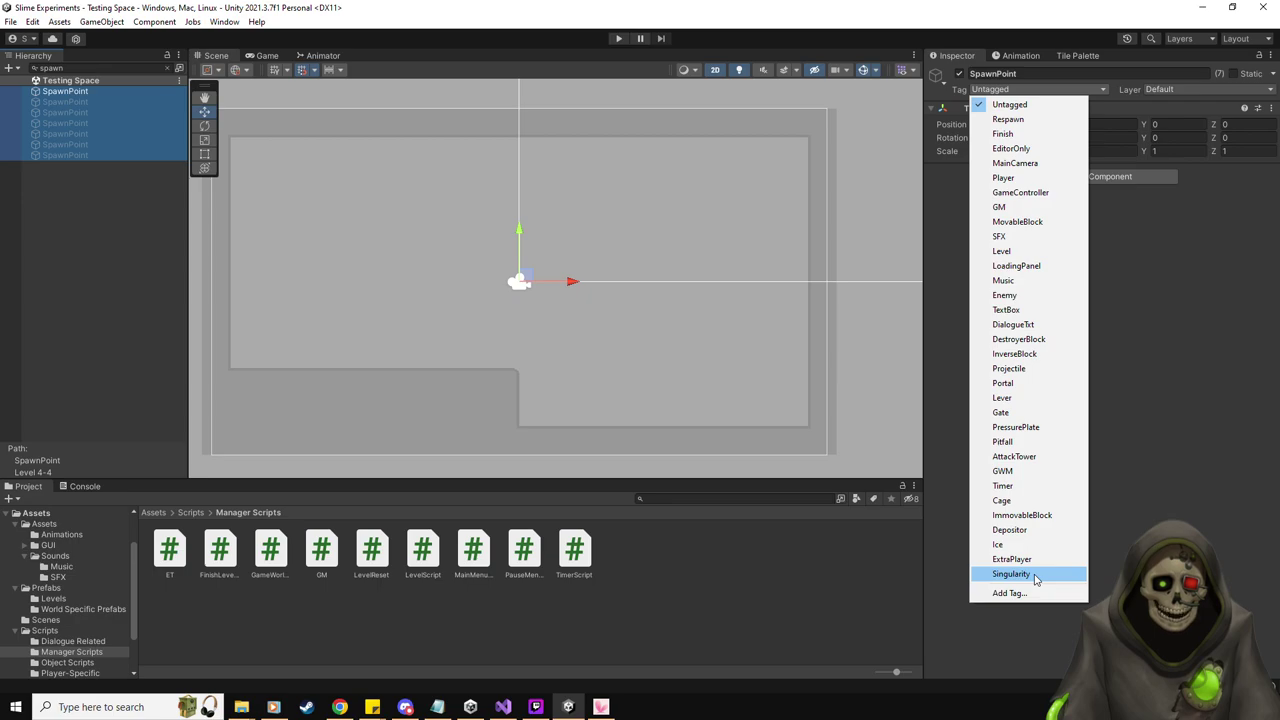
{"action": "left_click", "coordinate": [1022, 119]}
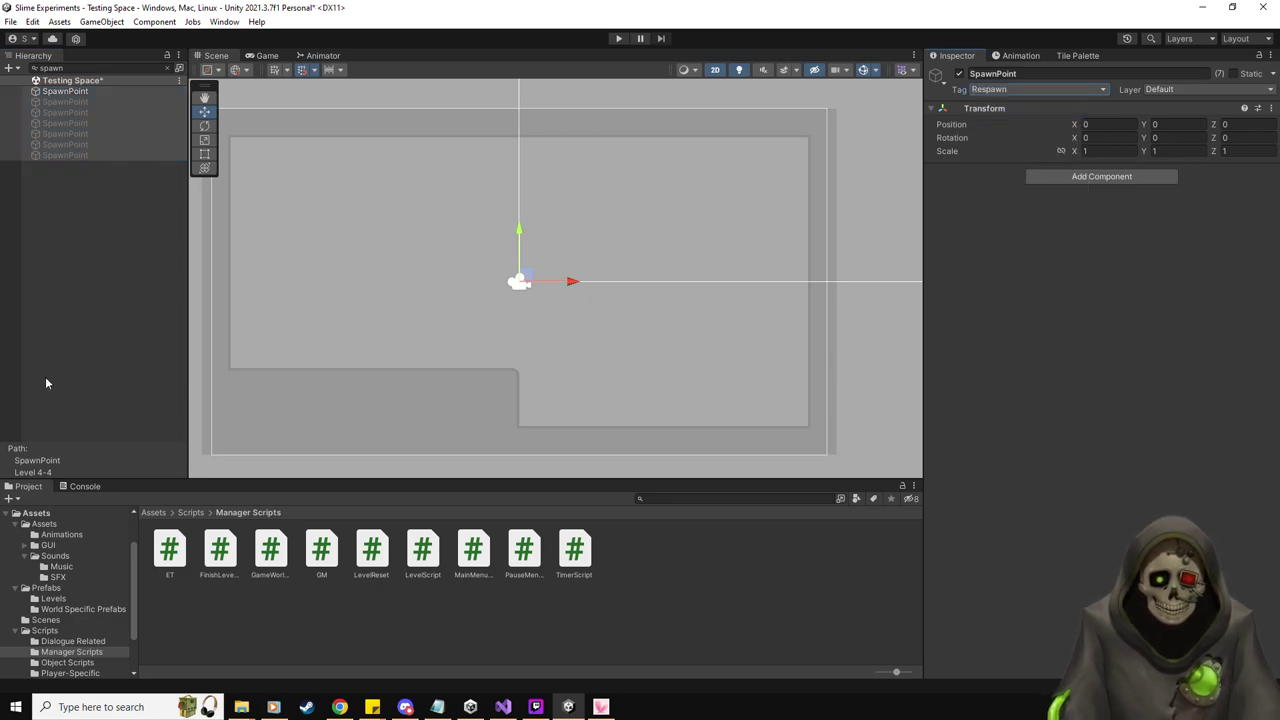
{"action": "left_click", "coordinate": [78, 280]}
{"action": "double_click", "coordinate": [113, 70]}
{"action": "key", "text": "BackSpace"}
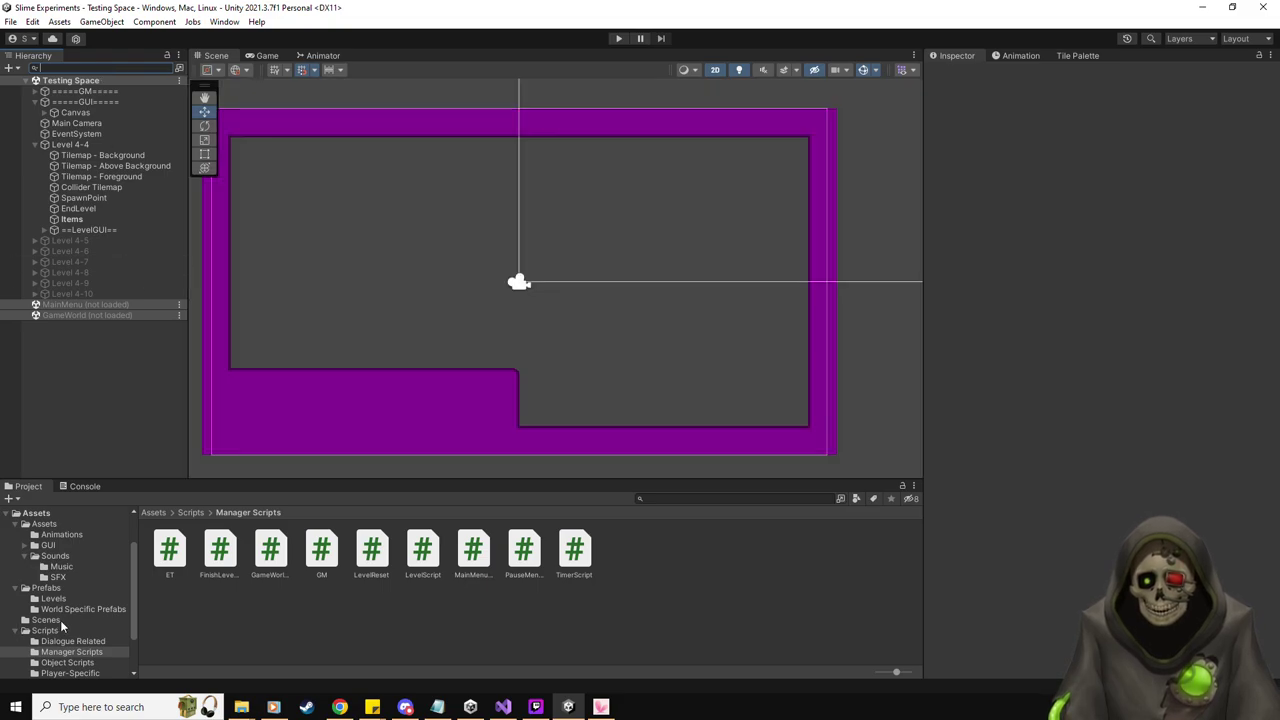
Open the Level 1-1 prefab from the Levels folder, tag its SpawnPoint as Respawn and save the prefab
{"action": "left_click", "coordinate": [54, 599]}
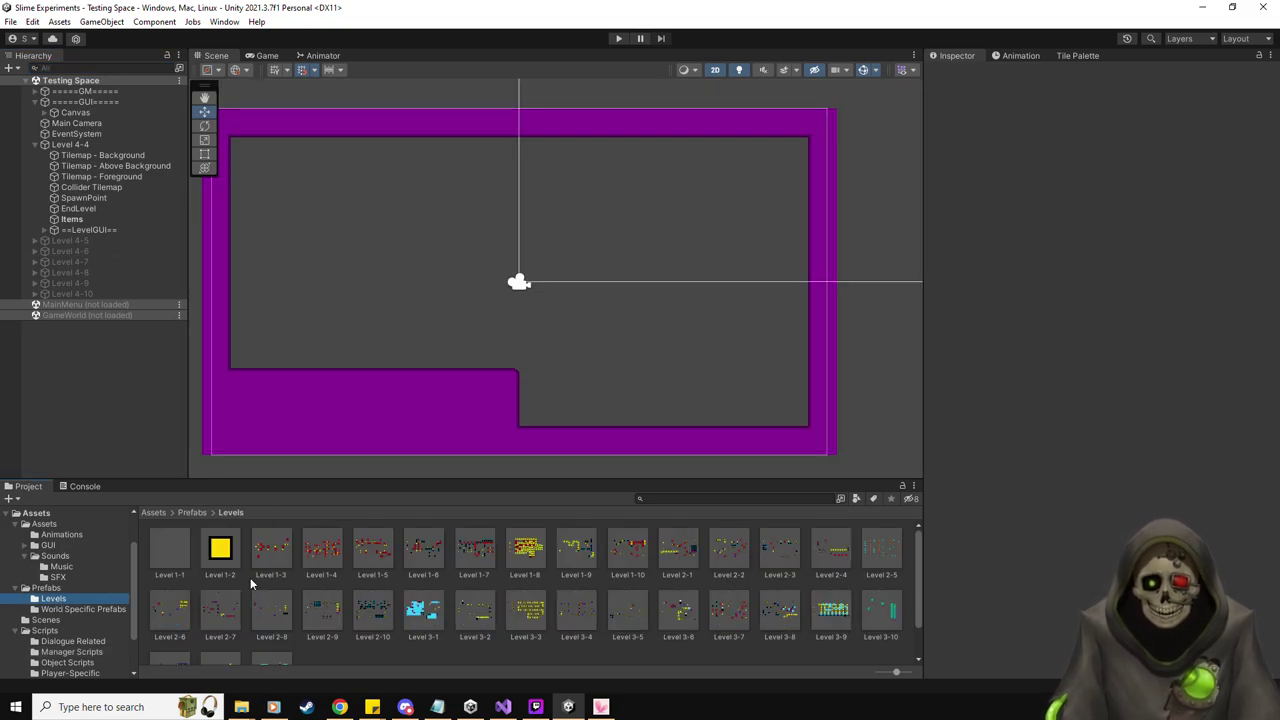
{"action": "left_click", "coordinate": [176, 555]}
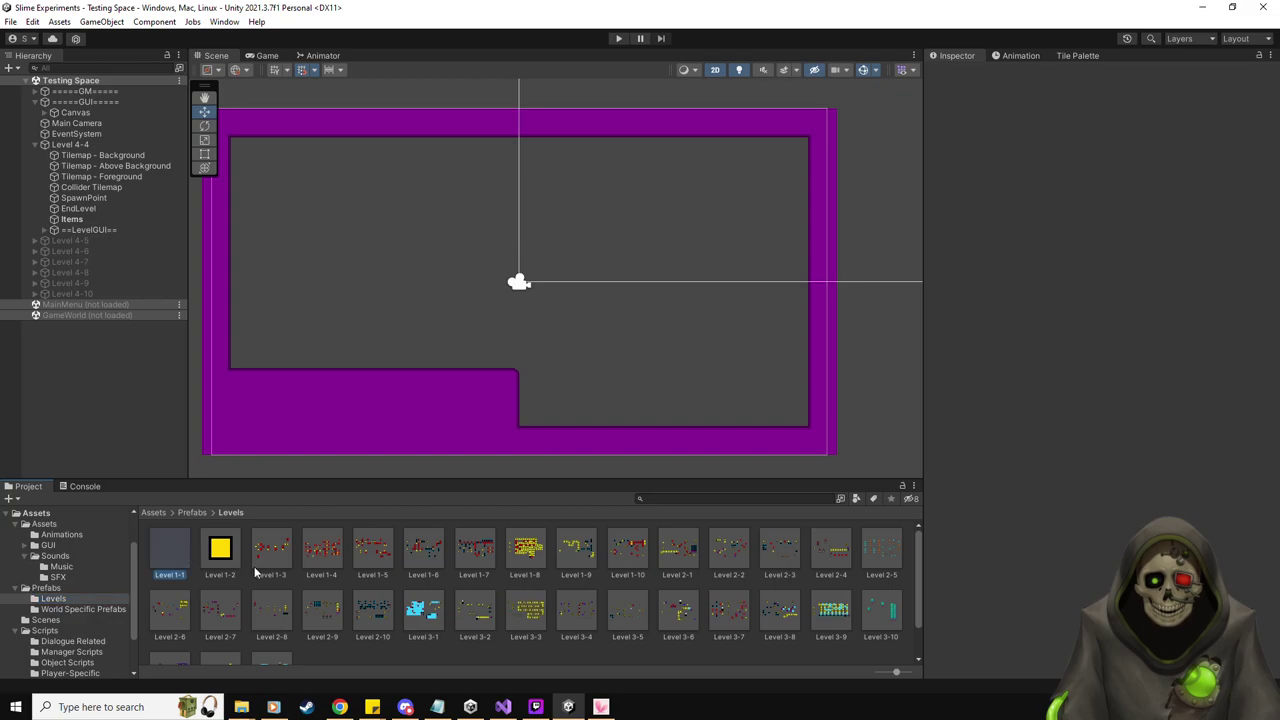
{"action": "double_click", "coordinate": [165, 558]}
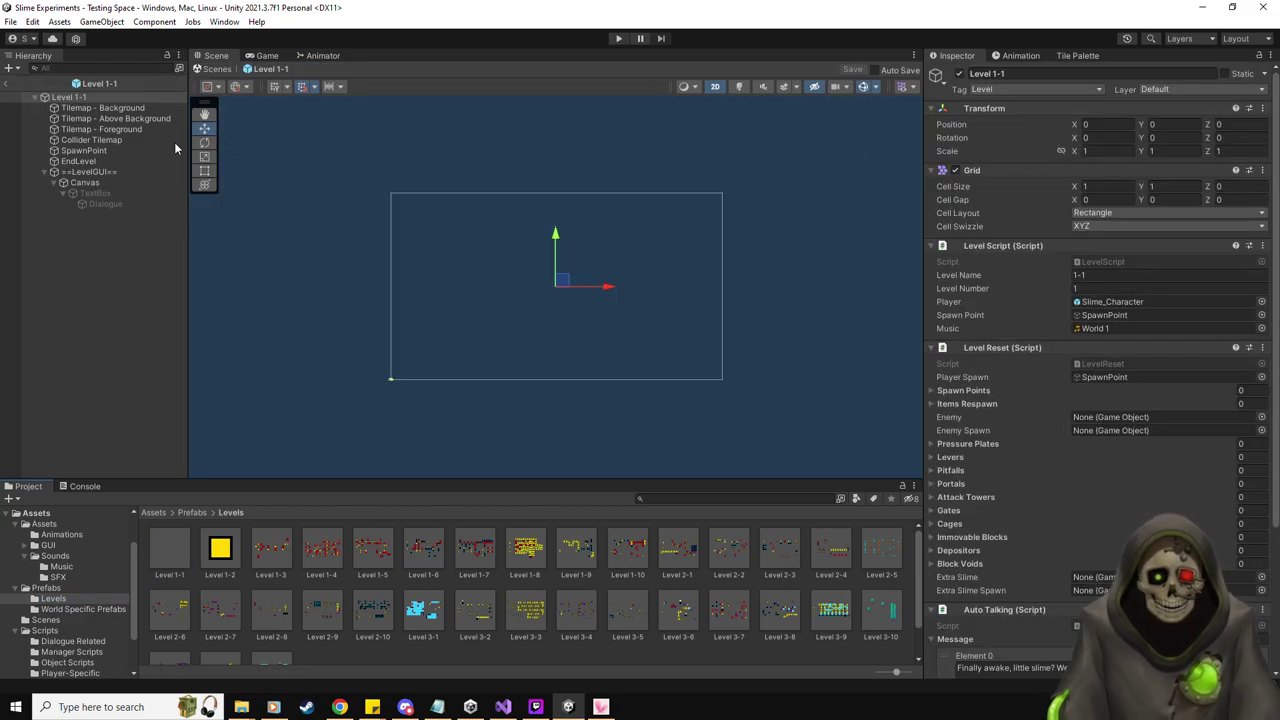
{"action": "left_click", "coordinate": [94, 150]}
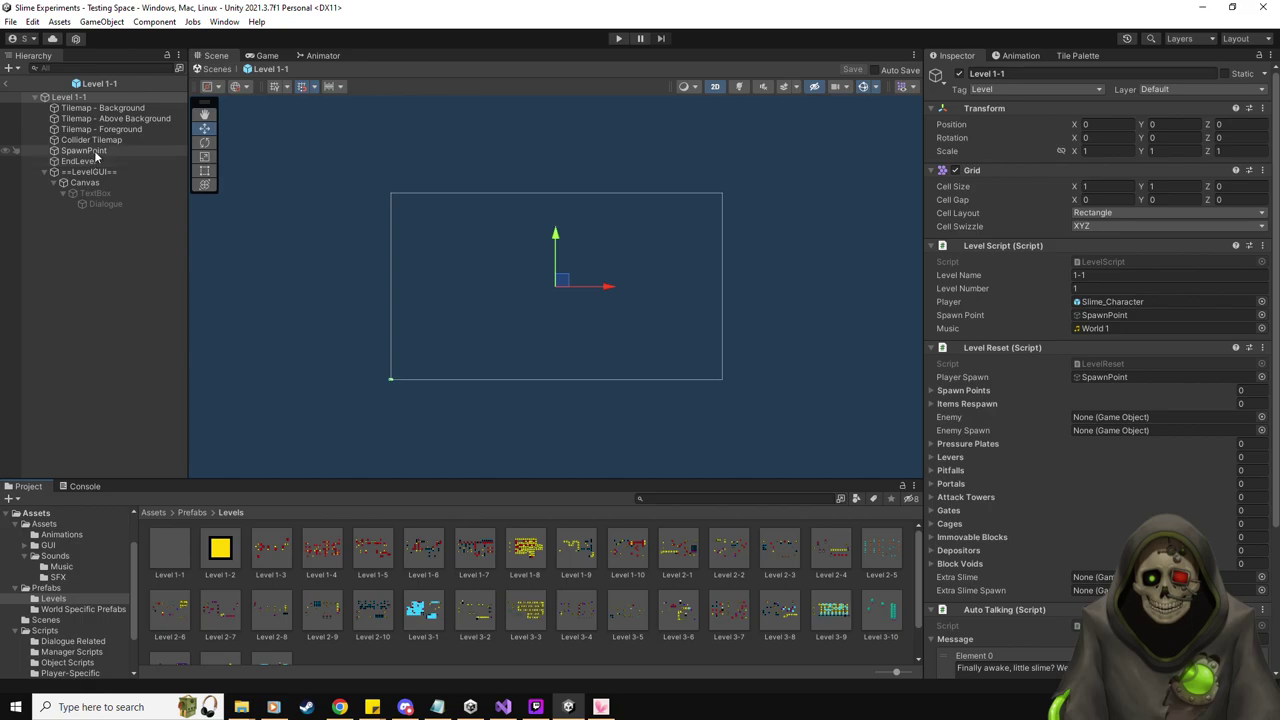
{"action": "left_click", "coordinate": [1060, 90]}
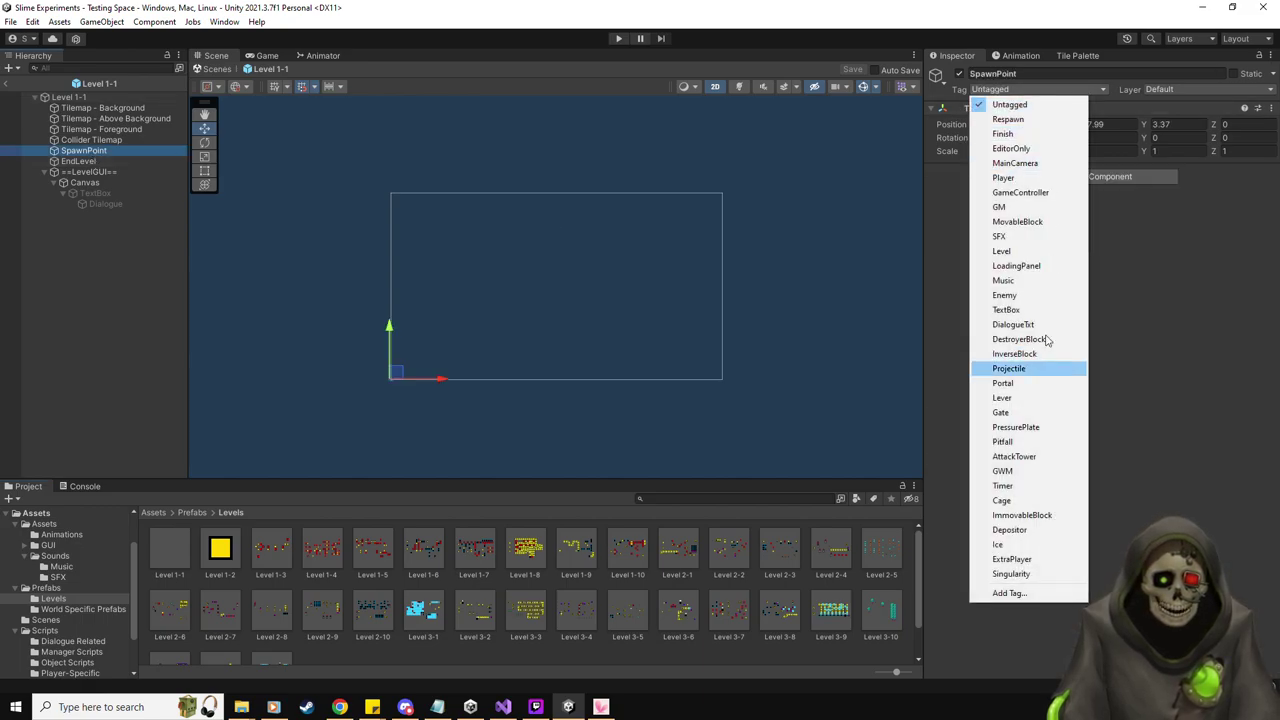
{"action": "left_click", "coordinate": [1026, 120]}
{"action": "left_click", "coordinate": [858, 72]}
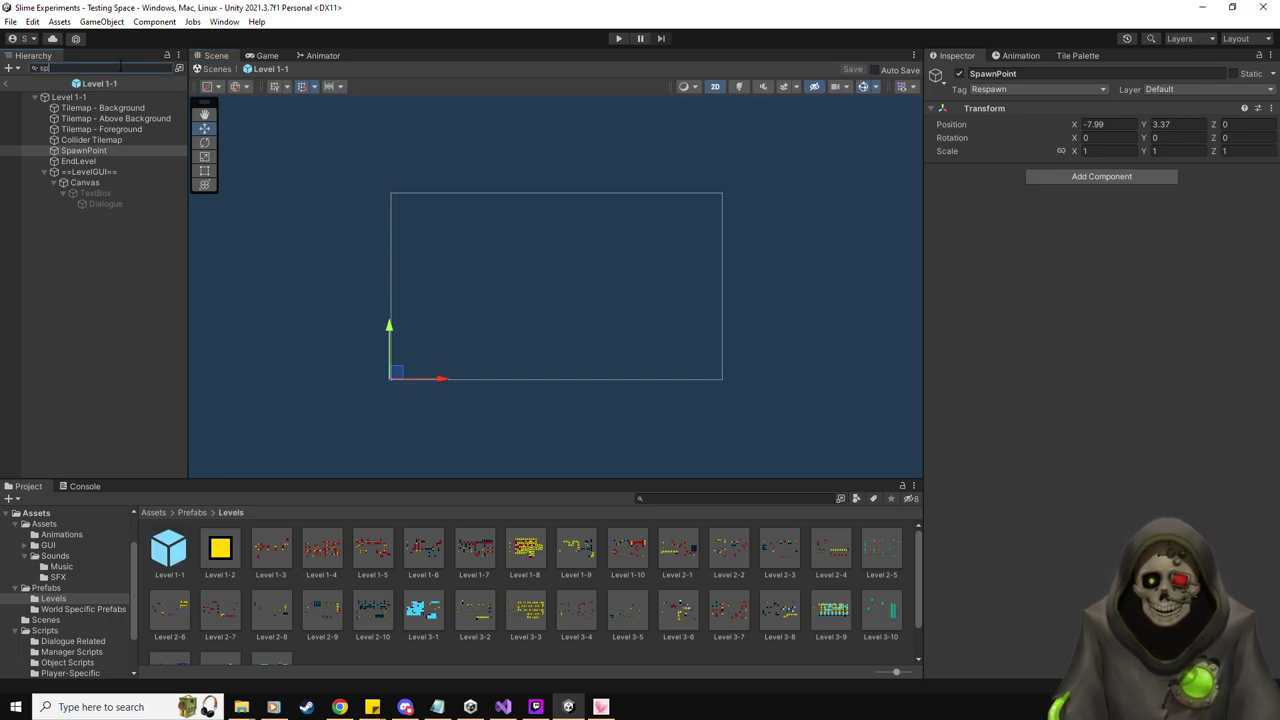
{"action": "left_click", "coordinate": [212, 69]}
Open the Level 1-2 prefab, tag its SpawnPoint as Respawn, save the prefab and recheck the SpawnPoint's tag
{"action": "double_click", "coordinate": [220, 548]}
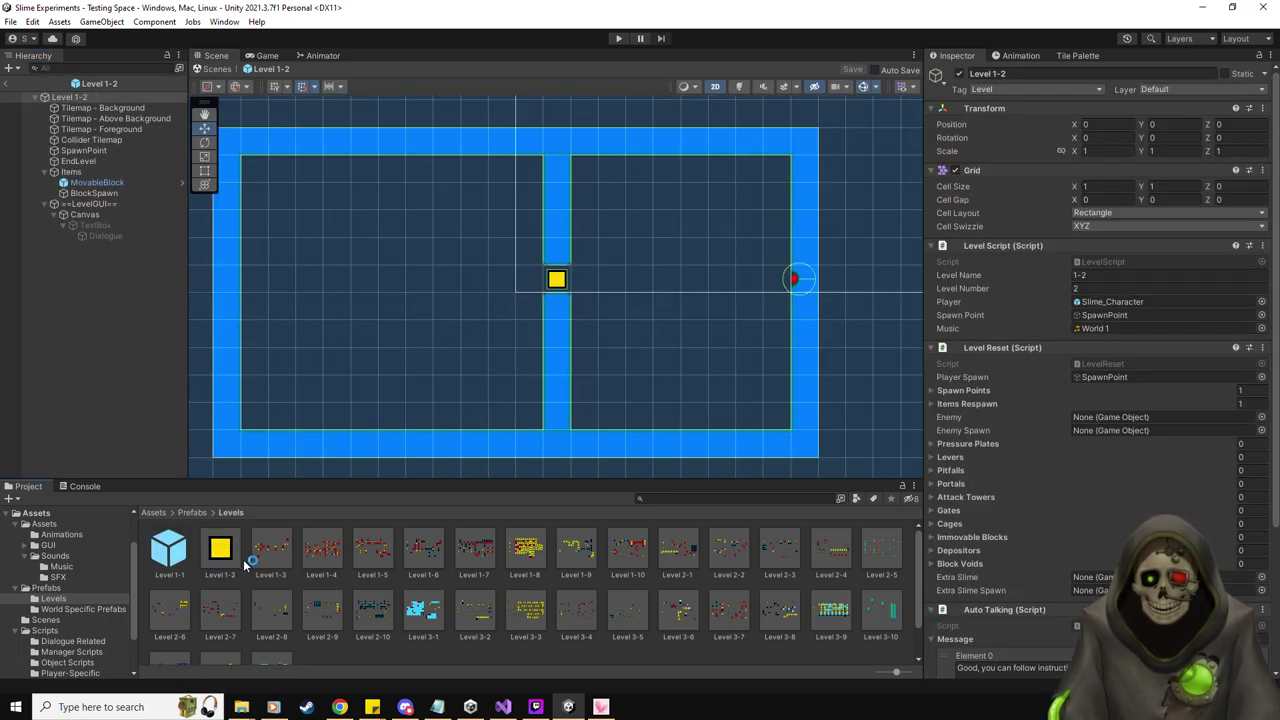
{"action": "left_click", "coordinate": [84, 150]}
{"action": "left_click", "coordinate": [1040, 89]}
{"action": "left_click", "coordinate": [1008, 119]}
{"action": "left_click", "coordinate": [852, 69]}
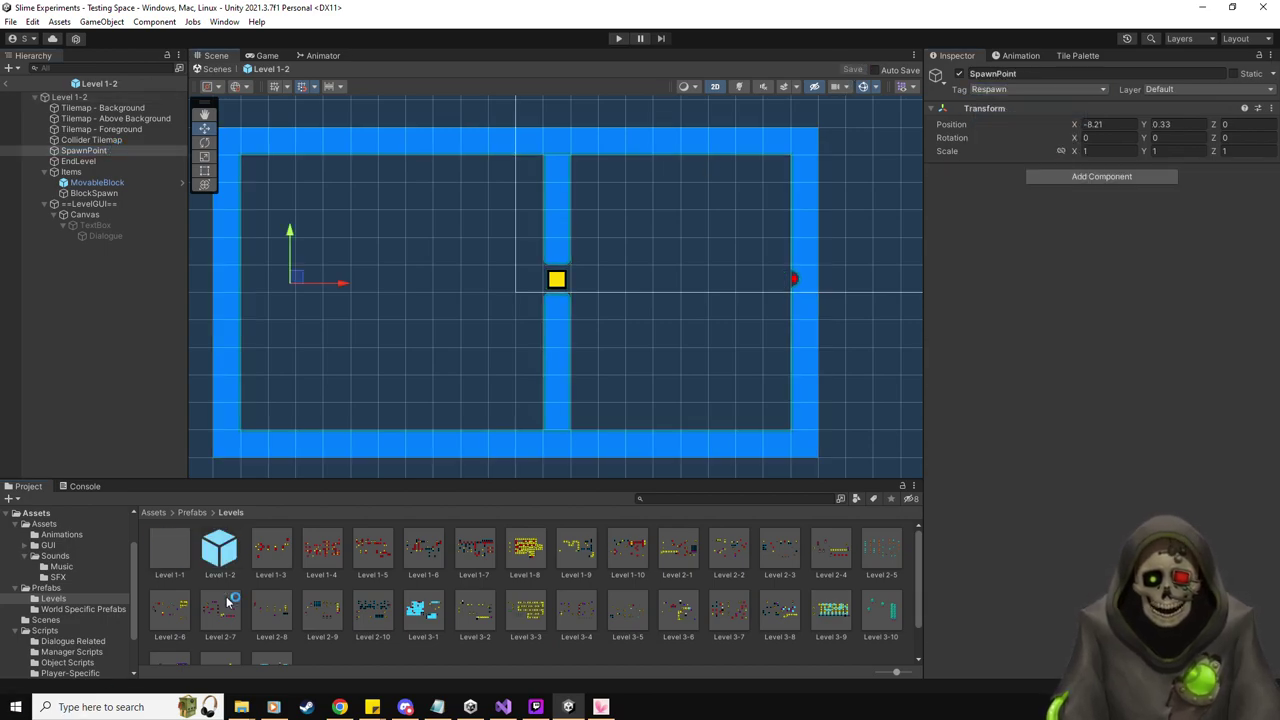
{"action": "left_click", "coordinate": [266, 556]}
{"action": "left_click", "coordinate": [84, 150]}
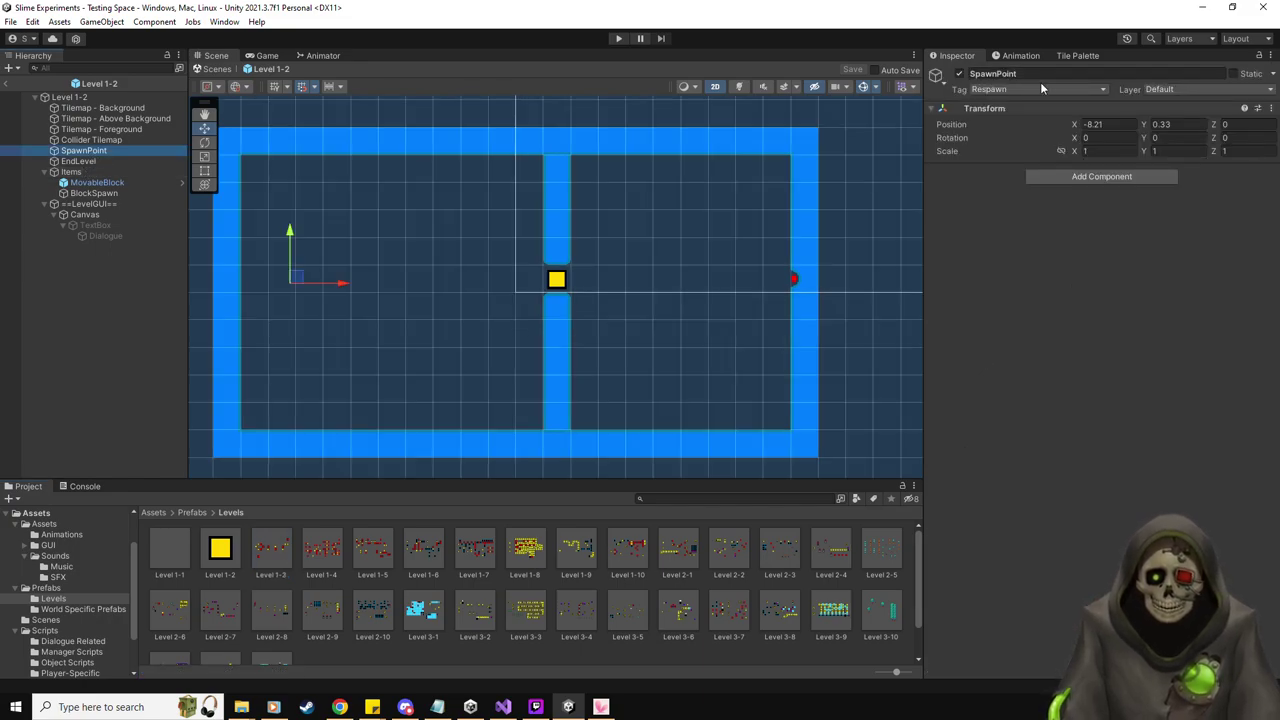
In the Level 1-3 prefab, tag the SpawnPoint as Respawn and save, and open the Level 1-4 prefab
{"action": "double_click", "coordinate": [274, 555]}
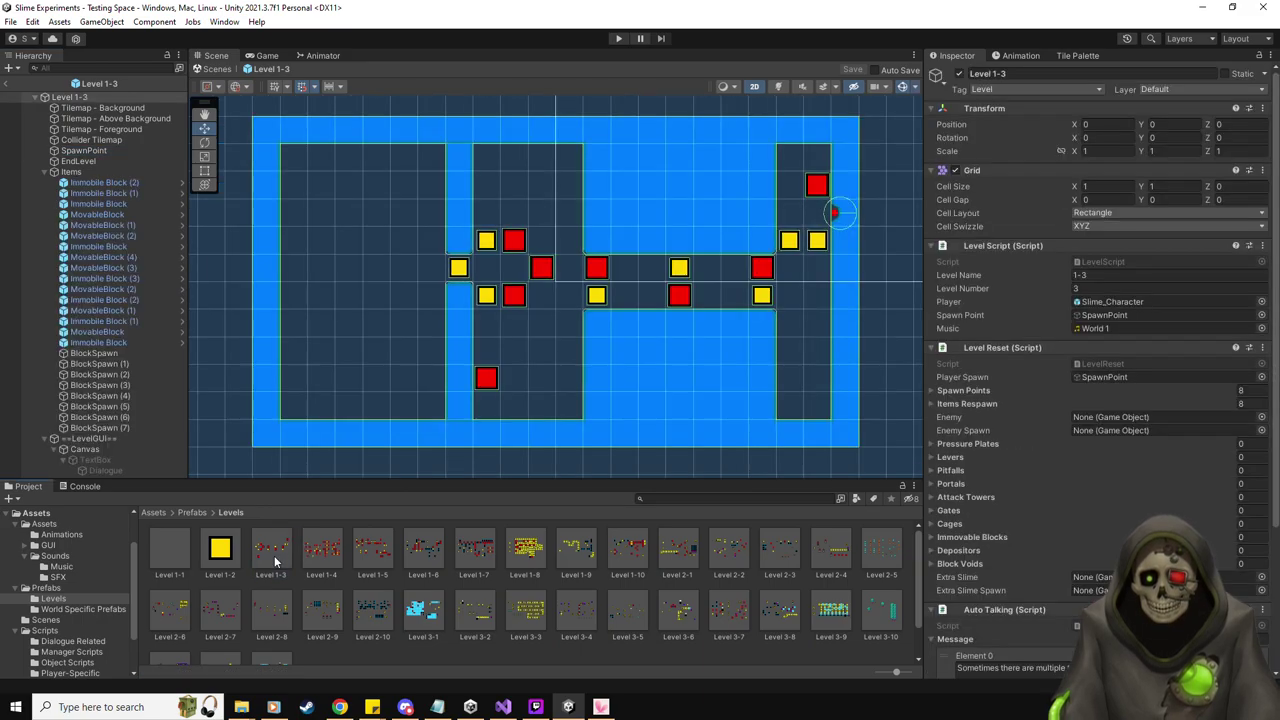
{"action": "left_click", "coordinate": [106, 144]}
{"action": "left_click", "coordinate": [104, 150]}
{"action": "left_click", "coordinate": [1025, 90]}
{"action": "left_click", "coordinate": [1030, 120]}
{"action": "left_click", "coordinate": [853, 70]}
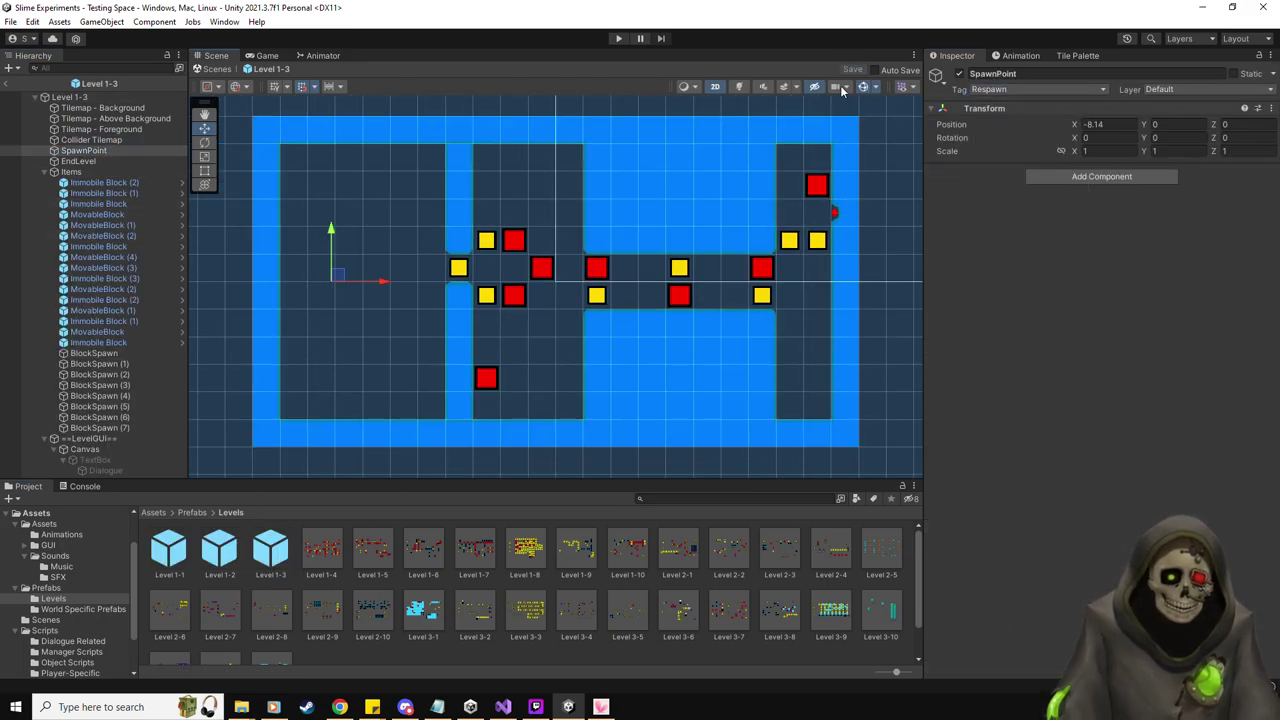
{"action": "double_click", "coordinate": [331, 552]}
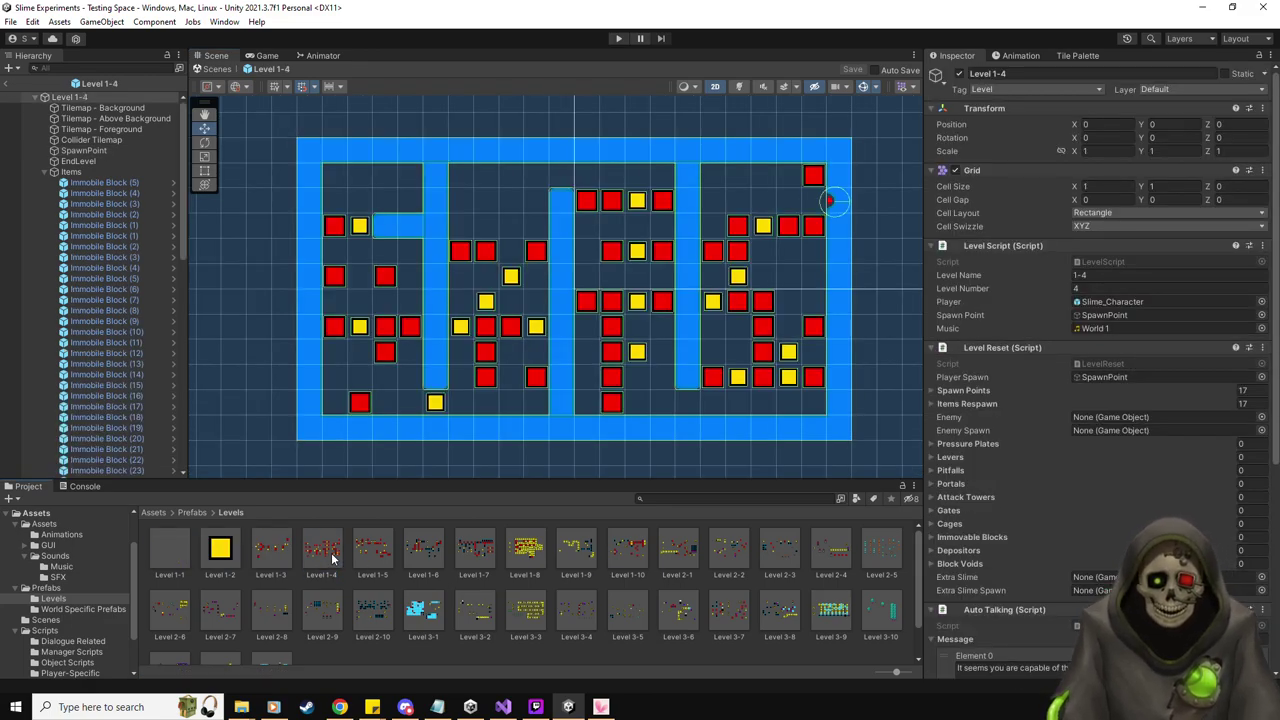
{"action": "left_click", "coordinate": [96, 161]}
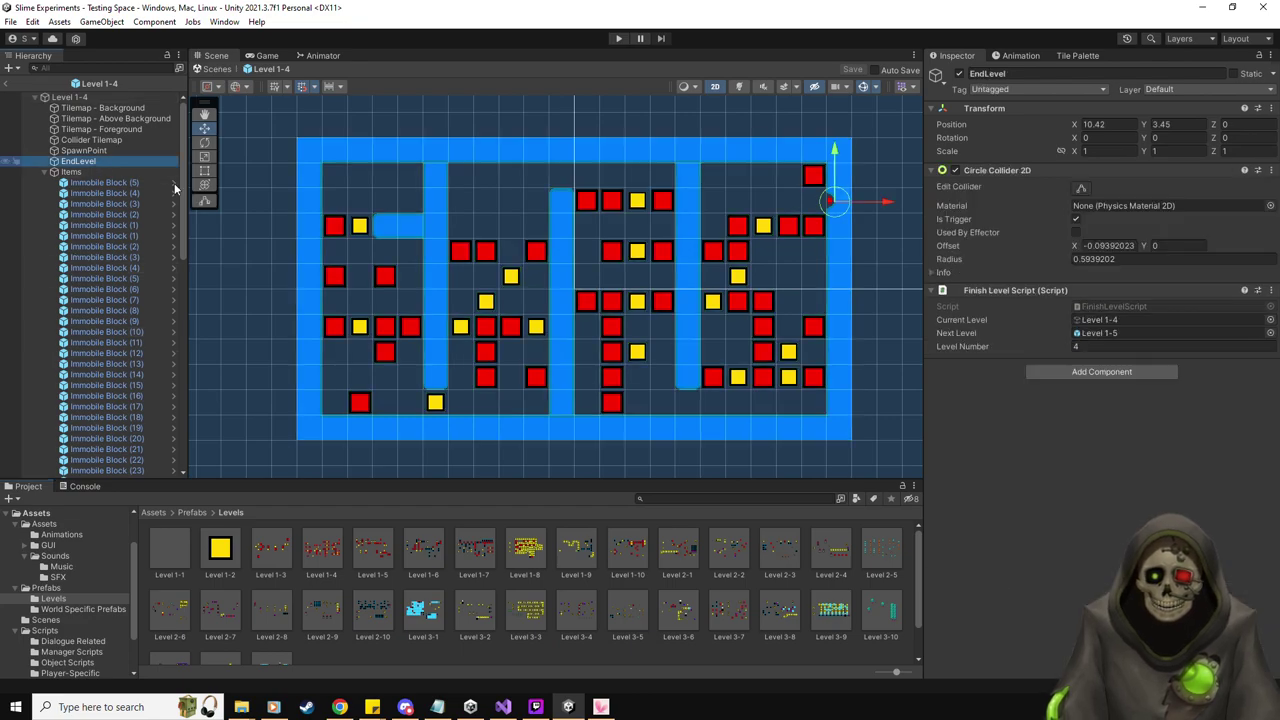
{"action": "left_click", "coordinate": [1022, 89]}
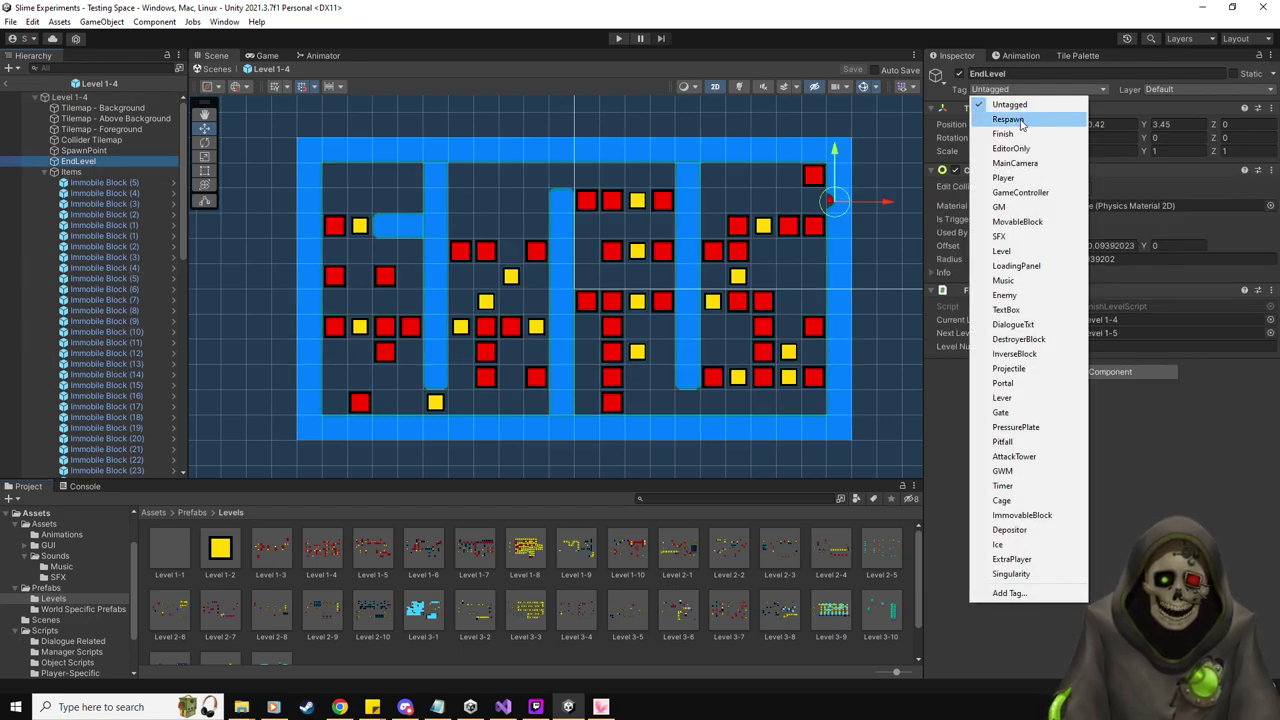
{"action": "left_click", "coordinate": [1022, 120]}
{"action": "left_click", "coordinate": [850, 71]}
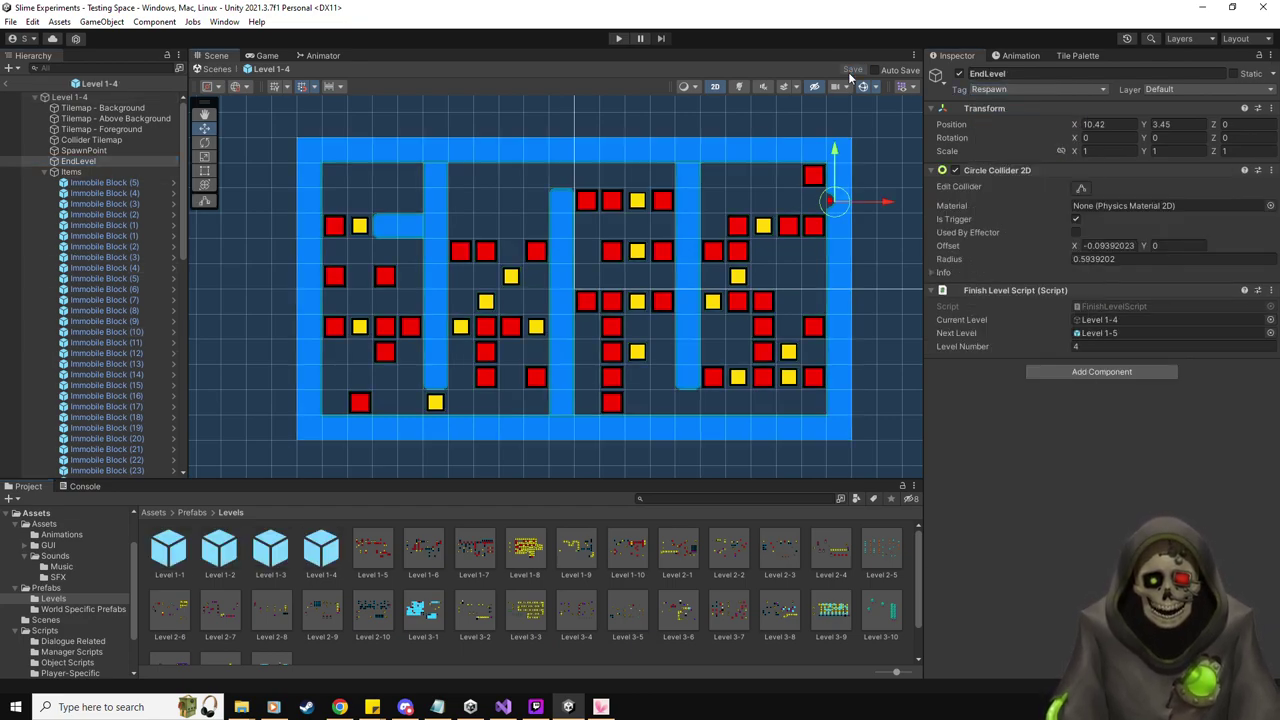
{"action": "left_click", "coordinate": [1040, 89]}
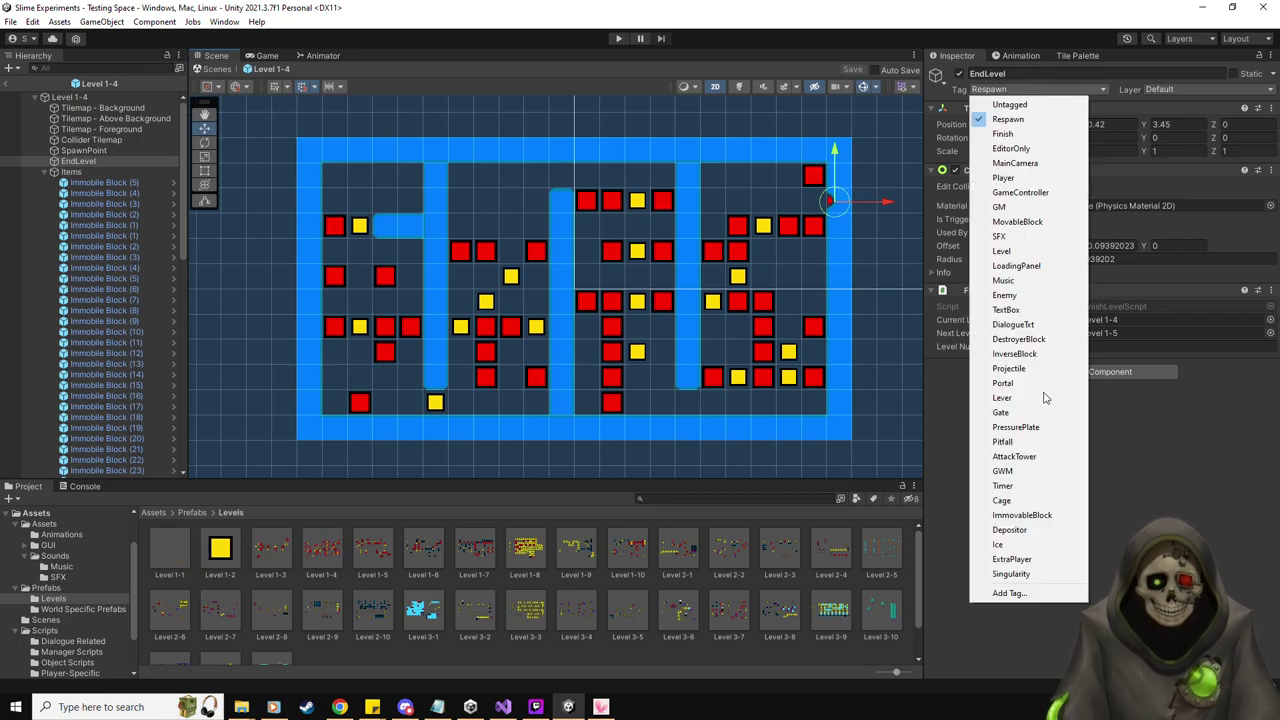
{"action": "left_click", "coordinate": [1012, 104]}
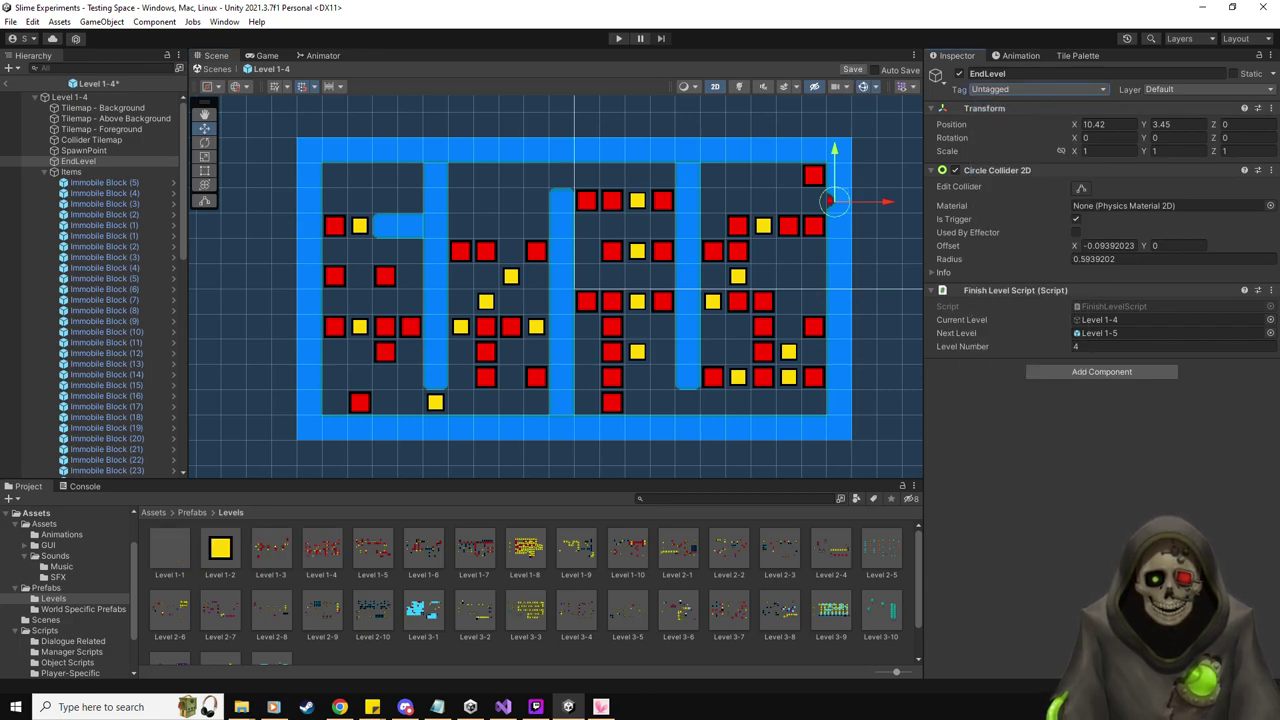
Tag the SpawnPoint in Level 1-4 as Respawn, save the prefab, and check the EndLevel tag in Level 1-3
{"action": "left_click", "coordinate": [84, 150]}
{"action": "left_click", "coordinate": [1063, 86]}
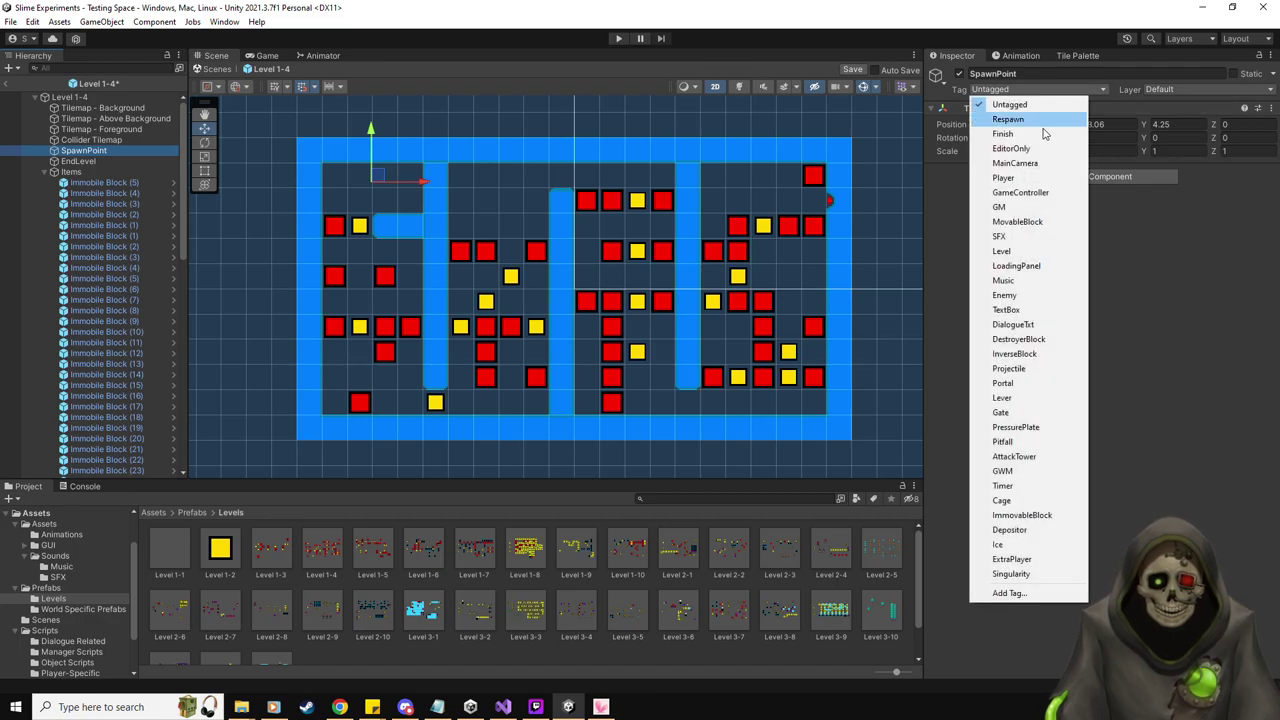
{"action": "left_click", "coordinate": [1060, 116]}
{"action": "left_click", "coordinate": [851, 70]}
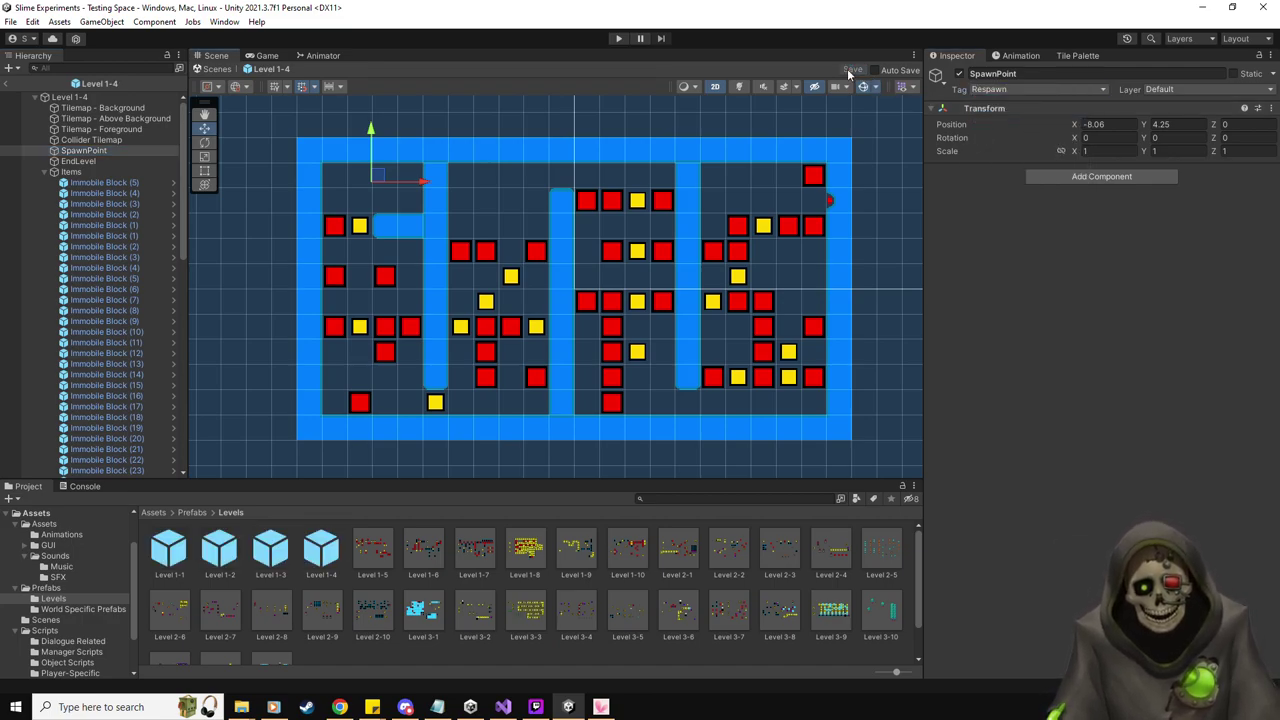
{"action": "double_click", "coordinate": [272, 552]}
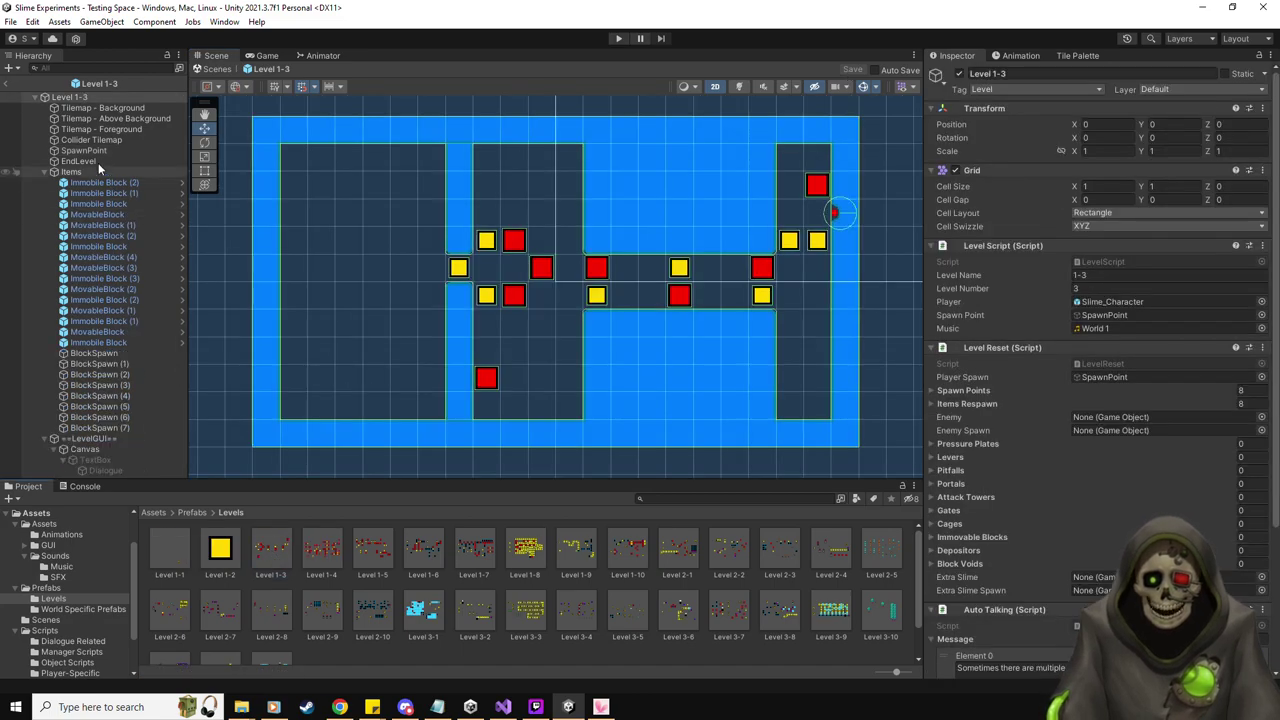
{"action": "left_click", "coordinate": [96, 160]}
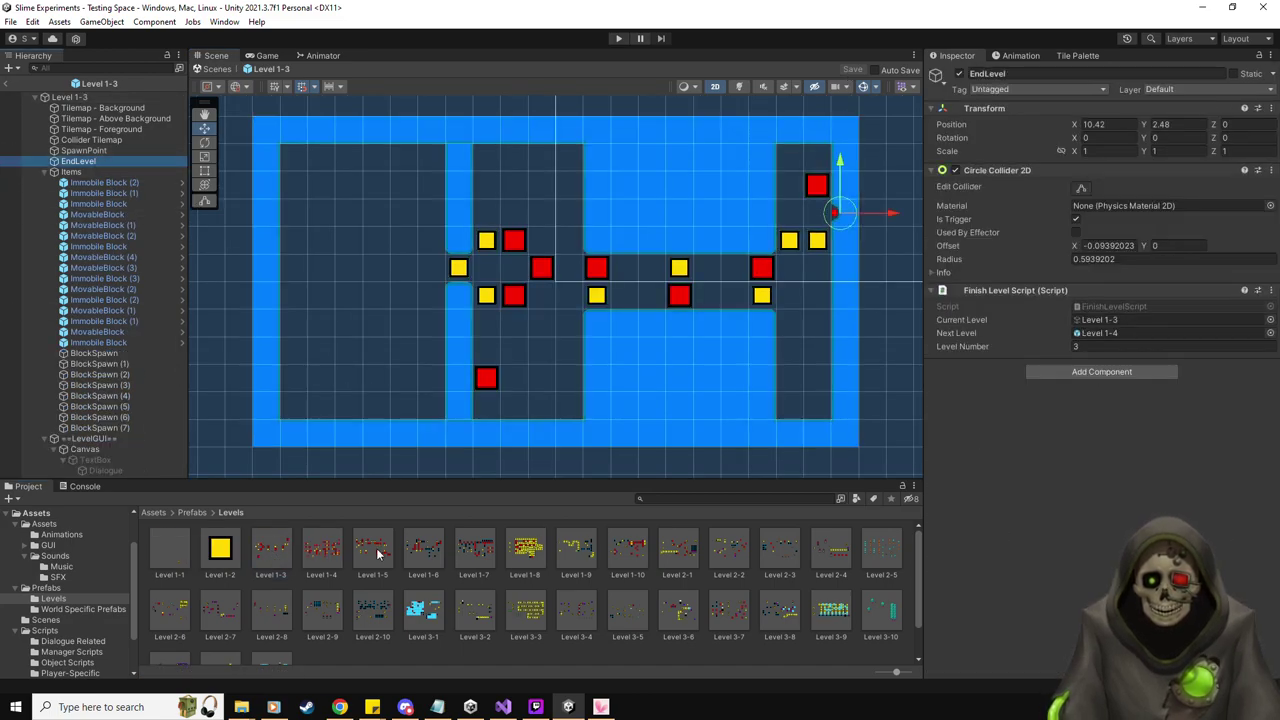
Open the Level 1-5 prefab, tag its SpawnPoint as Respawn and save the prefab
{"action": "double_click", "coordinate": [375, 551]}
{"action": "left_click", "coordinate": [104, 151]}
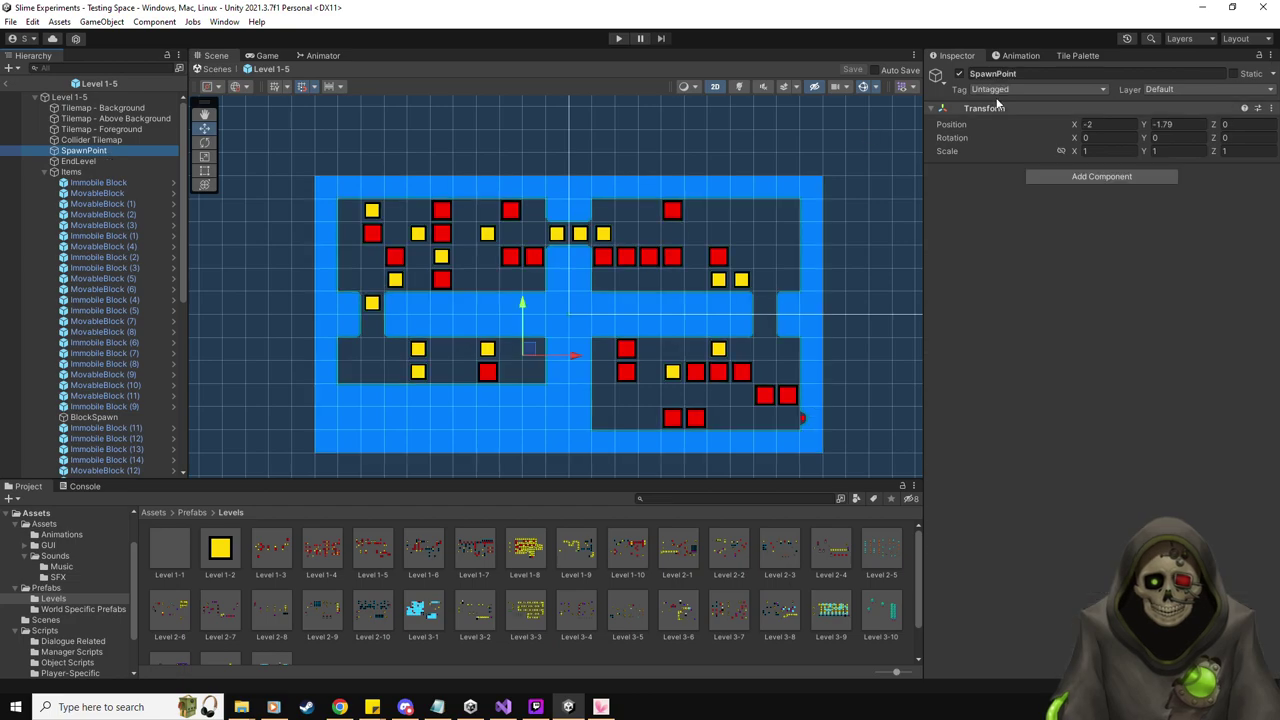
{"action": "left_click", "coordinate": [1020, 90]}
{"action": "left_click", "coordinate": [1008, 119]}
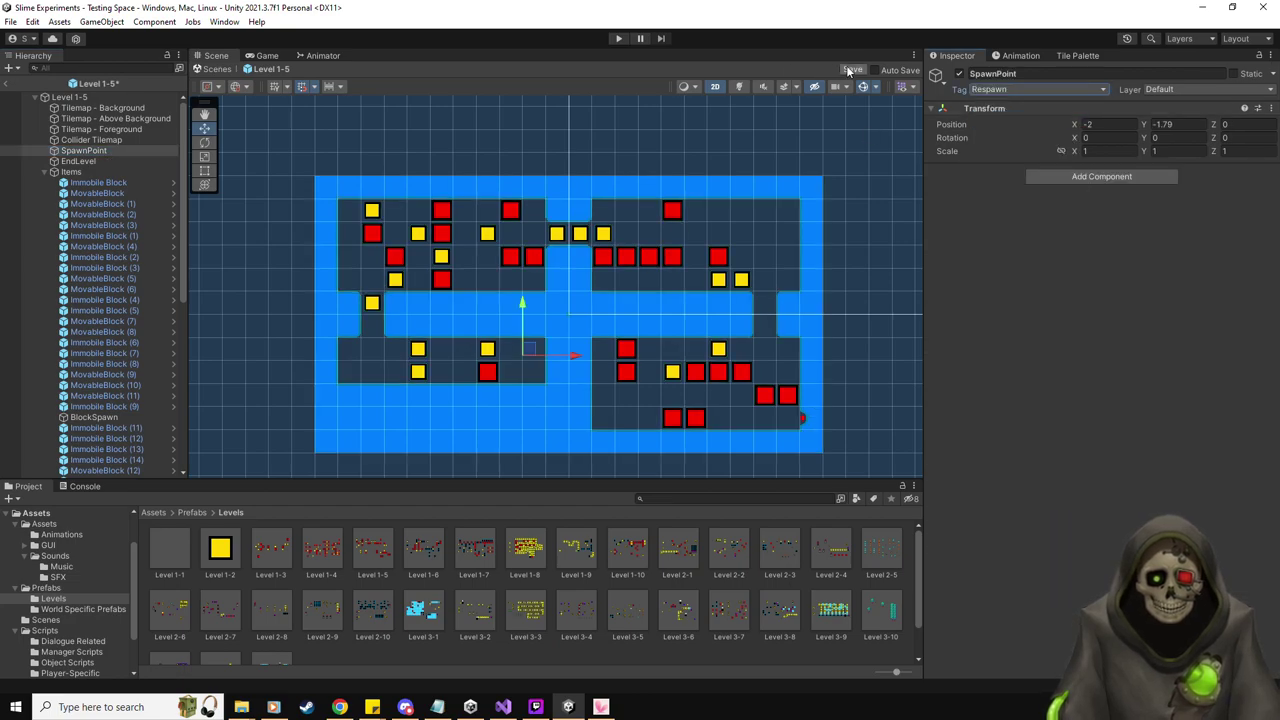
{"action": "left_click", "coordinate": [850, 70]}
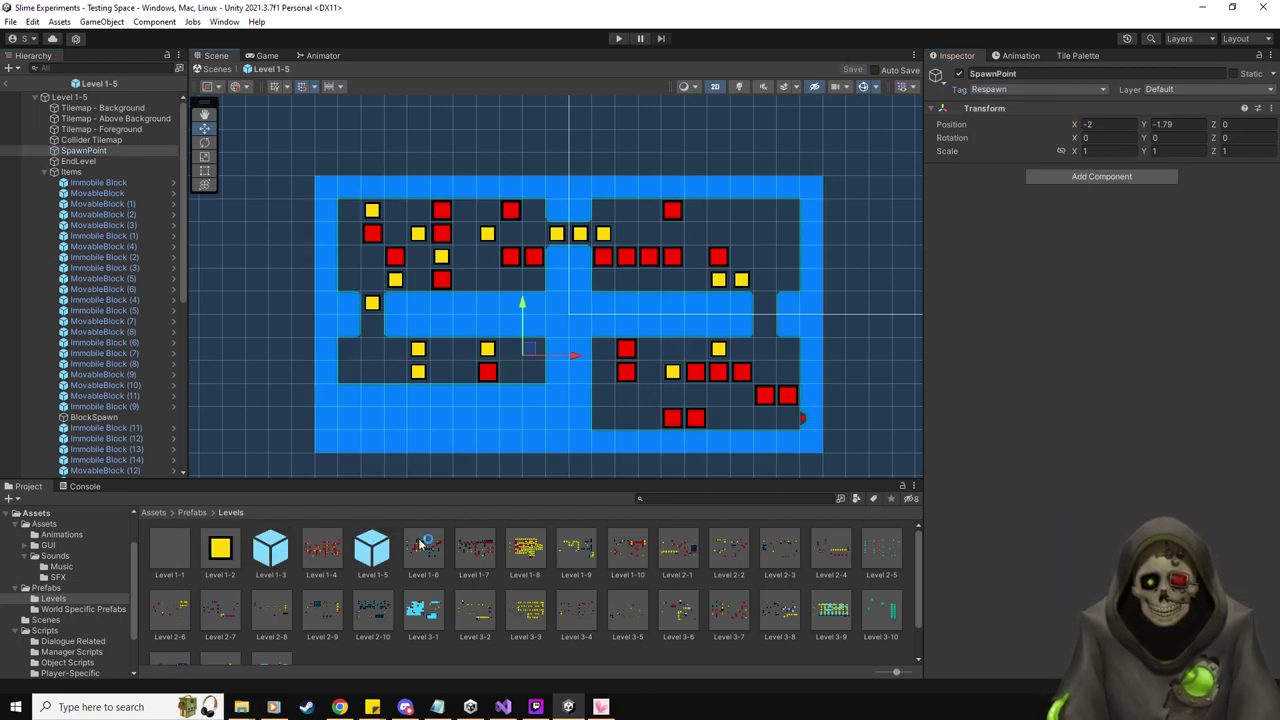
Open the Level 1-6 prefab, tag its SpawnPoint as Respawn and save the prefab
{"action": "double_click", "coordinate": [423, 551]}
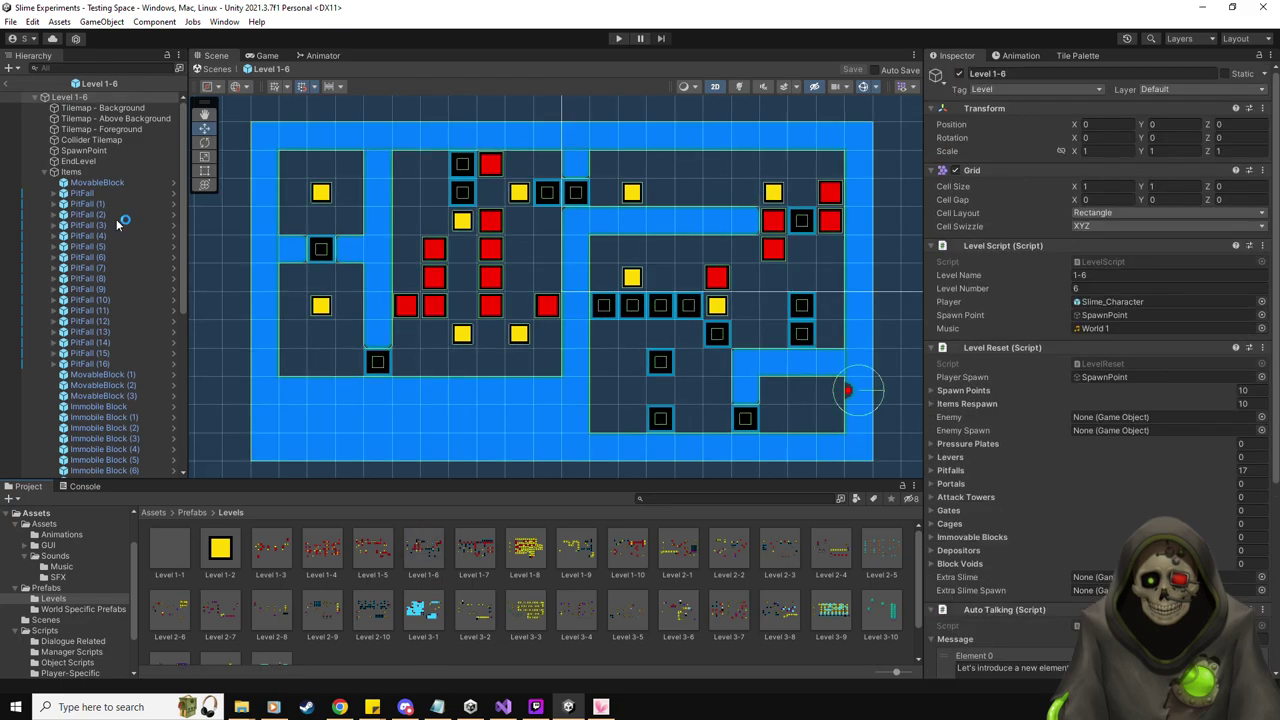
{"action": "left_click", "coordinate": [84, 150]}
{"action": "left_click", "coordinate": [1050, 90]}
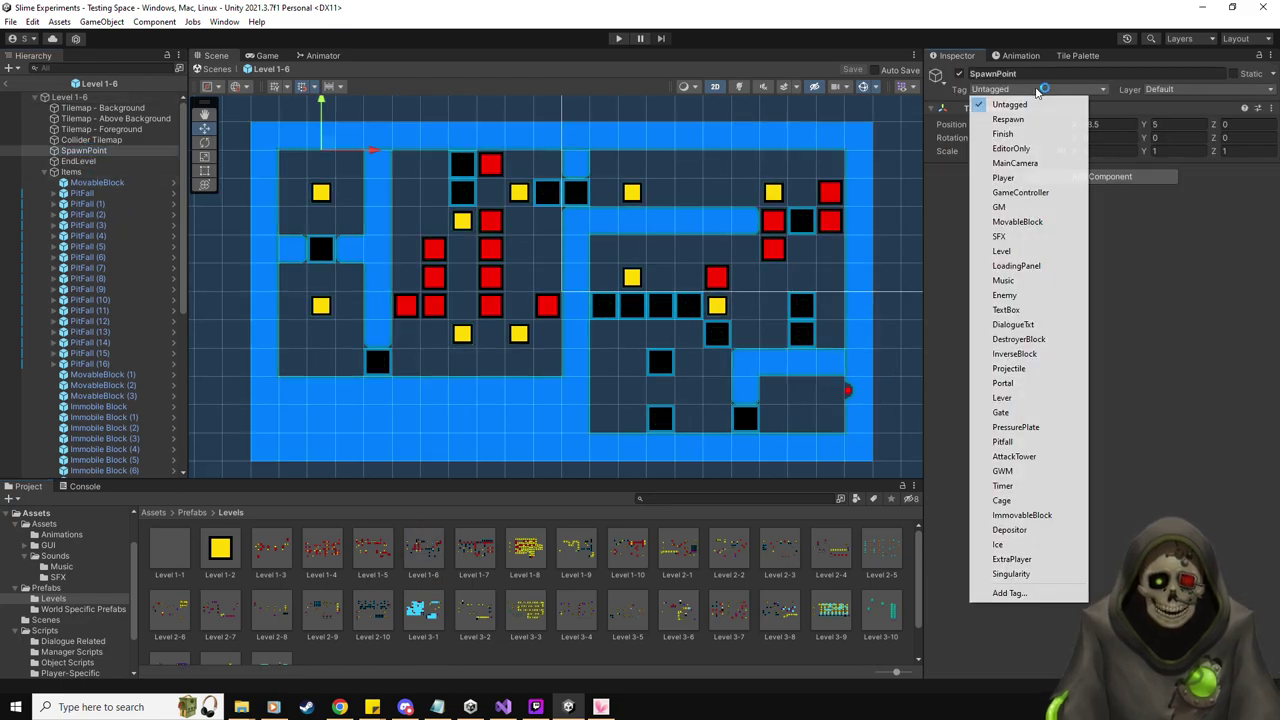
{"action": "left_click", "coordinate": [1045, 118]}
{"action": "left_click", "coordinate": [853, 72]}
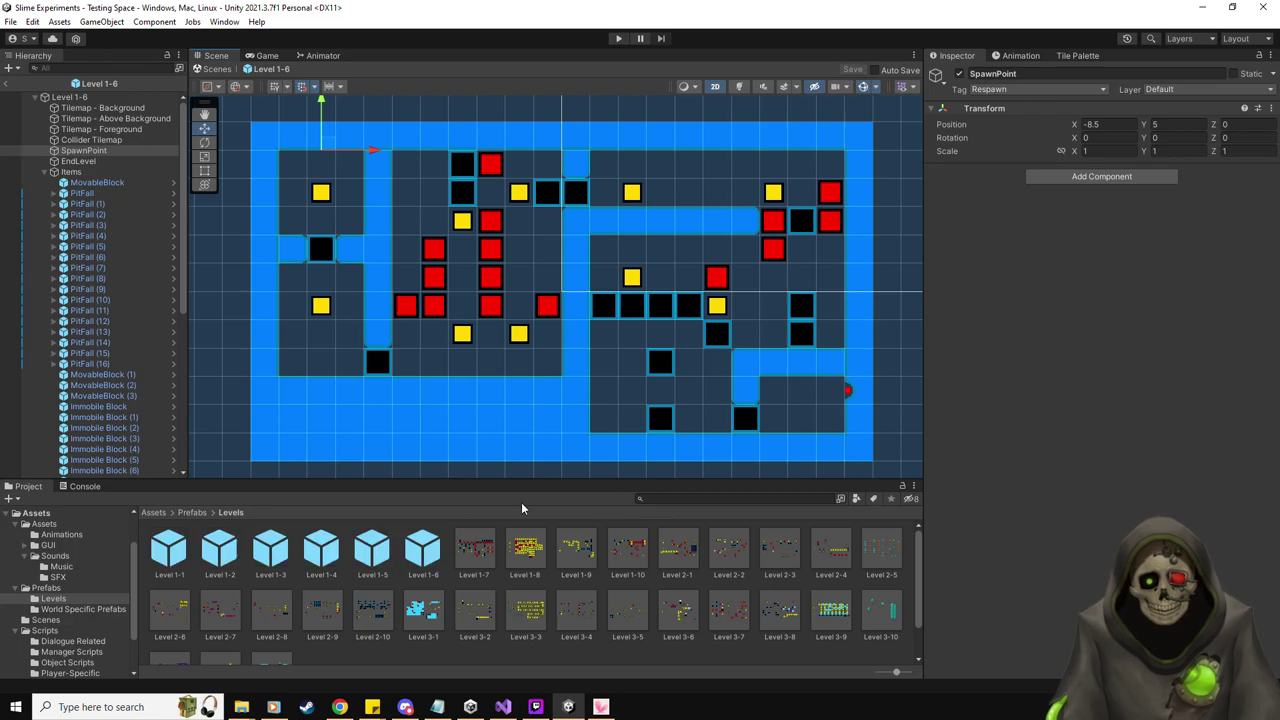
Open the Level 1-7 prefab, tag its SpawnPoint as Respawn and save the prefab
{"action": "double_click", "coordinate": [477, 553]}
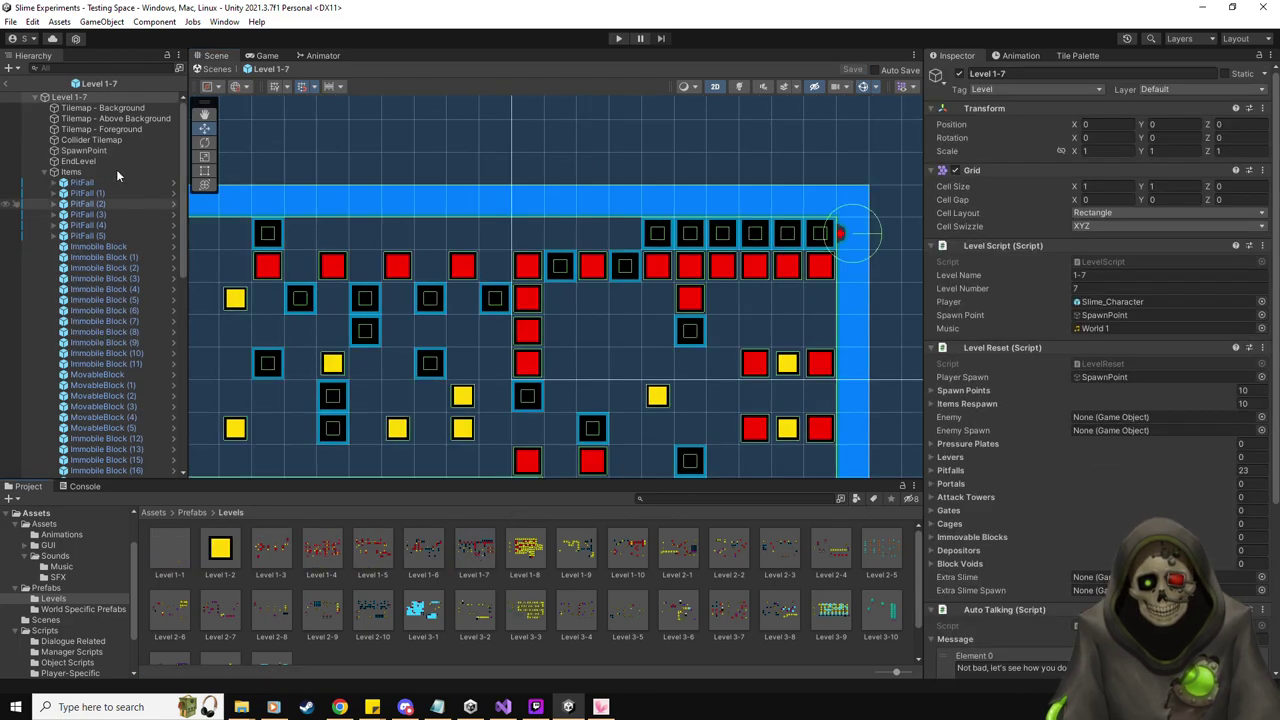
{"action": "left_click", "coordinate": [84, 150]}
{"action": "left_click", "coordinate": [1050, 90]}
{"action": "left_click", "coordinate": [1048, 118]}
{"action": "left_click", "coordinate": [853, 72]}
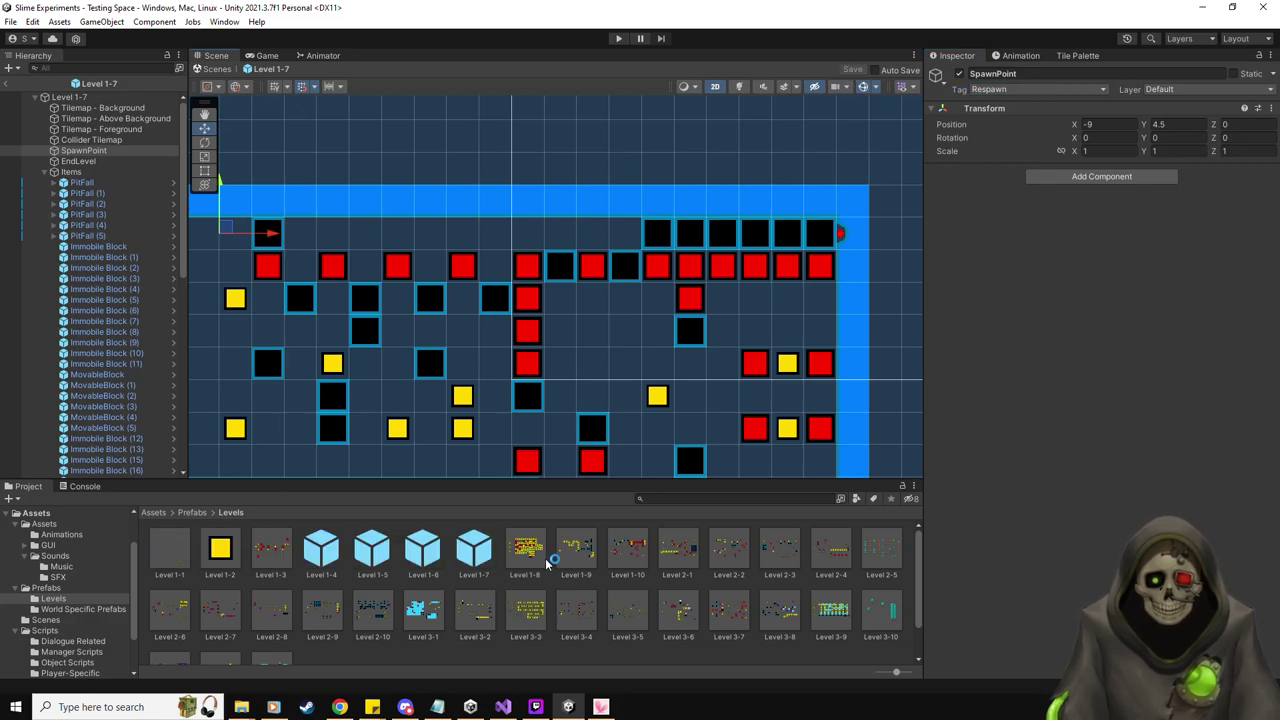
Open the Level 1-8 prefab, tag its SpawnPoint as Respawn and save the prefab
{"action": "double_click", "coordinate": [527, 550]}
{"action": "left_click", "coordinate": [104, 160]}
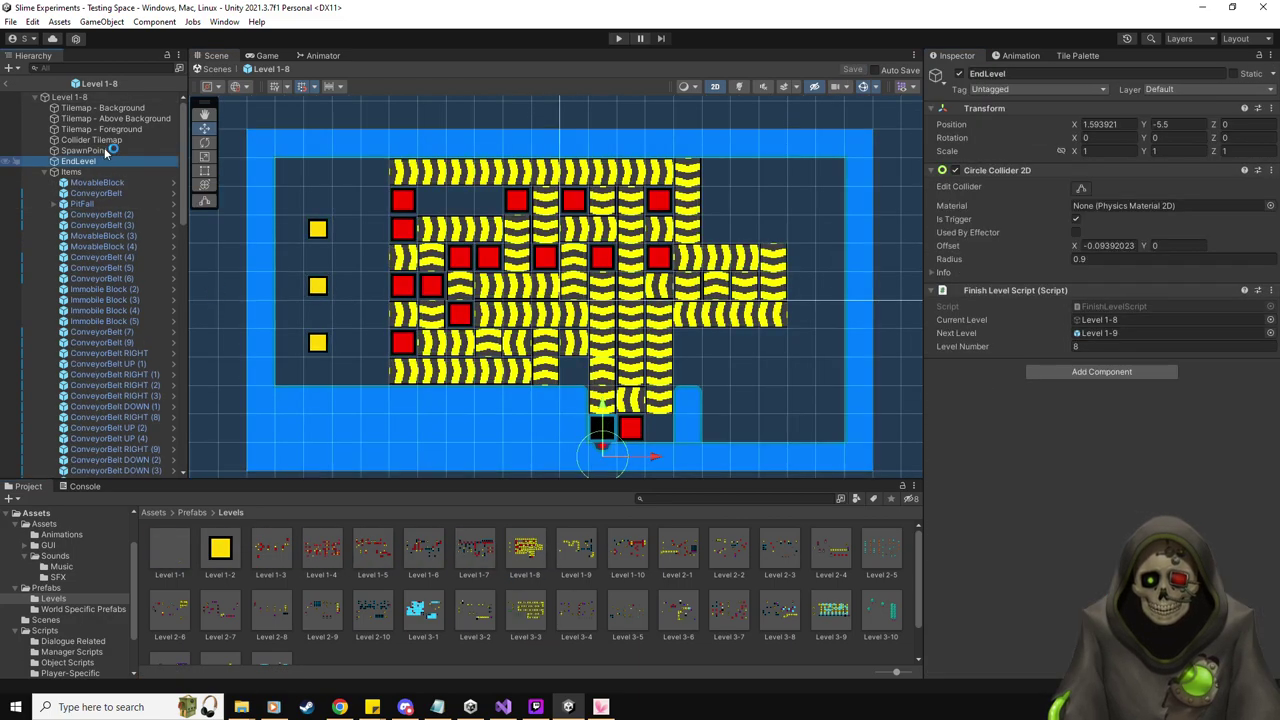
{"action": "left_click", "coordinate": [104, 150]}
{"action": "left_click", "coordinate": [1004, 89]}
{"action": "left_click", "coordinate": [1010, 132]}
{"action": "left_click", "coordinate": [1012, 89]}
{"action": "left_click", "coordinate": [1010, 120]}
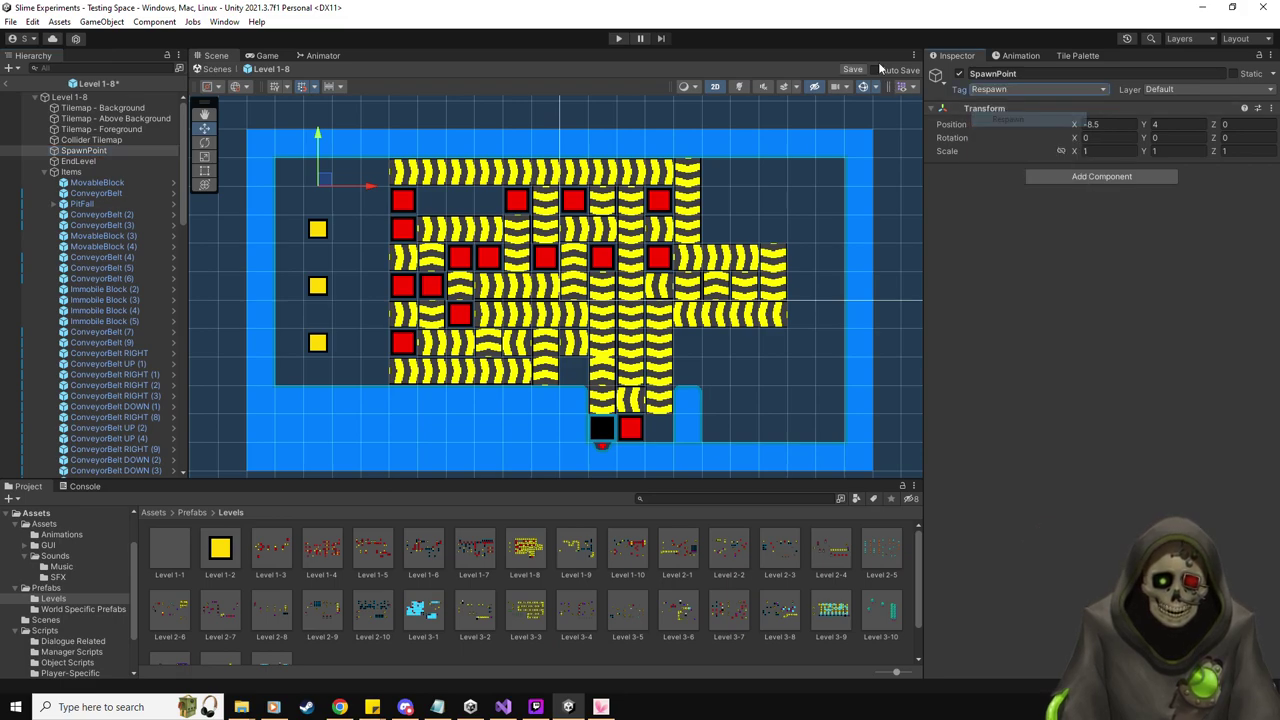
{"action": "left_click", "coordinate": [855, 71]}
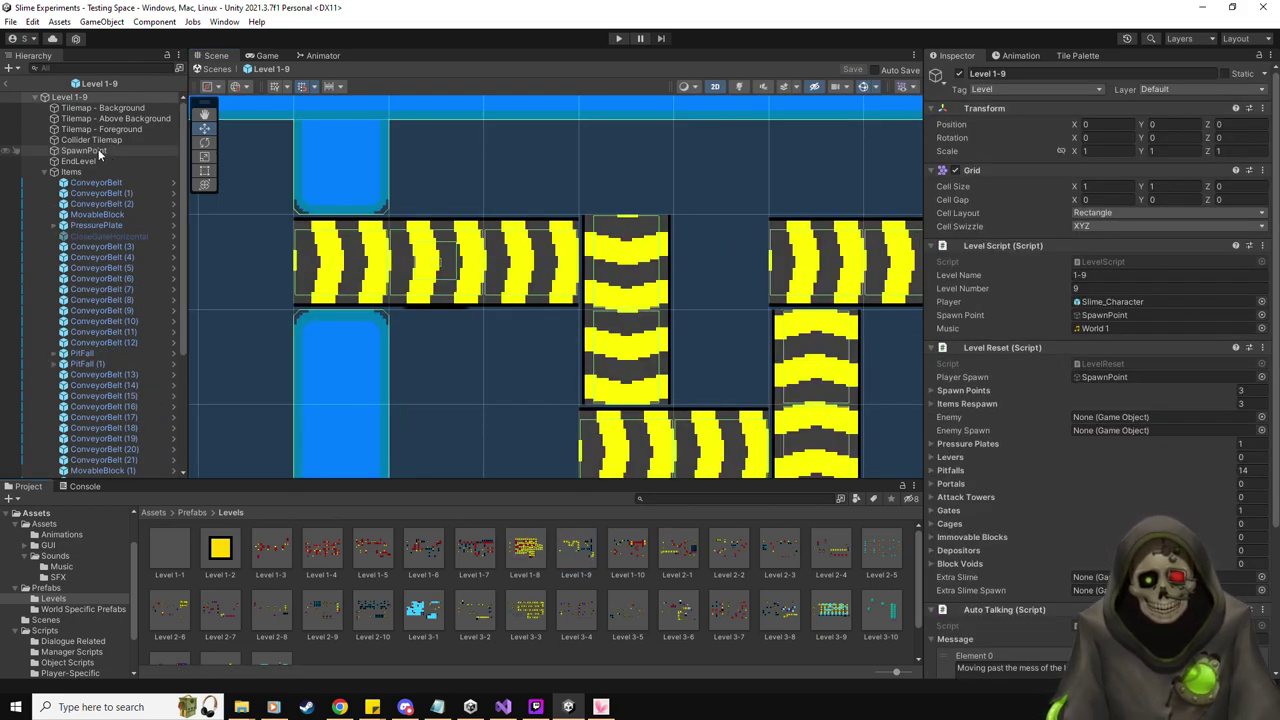
In the Level 1-9 prefab, tag the SpawnPoint as Respawn and save the prefab
{"action": "left_click", "coordinate": [98, 149]}
{"action": "left_click", "coordinate": [992, 89]}
{"action": "left_click", "coordinate": [1008, 119]}
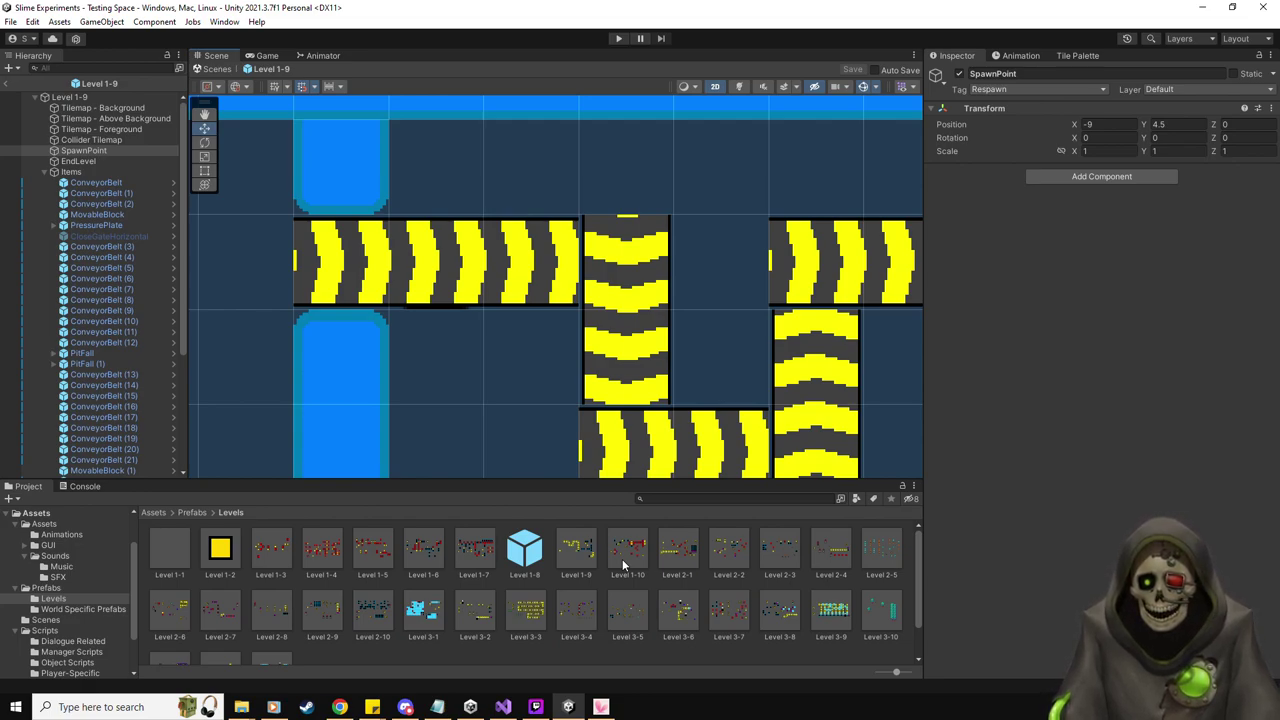
Open the Level 1-10 prefab, tag its SpawnPoint as Respawn and save the prefab
{"action": "double_click", "coordinate": [626, 552]}
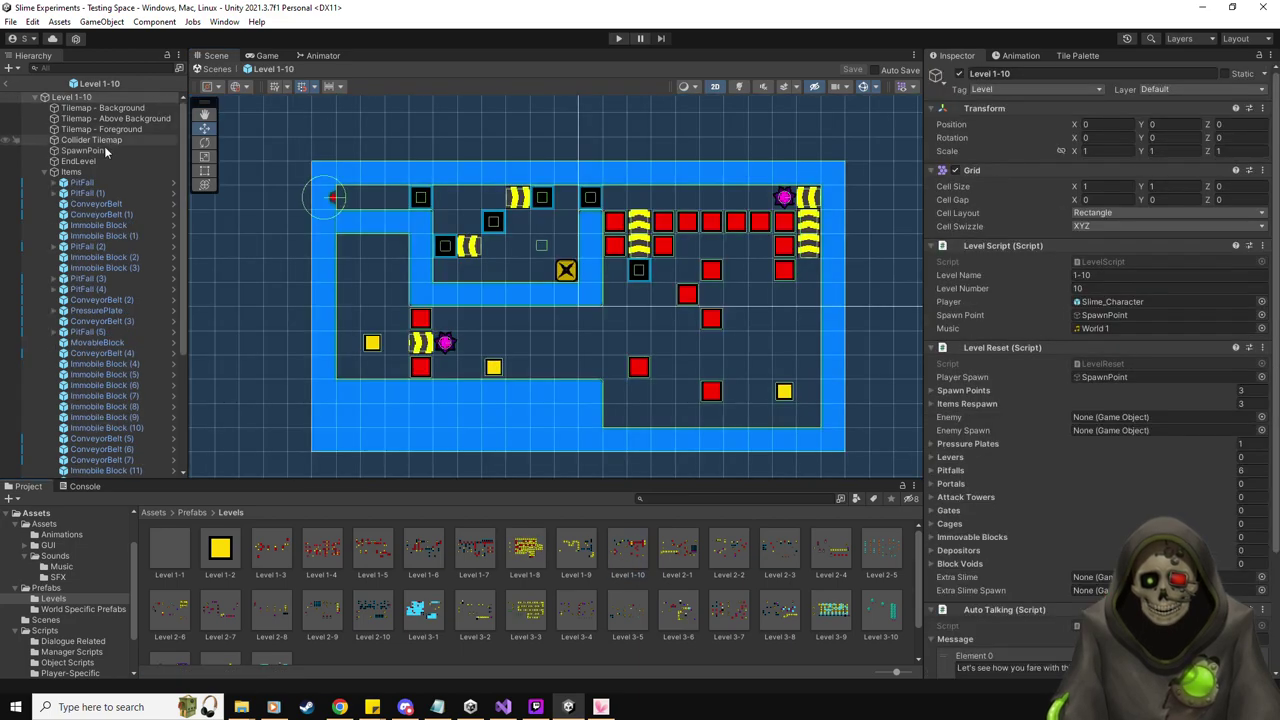
{"action": "left_click", "coordinate": [104, 148]}
{"action": "left_click", "coordinate": [1040, 89]}
{"action": "left_click", "coordinate": [1036, 117]}
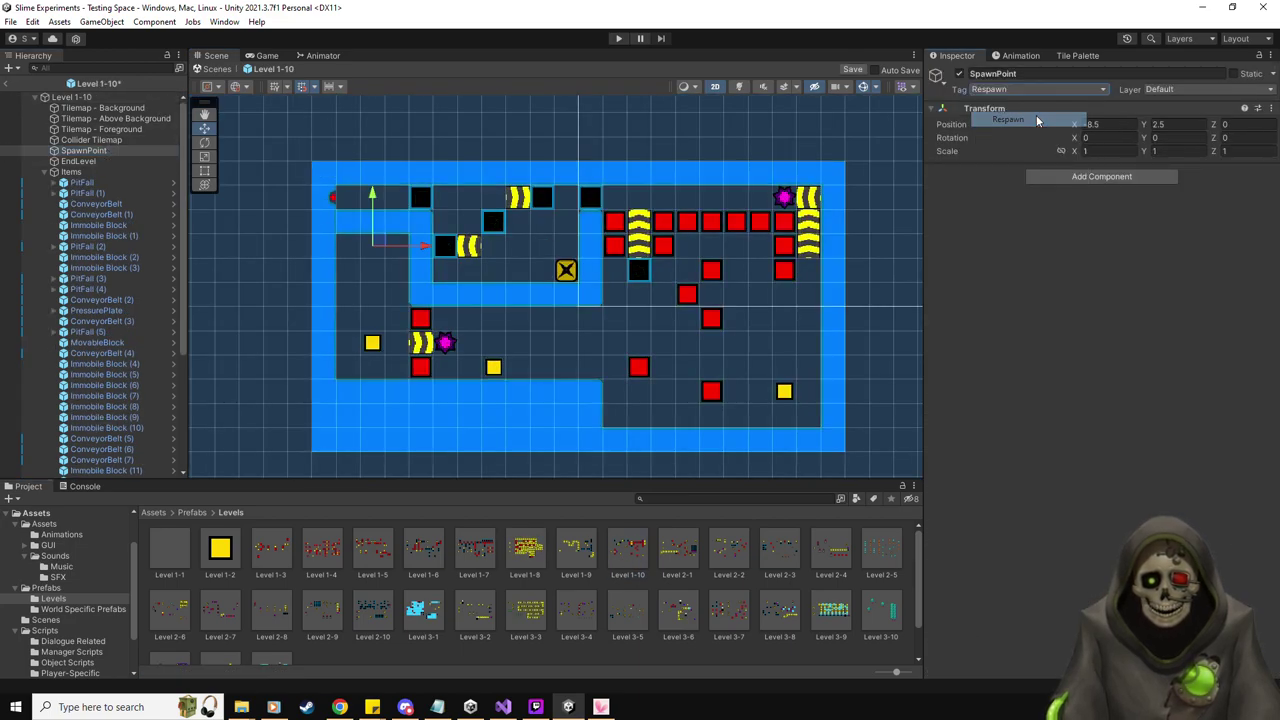
{"action": "left_click", "coordinate": [848, 68]}
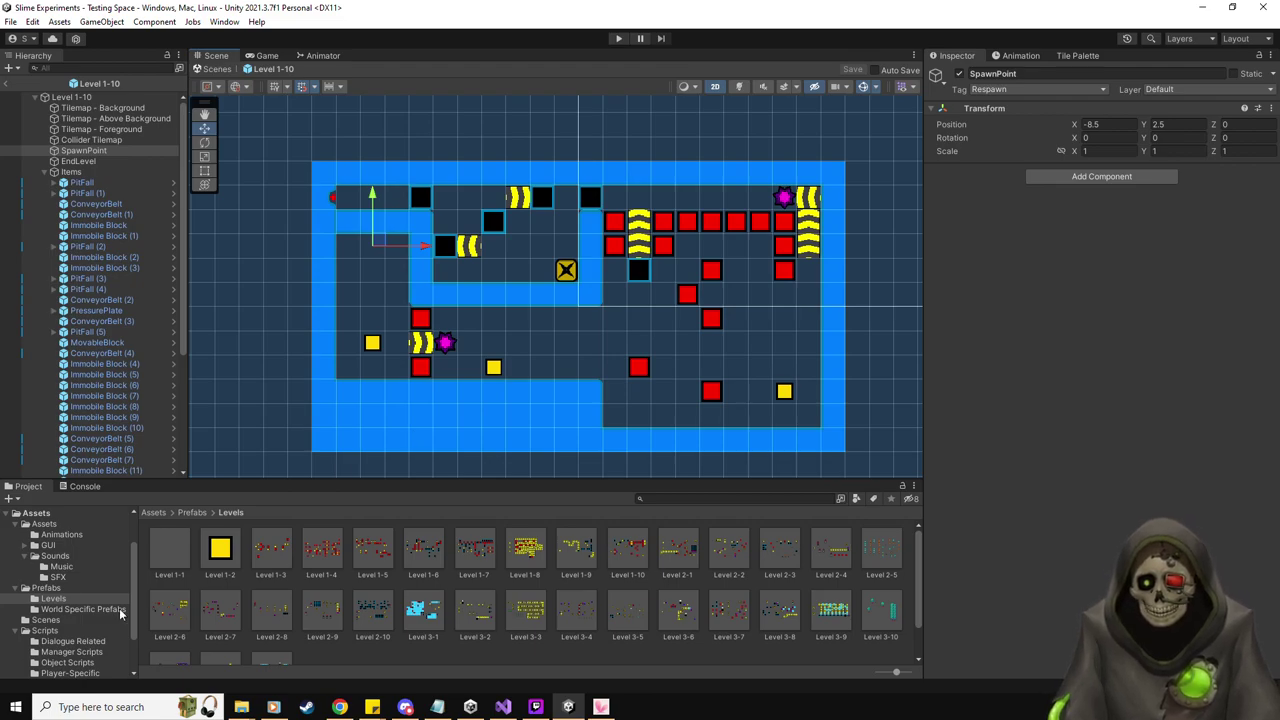
Inspect the PitFall prefab and its PitfallScript to see how levelSpawn is used to move the player in OnTriggerEnter2D
{"action": "left_click", "coordinate": [45, 588]}
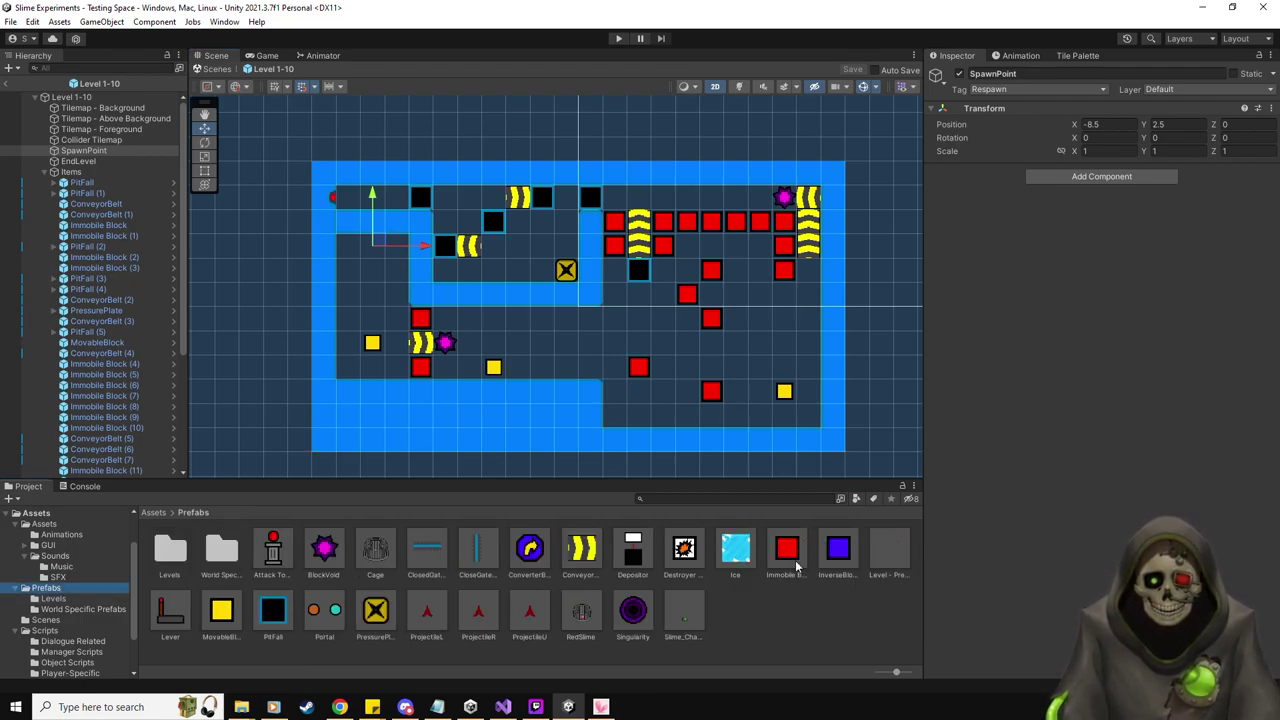
{"action": "left_click", "coordinate": [270, 610]}
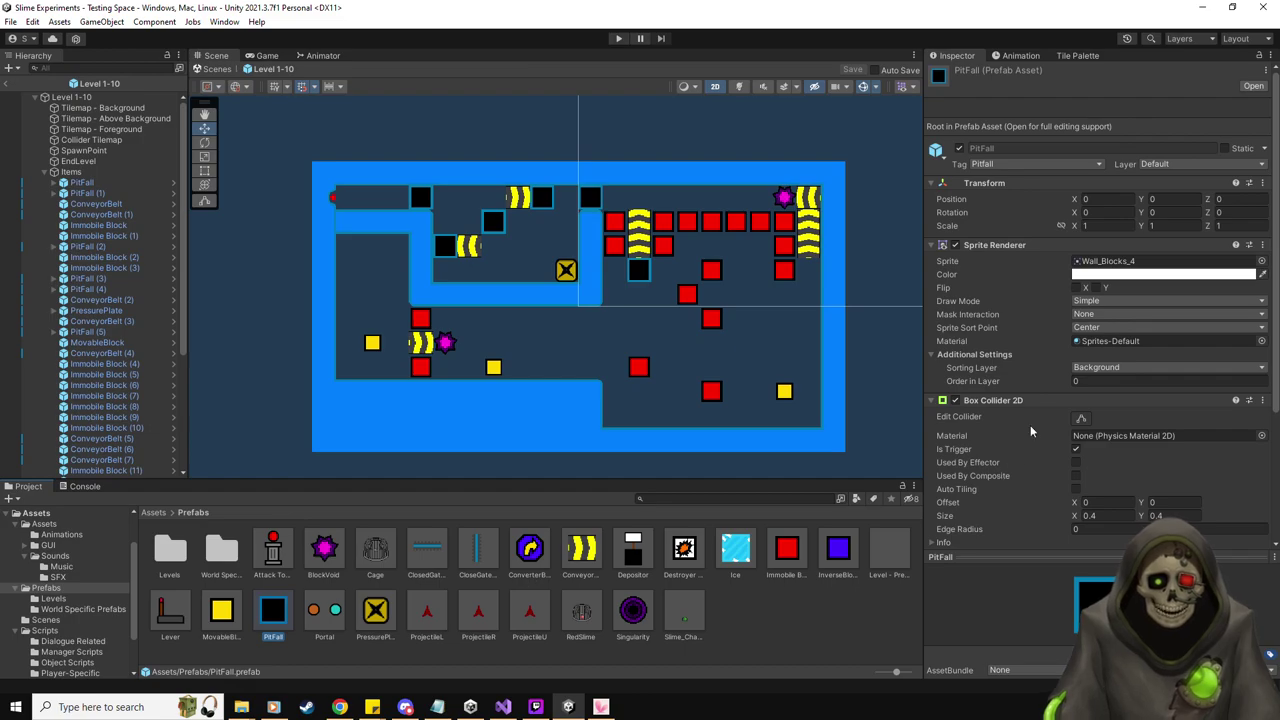
{"action": "scroll", "coordinate": [1086, 286], "scroll_direction": "down", "scroll_amount": 4}
{"action": "left_click", "coordinate": [1100, 398]}
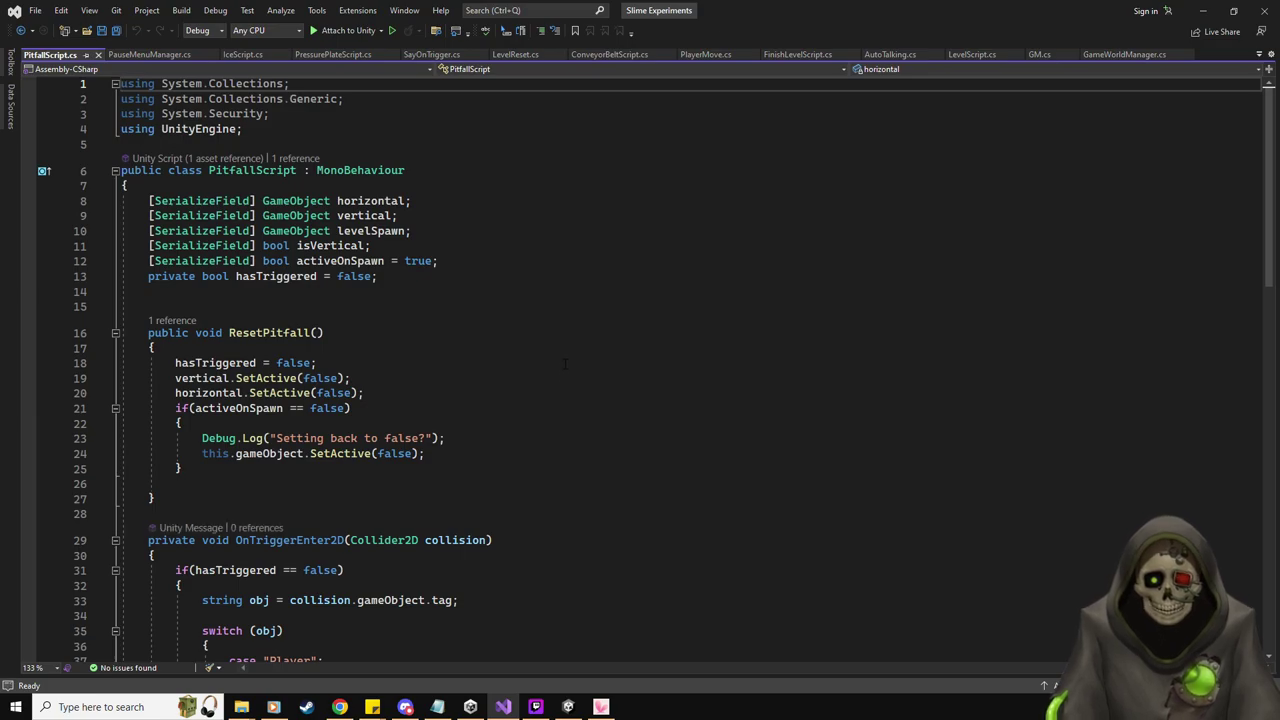
{"action": "scroll", "coordinate": [565, 363], "scroll_direction": "down", "scroll_amount": 6}
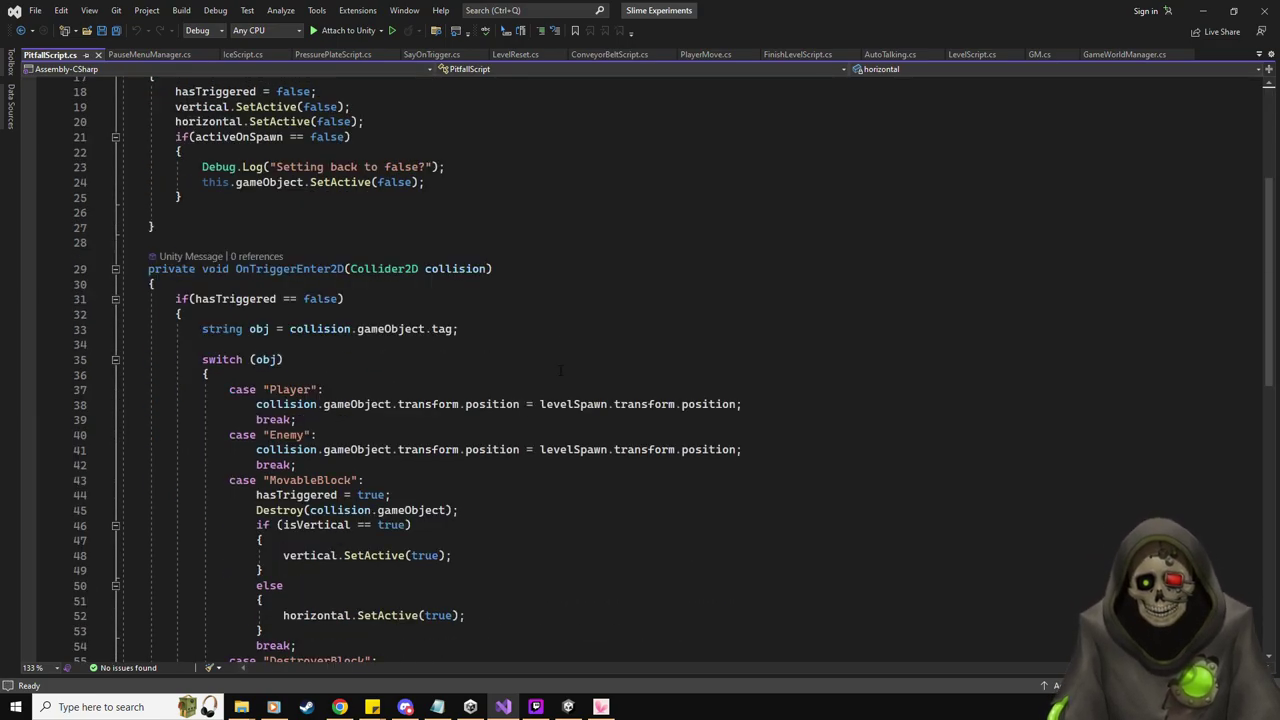
{"action": "scroll", "coordinate": [560, 370], "scroll_direction": "down", "scroll_amount": 3}
{"action": "left_click", "coordinate": [600, 360]}
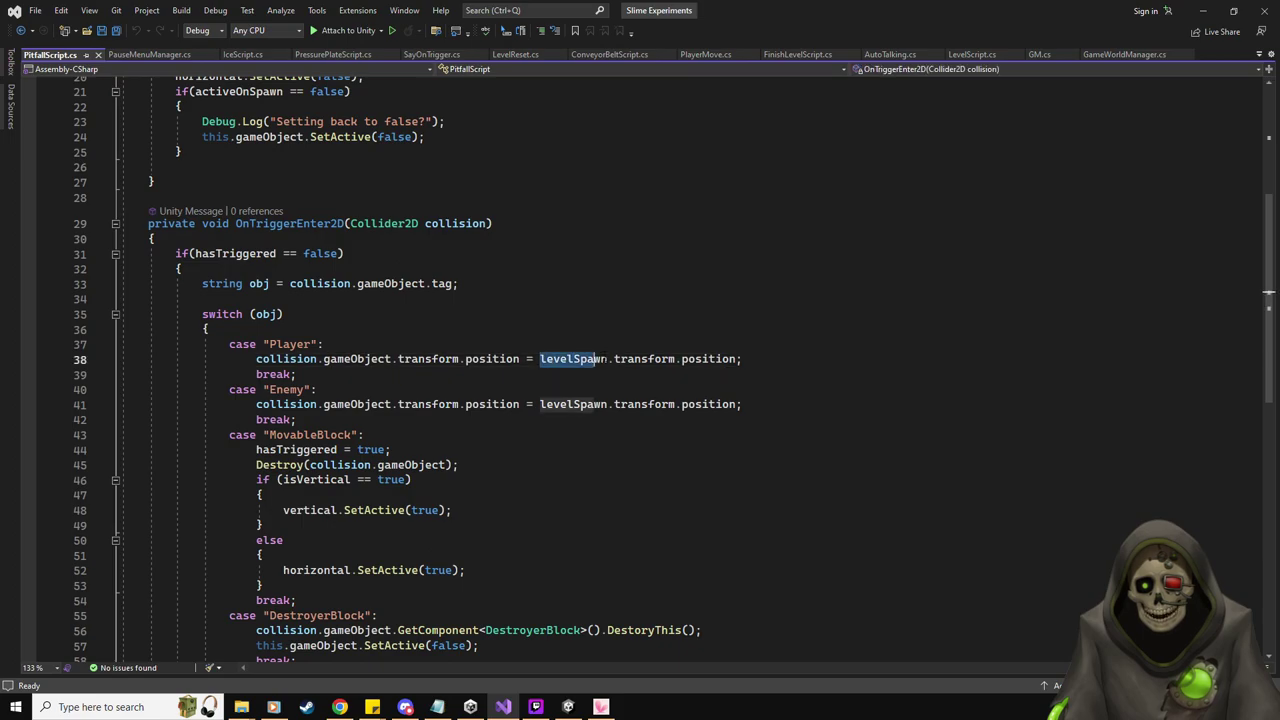
{"action": "scroll", "coordinate": [604, 356], "scroll_direction": "up", "scroll_amount": 4}
{"action": "scroll", "coordinate": [604, 356], "scroll_direction": "up", "scroll_amount": 2}
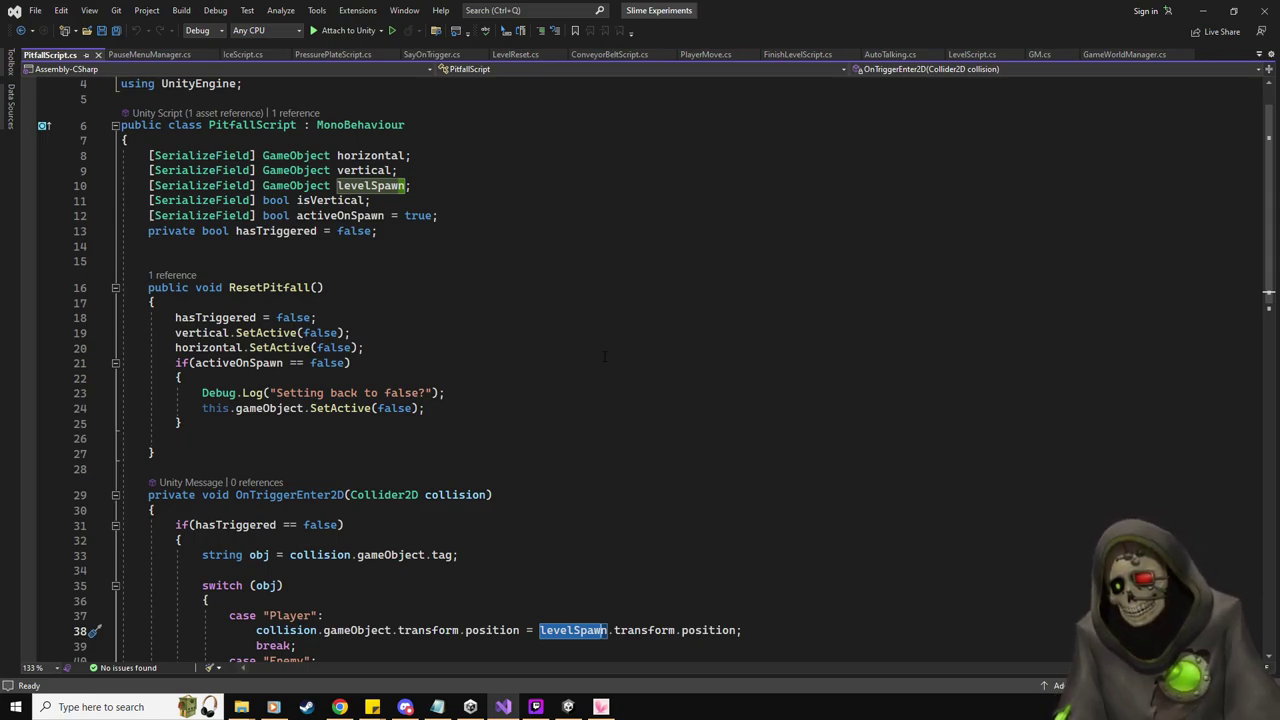
{"action": "left_click", "coordinate": [1202, 11]}
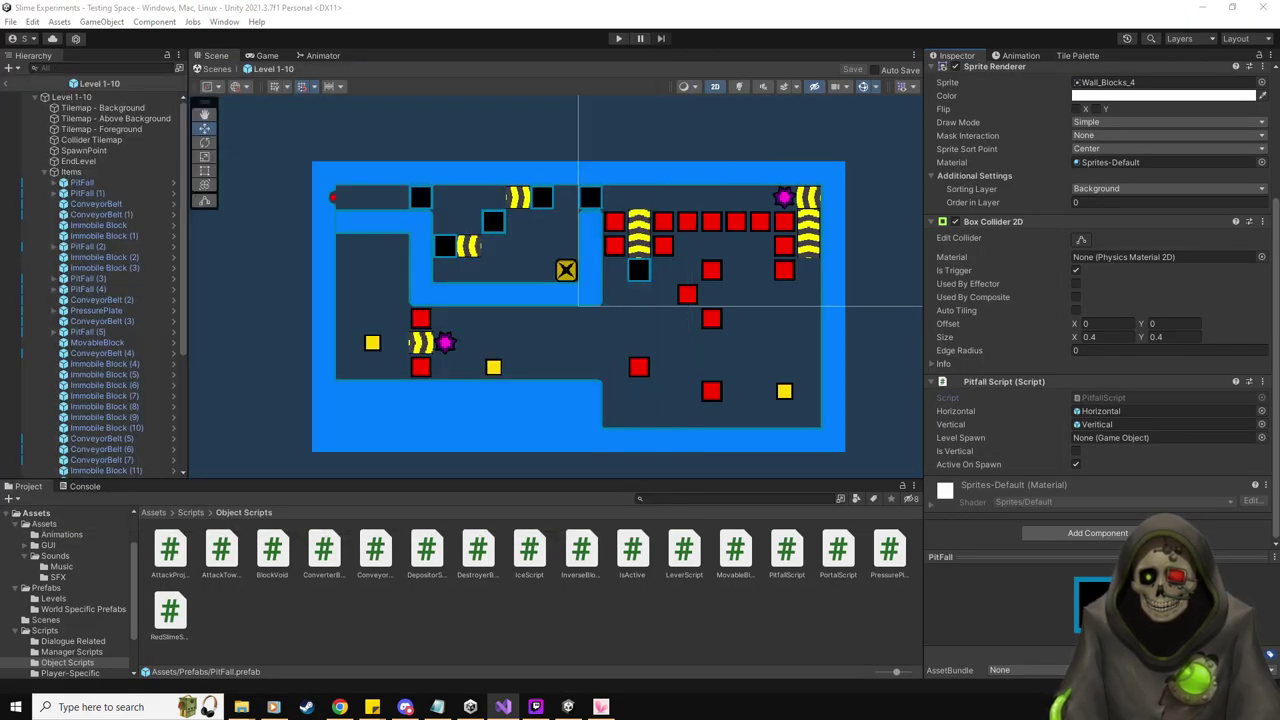
Examine the Level 1-10 root object's tag, its Level Script and Level Reset components, and the order of its children
{"action": "left_click", "coordinate": [100, 99]}
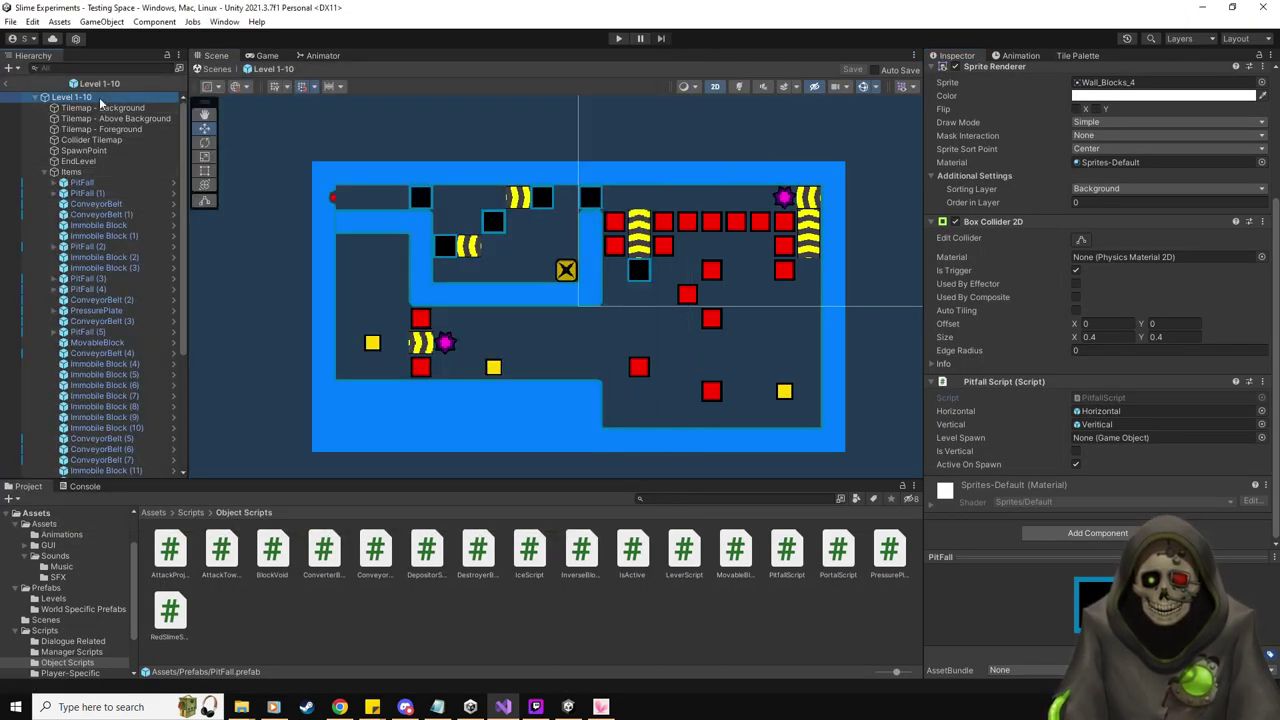
{"action": "scroll", "coordinate": [868, 190], "scroll_direction": "up", "scroll_amount": 1}
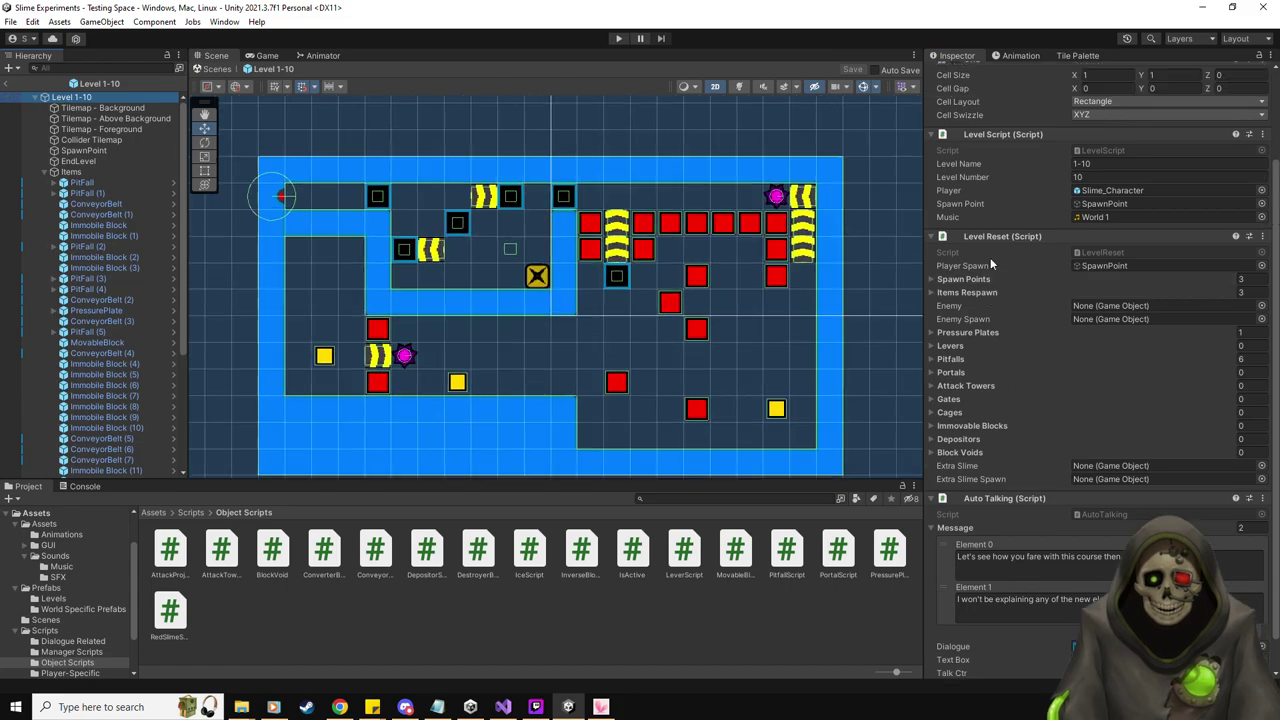
{"action": "scroll", "coordinate": [990, 258], "scroll_direction": "up", "scroll_amount": 4}
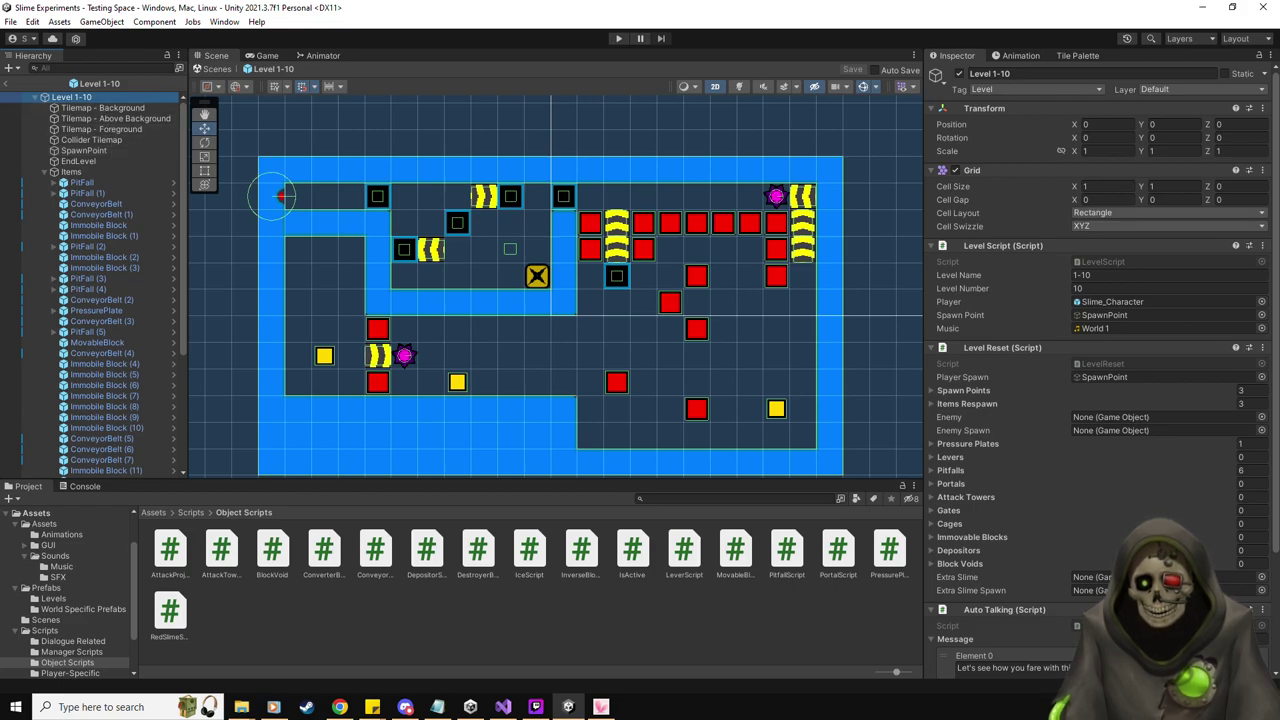
In Visual Studio, add GameObject.FindGameObjectWithTag("Level").transform.GetChild(4); below the spawn line in Unstuck() of PauseMenuManager.cs
{"action": "left_click", "coordinate": [503, 707]}
{"action": "left_click_drag", "start_coordinate": [648, 175], "coordinate": [727, 5]}
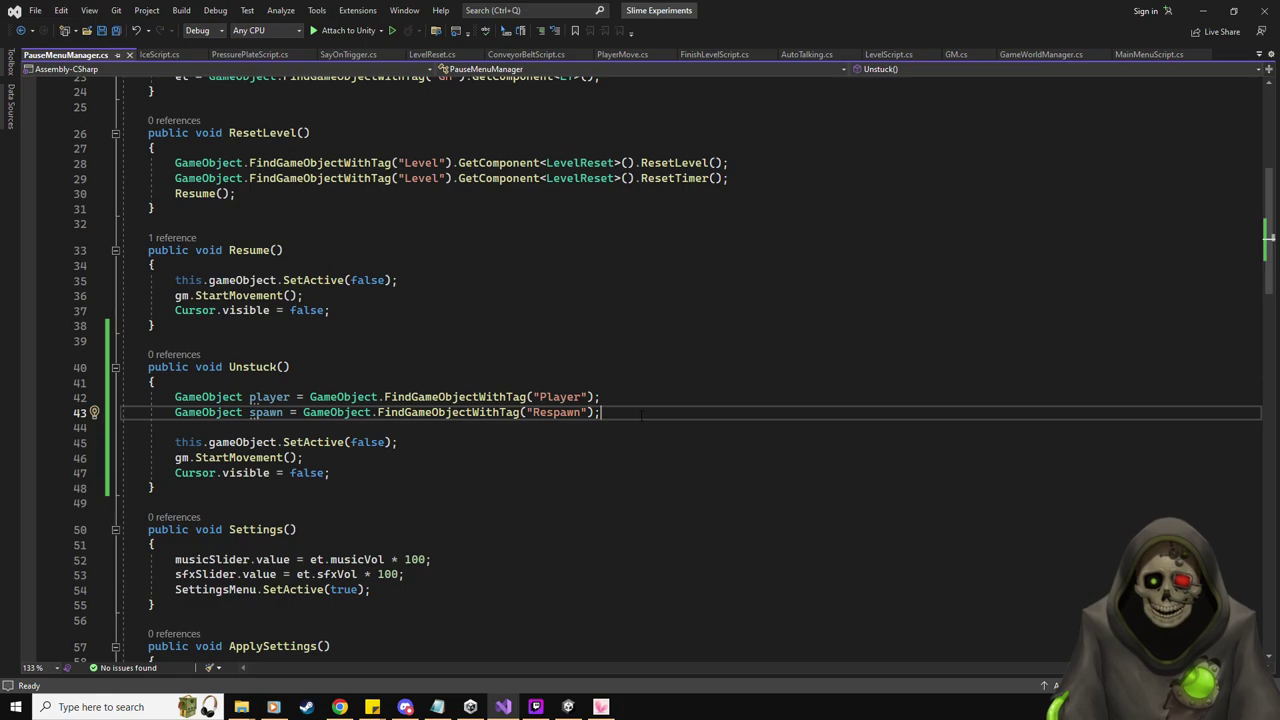
{"action": "key", "text": "Return"}
{"action": "type", "text": "GameObject.Find"}
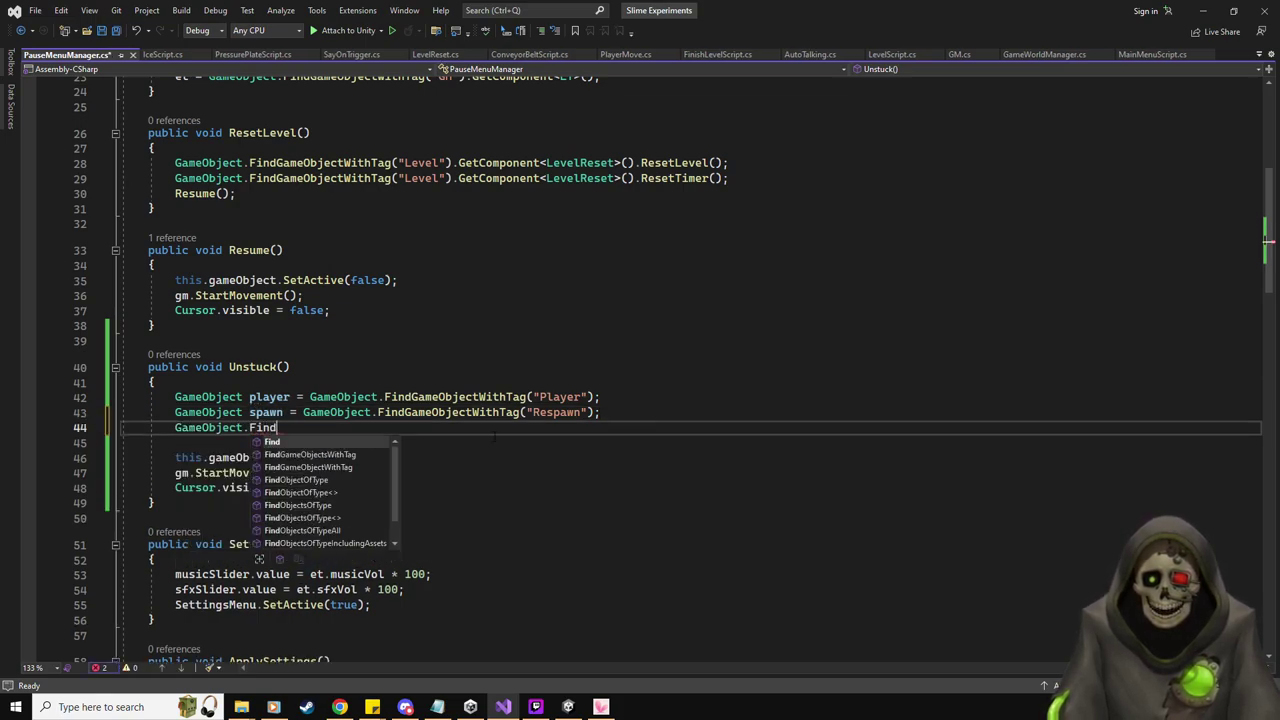
{"action": "type", "text": "GameObjectWithTag(\"Level"}
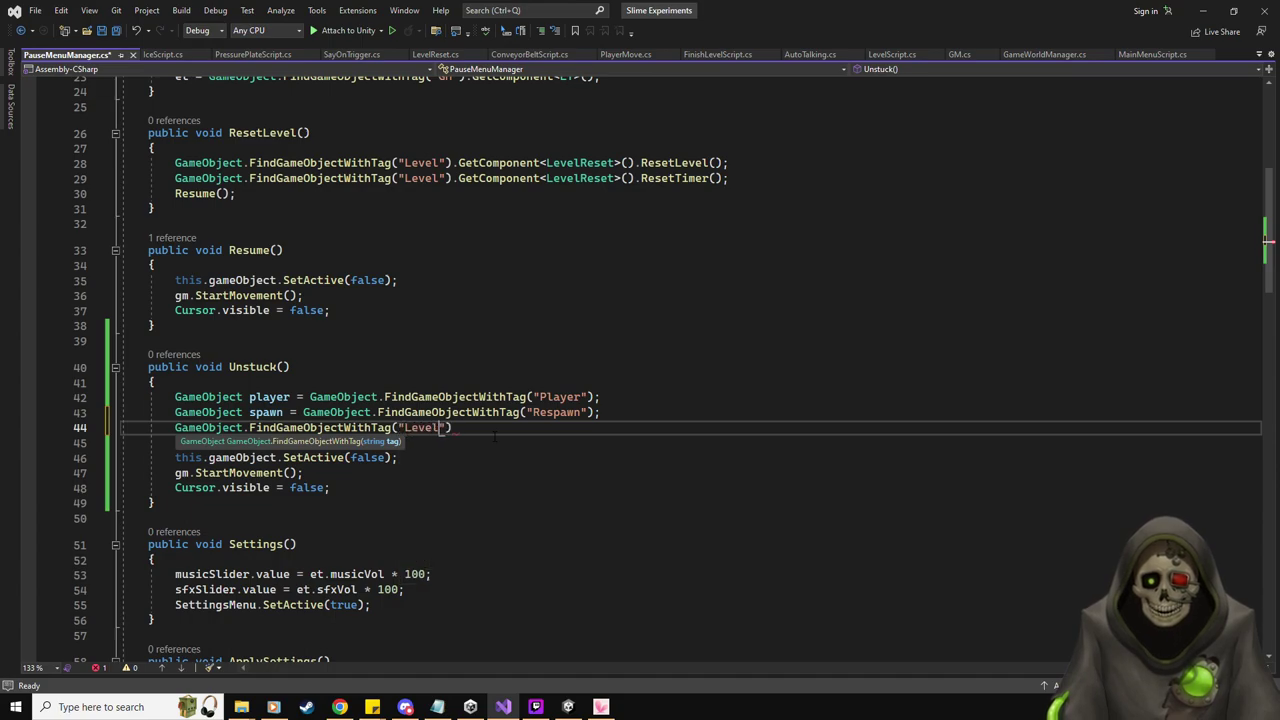
{"action": "type", "text": "\").transform.GetC"}
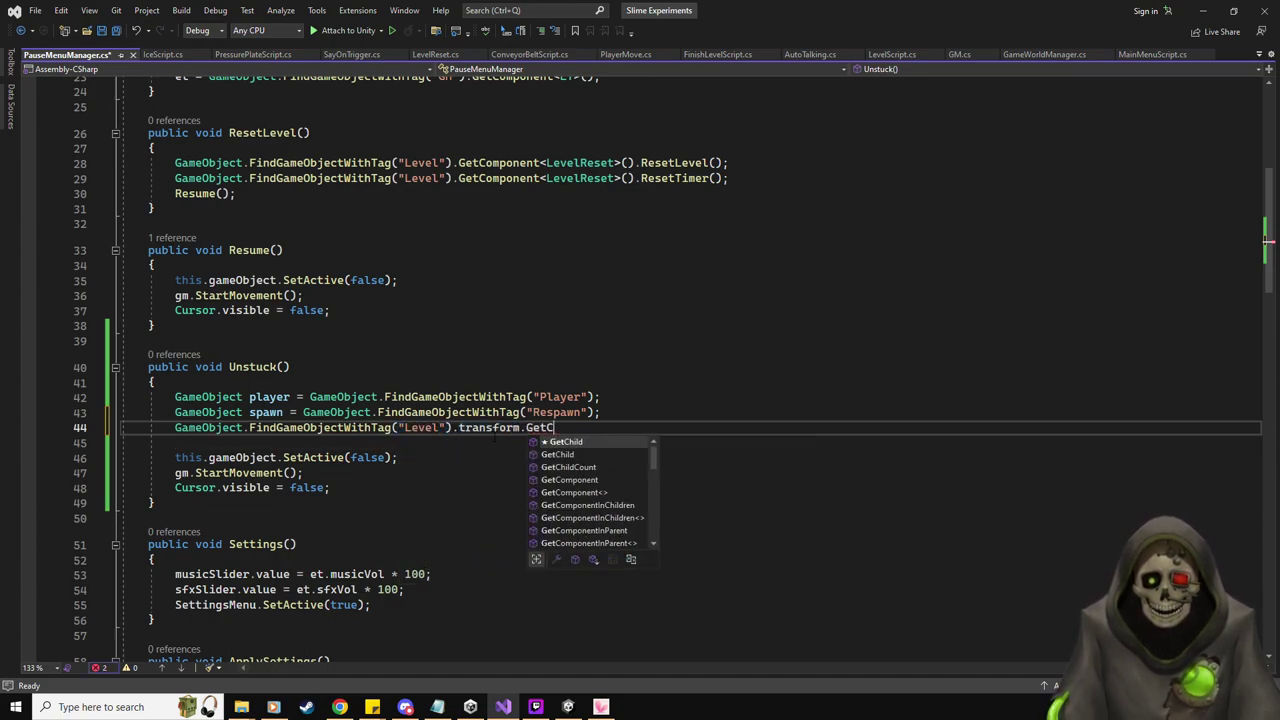
{"action": "type", "text": "hild("}
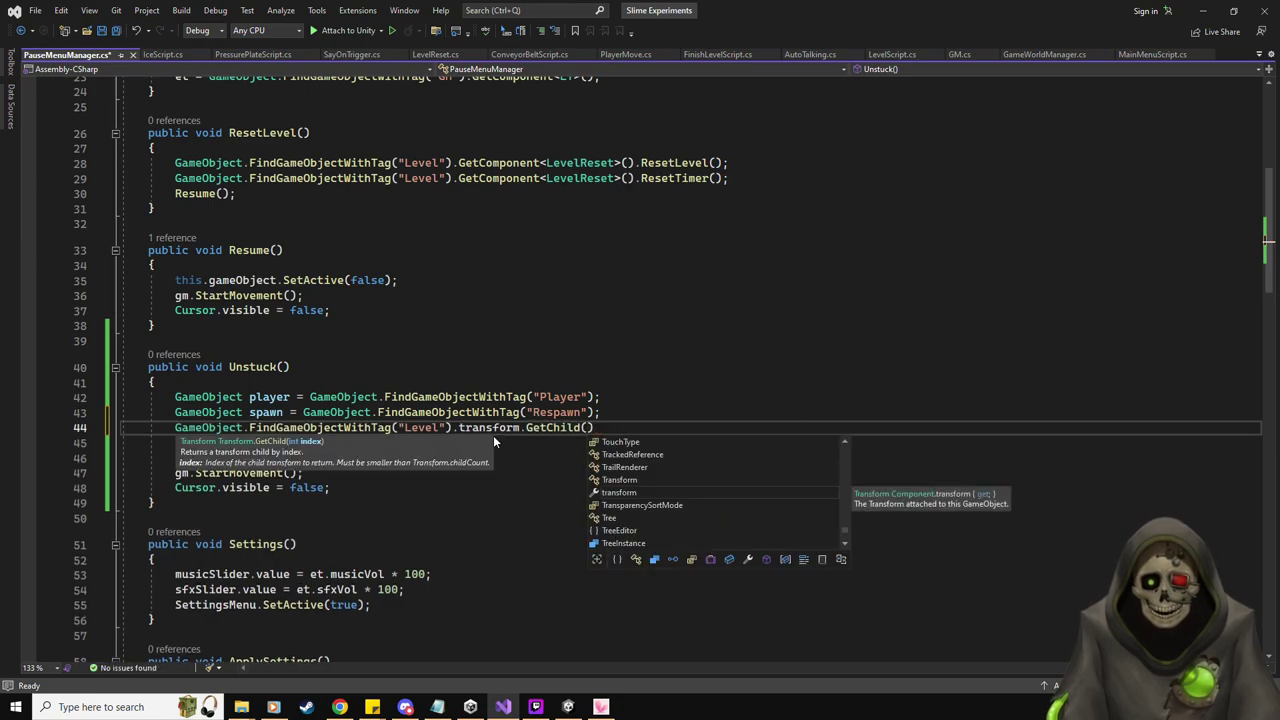
{"action": "key", "text": "Escape"}
{"action": "type", "text": "4);"}
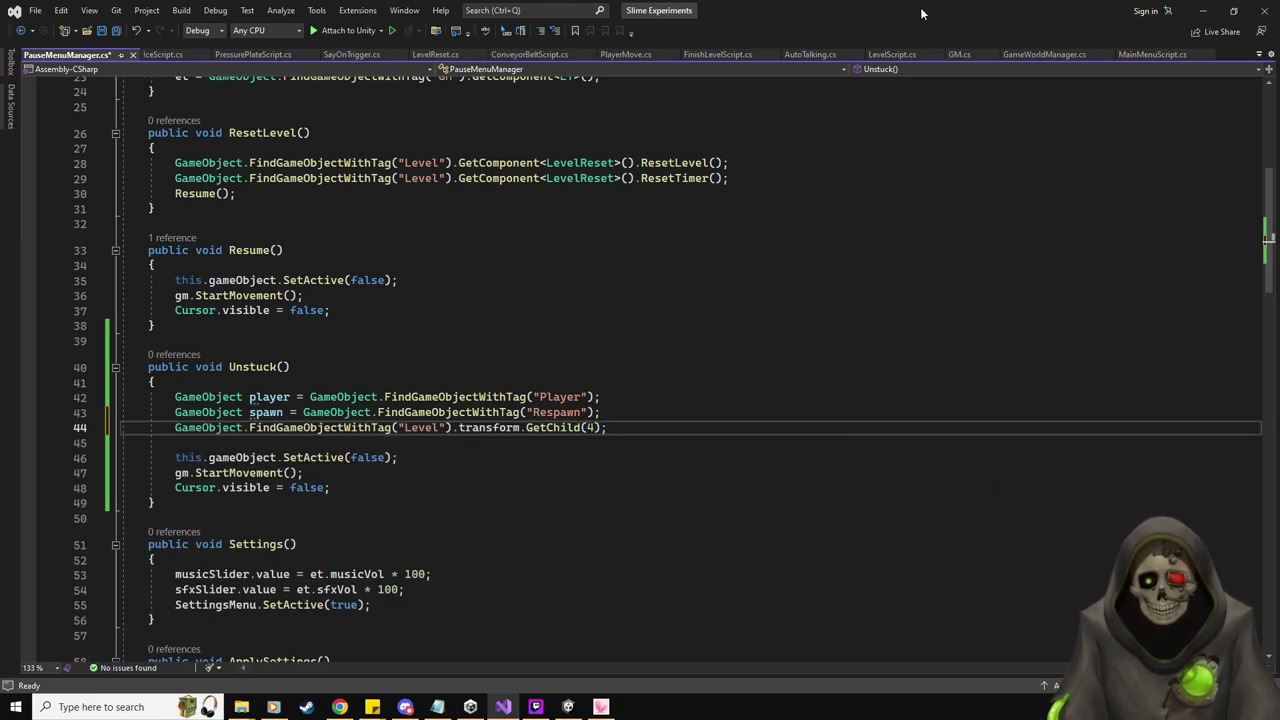
Check the SpawnPoint's place among the level's children in Unity, and append .transform.position to the GetChild(4) expression in Unstuck()
{"action": "key", "text": "alt+Tab"}
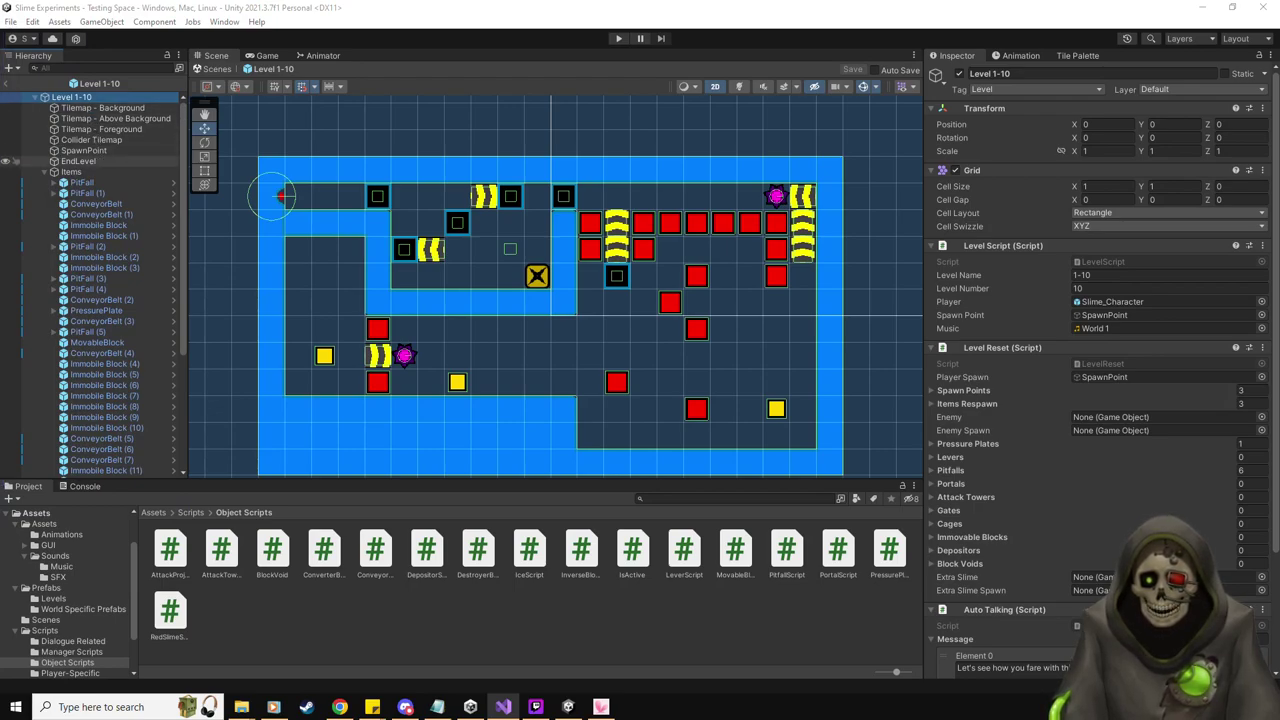
{"action": "key", "text": "alt+Tab"}
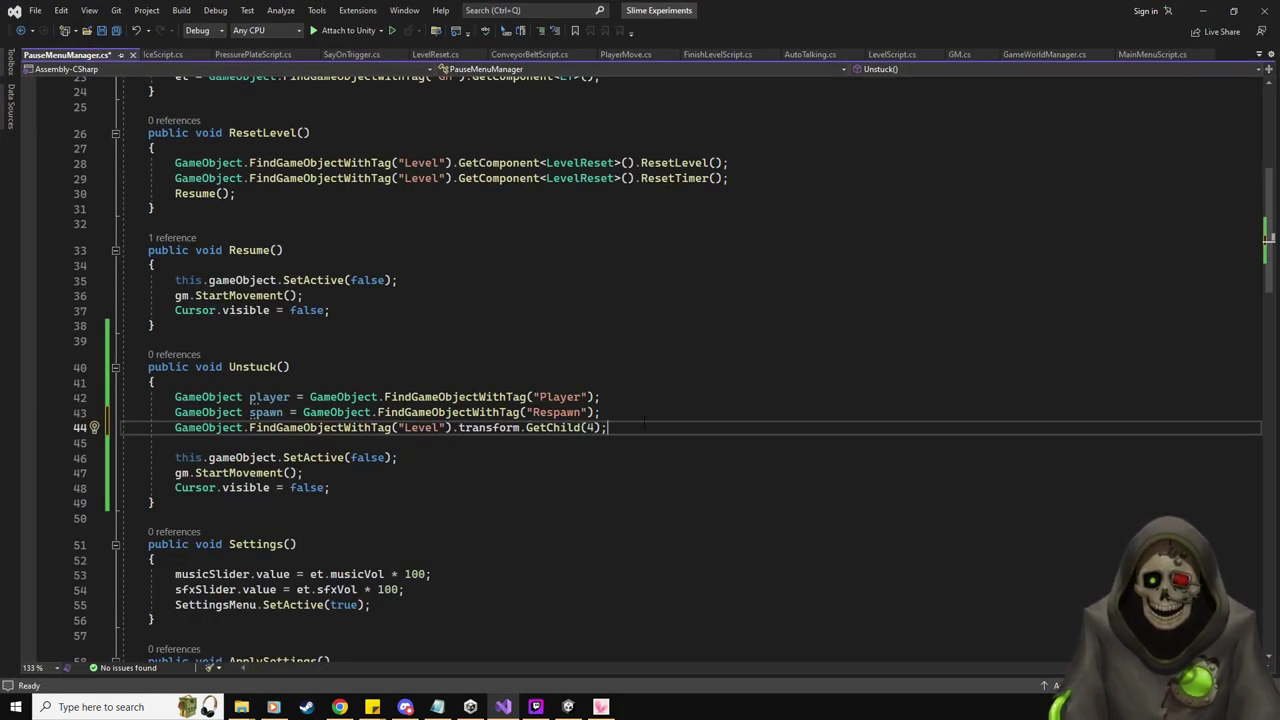
{"action": "key", "text": "Left"}
{"action": "type", "text": ".trans"}
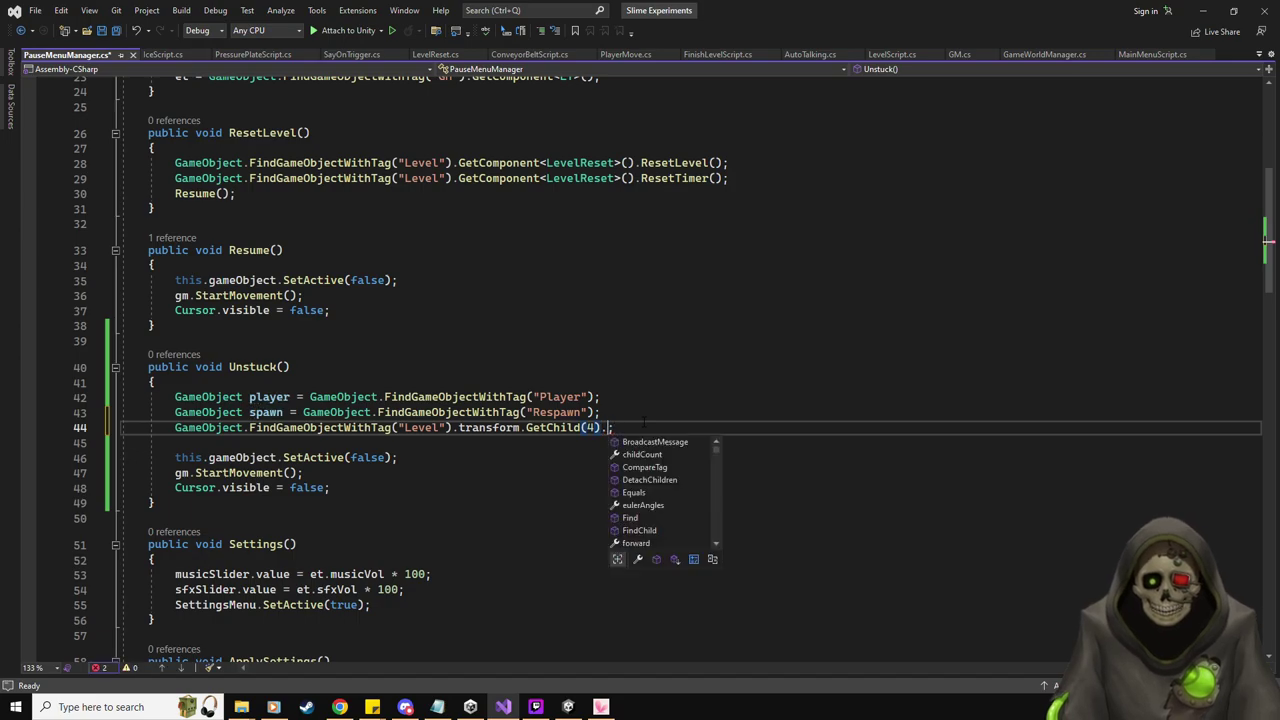
{"action": "type", "text": "form.position"}
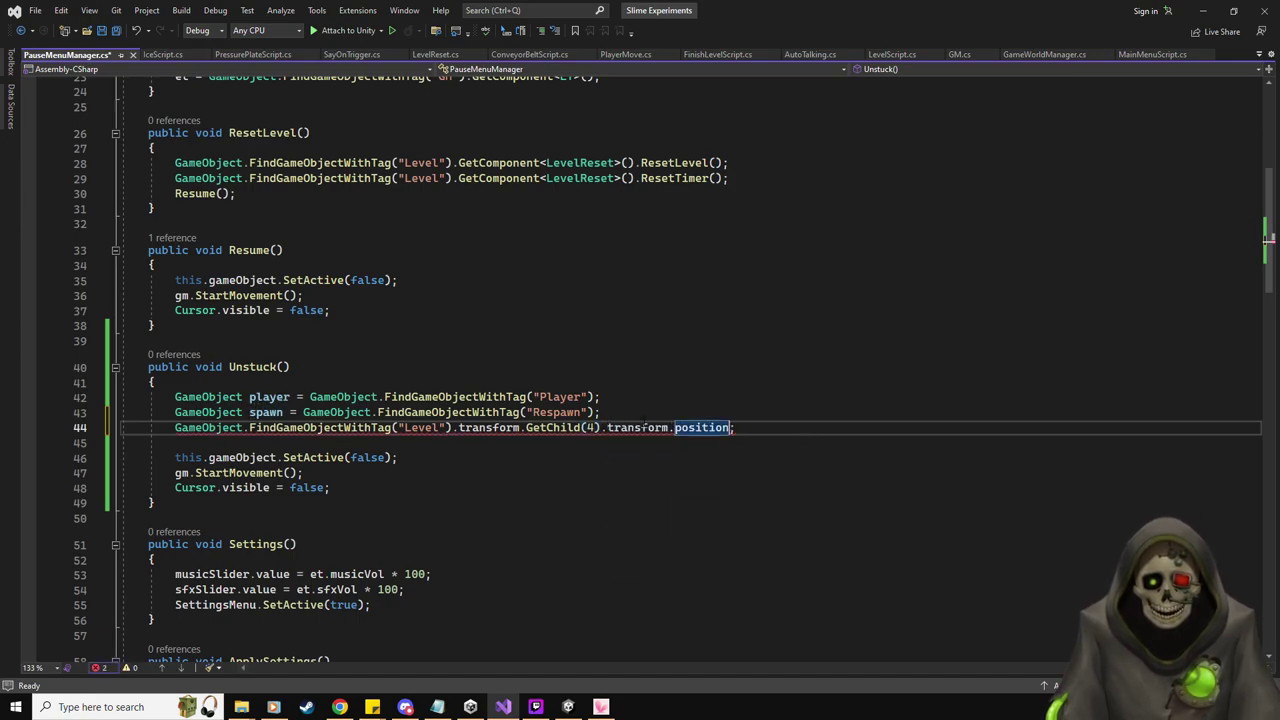
{"action": "mouse_move", "coordinate": [690, 428]}
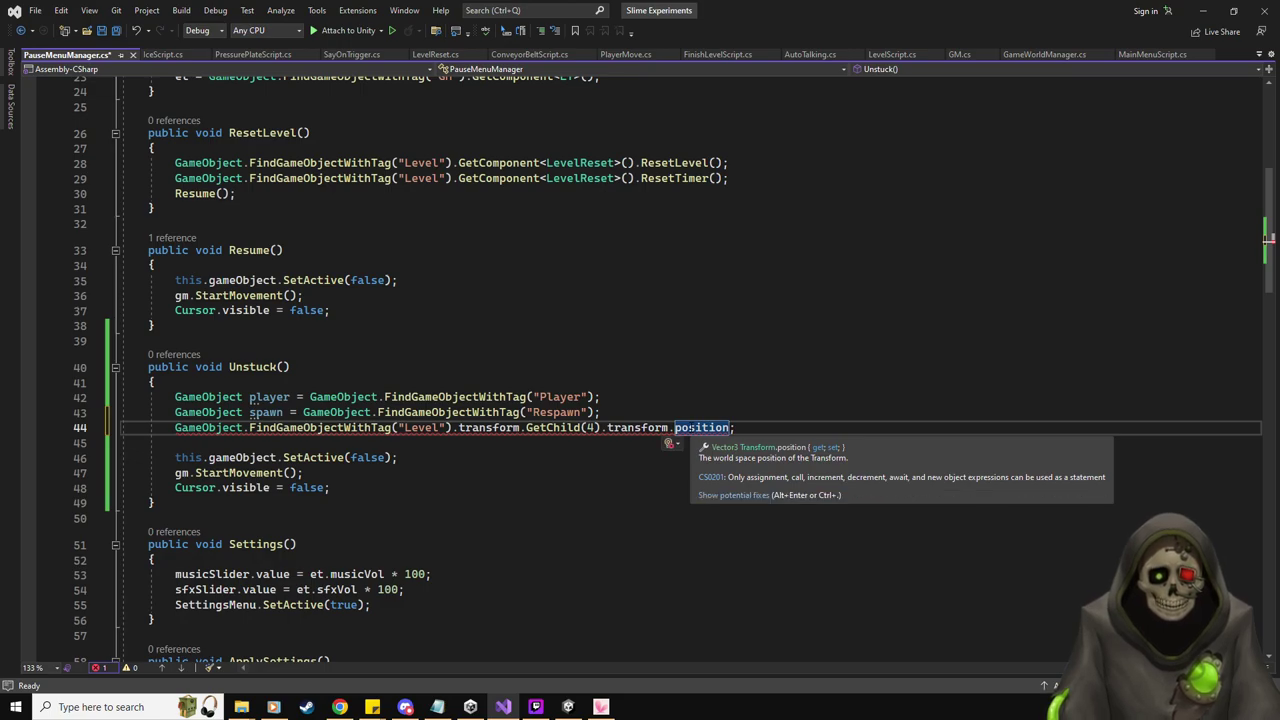
{"action": "key", "text": "End"}
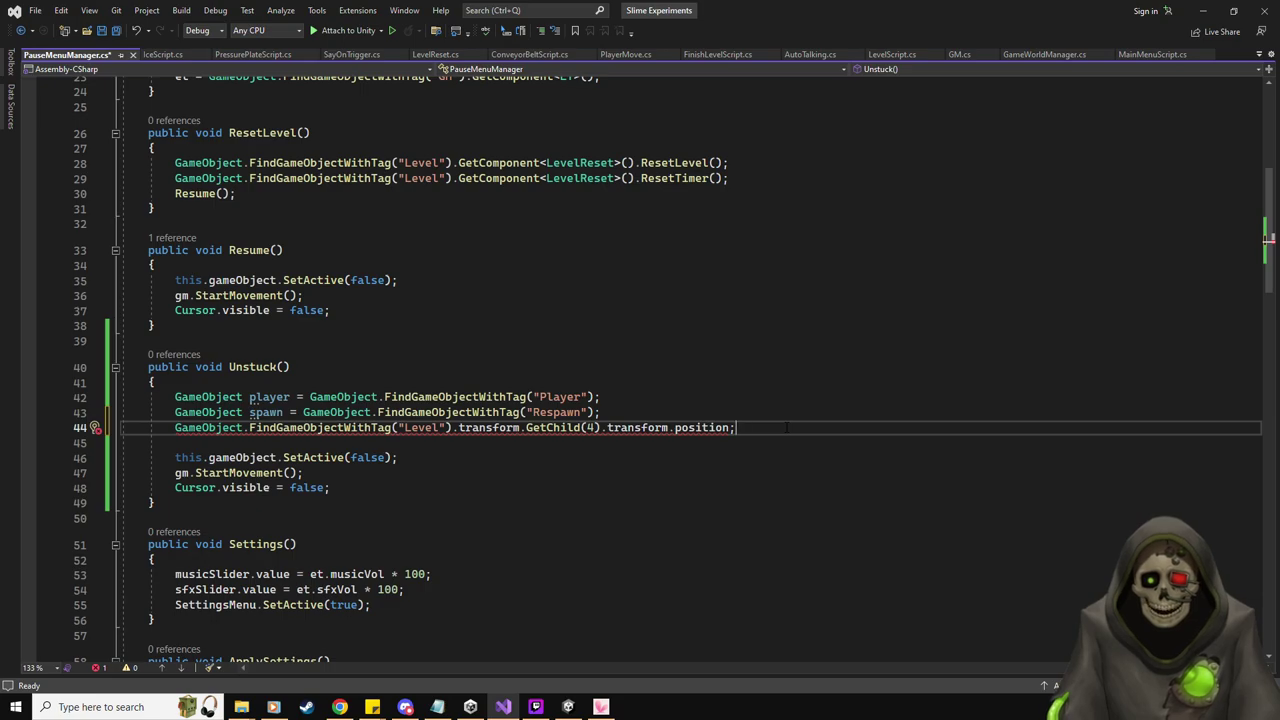
Assign that expression to the player's position by putting GameObject.FindGameObjectWithTag("Player").transform.position = in front of it
{"action": "left_click_drag", "start_coordinate": [594, 397], "coordinate": [306, 397]}
{"action": "key", "text": "ctrl+c"}
{"action": "key", "text": "Down"}
{"action": "key", "text": "Down"}
{"action": "key", "text": "Home"}
{"action": "key", "text": "ctrl+v"}
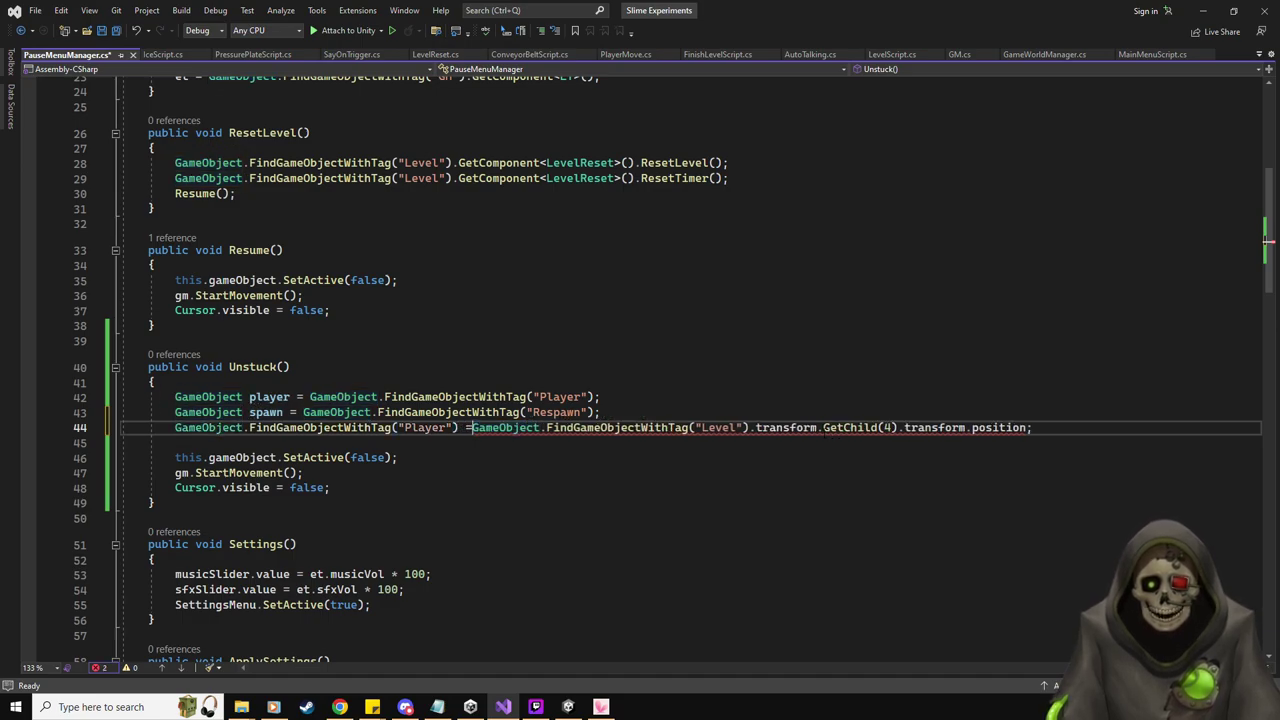
{"action": "key", "text": "BackSpace"}
{"action": "type", "text": ".transform."}
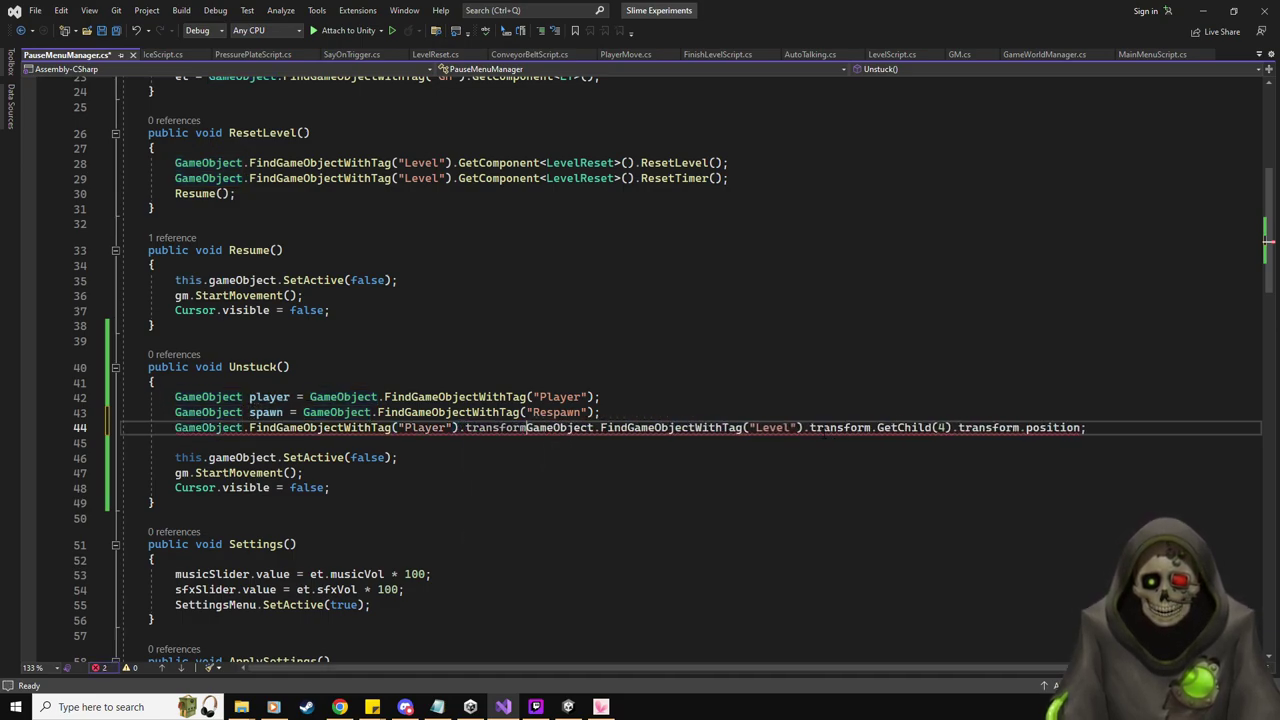
{"action": "type", "text": "position ="}
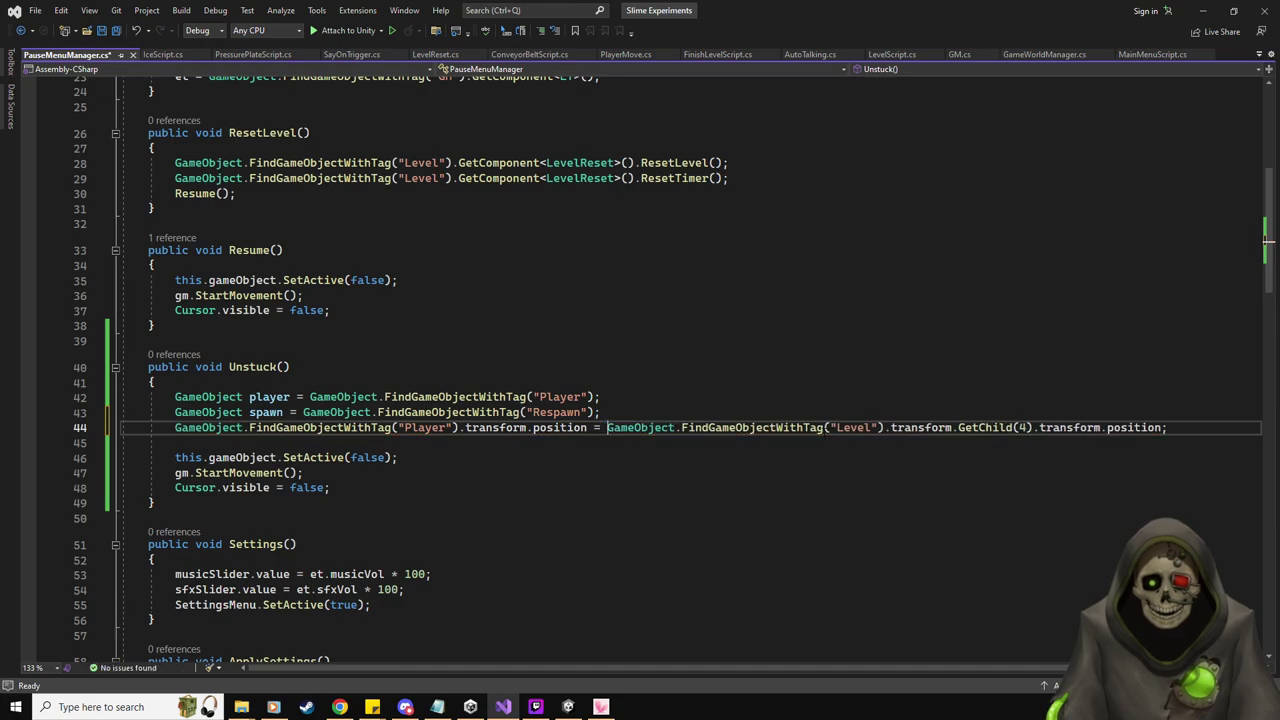
Remove the player and spawn variable lines and the blank line from Unstuck(), and save PauseMenuManager.cs
{"action": "left_click_drag", "start_coordinate": [600, 413], "coordinate": [107, 405]}
{"action": "key", "text": "Delete"}
{"action": "key", "text": "Delete"}
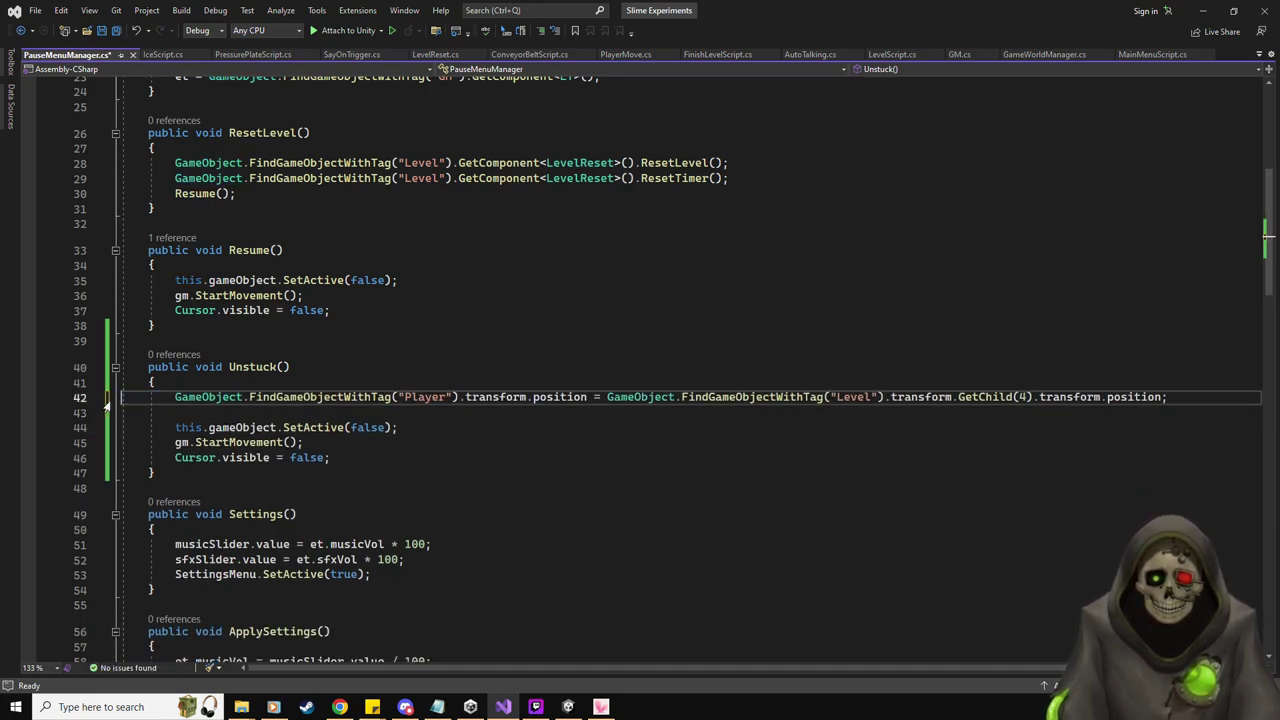
{"action": "left_click", "coordinate": [1175, 413]}
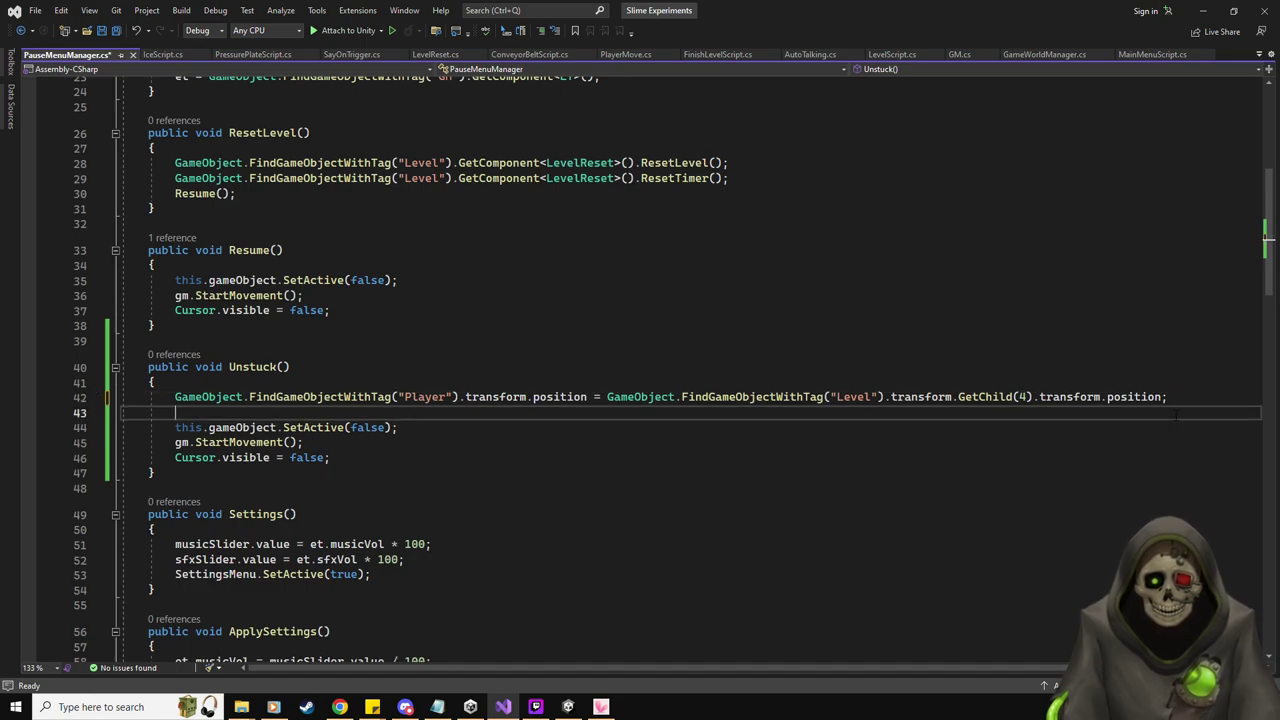
{"action": "key", "text": "BackSpace"}
{"action": "key", "text": "ctrl+s"}
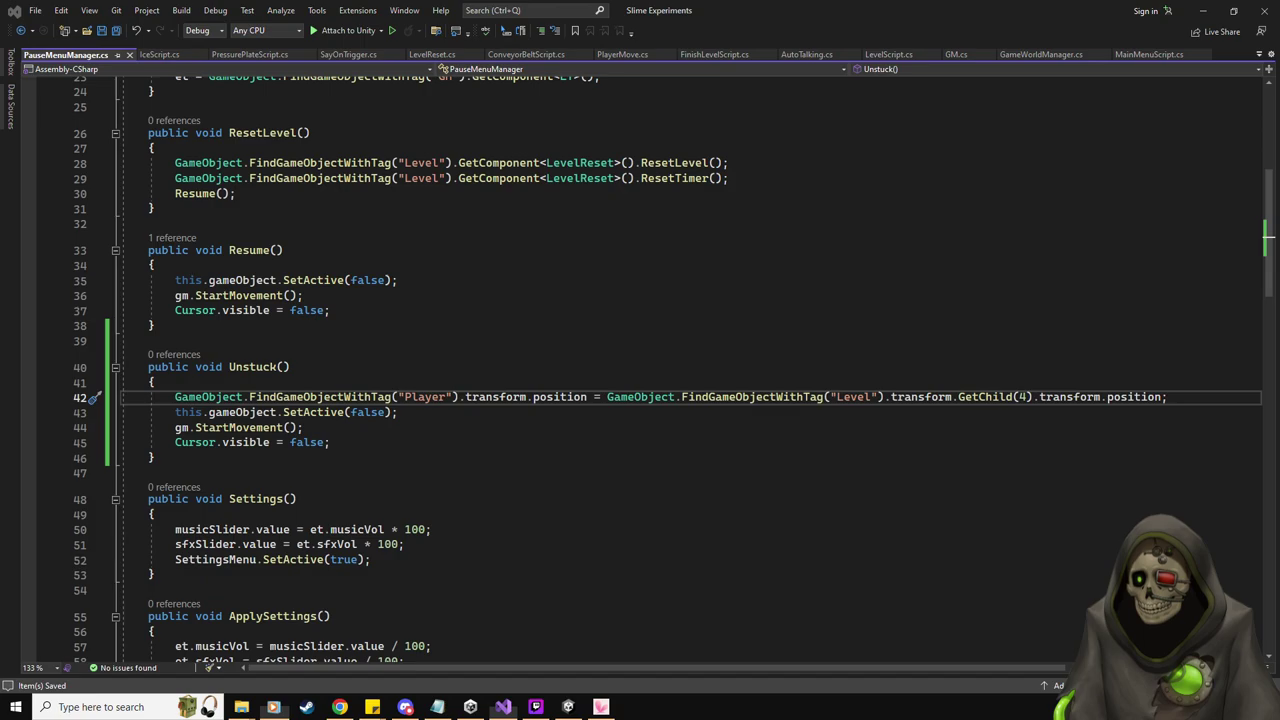
Compare the Resume() and Unstuck() methods, and look through PlayerMove.cs for the ResetPOS() method
{"action": "left_click", "coordinate": [400, 280]}
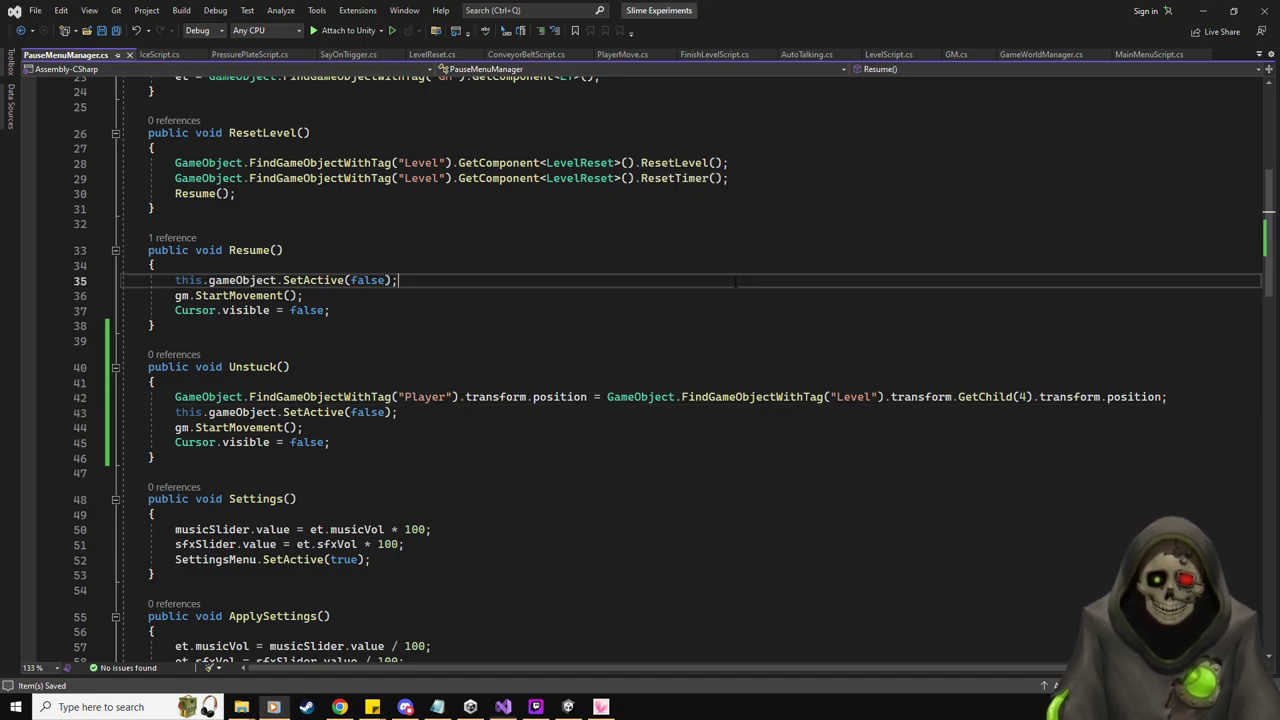
{"action": "left_click", "coordinate": [330, 442]}
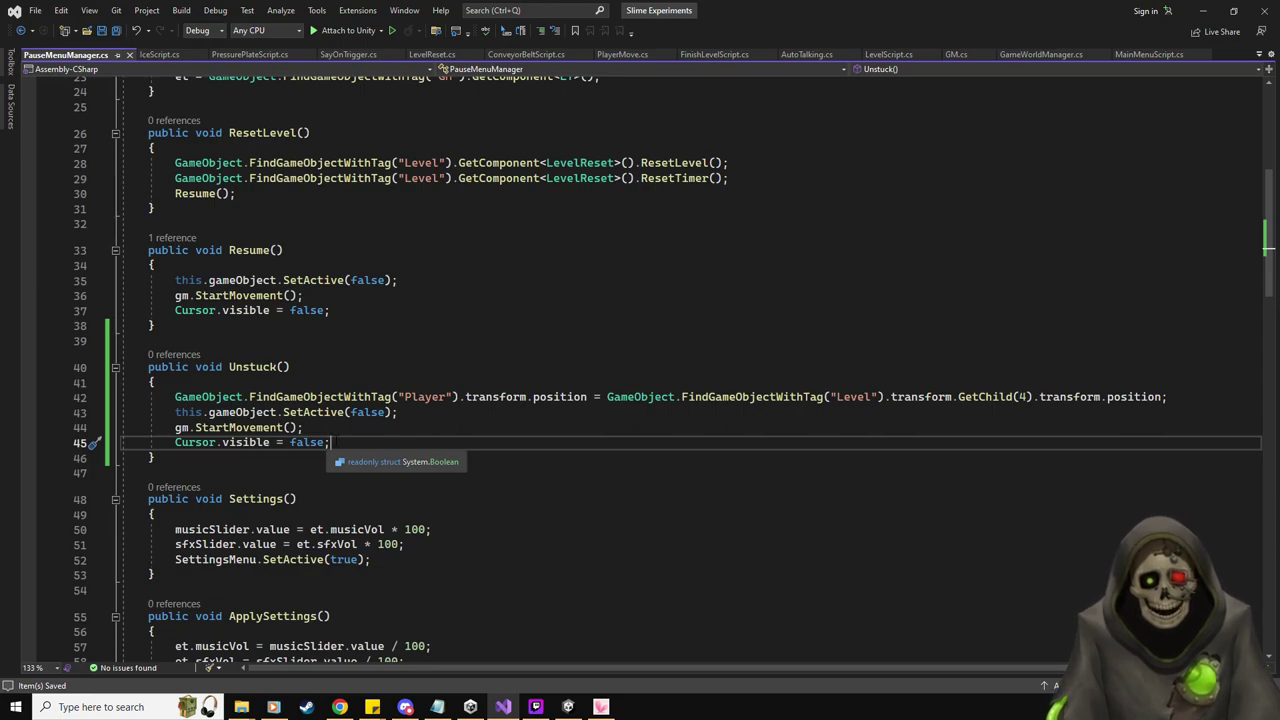
{"action": "left_click", "coordinate": [617, 56]}
{"action": "scroll", "coordinate": [470, 437], "scroll_direction": "up", "scroll_amount": 20}
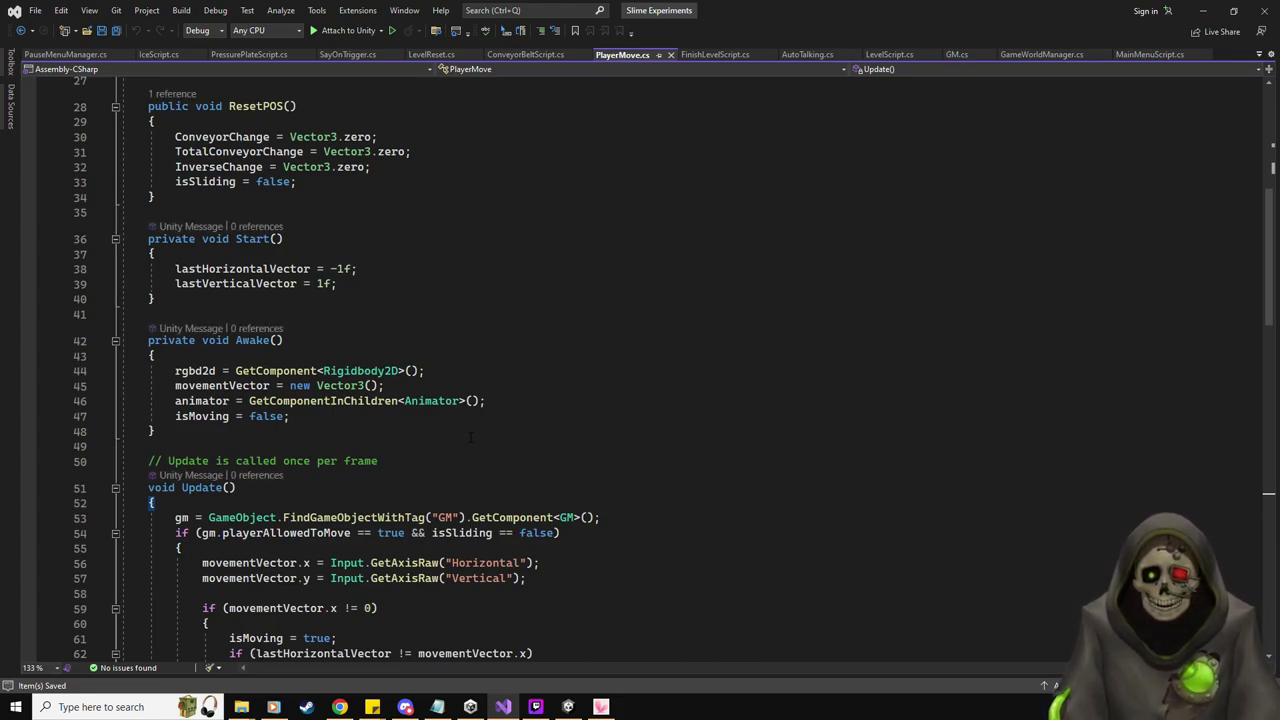
{"action": "scroll", "coordinate": [470, 437], "scroll_direction": "up", "scroll_amount": 3}
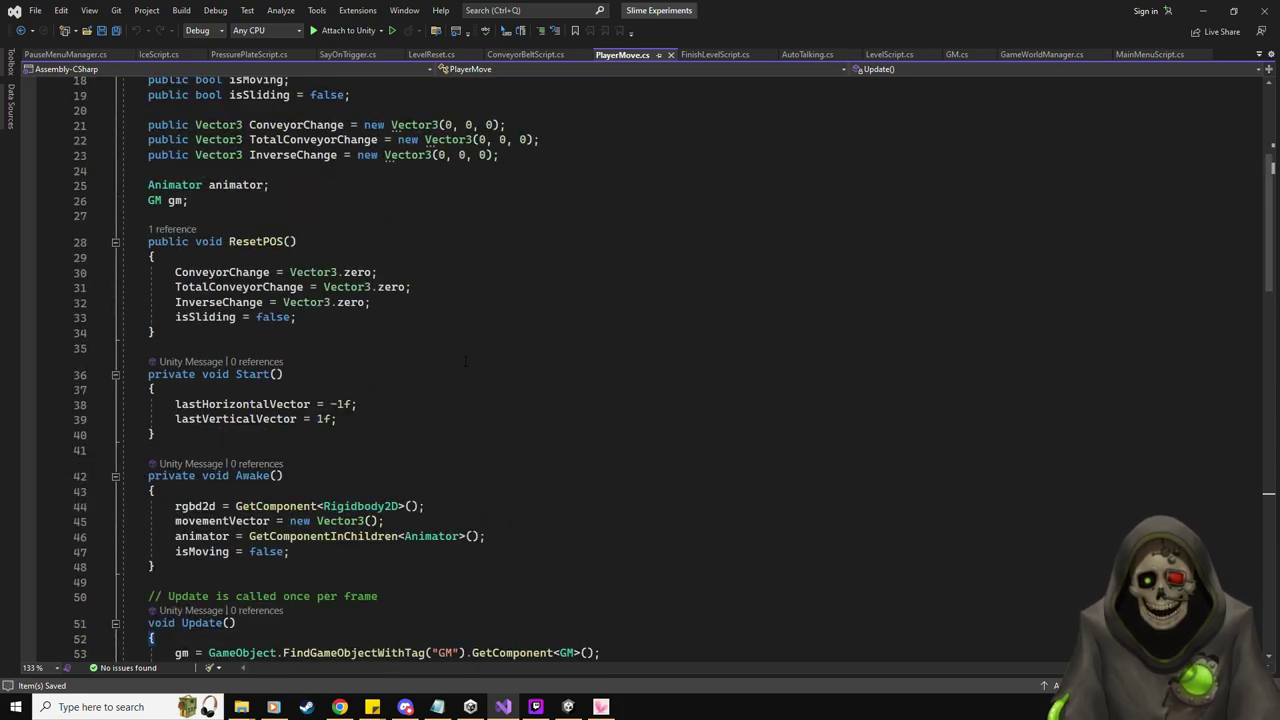
In PauseMenuManager.cs, copy GameObject.FindGameObjectWithTag("Player") onto a new line below the position assignment in Unstuck()
{"action": "left_click", "coordinate": [80, 55]}
{"action": "left_click", "coordinate": [1178, 397]}
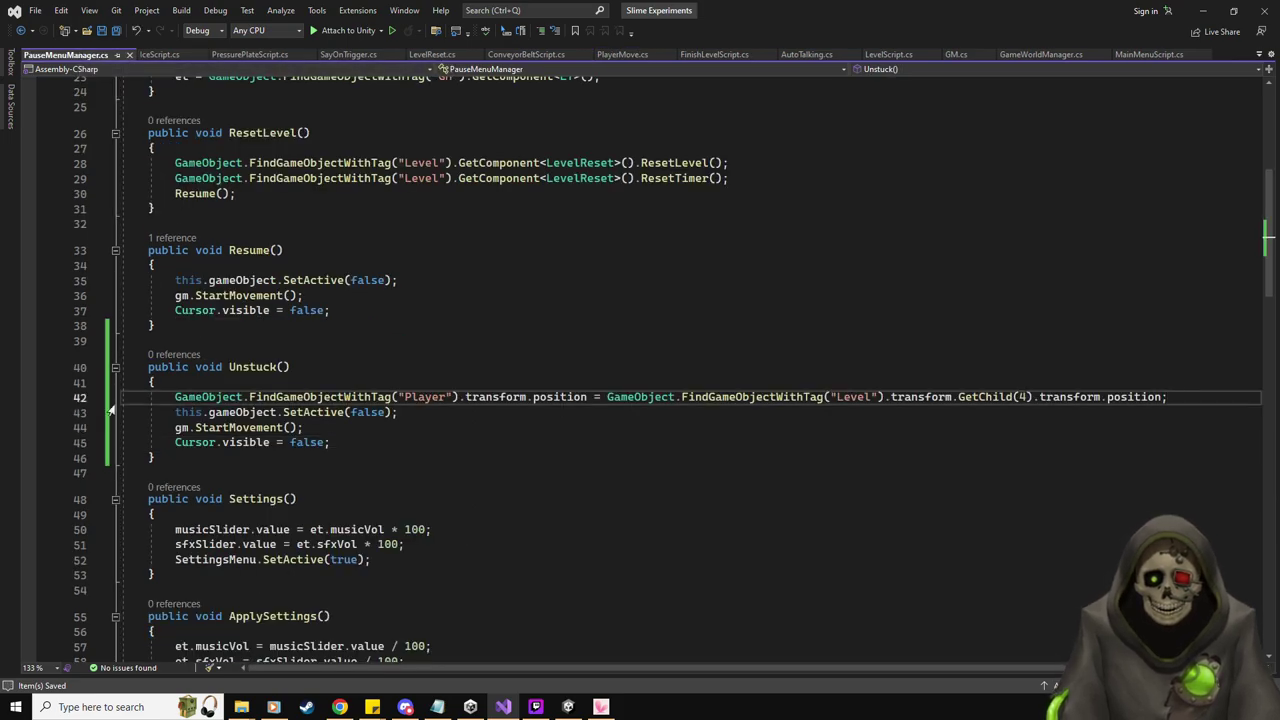
{"action": "left_click_drag", "start_coordinate": [458, 397], "coordinate": [175, 397]}
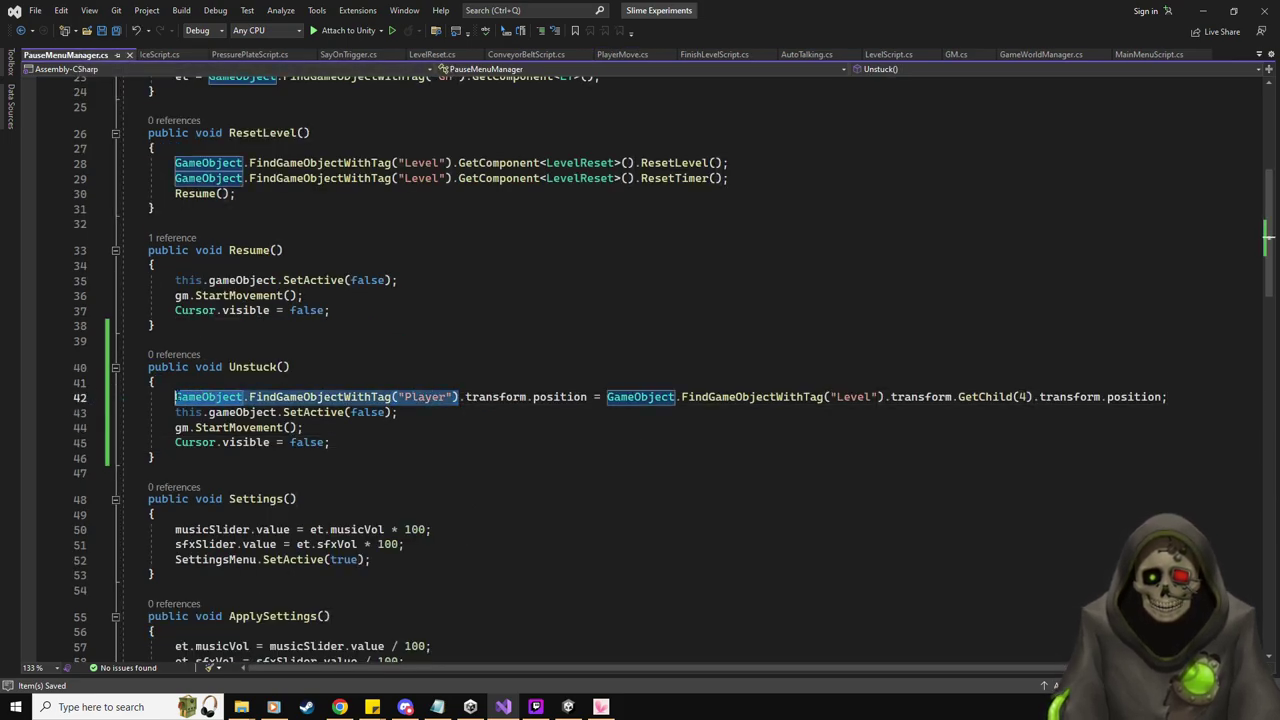
{"action": "key", "text": "ctrl+c"}
{"action": "key", "text": "End"}
{"action": "key", "text": "Return"}
{"action": "key", "text": "ctrl+v"}
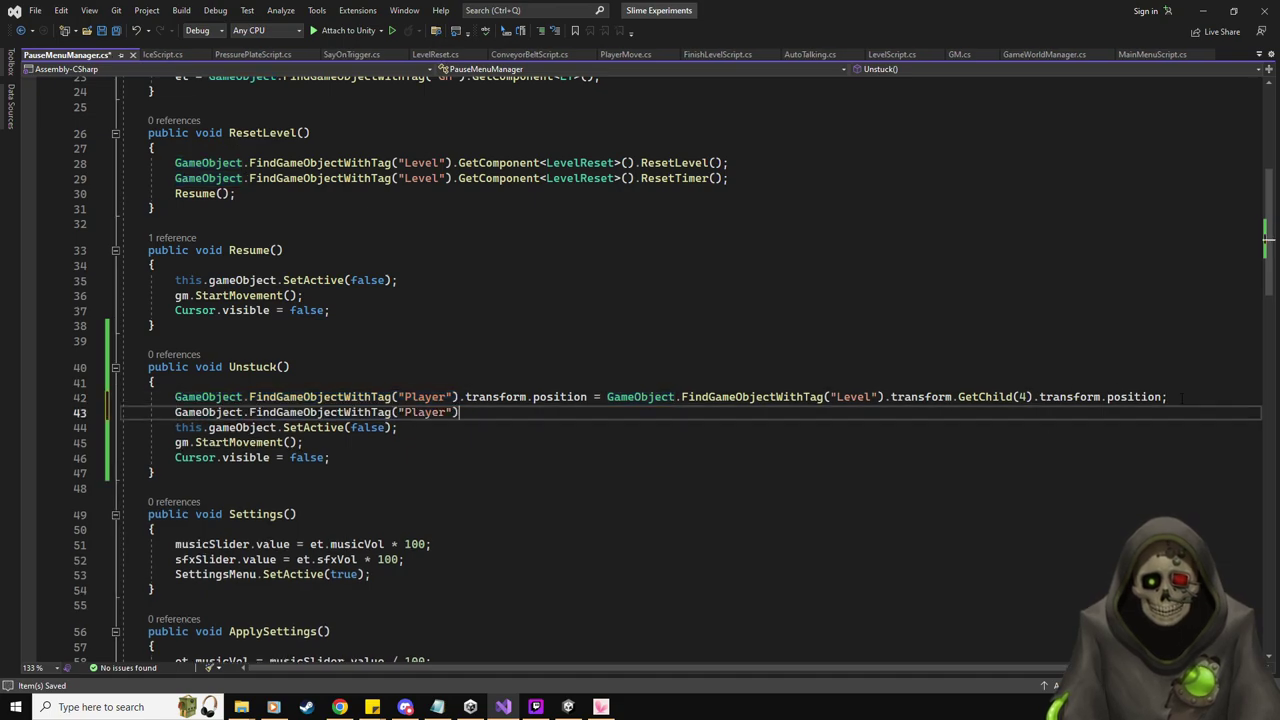
Extend the new player line with .GetComponent<PlayerMove>().ResetPOS(); and save the script
{"action": "type", "text": "."}
{"action": "type", "text": "Reset"}
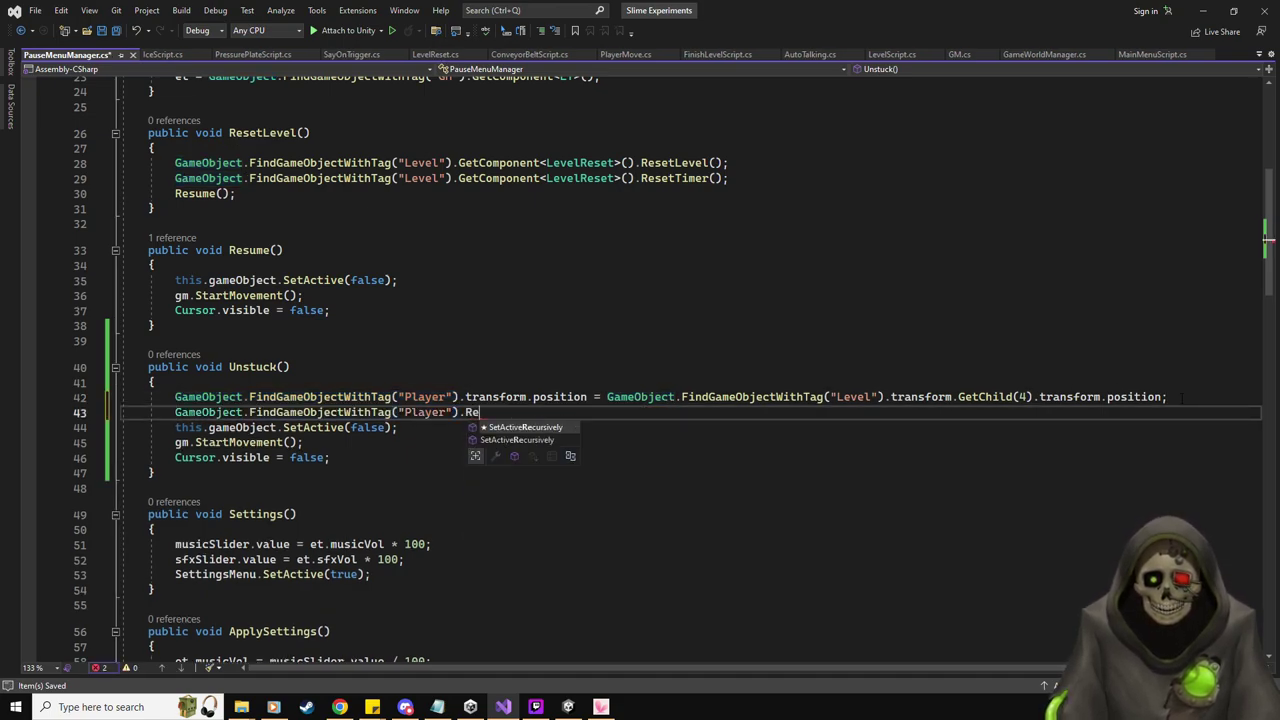
{"action": "key", "text": "BackSpace"}
{"action": "key", "text": "BackSpace"}
{"action": "key", "text": "BackSpace"}
{"action": "key", "text": "BackSpace"}
{"action": "key", "text": "BackSpace"}
{"action": "type", "text": "GetComponent"}
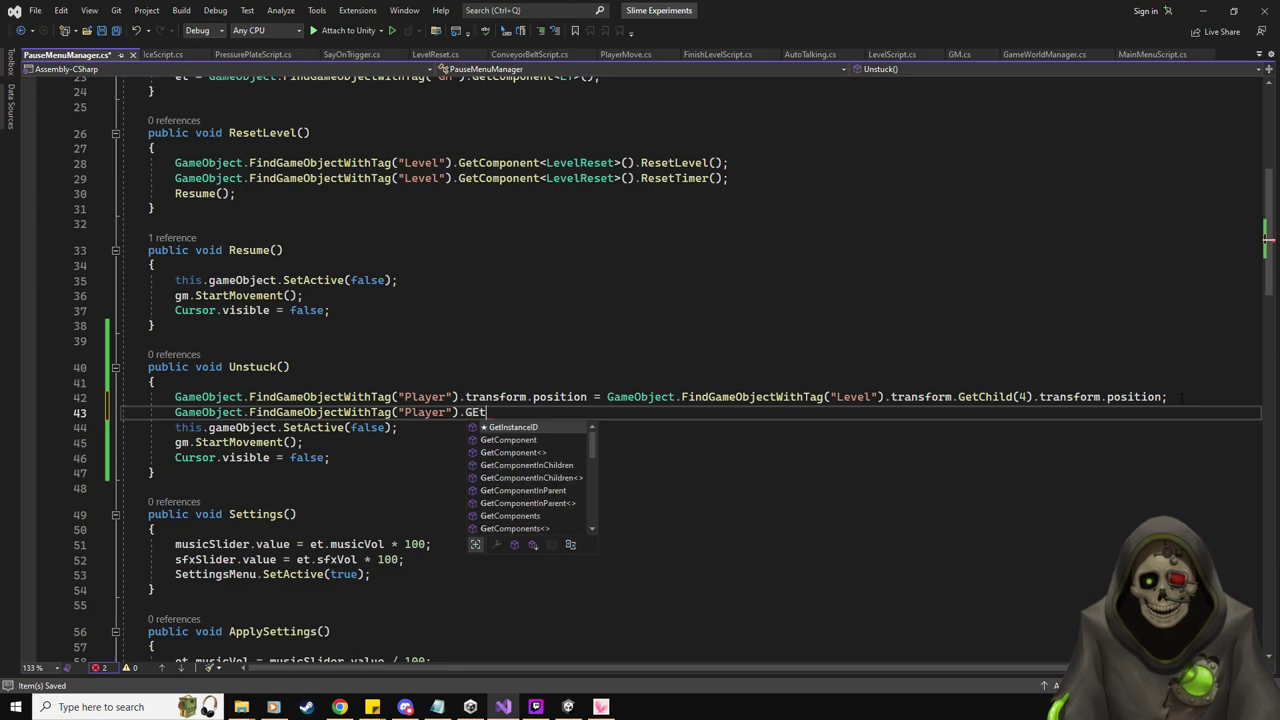
{"action": "type", "text": "<PlayerMove>("}
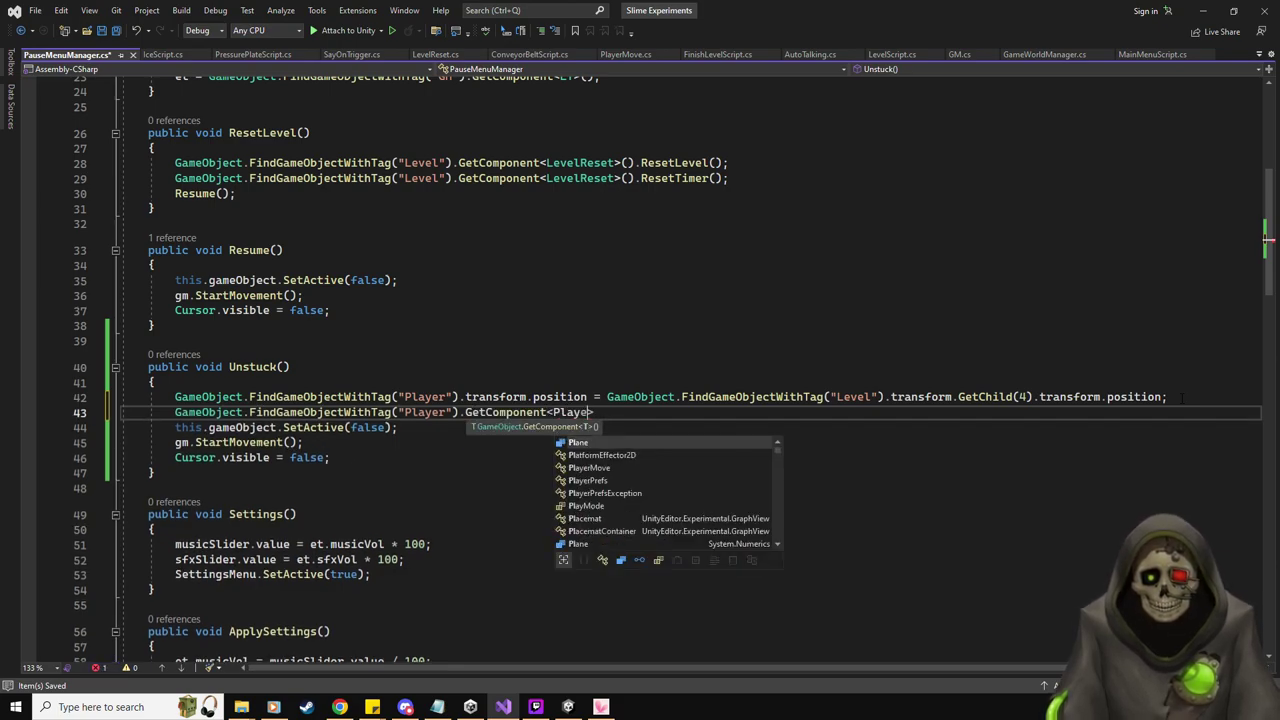
{"action": "type", "text": ")."}
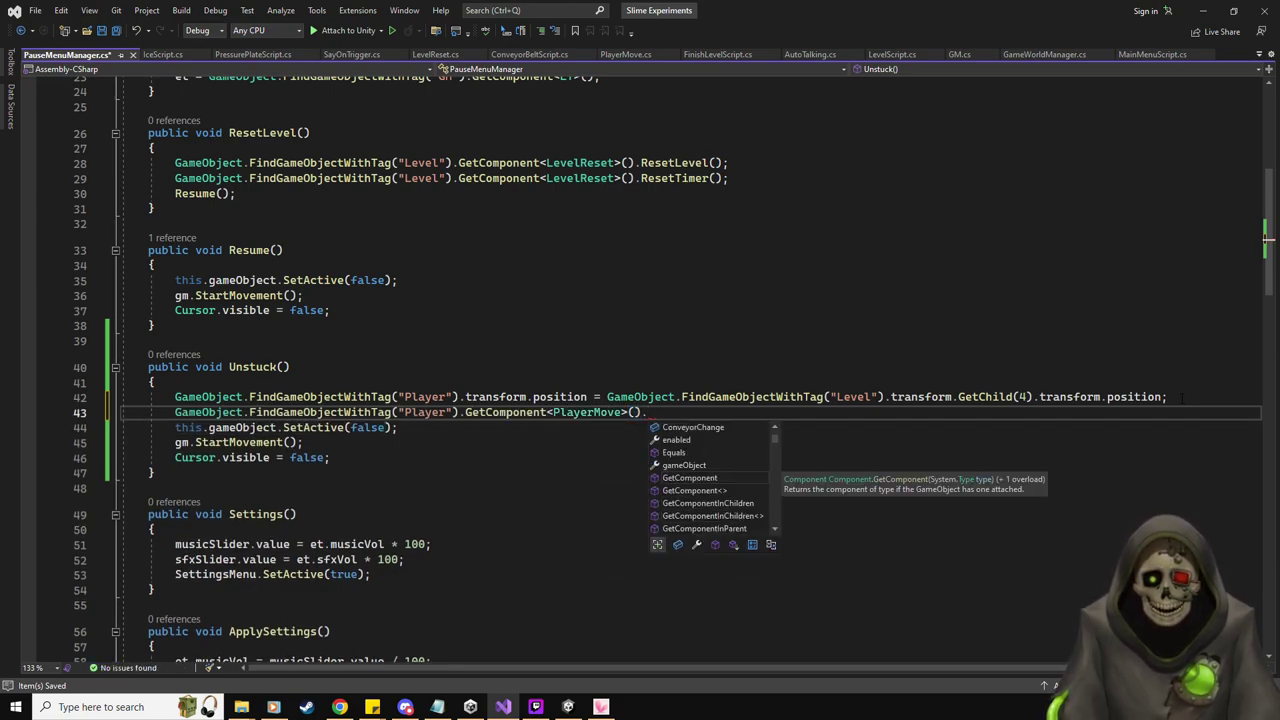
{"action": "type", "text": "ResetPOS();"}
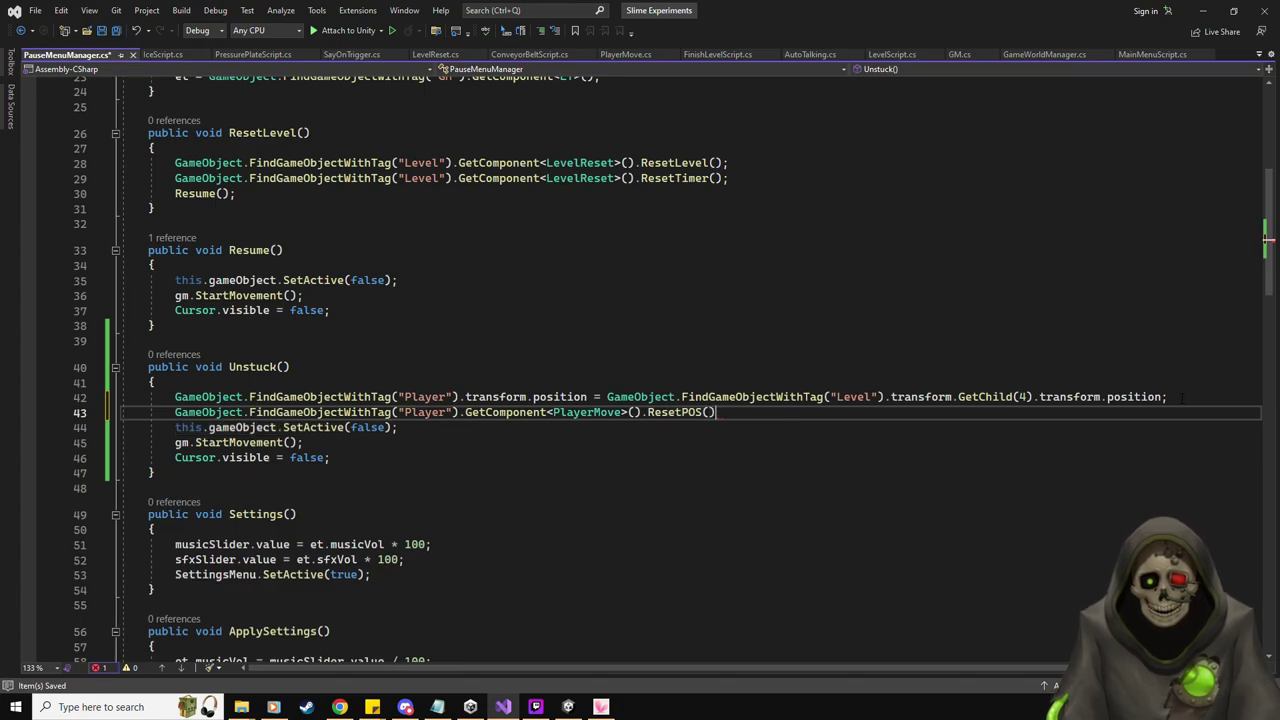
{"action": "key", "text": "ctrl+s"}
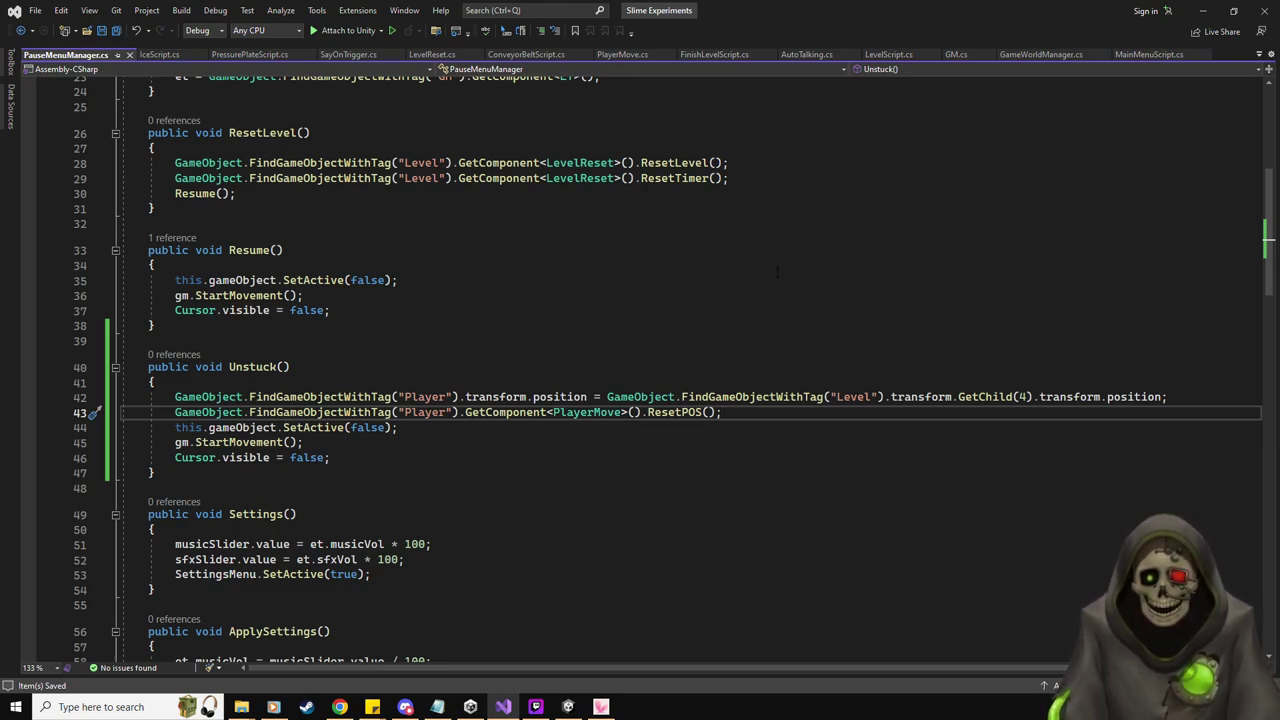
Close IceScript.cs, PressurePlateScript.cs, SayOnTrigger.cs and PauseMenuManager.cs, and bring up PlayerMove.cs
{"action": "middle_click", "coordinate": [165, 56]}
{"action": "middle_click", "coordinate": [165, 56]}
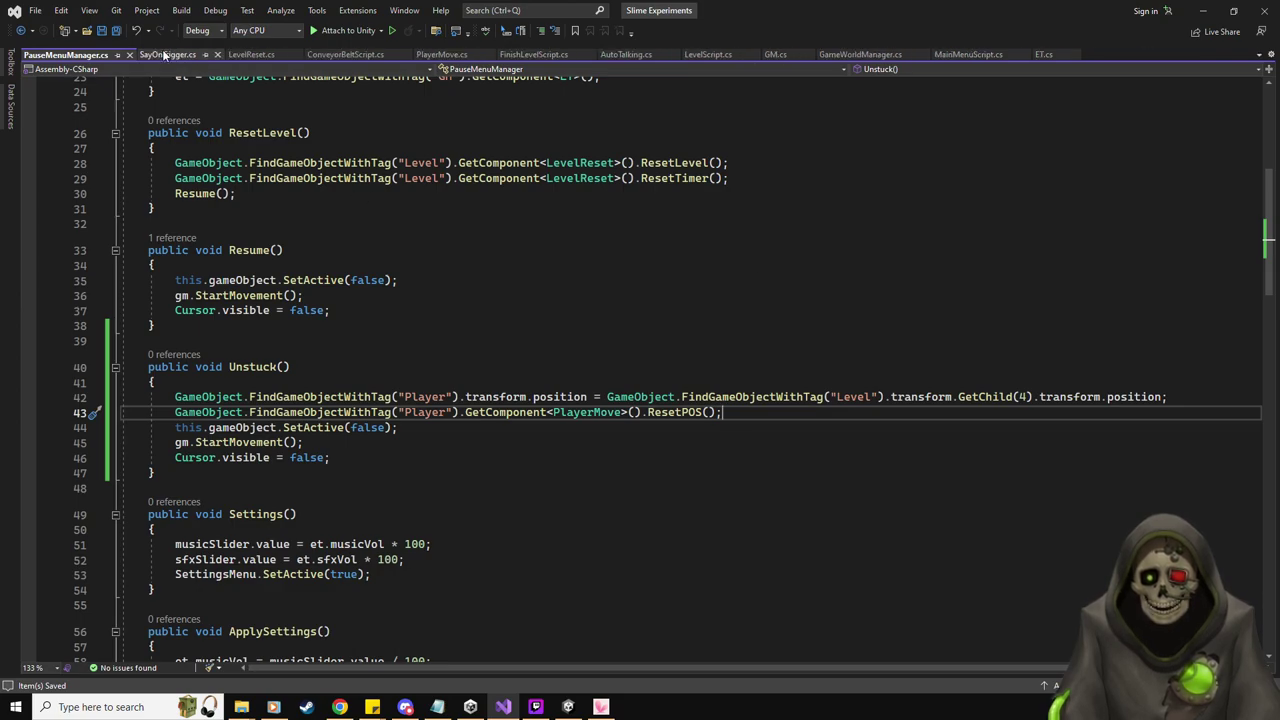
{"action": "left_click", "coordinate": [165, 56]}
{"action": "middle_click", "coordinate": [165, 56]}
{"action": "left_click", "coordinate": [72, 56]}
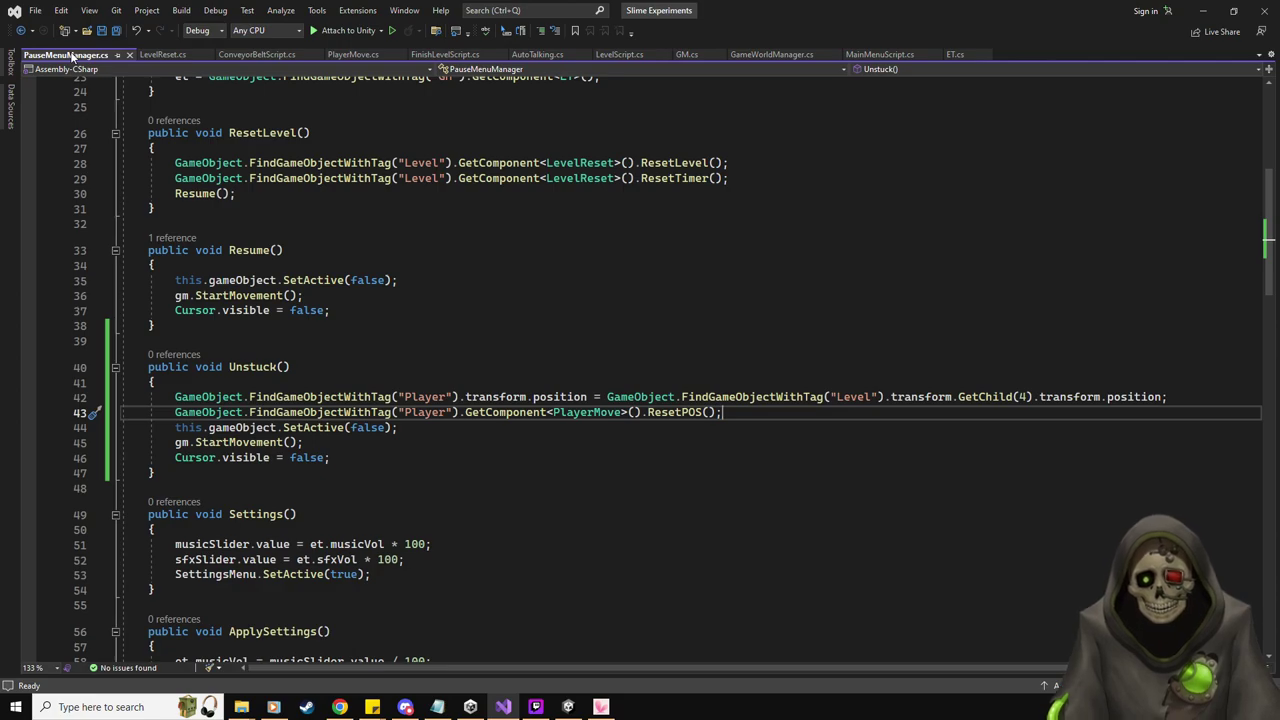
{"action": "left_click", "coordinate": [353, 54]}
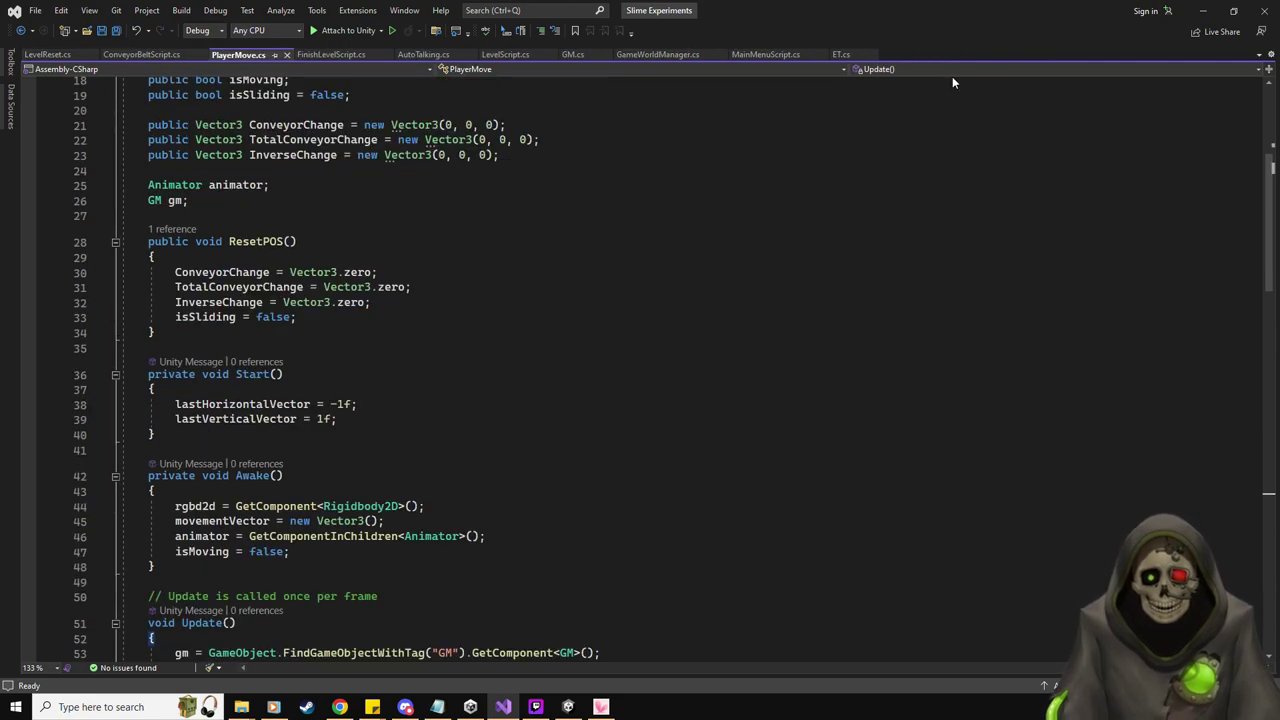
Switch to Unity, leave the Level 1-10 prefab, load the MainMenu scene and unload Testing Space
{"action": "key", "text": "alt+Tab"}
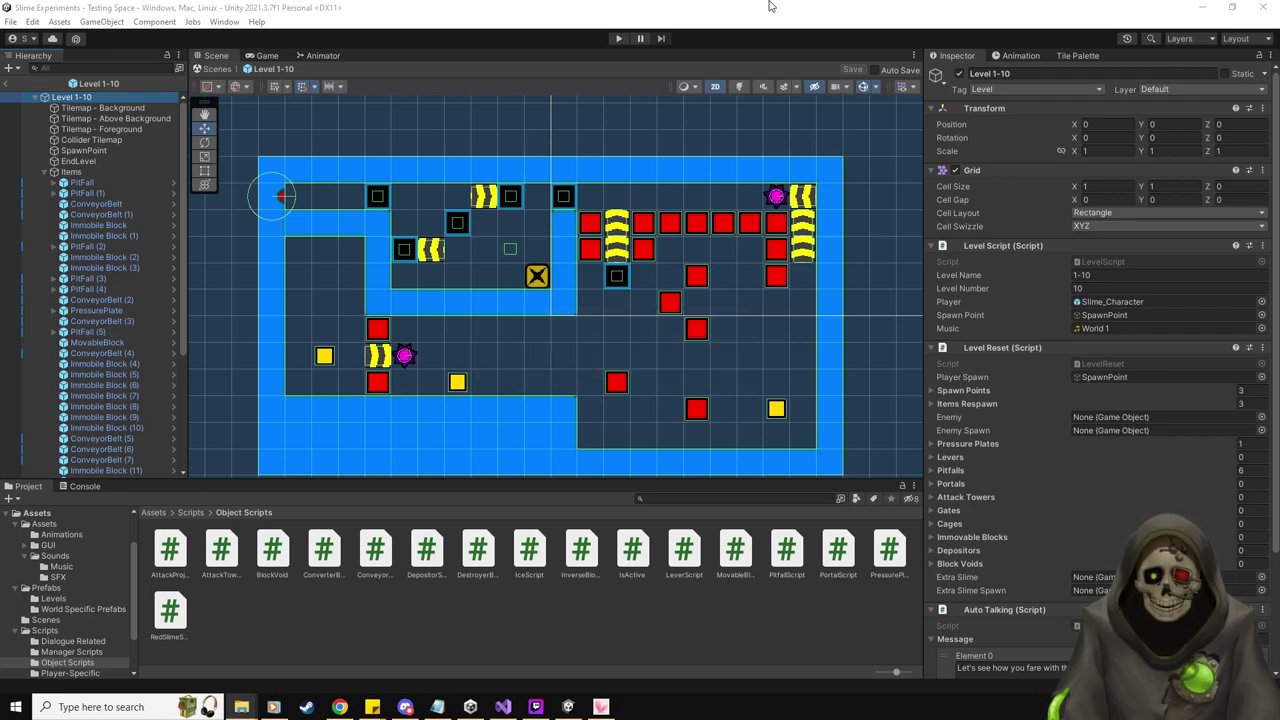
{"action": "left_click", "coordinate": [8, 85]}
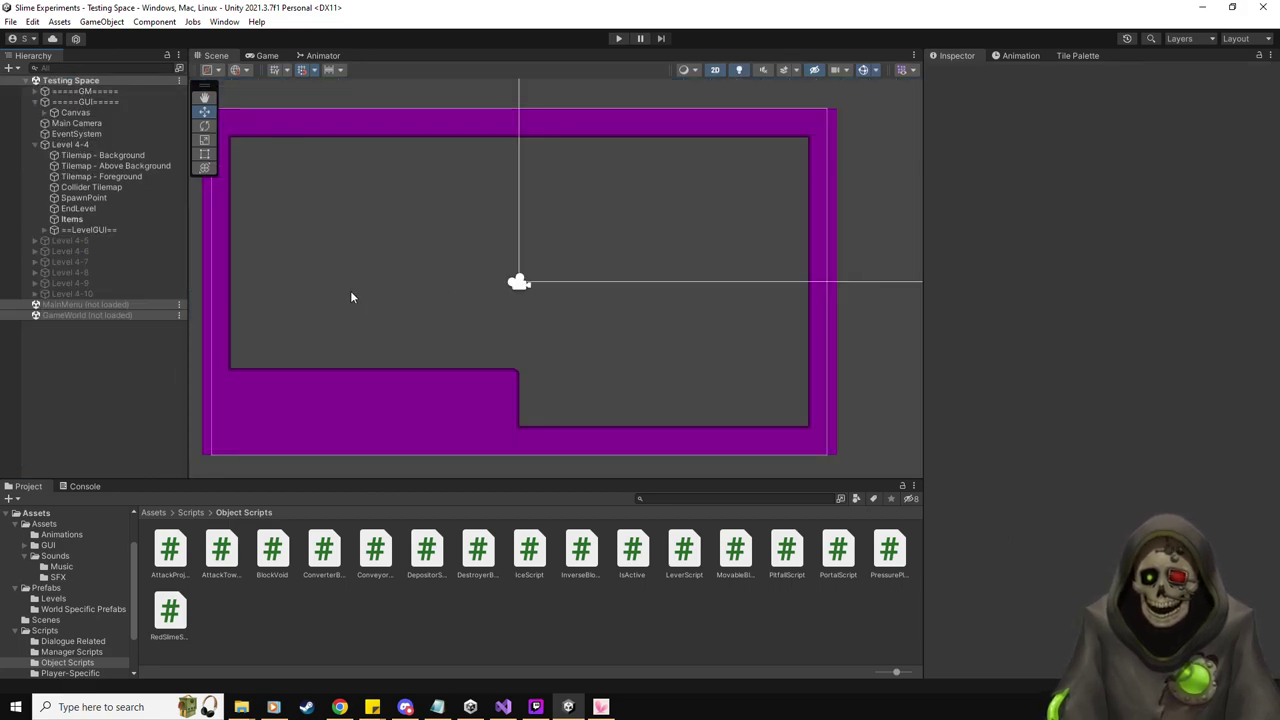
{"action": "left_click", "coordinate": [179, 305]}
{"action": "left_click", "coordinate": [222, 315]}
{"action": "left_click", "coordinate": [180, 84]}
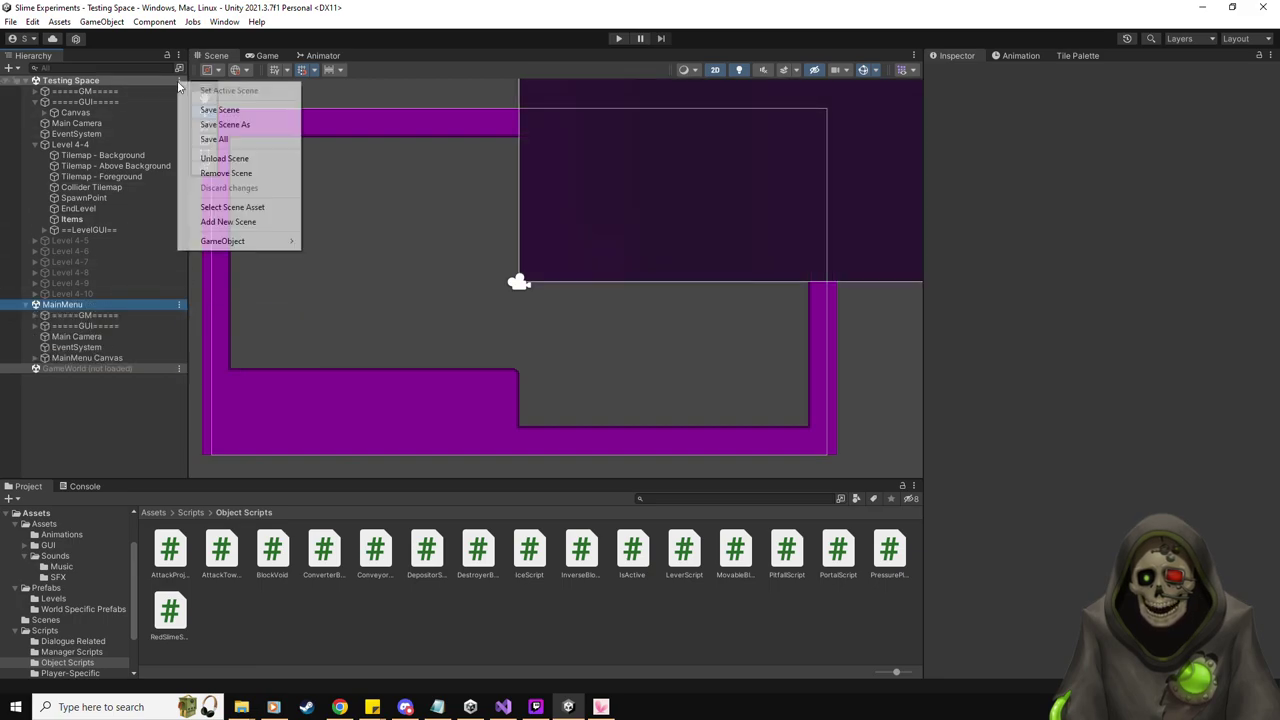
{"action": "left_click", "coordinate": [229, 160]}
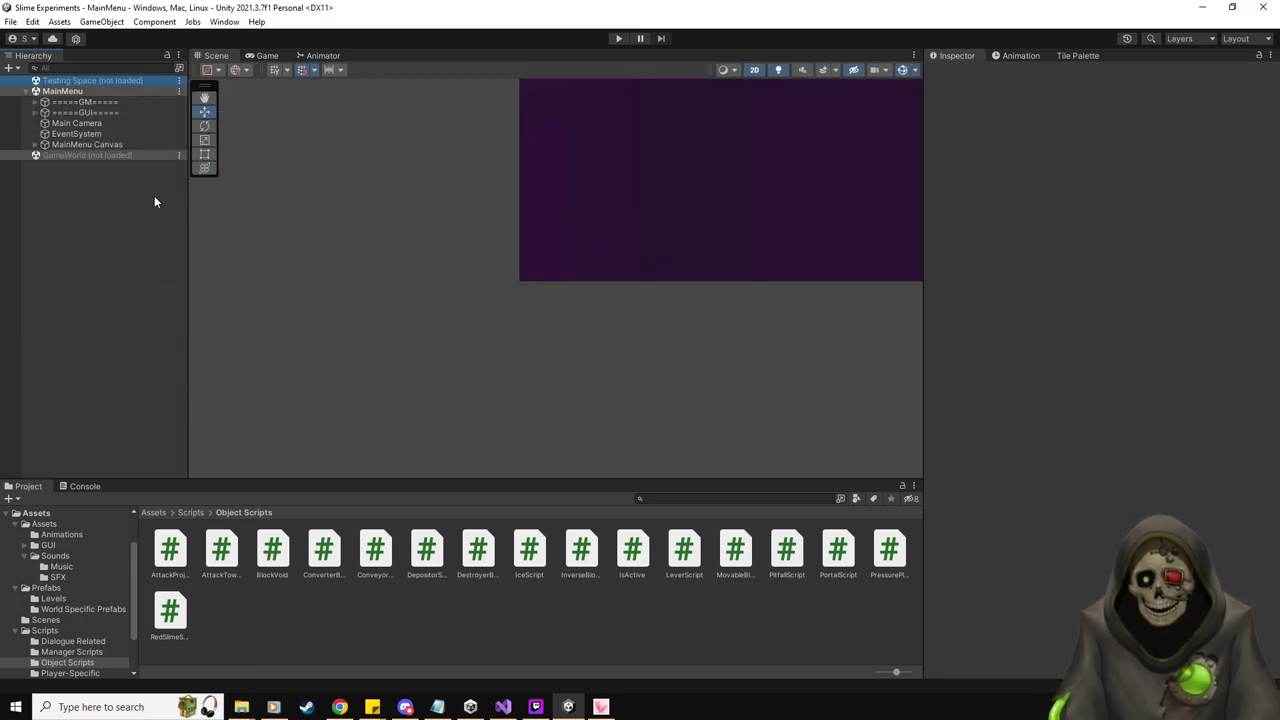
{"action": "scroll", "coordinate": [544, 252], "scroll_direction": "down", "scroll_amount": 2}
Run the game, continue the saved game, move the slime away from its spawn and use Unstuck from the Pause Menu
{"action": "left_click", "coordinate": [618, 38]}
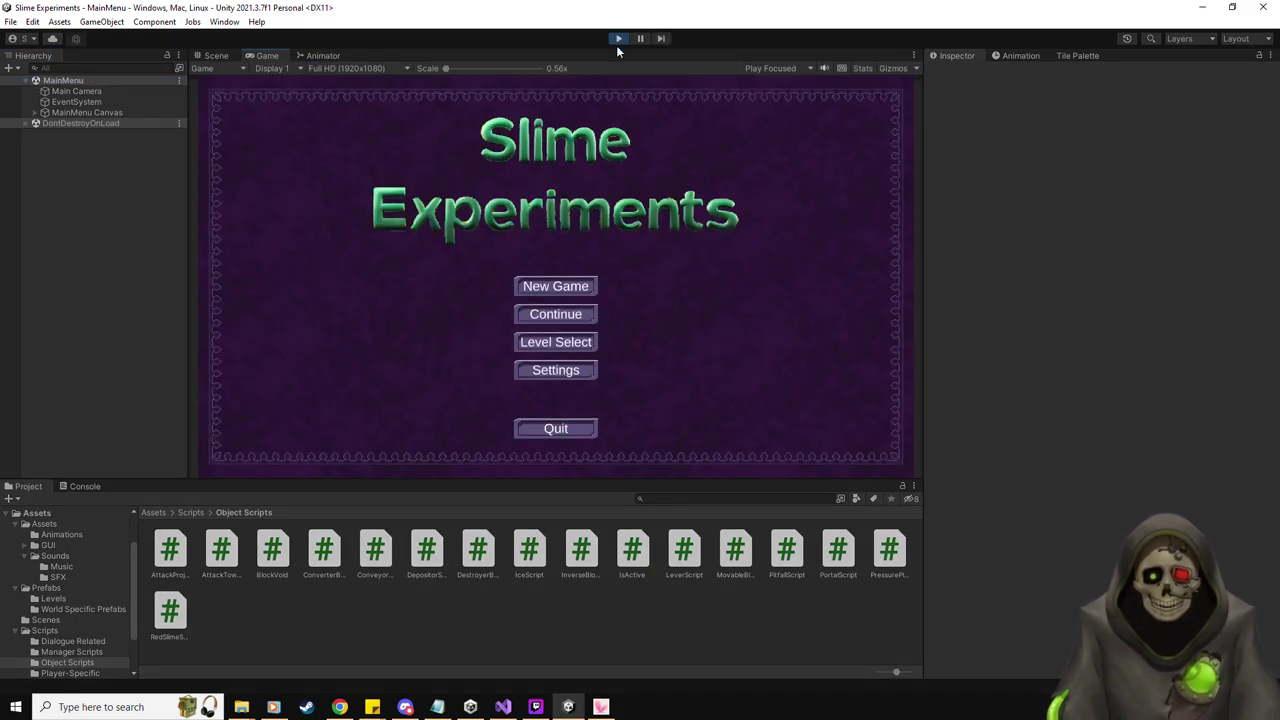
{"action": "left_click", "coordinate": [580, 318]}
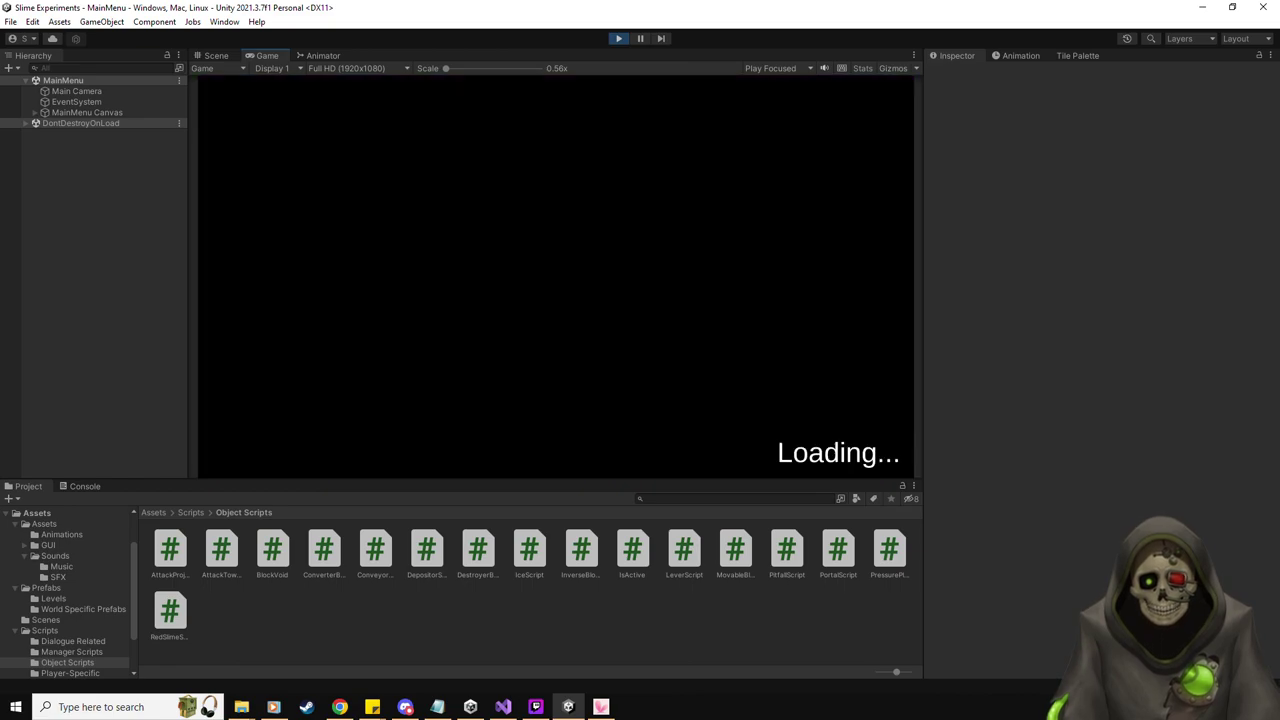
{"action": "key", "text": "Down"}
{"action": "key", "text": "Right"}
{"action": "key", "text": "Escape"}
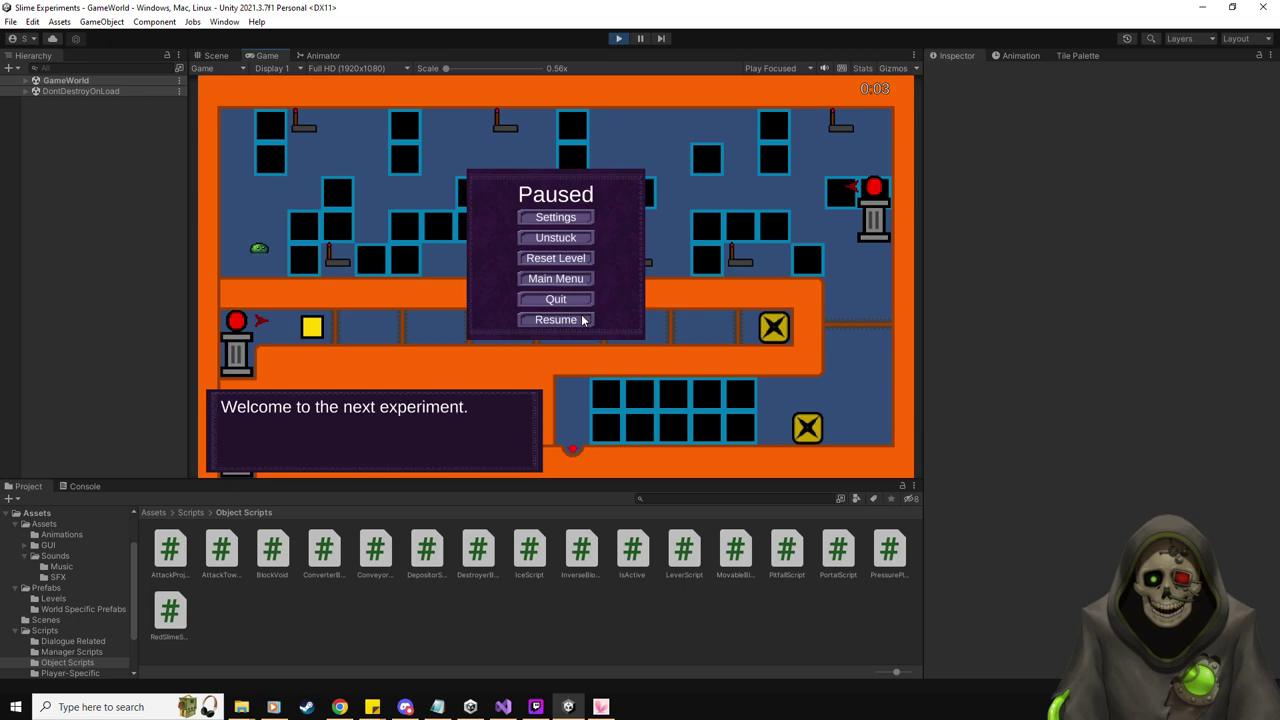
{"action": "left_click", "coordinate": [582, 236]}
Move the slime away and use Unstuck two more times, and stop the play test
{"action": "key", "text": "Down"}
{"action": "key", "text": "Right"}
{"action": "key", "text": "Escape"}
{"action": "left_click", "coordinate": [580, 238]}
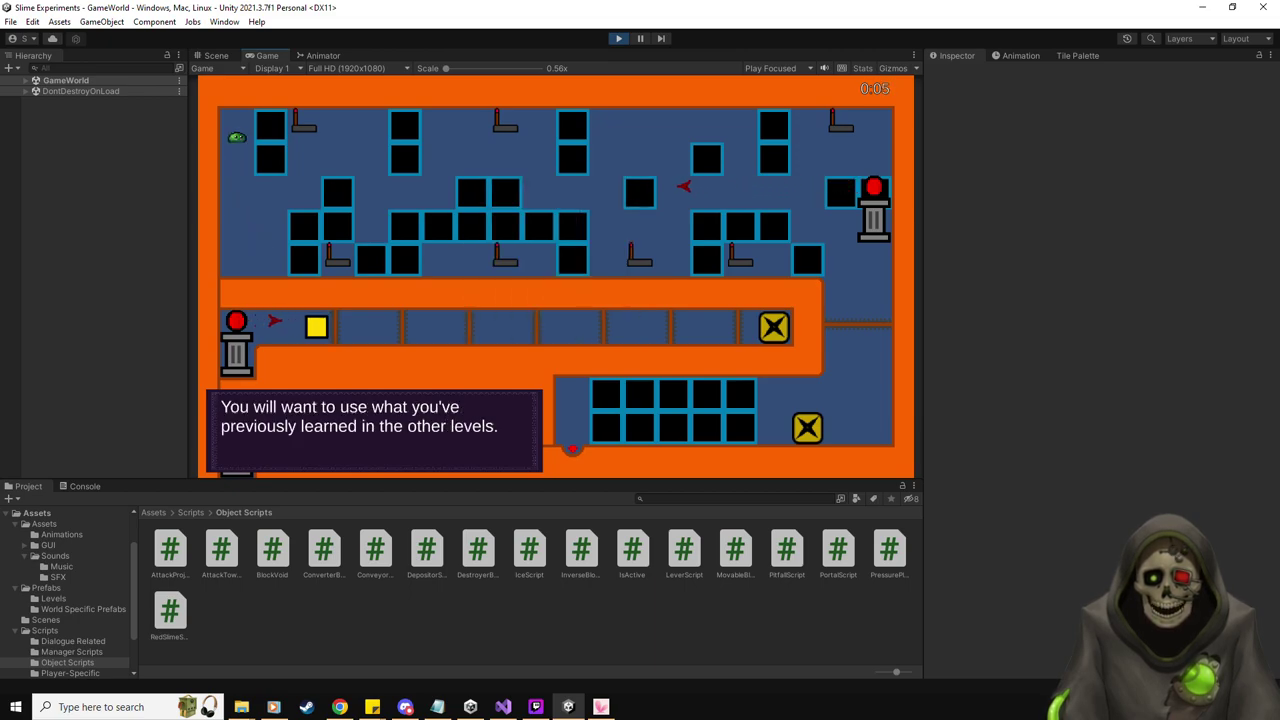
{"action": "key", "text": "Down"}
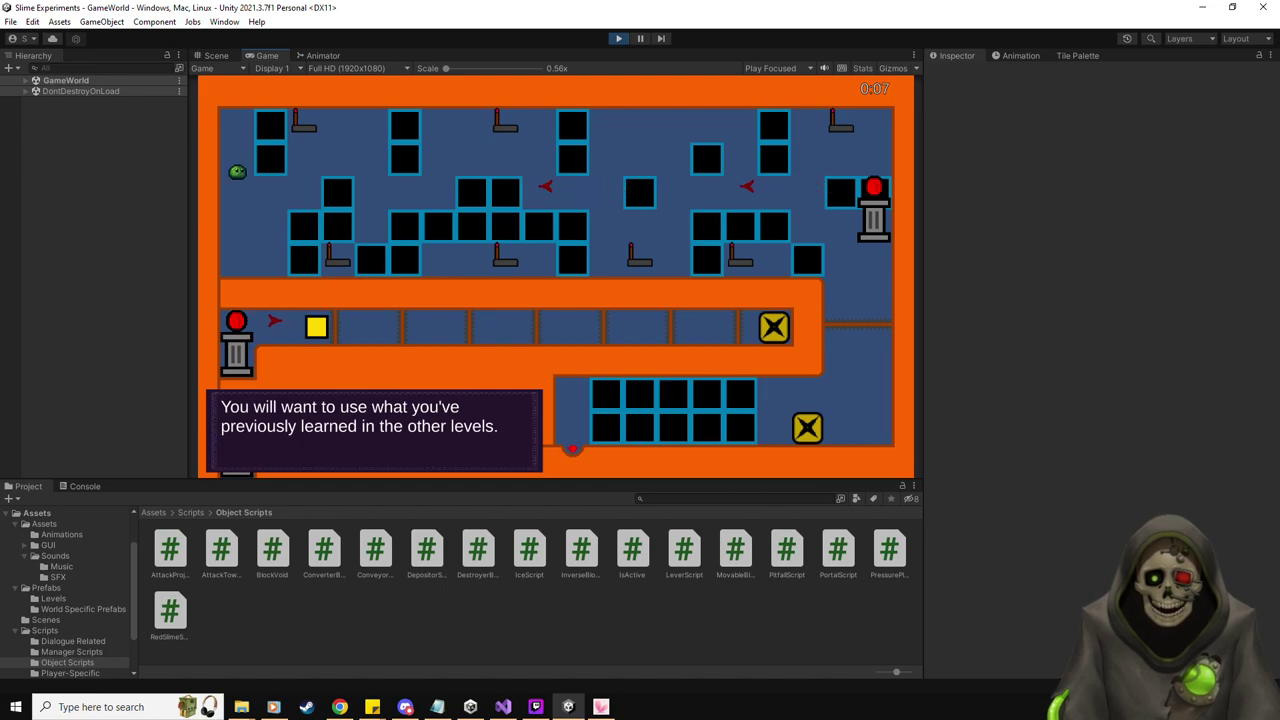
{"action": "key", "text": "Right"}
{"action": "key", "text": "Escape"}
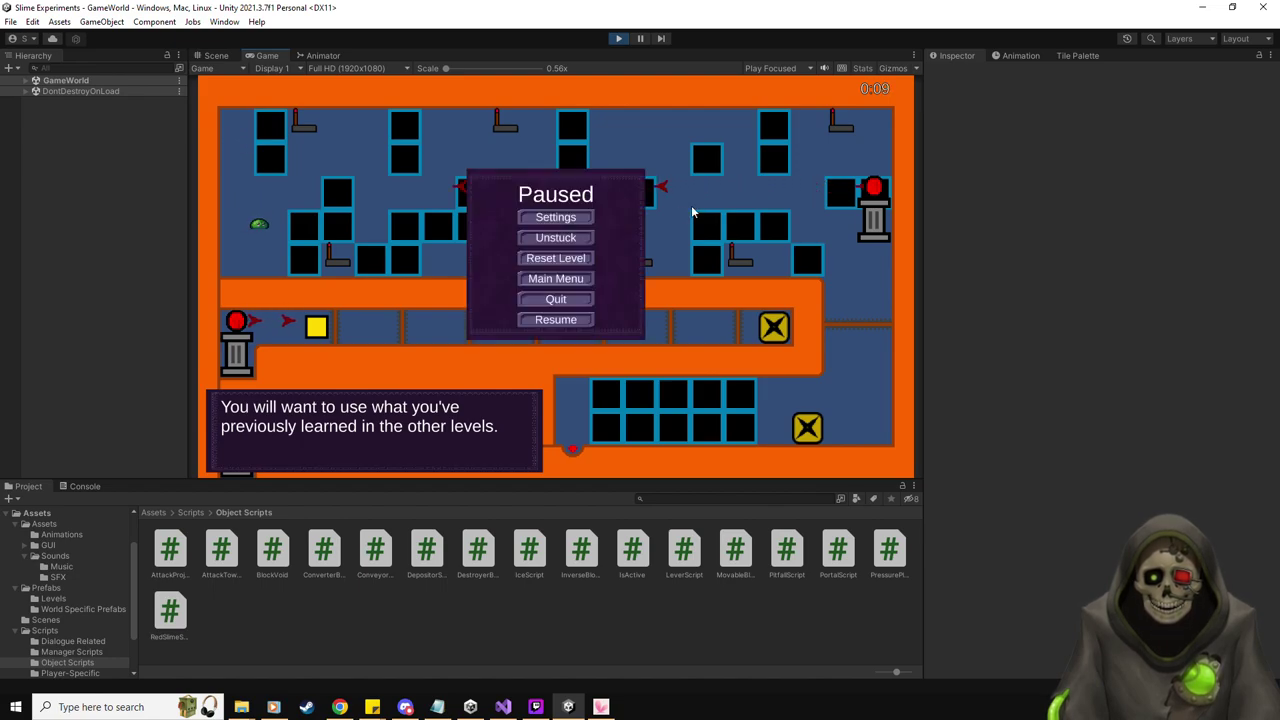
{"action": "left_click", "coordinate": [564, 238]}
{"action": "key", "text": "Escape"}
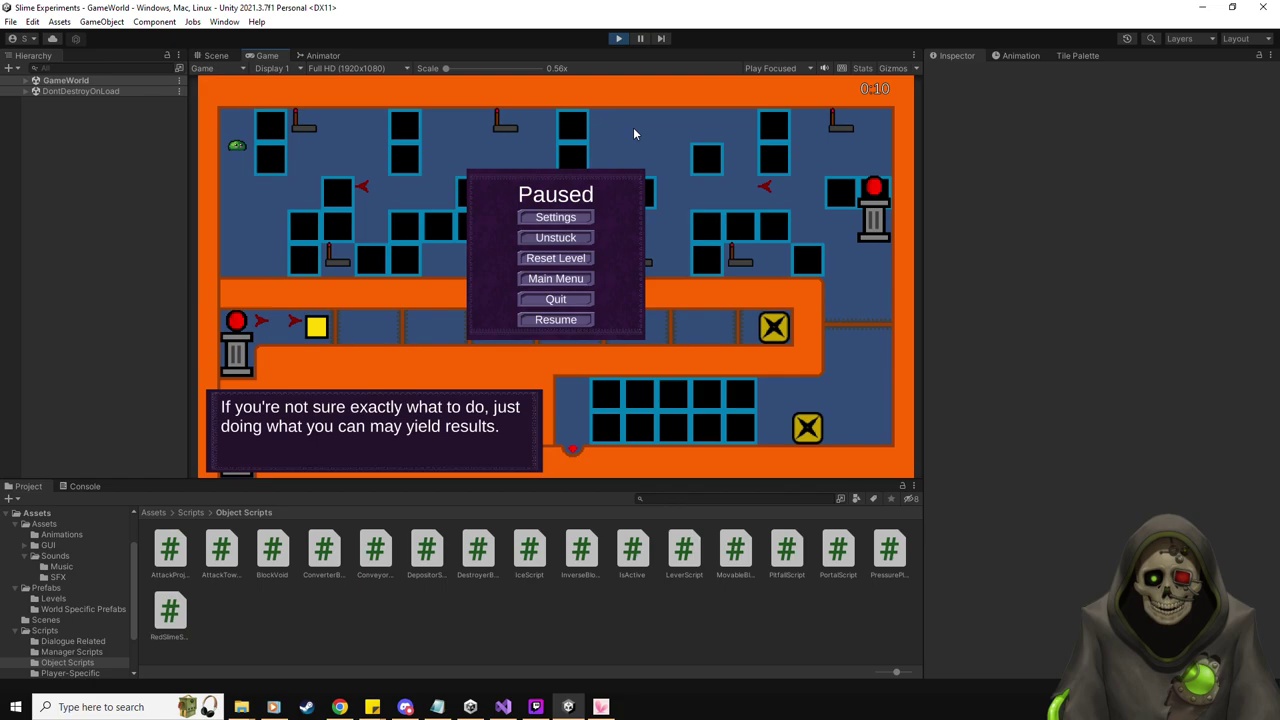
{"action": "left_click", "coordinate": [618, 38]}
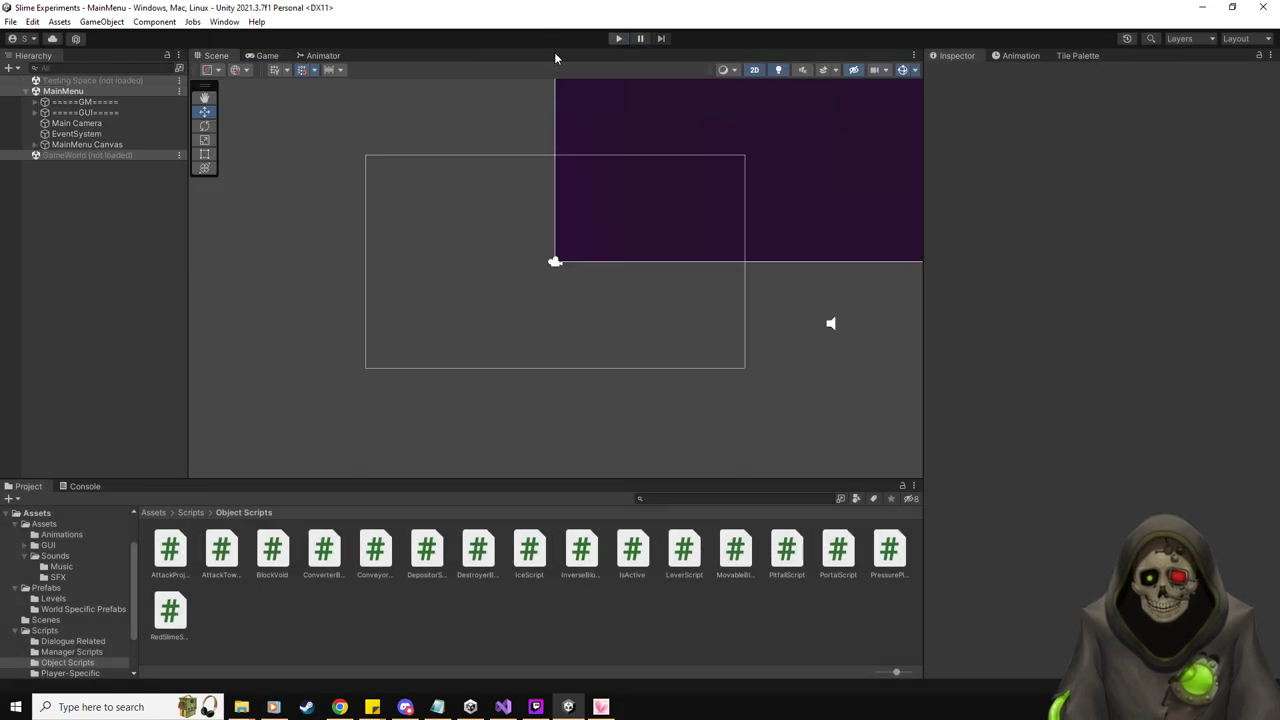
Load the Testing Space scene again and unload the MainMenu scene
{"action": "left_click", "coordinate": [179, 91]}
{"action": "left_click", "coordinate": [188, 91]}
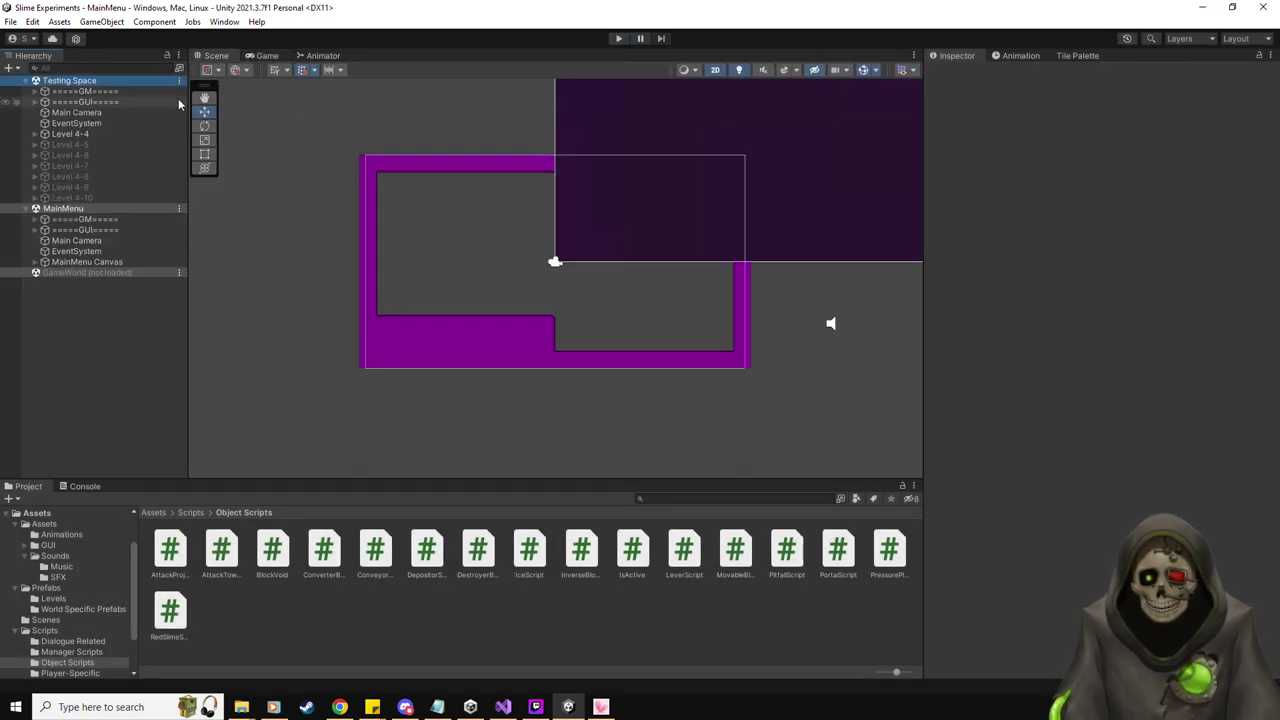
{"action": "left_click", "coordinate": [179, 208]}
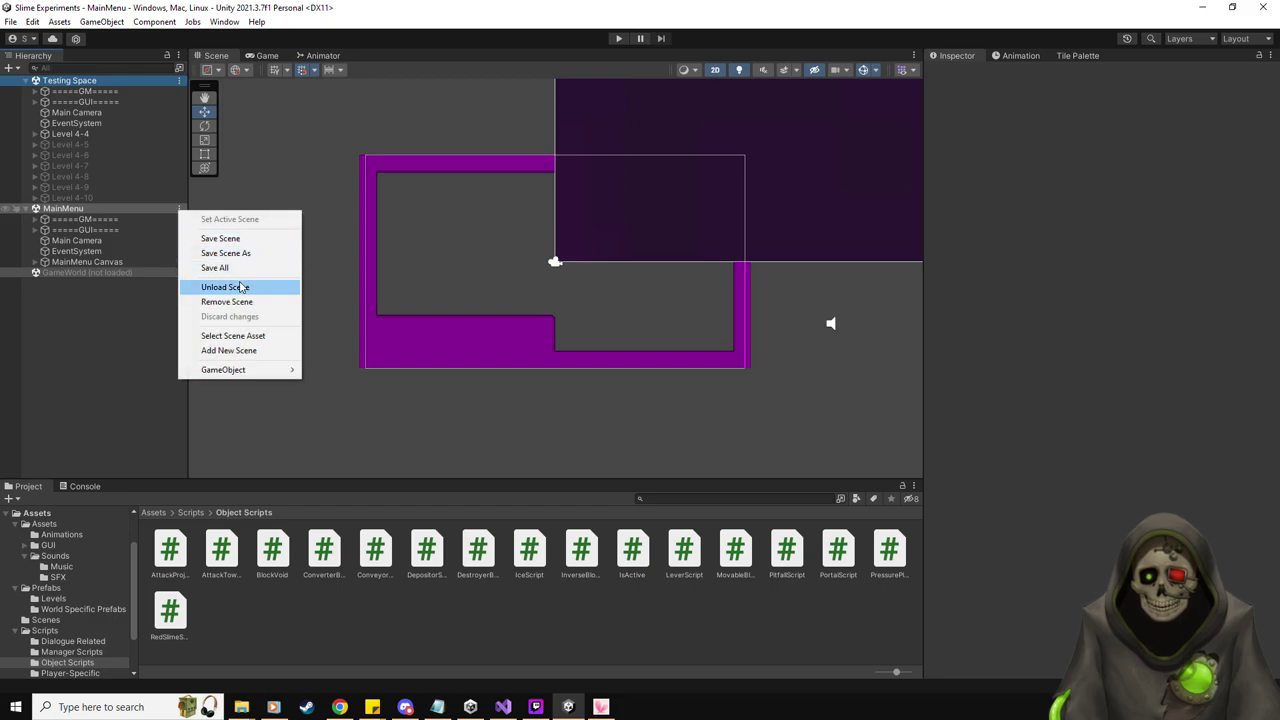
{"action": "left_click", "coordinate": [243, 286]}
{"action": "scroll", "coordinate": [654, 293], "scroll_direction": "up", "scroll_amount": 3}
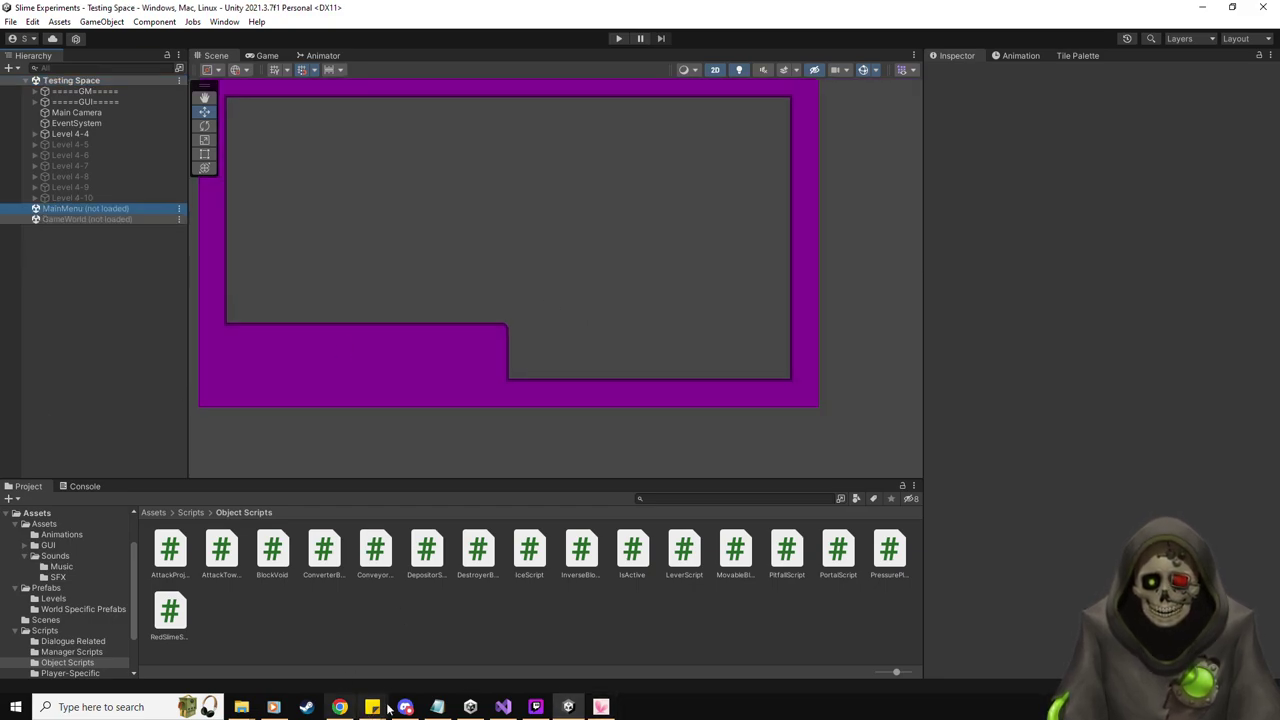
{"action": "middle_click_drag", "start_coordinate": [462, 321], "coordinate": [507, 363]}
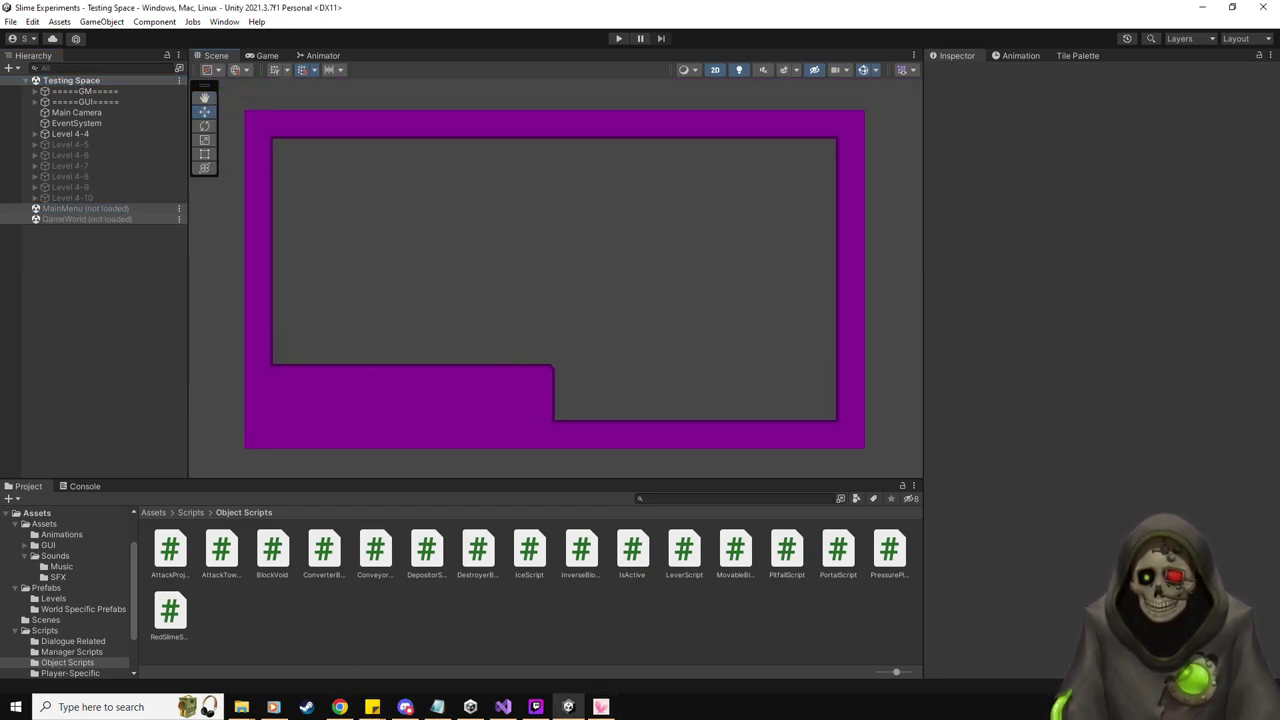
Delete the third to-do item about the Unstuck button from Slime Stuff To Do.txt in Notepad, and return to Unity
{"action": "key", "text": "alt+Tab"}
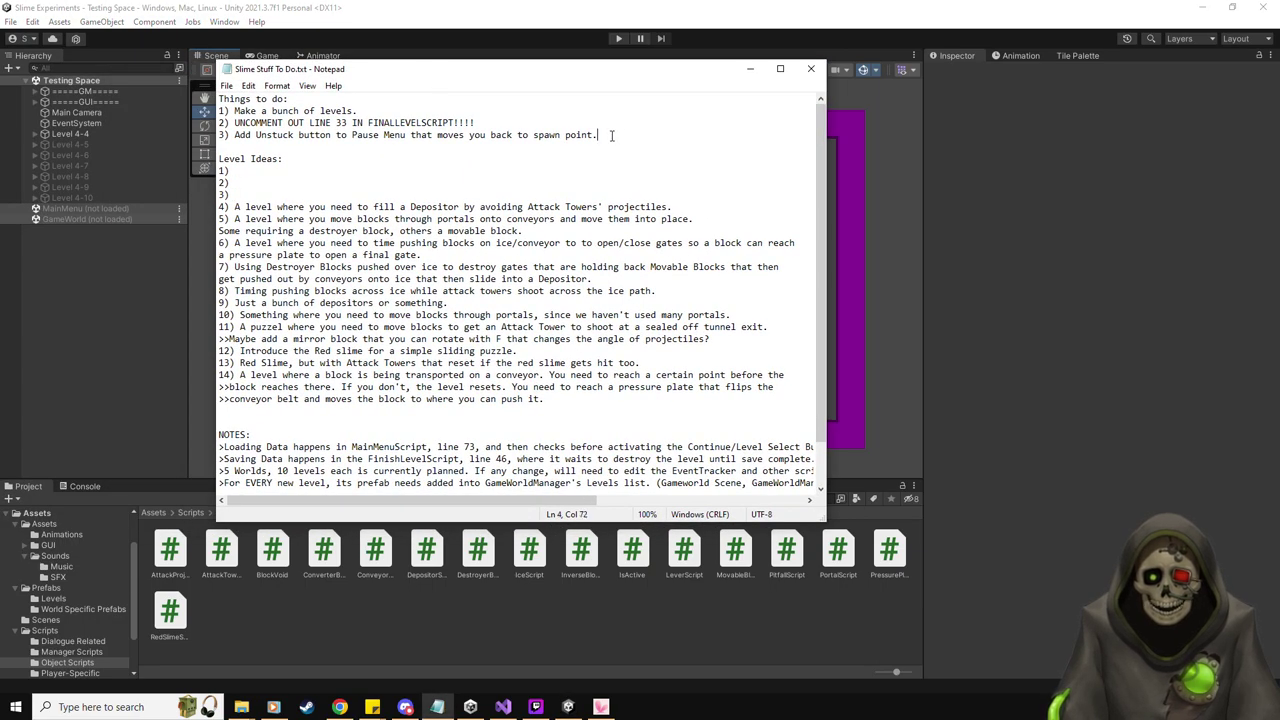
{"action": "key", "text": "shift+Home"}
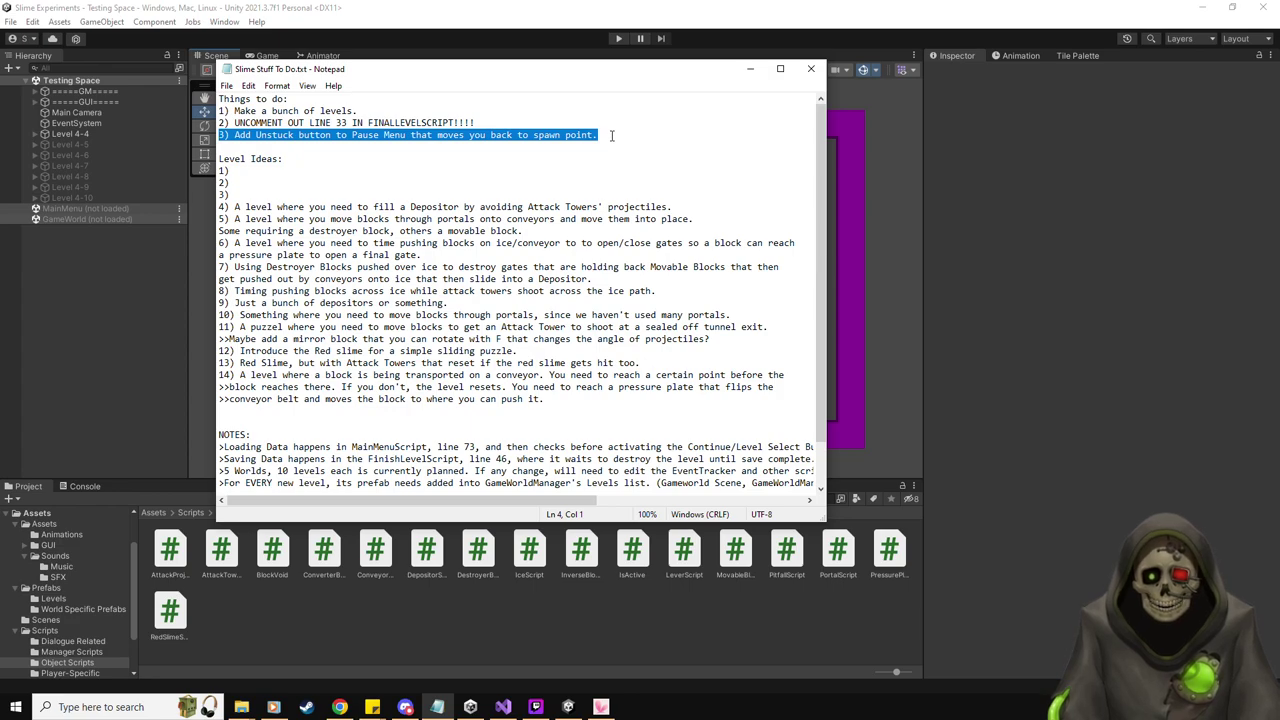
{"action": "key", "text": "BackSpace"}
{"action": "key", "text": "BackSpace"}
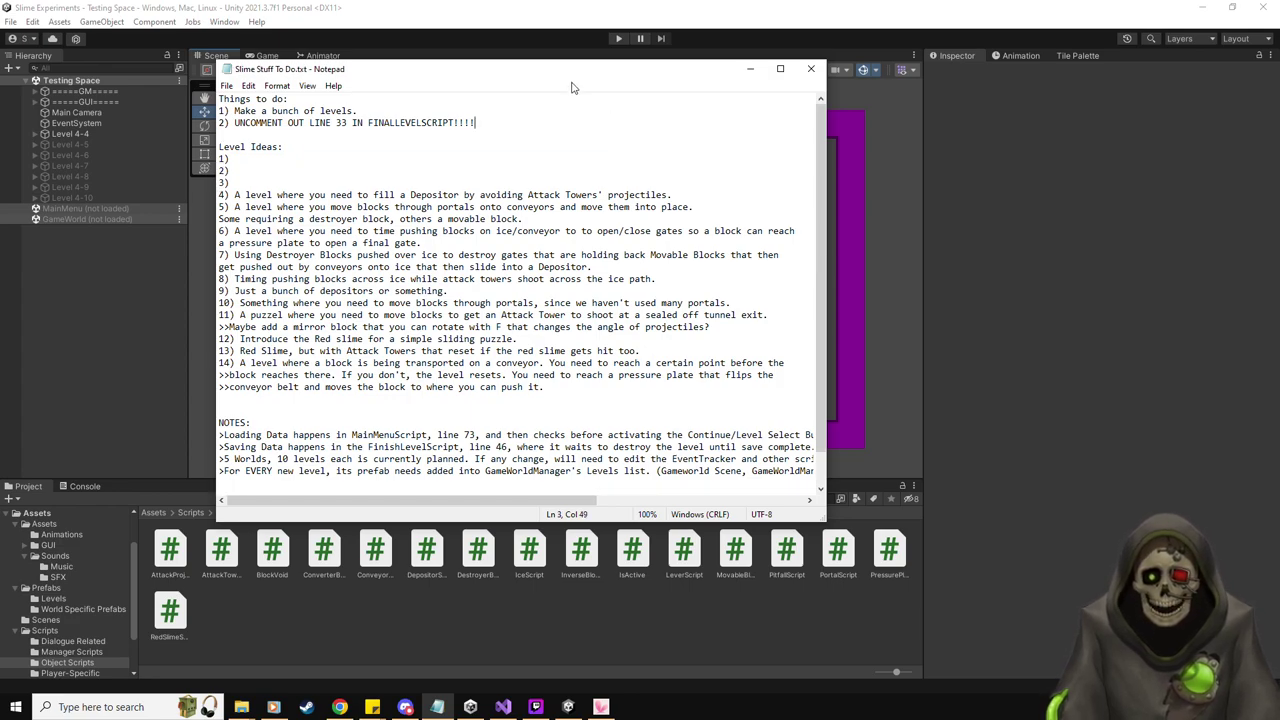
{"action": "key", "text": "alt+Tab"}
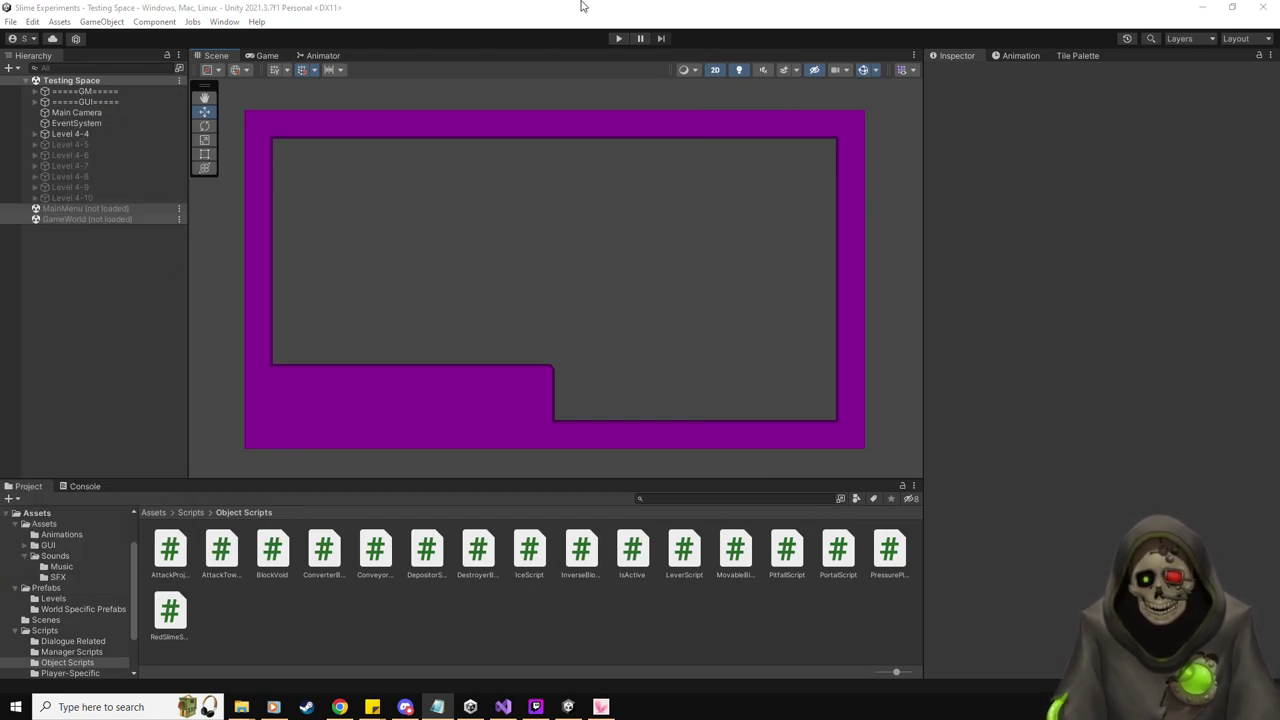
Open the Level 2-2 prefab from the Levels folder and bring its Auto Talking messages into view
{"action": "left_click", "coordinate": [55, 599]}
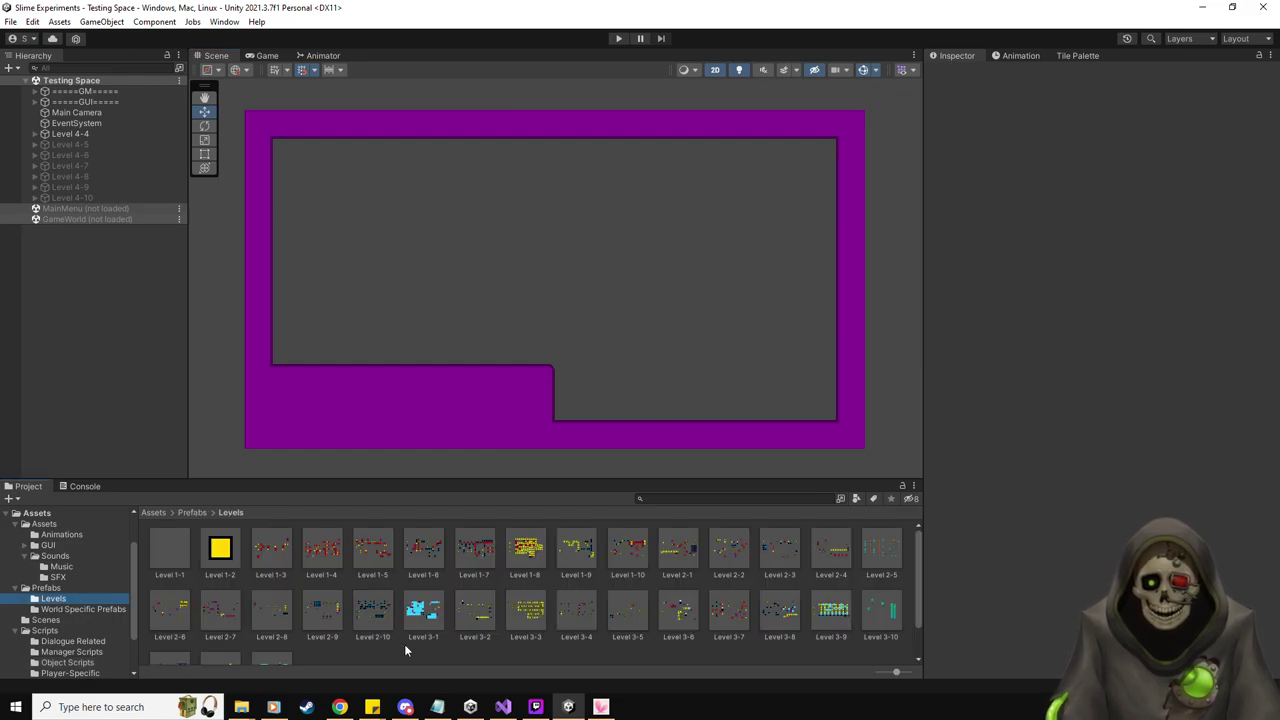
{"action": "double_click", "coordinate": [730, 548]}
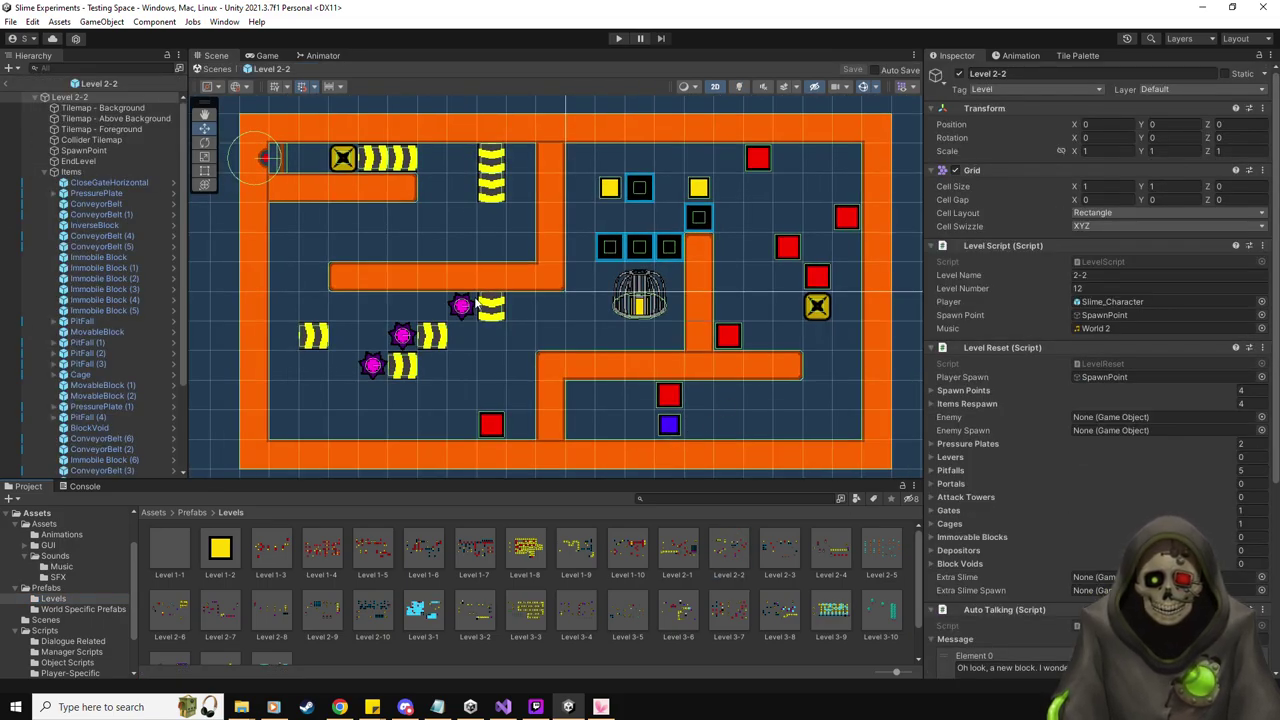
{"action": "scroll", "coordinate": [1061, 404], "scroll_direction": "down", "scroll_amount": 5}
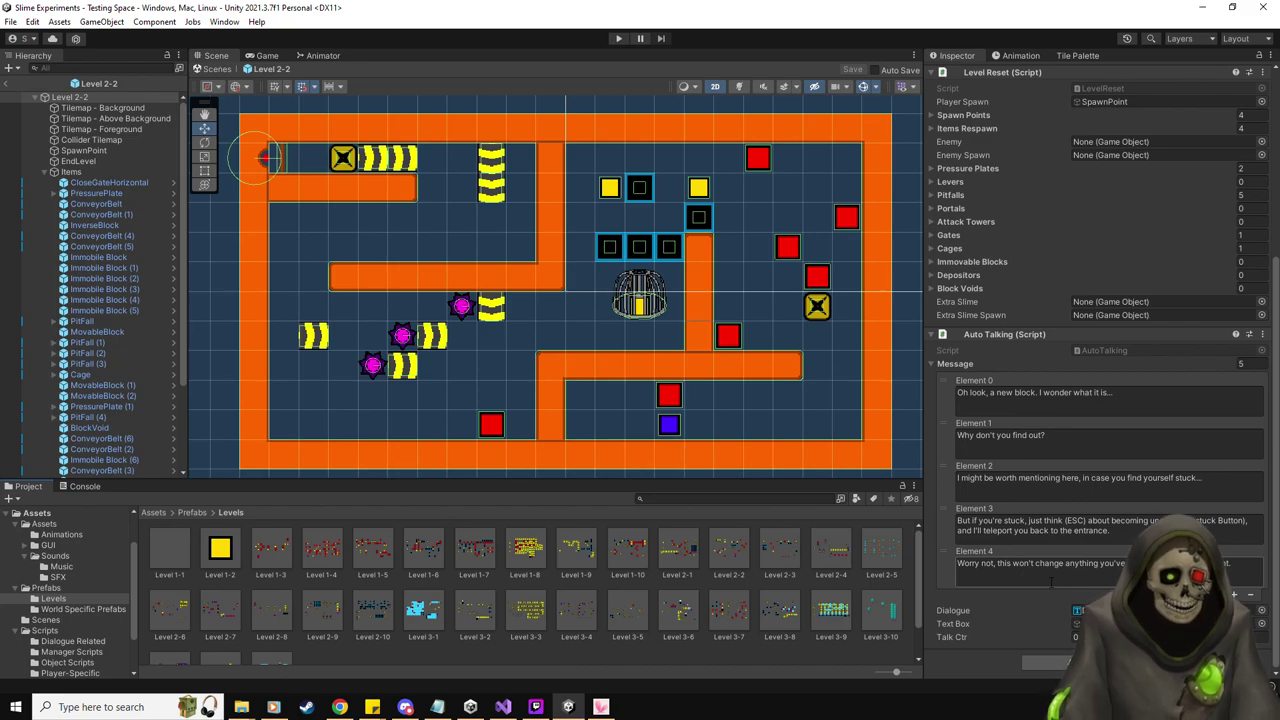
Leave the Level 2-2 prefab for the Testing Space scene, expand Level 4-4 and select its Items object
{"action": "left_click", "coordinate": [7, 86]}
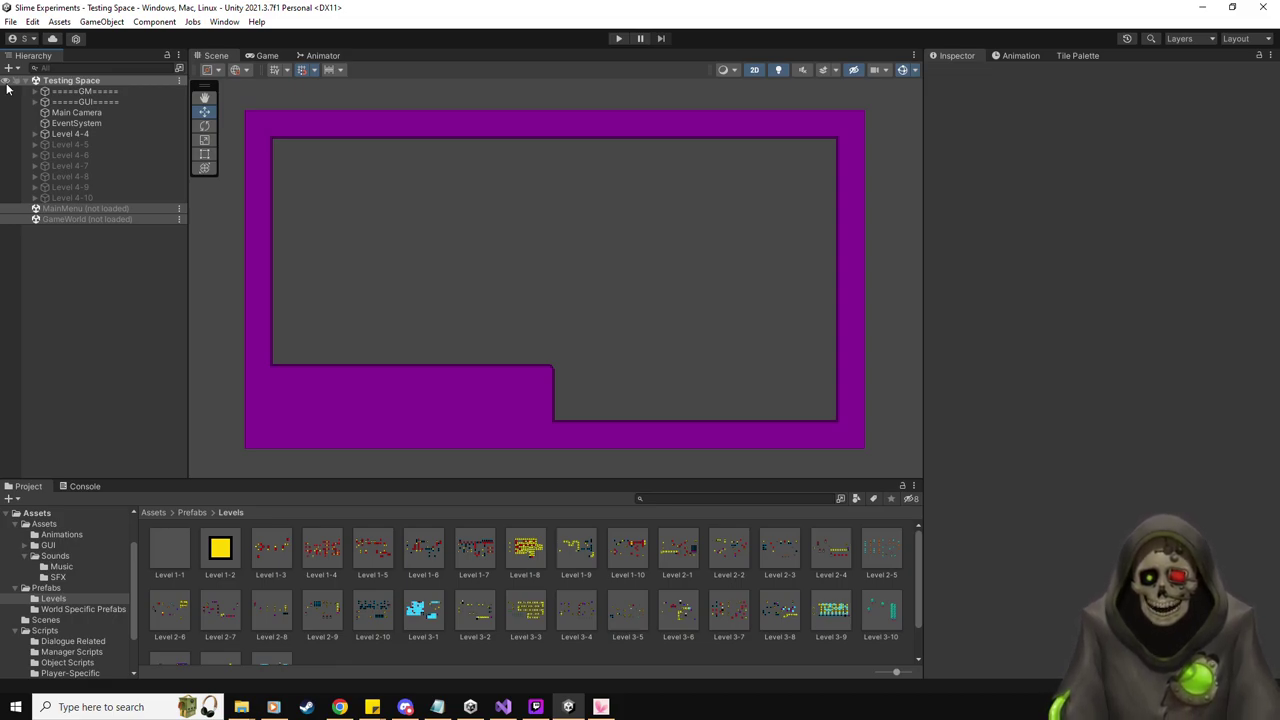
{"action": "left_click", "coordinate": [35, 134]}
{"action": "left_click", "coordinate": [78, 208]}
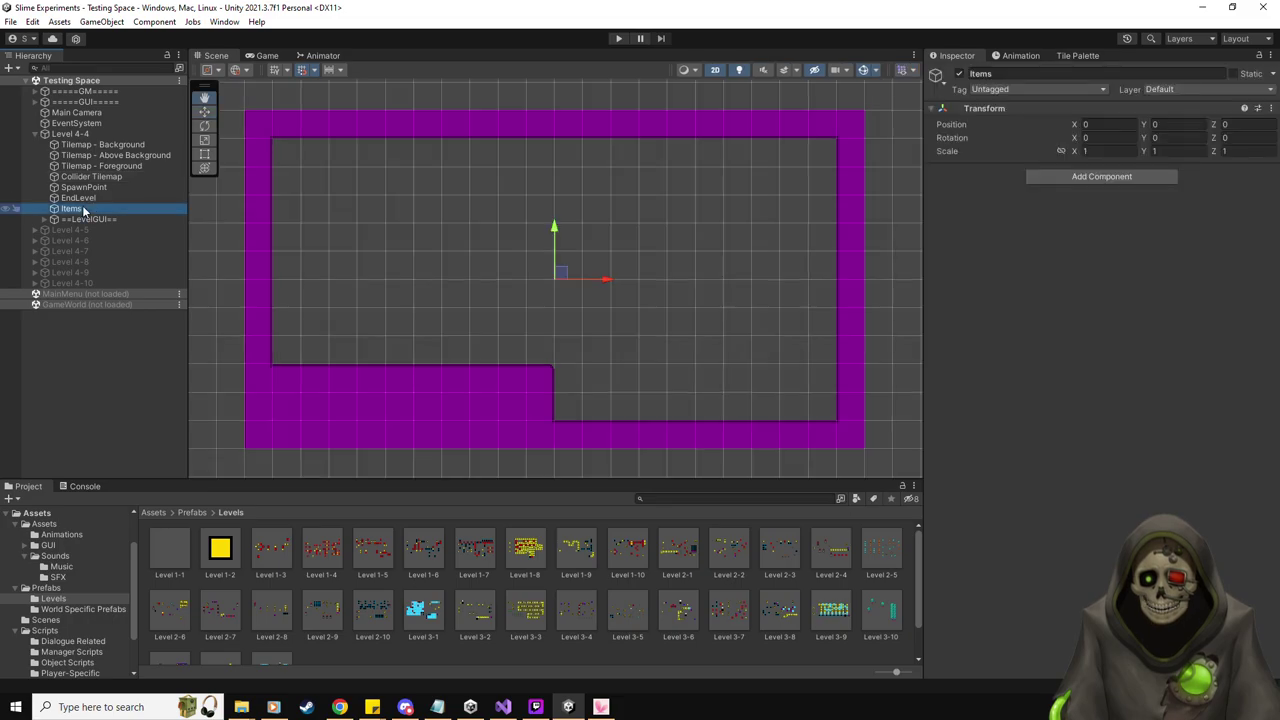
{"action": "right_click", "coordinate": [84, 208]}
{"action": "key", "text": "Escape"}
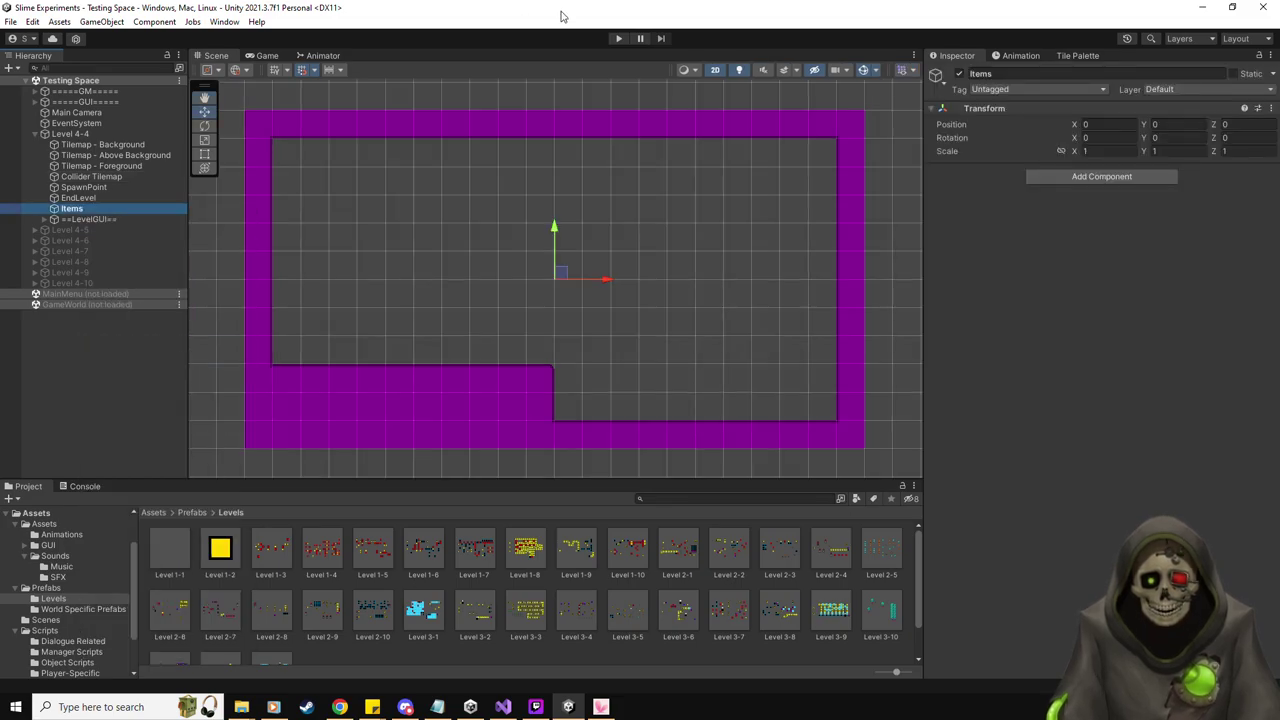
Read the level ideas in Slime Stuff To Do.txt in Notepad, and return to Level 4-4 in Unity
{"action": "key", "text": "alt+Tab"}
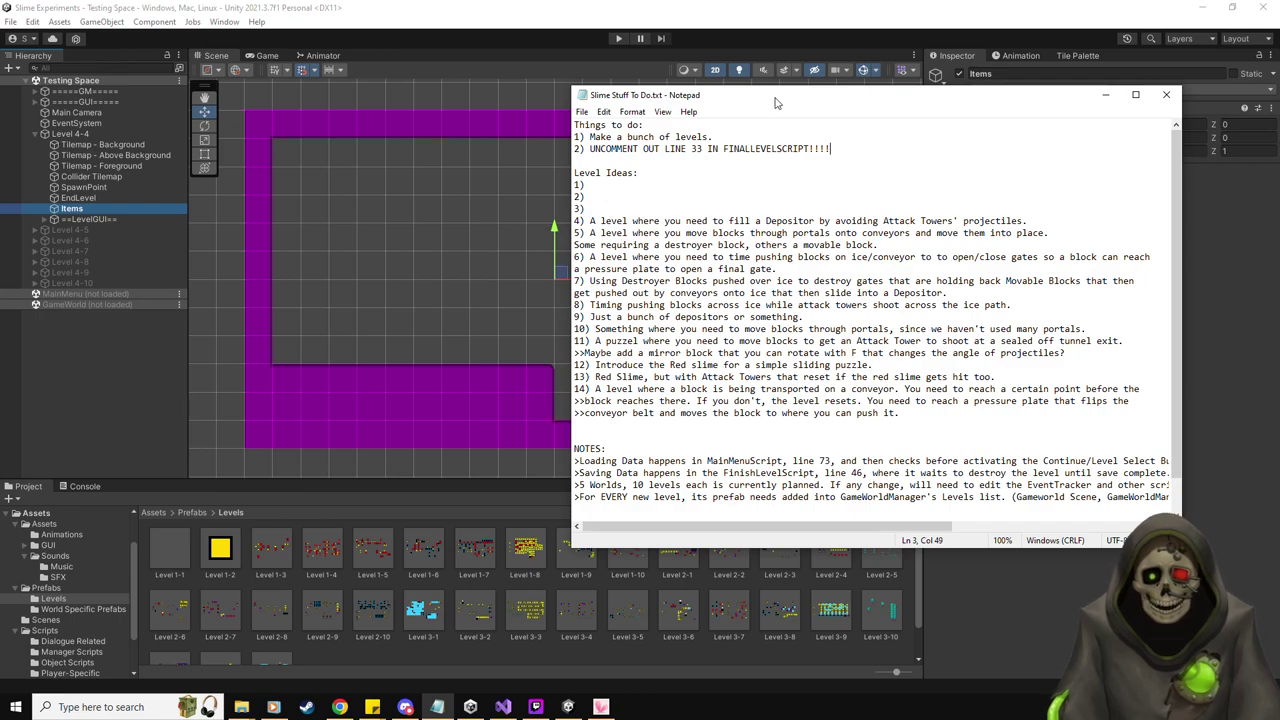
{"action": "key", "text": "alt+Tab"}
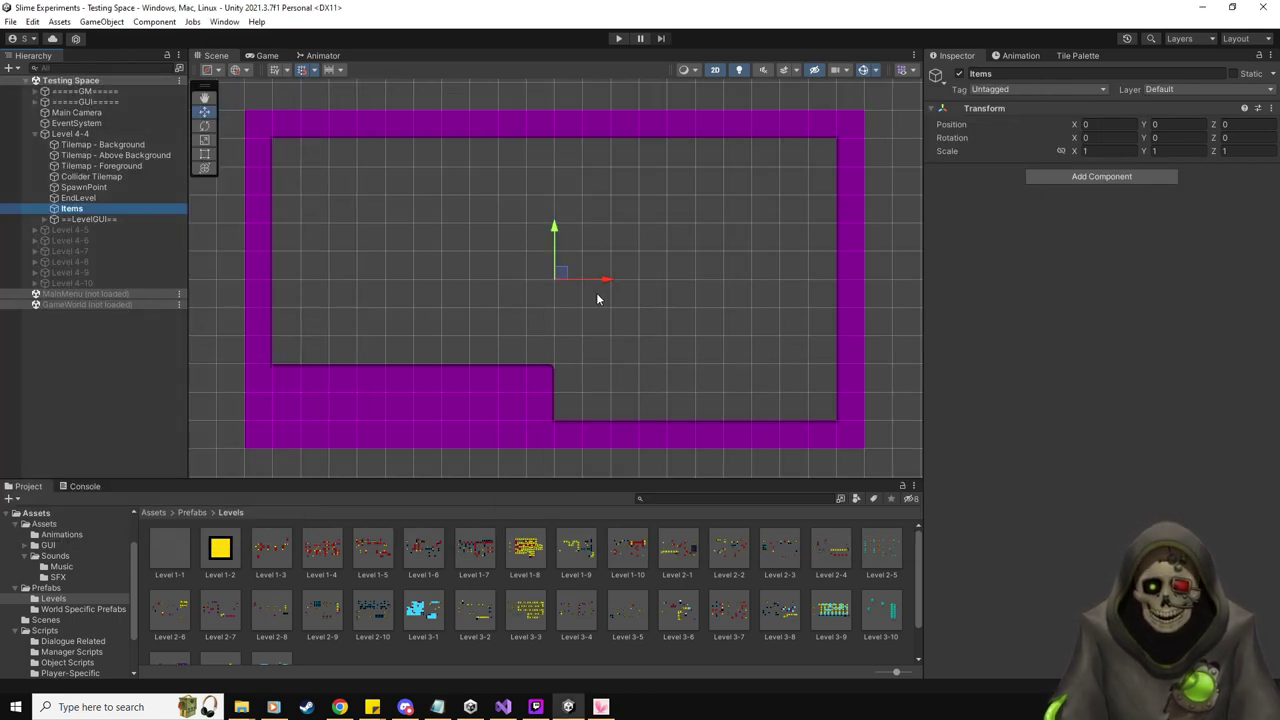
{"action": "scroll", "coordinate": [596, 292], "scroll_direction": "up", "scroll_amount": 1}
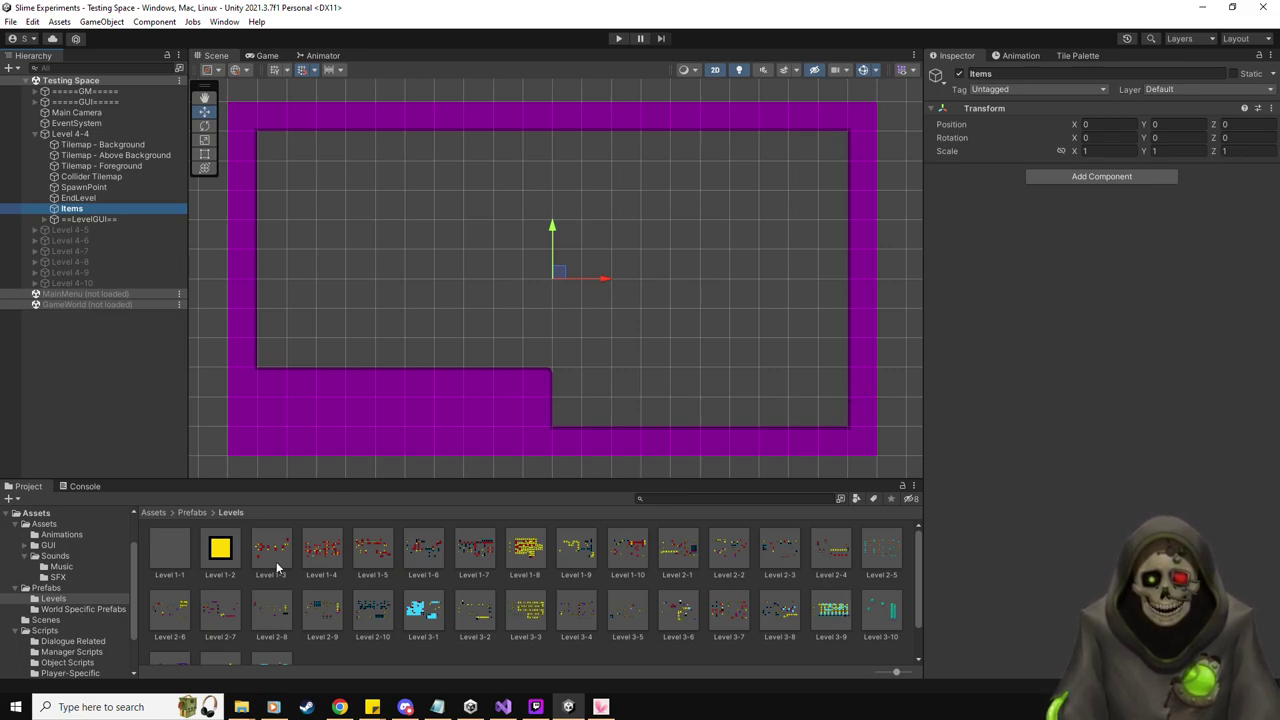
Place five Attack Towers from the Prefabs folder in Level 4-4: two by the side walls, one in the centre and two in the upper area
{"action": "left_click", "coordinate": [50, 588]}
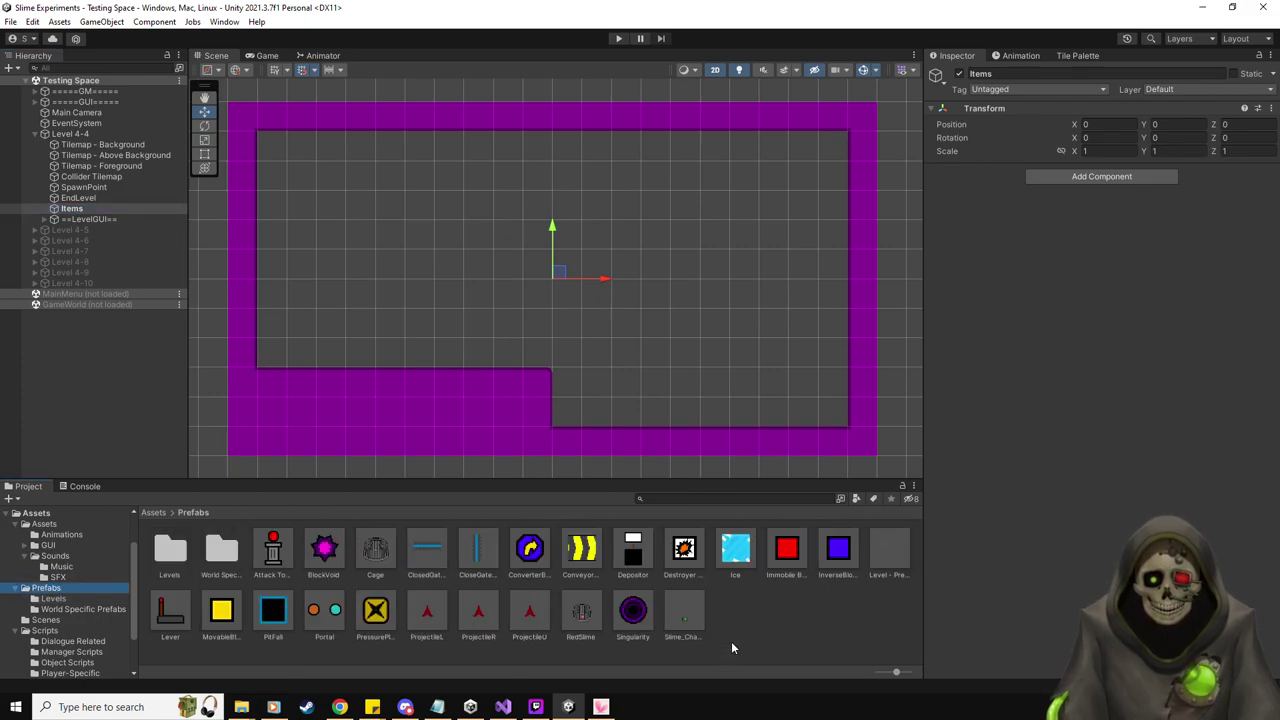
{"action": "left_click_drag", "start_coordinate": [273, 550], "coordinate": [845, 369]}
{"action": "left_click_drag", "start_coordinate": [273, 555], "coordinate": [272, 310]}
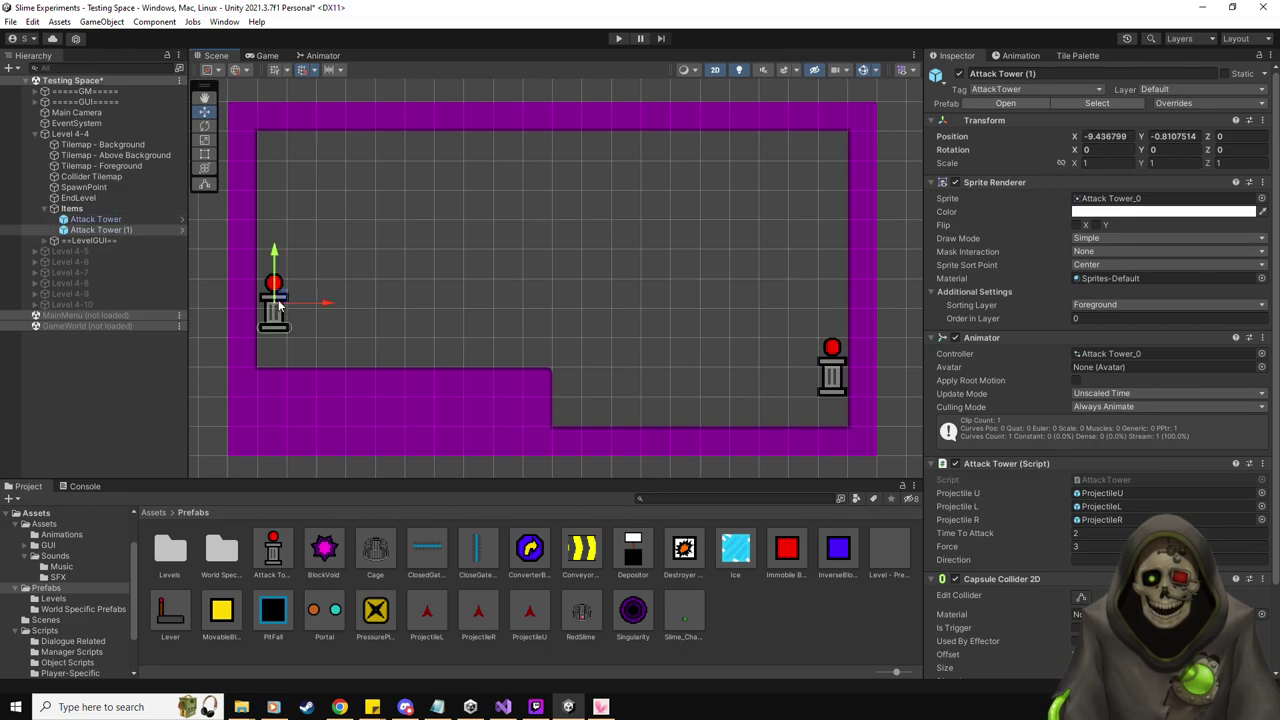
{"action": "left_click_drag", "start_coordinate": [273, 550], "coordinate": [574, 246]}
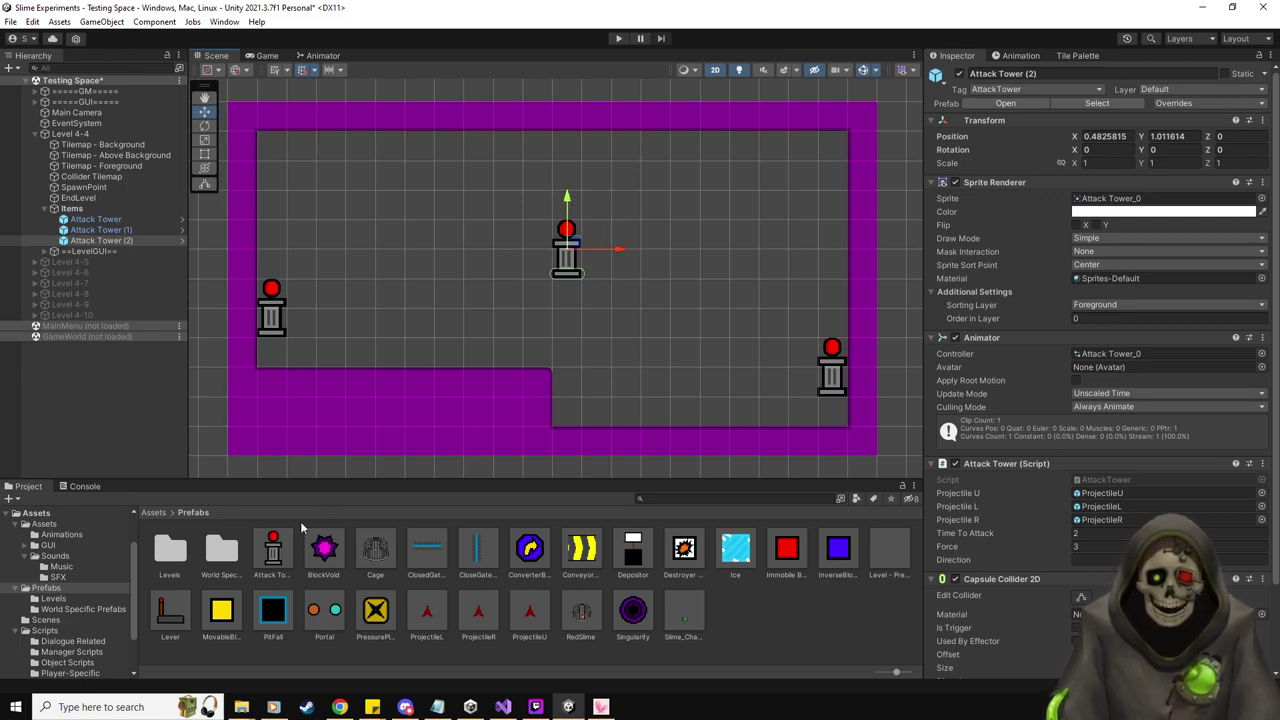
{"action": "left_click_drag", "start_coordinate": [273, 550], "coordinate": [447, 198]}
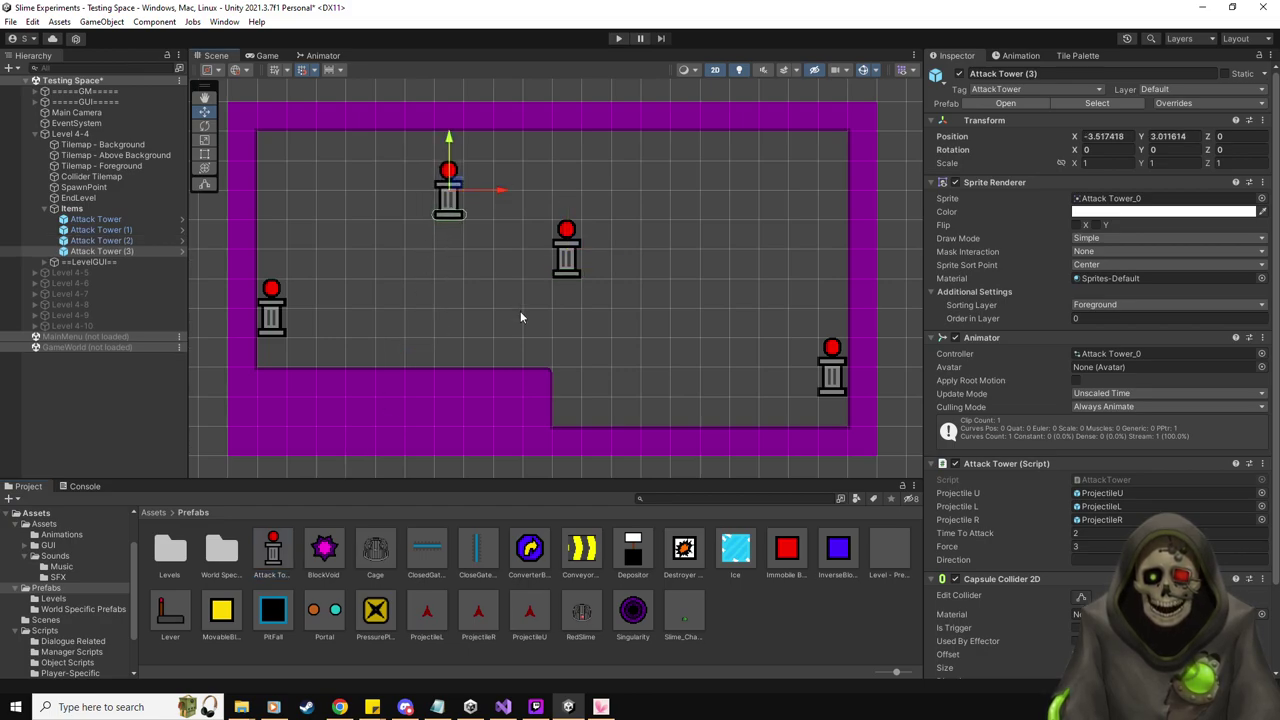
{"action": "left_click_drag", "start_coordinate": [283, 560], "coordinate": [804, 224]}
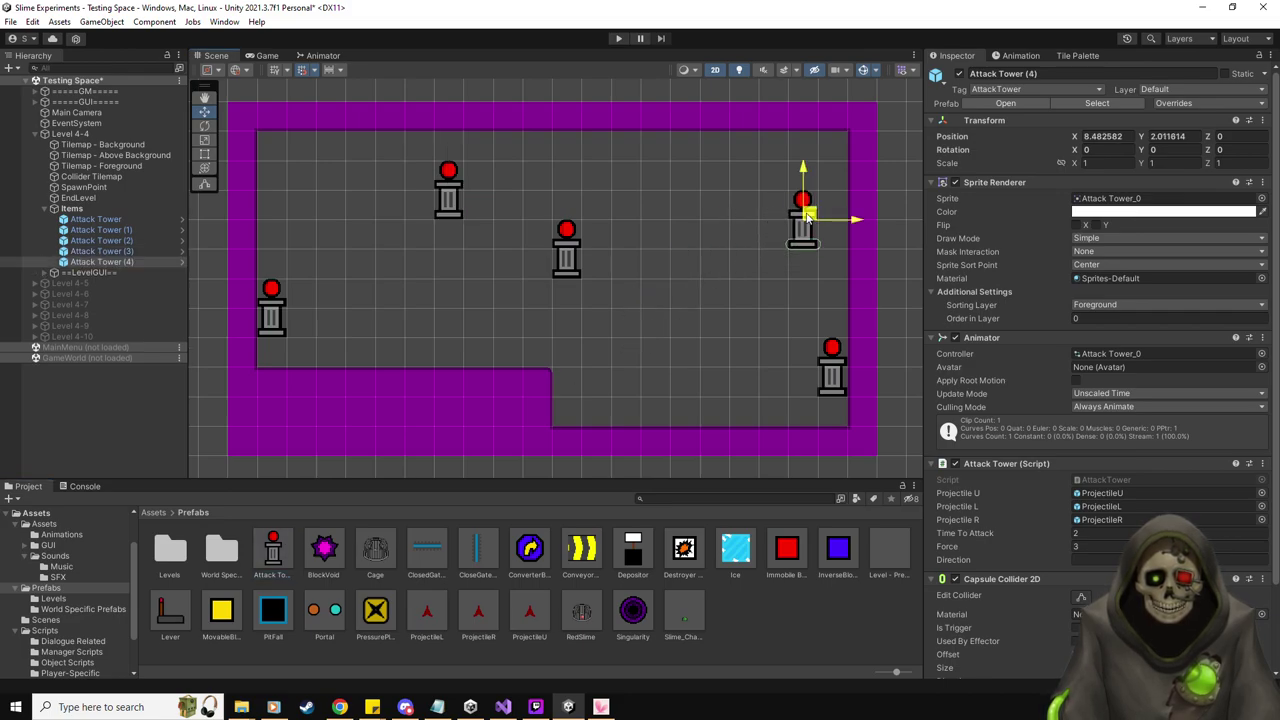
Set Direction on Attack Tower through Attack Tower (4) to Left, Right, Up, Right and Left, and lower the central tower to the floor beside the ledge
{"action": "left_click", "coordinate": [831, 372]}
{"action": "scroll", "coordinate": [1085, 528], "scroll_direction": "down", "scroll_amount": 3}
{"action": "left_click", "coordinate": [1097, 461]}
{"action": "type", "text": "Left"}
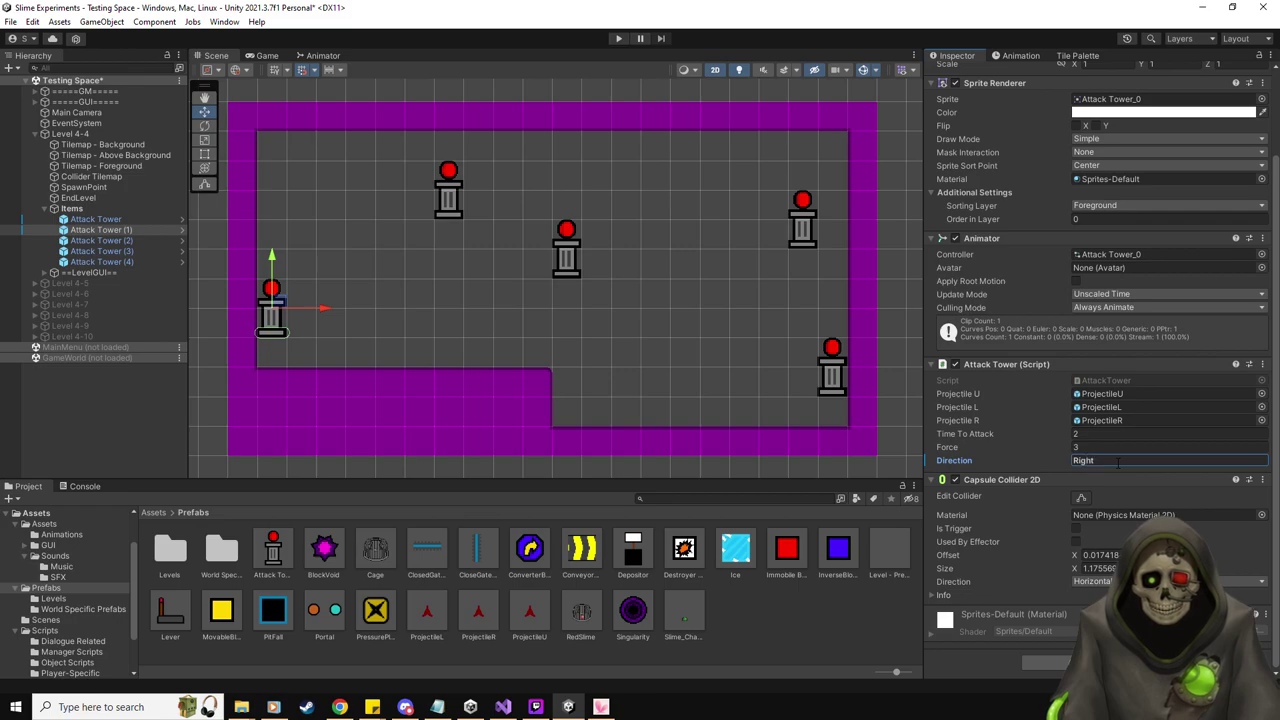
{"action": "left_click", "coordinate": [110, 241]}
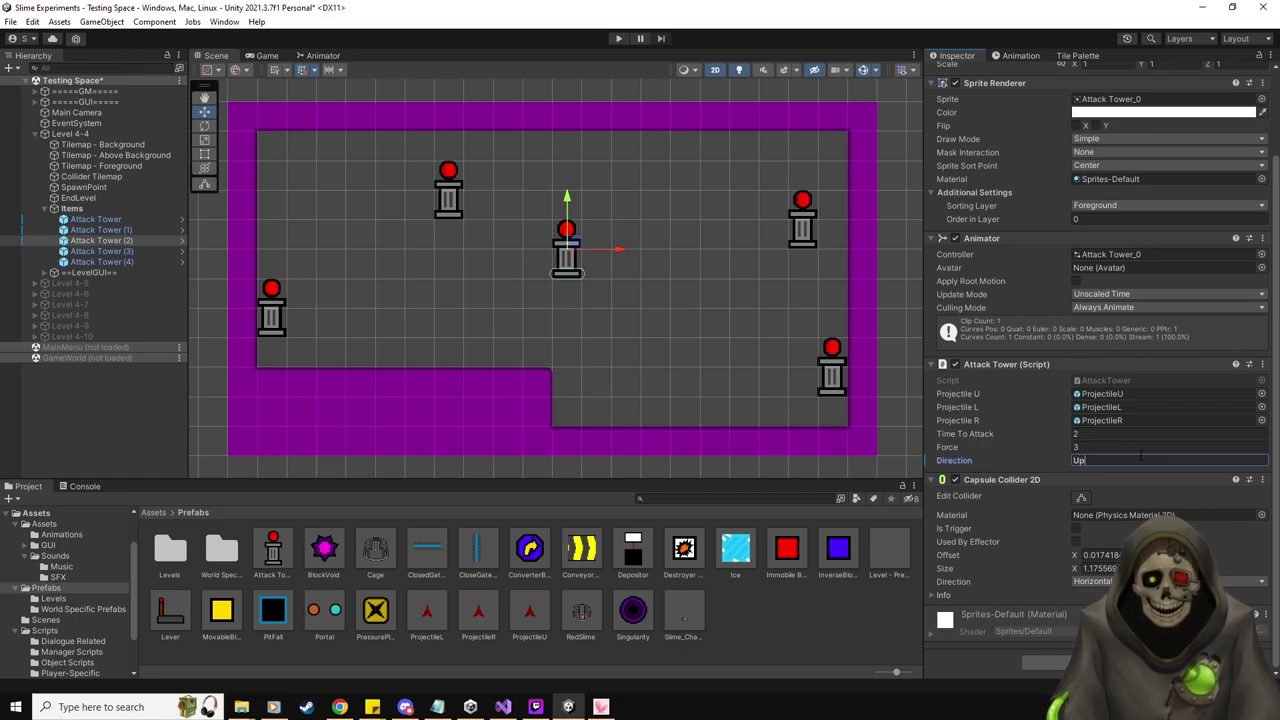
{"action": "left_click_drag", "start_coordinate": [567, 198], "coordinate": [556, 343]}
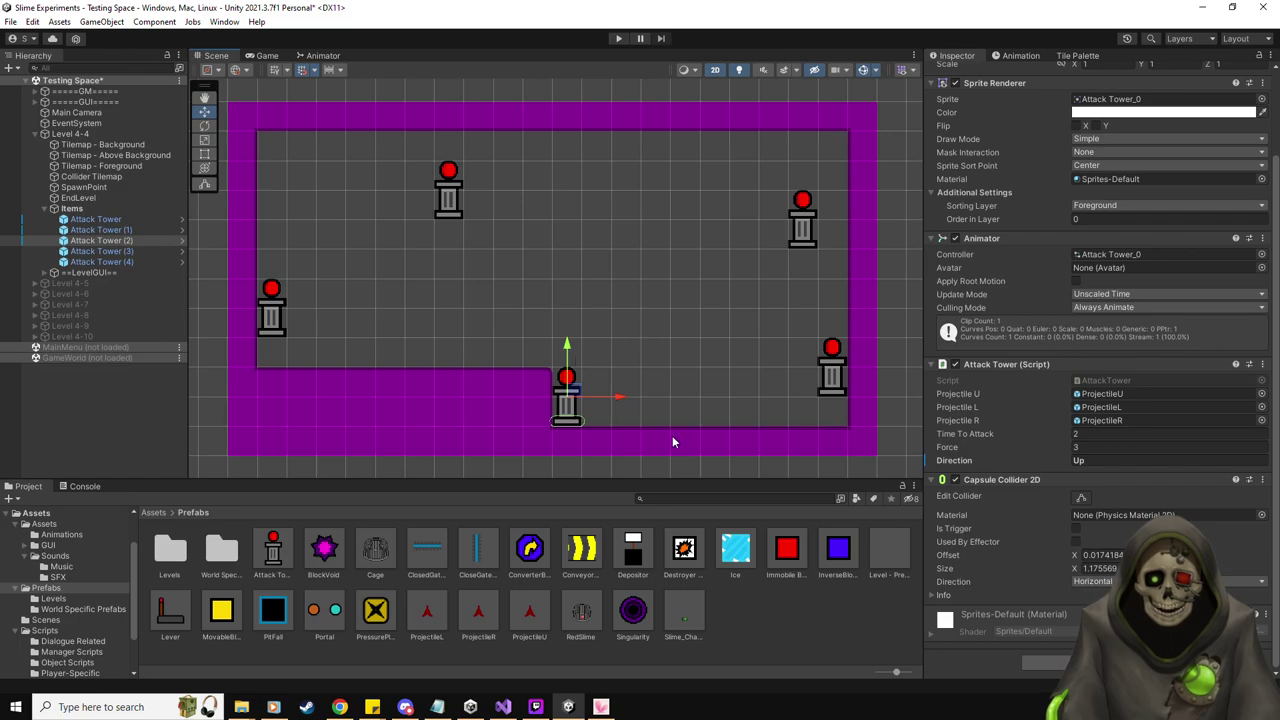
{"action": "left_click", "coordinate": [116, 252]}
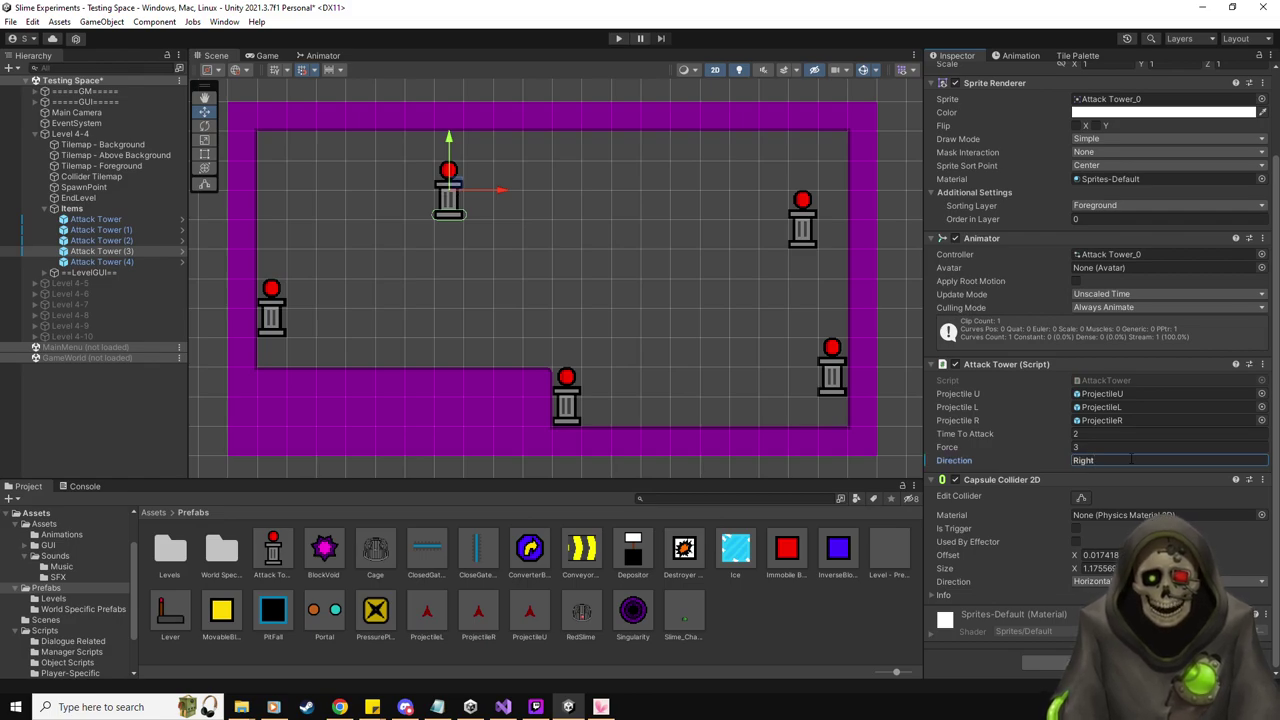
{"action": "left_click", "coordinate": [125, 262]}
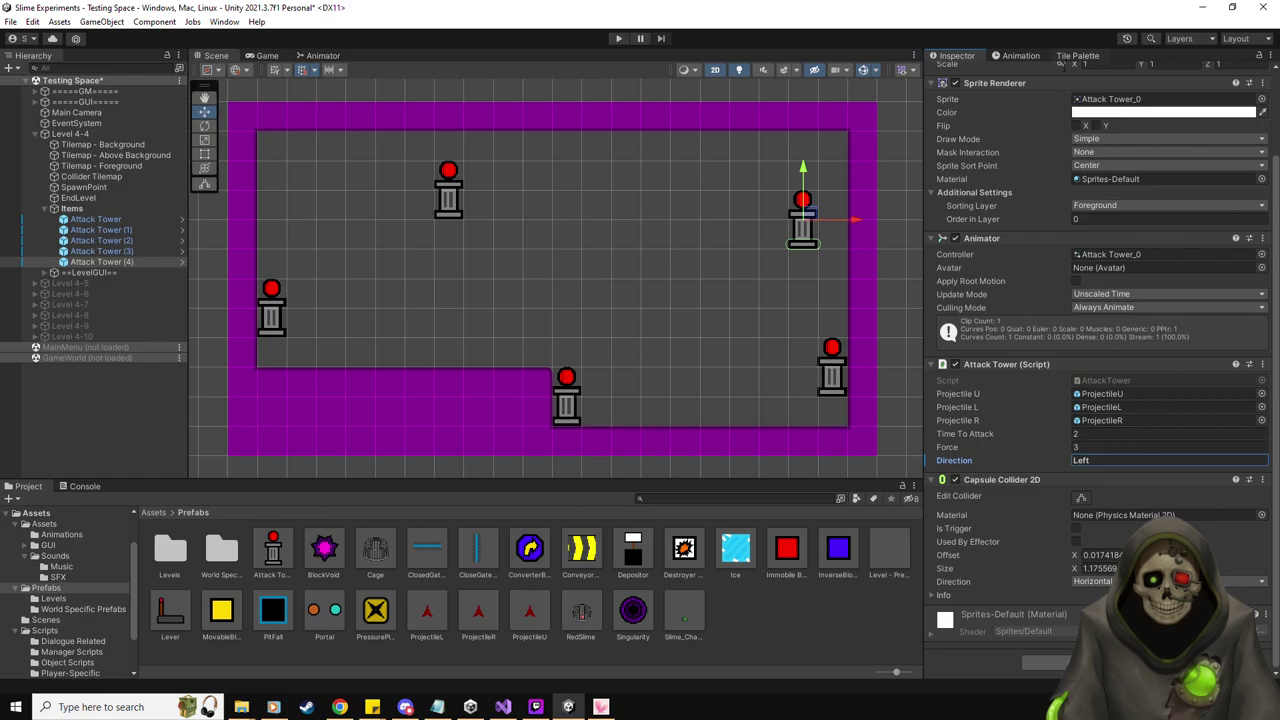
Paint the red-light wall tile from the Purple Room palette onto the Collider Tilemap, low in the right wall
{"action": "left_click", "coordinate": [1078, 55]}
{"action": "left_click", "coordinate": [1140, 91]}
{"action": "left_click", "coordinate": [1137, 127]}
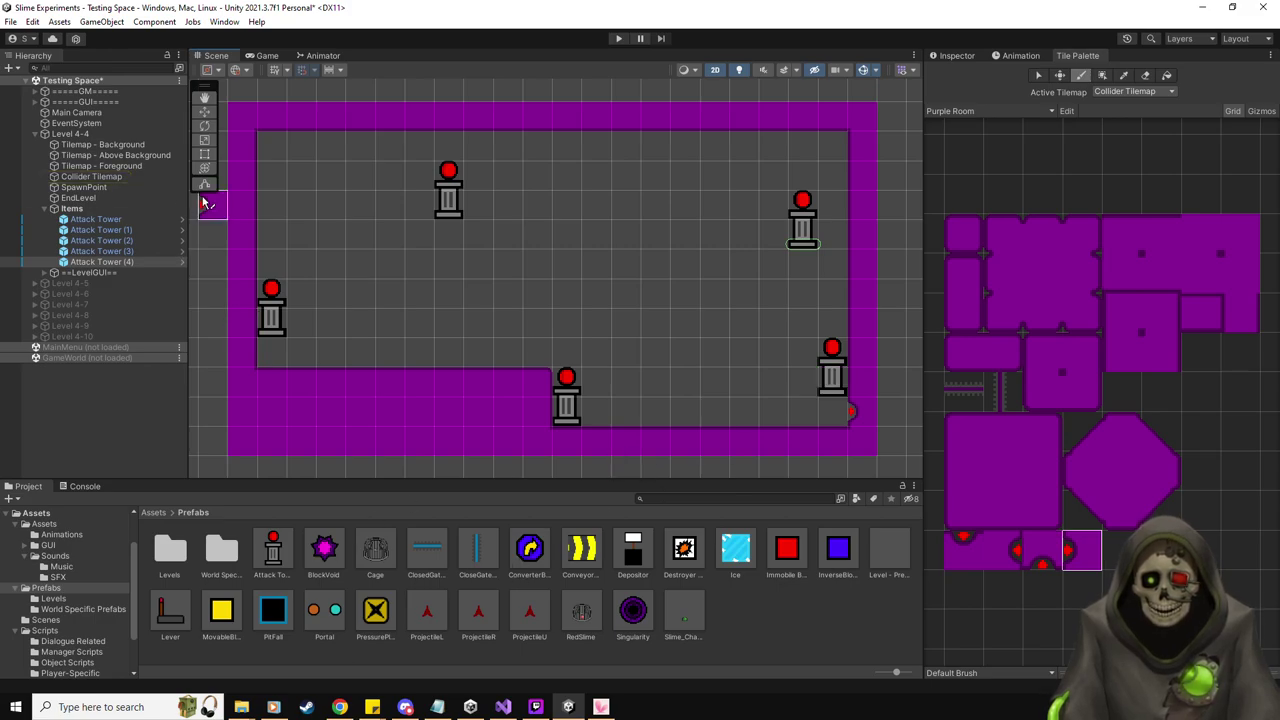
Place a Depositor under Items in the room's lower-right corner, against the red-light wall tile
{"action": "left_click", "coordinate": [92, 209]}
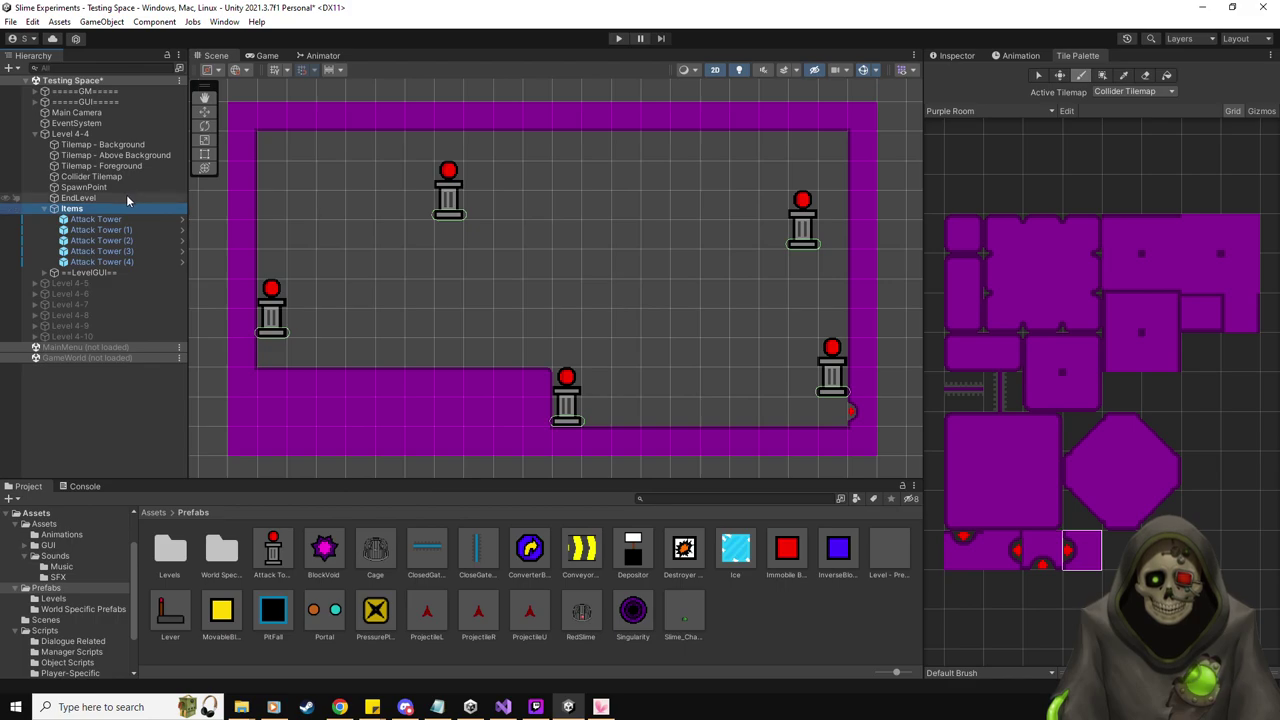
{"action": "left_click", "coordinate": [204, 111]}
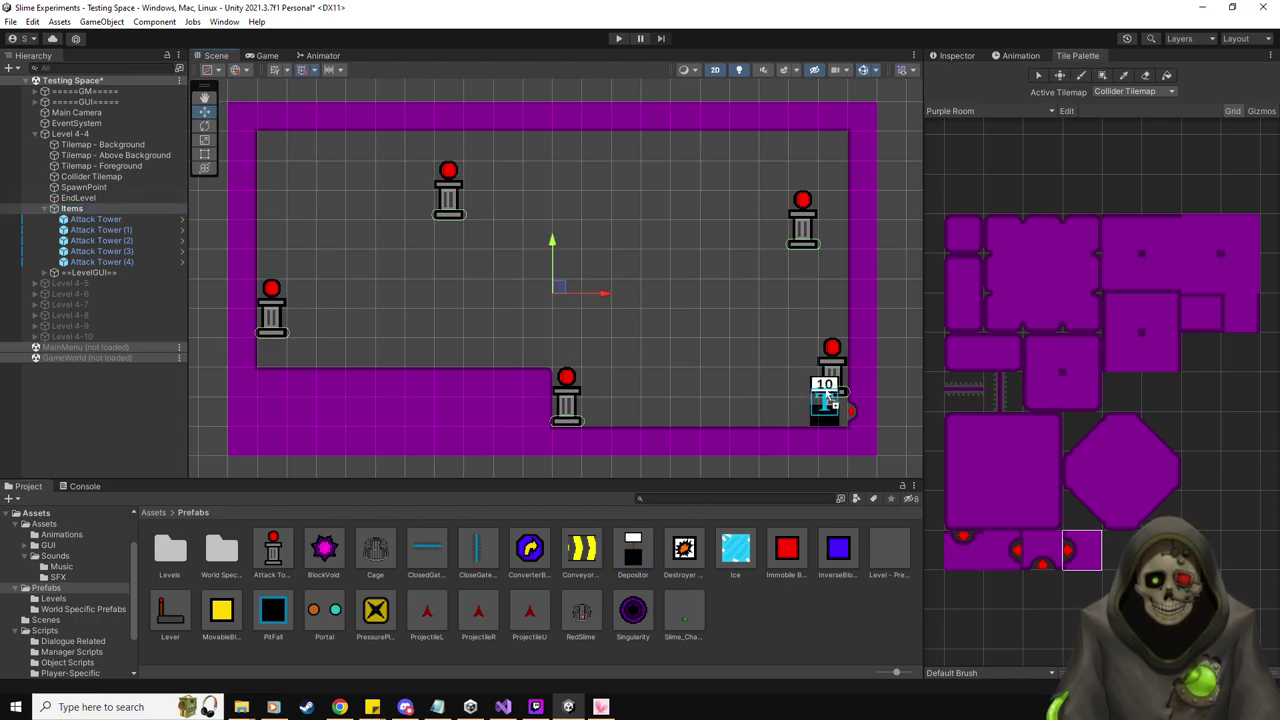
{"action": "left_click_drag", "start_coordinate": [840, 391], "coordinate": [838, 397]}
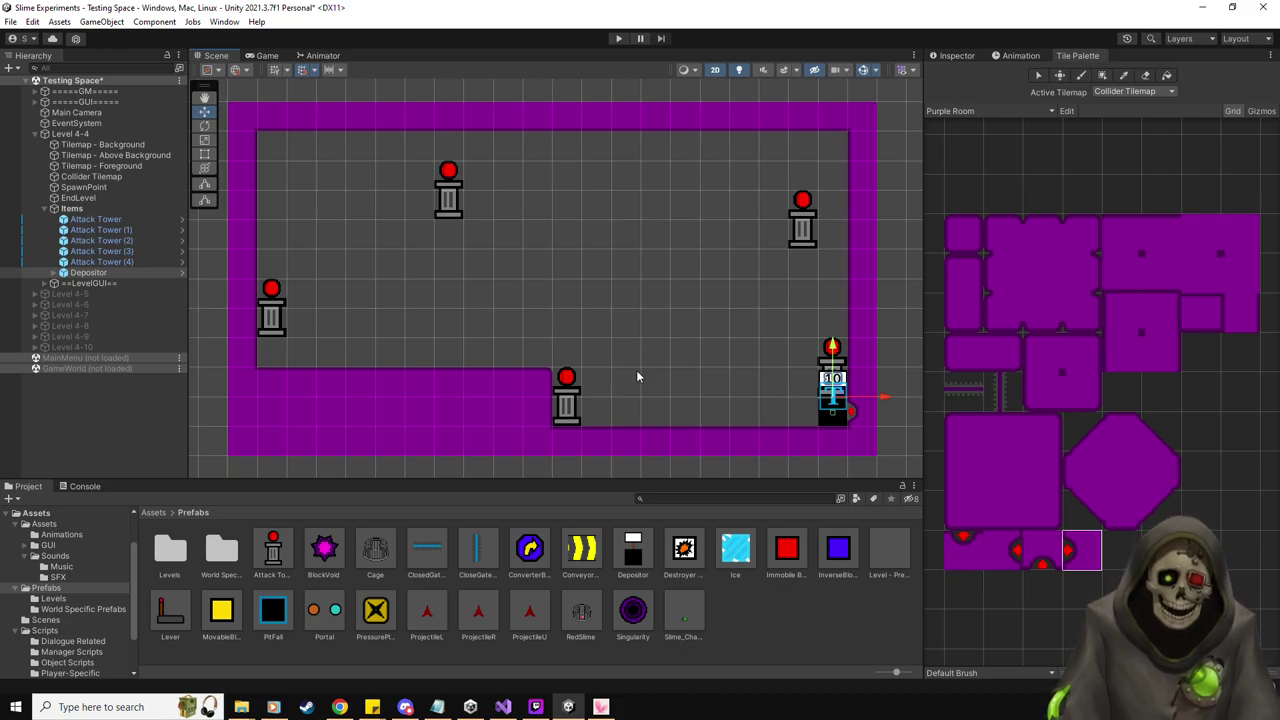
Move EndLevel to the lower-right wall at X 10.59392, Y -4.5, and SpawnPoint to the upper-left corner at X -9.5, Y 5.5
{"action": "left_click", "coordinate": [66, 197]}
{"action": "left_click_drag", "start_coordinate": [558, 282], "coordinate": [915, 418]}
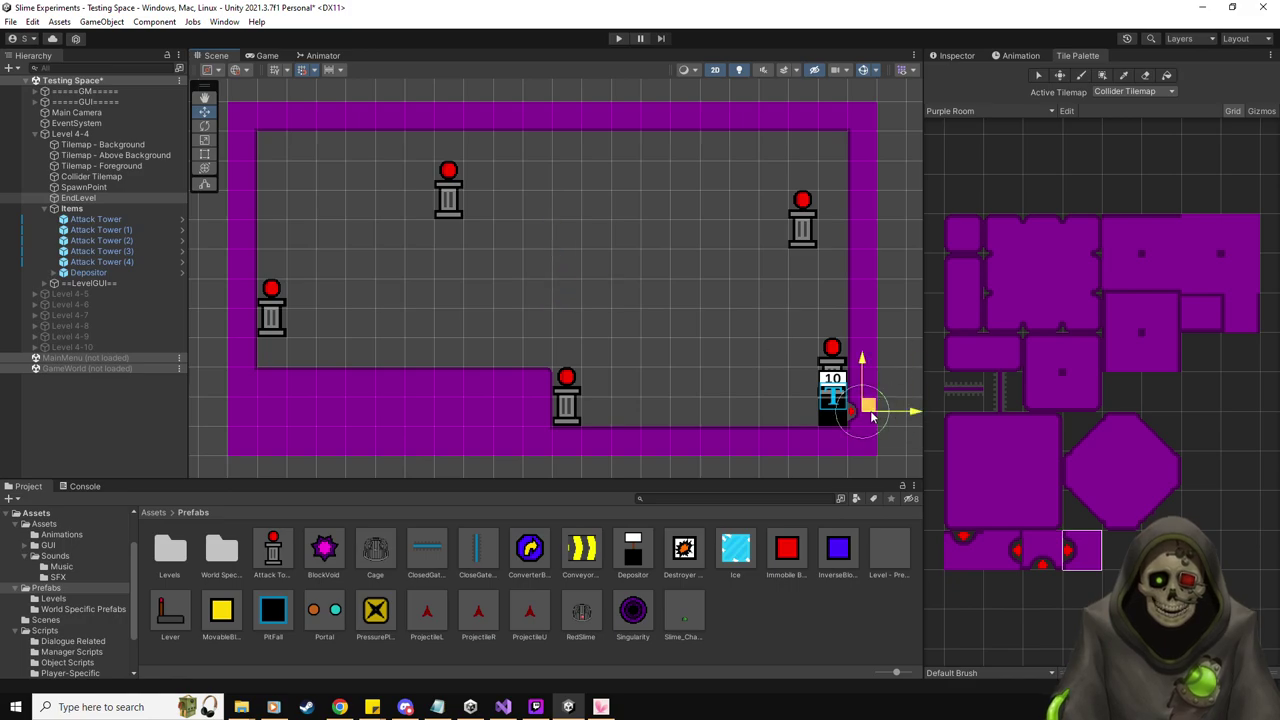
{"action": "left_click", "coordinate": [957, 56]}
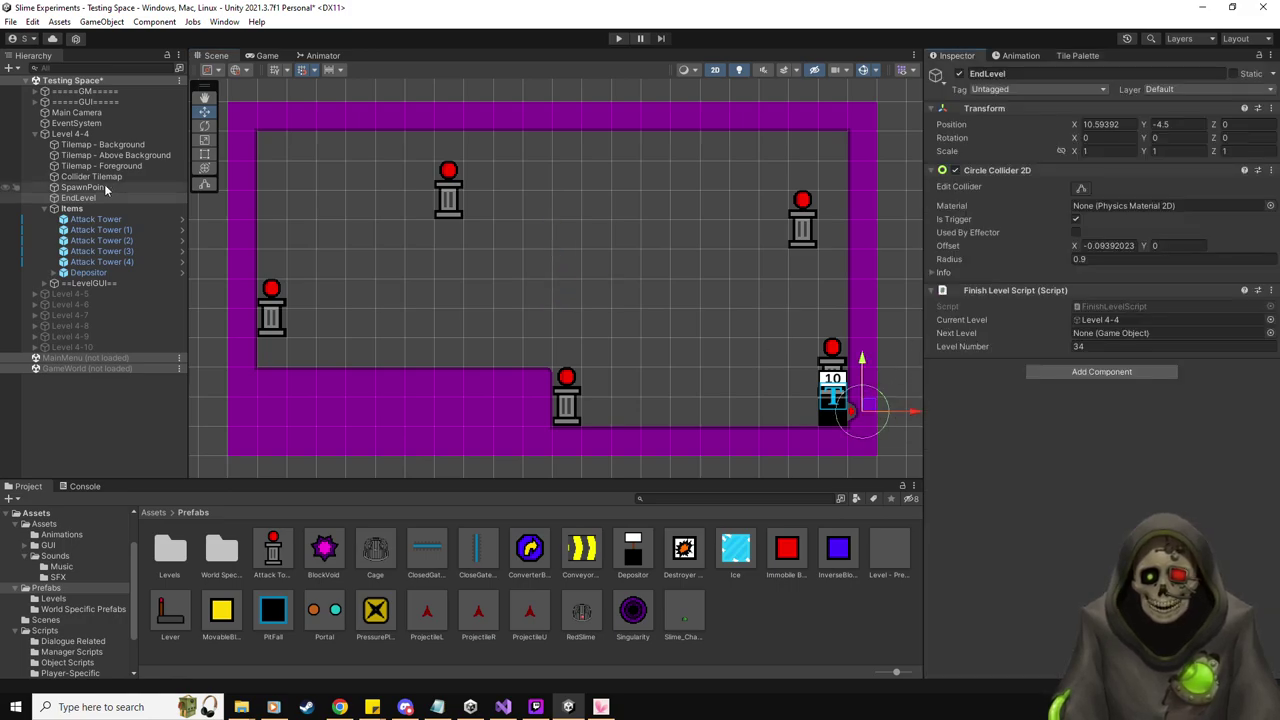
{"action": "left_click", "coordinate": [104, 187]}
{"action": "left_click_drag", "start_coordinate": [566, 285], "coordinate": [324, 188]}
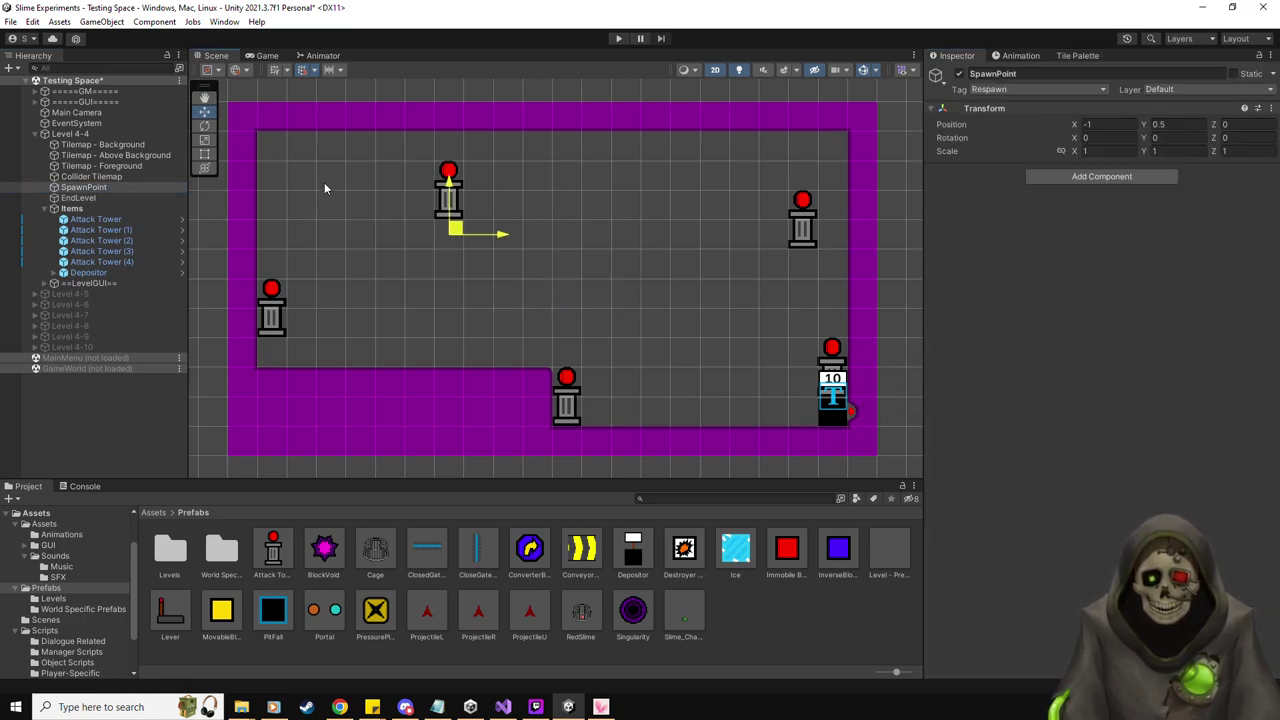
Play-test Level 4-4 with its Attack Towers and Depositor, and stop the test
{"action": "left_click", "coordinate": [618, 38]}
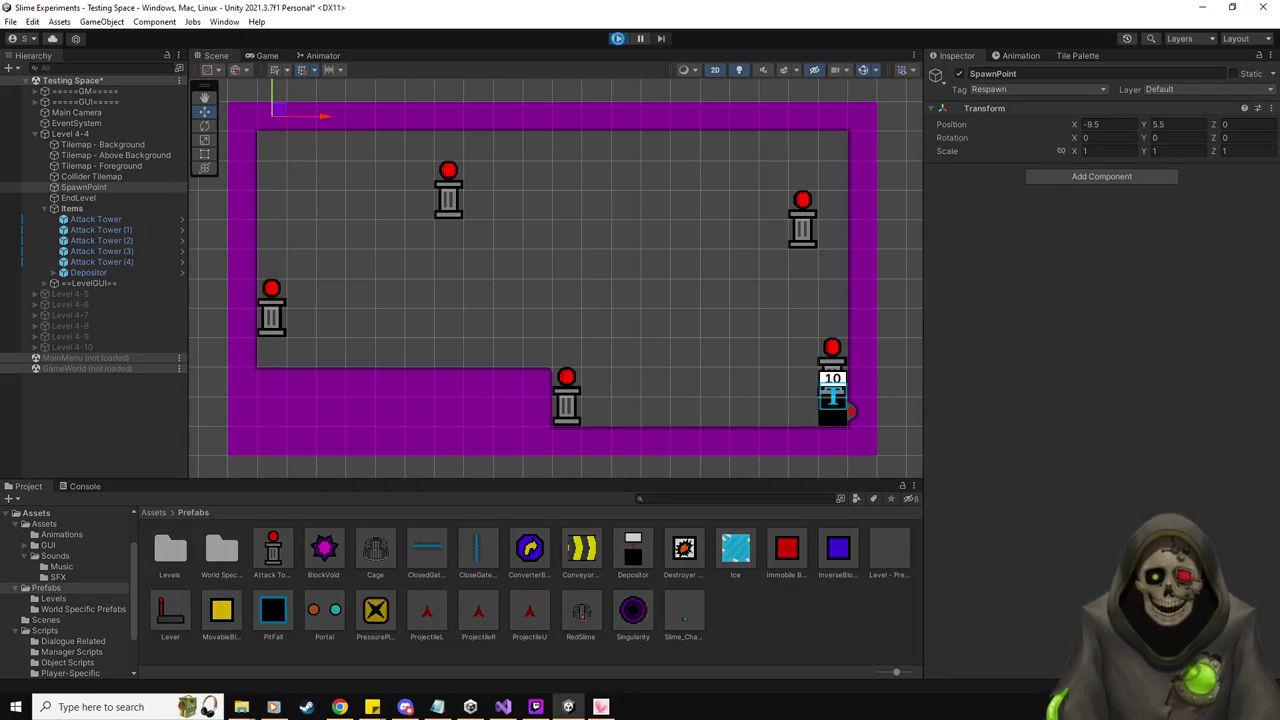
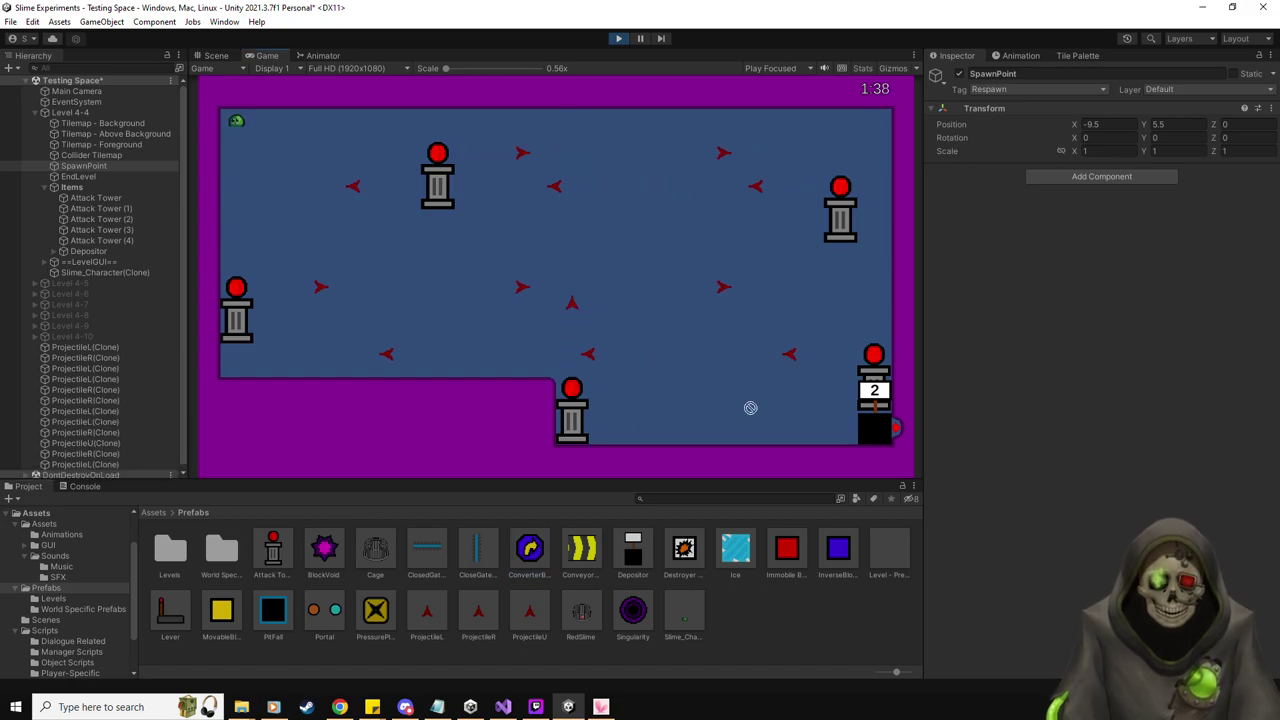
{"action": "left_click", "coordinate": [618, 38]}
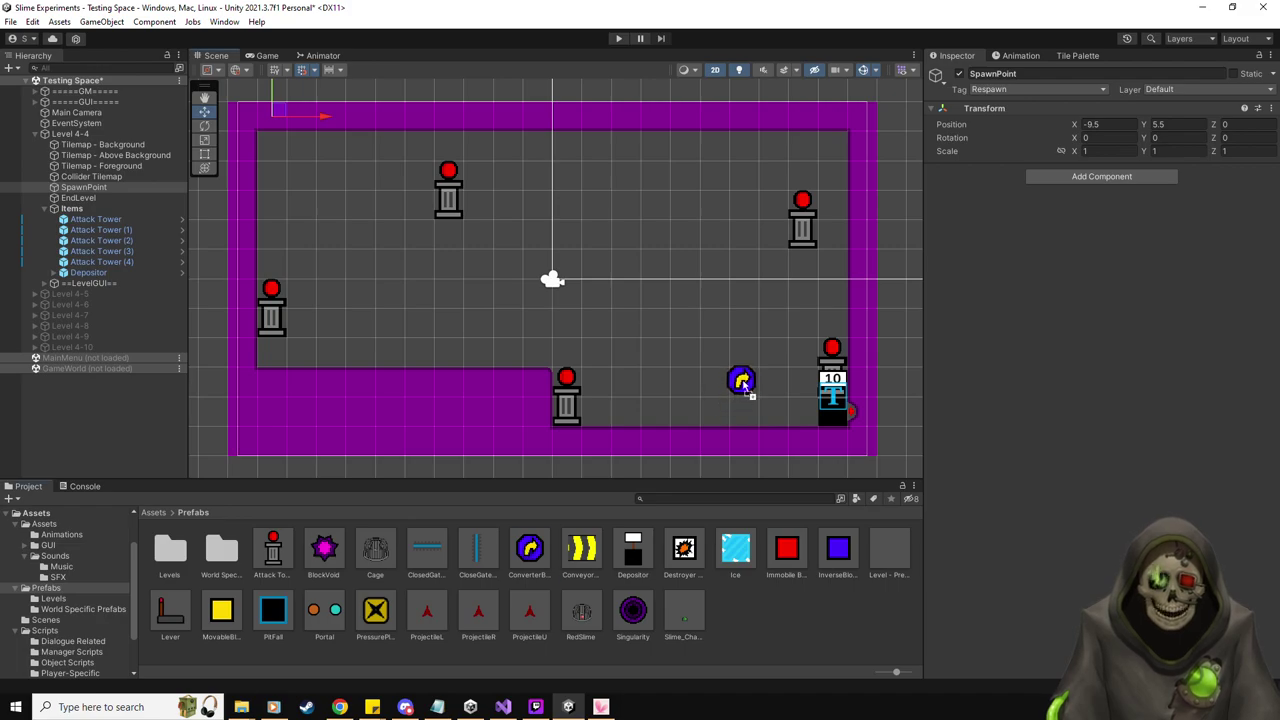
Place a ConverterBlock at X 6.5, Y -3.5 and an Immobile Block above the ledge-side tower at X 0.5, Y -2.5
{"action": "left_click_drag", "start_coordinate": [743, 383], "coordinate": [749, 378]}
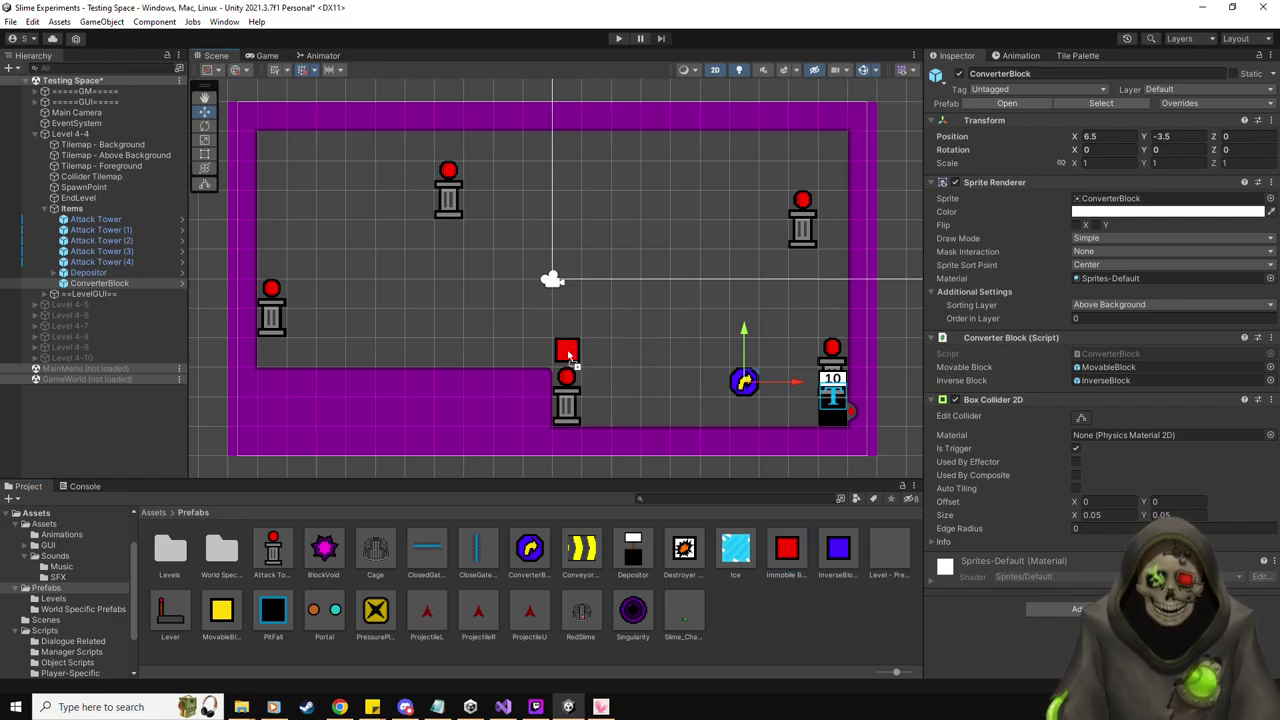
{"action": "left_click_drag", "start_coordinate": [568, 355], "coordinate": [567, 352]}
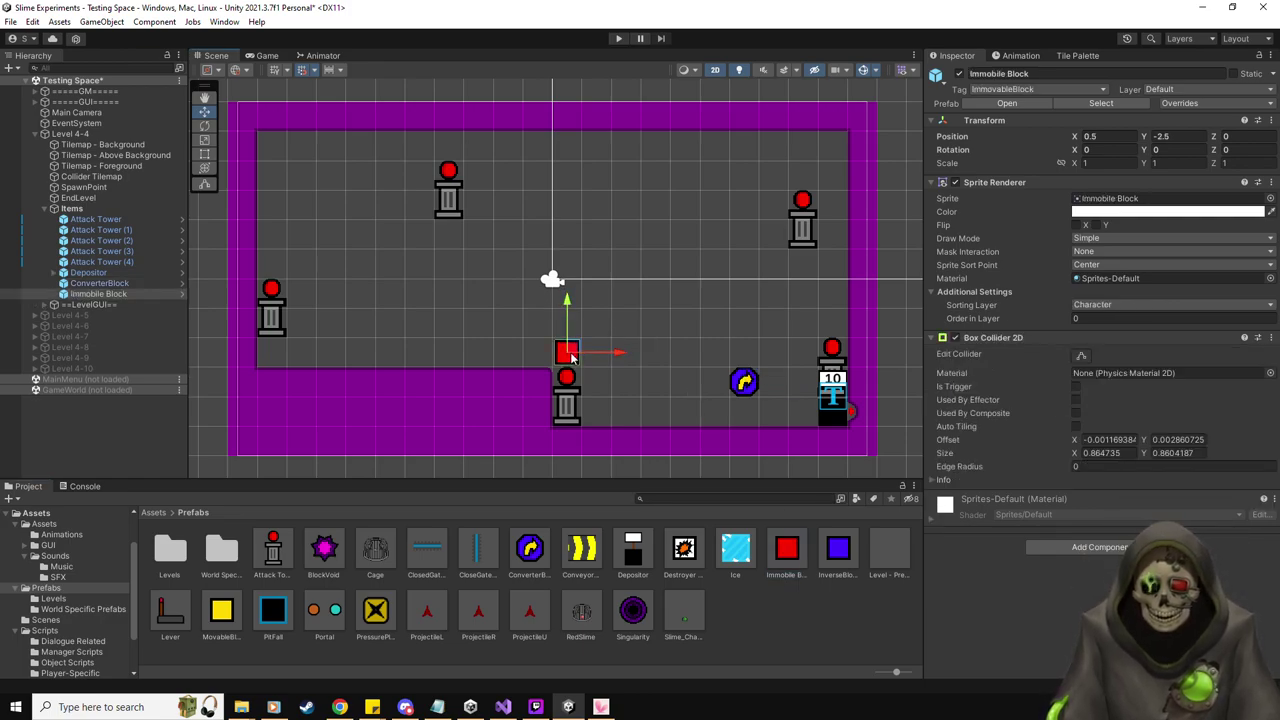
Duplicate the Immobile Block into a vertical column of eight at X 0.5, reaching up to Y 4.5
{"action": "key", "text": "ctrl+d"}
{"action": "key", "text": "ctrl+d"}
{"action": "left_click_drag", "start_coordinate": [568, 277], "coordinate": [569, 212]}
{"action": "key", "text": "ctrl+d"}
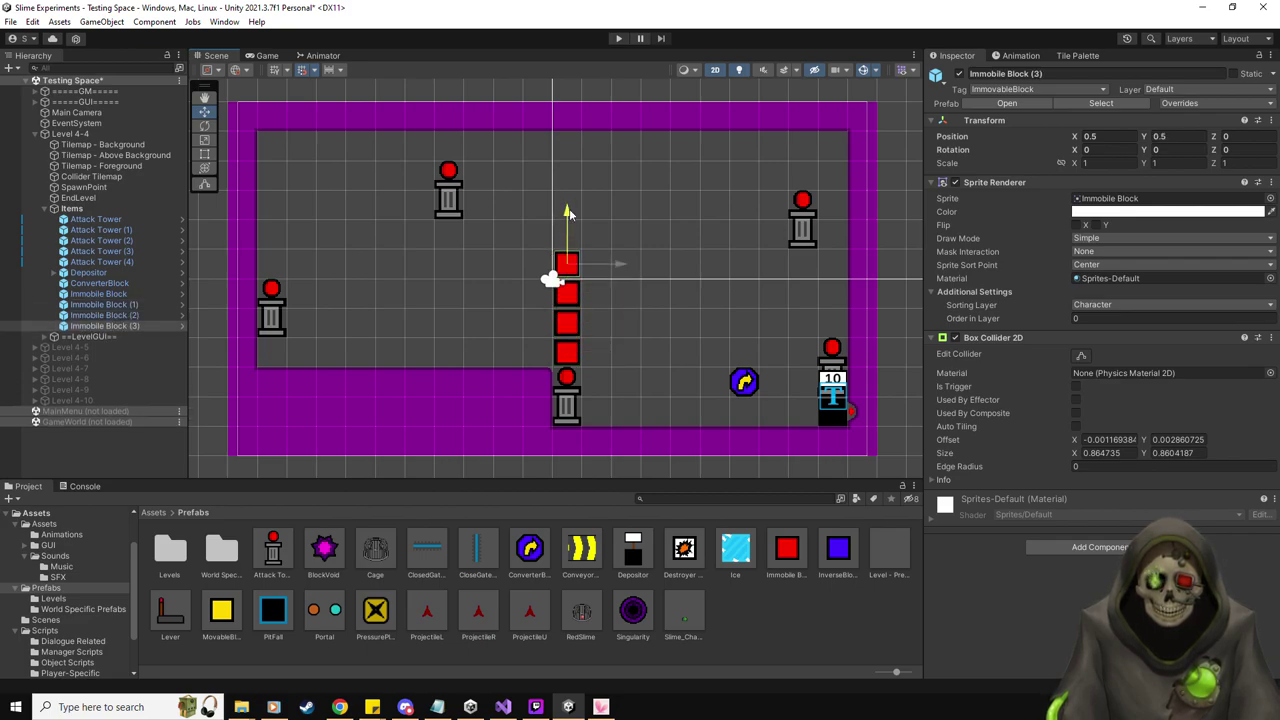
{"action": "left_click", "coordinate": [100, 294], "text": "shift"}
{"action": "key", "text": "ctrl+d"}
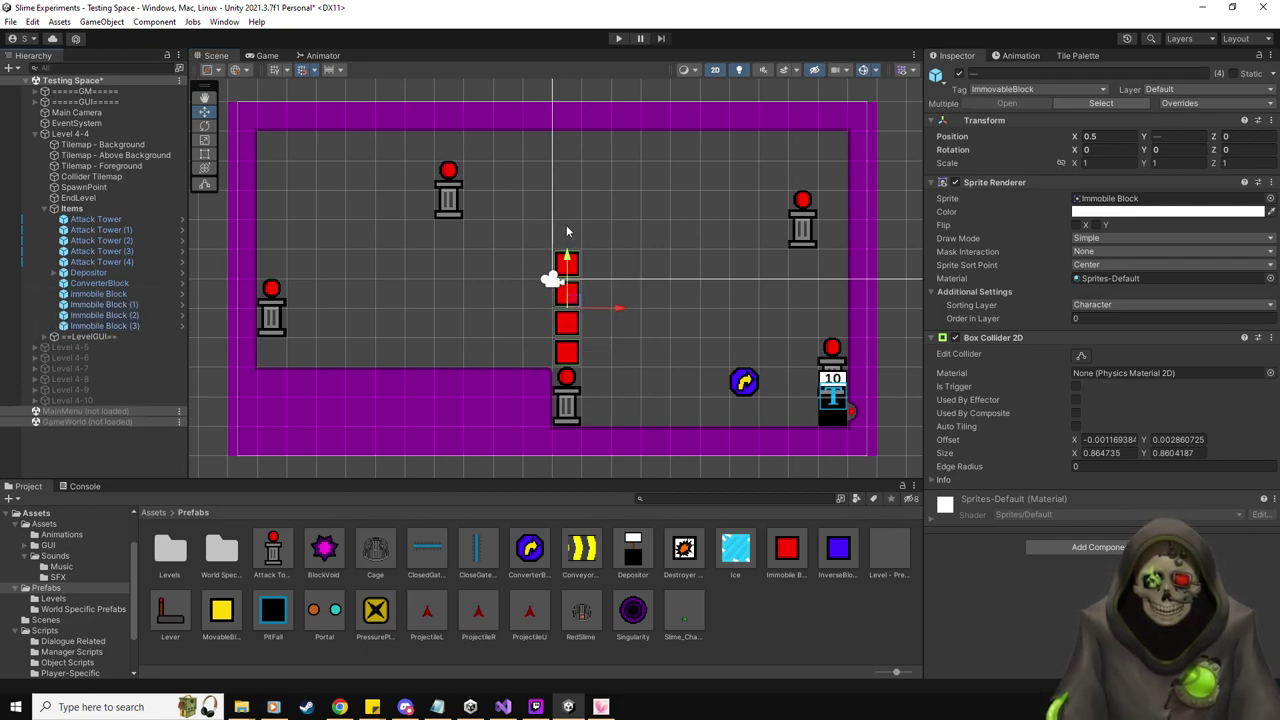
{"action": "left_click_drag", "start_coordinate": [572, 258], "coordinate": [578, 147]}
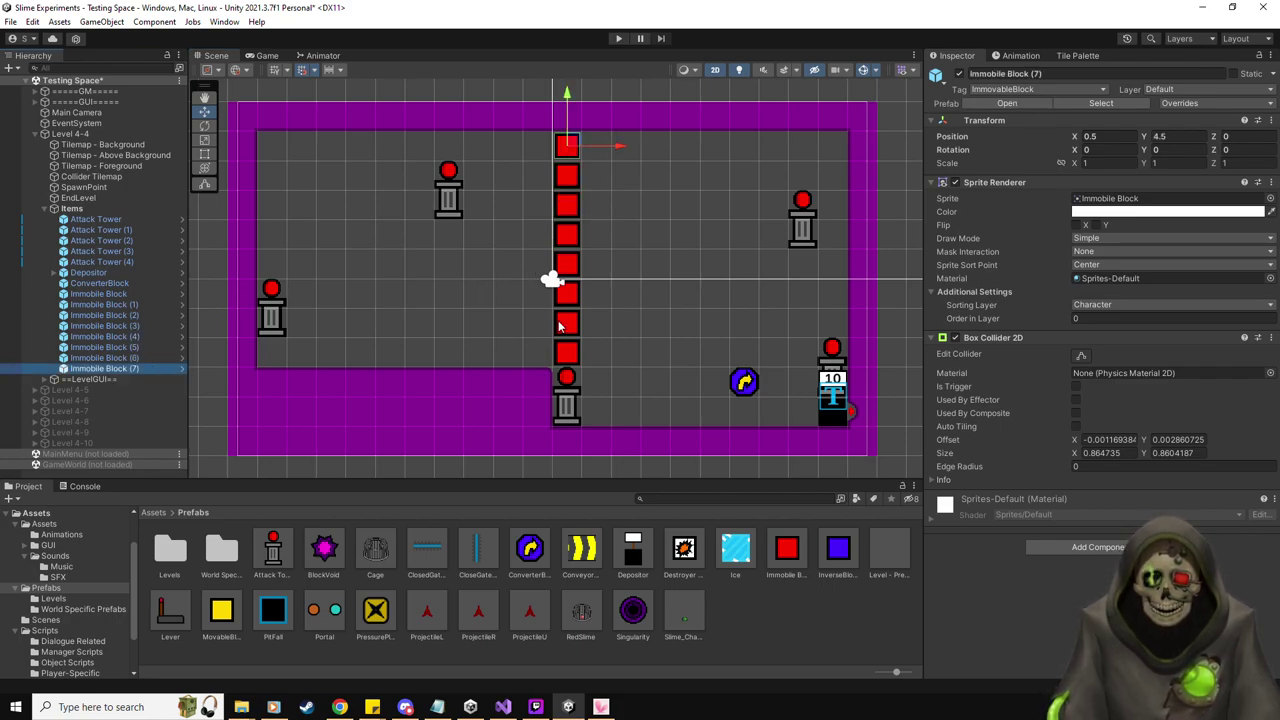
Duplicate an Immobile Block into a row of three at Y -0.5 beside the left wall's tower, and select all three
{"action": "left_click", "coordinate": [567, 145]}
{"action": "left_click_drag", "start_coordinate": [572, 141], "coordinate": [318, 291]}
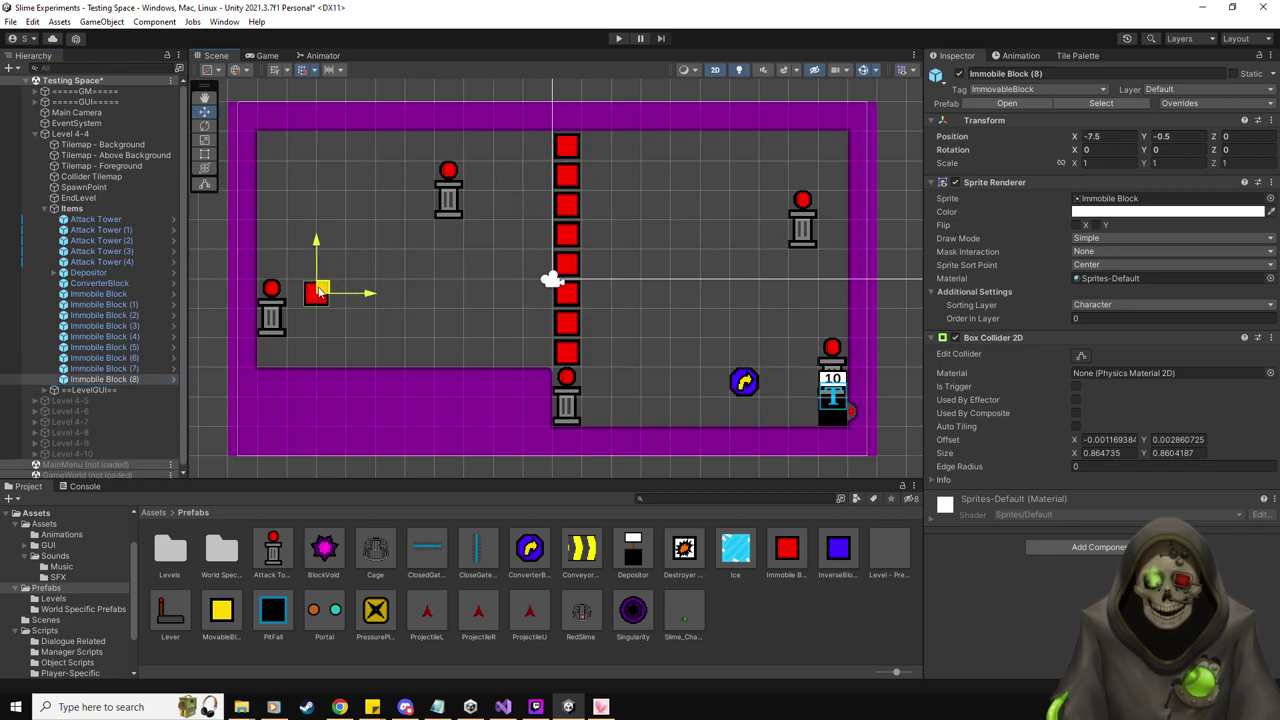
{"action": "key", "text": "ctrl+d"}
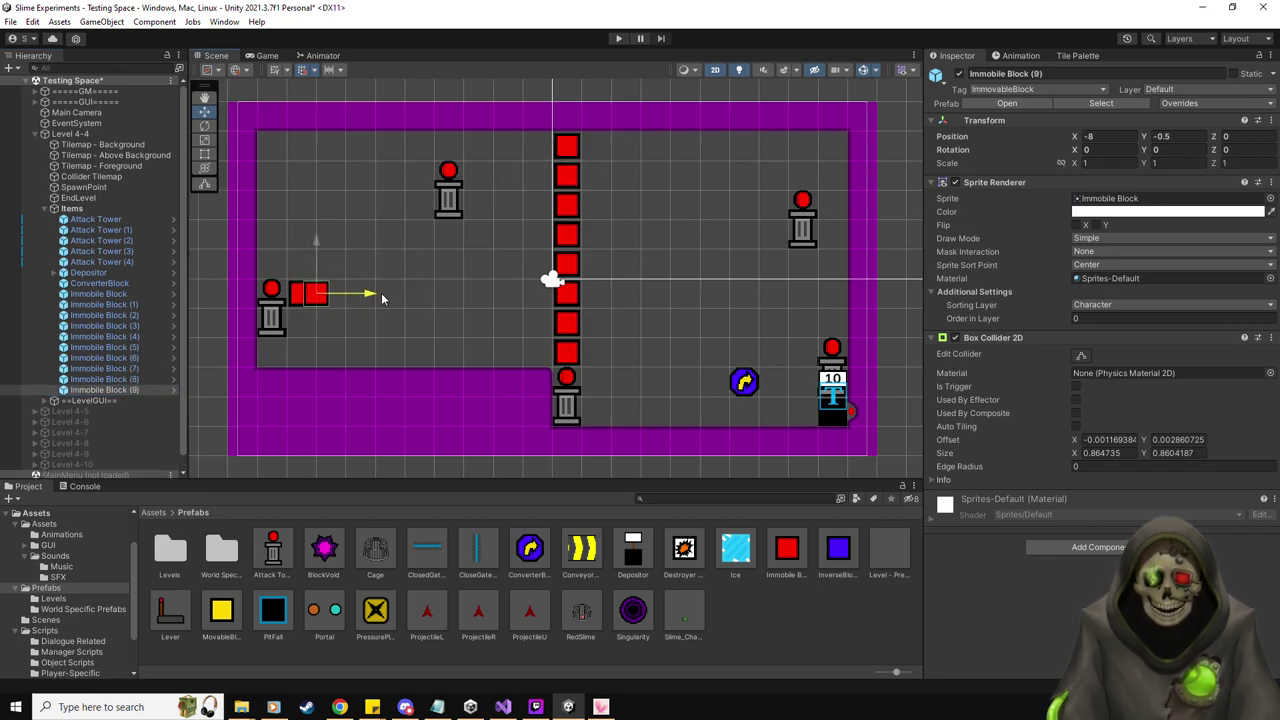
{"action": "key", "text": "ctrl+d"}
{"action": "left_click_drag", "start_coordinate": [286, 268], "coordinate": [453, 369]}
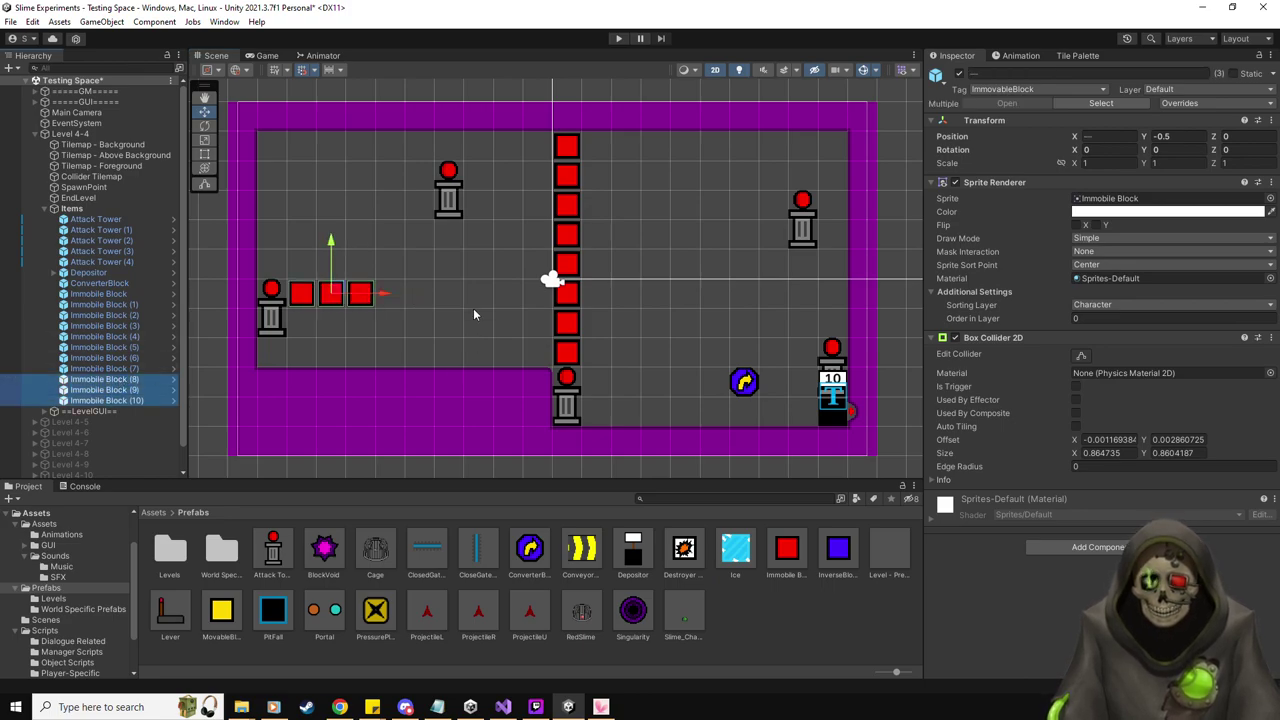
Keep duplicating Immobile Blocks to line the projectile paths of the left-wall and upper towers across the room
{"action": "key", "text": "ctrl+d"}
{"action": "left_click_drag", "start_coordinate": [383, 293], "coordinate": [377, 356]}
{"action": "key", "text": "ctrl+d"}
{"action": "key", "text": "ctrl+d"}
{"action": "key", "text": "ctrl+d"}
{"action": "key", "text": "ctrl+d"}
{"action": "key", "text": "ctrl+d"}
{"action": "key", "text": "ctrl+d"}
{"action": "key", "text": "ctrl+d"}
{"action": "key", "text": "ctrl+d"}
{"action": "key", "text": "ctrl+d"}
{"action": "key", "text": "ctrl+d"}
{"action": "key", "text": "ctrl+d"}
{"action": "key", "text": "ctrl+d"}
{"action": "key", "text": "ctrl+d"}
{"action": "key", "text": "ctrl+d"}
Duplicate Immobile Blocks along the row at Y -2.5 to extend it to the lower-right tower
{"action": "scroll", "coordinate": [137, 401], "scroll_direction": "down", "scroll_amount": 3}
{"action": "left_click", "coordinate": [360, 352]}
{"action": "key", "text": "ctrl+d"}
{"action": "left_click_drag", "start_coordinate": [408, 358], "coordinate": [628, 352]}
{"action": "key", "text": "ctrl+d"}
{"action": "key", "text": "ctrl+d"}
{"action": "key", "text": "ctrl+d"}
Select three Immobile Blocks from the Y -2.5 row and duplicate them into a row at Y 3.5 from the upper tower to the right wall
{"action": "left_click", "coordinate": [146, 413]}
{"action": "key", "text": "Up"}
{"action": "key", "text": "Up"}
{"action": "key", "text": "Up"}
{"action": "key", "text": "Down"}
{"action": "key", "text": "Down"}
{"action": "key", "text": "Up"}
{"action": "key", "text": "shift+Up"}
{"action": "key", "text": "shift+Up"}
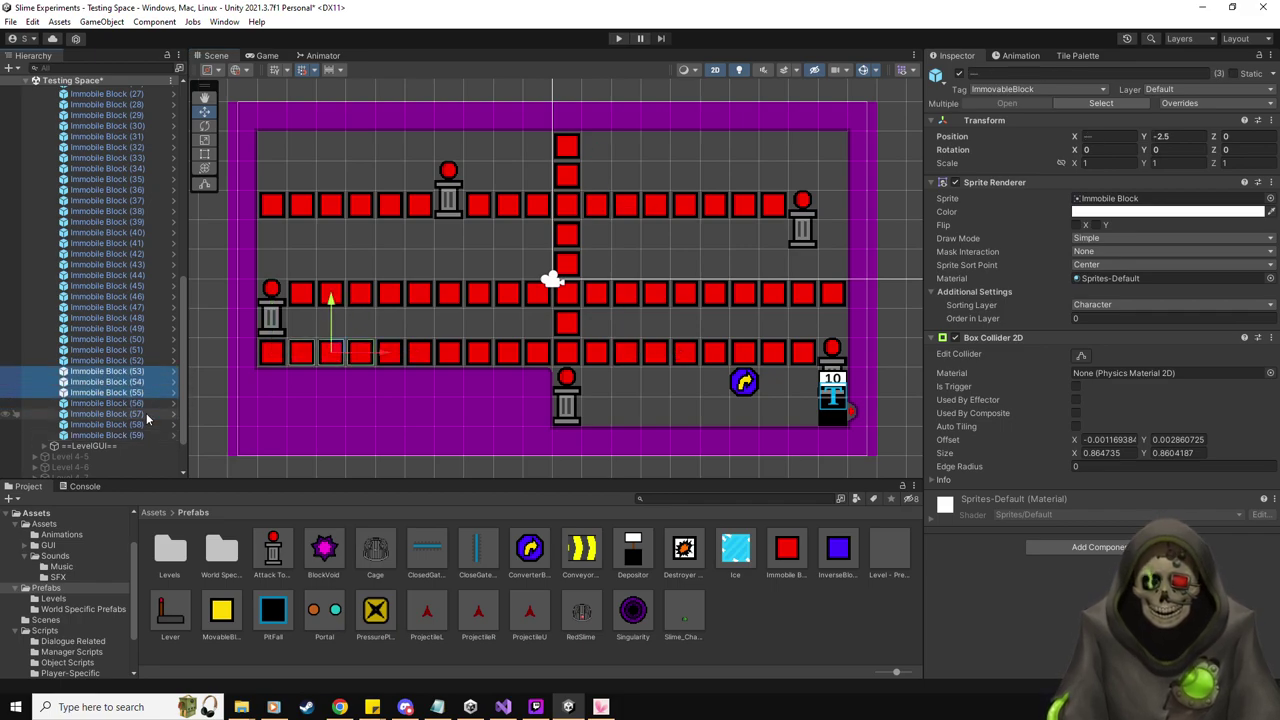
{"action": "key", "text": "ctrl+d"}
{"action": "left_click_drag", "start_coordinate": [335, 350], "coordinate": [680, 184]}
{"action": "key", "text": "ctrl+d"}
{"action": "key", "text": "ctrl+z"}
{"action": "key", "text": "ctrl+y"}
{"action": "key", "text": "ctrl+d"}
{"action": "left_click_drag", "start_coordinate": [680, 177], "coordinate": [856, 180]}
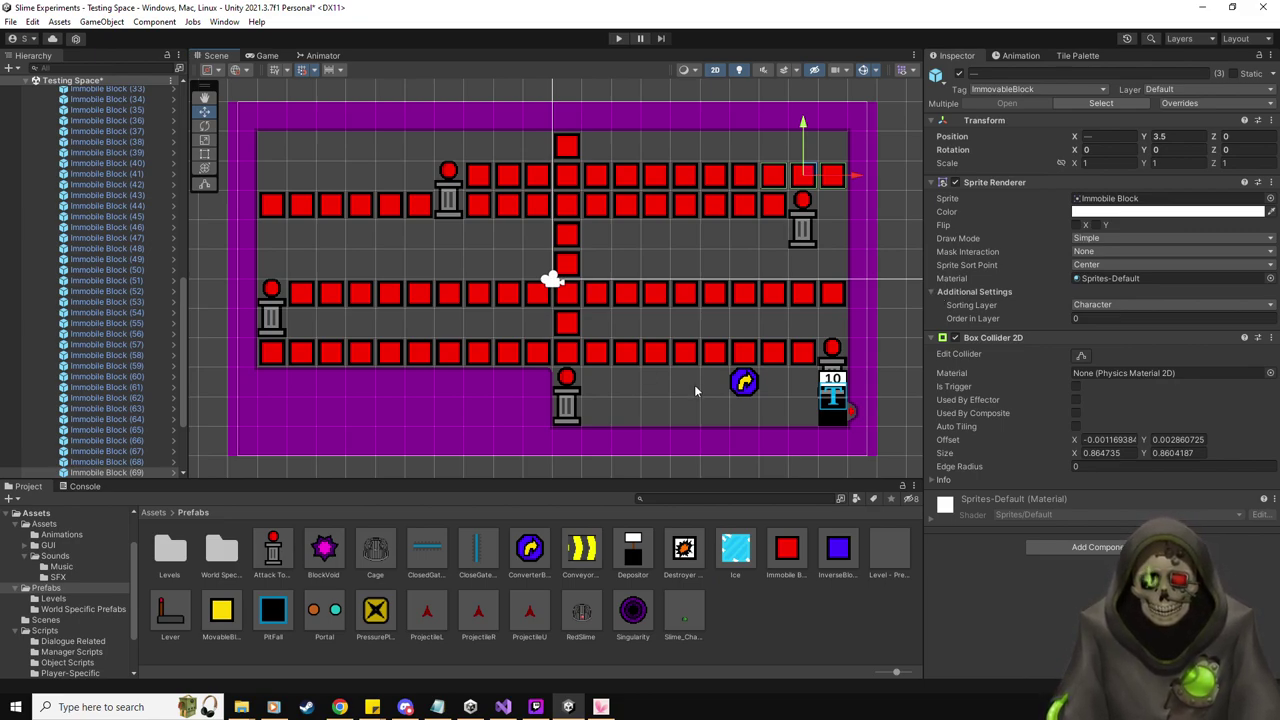
Create an empty child object under Items and name it ProjectilePath
{"action": "scroll", "coordinate": [102, 224], "scroll_direction": "up", "scroll_amount": 15}
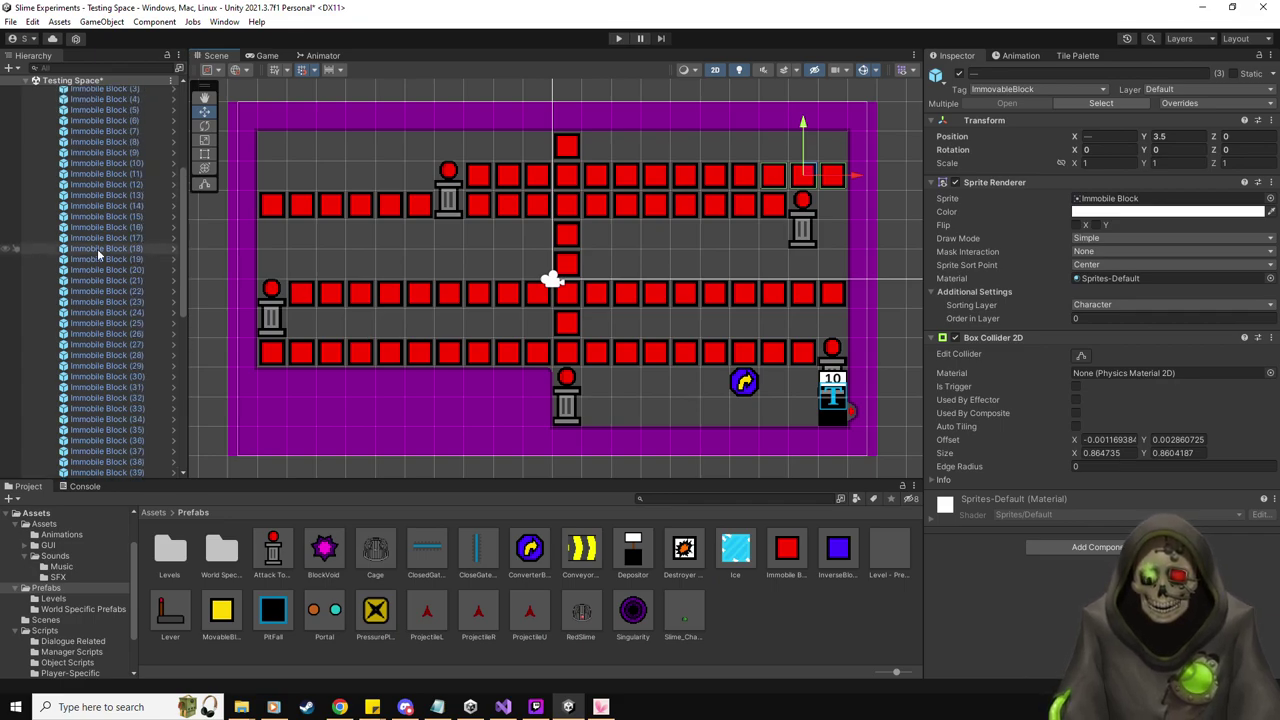
{"action": "right_click", "coordinate": [83, 172]}
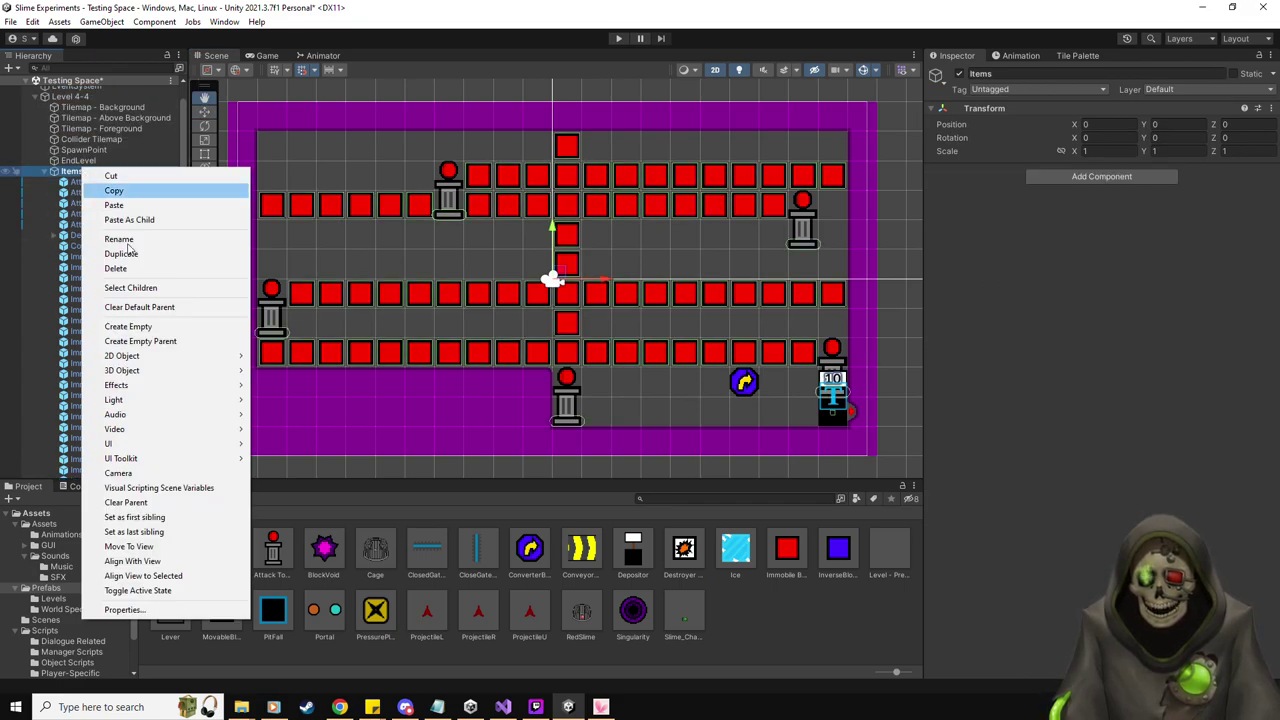
{"action": "left_click", "coordinate": [155, 327]}
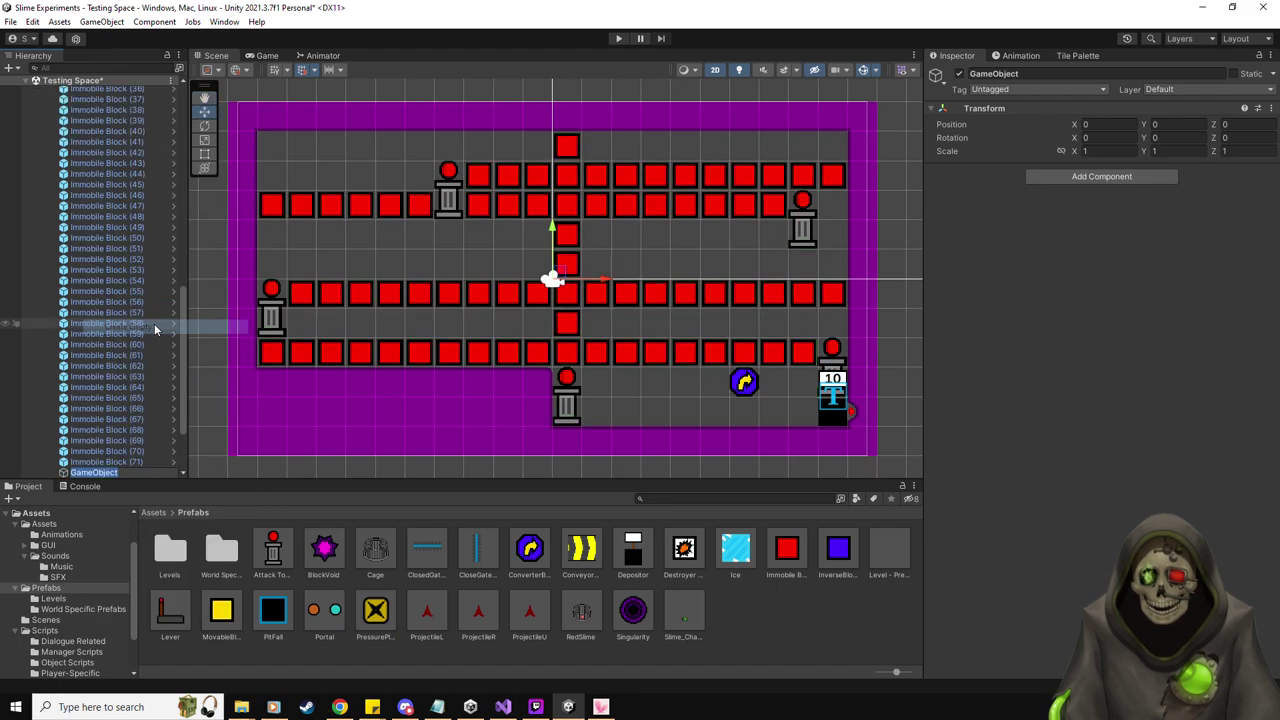
{"action": "type", "text": "Pr"}
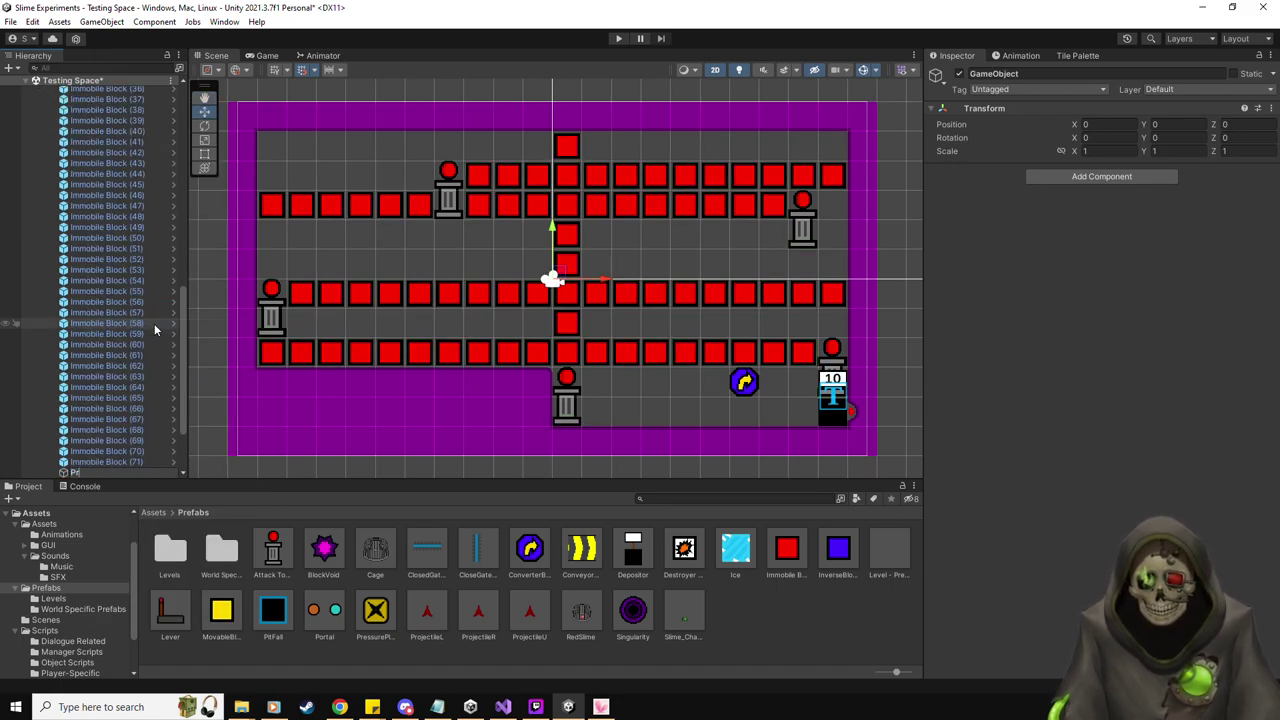
{"action": "type", "text": "ojectilePath"}
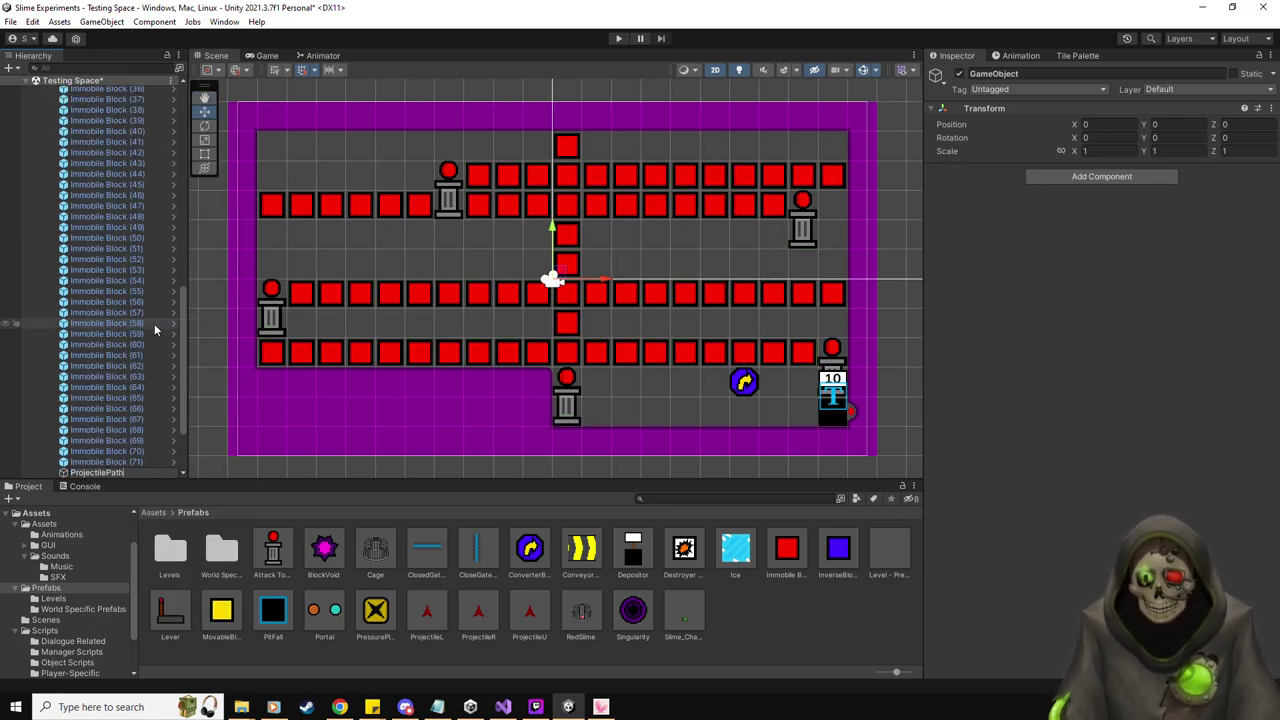
{"action": "key", "text": "Return"}
Make Immobile Blocks (37) through (71) children of the ProjectilePath object
{"action": "left_click", "coordinate": [138, 463]}
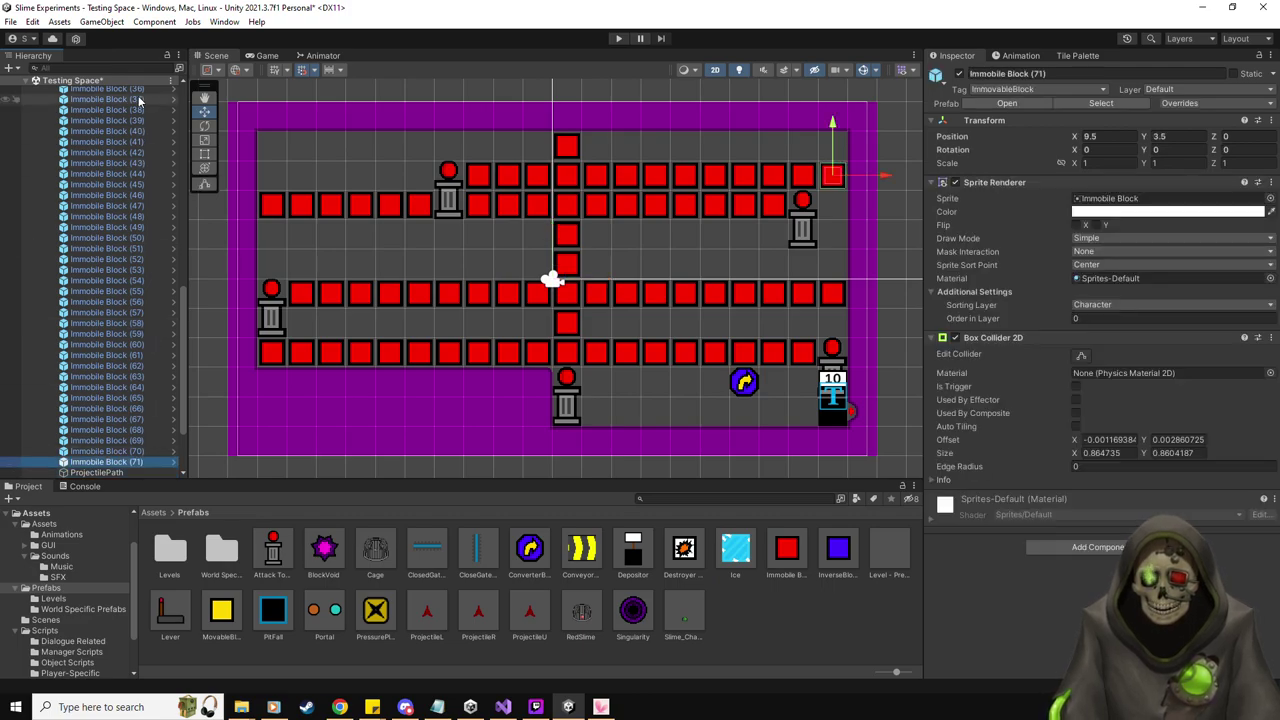
{"action": "left_click", "coordinate": [138, 97], "text": "shift"}
{"action": "left_click_drag", "start_coordinate": [129, 465], "coordinate": [118, 474]}
Move the remaining Immobile Blocks up to (36) into ProjectilePath, collapse it and make it the first child of Items
{"action": "scroll", "coordinate": [128, 229], "scroll_direction": "up", "scroll_amount": 10}
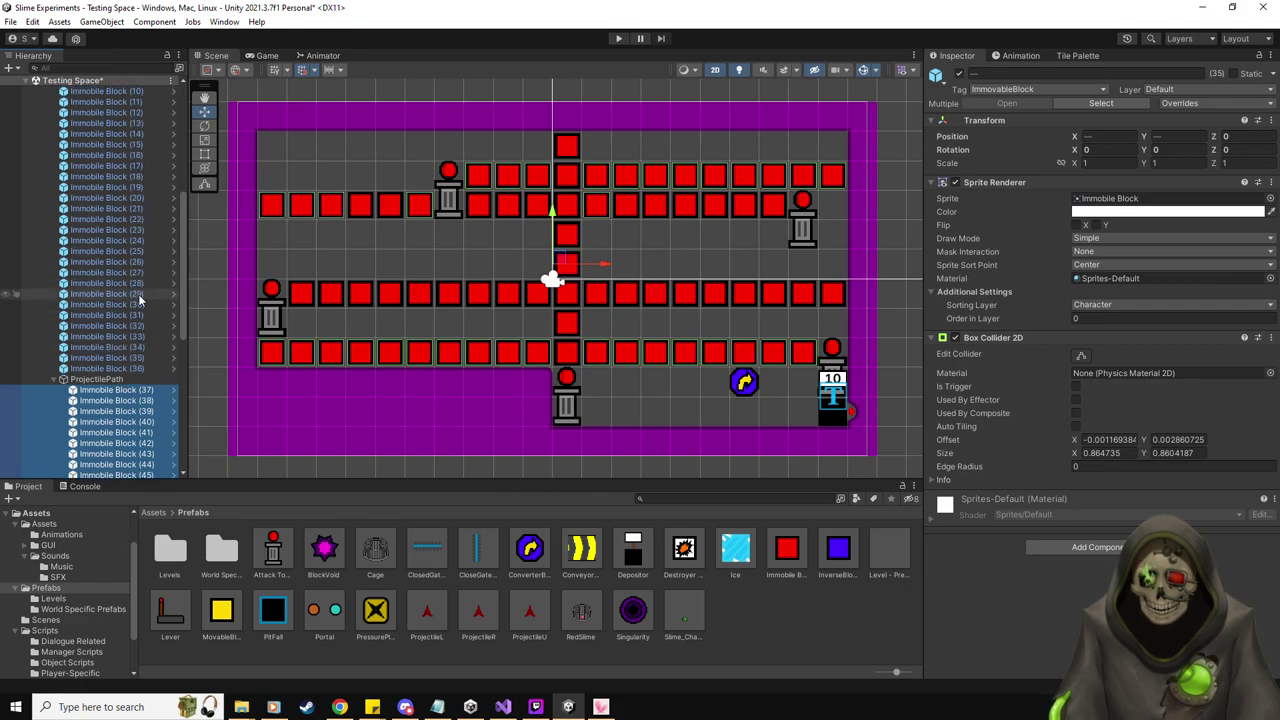
{"action": "left_click", "coordinate": [143, 446]}
{"action": "scroll", "coordinate": [143, 398], "scroll_direction": "up", "scroll_amount": 5}
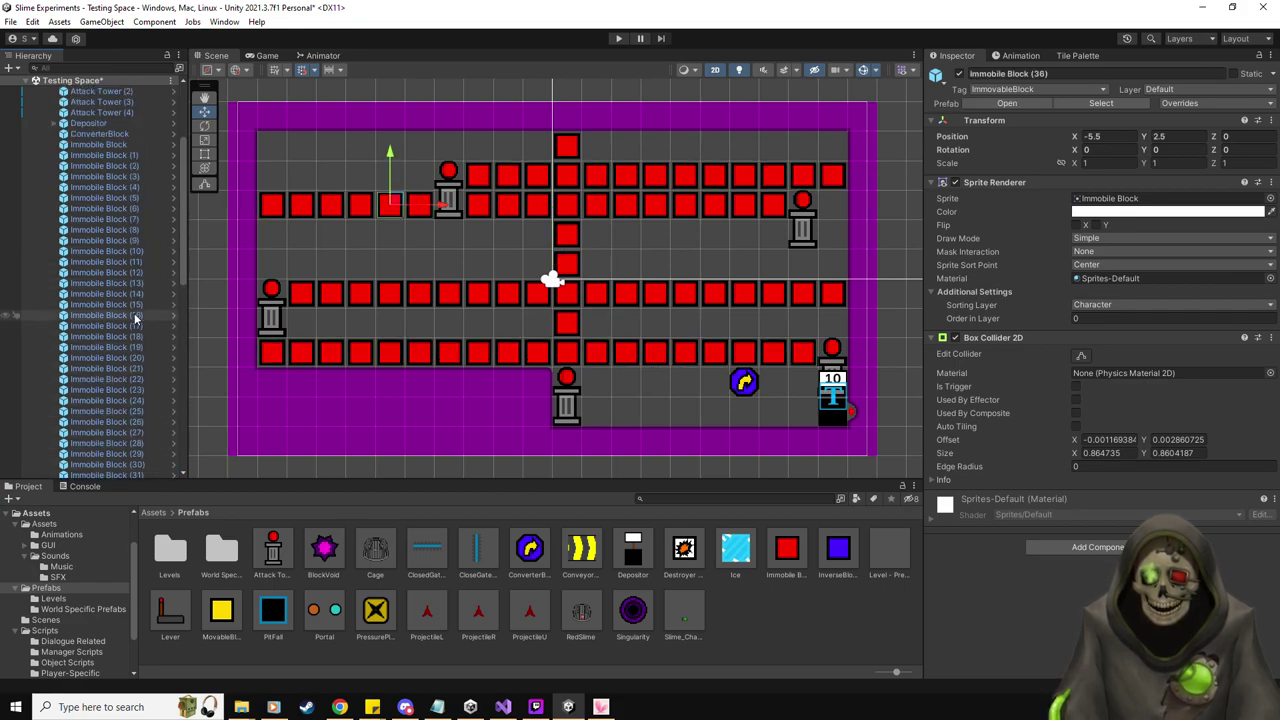
{"action": "left_click", "coordinate": [125, 145], "text": "shift"}
{"action": "scroll", "coordinate": [128, 289], "scroll_direction": "down", "scroll_amount": 5}
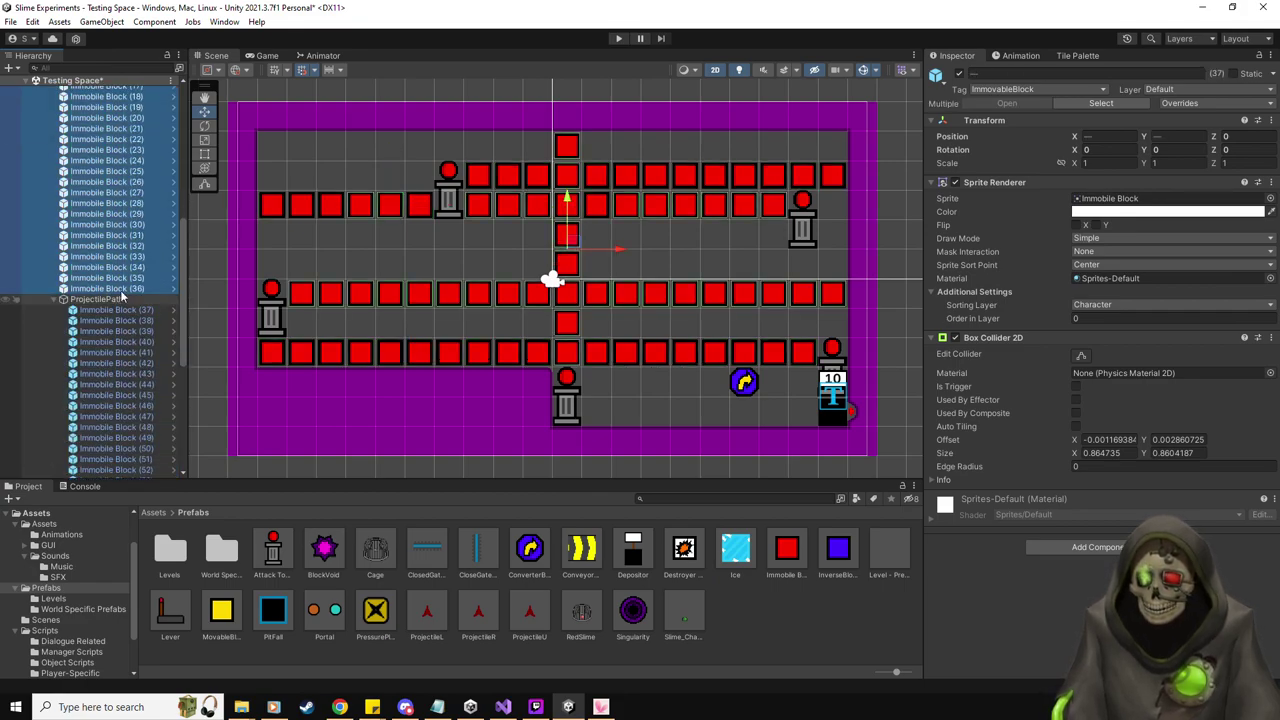
{"action": "mouse_move", "coordinate": [116, 297]}
{"action": "left_mouse_down"}
{"action": "mouse_move", "coordinate": [136, 281]}
{"action": "mouse_move", "coordinate": [127, 292]}
{"action": "left_mouse_up"}
{"action": "left_click", "coordinate": [63, 294]}
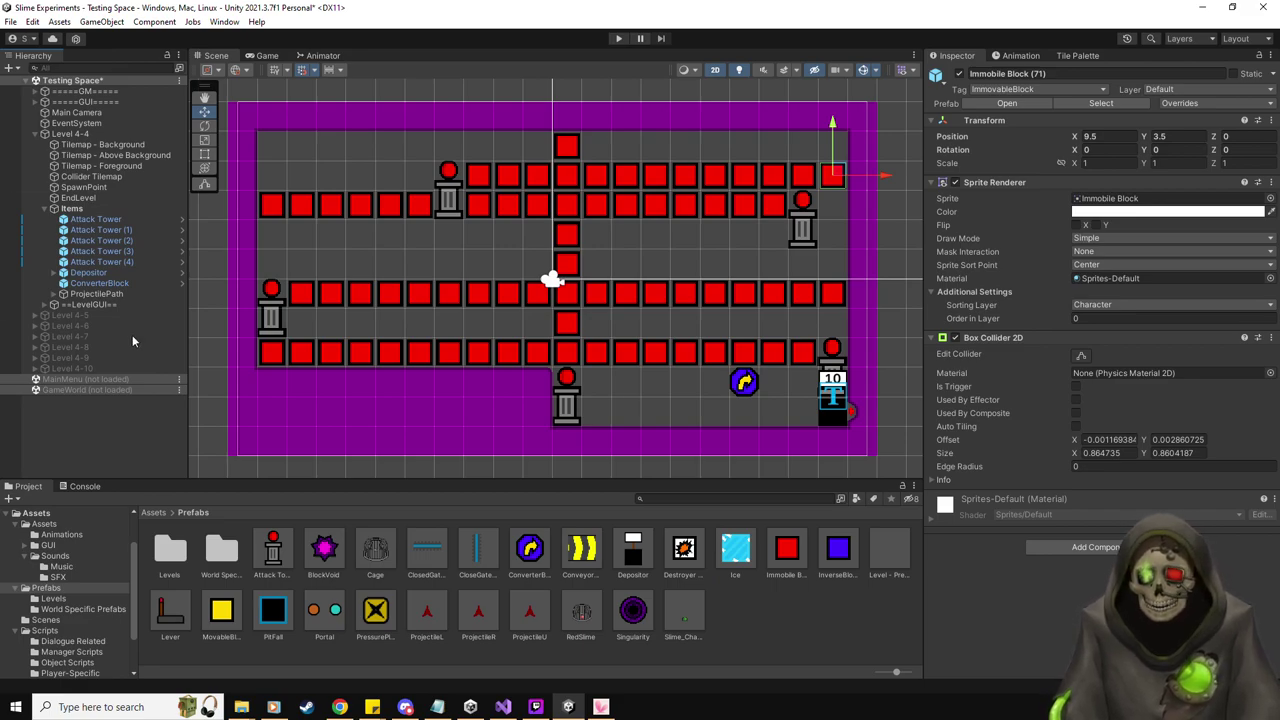
{"action": "left_click_drag", "start_coordinate": [100, 294], "coordinate": [118, 216]}
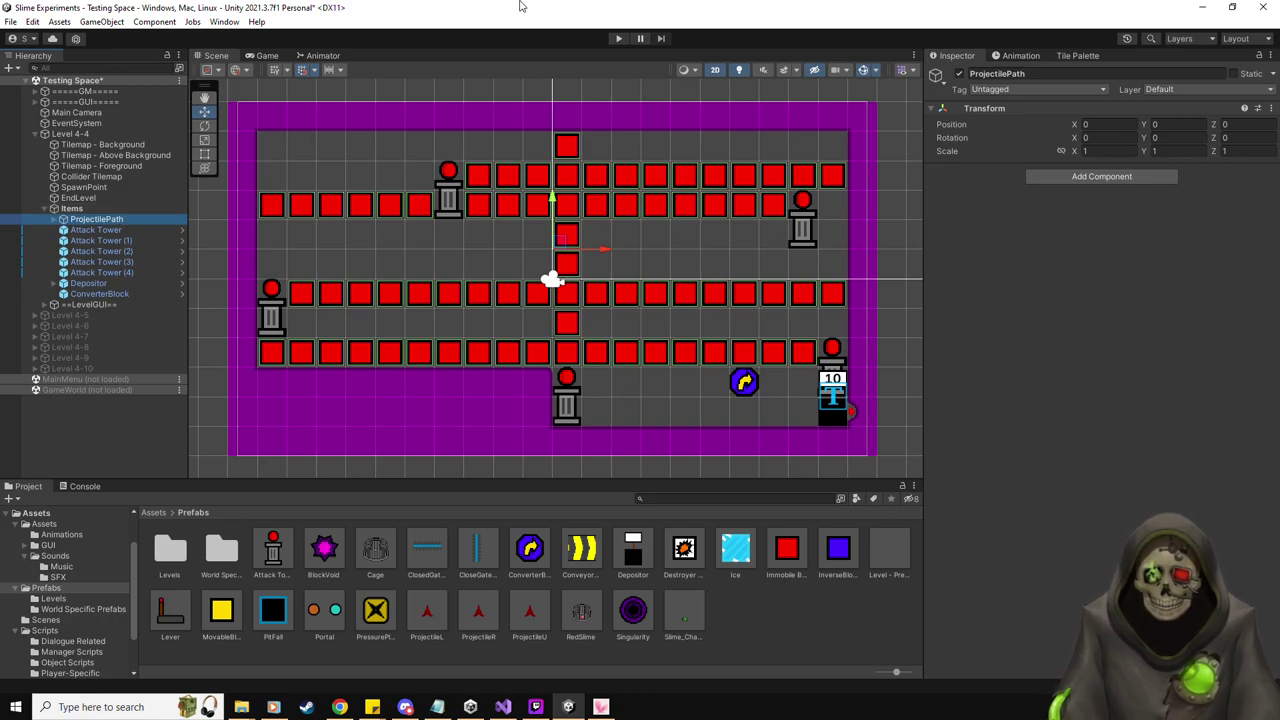
Set the Depositor's Value to 6 and assign SpawnPoint as its Spawn Point
{"action": "left_click", "coordinate": [90, 283]}
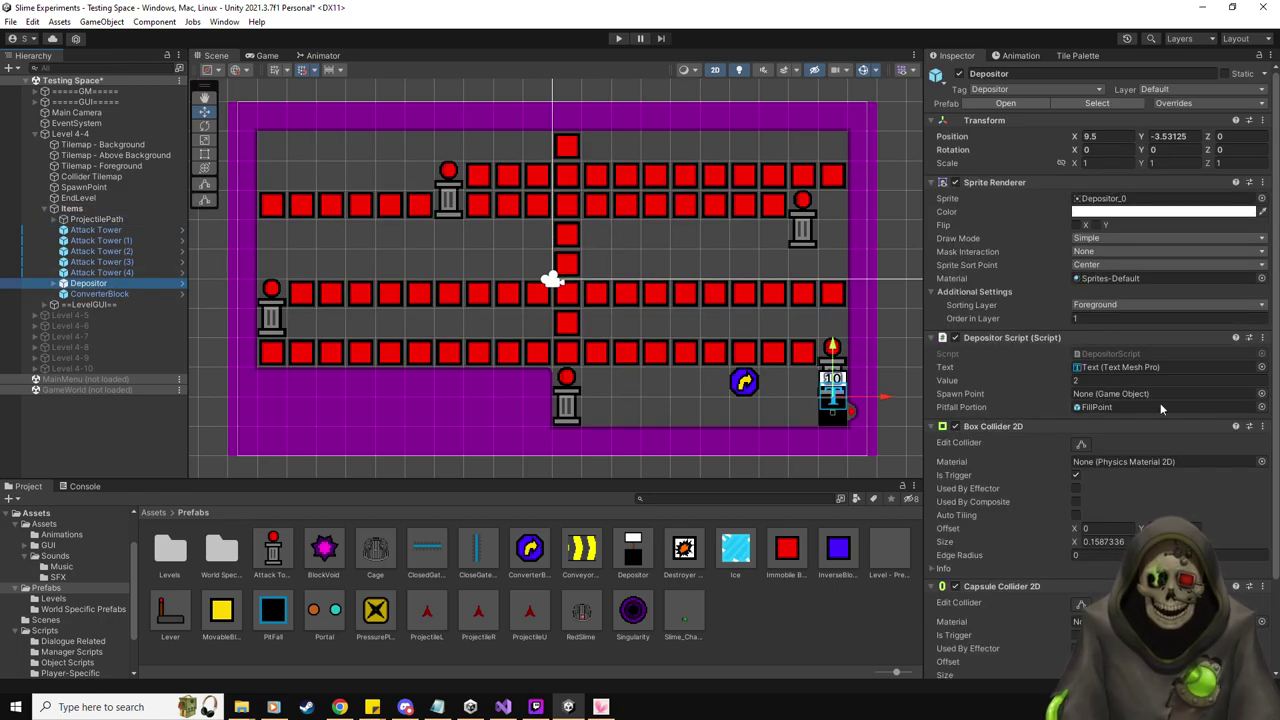
{"action": "left_click", "coordinate": [1112, 380]}
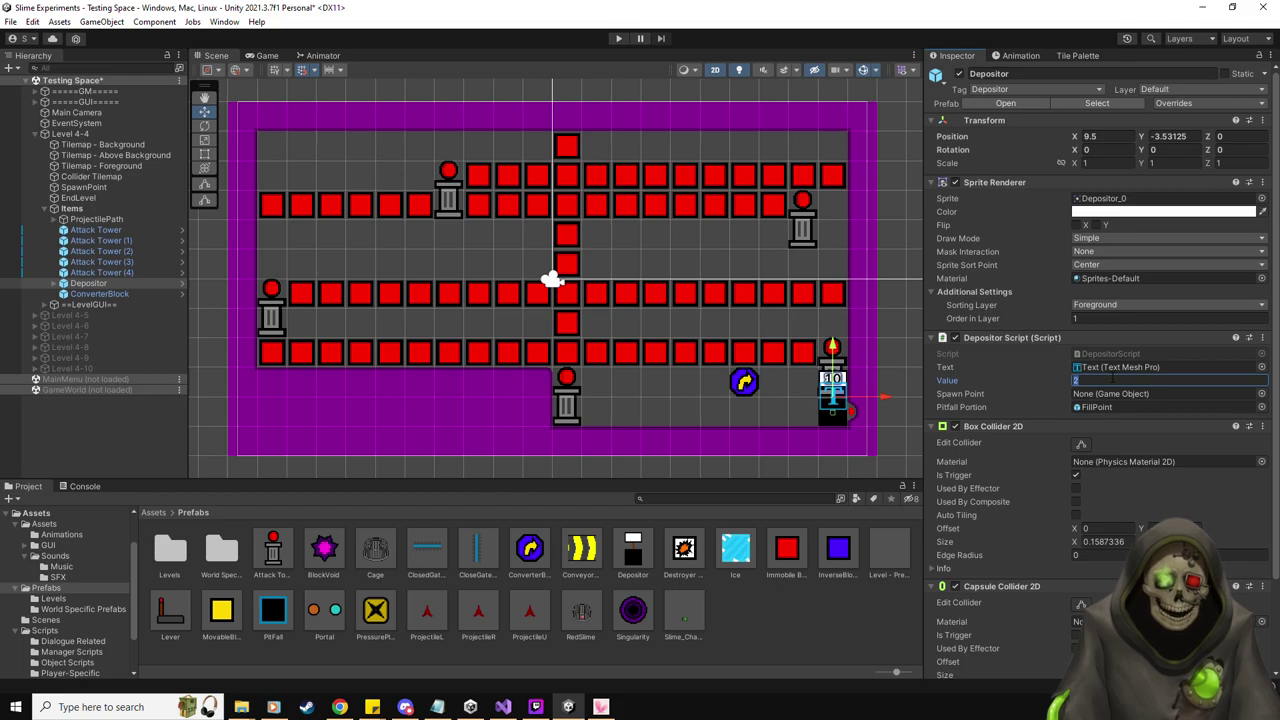
{"action": "type", "text": "6"}
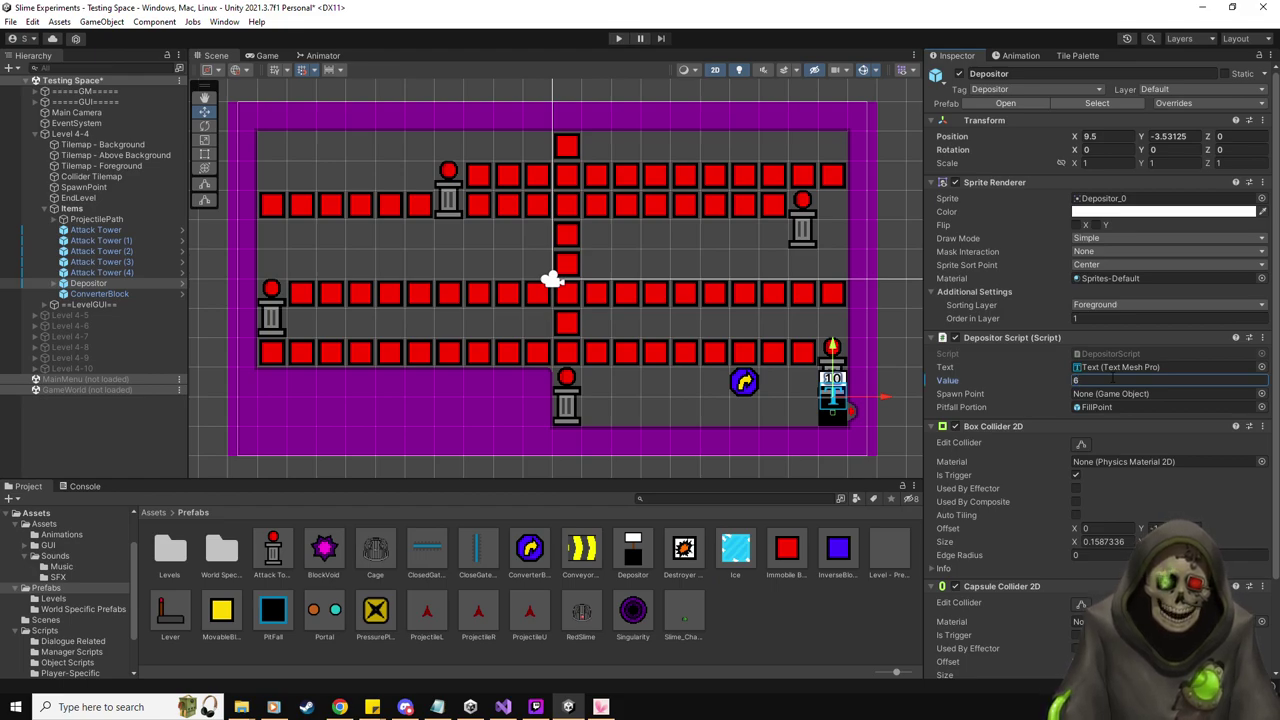
{"action": "left_click_drag", "start_coordinate": [95, 190], "coordinate": [1090, 394]}
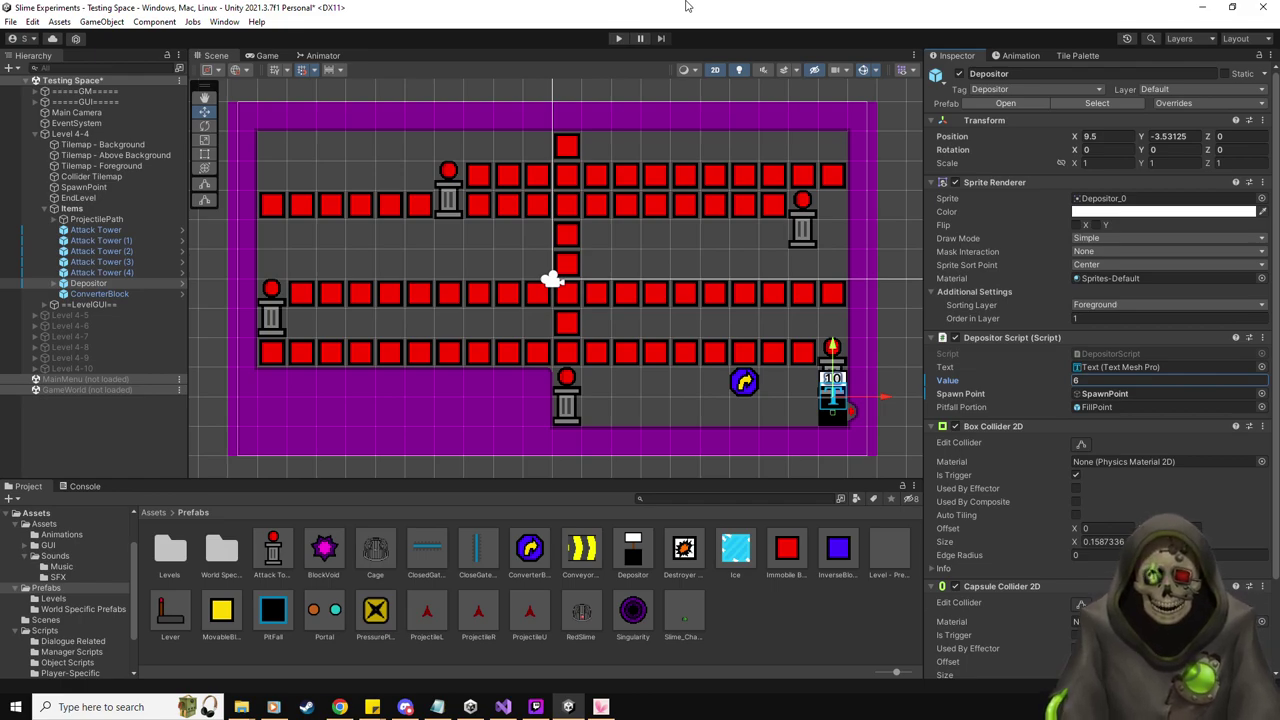
Place a PressurePlate at X -7.5, Y 4.5, with MovableBlock as its Obj To Manipulate and Is One Object enabled
{"action": "left_click_drag", "start_coordinate": [376, 612], "coordinate": [333, 149]}
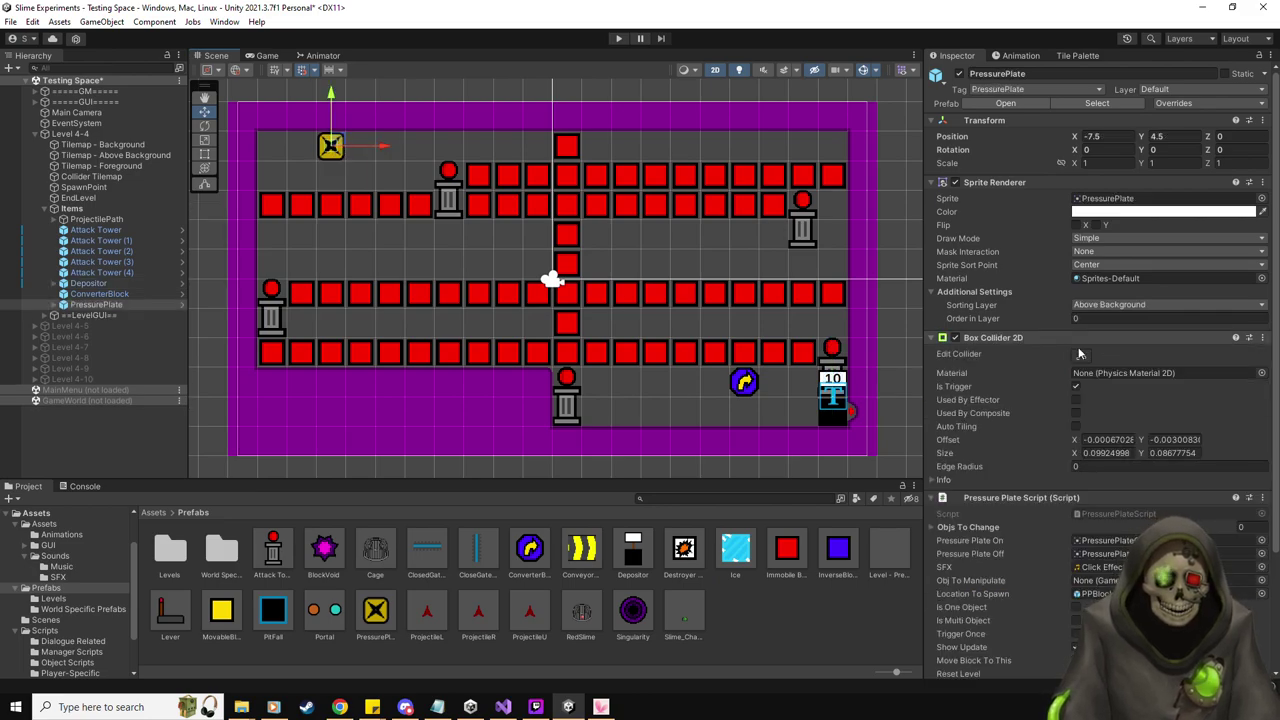
{"action": "scroll", "coordinate": [1042, 405], "scroll_direction": "down", "scroll_amount": 4}
{"action": "left_click_drag", "start_coordinate": [228, 617], "coordinate": [1100, 440]}
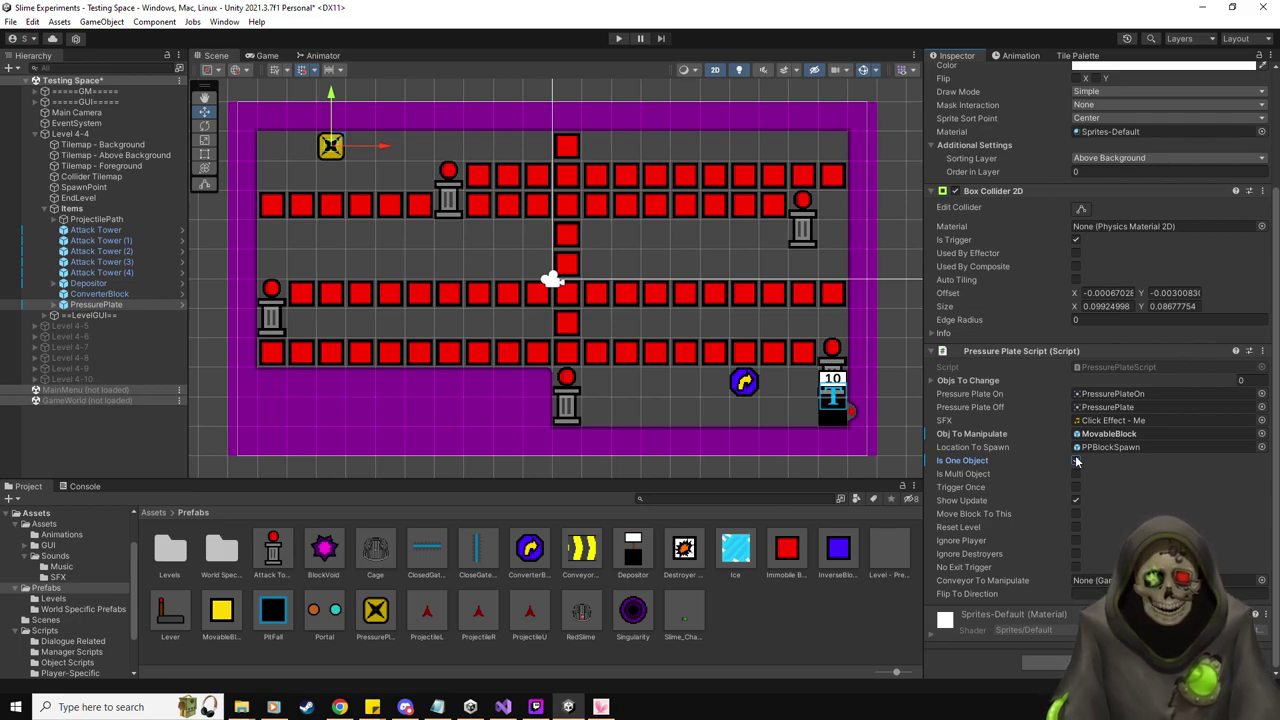
{"action": "left_click", "coordinate": [1076, 461]}
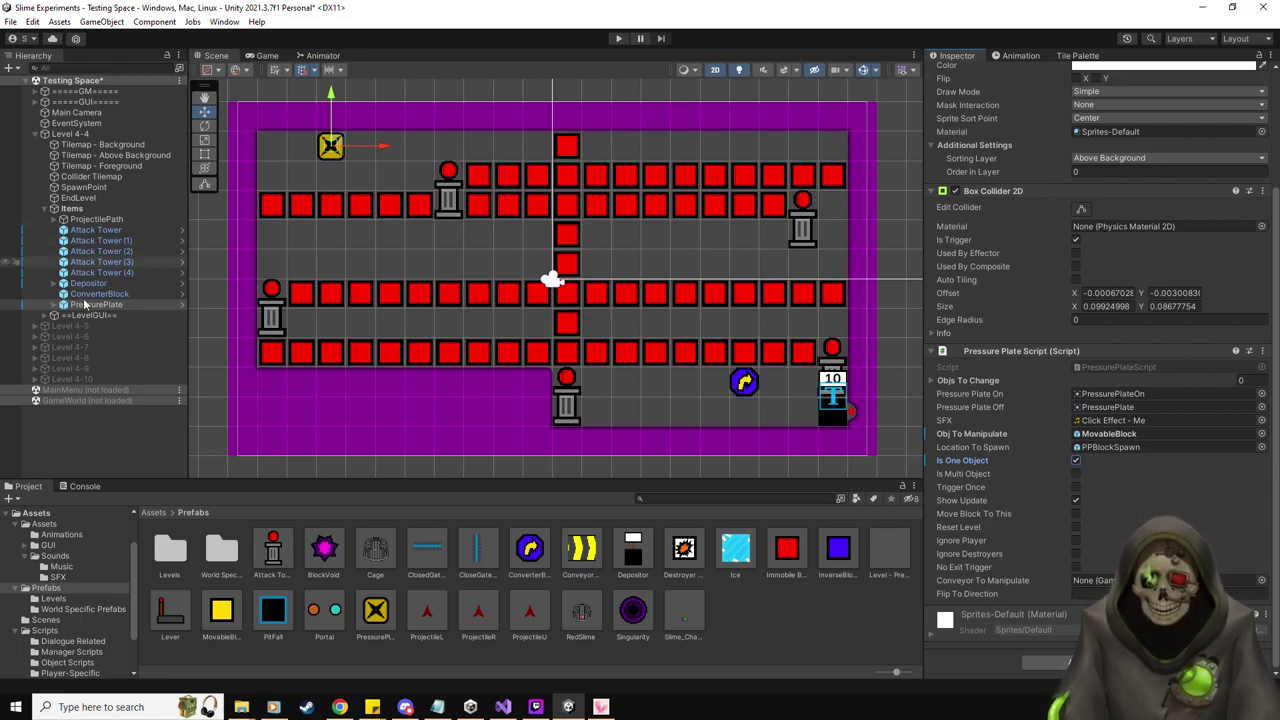
Move the PressurePlate's PPBlockSpawn child one grid cell below the plate
{"action": "left_click", "coordinate": [56, 304]}
{"action": "left_click", "coordinate": [108, 315]}
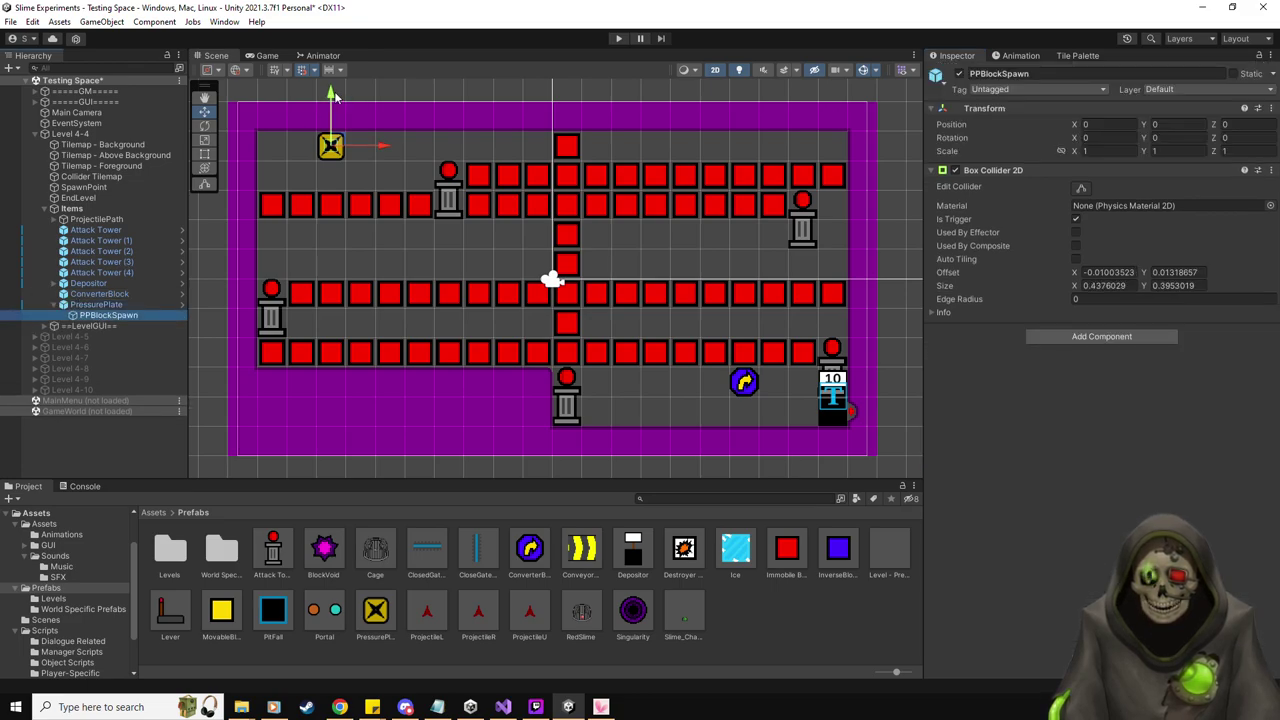
{"action": "left_click_drag", "start_coordinate": [332, 120], "coordinate": [332, 135]}
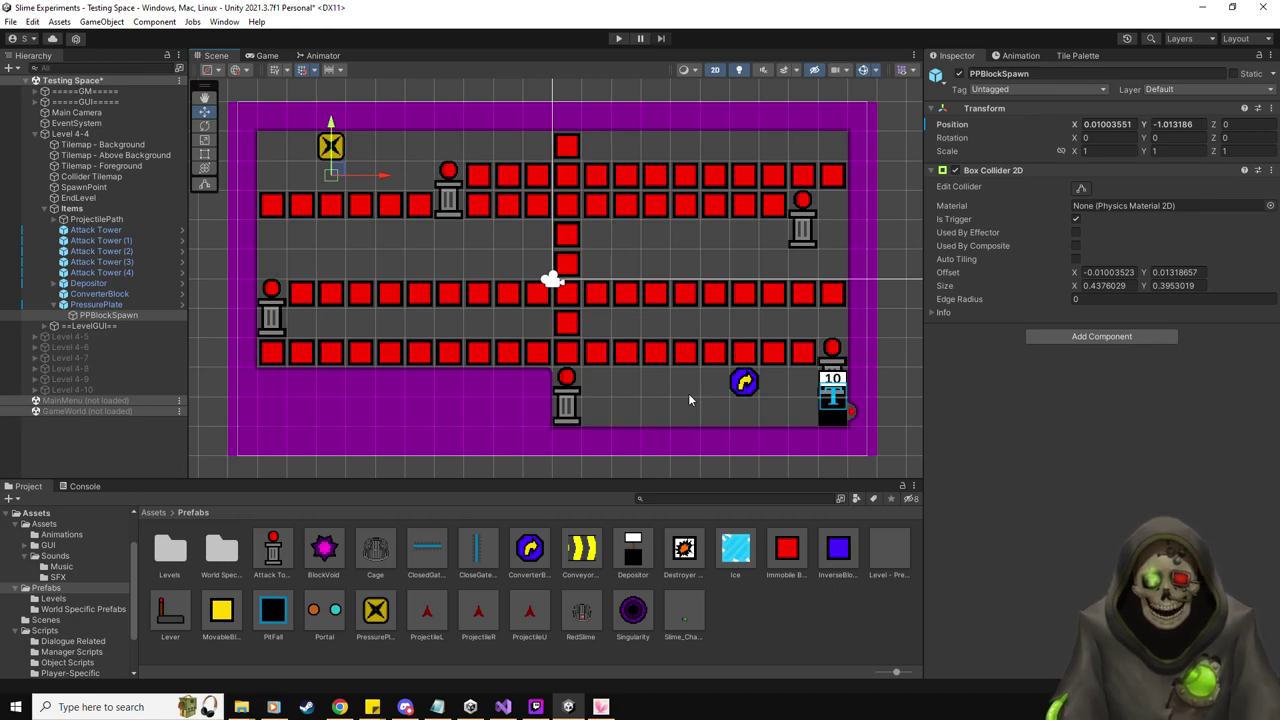
Place four ConverterBlocks in the room: one at Y -1.5 left of the centre column and three at Y 1.5, at X 5.5, 9.5 and -5.5
{"action": "left_click_drag", "start_coordinate": [540, 560], "coordinate": [480, 323]}
{"action": "left_click_drag", "start_coordinate": [530, 548], "coordinate": [726, 243]}
{"action": "left_click_drag", "start_coordinate": [537, 550], "coordinate": [840, 230]}
{"action": "left_click_drag", "start_coordinate": [530, 548], "coordinate": [391, 238]}
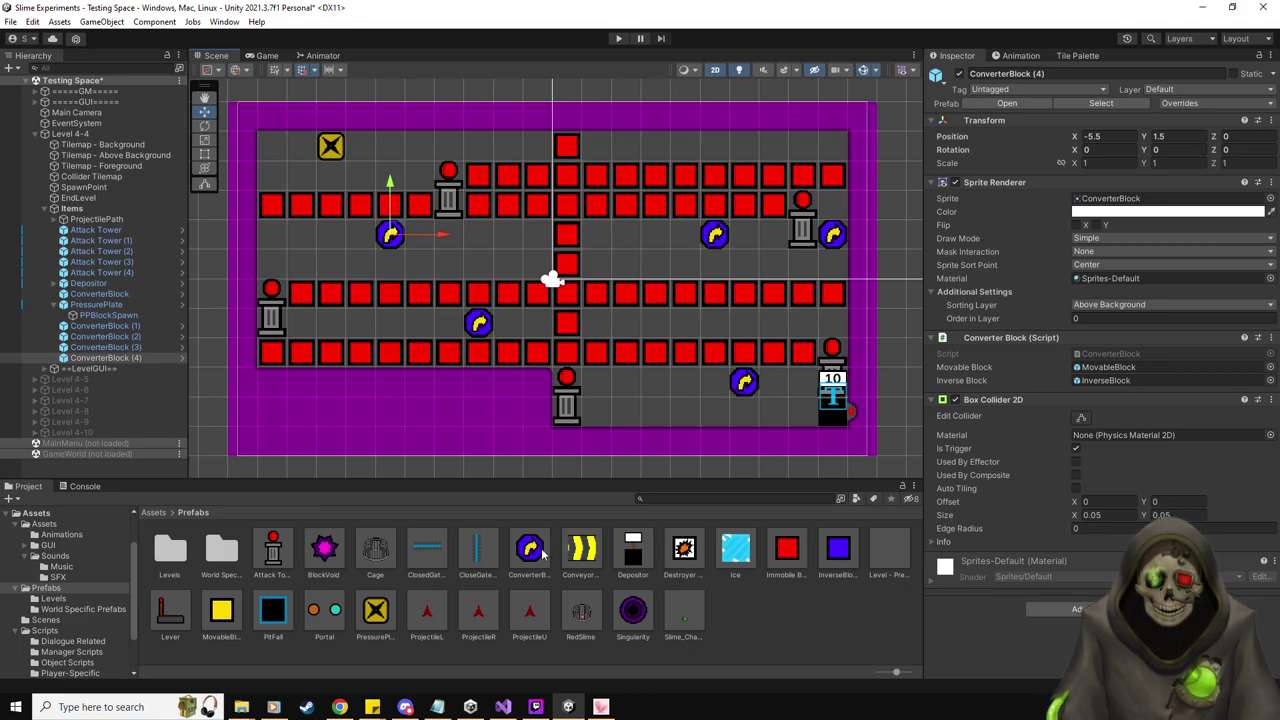
Add three Immobile Block obstacles in the lower lanes, at X 3.5, Y -3.5, and at X 5.5 and -6.5 on Y -1.5
{"action": "left_click_drag", "start_coordinate": [787, 549], "coordinate": [657, 382]}
{"action": "left_click_drag", "start_coordinate": [787, 549], "coordinate": [715, 322]}
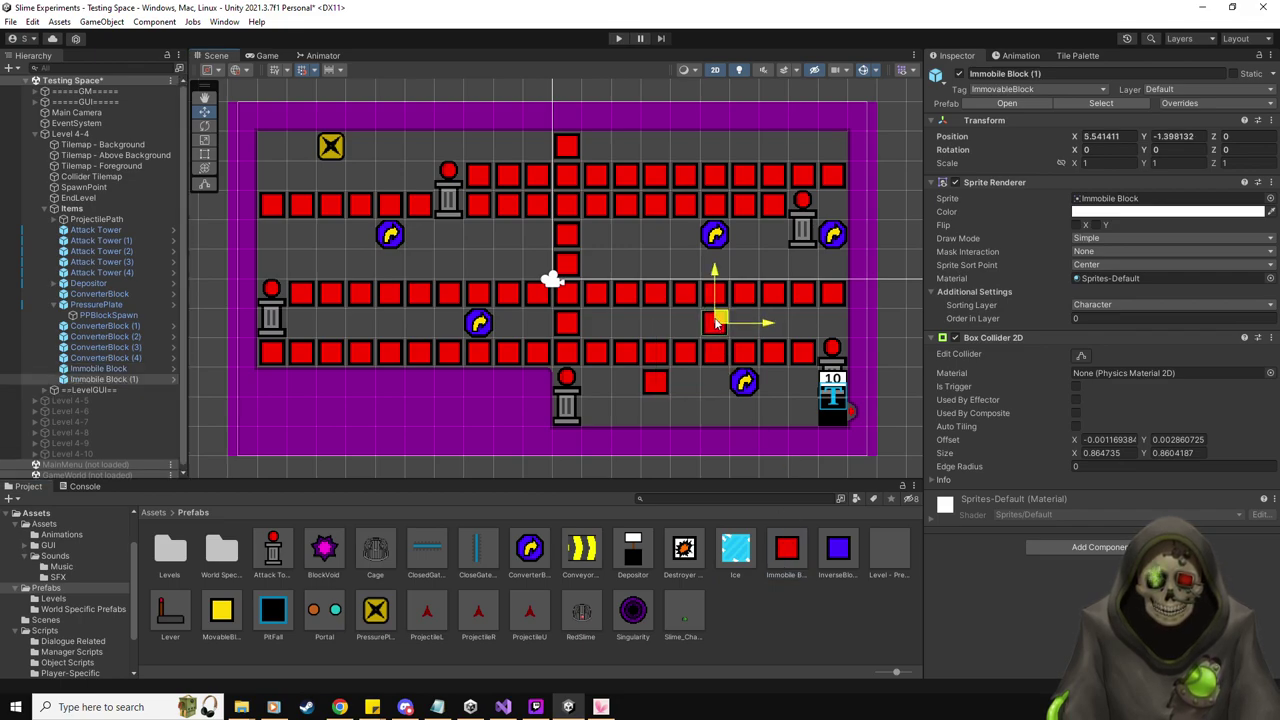
{"action": "left_click_drag", "start_coordinate": [773, 541], "coordinate": [371, 319]}
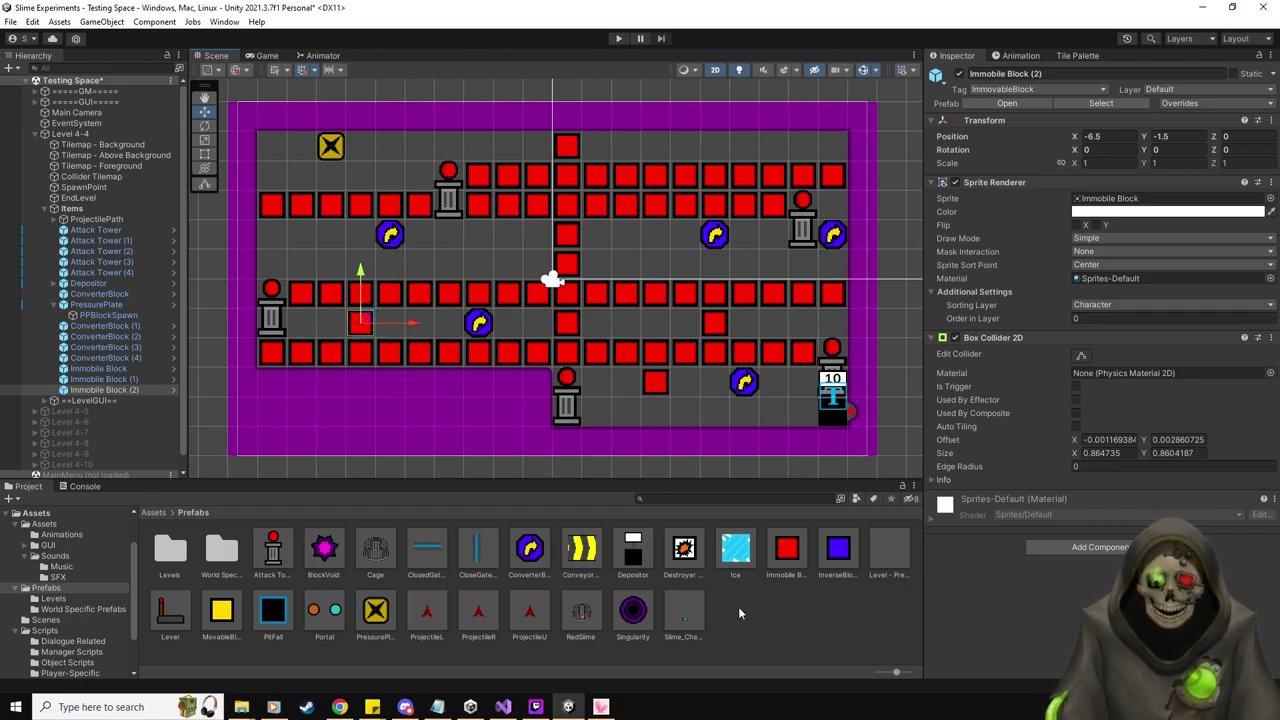
Add five Immobile Block obstacles in the middle lanes: X -3.5 and -8.5 at Y 1.5, and X 3.5, -1.5 and 7.5 at Y 0.5
{"action": "left_click_drag", "start_coordinate": [798, 551], "coordinate": [450, 238]}
{"action": "left_click_drag", "start_coordinate": [788, 545], "coordinate": [658, 265]}
{"action": "left_click_drag", "start_coordinate": [784, 550], "coordinate": [510, 264]}
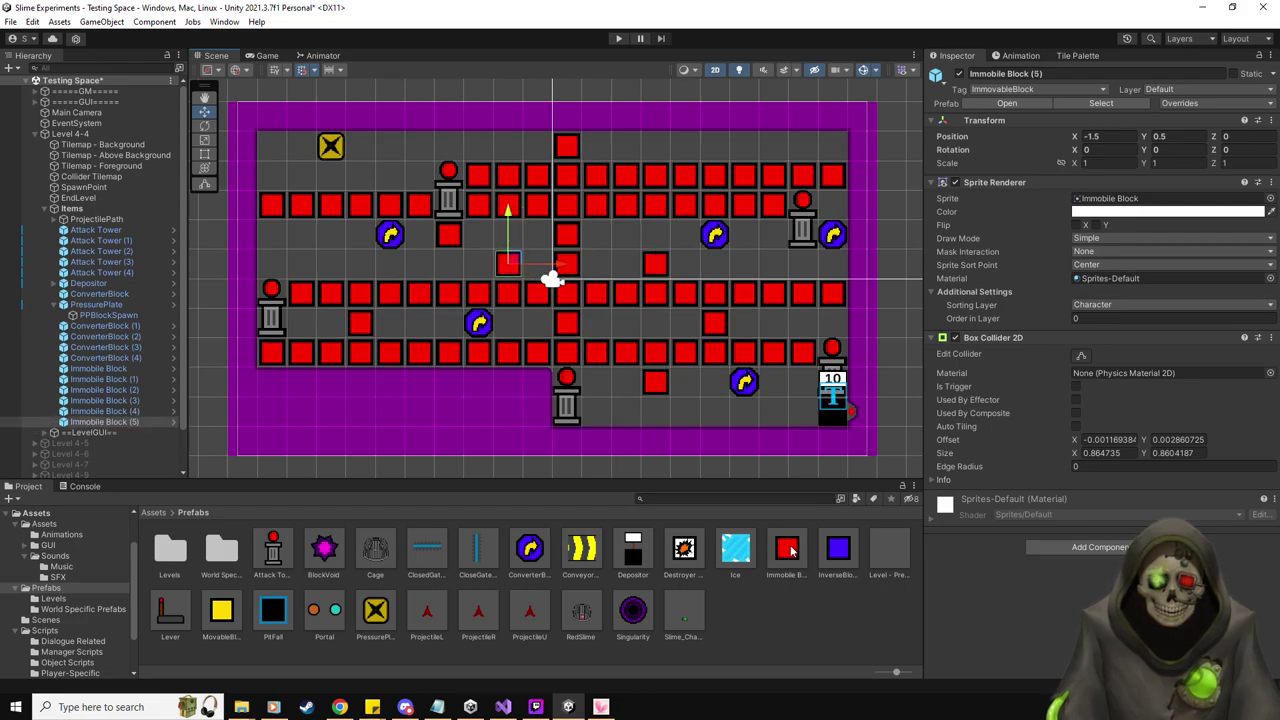
{"action": "left_click_drag", "start_coordinate": [791, 549], "coordinate": [778, 266]}
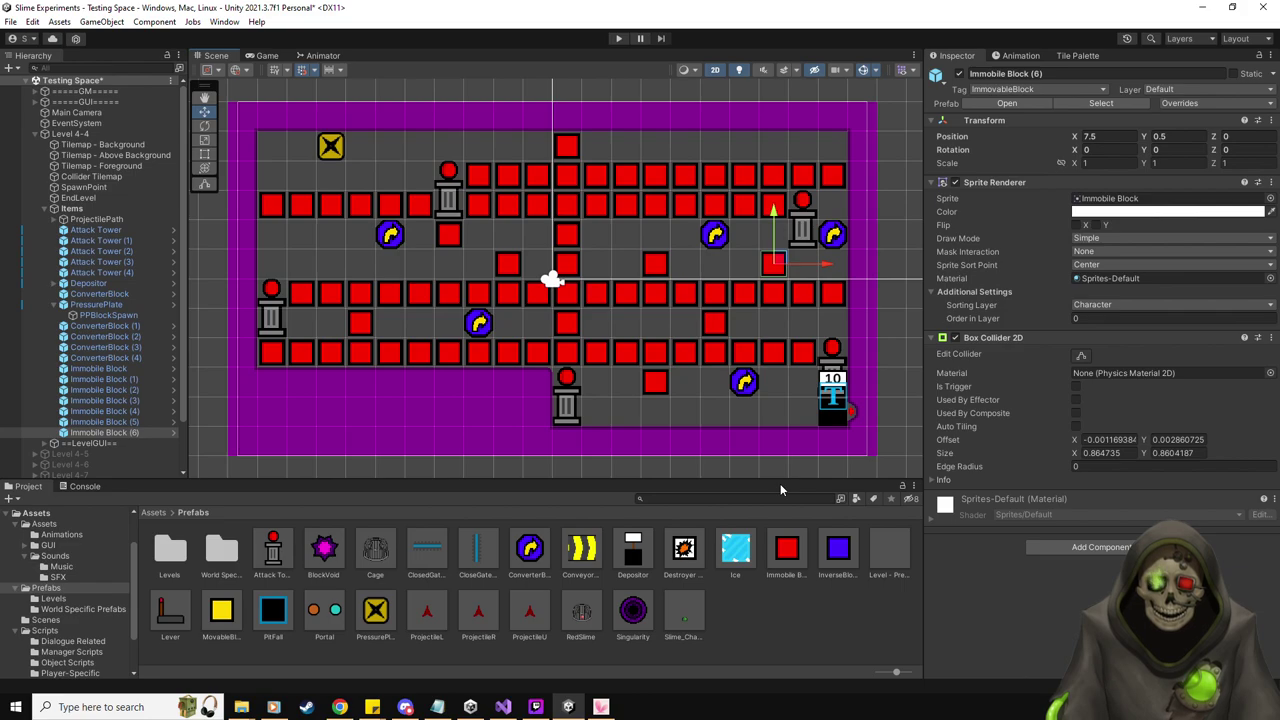
{"action": "left_click", "coordinate": [793, 552]}
{"action": "left_click_drag", "start_coordinate": [793, 552], "coordinate": [301, 234]}
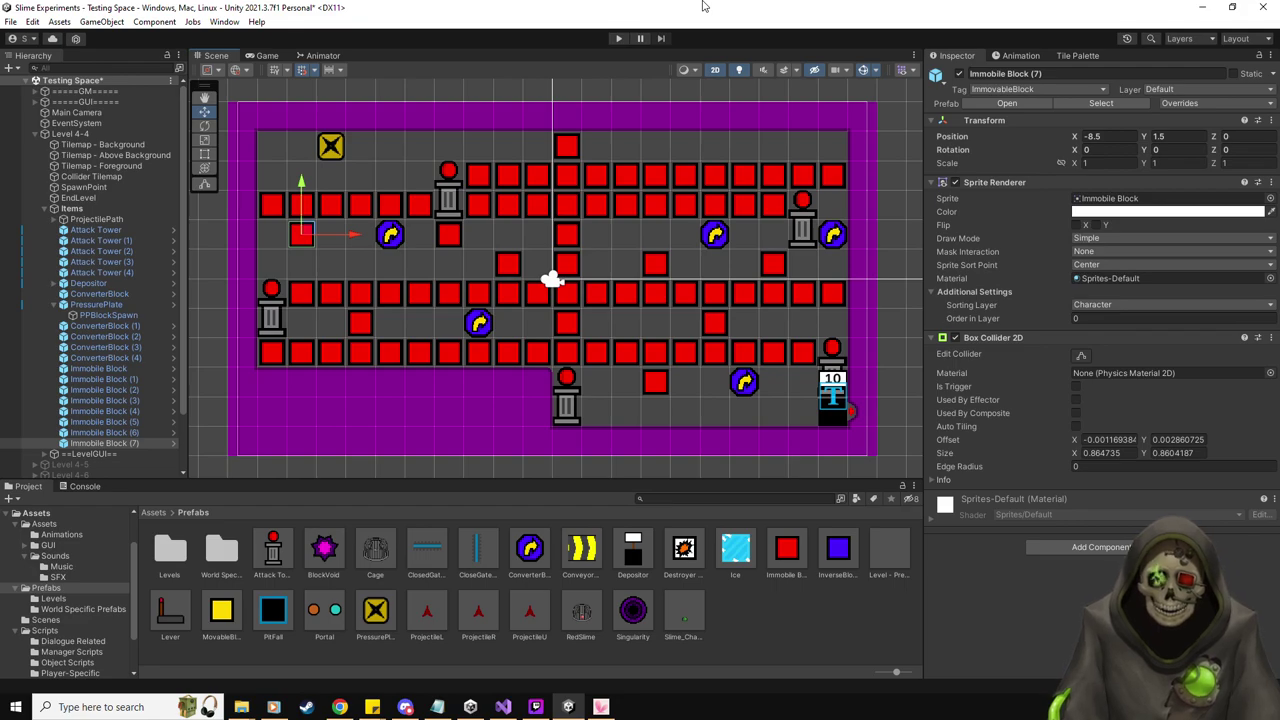
Open the PitFall prefab to examine its Pitfall Script, and return to the level scene
{"action": "double_click", "coordinate": [273, 610]}
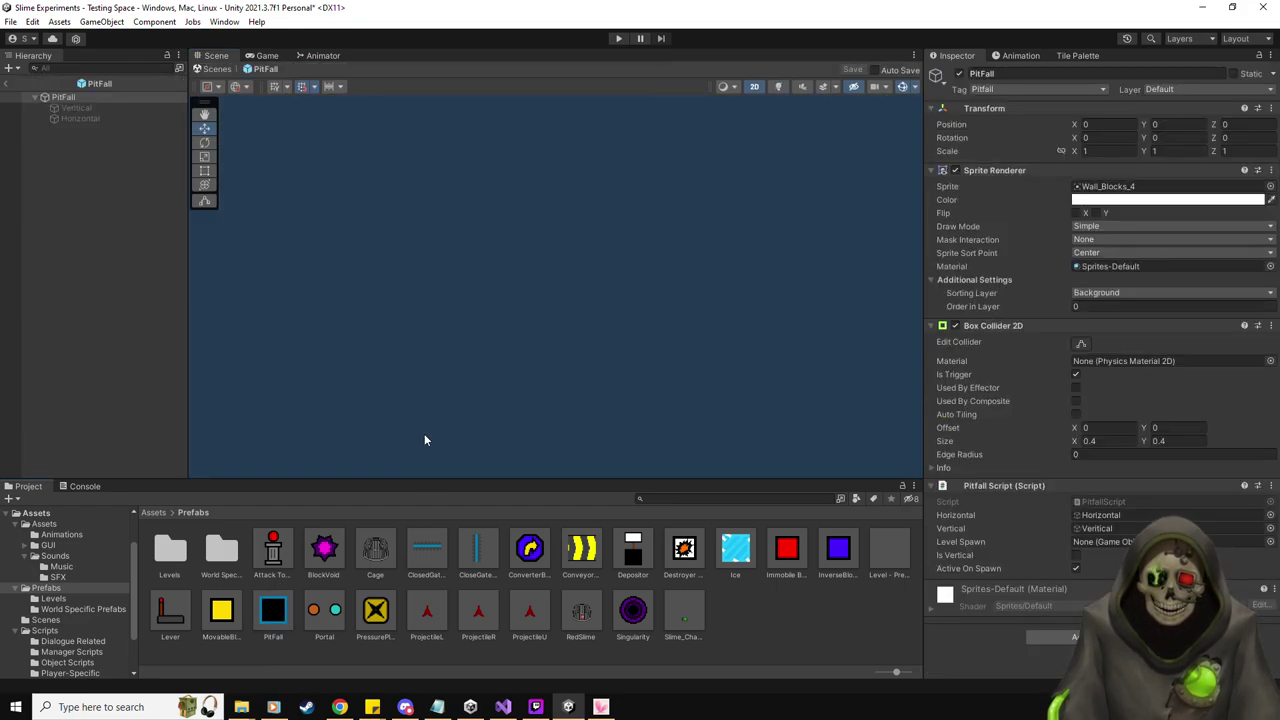
{"action": "left_click", "coordinate": [1110, 501]}
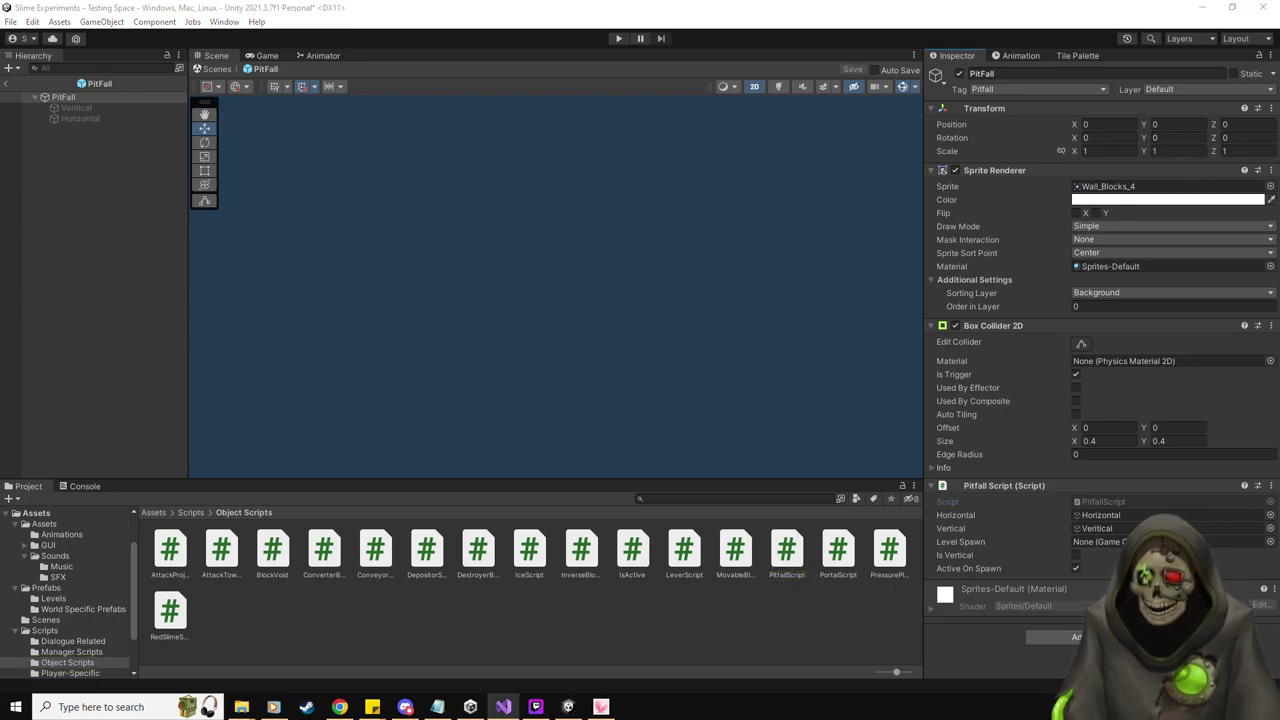
{"action": "left_click", "coordinate": [10, 85]}
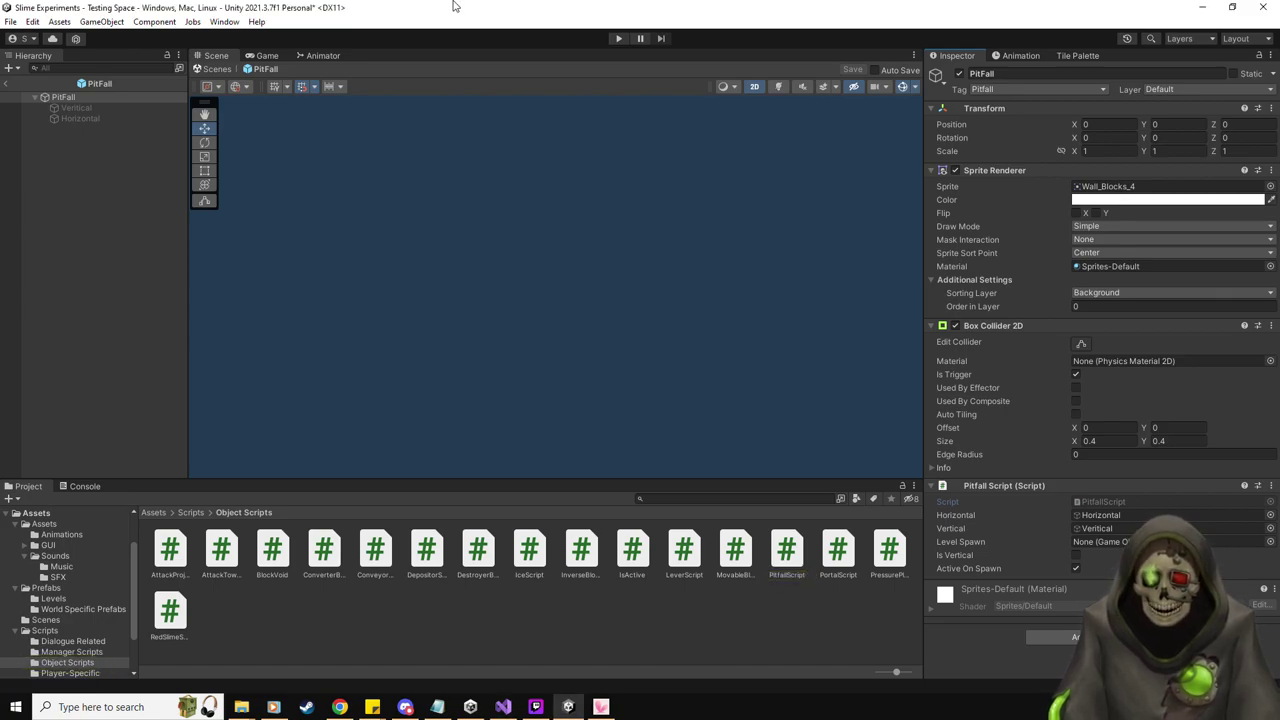
{"action": "left_click", "coordinate": [10, 85]}
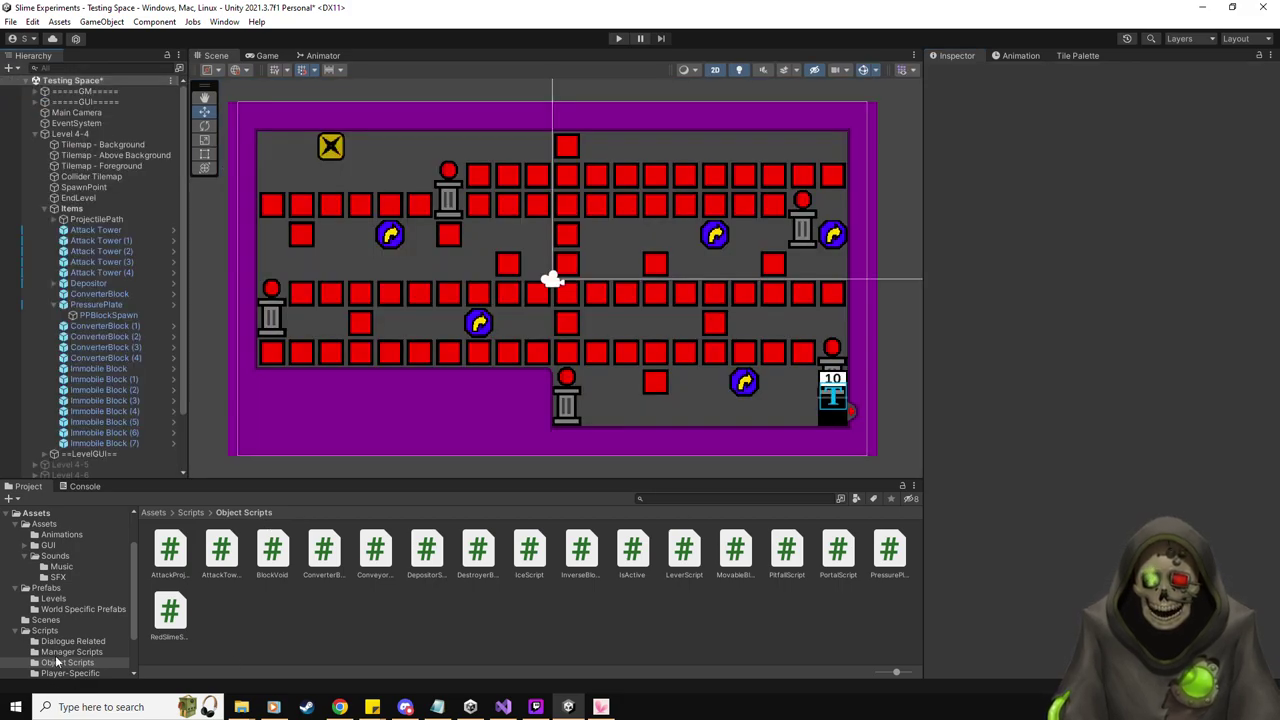
Place a PitFall from the Prefabs folder at X -8.5, Y -0.5 and assign SpawnPoint as its Level Spawn
{"action": "left_click", "coordinate": [46, 588]}
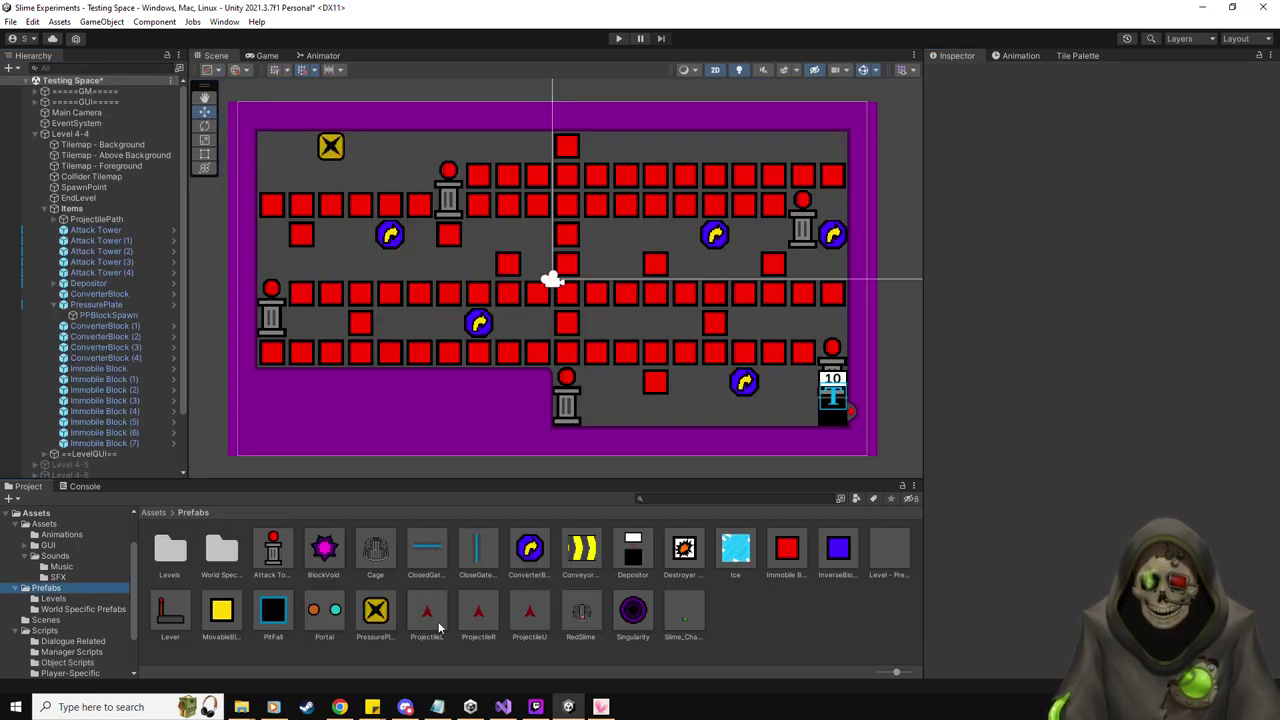
{"action": "left_click_drag", "start_coordinate": [438, 627], "coordinate": [310, 297]}
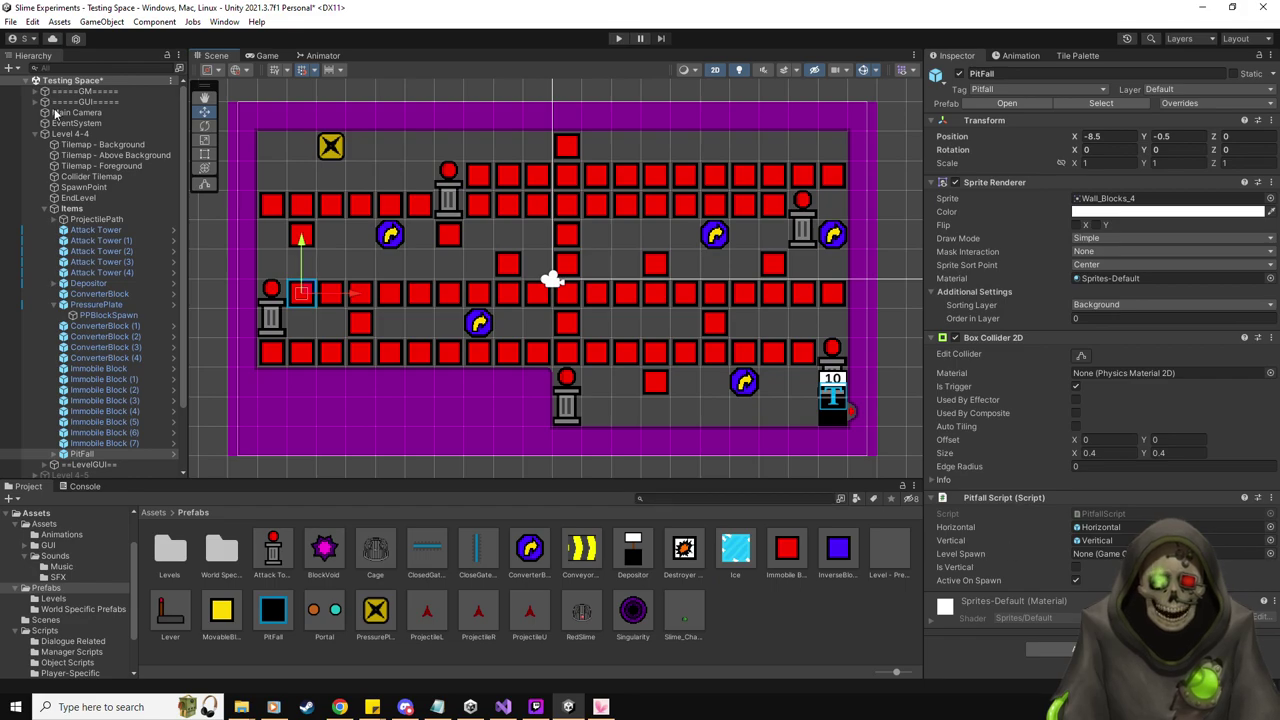
{"action": "left_click_drag", "start_coordinate": [95, 187], "coordinate": [1100, 553]}
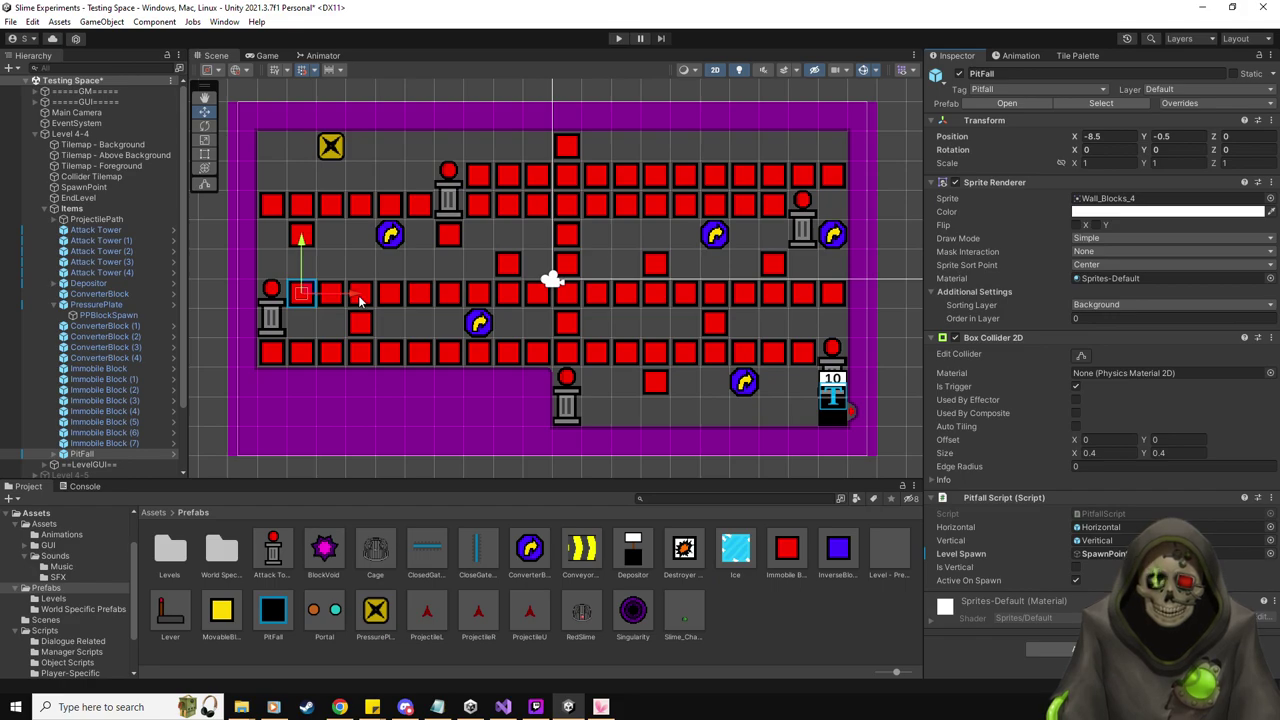
Duplicate the PitFall four times, placing the copies at X -2.5, Y 3.5; X 7.5, Y 2.5; X 0.5, Y -2.5; and X 8.5, Y -2.5
{"action": "mouse_move", "coordinate": [352, 296]}
{"action": "left_mouse_down"}
{"action": "mouse_move", "coordinate": [425, 292]}
{"action": "mouse_move", "coordinate": [355, 300]}
{"action": "left_mouse_up"}
{"action": "left_click", "coordinate": [98, 454]}
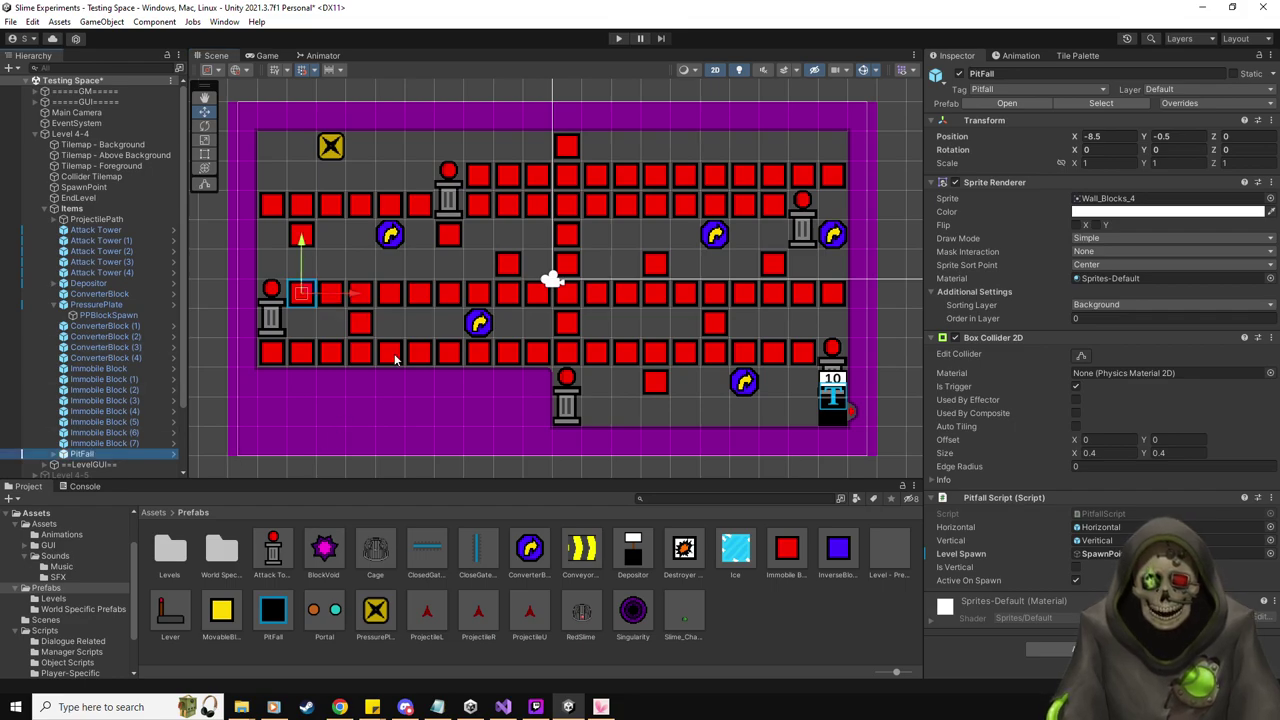
{"action": "key", "text": "ctrl+d"}
{"action": "left_click_drag", "start_coordinate": [307, 288], "coordinate": [482, 170]}
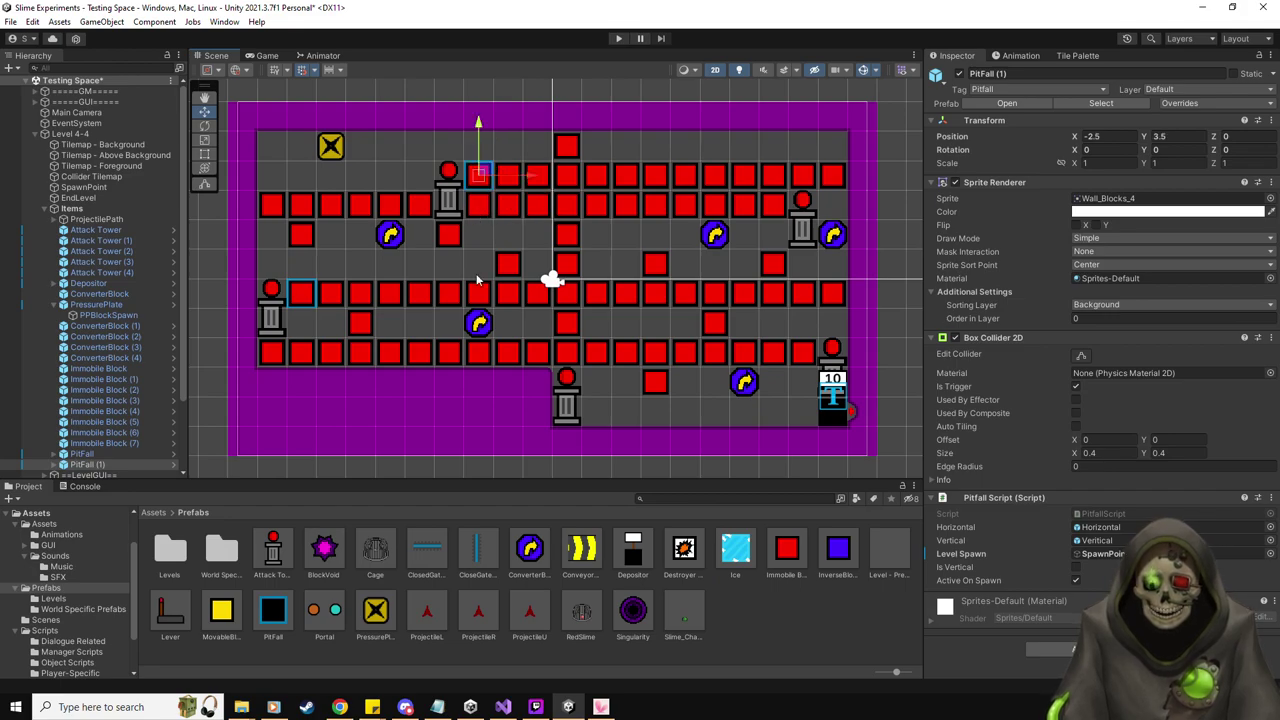
{"action": "key", "text": "ctrl+d"}
{"action": "left_click_drag", "start_coordinate": [489, 175], "coordinate": [831, 352]}
{"action": "key", "text": "ctrl+d"}
{"action": "key", "text": "ctrl+d"}
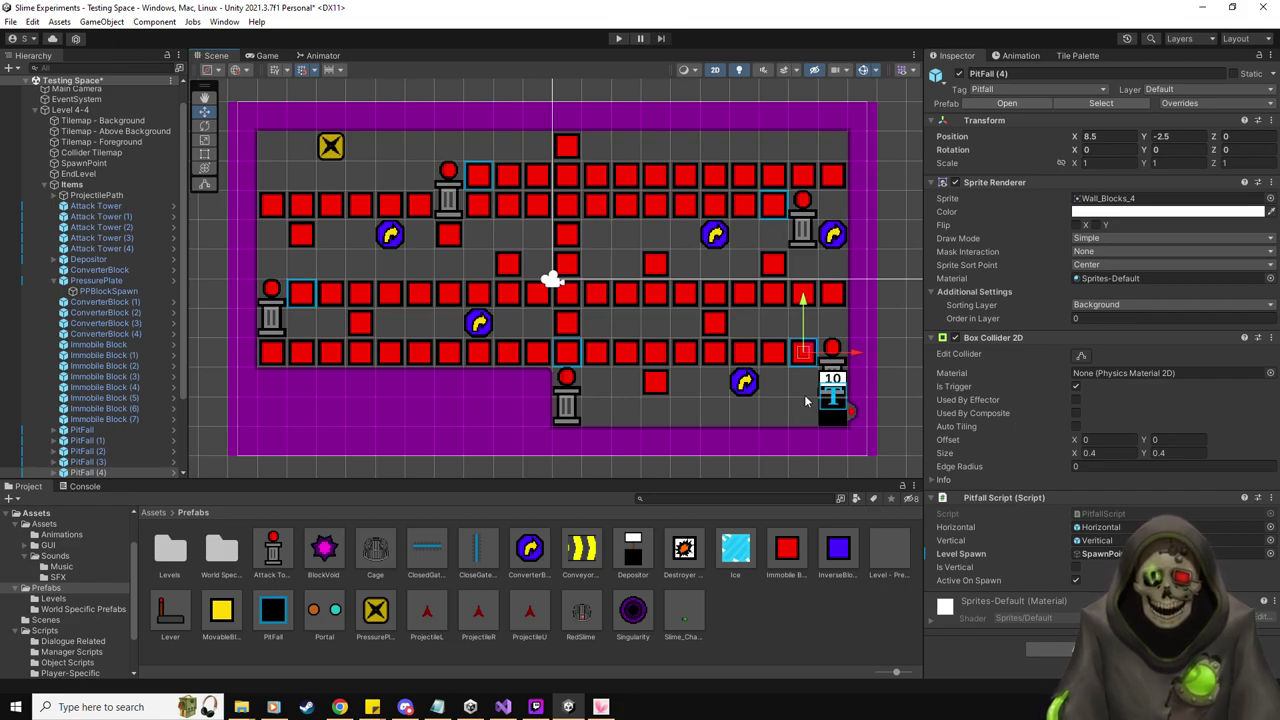
Add three more PitFall copies on the vertical projectile path at X 0.5, at Y -0.5, 2.5 and 3.5
{"action": "key", "text": "ctrl+d"}
{"action": "left_click_drag", "start_coordinate": [806, 354], "coordinate": [569, 130]}
{"action": "key", "text": "ctrl+d"}
{"action": "key", "text": "ctrl+d"}
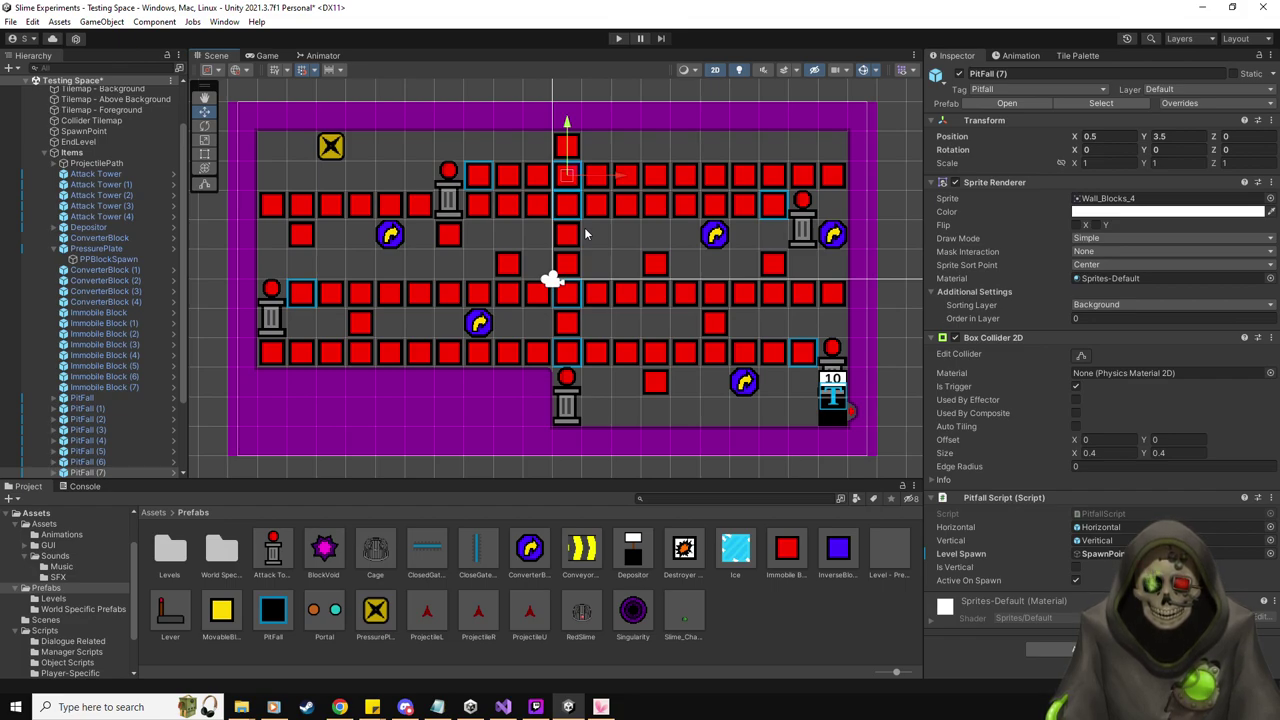
Deactivate the ProjectilePath object to hide the projectile path markers in the level
{"action": "left_click", "coordinate": [128, 162]}
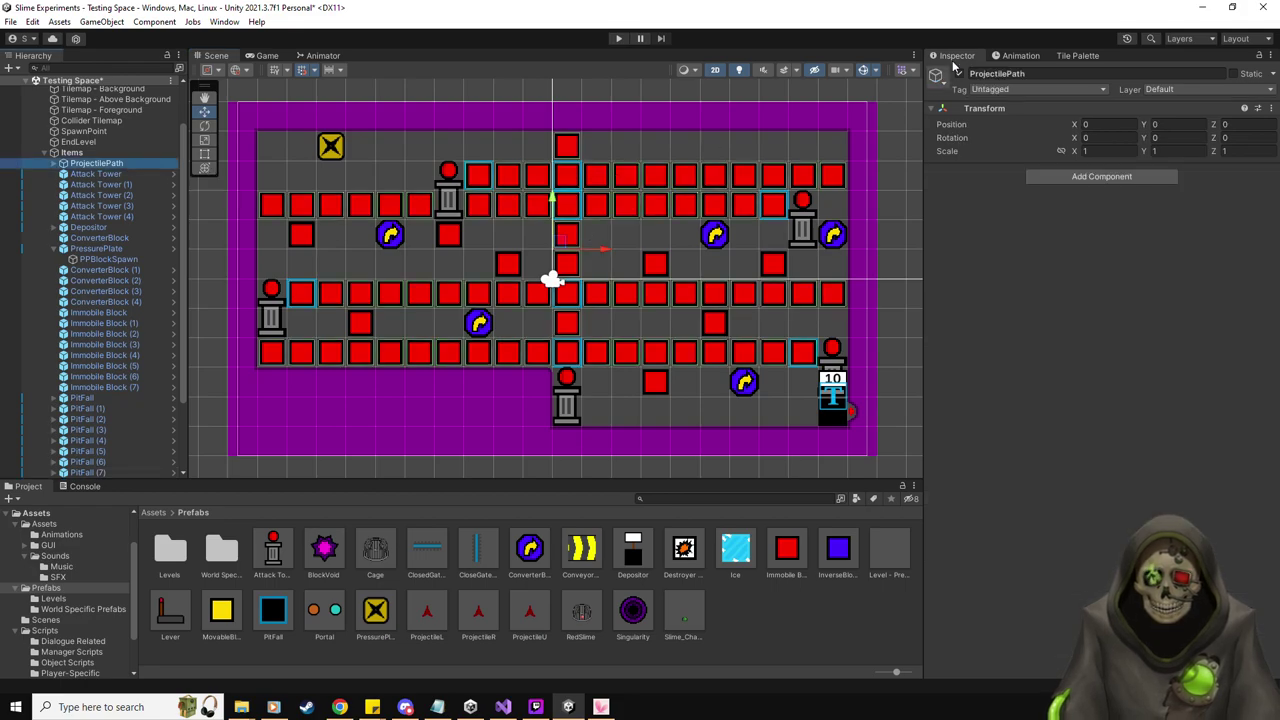
{"action": "left_click", "coordinate": [959, 73]}
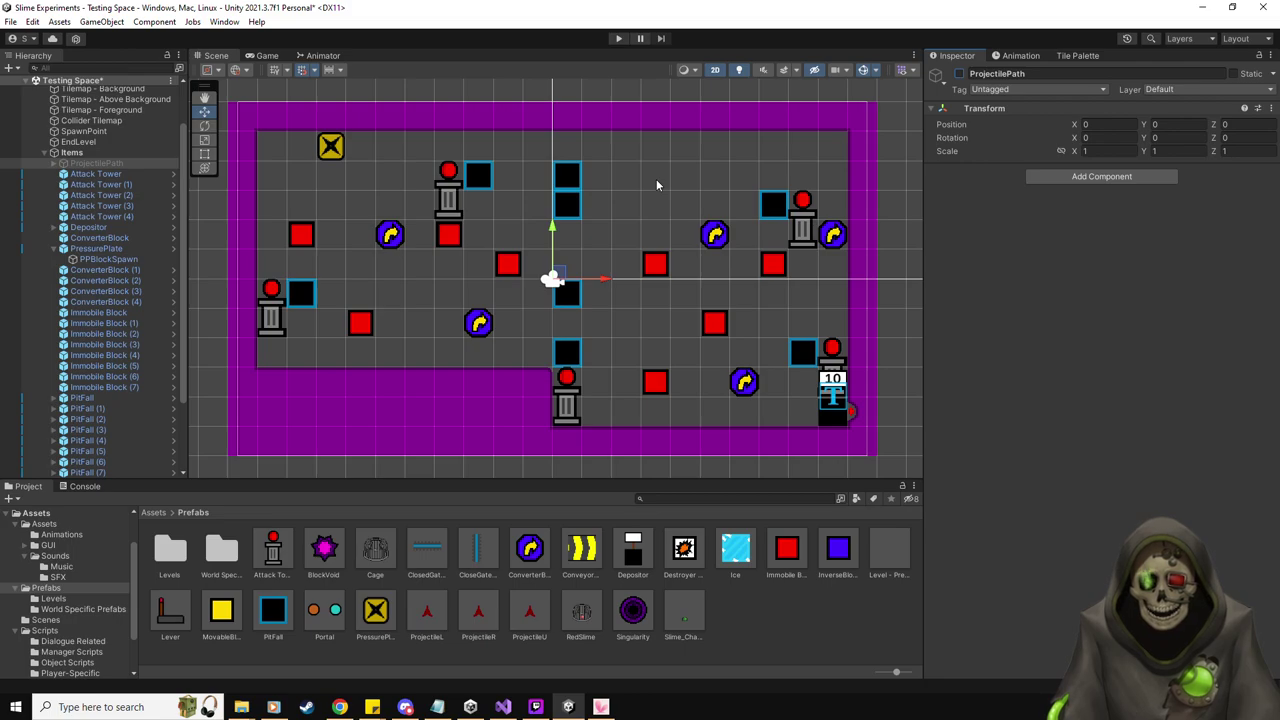
{"action": "left_click_drag", "start_coordinate": [685, 193], "coordinate": [652, 180]}
{"action": "left_click_drag", "start_coordinate": [466, 622], "coordinate": [474, 614]}
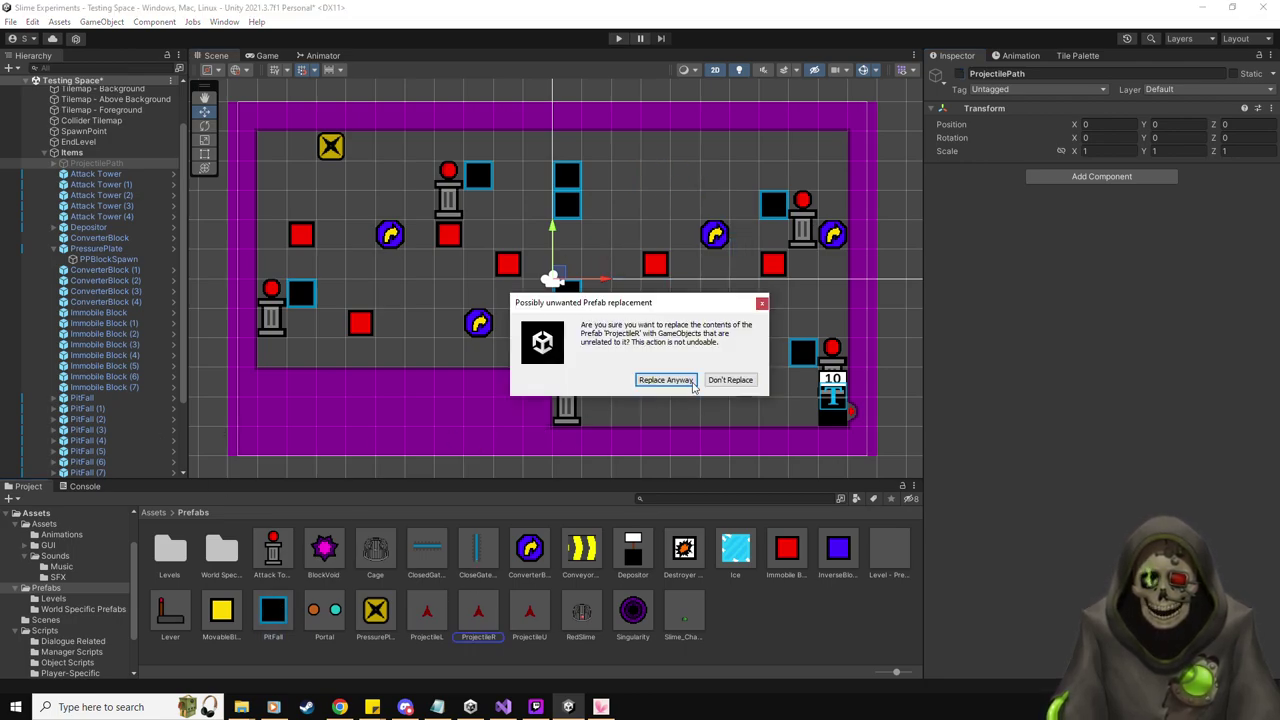
{"action": "left_click", "coordinate": [761, 303]}
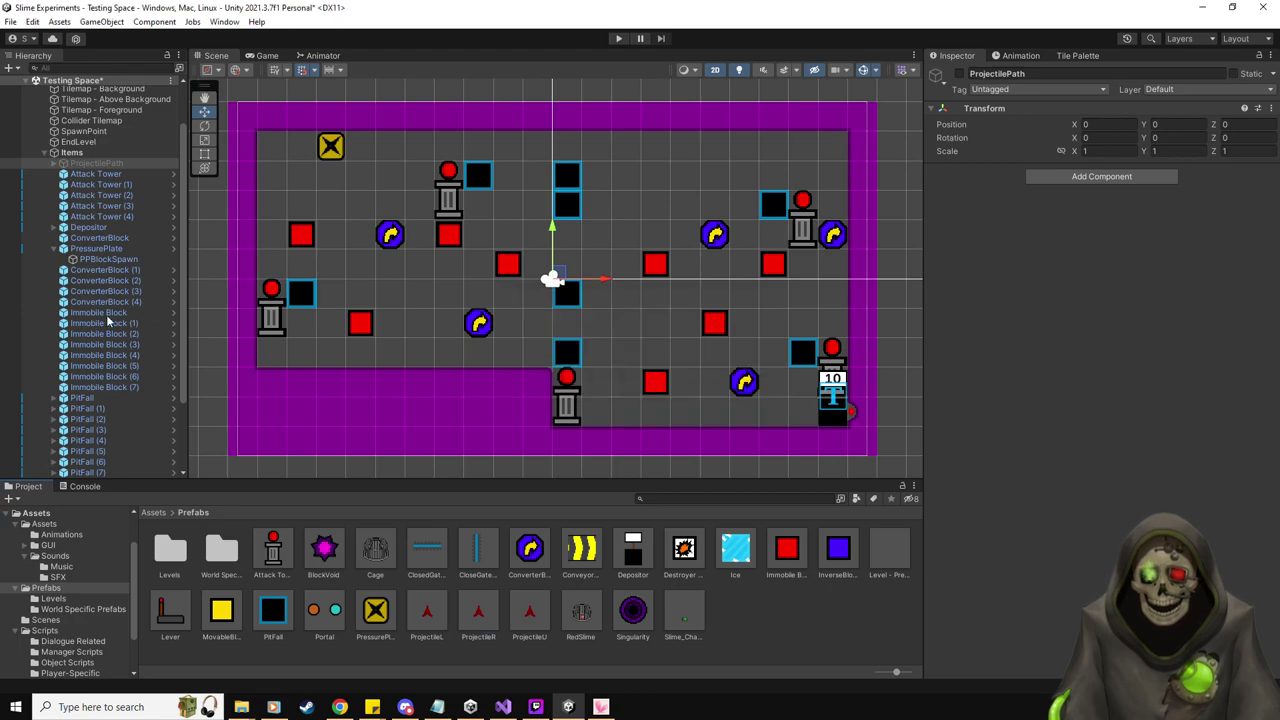
Duplicate the last PitFall twice, placing the copies at X 4.5, Y 3.5 and X 2.5, Y 1.5
{"action": "scroll", "coordinate": [110, 370], "scroll_direction": "down", "scroll_amount": 3}
{"action": "left_click", "coordinate": [110, 381]}
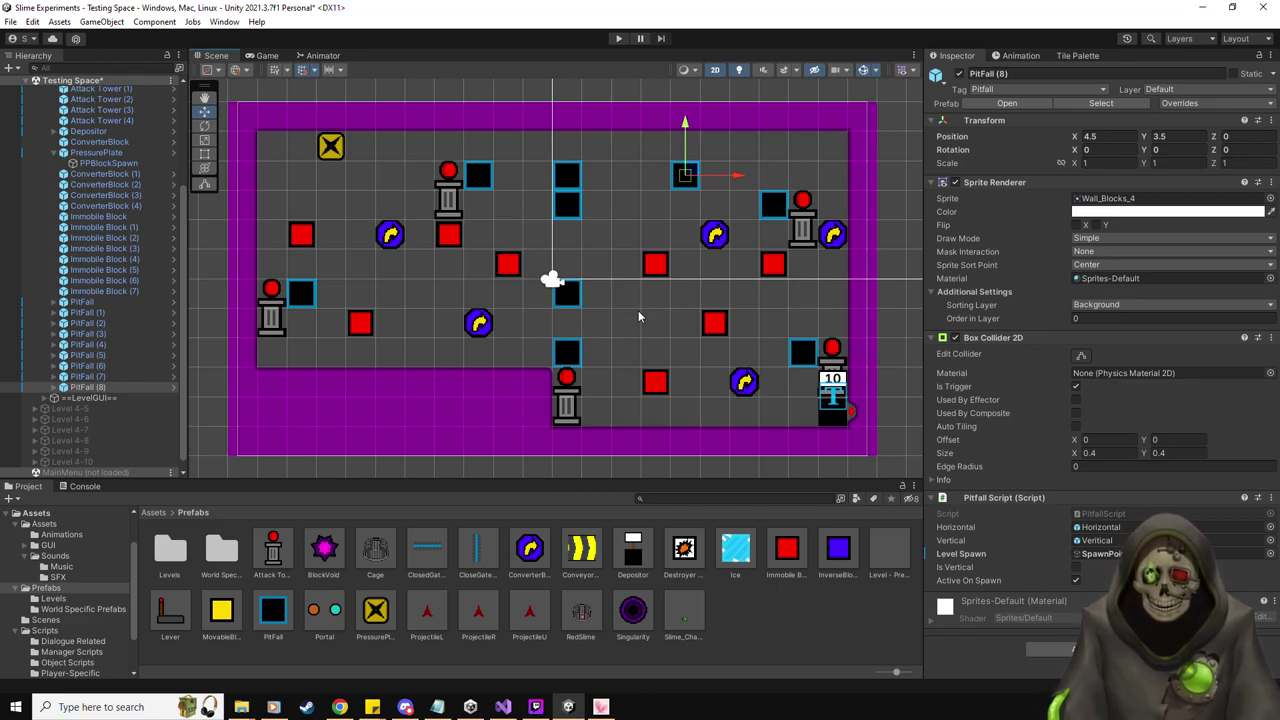
{"action": "key", "text": "ctrl+d"}
{"action": "left_click_drag", "start_coordinate": [698, 174], "coordinate": [640, 230]}
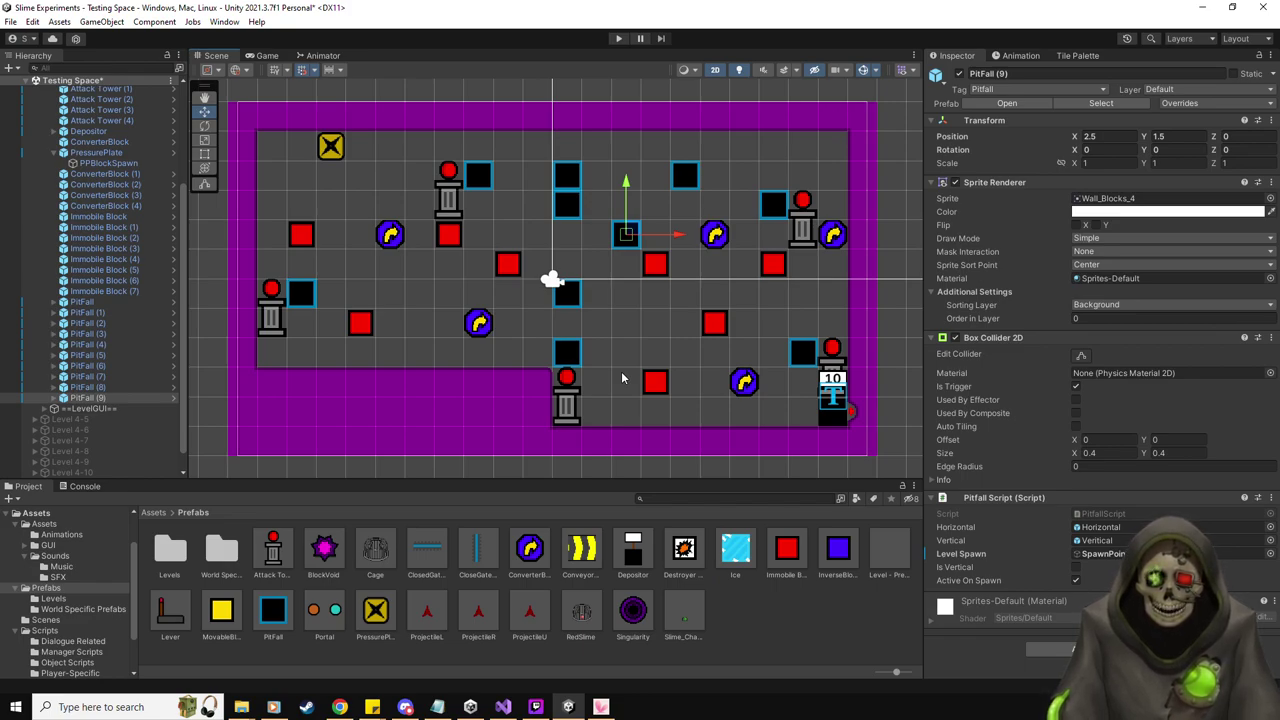
Reactivate ProjectilePath to compare the PitFall positions with the projectile lanes, and deactivate it again
{"action": "scroll", "coordinate": [90, 281], "scroll_direction": "up", "scroll_amount": 5}
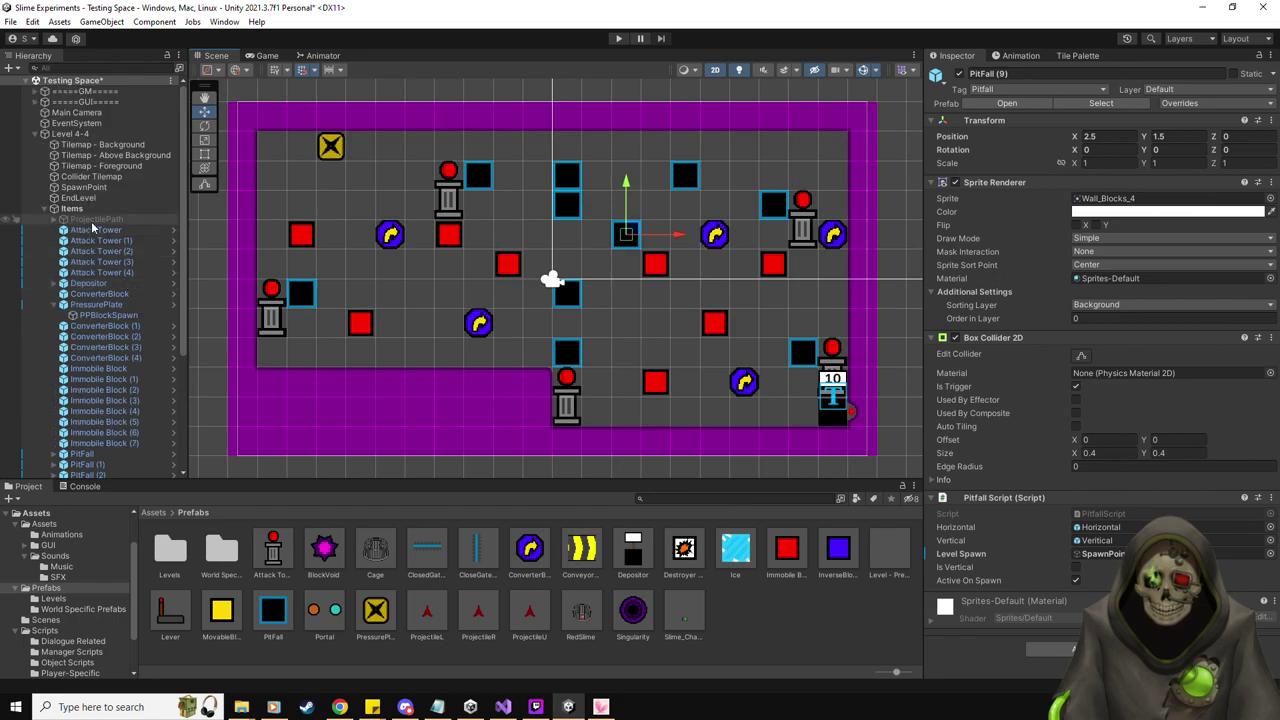
{"action": "left_click", "coordinate": [96, 219]}
{"action": "left_click", "coordinate": [960, 74]}
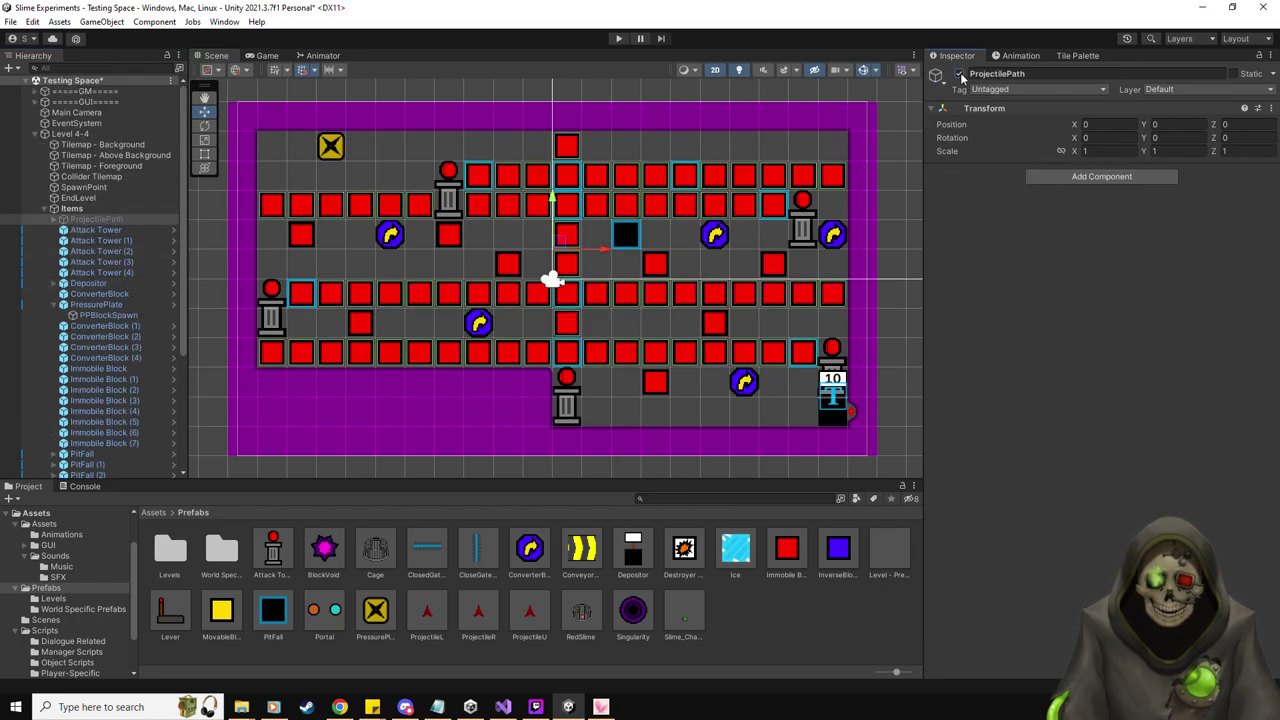
{"action": "left_click", "coordinate": [960, 74]}
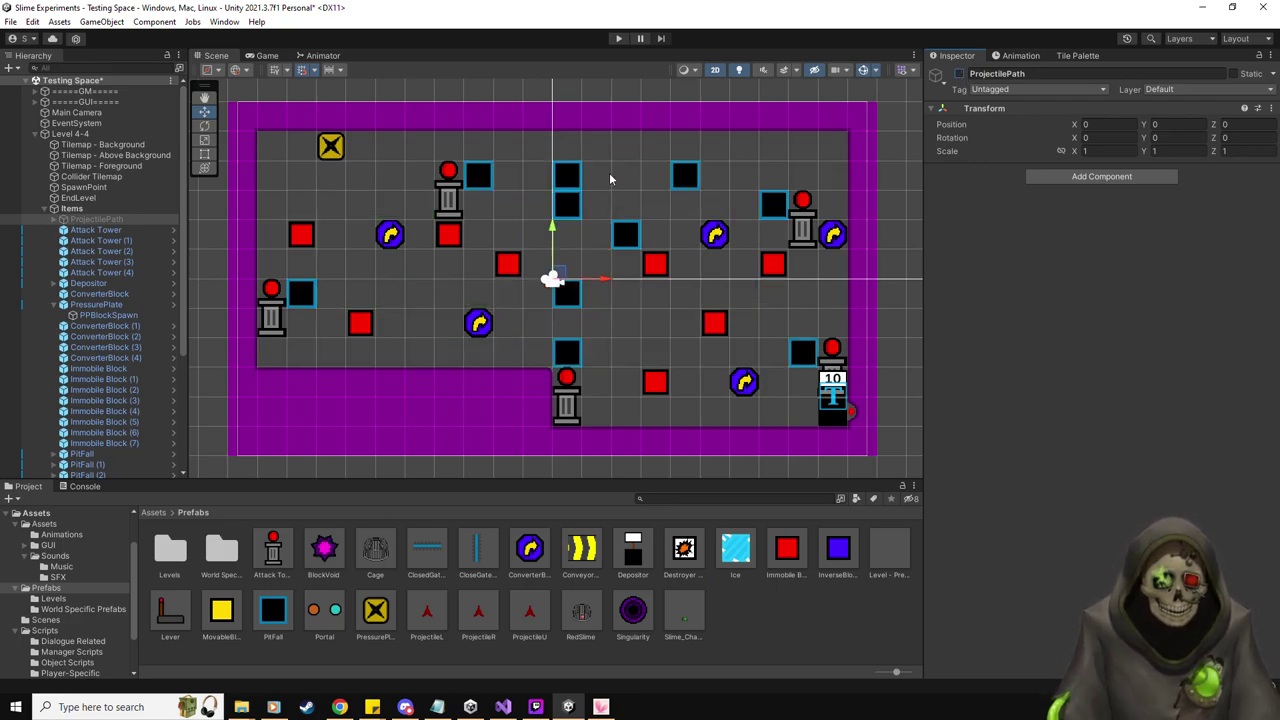
Select Level 4-4, start a playtest, and use the PressurePlate to spawn yellow blocks and push them down
{"action": "left_click", "coordinate": [72, 133]}
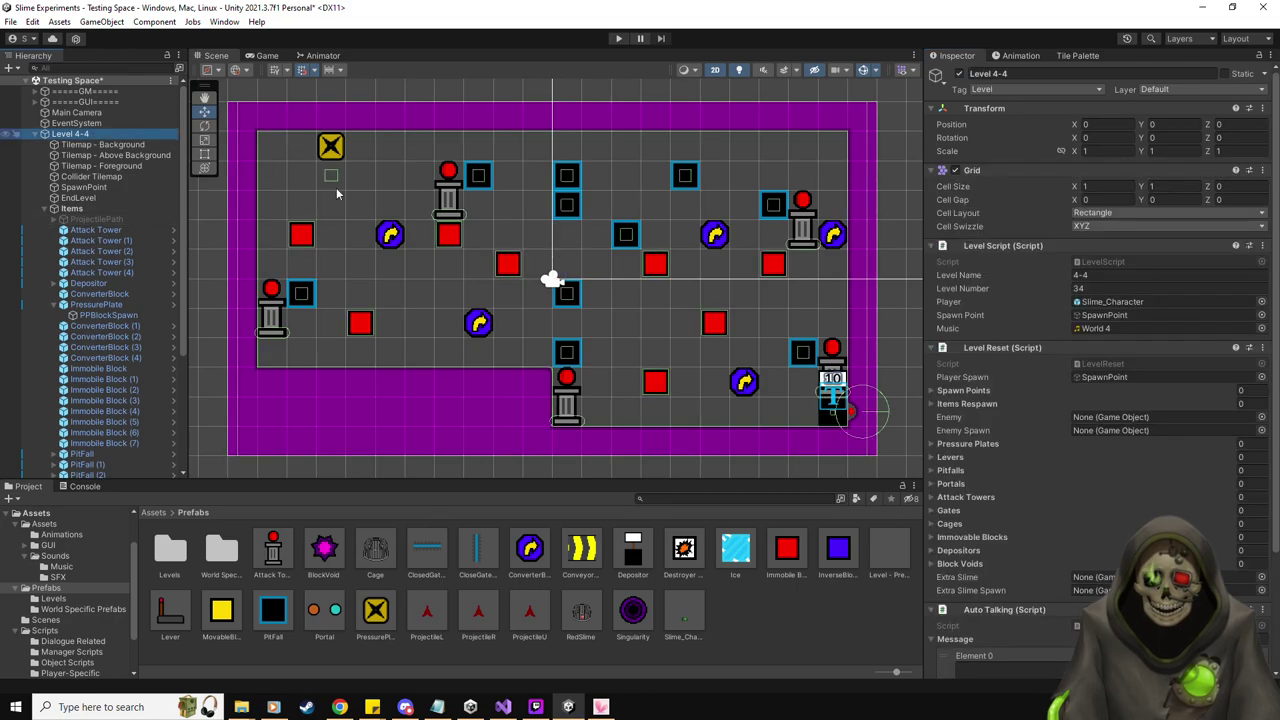
{"action": "left_click", "coordinate": [618, 39]}
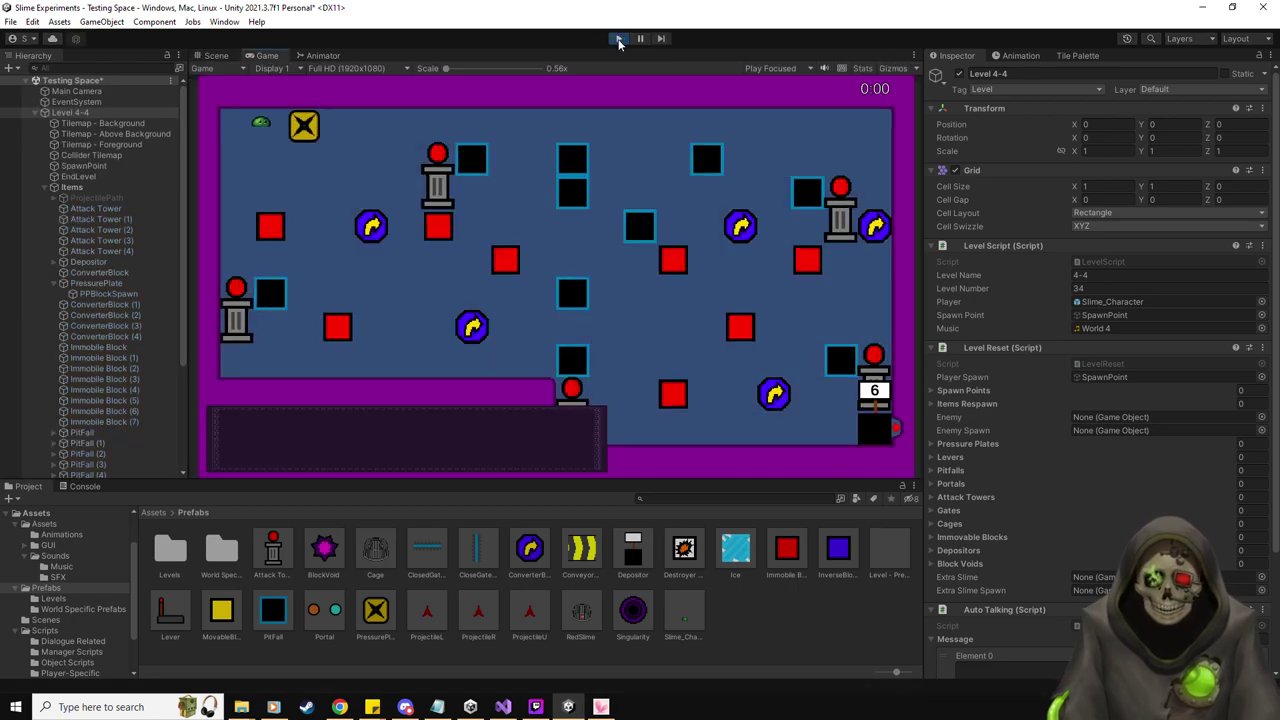
{"action": "key", "text": "Down"}
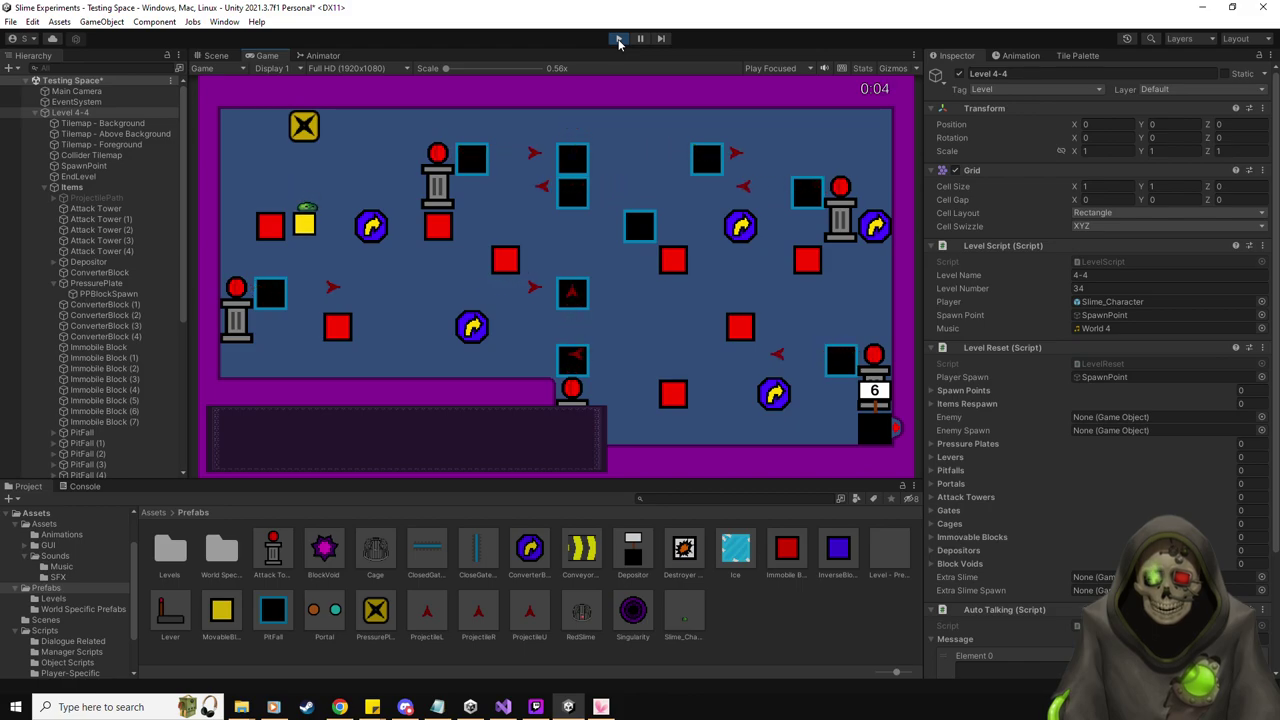
{"action": "key", "text": "Up"}
{"action": "key", "text": "Up"}
{"action": "key", "text": "Down"}
{"action": "key", "text": "Right"}
{"action": "key", "text": "Left"}
{"action": "key", "text": "Up"}
{"action": "key", "text": "Down"}
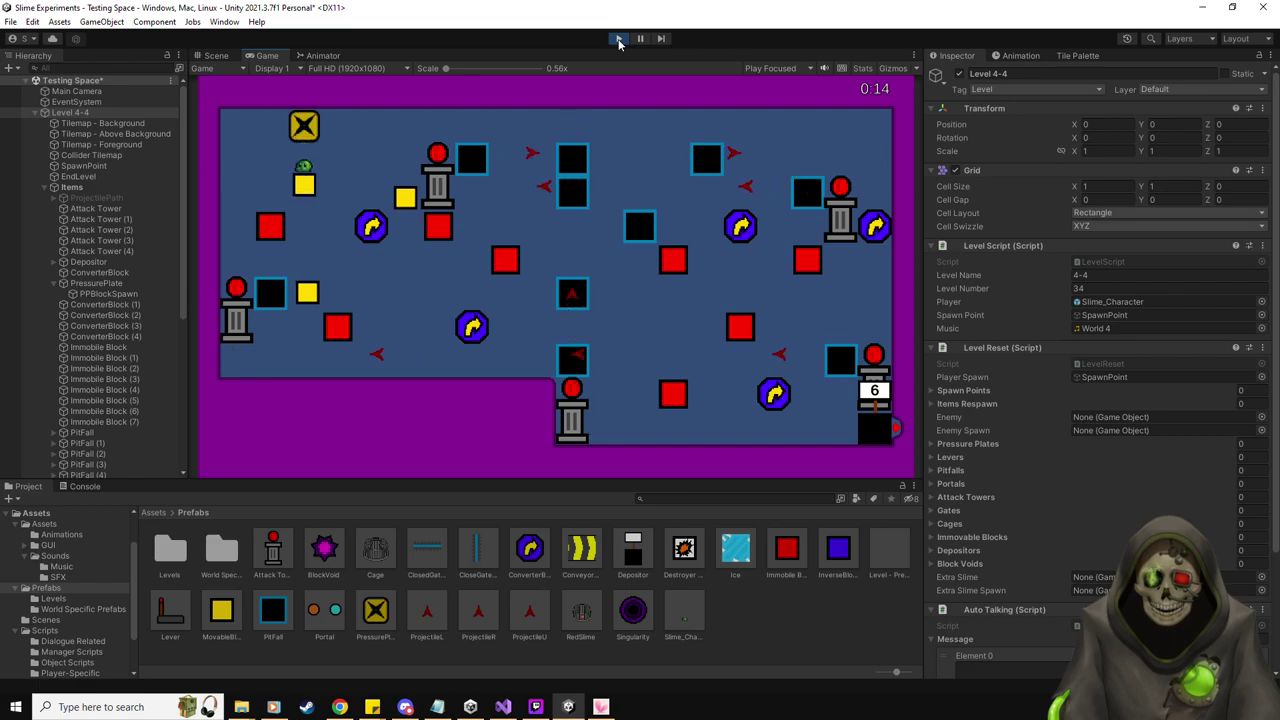
Spawn another block in the playtest and stack three blocks in a column between the first ConverterBlock and the Immobile Block beneath the Attack Tower
{"action": "key", "text": "Up"}
{"action": "key", "text": "Down"}
{"action": "key", "text": "Down"}
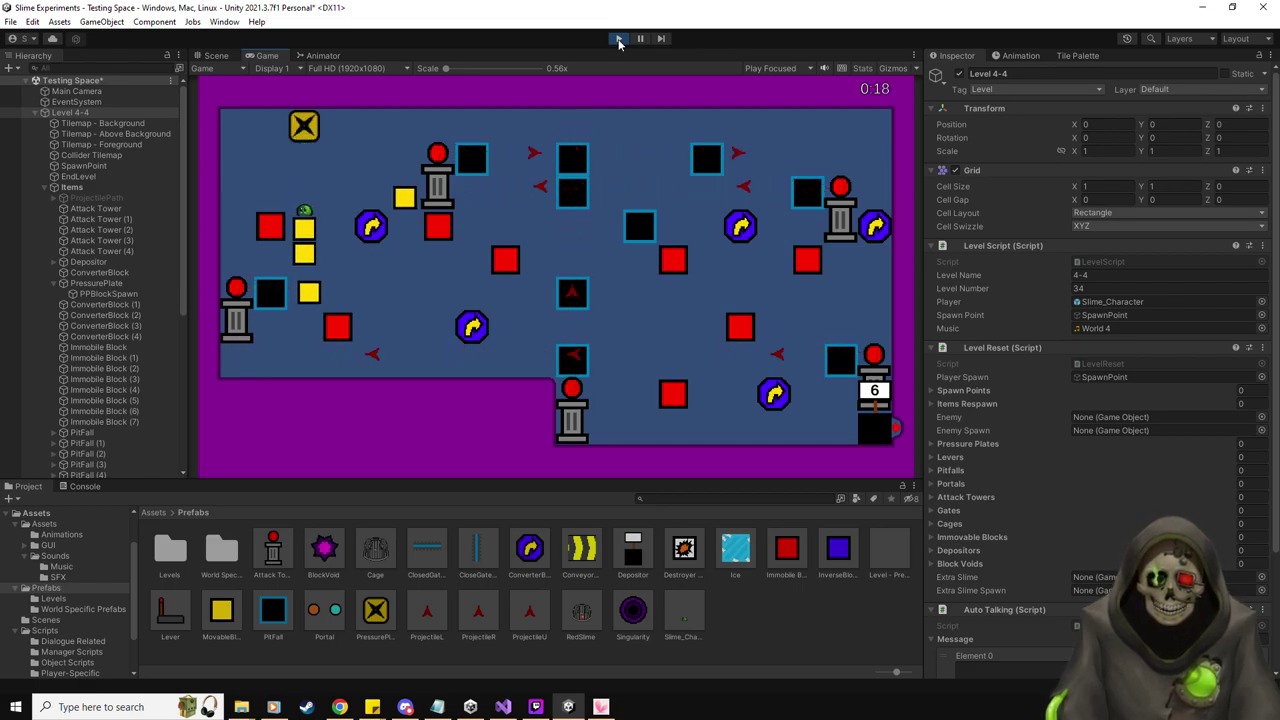
{"action": "key", "text": "Up"}
{"action": "key", "text": "Left"}
{"action": "key", "text": "Down"}
{"action": "key", "text": "Right"}
{"action": "key", "text": "Right"}
{"action": "key", "text": "Right"}
{"action": "key", "text": "Up"}
{"action": "key", "text": "Right"}
{"action": "key", "text": "Down"}
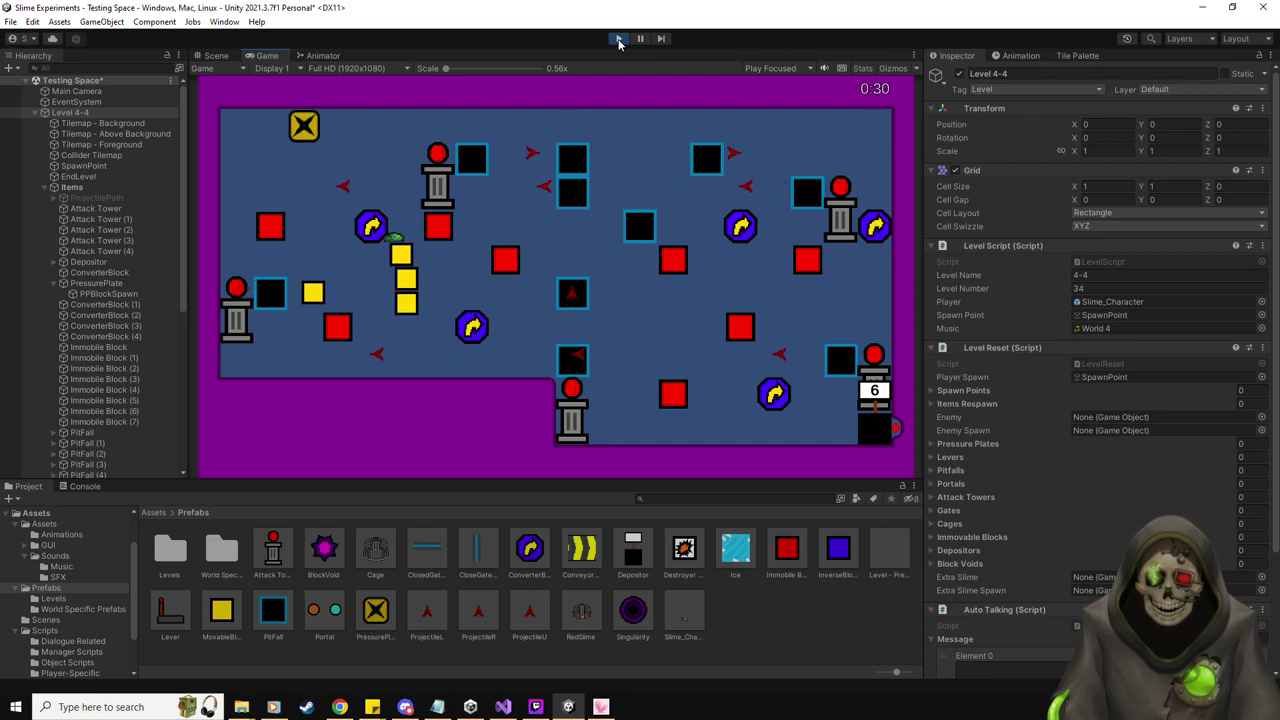
Return the slime to the PressurePlate and push two more spawned blocks down beside the nearest Immobile Block
{"action": "key", "text": "Left"}
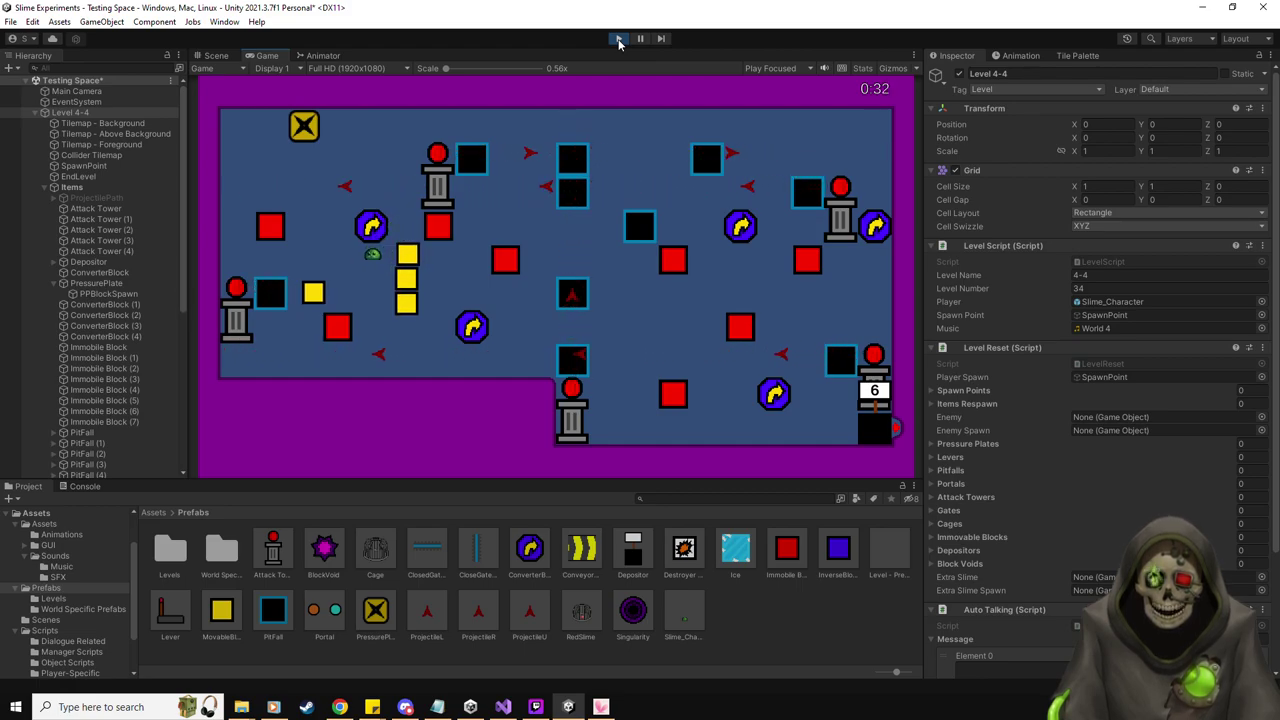
{"action": "key", "text": "Left"}
{"action": "key", "text": "Up"}
{"action": "key", "text": "Up"}
{"action": "key", "text": "Down"}
{"action": "key", "text": "Down"}
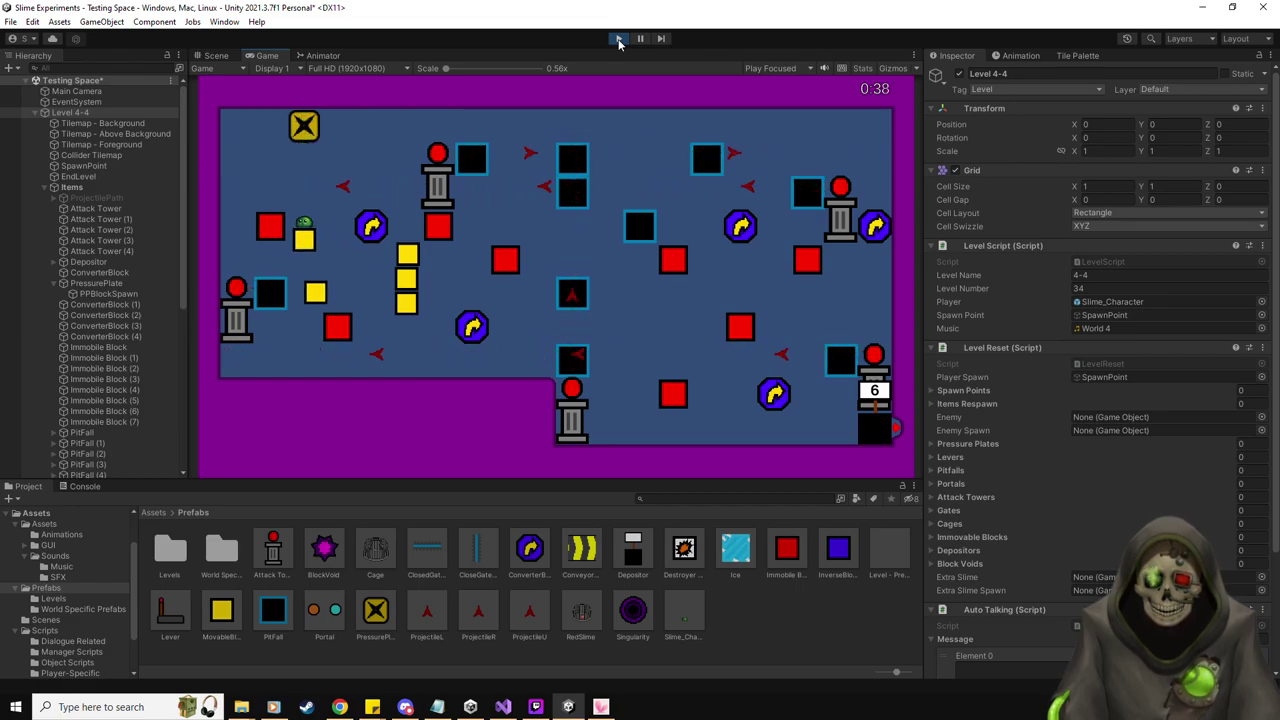
{"action": "key", "text": "Up"}
{"action": "key", "text": "Up"}
{"action": "key", "text": "Up"}
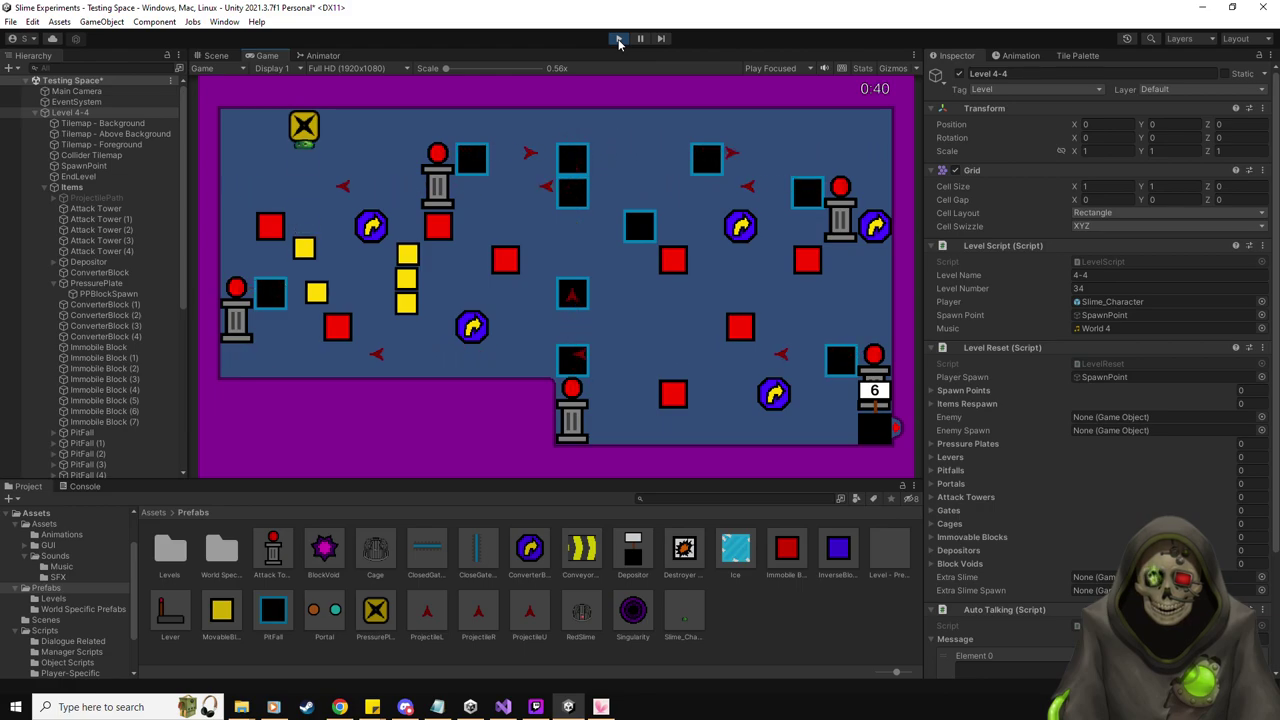
{"action": "key", "text": "Down"}
{"action": "key", "text": "Down"}
{"action": "key", "text": "Down"}
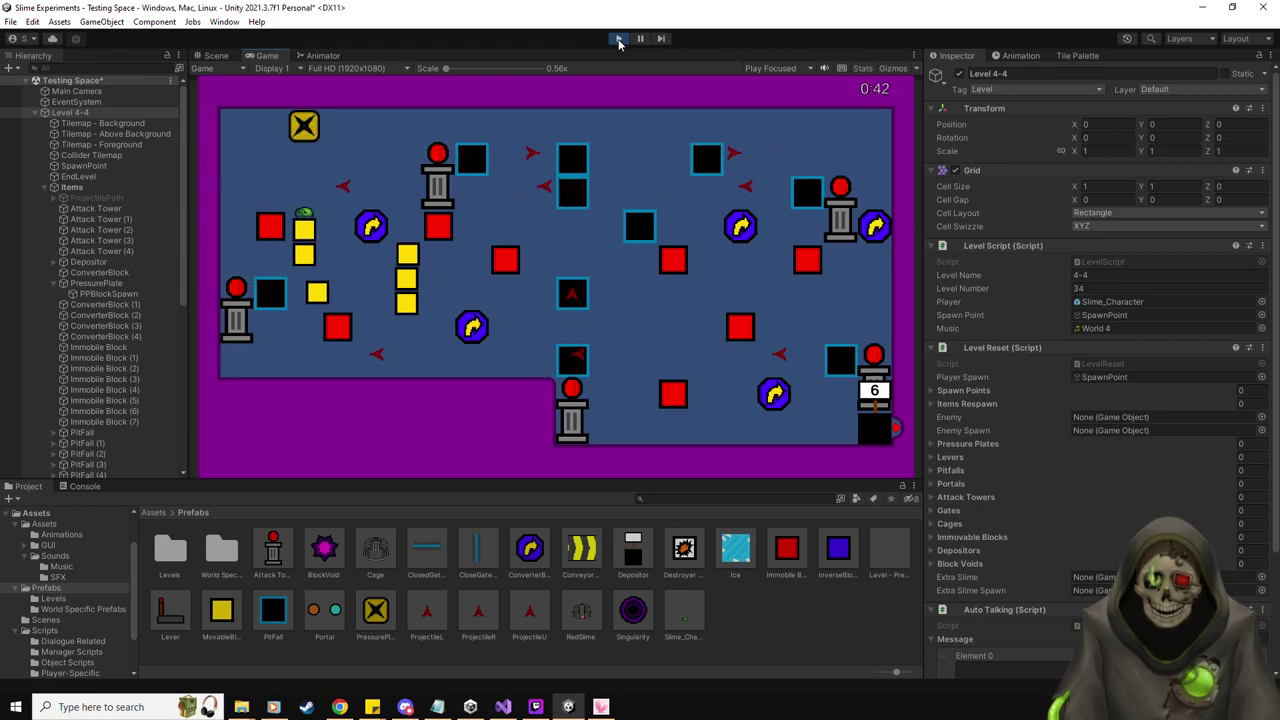
Steer the slime around the Immobile Block nearest the PressurePlate and push the two-block stack right towards the ConverterBlock
{"action": "key", "text": "Up"}
{"action": "key", "text": "Left"}
{"action": "key", "text": "Left"}
{"action": "key", "text": "Down"}
{"action": "key", "text": "Down"}
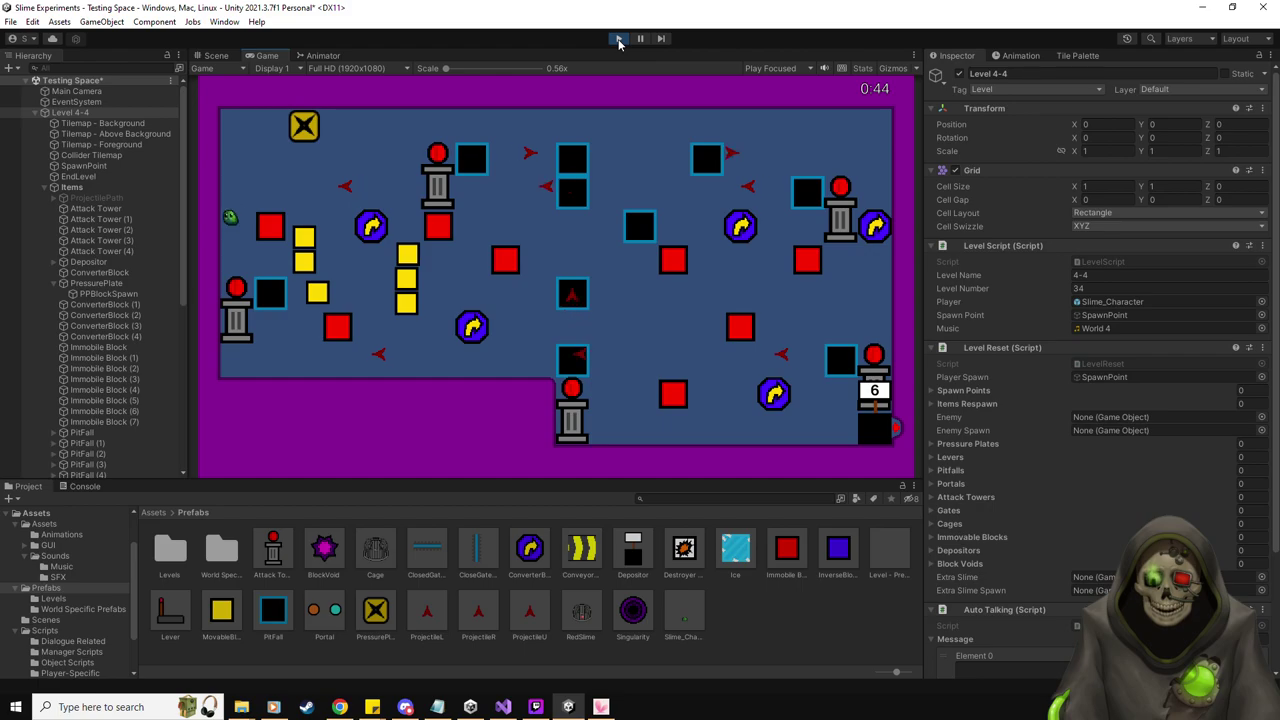
{"action": "key", "text": "Right"}
{"action": "key", "text": "Right"}
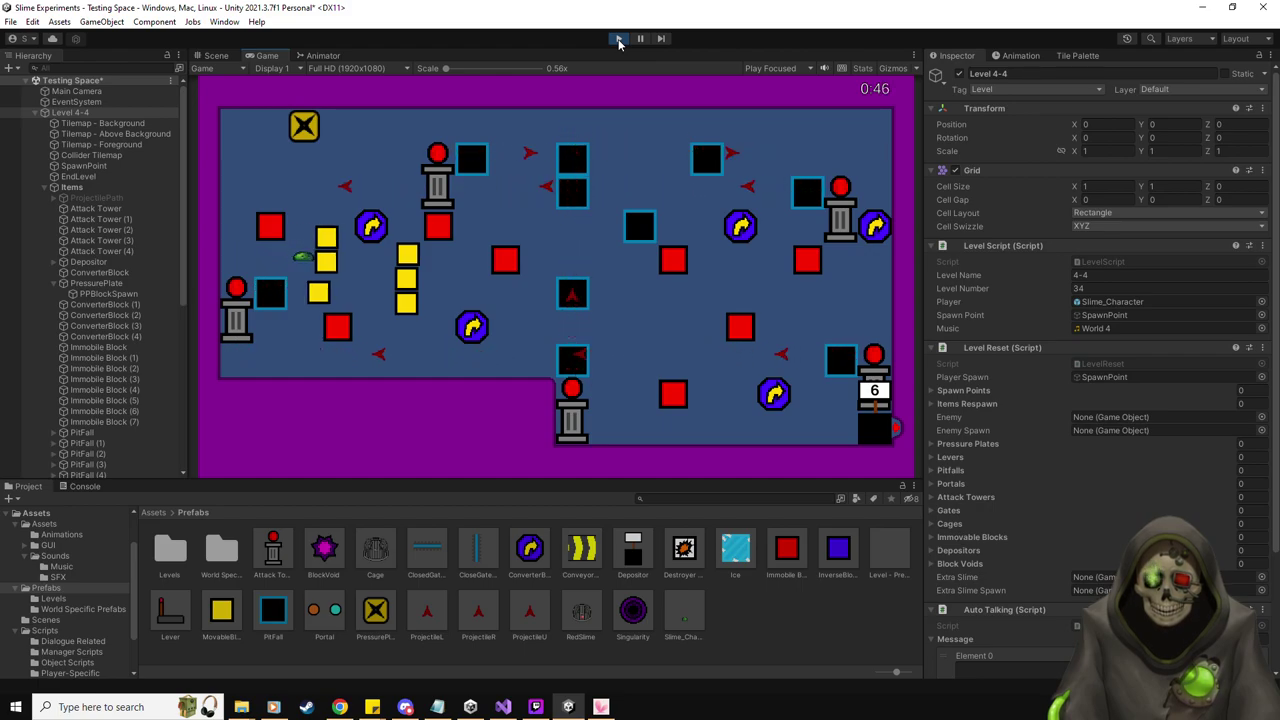
{"action": "key", "text": "Up"}
{"action": "key", "text": "Right"}
{"action": "key", "text": "Right"}
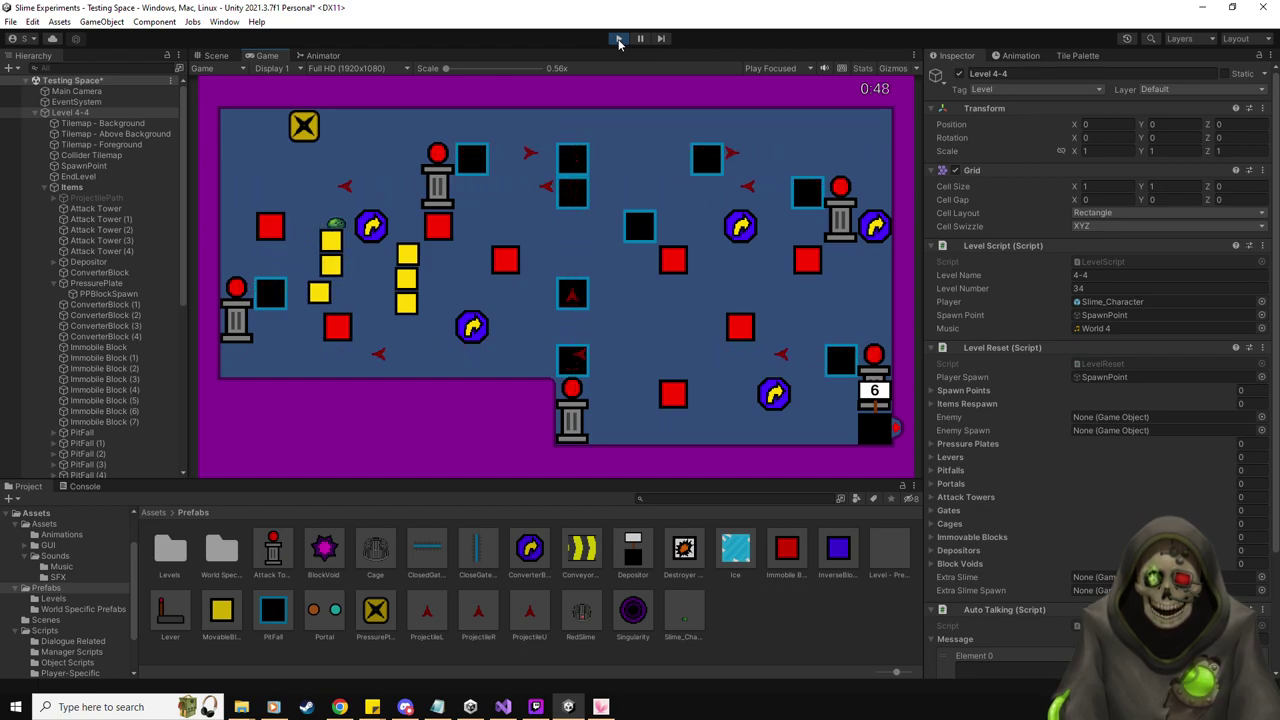
Nudge the lone block left towards the PitFall and shift the two-block stack down and right in the playtest
{"action": "key", "text": "Right"}
{"action": "key", "text": "Down"}
{"action": "key", "text": "Down"}
{"action": "key", "text": "Left"}
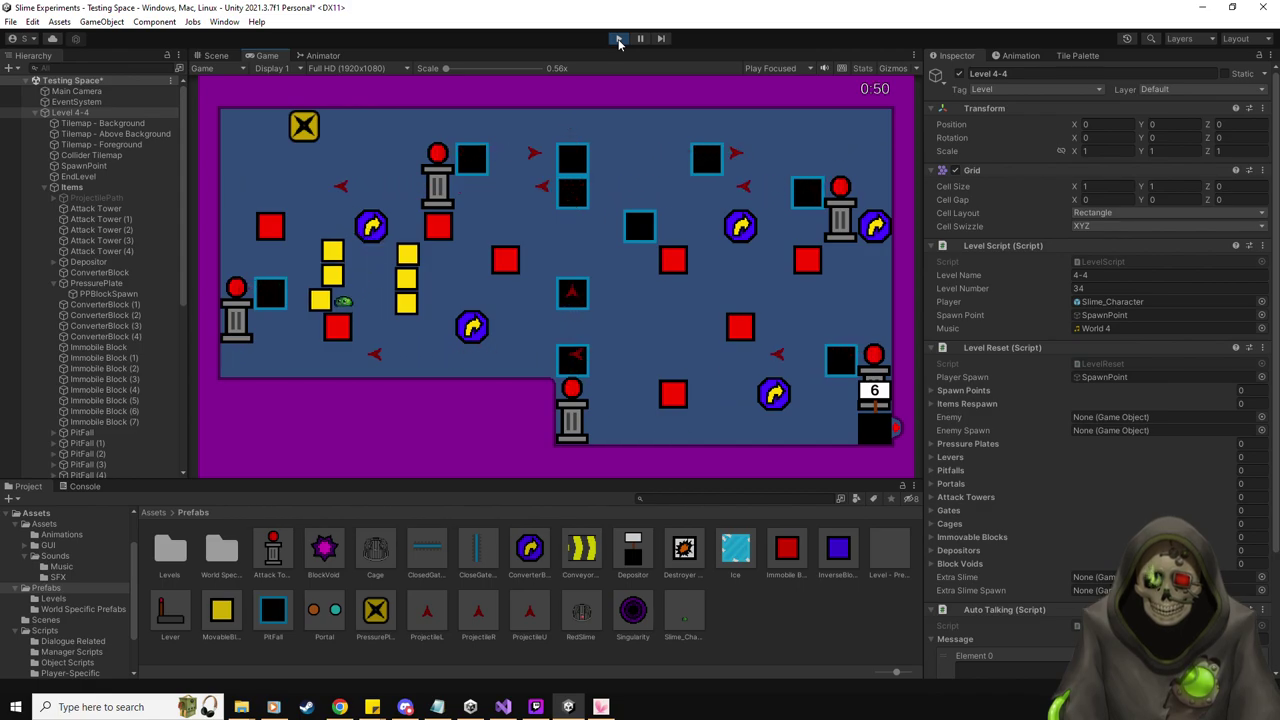
{"action": "key", "text": "Right"}
{"action": "key", "text": "Up"}
{"action": "key", "text": "Up"}
{"action": "key", "text": "Up"}
{"action": "key", "text": "Left"}
{"action": "key", "text": "Left"}
{"action": "key", "text": "Down"}
{"action": "key", "text": "Right"}
{"action": "key", "text": "Up"}
{"action": "key", "text": "Down"}
{"action": "key", "text": "Down"}
{"action": "key", "text": "Left"}
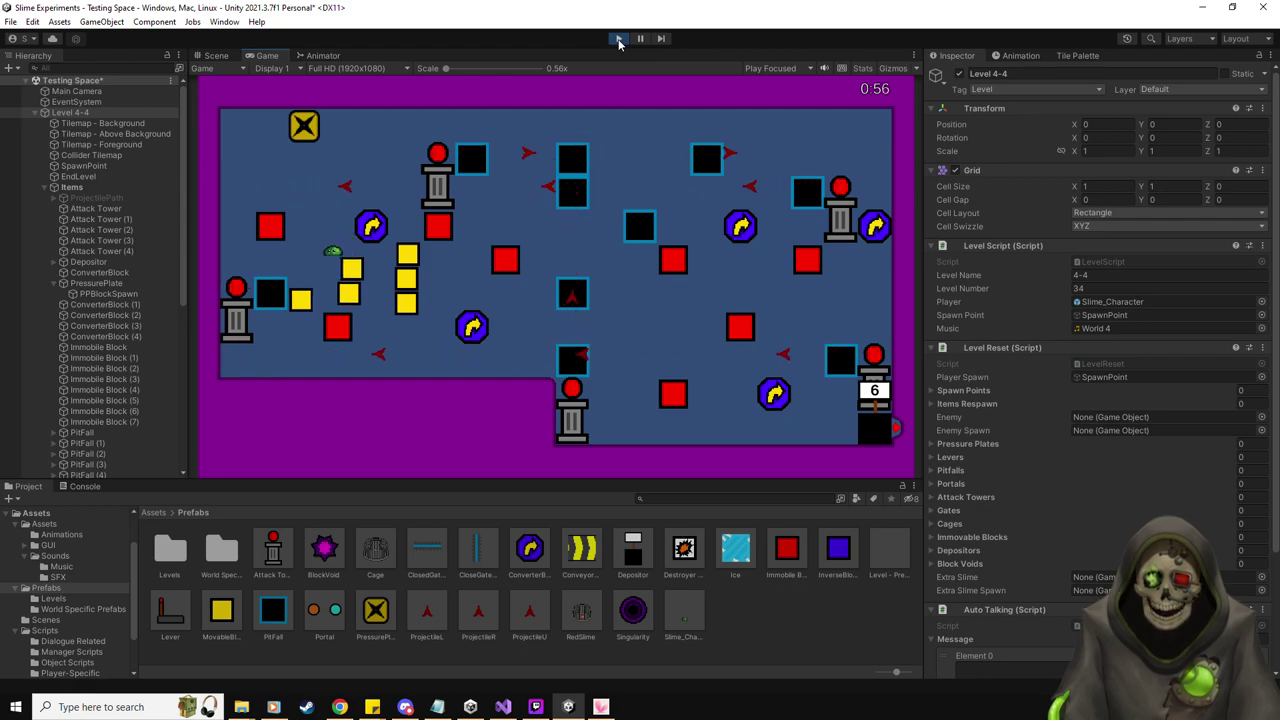
Push the five grouped blocks right against the middle-lane Immobile Block, and steer the slime up and right past them
{"action": "key", "text": "Right"}
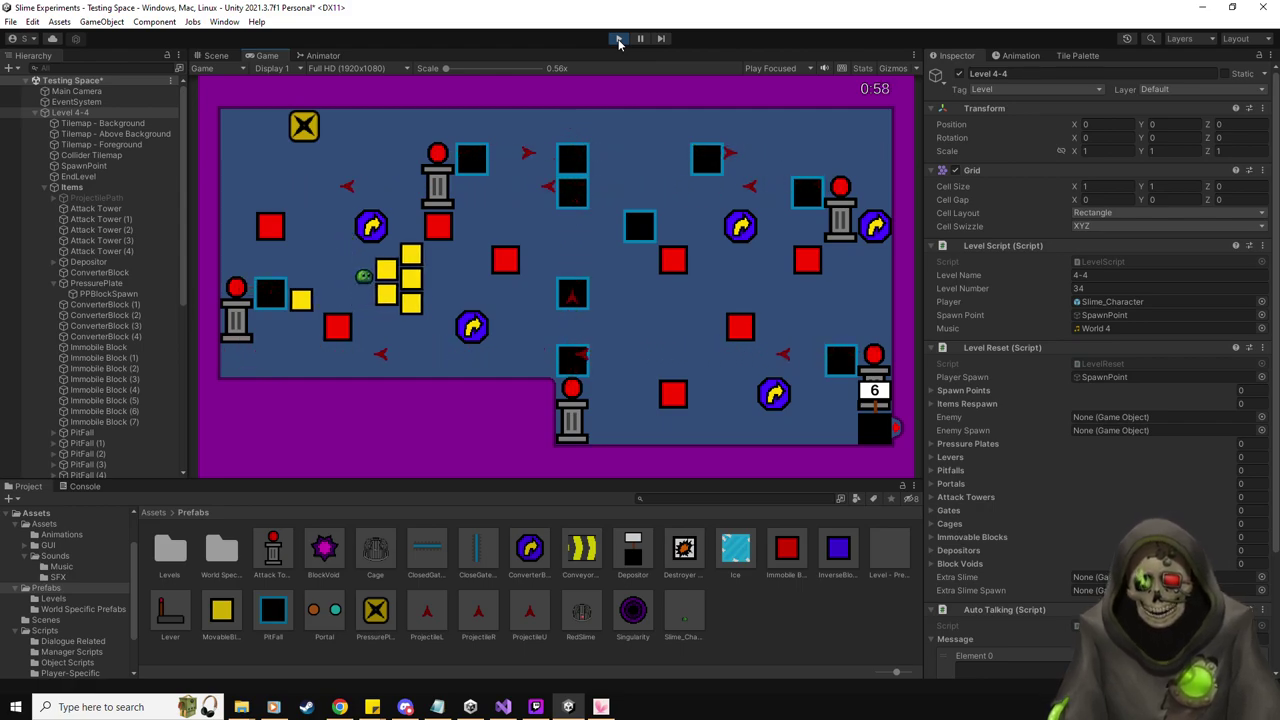
{"action": "key", "text": "Right"}
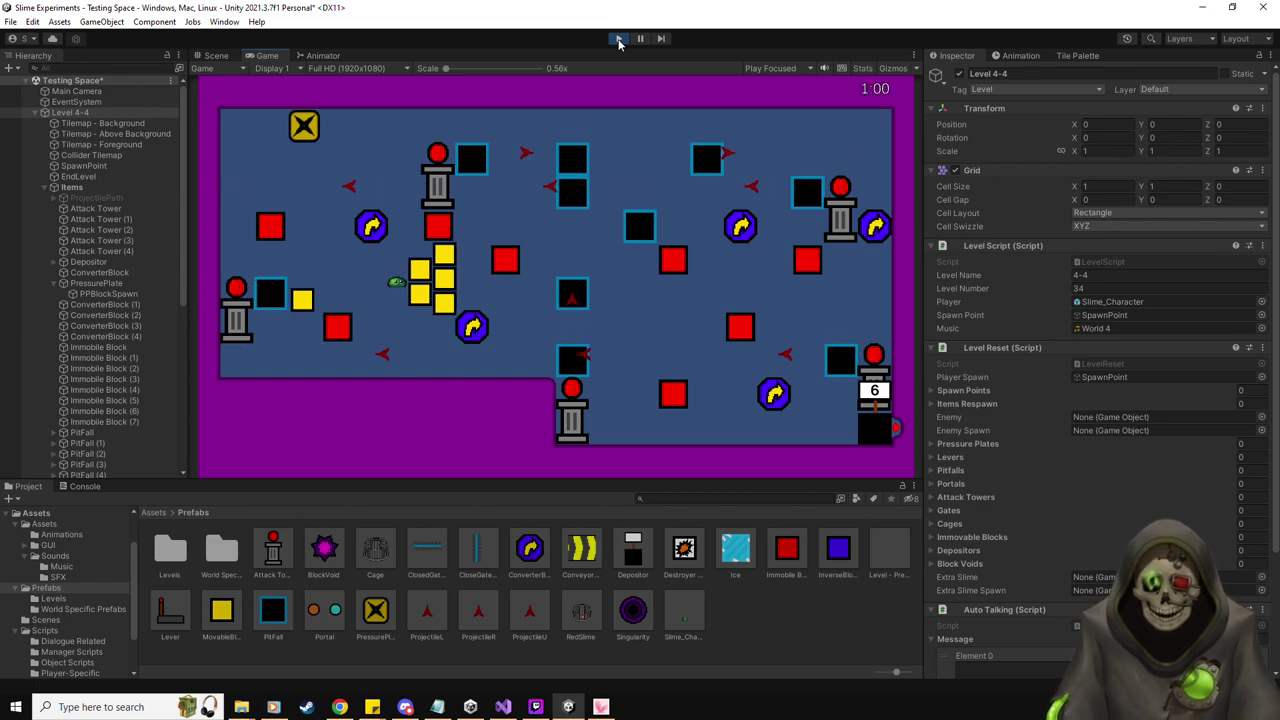
{"action": "key", "text": "Right"}
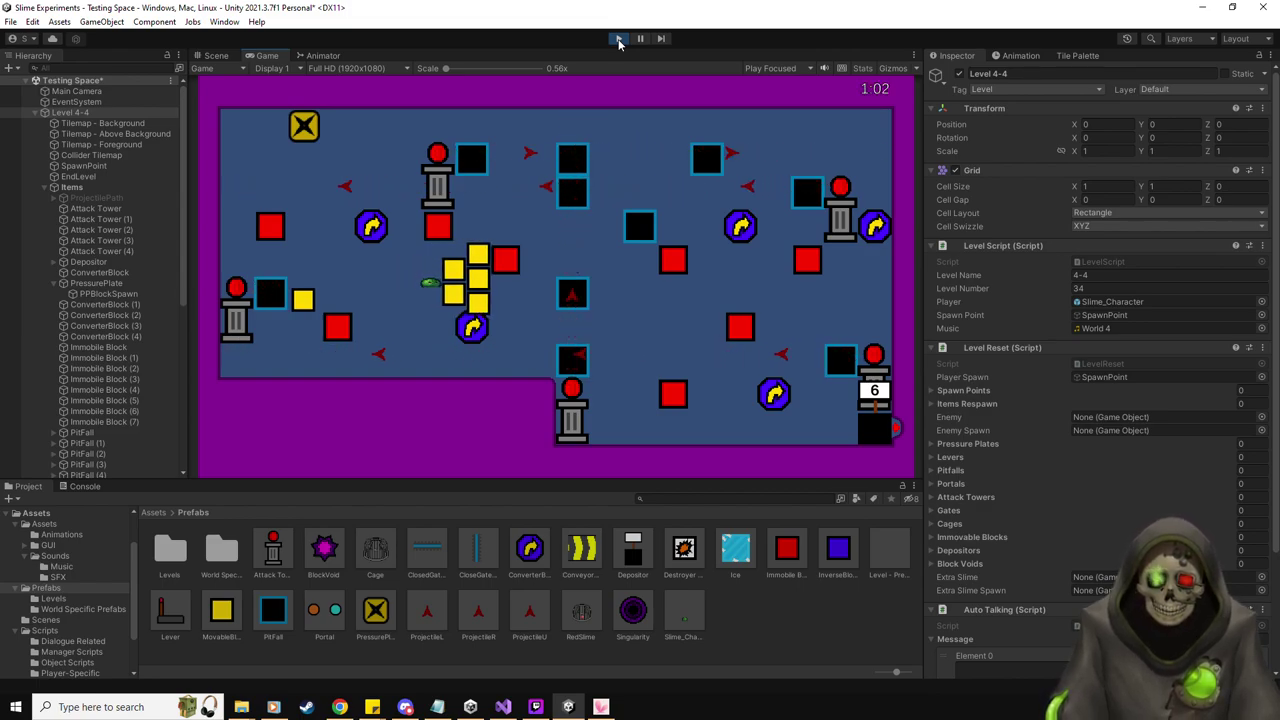
{"action": "key", "text": "Left"}
{"action": "key", "text": "Up"}
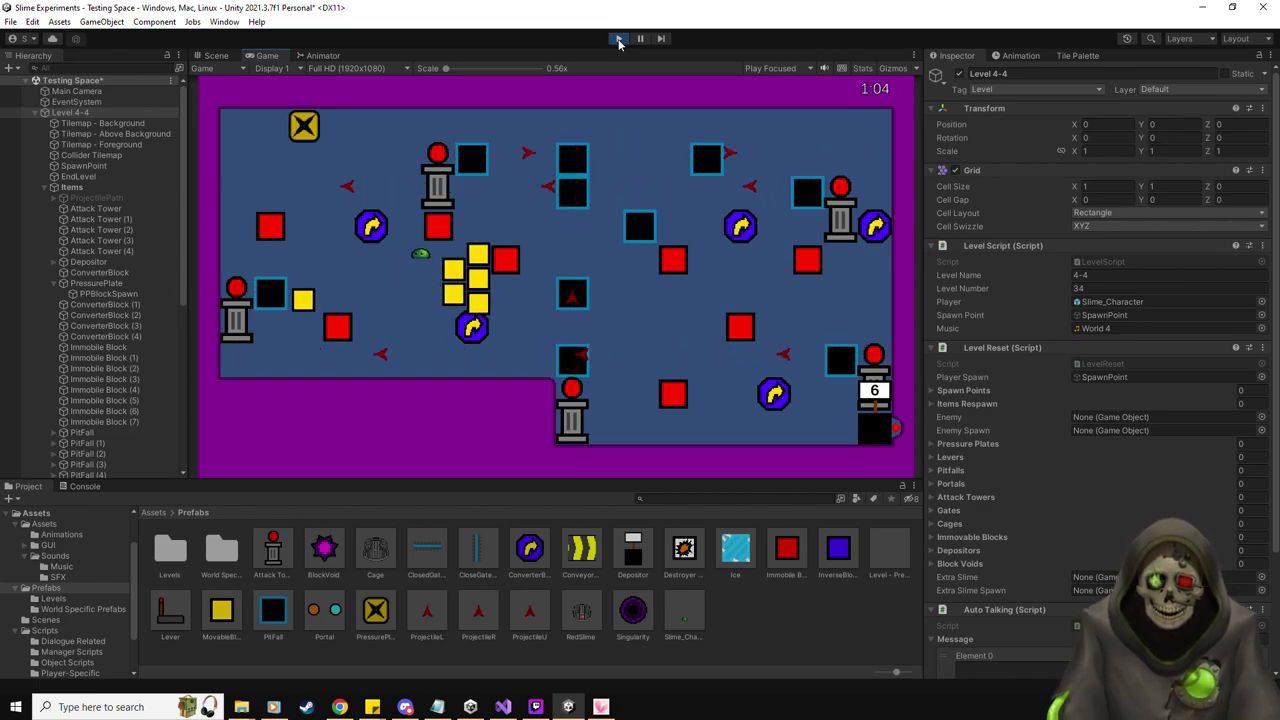
{"action": "key", "text": "Up"}
{"action": "key", "text": "Right"}
{"action": "key", "text": "Right"}
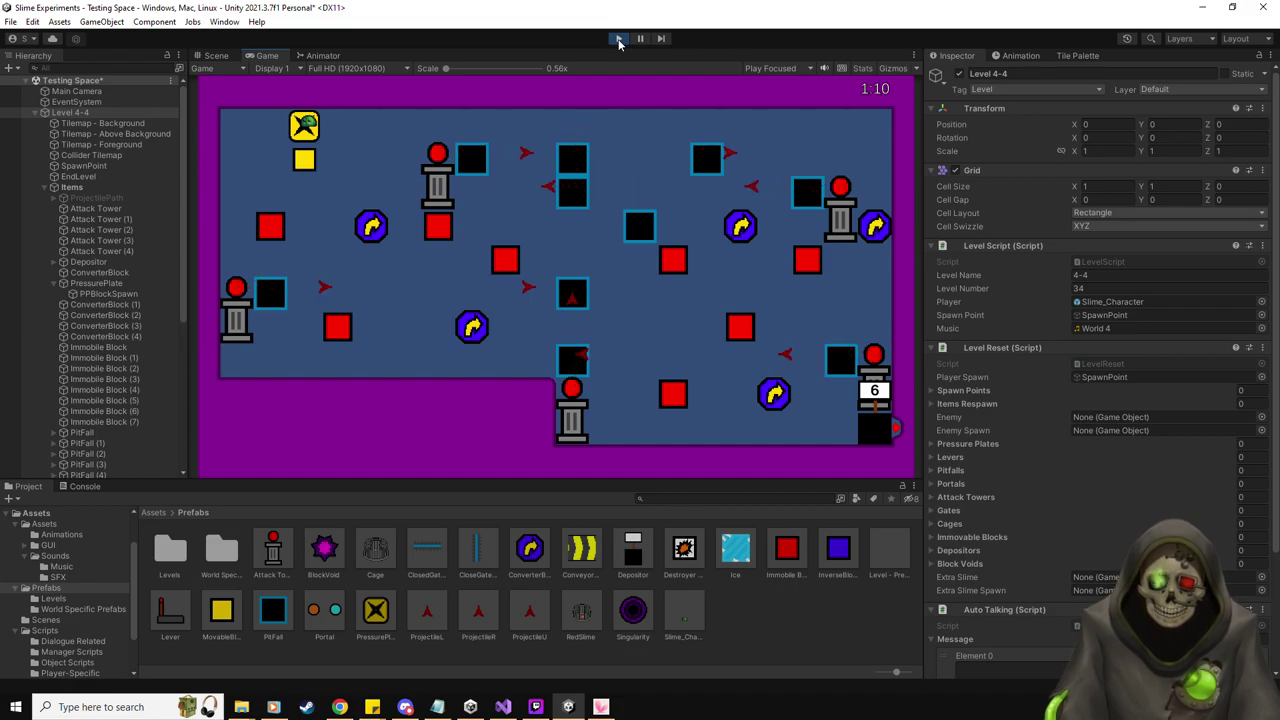
Spawn two blocks at the PressurePlate and push both down past the nearest Immobile Block in the playtest
{"action": "key", "text": "Down"}
{"action": "key", "text": "Down"}
{"action": "key", "text": "Up"}
{"action": "key", "text": "Down"}
{"action": "key", "text": "Down"}
{"action": "key", "text": "Up"}
{"action": "key", "text": "Left"}
{"action": "key", "text": "Down"}
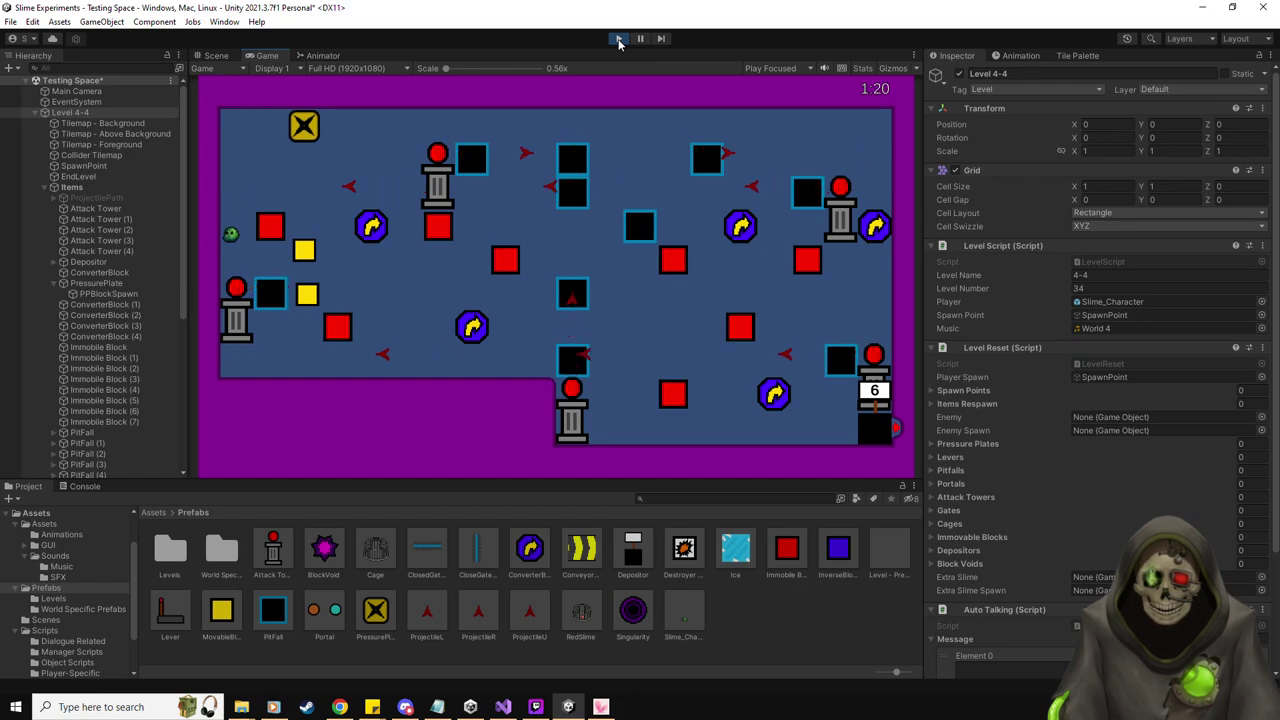
Push the upper of the two blocks right, under the ConverterBlock, until it reaches the middle-lane Immobile Block
{"action": "key", "text": "Right"}
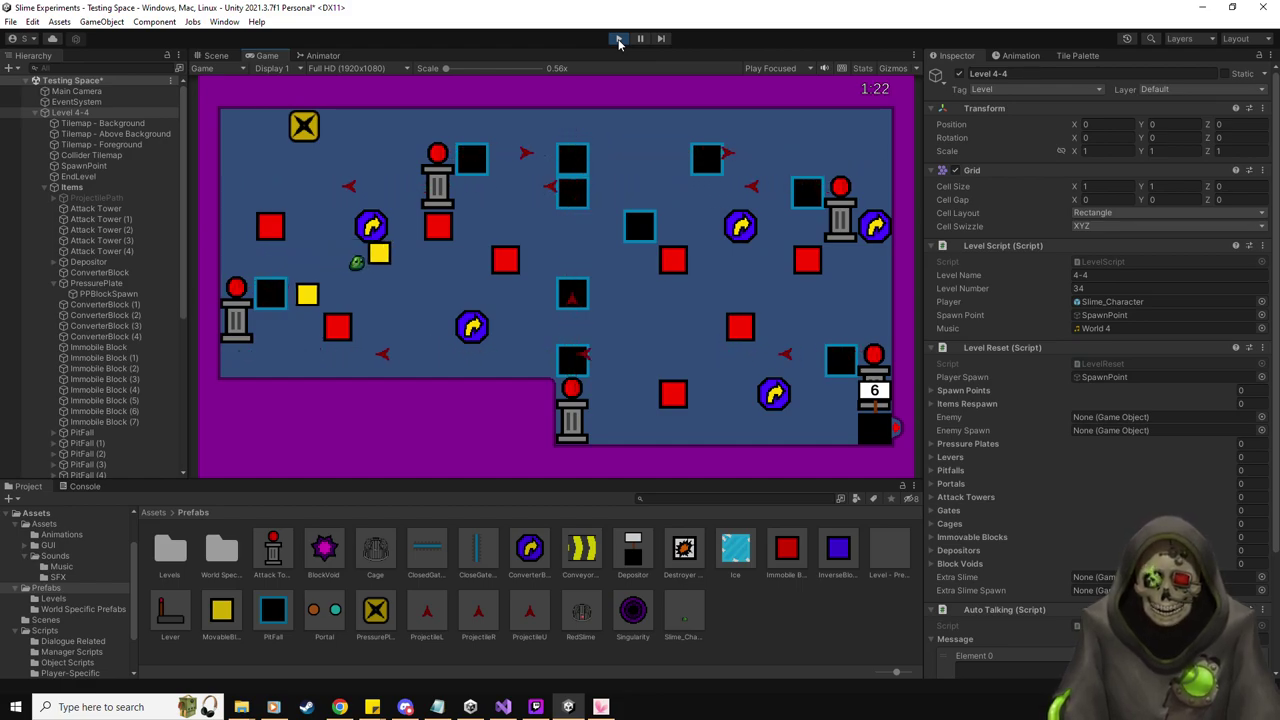
{"action": "key", "text": "Right"}
{"action": "key", "text": "Up"}
{"action": "key", "text": "Left"}
{"action": "key", "text": "Down"}
{"action": "key", "text": "Right"}
{"action": "key", "text": "Left"}
Return the slime to the PressurePlate for a third block and push it down and right above the ConverterBlock
{"action": "key", "text": "Up"}
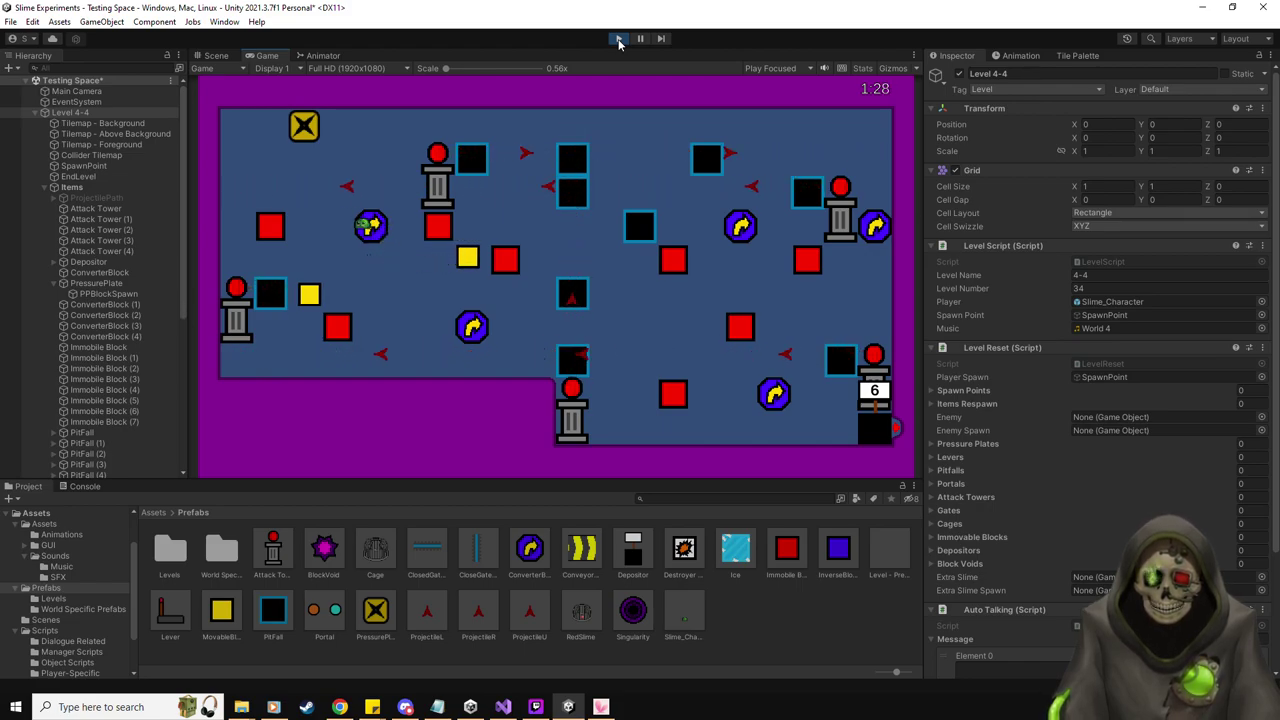
{"action": "key", "text": "Down"}
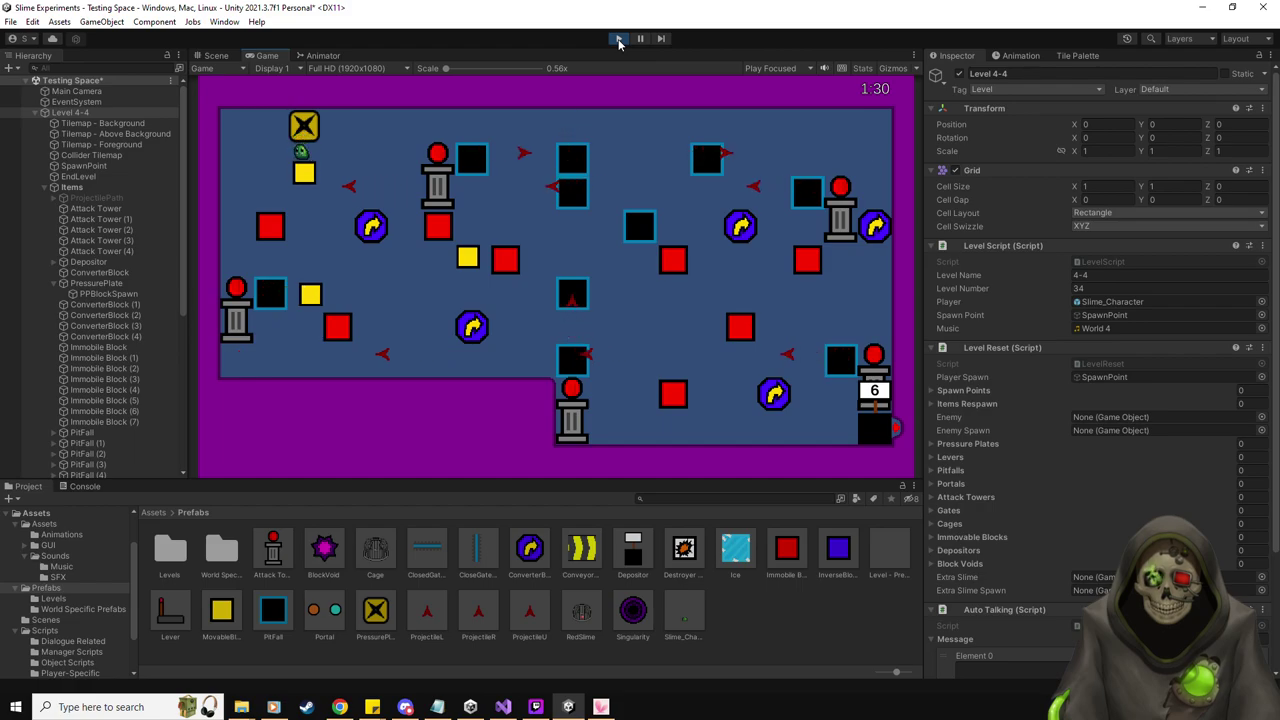
{"action": "key", "text": "Left"}
{"action": "key", "text": "Down"}
{"action": "key", "text": "Right"}
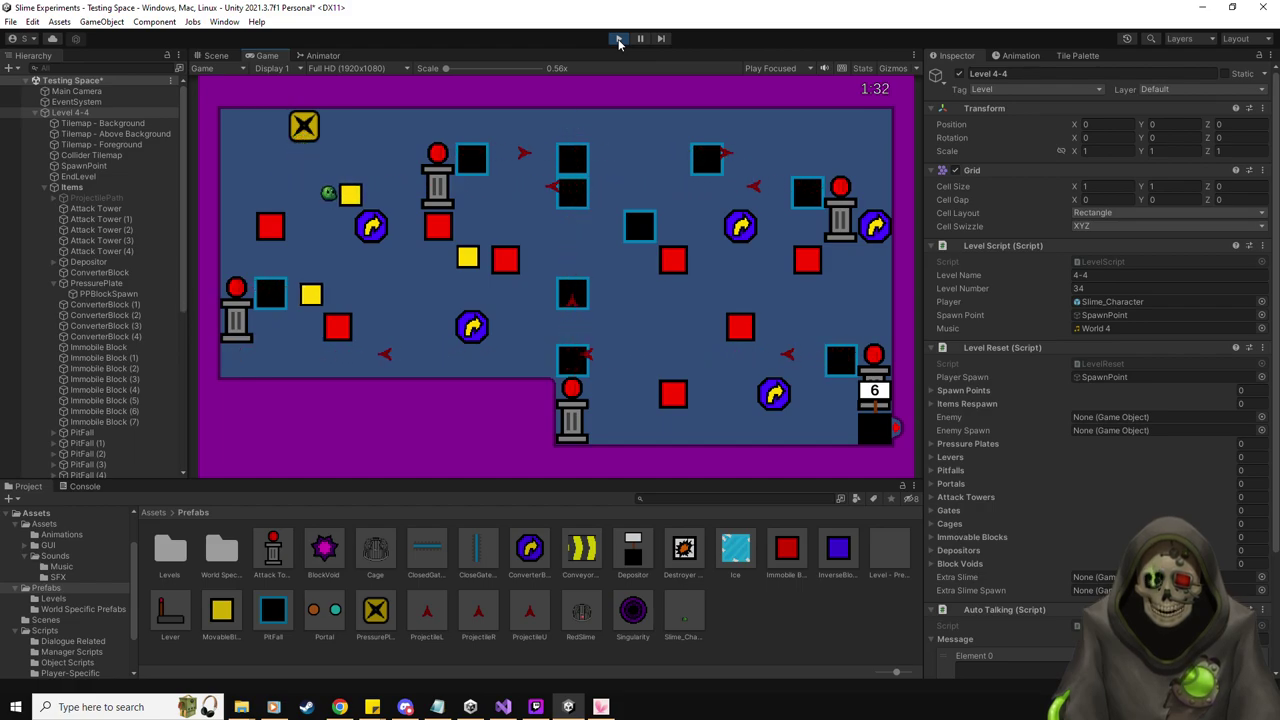
Push the third block right past the upper Attack Tower and place it just below that tower's PitFall
{"action": "key", "text": "Down"}
{"action": "key", "text": "Up"}
{"action": "key", "text": "Left"}
{"action": "key", "text": "Up"}
{"action": "key", "text": "Right"}
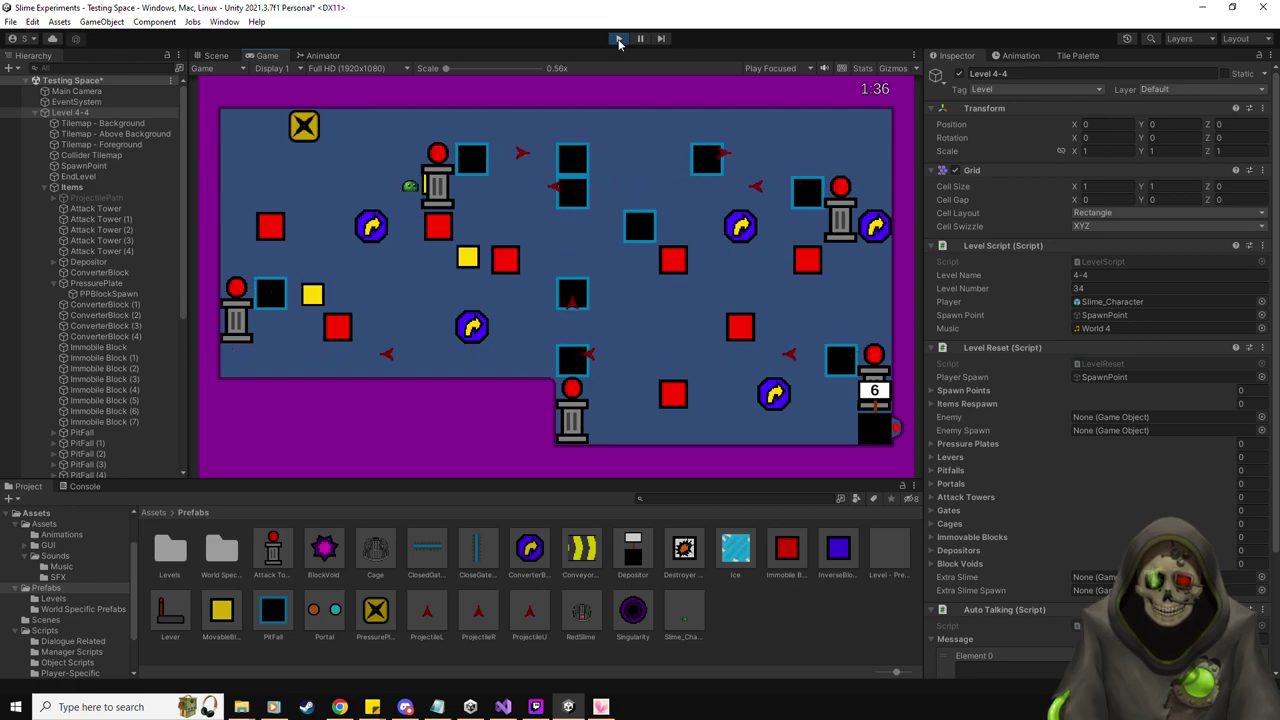
{"action": "key", "text": "Down"}
{"action": "key", "text": "Right"}
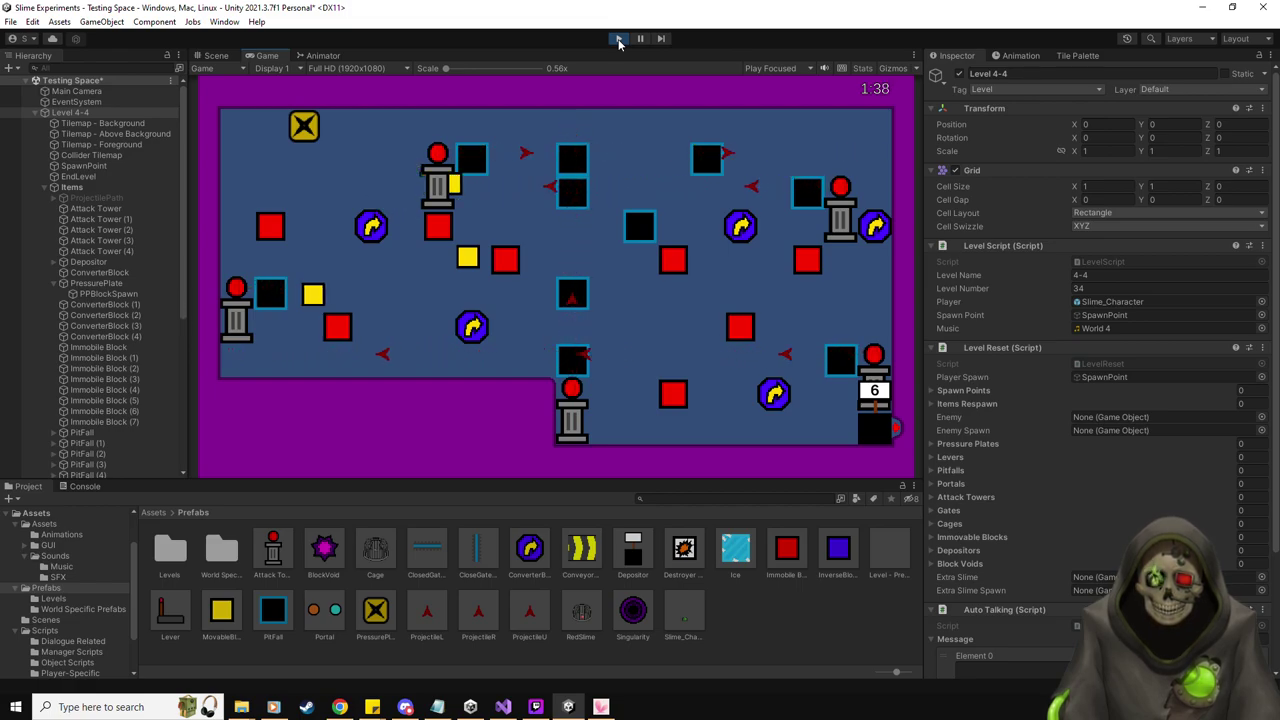
{"action": "key", "text": "Up"}
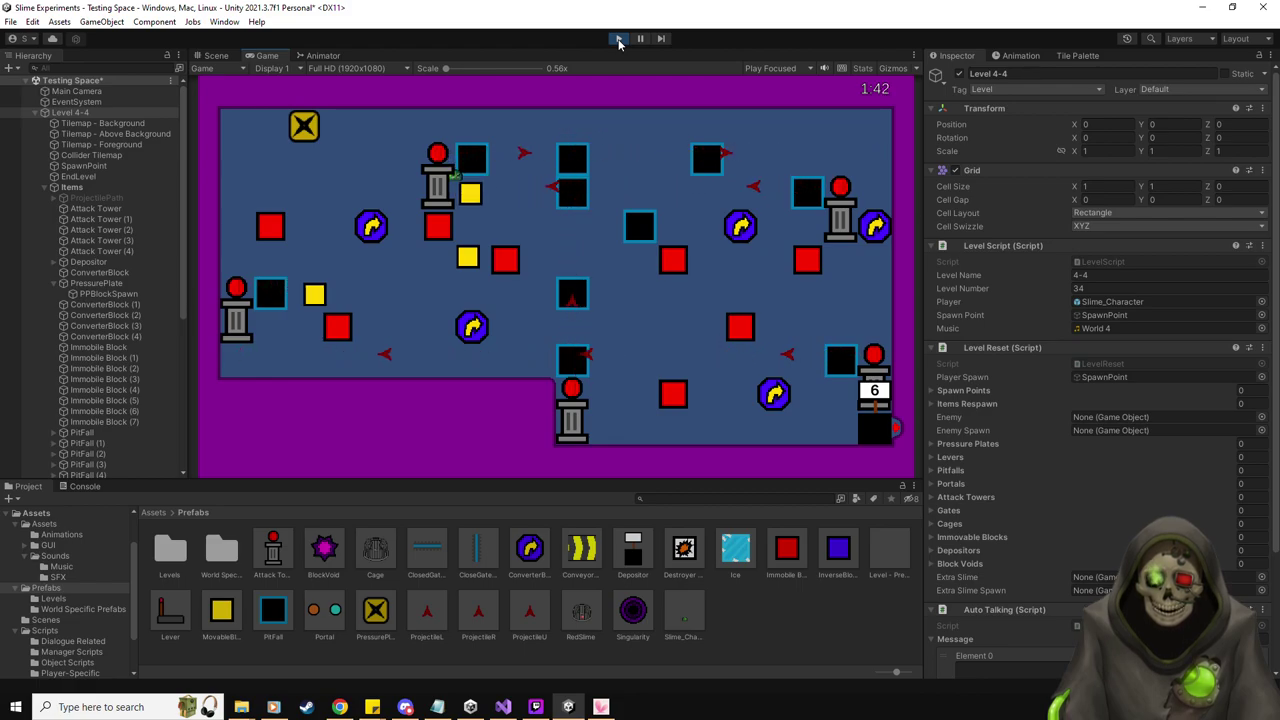
Bring the slime back to the PressurePlate for a fourth block and push it straight down past the Immobile Block
{"action": "key", "text": "Left"}
{"action": "key", "text": "Up"}
{"action": "key", "text": "Down"}
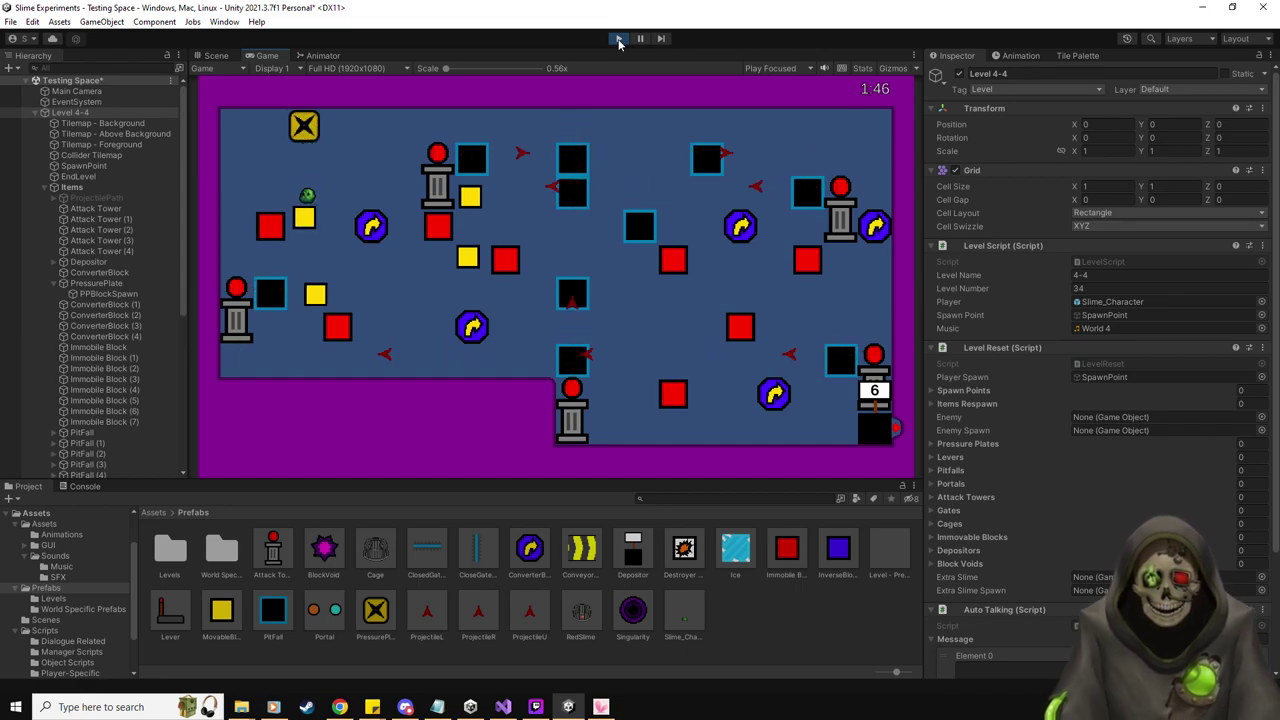
{"action": "key", "text": "Up"}
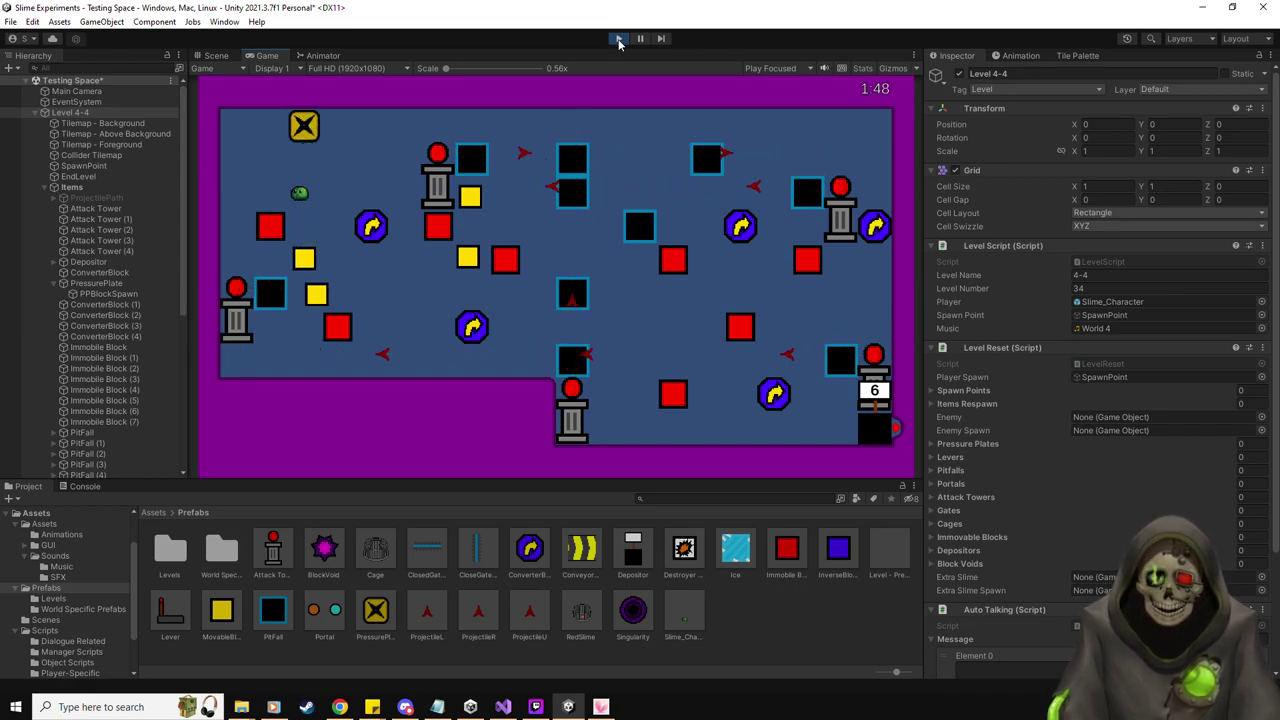
Push the fourth block right, then down beside the lower-lane Immobile Block and into the lower ConverterBlock
{"action": "key", "text": "Left"}
{"action": "key", "text": "Down"}
{"action": "key", "text": "Down"}
{"action": "key", "text": "Right"}
{"action": "key", "text": "Right"}
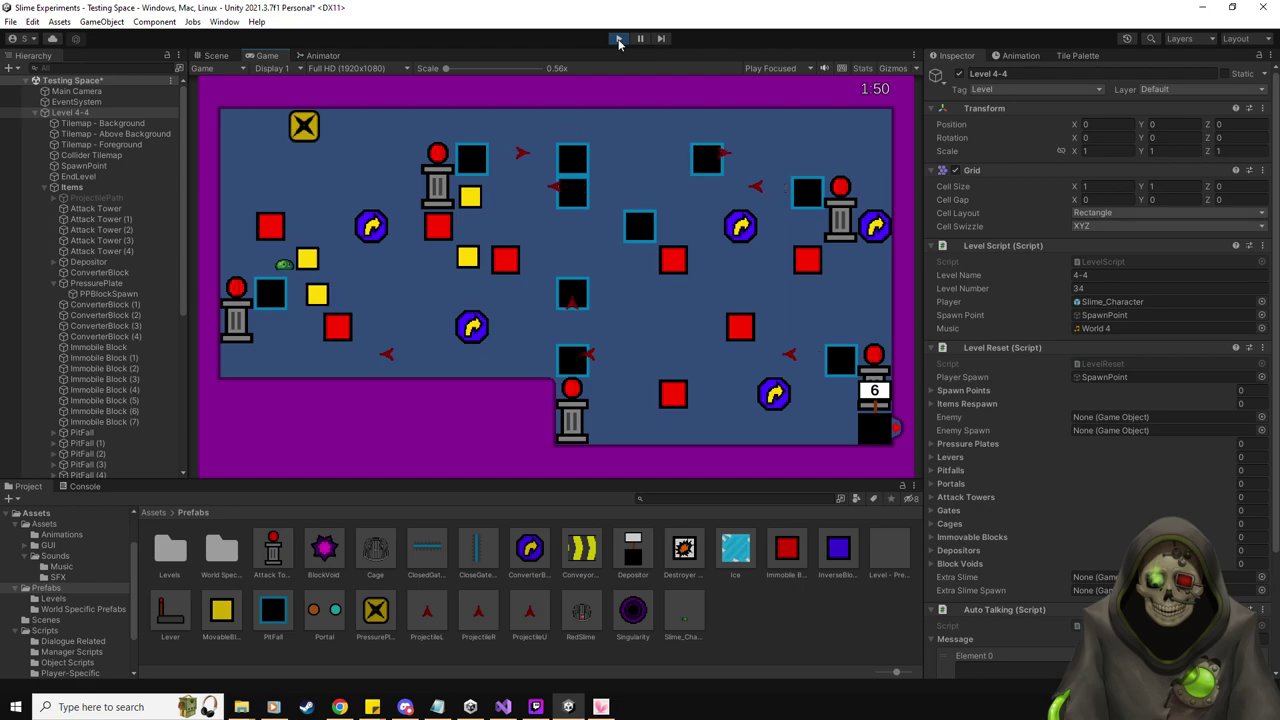
{"action": "key", "text": "Right"}
{"action": "key", "text": "Right"}
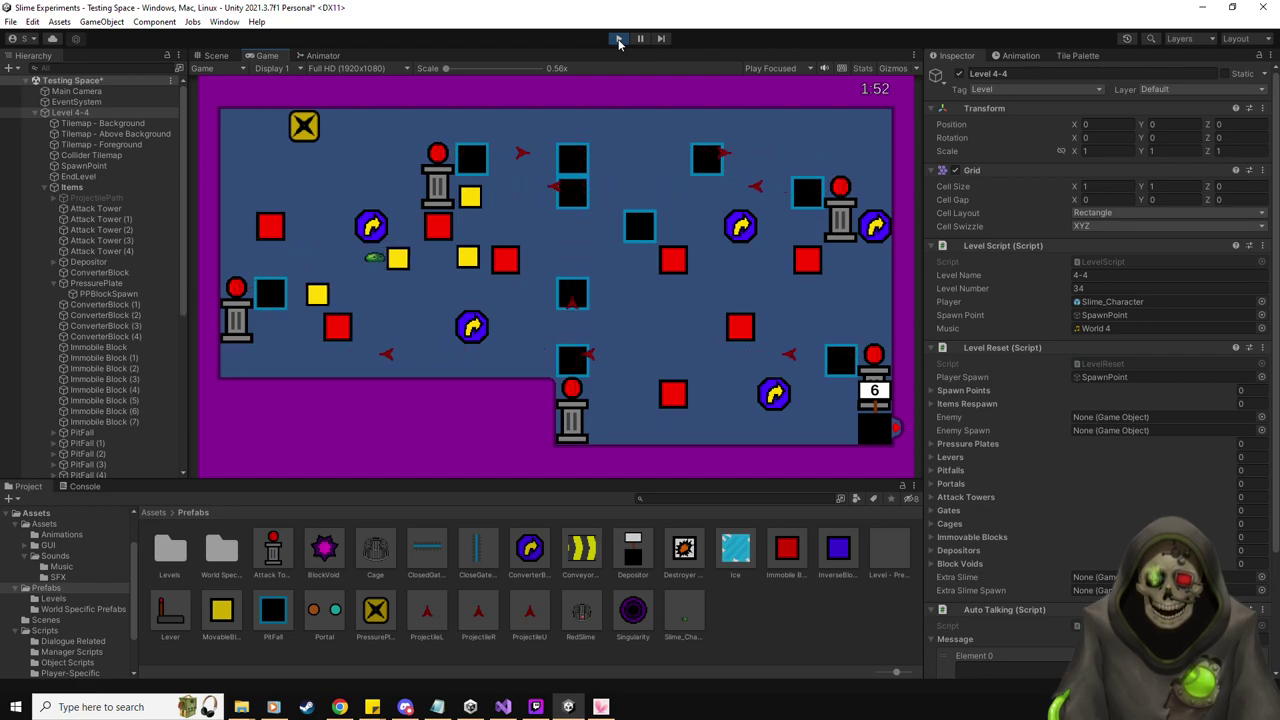
{"action": "key", "text": "Down"}
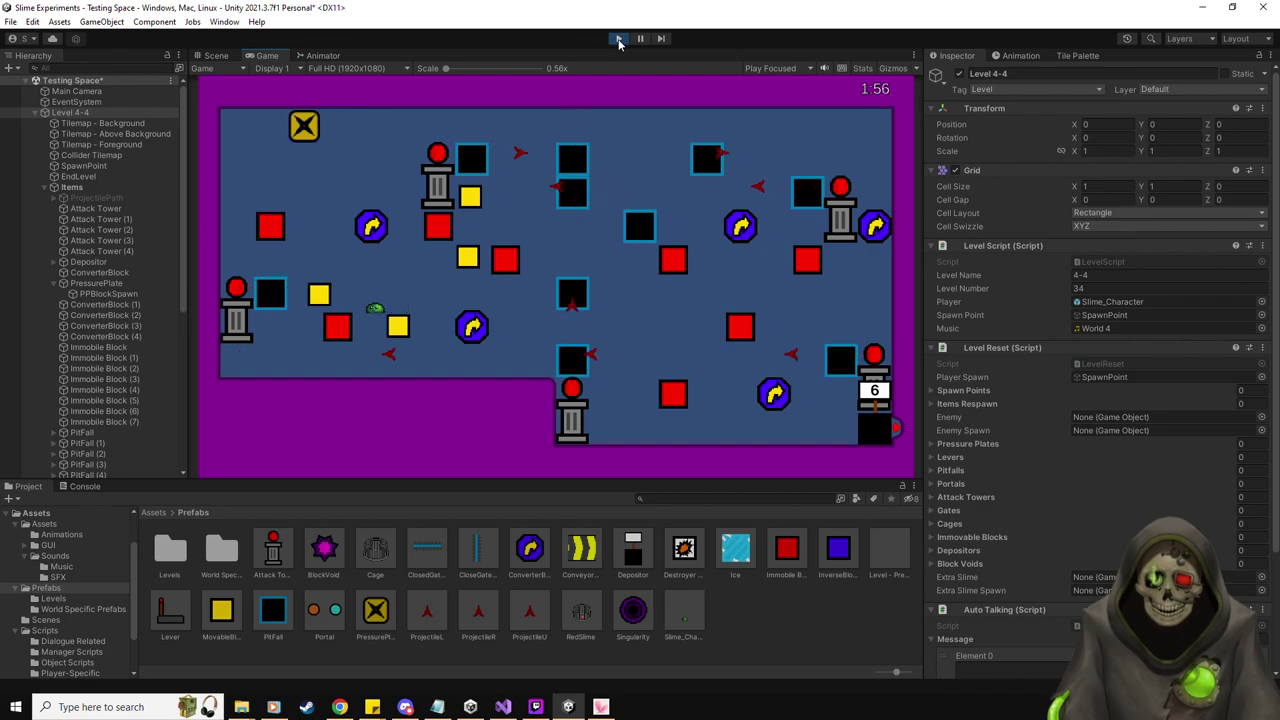
{"action": "key", "text": "Right"}
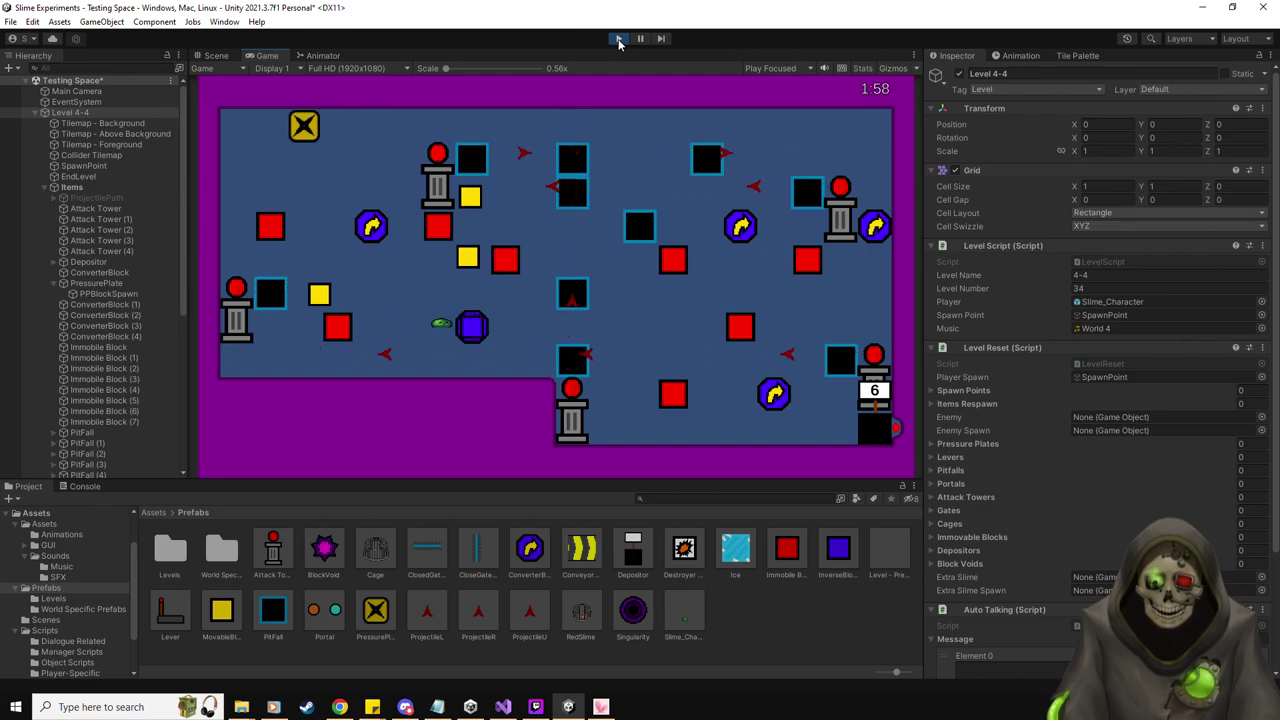
{"action": "key", "text": "Right"}
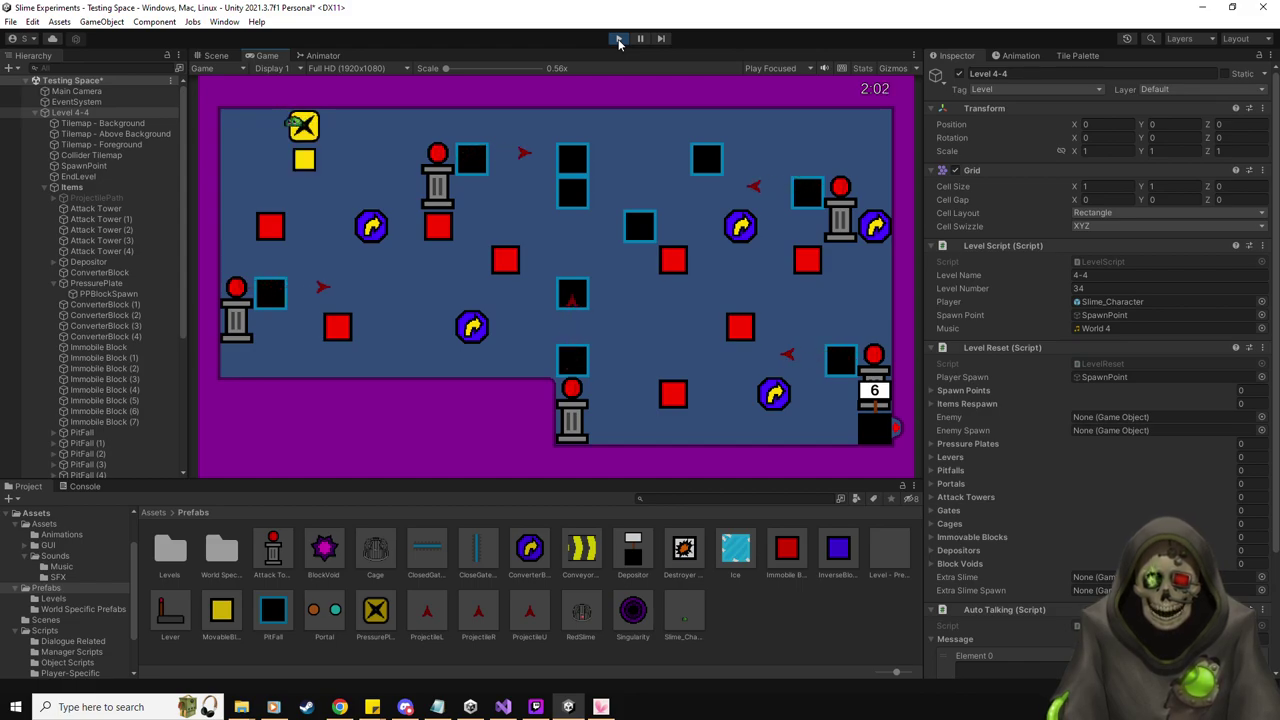
Move the newly spawned block slightly right of the PressurePlate and push it down alongside the upper ConverterBlock
{"action": "key", "text": "Right"}
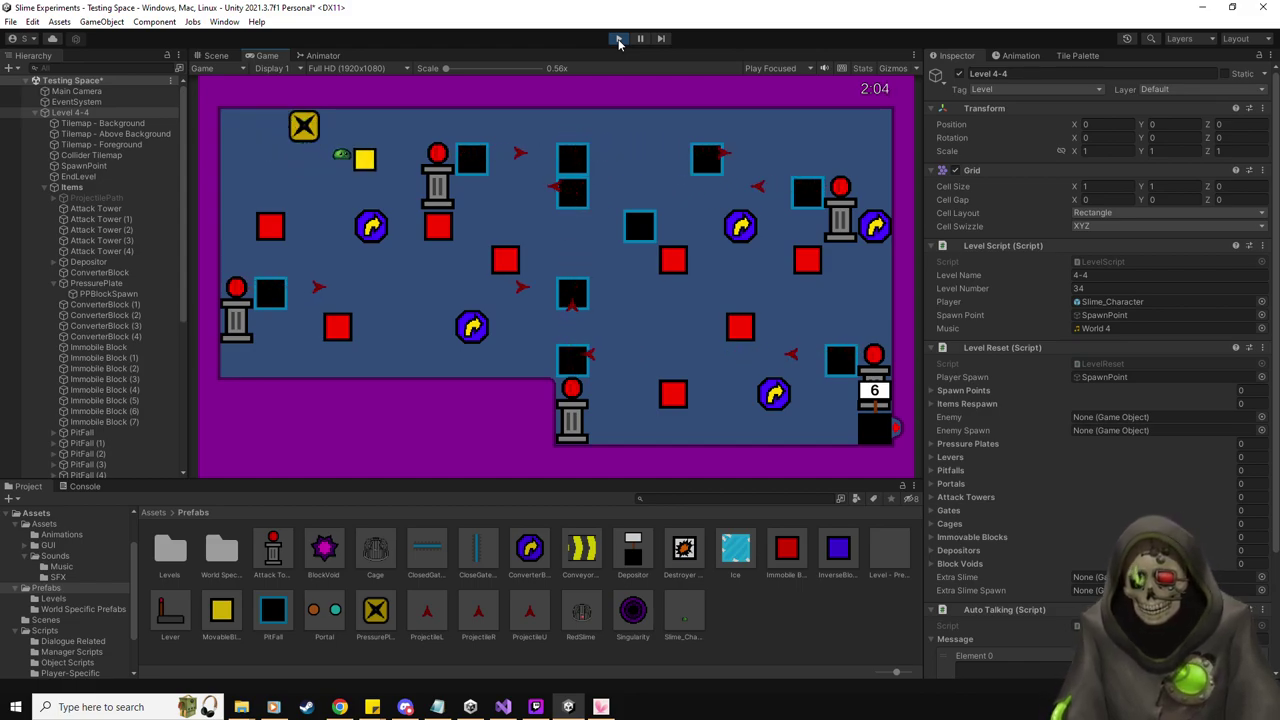
{"action": "key", "text": "Up"}
{"action": "key", "text": "Right"}
{"action": "key", "text": "Down"}
{"action": "key", "text": "Left"}
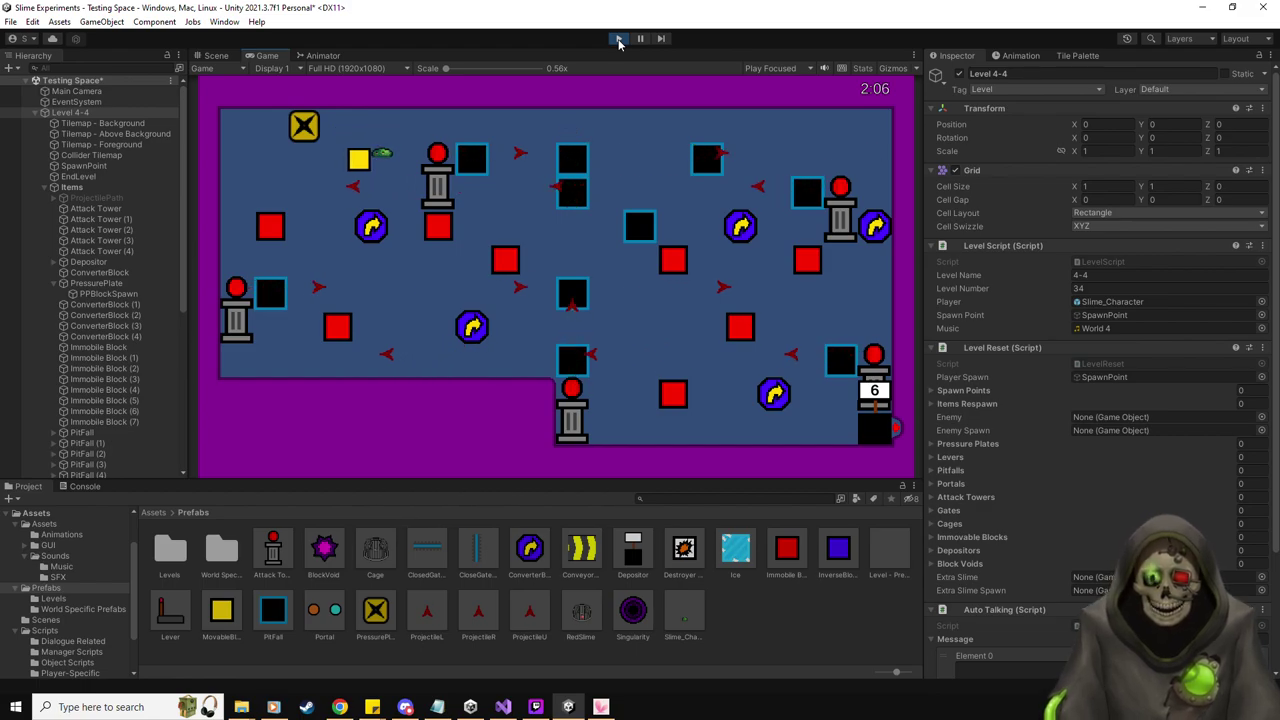
{"action": "key", "text": "Up"}
{"action": "key", "text": "Left"}
{"action": "key", "text": "Down"}
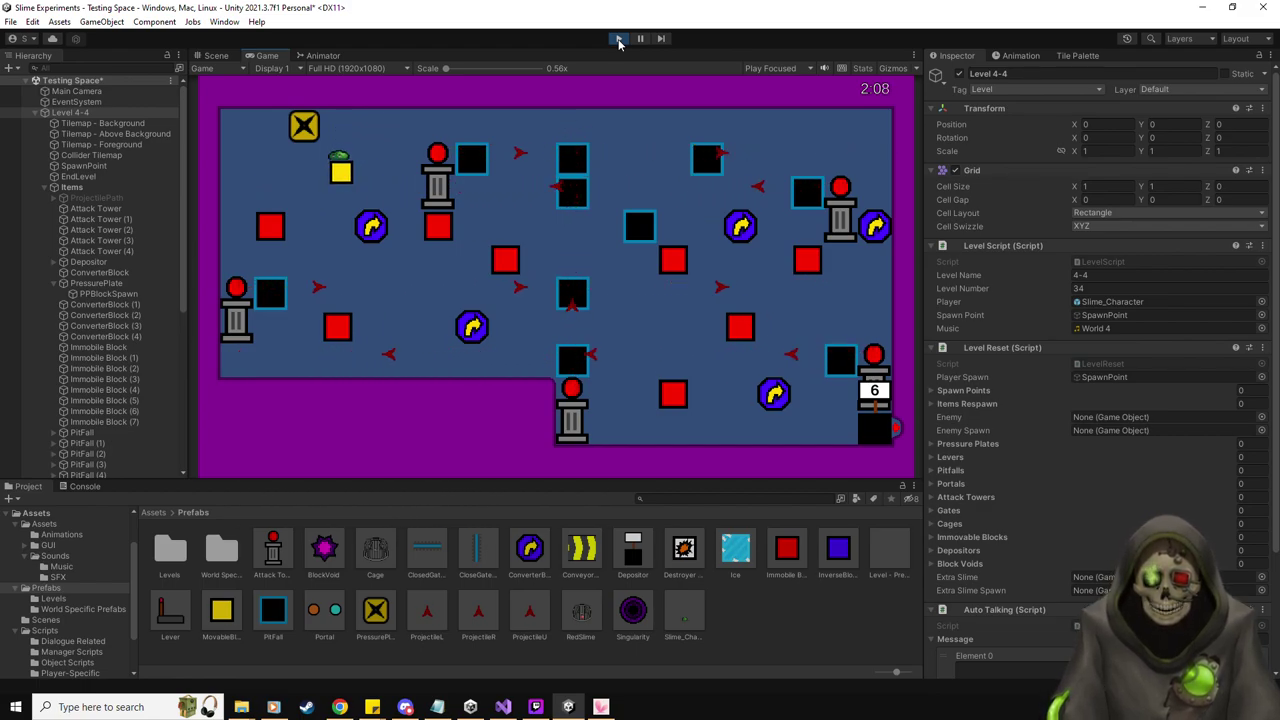
{"action": "key", "text": "Down"}
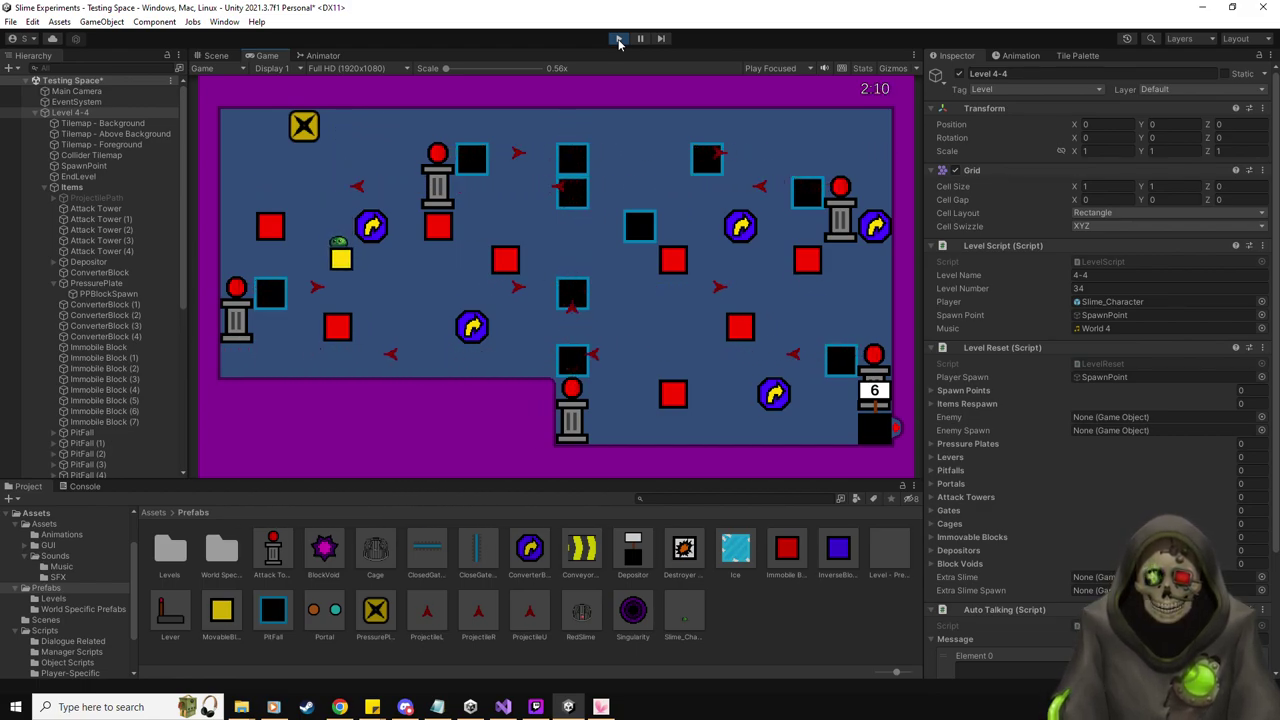
Push the block right beneath the upper ConverterBlock, then down into the row of the lower ConverterBlock
{"action": "key", "text": "Left"}
{"action": "key", "text": "Down"}
{"action": "key", "text": "Right"}
{"action": "key", "text": "Up"}
{"action": "key", "text": "Right"}
{"action": "key", "text": "Right"}
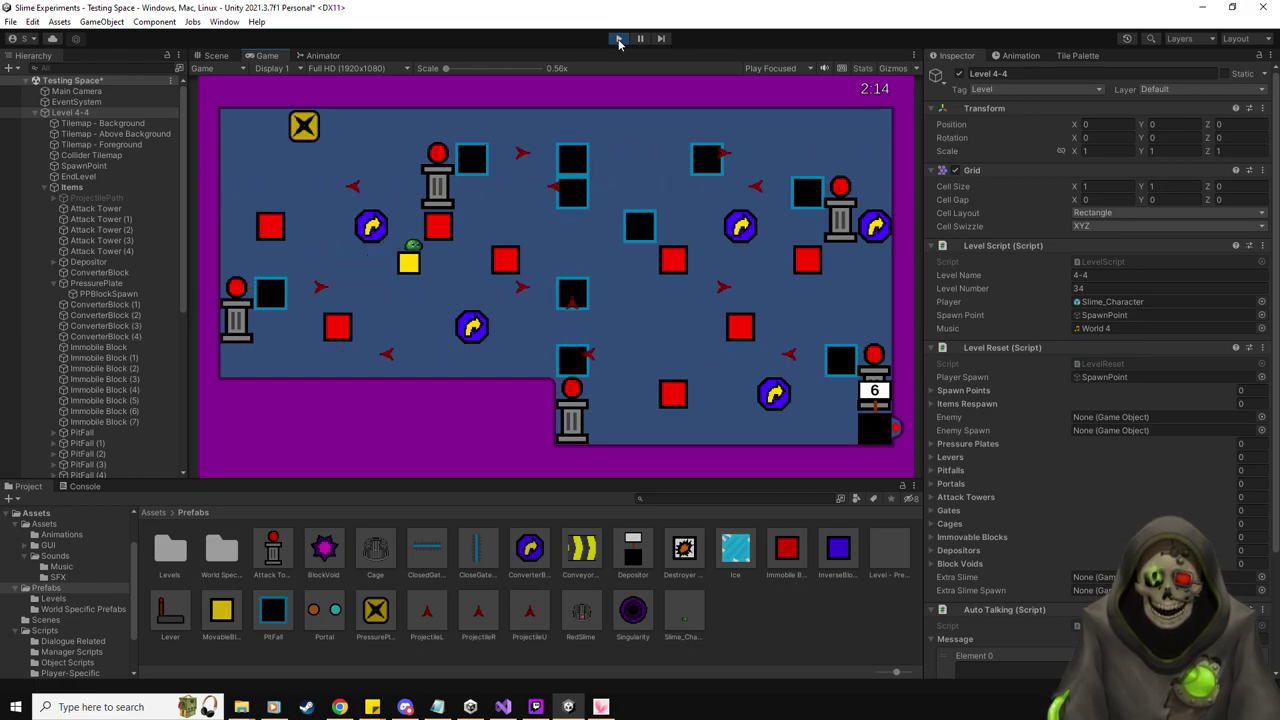
{"action": "key", "text": "Down"}
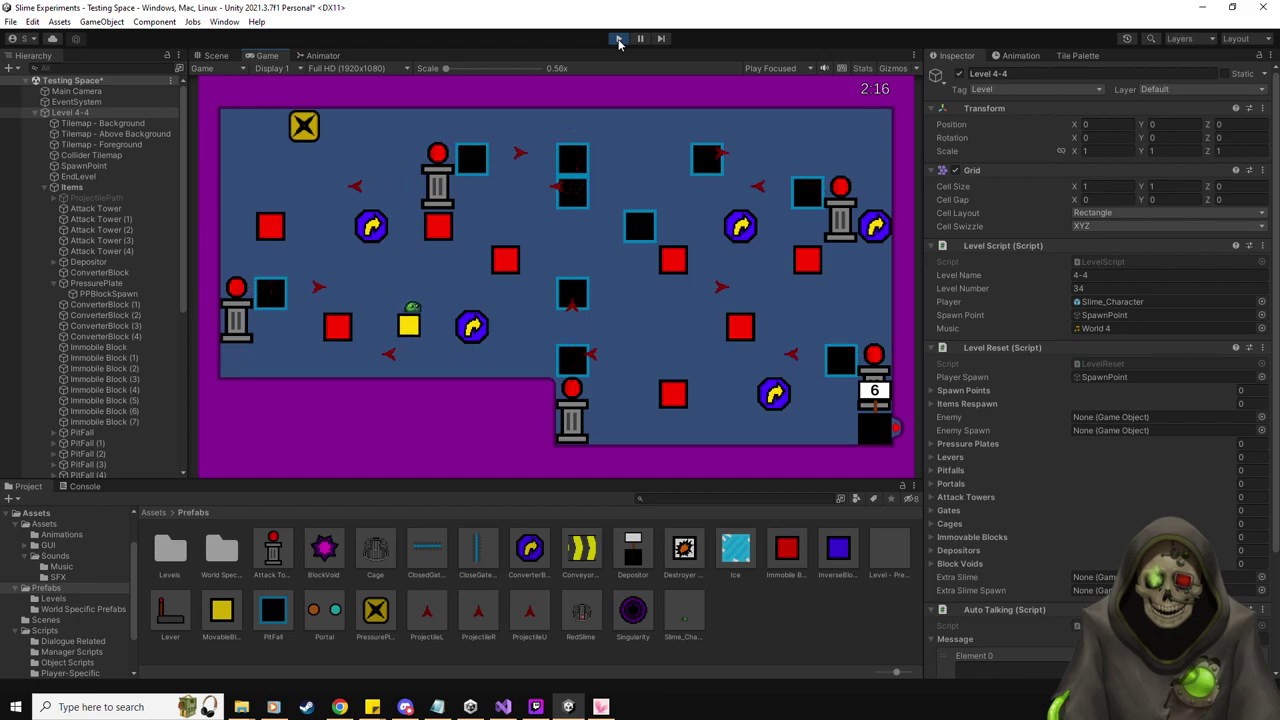
Push the block into the lower ConverterBlock and circle the slime around to pull the inverse block out its right side
{"action": "key", "text": "Up"}
{"action": "key", "text": "Left"}
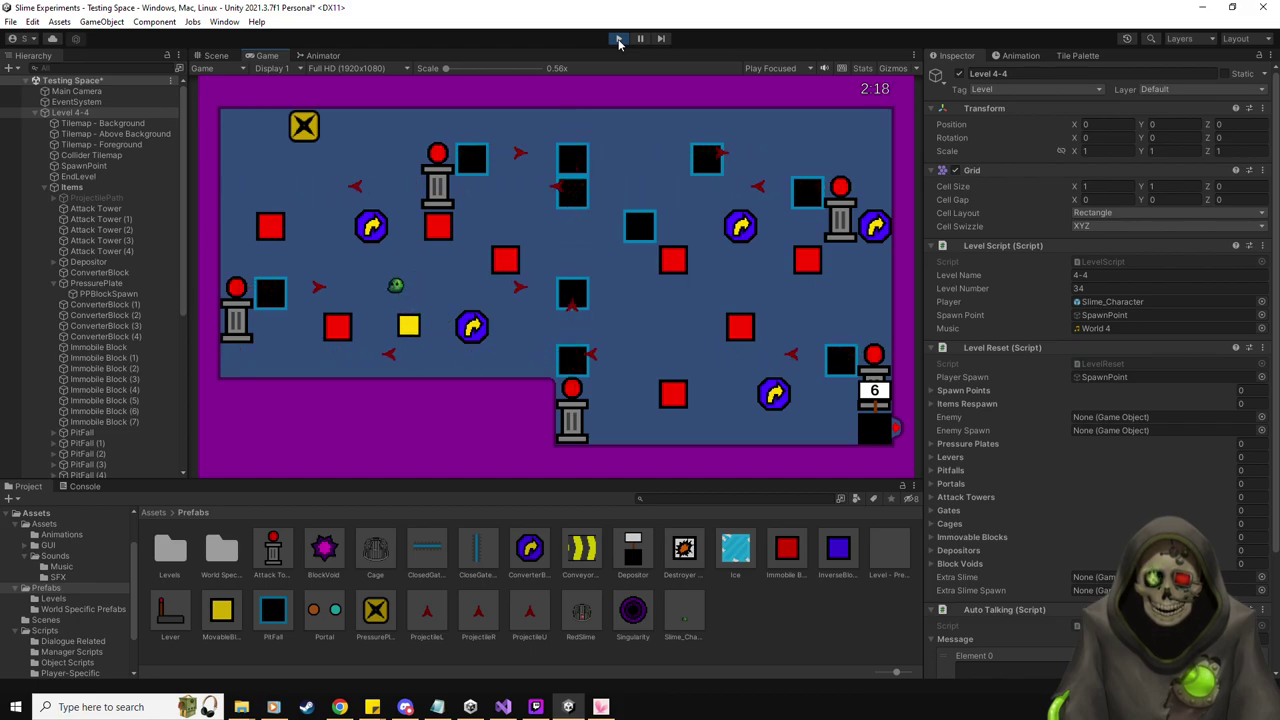
{"action": "key", "text": "Right"}
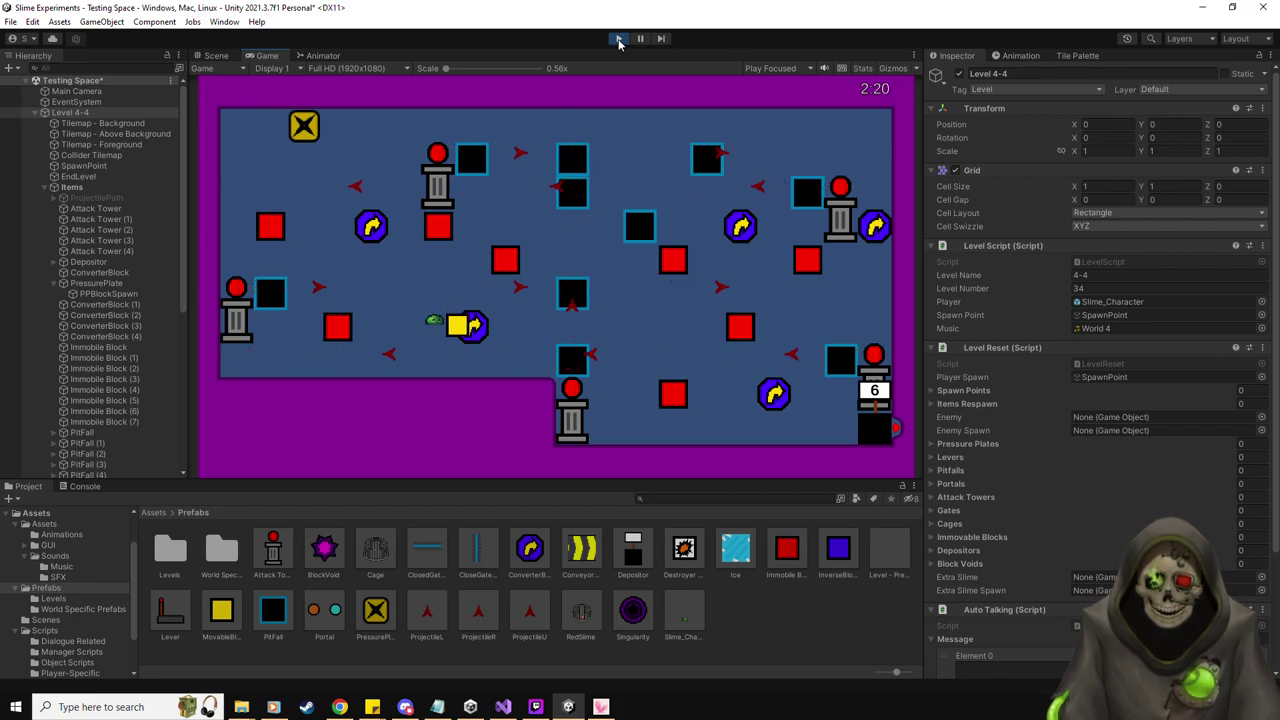
{"action": "key", "text": "Up"}
{"action": "key", "text": "Right"}
{"action": "key", "text": "Down"}
{"action": "key", "text": "Left"}
{"action": "key", "text": "Right"}
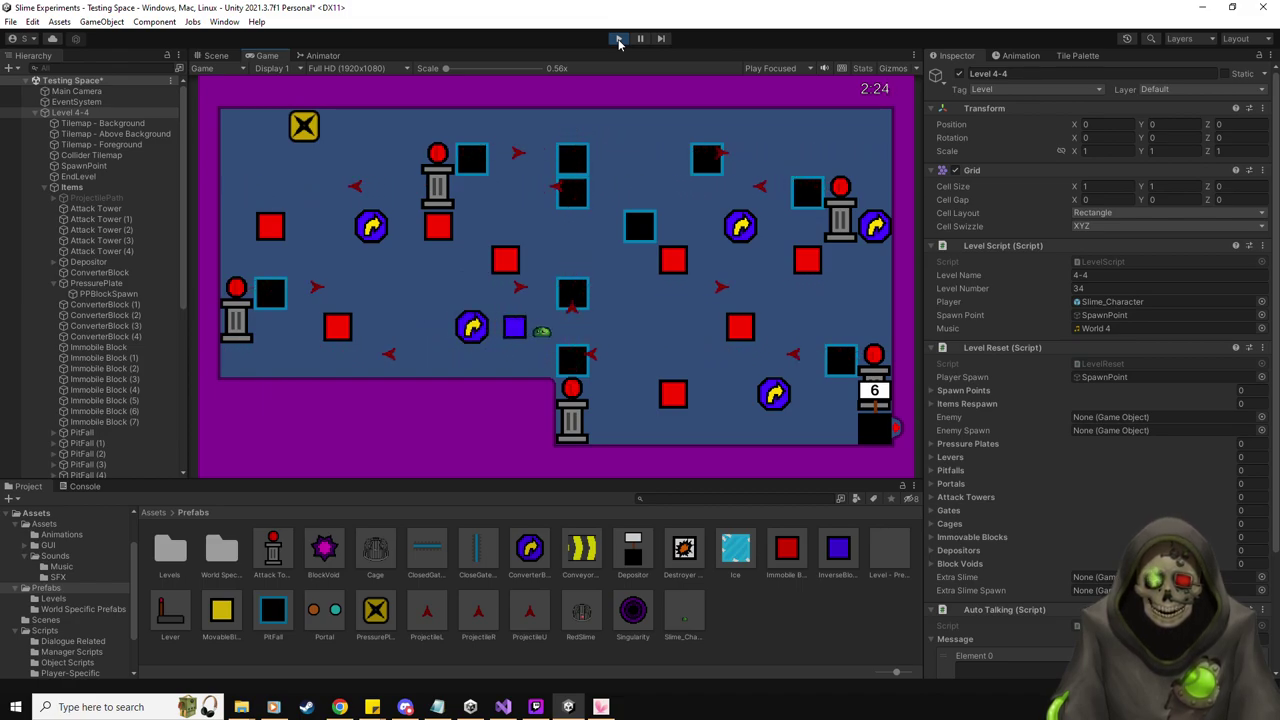
Pull the inverse block right between the two PitFalls, then down towards the bottom-lane Immobile Block
{"action": "key", "text": "Right"}
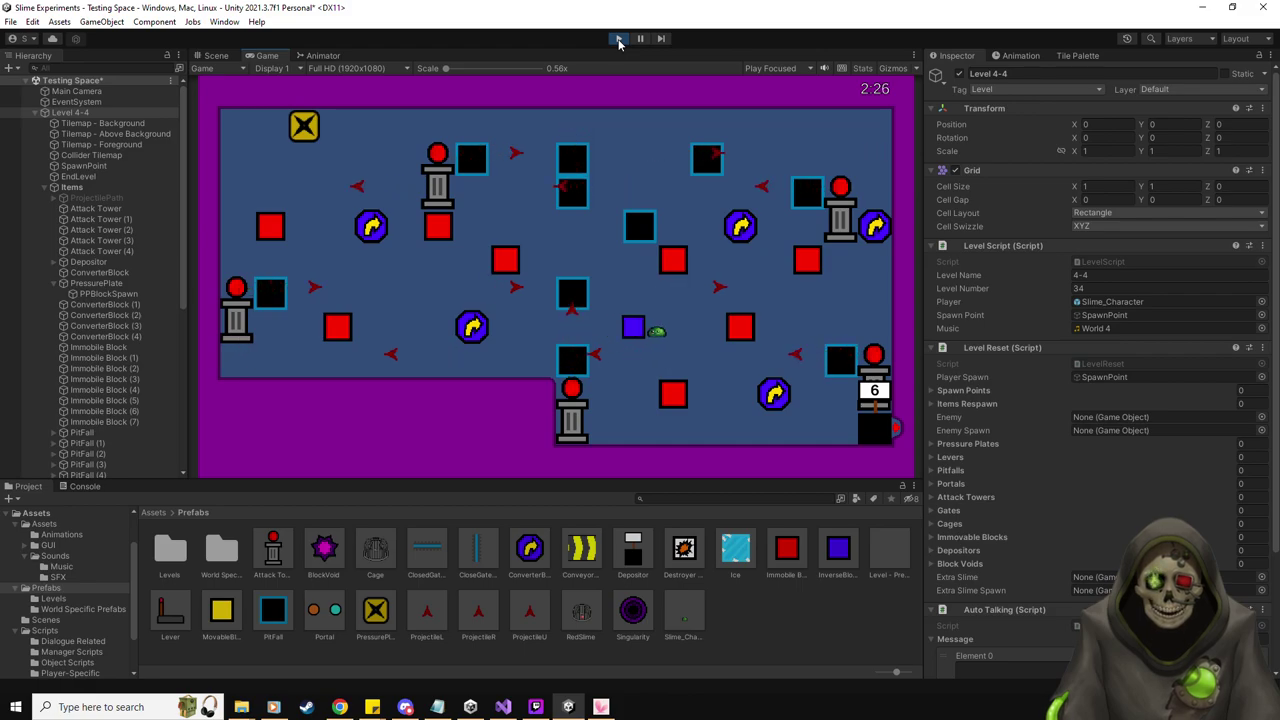
{"action": "key", "text": "Right"}
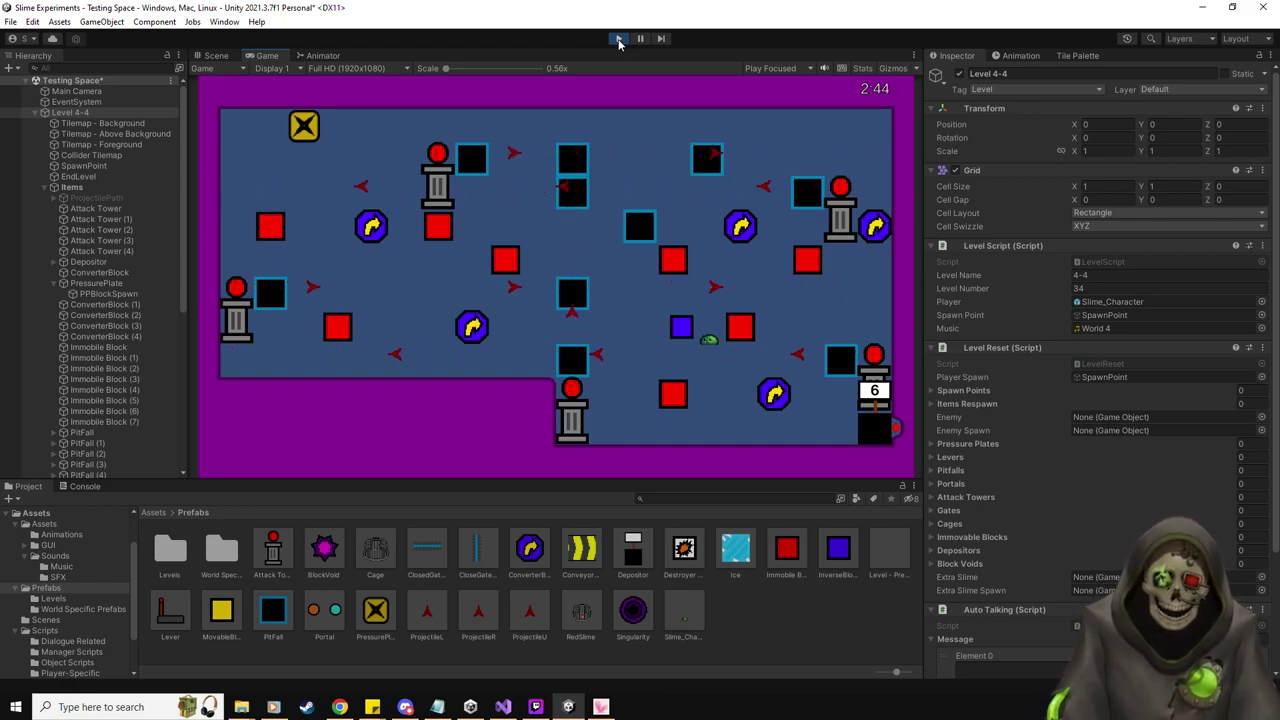
{"action": "key", "text": "Down"}
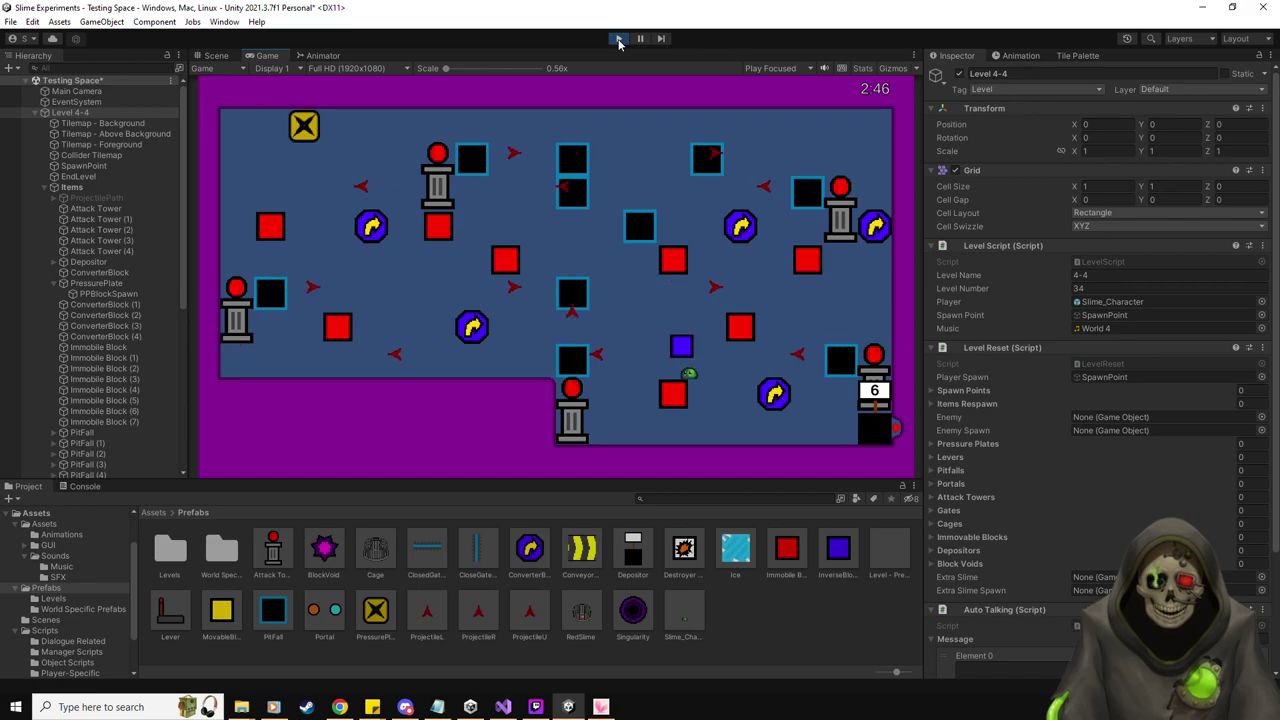
{"action": "key", "text": "Up"}
{"action": "key", "text": "Left"}
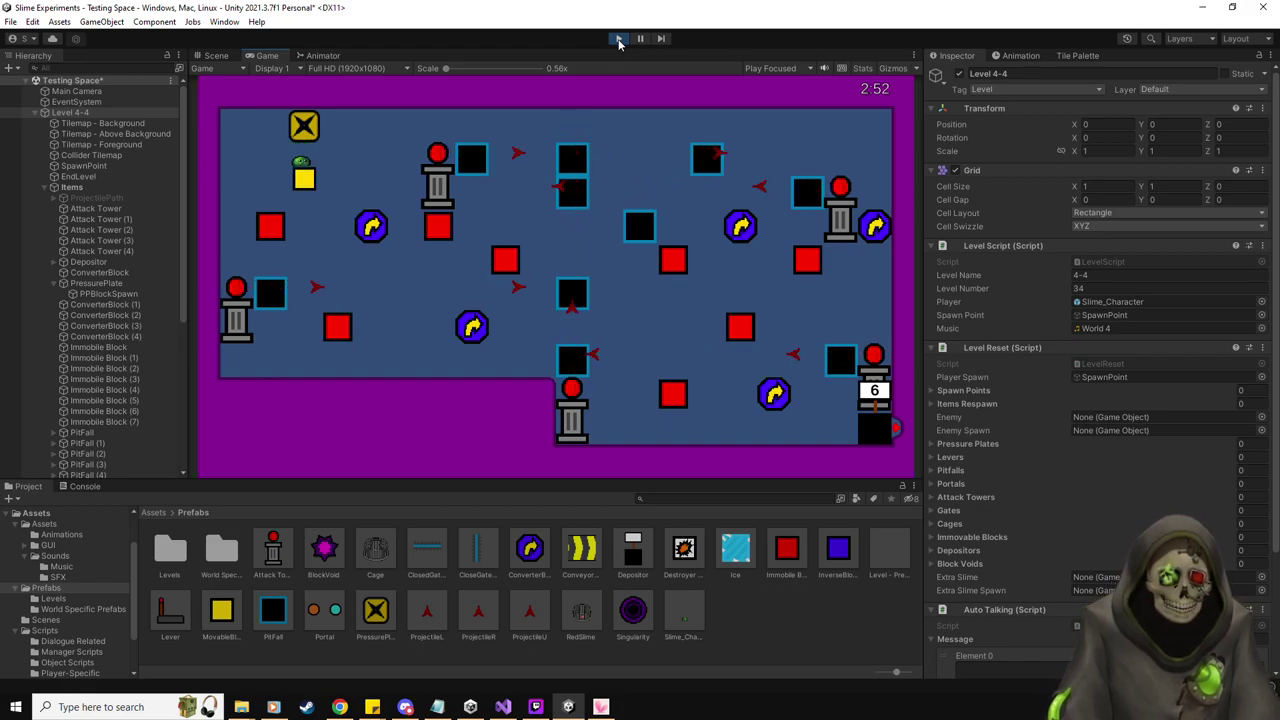
Push a fresh block down from the PressurePlate, nudge it right, and continue it down above the lower-lane Immobile Block
{"action": "key", "text": "Down"}
{"action": "key", "text": "Down"}
{"action": "key", "text": "Left"}
{"action": "key", "text": "Right"}
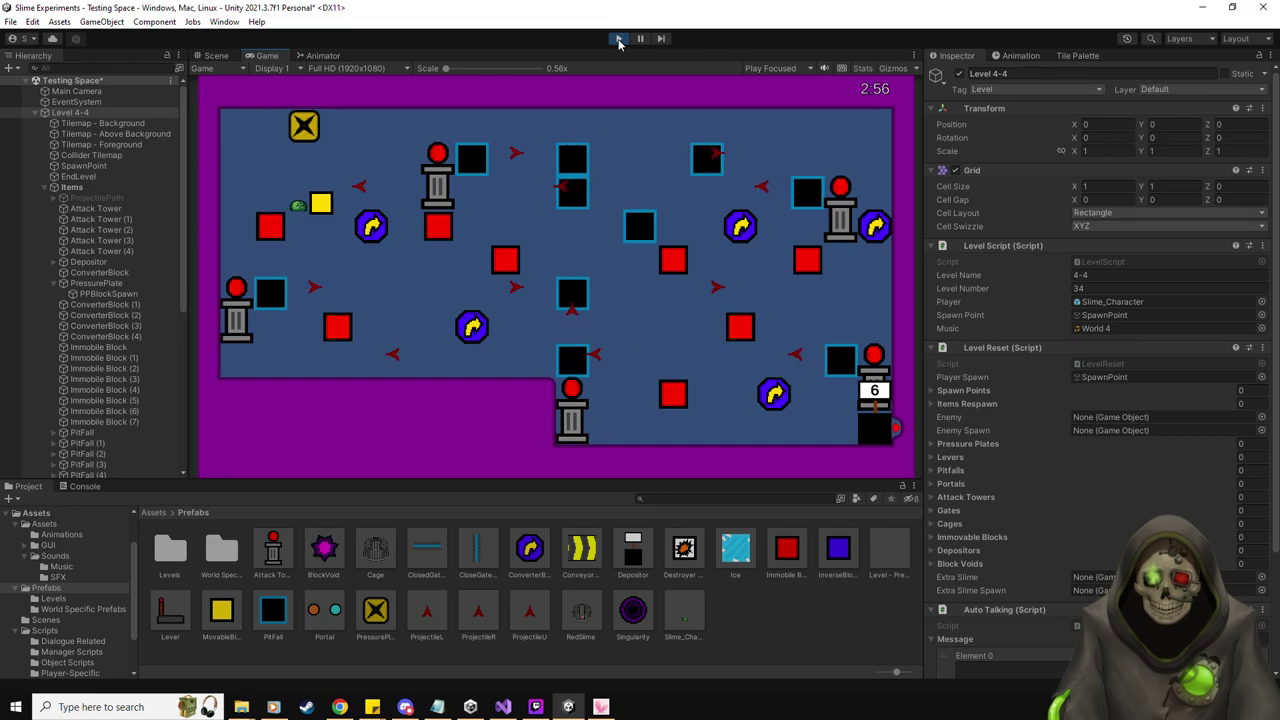
{"action": "key", "text": "Up"}
{"action": "key", "text": "Right"}
{"action": "key", "text": "Down"}
{"action": "key", "text": "Down"}
{"action": "key", "text": "Down"}
{"action": "key", "text": "Up"}
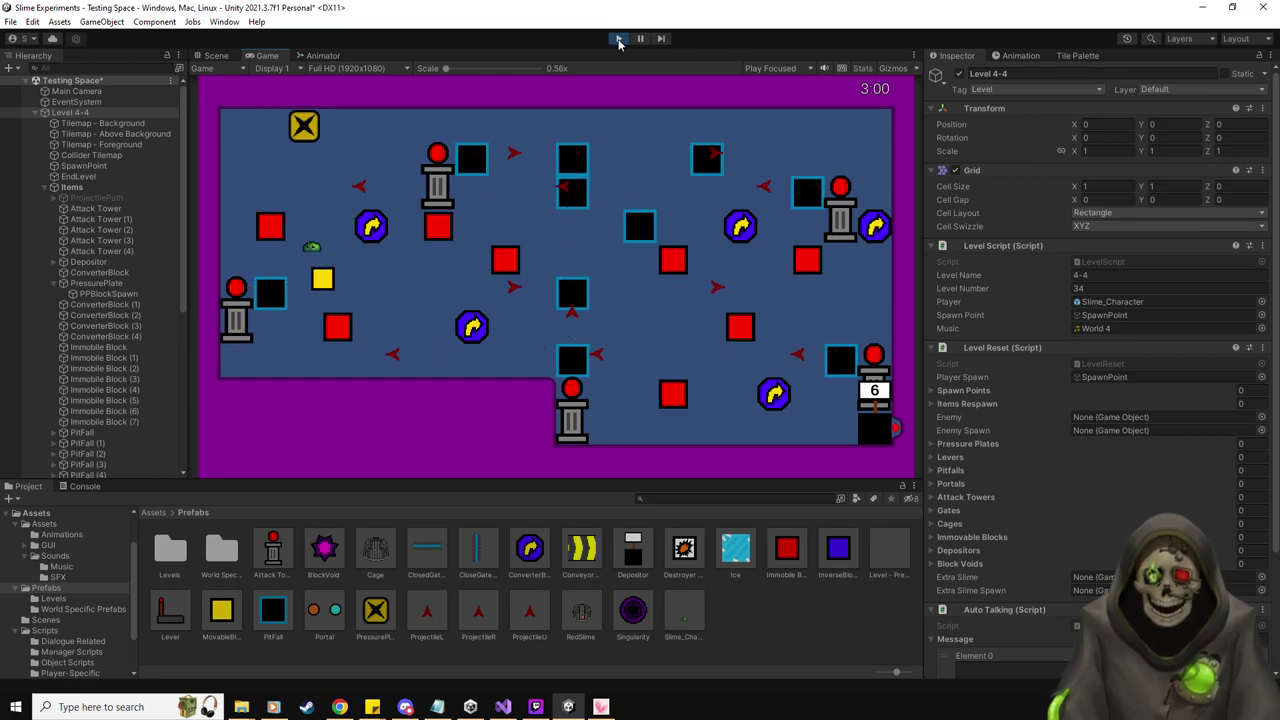
Push the block right through the middle lane until it sits directly above the lower ConverterBlock
{"action": "key", "text": "Left"}
{"action": "key", "text": "Down"}
{"action": "key", "text": "Right"}
{"action": "key", "text": "Right"}
{"action": "key", "text": "Right"}
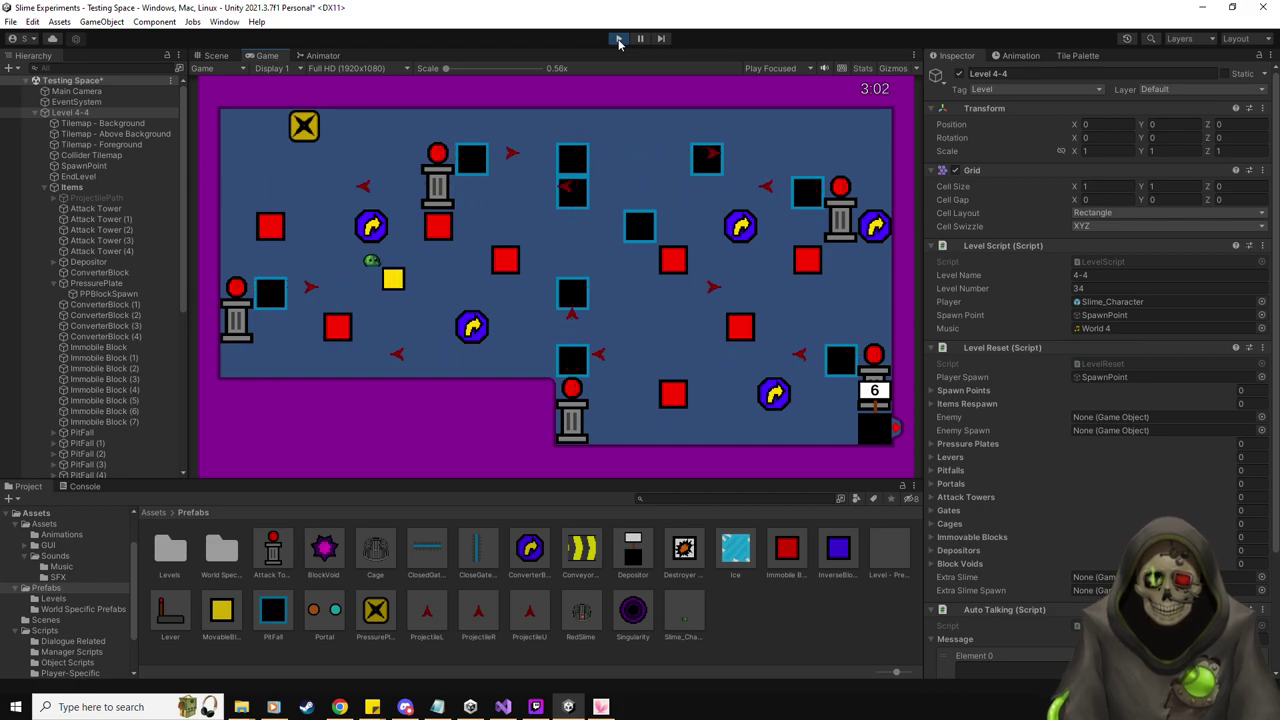
{"action": "key", "text": "Right"}
{"action": "key", "text": "Right"}
{"action": "key", "text": "Down"}
{"action": "key", "text": "Down"}
{"action": "key", "text": "Right"}
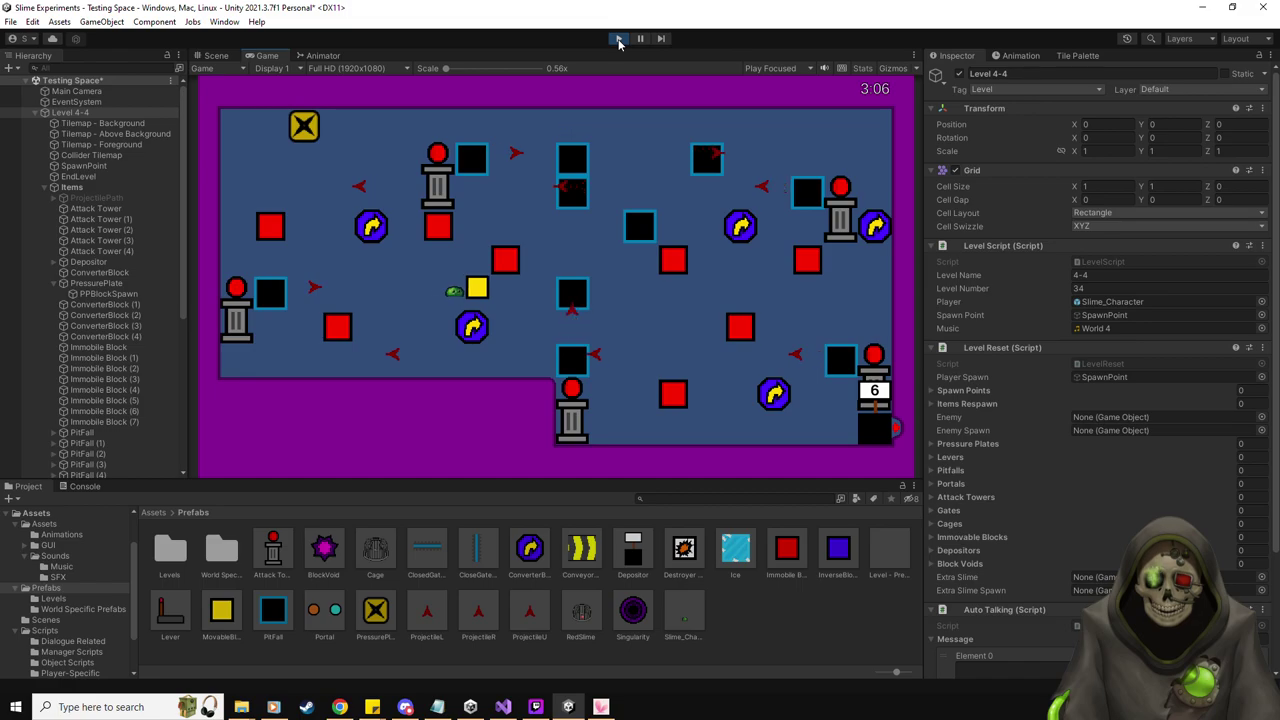
Push the block right beneath the central-left Immobile Block until it sits just left of the middle-lane PitFall
{"action": "key", "text": "Up"}
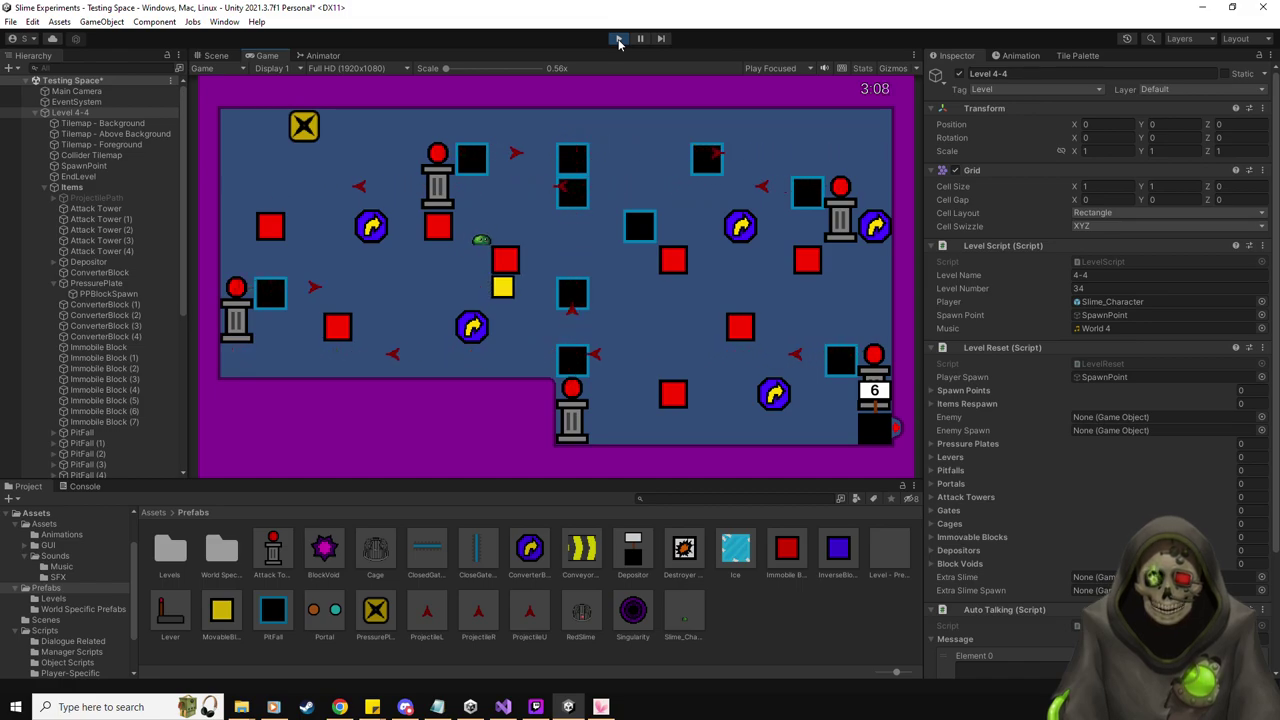
{"action": "key", "text": "Right"}
{"action": "key", "text": "Down"}
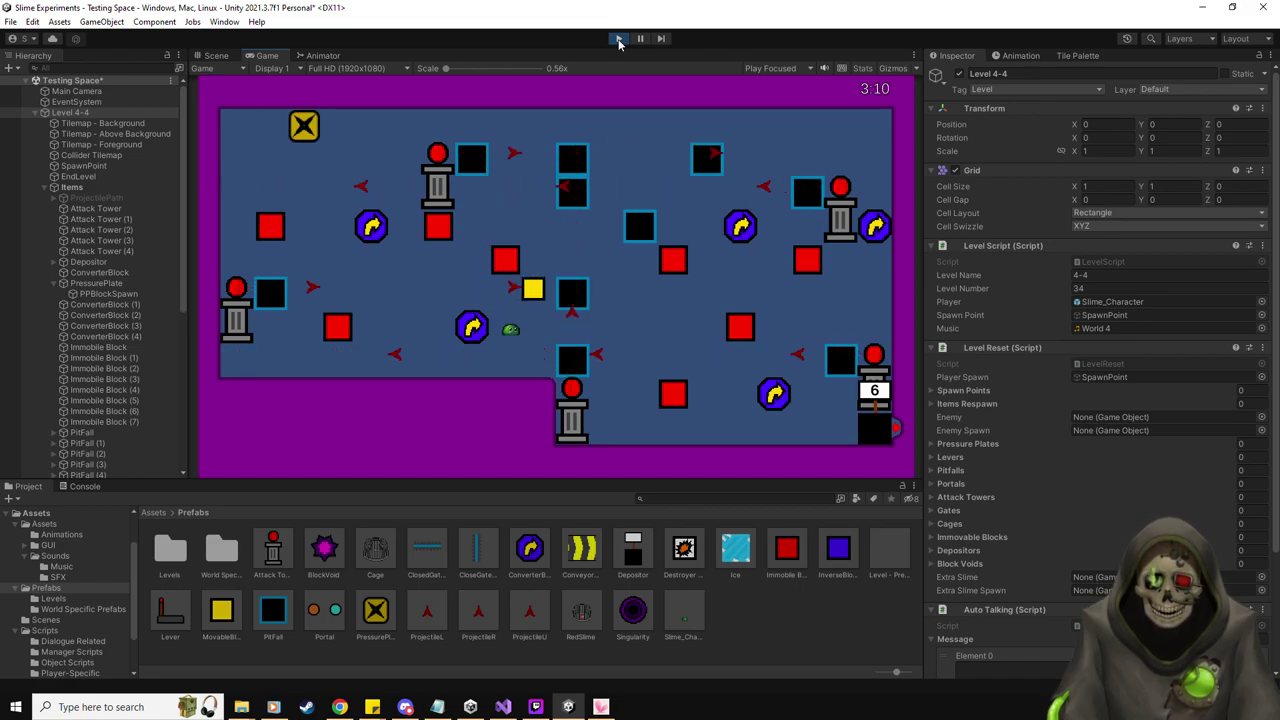
Circle the slime above the block and push it down one row, level with the gap between the two PitFalls
{"action": "key", "text": "Left"}
{"action": "key", "text": "Up"}
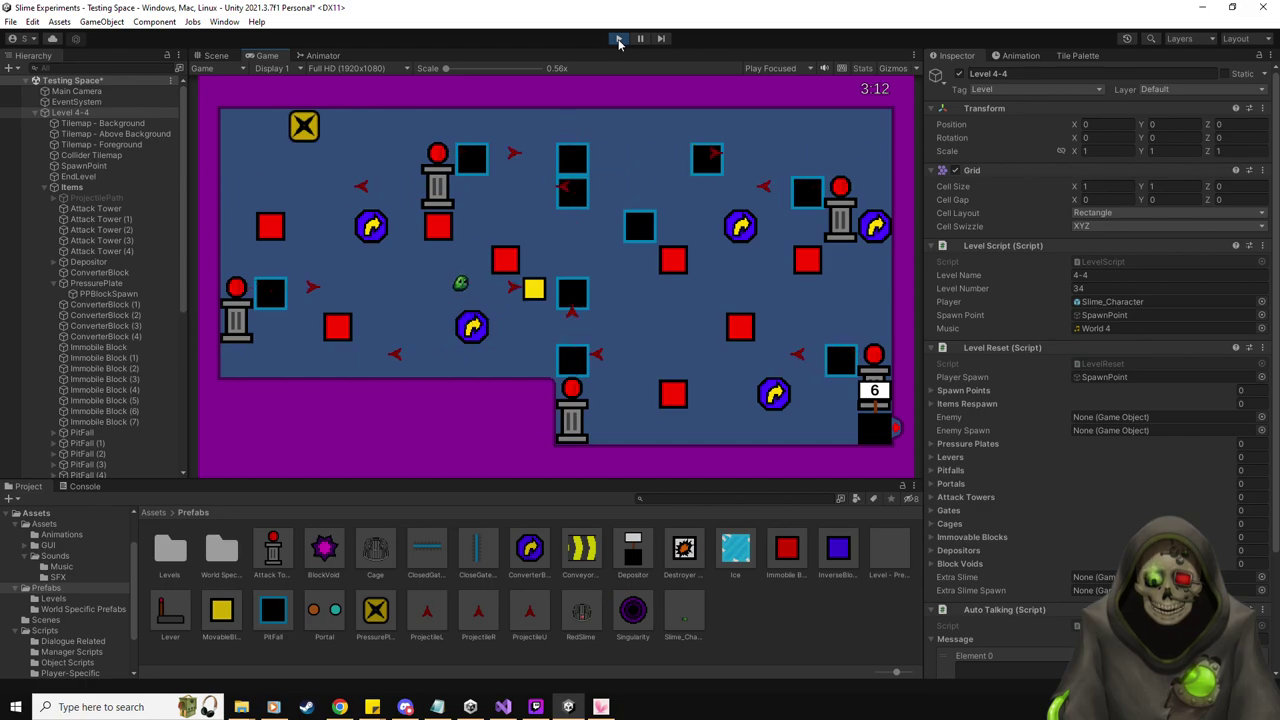
{"action": "key", "text": "Down"}
{"action": "key", "text": "Down"}
{"action": "key", "text": "Left"}
{"action": "key", "text": "Down"}
Push the block right through the gap between the PitFalls until it is beside the lower-right Immobile Block
{"action": "key", "text": "Right"}
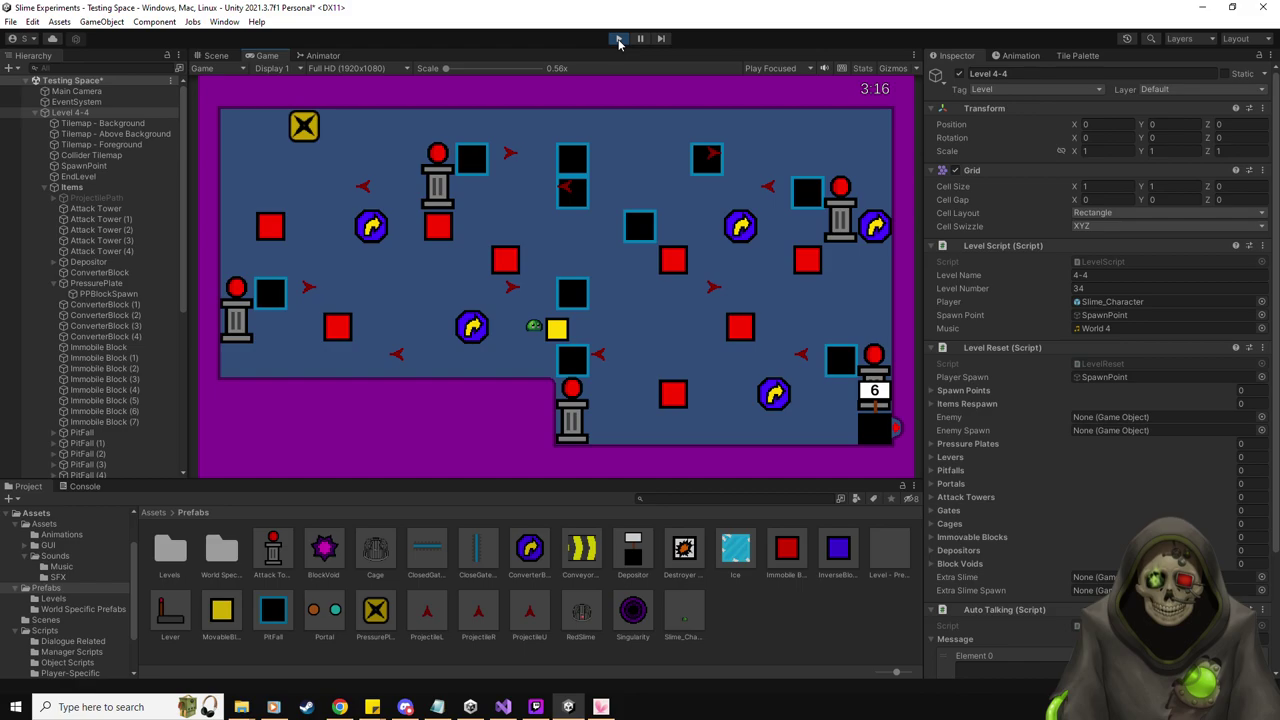
{"action": "key", "text": "Right"}
{"action": "key", "text": "Right"}
{"action": "key", "text": "Right"}
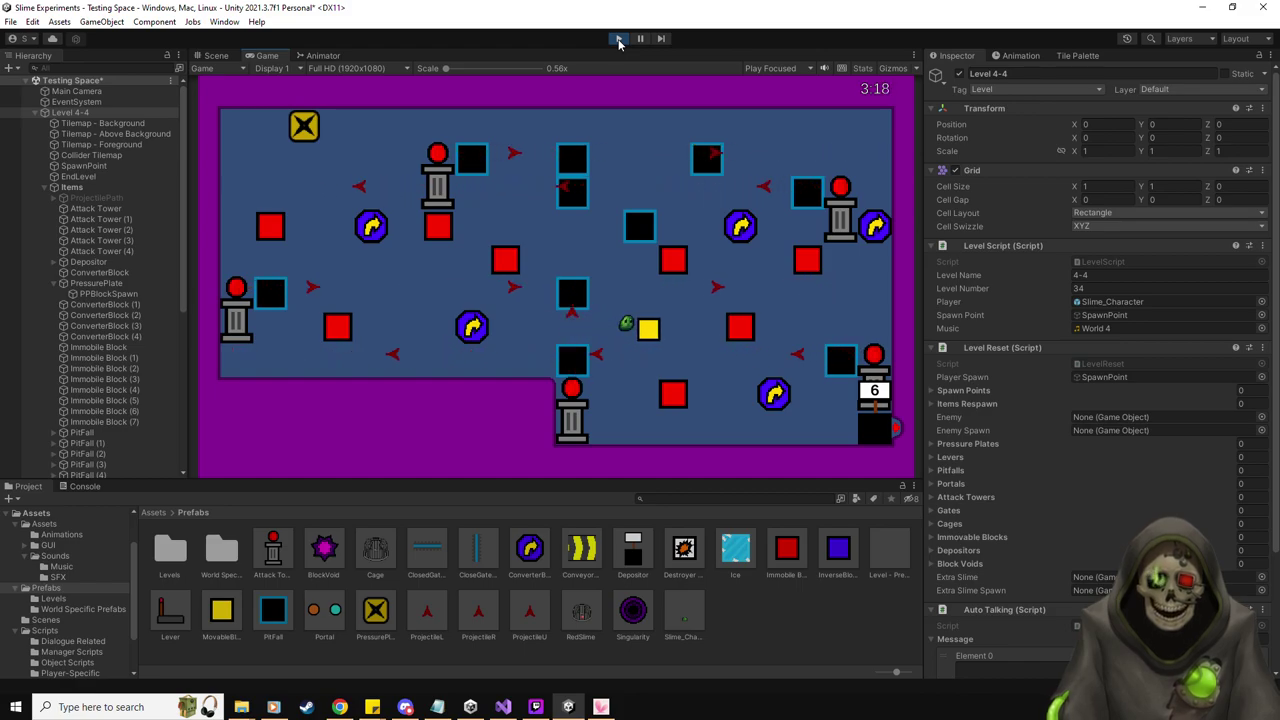
{"action": "key", "text": "Right"}
{"action": "key", "text": "Up"}
{"action": "key", "text": "Right"}
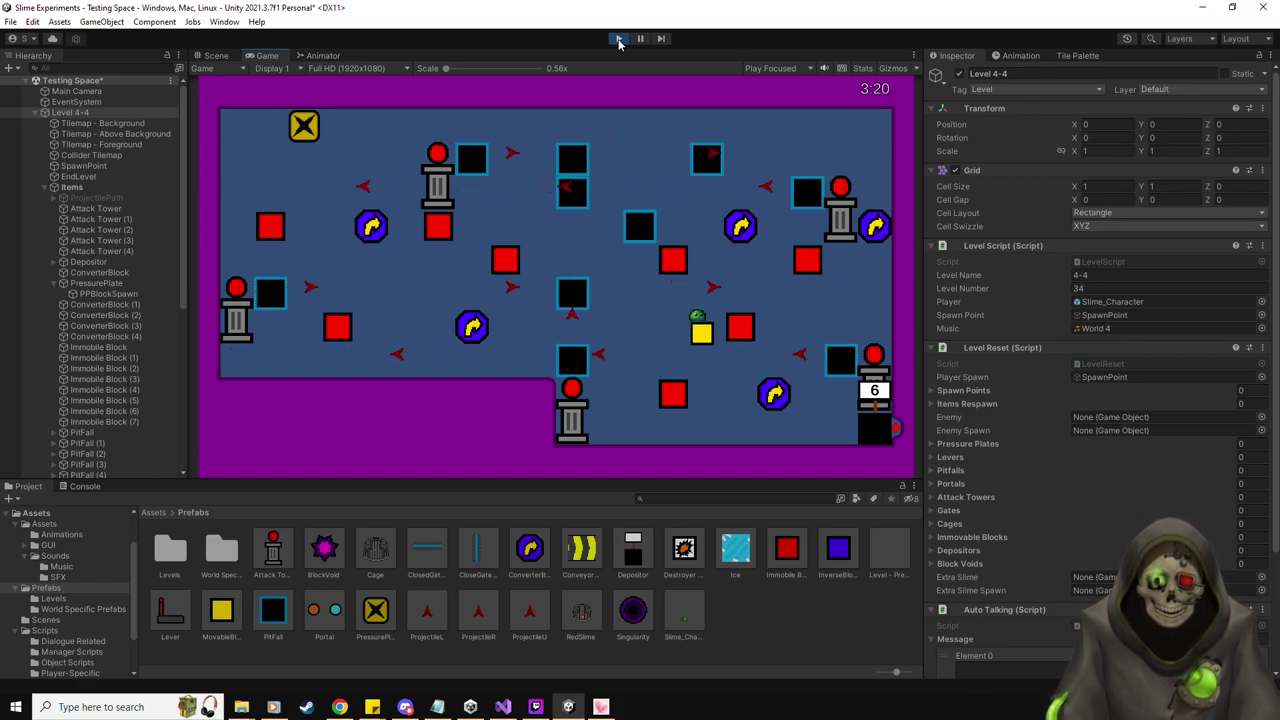
Push the block down past the bottom-lane Immobile Block to the level's lowest row
{"action": "key", "text": "Down"}
{"action": "key", "text": "Down"}
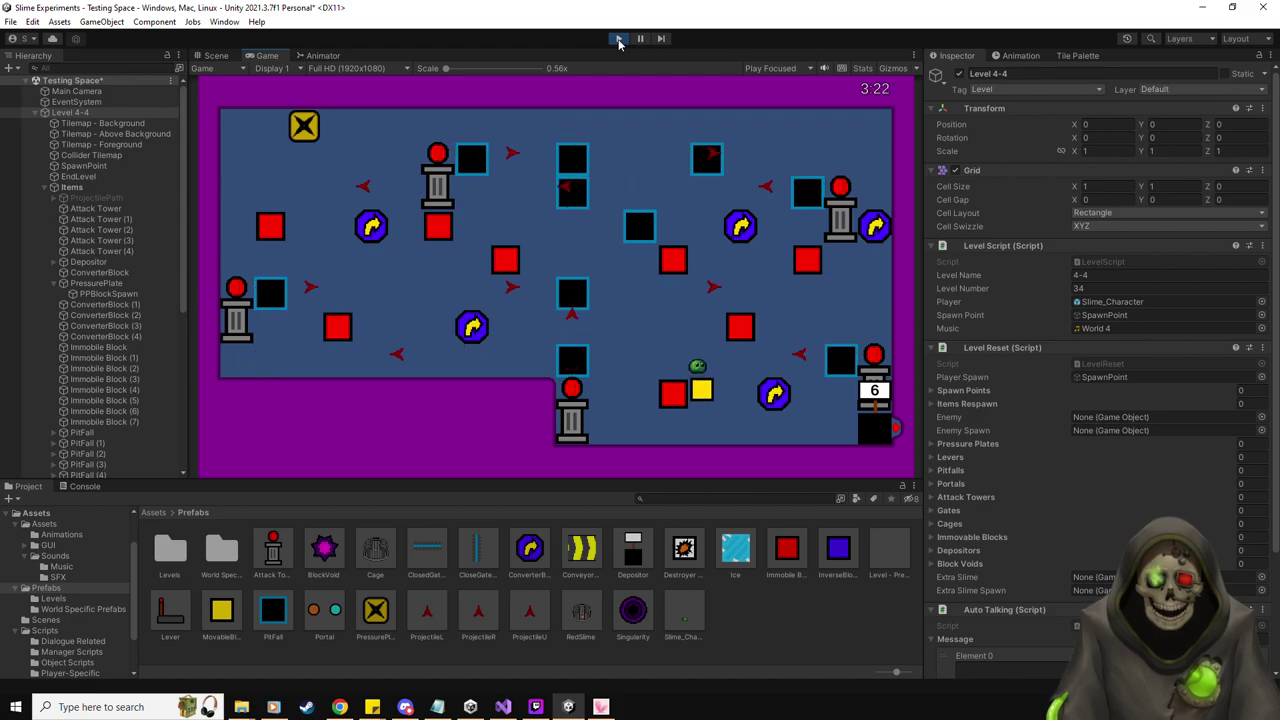
{"action": "key", "text": "Down"}
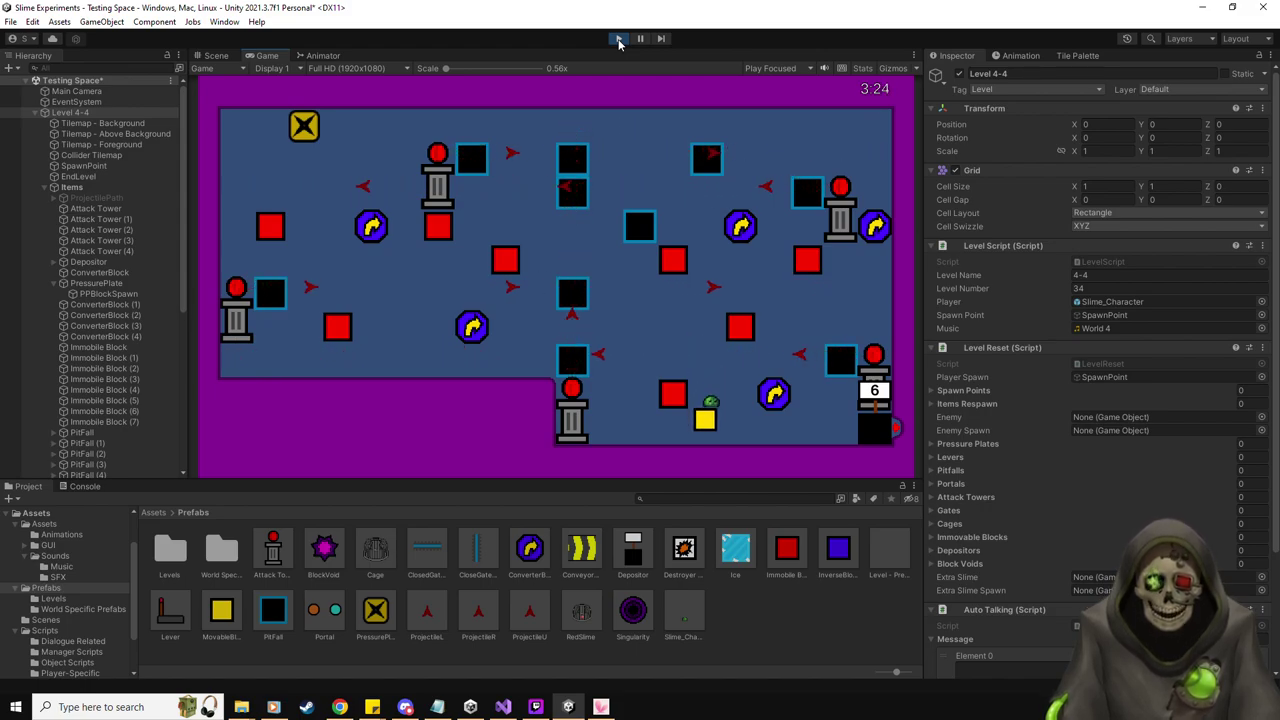
Bring the slime around to the block's left side and push it right along the lowest row into the Depositor
{"action": "key", "text": "Up"}
{"action": "key", "text": "Left"}
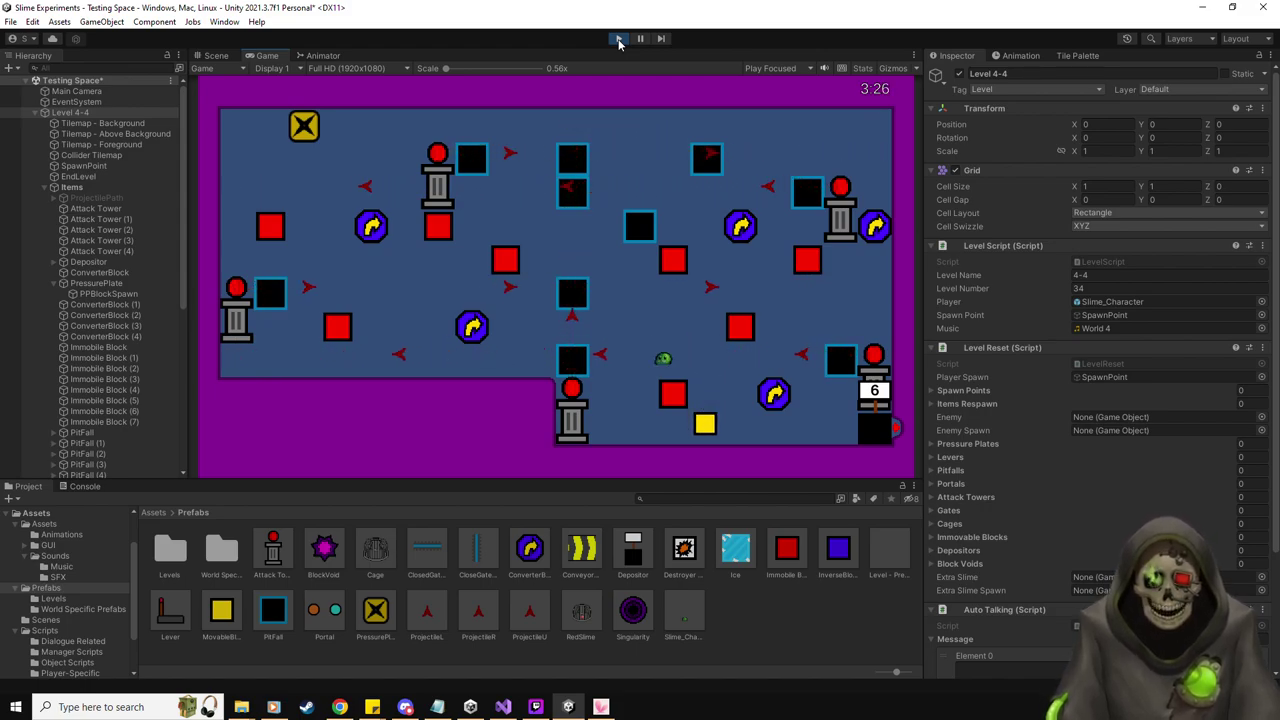
{"action": "key", "text": "Down"}
{"action": "key", "text": "Right"}
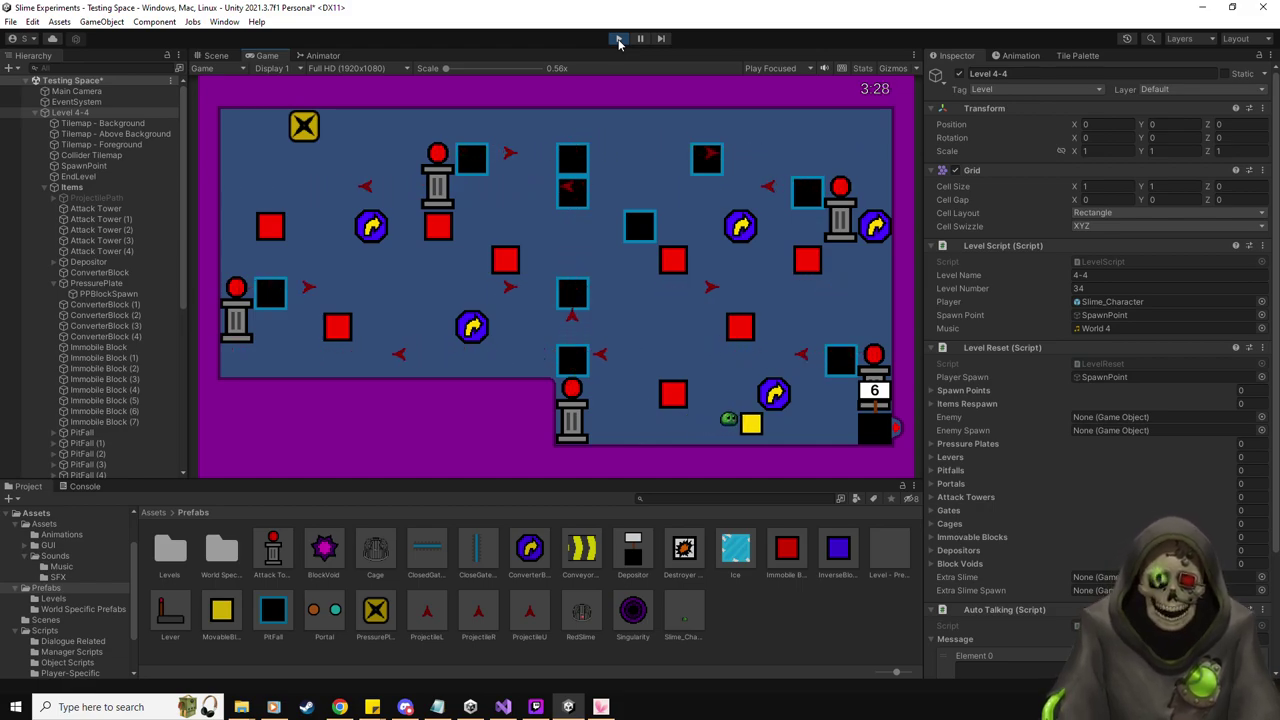
{"action": "key", "text": "Right"}
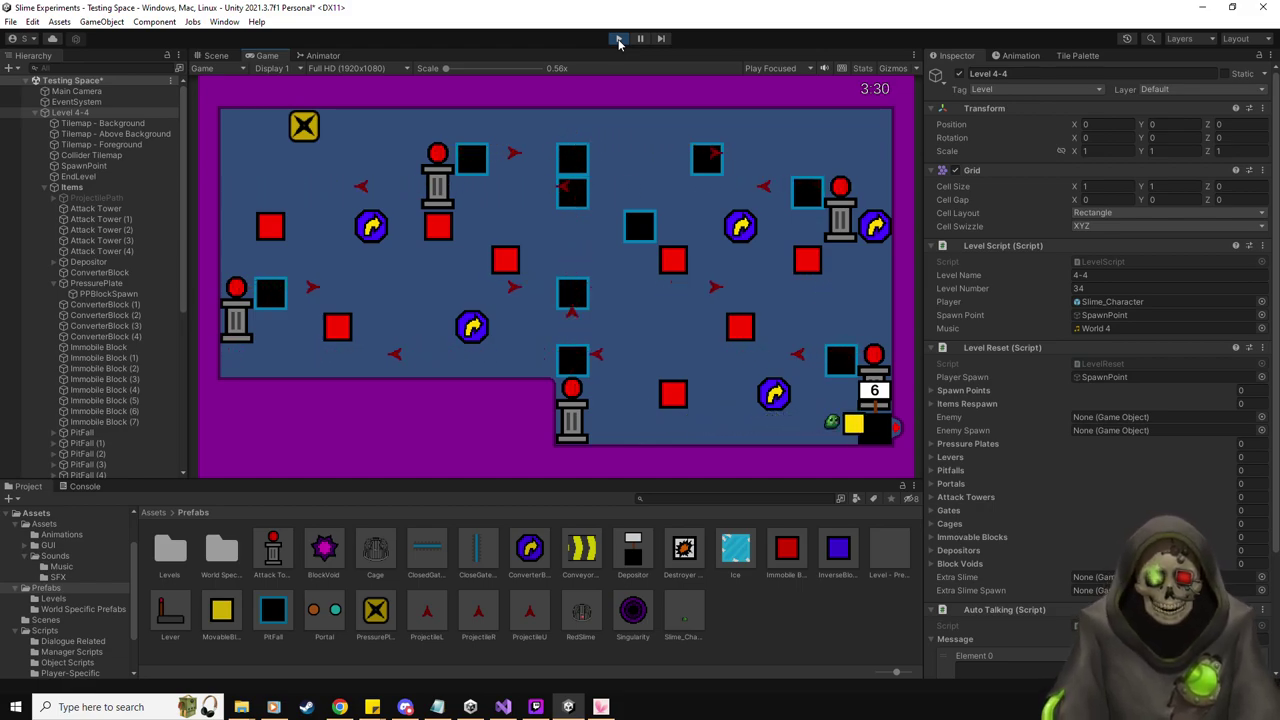
{"action": "key", "text": "Left"}
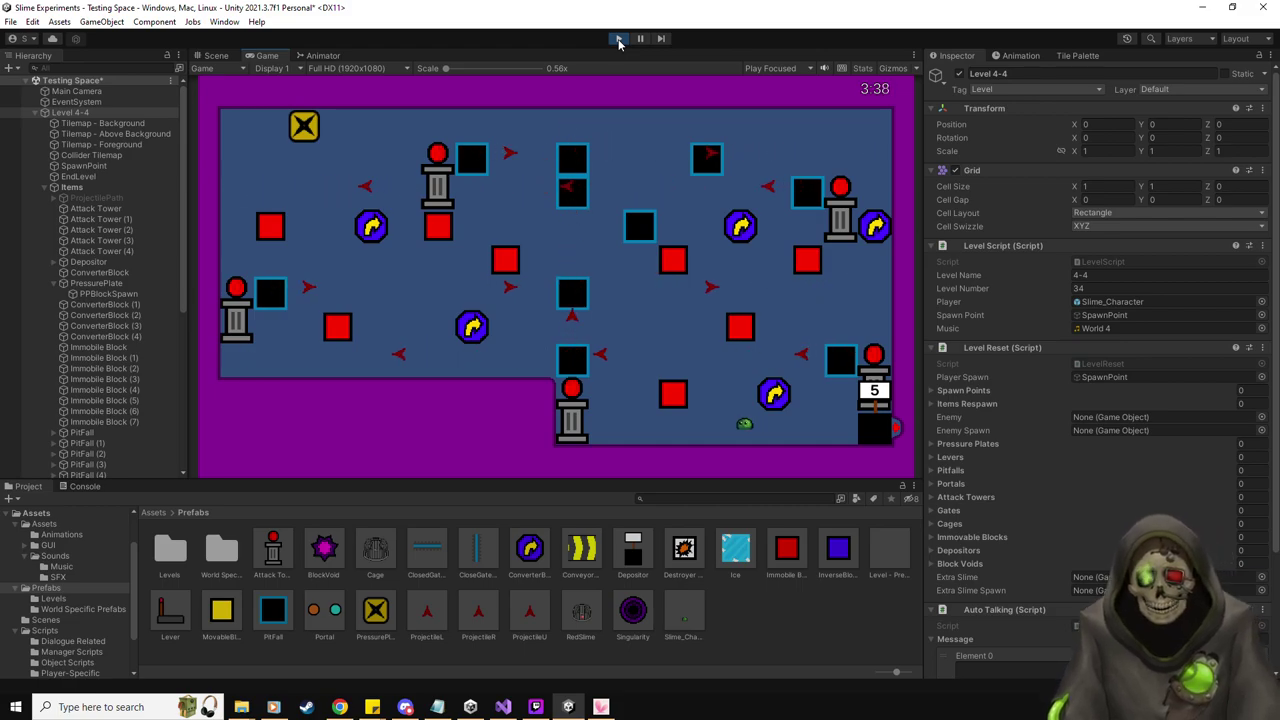
Restart the playtest and push the first block down past the upper-left Immobile Block, then right beneath the first ConverterBlock
{"action": "left_click", "coordinate": [619, 40]}
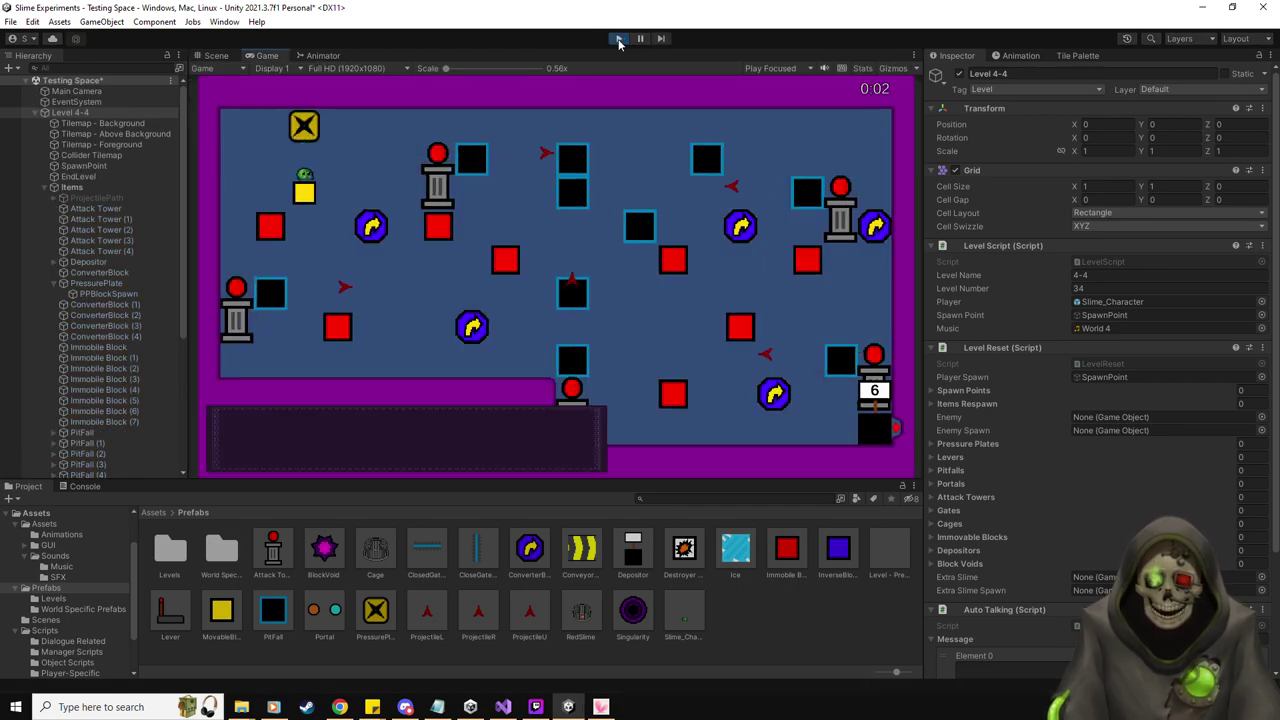
{"action": "key", "text": "Down"}
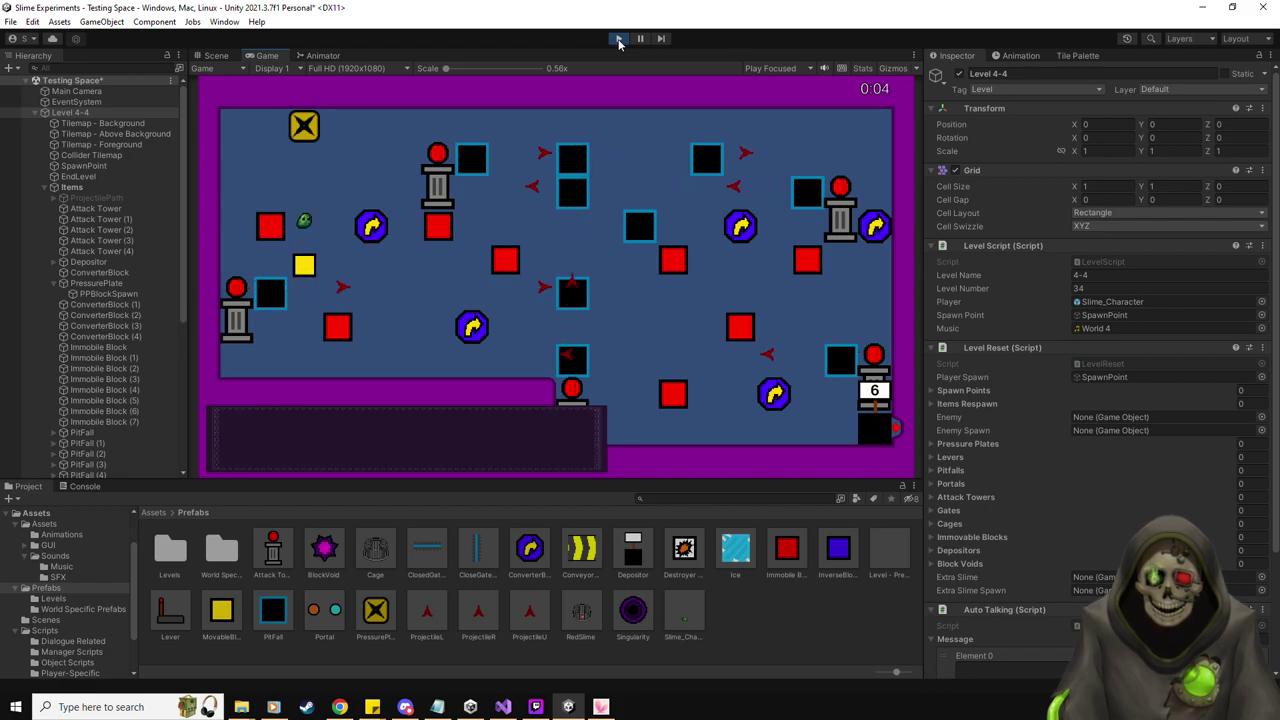
{"action": "key", "text": "Down"}
{"action": "key", "text": "Right"}
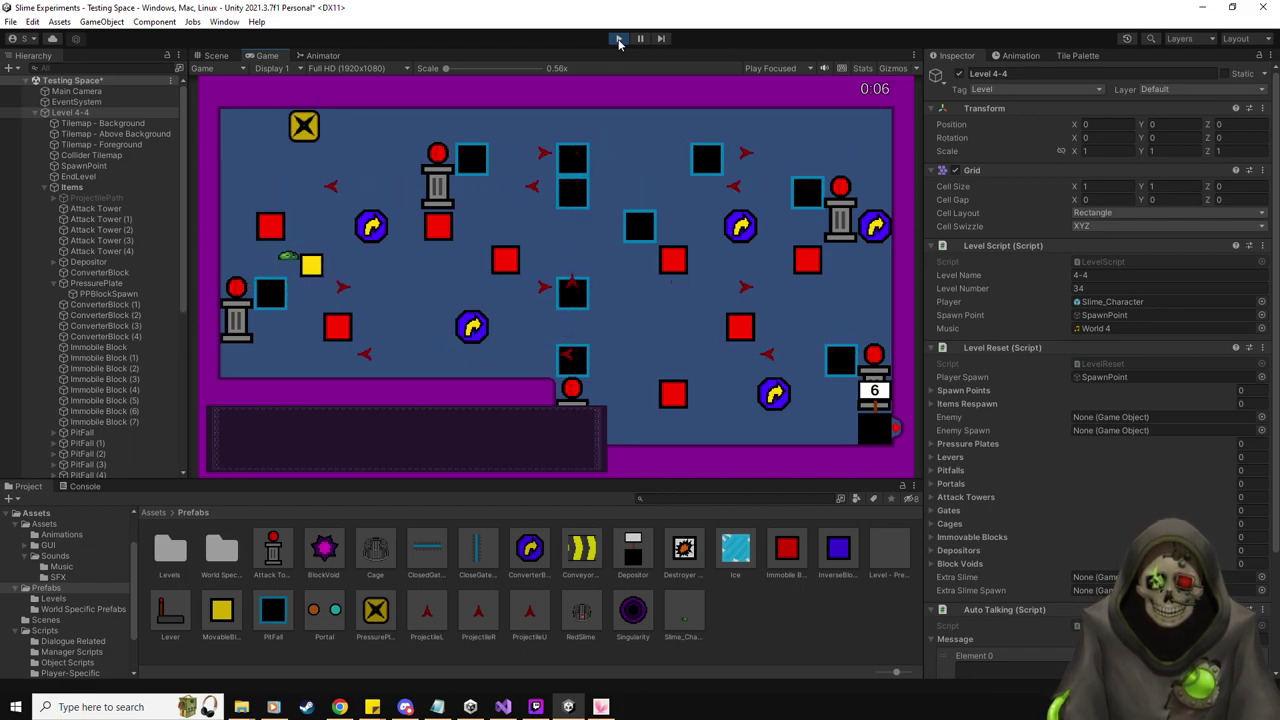
{"action": "key", "text": "Right"}
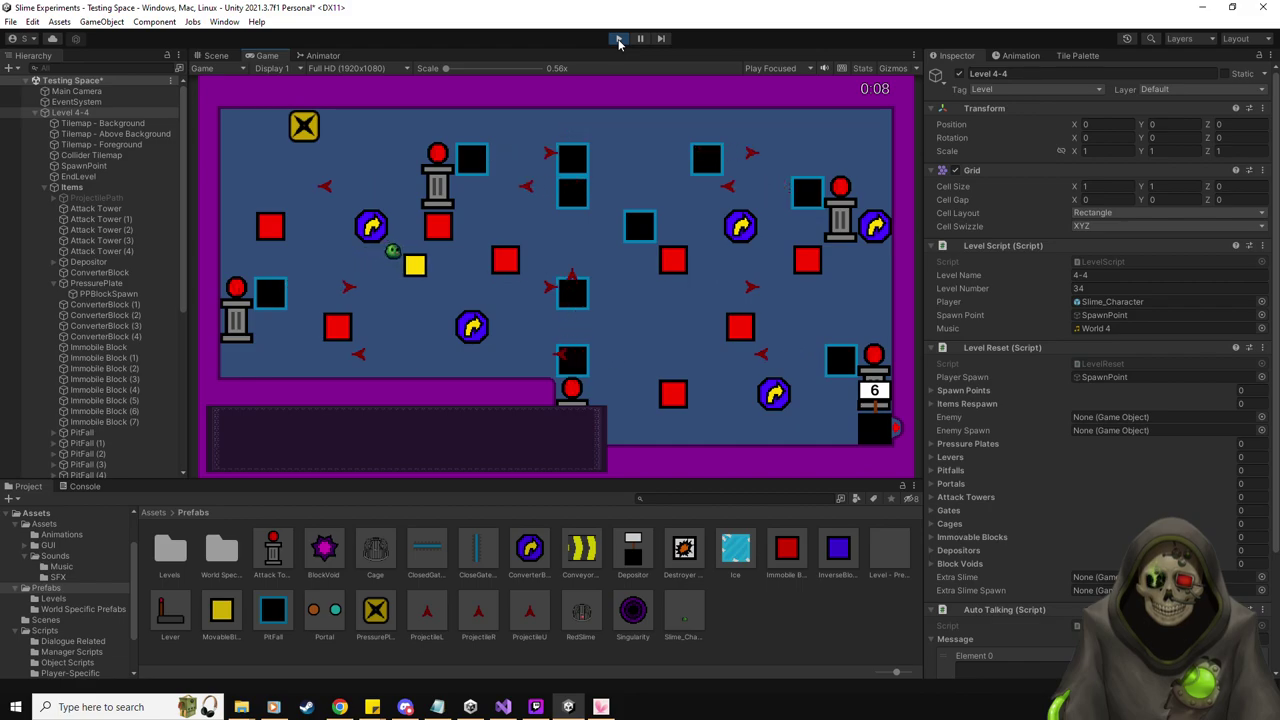
Push the block right towards the central-left Immobile Block and start it down above the lower ConverterBlock
{"action": "key", "text": "Left"}
{"action": "key", "text": "Up"}
{"action": "key", "text": "Right"}
{"action": "key", "text": "Right"}
{"action": "key", "text": "Down"}
{"action": "key", "text": "Left"}
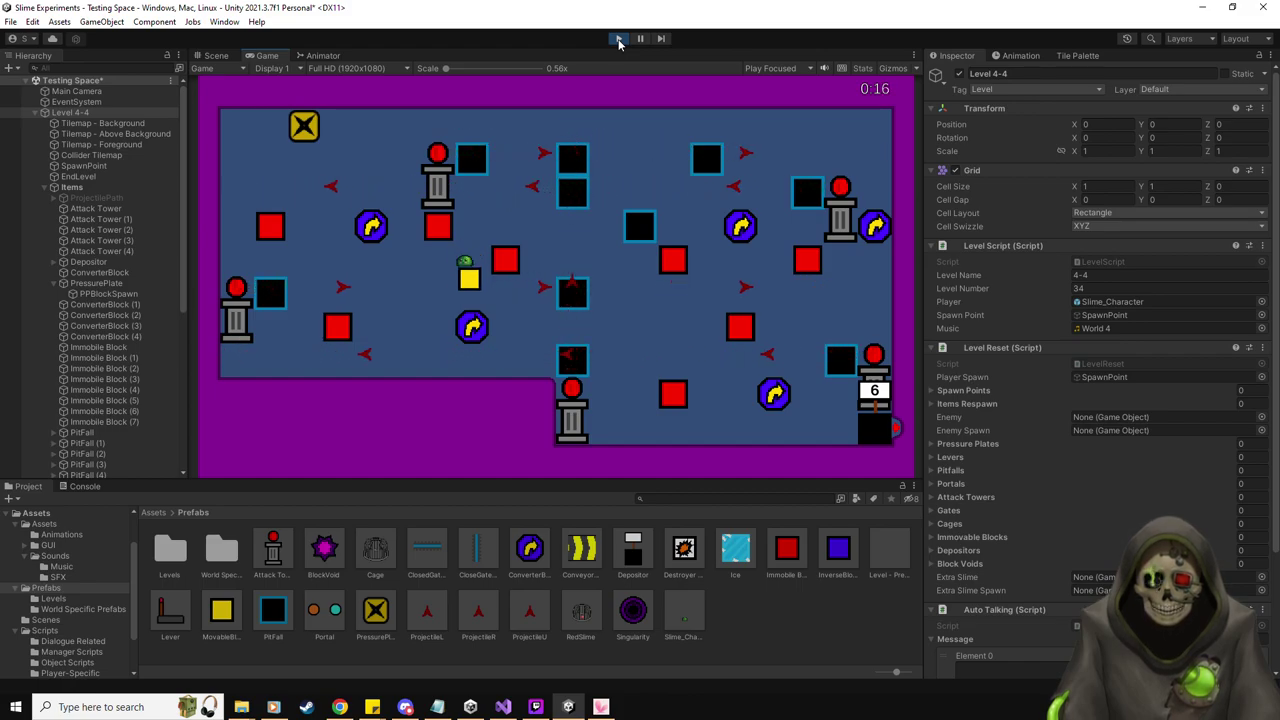
Push the block right through the middle lane beneath the Immobile Block until it is close to the PitFall
{"action": "key", "text": "Left"}
{"action": "key", "text": "Down"}
{"action": "key", "text": "Right"}
{"action": "key", "text": "Right"}
{"action": "key", "text": "Down"}
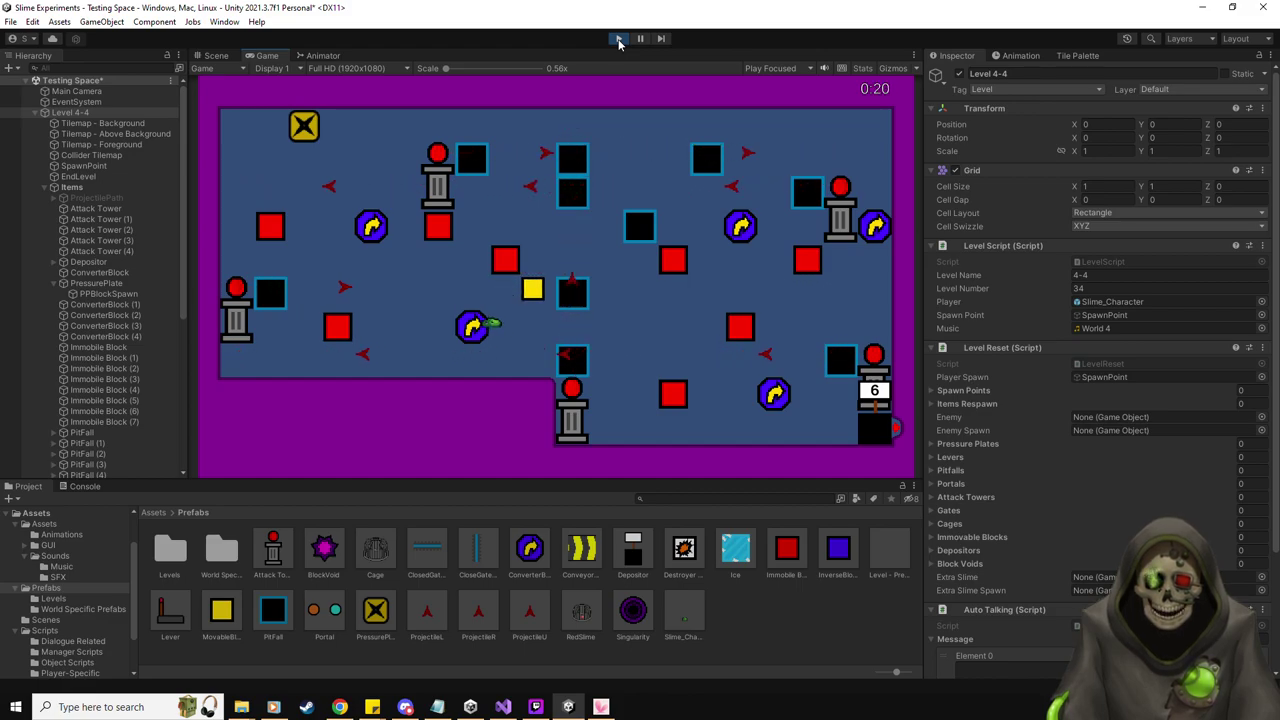
Push the block down to the row between the two PitFalls and position the slime on its left side
{"action": "key", "text": "Down"}
{"action": "key", "text": "Left"}
{"action": "key", "text": "Down"}
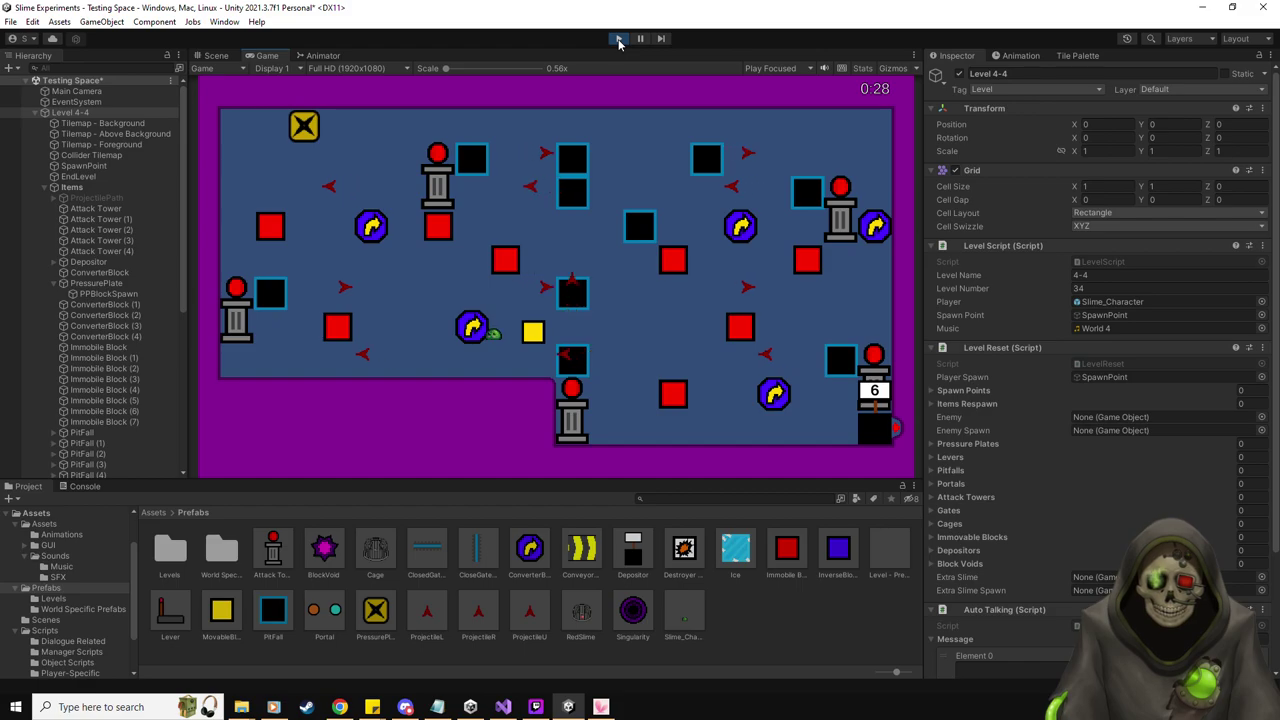
Playtest Level 4-4 by pushing the yellow block with the slime past the pitfalls and down to the depositor, and end the playtest
{"action": "key", "text": "Right"}
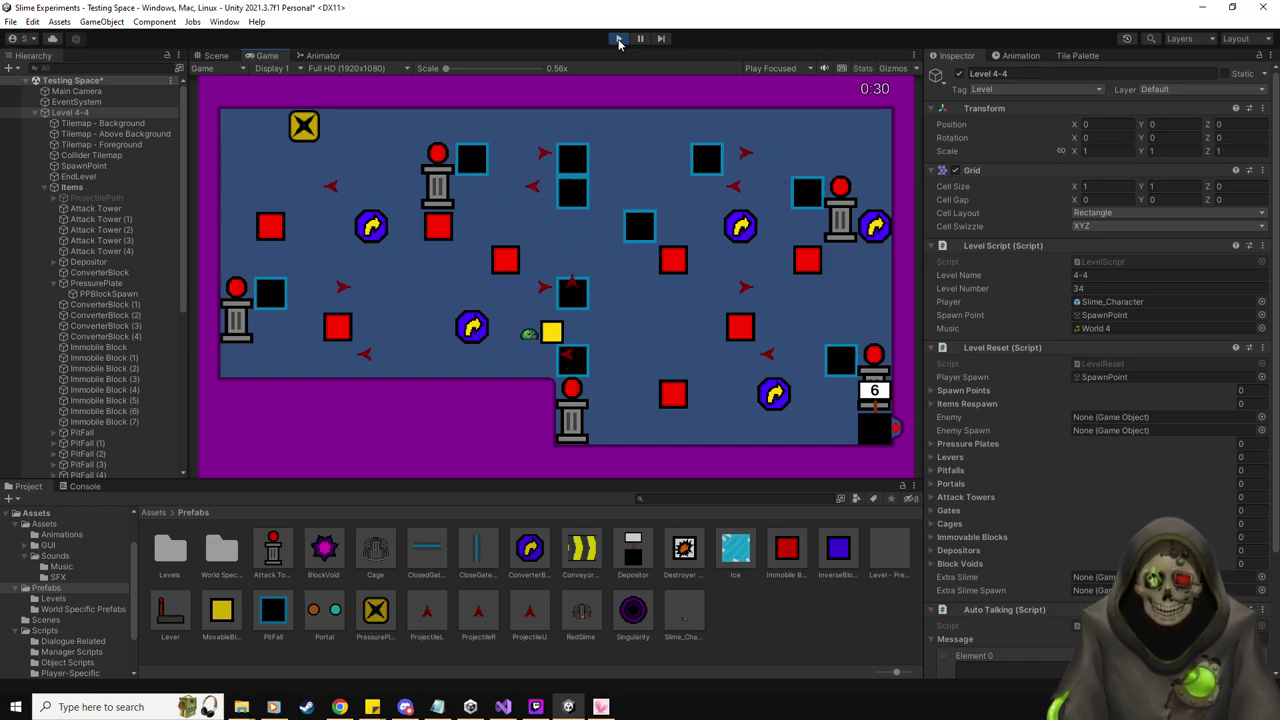
{"action": "key", "text": "Right"}
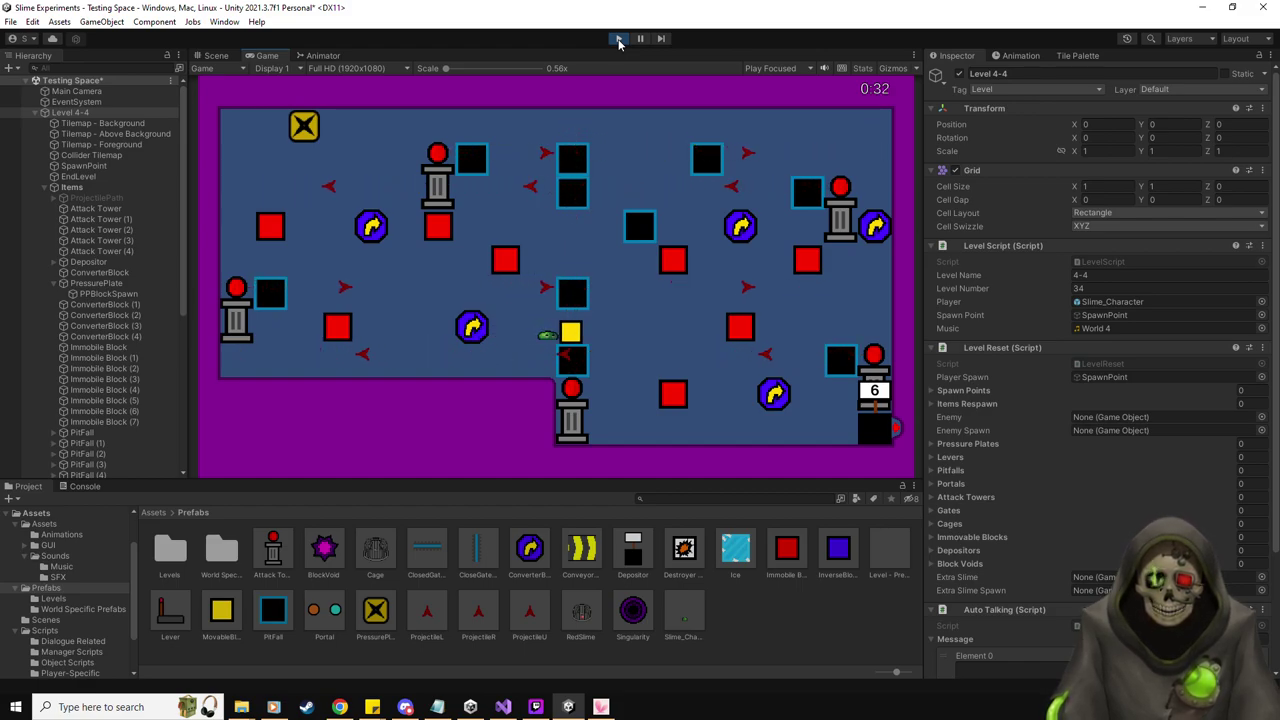
{"action": "key", "text": "Right"}
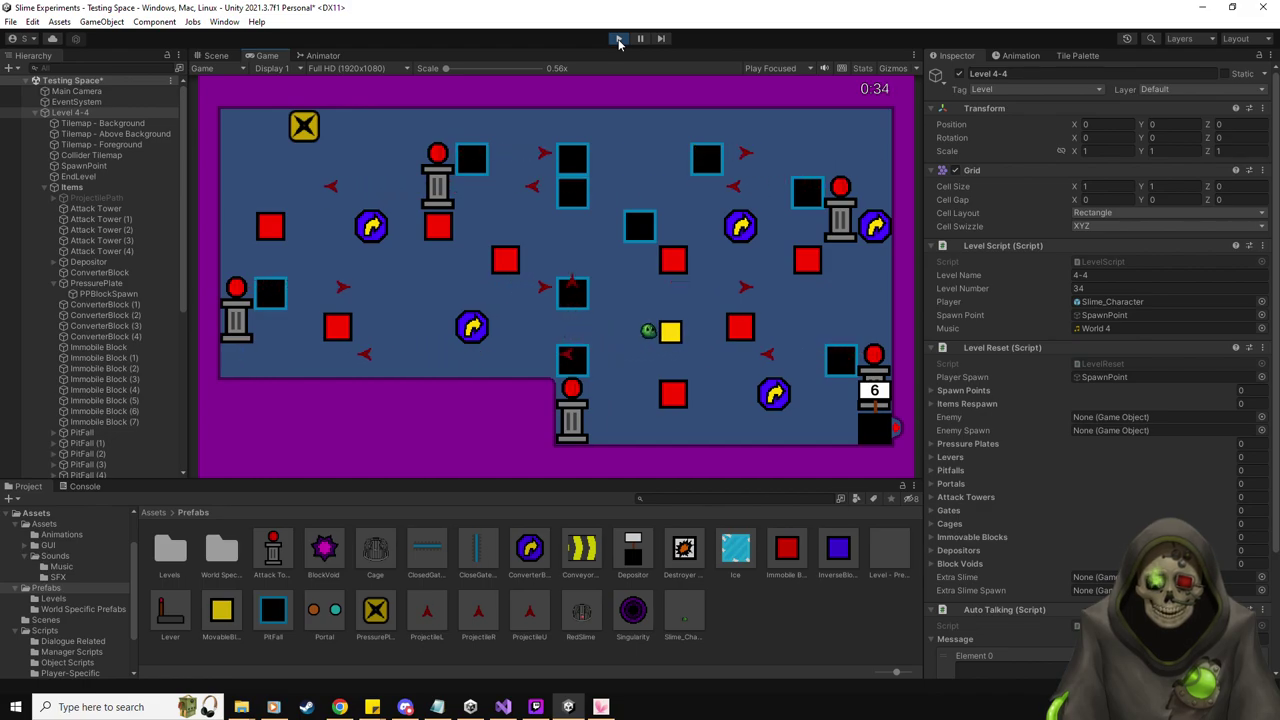
{"action": "key", "text": "Right"}
{"action": "key", "text": "Down"}
{"action": "key", "text": "Down"}
{"action": "key", "text": "Up"}
{"action": "key", "text": "Left"}
{"action": "key", "text": "Down"}
{"action": "key", "text": "Right"}
{"action": "key", "text": "Right"}
{"action": "key", "text": "Right"}
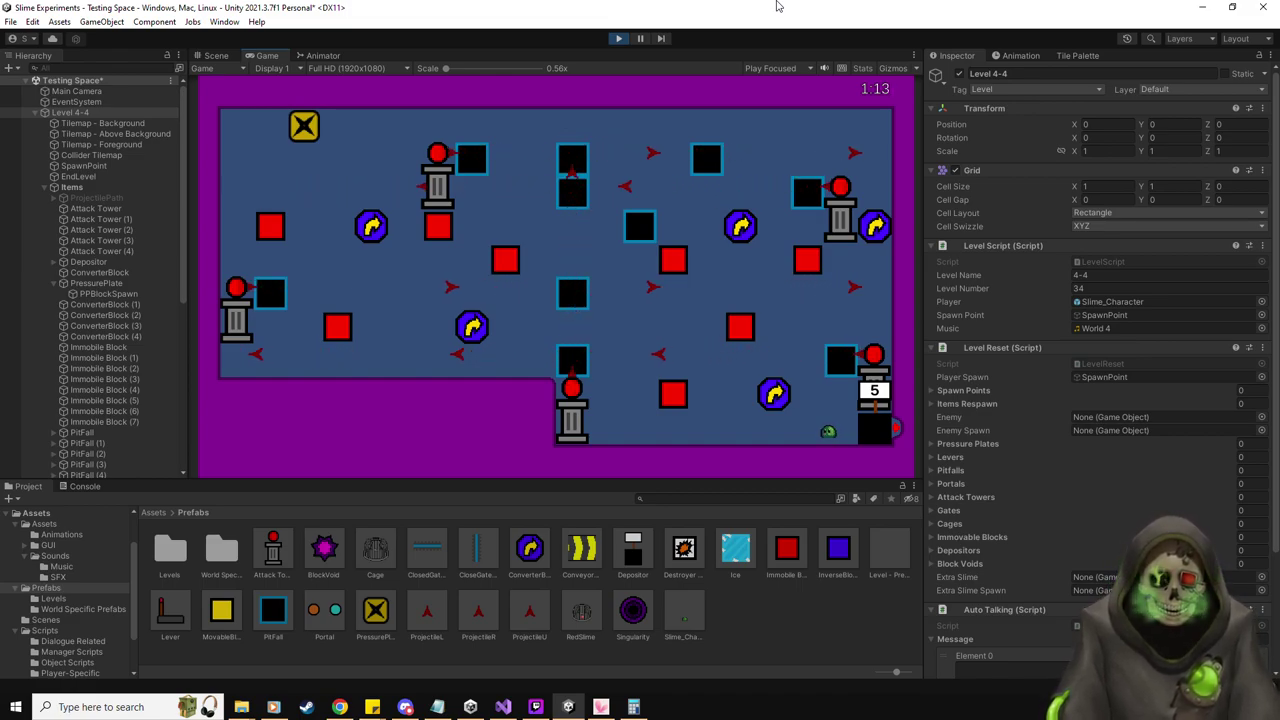
{"action": "left_click", "coordinate": [618, 38]}
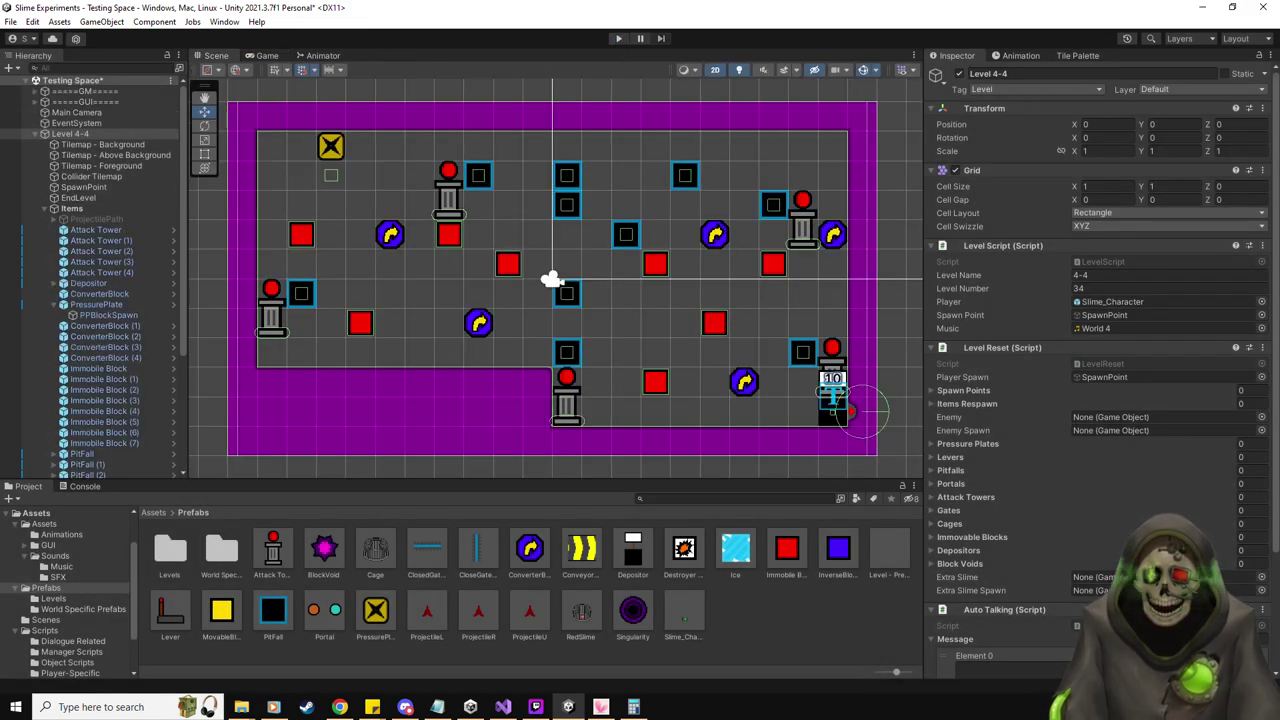
Assign the PressurePlate to Level Reset's Pressure Plates list and all PitFall objects to its Pitfalls list on Level 4-4
{"action": "left_click", "coordinate": [57, 305]}
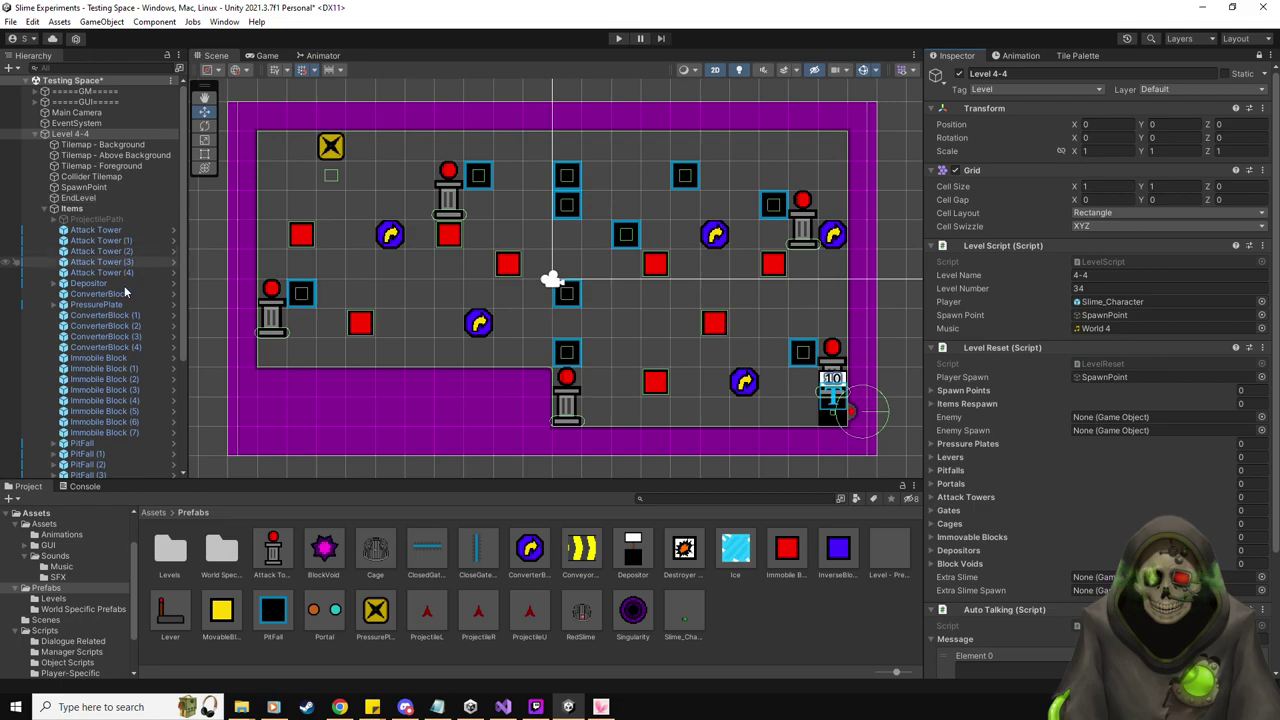
{"action": "left_click_drag", "start_coordinate": [97, 310], "coordinate": [990, 455]}
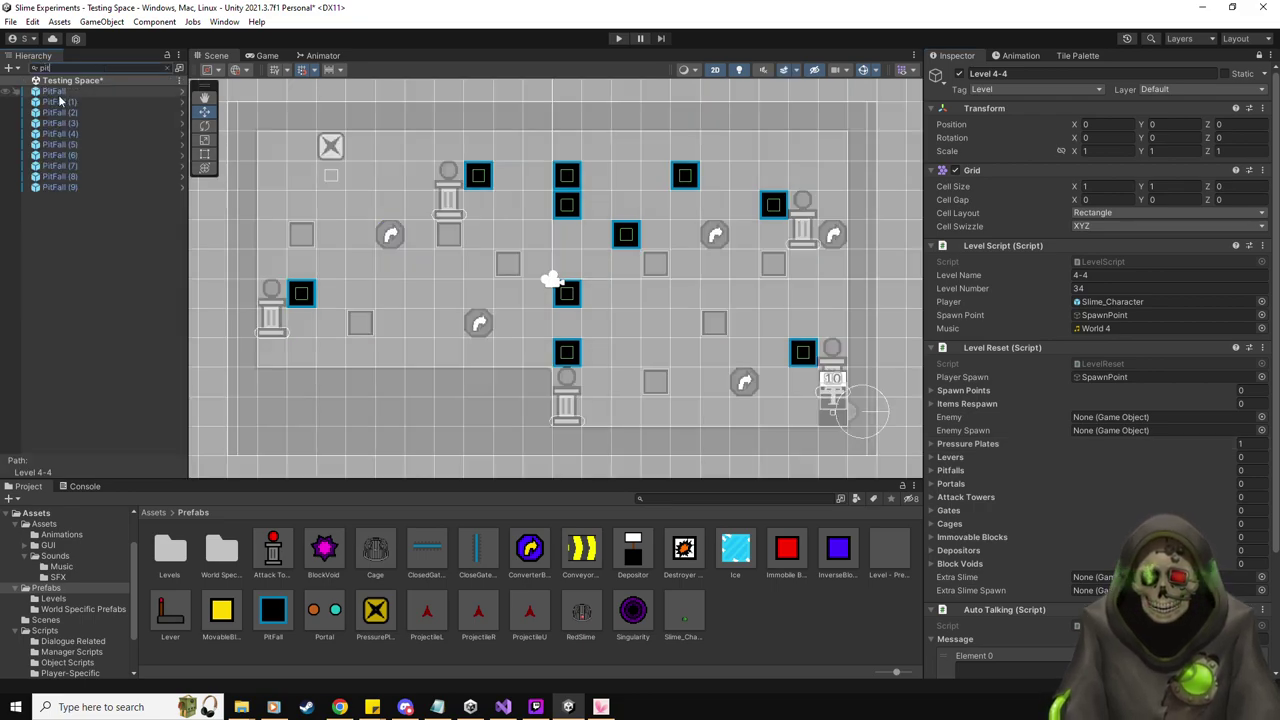
{"action": "left_click", "coordinate": [60, 187]}
{"action": "left_click", "coordinate": [68, 90], "text": "shift"}
{"action": "left_click_drag", "start_coordinate": [68, 90], "coordinate": [965, 475]}
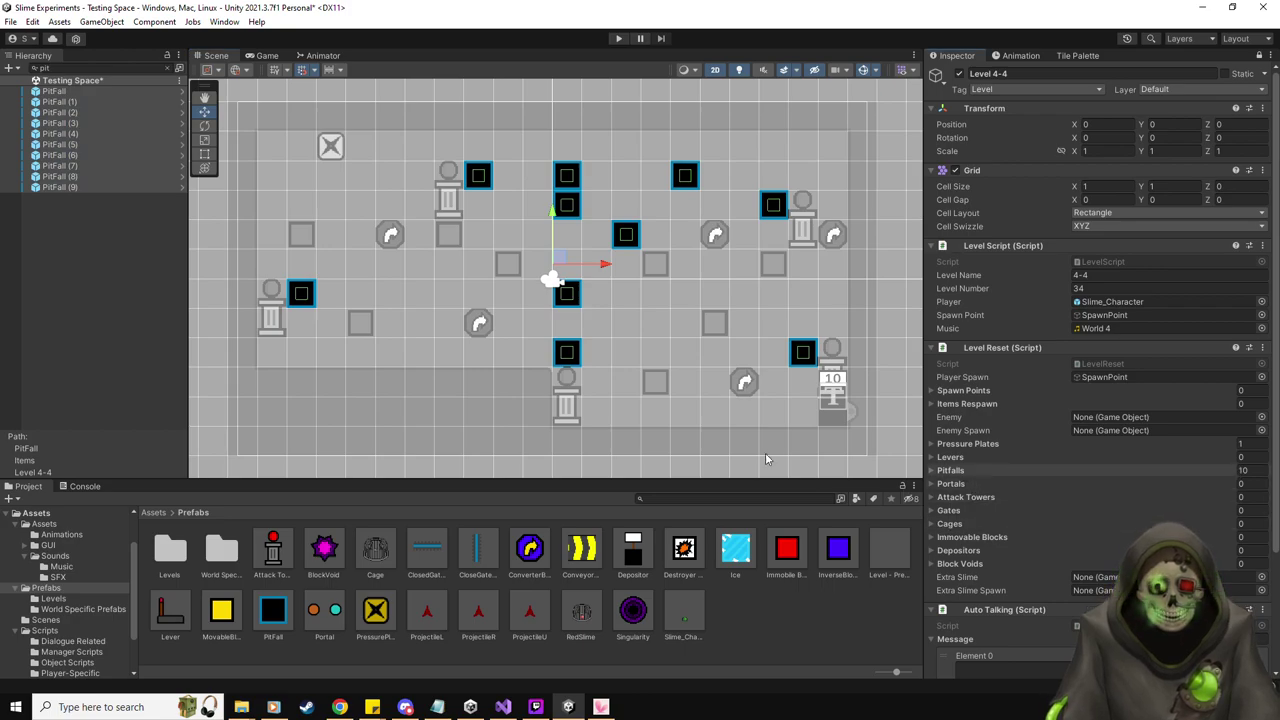
Clear the hierarchy filter, assign the Depositor to Level Reset's Depositors list, and delete the inactive ProjectilePath object
{"action": "left_click", "coordinate": [130, 63]}
{"action": "key", "text": "BackSpace"}
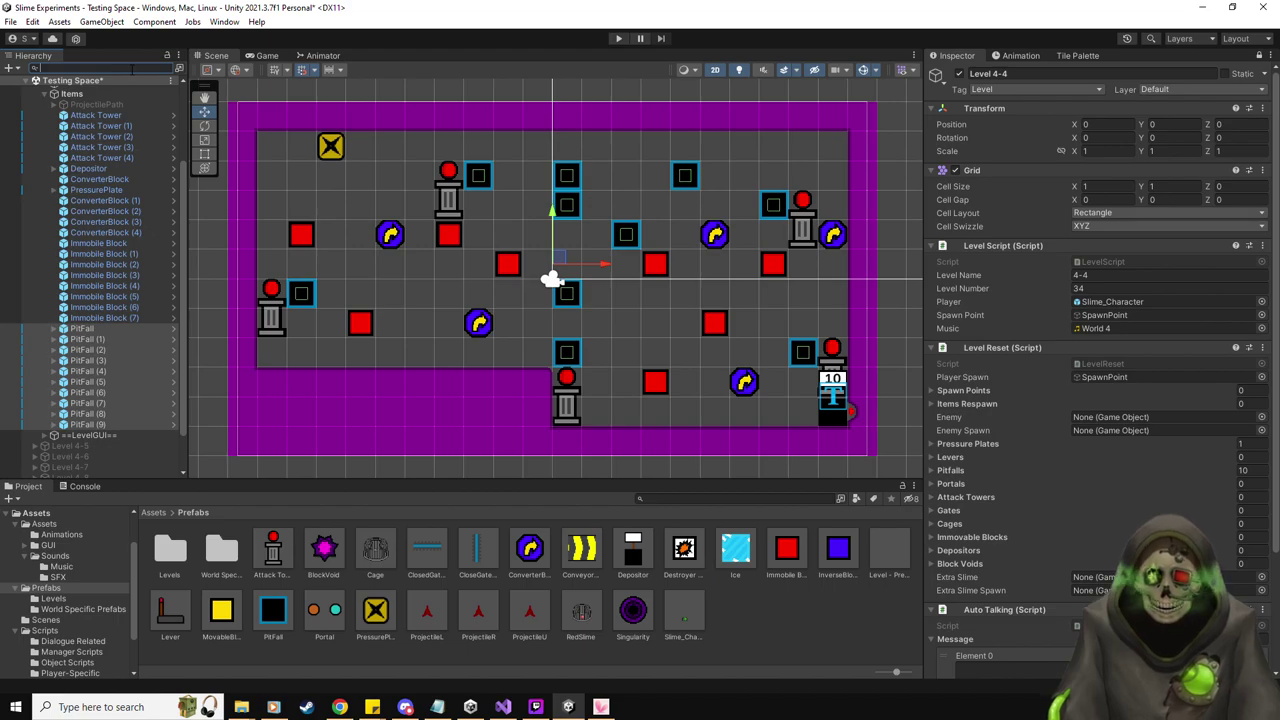
{"action": "left_click_drag", "start_coordinate": [88, 168], "coordinate": [984, 553]}
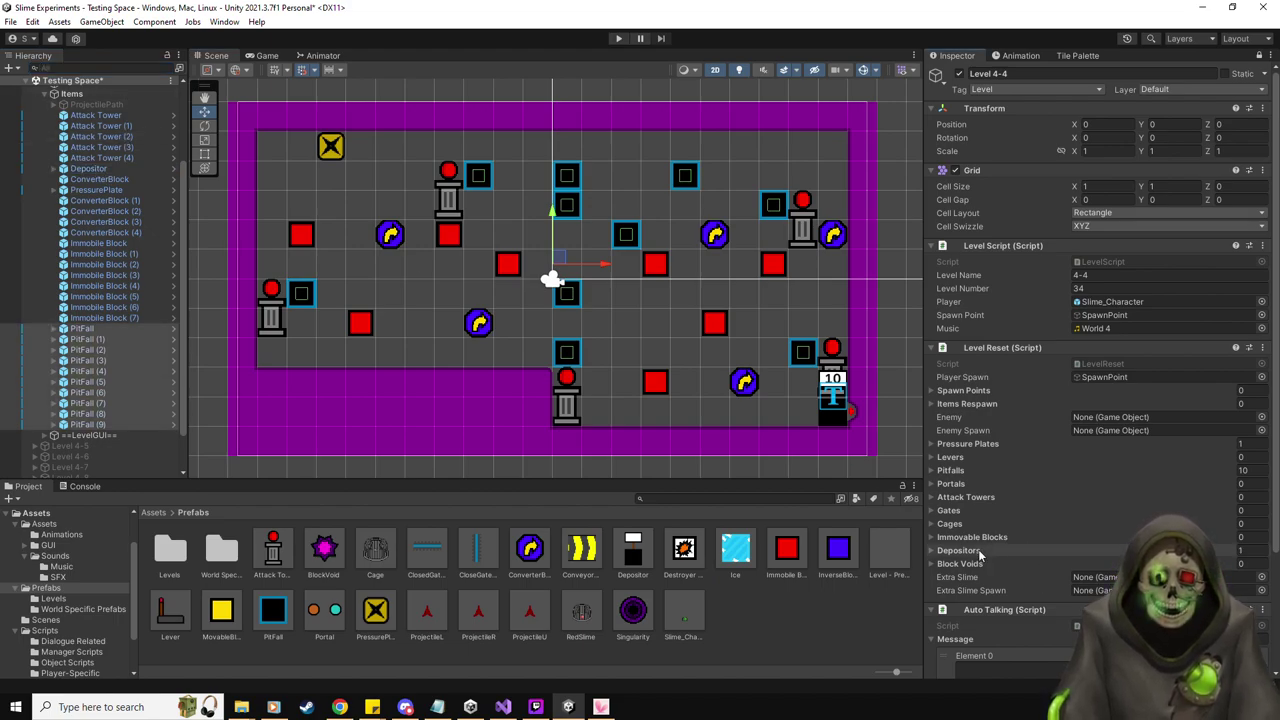
{"action": "left_click", "coordinate": [113, 105]}
{"action": "key", "text": "Delete"}
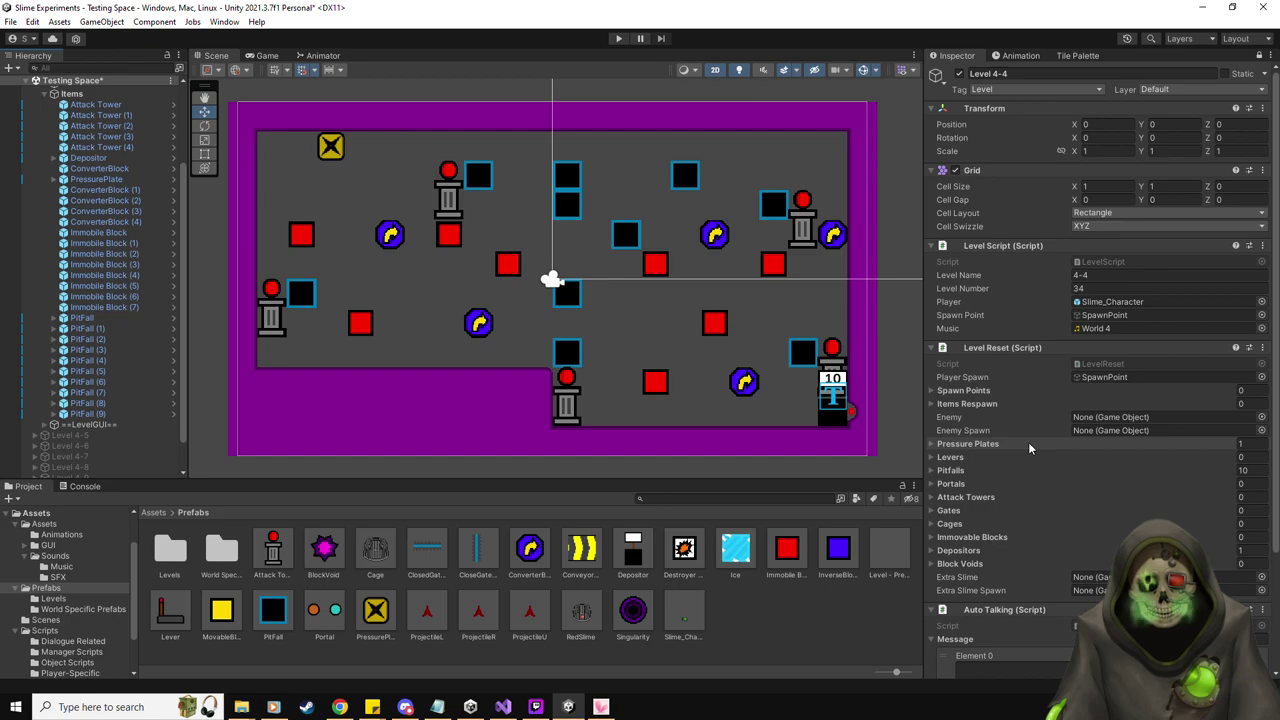
Review the Auto Talking messages of the Level 4-3 prefab as a reference, and return to Level 4-4's empty Element 0 message
{"action": "scroll", "coordinate": [1028, 442], "scroll_direction": "down", "scroll_amount": 3}
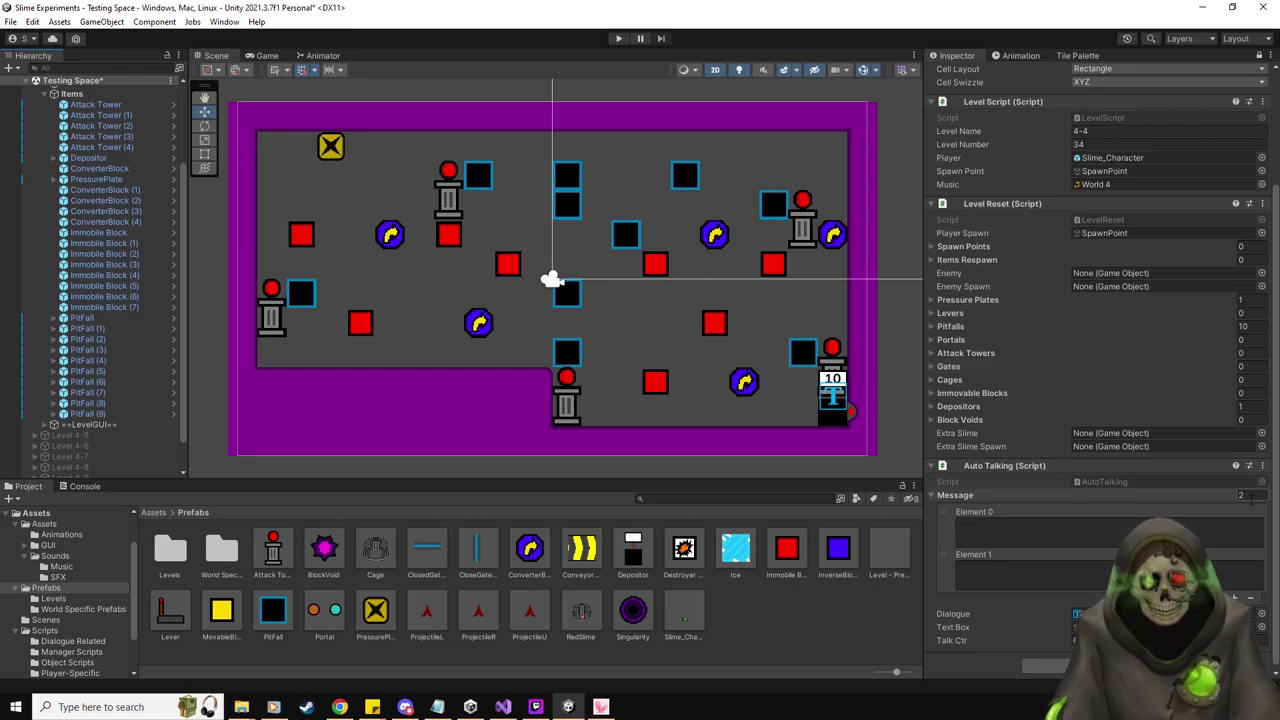
{"action": "left_click", "coordinate": [1210, 526]}
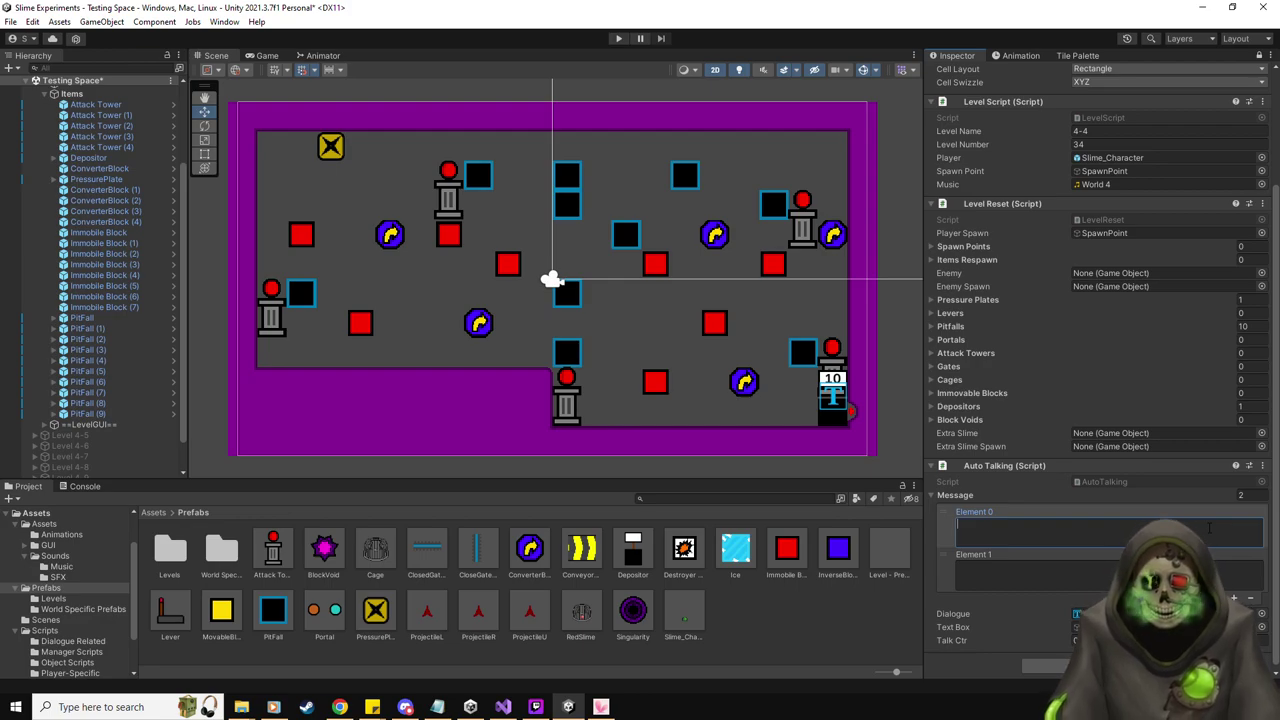
{"action": "left_click", "coordinate": [54, 598]}
{"action": "scroll", "coordinate": [290, 630], "scroll_direction": "down", "scroll_amount": 1}
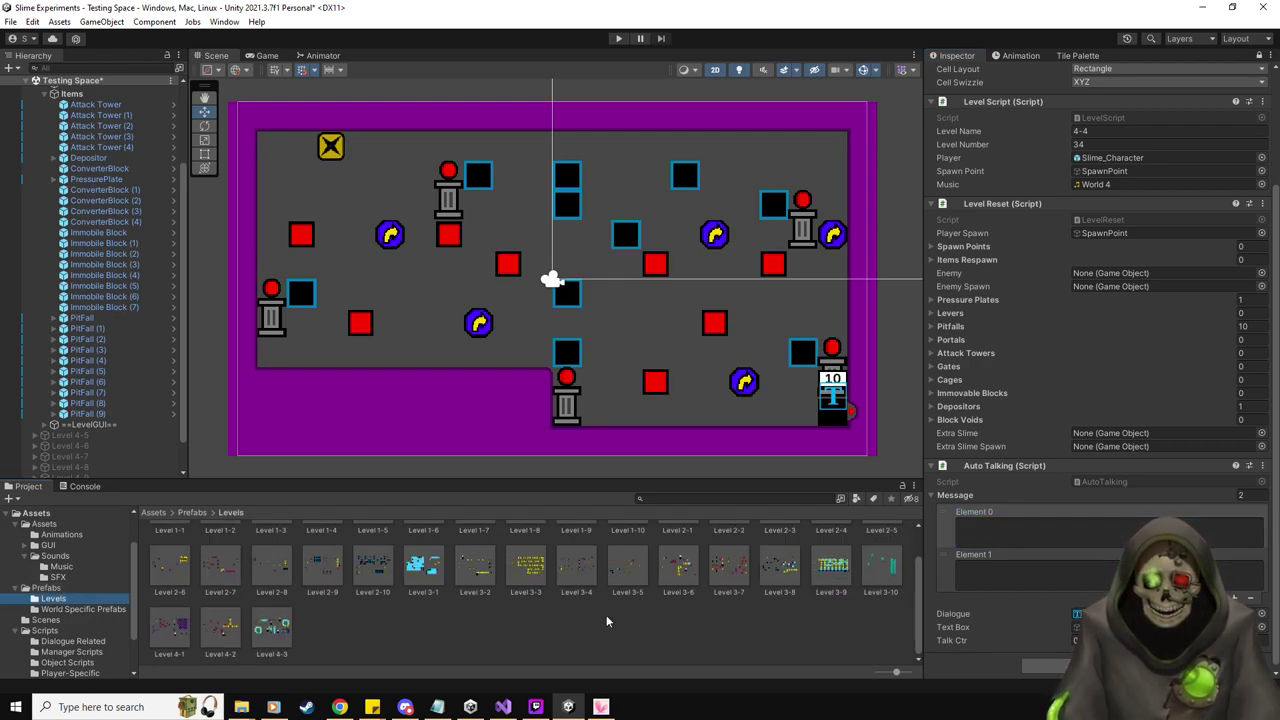
{"action": "left_click", "coordinate": [284, 633]}
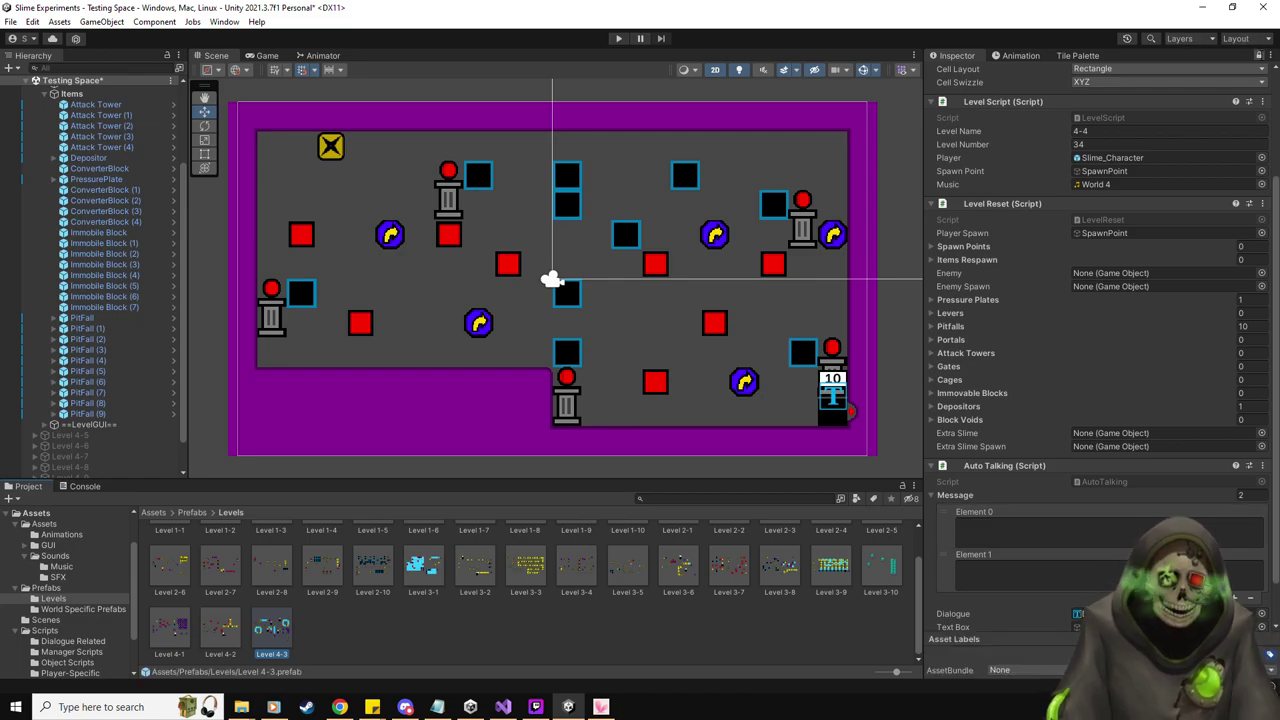
{"action": "scroll", "coordinate": [1160, 362], "scroll_direction": "down", "scroll_amount": 4}
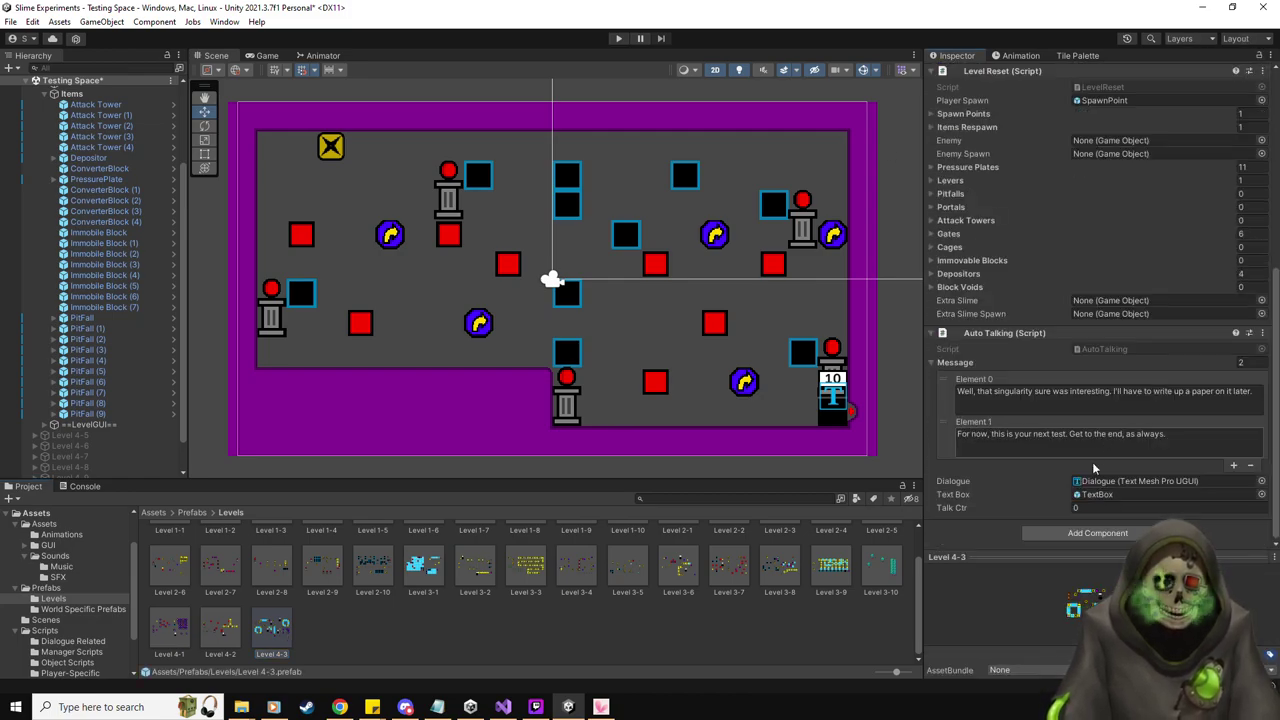
{"action": "scroll", "coordinate": [87, 107], "scroll_direction": "up", "scroll_amount": 2}
{"action": "left_click", "coordinate": [84, 100]}
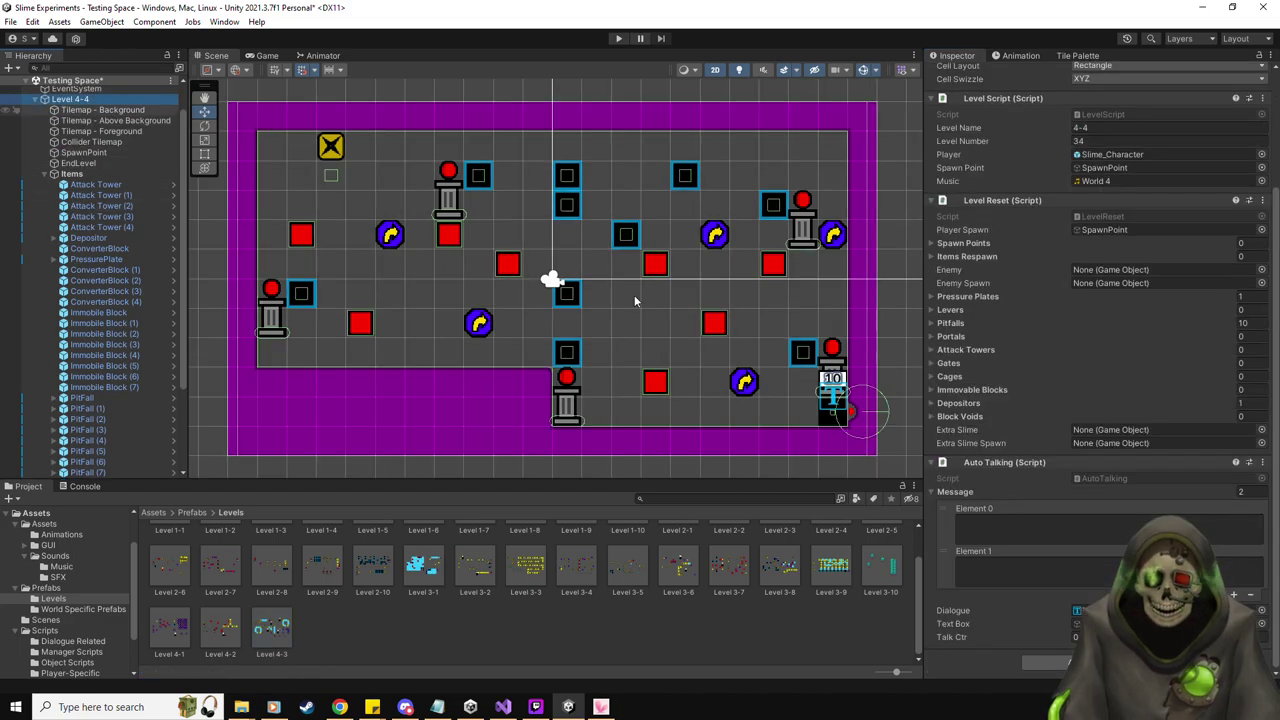
{"action": "left_click", "coordinate": [1111, 537]}
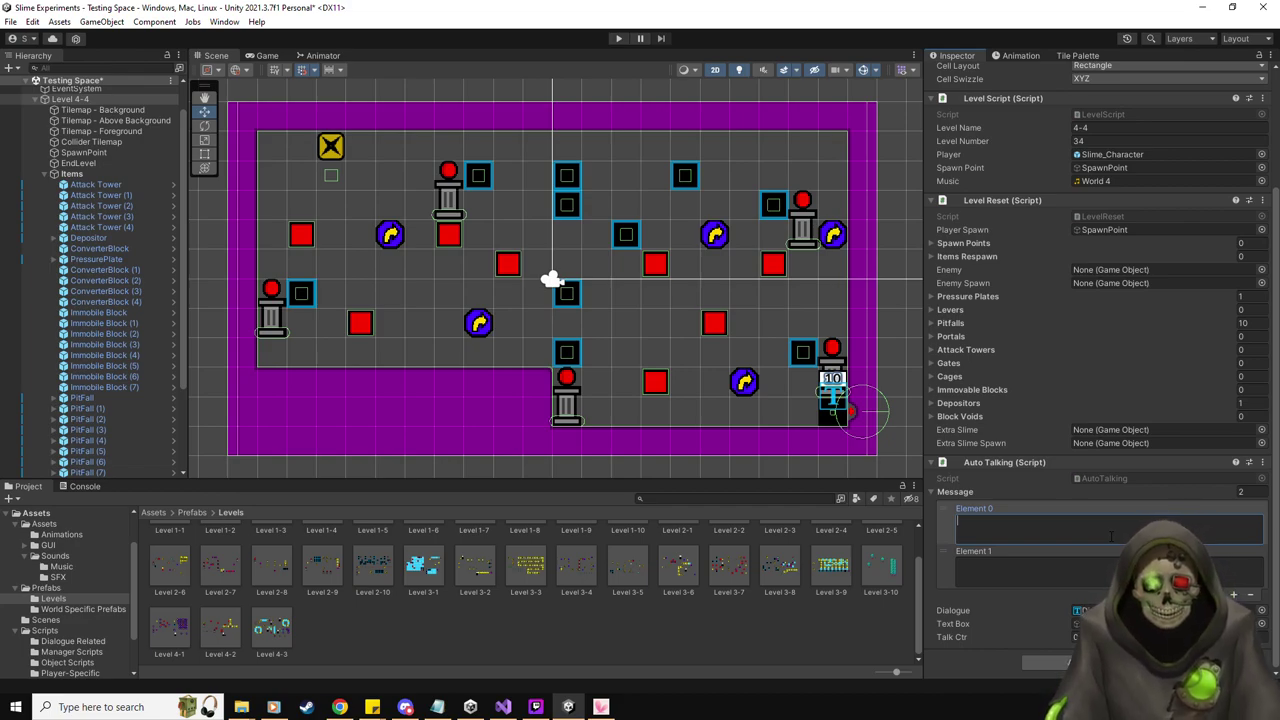
Run Level 4-4 to check its dialogue box with the empty messages, and stop the run
{"action": "left_click", "coordinate": [618, 38]}
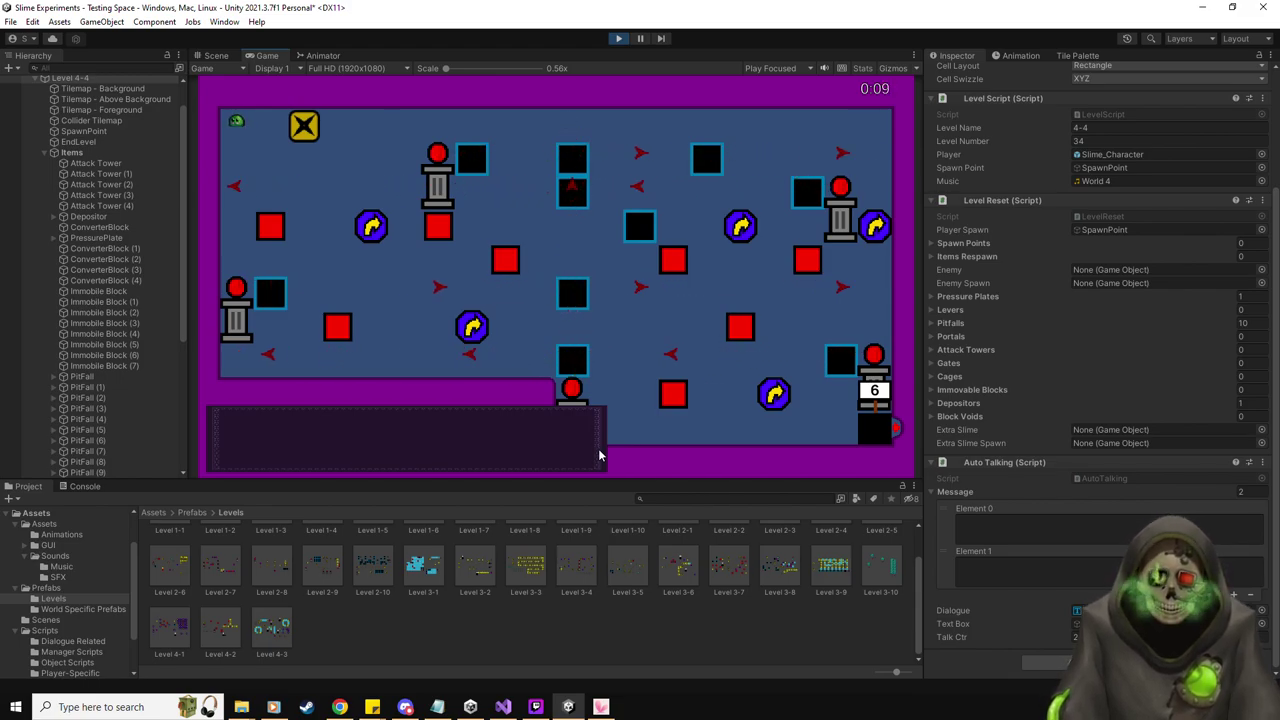
{"action": "scroll", "coordinate": [623, 545], "scroll_direction": "up", "scroll_amount": 2}
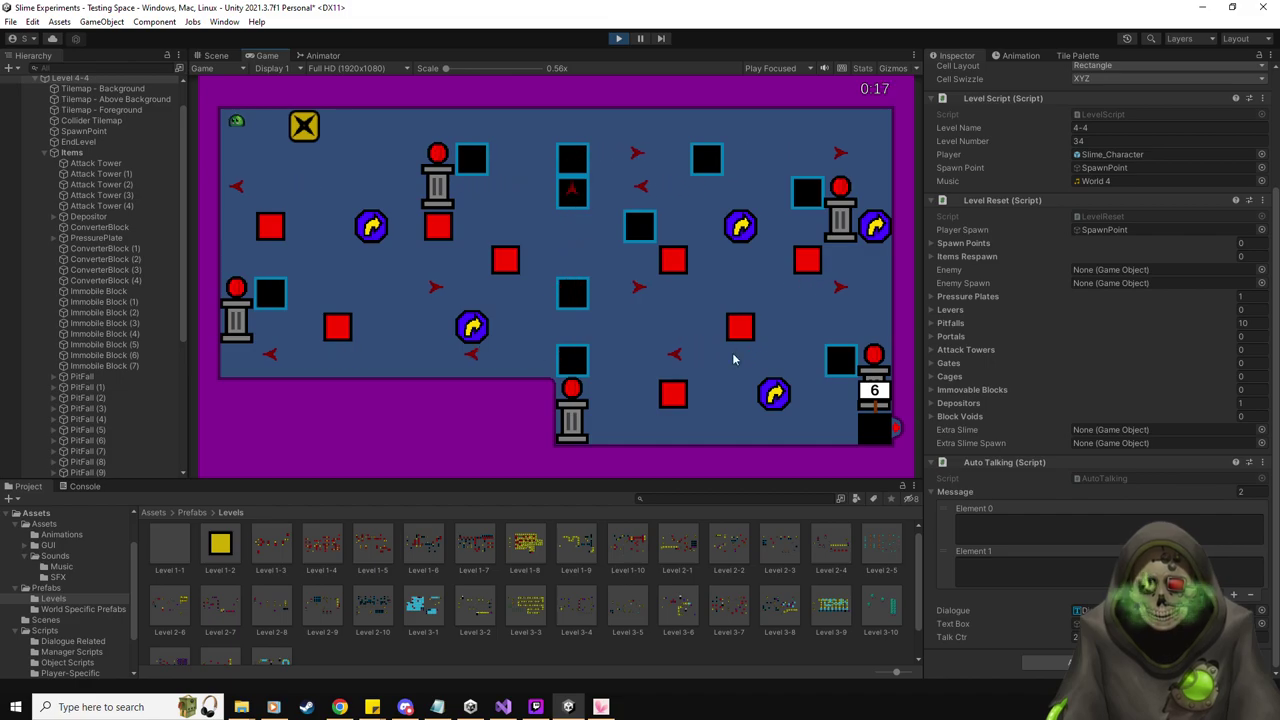
{"action": "left_click", "coordinate": [619, 38]}
Set Auto Talking message Element 0 to "This experiment will be straightforward and will judge your awareness."
{"action": "left_click", "coordinate": [62, 591]}
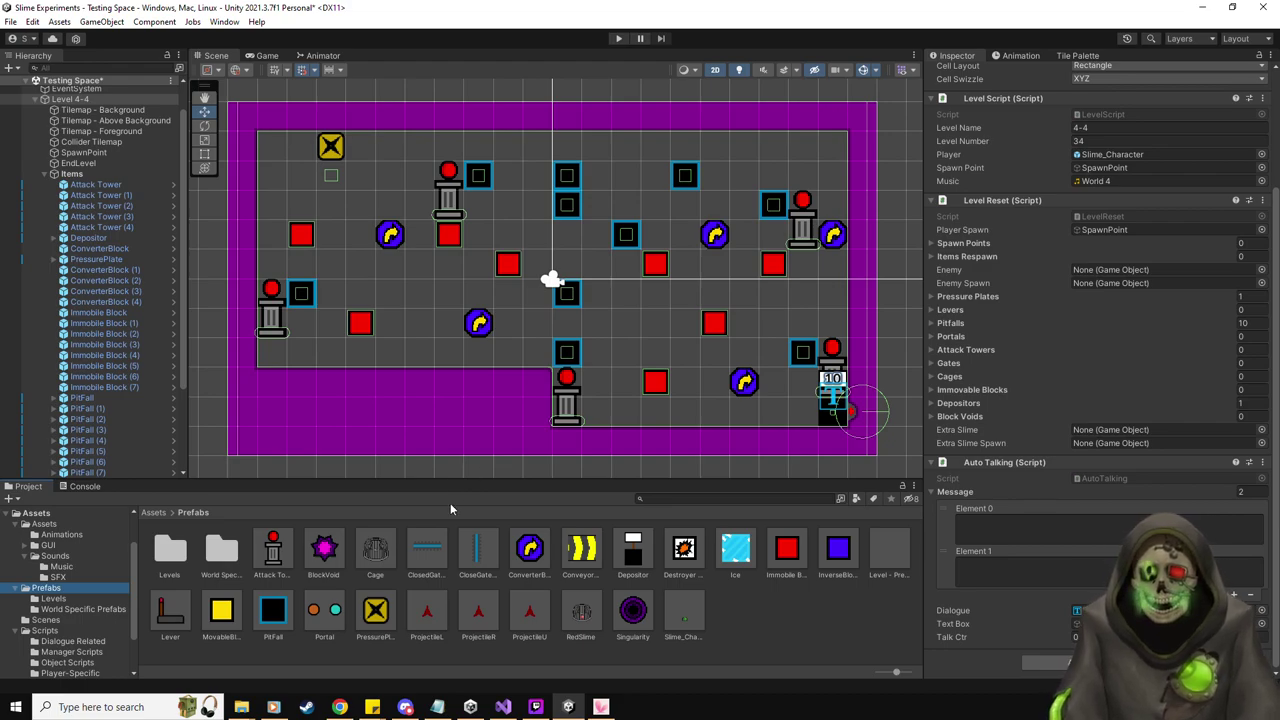
{"action": "left_click", "coordinate": [1106, 519]}
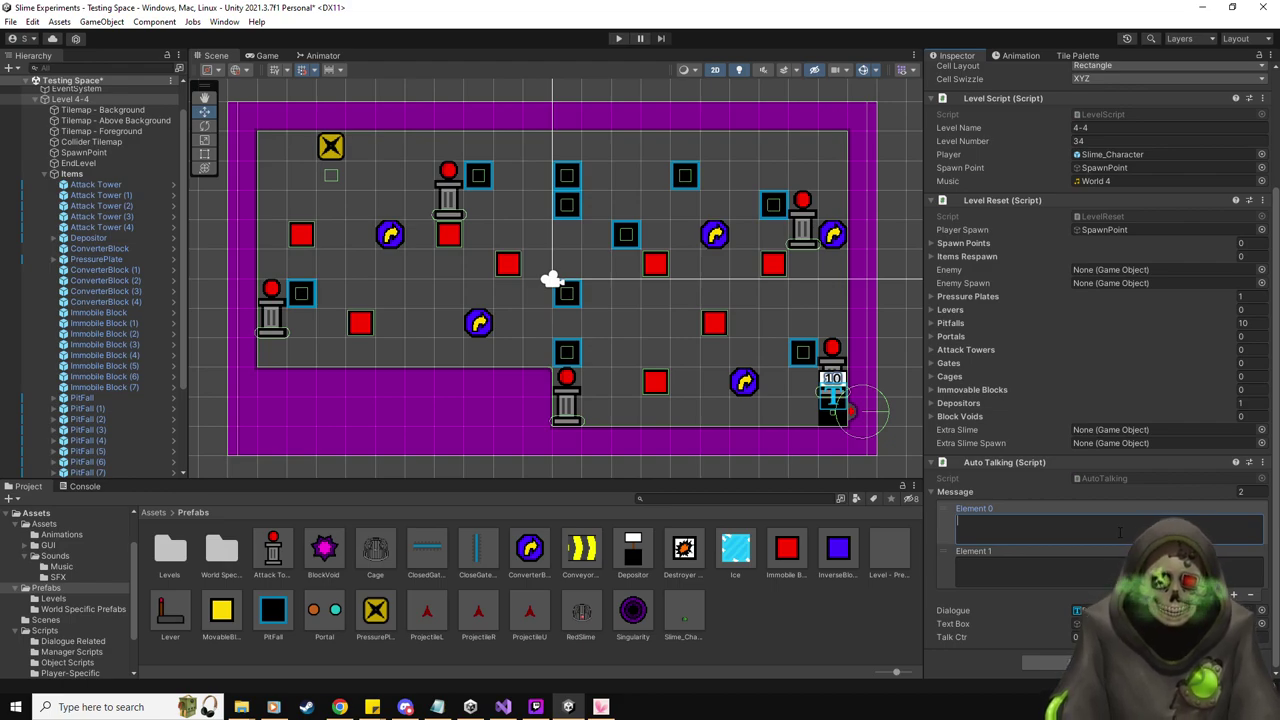
{"action": "type", "text": "This experiment will be p"}
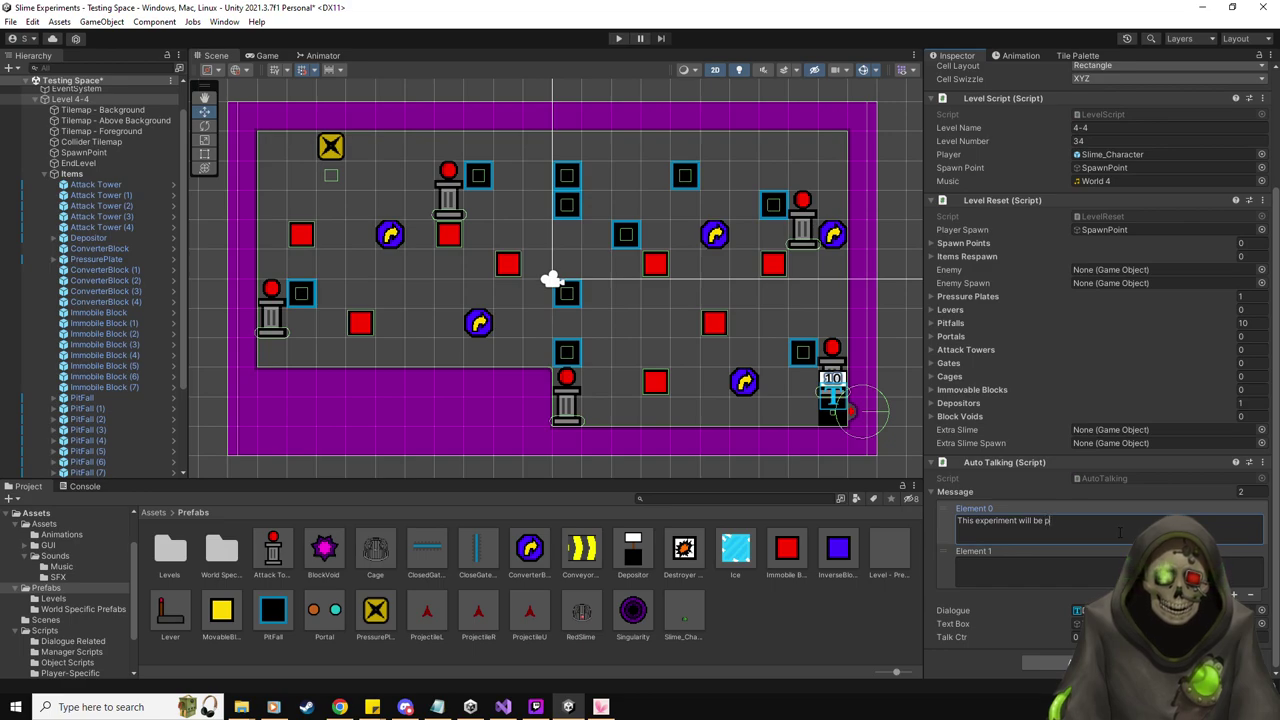
{"action": "type", "text": "ret"}
{"action": "key", "text": "BackSpace"}
{"action": "key", "text": "BackSpace"}
{"action": "key", "text": "BackSpace"}
{"action": "key", "text": "BackSpace"}
{"action": "type", "text": "straightforward."}
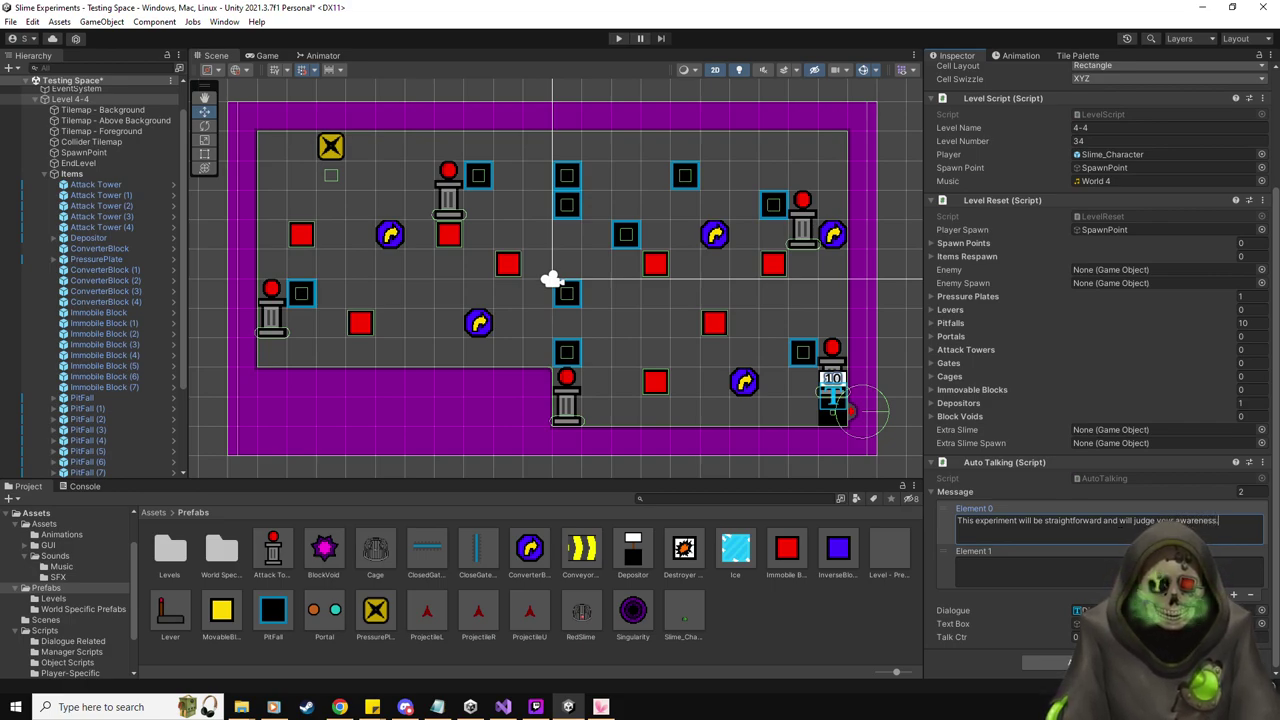
Enter Element 1 as "There is a lot going on and a lot of objects to avoid. Other than that, it is a simple level…" and playtest it
{"action": "left_click", "coordinate": [1100, 566]}
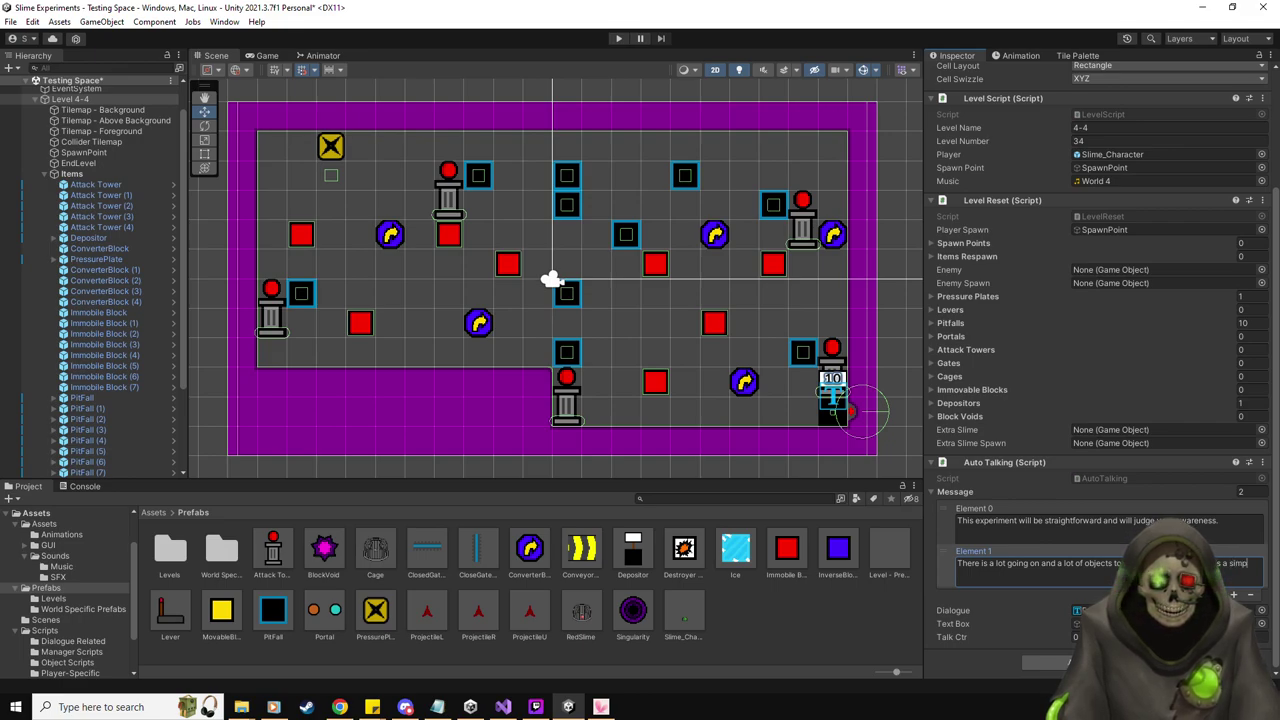
{"action": "type", "text": "le"}
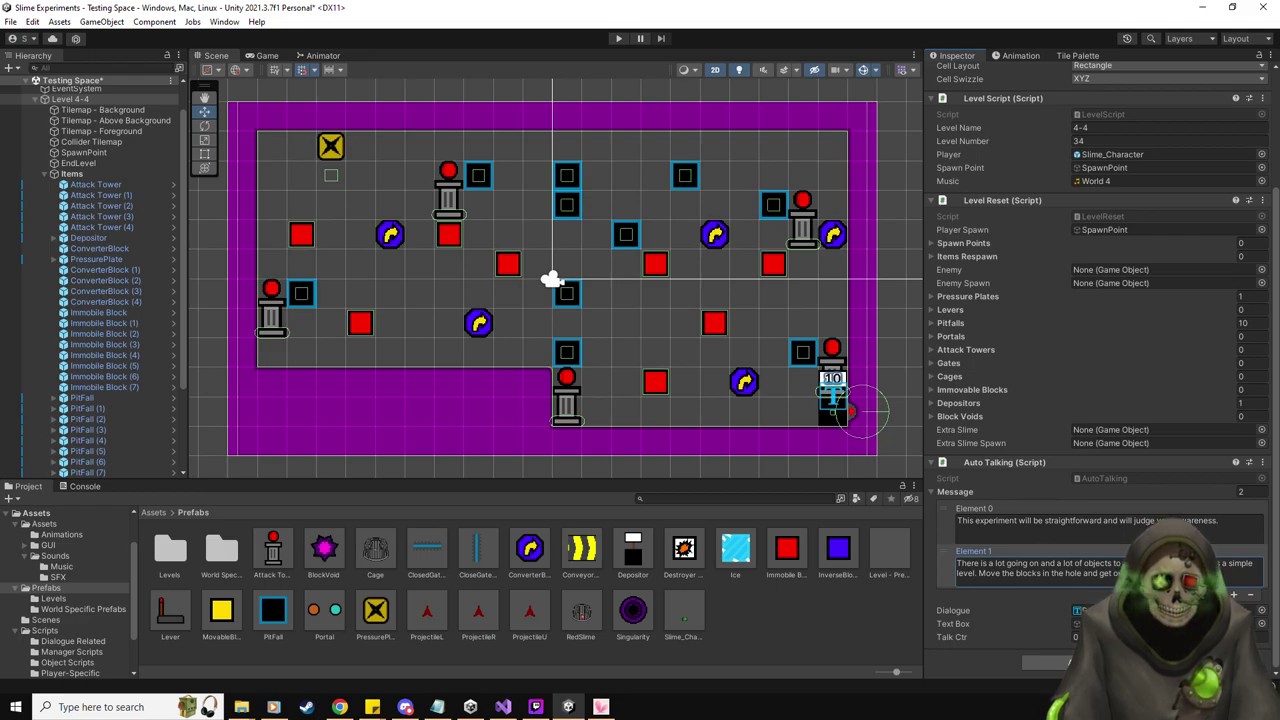
{"action": "left_click", "coordinate": [618, 38]}
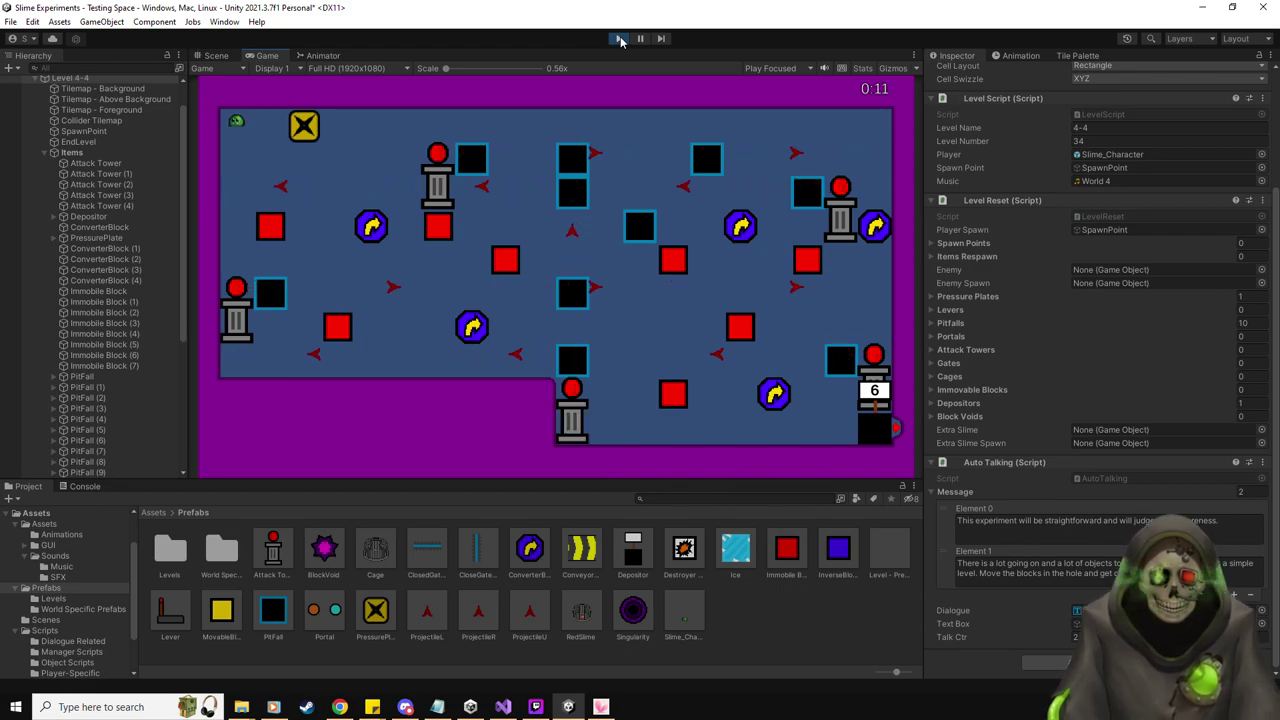
{"action": "left_click", "coordinate": [620, 38]}
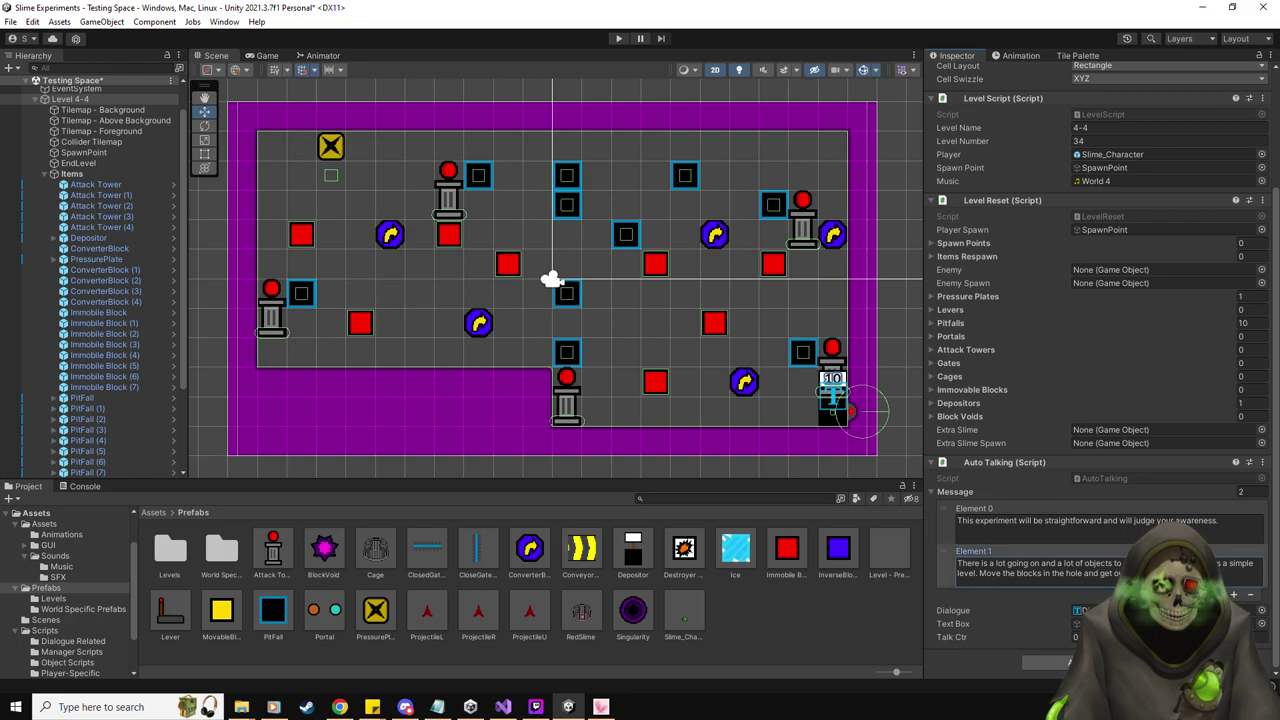
Remove the closing "Move the blocks in the hole…" sentence from Element 1 and set the Message list size to 4
{"action": "left_click_drag", "start_coordinate": [979, 576], "coordinate": [1115, 578]}
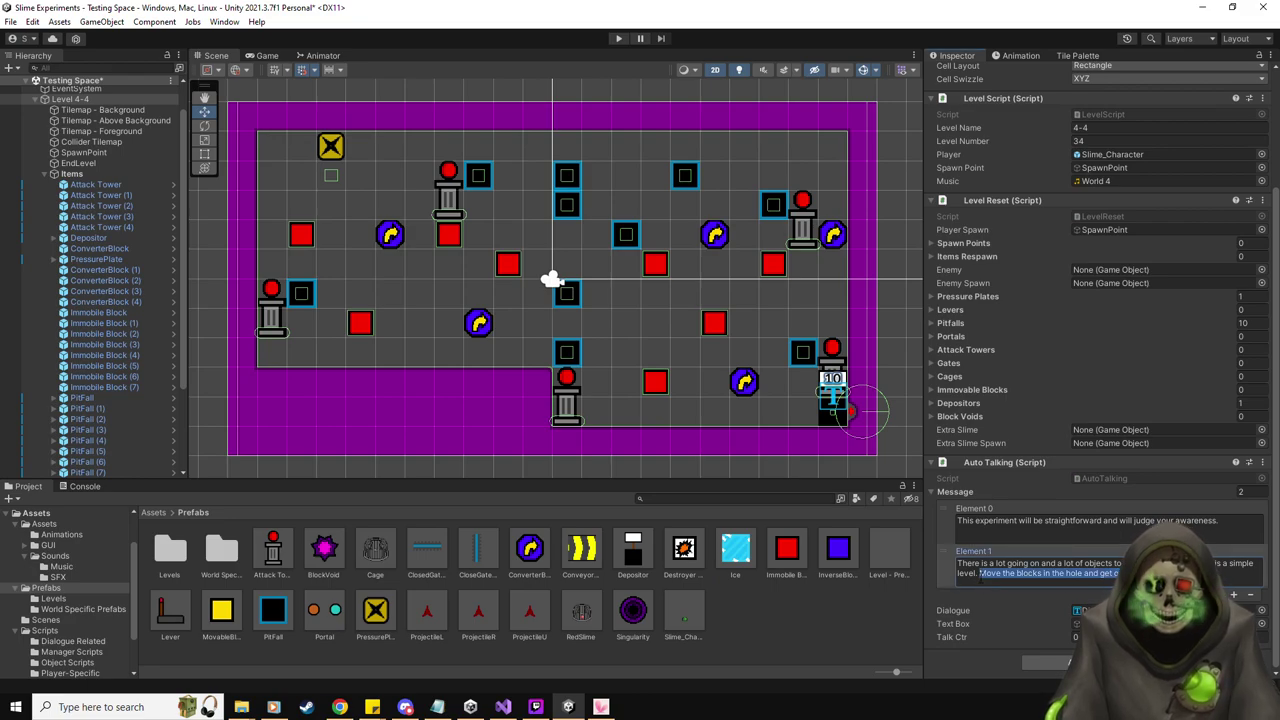
{"action": "key", "text": "Delete"}
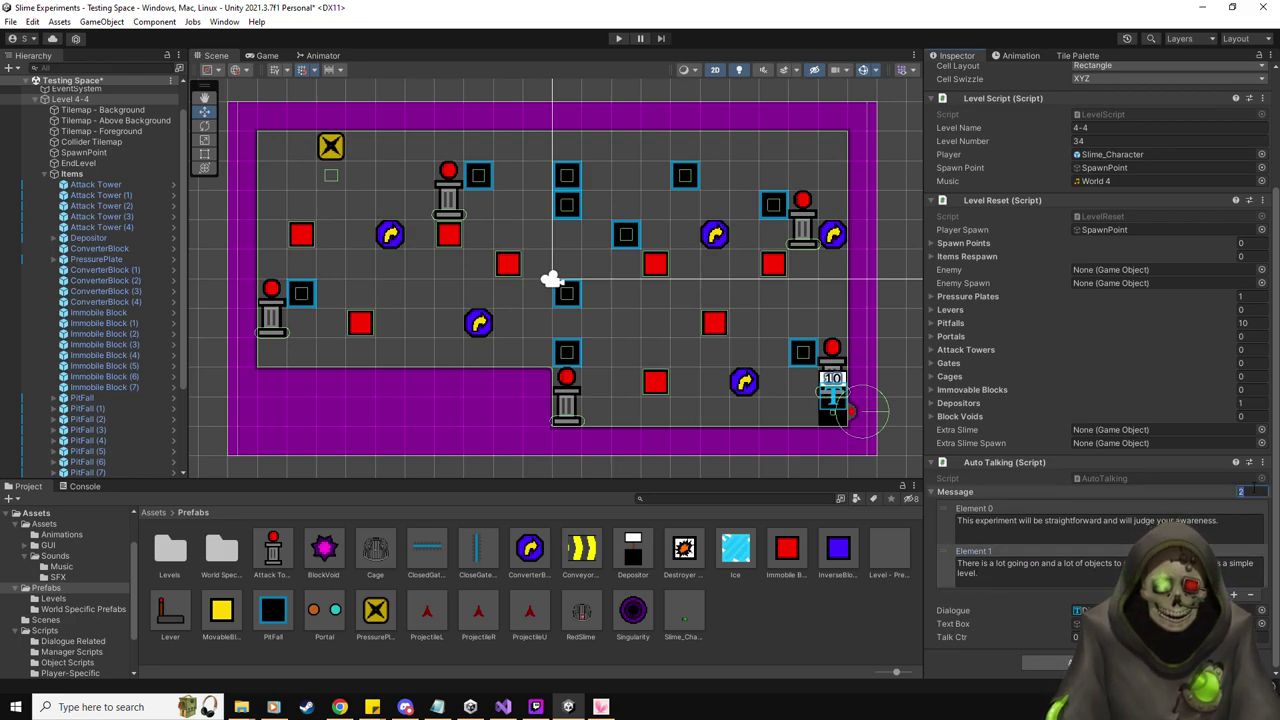
{"action": "left_click", "coordinate": [1241, 491]}
{"action": "type", "text": "4"}
{"action": "key", "text": "Return"}
Replace Element 2 with "Move the blocks in the hole and get out of the room." and Element 3 with "Use your knowledge up to now to complete…"
{"action": "left_click", "coordinate": [958, 605]}
{"action": "key", "text": "ctrl+a"}
{"action": "key", "text": "Delete"}
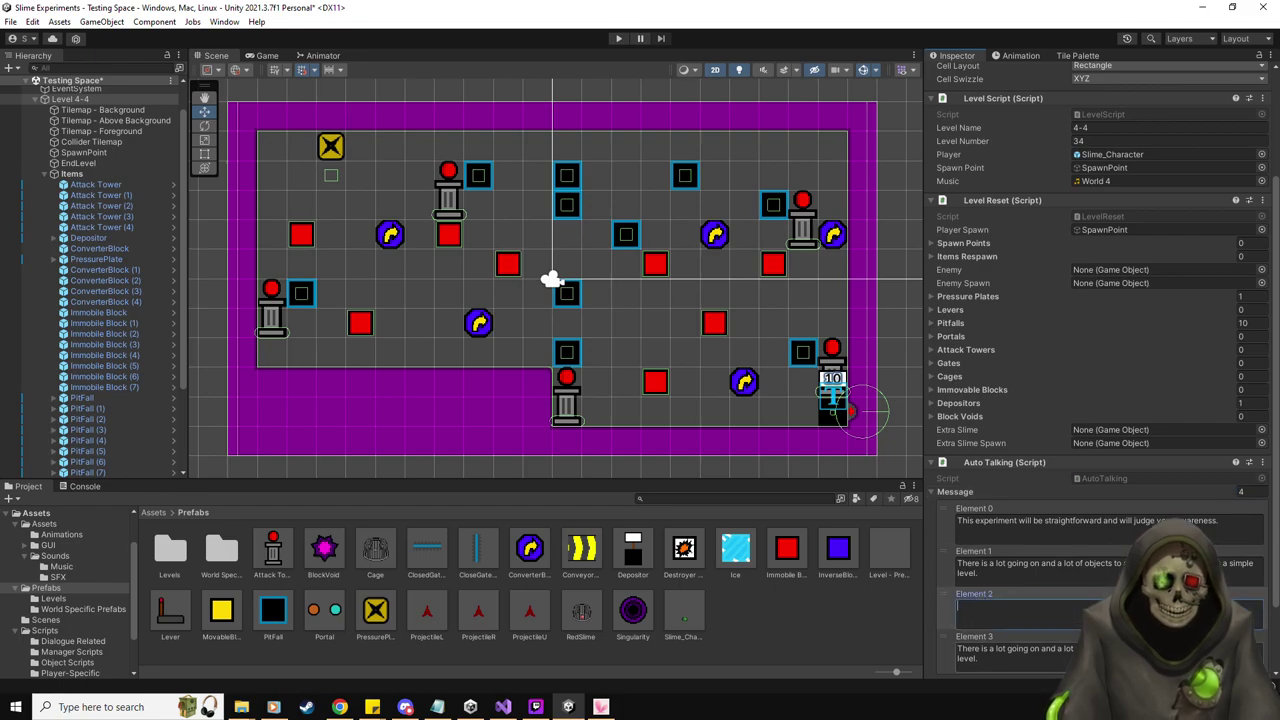
{"action": "type", "text": "Move the blocks in the hole and get out of the room."}
{"action": "scroll", "coordinate": [1100, 360], "scroll_direction": "down", "scroll_amount": 3}
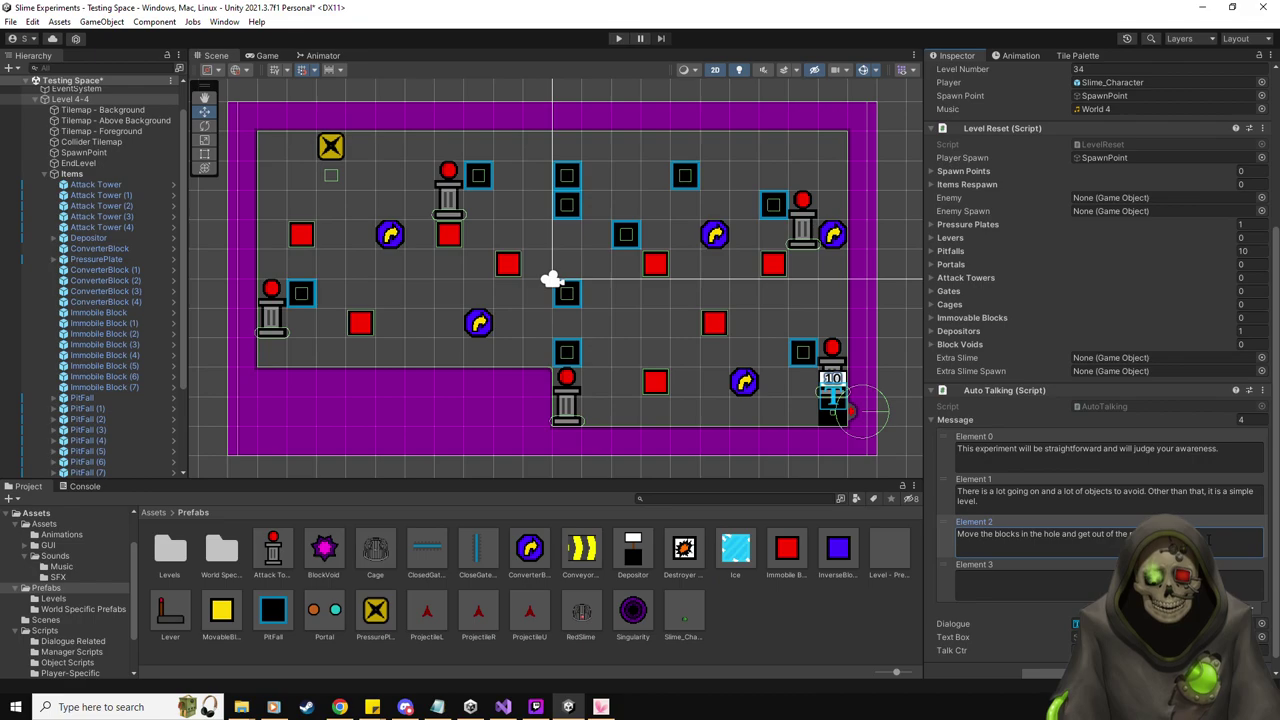
{"action": "left_click", "coordinate": [1000, 580]}
{"action": "type", "text": "Use your knowledge up to now to complete"}
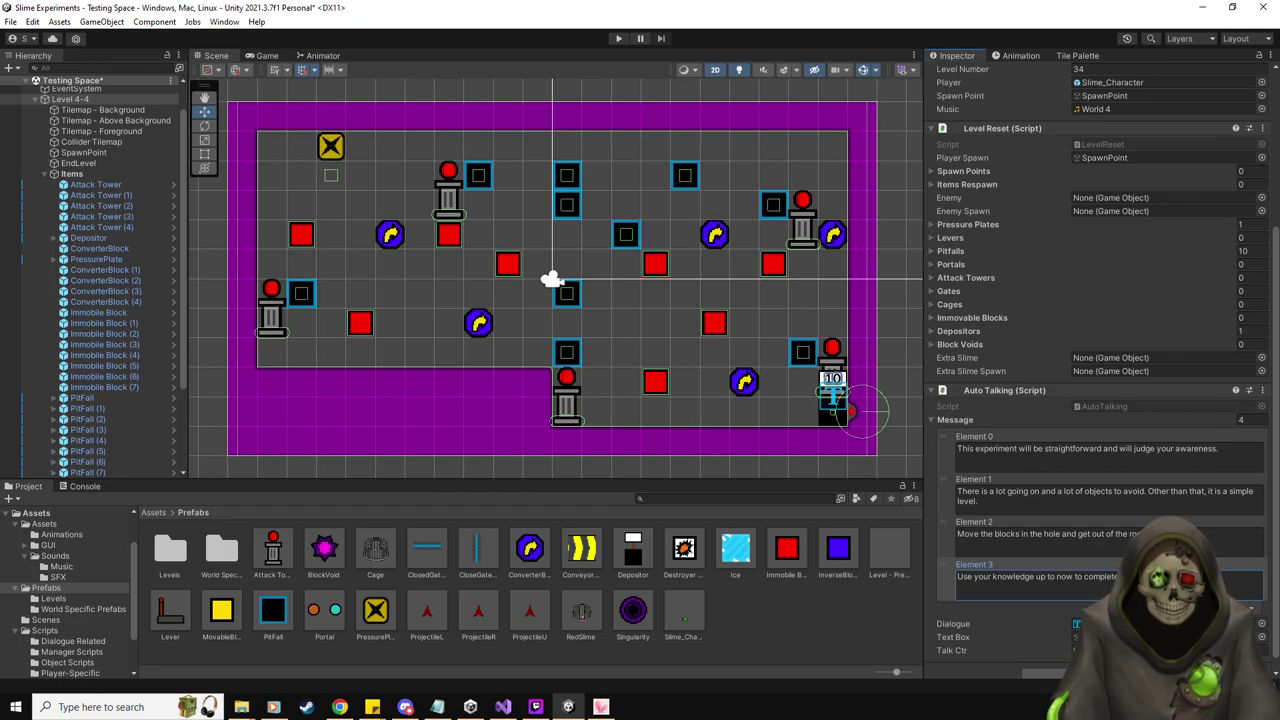
Save the finished Level 4-4 object as a prefab in the Prefabs/Levels folder
{"action": "scroll", "coordinate": [1100, 400], "scroll_direction": "up", "scroll_amount": 5}
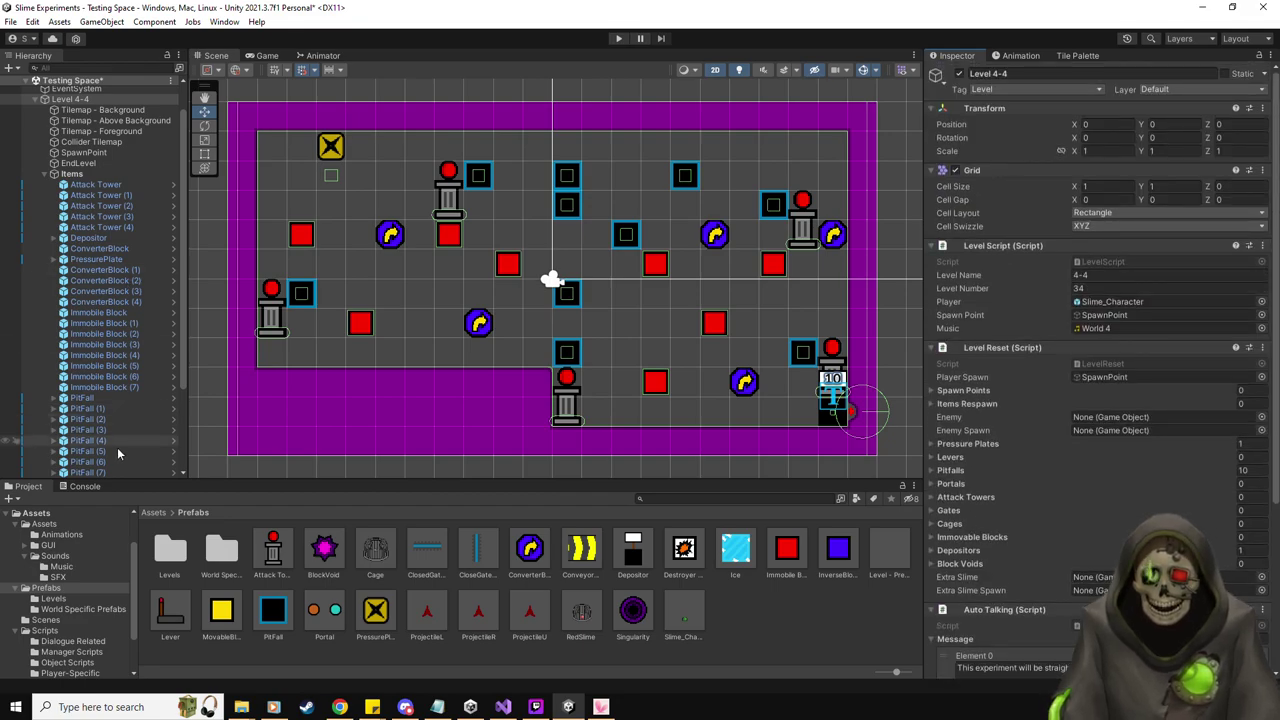
{"action": "left_click", "coordinate": [52, 598]}
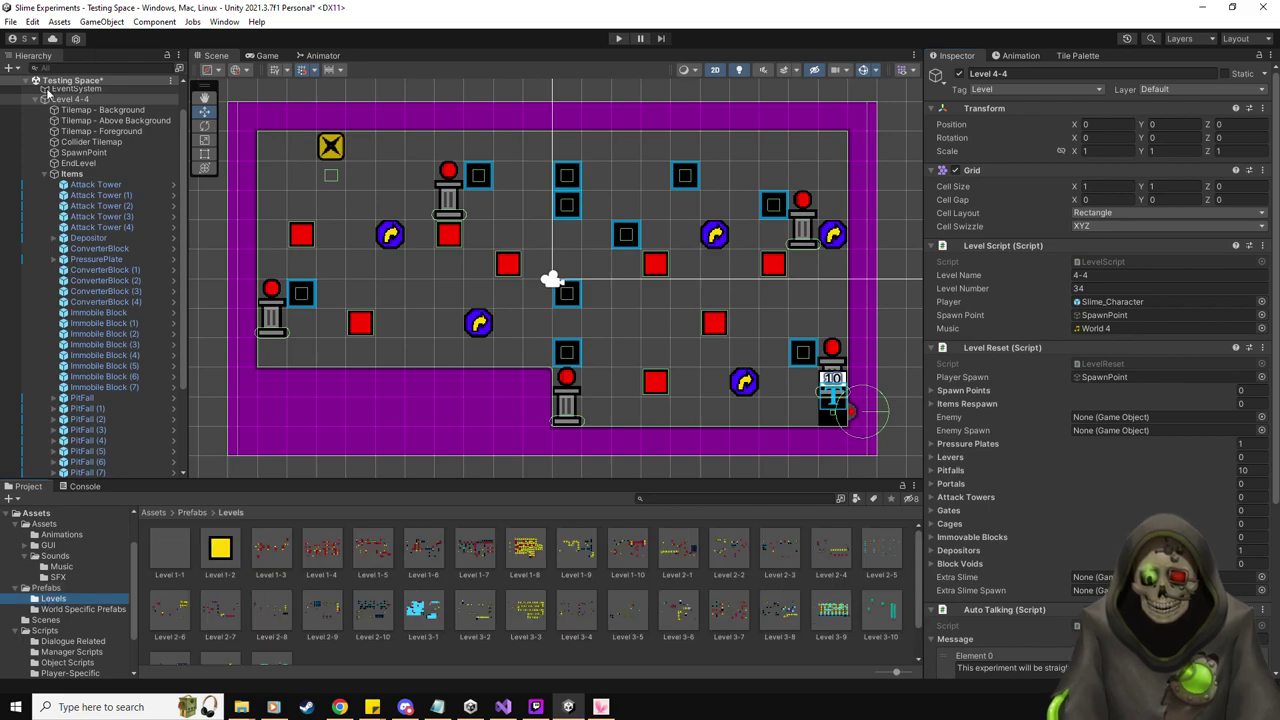
{"action": "left_click_drag", "start_coordinate": [60, 100], "coordinate": [435, 650]}
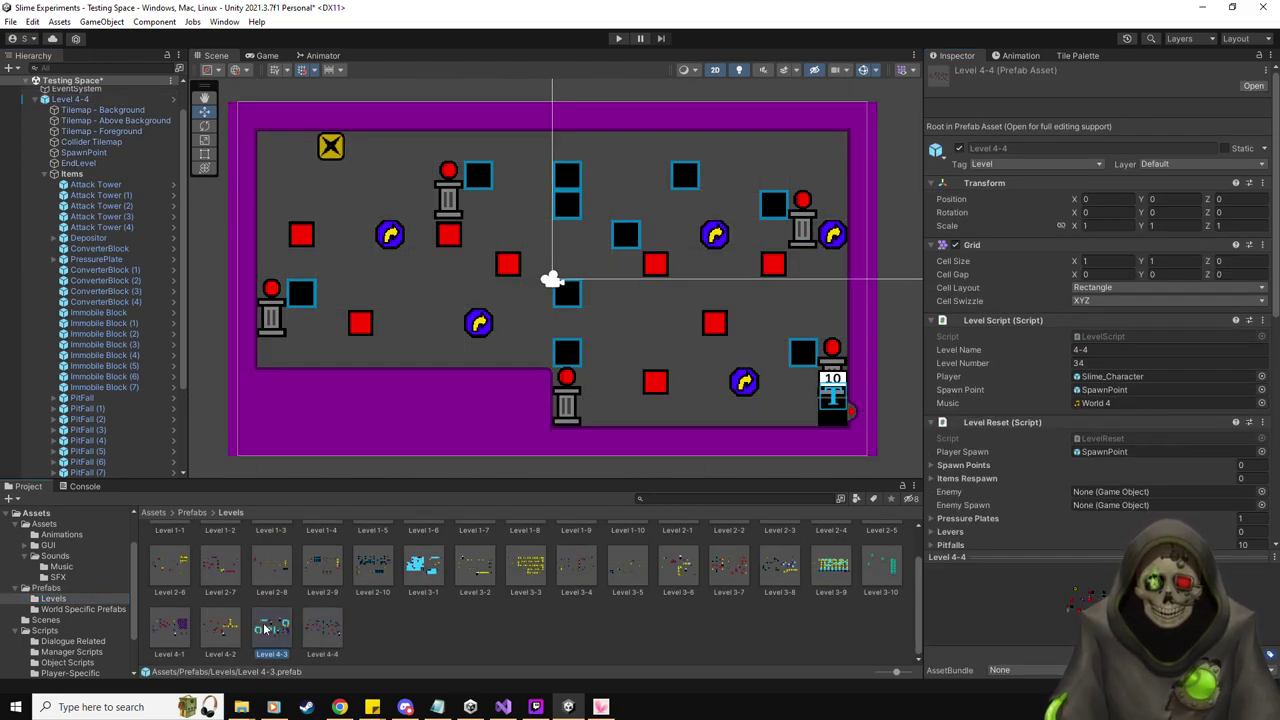
In the Level 4-3 prefab, set EndLevel's Next Level to Level 4-4, save it and return to the scene
{"action": "double_click", "coordinate": [271, 630]}
{"action": "left_click", "coordinate": [95, 161]}
{"action": "left_click_drag", "start_coordinate": [328, 633], "coordinate": [1152, 335]}
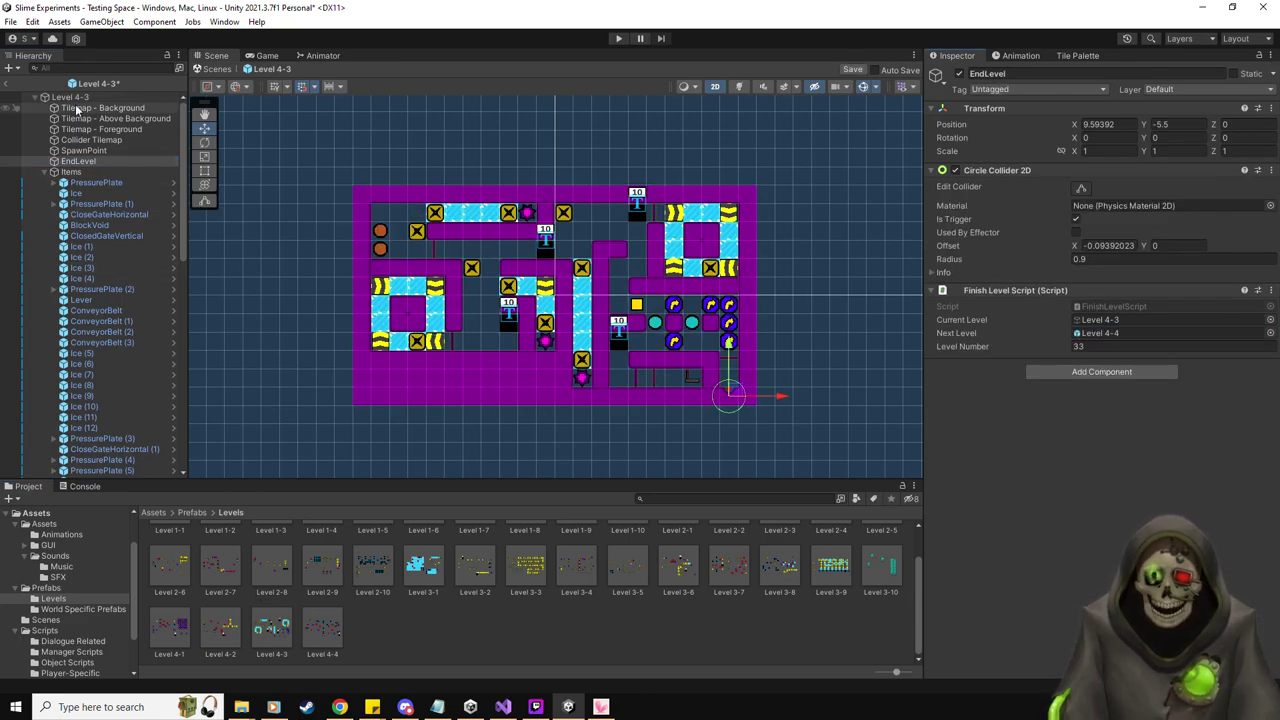
{"action": "left_click", "coordinate": [854, 69]}
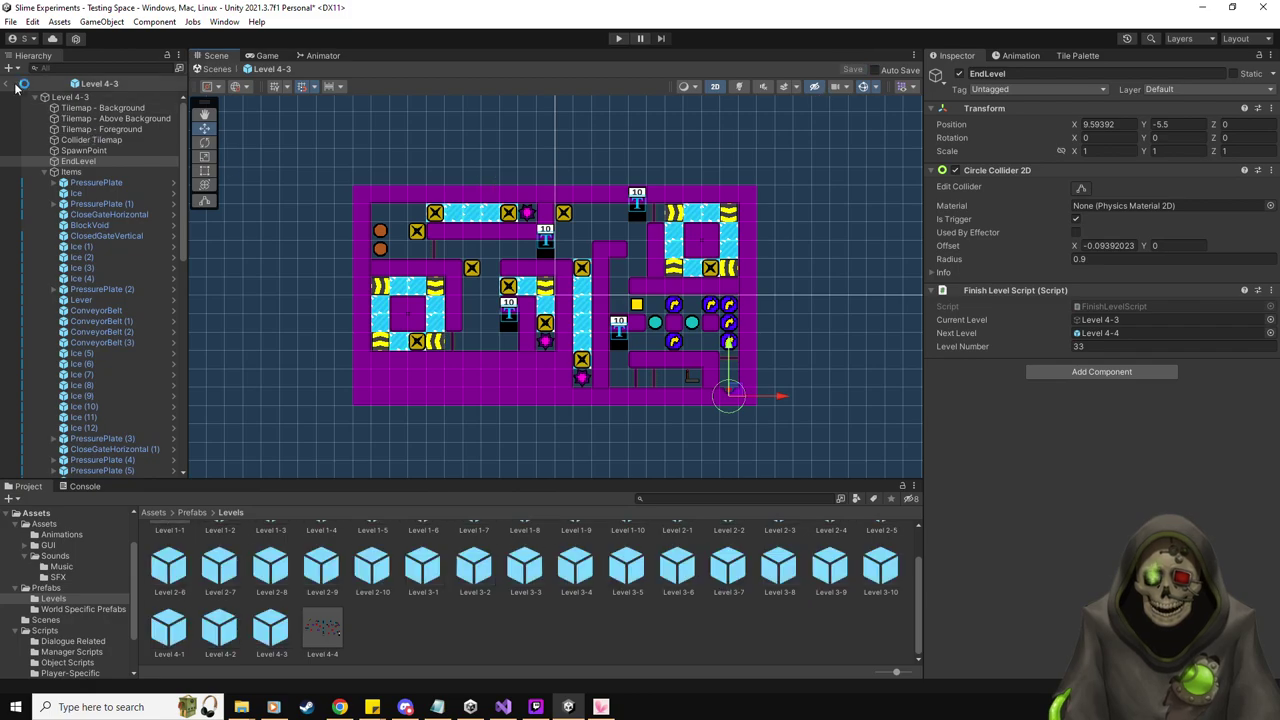
{"action": "left_click", "coordinate": [18, 85]}
Replace Level 4-4 with an activated Level 4-5 in the scene and make its Items object the default parent
{"action": "left_click", "coordinate": [80, 100]}
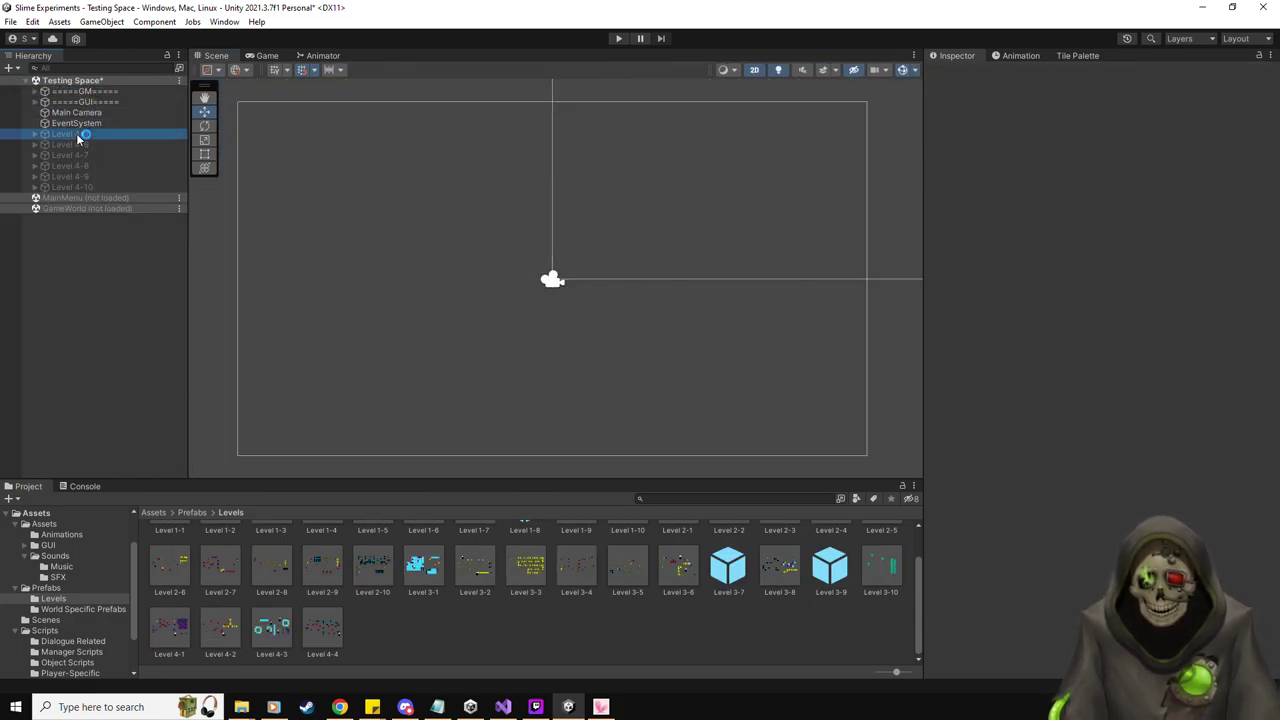
{"action": "left_click", "coordinate": [44, 135]}
{"action": "left_click", "coordinate": [75, 209]}
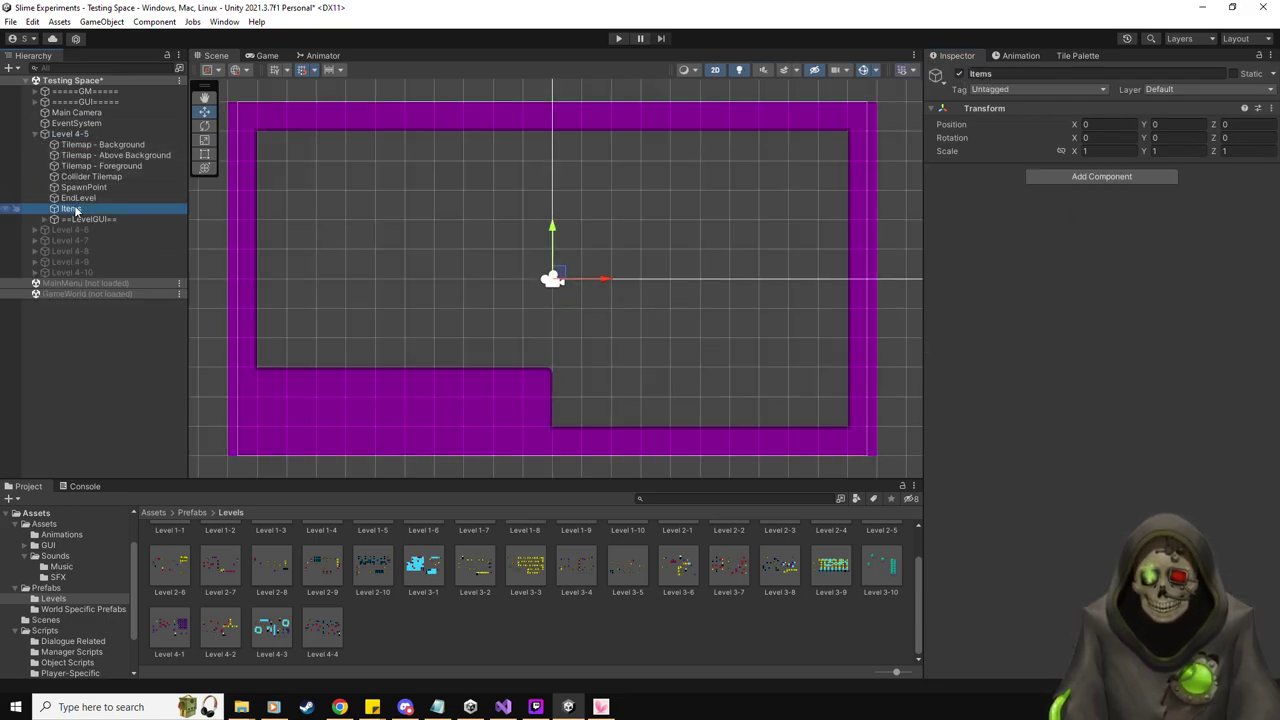
{"action": "right_click", "coordinate": [75, 209]}
{"action": "left_click", "coordinate": [155, 343]}
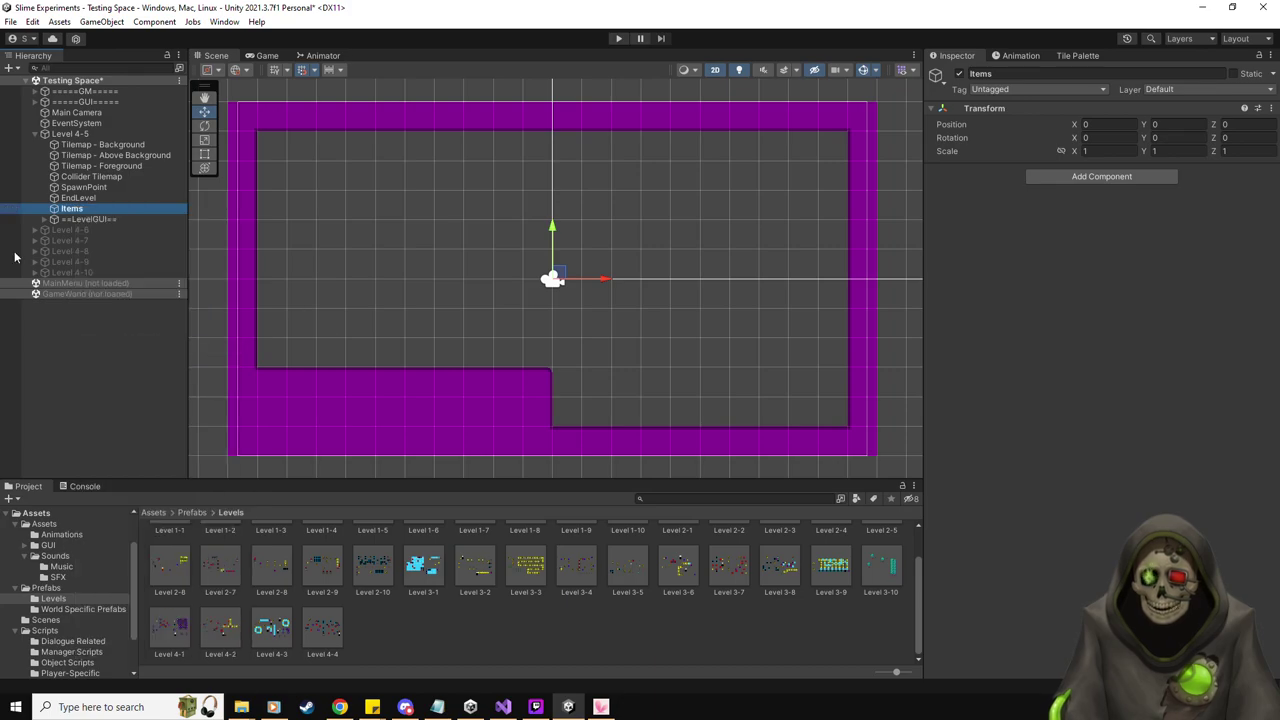
Switch to Notepad, delete the text of level idea 4 in Slime Stuff To Do.txt and save the file
{"action": "key", "text": "alt+Tab"}
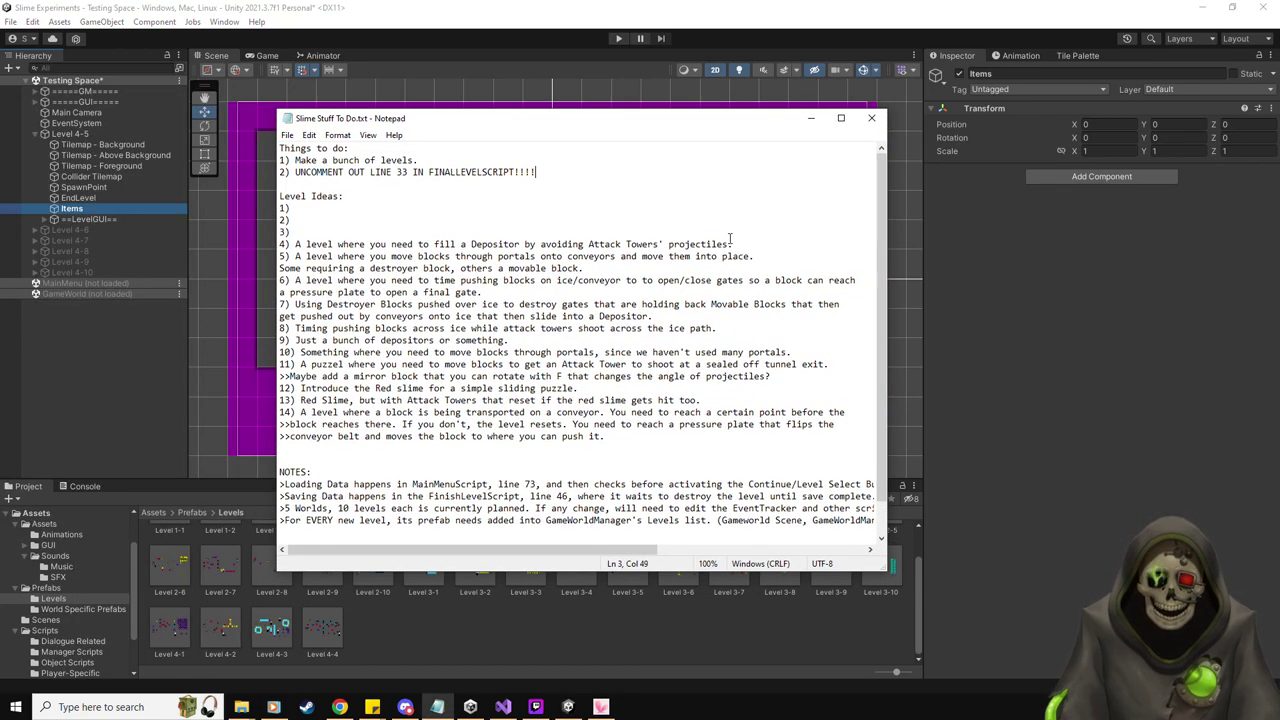
{"action": "left_click_drag", "start_coordinate": [744, 243], "coordinate": [297, 243]}
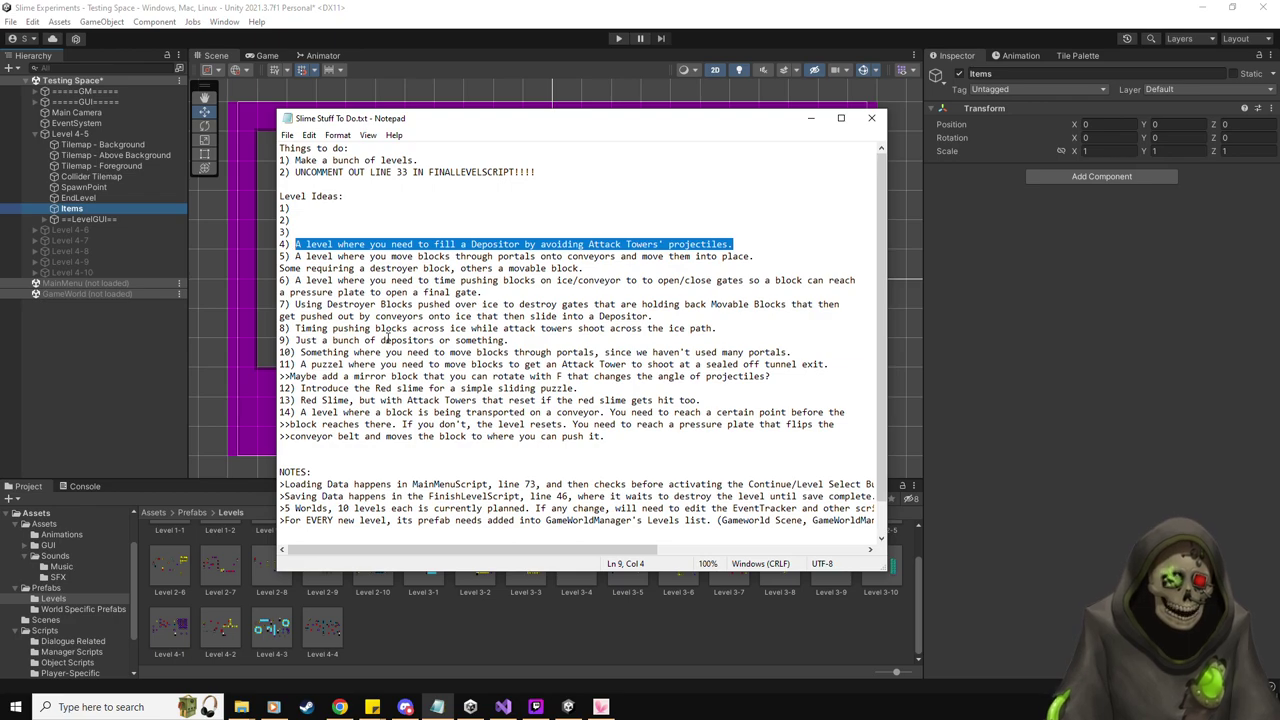
{"action": "key", "text": "BackSpace"}
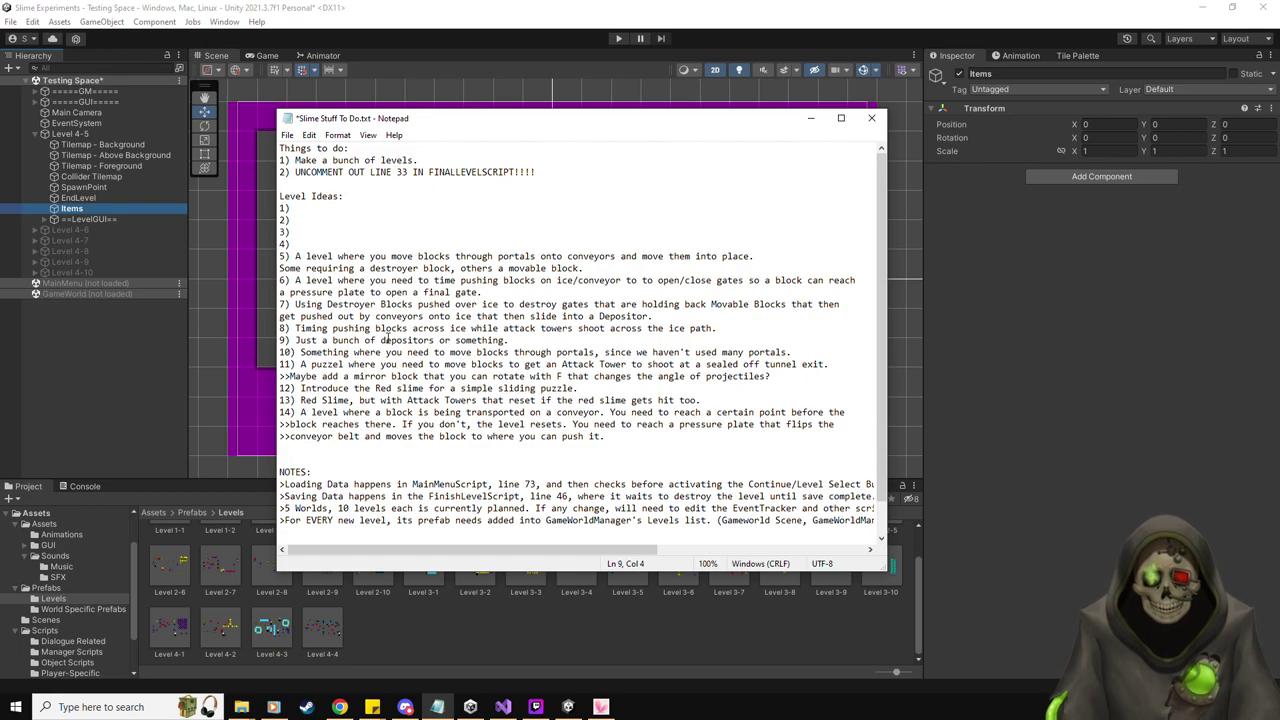
{"action": "left_click", "coordinate": [428, 268]}
{"action": "key", "text": "ctrl+s"}
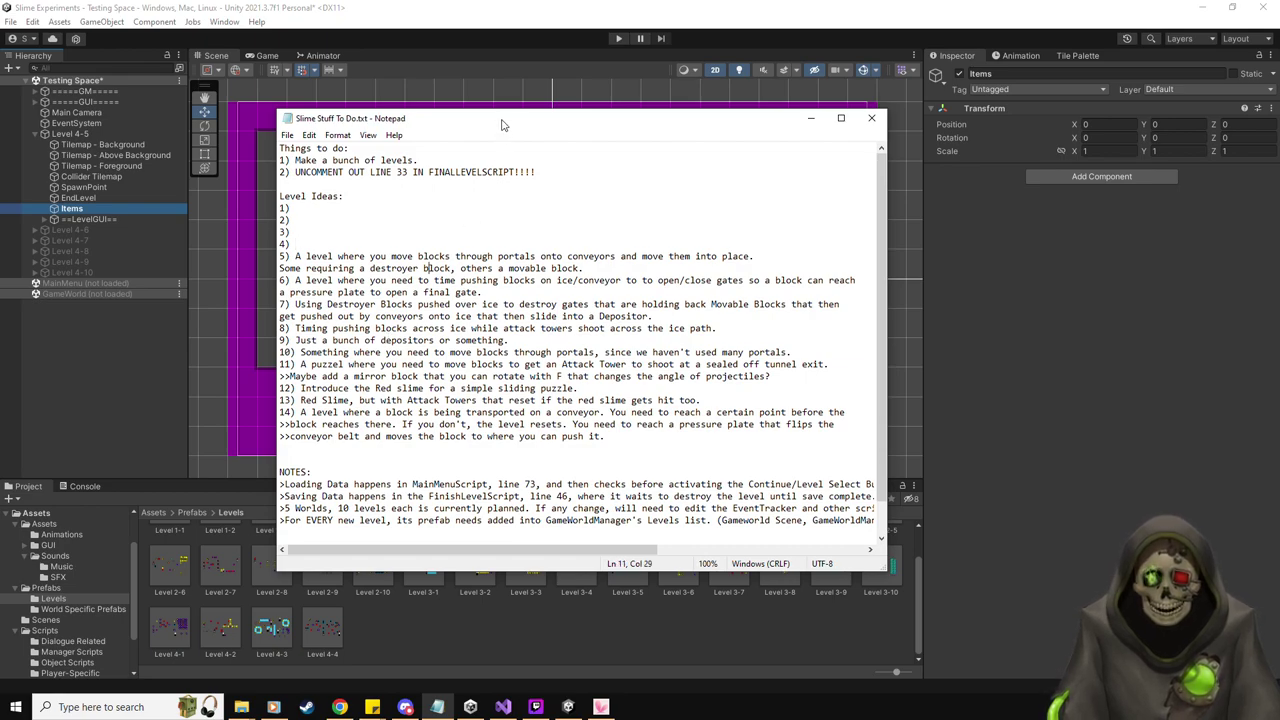
Back in Unity, move Level 4-5's SpawnPoint to X -9.5, Y 5 and EndLevel into the wall beside the lower room area
{"action": "key", "text": "alt+Tab"}
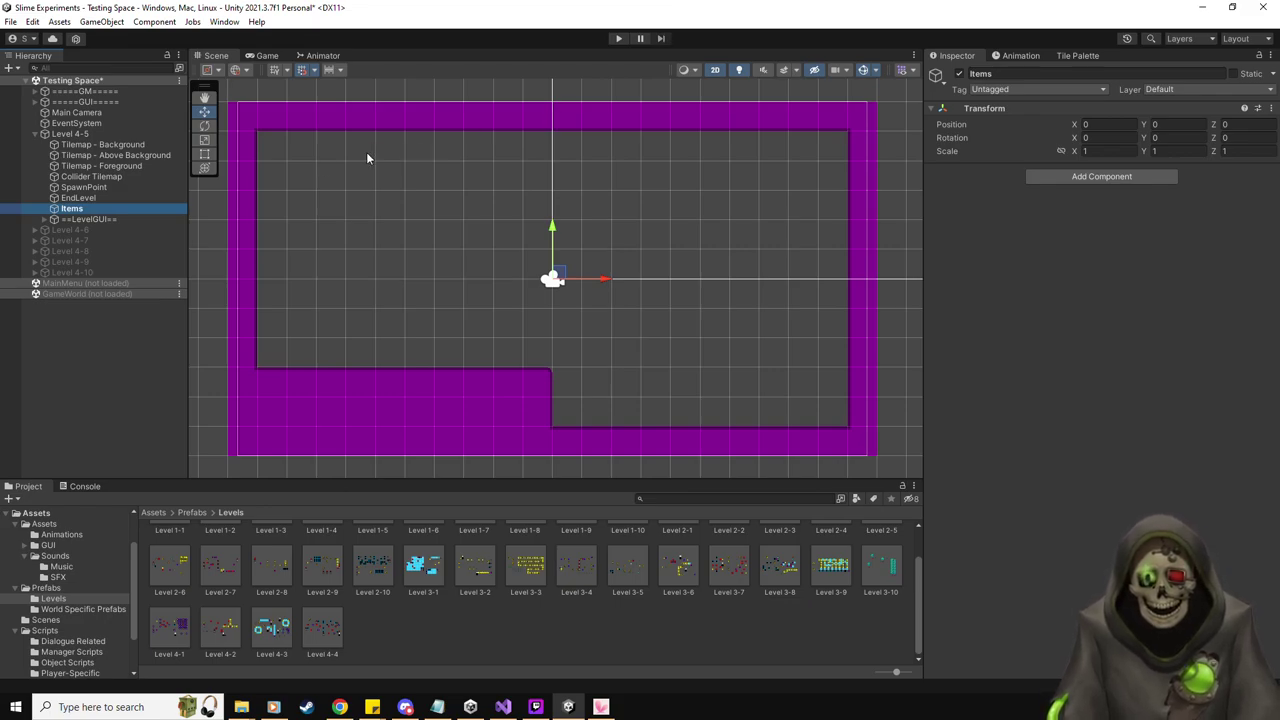
{"action": "left_click", "coordinate": [87, 188]}
{"action": "left_click_drag", "start_coordinate": [557, 276], "coordinate": [285, 115]}
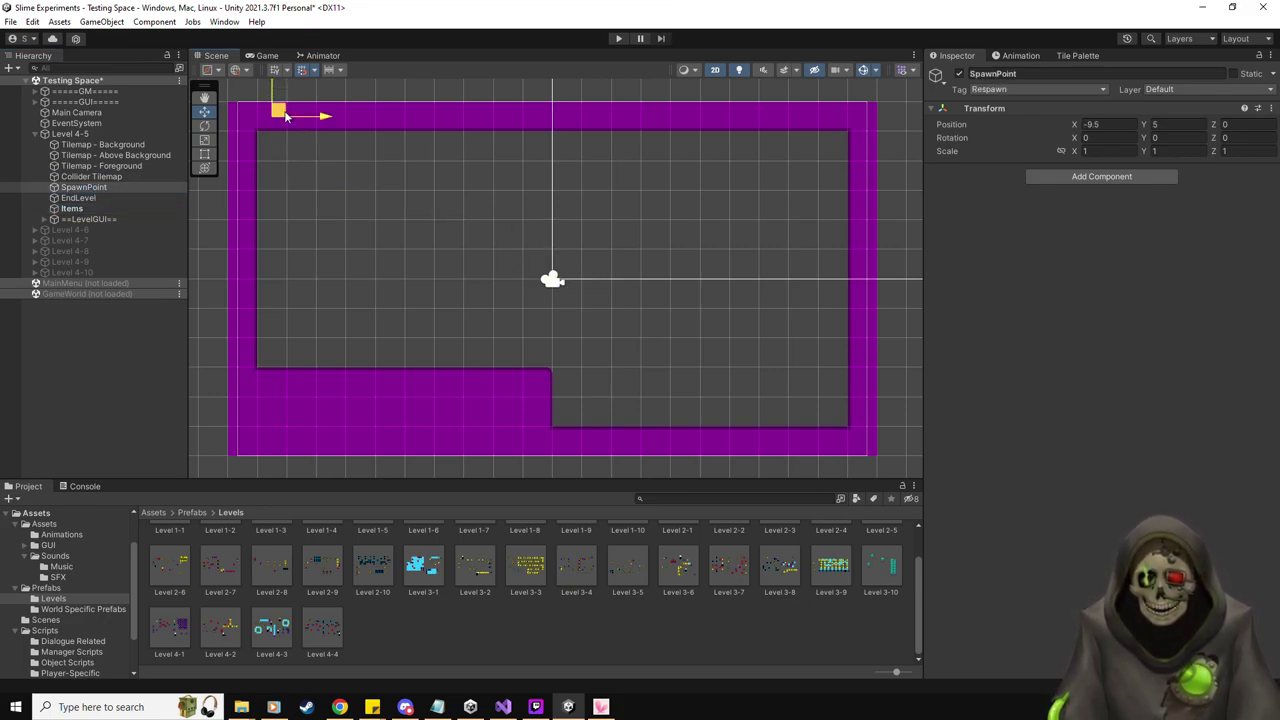
{"action": "left_click", "coordinate": [112, 197]}
{"action": "left_click_drag", "start_coordinate": [553, 274], "coordinate": [540, 406]}
Paint the right-facing red exit tile on the Collider Tilemap at EndLevel's position in the wall
{"action": "left_click", "coordinate": [1078, 56]}
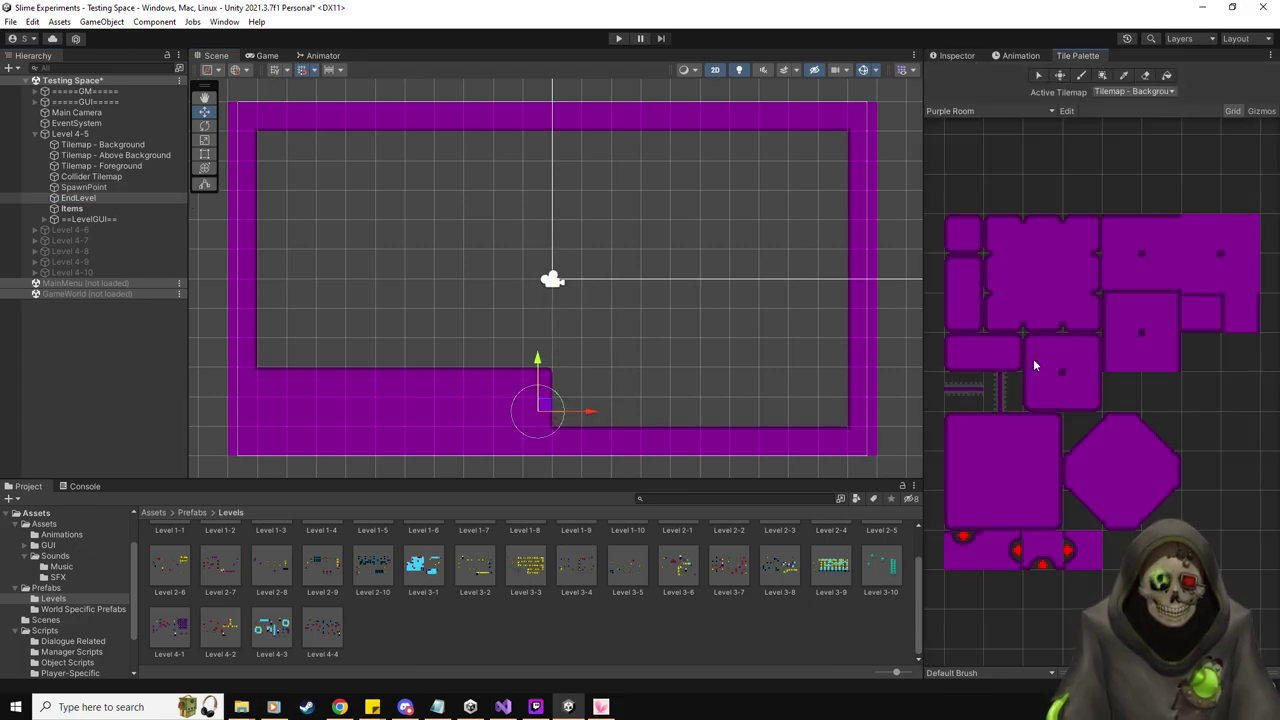
{"action": "left_click", "coordinate": [1015, 553]}
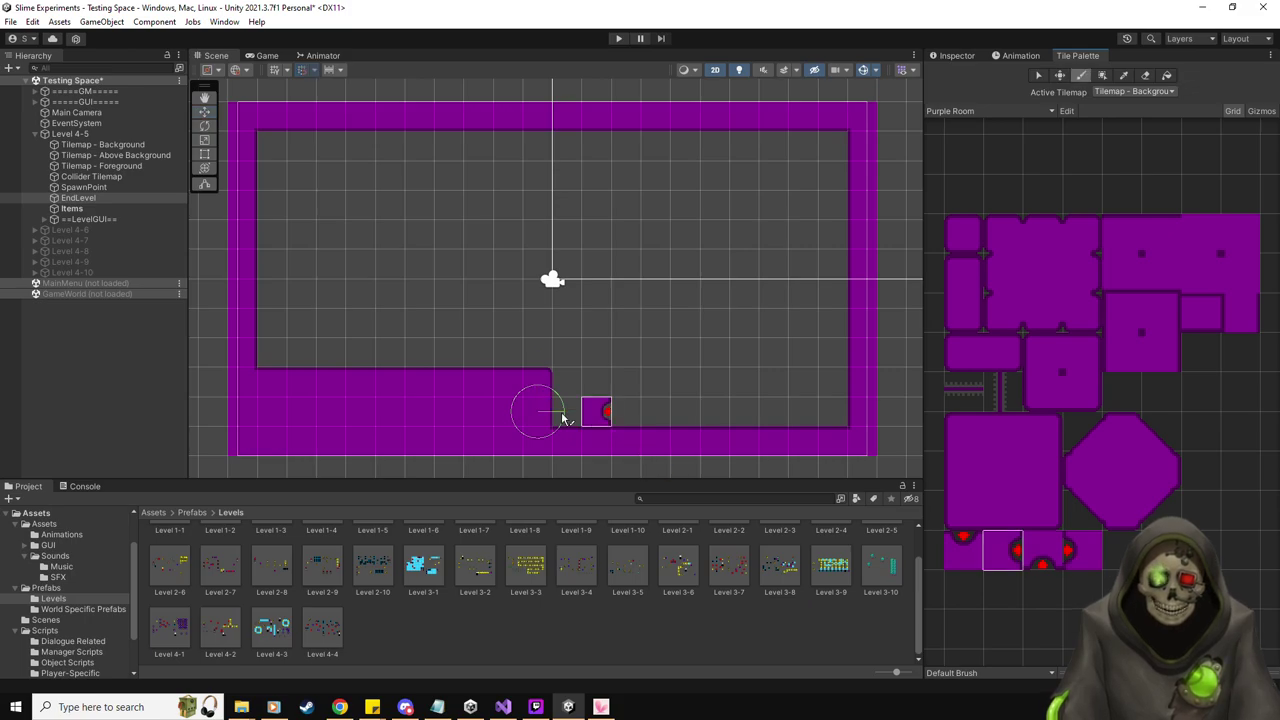
{"action": "left_click", "coordinate": [1127, 90]}
{"action": "left_click", "coordinate": [1130, 140]}
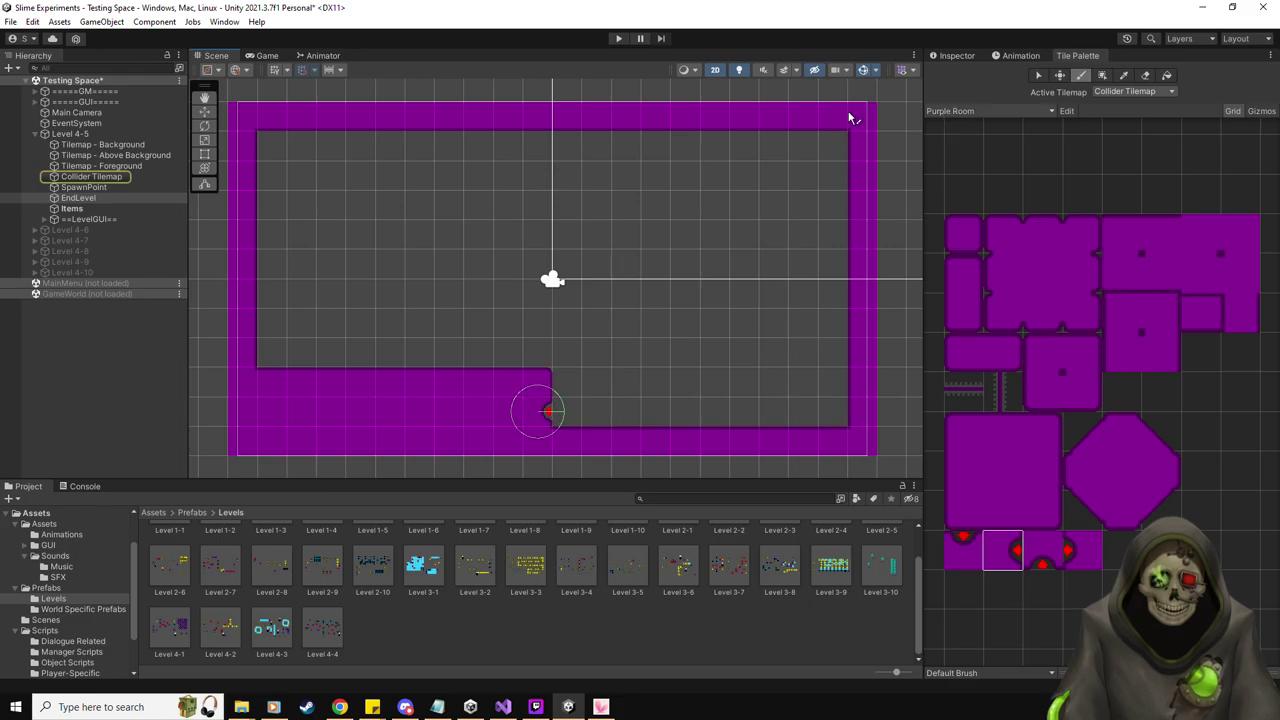
{"action": "left_click", "coordinate": [204, 111]}
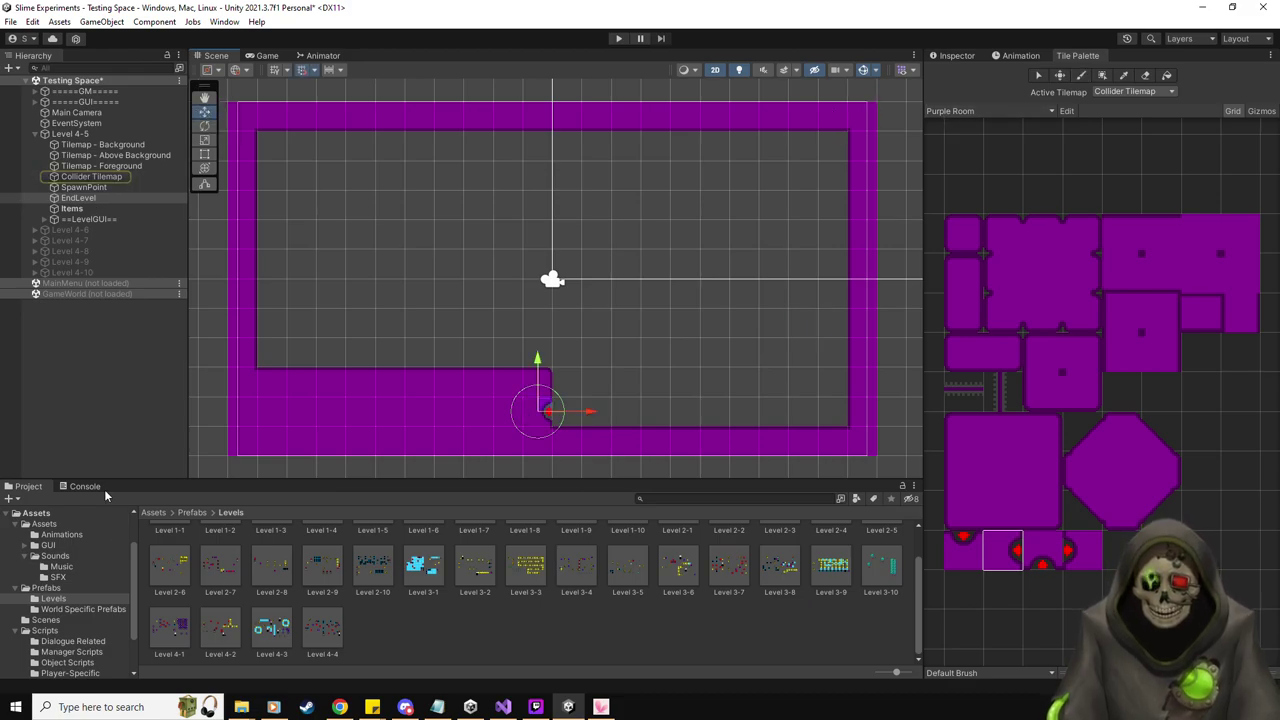
Place a PressurePlate at X -8.5, Y 4.5 near the room's upper-left corner and move its PPBlockSpawn one cell below it
{"action": "left_click", "coordinate": [52, 588]}
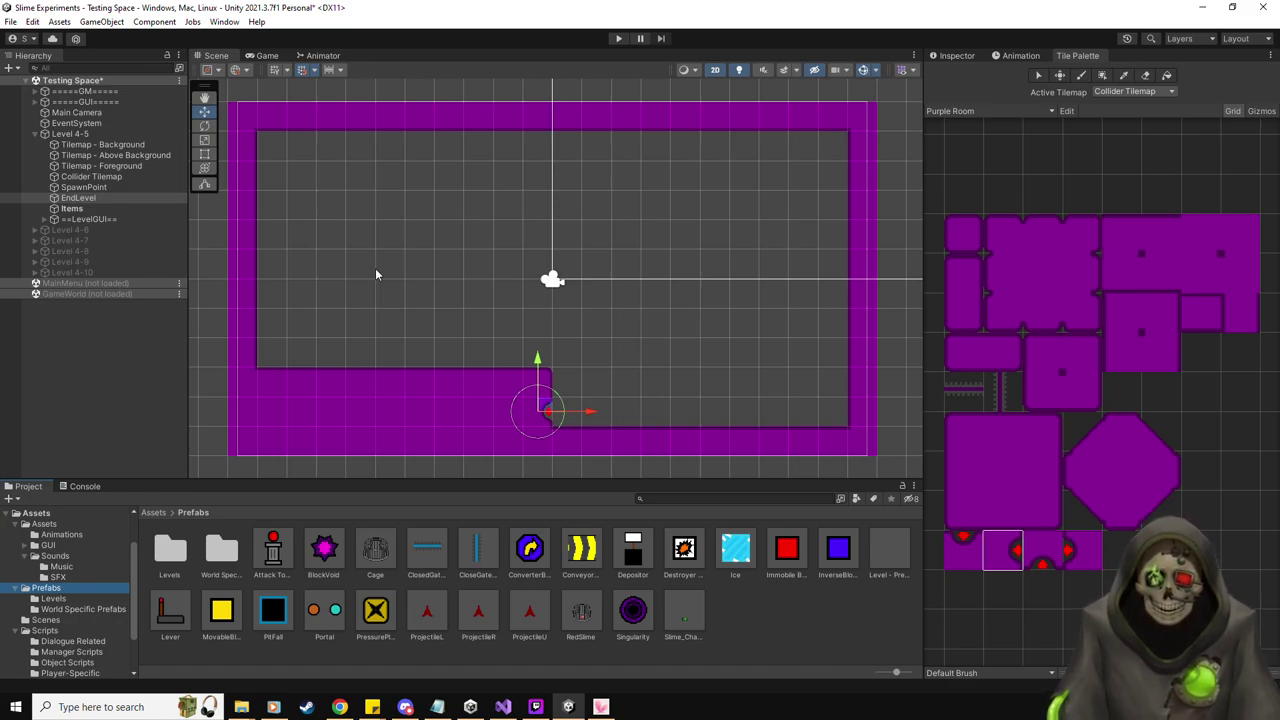
{"action": "left_click_drag", "start_coordinate": [375, 610], "coordinate": [307, 147]}
{"action": "left_click", "coordinate": [53, 224]}
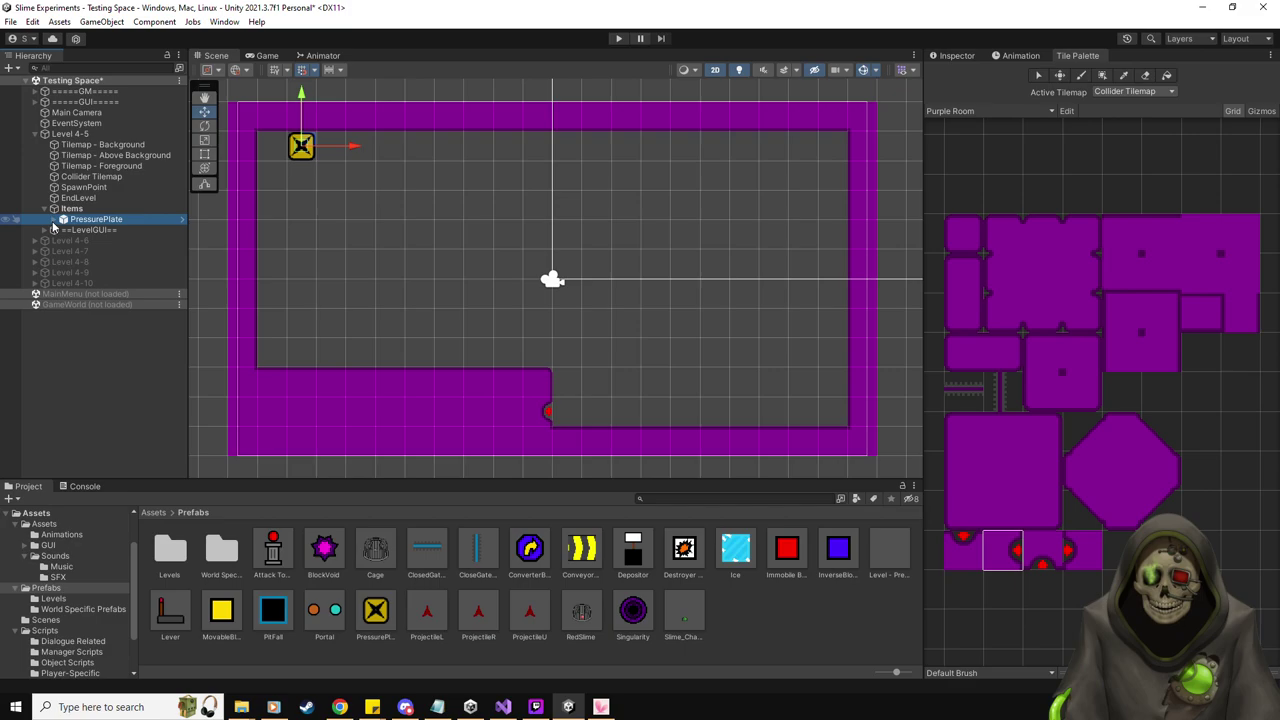
{"action": "left_click", "coordinate": [53, 225]}
{"action": "left_click", "coordinate": [95, 230]}
{"action": "left_click", "coordinate": [301, 124]}
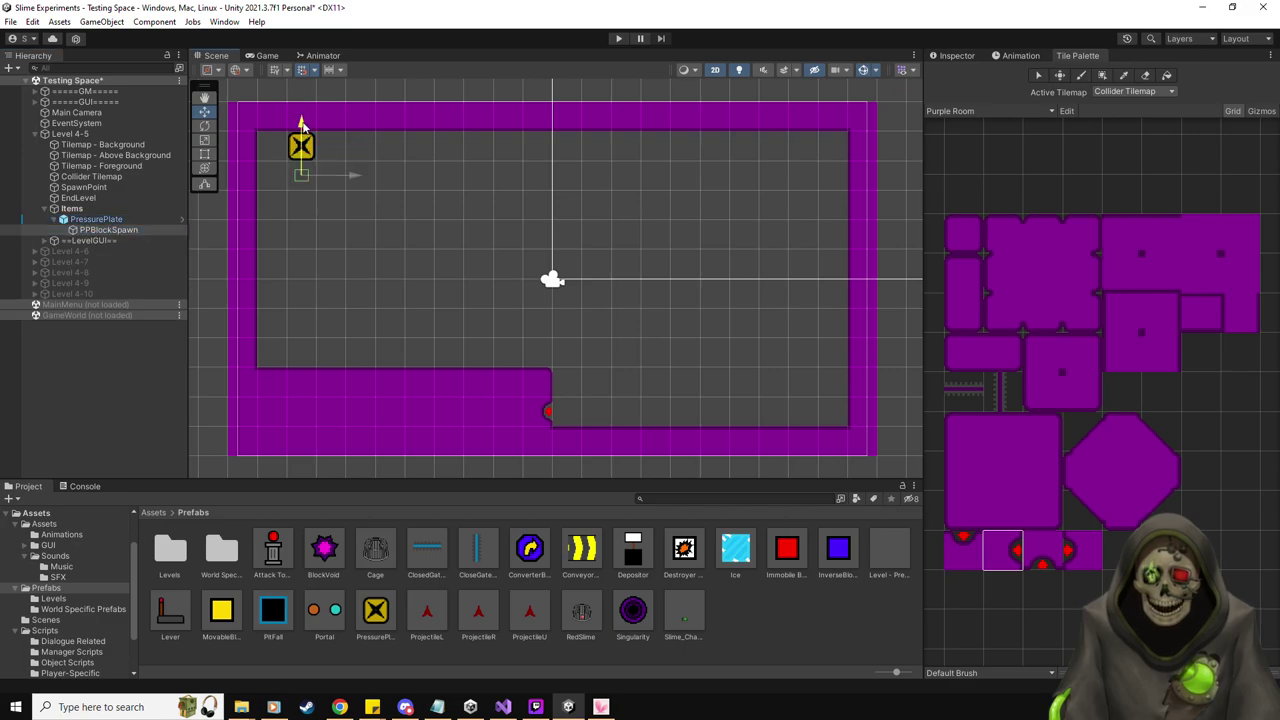
Assign MovableBlock as the pressure plate's Obj To Manipulate and enable Is One Object
{"action": "left_click", "coordinate": [952, 55]}
{"action": "left_click_drag", "start_coordinate": [222, 612], "coordinate": [1056, 259]}
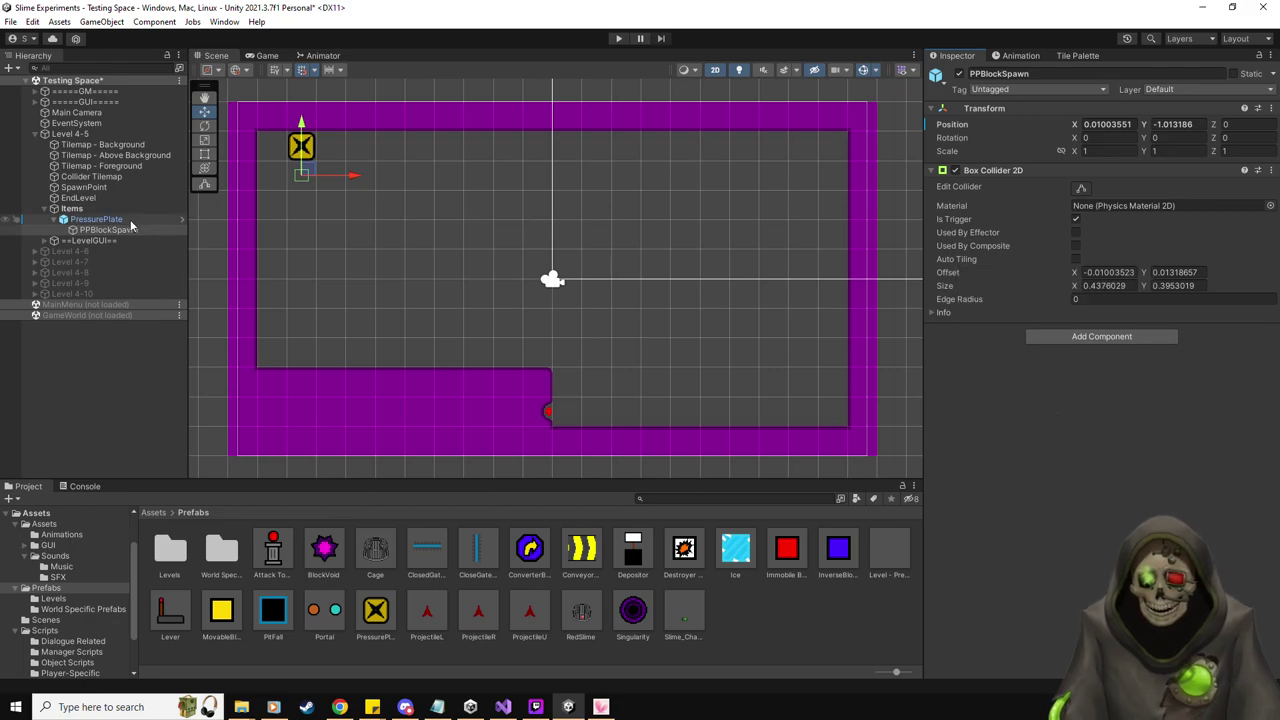
{"action": "left_click", "coordinate": [96, 219]}
{"action": "left_click_drag", "start_coordinate": [232, 618], "coordinate": [1100, 580]}
{"action": "left_click", "coordinate": [1076, 607]}
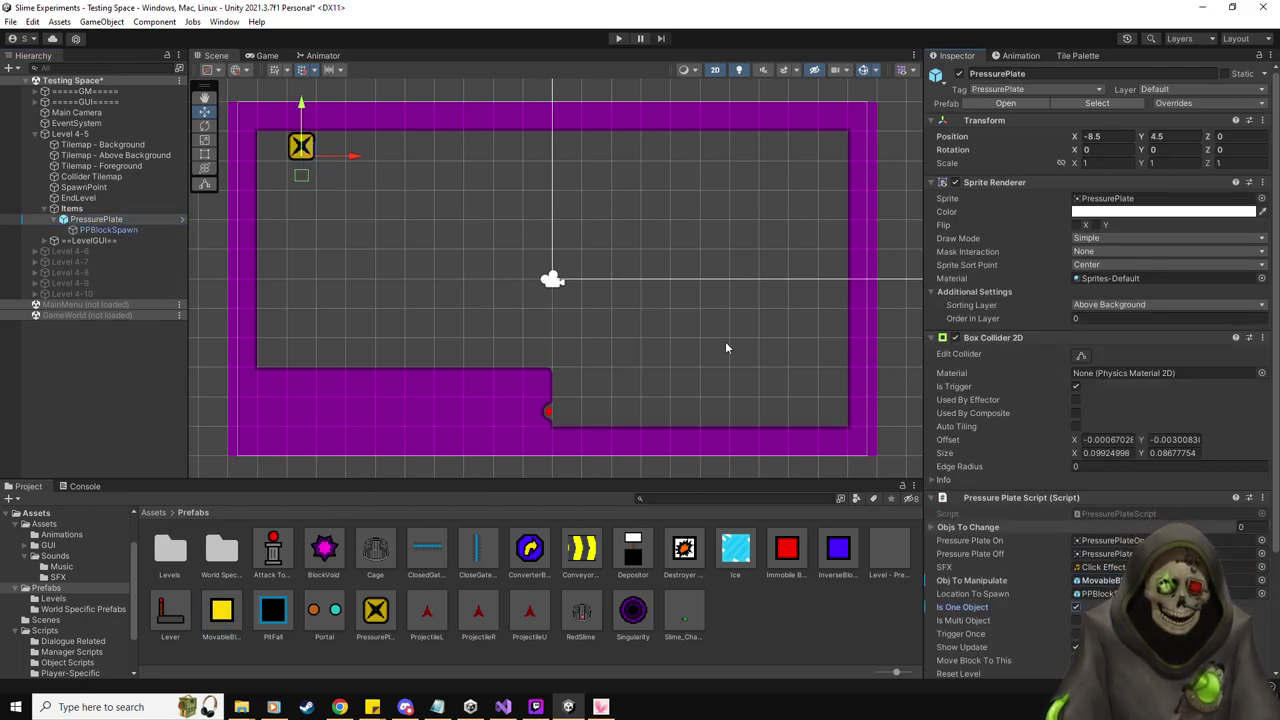
Paint a purple wall on the Collider Tilemap: four cells across below the pressure plate, rising from its right end to the ceiling
{"action": "scroll", "coordinate": [1054, 386], "scroll_direction": "down", "scroll_amount": 2}
{"action": "middle_click_drag", "start_coordinate": [411, 244], "coordinate": [439, 256]}
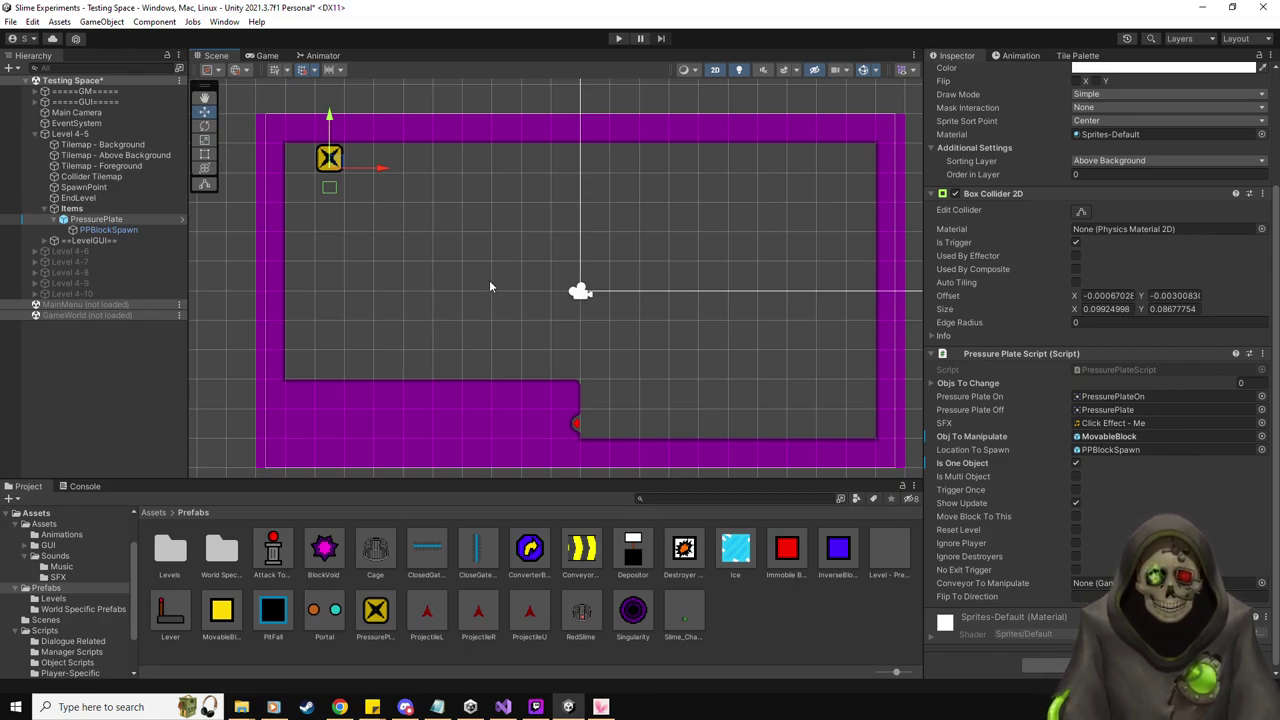
{"action": "left_click", "coordinate": [1078, 55]}
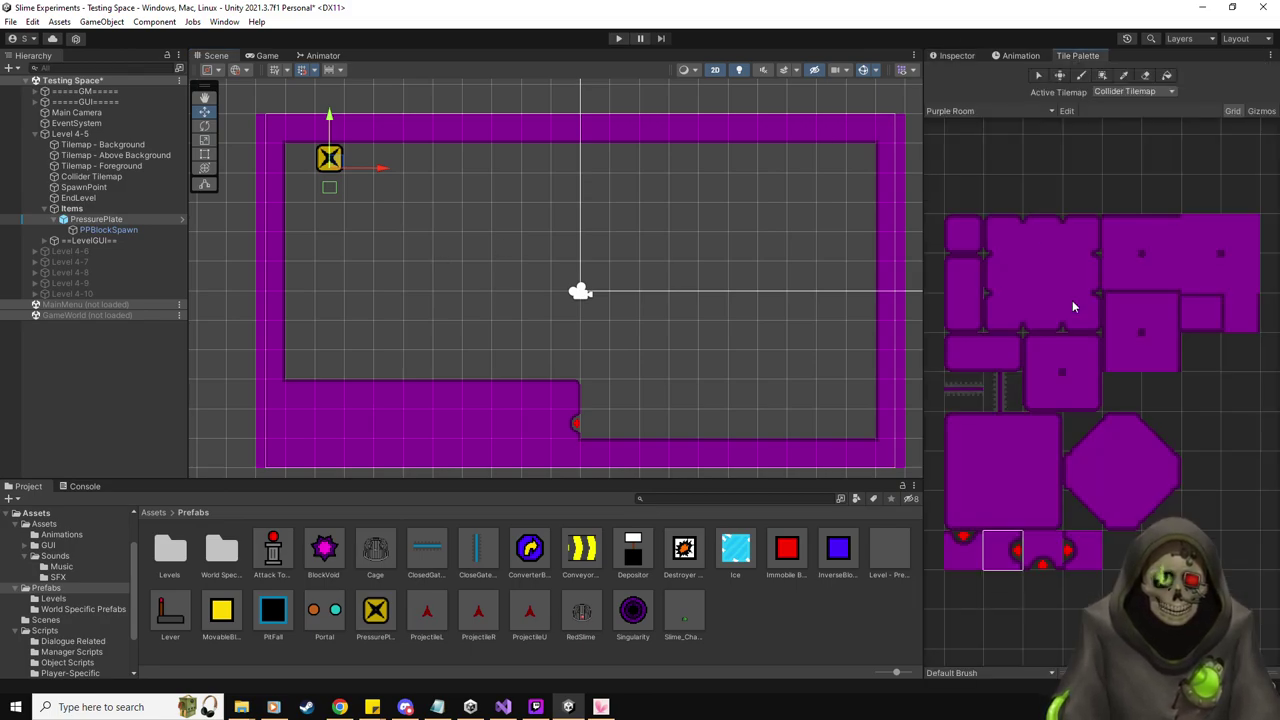
{"action": "left_click", "coordinate": [962, 351]}
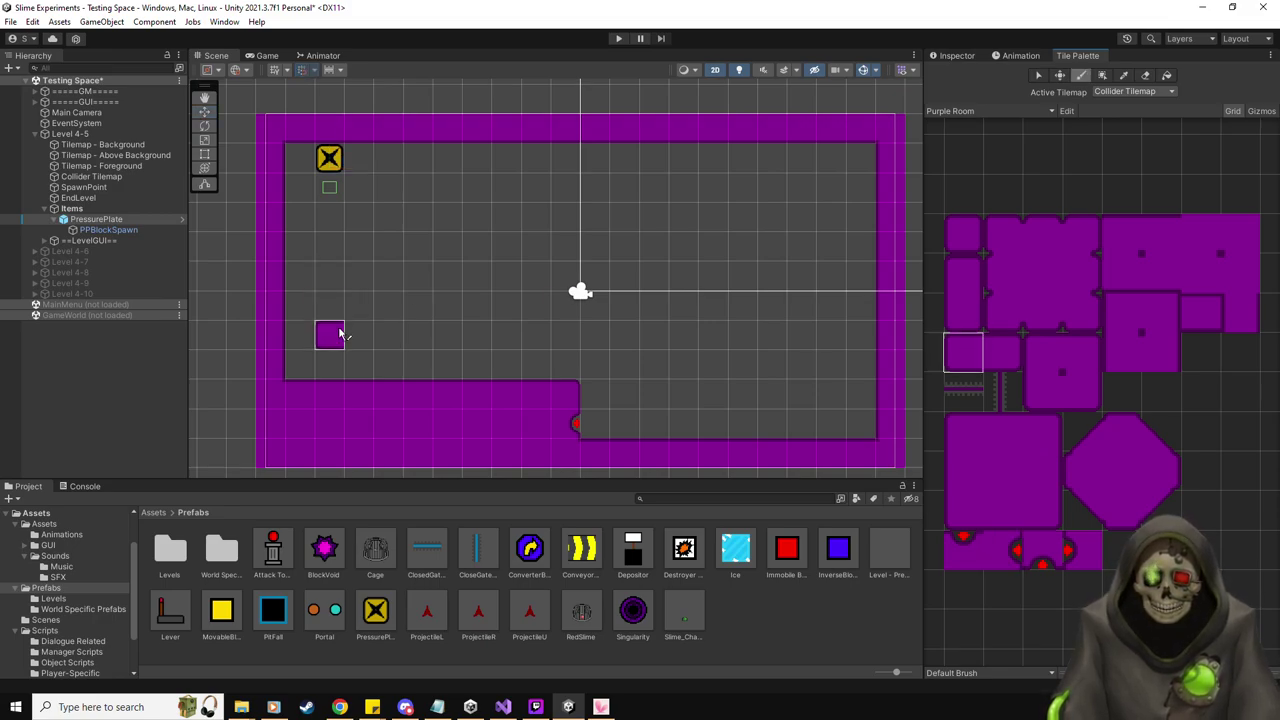
{"action": "left_click", "coordinate": [1205, 315]}
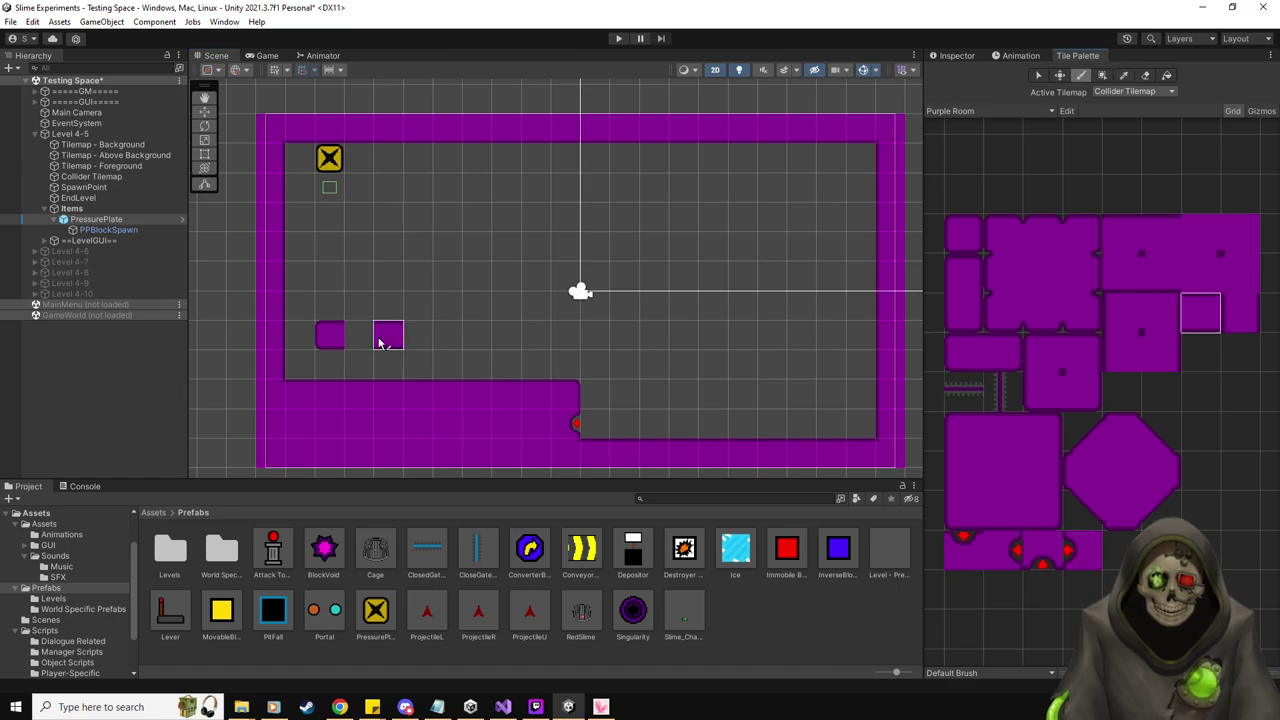
{"action": "left_click_drag", "start_coordinate": [365, 343], "coordinate": [380, 343]}
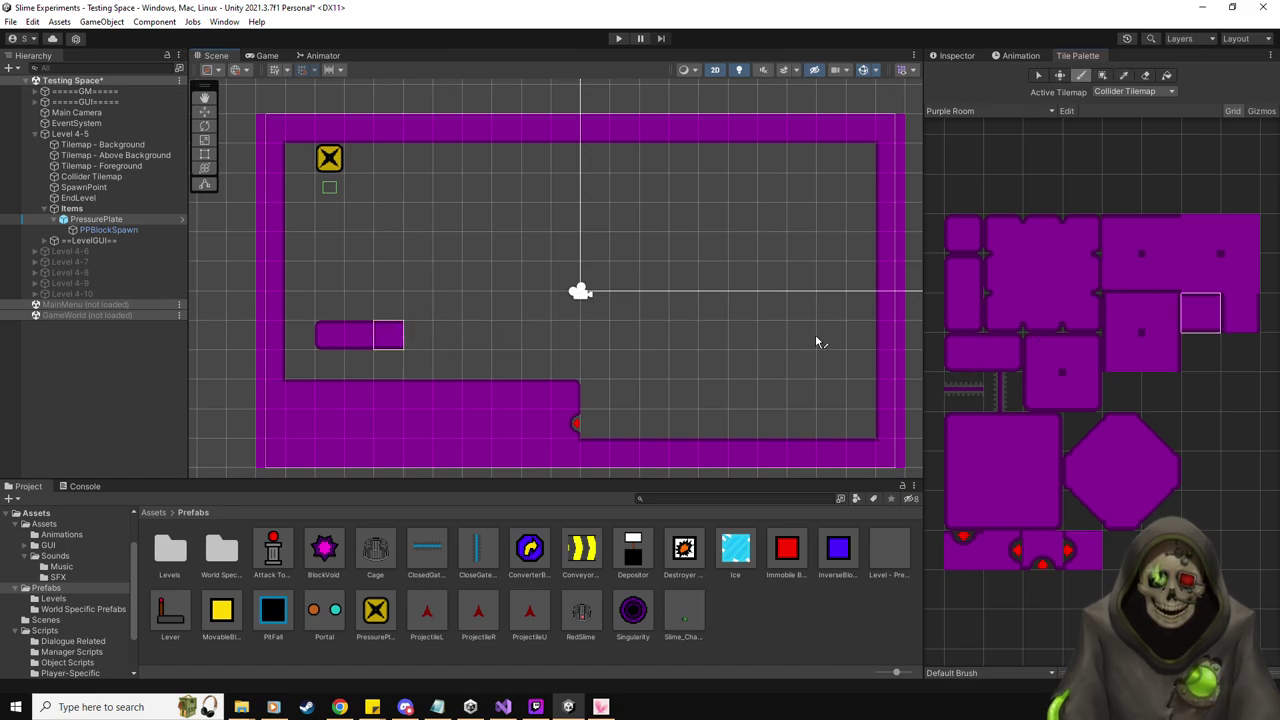
{"action": "left_click", "coordinate": [1086, 391]}
{"action": "left_click", "coordinate": [418, 335]}
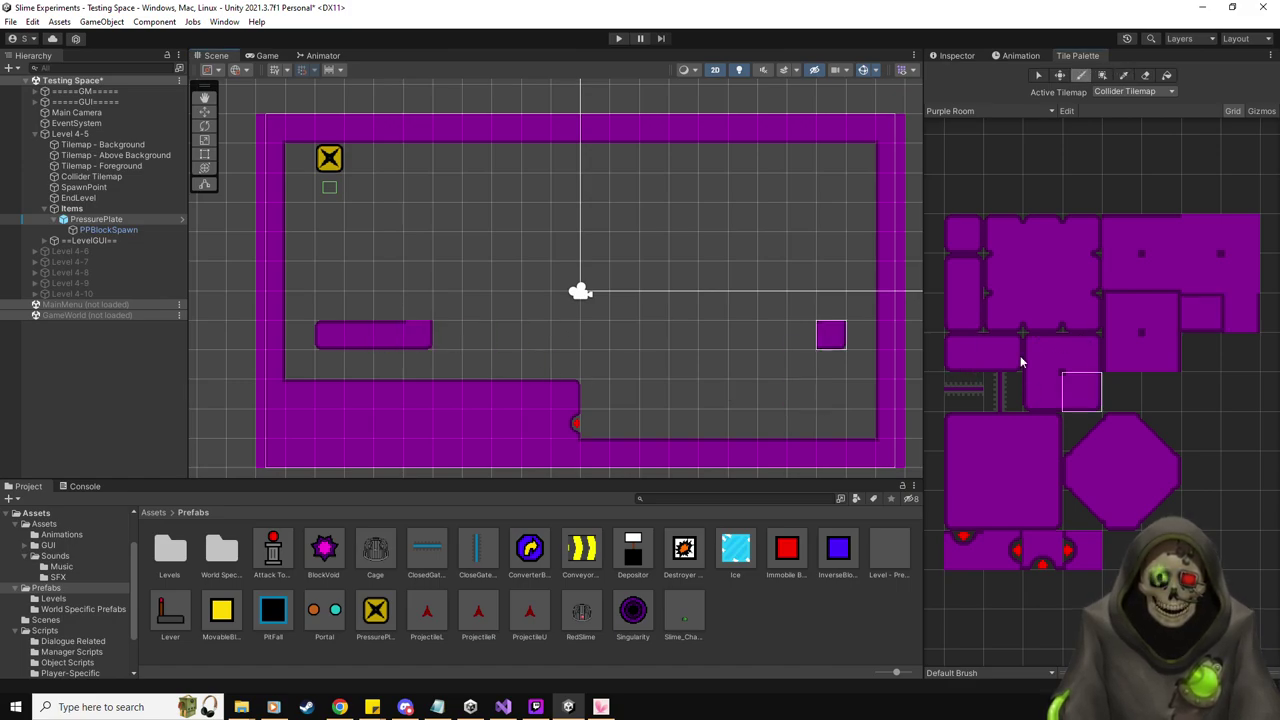
{"action": "left_click", "coordinate": [1240, 313]}
{"action": "left_click_drag", "start_coordinate": [417, 305], "coordinate": [417, 157]}
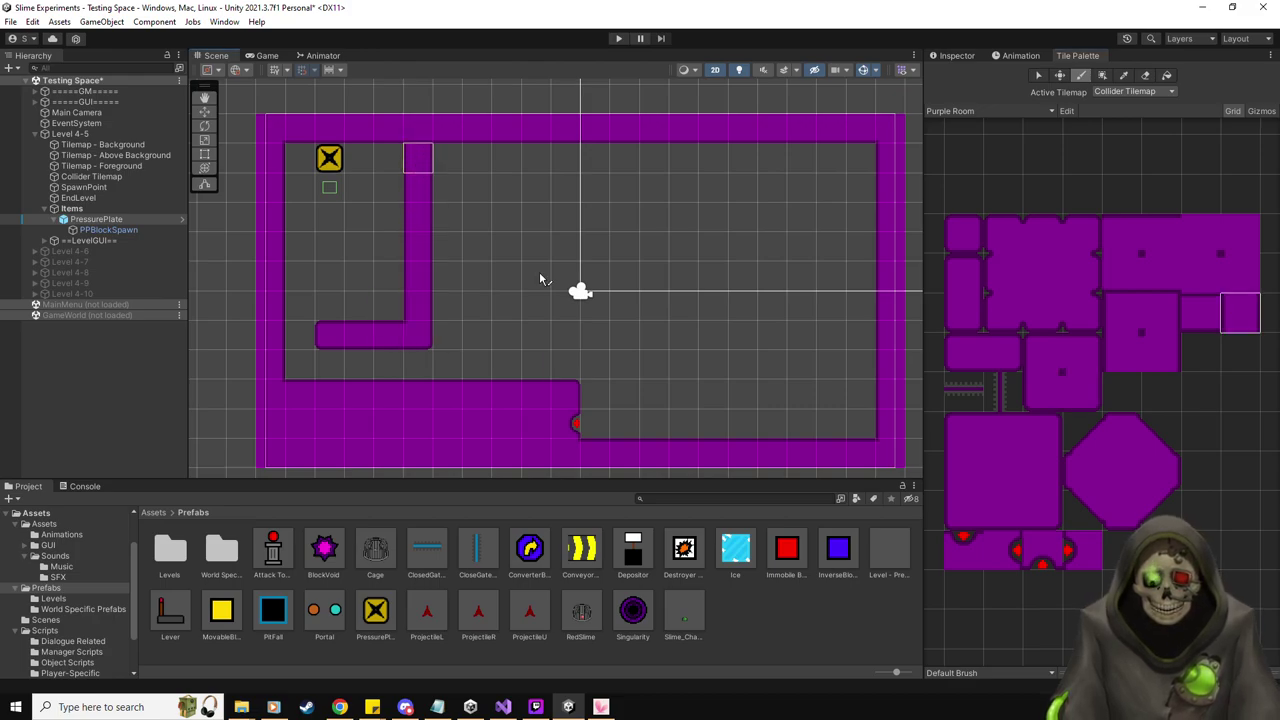
Extend the horizontal wall seven cells to the right, ending in a corner, and paint it down to the floor
{"action": "left_click", "coordinate": [955, 57]}
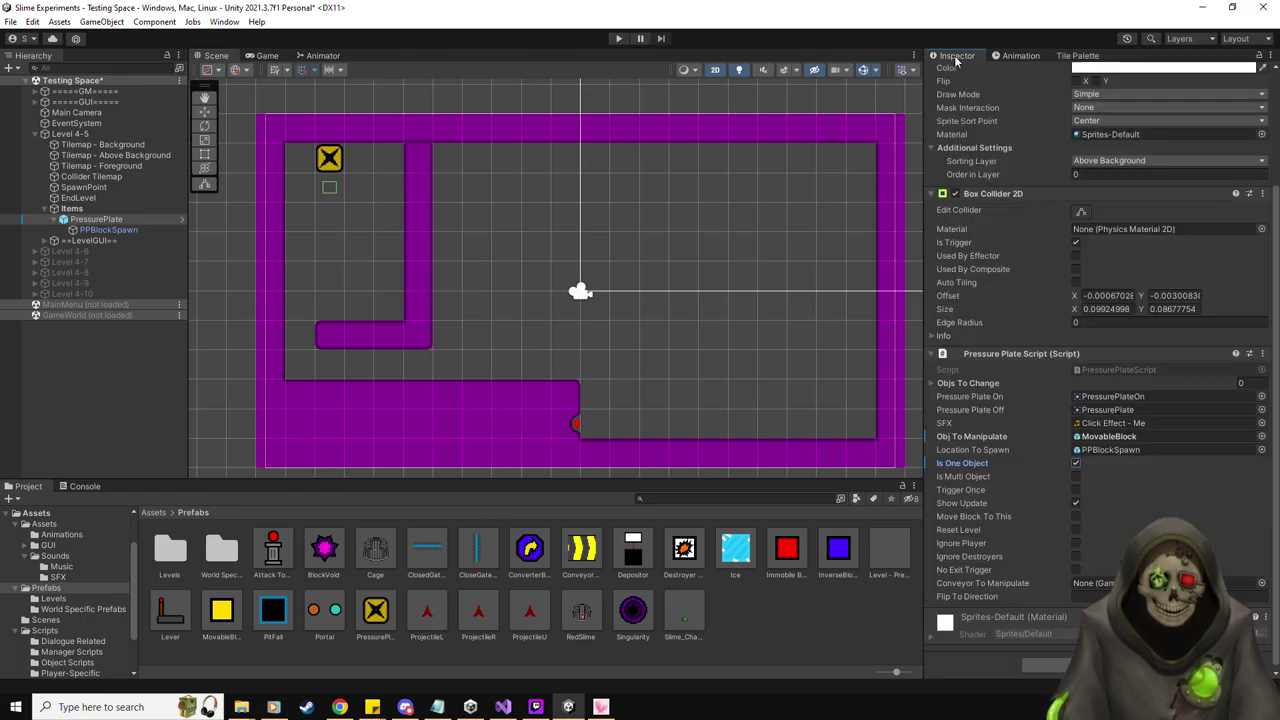
{"action": "left_click", "coordinate": [1090, 56]}
{"action": "left_click", "coordinate": [1205, 315]}
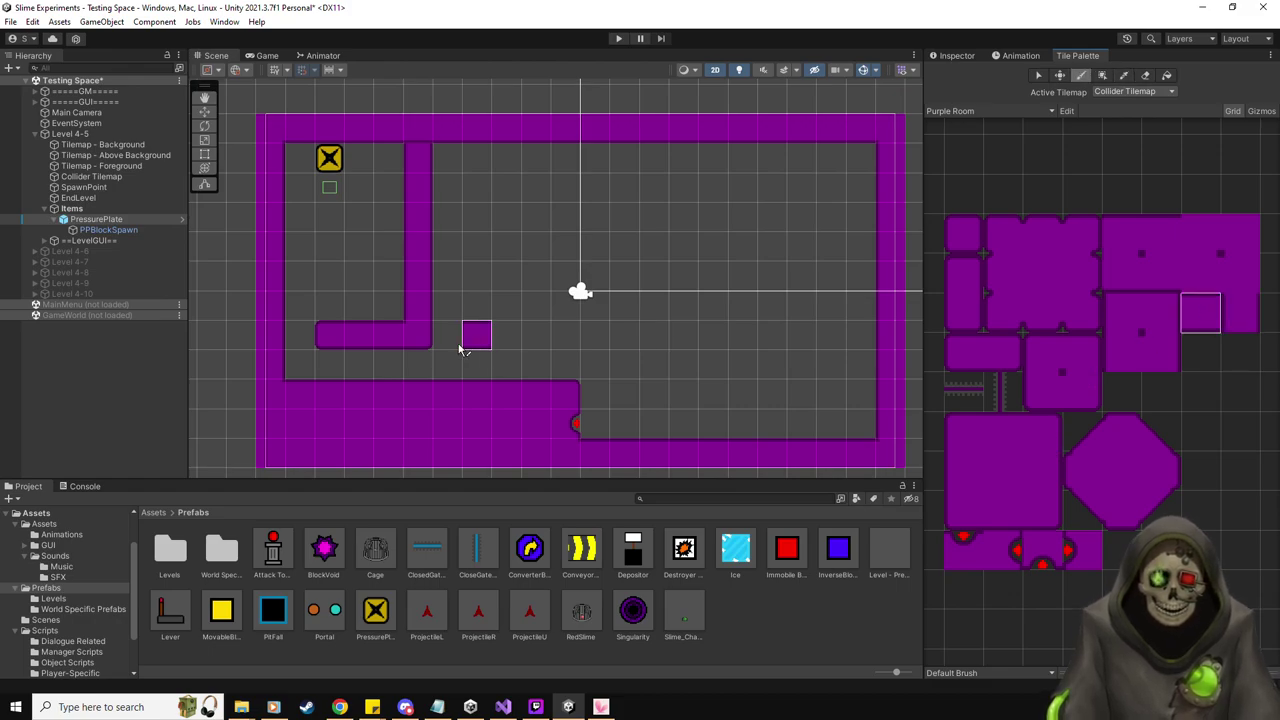
{"action": "left_click_drag", "start_coordinate": [447, 340], "coordinate": [598, 337]}
{"action": "left_click", "coordinate": [1081, 352]}
{"action": "left_click", "coordinate": [624, 336]}
{"action": "left_click", "coordinate": [1240, 313]}
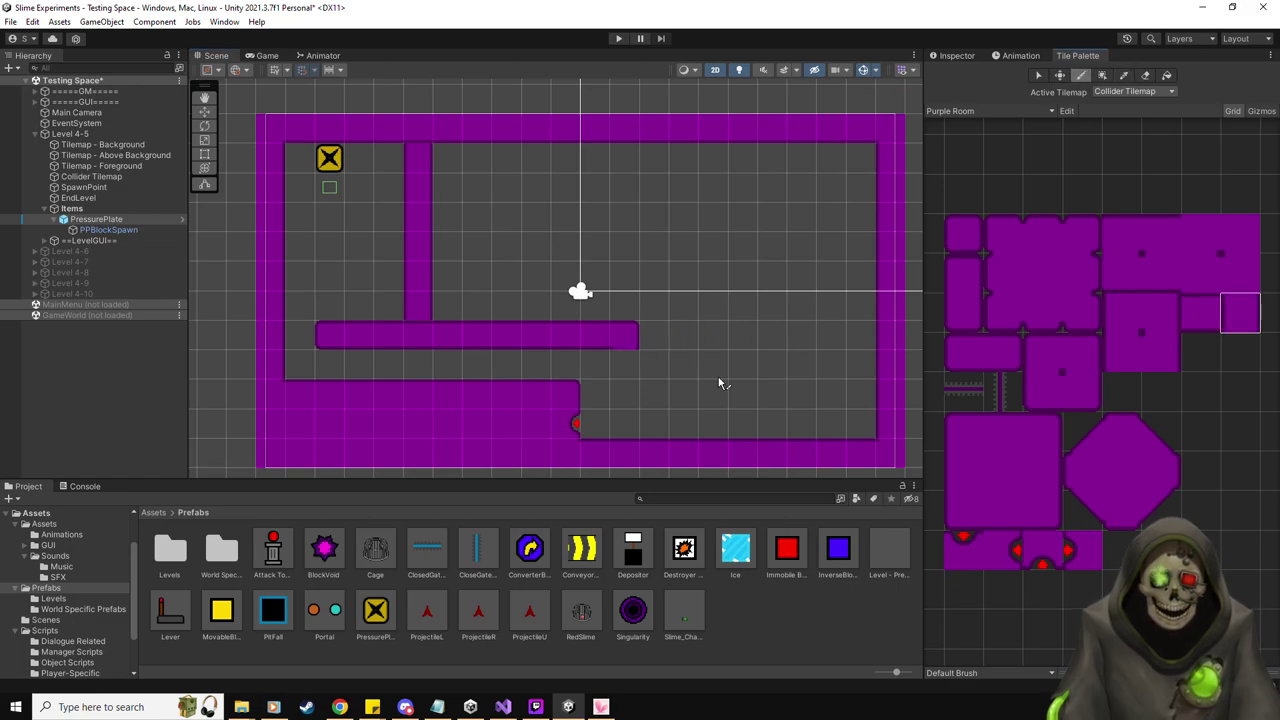
{"action": "left_click_drag", "start_coordinate": [626, 362], "coordinate": [626, 428]}
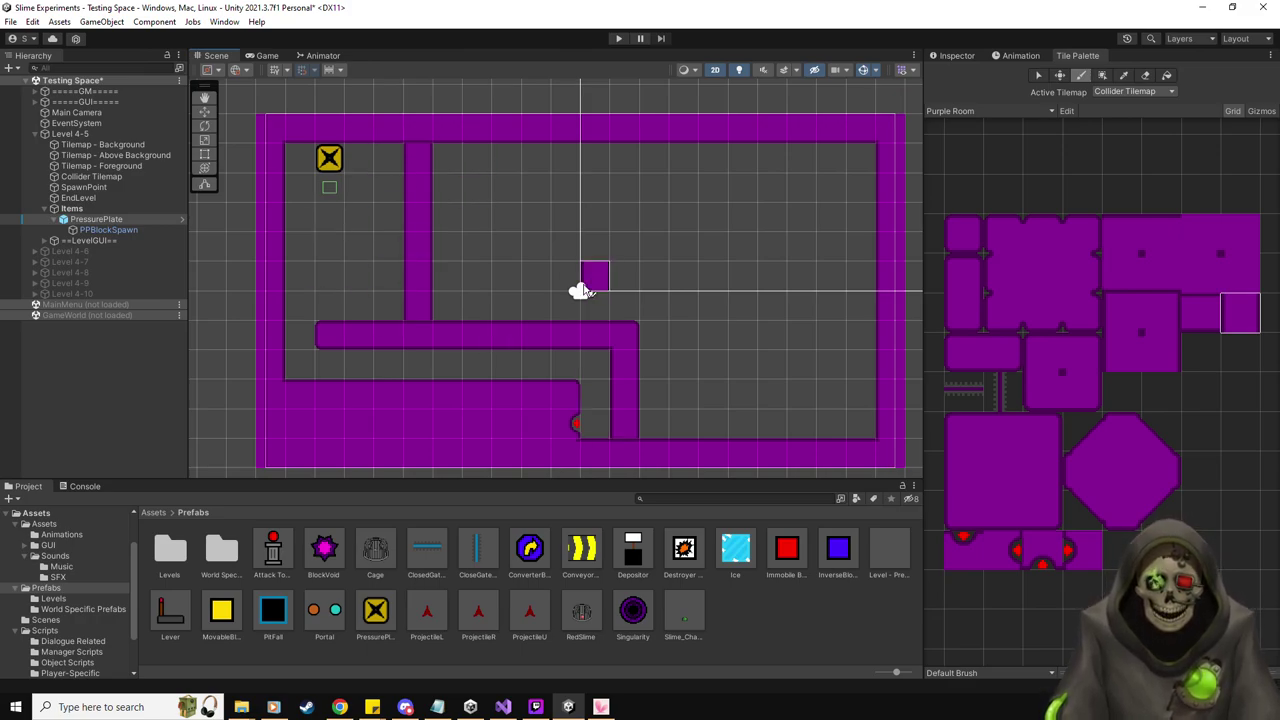
{"action": "left_click", "coordinate": [958, 55]}
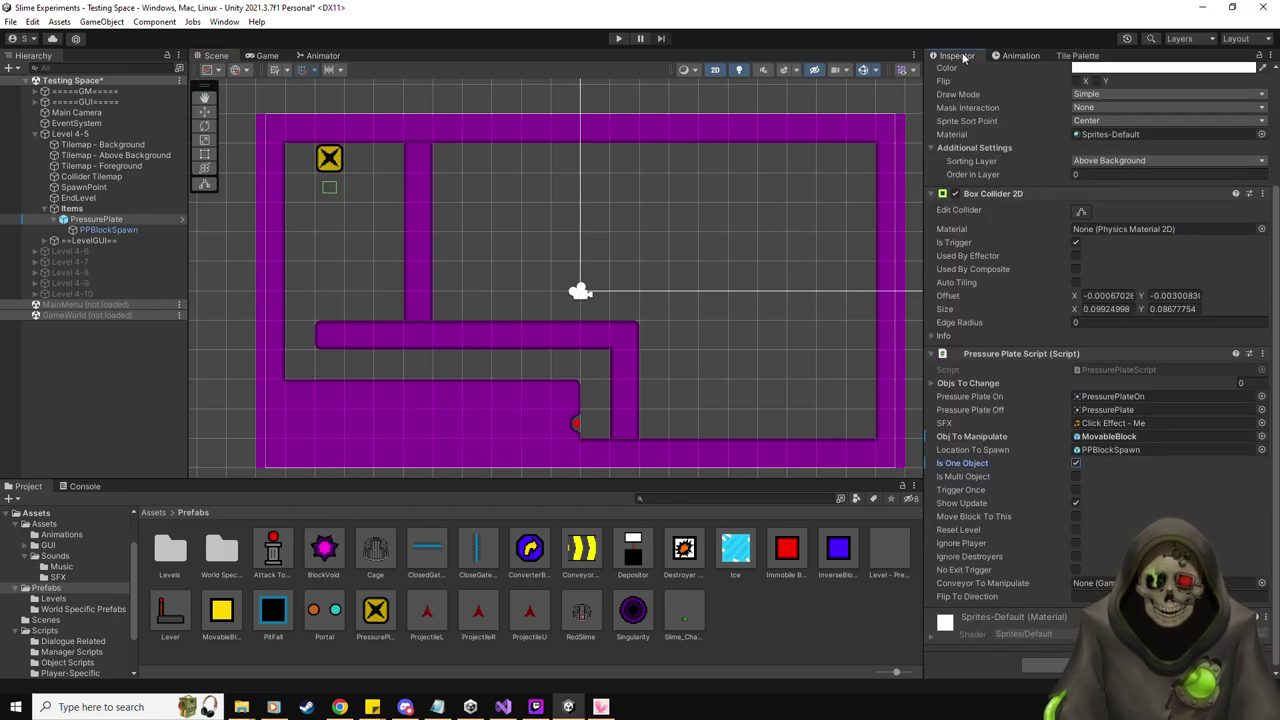
Add a Portal prefab to the open area right of the upper vertical wall and expand it in the hierarchy
{"action": "left_click", "coordinate": [58, 221]}
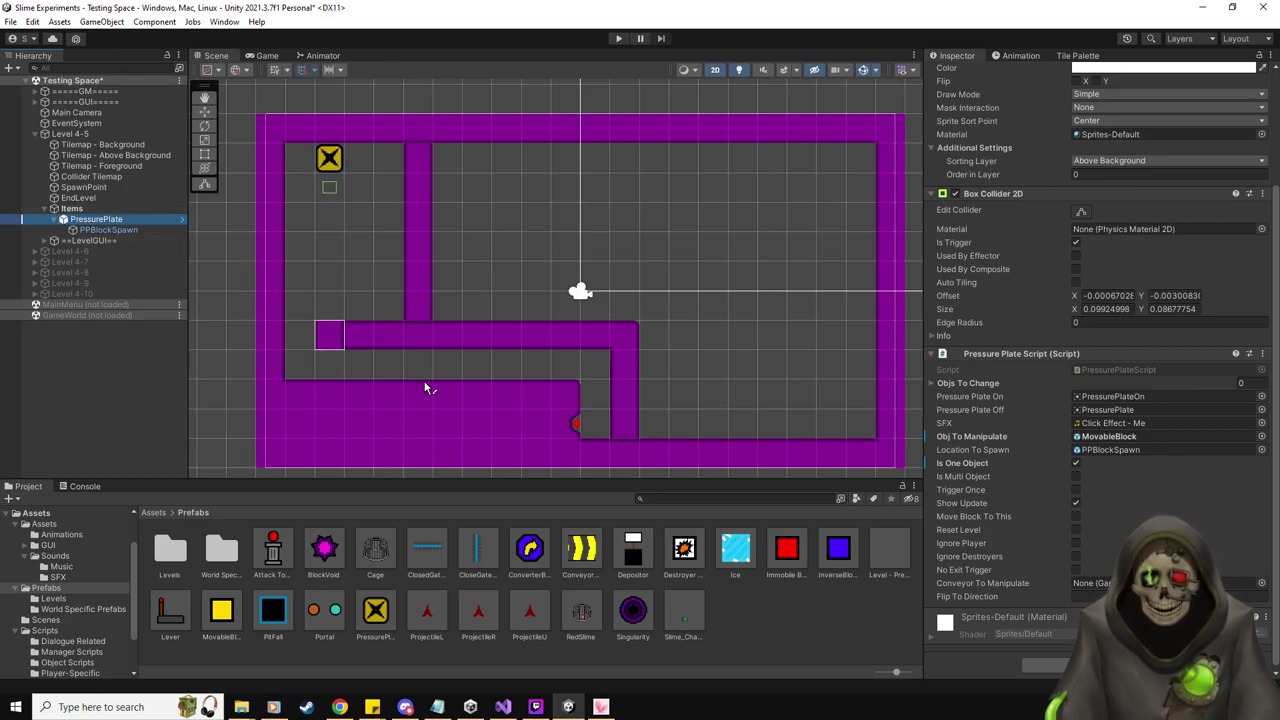
{"action": "left_click", "coordinate": [52, 220]}
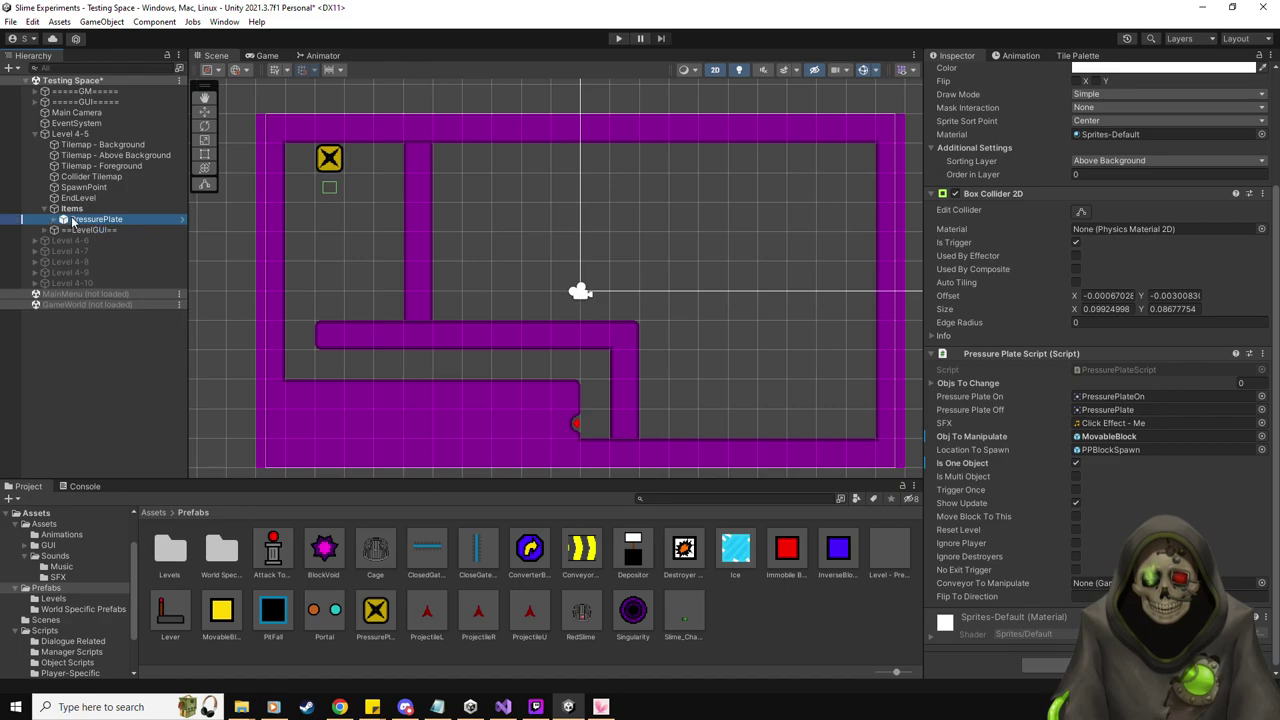
{"action": "scroll", "coordinate": [1036, 295], "scroll_direction": "up", "scroll_amount": 5}
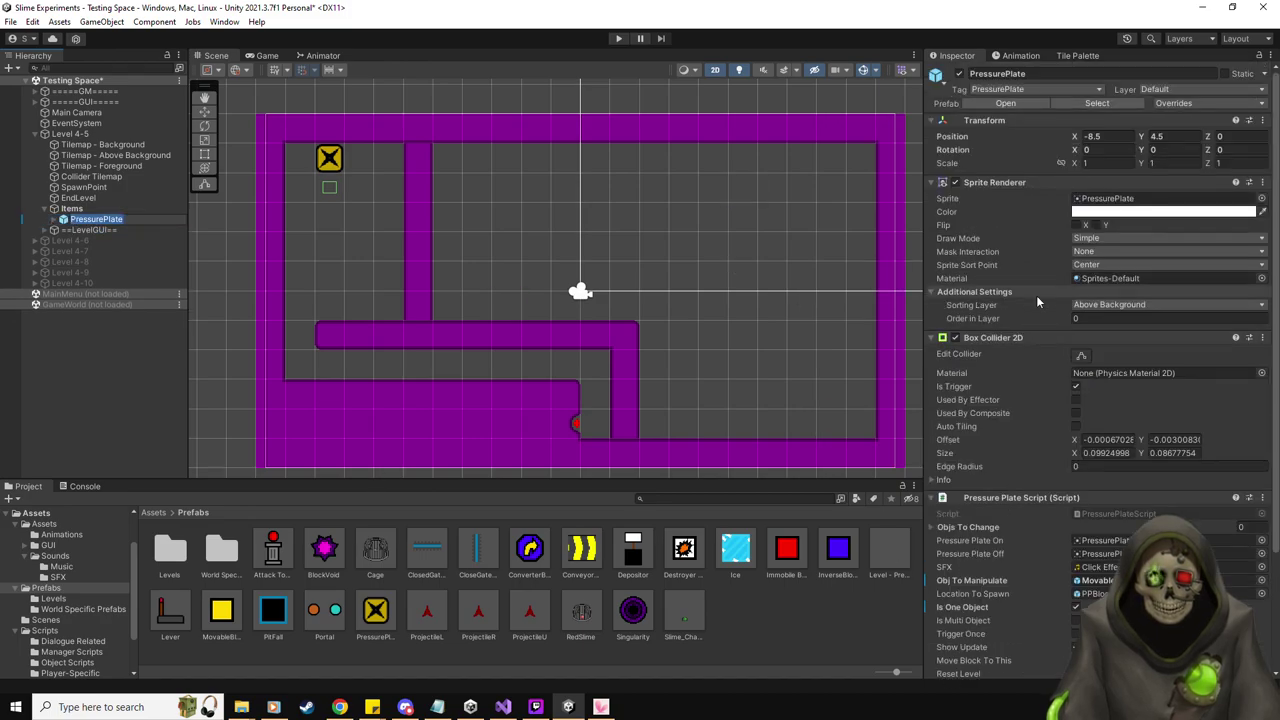
{"action": "left_click_drag", "start_coordinate": [324, 610], "coordinate": [509, 220]}
{"action": "key", "text": "w"}
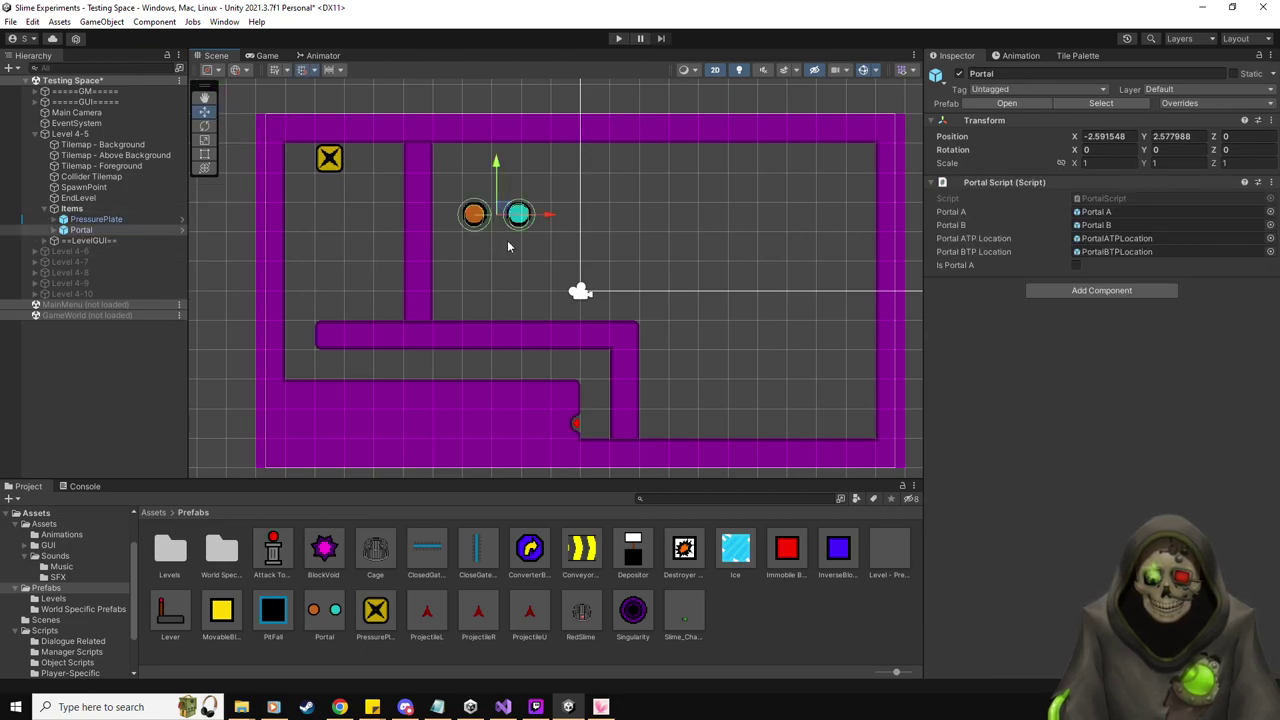
{"action": "left_click", "coordinate": [55, 230]}
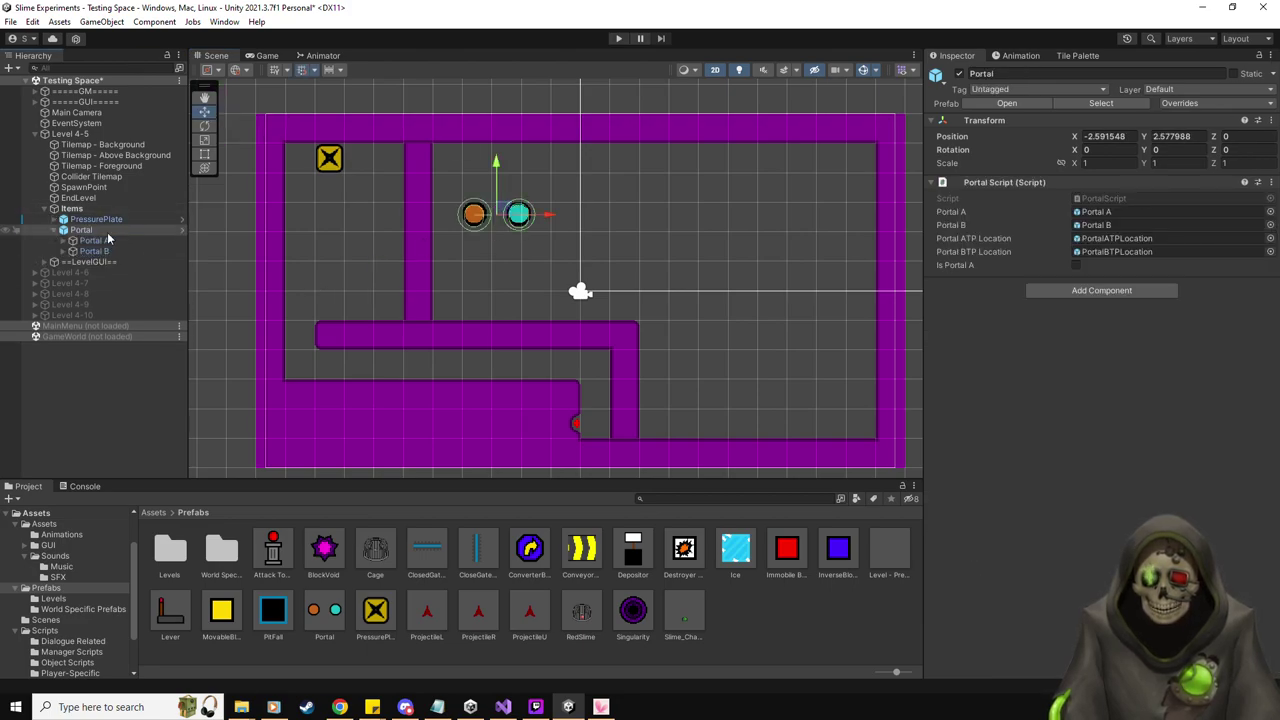
{"action": "left_click", "coordinate": [100, 234]}
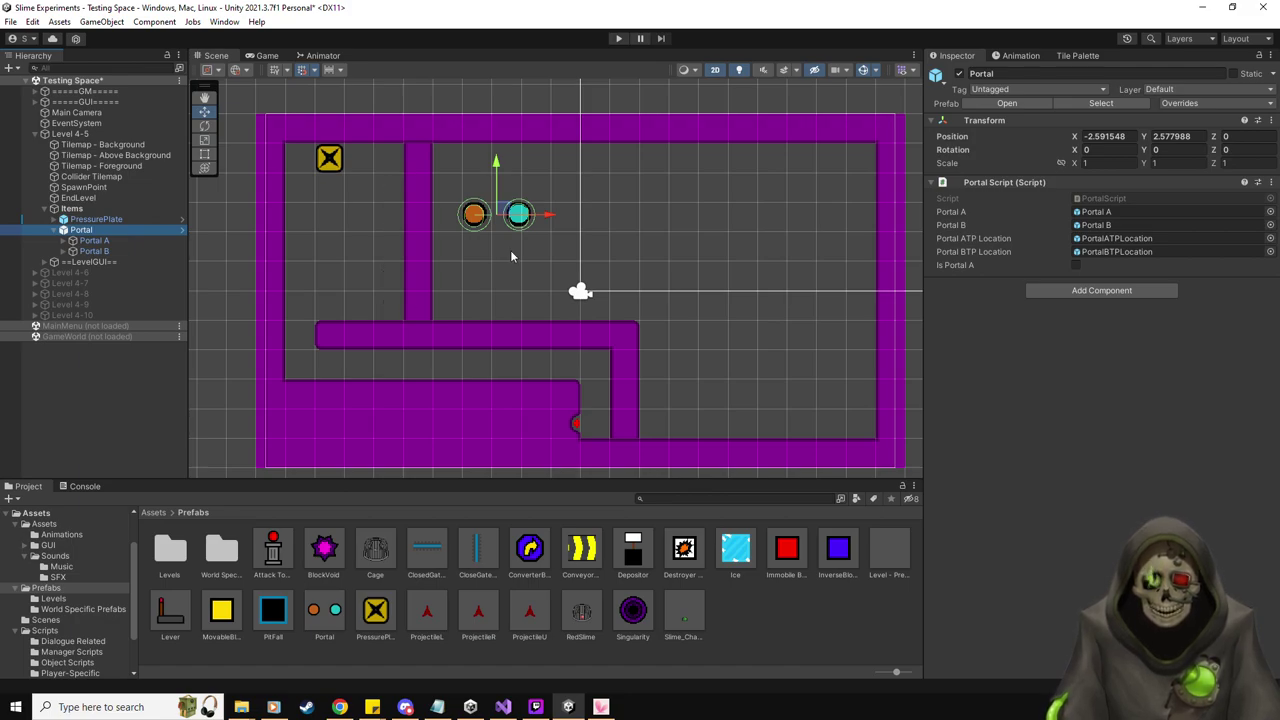
Duplicate the Portal five times, stacking three copies beneath the original and placing two side by side in the corridor below the horizontal wall
{"action": "key", "text": "ctrl+d"}
{"action": "left_click_drag", "start_coordinate": [495, 170], "coordinate": [515, 141]}
{"action": "key", "text": "ctrl+d"}
{"action": "key", "text": "ctrl+d"}
{"action": "key", "text": "ctrl+d"}
{"action": "key", "text": "ctrl+d"}
{"action": "left_click", "coordinate": [87, 293]}
{"action": "left_click_drag", "start_coordinate": [491, 196], "coordinate": [391, 309]}
{"action": "left_click_drag", "start_coordinate": [473, 357], "coordinate": [418, 368]}
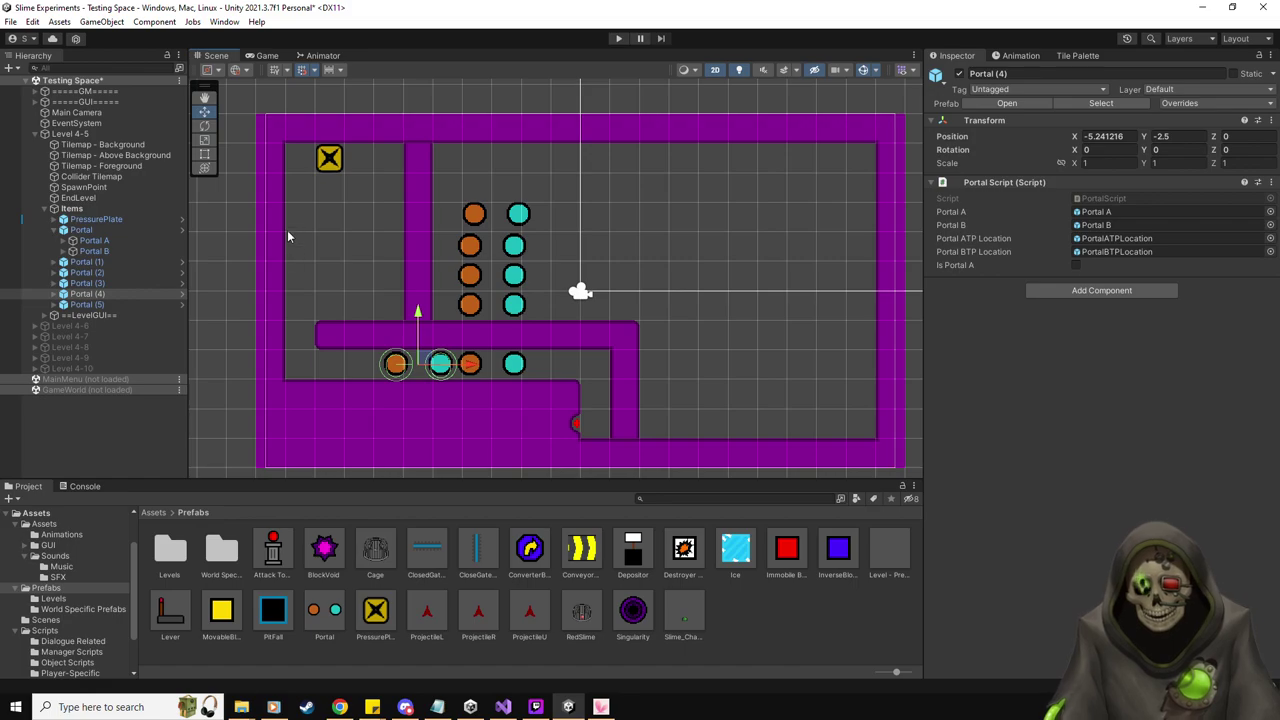
Move the first Portal's Portal A beside the upper-left vertical wall and its Portal B into the room's upper-right corner
{"action": "left_click", "coordinate": [63, 240]}
{"action": "left_click", "coordinate": [118, 243]}
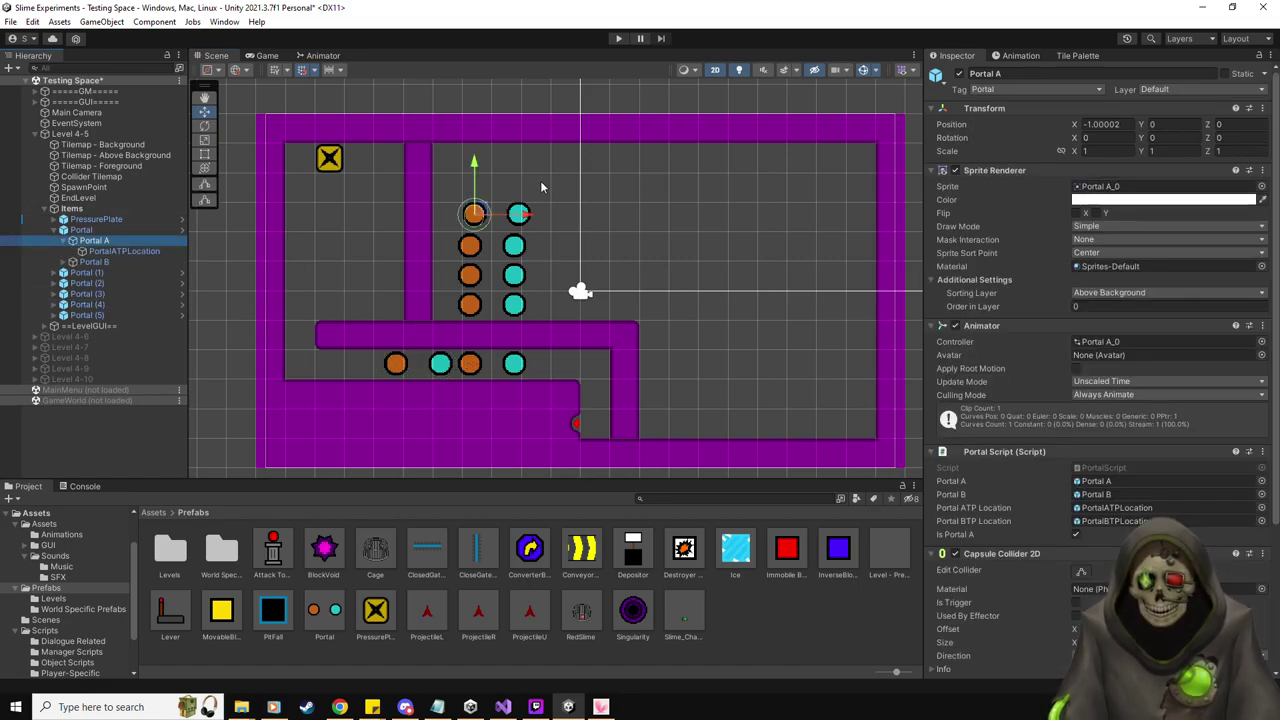
{"action": "left_click_drag", "start_coordinate": [484, 213], "coordinate": [398, 150]}
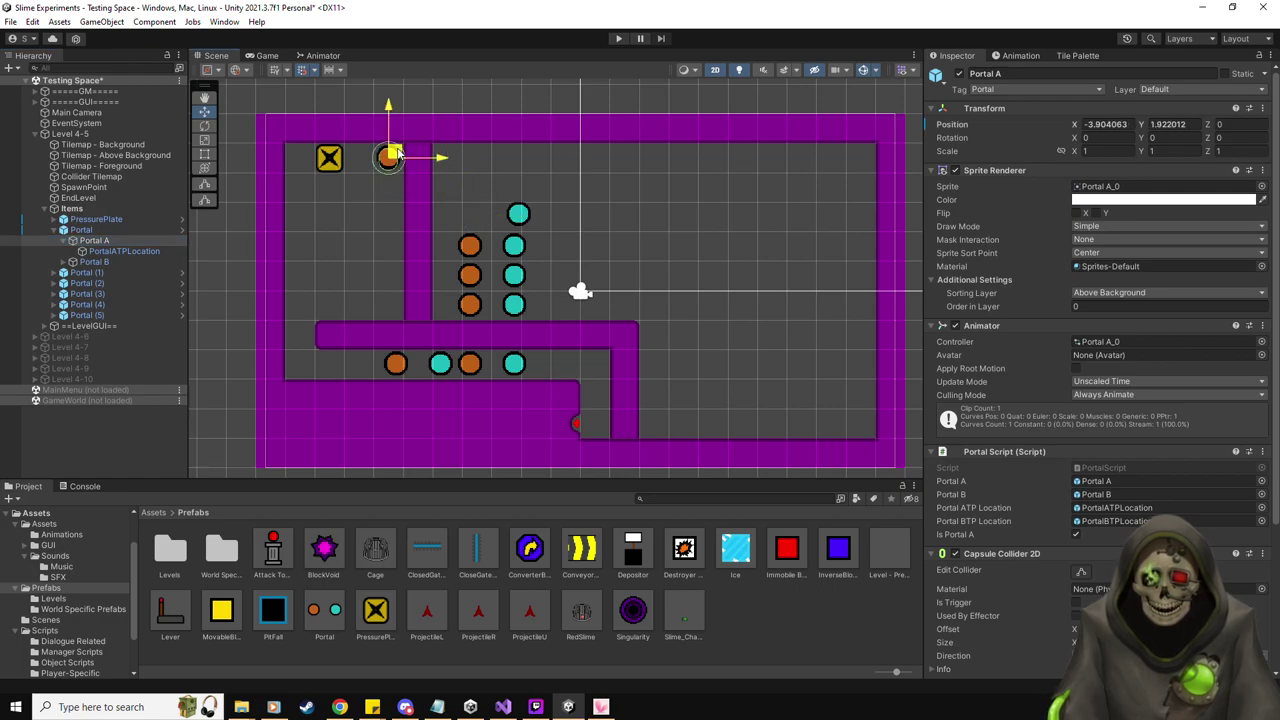
{"action": "left_click", "coordinate": [82, 264]}
{"action": "left_click_drag", "start_coordinate": [533, 220], "coordinate": [909, 160]}
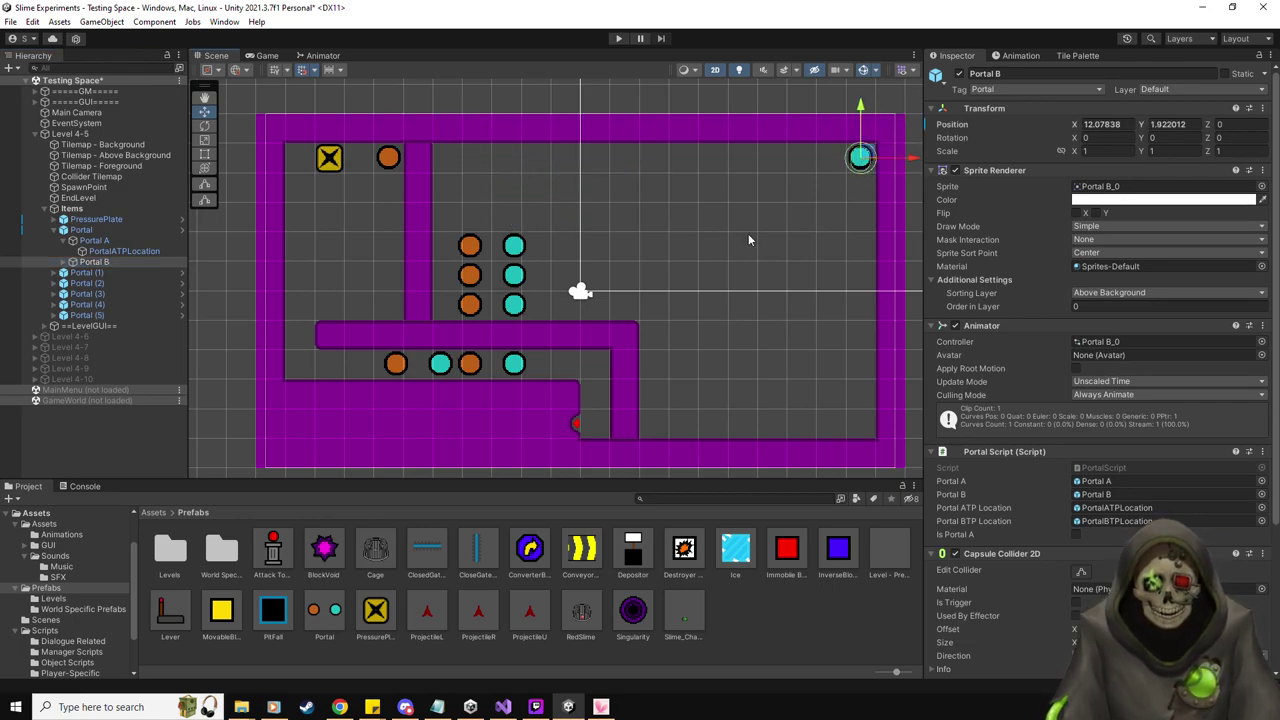
Move PortalATPLocation one cell below Portal B, and PortalBTPLocation between the pressure plate and Portal A
{"action": "left_click", "coordinate": [143, 251]}
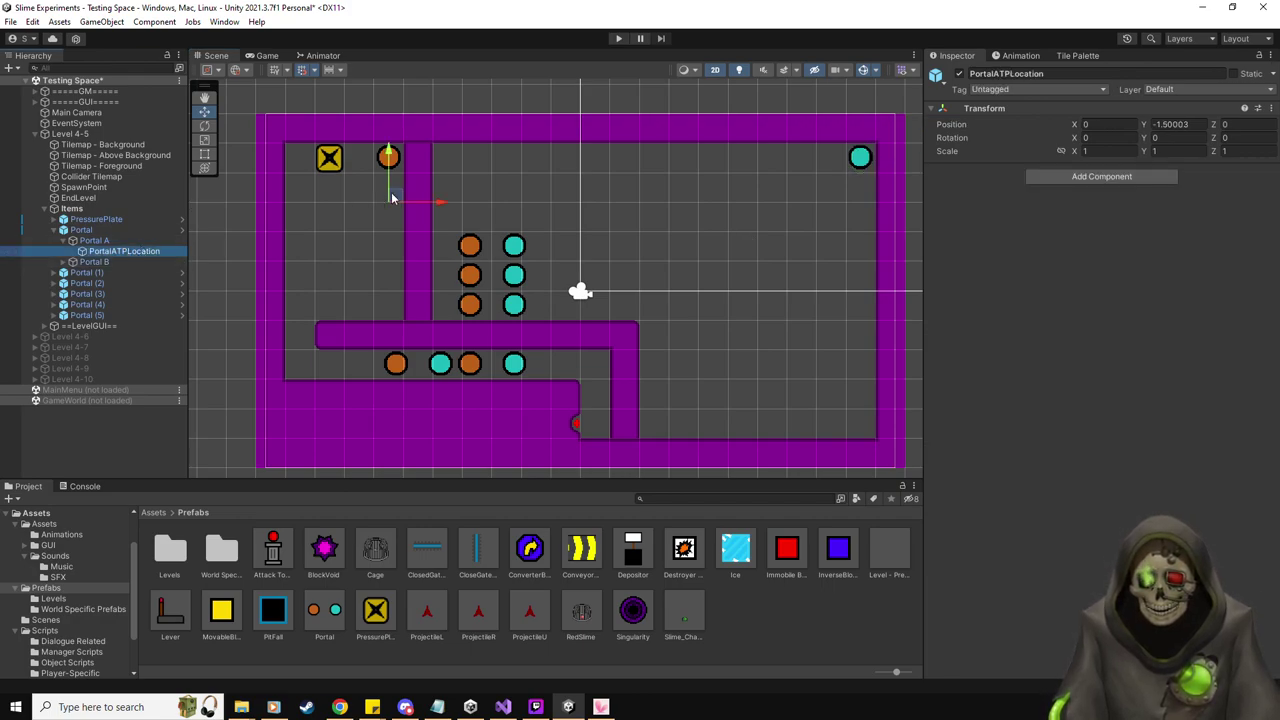
{"action": "left_click_drag", "start_coordinate": [395, 195], "coordinate": [866, 180]}
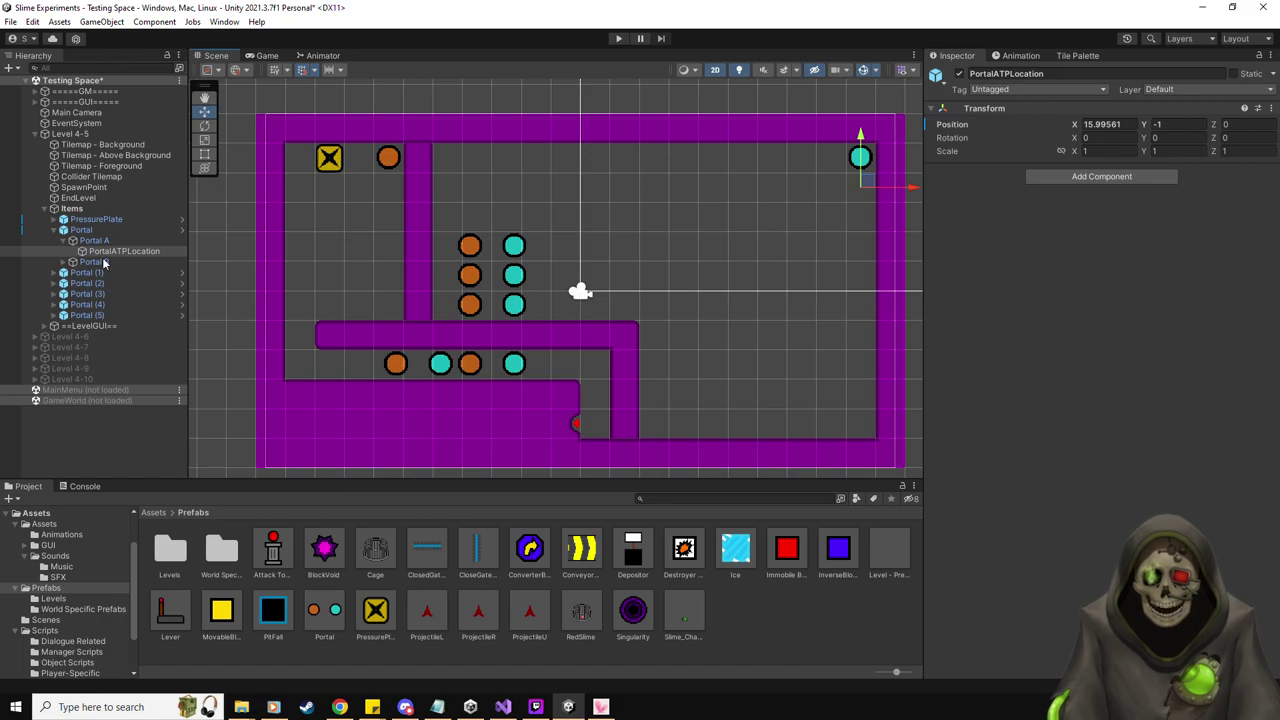
{"action": "left_click", "coordinate": [62, 262]}
{"action": "left_click", "coordinate": [112, 272]}
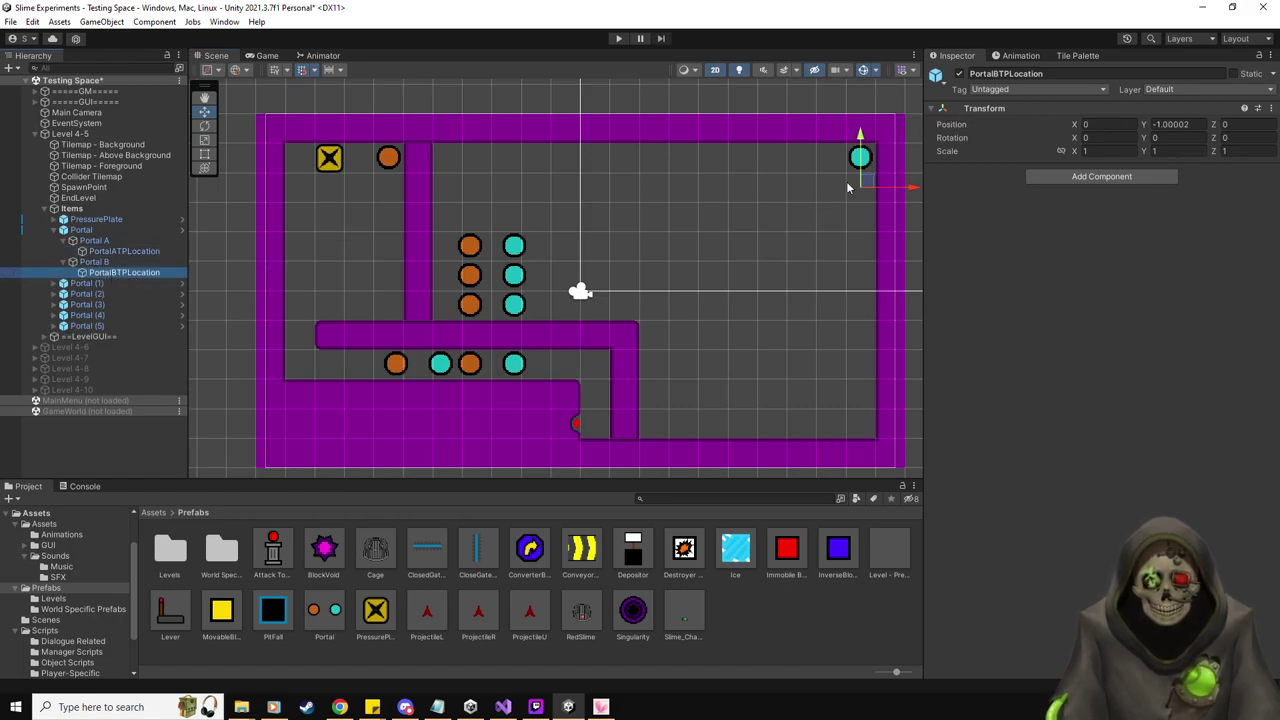
{"action": "left_click_drag", "start_coordinate": [865, 186], "coordinate": [360, 160]}
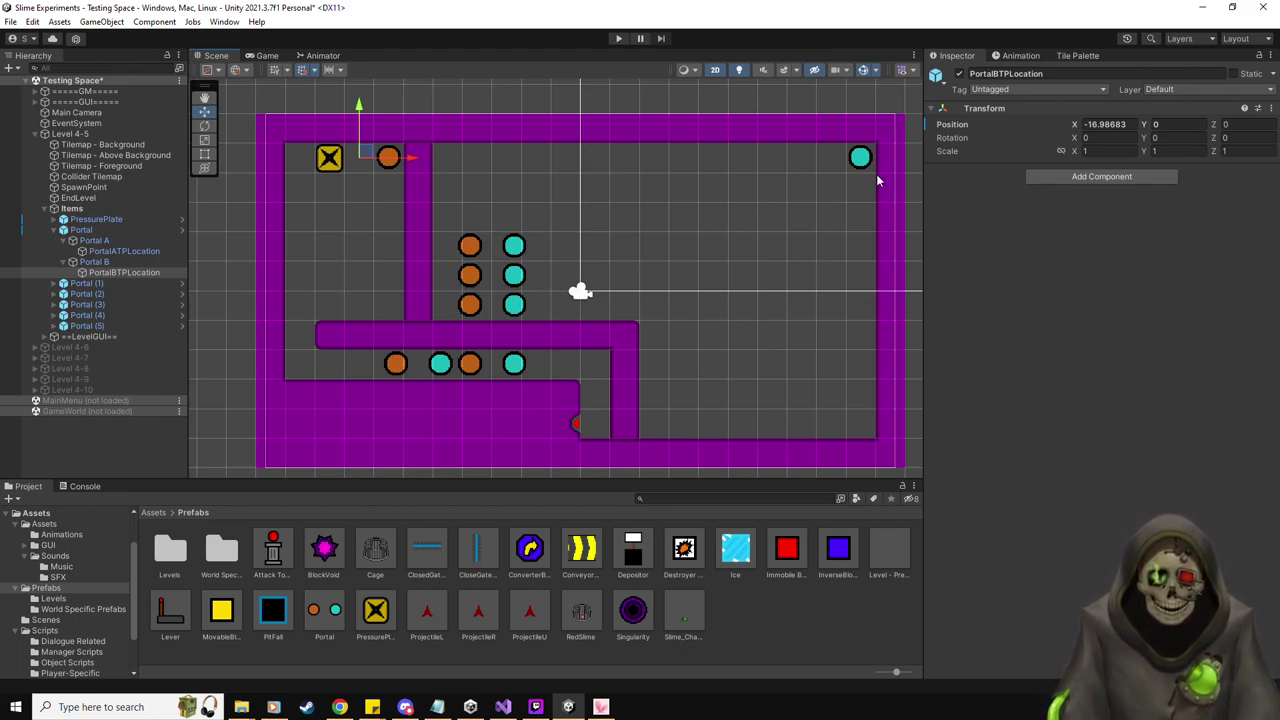
Paint a purple vertical wall on the Collider Tilemap from ceiling to floor, one cell left of Portal B's column
{"action": "key", "text": "ctrl+shift+t"}
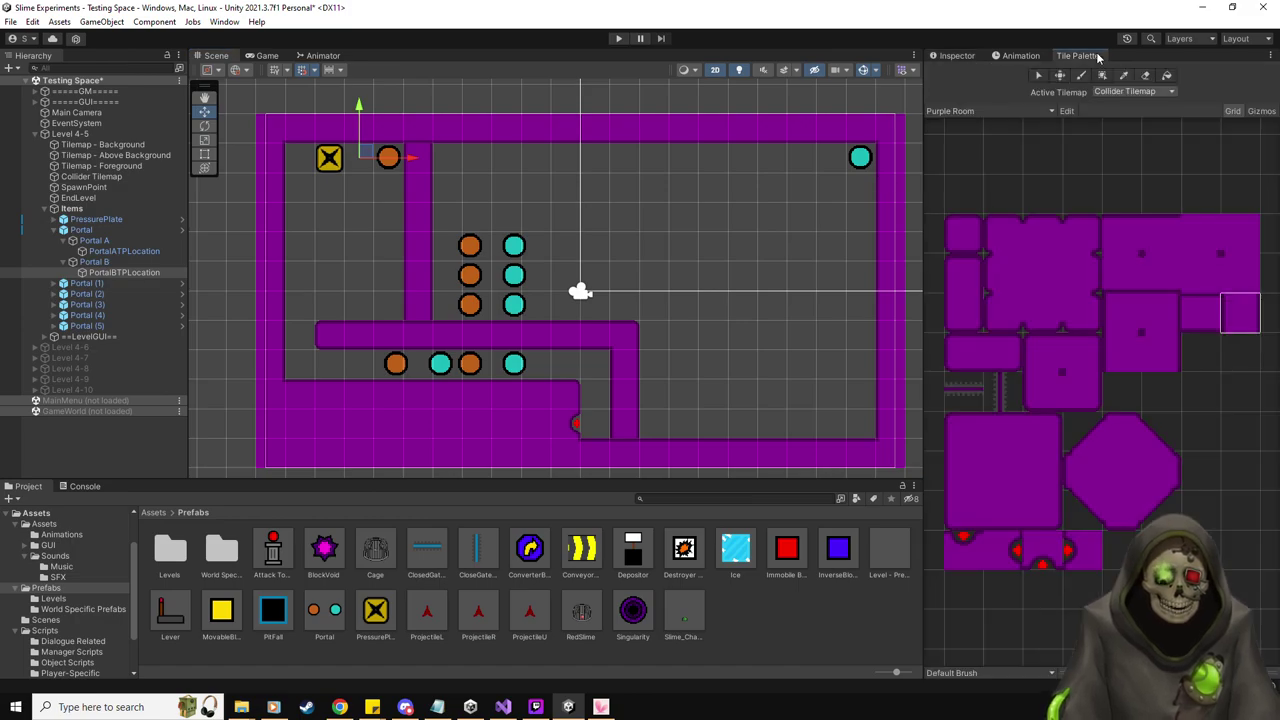
{"action": "mouse_move", "coordinate": [832, 190]}
{"action": "left_mouse_down"}
{"action": "mouse_move", "coordinate": [829, 165]}
{"action": "mouse_move", "coordinate": [832, 430]}
{"action": "left_mouse_up"}
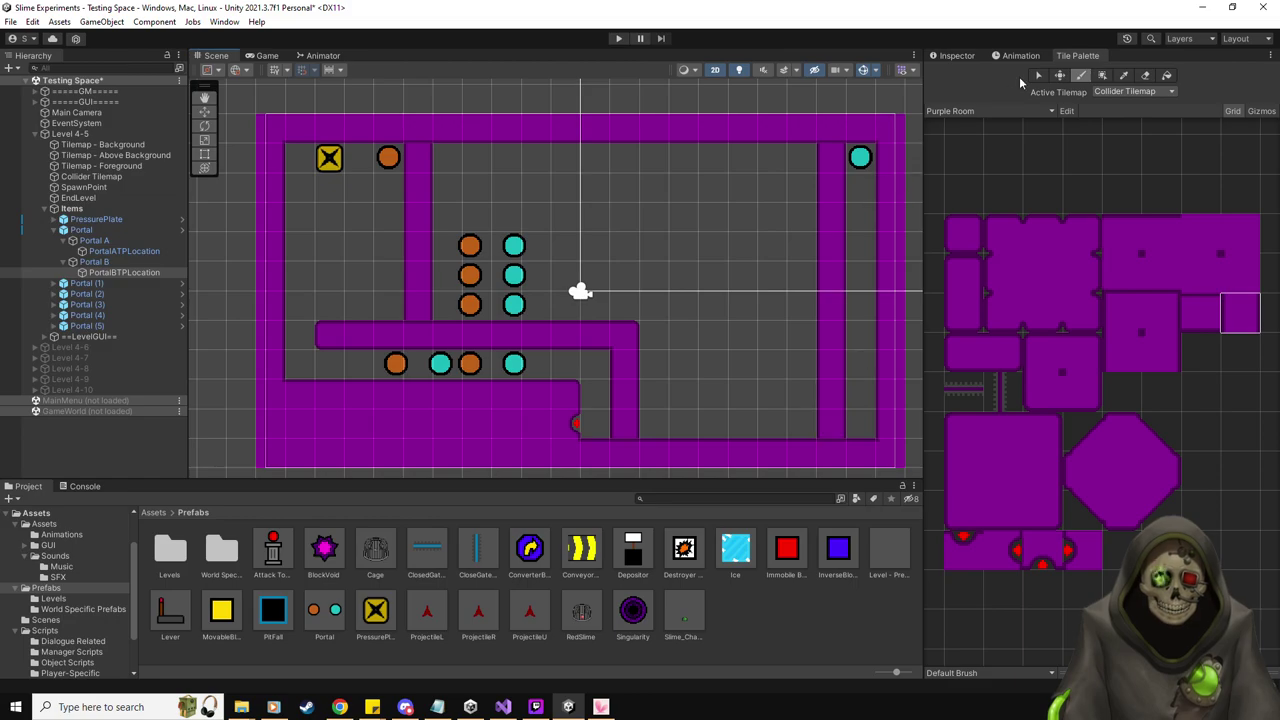
{"action": "left_click", "coordinate": [956, 55]}
Place a ConveyorBelt directly below Portal B at X 9.5, Y 3.5 and set its Z rotation to -90
{"action": "left_click_drag", "start_coordinate": [581, 548], "coordinate": [858, 197]}
{"action": "key", "text": "w"}
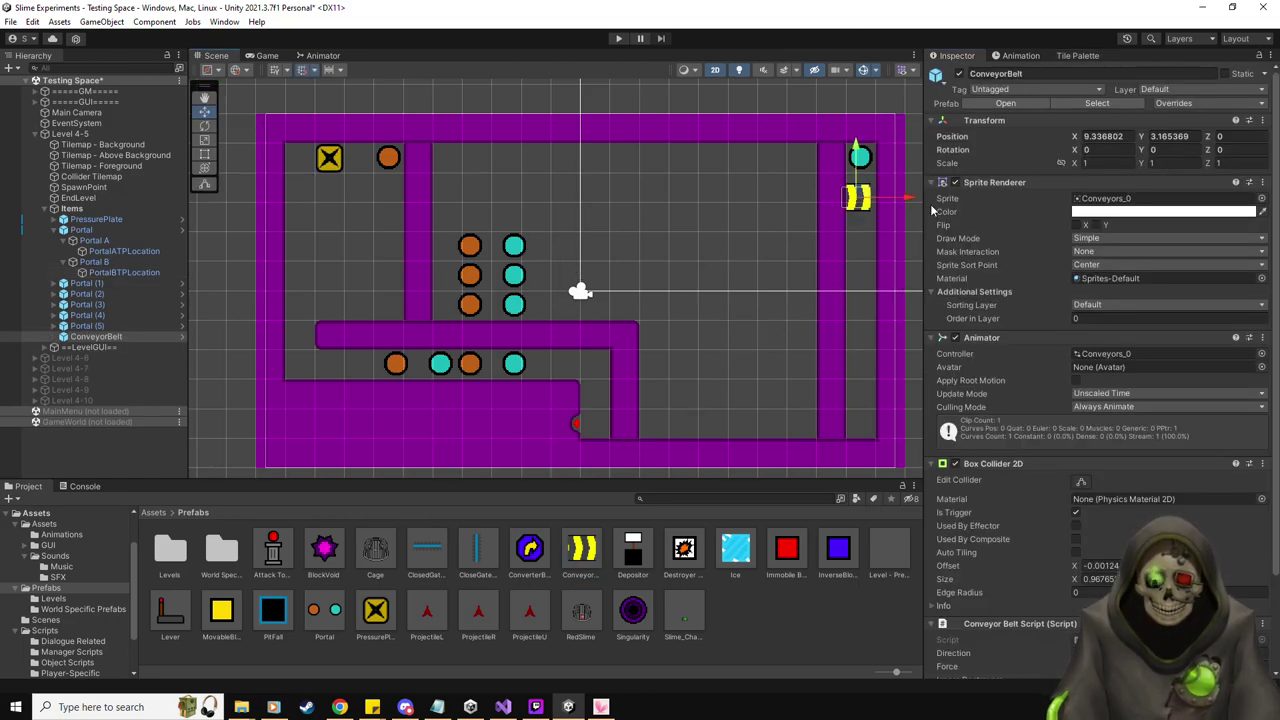
{"action": "left_click_drag", "start_coordinate": [868, 193], "coordinate": [868, 189], "text": "ctrl"}
{"action": "left_click", "coordinate": [1230, 149]}
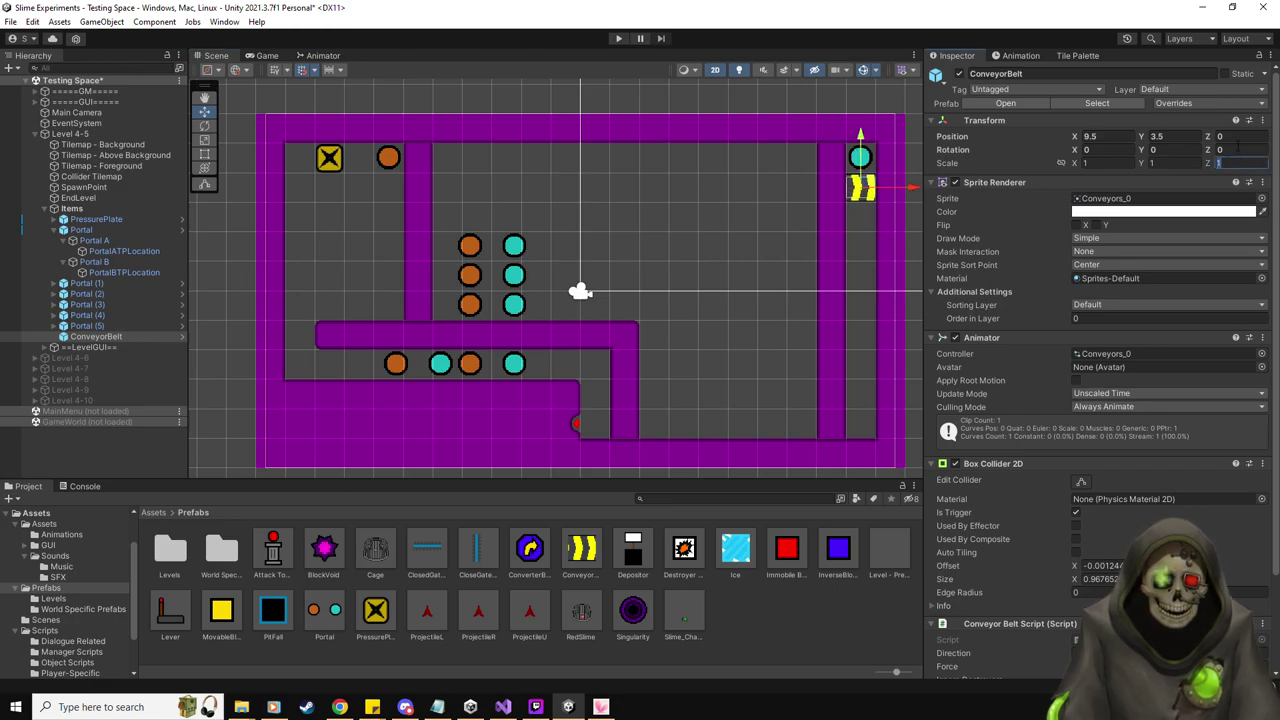
{"action": "type", "text": "-90"}
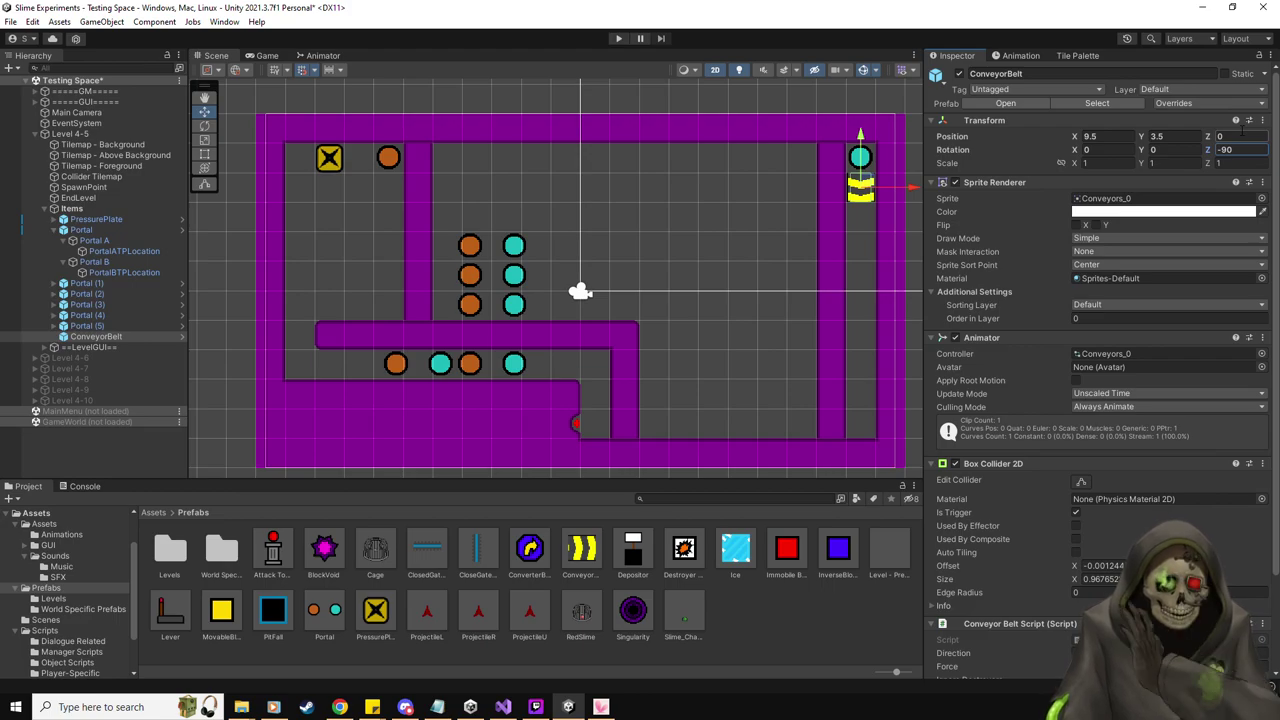
Set the conveyor belt's Direction to Down and enable Center Block
{"action": "scroll", "coordinate": [1100, 370], "scroll_direction": "down", "scroll_amount": 1}
{"action": "scroll", "coordinate": [1122, 531], "scroll_direction": "down", "scroll_amount": 2}
{"action": "left_click", "coordinate": [1122, 540]}
{"action": "type", "text": "Down"}
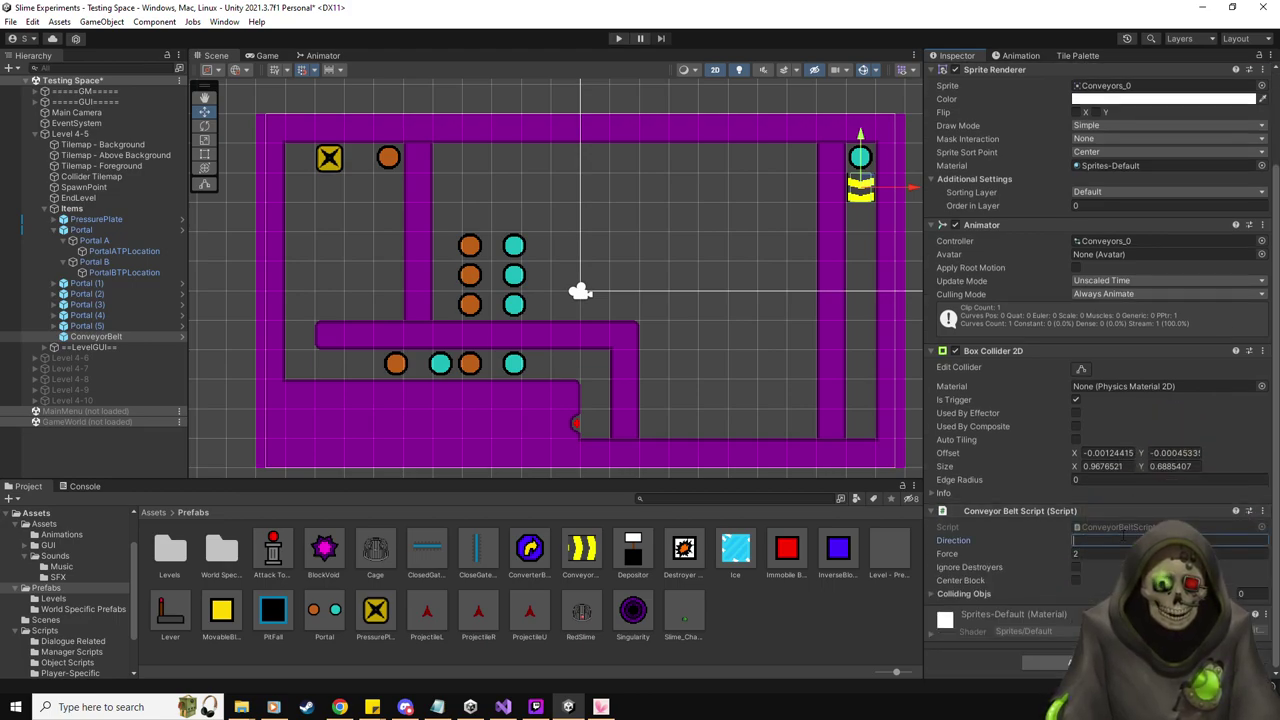
{"action": "left_click", "coordinate": [1076, 581]}
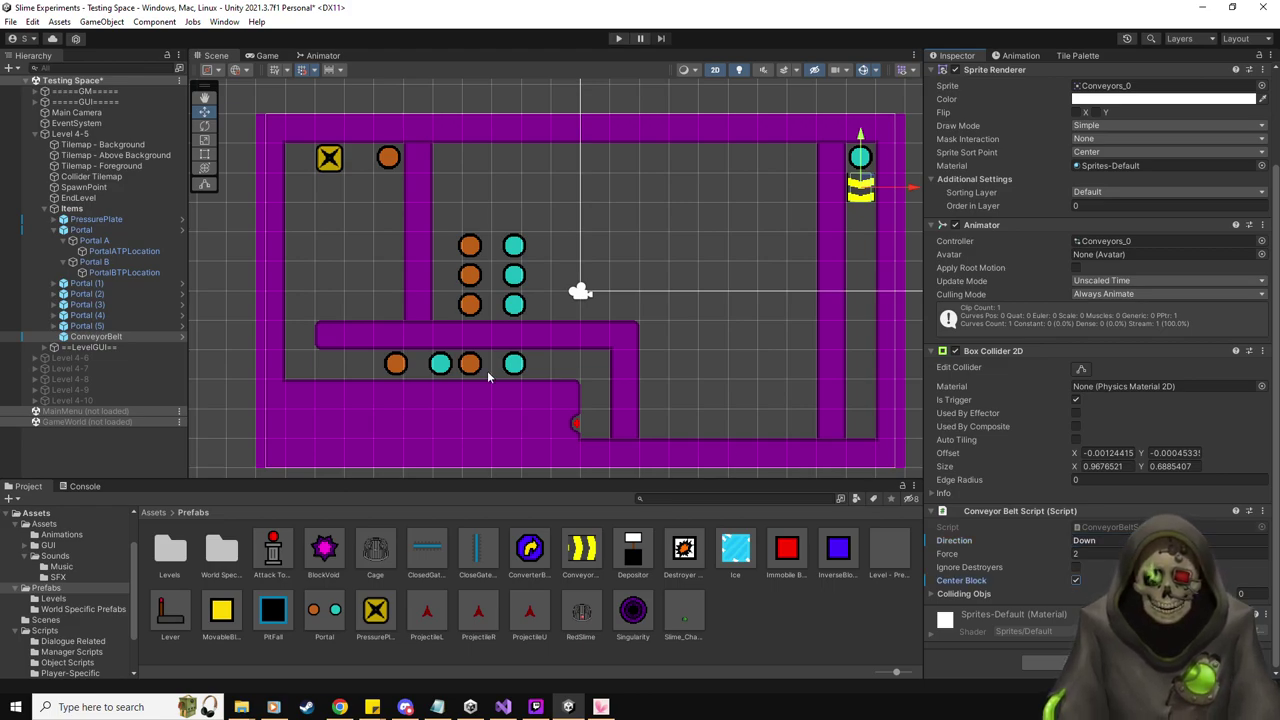
Duplicate the conveyor belt six times and line the copies up beneath it, forming a continuous seven-cell column
{"action": "left_click", "coordinate": [100, 338]}
{"action": "key", "text": "ctrl+d"}
{"action": "left_click_drag", "start_coordinate": [860, 142], "coordinate": [862, 290]}
{"action": "key", "text": "ctrl+d"}
{"action": "key", "text": "ctrl+d"}
{"action": "key", "text": "ctrl+d"}
{"action": "key", "text": "ctrl+d"}
{"action": "key", "text": "ctrl+d"}
{"action": "left_click_drag", "start_coordinate": [862, 336], "coordinate": [862, 364]}
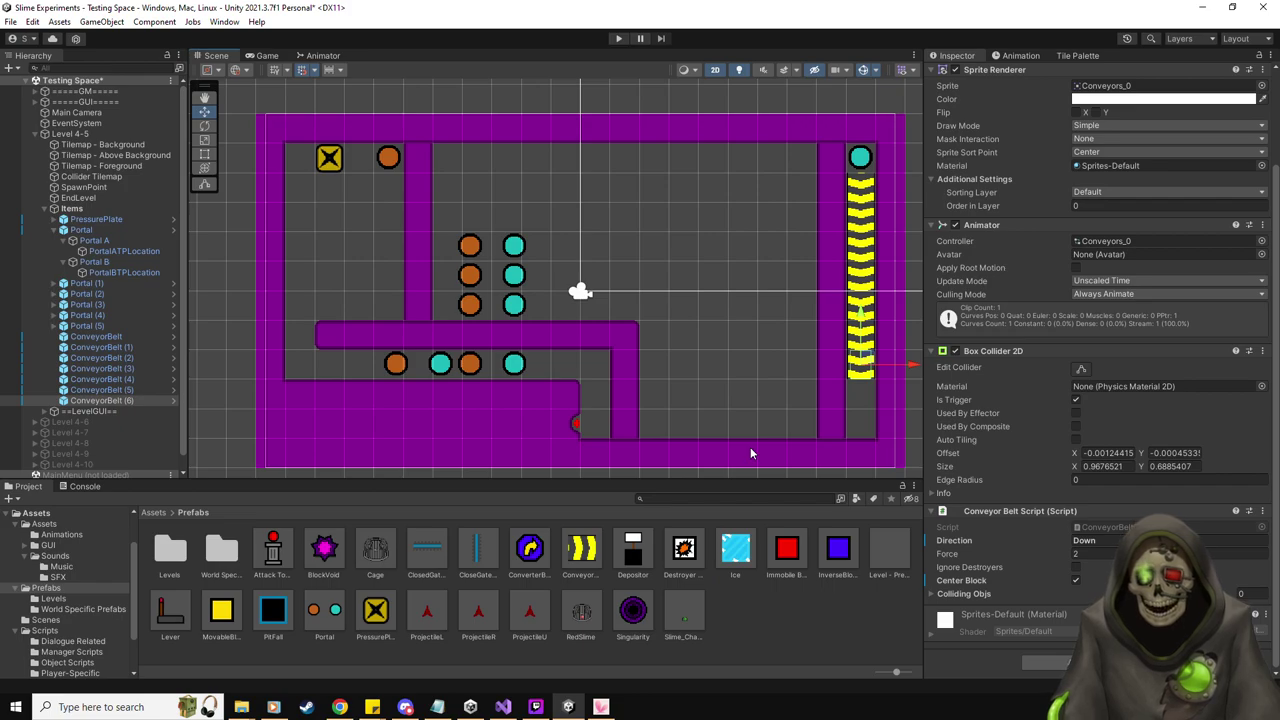
Place a BlockVoid below the conveyor column and a PitFall at X 9.5, Y -4.5, assigning SpawnPoint as the pitfall's Level Spawn
{"action": "left_click_drag", "start_coordinate": [323, 548], "coordinate": [860, 393]}
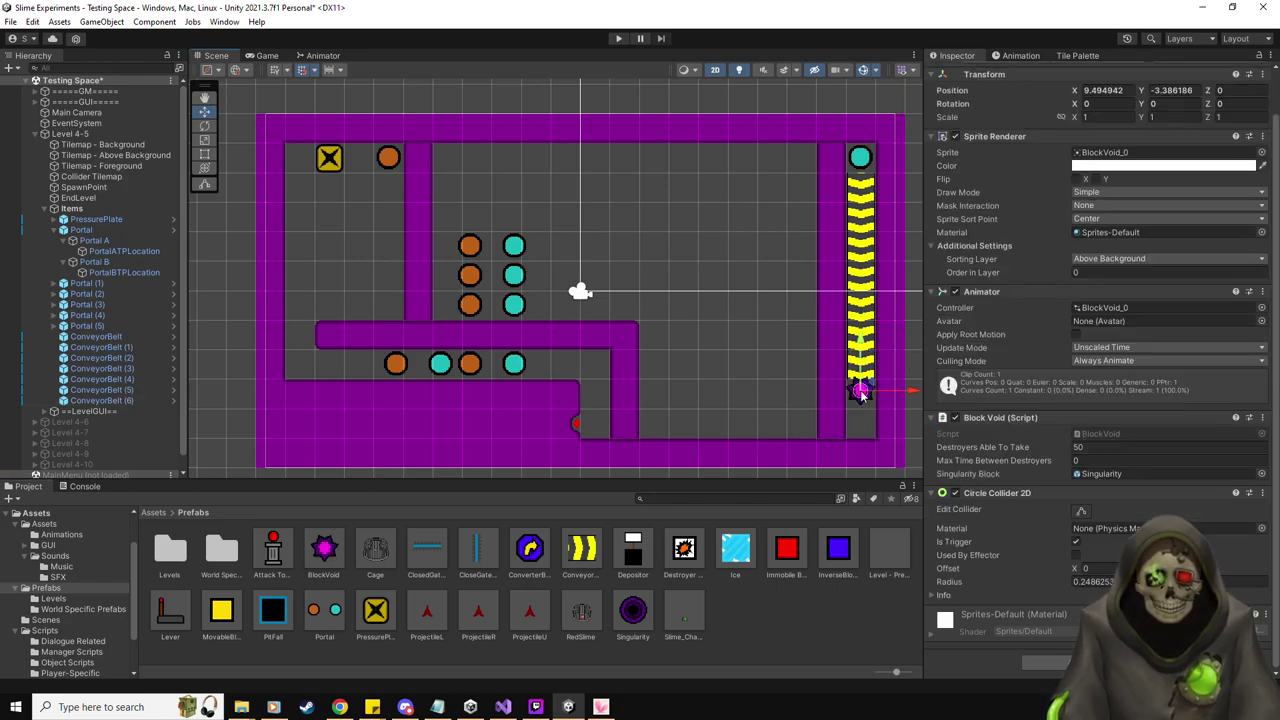
{"action": "left_click_drag", "start_coordinate": [273, 618], "coordinate": [862, 422]}
{"action": "left_click_drag", "start_coordinate": [93, 188], "coordinate": [1105, 553]}
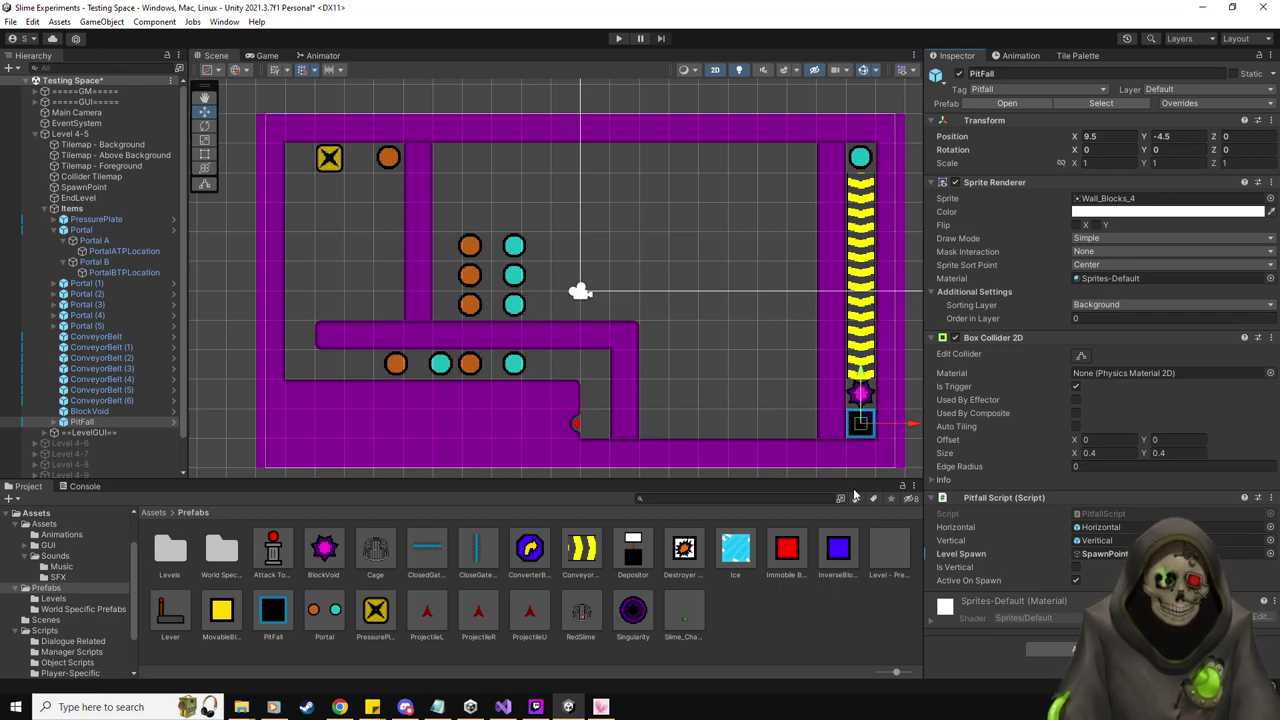
{"action": "left_click", "coordinate": [63, 262]}
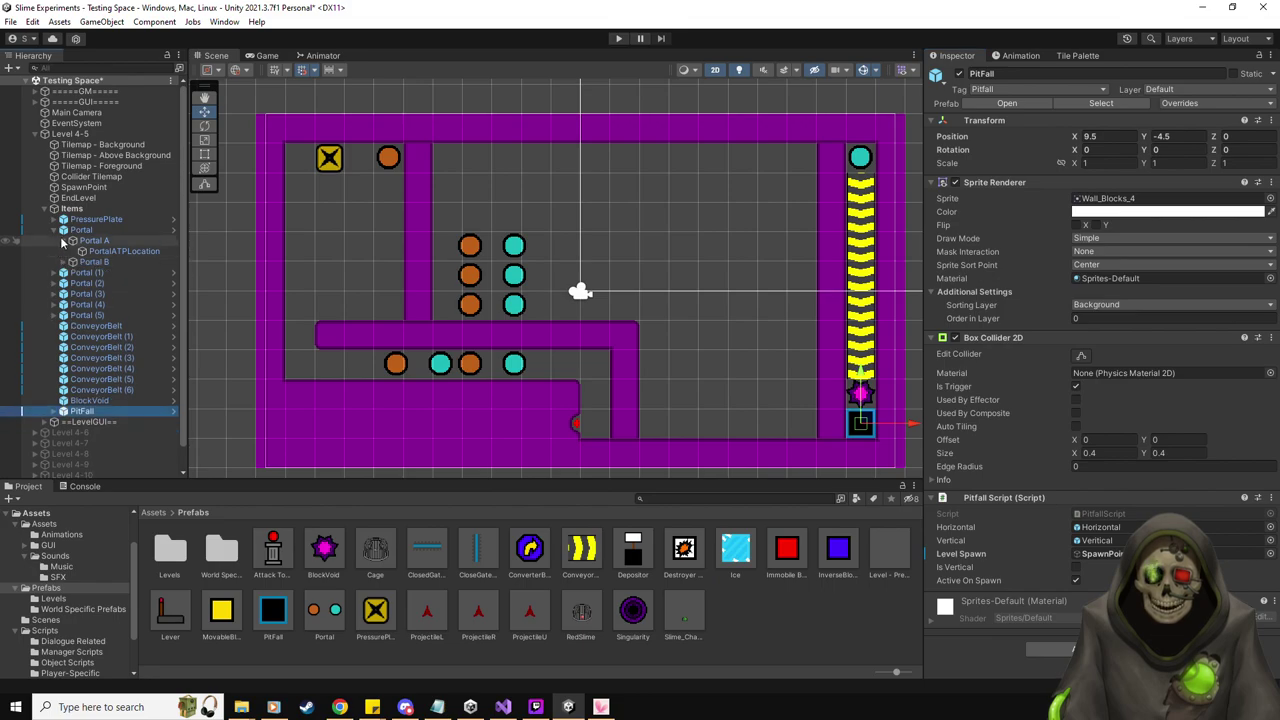
{"action": "left_click", "coordinate": [63, 241]}
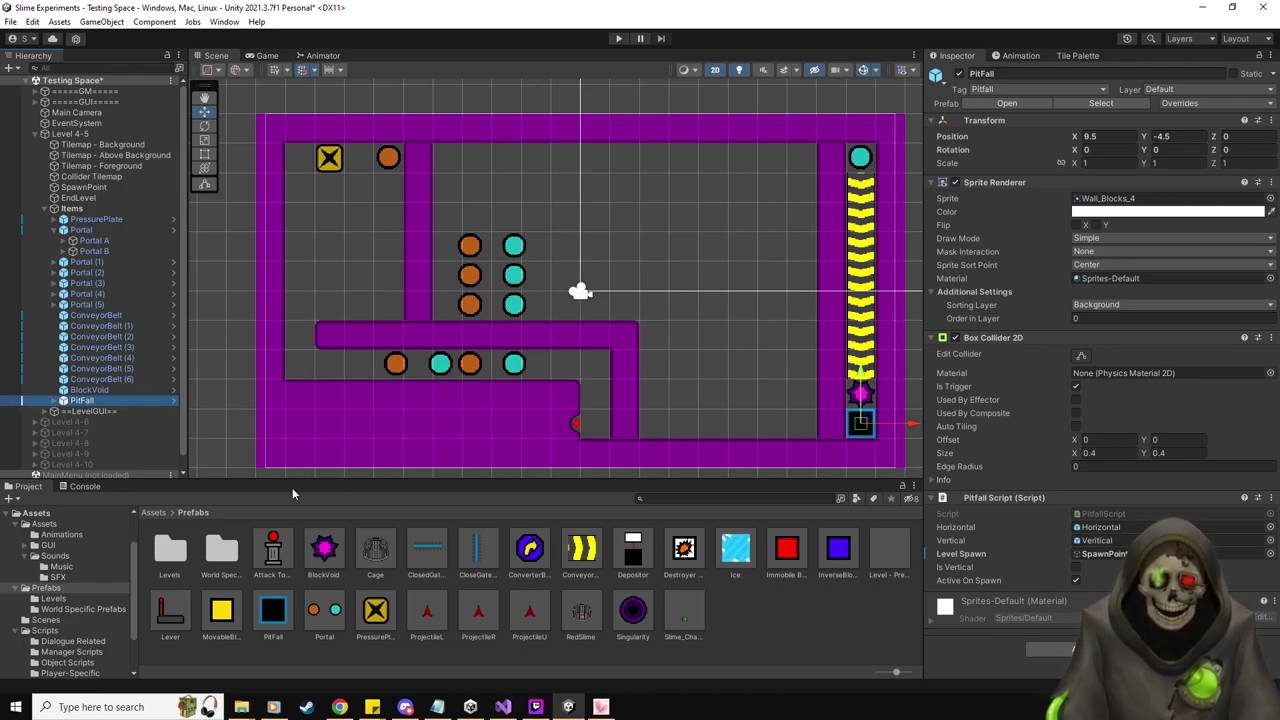
Place a second PressurePlate at X 9.5, Y -2.5 on the lowest conveyor belt and enable Is One Object, Trigger Once and No Exit Trigger
{"action": "left_click_drag", "start_coordinate": [823, 376], "coordinate": [860, 364]}
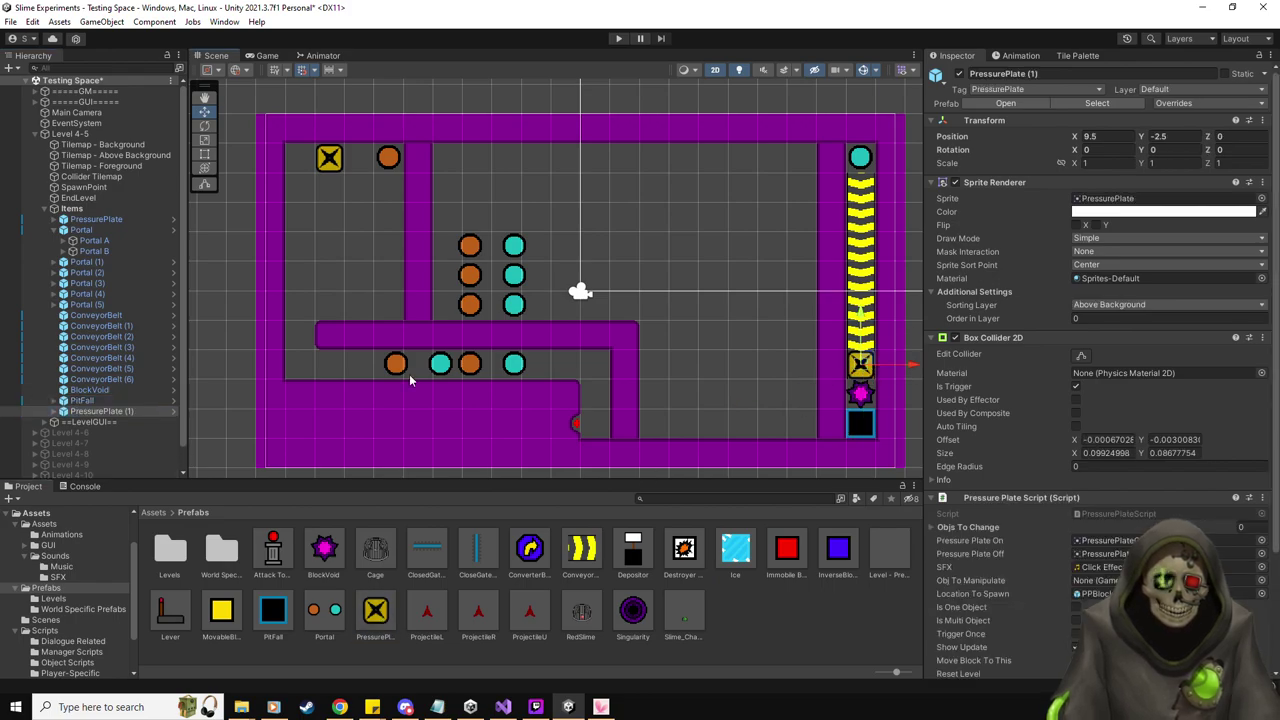
{"action": "left_click", "coordinate": [116, 358]}
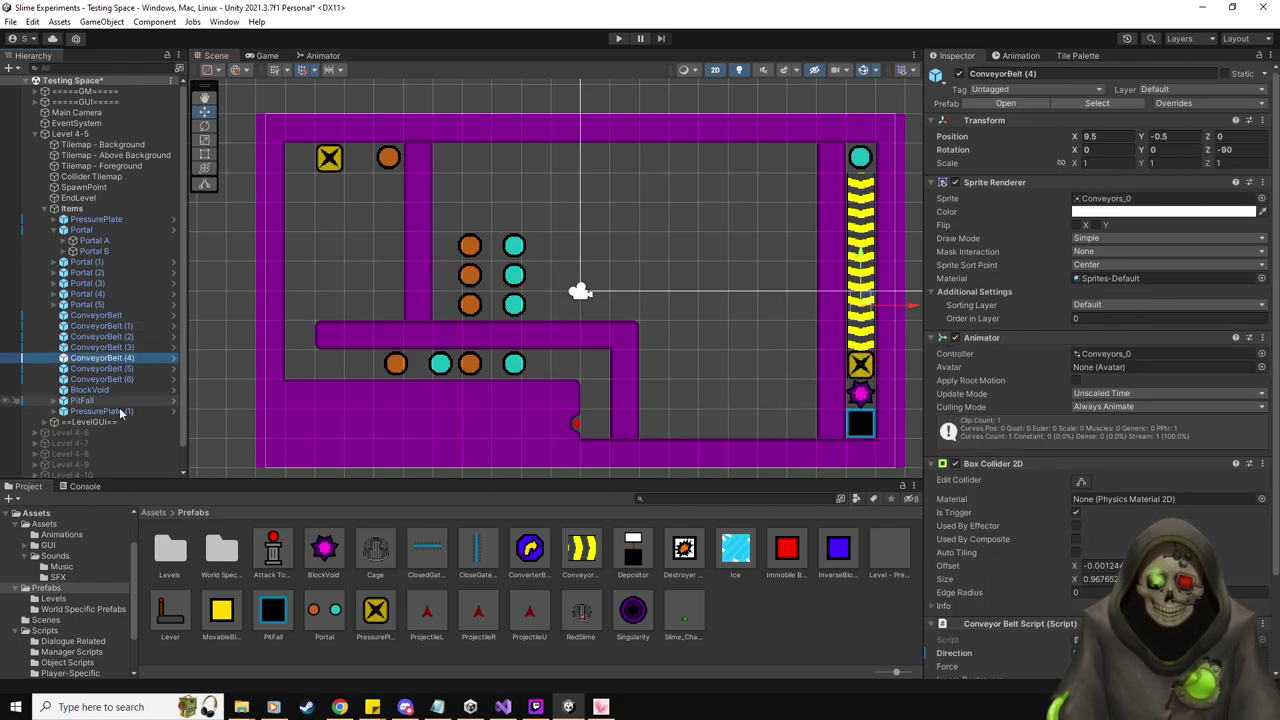
{"action": "left_click", "coordinate": [118, 411]}
{"action": "scroll", "coordinate": [1085, 519], "scroll_direction": "down", "scroll_amount": 2}
{"action": "scroll", "coordinate": [1085, 519], "scroll_direction": "down", "scroll_amount": 1}
{"action": "left_click", "coordinate": [1076, 463]}
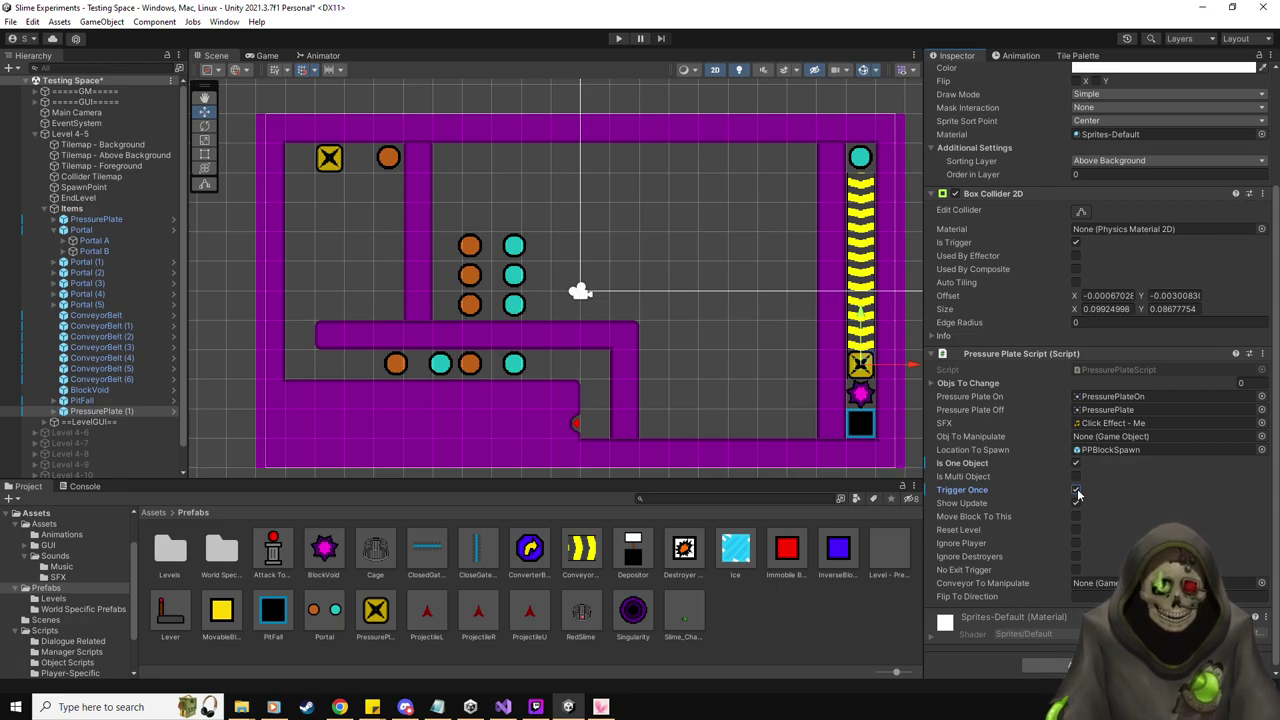
{"action": "left_click", "coordinate": [1076, 569]}
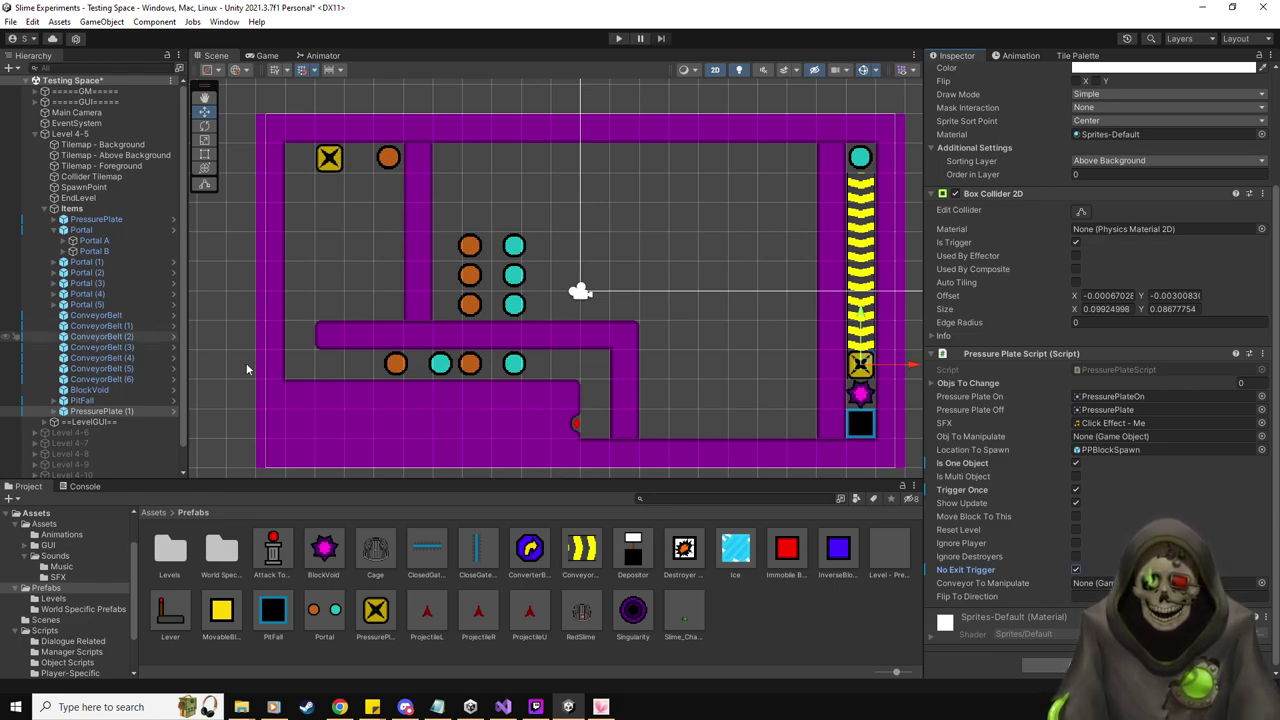
Place a ClosedGateVertical at X -9.5, Y -1.5 in the left wall gap and assign it as the second pressure plate's Obj To Manipulate
{"action": "left_click_drag", "start_coordinate": [478, 550], "coordinate": [771, 646]}
{"action": "left_click_drag", "start_coordinate": [428, 558], "coordinate": [300, 335]}
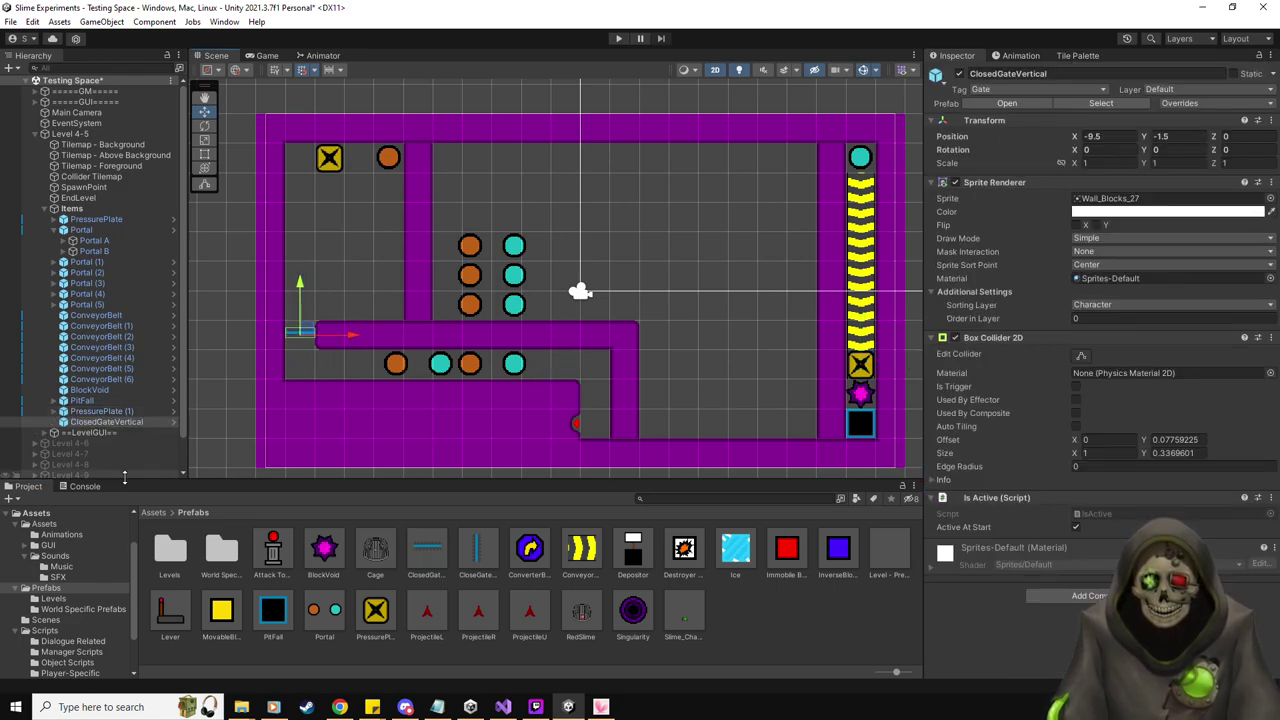
{"action": "left_click", "coordinate": [100, 411]}
{"action": "left_click_drag", "start_coordinate": [106, 421], "coordinate": [1079, 584]}
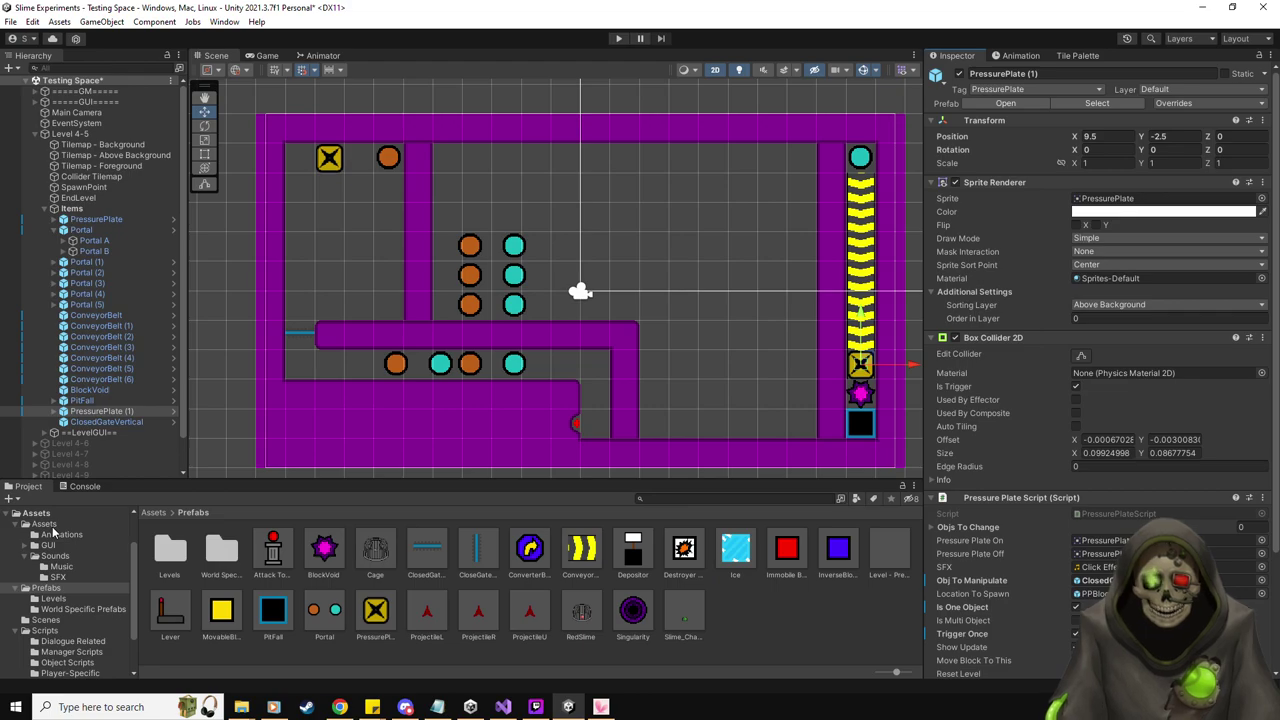
Change the ClosedGateVertical sprite to the purple horizontal gate piece, Wall_Blocks_World4_30
{"action": "left_click", "coordinate": [100, 421]}
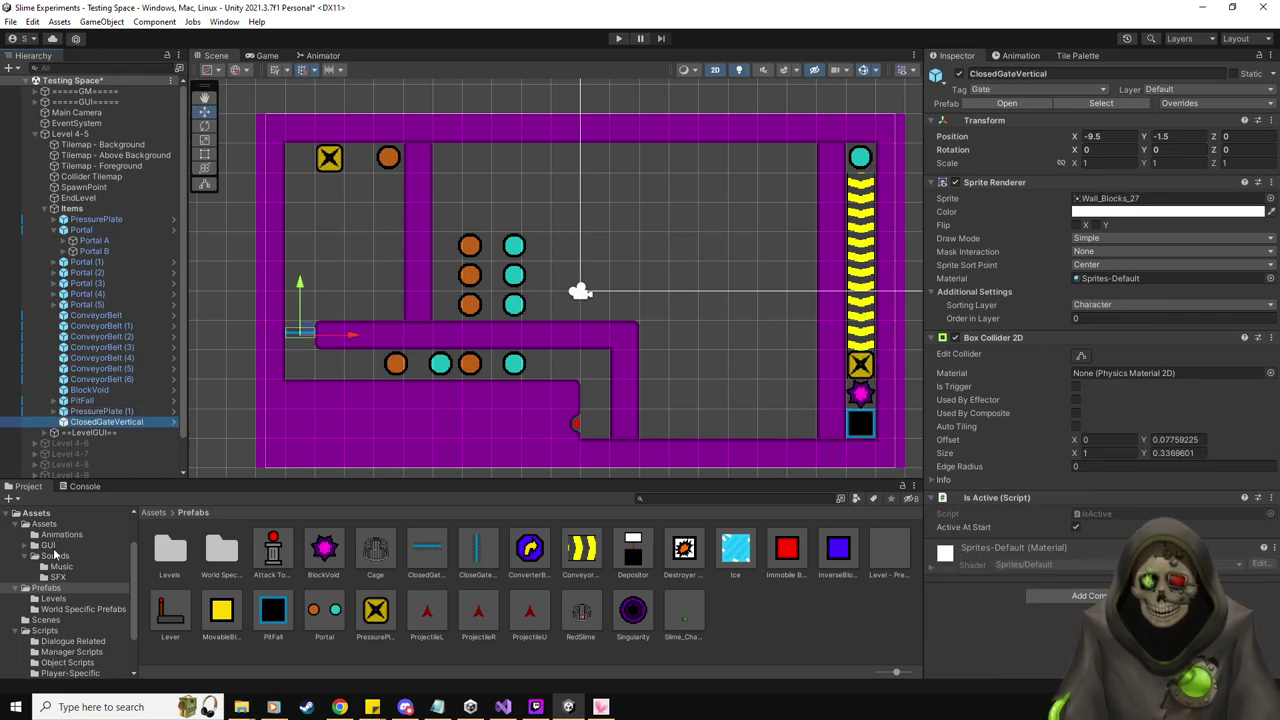
{"action": "left_click", "coordinate": [44, 523]}
{"action": "scroll", "coordinate": [618, 612], "scroll_direction": "down", "scroll_amount": 1}
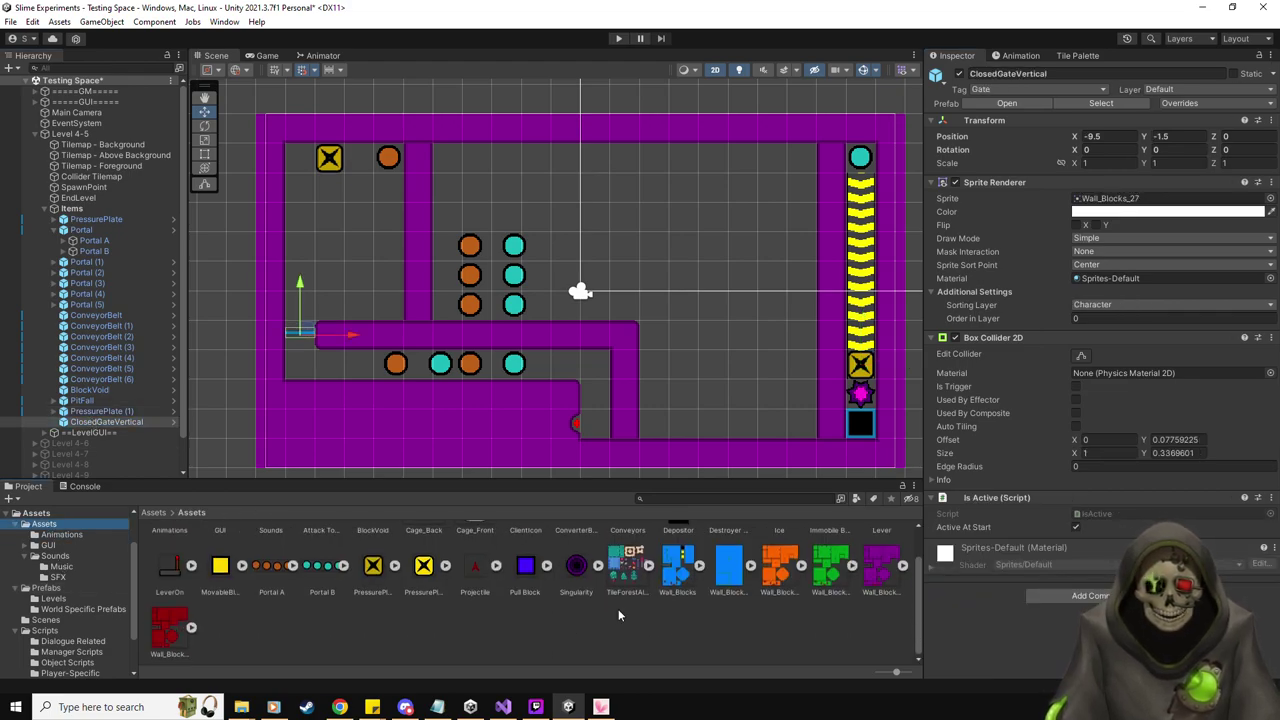
{"action": "left_click", "coordinate": [900, 566]}
{"action": "scroll", "coordinate": [500, 600], "scroll_direction": "down", "scroll_amount": 1}
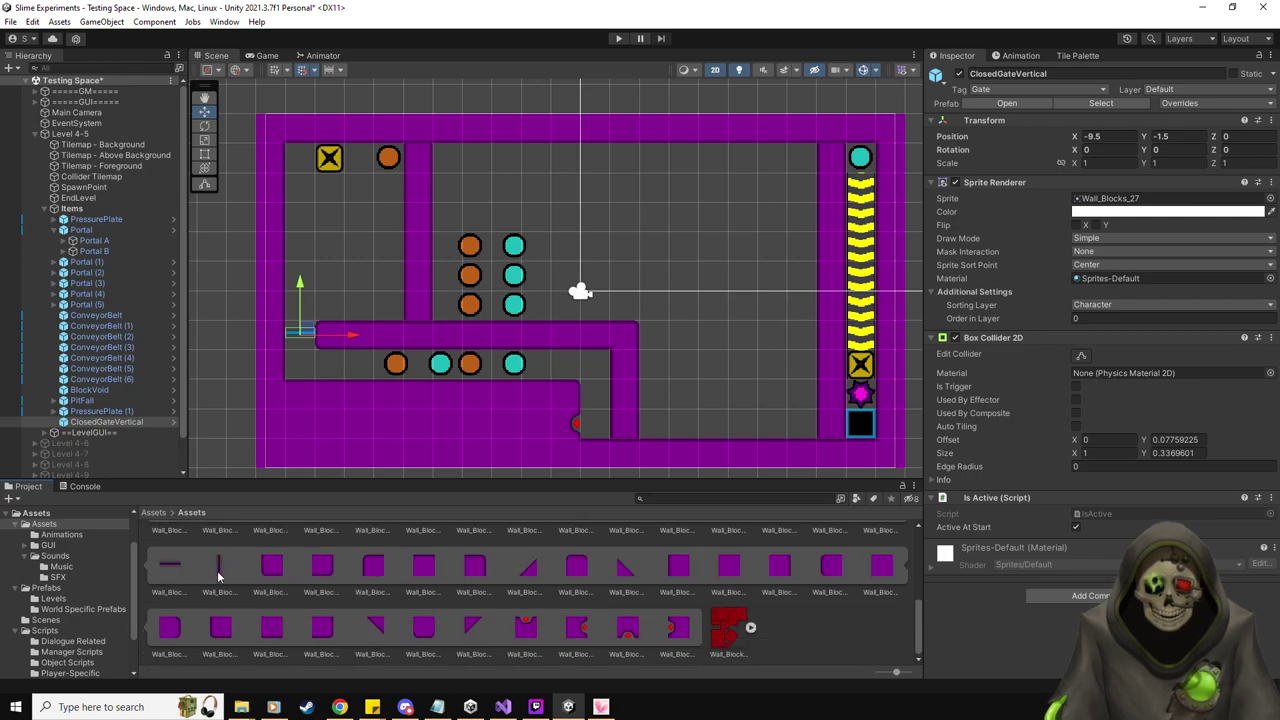
{"action": "left_click", "coordinate": [218, 575]}
{"action": "key", "text": "ctrl+z"}
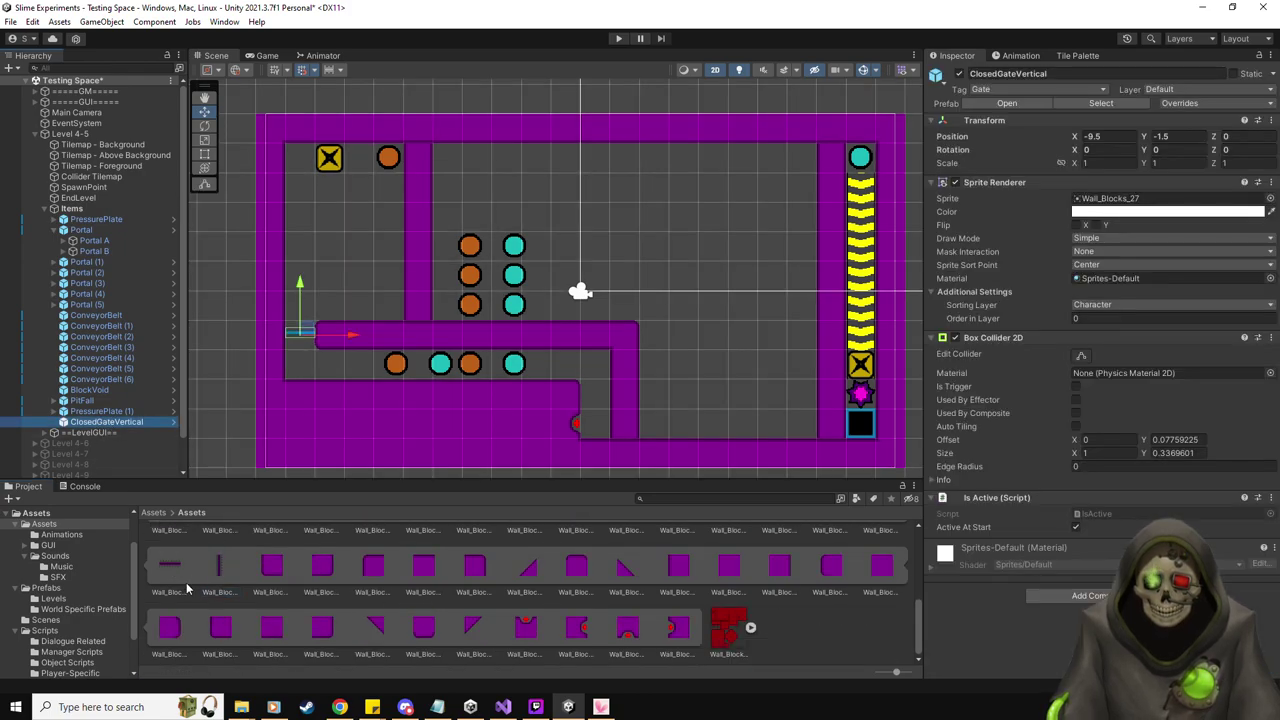
{"action": "scroll", "coordinate": [186, 588], "scroll_direction": "up", "scroll_amount": 1}
{"action": "left_click_drag", "start_coordinate": [186, 588], "coordinate": [1130, 198]}
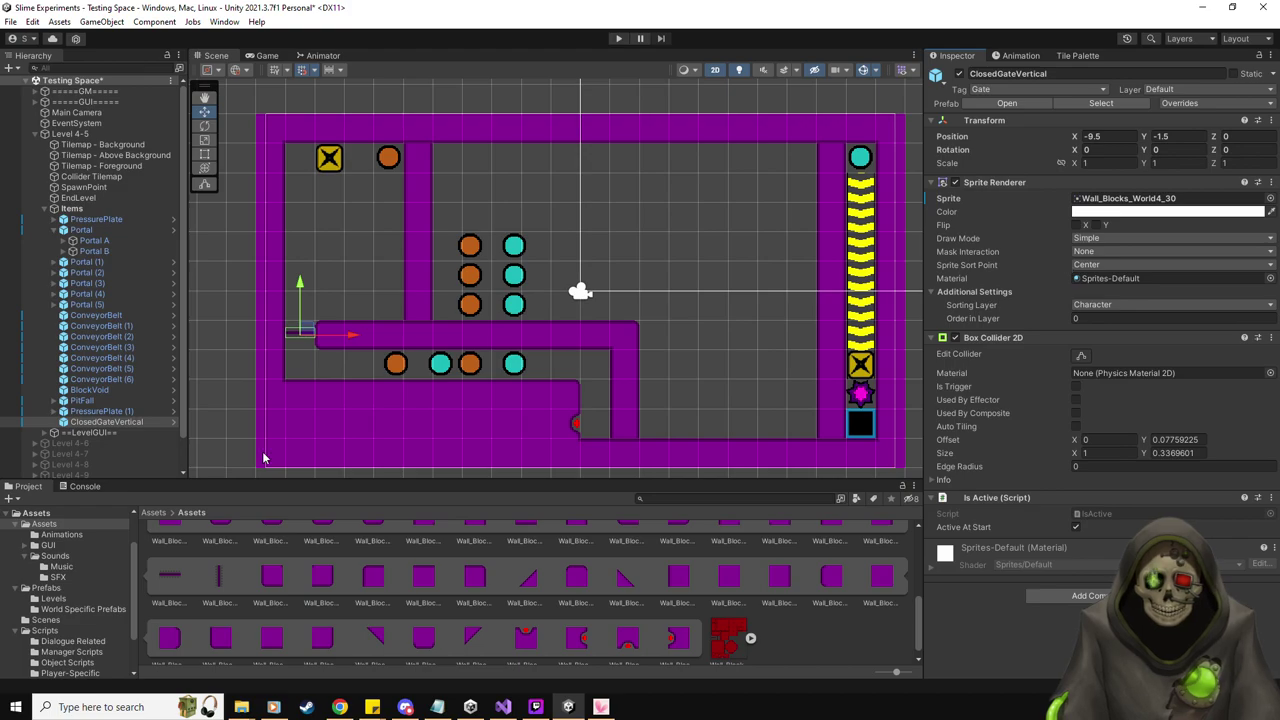
Place a CloseGateHorizontal at X -8.5, Y -2.5 in the lower-left corridor and set its sprite to Wall_Blocks_World4_31
{"action": "left_click", "coordinate": [40, 589]}
{"action": "left_click_drag", "start_coordinate": [477, 550], "coordinate": [330, 362]}
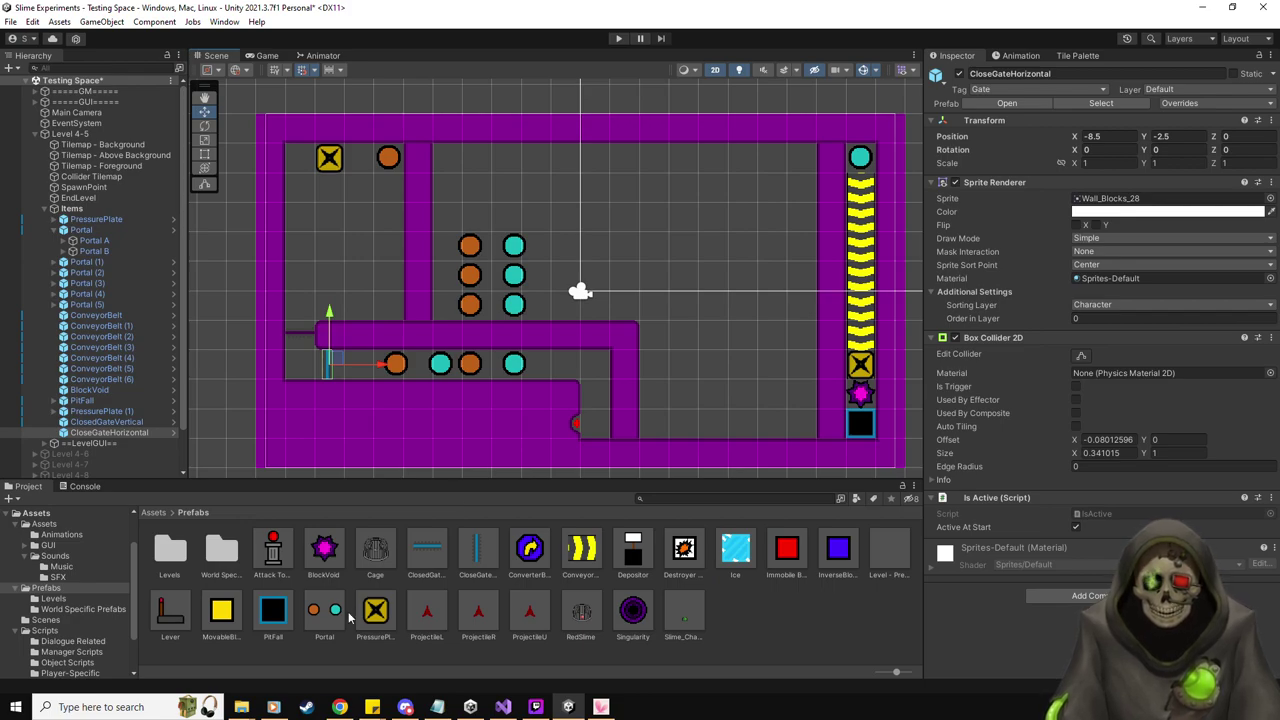
{"action": "left_click", "coordinate": [42, 524]}
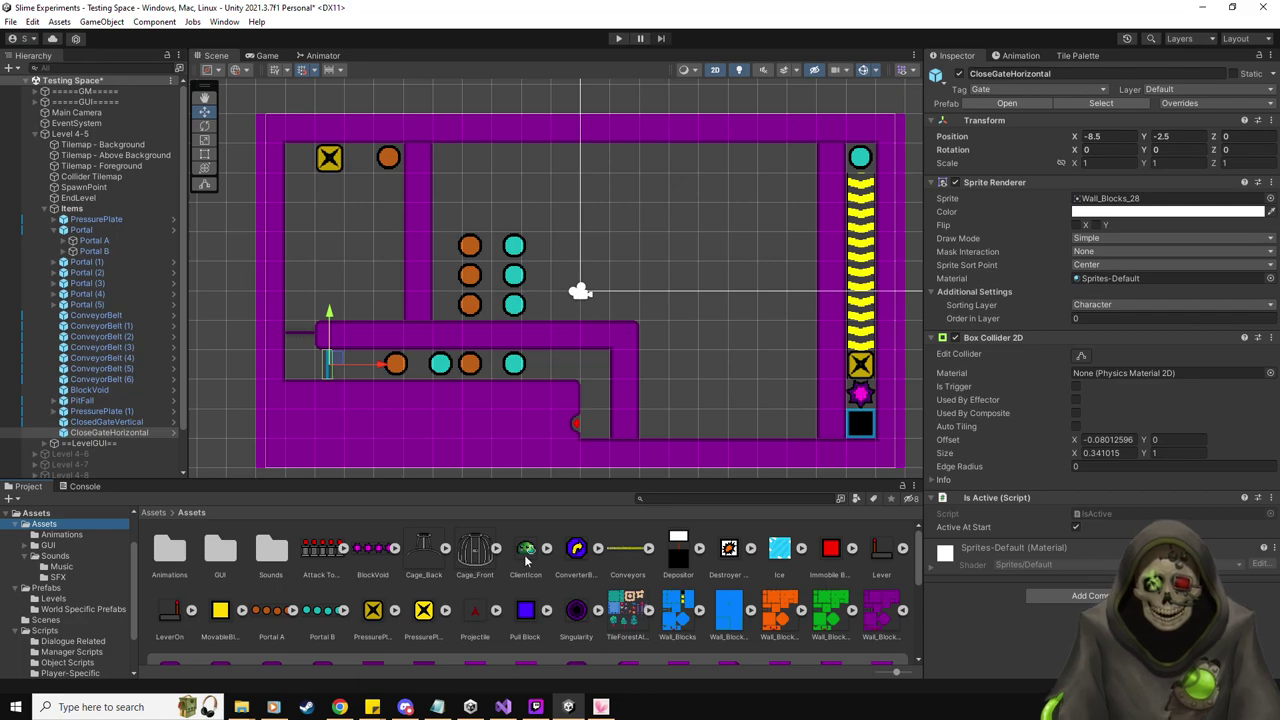
{"action": "scroll", "coordinate": [327, 583], "scroll_direction": "down", "scroll_amount": 5}
{"action": "left_click_drag", "start_coordinate": [226, 636], "coordinate": [1118, 201]}
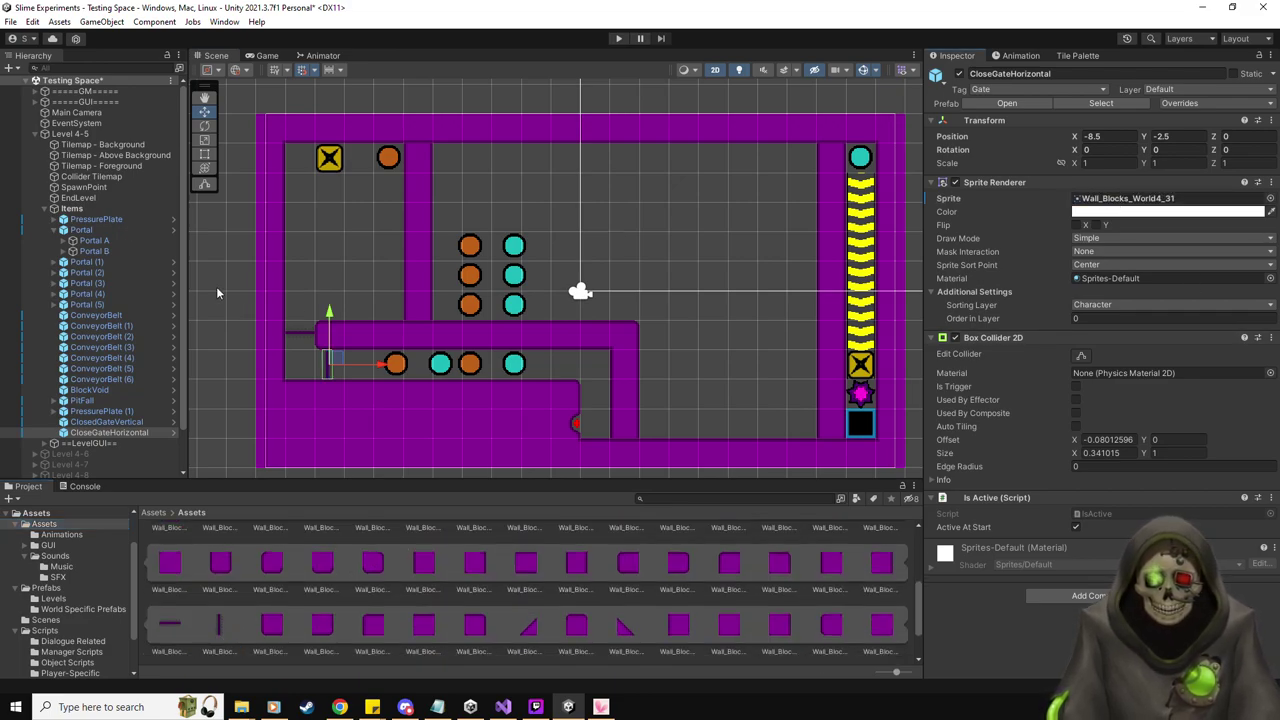
Move Portal (1) so Portal A sits beneath the upper-left orange portal and Portal B beside the inner wall at the lower corridor's left end
{"action": "left_click", "coordinate": [54, 231]}
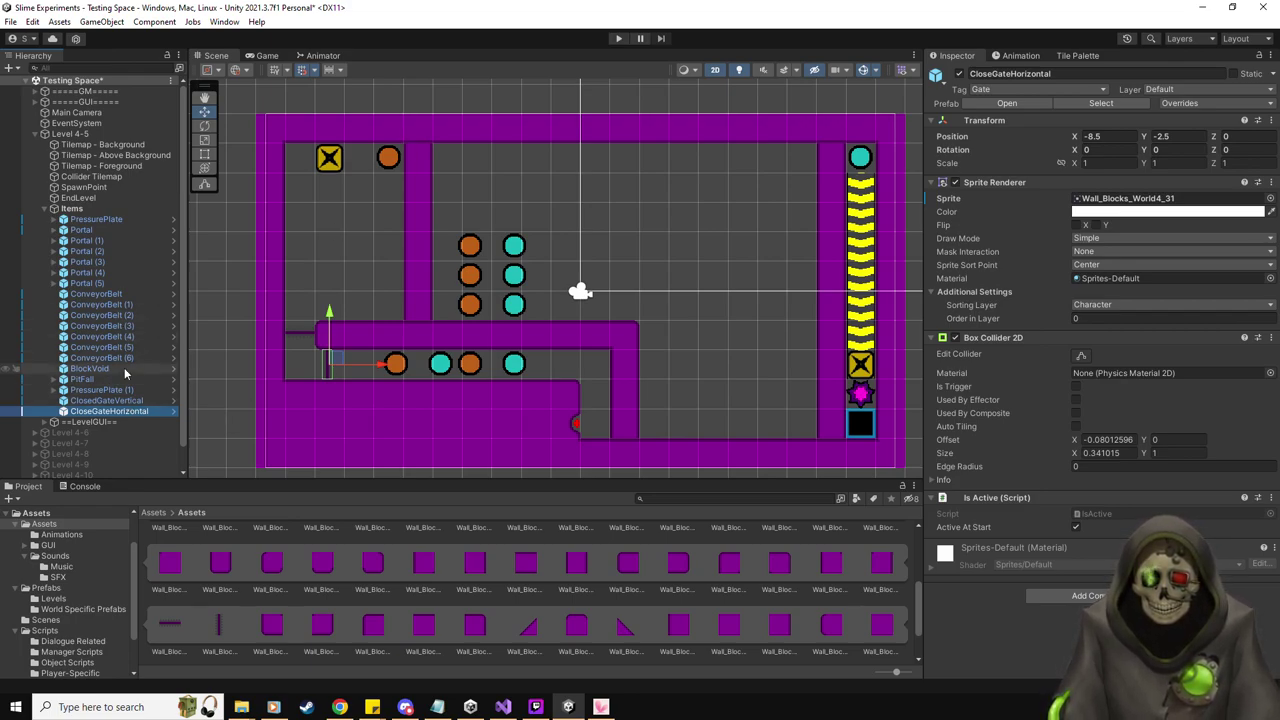
{"action": "left_click", "coordinate": [113, 241]}
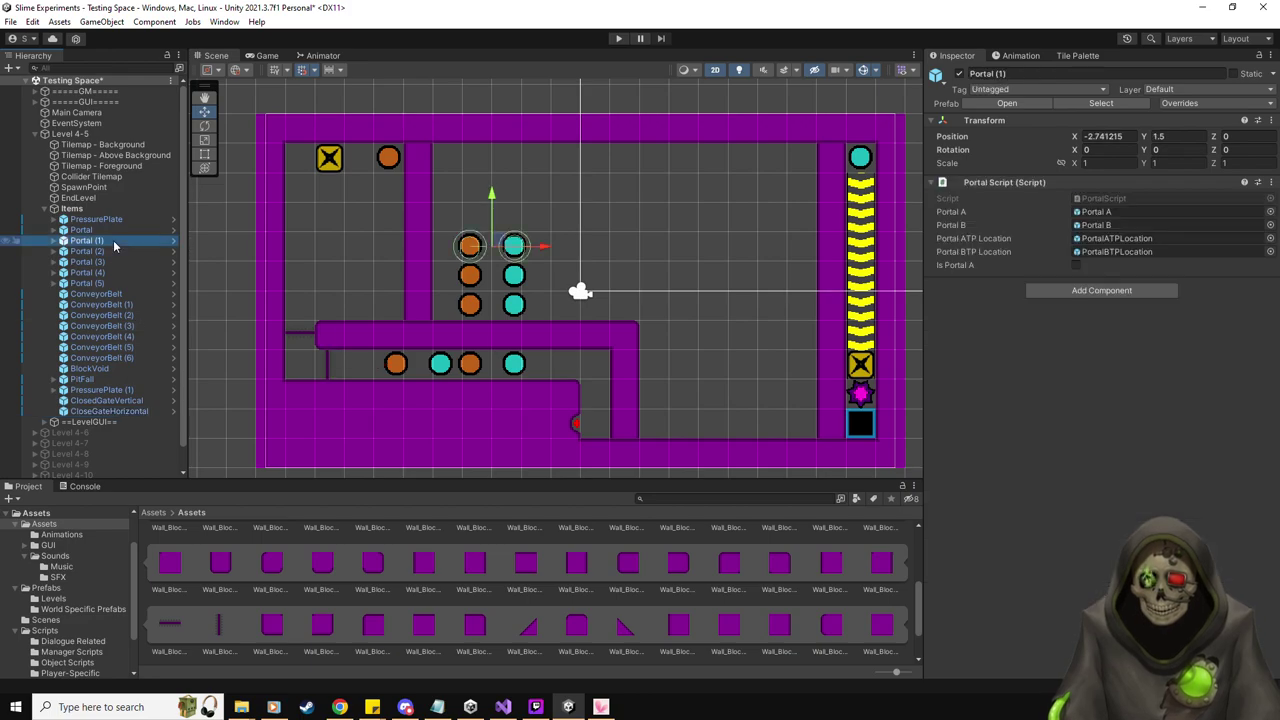
{"action": "left_click_drag", "start_coordinate": [501, 244], "coordinate": [388, 187]}
{"action": "left_click", "coordinate": [63, 241]}
{"action": "left_click", "coordinate": [97, 252]}
{"action": "left_click", "coordinate": [96, 262]}
{"action": "left_click_drag", "start_coordinate": [524, 187], "coordinate": [672, 416]}
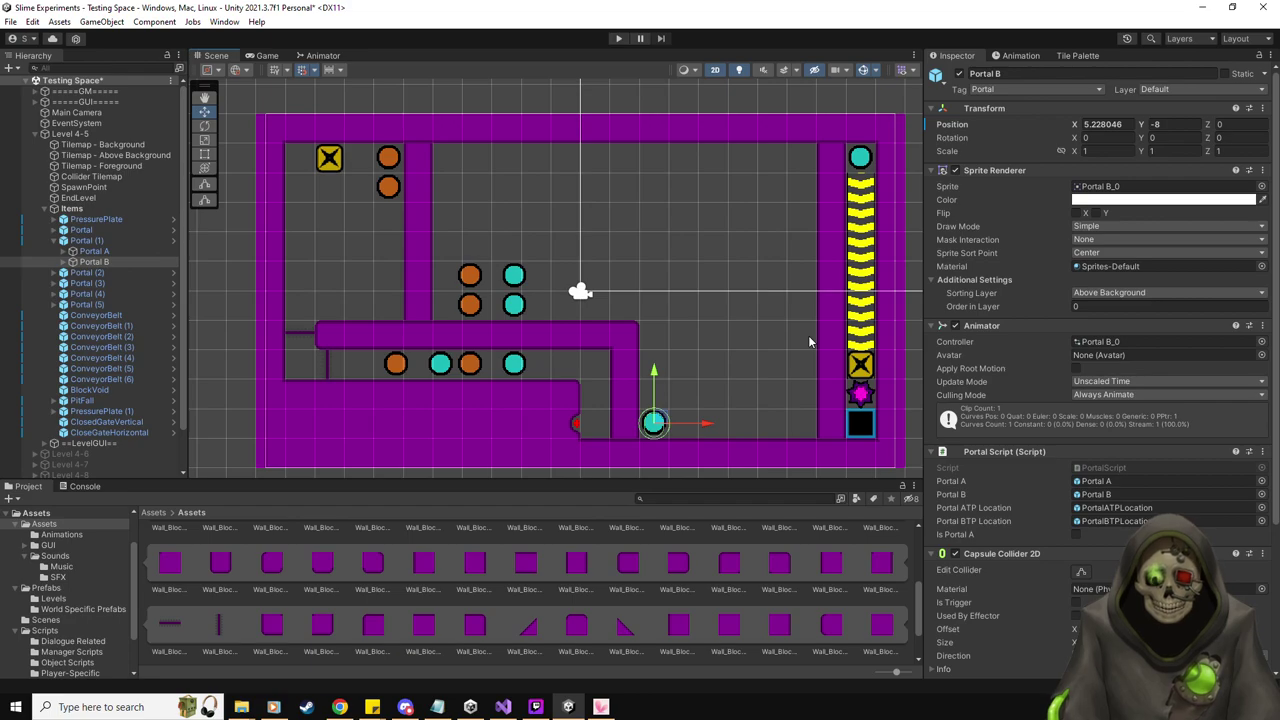
Erase the lowest tile of the inner wall beside the conveyor column and cap the wall's new lower end with an end tile
{"action": "scroll", "coordinate": [683, 637], "scroll_direction": "up", "scroll_amount": 2}
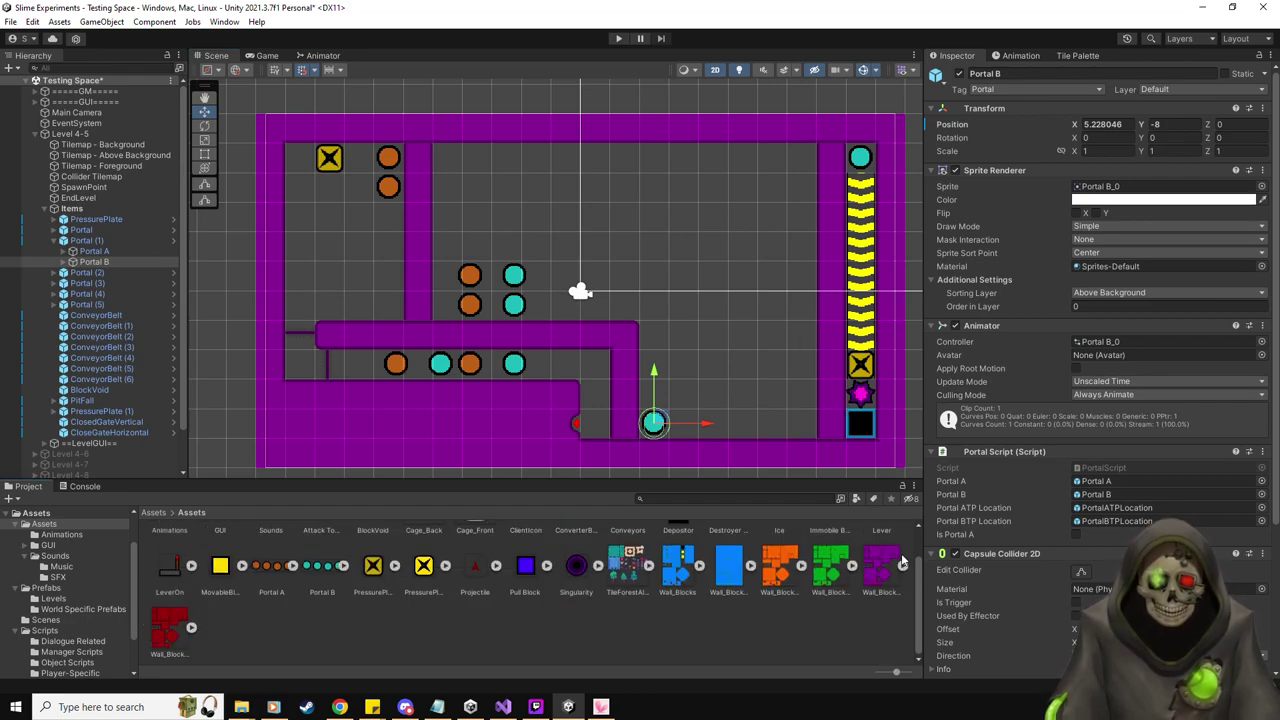
{"action": "left_click", "coordinate": [45, 588]}
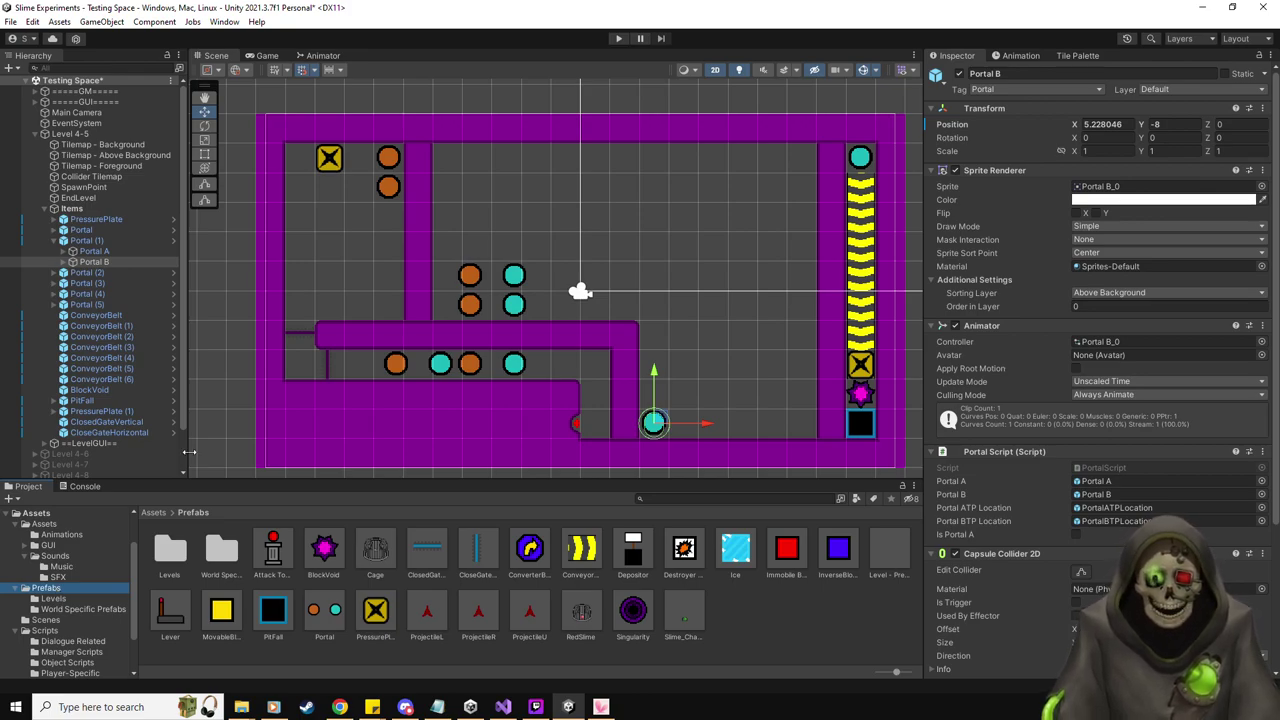
{"action": "left_click", "coordinate": [1080, 55]}
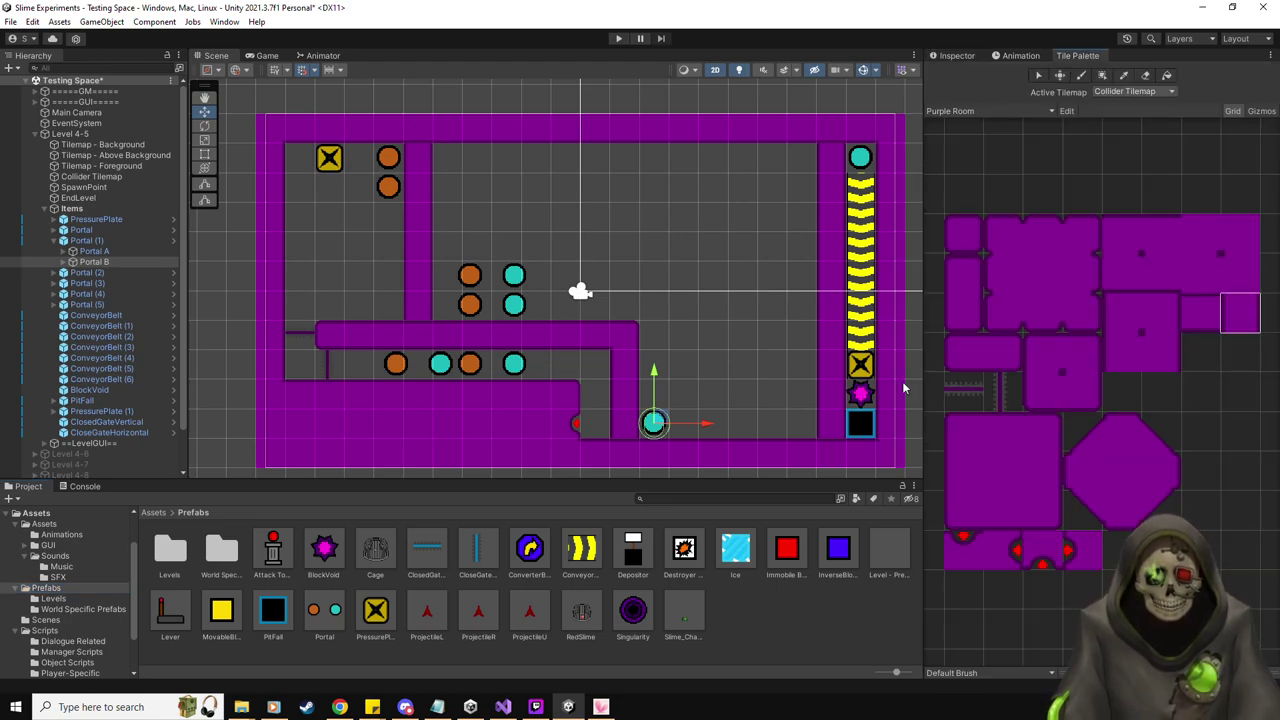
{"action": "left_click", "coordinate": [1145, 77]}
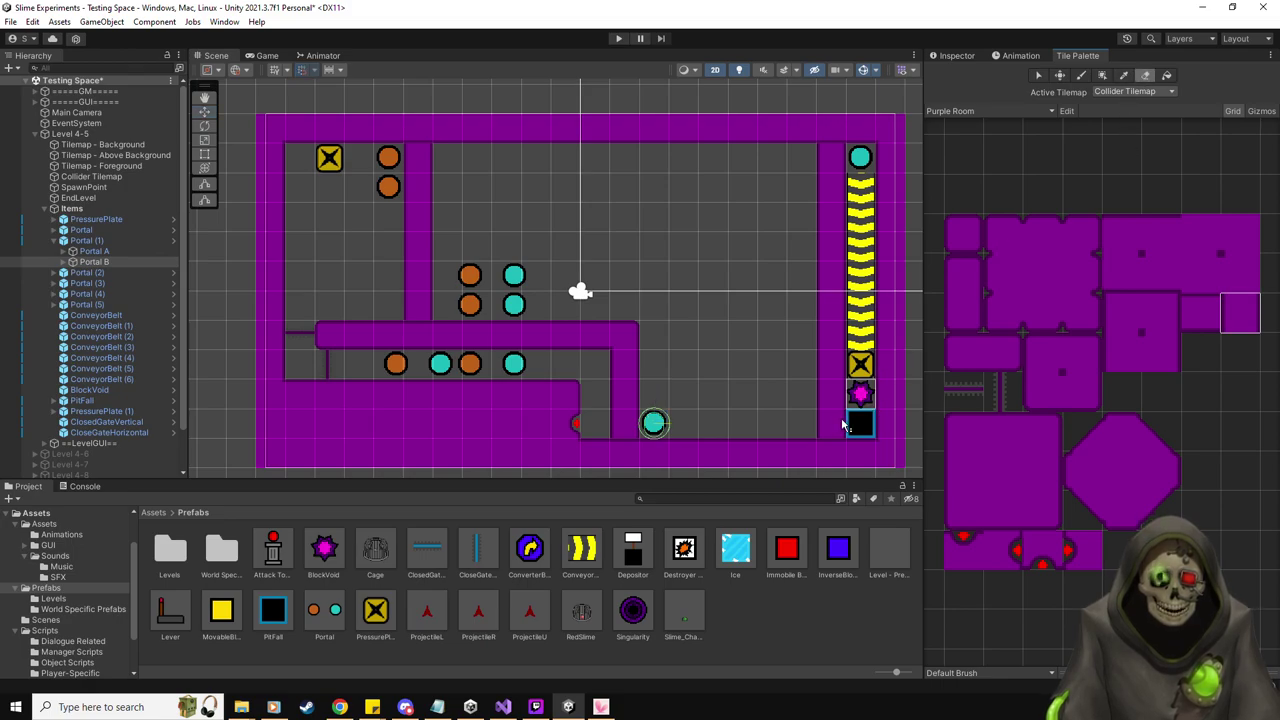
{"action": "left_click", "coordinate": [981, 327]}
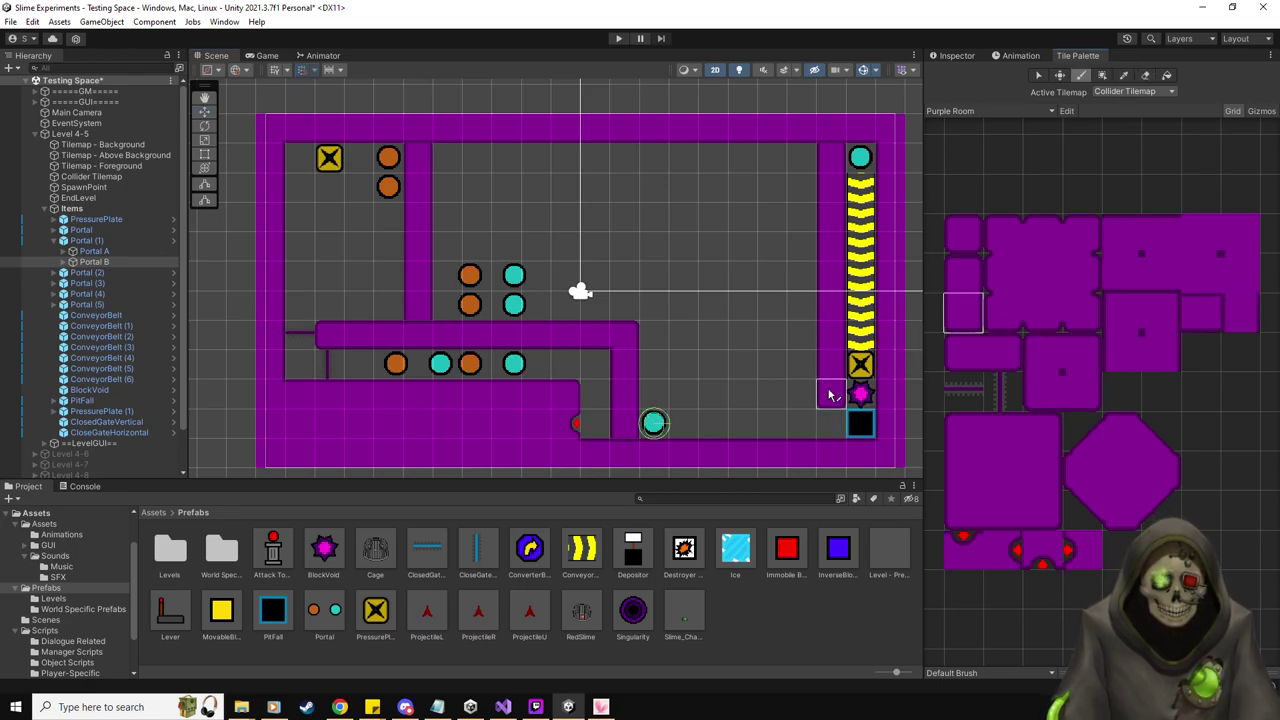
{"action": "left_click", "coordinate": [956, 55]}
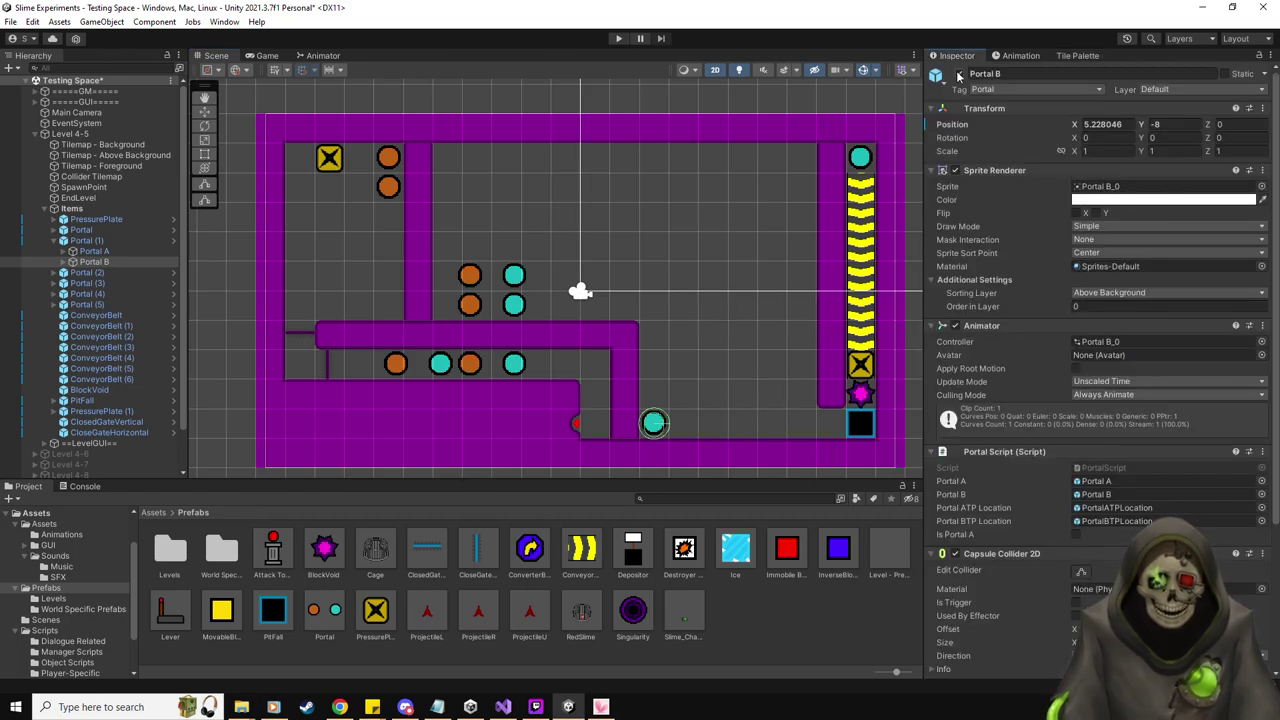
Paint a five-tile horizontal wall above Portal (1)'s Portal B, finishing its right end with a rounded end tile
{"action": "left_click", "coordinate": [1078, 56]}
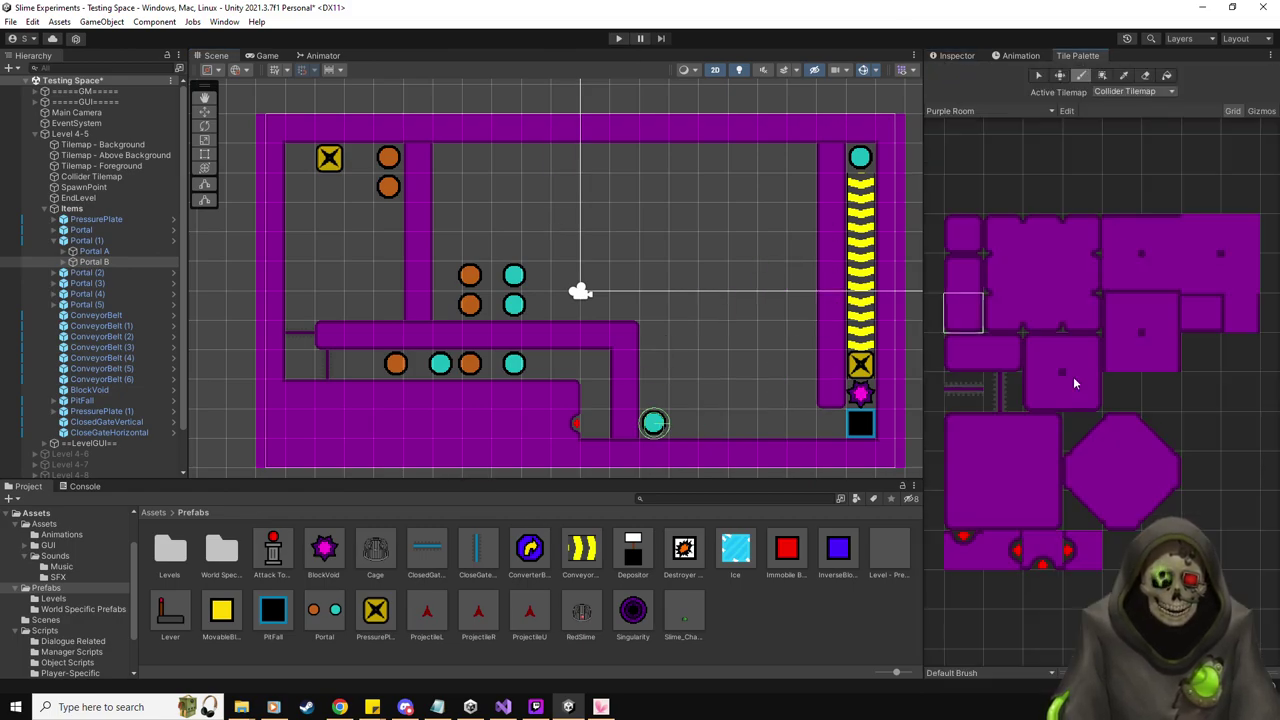
{"action": "left_click", "coordinate": [1200, 313]}
{"action": "left_click_drag", "start_coordinate": [652, 395], "coordinate": [735, 399]}
{"action": "left_click", "coordinate": [1002, 352]}
{"action": "left_click", "coordinate": [771, 393]}
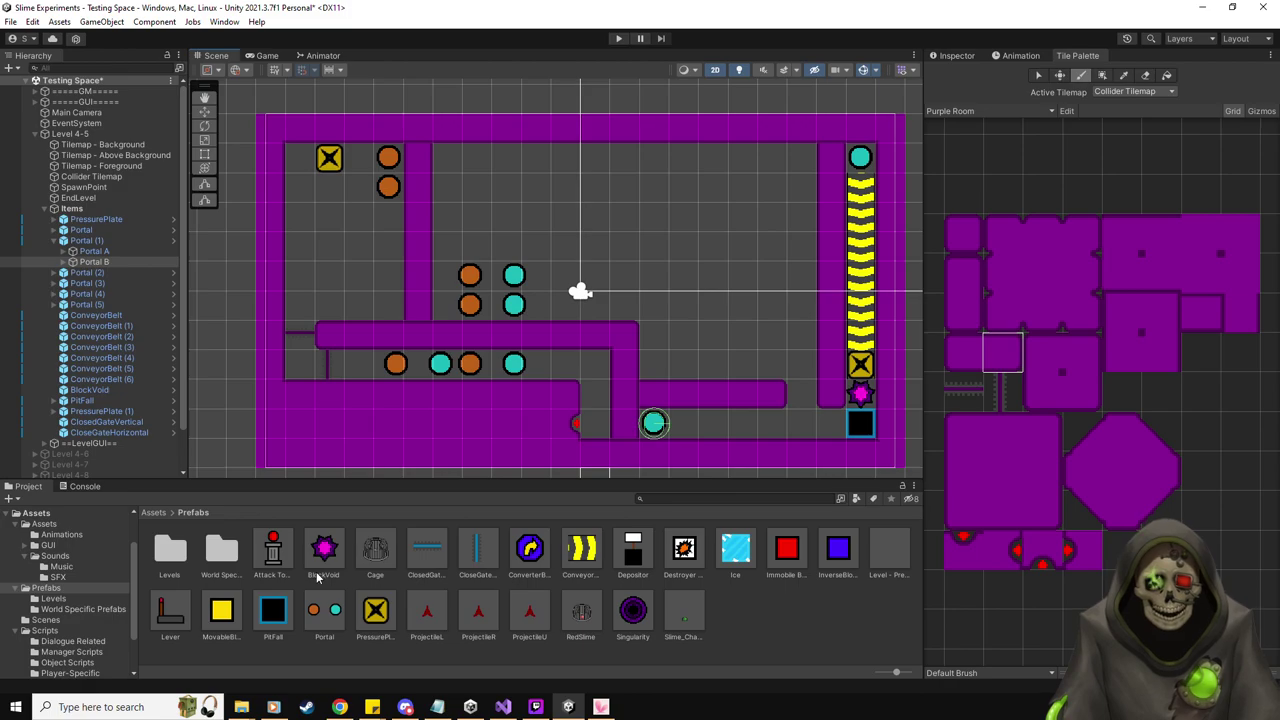
Place a BlockVoid in the lower corridor and fill the gap from Portal B with four conveyor belts, setting Direction Right and enabling Center Block
{"action": "left_click_drag", "start_coordinate": [801, 428], "coordinate": [801, 426]}
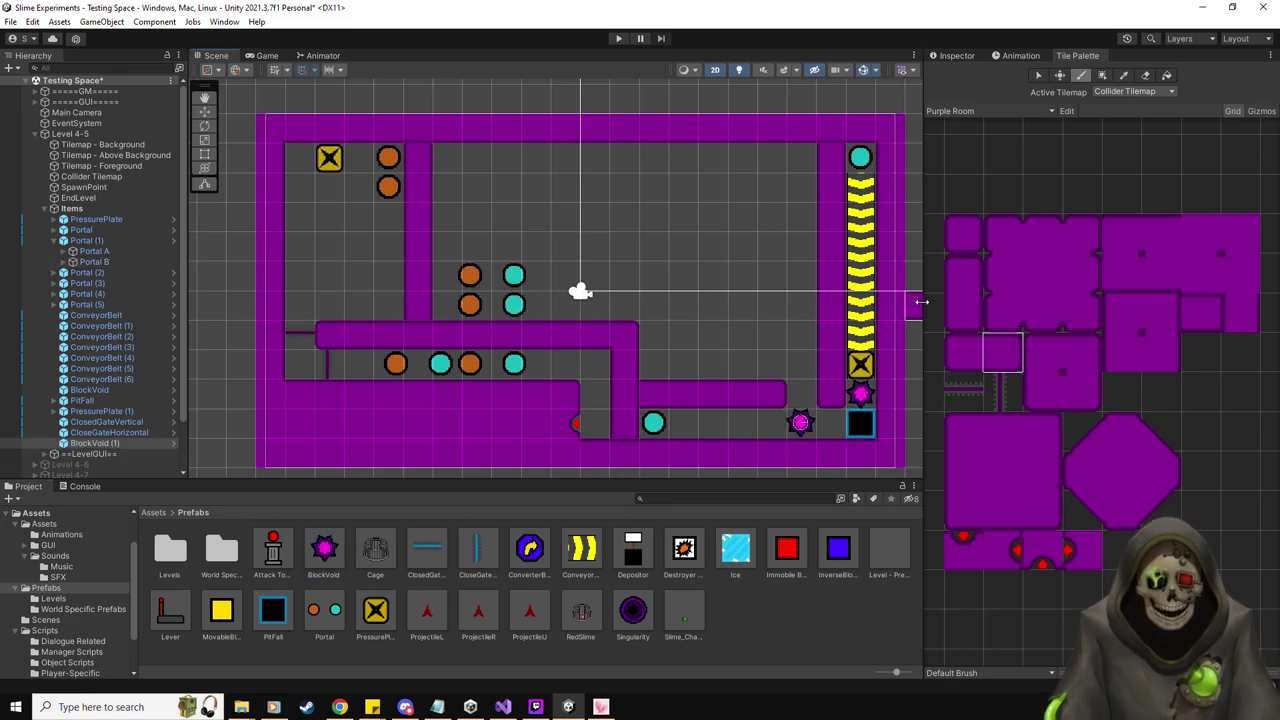
{"action": "left_click", "coordinate": [204, 112]}
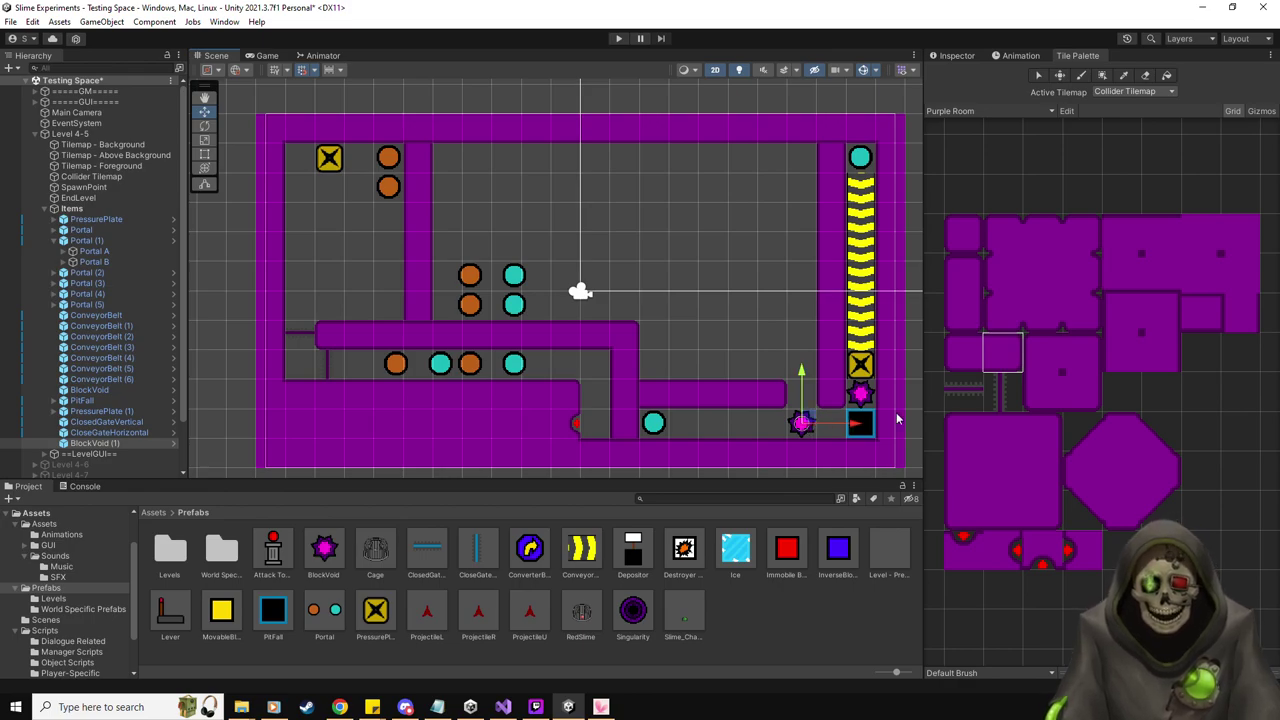
{"action": "left_click_drag", "start_coordinate": [582, 548], "coordinate": [684, 425]}
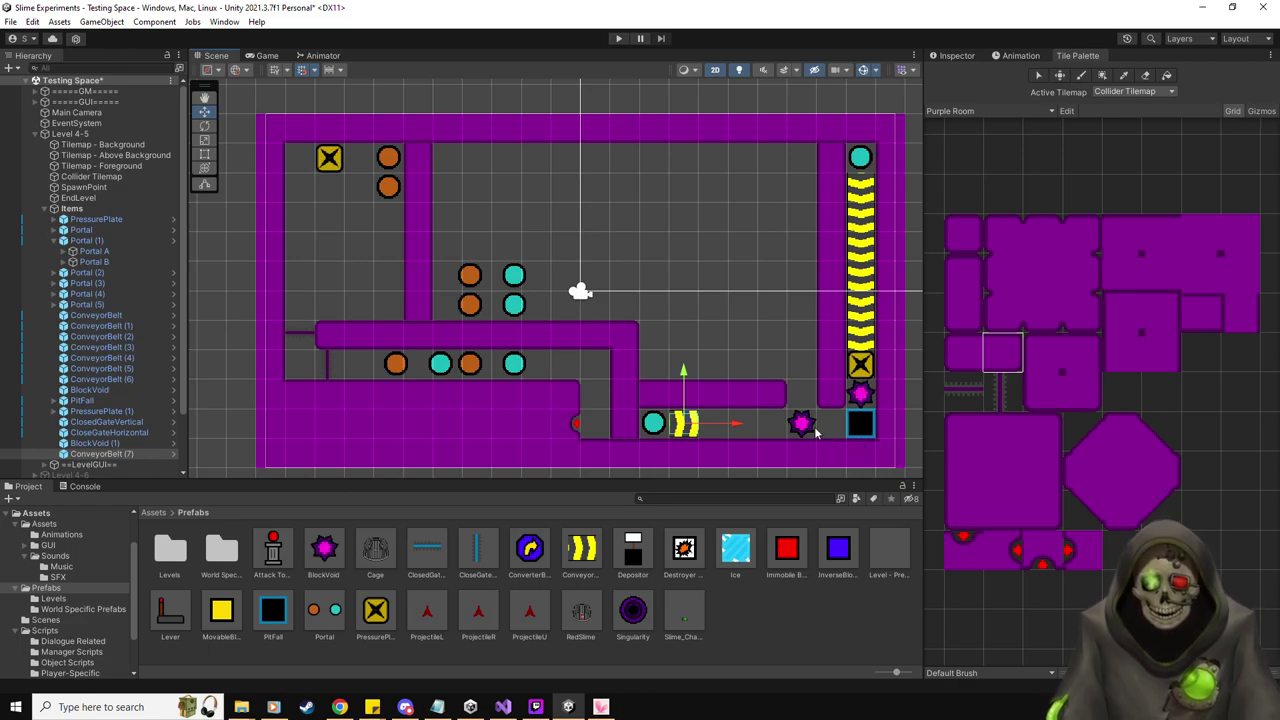
{"action": "key", "text": "ctrl+d"}
{"action": "left_click_drag", "start_coordinate": [735, 425], "coordinate": [665, 400]}
{"action": "key", "text": "ctrl+d"}
{"action": "key", "text": "ctrl+d"}
{"action": "left_click", "coordinate": [956, 56]}
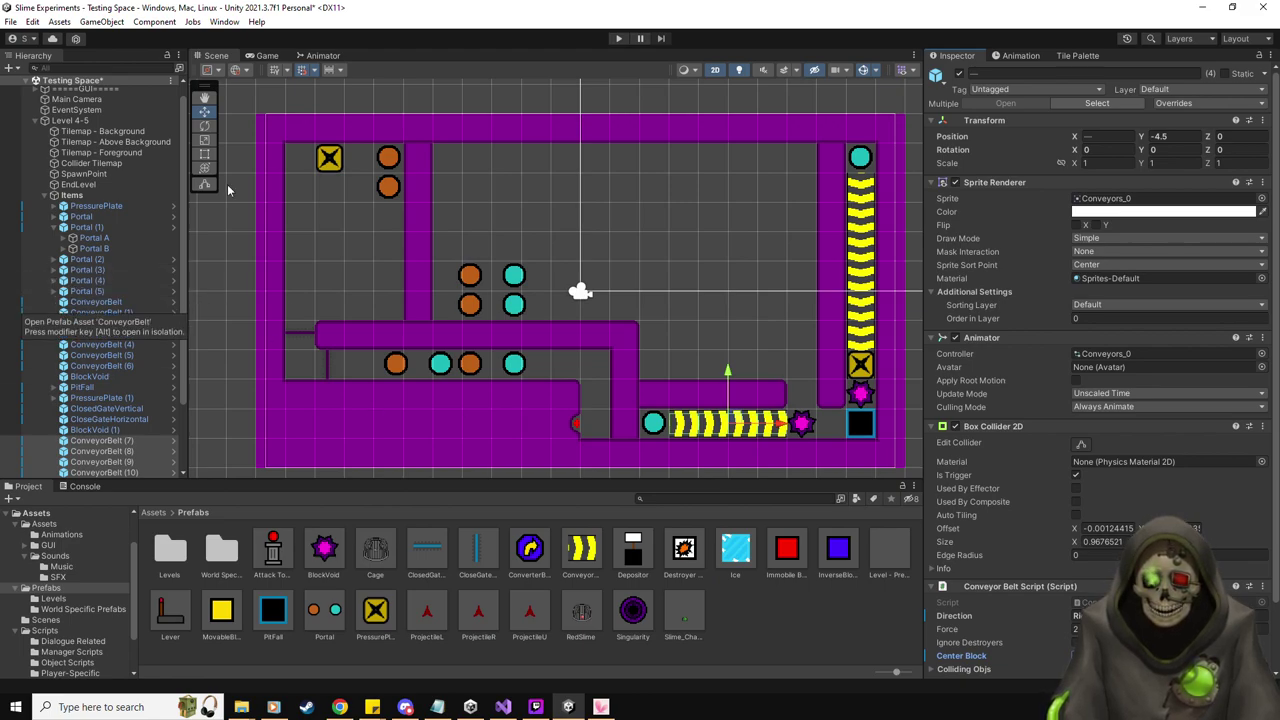
Reposition Portal (1)'s PortalATPLocation and PortalBTPLocation, placing PortalBTPLocation one cell left of Portal A
{"action": "left_click", "coordinate": [64, 248]}
{"action": "left_click", "coordinate": [66, 238]}
{"action": "left_click", "coordinate": [95, 248]}
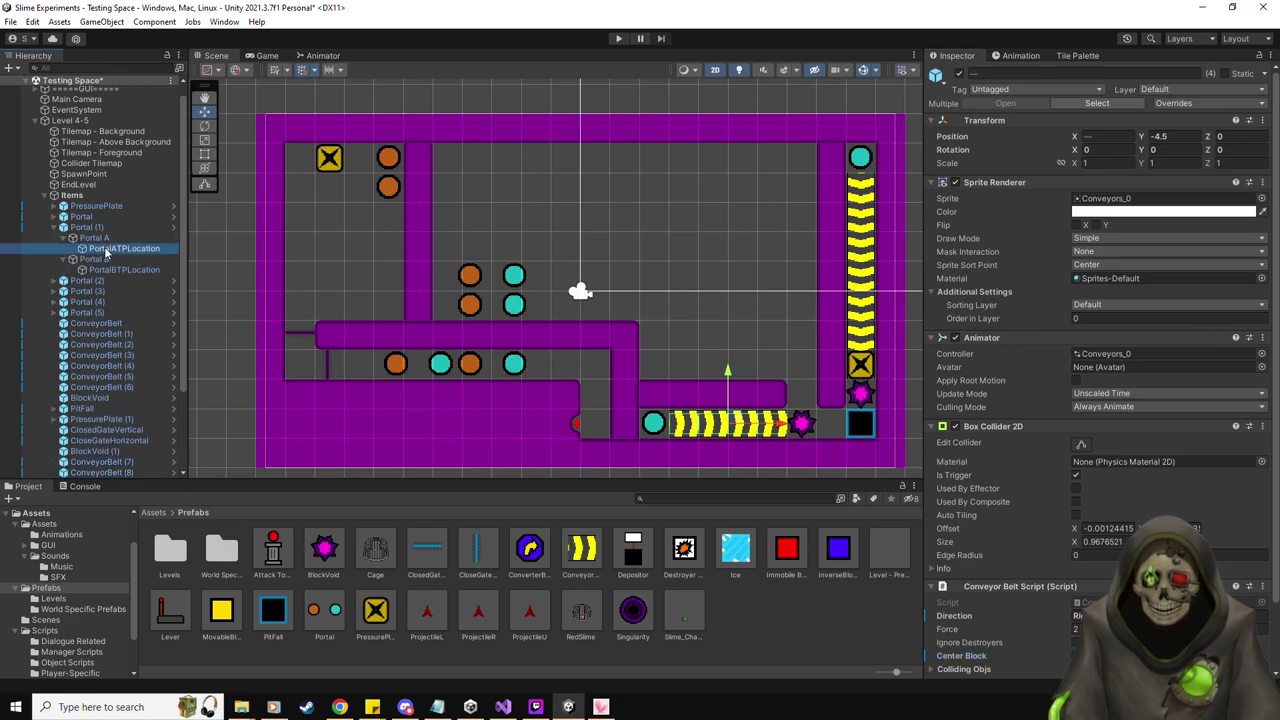
{"action": "left_click_drag", "start_coordinate": [395, 227], "coordinate": [366, 187]}
{"action": "left_click", "coordinate": [123, 270]}
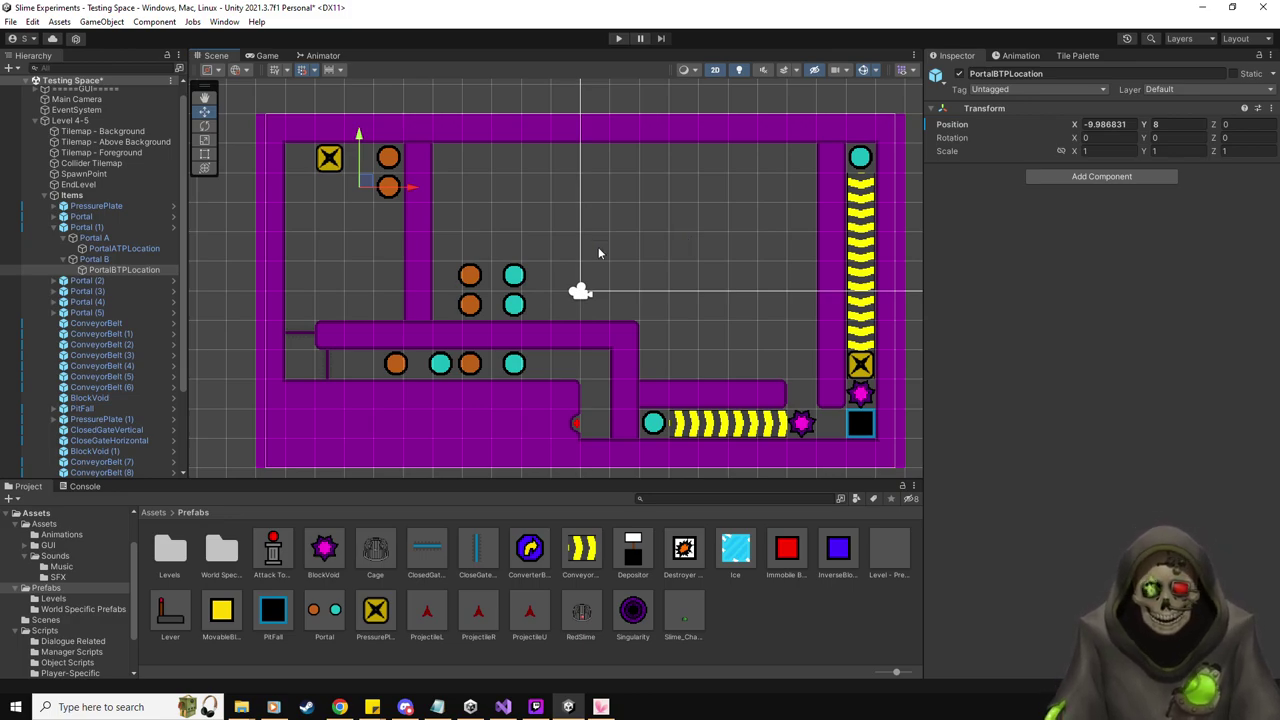
{"action": "left_click", "coordinate": [63, 259]}
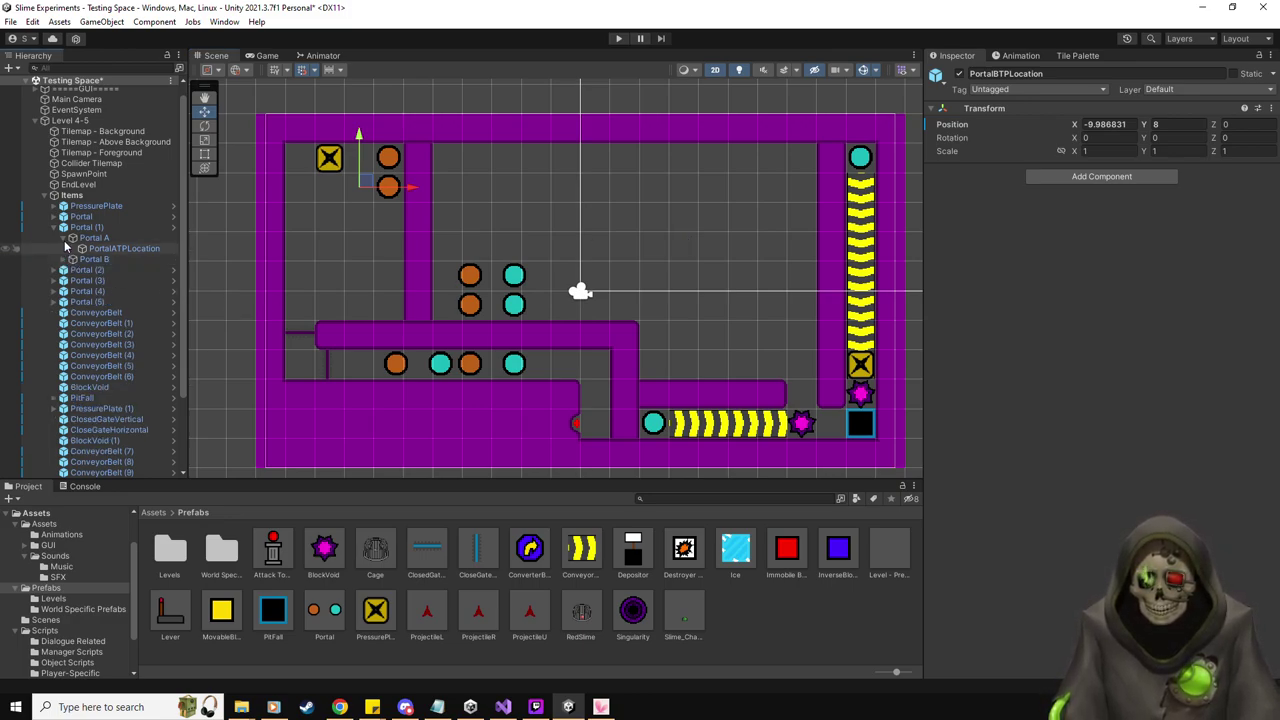
{"action": "left_click", "coordinate": [63, 227]}
Place a third PressurePlate at X 6.5, Y -4.5 on the last lower conveyor belt and enable Is One Object, No Exit Trigger and Trigger Once
{"action": "left_click_drag", "start_coordinate": [376, 610], "coordinate": [785, 425]}
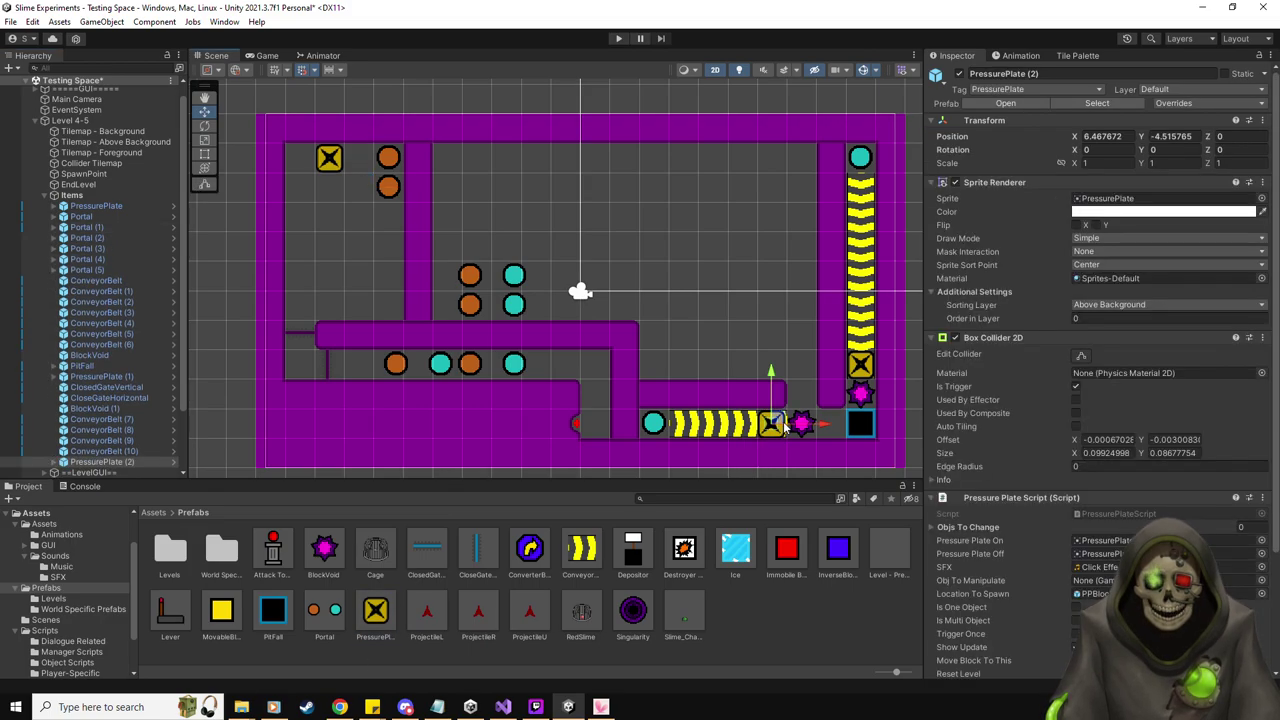
{"action": "scroll", "coordinate": [1112, 505], "scroll_direction": "down", "scroll_amount": 3}
{"action": "left_click", "coordinate": [1076, 463]}
{"action": "left_click", "coordinate": [1076, 570]}
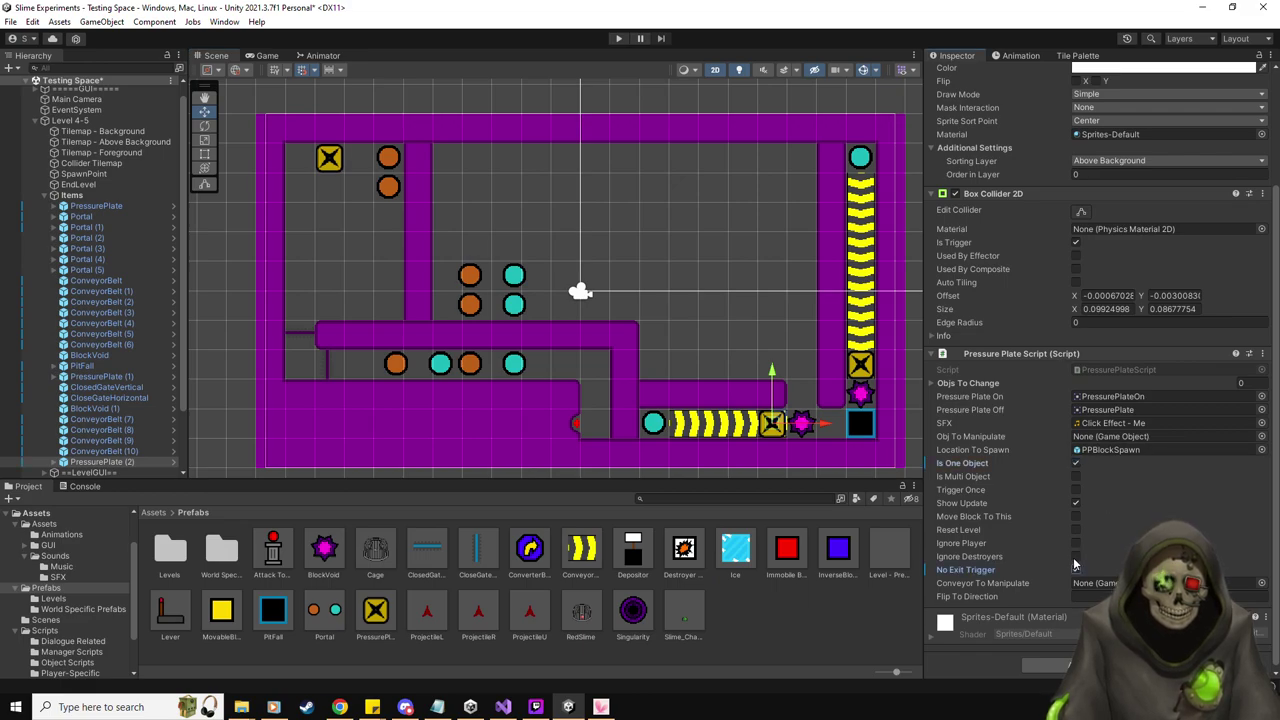
{"action": "left_click", "coordinate": [1076, 490]}
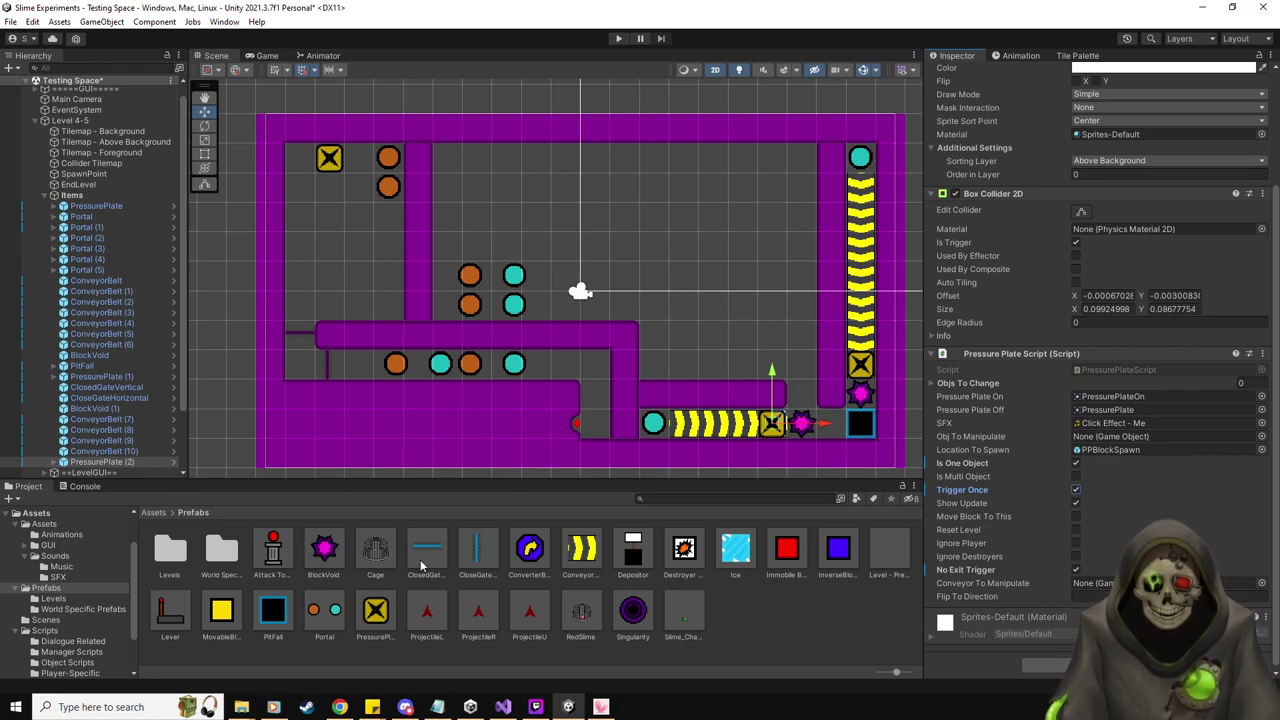
{"action": "left_click_drag", "start_coordinate": [591, 653], "coordinate": [630, 615]}
{"action": "left_click", "coordinate": [733, 374]}
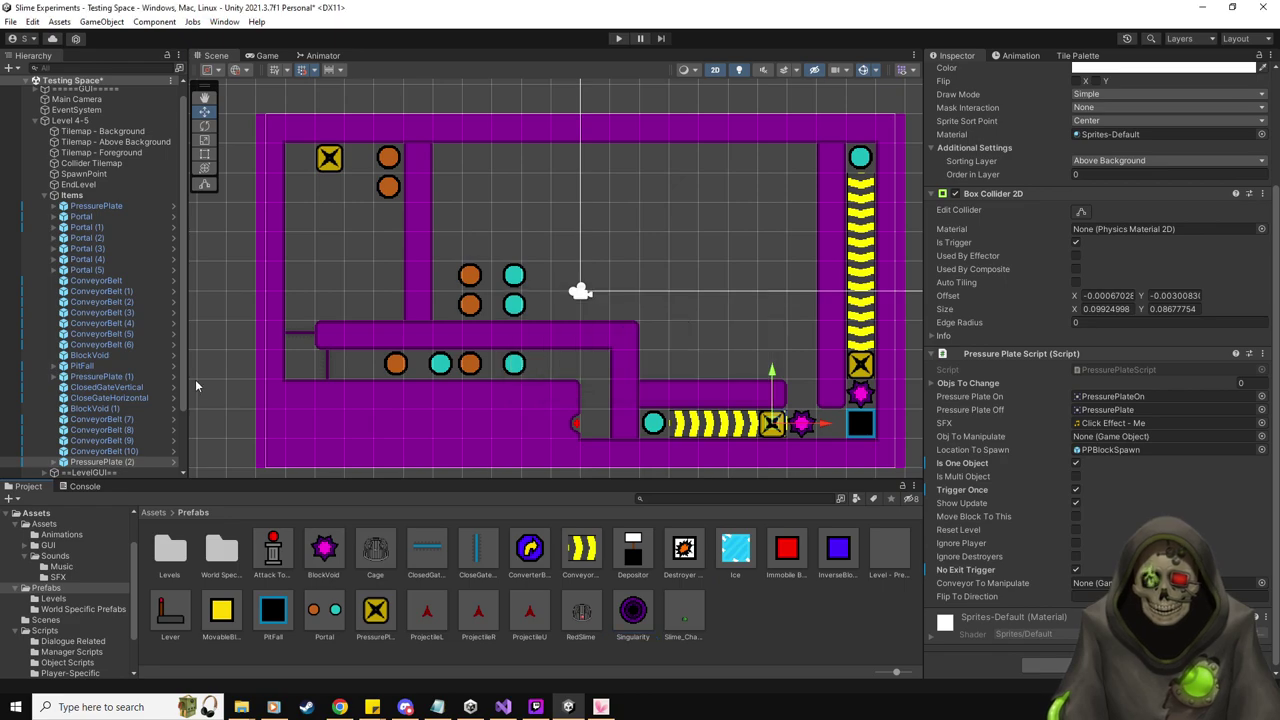
Duplicate ClosedGateVertical to the right end of the middle wall at Y -1.5 and assign the copy as the third pressure plate's Obj To Manipulate
{"action": "left_click", "coordinate": [128, 391]}
{"action": "key", "text": "ctrl+d"}
{"action": "left_click_drag", "start_coordinate": [615, 345], "coordinate": [655, 335]}
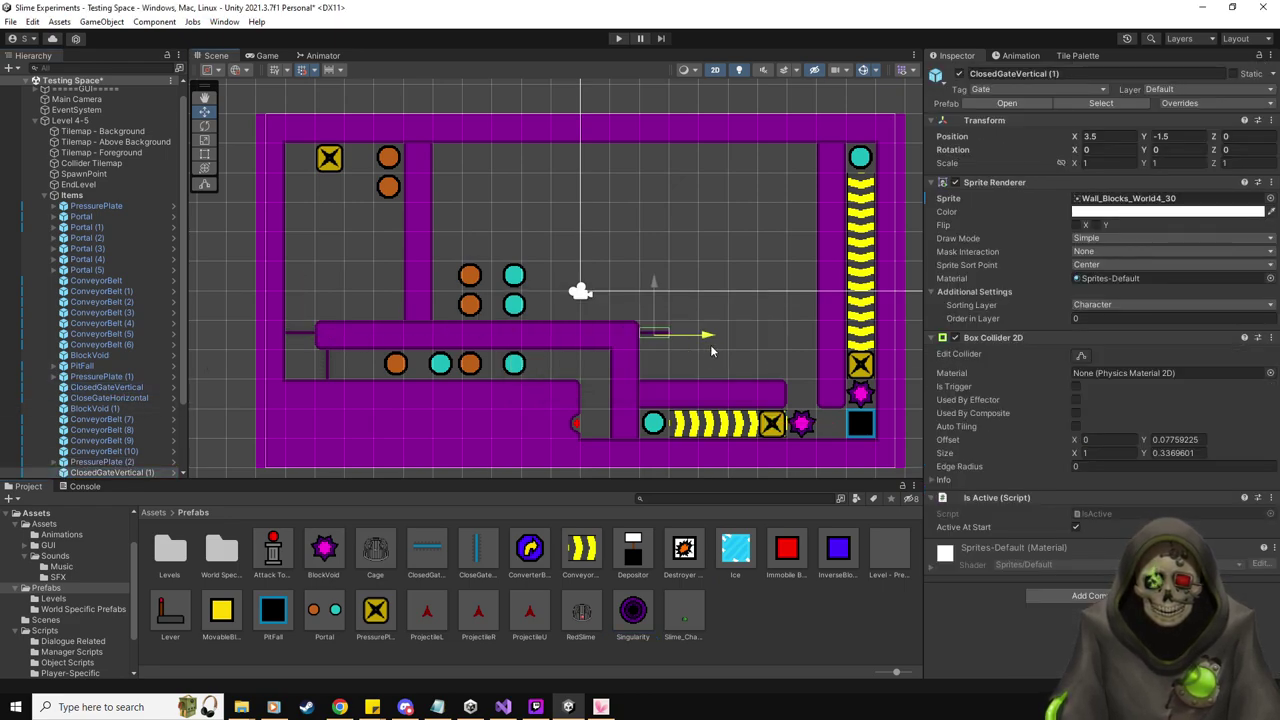
{"action": "left_click", "coordinate": [112, 463]}
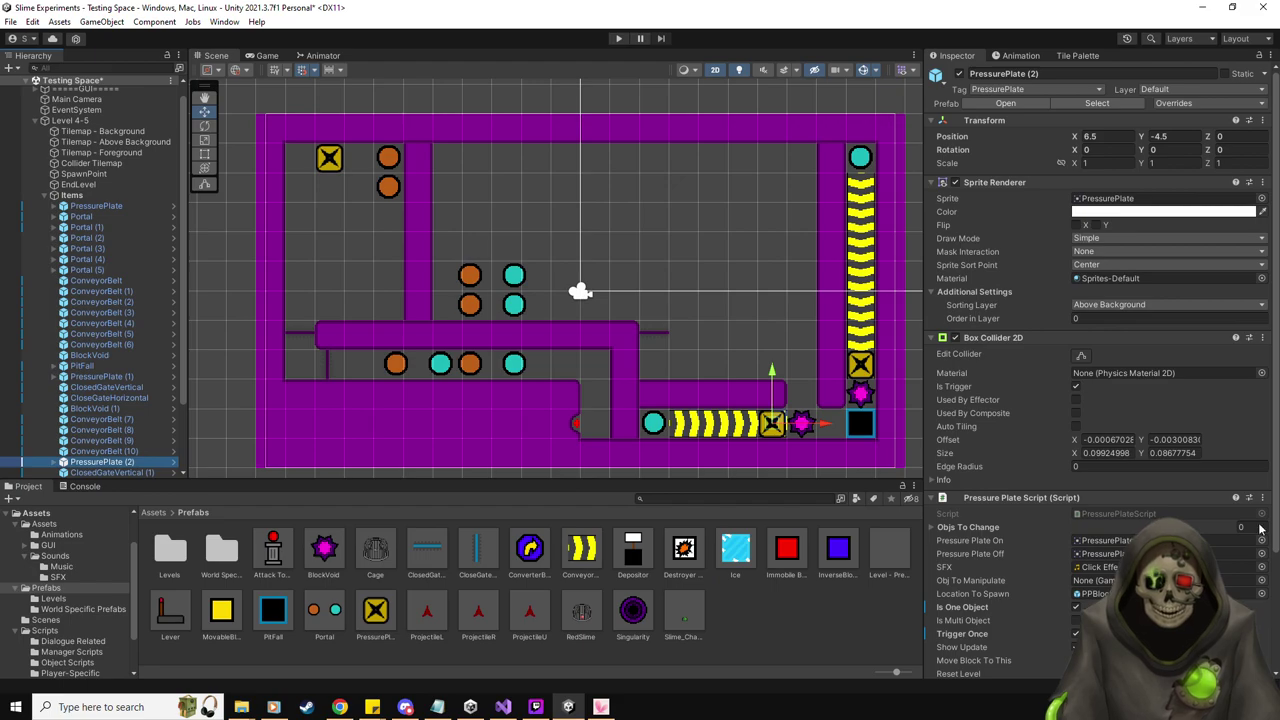
{"action": "left_click_drag", "start_coordinate": [110, 472], "coordinate": [1100, 445]}
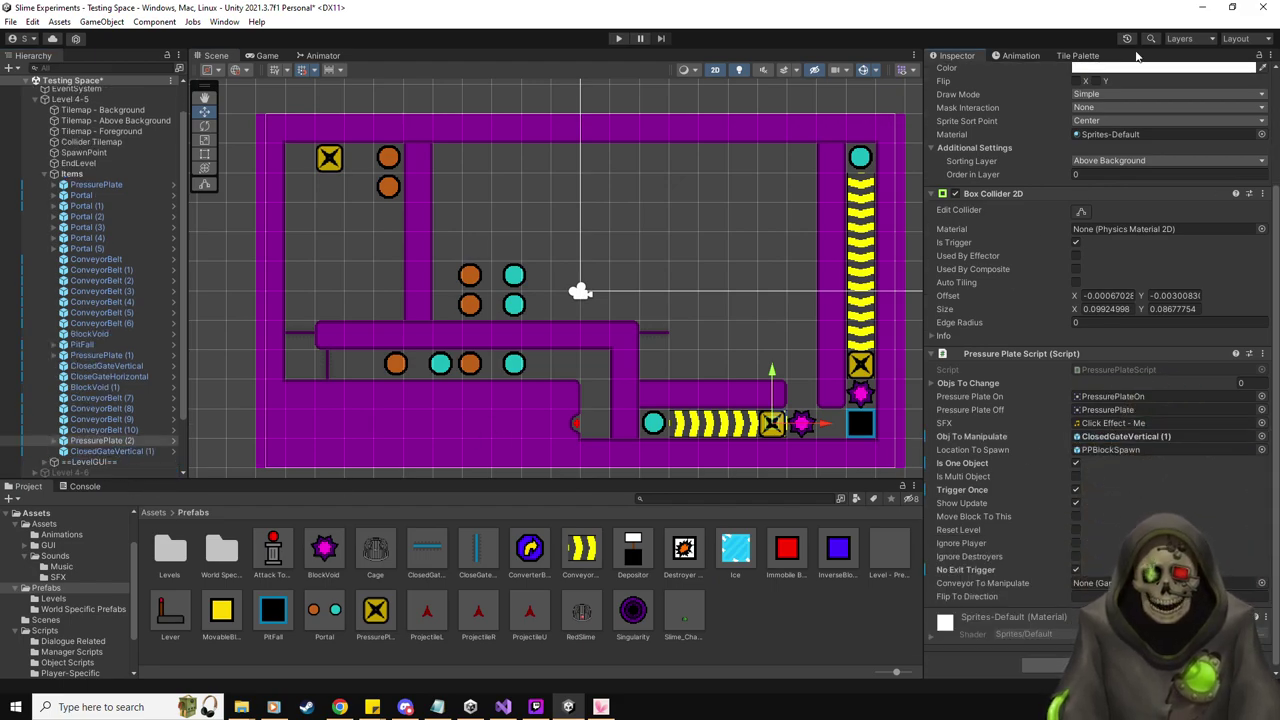
Paint a two-tile vertical wall beside the duplicated gate, closing off the cell beneath it
{"action": "left_click", "coordinate": [1077, 56]}
{"action": "left_click", "coordinate": [956, 282]}
{"action": "left_click", "coordinate": [743, 368], "text": "ctrl"}
{"action": "left_click_drag", "start_coordinate": [686, 338], "coordinate": [691, 371]}
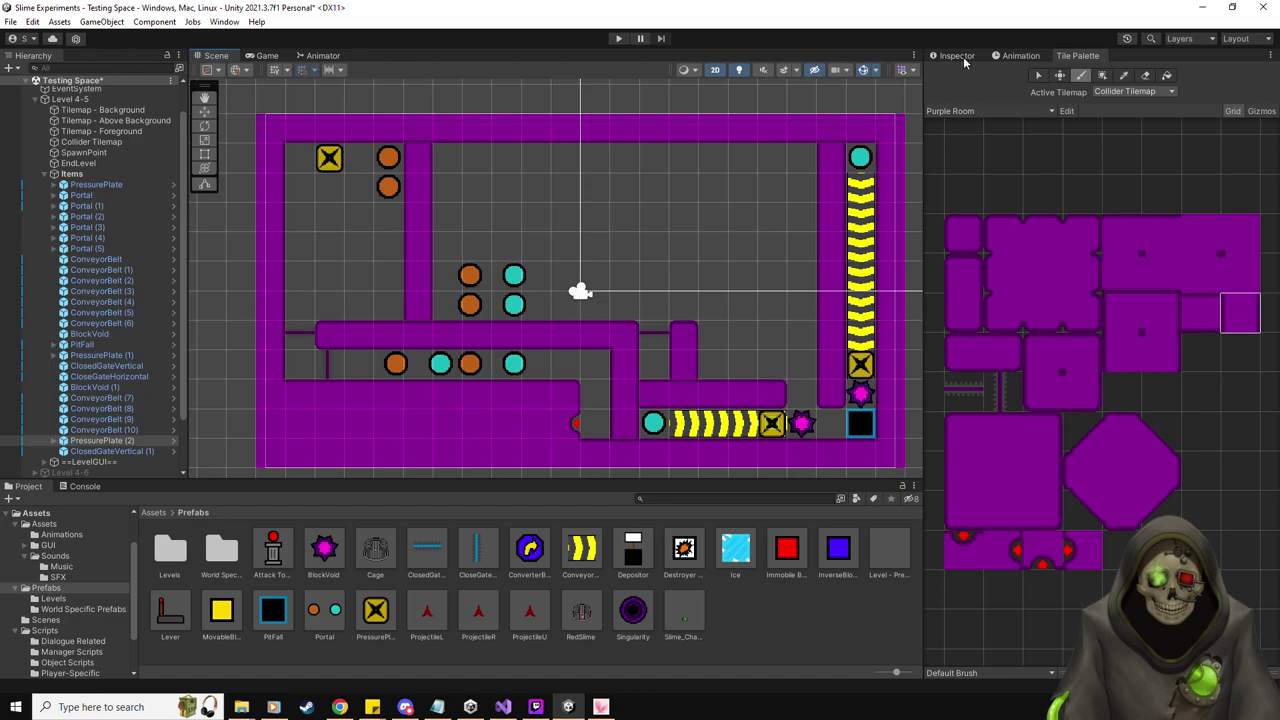
Place a Destroyer Block in the enclosed cell beneath the duplicated gate
{"action": "left_click", "coordinate": [951, 56]}
{"action": "key", "text": "w"}
{"action": "left_click_drag", "start_coordinate": [684, 548], "coordinate": [665, 367]}
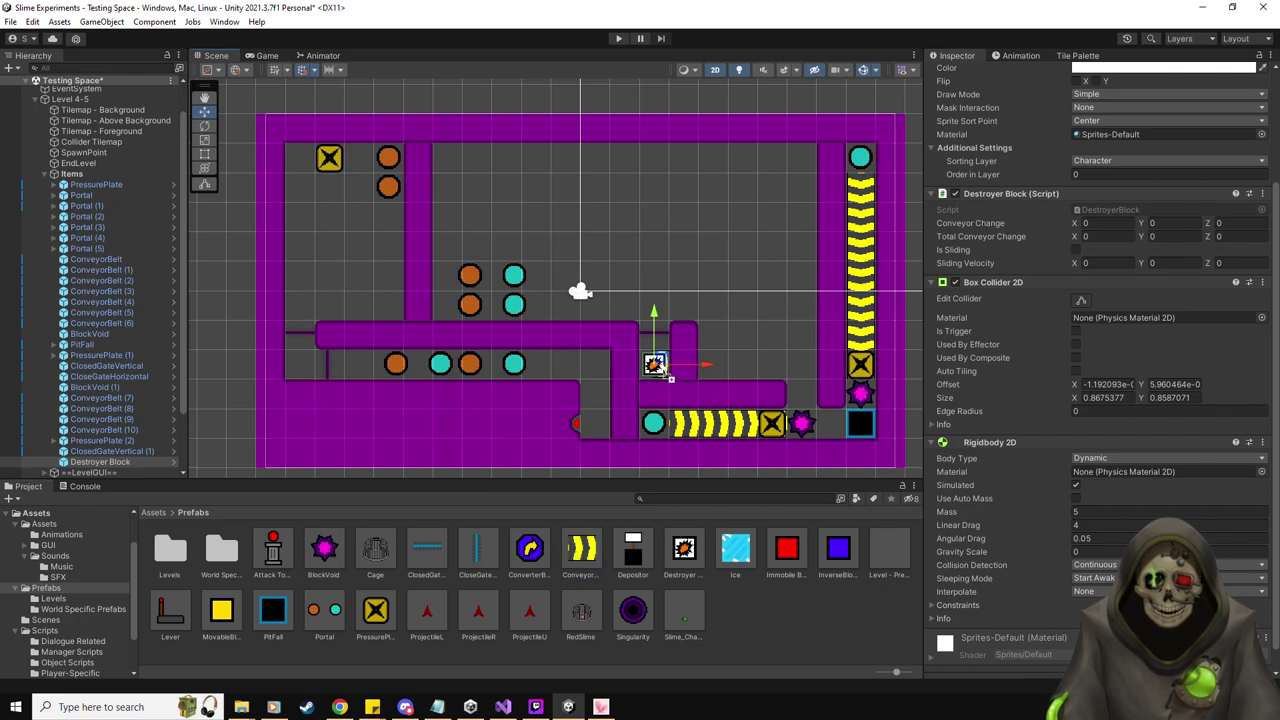
Place a ConveyorBelt under the Destroyer Block at X 2.5, Y -2.5, with Z rotation 90, Direction Up and Center Block enabled
{"action": "left_click", "coordinate": [654, 364]}
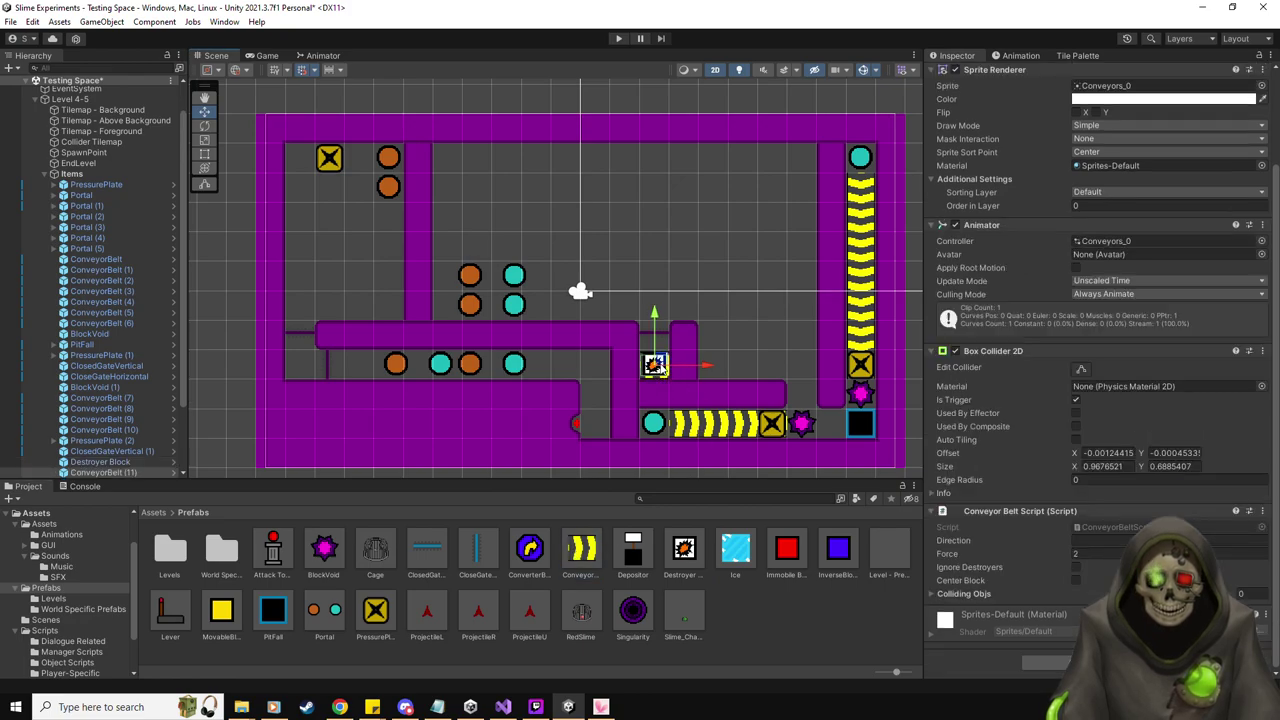
{"action": "scroll", "coordinate": [1182, 285], "scroll_direction": "up", "scroll_amount": 3}
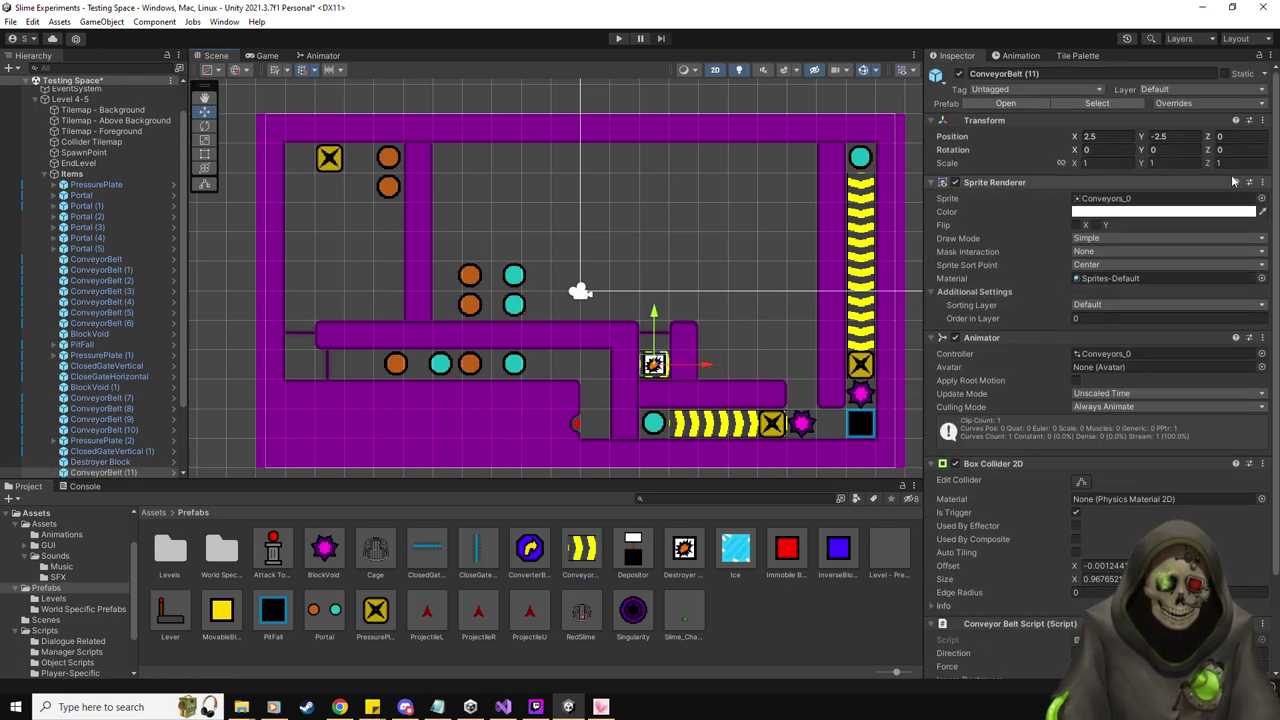
{"action": "left_click", "coordinate": [1237, 149]}
{"action": "type", "text": "90"}
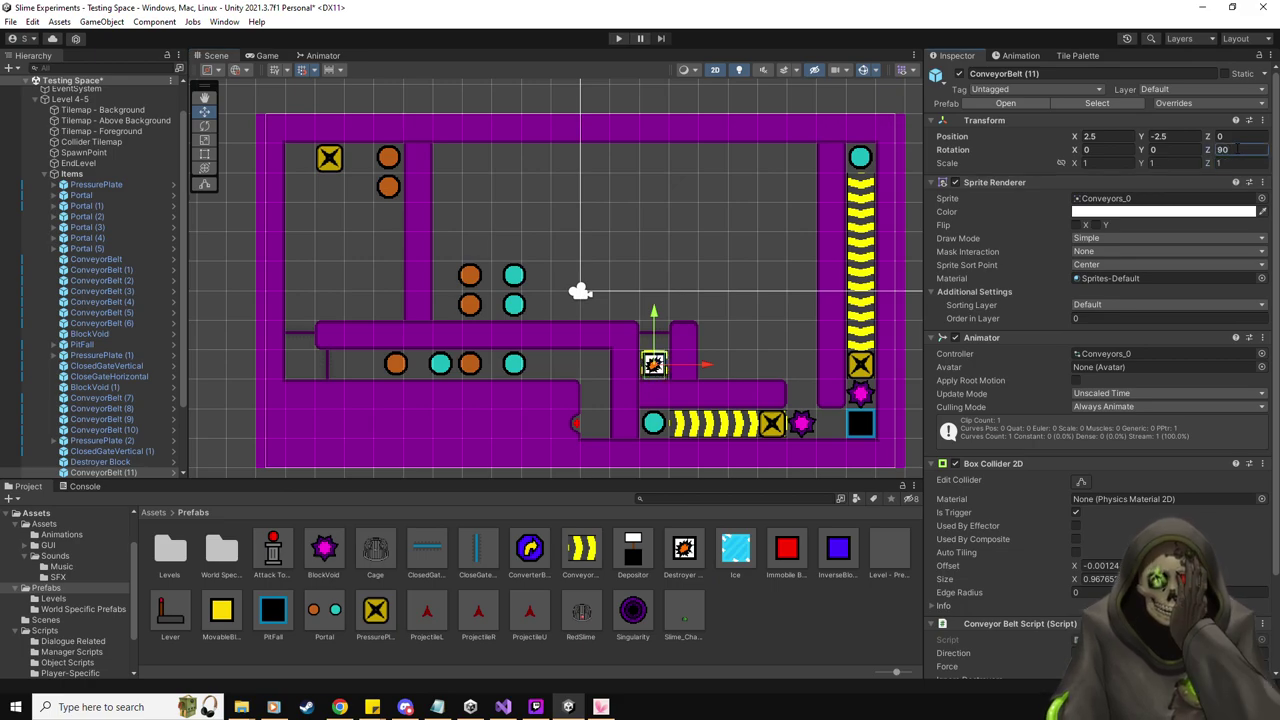
{"action": "scroll", "coordinate": [1115, 472], "scroll_direction": "down", "scroll_amount": 2}
{"action": "scroll", "coordinate": [1115, 472], "scroll_direction": "down", "scroll_amount": 1}
{"action": "left_click", "coordinate": [1097, 540]}
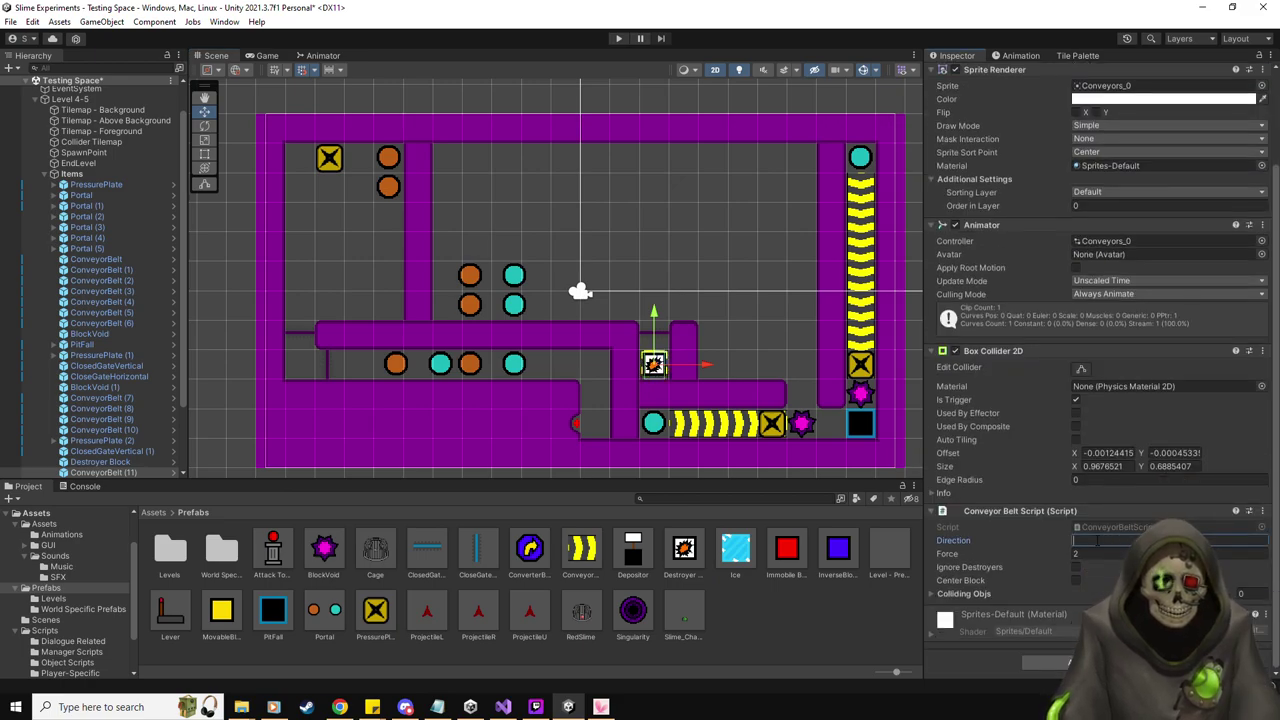
{"action": "type", "text": "Up"}
{"action": "key", "text": "Return"}
Duplicate the upward conveyor belt one cell higher, into the gate opening above the Destroyer Block
{"action": "left_click", "coordinate": [115, 462]}
{"action": "left_click", "coordinate": [122, 472]}
{"action": "key", "text": "ctrl+d"}
{"action": "left_click_drag", "start_coordinate": [653, 315], "coordinate": [653, 285]}
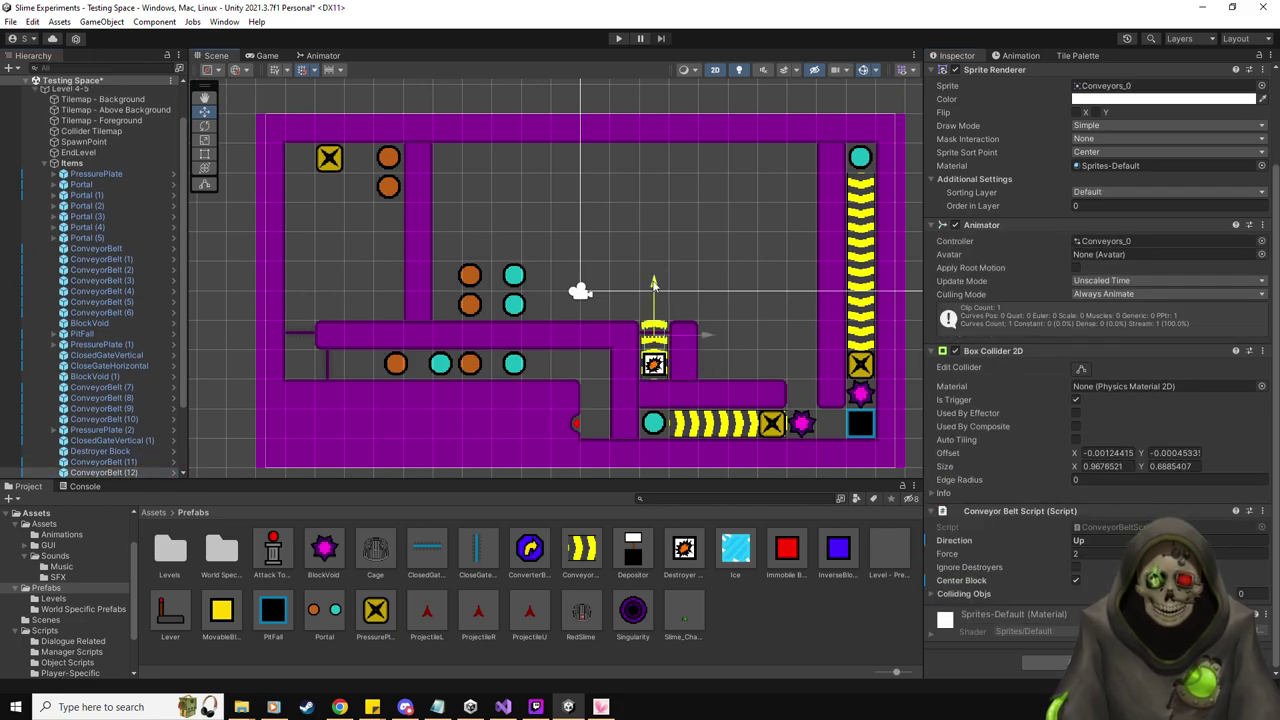
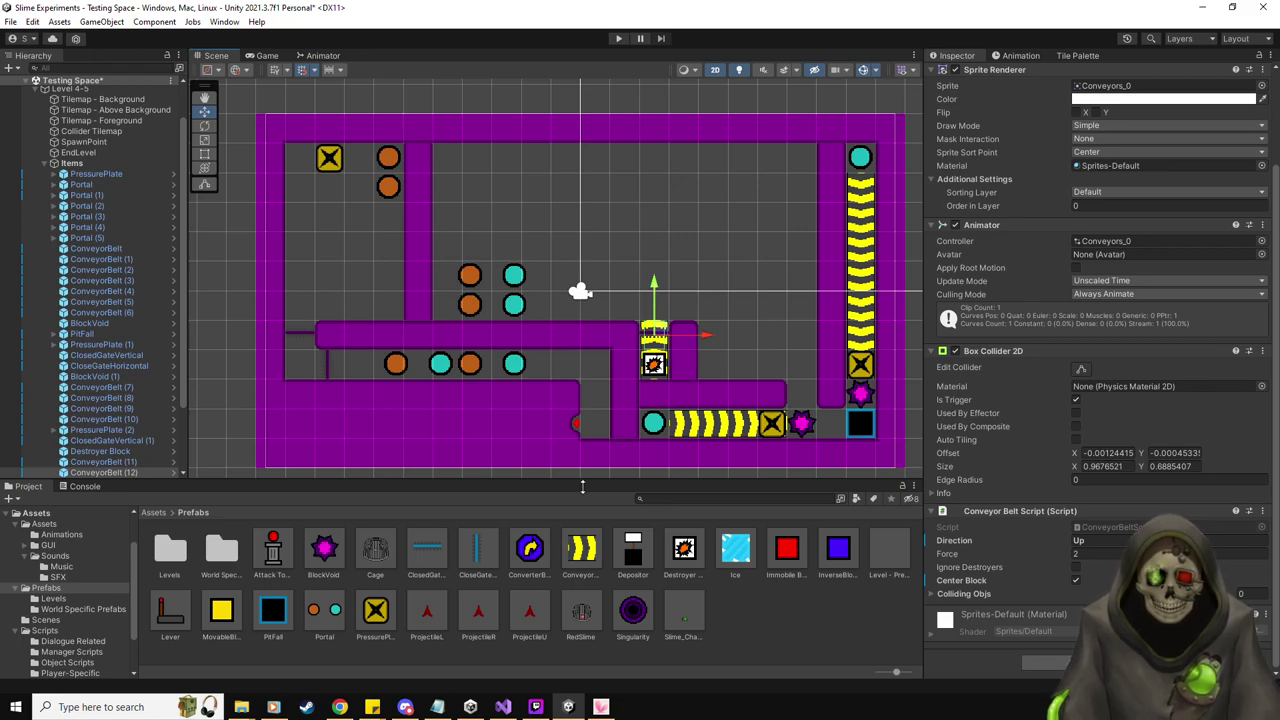
Place a PressurePlate directly above the two upward conveyor belts and enable its Reset Level option
{"action": "left_click_drag", "start_coordinate": [372, 612], "coordinate": [655, 304]}
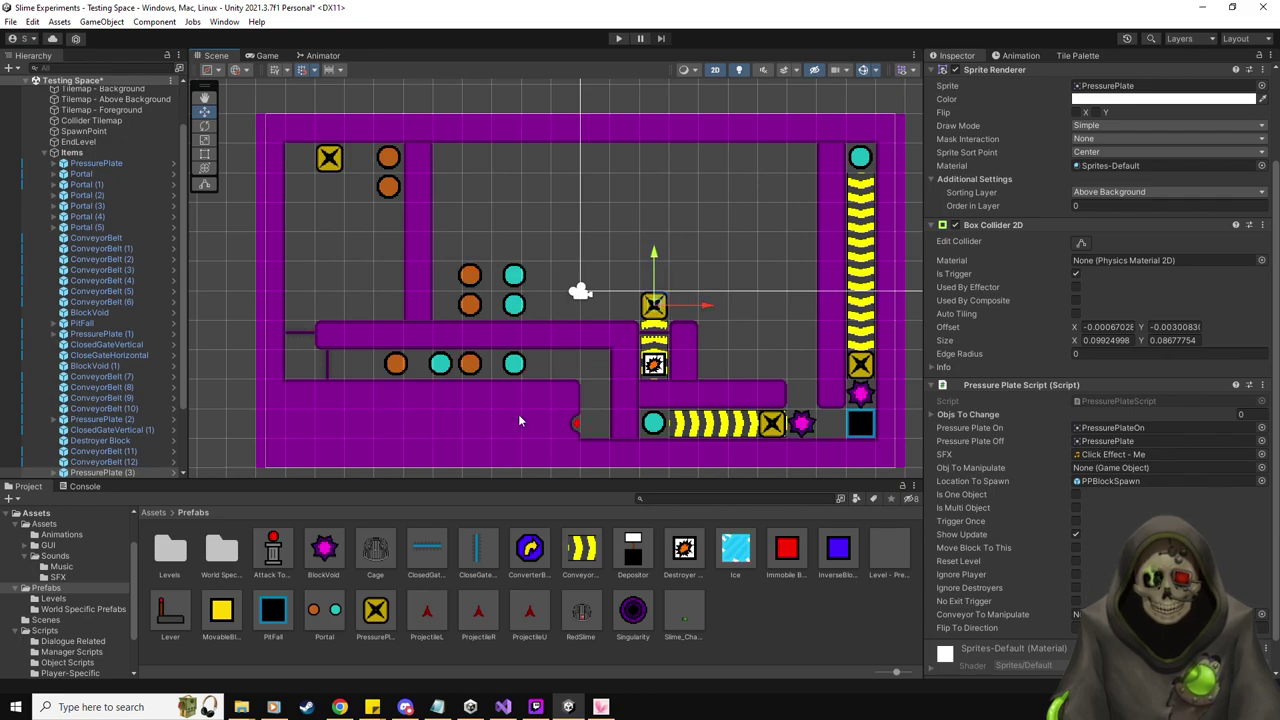
{"action": "scroll", "coordinate": [1067, 547], "scroll_direction": "down", "scroll_amount": 1}
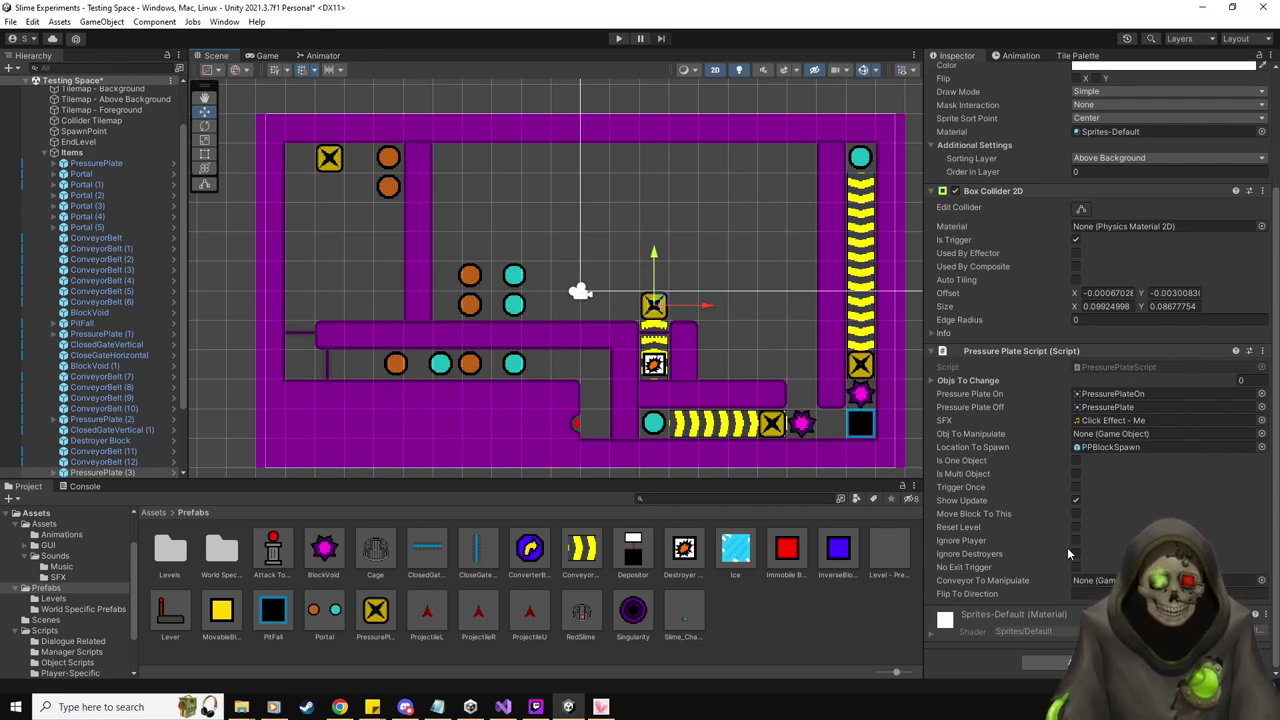
{"action": "left_click", "coordinate": [1077, 527]}
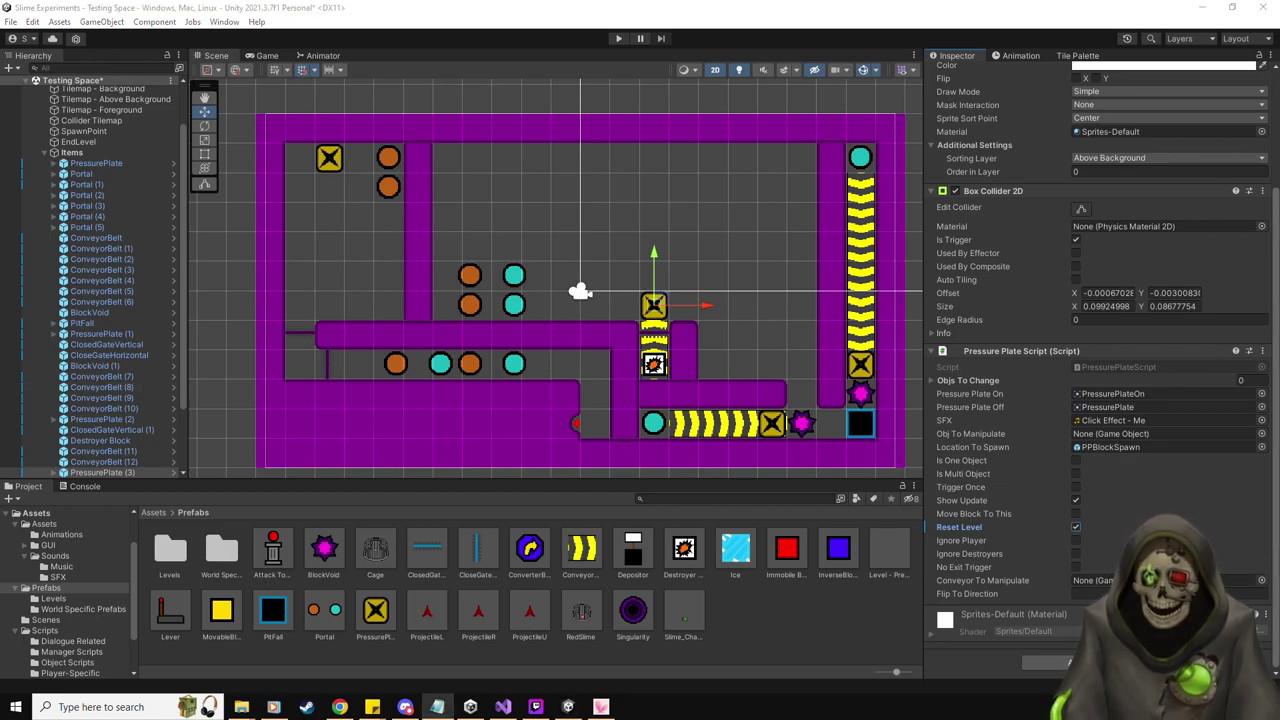
Open PressurePlateScript in Visual Studio and examine how OnTriggerEnter2D handles DestroyerBlock, IgnoreDestroyers and ResetLevel, then return to Unity
{"action": "left_click", "coordinate": [1134, 367]}
{"action": "double_click", "coordinate": [1134, 367]}
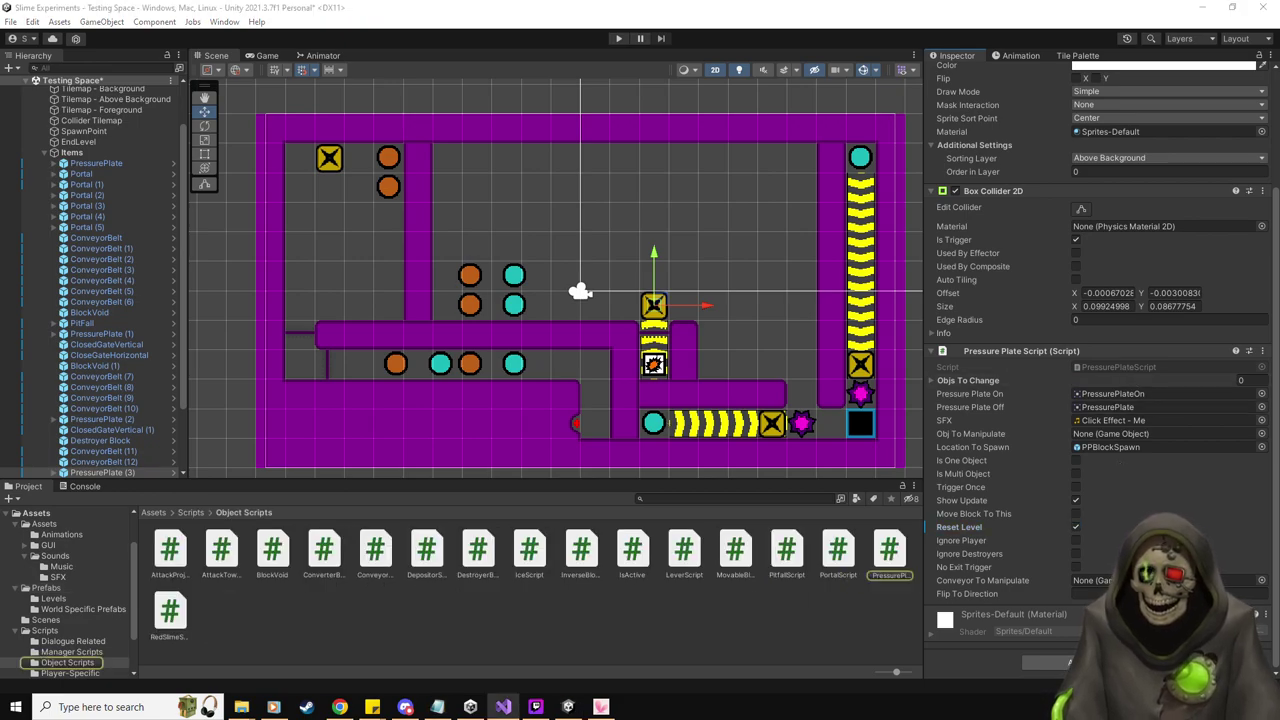
{"action": "scroll", "coordinate": [549, 496], "scroll_direction": "up", "scroll_amount": 20}
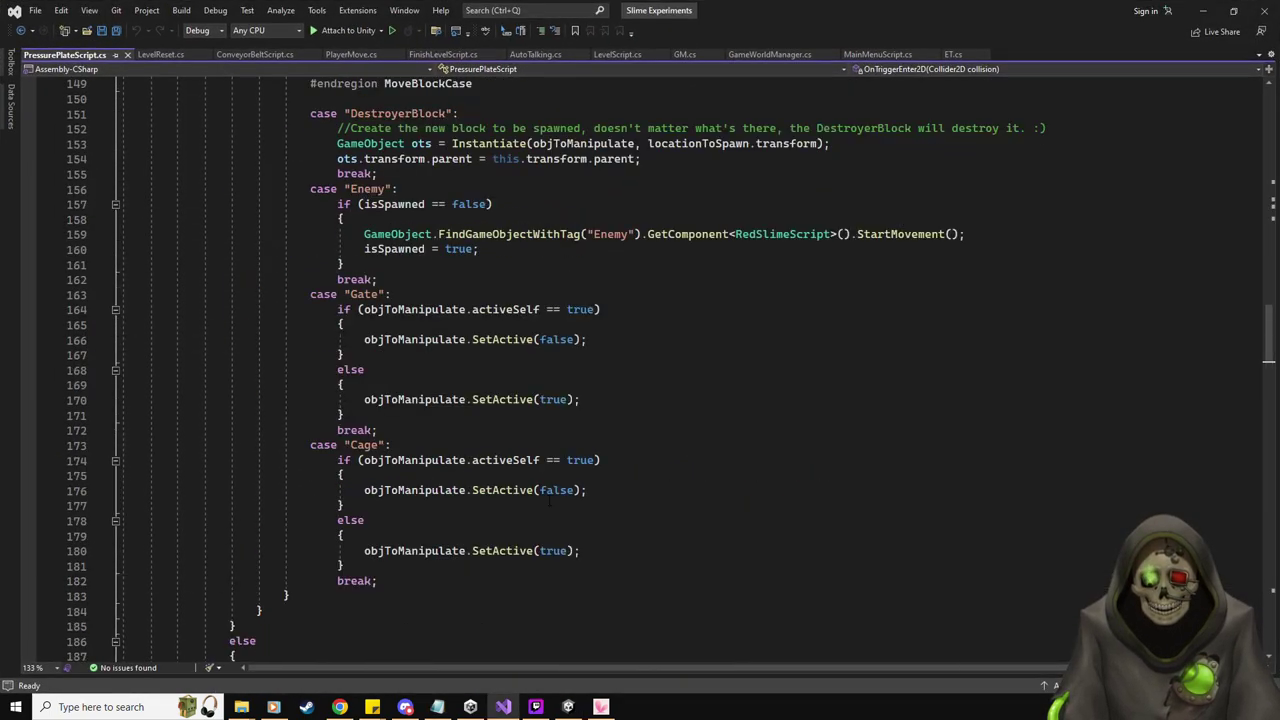
{"action": "scroll", "coordinate": [549, 496], "scroll_direction": "up", "scroll_amount": 6}
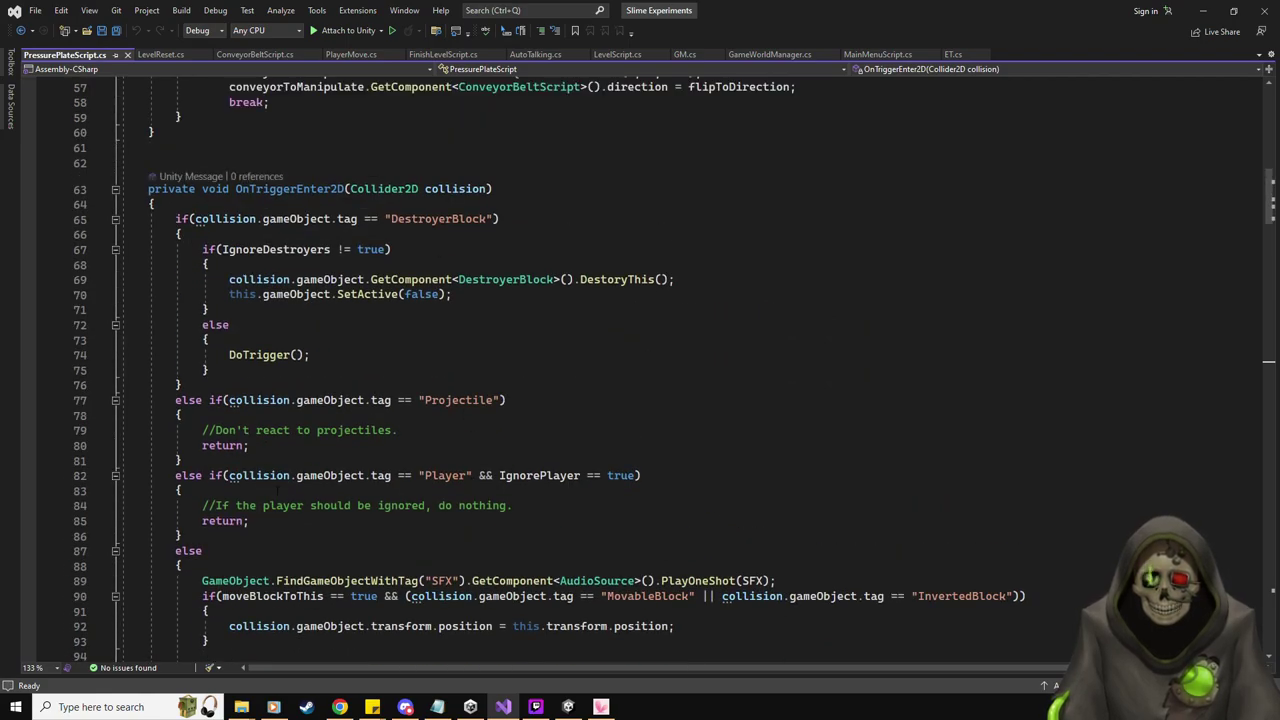
{"action": "scroll", "coordinate": [549, 496], "scroll_direction": "down", "scroll_amount": 2}
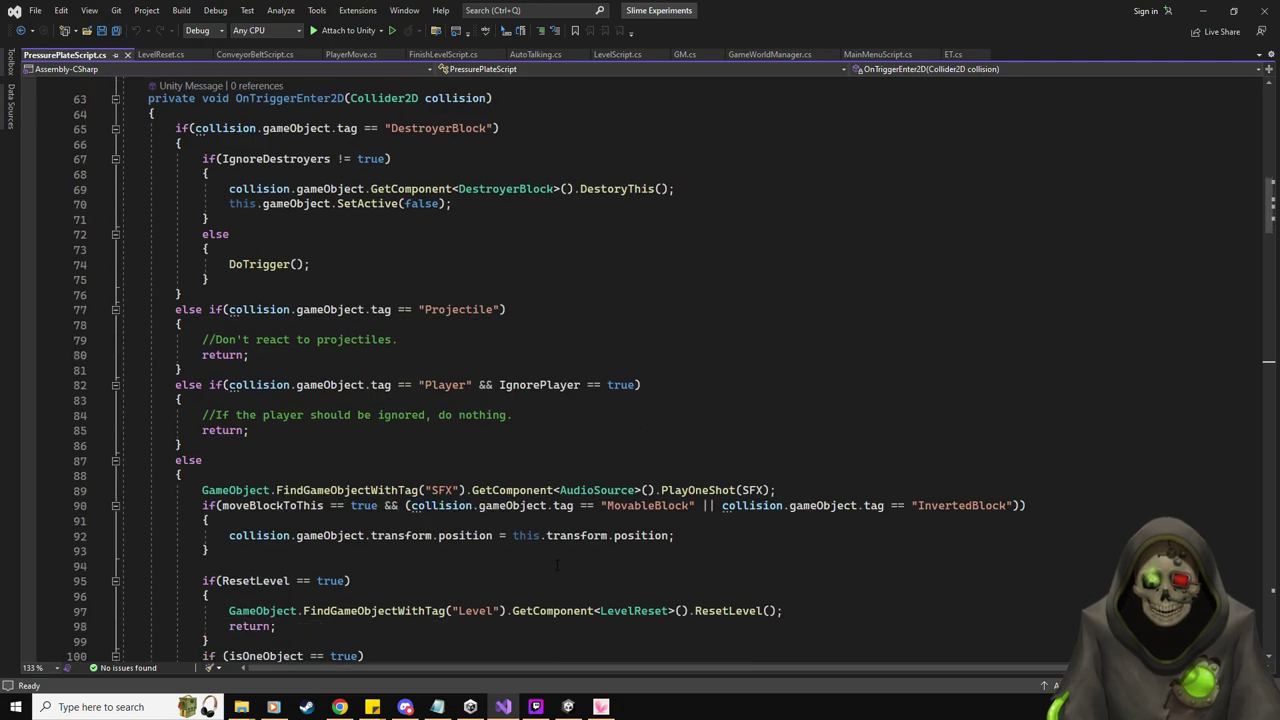
{"action": "scroll", "coordinate": [557, 565], "scroll_direction": "down", "scroll_amount": 2}
{"action": "scroll", "coordinate": [558, 563], "scroll_direction": "down", "scroll_amount": 1}
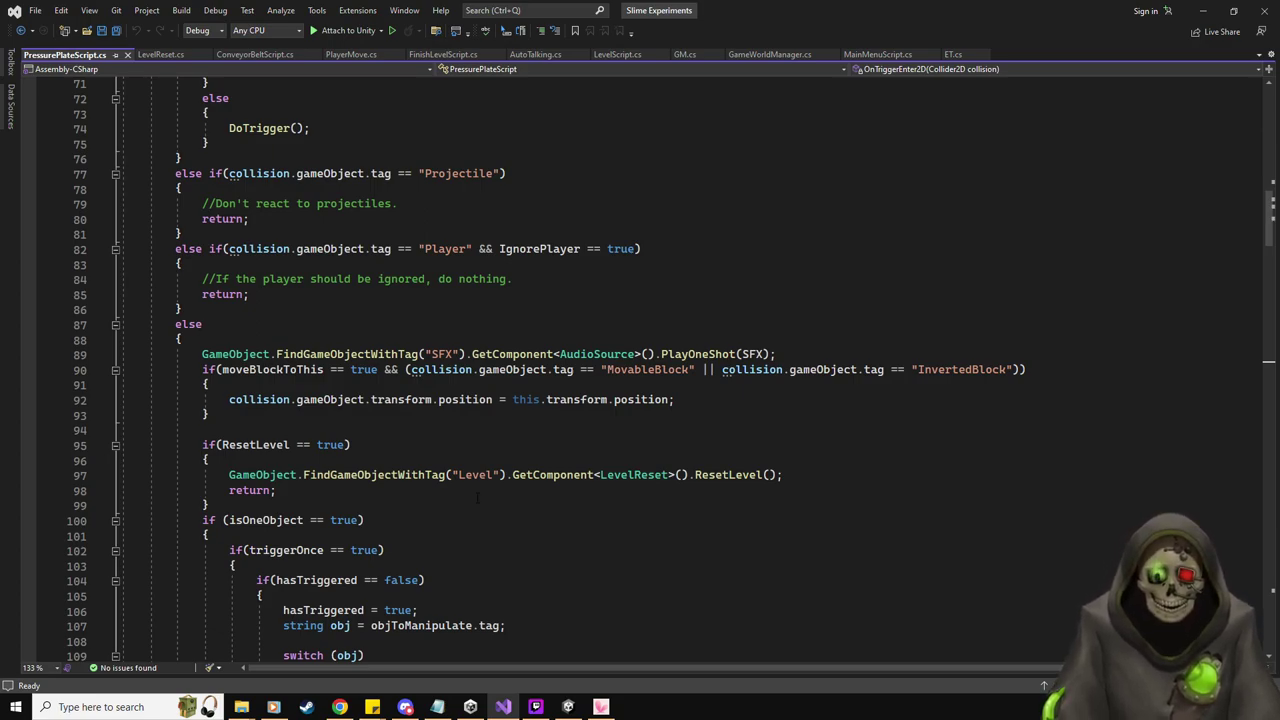
{"action": "key", "text": "alt+Tab"}
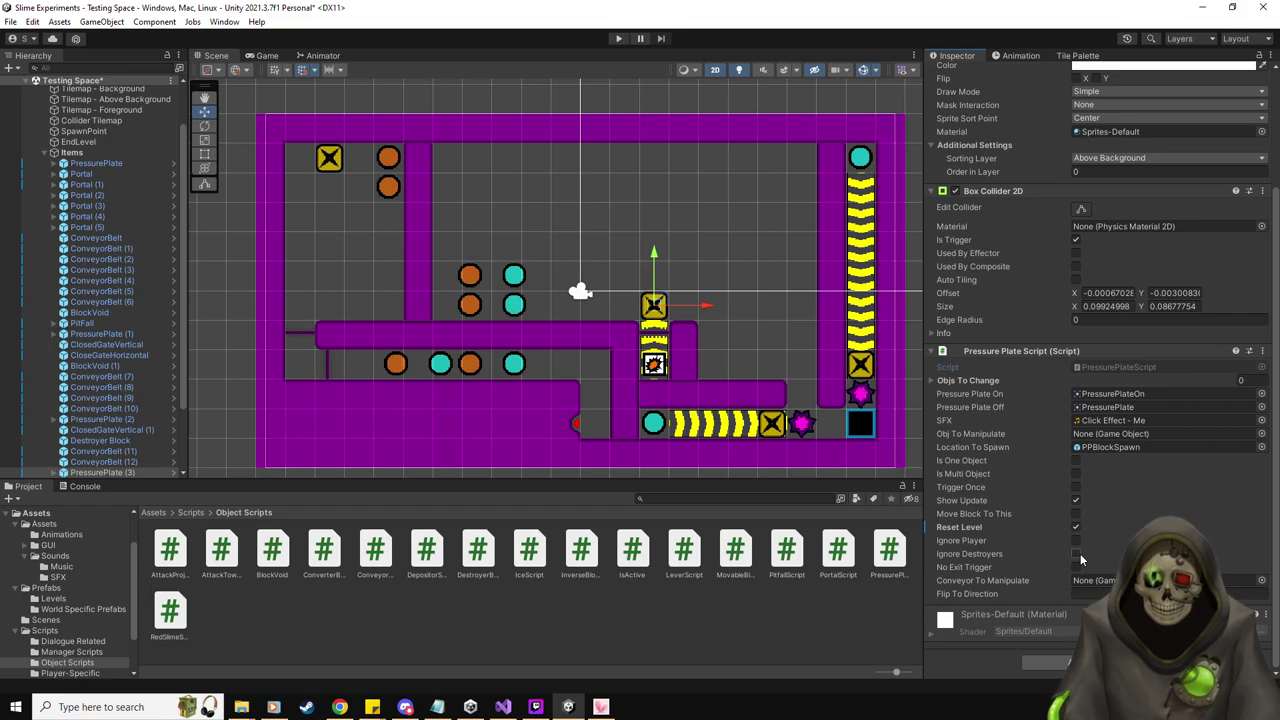
{"action": "key", "text": "alt+Tab"}
{"action": "scroll", "coordinate": [493, 207], "scroll_direction": "up", "scroll_amount": 8}
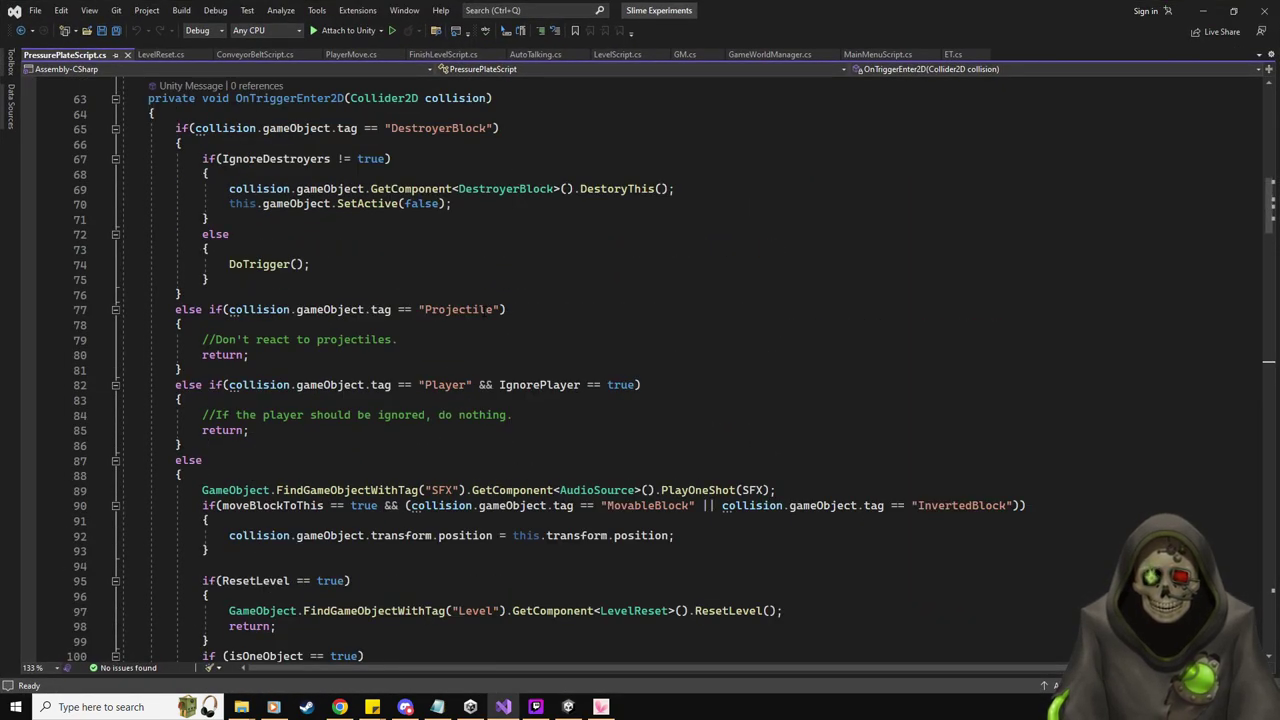
{"action": "scroll", "coordinate": [484, 311], "scroll_direction": "up", "scroll_amount": 1}
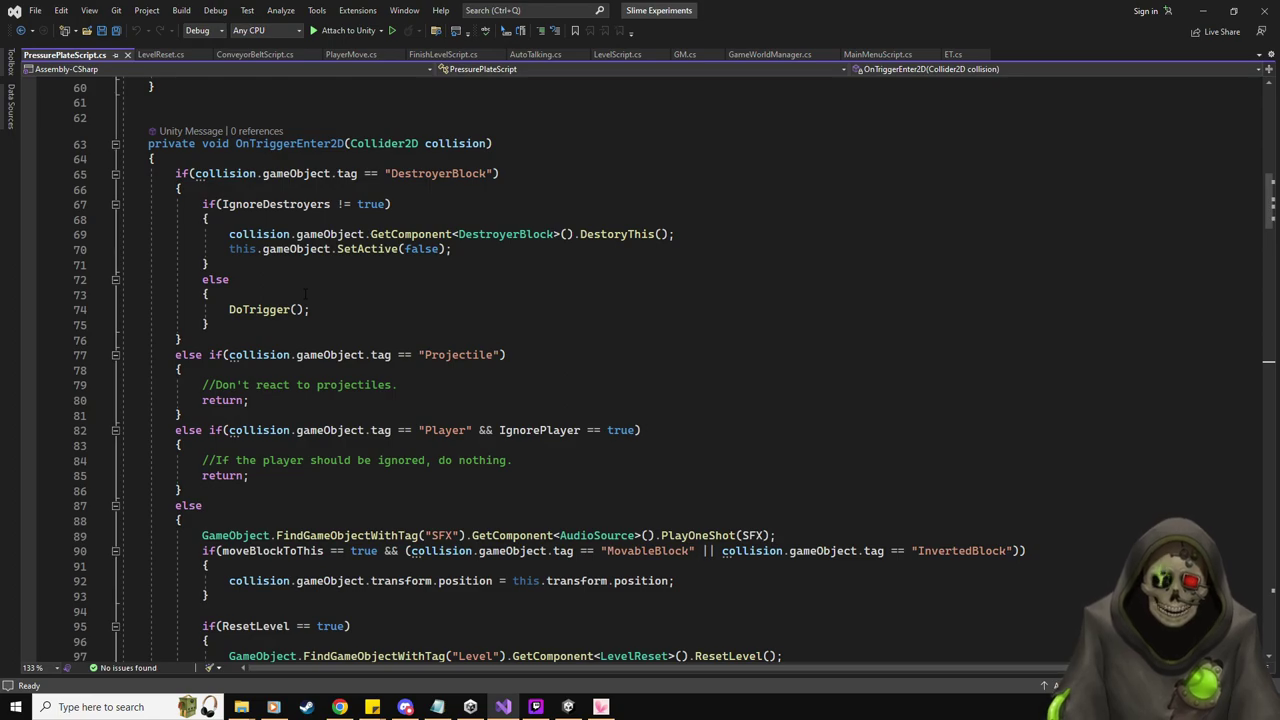
{"action": "scroll", "coordinate": [307, 292], "scroll_direction": "down", "scroll_amount": 5}
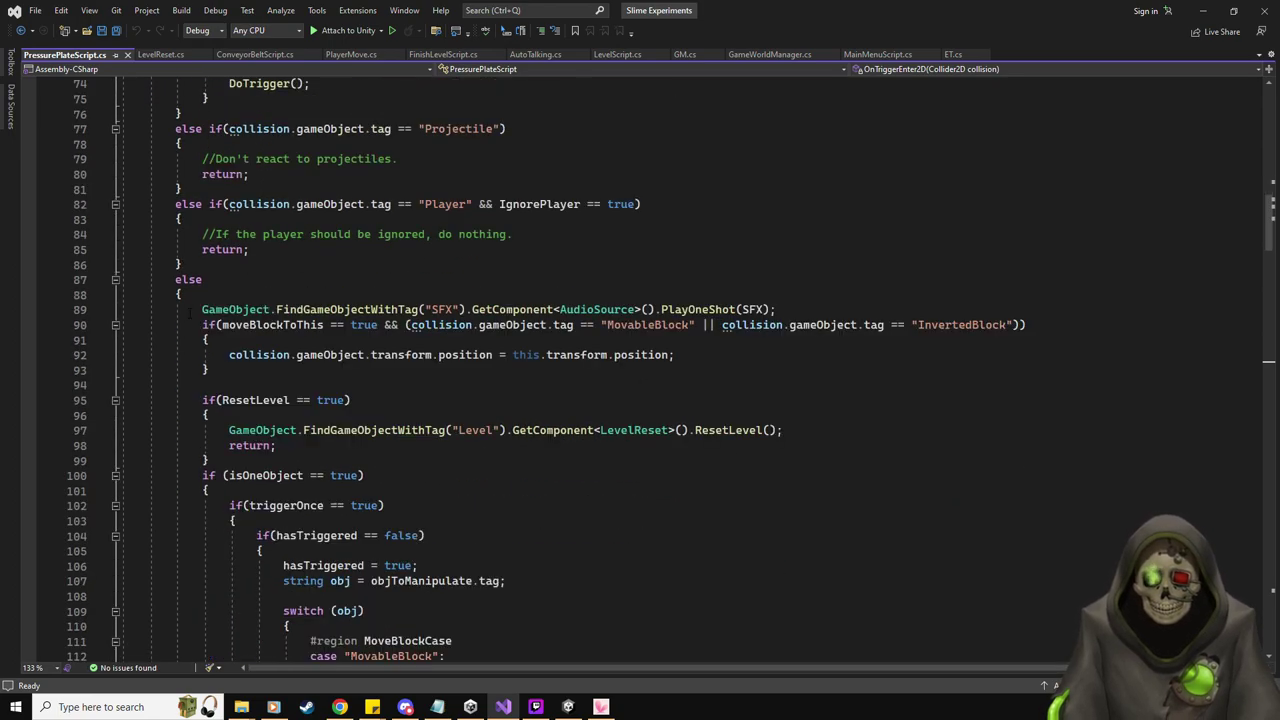
{"action": "scroll", "coordinate": [405, 478], "scroll_direction": "up", "scroll_amount": 5}
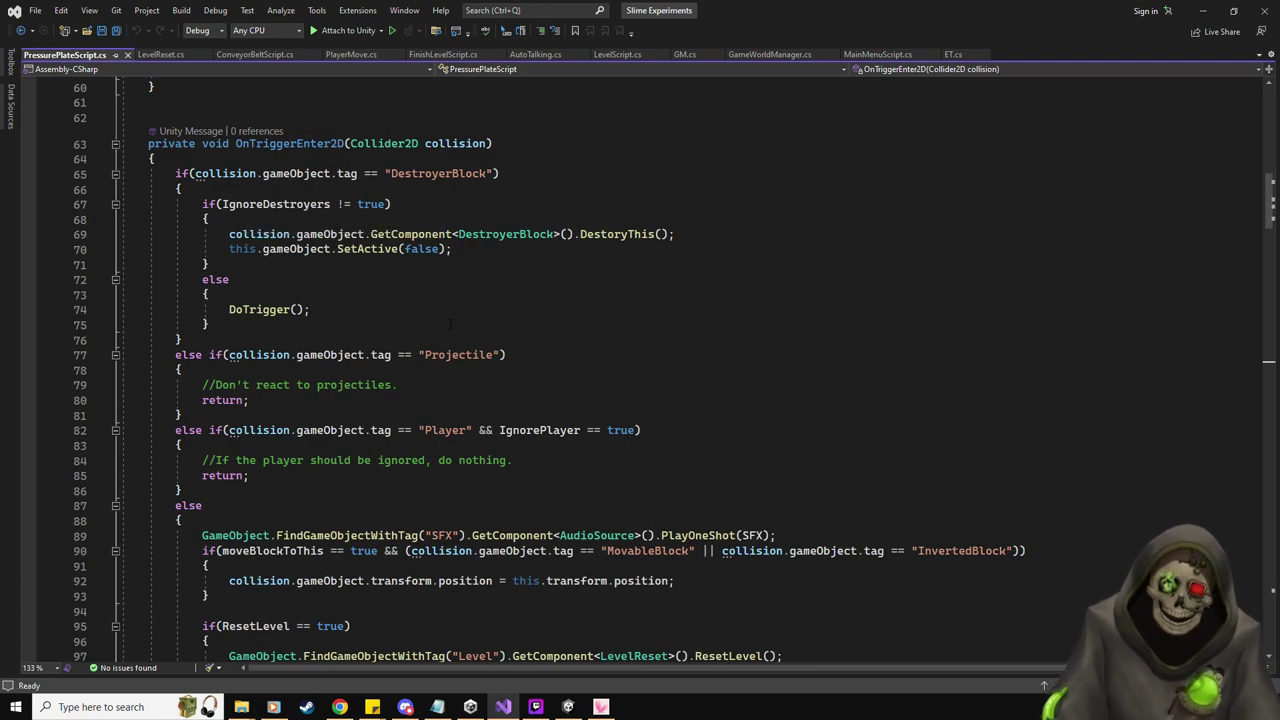
{"action": "key", "text": "alt+Tab"}
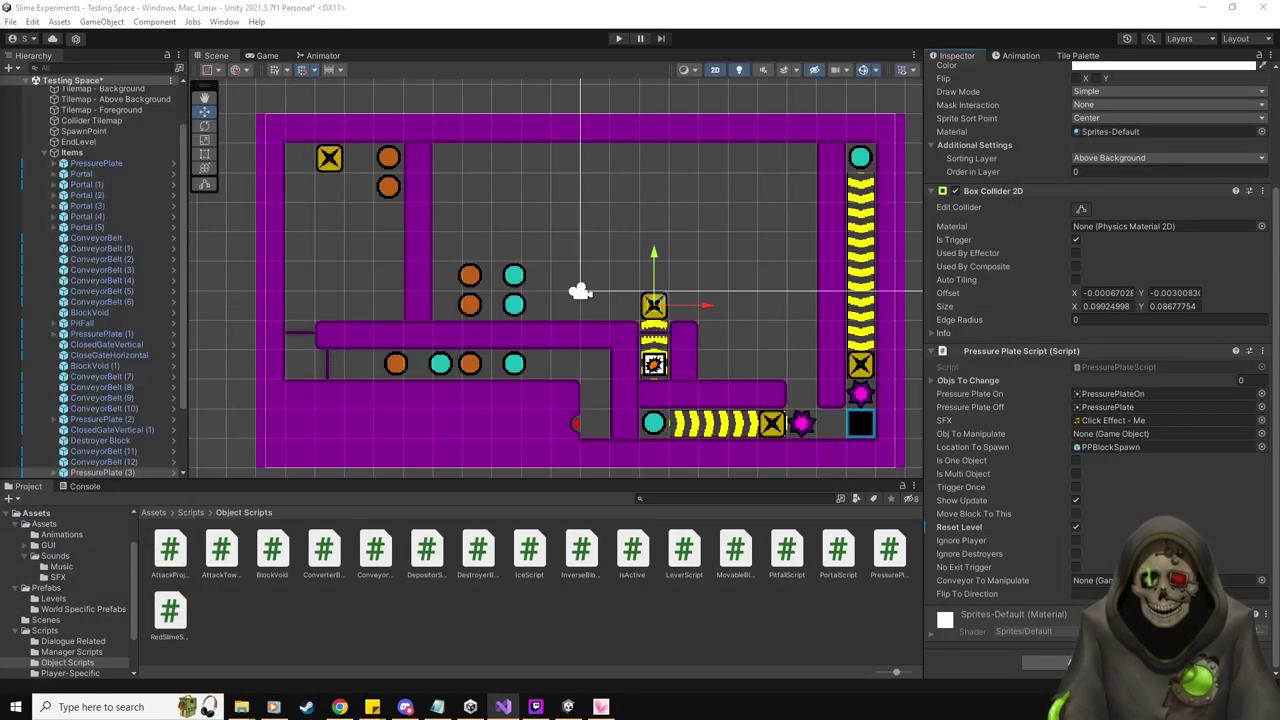
{"action": "left_click", "coordinate": [548, 7]}
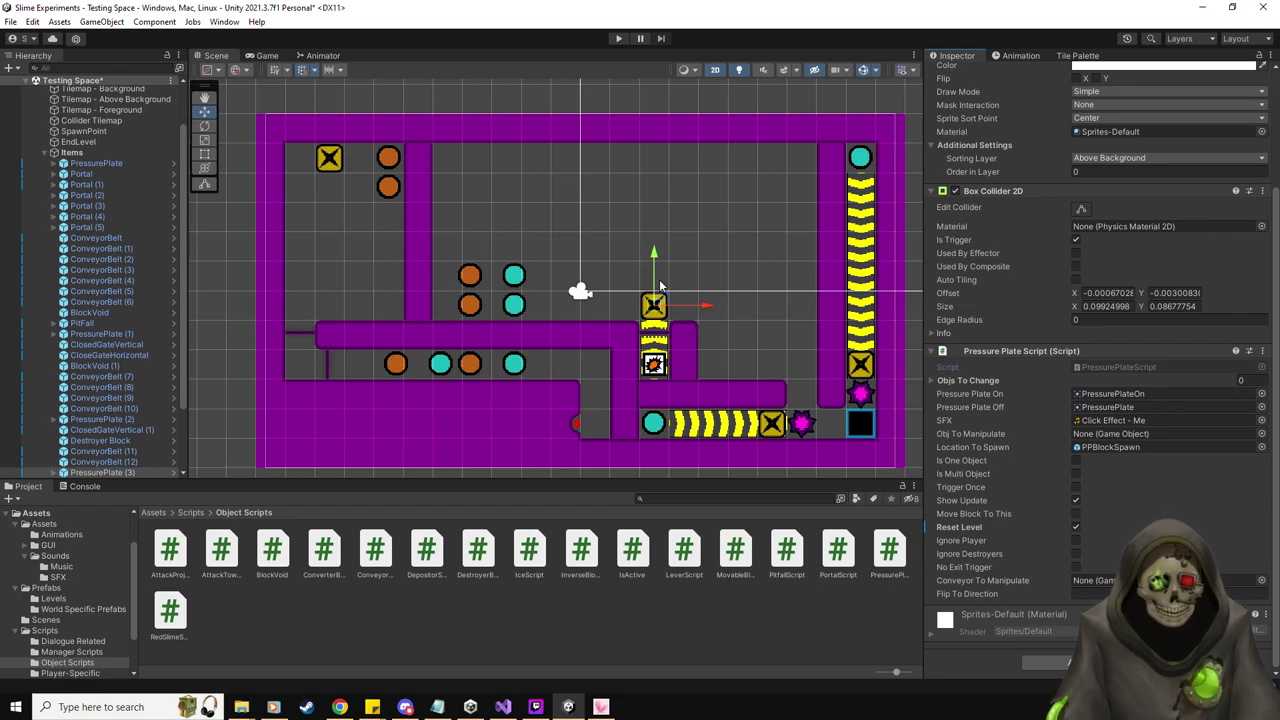
Duplicate a right-facing lower conveyor belt into a horizontal row of five running through the reset pressure plate's cell
{"action": "scroll", "coordinate": [660, 332], "scroll_direction": "up", "scroll_amount": 3}
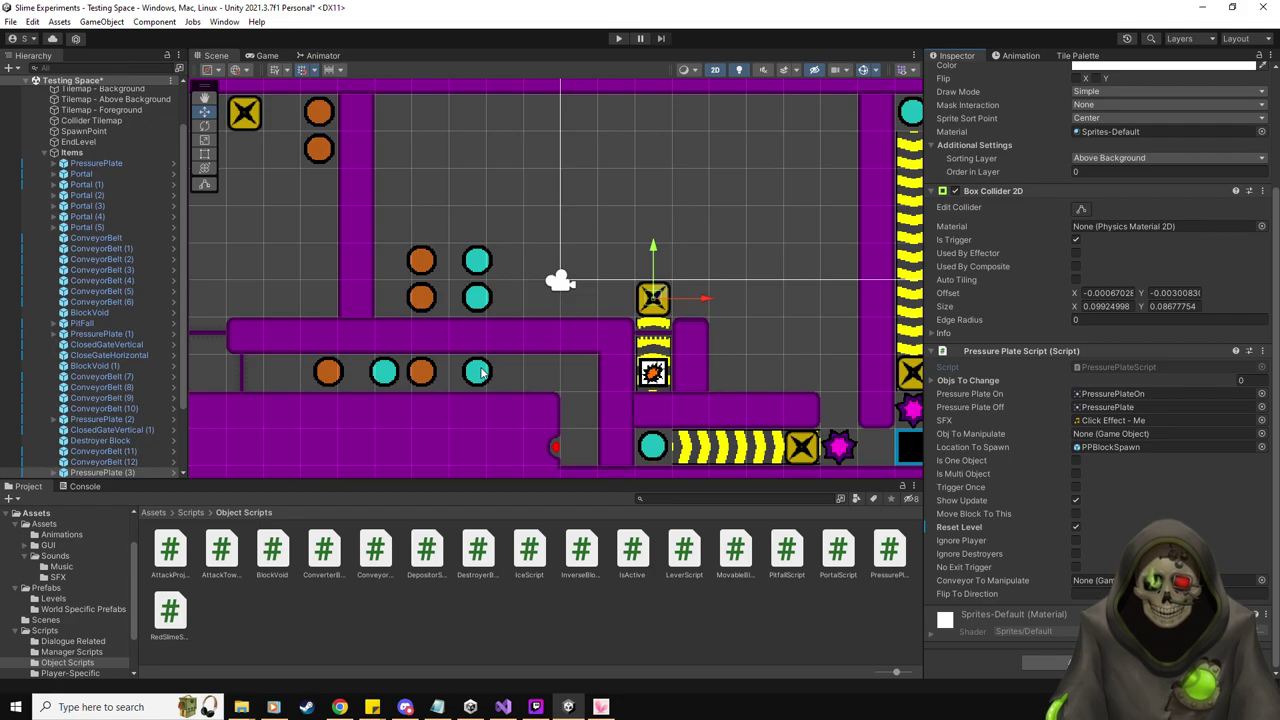
{"action": "left_click", "coordinate": [117, 302]}
{"action": "left_click", "coordinate": [127, 379]}
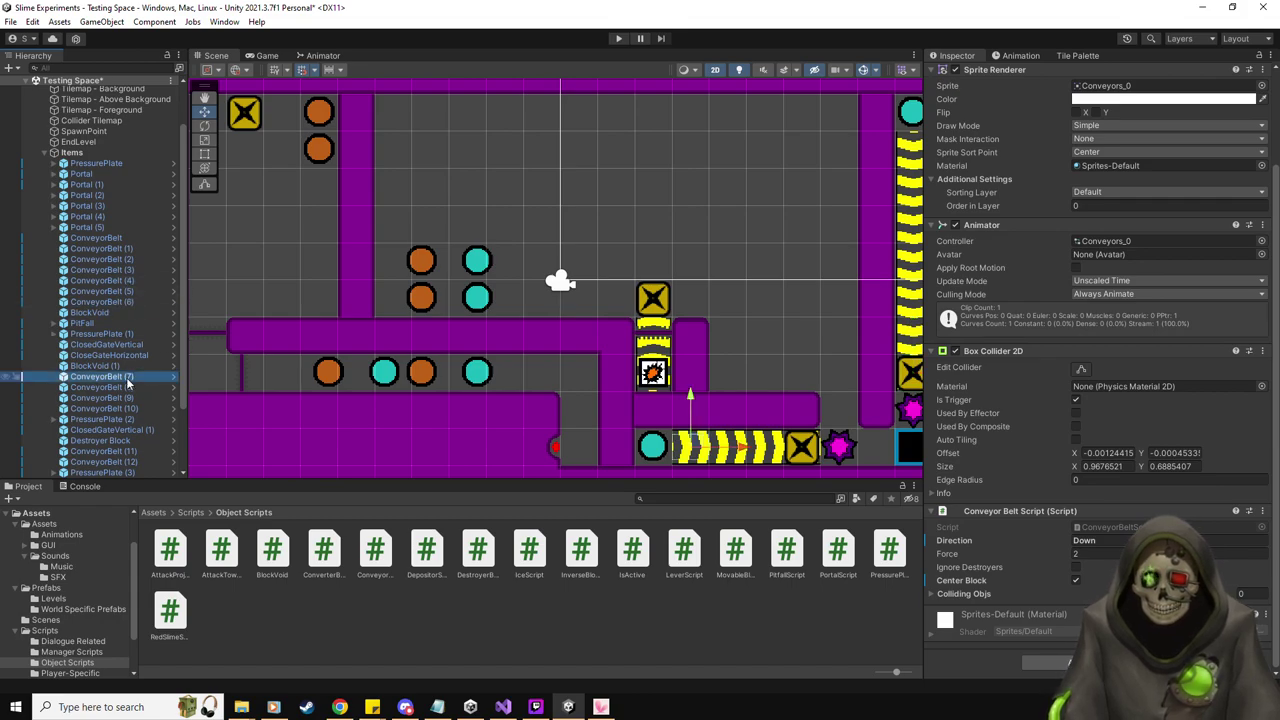
{"action": "key", "text": "ctrl+d"}
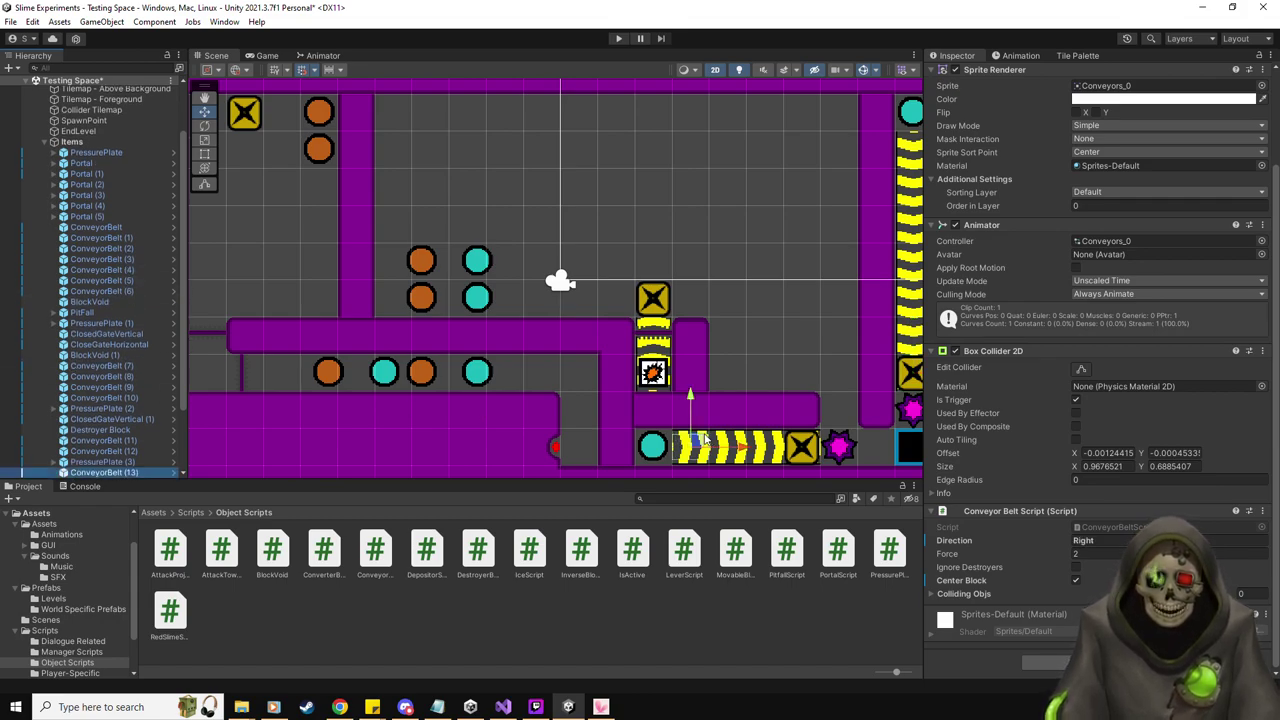
{"action": "left_click_drag", "start_coordinate": [710, 440], "coordinate": [604, 308]}
{"action": "key", "text": "ctrl+d"}
{"action": "key", "text": "ctrl+d"}
{"action": "key", "text": "ctrl+d"}
{"action": "key", "text": "ctrl+d"}
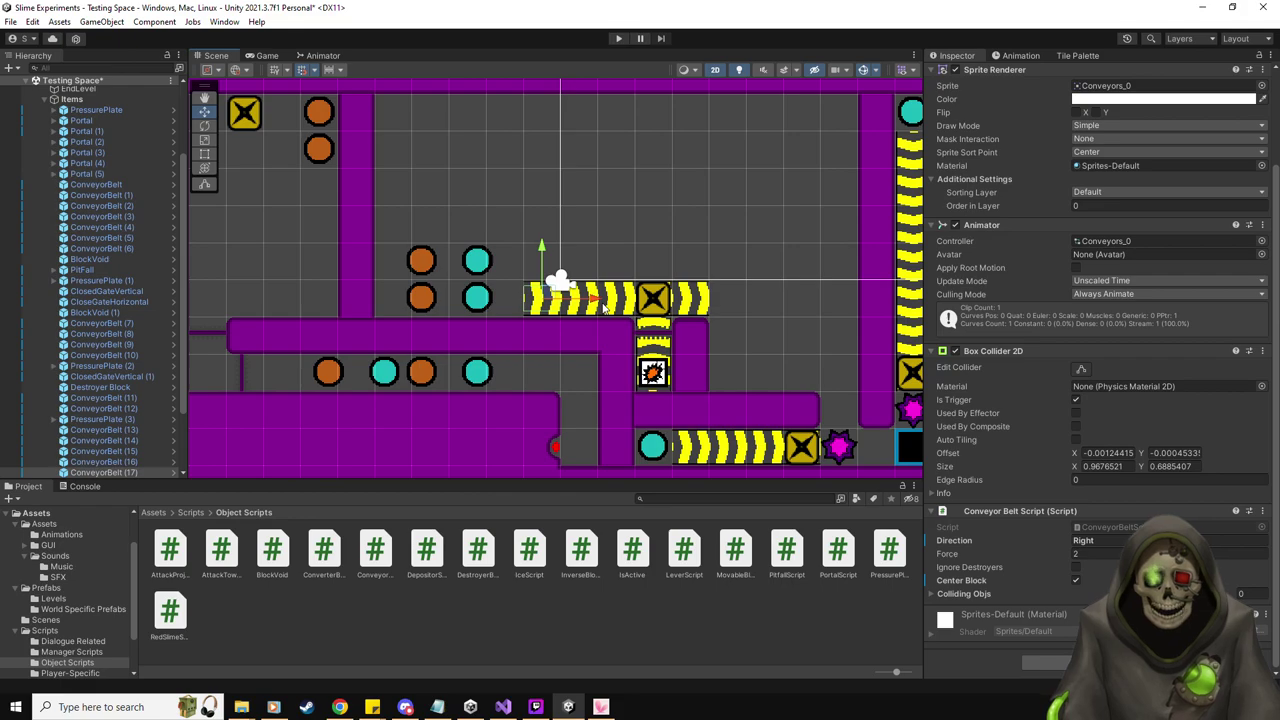
Duplicate the top downward belt of the tall conveyor column twice, stacking the copies downward from the right end of the new row
{"action": "scroll", "coordinate": [550, 307], "scroll_direction": "down", "scroll_amount": 1}
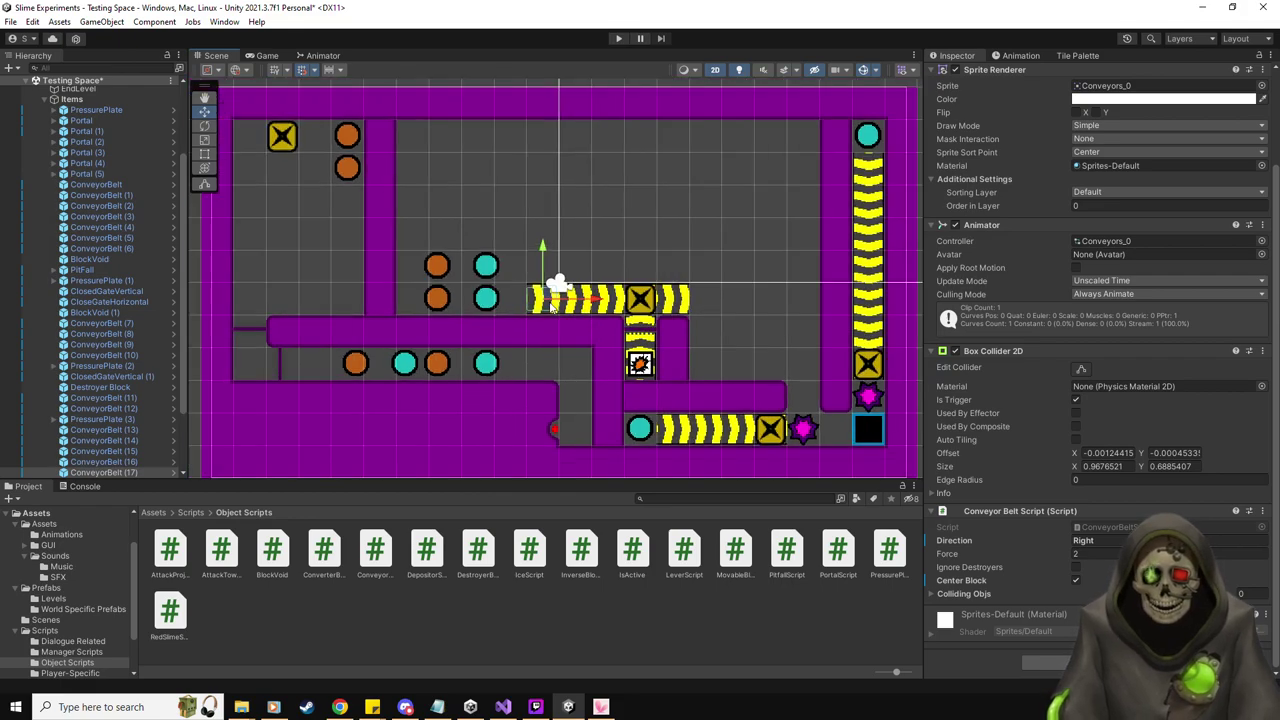
{"action": "scroll", "coordinate": [550, 307], "scroll_direction": "down", "scroll_amount": 1}
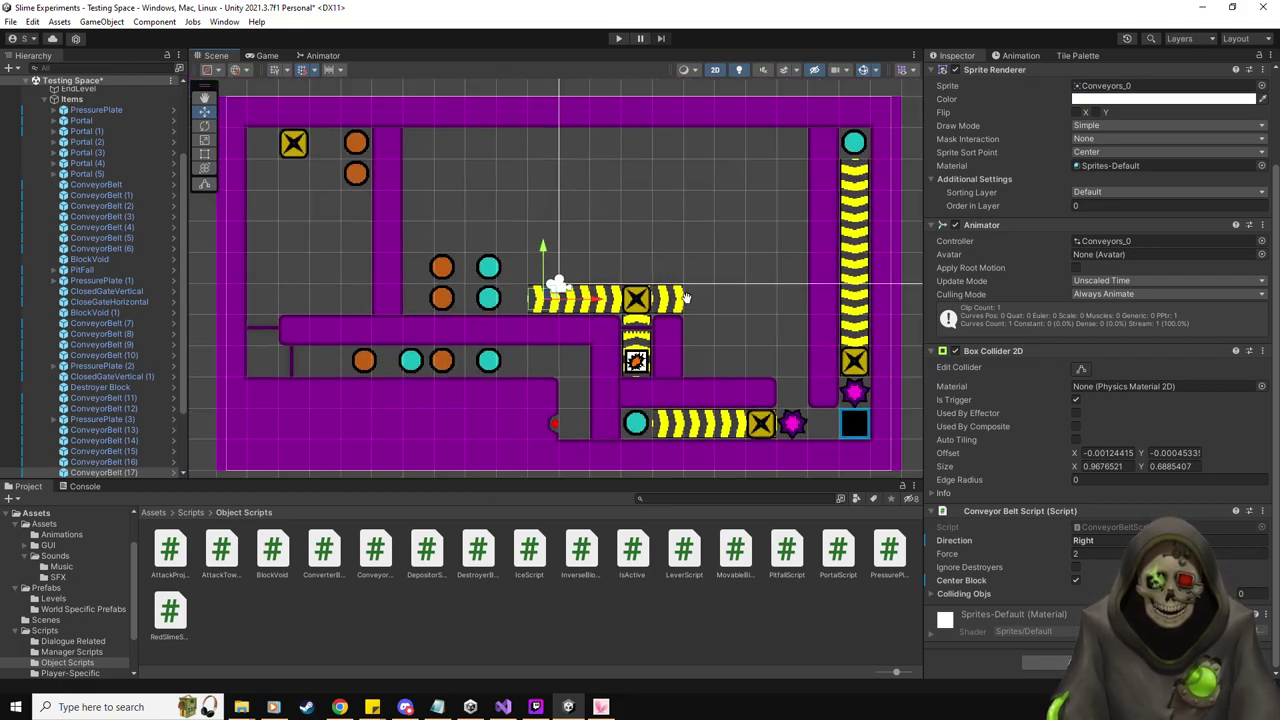
{"action": "middle_click_drag", "start_coordinate": [688, 302], "coordinate": [597, 312]}
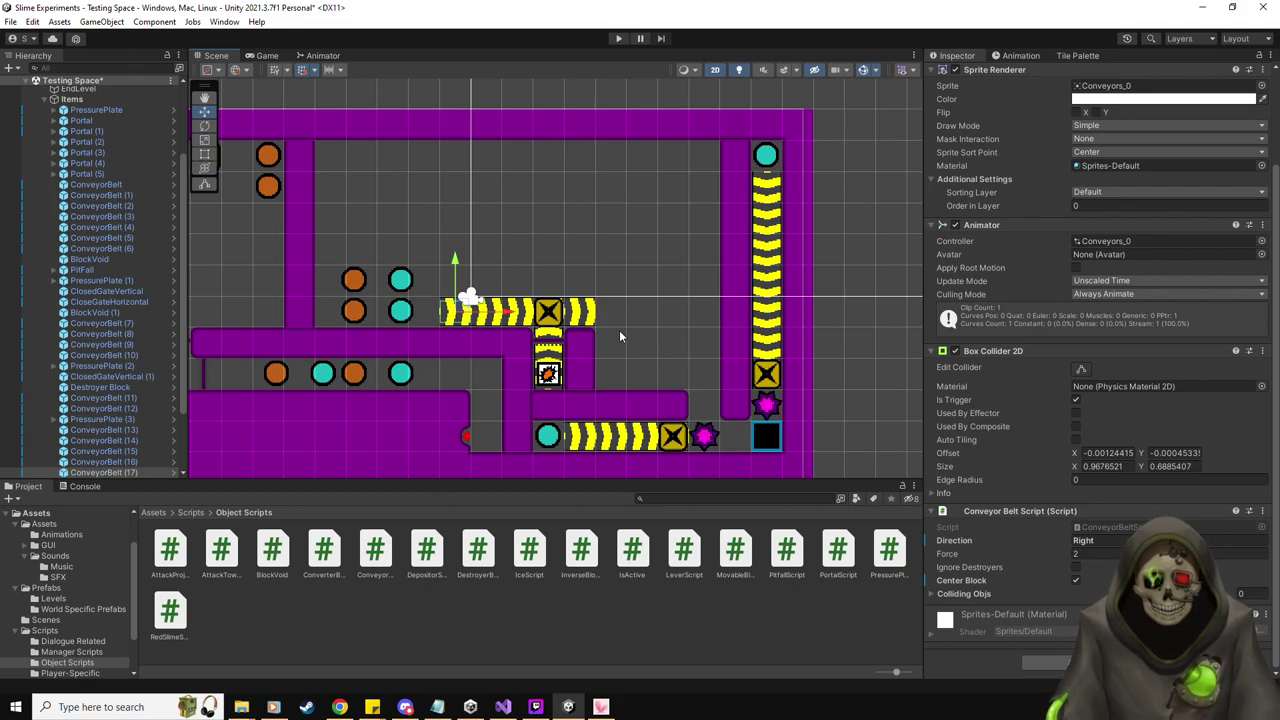
{"action": "scroll", "coordinate": [620, 337], "scroll_direction": "up", "scroll_amount": 1}
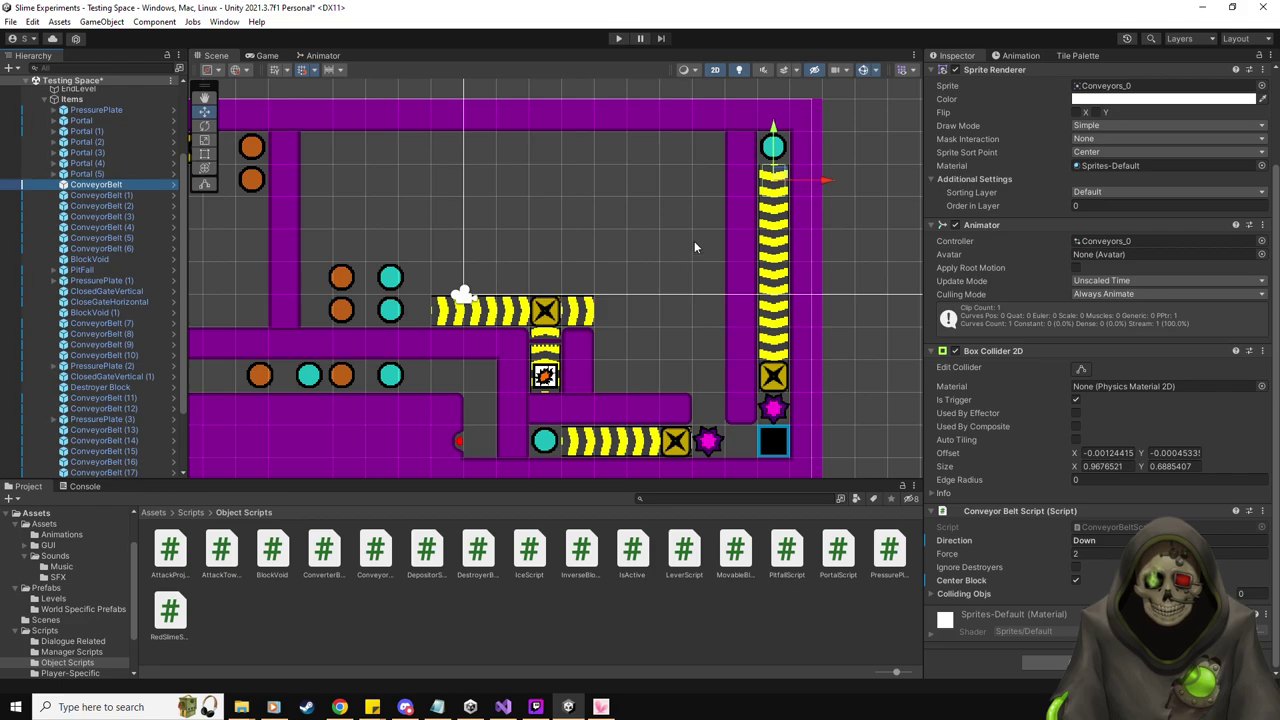
{"action": "left_click", "coordinate": [783, 180]}
{"action": "left_click_drag", "start_coordinate": [785, 180], "coordinate": [633, 326]}
{"action": "key", "text": "ctrl+d"}
{"action": "left_click_drag", "start_coordinate": [610, 262], "coordinate": [610, 290]}
Paint a two-tile horizontal wall on the Collider Tilemap immediately right of the lower of the two new downward belts
{"action": "left_click", "coordinate": [1078, 56]}
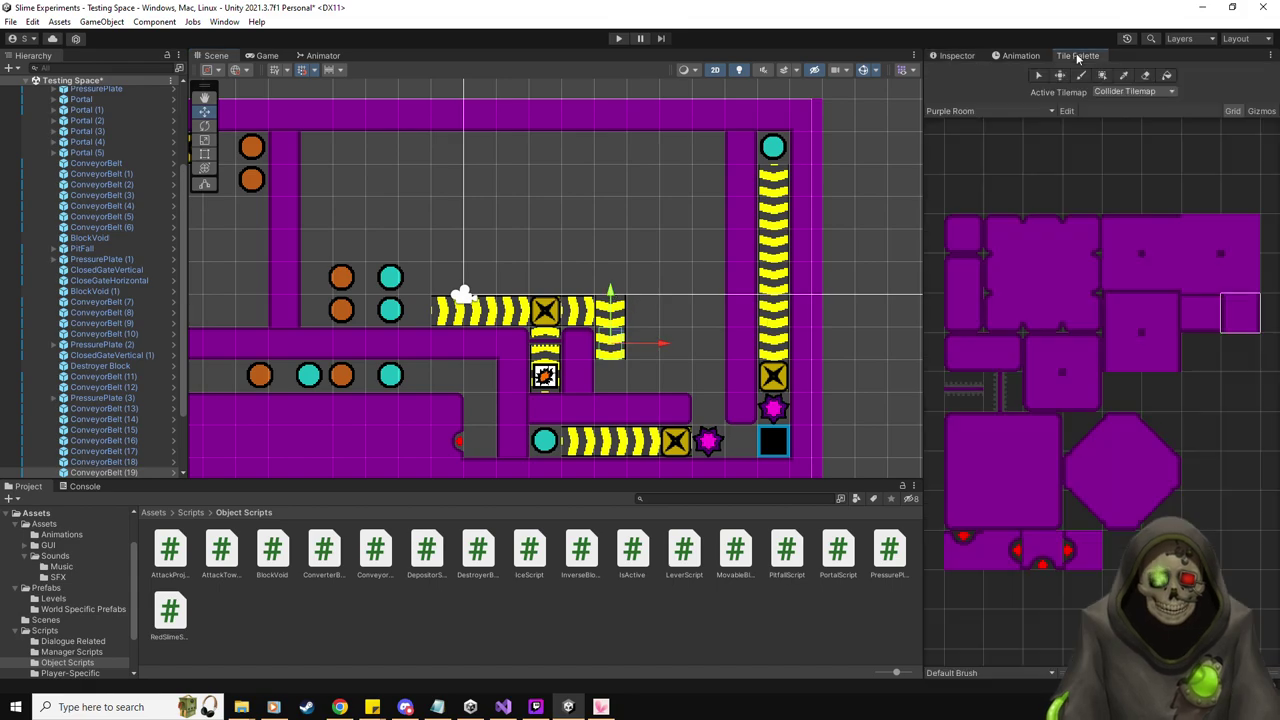
{"action": "left_click", "coordinate": [952, 354]}
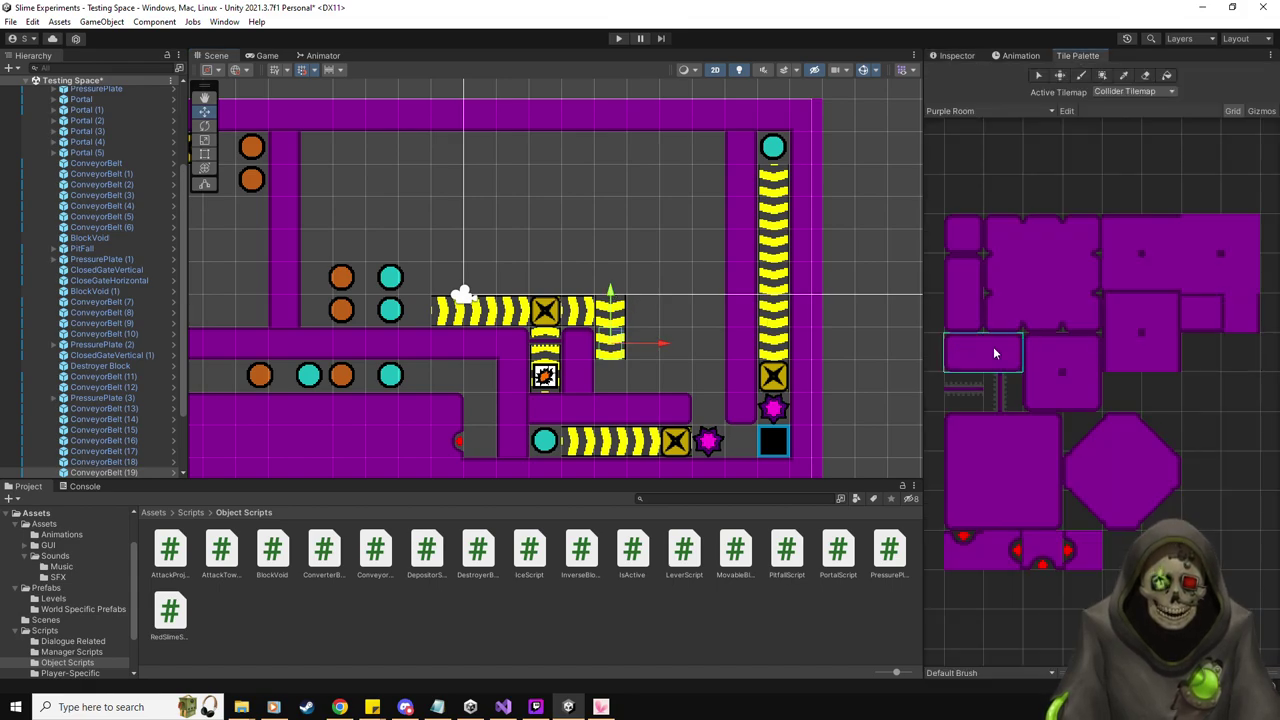
{"action": "left_click", "coordinate": [664, 358]}
{"action": "left_click", "coordinate": [669, 383]}
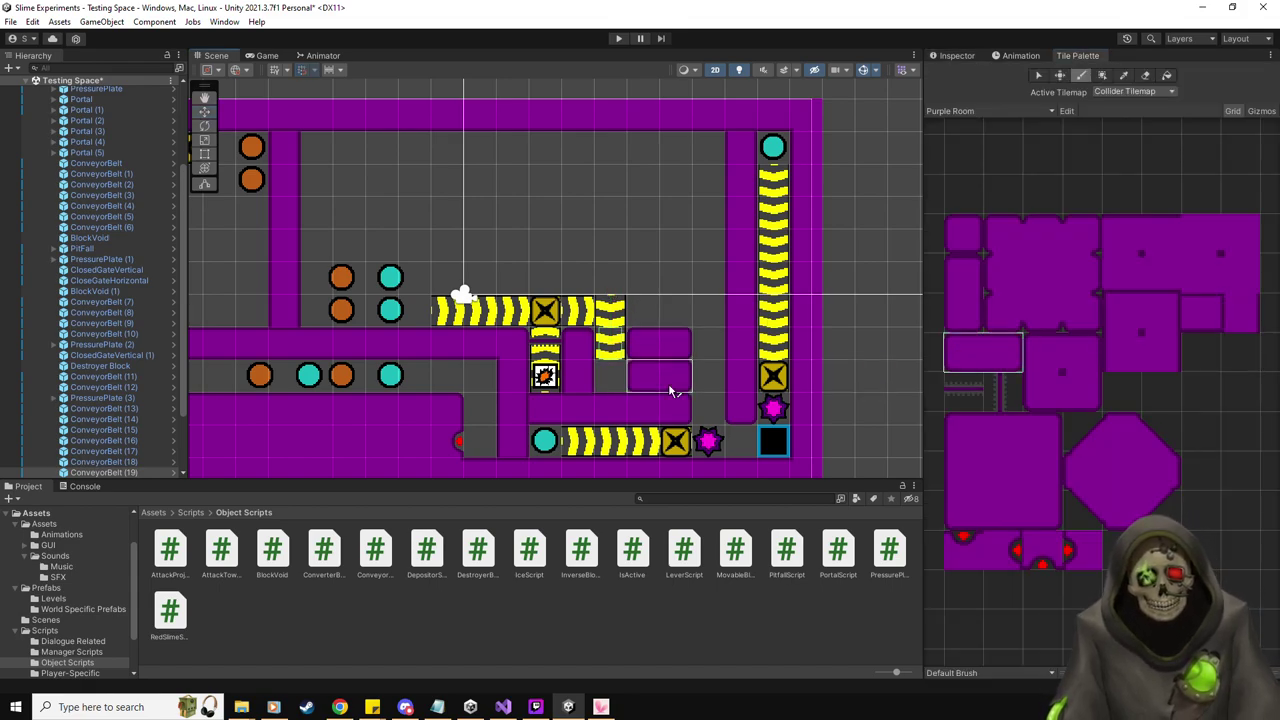
Place a BlockVoid prefab at X 4.5, Y -2.5, directly below the two new downward conveyor belts
{"action": "left_click", "coordinate": [957, 56]}
{"action": "key", "text": "w"}
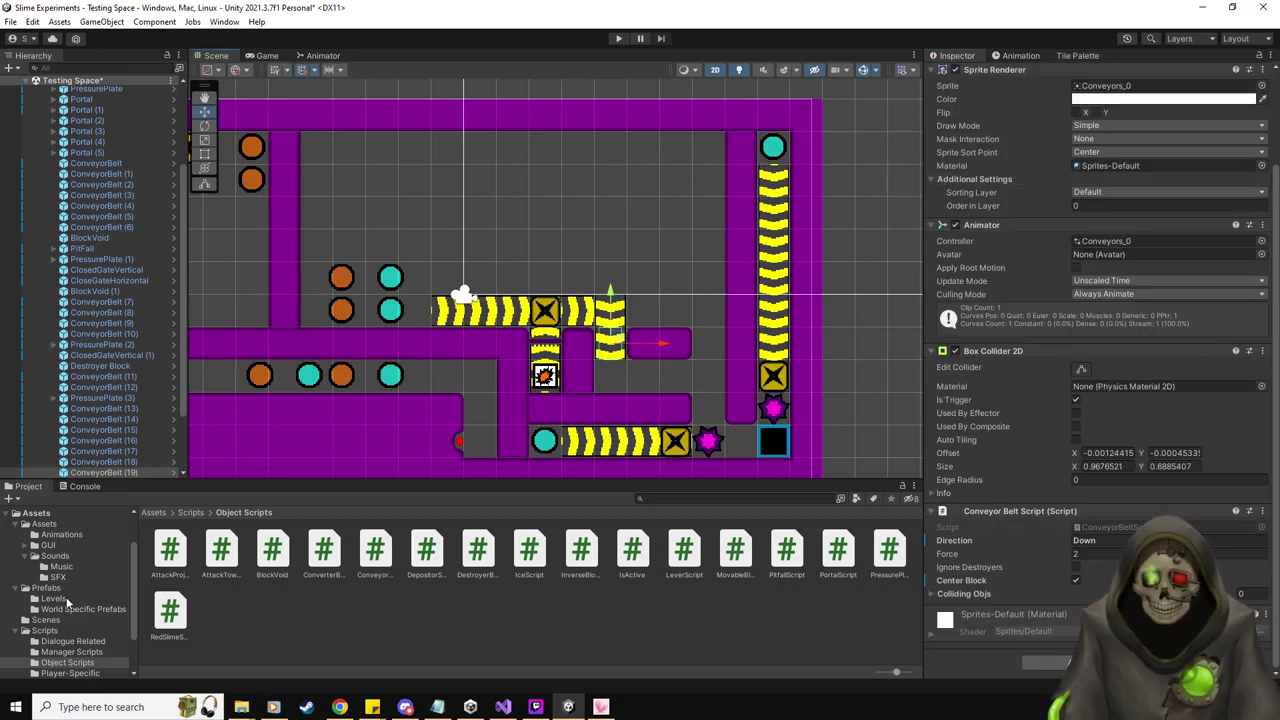
{"action": "left_click", "coordinate": [45, 589]}
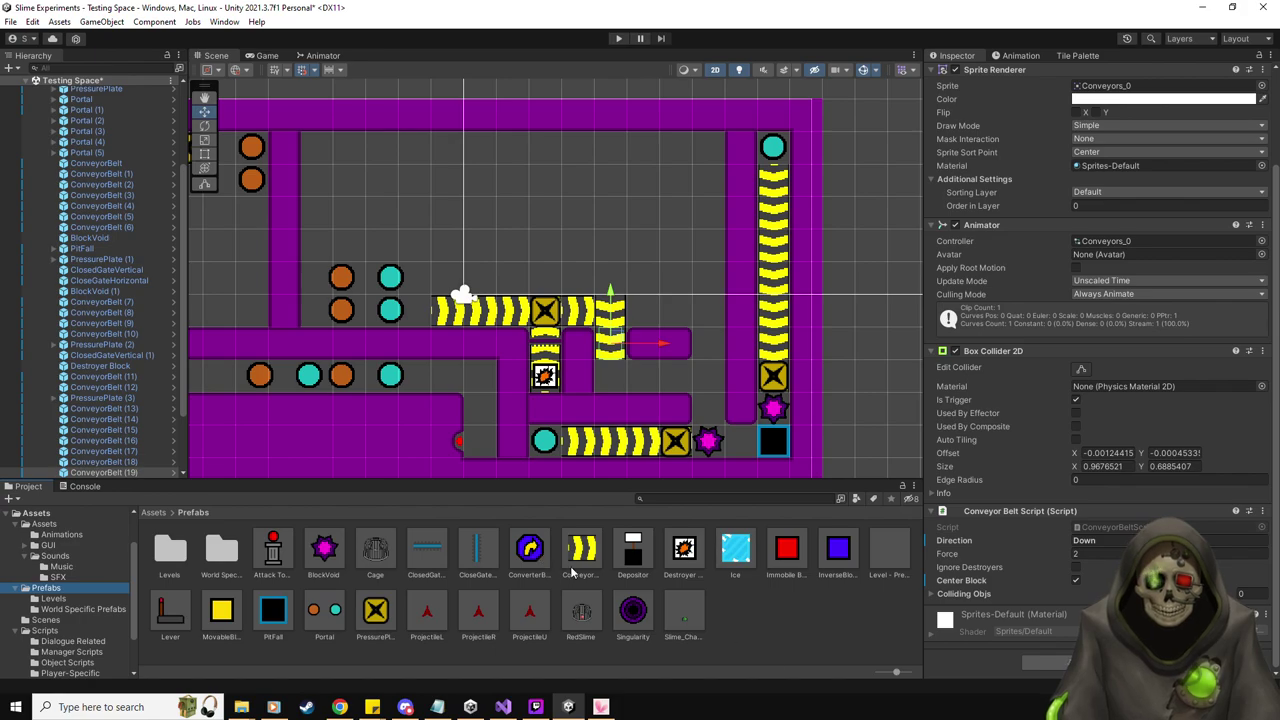
{"action": "left_click_drag", "start_coordinate": [323, 548], "coordinate": [612, 374]}
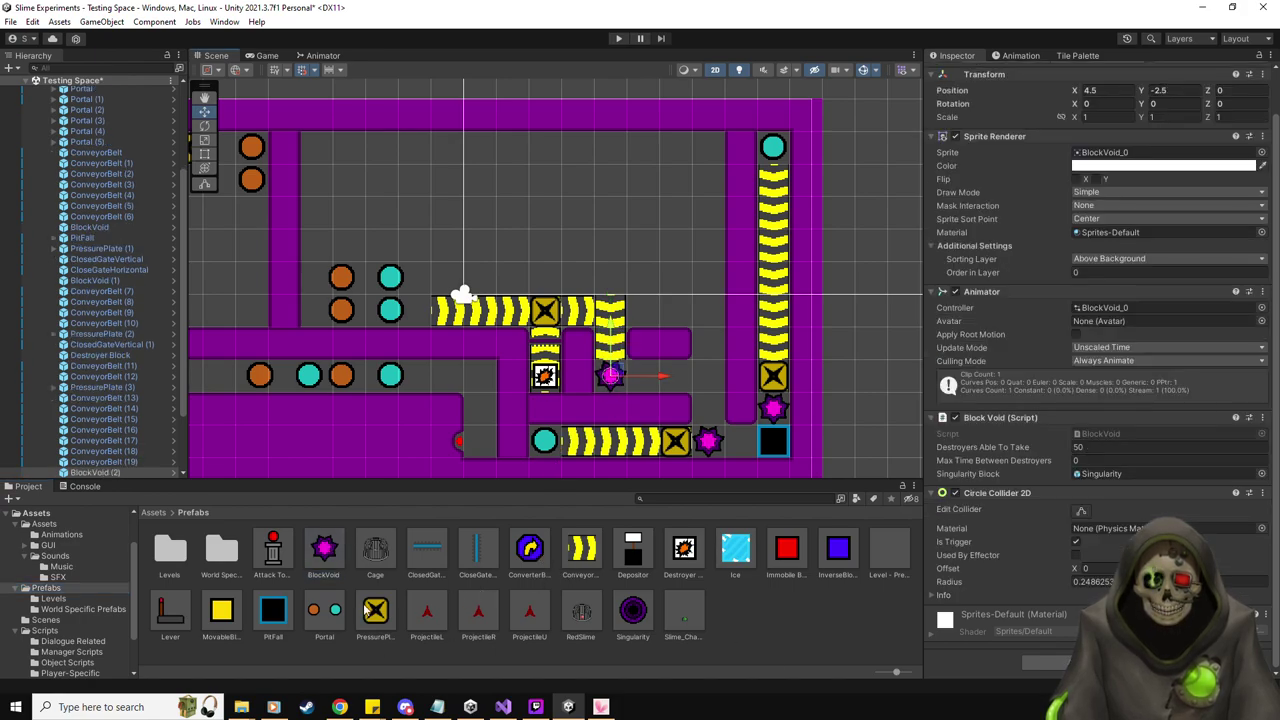
Place a PressurePlate prefab at X 4.5, Y -1.5, above the BlockVoid, and enable Is One Object, Trigger Once and No Exit Trigger on it
{"action": "left_click_drag", "start_coordinate": [378, 617], "coordinate": [612, 342]}
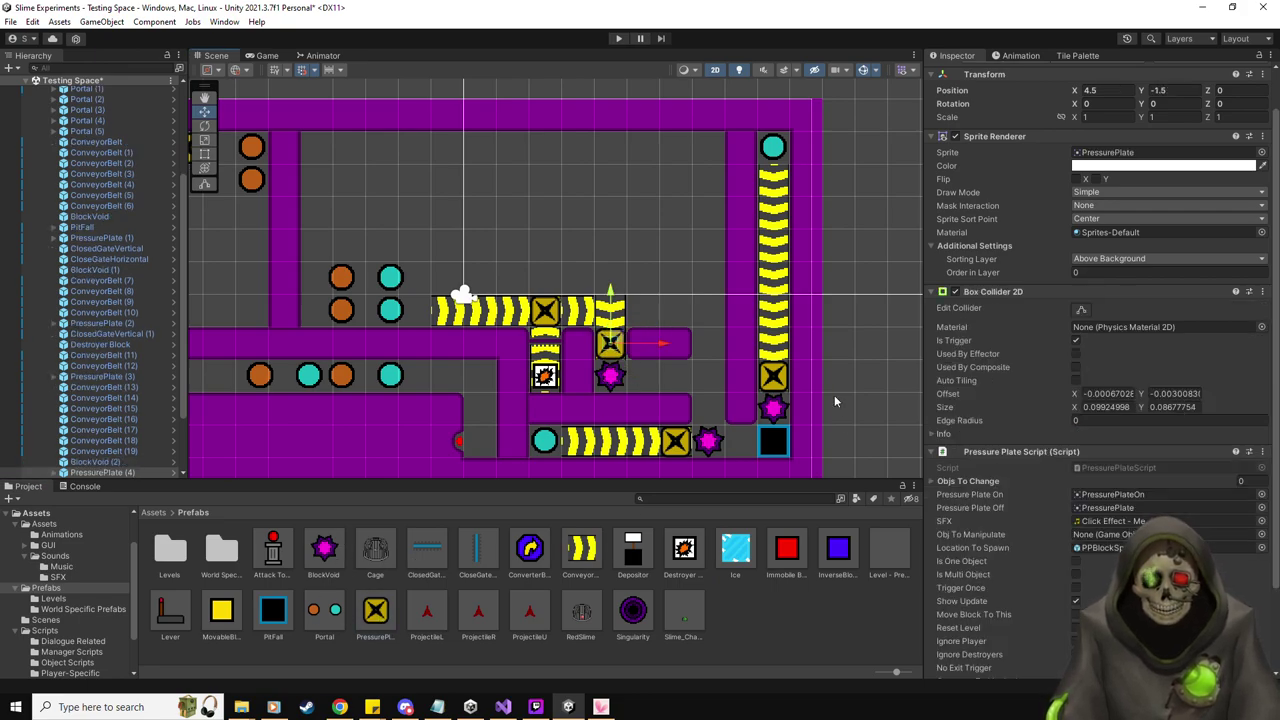
{"action": "scroll", "coordinate": [1044, 531], "scroll_direction": "down", "scroll_amount": 3}
{"action": "left_click", "coordinate": [1076, 460]}
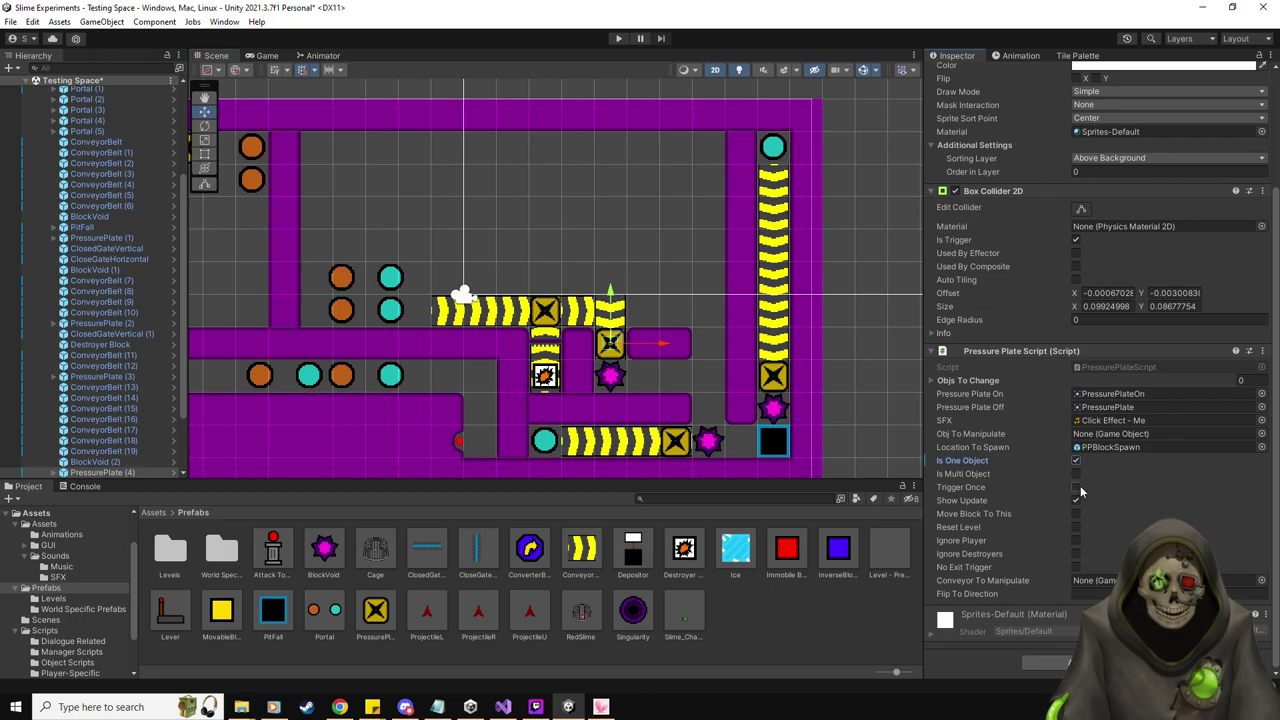
{"action": "left_click", "coordinate": [1077, 488]}
{"action": "left_click", "coordinate": [1076, 567]}
Assign CloseGateHorizontal as the Obj To Manipulate of the new PressurePlate (4)
{"action": "middle_click_drag", "start_coordinate": [593, 466], "coordinate": [633, 463]}
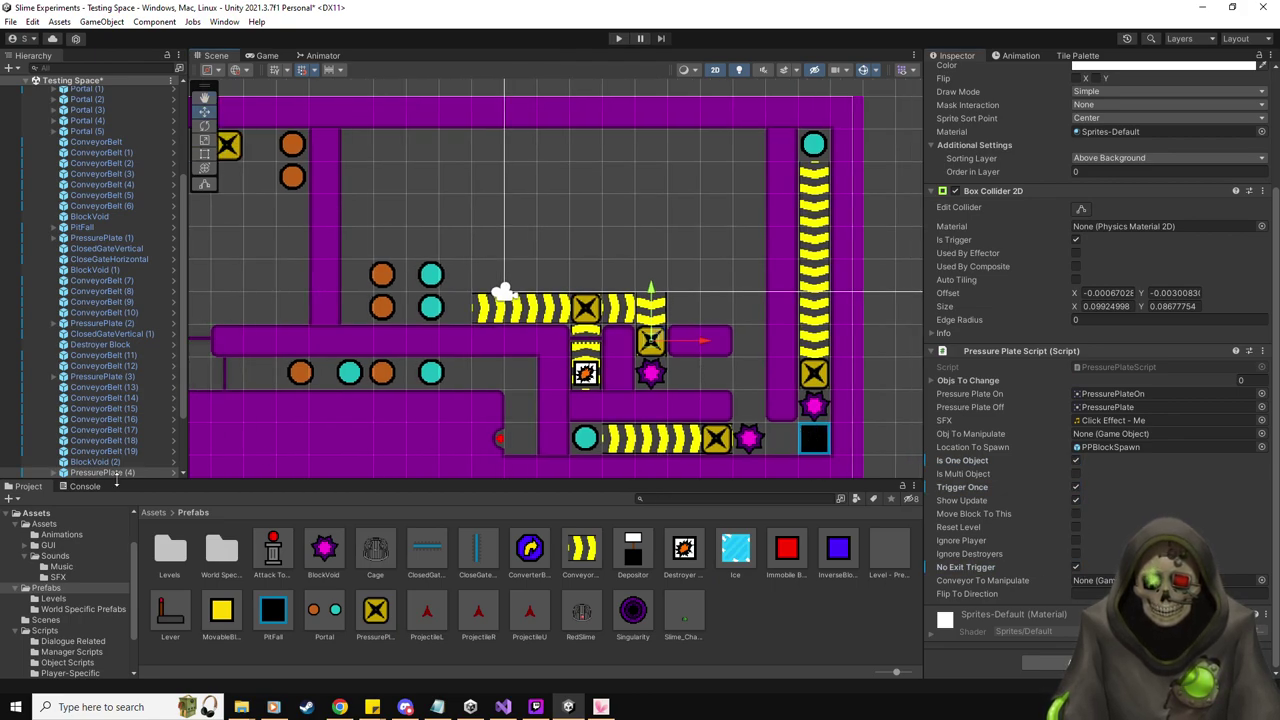
{"action": "middle_click_drag", "start_coordinate": [408, 364], "coordinate": [444, 358]}
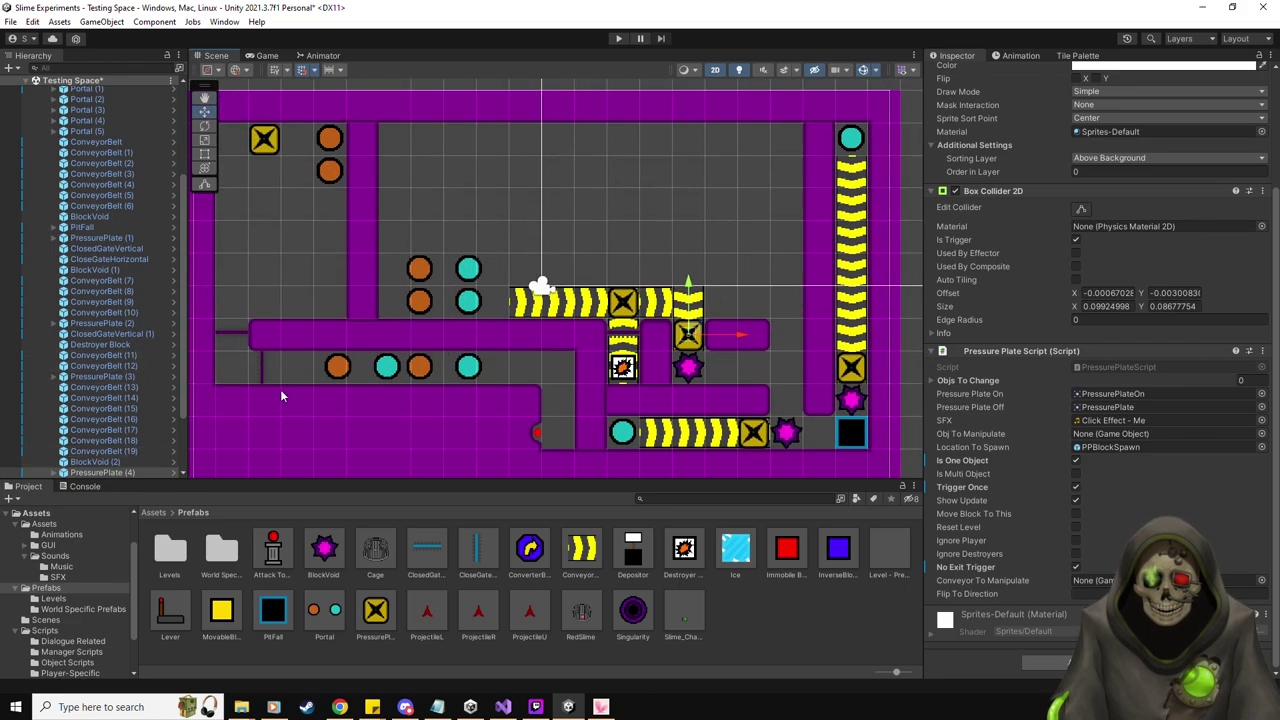
{"action": "left_click", "coordinate": [140, 333]}
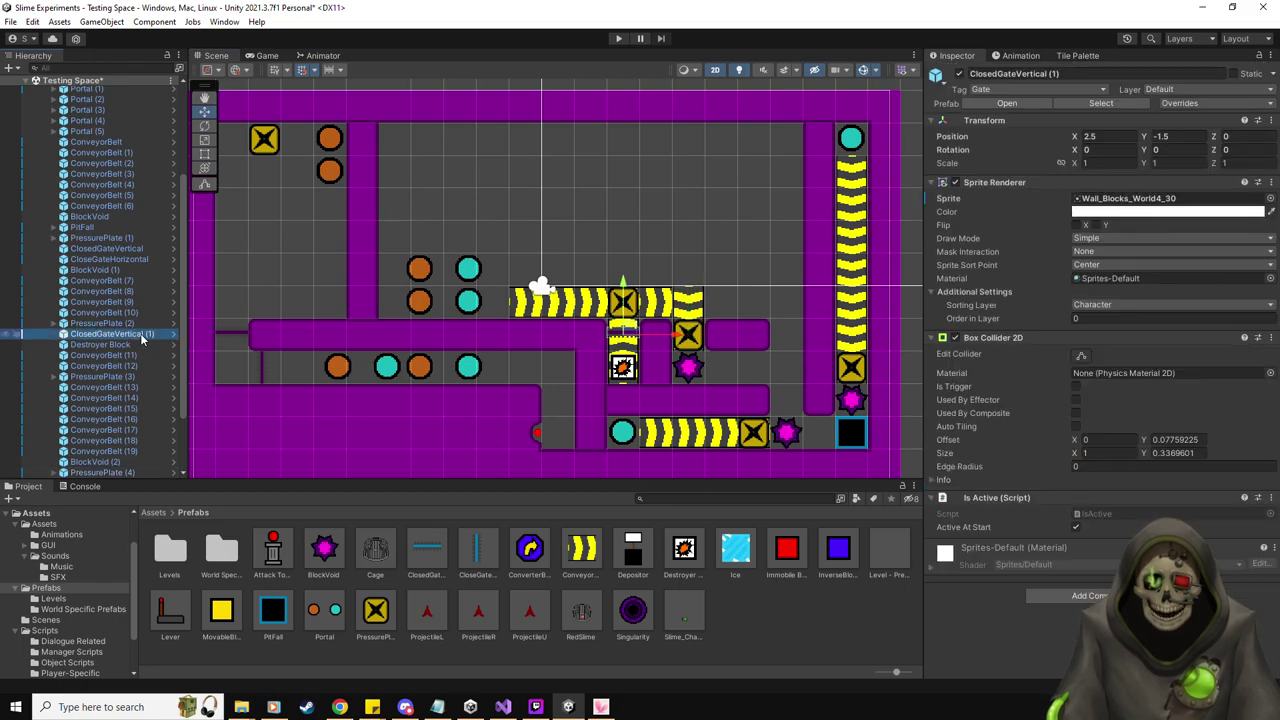
{"action": "left_click", "coordinate": [142, 261]}
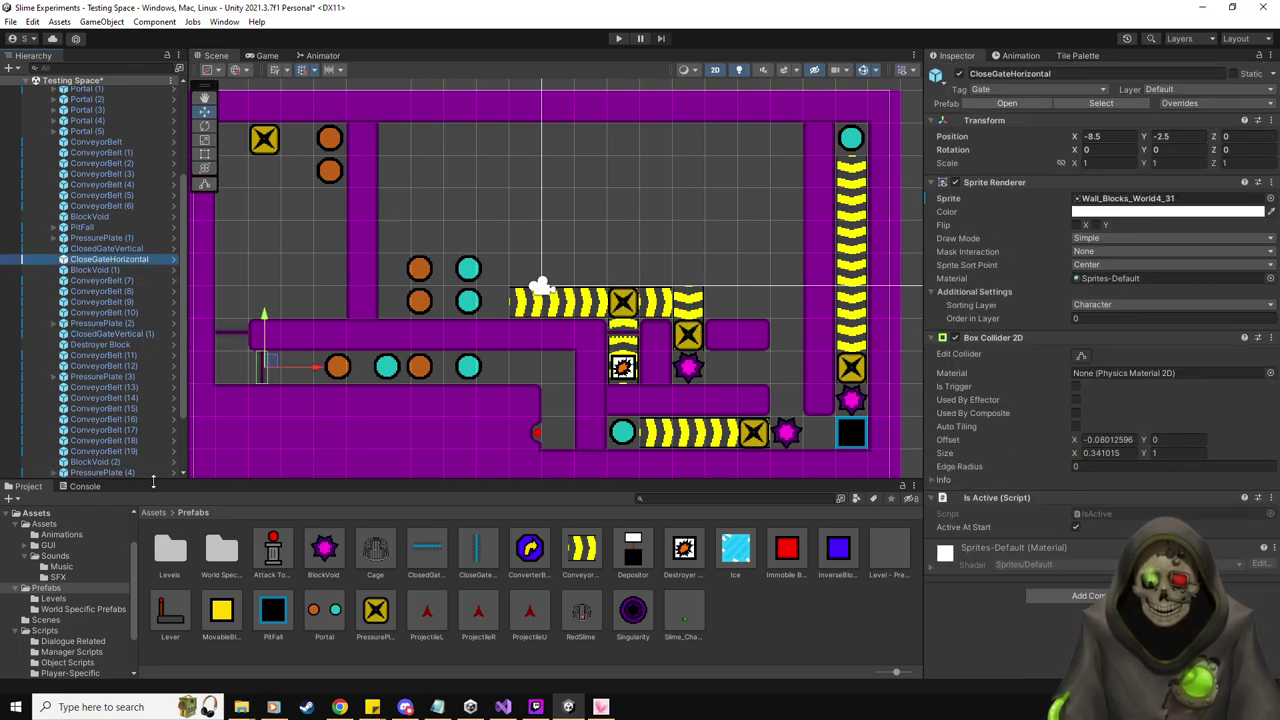
{"action": "left_click", "coordinate": [128, 463]}
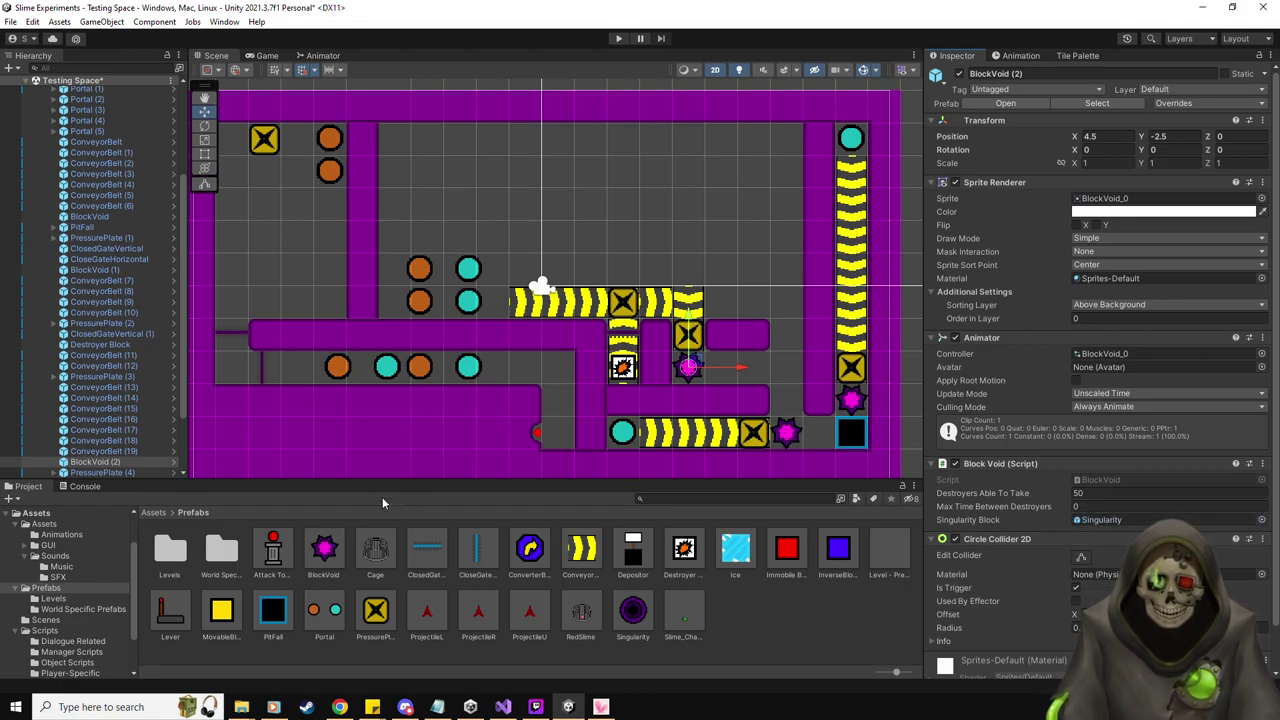
{"action": "scroll", "coordinate": [125, 375], "scroll_direction": "down", "scroll_amount": 2}
{"action": "left_click_drag", "start_coordinate": [131, 433], "coordinate": [1105, 580]}
{"action": "scroll", "coordinate": [1105, 580], "scroll_direction": "down", "scroll_amount": 2}
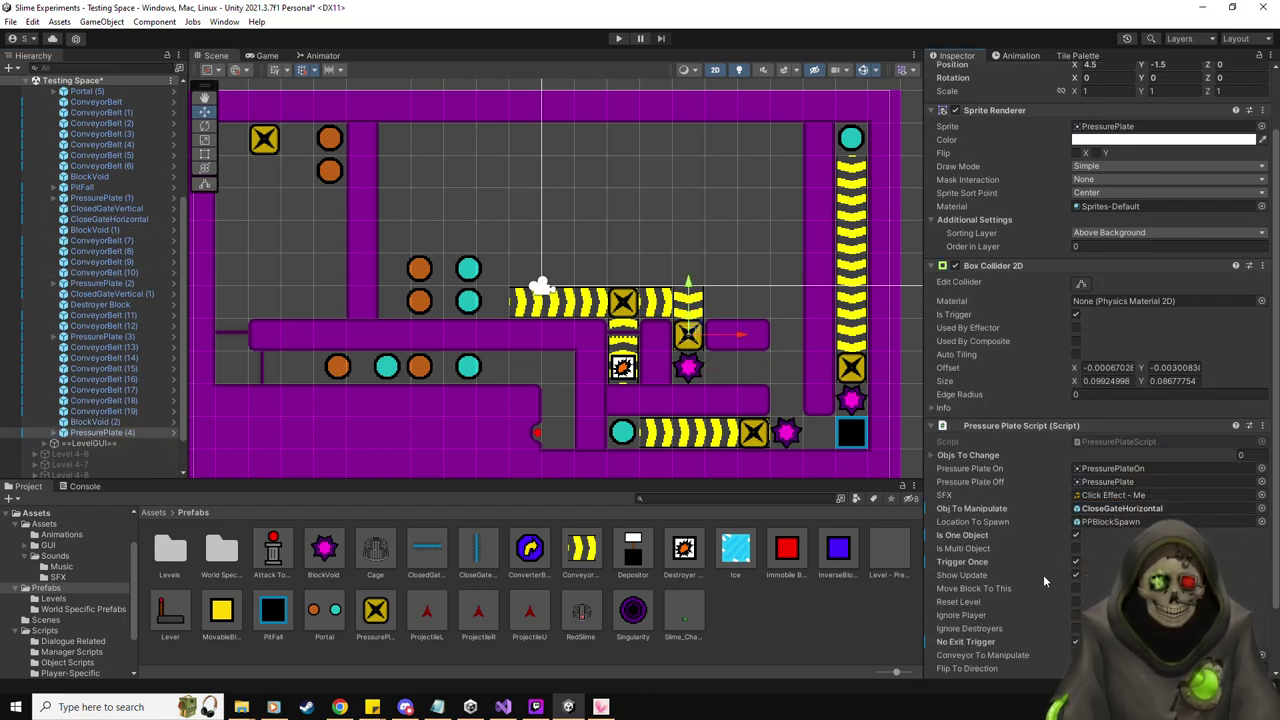
Move Portal (2) and Portal (3) together into the level's upper-left room, below its pressure plate
{"action": "middle_click_drag", "start_coordinate": [737, 429], "coordinate": [683, 430]}
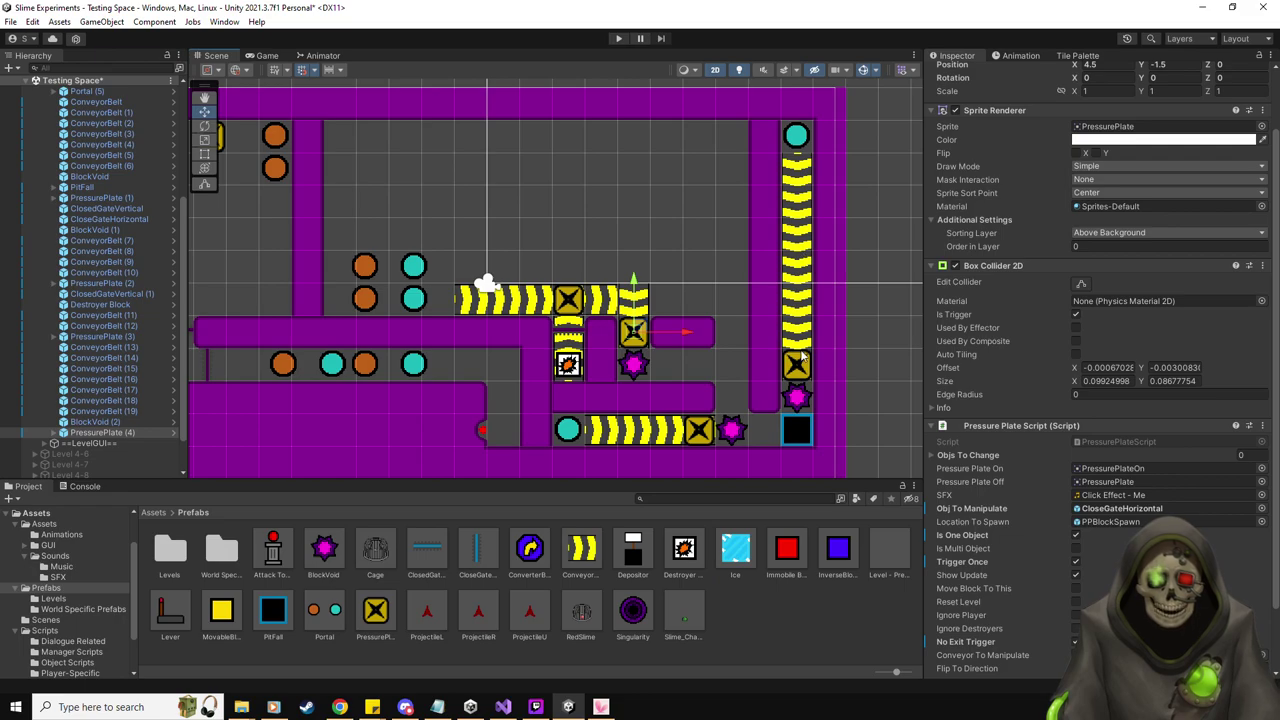
{"action": "middle_click_drag", "start_coordinate": [533, 325], "coordinate": [571, 323]}
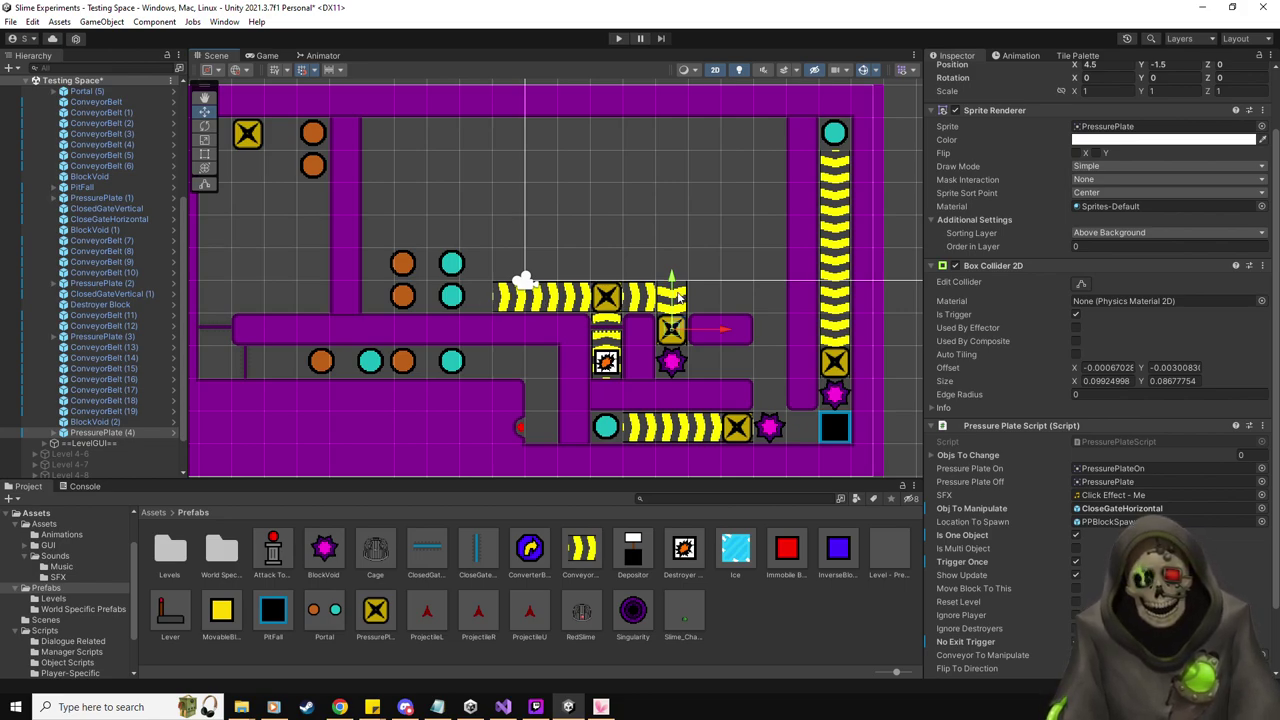
{"action": "scroll", "coordinate": [110, 181], "scroll_direction": "up", "scroll_amount": 4}
{"action": "left_click", "coordinate": [110, 181]}
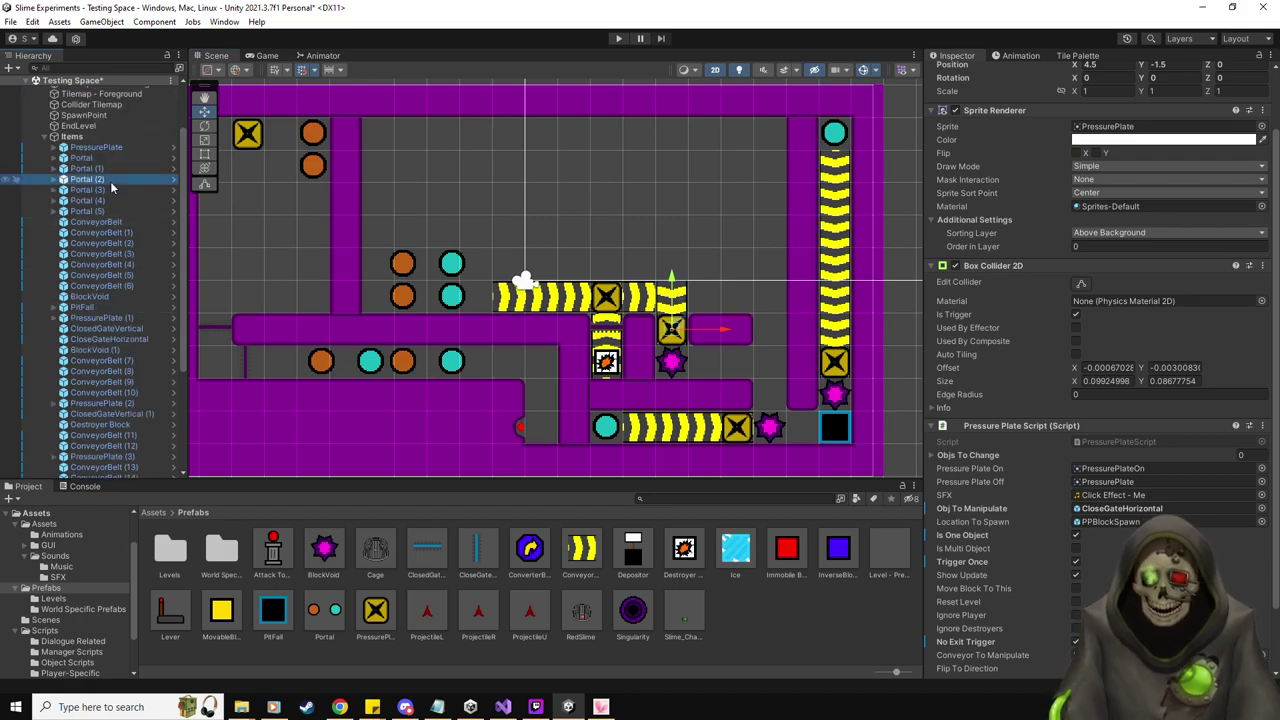
{"action": "left_click", "coordinate": [112, 188], "text": "shift"}
{"action": "left_click_drag", "start_coordinate": [427, 280], "coordinate": [248, 214]}
Move Portal (4) and Portal (5) together to Y 0.5, directly under the other portals in the upper-left room
{"action": "left_click", "coordinate": [87, 200]}
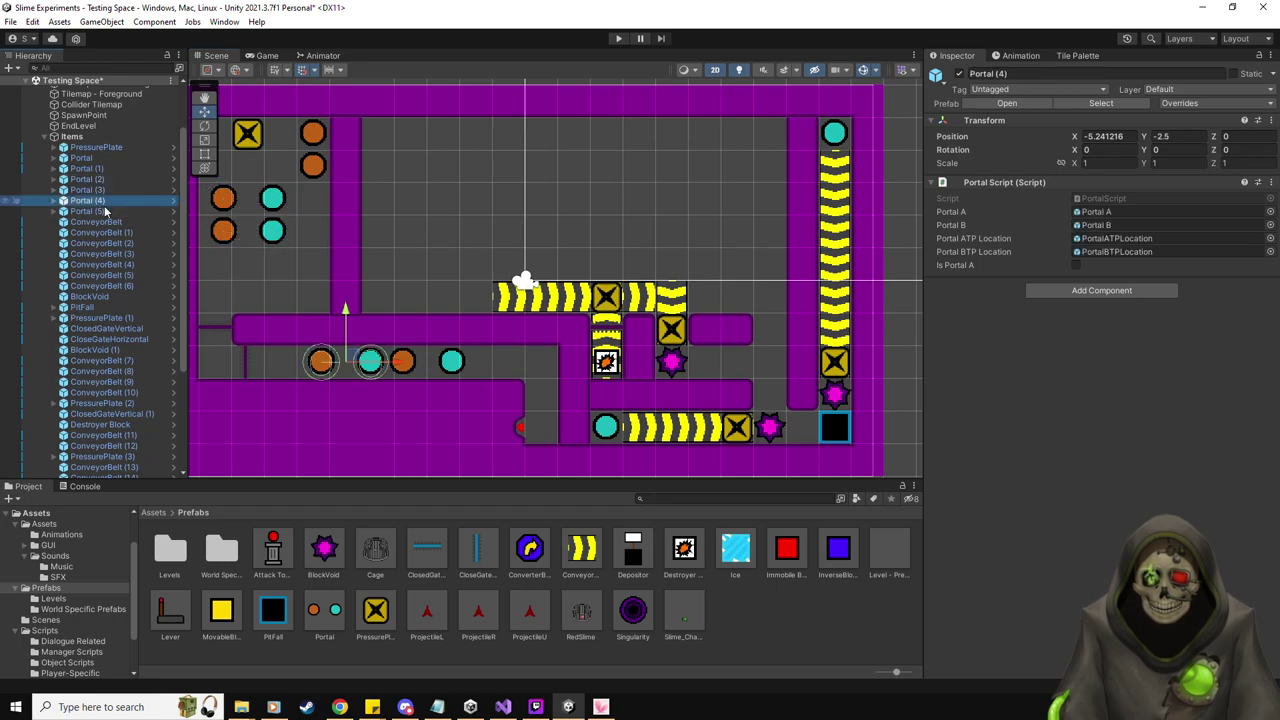
{"action": "left_click", "coordinate": [87, 211], "text": "shift"}
{"action": "left_click_drag", "start_coordinate": [365, 340], "coordinate": [242, 243]}
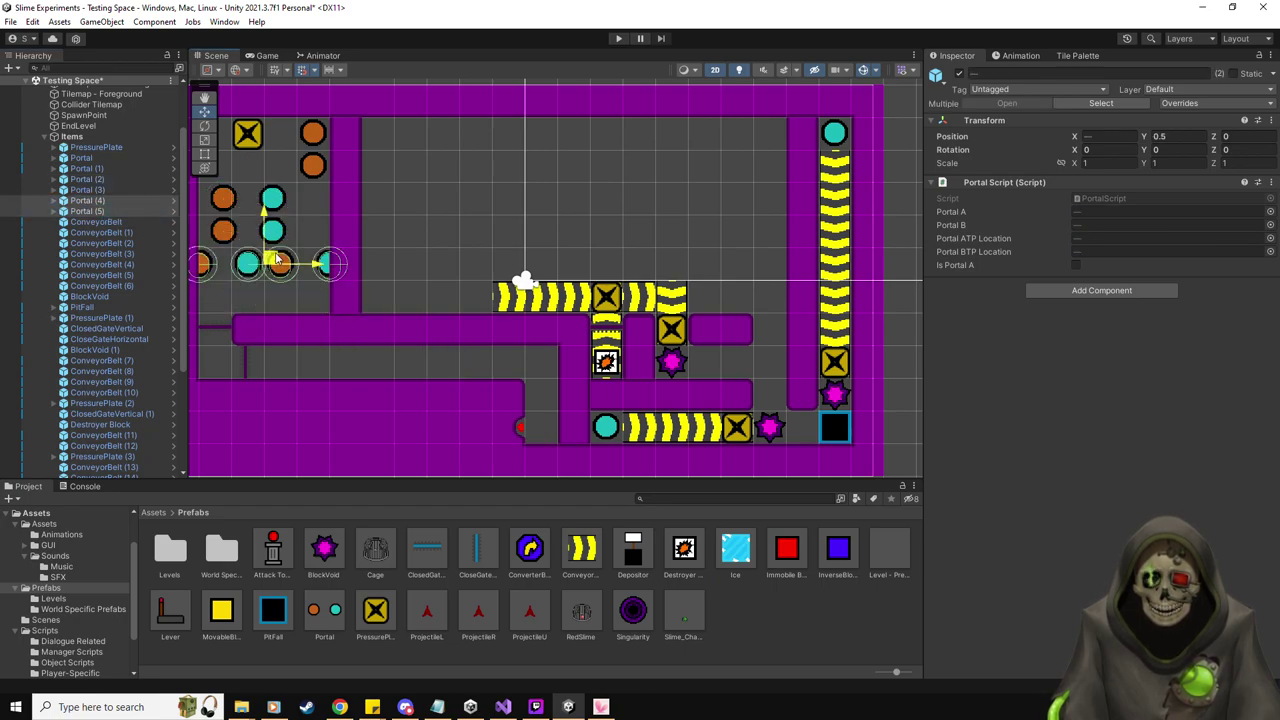
{"action": "middle_click_drag", "start_coordinate": [346, 326], "coordinate": [404, 347]}
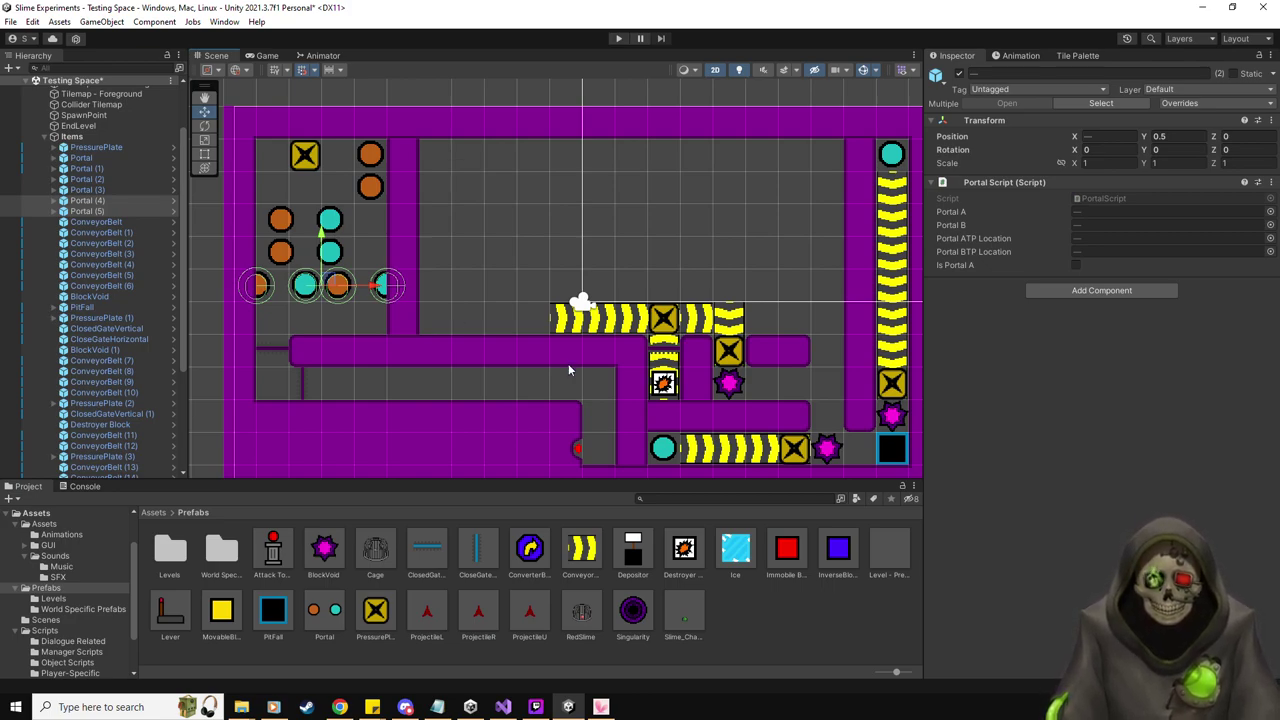
{"action": "middle_click_drag", "start_coordinate": [569, 366], "coordinate": [549, 376]}
Paint a wall tile on the Collider Tilemap at the left end of the horizontal conveyor row, with an upper-left corner tile above it
{"action": "left_click", "coordinate": [1078, 55]}
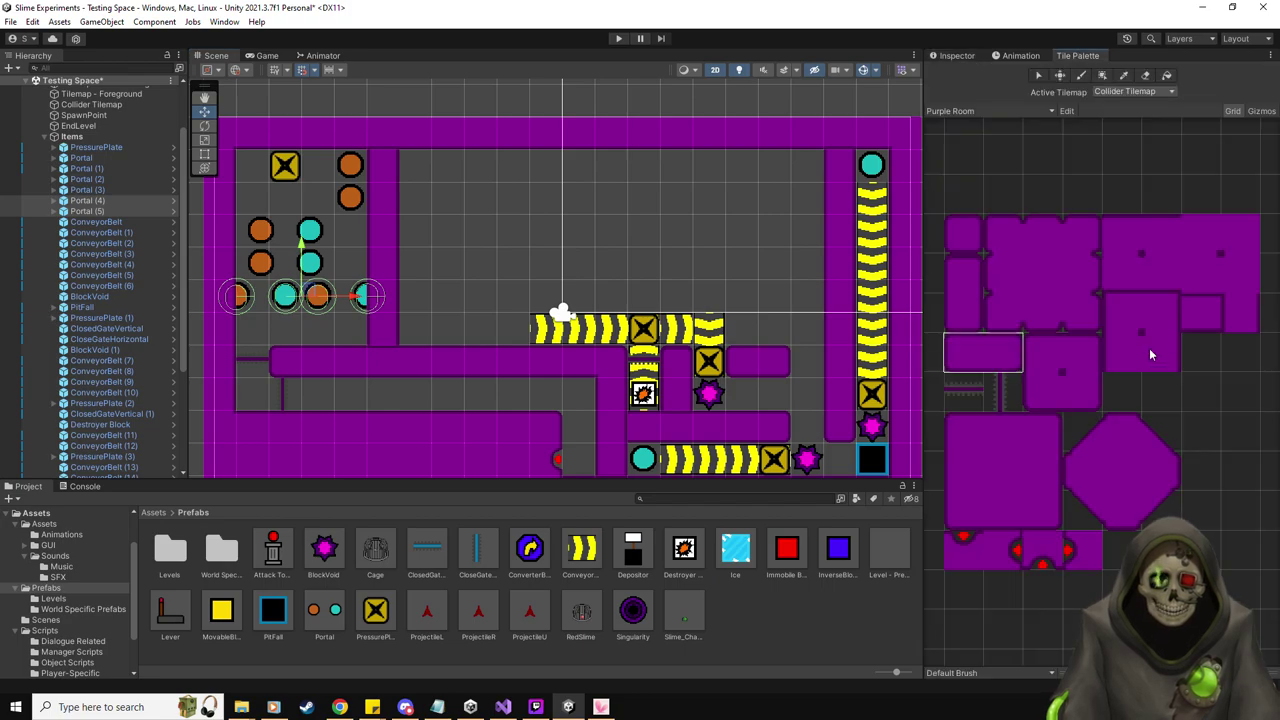
{"action": "left_click", "coordinate": [1237, 318]}
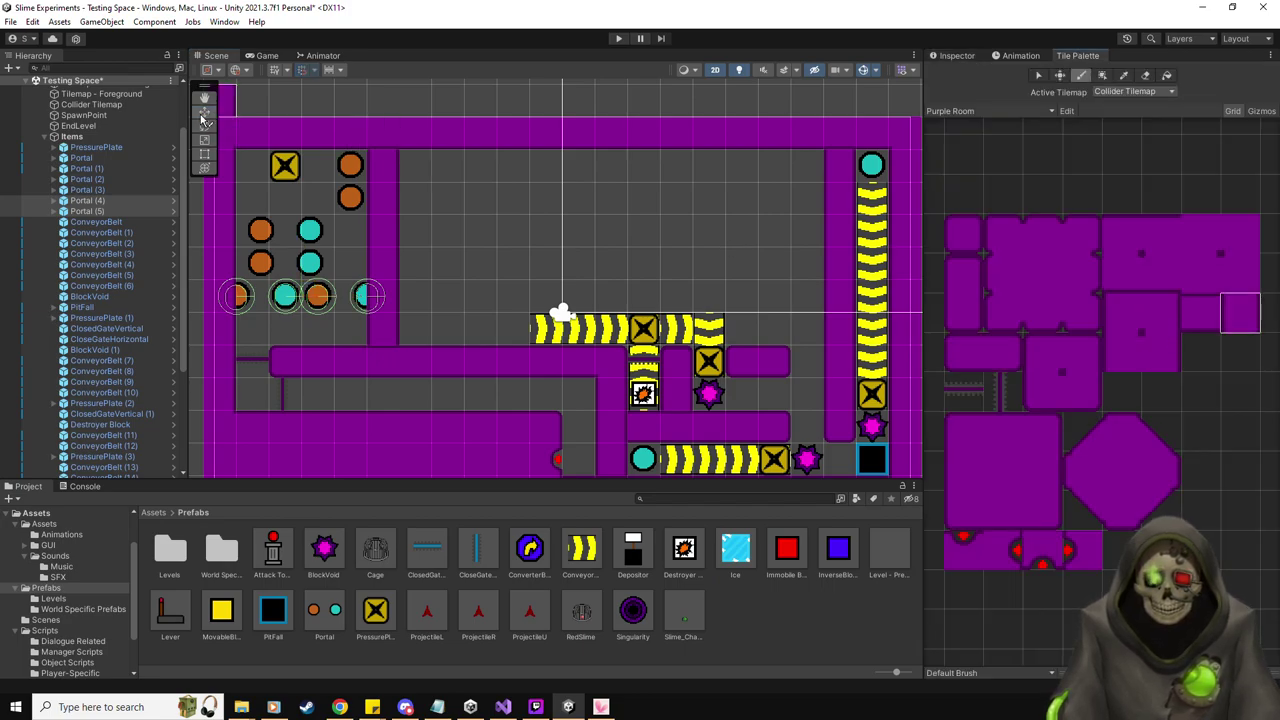
{"action": "left_click", "coordinate": [124, 233]}
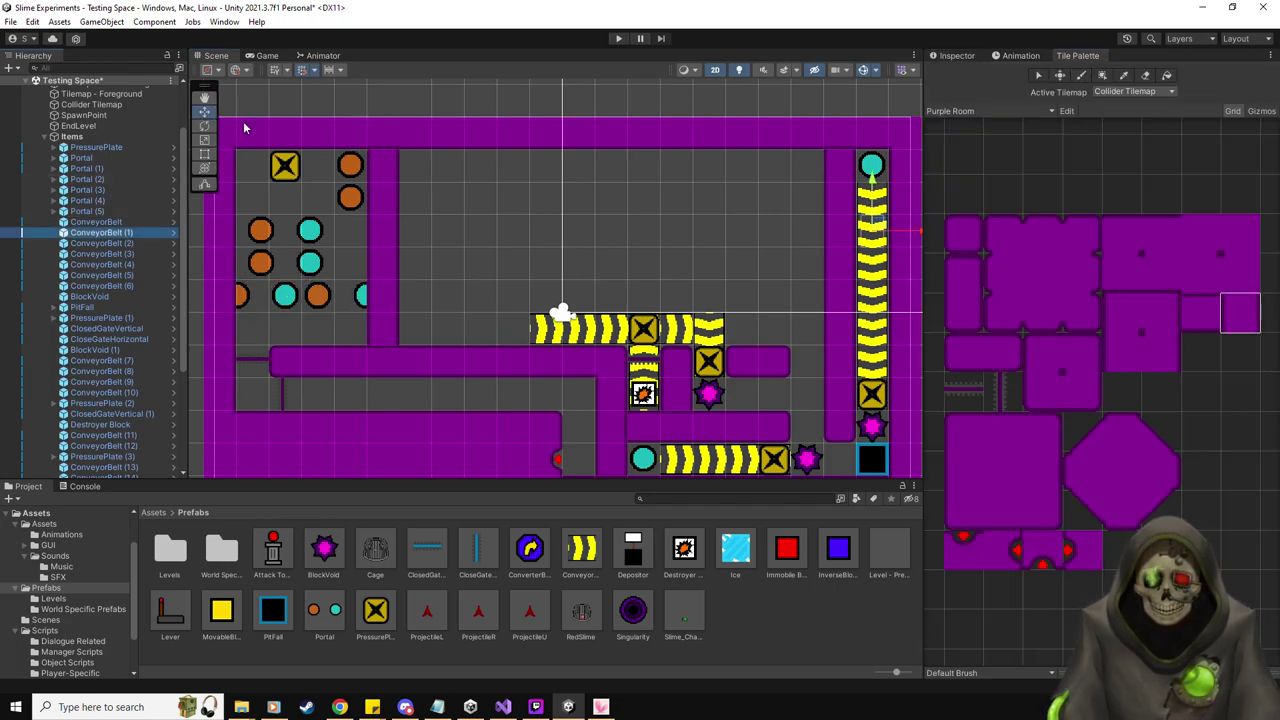
{"action": "key", "text": "b"}
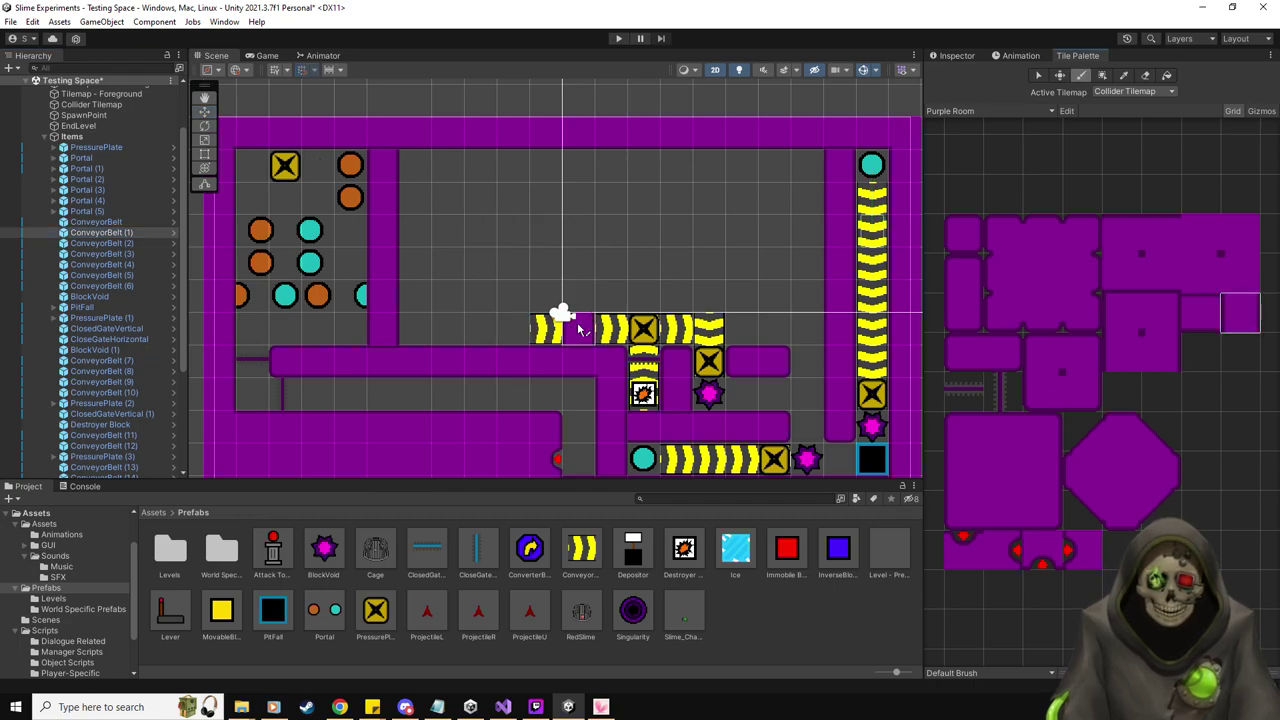
{"action": "left_click", "coordinate": [514, 329]}
{"action": "left_click", "coordinate": [1053, 351]}
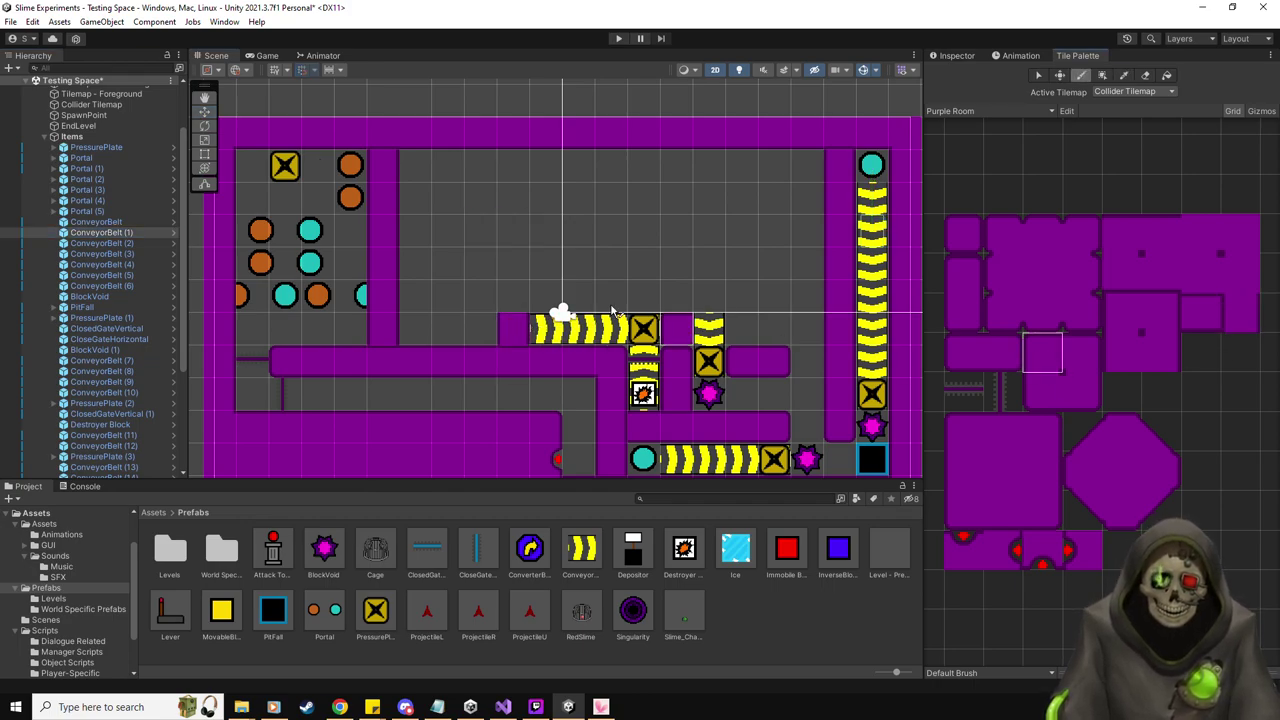
{"action": "left_click", "coordinate": [514, 297]}
Continue the wall along the top of the conveyor row and down its right end, joining it to the two-tile wall beside the pressure plate
{"action": "key", "text": "i"}
{"action": "left_click", "coordinate": [1200, 312]}
{"action": "left_click_drag", "start_coordinate": [546, 297], "coordinate": [706, 297]}
{"action": "left_click", "coordinate": [1081, 352]}
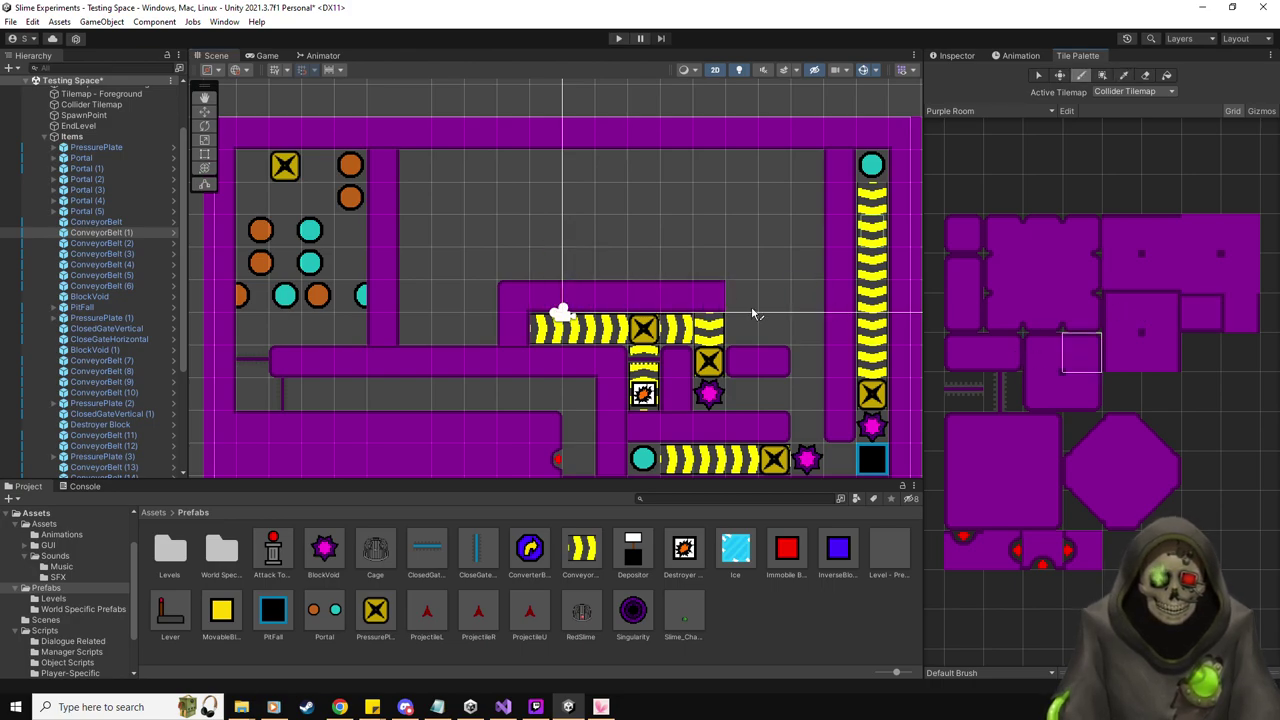
{"action": "left_click", "coordinate": [745, 297]}
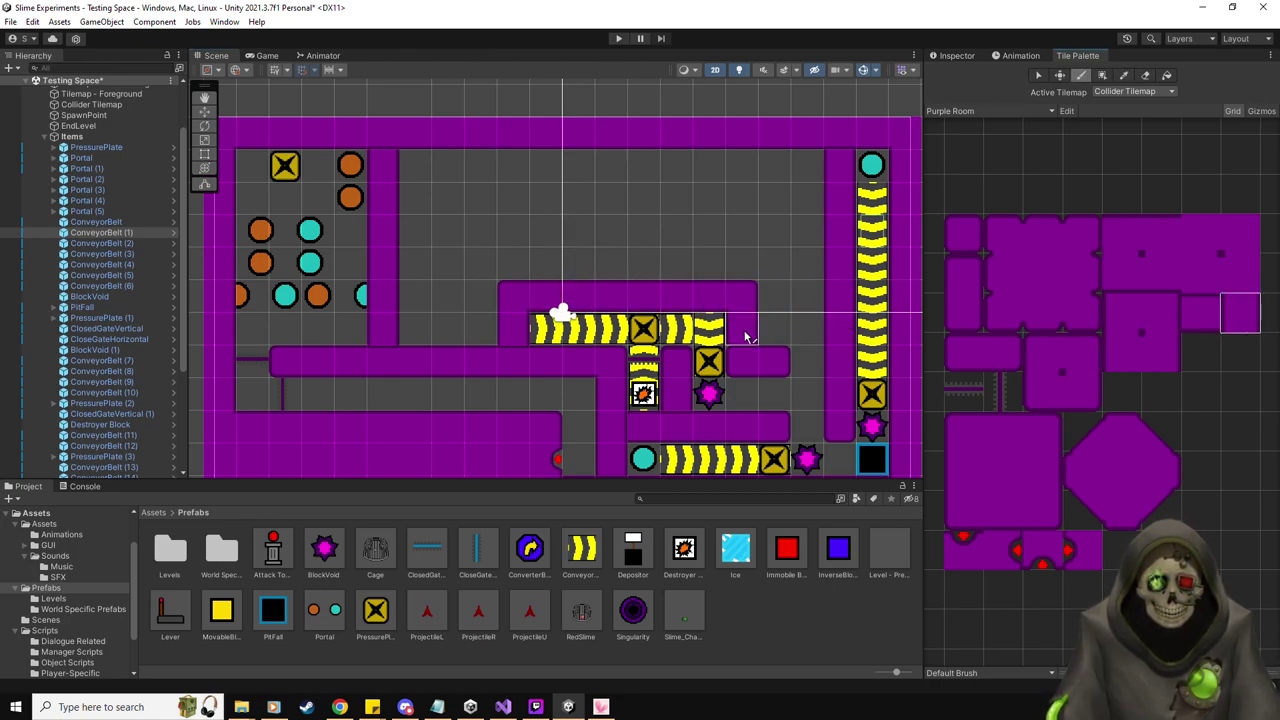
{"action": "left_click", "coordinate": [1050, 381]}
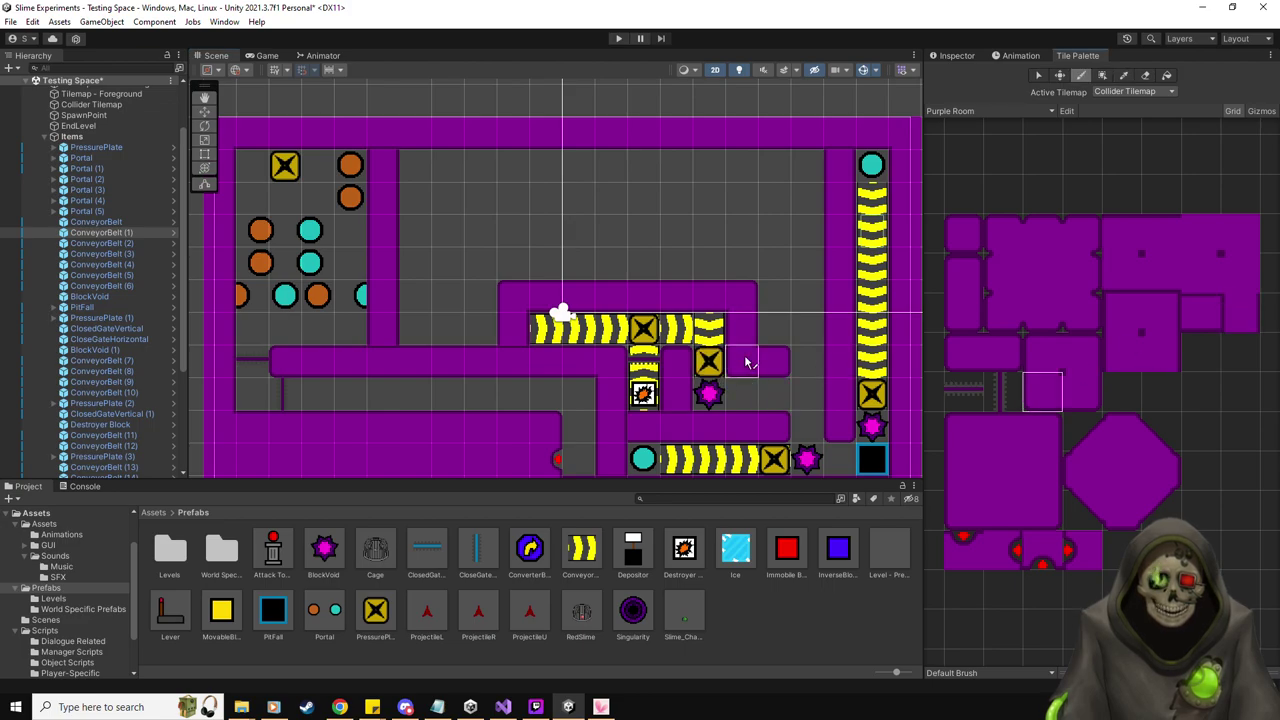
{"action": "middle_click_drag", "start_coordinate": [845, 417], "coordinate": [804, 403]}
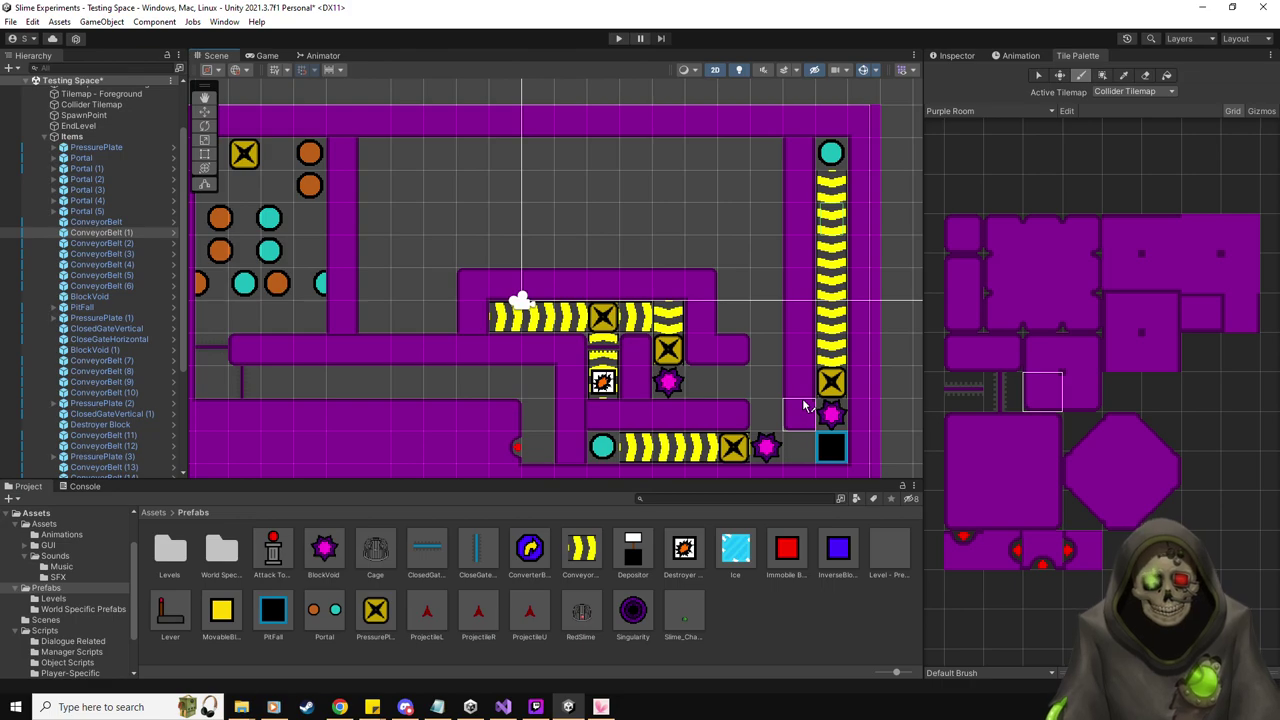
Shift the left end of the conveyor enclosure one tile outward by painting a new corner and side wall and erasing the old side tile
{"action": "left_click", "coordinate": [1043, 352]}
{"action": "left_click", "coordinate": [449, 288]}
{"action": "left_click", "coordinate": [1240, 313]}
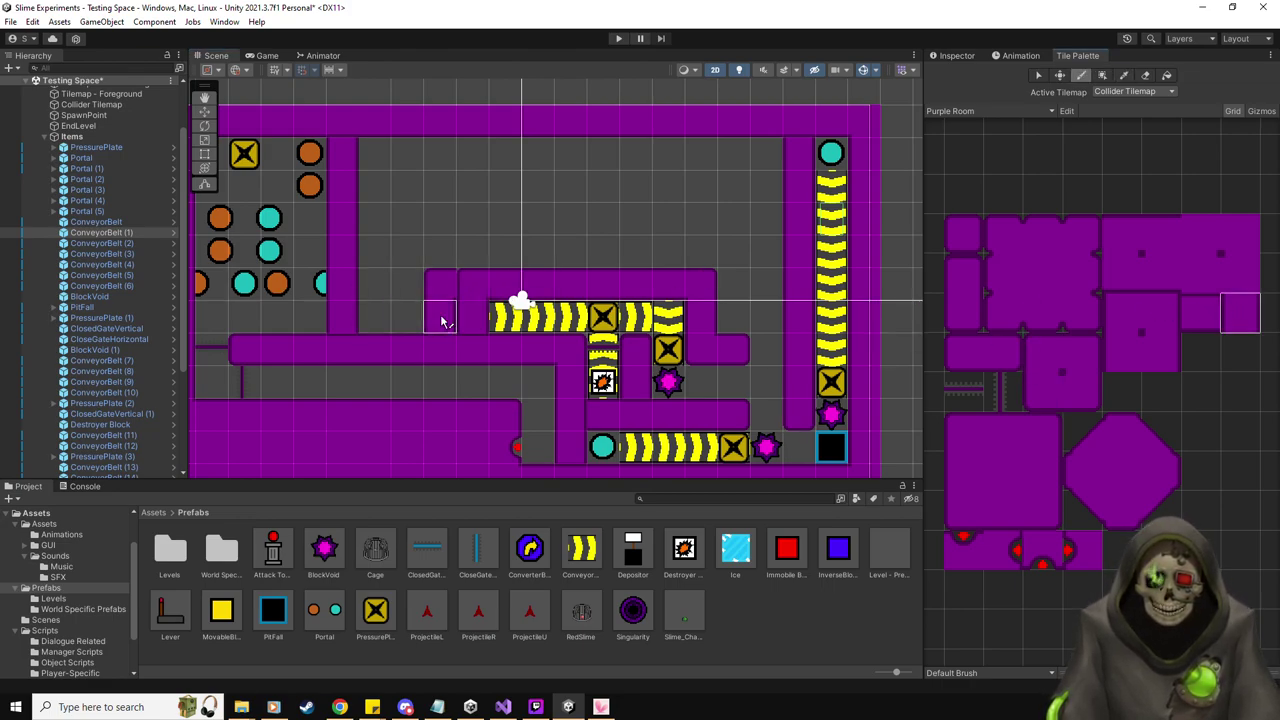
{"action": "left_click", "coordinate": [445, 320]}
{"action": "left_click", "coordinate": [1207, 316]}
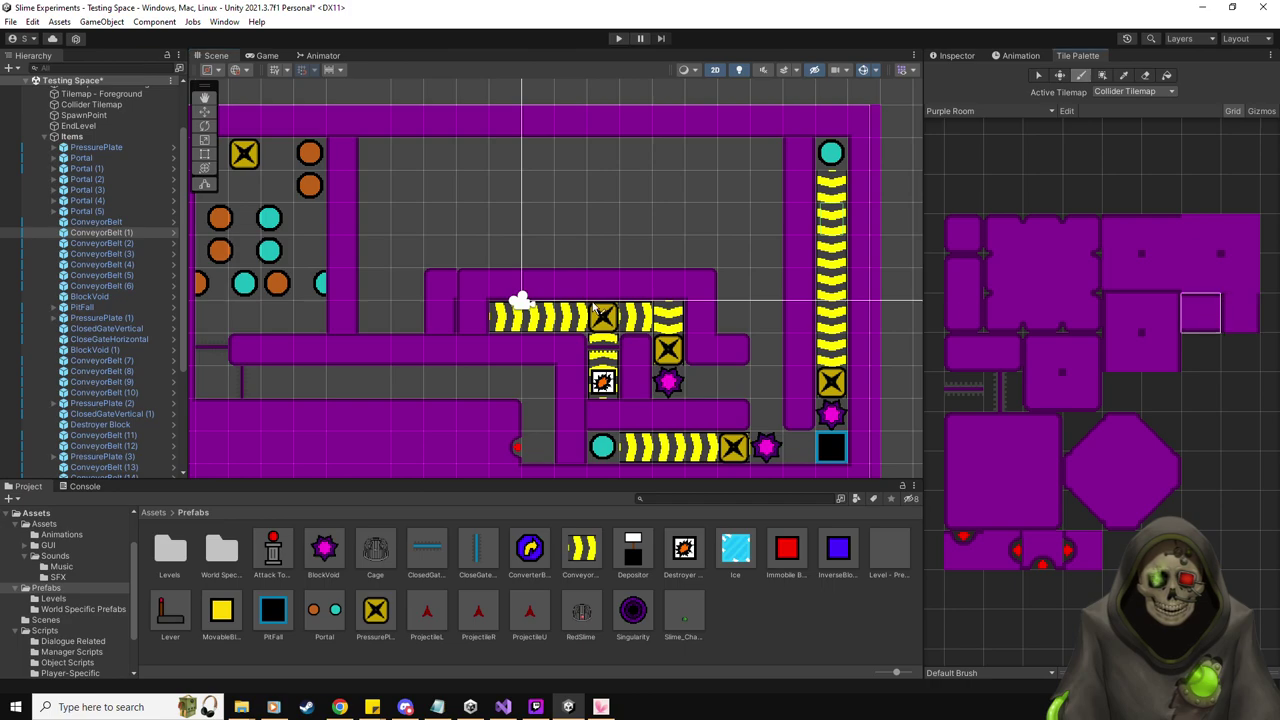
{"action": "left_click", "coordinate": [1145, 75]}
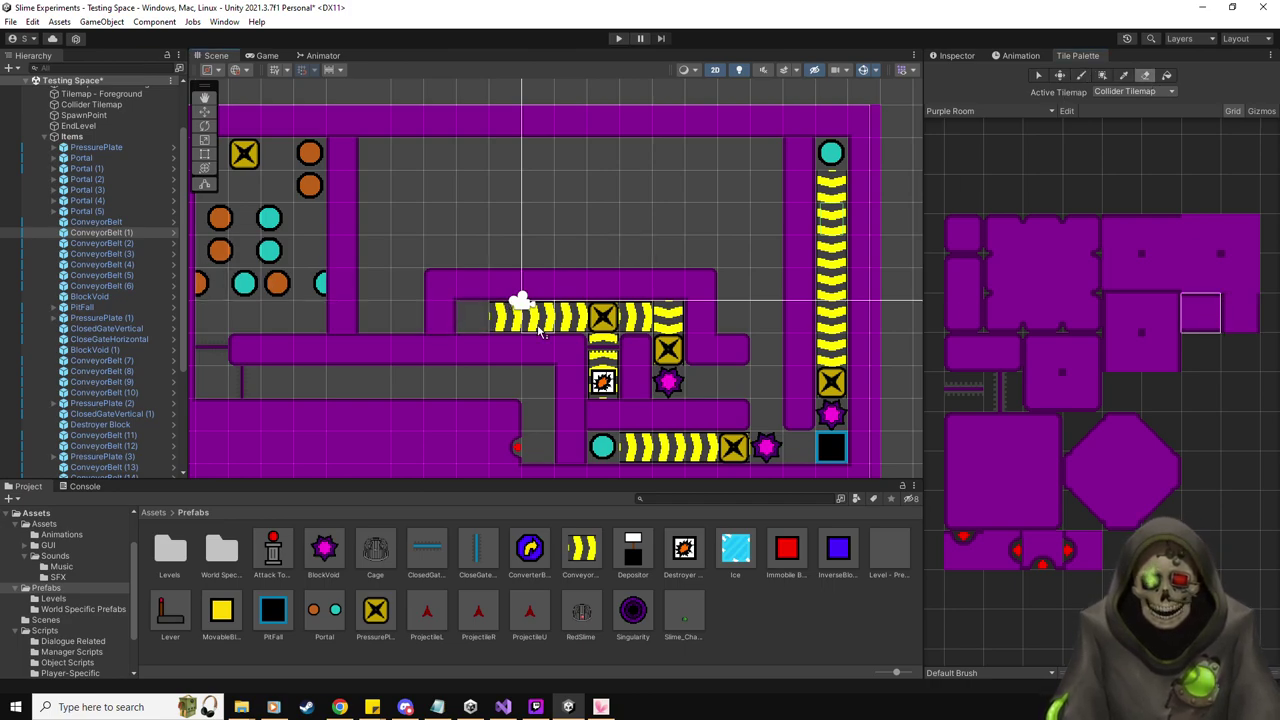
{"action": "middle_click_drag", "start_coordinate": [461, 423], "coordinate": [491, 423]}
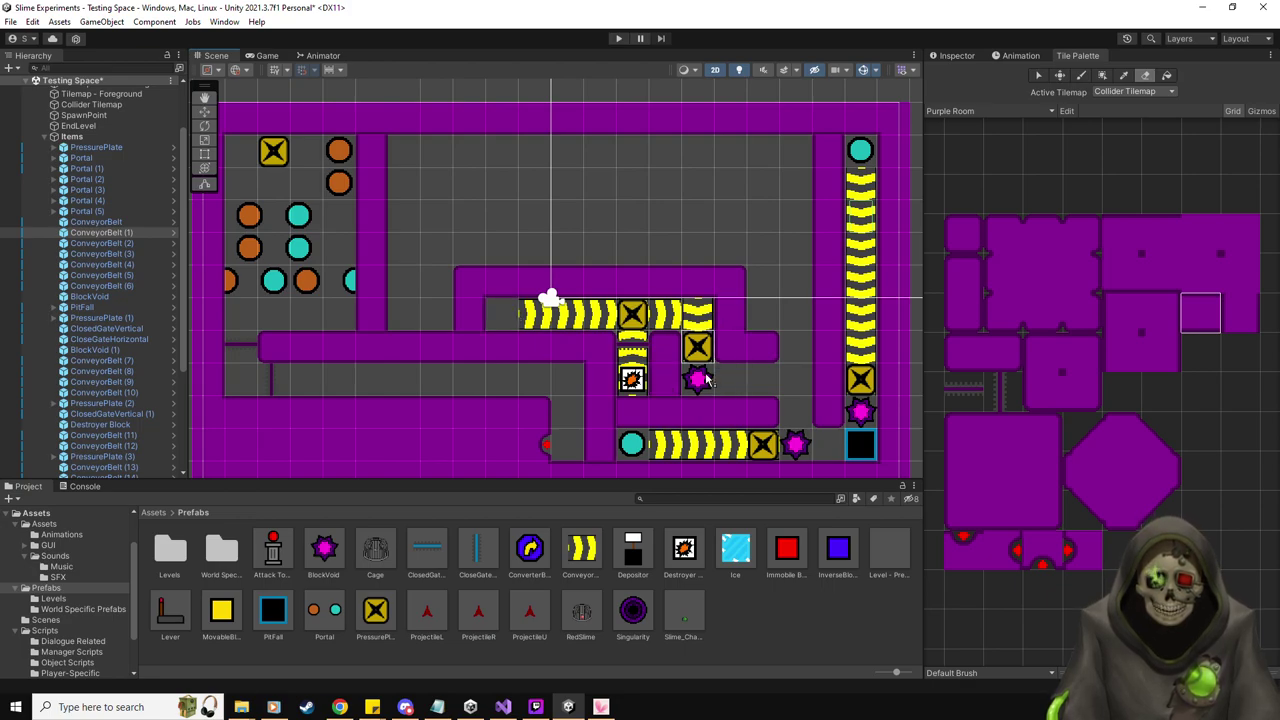
Extend the enclosure's top wall one tile left with a corner tile and paint a vertical wall from it up to the level's top wall
{"action": "middle_click_drag", "start_coordinate": [766, 374], "coordinate": [688, 360]}
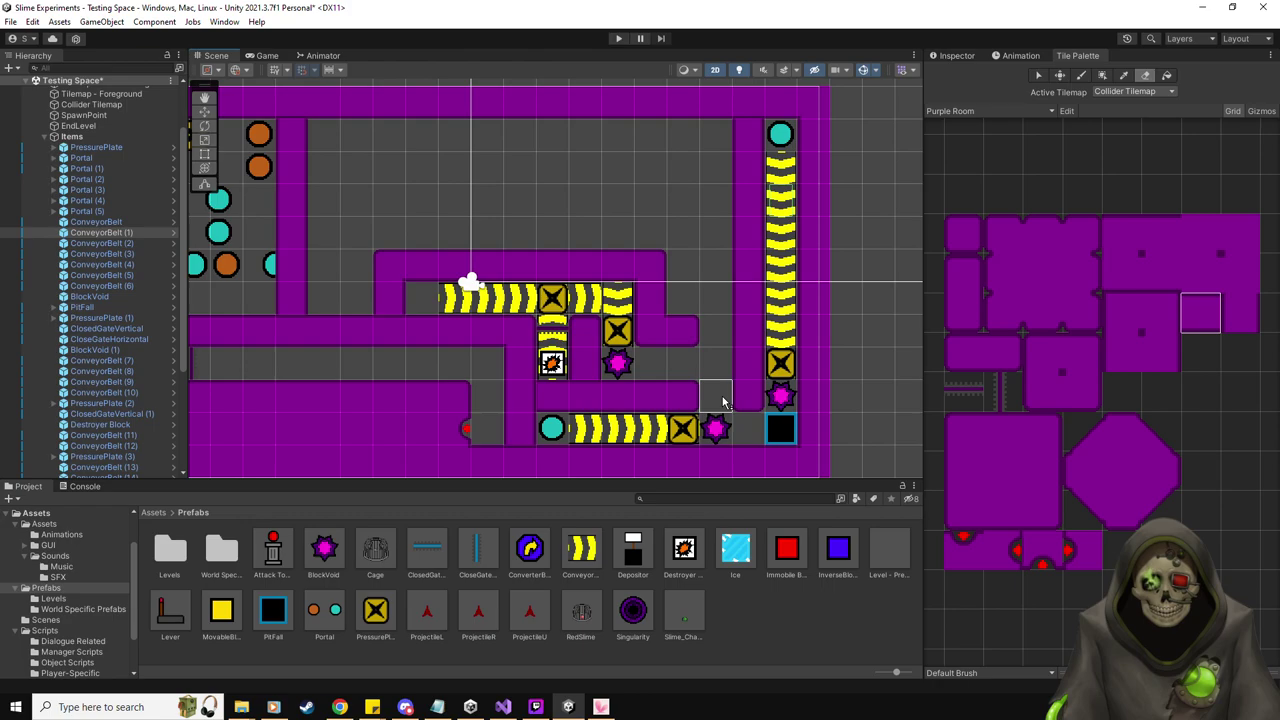
{"action": "middle_click_drag", "start_coordinate": [520, 232], "coordinate": [645, 268]}
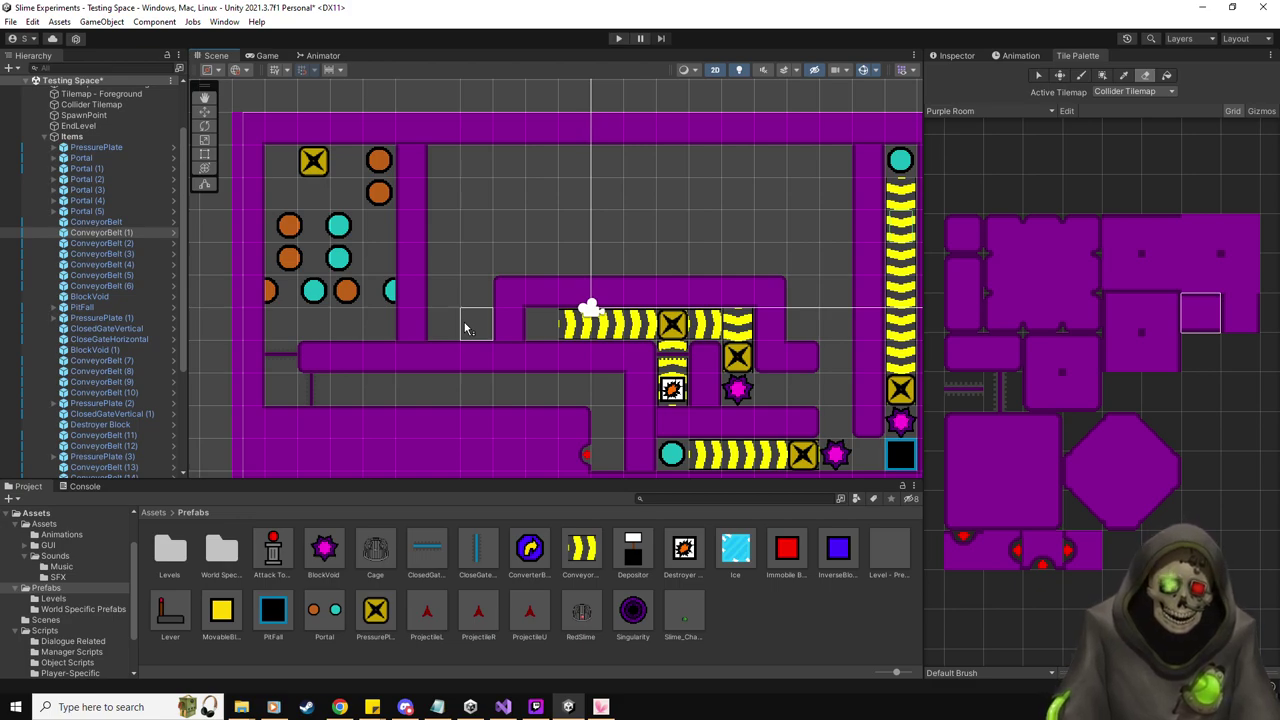
{"action": "left_click", "coordinate": [1204, 314]}
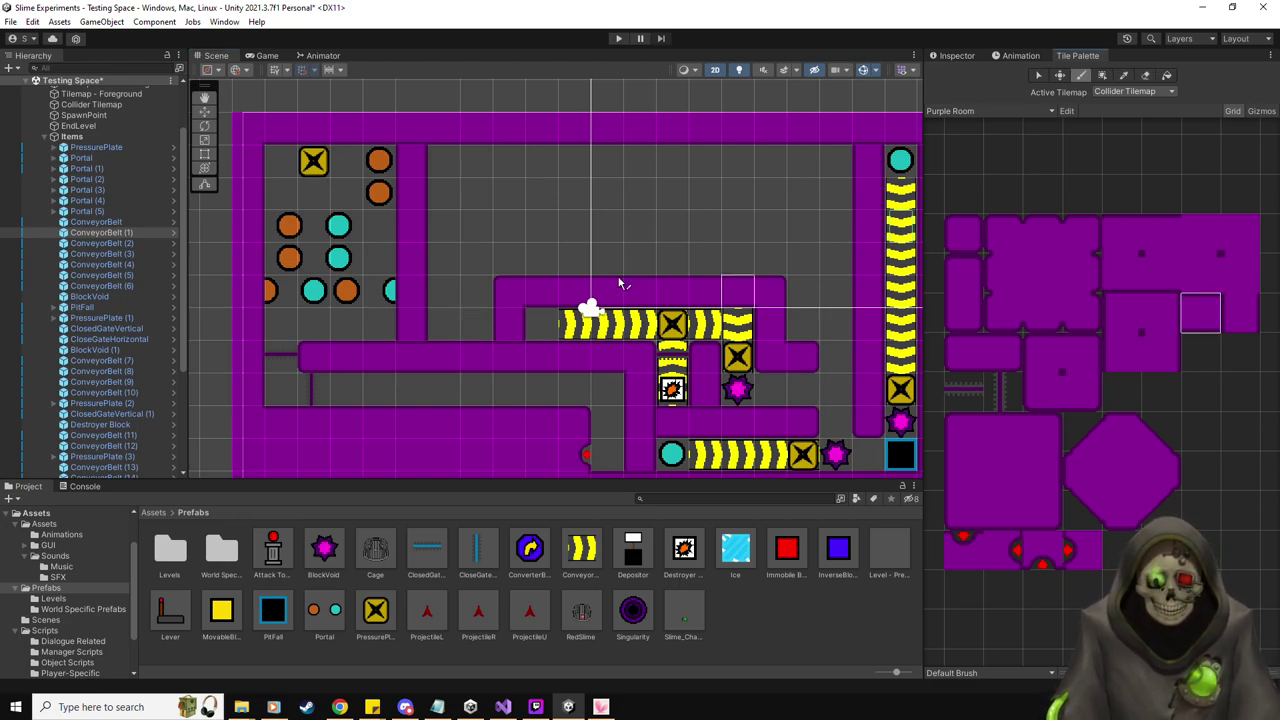
{"action": "left_click", "coordinate": [476, 292]}
{"action": "left_click", "coordinate": [1241, 315]}
{"action": "left_click_drag", "start_coordinate": [477, 258], "coordinate": [479, 160]}
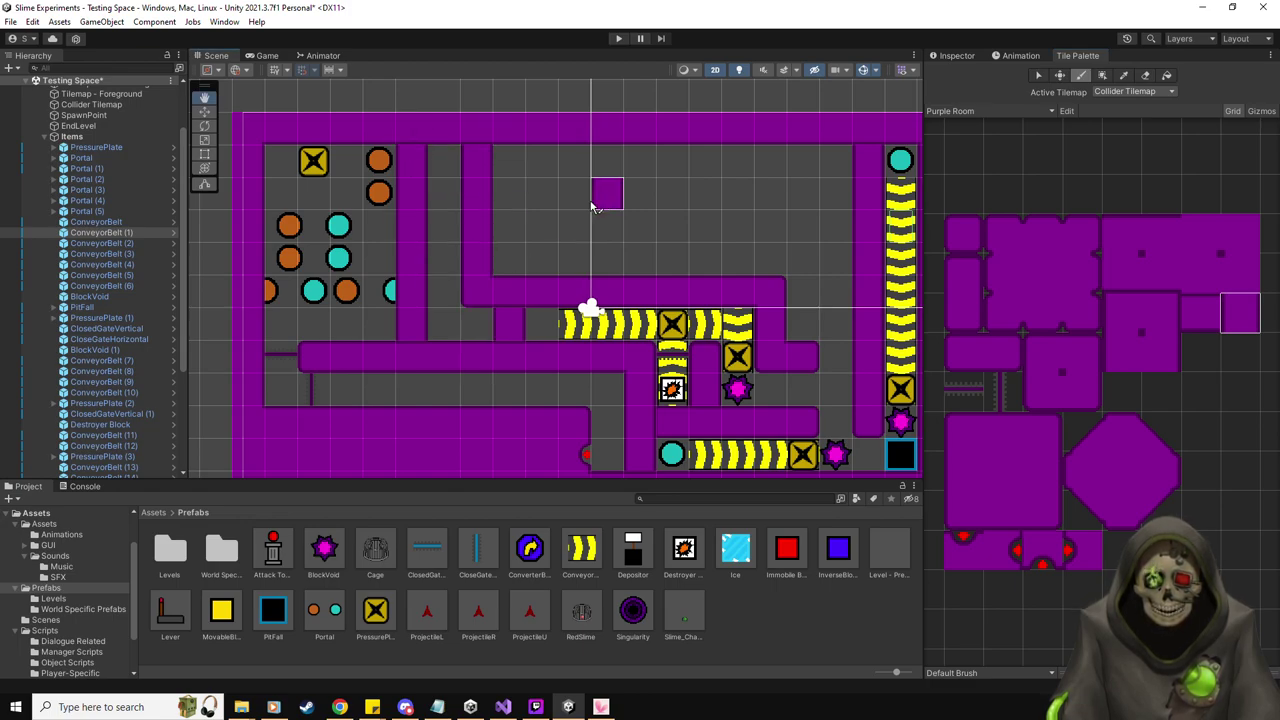
Erase the uppermost tile of the new vertical wall and finish its upper end with a rounded end tile
{"action": "middle_click_drag", "start_coordinate": [603, 204], "coordinate": [537, 215]}
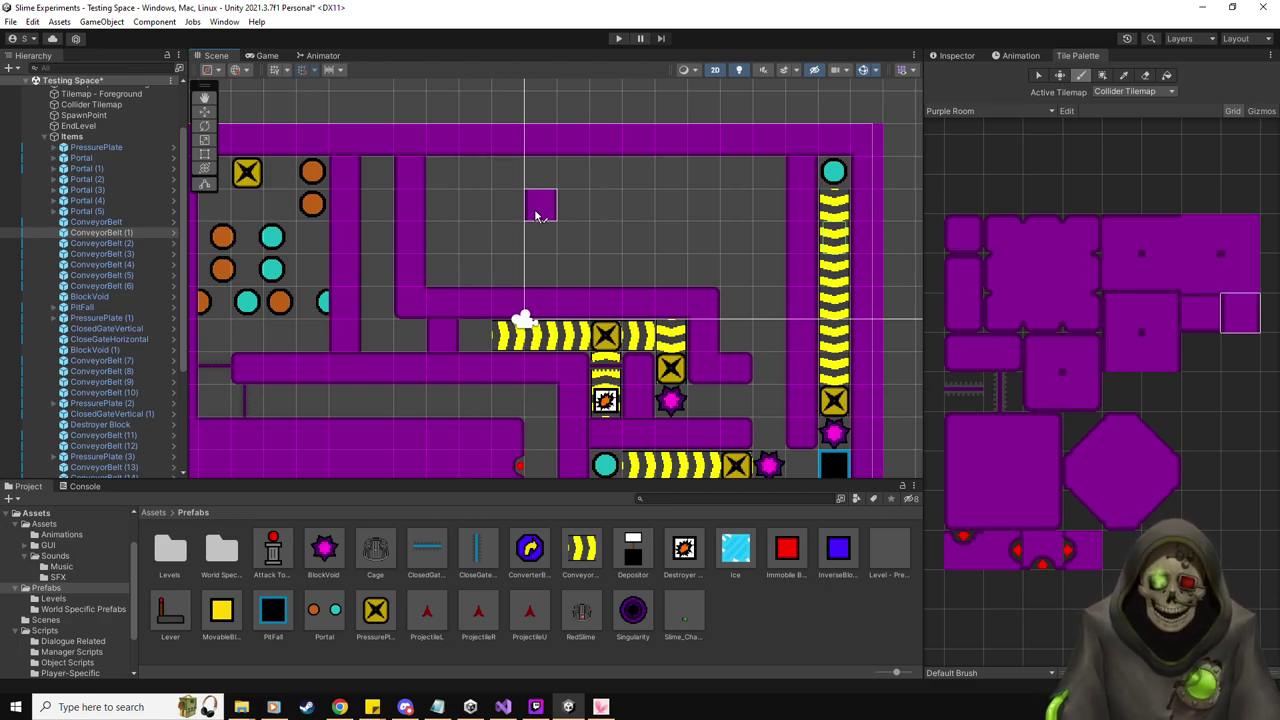
{"action": "left_click", "coordinate": [1146, 75]}
{"action": "left_click", "coordinate": [424, 173]}
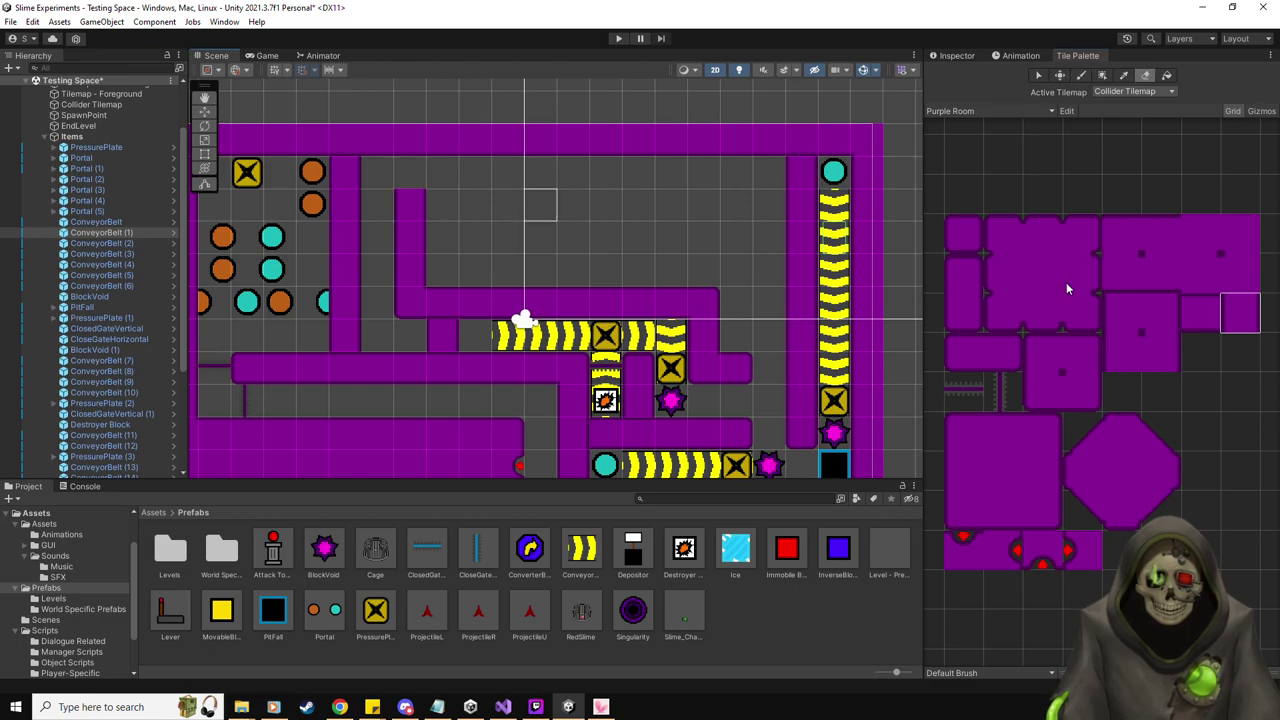
{"action": "left_click", "coordinate": [962, 274]}
{"action": "left_click", "coordinate": [410, 204]}
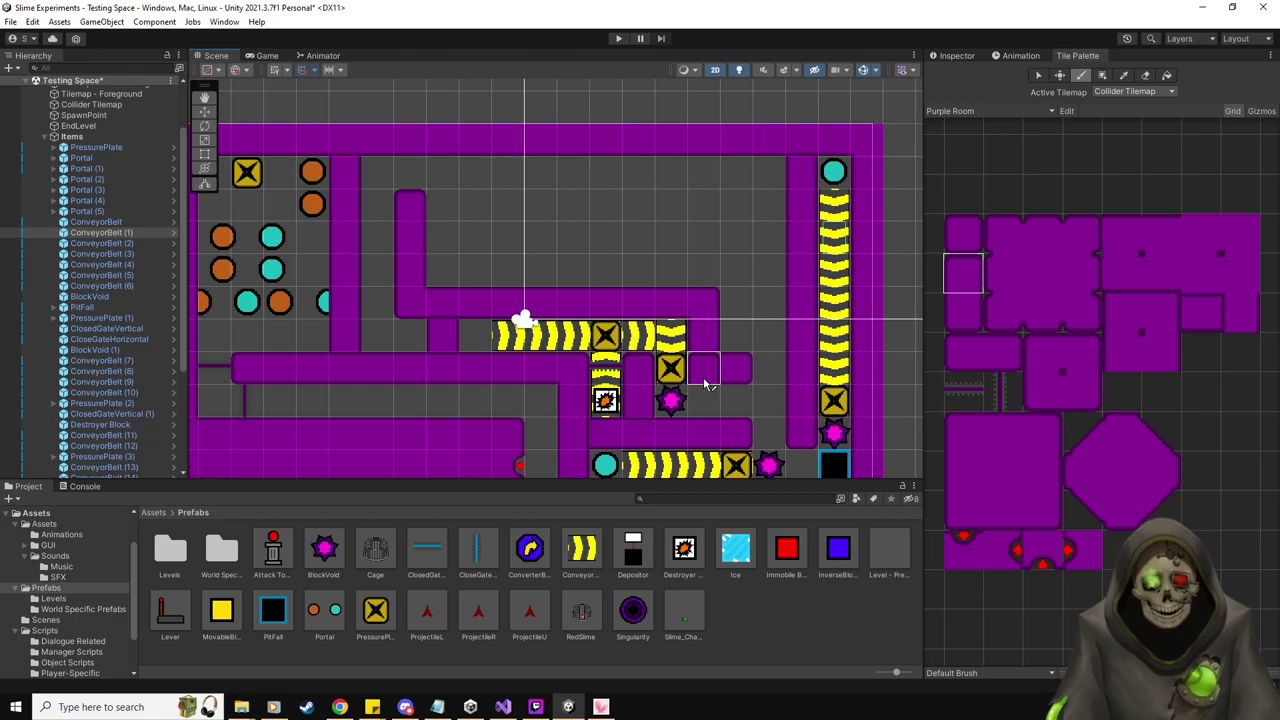
{"action": "middle_click_drag", "start_coordinate": [558, 222], "coordinate": [638, 212]}
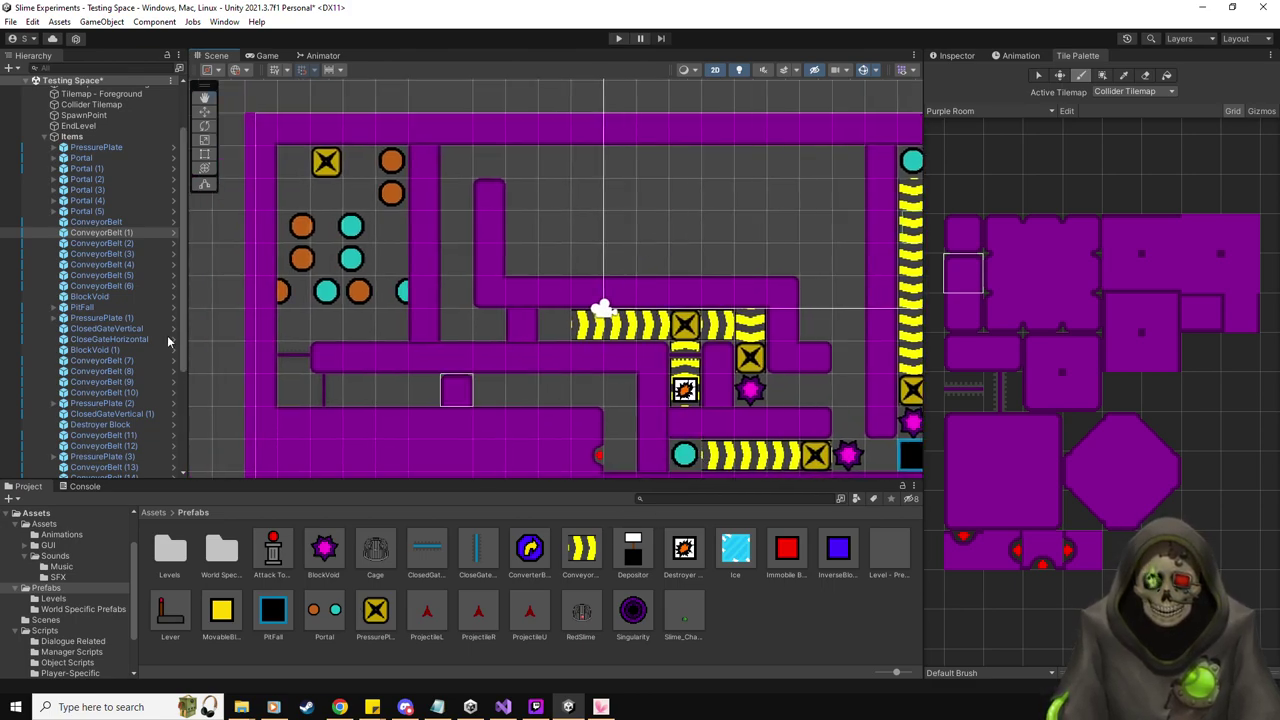
Duplicate ConveyorBelt (19) to the foot of the empty column at X -4.5, Y -0.5, and set its Z rotation to 90
{"action": "scroll", "coordinate": [140, 360], "scroll_direction": "down", "scroll_amount": 5}
{"action": "left_click", "coordinate": [136, 366]}
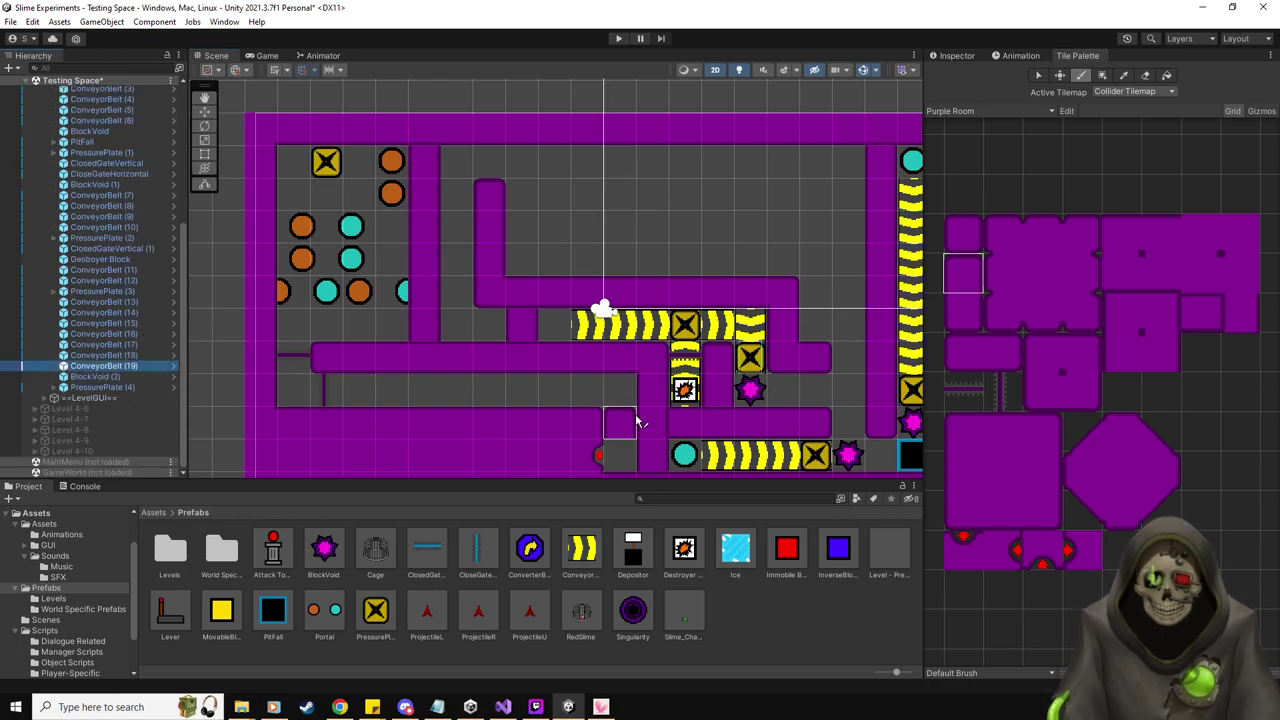
{"action": "key", "text": "ctrl+d"}
{"action": "key", "text": "w"}
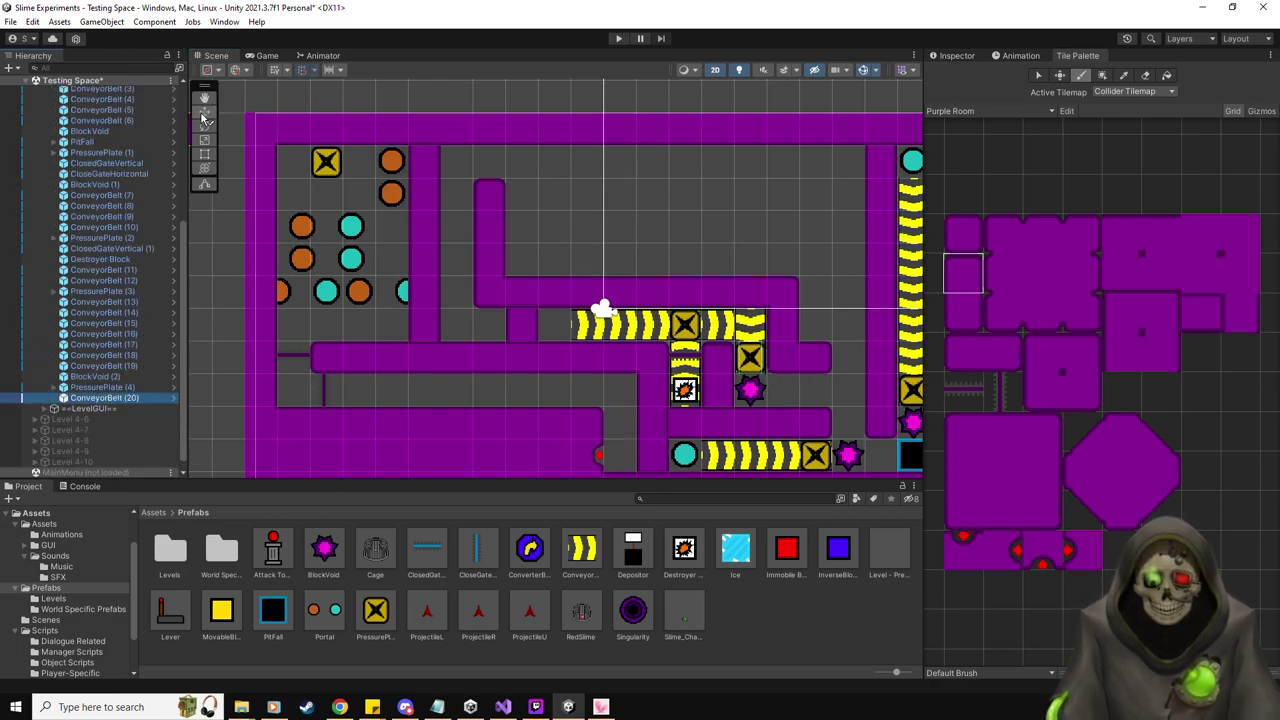
{"action": "left_click_drag", "start_coordinate": [753, 353], "coordinate": [460, 326]}
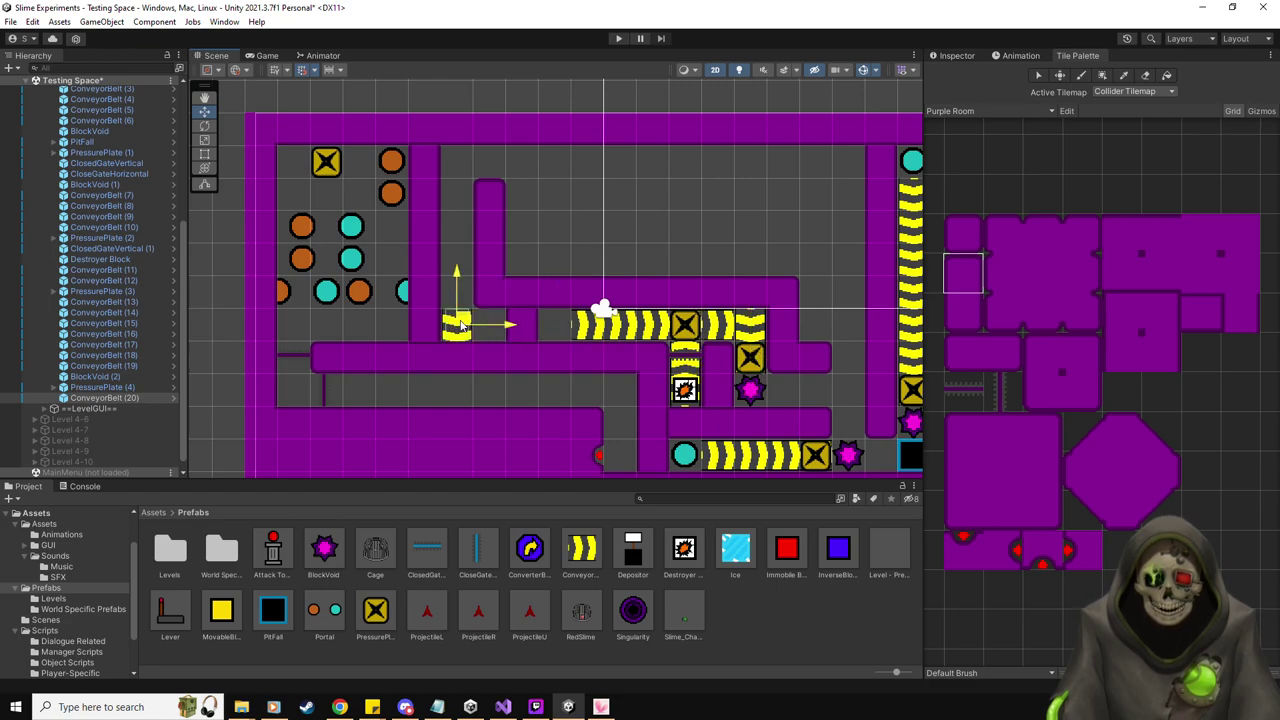
{"action": "left_click", "coordinate": [955, 55]}
{"action": "key", "text": "Home"}
{"action": "key", "text": "Delete"}
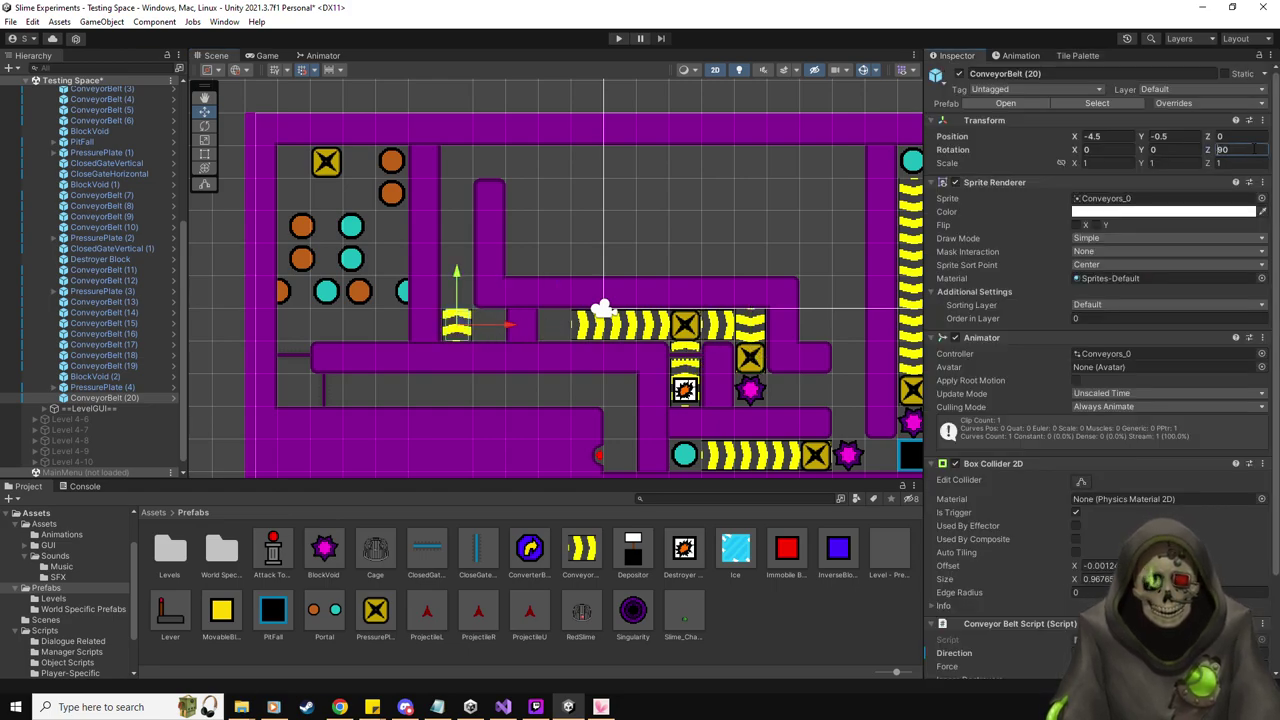
{"action": "key", "text": "Return"}
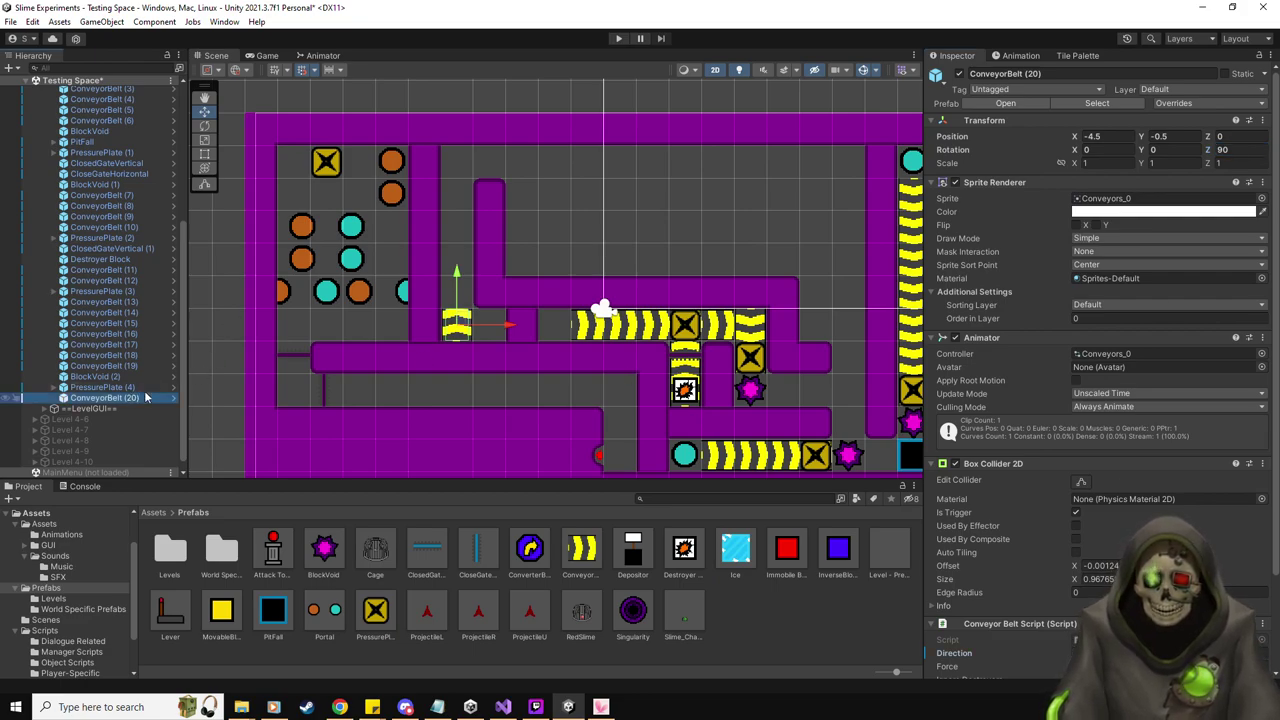
Fill the column with duplicates of the belt up to Y 3.5 and place a block void above them at Y 4.5
{"action": "key", "text": "ctrl+d"}
{"action": "left_click_drag", "start_coordinate": [456, 275], "coordinate": [458, 148]}
{"action": "key", "text": "ctrl+d"}
{"action": "key", "text": "ctrl+d"}
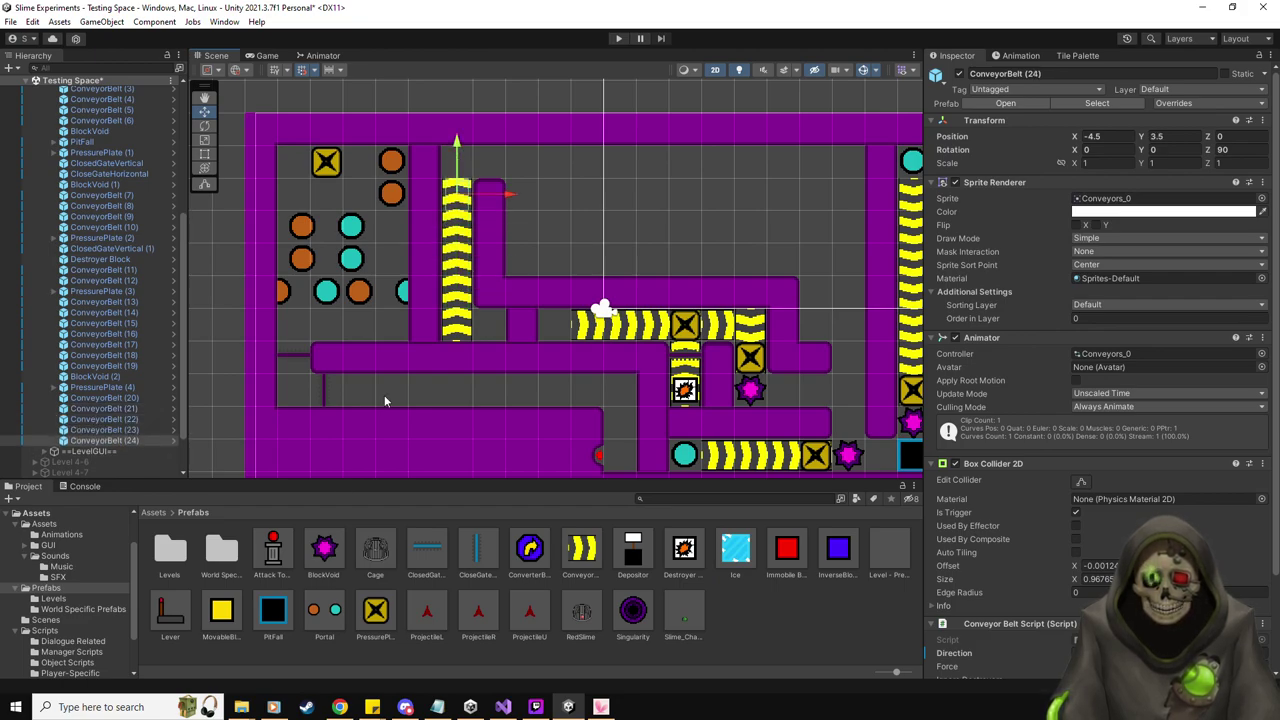
{"action": "left_click_drag", "start_coordinate": [323, 548], "coordinate": [457, 160]}
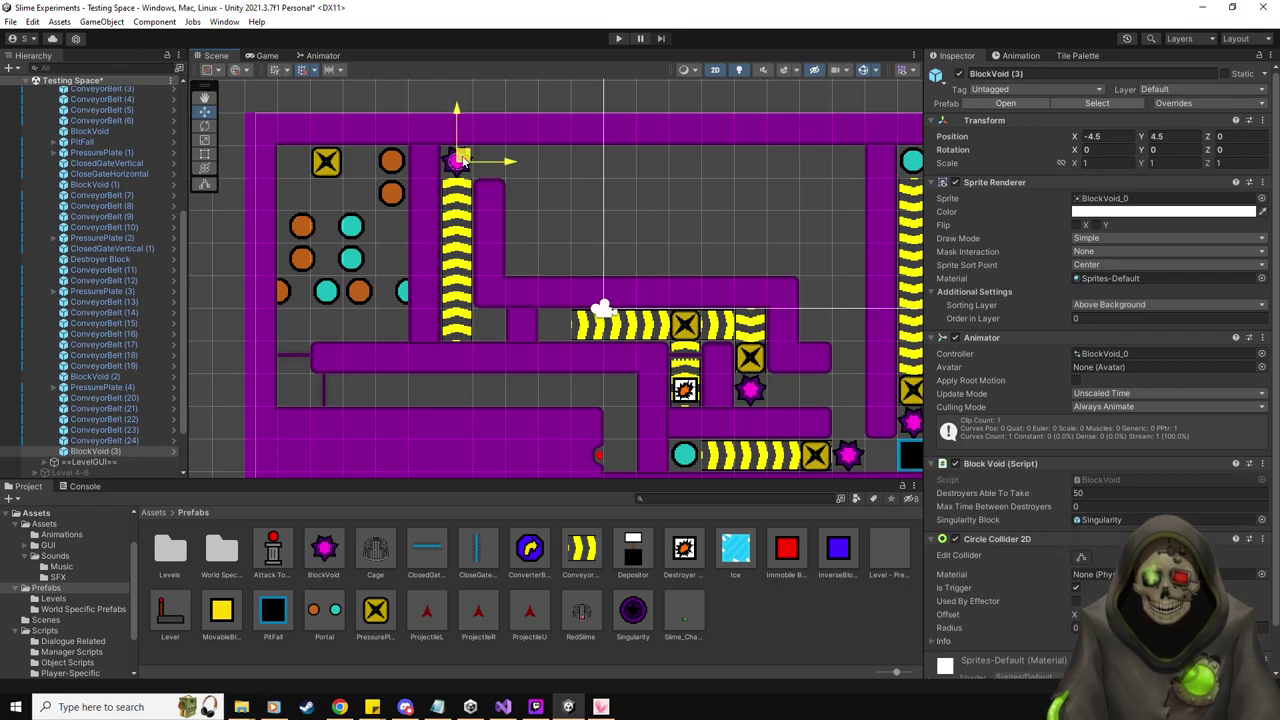
Place a pressure plate on the column's uppermost belt and enable Is One Object, Trigger Once and No Exit Trigger on it
{"action": "left_click_drag", "start_coordinate": [375, 610], "coordinate": [460, 198]}
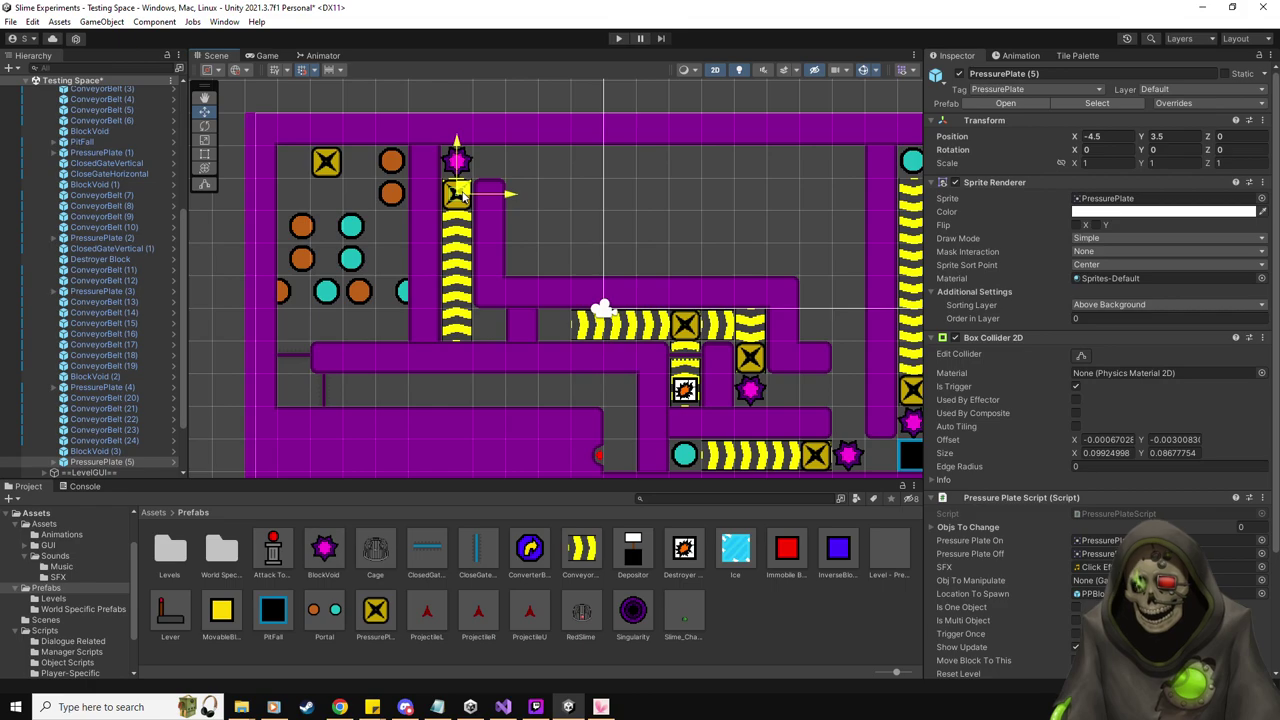
{"action": "scroll", "coordinate": [1048, 540], "scroll_direction": "down", "scroll_amount": 1}
{"action": "scroll", "coordinate": [1048, 535], "scroll_direction": "down", "scroll_amount": 2}
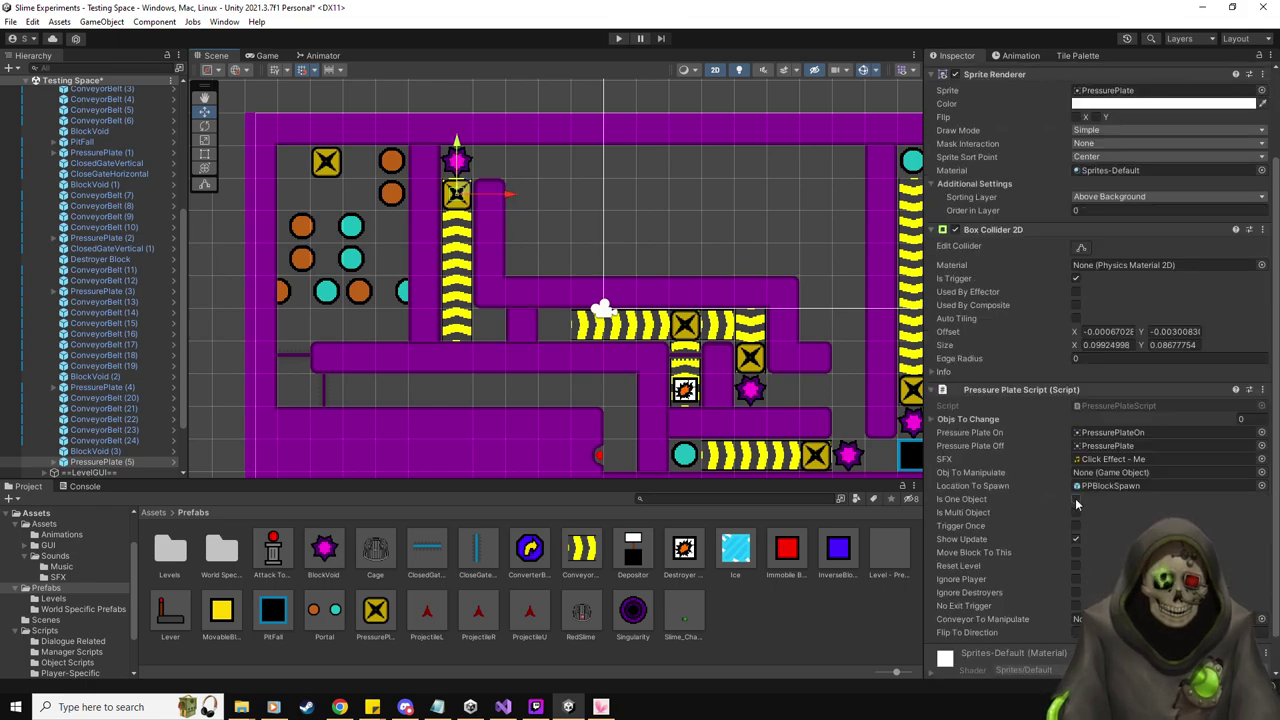
{"action": "left_click", "coordinate": [1076, 499]}
{"action": "left_click", "coordinate": [1076, 526]}
{"action": "left_click", "coordinate": [1076, 539]}
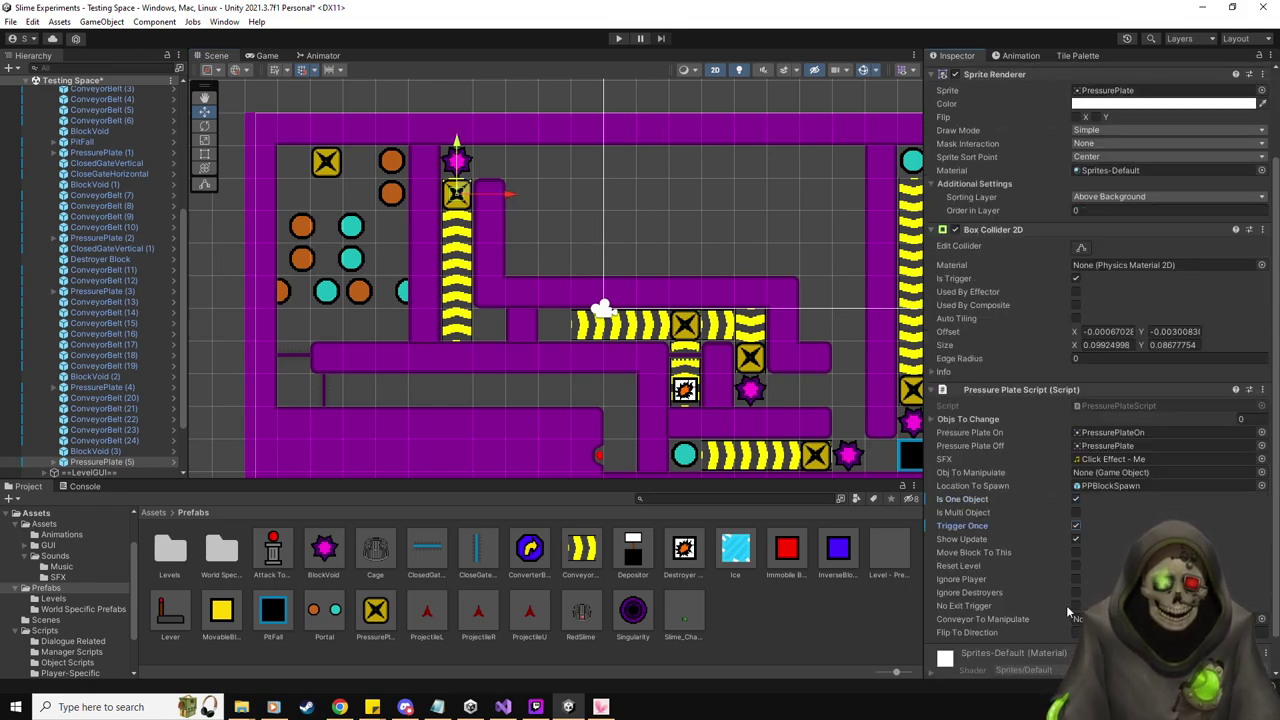
{"action": "left_click", "coordinate": [1076, 605]}
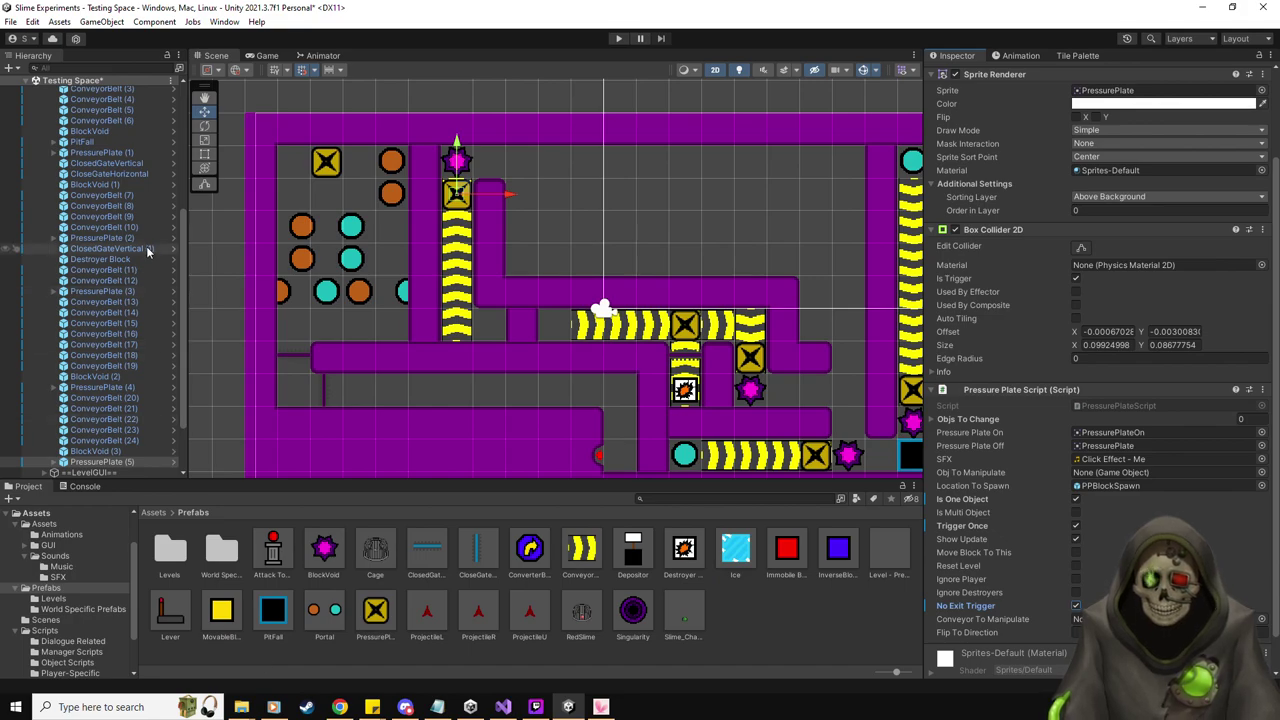
Duplicate CloseGateHorizontal to X -6.5 in the lower corridor and assign the copy as the new pressure plate's Obj To Manipulate
{"action": "left_click", "coordinate": [139, 174]}
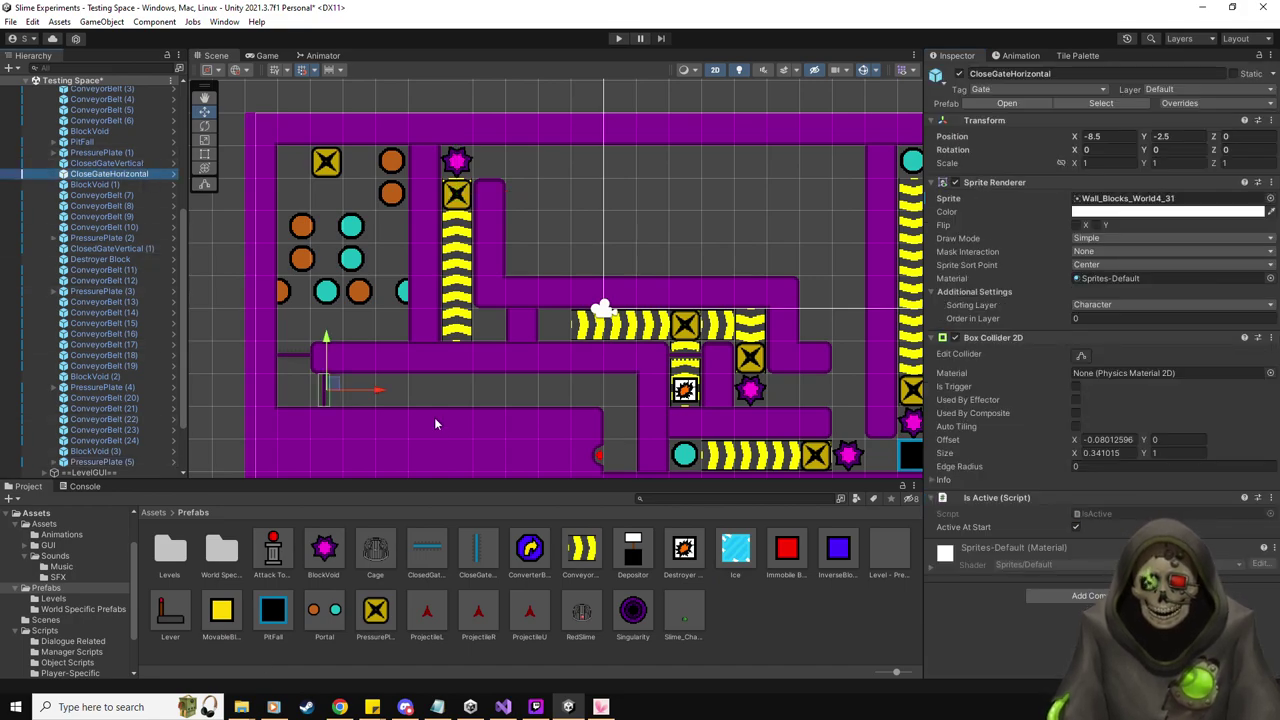
{"action": "key", "text": "ctrl+d"}
{"action": "left_click_drag", "start_coordinate": [380, 392], "coordinate": [444, 392]}
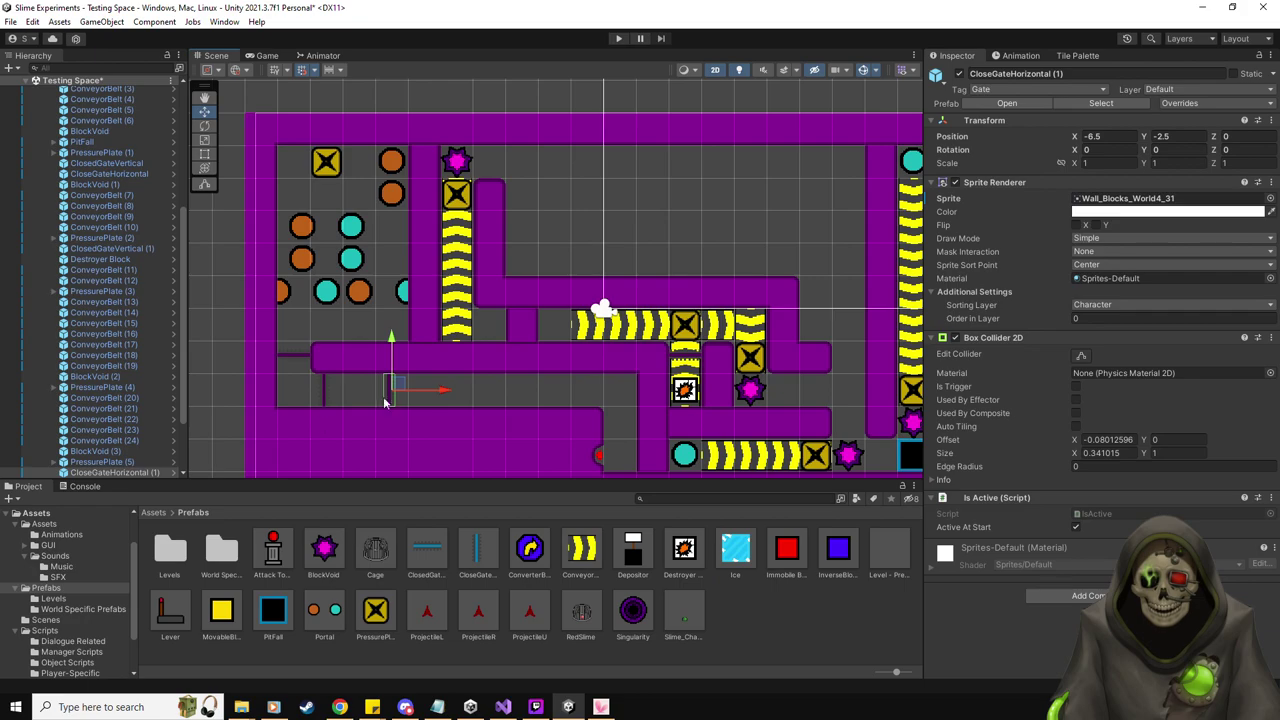
{"action": "left_click", "coordinate": [100, 462]}
{"action": "left_click_drag", "start_coordinate": [110, 472], "coordinate": [1095, 592]}
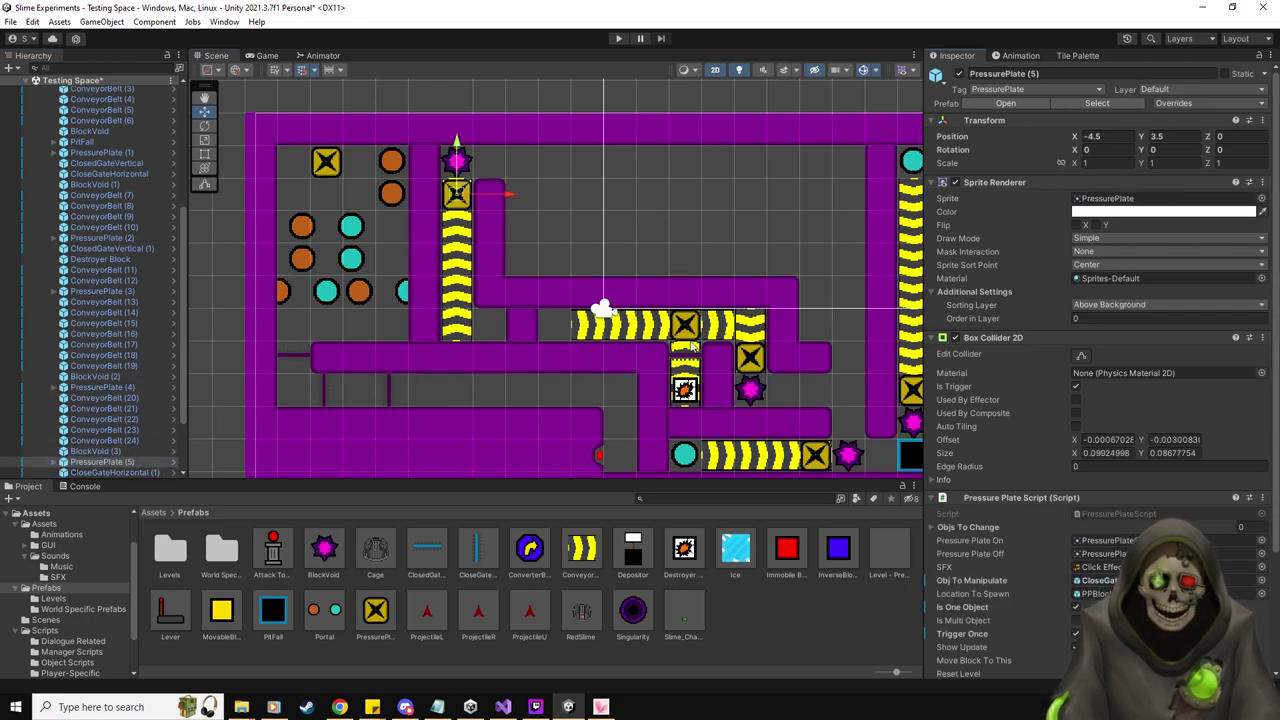
Paint a vertical wall two tiles down from the level's top wall, one tile right of the belt column's enclosure, ending in a corner tile
{"action": "scroll", "coordinate": [685, 360], "scroll_direction": "down", "scroll_amount": 3}
{"action": "middle_click_drag", "start_coordinate": [684, 359], "coordinate": [661, 362]}
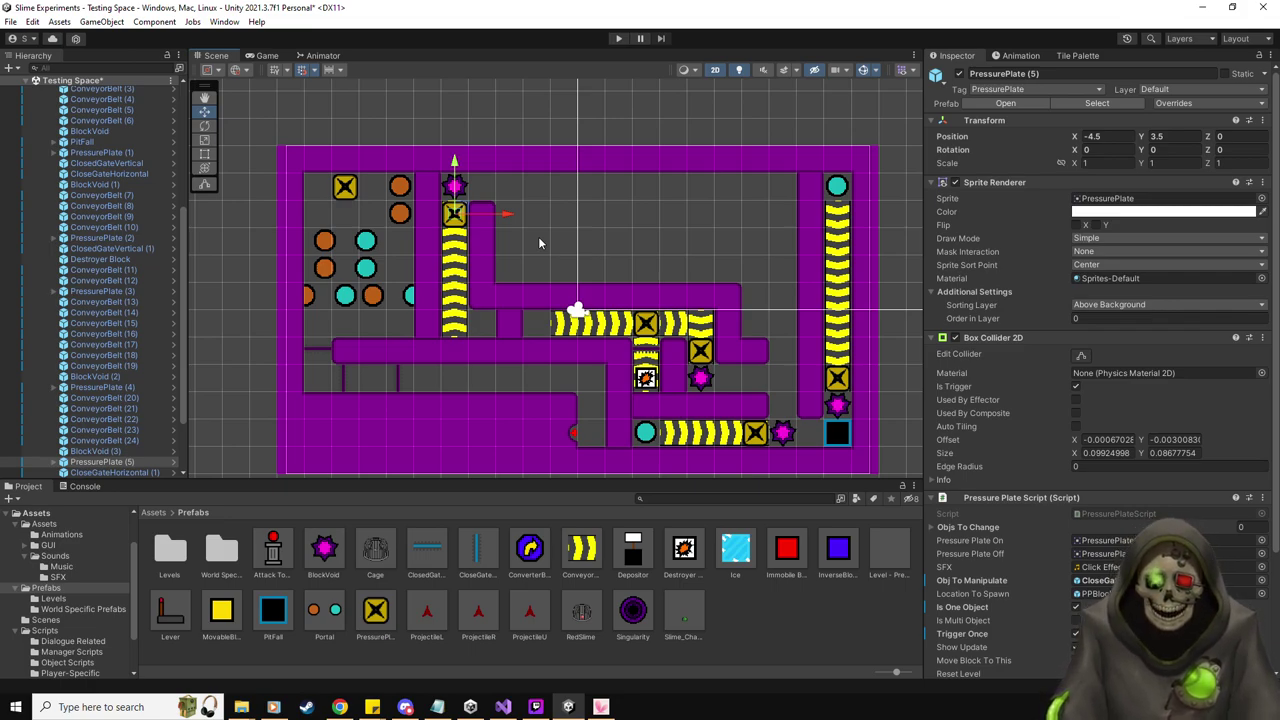
{"action": "left_click", "coordinate": [1080, 57]}
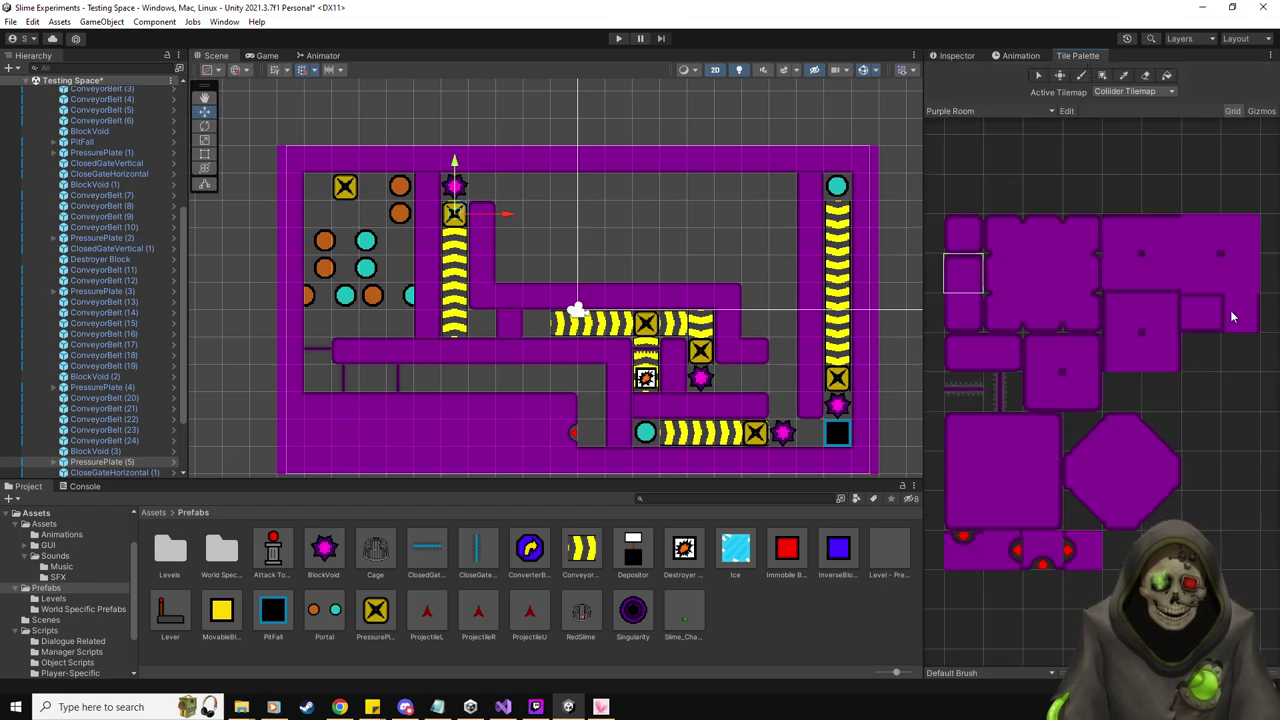
{"action": "left_click", "coordinate": [536, 186]}
{"action": "left_click", "coordinate": [536, 214]}
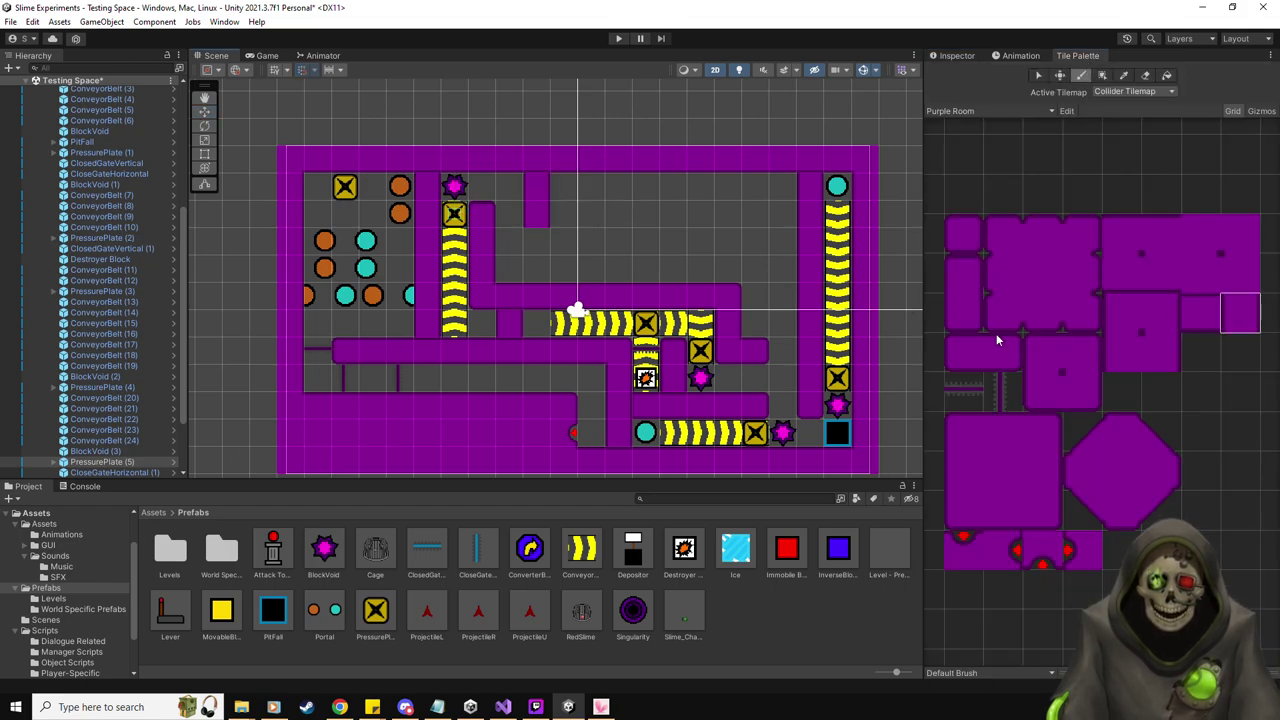
{"action": "left_click", "coordinate": [955, 322]}
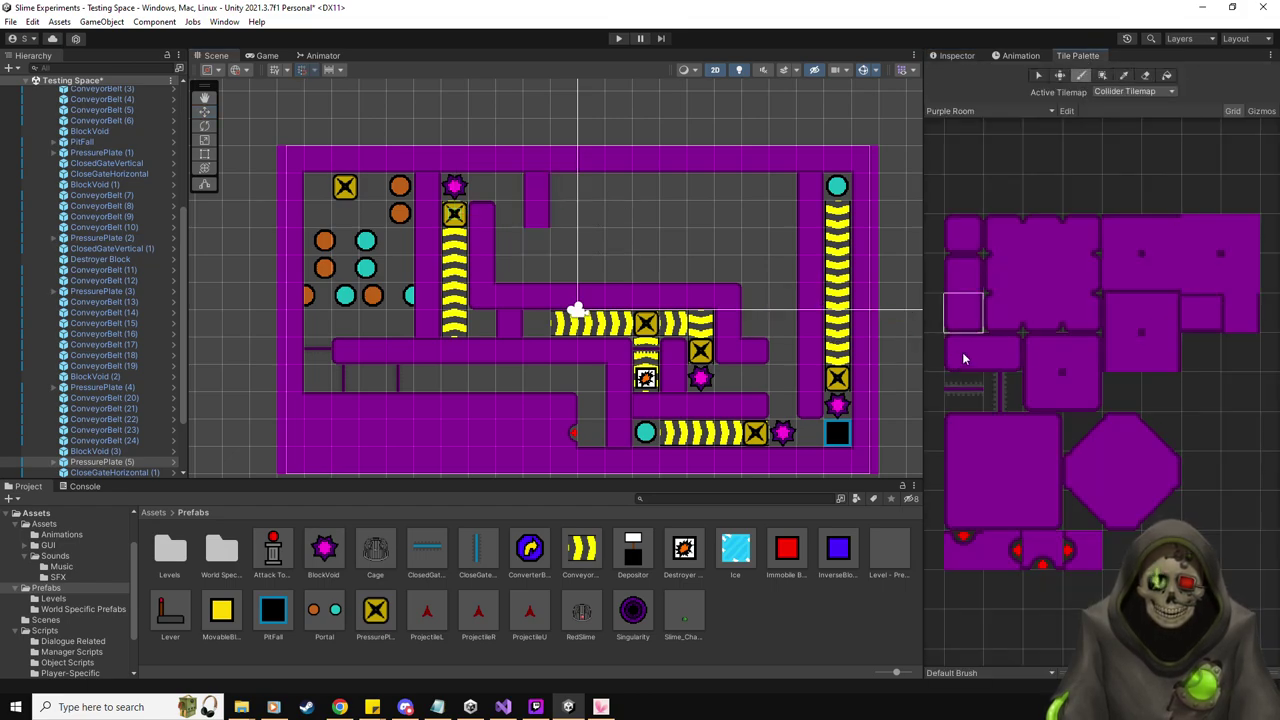
{"action": "left_click", "coordinate": [536, 242]}
Paint a horizontal wall from the new corner across to the long wall beside the right conveyor column, leaving a one-tile gap
{"action": "left_click", "coordinate": [1240, 316]}
{"action": "left_click", "coordinate": [1200, 314]}
{"action": "left_click", "coordinate": [590, 242]}
{"action": "left_click", "coordinate": [562, 242]}
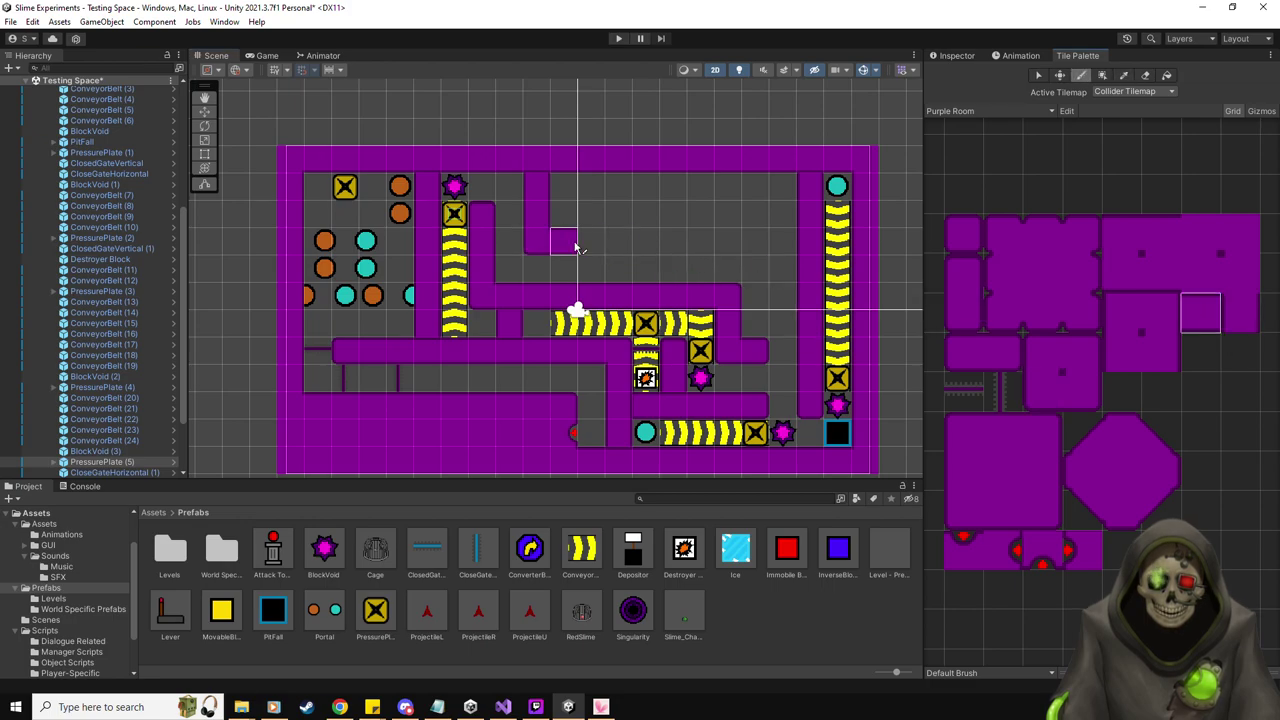
{"action": "left_click", "coordinate": [629, 246]}
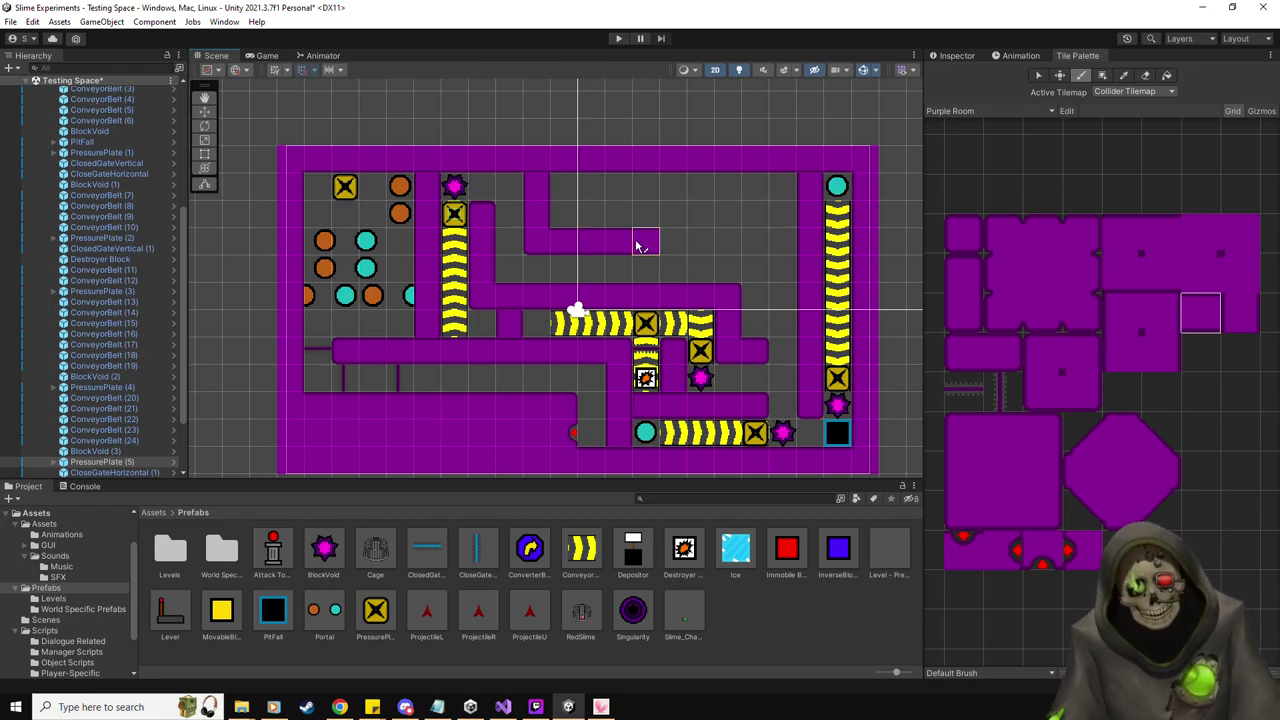
{"action": "left_click", "coordinate": [755, 240]}
{"action": "left_click", "coordinate": [780, 240]}
{"action": "left_click", "coordinate": [727, 243]}
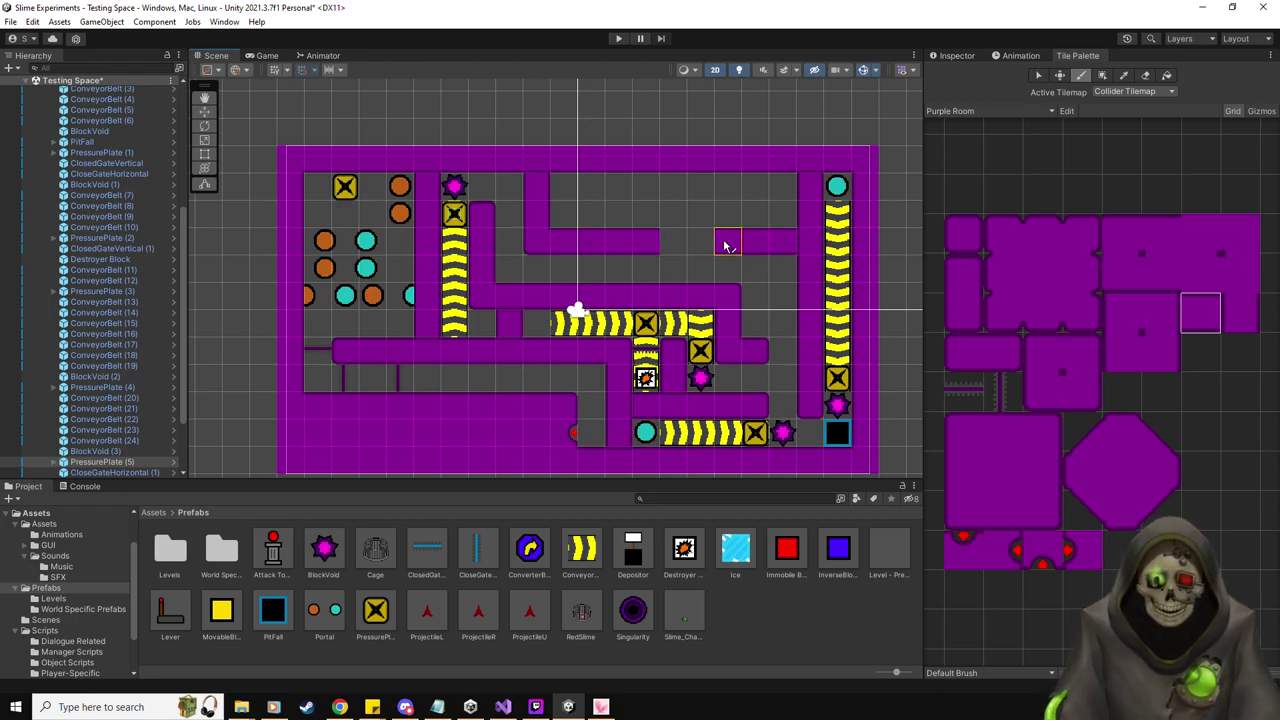
{"action": "left_click", "coordinate": [709, 249]}
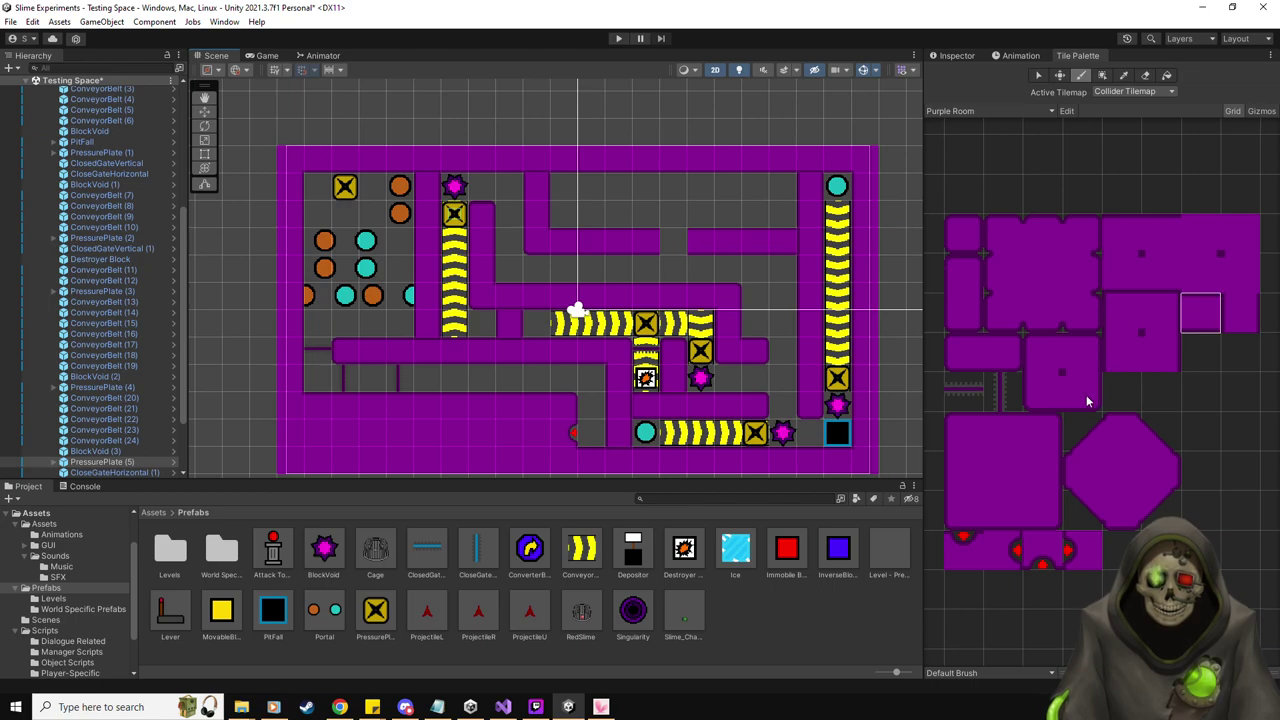
Turn the wall ends on both sides of the gap upward with corner tiles and cap each with a rounded end tile
{"action": "left_click", "coordinate": [1030, 397]}
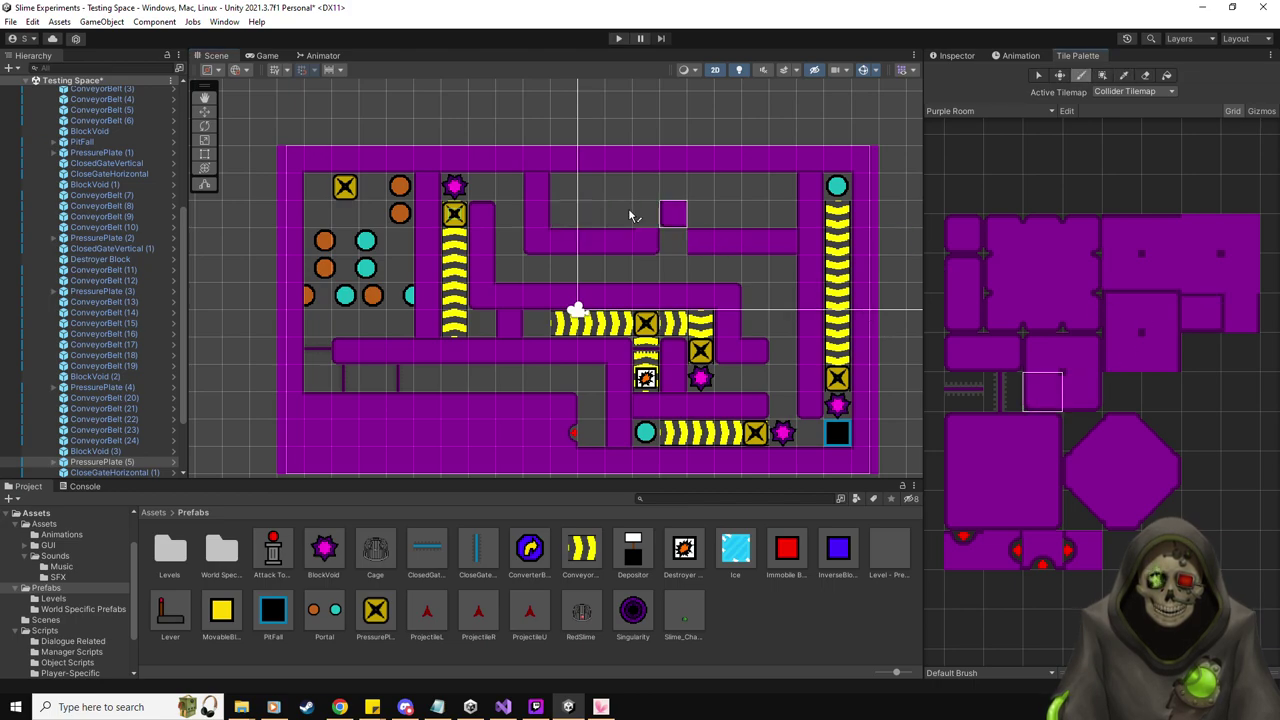
{"action": "left_click", "coordinate": [970, 281]}
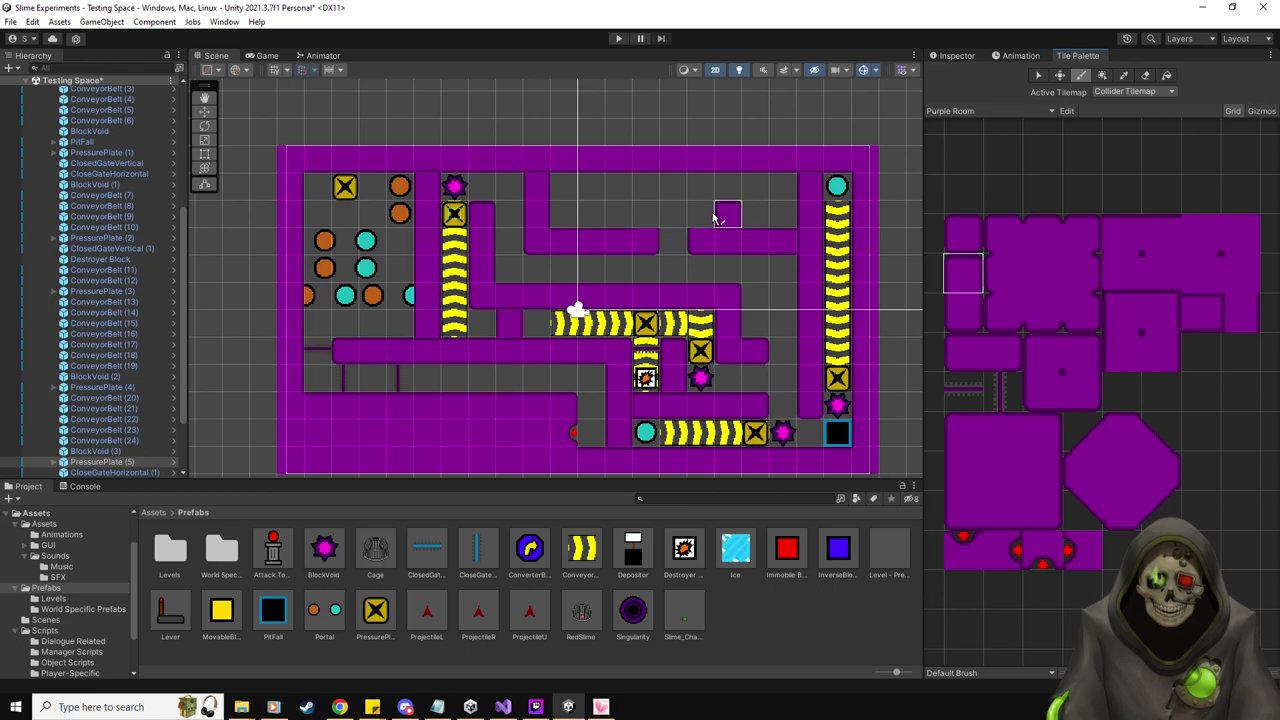
{"action": "left_click", "coordinate": [700, 213]}
{"action": "left_click", "coordinate": [645, 213]}
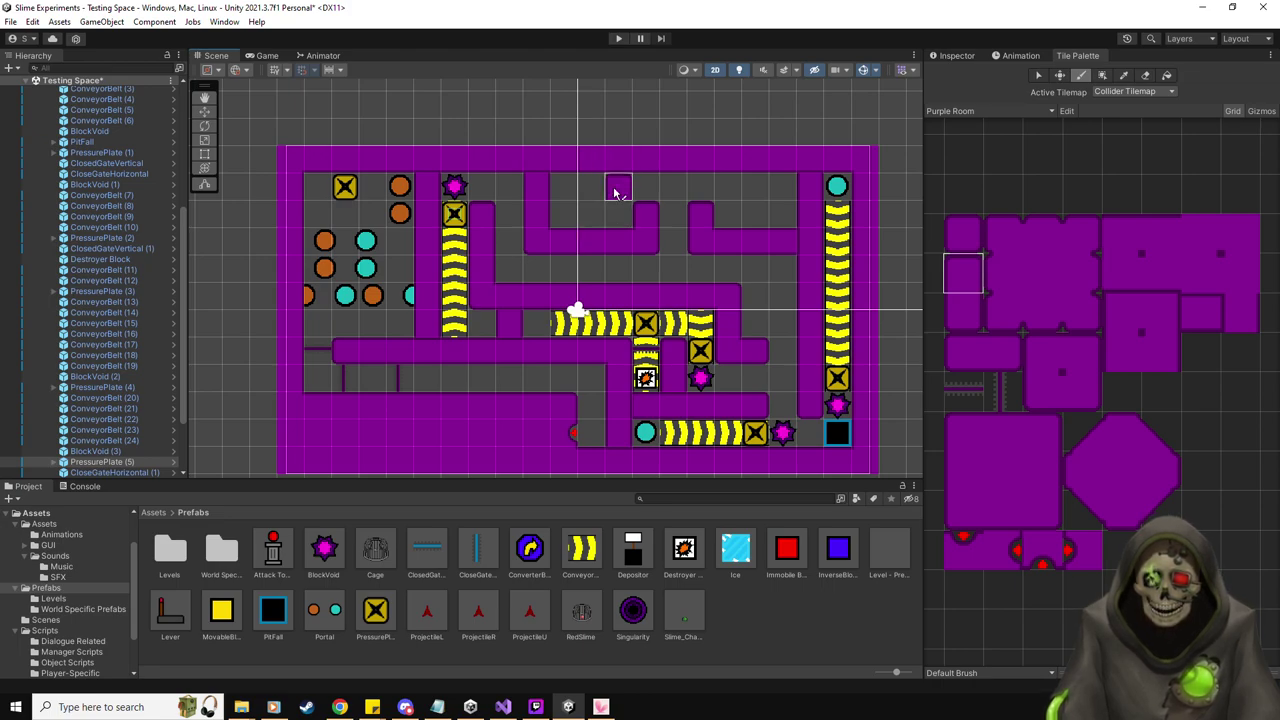
{"action": "left_click", "coordinate": [643, 215]}
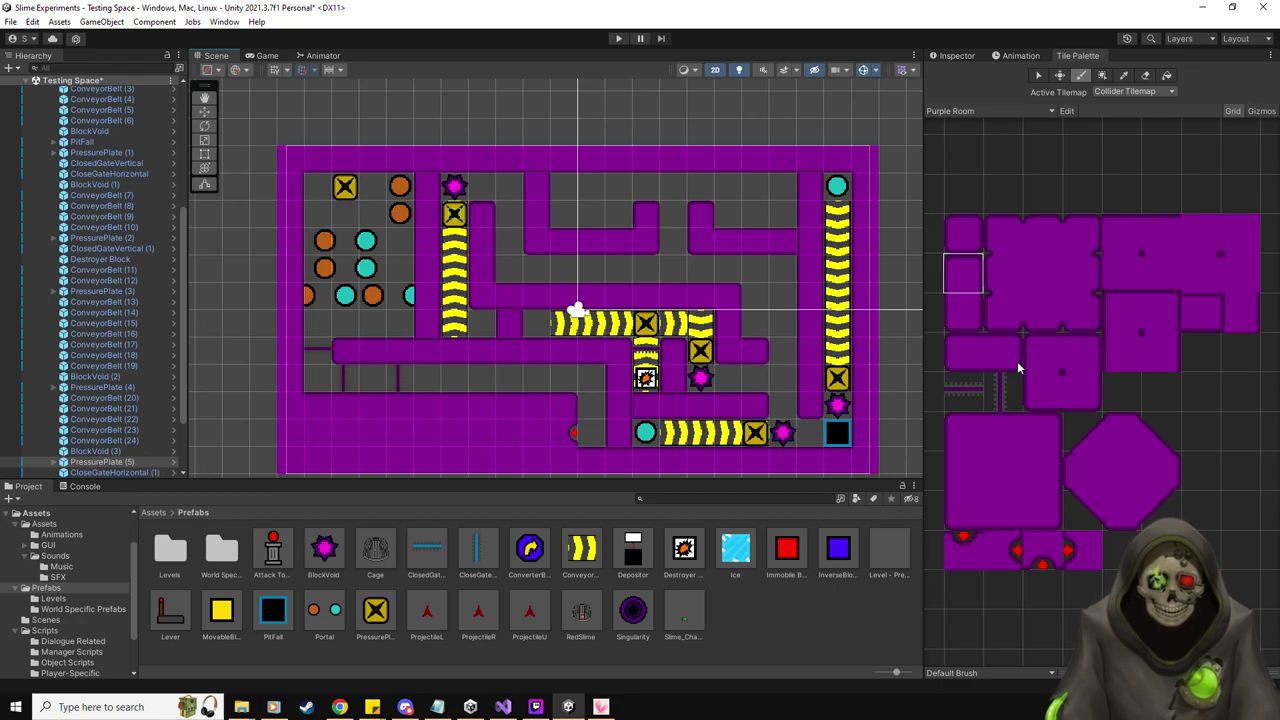
Duplicate the upward belt ConveyorBelt (24) into both new wall pockets, placing one copy beside each capped post at Y 3.5
{"action": "left_click", "coordinate": [957, 56]}
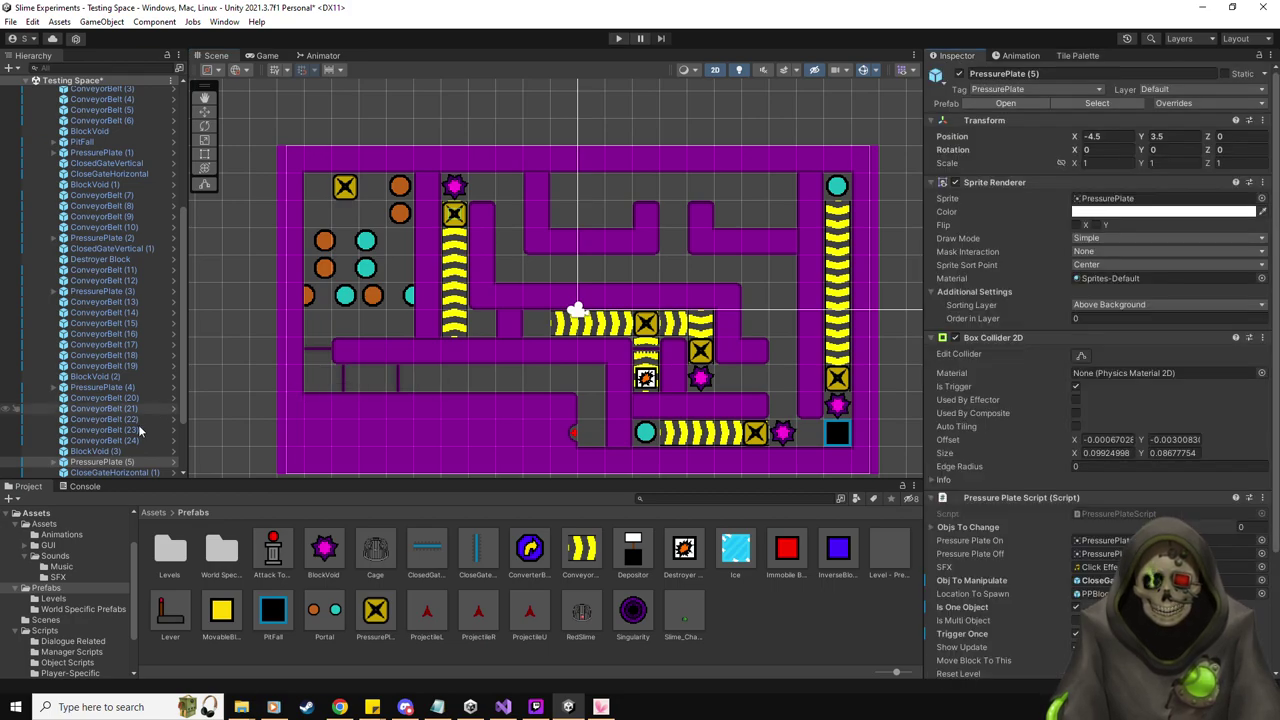
{"action": "left_click", "coordinate": [126, 442]}
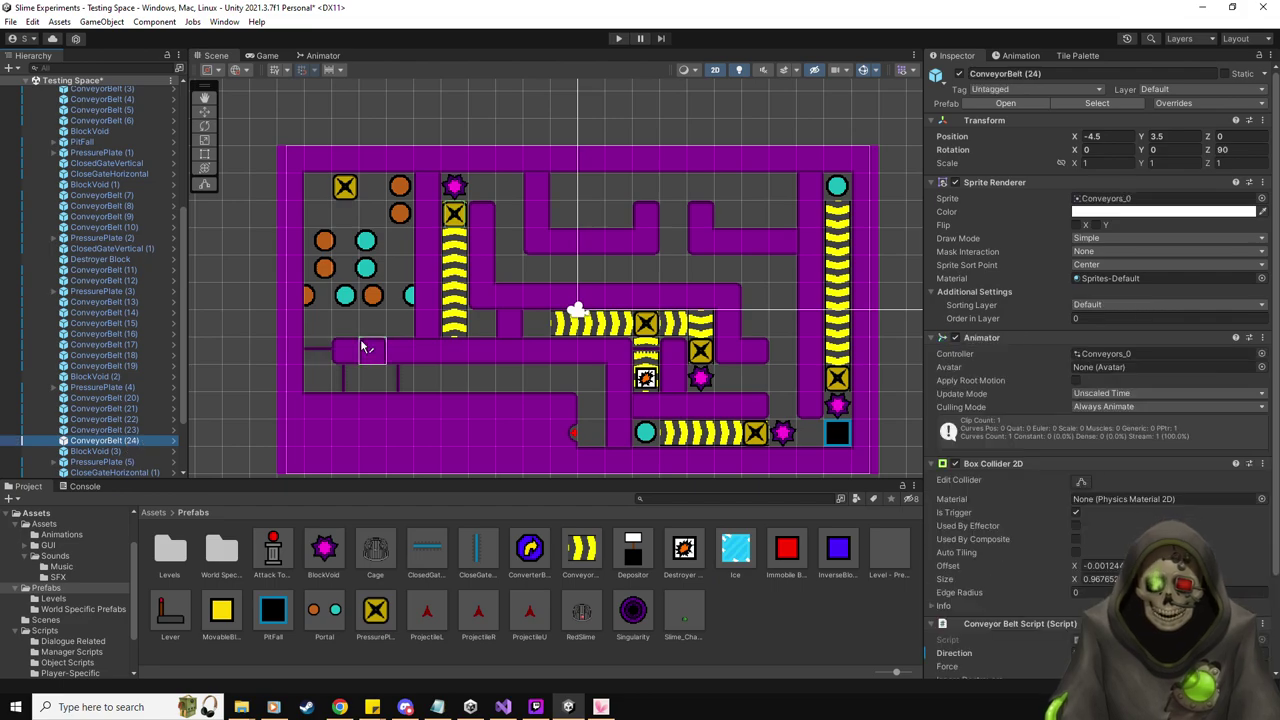
{"action": "key", "text": "ctrl+d"}
{"action": "left_click", "coordinate": [204, 112]}
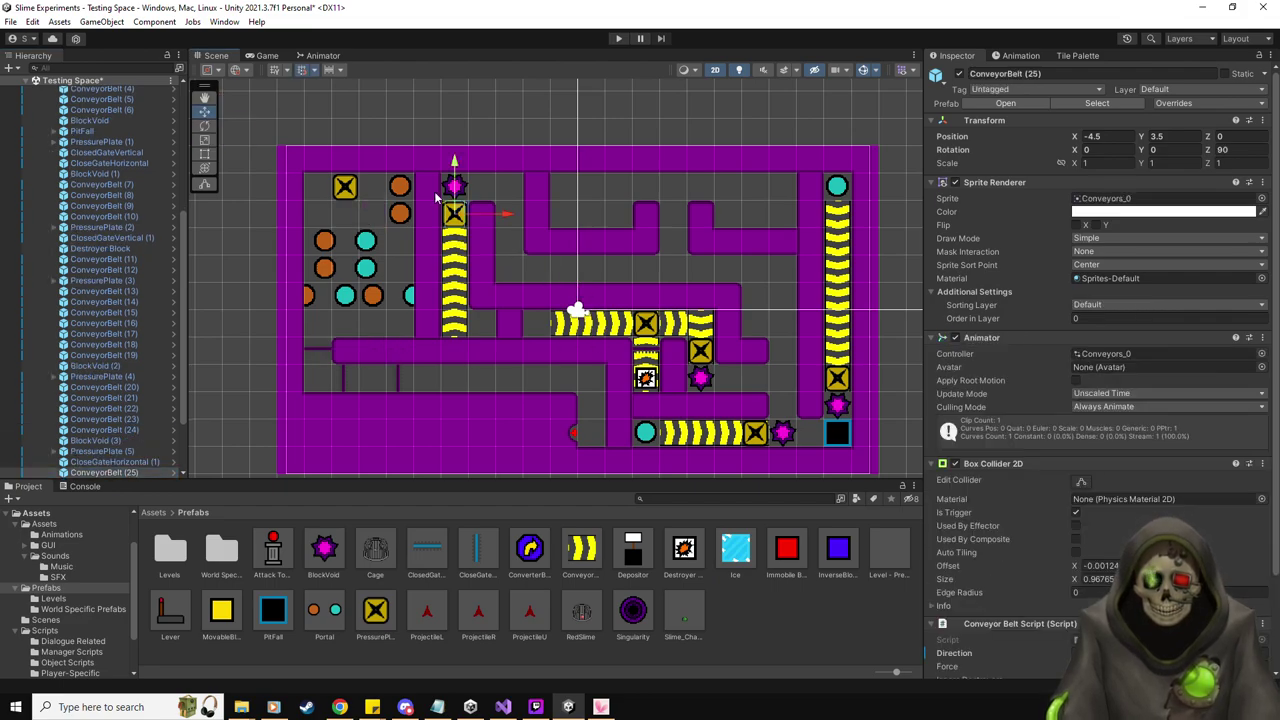
{"action": "left_click_drag", "start_coordinate": [463, 210], "coordinate": [778, 234]}
{"action": "key", "text": "ctrl+d"}
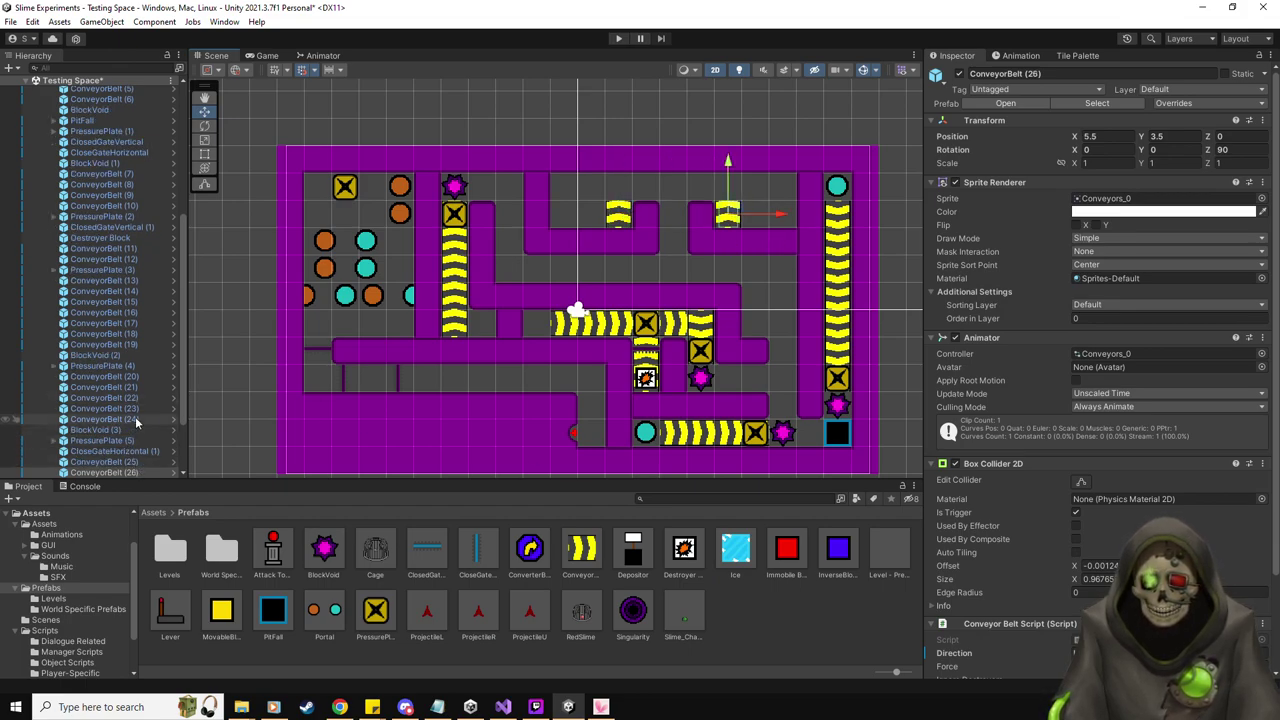
Duplicate ConveyorBelt (17) to fill the left pocket's two empty tiles and place another copy in the right pocket at X 6.5, Y 3.5
{"action": "left_click", "coordinate": [135, 366]}
{"action": "key", "text": "Up"}
{"action": "key", "text": "Up"}
{"action": "key", "text": "Up"}
{"action": "key", "text": "Up"}
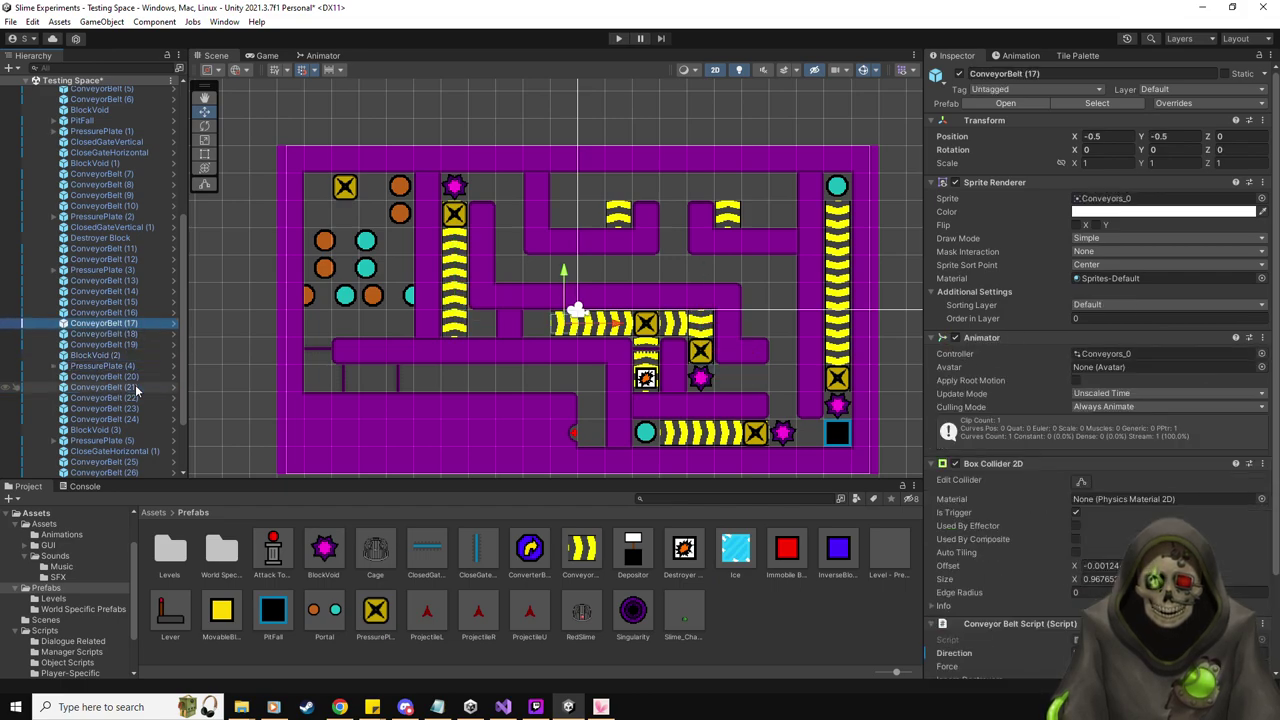
{"action": "key", "text": "ctrl+d"}
{"action": "left_click_drag", "start_coordinate": [582, 318], "coordinate": [800, 222]}
{"action": "key", "text": "ctrl+d"}
{"action": "key", "text": "ctrl+d"}
Set the right pocket belt's Z rotation to 180 and Direction to Left, and duplicate it one tile outward to fill the pocket
{"action": "left_click", "coordinate": [1230, 149]}
{"action": "type", "text": "180"}
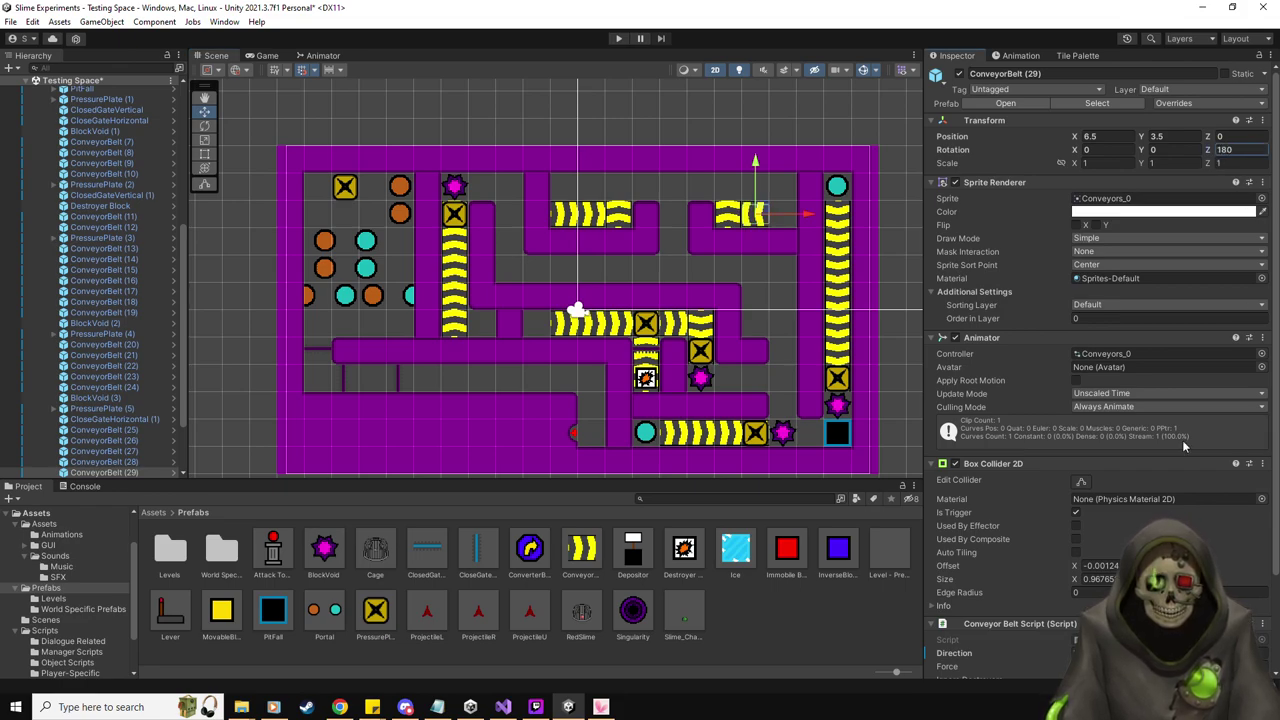
{"action": "scroll", "coordinate": [1184, 446], "scroll_direction": "down", "scroll_amount": 3}
{"action": "type", "text": "L"}
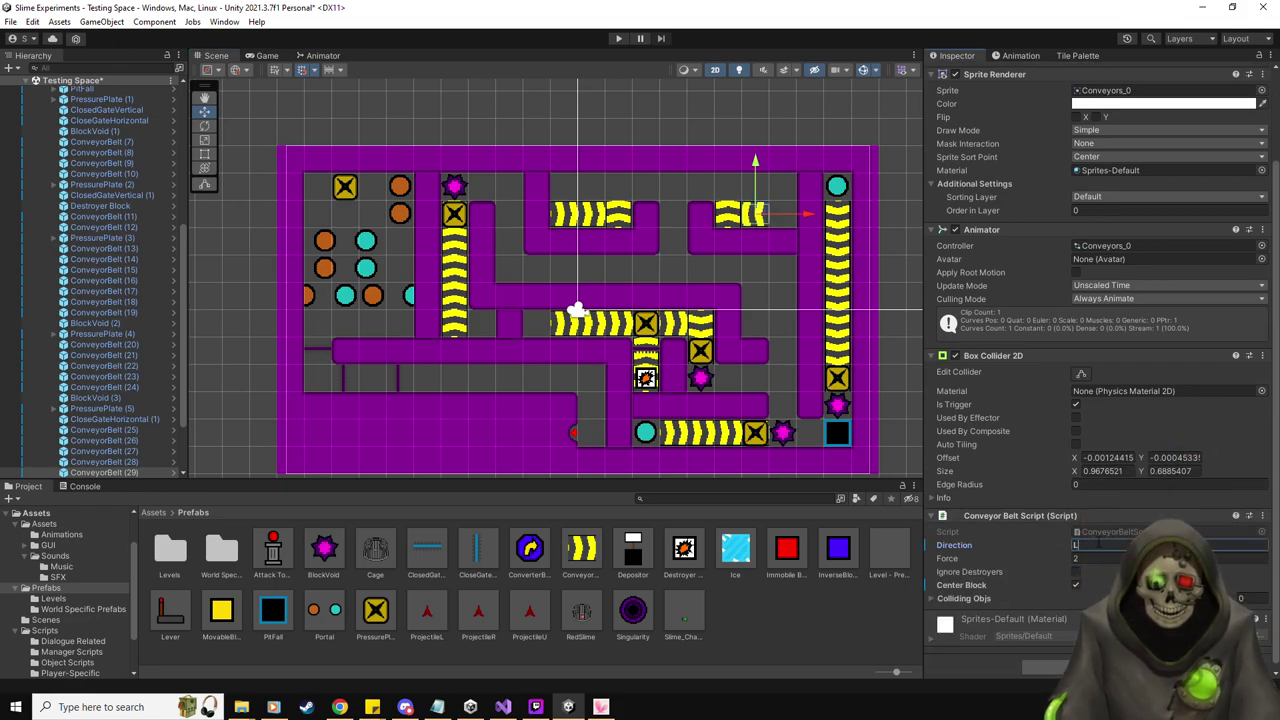
{"action": "type", "text": "eft"}
{"action": "key", "text": "Return"}
{"action": "key", "text": "ctrl+d"}
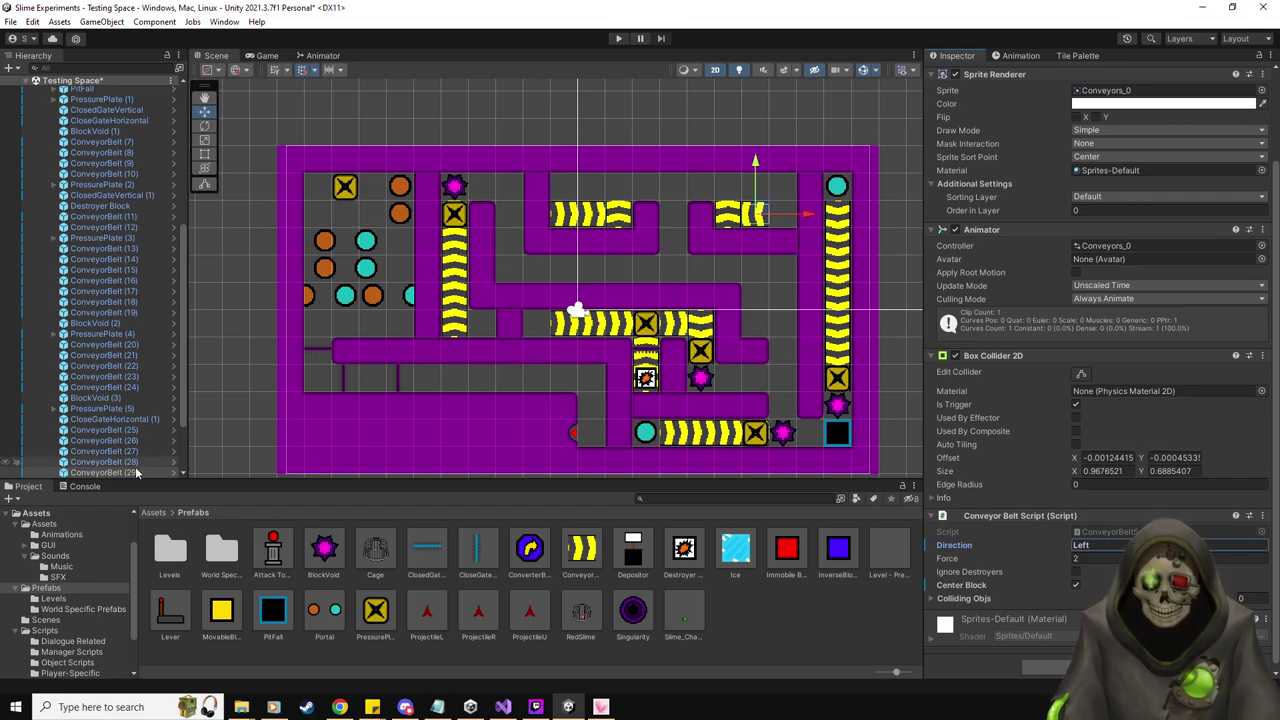
{"action": "left_click_drag", "start_coordinate": [810, 217], "coordinate": [837, 217]}
Place a block void above the left pocket's upward belt and another at X 4.5, Y 4.5 above the right post
{"action": "left_click_drag", "start_coordinate": [323, 548], "coordinate": [758, 190]}
{"action": "key", "text": "ctrl+d"}
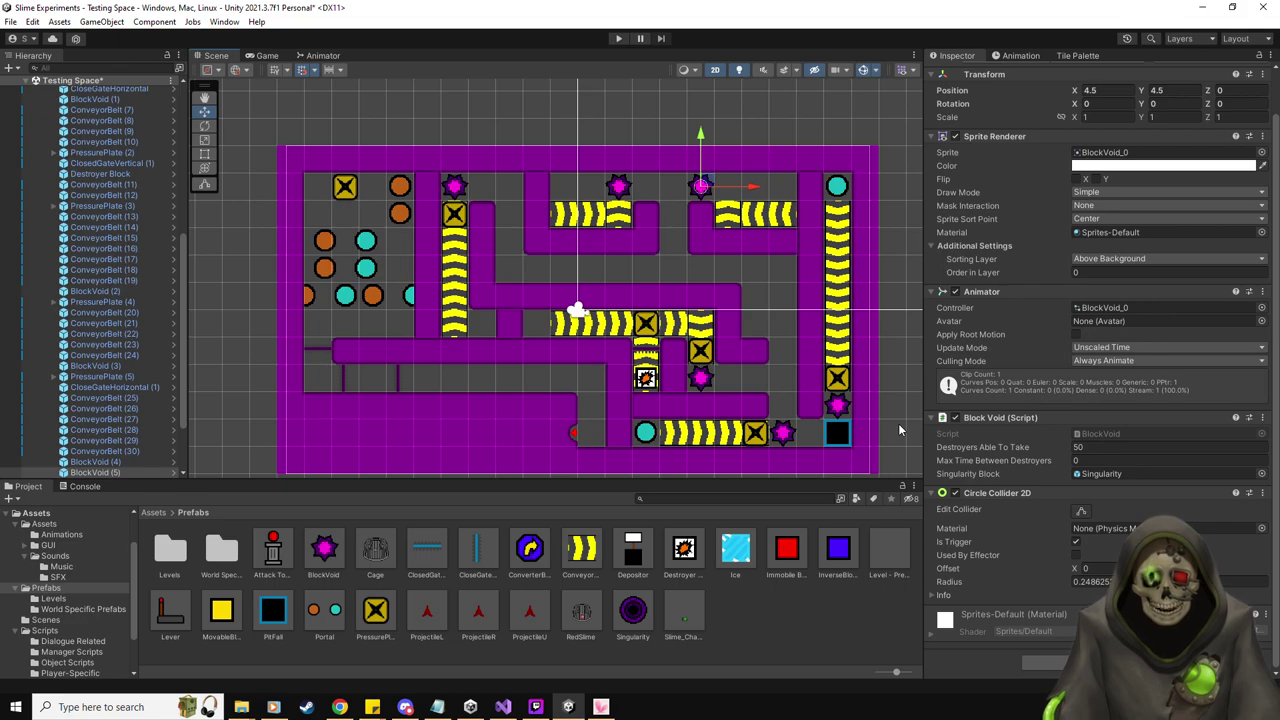
Move the right pocket's new block void to X 5.5 and place a lever at about X 6.5, Y -0.39
{"action": "left_click_drag", "start_coordinate": [750, 188], "coordinate": [788, 190]}
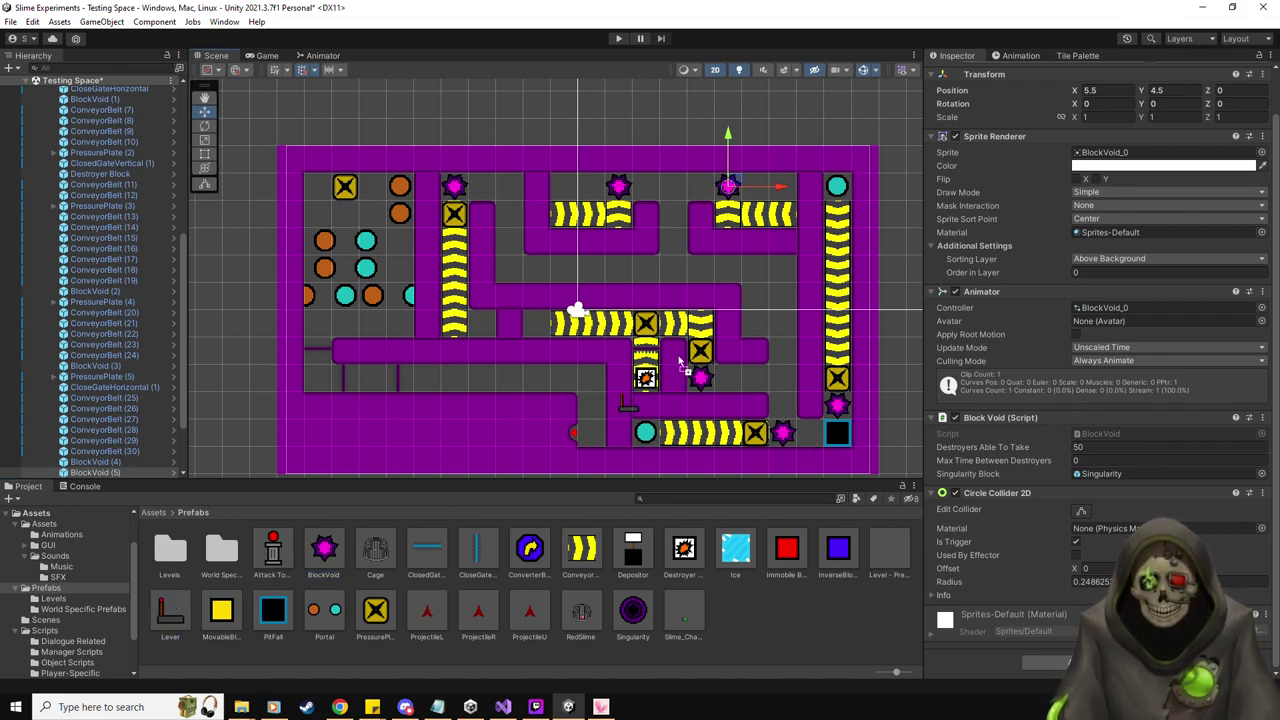
{"action": "left_click_drag", "start_coordinate": [753, 325], "coordinate": [754, 324]}
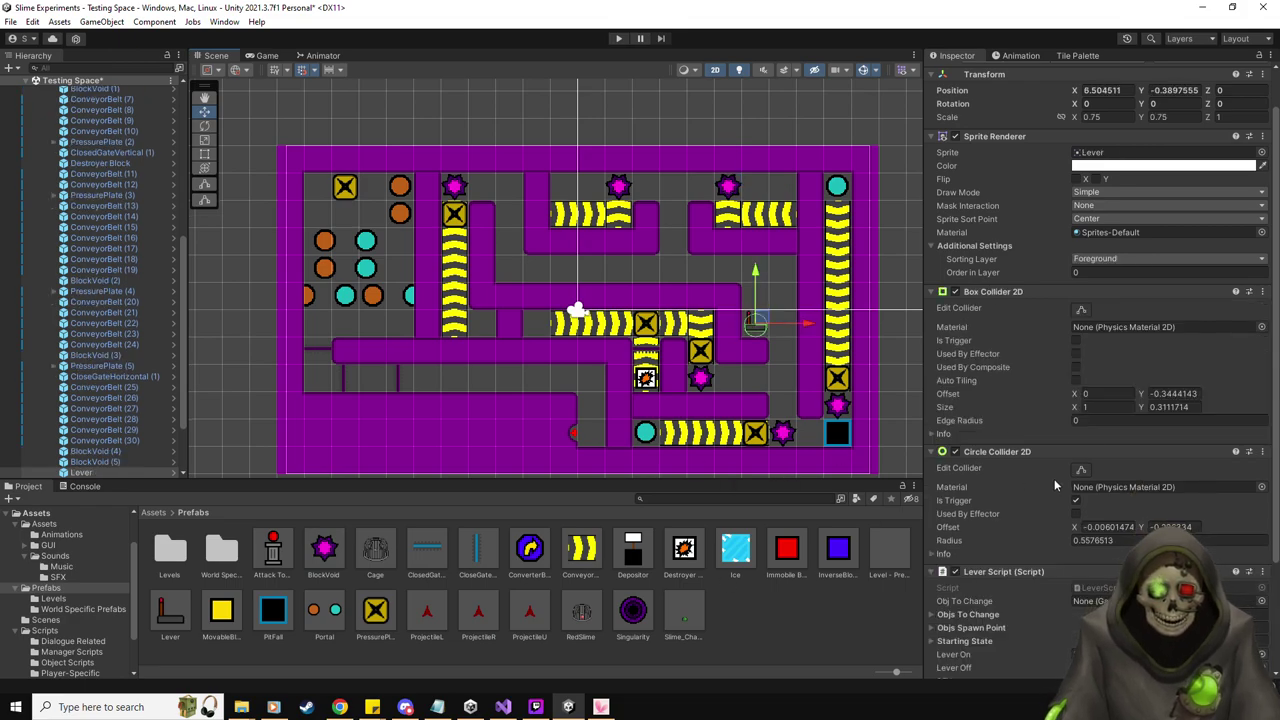
{"action": "scroll", "coordinate": [1055, 485], "scroll_direction": "down", "scroll_amount": 3}
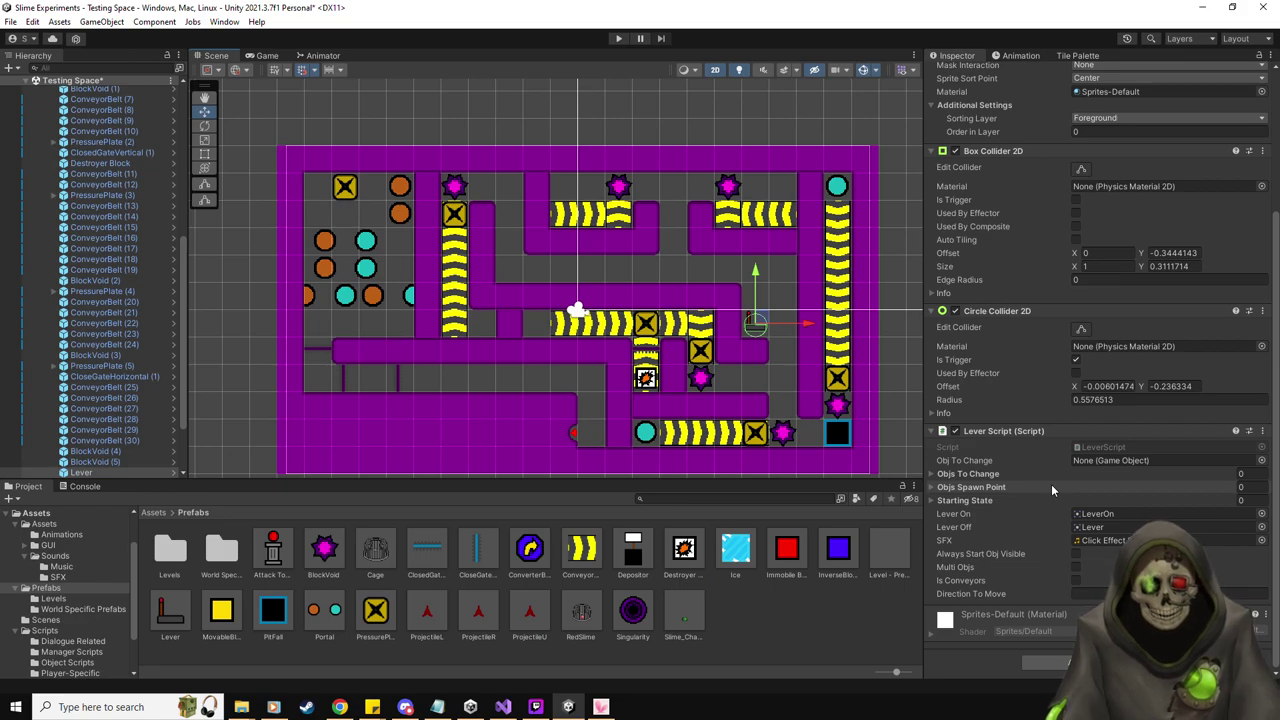
Duplicate CloseGateHorizontal (1) to X -4.5, Y -2.5 and link it as the lever's Obj To Change with Always Start Obj Visible enabled
{"action": "left_click", "coordinate": [141, 379]}
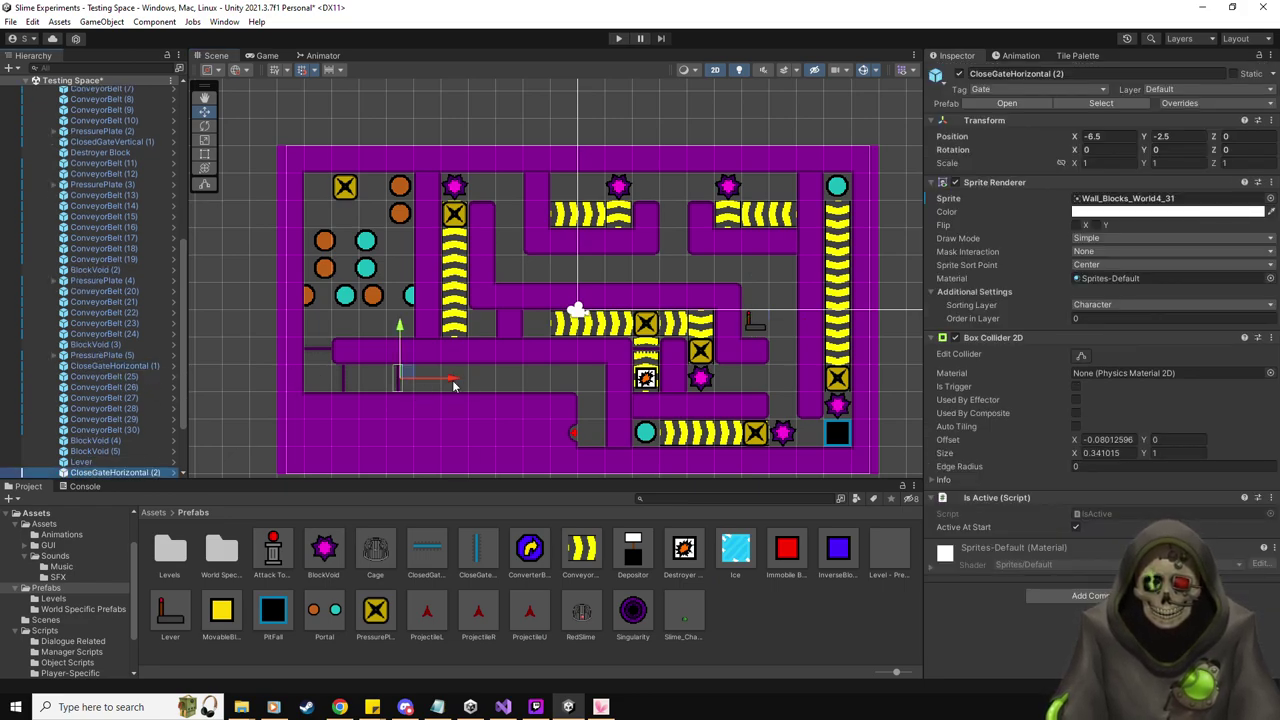
{"action": "left_click_drag", "start_coordinate": [453, 381], "coordinate": [508, 379]}
{"action": "left_click", "coordinate": [80, 461]}
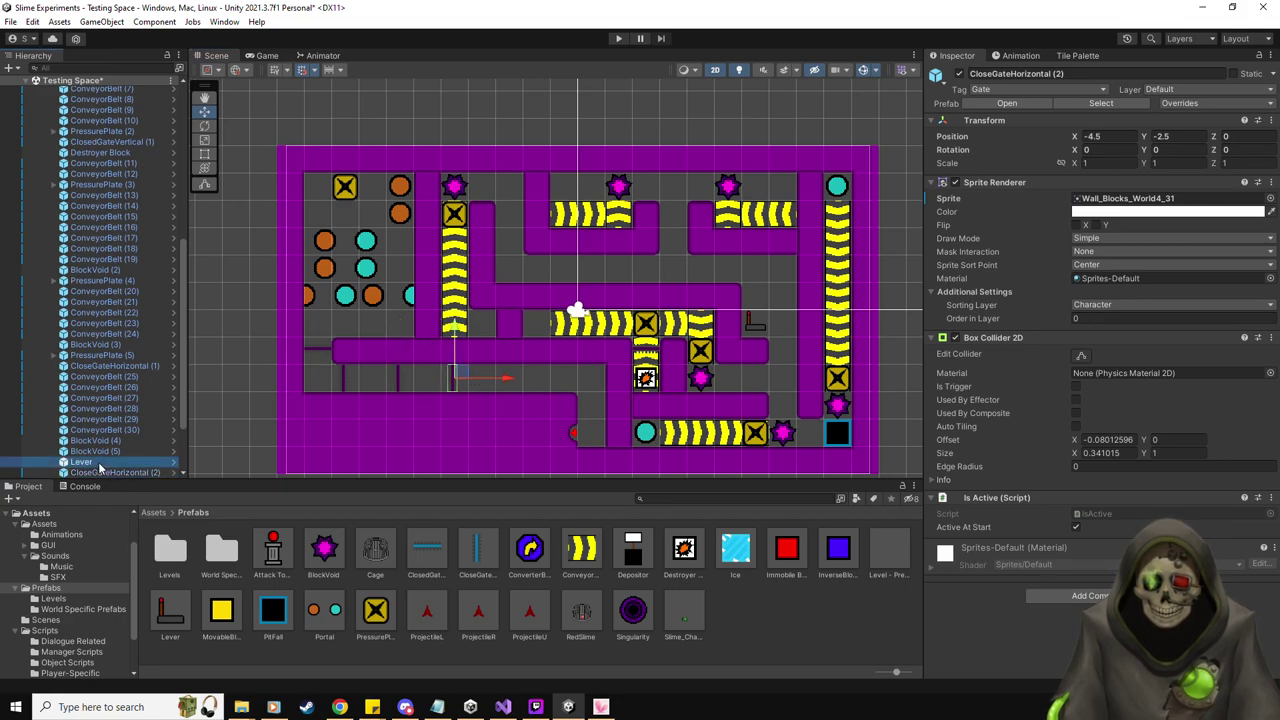
{"action": "scroll", "coordinate": [992, 514], "scroll_direction": "down", "scroll_amount": 4}
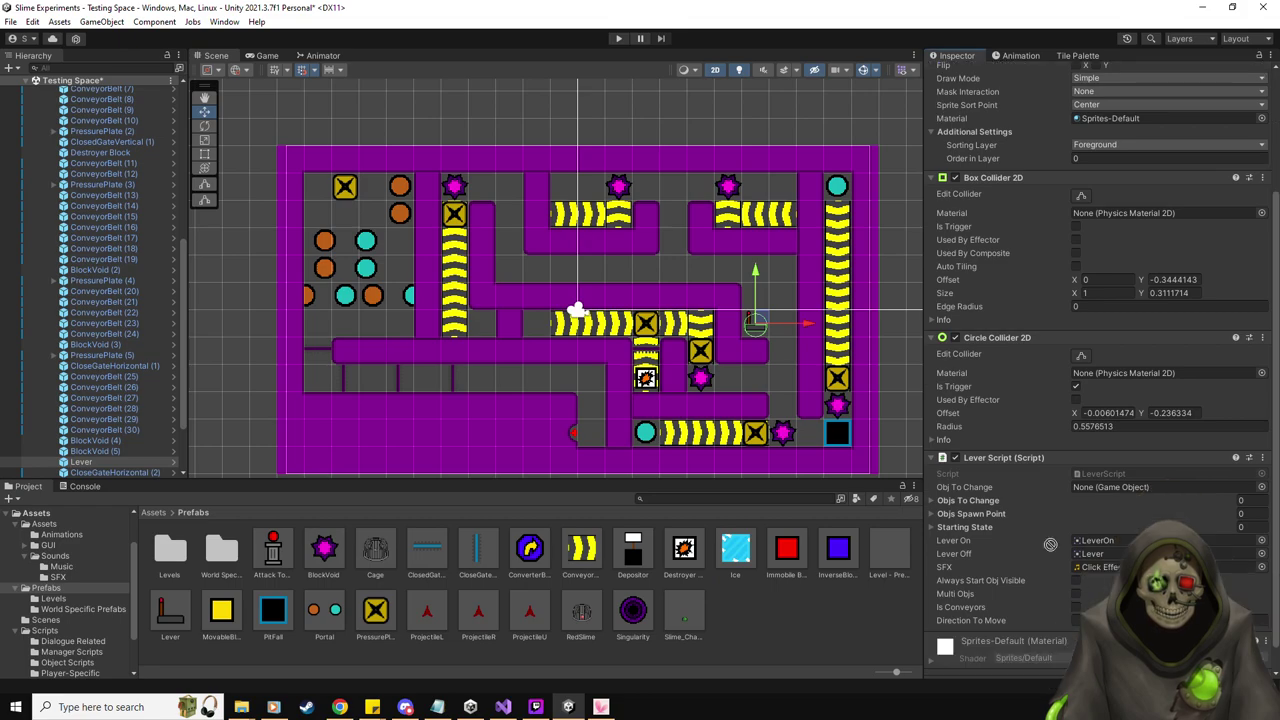
{"action": "left_click_drag", "start_coordinate": [990, 512], "coordinate": [1114, 487]}
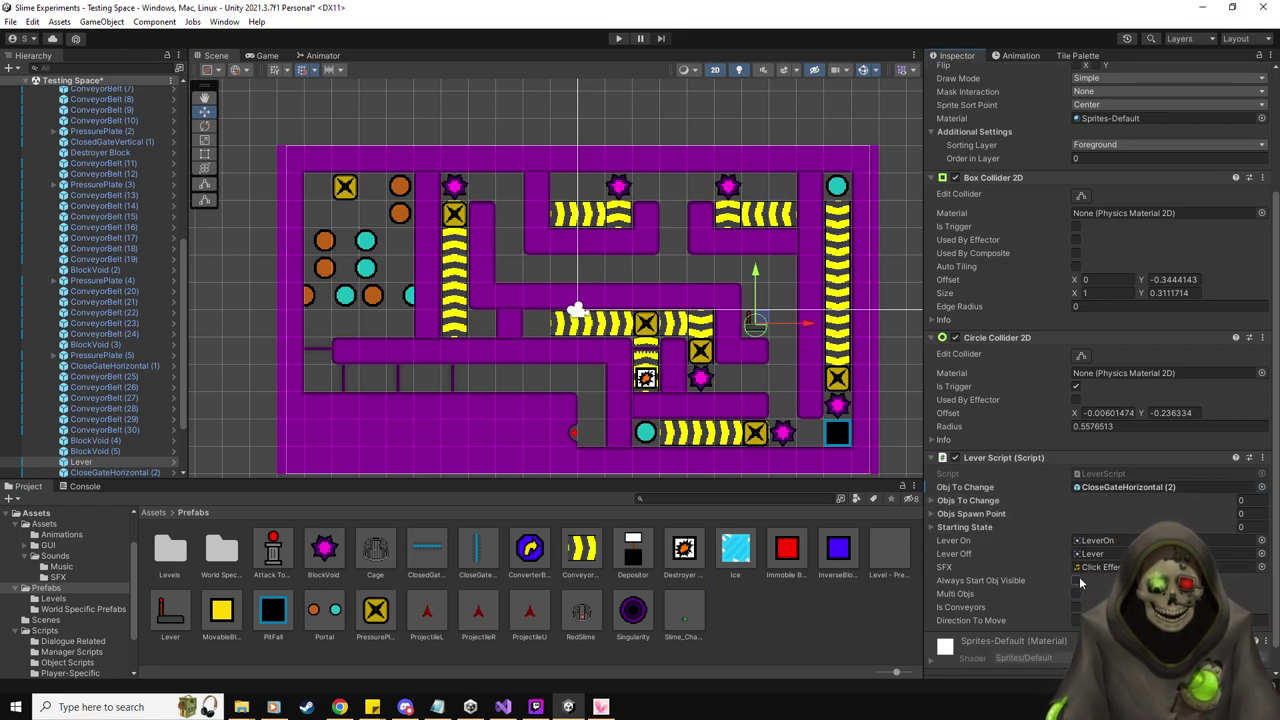
{"action": "left_click", "coordinate": [1078, 581]}
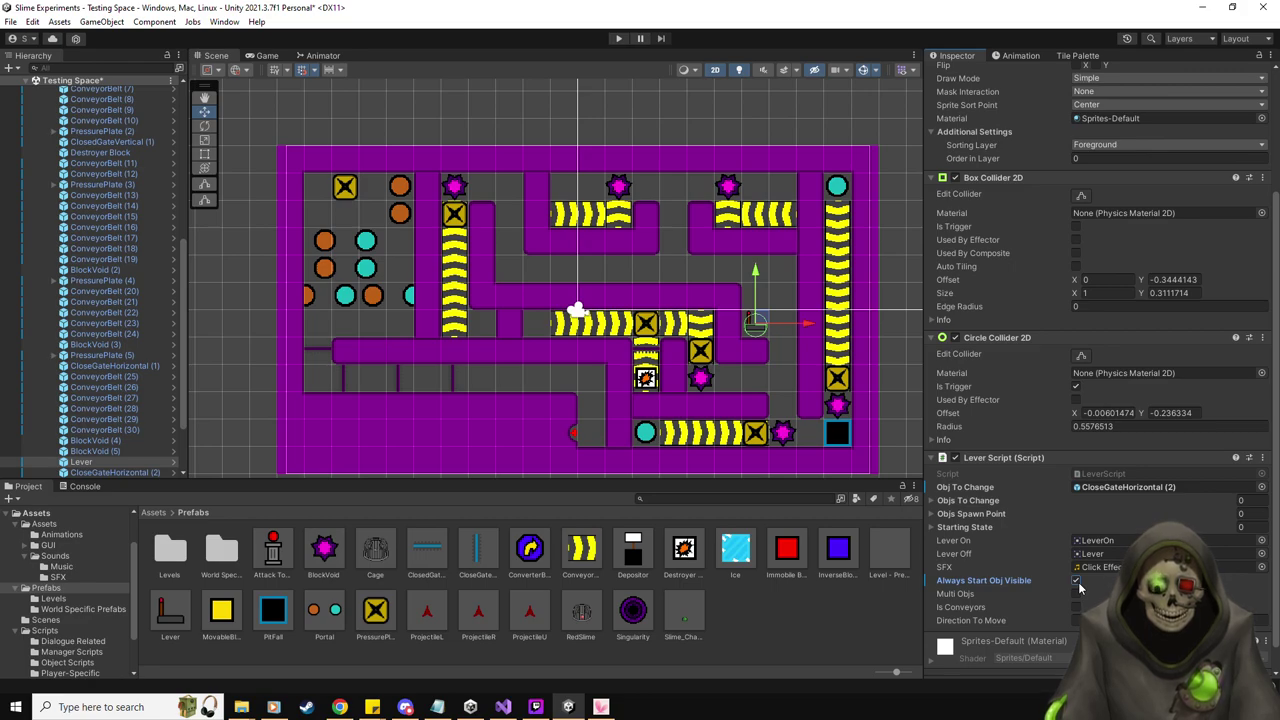
Place a pressure plate on the left pocket's upward belt and enable Is One Object, Trigger Once and No Exit Trigger
{"action": "scroll", "coordinate": [85, 357], "scroll_direction": "down", "scroll_amount": 3}
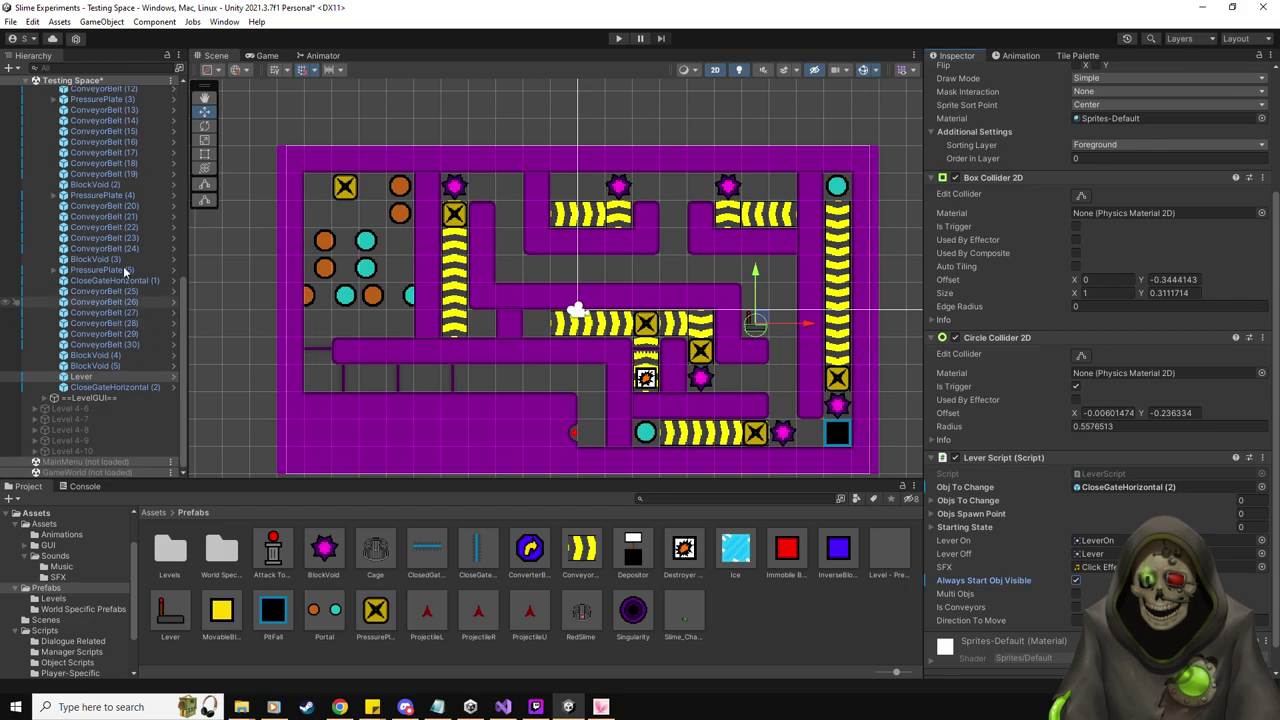
{"action": "left_click_drag", "start_coordinate": [380, 620], "coordinate": [624, 230]}
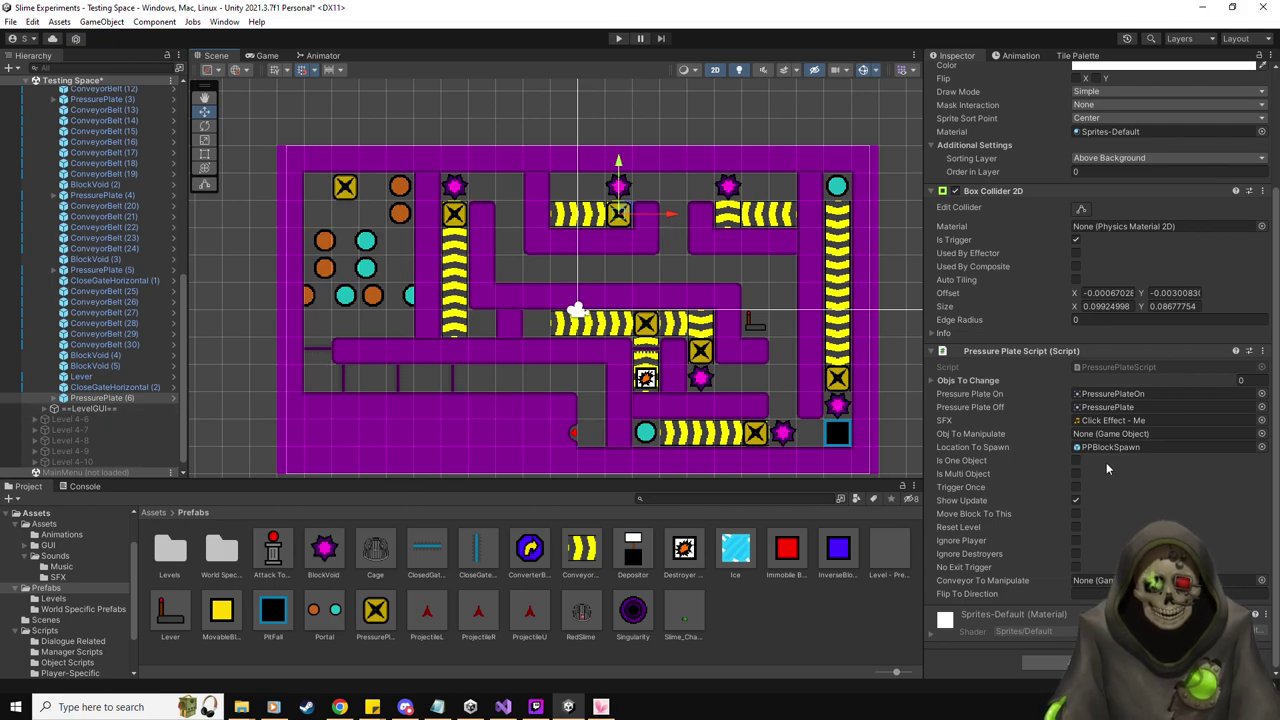
{"action": "left_click", "coordinate": [1076, 460]}
{"action": "left_click", "coordinate": [1076, 487]}
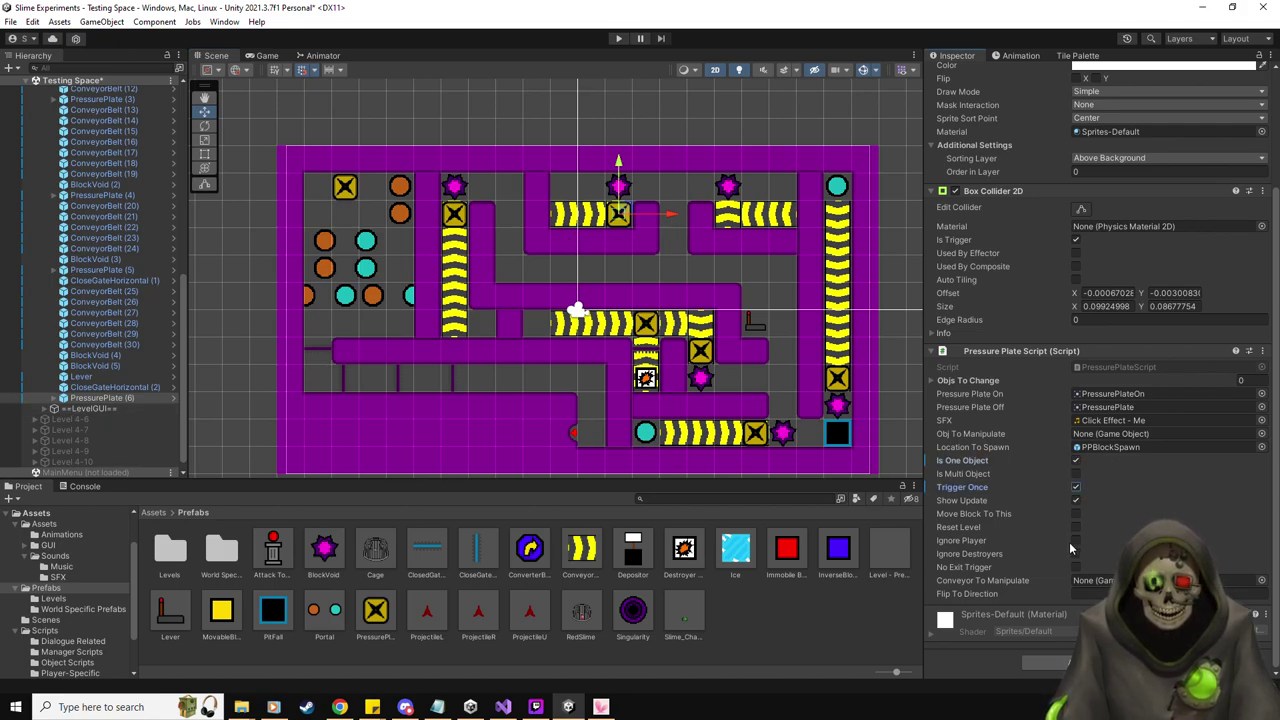
{"action": "left_click", "coordinate": [1076, 567]}
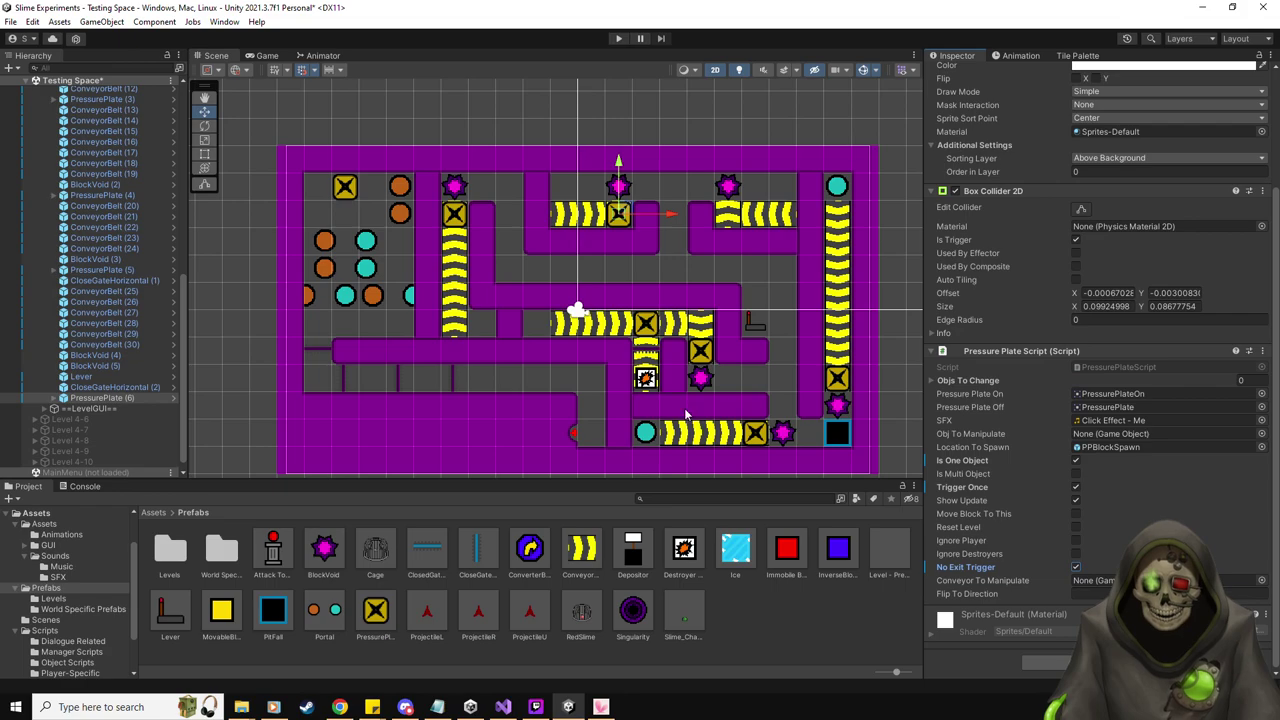
Duplicate the configured pressure plate onto the right pocket's upward belt at X 5.5, Y 3.5
{"action": "mouse_move", "coordinate": [668, 216]}
{"action": "left_mouse_down"}
{"action": "mouse_move", "coordinate": [784, 214]}
{"action": "mouse_move", "coordinate": [670, 214]}
{"action": "left_mouse_up"}
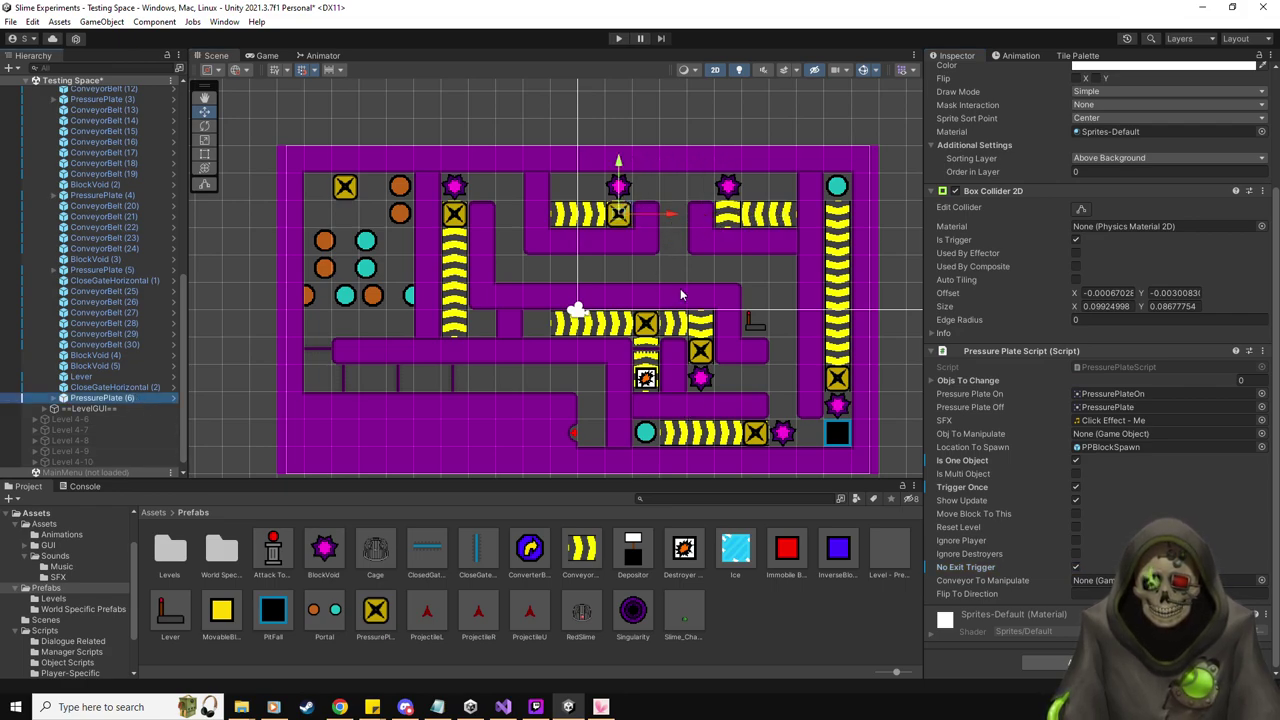
{"action": "key", "text": "ctrl+d"}
{"action": "left_click_drag", "start_coordinate": [670, 214], "coordinate": [782, 222]}
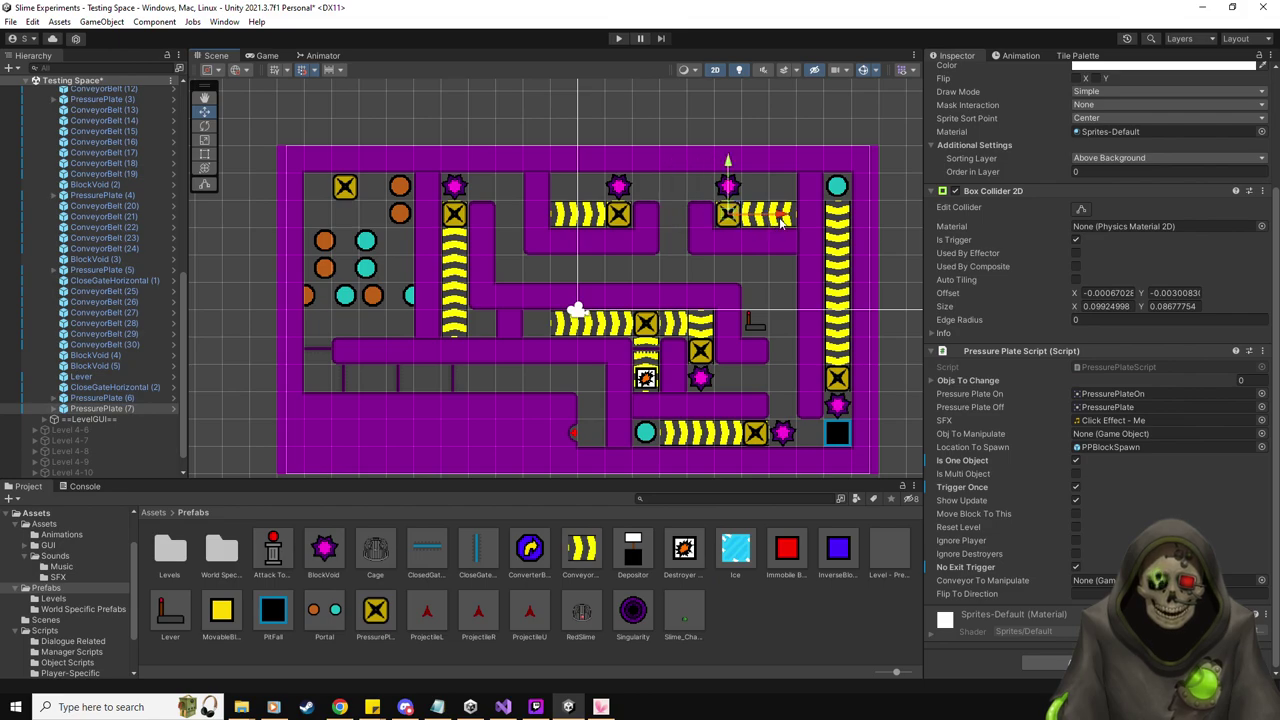
Duplicate CloseGateHorizontal (2) twice along the gate corridor, placing the copies at X -2.5 and X -0.5
{"action": "left_click", "coordinate": [140, 387]}
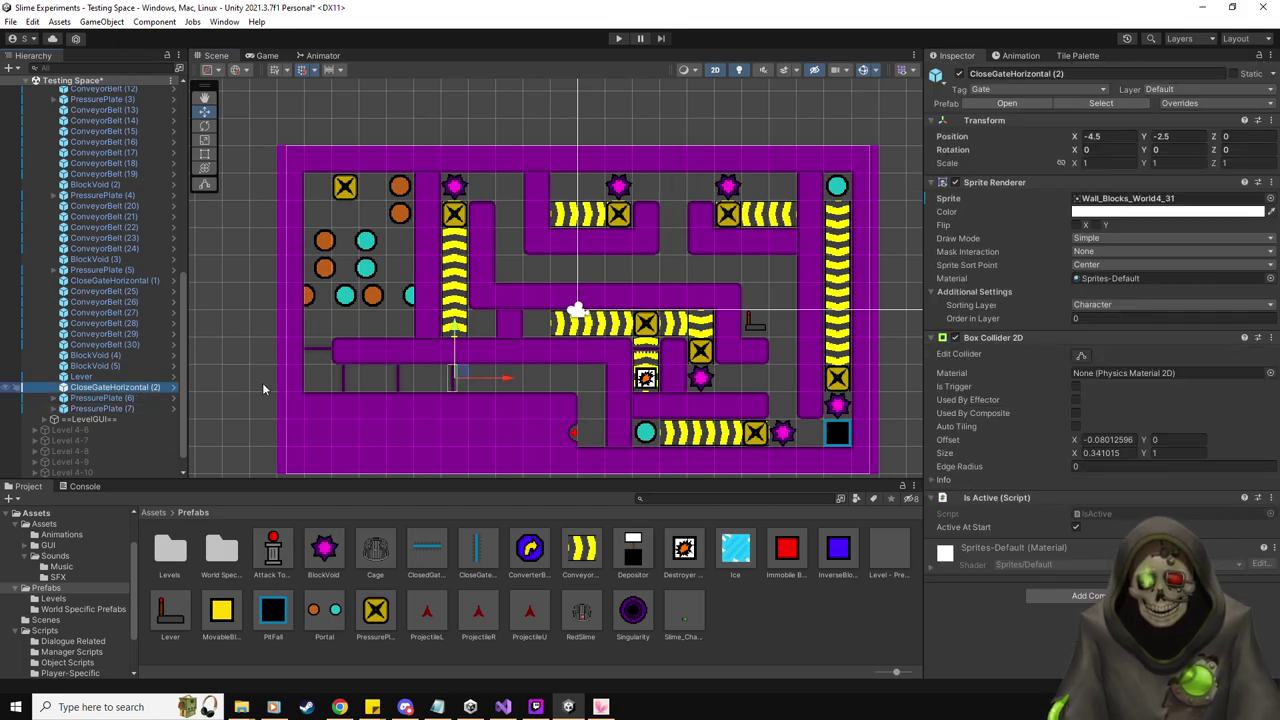
{"action": "key", "text": "ctrl+d"}
{"action": "left_click_drag", "start_coordinate": [507, 389], "coordinate": [619, 390]}
{"action": "key", "text": "ctrl+d"}
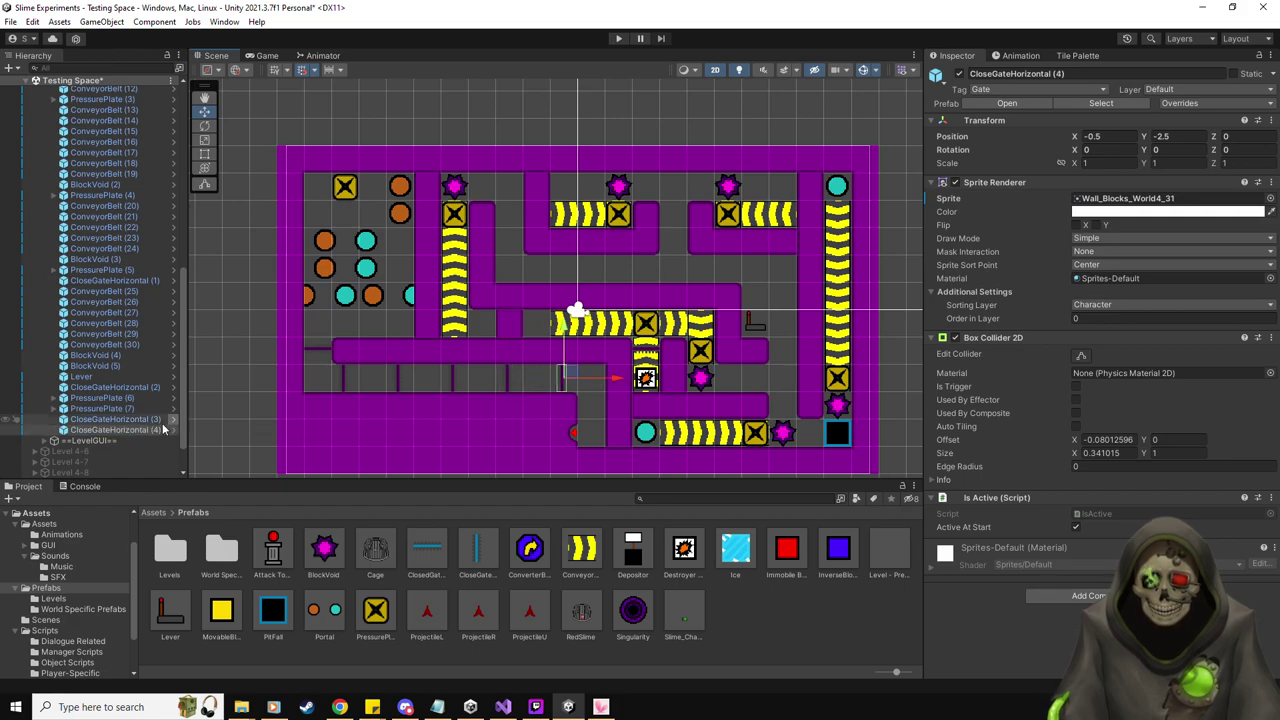
Link the new gates as Obj To Manipulate on the pocket pressure plates, with CloseGateHorizontal (4) on PressurePlate (7)
{"action": "left_click", "coordinate": [105, 398]}
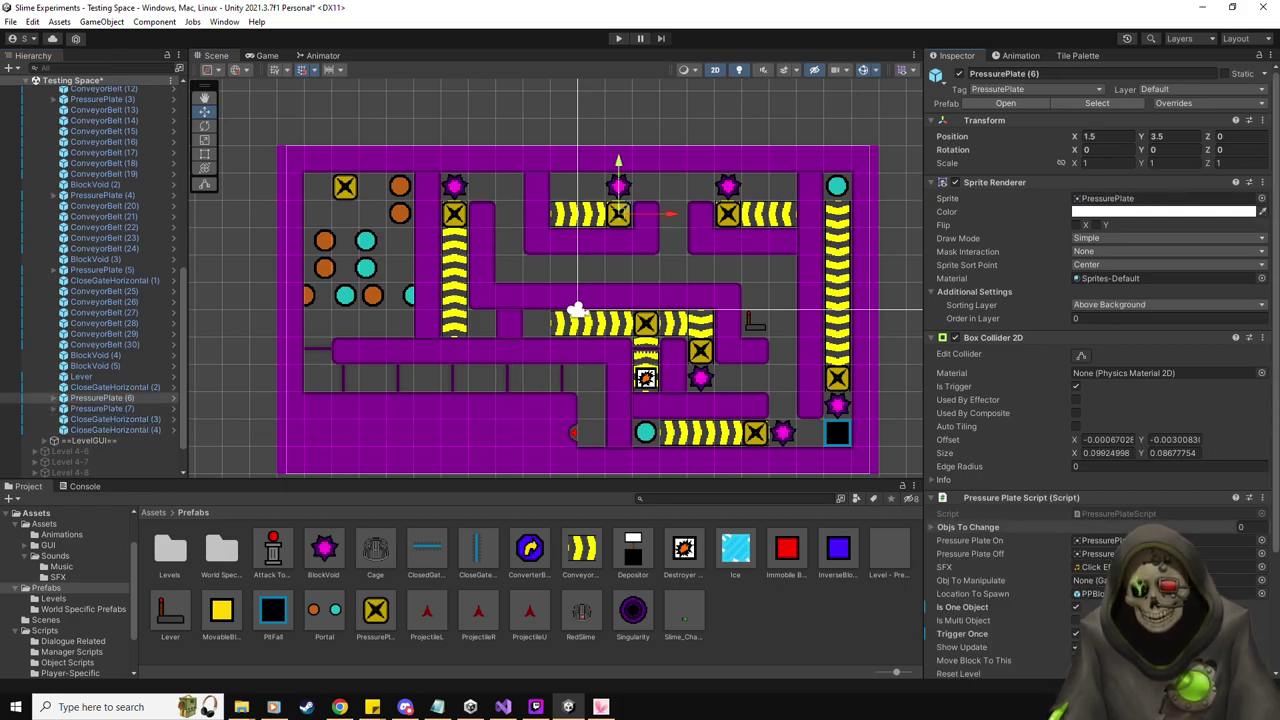
{"action": "left_click", "coordinate": [120, 409]}
{"action": "left_click_drag", "start_coordinate": [152, 432], "coordinate": [1090, 580]}
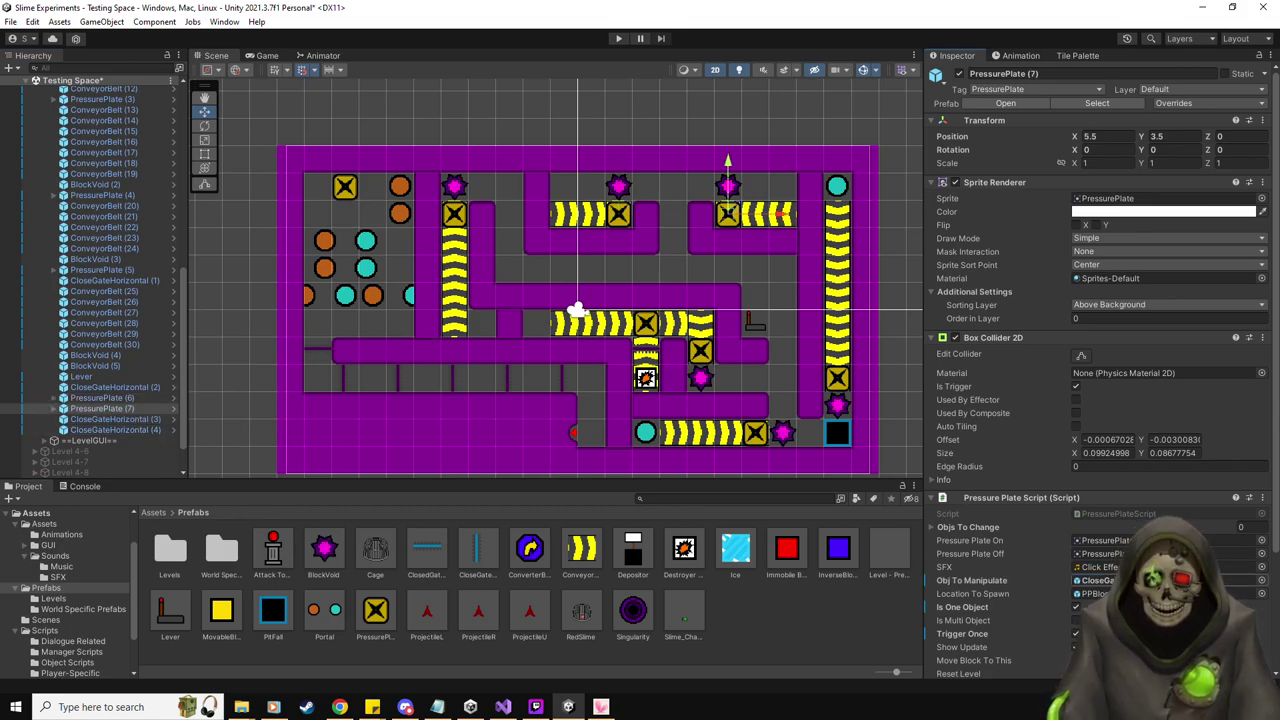
Move Portal (3) to Y 1.5, with its Portal A below the two stacked orange portals and Portal B in the nook beside the vertical belt
{"action": "scroll", "coordinate": [124, 185], "scroll_direction": "up", "scroll_amount": 15}
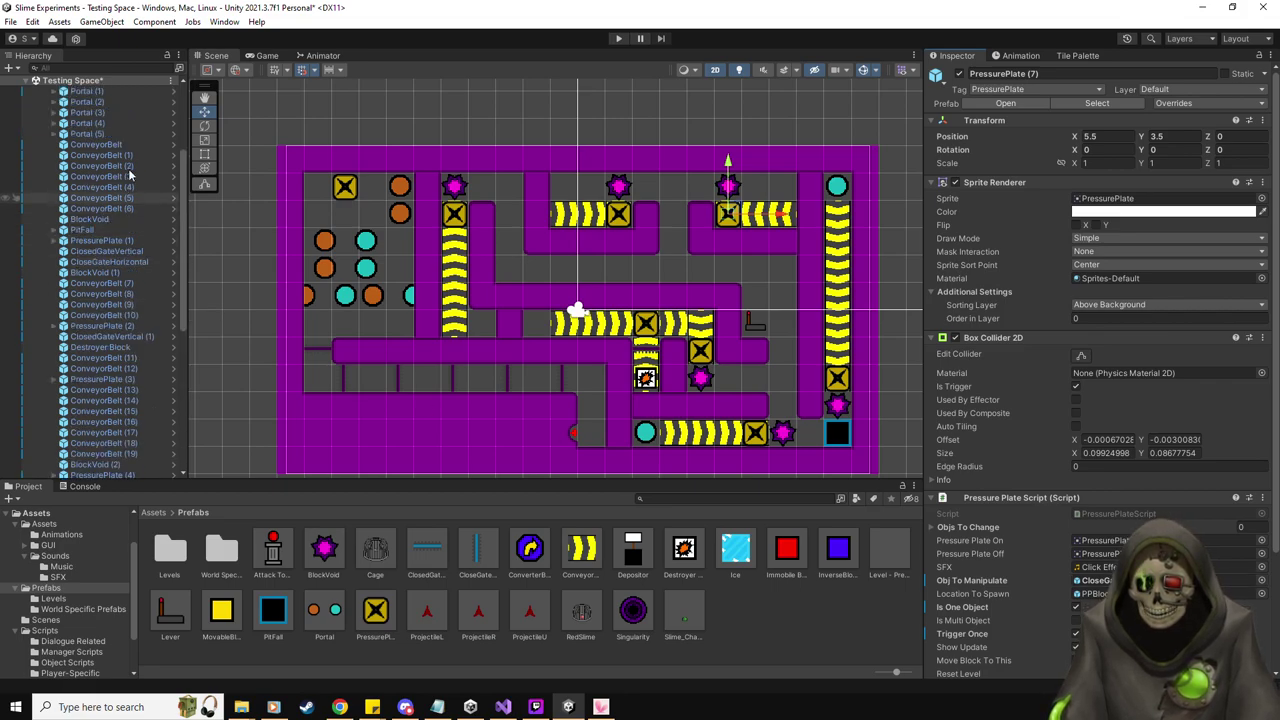
{"action": "left_click", "coordinate": [105, 231]}
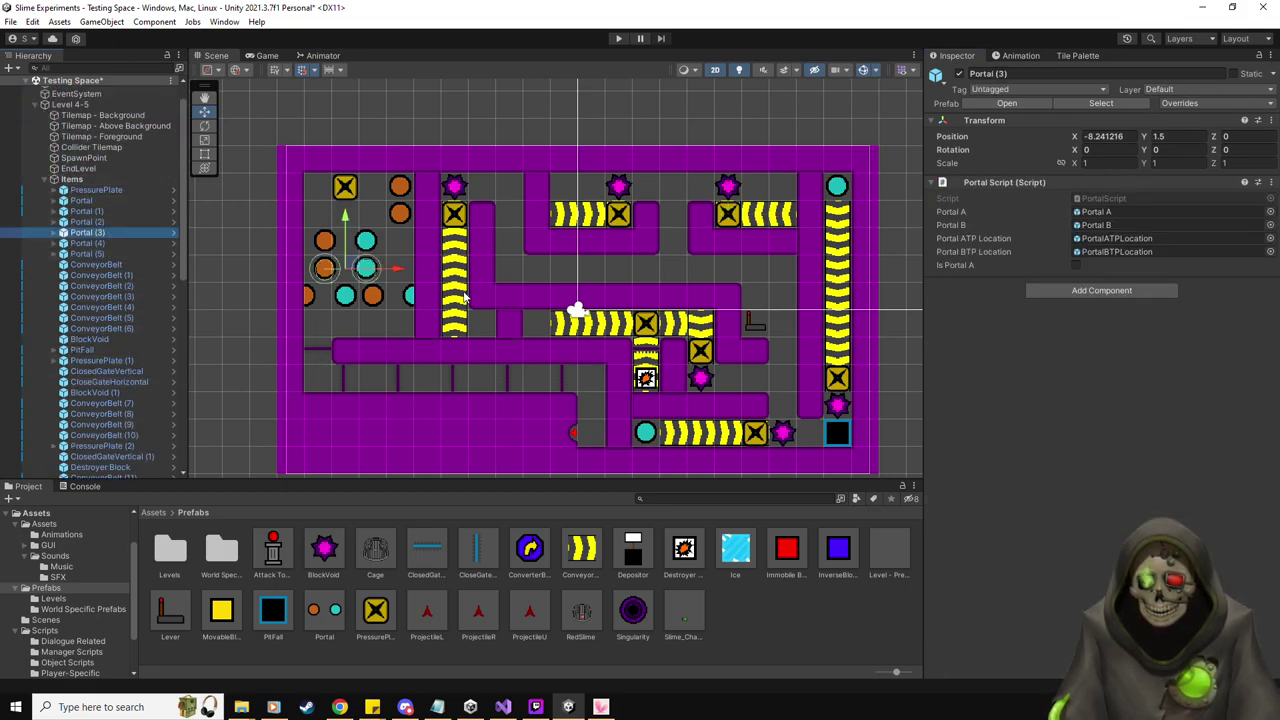
{"action": "left_click_drag", "start_coordinate": [362, 265], "coordinate": [542, 265]}
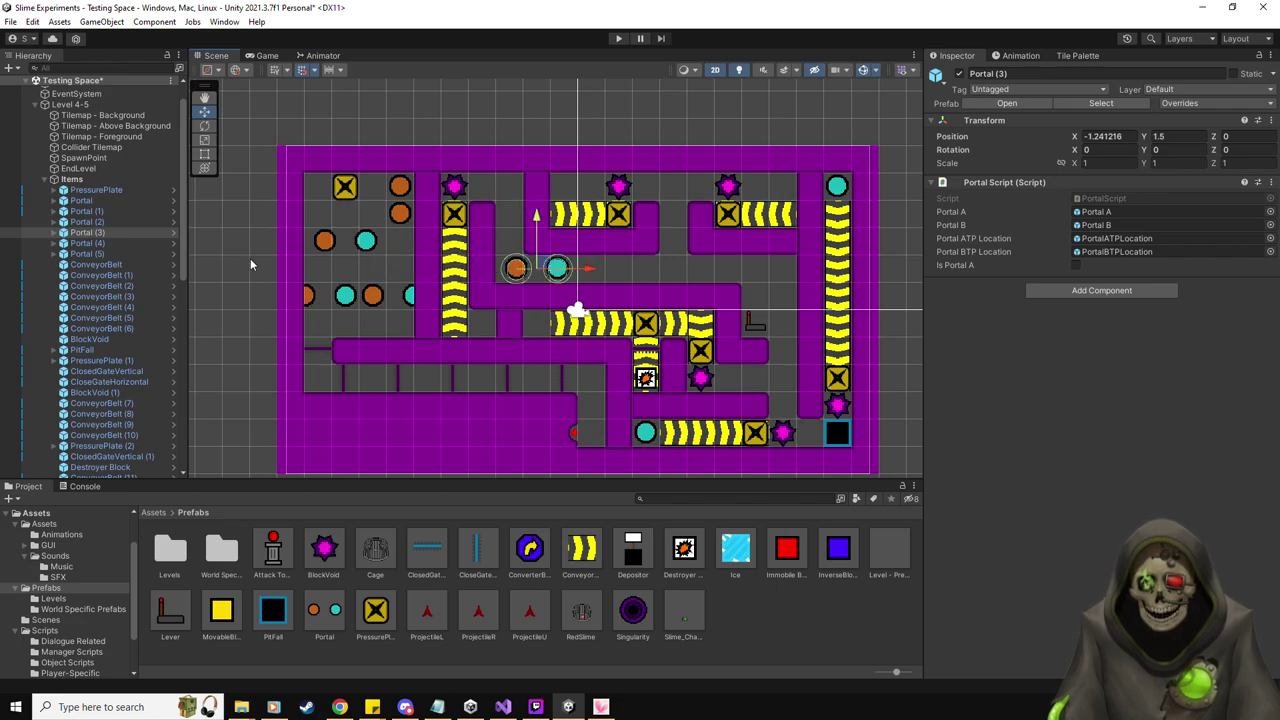
{"action": "left_click", "coordinate": [54, 232]}
{"action": "left_click", "coordinate": [90, 243]}
{"action": "left_click_drag", "start_coordinate": [527, 262], "coordinate": [410, 236]}
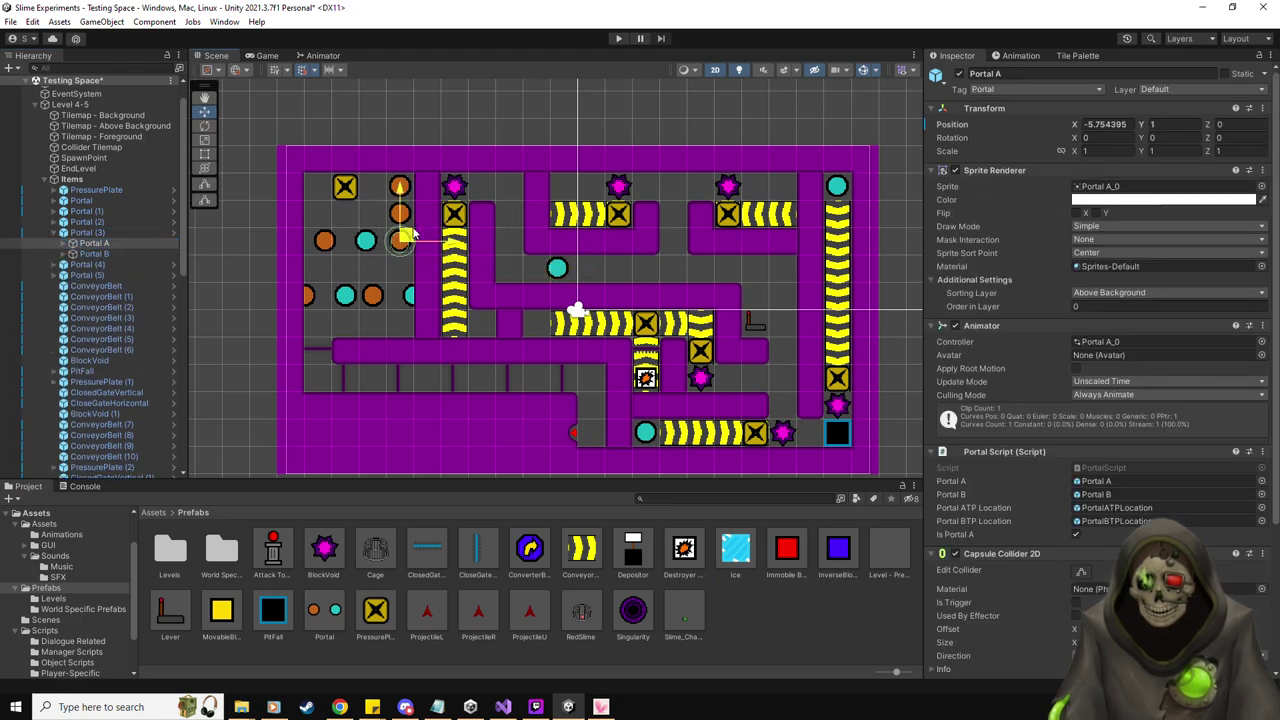
{"action": "left_click", "coordinate": [120, 252]}
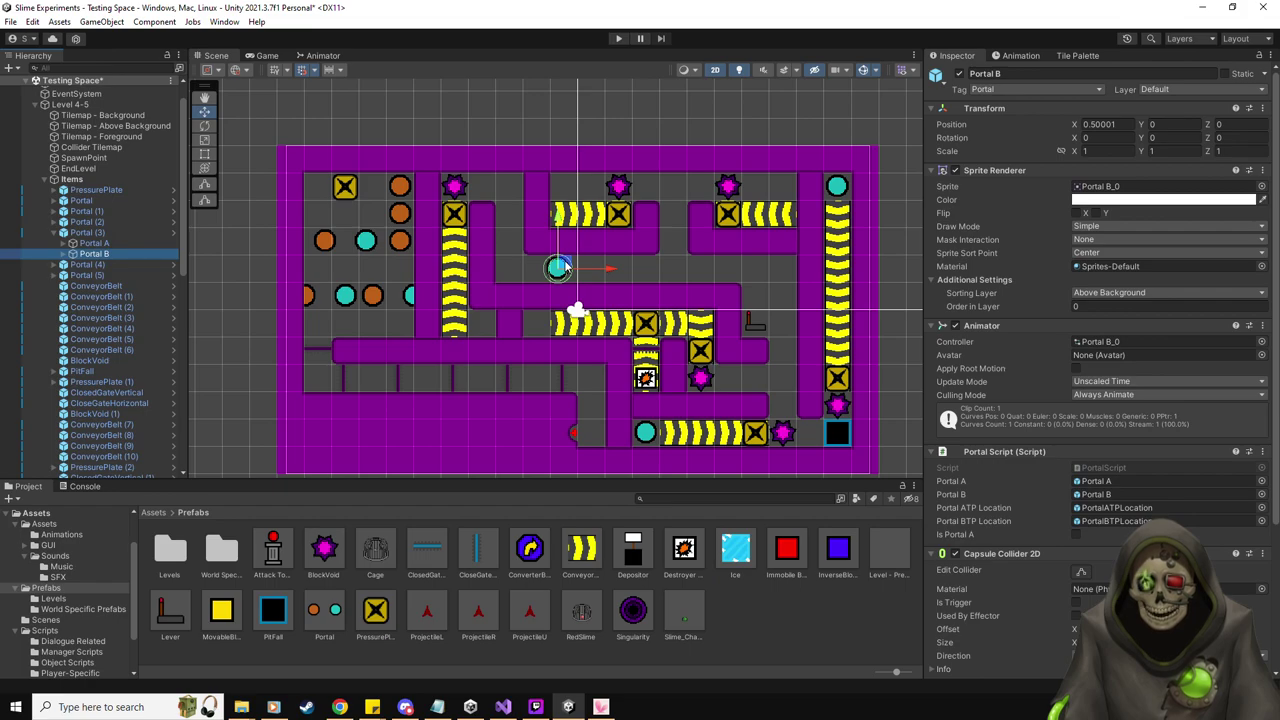
{"action": "left_click_drag", "start_coordinate": [563, 265], "coordinate": [487, 318]}
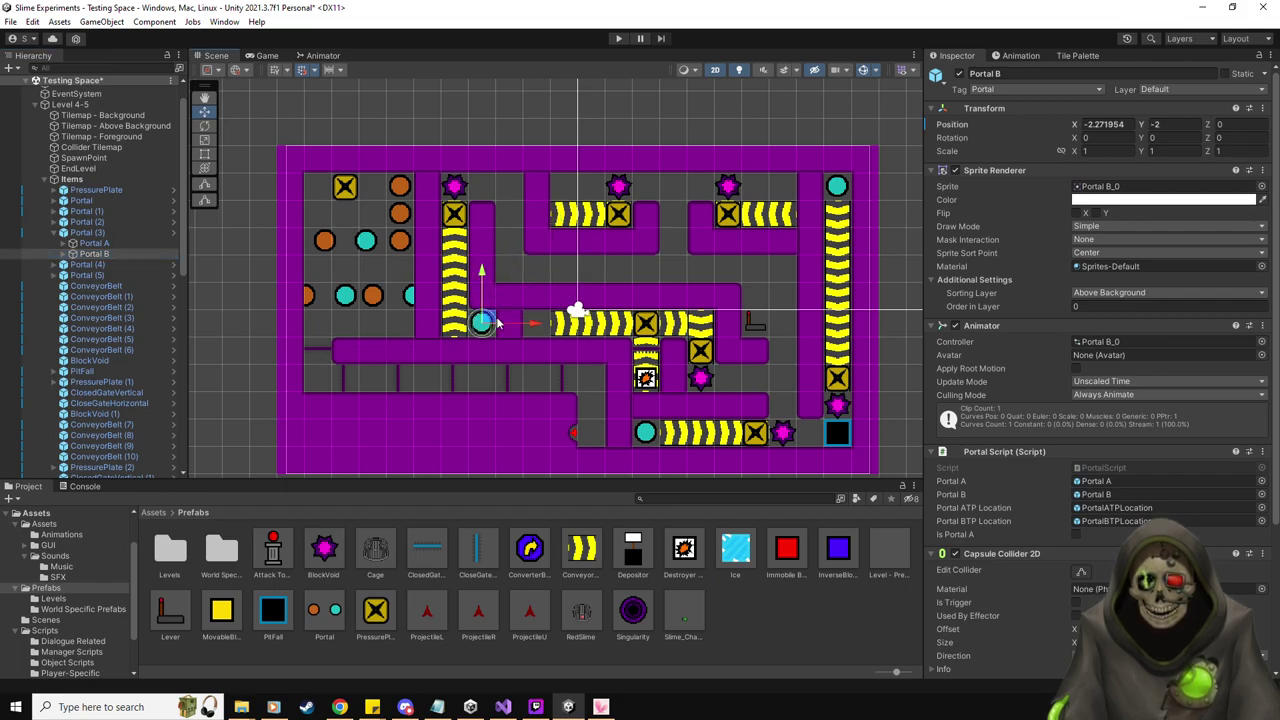
Set Portal (3)'s PortalATPLocation on the vertical belt's lowest tile beside Portal B and its PortalBTPLocation beside Portal A
{"action": "left_click", "coordinate": [63, 254]}
{"action": "left_click", "coordinate": [63, 243]}
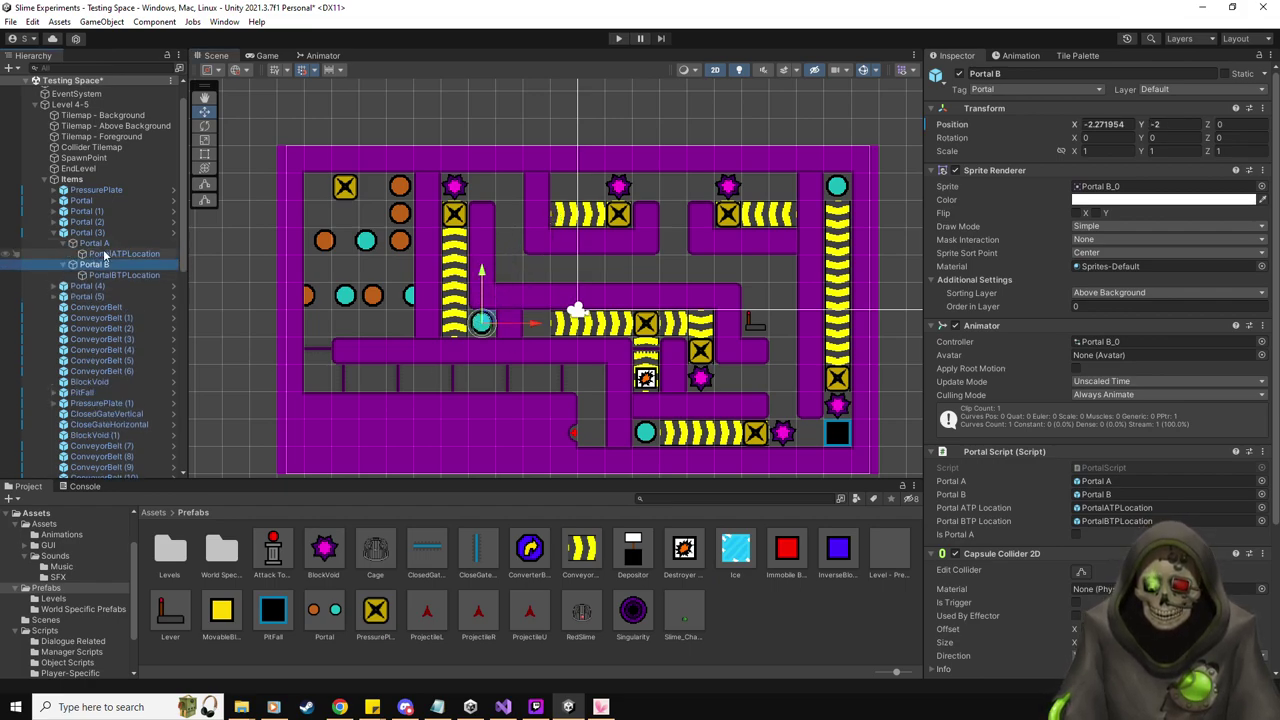
{"action": "left_click", "coordinate": [120, 254]}
{"action": "left_click_drag", "start_coordinate": [405, 278], "coordinate": [463, 322]}
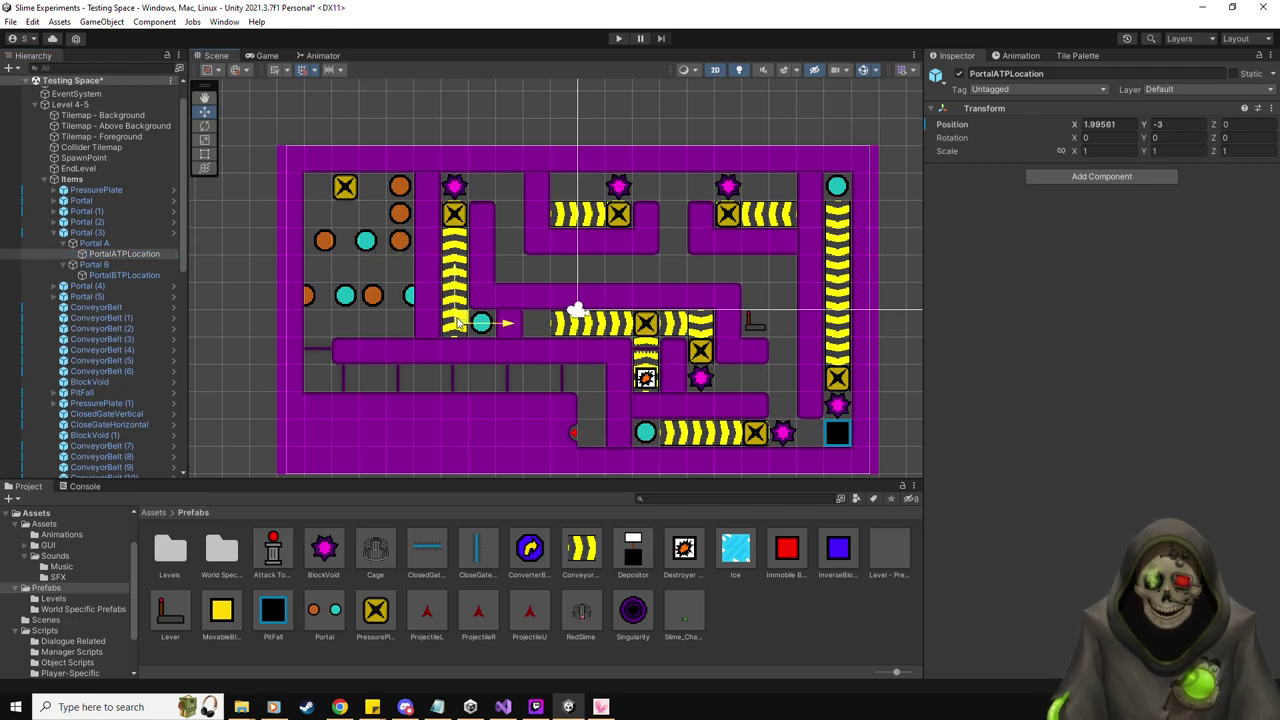
{"action": "left_click", "coordinate": [122, 276]}
{"action": "left_click_drag", "start_coordinate": [485, 324], "coordinate": [385, 250]}
{"action": "left_click", "coordinate": [63, 264]}
{"action": "left_click", "coordinate": [63, 243]}
{"action": "left_click", "coordinate": [50, 236]}
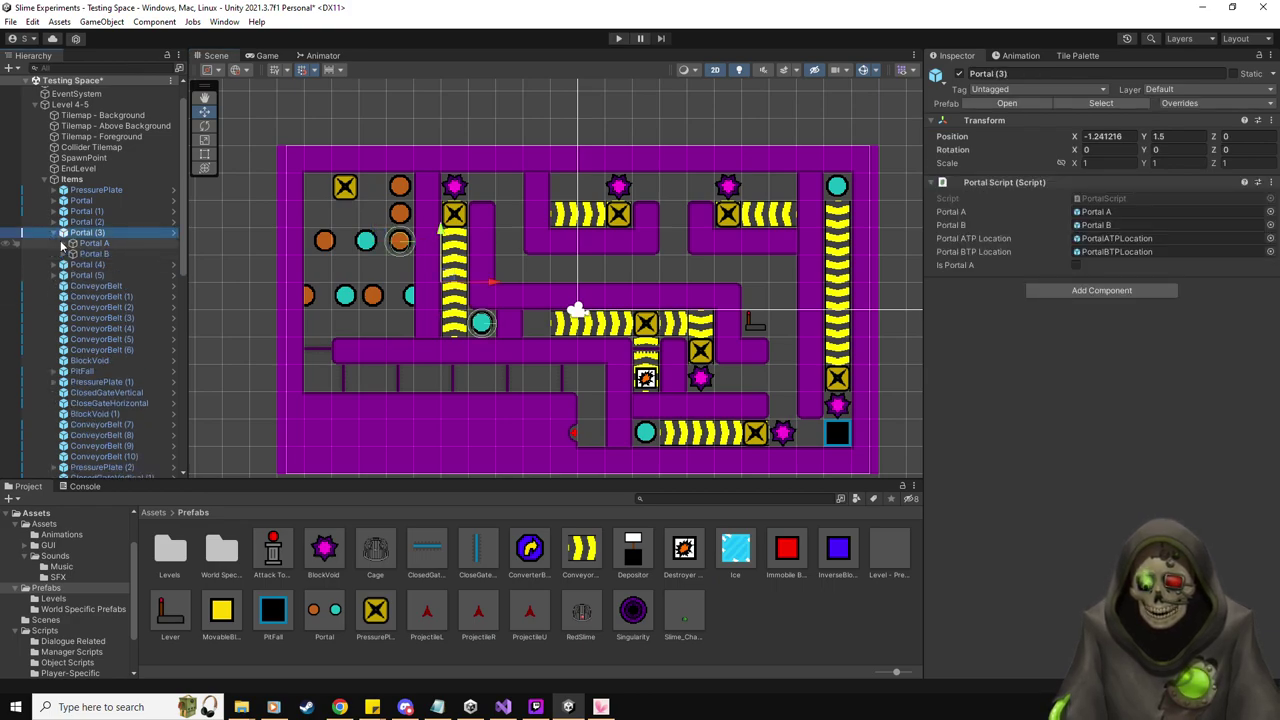
{"action": "left_click", "coordinate": [51, 233]}
Find Portal (2) among the remaining portal pairs and move it into the central corridor at Y 1.5
{"action": "left_click", "coordinate": [88, 244]}
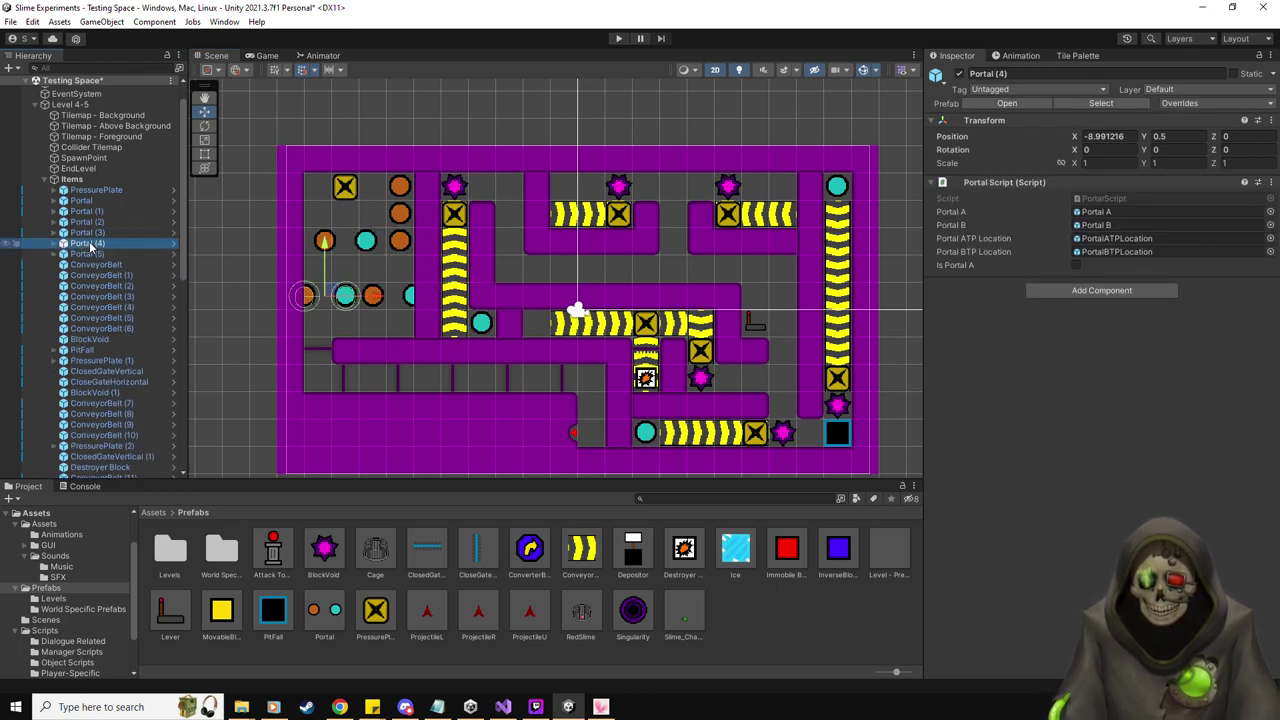
{"action": "left_click", "coordinate": [88, 254]}
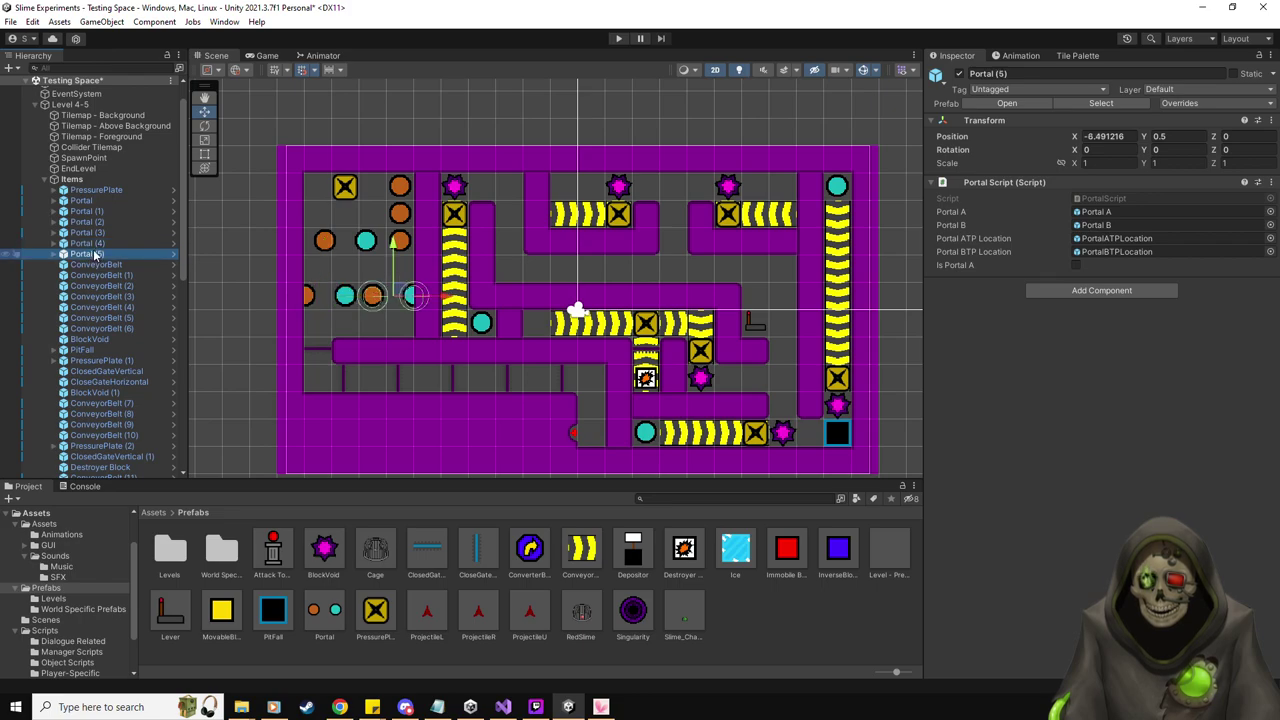
{"action": "key", "text": "Up"}
{"action": "key", "text": "Up"}
{"action": "key", "text": "Up"}
{"action": "key", "text": "Up"}
{"action": "key", "text": "Down"}
{"action": "key", "text": "Down"}
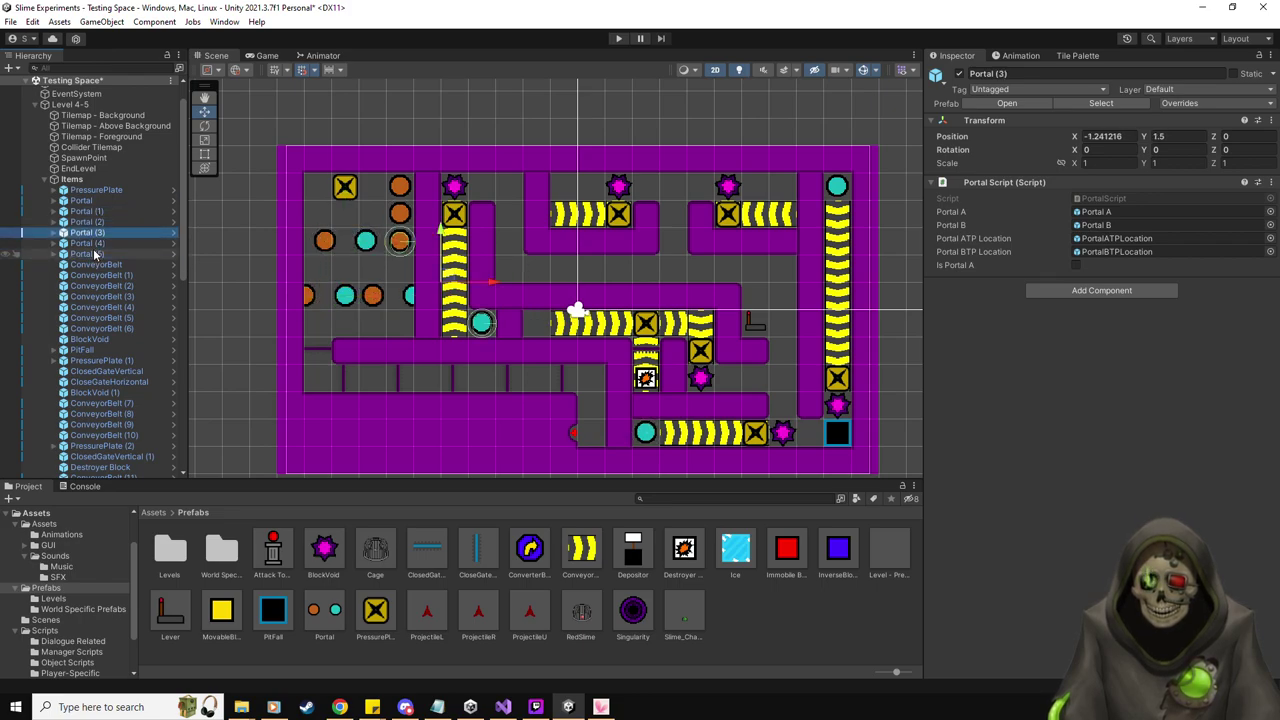
{"action": "key", "text": "Up"}
{"action": "left_click_drag", "start_coordinate": [351, 237], "coordinate": [570, 265]}
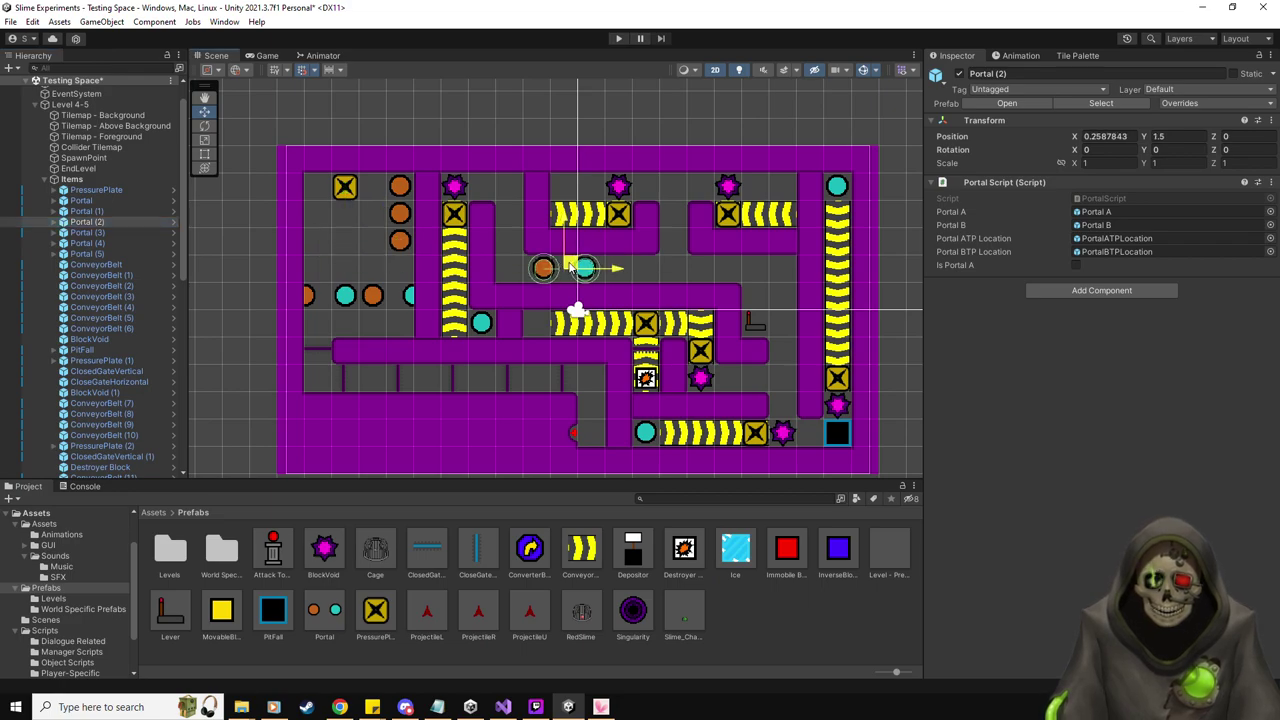
Move the unused pairs Portal (4) and Portal (5) together outside the level's outer wall
{"action": "left_click", "coordinate": [64, 247]}
{"action": "left_click", "coordinate": [80, 253]}
{"action": "left_click_drag", "start_coordinate": [385, 298], "coordinate": [249, 262]}
{"action": "left_click", "coordinate": [88, 243], "text": "ctrl"}
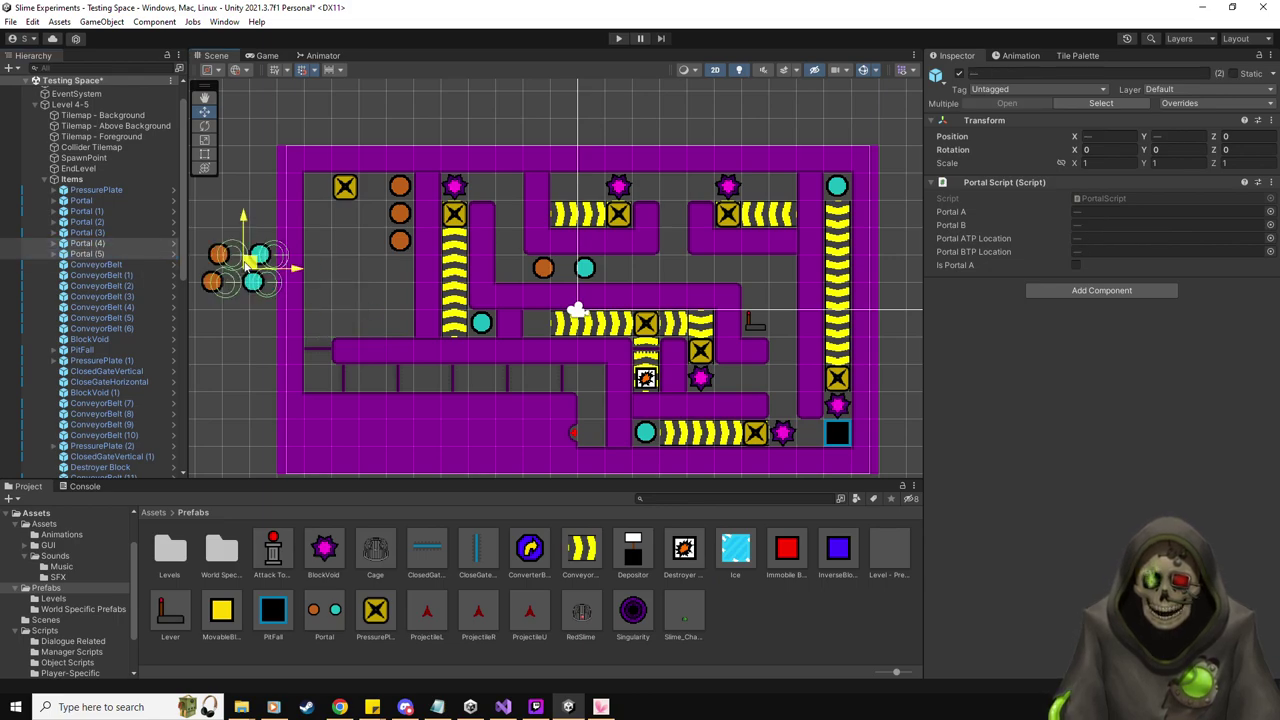
Move Portal (2)'s Portal A to the bottom of the orange portal column, at local X about -6.25
{"action": "left_click", "coordinate": [100, 221]}
{"action": "left_click", "coordinate": [54, 221]}
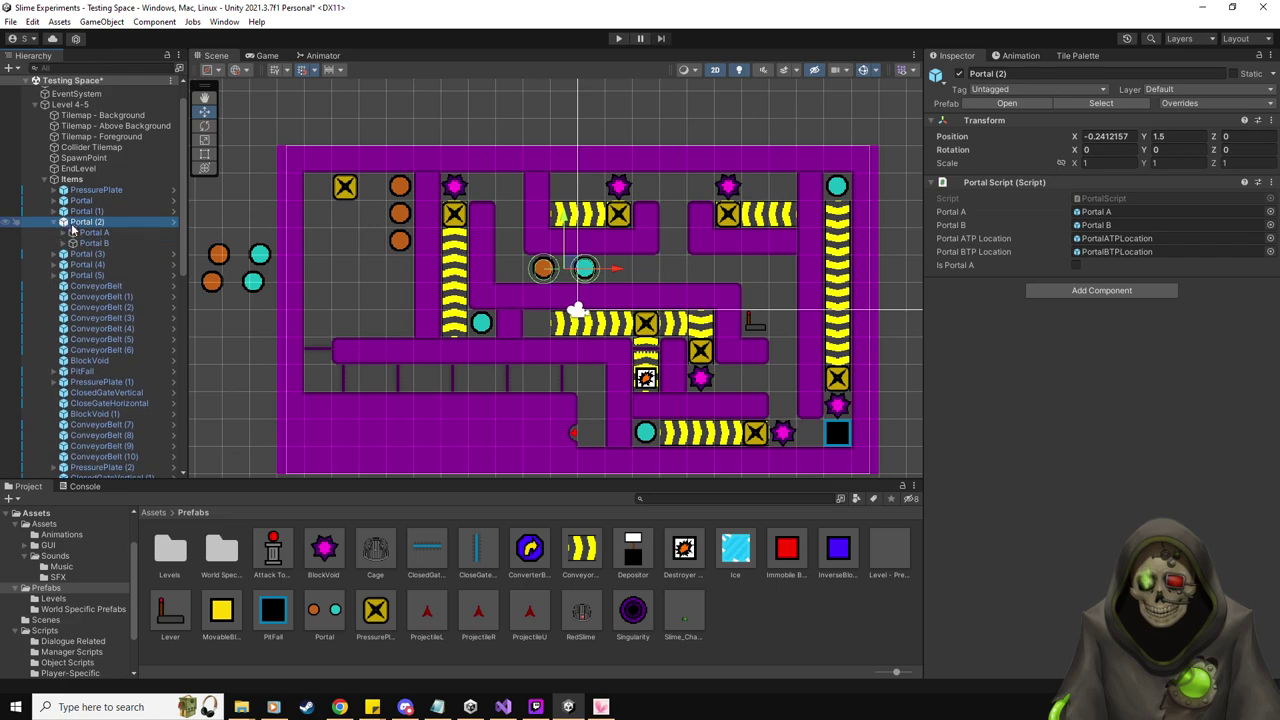
{"action": "left_click", "coordinate": [72, 243]}
{"action": "left_click", "coordinate": [66, 232]}
{"action": "left_click", "coordinate": [94, 232]}
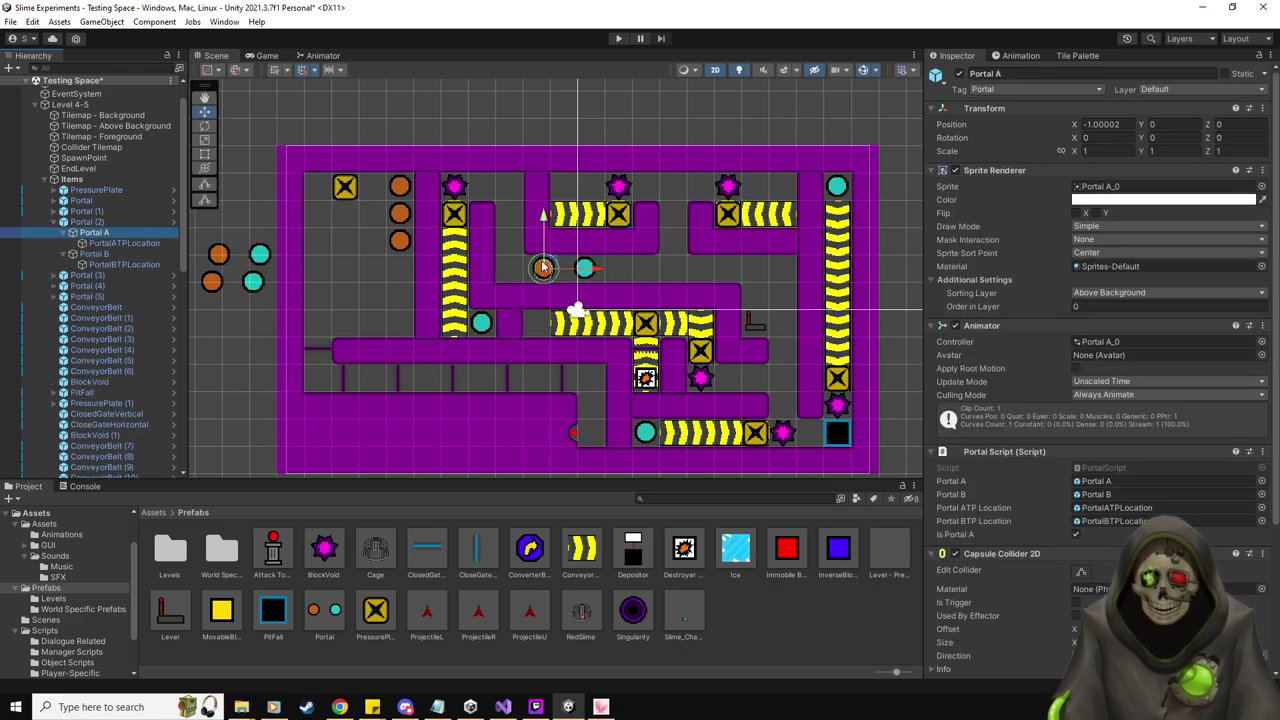
{"action": "left_click_drag", "start_coordinate": [543, 268], "coordinate": [400, 267]}
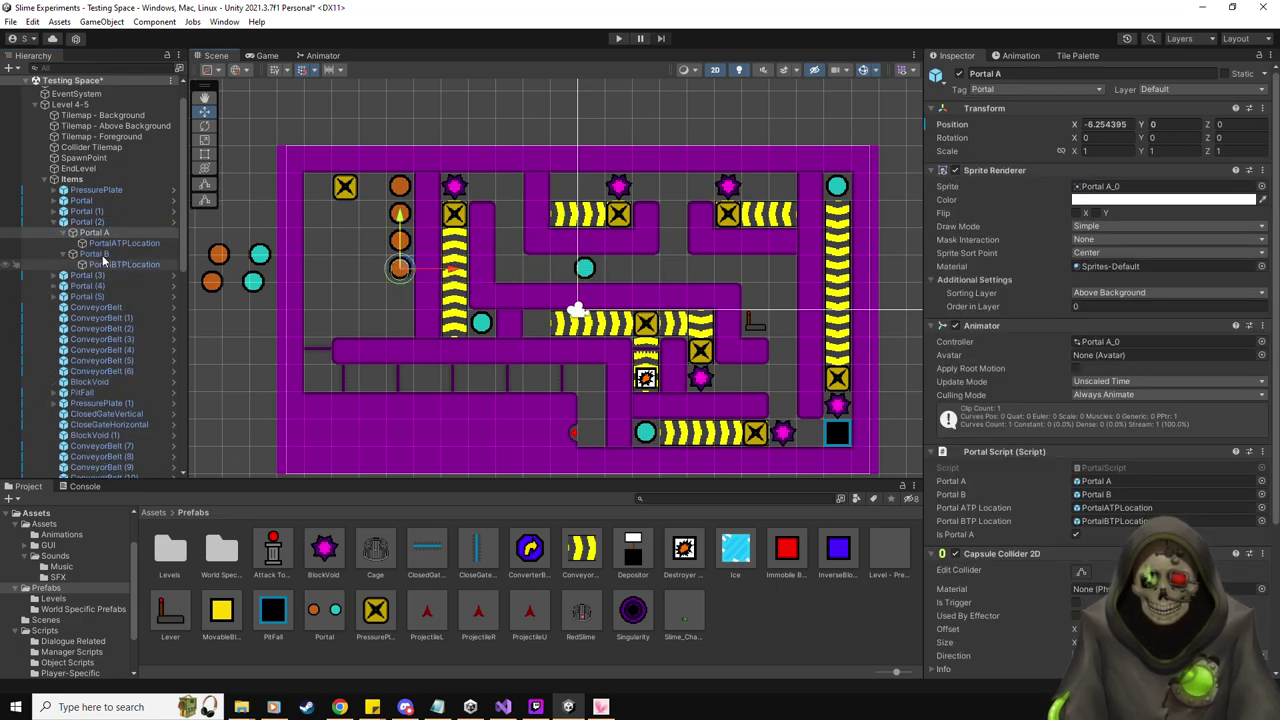
Move Portal (2)'s Portal B above the start of the upper-middle conveyor, setting PortalATPLocation on that belt and PortalBTPLocation beside Portal A
{"action": "left_click", "coordinate": [585, 268]}
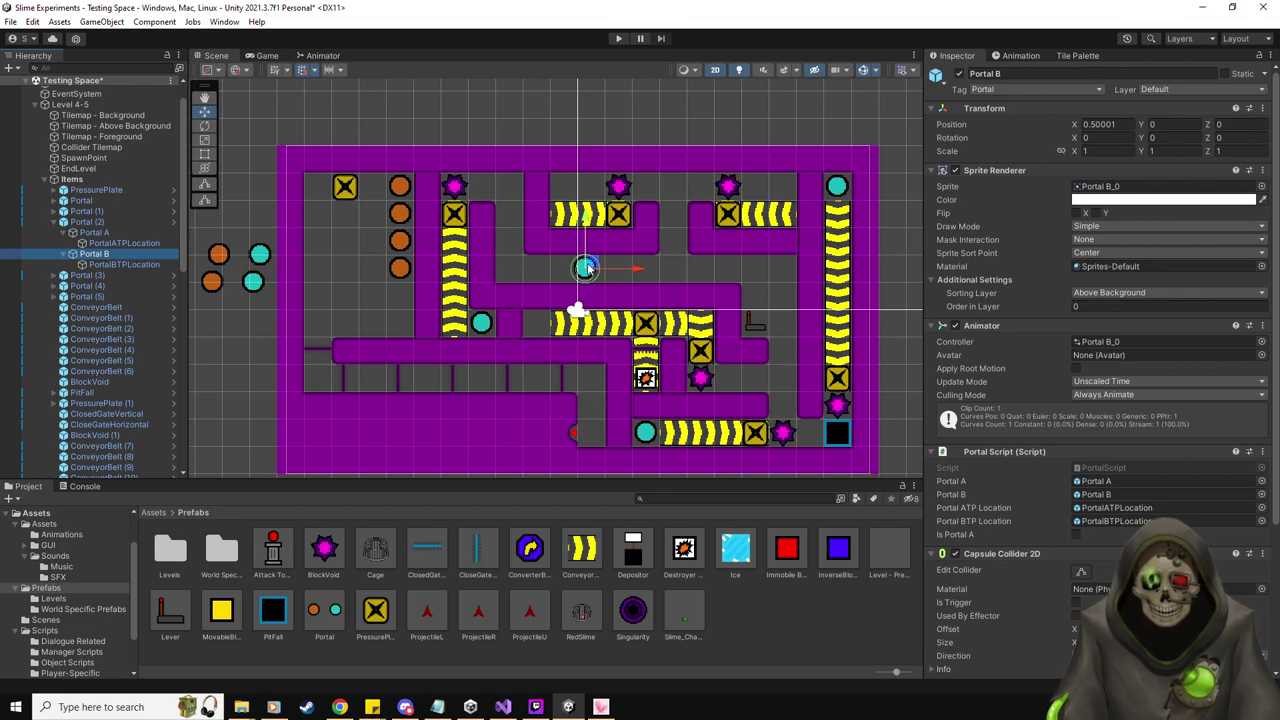
{"action": "left_click_drag", "start_coordinate": [585, 268], "coordinate": [563, 186]}
{"action": "left_click", "coordinate": [122, 264]}
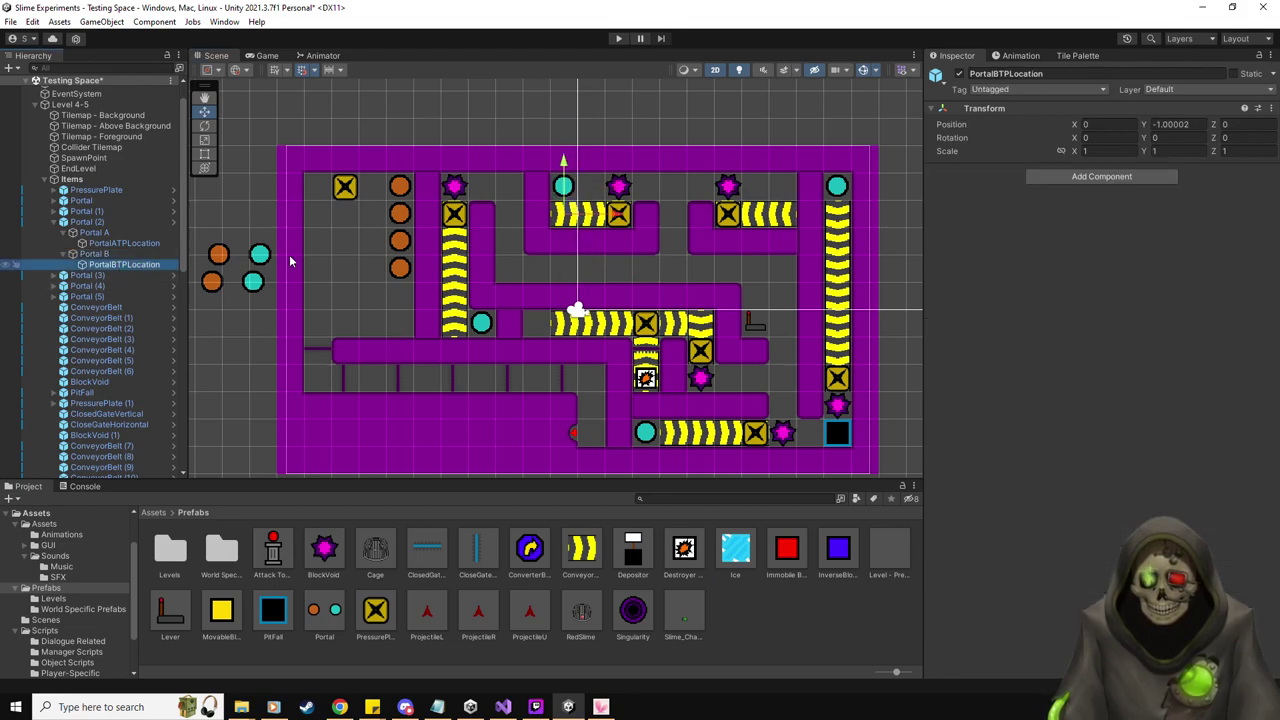
{"action": "mouse_move", "coordinate": [562, 218]}
{"action": "left_mouse_down"}
{"action": "mouse_move", "coordinate": [380, 263]}
{"action": "mouse_move", "coordinate": [475, 278]}
{"action": "mouse_move", "coordinate": [564, 217]}
{"action": "left_mouse_up"}
{"action": "left_click", "coordinate": [122, 243]}
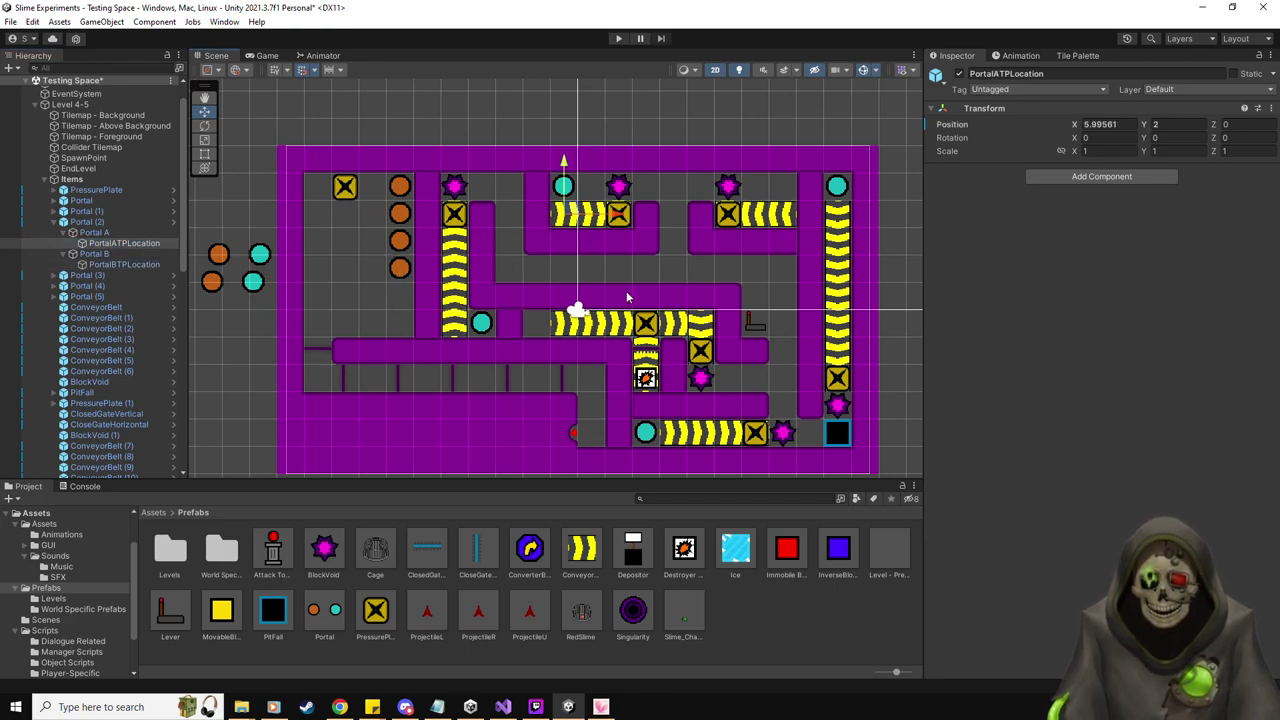
{"action": "left_click", "coordinate": [61, 254]}
{"action": "left_click", "coordinate": [60, 232]}
{"action": "left_click", "coordinate": [53, 222]}
Move Portal (4)'s Portal A to the bottom of the orange portal column and its Portal B beside the start of the central conveyor
{"action": "left_click", "coordinate": [88, 232]}
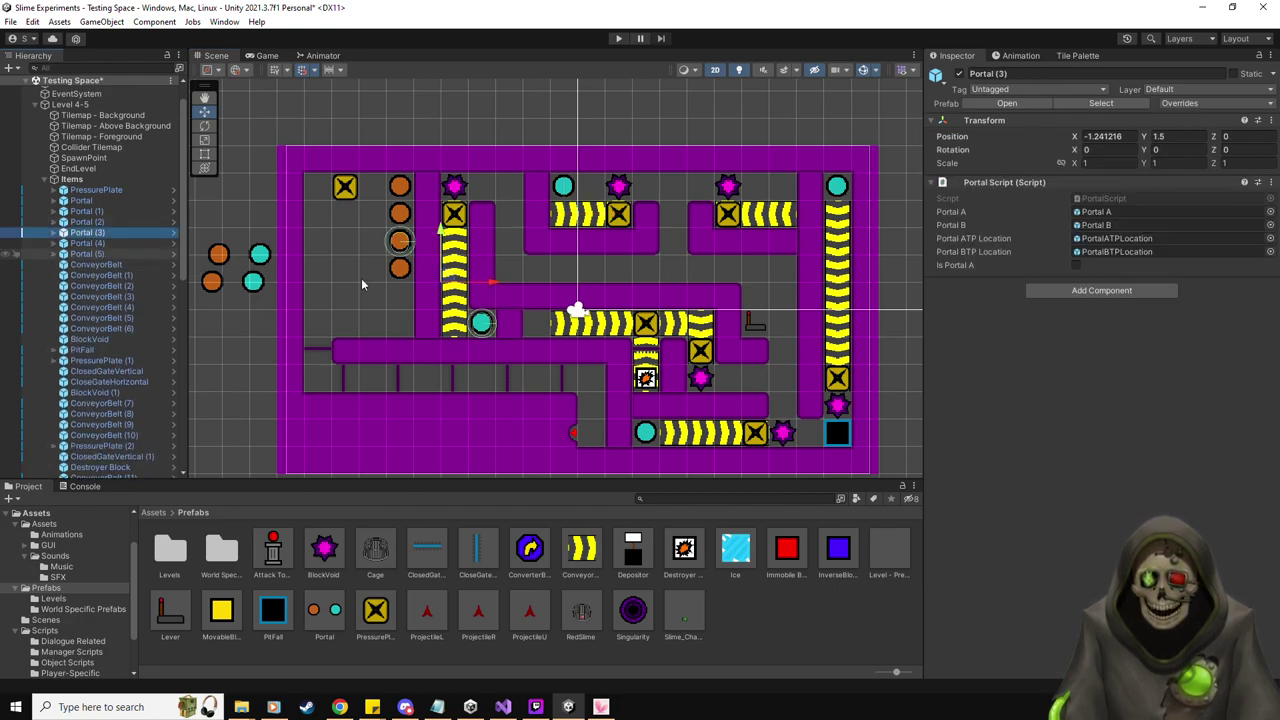
{"action": "left_click", "coordinate": [75, 244]}
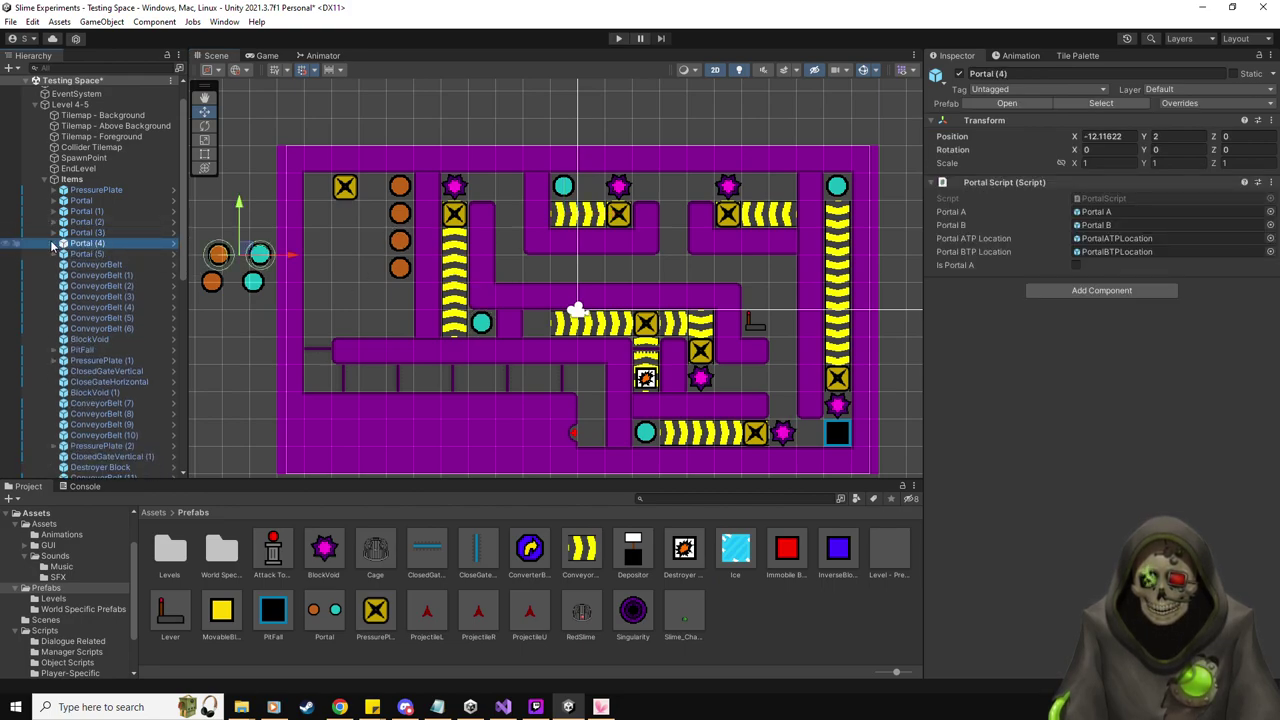
{"action": "left_click", "coordinate": [53, 244]}
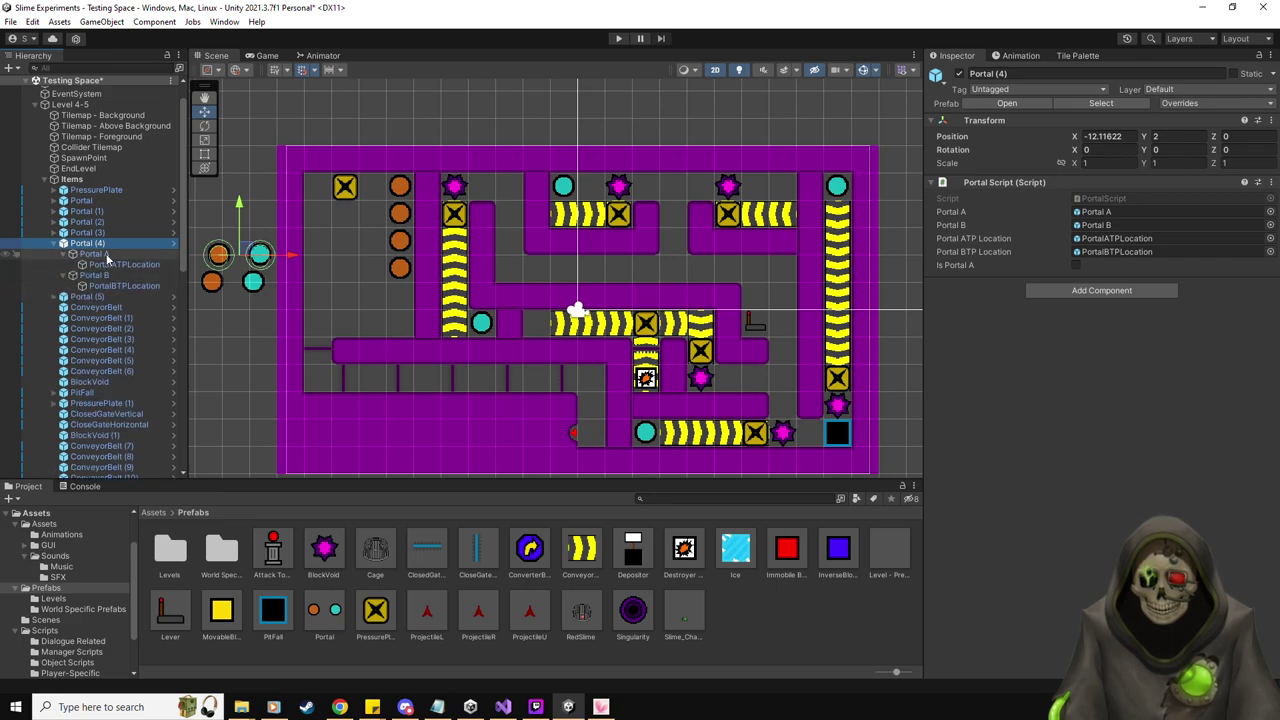
{"action": "left_click", "coordinate": [94, 254]}
{"action": "left_click_drag", "start_coordinate": [238, 251], "coordinate": [419, 293]}
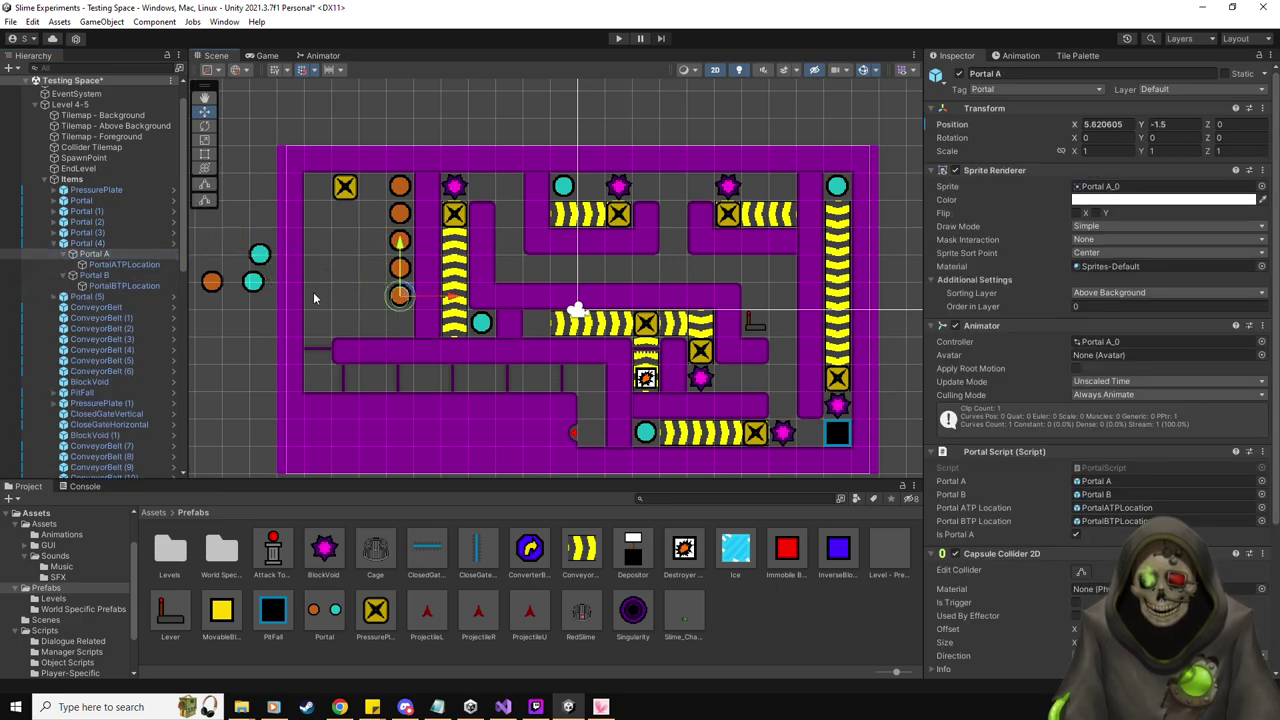
{"action": "left_click", "coordinate": [94, 275]}
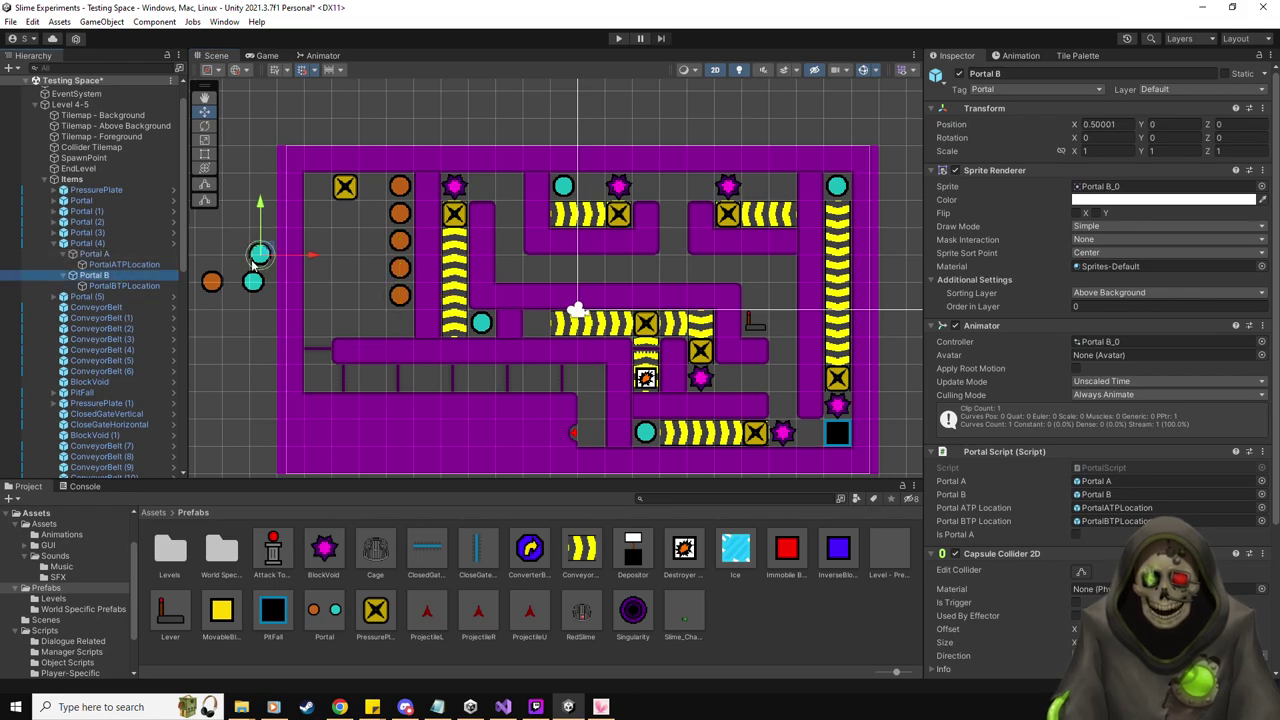
{"action": "left_click_drag", "start_coordinate": [259, 253], "coordinate": [536, 322]}
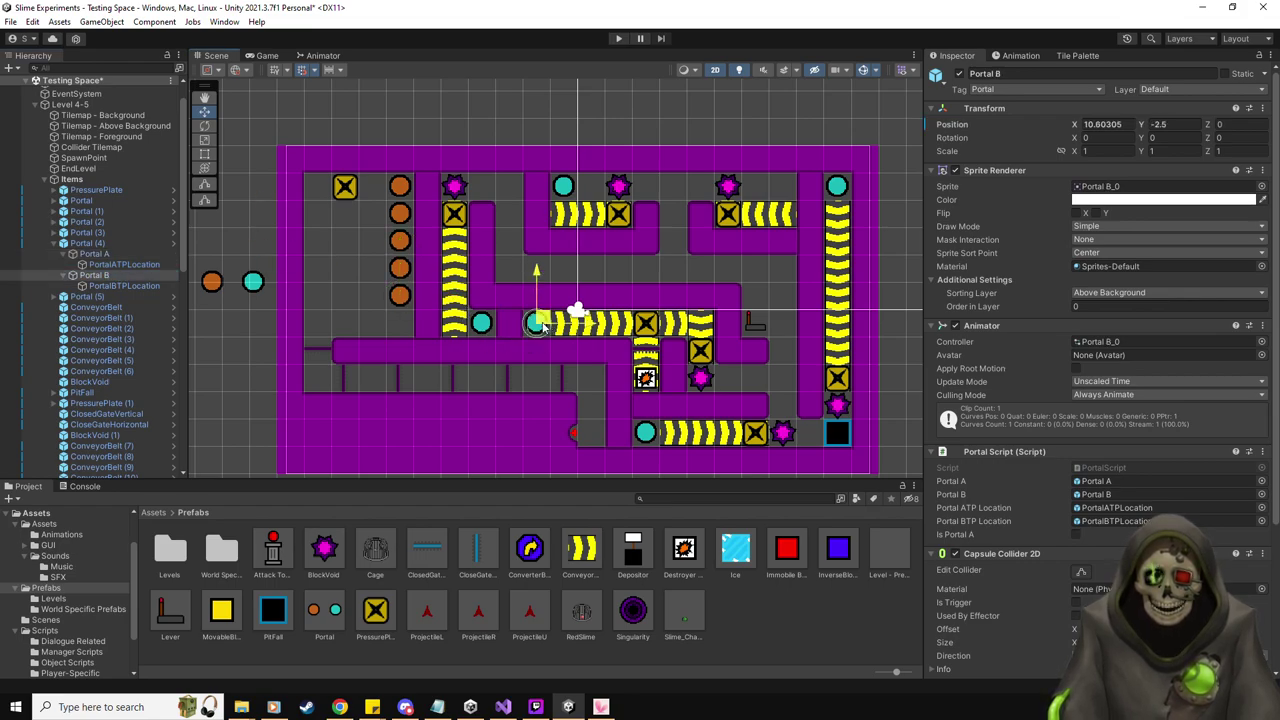
Set Portal (4)'s PortalATPLocation on the central belt's first tile and its PortalBTPLocation beside Portal A
{"action": "left_click", "coordinate": [120, 286]}
{"action": "left_click", "coordinate": [402, 318]}
{"action": "left_click_drag", "start_coordinate": [406, 316], "coordinate": [573, 319]}
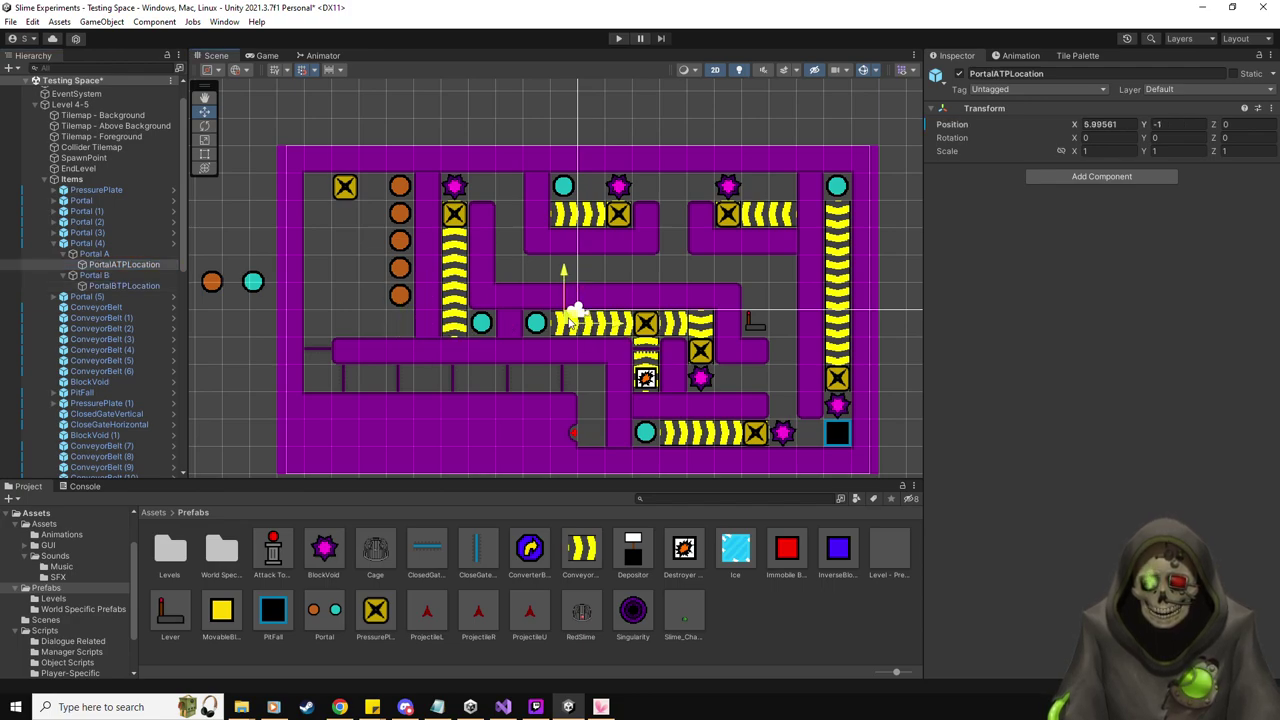
{"action": "left_click", "coordinate": [64, 276]}
{"action": "left_click", "coordinate": [53, 243]}
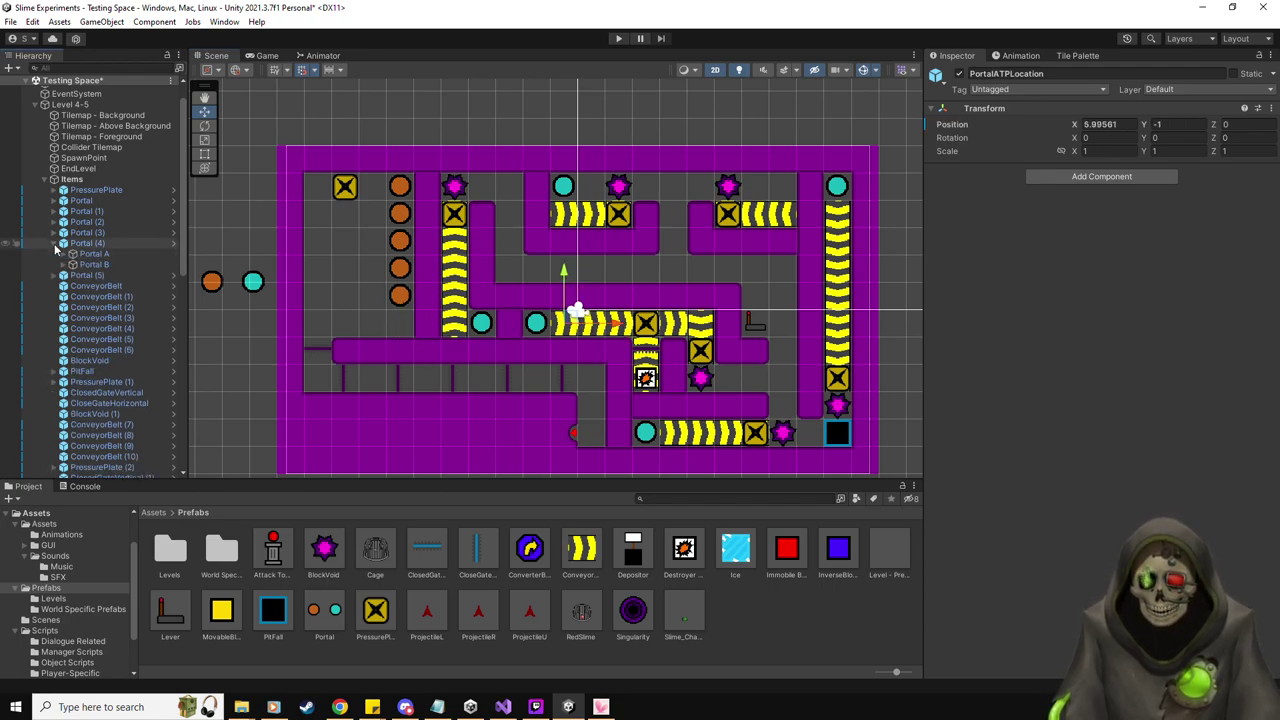
Move Portal (5)'s Portal A to the bottom of the orange column and its Portal B above the upper-right conveyor's outer end
{"action": "left_click", "coordinate": [53, 254]}
{"action": "left_click", "coordinate": [87, 254]}
{"action": "left_click", "coordinate": [64, 264]}
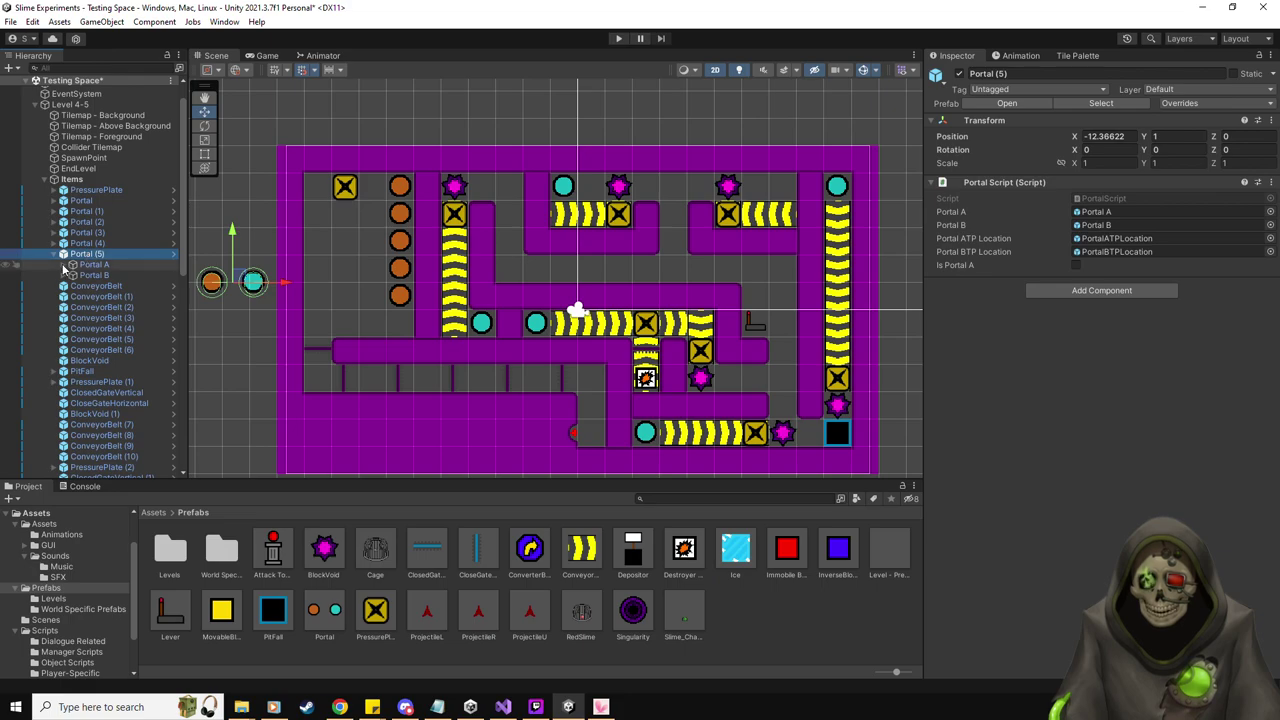
{"action": "left_click", "coordinate": [65, 286]}
{"action": "left_click", "coordinate": [95, 264]}
{"action": "left_click_drag", "start_coordinate": [228, 283], "coordinate": [416, 324]}
{"action": "left_click", "coordinate": [95, 286]}
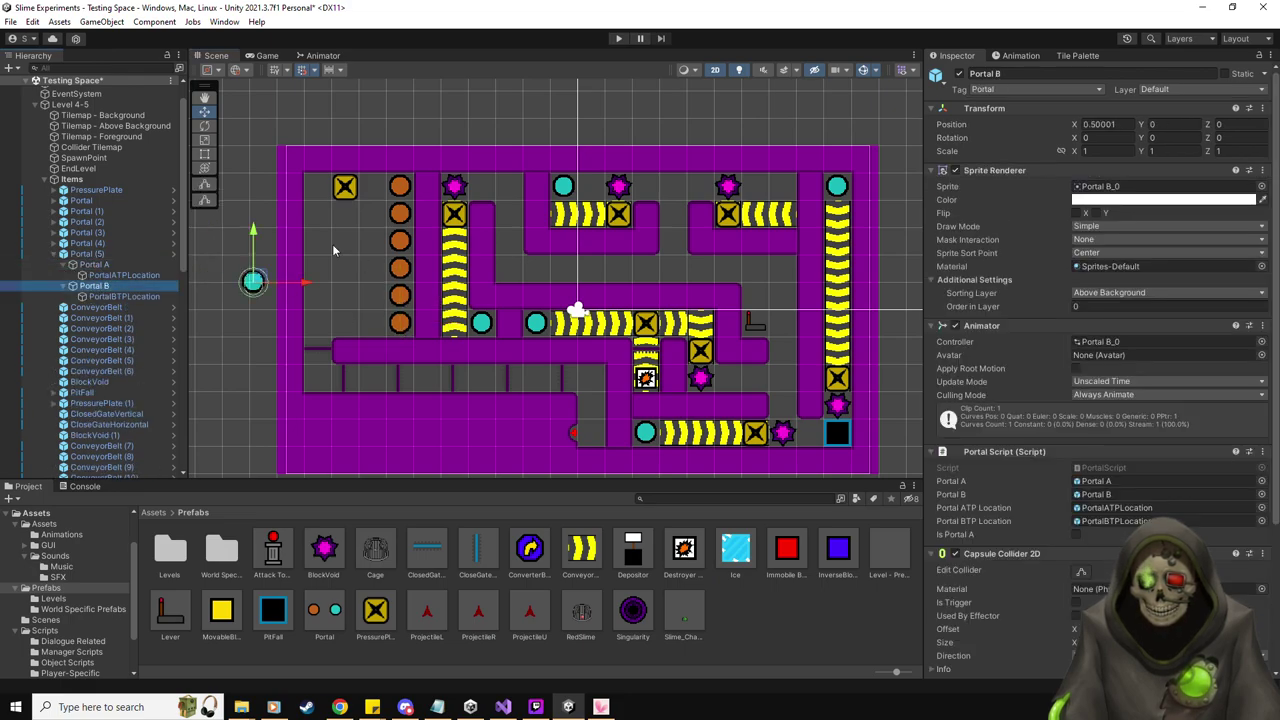
{"action": "left_click_drag", "start_coordinate": [258, 280], "coordinate": [790, 192]}
Set Portal (5)'s PortalBTPLocation beside Portal A and its PortalATPLocation on the upper-right belt tile below Portal B
{"action": "left_click", "coordinate": [782, 228]}
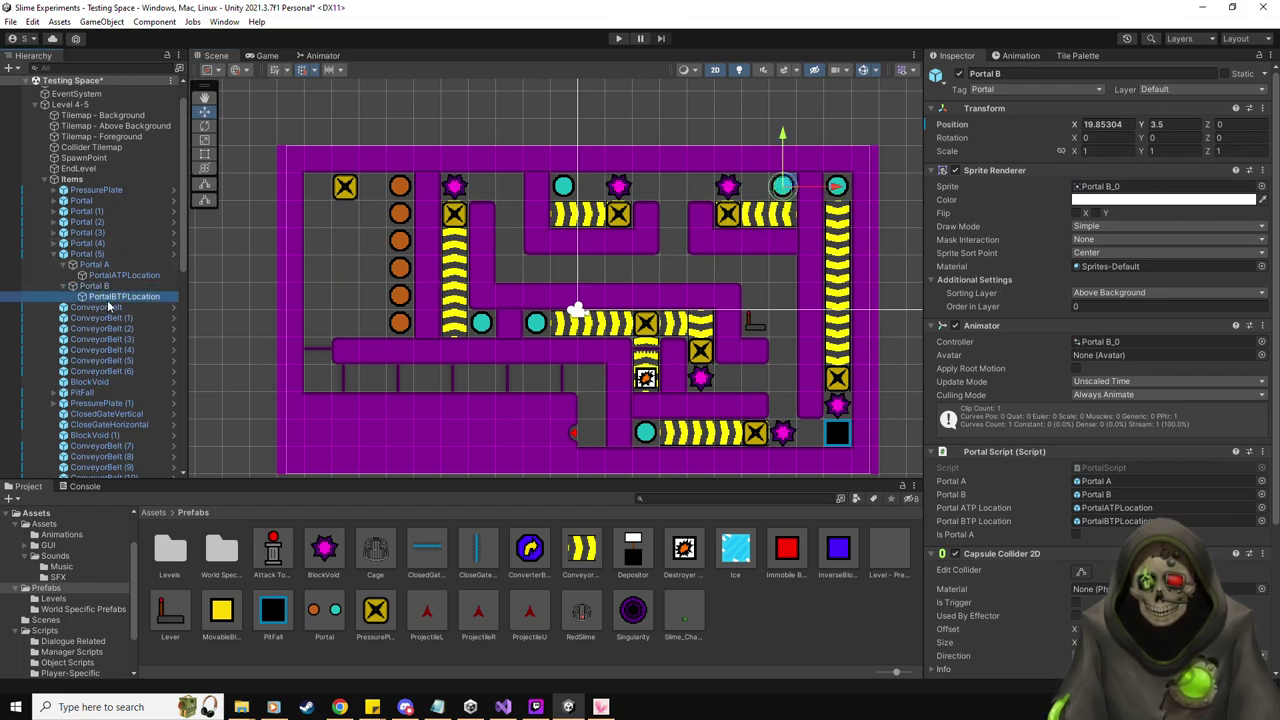
{"action": "left_click_drag", "start_coordinate": [782, 213], "coordinate": [372, 320]}
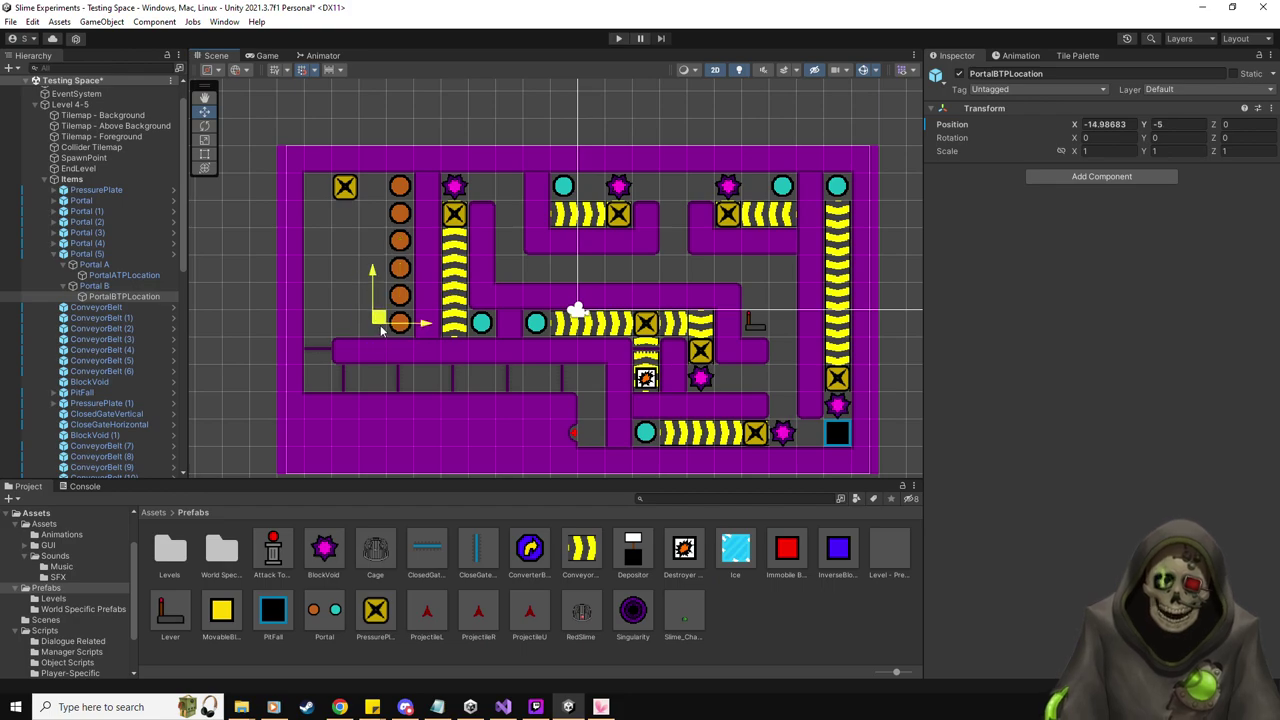
{"action": "left_click", "coordinate": [105, 275]}
{"action": "left_click_drag", "start_coordinate": [408, 350], "coordinate": [797, 211]}
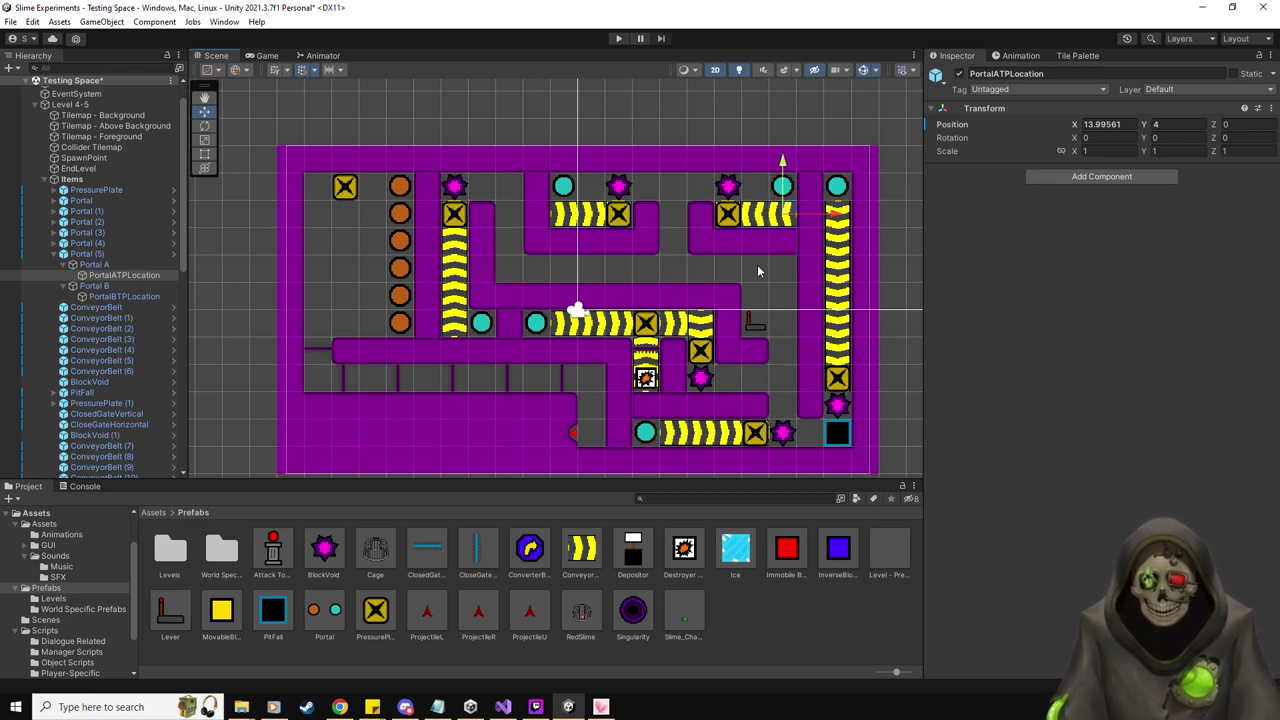
{"action": "left_click", "coordinate": [64, 286]}
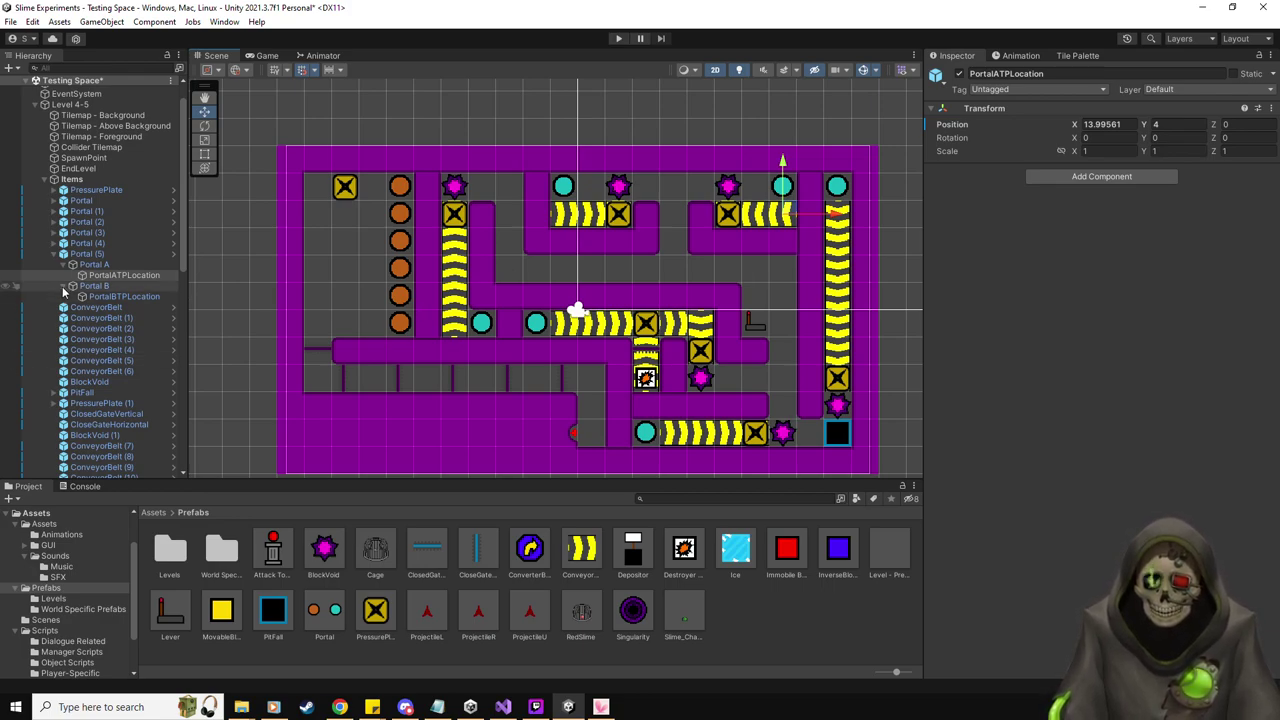
{"action": "left_click", "coordinate": [63, 265]}
{"action": "left_click", "coordinate": [53, 254]}
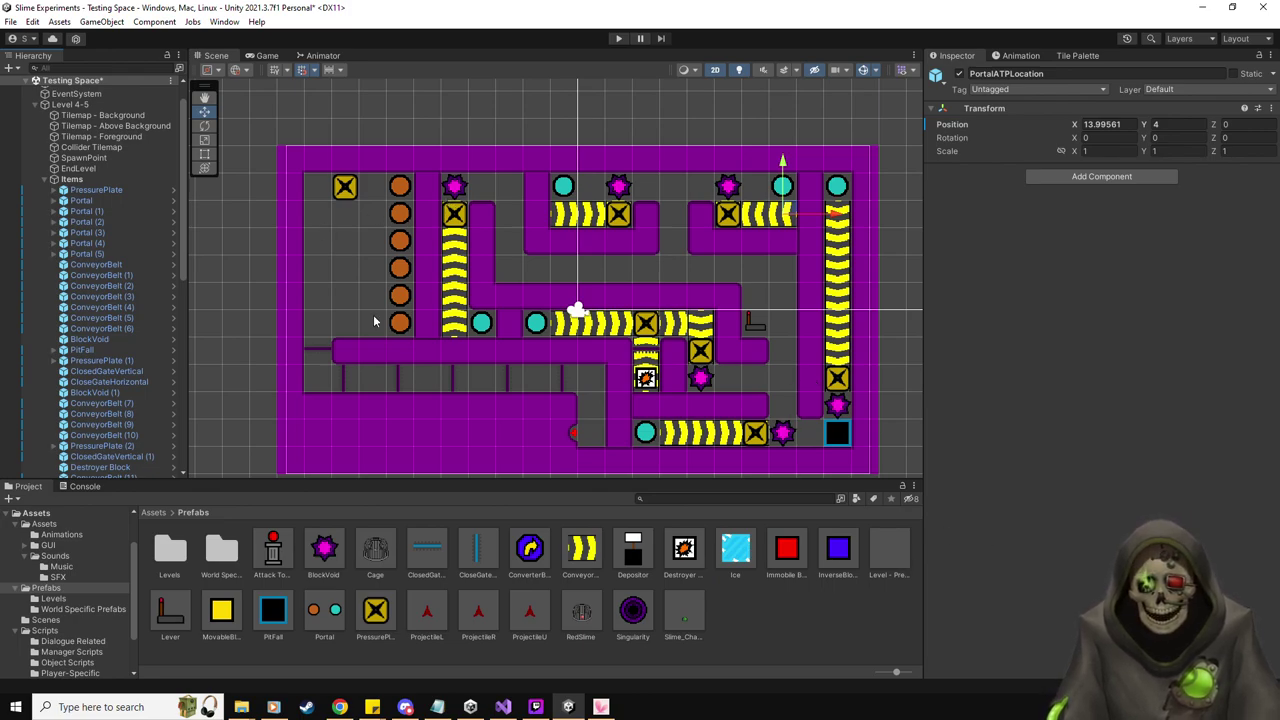
Add all of the level's pressure plates to the Pressure Plates list in Level 4-5's Level Reset script
{"action": "scroll", "coordinate": [125, 275], "scroll_direction": "down", "scroll_amount": 5}
{"action": "scroll", "coordinate": [130, 265], "scroll_direction": "up", "scroll_amount": 8}
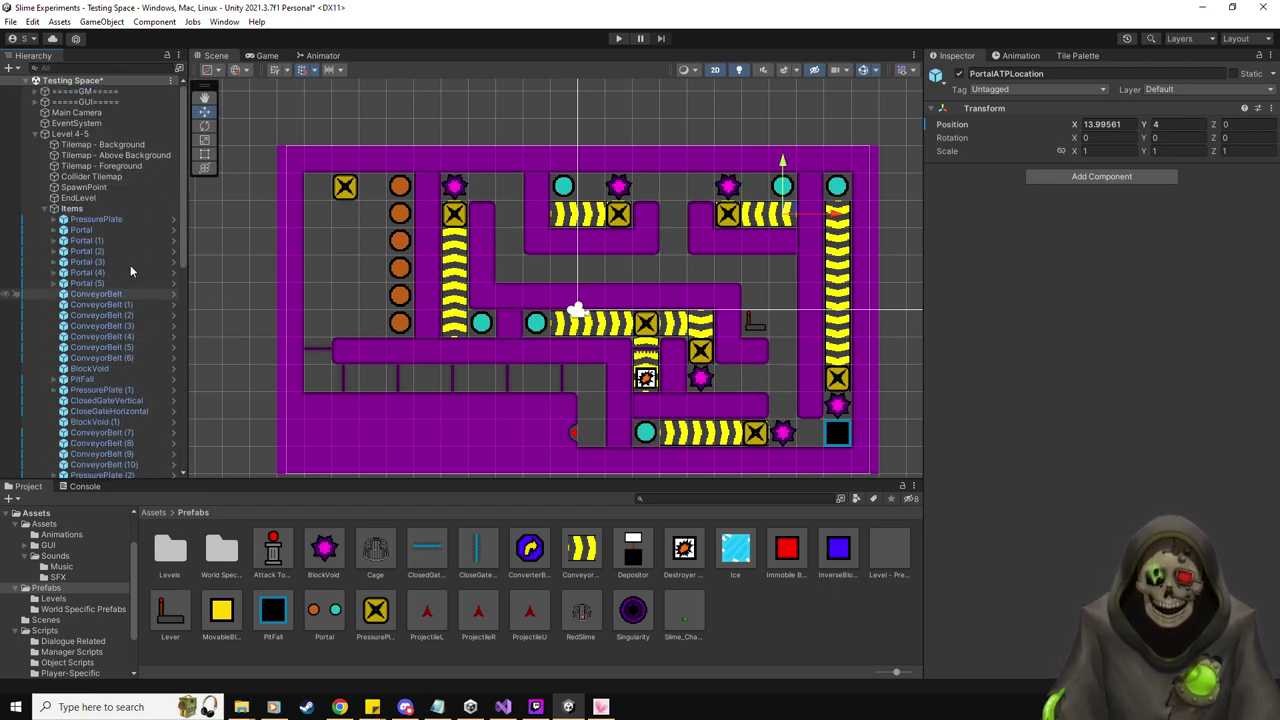
{"action": "left_click", "coordinate": [111, 133]}
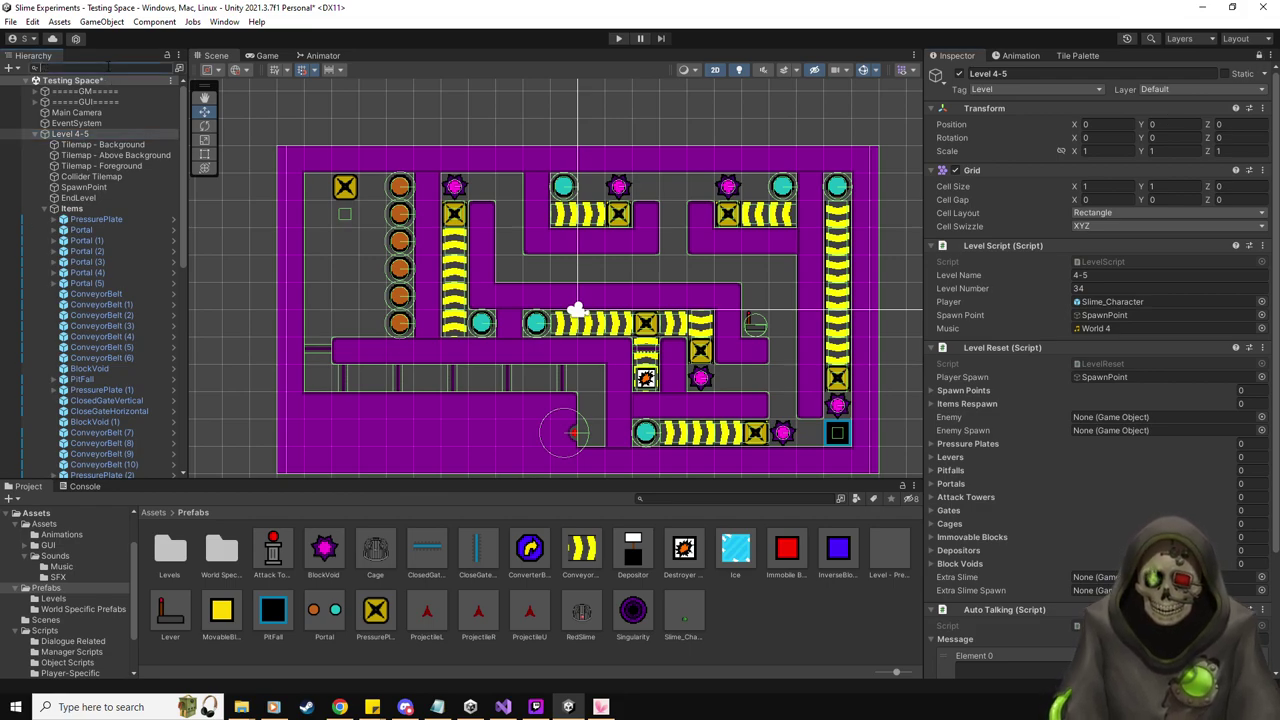
{"action": "type", "text": "ressure"}
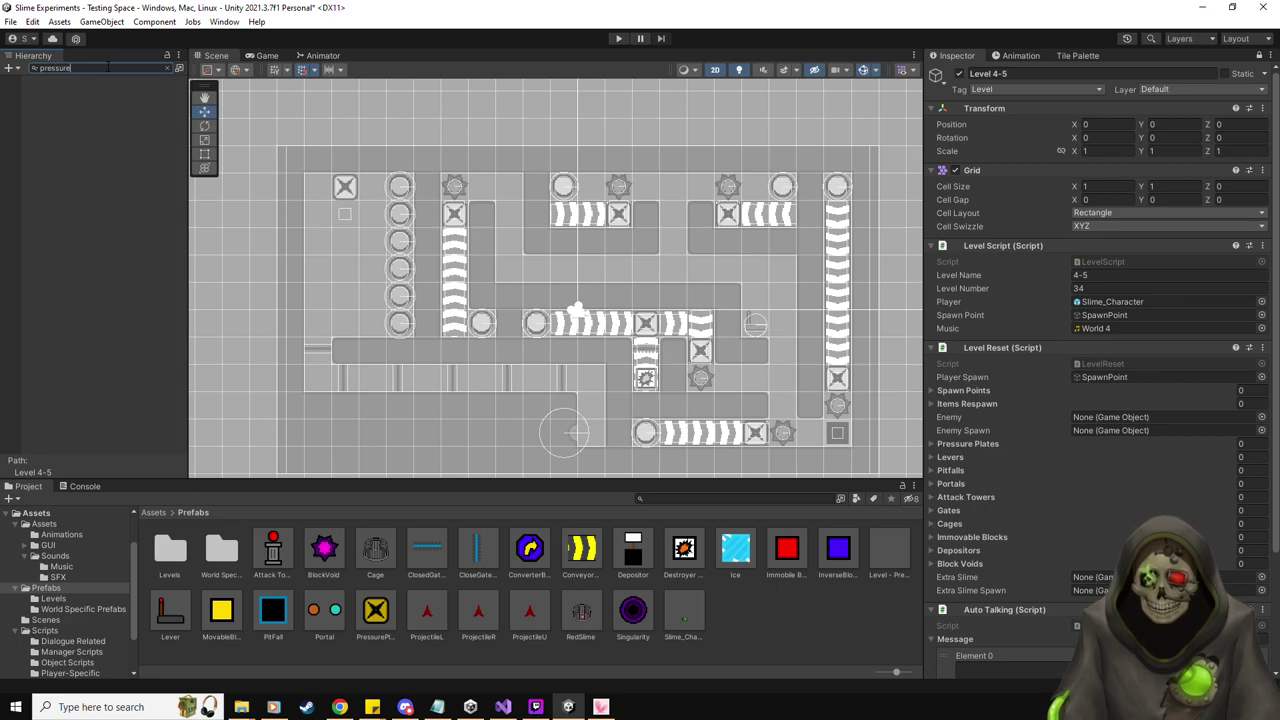
{"action": "left_click", "coordinate": [80, 91]}
{"action": "left_click", "coordinate": [106, 163], "text": "shift"}
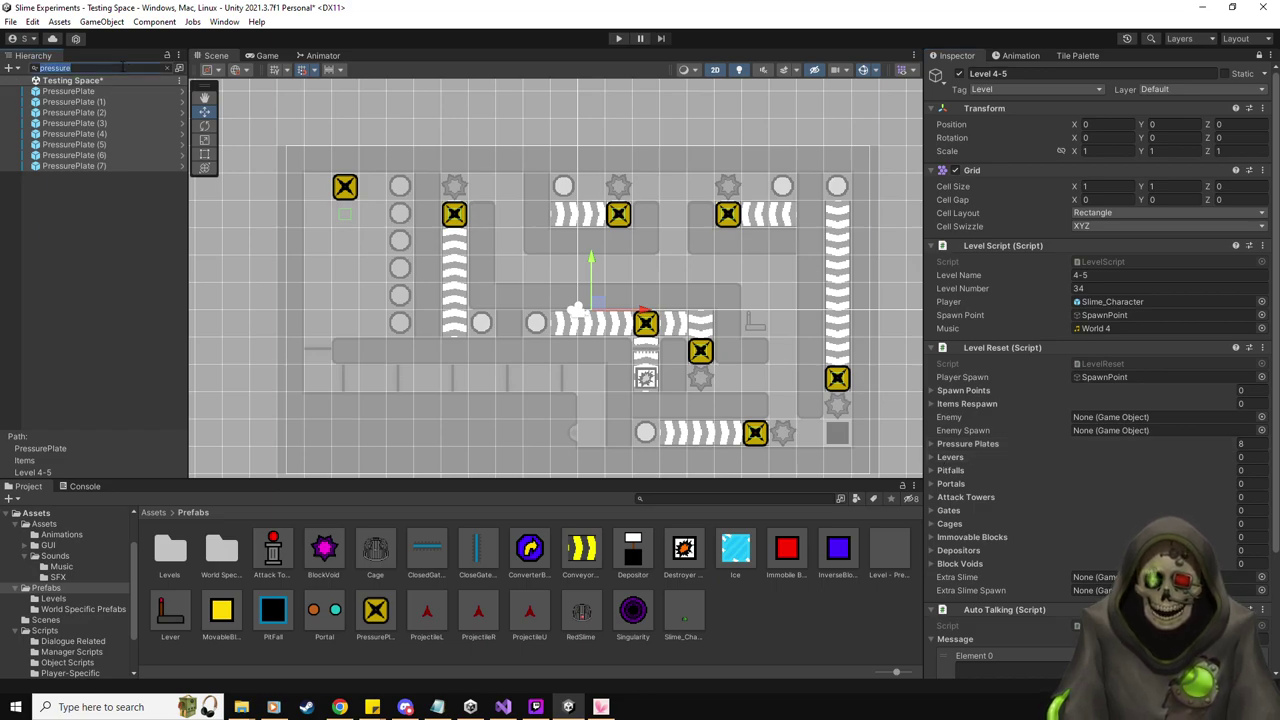
{"action": "left_click_drag", "start_coordinate": [918, 474], "coordinate": [965, 458]}
Add the lever and the PitFall to the Levers and Pitfalls lists of the Level Reset script
{"action": "left_click", "coordinate": [82, 64]}
{"action": "type", "text": "pit"}
{"action": "left_click_drag", "start_coordinate": [53, 91], "coordinate": [981, 477]}
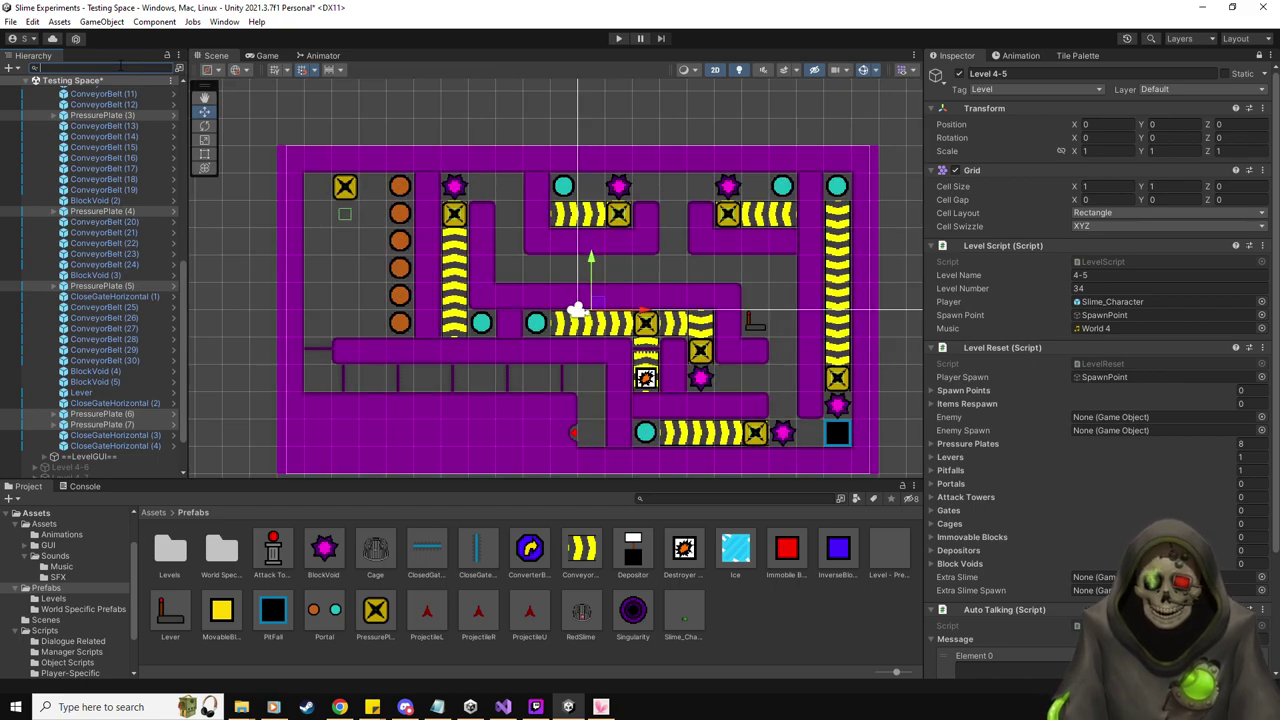
Add all vertical and horizontal closed gates to the Level Reset script's Gates list and clear the hierarchy search
{"action": "left_click", "coordinate": [78, 91]}
{"action": "key", "text": "ctrl+a"}
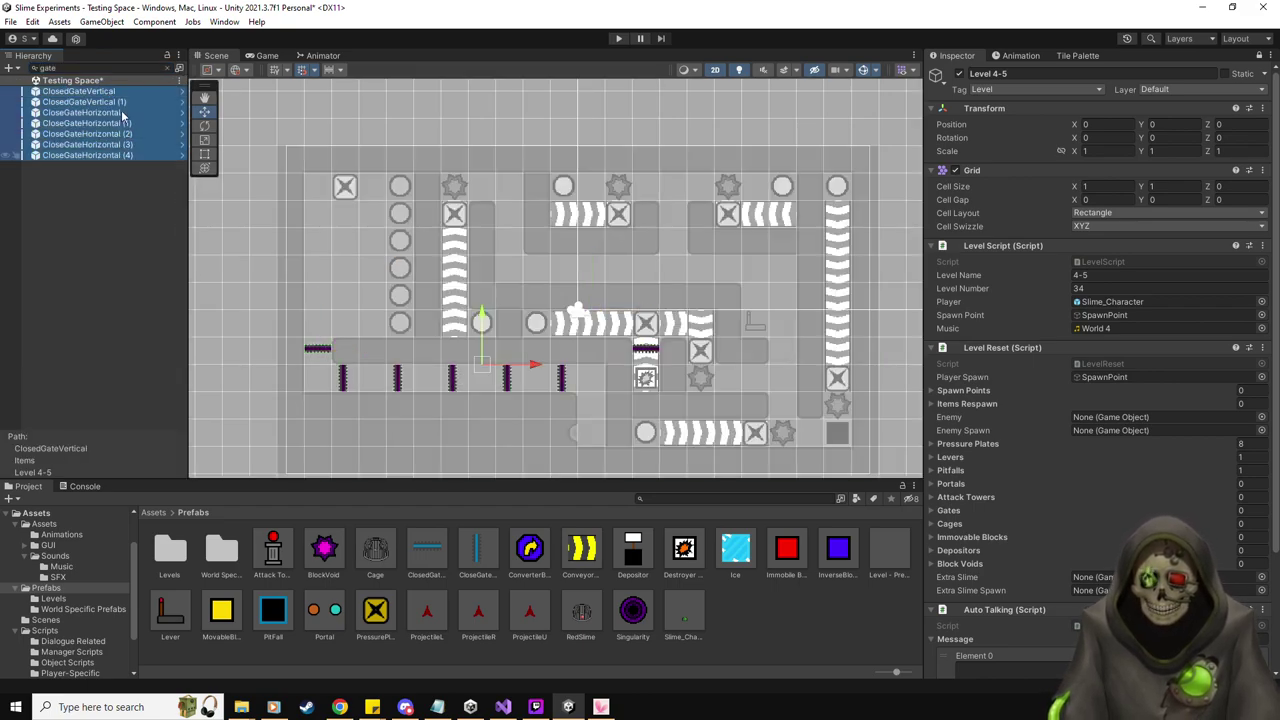
{"action": "left_click_drag", "start_coordinate": [960, 527], "coordinate": [963, 513]}
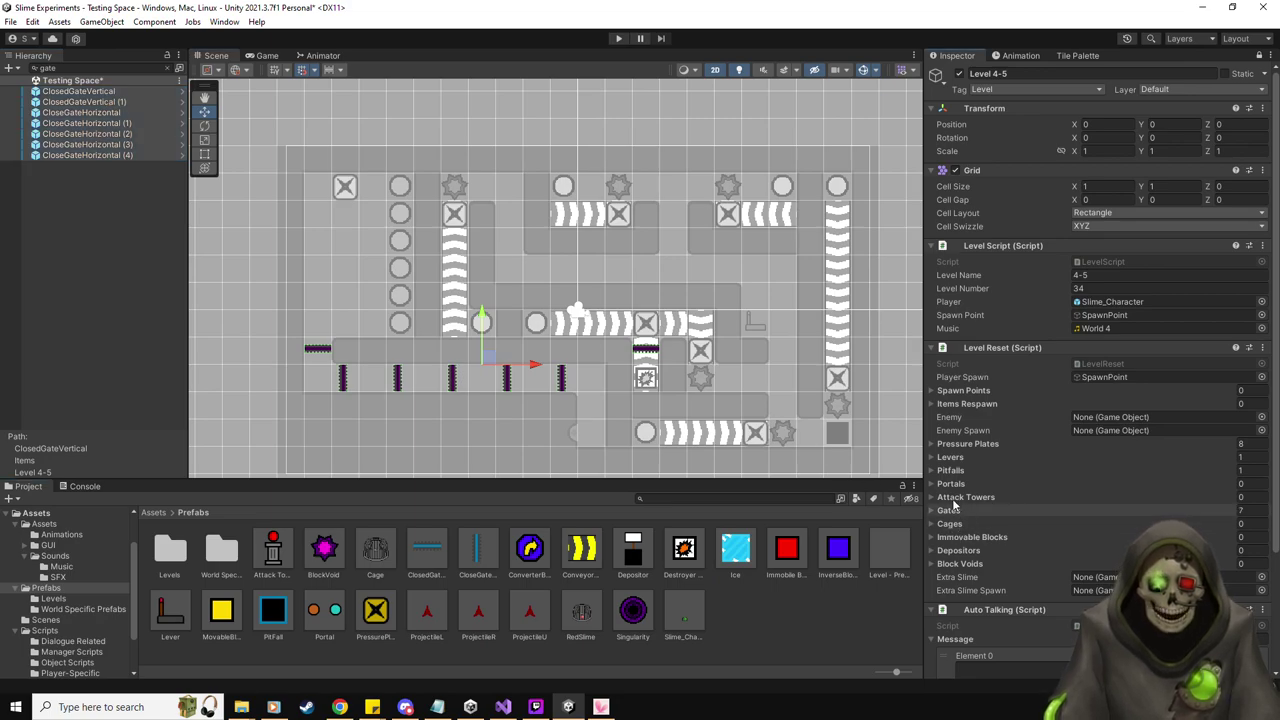
{"action": "key", "text": "Escape"}
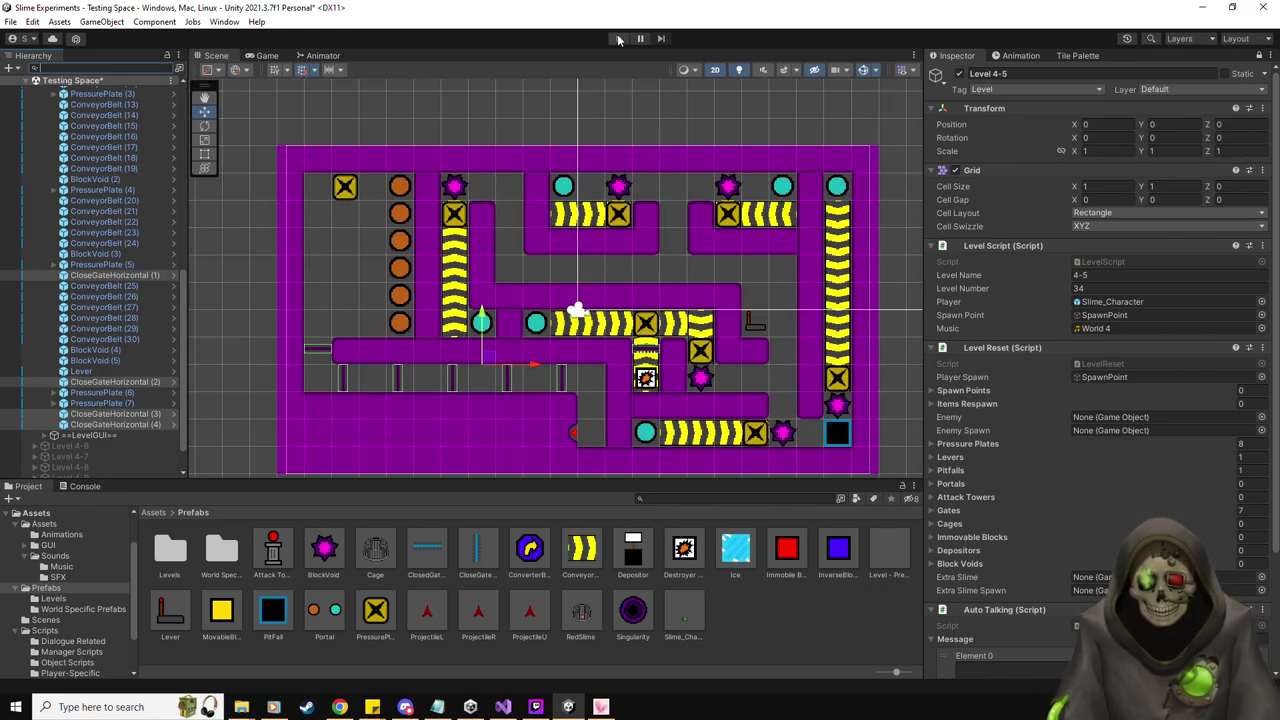
Run Level 4-5 briefly in play mode and stop it
{"action": "left_click", "coordinate": [618, 38]}
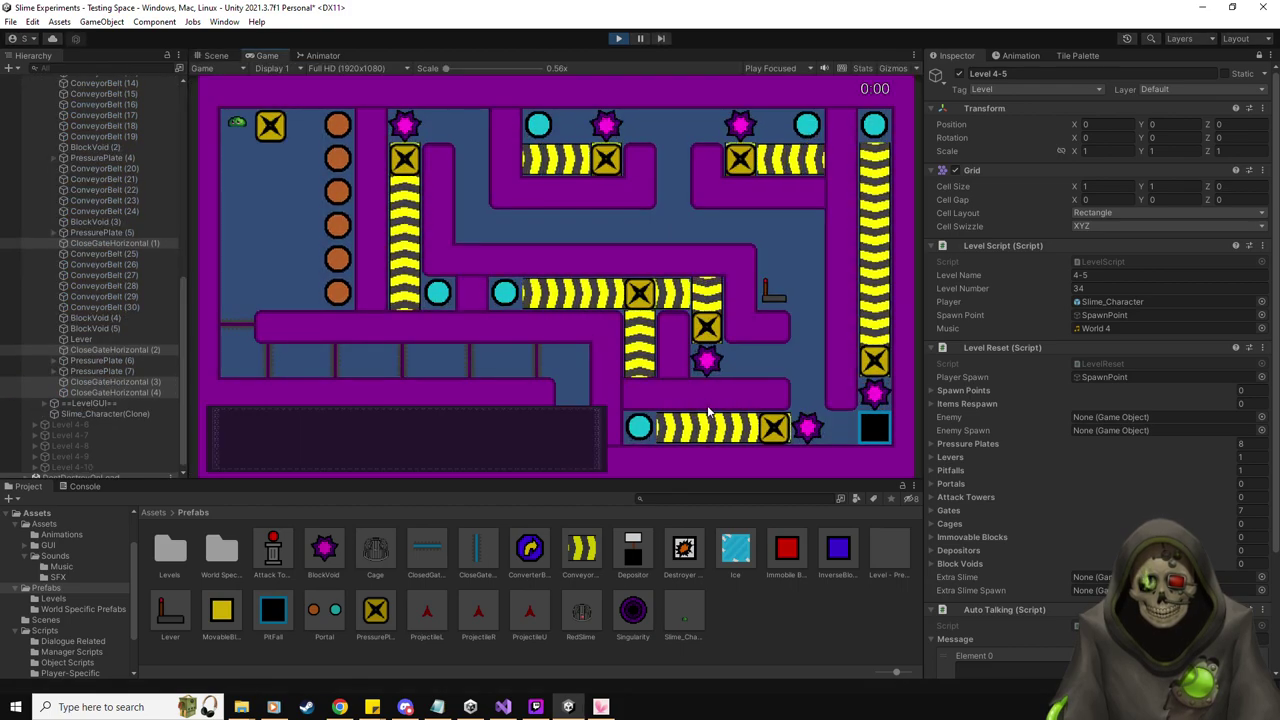
{"action": "left_click", "coordinate": [618, 38]}
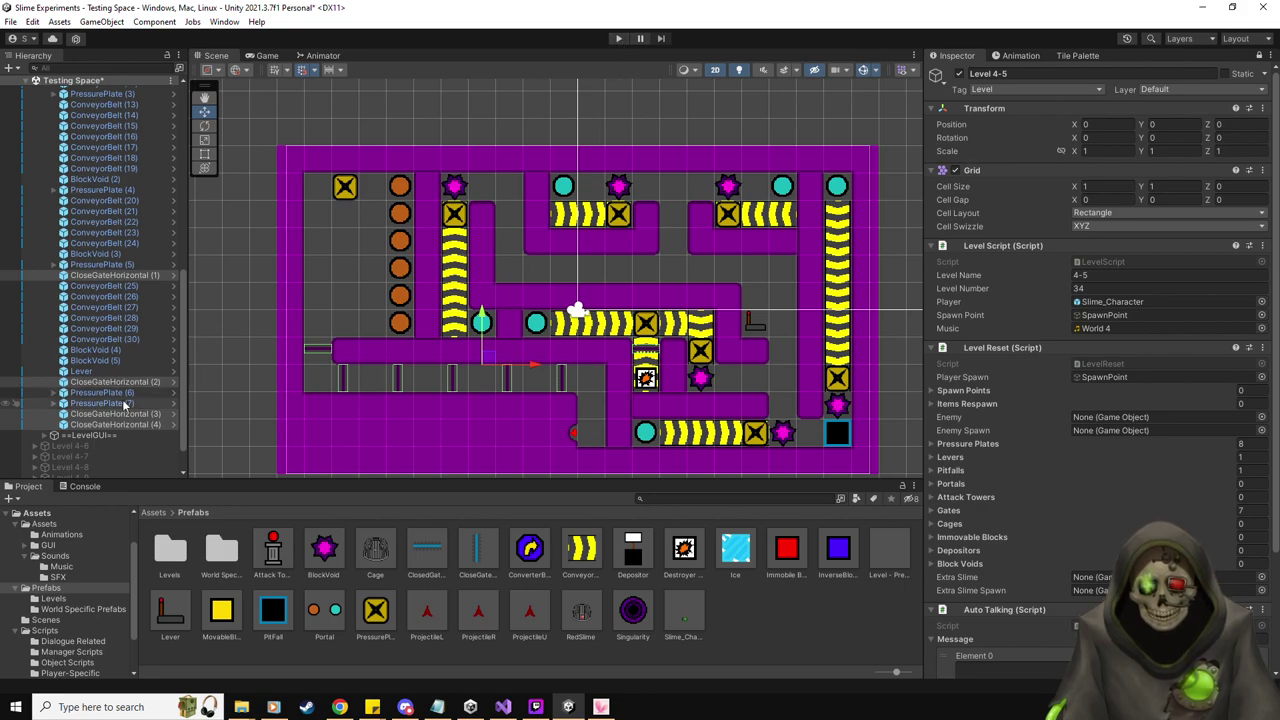
Look through the hierarchy objects to find and select ConveyorBelt (11), the belt on the Destroyer Block's tile
{"action": "left_click", "coordinate": [124, 328]}
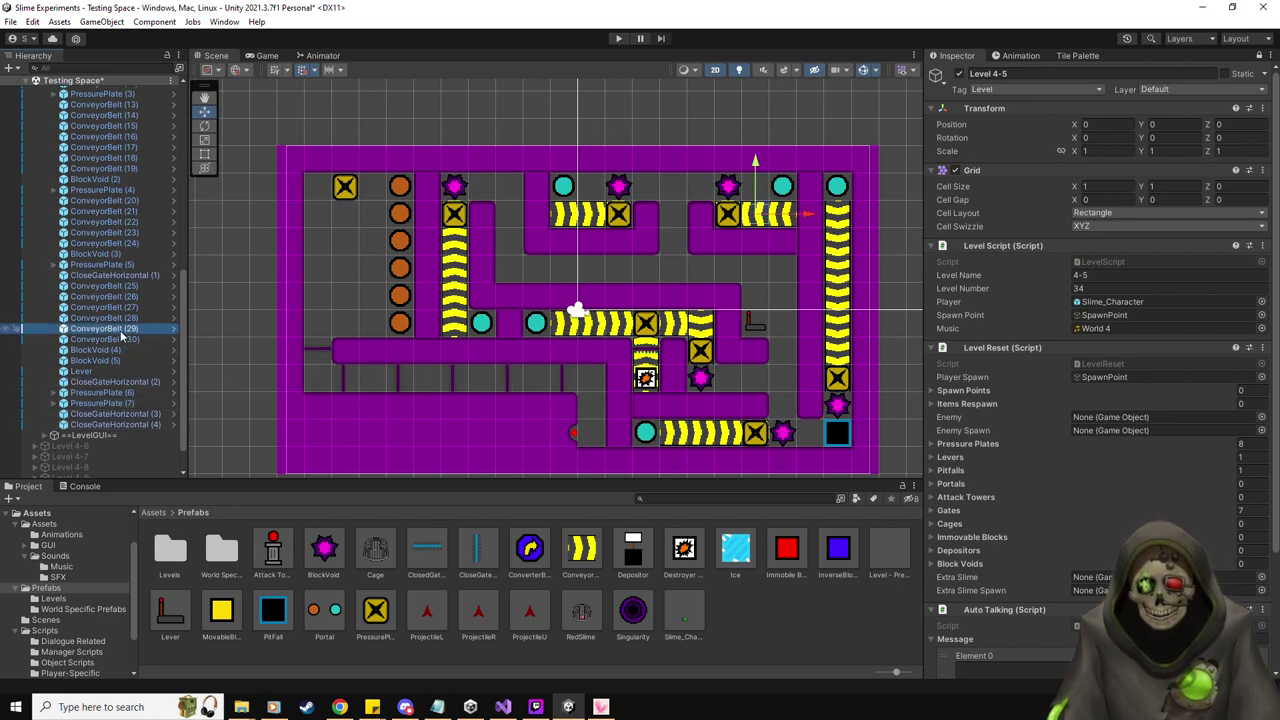
{"action": "key", "text": "Up"}
{"action": "key", "text": "Up"}
{"action": "key", "text": "Up"}
{"action": "key", "text": "Up"}
{"action": "key", "text": "Up"}
{"action": "key", "text": "Up"}
{"action": "key", "text": "Up"}
{"action": "key", "text": "Up"}
{"action": "key", "text": "Up"}
{"action": "key", "text": "Up"}
{"action": "key", "text": "Up"}
{"action": "key", "text": "Up"}
{"action": "key", "text": "Up"}
{"action": "key", "text": "Up"}
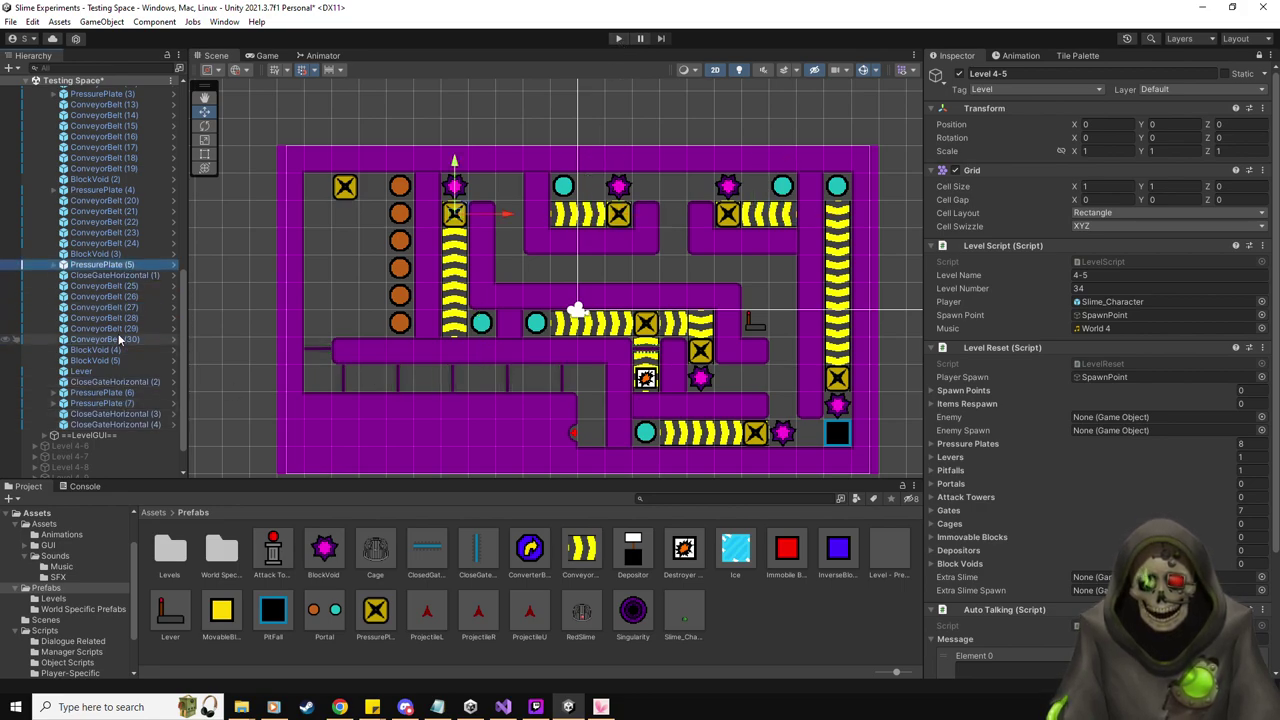
{"action": "key", "text": "Up"}
{"action": "key", "text": "Up"}
{"action": "key", "text": "Up"}
{"action": "key", "text": "Up"}
{"action": "key", "text": "Up"}
{"action": "key", "text": "Up"}
{"action": "key", "text": "Up"}
{"action": "key", "text": "Up"}
{"action": "key", "text": "Up"}
{"action": "key", "text": "Up"}
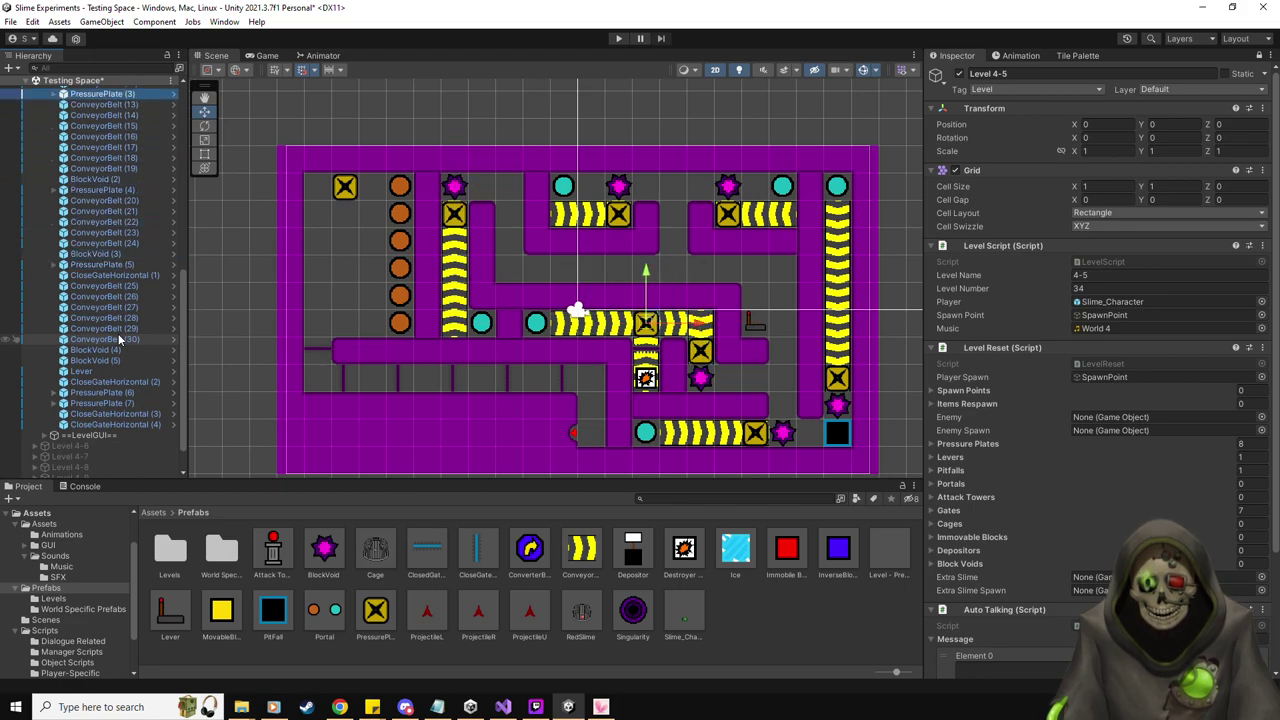
{"action": "scroll", "coordinate": [118, 333], "scroll_direction": "up", "scroll_amount": 3}
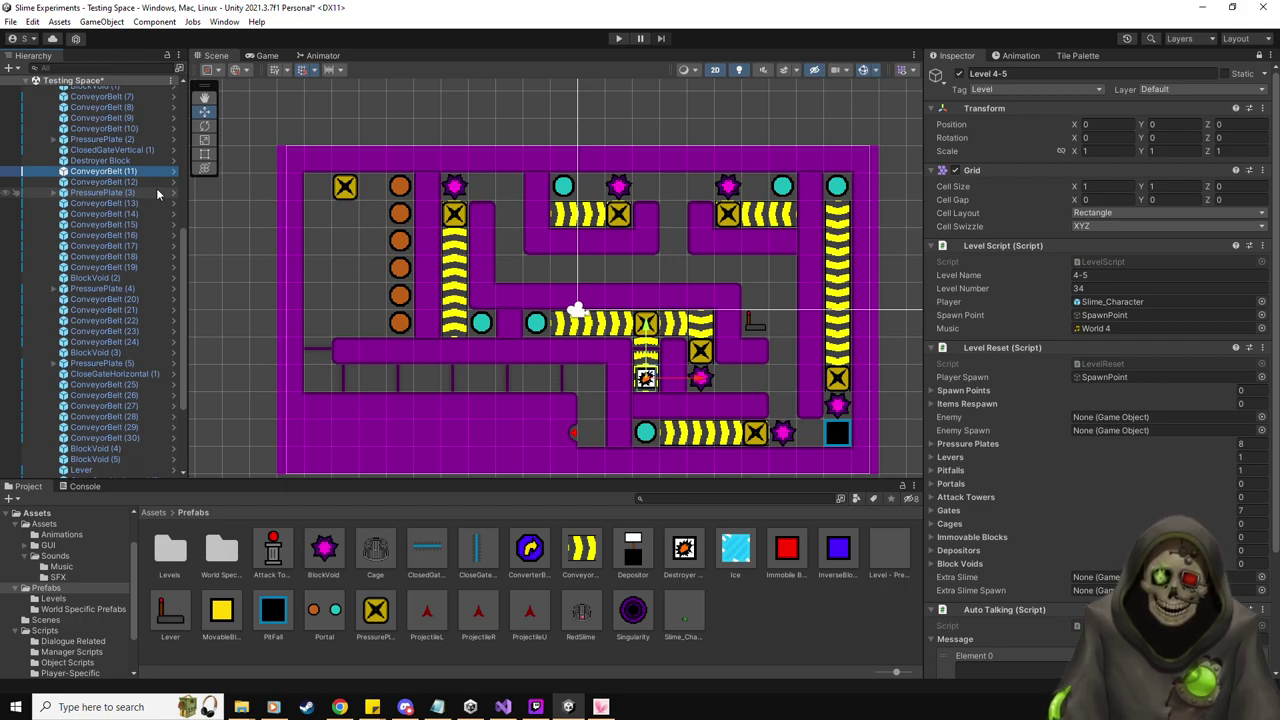
{"action": "left_click", "coordinate": [1240, 138]}
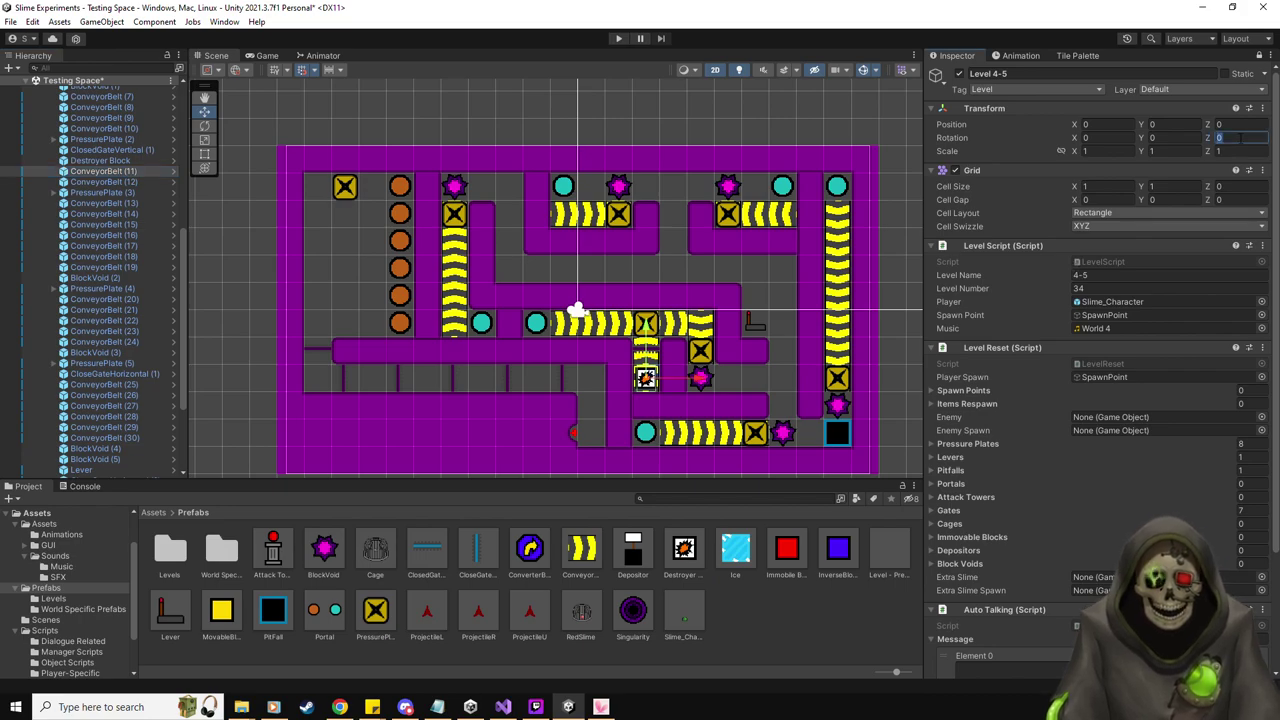
{"action": "type", "text": "90"}
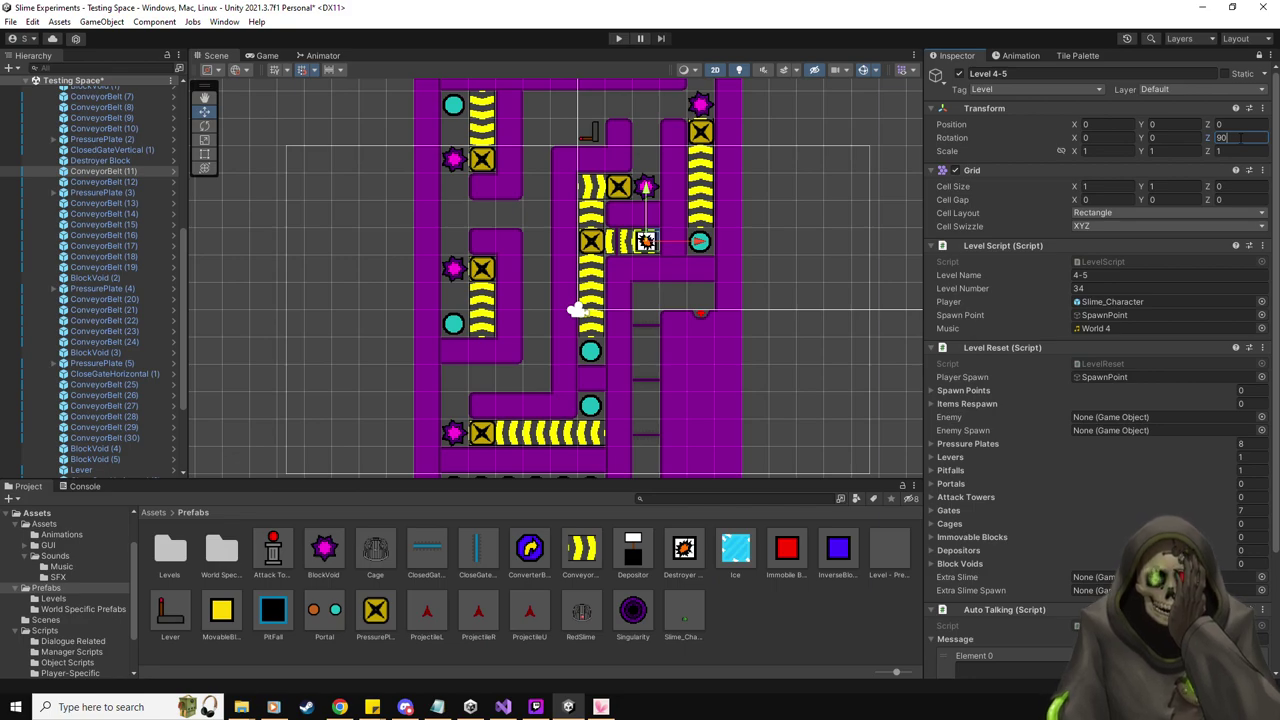
{"action": "key", "text": "ctrl+z"}
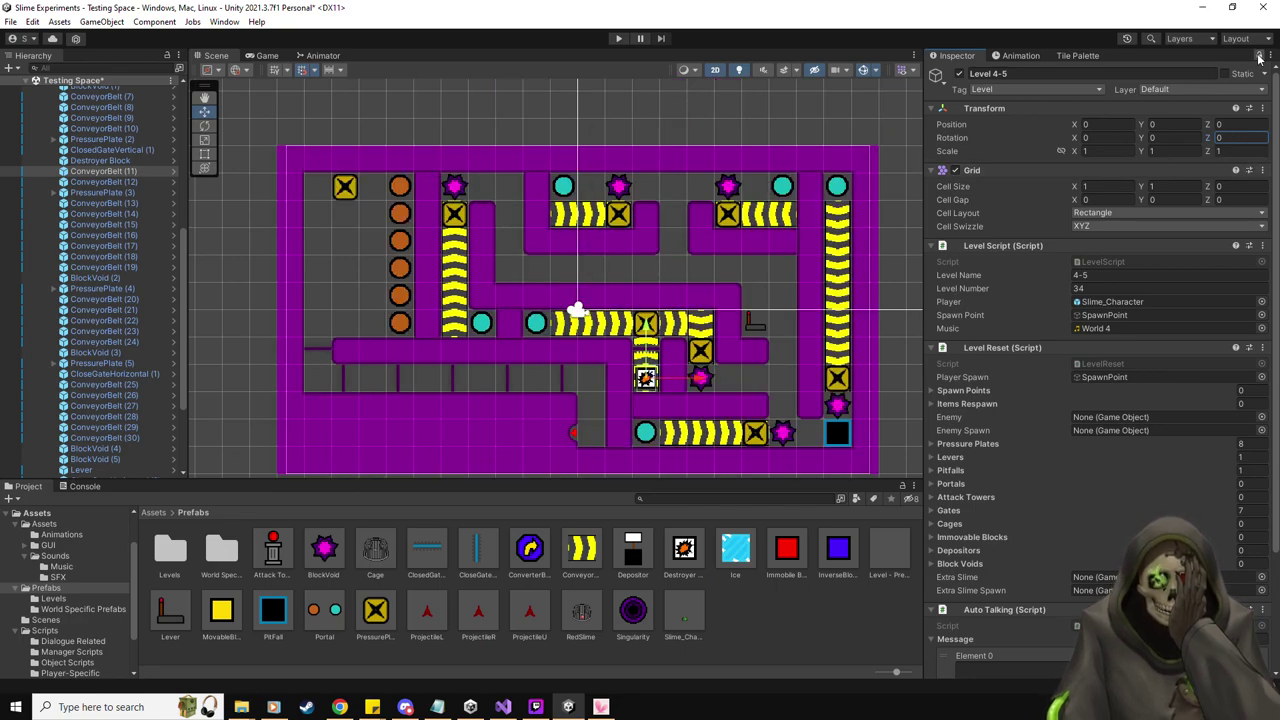
Unlock the Inspector, then set ConveyorBelt (11)'s Z rotation to -90 and its Conveyor Belt Script direction to Down
{"action": "left_click", "coordinate": [1259, 57]}
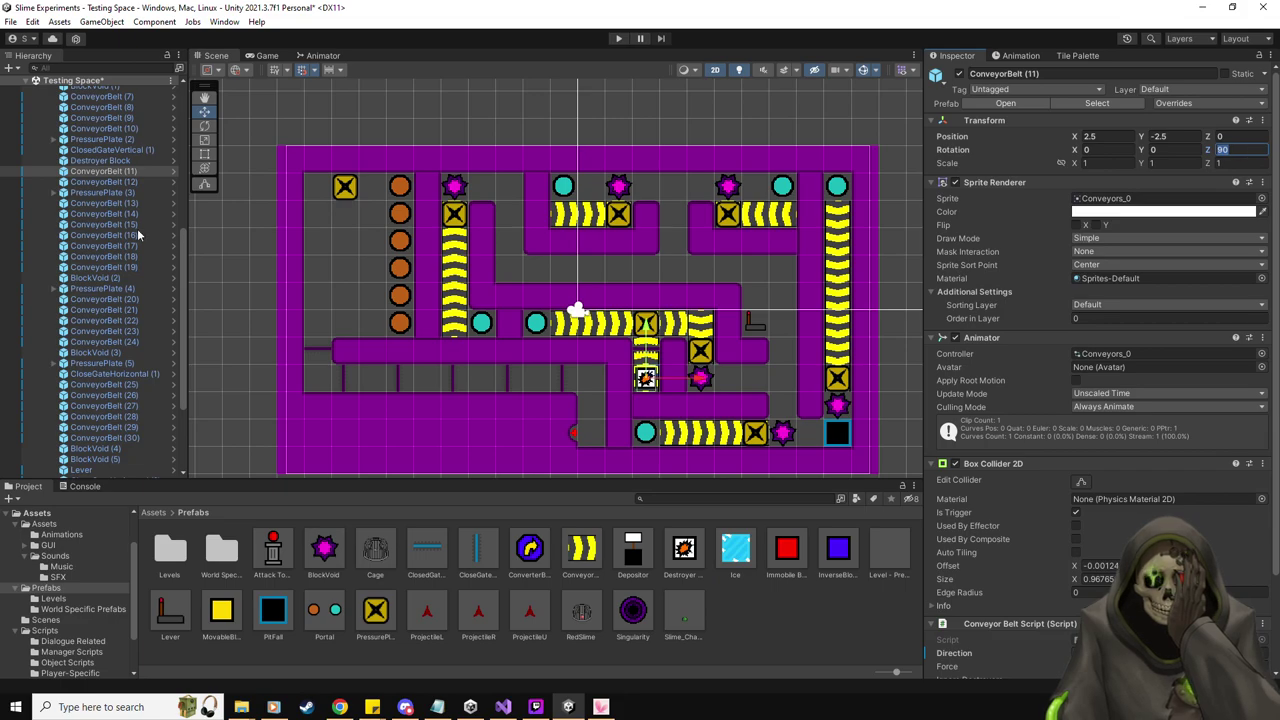
{"action": "left_click", "coordinate": [100, 171]}
{"action": "left_click", "coordinate": [1230, 149]}
{"action": "type", "text": "-90"}
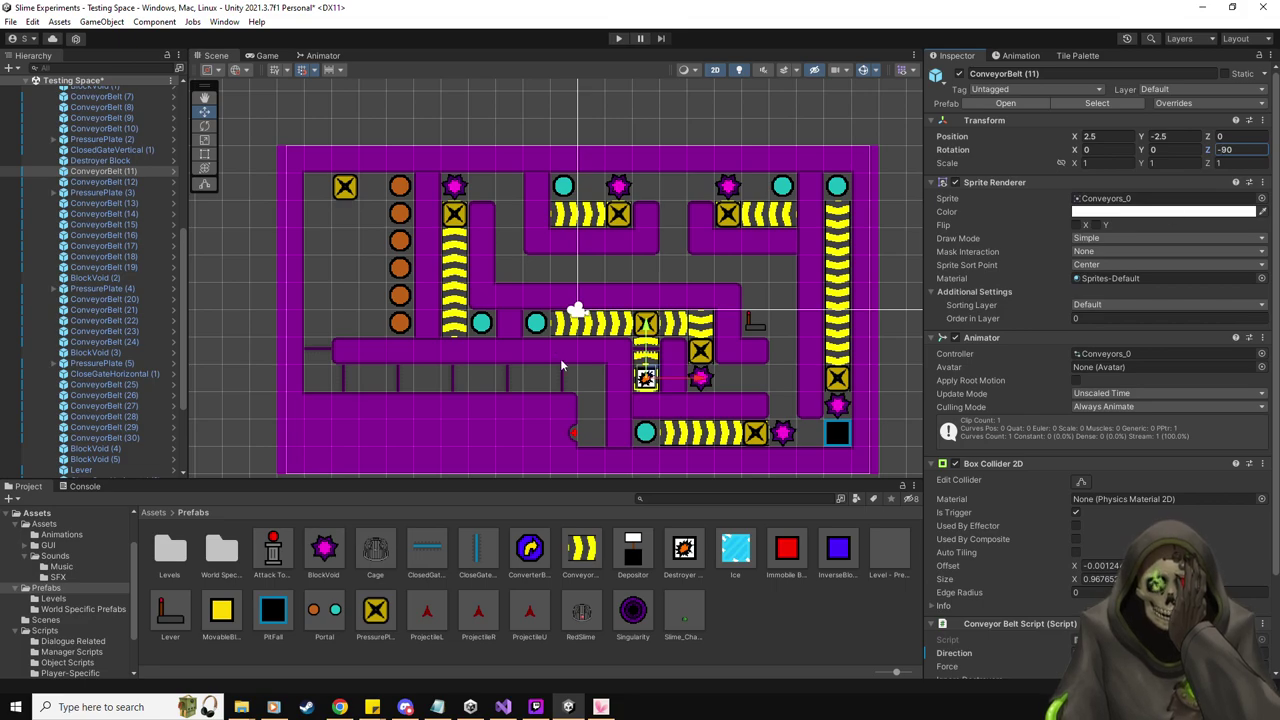
{"action": "left_click_drag", "start_coordinate": [683, 372], "coordinate": [643, 372]}
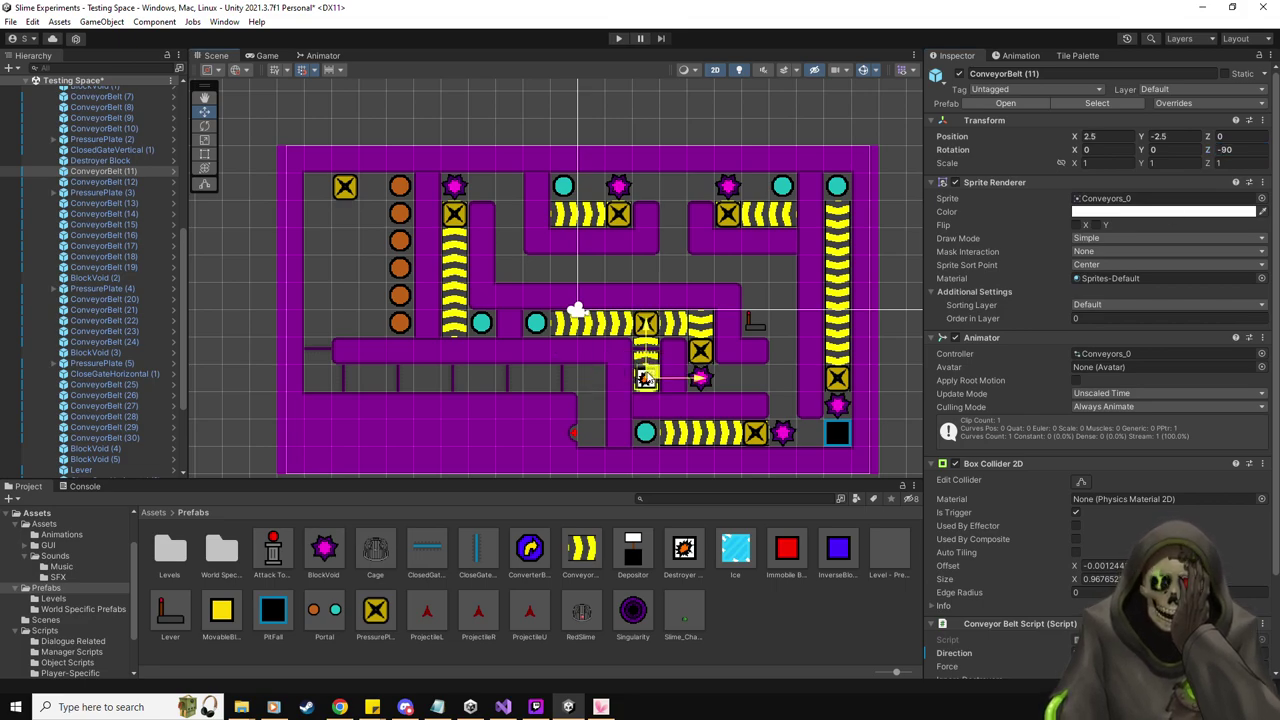
{"action": "scroll", "coordinate": [1100, 546], "scroll_direction": "down", "scroll_amount": 3}
{"action": "type", "text": "Down"}
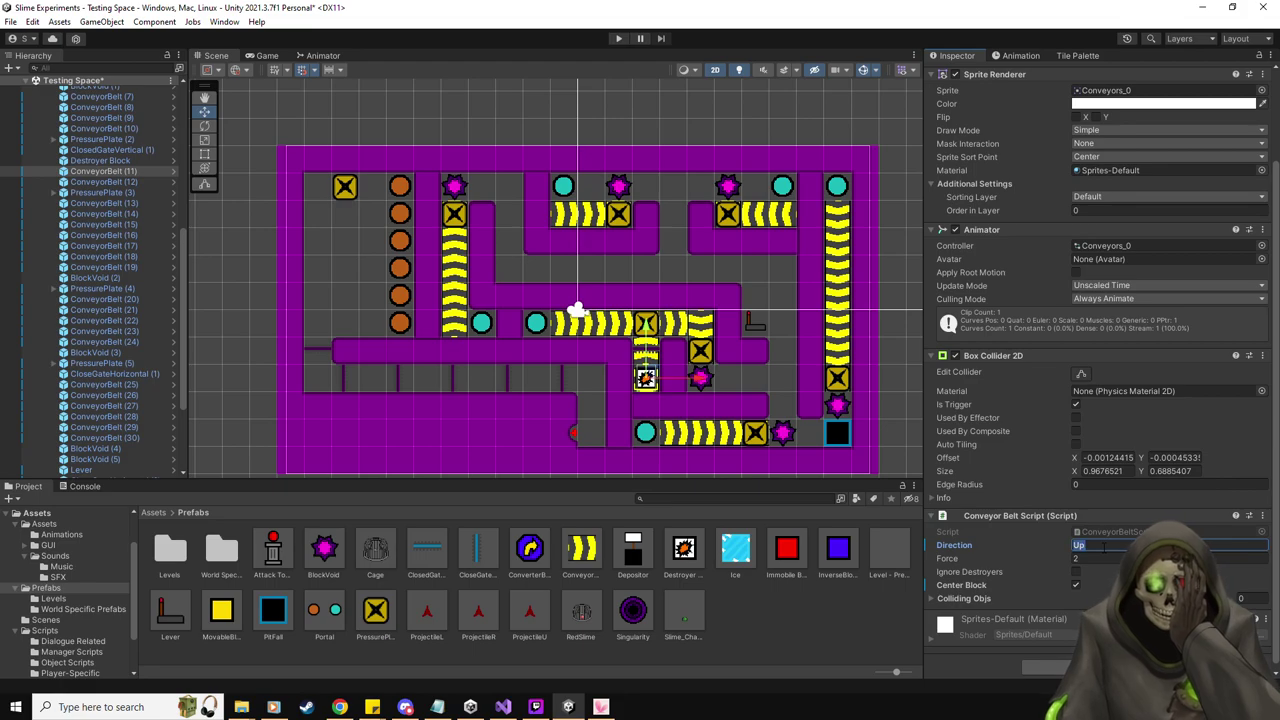
Move PressurePlate (2) one tile left and place a duplicate of it on the vacated tile beside the block void
{"action": "scroll", "coordinate": [118, 310], "scroll_direction": "down", "scroll_amount": 3}
{"action": "scroll", "coordinate": [113, 416], "scroll_direction": "up", "scroll_amount": 4}
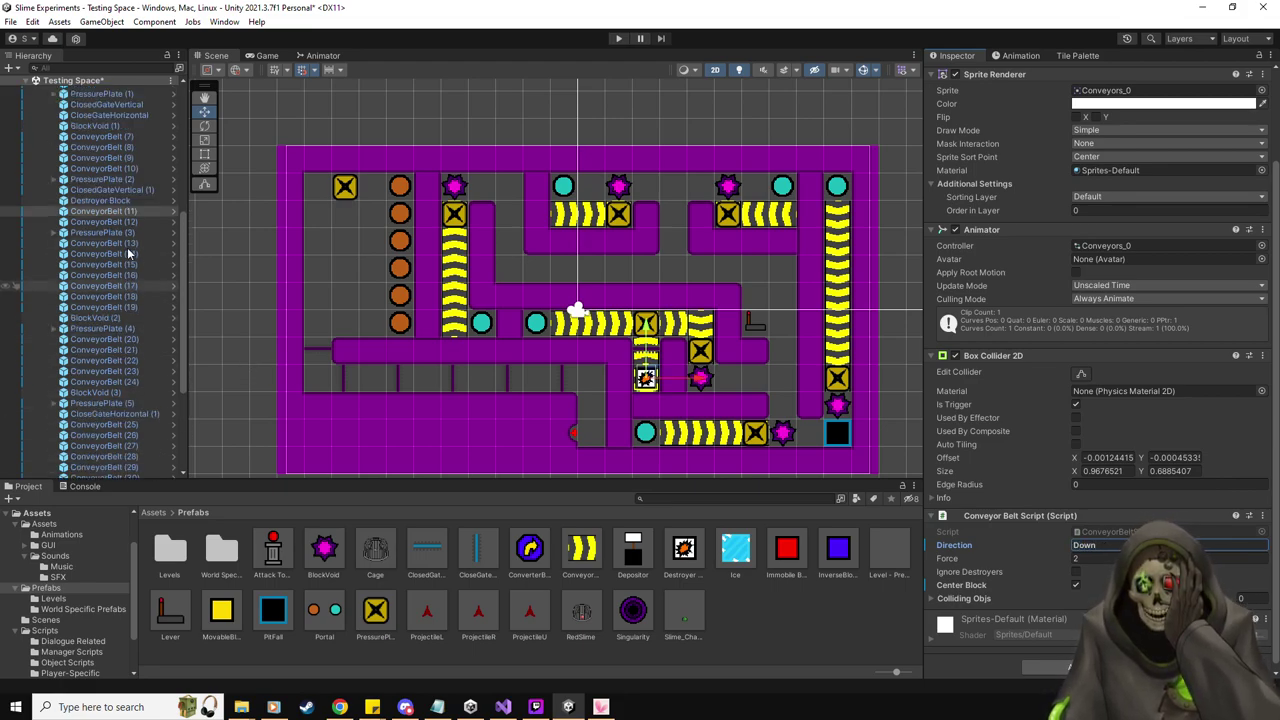
{"action": "left_click", "coordinate": [129, 180]}
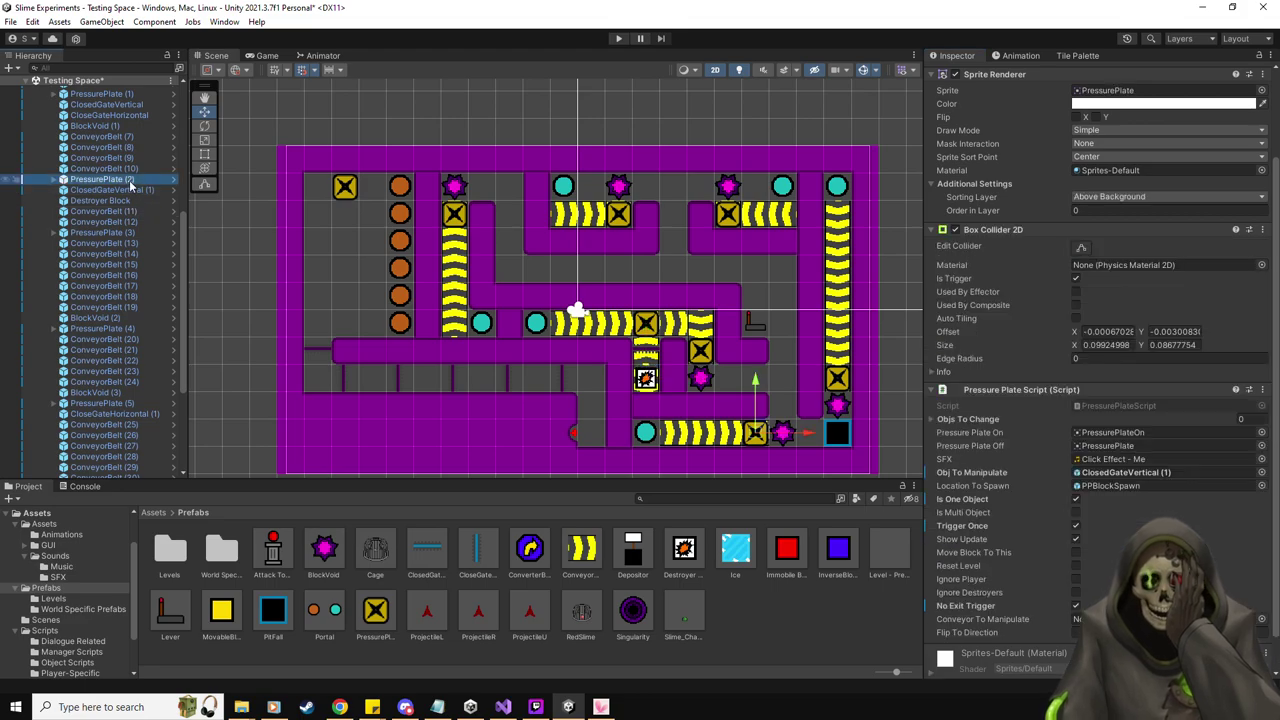
{"action": "scroll", "coordinate": [1052, 493], "scroll_direction": "down", "scroll_amount": 1}
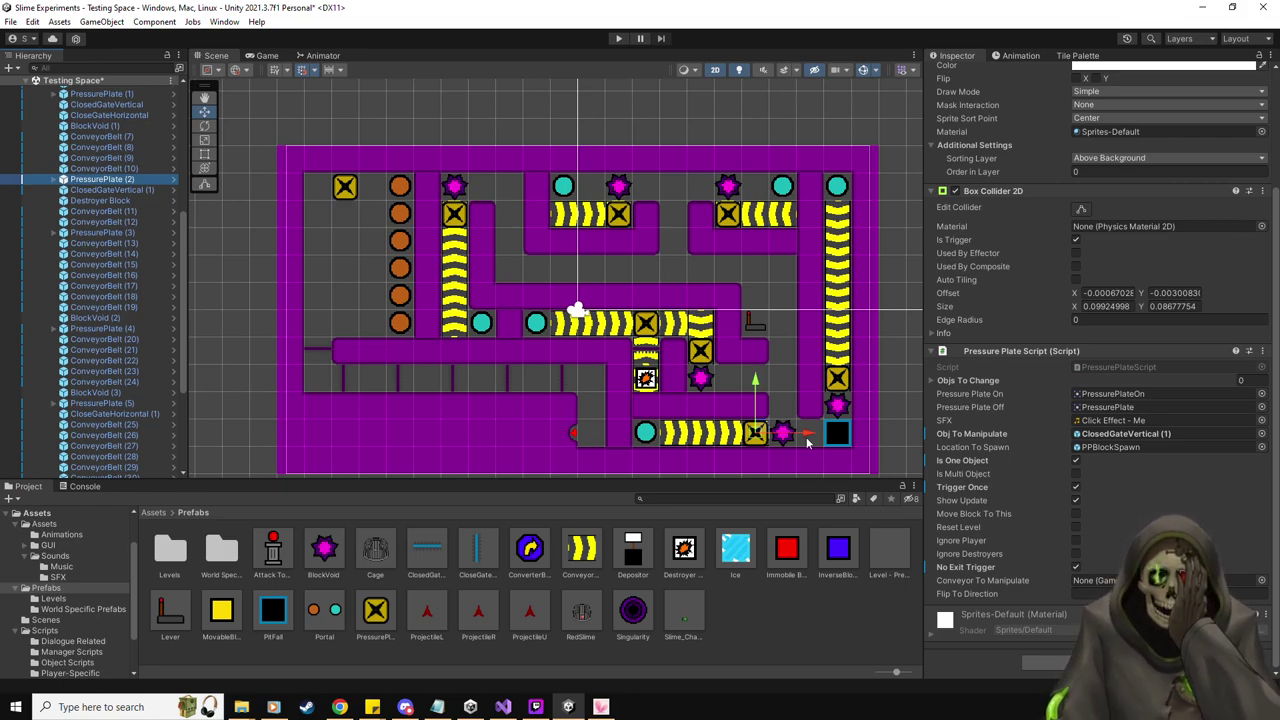
{"action": "left_click_drag", "start_coordinate": [808, 437], "coordinate": [781, 437]}
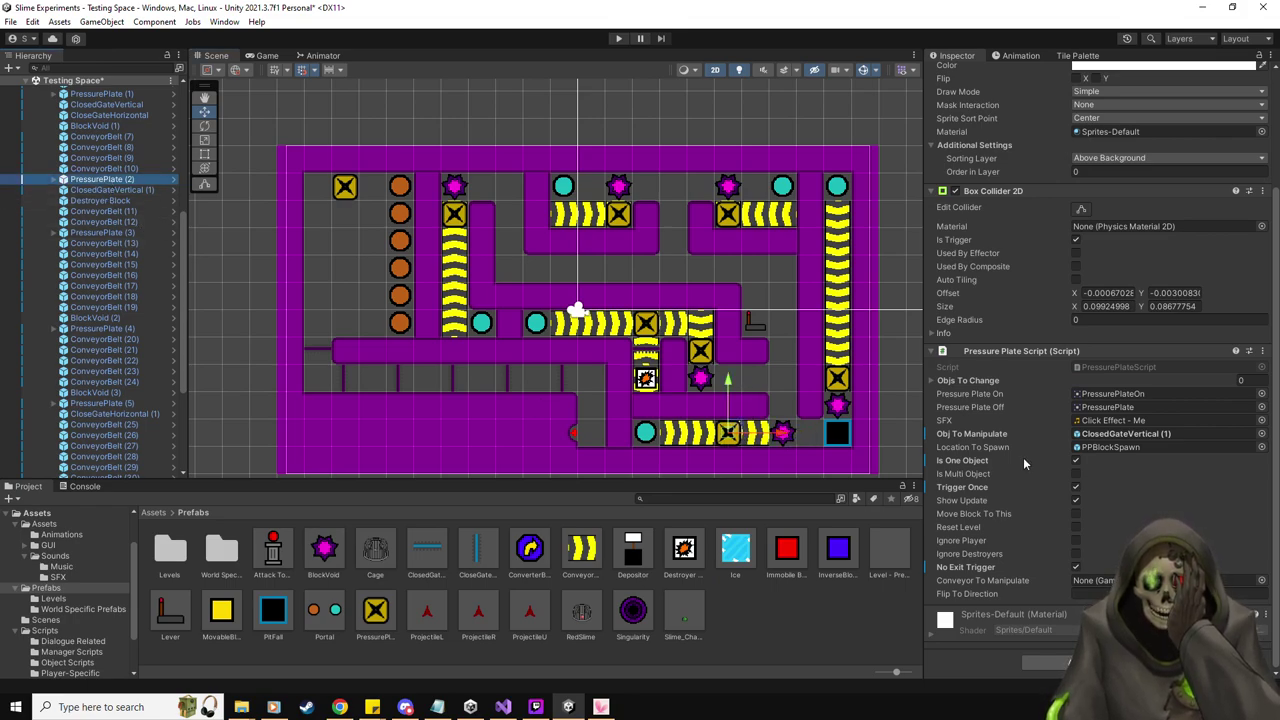
{"action": "scroll", "coordinate": [107, 190], "scroll_direction": "down", "scroll_amount": 3}
{"action": "left_click_drag", "start_coordinate": [788, 437], "coordinate": [815, 437]}
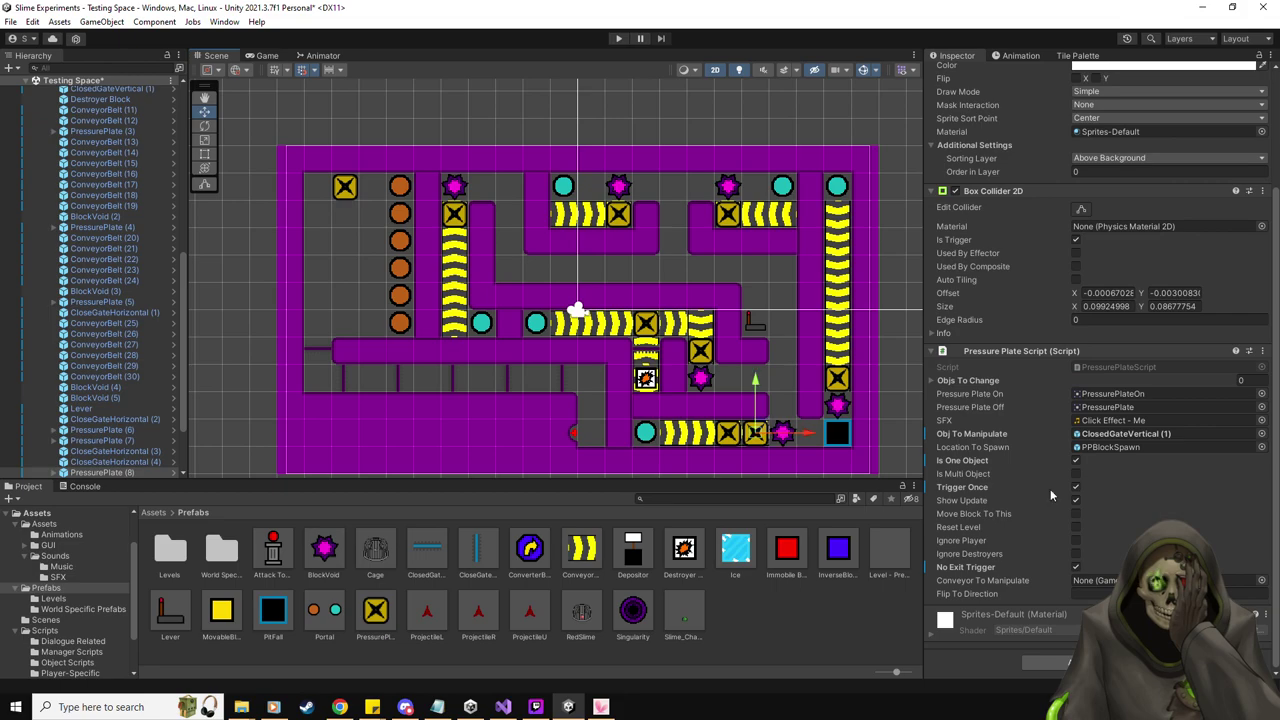
On PressurePlate (8), assign ConveyorBelt (11) as both Obj To Manipulate and Conveyor To Manipulate, and set Flip To Direction to Up
{"action": "left_click", "coordinate": [1075, 566]}
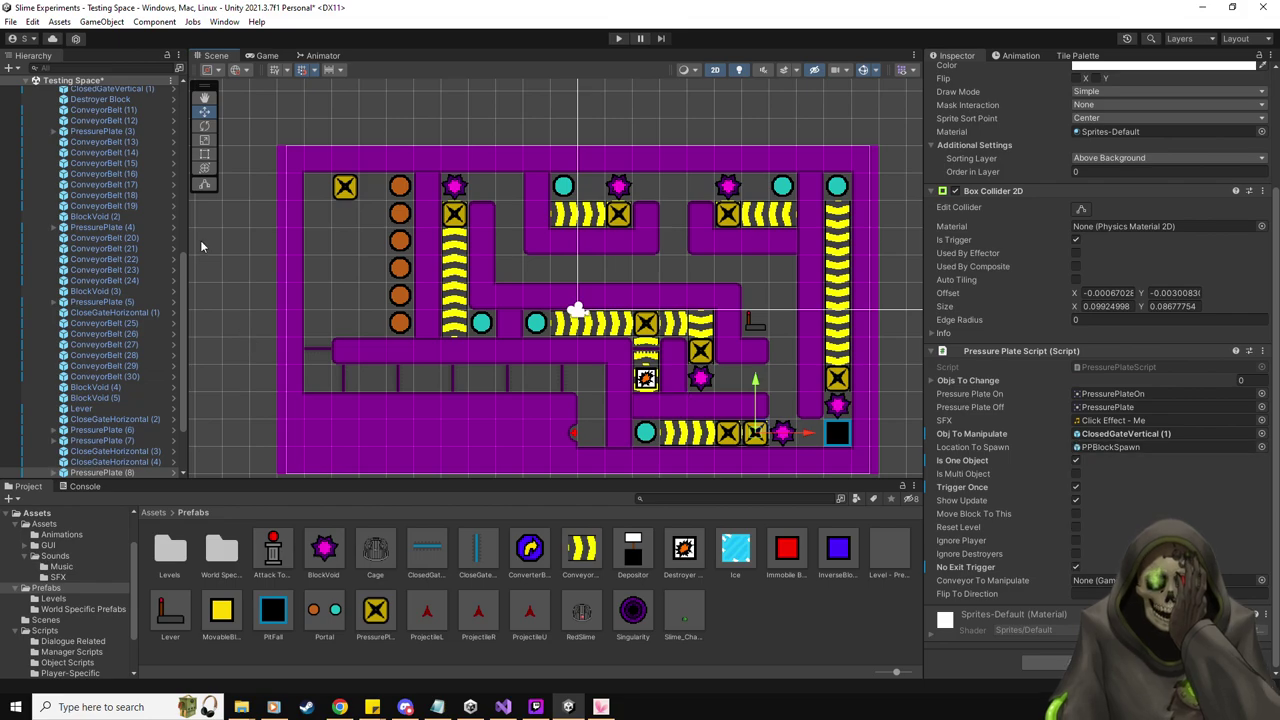
{"action": "scroll", "coordinate": [126, 265], "scroll_direction": "up", "scroll_amount": 3}
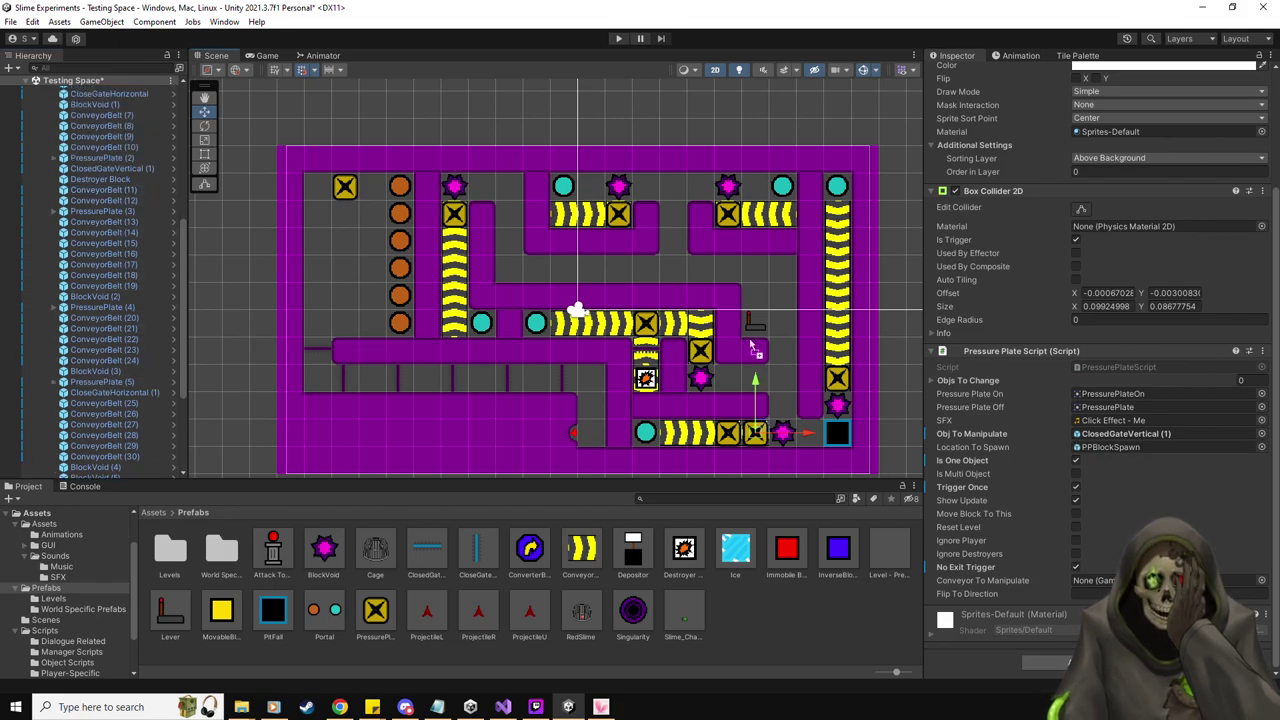
{"action": "left_click", "coordinate": [1150, 436]}
{"action": "key", "text": "ctrl+v"}
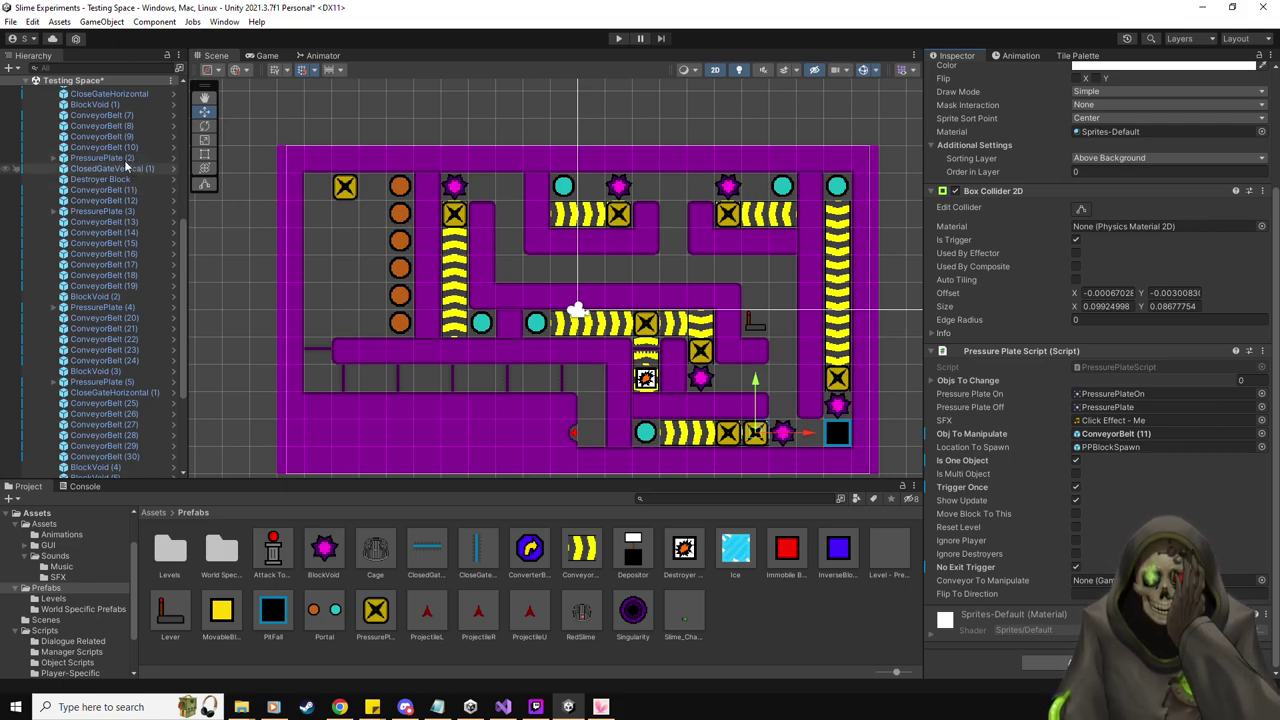
{"action": "key", "text": "ctrl+v"}
{"action": "left_click", "coordinate": [110, 190]}
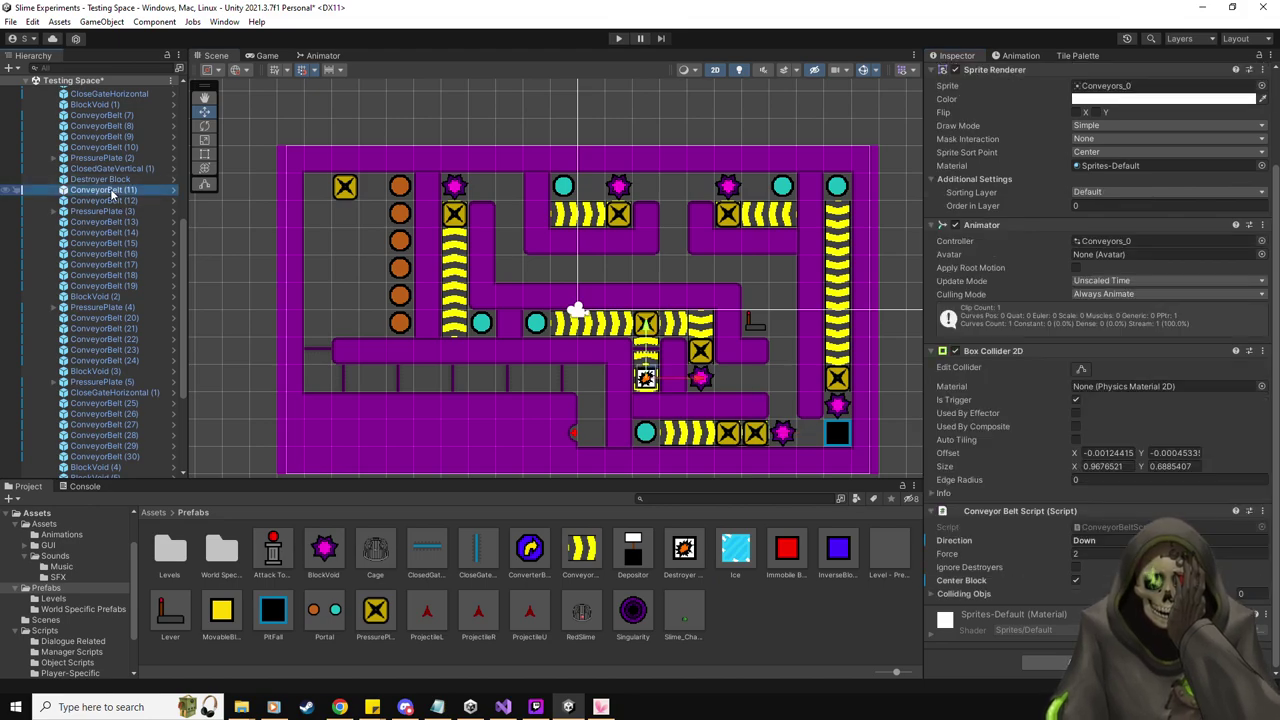
{"action": "scroll", "coordinate": [120, 375], "scroll_direction": "down", "scroll_amount": 5}
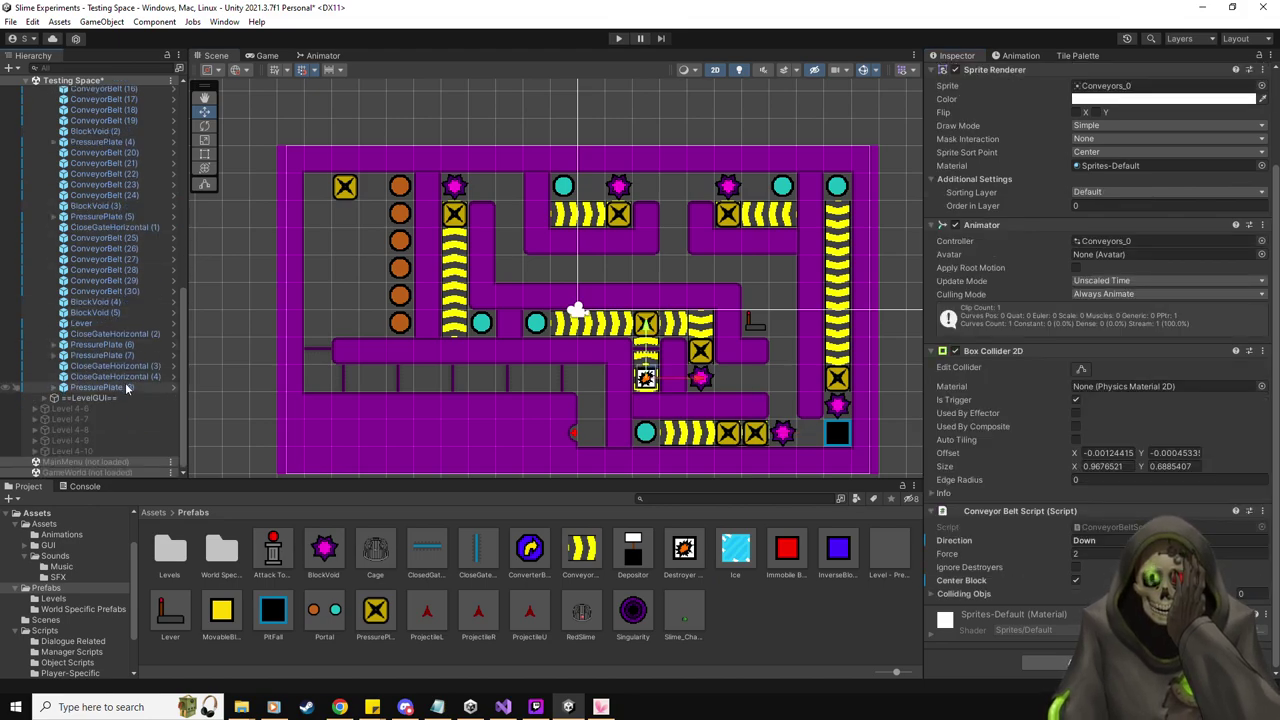
{"action": "left_click", "coordinate": [125, 387]}
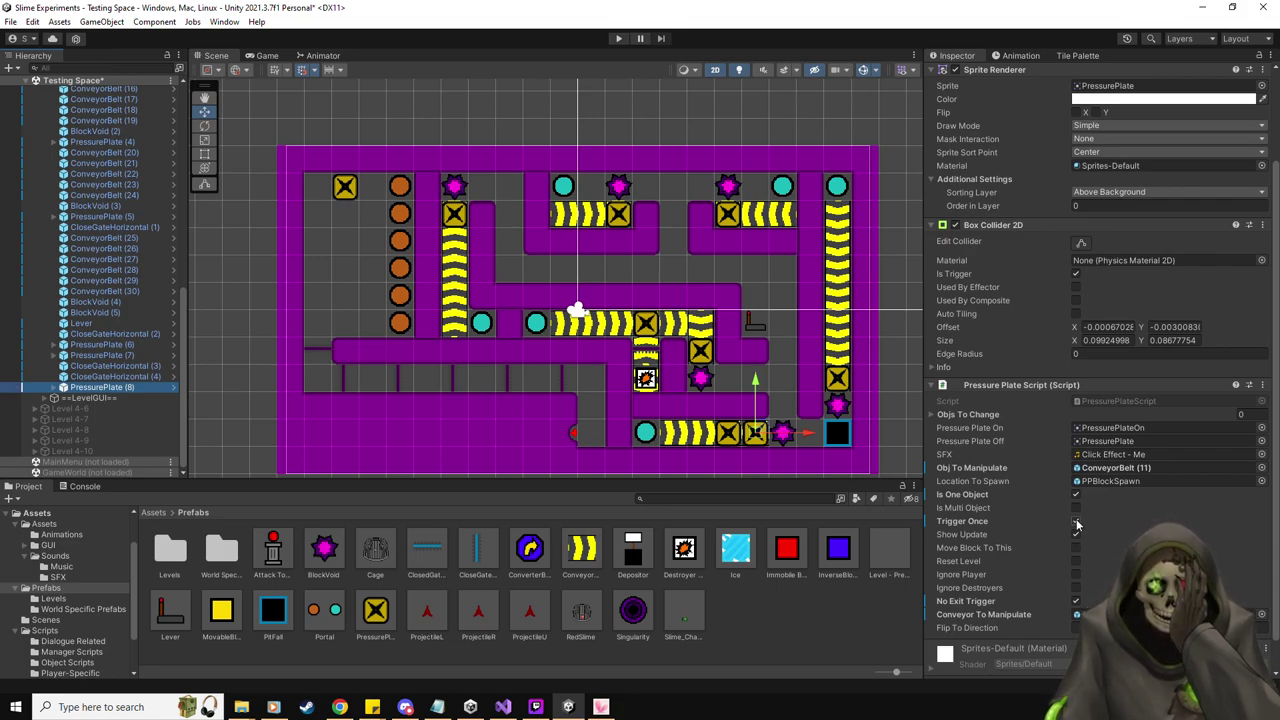
{"action": "left_click", "coordinate": [1076, 521]}
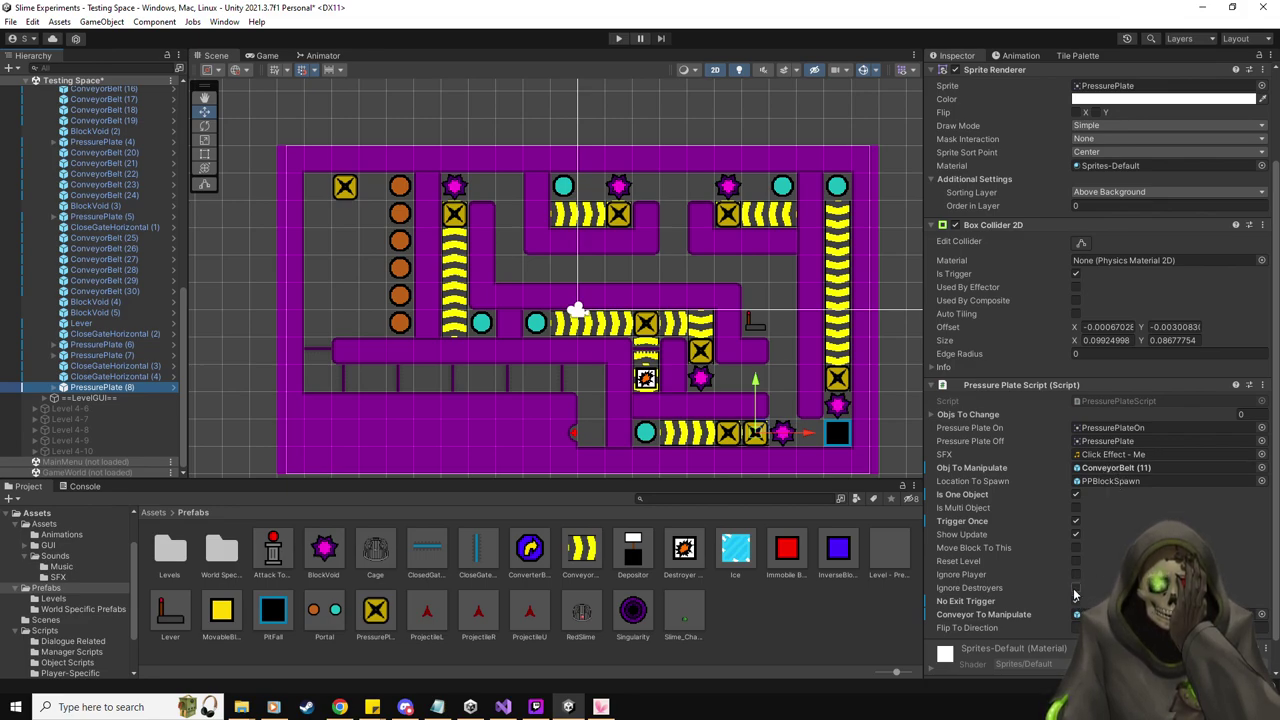
{"action": "left_click", "coordinate": [1076, 628]}
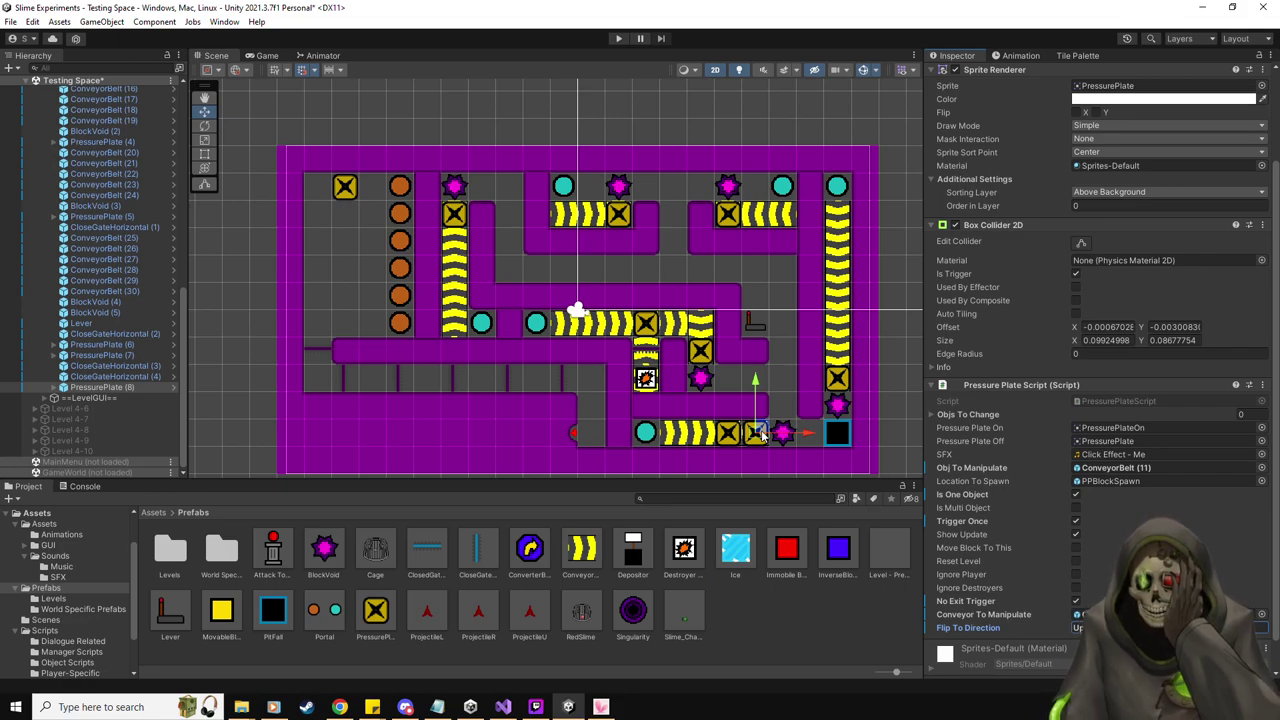
Switch to Visual Studio and review how PressurePlateScript.cs handles DoTrigger, OnTriggerEnter2D and the trigger-once branch
{"action": "key", "text": "alt+Tab"}
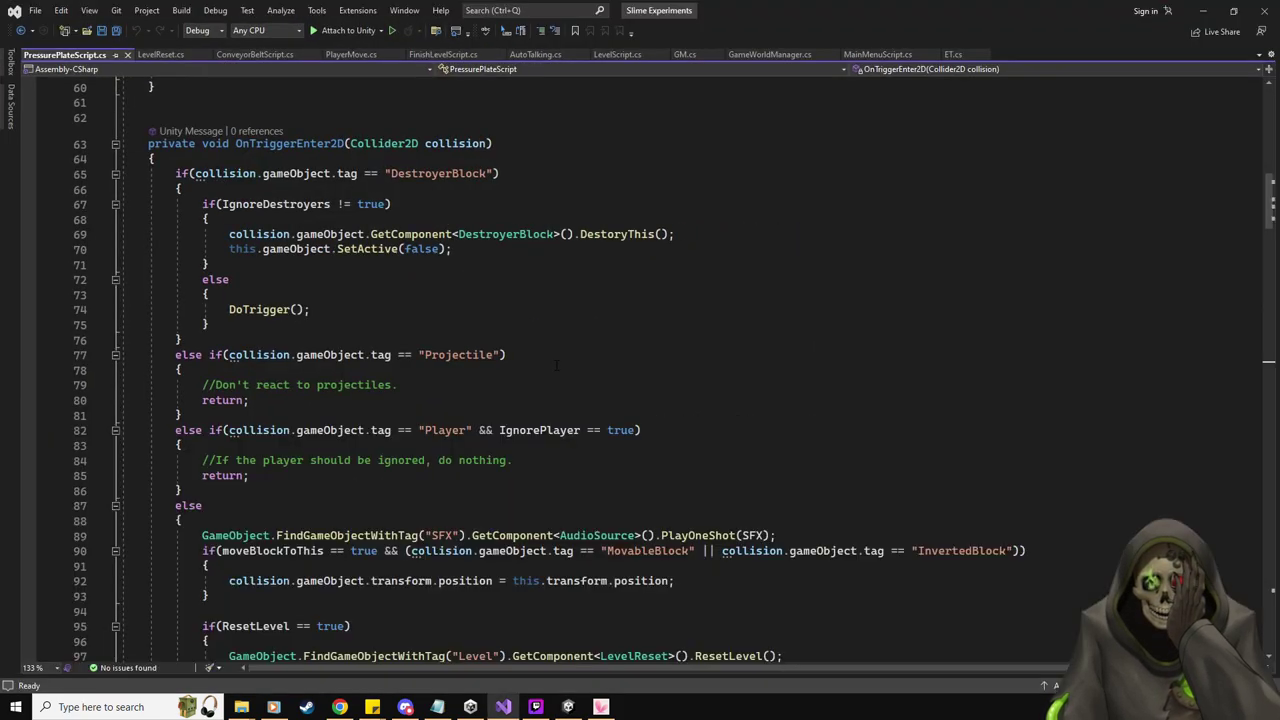
{"action": "scroll", "coordinate": [372, 327], "scroll_direction": "up", "scroll_amount": 14}
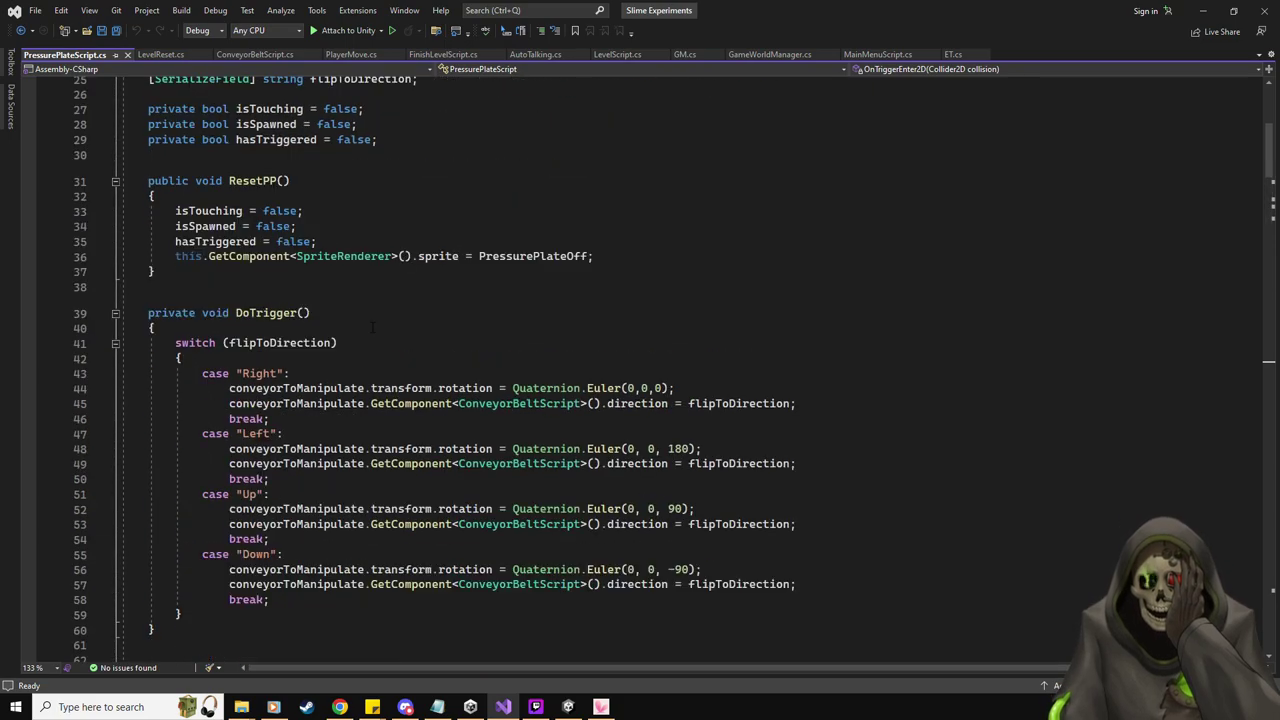
{"action": "scroll", "coordinate": [372, 327], "scroll_direction": "down", "scroll_amount": 7}
{"action": "scroll", "coordinate": [372, 327], "scroll_direction": "down", "scroll_amount": 6}
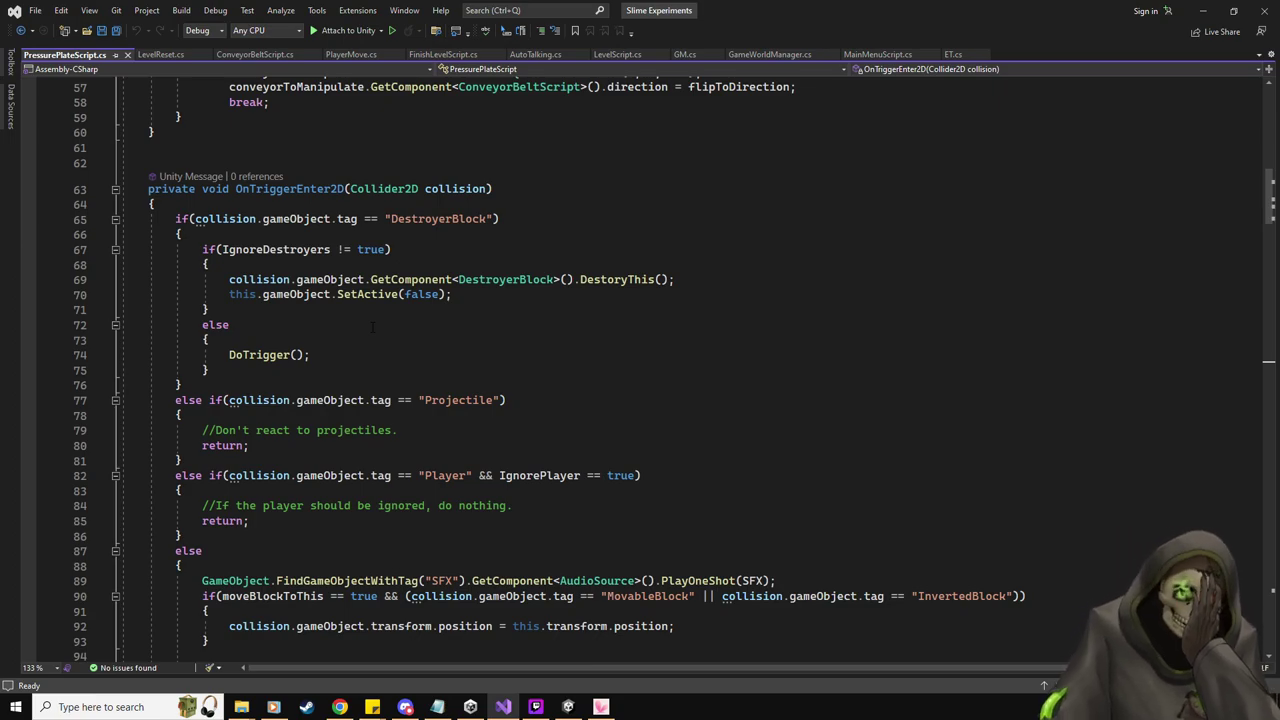
{"action": "scroll", "coordinate": [372, 327], "scroll_direction": "down", "scroll_amount": 1}
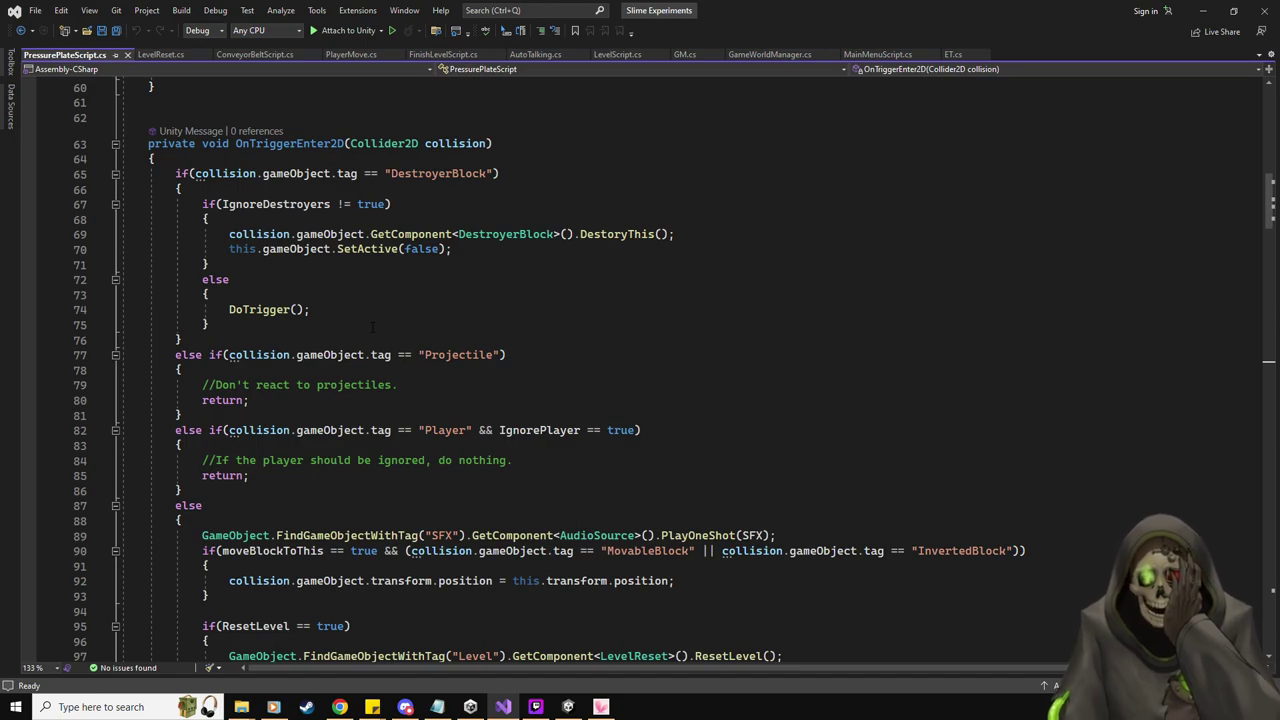
{"action": "scroll", "coordinate": [372, 327], "scroll_direction": "up", "scroll_amount": 15}
{"action": "scroll", "coordinate": [378, 304], "scroll_direction": "up", "scroll_amount": 1}
{"action": "scroll", "coordinate": [378, 310], "scroll_direction": "down", "scroll_amount": 5}
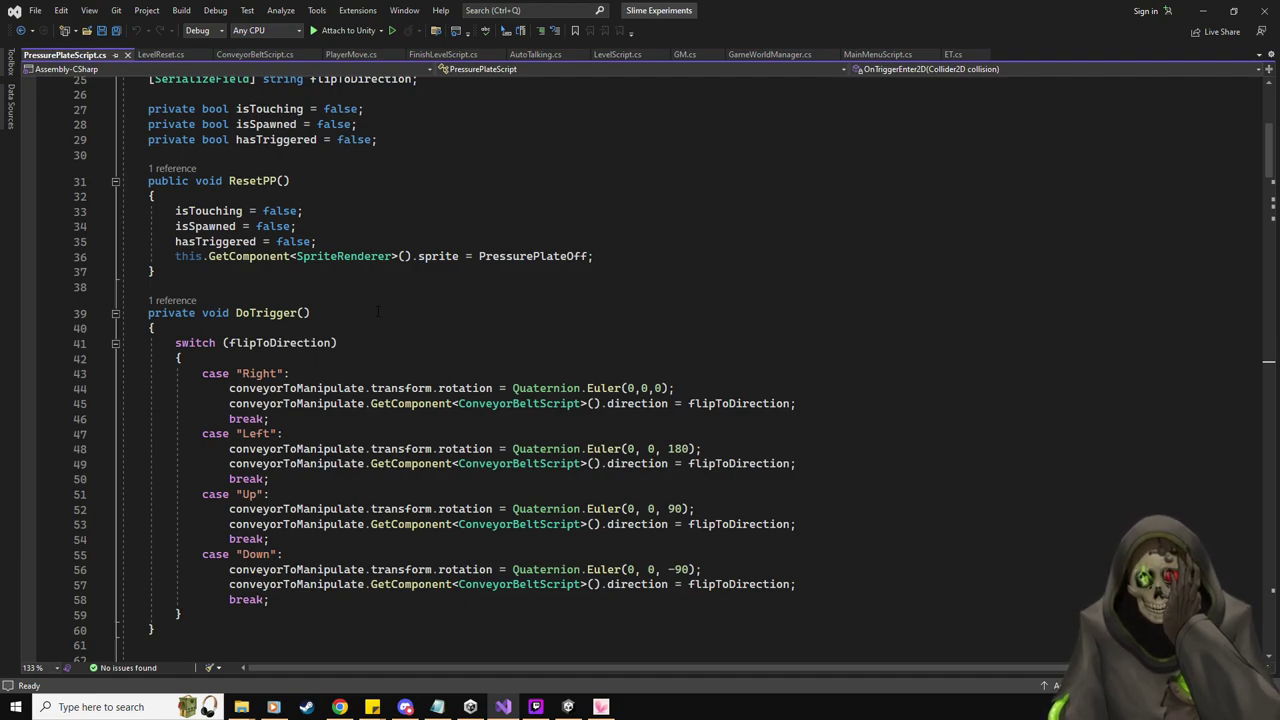
{"action": "scroll", "coordinate": [377, 312], "scroll_direction": "down", "scroll_amount": 20}
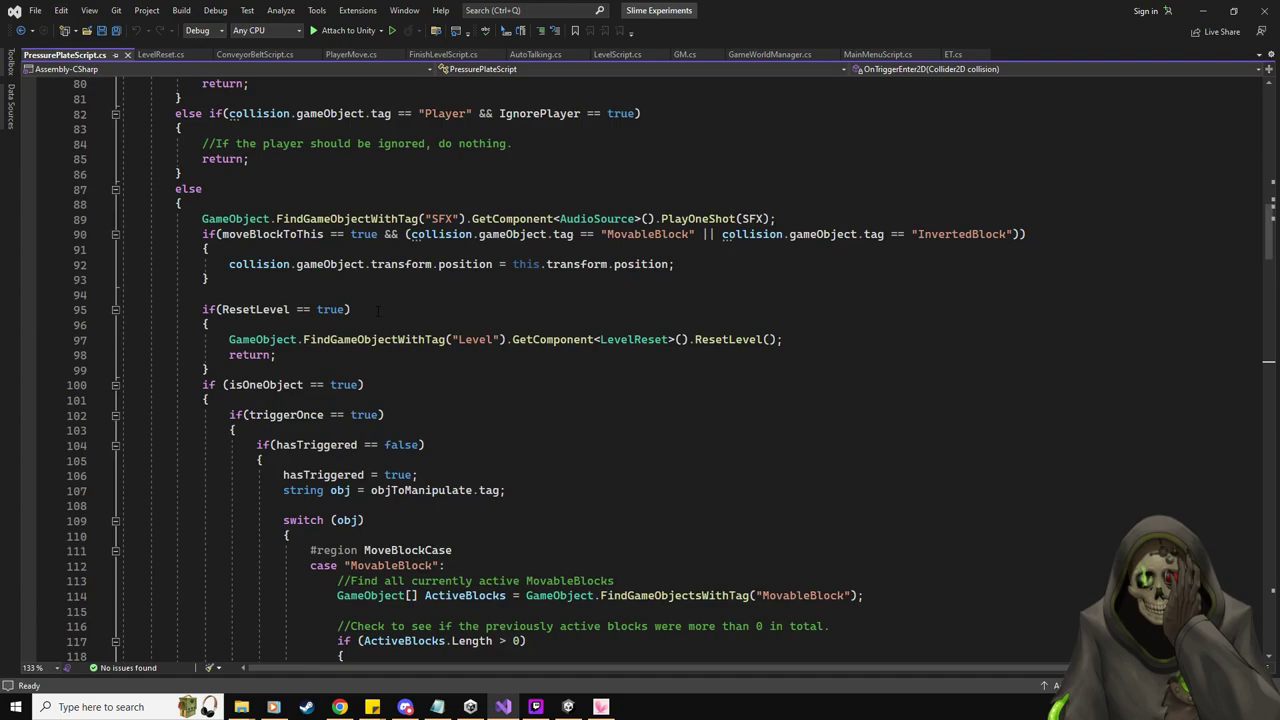
{"action": "scroll", "coordinate": [377, 312], "scroll_direction": "down", "scroll_amount": 3}
{"action": "scroll", "coordinate": [377, 312], "scroll_direction": "up", "scroll_amount": 3}
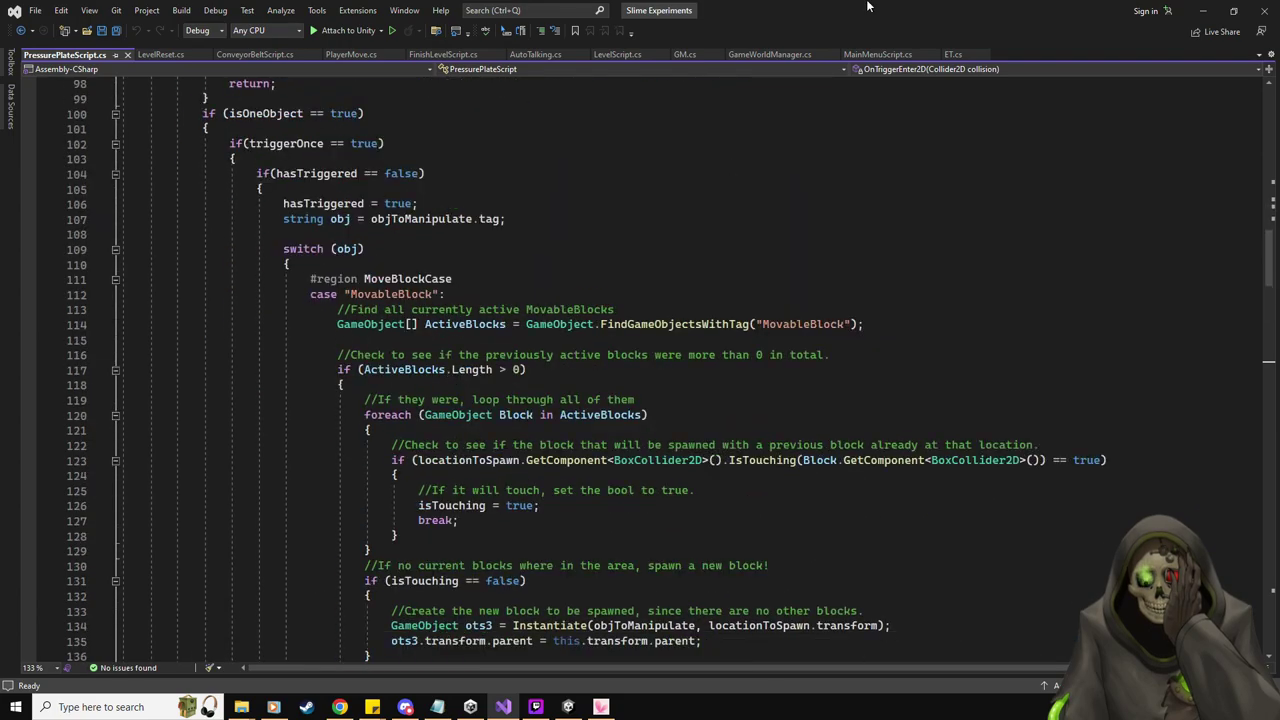
Switch back to Unity, check the Level Reset lists on Level 4-5, and select PressurePlate (8)
{"action": "key", "text": "alt+Tab"}
{"action": "scroll", "coordinate": [112, 212], "scroll_direction": "up", "scroll_amount": 10}
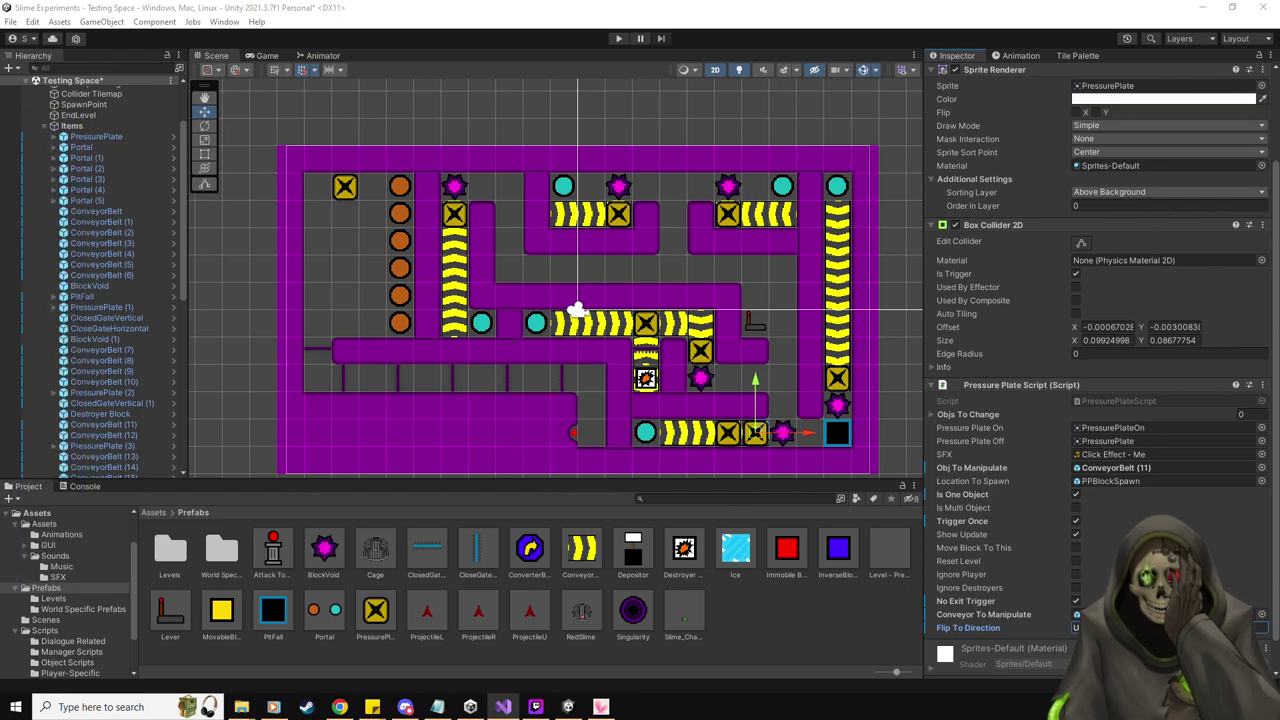
{"action": "scroll", "coordinate": [245, 257], "scroll_direction": "up", "scroll_amount": 1}
{"action": "scroll", "coordinate": [143, 229], "scroll_direction": "up", "scroll_amount": 3}
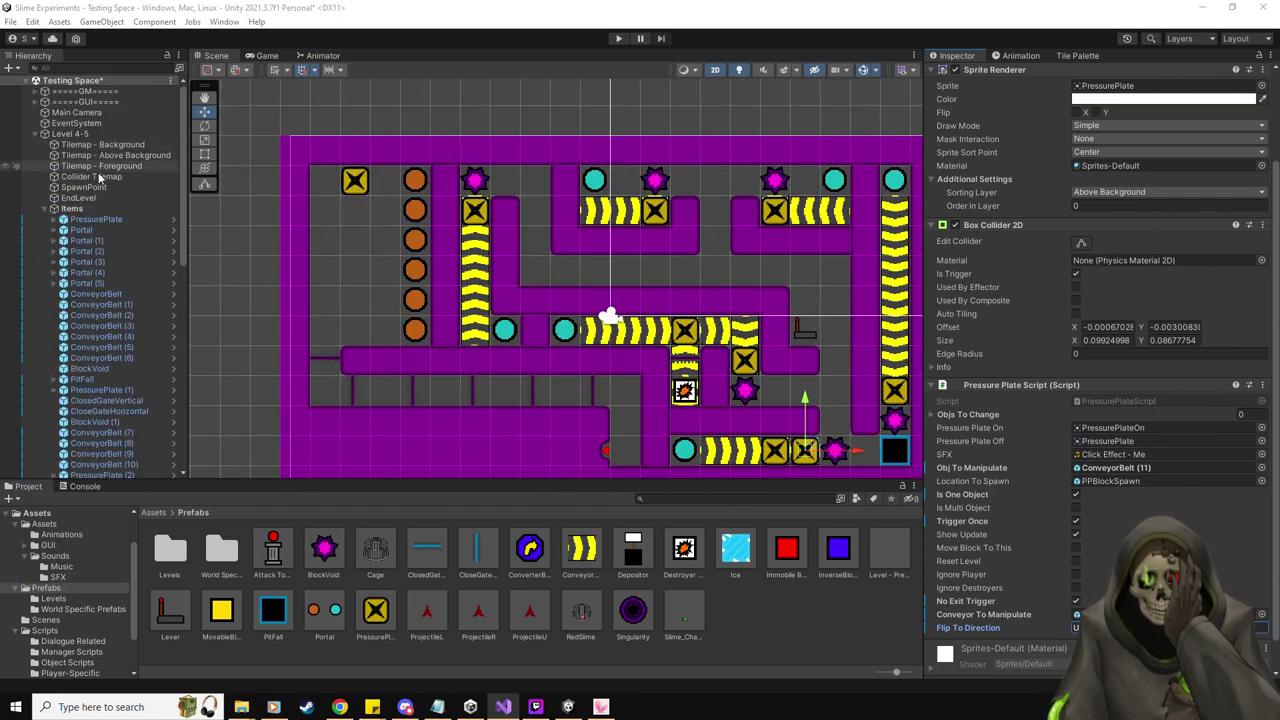
{"action": "left_click", "coordinate": [70, 133]}
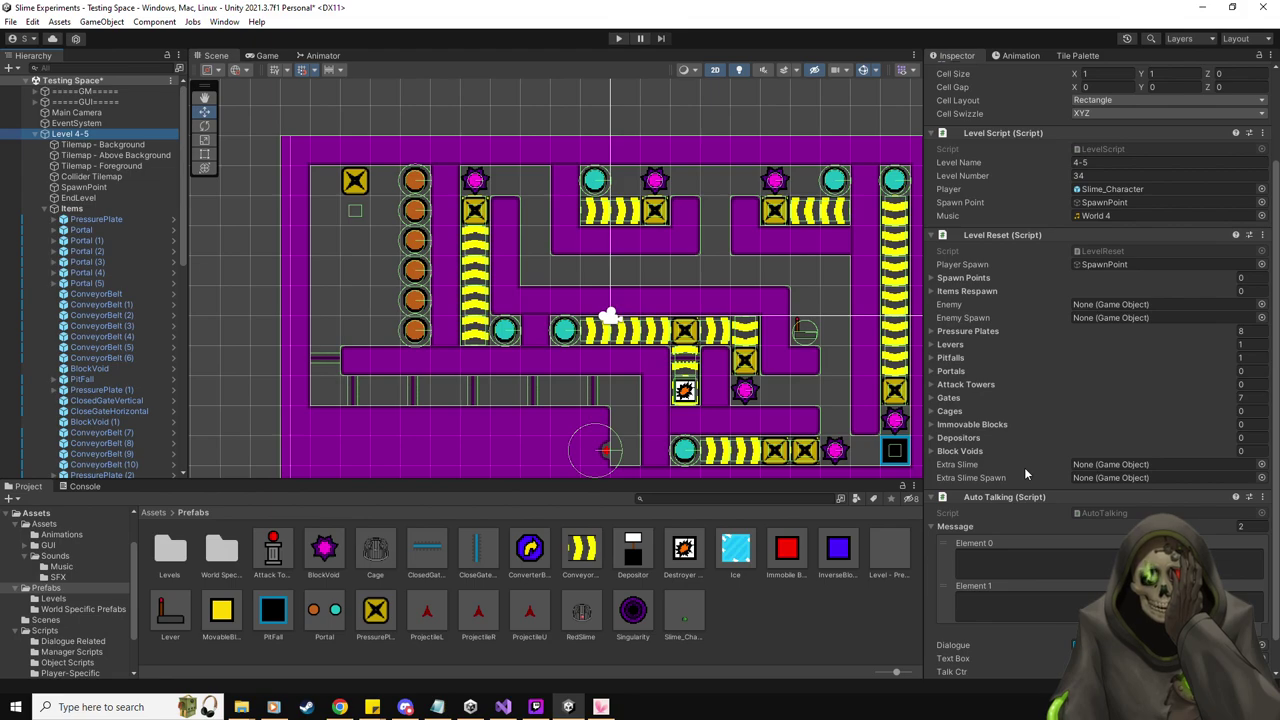
{"action": "scroll", "coordinate": [97, 321], "scroll_direction": "down", "scroll_amount": 10}
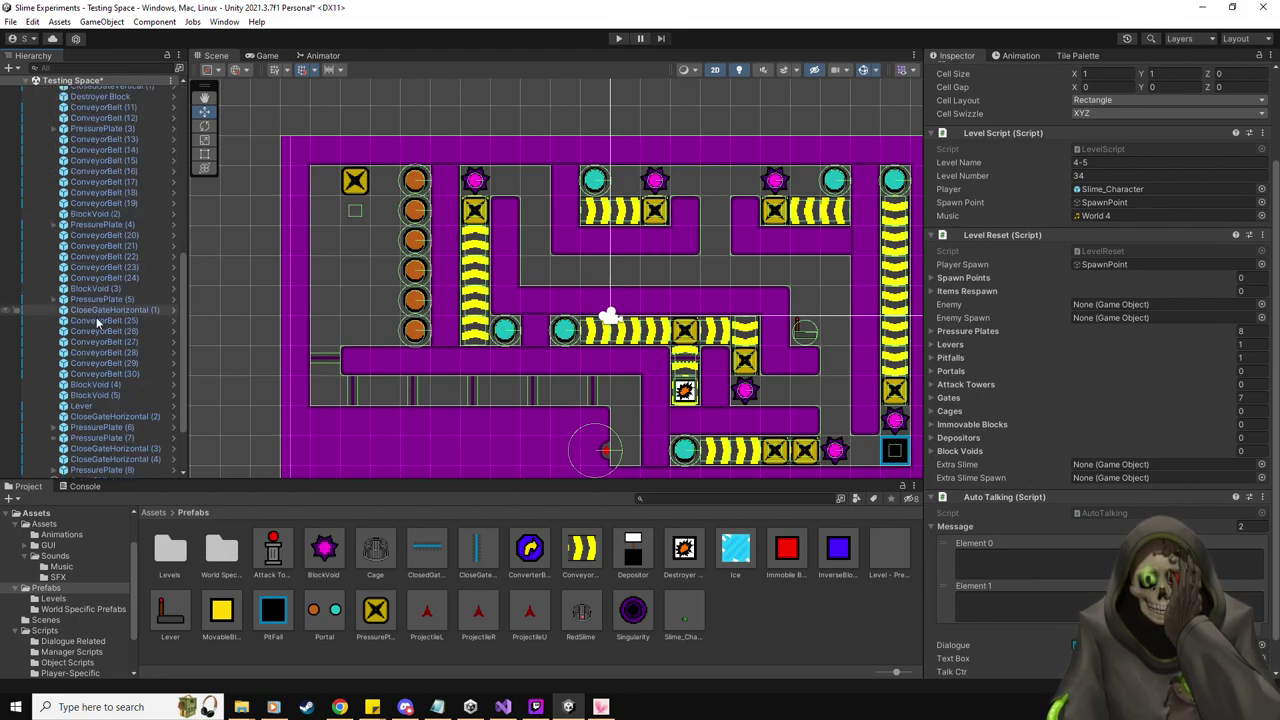
{"action": "scroll", "coordinate": [97, 321], "scroll_direction": "down", "scroll_amount": 3}
{"action": "left_click", "coordinate": [105, 387]}
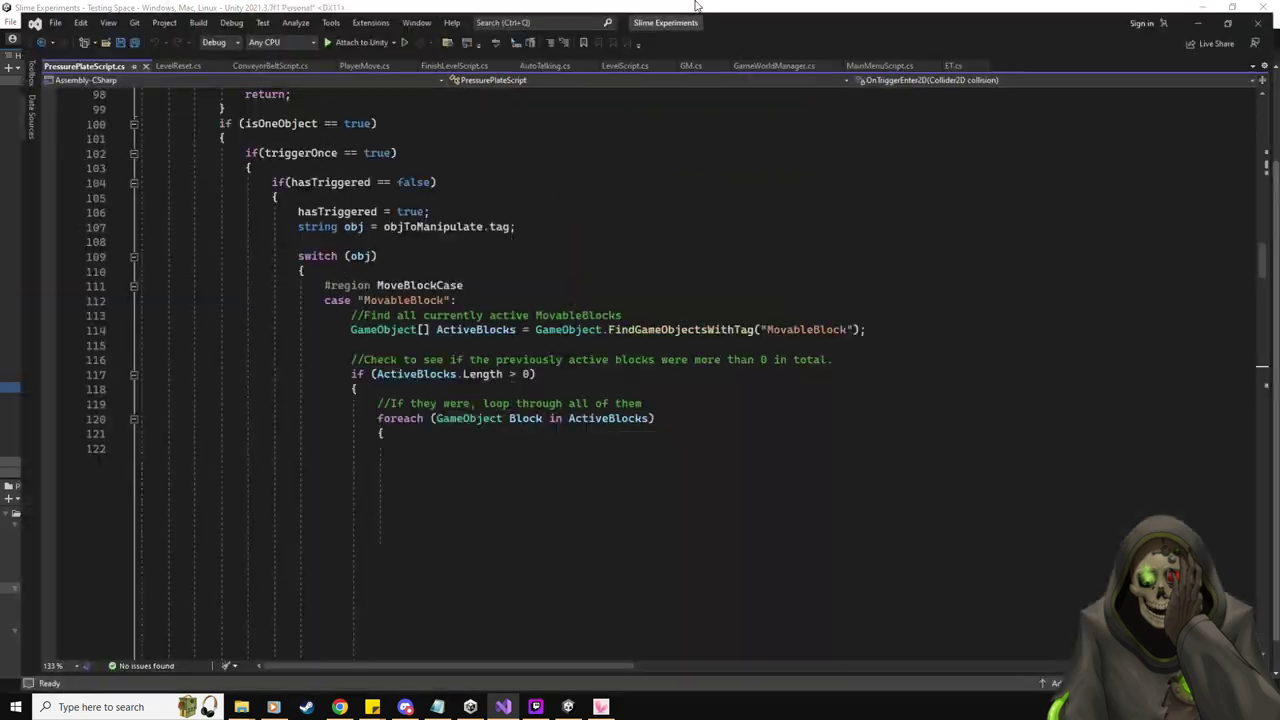
In Visual Studio, examine the serialized fields, ResetPP and the DoTrigger direction cases in PressurePlateScript.cs
{"action": "scroll", "coordinate": [612, 363], "scroll_direction": "up", "scroll_amount": 15}
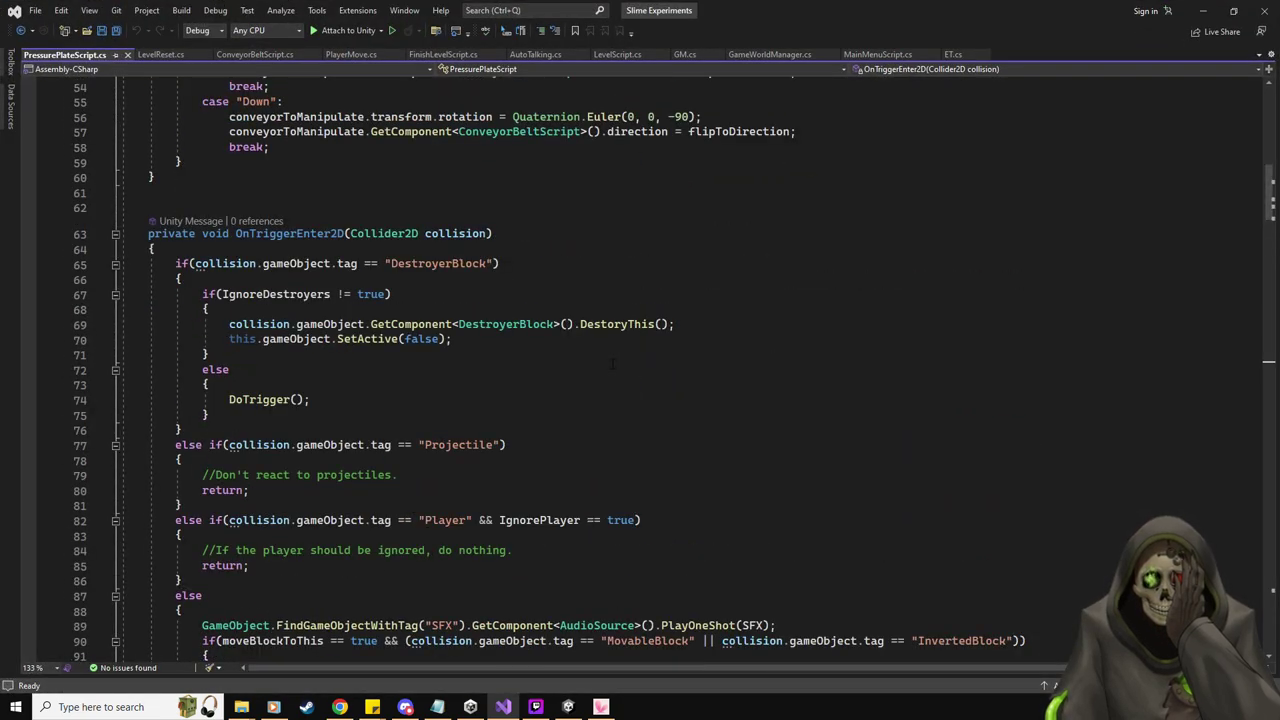
{"action": "scroll", "coordinate": [612, 363], "scroll_direction": "up", "scroll_amount": 5}
{"action": "scroll", "coordinate": [410, 425], "scroll_direction": "up", "scroll_amount": 4}
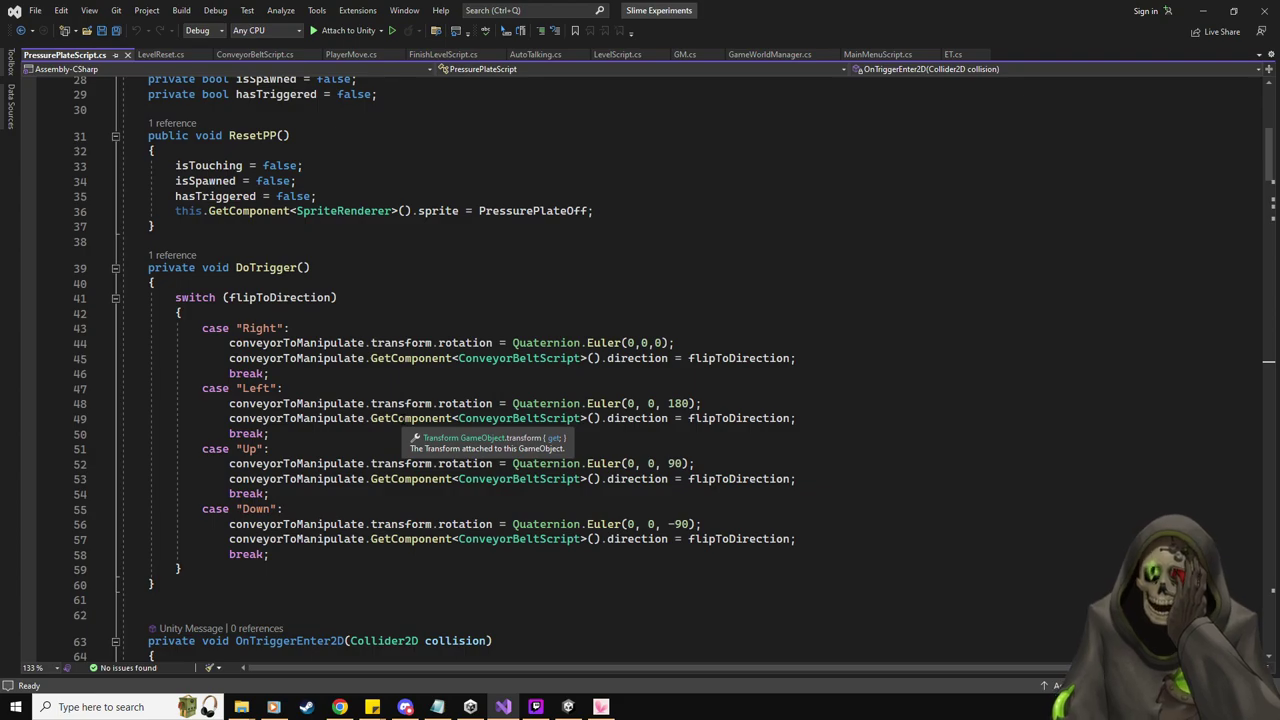
{"action": "scroll", "coordinate": [410, 425], "scroll_direction": "up", "scroll_amount": 1}
{"action": "scroll", "coordinate": [410, 425], "scroll_direction": "down", "scroll_amount": 1}
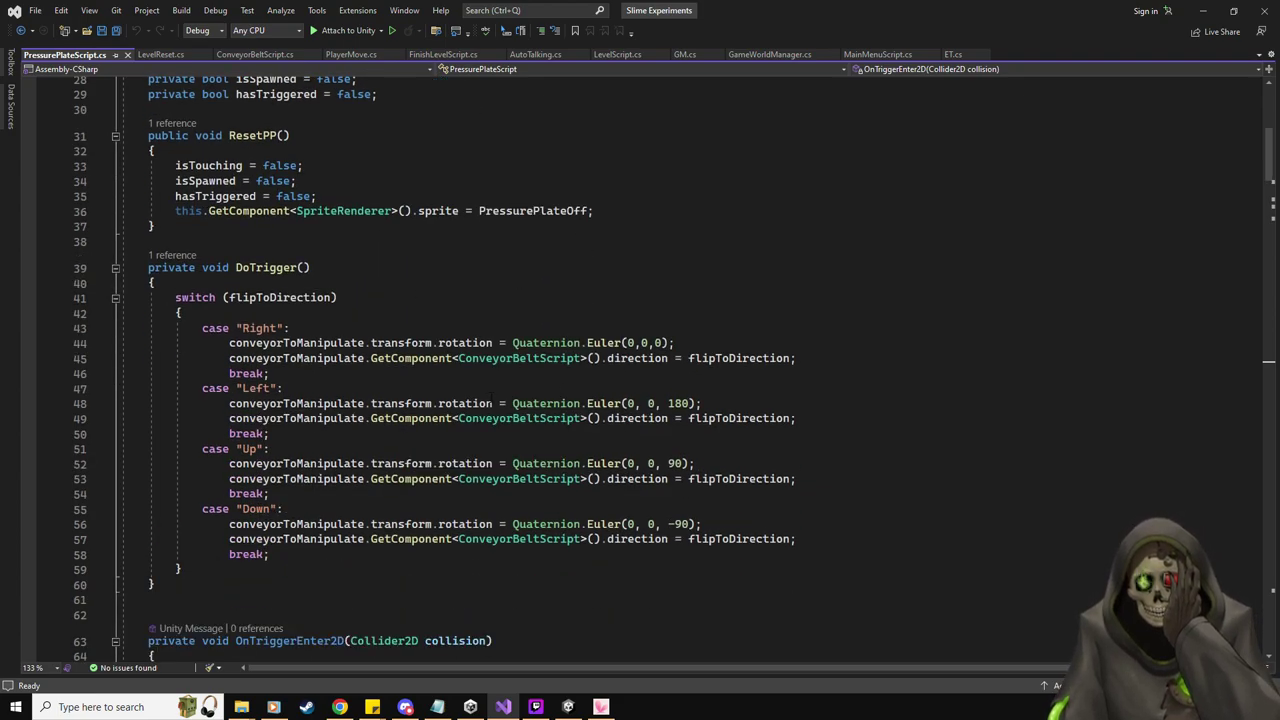
{"action": "scroll", "coordinate": [492, 402], "scroll_direction": "up", "scroll_amount": 3}
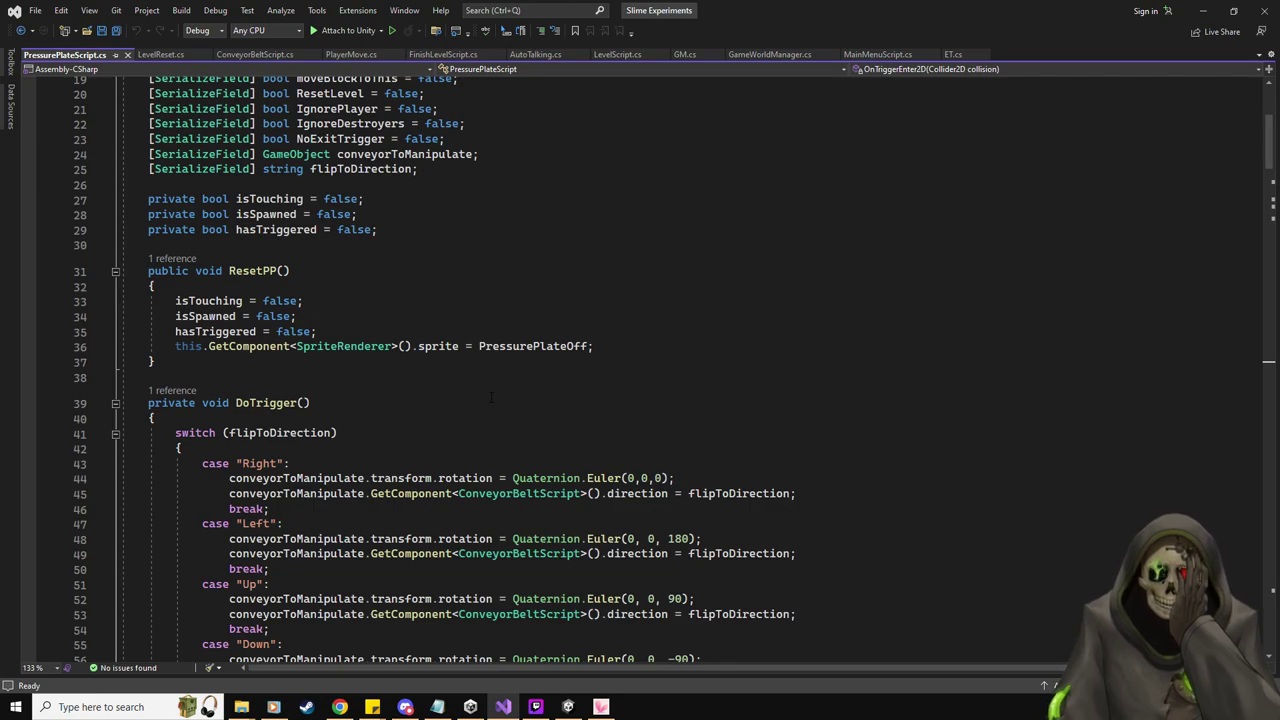
{"action": "scroll", "coordinate": [490, 397], "scroll_direction": "up", "scroll_amount": 1}
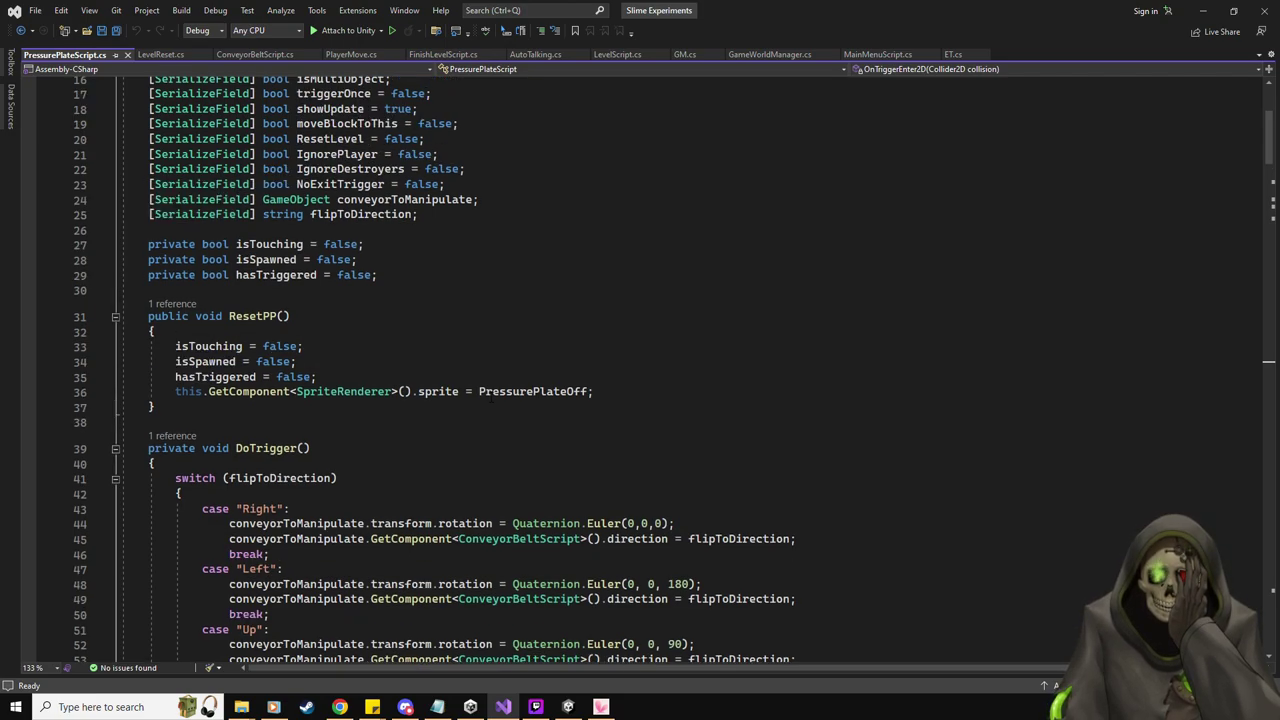
{"action": "scroll", "coordinate": [490, 397], "scroll_direction": "down", "scroll_amount": 1}
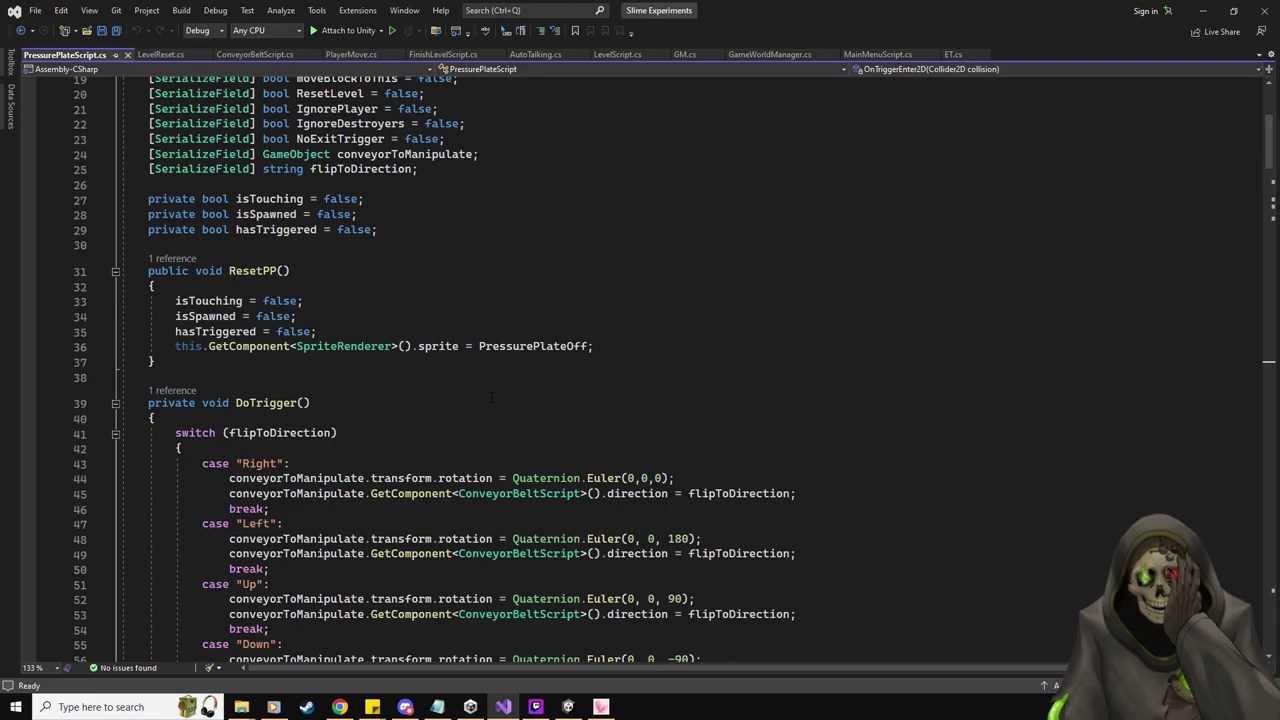
Add an empty private void UndoTrigger() method directly below DoTrigger in PressurePlateScript.cs
{"action": "scroll", "coordinate": [490, 397], "scroll_direction": "down", "scroll_amount": 2}
{"action": "scroll", "coordinate": [185, 587], "scroll_direction": "down", "scroll_amount": 1}
{"action": "left_click", "coordinate": [185, 587]}
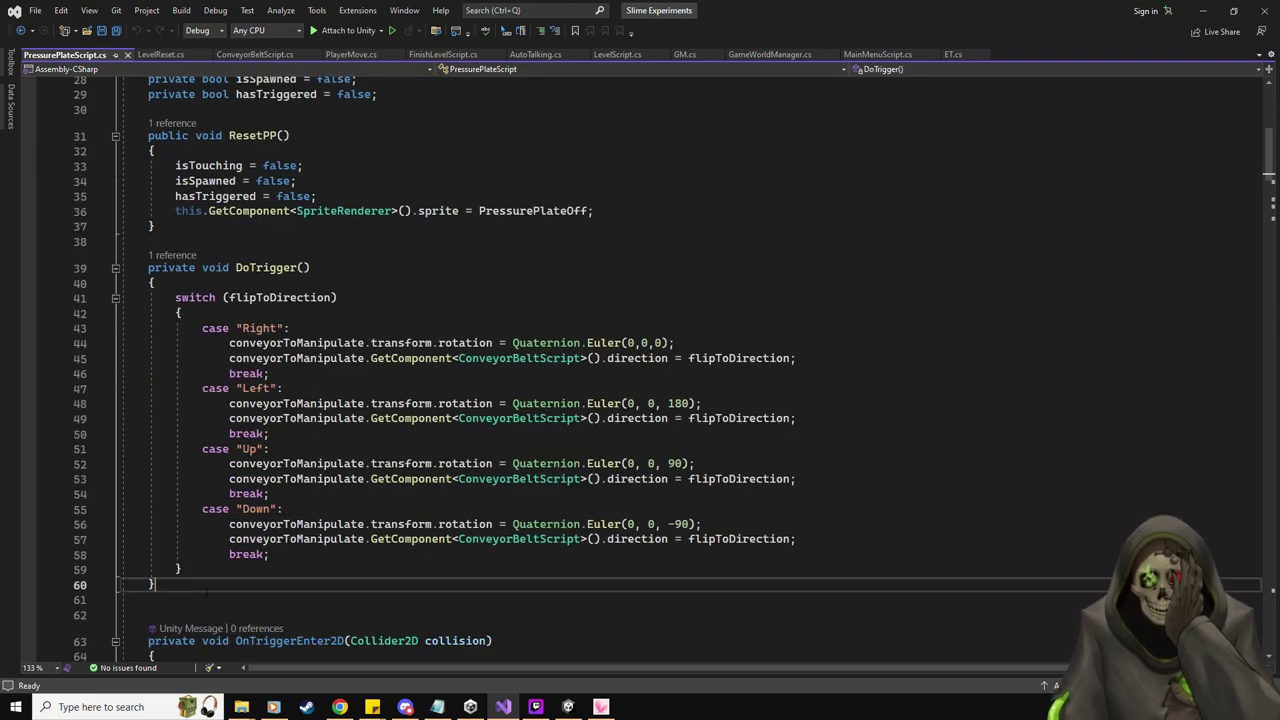
{"action": "key", "text": "Return"}
{"action": "key", "text": "Return"}
{"action": "type", "text": "private "}
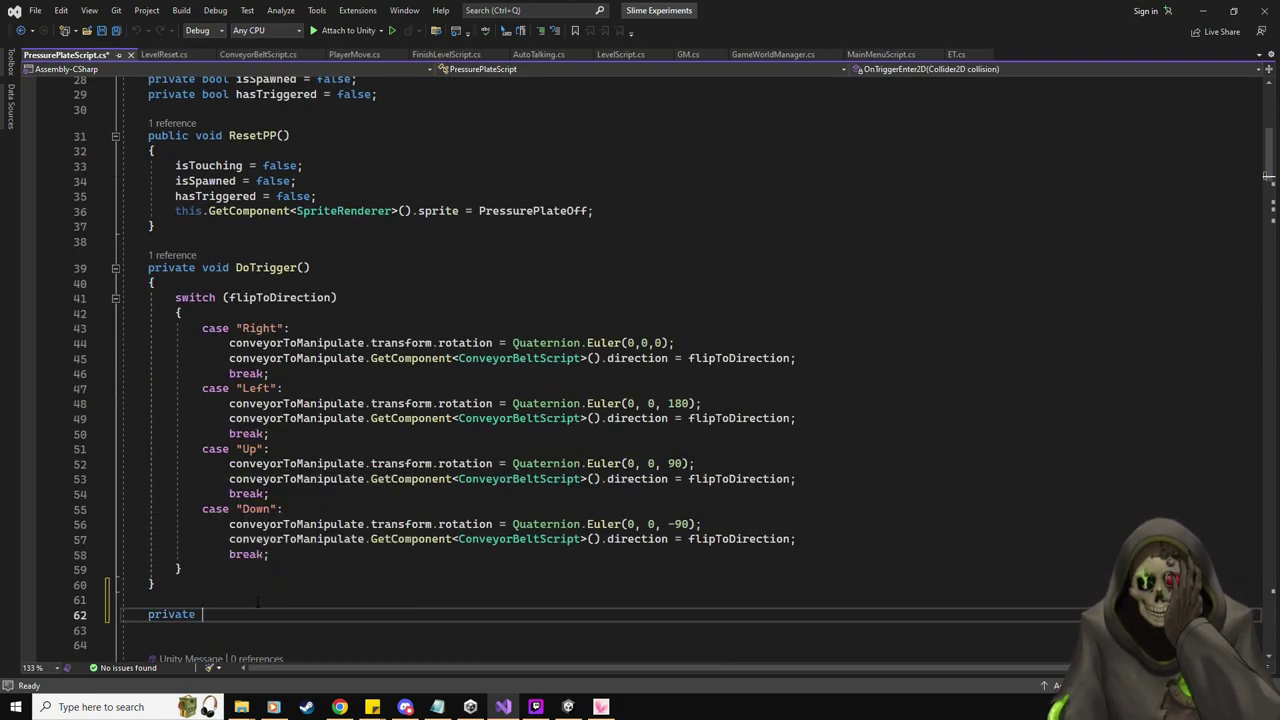
{"action": "type", "text": "void"}
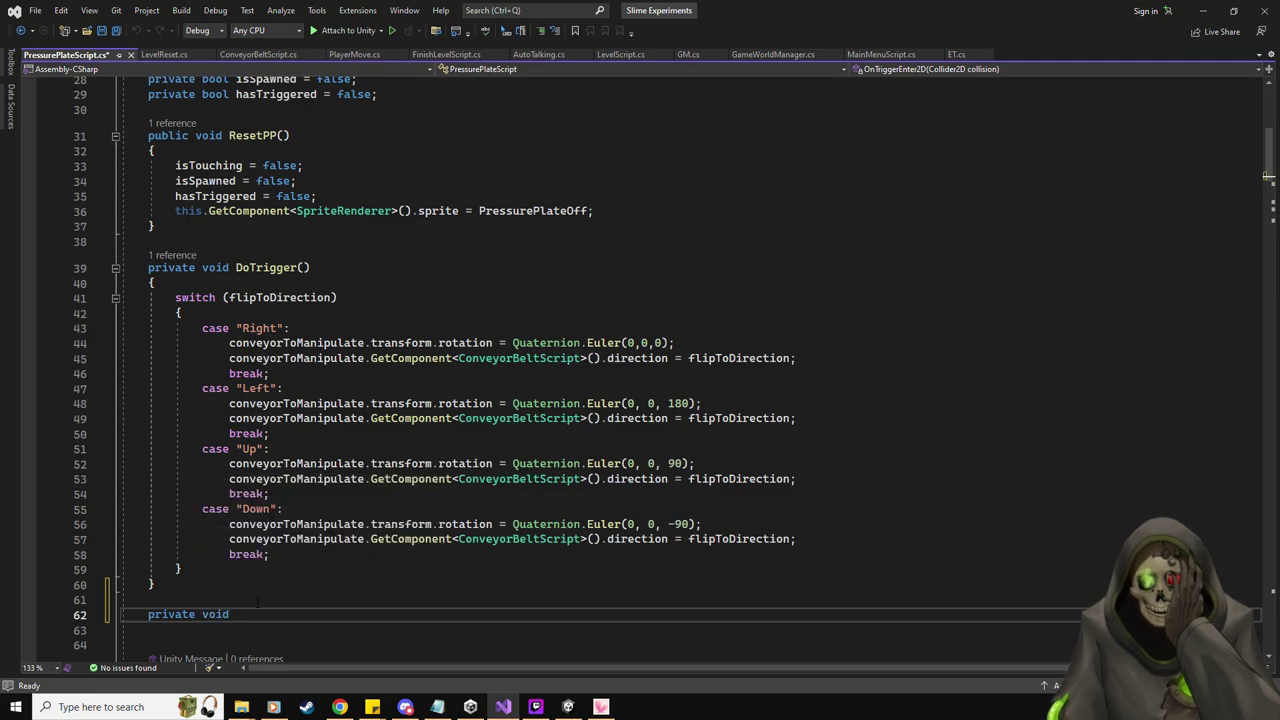
{"action": "type", "text": " Undo"}
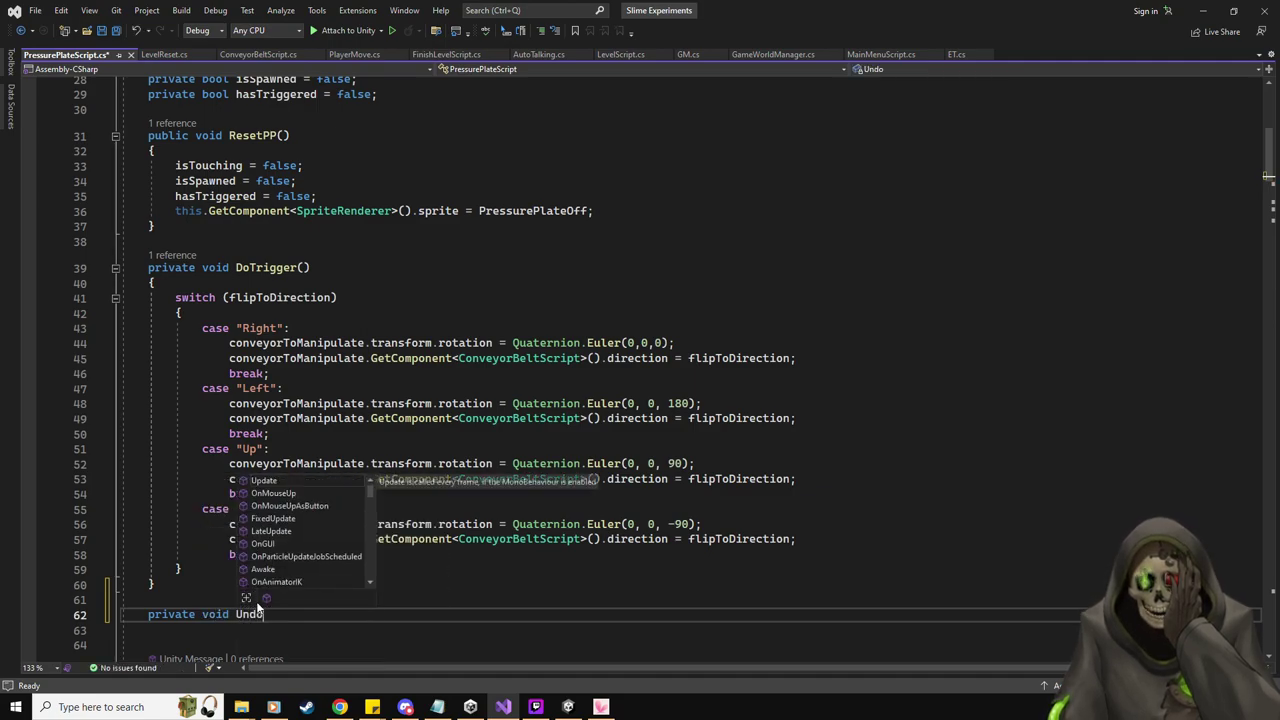
{"action": "type", "text": "Trigger(){"}
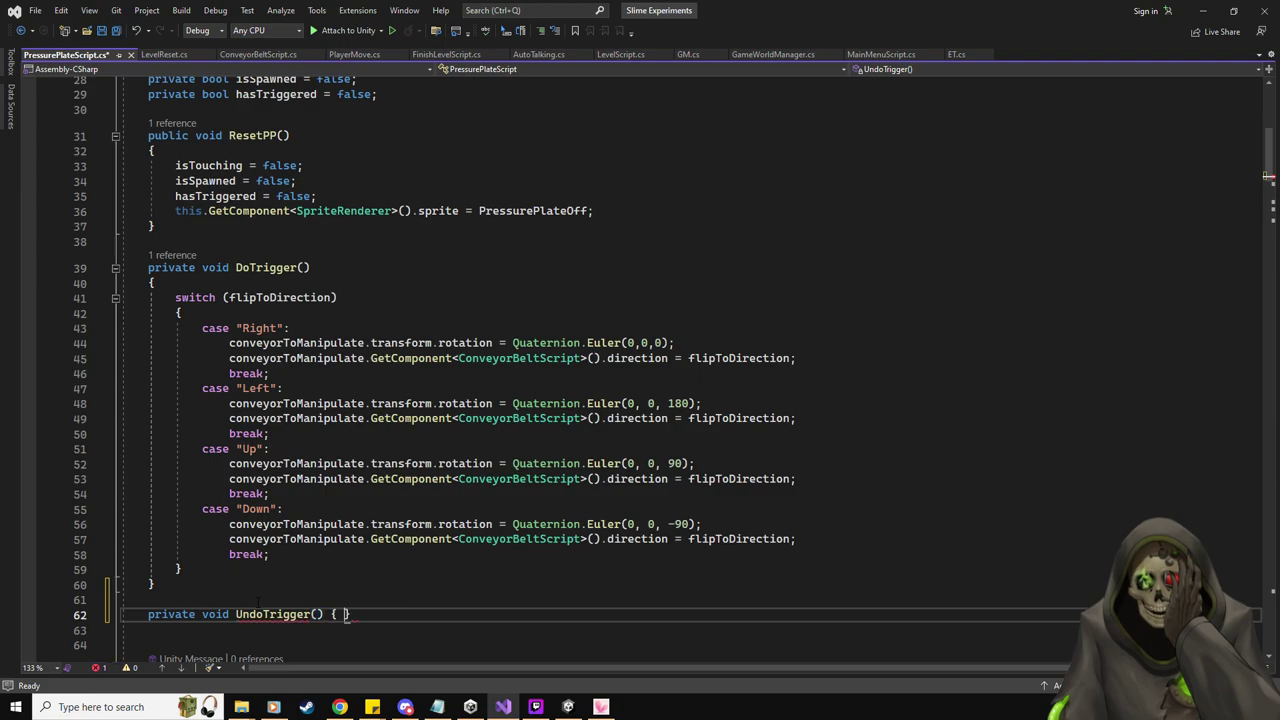
{"action": "key", "text": "Return"}
Copy the whole flipToDirection switch block from DoTrigger into the body of UndoTrigger
{"action": "scroll", "coordinate": [669, 369], "scroll_direction": "down", "scroll_amount": 1}
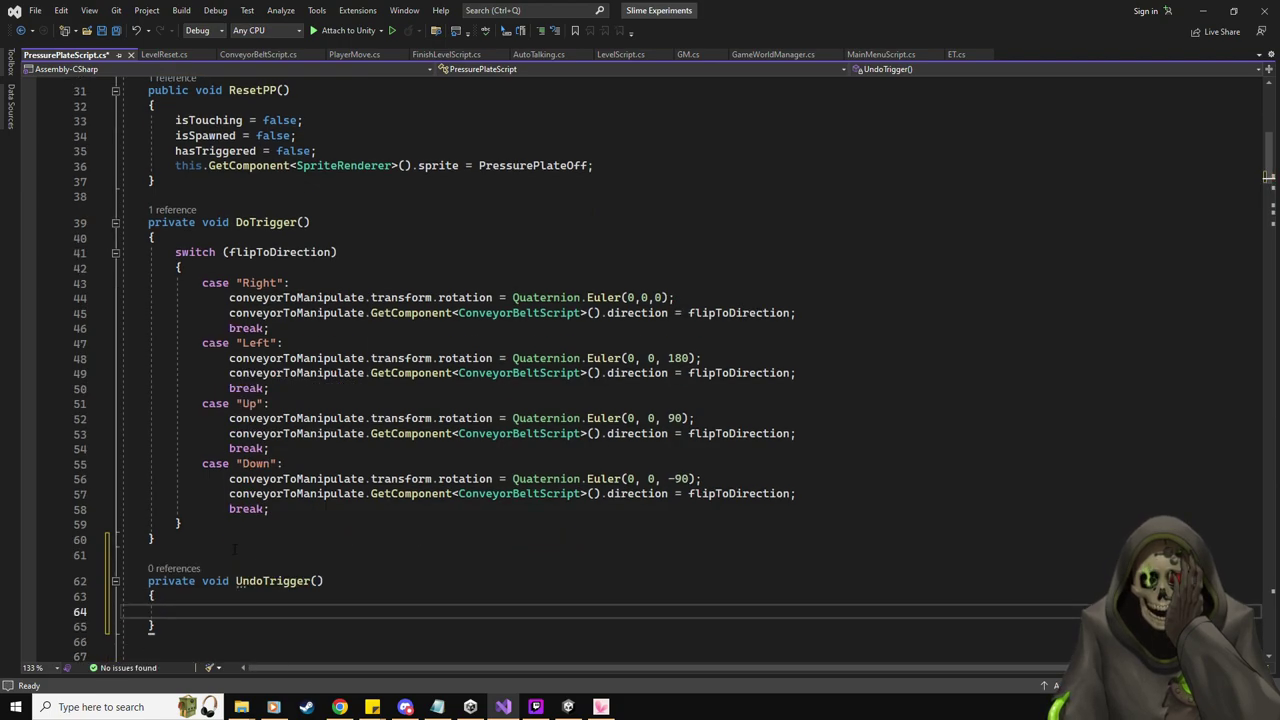
{"action": "left_click_drag", "start_coordinate": [181, 523], "coordinate": [173, 252]}
{"action": "key", "text": "ctrl+c"}
{"action": "left_click", "coordinate": [300, 611]}
{"action": "key", "text": "ctrl+v"}
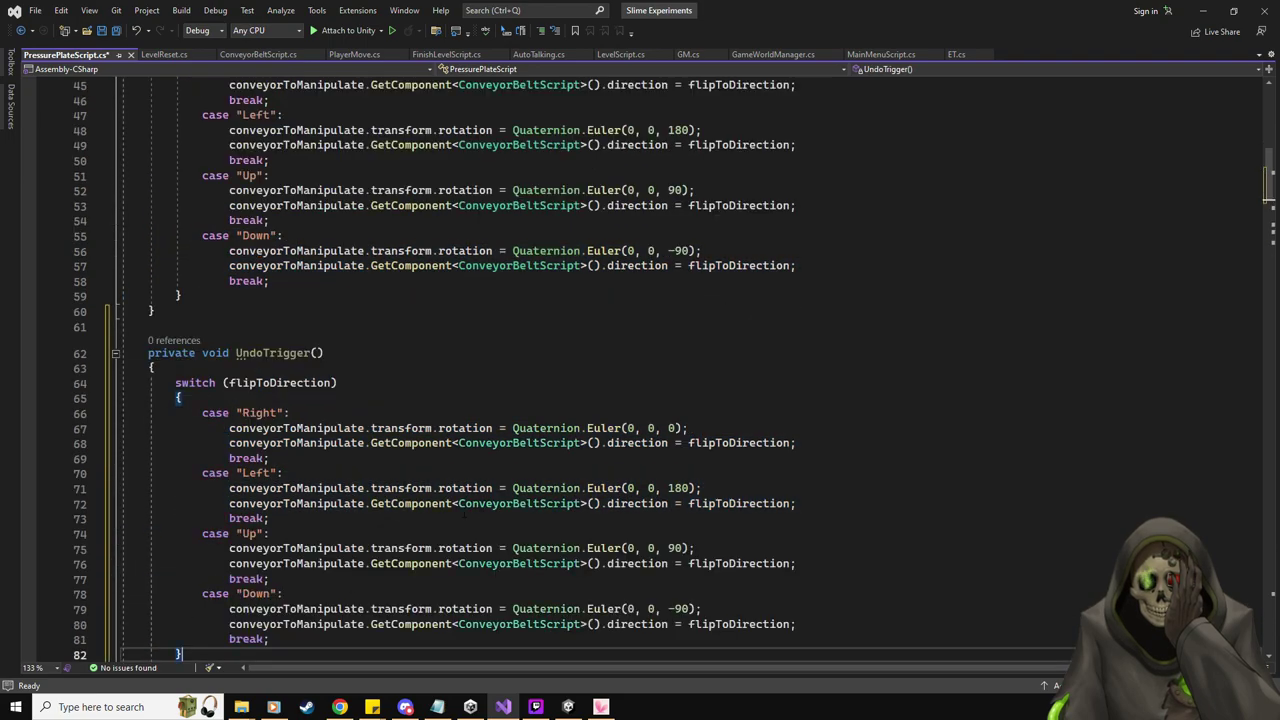
In UndoTrigger's "Right" case, set the conveyor's Z rotation to 180 and its direction to "Left"
{"action": "left_click", "coordinate": [680, 428]}
{"action": "key", "text": "BackSpace"}
{"action": "type", "text": "180"}
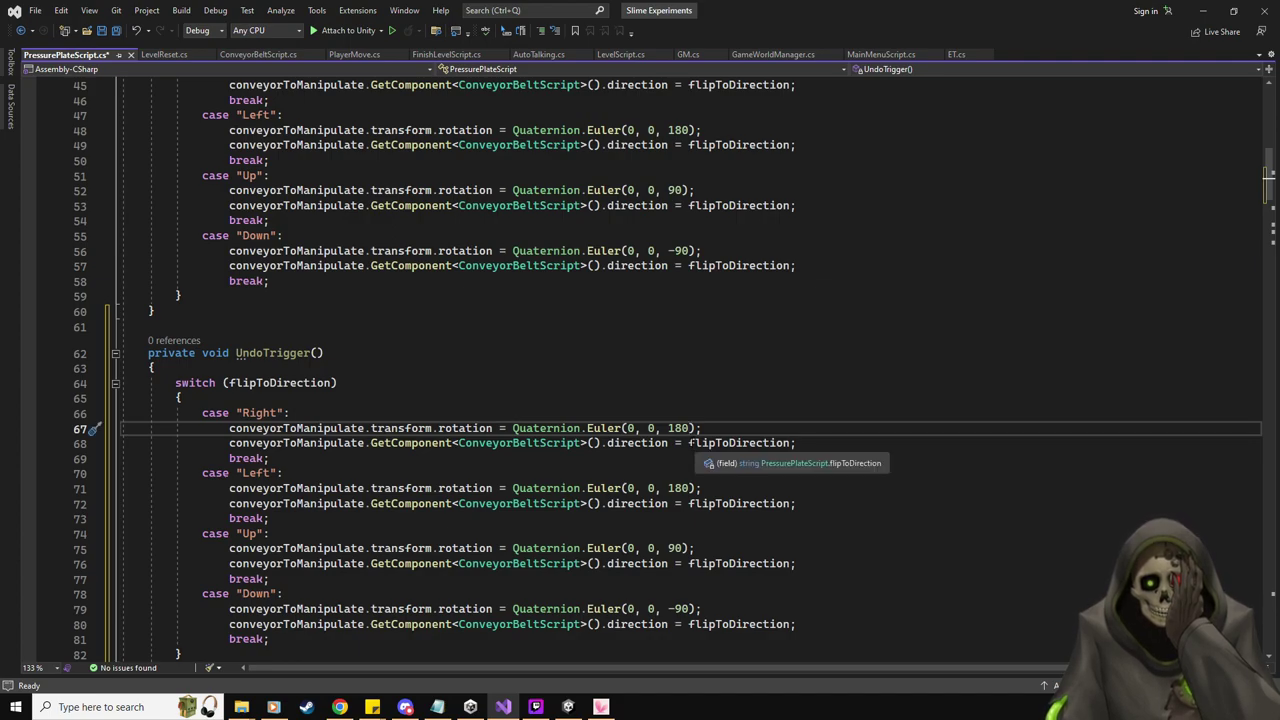
{"action": "left_click", "coordinate": [692, 444]}
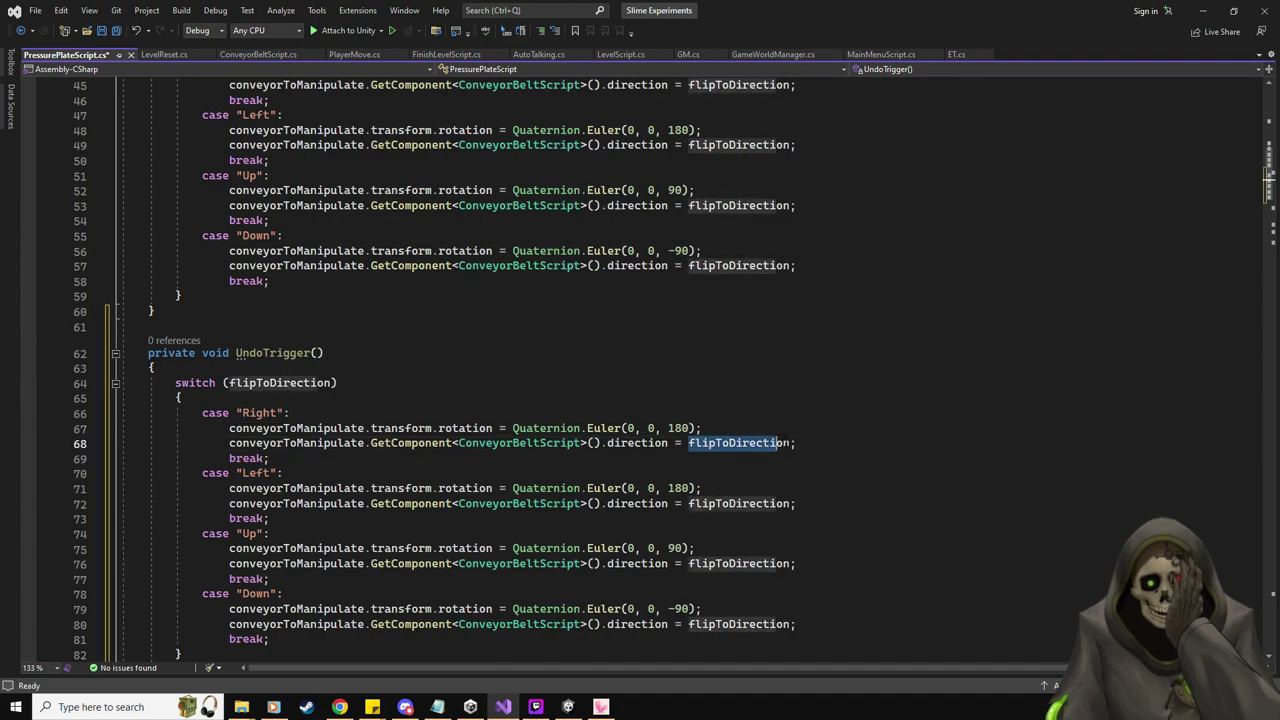
{"action": "double_click", "coordinate": [692, 444]}
{"action": "type", "text": "\"Left\""}
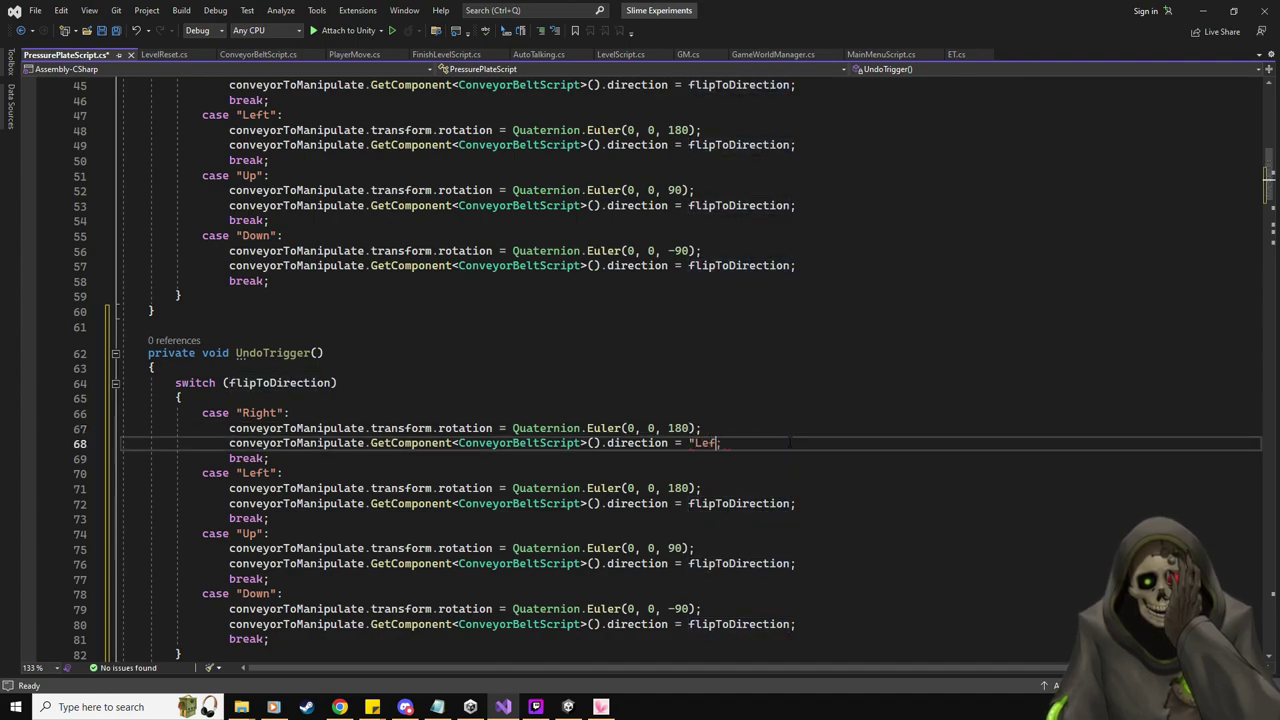
In UndoTrigger's "Left" case, set the conveyor's direction to "Right" and its Z rotation to 0
{"action": "double_click", "coordinate": [777, 503]}
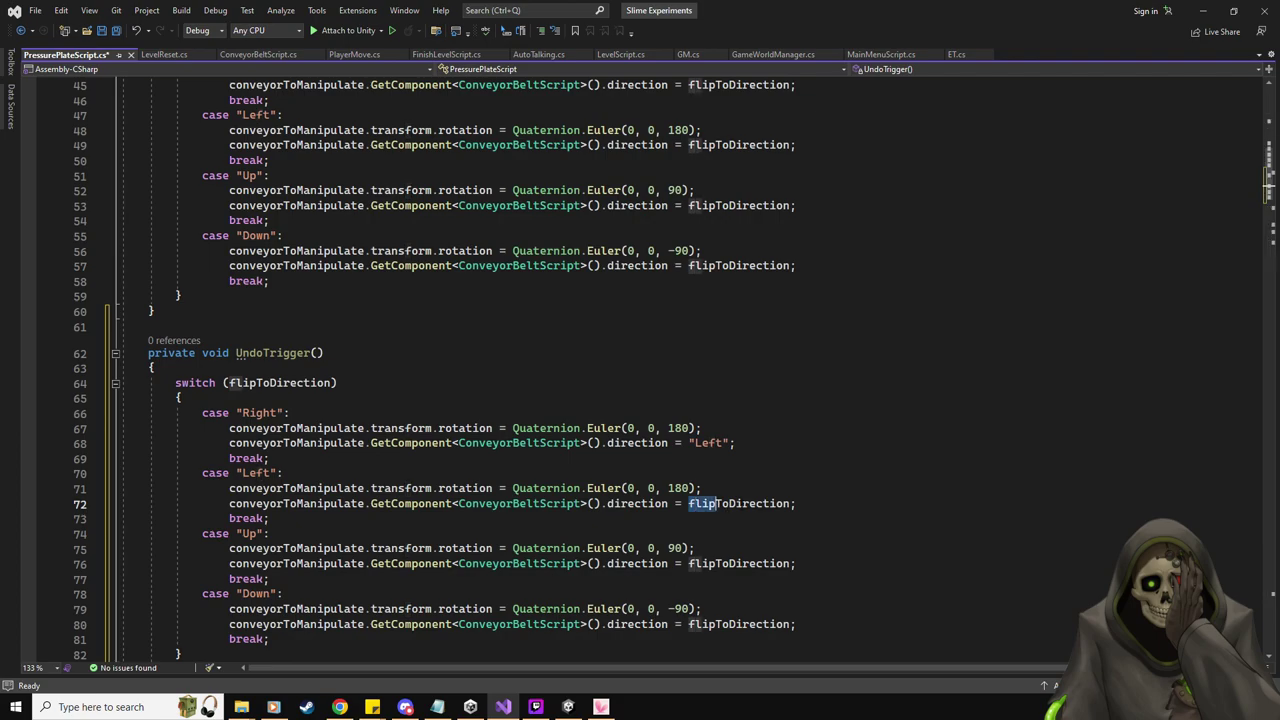
{"action": "type", "text": "\"Ri"}
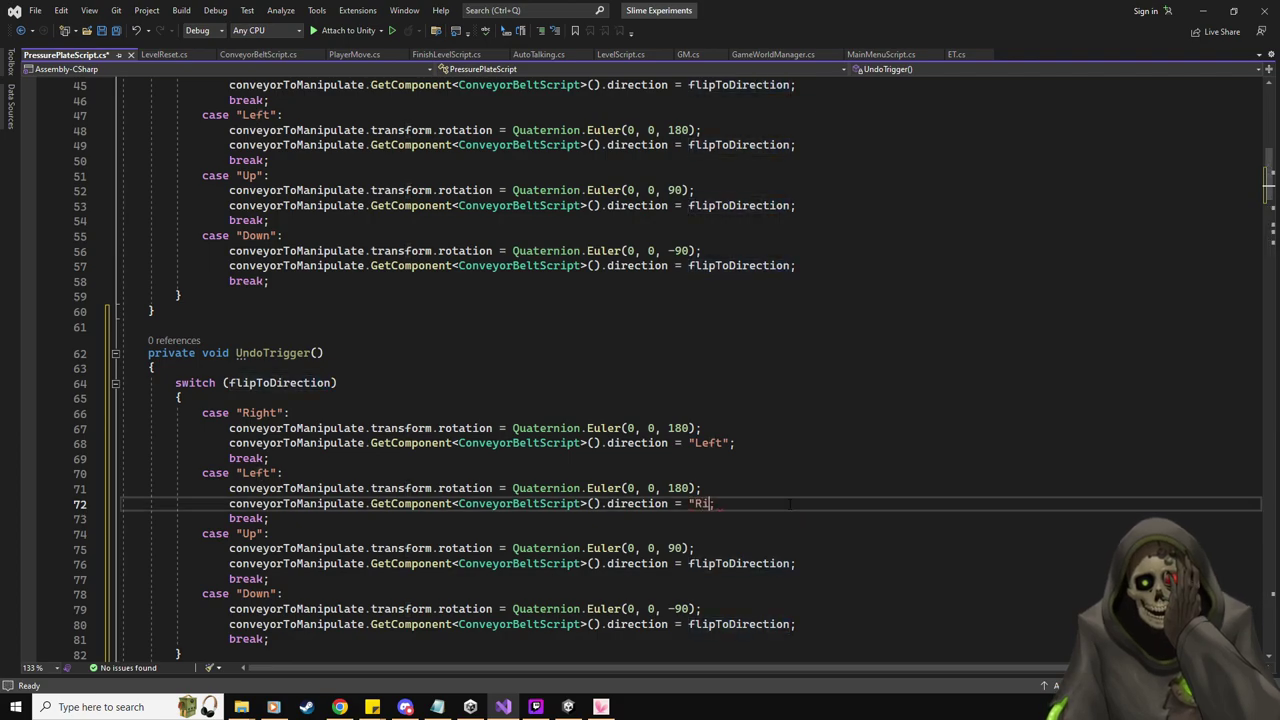
{"action": "type", "text": "ght\""}
{"action": "double_click", "coordinate": [685, 488]}
{"action": "type", "text": "1"}
{"action": "key", "text": "BackSpace"}
{"action": "type", "text": "0"}
In UndoTrigger, set the conveyor's Z rotation to -90 for the "Up" case and 90 for the "Down" case
{"action": "scroll", "coordinate": [670, 400], "scroll_direction": "down", "scroll_amount": 3}
{"action": "left_click", "coordinate": [670, 412]}
{"action": "type", "text": "-"}
{"action": "key", "text": "Down"}
{"action": "key", "text": "Down"}
{"action": "key", "text": "Down"}
{"action": "key", "text": "Down"}
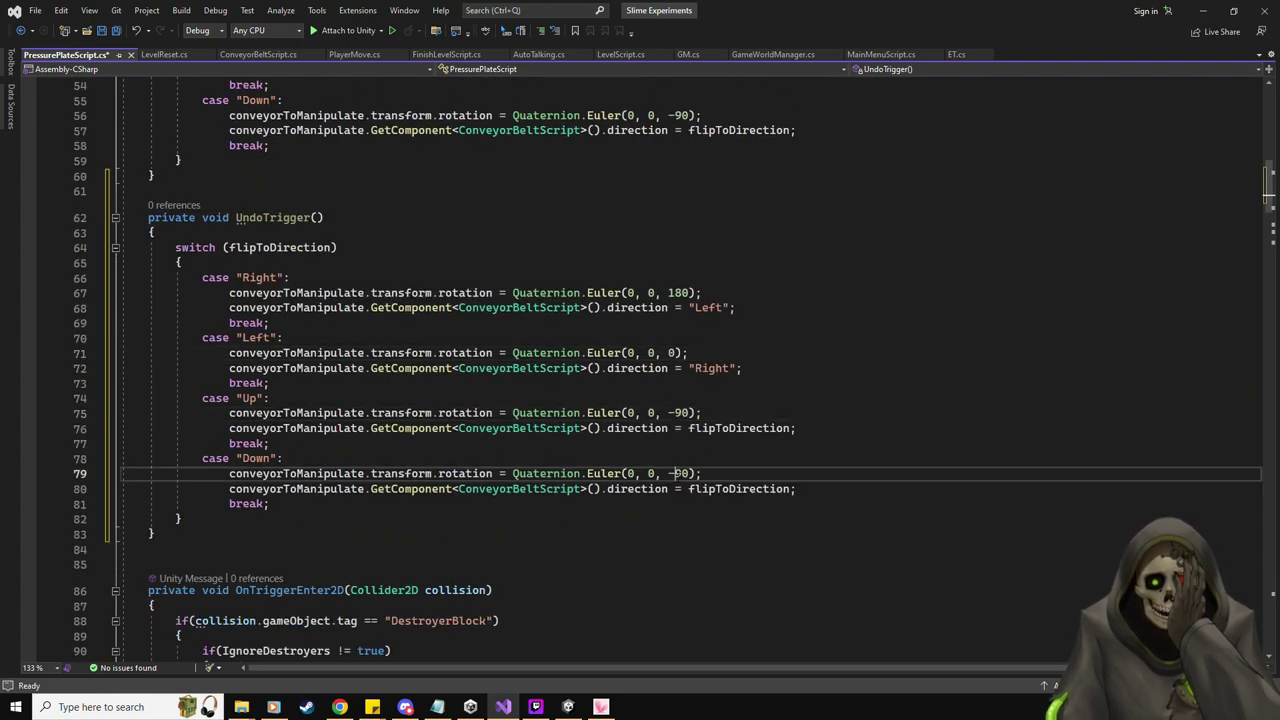
{"action": "key", "text": "BackSpace"}
Set the direction to "Down" in UndoTrigger's "Up" case and to "Up" in its "Down" case, and save the script
{"action": "left_click_drag", "start_coordinate": [688, 428], "coordinate": [790, 428]}
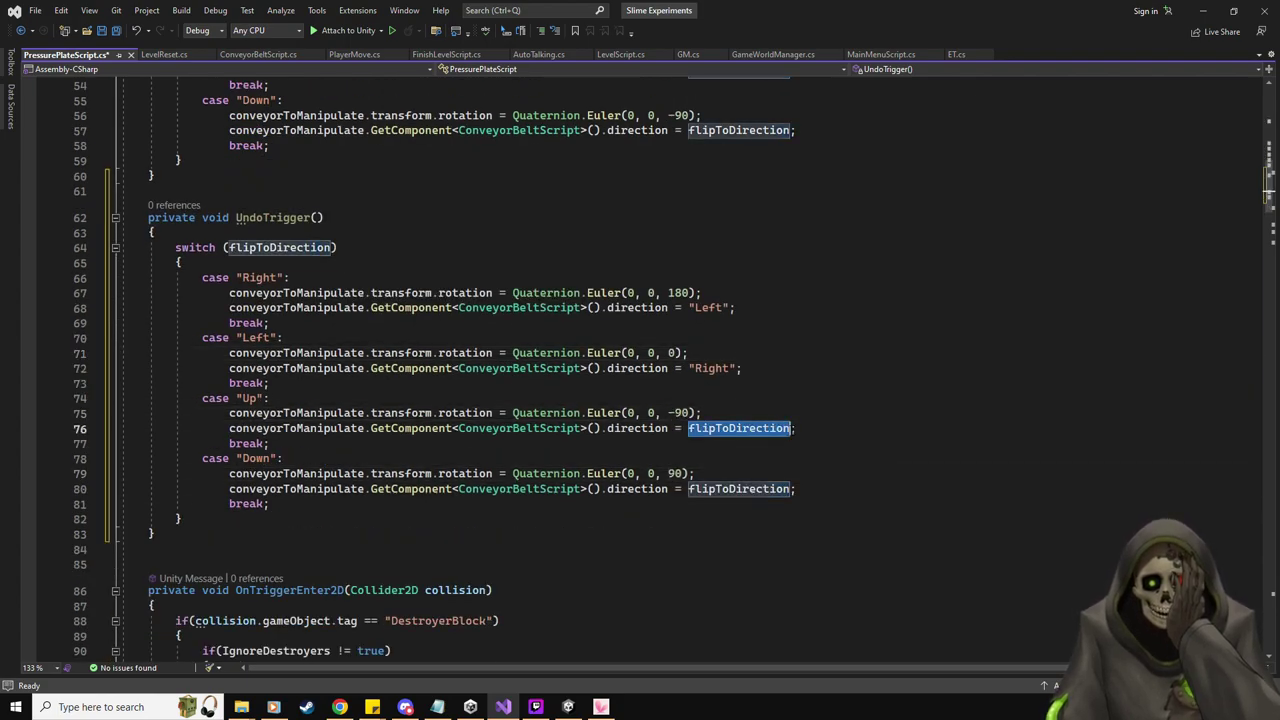
{"action": "type", "text": "\"Down\""}
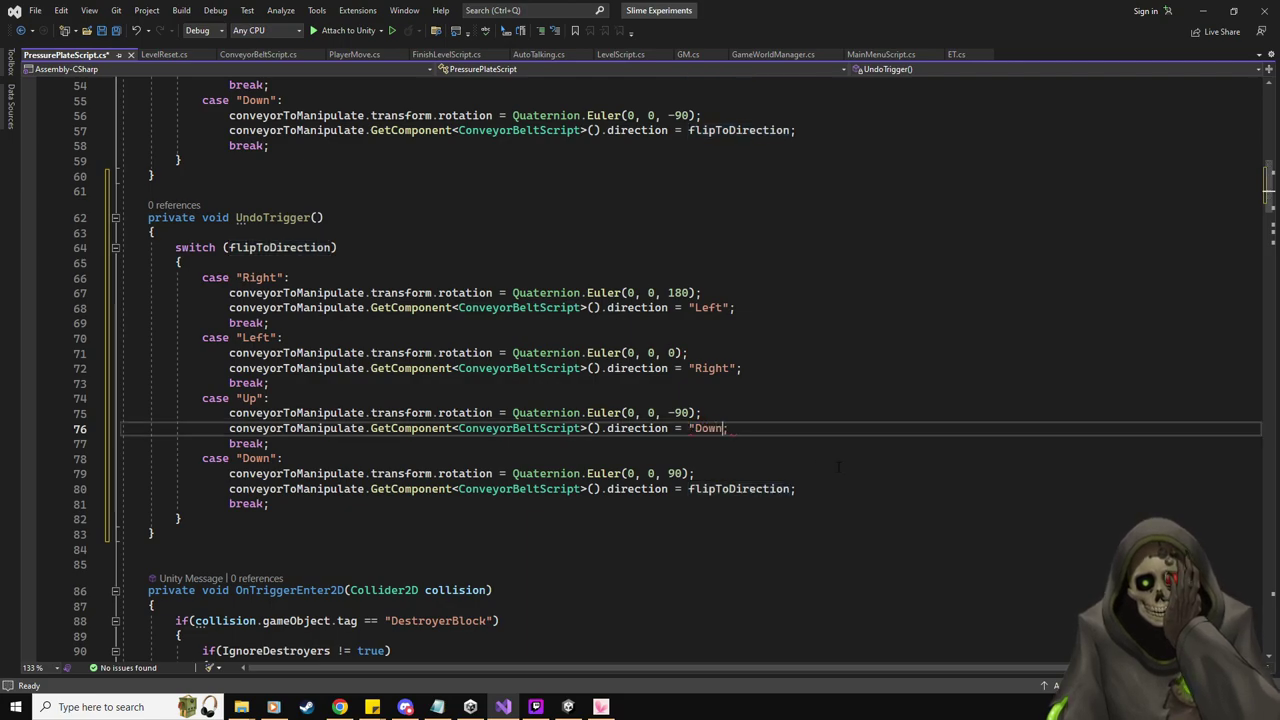
{"action": "left_click_drag", "start_coordinate": [792, 489], "coordinate": [688, 489]}
{"action": "type", "text": "\"Up\""}
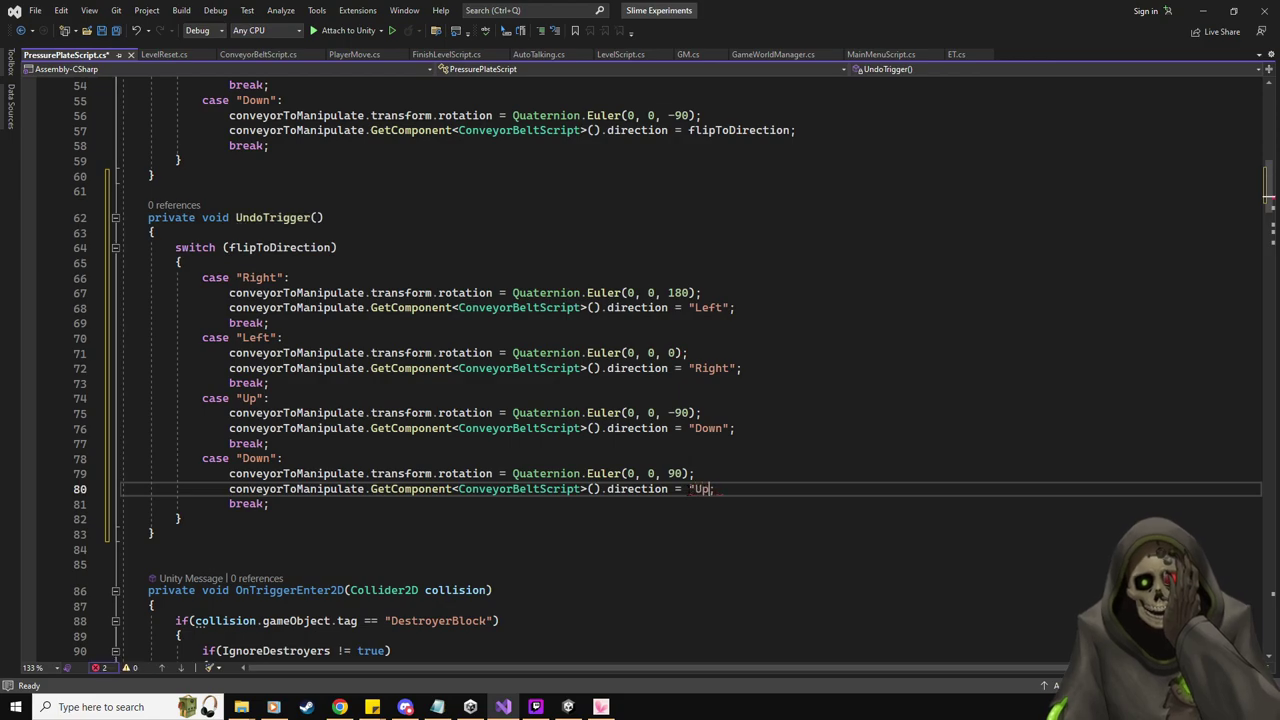
{"action": "key", "text": "ctrl+s"}
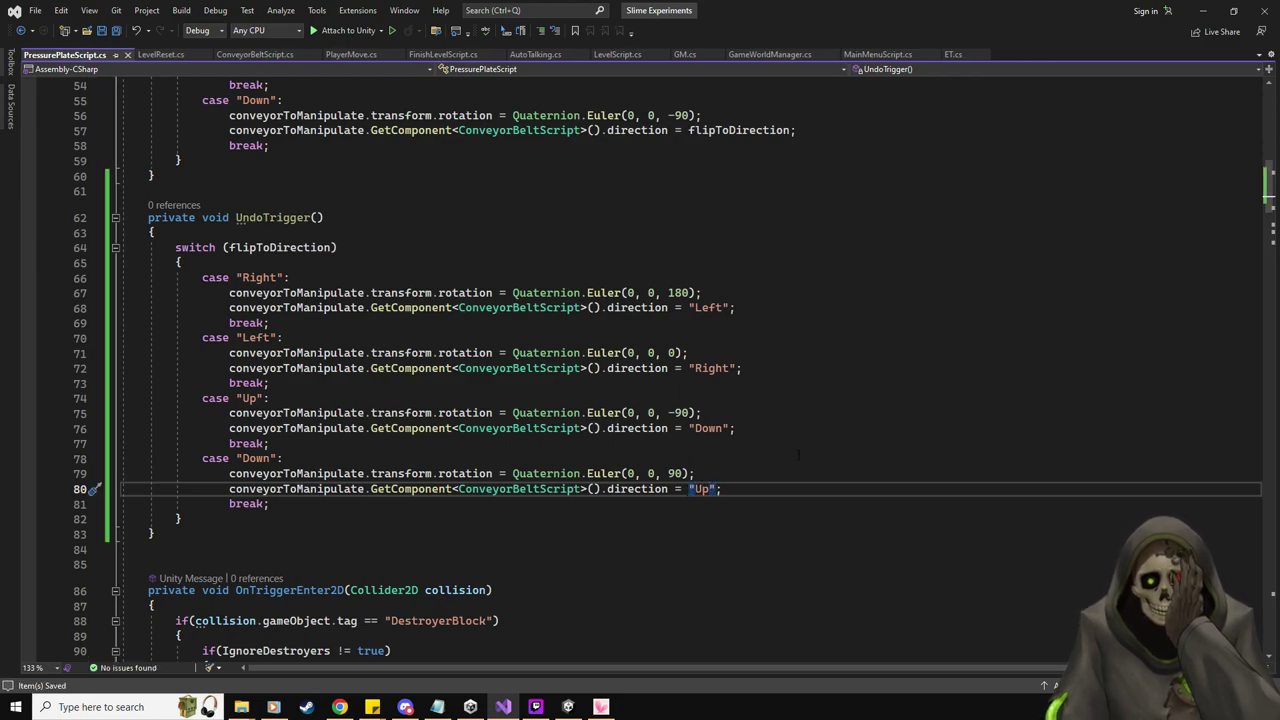
At the end of ResetPP, call UndoTrigger() inside an if (conveyorToManipulate != null) block, and save the script
{"action": "scroll", "coordinate": [798, 455], "scroll_direction": "up", "scroll_amount": 12}
{"action": "left_click", "coordinate": [625, 344]}
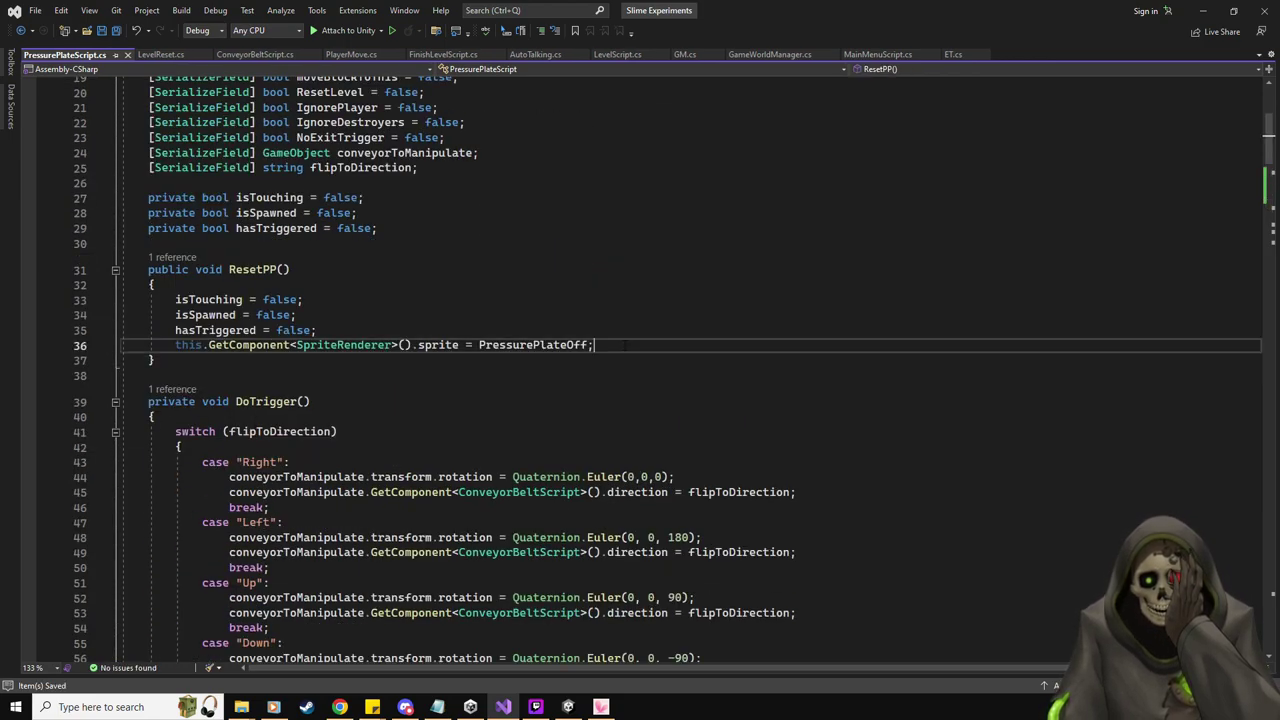
{"action": "key", "text": "Return"}
{"action": "type", "text": "if("}
{"action": "type", "text": "conveyorToManipulate"}
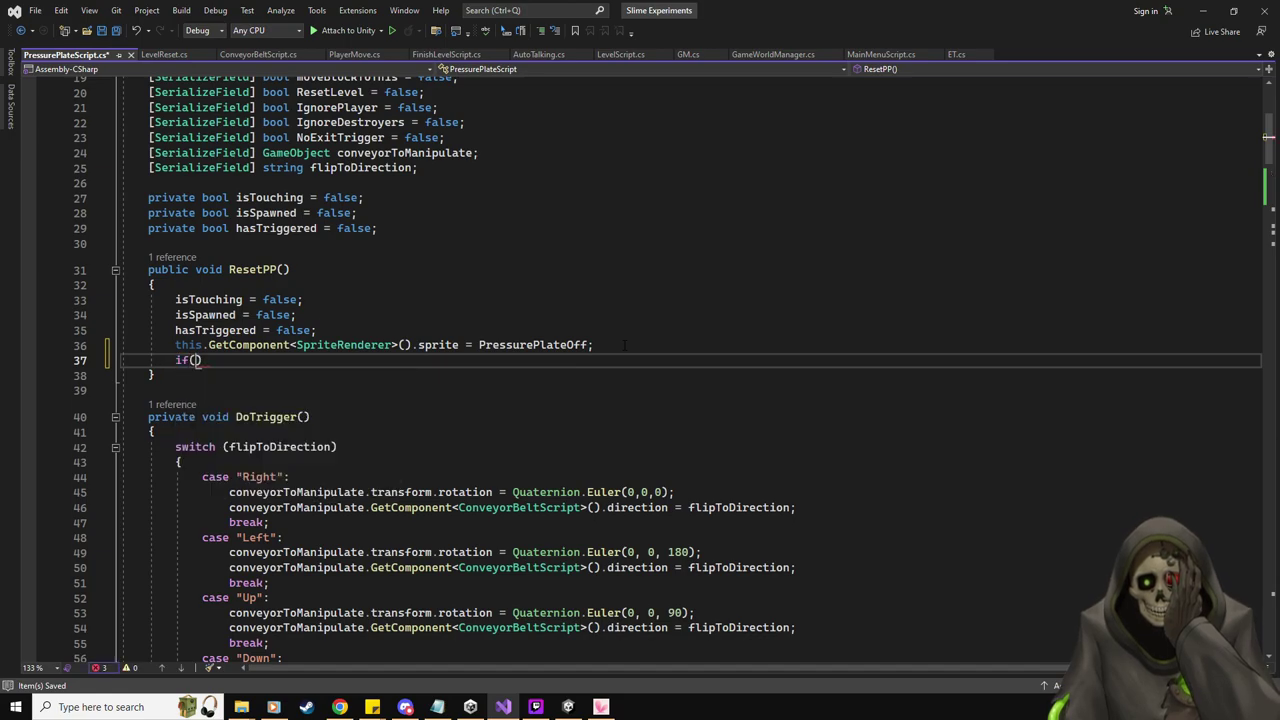
{"action": "type", "text": " != null"}
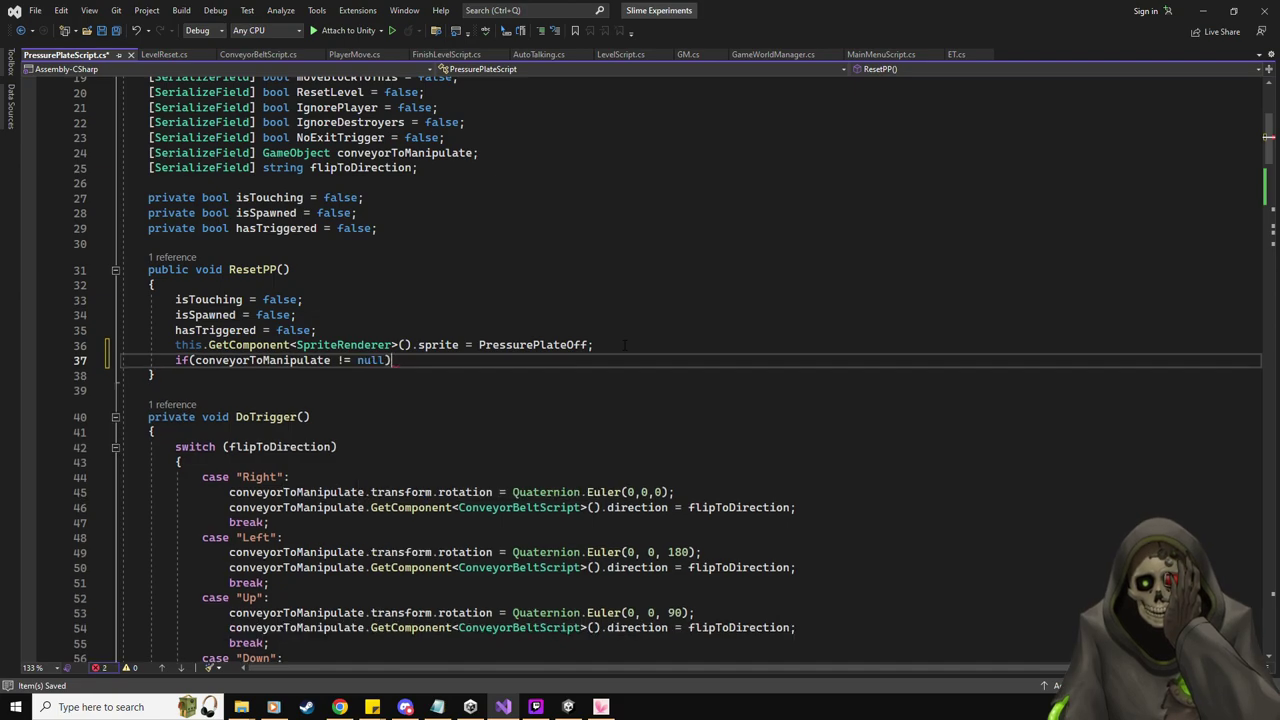
{"action": "type", "text": ")"}
{"action": "key", "text": "Return"}
{"action": "type", "text": "{"}
{"action": "key", "text": "Return"}
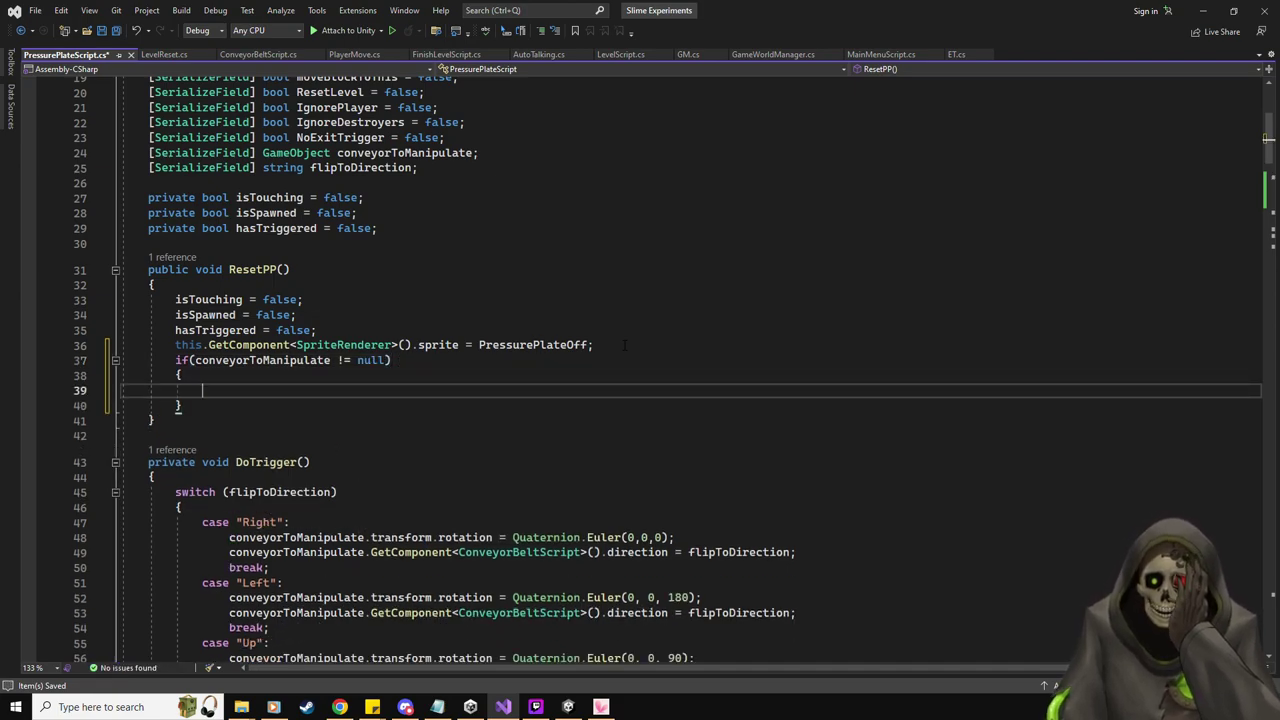
{"action": "type", "text": "UndoTrigger();"}
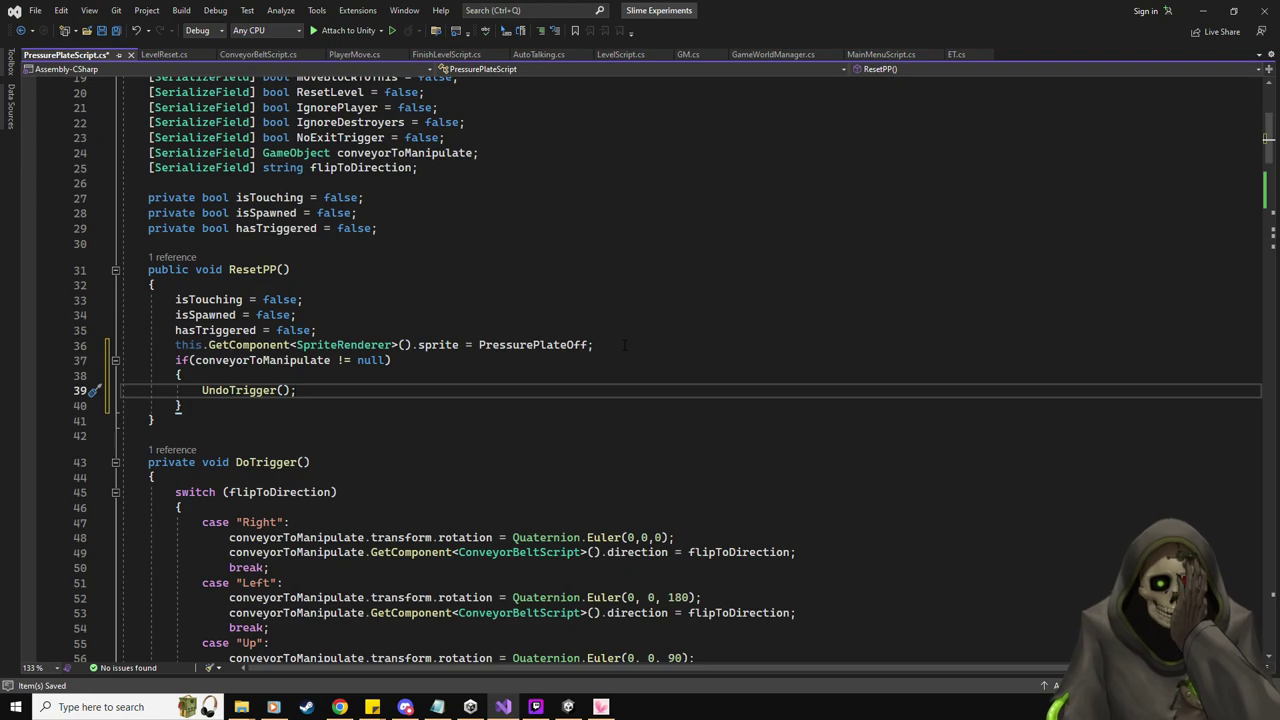
{"action": "key", "text": "ctrl+s"}
In the final else branch of OnTriggerEnter2D, add an if (conveyorToManipulate != null) block after the moveBlockToThis check
{"action": "scroll", "coordinate": [624, 345], "scroll_direction": "down", "scroll_amount": 15}
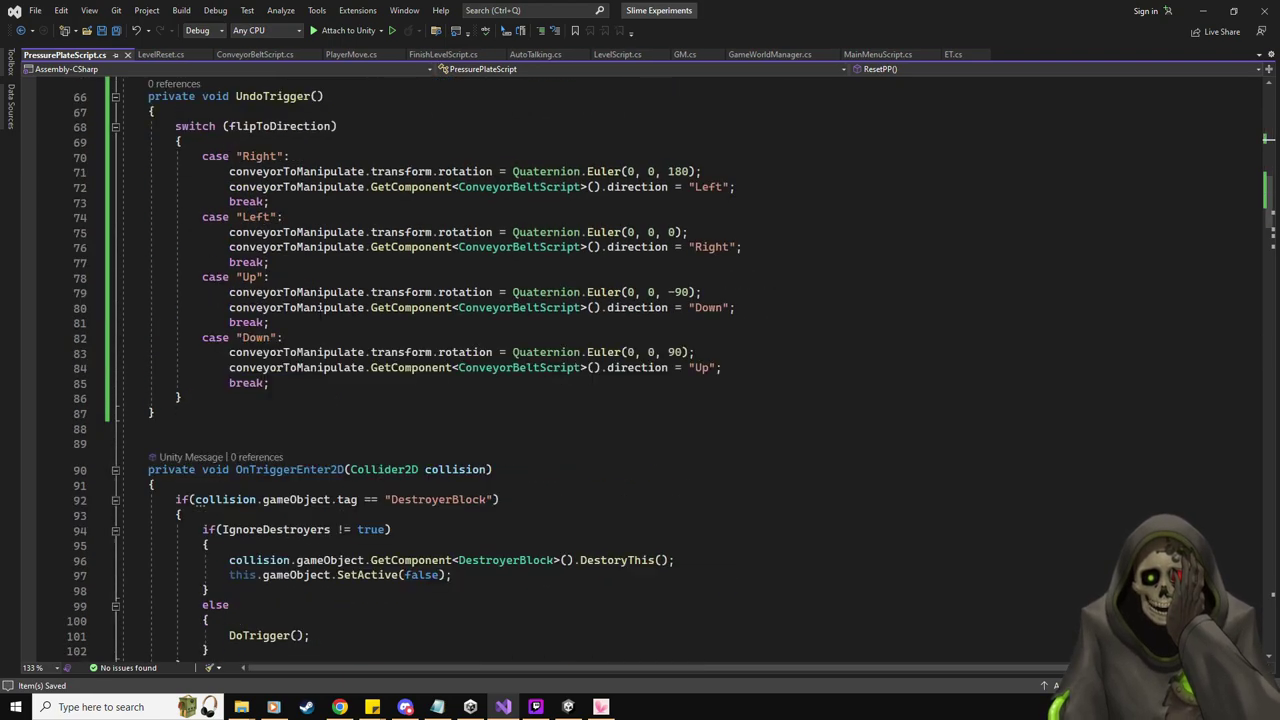
{"action": "scroll", "coordinate": [402, 407], "scroll_direction": "down", "scroll_amount": 8}
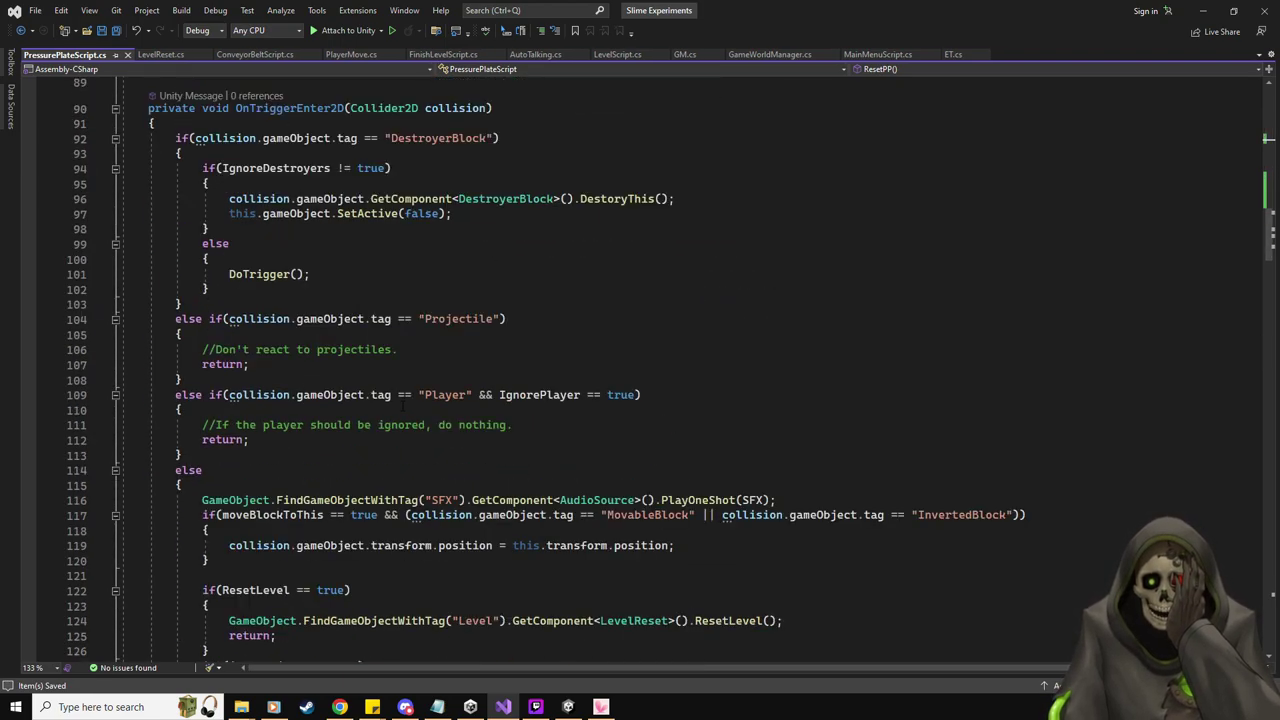
{"action": "scroll", "coordinate": [402, 407], "scroll_direction": "down", "scroll_amount": 1}
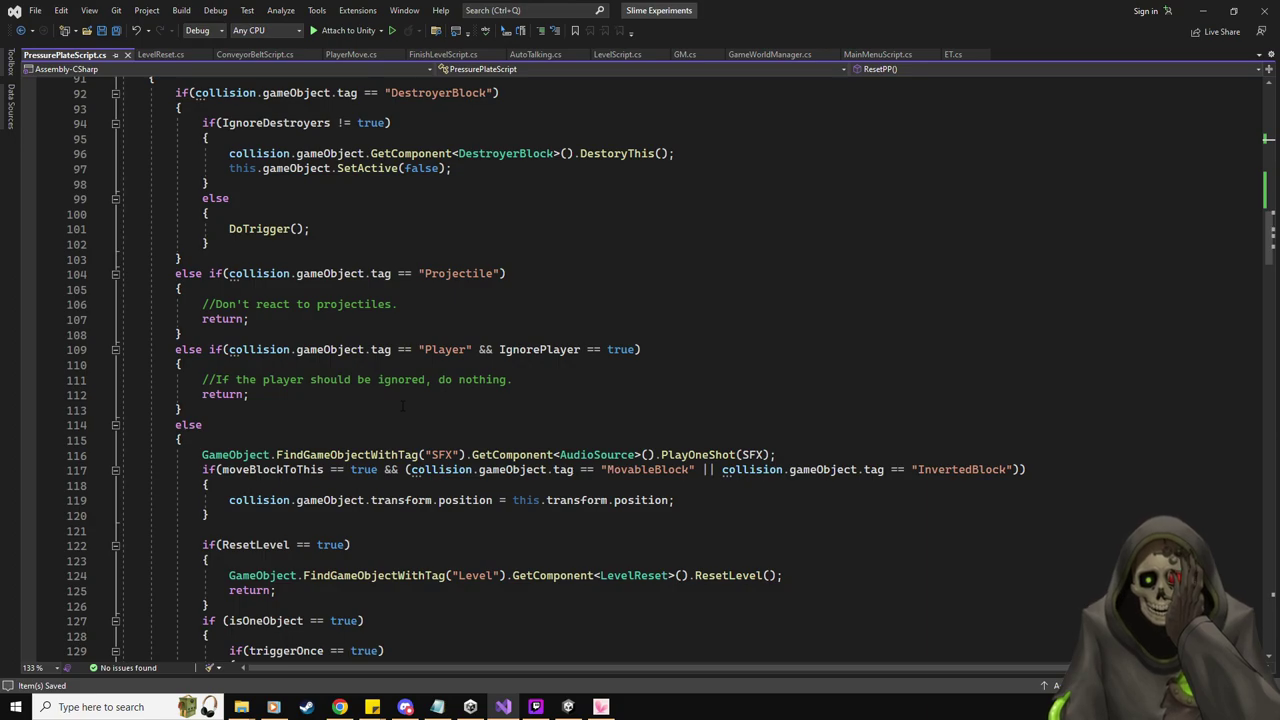
{"action": "scroll", "coordinate": [402, 407], "scroll_direction": "down", "scroll_amount": 6}
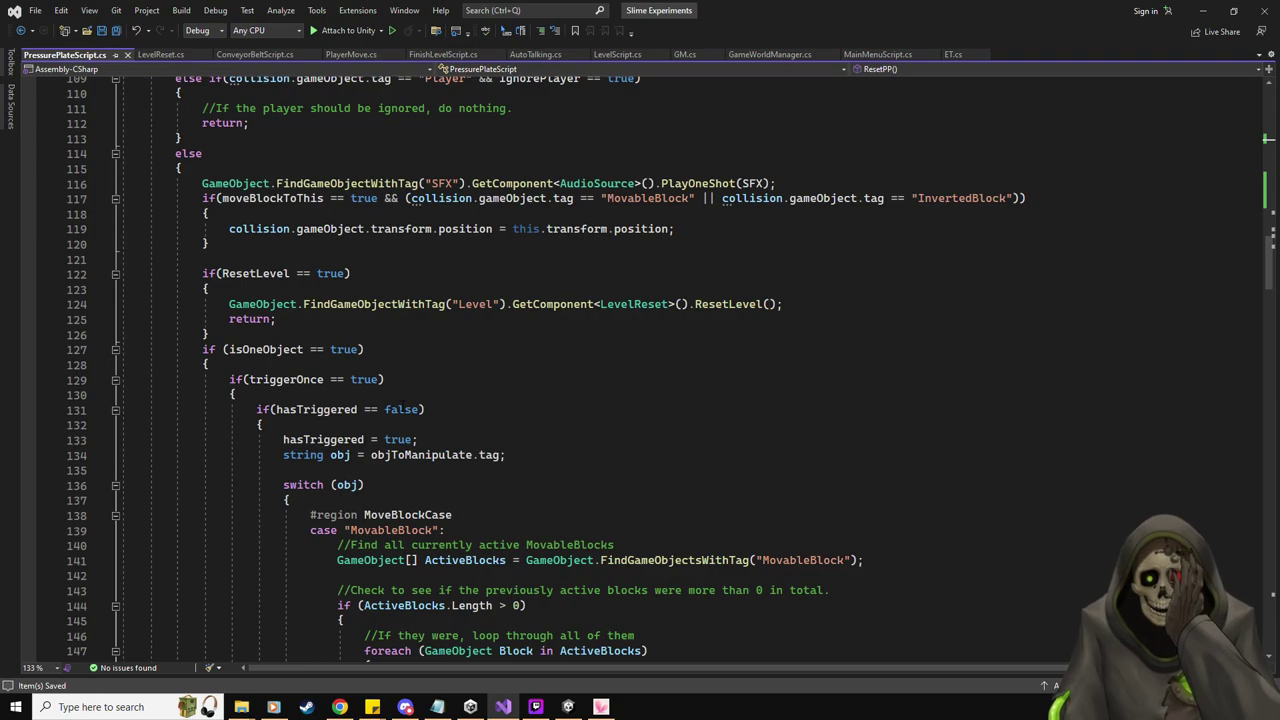
{"action": "scroll", "coordinate": [402, 407], "scroll_direction": "down", "scroll_amount": 1}
{"action": "scroll", "coordinate": [385, 346], "scroll_direction": "up", "scroll_amount": 2}
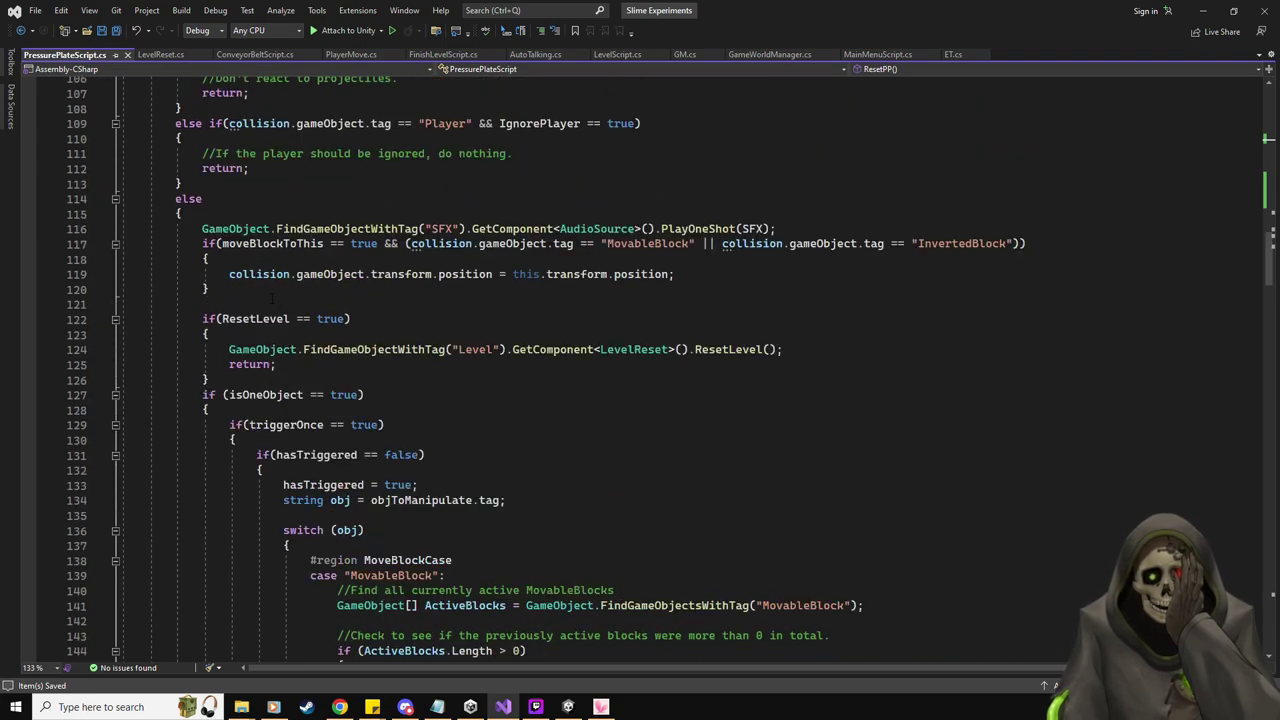
{"action": "left_click", "coordinate": [385, 289]}
{"action": "key", "text": "Return"}
{"action": "type", "text": "if"}
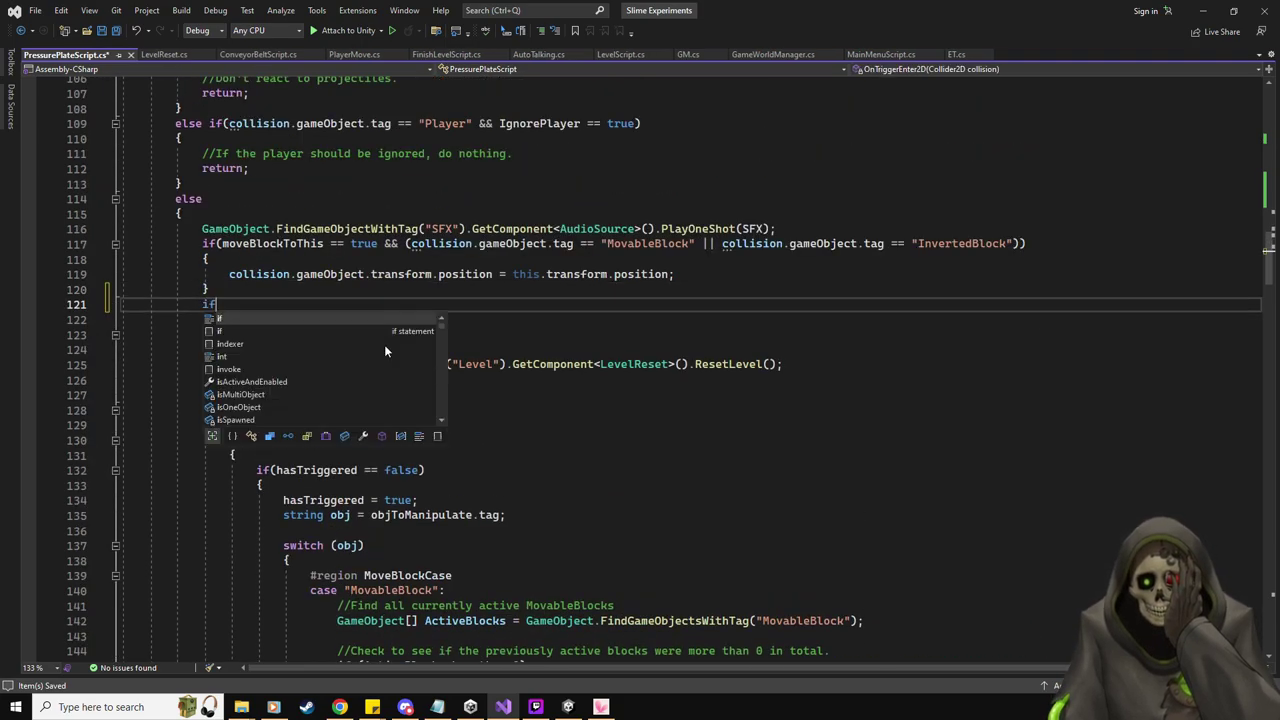
{"action": "type", "text": "(conveyorToManipulate"}
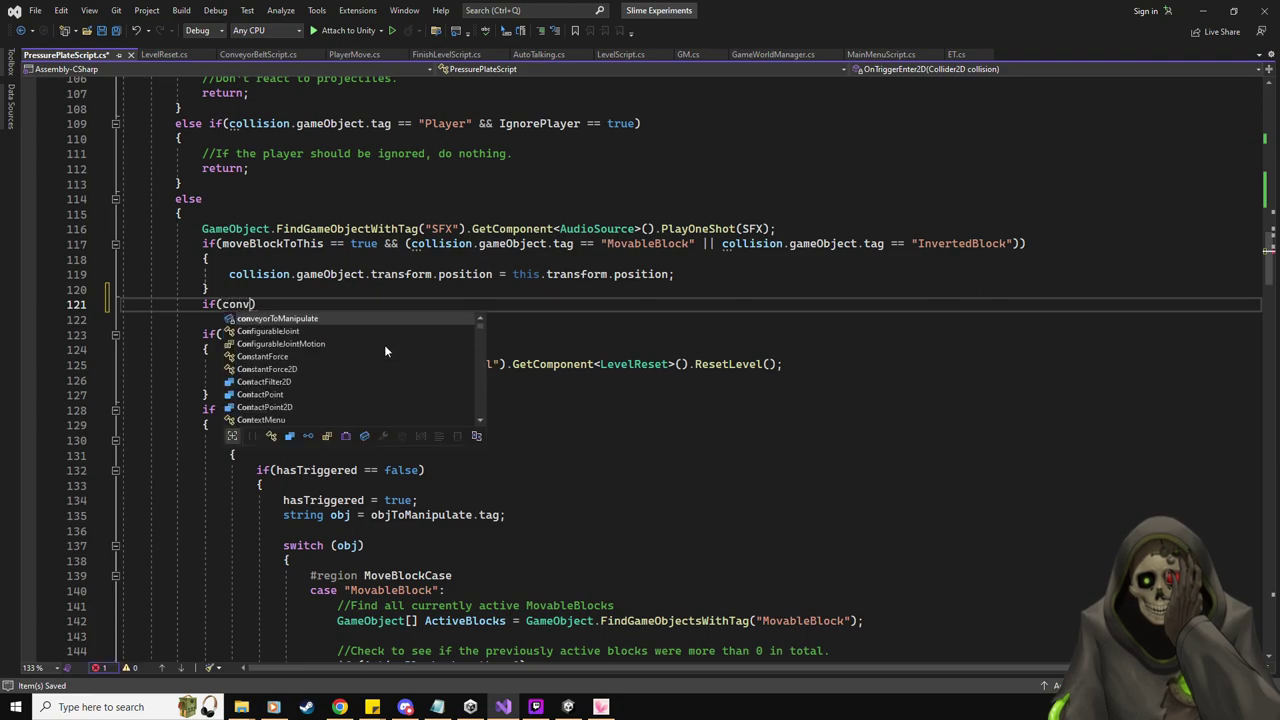
{"action": "type", "text": " !"}
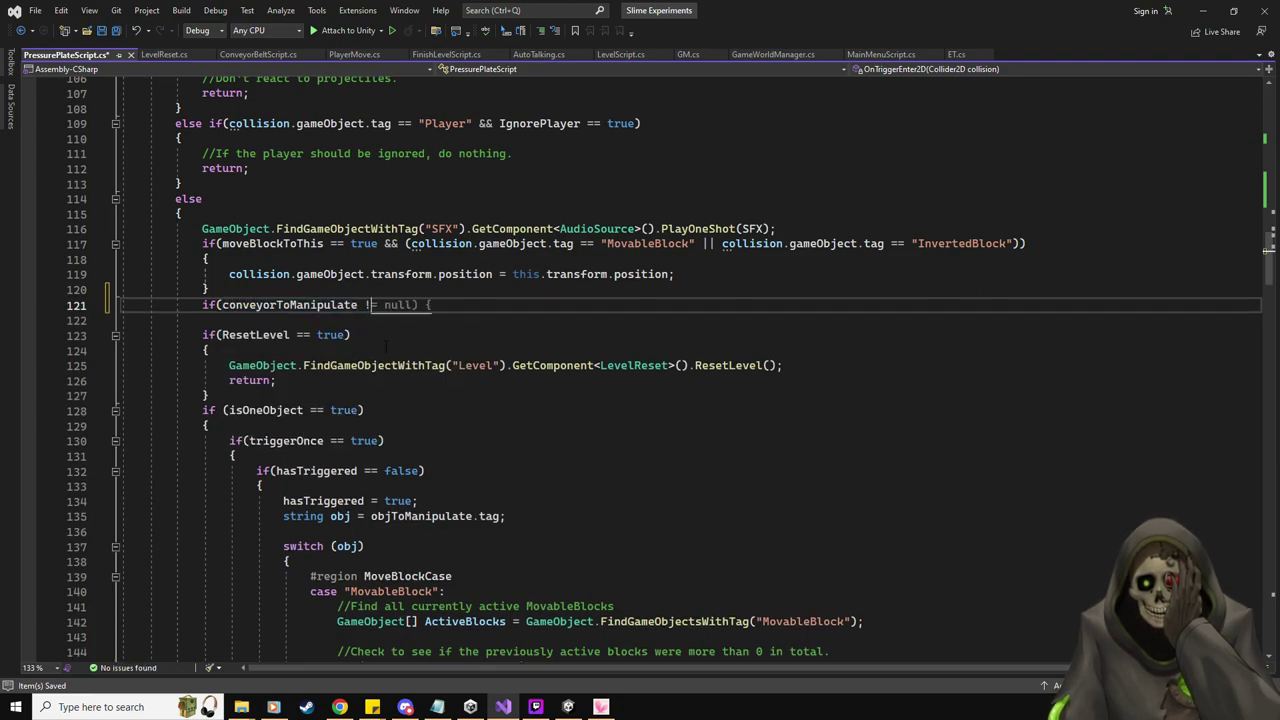
{"action": "type", "text": "= null) {"}
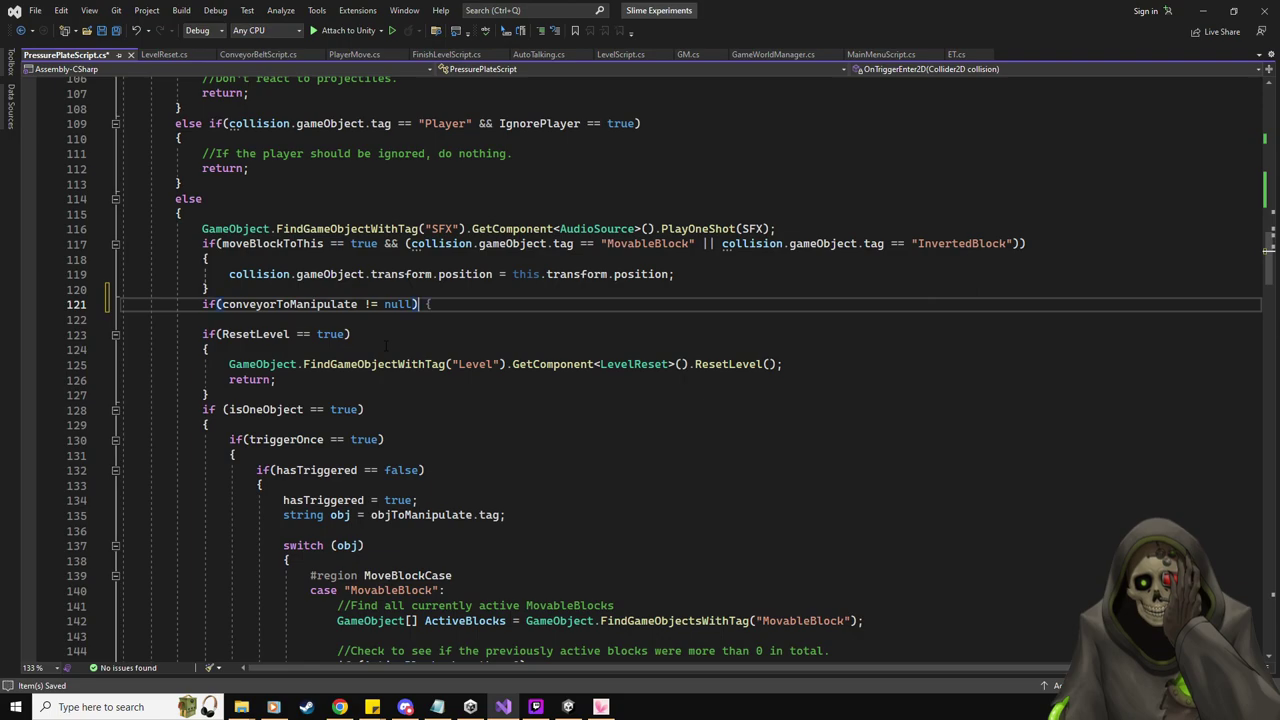
{"action": "key", "text": "Return"}
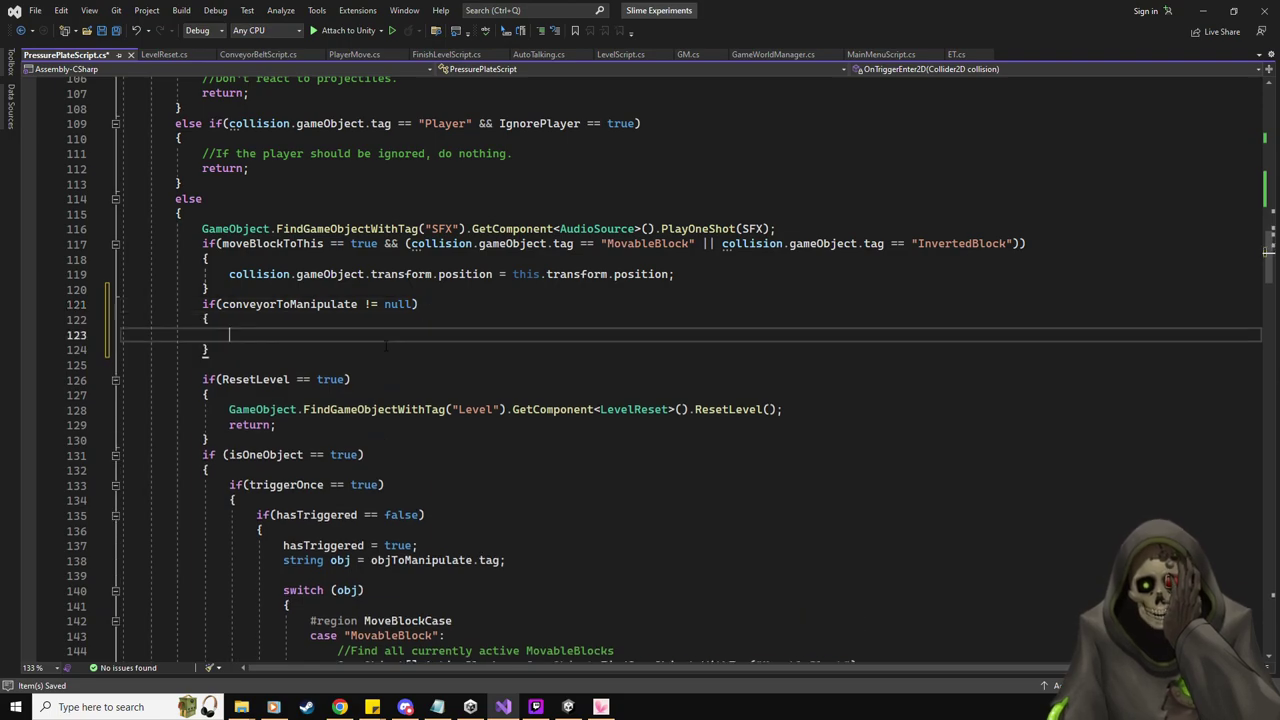
Fill the new conveyorToManipulate block with DoTrigger(); followed by return;, and save the script
{"action": "key", "text": "Return"}
{"action": "type", "text": "return;"}
{"action": "key", "text": "Up"}
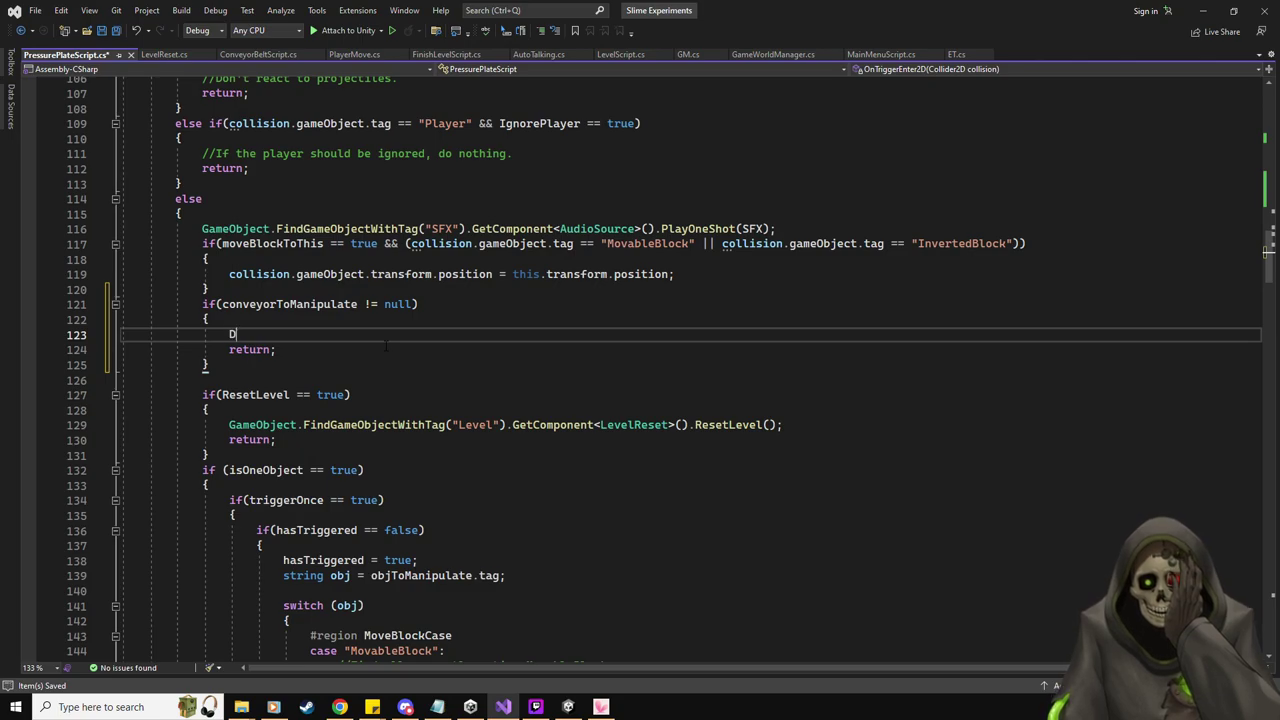
{"action": "type", "text": "DoTrigger"}
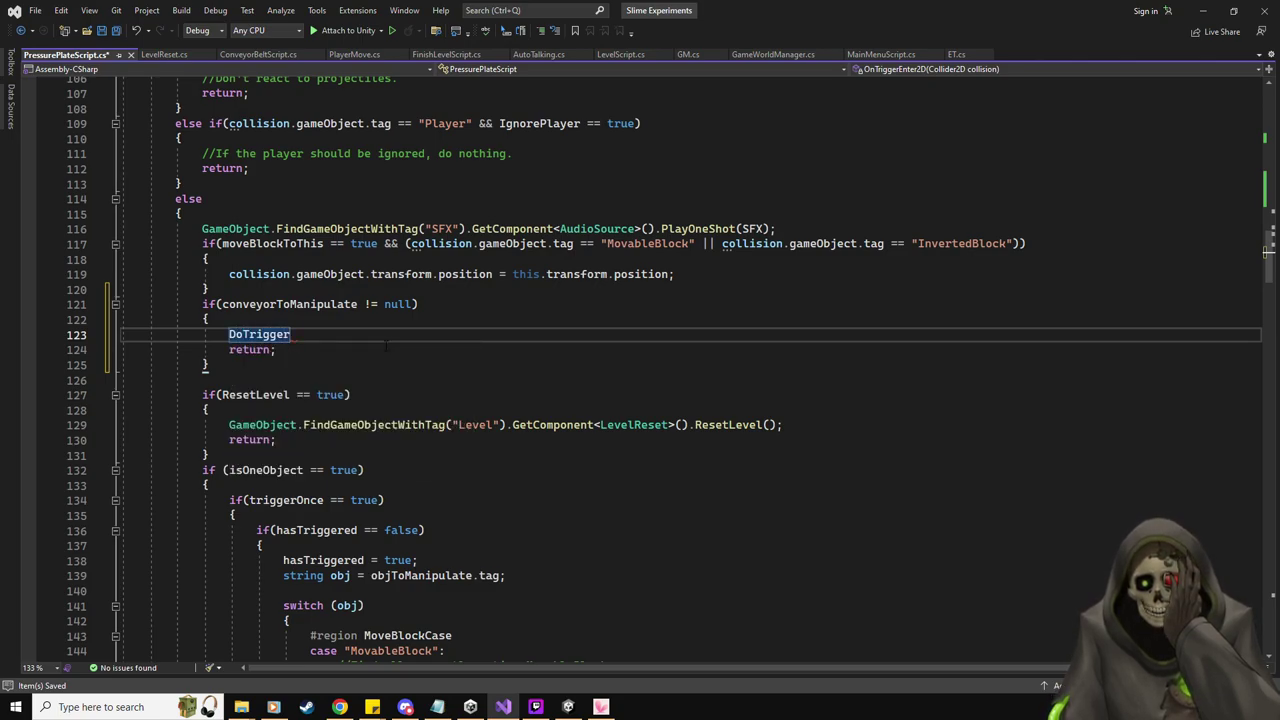
{"action": "type", "text": "();"}
{"action": "key", "text": "ctrl+s"}
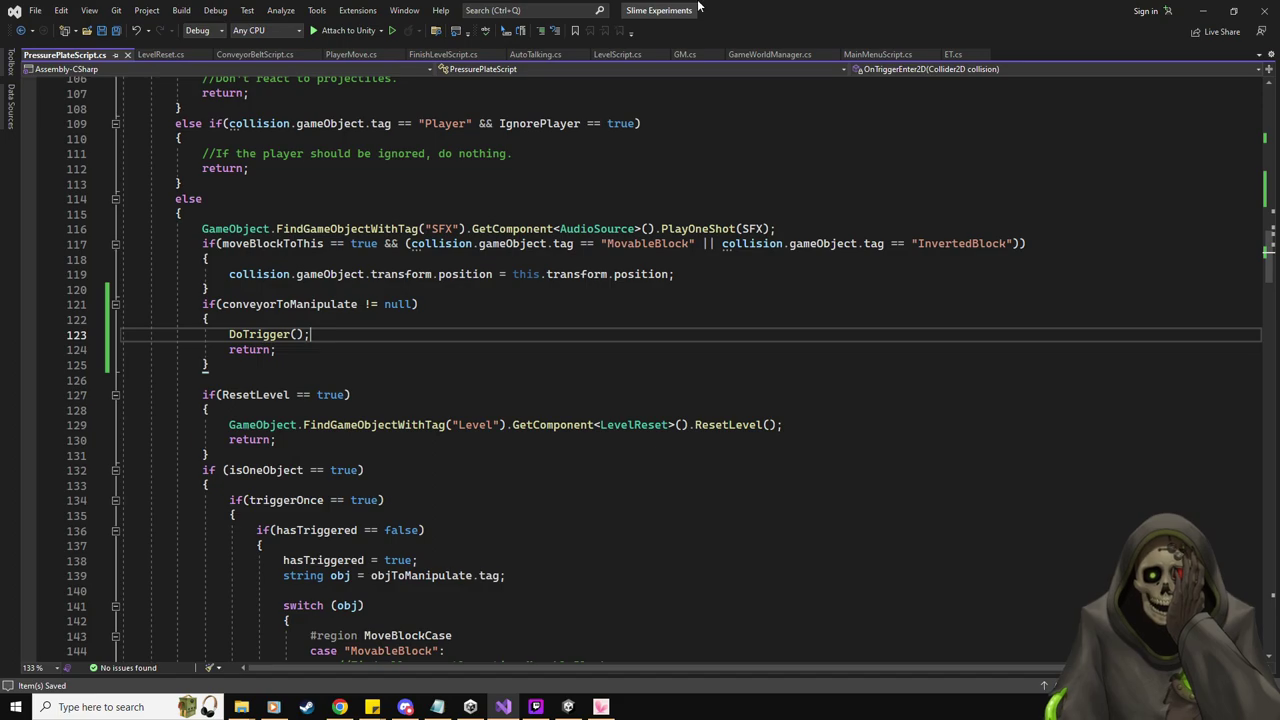
Switch to Unity and add the Destroyer Block prefab to the Items Respawn list of Level 4-5's Level Reset script
{"action": "key", "text": "alt+Tab"}
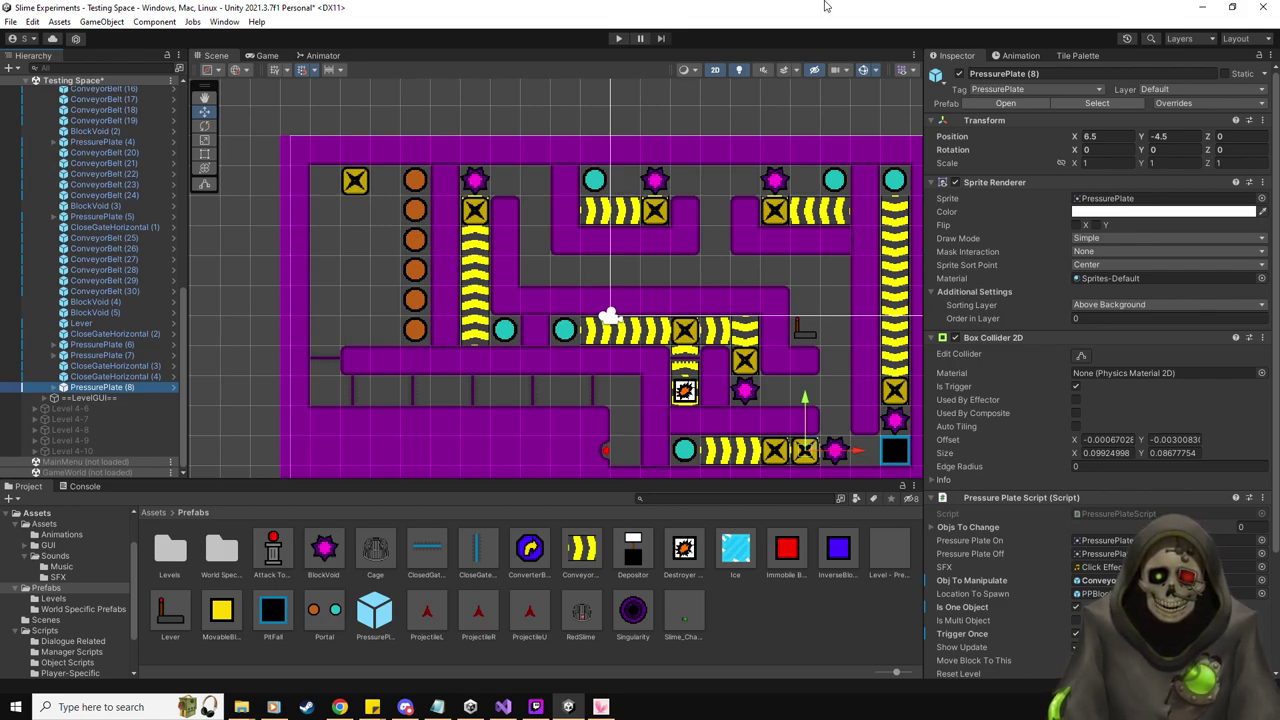
{"action": "scroll", "coordinate": [129, 296], "scroll_direction": "up", "scroll_amount": 10}
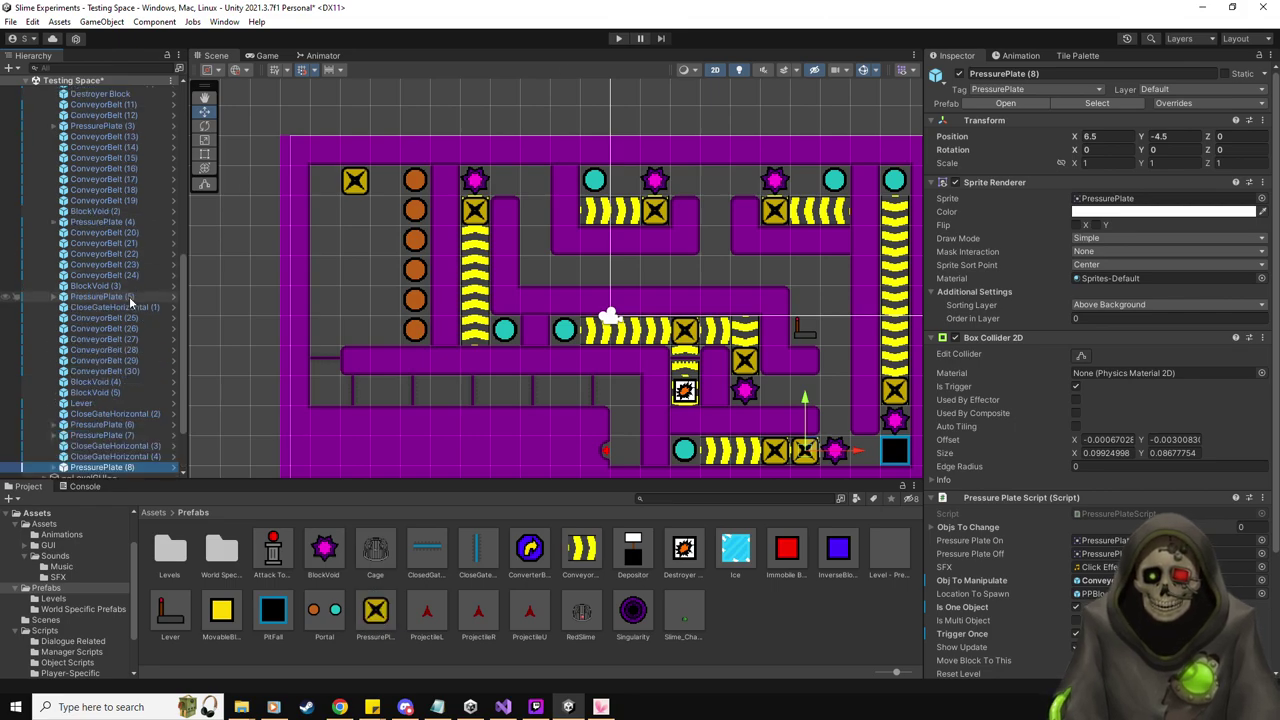
{"action": "scroll", "coordinate": [129, 296], "scroll_direction": "up", "scroll_amount": 2}
{"action": "left_click", "coordinate": [70, 133]}
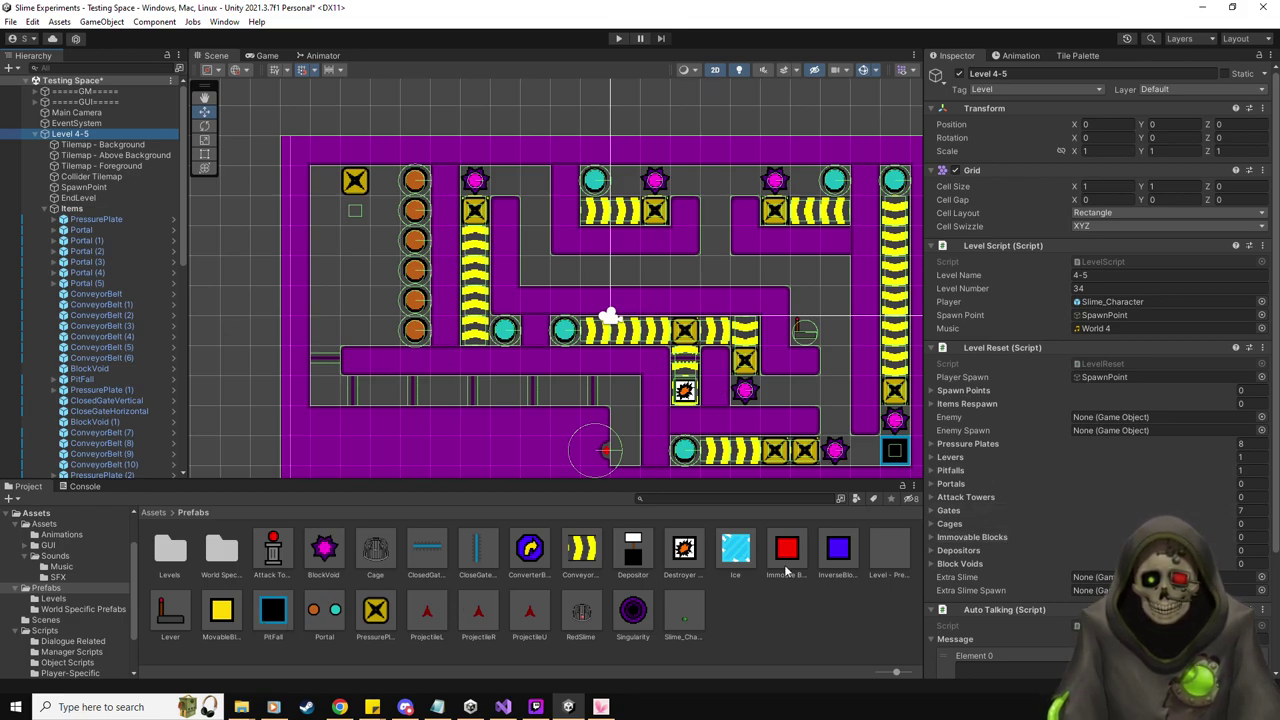
{"action": "left_click_drag", "start_coordinate": [695, 556], "coordinate": [987, 405]}
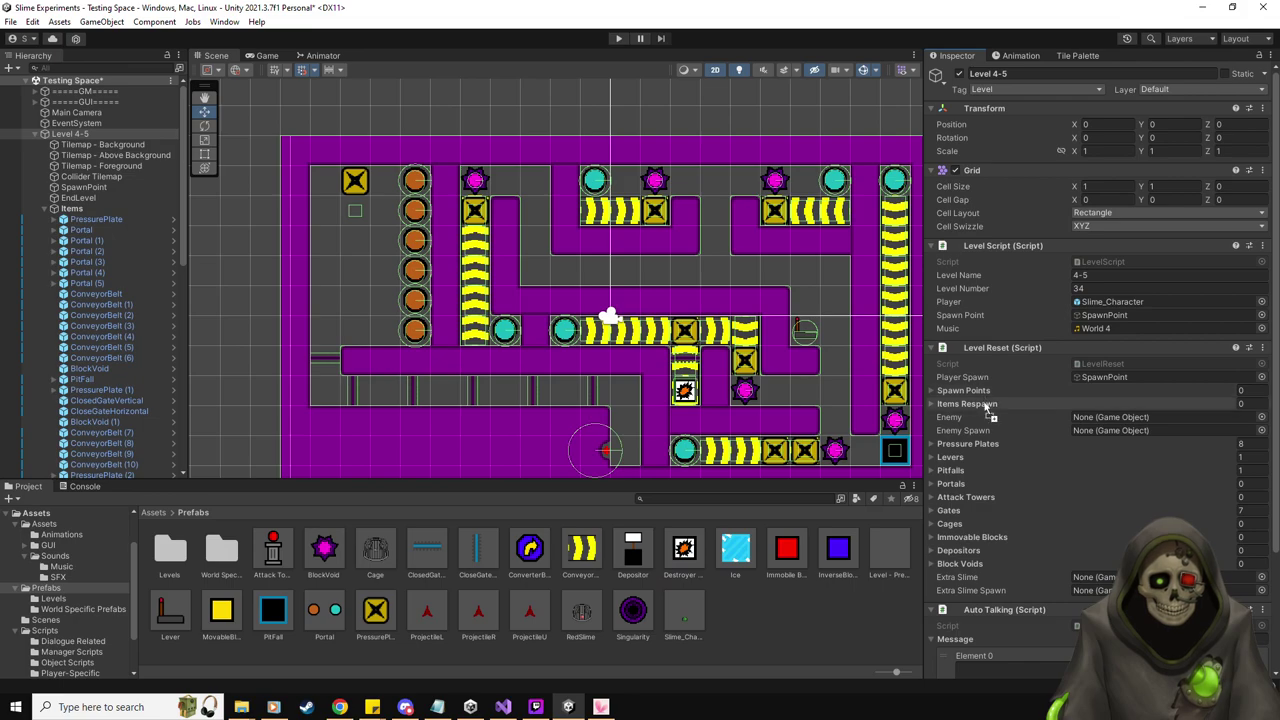
Create an empty child object named SpawnBlock under Items and place it on the destroyer block at X 2.5, Y -2.5
{"action": "right_click", "coordinate": [93, 208]}
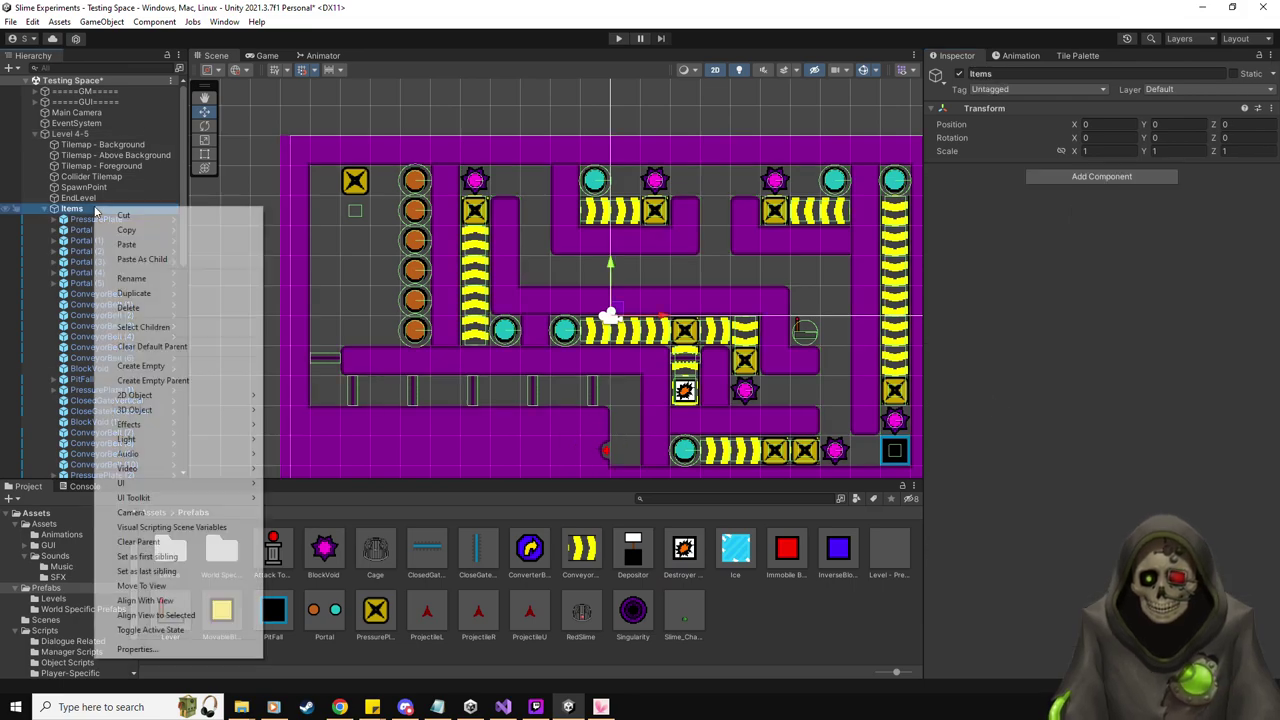
{"action": "left_click", "coordinate": [190, 368]}
{"action": "type", "text": "SpawnBlock"}
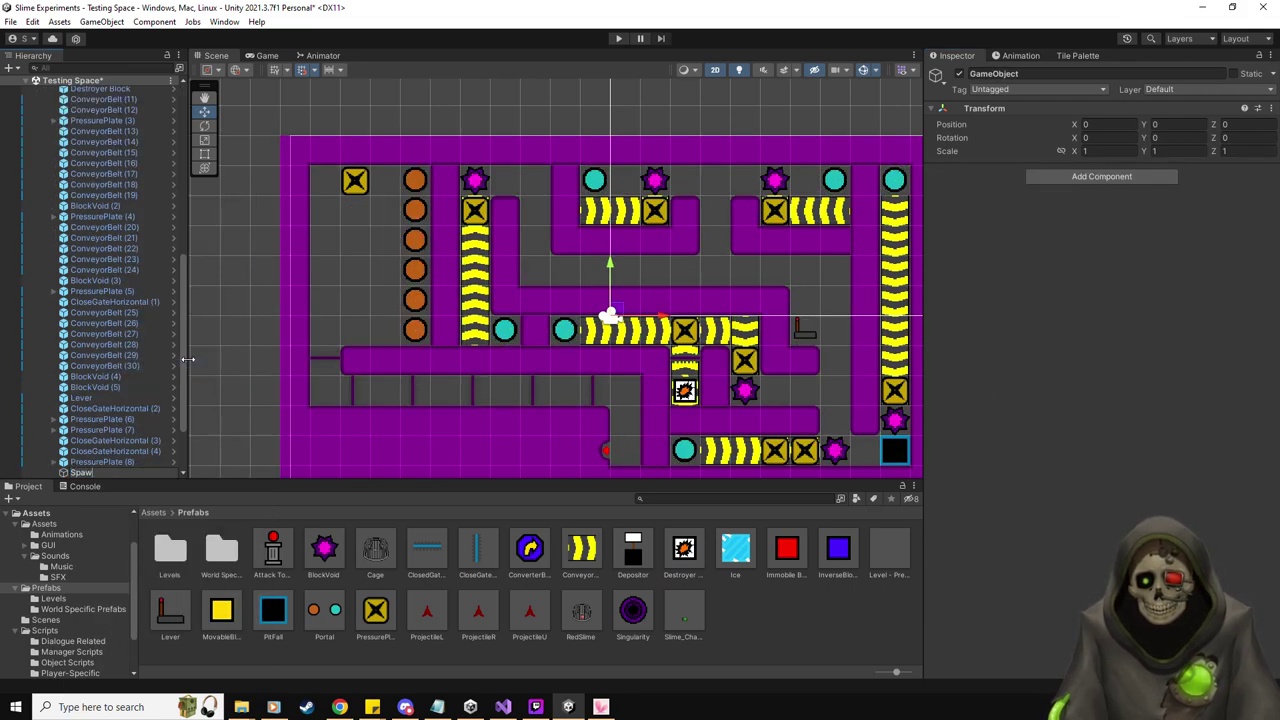
{"action": "key", "text": "Return"}
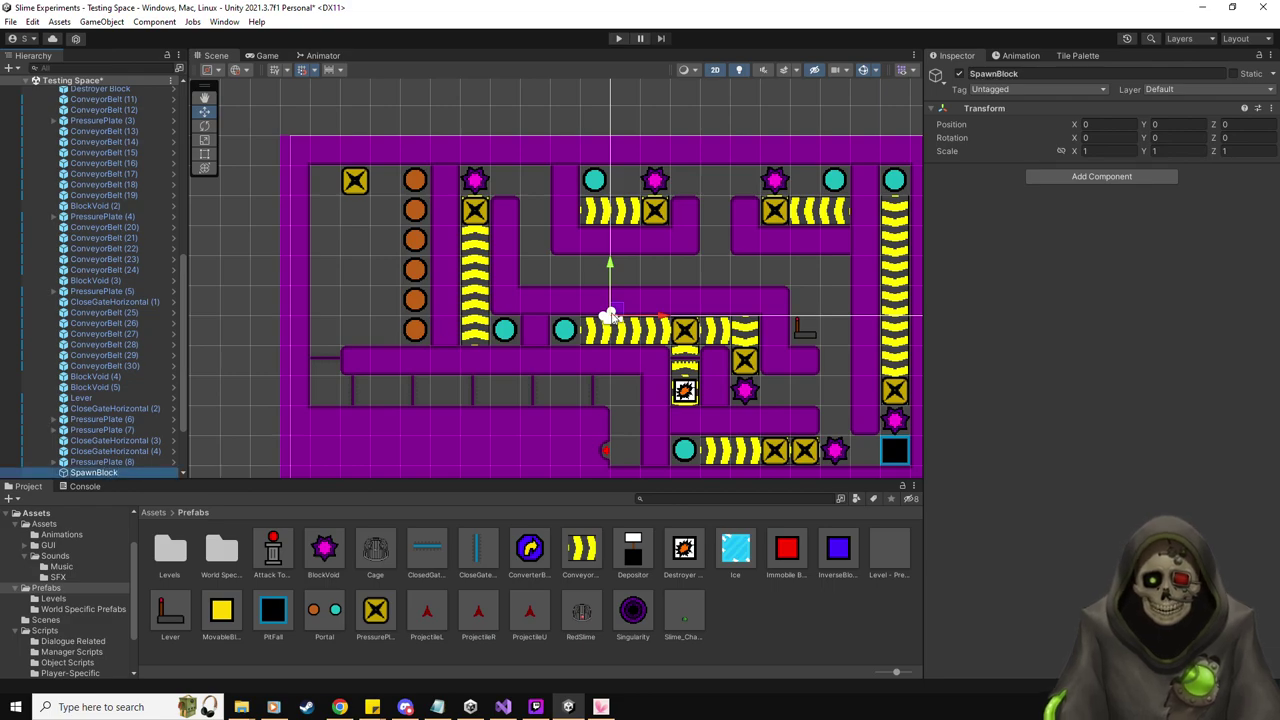
{"action": "left_click_drag", "start_coordinate": [612, 316], "coordinate": [697, 390]}
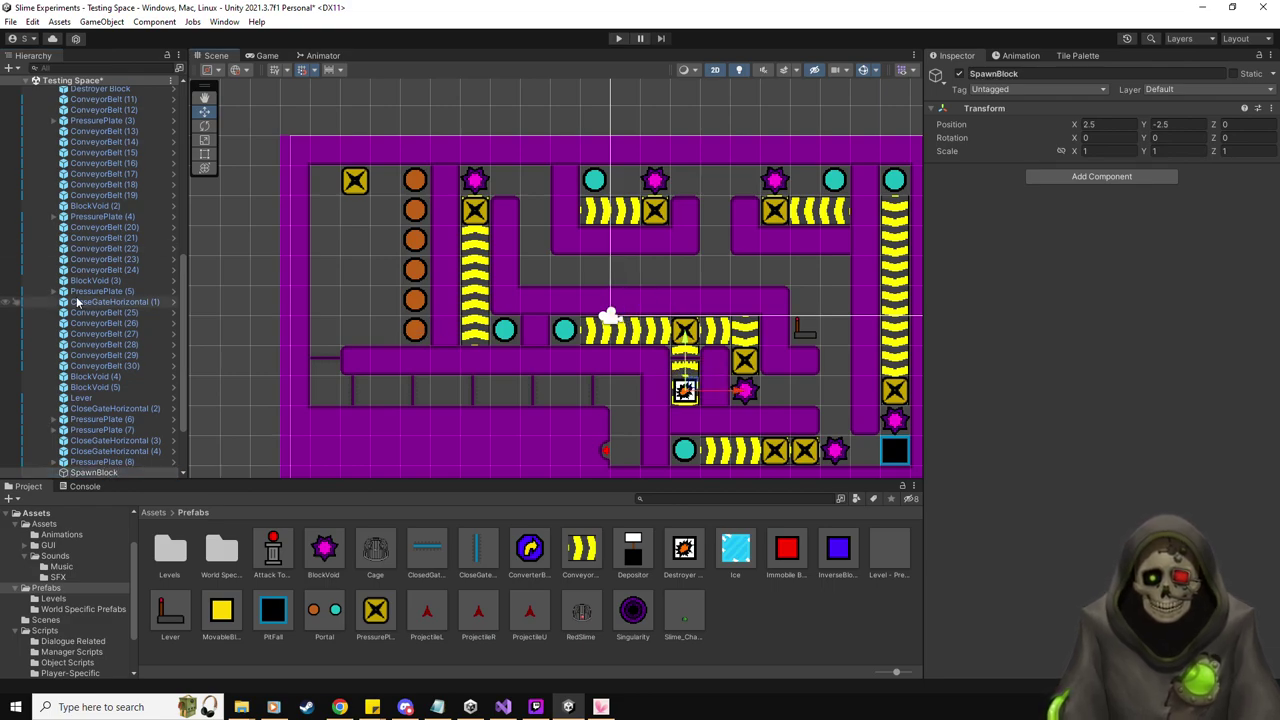
Add the SpawnBlock object to the Spawn Points list of Level 4-5's Level Reset script
{"action": "scroll", "coordinate": [78, 143], "scroll_direction": "up", "scroll_amount": 10}
{"action": "left_click", "coordinate": [70, 126]}
{"action": "scroll", "coordinate": [110, 392], "scroll_direction": "down", "scroll_amount": 10}
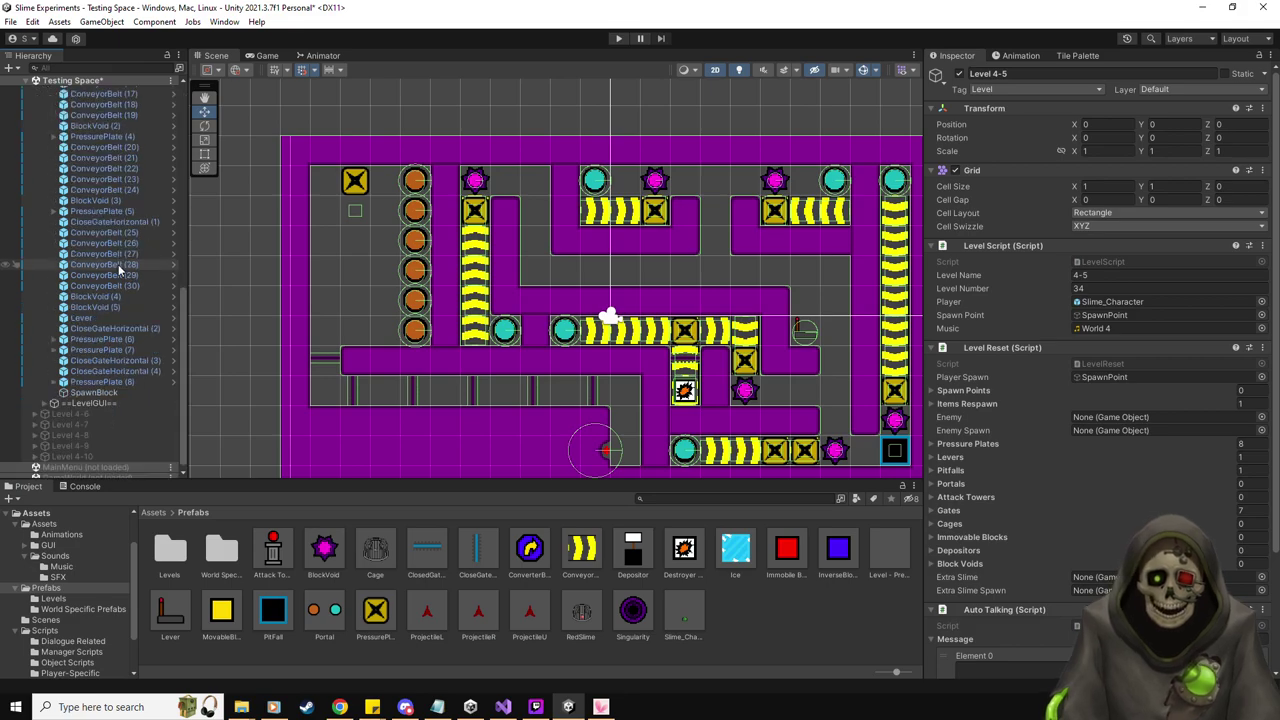
{"action": "left_click_drag", "start_coordinate": [112, 392], "coordinate": [988, 393]}
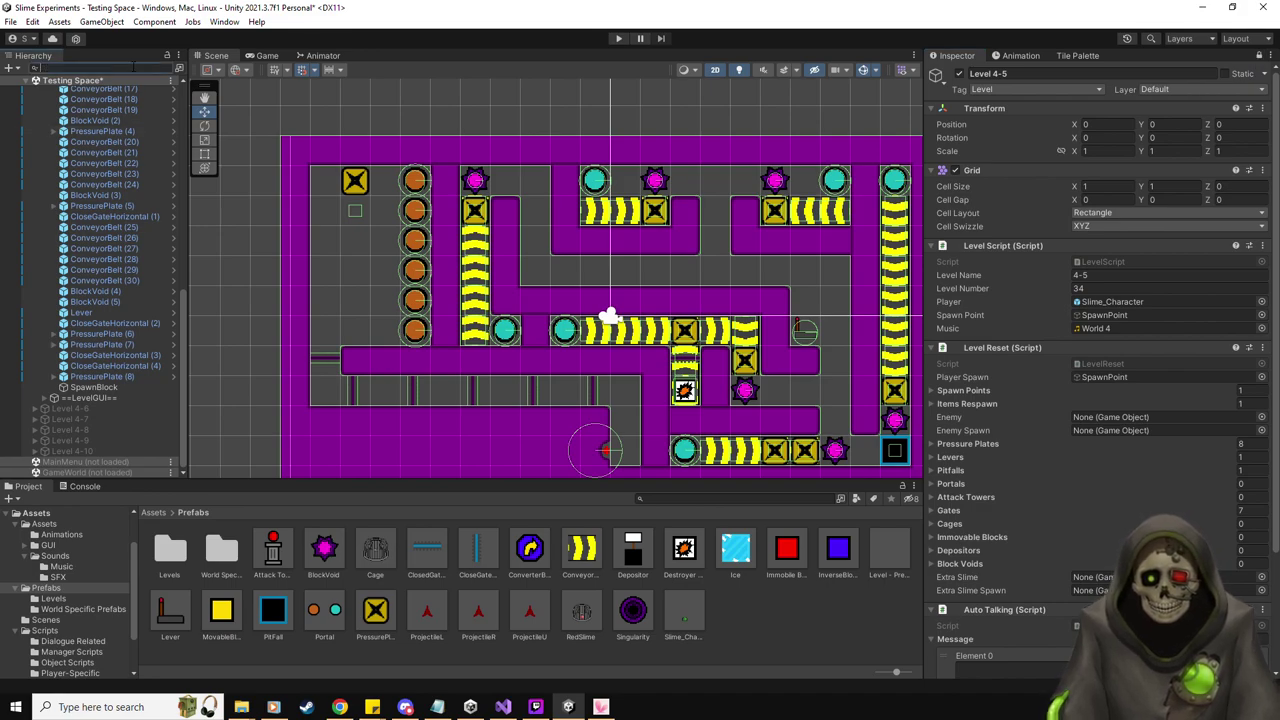
Filter the hierarchy for "portal", add Portal through Portal (5) to Level 4-5's Level Reset Portals list, and clear the filter
{"action": "type", "text": "ortal"}
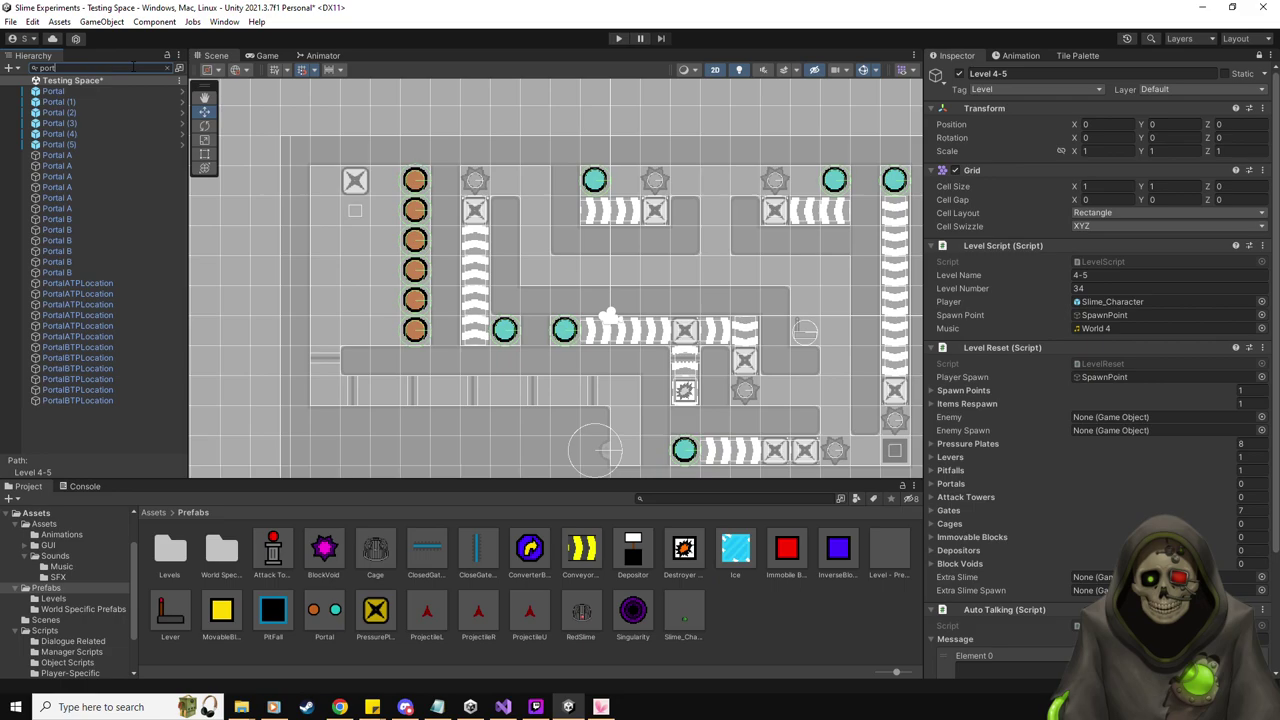
{"action": "left_click", "coordinate": [93, 88]}
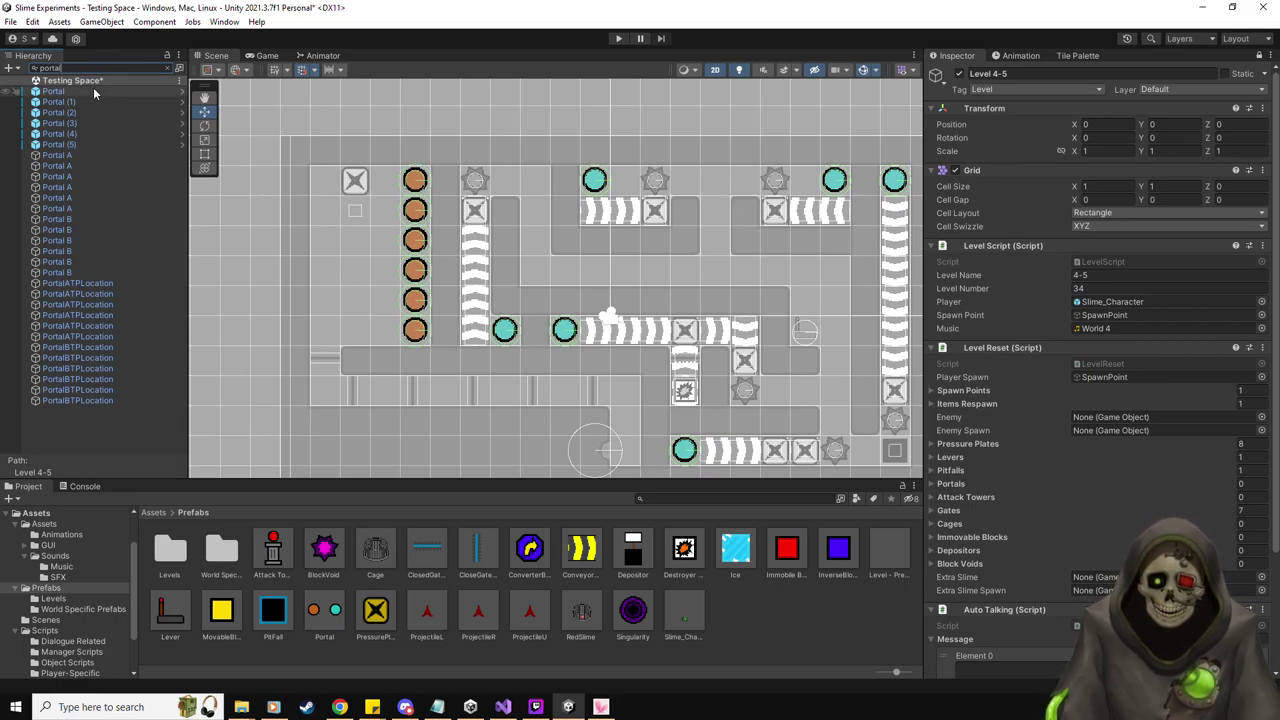
{"action": "left_click", "coordinate": [60, 144], "text": "shift"}
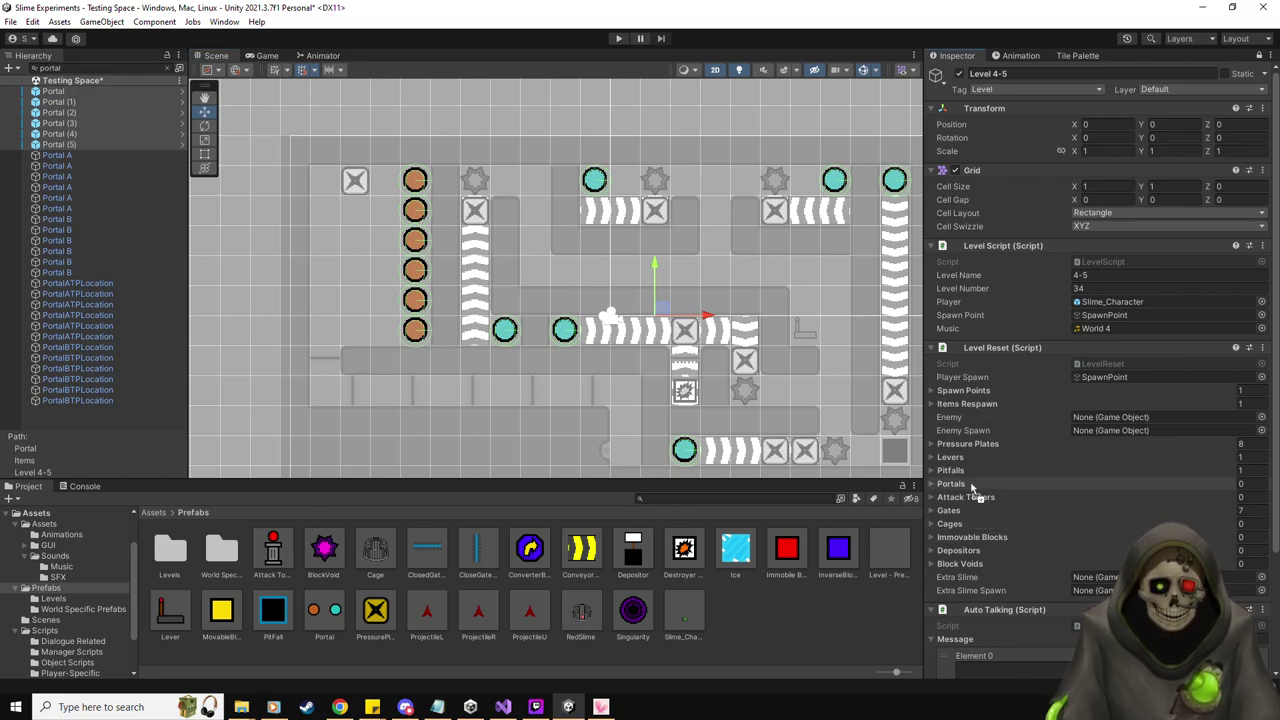
{"action": "left_click_drag", "start_coordinate": [971, 487], "coordinate": [971, 487]}
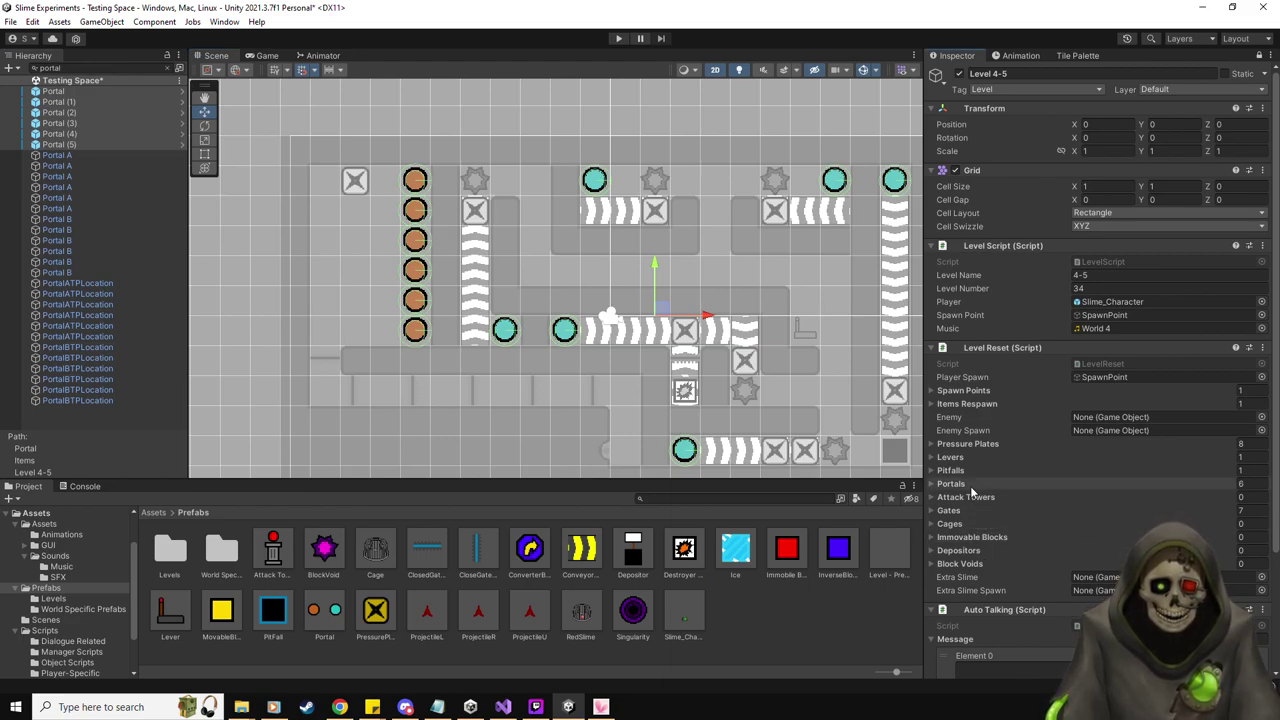
{"action": "left_click", "coordinate": [130, 68]}
{"action": "key", "text": "BackSpace"}
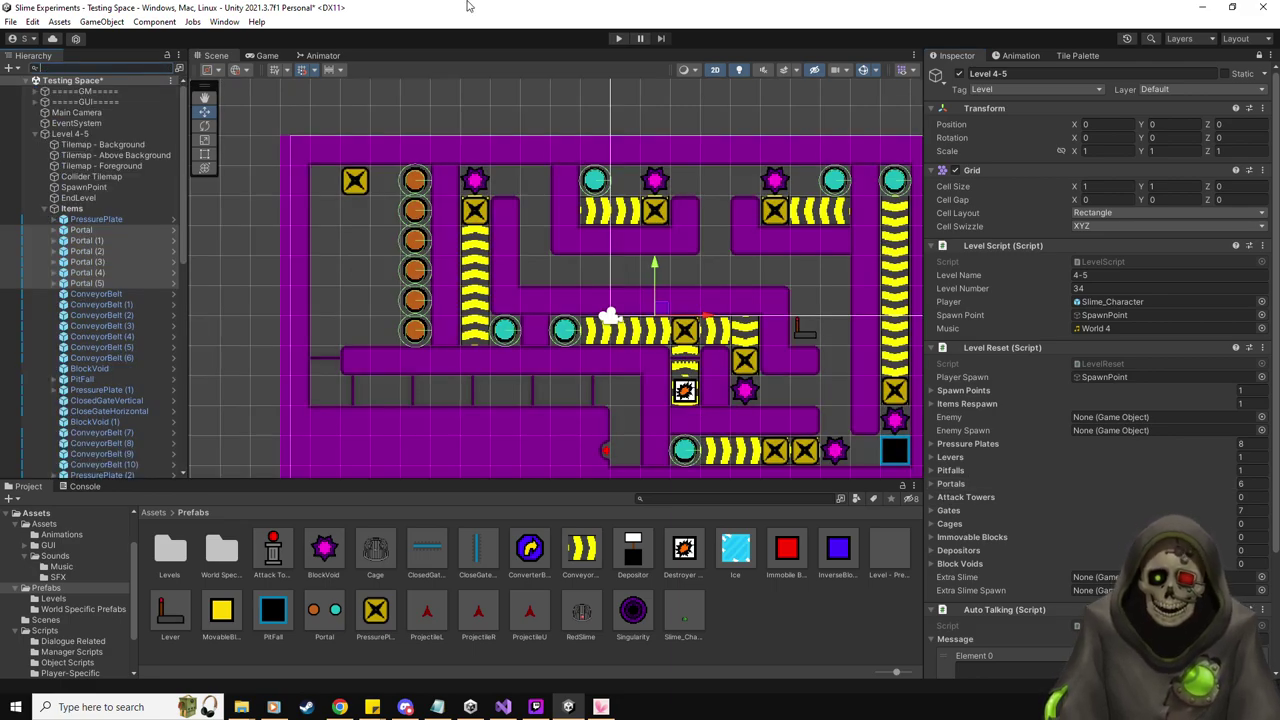
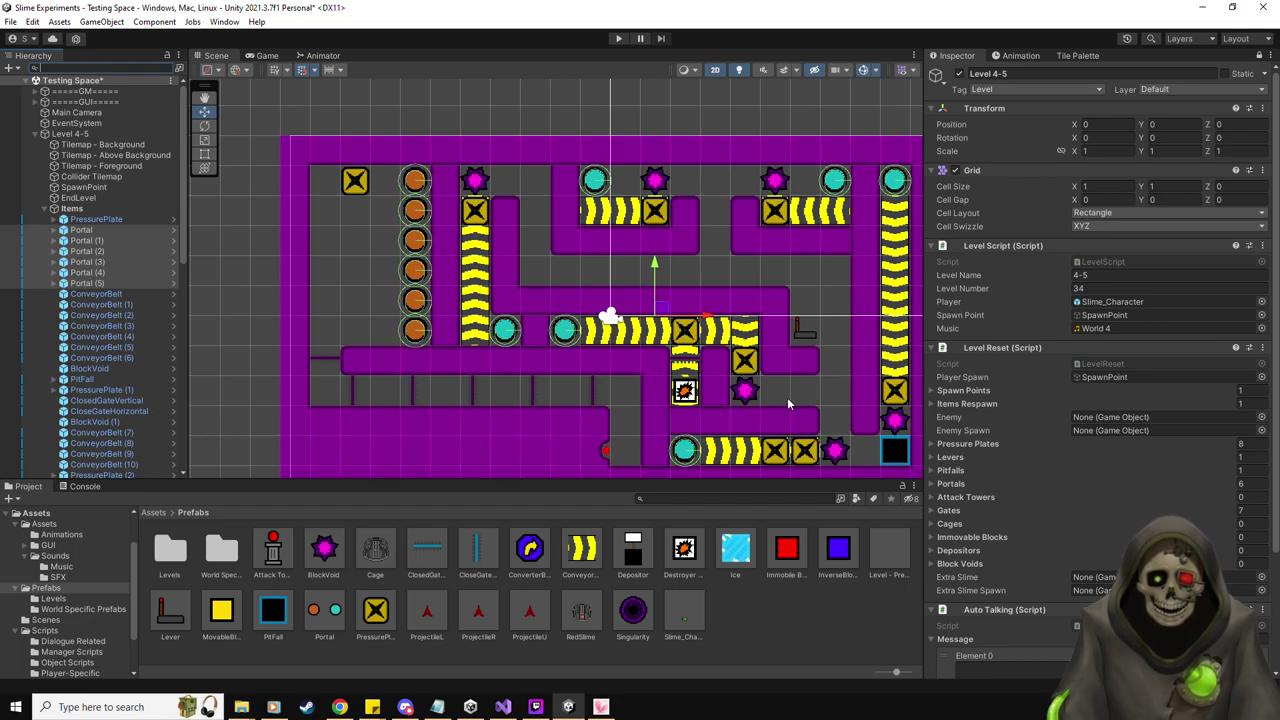
Set Level 4-5's first Auto Talking message to "Oh, look. We've got more portals. Perhaps you should push blocks through them?"
{"action": "scroll", "coordinate": [1057, 352], "scroll_direction": "down", "scroll_amount": 3}
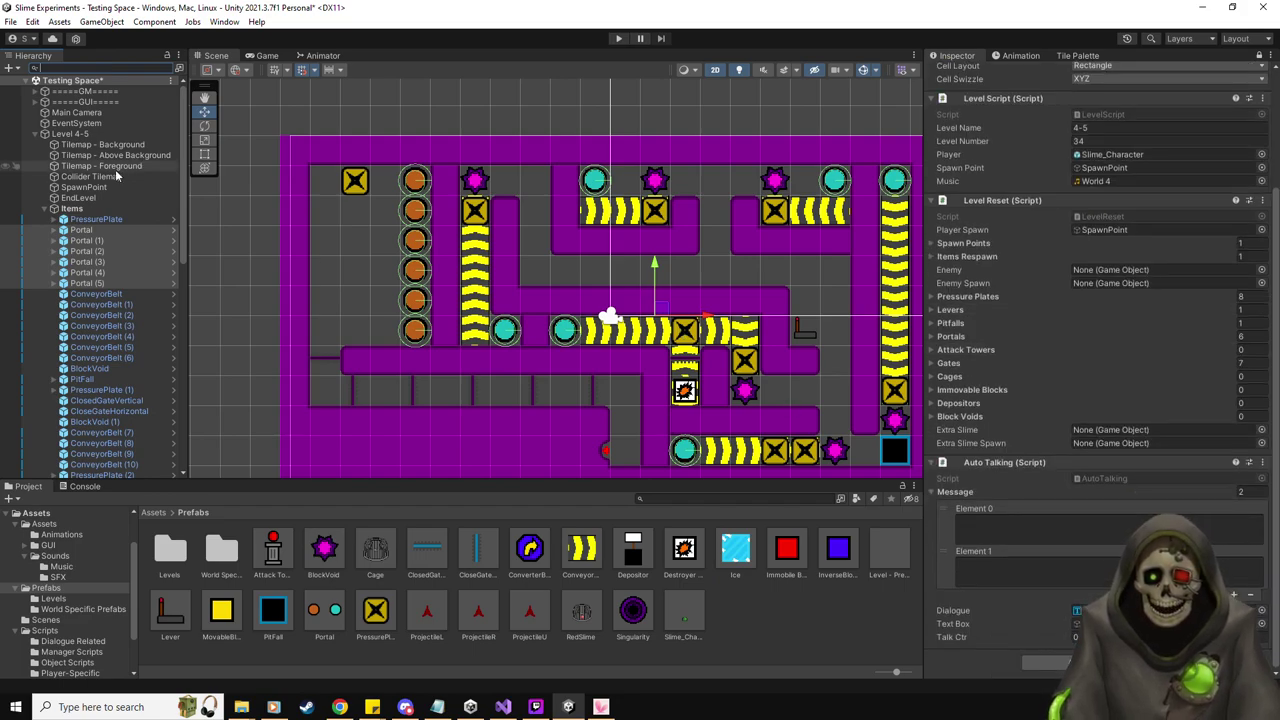
{"action": "left_click", "coordinate": [90, 135]}
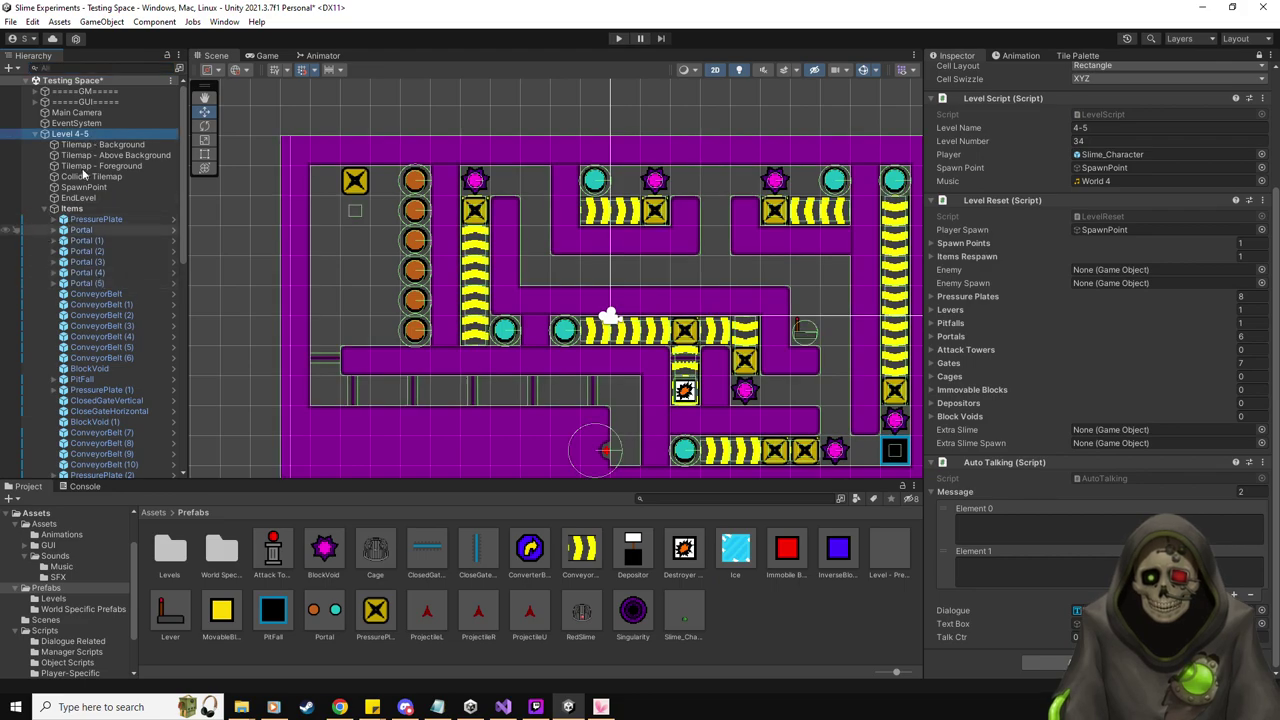
{"action": "left_click", "coordinate": [1101, 531]}
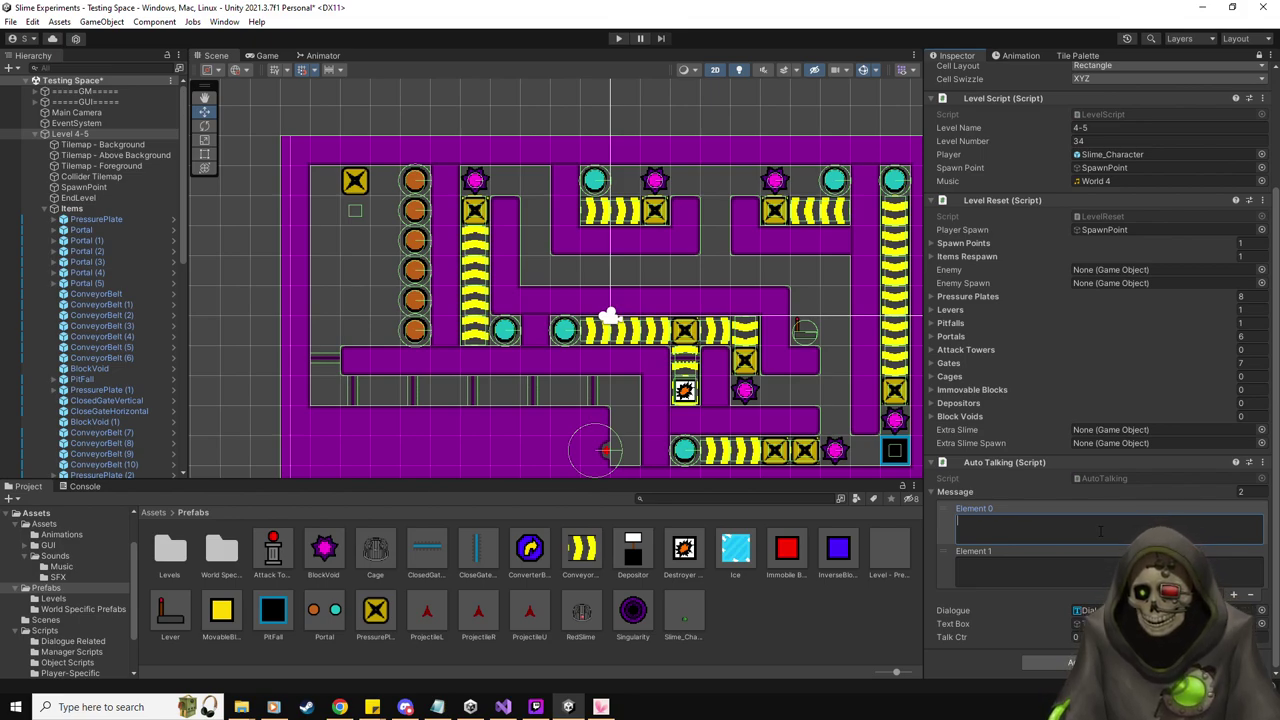
{"action": "type", "text": "Oh"}
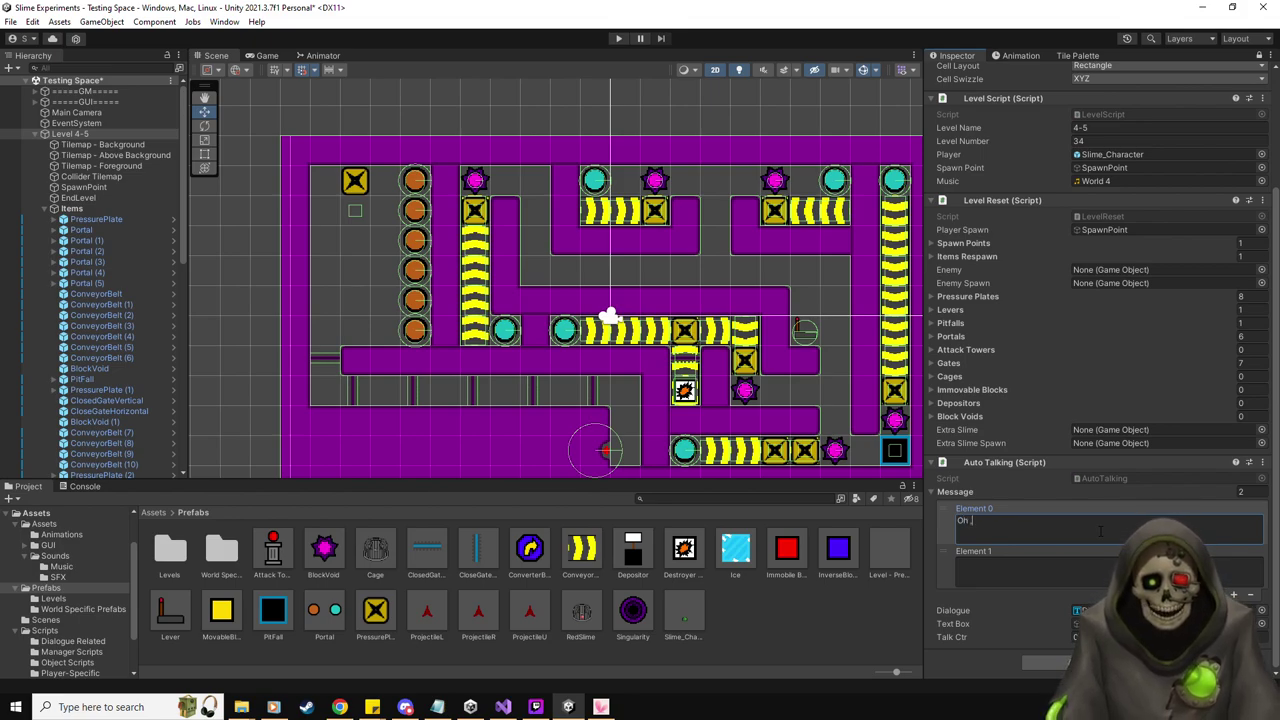
{"action": "type", "text": ", look."}
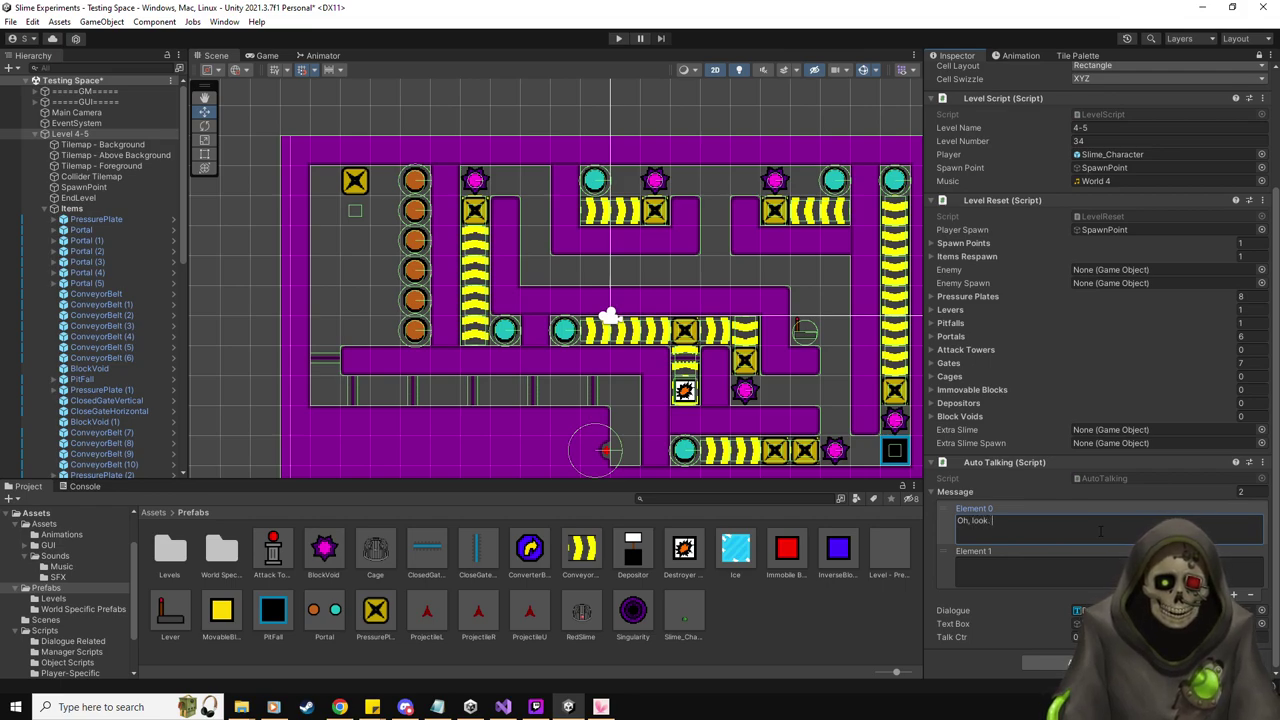
{"action": "type", "text": " We've got more portals."}
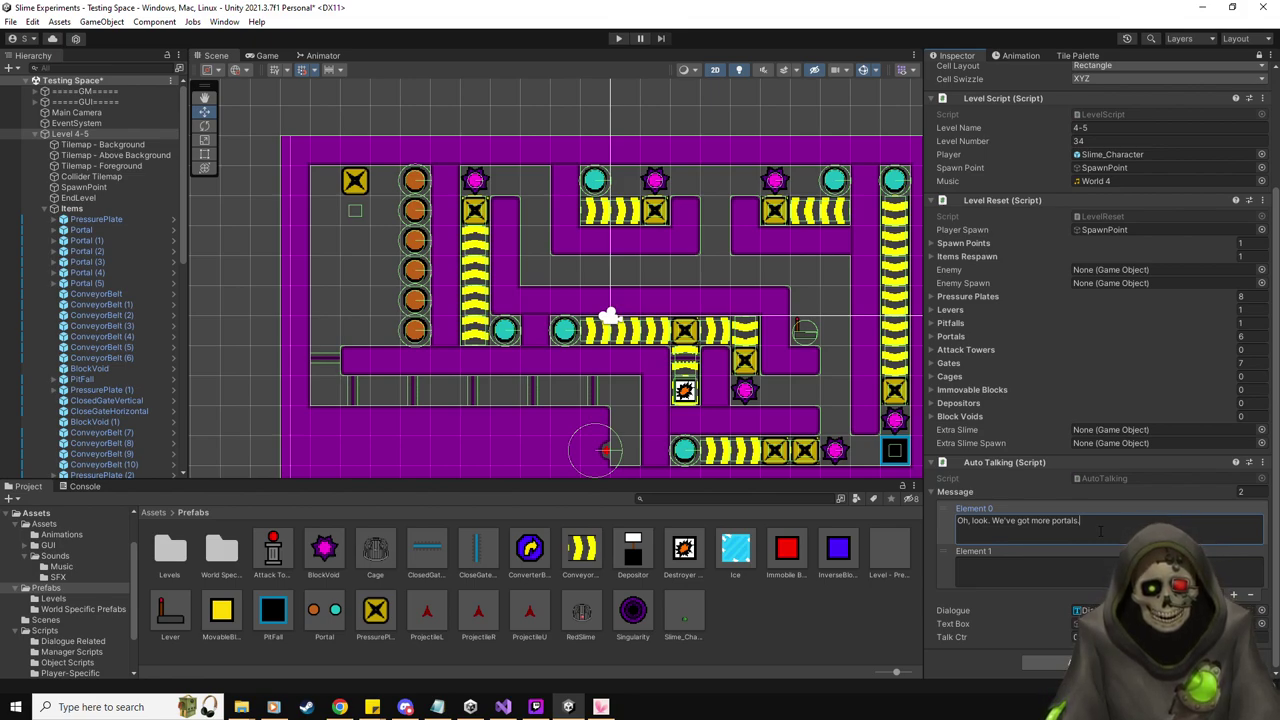
{"action": "type", "text": " Per"}
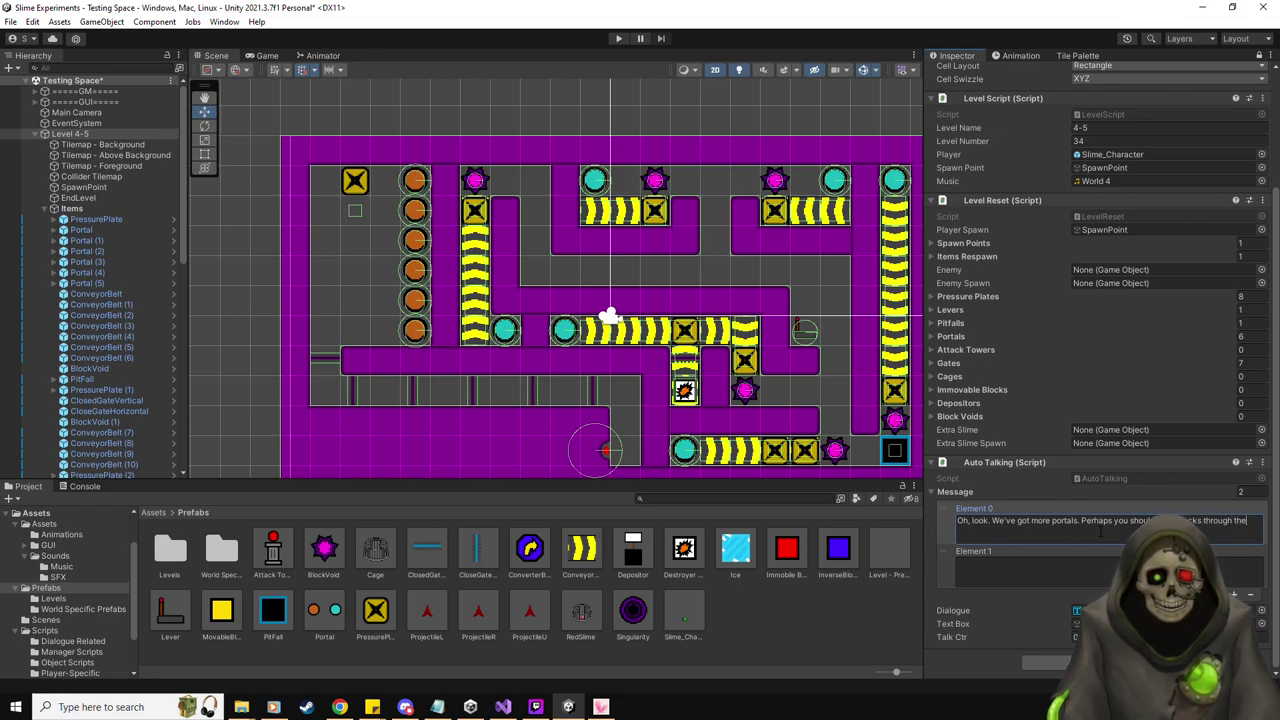
{"action": "type", "text": "?"}
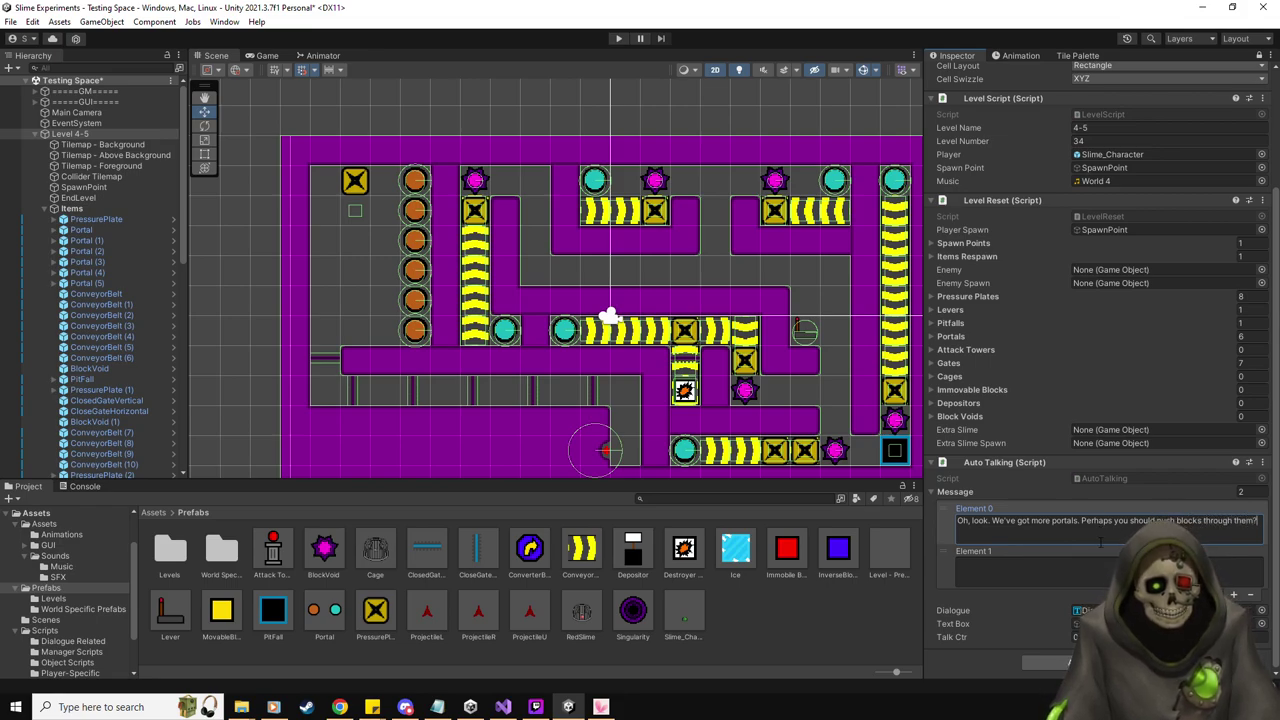
Write the second Auto Talking message, beginning "Or don't. Maybe you shouldn't. Who can say w"
{"action": "left_click", "coordinate": [1100, 576]}
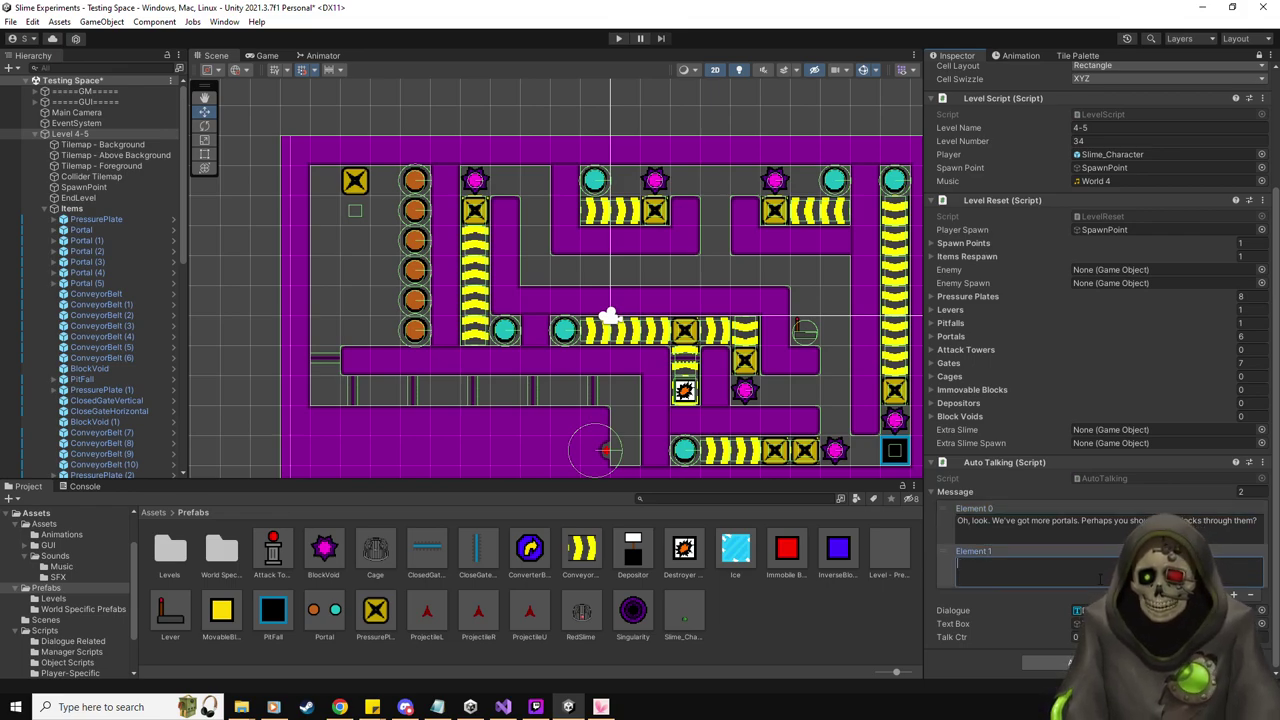
{"action": "type", "text": "Or don"}
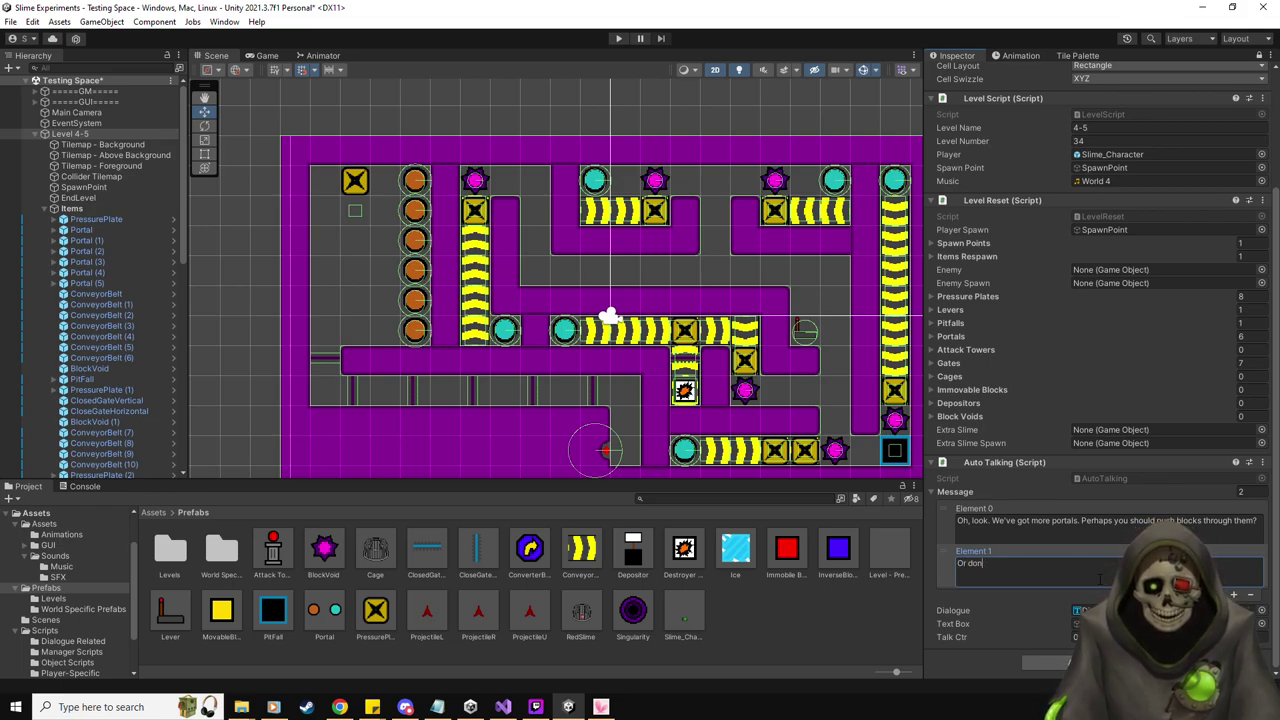
{"action": "type", "text": "t't."}
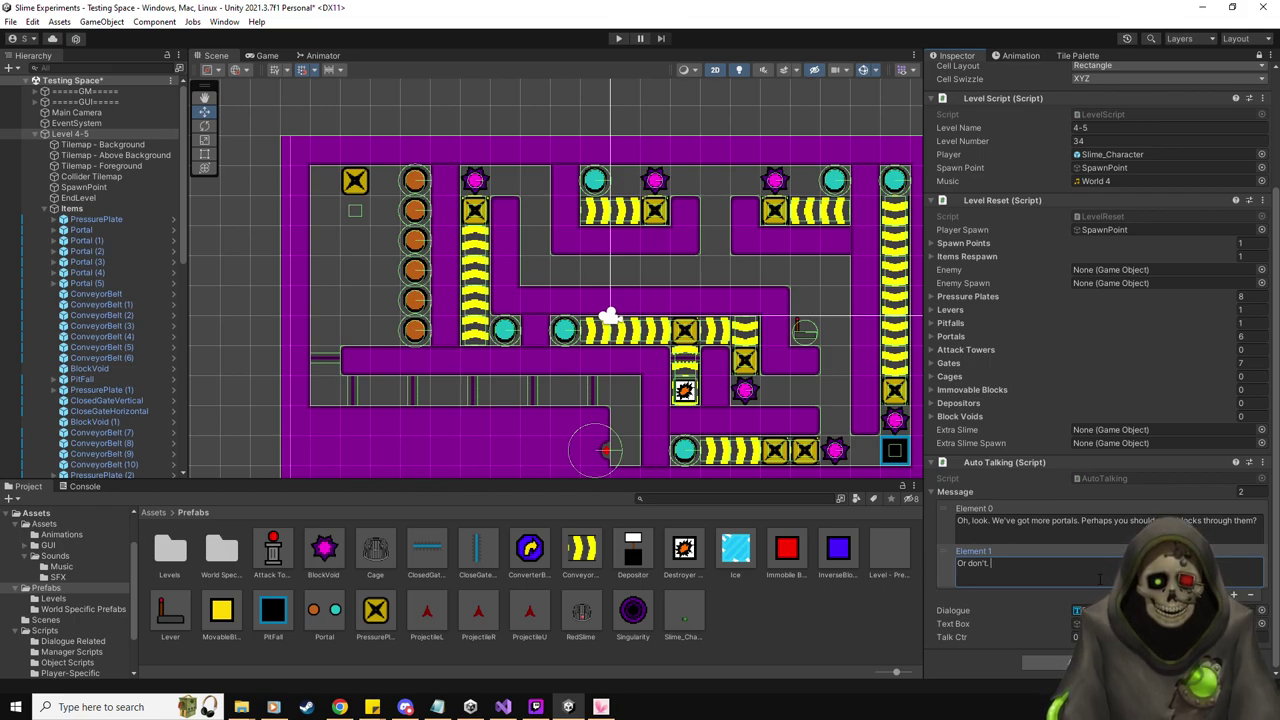
{"action": "type", "text": "Maybe you w"}
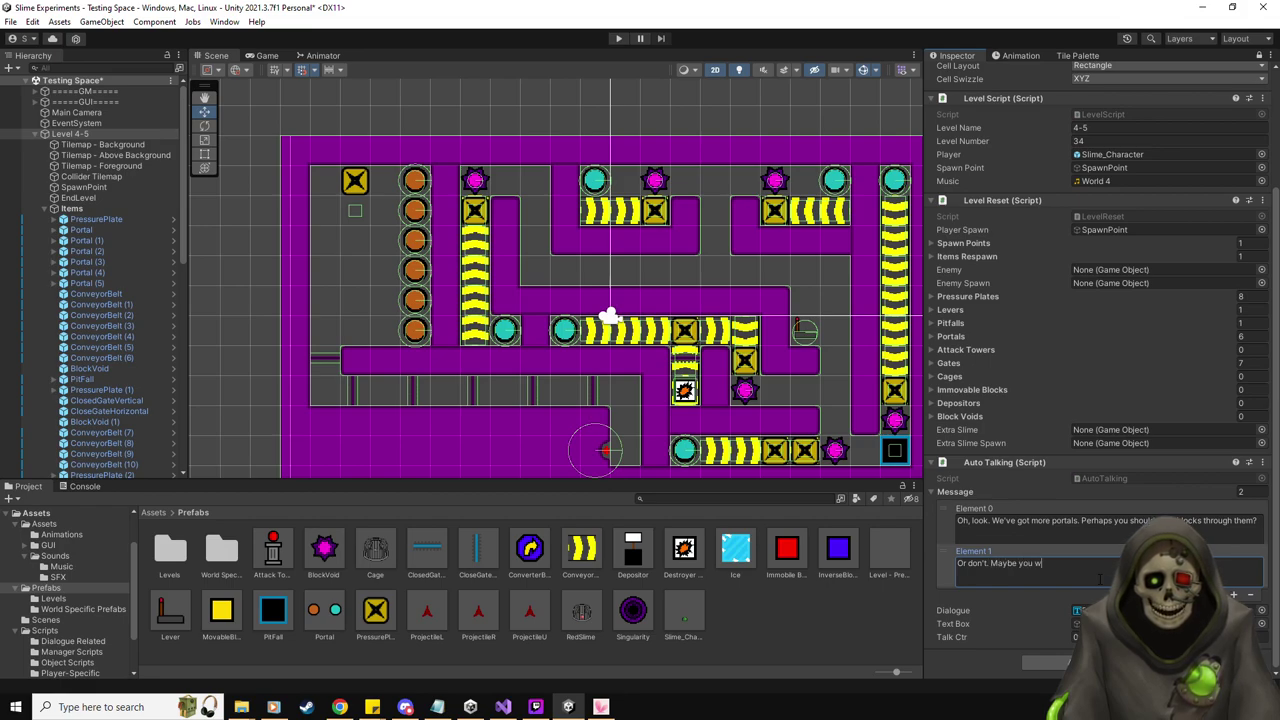
{"action": "key", "text": "BackSpace"}
{"action": "type", "text": "shouldn't. Who can say w"}
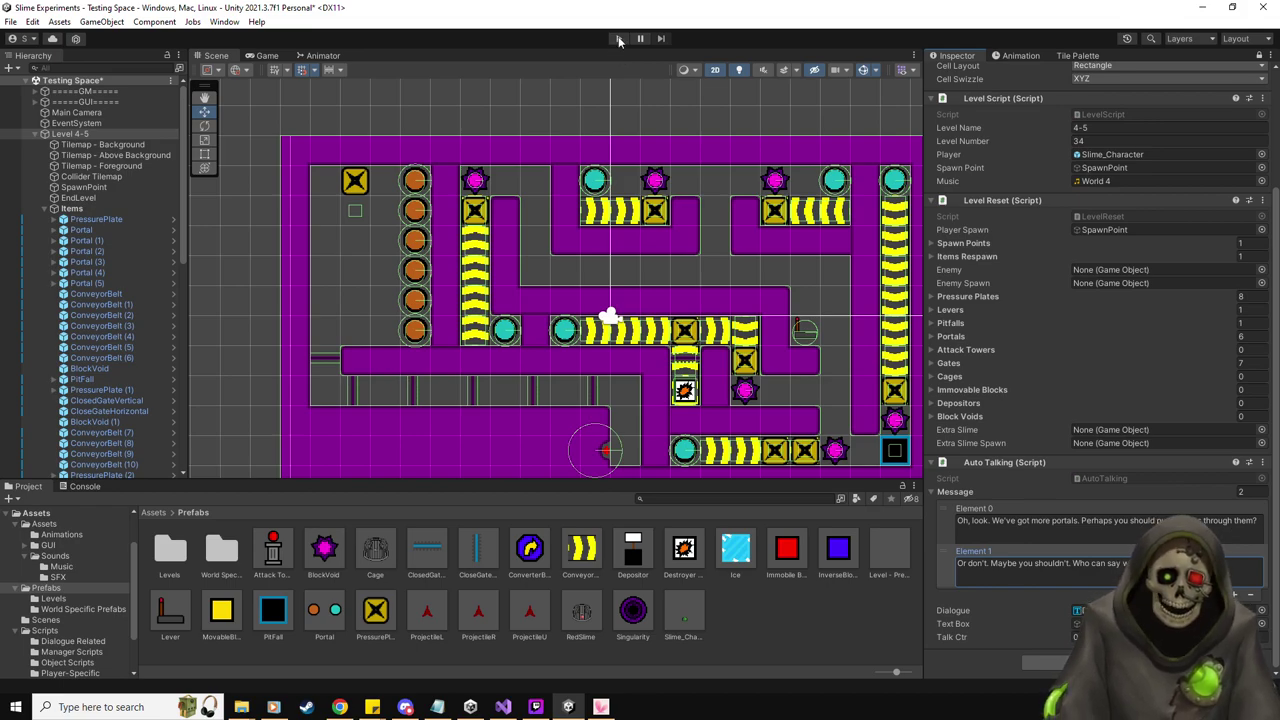
Playtest Level 4-5 by moving the slime and pushing the yellow block into the adjacent orange portal
{"action": "left_click", "coordinate": [618, 38]}
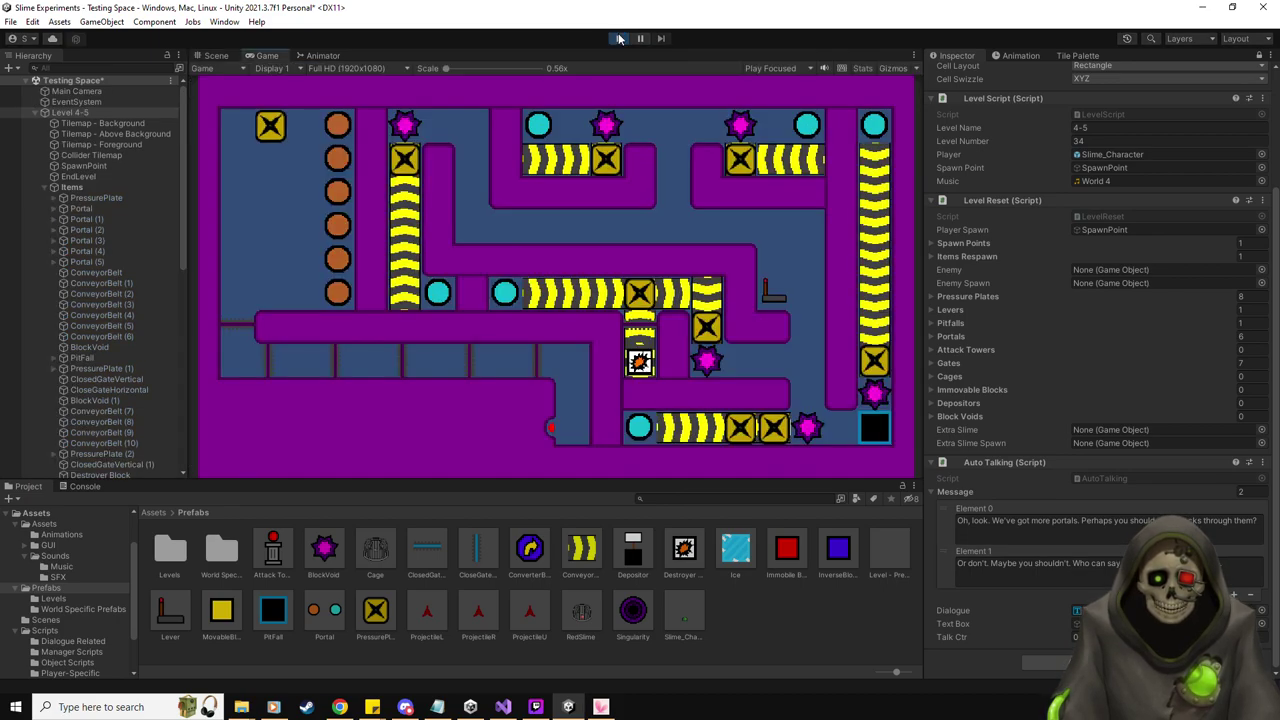
{"action": "key", "text": "Down"}
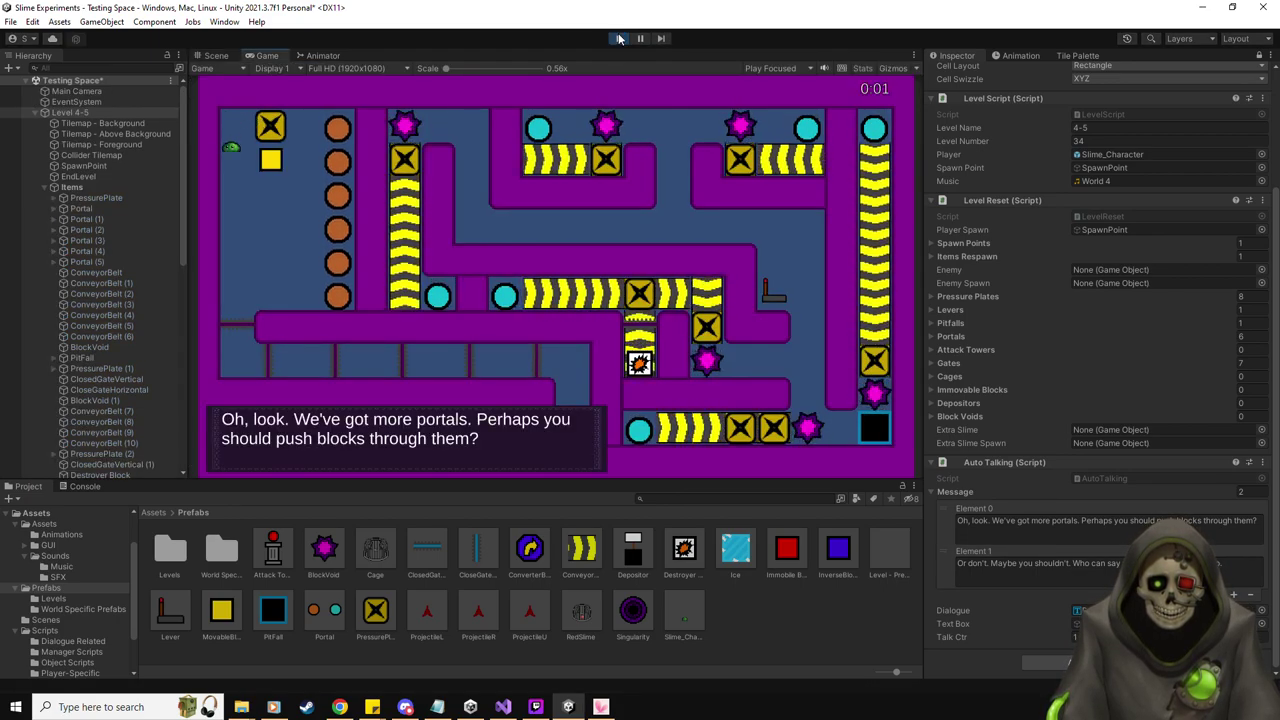
{"action": "key", "text": "Right"}
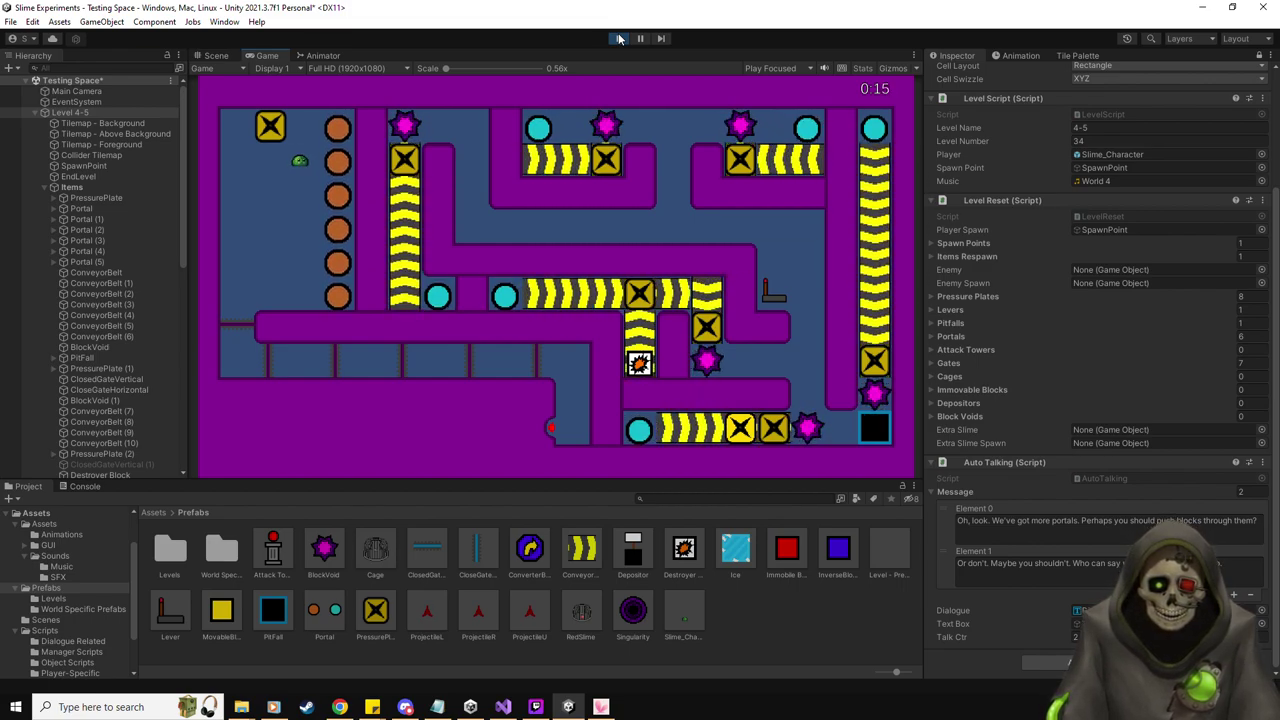
{"action": "key", "text": "Left"}
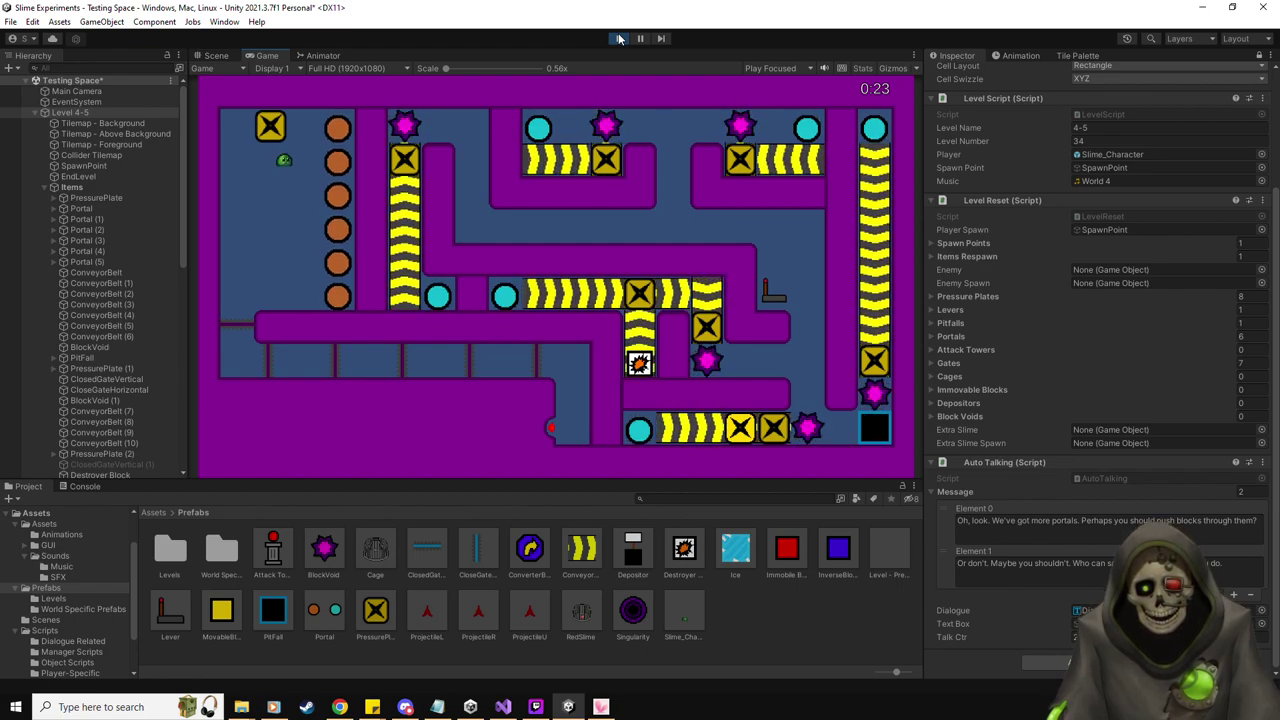
Inspect the Destroyer Block's script, collider and rigidbody values in the running level, check the console, and stop the game
{"action": "scroll", "coordinate": [161, 286], "scroll_direction": "down", "scroll_amount": 10}
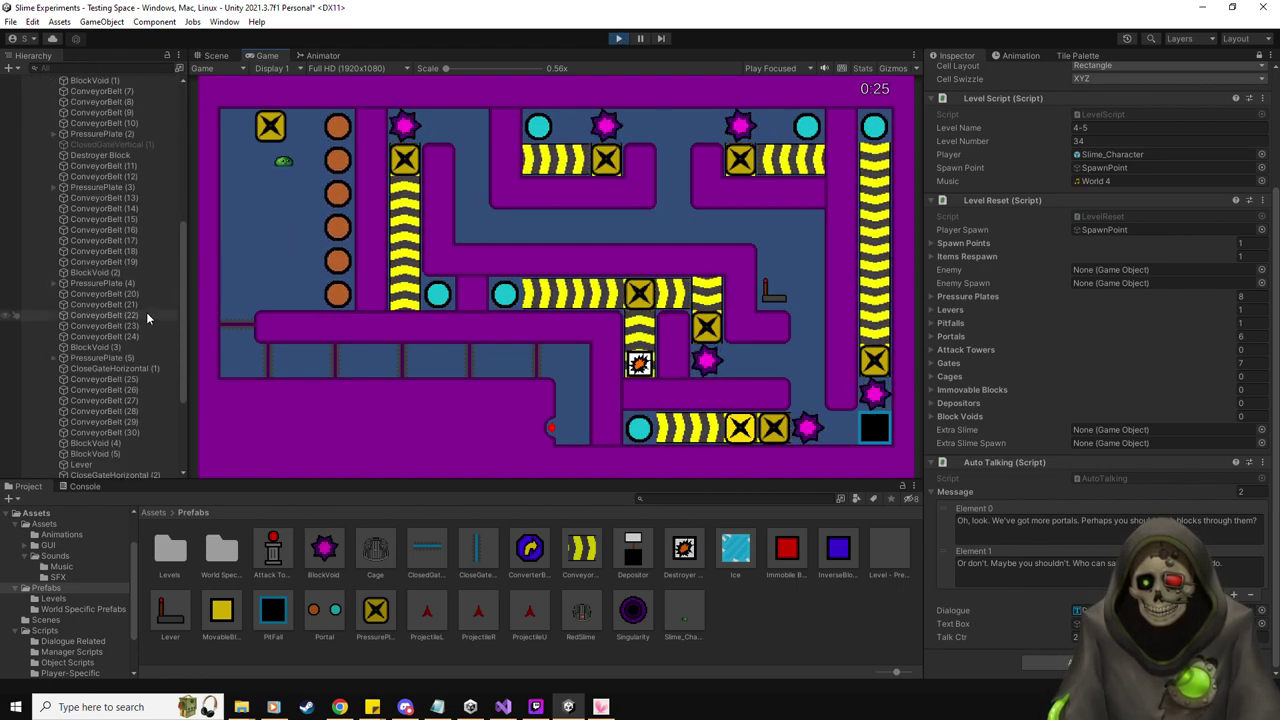
{"action": "left_click", "coordinate": [121, 157]}
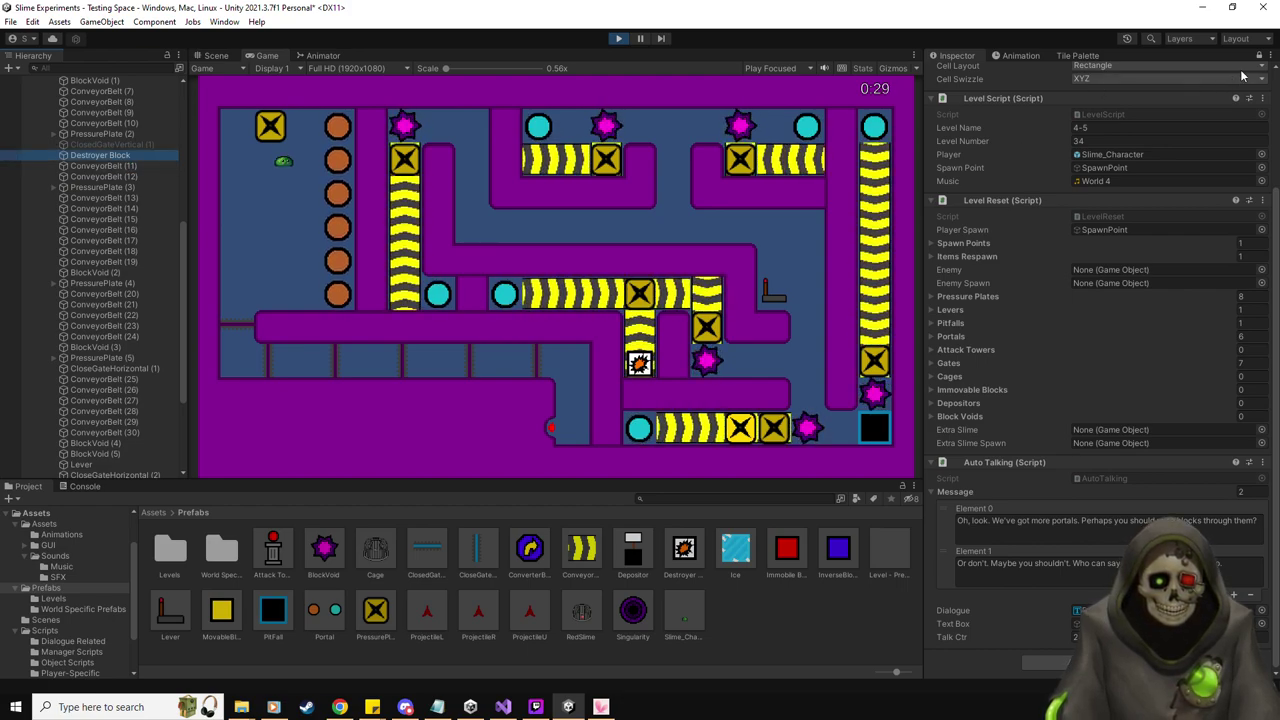
{"action": "left_click", "coordinate": [1222, 168]}
{"action": "scroll", "coordinate": [1030, 534], "scroll_direction": "down", "scroll_amount": 1}
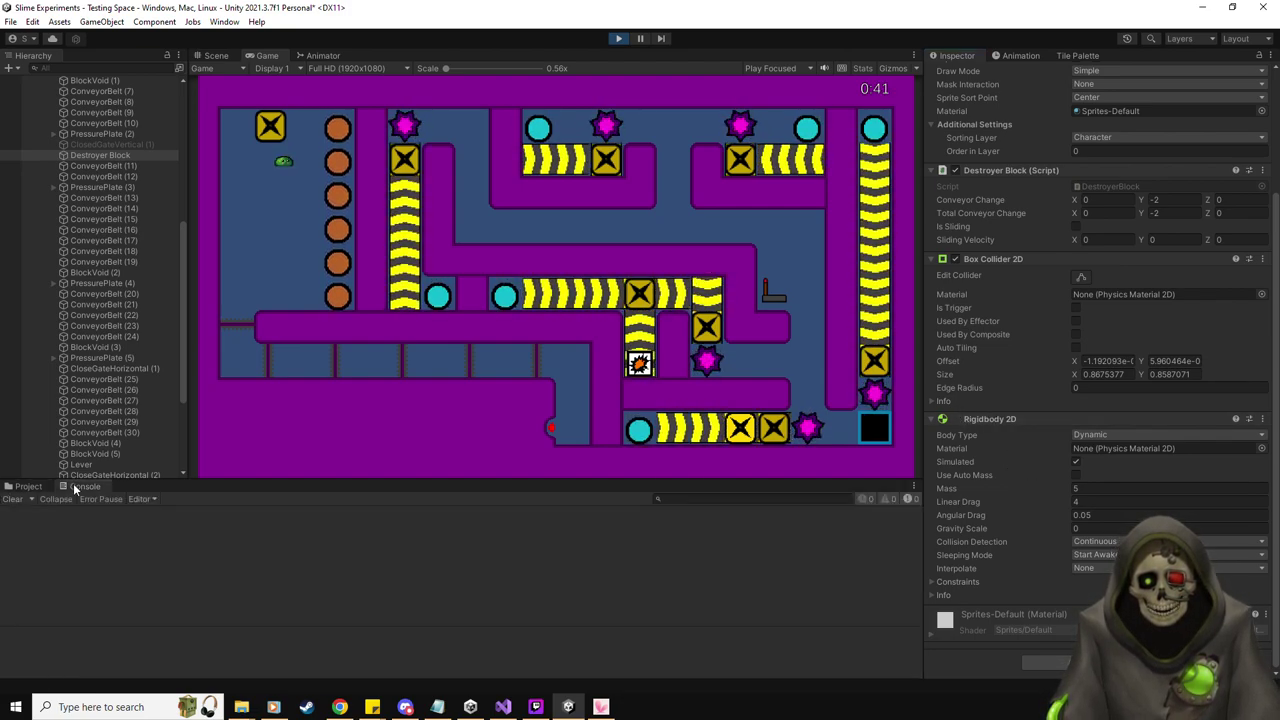
{"action": "left_click", "coordinate": [618, 38]}
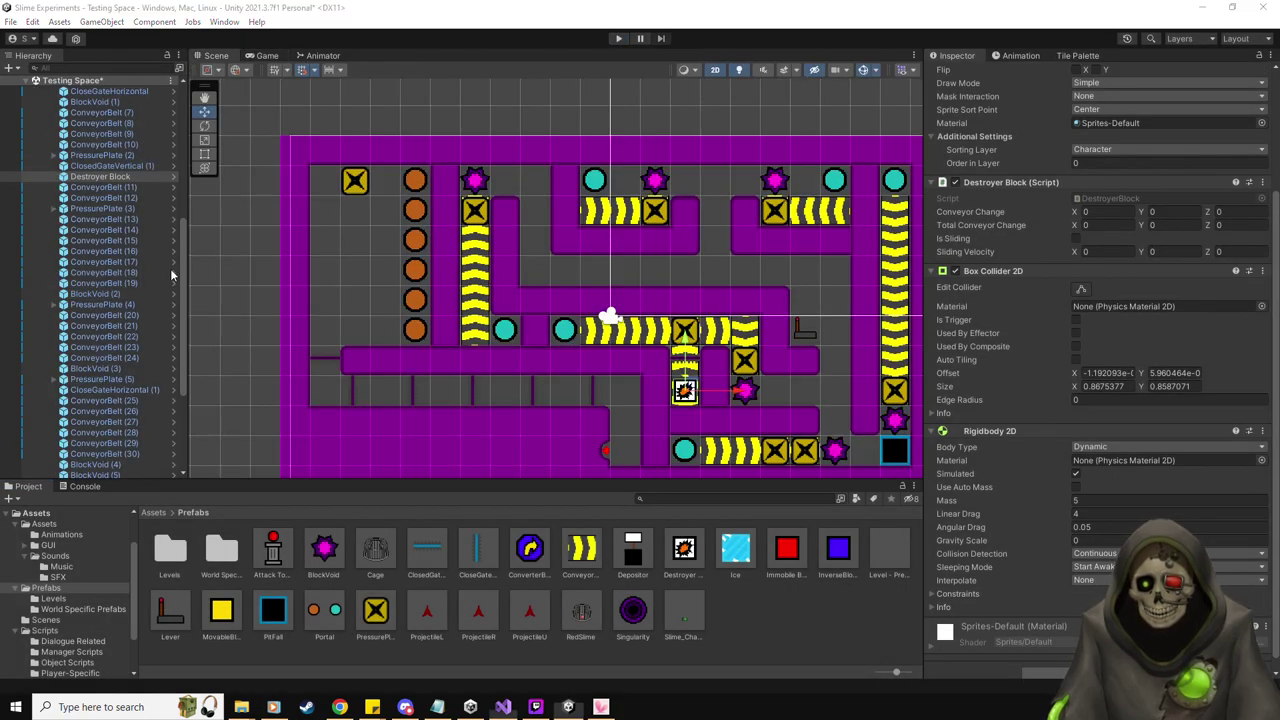
Switch to Visual Studio and examine the ResetConveyor and OnTriggerEnter2D methods in ConveyorBeltScript.cs
{"action": "key", "text": "alt+Tab"}
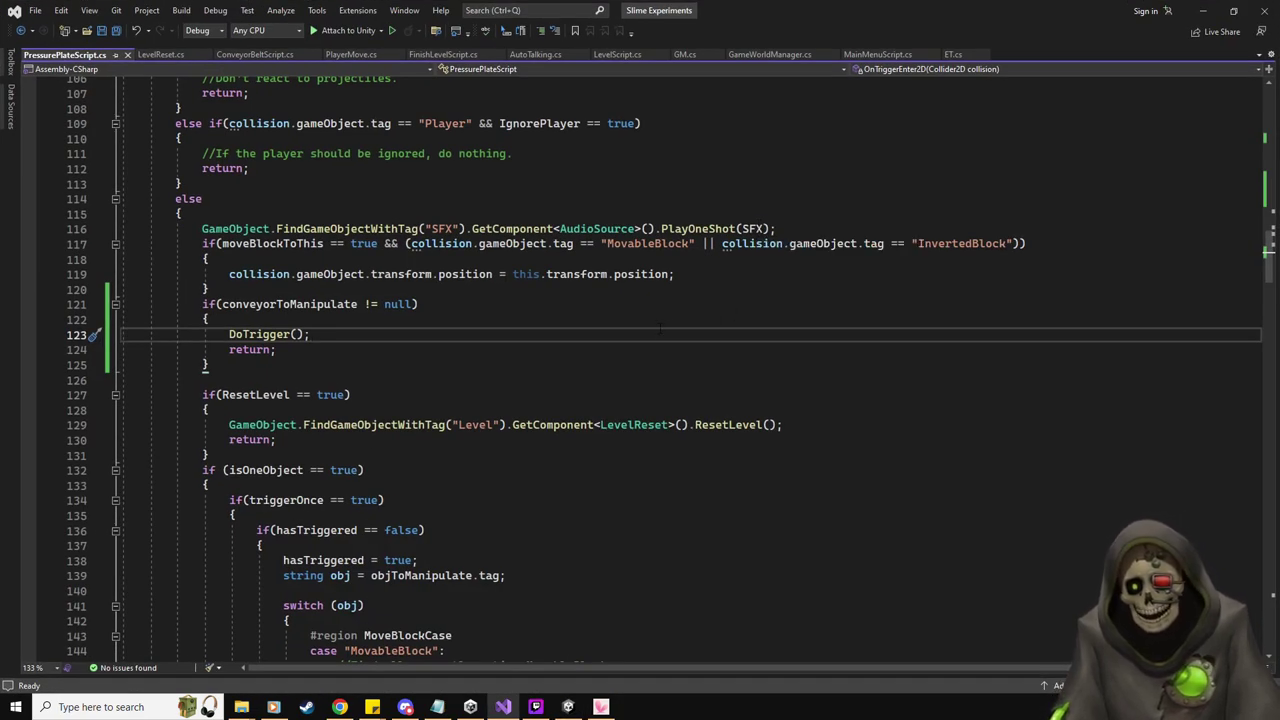
{"action": "left_click", "coordinate": [262, 54]}
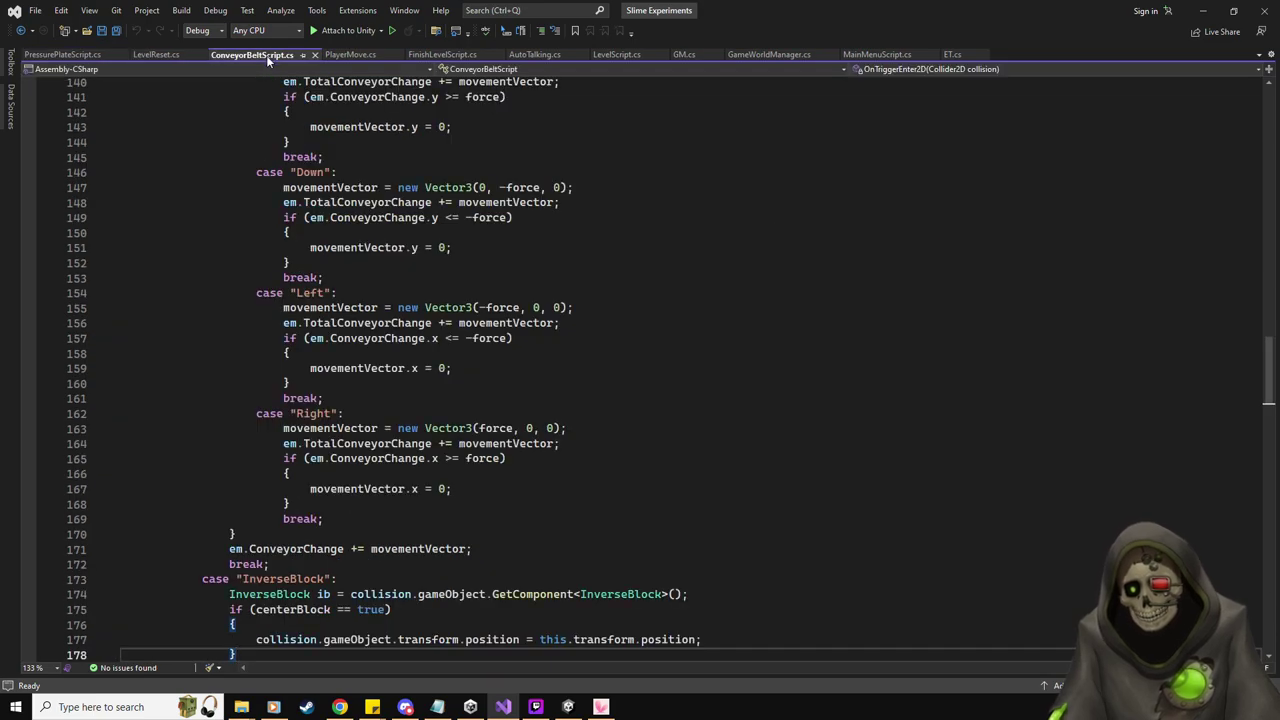
{"action": "scroll", "coordinate": [404, 440], "scroll_direction": "up", "scroll_amount": 6}
{"action": "scroll", "coordinate": [404, 440], "scroll_direction": "up", "scroll_amount": 20}
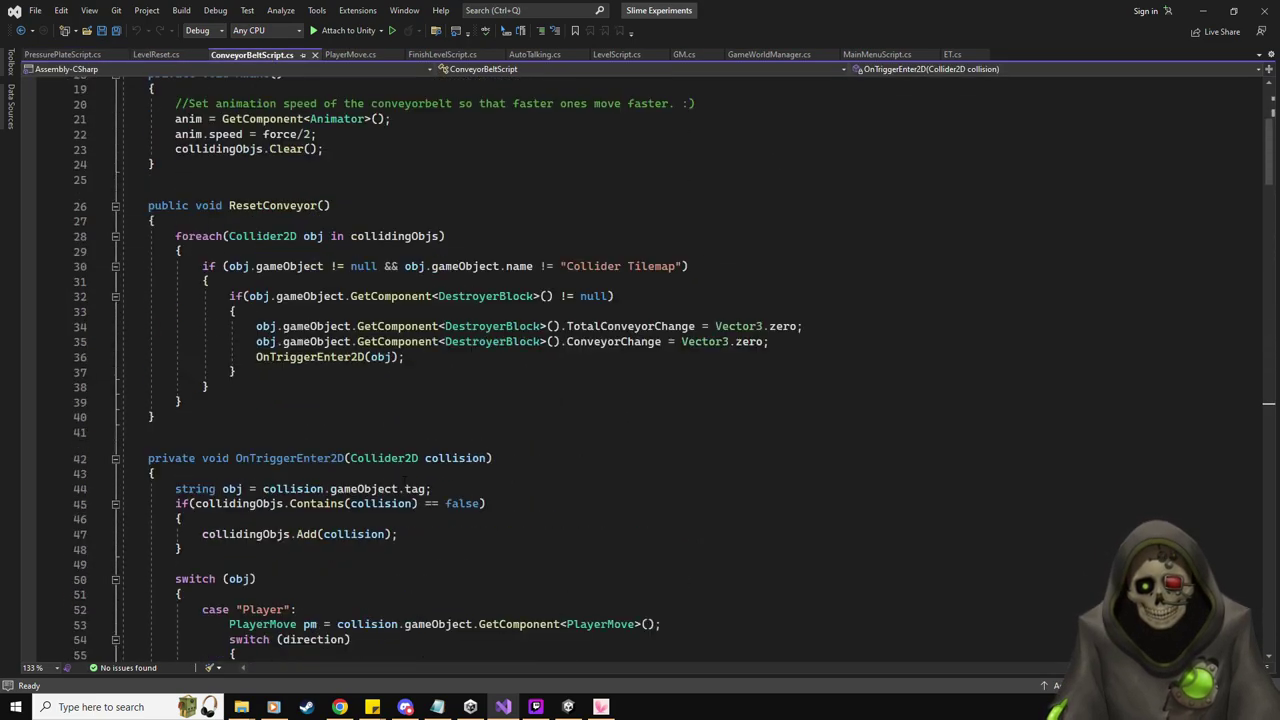
{"action": "scroll", "coordinate": [404, 440], "scroll_direction": "up", "scroll_amount": 3}
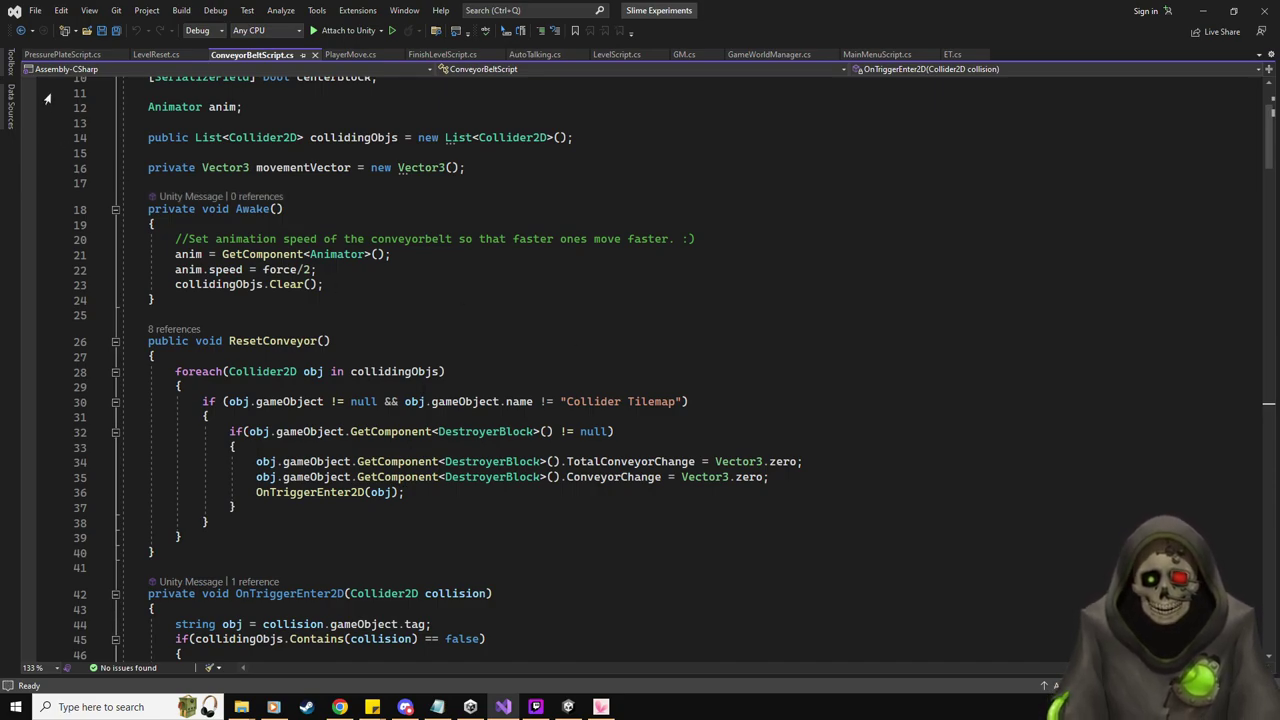
Examine the DoTrigger, UndoTrigger and OnTriggerEnter2D methods in PressurePlateScript.cs
{"action": "left_click", "coordinate": [64, 54]}
{"action": "scroll", "coordinate": [437, 414], "scroll_direction": "down", "scroll_amount": 6}
{"action": "scroll", "coordinate": [440, 408], "scroll_direction": "up", "scroll_amount": 15}
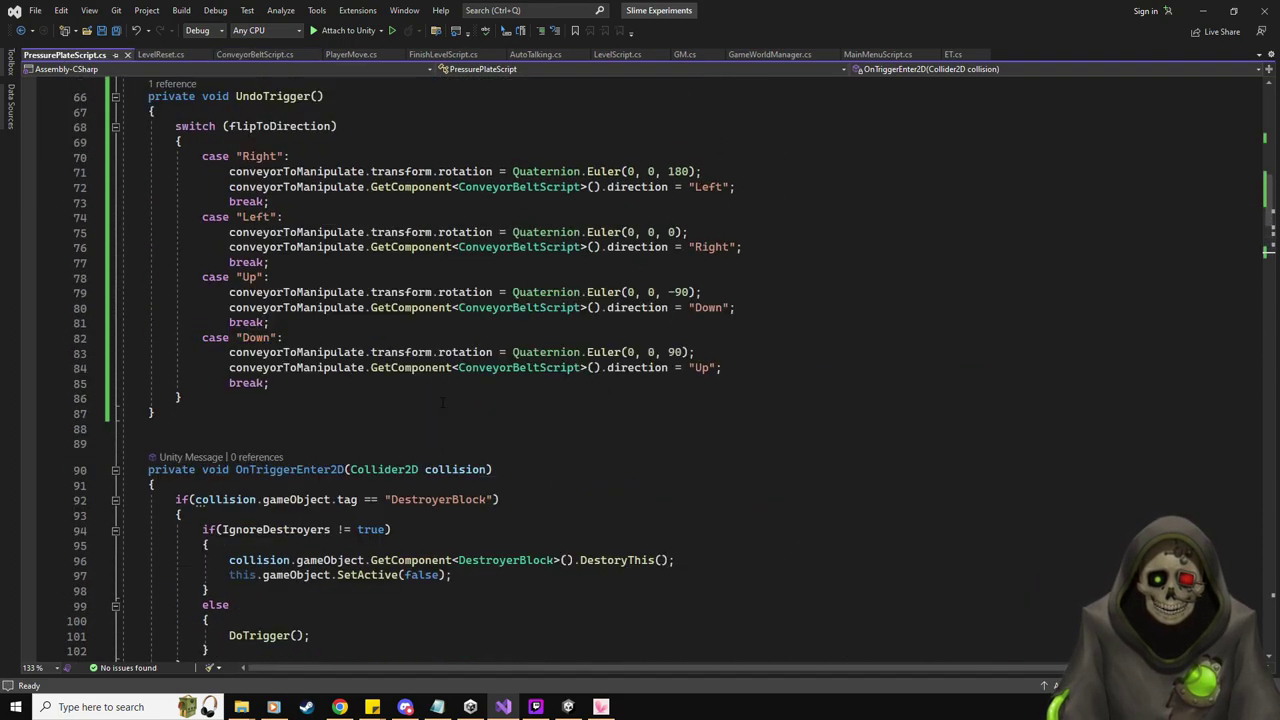
{"action": "scroll", "coordinate": [350, 465], "scroll_direction": "up", "scroll_amount": 1}
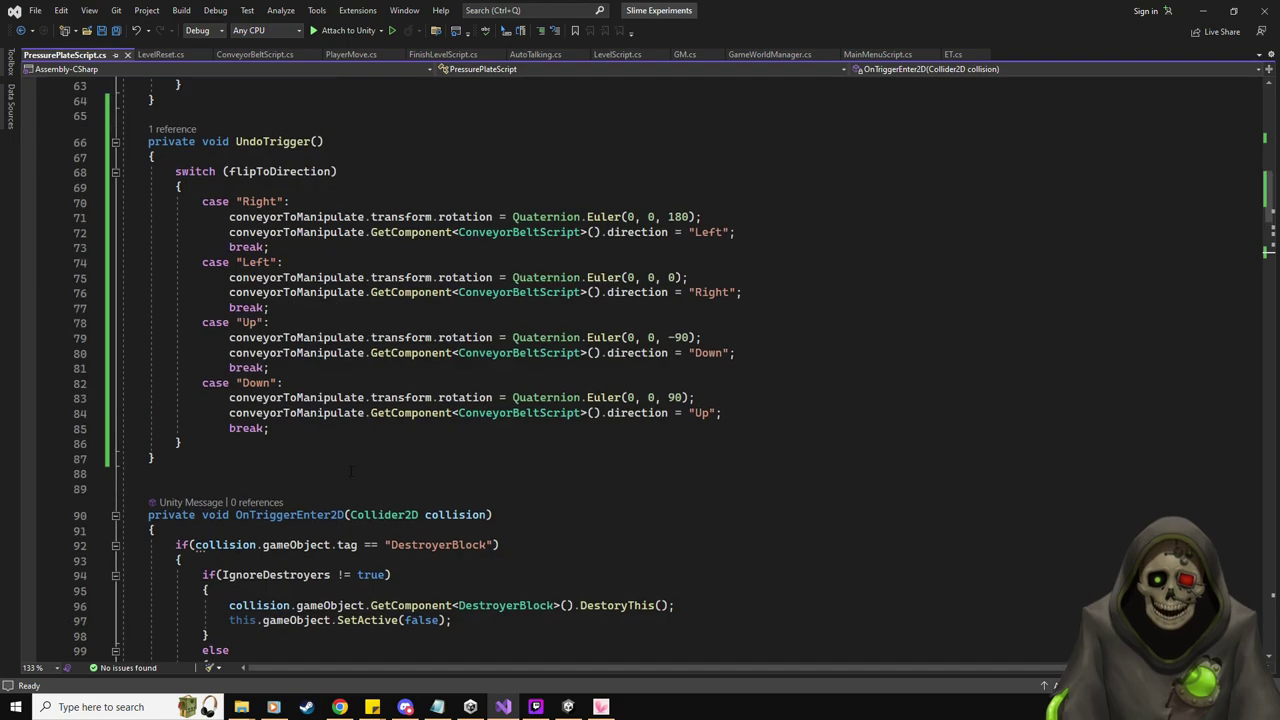
{"action": "scroll", "coordinate": [350, 472], "scroll_direction": "down", "scroll_amount": 2}
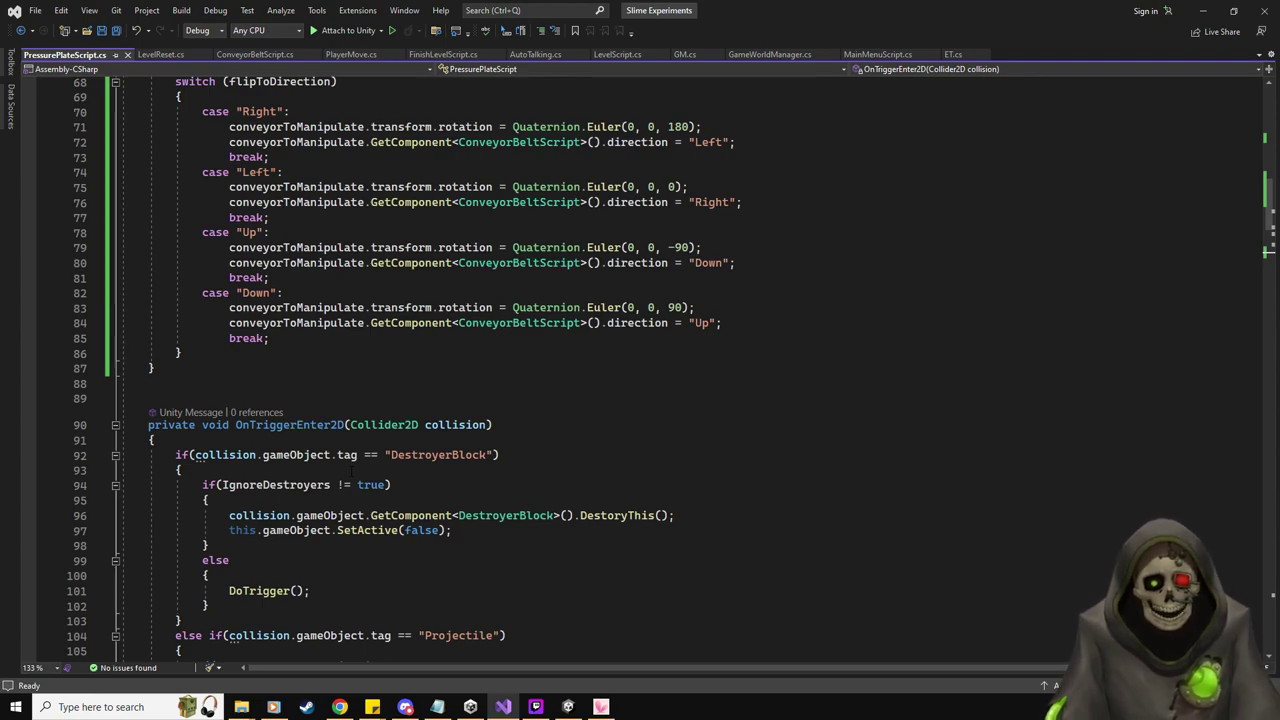
{"action": "scroll", "coordinate": [351, 470], "scroll_direction": "down", "scroll_amount": 2}
{"action": "scroll", "coordinate": [345, 455], "scroll_direction": "up", "scroll_amount": 11}
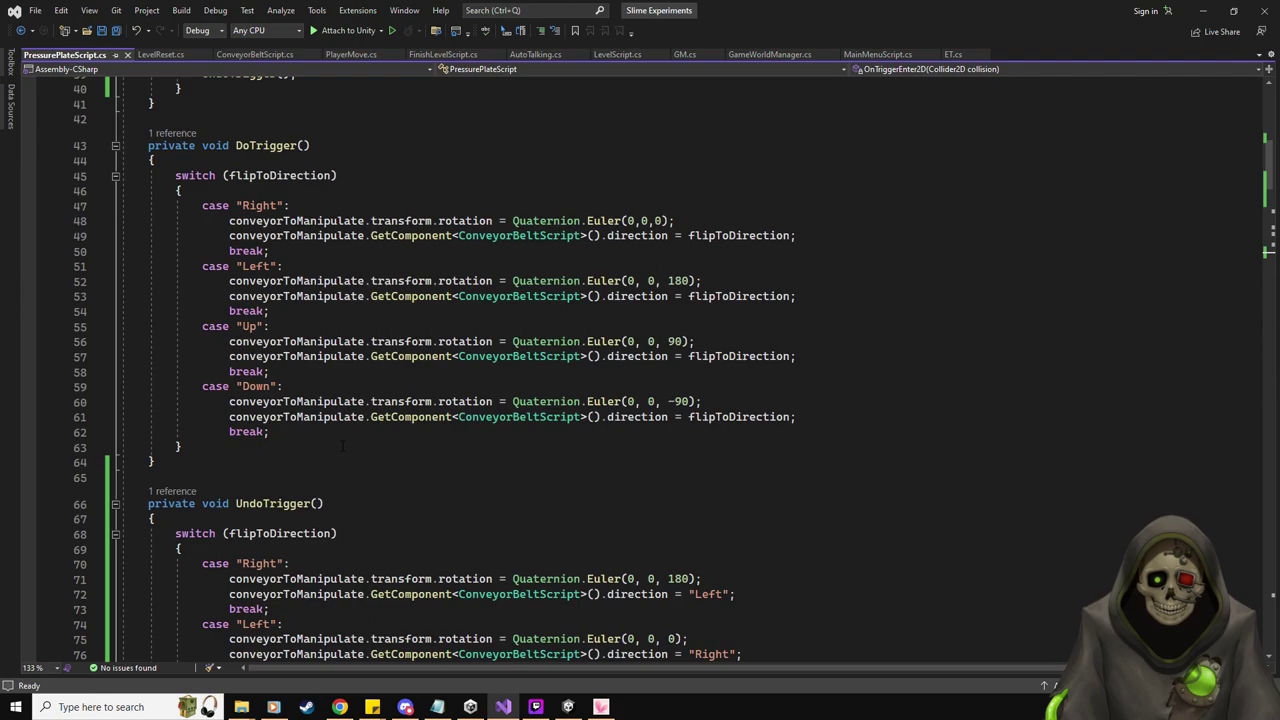
Add conveyorToManipulate.GetComponent<ConveyorBeltScript>().ResetConveyor(); after the switch block in the DoTrigger method
{"action": "left_click", "coordinate": [255, 451]}
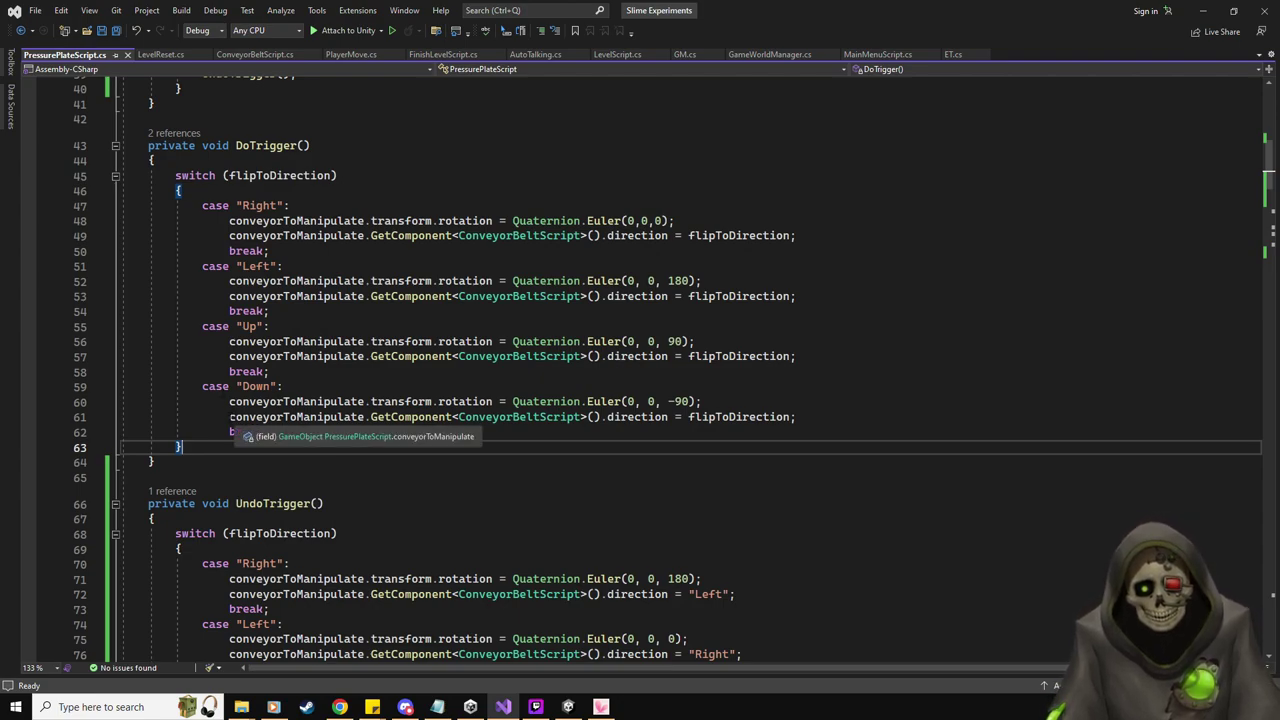
{"action": "left_click_drag", "start_coordinate": [229, 416], "coordinate": [601, 416]}
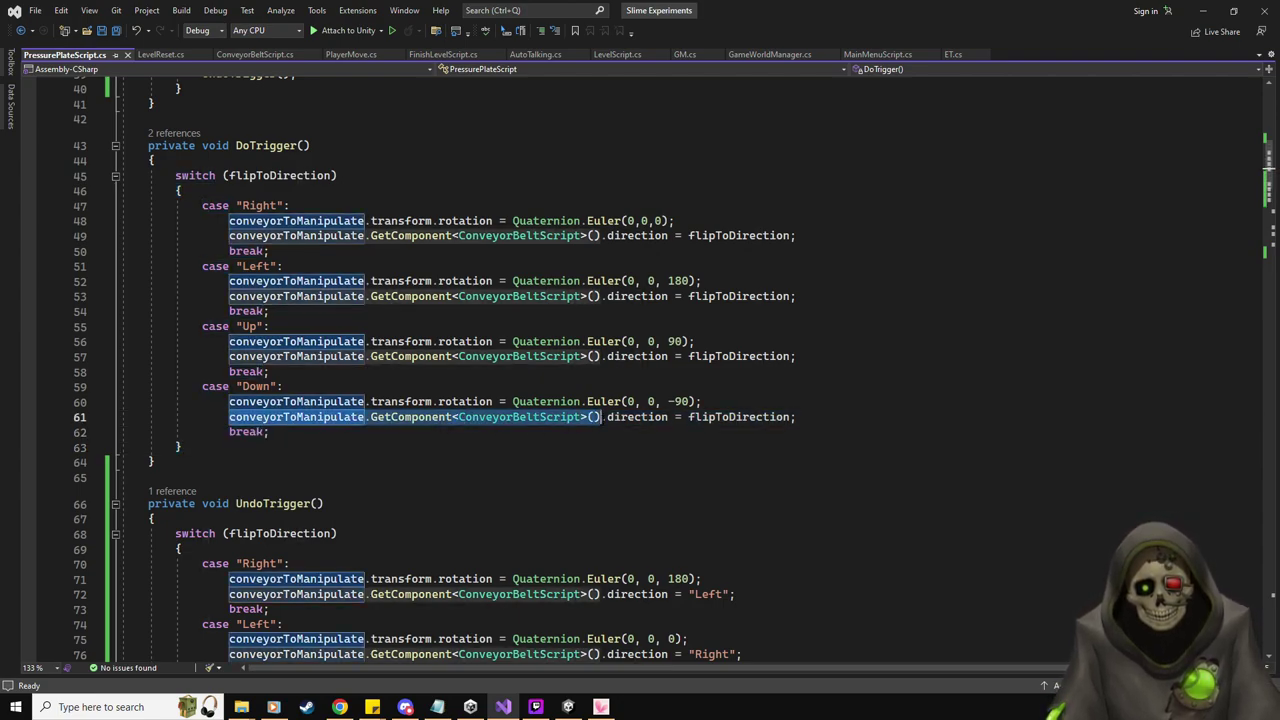
{"action": "key", "text": "ctrl+c"}
{"action": "left_click", "coordinate": [332, 447]}
{"action": "key", "text": "Return"}
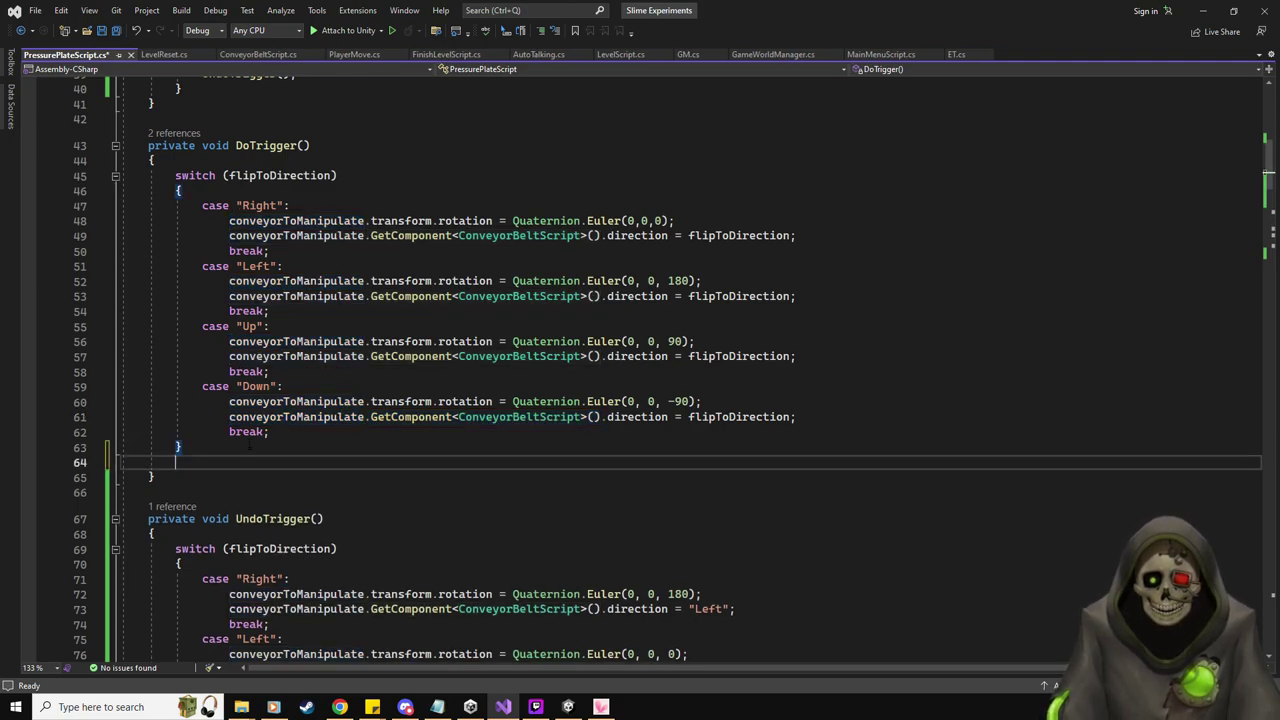
{"action": "key", "text": "ctrl+v"}
{"action": "type", "text": "."}
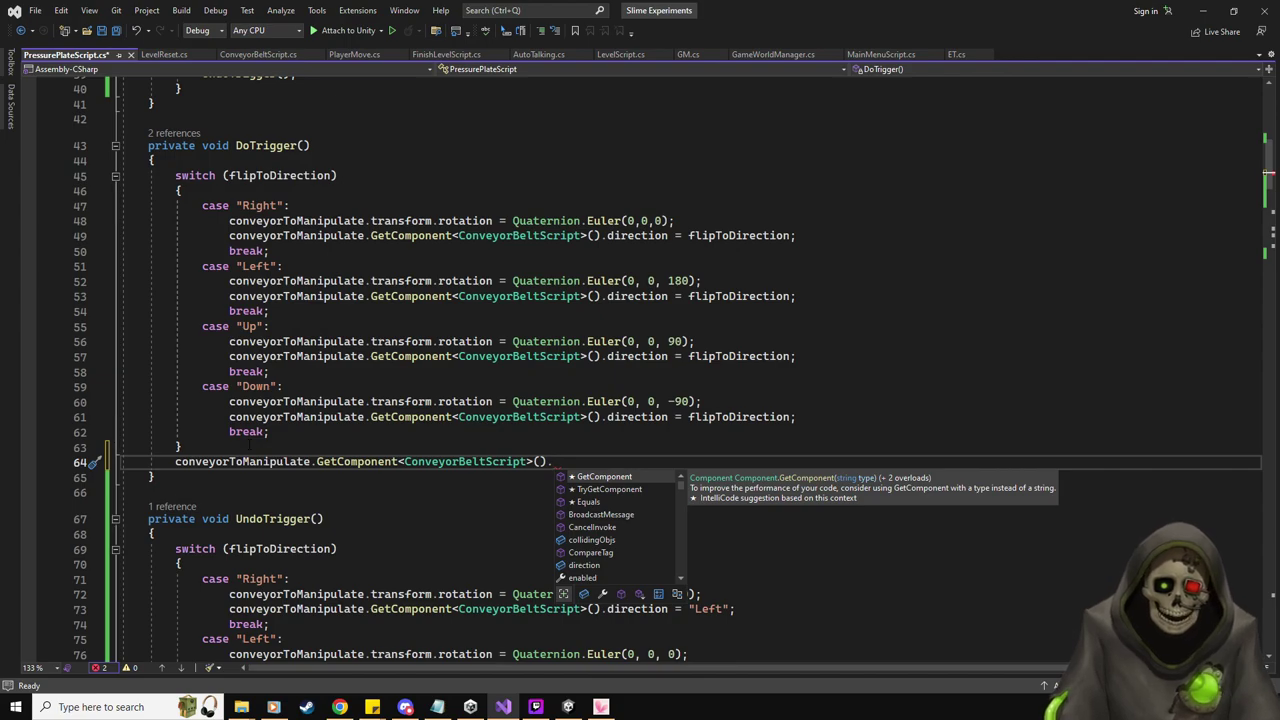
{"action": "type", "text": "ResetConveyor();"}
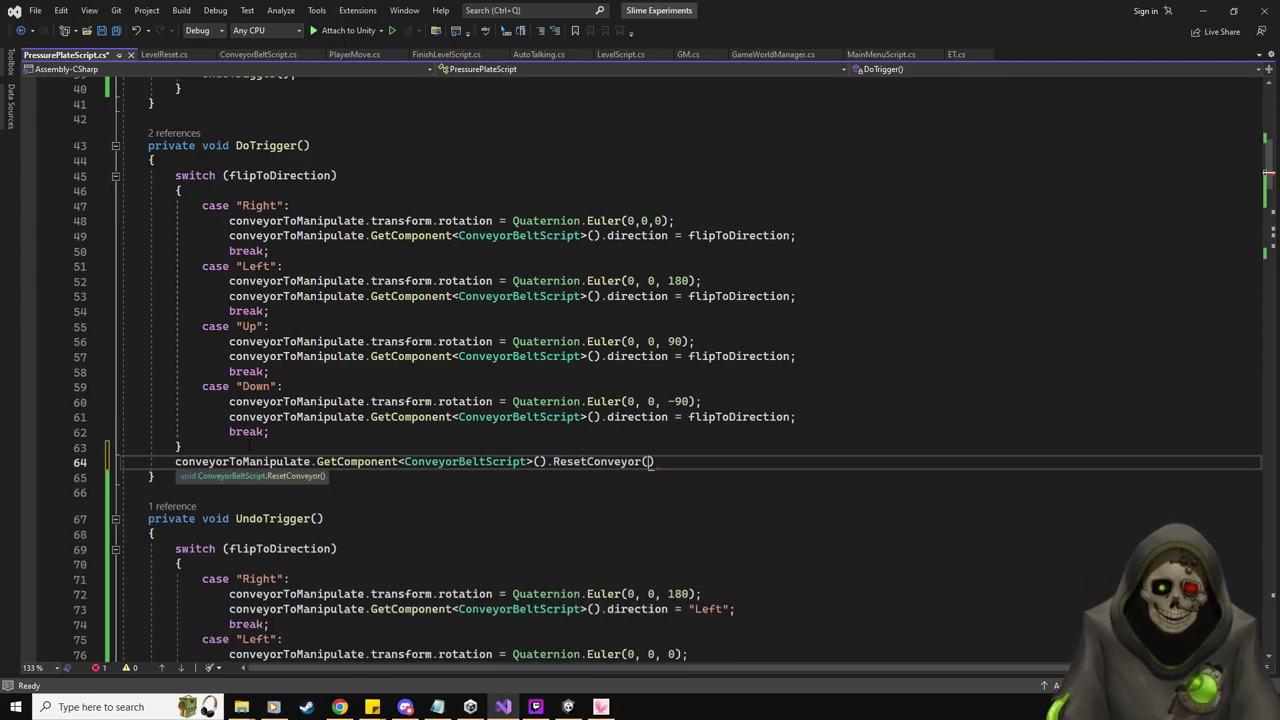
Check the ResetConveyor method in ConveyorBeltScript.cs, save the script changes and return to PressurePlateScript.cs
{"action": "left_click", "coordinate": [288, 55]}
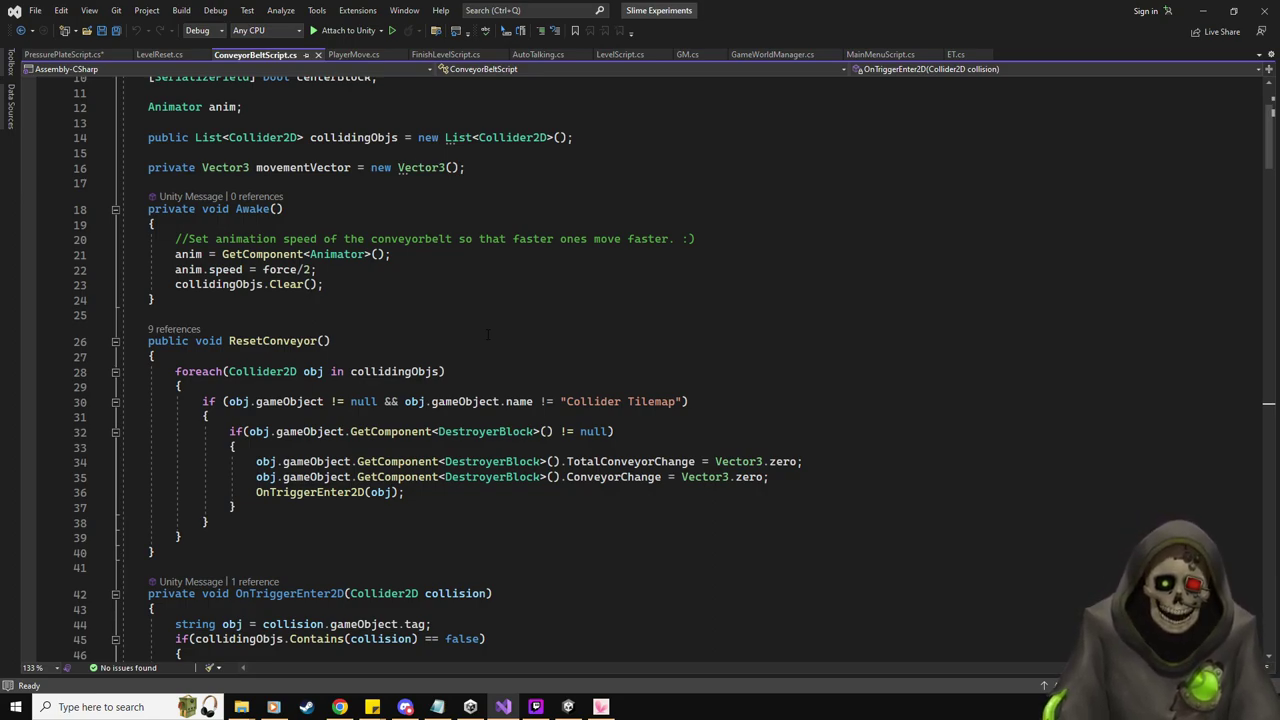
{"action": "key", "text": "ctrl+s"}
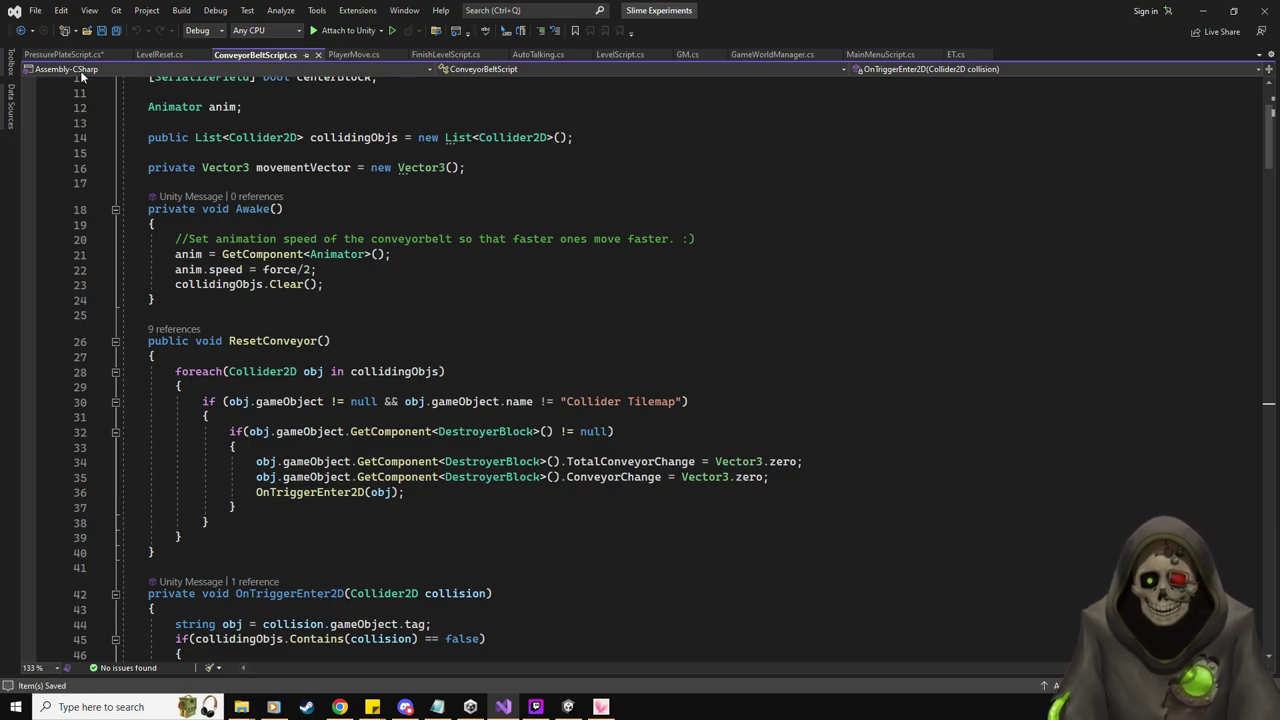
{"action": "left_click", "coordinate": [71, 54]}
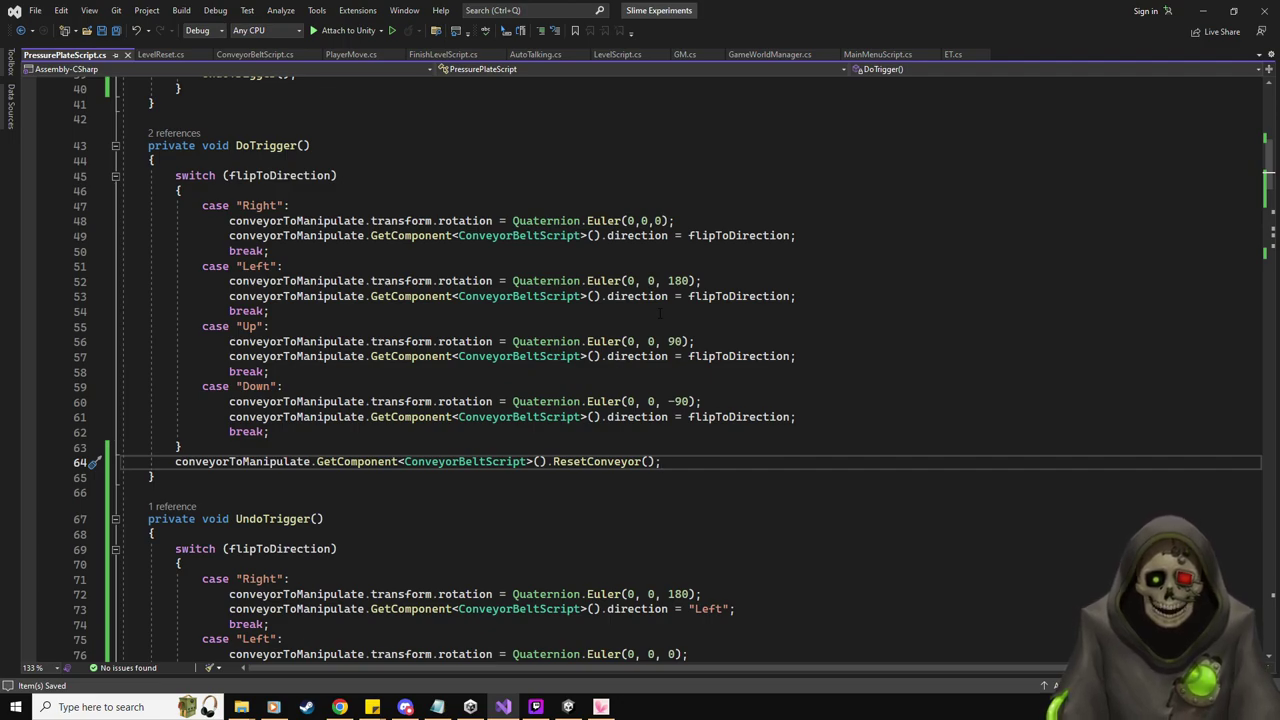
Review ResetPP, DoTrigger, UndoTrigger and OnTriggerEnter2D in PressurePlateScript.cs for how the conveyor gets flipped and reset
{"action": "scroll", "coordinate": [660, 313], "scroll_direction": "down", "scroll_amount": 11}
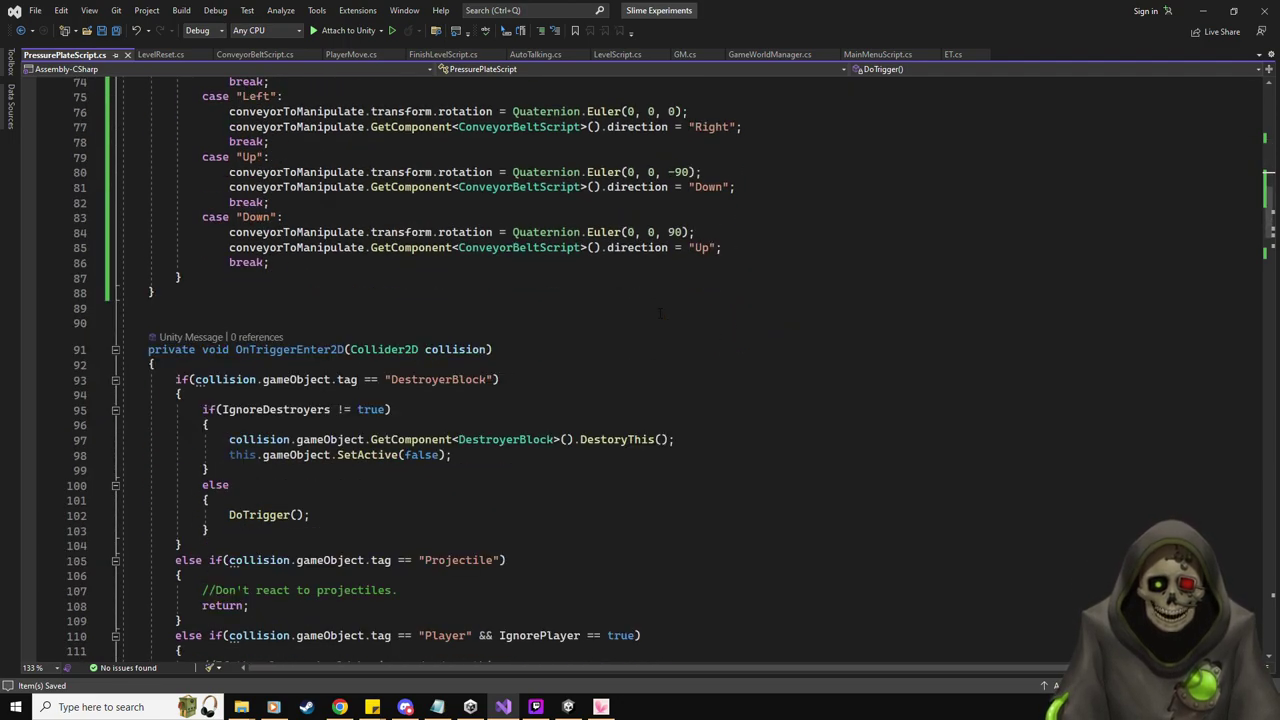
{"action": "scroll", "coordinate": [660, 313], "scroll_direction": "down", "scroll_amount": 5}
{"action": "scroll", "coordinate": [660, 313], "scroll_direction": "up", "scroll_amount": 17}
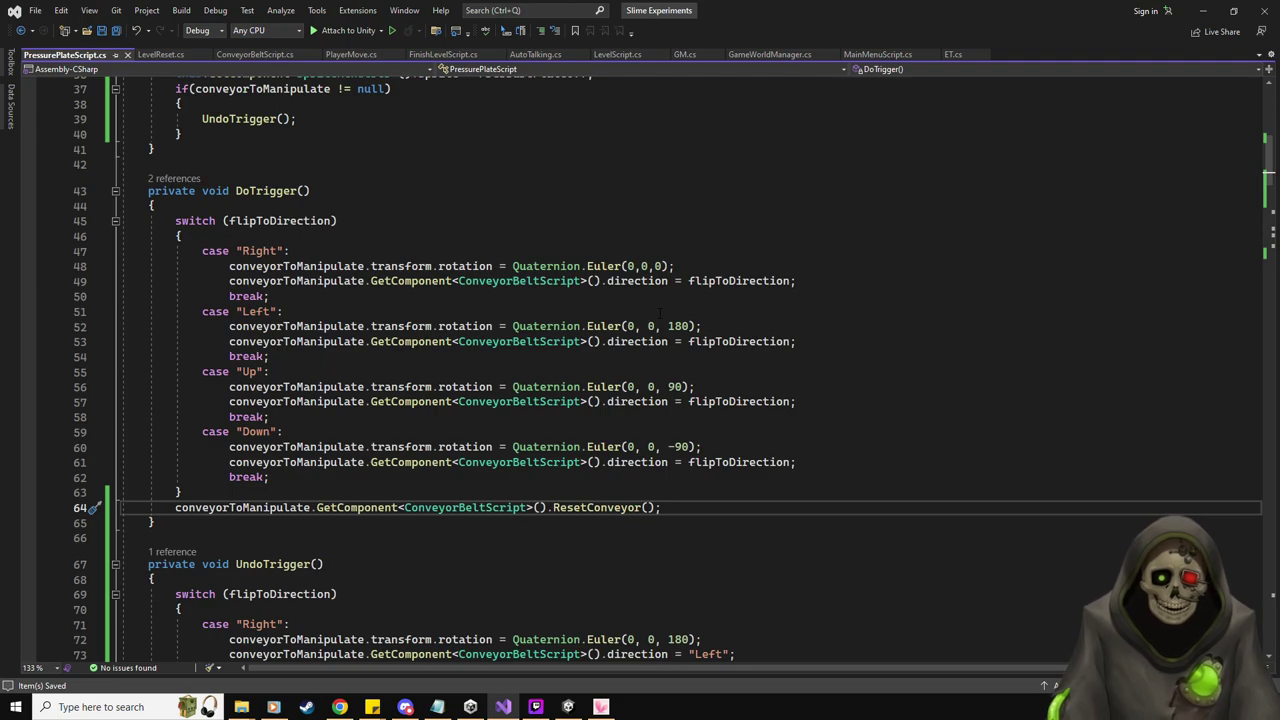
{"action": "scroll", "coordinate": [660, 313], "scroll_direction": "up", "scroll_amount": 2}
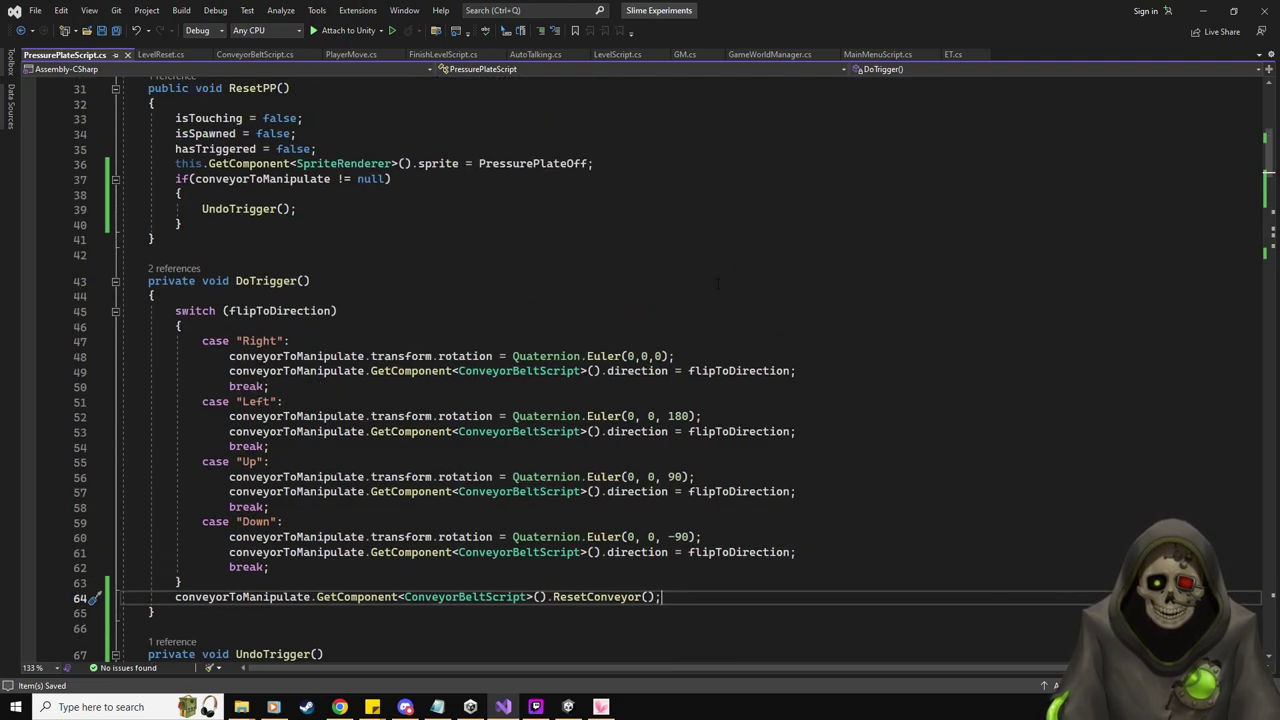
{"action": "scroll", "coordinate": [735, 273], "scroll_direction": "down", "scroll_amount": 7}
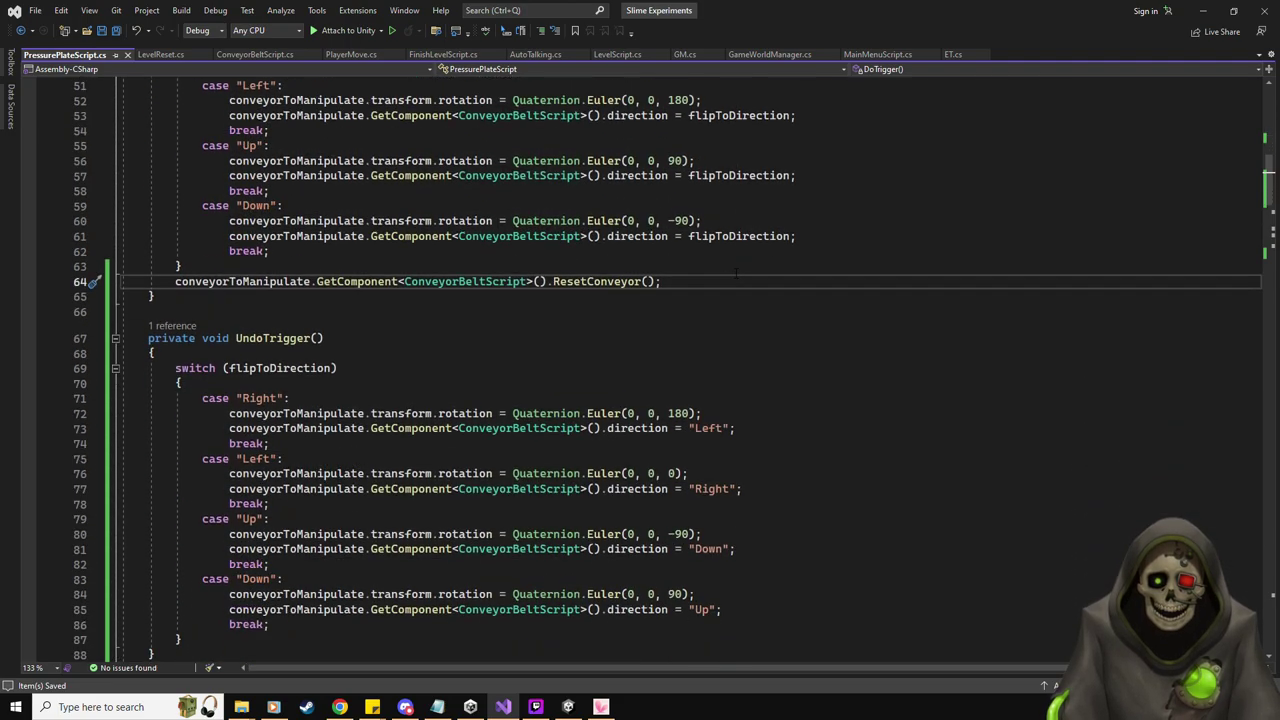
{"action": "scroll", "coordinate": [735, 273], "scroll_direction": "up", "scroll_amount": 7}
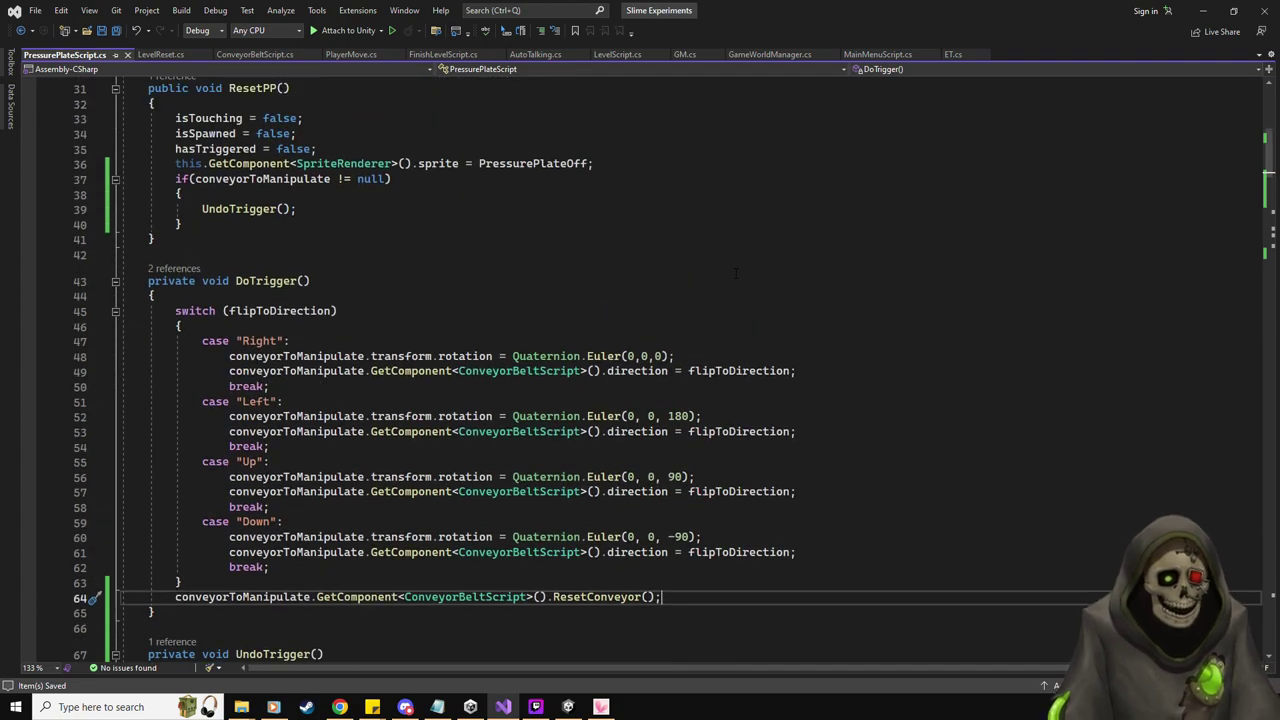
{"action": "scroll", "coordinate": [735, 273], "scroll_direction": "up", "scroll_amount": 2}
Switch to Unity, run the level and push the yellow block from the starting room into an orange portal
{"action": "key", "text": "alt+Tab"}
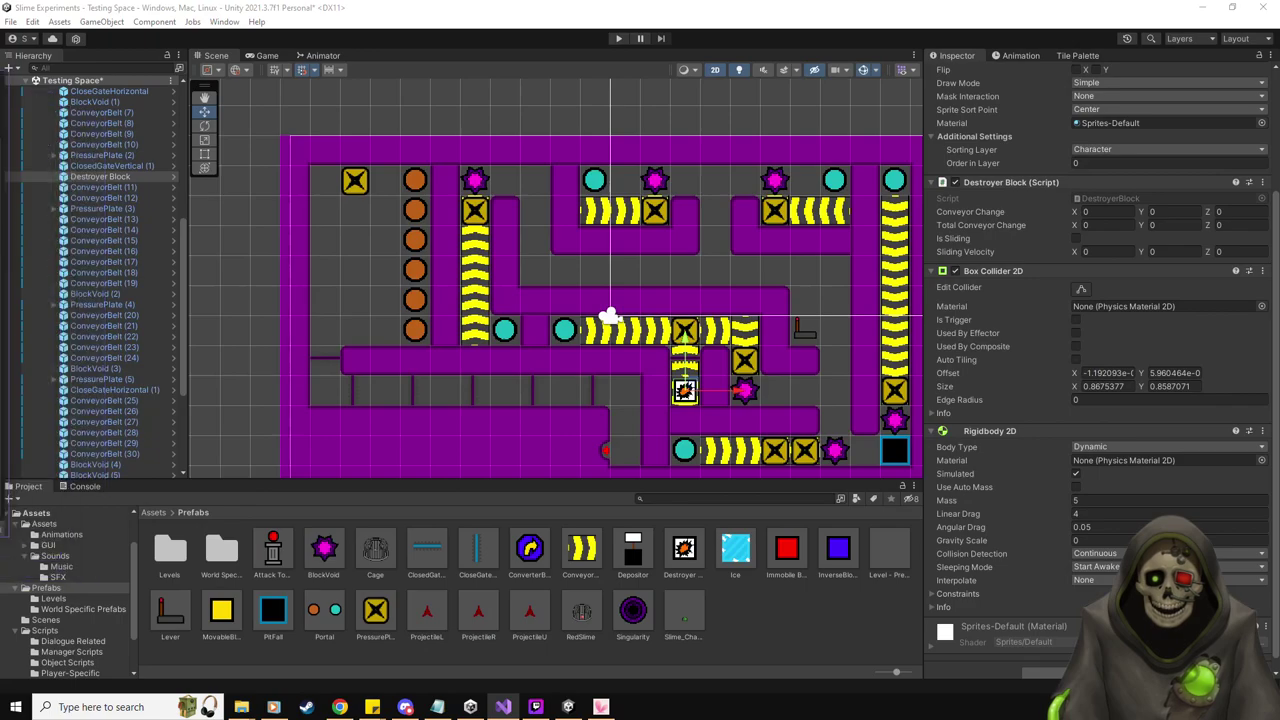
{"action": "left_click", "coordinate": [618, 38]}
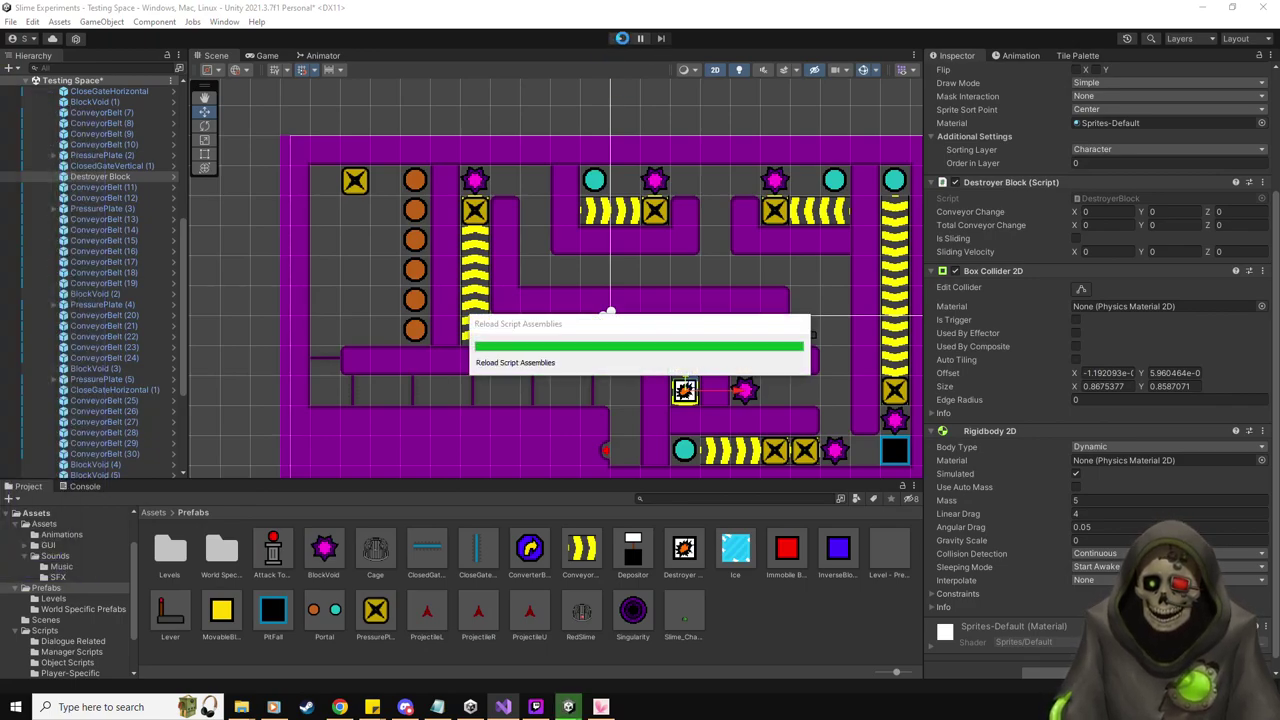
{"action": "left_click", "coordinate": [619, 38]}
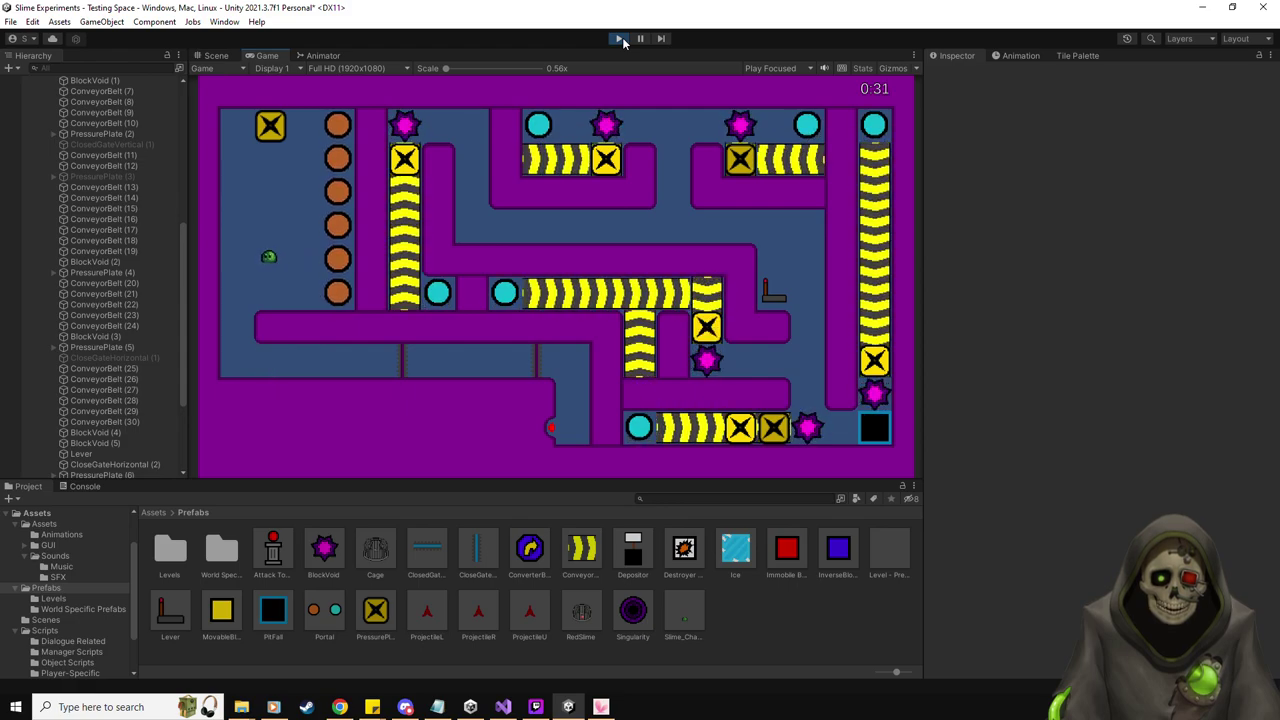
{"action": "key", "text": "Down"}
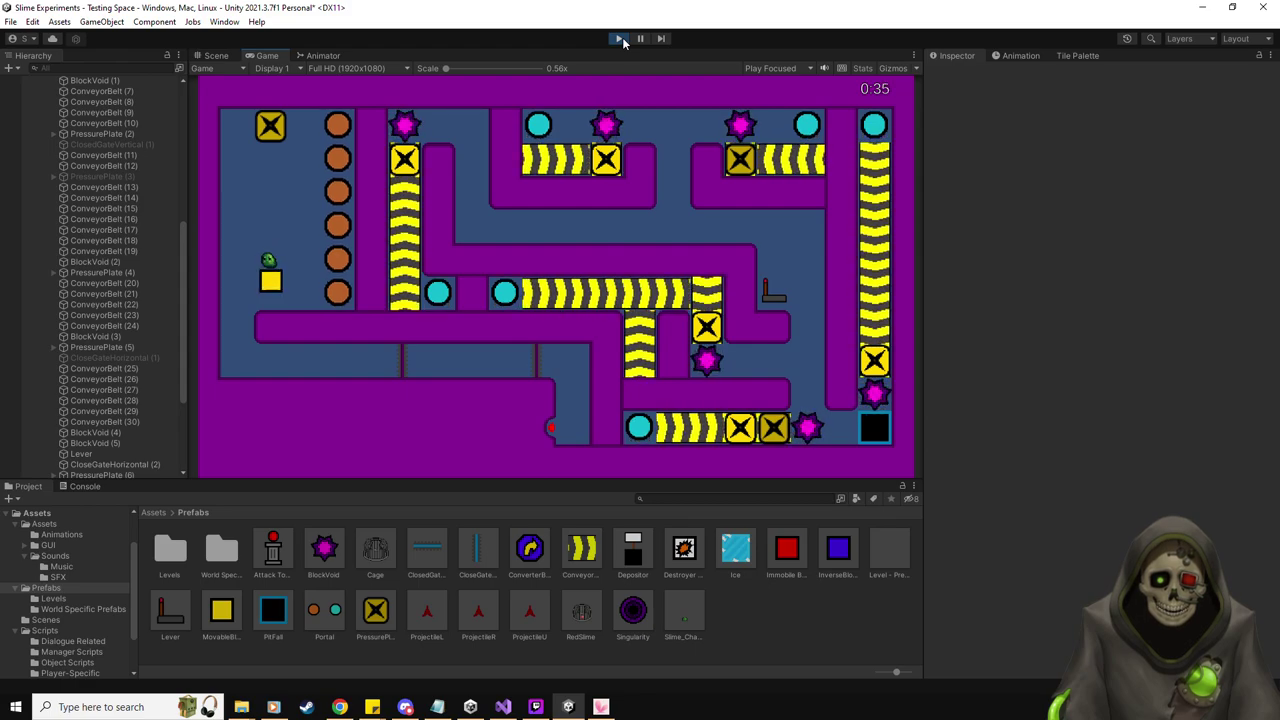
{"action": "key", "text": "Left"}
{"action": "key", "text": "Right"}
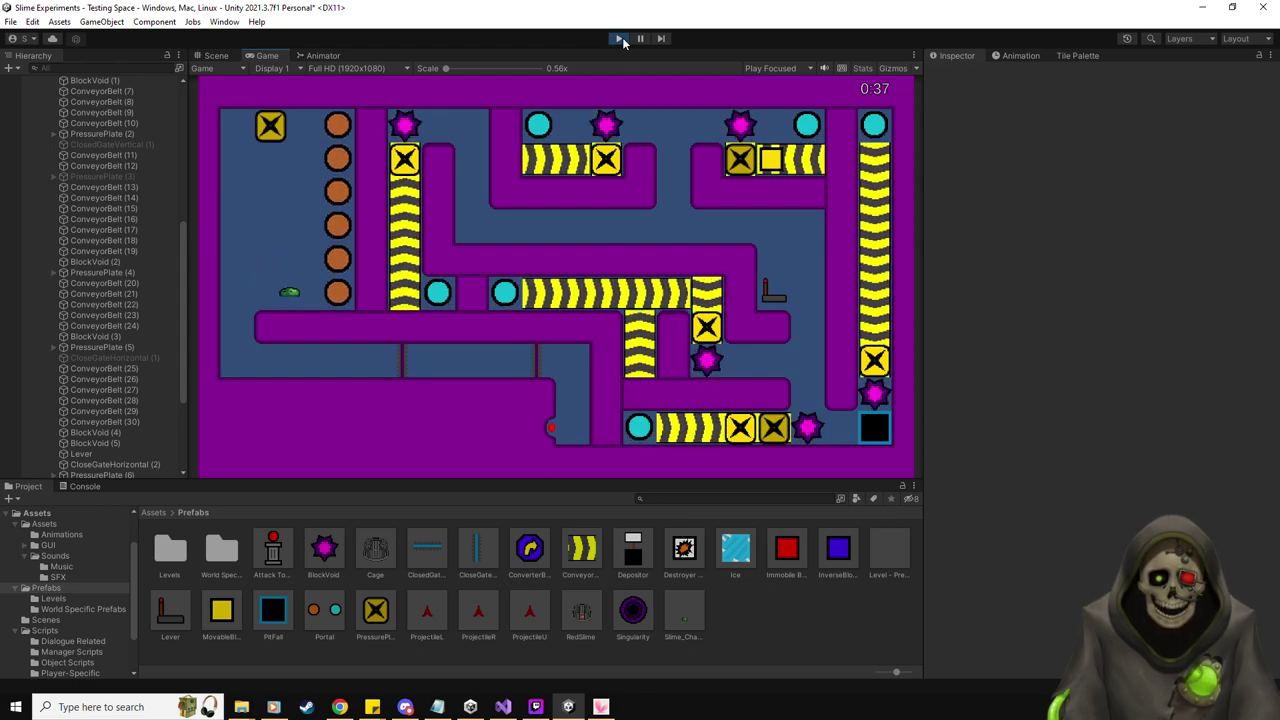
{"action": "key", "text": "Left"}
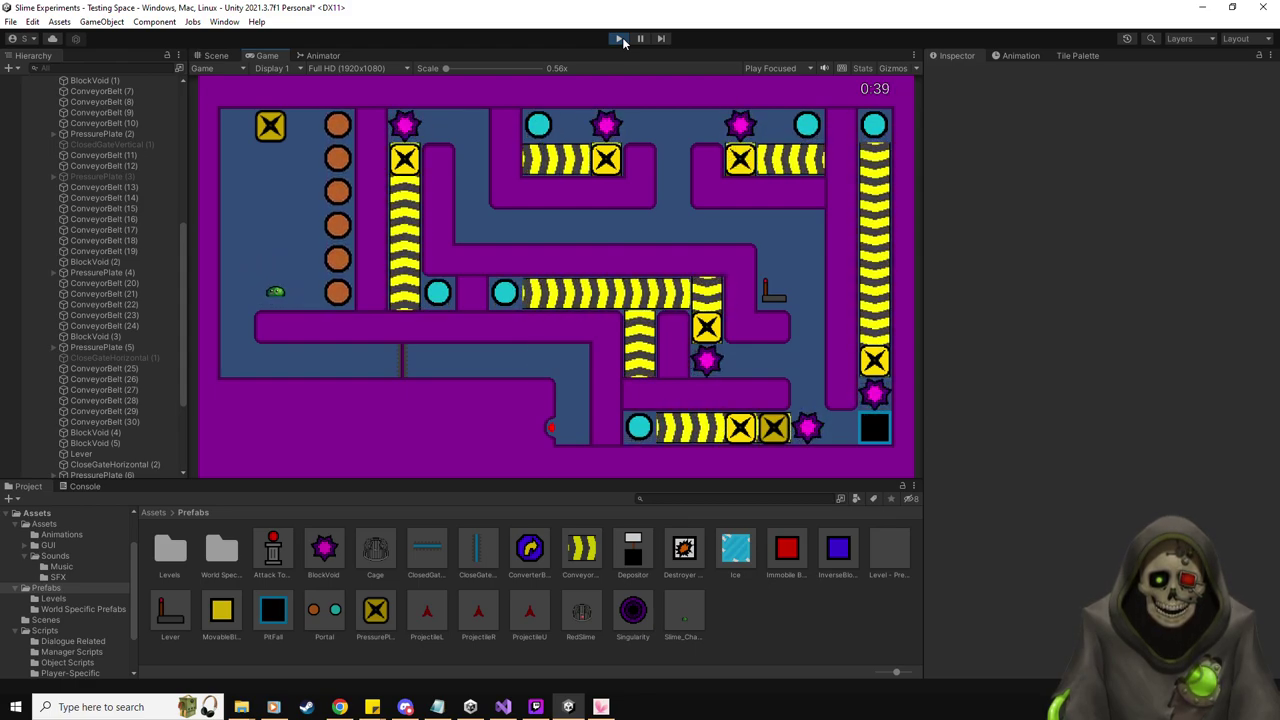
Guide the slime to the lever and flip it, play through to the level's exit and stop the game
{"action": "key", "text": "Left"}
{"action": "key", "text": "Up"}
{"action": "key", "text": "Right"}
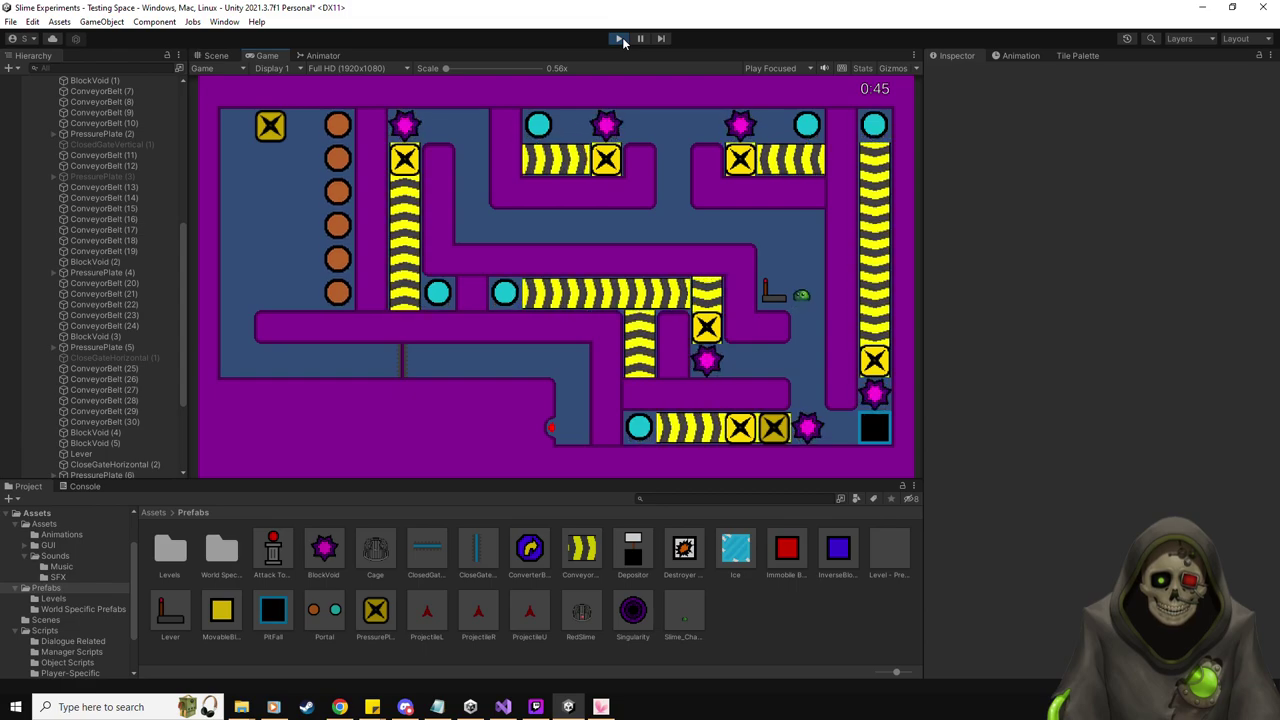
{"action": "key", "text": "space"}
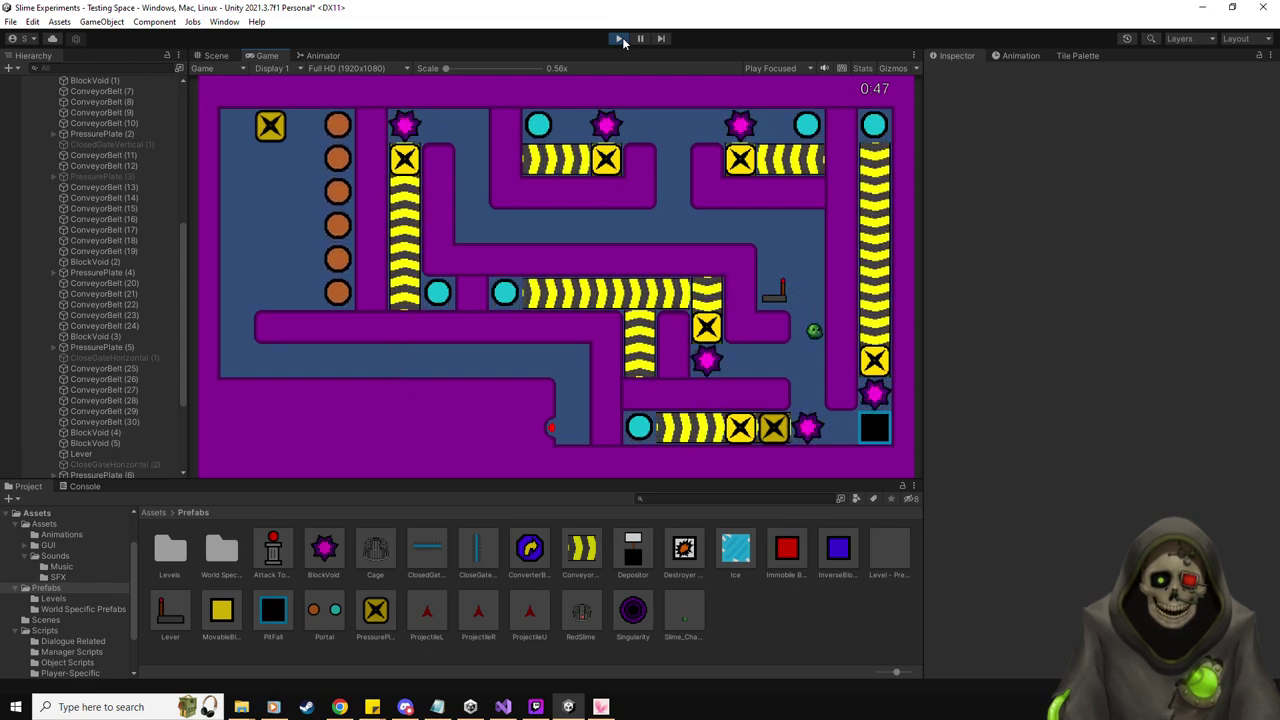
{"action": "key", "text": "Down"}
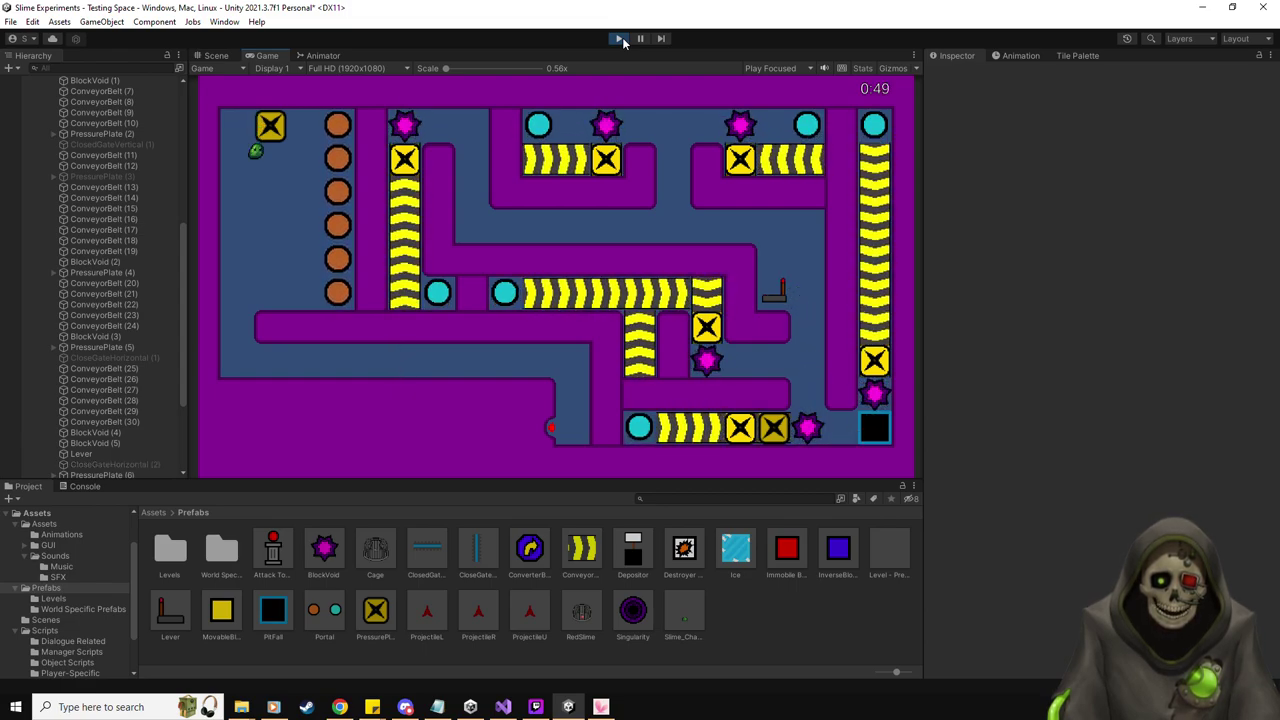
{"action": "key", "text": "Right"}
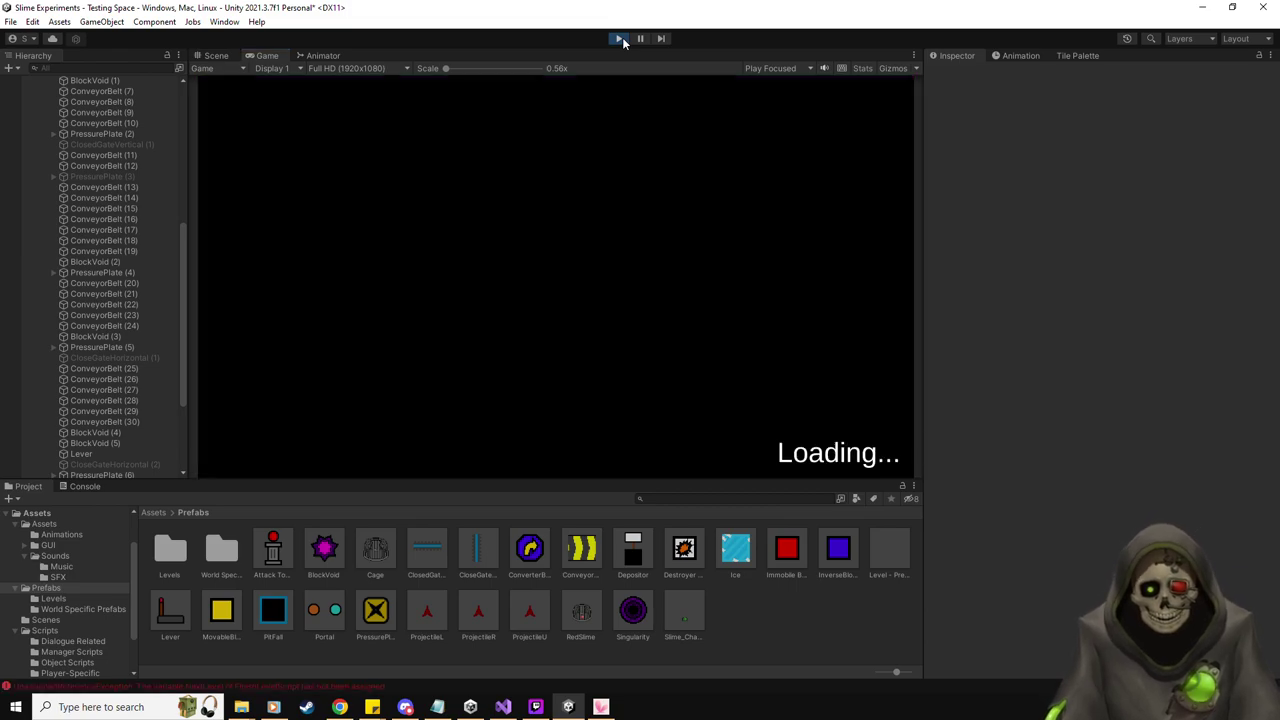
{"action": "left_click", "coordinate": [619, 39]}
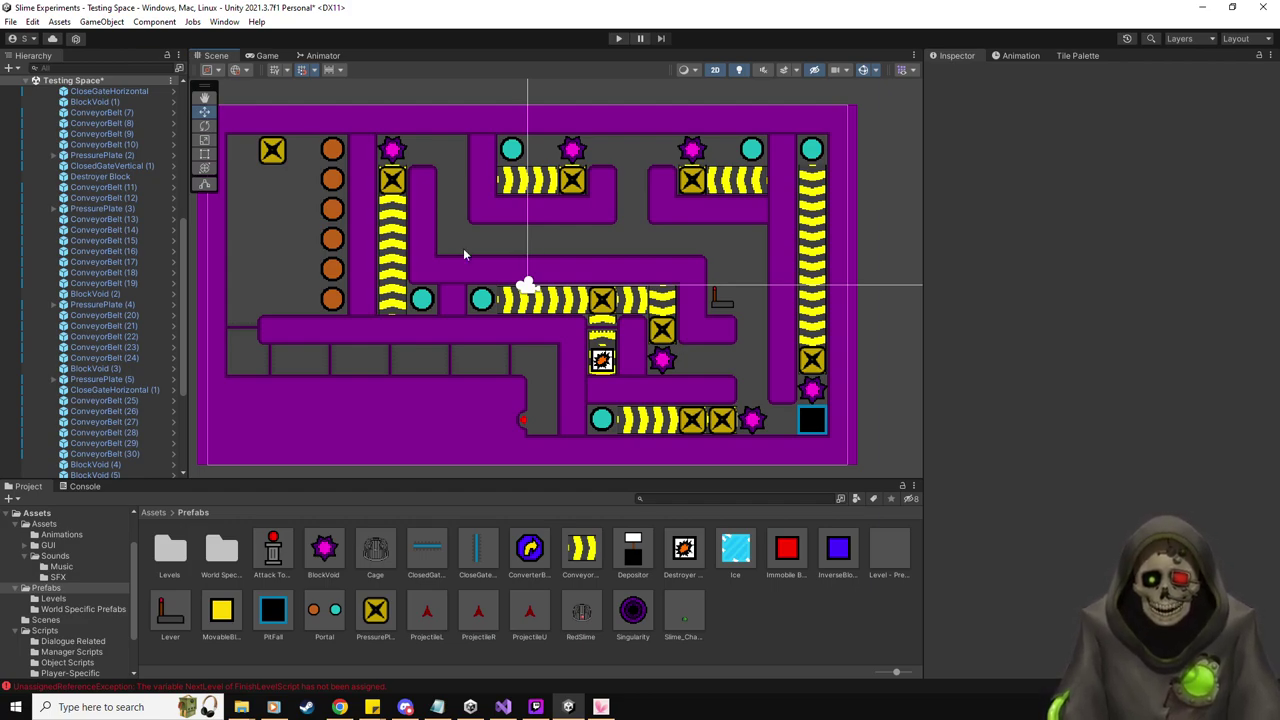
Save the Testing Space scene and open the Level 4-2 prefab from the Levels folder
{"action": "key", "text": "ctrl+s"}
{"action": "left_click", "coordinate": [53, 598]}
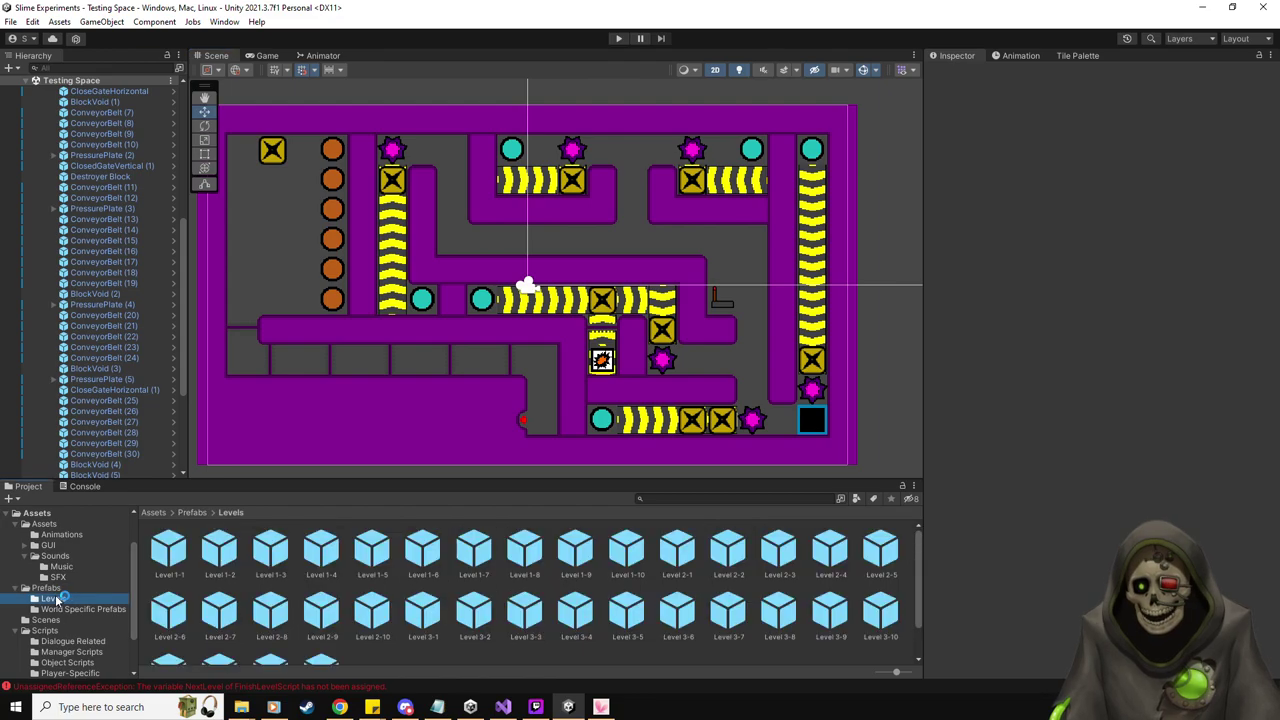
{"action": "scroll", "coordinate": [786, 648], "scroll_direction": "down", "scroll_amount": 1}
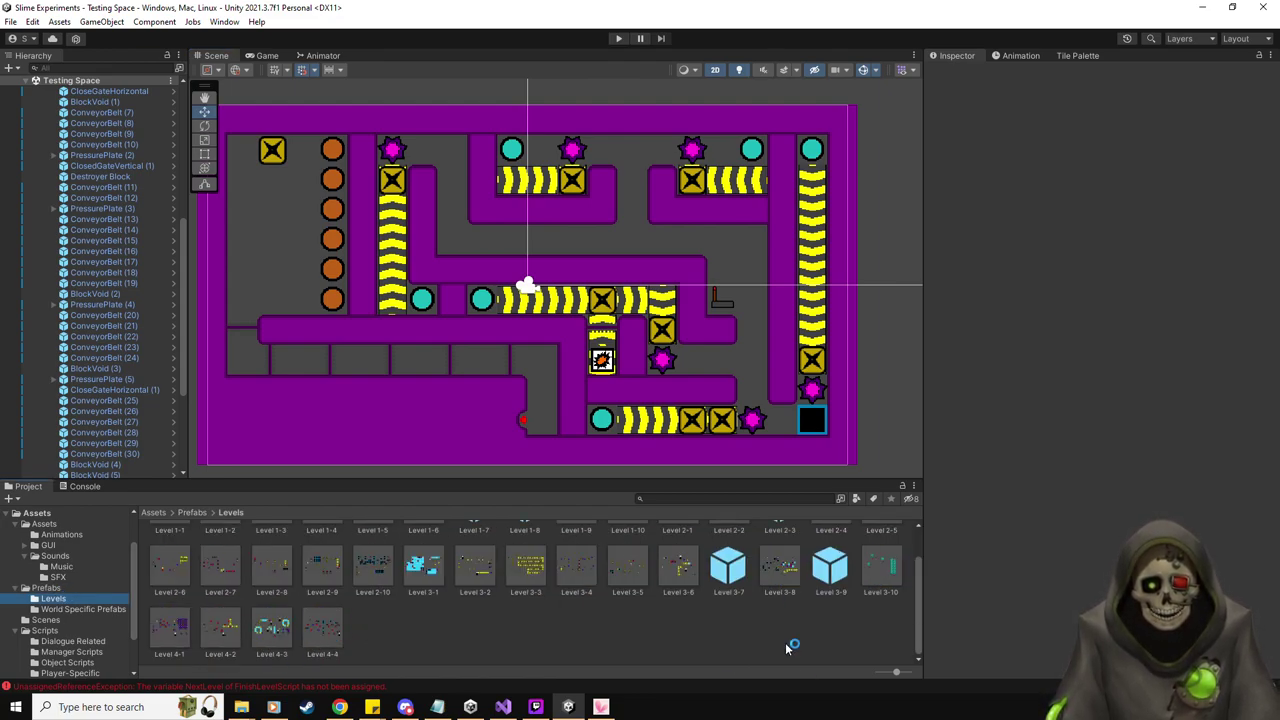
{"action": "double_click", "coordinate": [221, 638]}
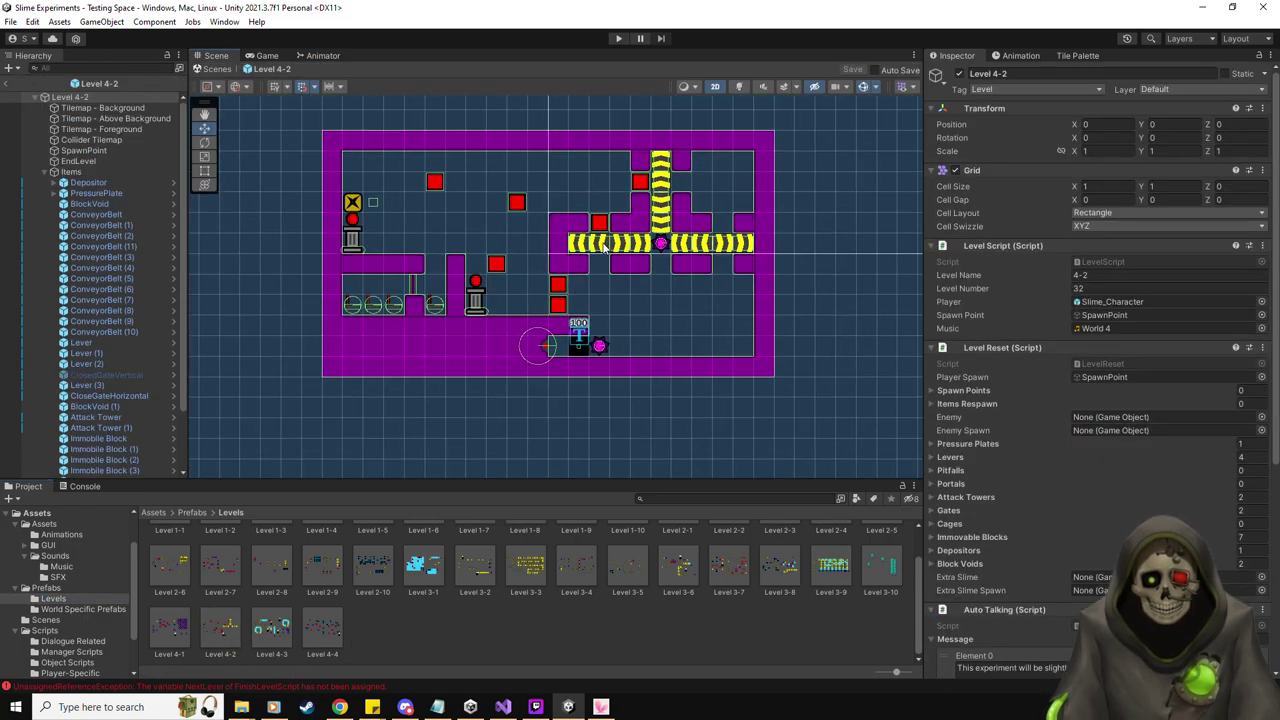
Inspect the Conveyor Belt Script settings of ConveyorBelt (2) and ConveyorBelt (1) in Level 4-2
{"action": "left_click", "coordinate": [604, 248]}
{"action": "left_click", "coordinate": [604, 248]}
{"action": "scroll", "coordinate": [1008, 399], "scroll_direction": "down", "scroll_amount": 5}
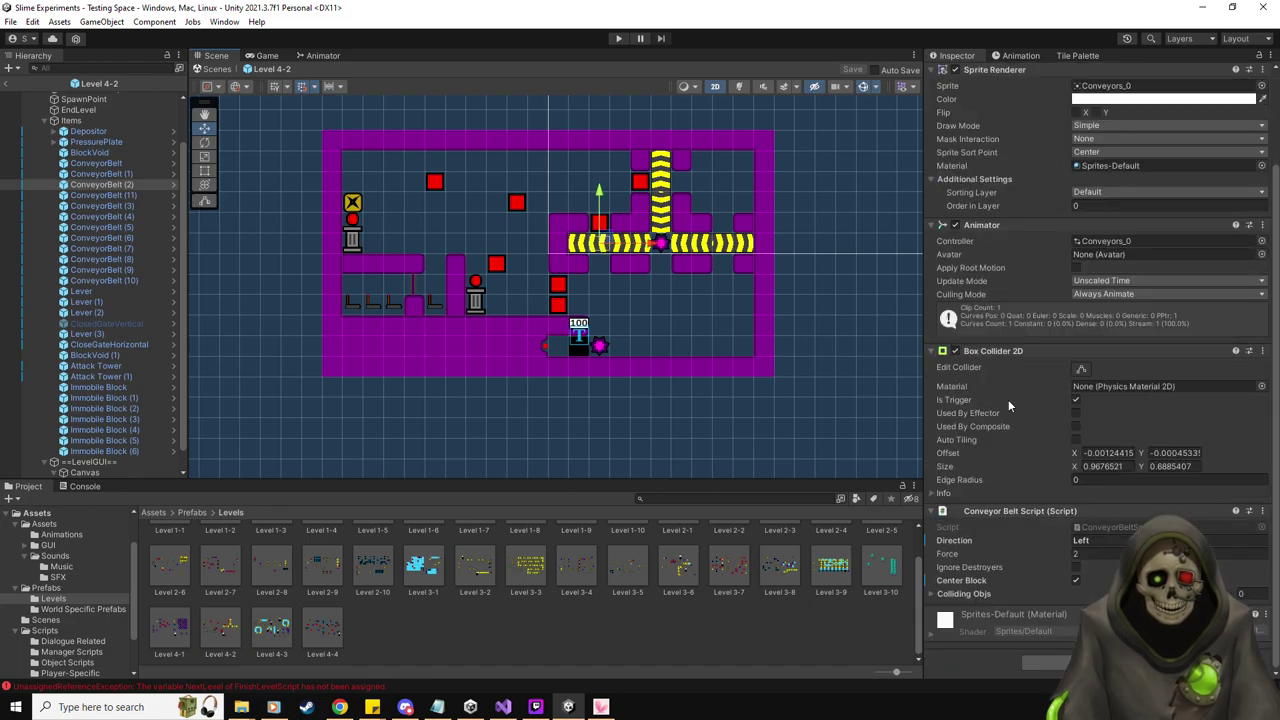
{"action": "scroll", "coordinate": [727, 323], "scroll_direction": "up", "scroll_amount": 5}
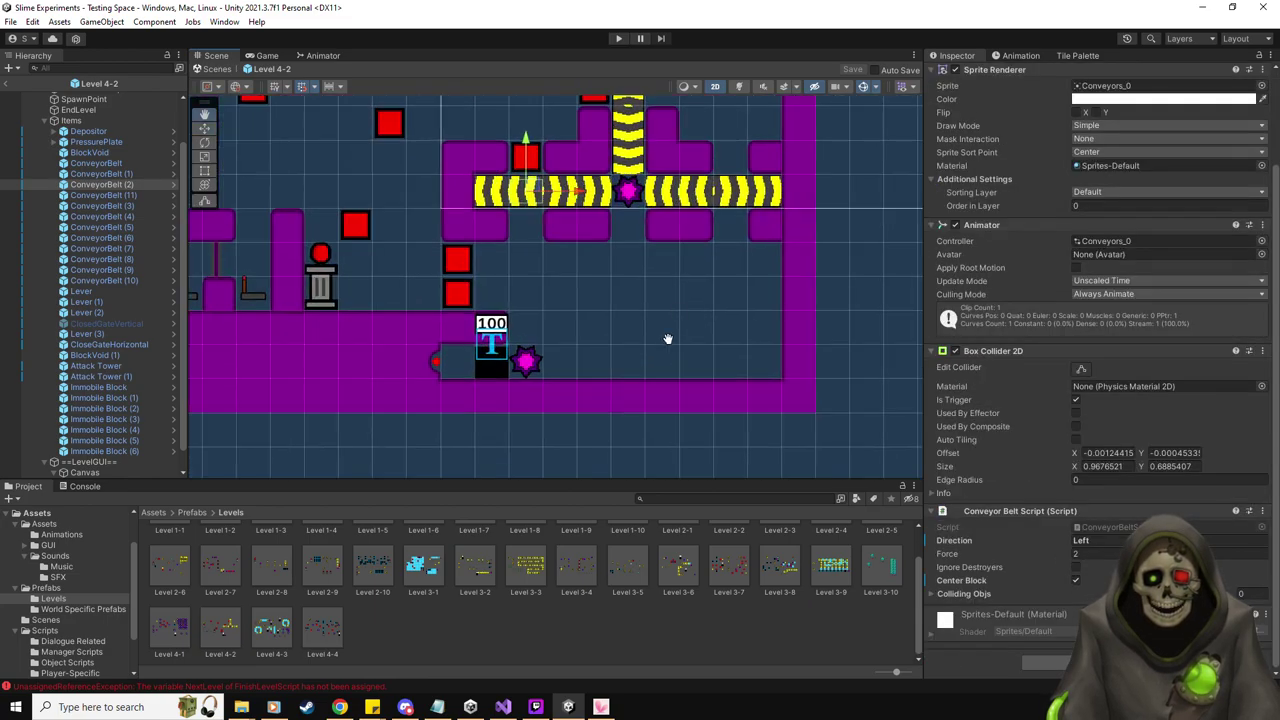
{"action": "middle_click_drag", "start_coordinate": [569, 185], "coordinate": [540, 260]}
{"action": "left_click", "coordinate": [540, 260]}
{"action": "left_click", "coordinate": [540, 260]}
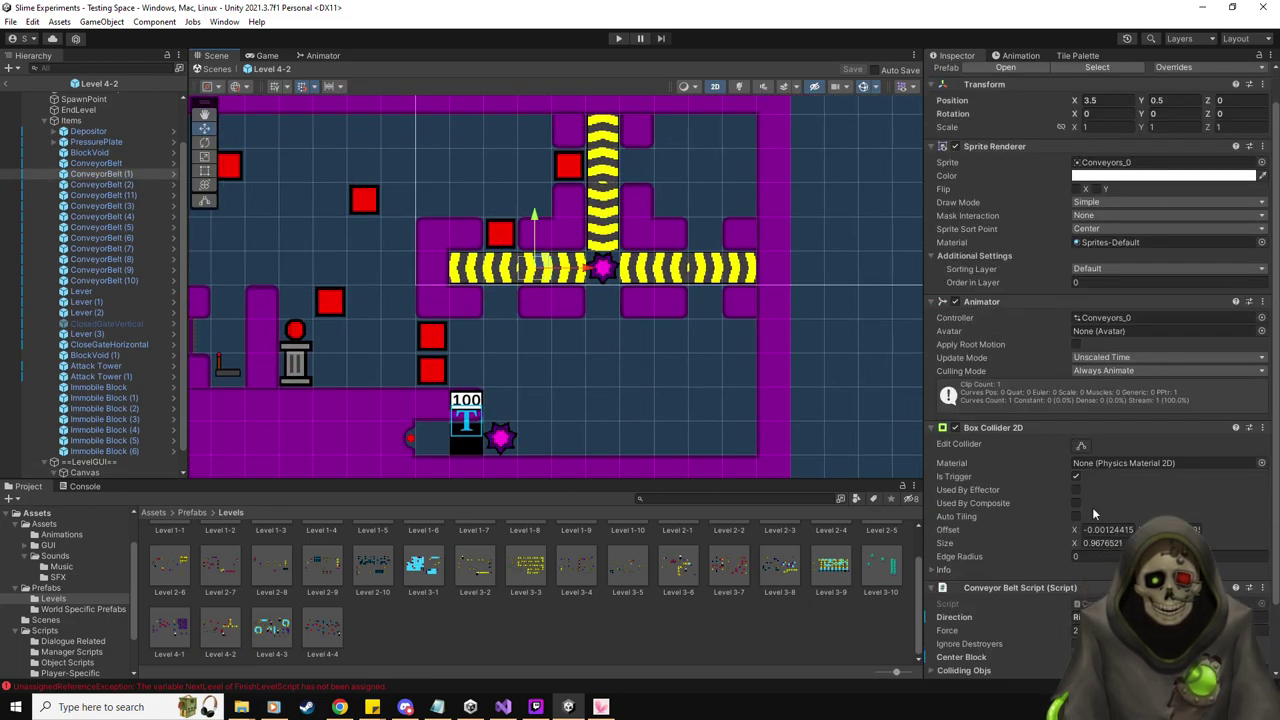
{"action": "scroll", "coordinate": [1092, 507], "scroll_direction": "down", "scroll_amount": 5}
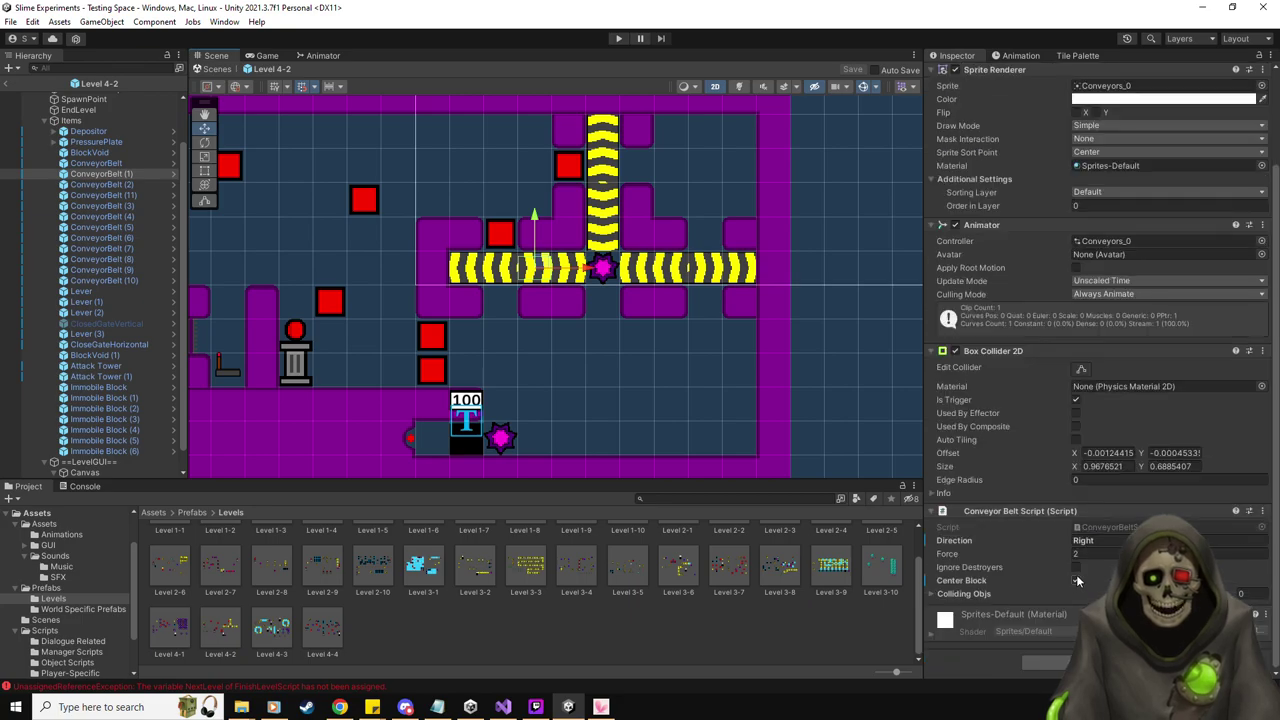
Turn off Center Block for both ConveyorBelt and ConveyorBelt (1) in Level 4-2
{"action": "left_click", "coordinate": [1076, 580]}
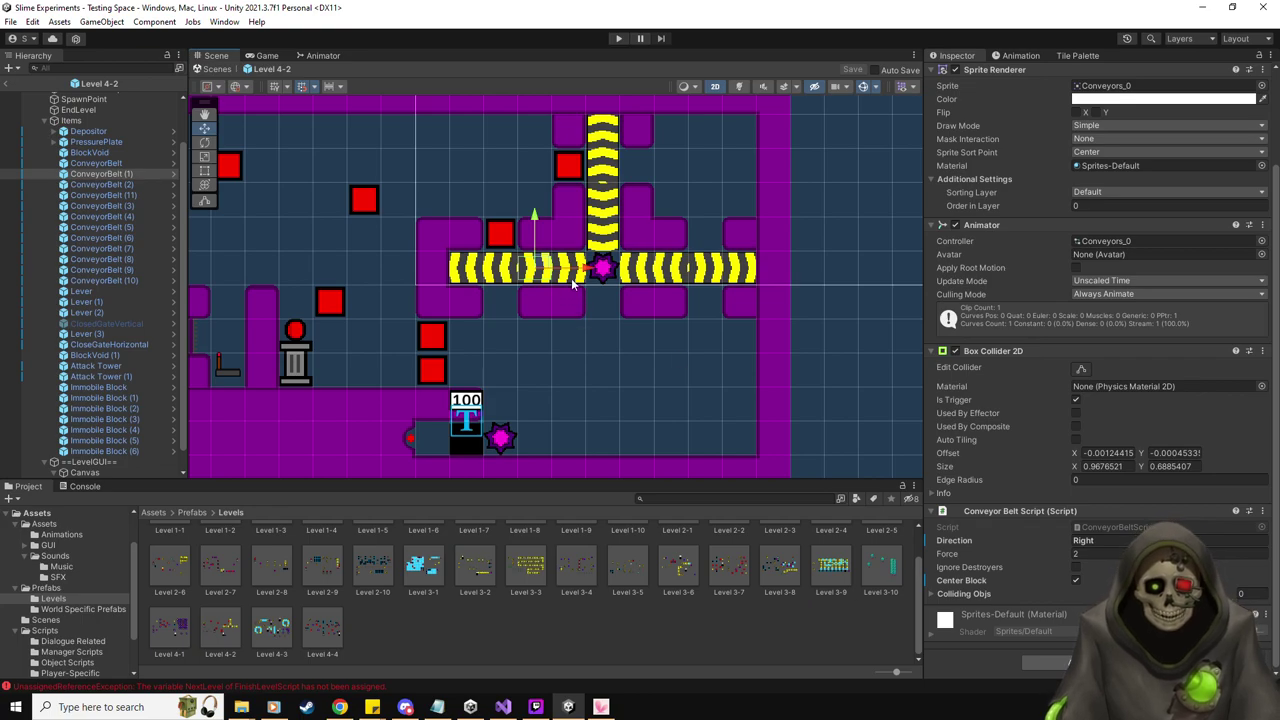
{"action": "left_click", "coordinate": [111, 164]}
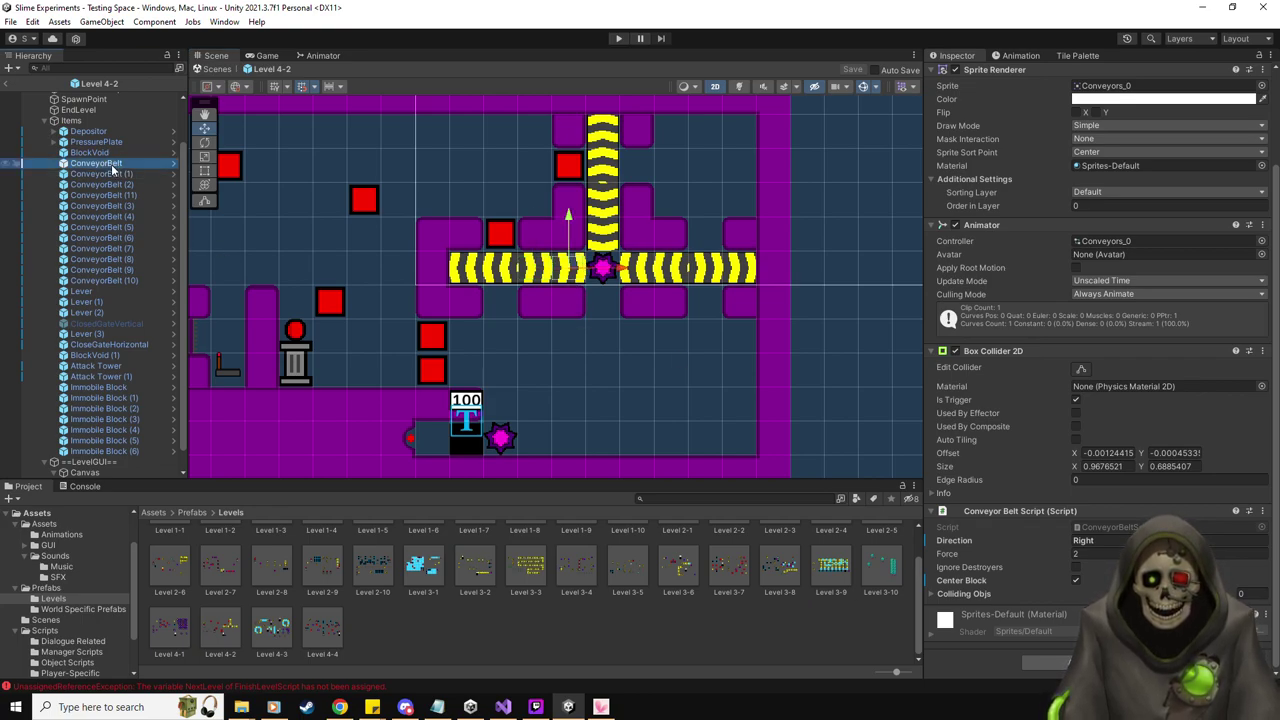
{"action": "left_click", "coordinate": [101, 174], "text": "ctrl"}
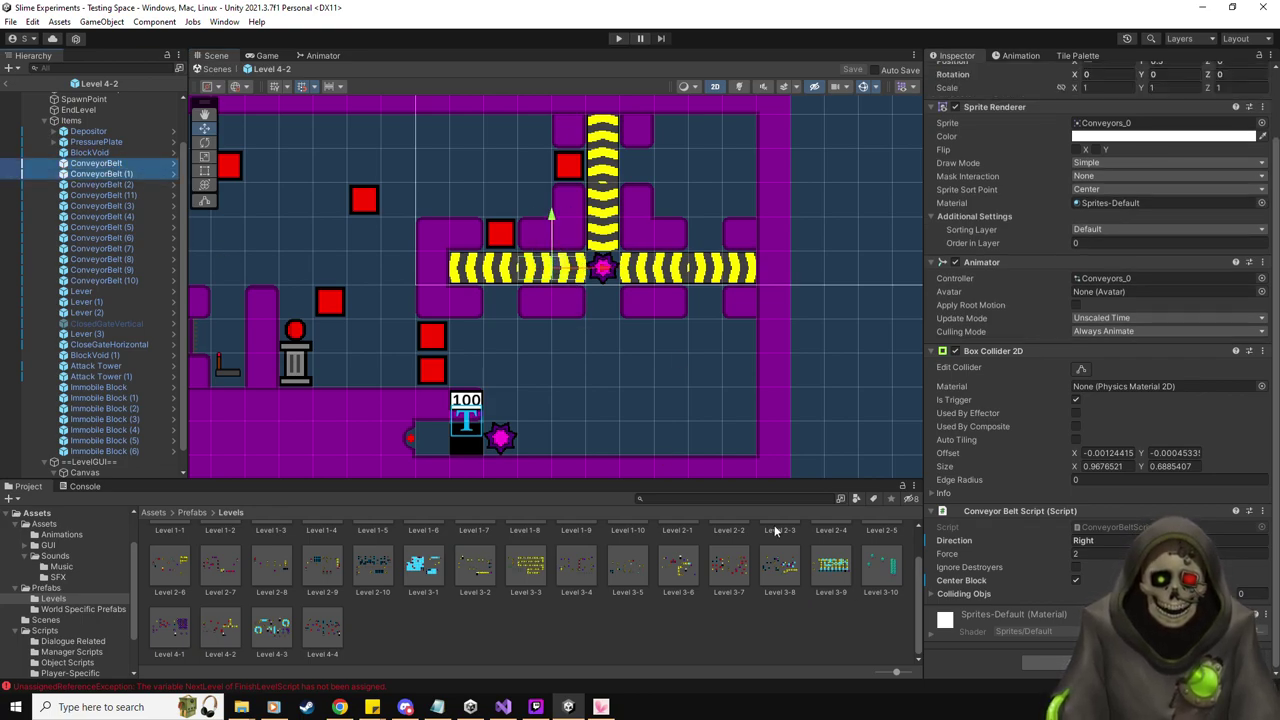
{"action": "left_click", "coordinate": [1076, 580]}
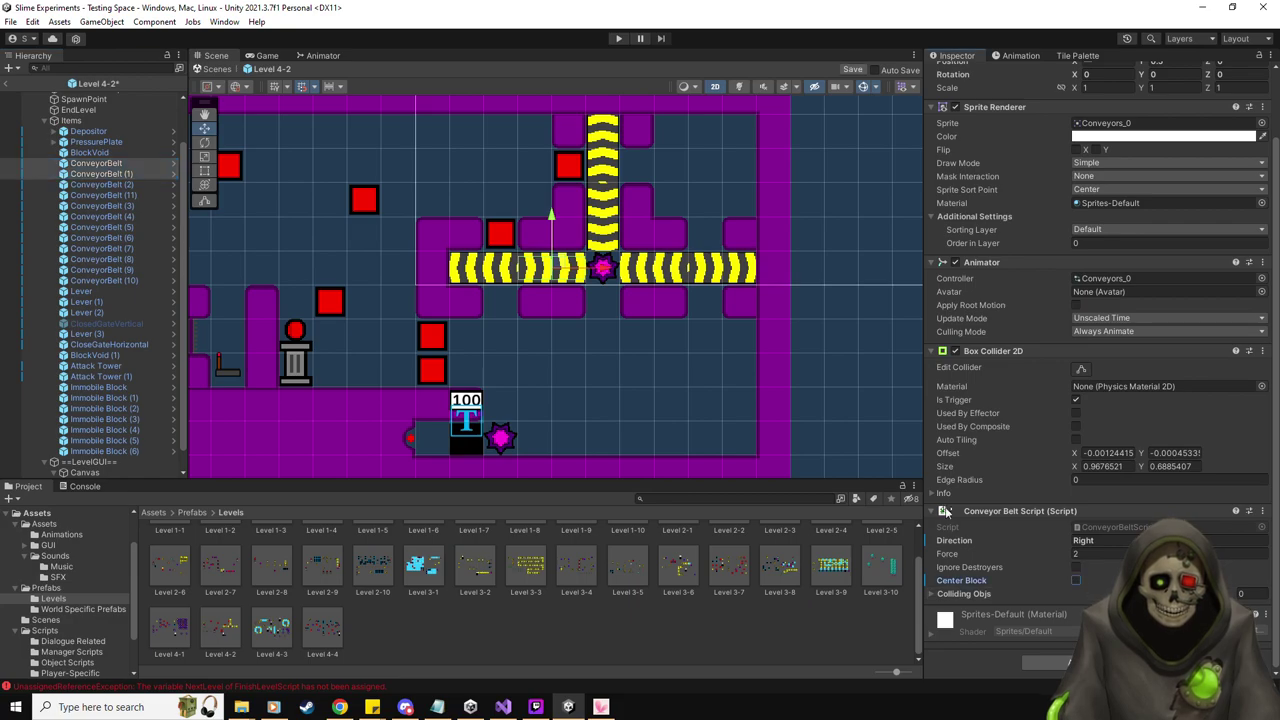
Turn off Center Block for ConveyorBelt (11) in the Level 4-2 prefab
{"action": "left_click", "coordinate": [116, 184]}
{"action": "key", "text": "Down"}
{"action": "left_click", "coordinate": [118, 184]}
{"action": "key", "text": "Down"}
{"action": "left_click", "coordinate": [1076, 618]}
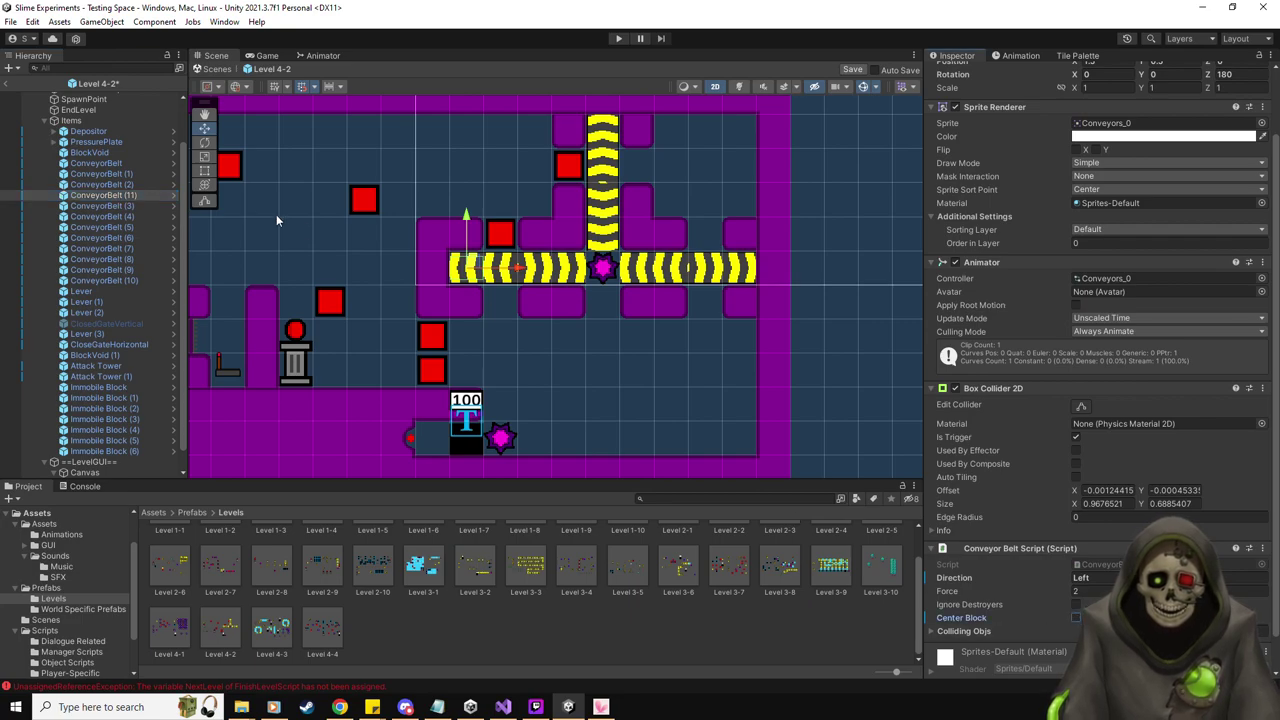
Turn off Center Block for ConveyorBelt (3) through ConveyorBelt (6) in Level 4-2
{"action": "left_click", "coordinate": [138, 207]}
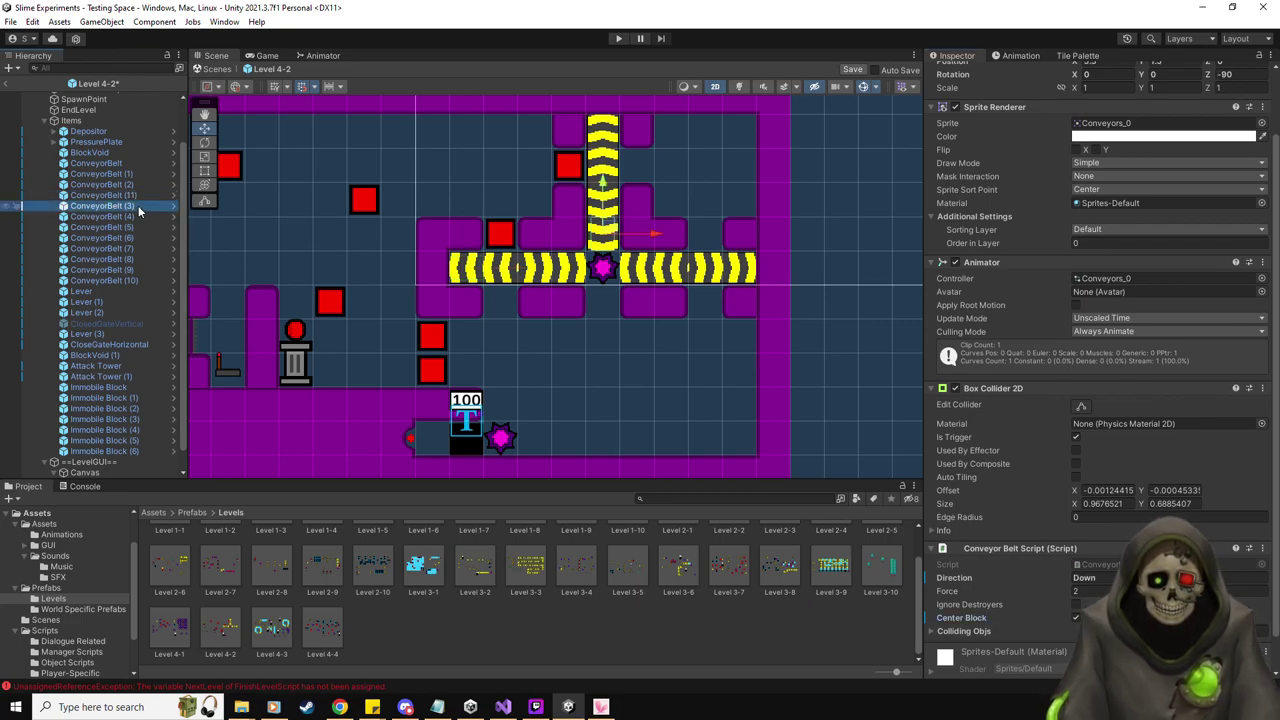
{"action": "key", "text": "Down"}
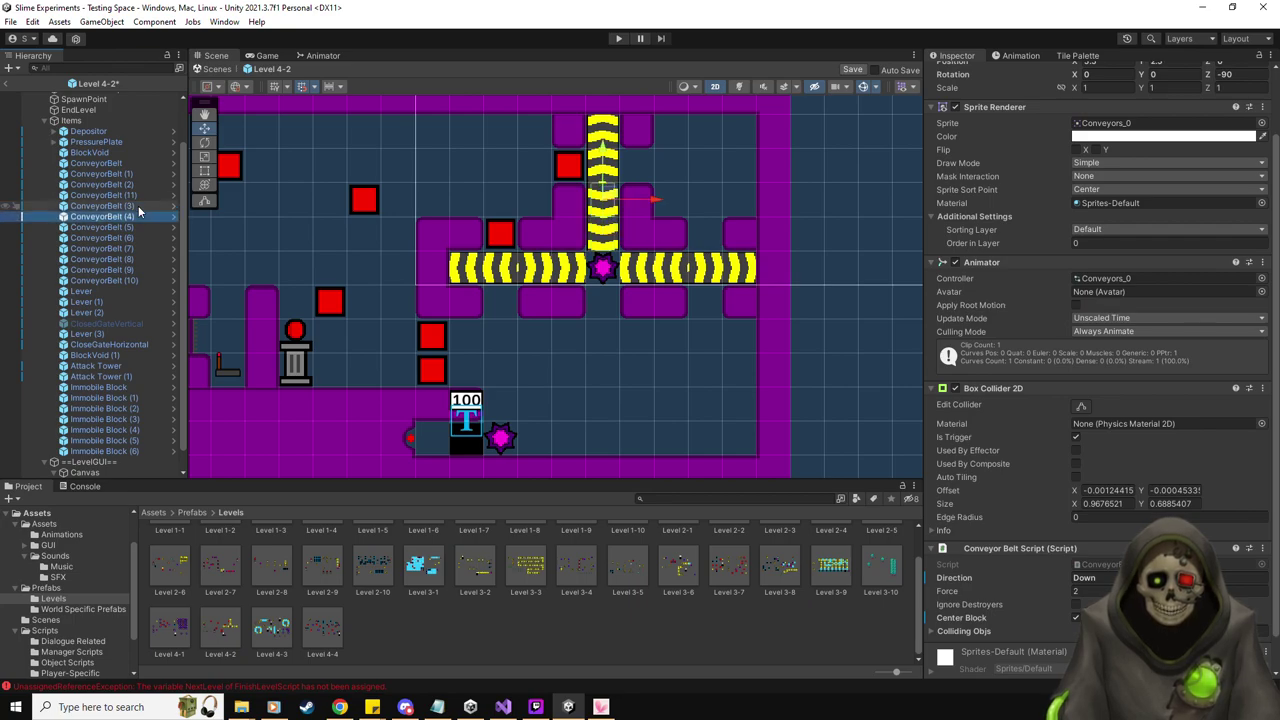
{"action": "key", "text": "shift+Up"}
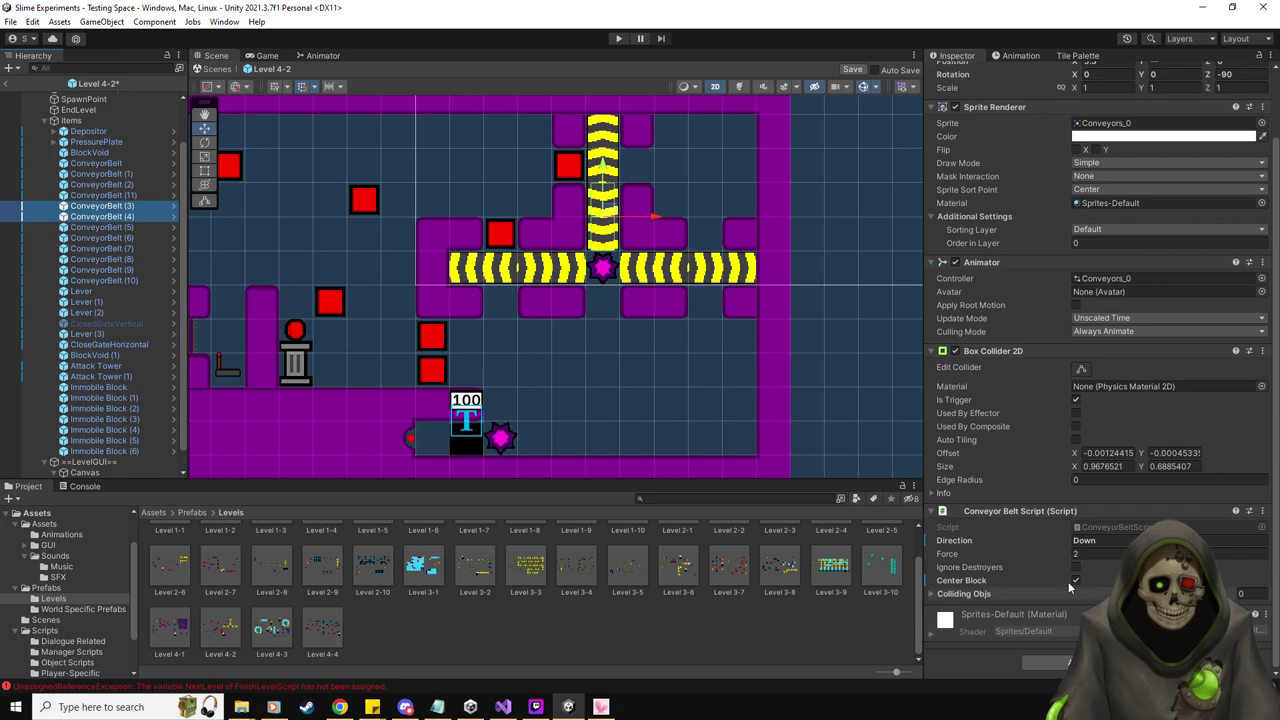
{"action": "left_click", "coordinate": [130, 228]}
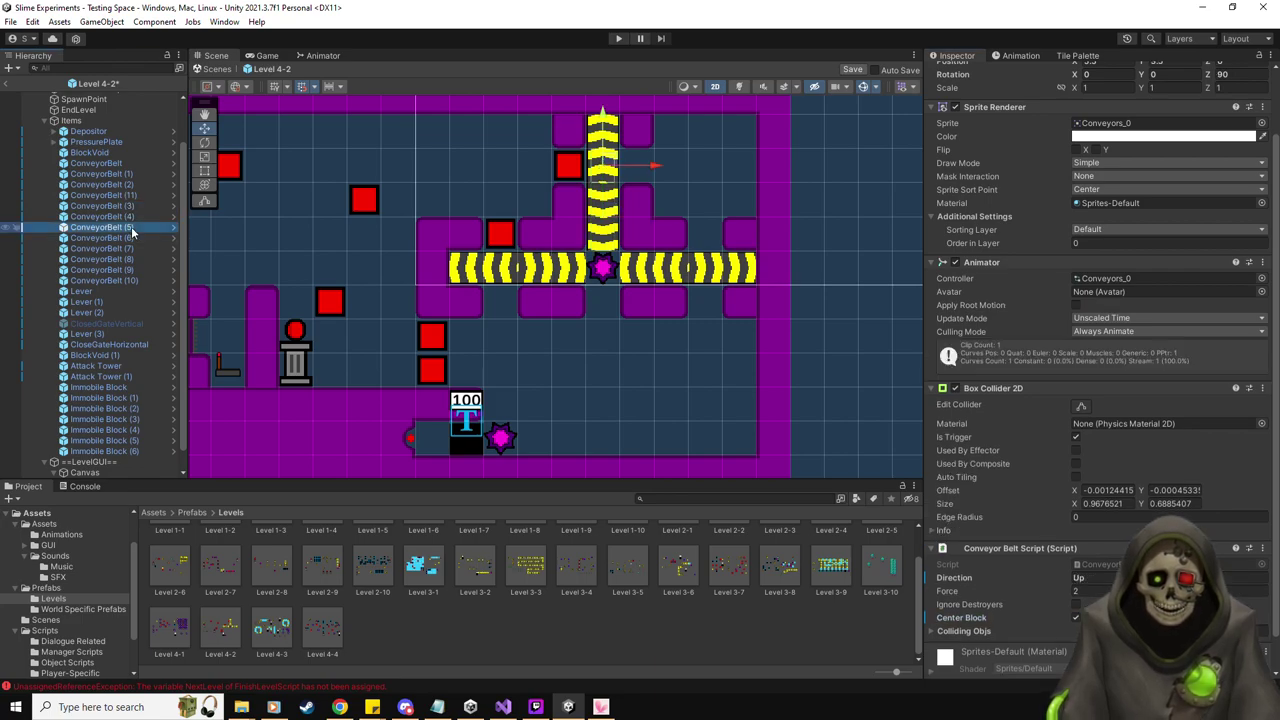
{"action": "left_click", "coordinate": [100, 238]}
{"action": "left_click", "coordinate": [1076, 617]}
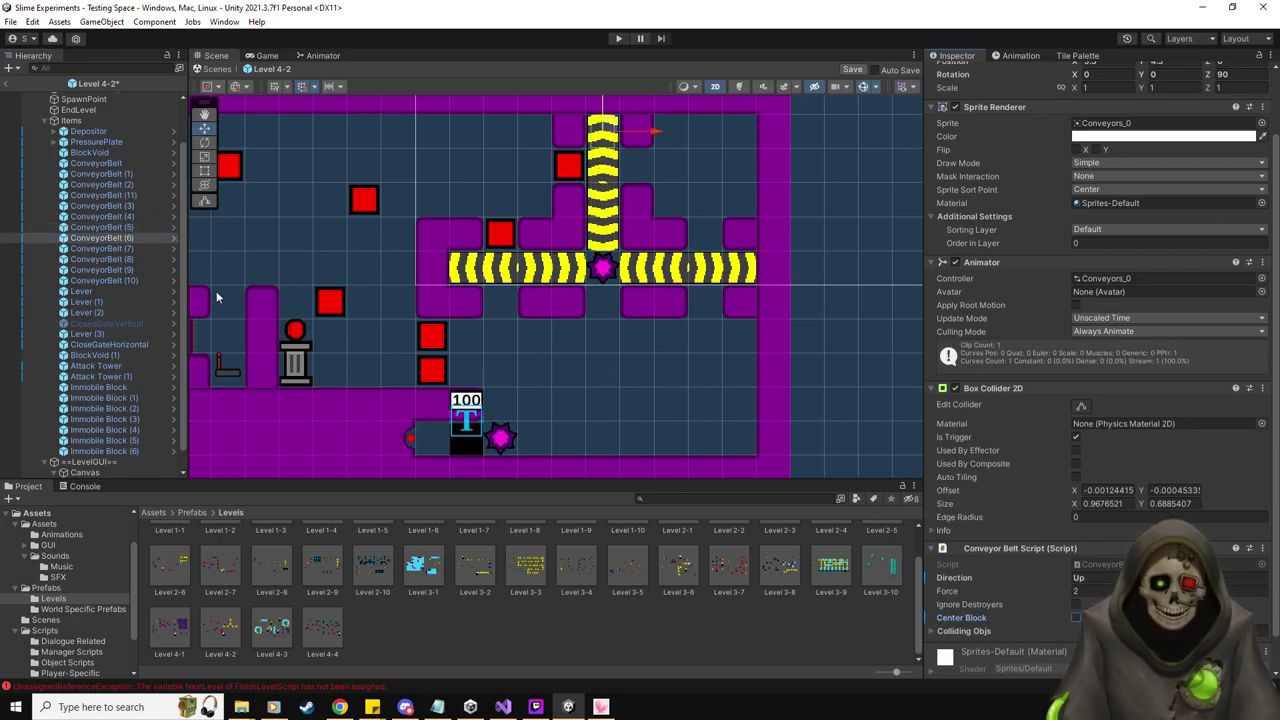
Turn off Center Block for ConveyorBelt (7) through (10), then save the Level 4-2 prefab and return to the Testing Space scene
{"action": "left_click", "coordinate": [100, 248]}
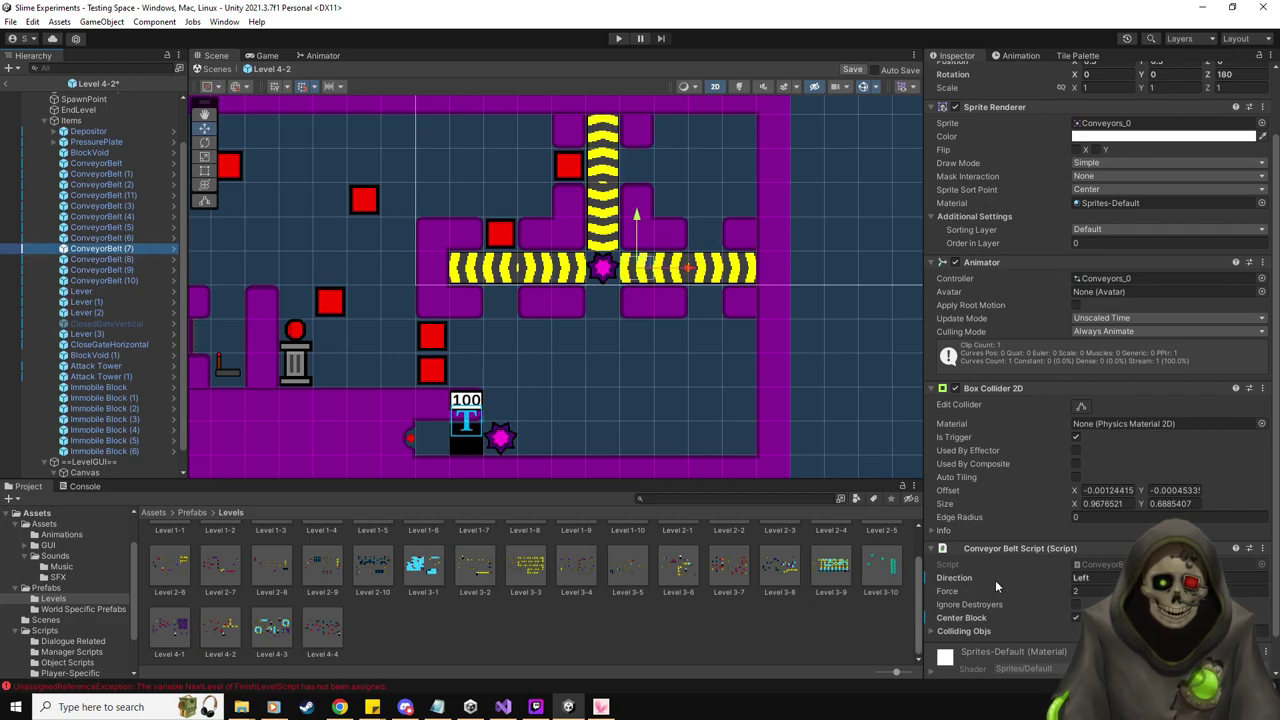
{"action": "left_click", "coordinate": [100, 259]}
{"action": "left_click", "coordinate": [104, 270]}
{"action": "left_click", "coordinate": [104, 280]}
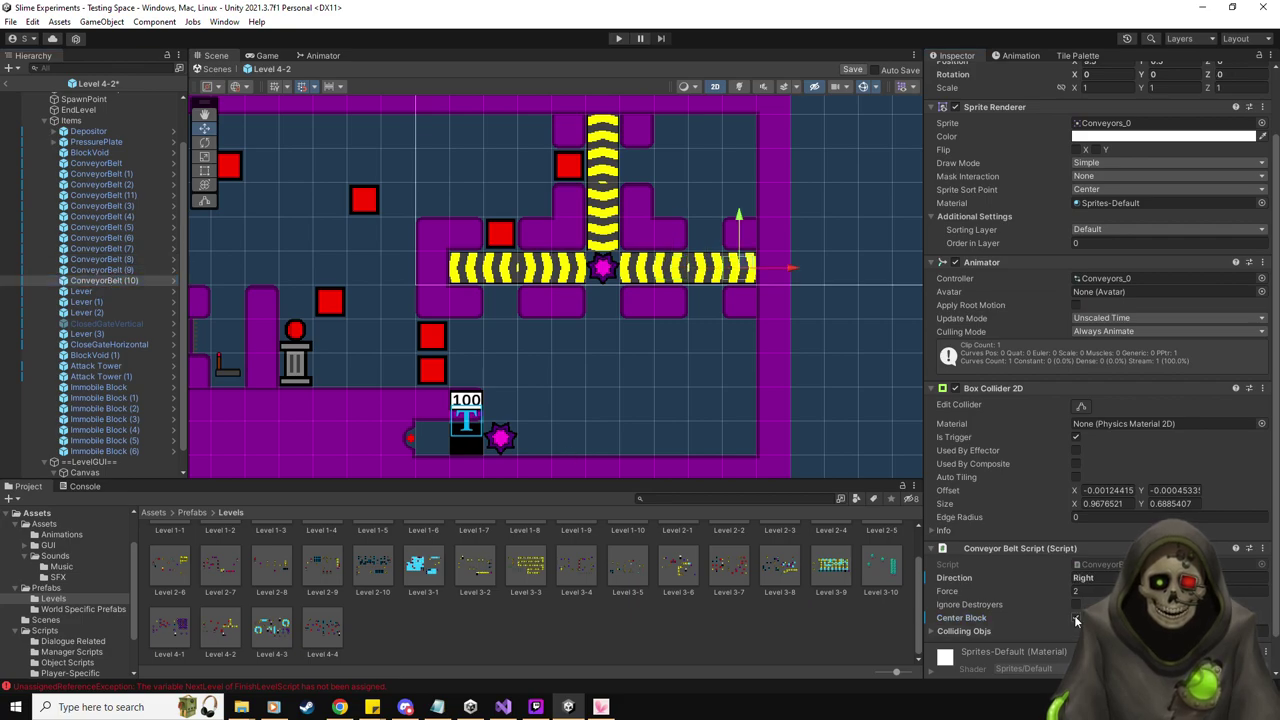
{"action": "left_click", "coordinate": [849, 70]}
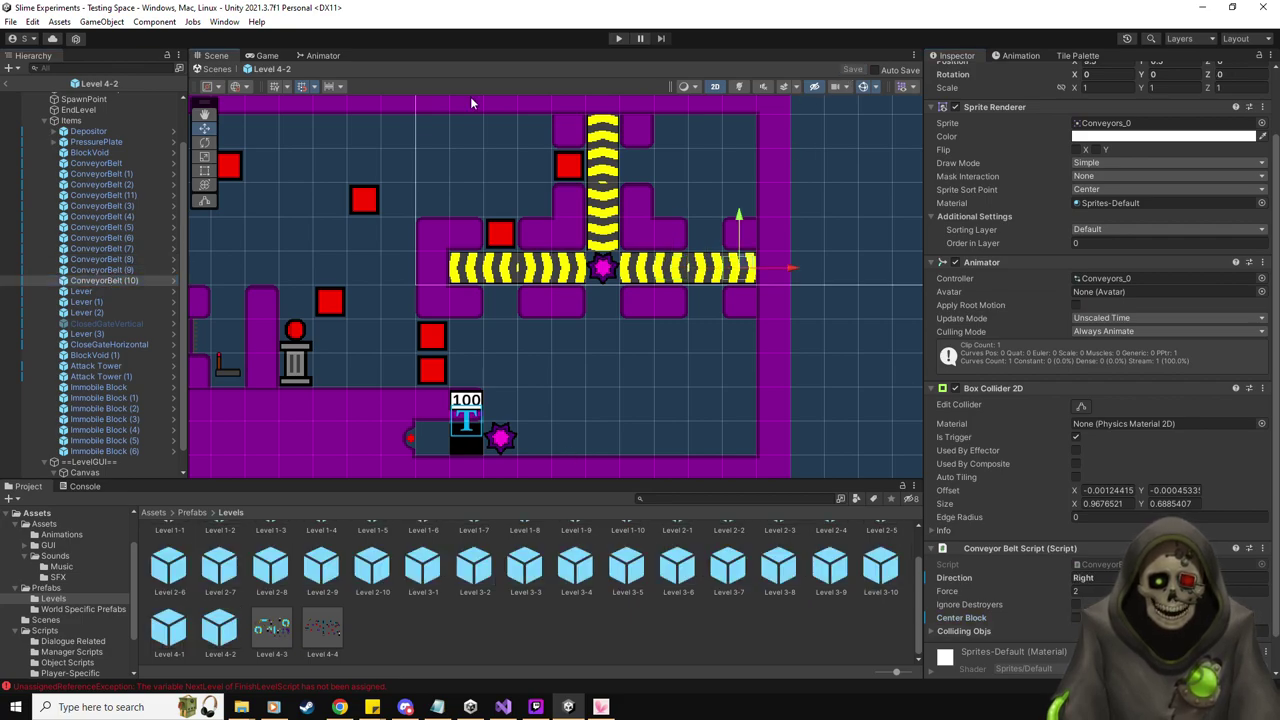
{"action": "left_click", "coordinate": [211, 68]}
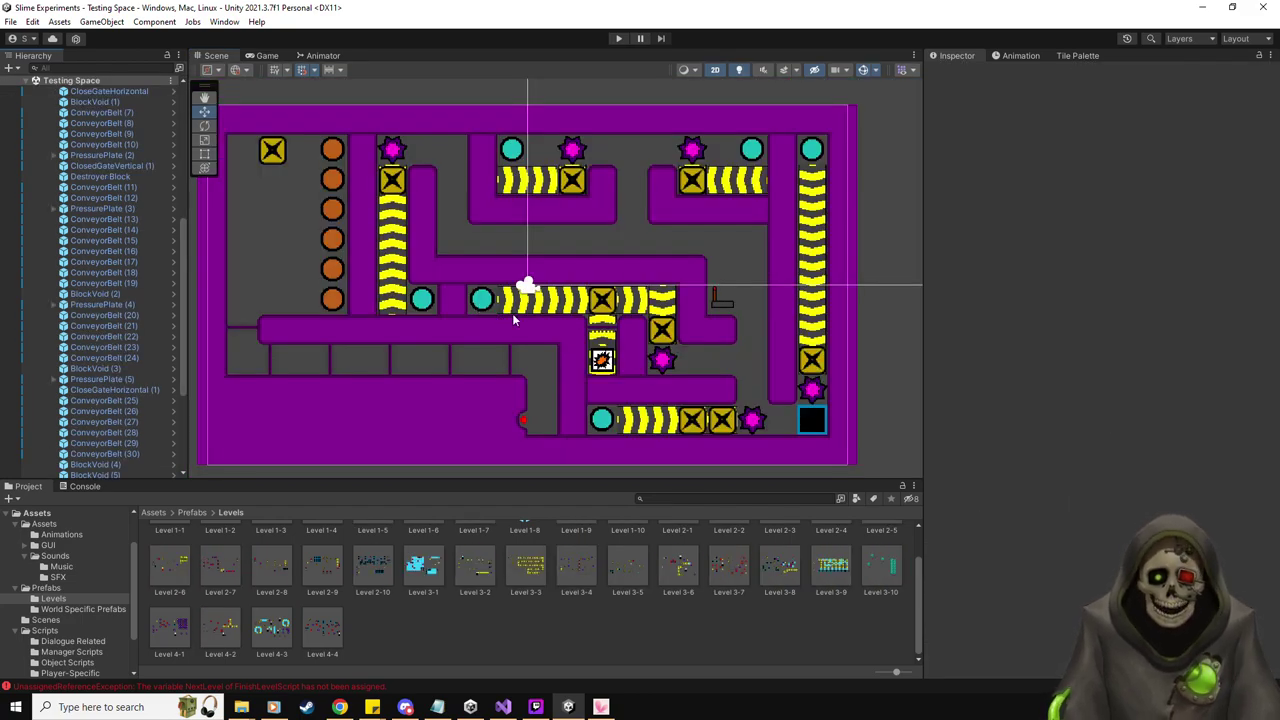
Filter the Testing Space hierarchy by "convey" to list the scene's conveyor belts
{"action": "left_click", "coordinate": [135, 67]}
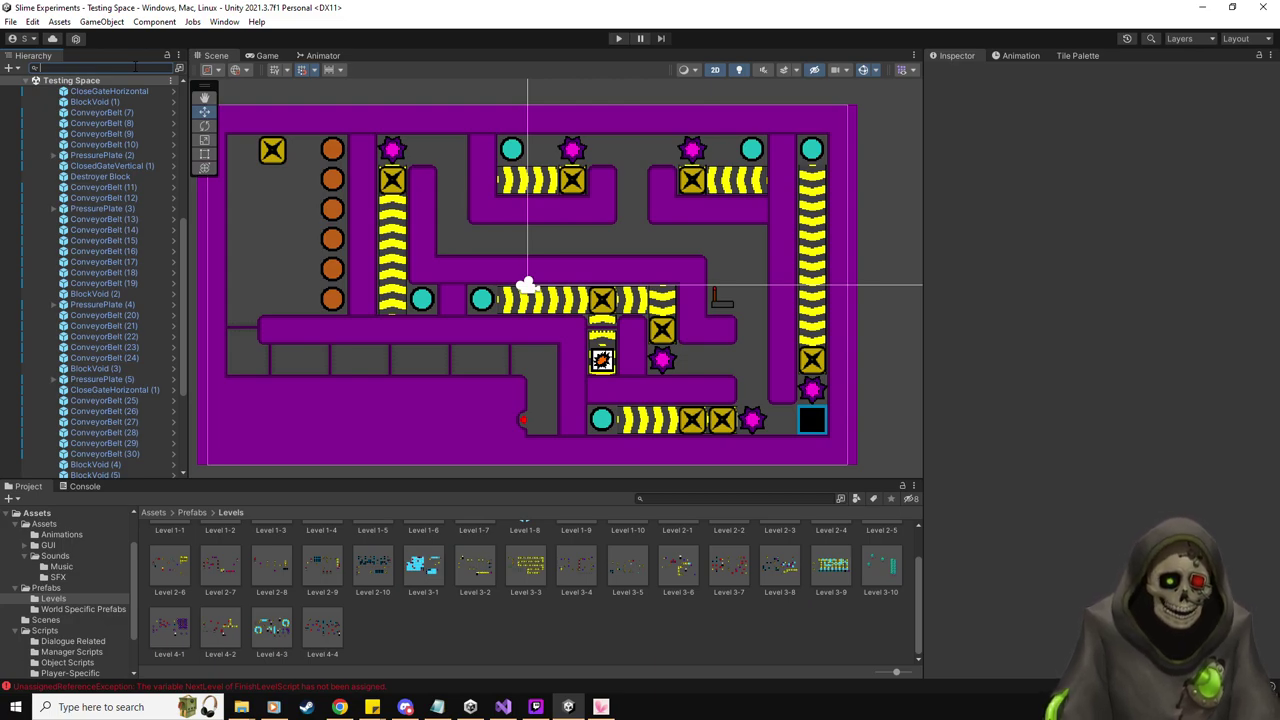
{"action": "type", "text": "cent"}
{"action": "key", "text": "BackSpace"}
{"action": "key", "text": "BackSpace"}
{"action": "key", "text": "BackSpace"}
{"action": "key", "text": "BackSpace"}
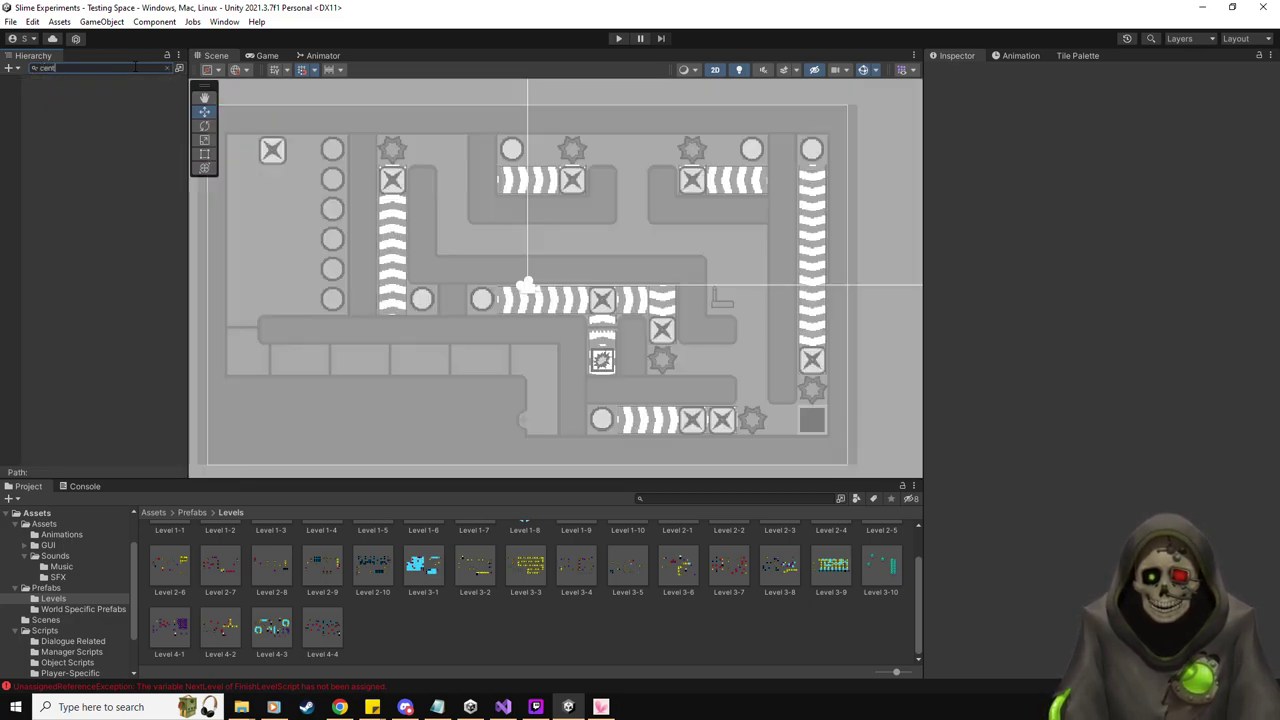
{"action": "type", "text": "convey"}
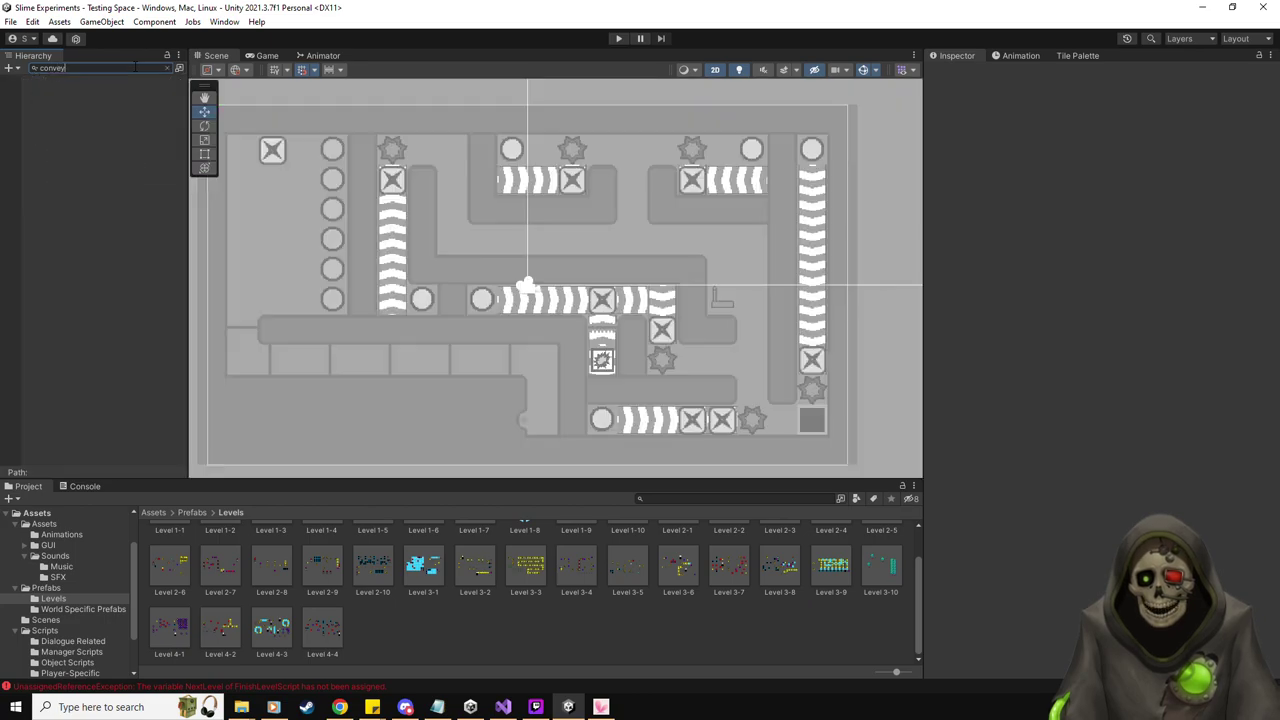
Select every conveyor belt from ConveyorBelt to ConveyorBelt (30) and turn off Center Block for all of them
{"action": "left_click", "coordinate": [100, 90]}
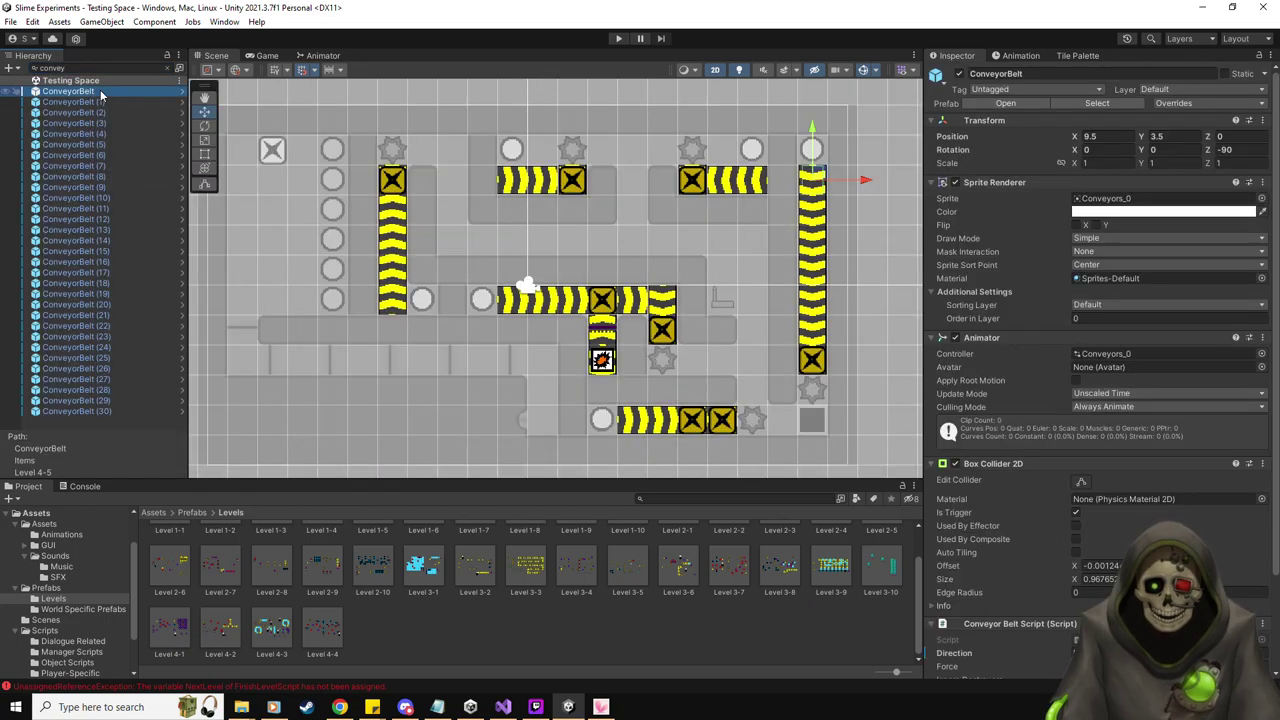
{"action": "left_click", "coordinate": [106, 411], "text": "shift"}
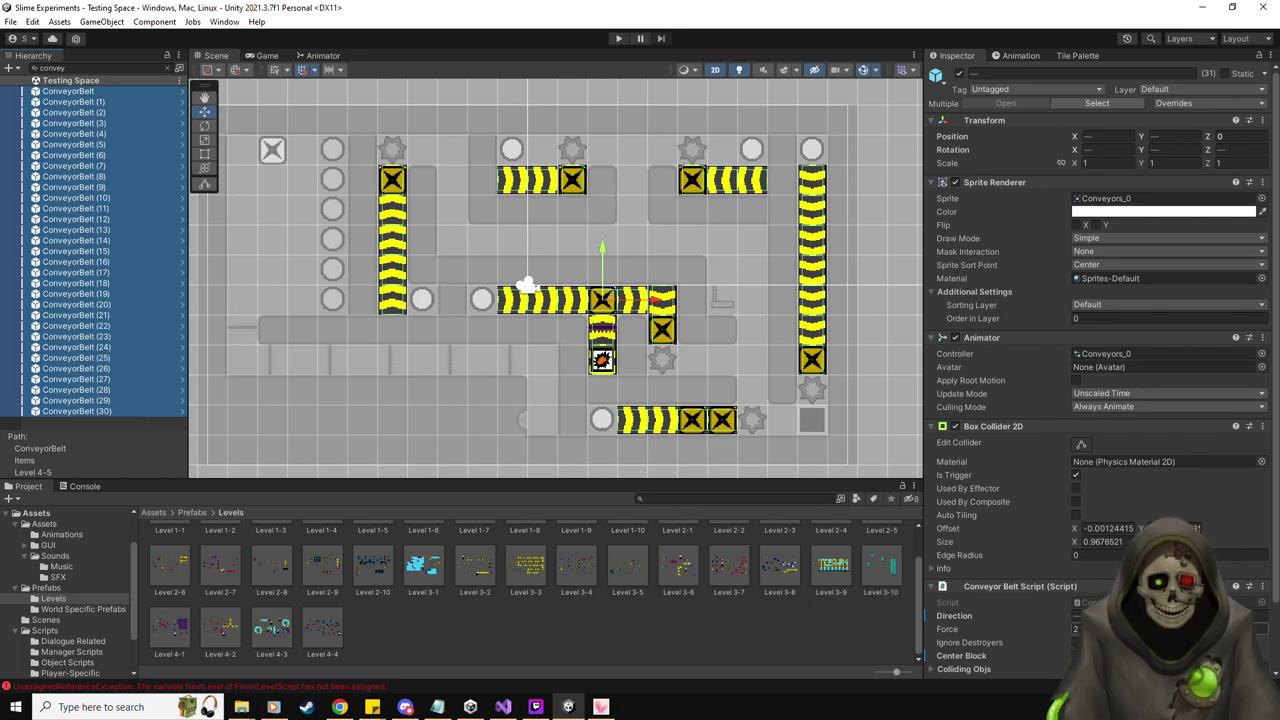
{"action": "scroll", "coordinate": [1077, 622], "scroll_direction": "down", "scroll_amount": 2}
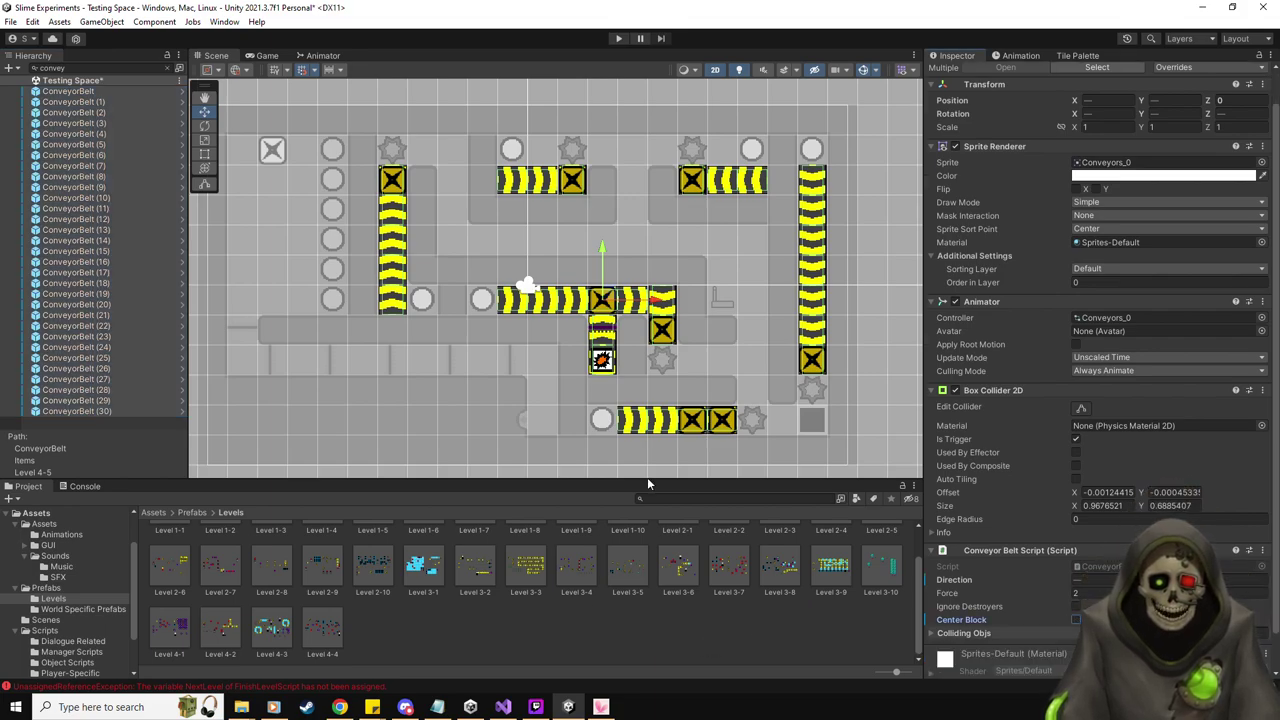
Turn on Center Block for ConveyorBelt and ConveyorBelt (7), the first belts beside their portals
{"action": "left_click", "coordinate": [97, 93]}
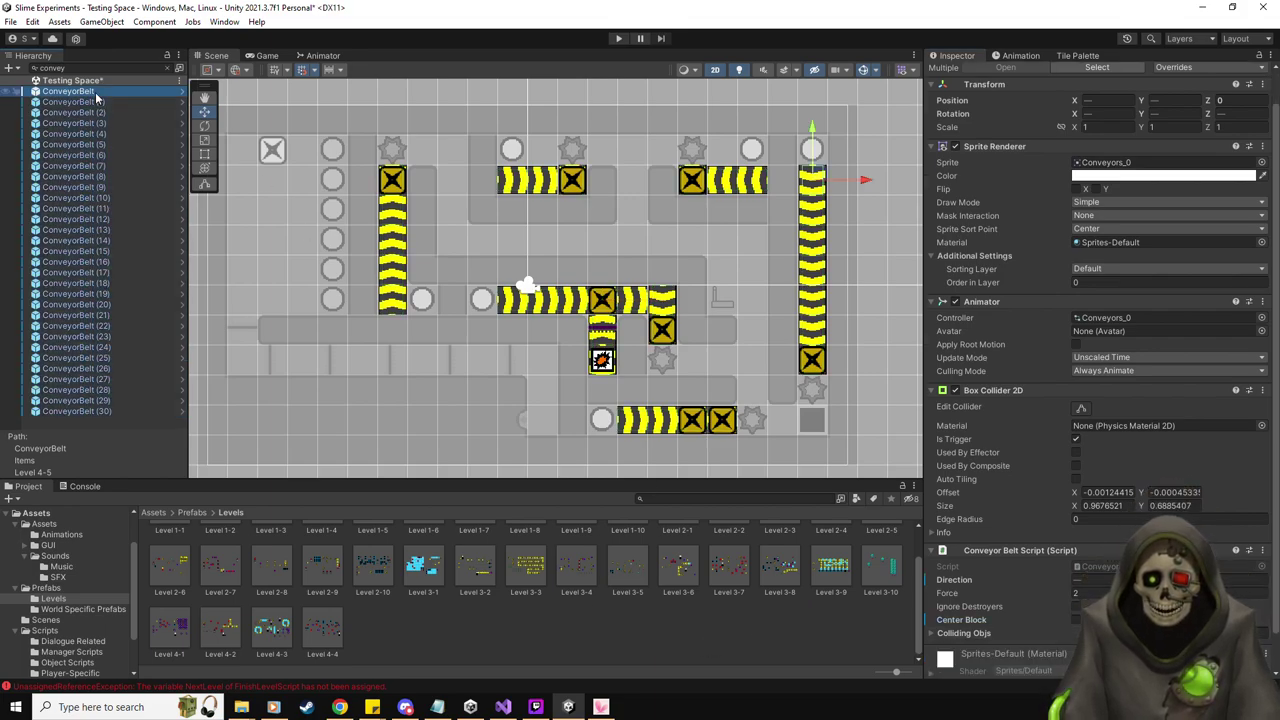
{"action": "left_click", "coordinate": [1077, 657]}
{"action": "left_click", "coordinate": [85, 102]}
{"action": "key", "text": "Down"}
{"action": "key", "text": "Down"}
{"action": "key", "text": "Down"}
{"action": "key", "text": "Down"}
{"action": "key", "text": "Down"}
{"action": "key", "text": "Down"}
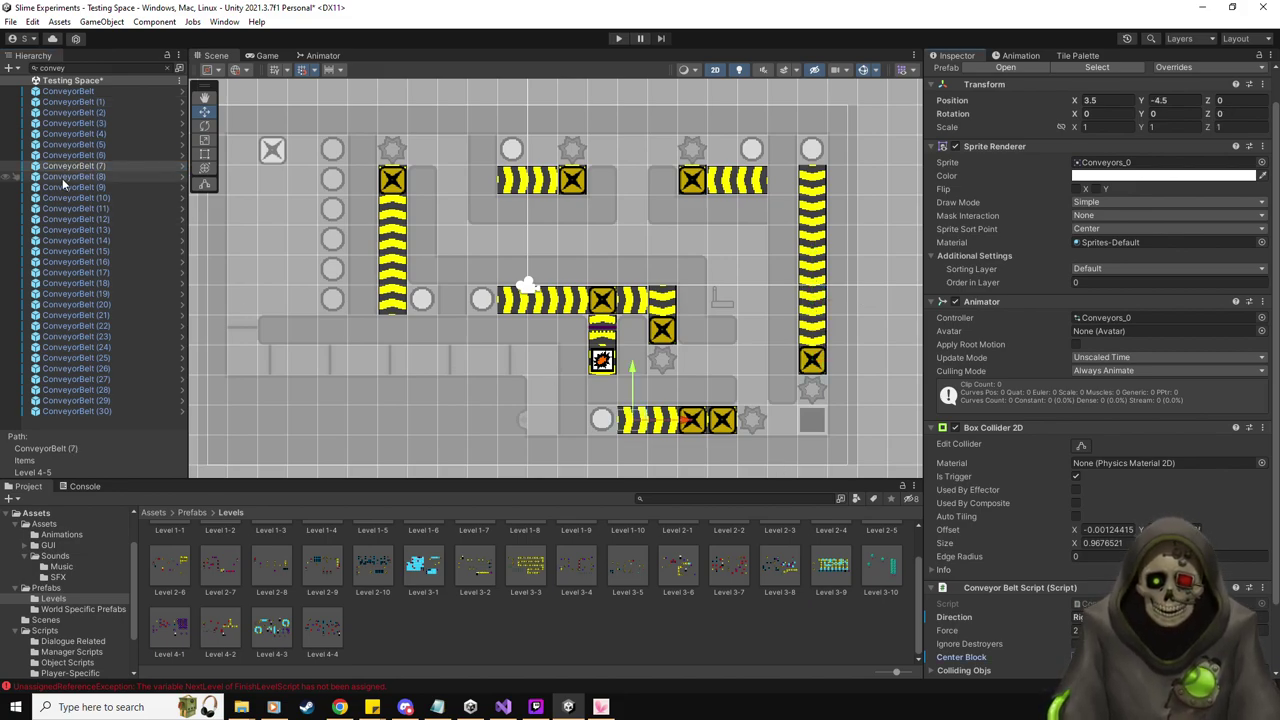
Go through the belts after ConveyorBelt (7) and turn on Center Block for ConveyorBelt (11) and ConveyorBelt (17)
{"action": "key", "text": "Down"}
{"action": "key", "text": "Down"}
{"action": "key", "text": "Down"}
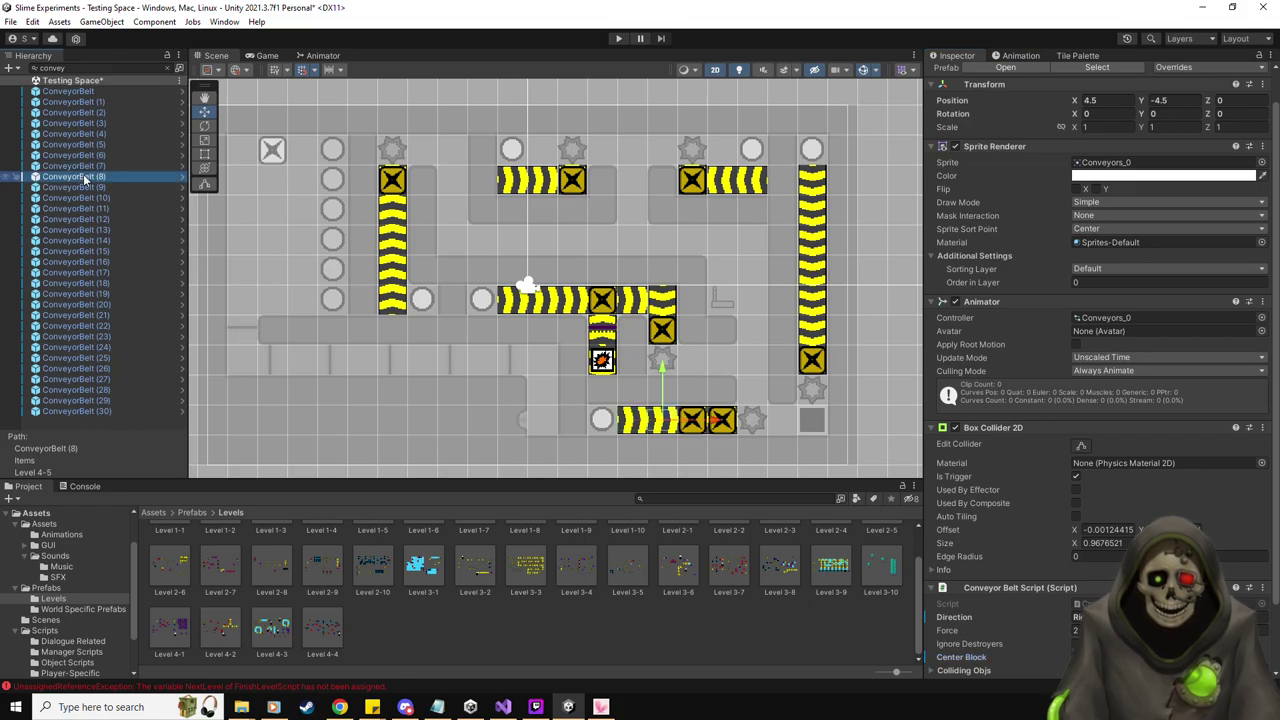
{"action": "key", "text": "Down"}
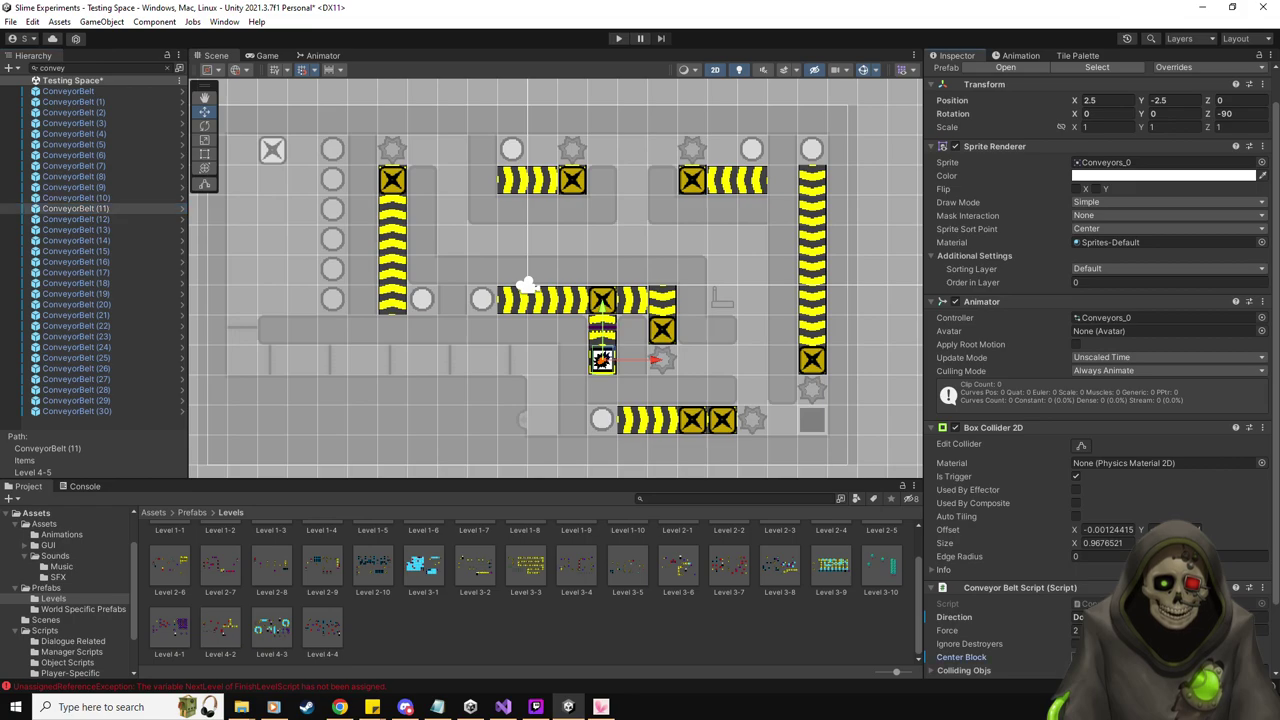
{"action": "key", "text": "Down"}
{"action": "key", "text": "Down"}
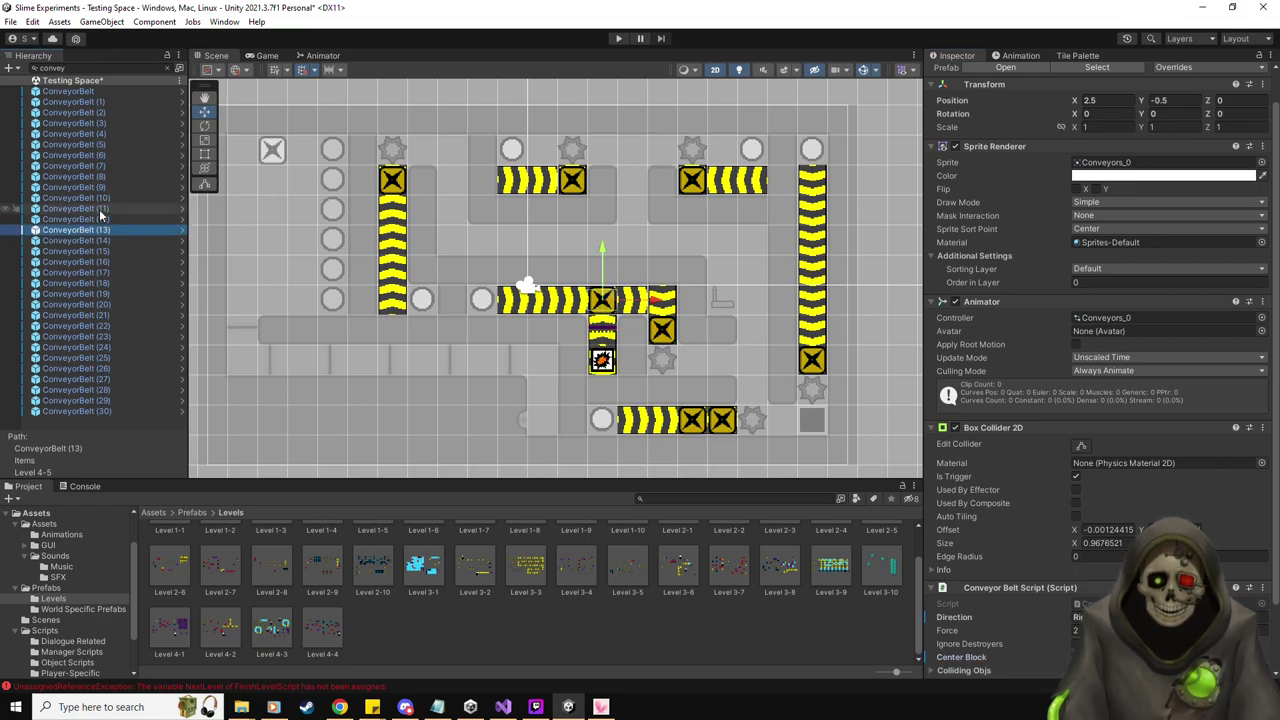
{"action": "key", "text": "Down"}
{"action": "key", "text": "Down"}
{"action": "key", "text": "Down"}
{"action": "key", "text": "Down"}
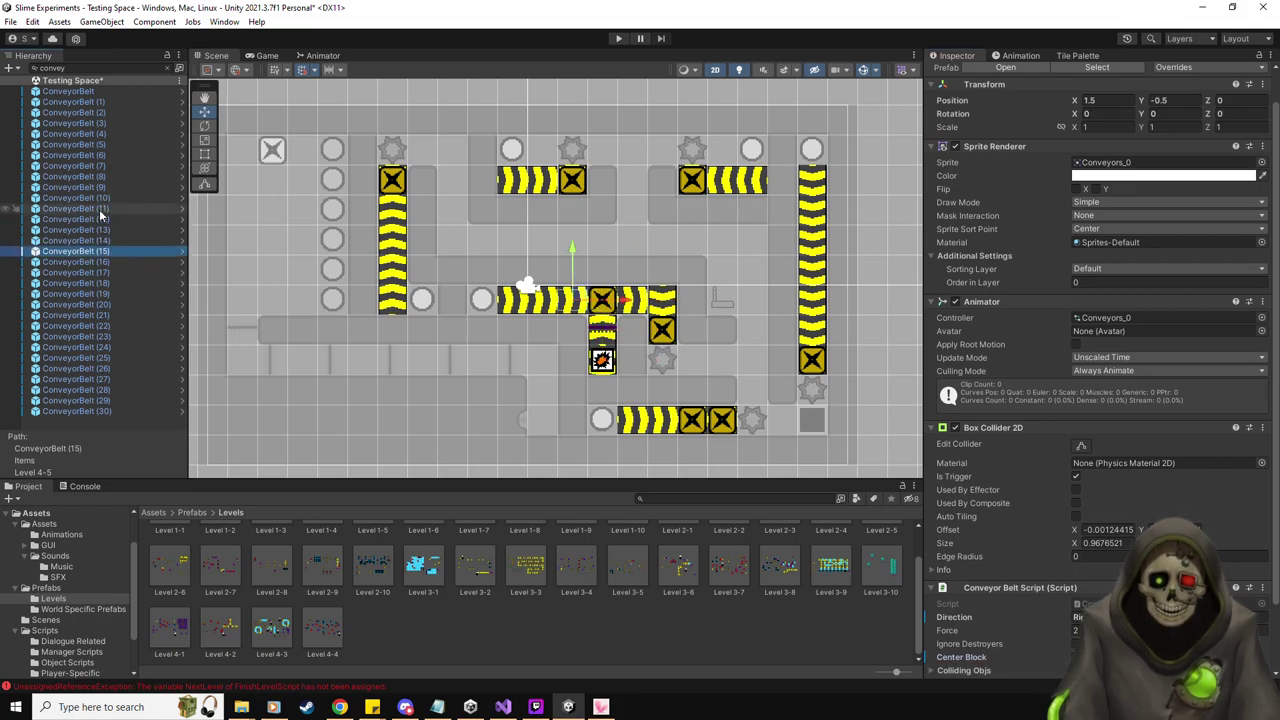
{"action": "left_click", "coordinate": [527, 285]}
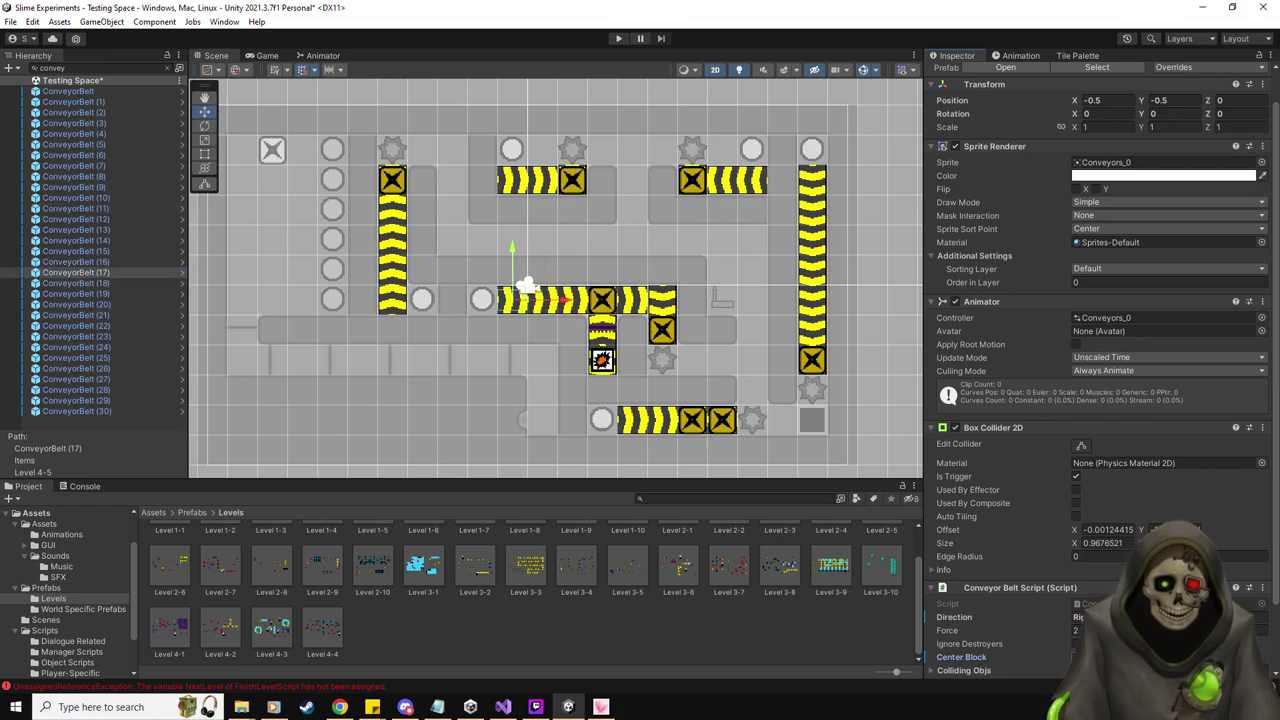
Turn on Center Block for the corner belt ConveyorBelt (18) and for ConveyorBelt (20)
{"action": "left_click", "coordinate": [122, 283]}
{"action": "key", "text": "Down"}
{"action": "key", "text": "Up"}
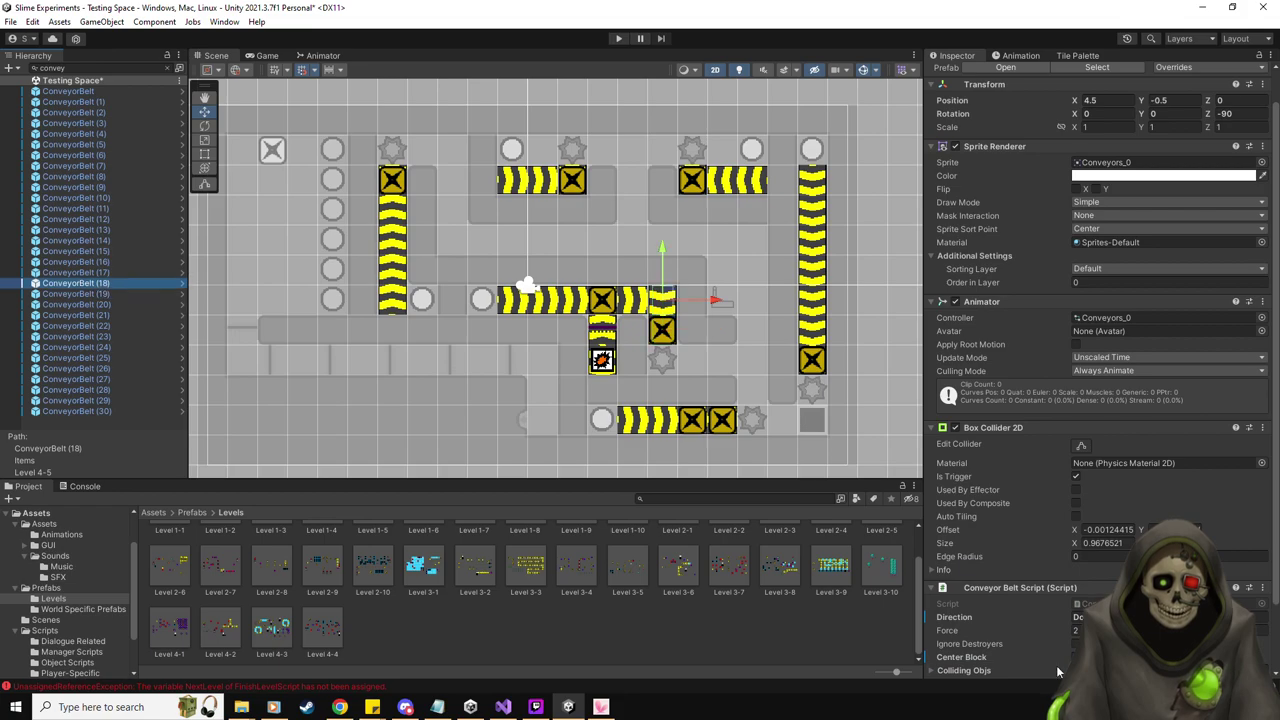
{"action": "left_click", "coordinate": [89, 292]}
{"action": "key", "text": "Down"}
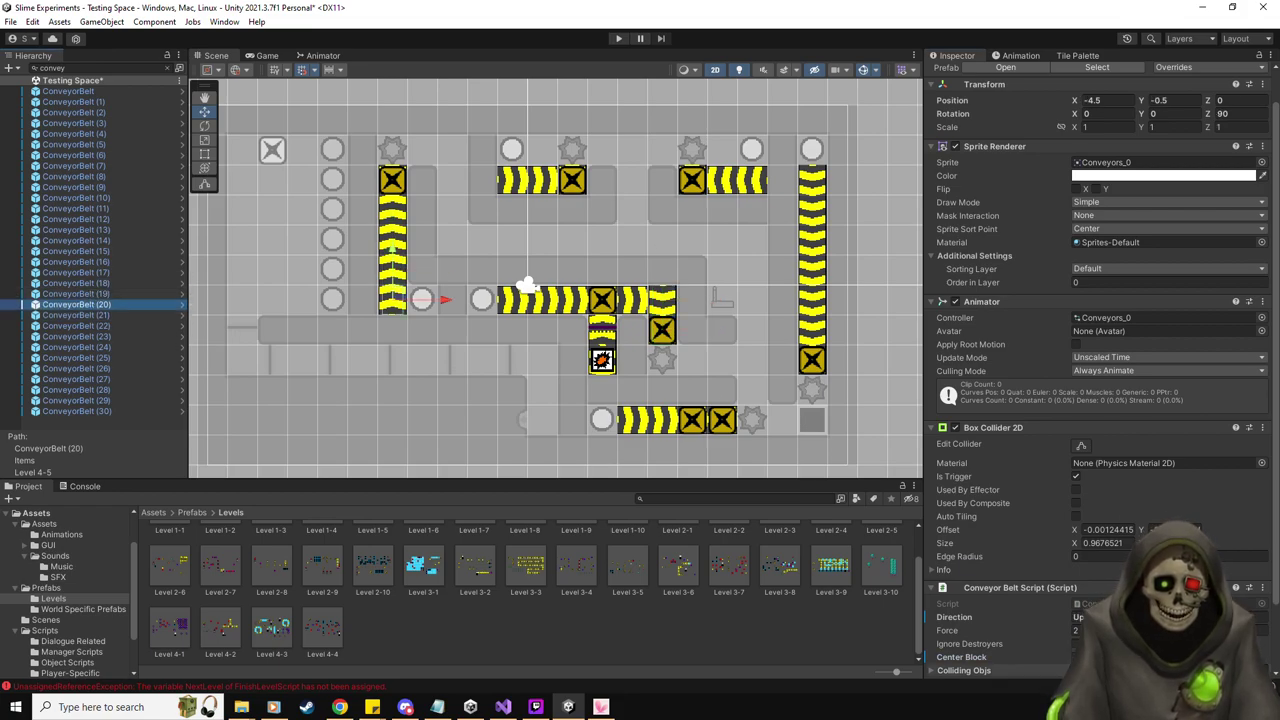
{"action": "left_click", "coordinate": [766, 567]}
Turn on Center Block for ConveyorBelt (25), (26), (28) and (30), and save the Testing Space scene
{"action": "left_click", "coordinate": [108, 308]}
{"action": "key", "text": "Down"}
{"action": "key", "text": "Down"}
{"action": "key", "text": "Down"}
{"action": "key", "text": "Down"}
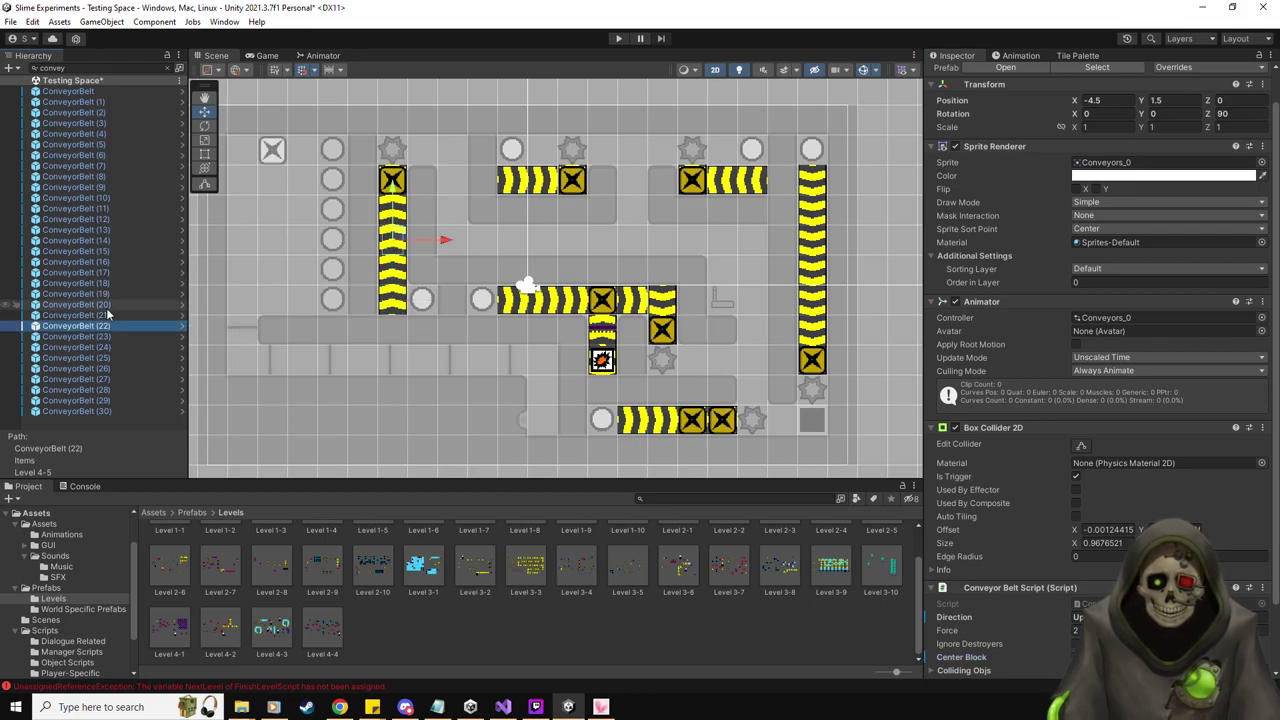
{"action": "key", "text": "Down"}
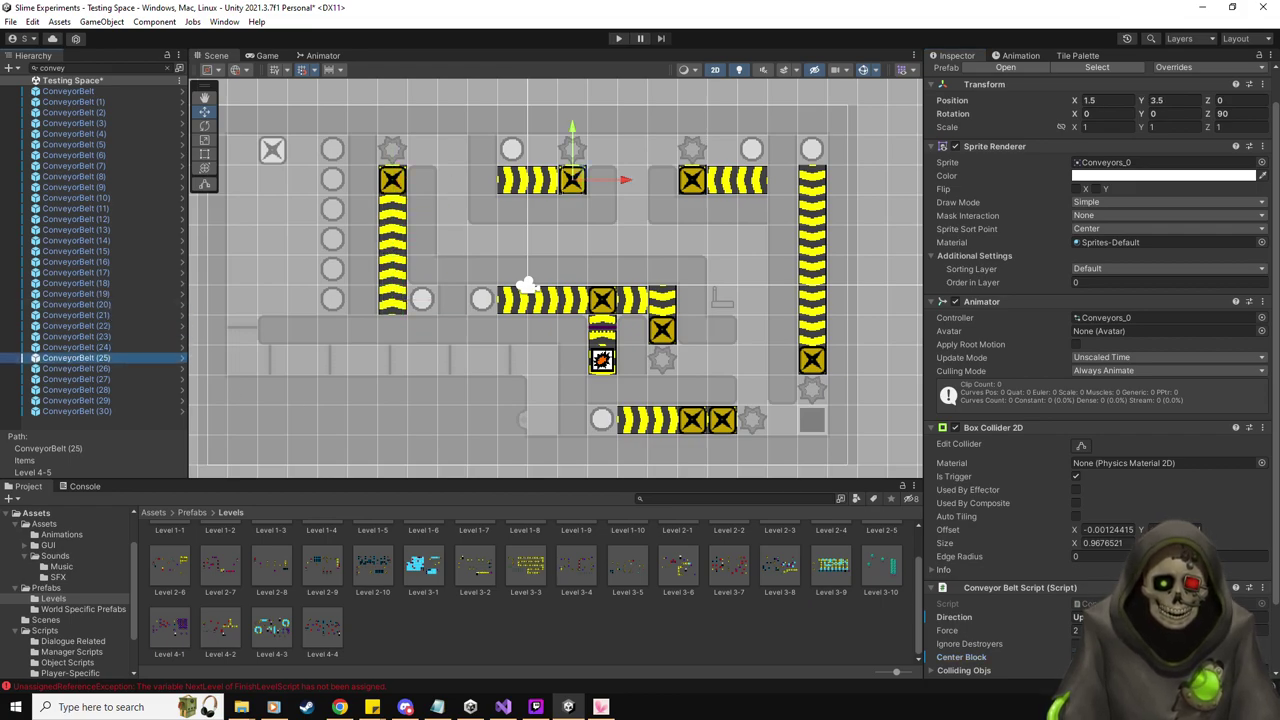
{"action": "left_click", "coordinate": [107, 368]}
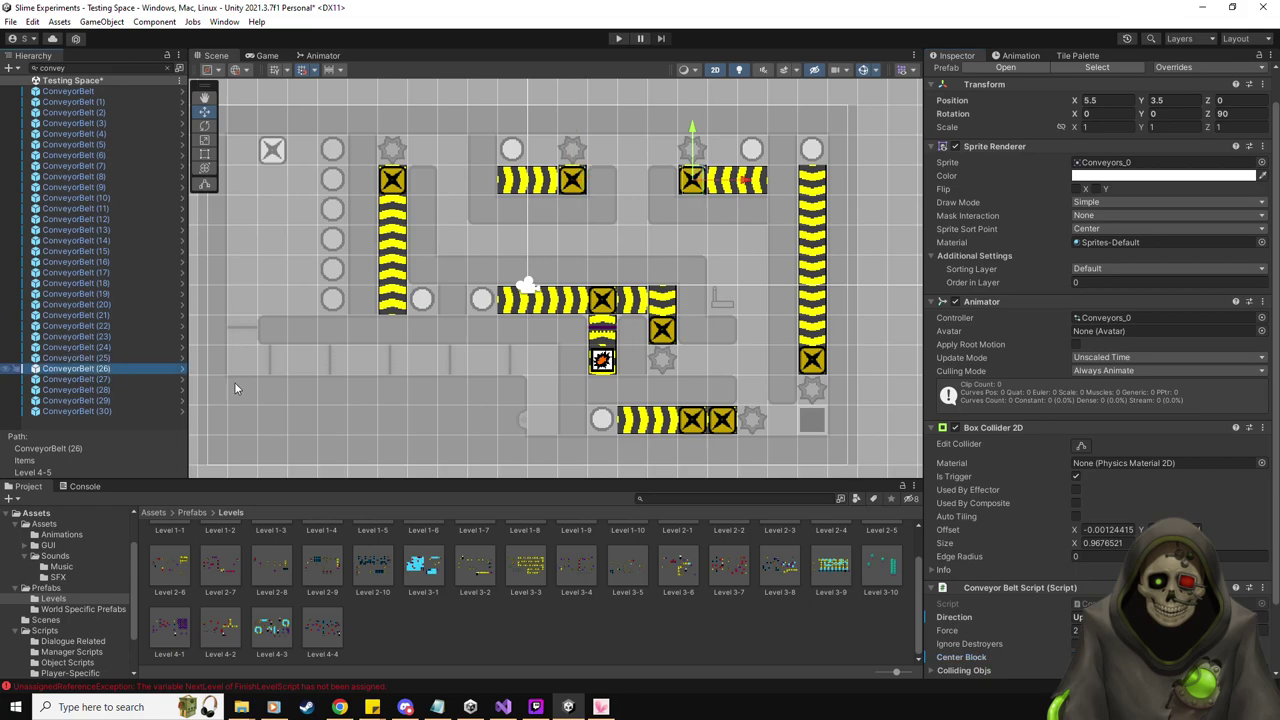
{"action": "left_click", "coordinate": [106, 379]}
{"action": "left_click", "coordinate": [107, 389]}
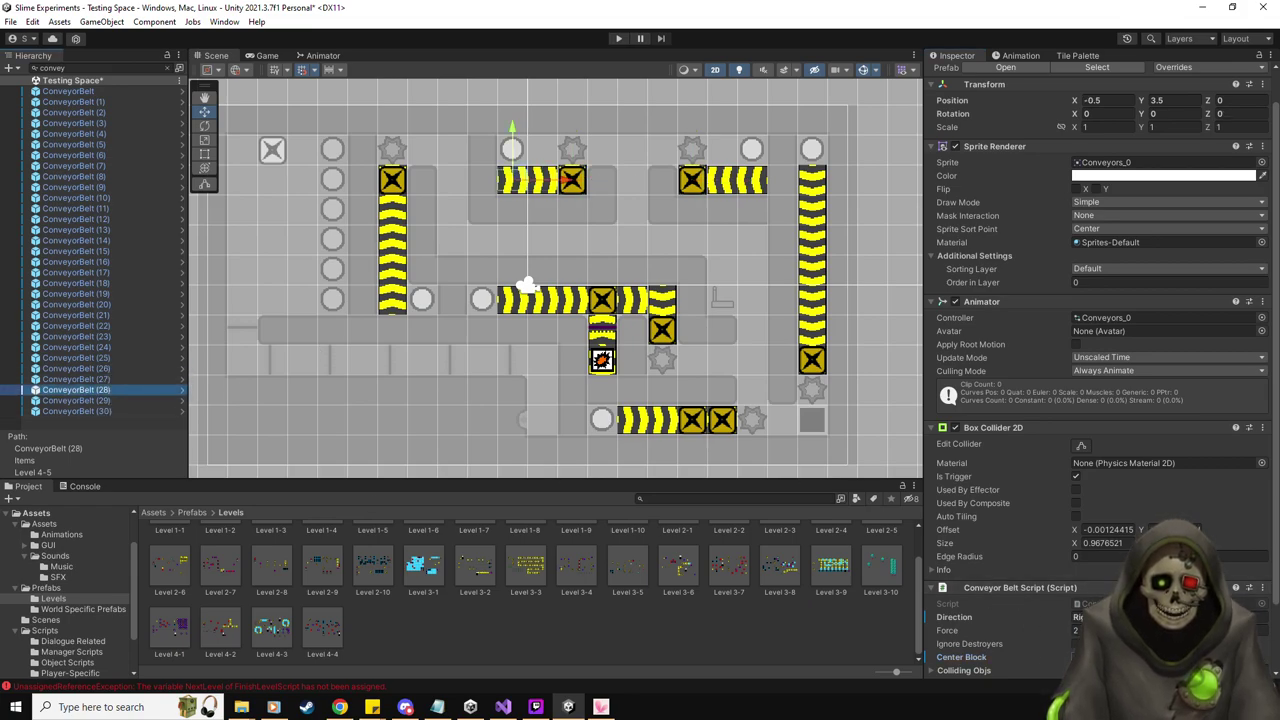
{"action": "left_click", "coordinate": [118, 412]}
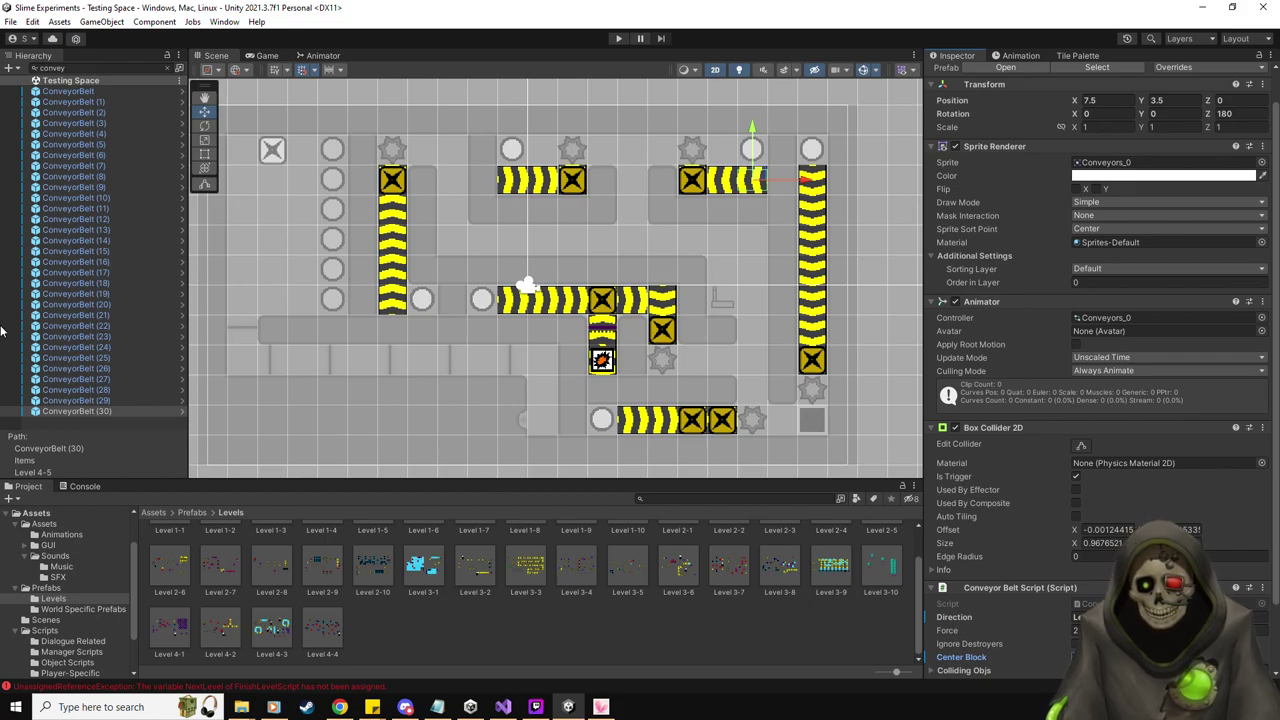
Set the conveyor Force to 1 for all belts from ConveyorBelt to ConveyorBelt (30) together
{"action": "left_click", "coordinate": [88, 91], "text": "shift"}
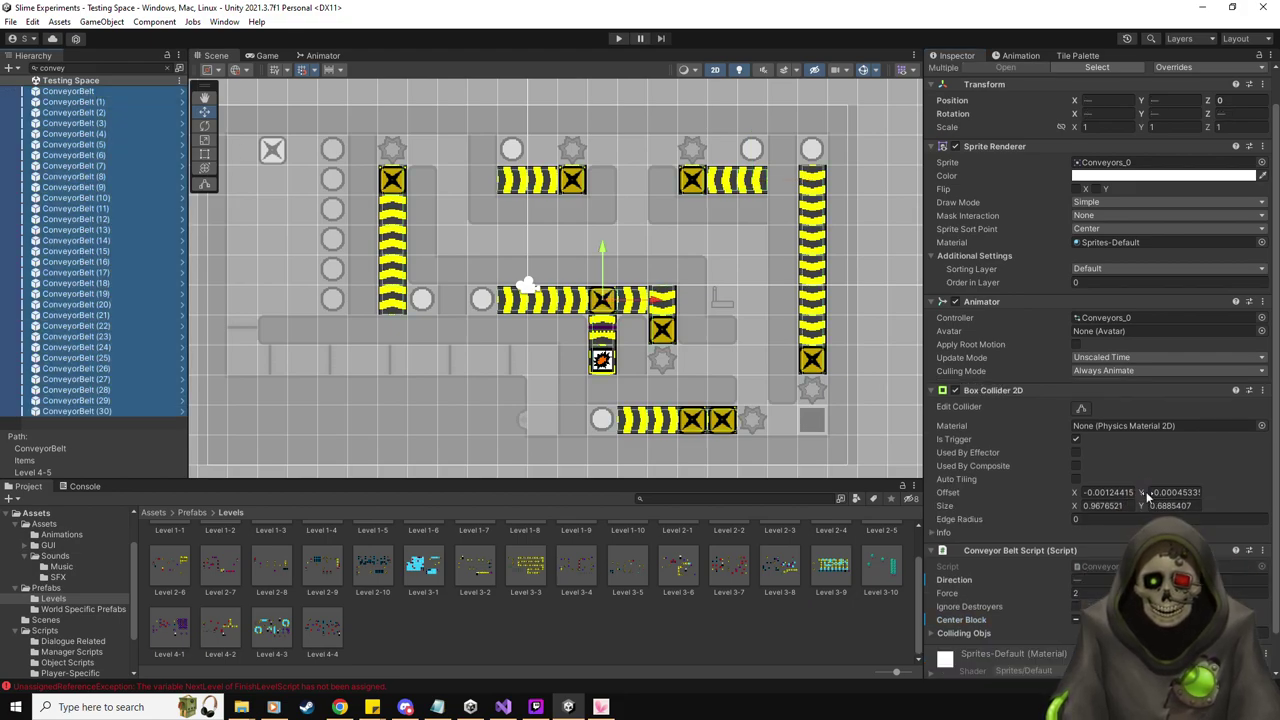
{"action": "left_click", "coordinate": [1100, 593]}
{"action": "type", "text": "1"}
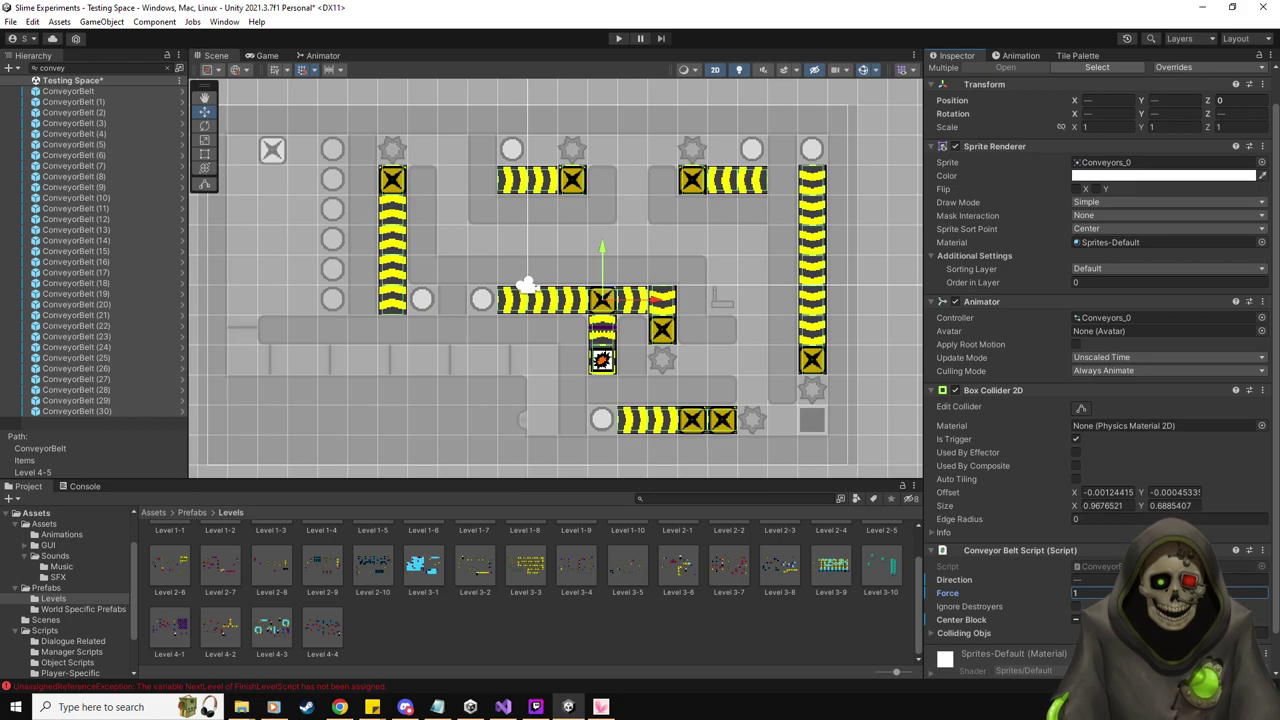
Clear the hierarchy filter, deselect the conveyor belts and start a playtest of Level 4-5
{"action": "left_click", "coordinate": [169, 67]}
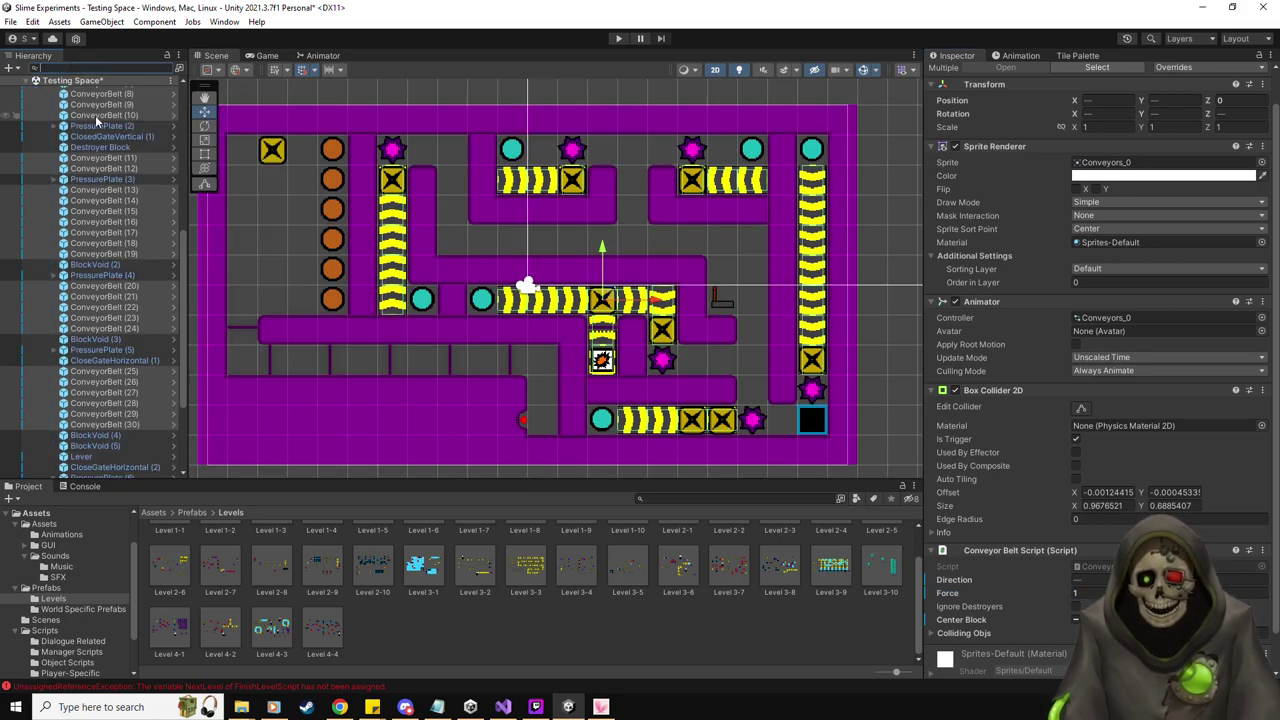
{"action": "scroll", "coordinate": [95, 115], "scroll_direction": "up", "scroll_amount": 8}
{"action": "scroll", "coordinate": [245, 156], "scroll_direction": "up", "scroll_amount": 2}
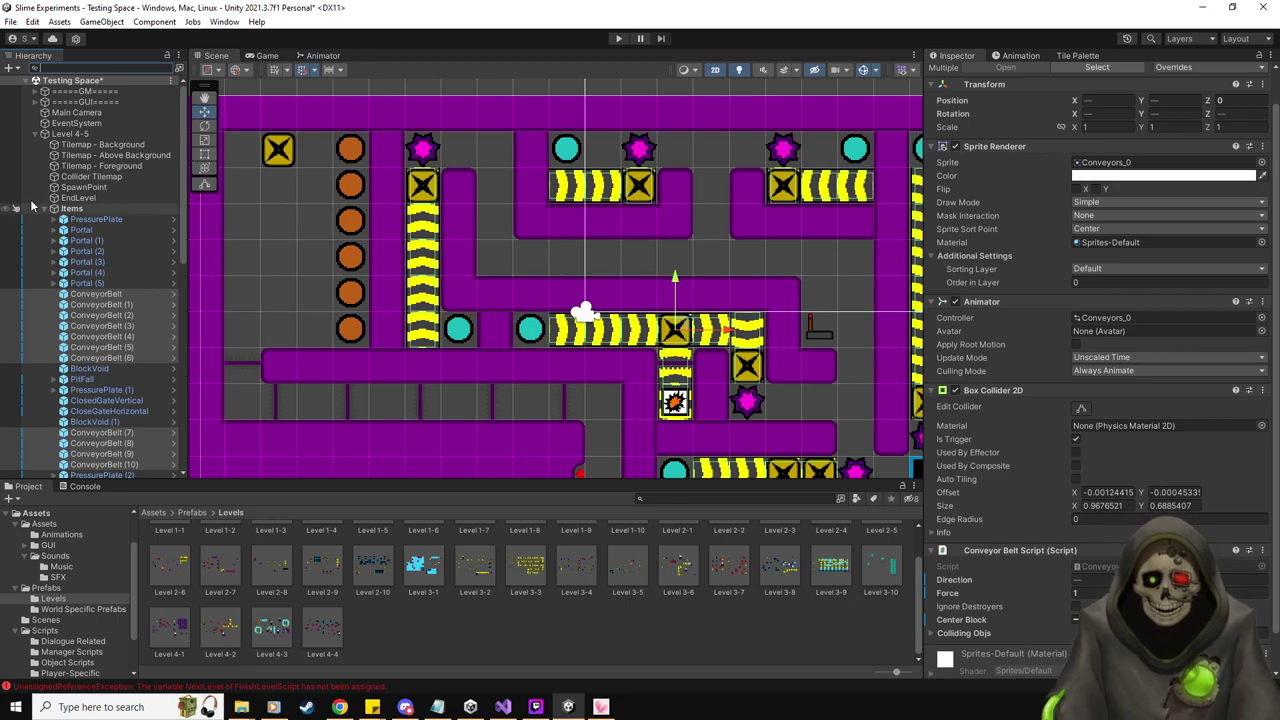
{"action": "left_click", "coordinate": [657, 172]}
{"action": "left_click", "coordinate": [619, 39]}
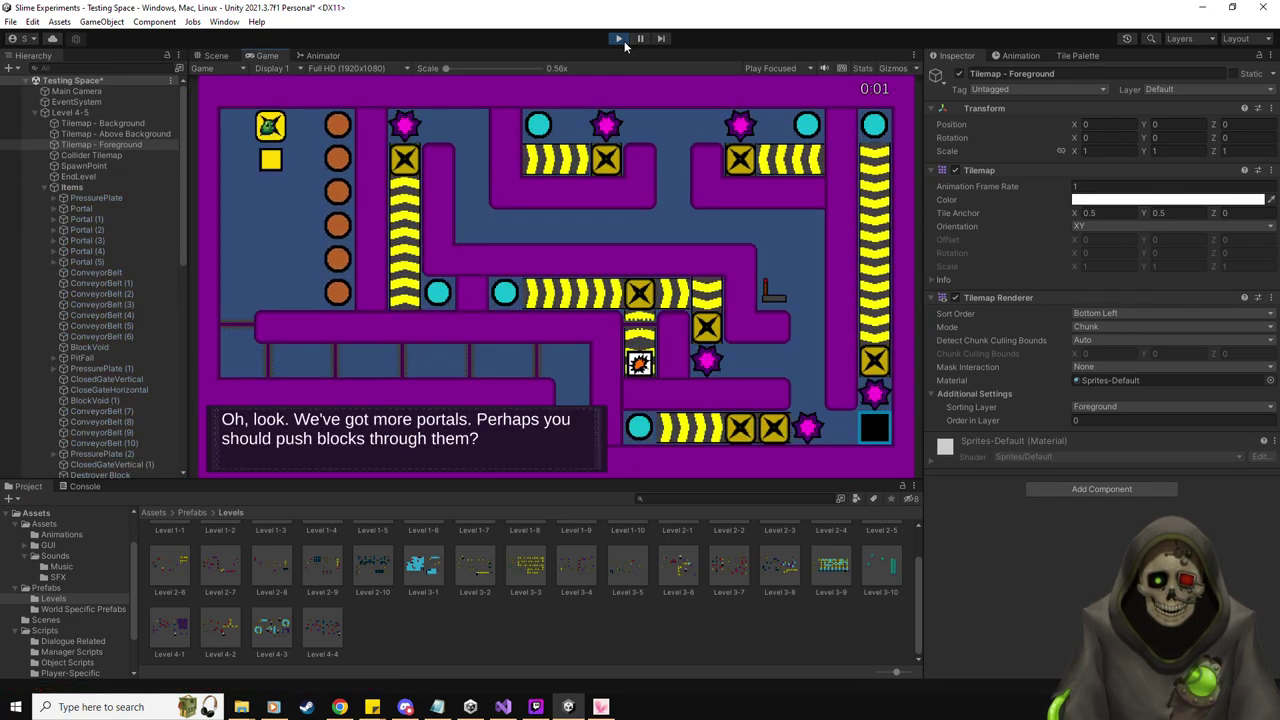
Playtest the block puzzle by pushing blocks through the orange portals onto the lower, far-right vertical and left vertical conveyor belts
{"action": "key", "text": "Right"}
{"action": "key", "text": "Right"}
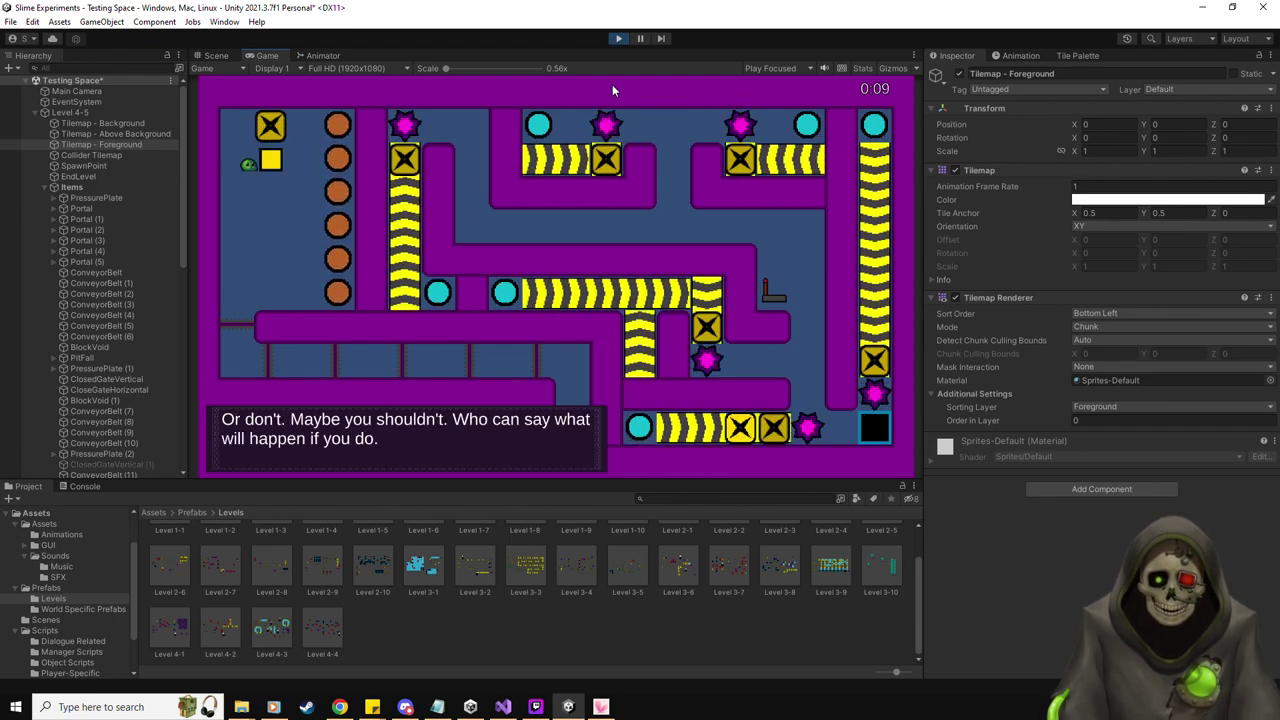
{"action": "key", "text": "Down"}
{"action": "key", "text": "Right"}
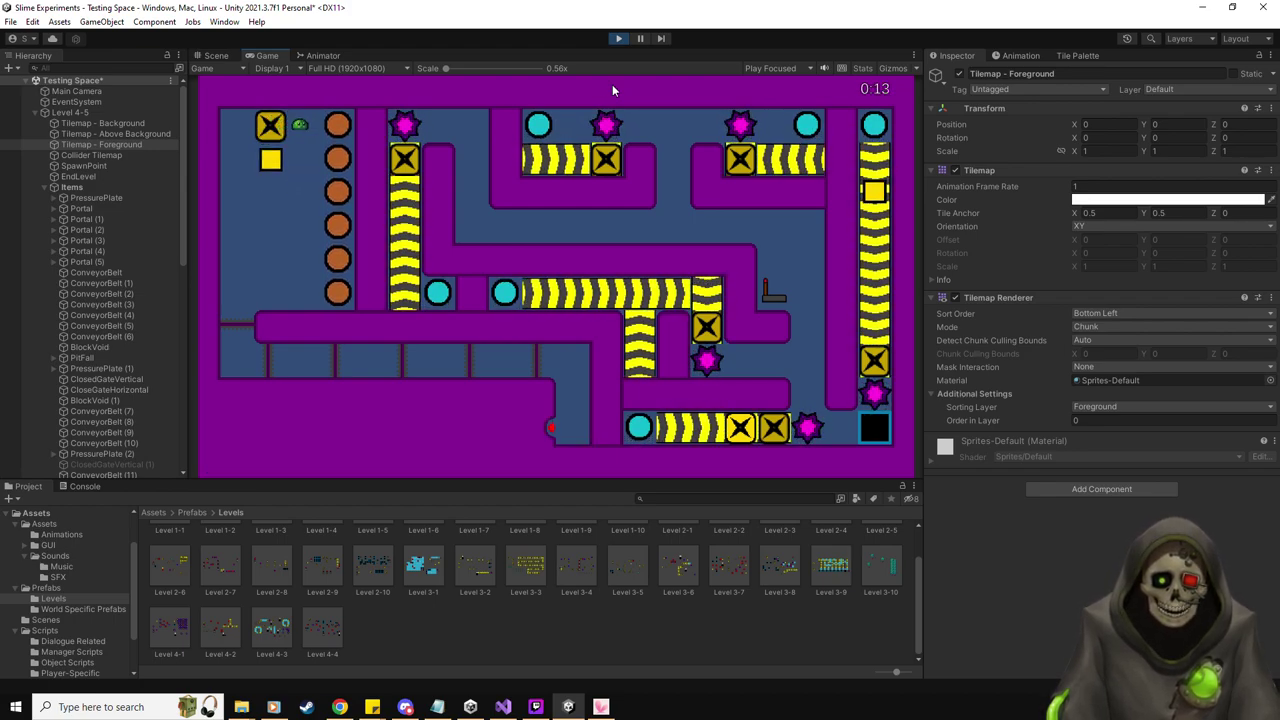
{"action": "key", "text": "Down"}
{"action": "key", "text": "Left"}
{"action": "key", "text": "Down"}
{"action": "key", "text": "Right"}
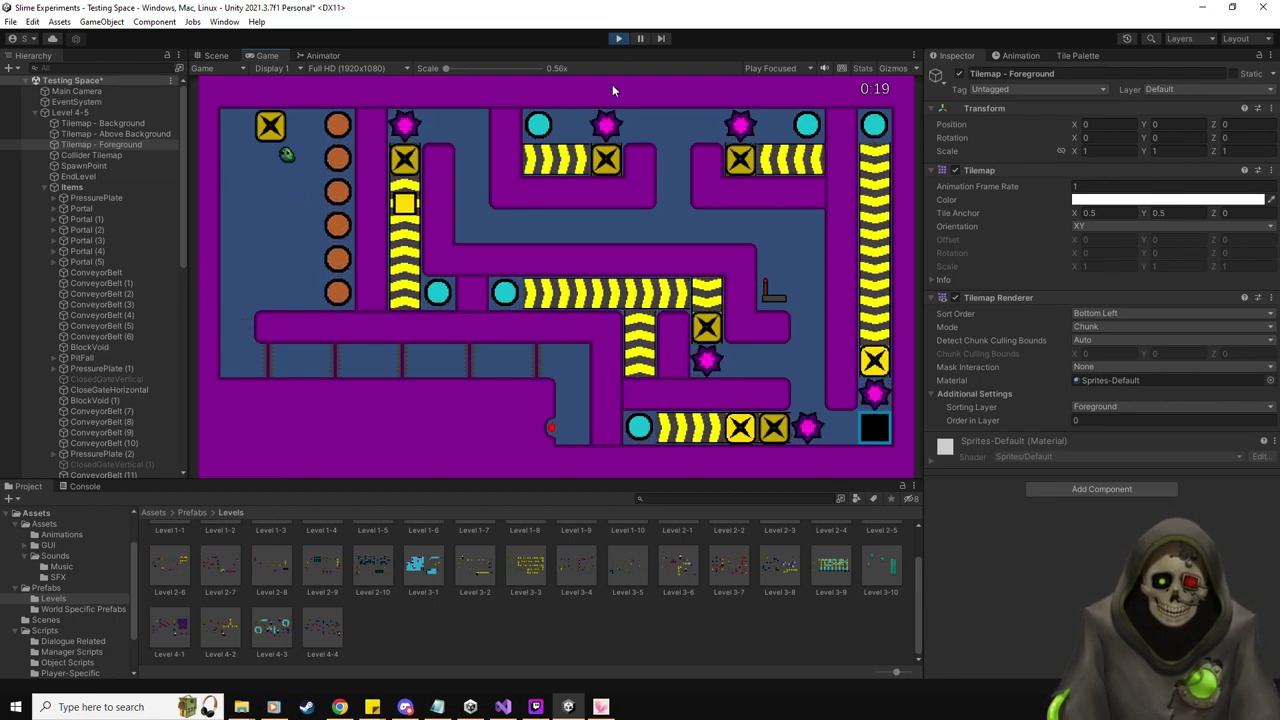
Push another block through an orange portal onto the upper-left conveyor belt and bring the slime back to the block spawn
{"action": "key", "text": "Left"}
{"action": "key", "text": "Left"}
{"action": "key", "text": "Right"}
{"action": "key", "text": "Up"}
{"action": "key", "text": "Up"}
{"action": "key", "text": "Up"}
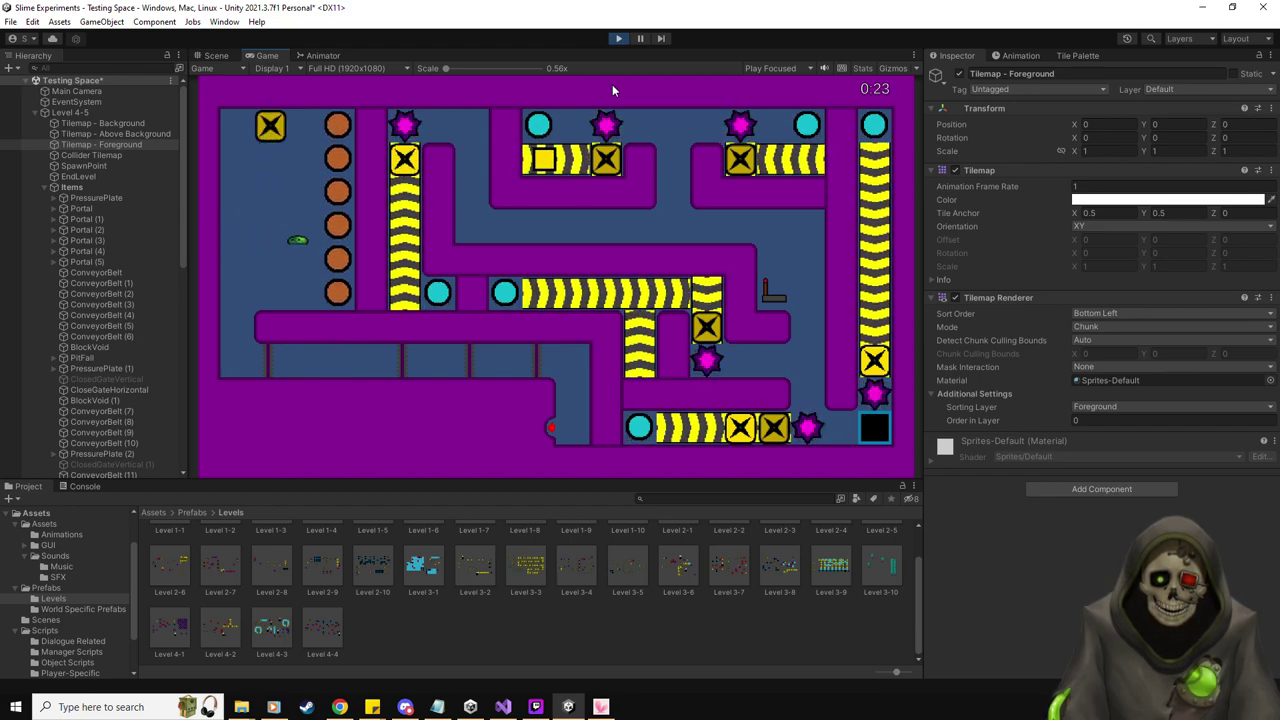
{"action": "key", "text": "Down"}
{"action": "key", "text": "Down"}
{"action": "key", "text": "Down"}
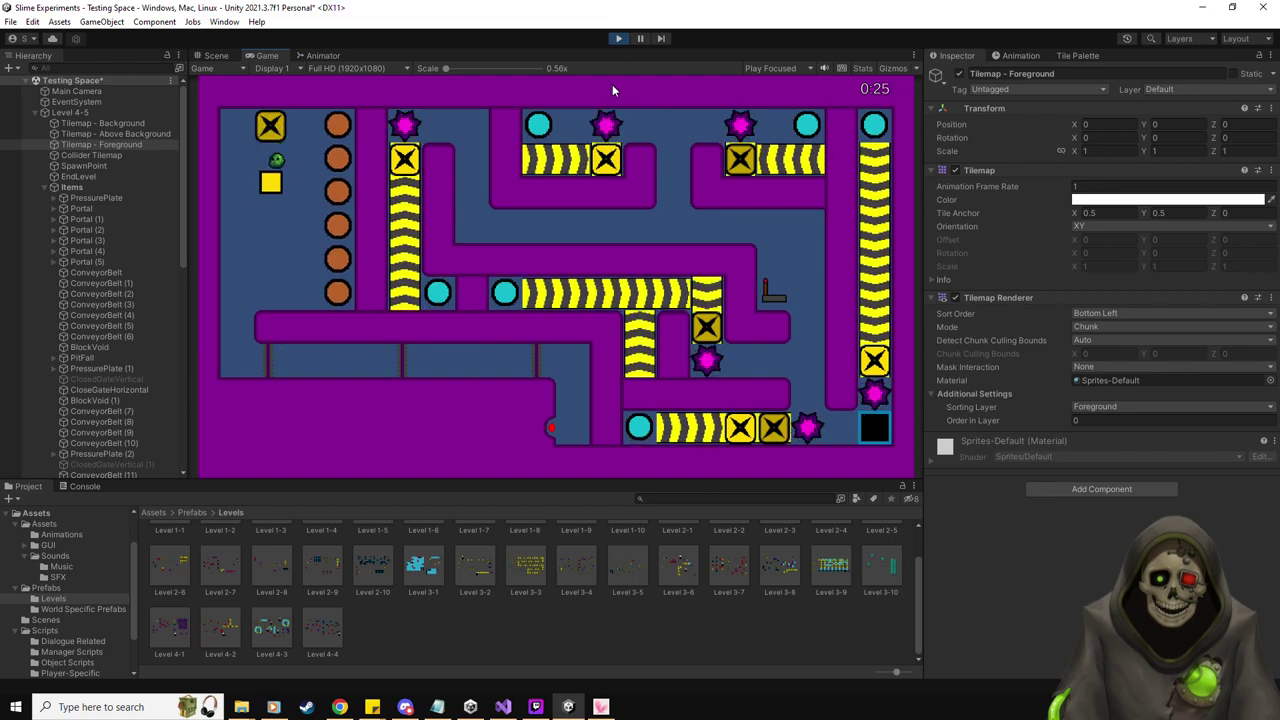
Test the middle conveyor route by pushing a block through its orange portal, and return the slime for another block
{"action": "key", "text": "Left"}
{"action": "key", "text": "Down"}
{"action": "key", "text": "Right"}
{"action": "key", "text": "Up"}
{"action": "key", "text": "Up"}
{"action": "key", "text": "Up"}
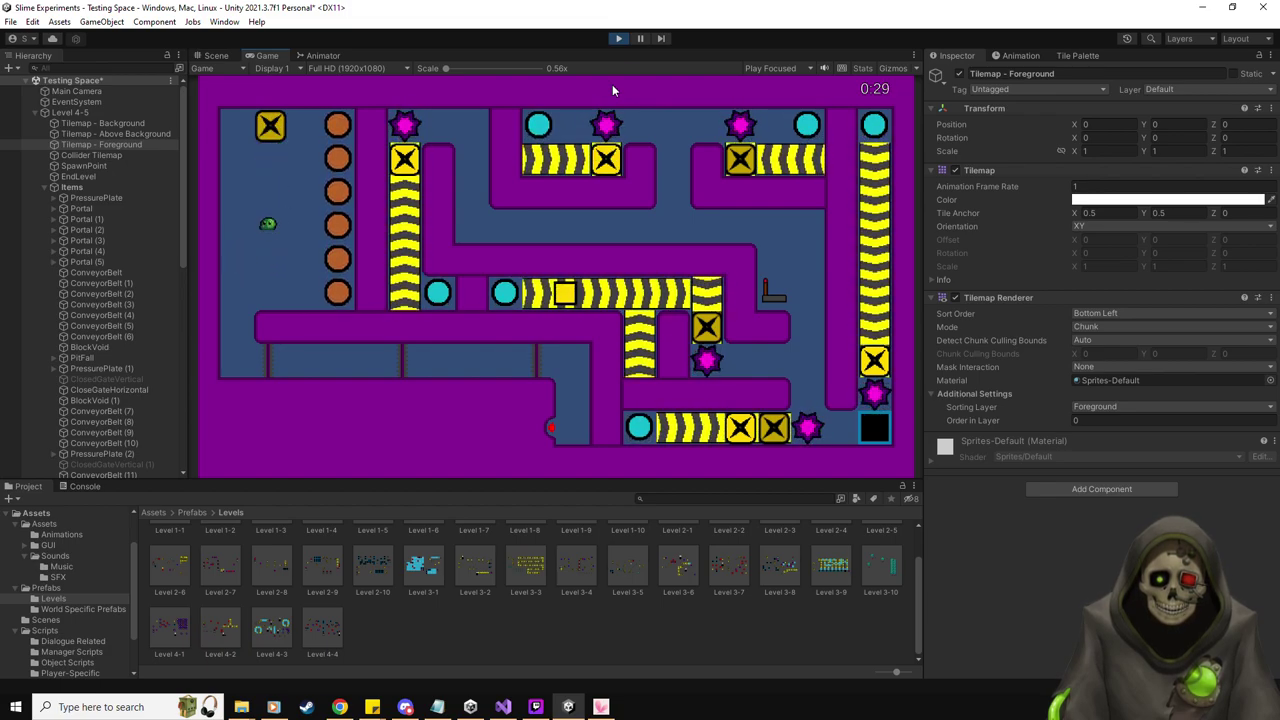
{"action": "key", "text": "Down"}
{"action": "key", "text": "Down"}
{"action": "key", "text": "Down"}
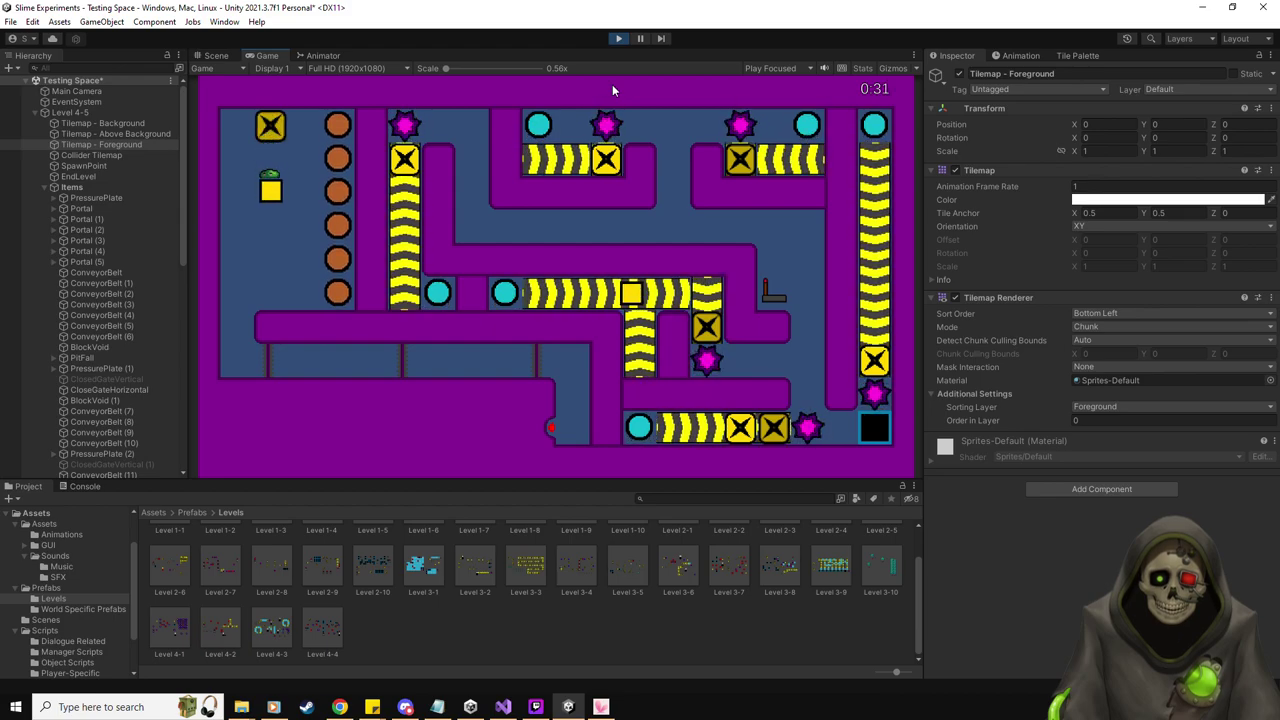
Push a block through a remaining orange portal and send the slime itself through a portal onto the left vertical belt
{"action": "key", "text": "Down"}
{"action": "key", "text": "Left"}
{"action": "key", "text": "Down"}
{"action": "key", "text": "Right"}
{"action": "key", "text": "Left"}
{"action": "key", "text": "Up"}
{"action": "key", "text": "Up"}
{"action": "key", "text": "Right"}
{"action": "key", "text": "Right"}
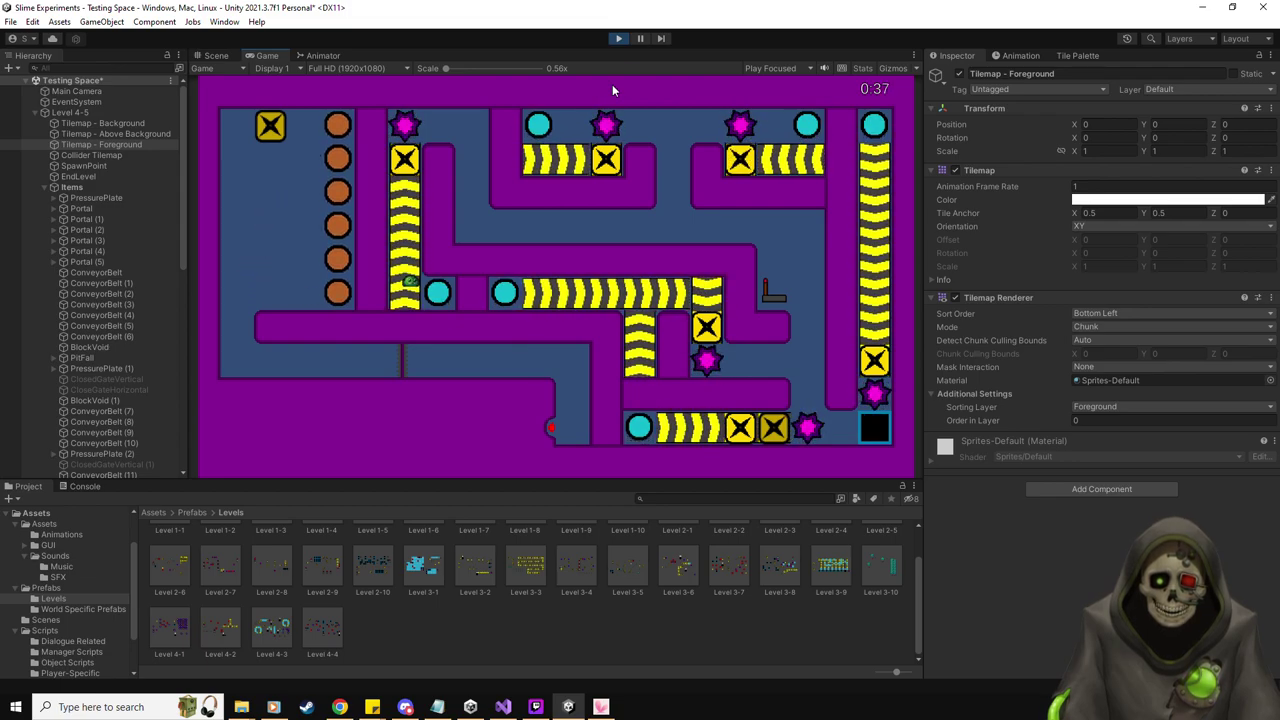
Guide the slime along the central corridor and flip the lever near the right side of the level
{"action": "key", "text": "Right"}
{"action": "key", "text": "Down"}
{"action": "key", "text": "Right"}
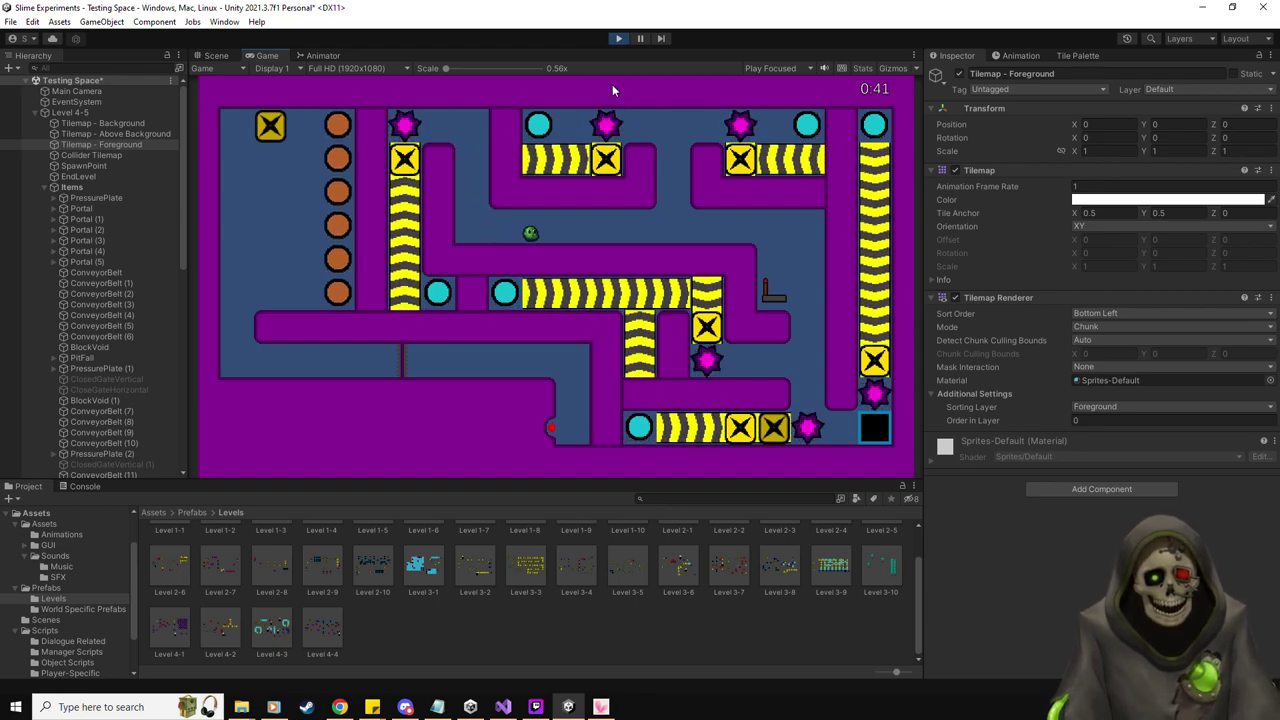
{"action": "key", "text": "Right"}
{"action": "key", "text": "Down"}
{"action": "key", "text": "Right"}
{"action": "key", "text": "Down"}
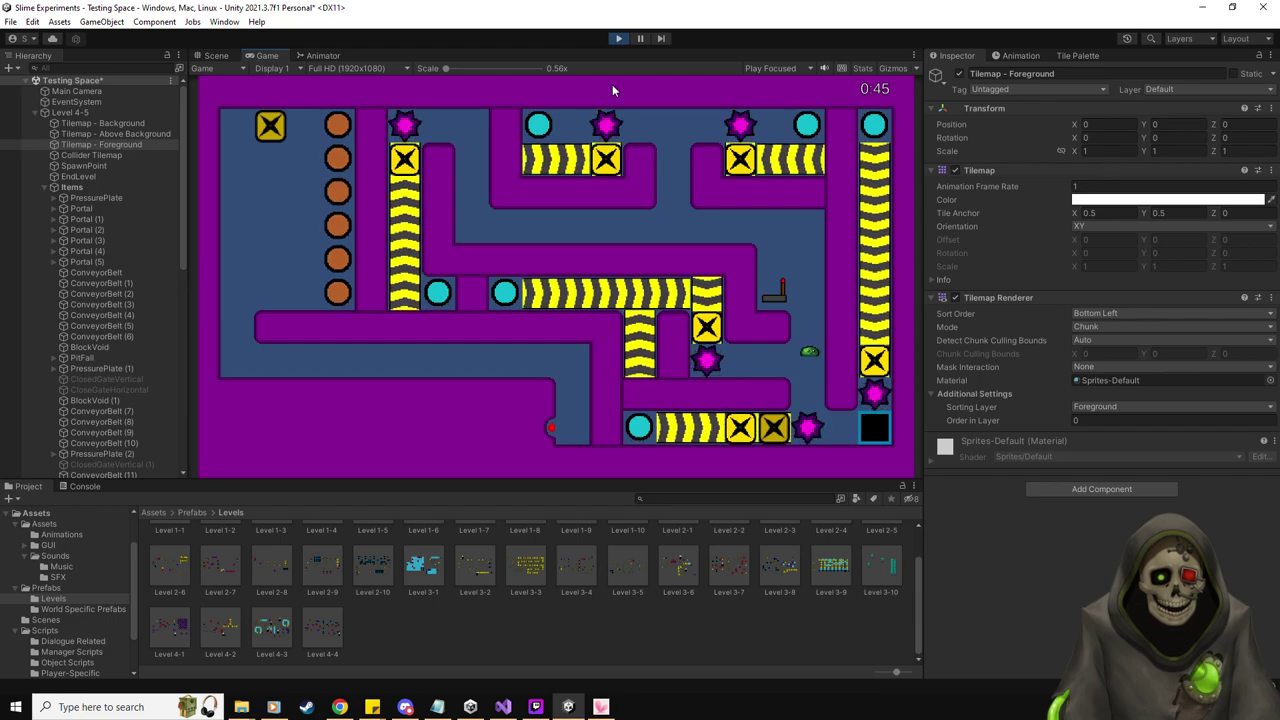
Guide the slime from the starting room through the opened corridor below it and stop the playtest
{"action": "key", "text": "Right"}
{"action": "key", "text": "Left"}
{"action": "key", "text": "Down"}
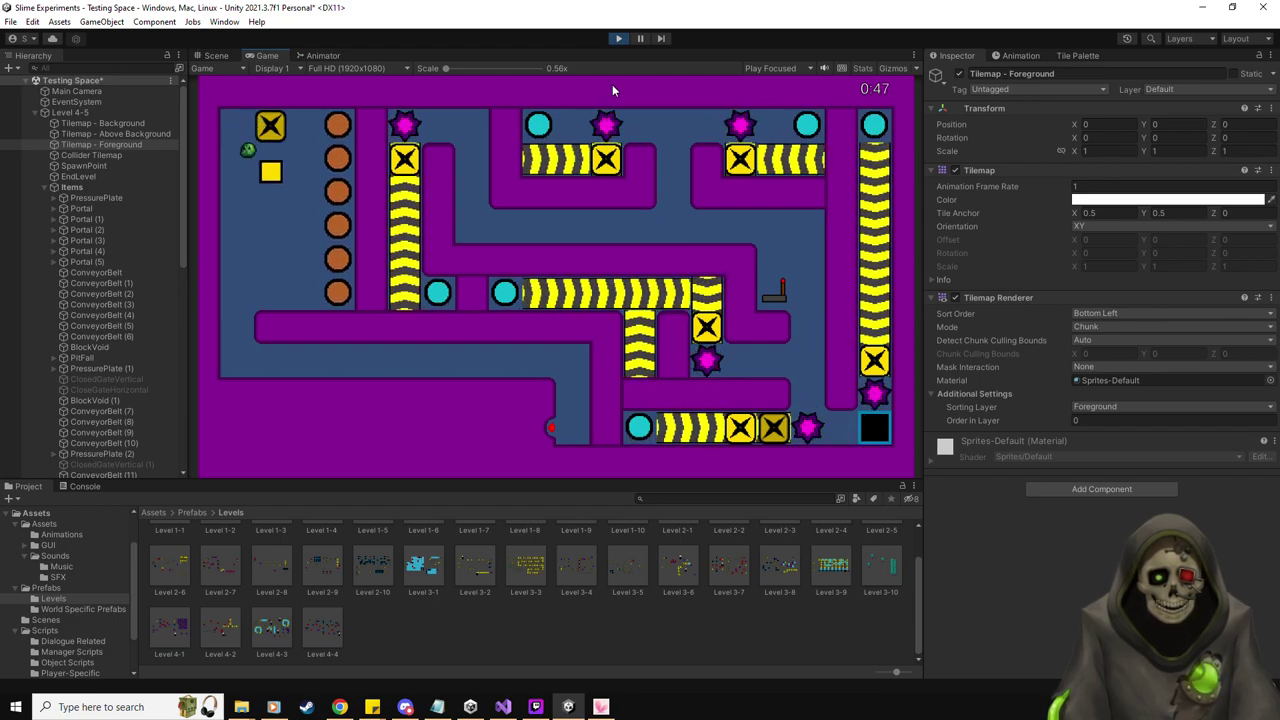
{"action": "key", "text": "Right"}
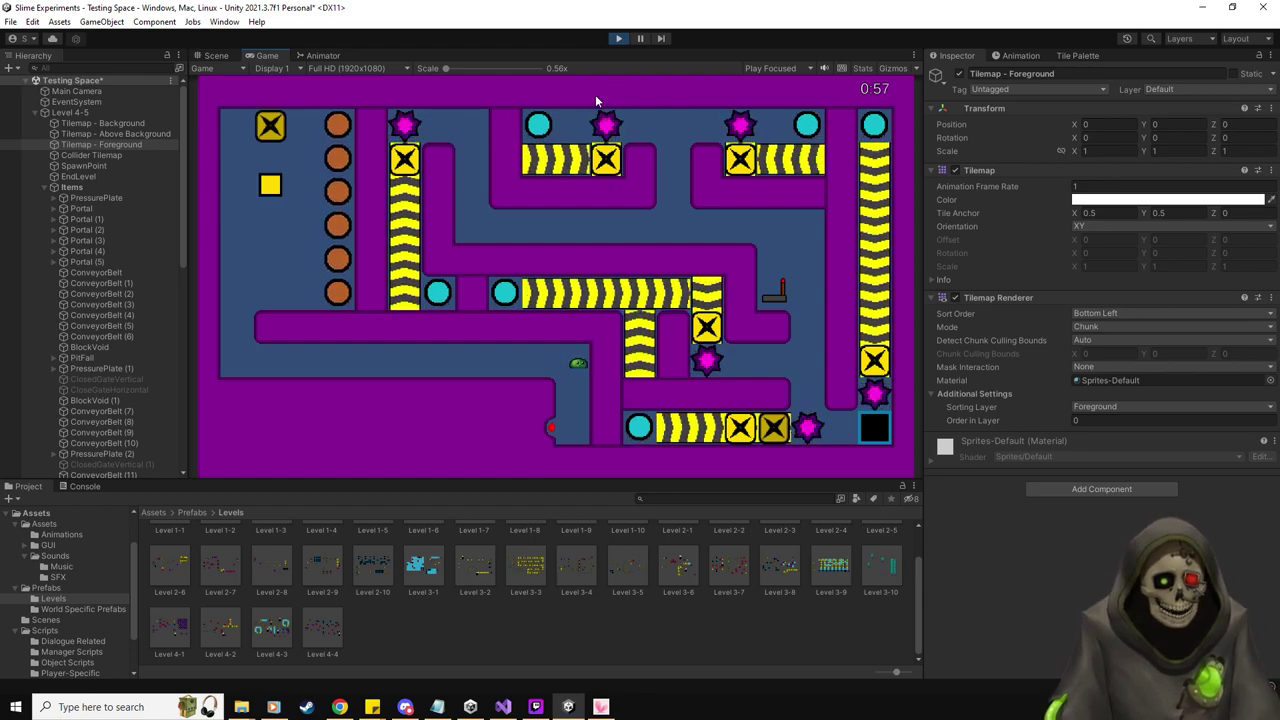
{"action": "left_click", "coordinate": [618, 39]}
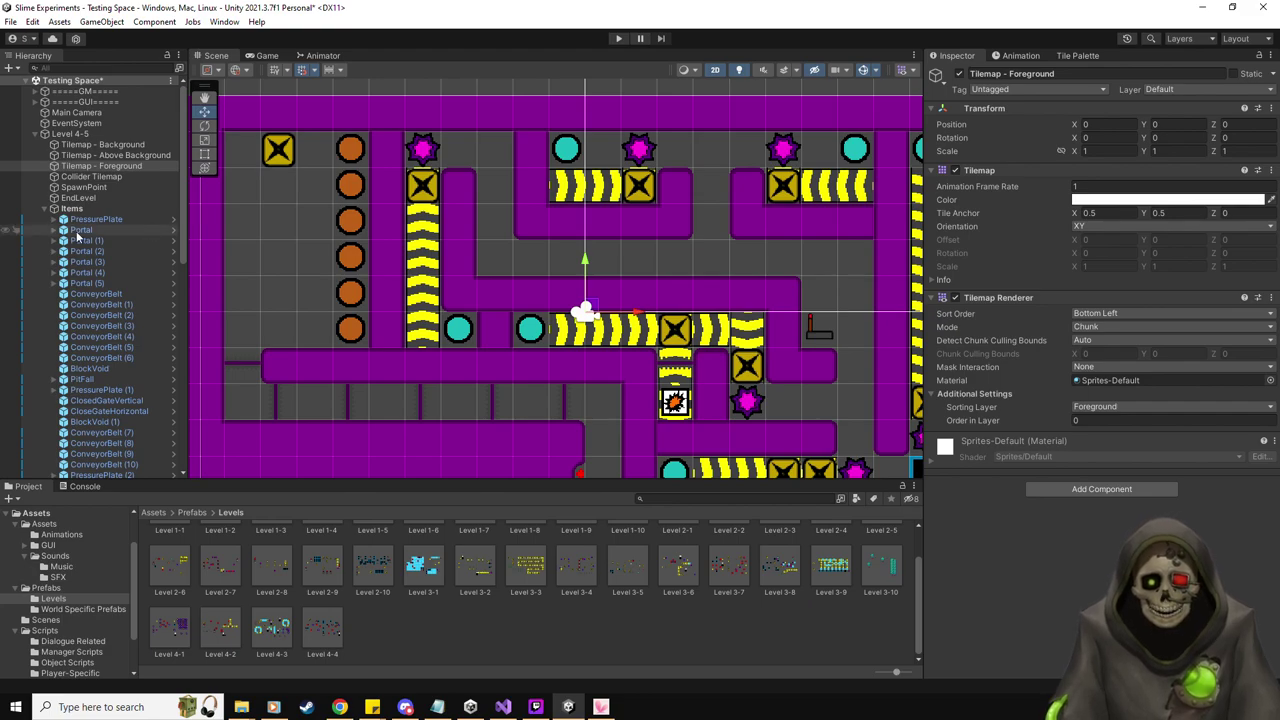
Swap the Portal B exits, placing Portal (1)'s at about X 2.23, Y 1 and Portal (2)'s at about X 2.73, Y -5.5
{"action": "left_click", "coordinate": [78, 238]}
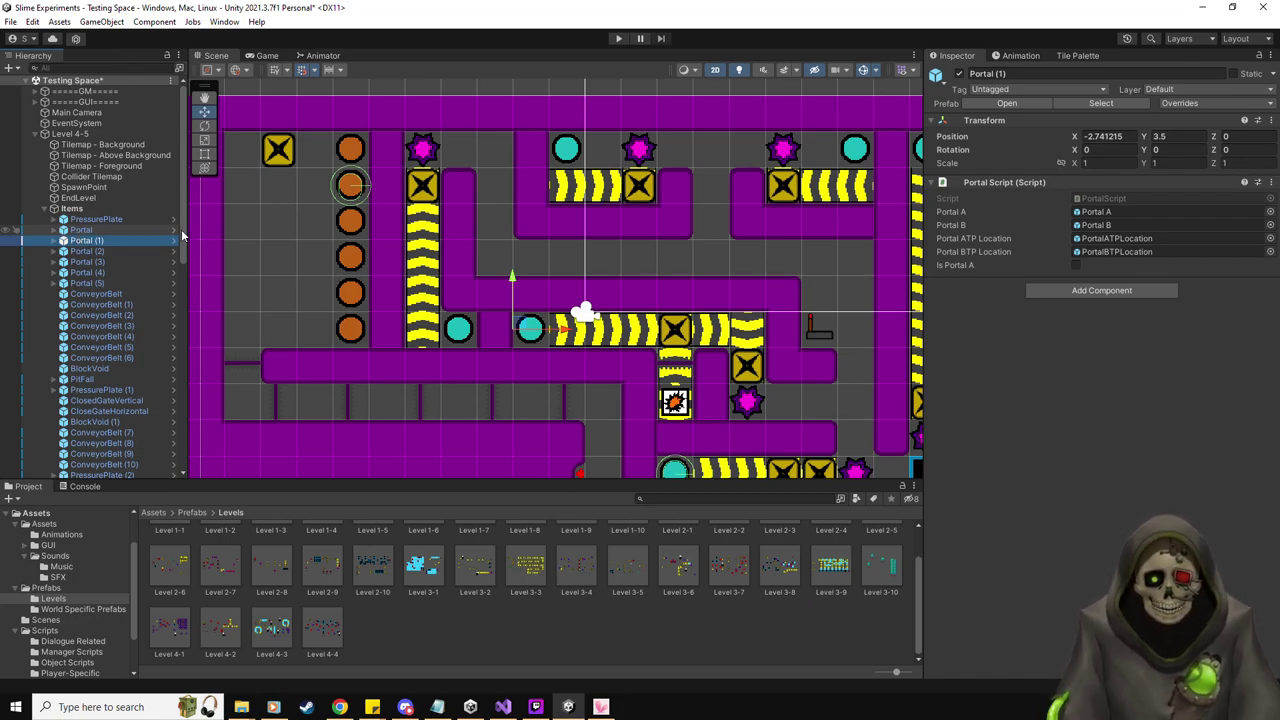
{"action": "left_click", "coordinate": [90, 230]}
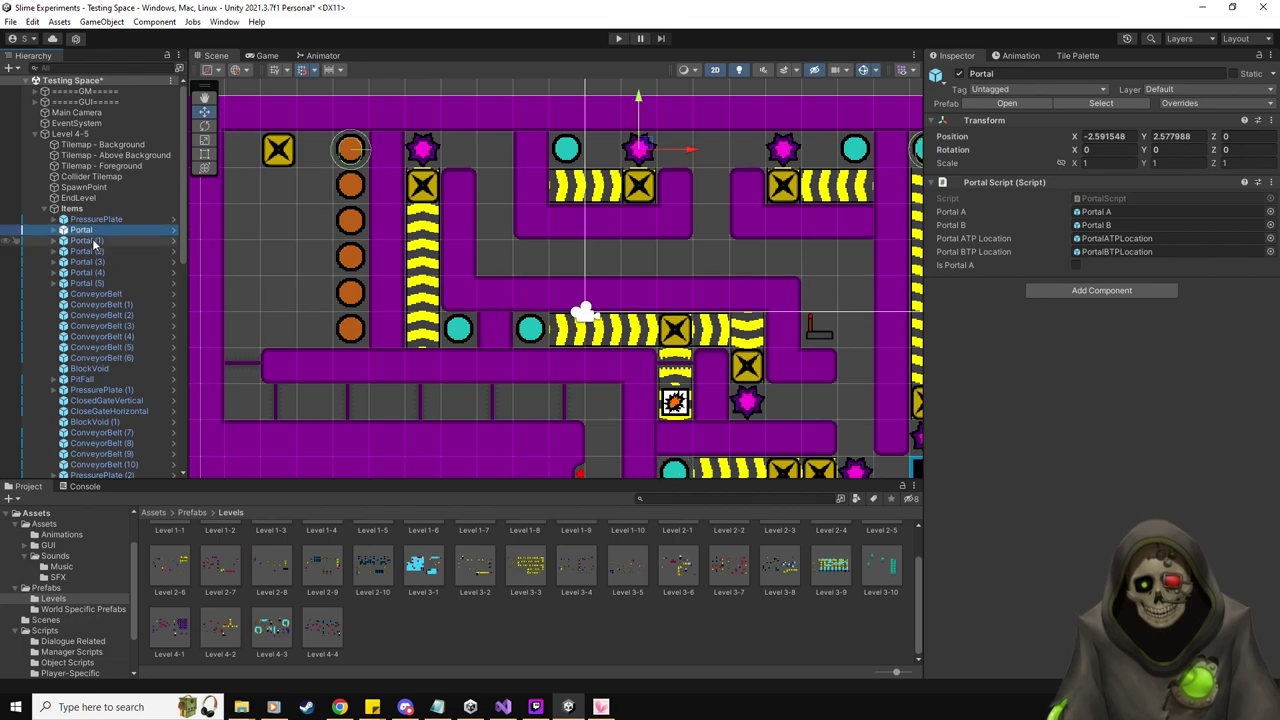
{"action": "left_click", "coordinate": [94, 241]}
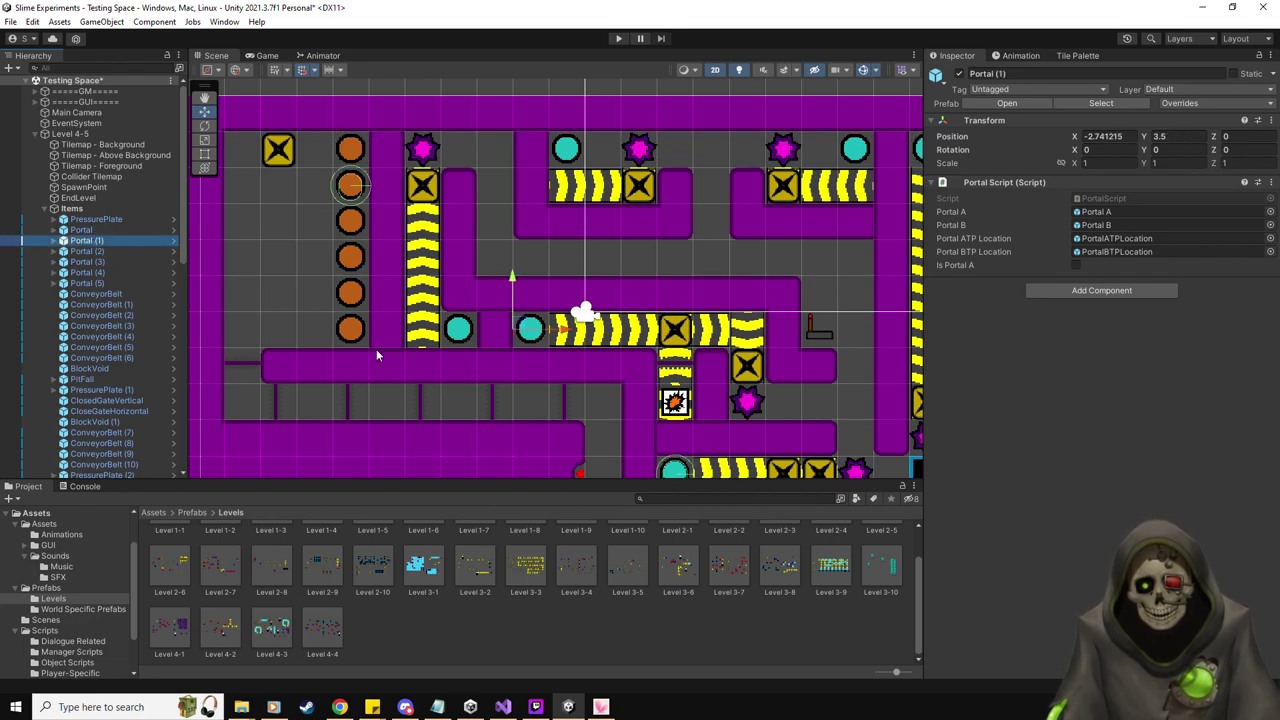
{"action": "scroll", "coordinate": [377, 352], "scroll_direction": "down", "scroll_amount": 2}
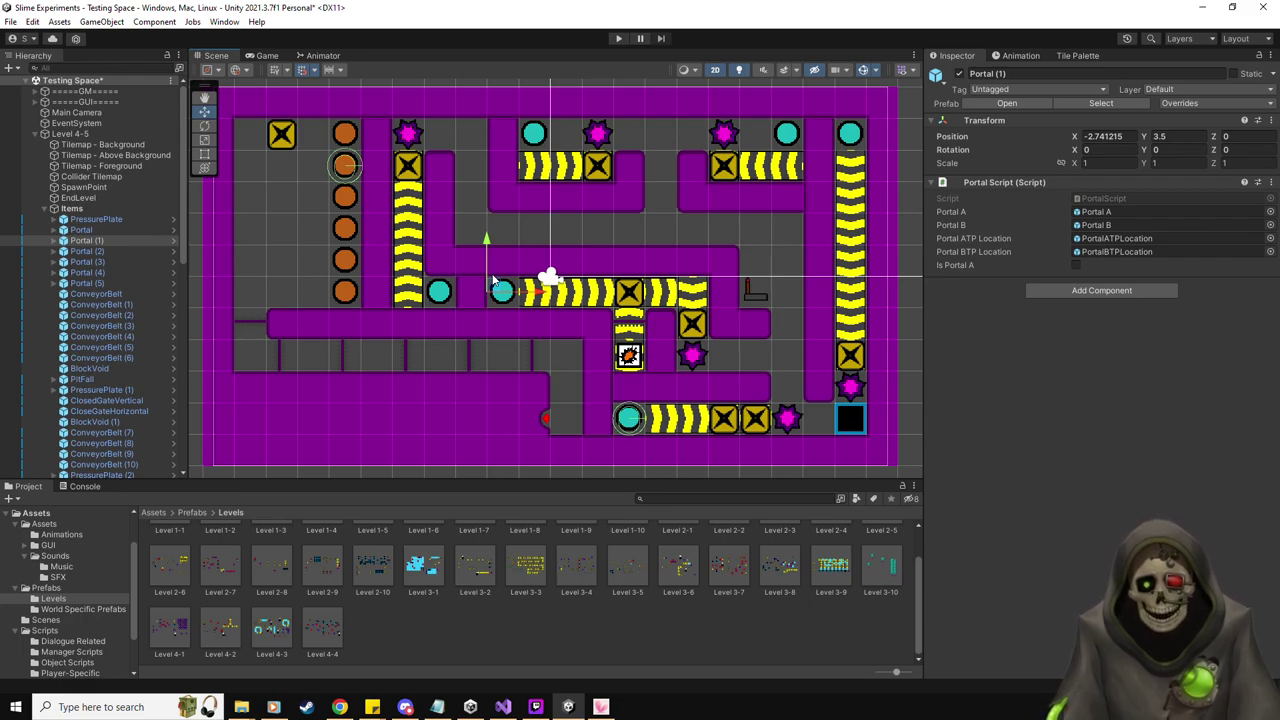
{"action": "left_click", "coordinate": [54, 241]}
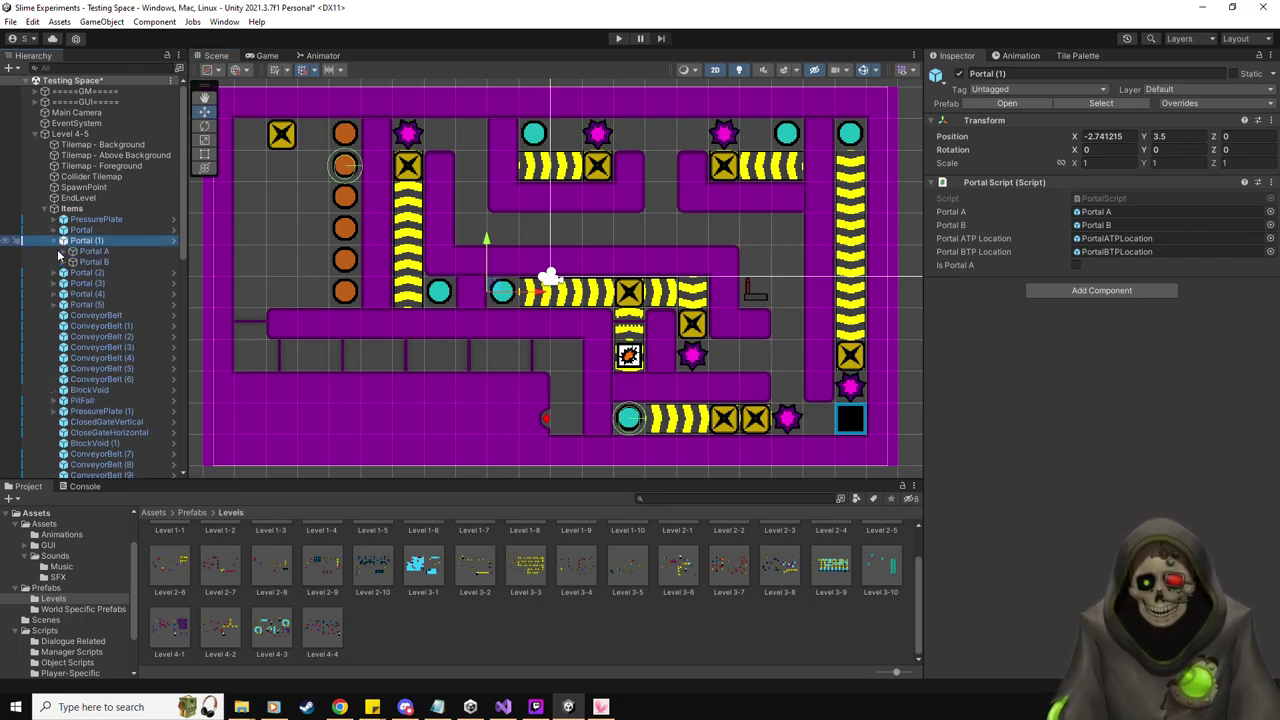
{"action": "left_click", "coordinate": [85, 275]}
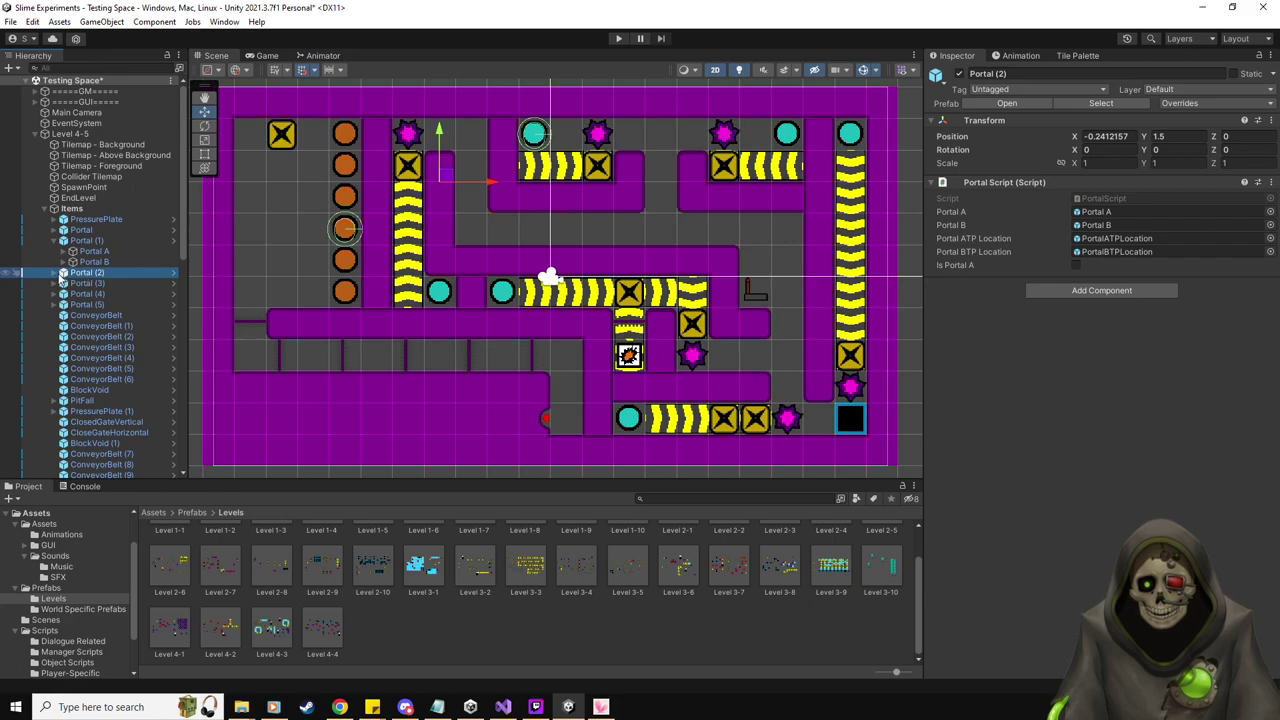
{"action": "left_click", "coordinate": [54, 273]}
{"action": "left_click", "coordinate": [100, 262]}
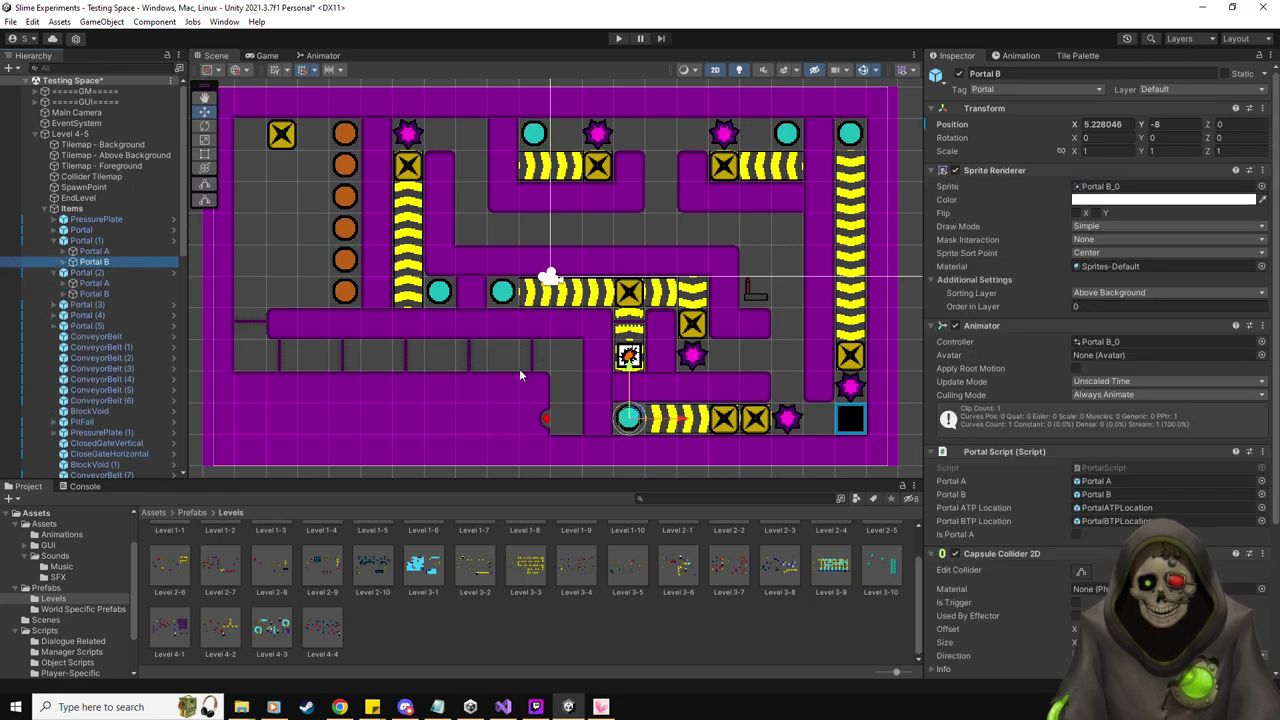
{"action": "left_click_drag", "start_coordinate": [533, 143], "coordinate": [534, 133]}
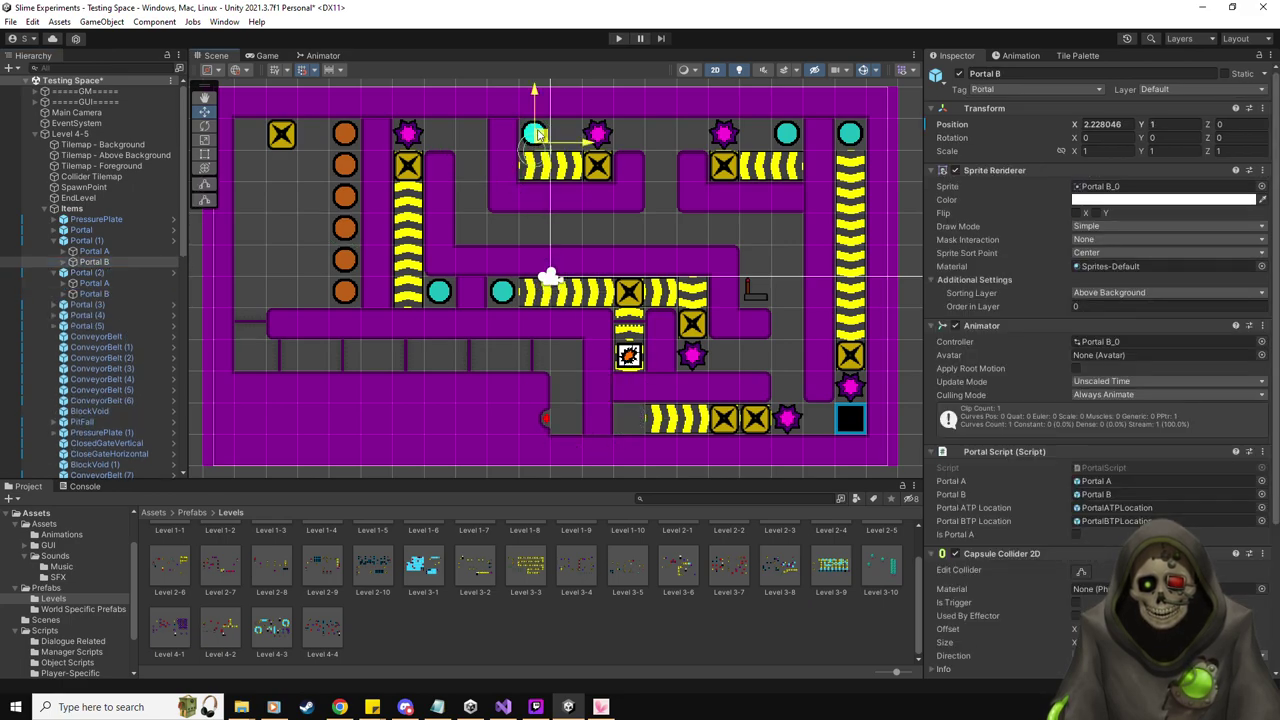
{"action": "left_click", "coordinate": [105, 294]}
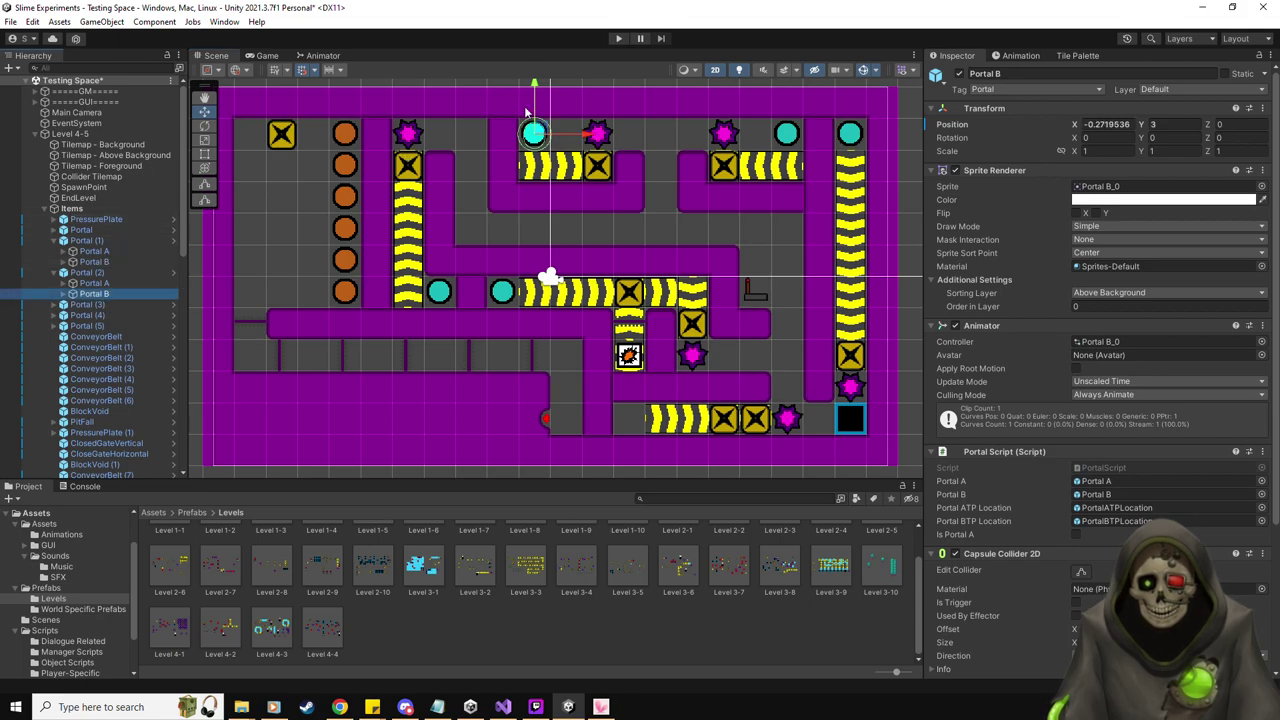
{"action": "left_click_drag", "start_coordinate": [540, 133], "coordinate": [632, 418]}
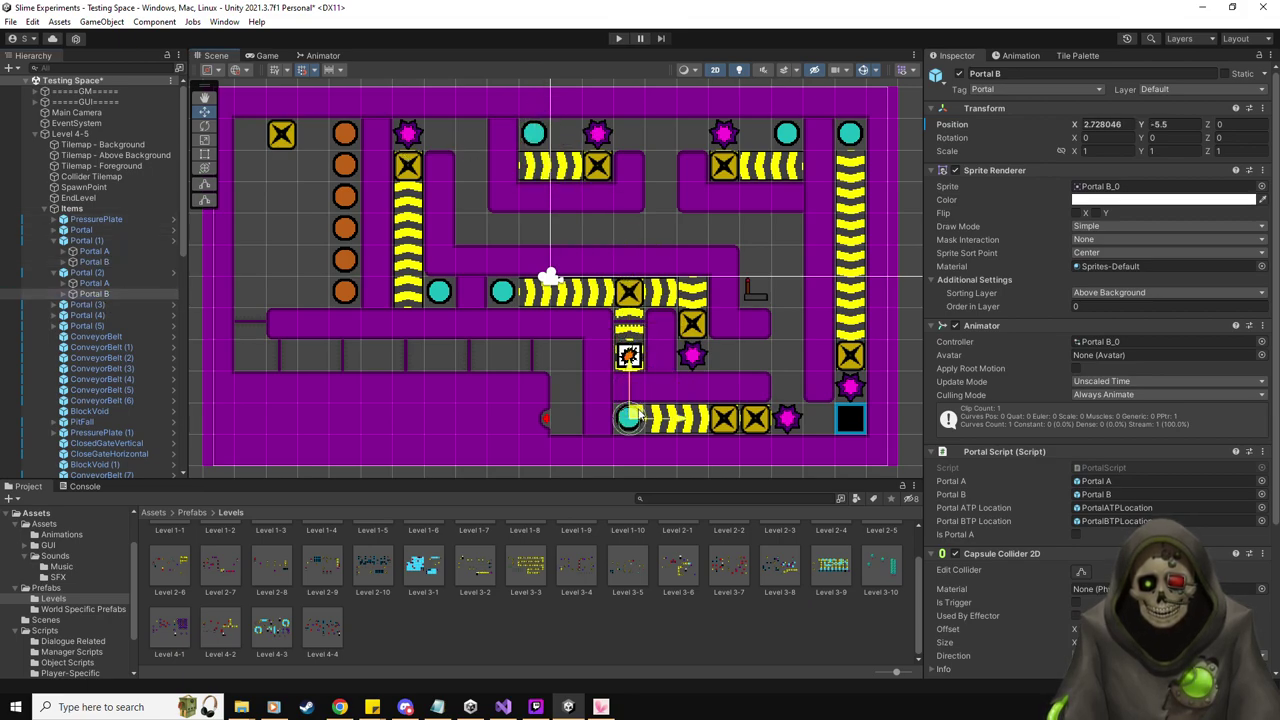
Expand the children of Portal (1) and Portal (2) and examine where their portals and teleport locations sit
{"action": "left_click", "coordinate": [66, 294]}
{"action": "left_click", "coordinate": [107, 304]}
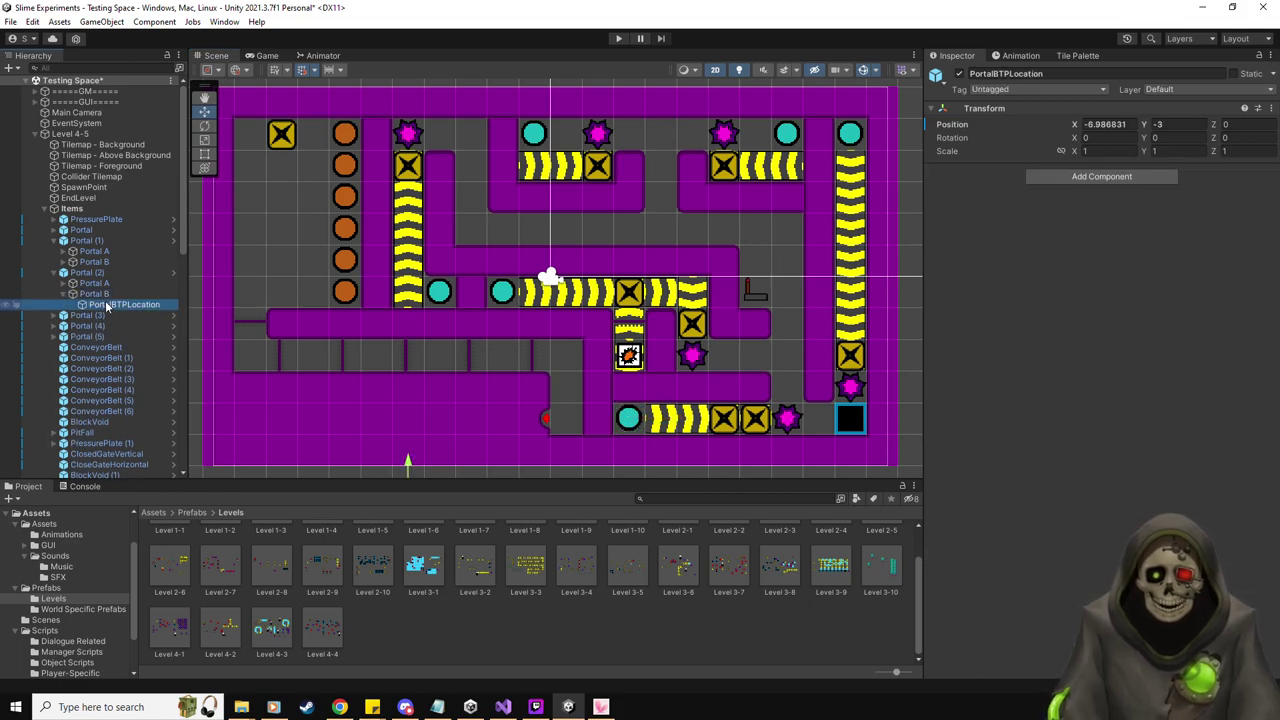
{"action": "scroll", "coordinate": [564, 335], "scroll_direction": "down", "scroll_amount": 2}
{"action": "left_click", "coordinate": [66, 283]}
{"action": "left_click", "coordinate": [63, 251]}
{"action": "left_click", "coordinate": [63, 272]}
{"action": "left_click", "coordinate": [100, 262]}
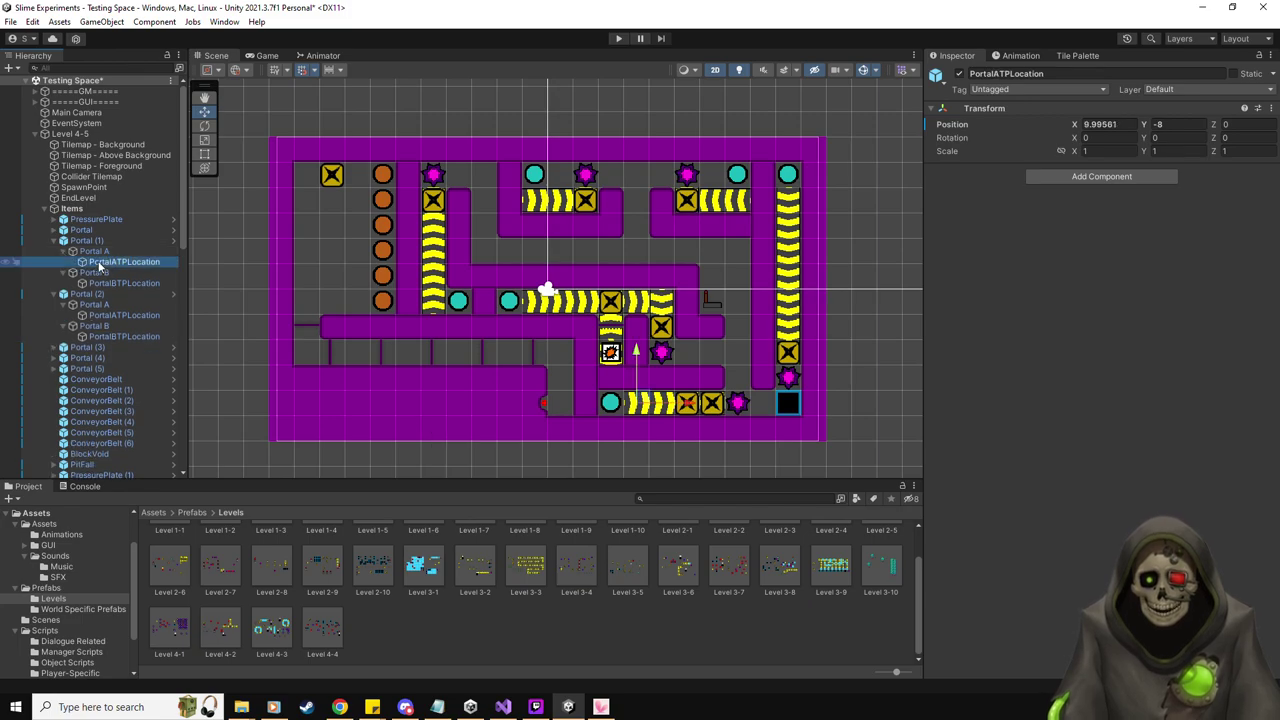
{"action": "left_click", "coordinate": [95, 251]}
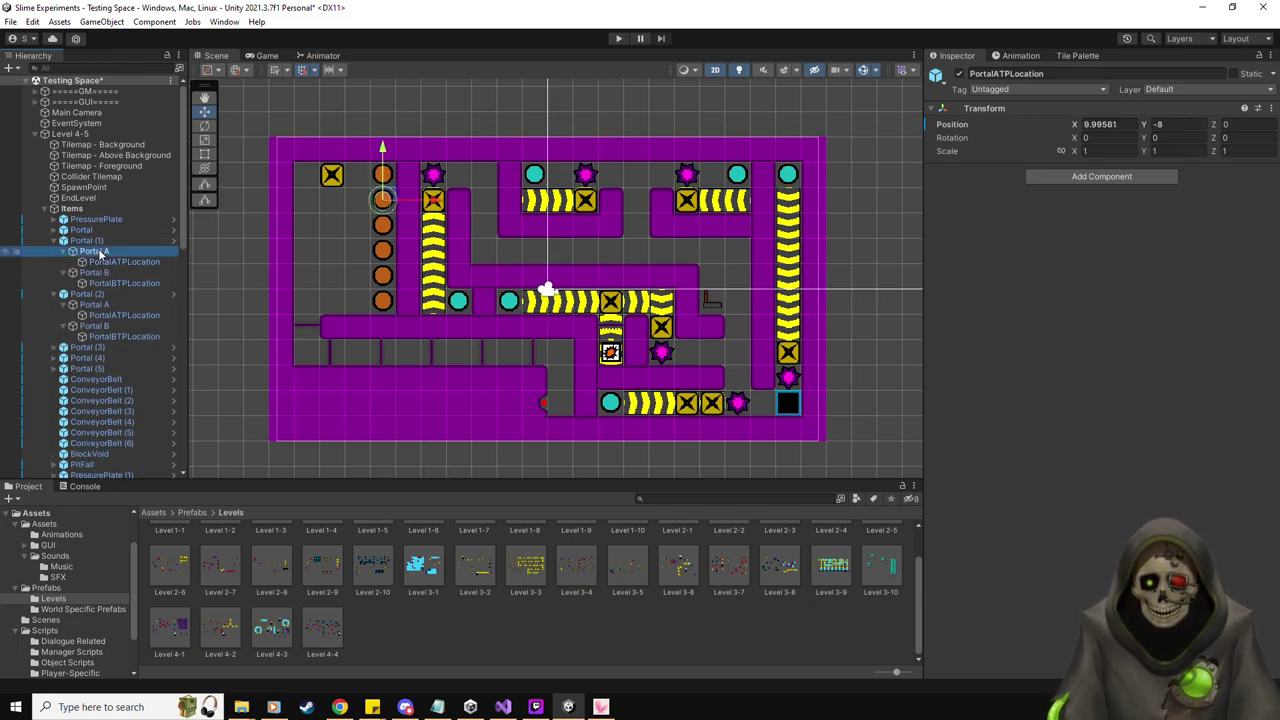
{"action": "left_click", "coordinate": [100, 273]}
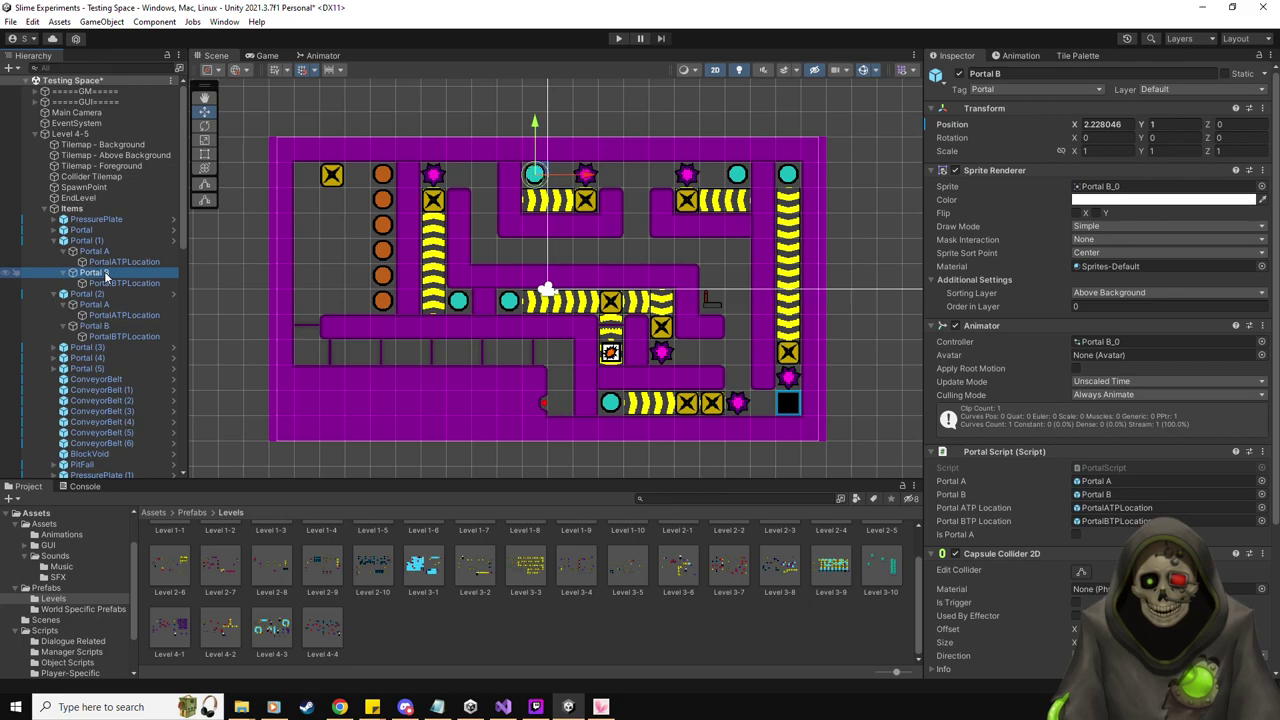
Move Portal (1)'s PortalBTPLocation to the tile just left of its orange Portal A in the second row
{"action": "left_click", "coordinate": [112, 286]}
{"action": "scroll", "coordinate": [447, 343], "scroll_direction": "down", "scroll_amount": 5}
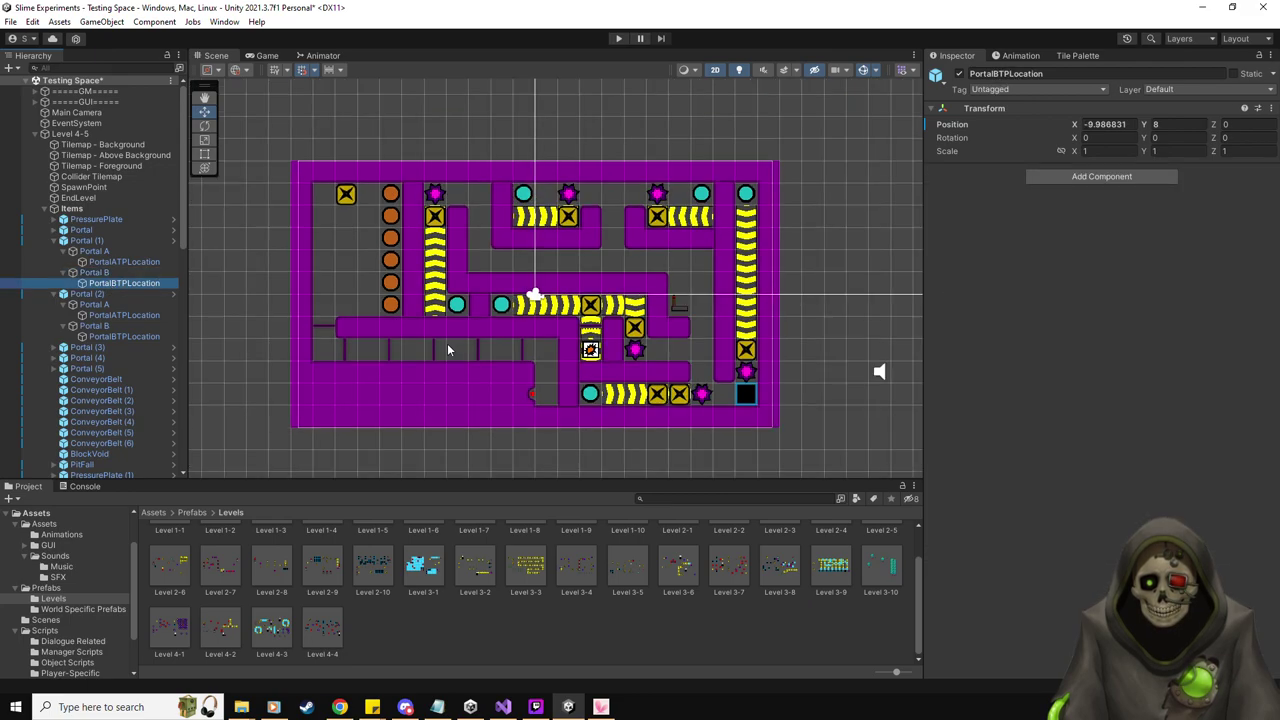
{"action": "left_click_drag", "start_coordinate": [352, 100], "coordinate": [378, 180]}
{"action": "left_click_drag", "start_coordinate": [395, 224], "coordinate": [422, 299]}
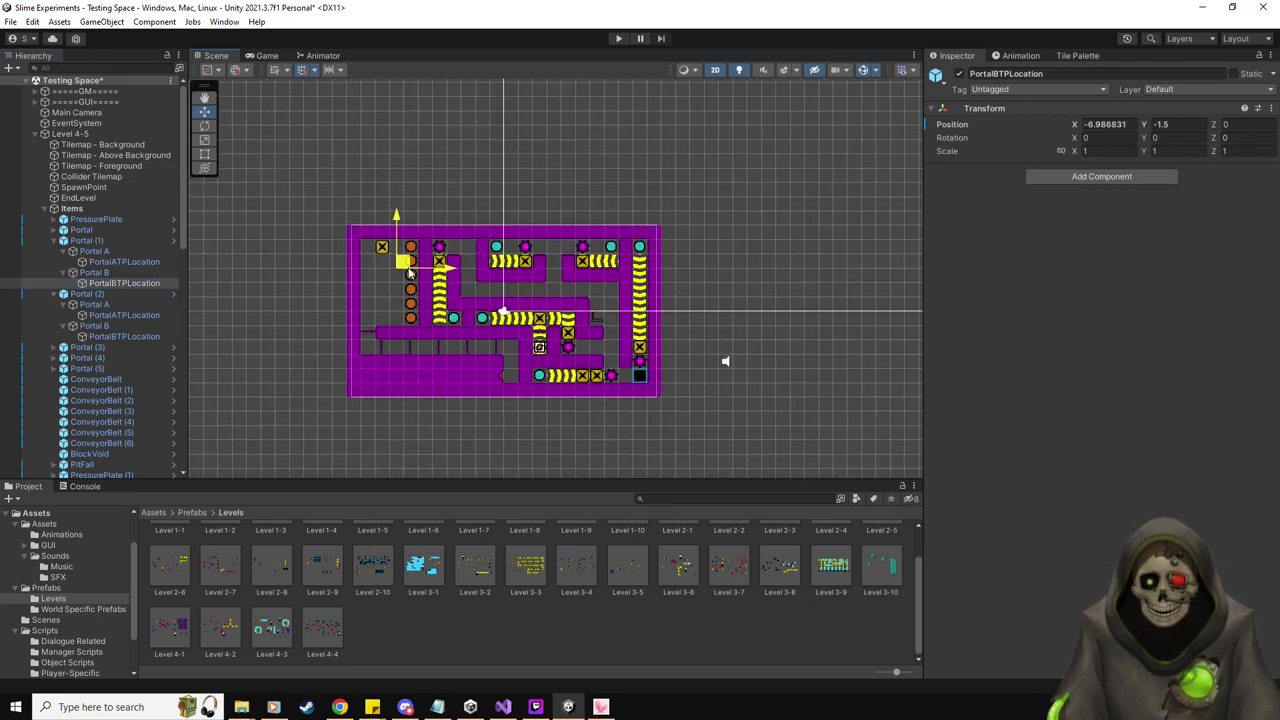
{"action": "scroll", "coordinate": [453, 276], "scroll_direction": "up", "scroll_amount": 5}
{"action": "left_click", "coordinate": [116, 252]}
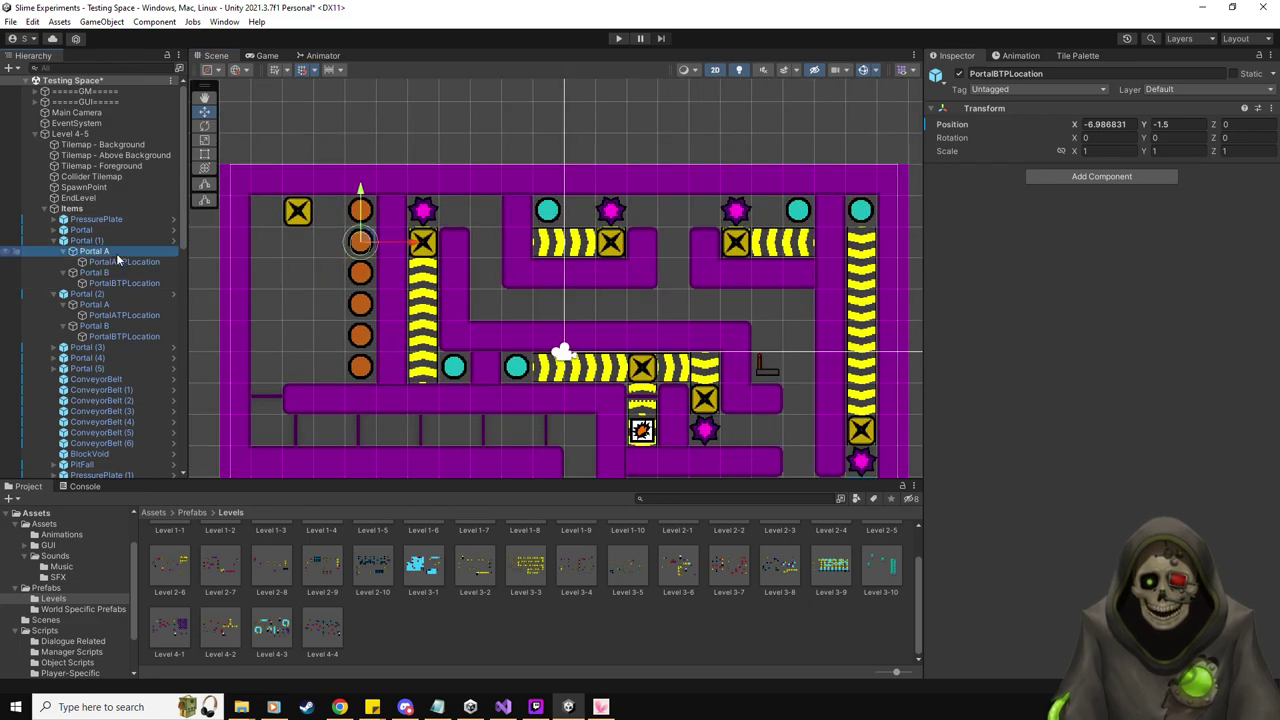
{"action": "left_click", "coordinate": [110, 285]}
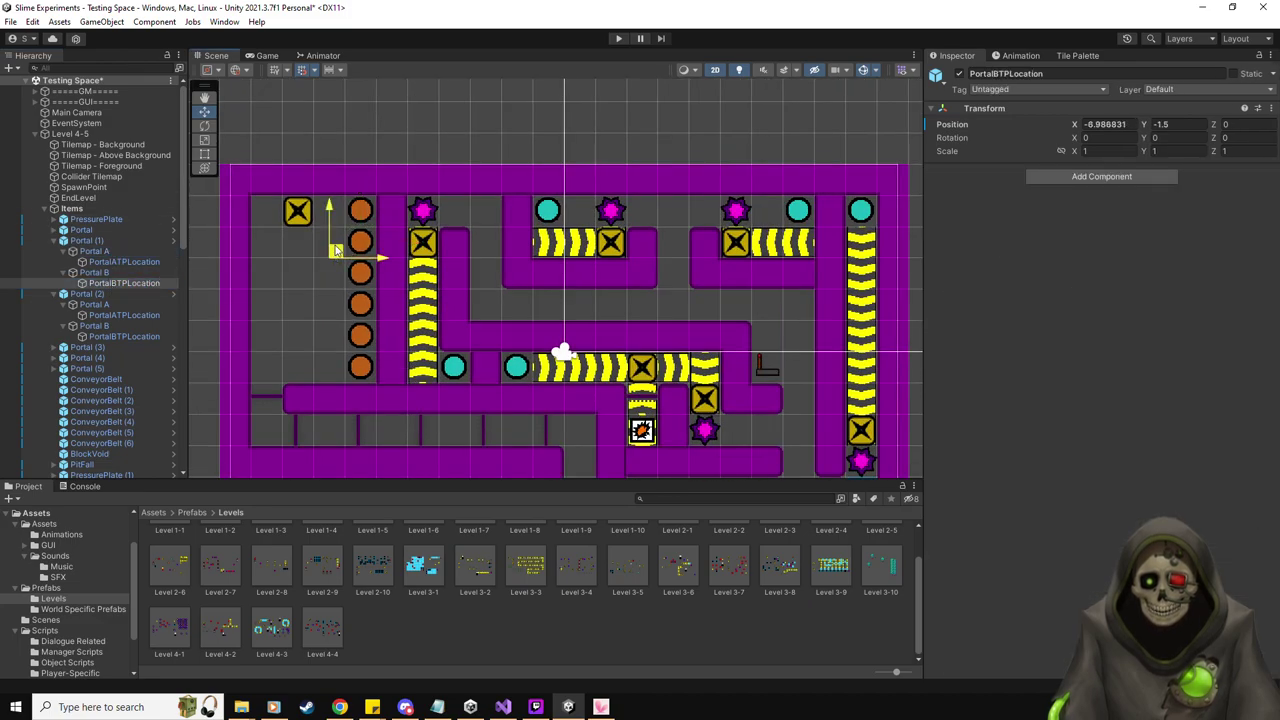
{"action": "left_click_drag", "start_coordinate": [337, 249], "coordinate": [336, 233]}
Move Portal (2)'s PortalATPLocation onto the lower corridor's conveyor belt, beside the relocated Portal B
{"action": "left_click", "coordinate": [95, 272]}
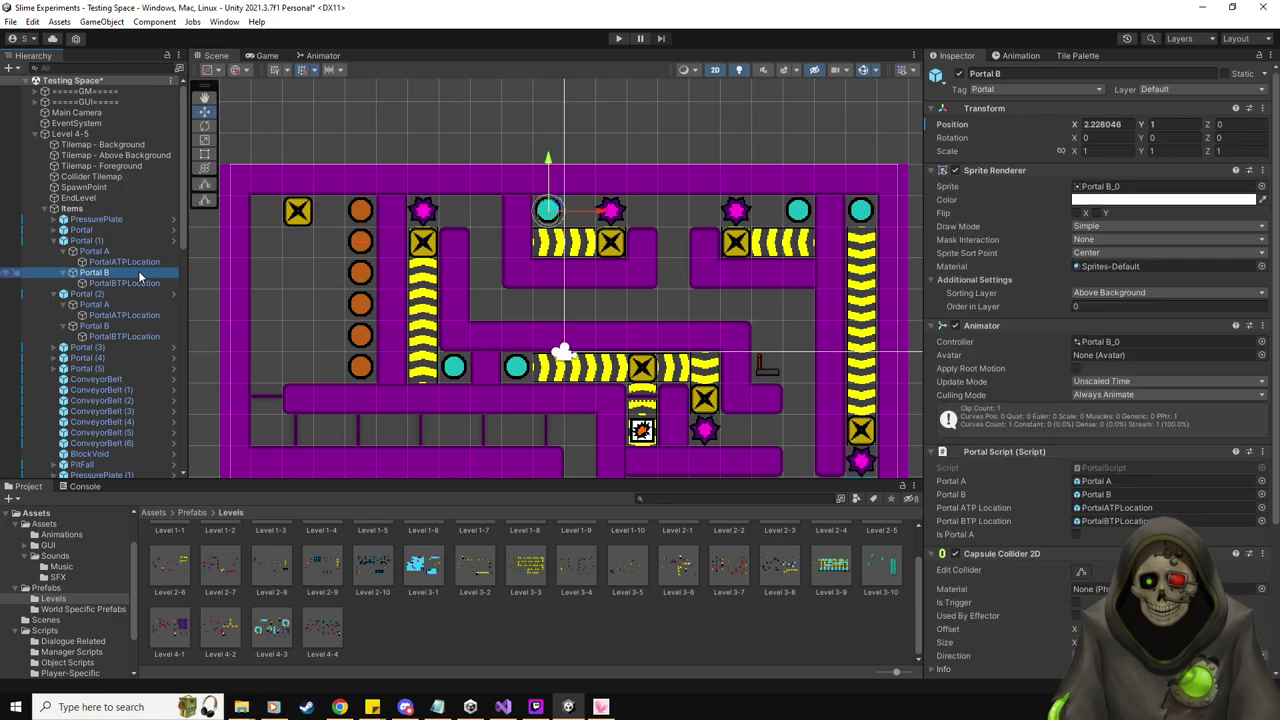
{"action": "middle_click_drag", "start_coordinate": [200, 414], "coordinate": [100, 280]}
{"action": "left_click", "coordinate": [101, 296]}
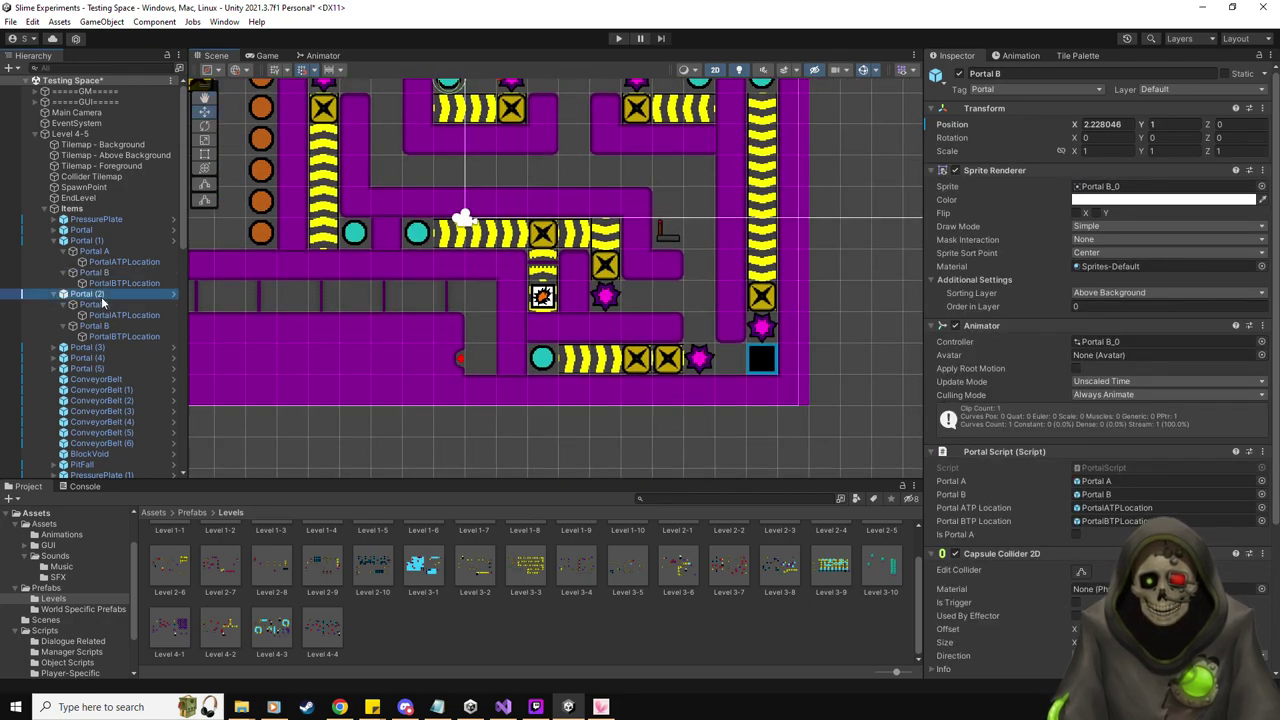
{"action": "left_click", "coordinate": [101, 304]}
{"action": "scroll", "coordinate": [362, 296], "scroll_direction": "down", "scroll_amount": 1}
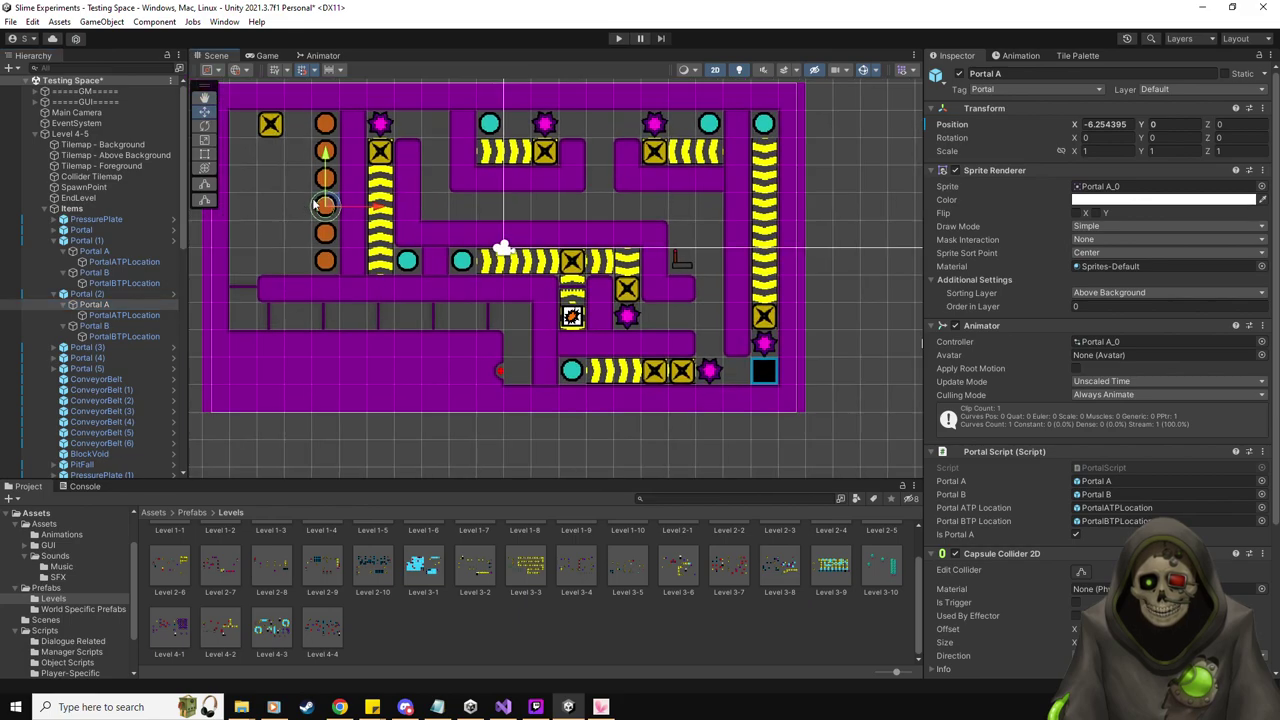
{"action": "left_click", "coordinate": [125, 314]}
{"action": "left_click_drag", "start_coordinate": [497, 143], "coordinate": [612, 370]}
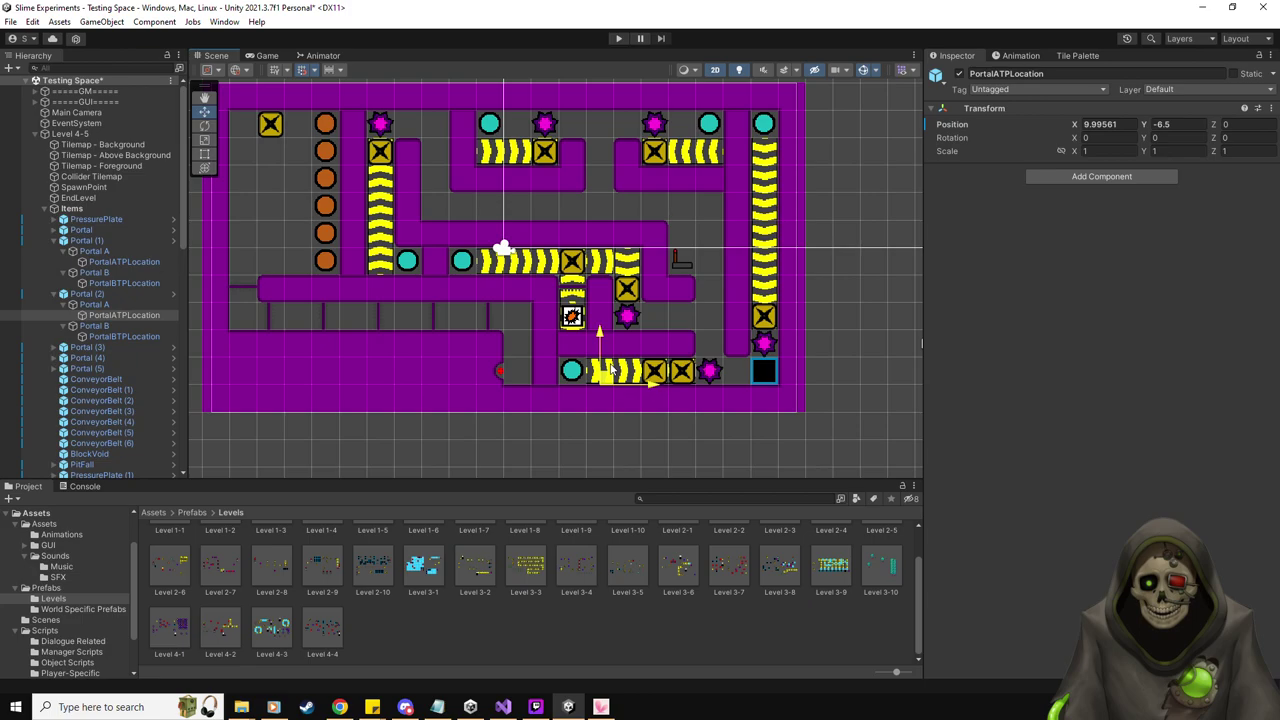
Move Portal (2)'s PortalBTPLocation to about X -9.99, Y 6, just left of the orange Portal A in the fourth row
{"action": "left_click", "coordinate": [116, 329]}
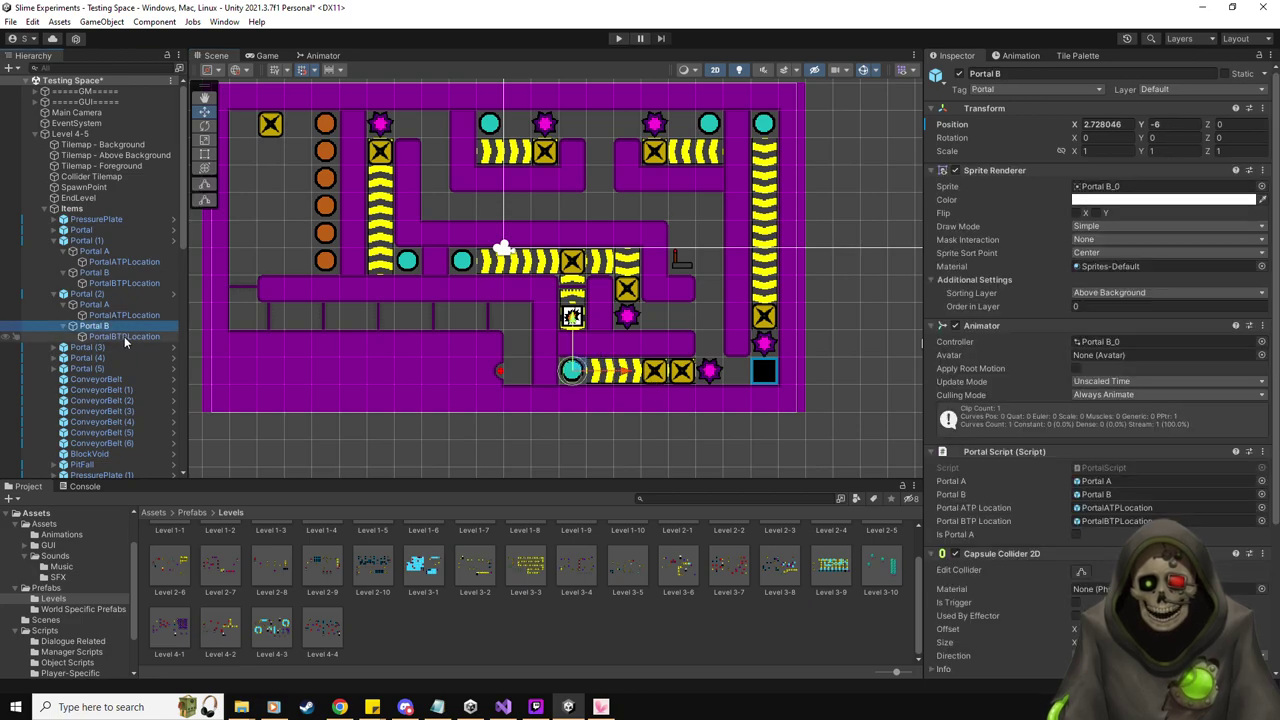
{"action": "left_click", "coordinate": [130, 337]}
{"action": "left_click_drag", "start_coordinate": [391, 452], "coordinate": [302, 210]}
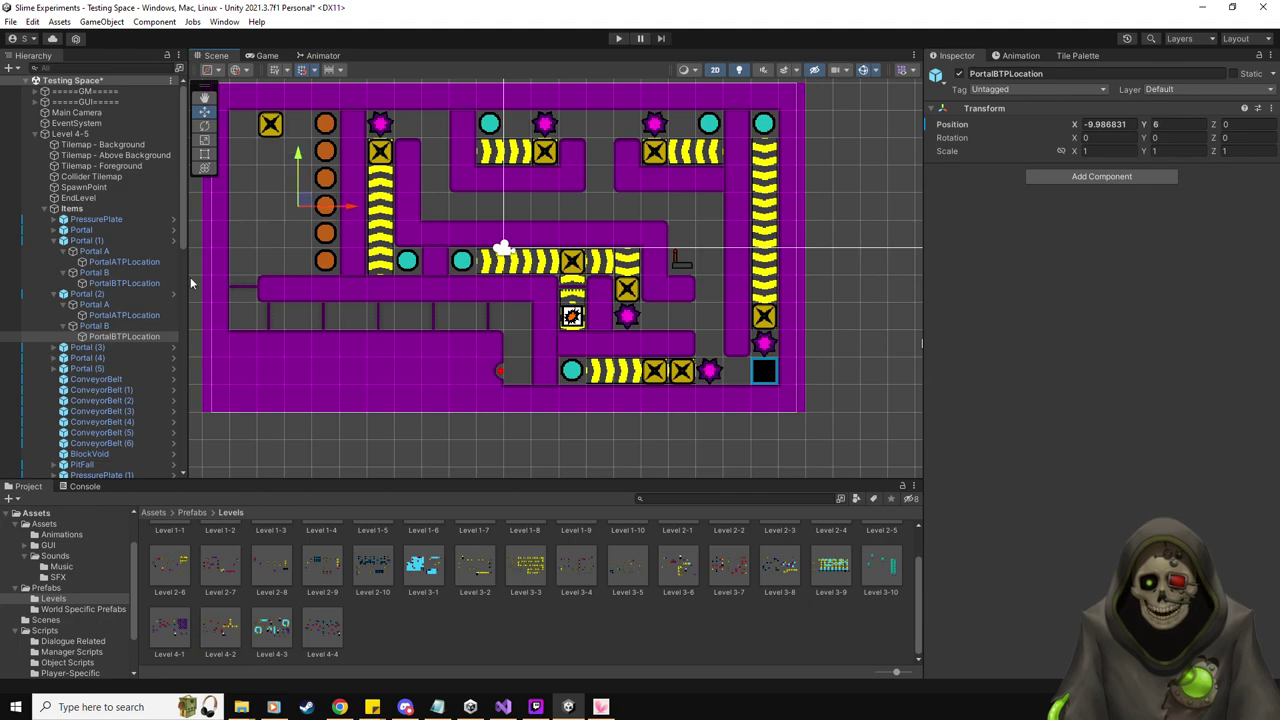
{"action": "left_click", "coordinate": [105, 325]}
{"action": "left_click", "coordinate": [110, 314]}
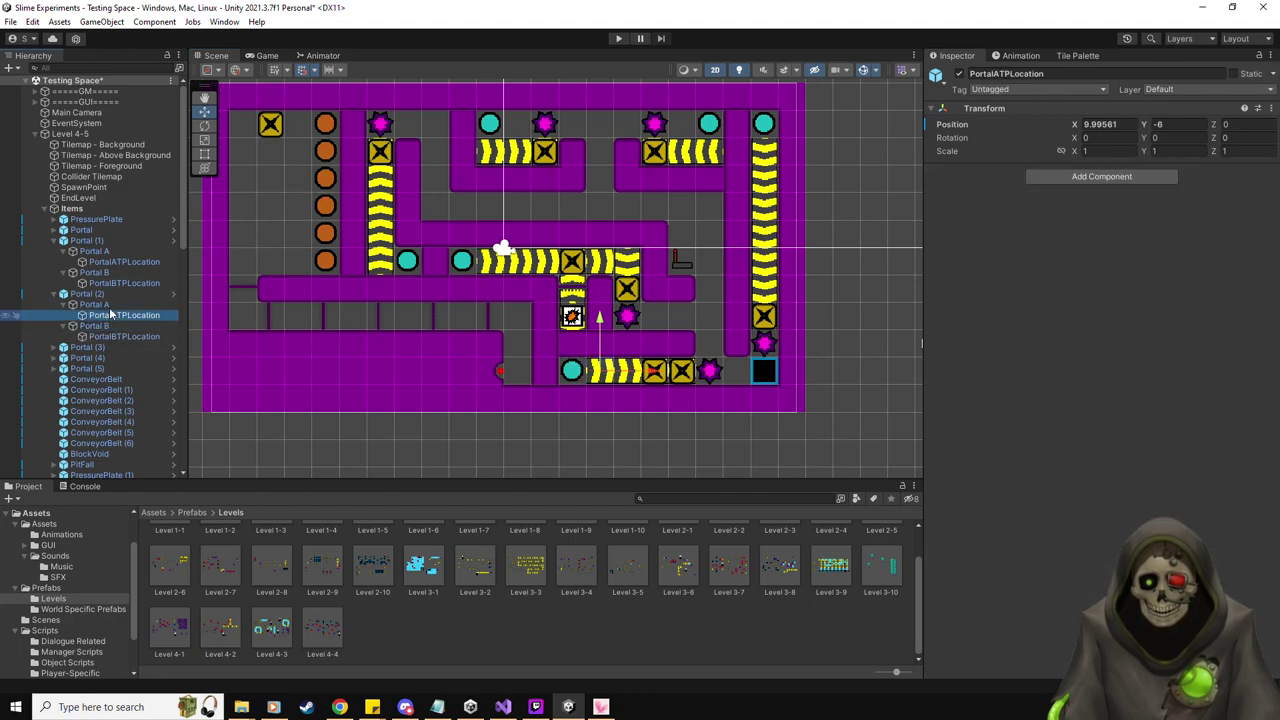
{"action": "left_click", "coordinate": [109, 304]}
{"action": "left_click", "coordinate": [110, 314]}
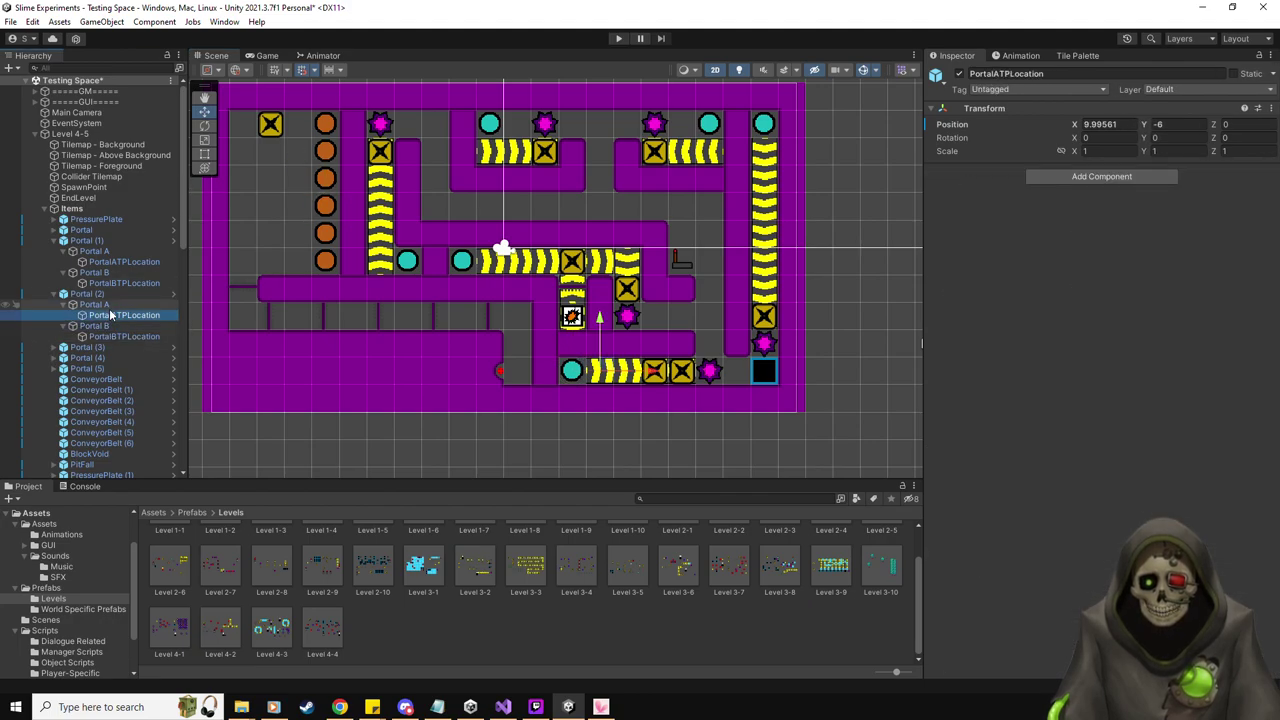
Move Portal (1)'s PortalATPLocation to about X 6, Y 0, onto the upper conveyor belt directly below its relocated Portal B
{"action": "left_click", "coordinate": [109, 264]}
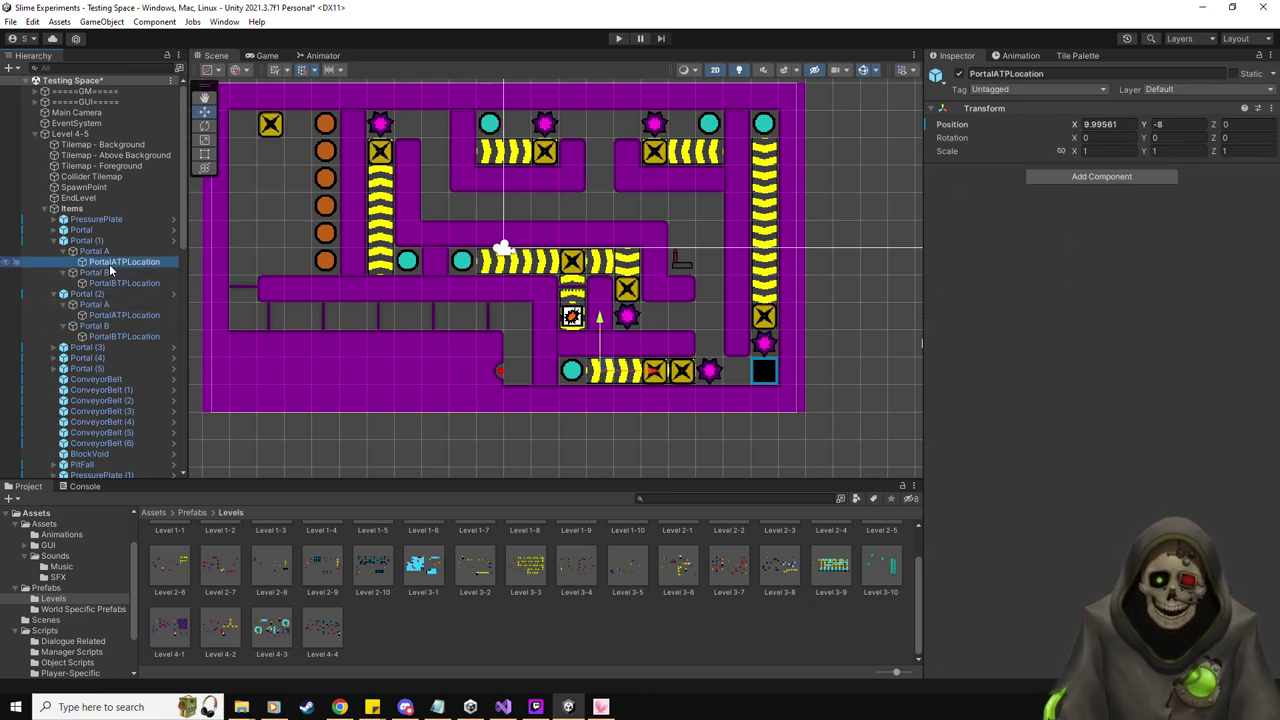
{"action": "left_click_drag", "start_coordinate": [606, 370], "coordinate": [497, 137]}
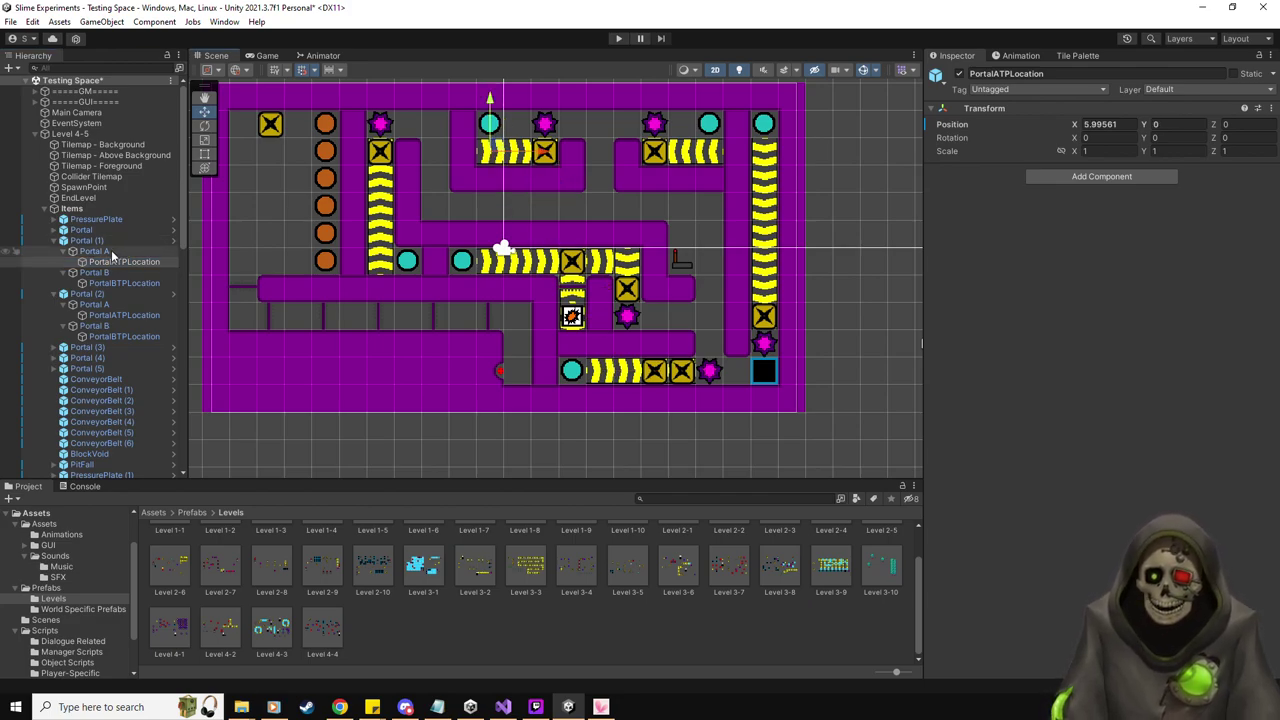
{"action": "left_click", "coordinate": [111, 250]}
{"action": "key", "text": "Down"}
{"action": "key", "text": "Down"}
{"action": "key", "text": "Down"}
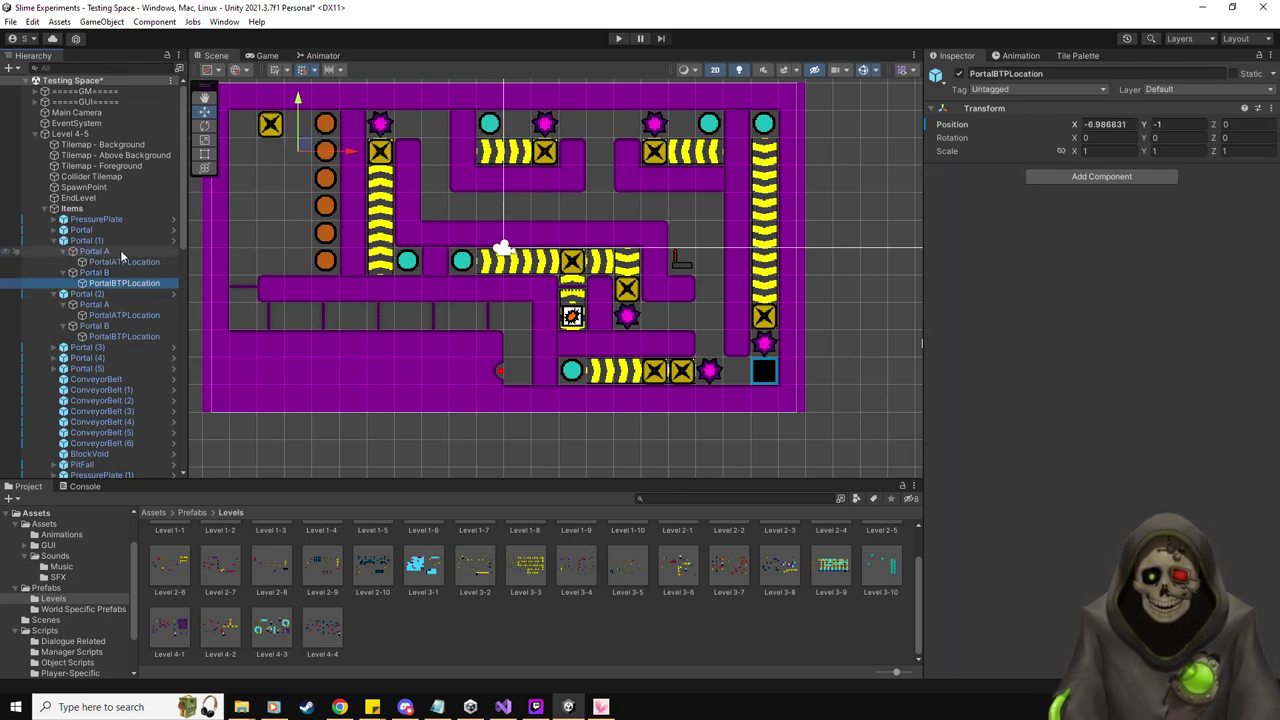
Collapse the portal entries, store Level 4-5 as a prefab in the Levels folder, and remove it from the scene
{"action": "left_click", "coordinate": [63, 251]}
{"action": "left_click", "coordinate": [63, 262]}
{"action": "left_click", "coordinate": [54, 241]}
{"action": "left_click", "coordinate": [55, 251]}
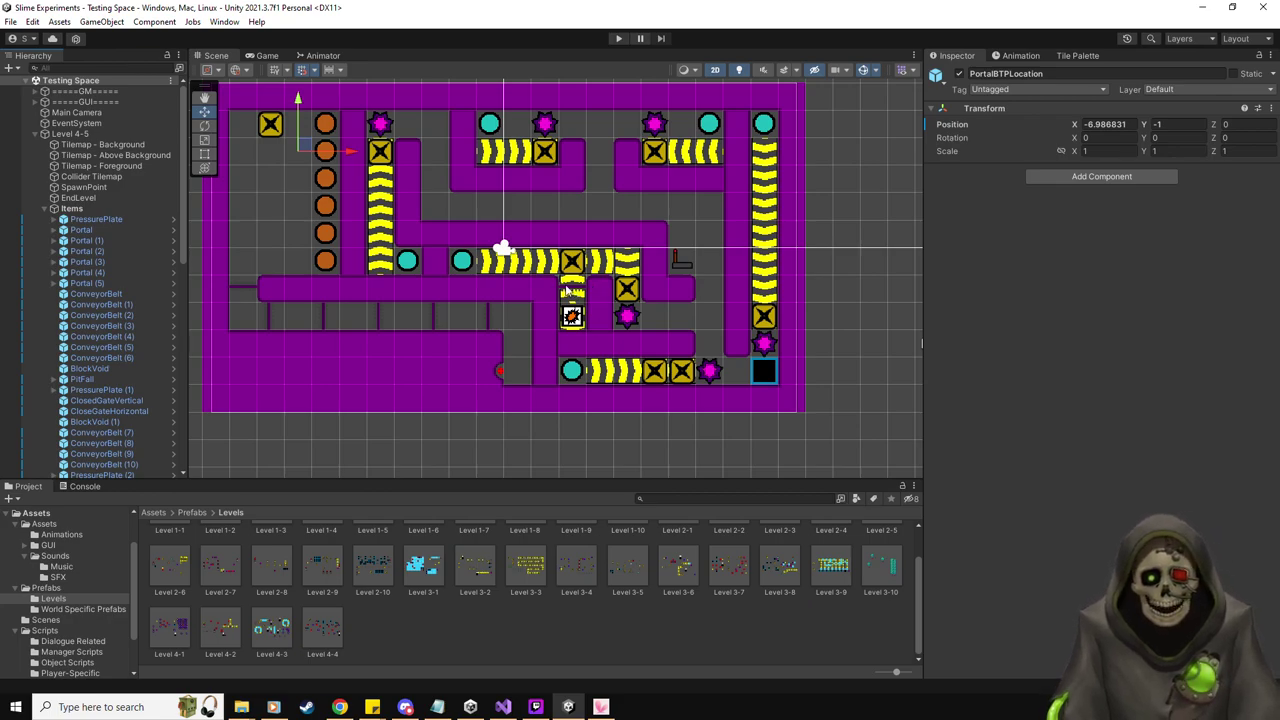
{"action": "scroll", "coordinate": [360, 250], "scroll_direction": "left", "scroll_amount": 1}
{"action": "double_click", "coordinate": [108, 135]}
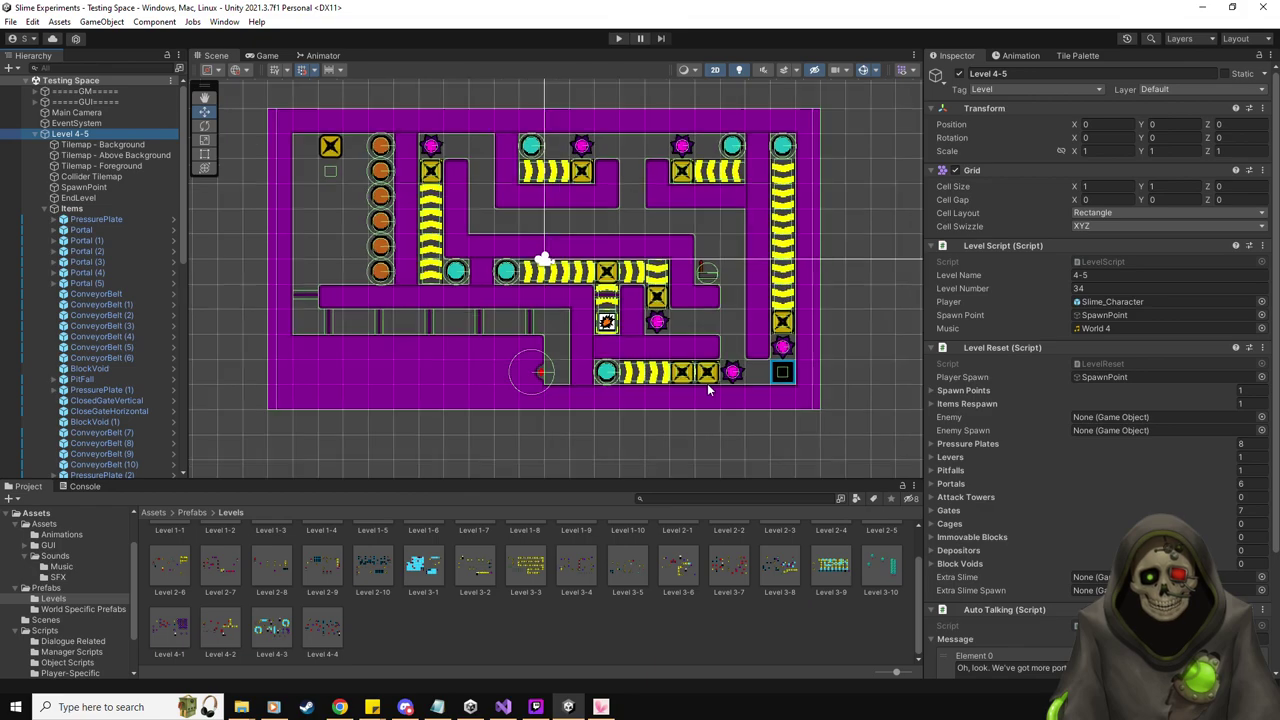
{"action": "scroll", "coordinate": [708, 390], "scroll_direction": "up", "scroll_amount": 1}
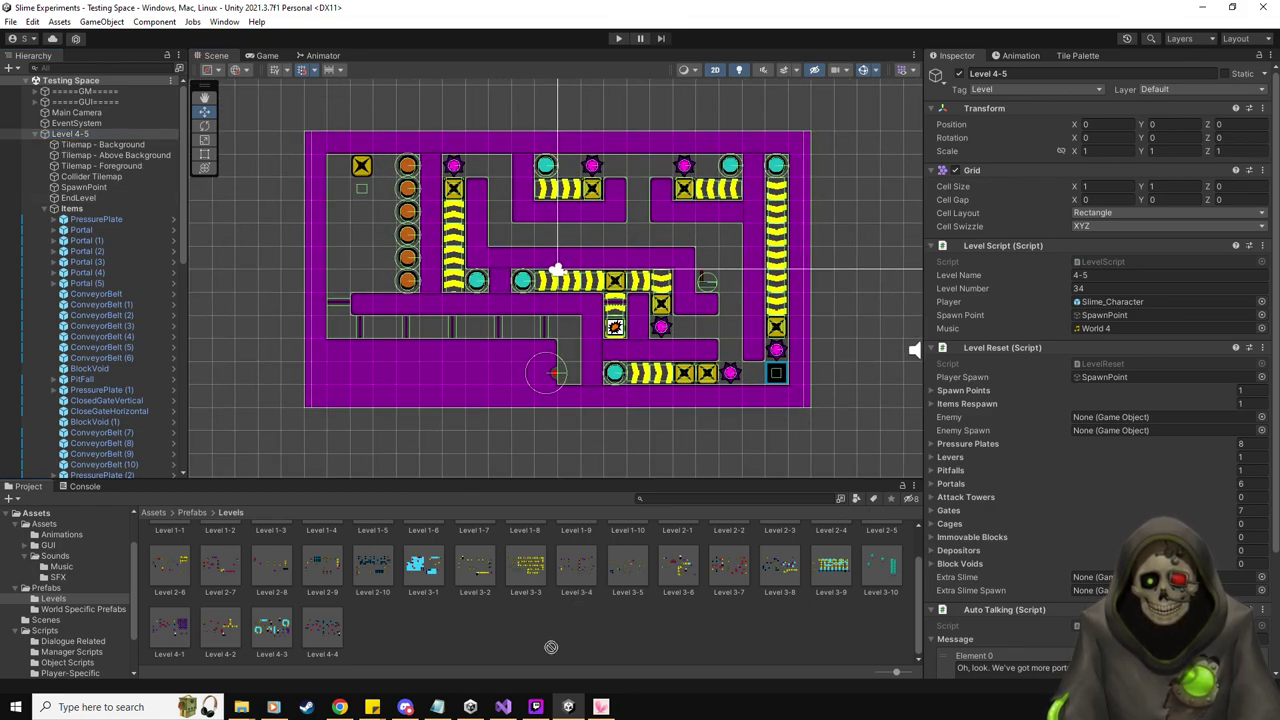
{"action": "scroll", "coordinate": [549, 647], "scroll_direction": "up", "scroll_amount": 1}
{"action": "left_click_drag", "start_coordinate": [70, 134], "coordinate": [400, 630]}
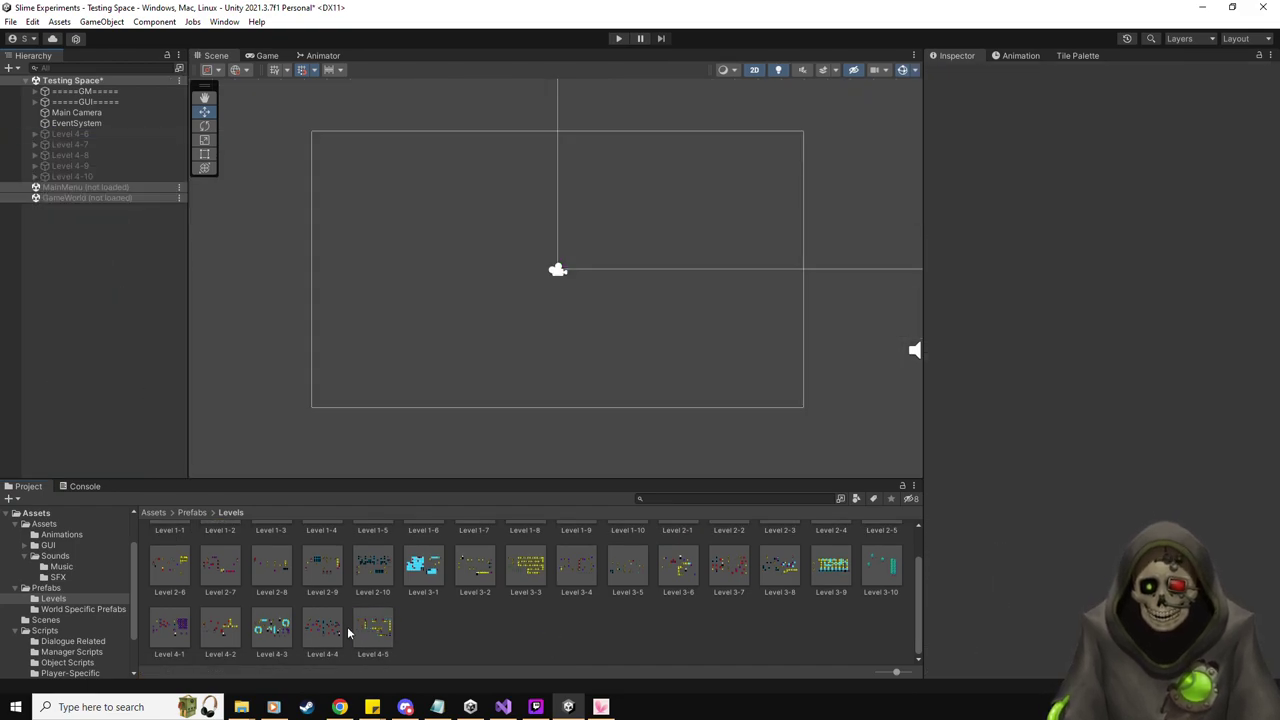
In the Level 4-4 prefab, set EndLevel's Next Level to Level 4-5 and return to the scene
{"action": "double_click", "coordinate": [324, 630]}
{"action": "left_click", "coordinate": [98, 161]}
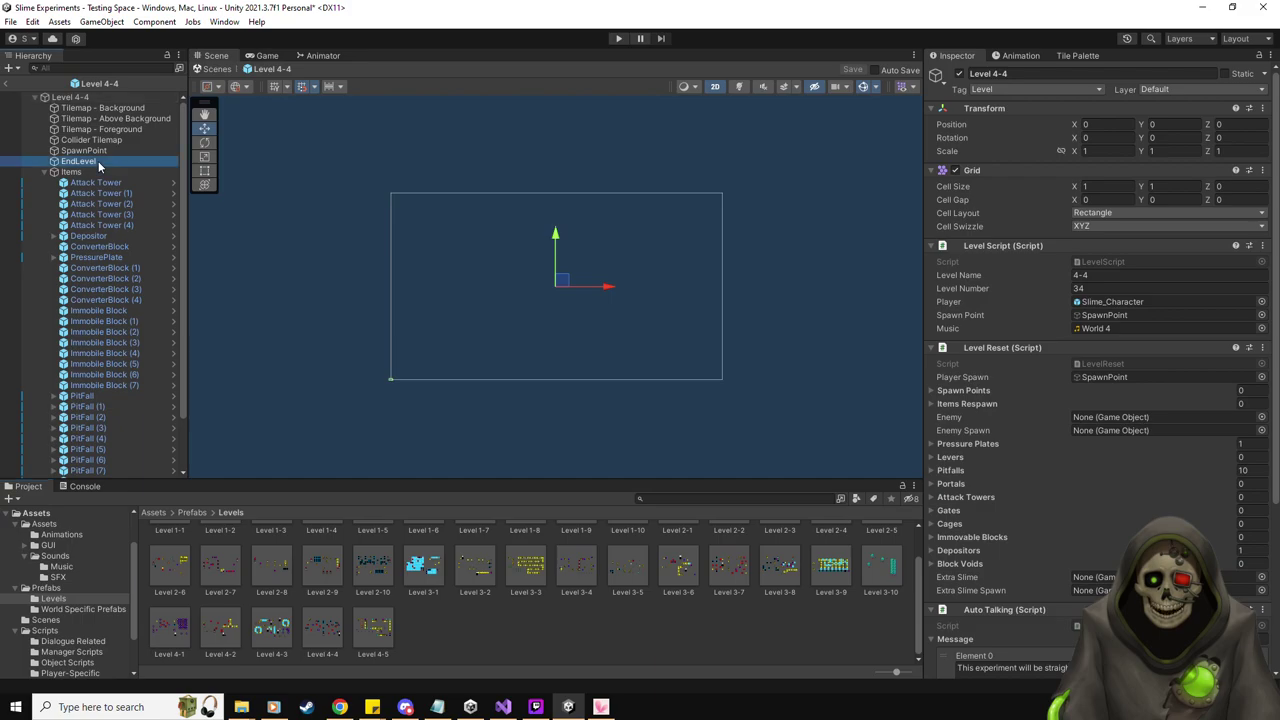
{"action": "left_click_drag", "start_coordinate": [1141, 337], "coordinate": [1132, 334]}
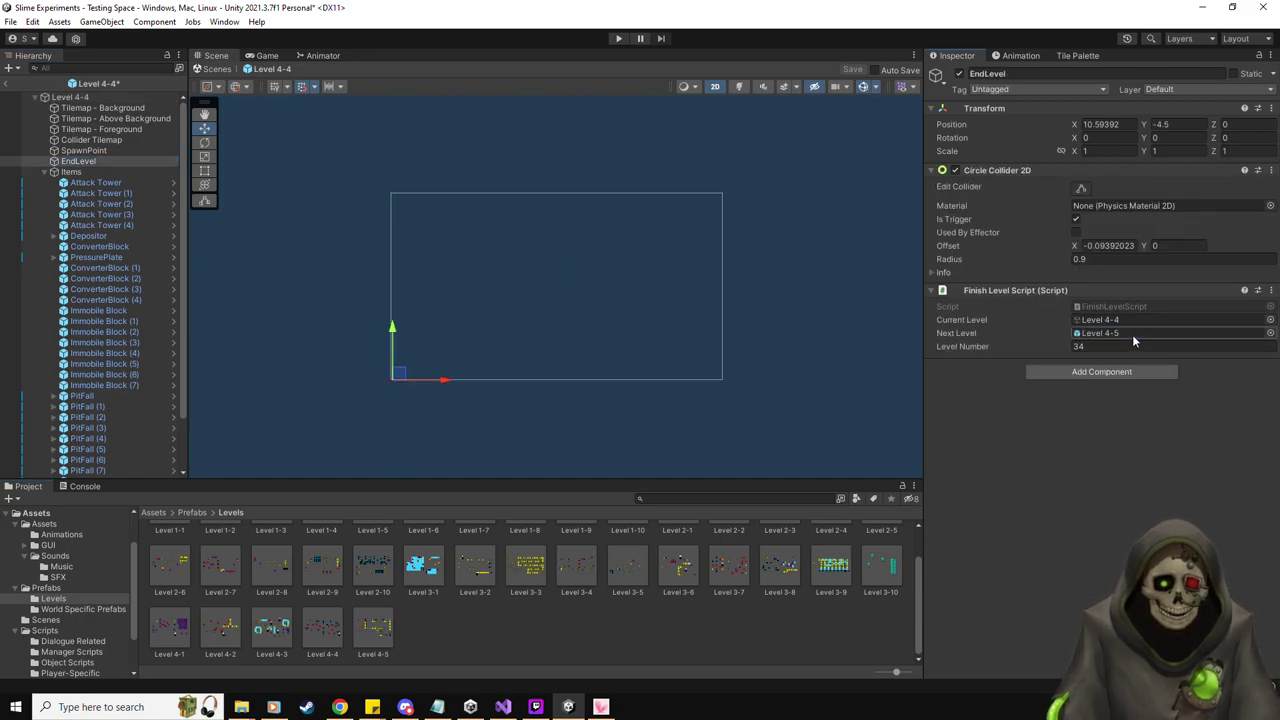
{"action": "left_click", "coordinate": [8, 83]}
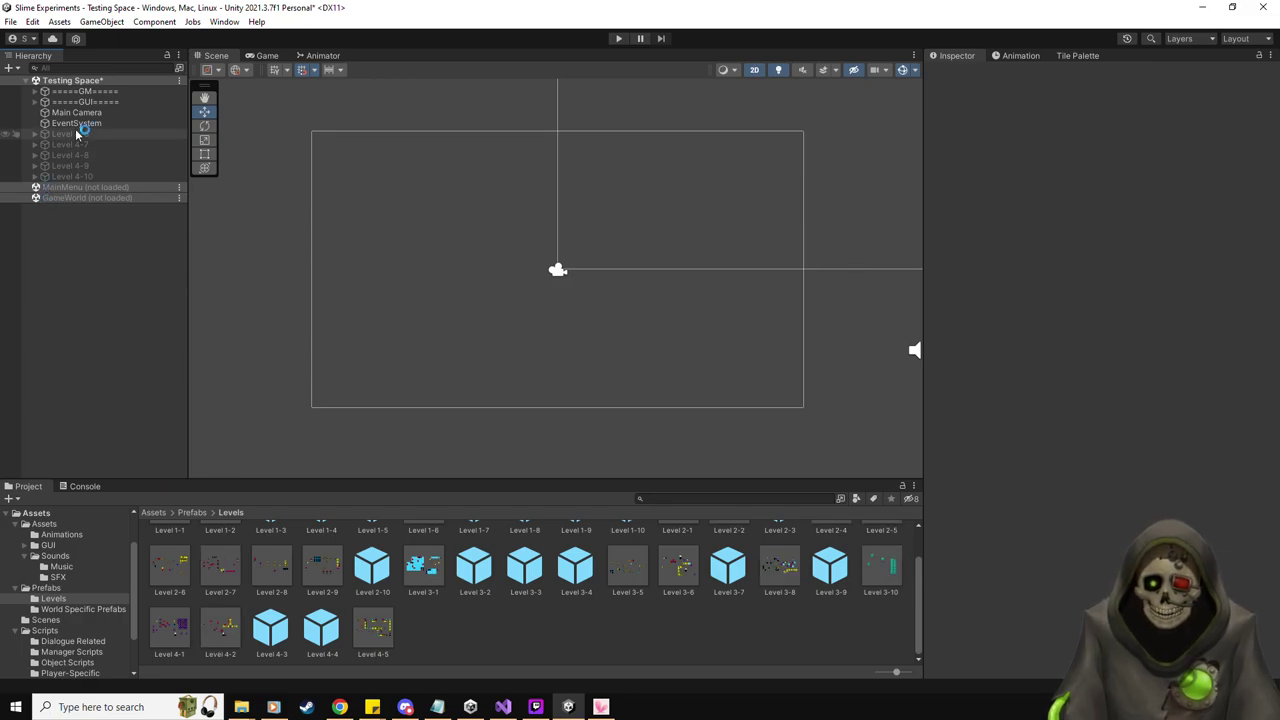
Activate Level 4-6 and set its Items object as the default parent
{"action": "left_click", "coordinate": [80, 133]}
{"action": "left_click", "coordinate": [960, 75]}
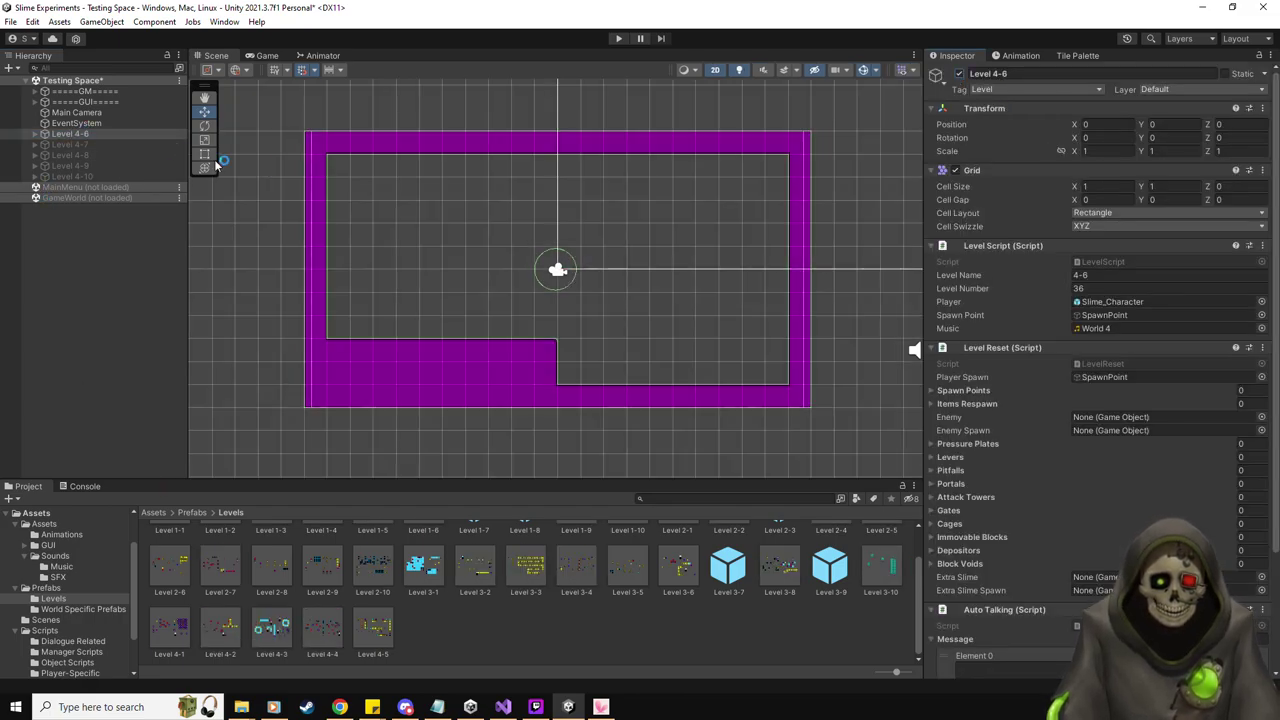
{"action": "left_click", "coordinate": [35, 133]}
{"action": "left_click", "coordinate": [72, 208]}
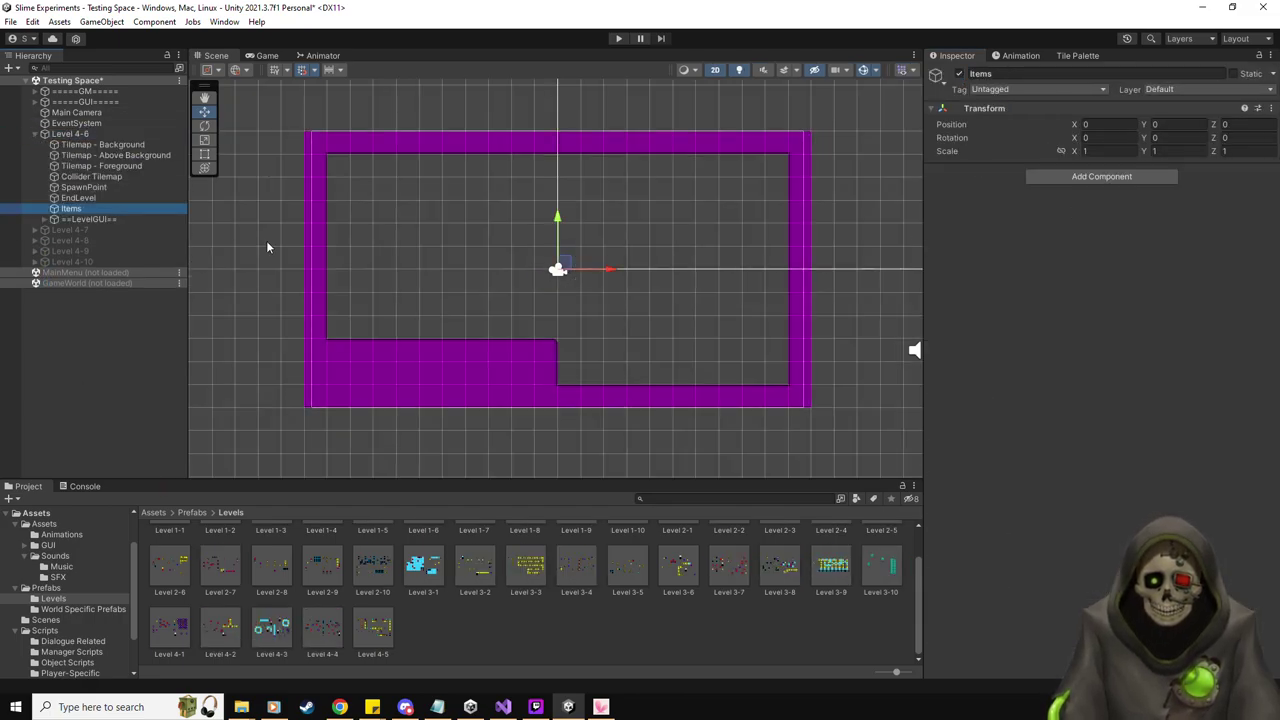
{"action": "right_click", "coordinate": [72, 210]}
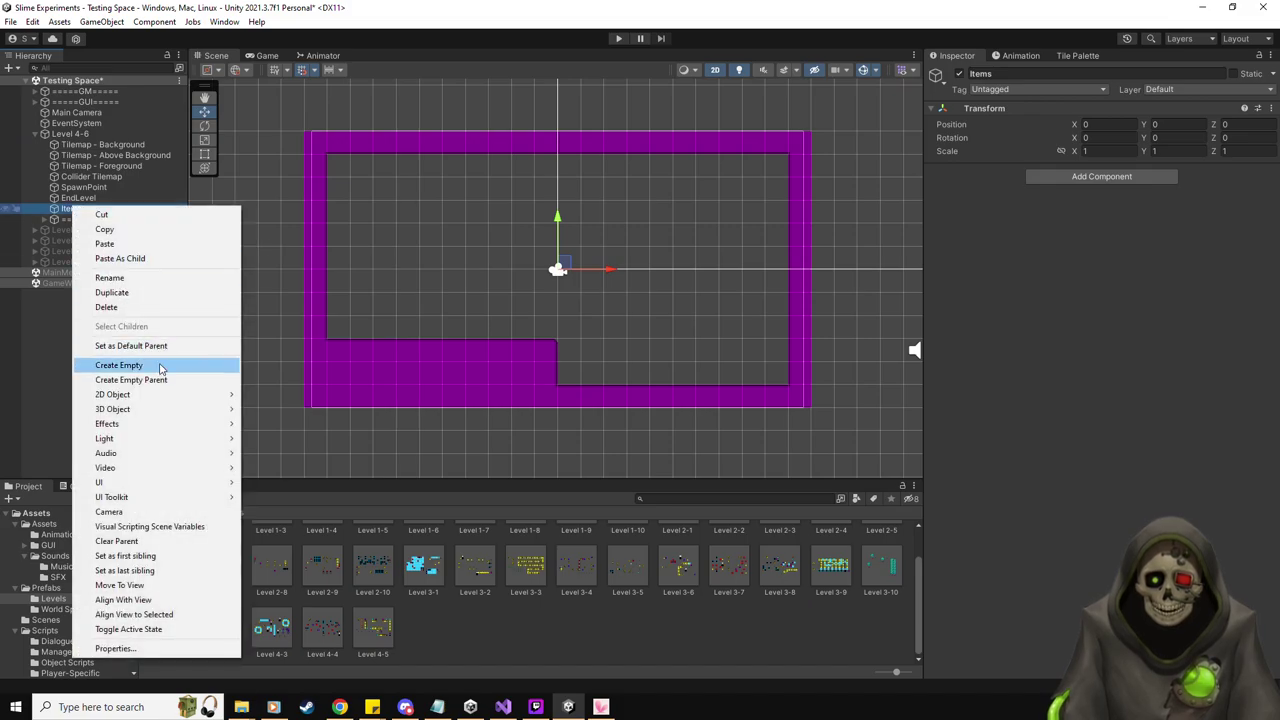
{"action": "left_click", "coordinate": [153, 347]}
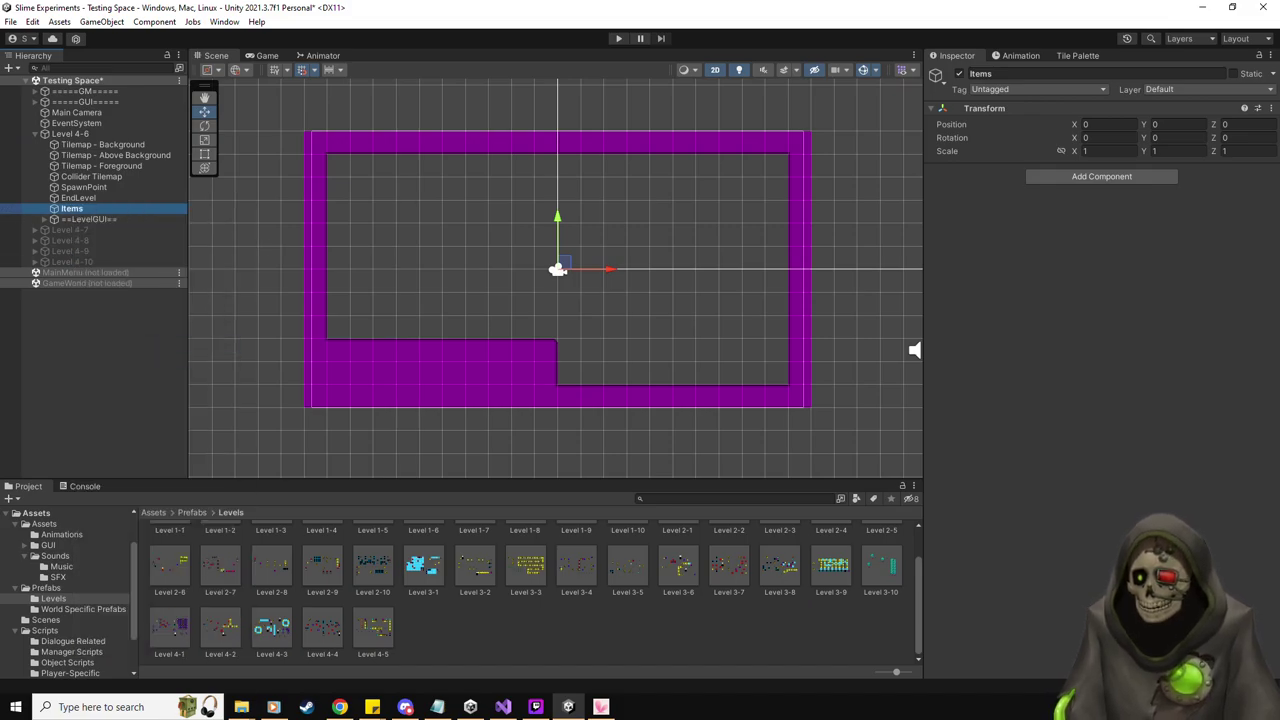
Switch to Slime Stuff To Do.txt in Notepad, clear the text of level idea 5, and return to Unity
{"action": "key", "text": "alt+Tab"}
{"action": "left_click_drag", "start_coordinate": [747, 274], "coordinate": [460, 262]}
{"action": "key", "text": "BackSpace"}
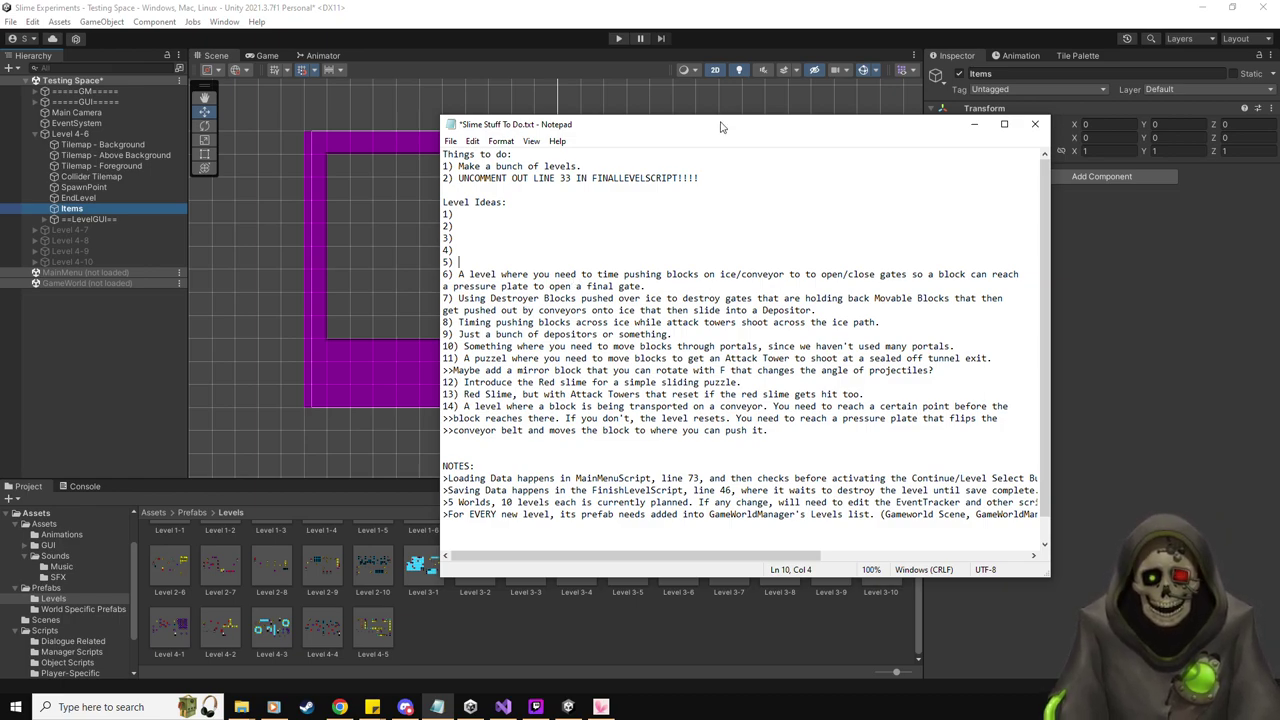
{"action": "left_click_drag", "start_coordinate": [721, 127], "coordinate": [175, 141]}
{"action": "left_click", "coordinate": [429, 138]}
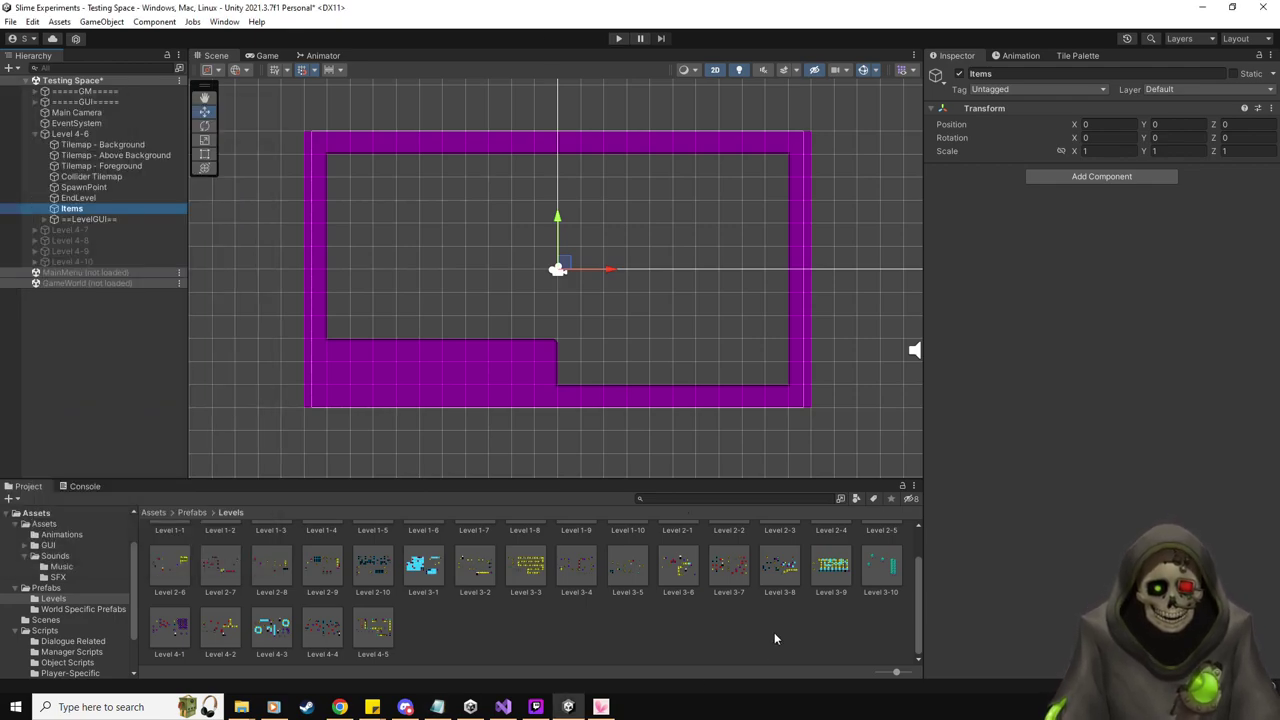
Examine the layouts of the Level 3-9 and Level 4-3 prefabs, and return to the empty Level 4-6 room
{"action": "double_click", "coordinate": [826, 570]}
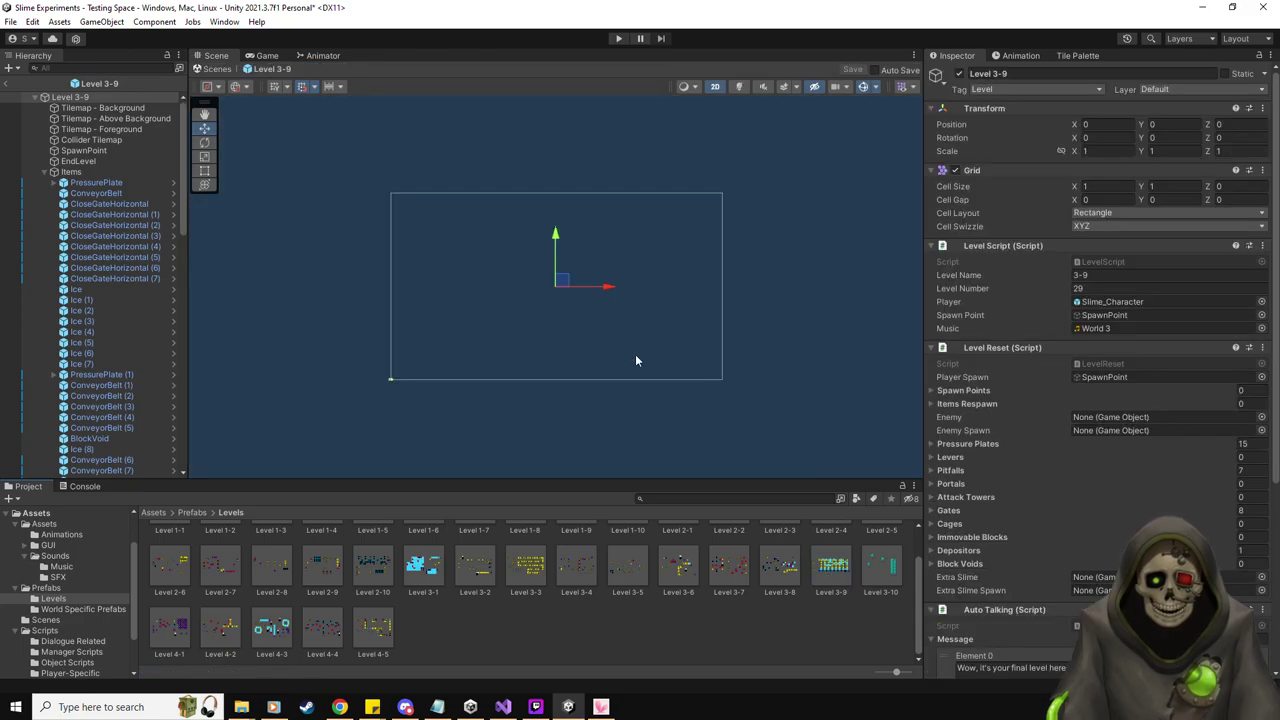
{"action": "left_click", "coordinate": [100, 172]}
{"action": "scroll", "coordinate": [548, 361], "scroll_direction": "up", "scroll_amount": 3}
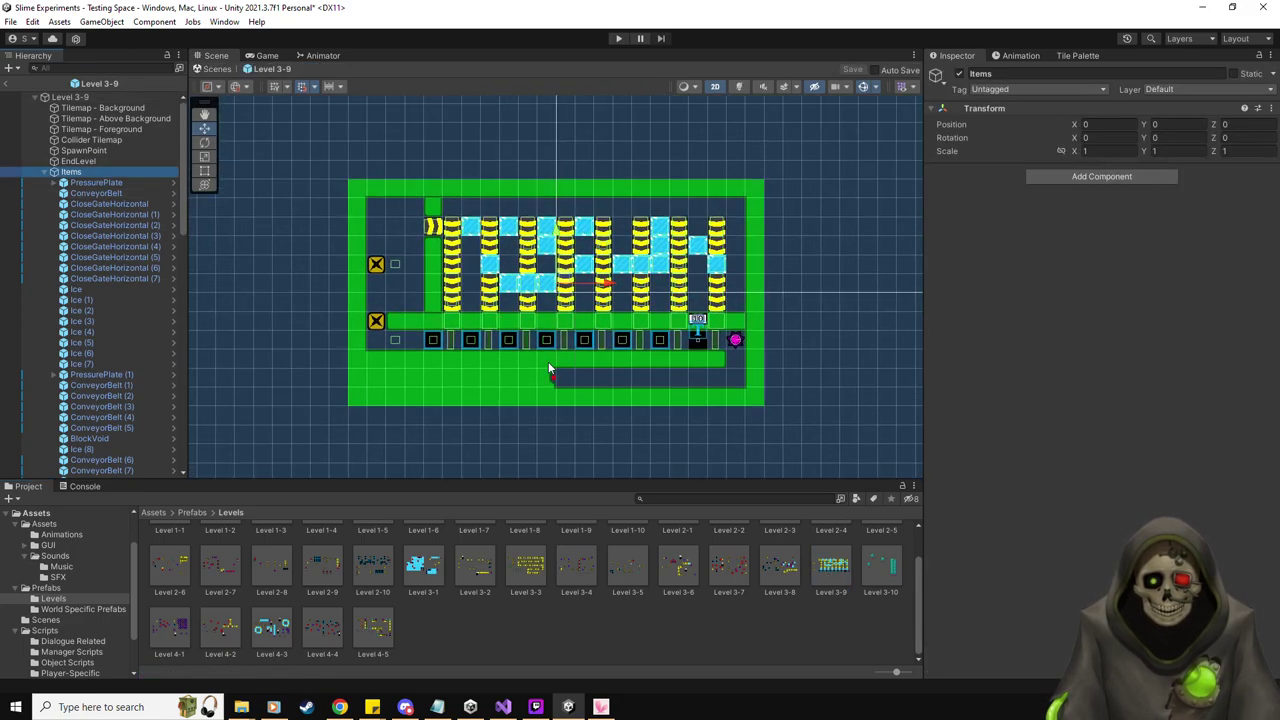
{"action": "double_click", "coordinate": [268, 630]}
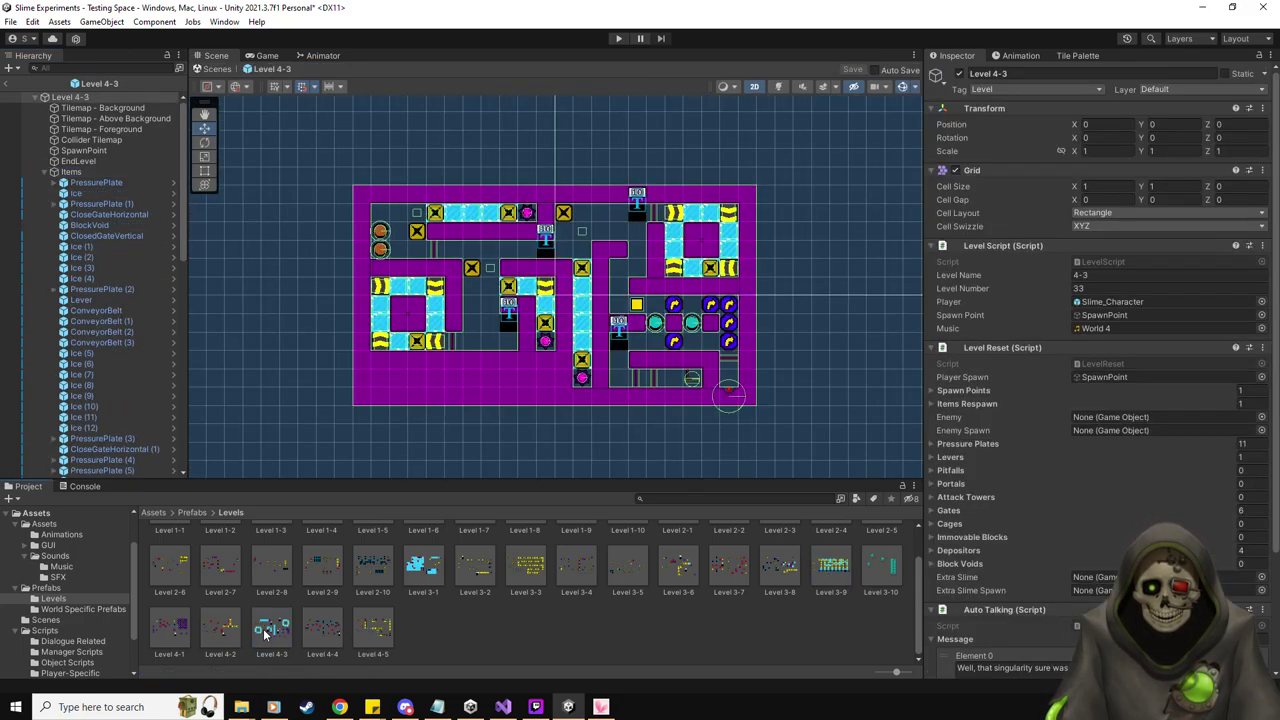
{"action": "scroll", "coordinate": [484, 325], "scroll_direction": "up", "scroll_amount": 2}
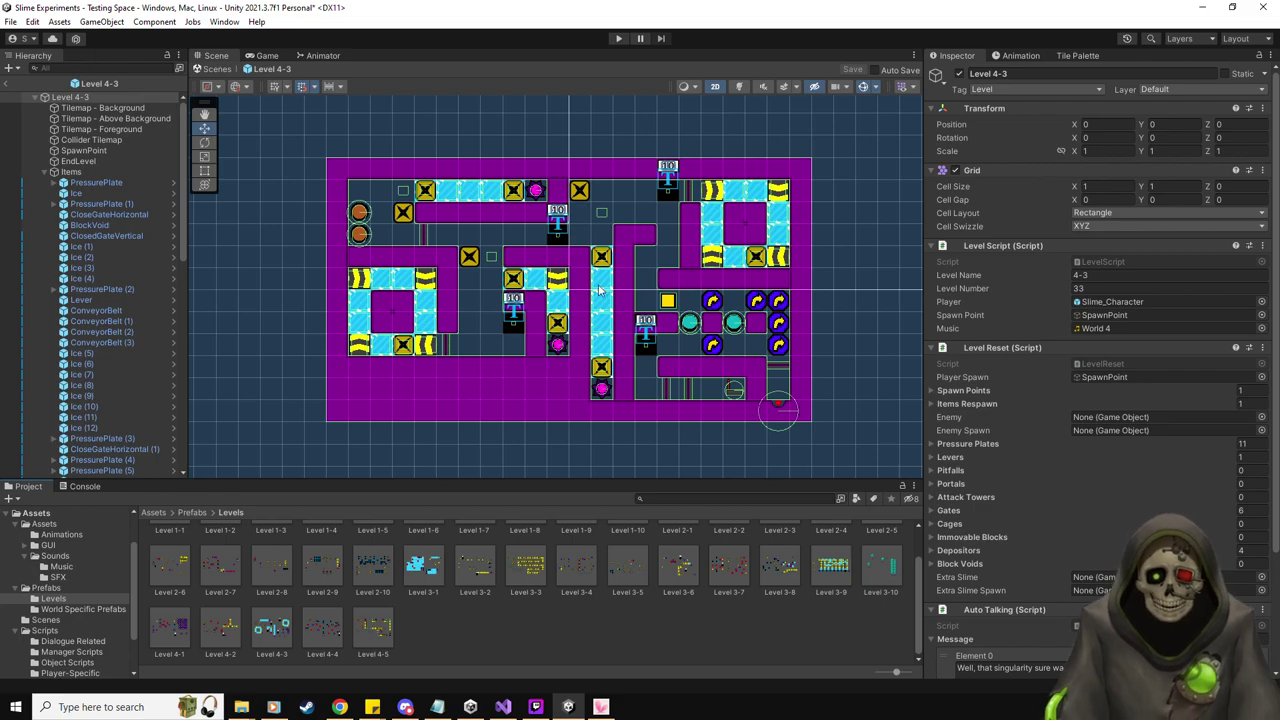
{"action": "left_click", "coordinate": [6, 83]}
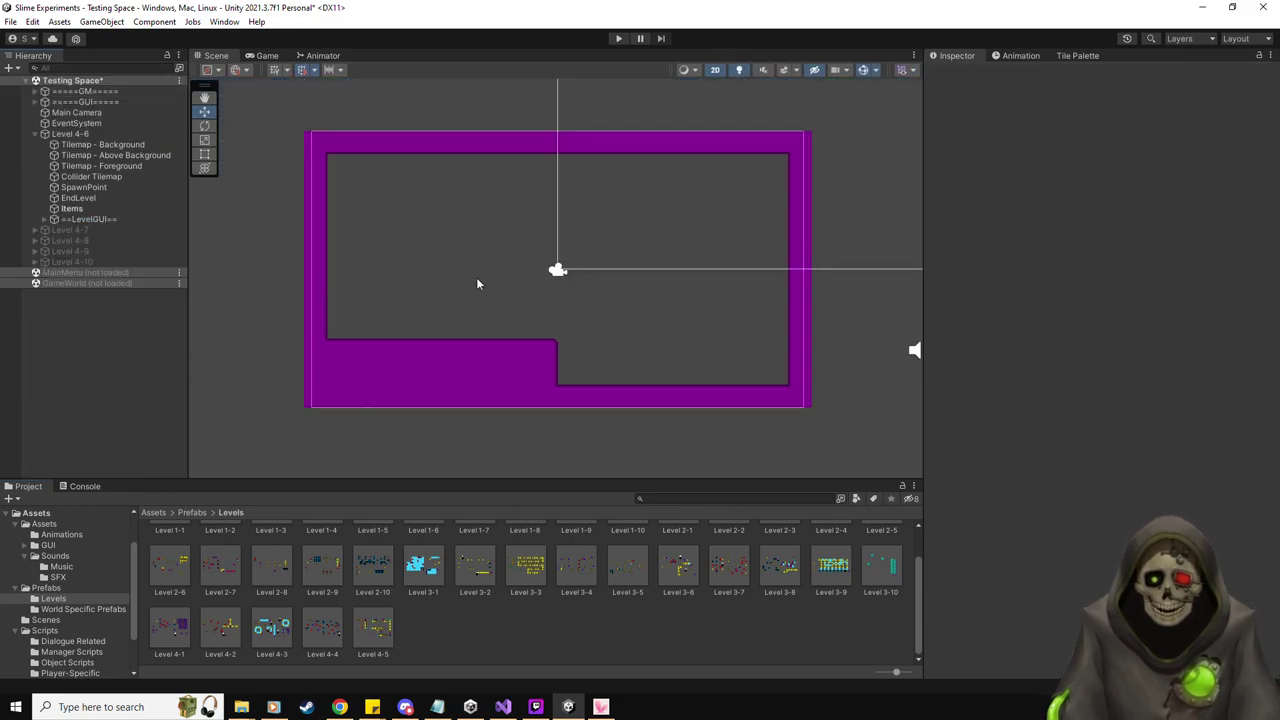
{"action": "scroll", "coordinate": [485, 308], "scroll_direction": "up", "scroll_amount": 2}
{"action": "middle_click_drag", "start_coordinate": [507, 270], "coordinate": [508, 283]}
{"action": "scroll", "coordinate": [508, 283], "scroll_direction": "up", "scroll_amount": 1}
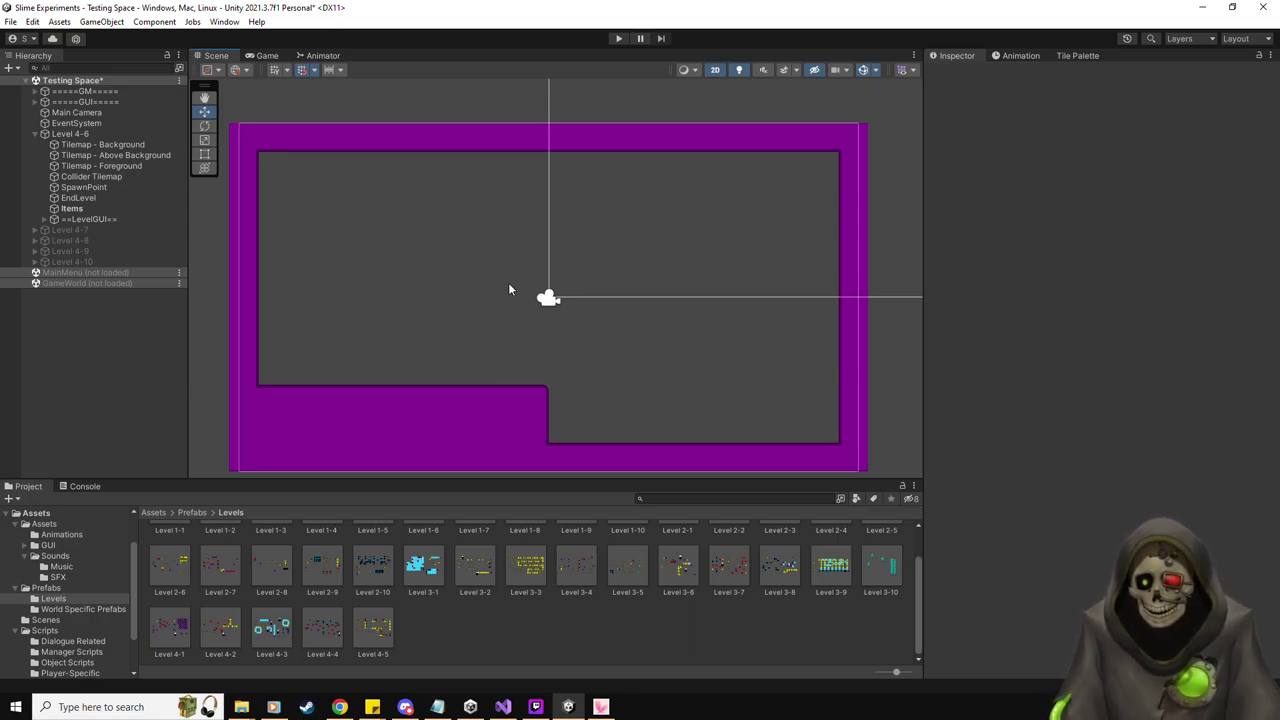
{"action": "key", "text": "alt+Tab"}
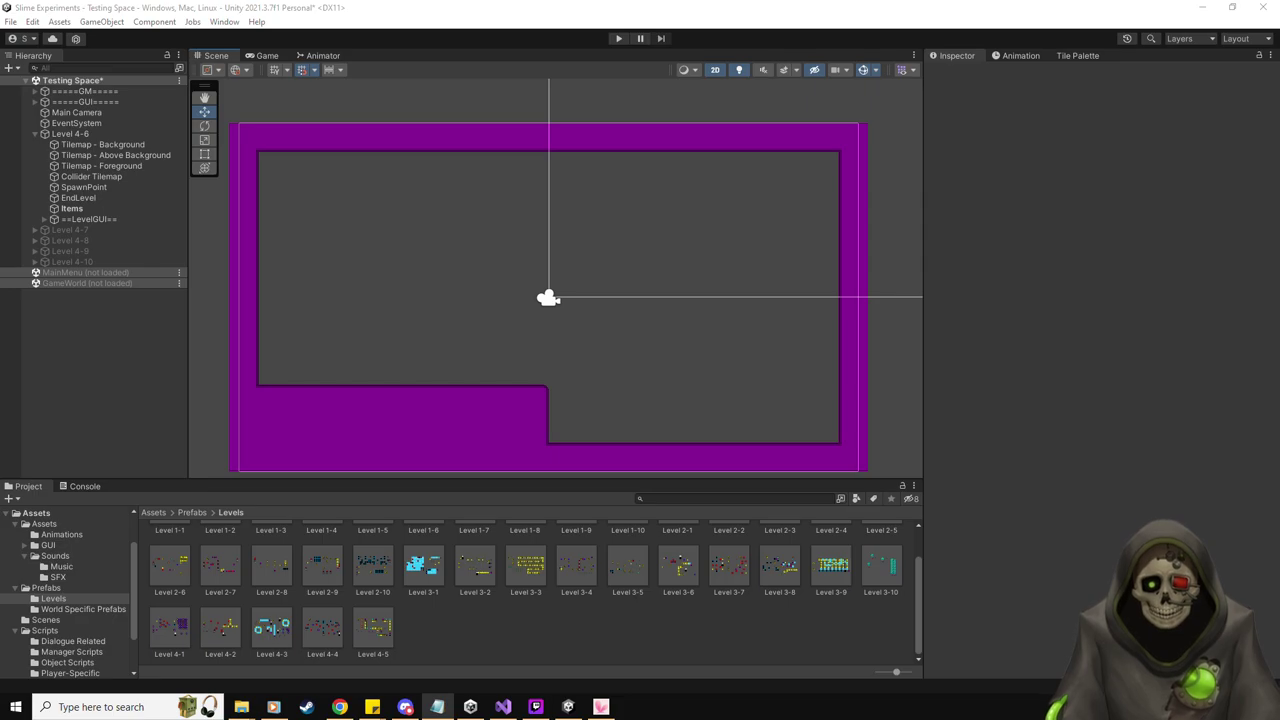
Place a PressurePlate from the Prefabs folder in Level 4-6 at X 0.5, Y -3.5, beside the inner wall corner
{"action": "left_click", "coordinate": [48, 588]}
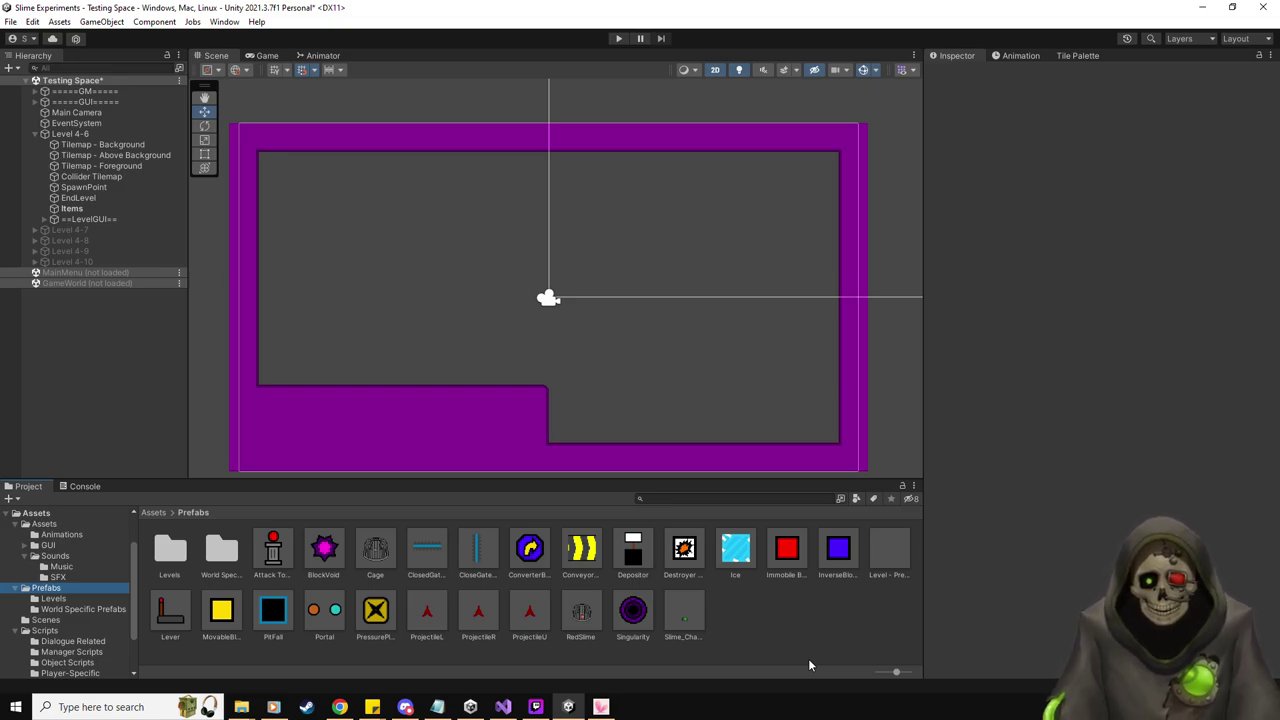
{"action": "left_click", "coordinate": [100, 186]}
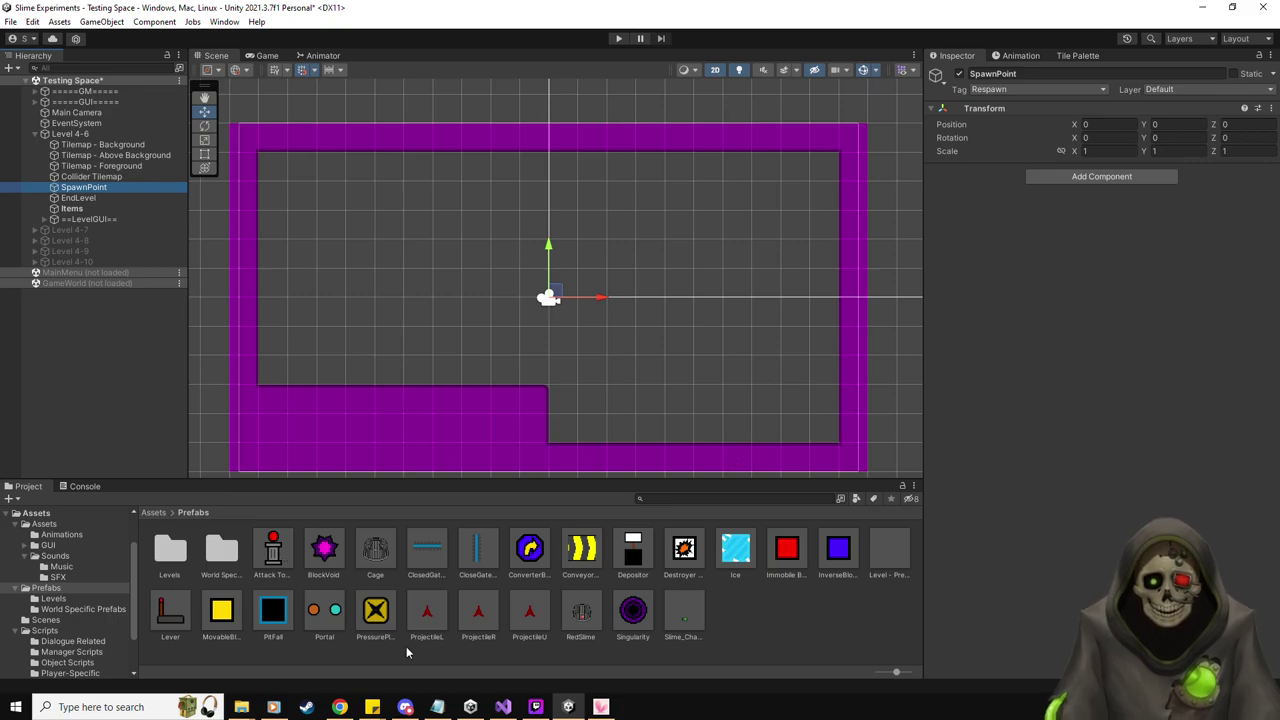
{"action": "left_click_drag", "start_coordinate": [374, 610], "coordinate": [564, 408]}
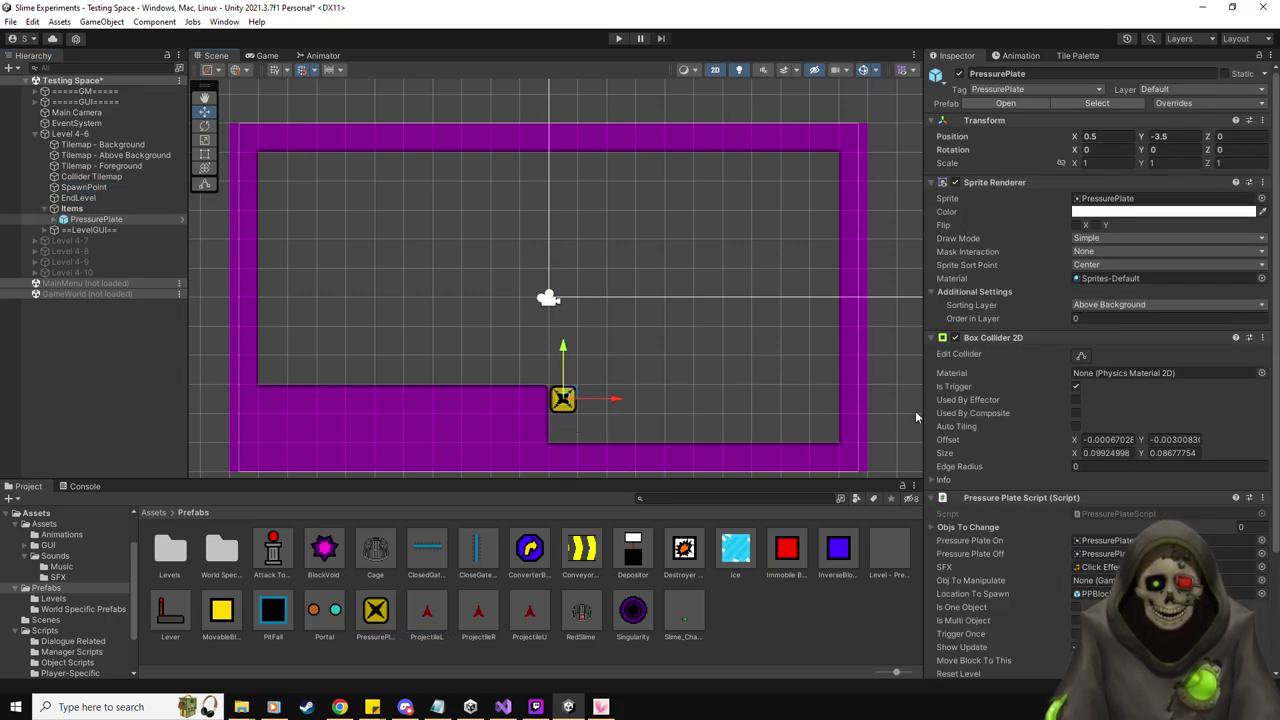
Enable Is One Object, Trigger Once and No Exit Trigger on the new pressure plate
{"action": "scroll", "coordinate": [1012, 466], "scroll_direction": "down", "scroll_amount": 3}
{"action": "left_click", "coordinate": [1077, 487]}
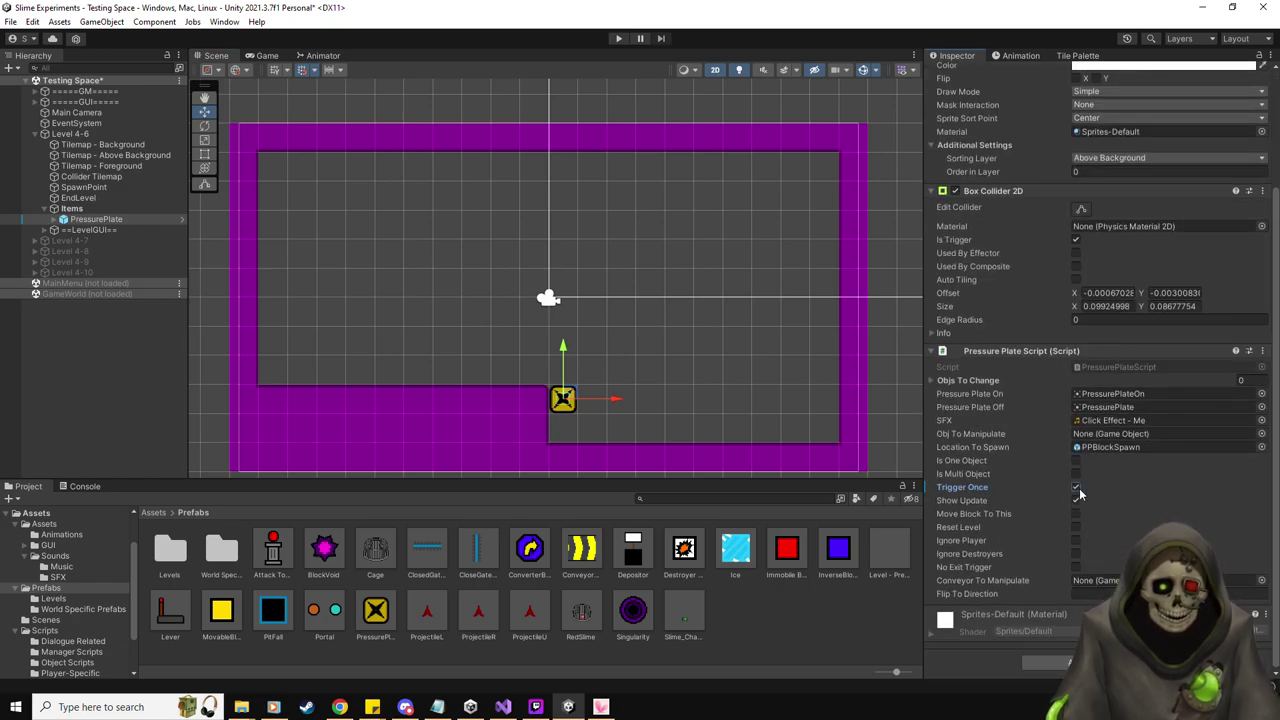
{"action": "left_click", "coordinate": [1077, 461]}
{"action": "left_click", "coordinate": [1076, 567]}
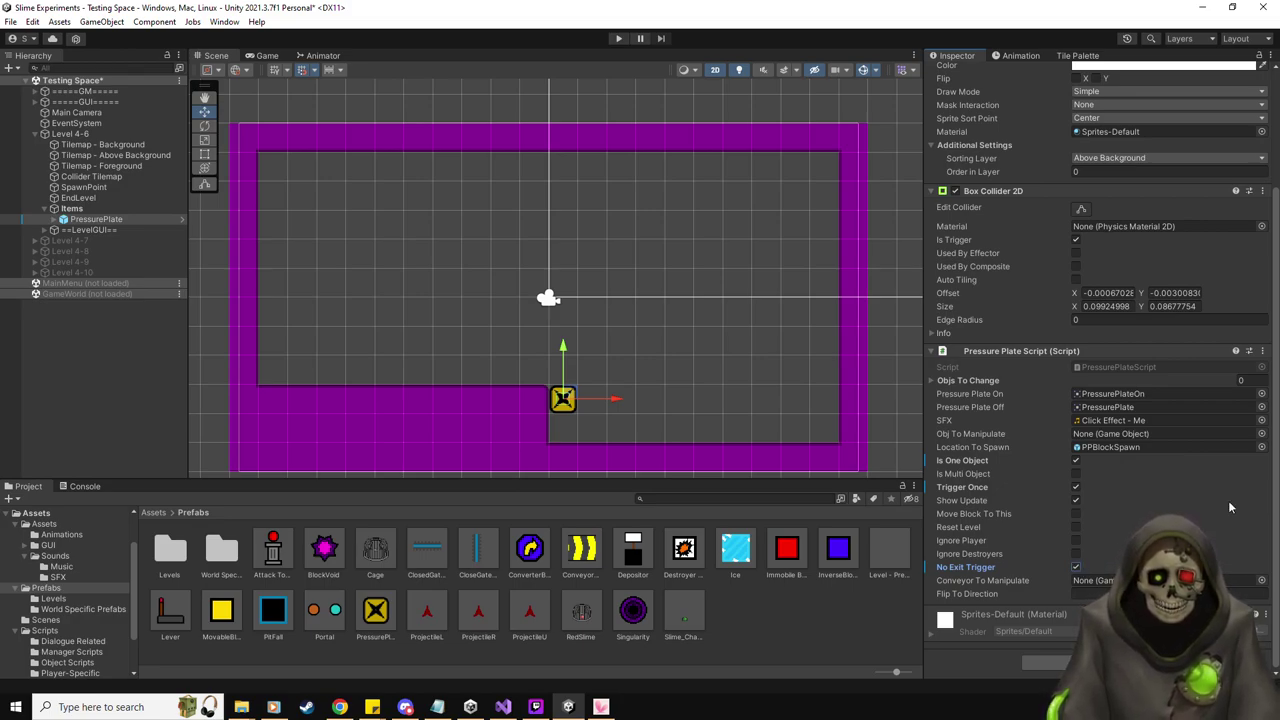
{"action": "left_click", "coordinate": [1084, 55]}
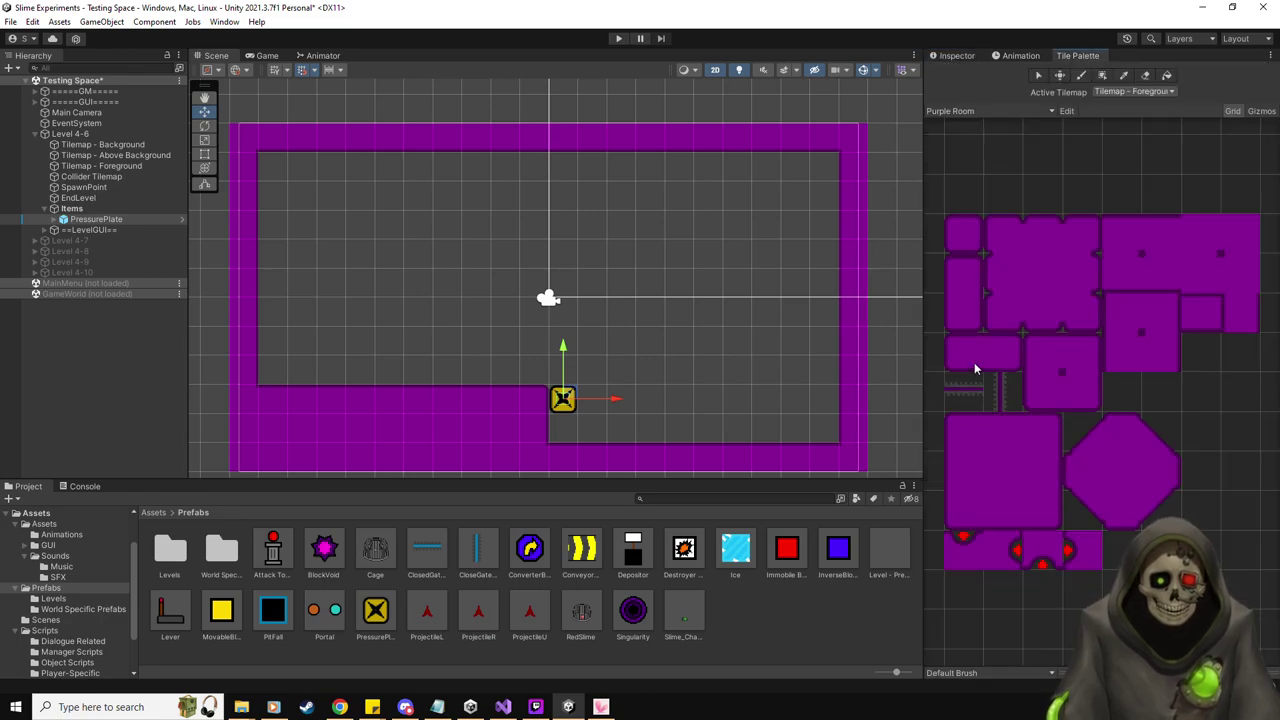
{"action": "left_click", "coordinate": [1025, 357]}
{"action": "left_click", "coordinate": [534, 370]}
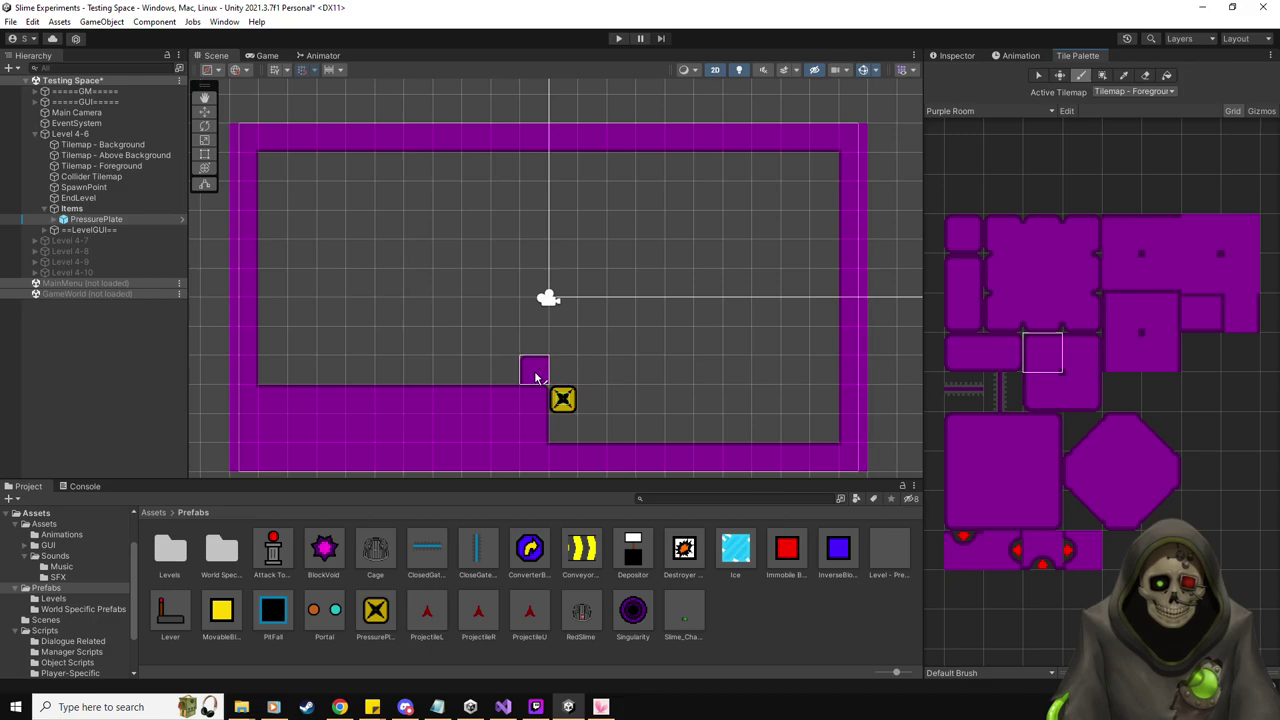
{"action": "left_click", "coordinate": [1200, 312]}
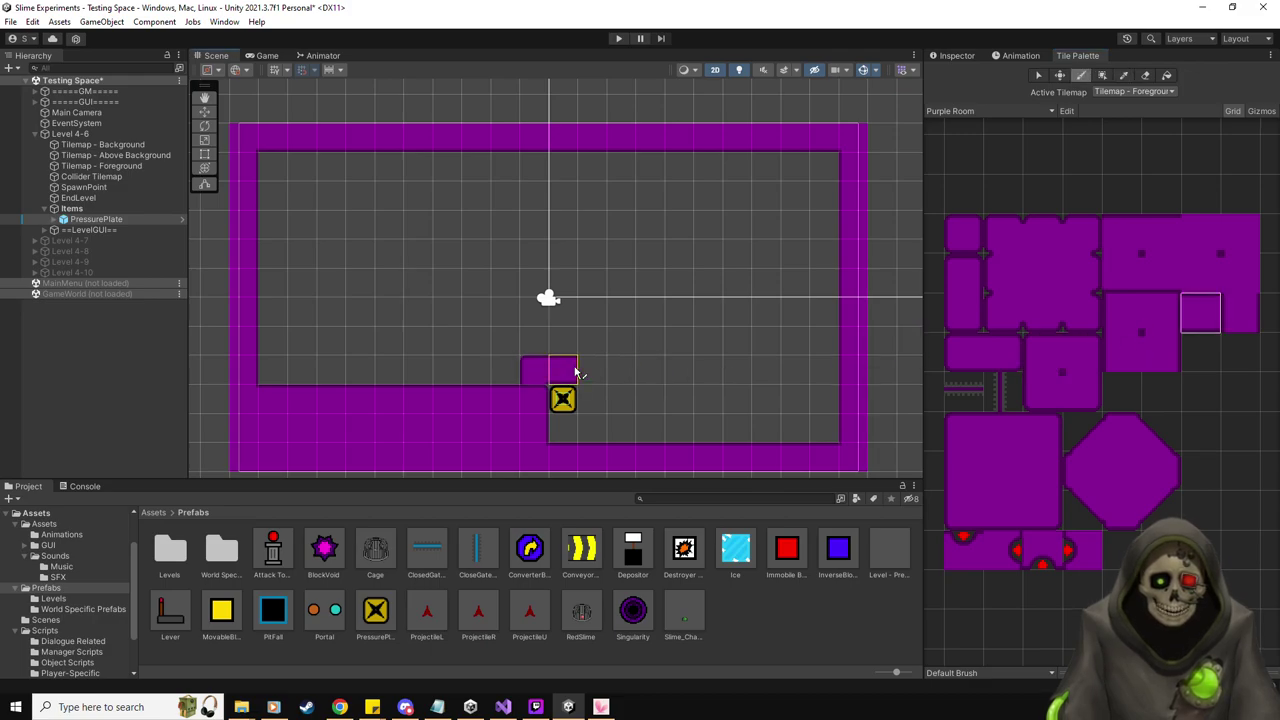
{"action": "key", "text": "ctrl+z"}
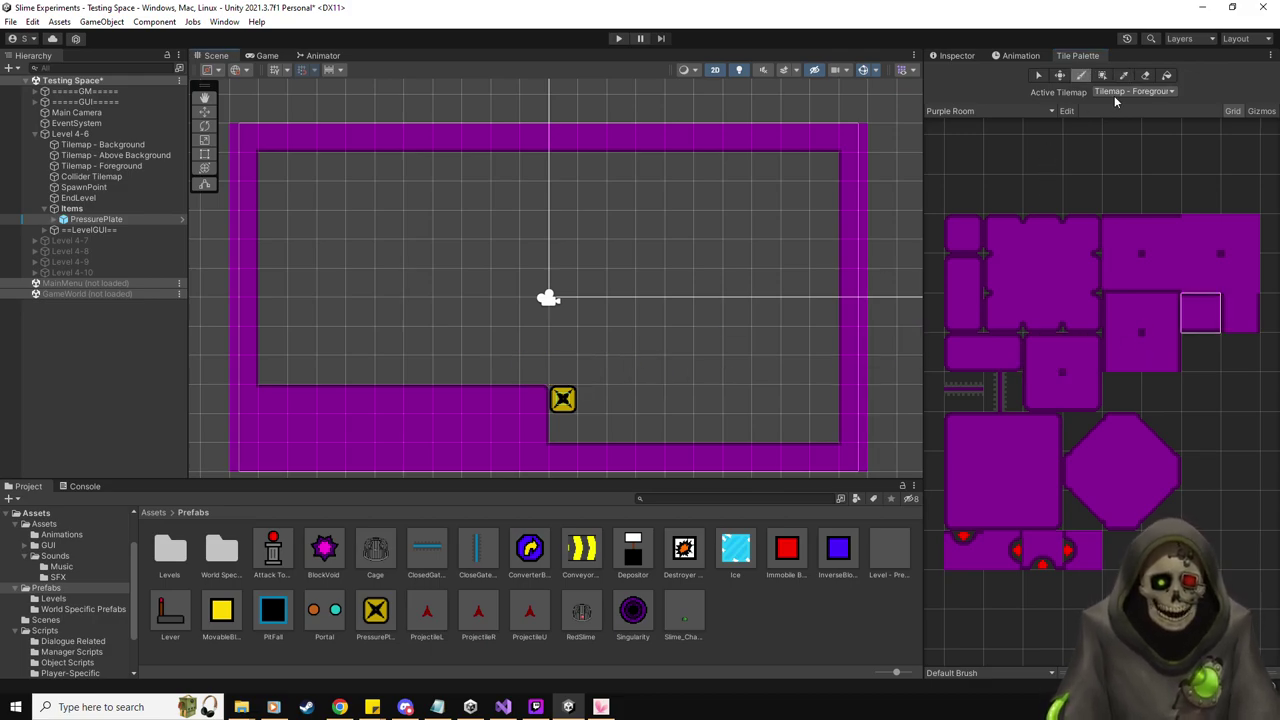
Paint a three-tile wall cap on the Collider Tilemap, centred directly above the pressure plate
{"action": "left_click", "coordinate": [1133, 91]}
{"action": "left_click", "coordinate": [1125, 139]}
{"action": "left_click", "coordinate": [1119, 322]}
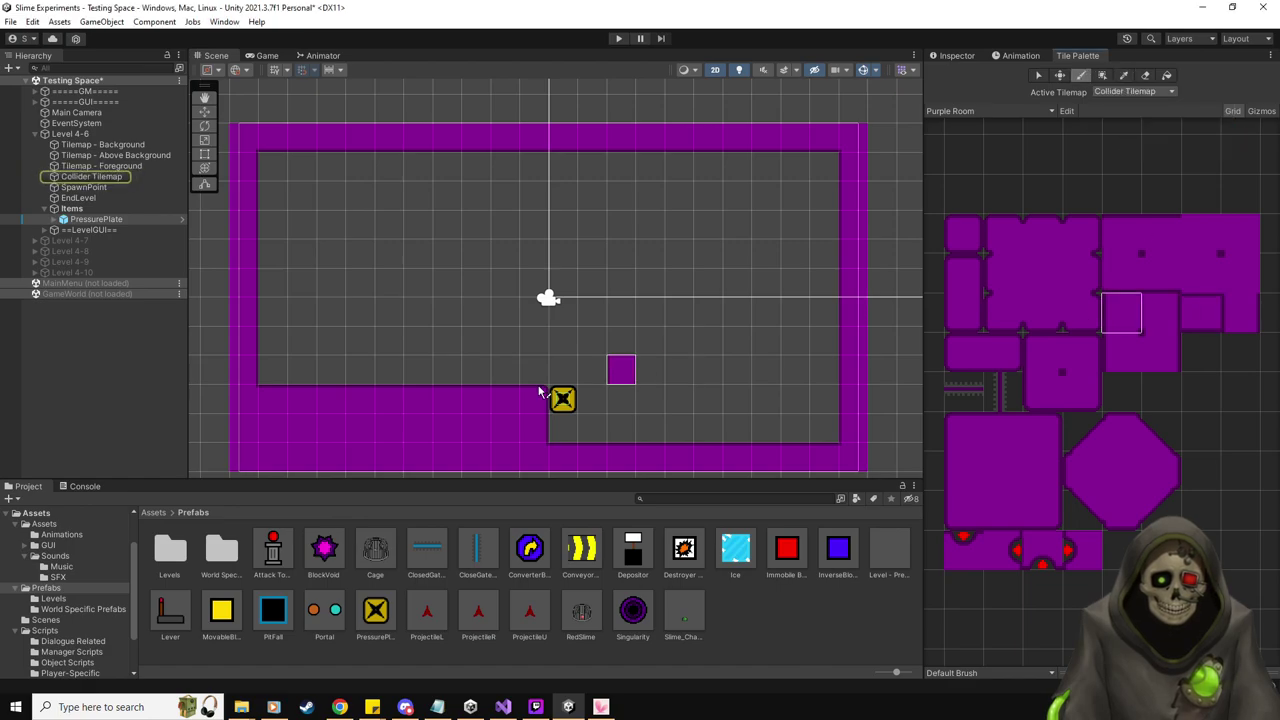
{"action": "key", "text": "i"}
{"action": "left_click", "coordinate": [540, 373]}
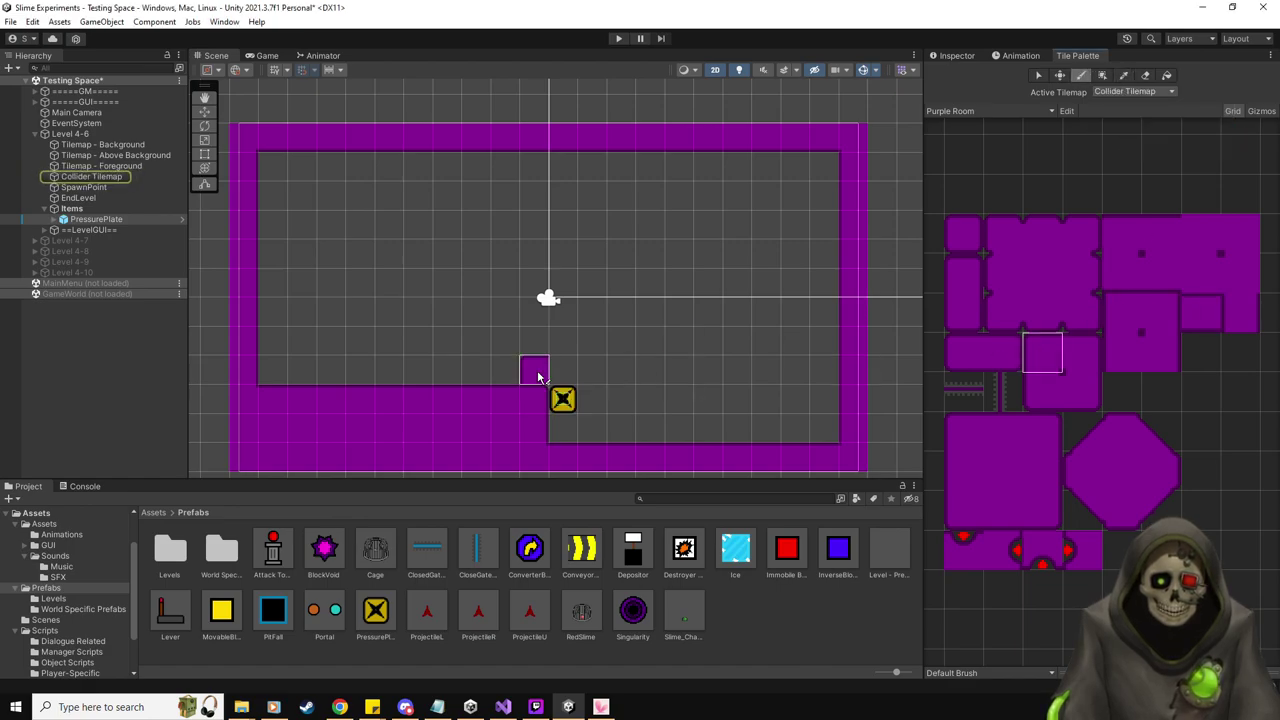
{"action": "left_click", "coordinate": [1077, 355]}
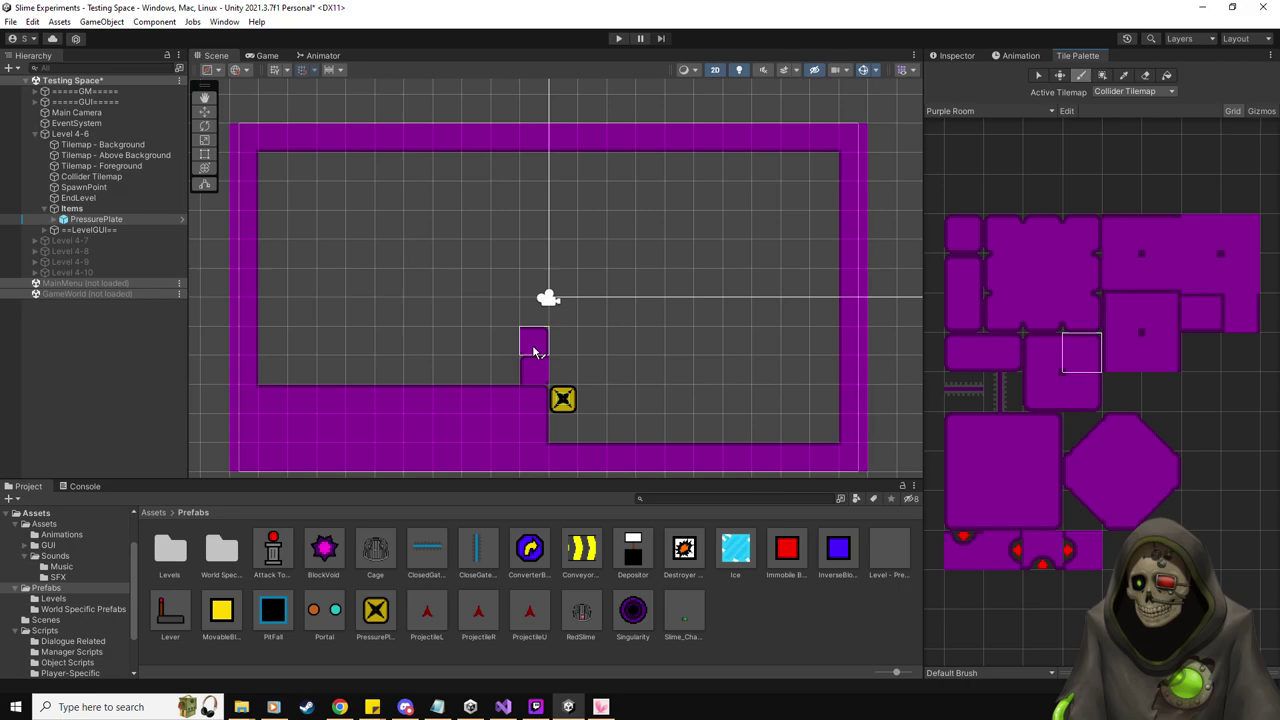
{"action": "left_click", "coordinate": [595, 372]}
{"action": "left_click", "coordinate": [1208, 318]}
{"action": "left_click", "coordinate": [562, 371]}
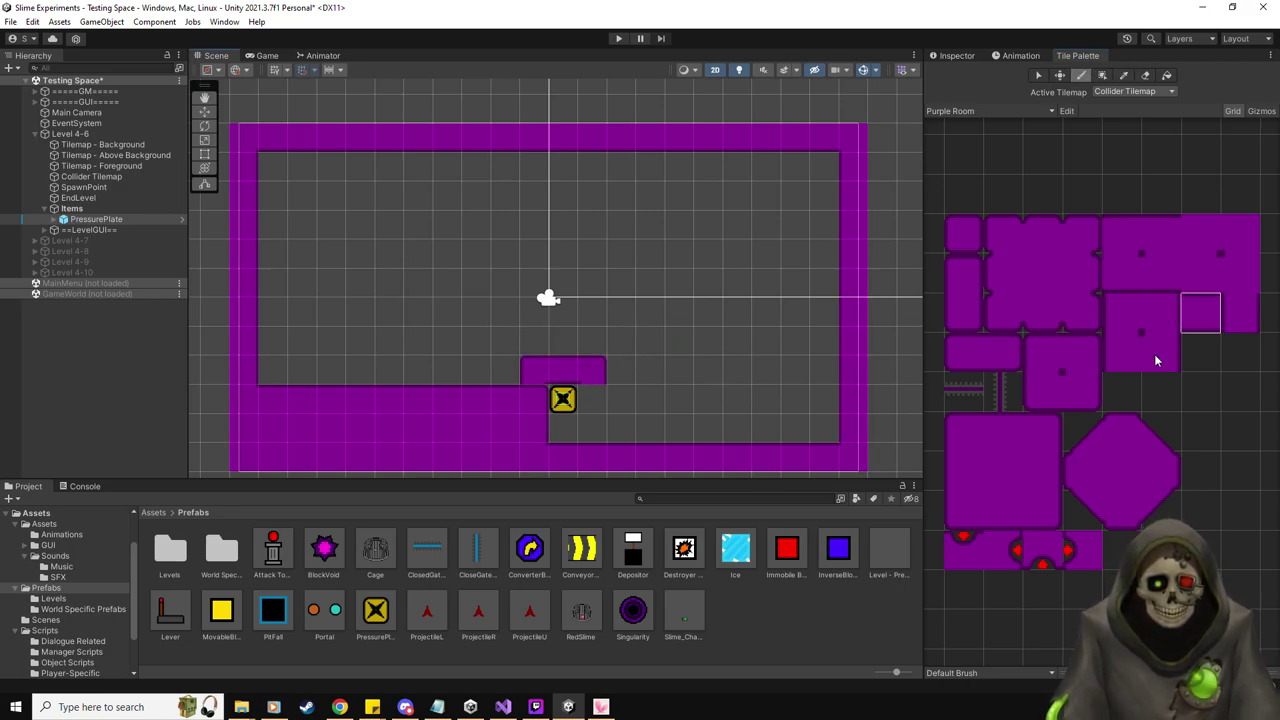
Paint a wall row on the Collider Tilemap from beside the pressure plate, leaving a one-tile gap before the room's right wall
{"action": "left_click", "coordinate": [591, 398]}
{"action": "key", "text": "i"}
{"action": "key", "text": "b"}
{"action": "left_click", "coordinate": [621, 399]}
{"action": "left_click_drag", "start_coordinate": [658, 407], "coordinate": [806, 400]}
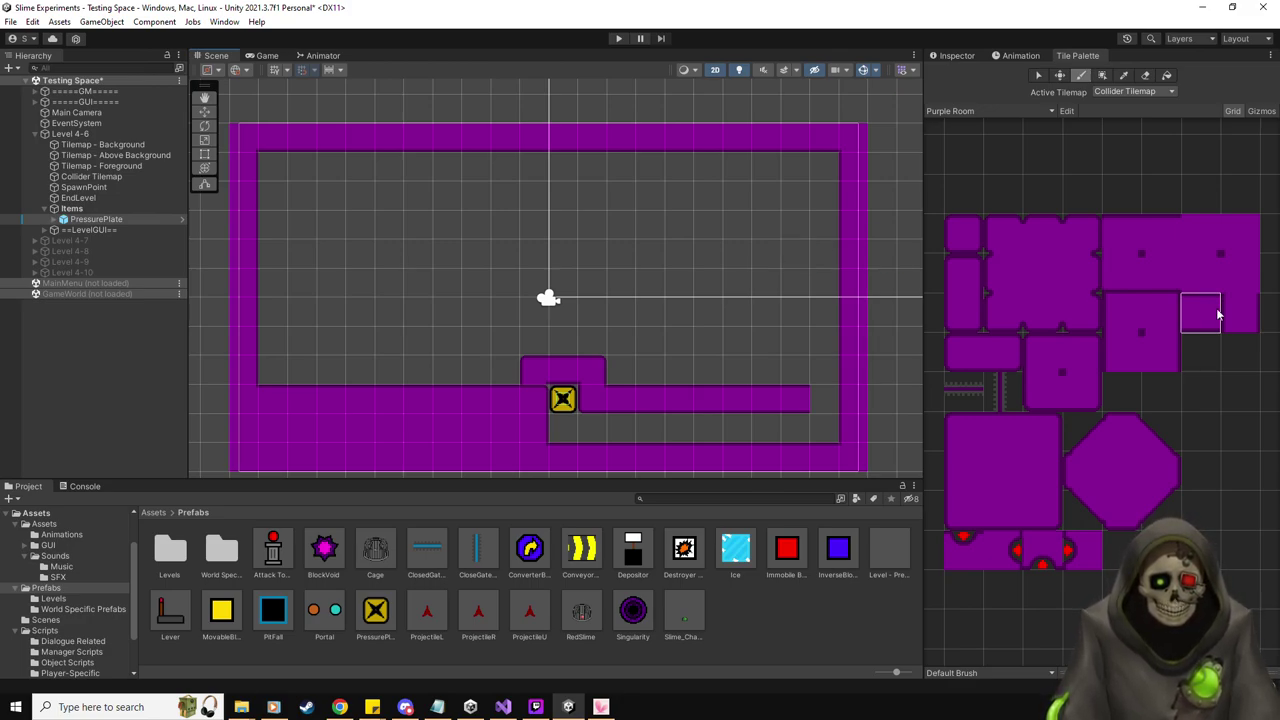
{"action": "scroll", "coordinate": [615, 428], "scroll_direction": "up", "scroll_amount": 4}
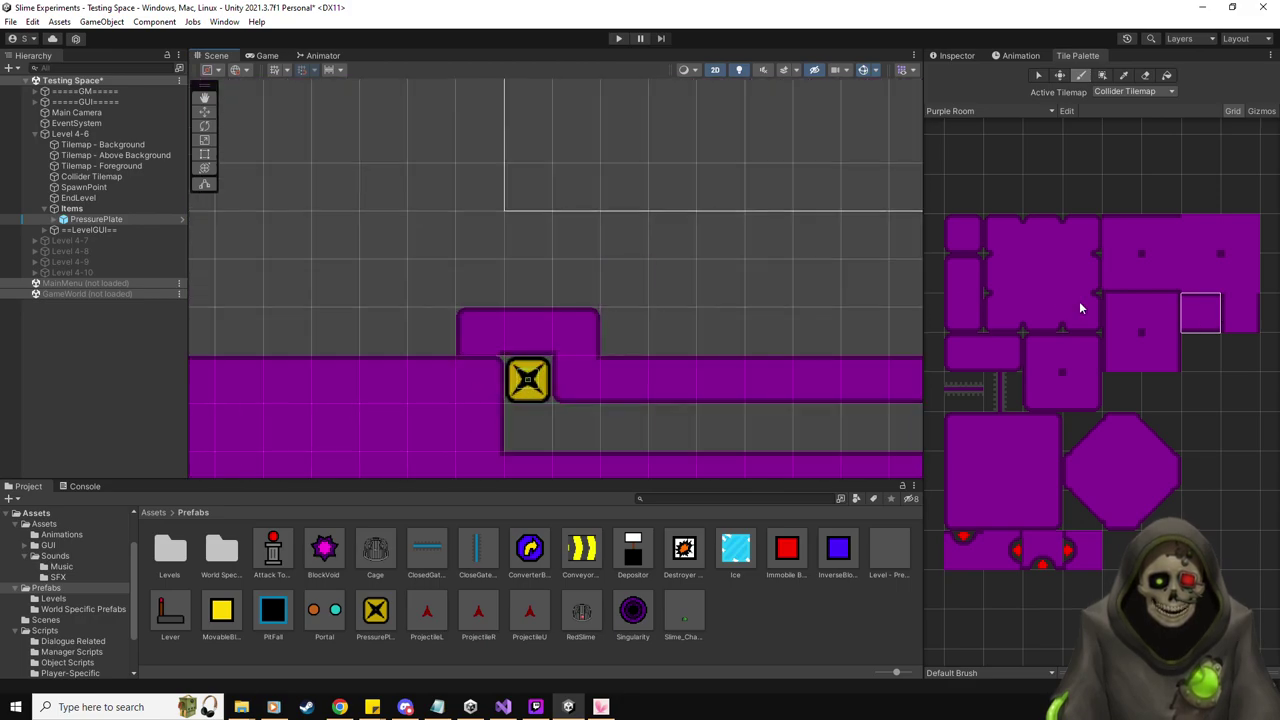
{"action": "left_click", "coordinate": [1250, 318]}
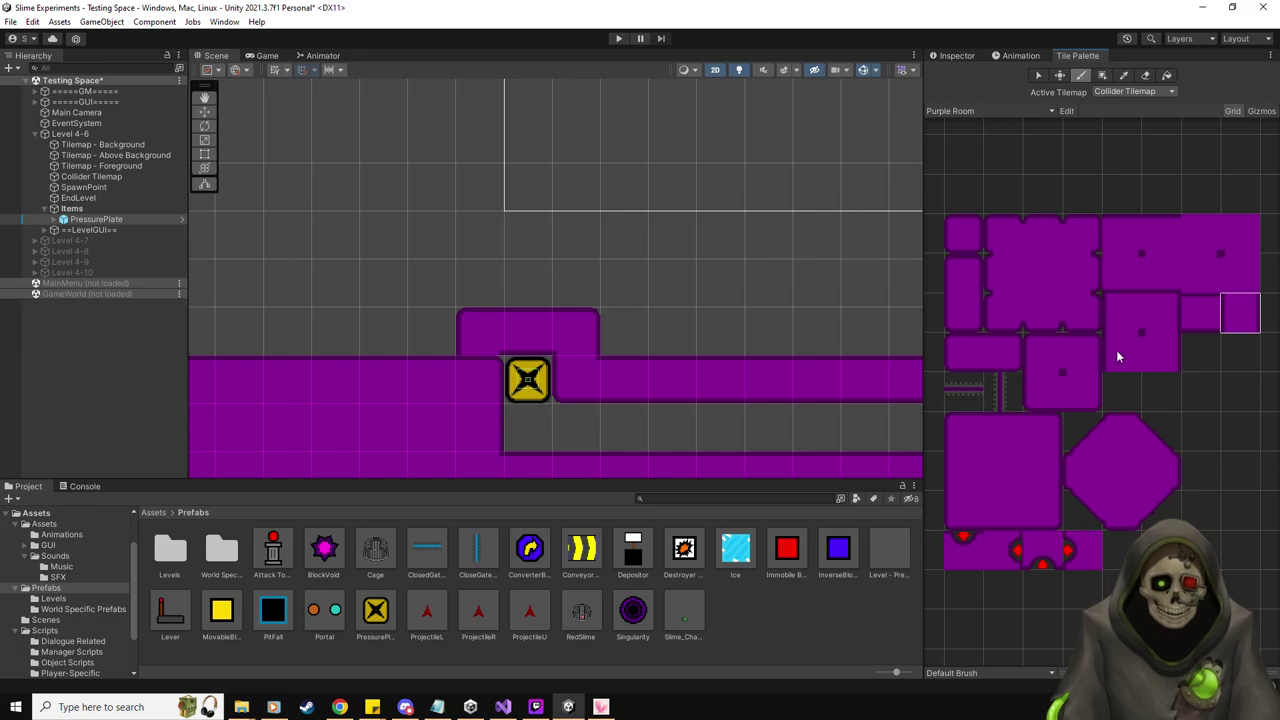
{"action": "left_click", "coordinate": [1155, 352]}
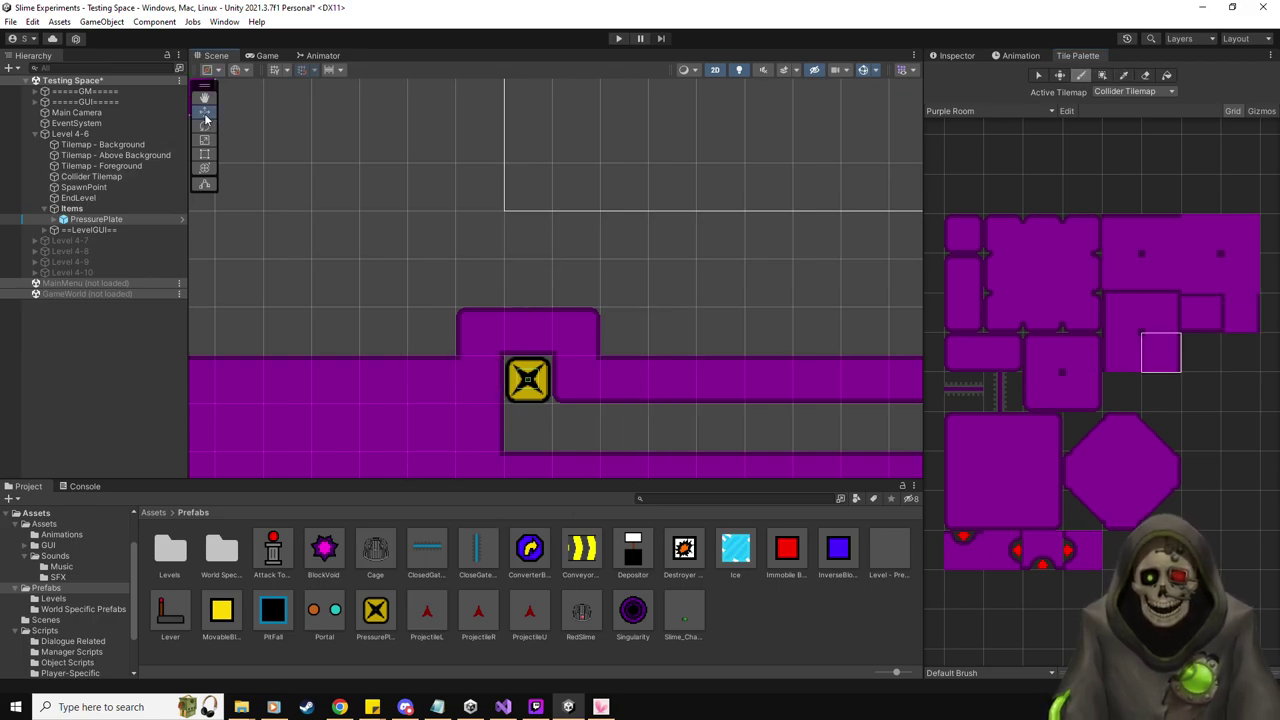
Place a ConveyorBelt prefab in the corridor beneath the new wall row at X 2.5, Y -4.5
{"action": "left_click", "coordinate": [204, 112]}
{"action": "scroll", "coordinate": [575, 298], "scroll_direction": "down", "scroll_amount": 3}
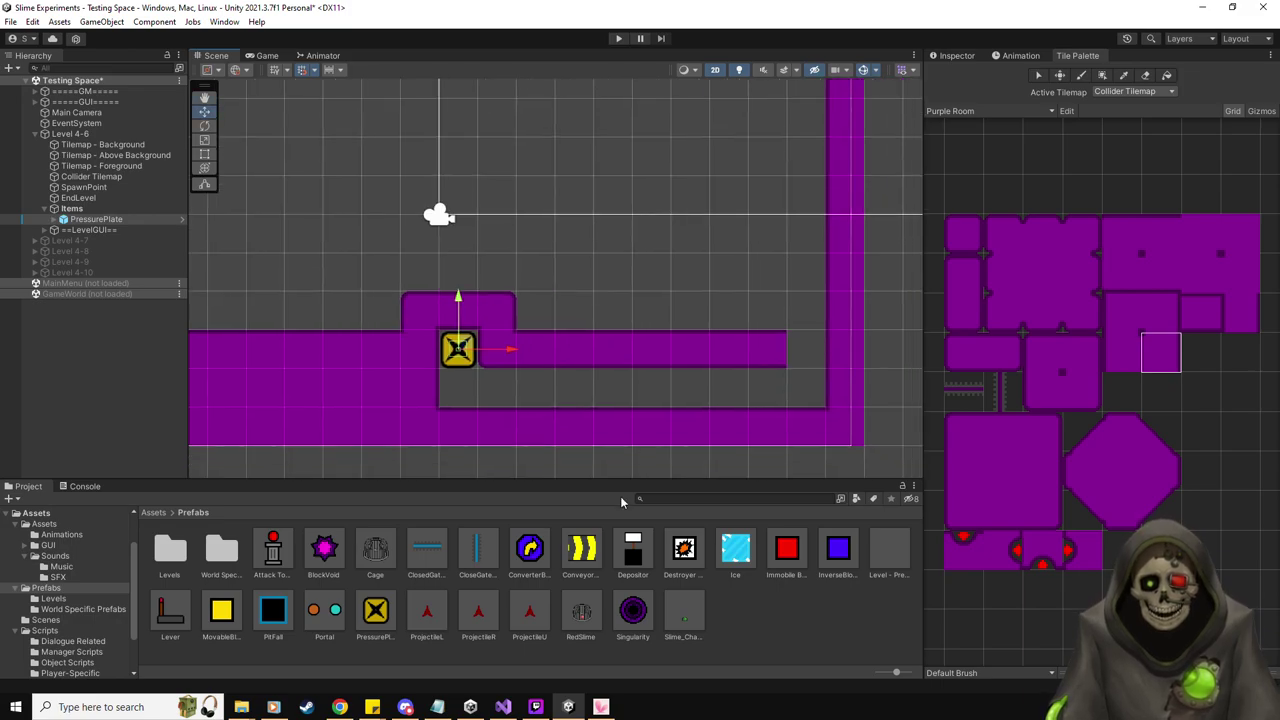
{"action": "scroll", "coordinate": [600, 365], "scroll_direction": "down", "scroll_amount": 2}
{"action": "left_click_drag", "start_coordinate": [585, 548], "coordinate": [547, 392]}
Set the conveyor belt's Direction to Up and Force to 1, and enable Center Block
{"action": "left_click", "coordinate": [958, 55]}
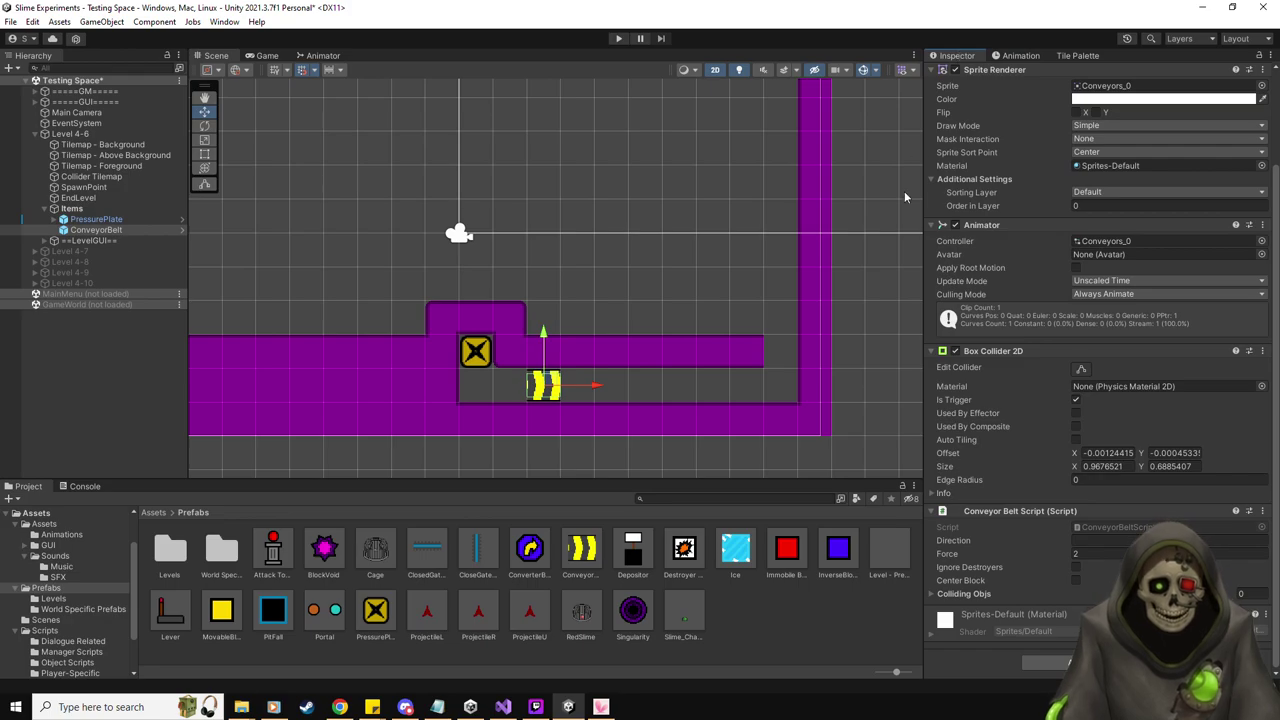
{"action": "left_click", "coordinate": [1080, 540]}
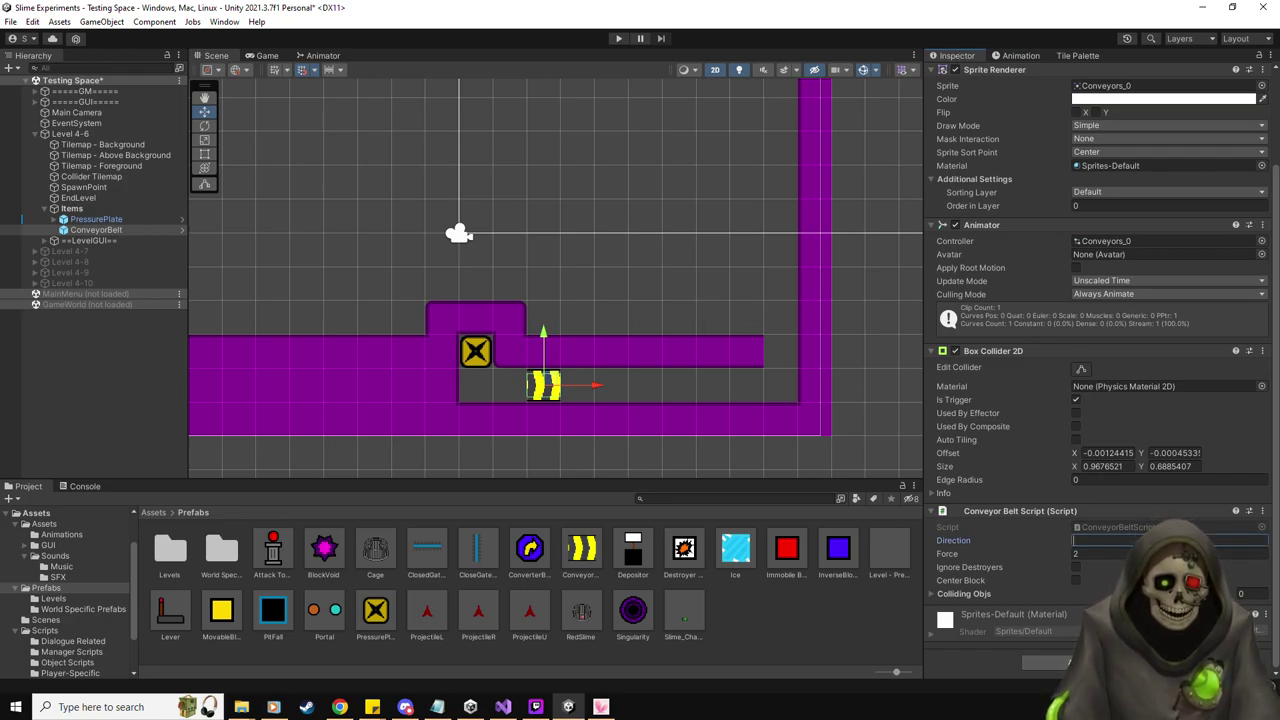
{"action": "type", "text": "Up"}
{"action": "key", "text": "Tab"}
{"action": "type", "text": "1"}
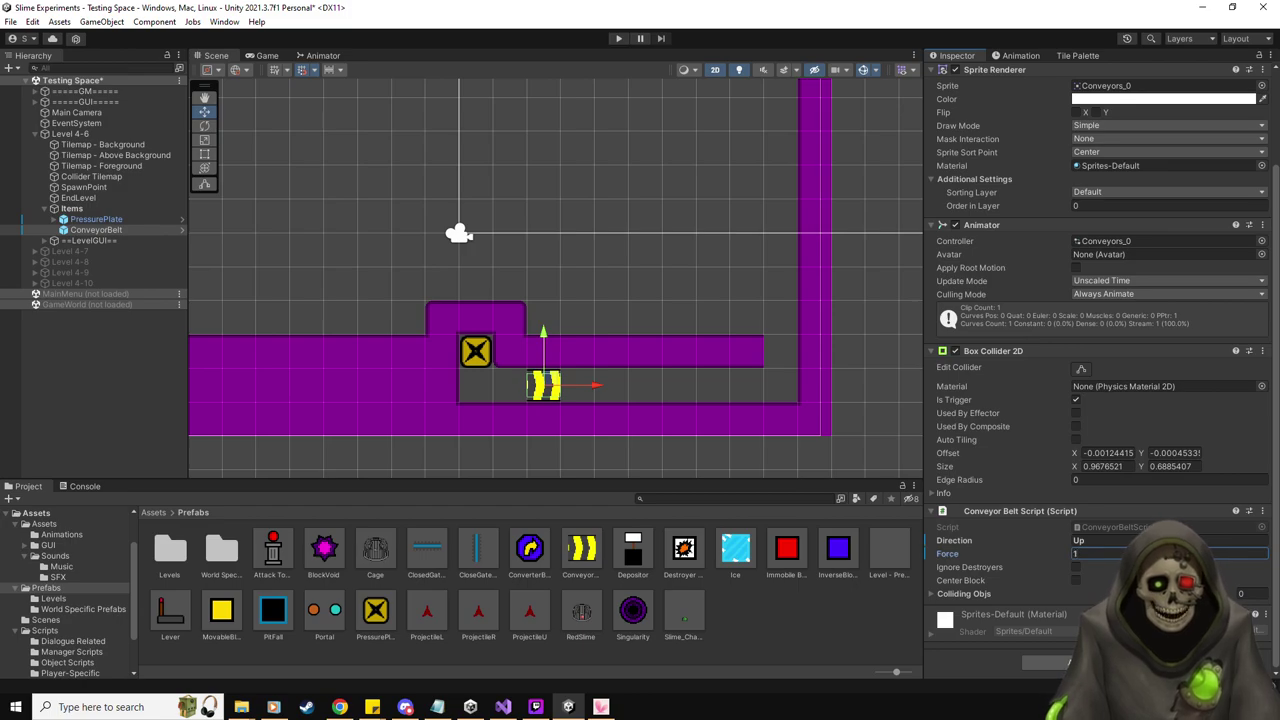
{"action": "left_click", "coordinate": [1078, 580]}
Rotate the conveyor belt to Z 90 and move it beneath the pressure plate at X 0.5, Y -4.5
{"action": "scroll", "coordinate": [1078, 580], "scroll_direction": "up", "scroll_amount": 3}
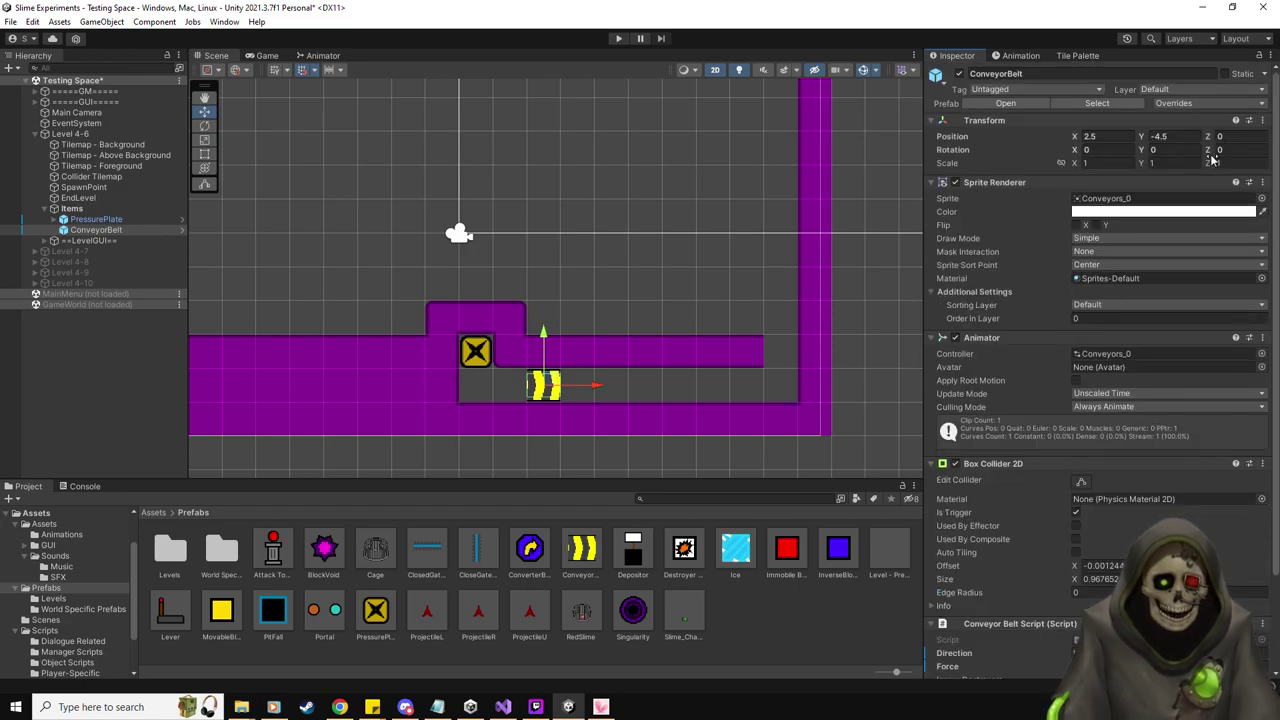
{"action": "left_click", "coordinate": [1232, 149]}
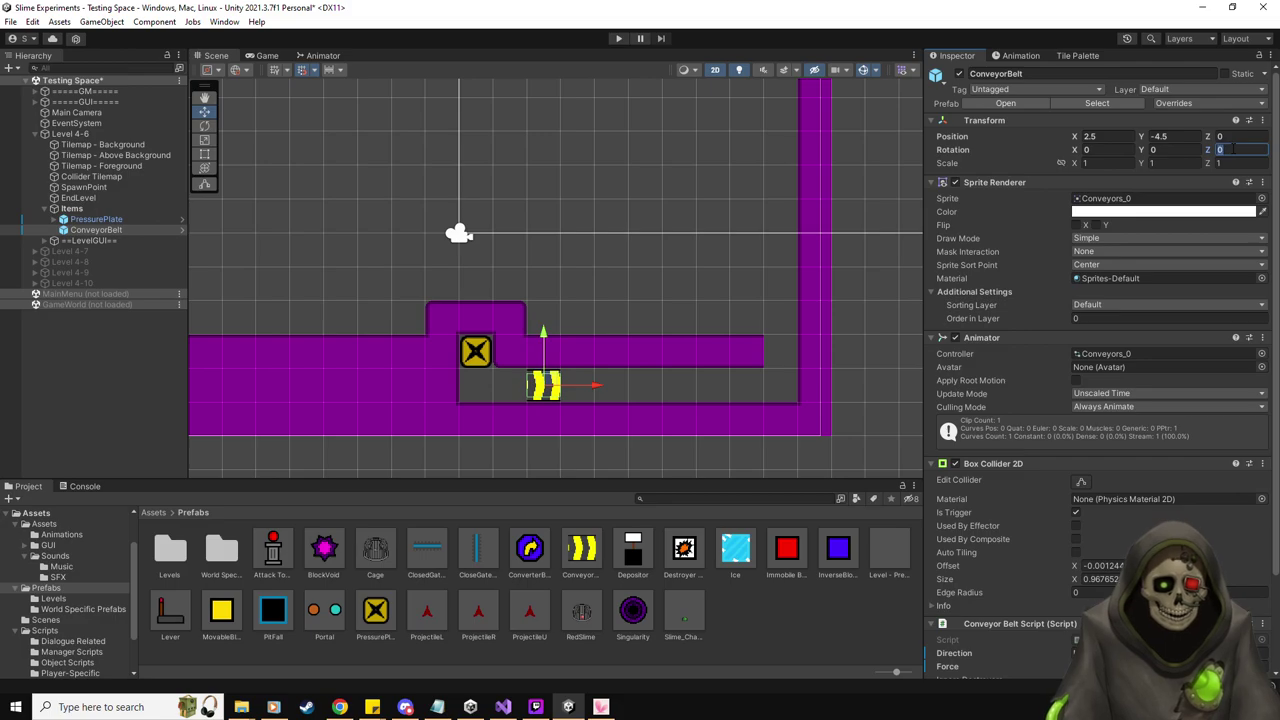
{"action": "type", "text": "90"}
{"action": "left_click_drag", "start_coordinate": [548, 384], "coordinate": [480, 388]}
Duplicate the conveyor belt onto the pressure plate at X 0.5, Y -3.5, and disable Center Block on the copy
{"action": "key", "text": "ctrl+d"}
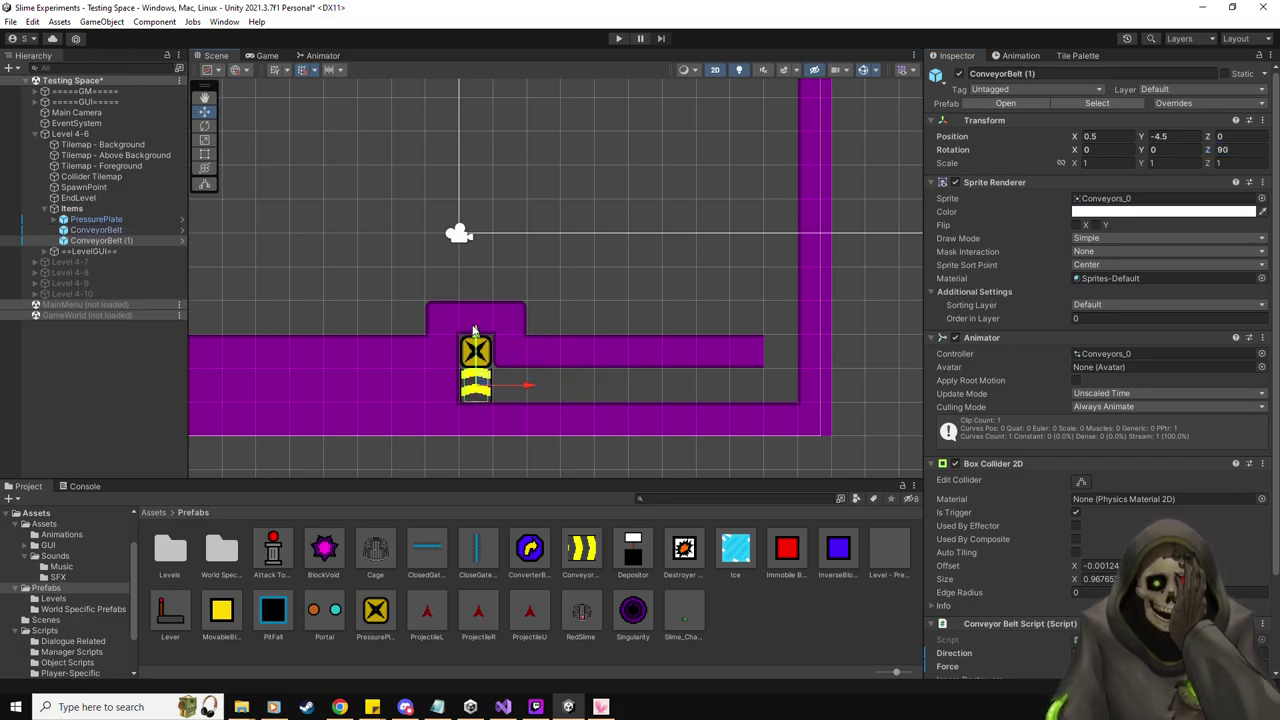
{"action": "left_click_drag", "start_coordinate": [481, 320], "coordinate": [480, 306]}
{"action": "scroll", "coordinate": [1100, 558], "scroll_direction": "down", "scroll_amount": 3}
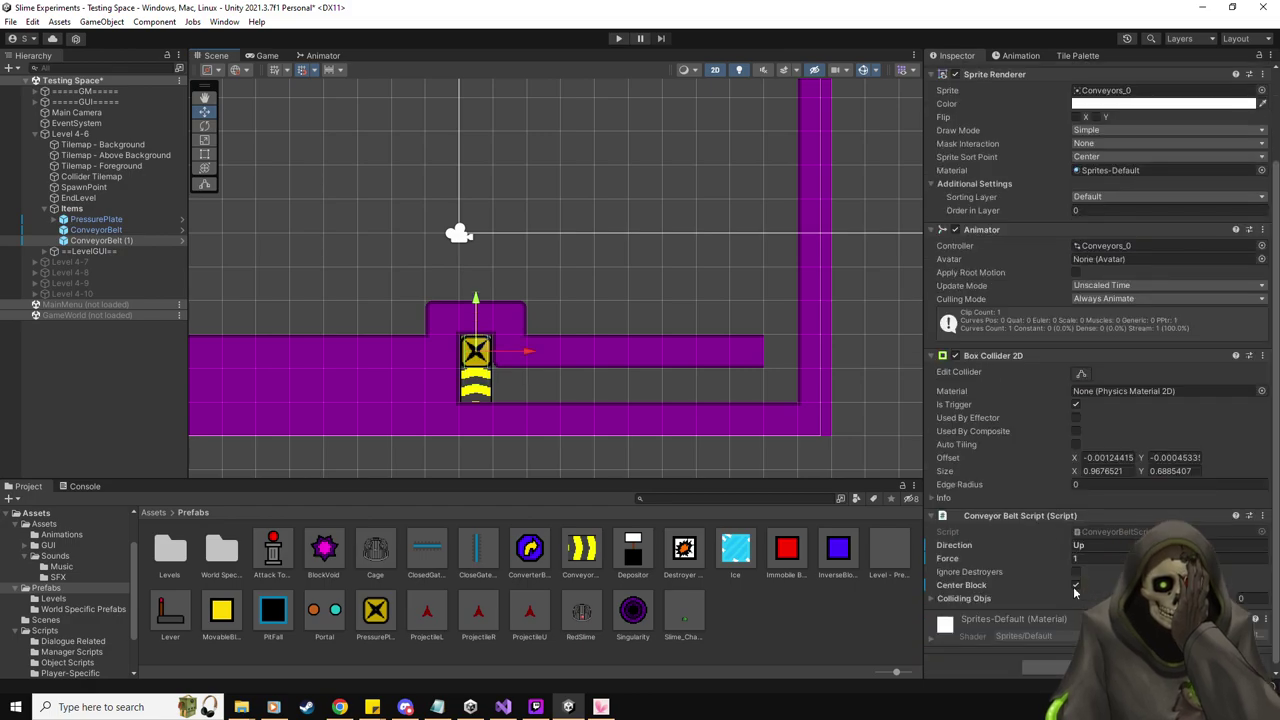
{"action": "left_click", "coordinate": [1076, 585]}
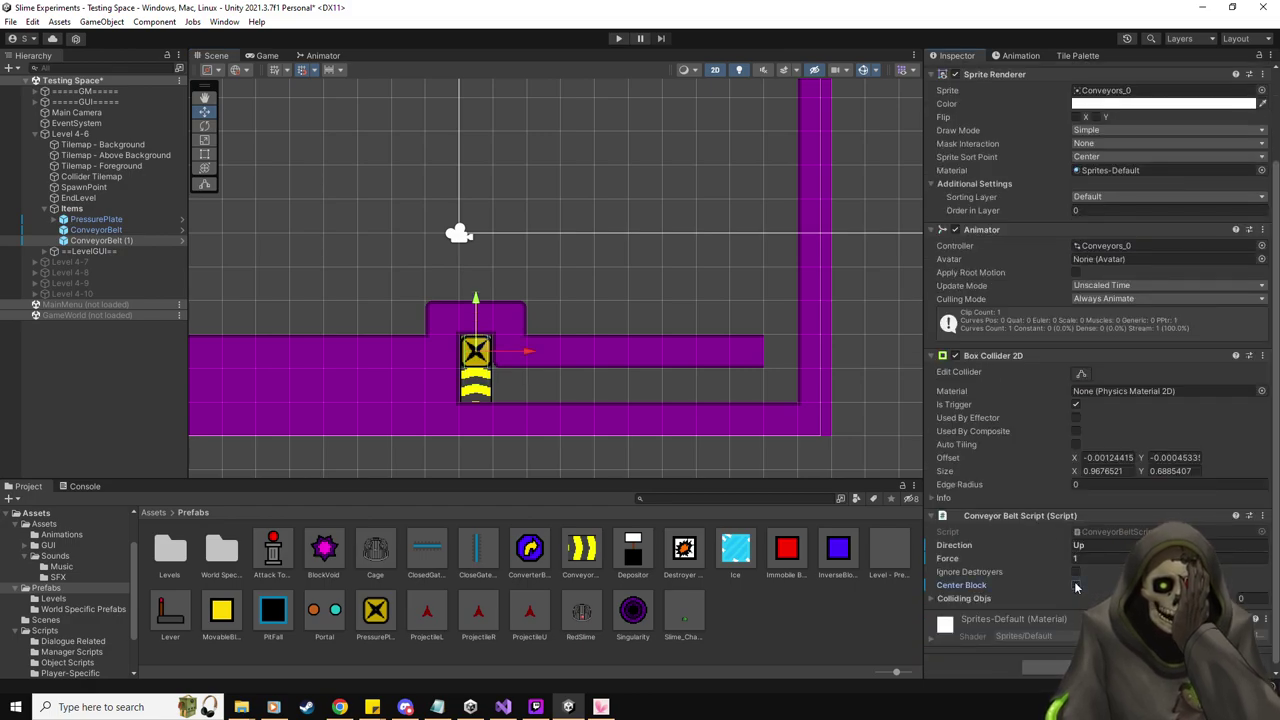
{"action": "scroll", "coordinate": [1062, 574], "scroll_direction": "up", "scroll_amount": 3}
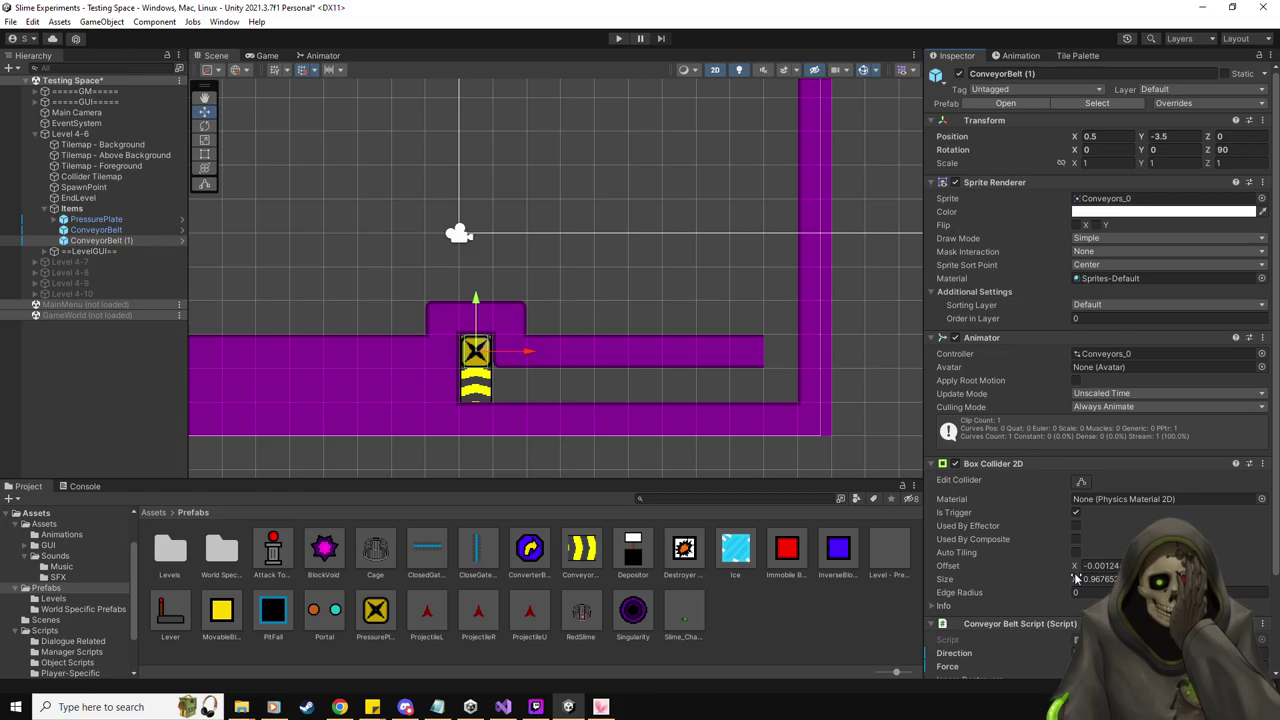
{"action": "left_click", "coordinate": [96, 219]}
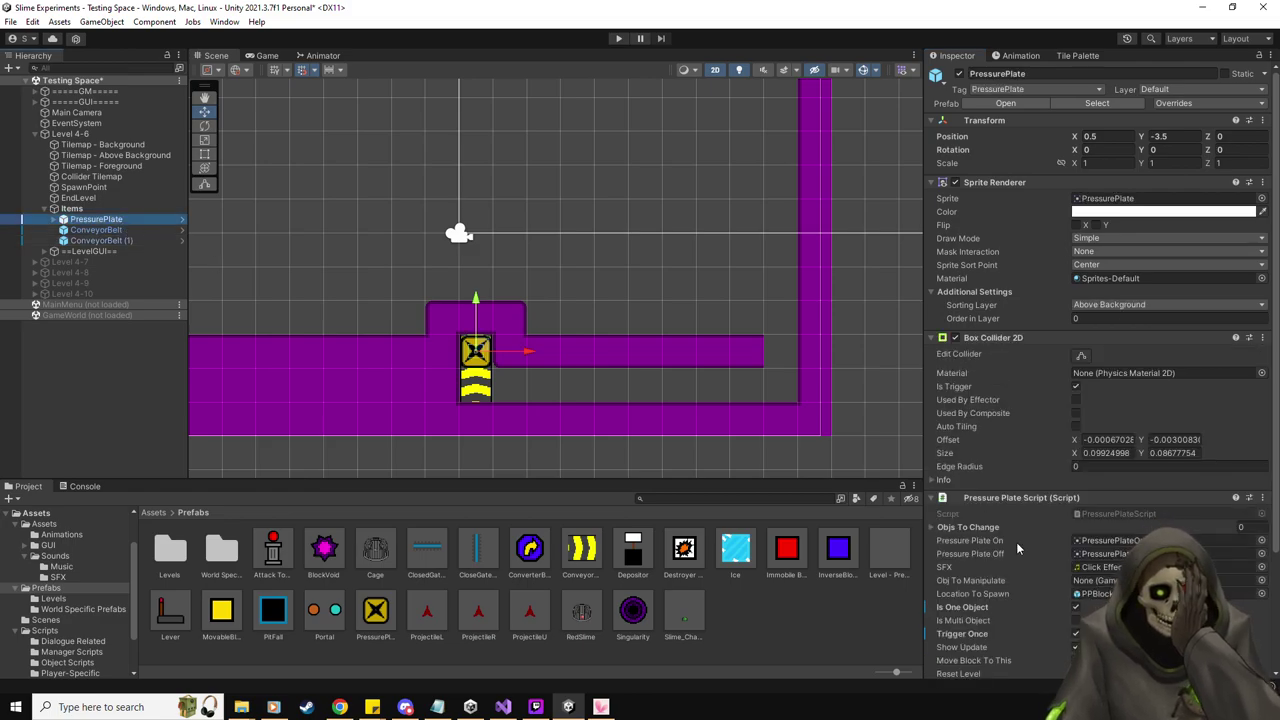
{"action": "scroll", "coordinate": [1018, 555], "scroll_direction": "down", "scroll_amount": 4}
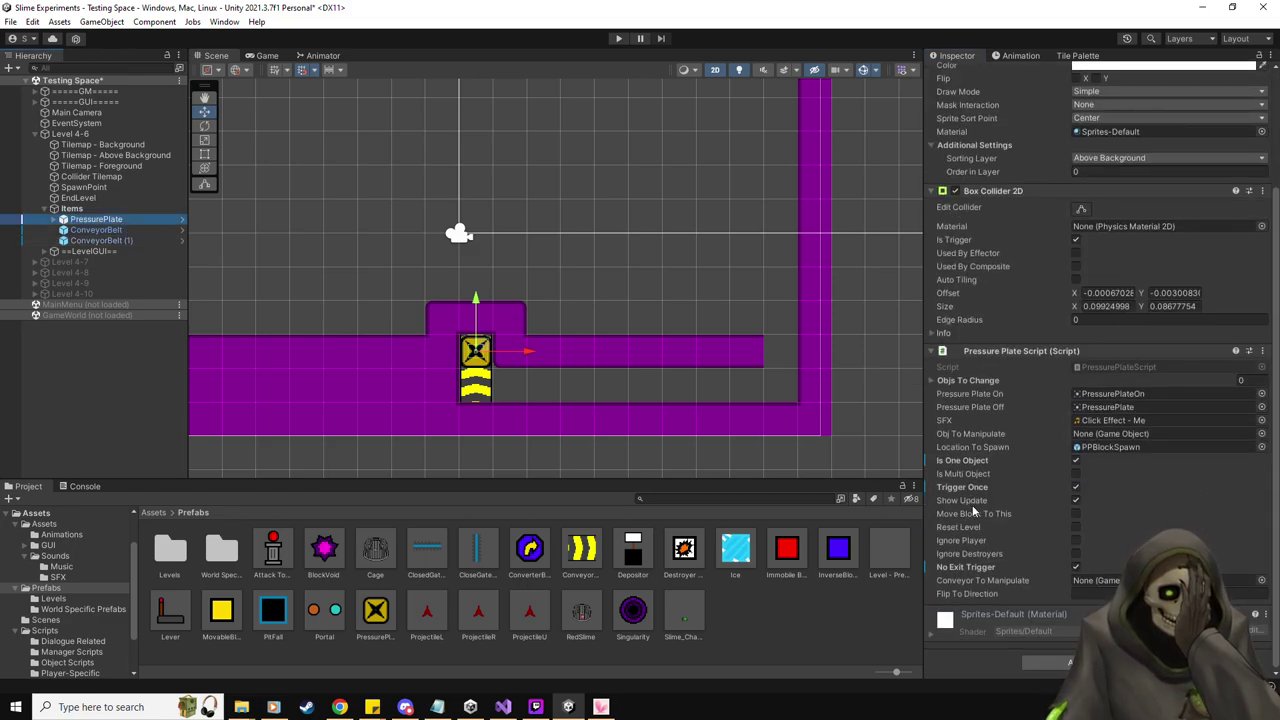
{"action": "left_click", "coordinate": [1076, 514]}
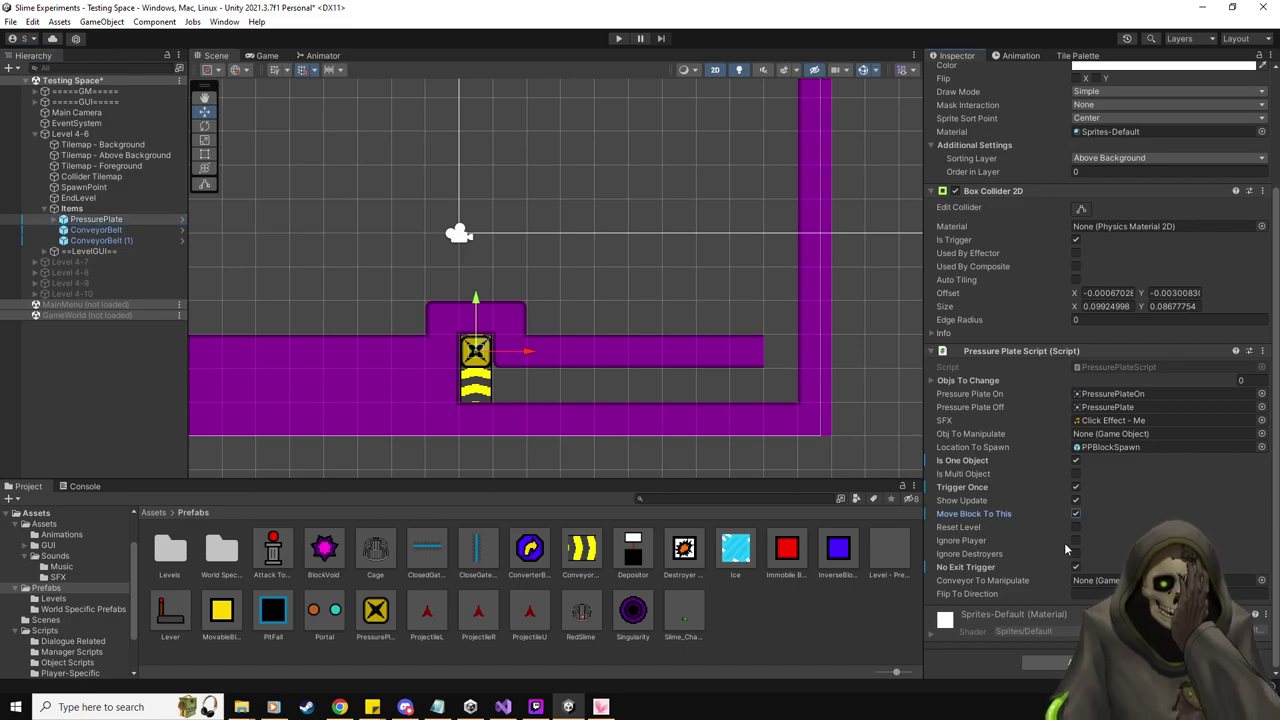
{"action": "left_click", "coordinate": [1076, 514]}
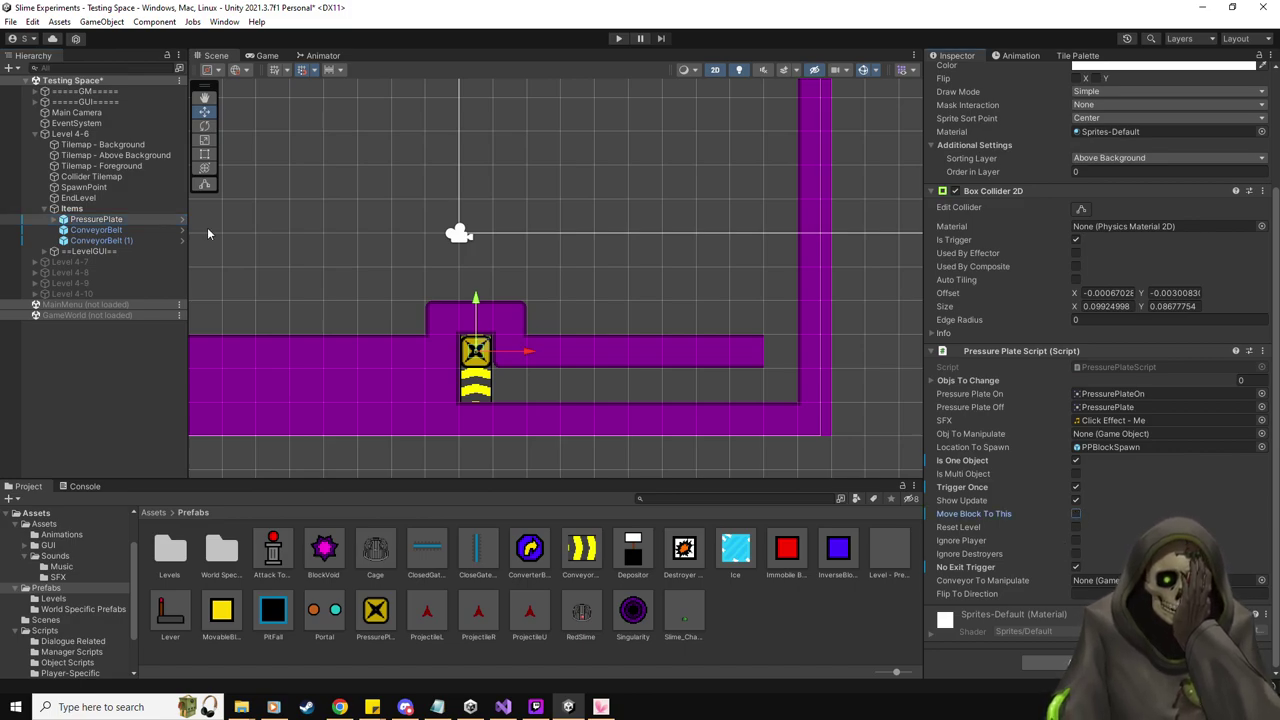
Duplicate the conveyor belt on the pressure plate to X 1.5, Y -4.5, and set the copy's Direction to Left
{"action": "left_click", "coordinate": [128, 241]}
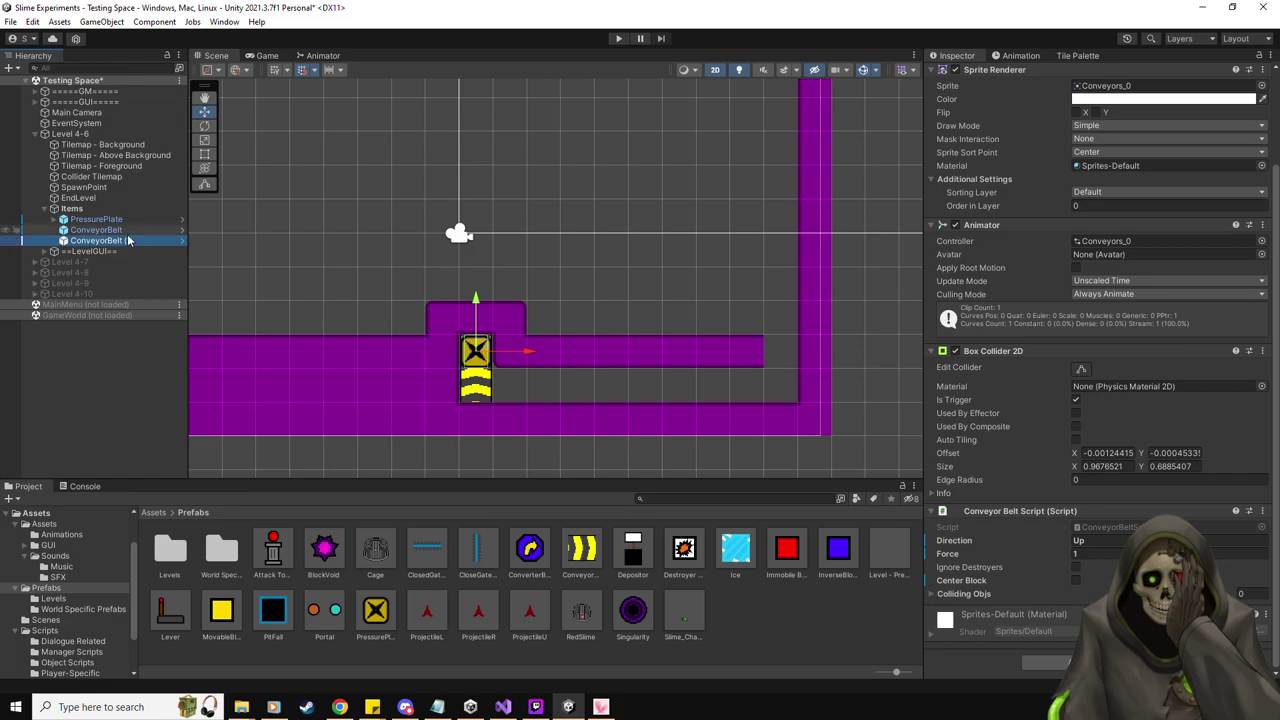
{"action": "key", "text": "ctrl+d"}
{"action": "left_click_drag", "start_coordinate": [481, 361], "coordinate": [515, 393]}
{"action": "left_click", "coordinate": [1104, 541]}
{"action": "type", "text": "Left"}
Set the Z rotation of the Left-direction conveyor belt to 180
{"action": "scroll", "coordinate": [1104, 541], "scroll_direction": "up", "scroll_amount": 3}
{"action": "left_click", "coordinate": [1225, 136]}
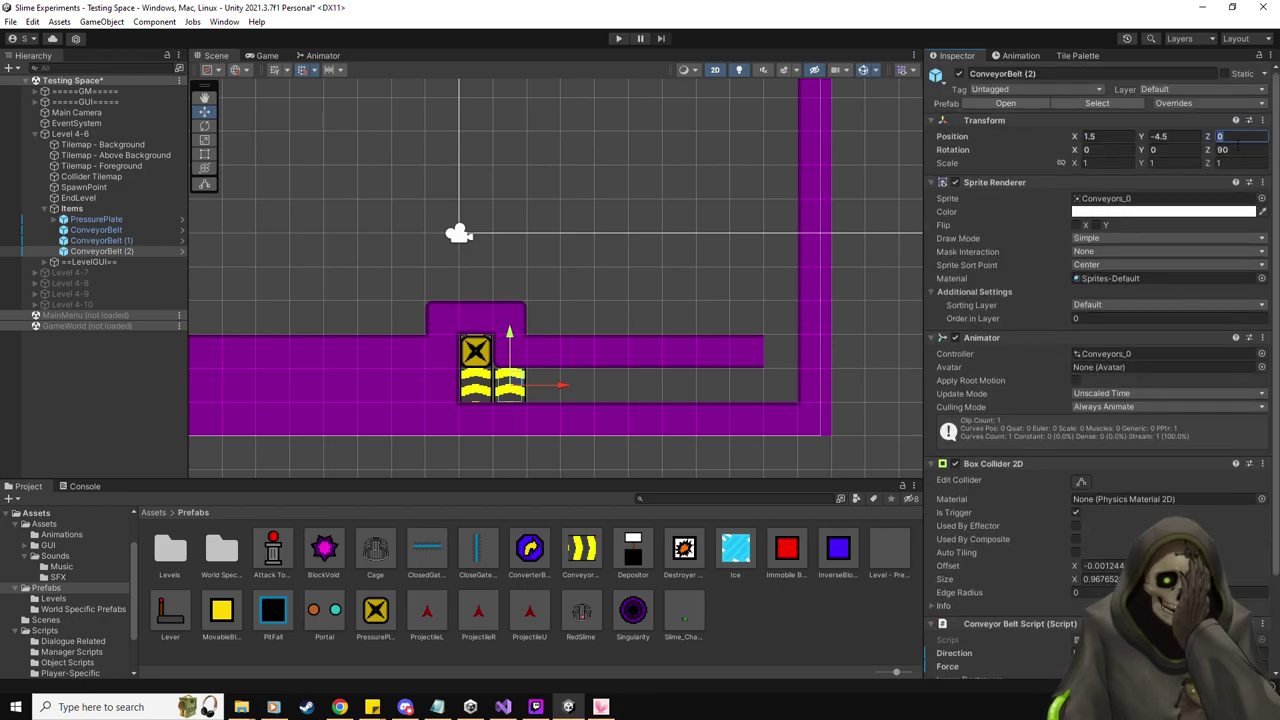
{"action": "left_click", "coordinate": [1232, 149]}
{"action": "type", "text": "180"}
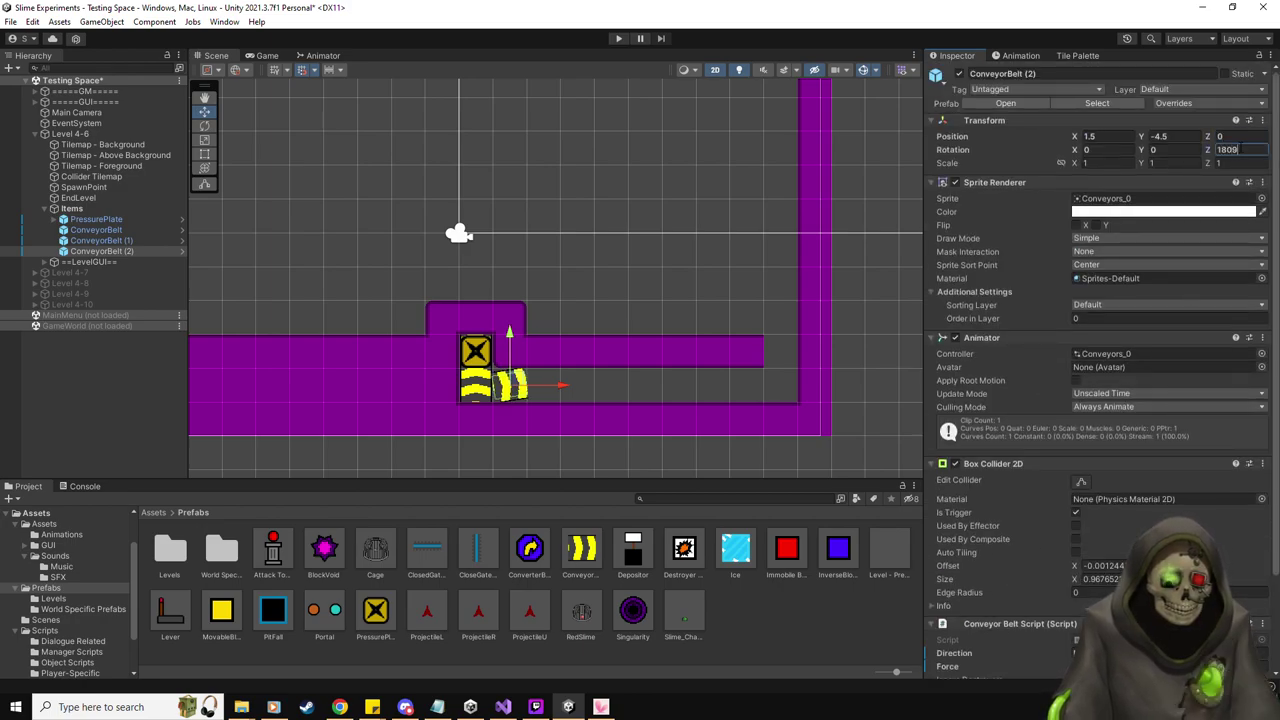
{"action": "key", "text": "ctrl+a"}
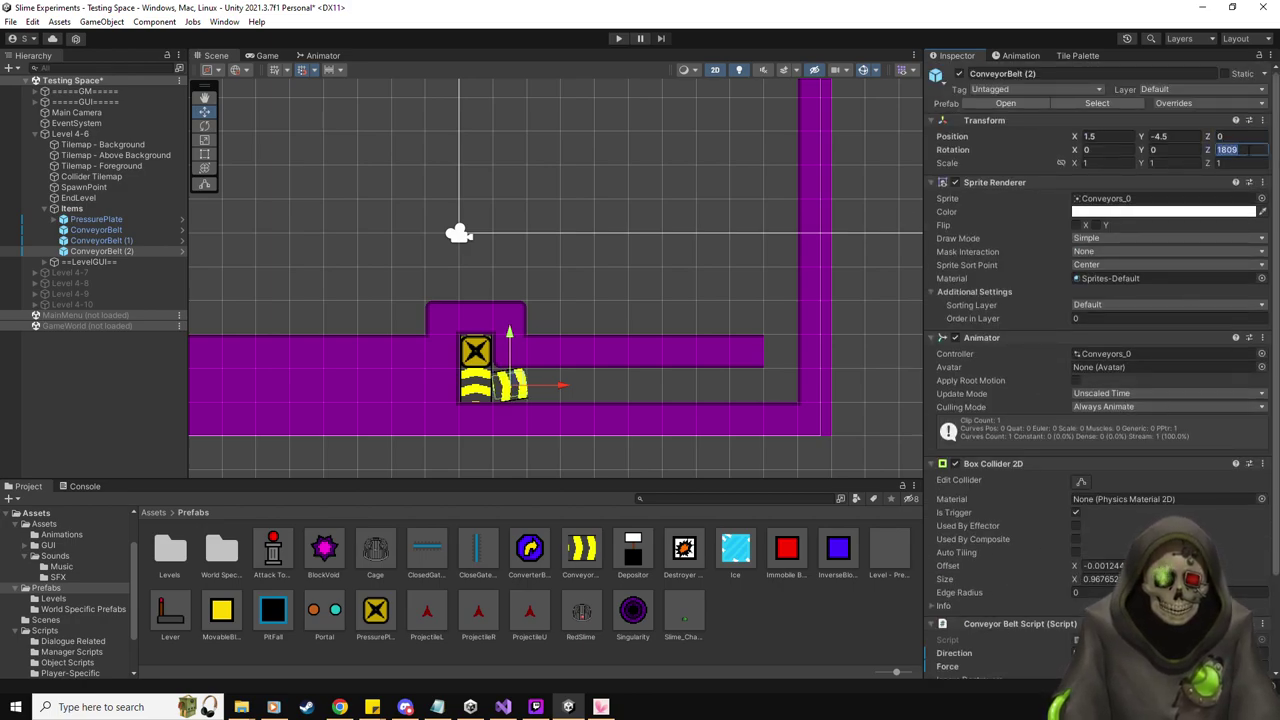
{"action": "type", "text": "180"}
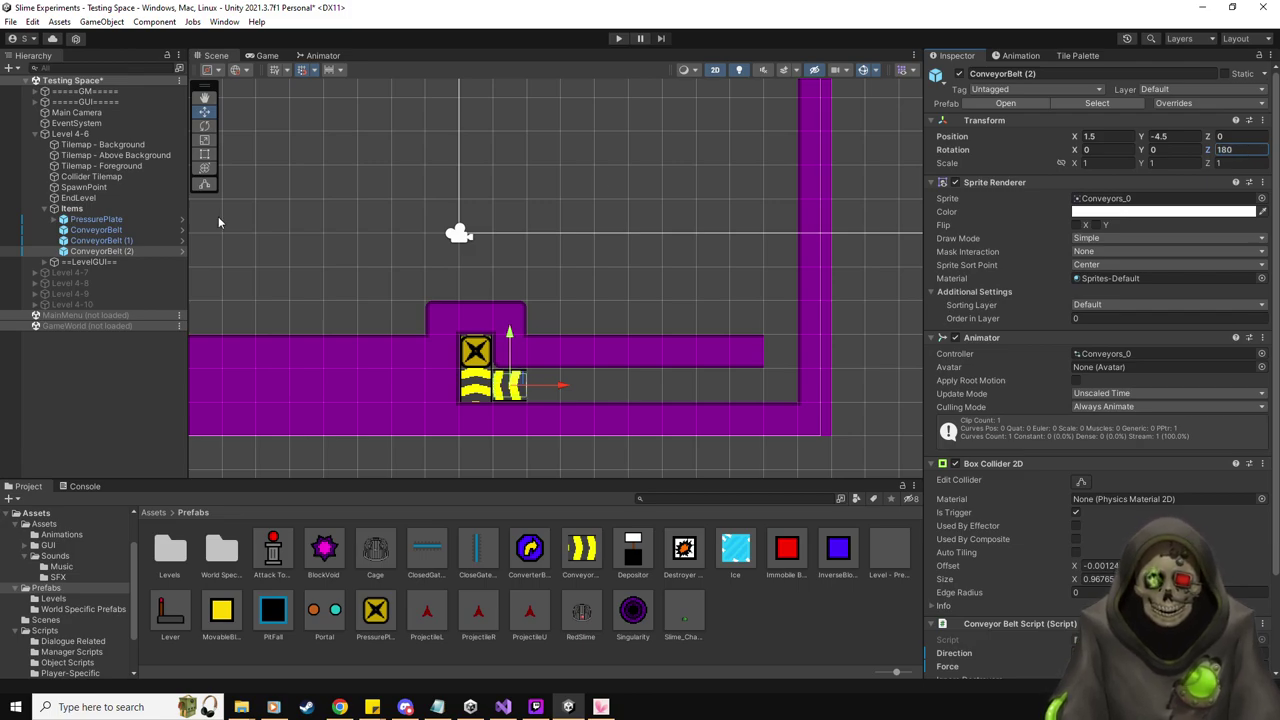
Duplicate the Left-direction conveyor belt one tile further along the corridor to X 2.5, Y -4.5
{"action": "key", "text": "ctrl+d"}
{"action": "left_click_drag", "start_coordinate": [563, 385], "coordinate": [606, 386]}
{"action": "scroll", "coordinate": [629, 356], "scroll_direction": "down", "scroll_amount": 3}
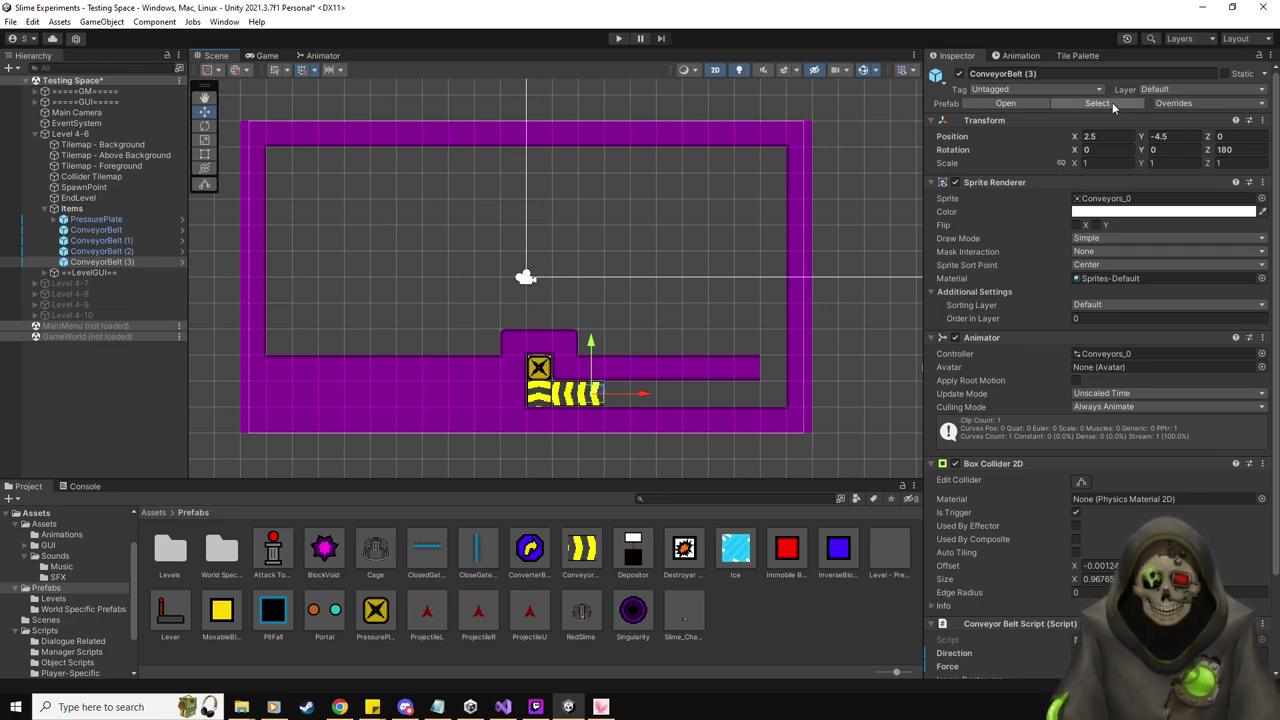
Paint three separate single wall blocks in a column in the room's upper-left area, one empty tile apart
{"action": "left_click", "coordinate": [1079, 56]}
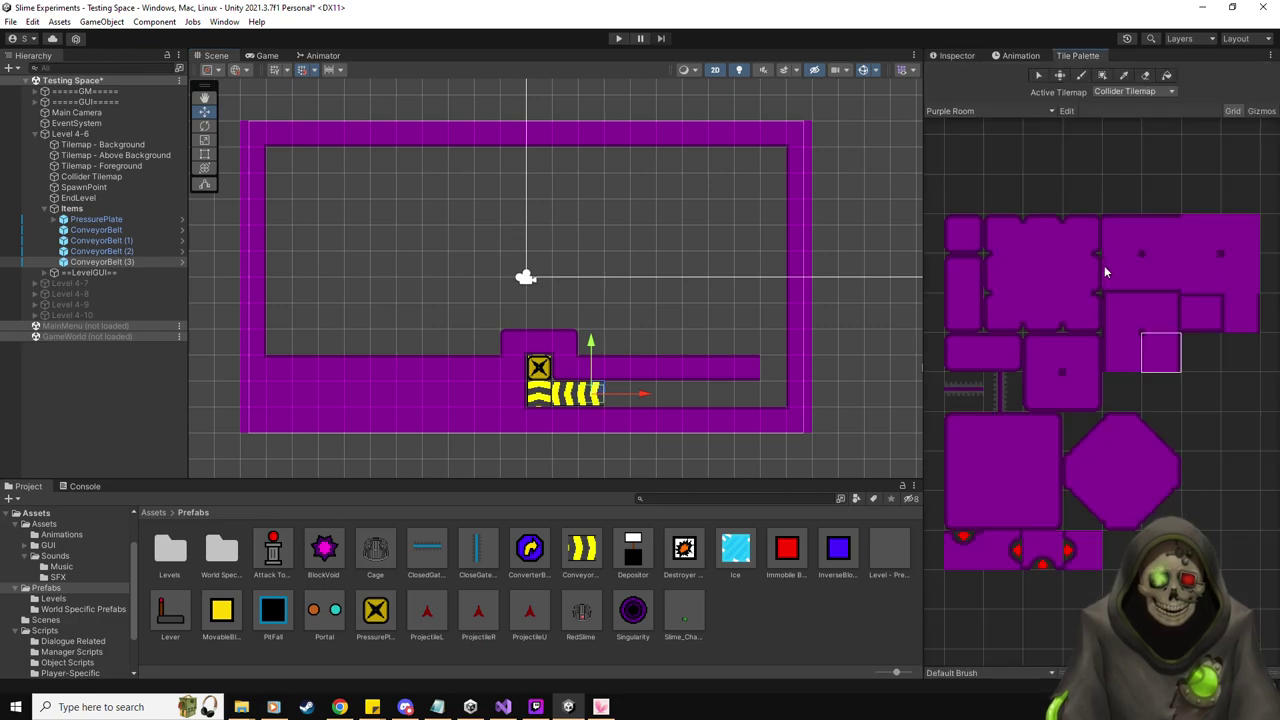
{"action": "left_click", "coordinate": [957, 273]}
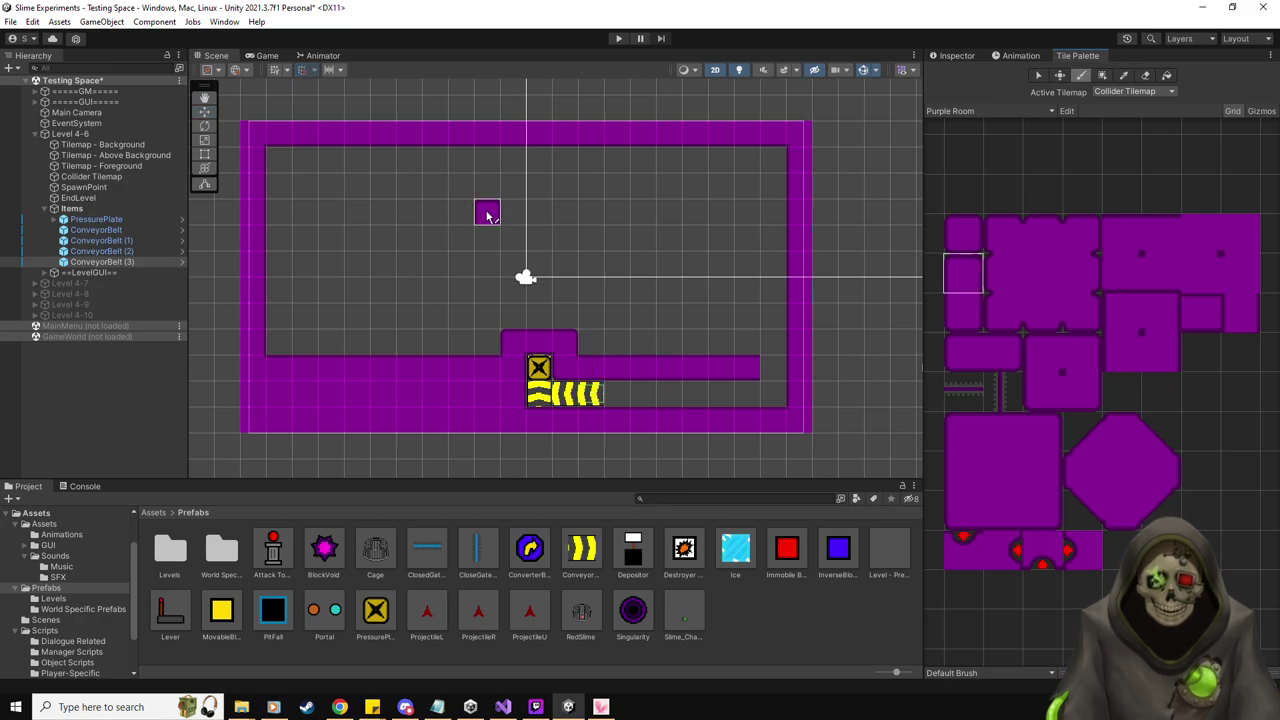
{"action": "left_click", "coordinate": [380, 188]}
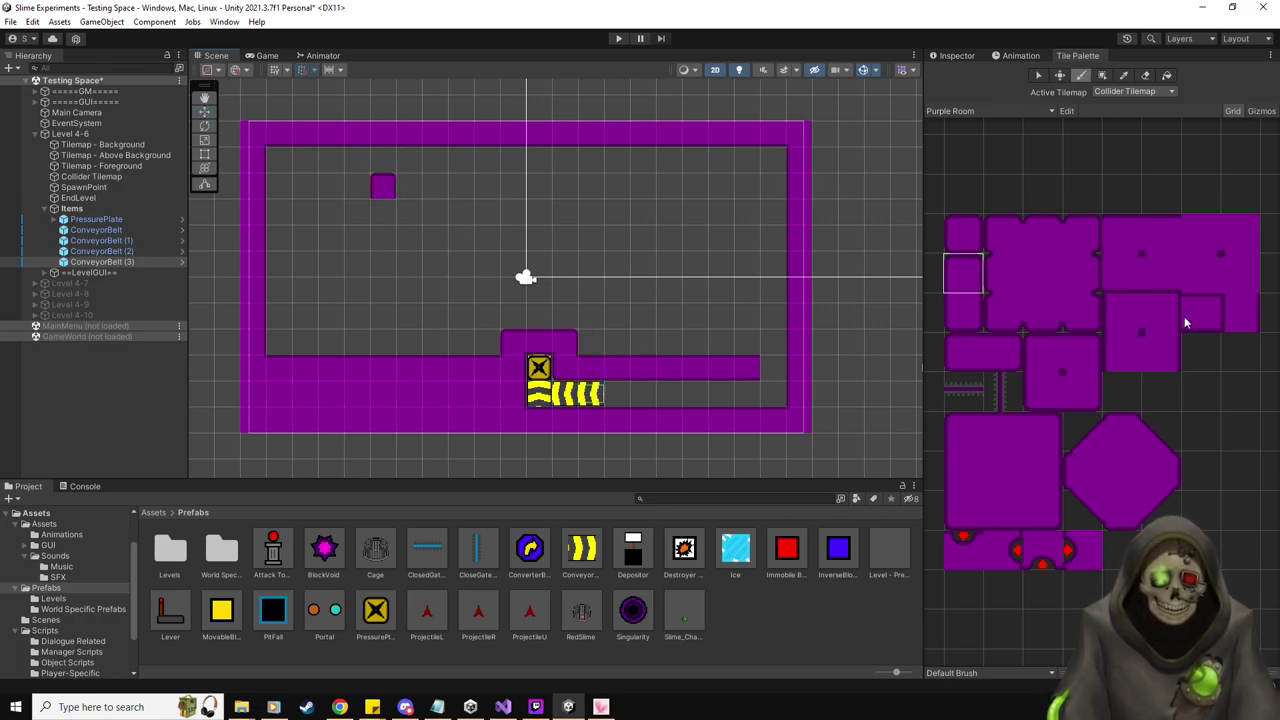
{"action": "left_click", "coordinate": [1254, 320]}
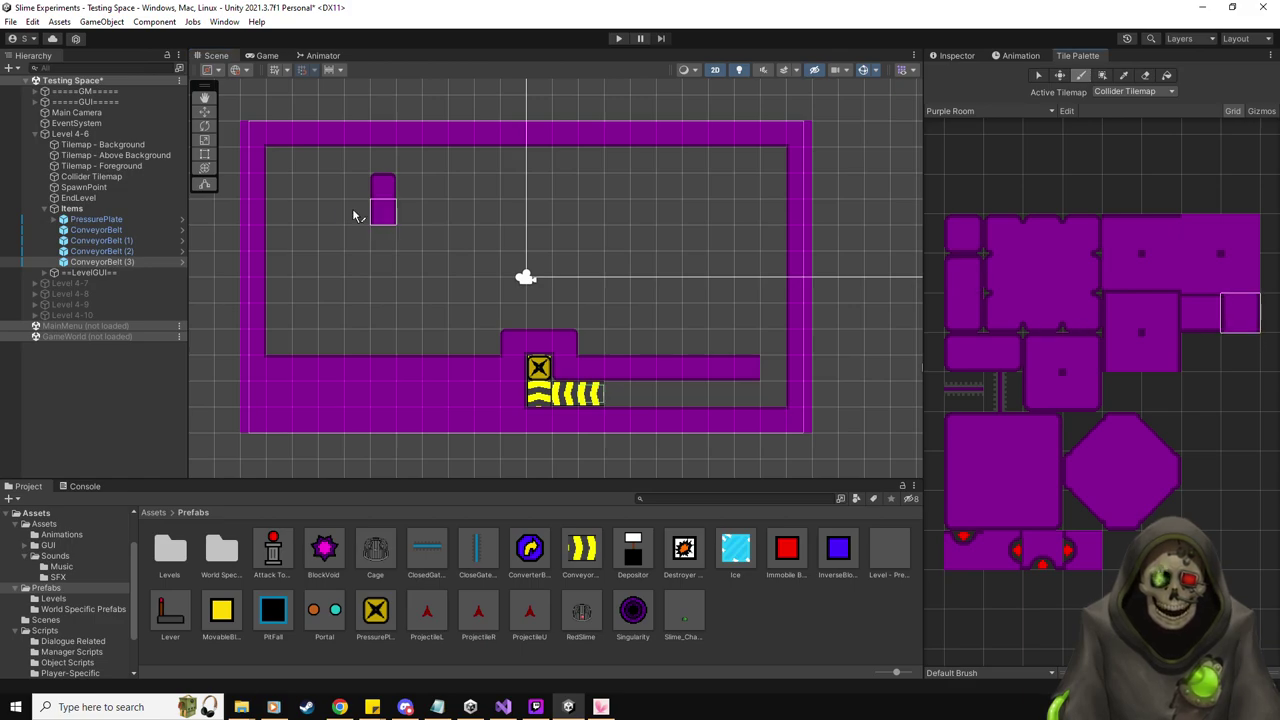
{"action": "left_click", "coordinate": [958, 234]}
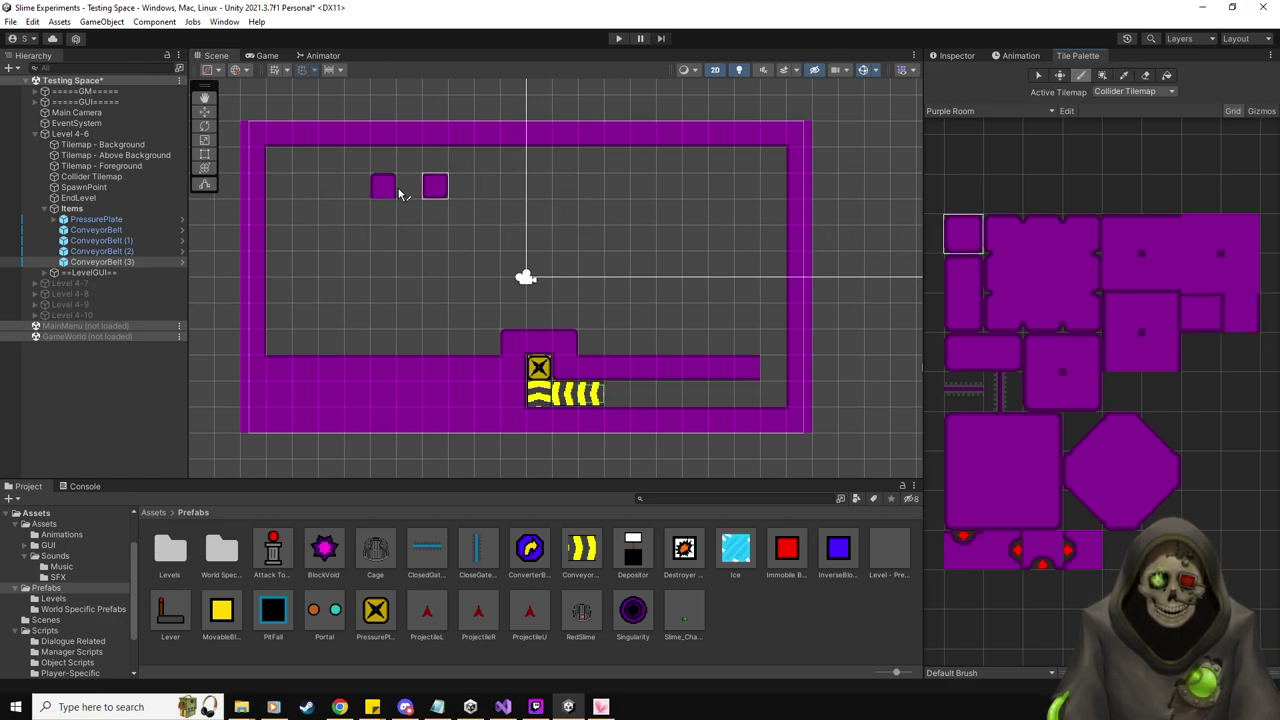
{"action": "left_click", "coordinate": [383, 237]}
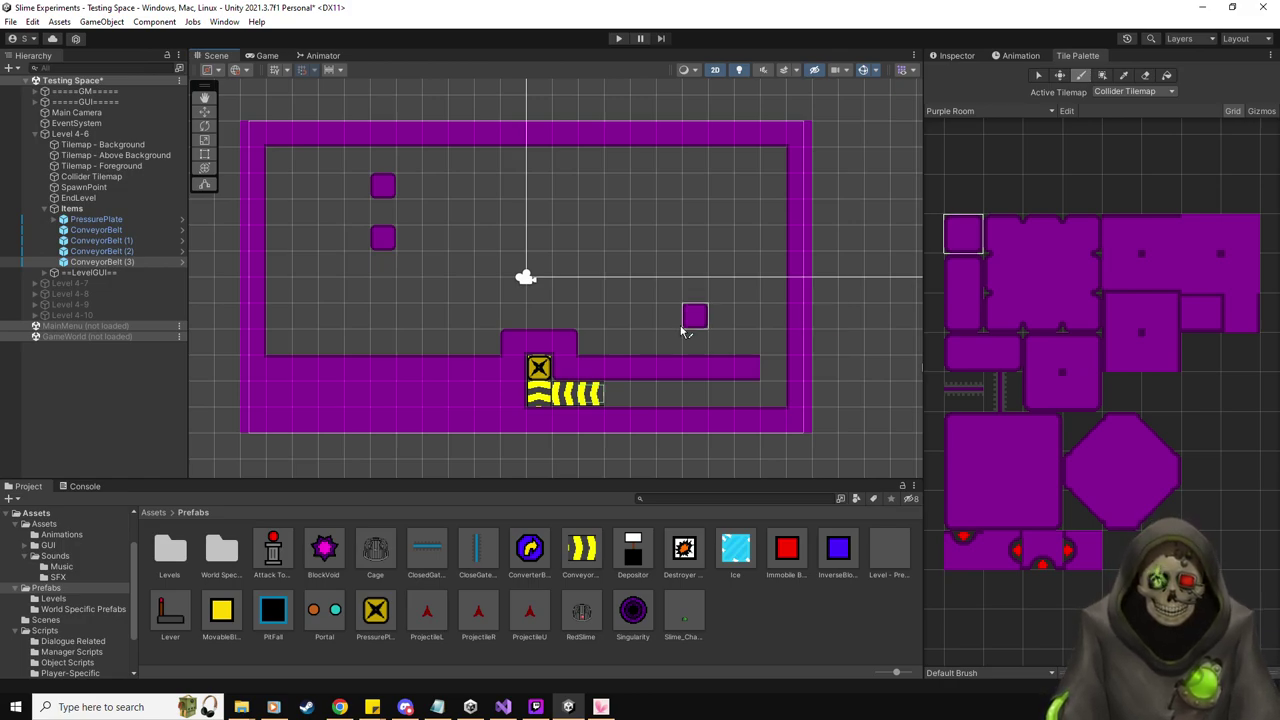
{"action": "left_click", "coordinate": [391, 293]}
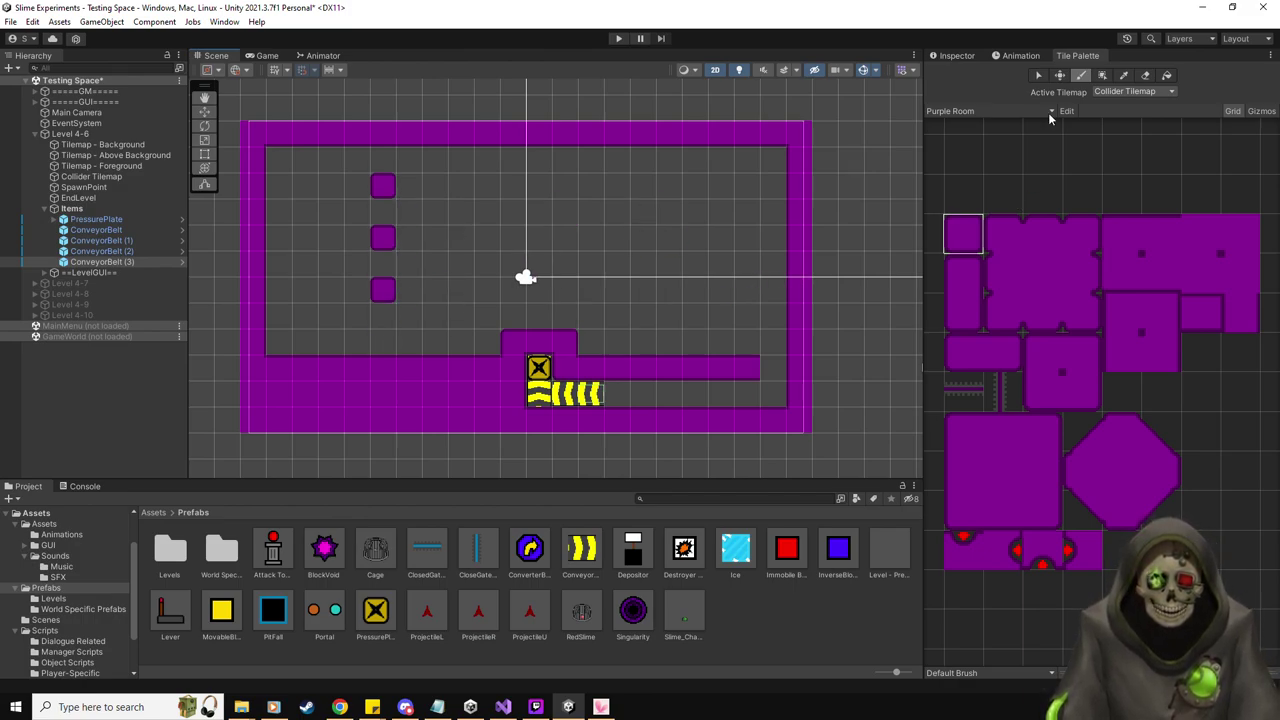
Erase the middle and lowest blocks of the three-block column, keeping only the uppermost one
{"action": "left_click", "coordinate": [1144, 78]}
{"action": "left_click", "coordinate": [383, 240]}
{"action": "left_click", "coordinate": [383, 290]}
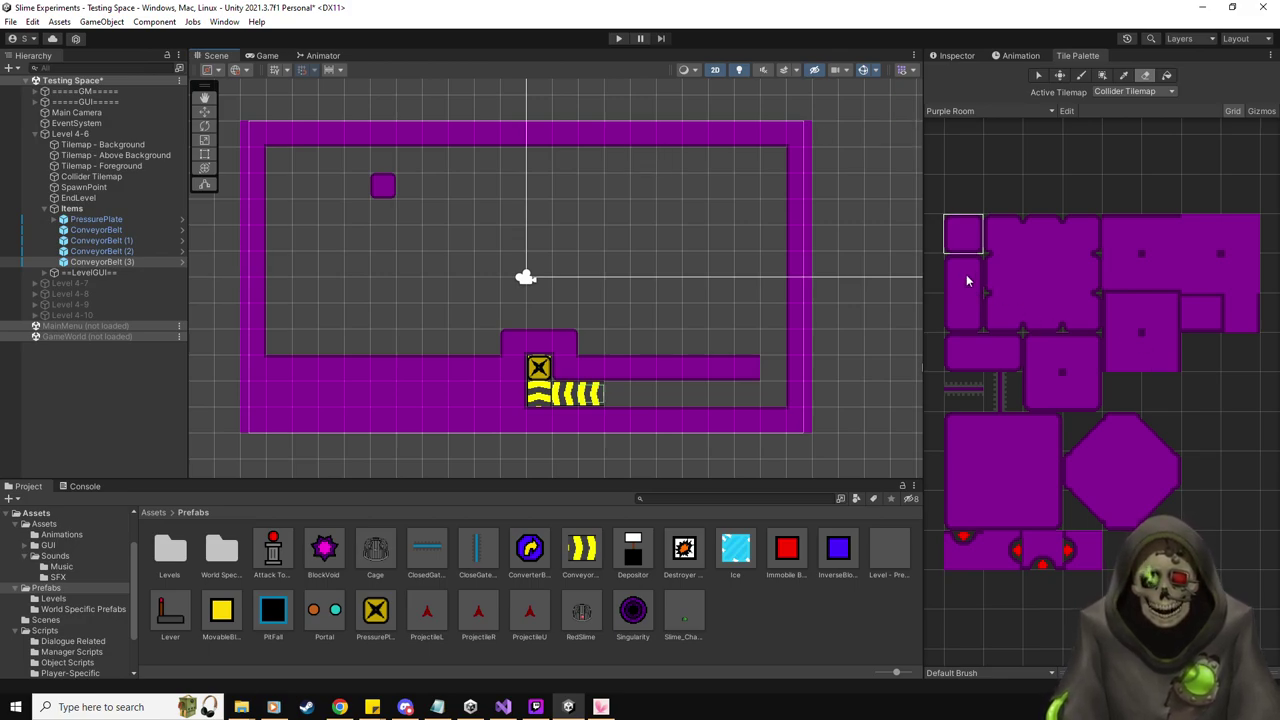
Paint a rounded-top wall block on the floor one tile from the left wall, and a red half-circle floor tile in the gap
{"action": "left_click", "coordinate": [1004, 352]}
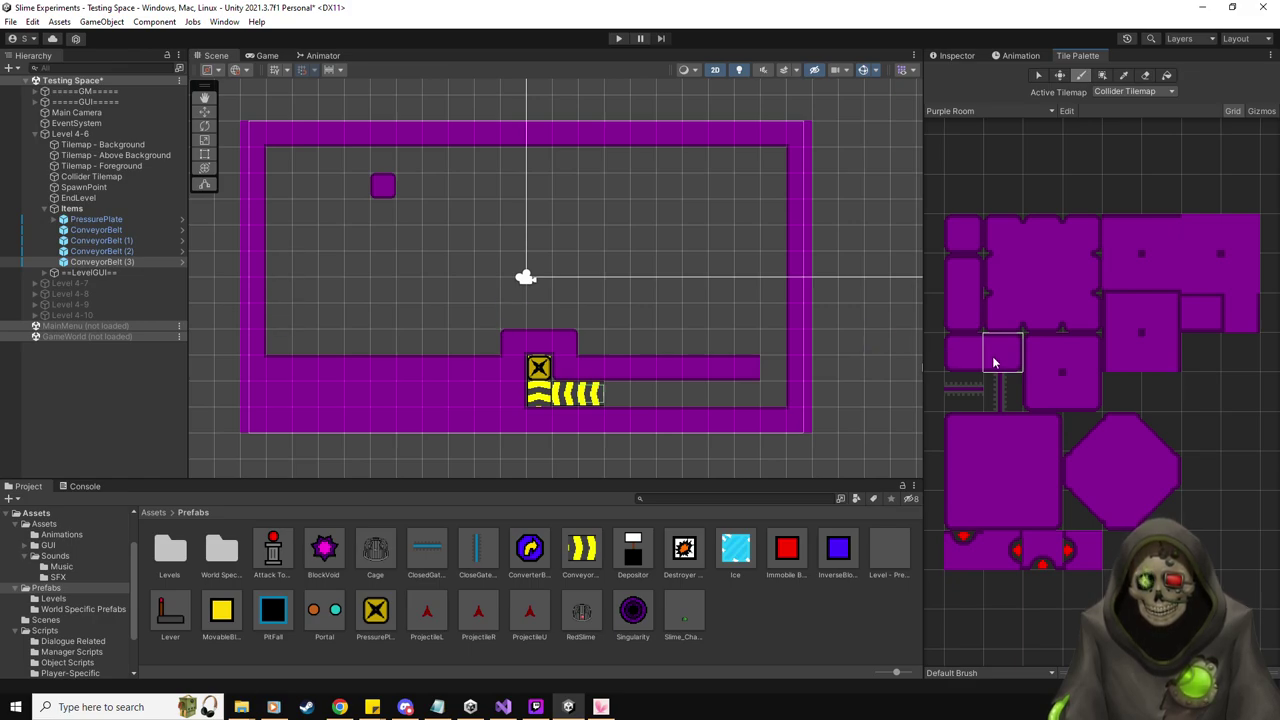
{"action": "left_click", "coordinate": [968, 280]}
{"action": "left_click", "coordinate": [305, 342]}
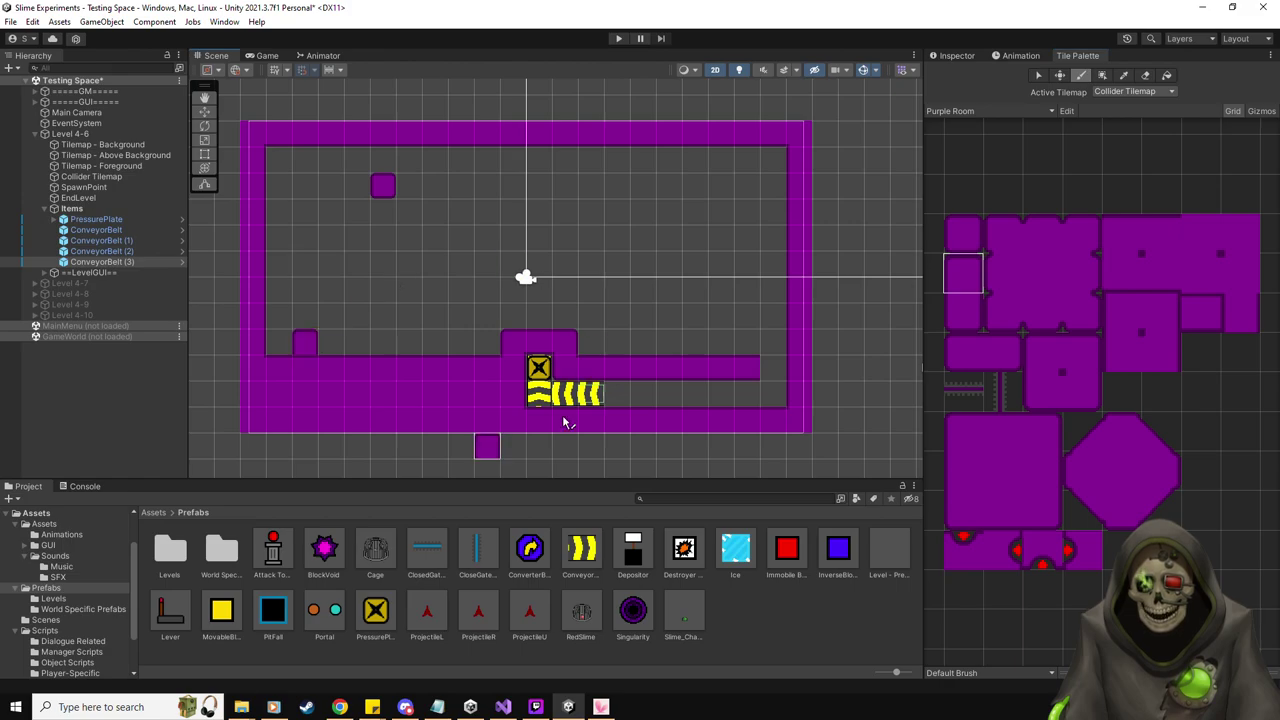
{"action": "left_click", "coordinate": [965, 550]}
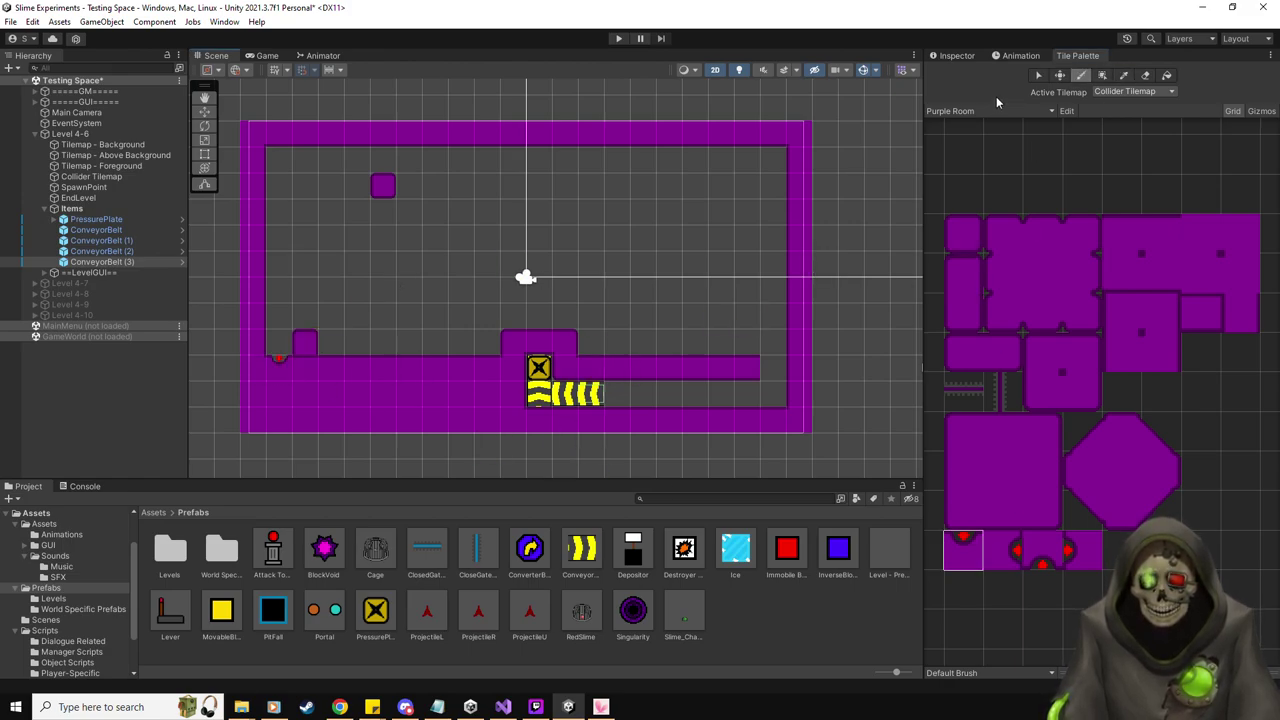
Place a ClosedGateVertical prefab at X -9.5, Y -2.5, above the red half-circle floor tile
{"action": "left_click", "coordinate": [956, 55]}
{"action": "left_click", "coordinate": [204, 111]}
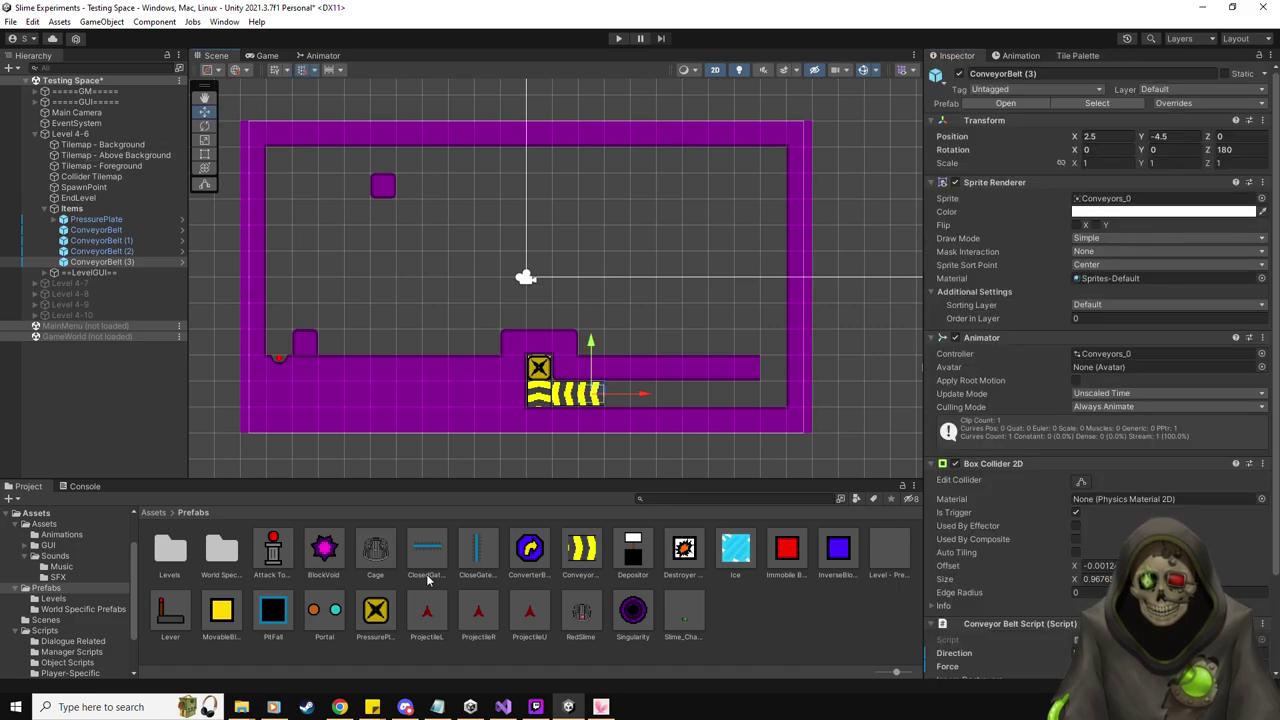
{"action": "left_click_drag", "start_coordinate": [424, 545], "coordinate": [280, 349]}
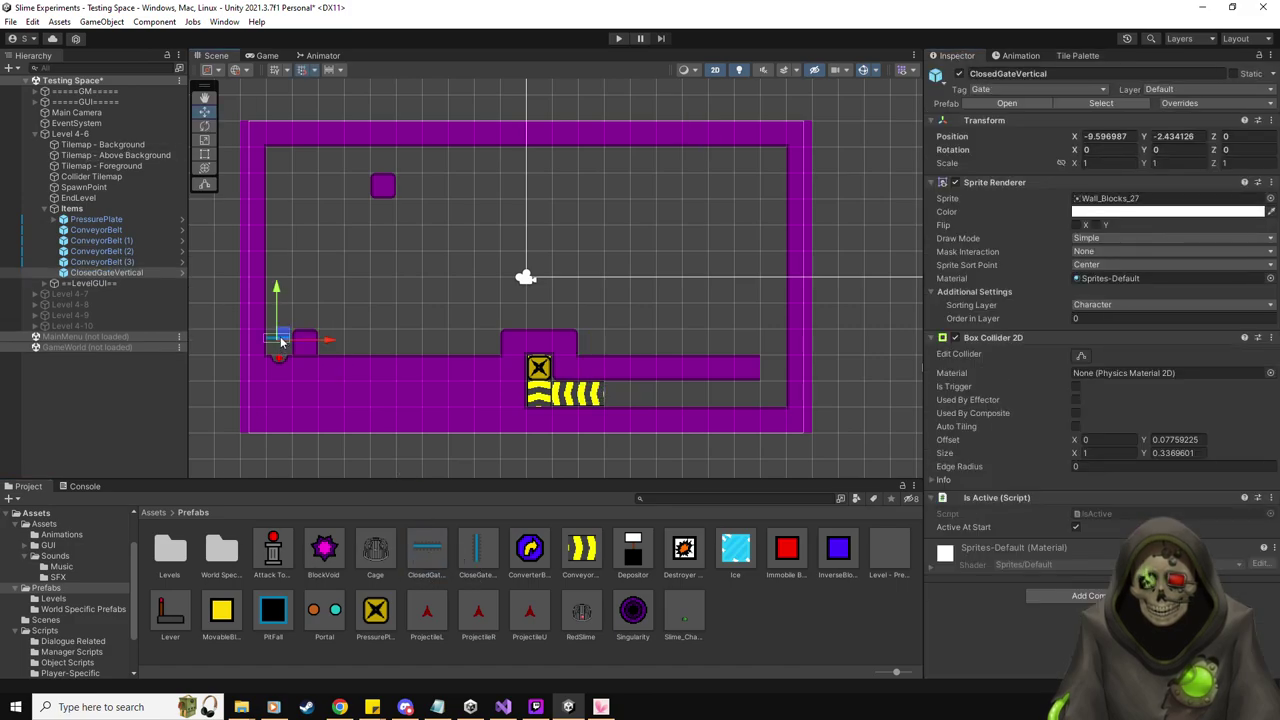
Set the gate's sprite to Wall_Blocks_World4_30 from the purple wall sprites, and return to the Prefabs folder
{"action": "left_click", "coordinate": [45, 524]}
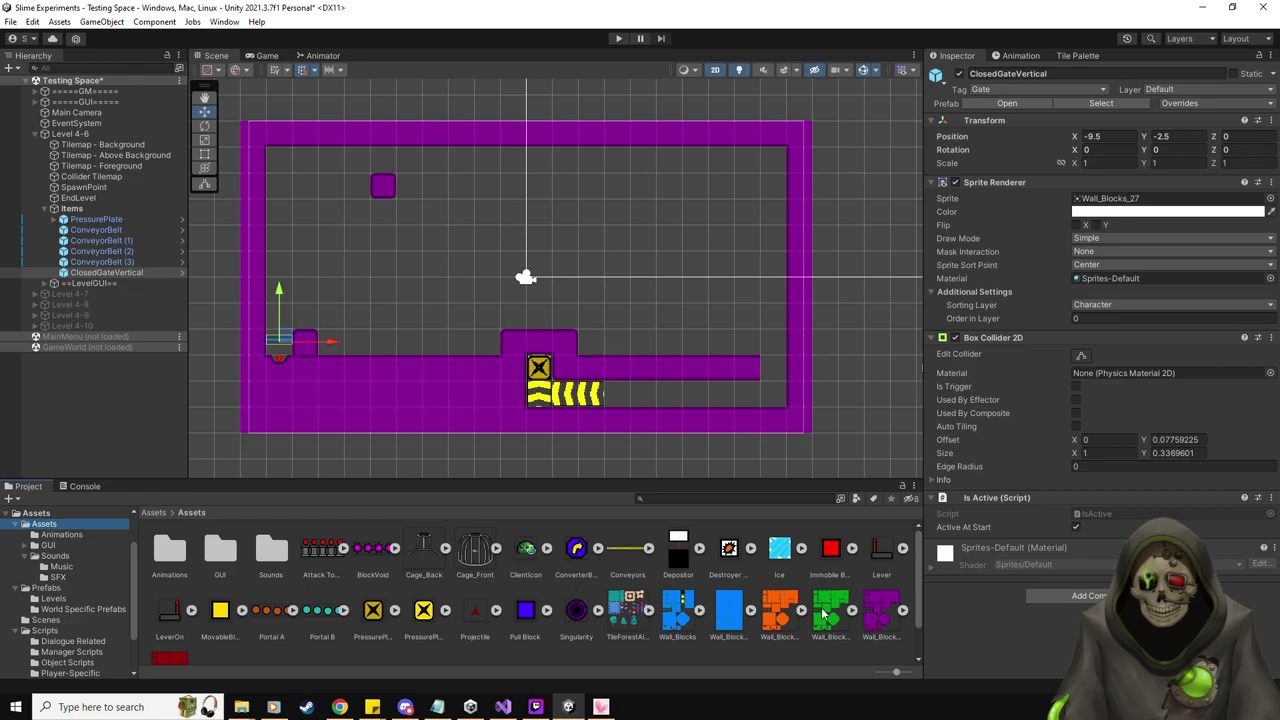
{"action": "scroll", "coordinate": [860, 610], "scroll_direction": "down", "scroll_amount": 5}
{"action": "left_click_drag", "start_coordinate": [168, 598], "coordinate": [1130, 199]}
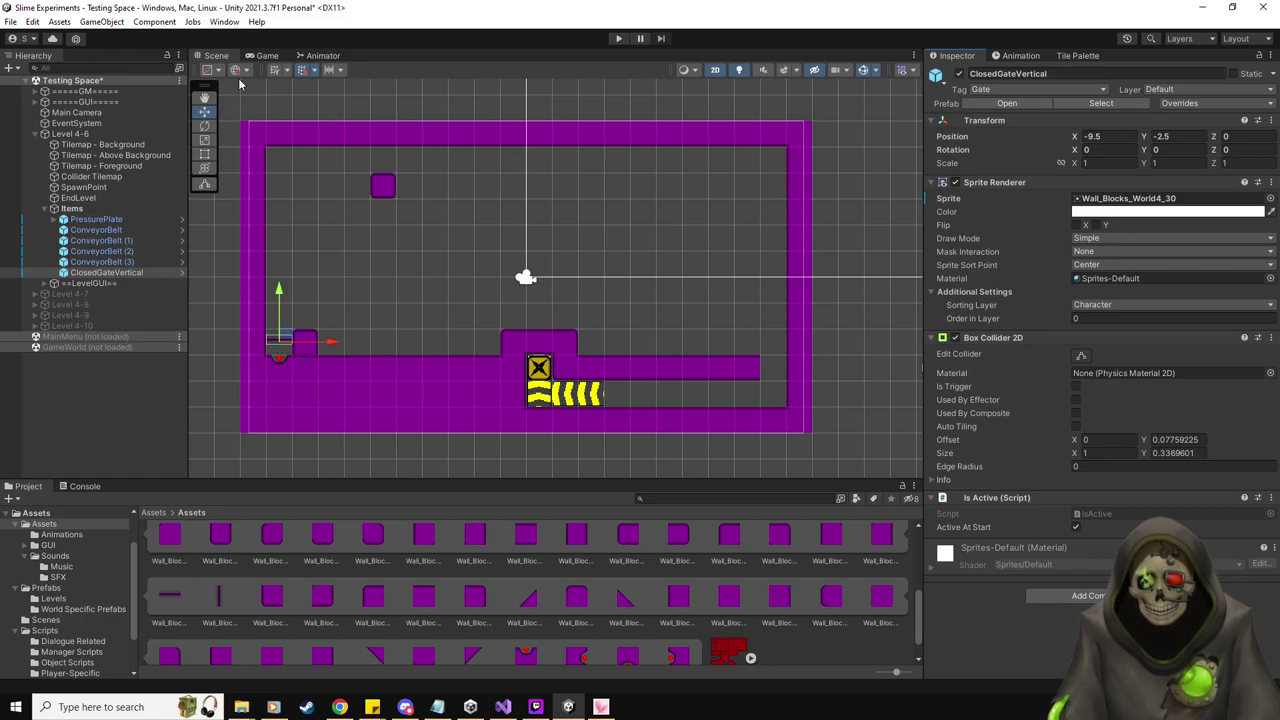
{"action": "left_click", "coordinate": [46, 588]}
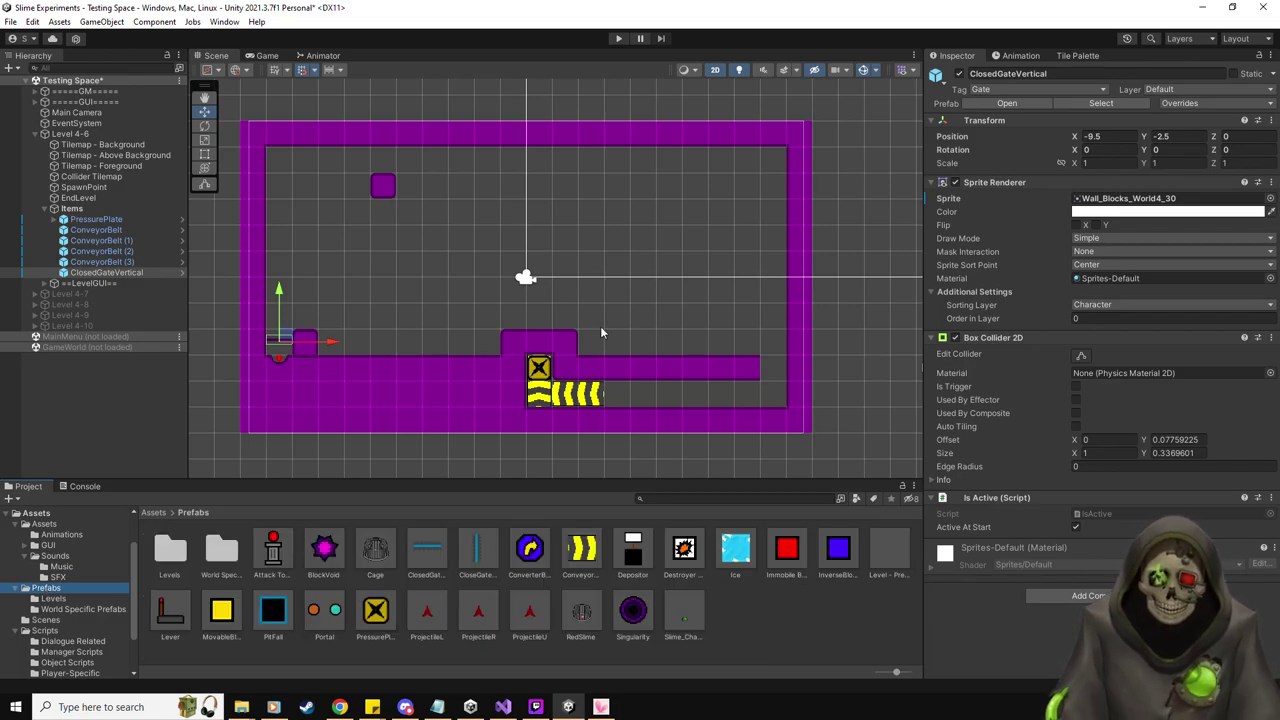
Assign ClosedGateVertical as the pressure plate's Obj To Manipulate
{"action": "left_click", "coordinate": [96, 219]}
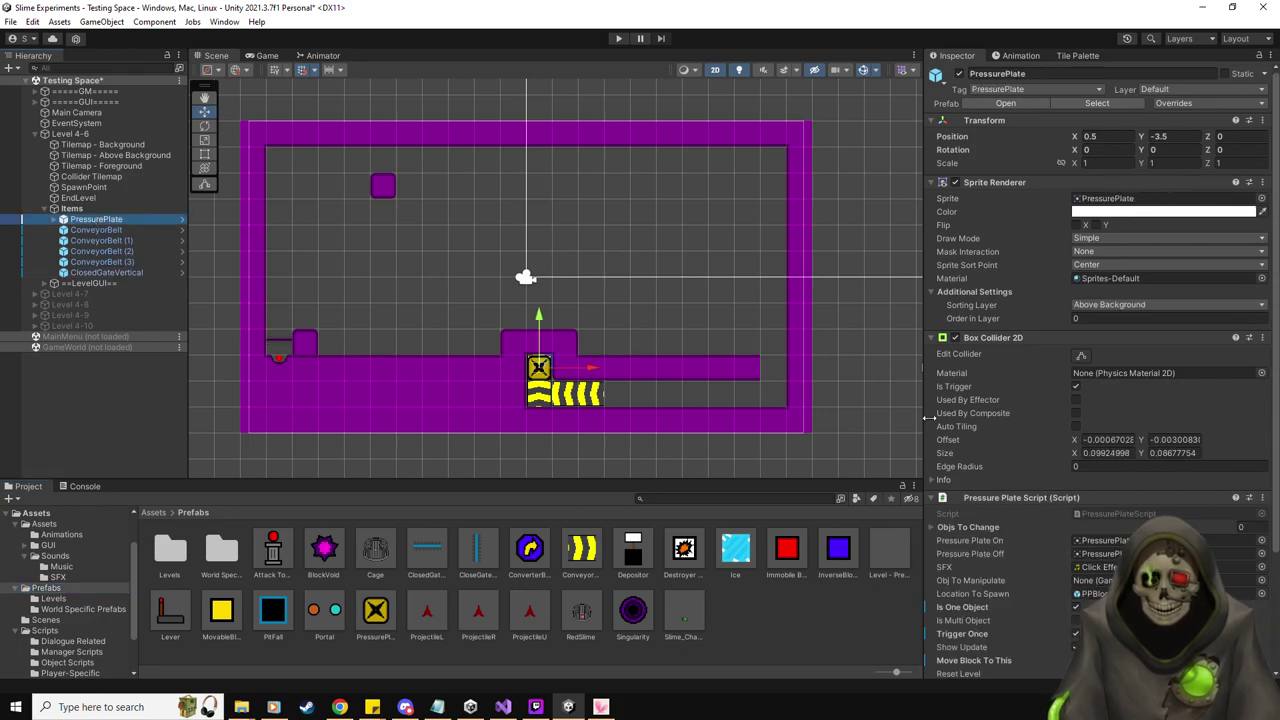
{"action": "left_click_drag", "start_coordinate": [121, 272], "coordinate": [1164, 475]}
{"action": "middle_click_drag", "start_coordinate": [516, 291], "coordinate": [561, 306]}
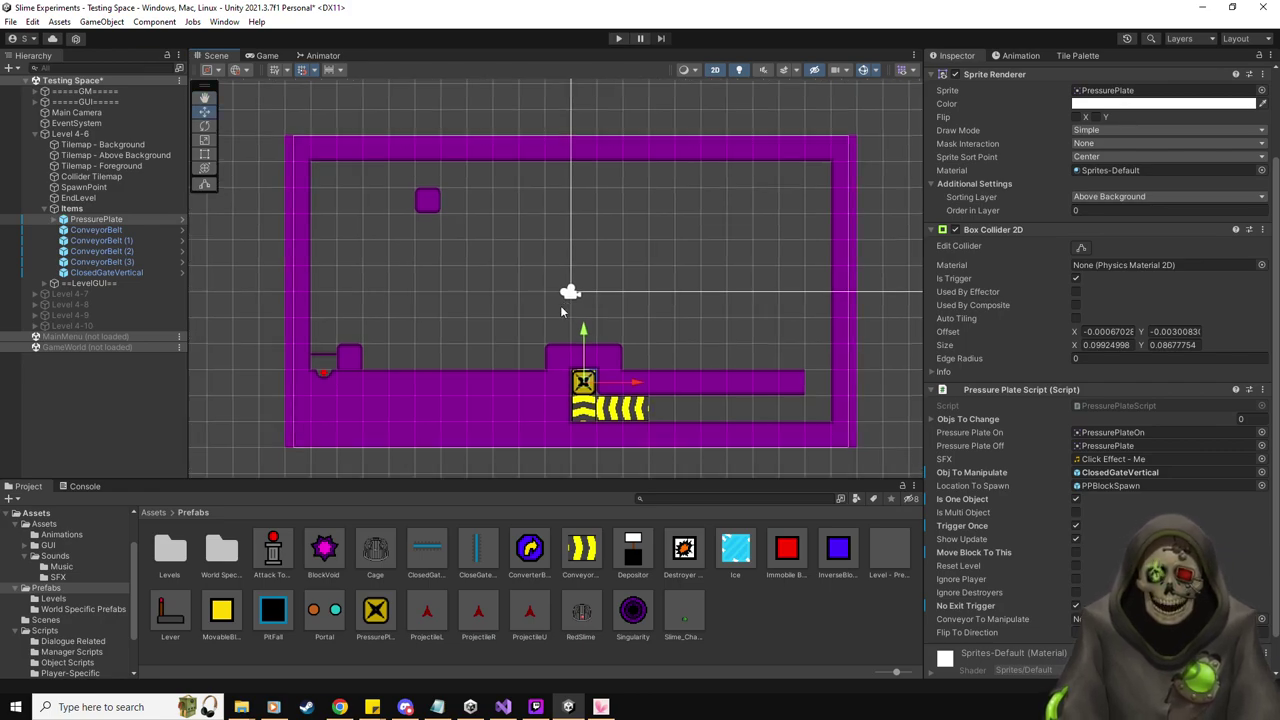
Paint a four-tile horizontal wall ledge with a rounded left end, starting at the single block in the upper-left area
{"action": "left_click", "coordinate": [1078, 55]}
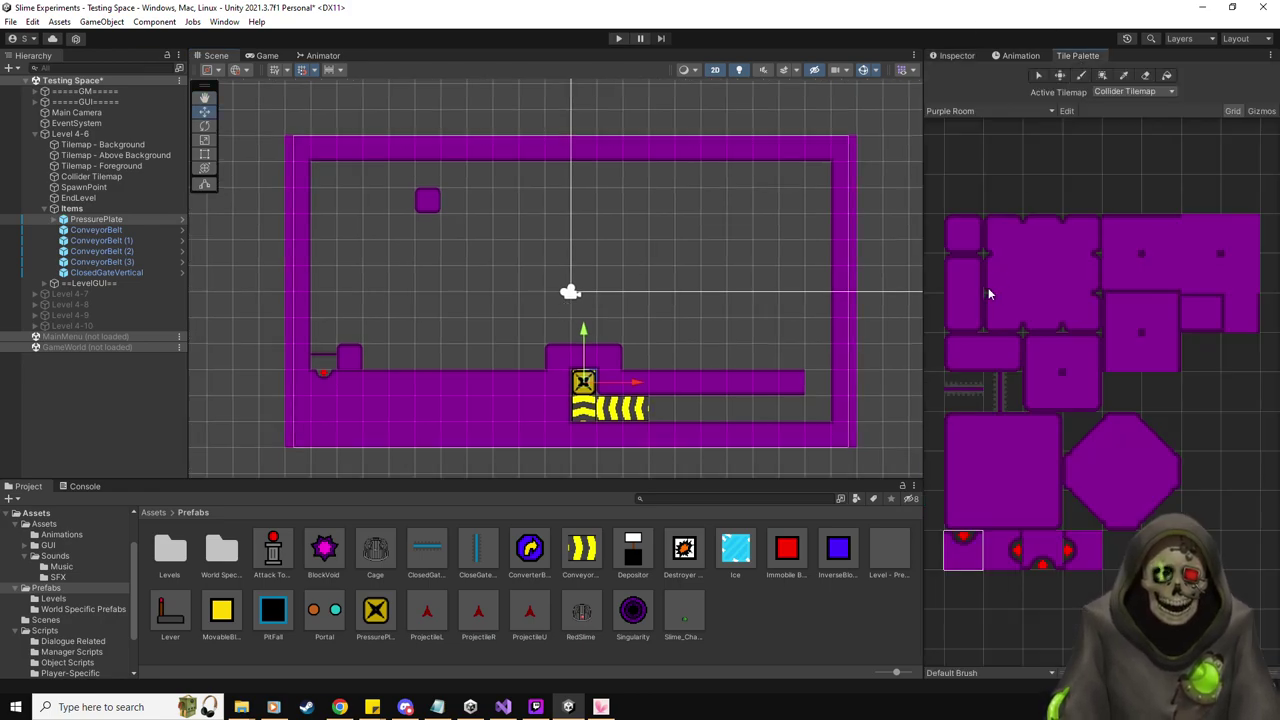
{"action": "left_click", "coordinate": [972, 357]}
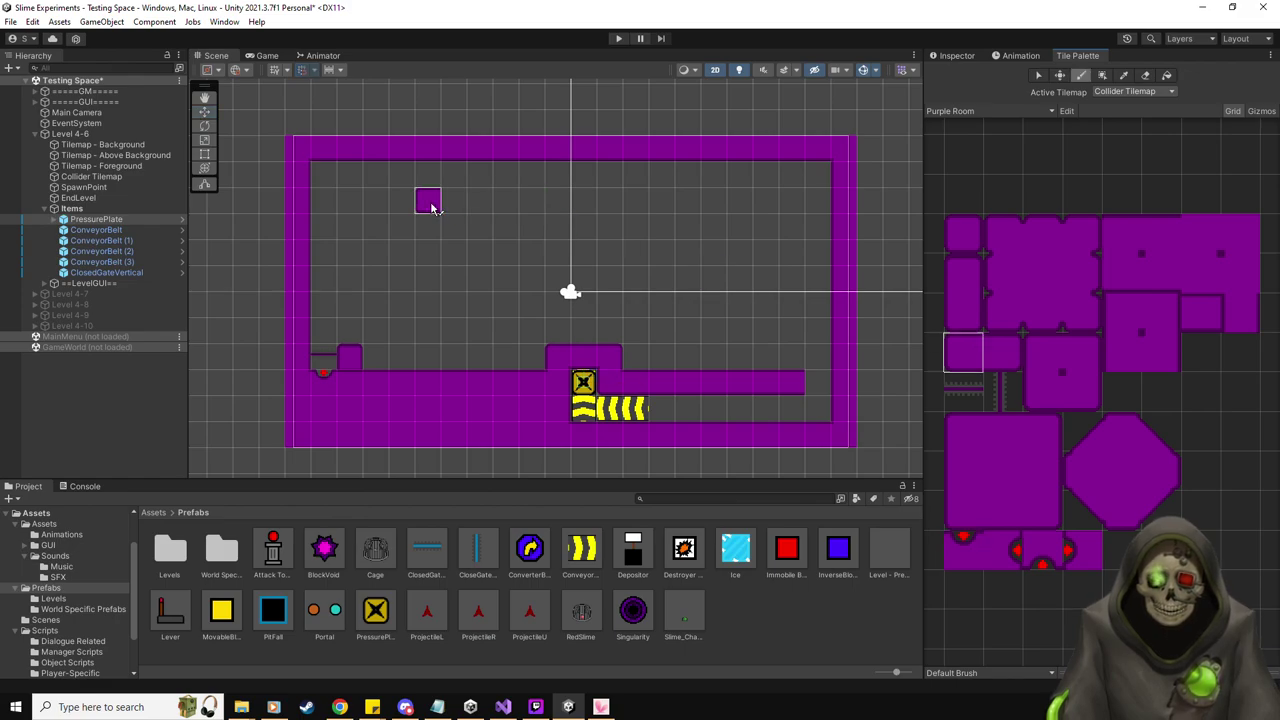
{"action": "left_click", "coordinate": [1205, 314]}
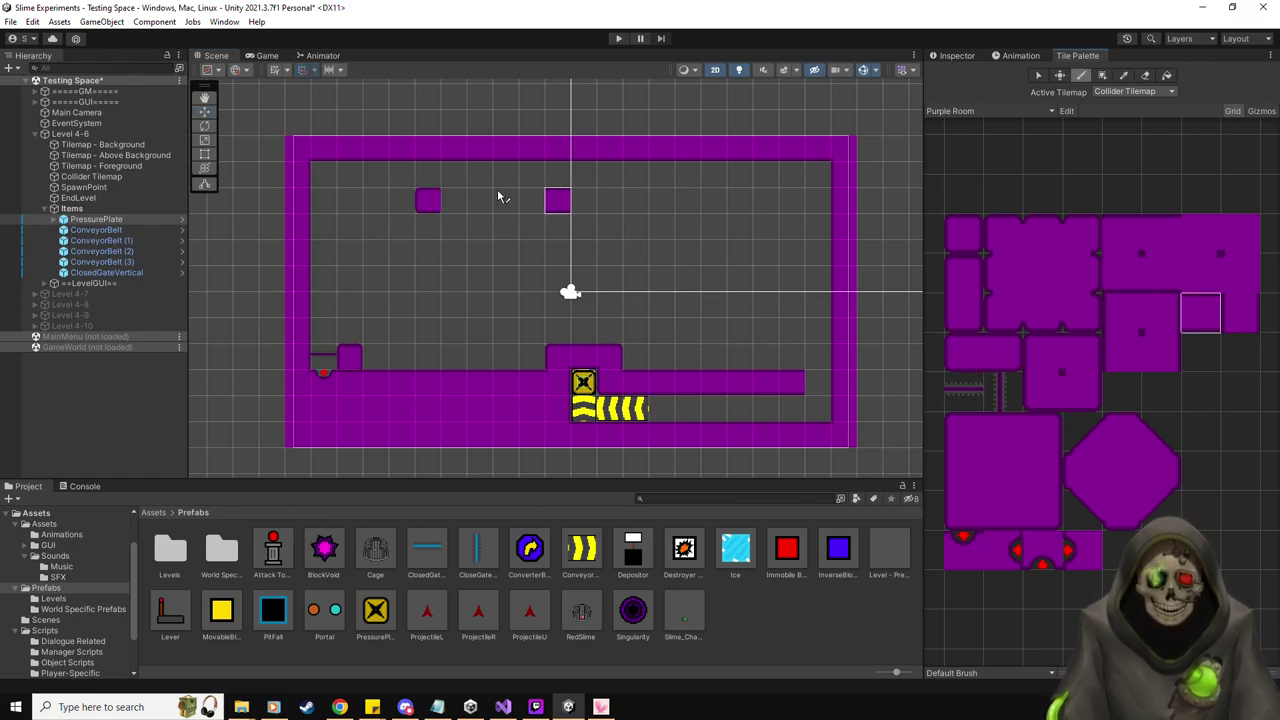
{"action": "left_click", "coordinate": [457, 200]}
{"action": "left_click", "coordinate": [506, 203]}
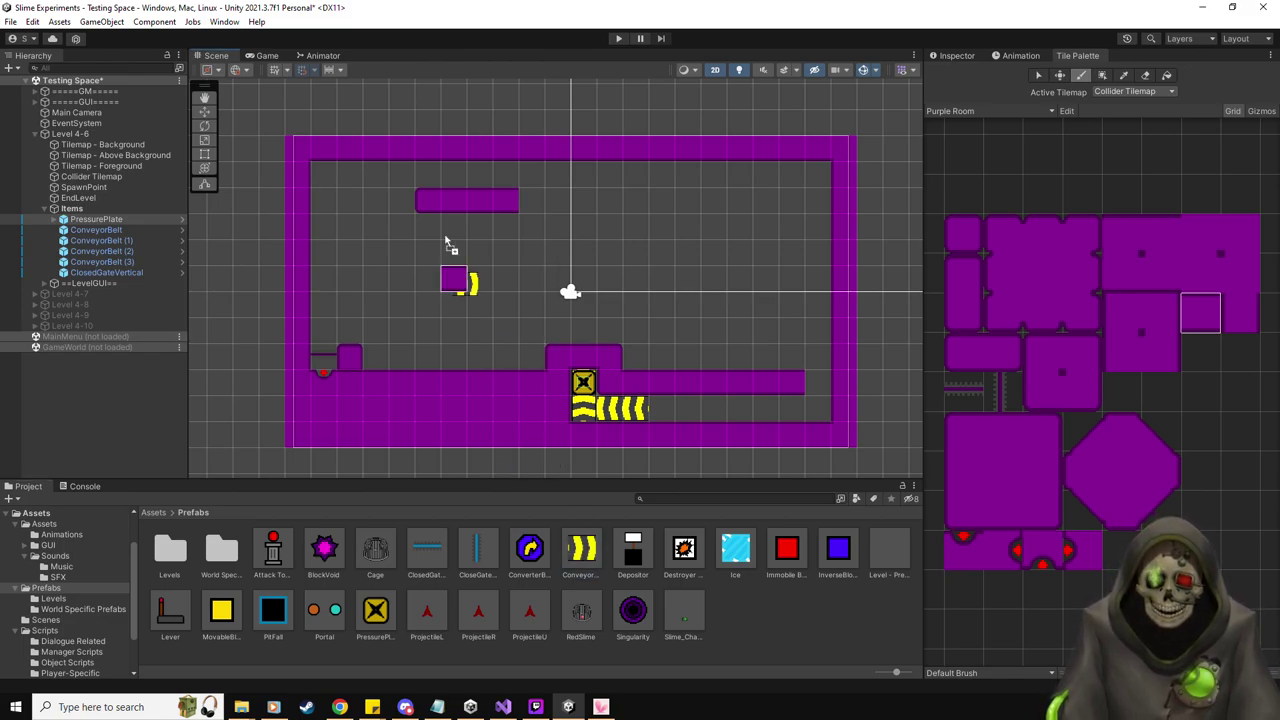
Place a conveyor belt on the left end of the ledge, enable Center Block and set its Direction to Right
{"action": "left_click_drag", "start_coordinate": [447, 244], "coordinate": [429, 180]}
{"action": "left_click", "coordinate": [957, 55]}
{"action": "left_click", "coordinate": [109, 284]}
{"action": "left_click", "coordinate": [1075, 586]}
{"action": "left_click", "coordinate": [1100, 545]}
{"action": "type", "text": "Right"}
{"action": "left_click", "coordinate": [205, 111]}
Duplicate the Right-direction conveyor belt one tile further right on the ledge, and disable Center Block on the copy
{"action": "key", "text": "ctrl+d"}
{"action": "left_click_drag", "start_coordinate": [490, 177], "coordinate": [503, 177]}
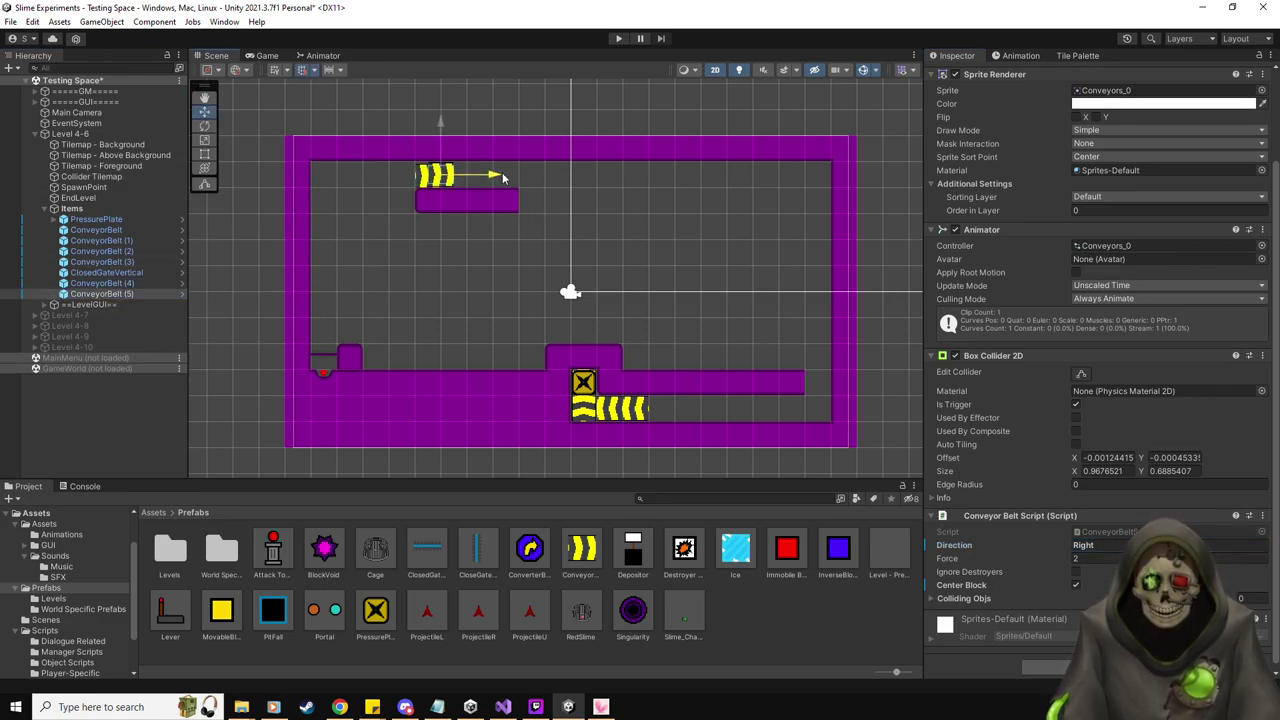
{"action": "scroll", "coordinate": [413, 240], "scroll_direction": "up", "scroll_amount": 4}
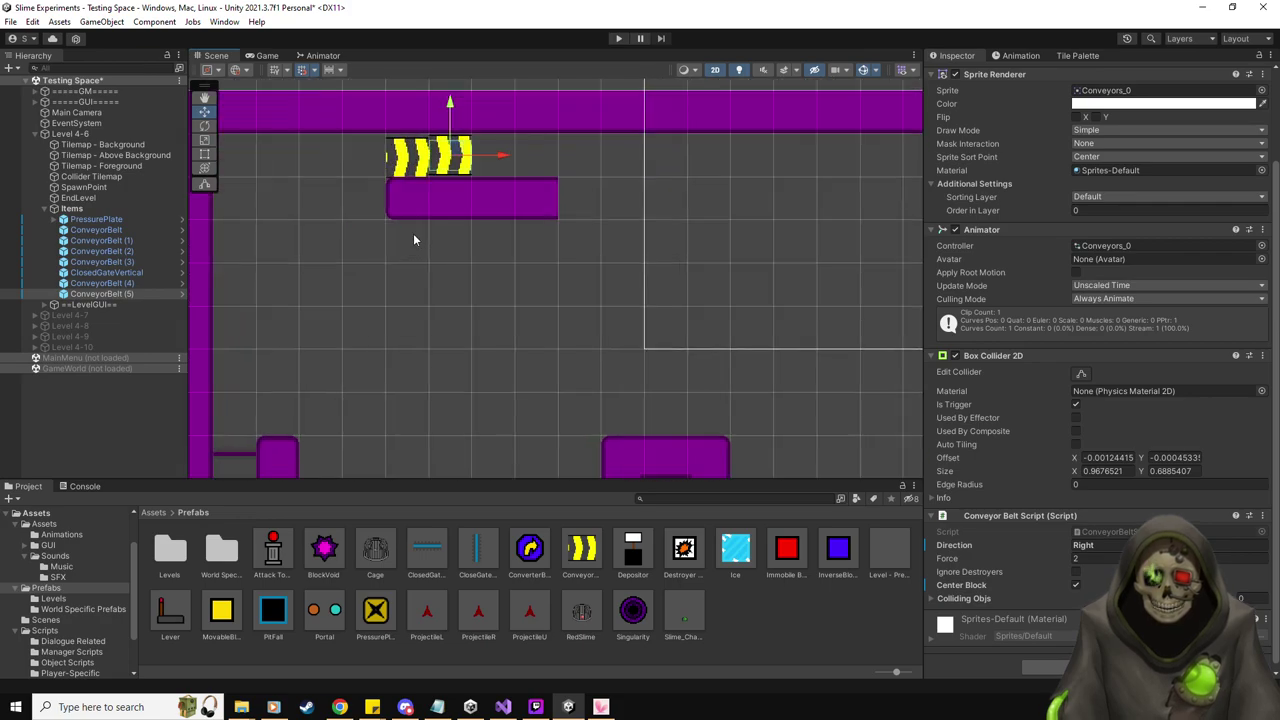
{"action": "left_click", "coordinate": [100, 283]}
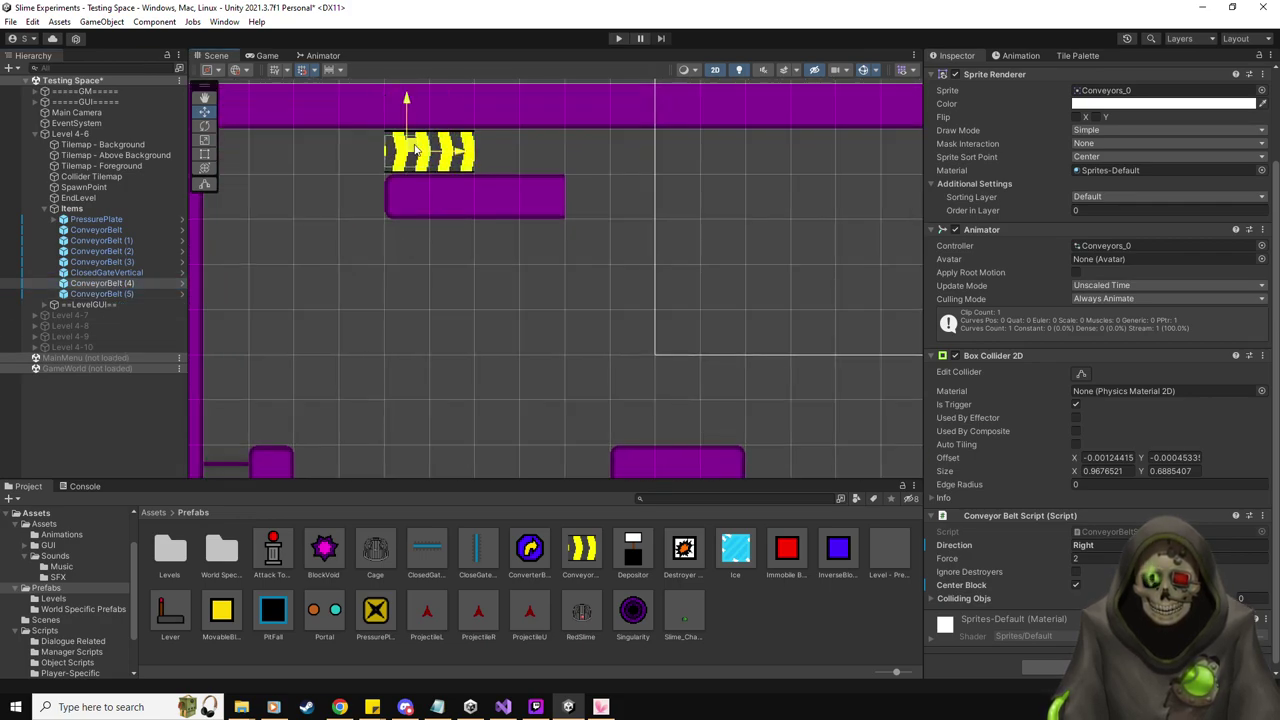
{"action": "left_click", "coordinate": [109, 294]}
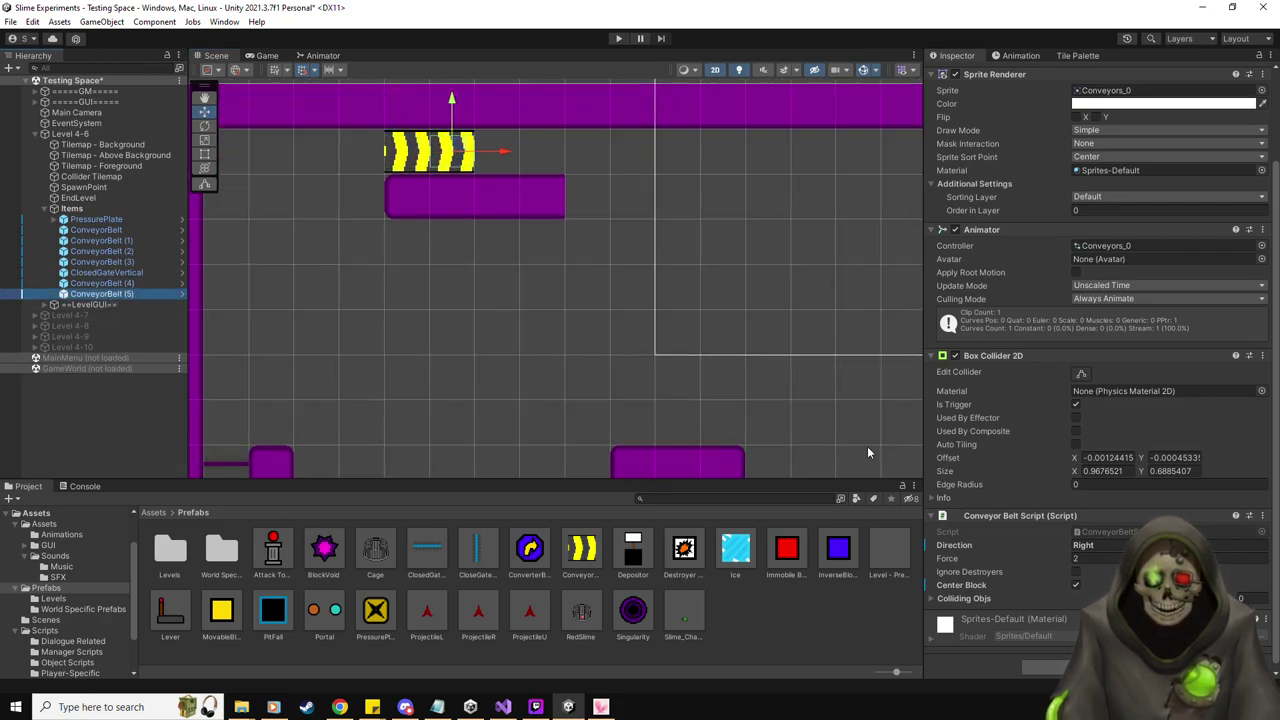
{"action": "left_click", "coordinate": [1075, 585]}
Extend the conveyor row to the right with six more copies of the belt that has Center Block disabled
{"action": "scroll", "coordinate": [668, 363], "scroll_direction": "down", "scroll_amount": 2}
{"action": "middle_click_drag", "start_coordinate": [668, 363], "coordinate": [488, 375]}
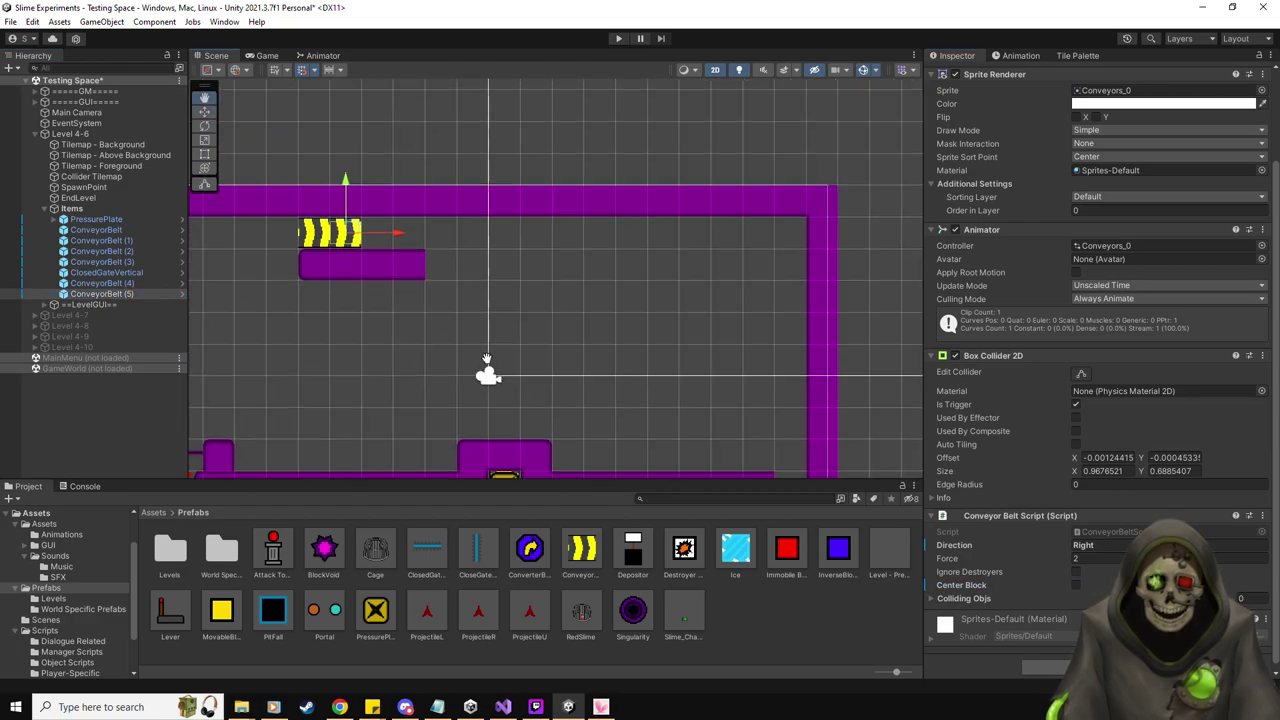
{"action": "key", "text": "ctrl+d"}
{"action": "left_click_drag", "start_coordinate": [404, 233], "coordinate": [471, 230]}
{"action": "key", "text": "ctrl+d"}
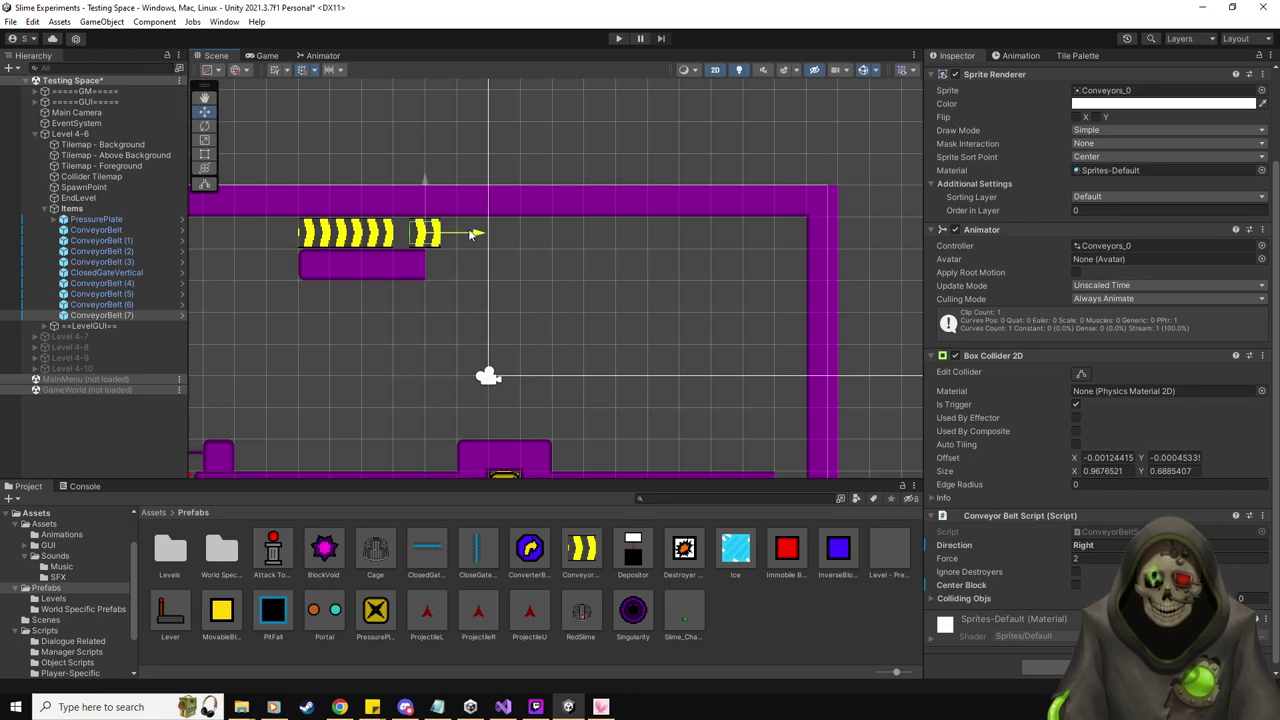
{"action": "key", "text": "ctrl+d"}
{"action": "left_click_drag", "start_coordinate": [474, 234], "coordinate": [591, 255]}
{"action": "key", "text": "ctrl+d"}
{"action": "key", "text": "ctrl+d"}
{"action": "key", "text": "ctrl+d"}
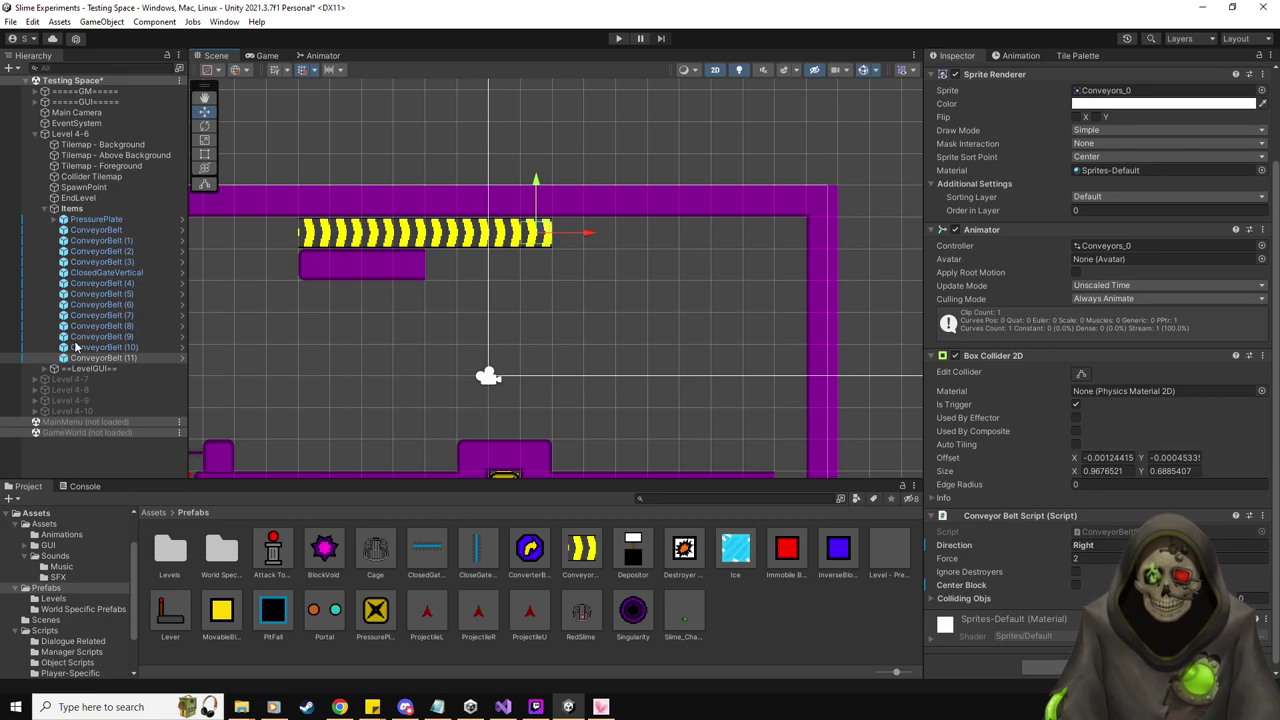
Add two more copies of the last conveyor belt to the right end of the row
{"action": "left_click", "coordinate": [100, 357]}
{"action": "key", "text": "ctrl+d"}
{"action": "left_click_drag", "start_coordinate": [593, 235], "coordinate": [625, 236]}
{"action": "key", "text": "ctrl+d"}
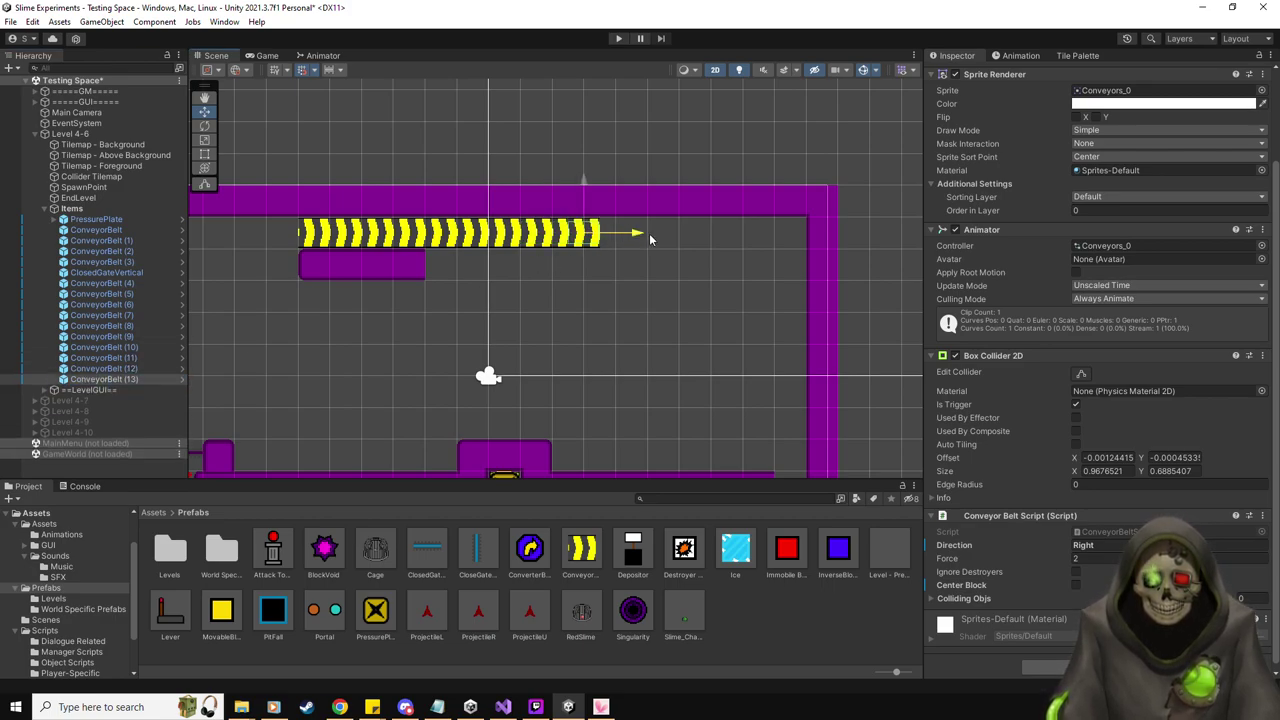
Duplicate the last three conveyor belts together and place the copies directly after the row's right end
{"action": "left_click", "coordinate": [100, 357]}
{"action": "left_click", "coordinate": [100, 346]}
{"action": "left_click", "coordinate": [100, 357]}
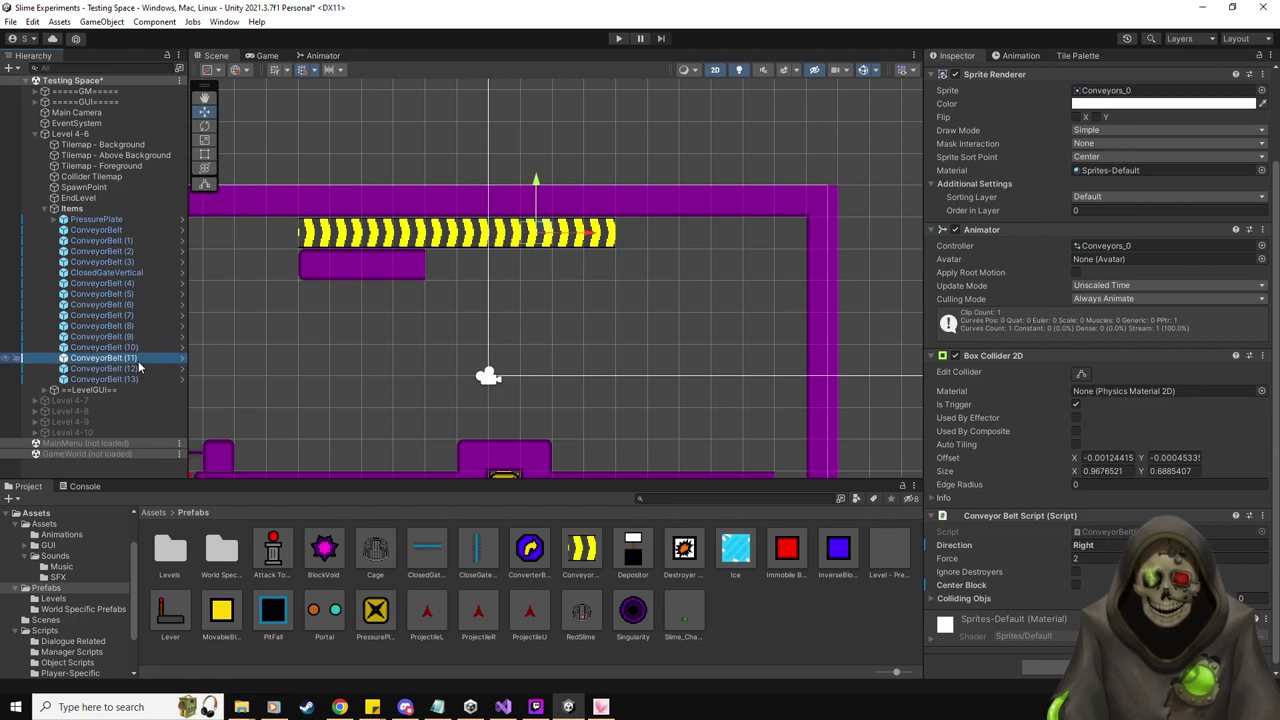
{"action": "key", "text": "Down"}
{"action": "key", "text": "Down"}
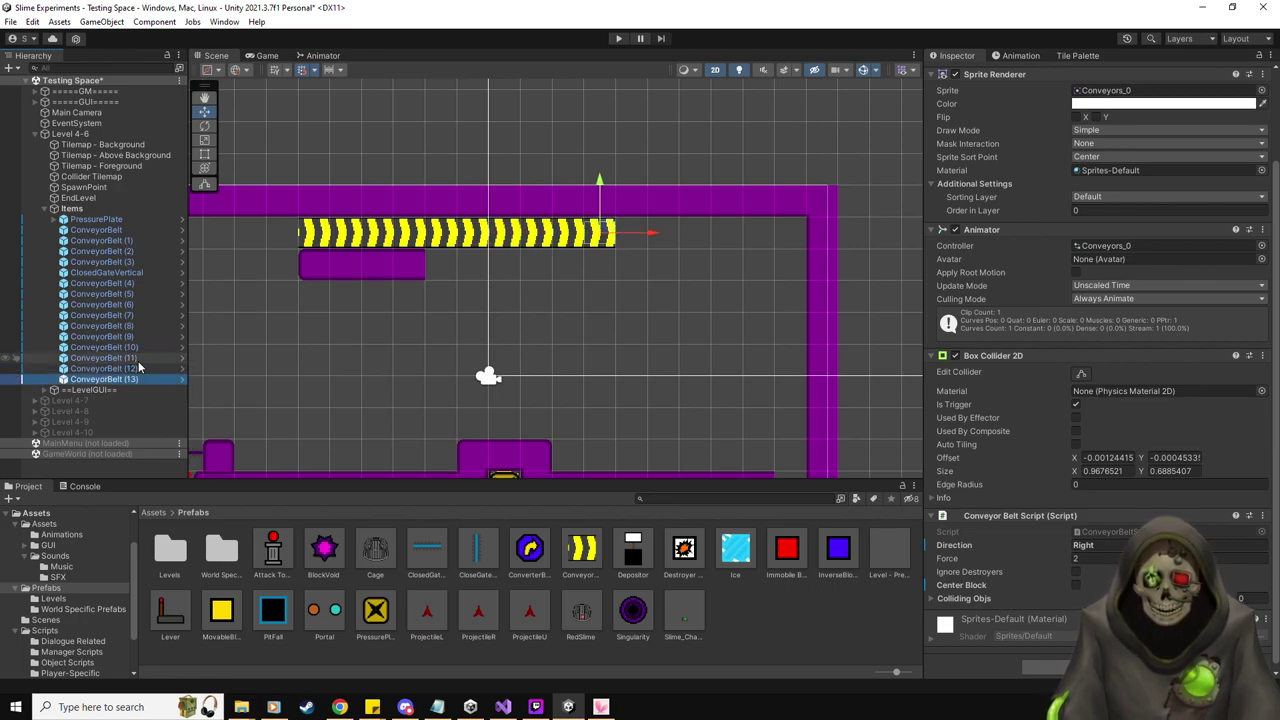
{"action": "left_click", "coordinate": [139, 357], "text": "shift"}
{"action": "key", "text": "ctrl+d"}
{"action": "left_click_drag", "start_coordinate": [622, 238], "coordinate": [723, 237]}
Duplicate the last two conveyor belts and extend the row to one tile short of the right wall
{"action": "left_click", "coordinate": [137, 402]}
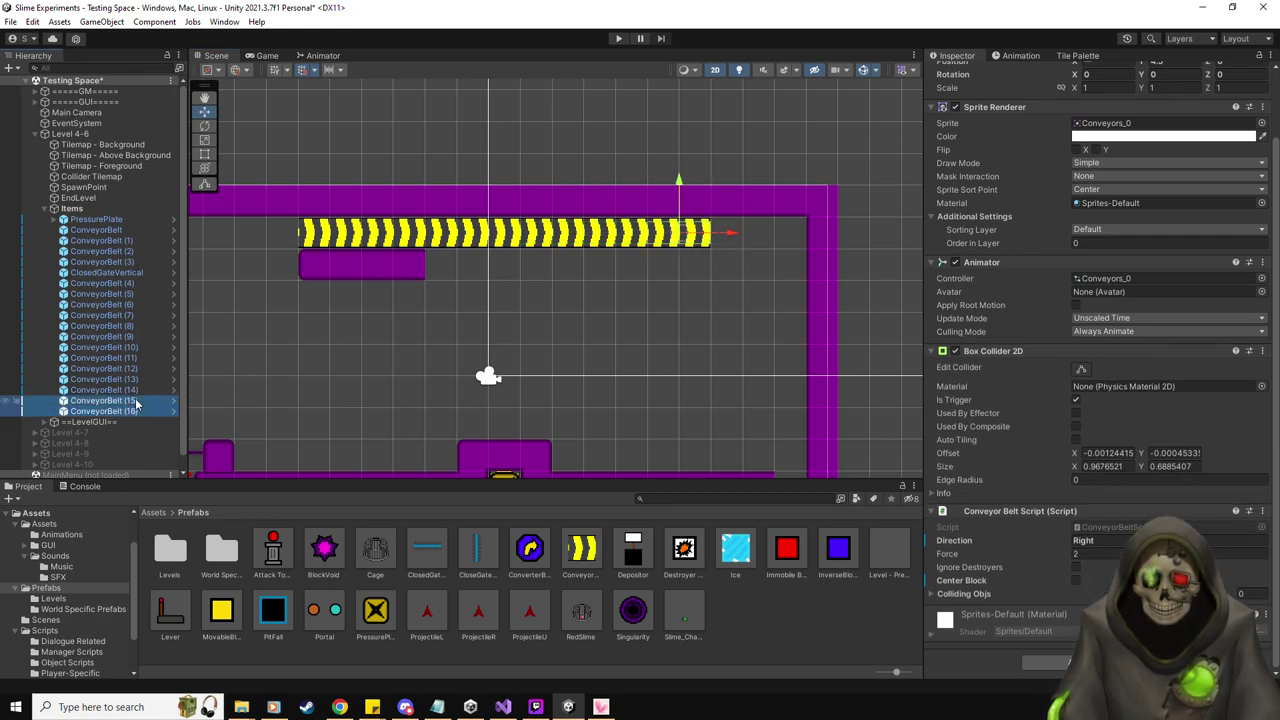
{"action": "key", "text": "ctrl+d"}
{"action": "left_click_drag", "start_coordinate": [737, 238], "coordinate": [789, 236]}
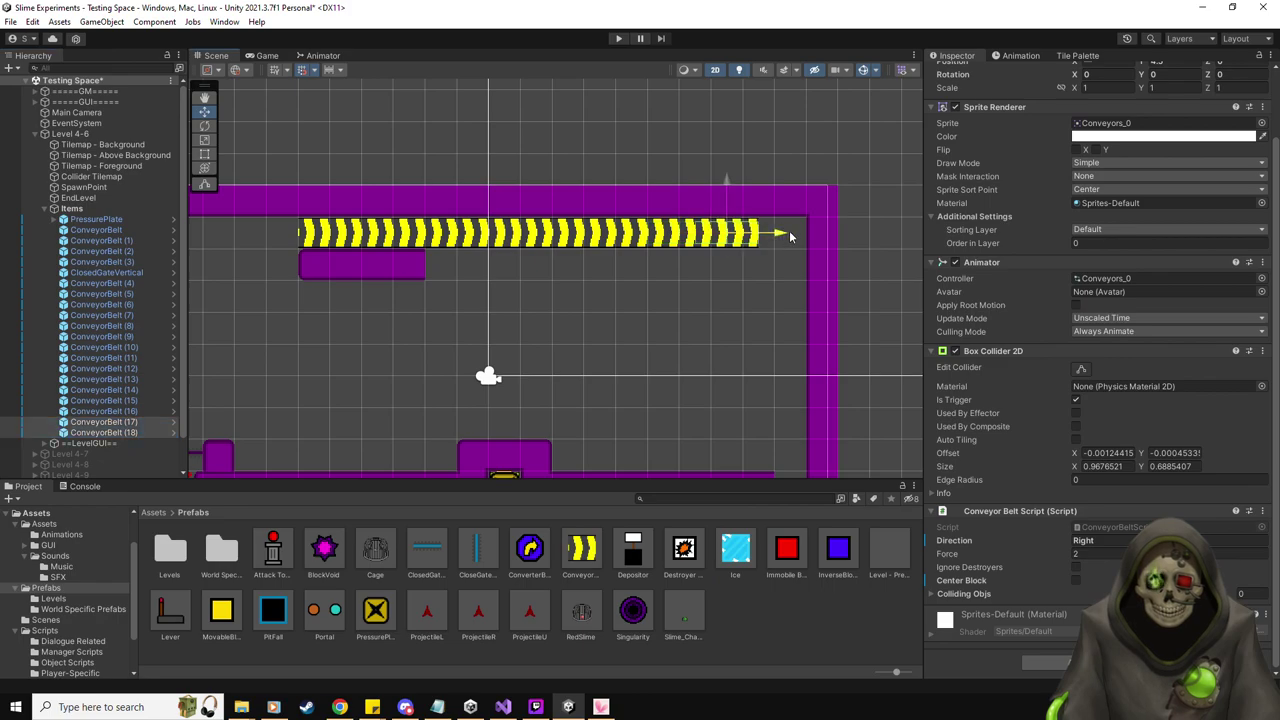
{"action": "middle_click_drag", "start_coordinate": [559, 298], "coordinate": [510, 233]}
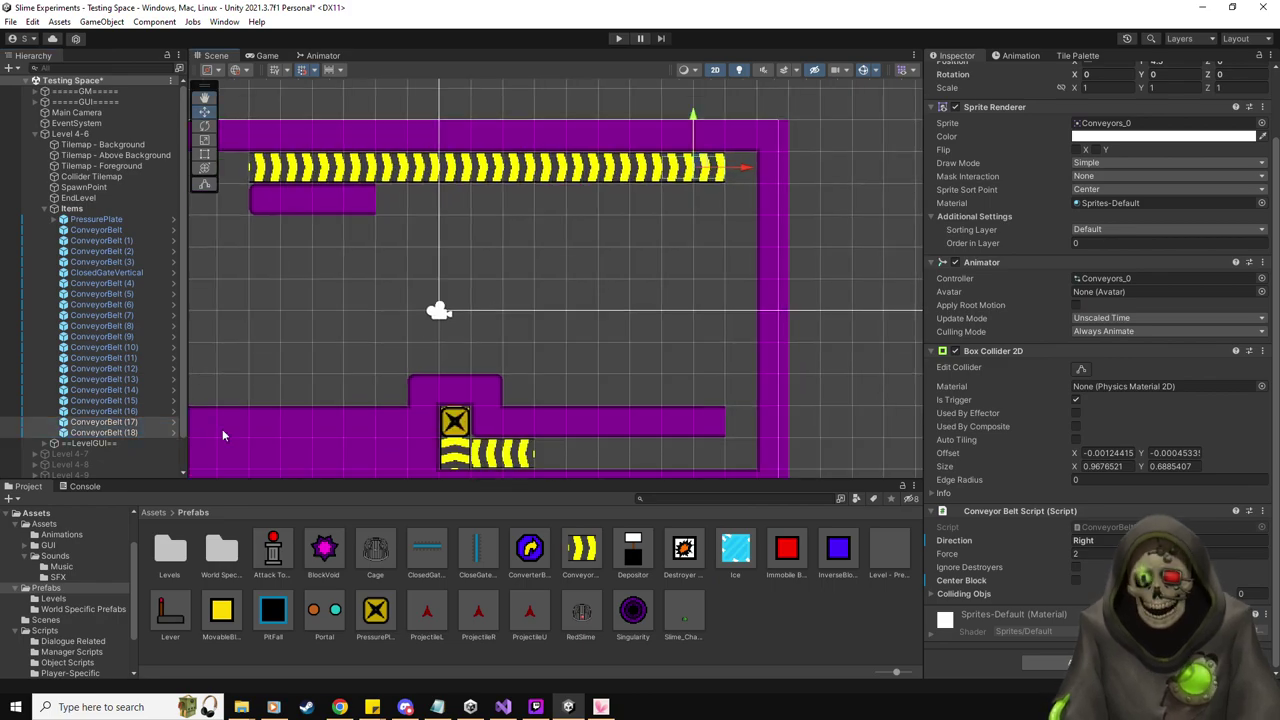
Add a copy of the row's last belt in the upper-right corner, set its Z rotation to -90 and direction to Down, and enable Center Block
{"action": "left_click", "coordinate": [112, 432]}
{"action": "key", "text": "ctrl+d"}
{"action": "left_click_drag", "start_coordinate": [740, 168], "coordinate": [799, 171]}
{"action": "scroll", "coordinate": [1180, 110], "scroll_direction": "up", "scroll_amount": 2}
{"action": "left_click", "coordinate": [1247, 110]}
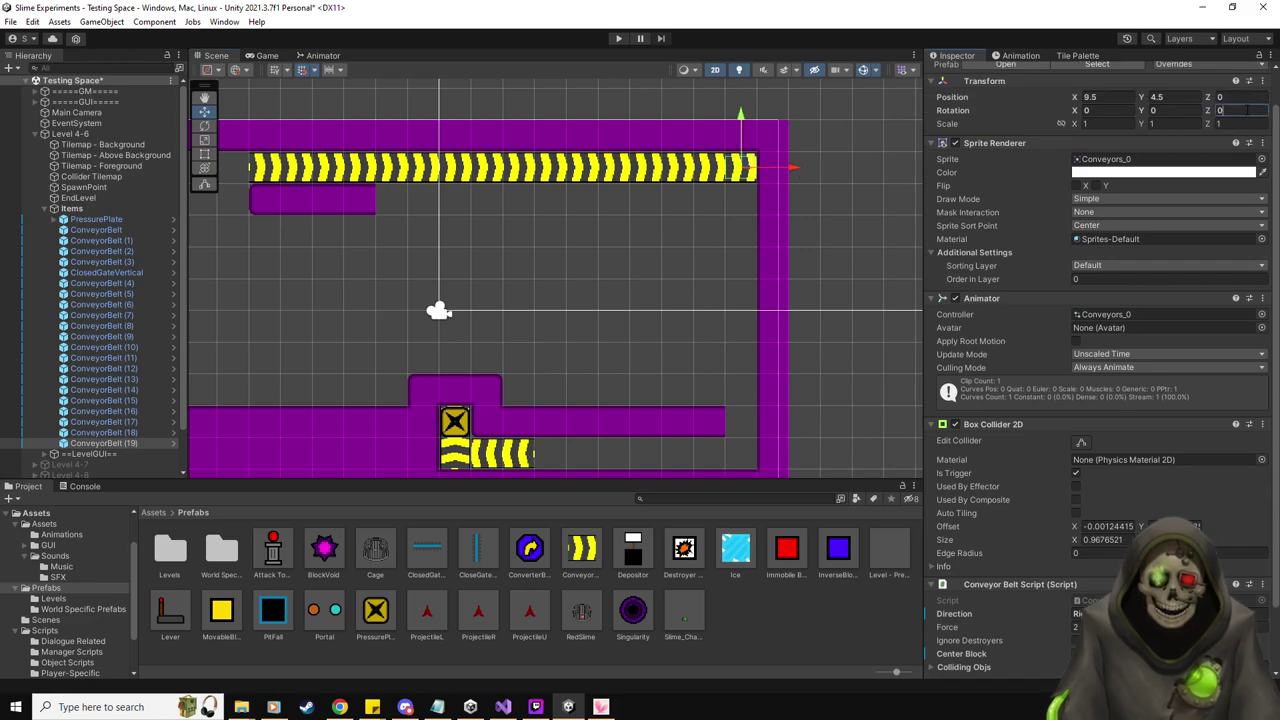
{"action": "type", "text": "-90"}
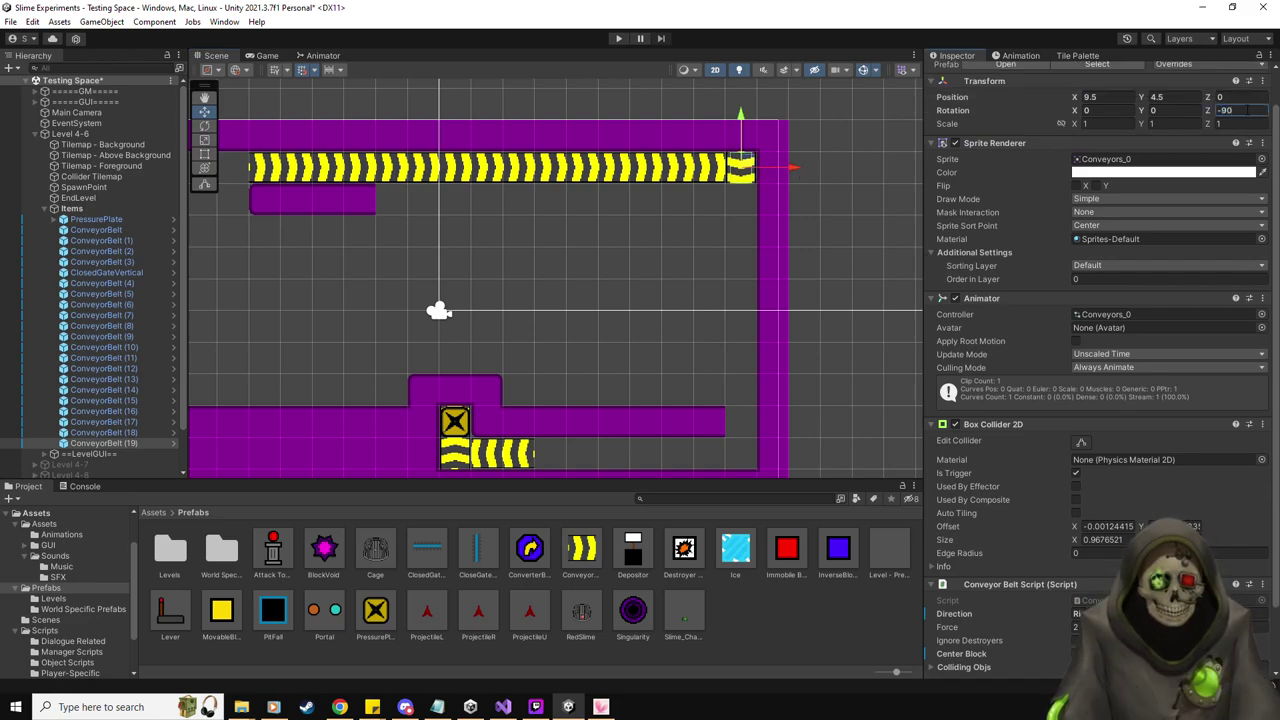
{"action": "left_click", "coordinate": [1085, 613]}
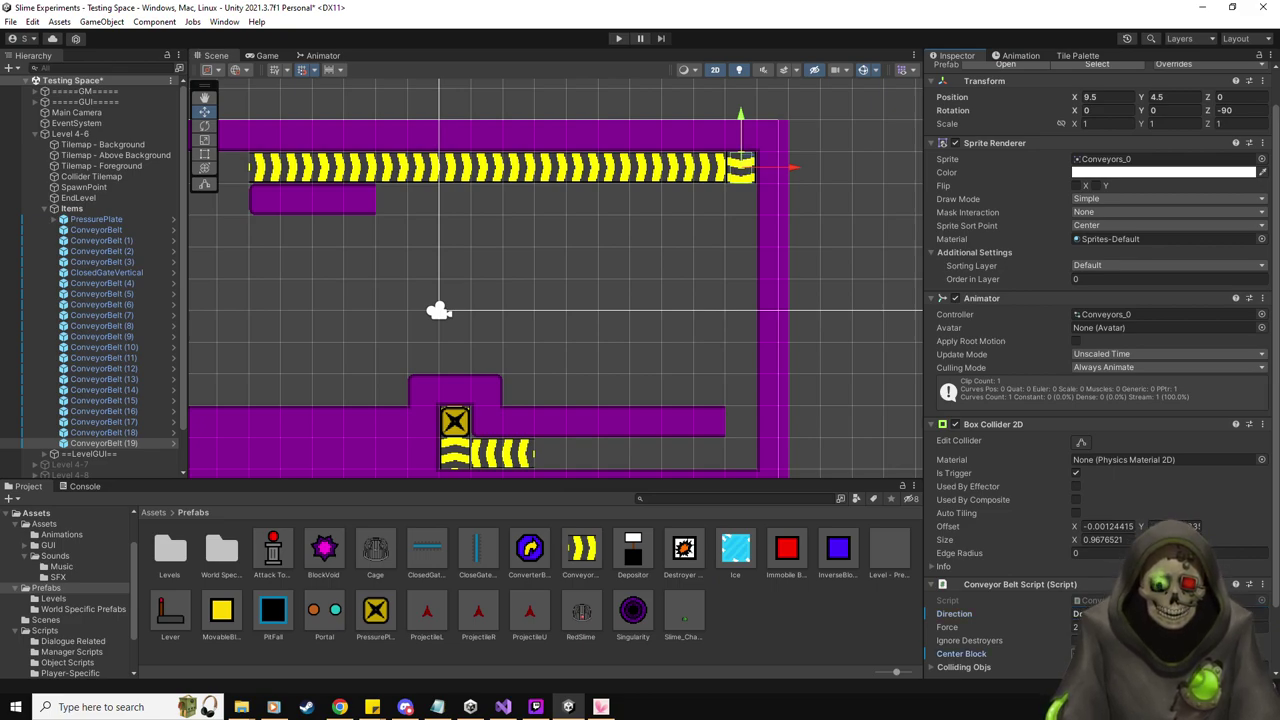
Set the Force of all conveyor belts in the upper row, including the corner belt, to 1
{"action": "left_click", "coordinate": [100, 443]}
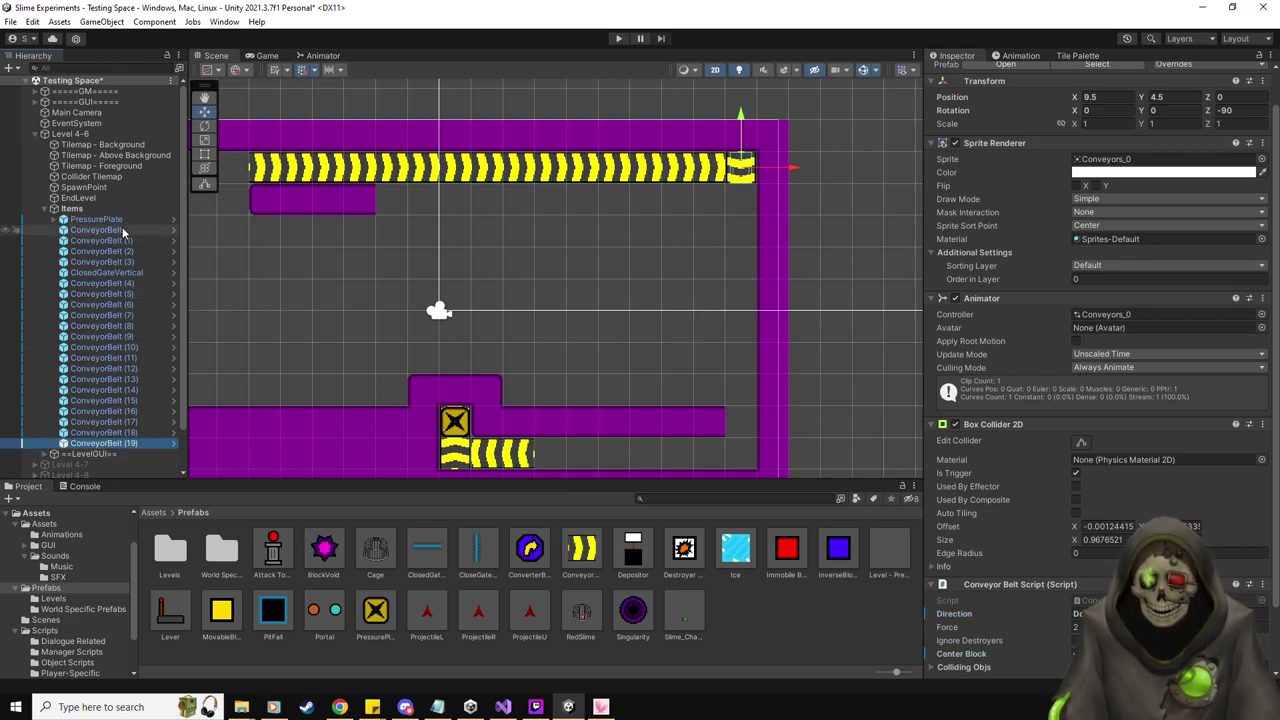
{"action": "left_click", "coordinate": [100, 283], "text": "shift"}
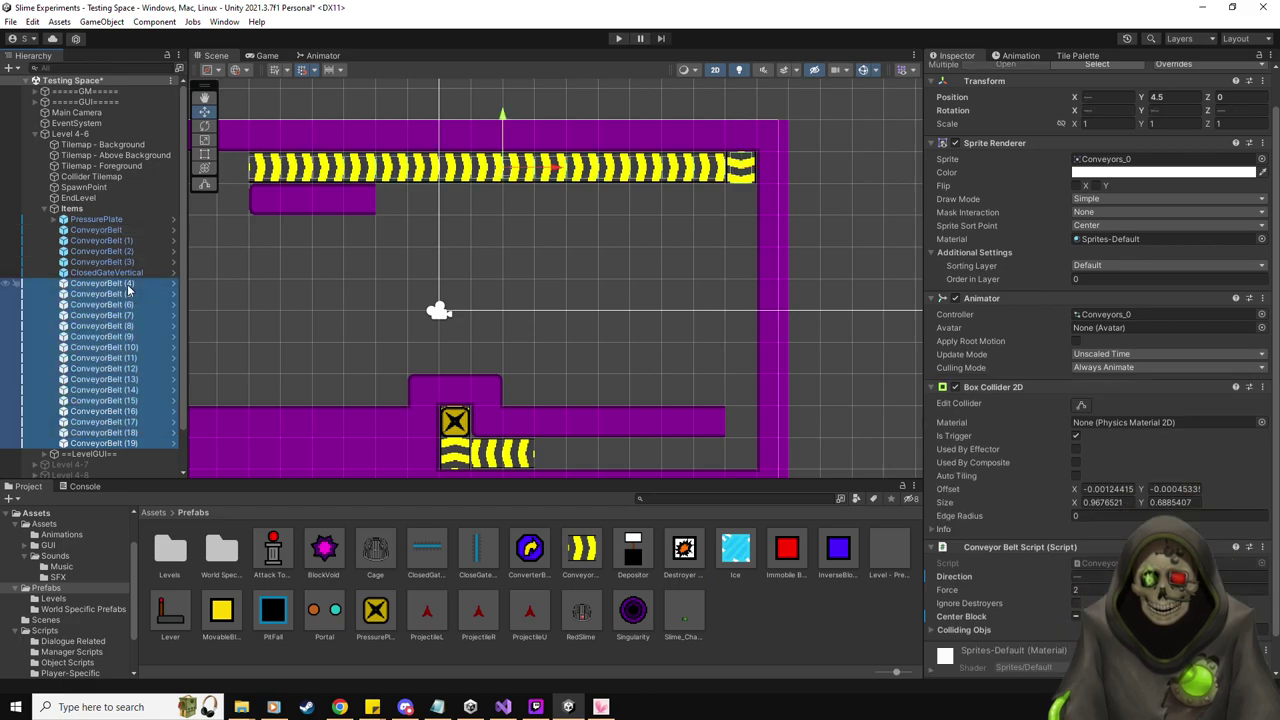
{"action": "left_click", "coordinate": [1078, 589]}
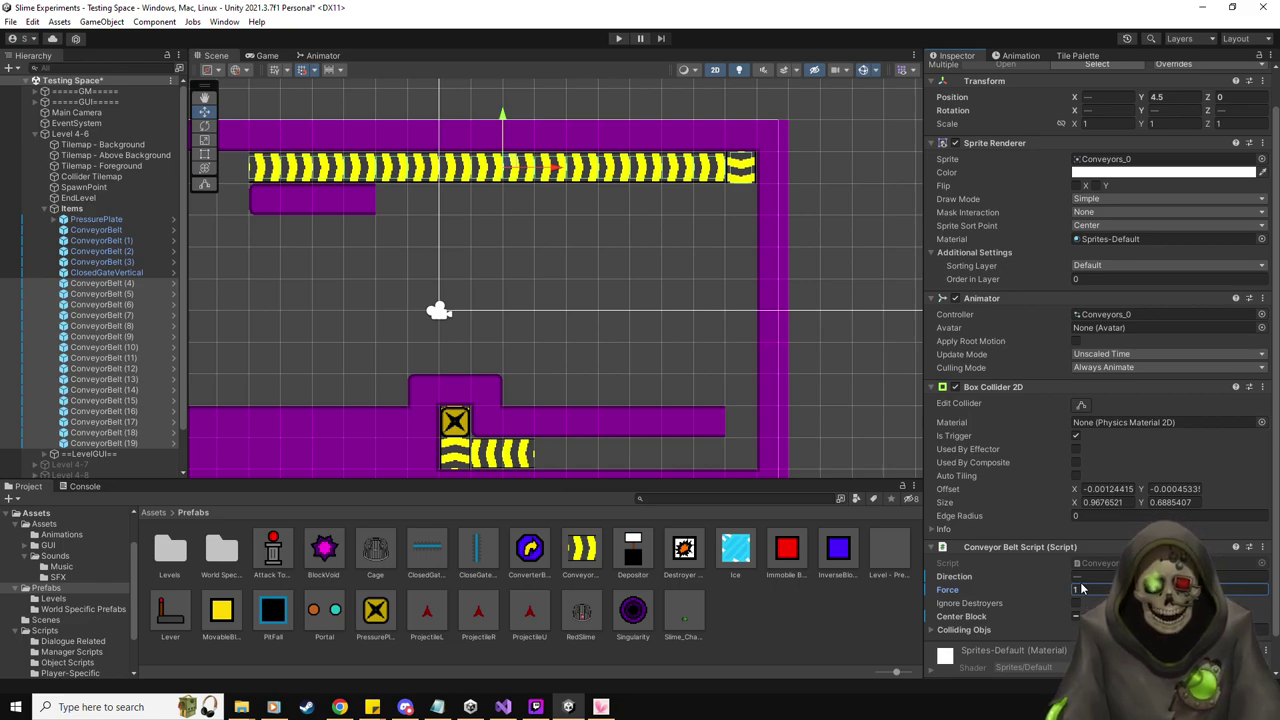
{"action": "type", "text": "1"}
Duplicate the upper-right corner belt and place four downward copies along the right wall, from Y 3.5 to Y 0.5
{"action": "left_click", "coordinate": [132, 443]}
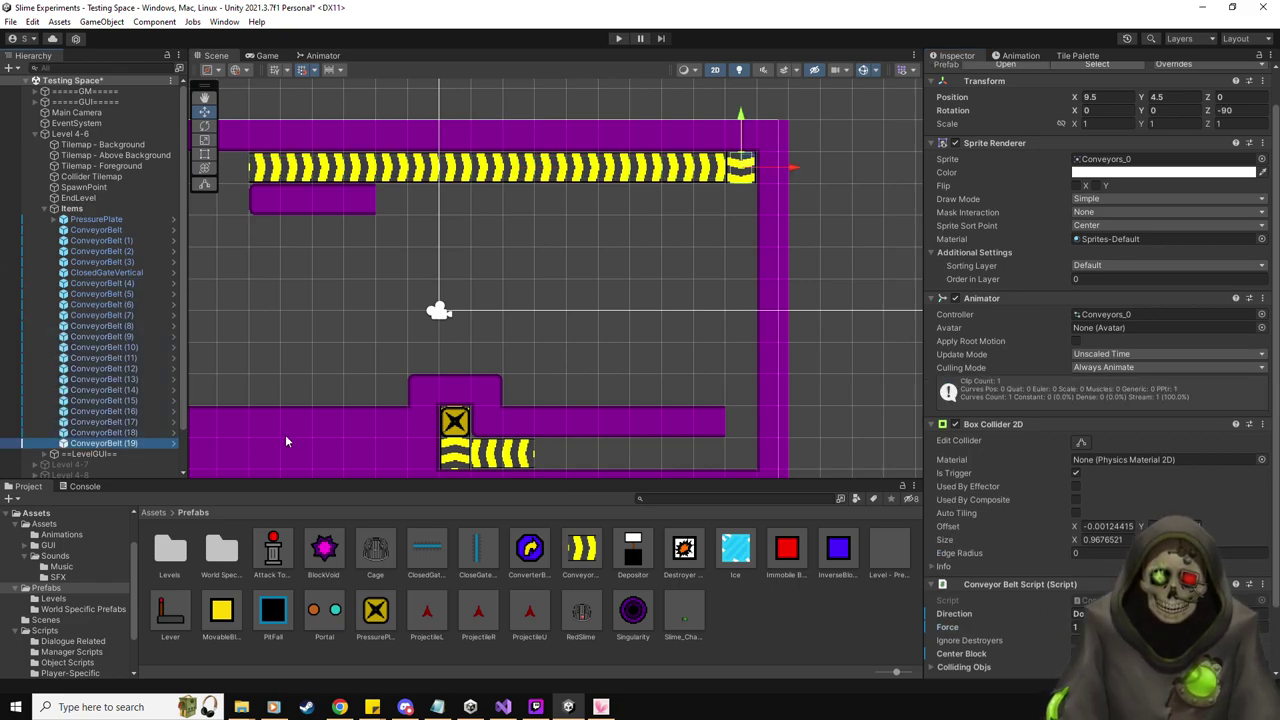
{"action": "key", "text": "ctrl+d"}
{"action": "left_click_drag", "start_coordinate": [741, 128], "coordinate": [743, 158]}
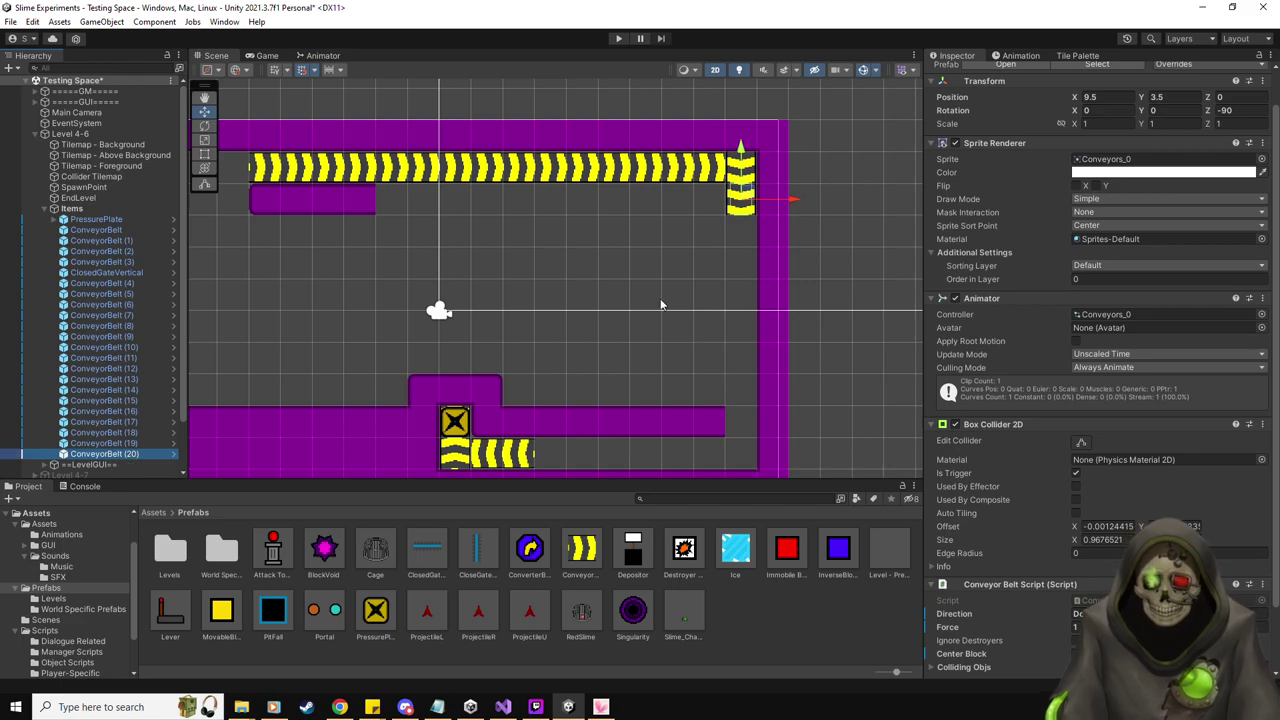
{"action": "key", "text": "ctrl+d"}
{"action": "left_click_drag", "start_coordinate": [741, 170], "coordinate": [743, 250]}
{"action": "key", "text": "ctrl+d"}
{"action": "key", "text": "ctrl+d"}
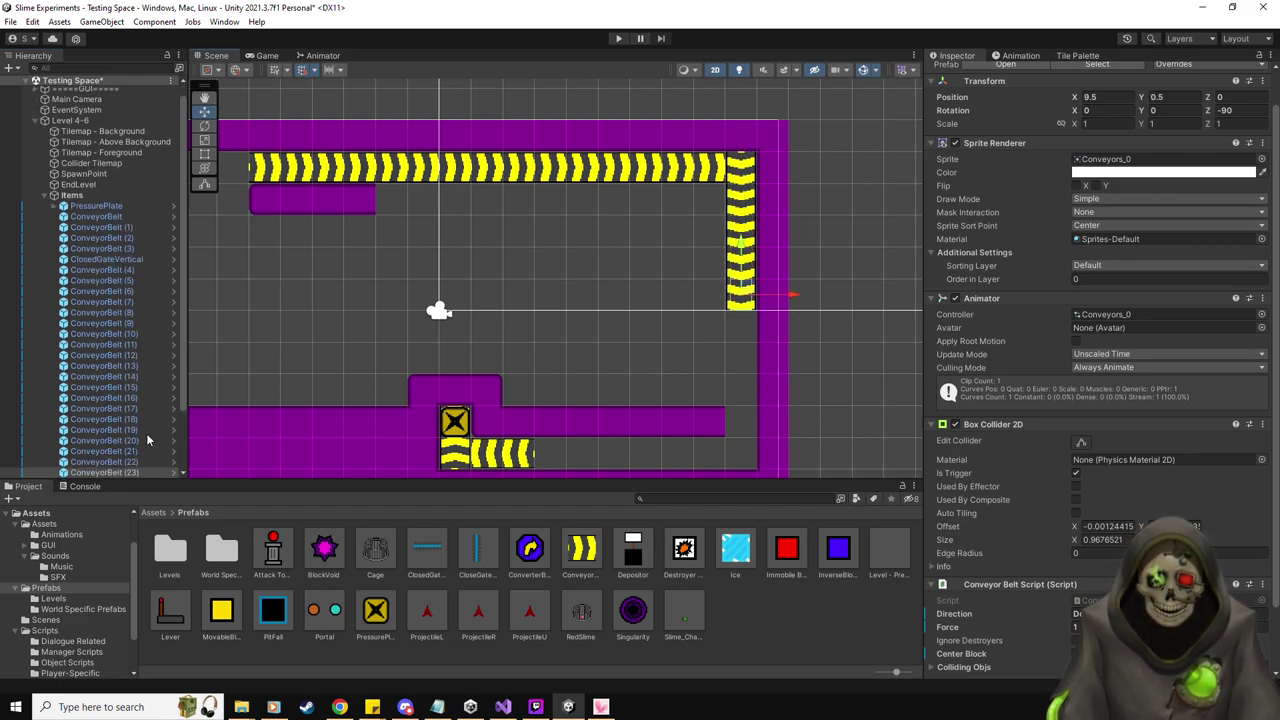
Duplicate the four downward belts below the corner together and place the copies directly beneath them along the right wall
{"action": "middle_click_drag", "start_coordinate": [549, 300], "coordinate": [687, 238]}
{"action": "left_click", "coordinate": [107, 470], "text": "shift"}
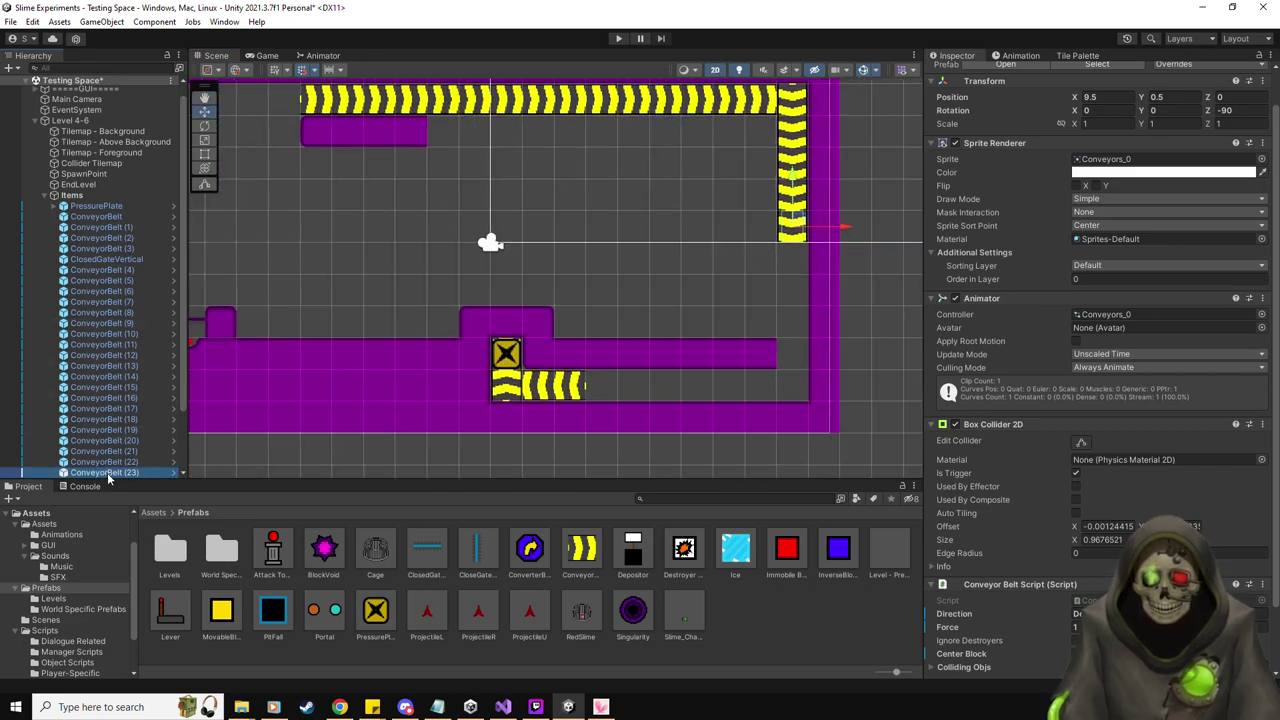
{"action": "key", "text": "ctrl+d"}
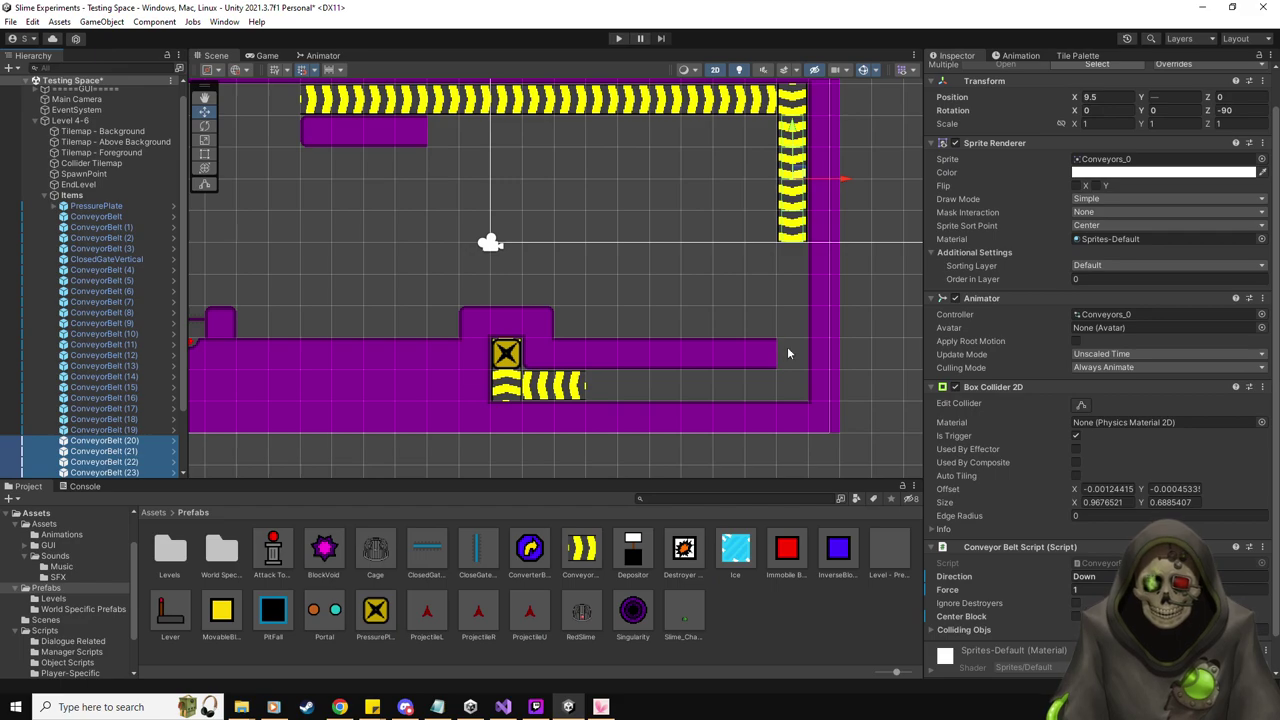
{"action": "key", "text": "ctrl+d"}
{"action": "left_click_drag", "start_coordinate": [790, 125], "coordinate": [810, 263]}
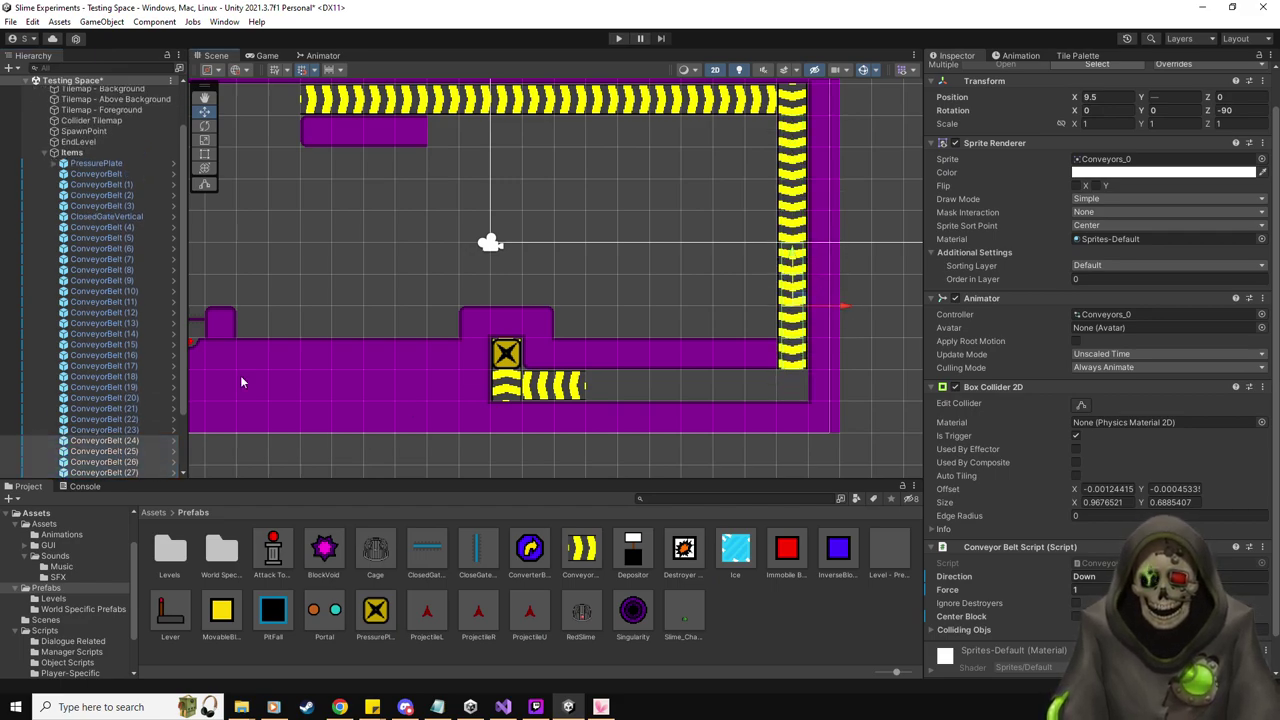
Duplicate the two left-moving belts in the lower passage repeatedly, extending the row to one tile short of the right wall
{"action": "left_click", "coordinate": [140, 206]}
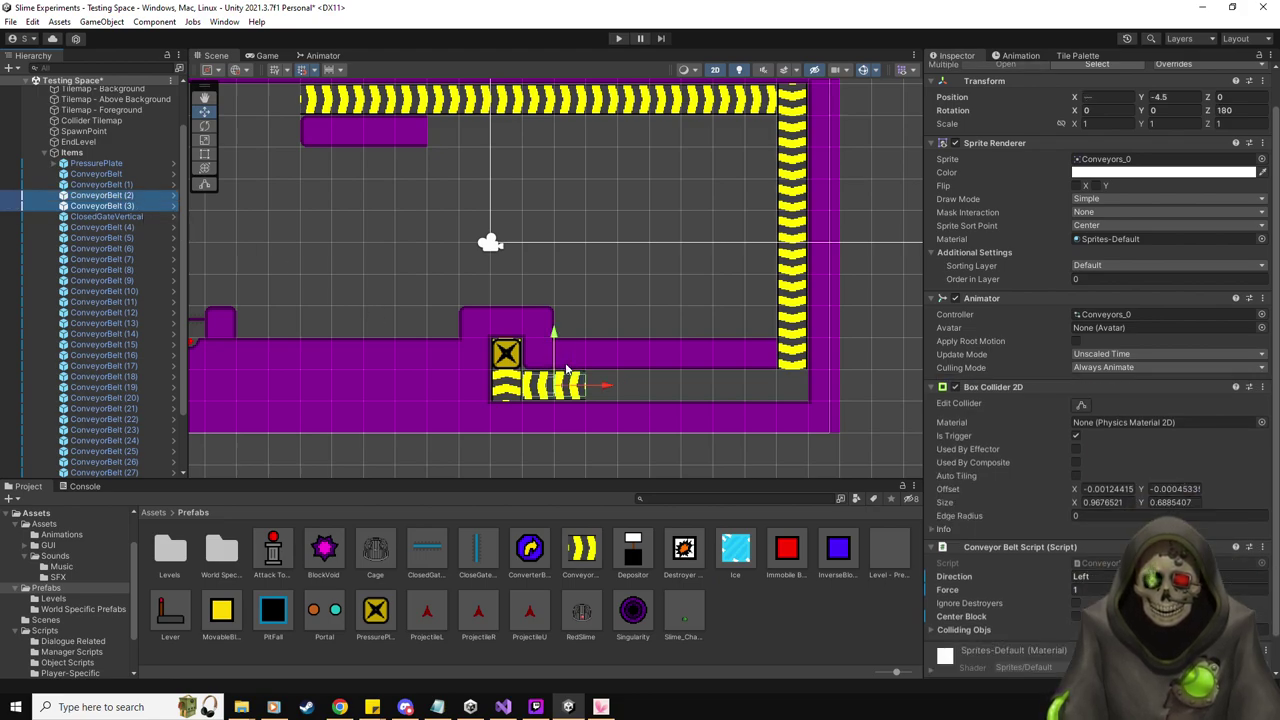
{"action": "key", "text": "ctrl+d"}
{"action": "left_click_drag", "start_coordinate": [617, 390], "coordinate": [799, 390]}
{"action": "key", "text": "ctrl+d"}
{"action": "key", "text": "ctrl+d"}
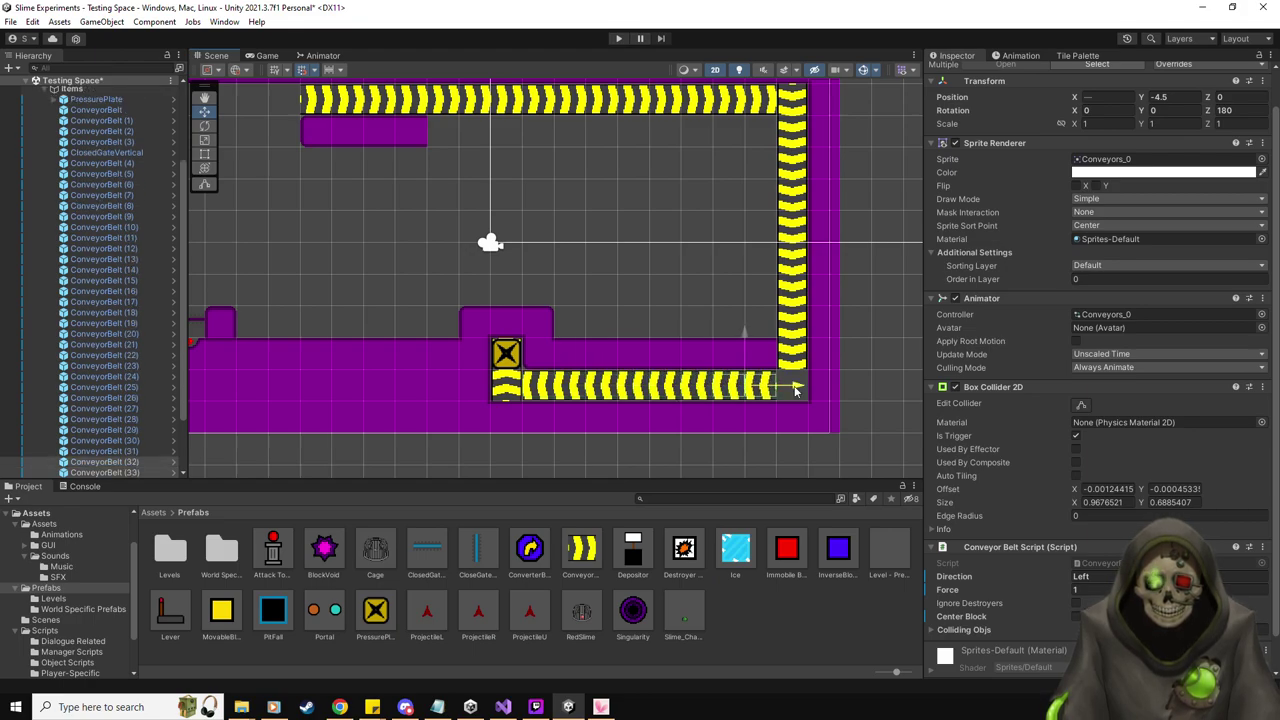
Add one more left-moving belt in the lower-right corner at X 9.5, Y -4.5 and enable its Center Block
{"action": "left_click", "coordinate": [139, 473]}
{"action": "key", "text": "ctrl+d"}
{"action": "left_click_drag", "start_coordinate": [805, 390], "coordinate": [845, 403]}
{"action": "left_click", "coordinate": [1085, 653]}
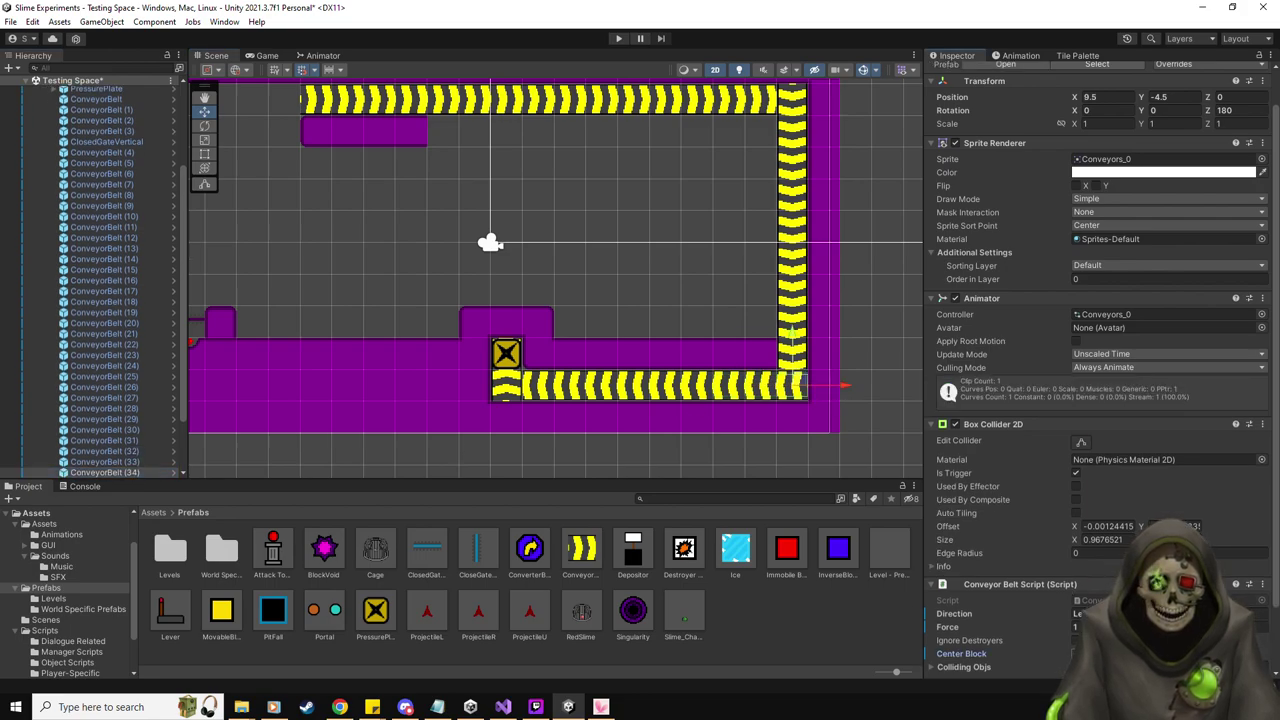
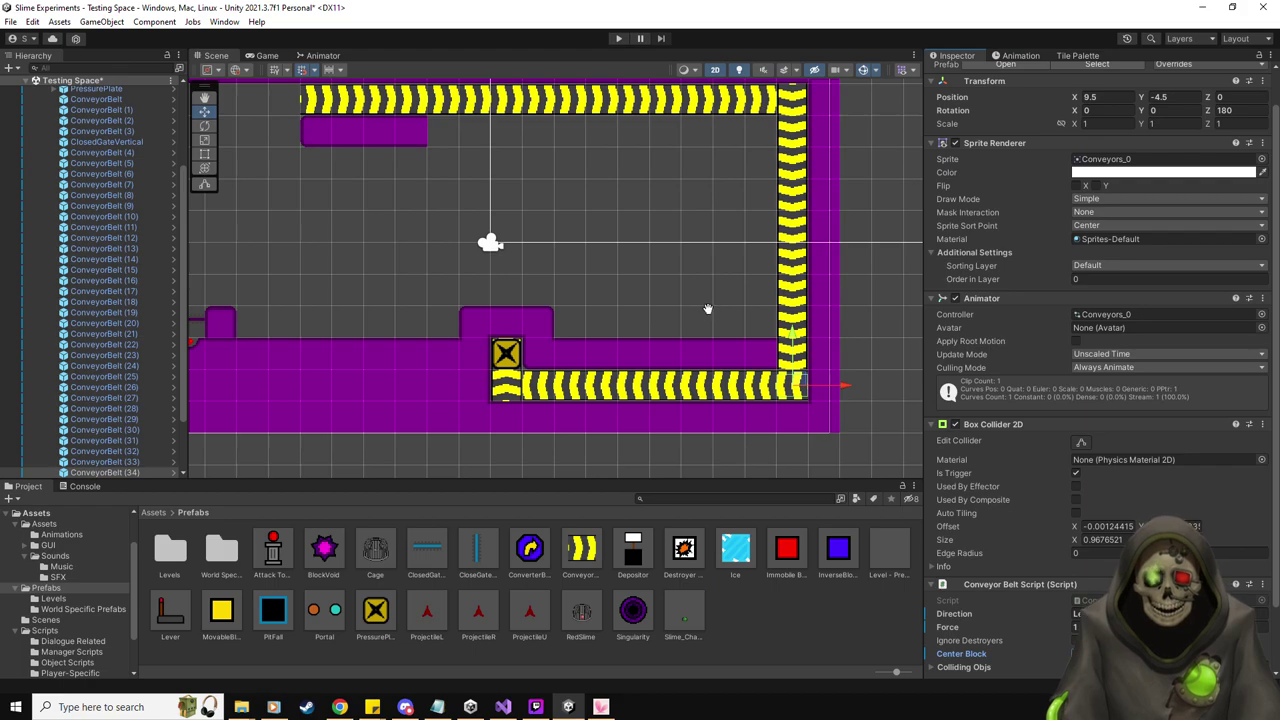
{"action": "middle_click_drag", "start_coordinate": [707, 309], "coordinate": [715, 357]}
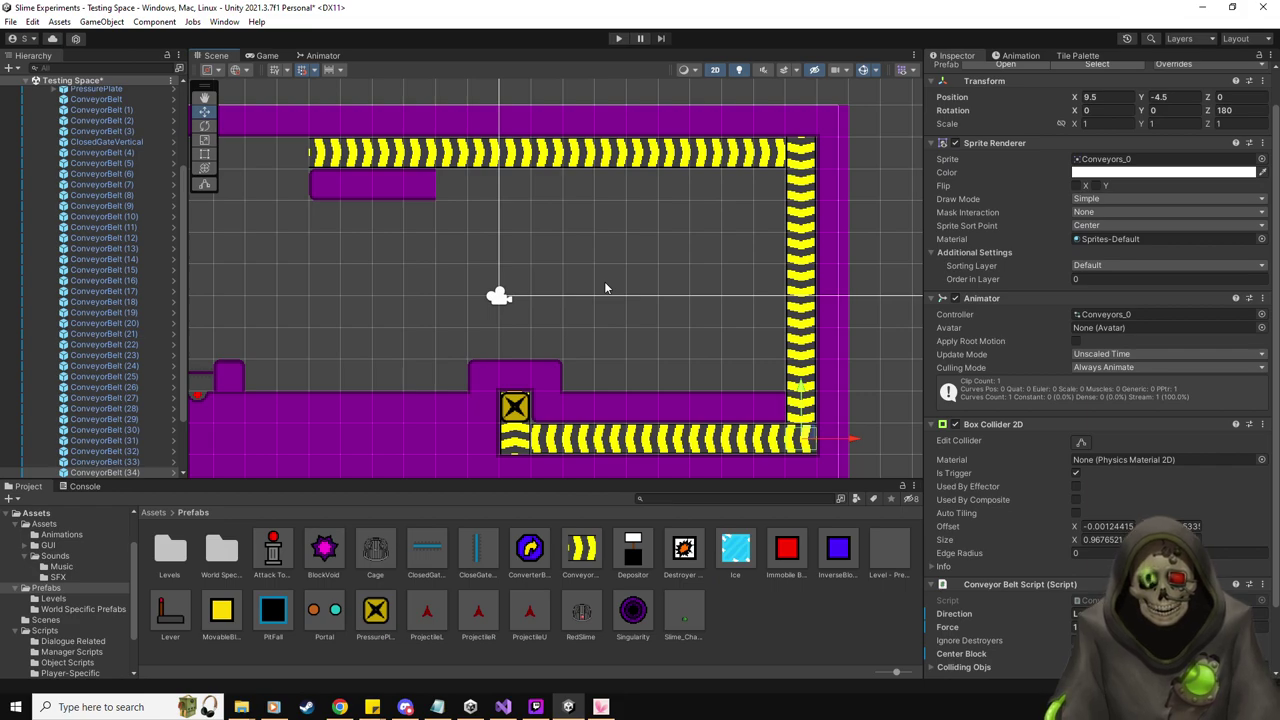
{"action": "middle_click_drag", "start_coordinate": [628, 280], "coordinate": [700, 320]}
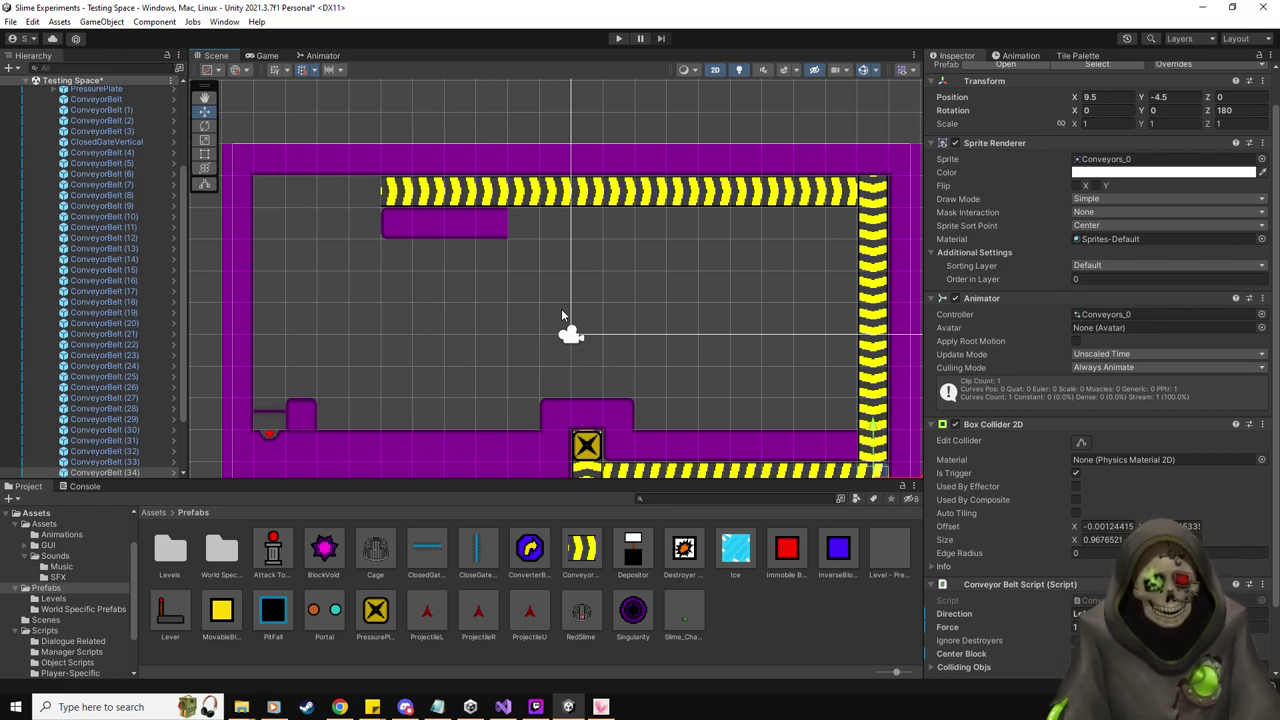
{"action": "middle_click_drag", "start_coordinate": [606, 320], "coordinate": [533, 290]}
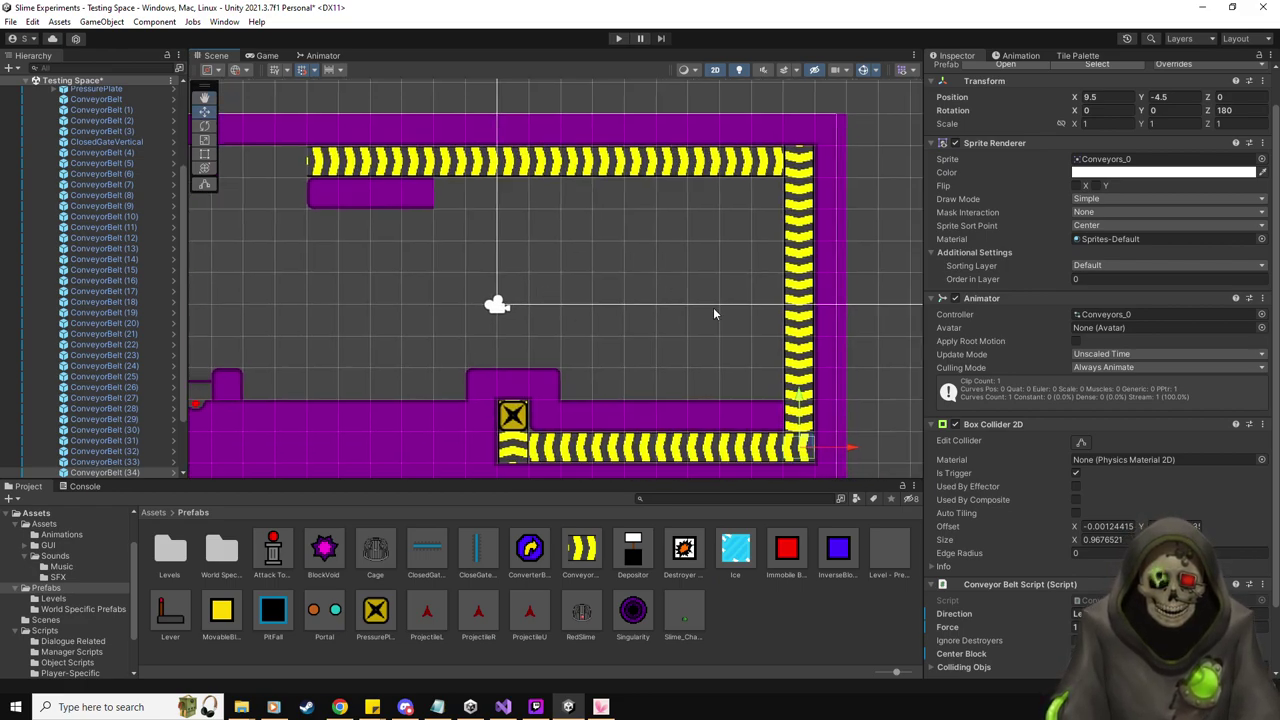
{"action": "middle_click_drag", "start_coordinate": [612, 286], "coordinate": [638, 292]}
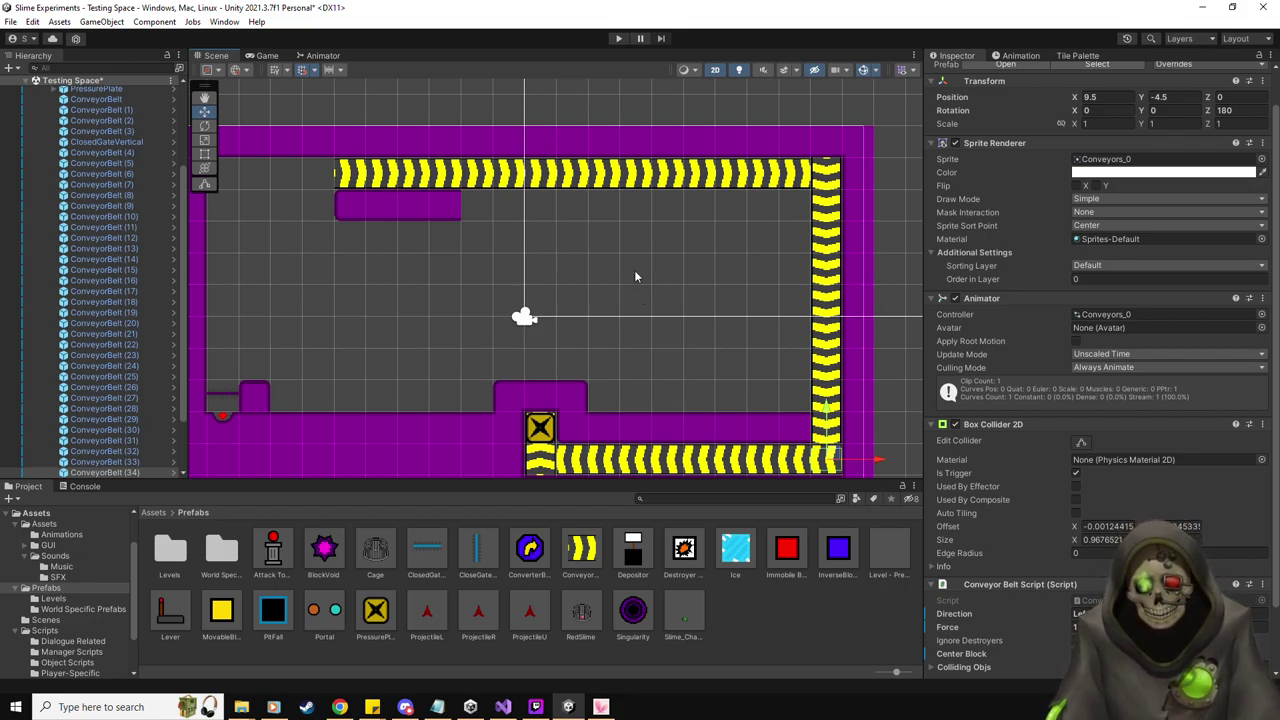
Place a new conveyor belt at the right end of the upper inner wall, at X -1.5, Y 3.5, and set its Z rotation to -90
{"action": "left_click_drag", "start_coordinate": [585, 556], "coordinate": [480, 212]}
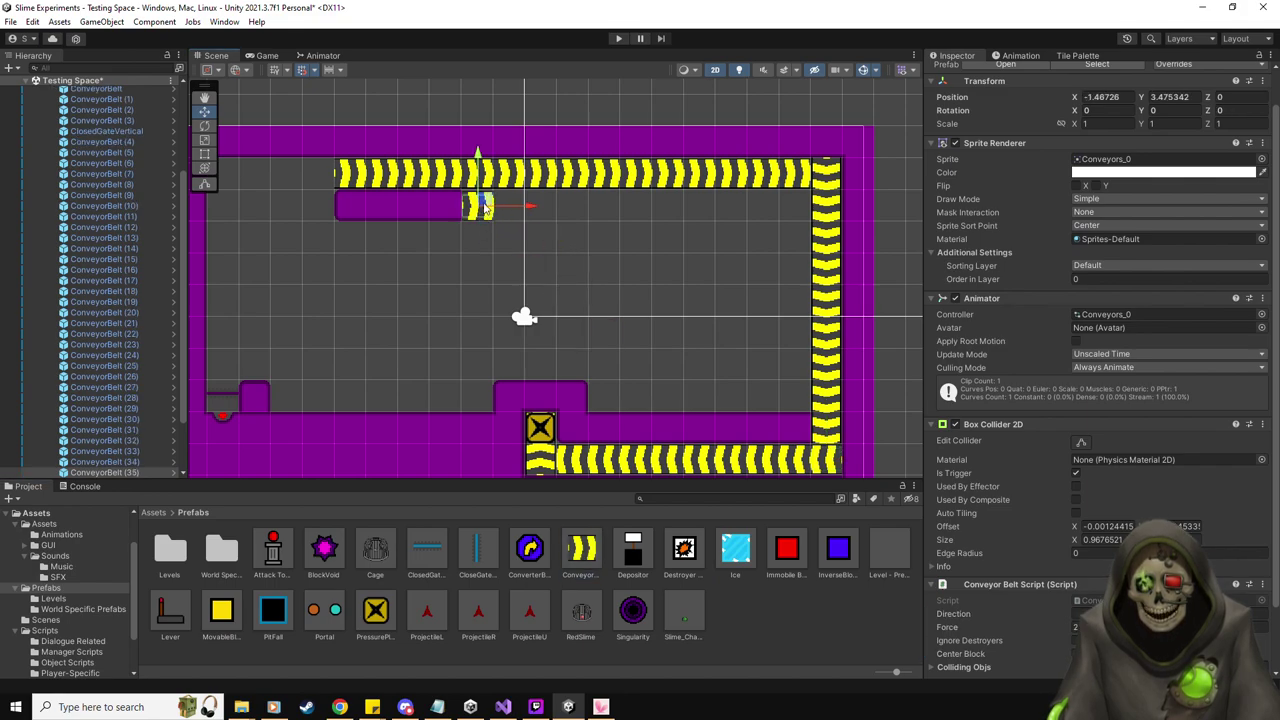
{"action": "left_click", "coordinate": [1230, 110]}
{"action": "type", "text": "90"}
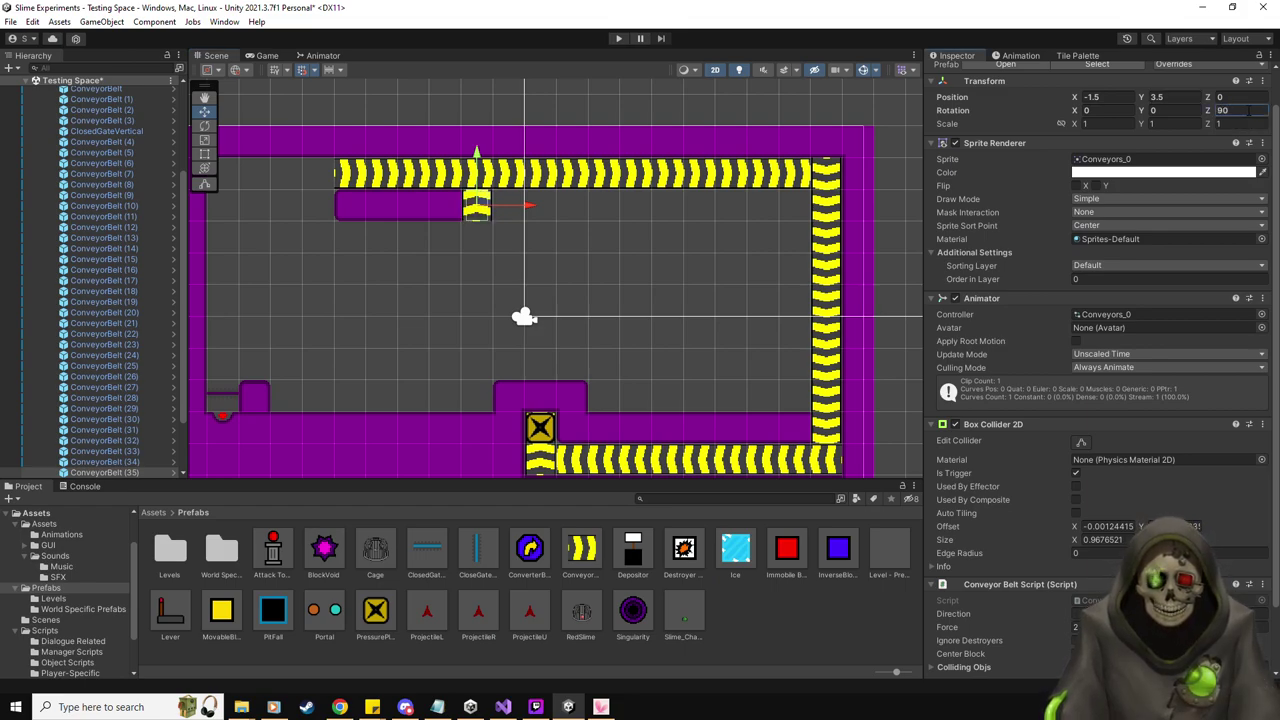
{"action": "left_click", "coordinate": [510, 276]}
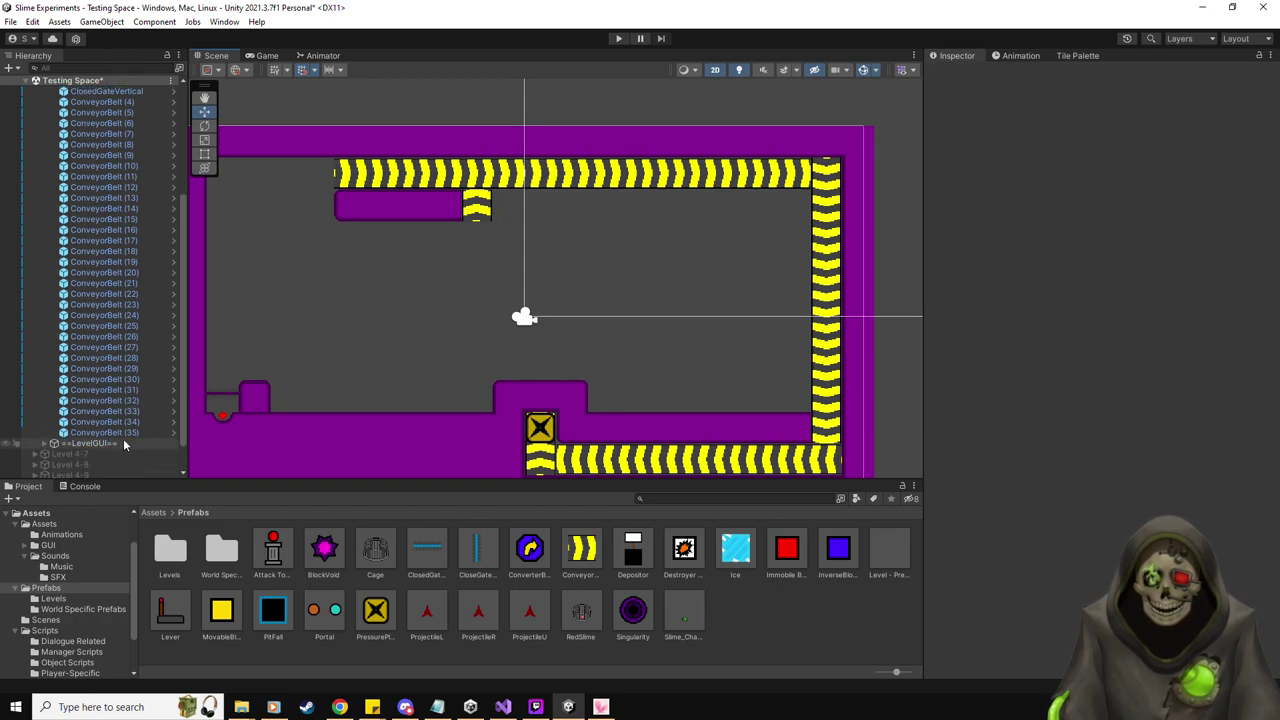
{"action": "left_click", "coordinate": [1226, 149]}
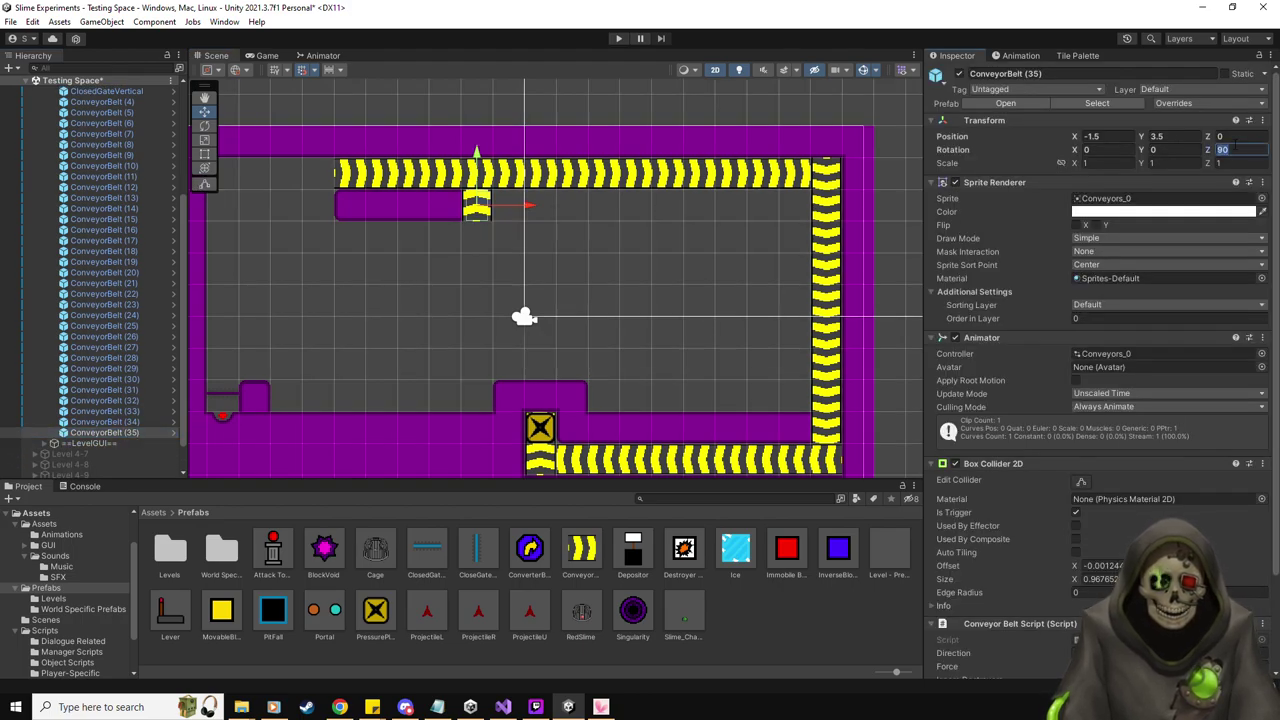
{"action": "type", "text": "-90"}
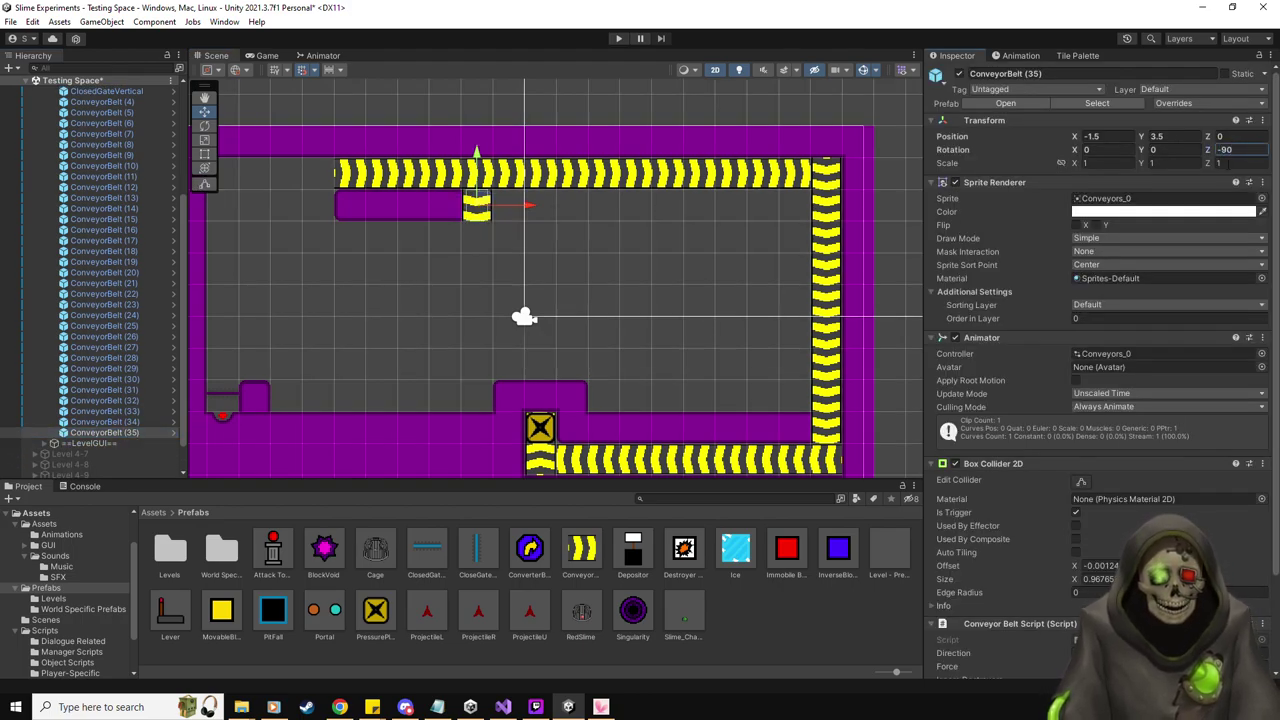
Set the new belt's direction to Right, Force to 1 and Z rotation to 0
{"action": "scroll", "coordinate": [1150, 400], "scroll_direction": "down", "scroll_amount": 3}
{"action": "left_click", "coordinate": [1110, 546]}
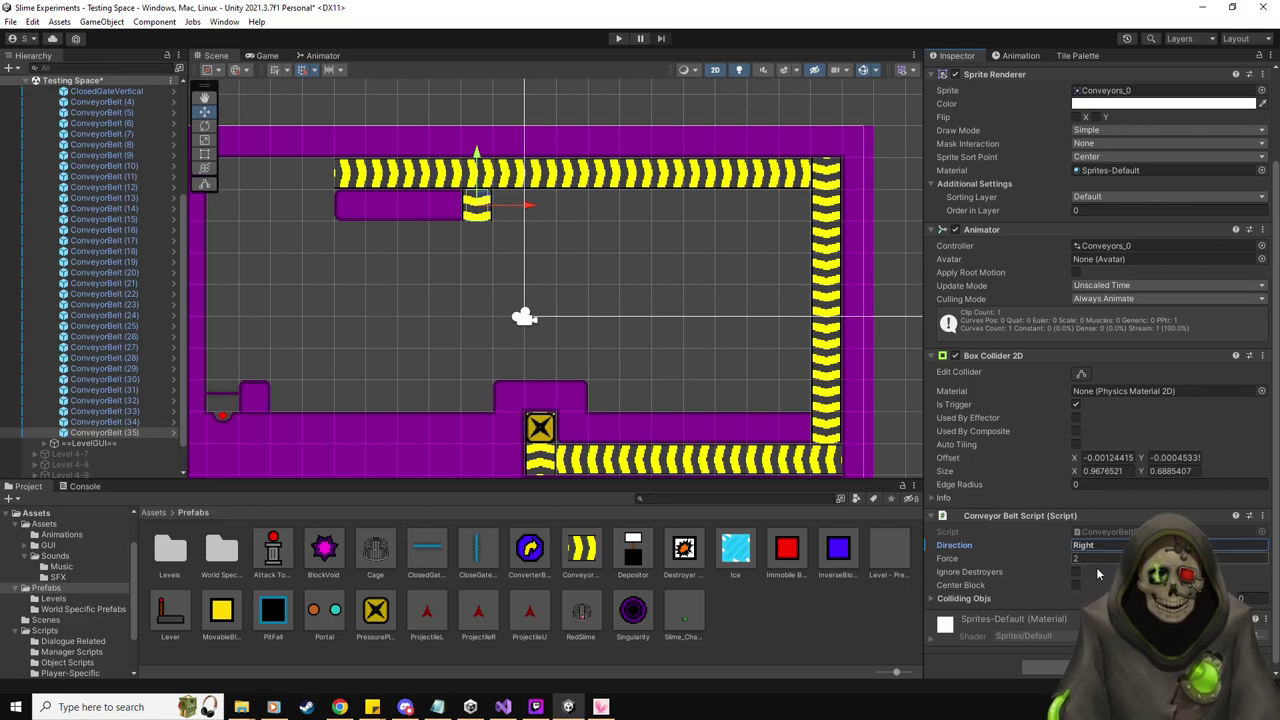
{"action": "scroll", "coordinate": [1097, 560], "scroll_direction": "up", "scroll_amount": 3}
{"action": "left_click", "coordinate": [1250, 150]}
{"action": "type", "text": "180"}
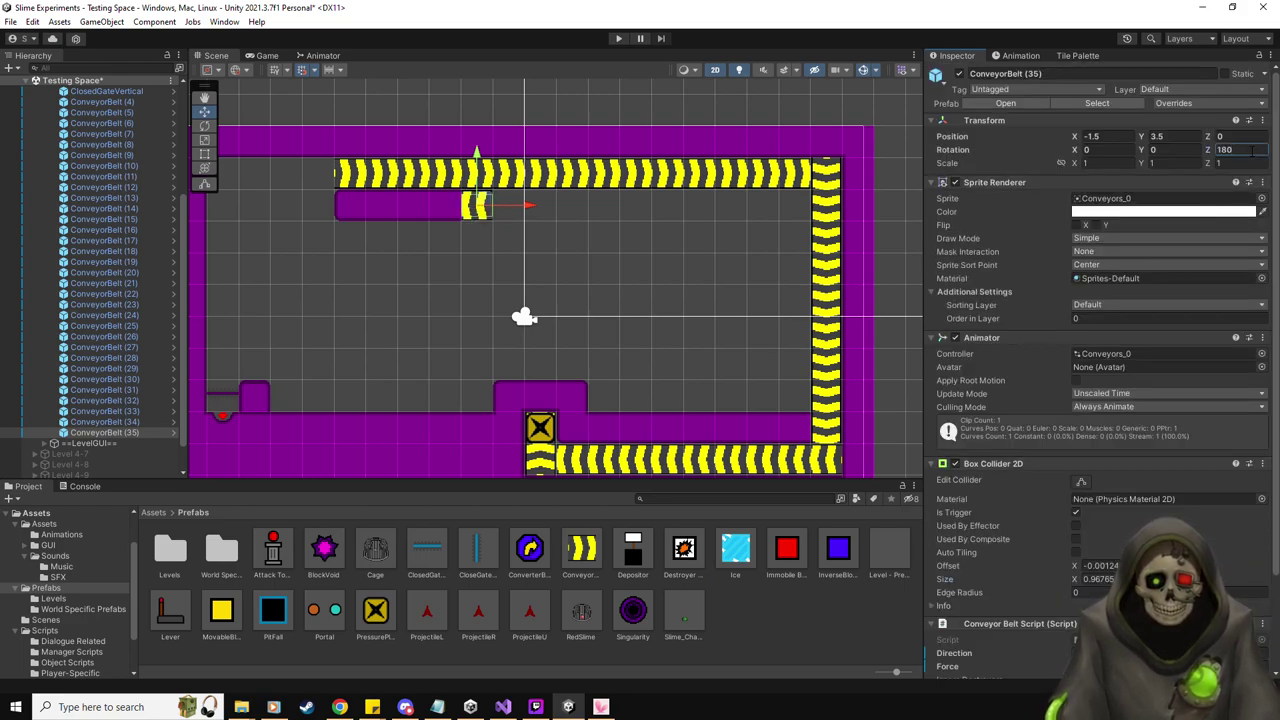
{"action": "key", "text": "ctrl+a"}
{"action": "type", "text": "0"}
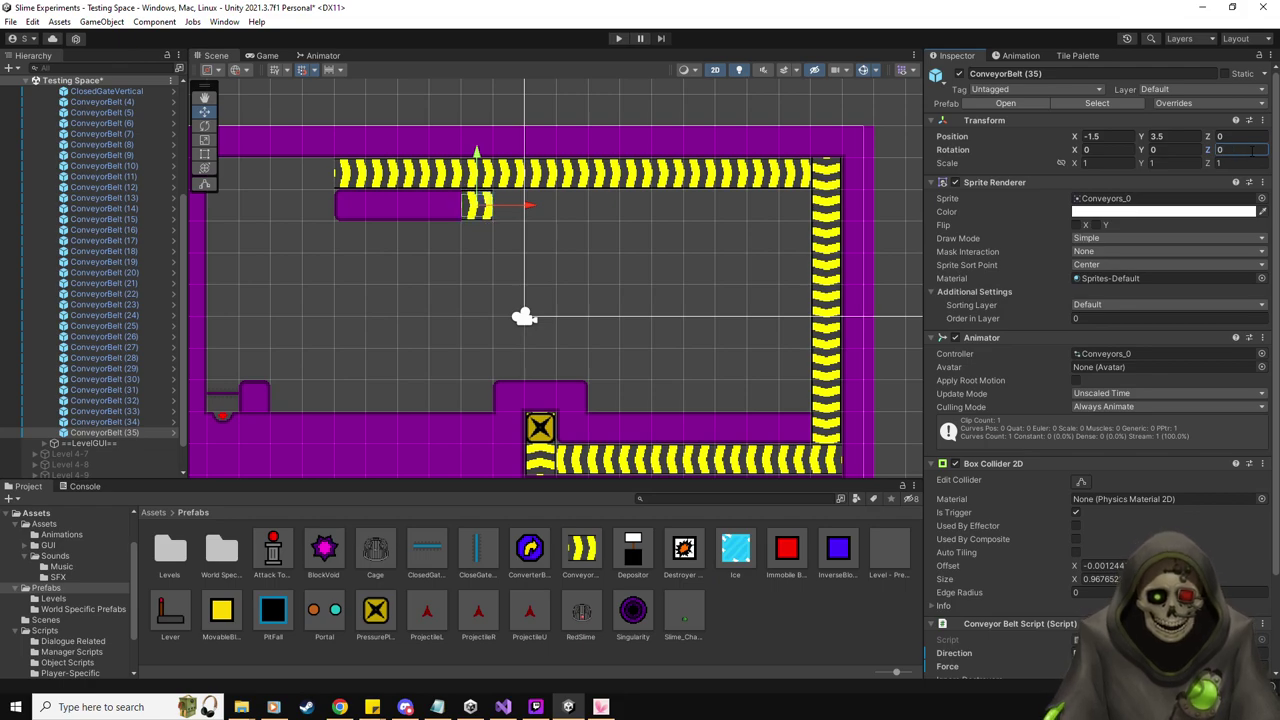
Place a BlockVoid on the upper conveyor row at X -0.5, Y 4.5
{"action": "middle_click_drag", "start_coordinate": [668, 252], "coordinate": [611, 220]}
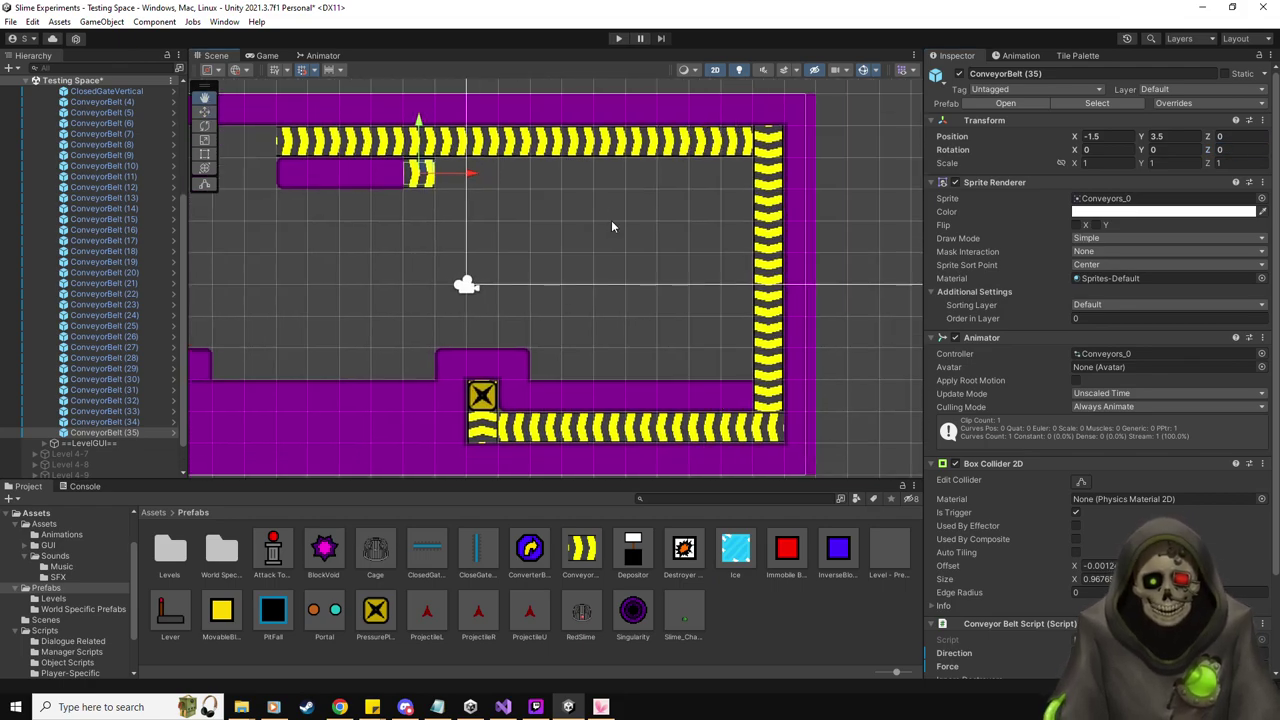
{"action": "left_click_drag", "start_coordinate": [333, 548], "coordinate": [455, 140]}
{"action": "middle_click_drag", "start_coordinate": [528, 204], "coordinate": [556, 254]}
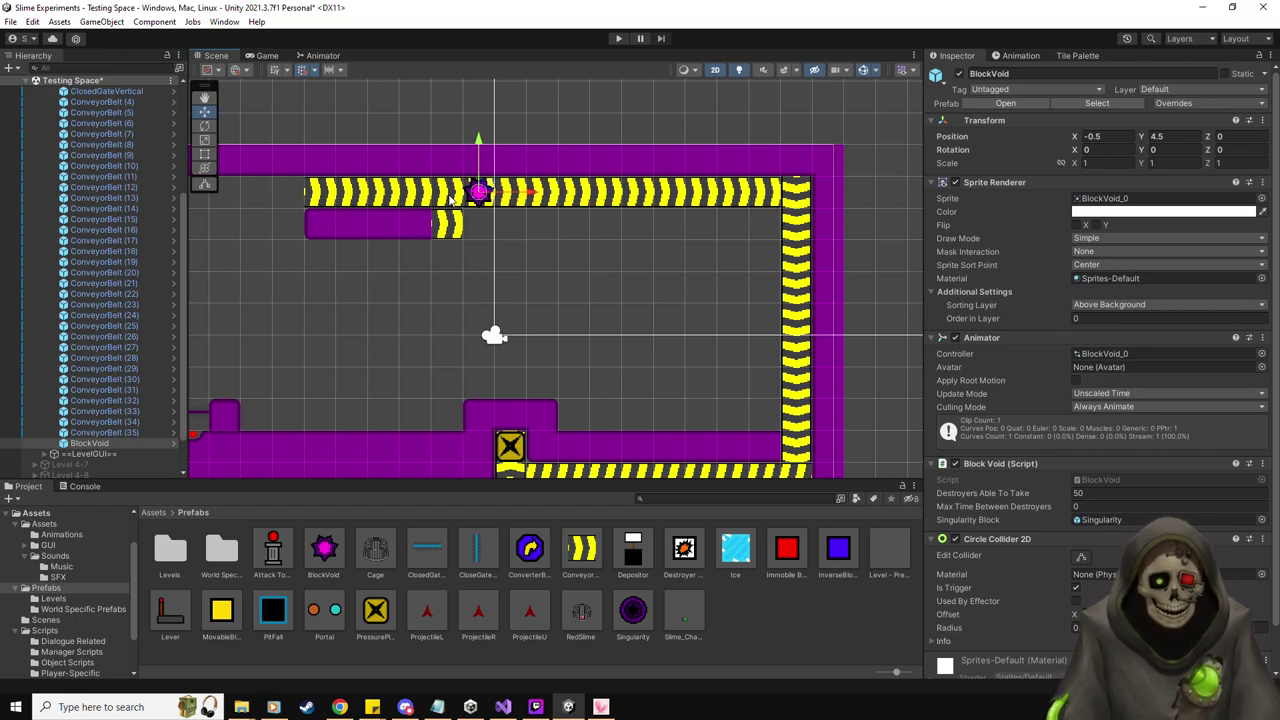
Duplicate the belt beside the inner wall to extend its row right to X 0.5, and enable Center Block on the belt at X -1.5
{"action": "left_click", "coordinate": [139, 434]}
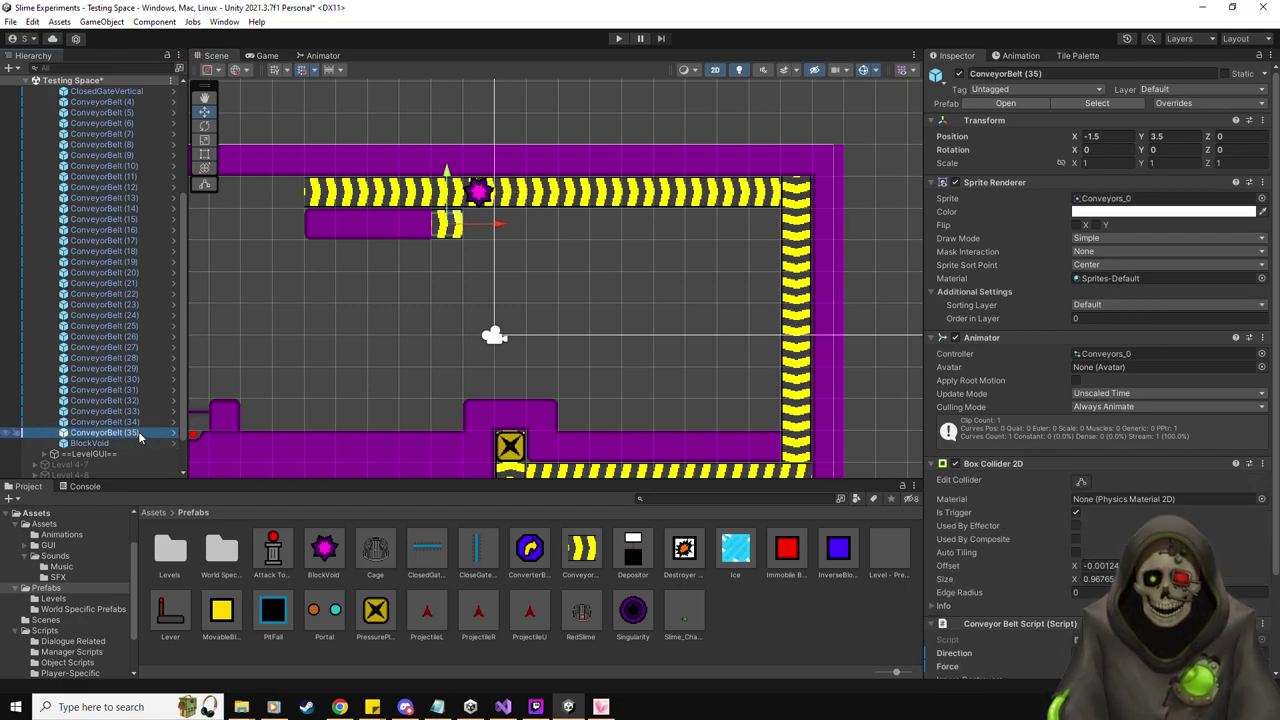
{"action": "scroll", "coordinate": [985, 560], "scroll_direction": "down", "scroll_amount": 3}
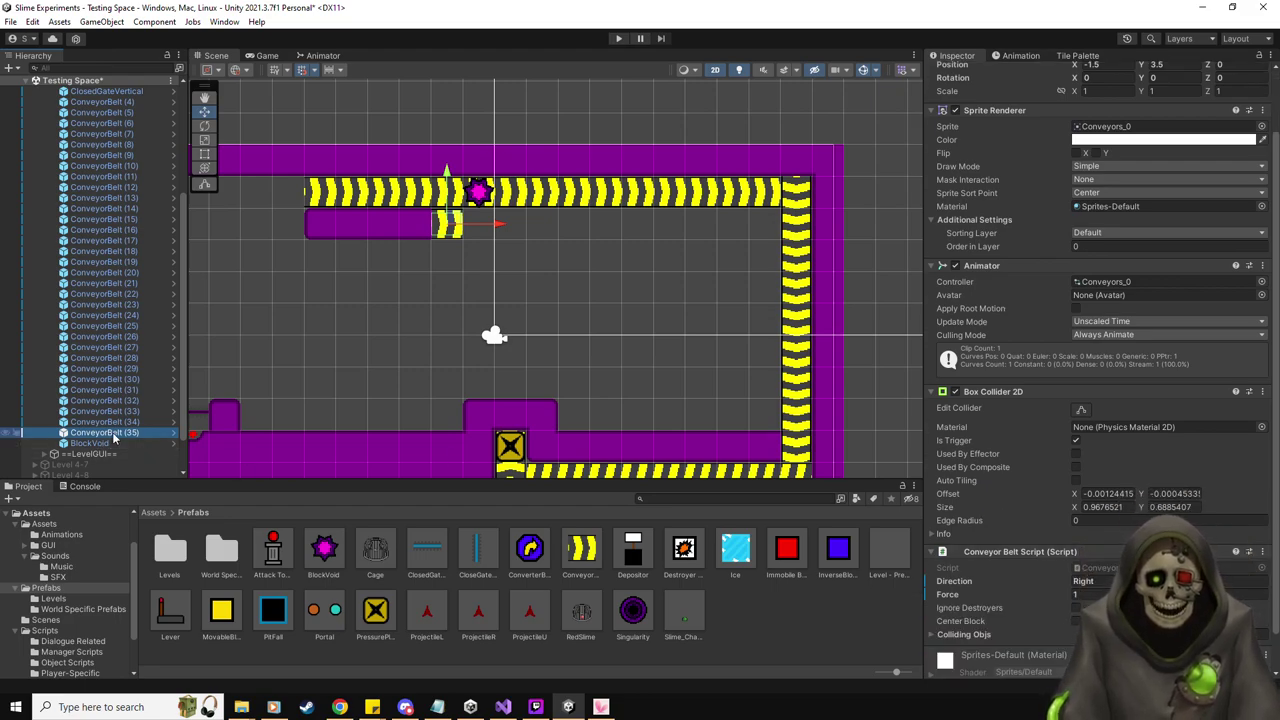
{"action": "key", "text": "ctrl+d"}
{"action": "key", "text": "ctrl+d"}
{"action": "left_click_drag", "start_coordinate": [498, 229], "coordinate": [563, 226]}
{"action": "key", "text": "ctrl+d"}
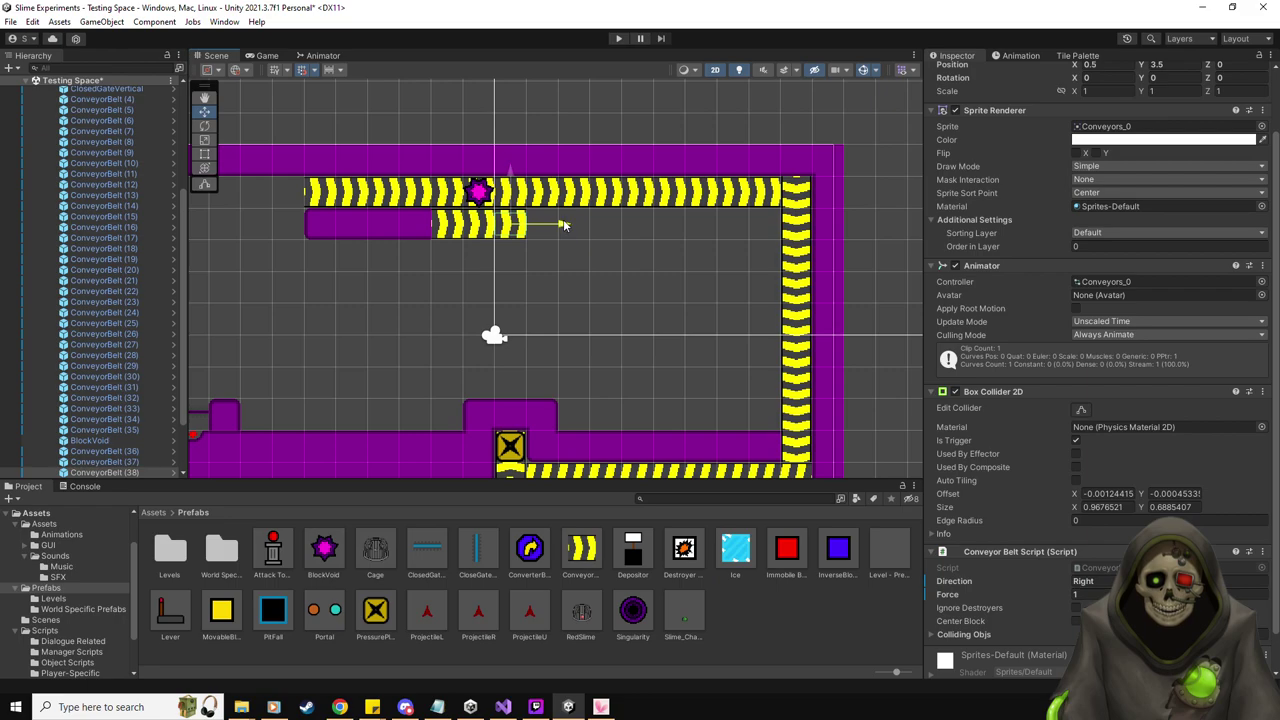
{"action": "left_click", "coordinate": [448, 224]}
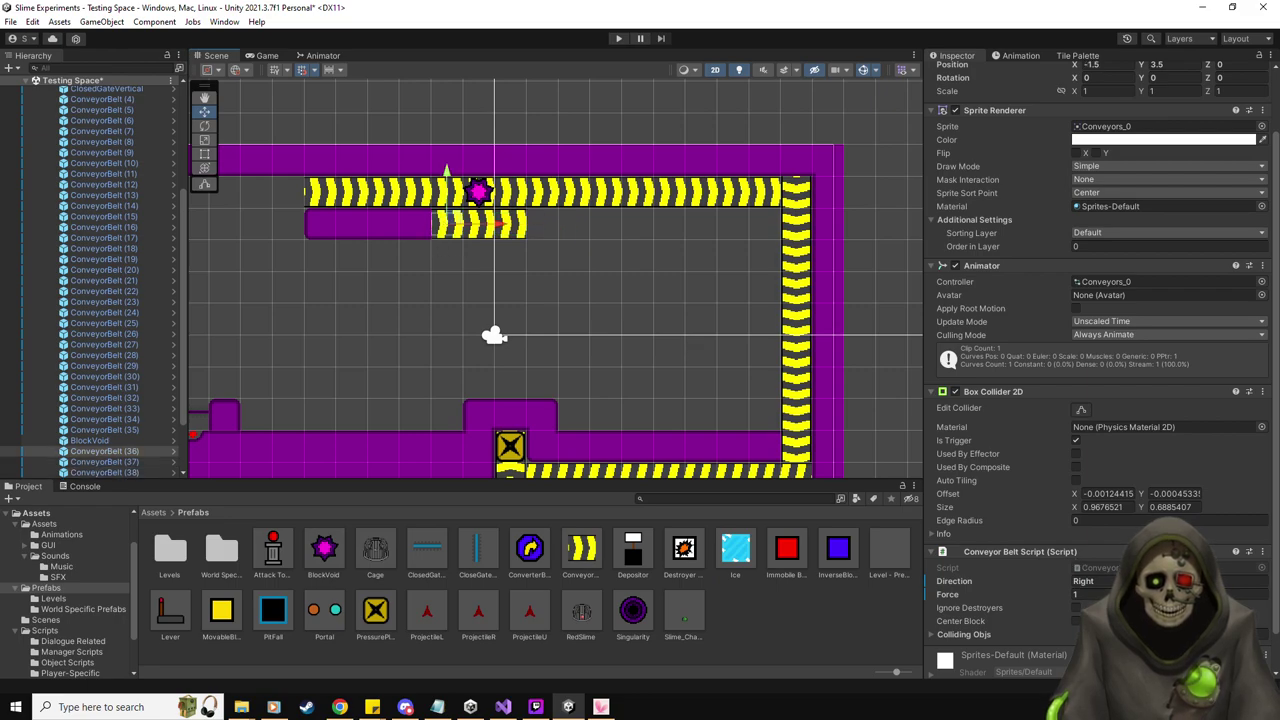
{"action": "left_click", "coordinate": [1076, 622]}
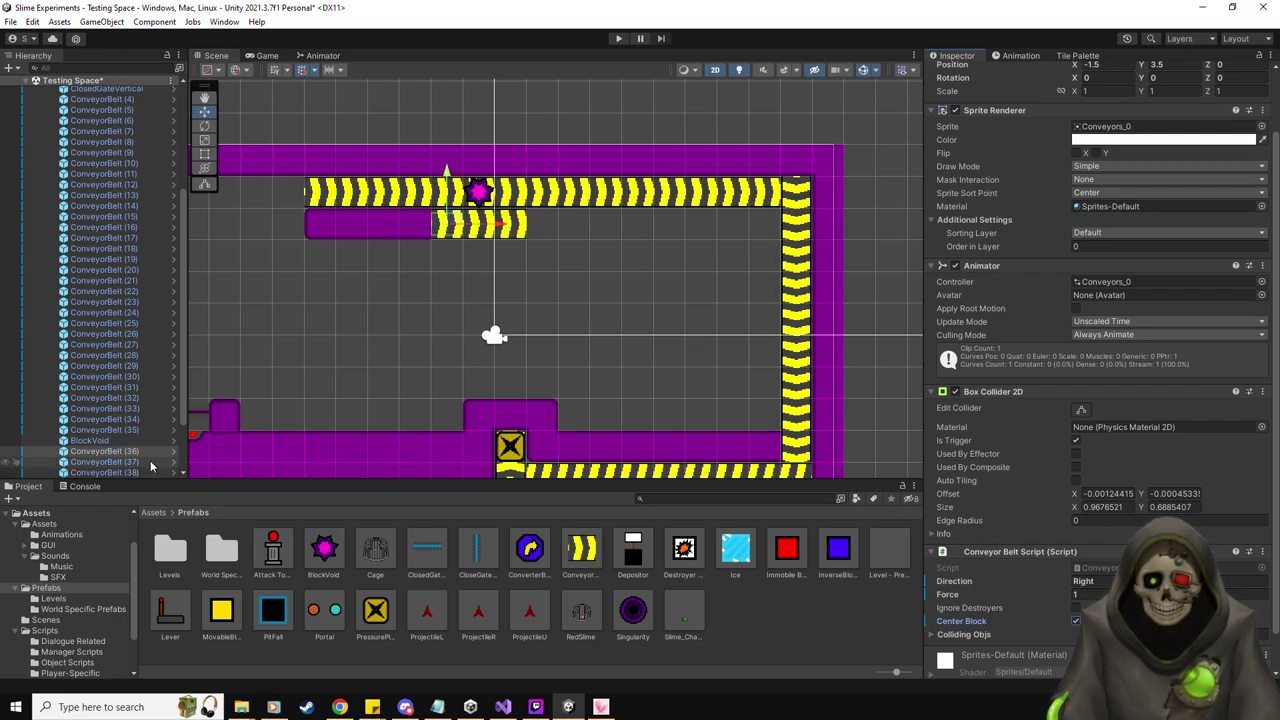
Set the belt at X 0.5, Y 3.5 to Z rotation 90 and direction Up
{"action": "scroll", "coordinate": [147, 453], "scroll_direction": "down", "scroll_amount": 2}
{"action": "left_click", "coordinate": [160, 432]}
{"action": "scroll", "coordinate": [1222, 150], "scroll_direction": "up", "scroll_amount": 2}
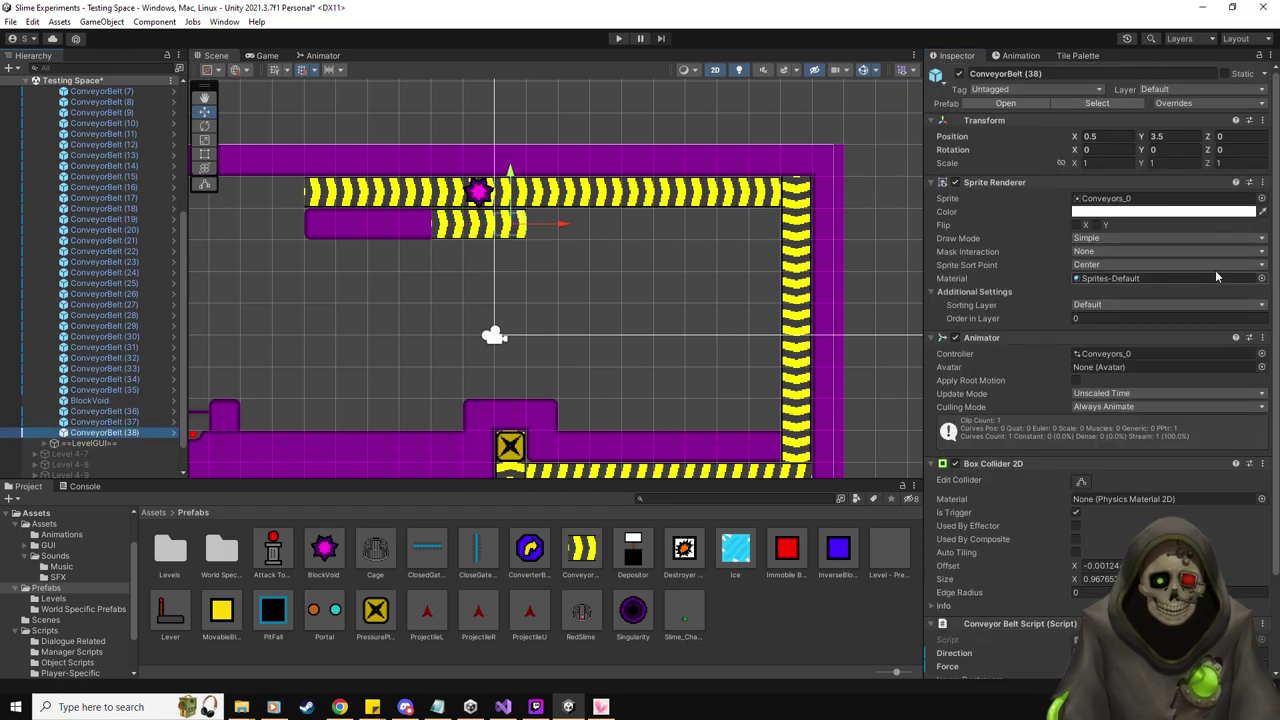
{"action": "left_click", "coordinate": [1222, 149]}
{"action": "type", "text": "90"}
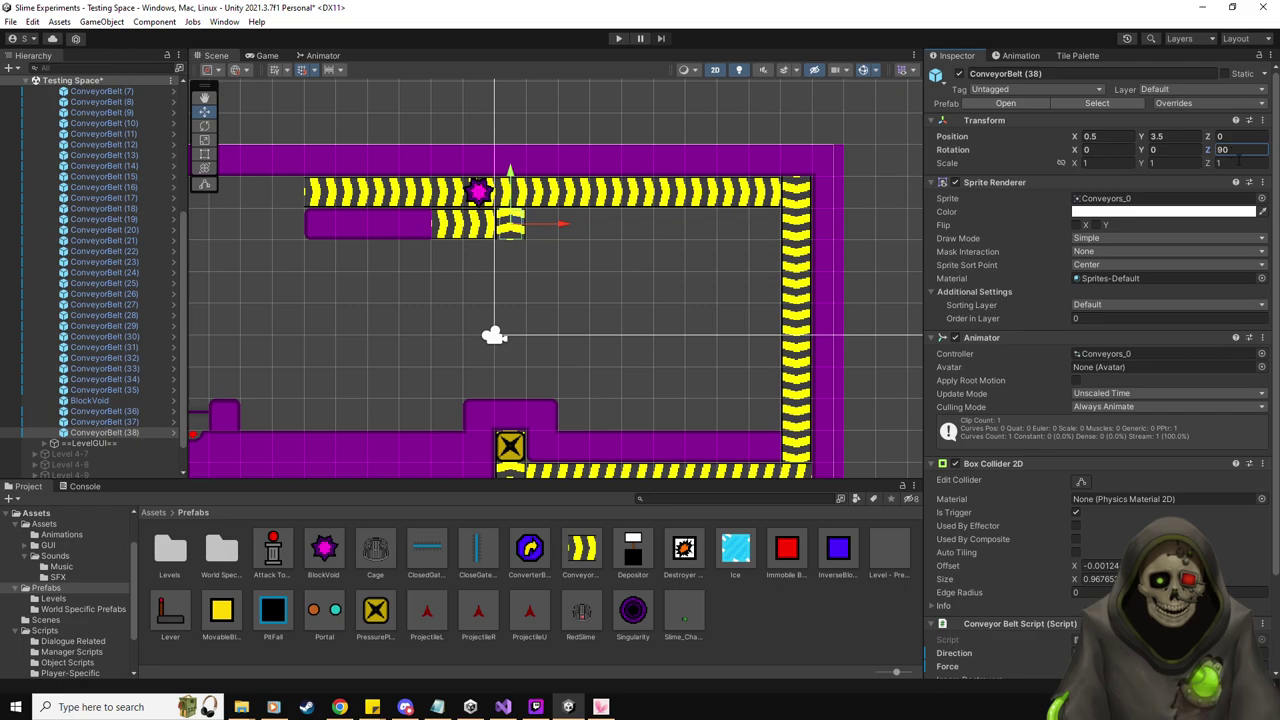
{"action": "scroll", "coordinate": [1240, 158], "scroll_direction": "down", "scroll_amount": 2}
{"action": "left_click", "coordinate": [1115, 545]}
{"action": "type", "text": "Up"}
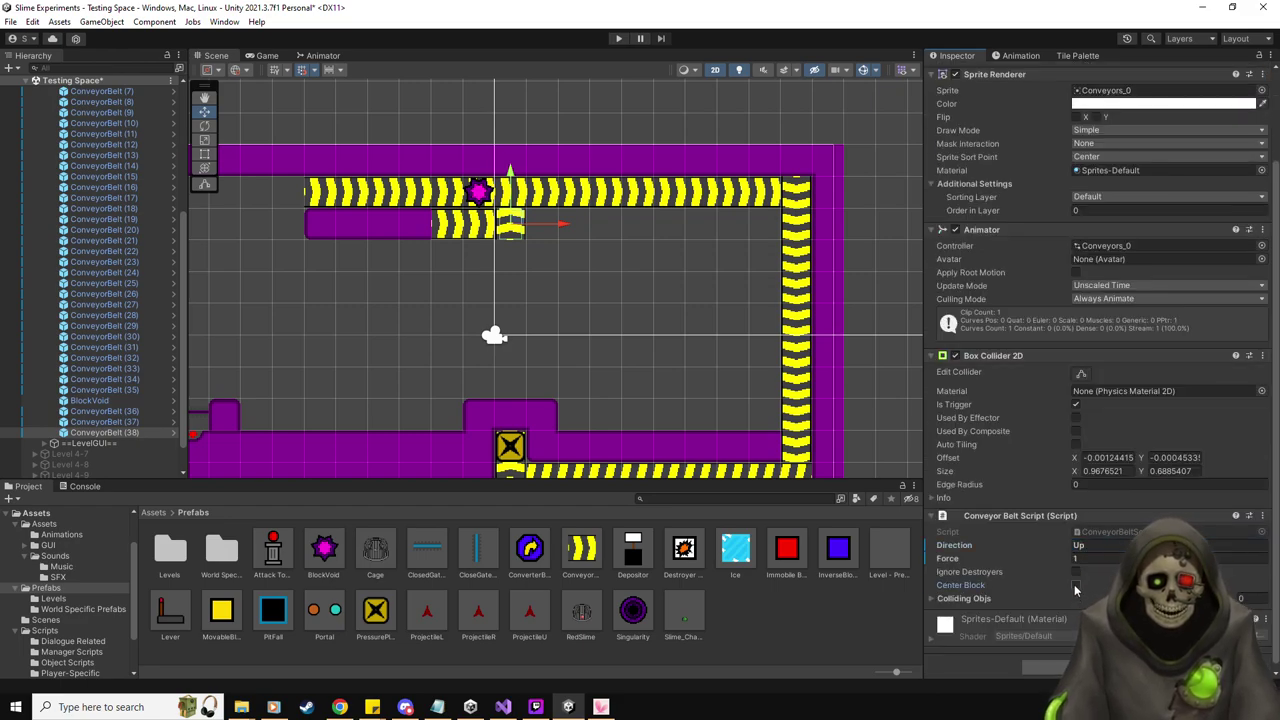
Enable Center Block on the upper-row conveyor belt directly above the upward-facing belt
{"action": "left_click", "coordinate": [520, 195]}
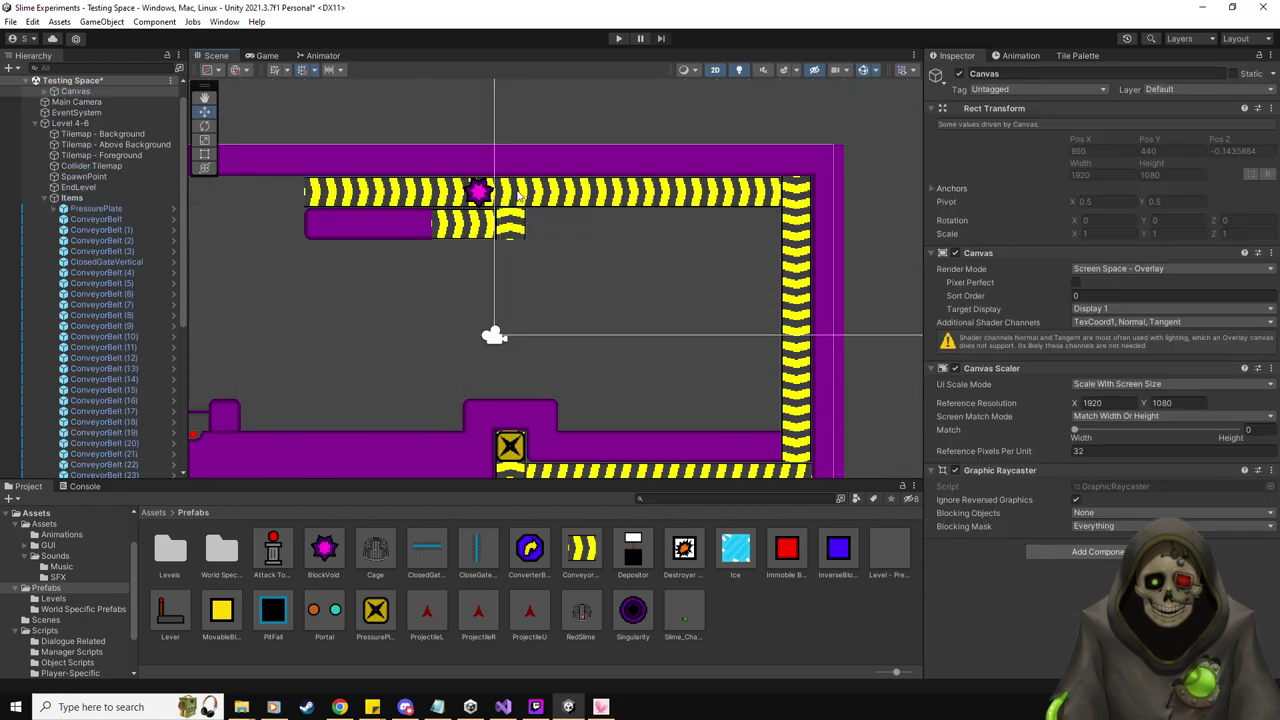
{"action": "left_click", "coordinate": [520, 195]}
{"action": "scroll", "coordinate": [1097, 560], "scroll_direction": "down", "scroll_amount": 3}
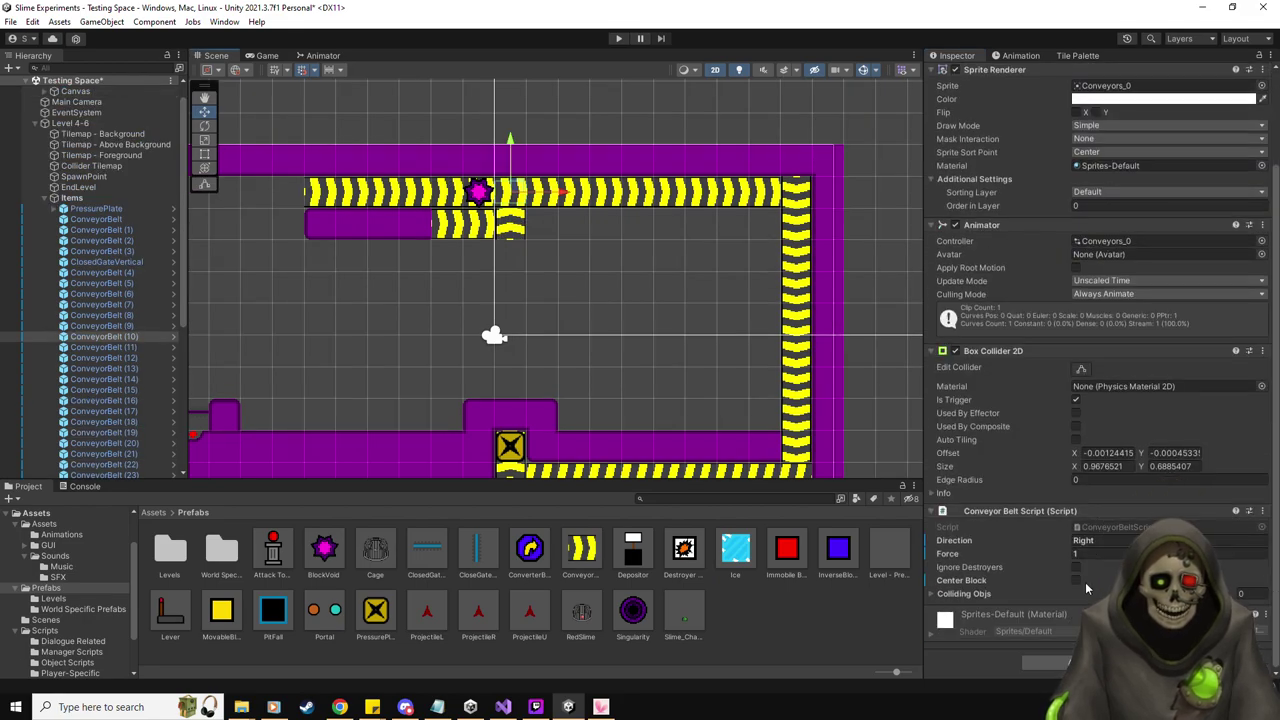
{"action": "left_click", "coordinate": [1076, 580]}
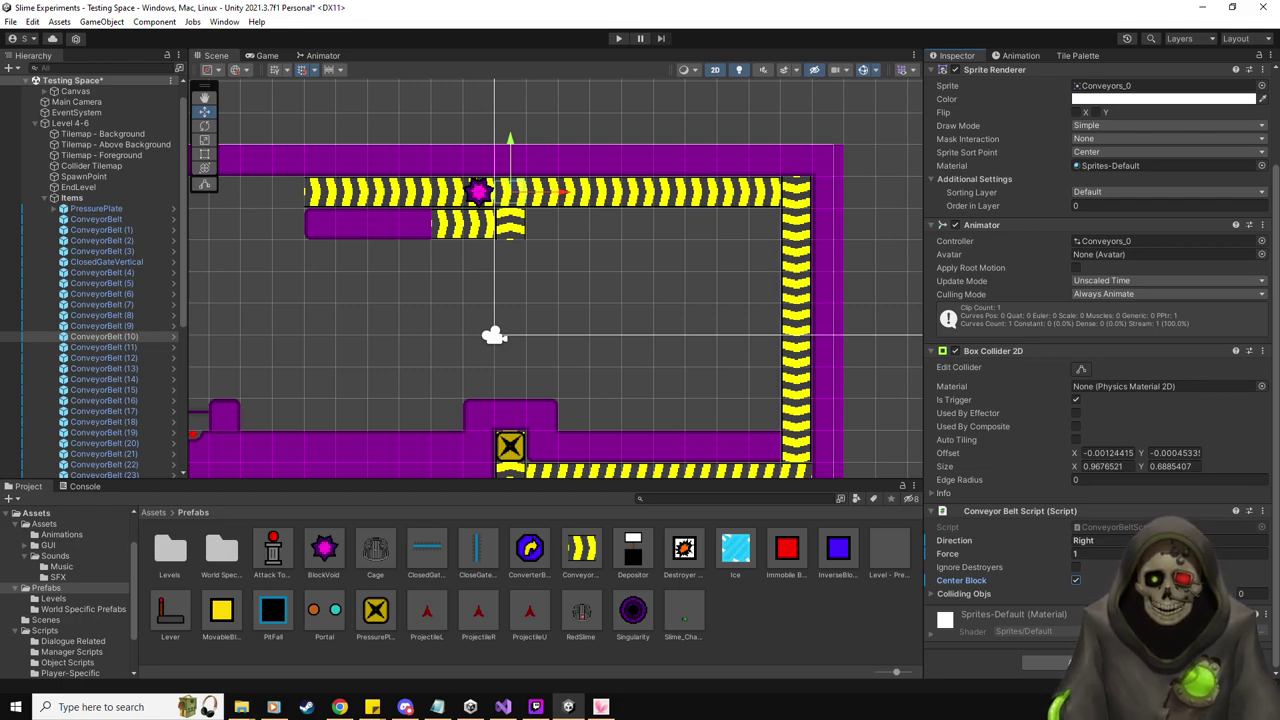
Paint Purple Room wall tiles beneath the three short-row belts, stepping down from the right end of the upper inner wall
{"action": "left_click", "coordinate": [1078, 55]}
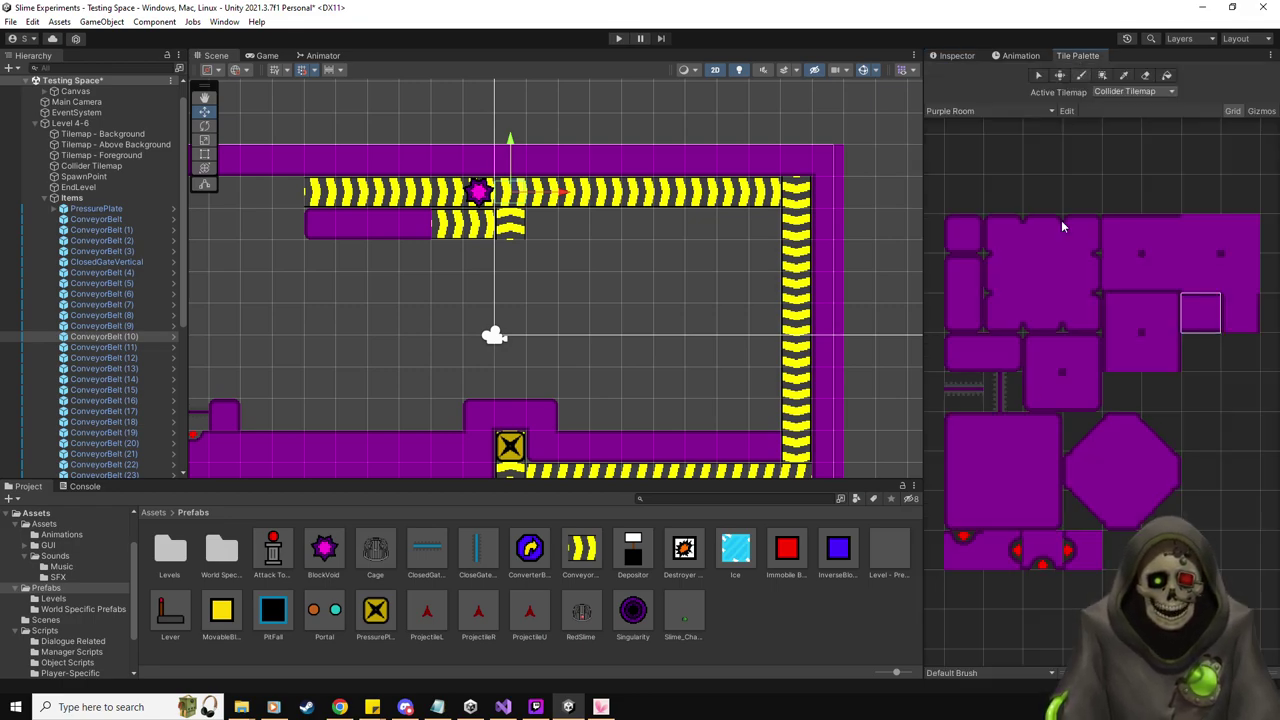
{"action": "left_click", "coordinate": [1077, 354]}
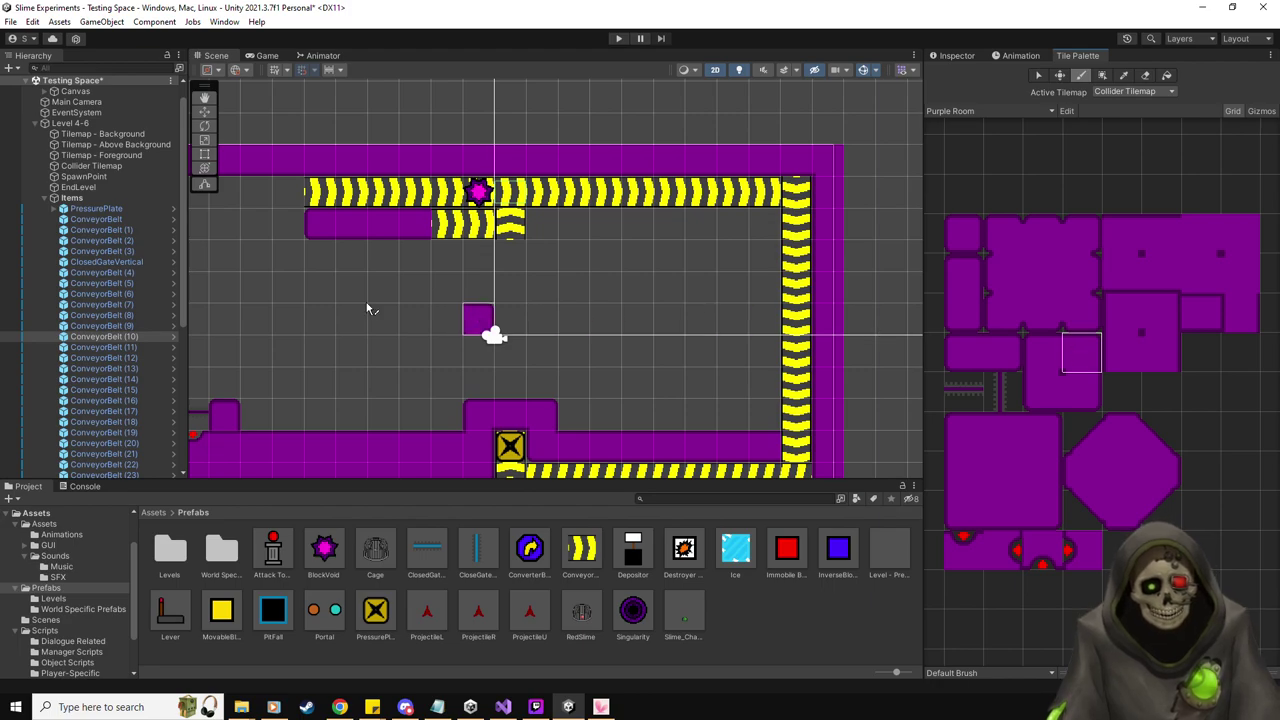
{"action": "left_click", "coordinate": [415, 255]}
{"action": "left_click", "coordinate": [1043, 391]}
{"action": "left_click", "coordinate": [733, 287]}
{"action": "left_click", "coordinate": [1203, 316]}
{"action": "left_click", "coordinate": [447, 255]}
{"action": "left_click", "coordinate": [481, 260]}
{"action": "left_click", "coordinate": [510, 257]}
Close the belt pocket on its right side with a lower-right corner tile and a wall tile beside the upward belt
{"action": "left_click", "coordinate": [1081, 391]}
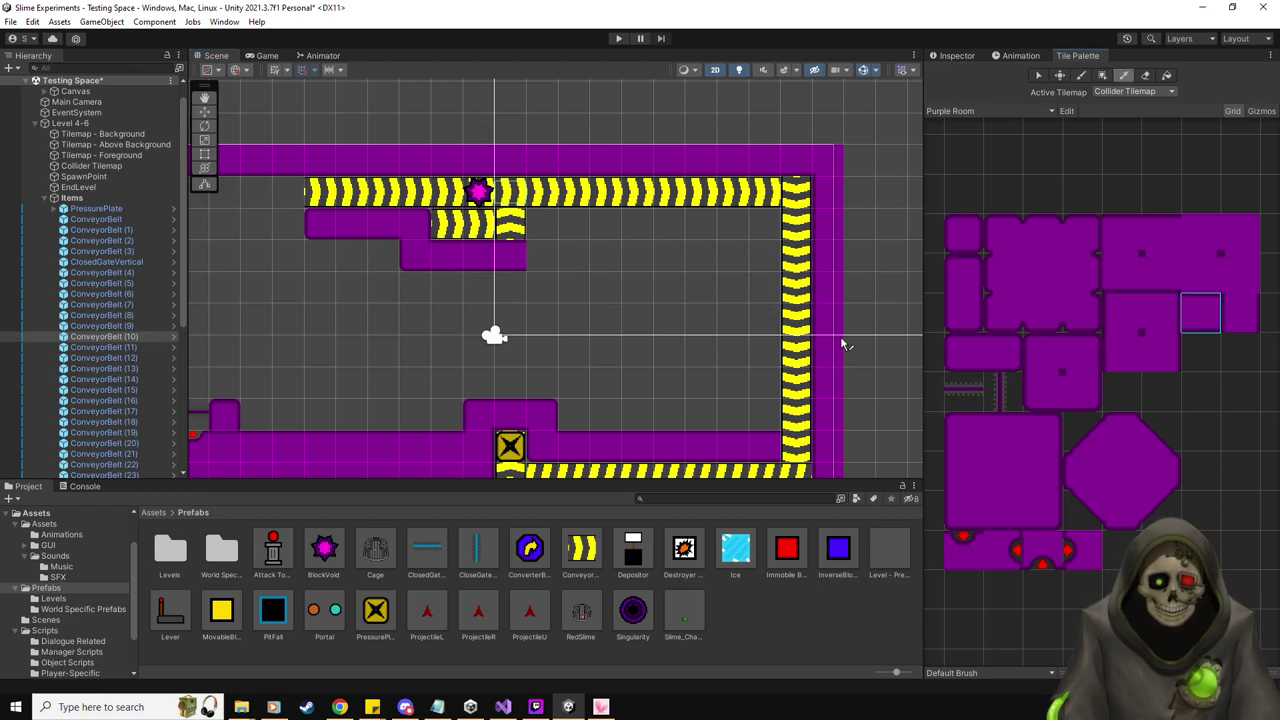
{"action": "left_click", "coordinate": [541, 256]}
{"action": "left_click", "coordinate": [1043, 352]}
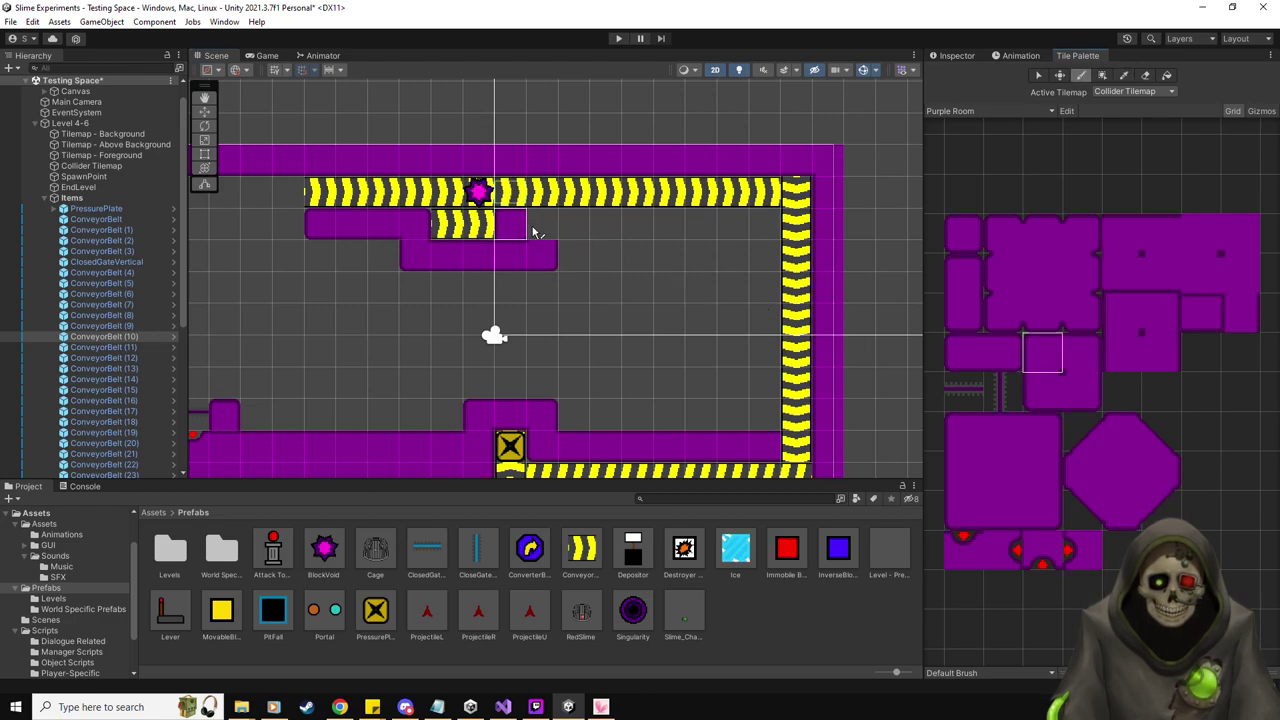
{"action": "left_click", "coordinate": [541, 224]}
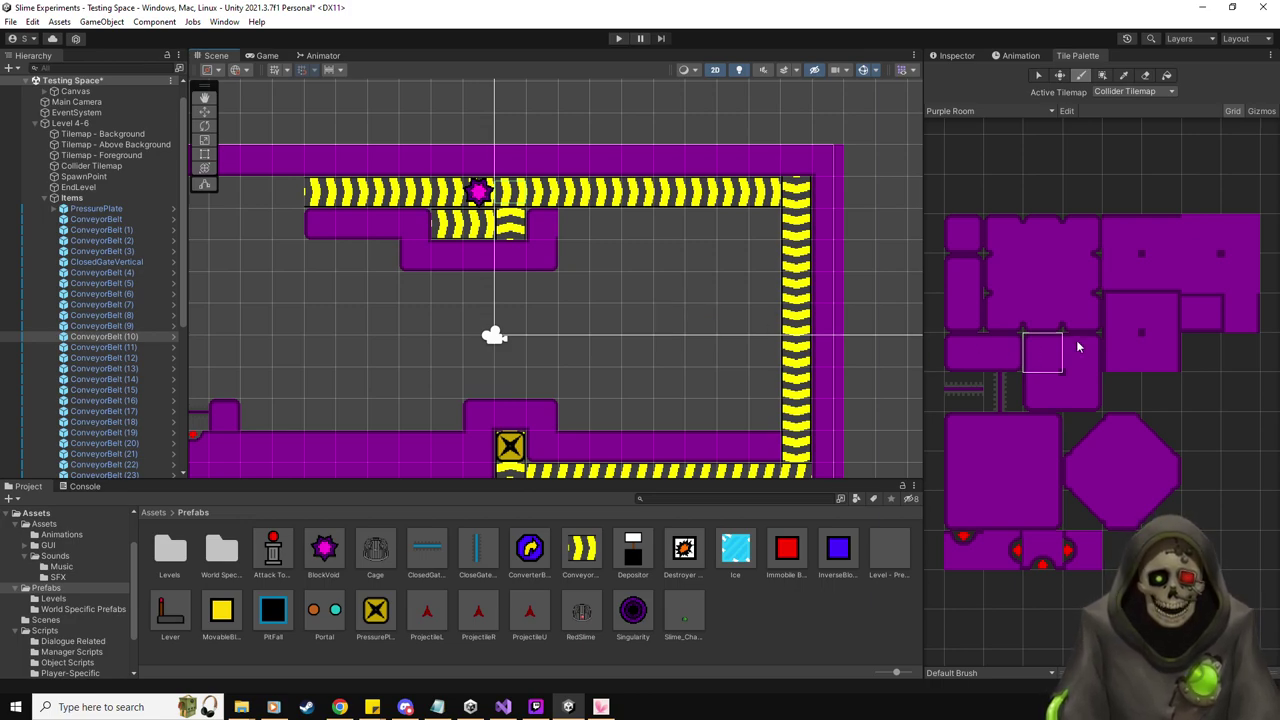
Extend the inner wall two tiles right of the pocket, then step it down into a four-tile strip one row lower
{"action": "left_click", "coordinate": [1198, 316]}
{"action": "left_click", "coordinate": [1090, 360]}
{"action": "left_click_drag", "start_coordinate": [575, 224], "coordinate": [605, 224]}
{"action": "left_click", "coordinate": [1043, 392]}
{"action": "left_click", "coordinate": [608, 254]}
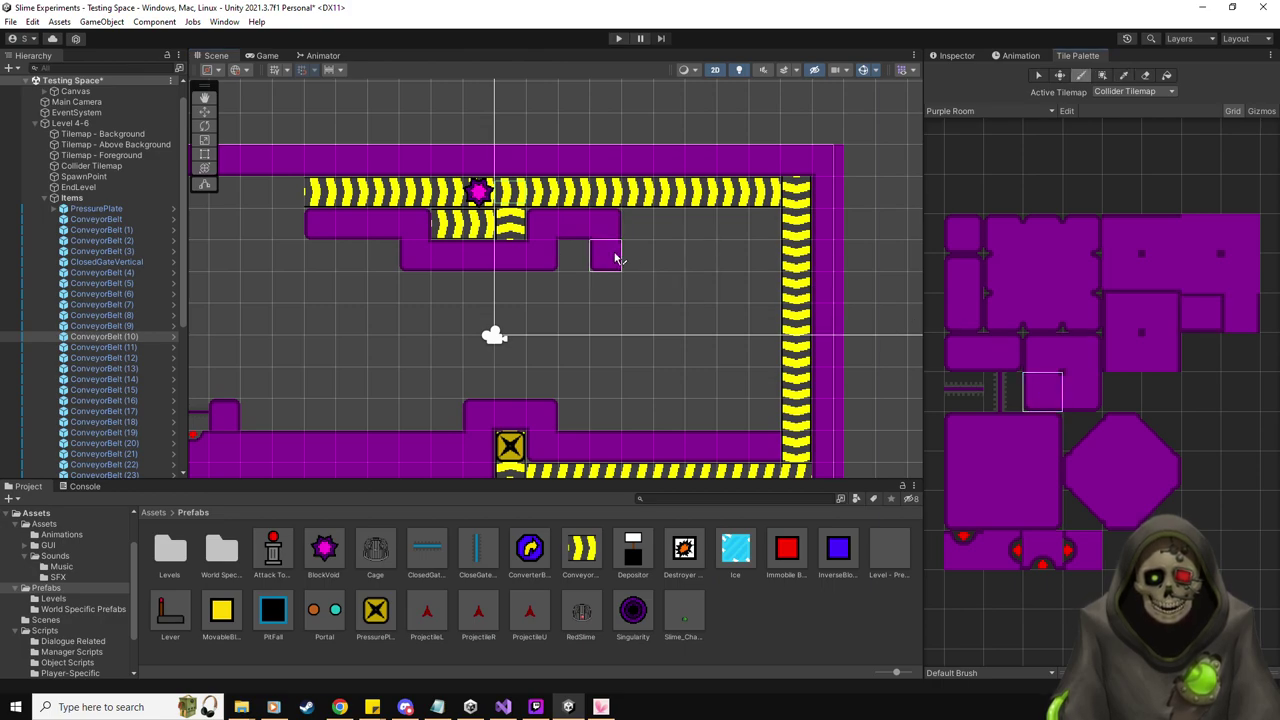
{"action": "left_click", "coordinate": [1205, 318]}
{"action": "left_click_drag", "start_coordinate": [615, 255], "coordinate": [698, 265]}
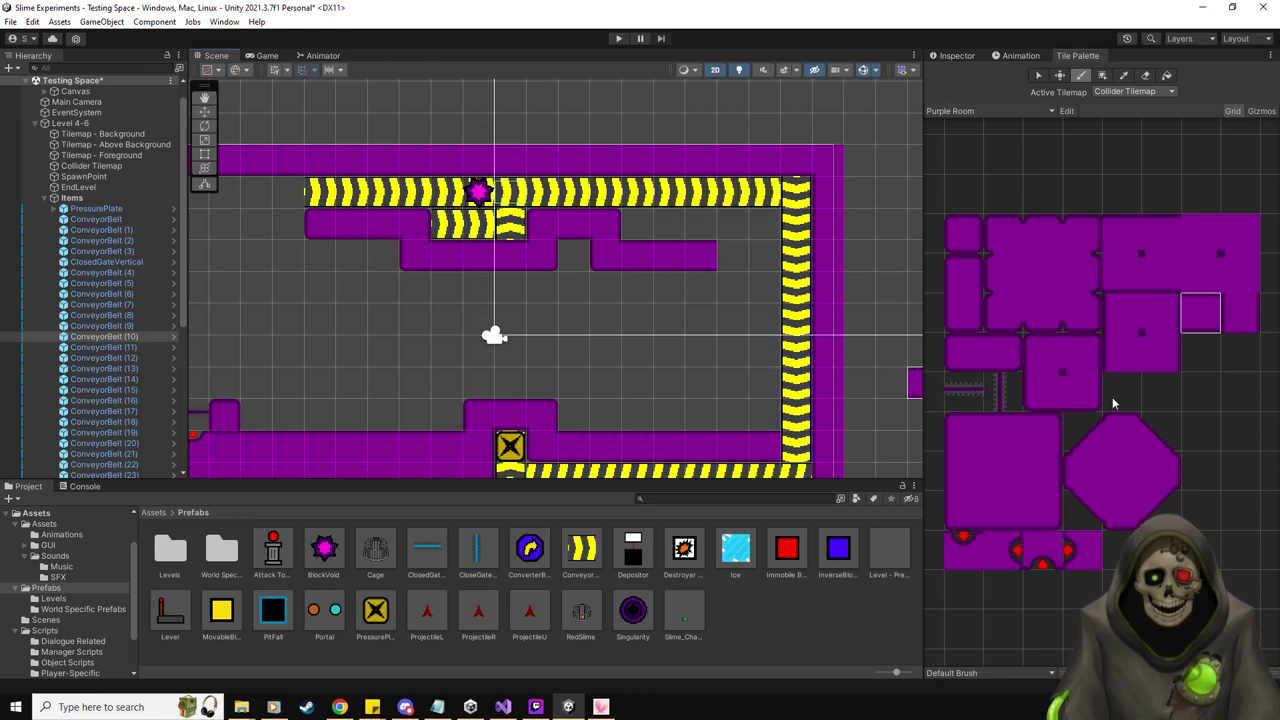
Close the second pocket with a lower corner and raised wall tiles, filling the wall out to the right-hand conveyor column
{"action": "left_click", "coordinate": [732, 255]}
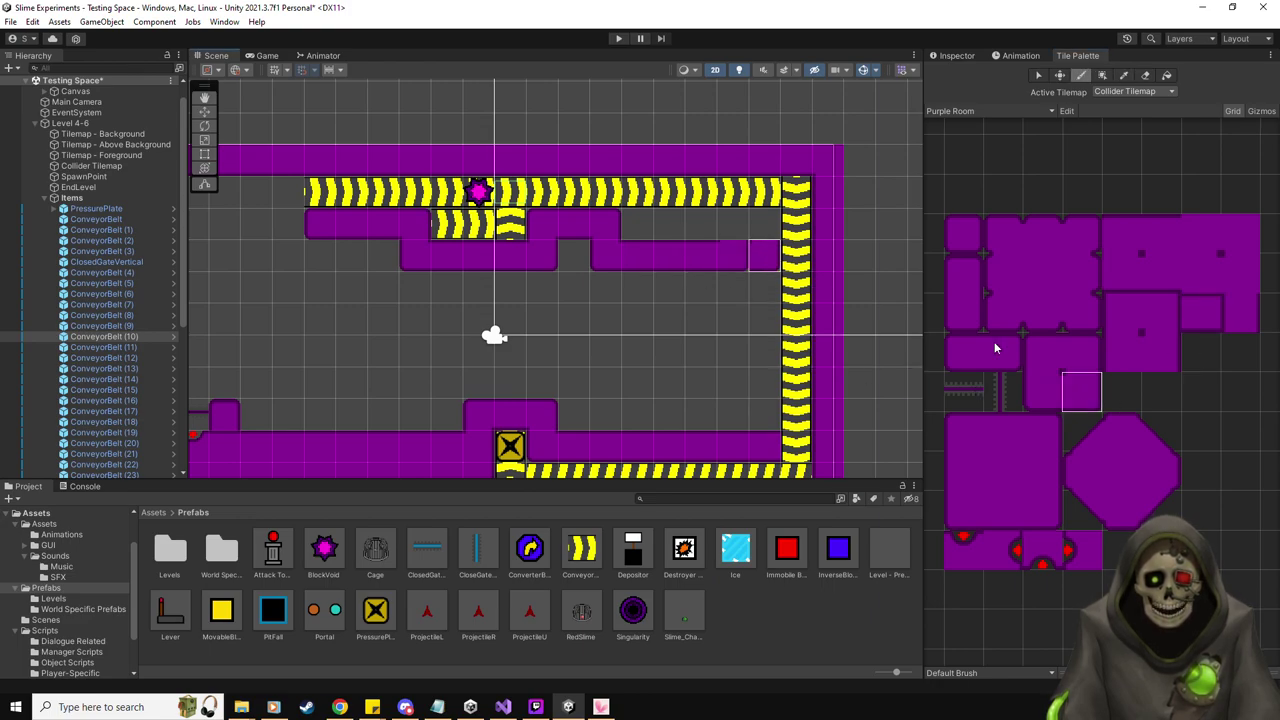
{"action": "left_click", "coordinate": [1042, 352]}
{"action": "left_click", "coordinate": [1082, 352]}
{"action": "left_click", "coordinate": [732, 224]}
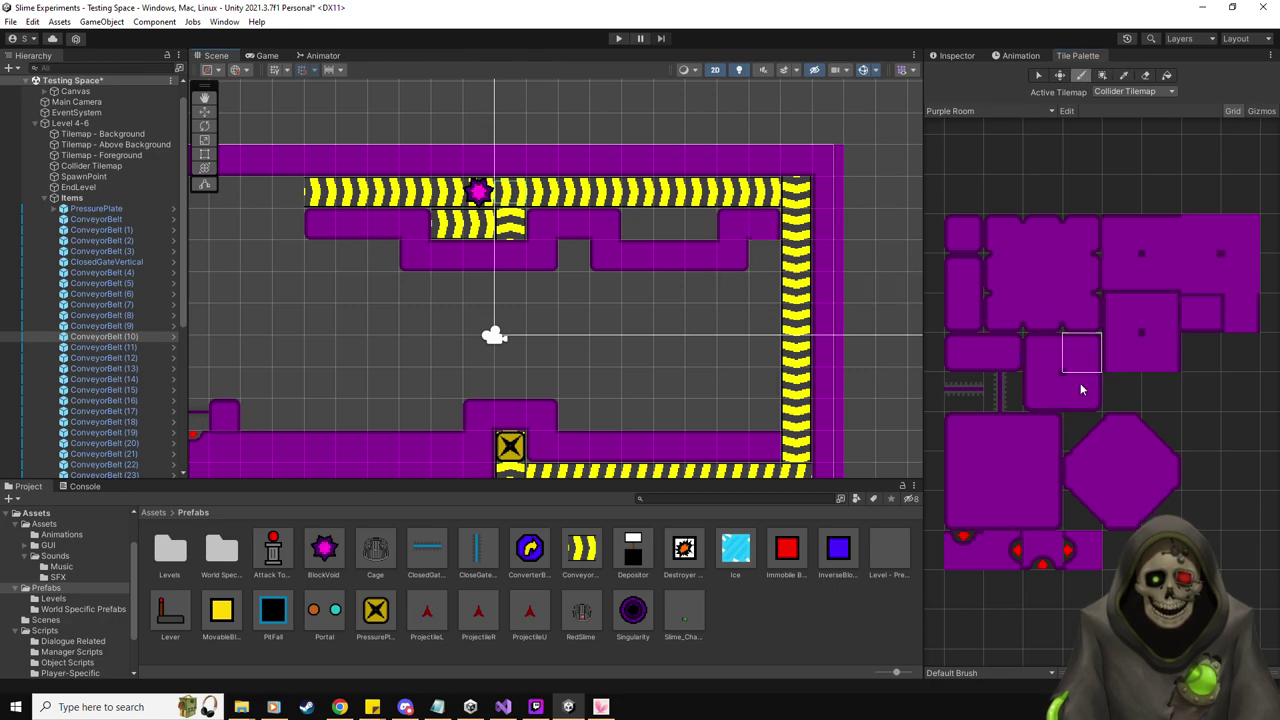
{"action": "left_click", "coordinate": [959, 428]}
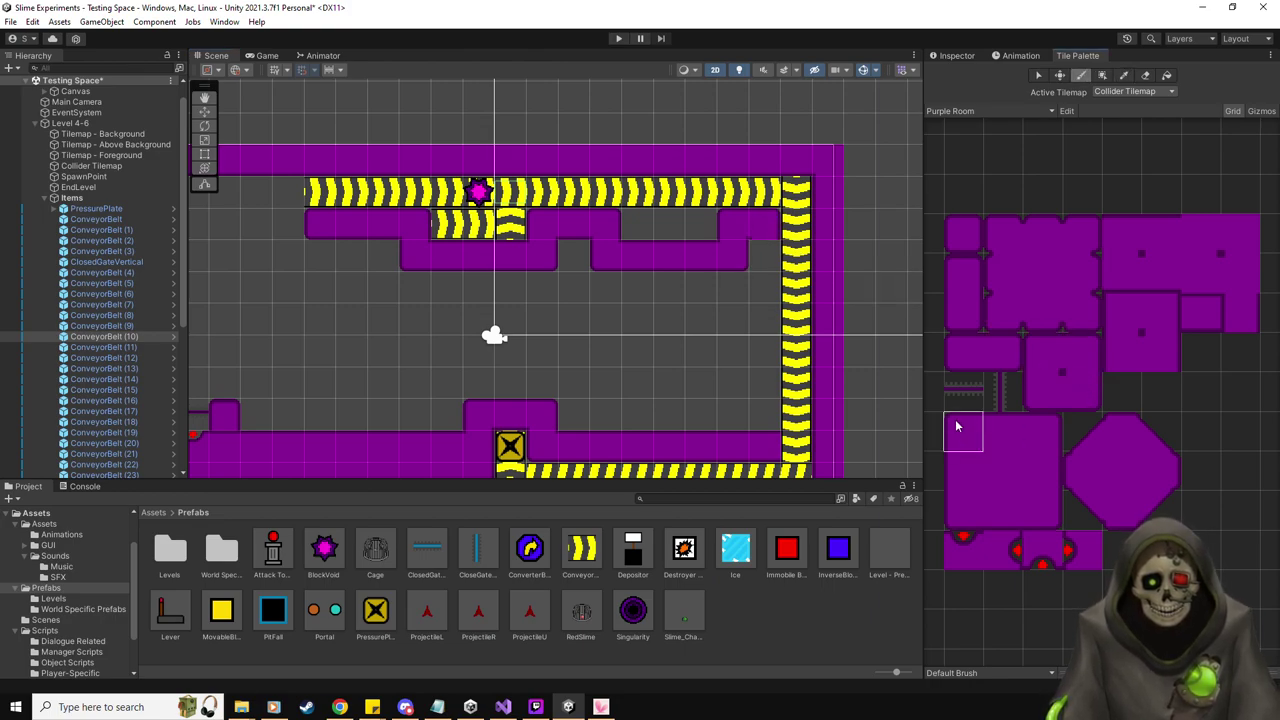
{"action": "left_click", "coordinate": [1042, 436]}
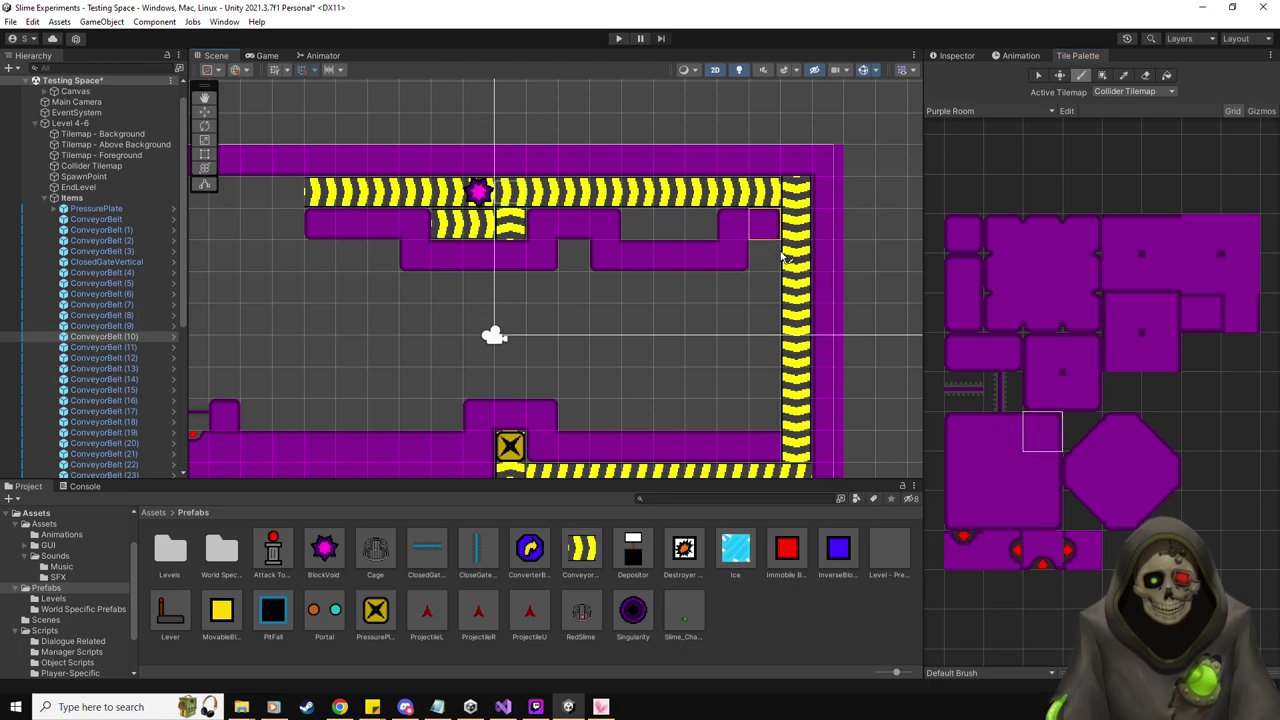
{"action": "left_click", "coordinate": [1046, 471]}
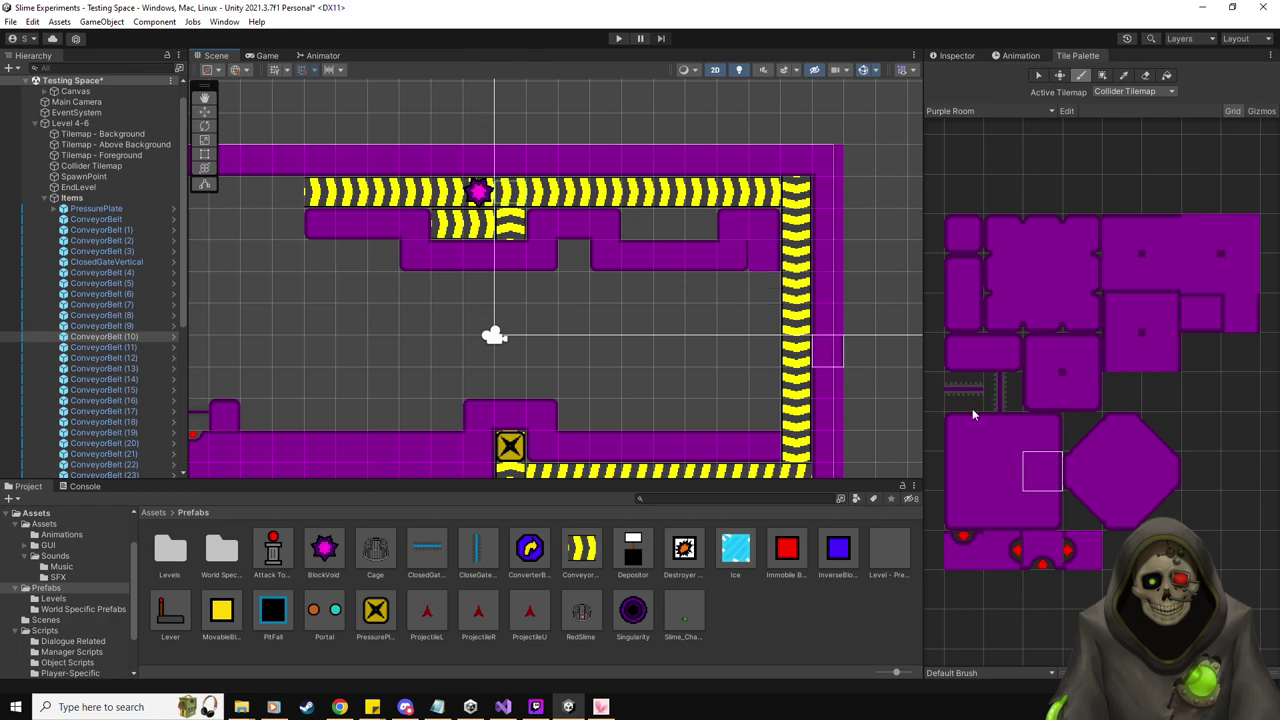
{"action": "left_click", "coordinate": [1002, 510]}
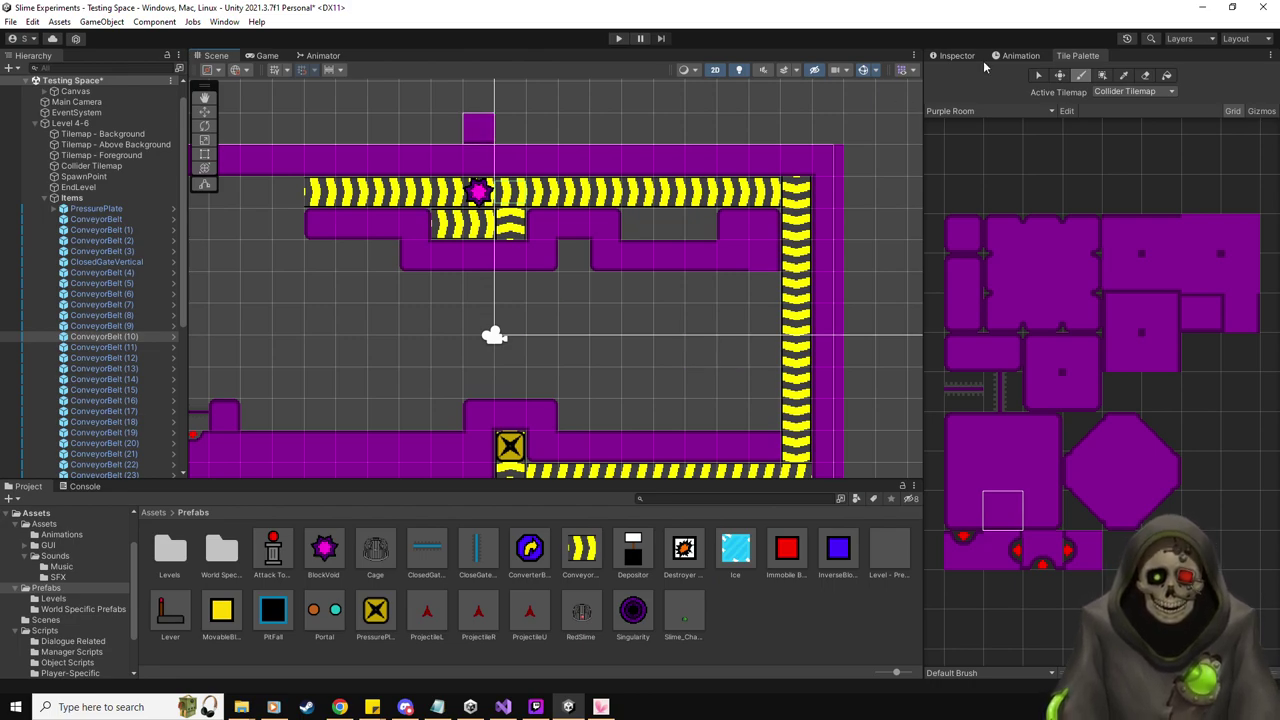
Enable Center Block on the upper-row belt above the right end of the second pocket
{"action": "left_click", "coordinate": [205, 114]}
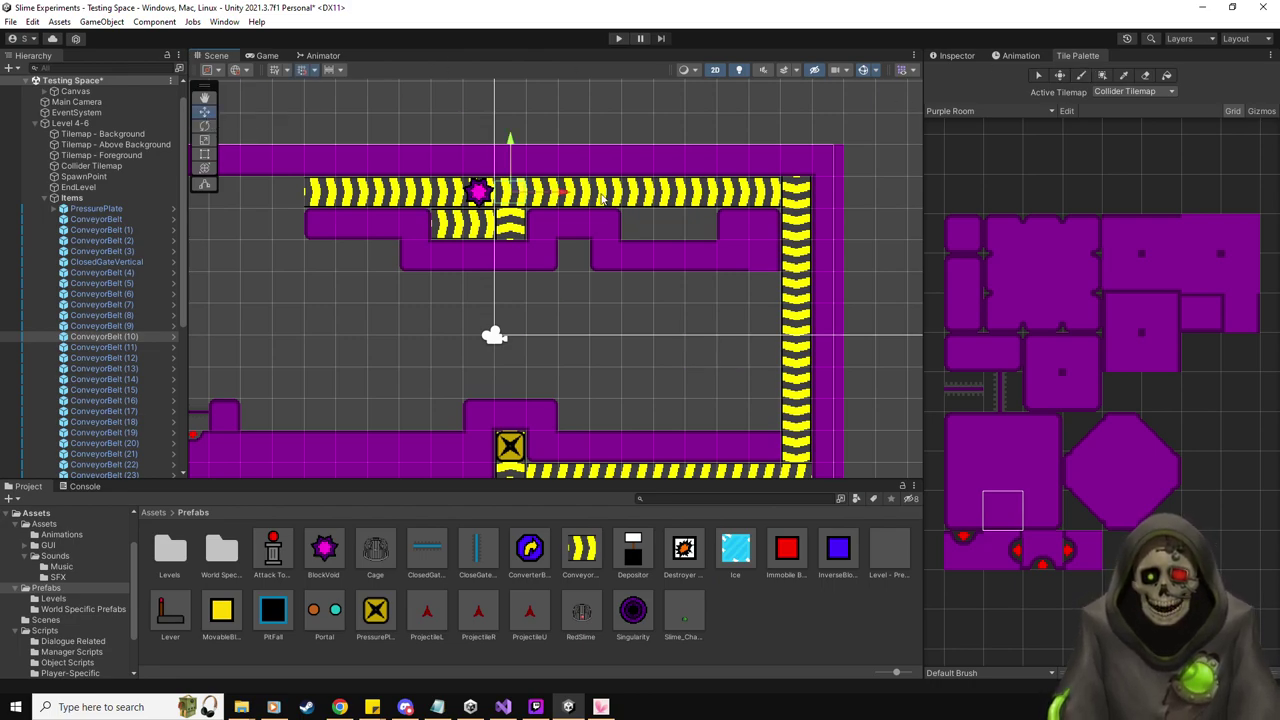
{"action": "left_click", "coordinate": [703, 195]}
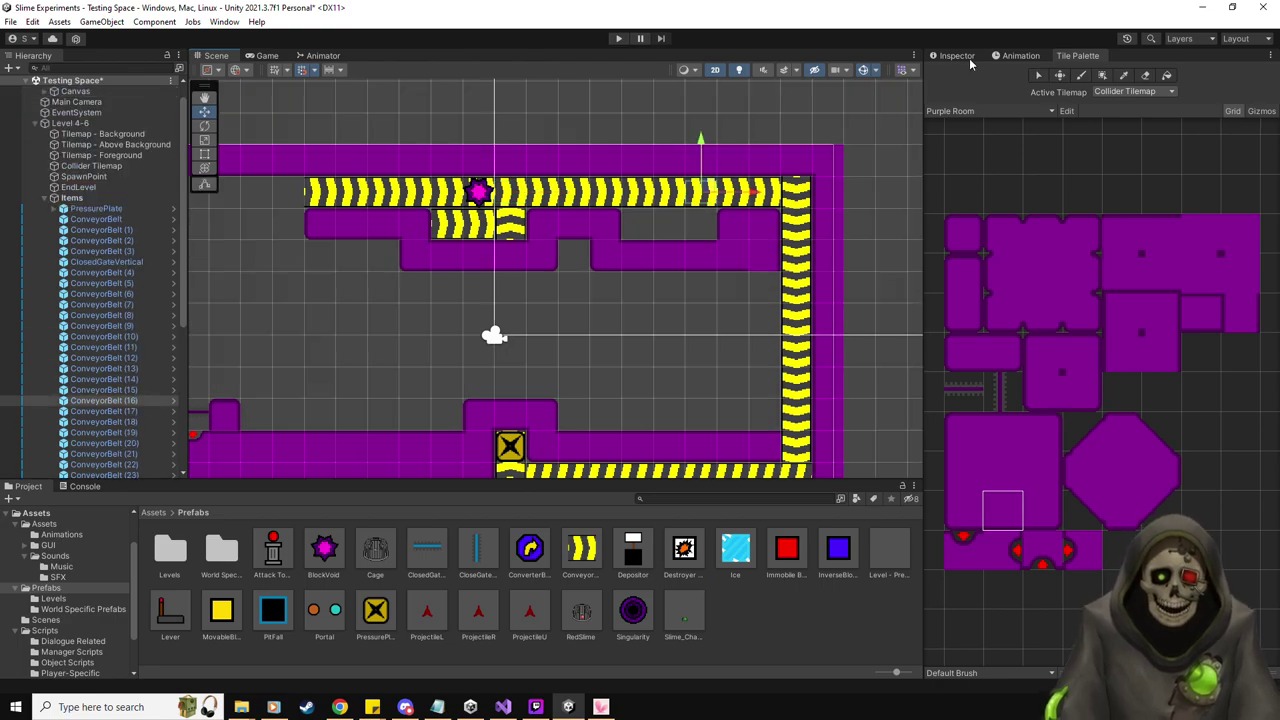
{"action": "left_click", "coordinate": [956, 55]}
{"action": "left_click", "coordinate": [1076, 581]}
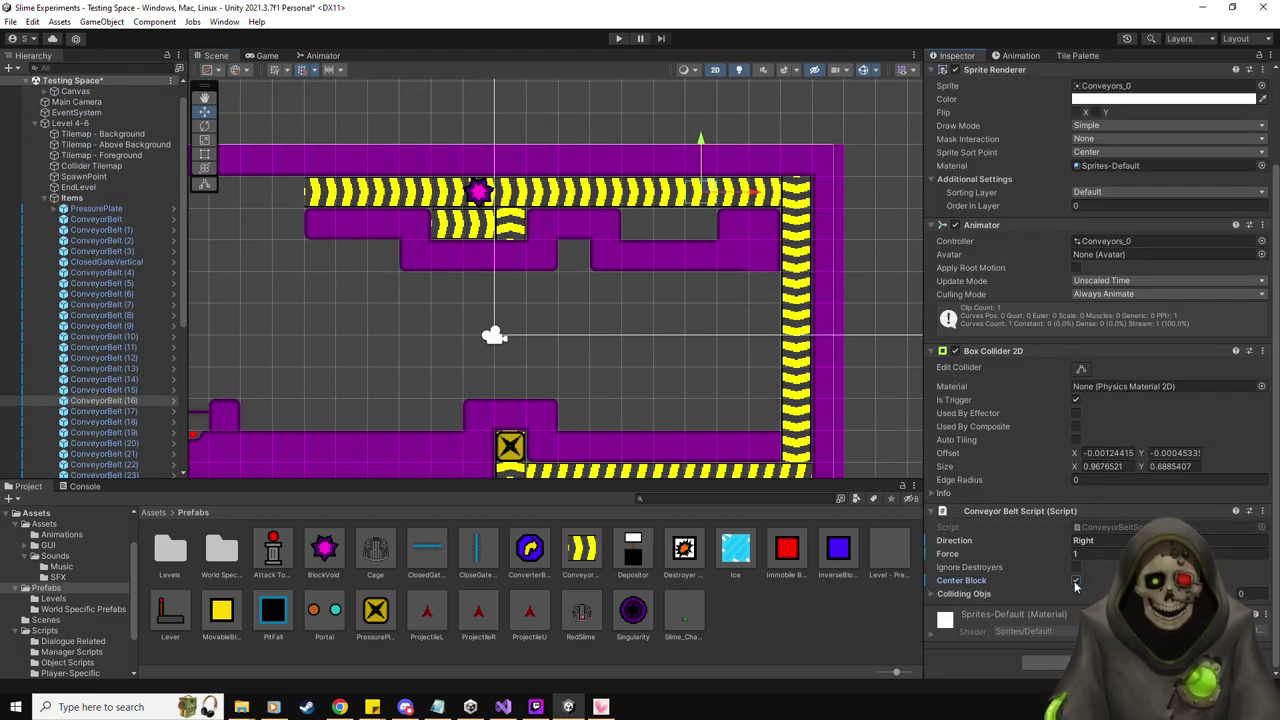
Duplicate the first pocket's three belts and BlockVoid into the second pocket area, with the BlockVoid at X 5.5, Y 4.5
{"action": "left_click", "coordinate": [455, 230]}
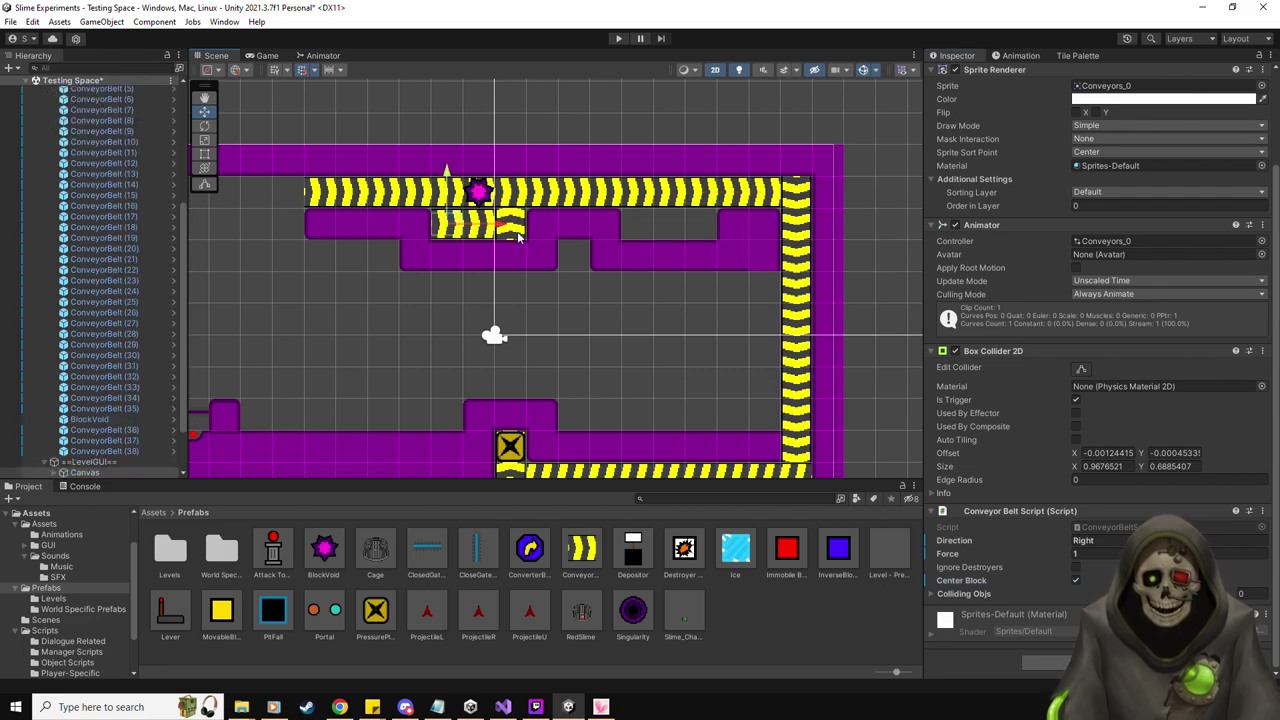
{"action": "left_click", "coordinate": [513, 230]}
{"action": "left_click_drag", "start_coordinate": [484, 233], "coordinate": [668, 190]}
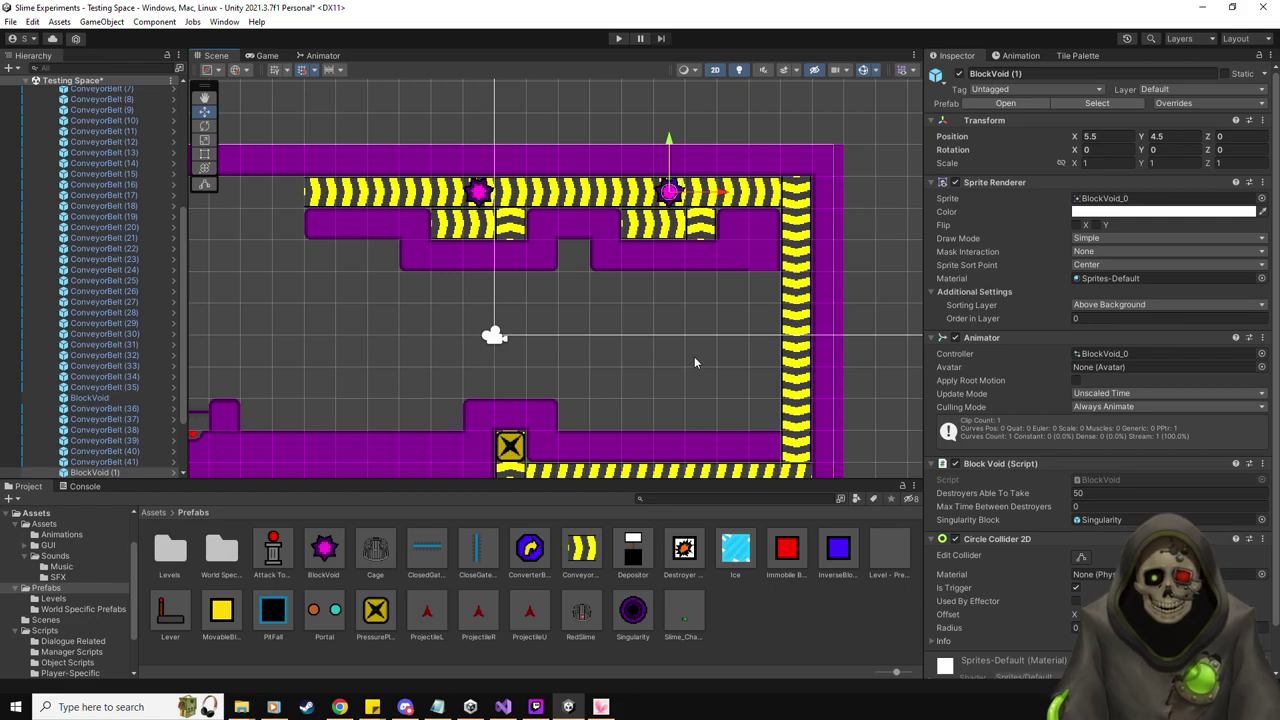
Erase the wall strip above the bottom conveyor row, between the pressure plate housing and the right-hand conveyor column
{"action": "scroll", "coordinate": [694, 356], "scroll_direction": "down", "scroll_amount": 1}
{"action": "middle_click_drag", "start_coordinate": [538, 352], "coordinate": [556, 303]}
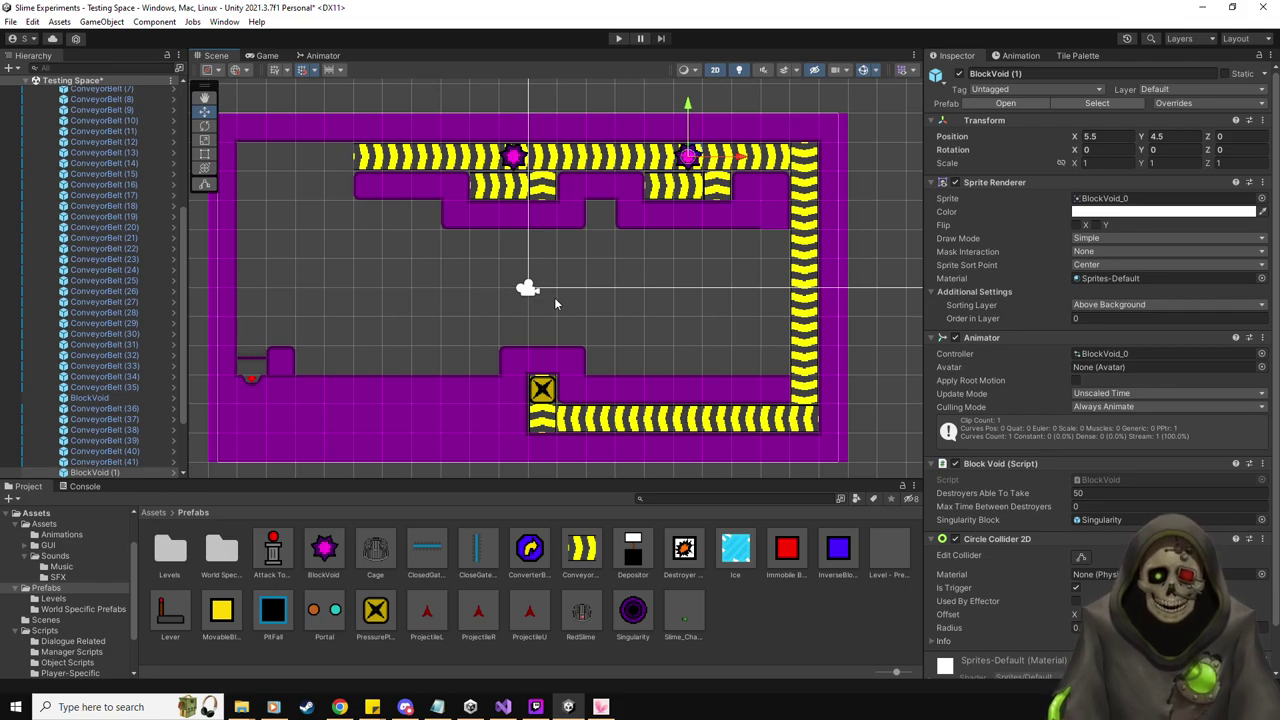
{"action": "left_click", "coordinate": [1078, 55]}
{"action": "left_click", "coordinate": [1146, 75]}
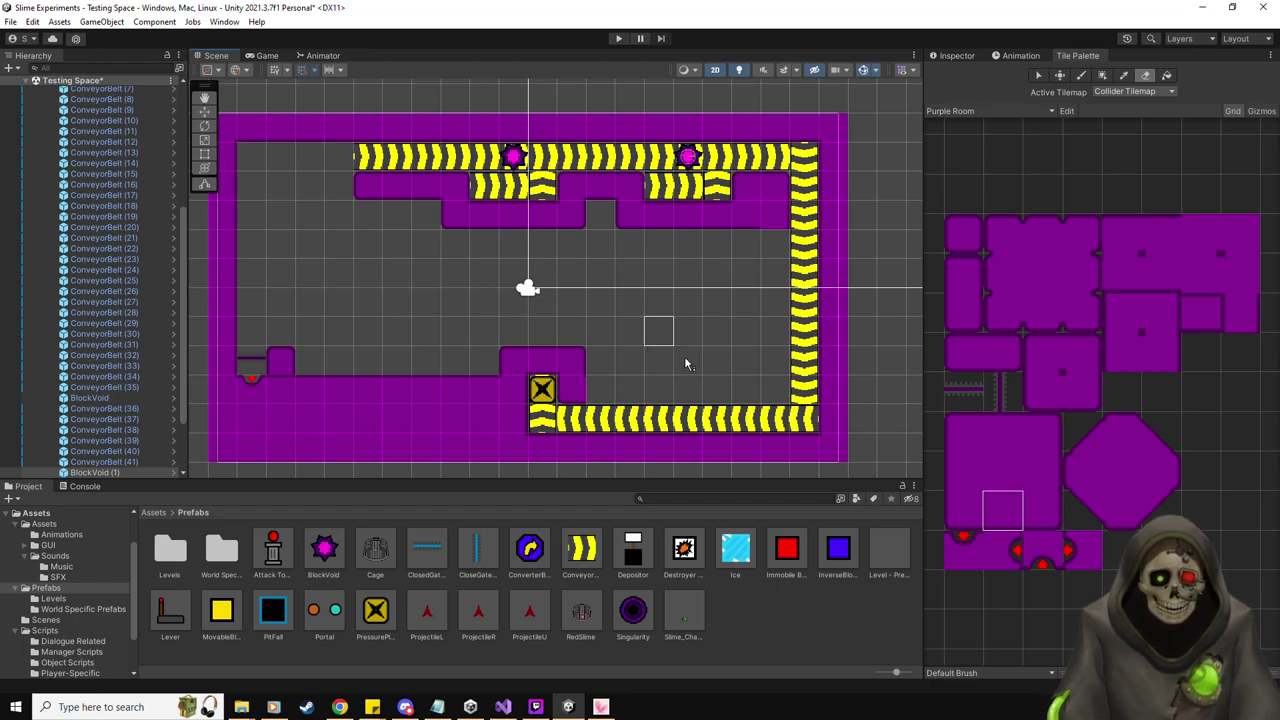
Thicken the right end of the upper inner wall downward by a two-tile row ending in a lower-right corner
{"action": "left_click", "coordinate": [1078, 398]}
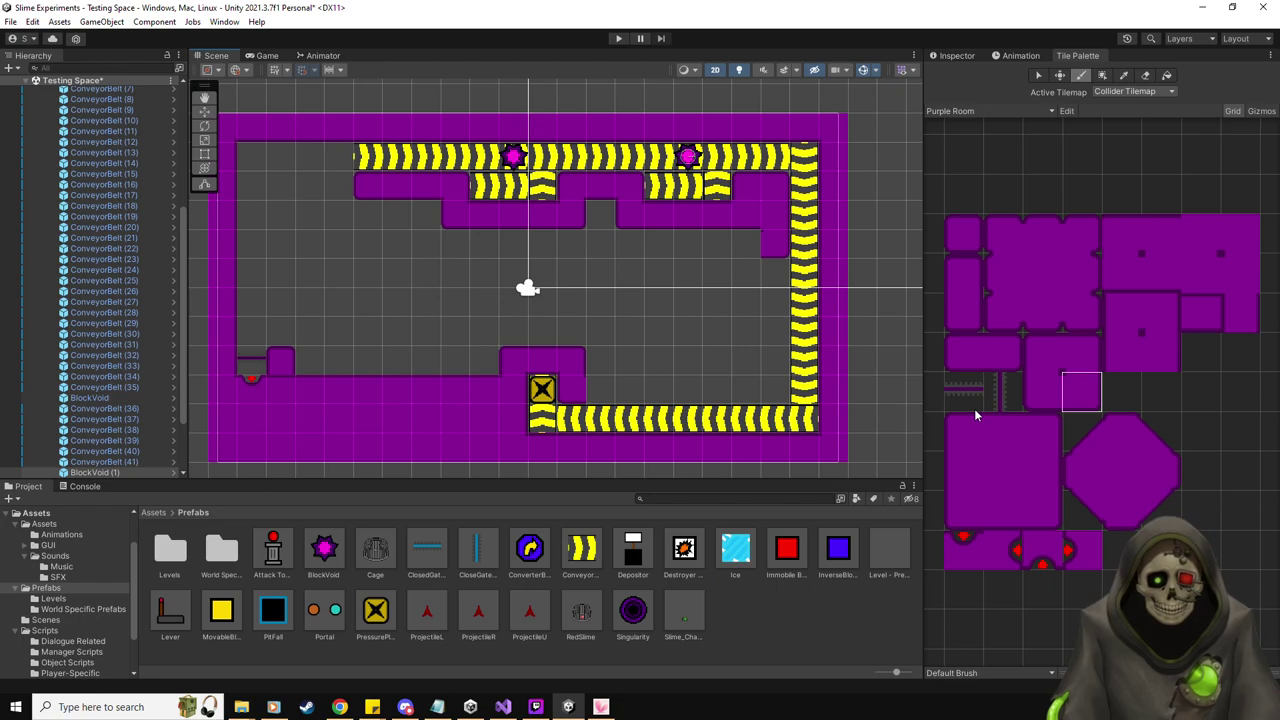
{"action": "left_click", "coordinate": [1046, 358]}
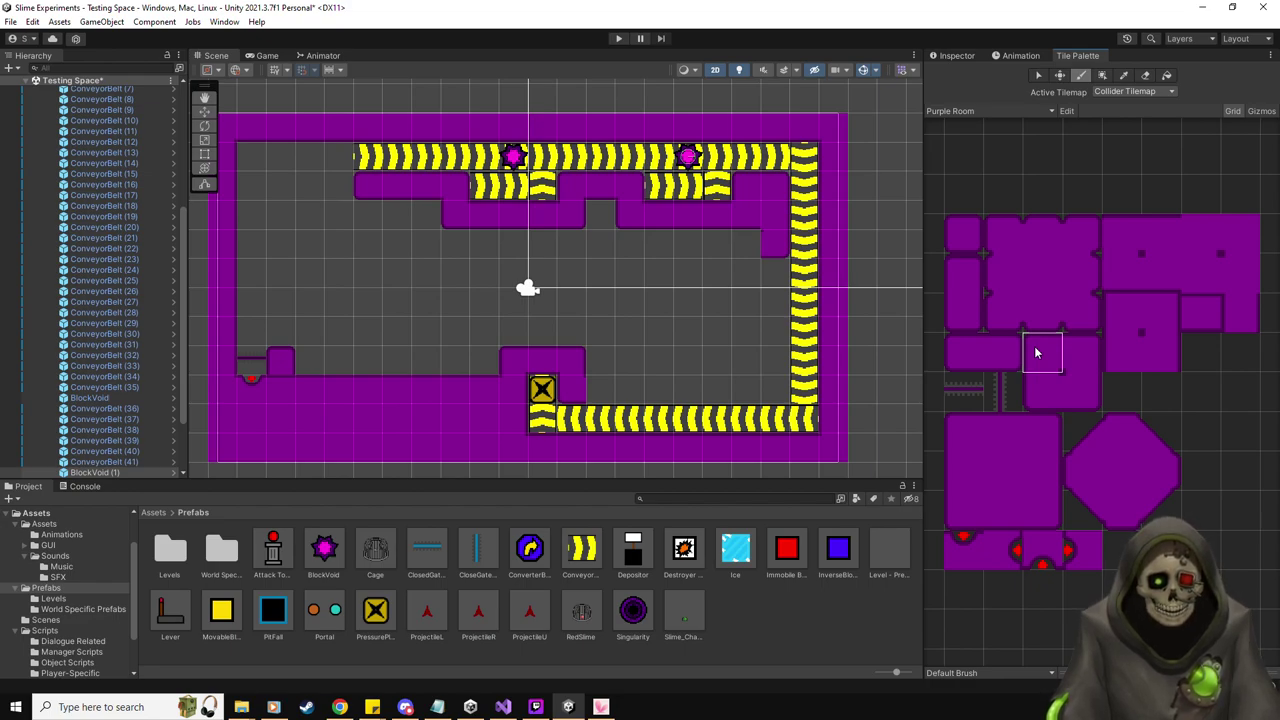
{"action": "left_click", "coordinate": [960, 472]}
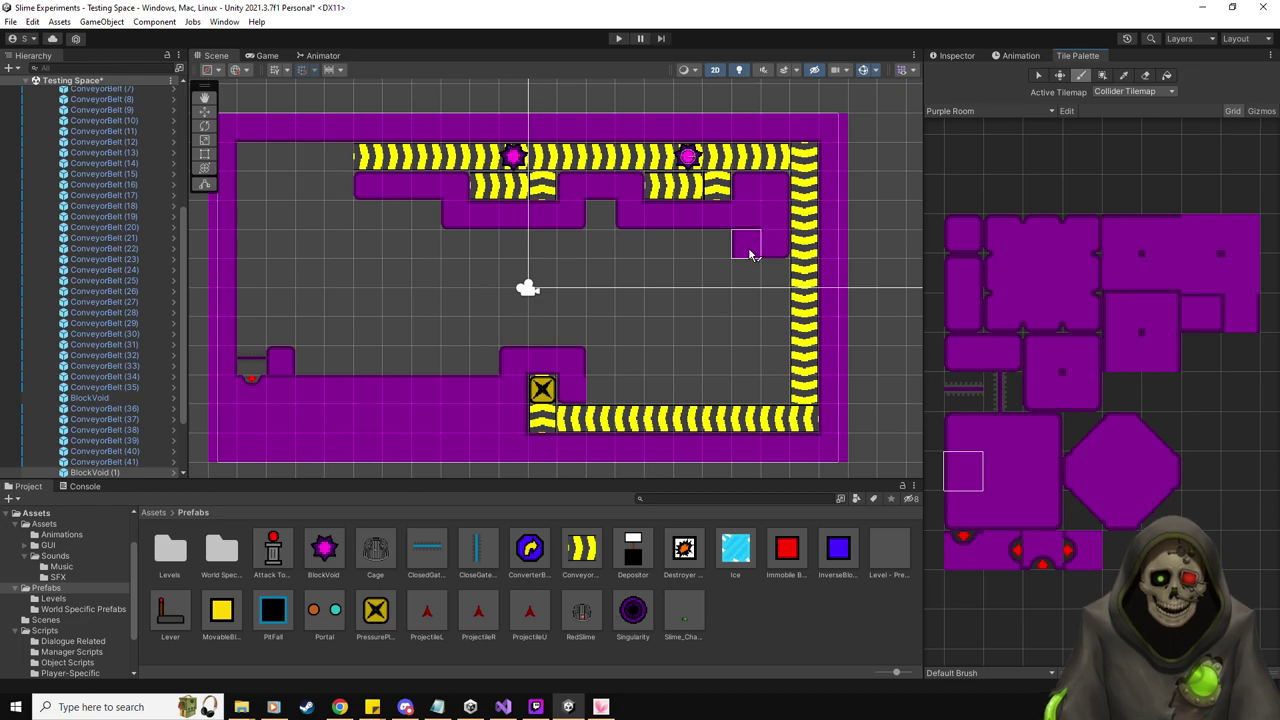
{"action": "left_click", "coordinate": [750, 252]}
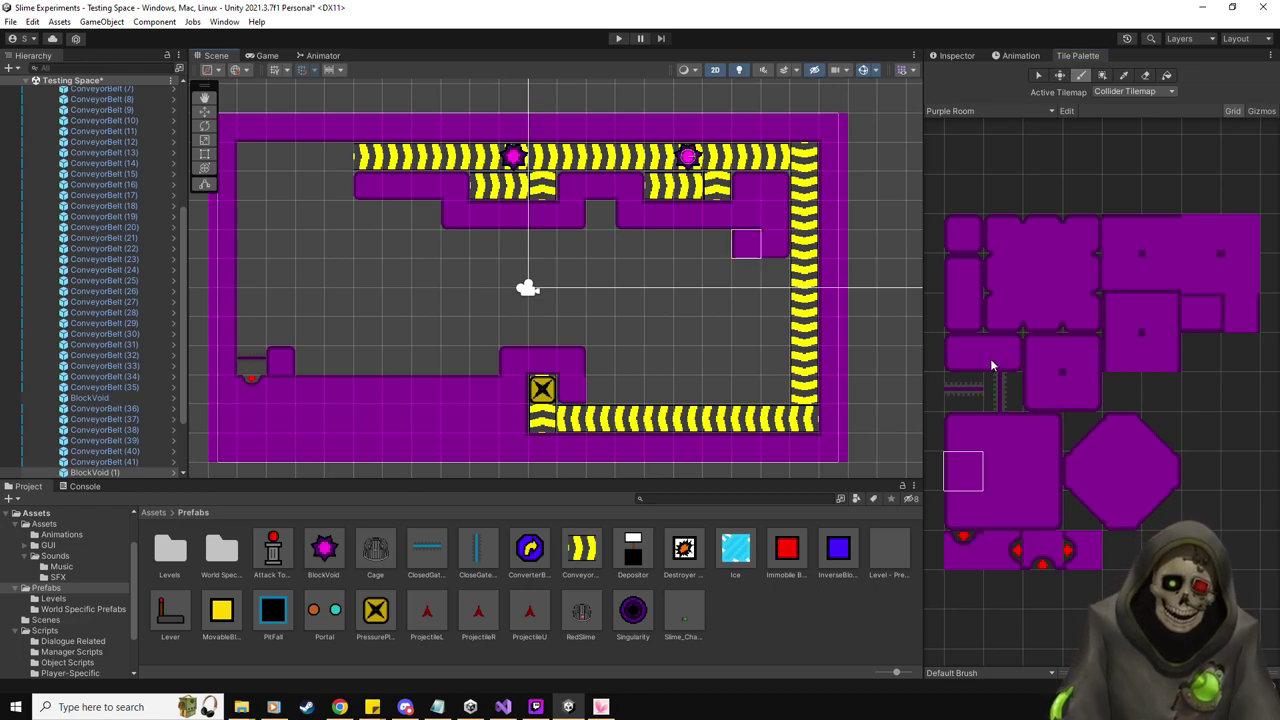
{"action": "left_click", "coordinate": [1002, 467]}
{"action": "left_click", "coordinate": [750, 244]}
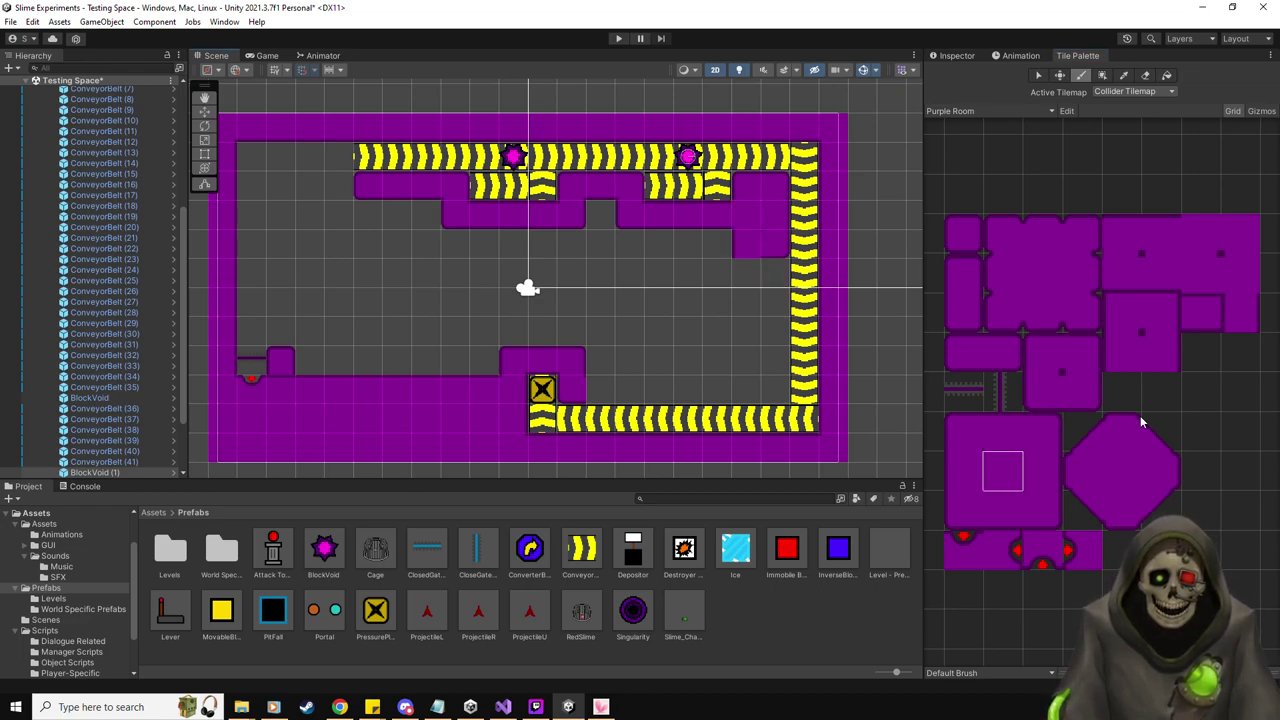
{"action": "left_click", "coordinate": [1042, 510]}
{"action": "left_click", "coordinate": [804, 304]}
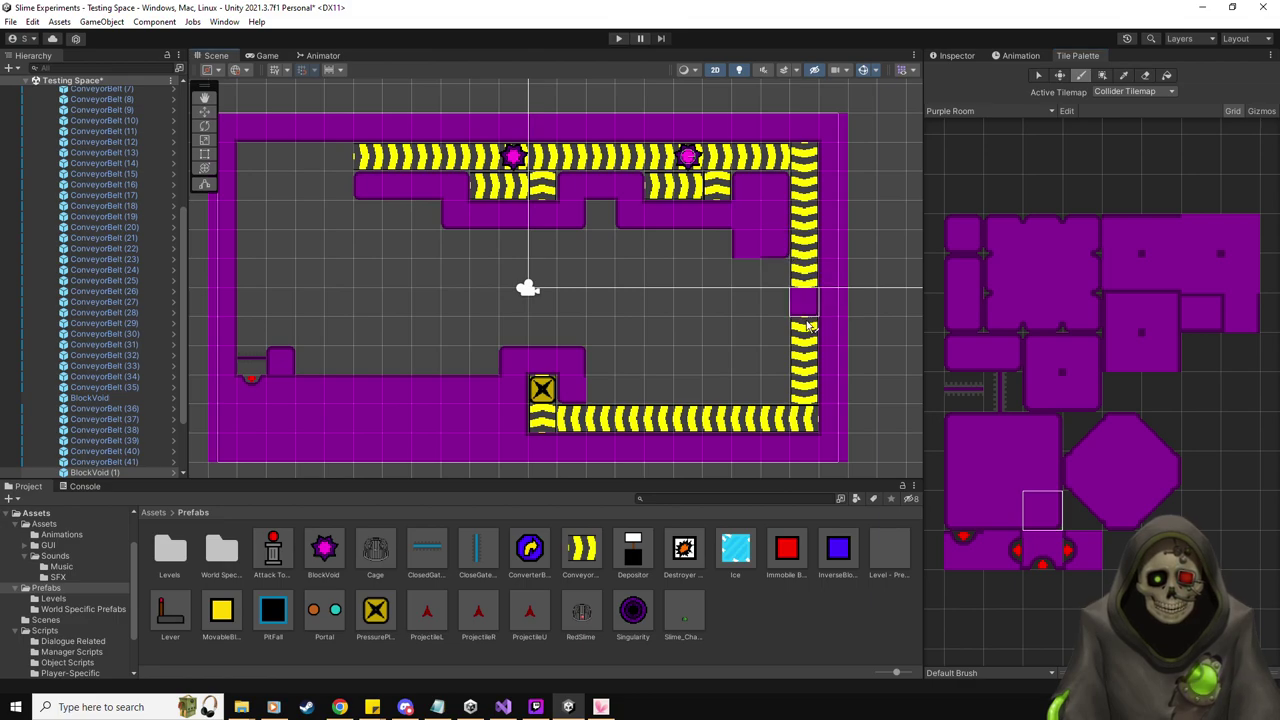
Paint an inner wall column three tiles down from the thickened wall's left tile, leaving one free column beside the conveyor
{"action": "left_click", "coordinate": [1119, 316]}
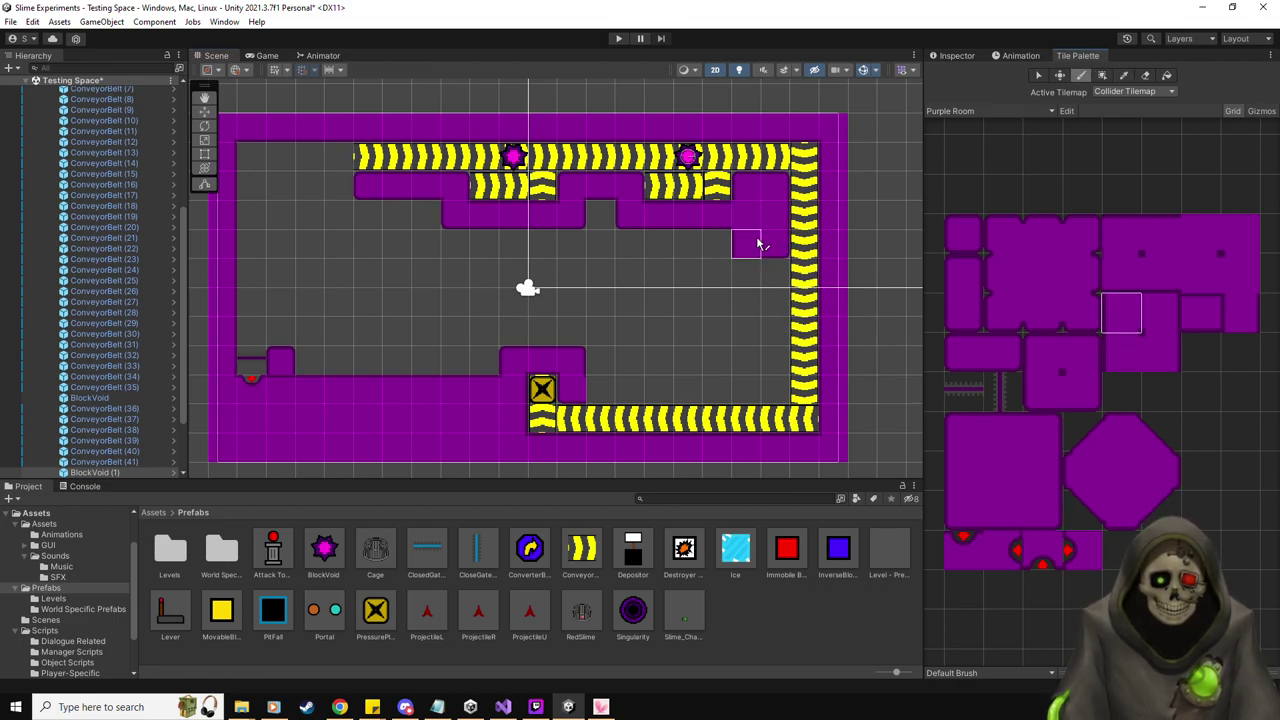
{"action": "left_click", "coordinate": [654, 302]}
{"action": "scroll", "coordinate": [670, 312], "scroll_direction": "up", "scroll_amount": 2}
{"action": "middle_click_drag", "start_coordinate": [683, 321], "coordinate": [635, 323]}
{"action": "left_click", "coordinate": [1240, 313]}
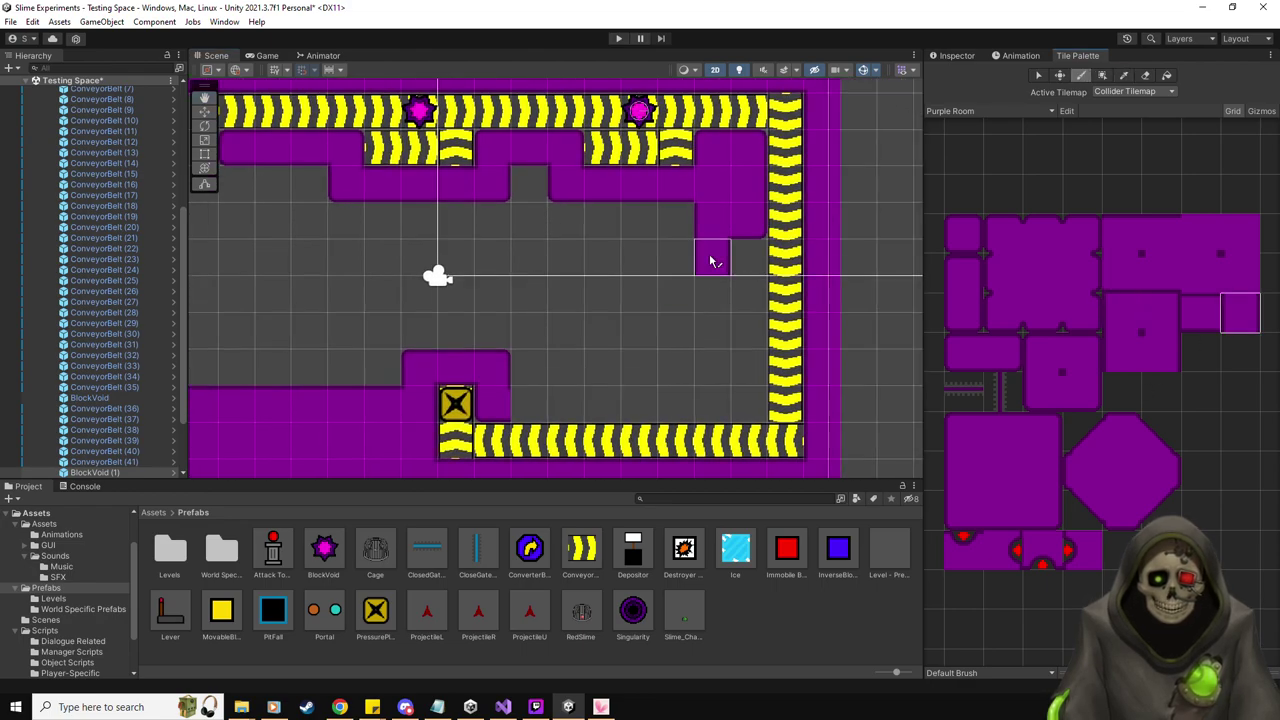
{"action": "left_click_drag", "start_coordinate": [712, 261], "coordinate": [710, 330]}
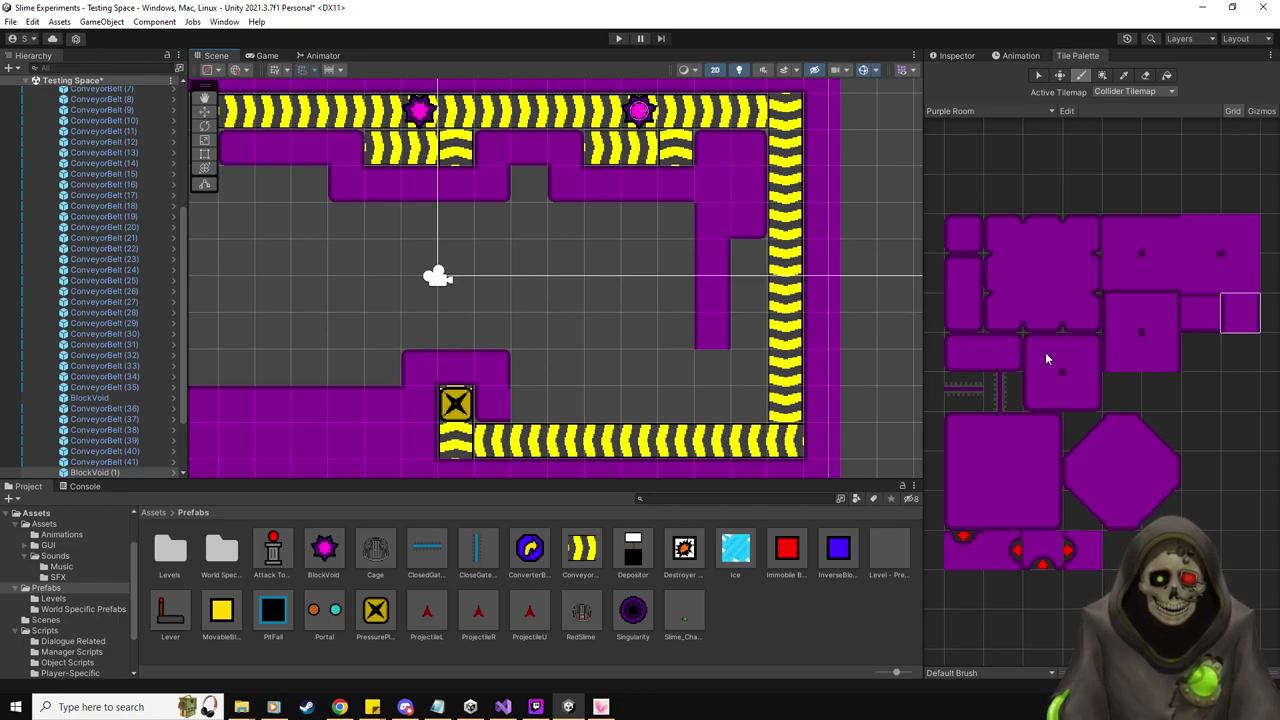
Paint a two-by-two wall block with rounded right corners beneath the inner wall column, against the right-hand conveyor column
{"action": "left_click", "coordinate": [1042, 432]}
{"action": "left_click", "coordinate": [749, 368]}
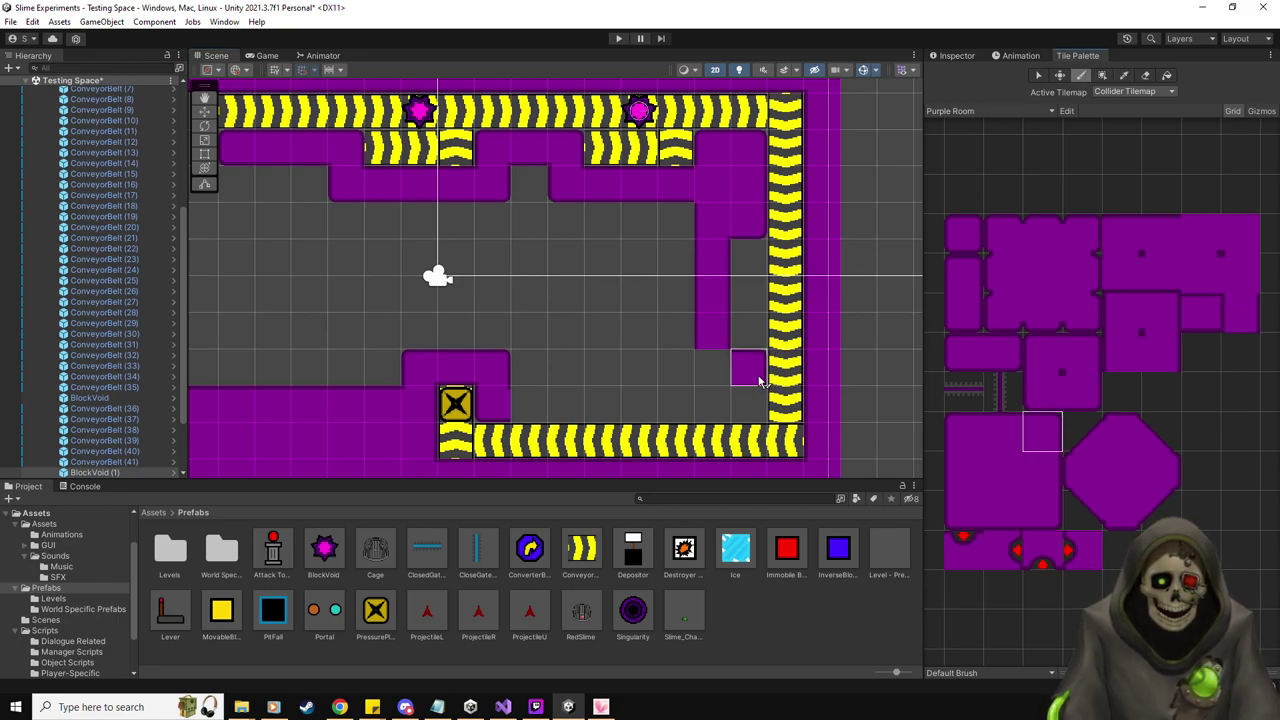
{"action": "left_click", "coordinate": [1042, 510]}
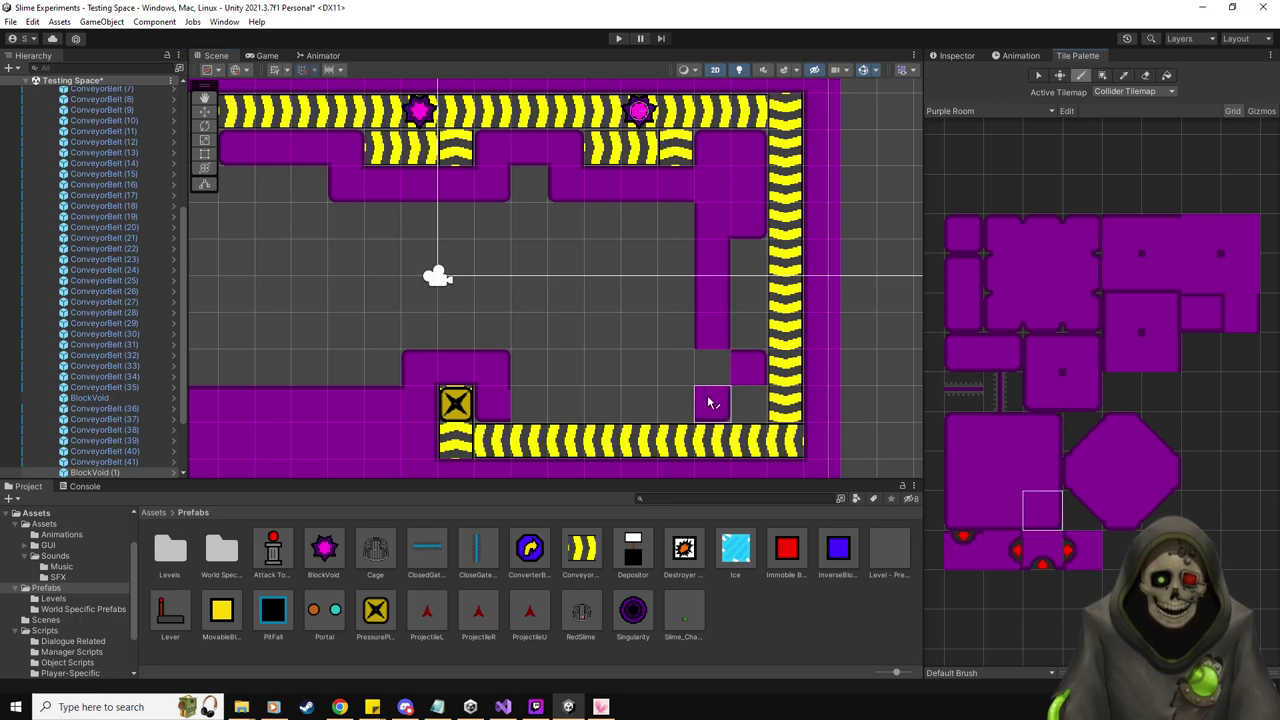
{"action": "left_click", "coordinate": [962, 508]}
{"action": "left_click", "coordinate": [1010, 513]}
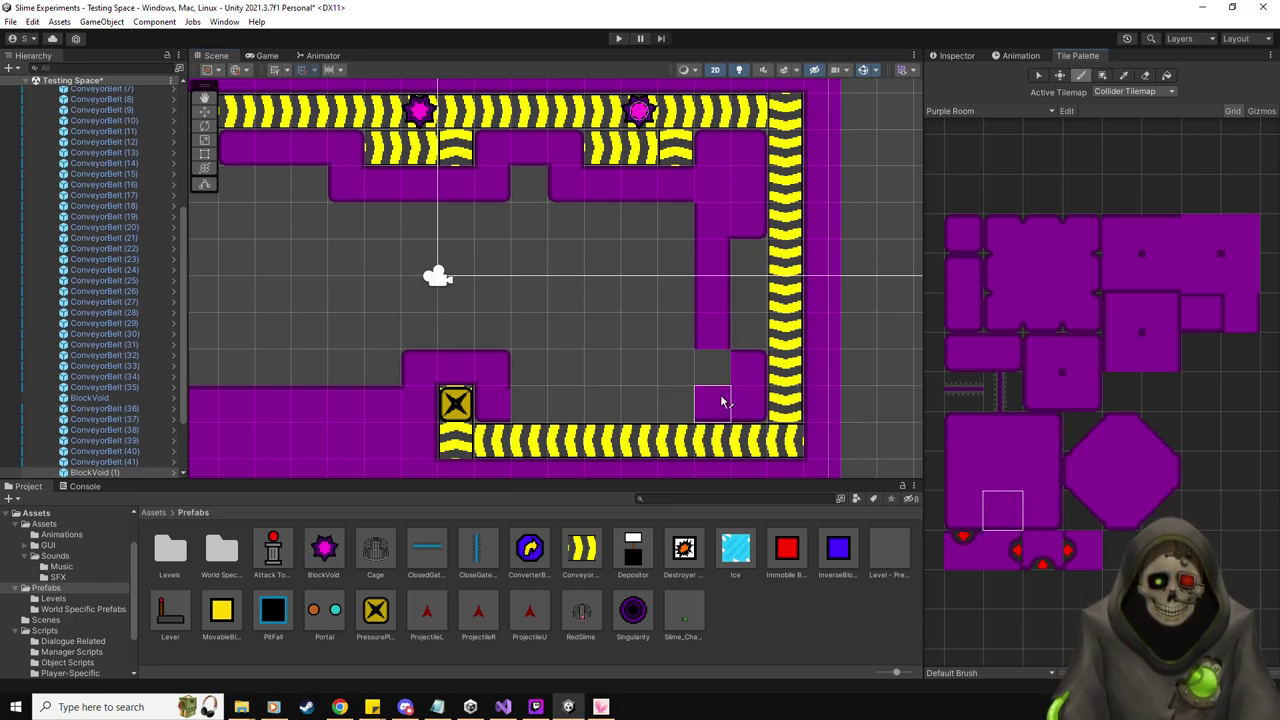
{"action": "left_click", "coordinate": [1005, 469]}
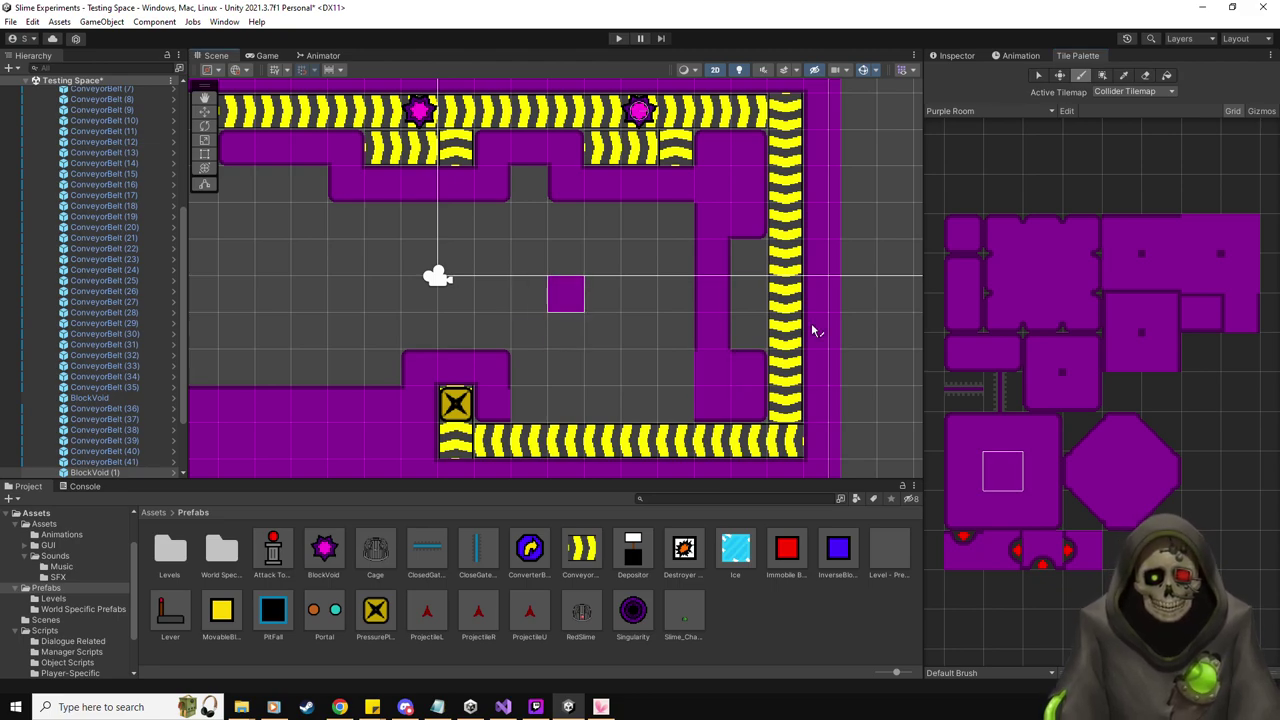
{"action": "left_click", "coordinate": [963, 470]}
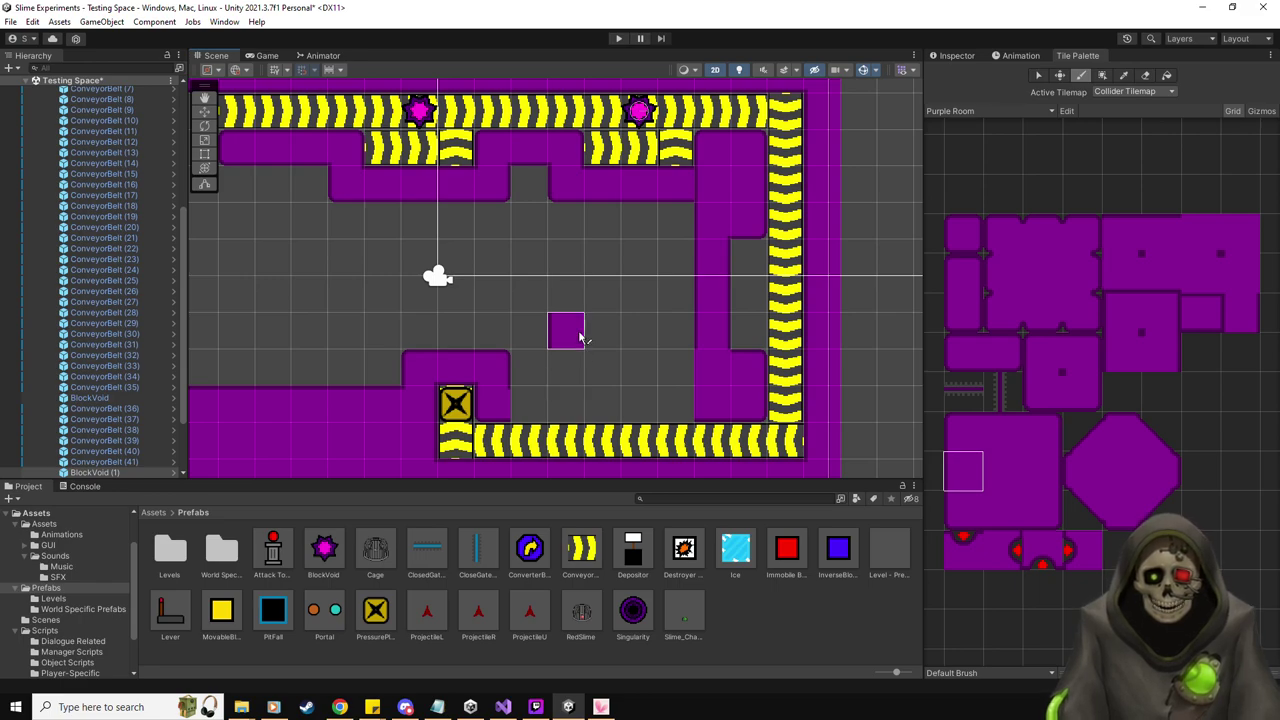
{"action": "middle_click_drag", "start_coordinate": [580, 333], "coordinate": [592, 338]}
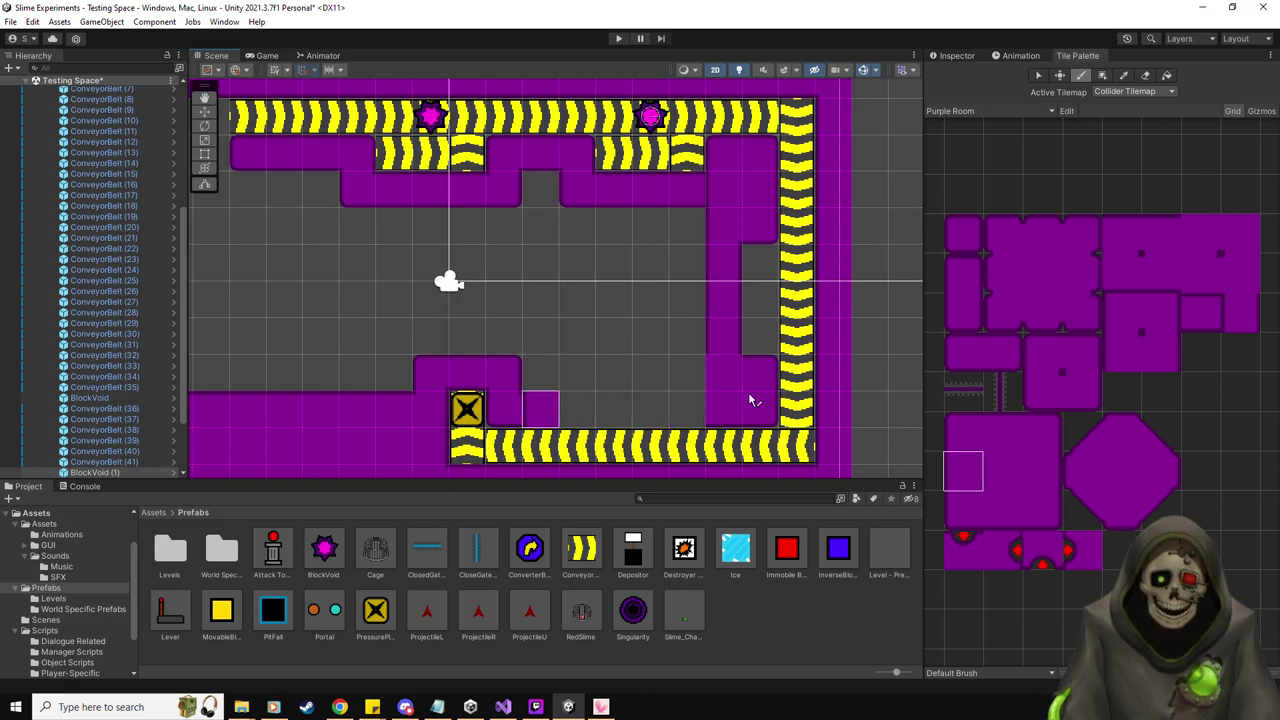
Paint a three-tile wall strip between the pressure plate housing and the new block, and add a lower-left corner tile beside the block
{"action": "left_click", "coordinate": [1007, 517]}
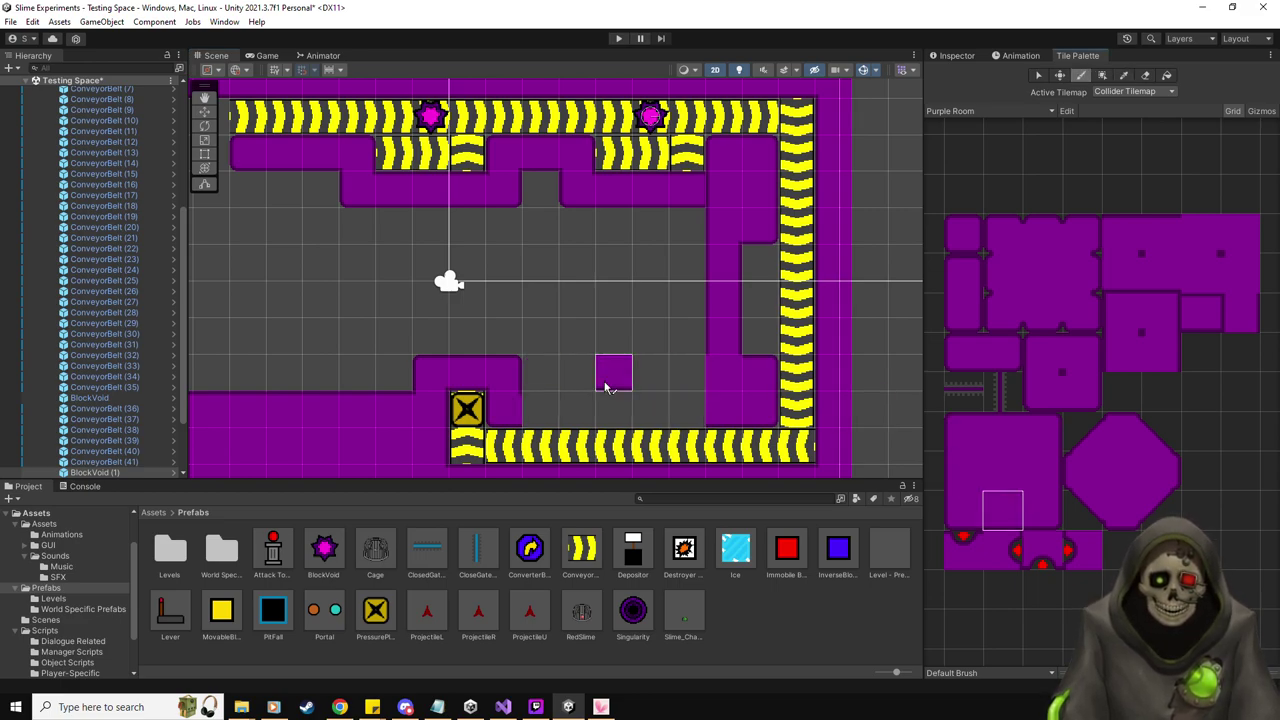
{"action": "left_click_drag", "start_coordinate": [576, 373], "coordinate": [614, 376]}
{"action": "left_click", "coordinate": [645, 383]}
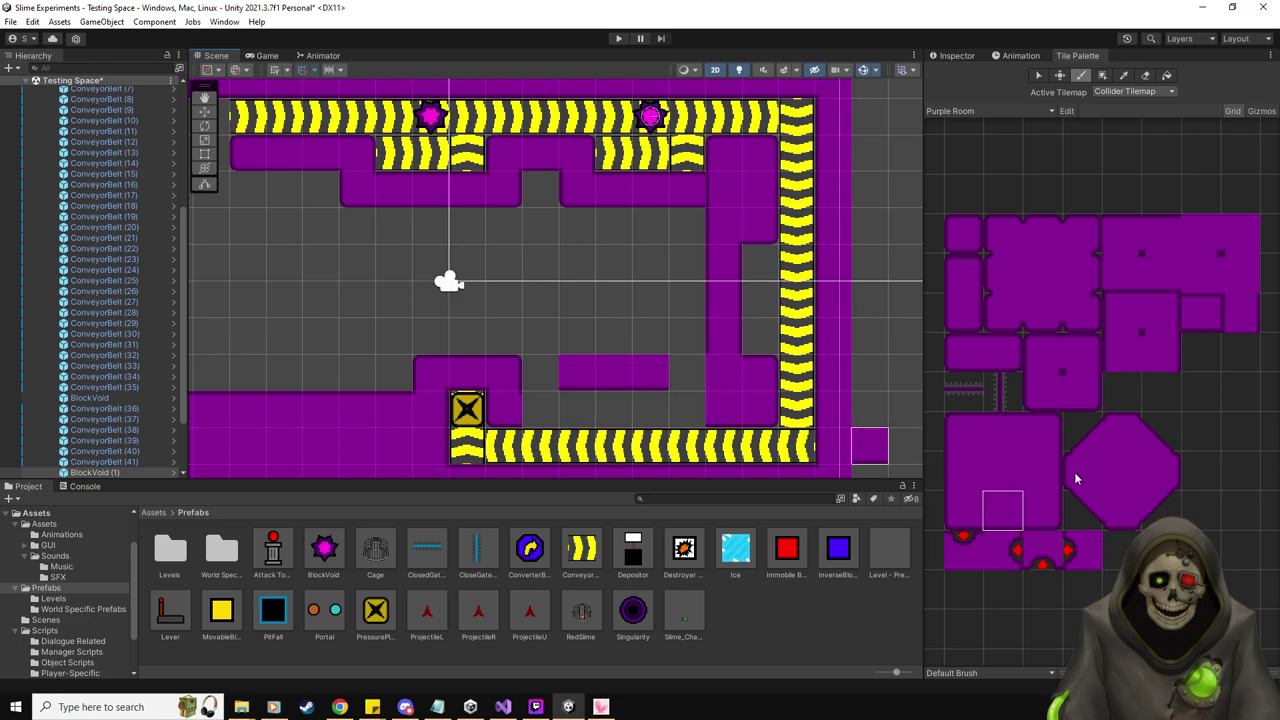
{"action": "left_click", "coordinate": [1042, 391]}
{"action": "left_click", "coordinate": [708, 411]}
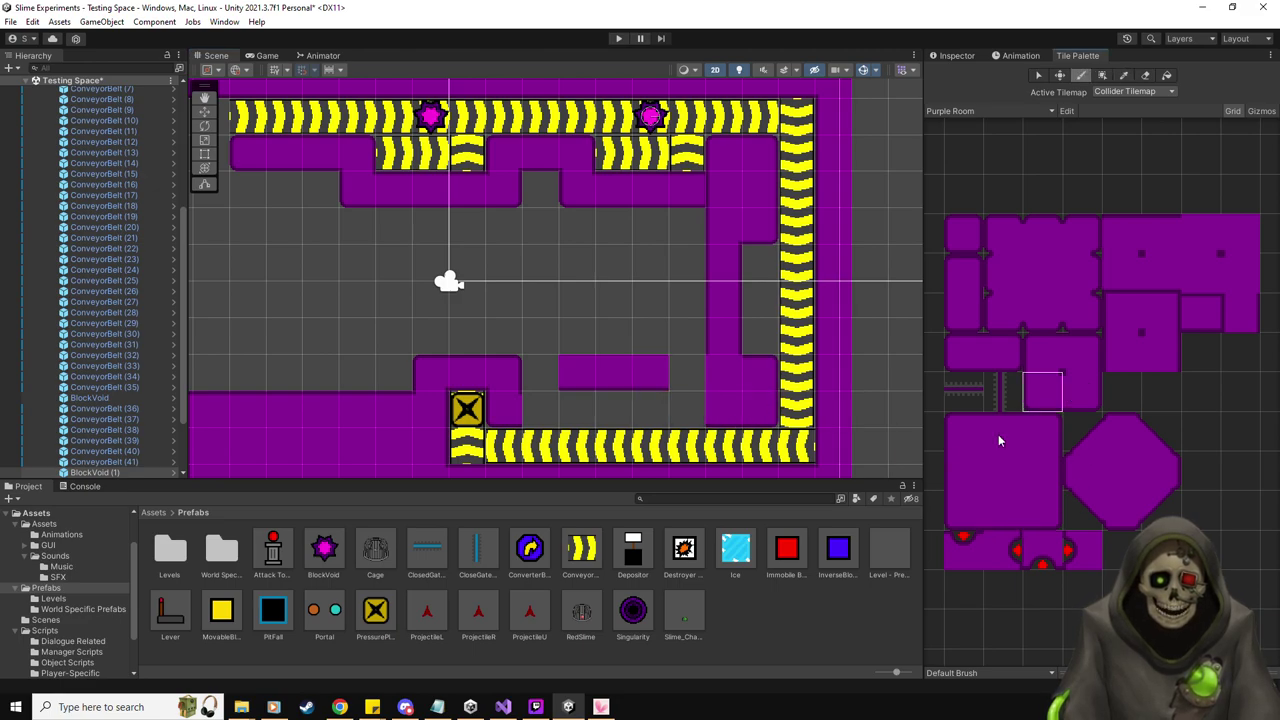
{"action": "left_click", "coordinate": [967, 513]}
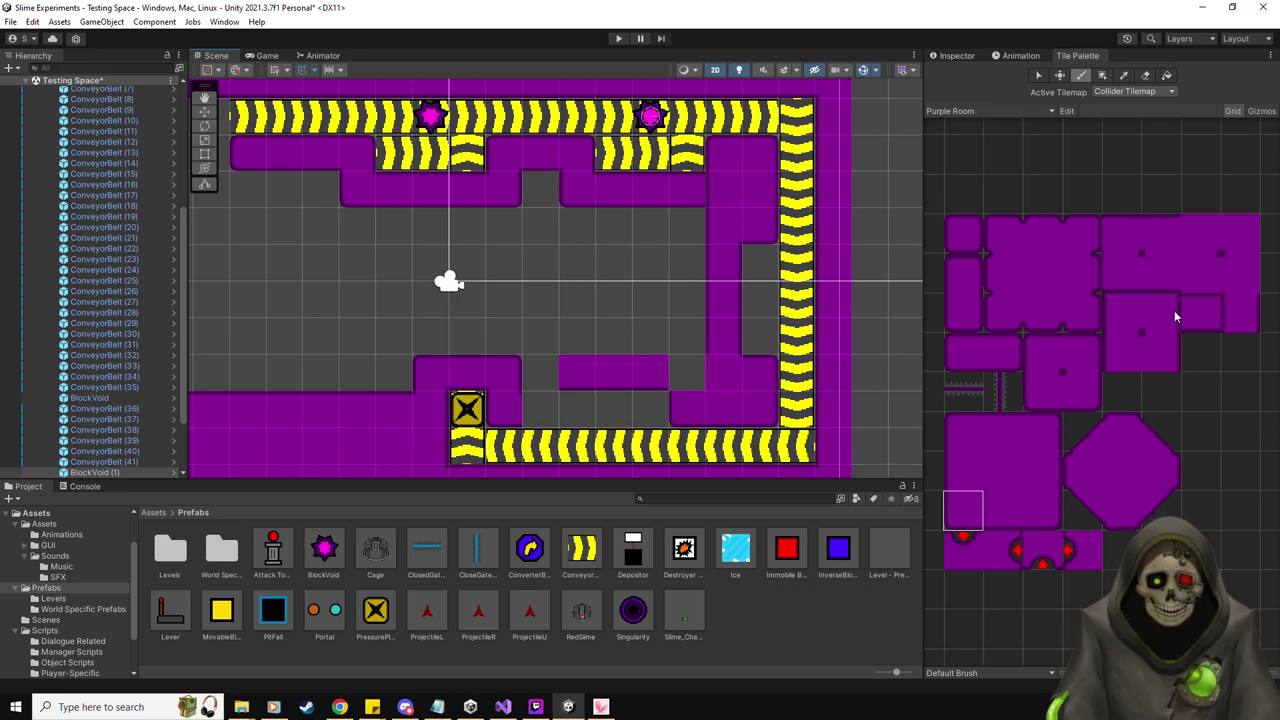
Fill the gaps at both ends of the three-tile strip to join the pressure plate housing to the right-hand block, undoing the stray conveyor tile
{"action": "left_click", "coordinate": [1162, 236]}
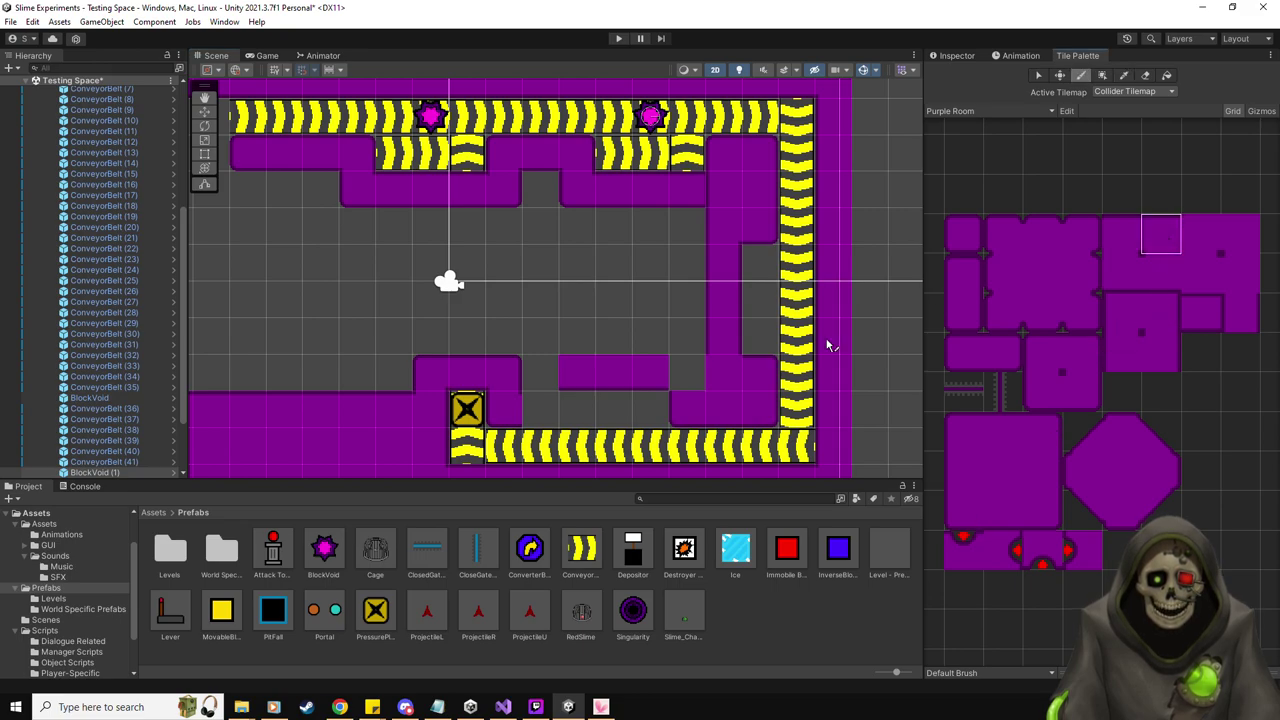
{"action": "left_click", "coordinate": [797, 308]}
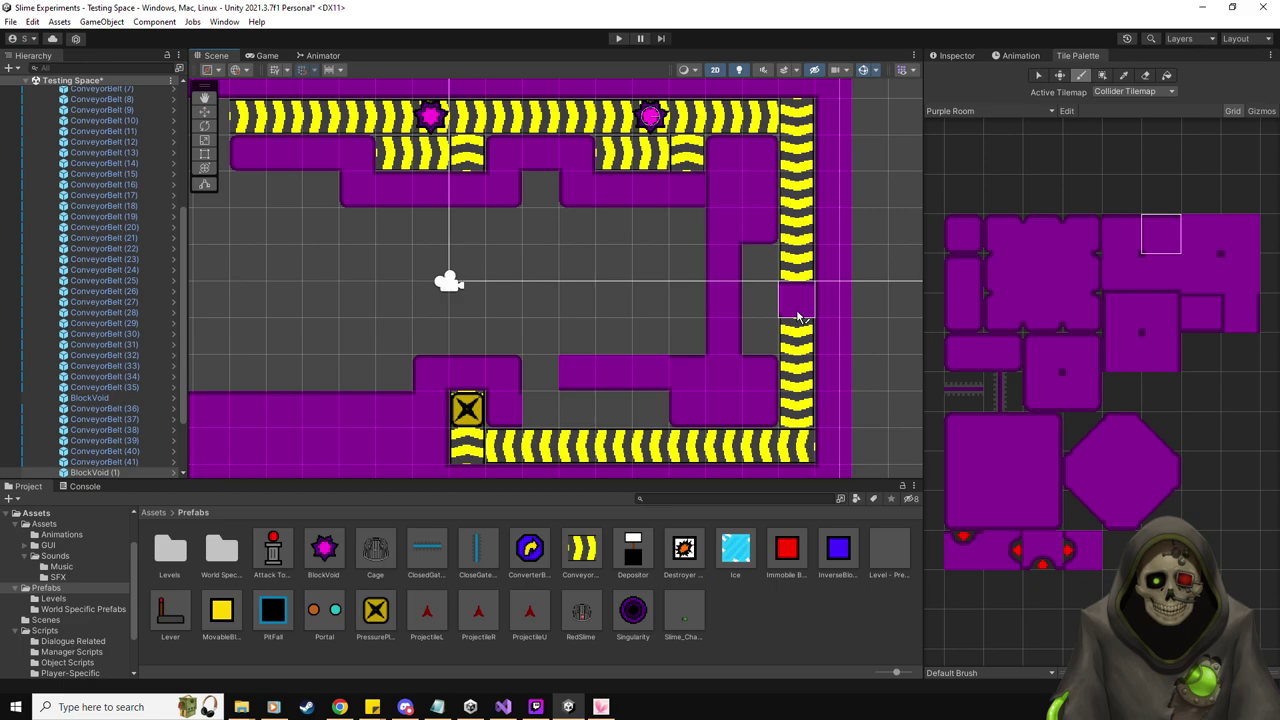
{"action": "key", "text": "ctrl+z"}
{"action": "left_click", "coordinate": [1003, 432]}
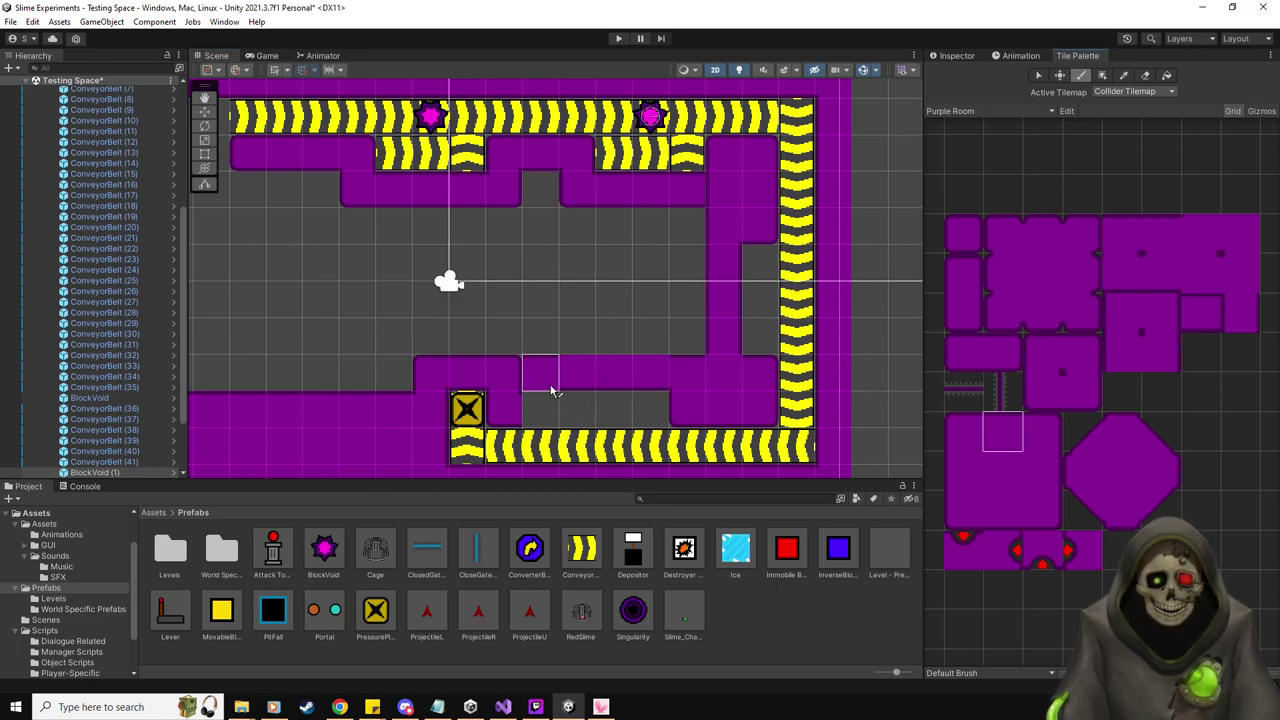
{"action": "left_click", "coordinate": [1201, 313]}
{"action": "left_click", "coordinate": [668, 370]}
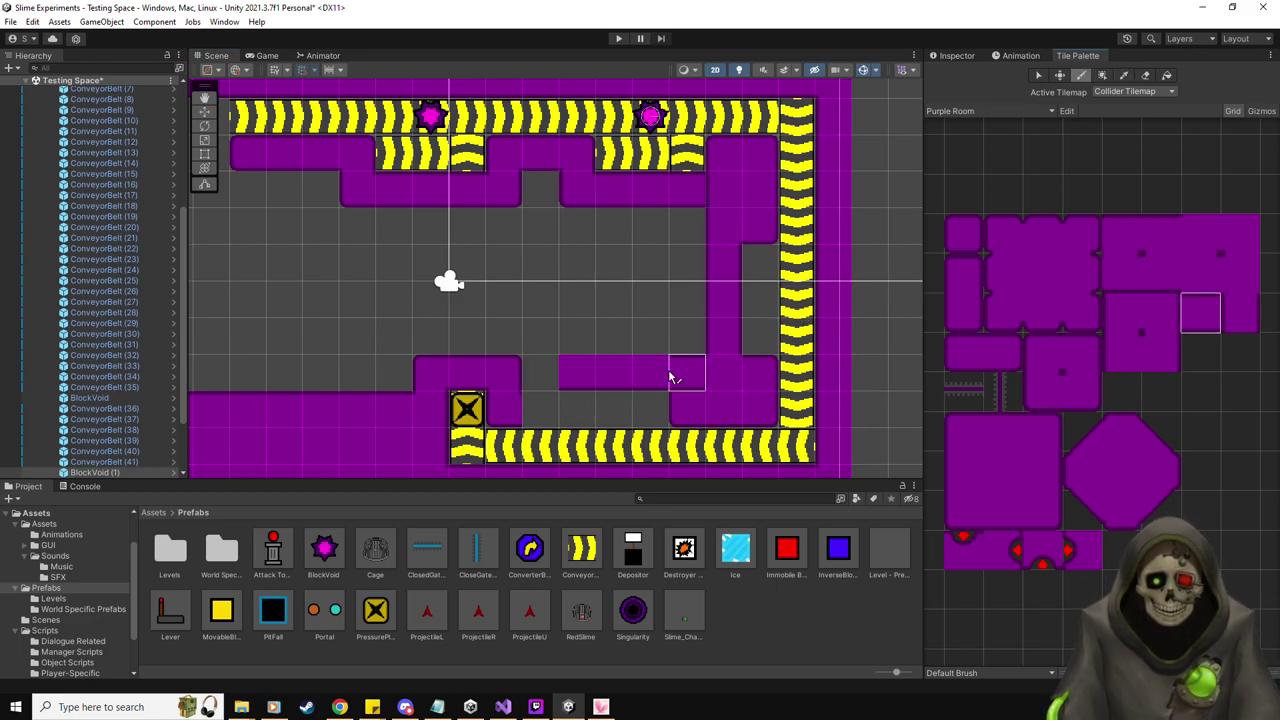
{"action": "left_click", "coordinate": [540, 384]}
{"action": "left_click", "coordinate": [1165, 235]}
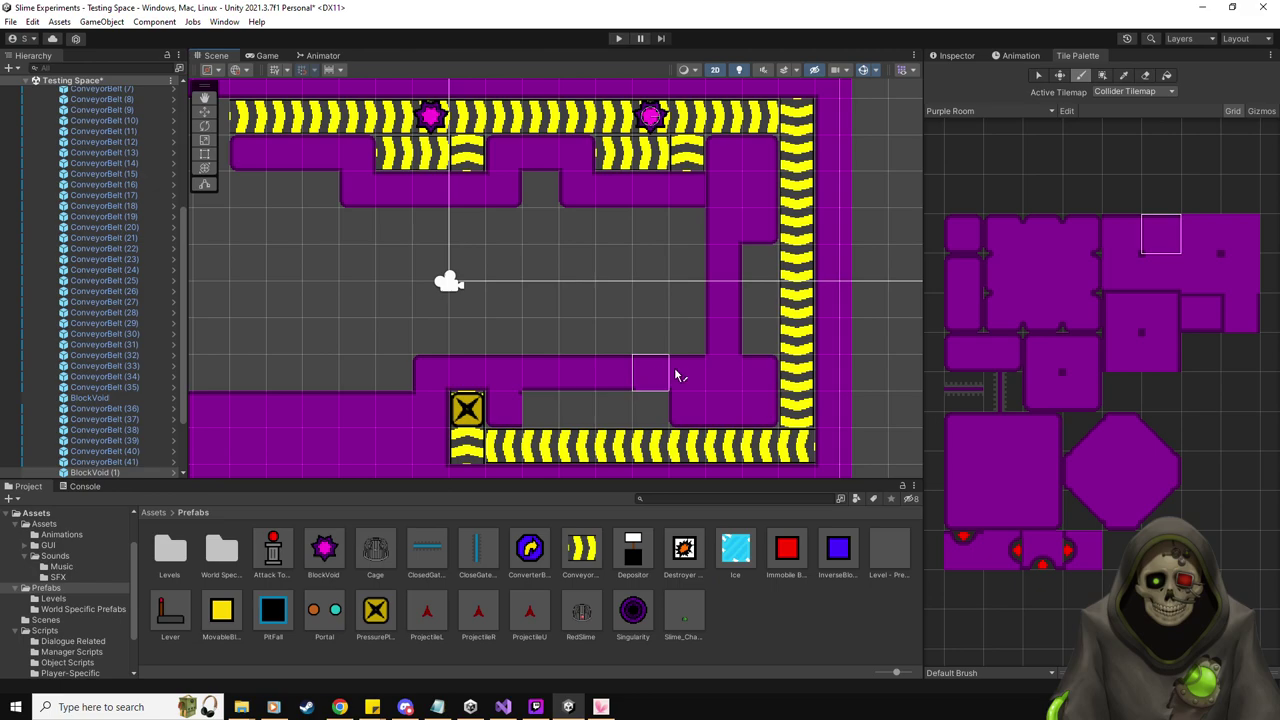
Widen the pressure plate housing one tile to the right with a lower-right corner, leaving a three-tile pocket above the bottom conveyor row
{"action": "left_click", "coordinate": [1083, 398]}
{"action": "left_click", "coordinate": [1042, 510]}
{"action": "left_click", "coordinate": [540, 410]}
{"action": "left_click", "coordinate": [968, 507]}
{"action": "left_click", "coordinate": [998, 445]}
{"action": "left_click", "coordinate": [1108, 242]}
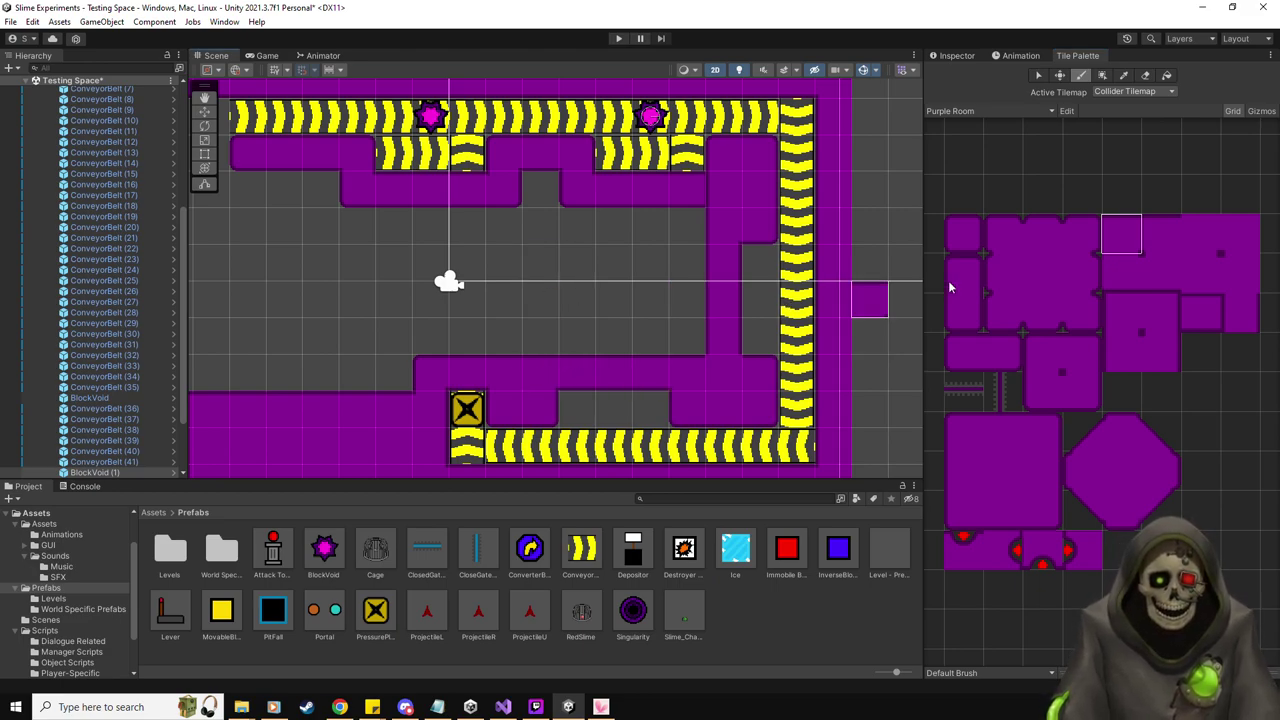
{"action": "left_click", "coordinate": [1002, 428]}
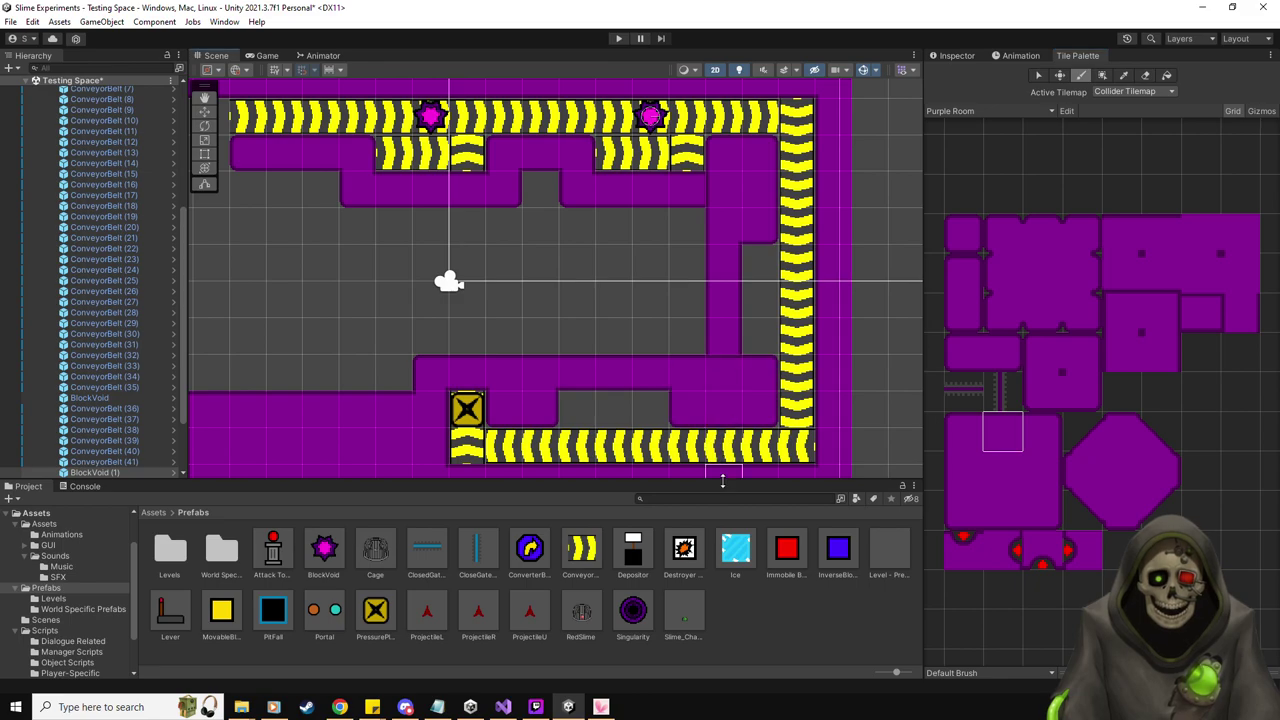
Place a BlockVoid on the right-hand conveyor column beside the wall recess, and a duplicate on the bottom conveyor row at X 4.5, Y -4.5
{"action": "mouse_move", "coordinate": [527, 279]}
{"action": "middle_mouse_down"}
{"action": "mouse_move", "coordinate": [606, 256]}
{"action": "mouse_move", "coordinate": [584, 257]}
{"action": "middle_mouse_up"}
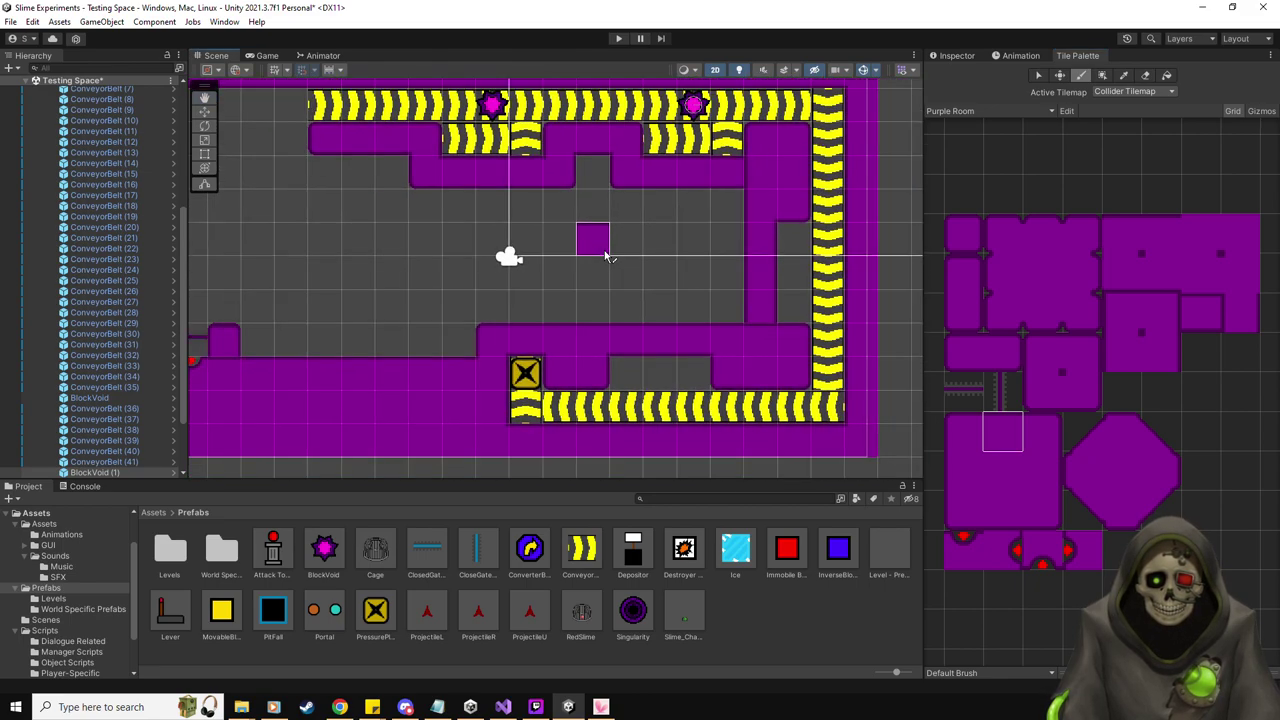
{"action": "scroll", "coordinate": [584, 257], "scroll_direction": "down", "scroll_amount": 3}
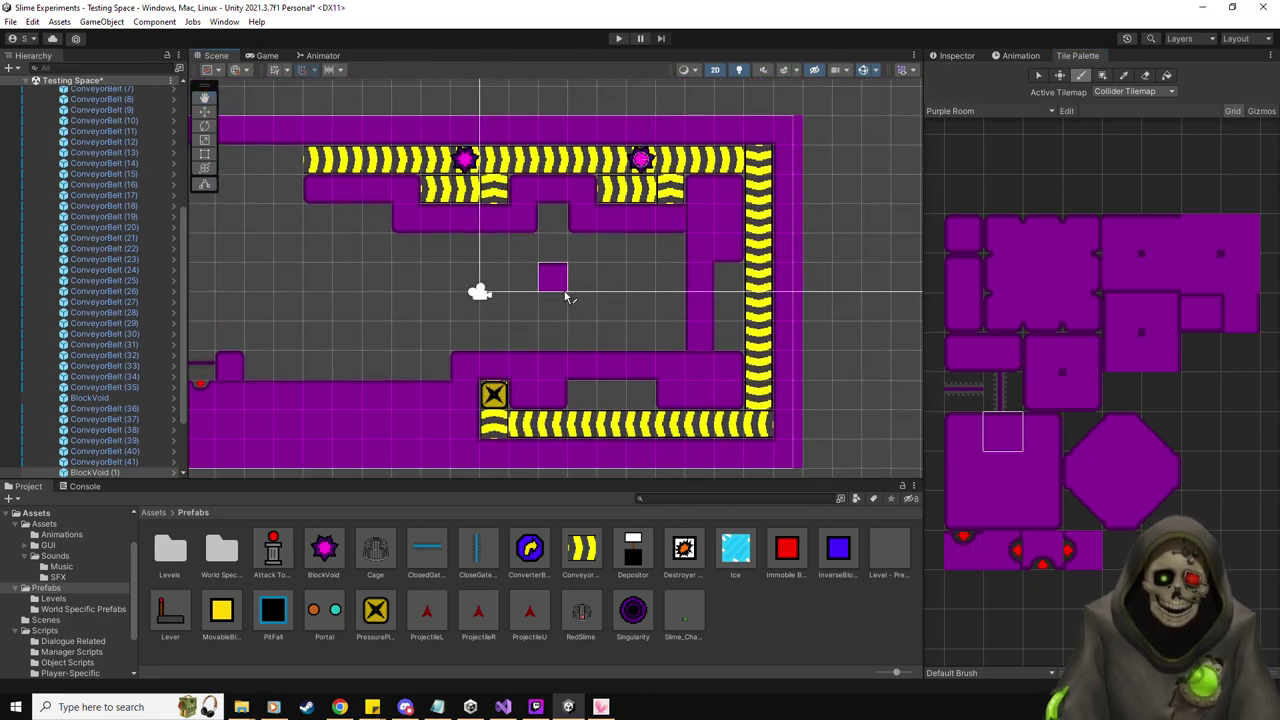
{"action": "key", "text": "ctrl+3"}
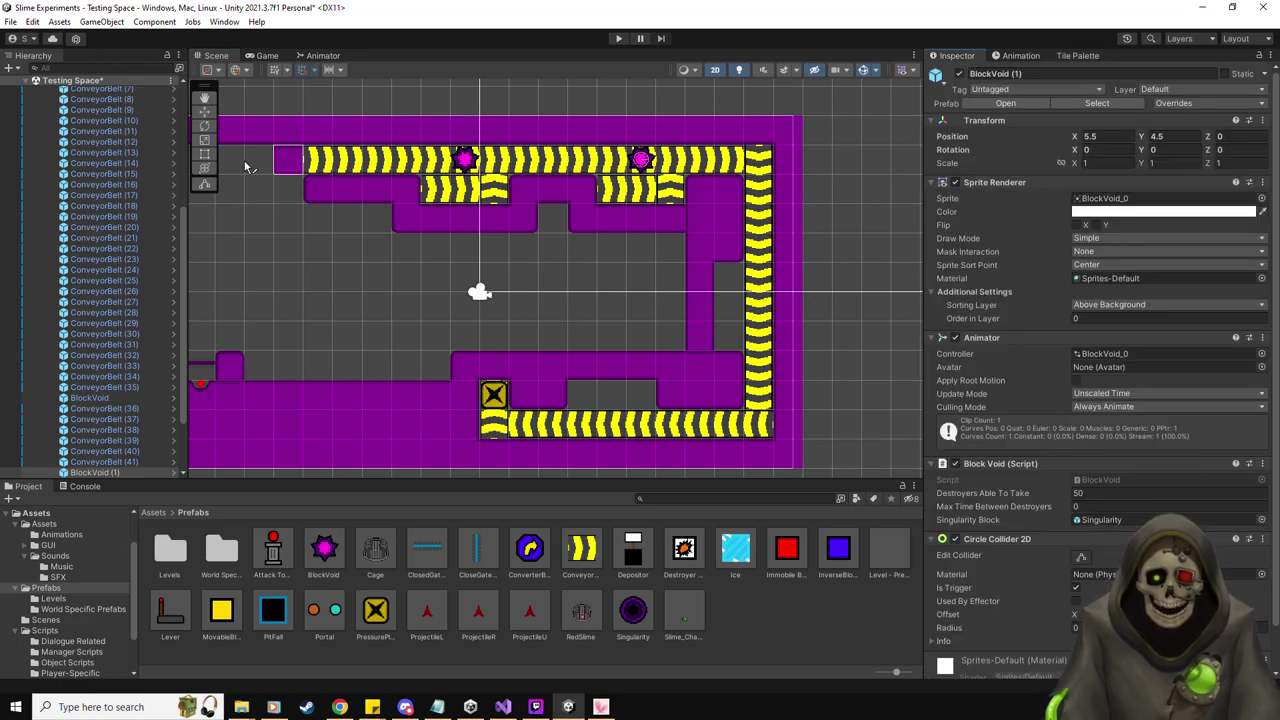
{"action": "left_click", "coordinate": [204, 111]}
{"action": "left_click_drag", "start_coordinate": [323, 547], "coordinate": [758, 305]}
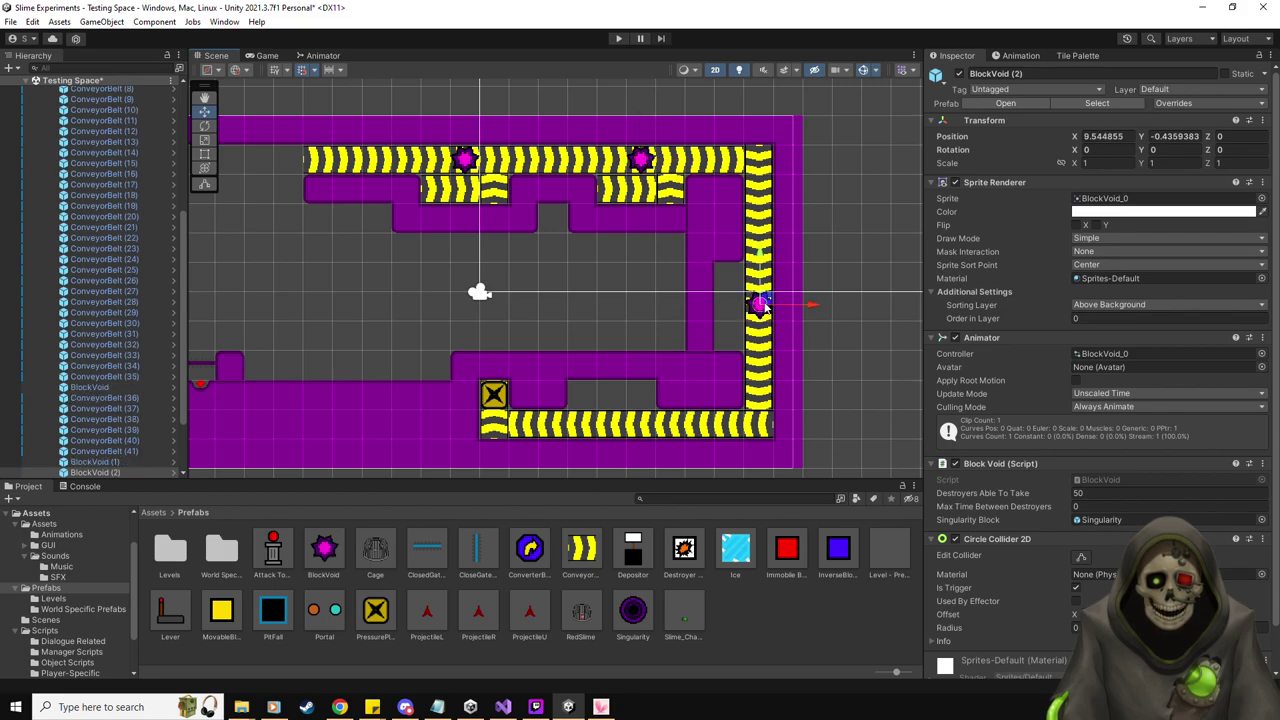
{"action": "key", "text": "ctrl+d"}
{"action": "left_click_drag", "start_coordinate": [758, 305], "coordinate": [610, 422]}
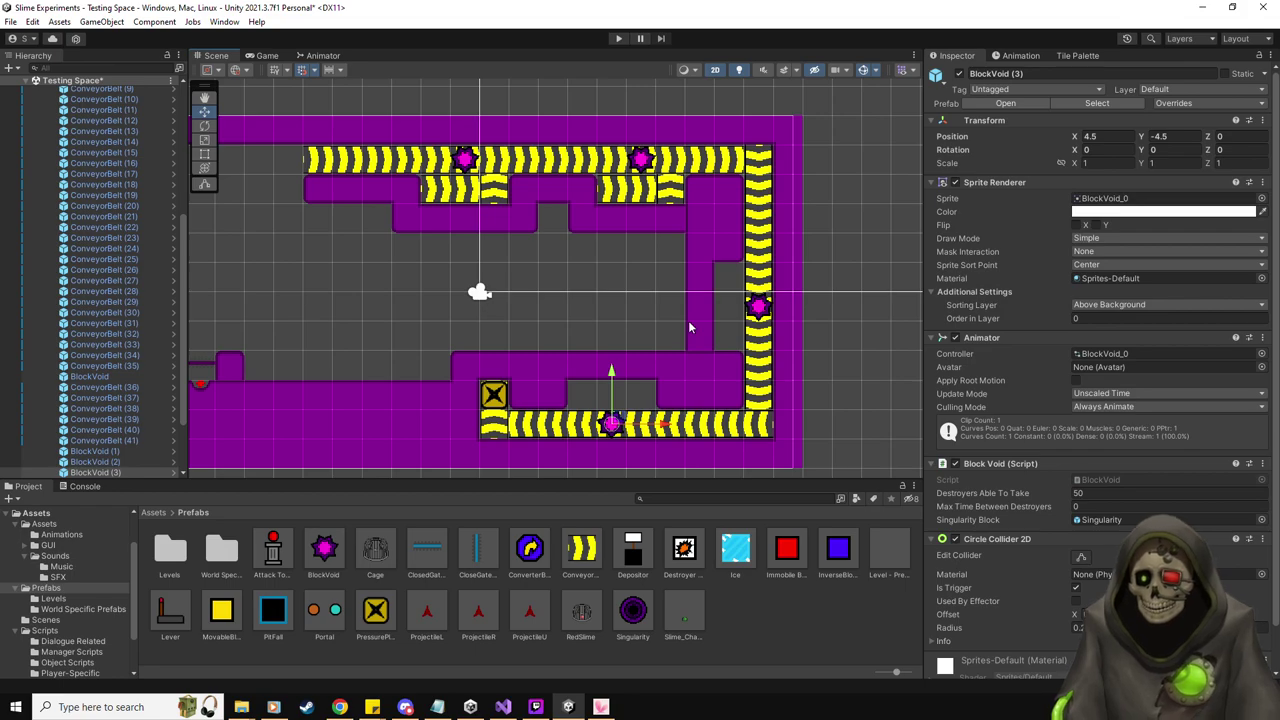
Fill the pocket above the bottom conveyor row with three ConveyorBelt pieces at Y -3.5 and set their Force to 1
{"action": "middle_click_drag", "start_coordinate": [680, 314], "coordinate": [690, 296]}
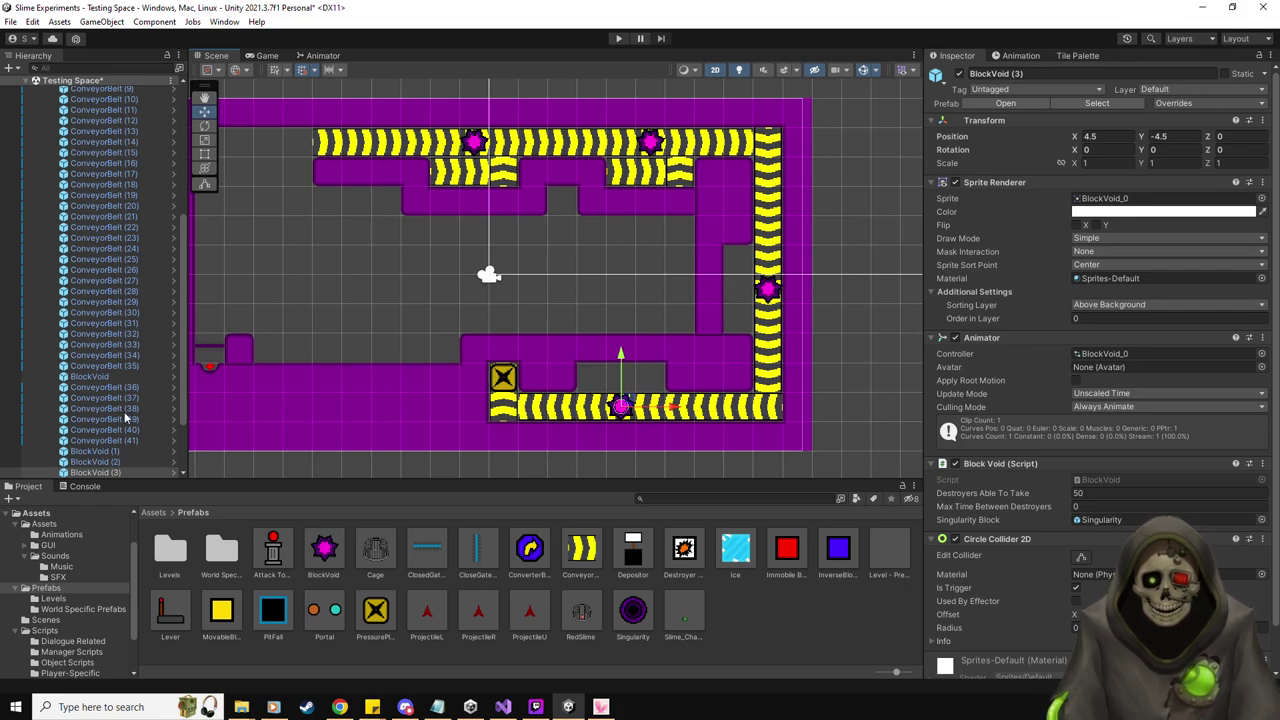
{"action": "scroll", "coordinate": [124, 411], "scroll_direction": "down", "scroll_amount": 3}
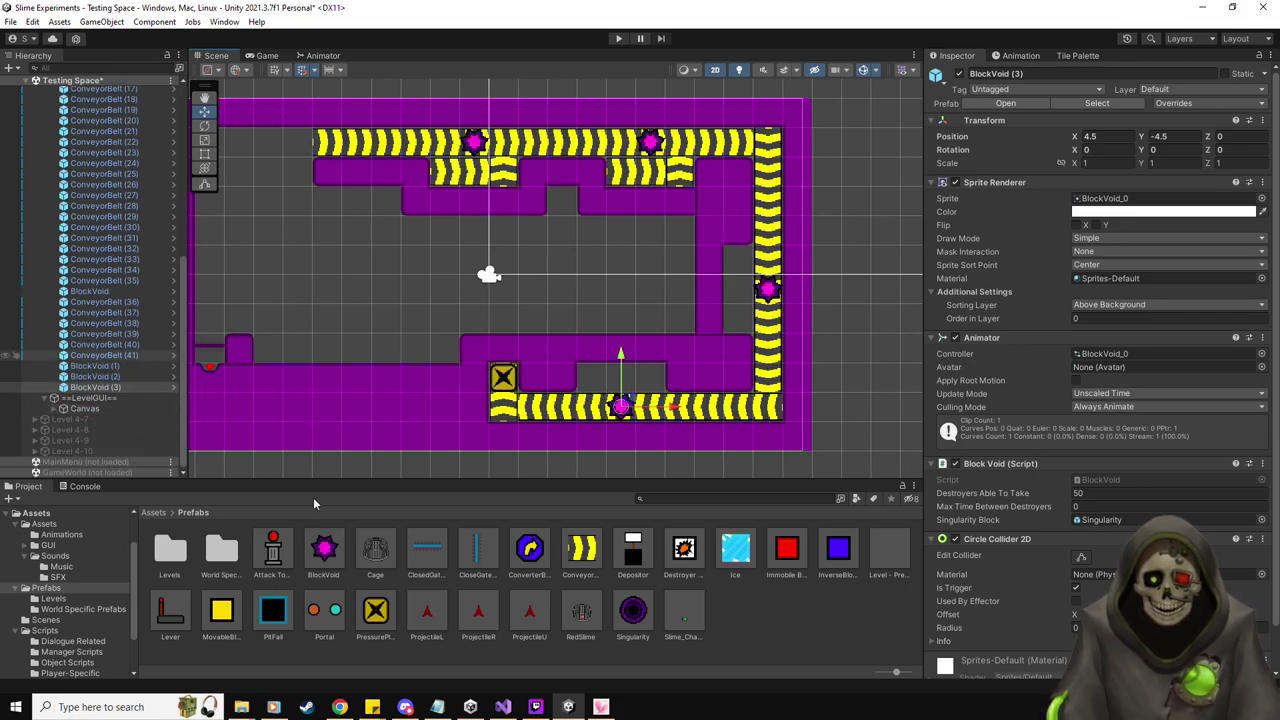
{"action": "left_click_drag", "start_coordinate": [595, 549], "coordinate": [622, 378]}
{"action": "key", "text": "ctrl+d"}
{"action": "key", "text": "ctrl+d"}
{"action": "scroll", "coordinate": [740, 387], "scroll_direction": "down", "scroll_amount": 1}
{"action": "left_click_drag", "start_coordinate": [594, 431], "coordinate": [680, 365]}
{"action": "left_click", "coordinate": [1080, 629]}
{"action": "type", "text": "1"}
Set the bottom pocket's right belt, ConveyorBelt (42), to Direction Left and Z rotation 180
{"action": "double_click", "coordinate": [120, 397]}
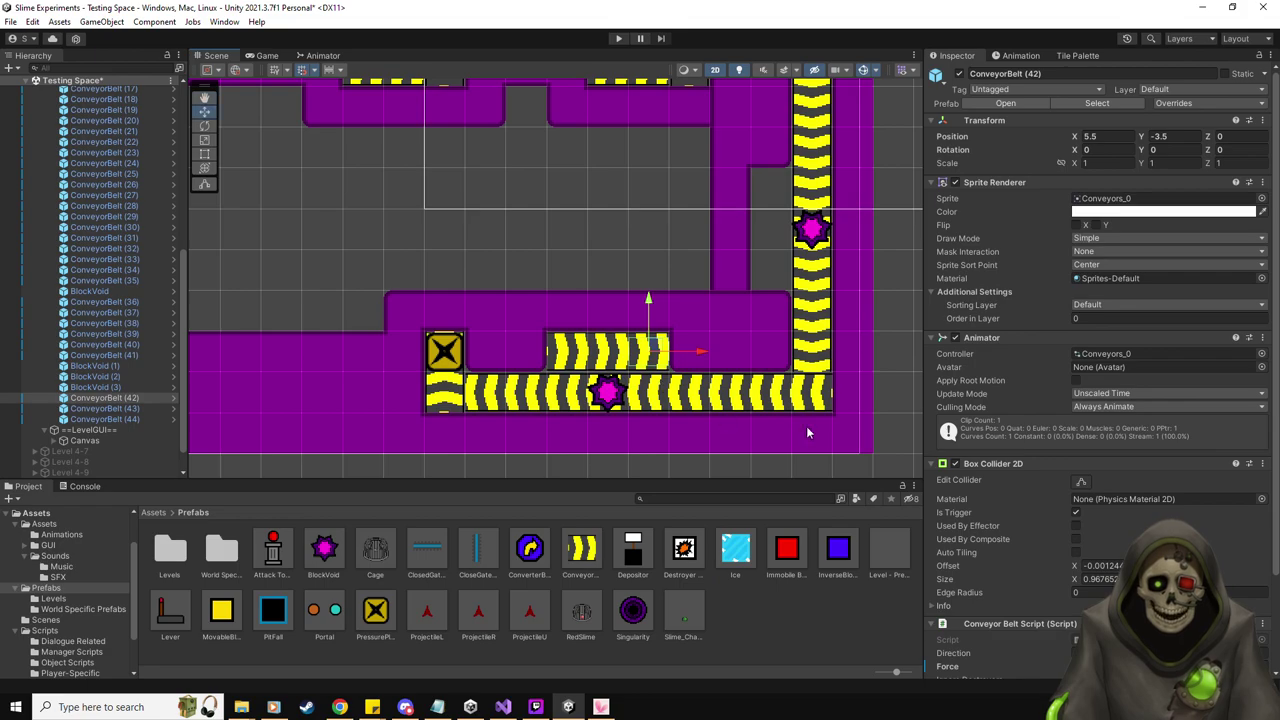
{"action": "scroll", "coordinate": [1067, 535], "scroll_direction": "down", "scroll_amount": 2}
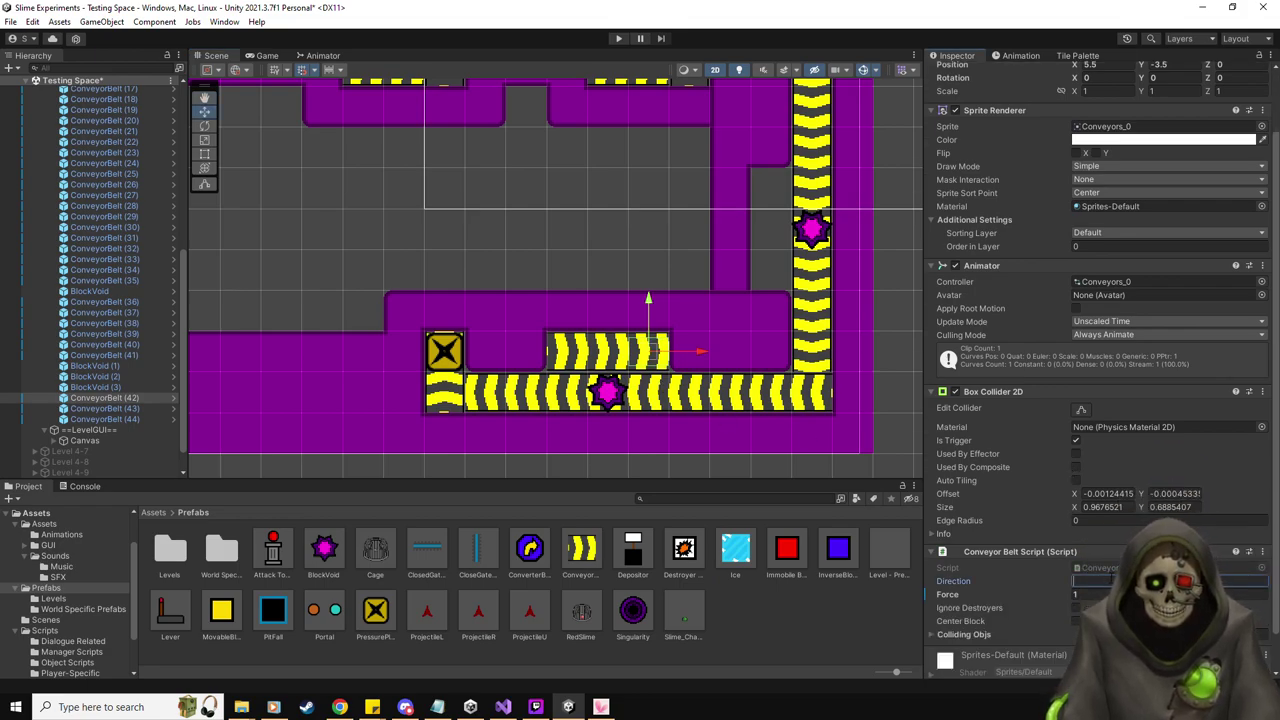
{"action": "type", "text": "Left"}
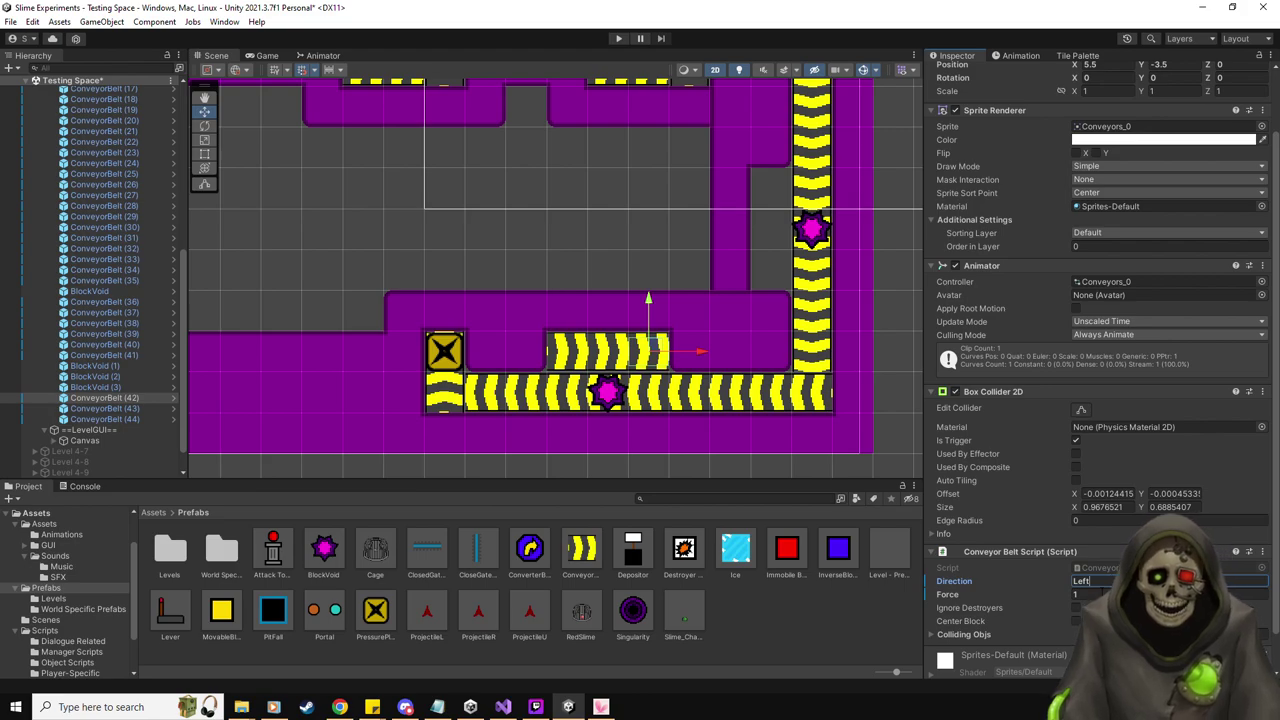
{"action": "scroll", "coordinate": [1100, 200], "scroll_direction": "up", "scroll_amount": 3}
{"action": "left_click", "coordinate": [1224, 149]}
{"action": "type", "text": "180"}
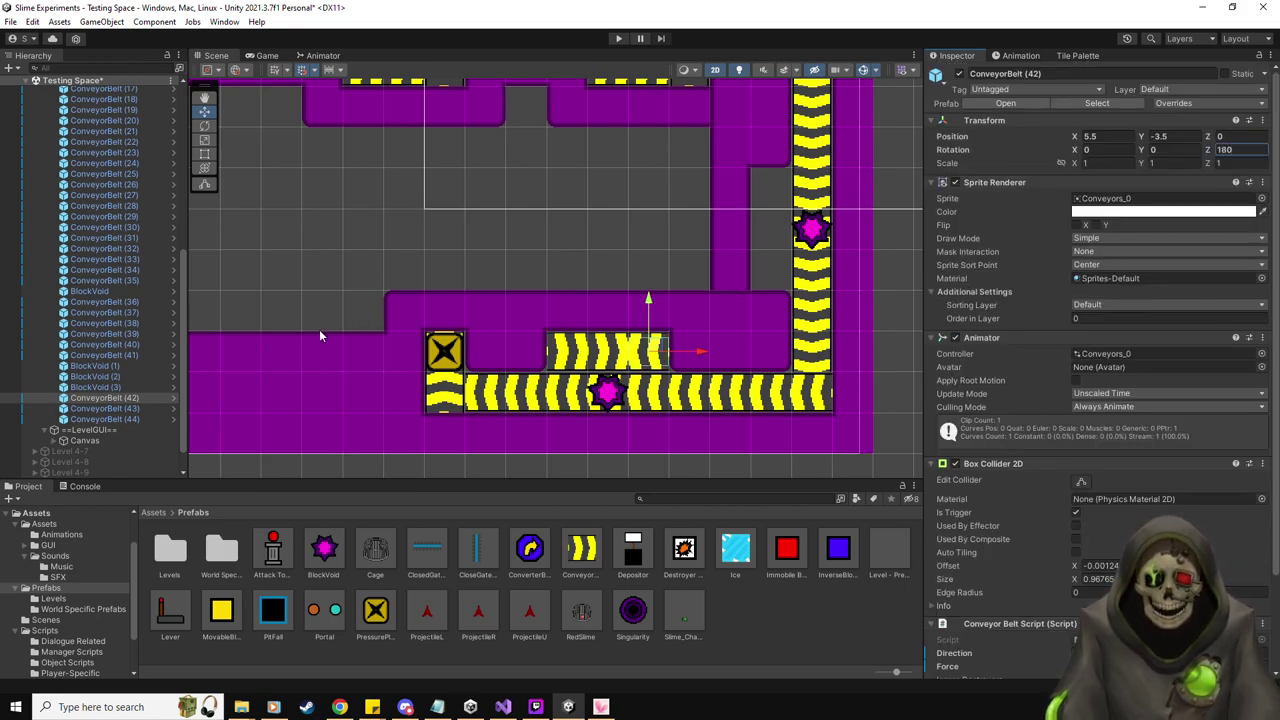
Give the bottom pocket's middle belt, ConveyorBelt (43), a Z rotation of 180 and Direction Left
{"action": "left_click", "coordinate": [138, 409]}
{"action": "left_click", "coordinate": [1222, 149]}
{"action": "type", "text": "180"}
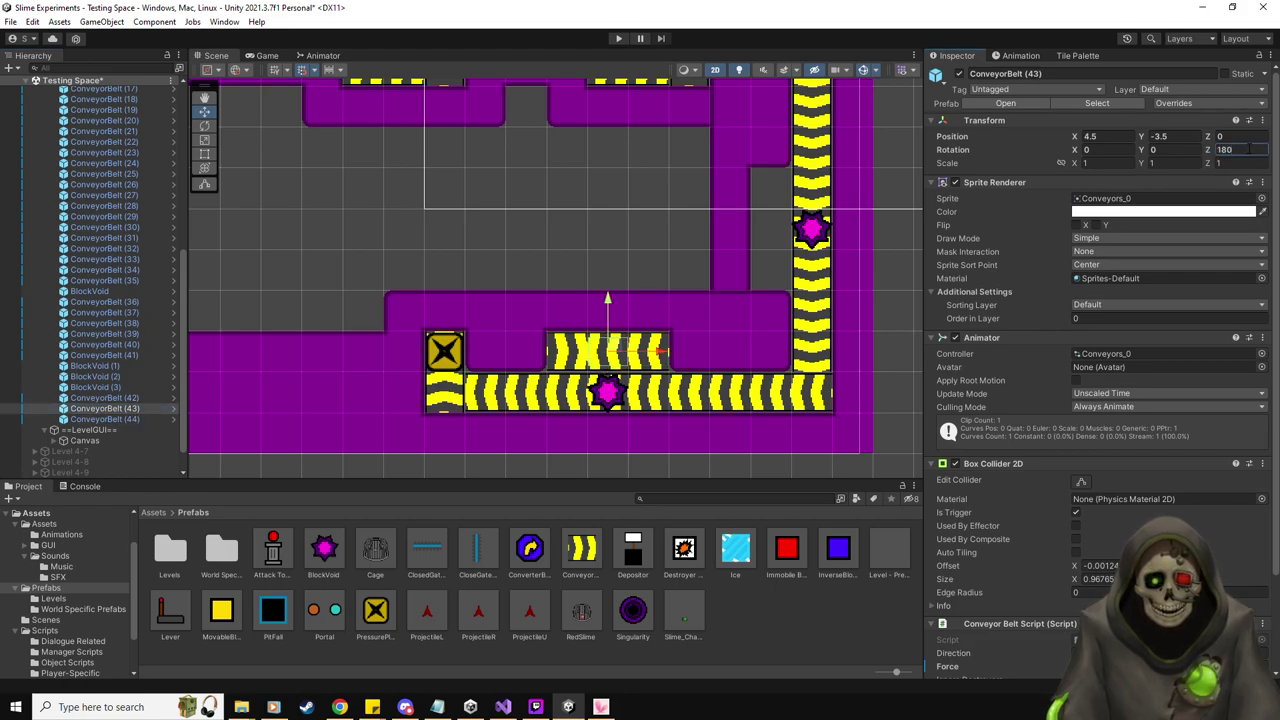
{"action": "scroll", "coordinate": [1100, 370], "scroll_direction": "down", "scroll_amount": 2}
{"action": "left_click", "coordinate": [1100, 617]}
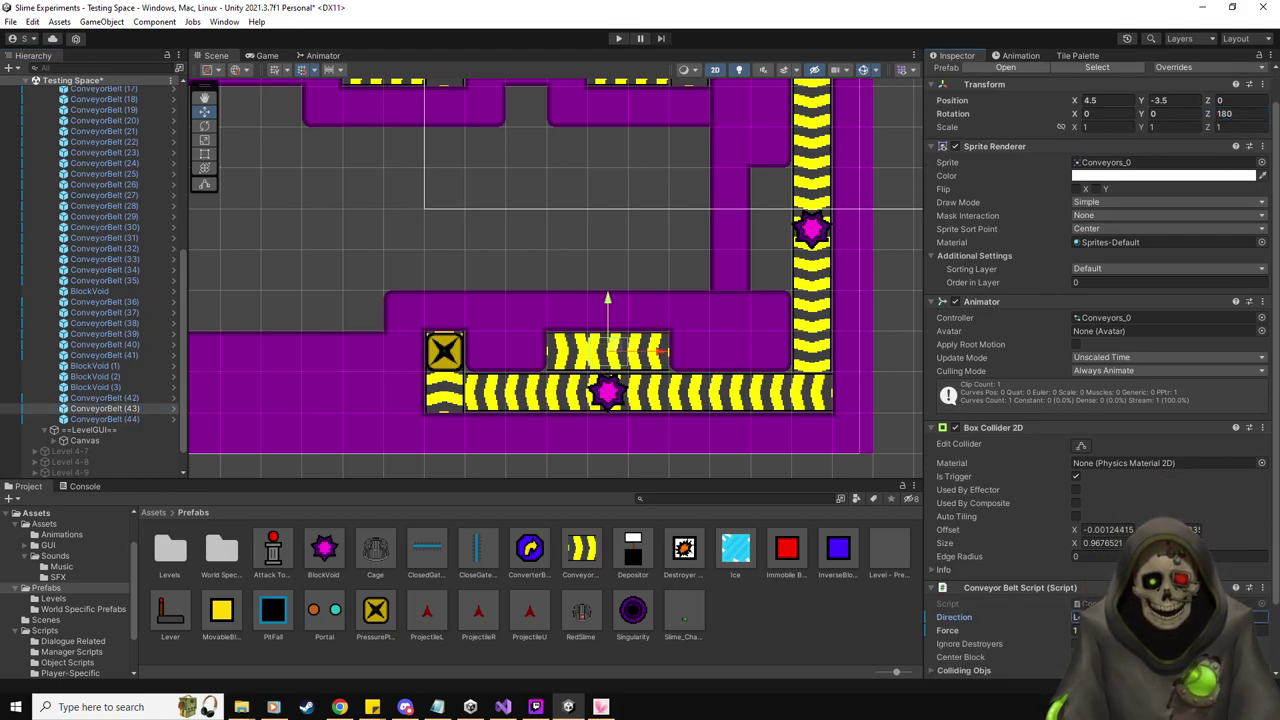
Set the bottom pocket's left belt, ConveyorBelt (44), to Direction Down with Center Block enabled and Z rotation -90
{"action": "left_click", "coordinate": [105, 419]}
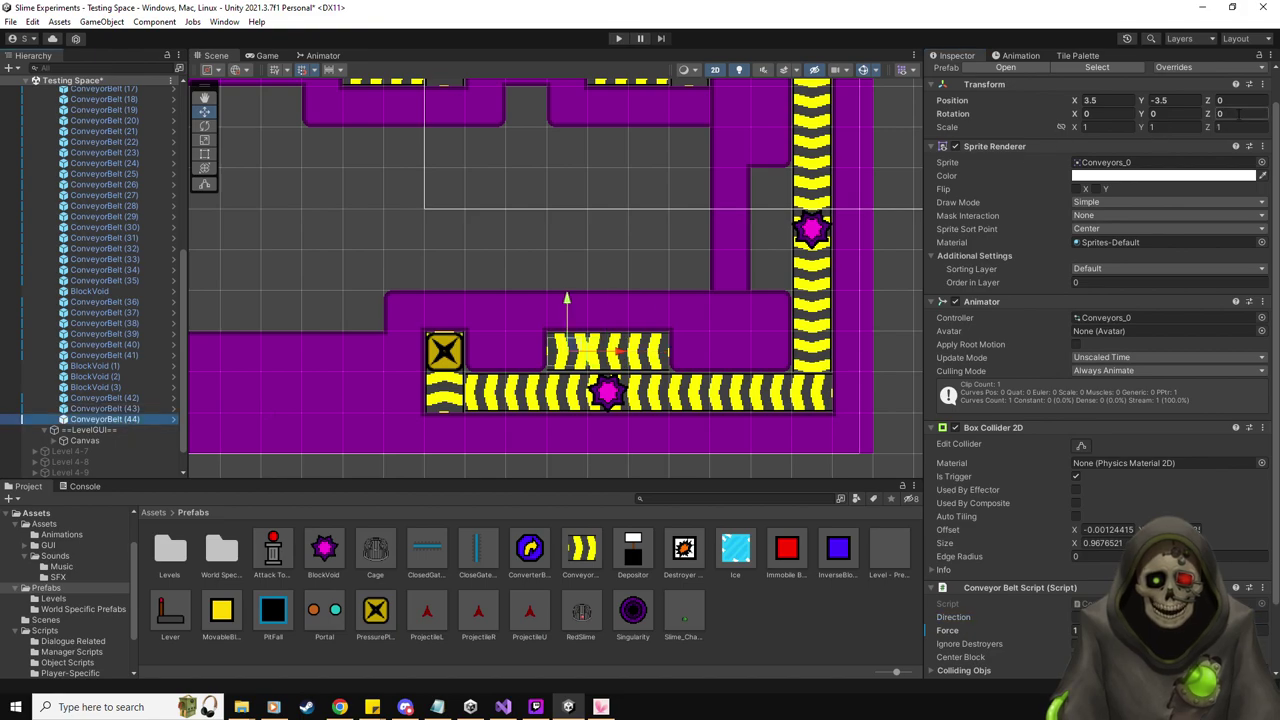
{"action": "left_click", "coordinate": [1105, 617]}
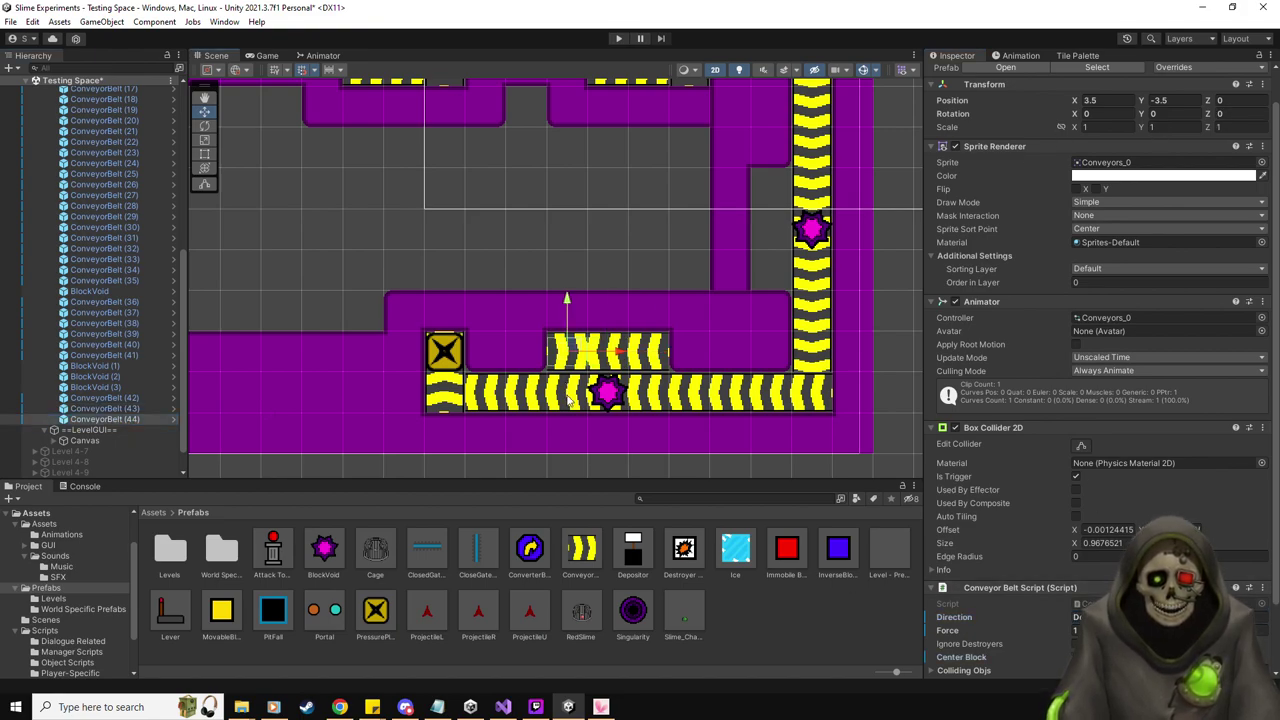
{"action": "left_click", "coordinate": [572, 392]}
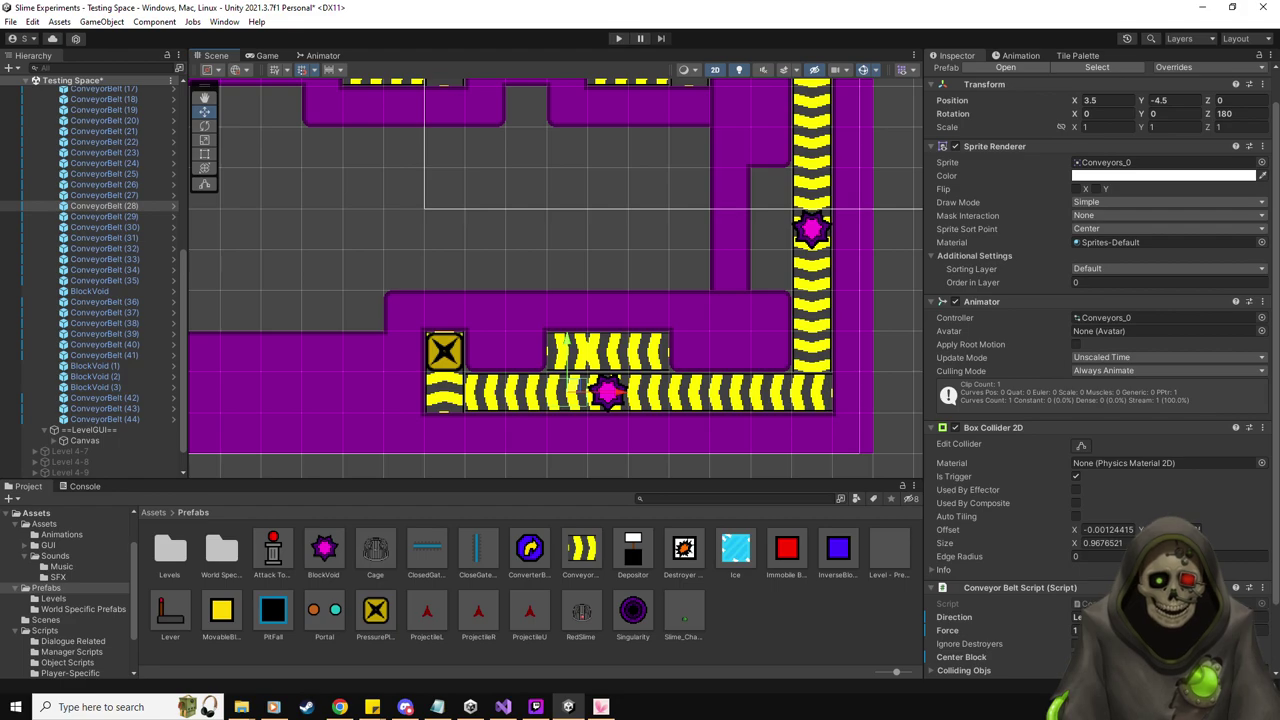
{"action": "left_click", "coordinate": [100, 419]}
{"action": "left_click", "coordinate": [1237, 113]}
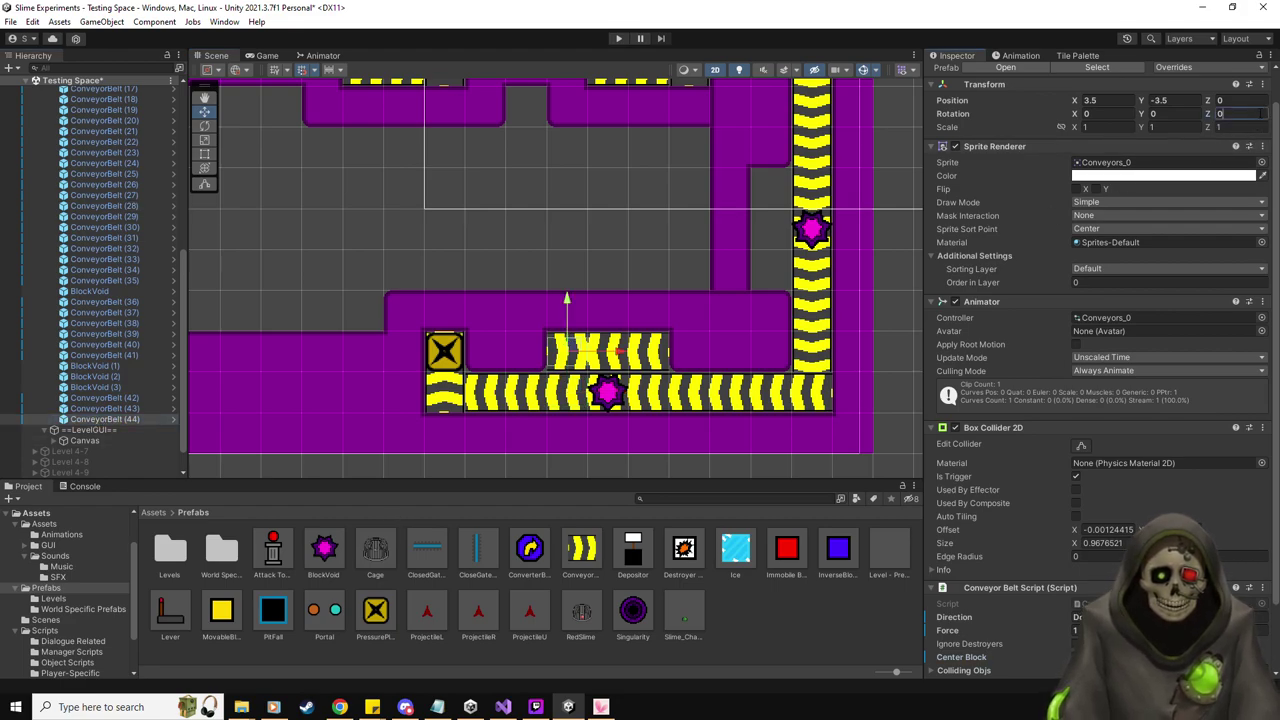
{"action": "type", "text": "-90"}
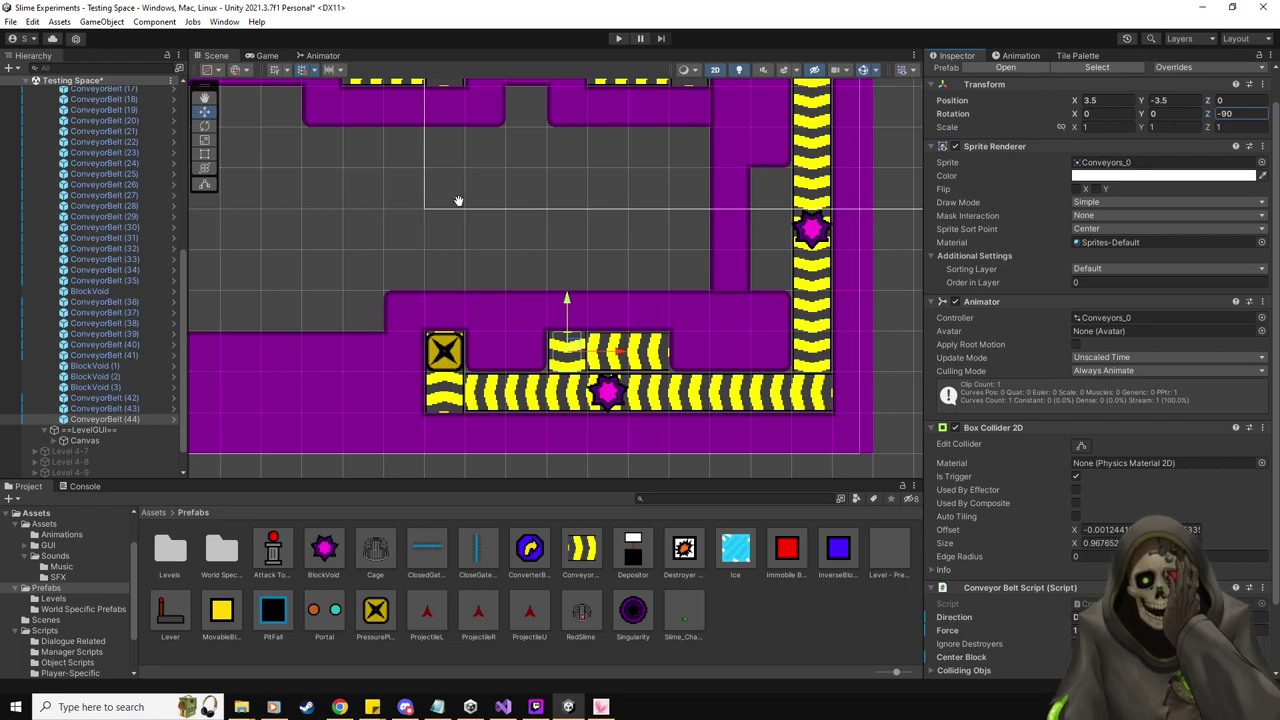
Place two copies of the downward ConveyorBelt in the pocket beside the right vertical conveyor, at X 8.5, Y -0.5 and 0.5
{"action": "middle_click_drag", "start_coordinate": [457, 200], "coordinate": [414, 223]}
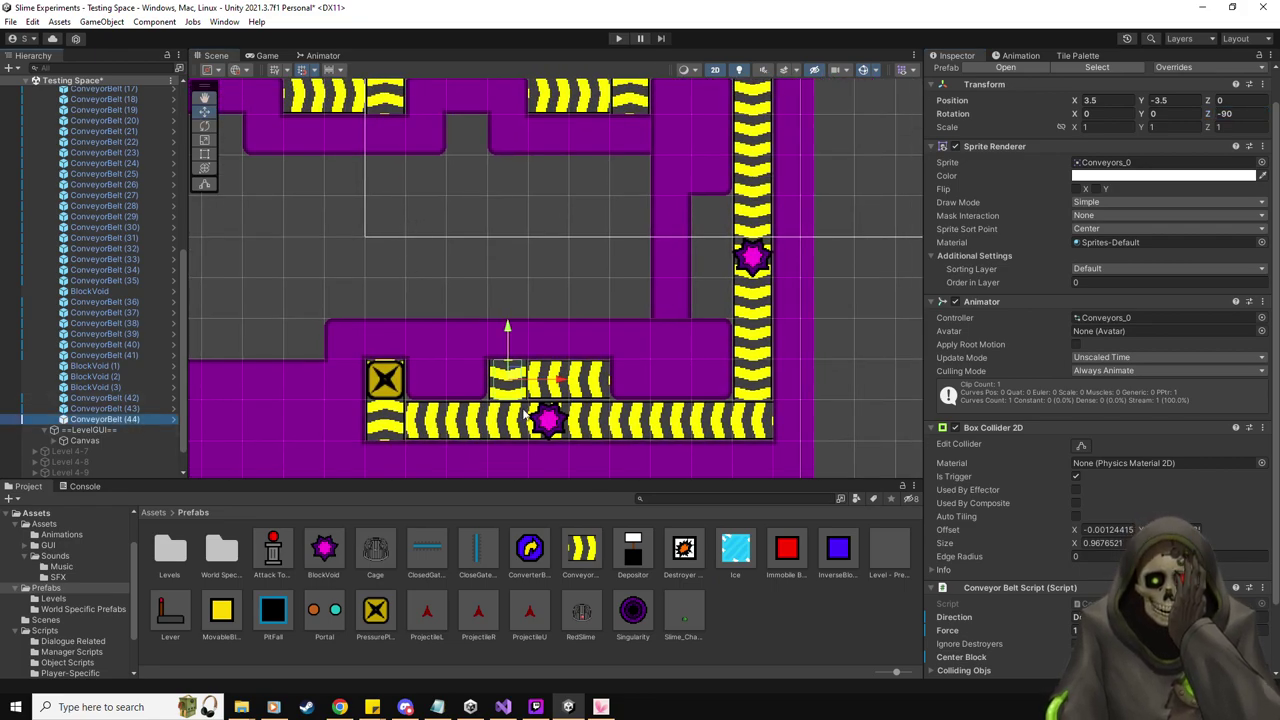
{"action": "key", "text": "ctrl+d"}
{"action": "left_click_drag", "start_coordinate": [518, 378], "coordinate": [716, 258]}
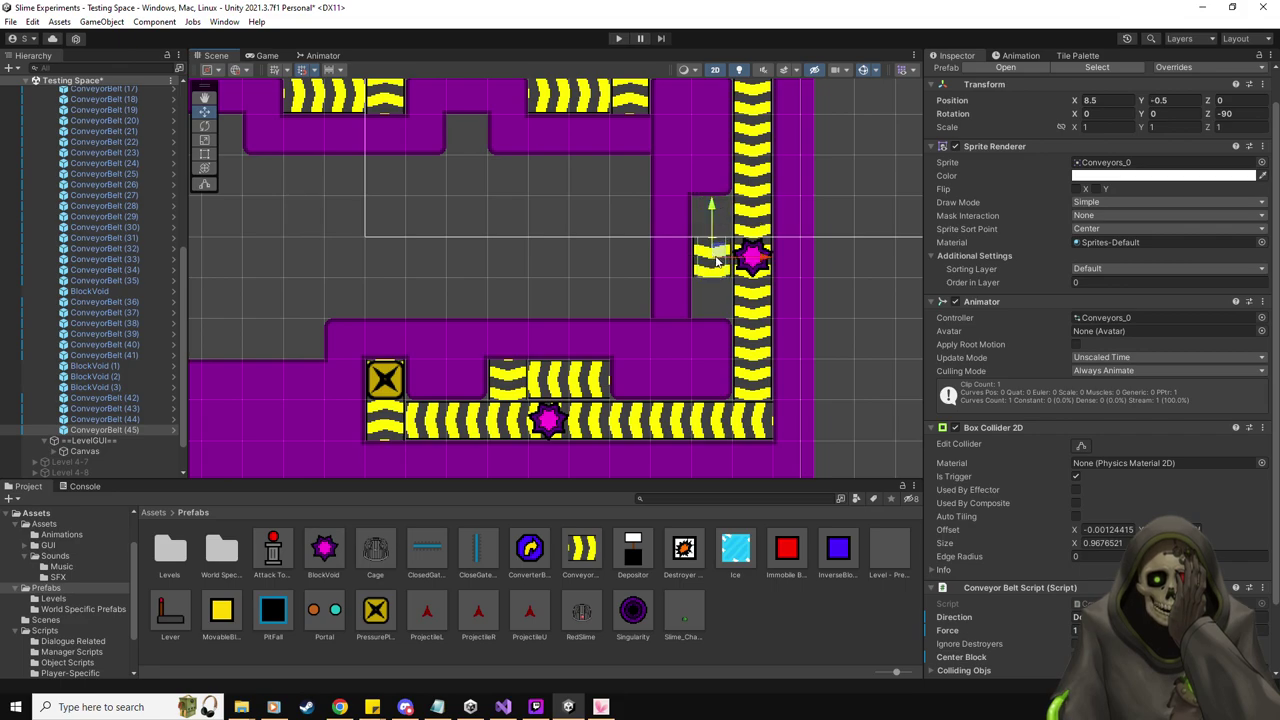
{"action": "key", "text": "ctrl+d"}
{"action": "left_click_drag", "start_coordinate": [716, 258], "coordinate": [716, 218]}
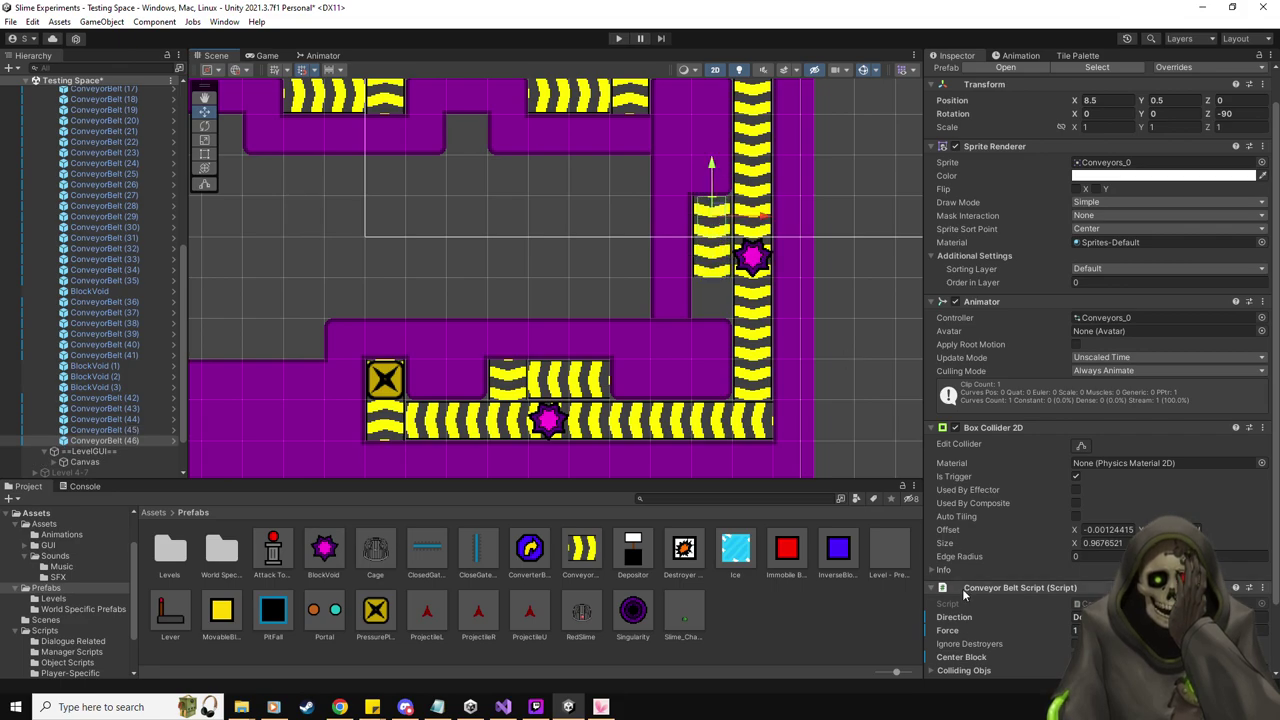
{"action": "left_click", "coordinate": [100, 430], "text": "shift"}
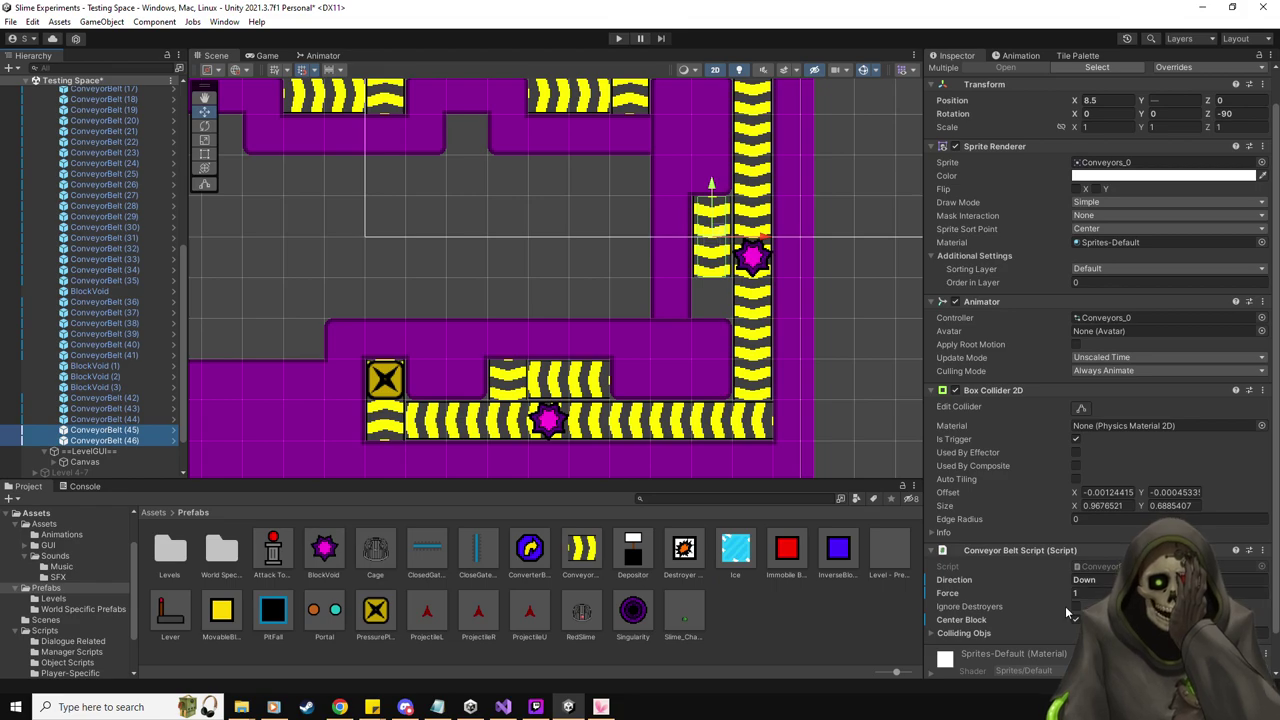
Add a third belt to that pocket at X 8.5, Y -1.5, with Z rotation 0 and Direction Right
{"action": "left_click", "coordinate": [114, 440]}
{"action": "key", "text": "ctrl+d"}
{"action": "left_click_drag", "start_coordinate": [716, 218], "coordinate": [716, 298]}
{"action": "left_click", "coordinate": [1240, 113]}
{"action": "type", "text": "0"}
{"action": "key", "text": "Return"}
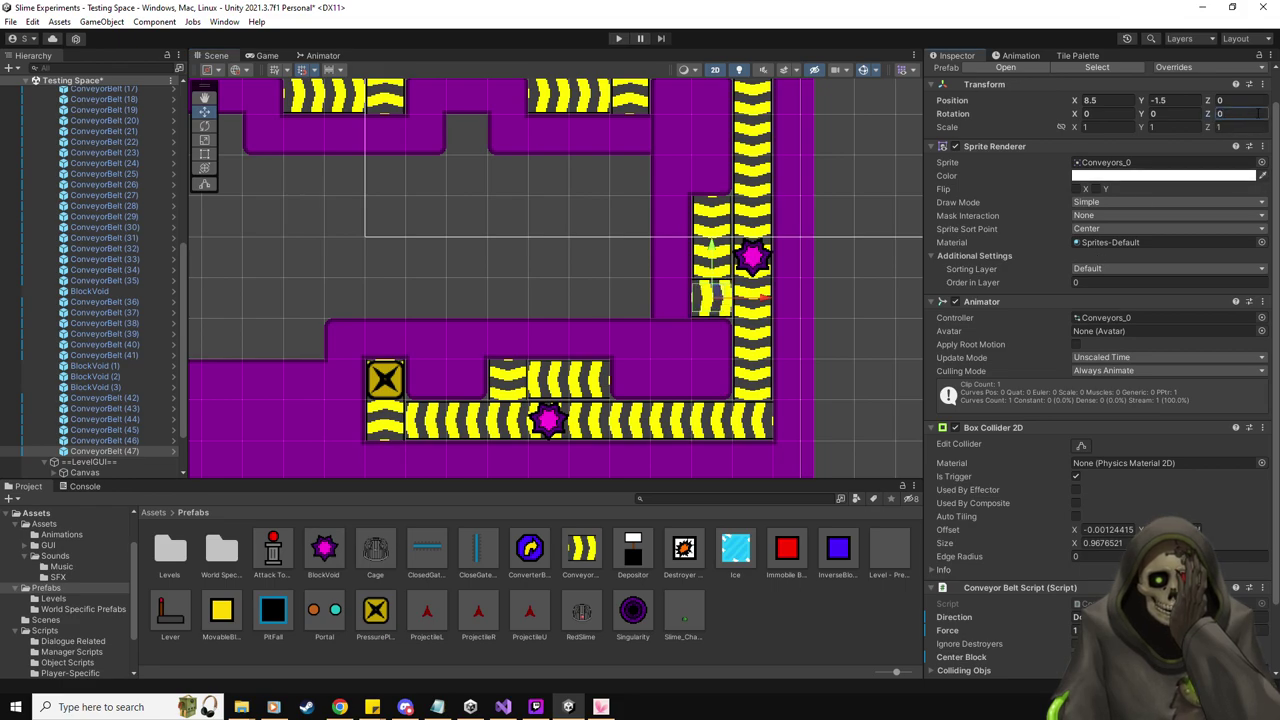
{"action": "left_click", "coordinate": [1262, 617]}
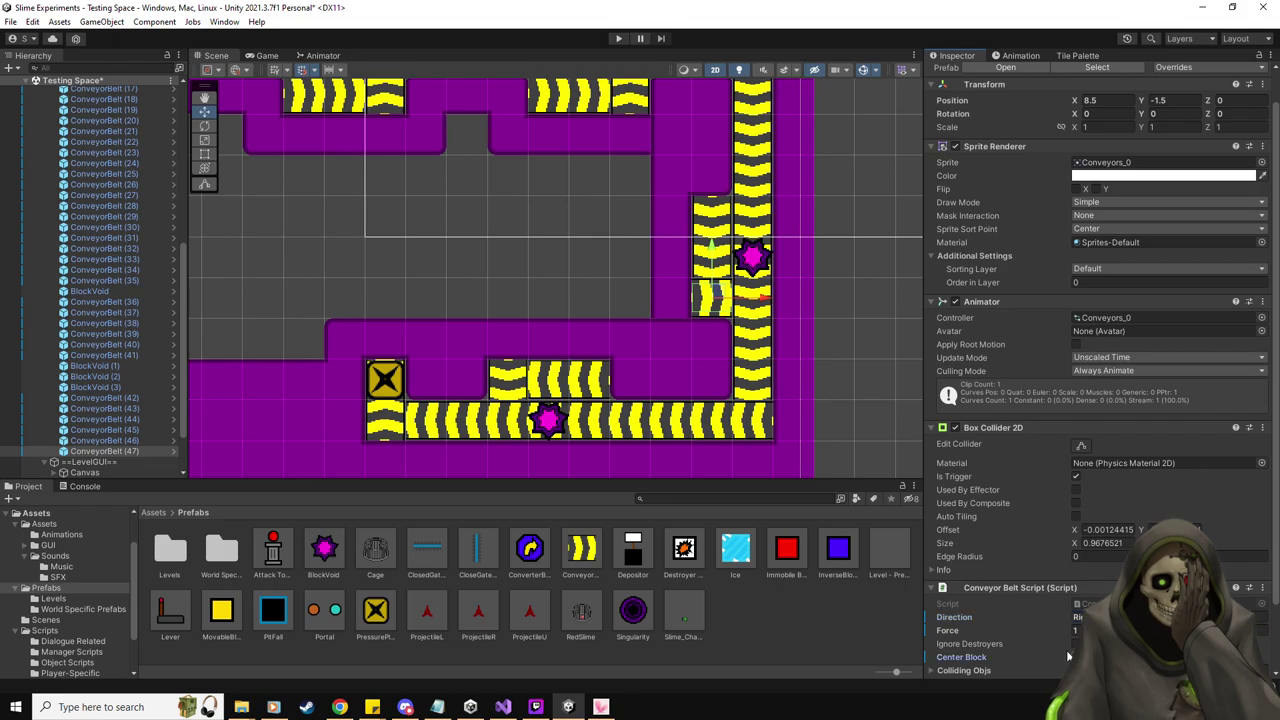
{"action": "left_click", "coordinate": [762, 310]}
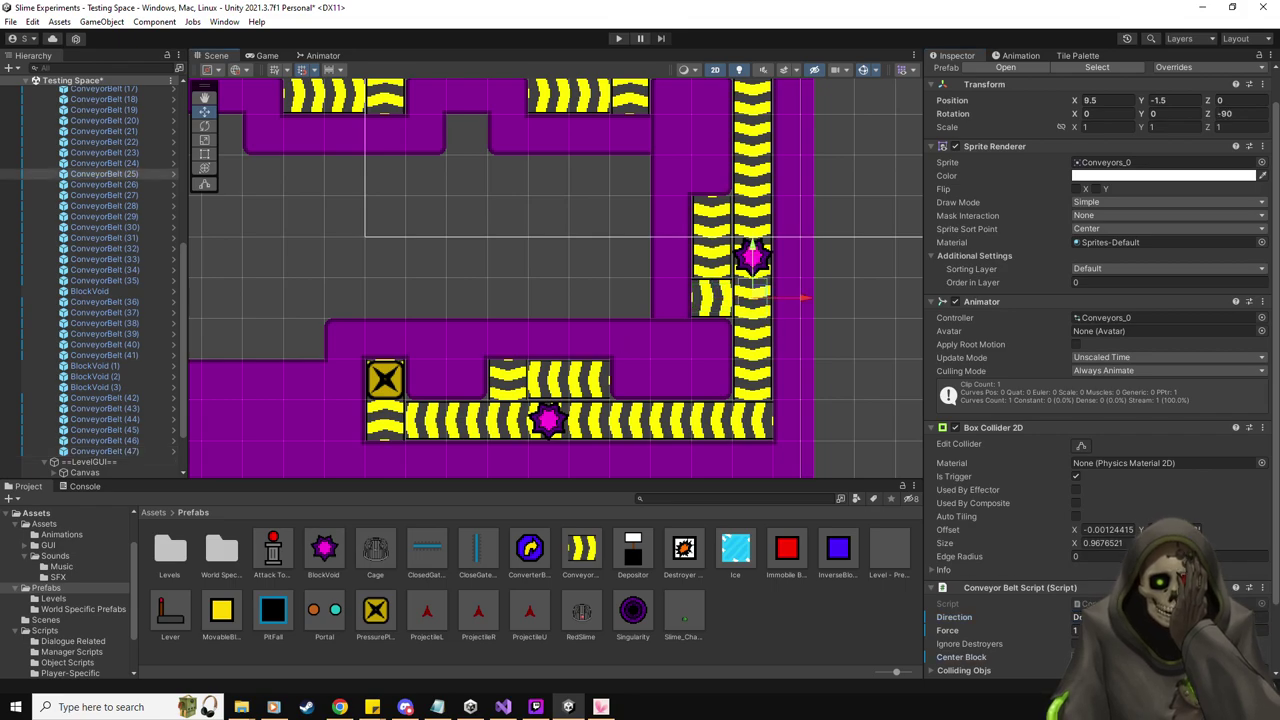
Place a PressurePlate in the level's upper-left area at X -8.5, Y 4.5, ahead of the top conveyor row
{"action": "scroll", "coordinate": [598, 241], "scroll_direction": "down", "scroll_amount": 3}
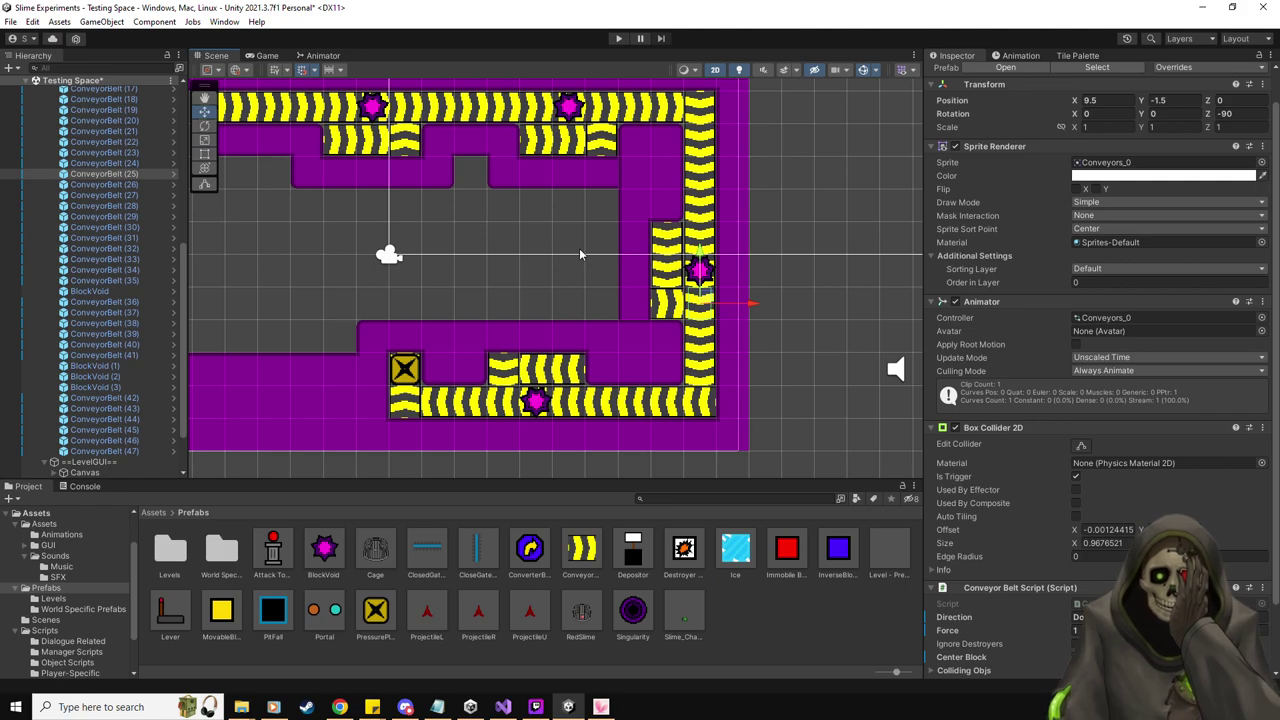
{"action": "middle_click_drag", "start_coordinate": [236, 213], "coordinate": [377, 225]}
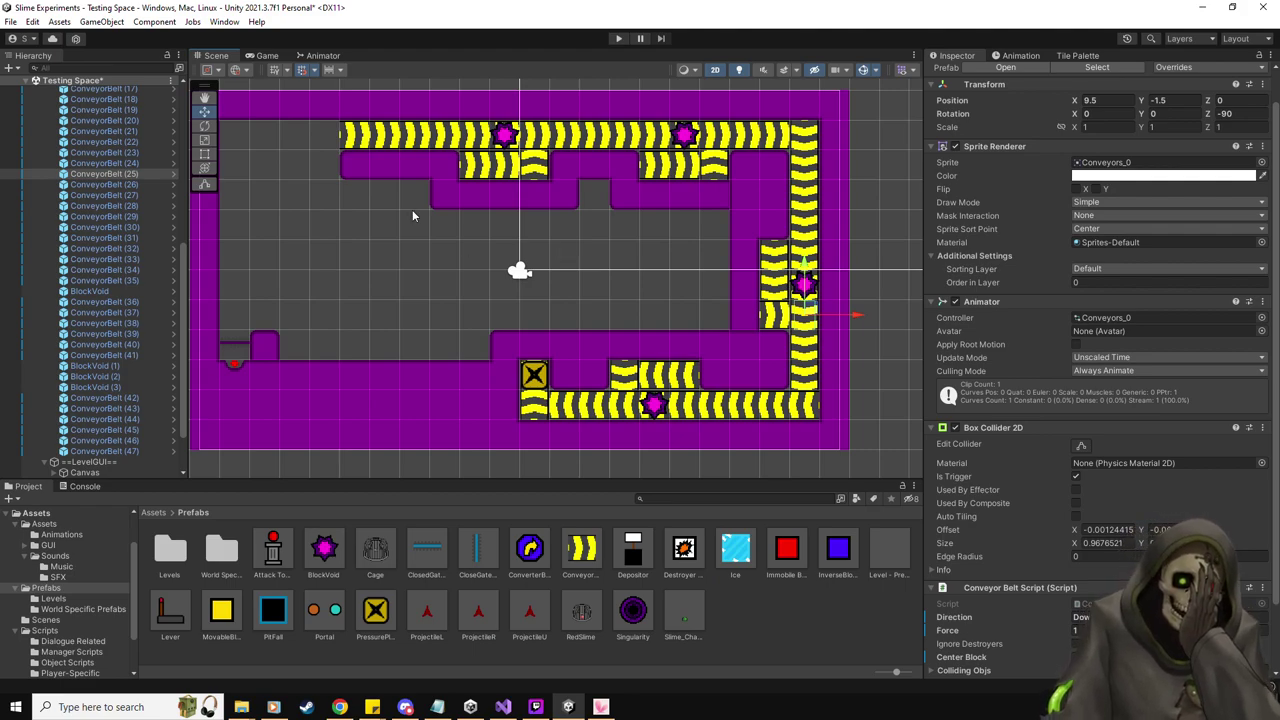
{"action": "left_click_drag", "start_coordinate": [366, 607], "coordinate": [266, 136]}
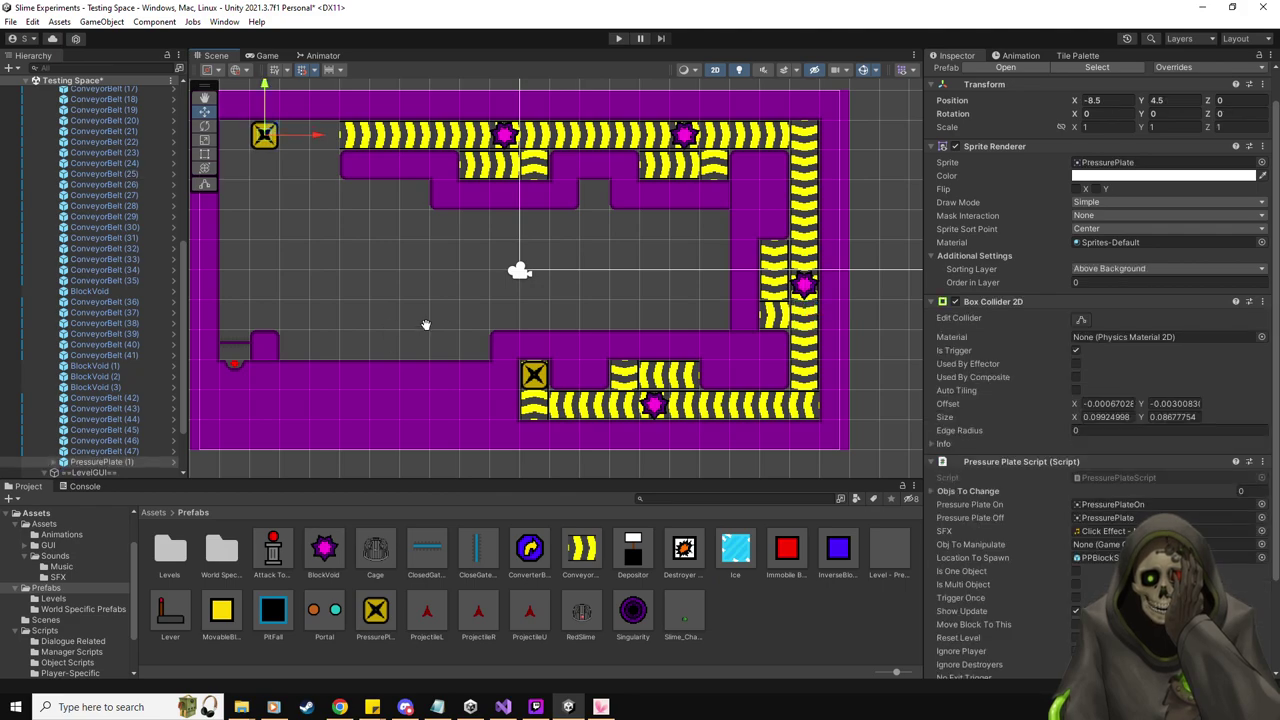
{"action": "middle_click_drag", "start_coordinate": [426, 324], "coordinate": [484, 322]}
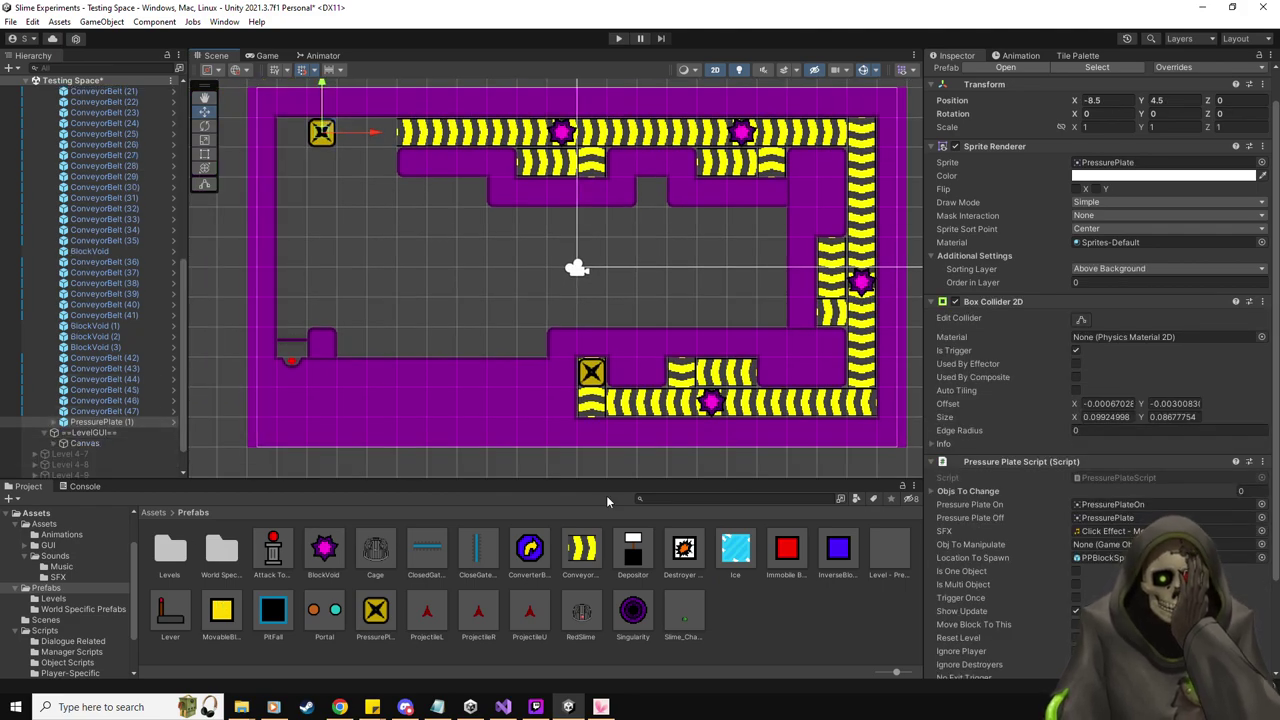
Set the new pressure plate's Obj To Manipulate to MovableBlock and enable Is One Object and No Exit Trigger
{"action": "scroll", "coordinate": [1080, 473], "scroll_direction": "down", "scroll_amount": 3}
{"action": "left_click_drag", "start_coordinate": [226, 622], "coordinate": [1140, 437]}
{"action": "left_click", "coordinate": [1076, 464]}
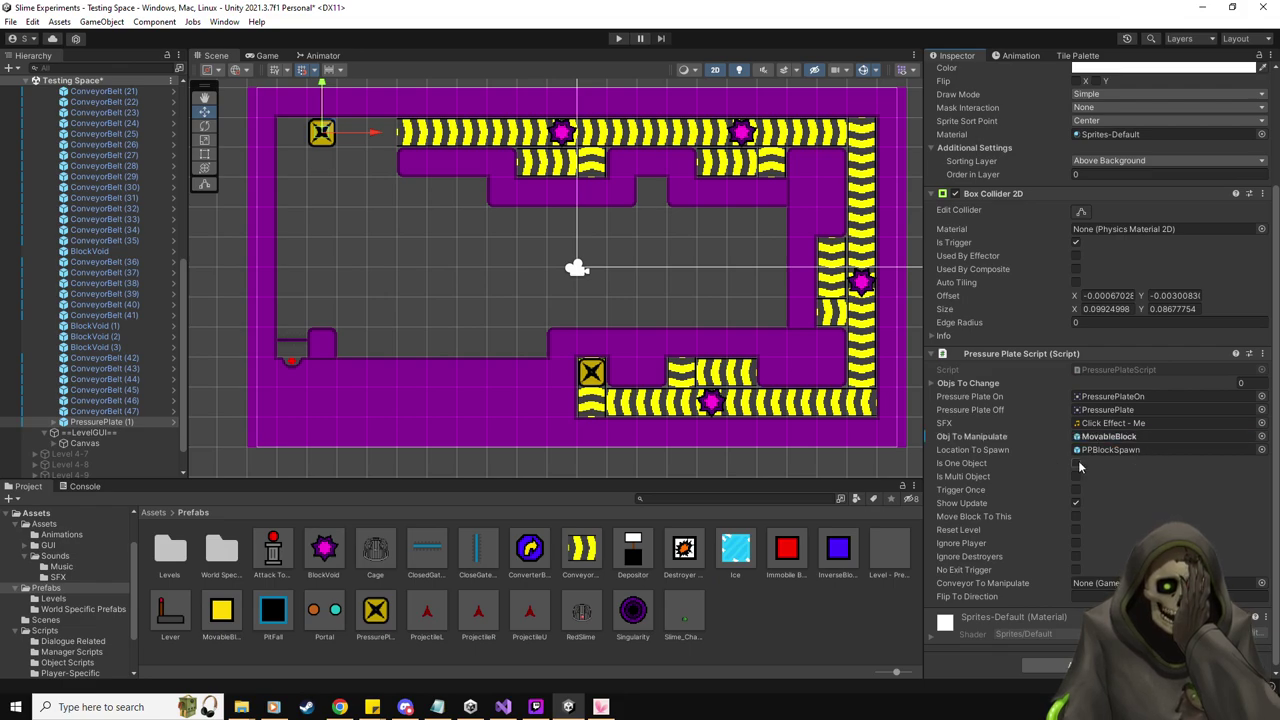
{"action": "left_click", "coordinate": [1076, 570]}
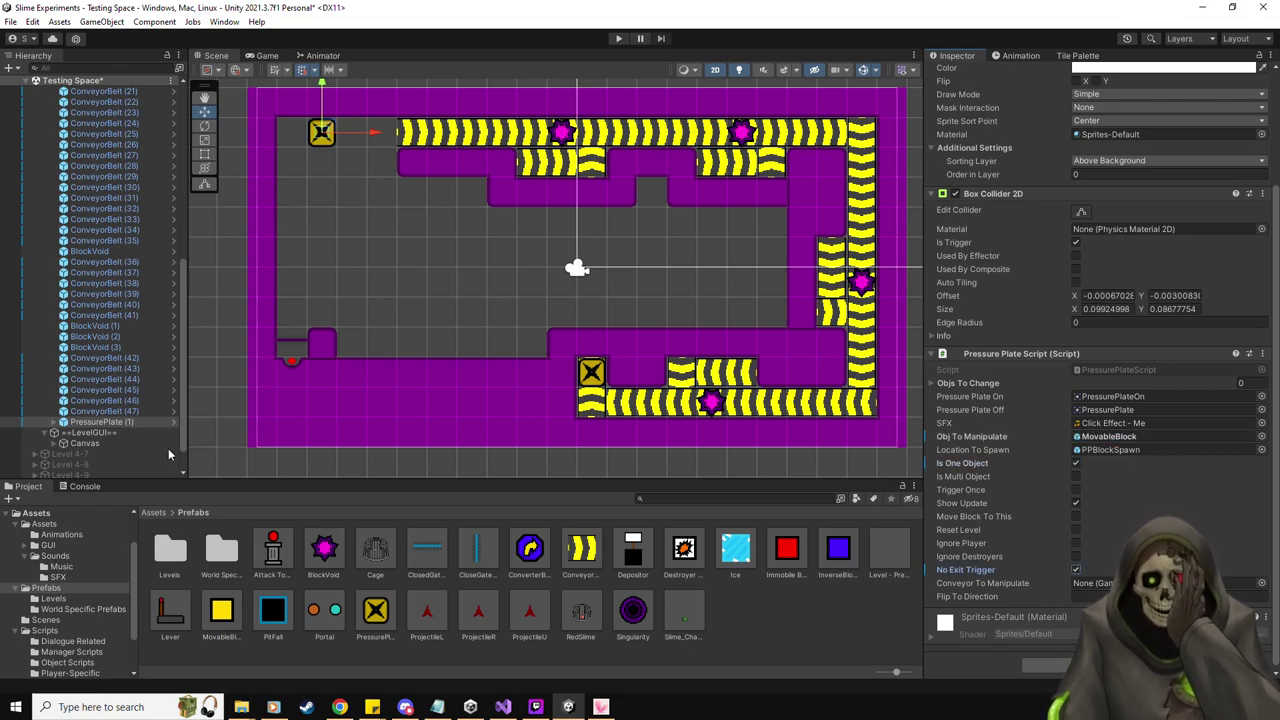
Move the new pressure plate's PPBlockSpawn child one cell below the plate
{"action": "left_click", "coordinate": [55, 422]}
{"action": "left_click", "coordinate": [100, 433]}
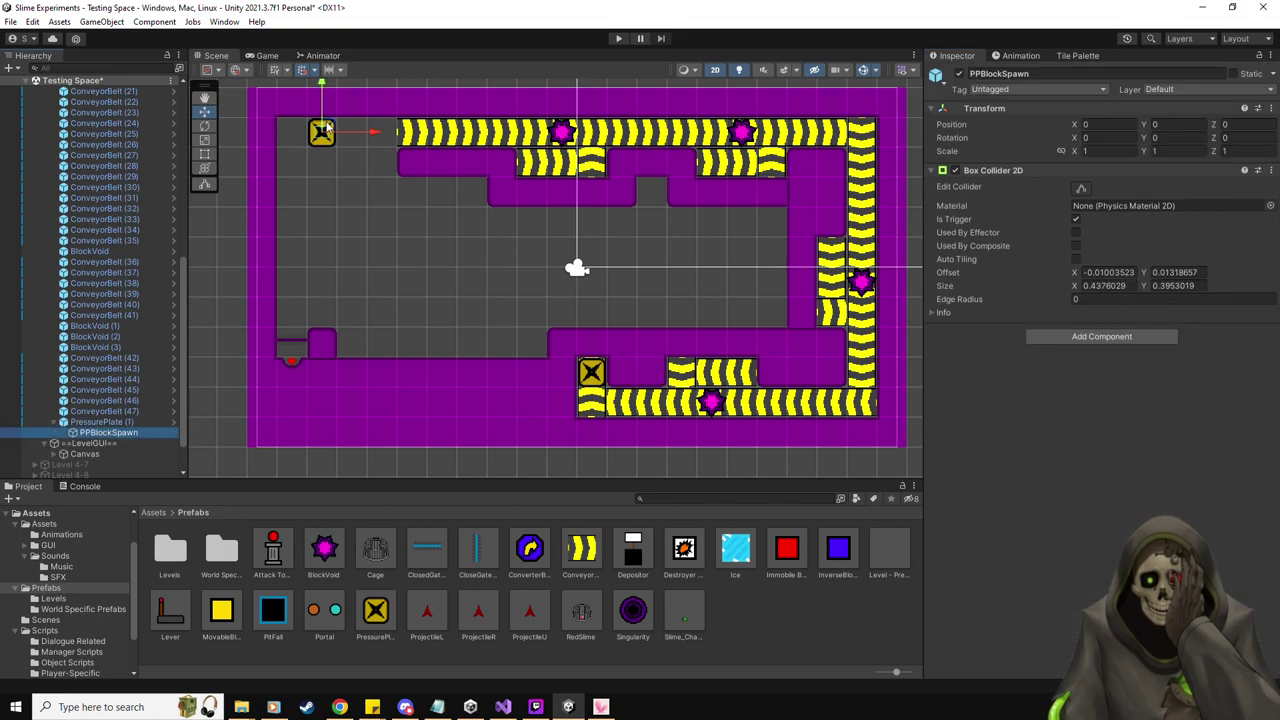
{"action": "left_click_drag", "start_coordinate": [322, 134], "coordinate": [325, 160]}
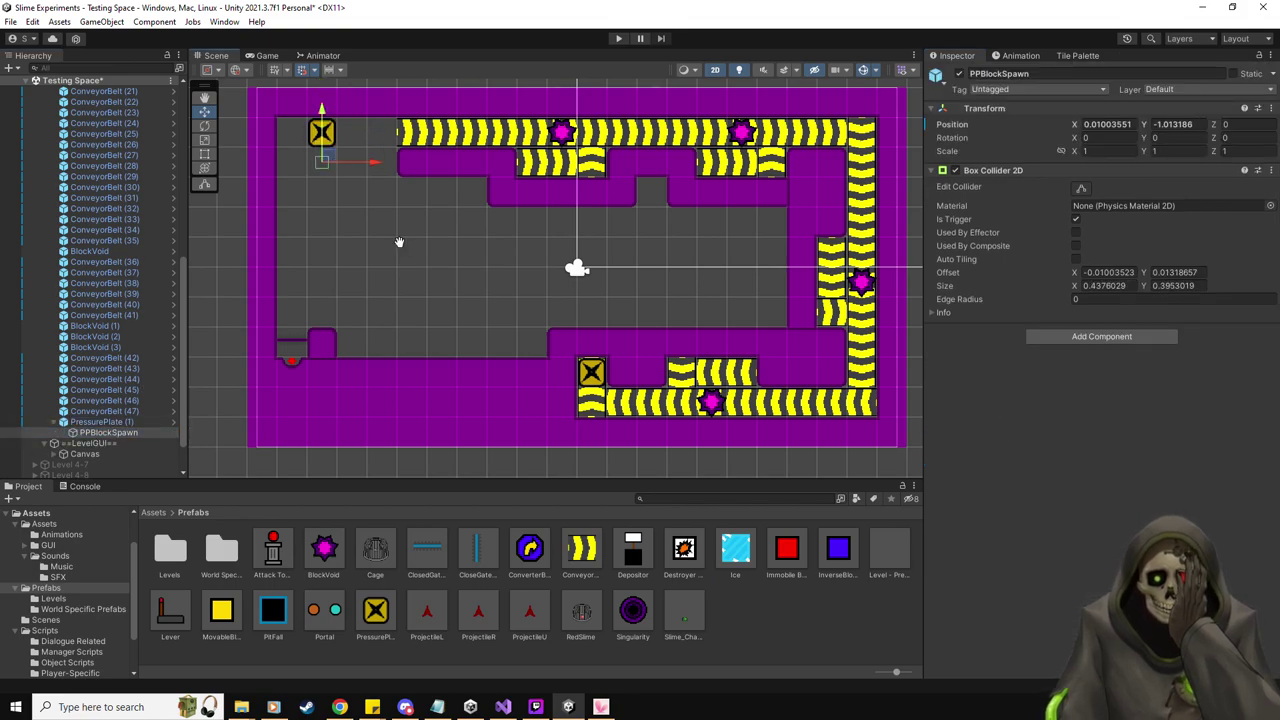
Move EndLevel onto the red marker in the level's lower-left nook and SpawnPoint to X -9.5, Y 5.5
{"action": "middle_click_drag", "start_coordinate": [400, 243], "coordinate": [414, 263]}
{"action": "scroll", "coordinate": [117, 249], "scroll_direction": "up", "scroll_amount": 10}
{"action": "scroll", "coordinate": [117, 249], "scroll_direction": "up", "scroll_amount": 2}
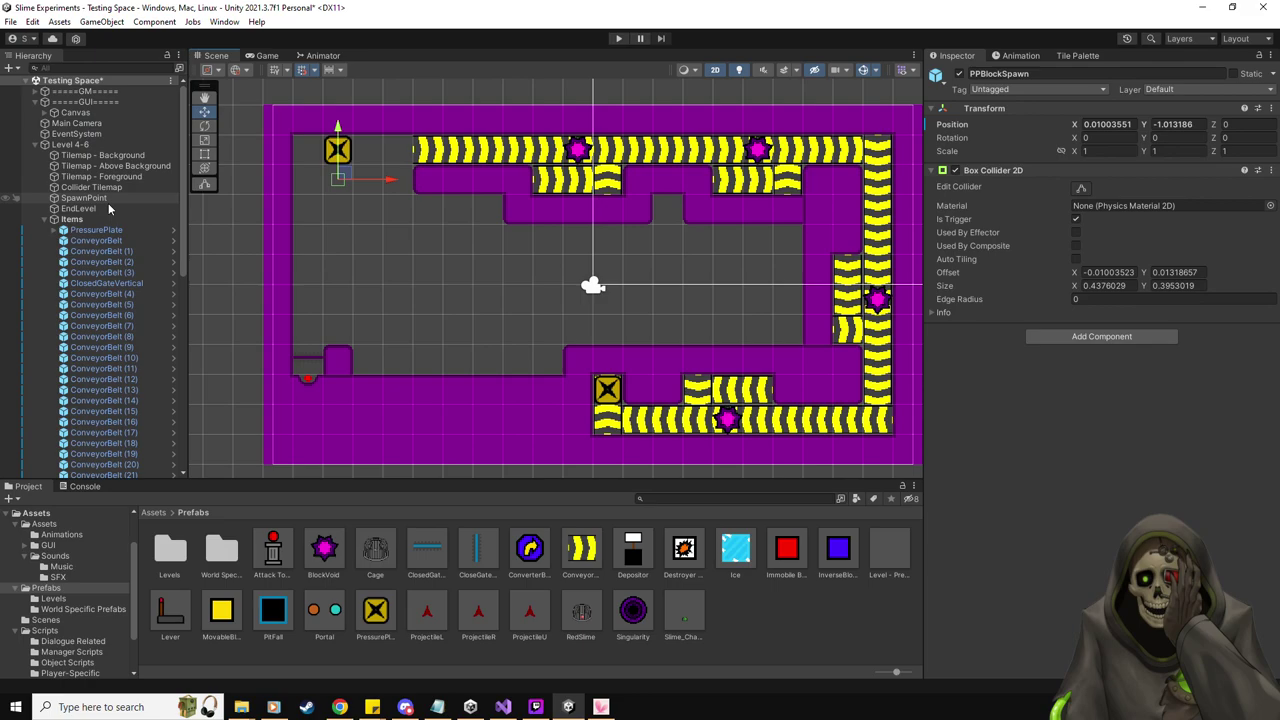
{"action": "left_click", "coordinate": [80, 208]}
{"action": "left_click_drag", "start_coordinate": [567, 279], "coordinate": [308, 380]}
{"action": "left_click", "coordinate": [84, 198]}
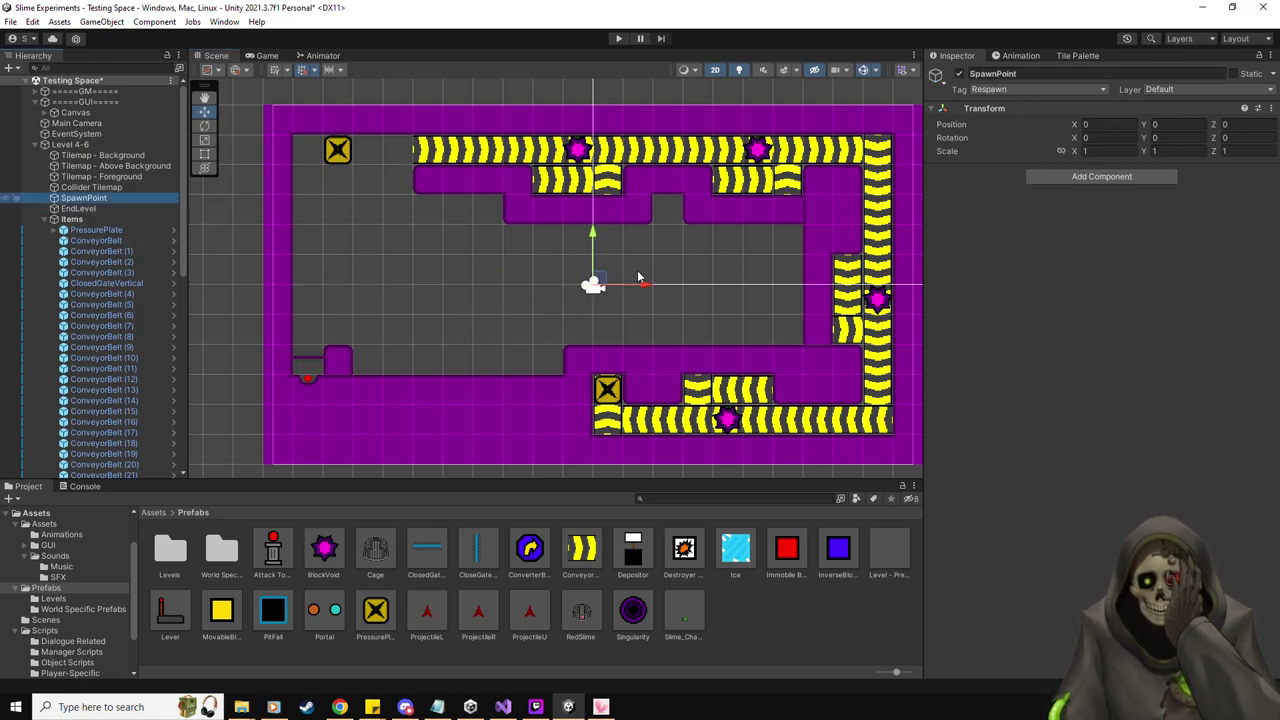
{"action": "left_click_drag", "start_coordinate": [596, 286], "coordinate": [318, 116]}
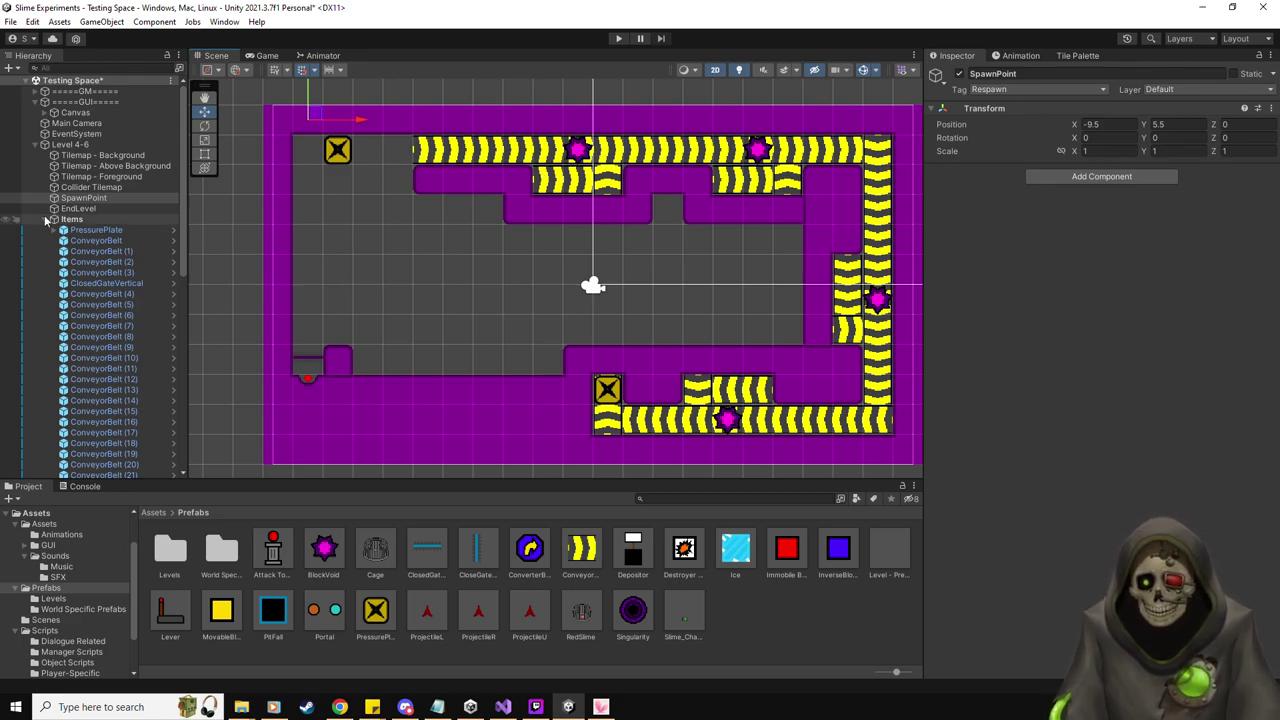
Switch to Visual Studio and examine the ResetPP, DoTrigger and UndoTrigger methods in PressurePlateScript.cs
{"action": "key", "text": "alt+Tab"}
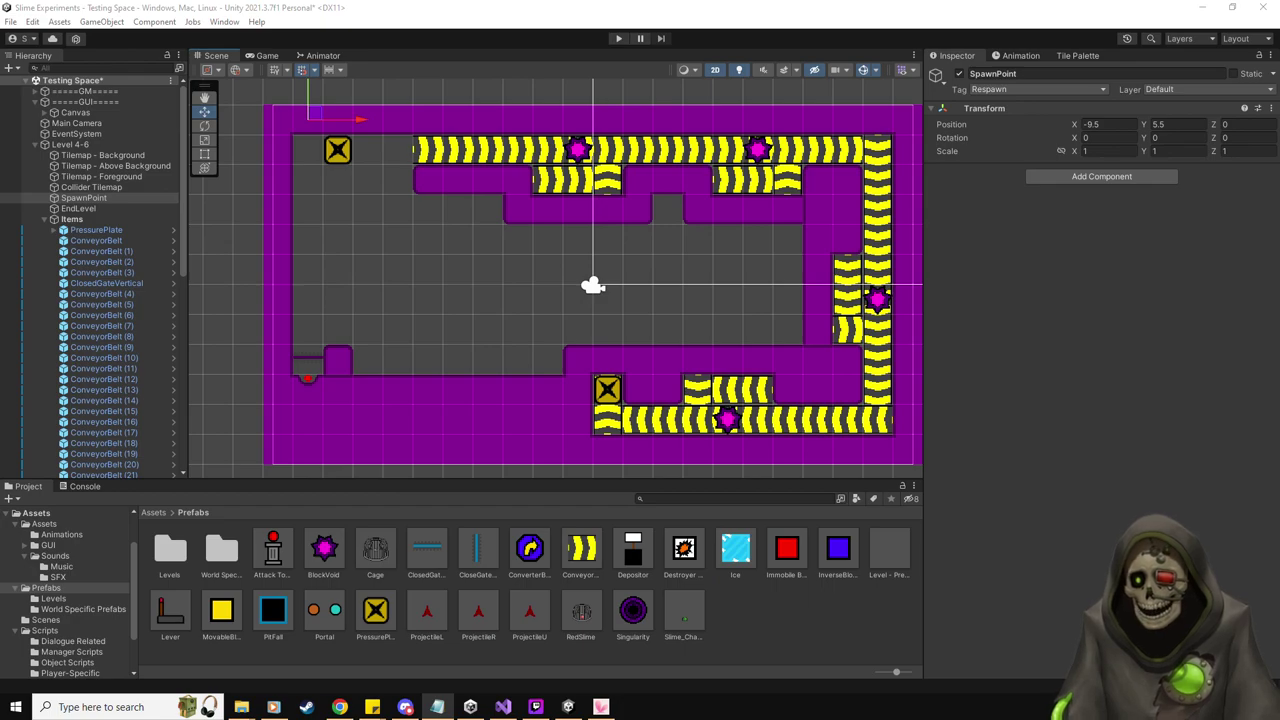
{"action": "key", "text": "alt+Tab"}
{"action": "scroll", "coordinate": [637, 341], "scroll_direction": "up", "scroll_amount": 7}
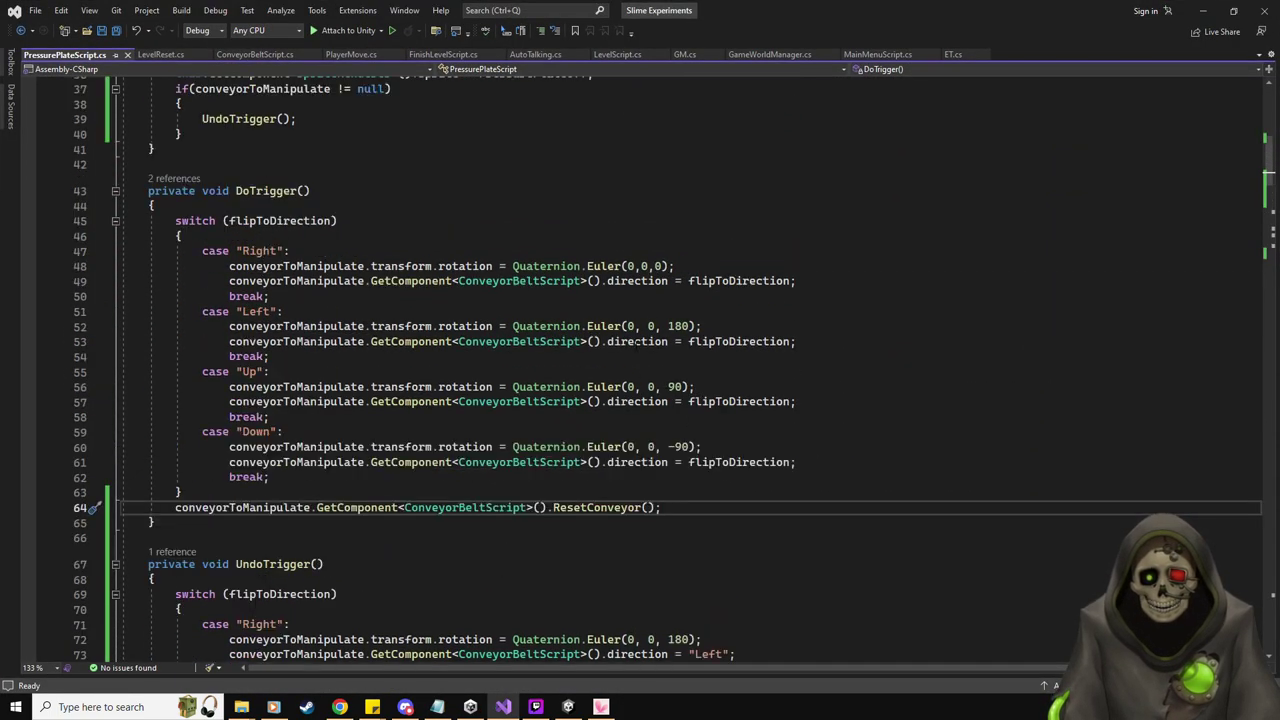
{"action": "scroll", "coordinate": [637, 344], "scroll_direction": "up", "scroll_amount": 2}
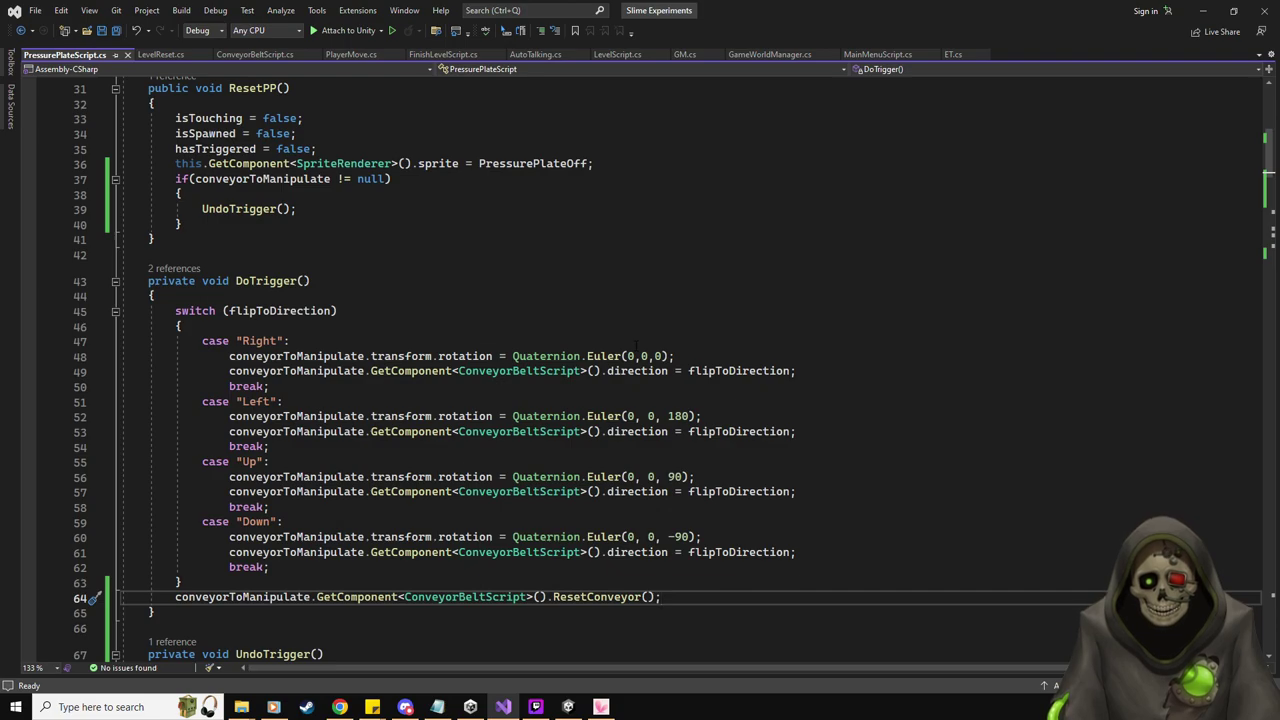
{"action": "scroll", "coordinate": [636, 345], "scroll_direction": "up", "scroll_amount": 3}
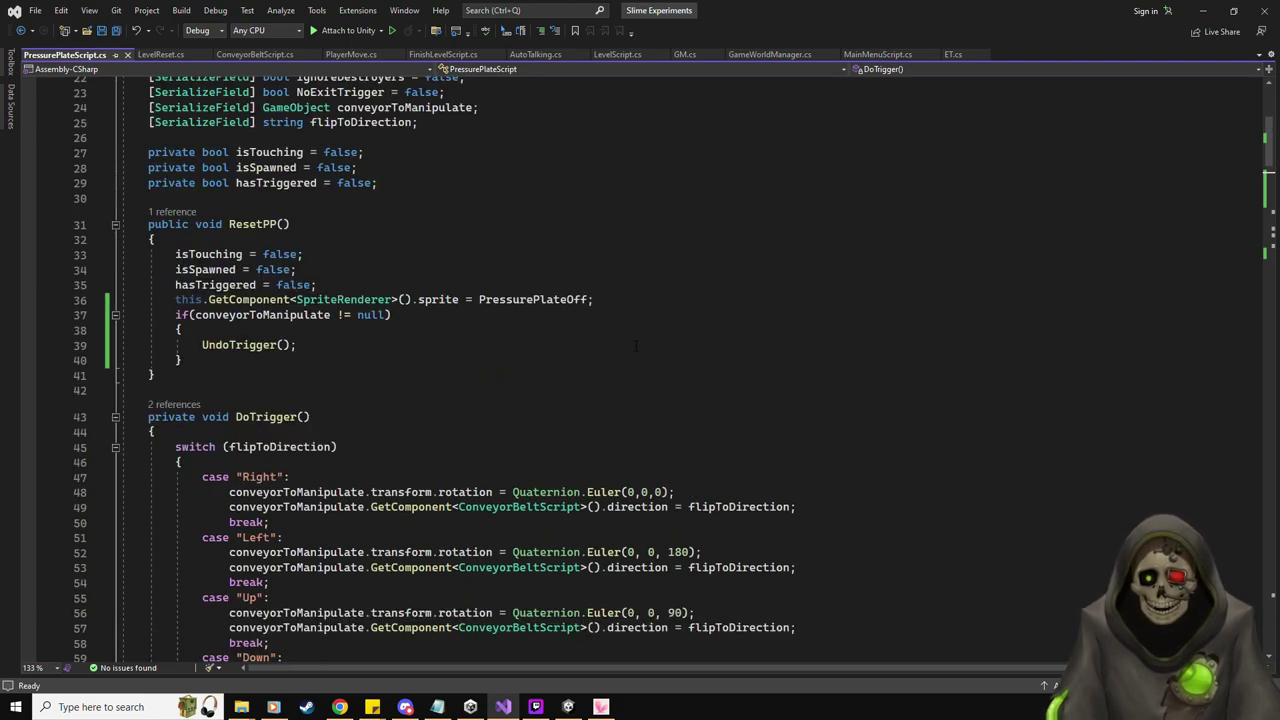
{"action": "scroll", "coordinate": [636, 345], "scroll_direction": "up", "scroll_amount": 2}
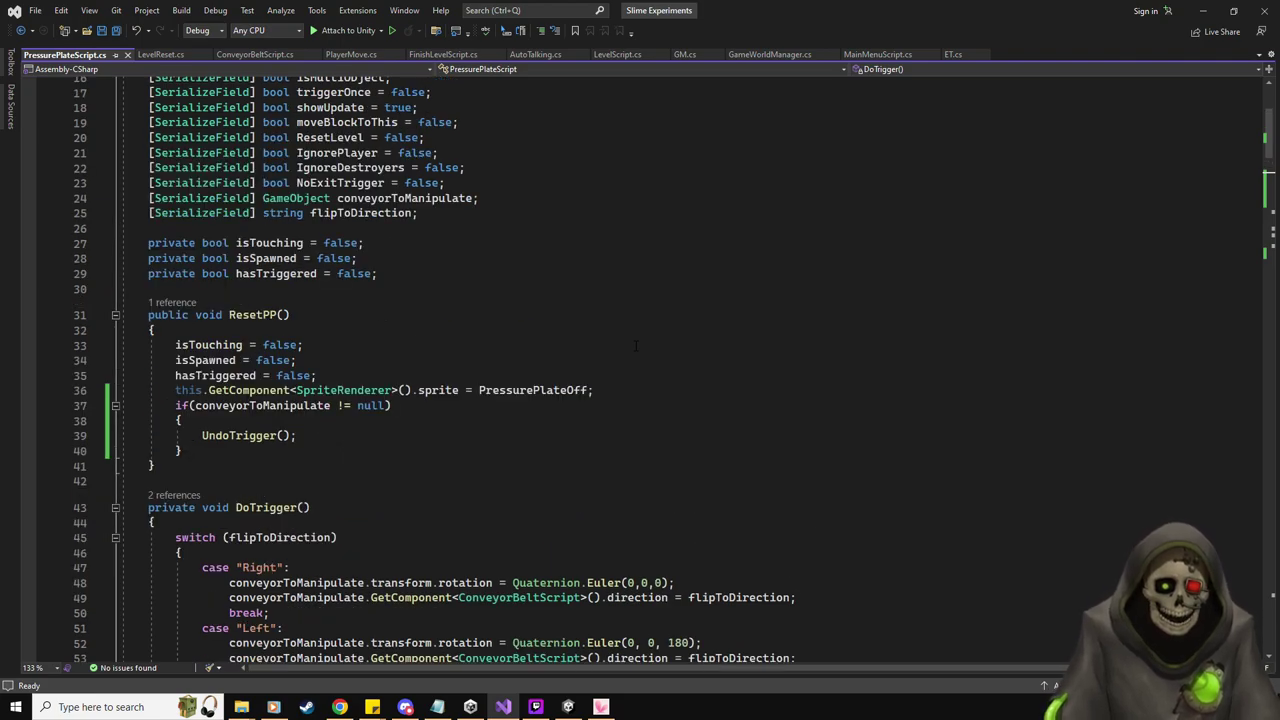
{"action": "scroll", "coordinate": [636, 345], "scroll_direction": "down", "scroll_amount": 12}
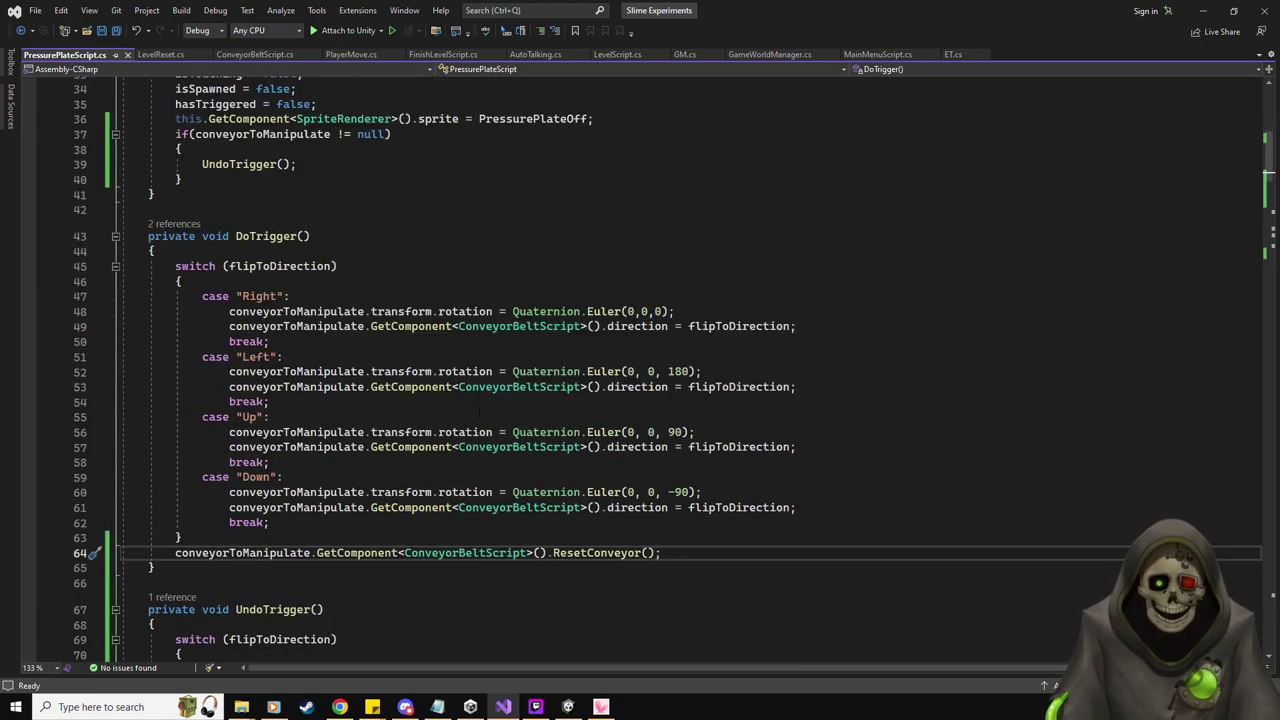
{"action": "scroll", "coordinate": [808, 425], "scroll_direction": "down", "scroll_amount": 2}
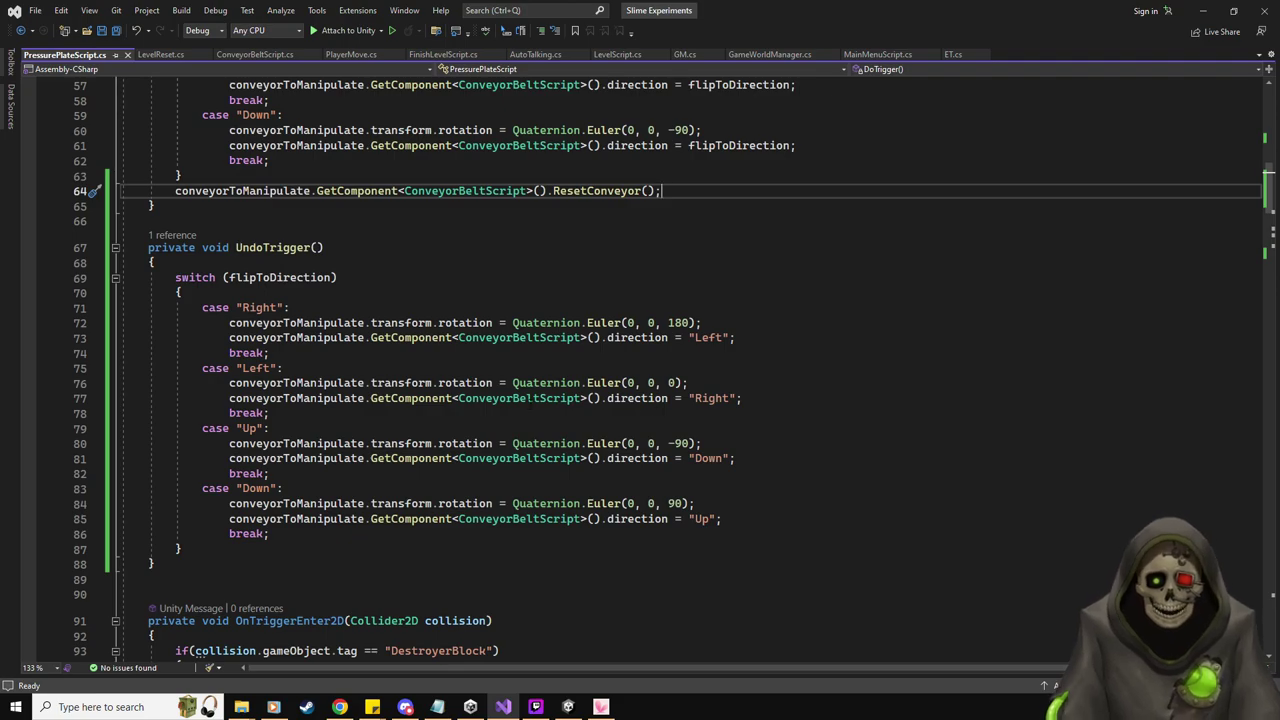
Replace the switch block inside UndoTrigger with a copy of the switch block from DoTrigger
{"action": "left_click_drag", "start_coordinate": [197, 550], "coordinate": [175, 277]}
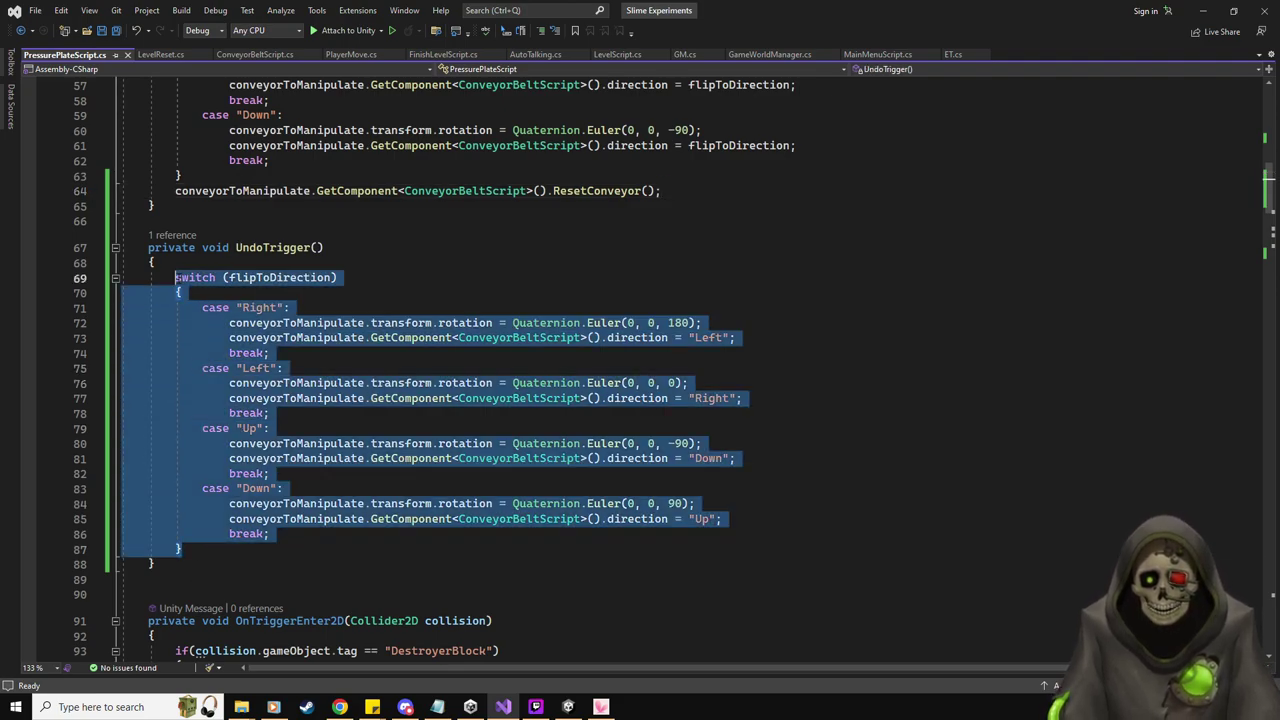
{"action": "key", "text": "Delete"}
{"action": "scroll", "coordinate": [210, 350], "scroll_direction": "up", "scroll_amount": 5}
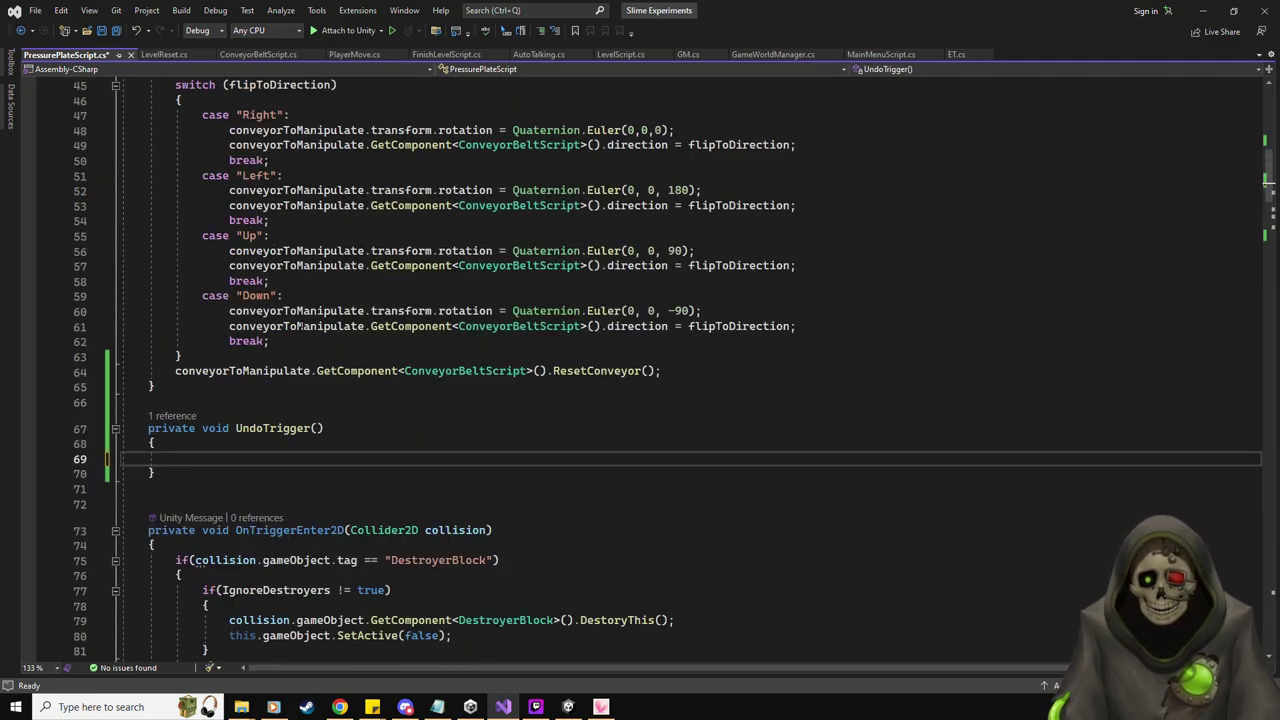
{"action": "left_click_drag", "start_coordinate": [194, 399], "coordinate": [175, 130]}
{"action": "key", "text": "ctrl+c"}
{"action": "left_click", "coordinate": [189, 505]}
{"action": "key", "text": "ctrl+v"}
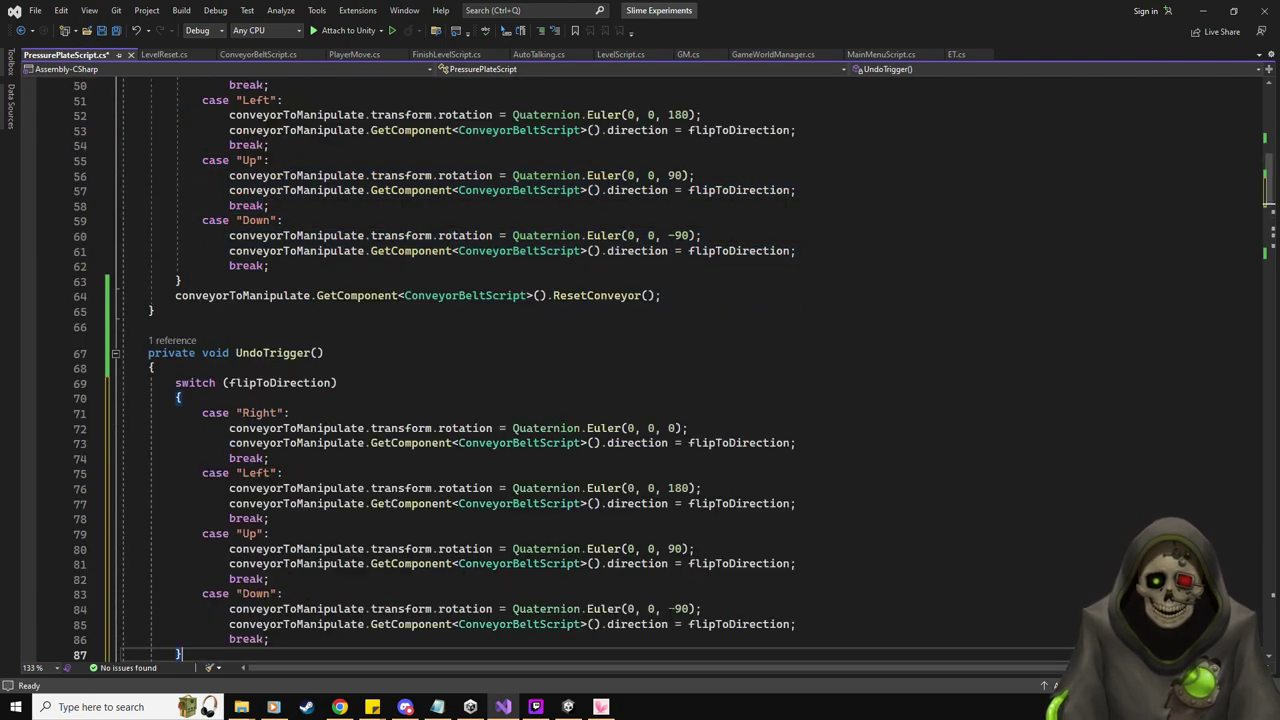
{"action": "scroll", "coordinate": [669, 612], "scroll_direction": "down", "scroll_amount": 2}
Add a serialized string field named OriginalDirection below flipToDirection and save PressurePlateScript.cs
{"action": "scroll", "coordinate": [669, 612], "scroll_direction": "up", "scroll_amount": 17}
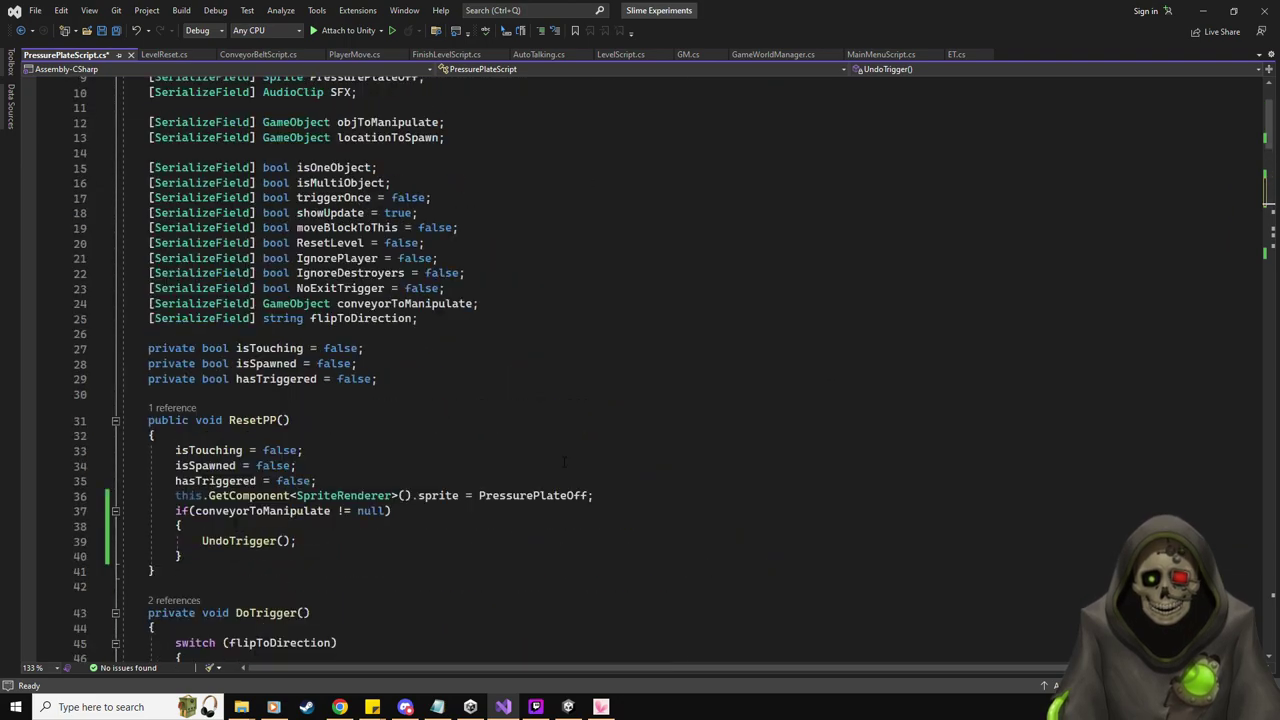
{"action": "left_click", "coordinate": [477, 365]}
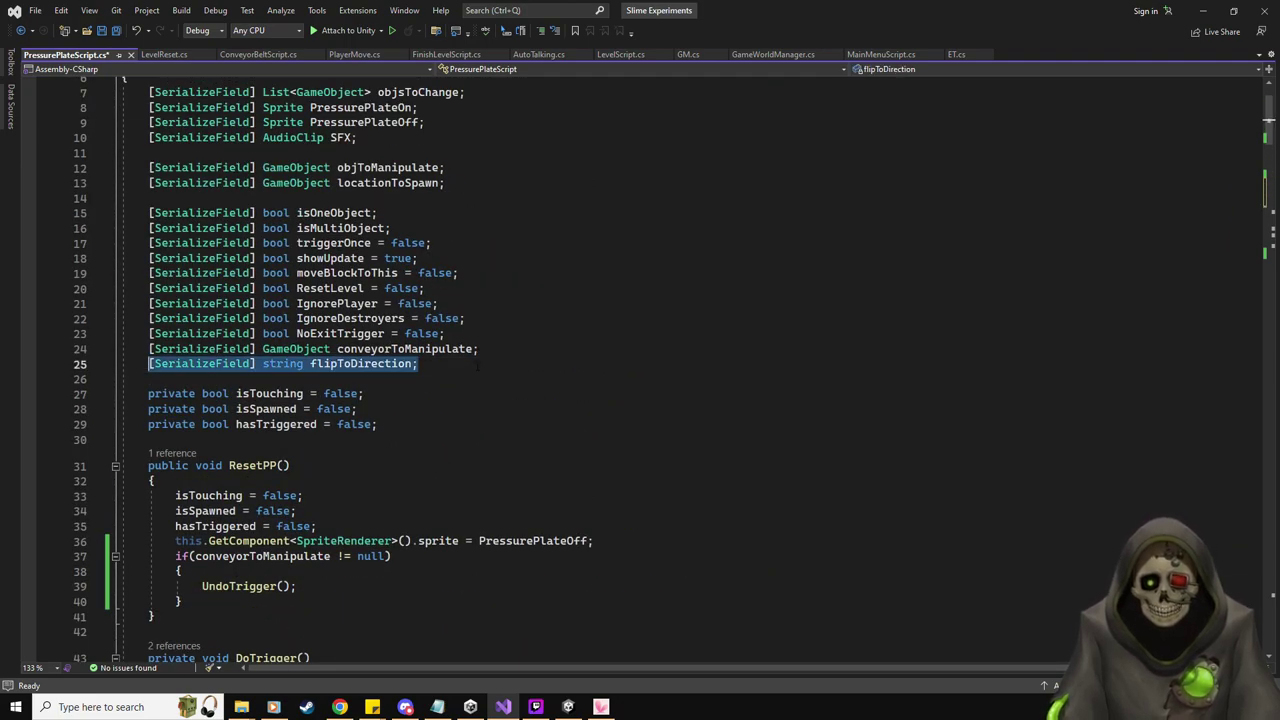
{"action": "key", "text": "ctrl+d"}
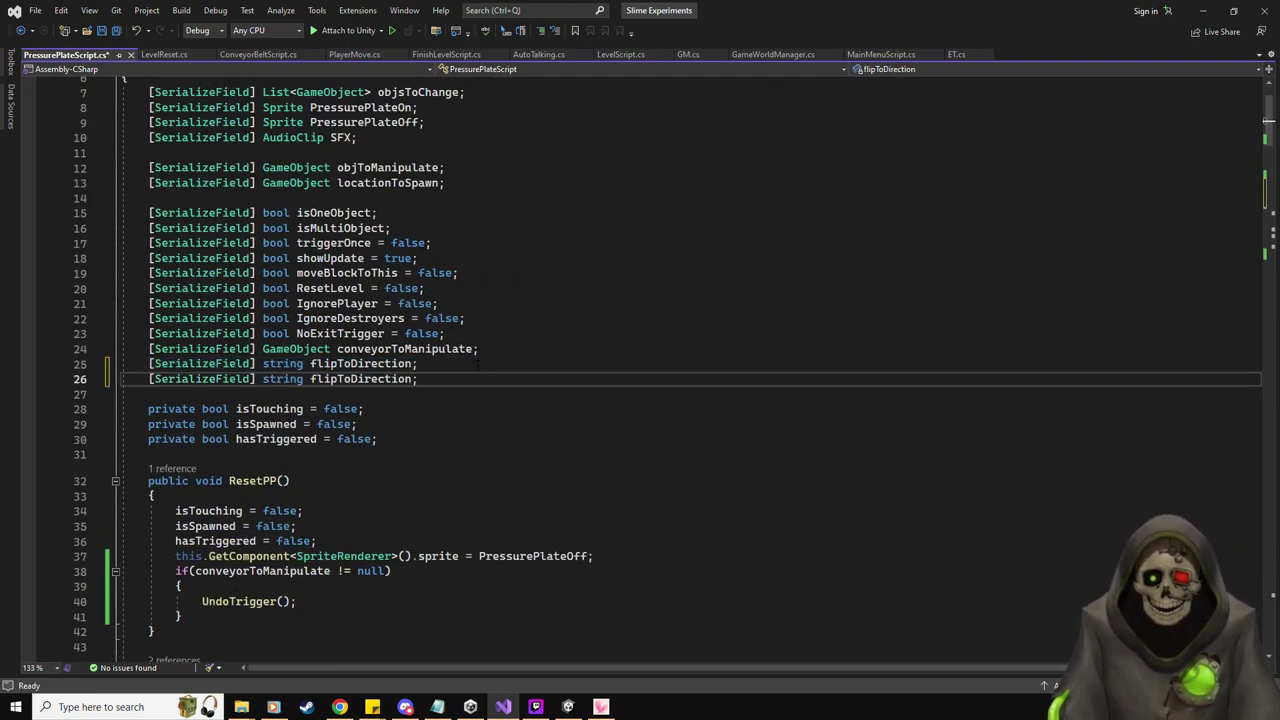
{"action": "key", "text": "Left"}
{"action": "key", "text": "Left"}
{"action": "key", "text": "Left"}
{"action": "key", "text": "Left"}
{"action": "key", "text": "Left"}
{"action": "key", "text": "Left"}
{"action": "key", "text": "Left"}
{"action": "key", "text": "Left"}
{"action": "key", "text": "Left"}
{"action": "key", "text": "Left"}
{"action": "key", "text": "BackSpace"}
{"action": "key", "text": "BackSpace"}
{"action": "key", "text": "BackSpace"}
{"action": "key", "text": "BackSpace"}
{"action": "key", "text": "BackSpace"}
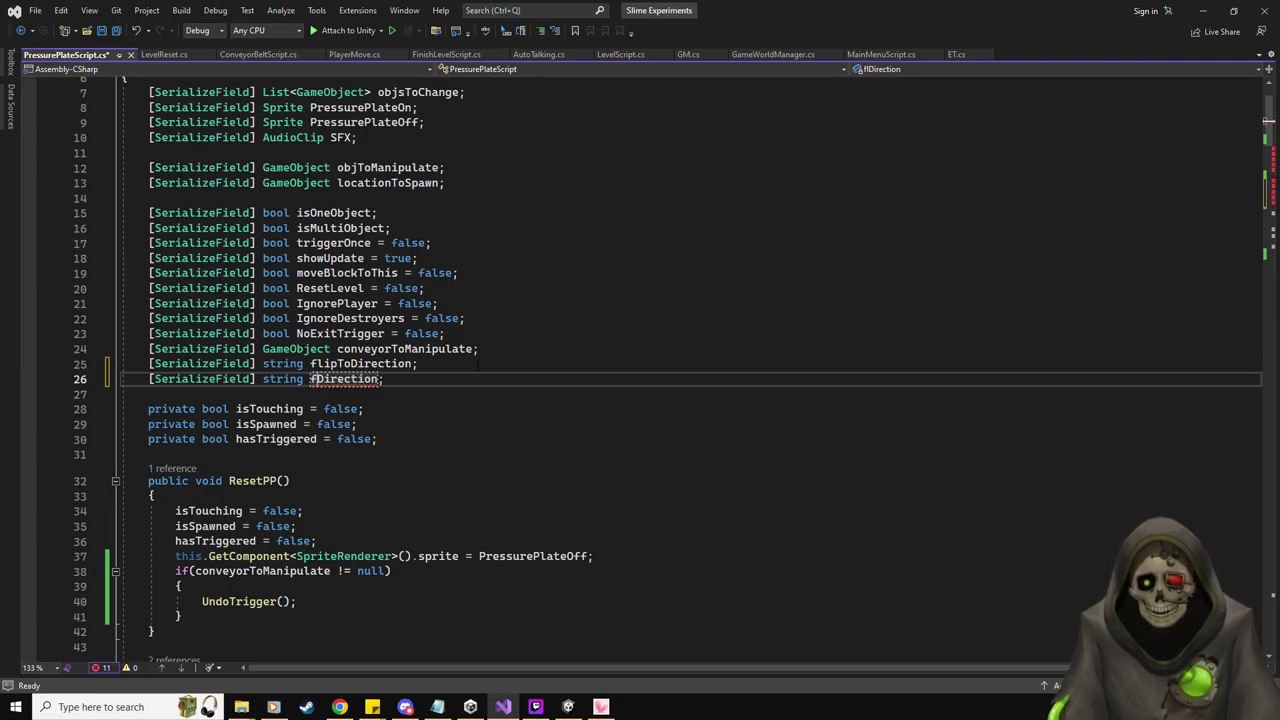
{"action": "key", "text": "BackSpace"}
{"action": "type", "text": "Original"}
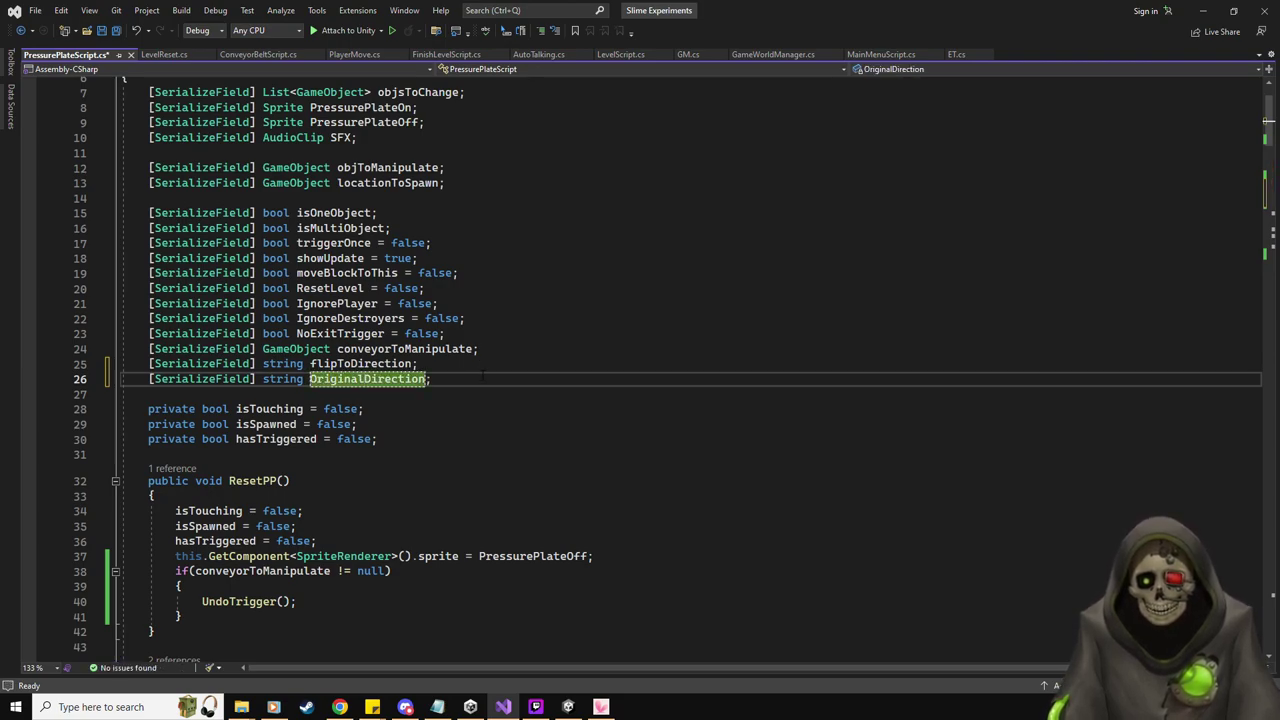
{"action": "key", "text": "ctrl+s"}
{"action": "scroll", "coordinate": [494, 388], "scroll_direction": "down", "scroll_amount": 5}
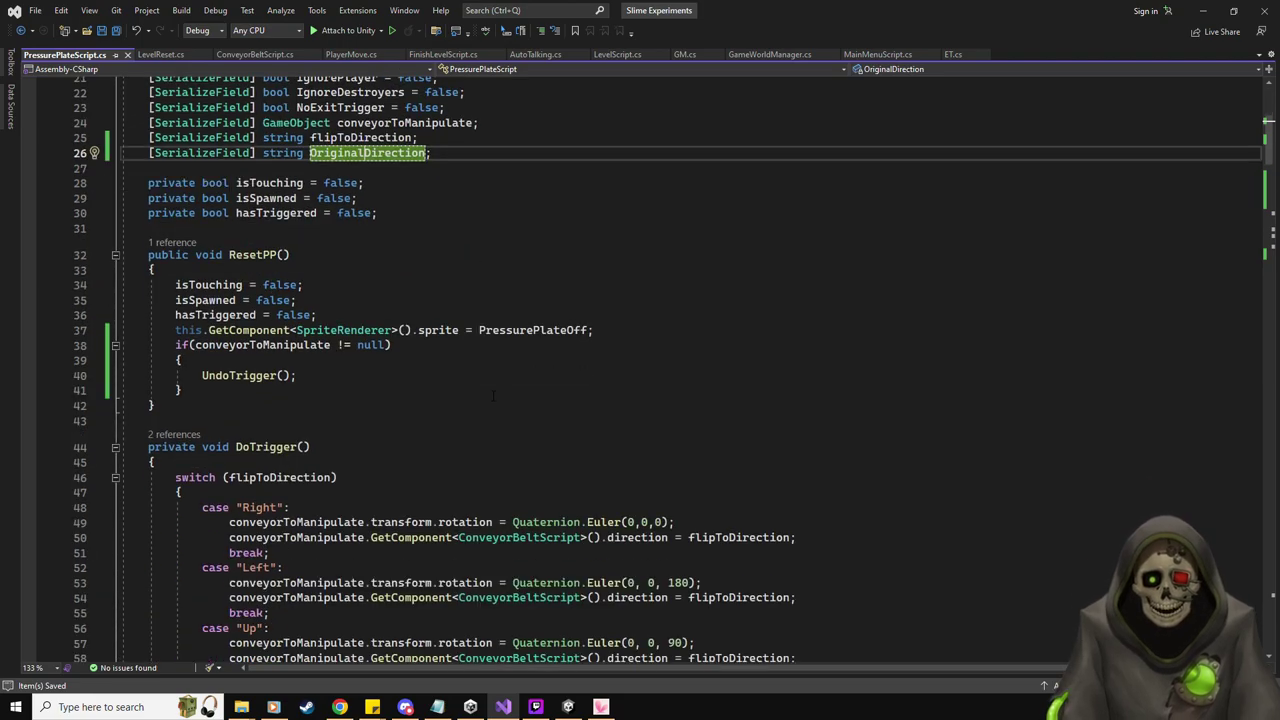
{"action": "scroll", "coordinate": [493, 396], "scroll_direction": "down", "scroll_amount": 9}
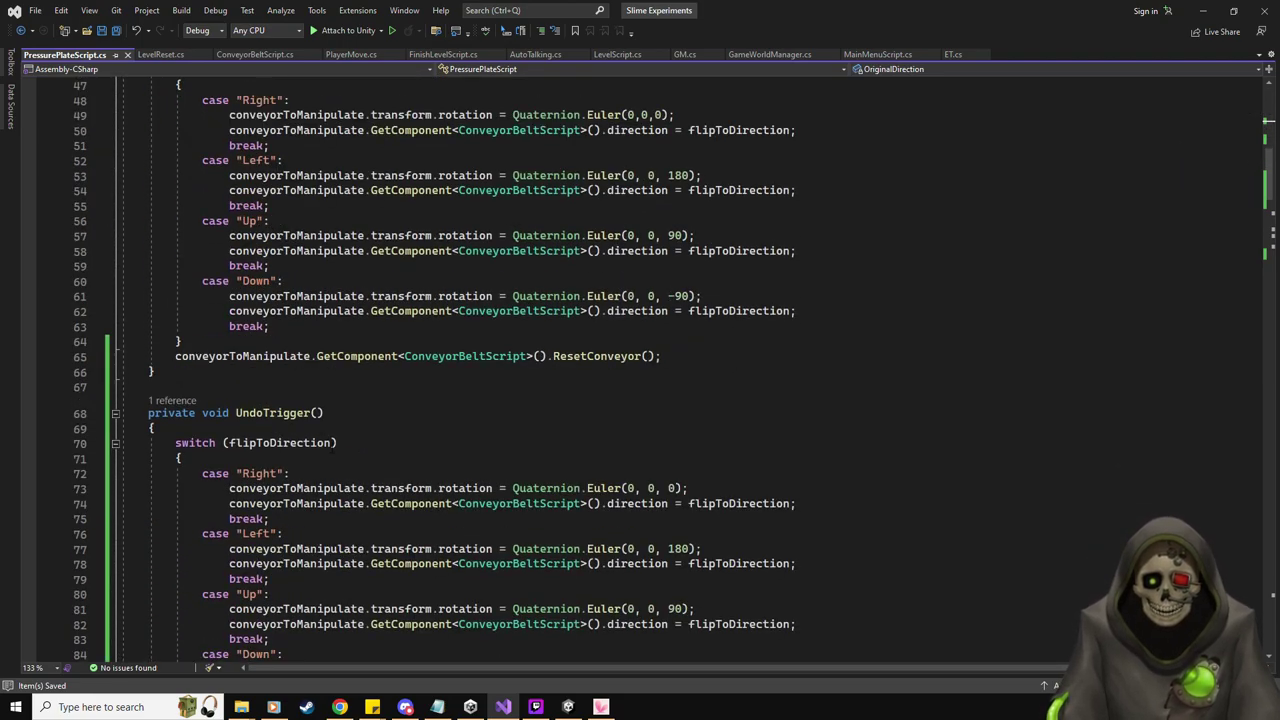
Change the switch expression in UndoTrigger from flipToDirection to OriginalDirection
{"action": "left_click", "coordinate": [229, 443]}
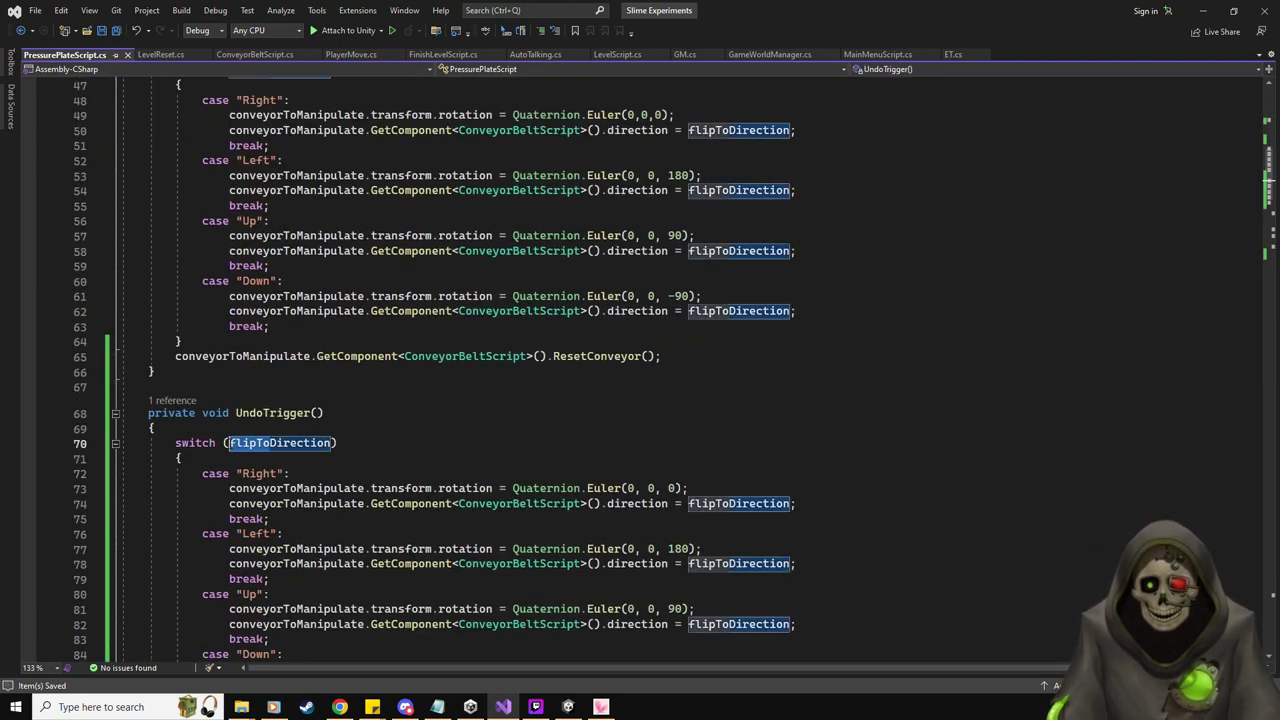
{"action": "key", "text": "Delete"}
{"action": "key", "text": "Delete"}
{"action": "key", "text": "Delete"}
{"action": "key", "text": "Delete"}
{"action": "key", "text": "Delete"}
{"action": "key", "text": "Delete"}
{"action": "type", "text": "Original"}
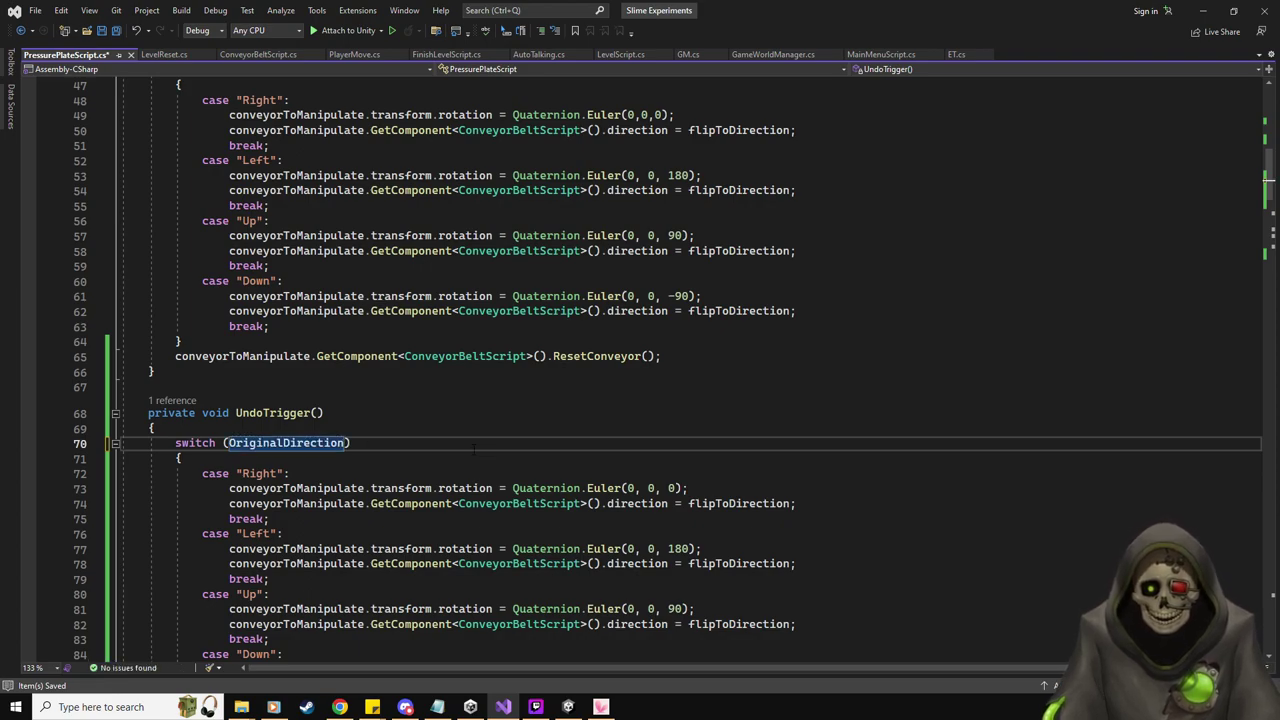
Assign OriginalDirection instead of flipToDirection in the Right, Left, Up and Down cases of UndoTrigger, and save PressurePlateScript.cs
{"action": "key", "text": "ctrl+Right"}
{"action": "key", "text": "shift+Left"}
{"action": "key", "text": "shift+Left"}
{"action": "key", "text": "shift+Left"}
{"action": "key", "text": "shift+Left"}
{"action": "key", "text": "shift+Left"}
{"action": "key", "text": "shift+Left"}
{"action": "key", "text": "shift+Left"}
{"action": "key", "text": "shift+Left"}
{"action": "key", "text": "shift+Left"}
{"action": "key", "text": "shift+Left"}
{"action": "key", "text": "shift+Left"}
{"action": "key", "text": "shift+Left"}
{"action": "key", "text": "shift+Left"}
{"action": "key", "text": "shift+Left"}
{"action": "key", "text": "shift+Left"}
{"action": "key", "text": "shift+Left"}
{"action": "key", "text": "shift+Left"}
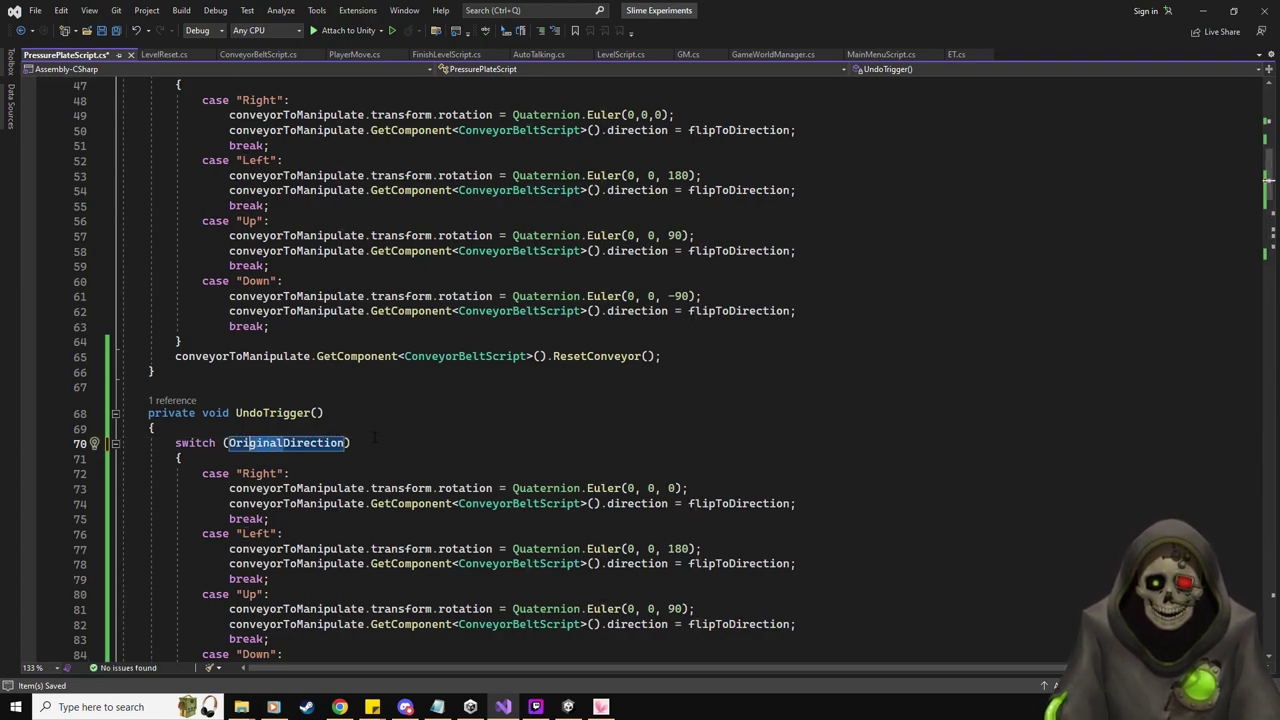
{"action": "scroll", "coordinate": [718, 443], "scroll_direction": "down", "scroll_amount": 3}
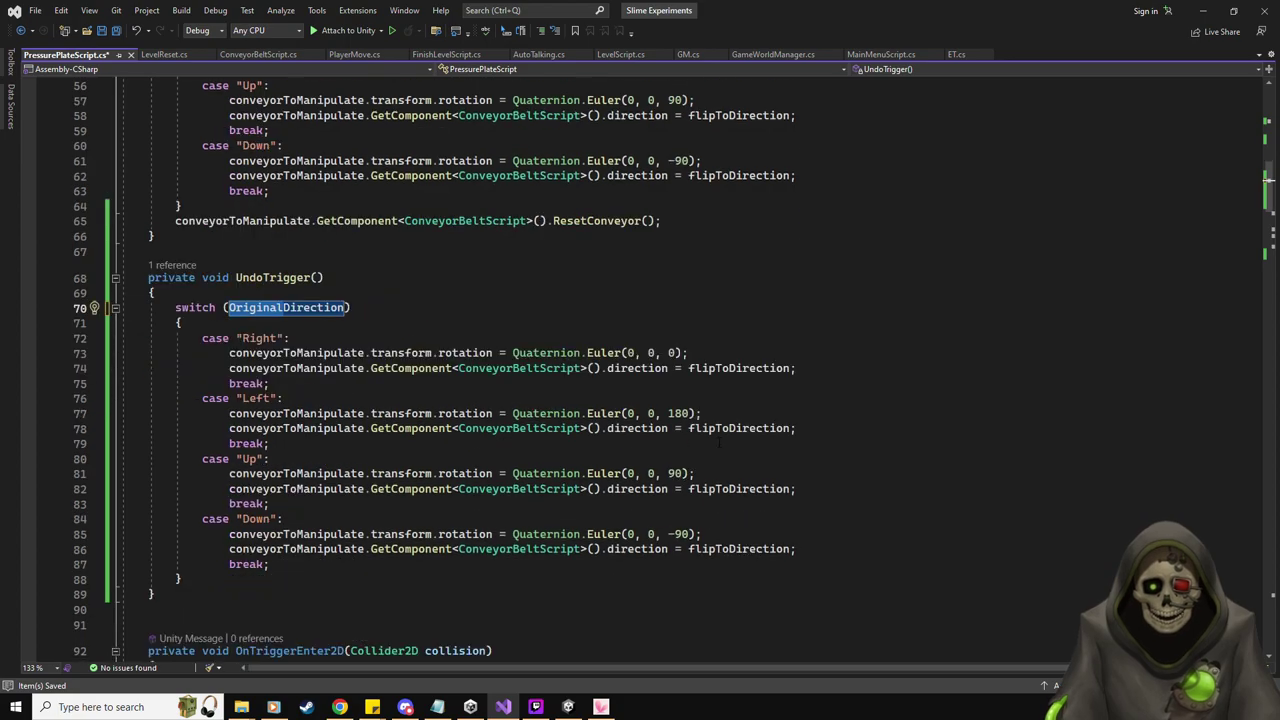
{"action": "left_click", "coordinate": [718, 368]}
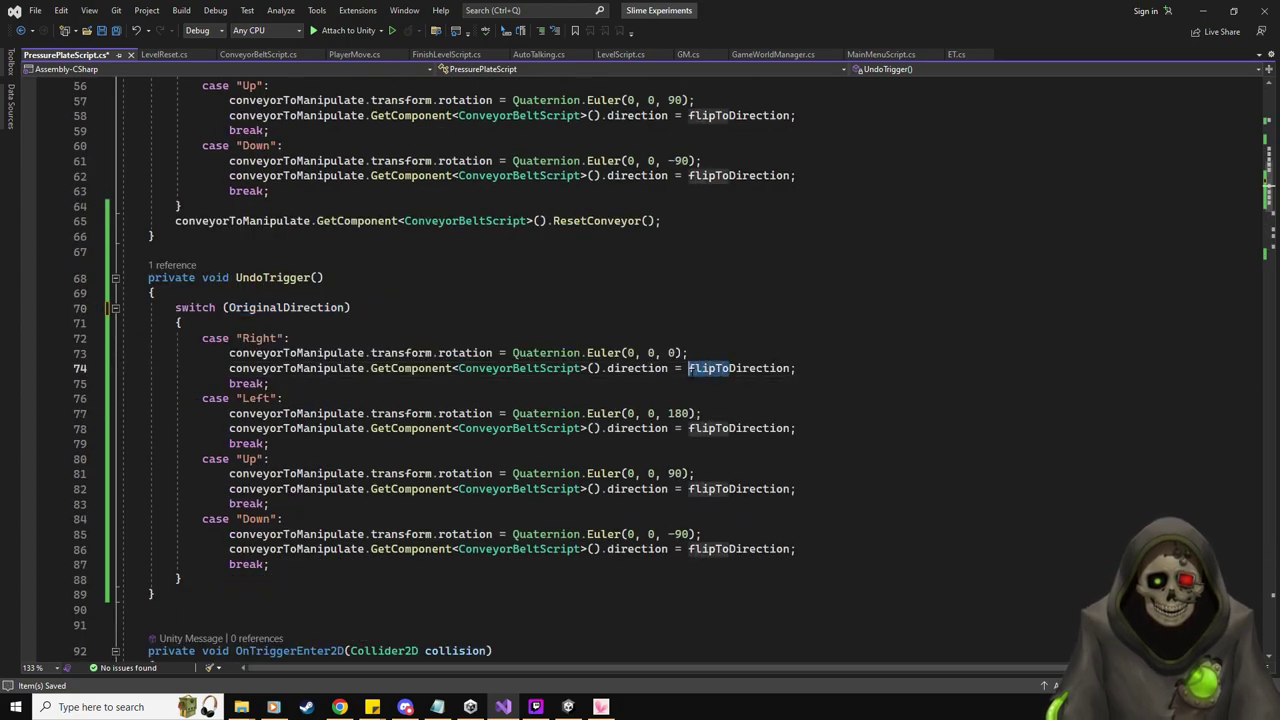
{"action": "key", "text": "ctrl+v"}
{"action": "key", "text": "Tab"}
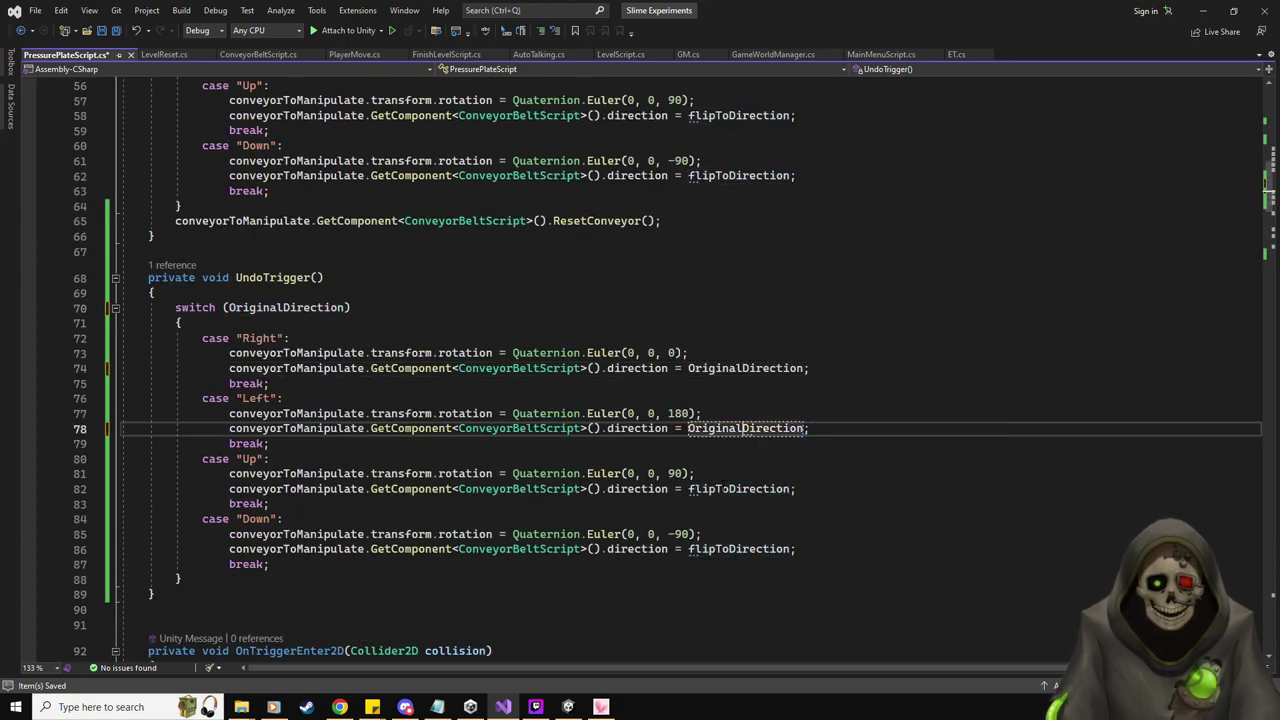
{"action": "key", "text": "Tab"}
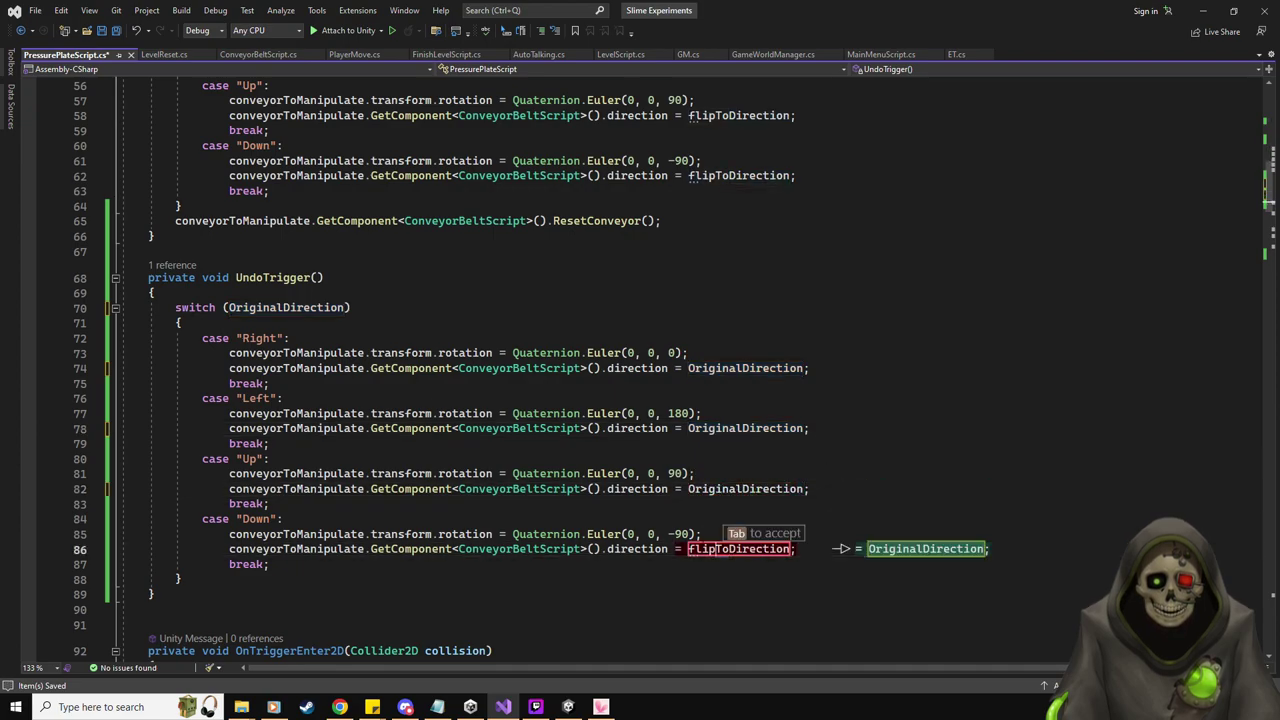
{"action": "key", "text": "Tab"}
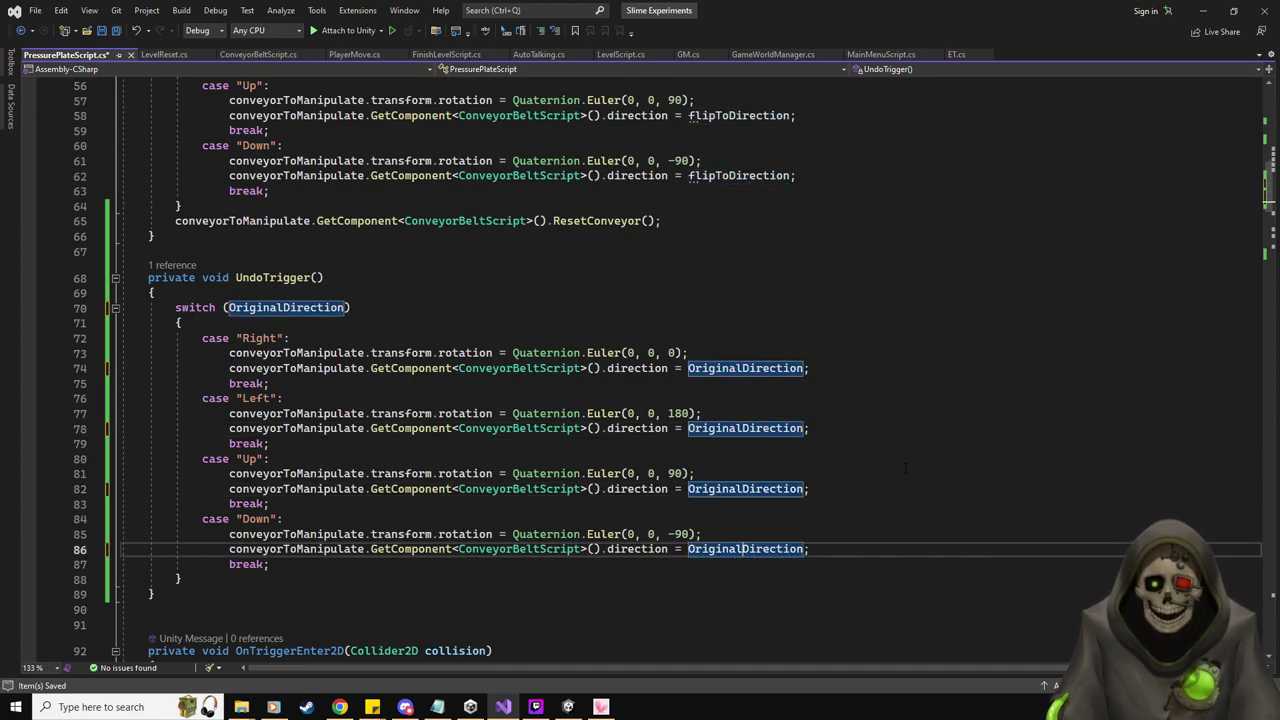
{"action": "key", "text": "ctrl+s"}
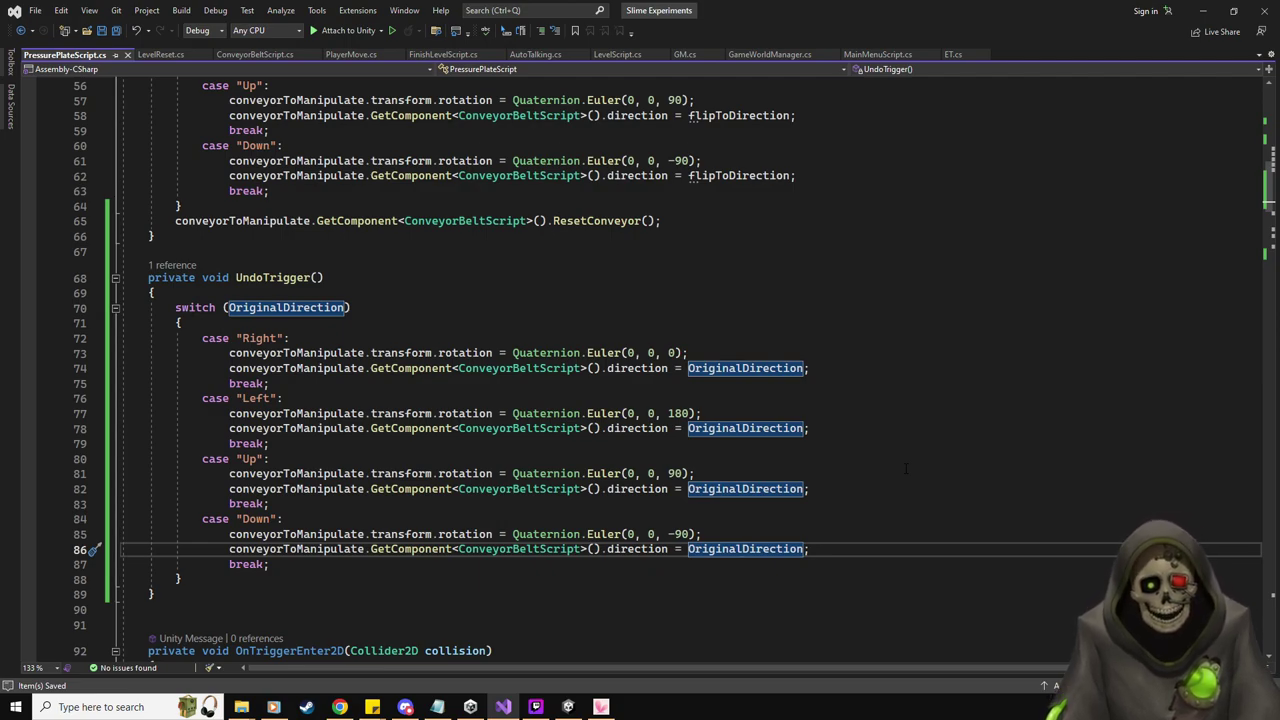
Switch briefly to Unity, return to Visual Studio and open ConveyorBeltScript.cs to view its ResetConveyor method
{"action": "scroll", "coordinate": [676, 325], "scroll_direction": "up", "scroll_amount": 3}
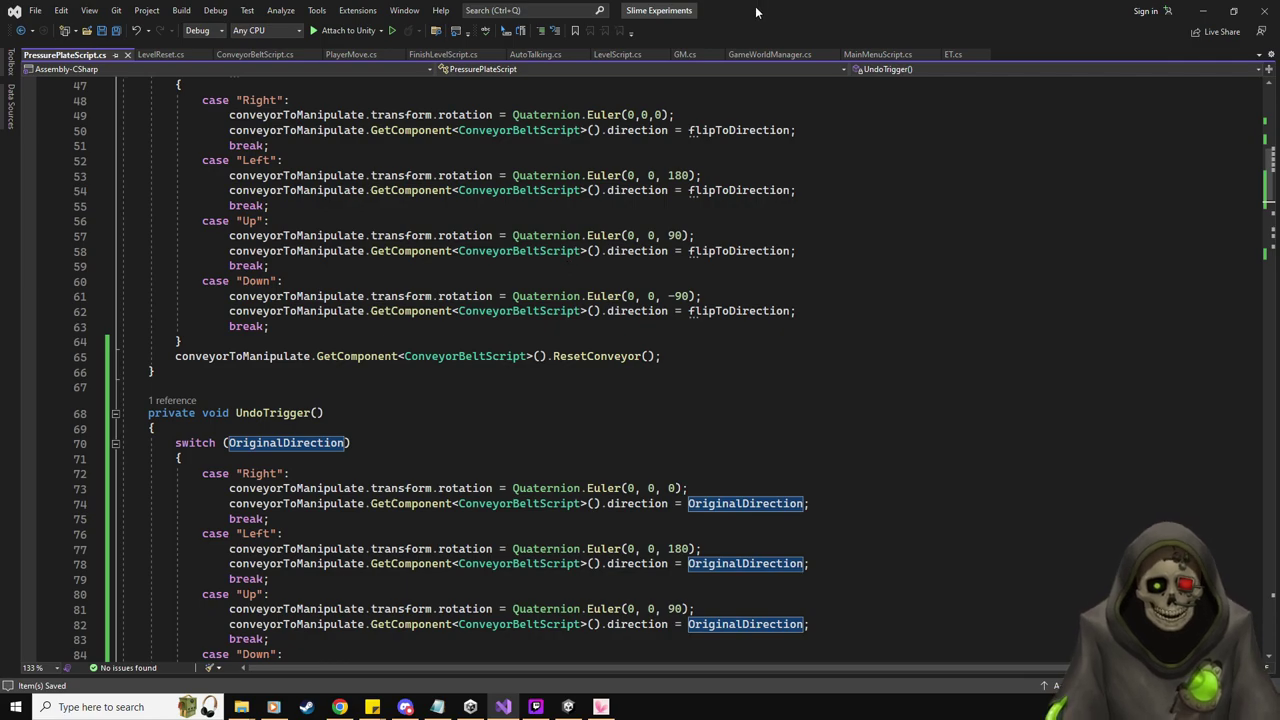
{"action": "key", "text": "alt+Tab"}
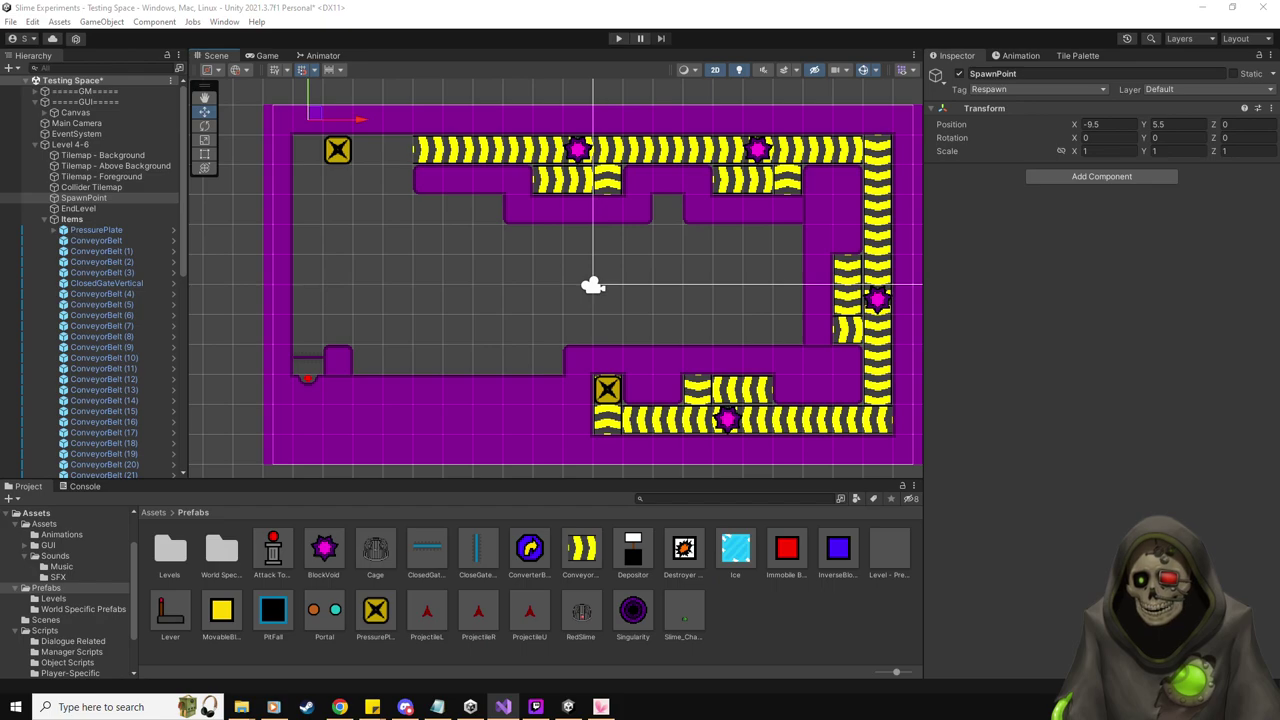
{"action": "key", "text": "alt+Tab"}
{"action": "left_click", "coordinate": [244, 52]}
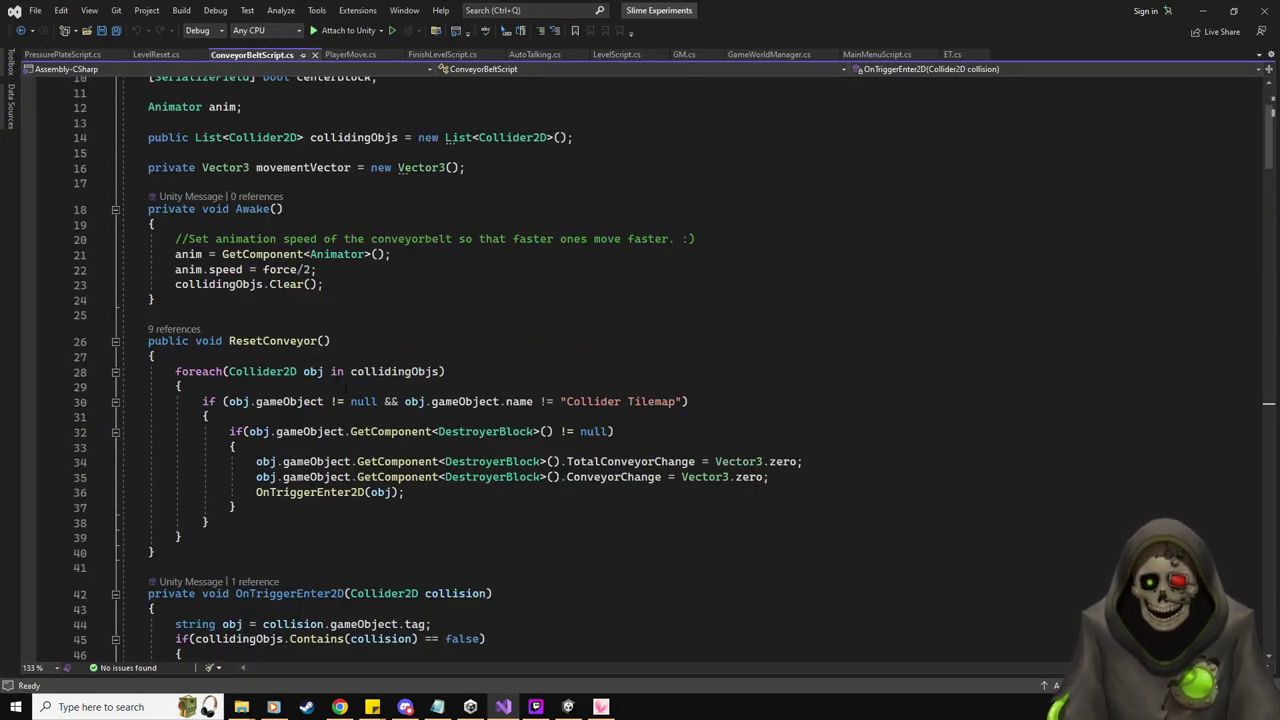
Switch to Unity and enable Center Block on the conveyor belt just before the first block void in the upper row
{"action": "scroll", "coordinate": [430, 405], "scroll_direction": "down", "scroll_amount": 2}
{"action": "scroll", "coordinate": [430, 405], "scroll_direction": "up", "scroll_amount": 2}
{"action": "left_click", "coordinate": [47, 55]}
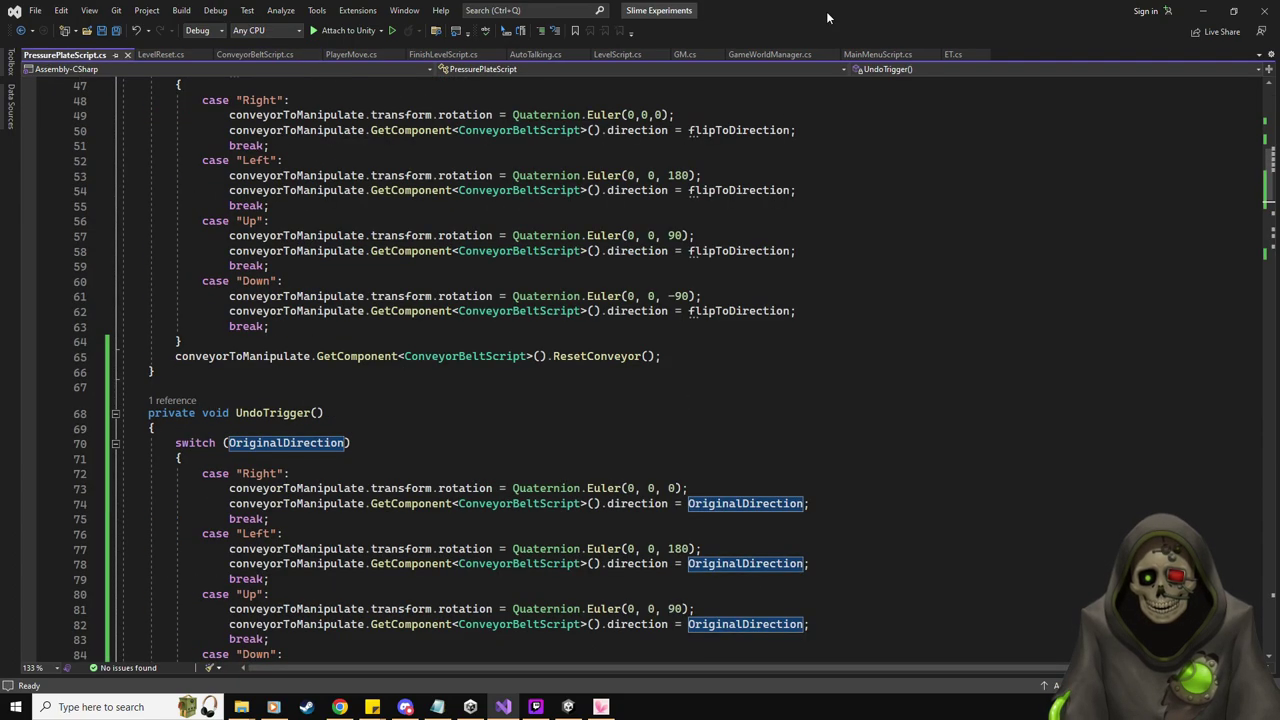
{"action": "key", "text": "alt+Tab"}
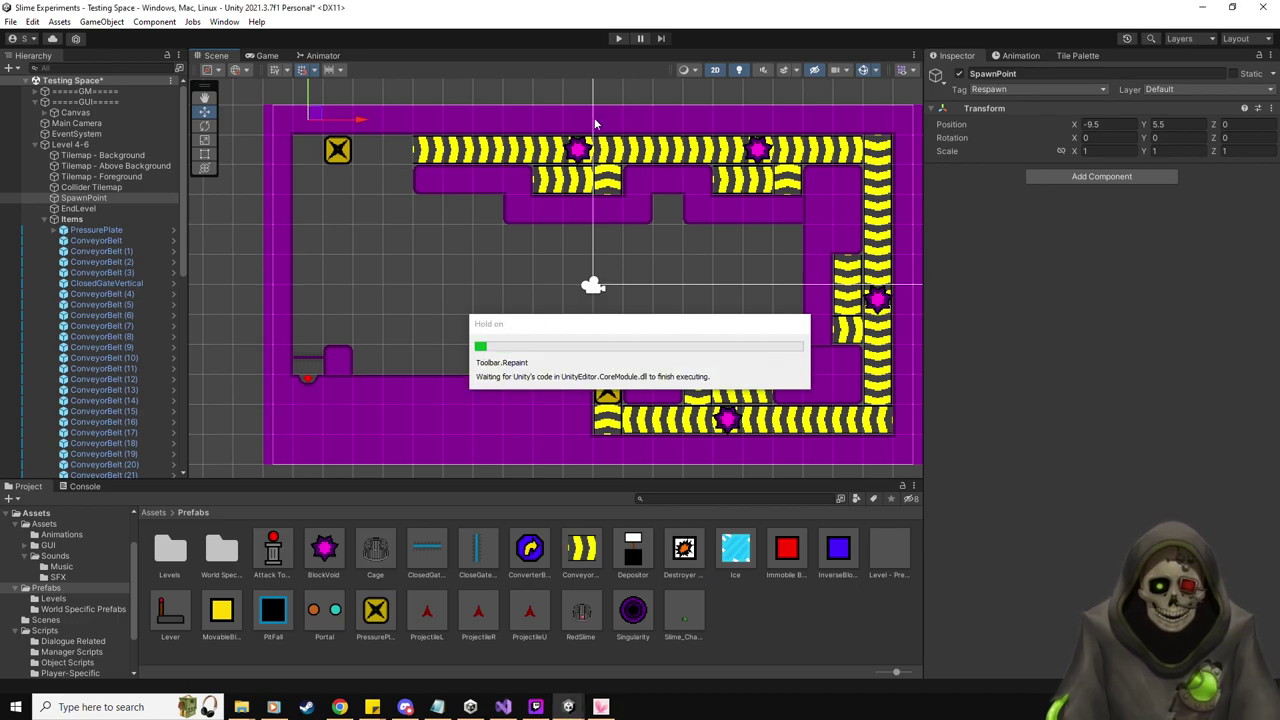
{"action": "left_click", "coordinate": [549, 152]}
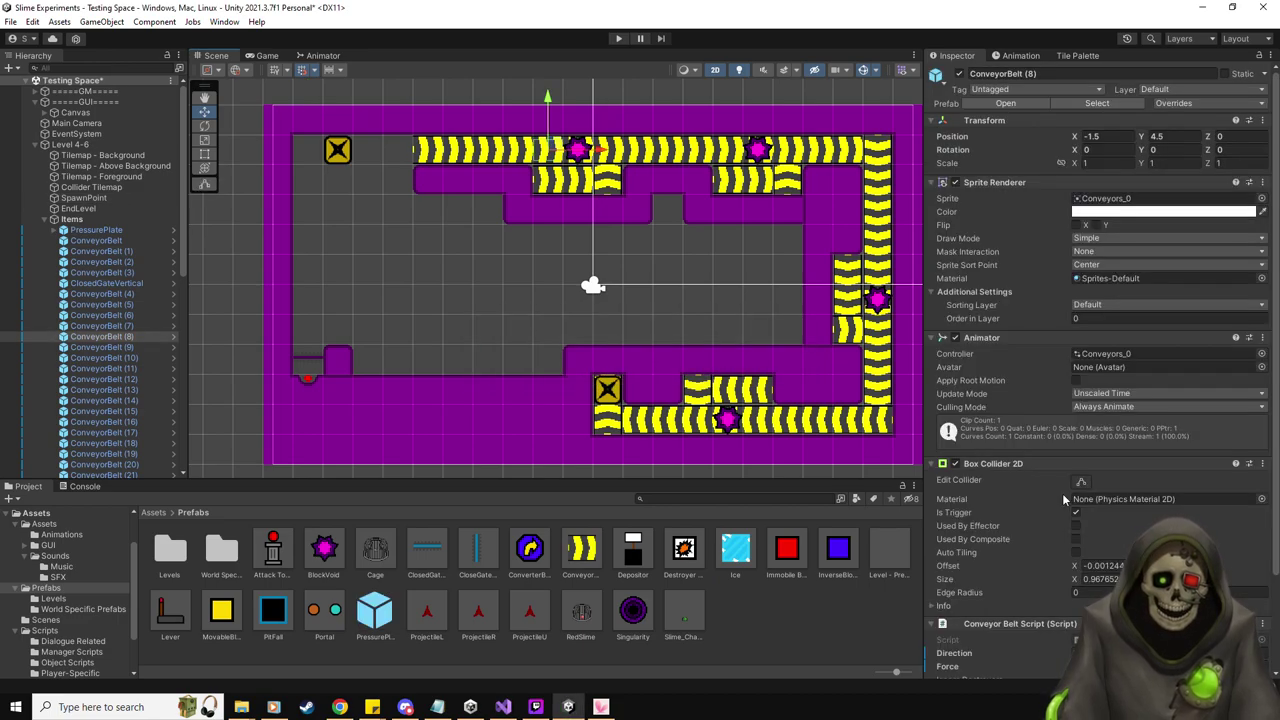
{"action": "scroll", "coordinate": [1062, 493], "scroll_direction": "down", "scroll_amount": 3}
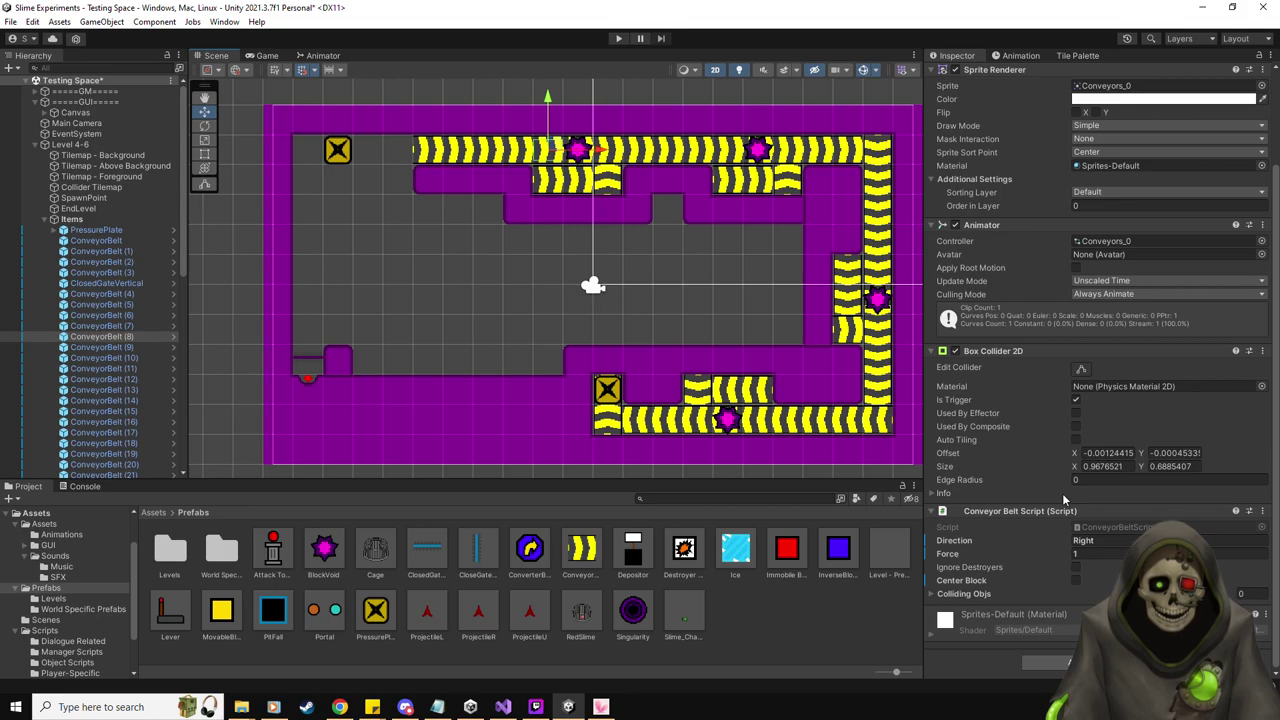
{"action": "left_click", "coordinate": [1076, 581]}
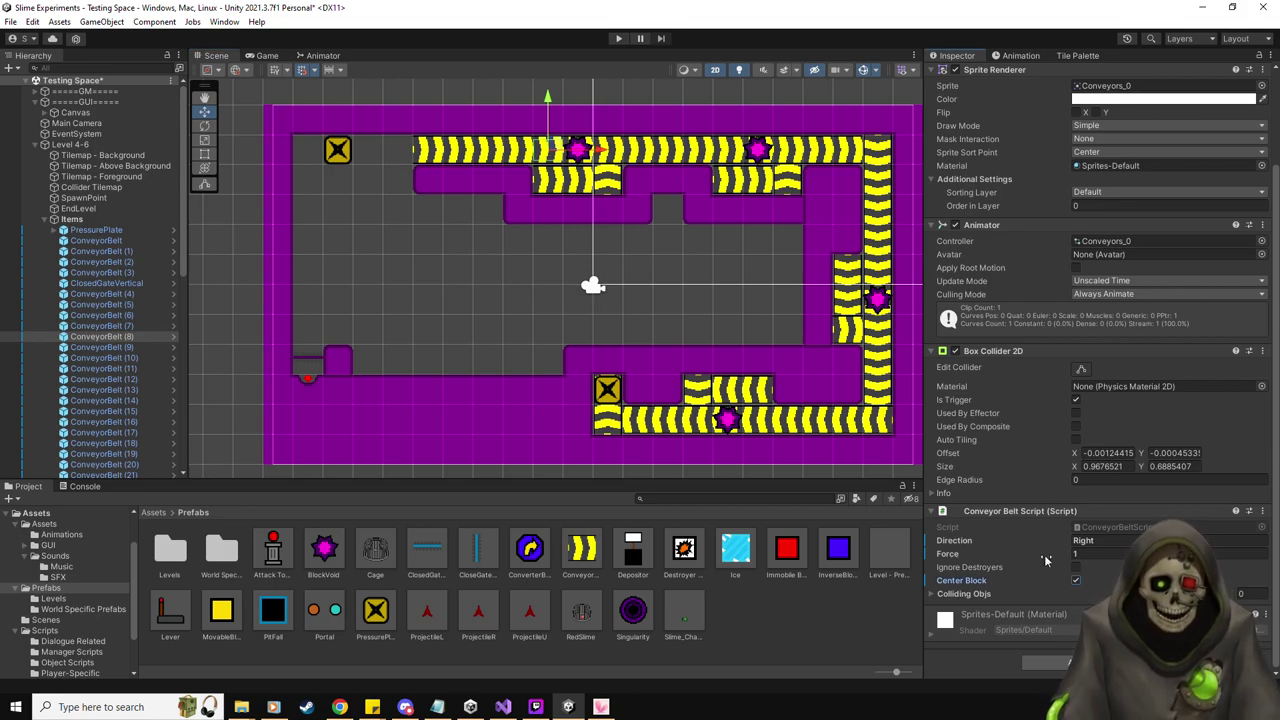
Enable Center Block on the conveyor belts leading into the other three block voids: ConveyorBelt (14), (23) and (30)
{"action": "left_click", "coordinate": [733, 155]}
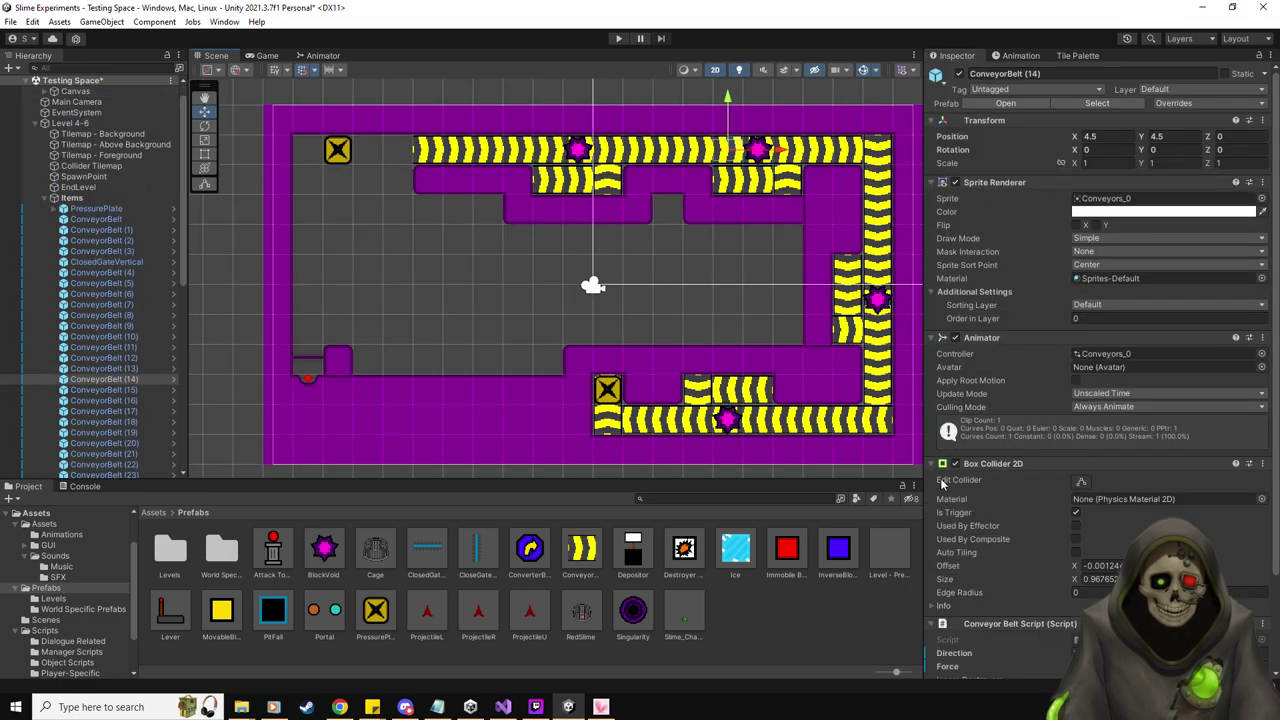
{"action": "scroll", "coordinate": [1080, 500], "scroll_direction": "down", "scroll_amount": 5}
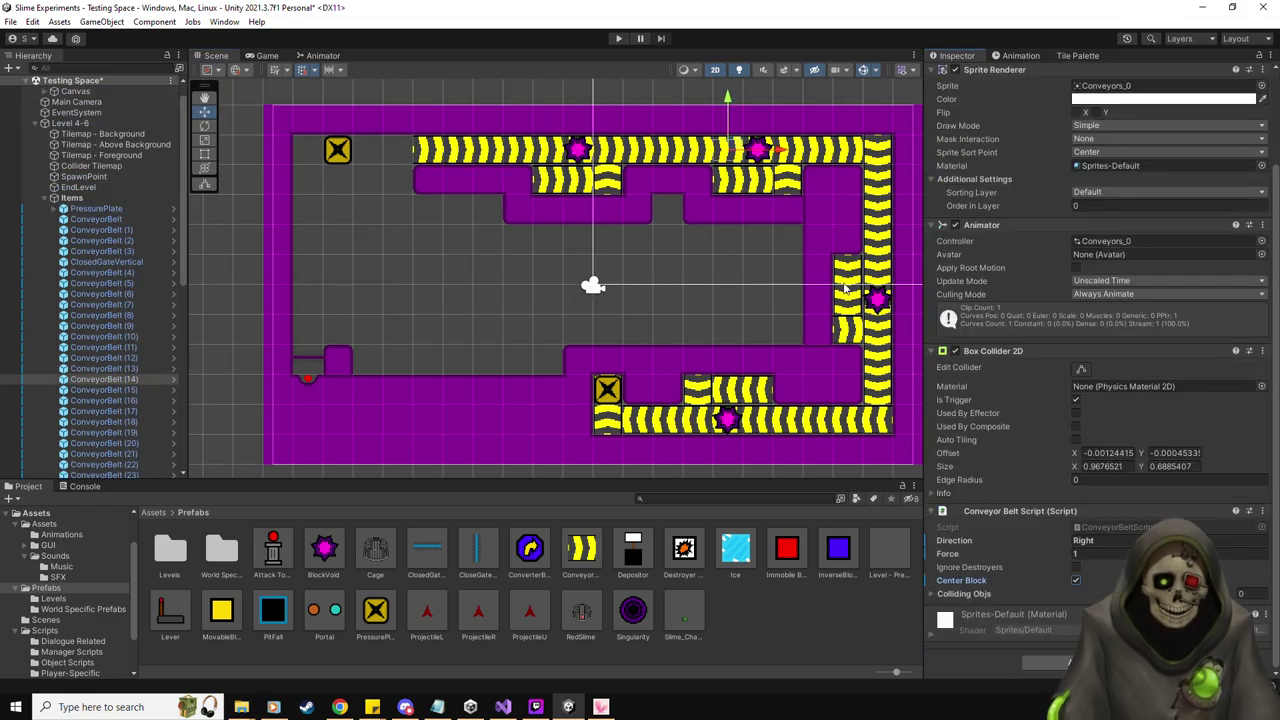
{"action": "left_click", "coordinate": [880, 276]}
{"action": "left_click", "coordinate": [880, 276]}
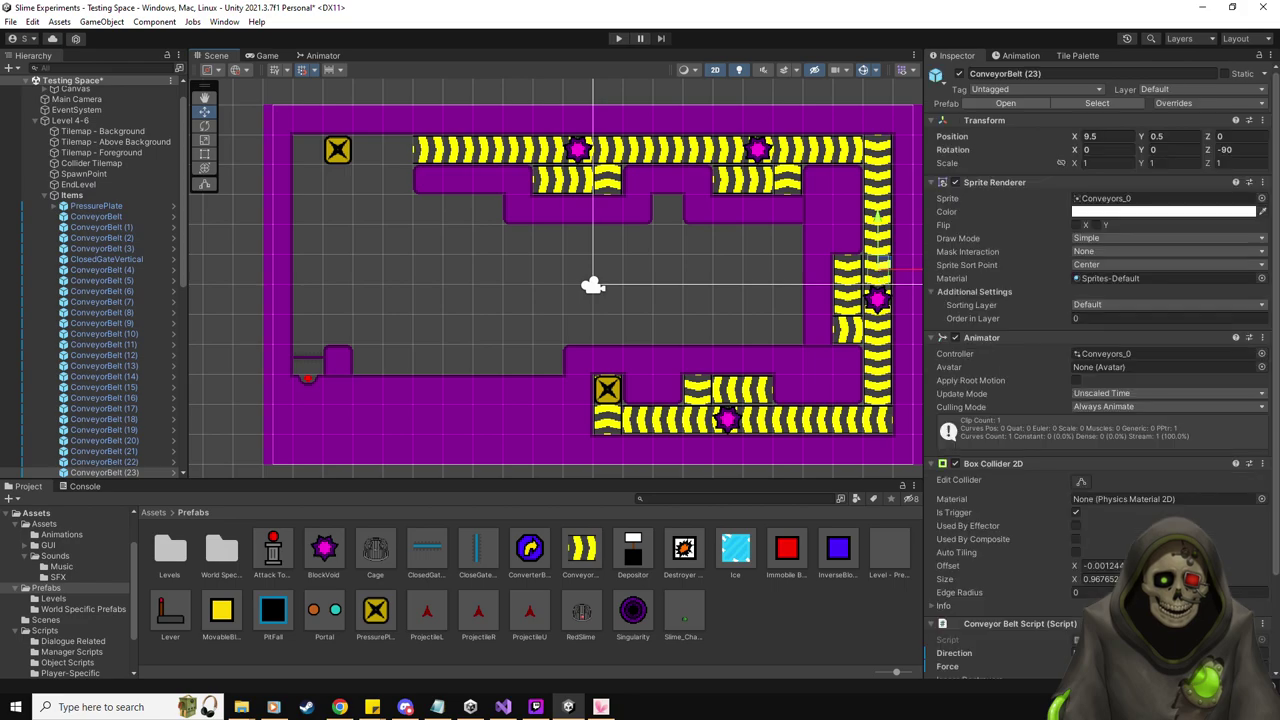
{"action": "scroll", "coordinate": [1080, 500], "scroll_direction": "down", "scroll_amount": 5}
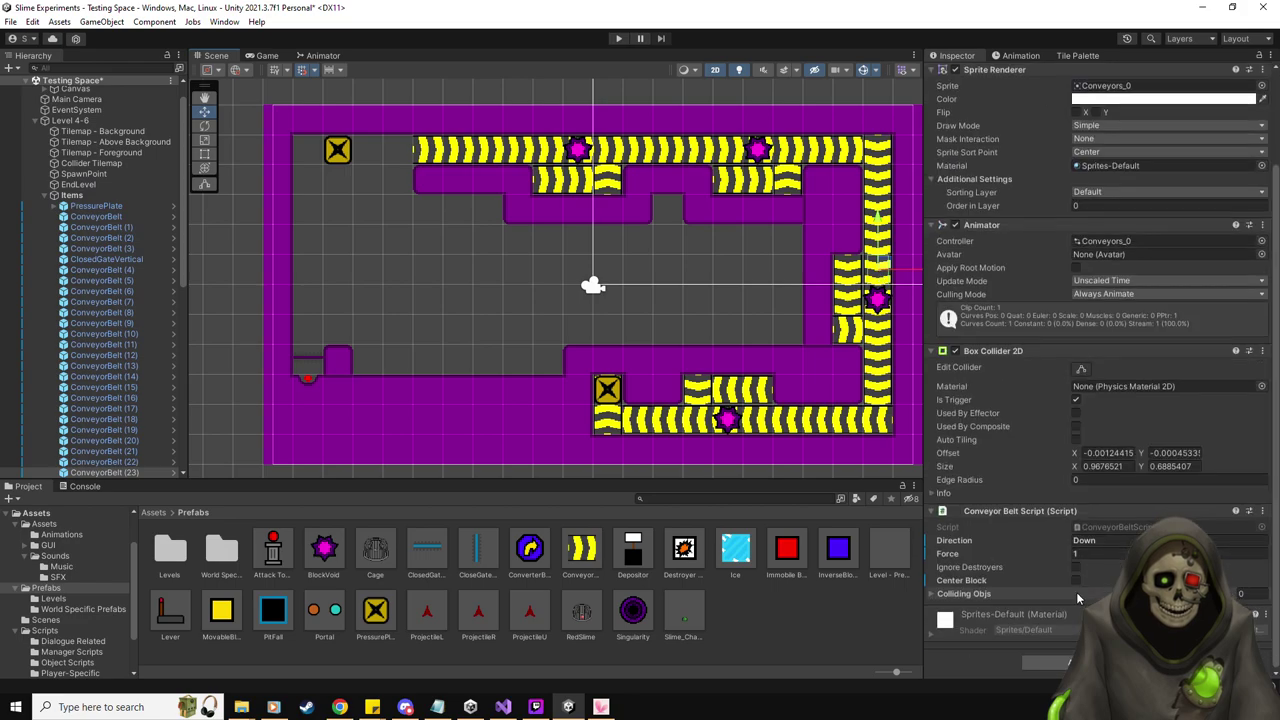
{"action": "left_click", "coordinate": [763, 428]}
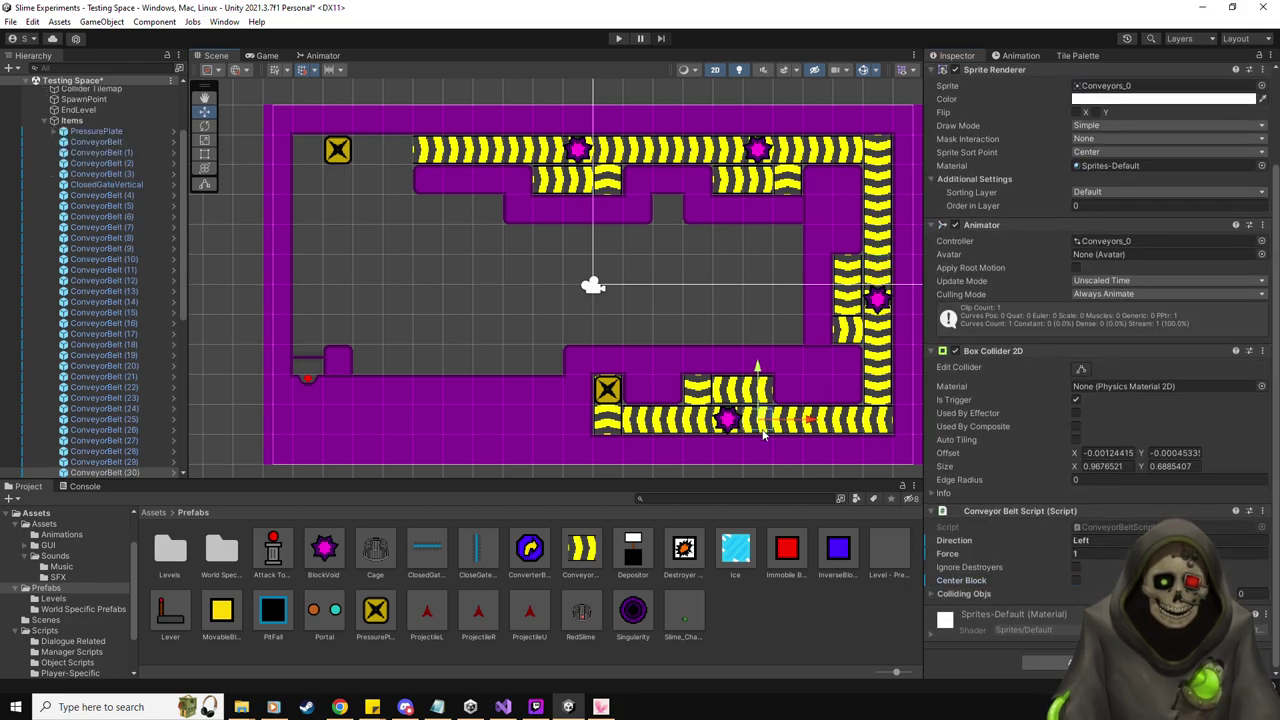
{"action": "left_click", "coordinate": [1075, 580]}
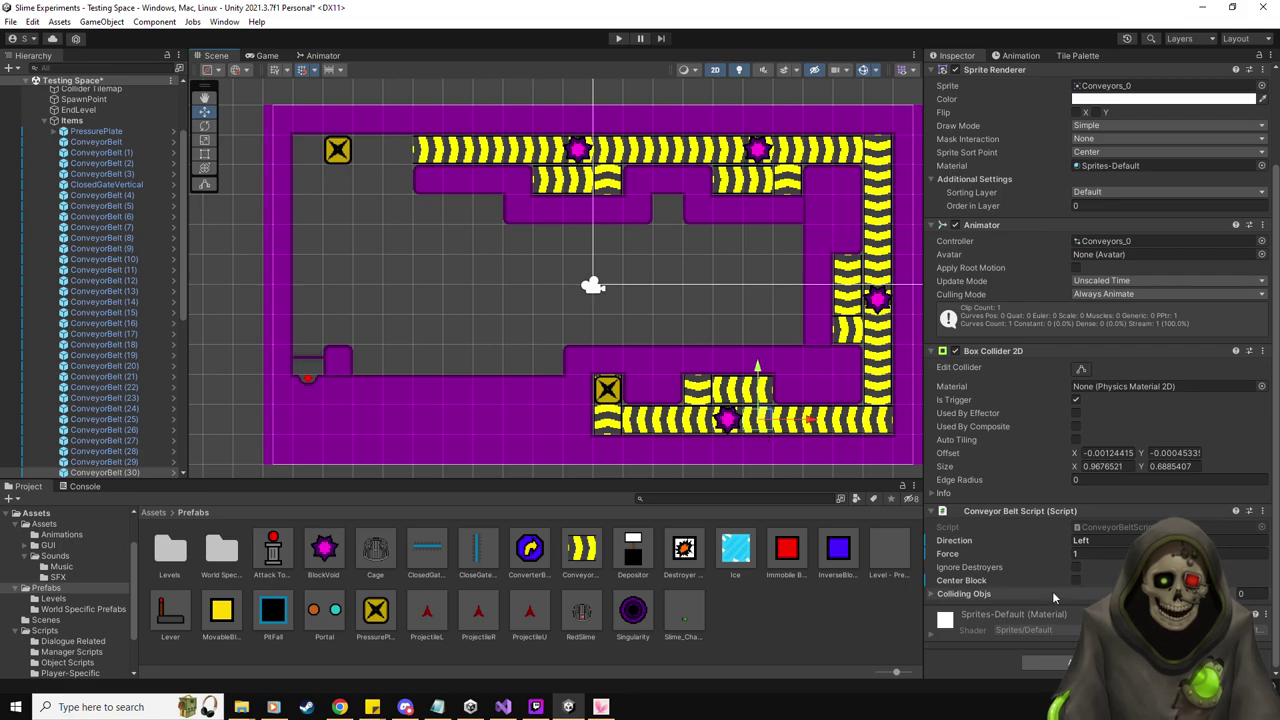
{"action": "left_click", "coordinate": [435, 301]}
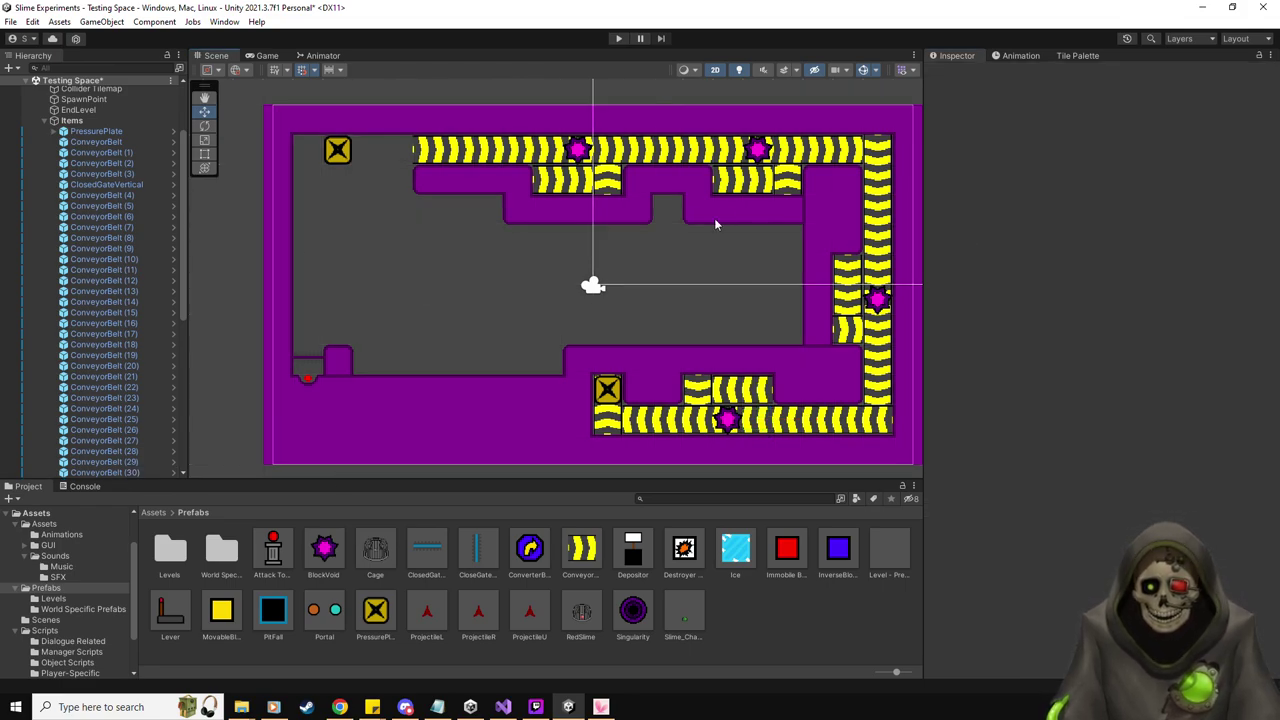
Save the scene and open the Level 4-5 prefab from Prefabs/Levels with its items framed
{"action": "left_click", "coordinate": [85, 600]}
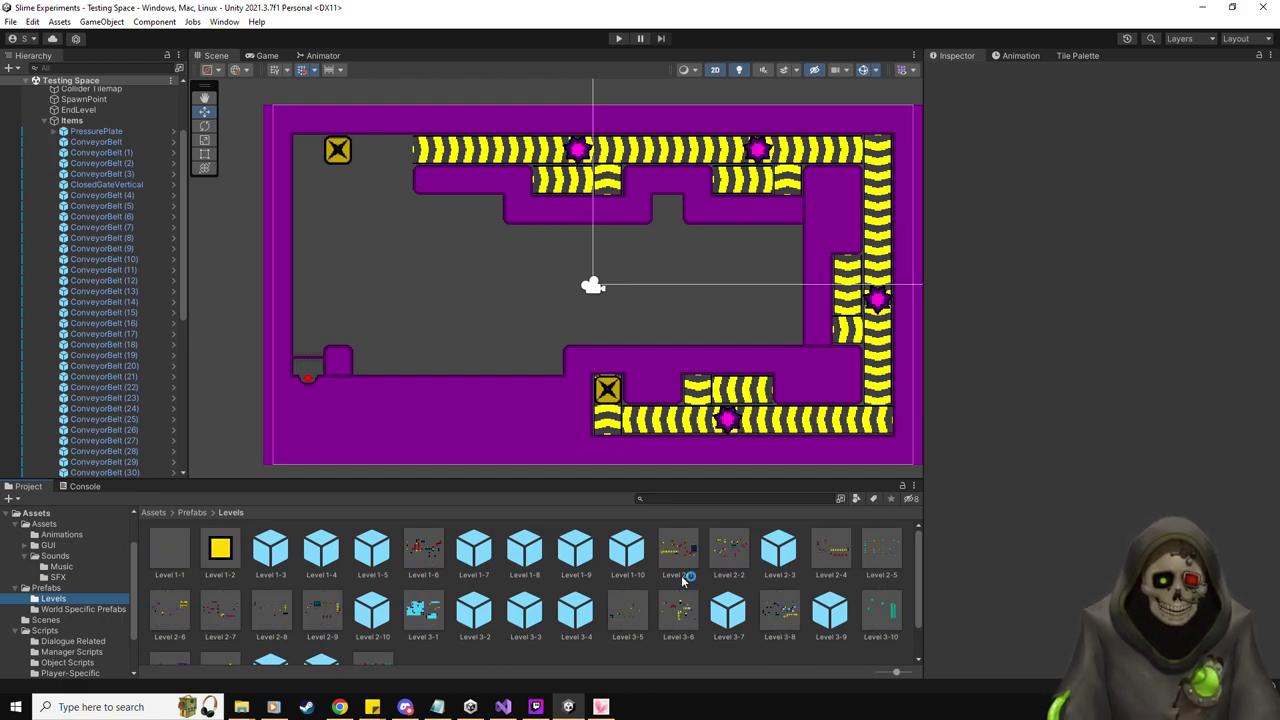
{"action": "scroll", "coordinate": [683, 580], "scroll_direction": "down", "scroll_amount": 1}
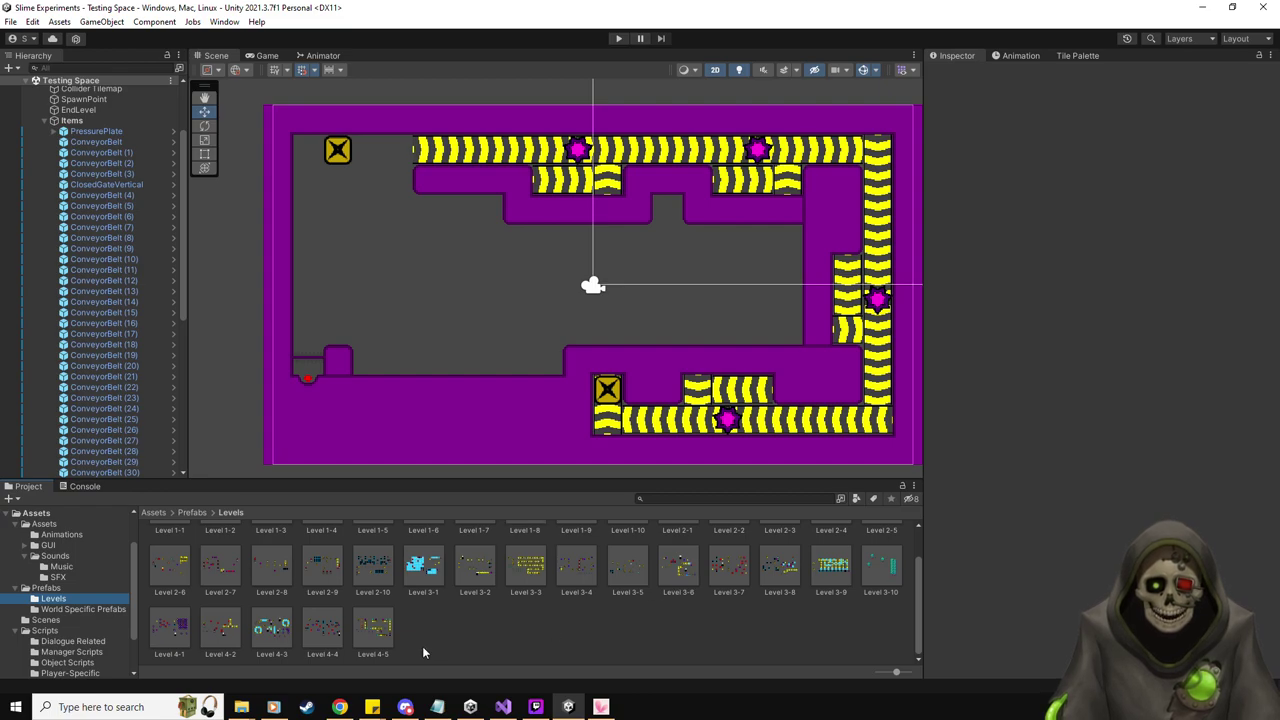
{"action": "double_click", "coordinate": [372, 628]}
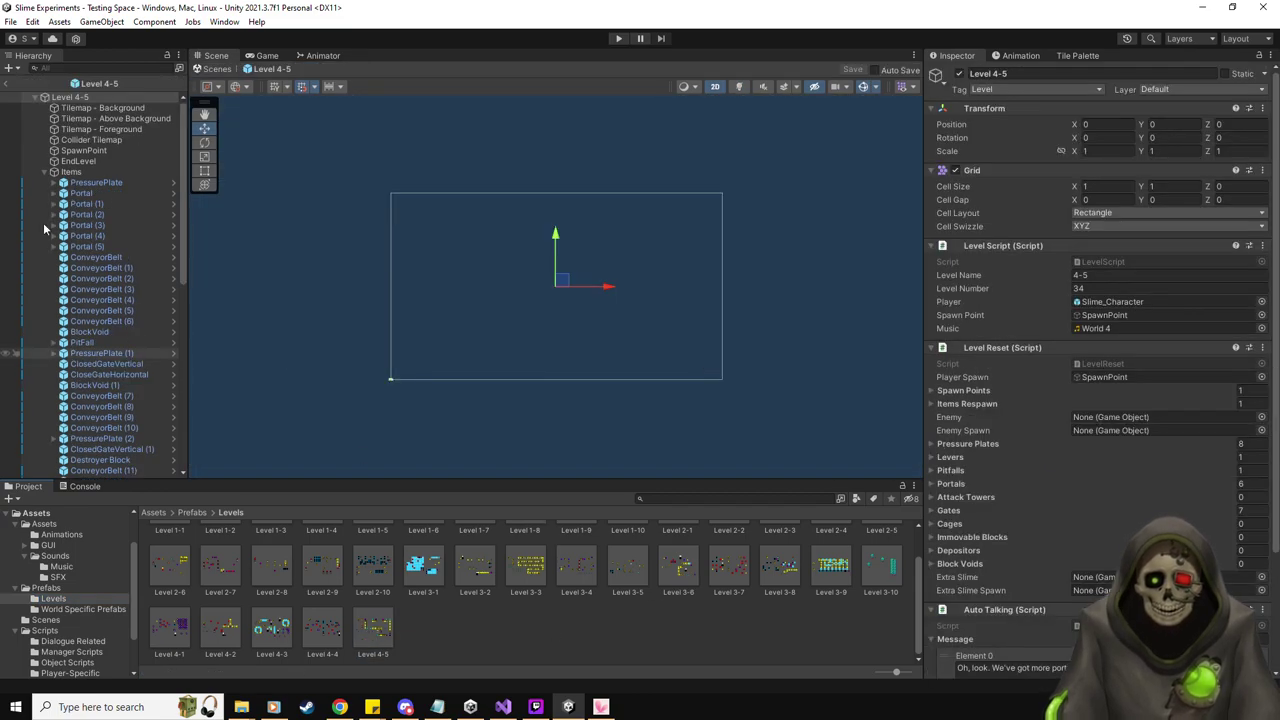
{"action": "double_click", "coordinate": [70, 172]}
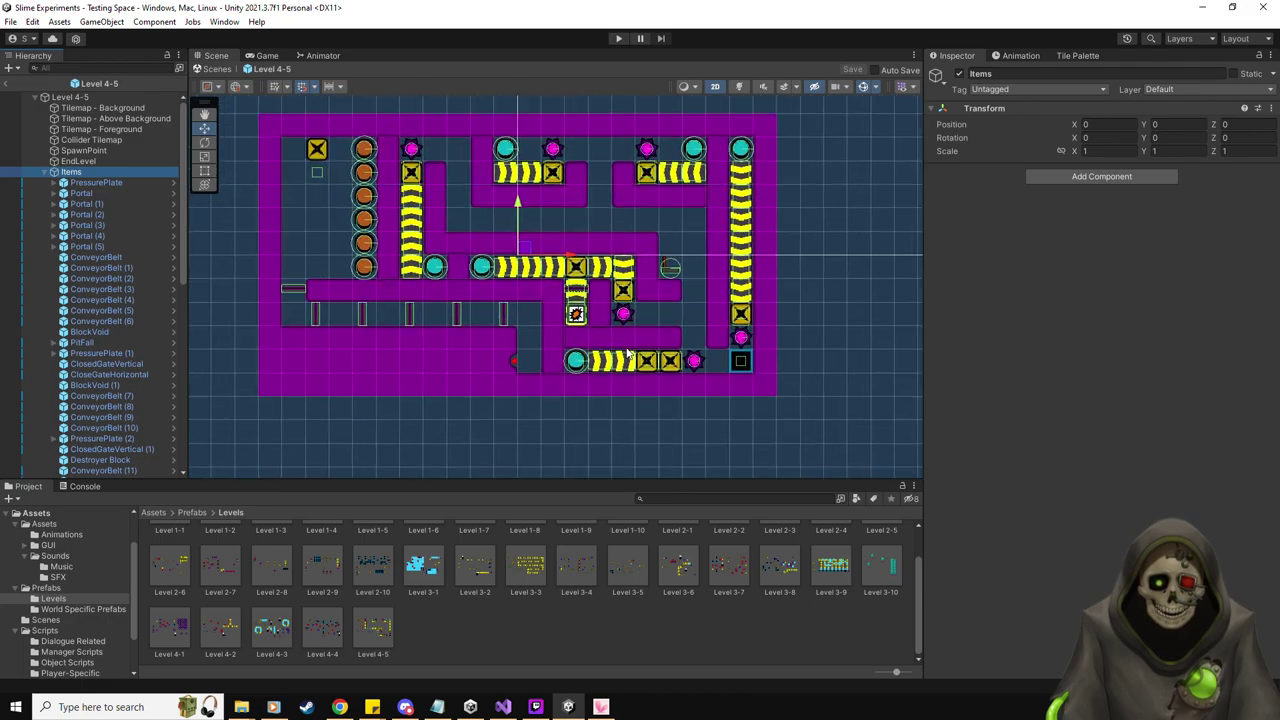
{"action": "scroll", "coordinate": [629, 355], "scroll_direction": "up", "scroll_amount": 2}
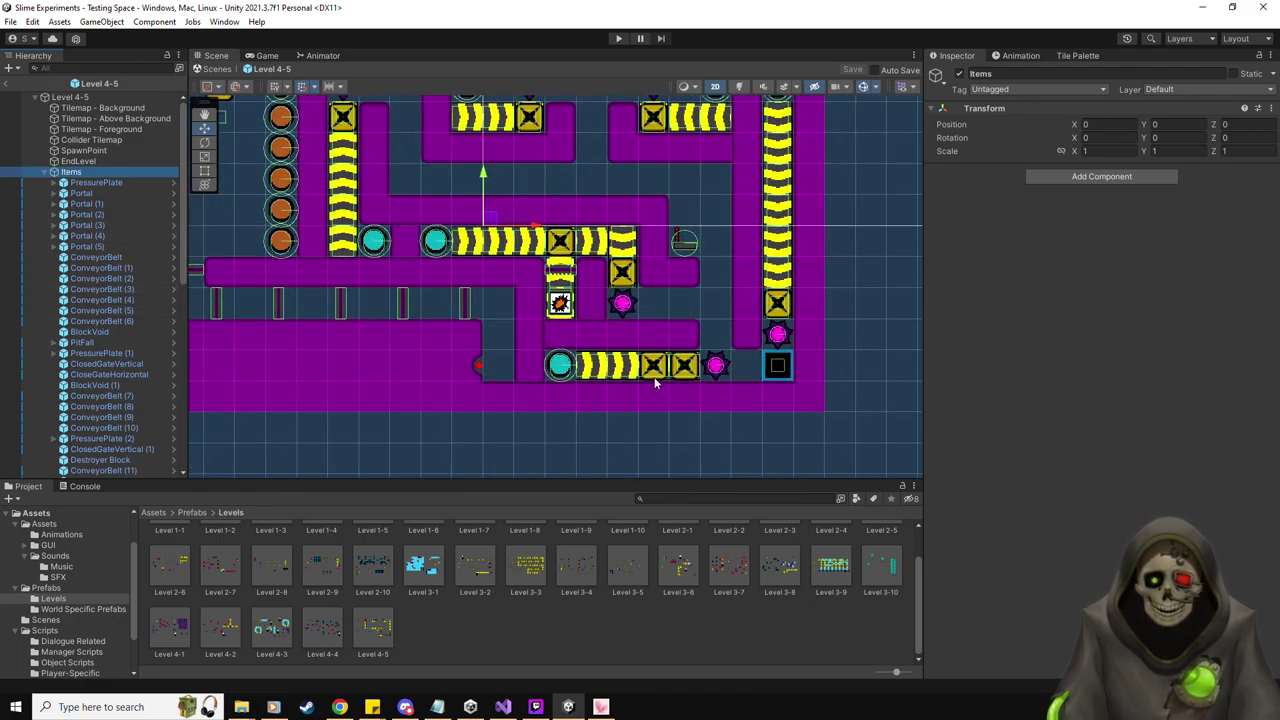
Set Original Direction to Down on the pressure plate that flips ConveyorBelt (11), and save the Level 4-5 prefab
{"action": "left_click", "coordinate": [652, 370]}
{"action": "scroll", "coordinate": [1000, 450], "scroll_direction": "down", "scroll_amount": 5}
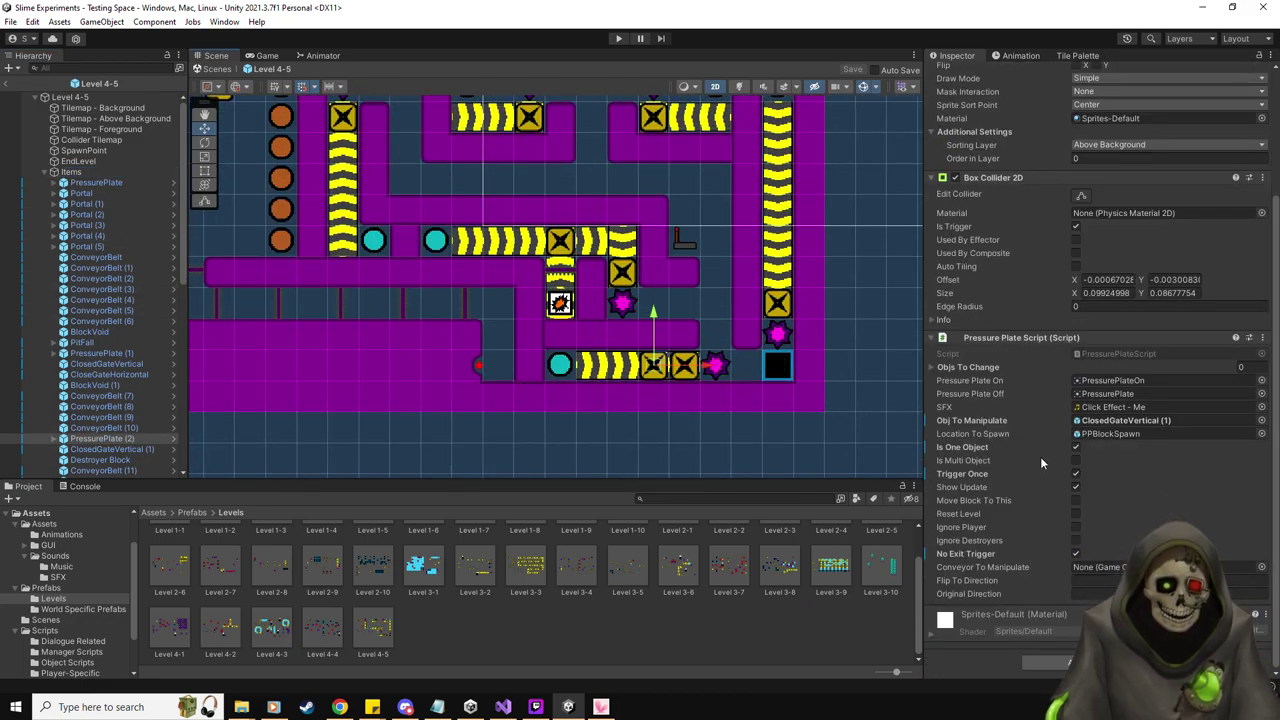
{"action": "left_click", "coordinate": [680, 372]}
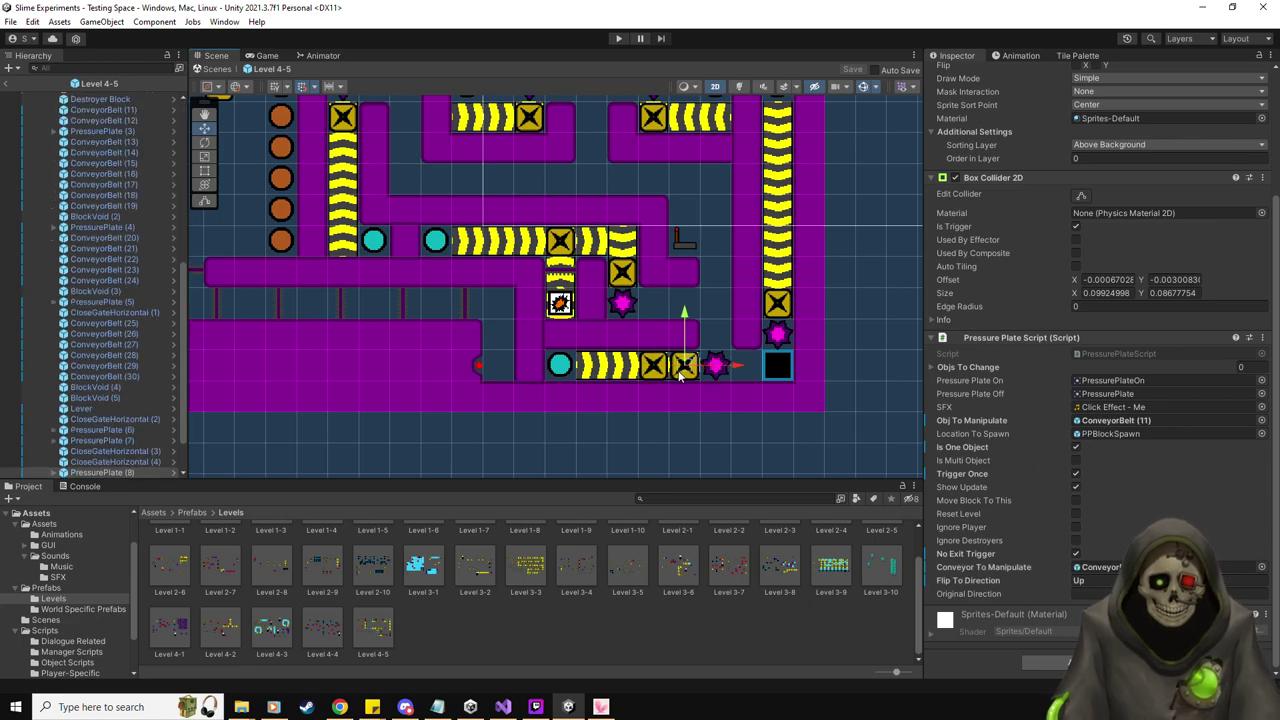
{"action": "left_click", "coordinate": [1085, 593]}
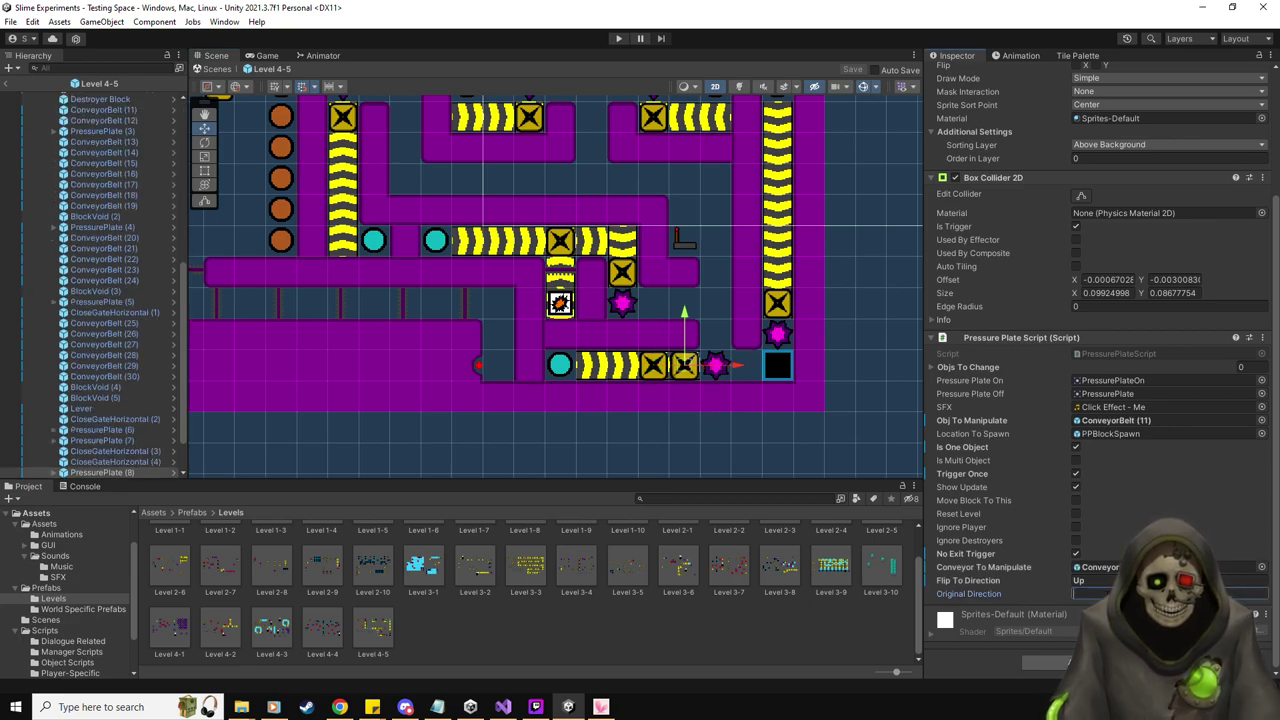
{"action": "type", "text": "Down"}
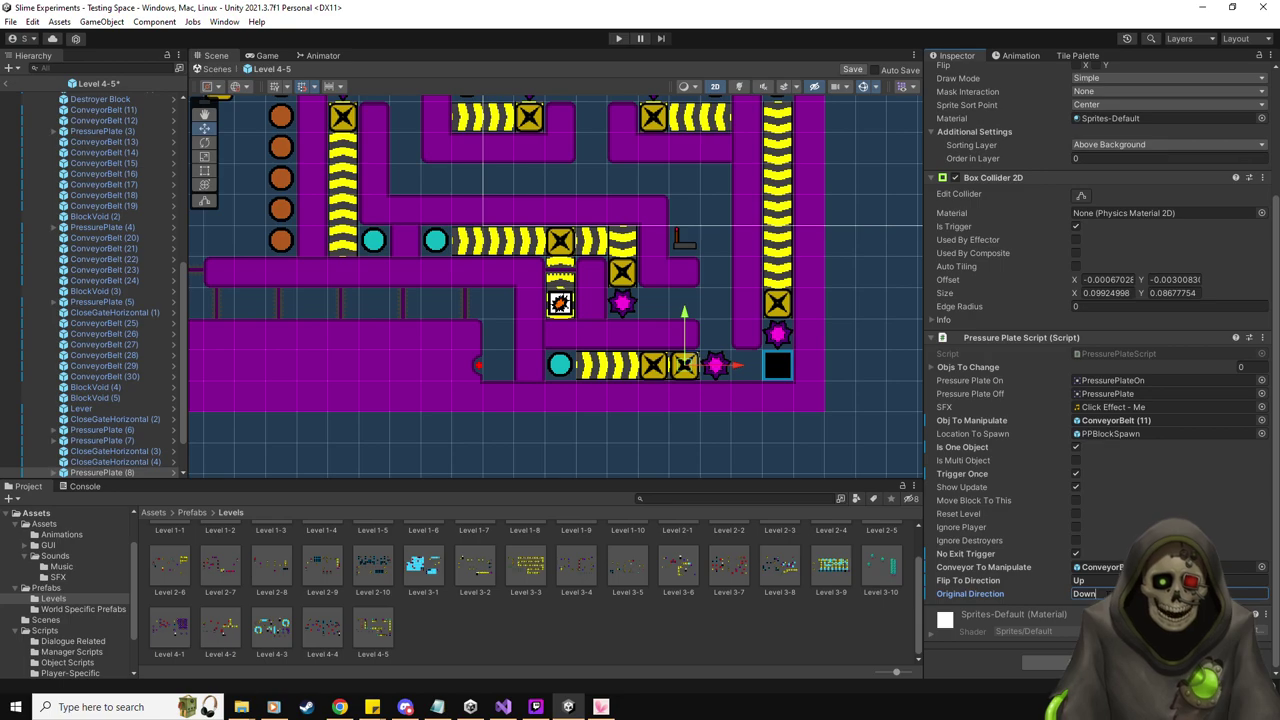
{"action": "left_click", "coordinate": [852, 69]}
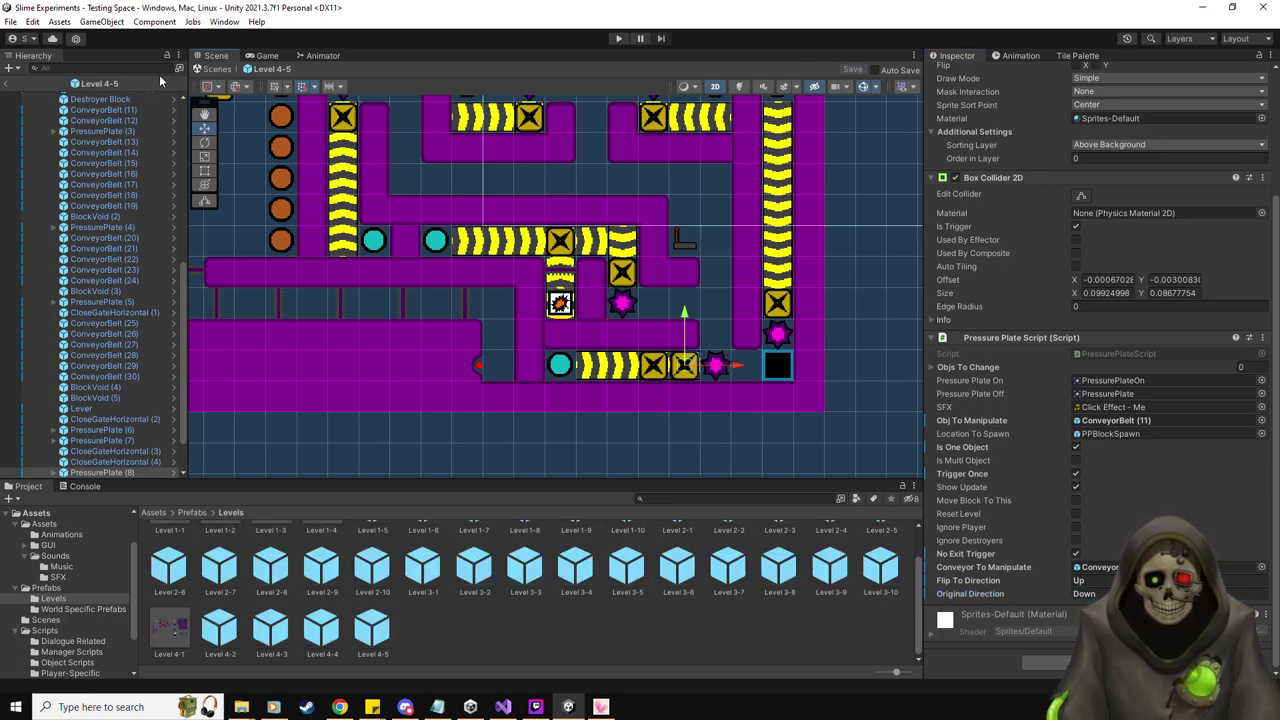
Inspect the Level 4-4, Level 4-3 and Level 4-2 prefabs for objects that manipulate conveyor belts
{"action": "left_click", "coordinate": [320, 635]}
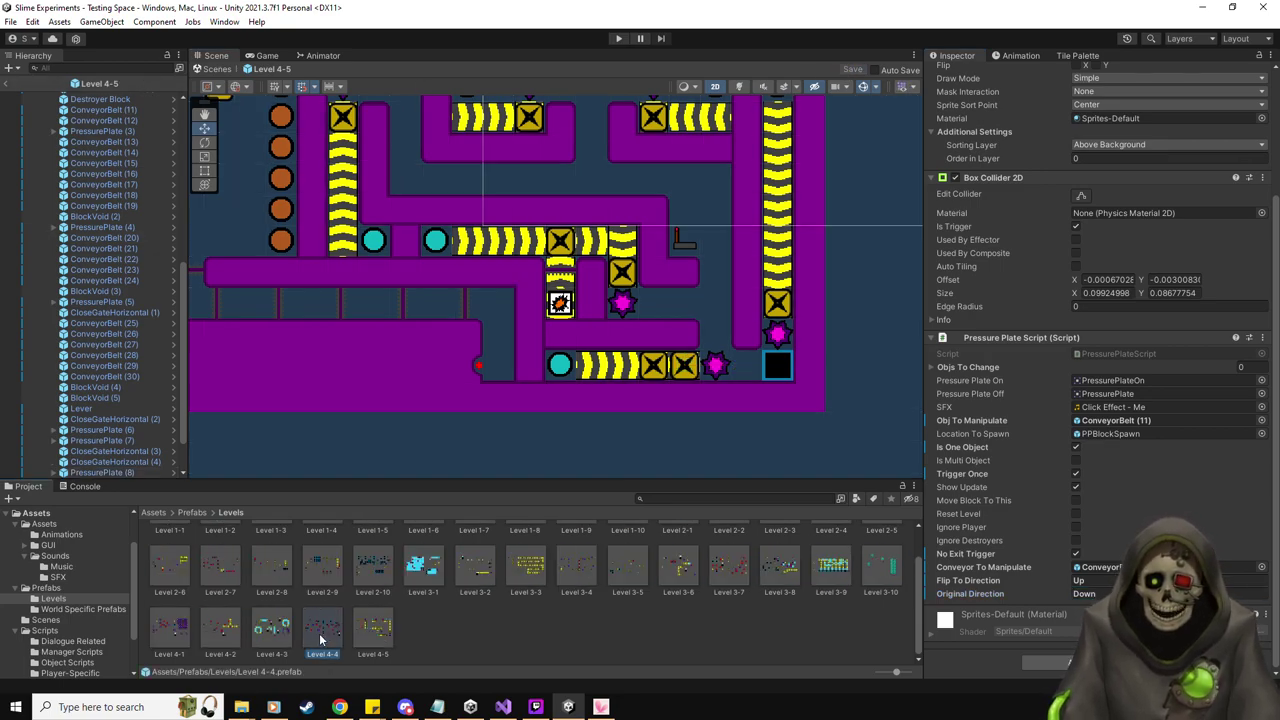
{"action": "double_click", "coordinate": [320, 640]}
{"action": "left_click", "coordinate": [96, 171]}
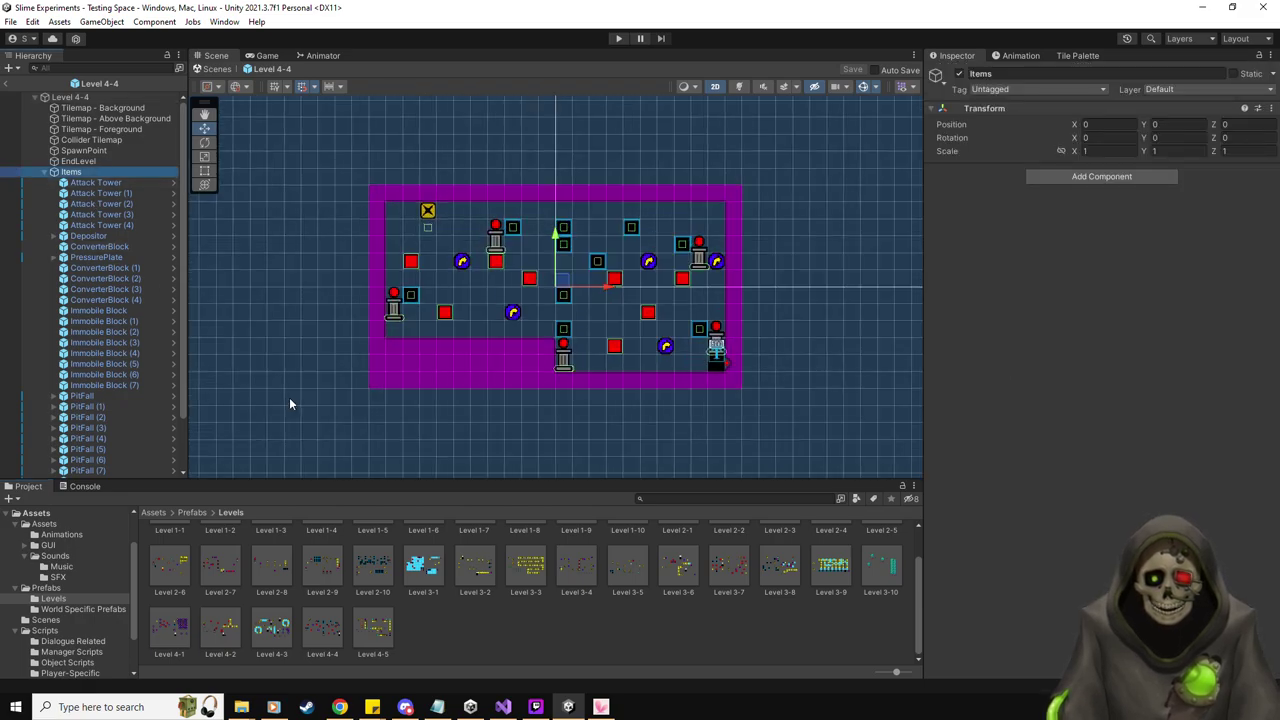
{"action": "double_click", "coordinate": [271, 628]}
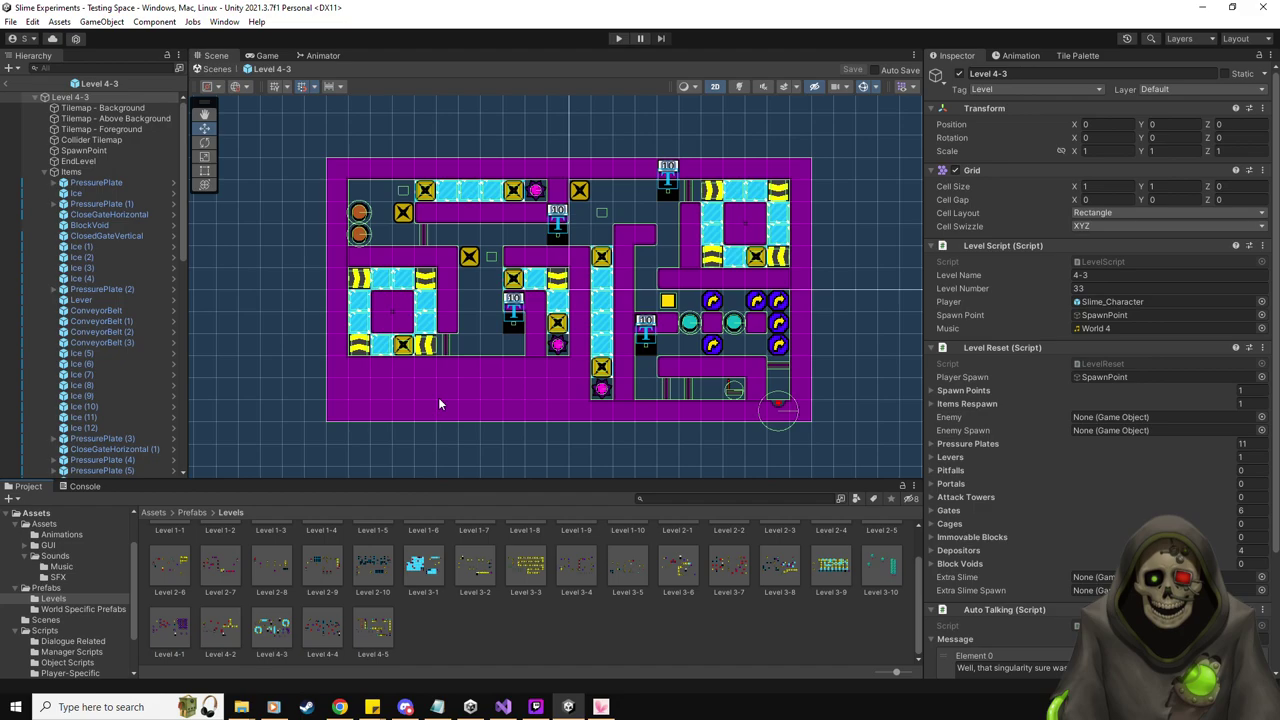
{"action": "double_click", "coordinate": [229, 632]}
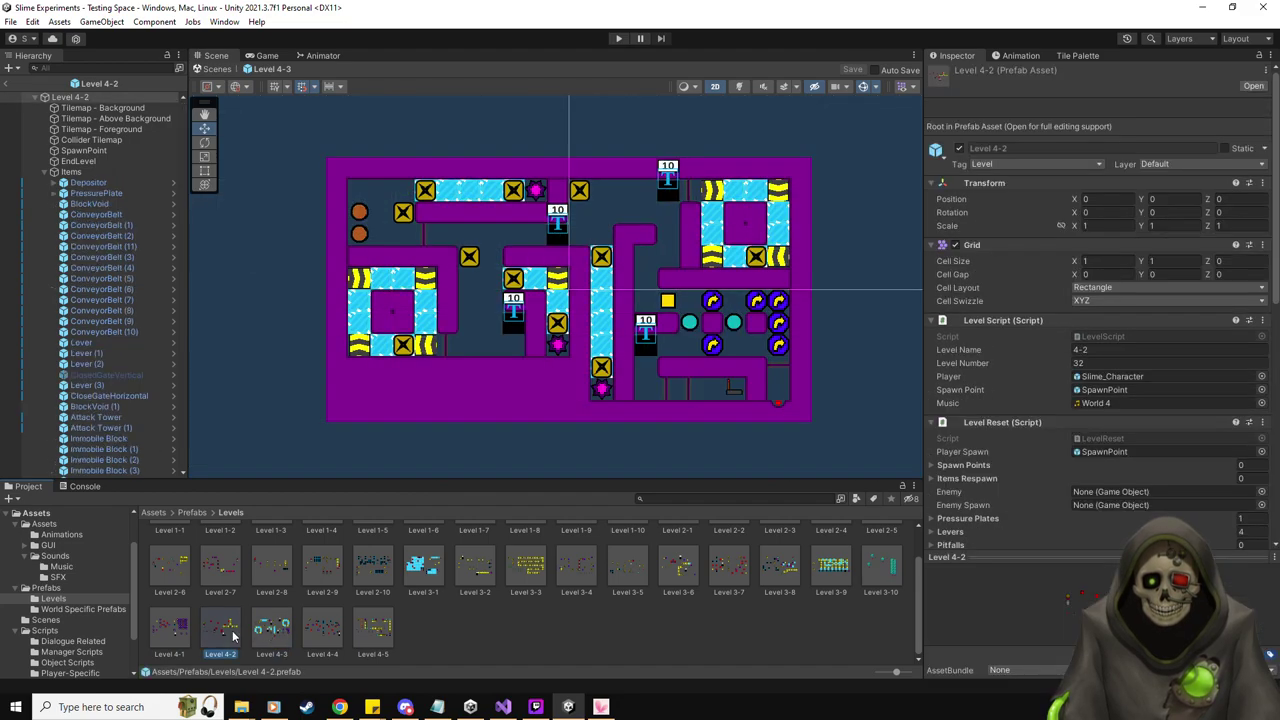
{"action": "scroll", "coordinate": [682, 382], "scroll_direction": "up", "scroll_amount": 1}
{"action": "middle_click_drag", "start_coordinate": [617, 374], "coordinate": [842, 403]}
{"action": "scroll", "coordinate": [842, 403], "scroll_direction": "down", "scroll_amount": 1}
{"action": "middle_click_drag", "start_coordinate": [754, 377], "coordinate": [718, 373]}
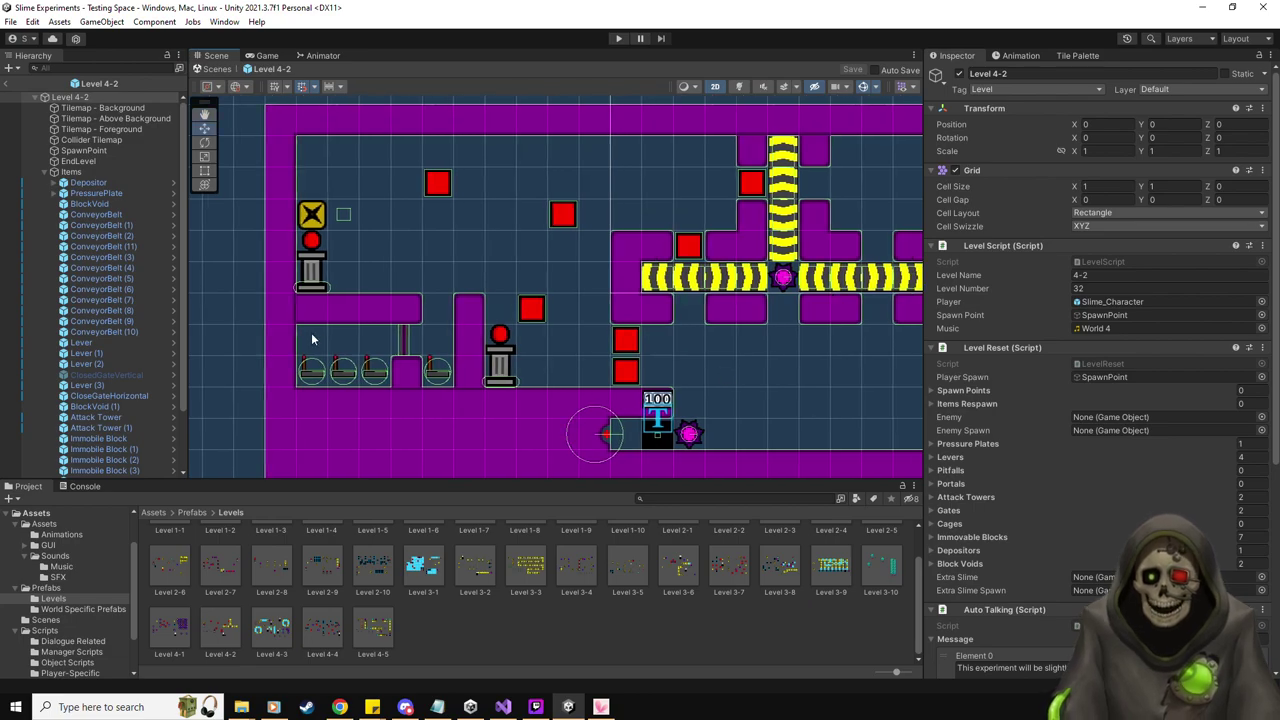
Open LeverScript from the first lever in Level 4-2 and compare its ResetLever code with UndoTrigger in PressurePlateScript
{"action": "left_click", "coordinate": [100, 342]}
{"action": "scroll", "coordinate": [130, 335], "scroll_direction": "down", "scroll_amount": 1}
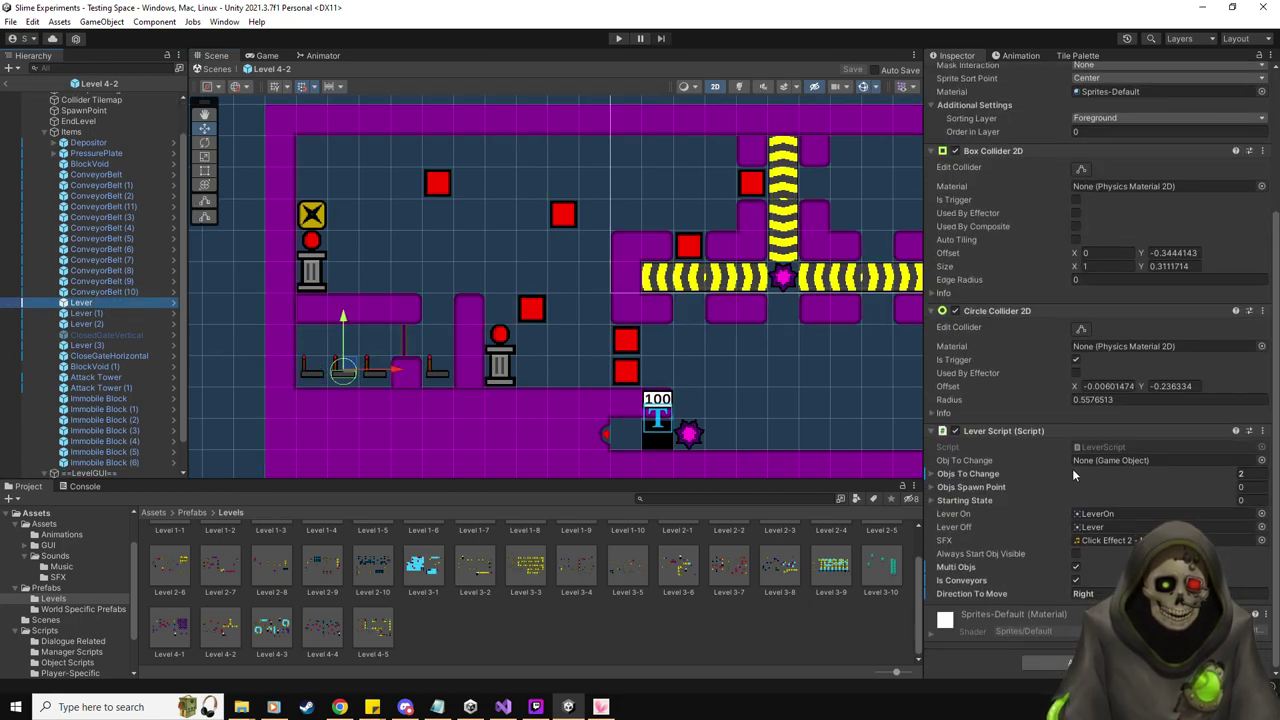
{"action": "double_click", "coordinate": [1110, 447]}
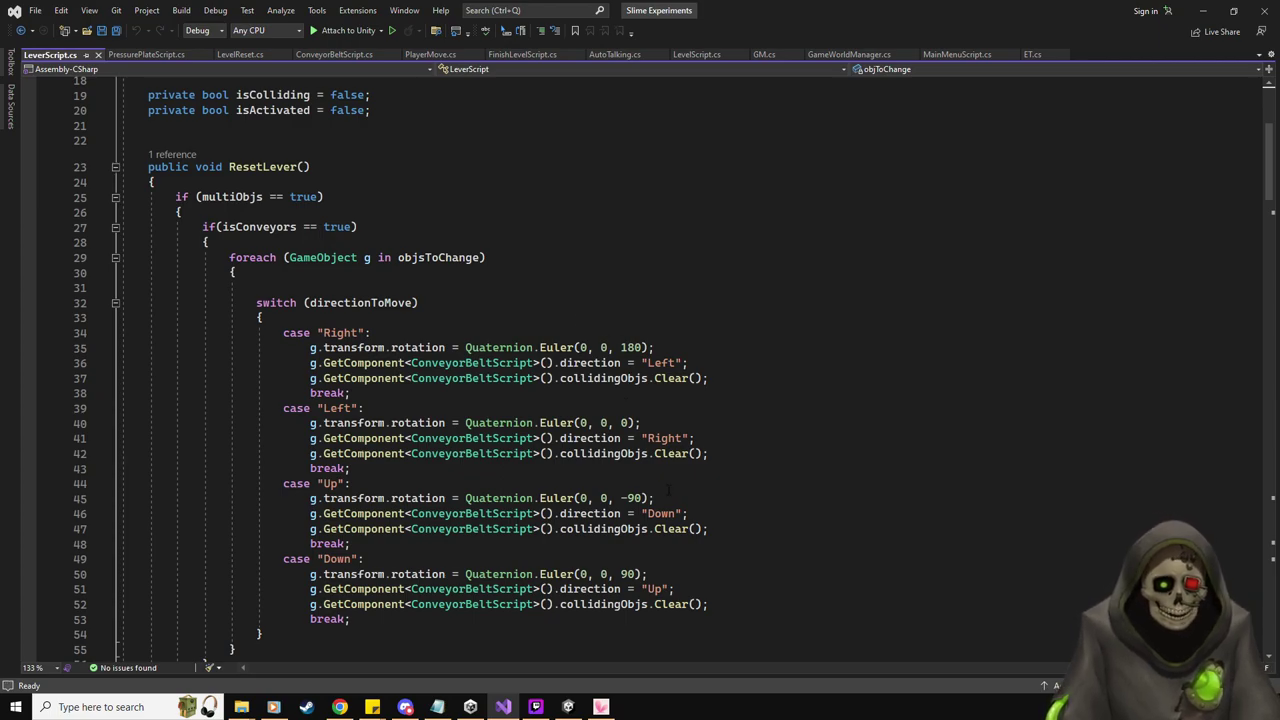
{"action": "left_click", "coordinate": [150, 54]}
{"action": "scroll", "coordinate": [640, 360], "scroll_direction": "down", "scroll_amount": 3}
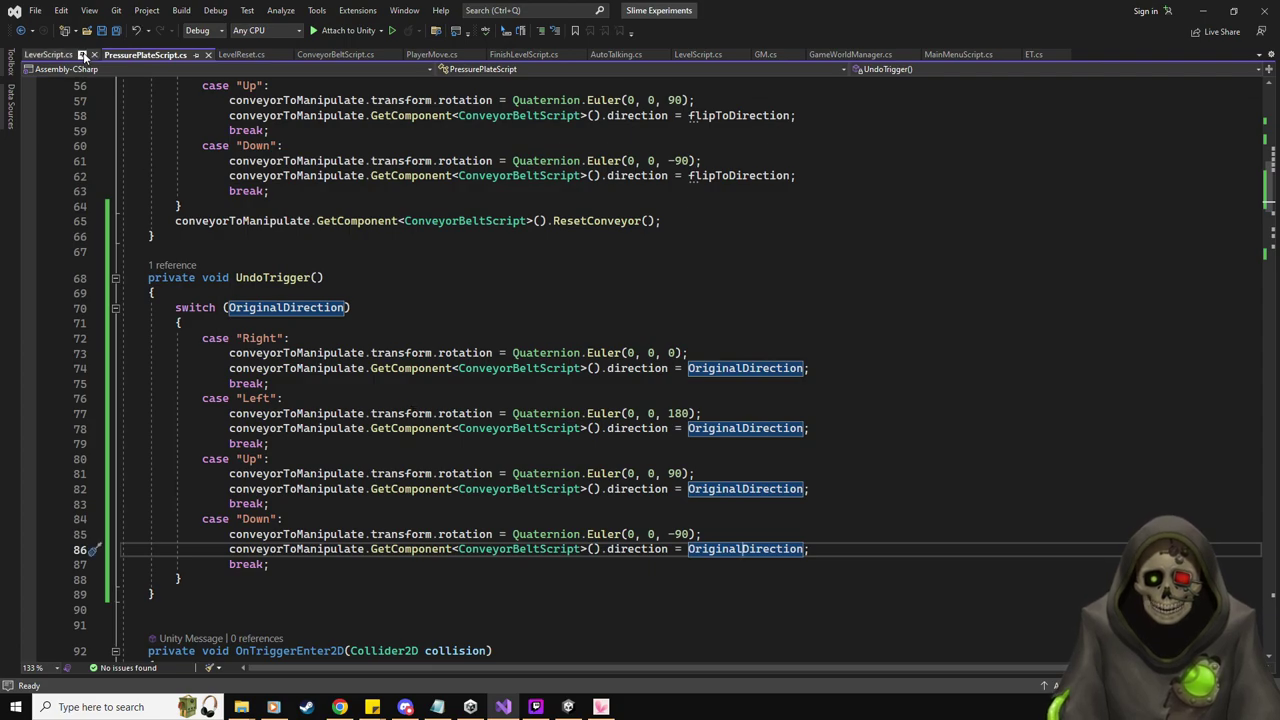
{"action": "left_click", "coordinate": [48, 54]}
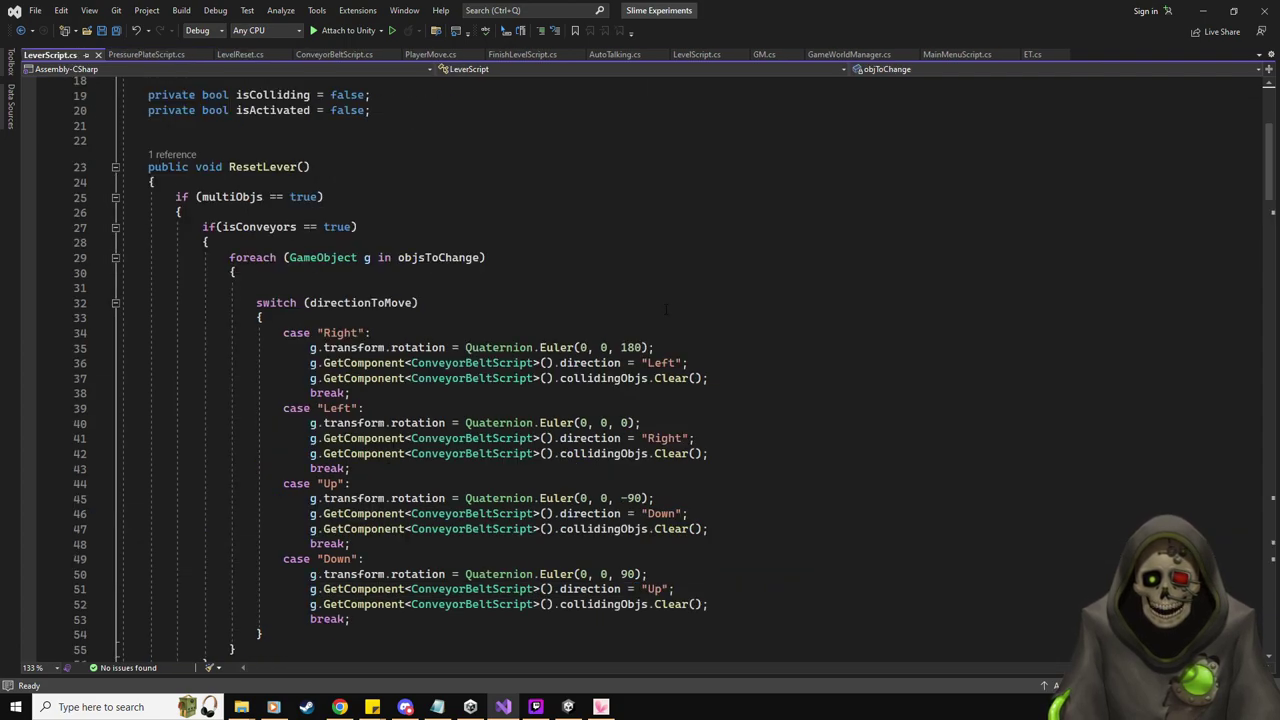
Copy the collidingObjs.Clear() line from LeverScript's ResetLever into the "Right" case of UndoTrigger in PressurePlateScript, after the direction assignment
{"action": "left_click", "coordinate": [728, 381]}
{"action": "key", "text": "shift+Home"}
{"action": "key", "text": "ctrl+c"}
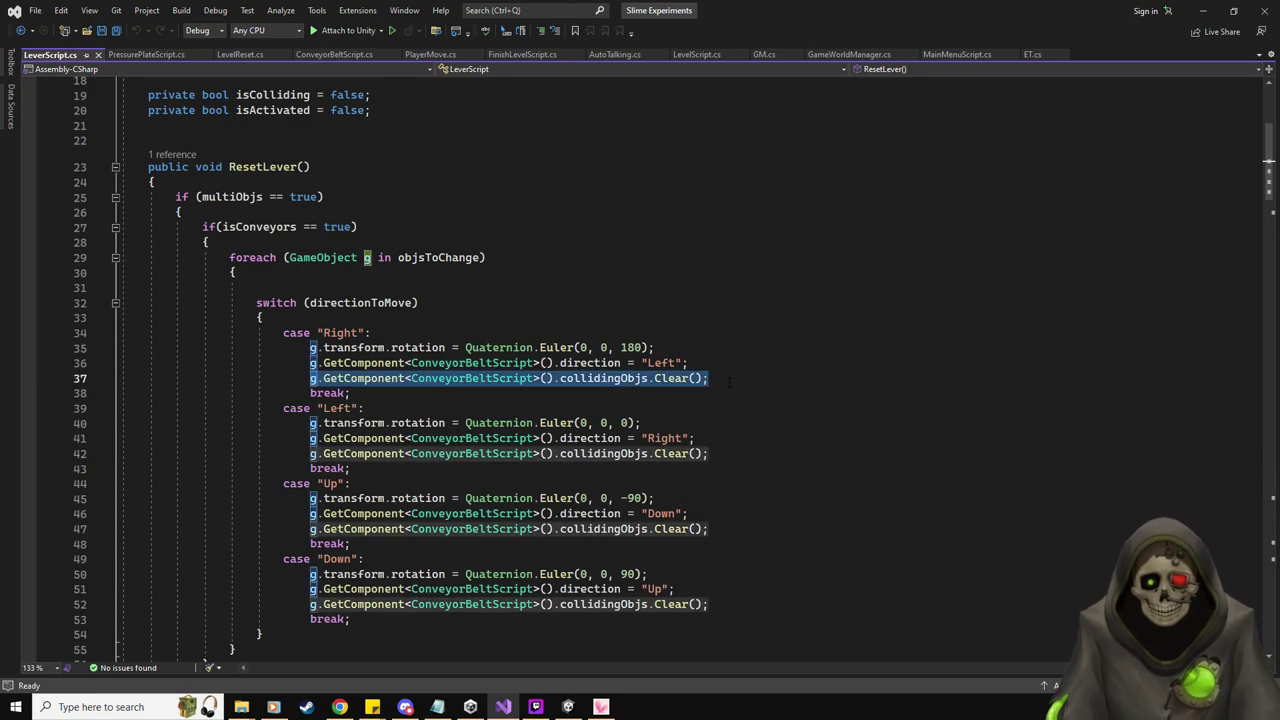
{"action": "left_click", "coordinate": [120, 50]}
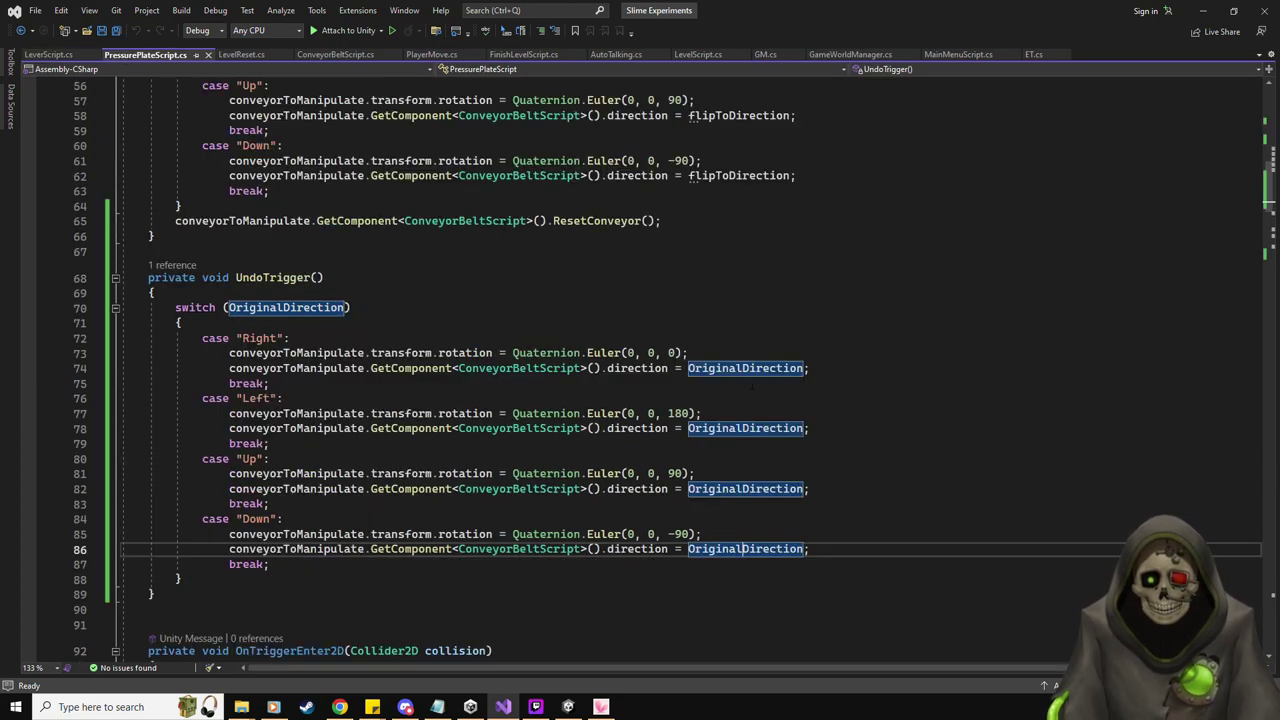
{"action": "left_click", "coordinate": [848, 370]}
{"action": "key", "text": "Return"}
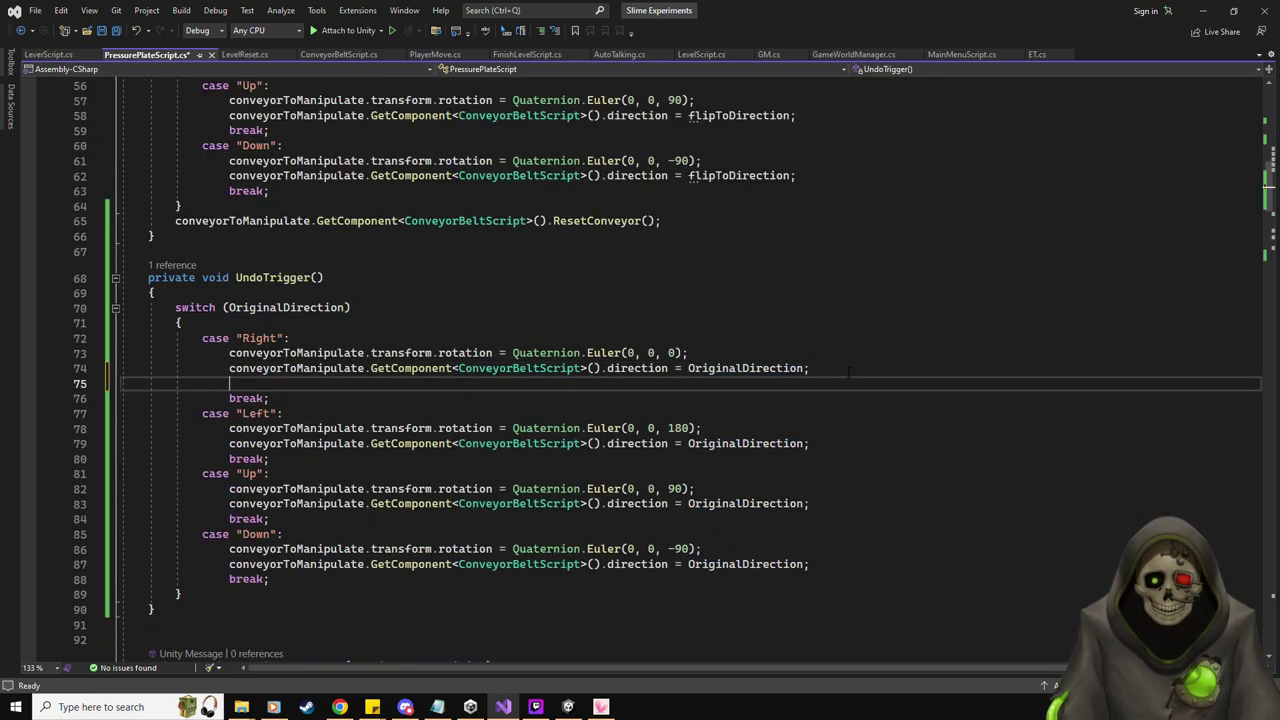
{"action": "key", "text": "ctrl+v"}
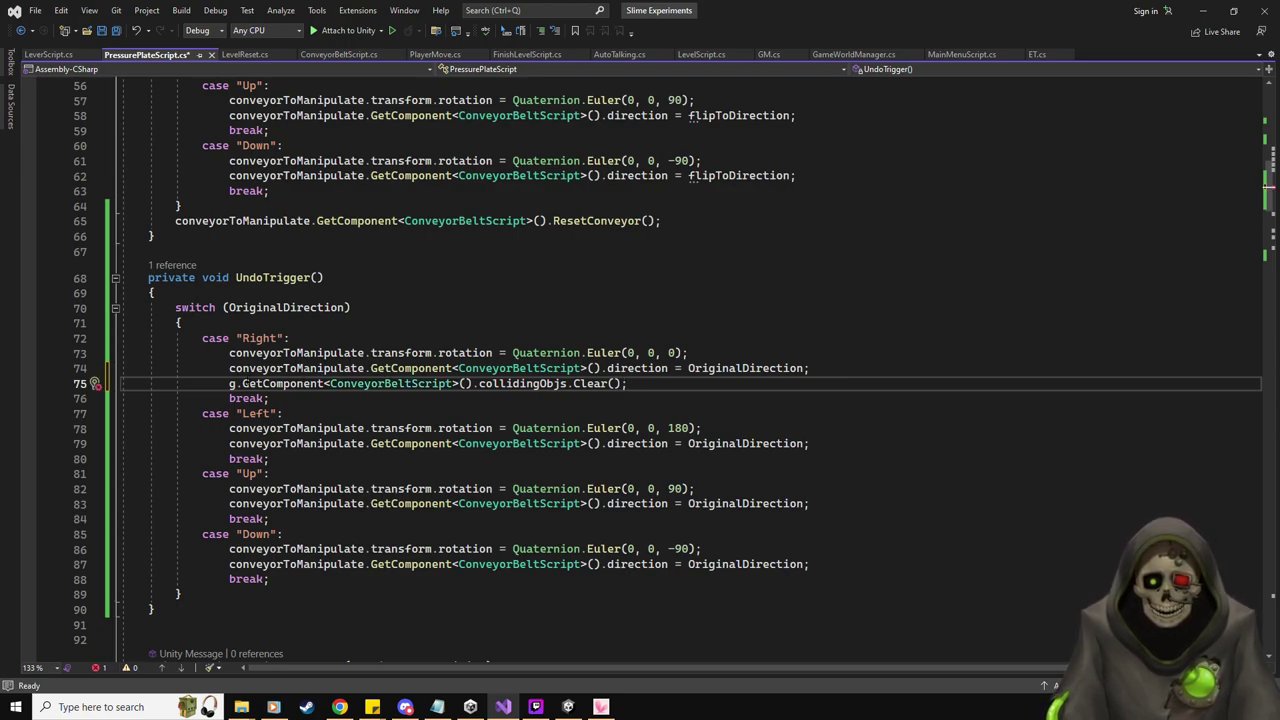
Replace g with conveyorToManipulate in the collidingObjs.Clear() line of UndoTrigger's "Right" case
{"action": "left_click", "coordinate": [236, 383]}
{"action": "key", "text": "BackSpace"}
{"action": "type", "text": "conveyorToManipulate"}
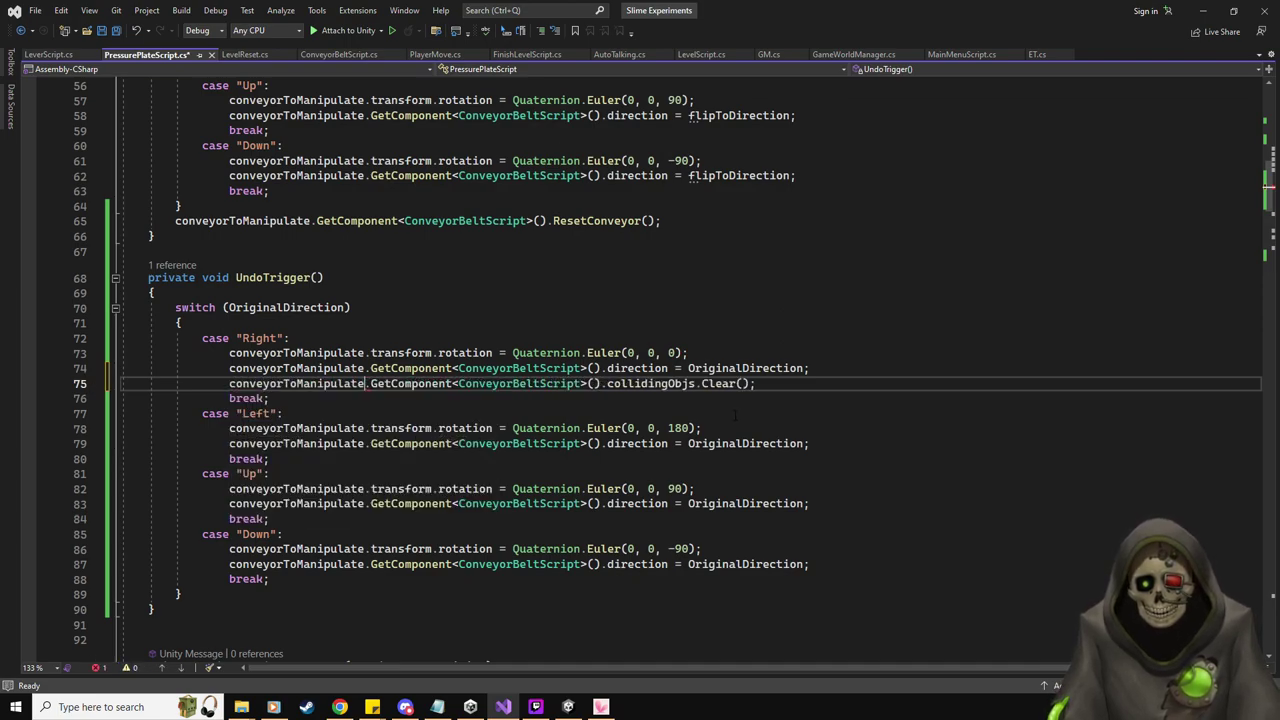
Copy the conveyorToManipulate collidingObjs.Clear() line into the "Left", "Up" and "Down" cases of UndoTrigger, and save PressurePlateScript
{"action": "key", "text": "End"}
{"action": "key", "text": "shift+Home"}
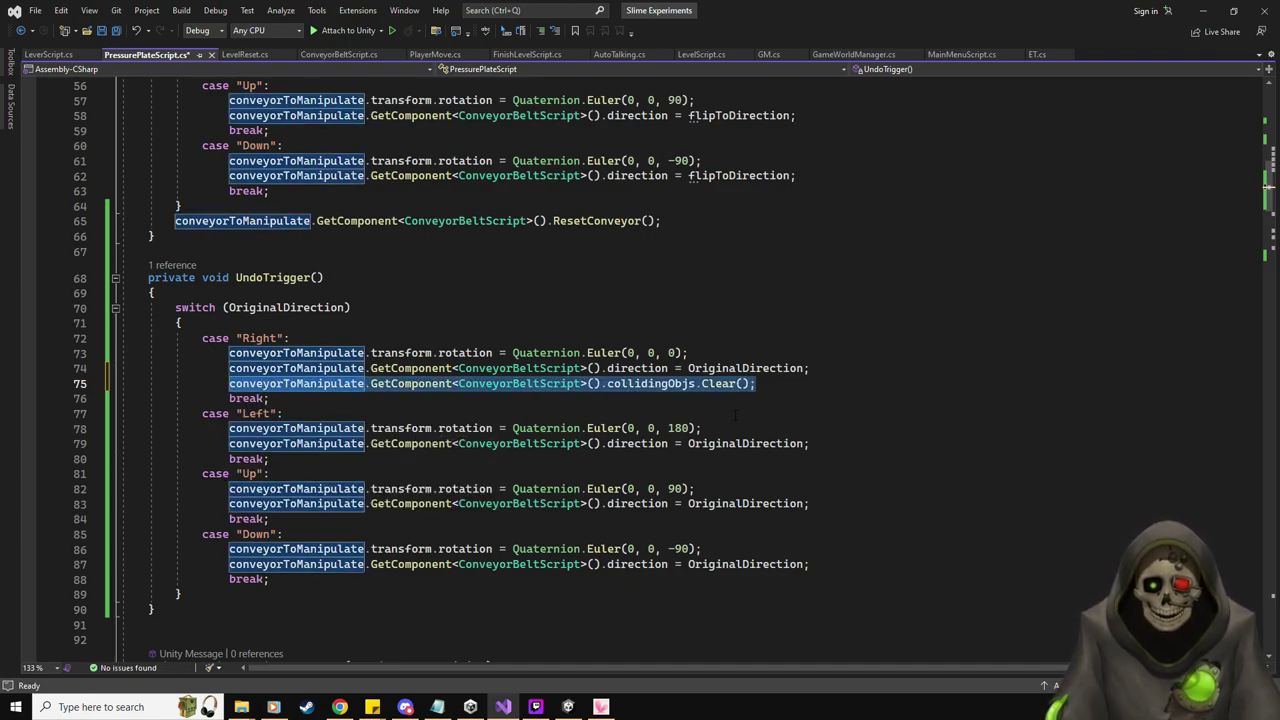
{"action": "key", "text": "ctrl+c"}
{"action": "left_click", "coordinate": [829, 448]}
{"action": "key", "text": "Return"}
{"action": "key", "text": "ctrl+v"}
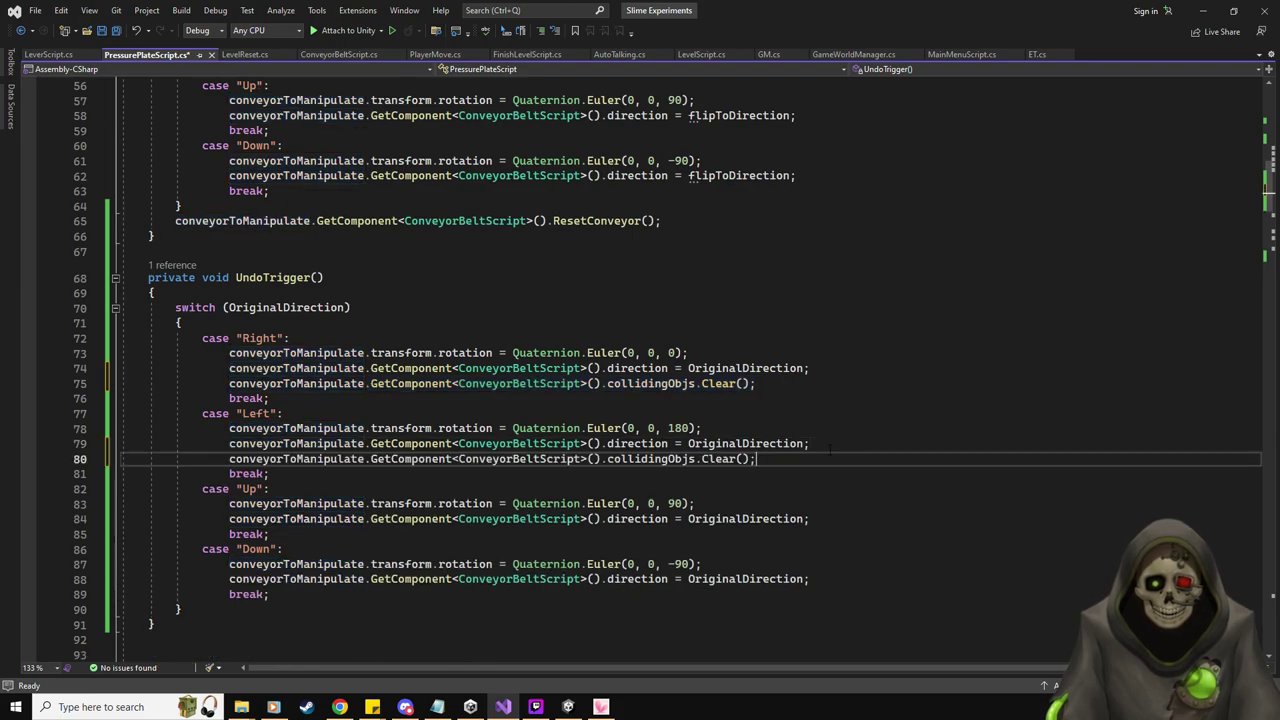
{"action": "left_click", "coordinate": [826, 521]}
{"action": "key", "text": "Return"}
{"action": "key", "text": "ctrl+v"}
{"action": "left_click", "coordinate": [834, 597]}
{"action": "key", "text": "Return"}
{"action": "key", "text": "ctrl+v"}
{"action": "key", "text": "ctrl+s"}
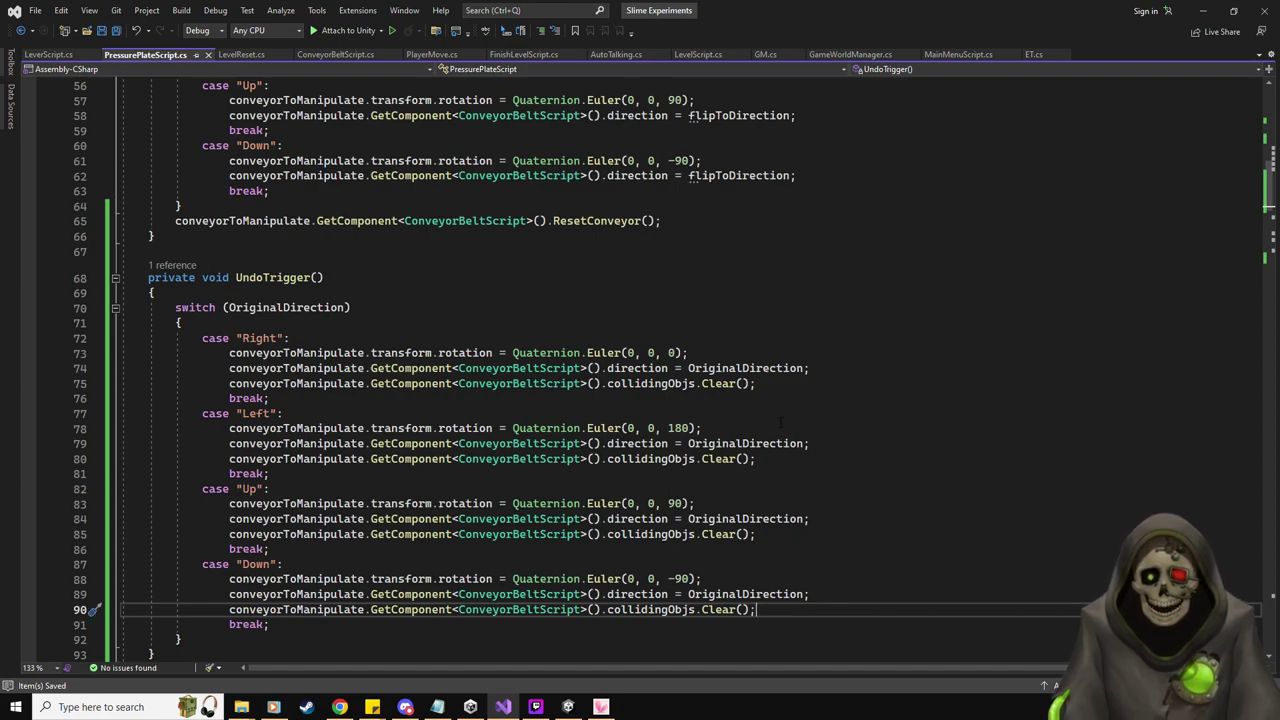
In LeverScript, review ResetLever and duplicate the serialized directionToMove string declaration on the line below it
{"action": "left_click", "coordinate": [48, 54]}
{"action": "left_click", "coordinate": [784, 394]}
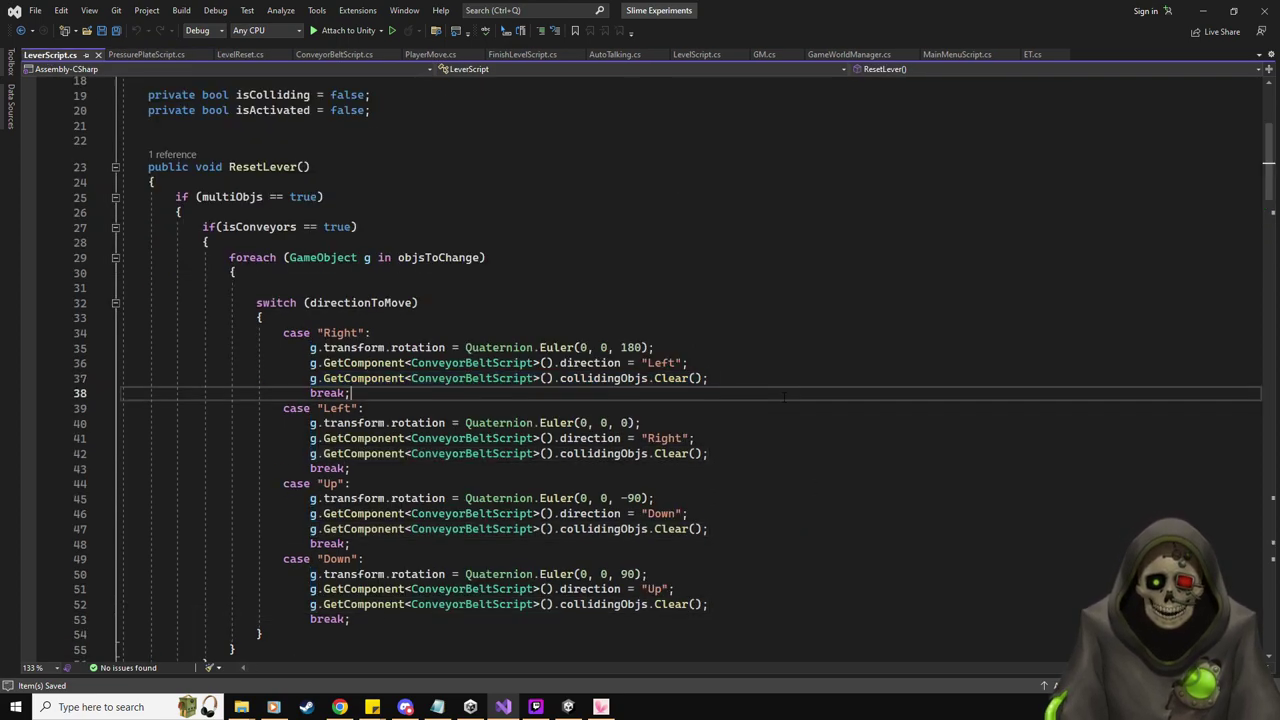
{"action": "scroll", "coordinate": [784, 397], "scroll_direction": "down", "scroll_amount": 4}
{"action": "scroll", "coordinate": [784, 397], "scroll_direction": "up", "scroll_amount": 6}
{"action": "scroll", "coordinate": [784, 397], "scroll_direction": "down", "scroll_amount": 9}
{"action": "scroll", "coordinate": [784, 397], "scroll_direction": "up", "scroll_amount": 5}
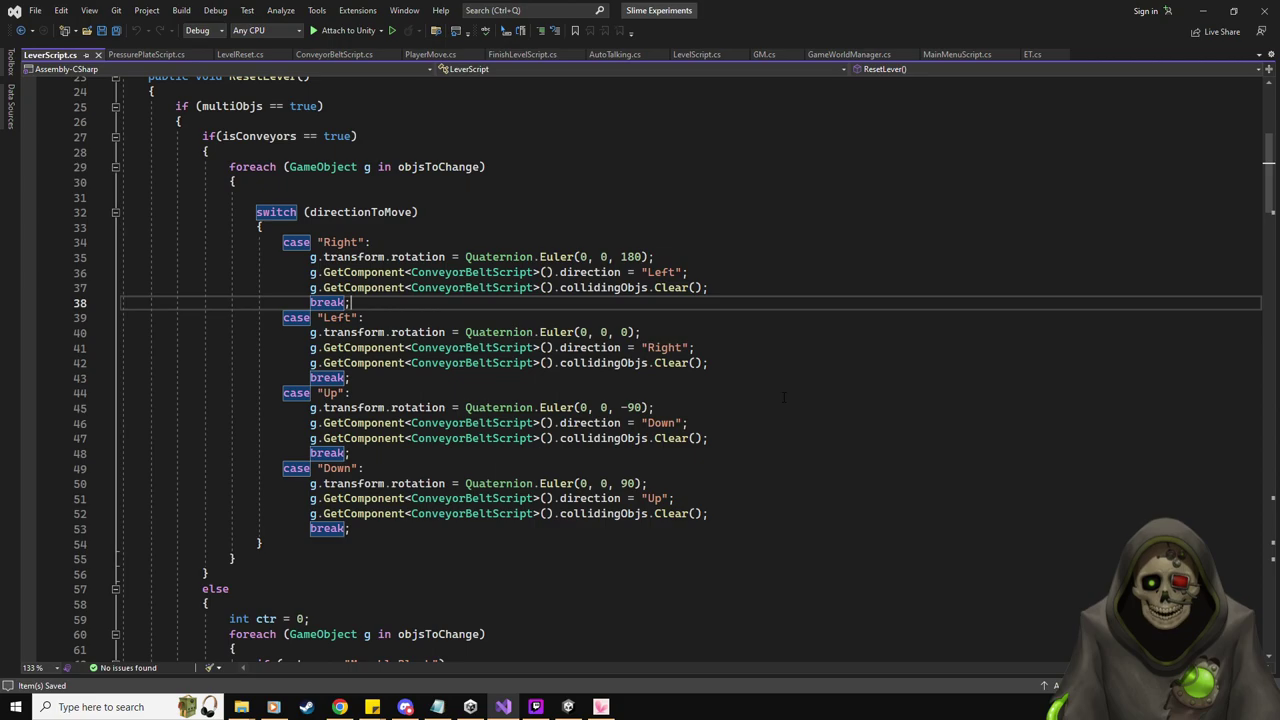
{"action": "scroll", "coordinate": [784, 397], "scroll_direction": "up", "scroll_amount": 8}
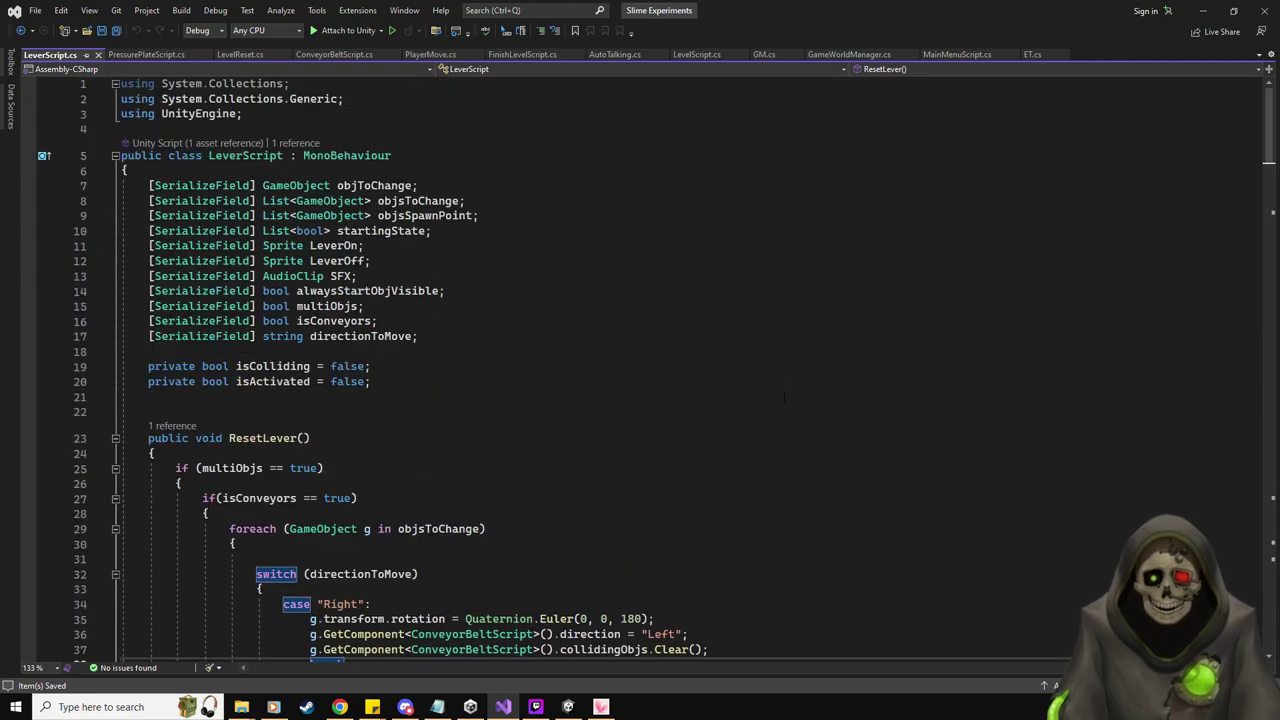
{"action": "left_click", "coordinate": [458, 337]}
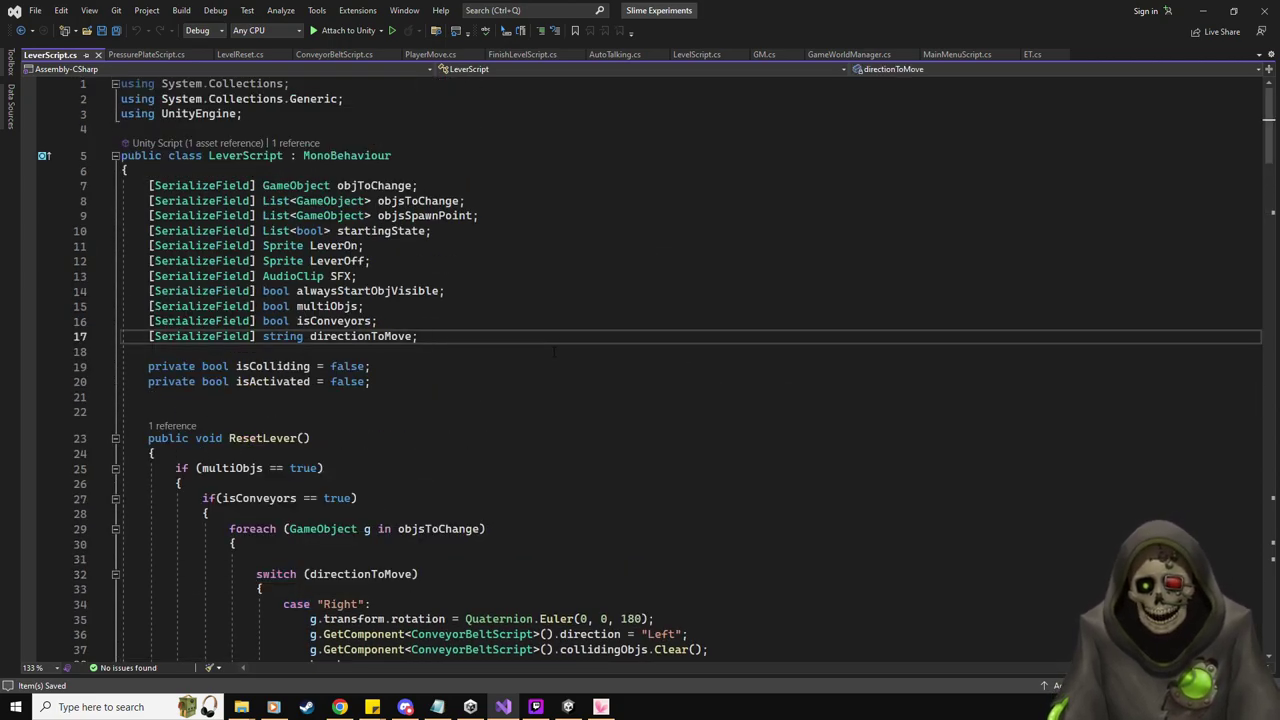
{"action": "key", "text": "shift+Home"}
{"action": "key", "text": "ctrl+c"}
{"action": "key", "text": "End"}
{"action": "key", "text": "Return"}
{"action": "key", "text": "ctrl+v"}
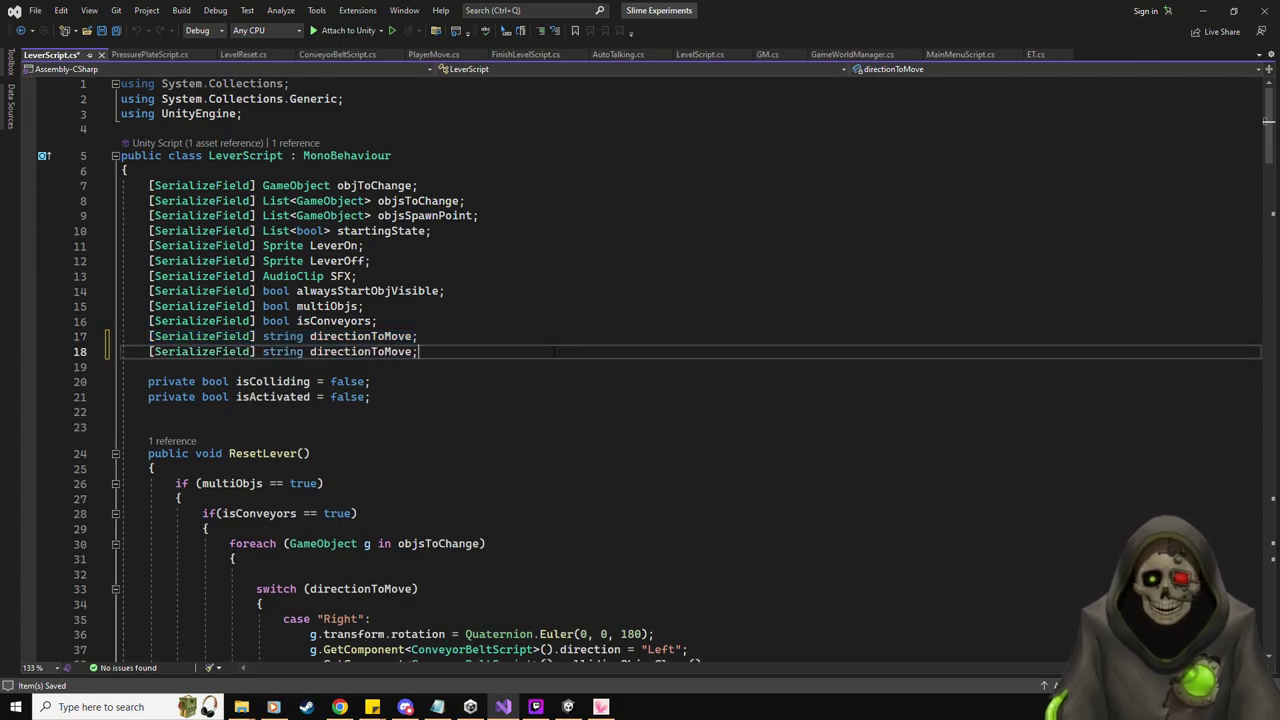
Rename the duplicated string field in LeverScript to originalDirection
{"action": "key", "text": "Left"}
{"action": "key", "text": "BackSpace"}
{"action": "key", "text": "BackSpace"}
{"action": "key", "text": "BackSpace"}
{"action": "key", "text": "BackSpace"}
{"action": "key", "text": "BackSpace"}
{"action": "key", "text": "BackSpace"}
{"action": "key", "text": "BackSpace"}
{"action": "key", "text": "BackSpace"}
{"action": "key", "text": "BackSpace"}
{"action": "key", "text": "BackSpace"}
{"action": "key", "text": "BackSpace"}
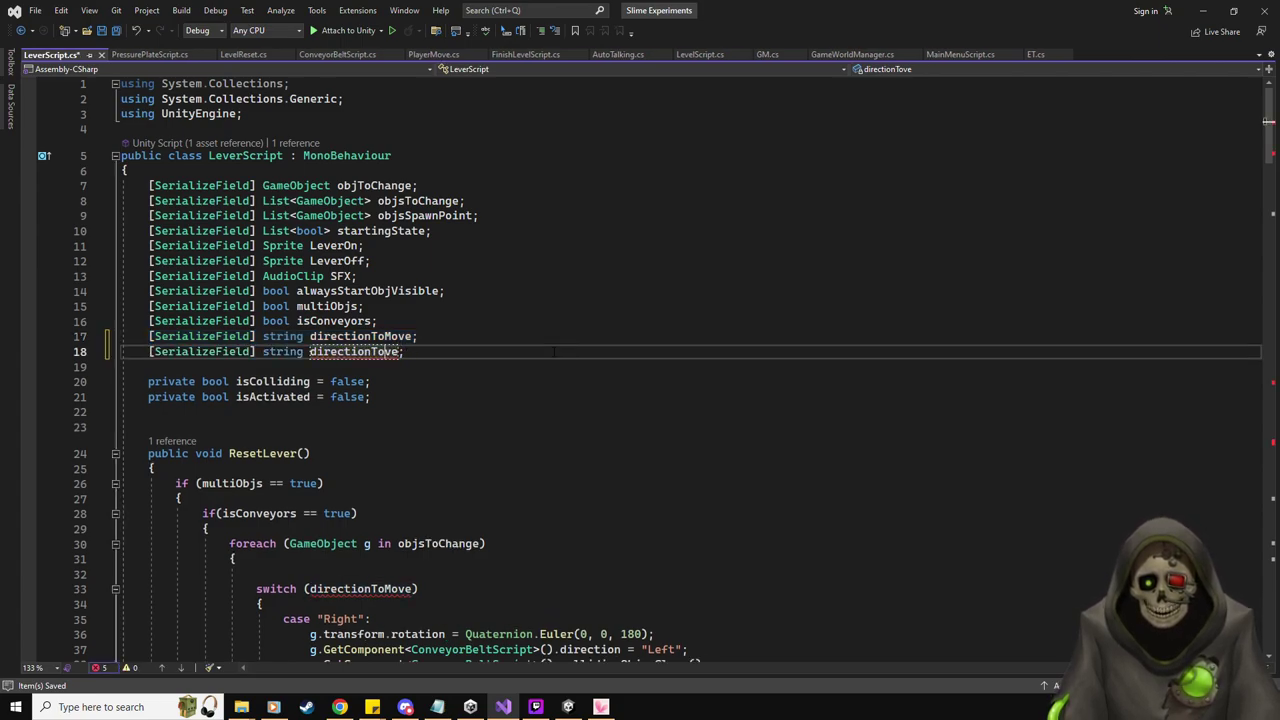
{"action": "key", "text": "BackSpace"}
{"action": "key", "text": "BackSpace"}
{"action": "key", "text": "BackSpace"}
{"action": "key", "text": "BackSpace"}
{"action": "type", "text": "original"}
{"action": "type", "text": "Direction"}
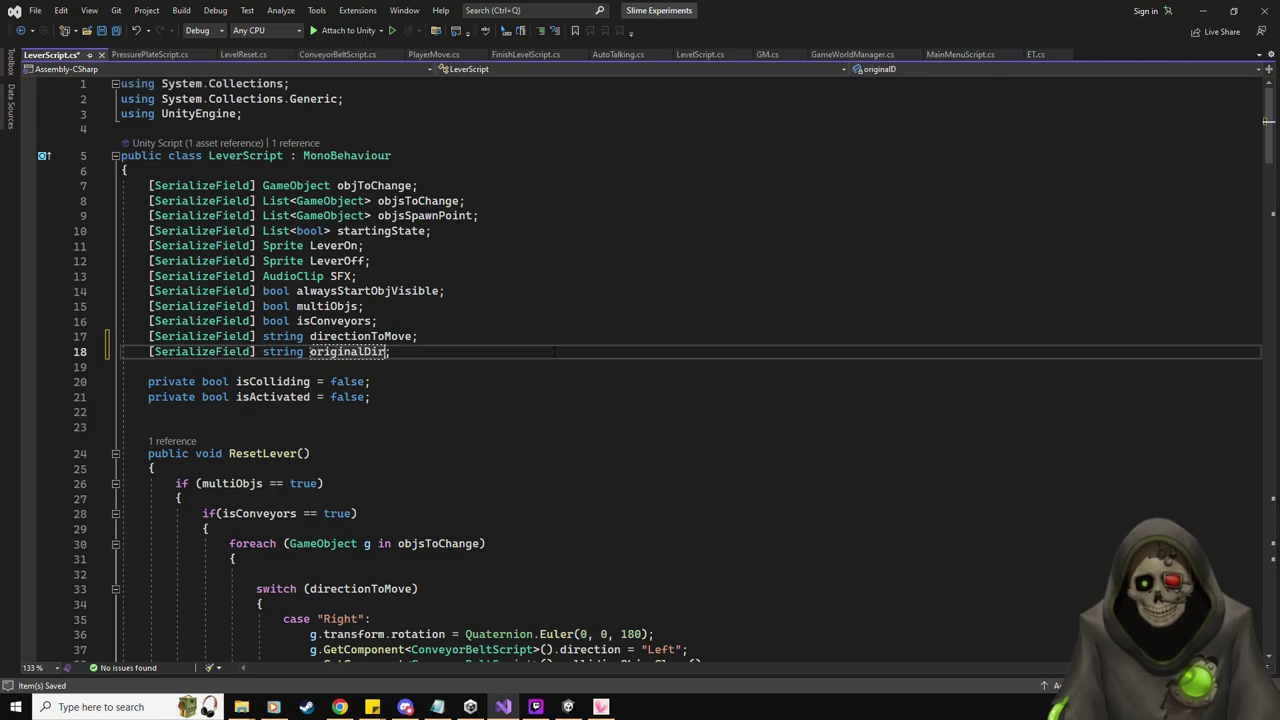
Change the conveyor switch statement in ResetLever to evaluate originalDirection
{"action": "scroll", "coordinate": [556, 421], "scroll_direction": "down", "scroll_amount": 6}
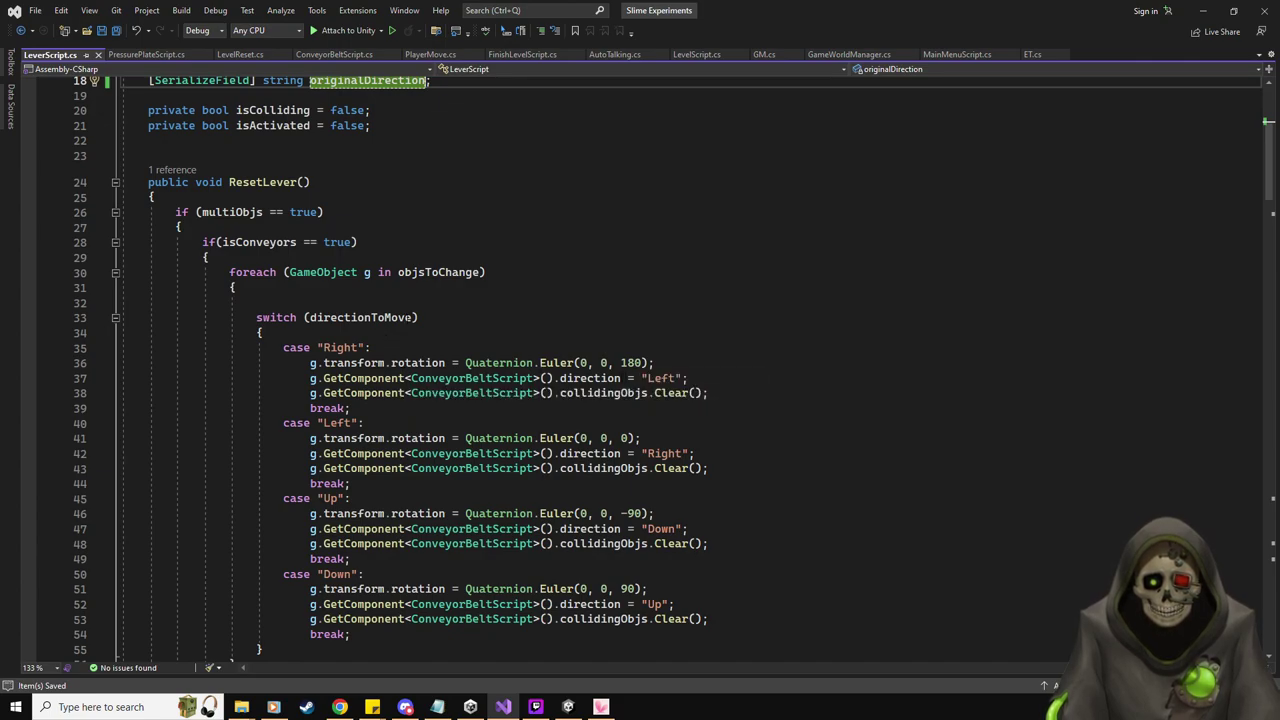
{"action": "double_click", "coordinate": [368, 320]}
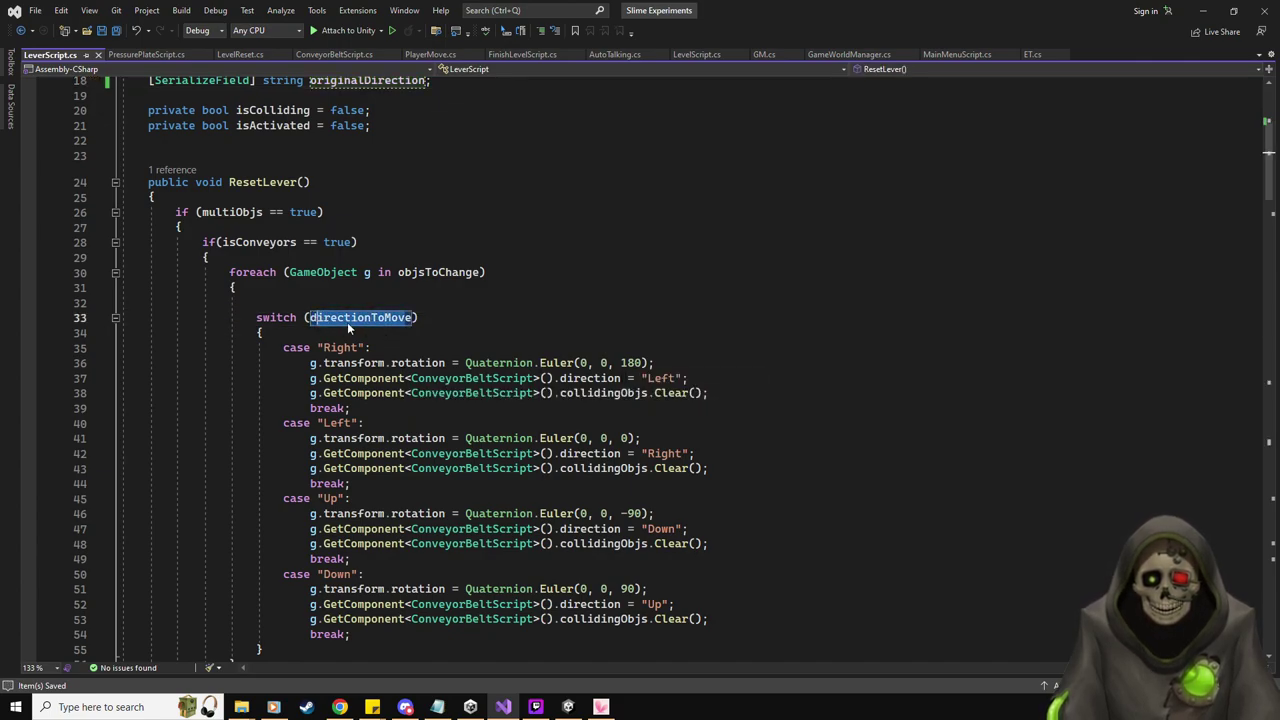
{"action": "type", "text": "orie"}
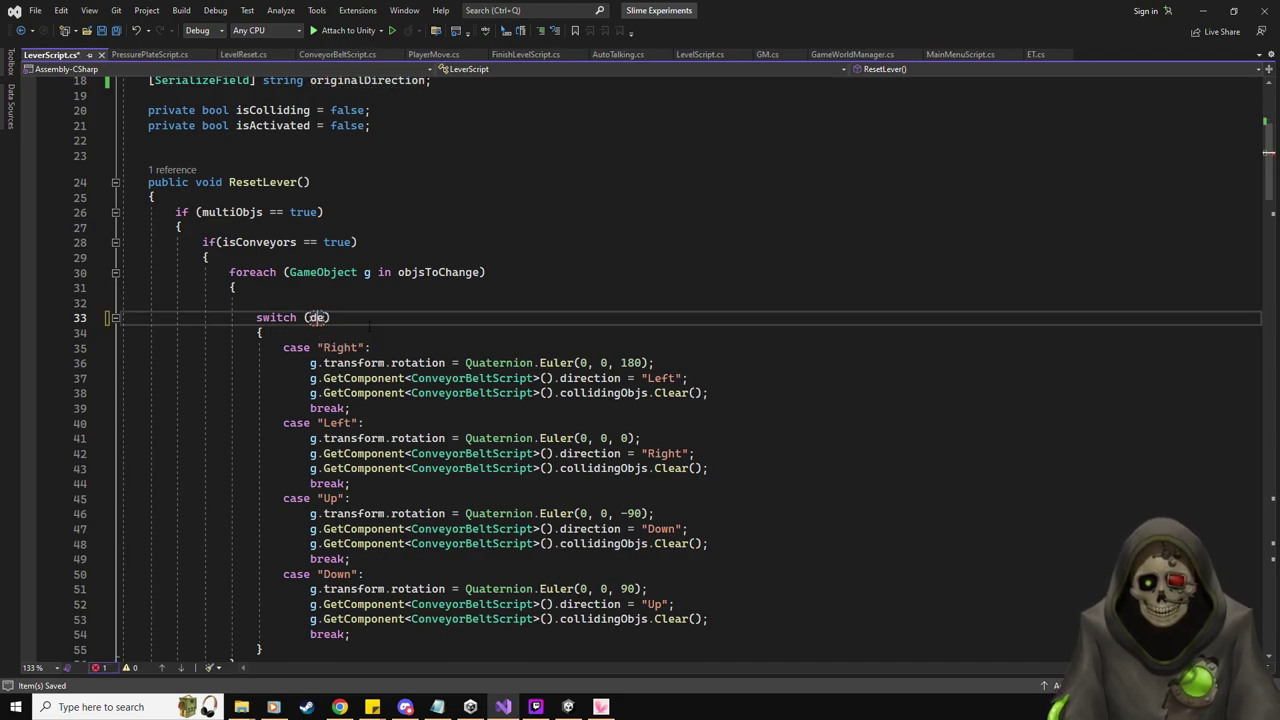
{"action": "type", "text": "ginalDirection"}
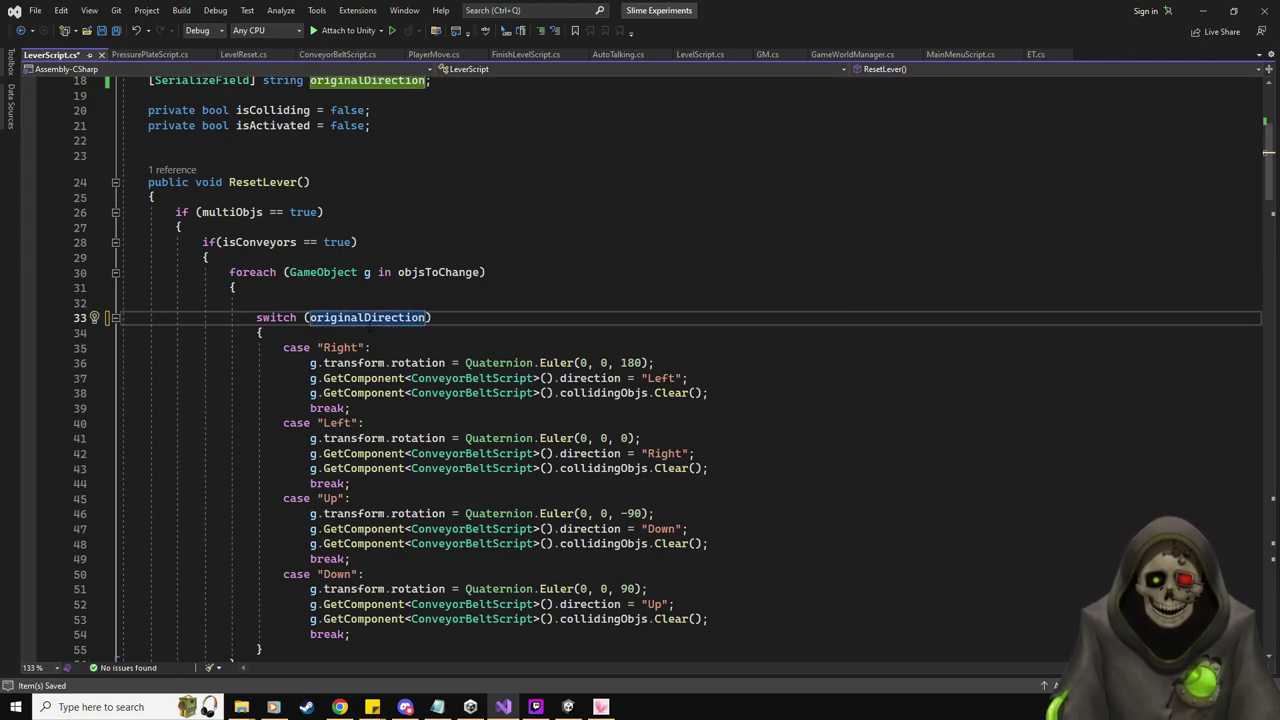
Replace the hard-coded direction strings in all four cases of ResetLever's conveyor switch with originalDirection
{"action": "left_click_drag", "start_coordinate": [428, 317], "coordinate": [310, 317]}
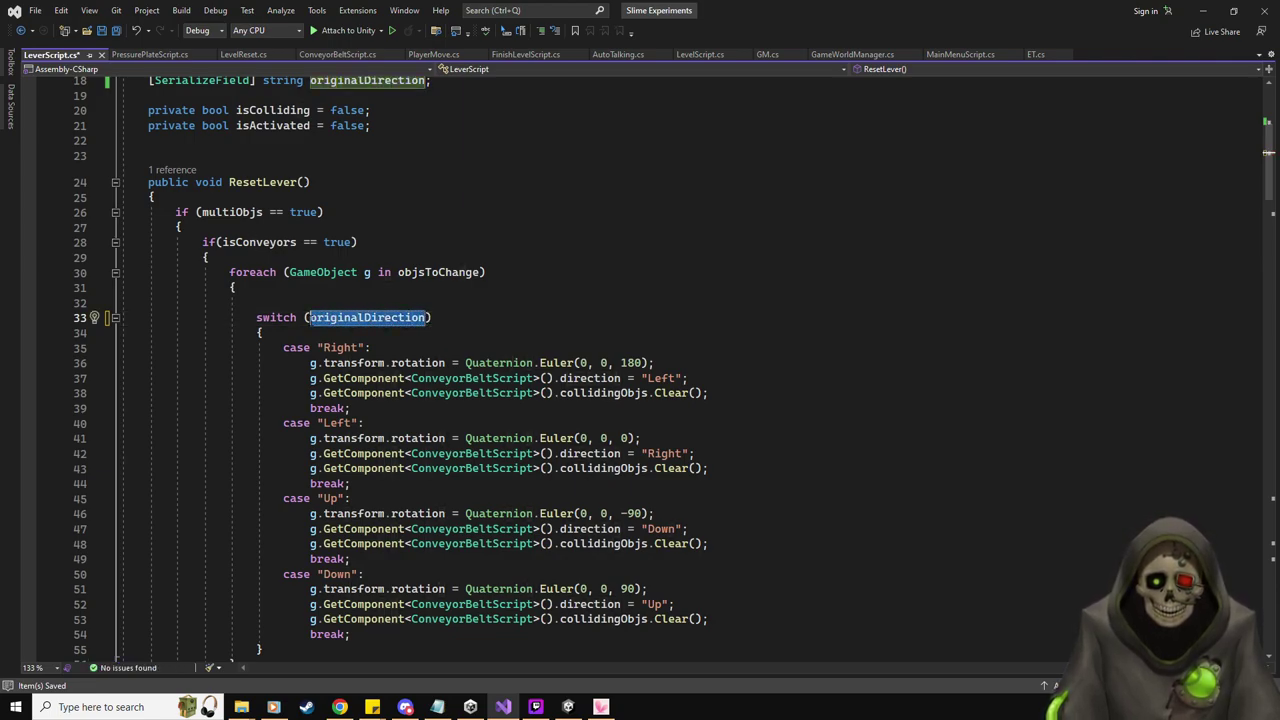
{"action": "left_click_drag", "start_coordinate": [682, 378], "coordinate": [641, 378]}
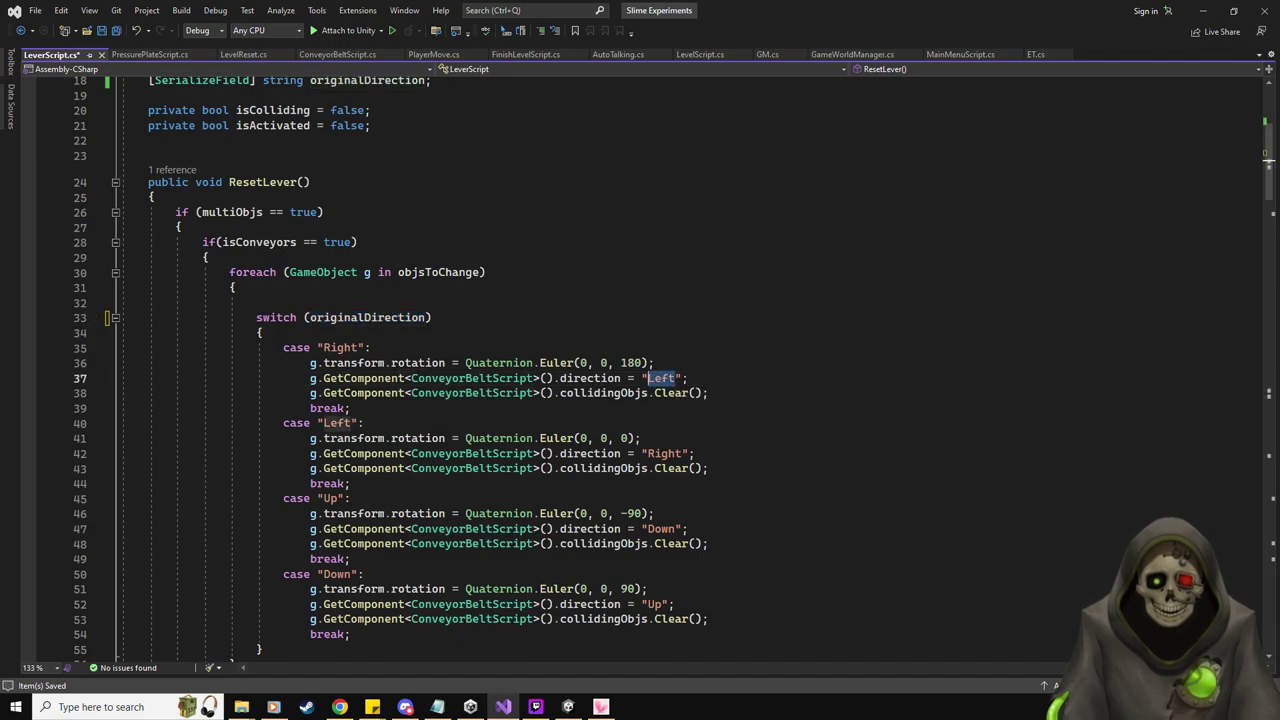
{"action": "key", "text": "ctrl+v"}
{"action": "left_click_drag", "start_coordinate": [688, 453], "coordinate": [641, 453]}
{"action": "key", "text": "ctrl+v"}
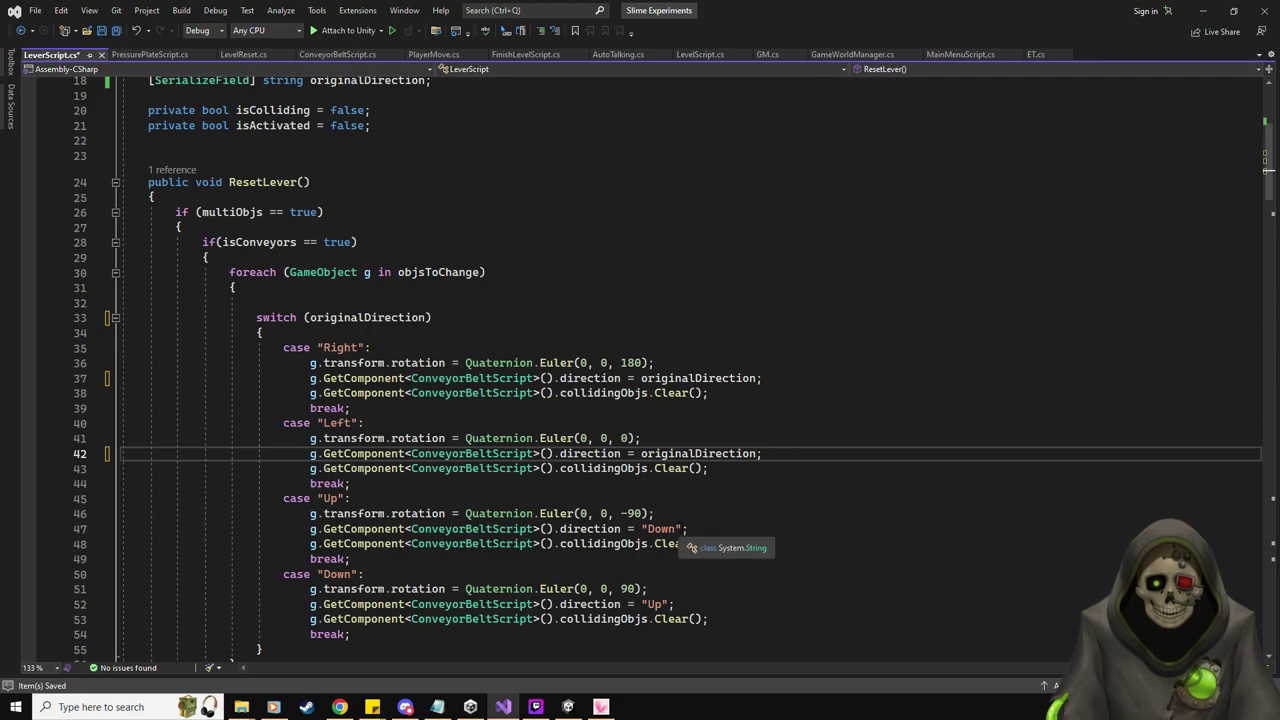
{"action": "left_click_drag", "start_coordinate": [682, 528], "coordinate": [641, 528]}
{"action": "key", "text": "ctrl+v"}
{"action": "left_click_drag", "start_coordinate": [676, 604], "coordinate": [641, 604]}
{"action": "key", "text": "ctrl+v"}
Set the Z rotations in ResetLever's conveyor cases to 0 for Right, 180 for Left, 90 for Up and -90 for Down, and save
{"action": "double_click", "coordinate": [630, 363]}
{"action": "type", "text": "0"}
{"action": "double_click", "coordinate": [626, 438]}
{"action": "type", "text": "180"}
{"action": "left_click", "coordinate": [627, 513]}
{"action": "key", "text": "BackSpace"}
{"action": "left_click", "coordinate": [621, 589]}
{"action": "type", "text": "-"}
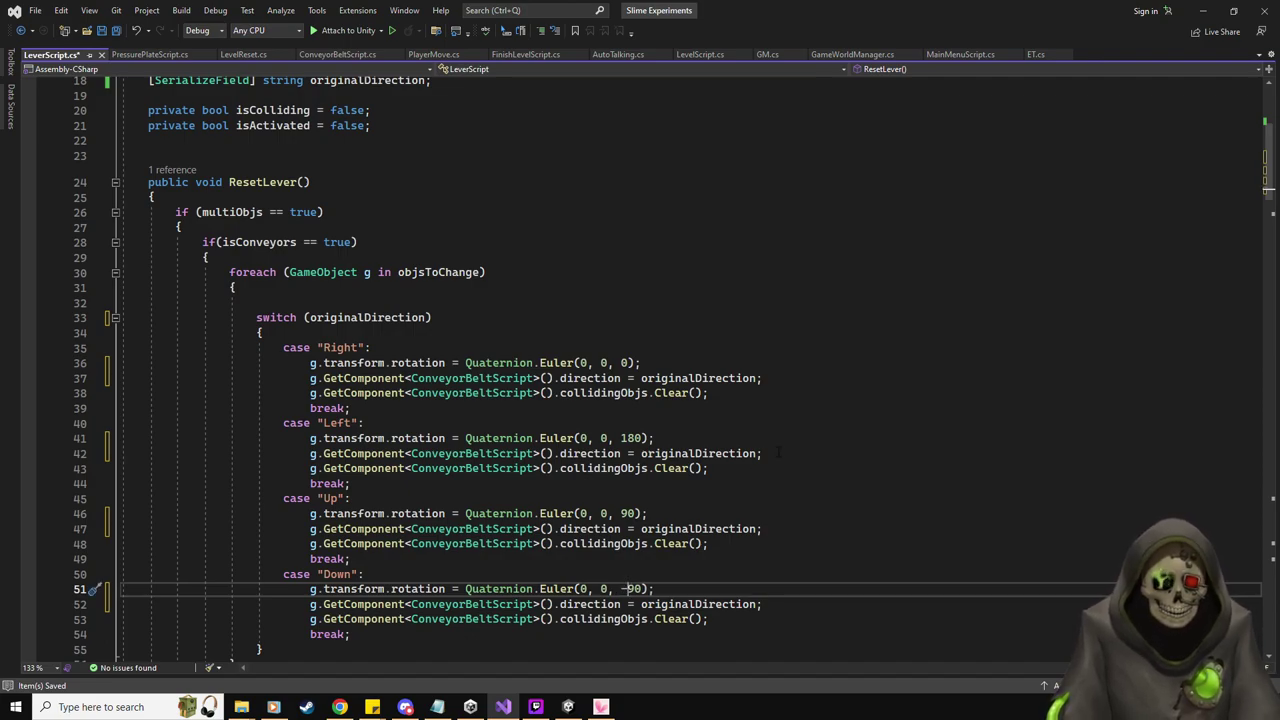
{"action": "key", "text": "ctrl+s"}
Review the rest of LeverScript down to the MultiObjs method, and return to PressurePlateScript
{"action": "scroll", "coordinate": [778, 452], "scroll_direction": "down", "scroll_amount": 10}
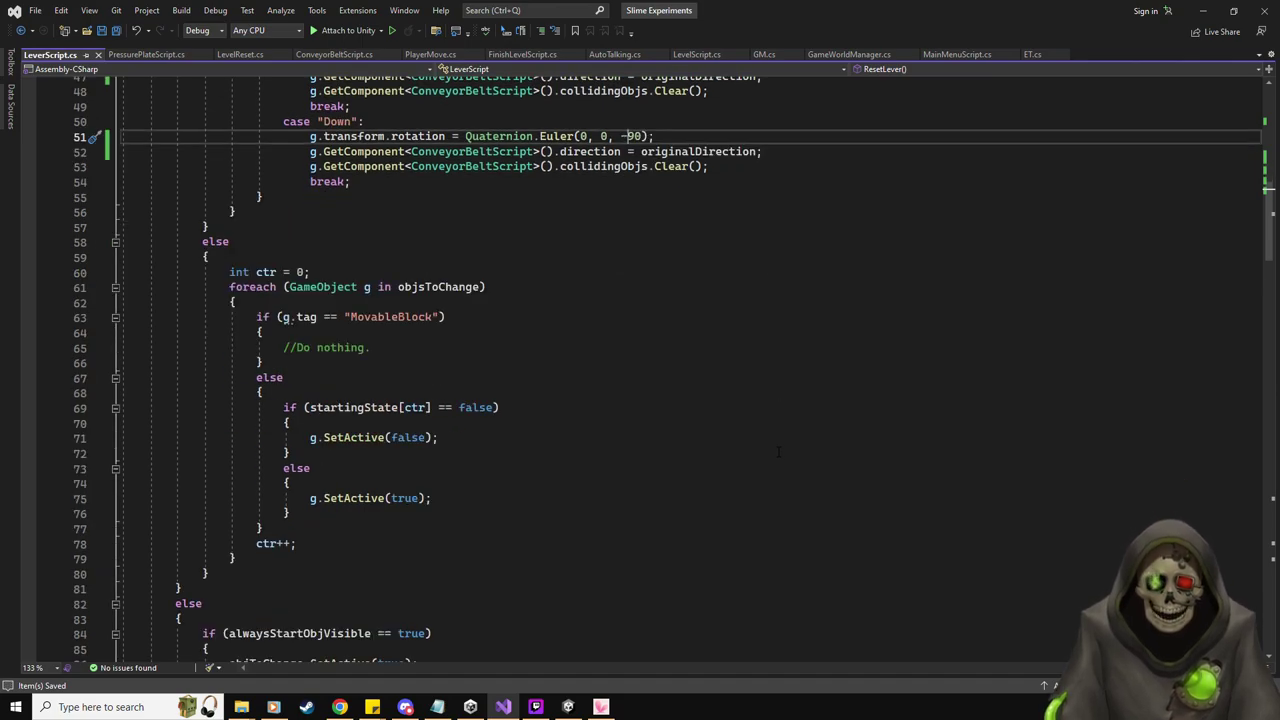
{"action": "scroll", "coordinate": [778, 452], "scroll_direction": "up", "scroll_amount": 6}
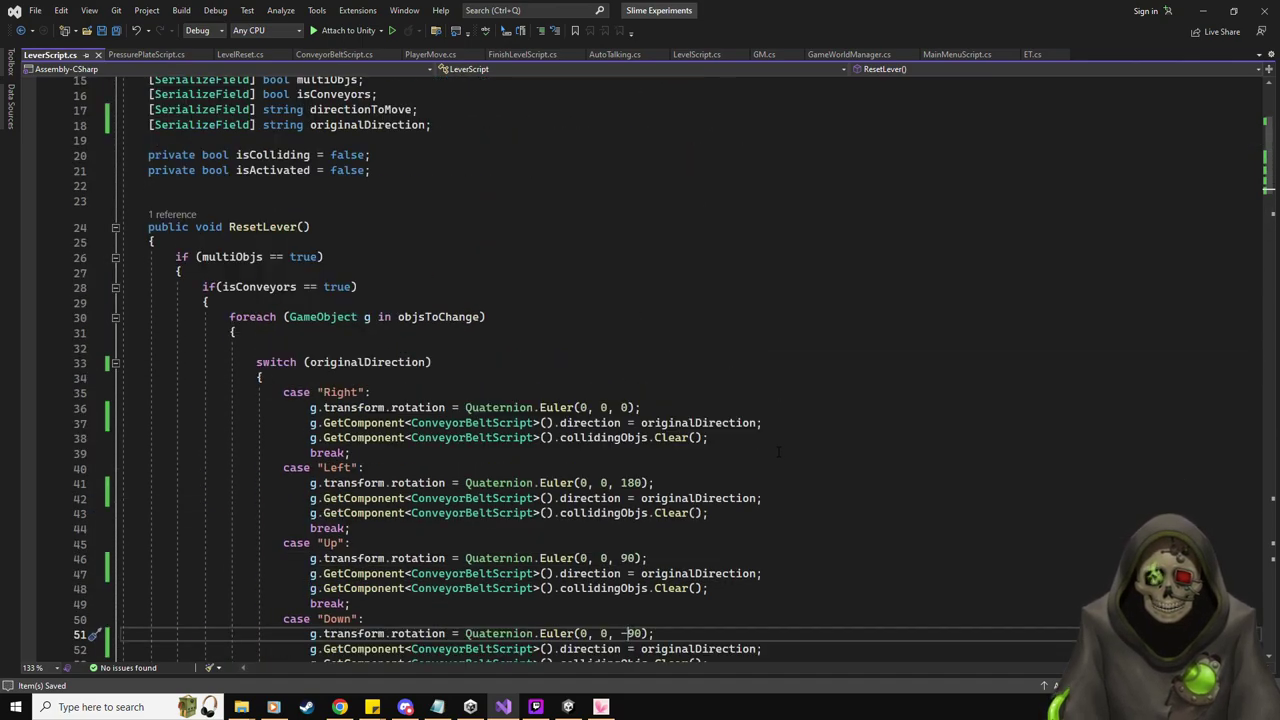
{"action": "scroll", "coordinate": [793, 443], "scroll_direction": "down", "scroll_amount": 20}
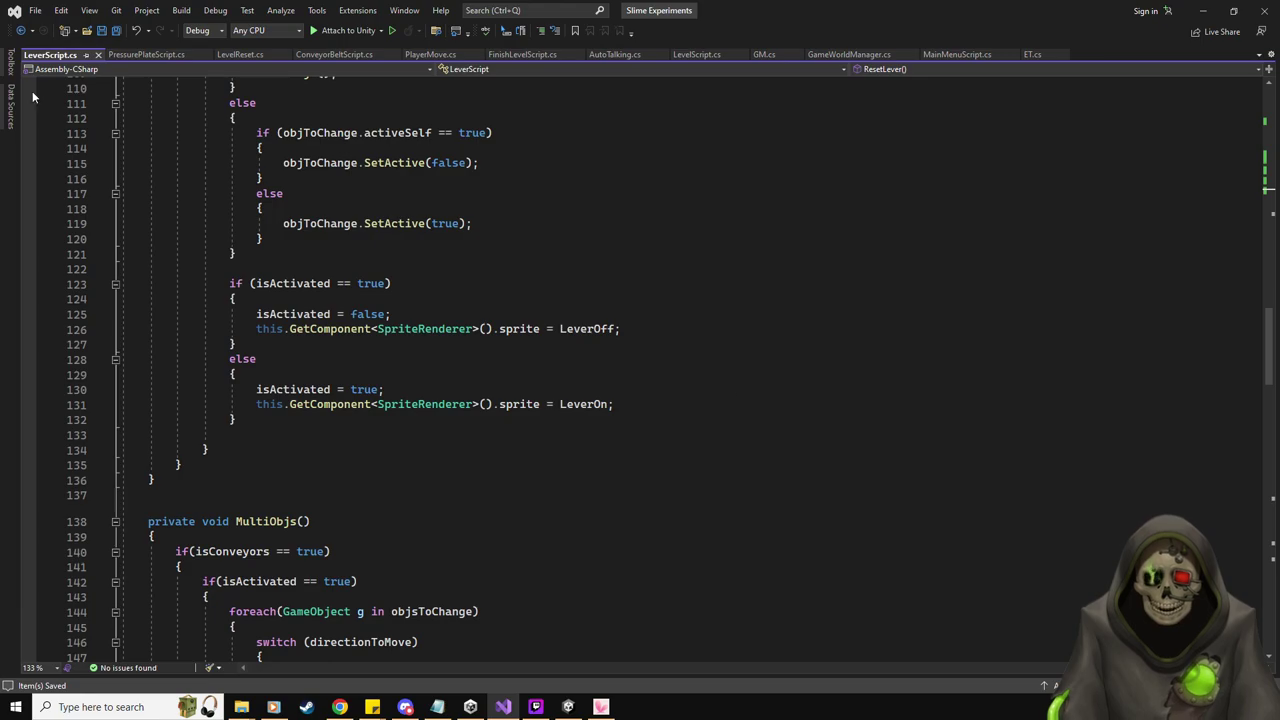
{"action": "left_click", "coordinate": [140, 54]}
Switch to Unity, set Original Direction to Left on Lever, Right on Lever (1) and Up on Lever (2), and save the Level 4-2 prefab
{"action": "key", "text": "alt+Tab"}
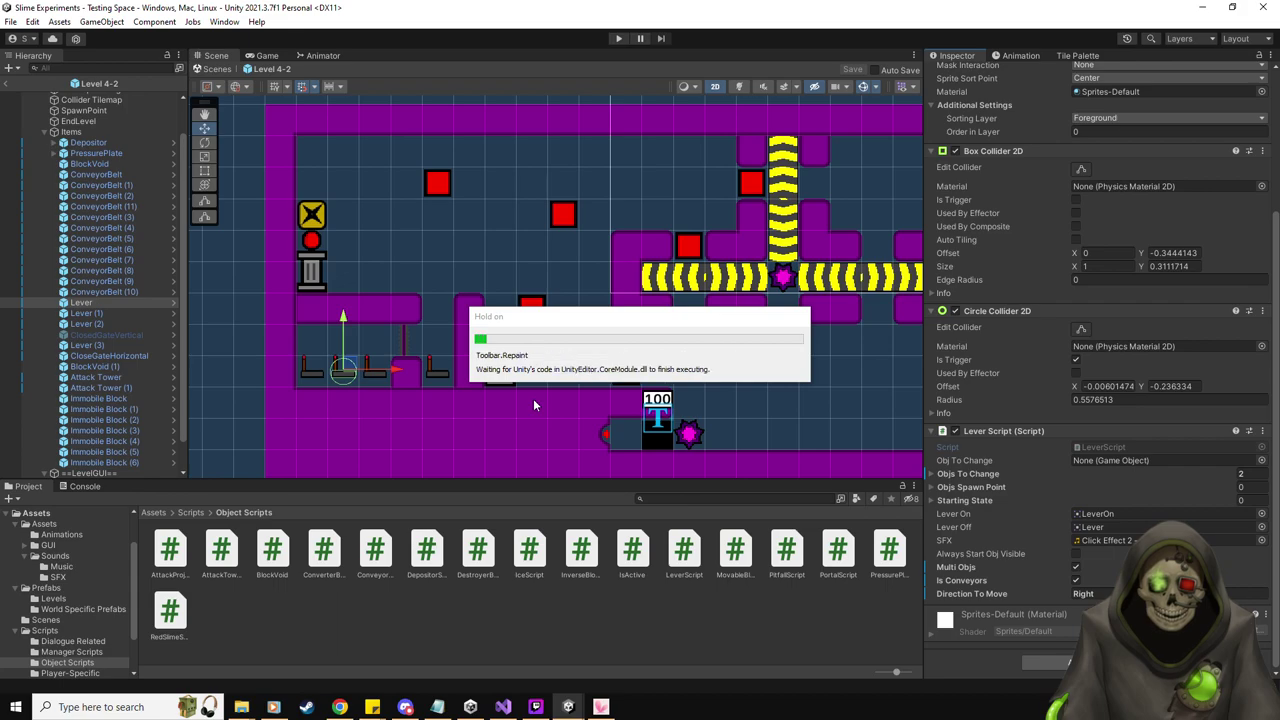
{"action": "scroll", "coordinate": [997, 438], "scroll_direction": "down", "scroll_amount": 5}
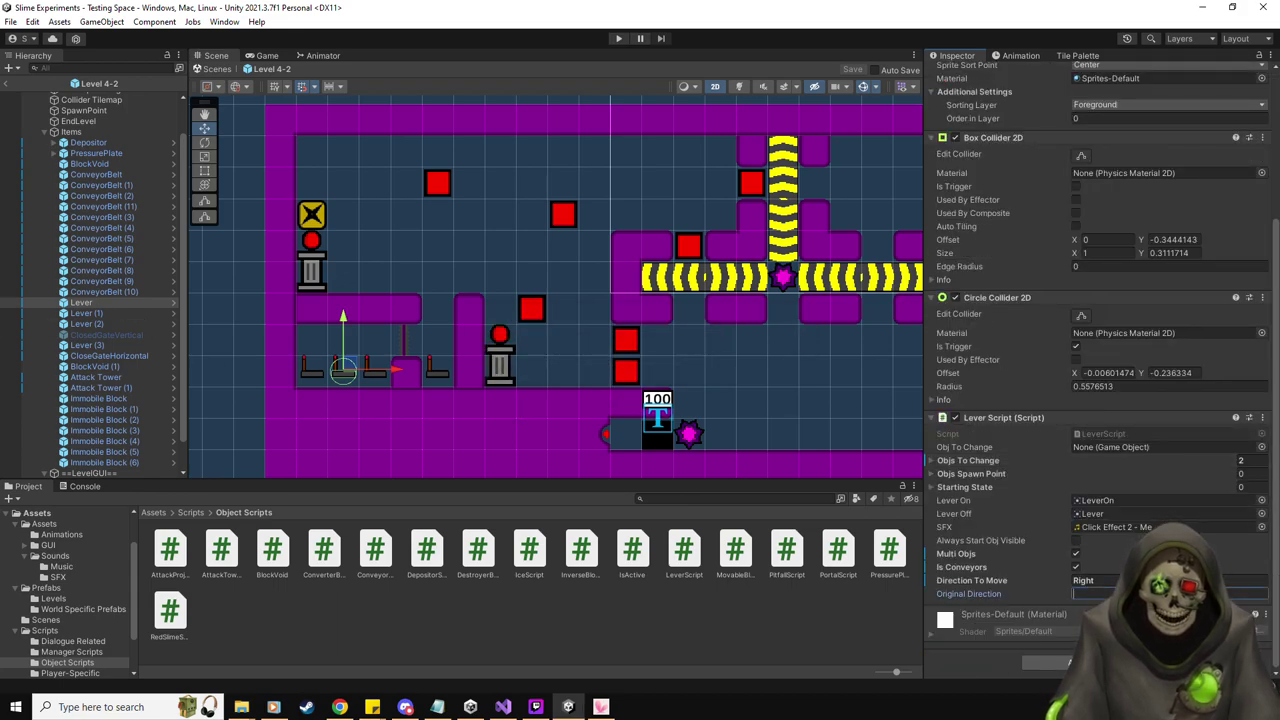
{"action": "type", "text": "Left"}
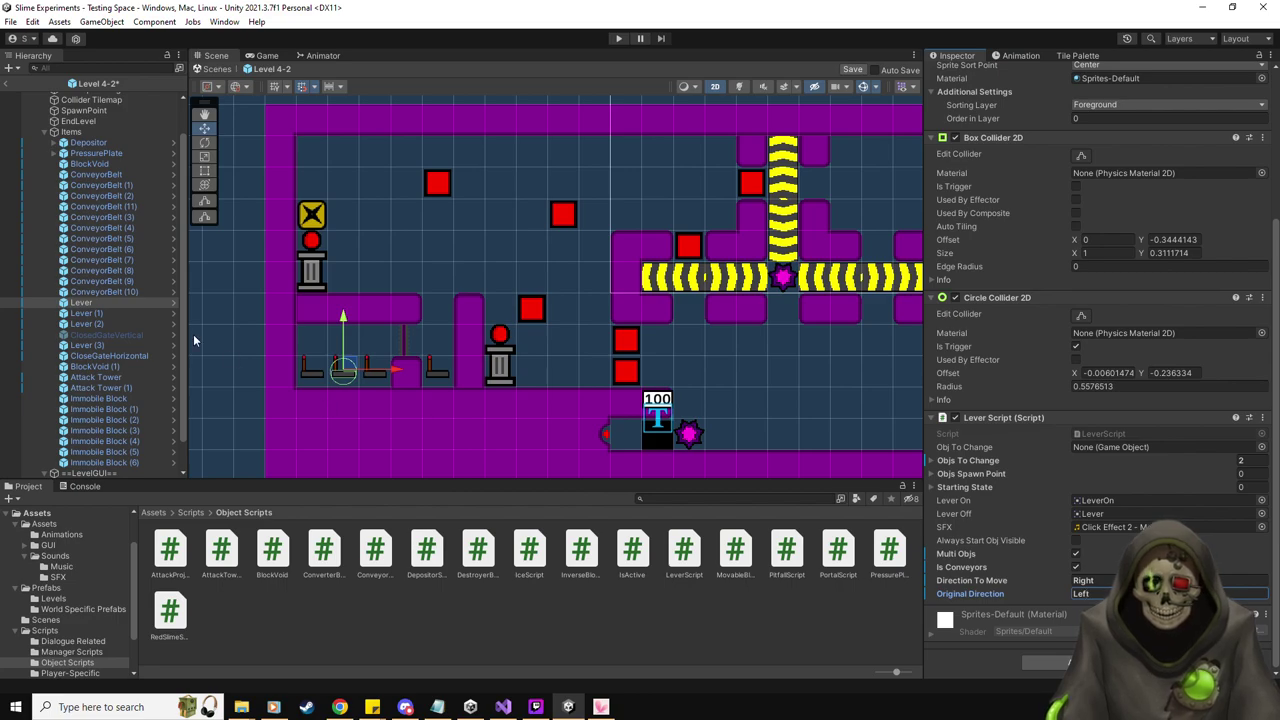
{"action": "left_click", "coordinate": [120, 312]}
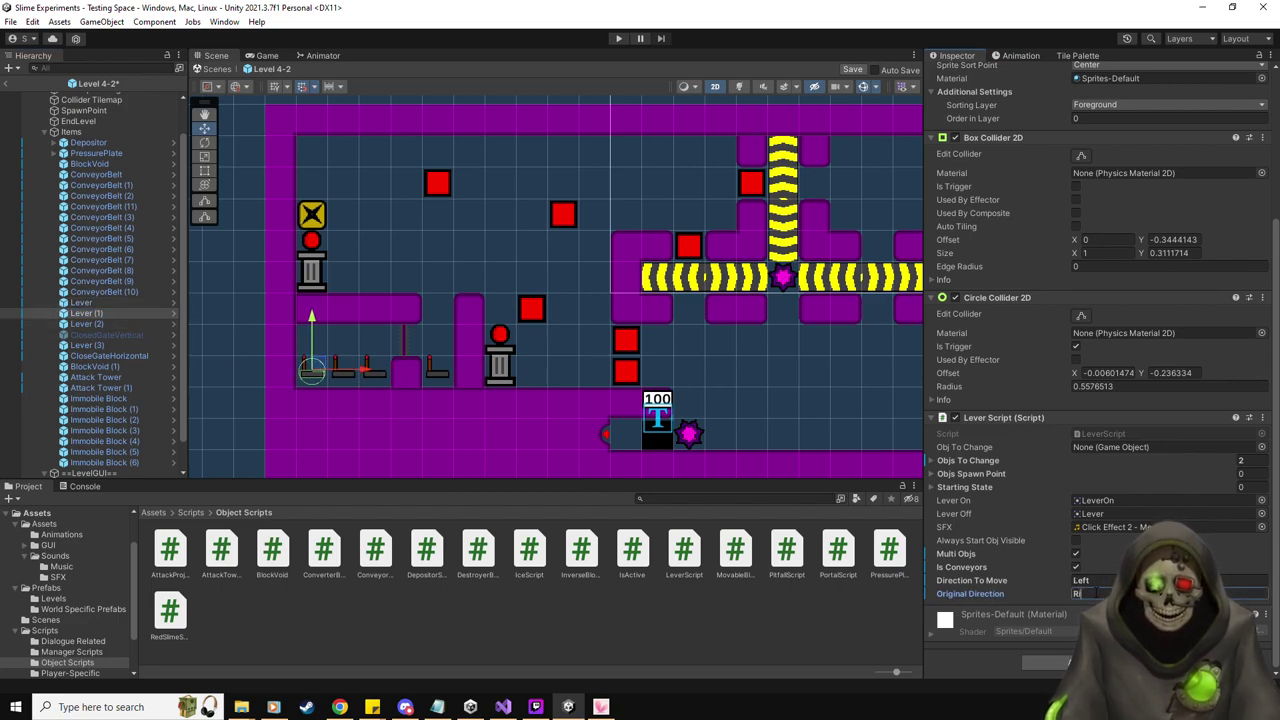
{"action": "left_click", "coordinate": [108, 323]}
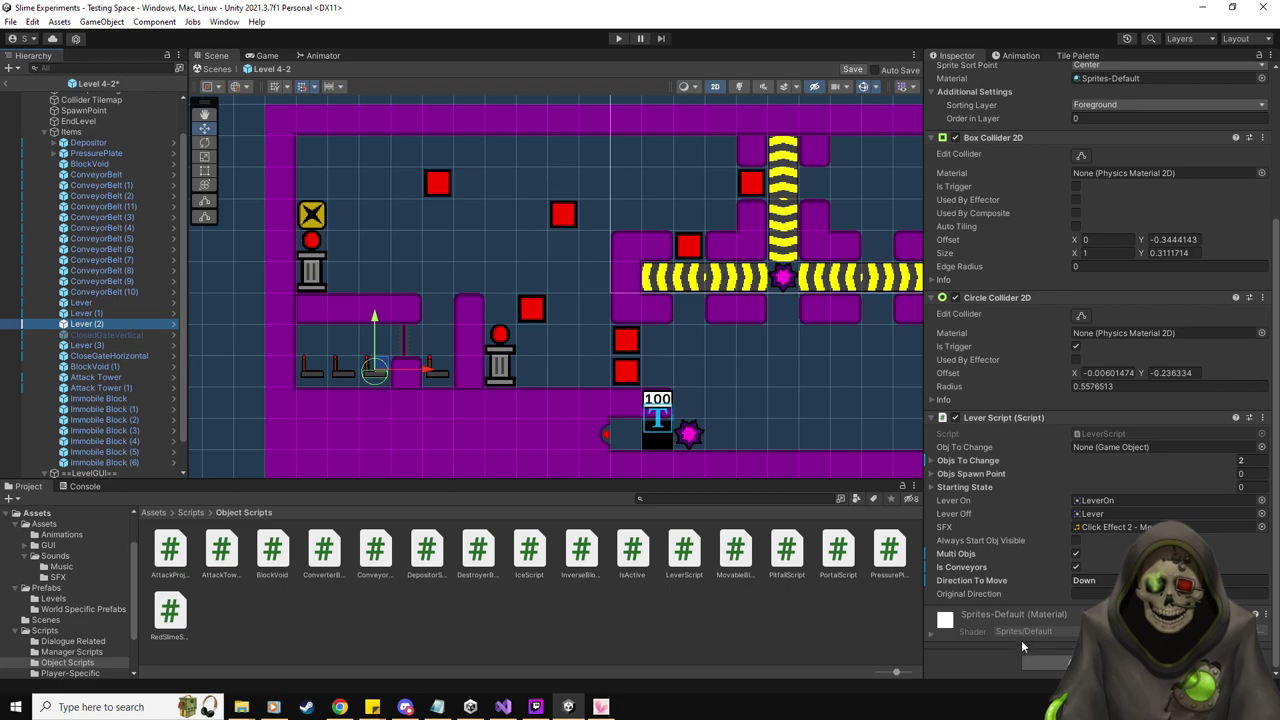
{"action": "left_click", "coordinate": [1100, 593]}
{"action": "type", "text": "Up"}
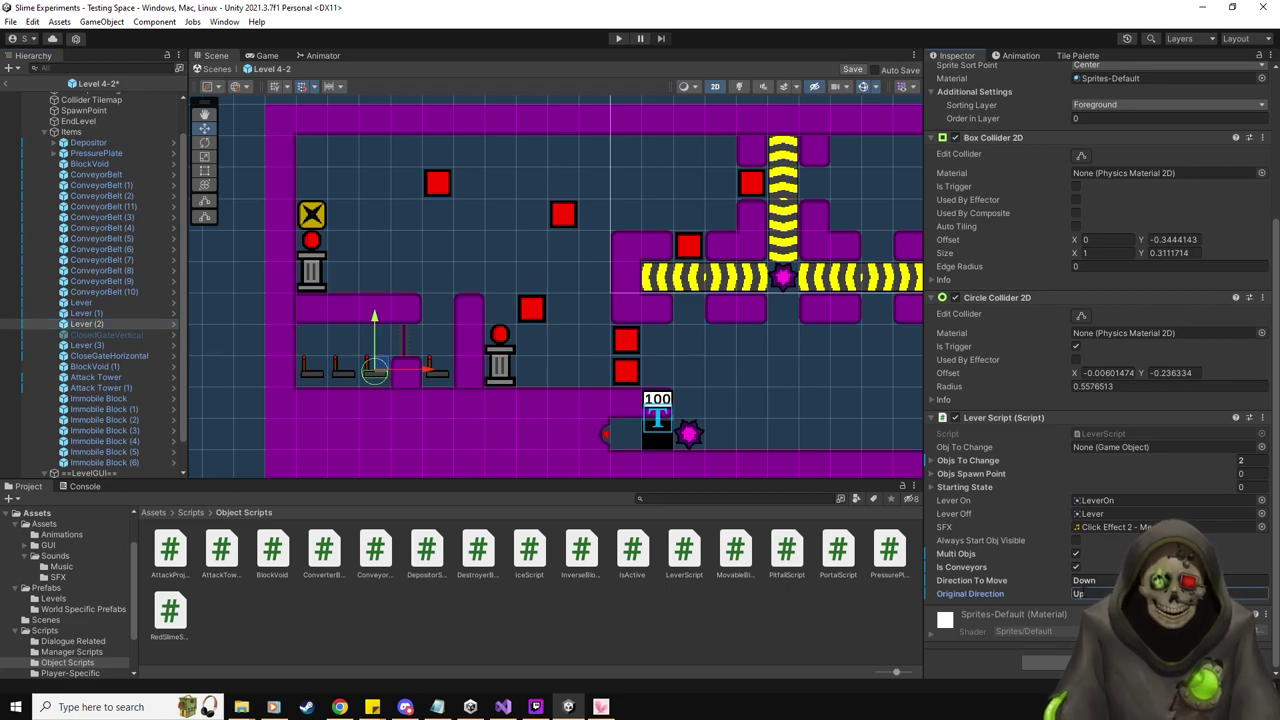
{"action": "left_click", "coordinate": [853, 69]}
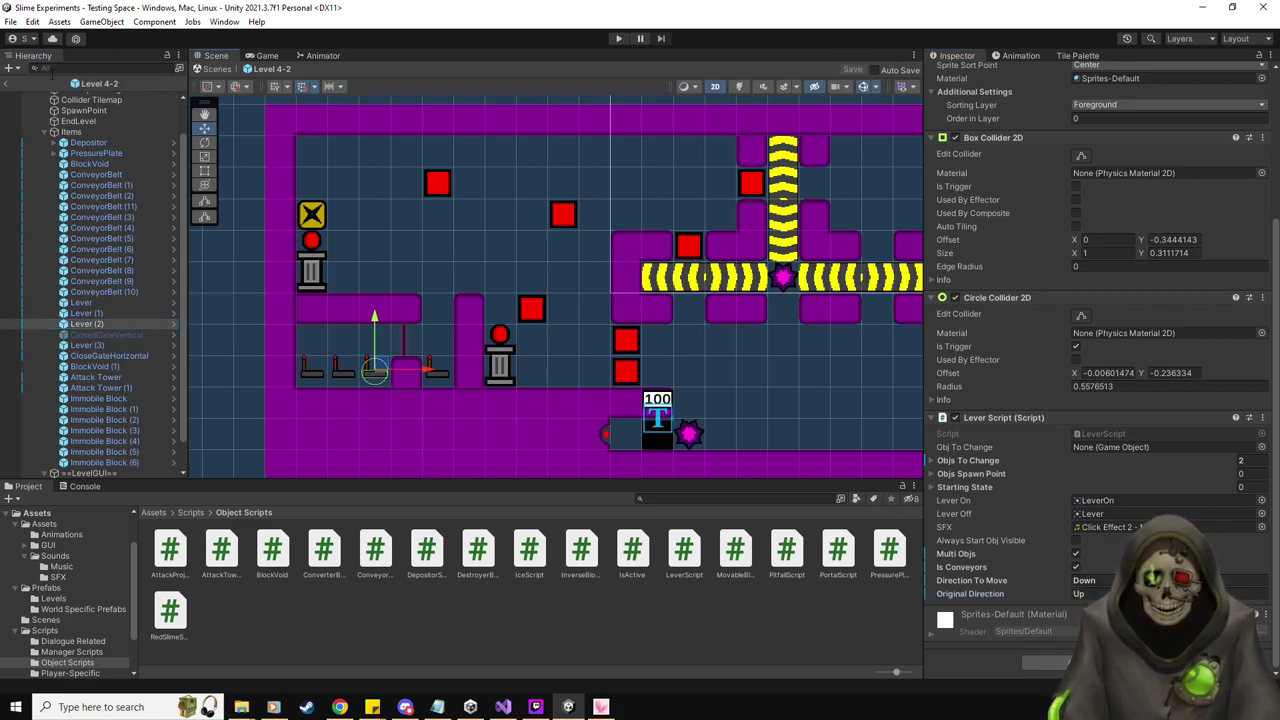
Leave the Level 4-2 prefab and inspect the Level 4-1 and Level 3-10 prefabs for conveyor belt controls
{"action": "left_click", "coordinate": [9, 86]}
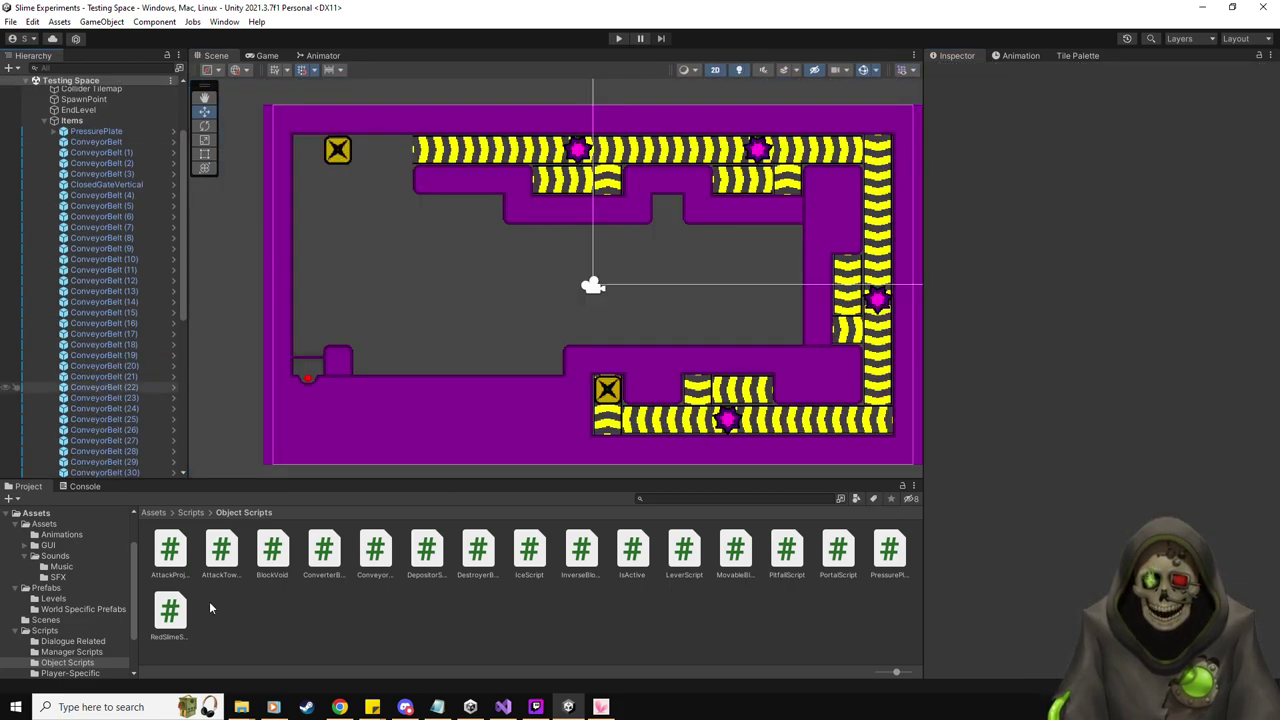
{"action": "left_click", "coordinate": [52, 601]}
{"action": "scroll", "coordinate": [427, 618], "scroll_direction": "down", "scroll_amount": 1}
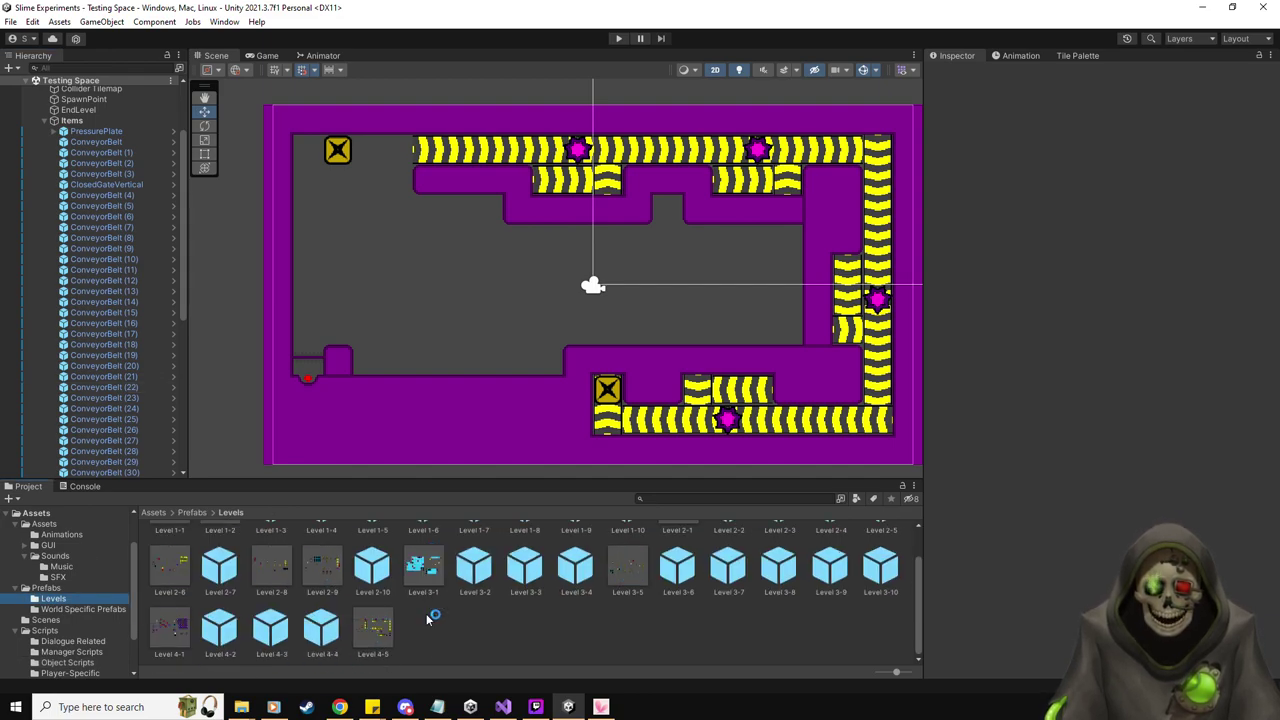
{"action": "double_click", "coordinate": [282, 634]}
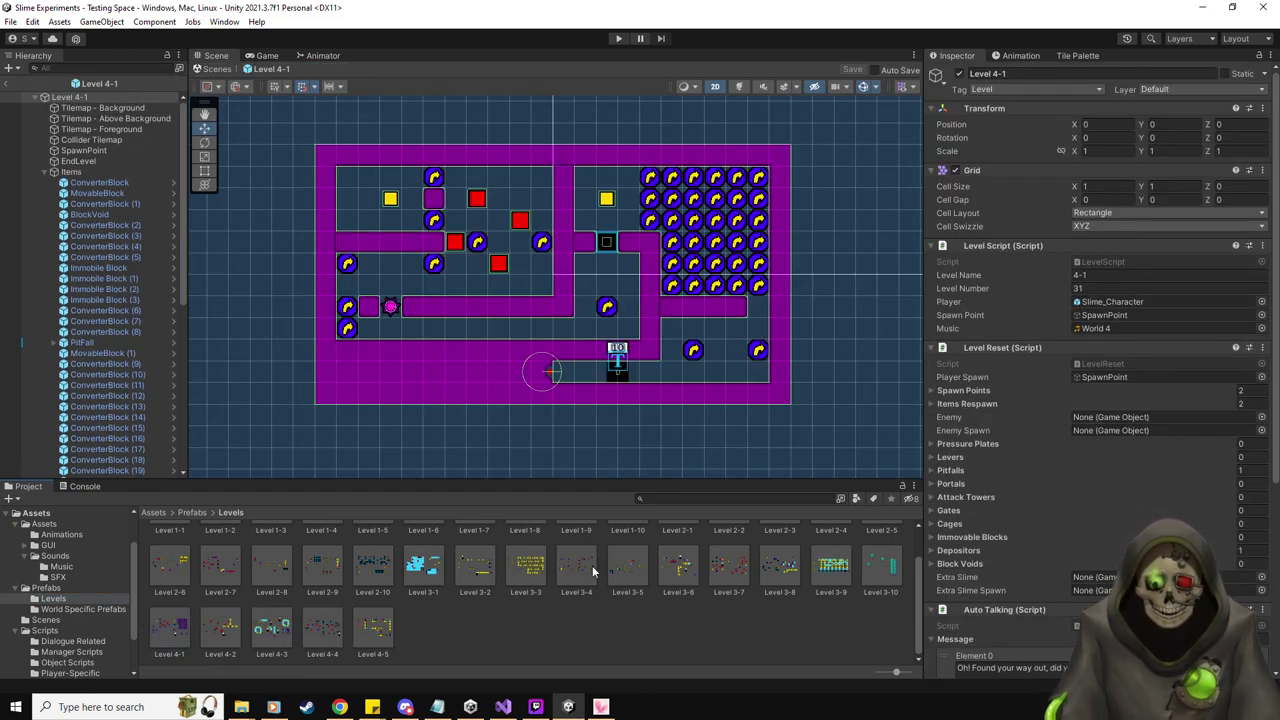
{"action": "double_click", "coordinate": [880, 565]}
Open the Level 3-9 prefab, check the direction of the conveyor linked to PressurePlate (1), and set that plate's Original Direction to Down
{"action": "left_click", "coordinate": [843, 568]}
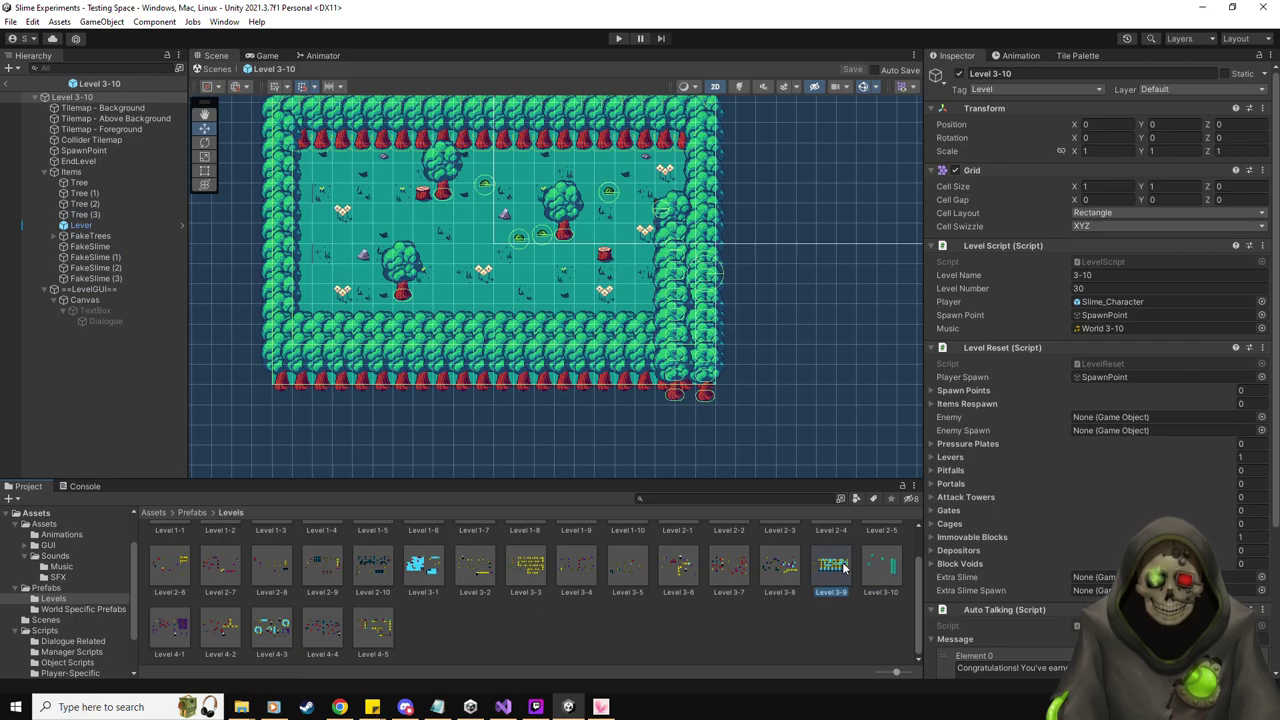
{"action": "double_click", "coordinate": [843, 568]}
{"action": "key", "text": "f"}
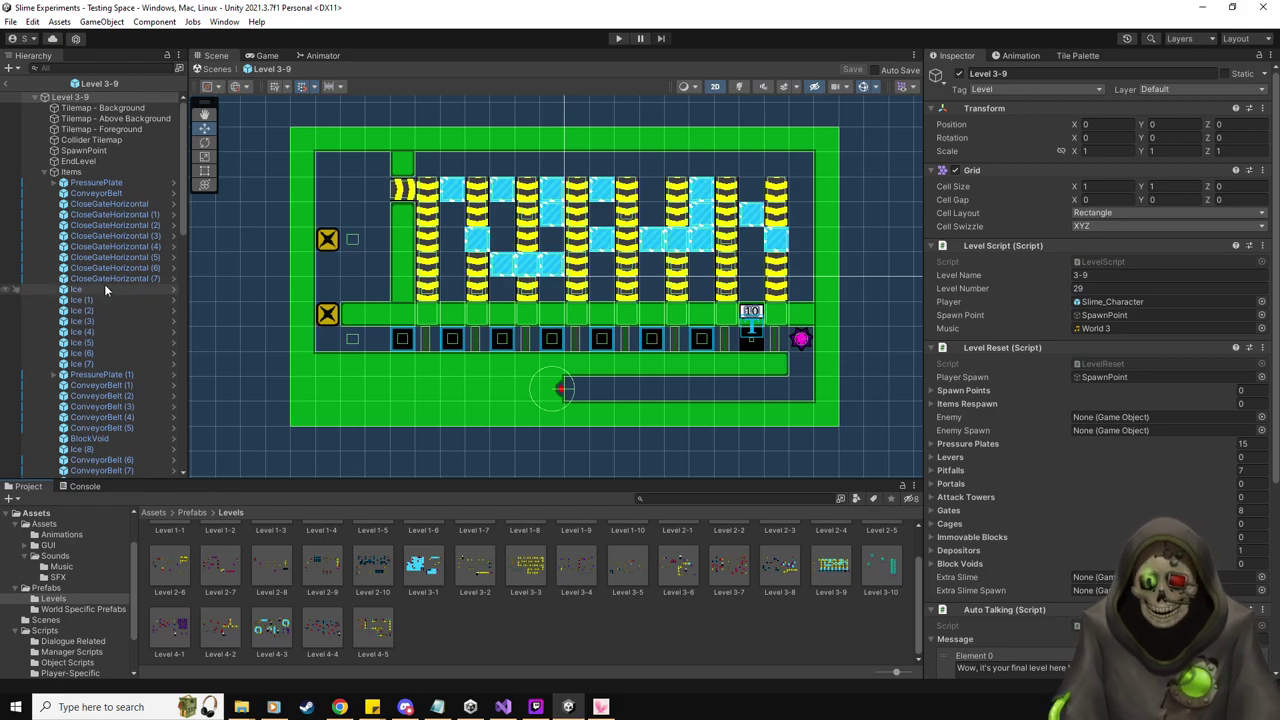
{"action": "scroll", "coordinate": [105, 288], "scroll_direction": "down", "scroll_amount": 1}
{"action": "left_click", "coordinate": [100, 334]}
{"action": "scroll", "coordinate": [1001, 453], "scroll_direction": "down", "scroll_amount": 1}
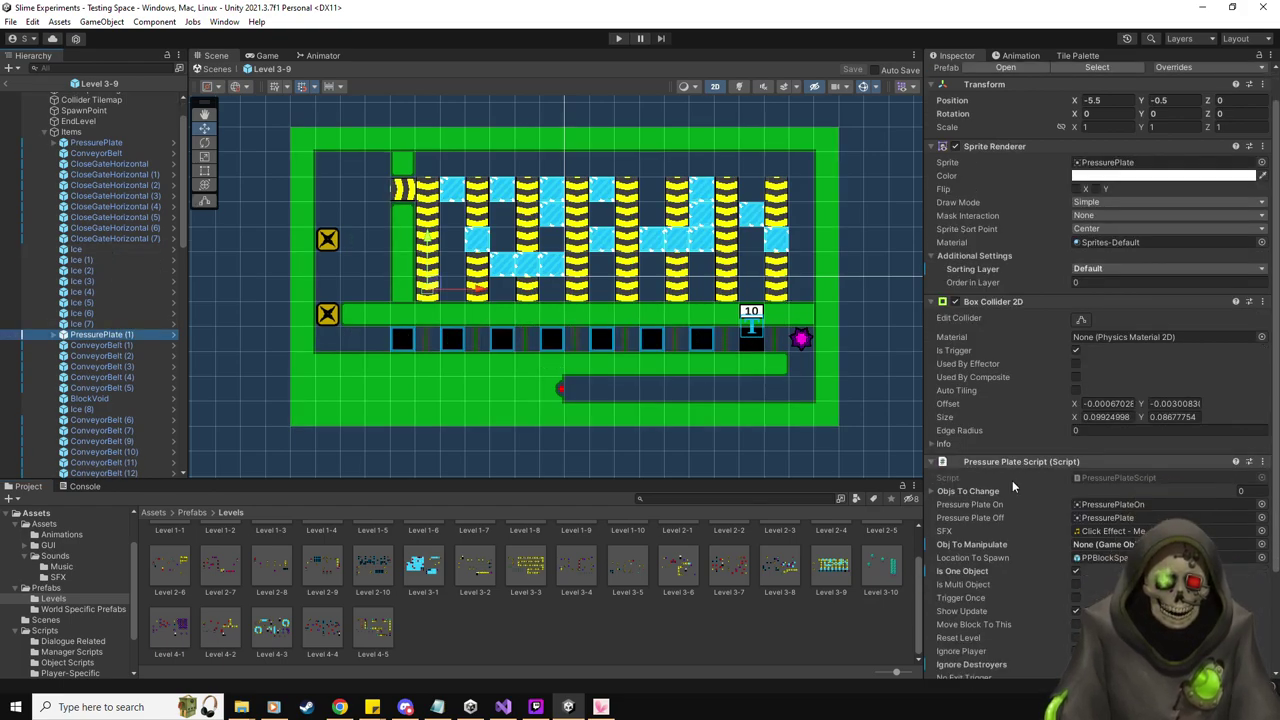
{"action": "scroll", "coordinate": [1012, 480], "scroll_direction": "down", "scroll_amount": 3}
{"action": "left_click", "coordinate": [1100, 593]}
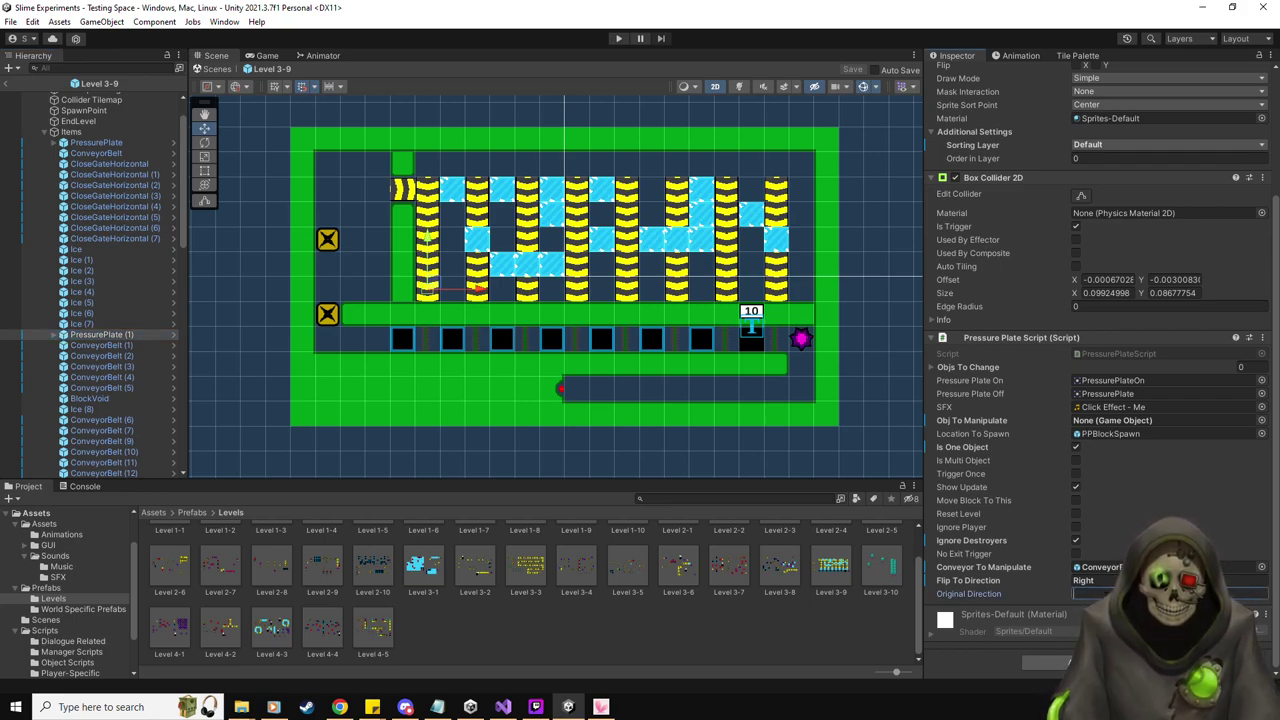
{"action": "double_click", "coordinate": [1100, 567]}
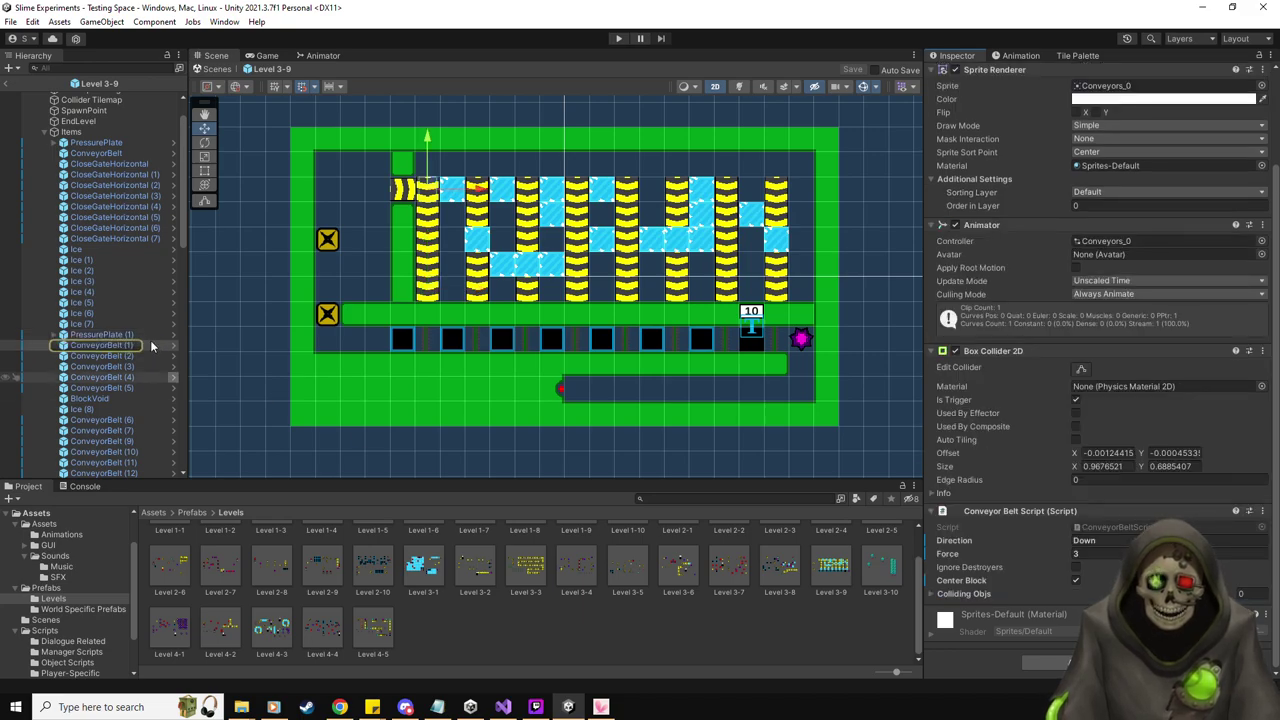
{"action": "left_click", "coordinate": [110, 334]}
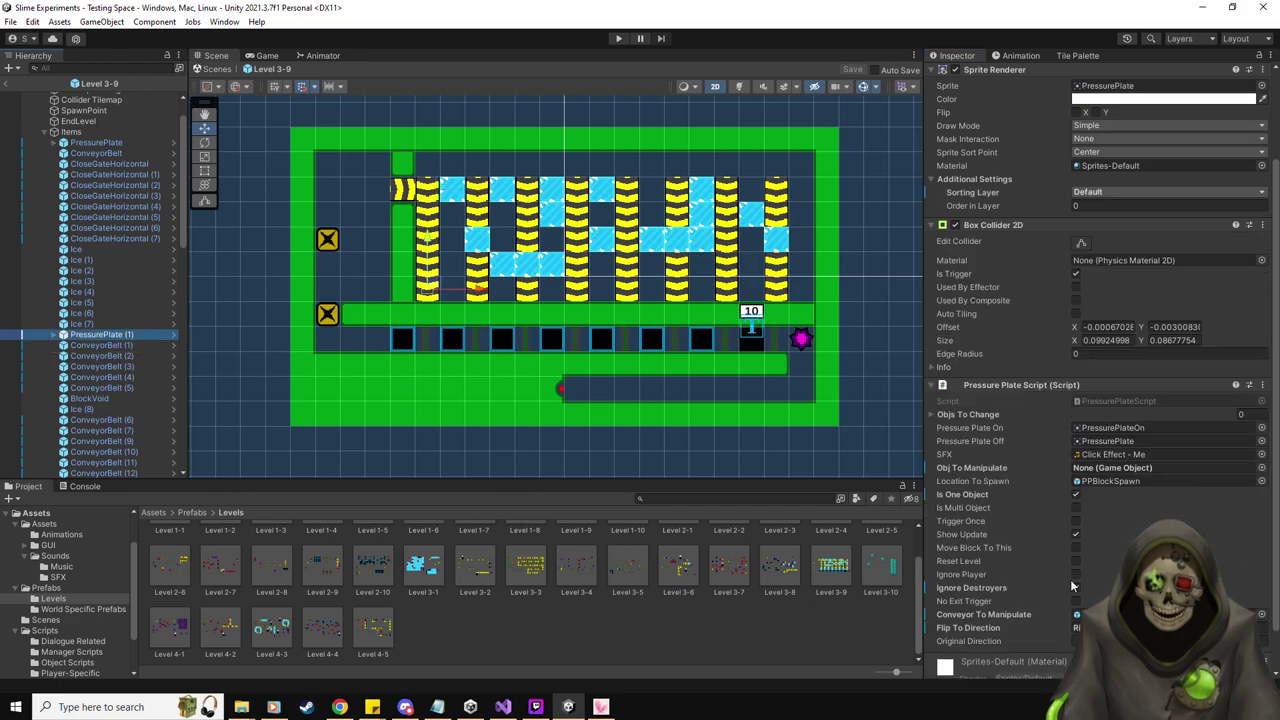
{"action": "left_click", "coordinate": [1080, 641]}
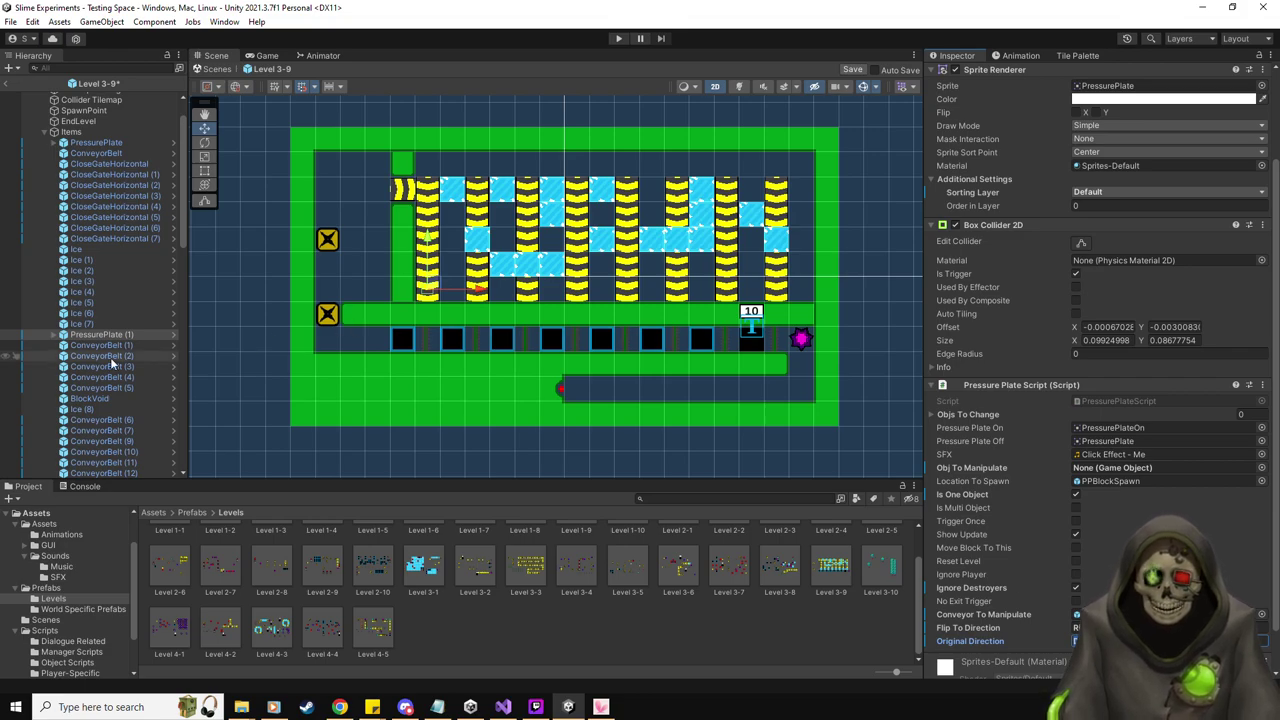
Set Original Direction to Down on PressurePlate (2) through PressurePlate (7) in Level 3-9
{"action": "scroll", "coordinate": [152, 326], "scroll_direction": "down", "scroll_amount": 5}
{"action": "scroll", "coordinate": [128, 204], "scroll_direction": "down", "scroll_amount": 10}
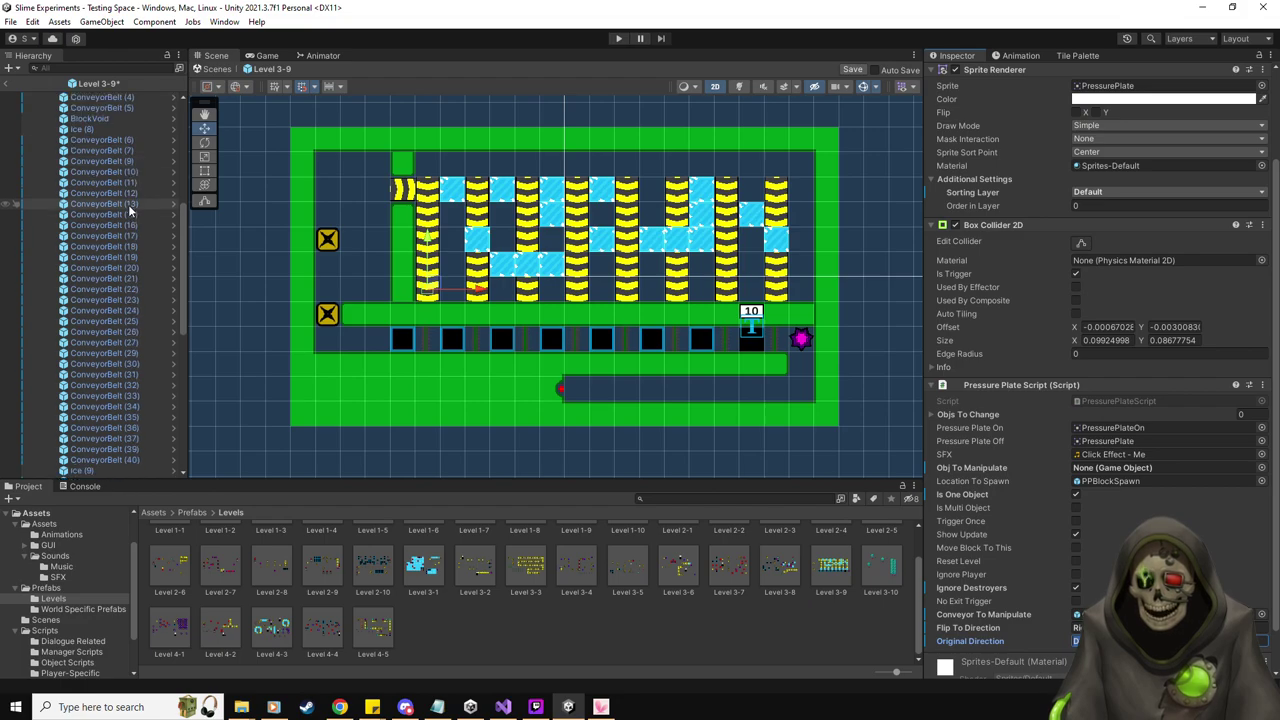
{"action": "left_click", "coordinate": [134, 323]}
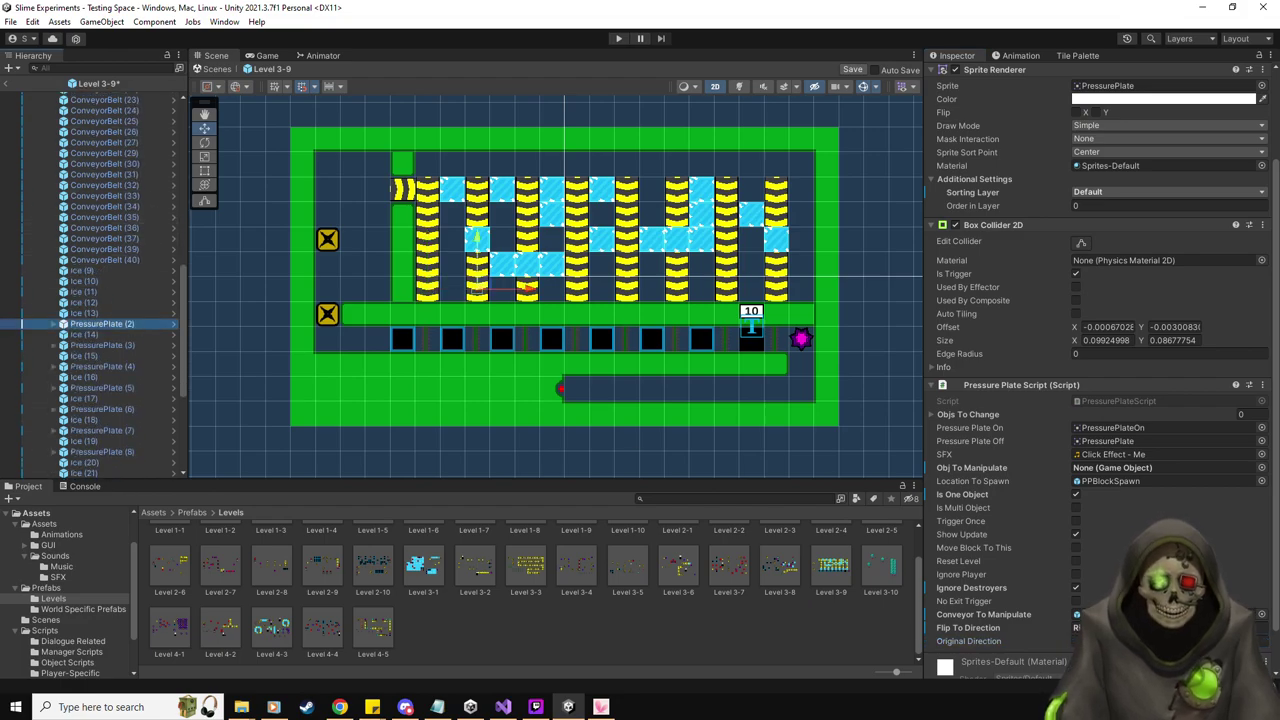
{"action": "left_click", "coordinate": [130, 345]}
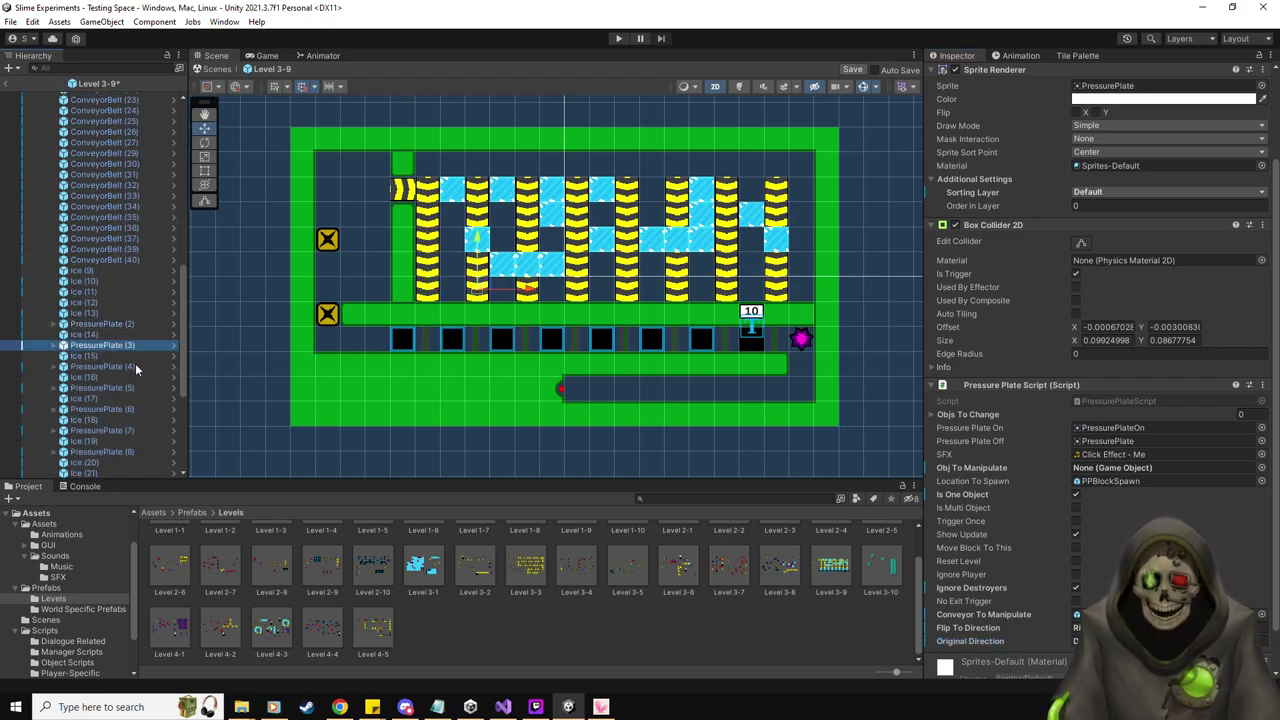
{"action": "left_click", "coordinate": [127, 366]}
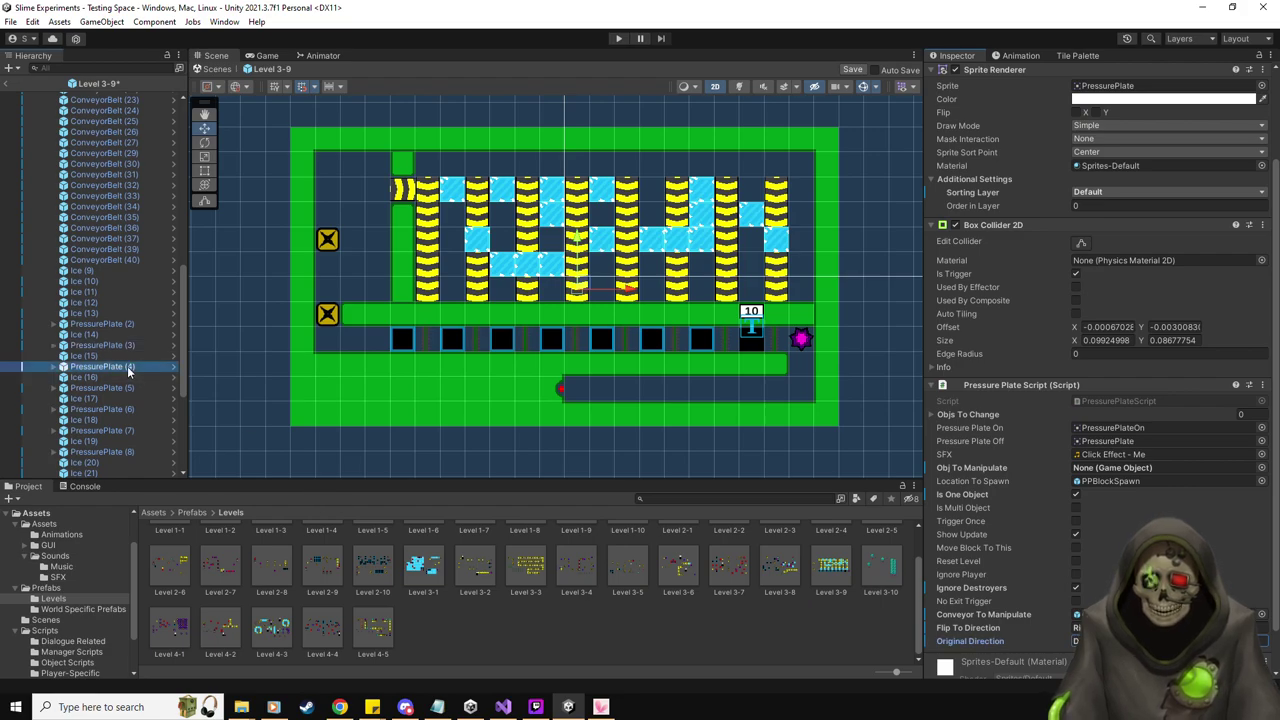
{"action": "left_click", "coordinate": [120, 387]}
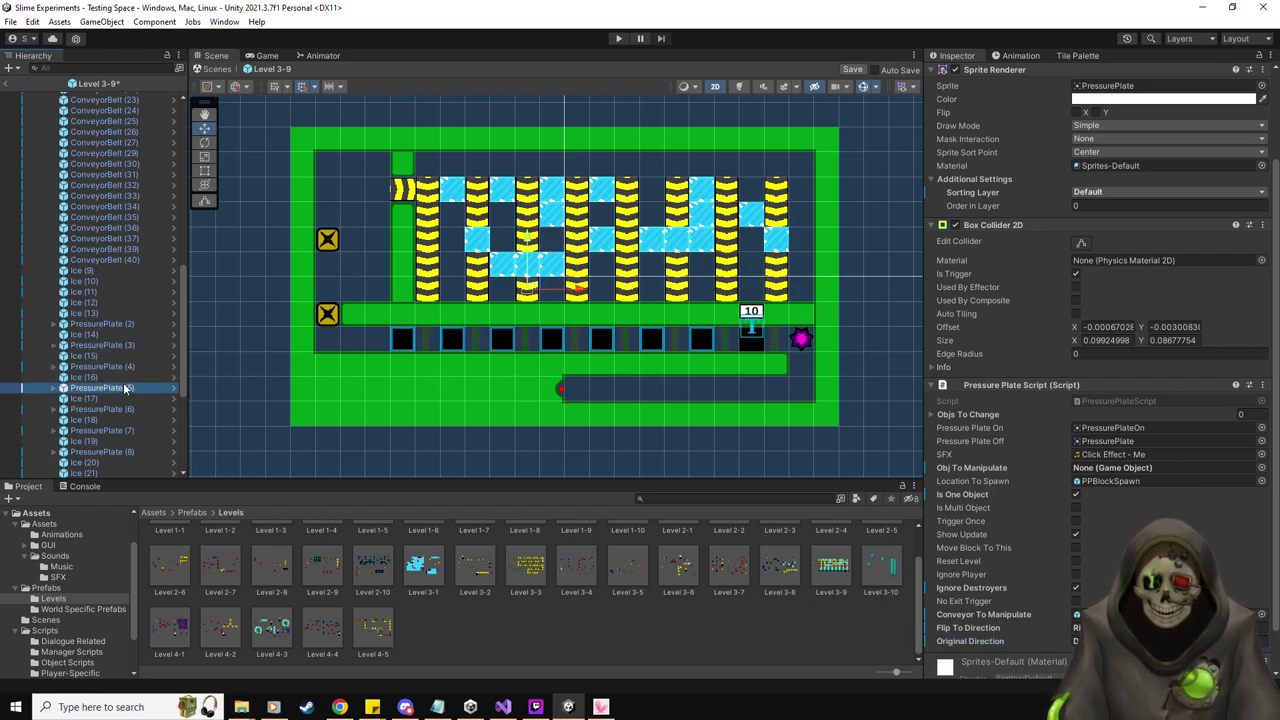
{"action": "left_click", "coordinate": [115, 409]}
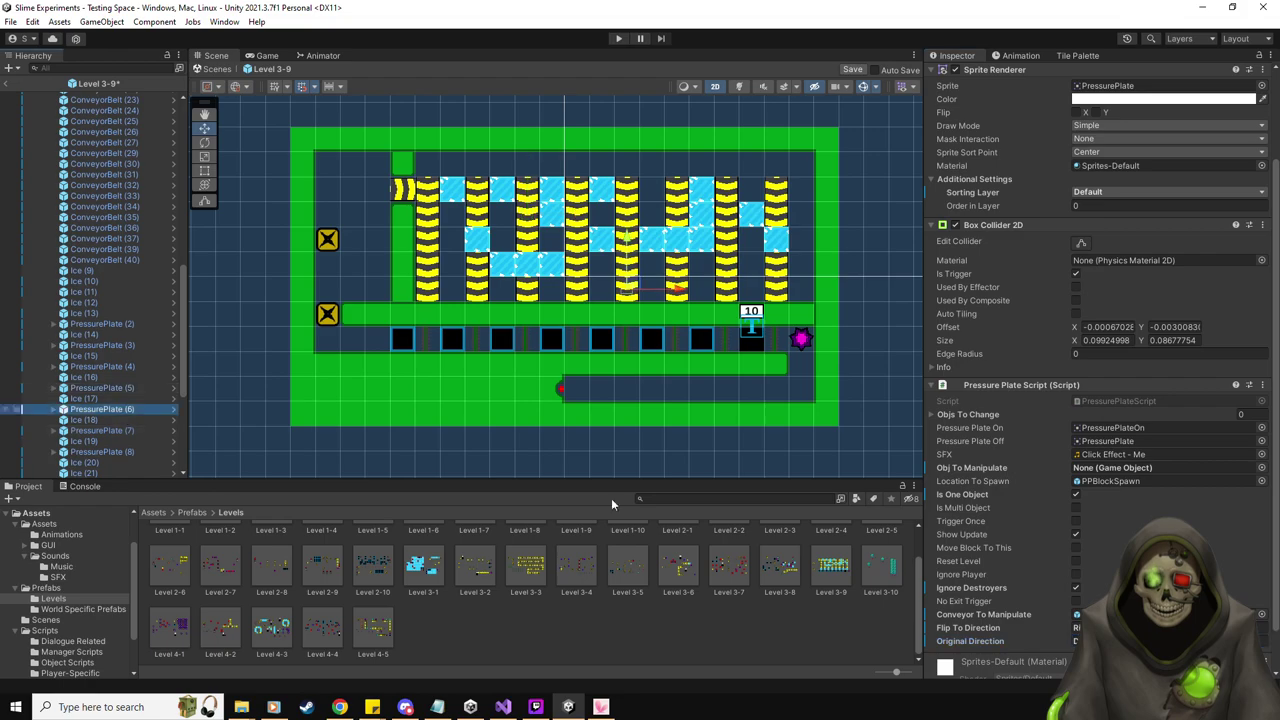
{"action": "left_click", "coordinate": [110, 430]}
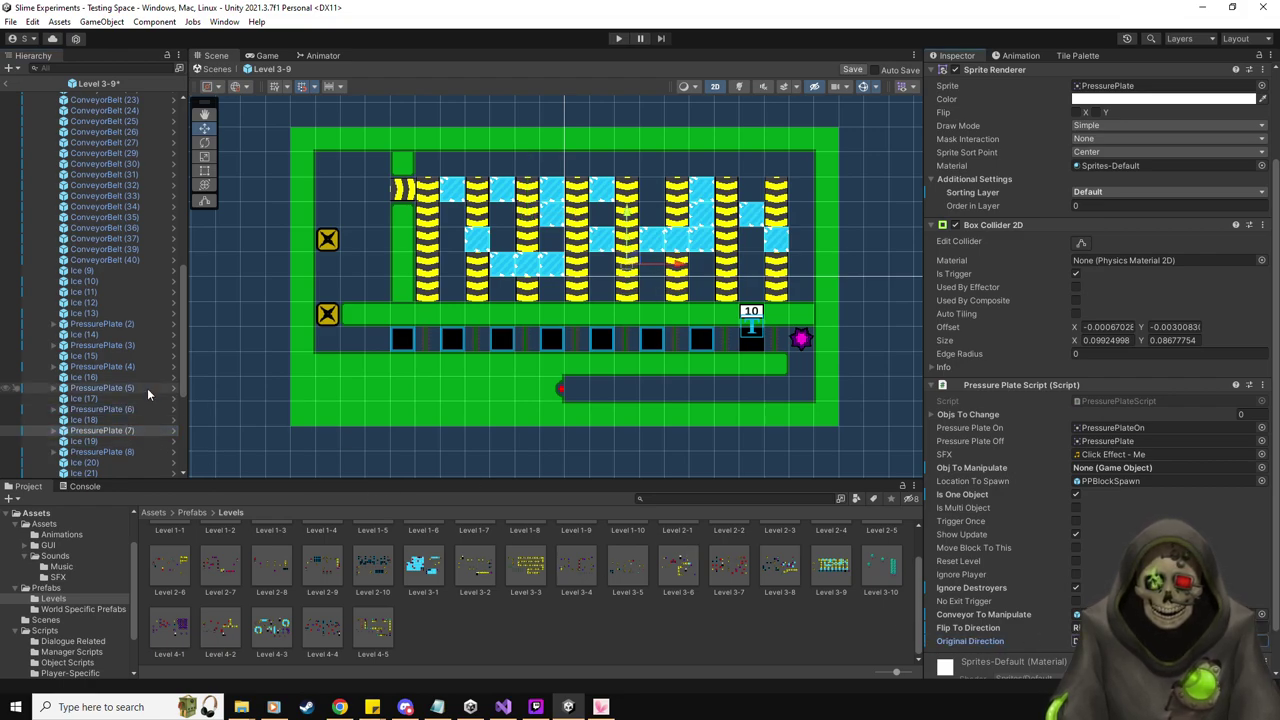
Set Original Direction to Down on PressurePlate (8), (9), (10) and (13) in Level 3-9
{"action": "scroll", "coordinate": [147, 388], "scroll_direction": "down", "scroll_amount": 5}
{"action": "scroll", "coordinate": [147, 388], "scroll_direction": "down", "scroll_amount": 1}
{"action": "left_click", "coordinate": [116, 252]}
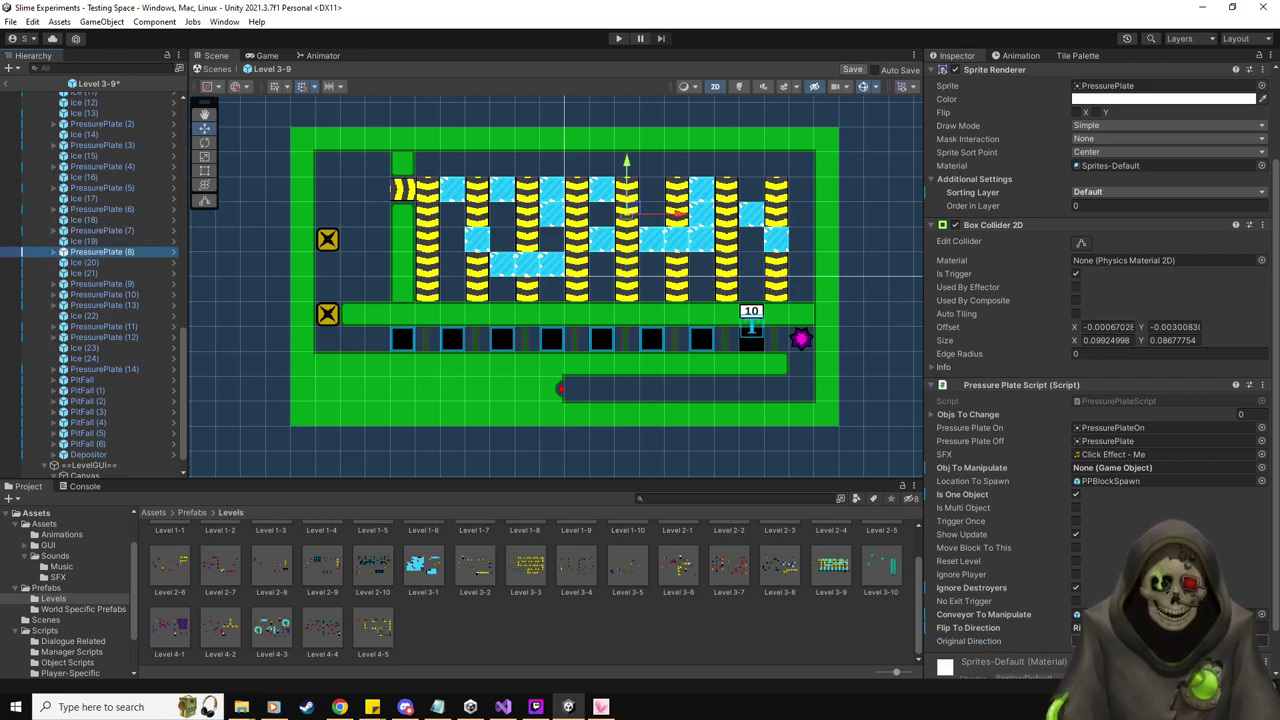
{"action": "left_click", "coordinate": [110, 284]}
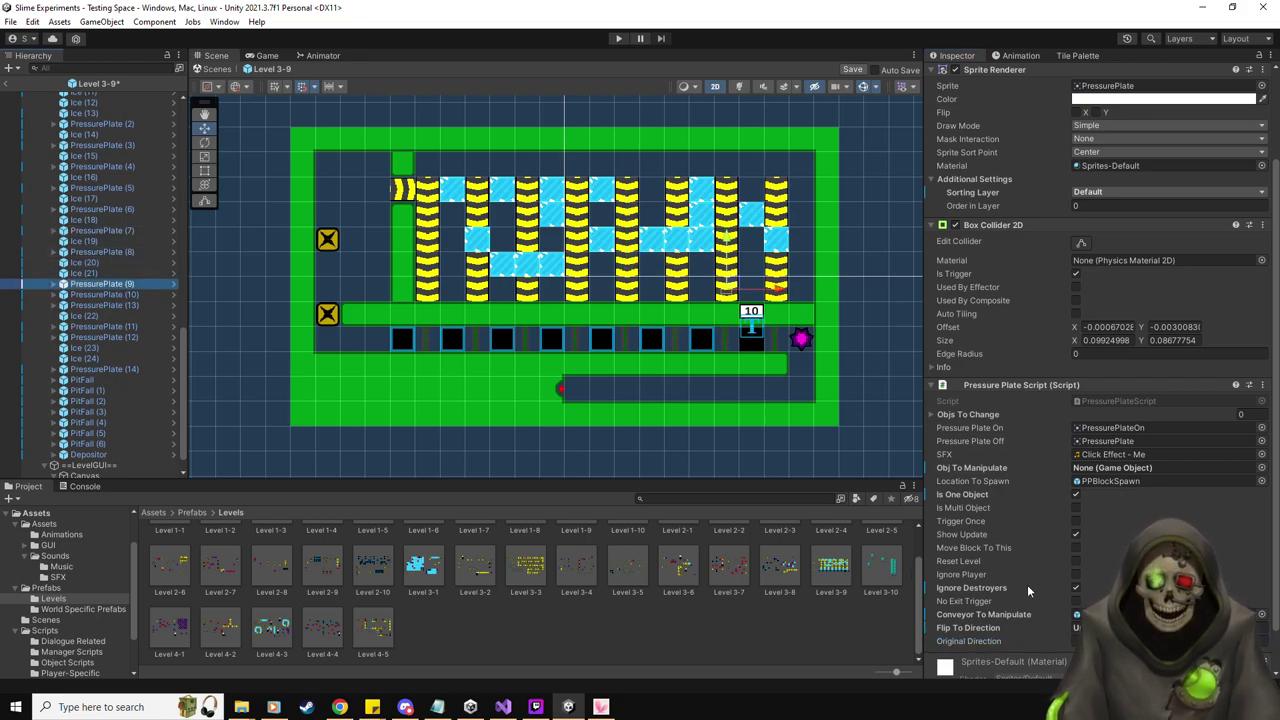
{"action": "left_click", "coordinate": [140, 295]}
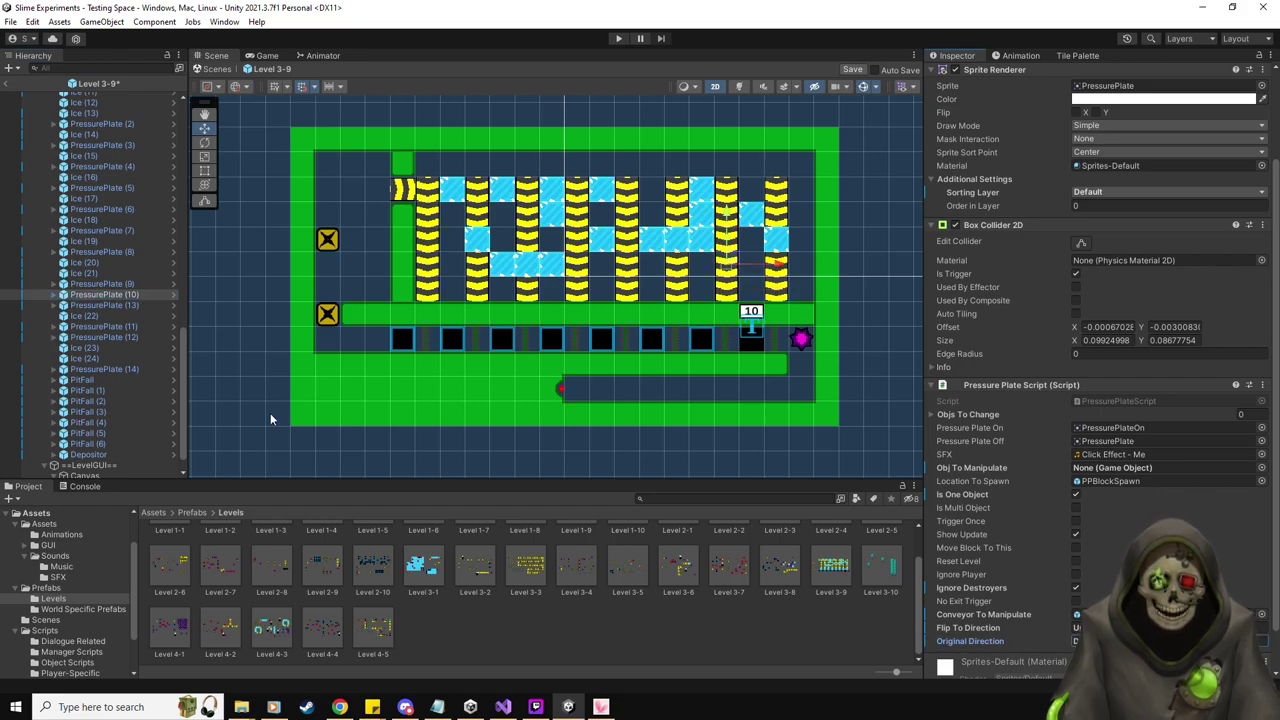
{"action": "left_click", "coordinate": [121, 304]}
{"action": "left_click", "coordinate": [1120, 641]}
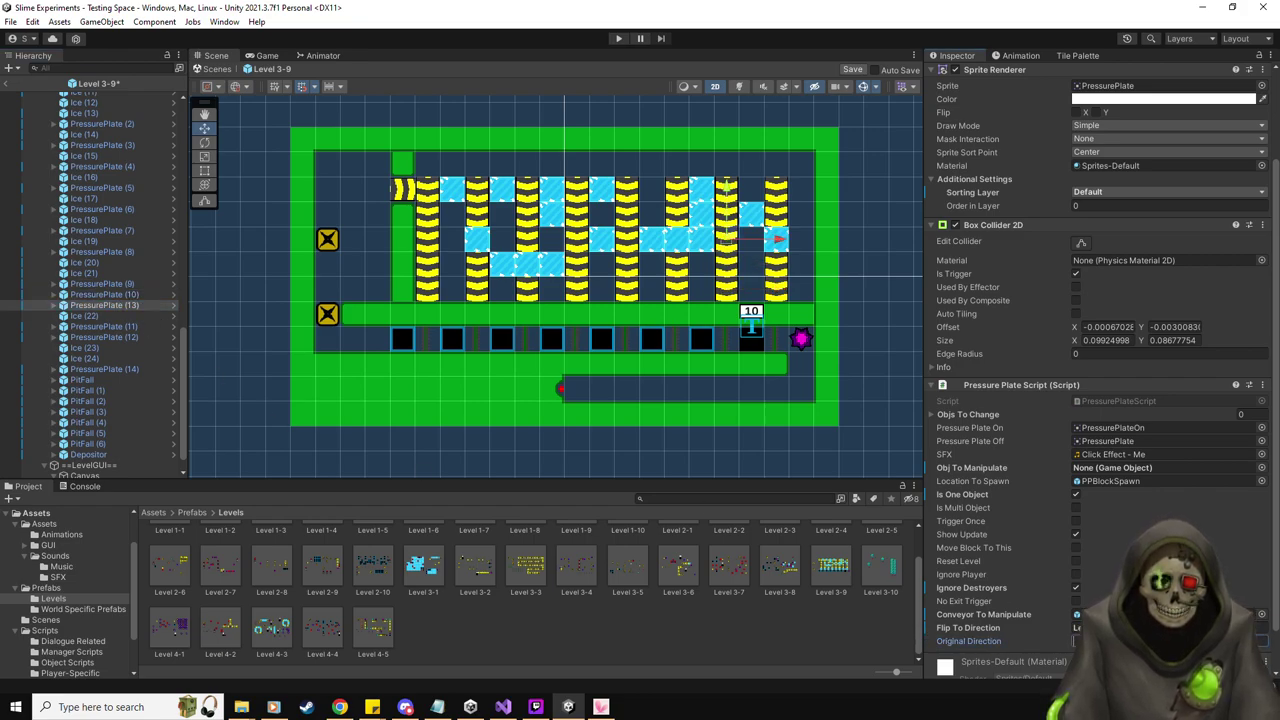
Set Original Direction to Down on PressurePlate (11) and (12), check PressurePlate (14), and save the Level 3-9 prefab
{"action": "left_click", "coordinate": [132, 326]}
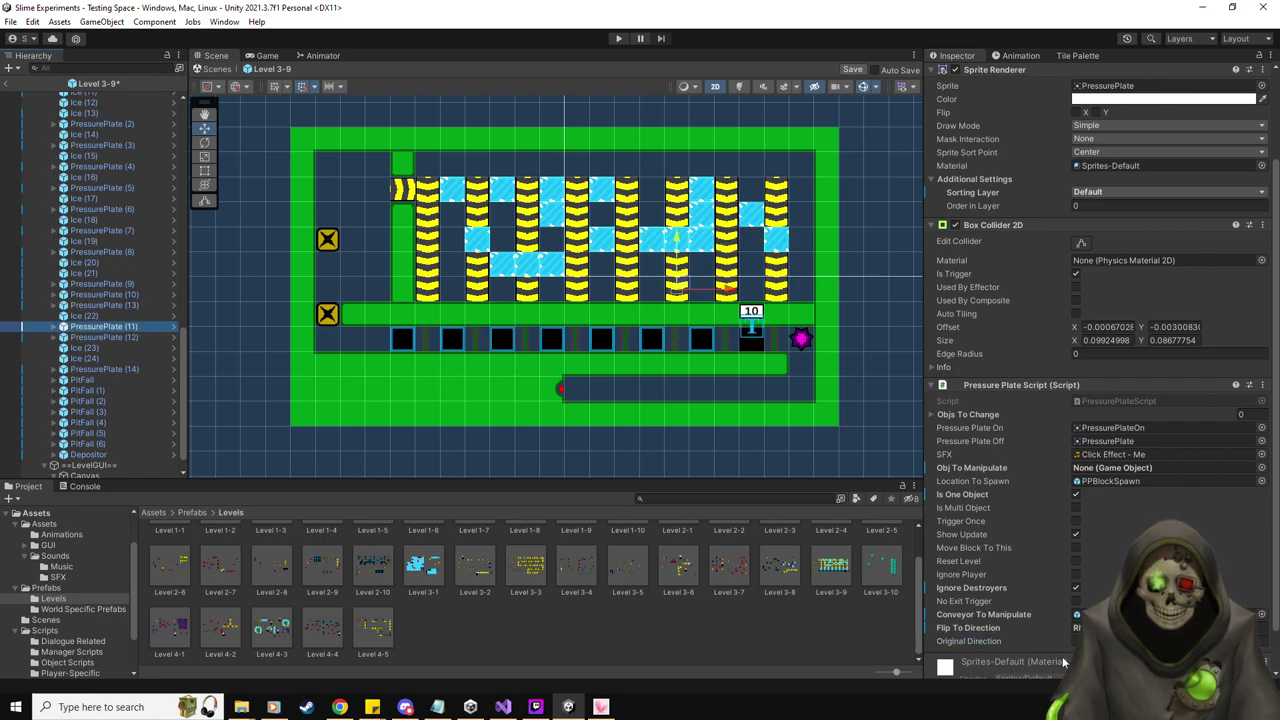
{"action": "left_click", "coordinate": [1120, 641]}
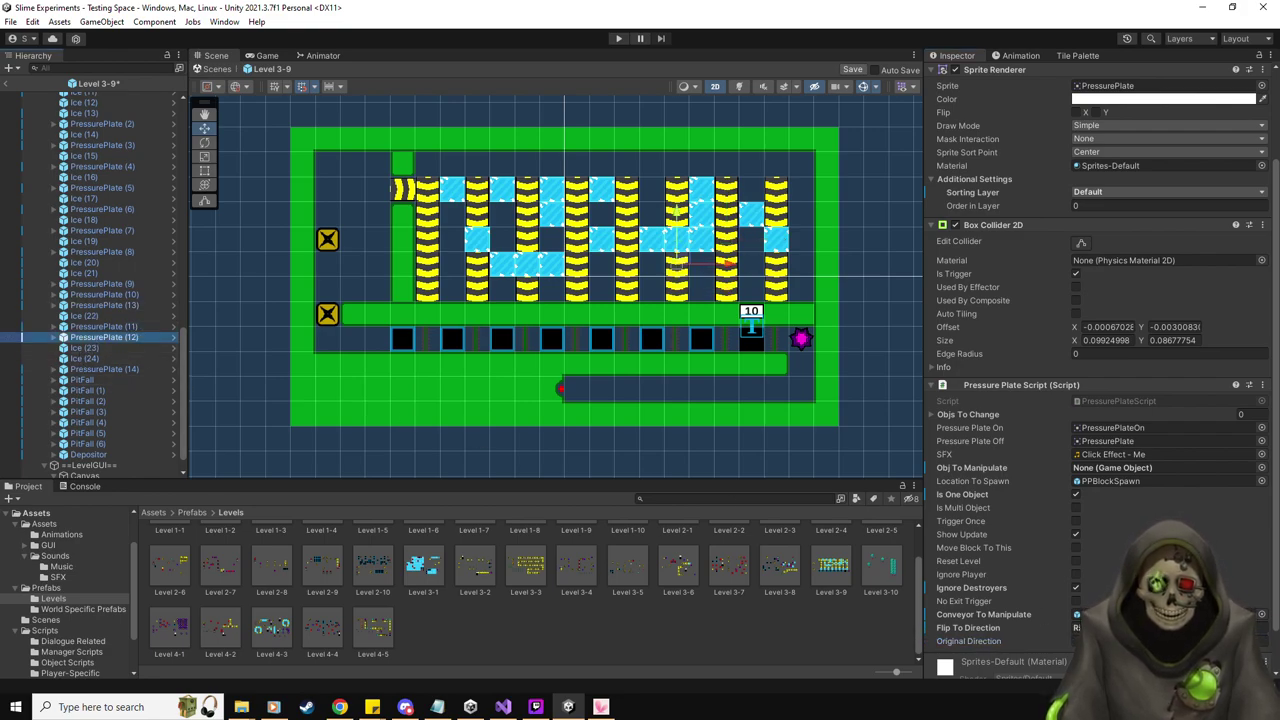
{"action": "left_click", "coordinate": [117, 368]}
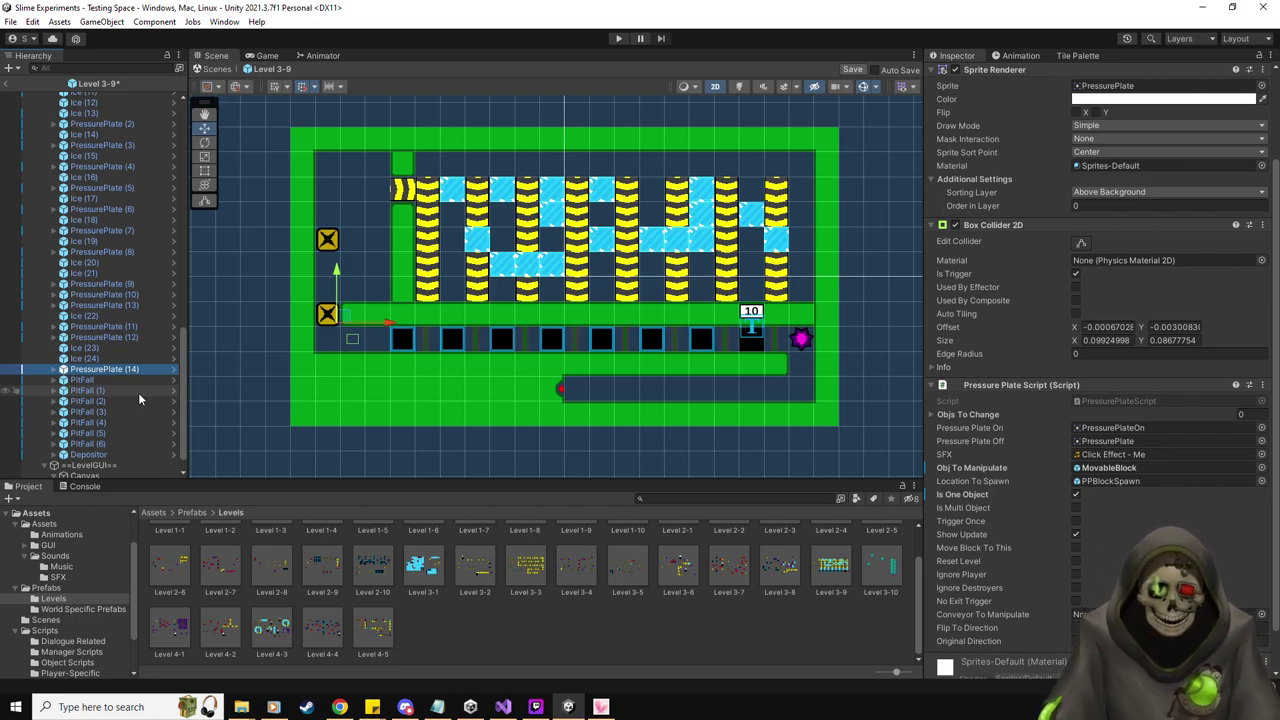
{"action": "left_click", "coordinate": [852, 69]}
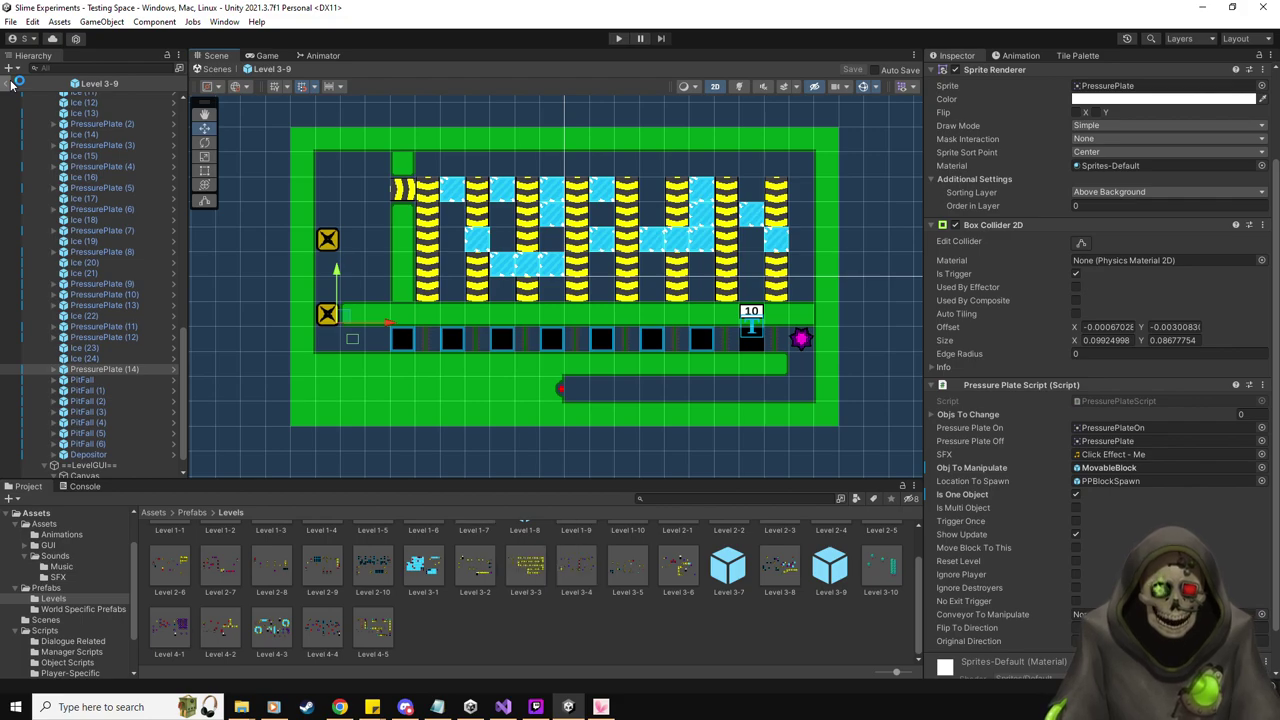
Inspect the Level 3-8 and Level 3-3 prefabs for plates that control conveyor belts, and return to the Testing Space scene
{"action": "double_click", "coordinate": [787, 570]}
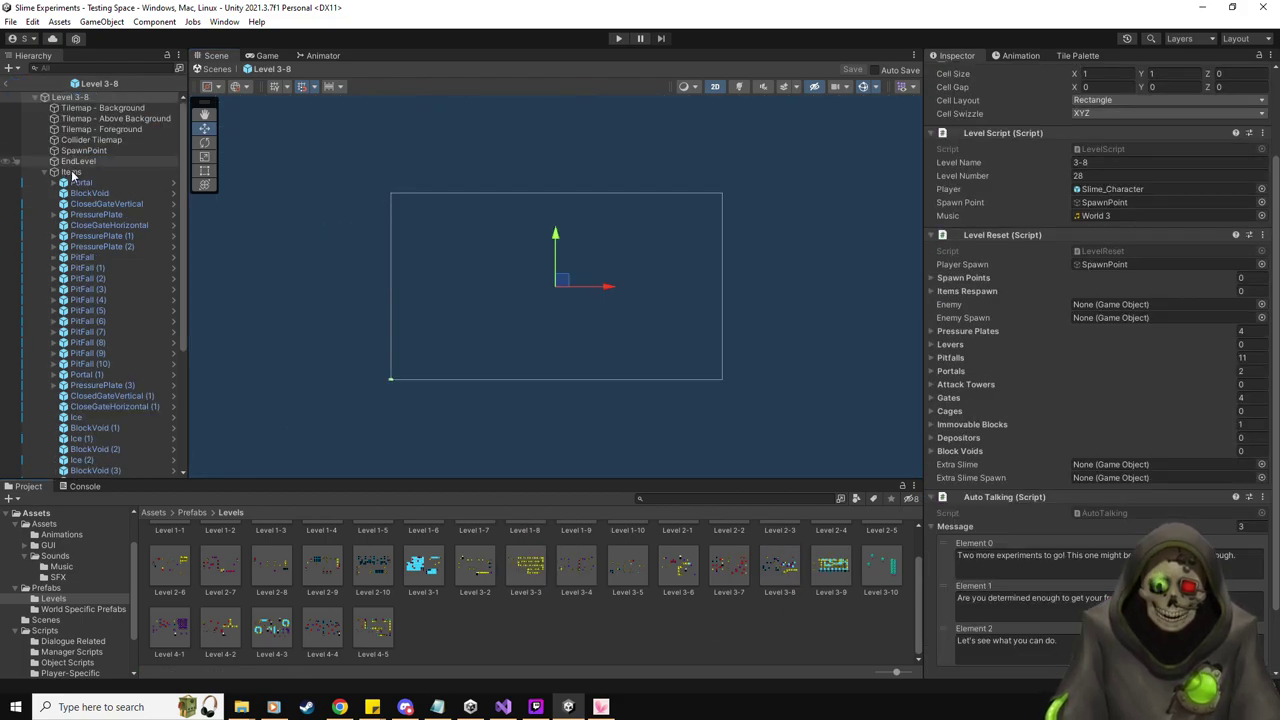
{"action": "left_click", "coordinate": [71, 172]}
{"action": "scroll", "coordinate": [625, 400], "scroll_direction": "up", "scroll_amount": 3}
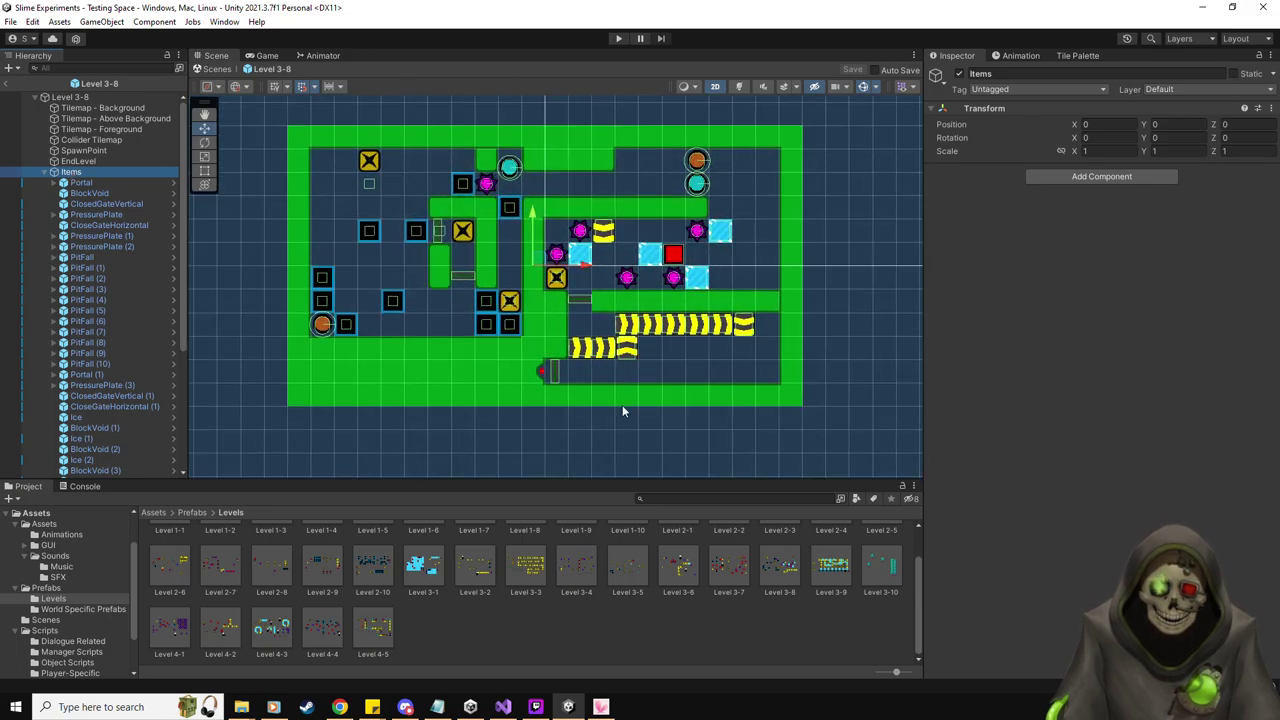
{"action": "left_click", "coordinate": [12, 84]}
{"action": "double_click", "coordinate": [528, 565]}
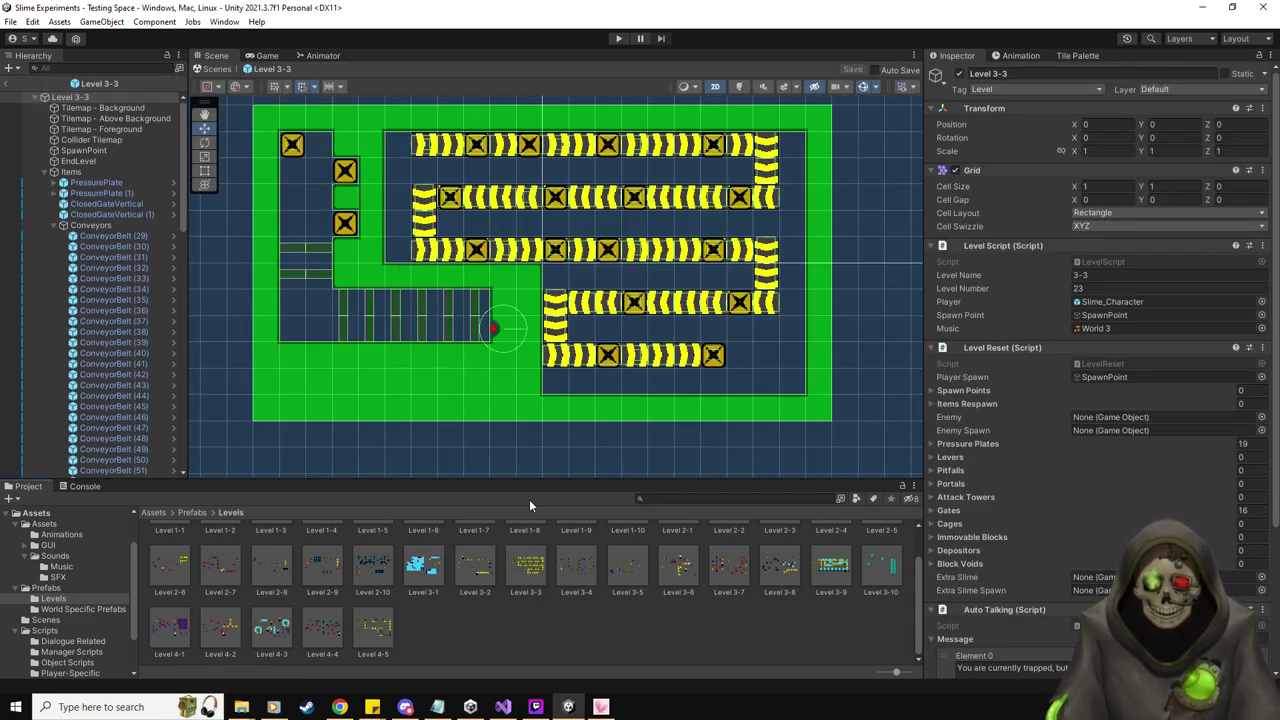
{"action": "left_click", "coordinate": [9, 84]}
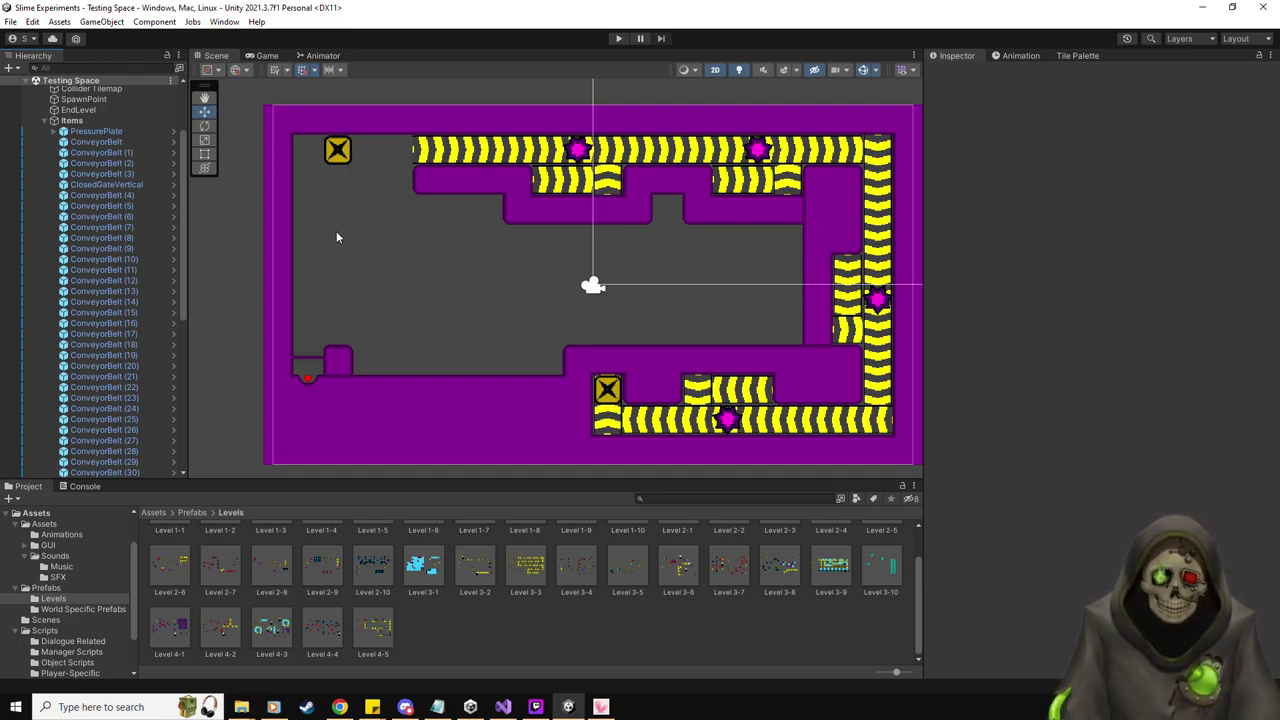
Add a pressure plate at X -8.5, Y 2.5 with Is One Object, Trigger Once, No Exit Trigger, Flip To Direction Down and Original Direction Right
{"action": "left_click", "coordinate": [46, 588]}
{"action": "left_click_drag", "start_coordinate": [387, 630], "coordinate": [344, 216]}
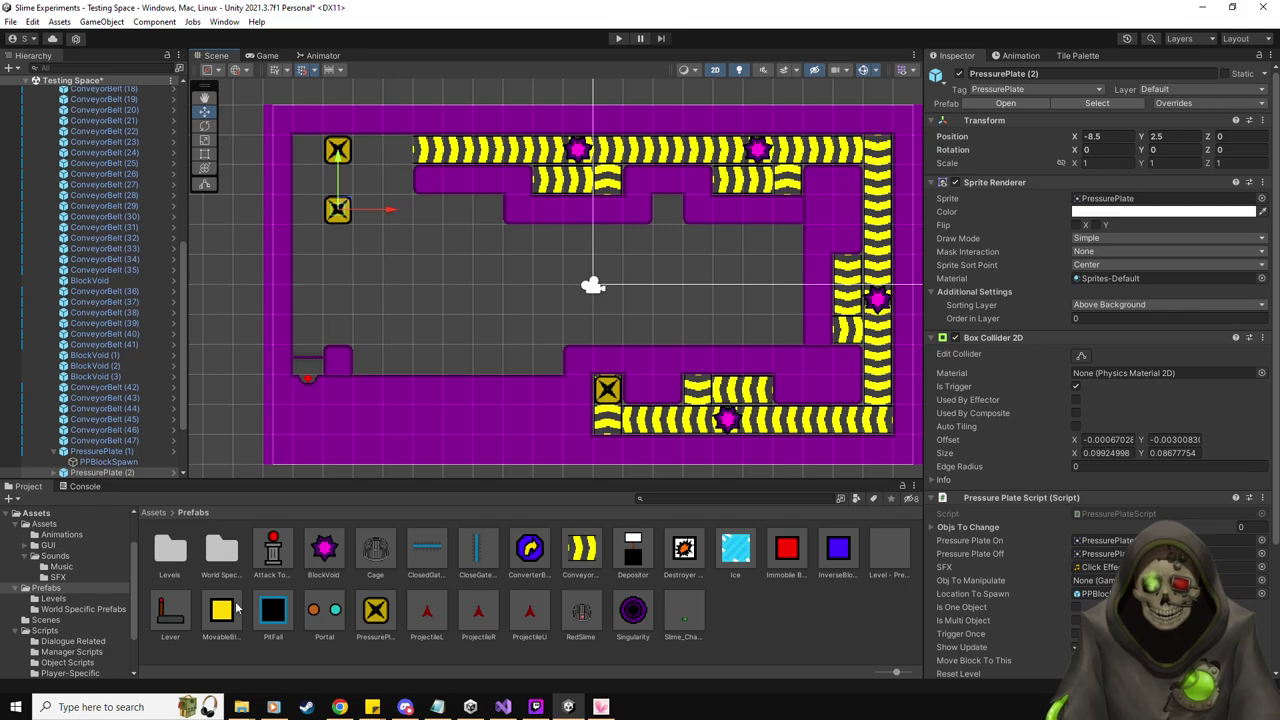
{"action": "scroll", "coordinate": [1100, 400], "scroll_direction": "down", "scroll_amount": 4}
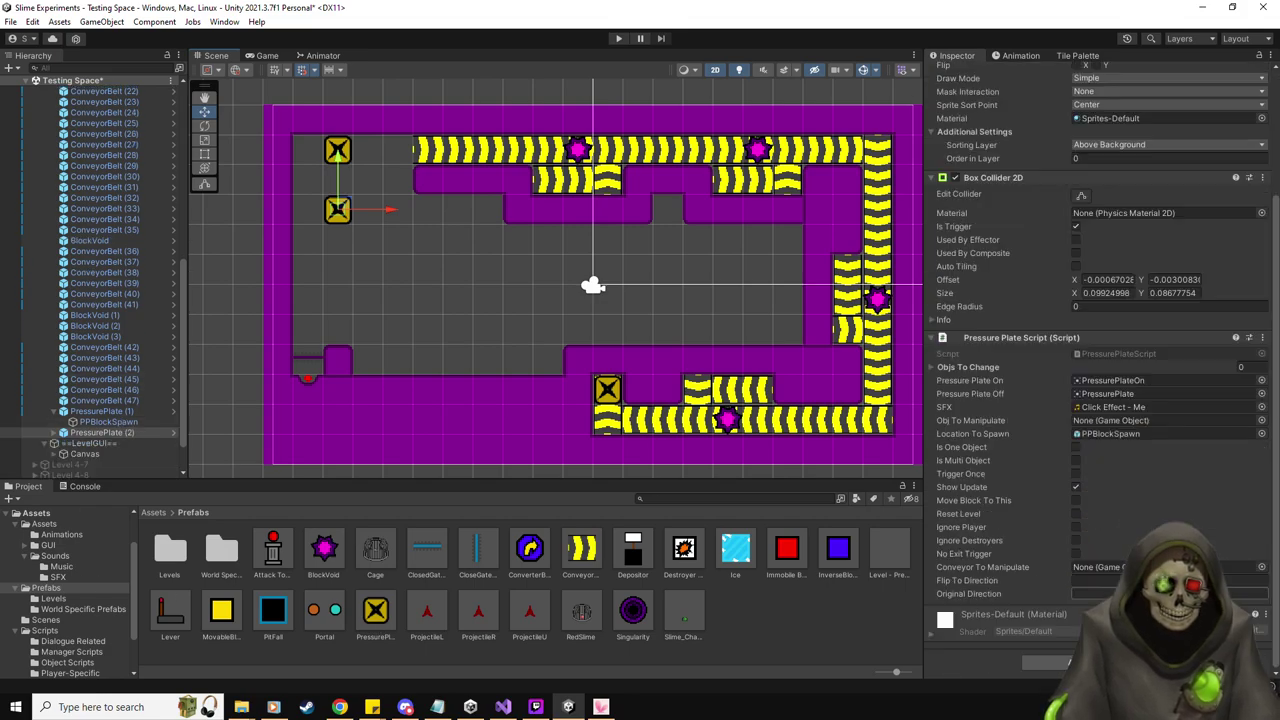
{"action": "left_click", "coordinate": [1076, 448]}
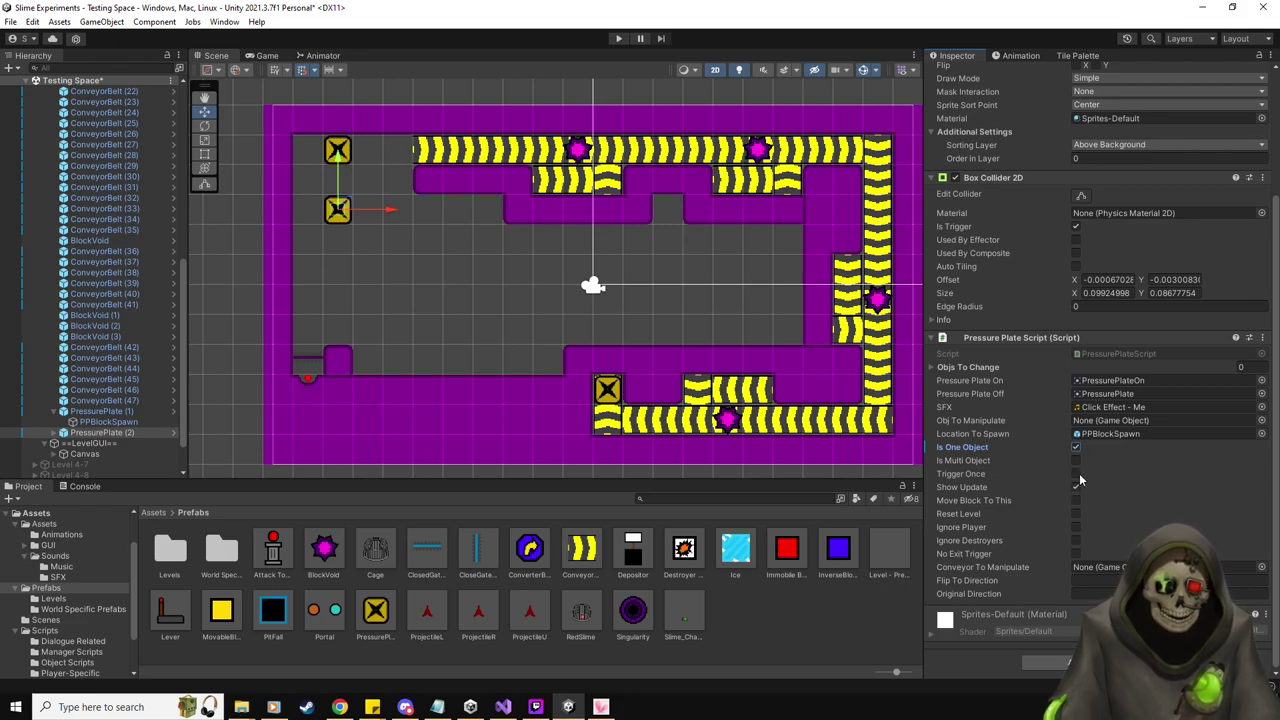
{"action": "left_click", "coordinate": [1076, 474]}
{"action": "left_click", "coordinate": [1077, 554]}
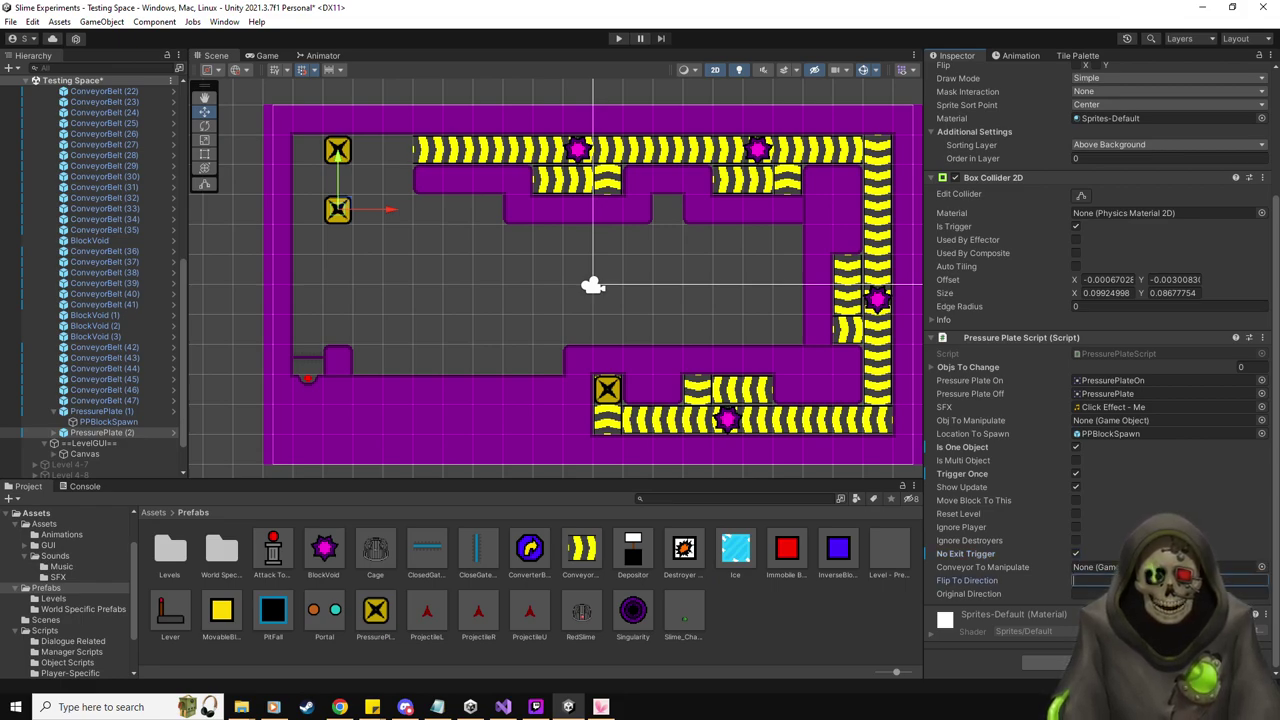
{"action": "type", "text": "Right"}
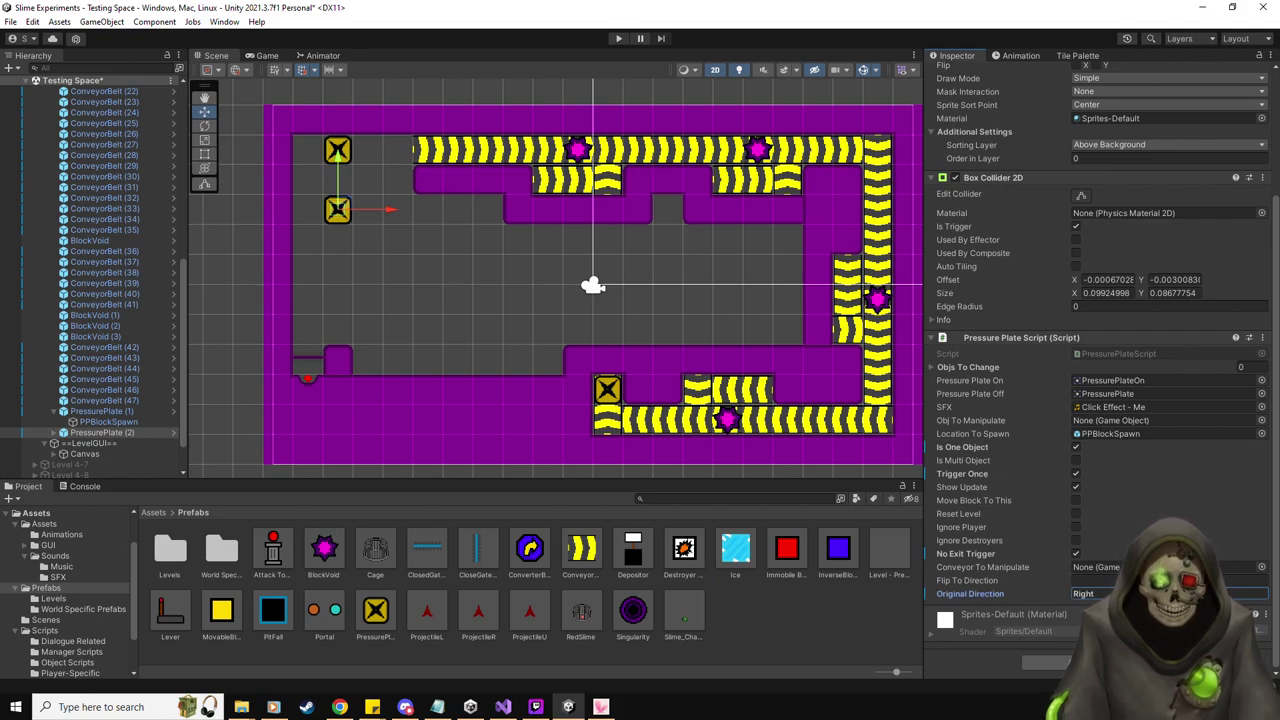
{"action": "type", "text": "Down"}
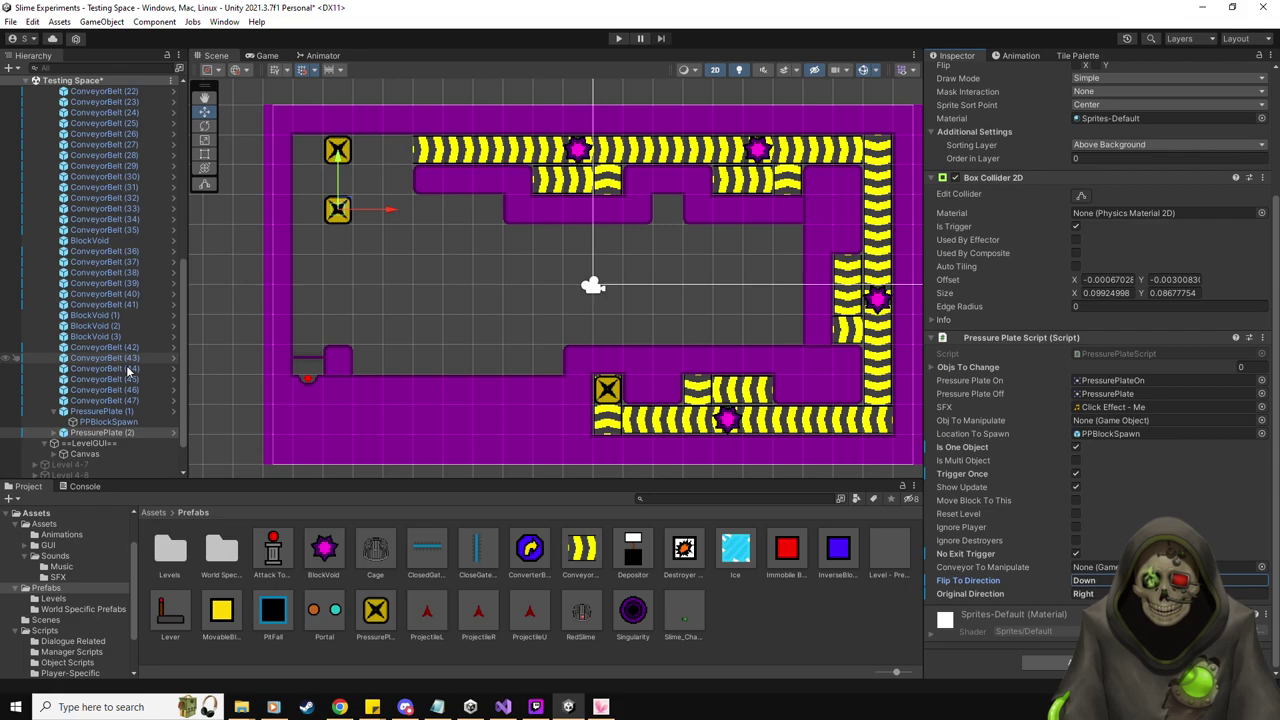
Duplicate the new pressure plate twice in a column below it, and set the lowest copy's Flip To Direction to Left and Original Direction to Down
{"action": "left_click", "coordinate": [112, 432]}
{"action": "key", "text": "ctrl+d"}
{"action": "left_click_drag", "start_coordinate": [345, 162], "coordinate": [340, 218]}
{"action": "key", "text": "ctrl+d"}
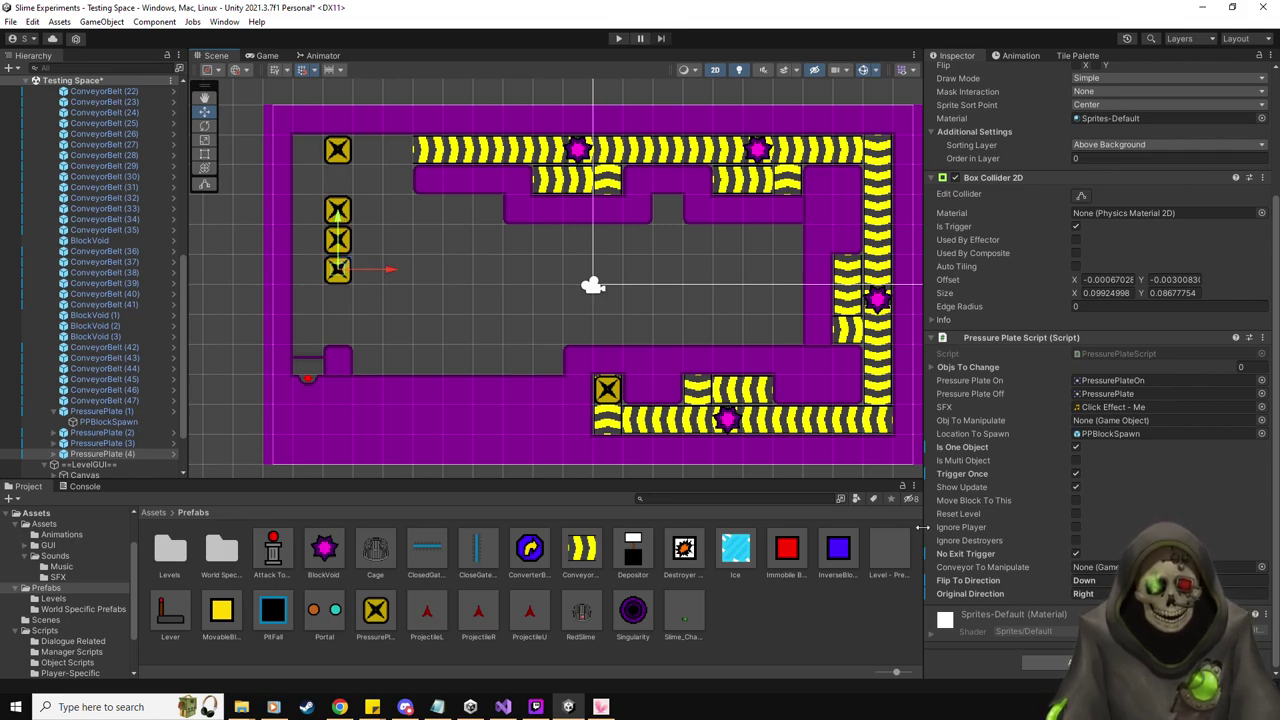
{"action": "left_click", "coordinate": [1165, 580]}
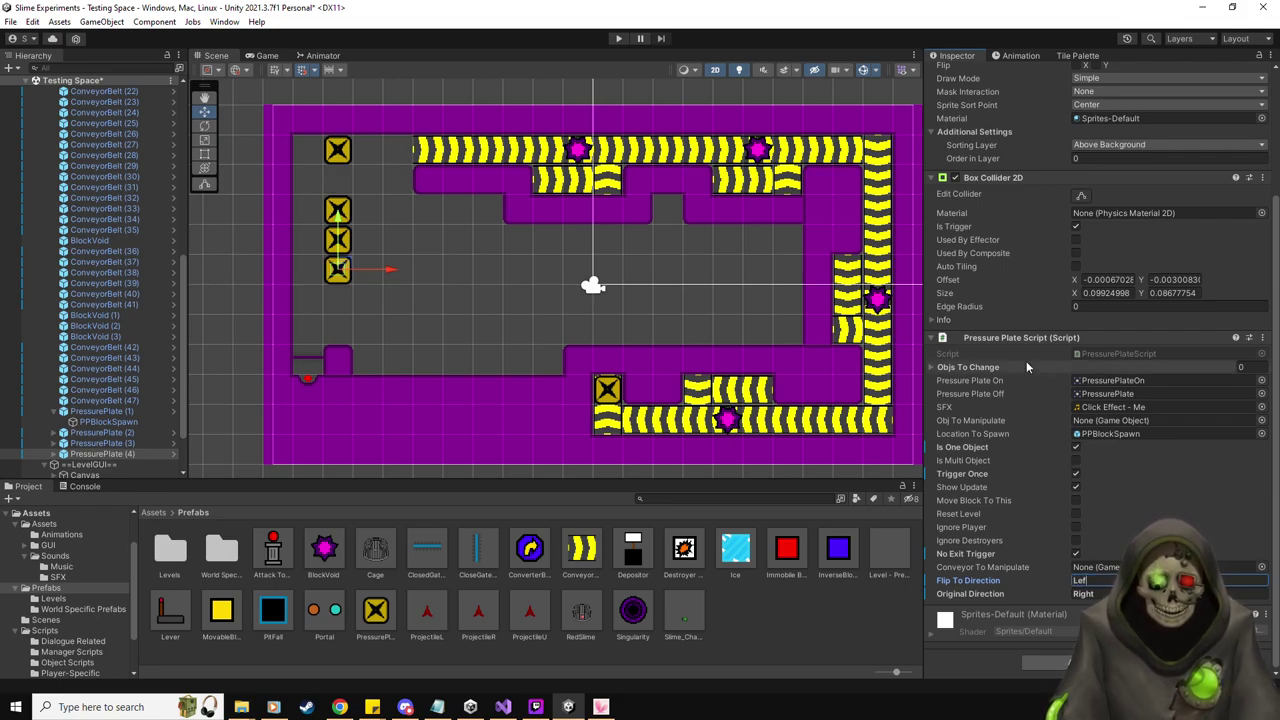
{"action": "type", "text": "Down"}
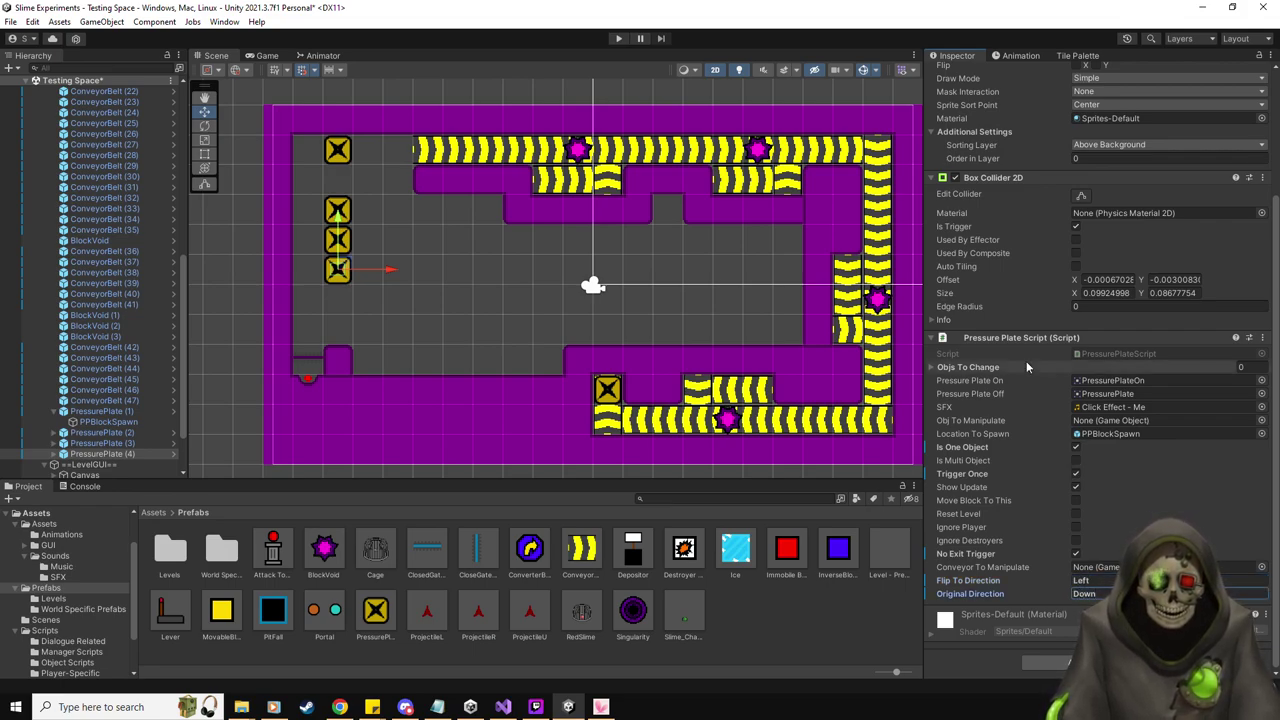
Duplicate the lowest pressure plate one cell below it, and set the copy's Flip To Direction to Up and Original Direction to Left
{"action": "left_click", "coordinate": [128, 455]}
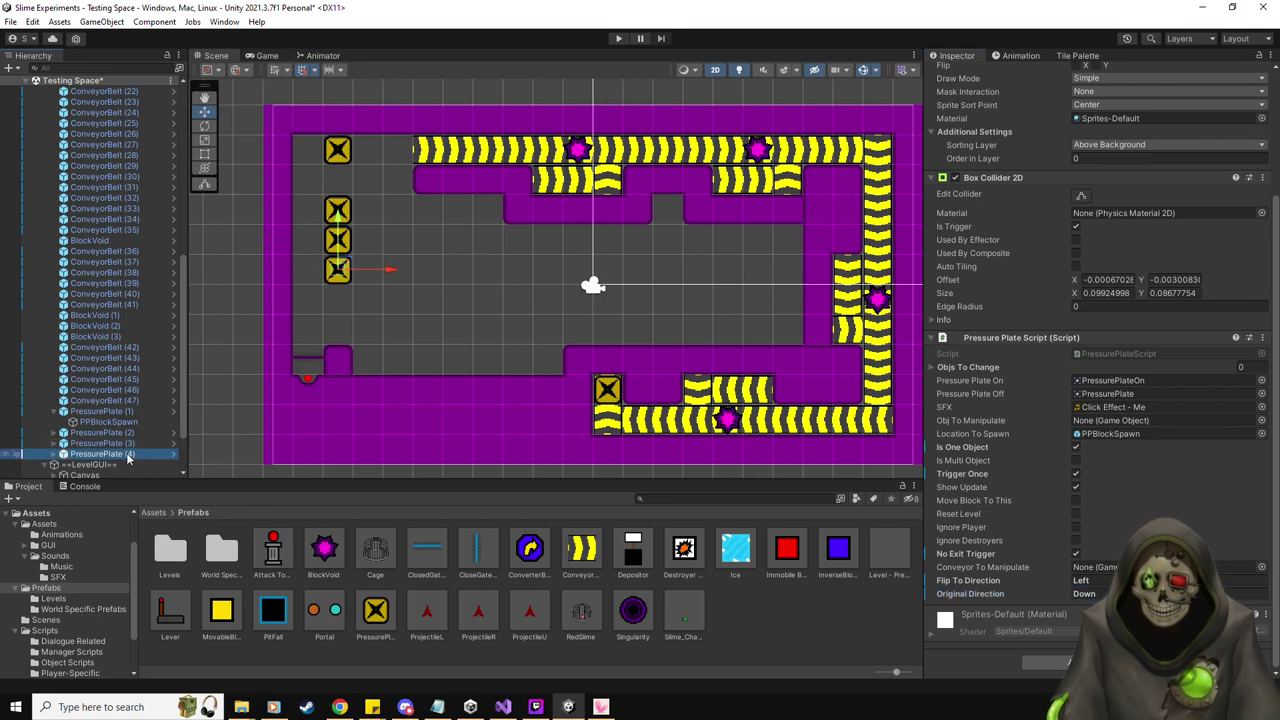
{"action": "key", "text": "ctrl+d"}
{"action": "left_click_drag", "start_coordinate": [345, 222], "coordinate": [345, 252]}
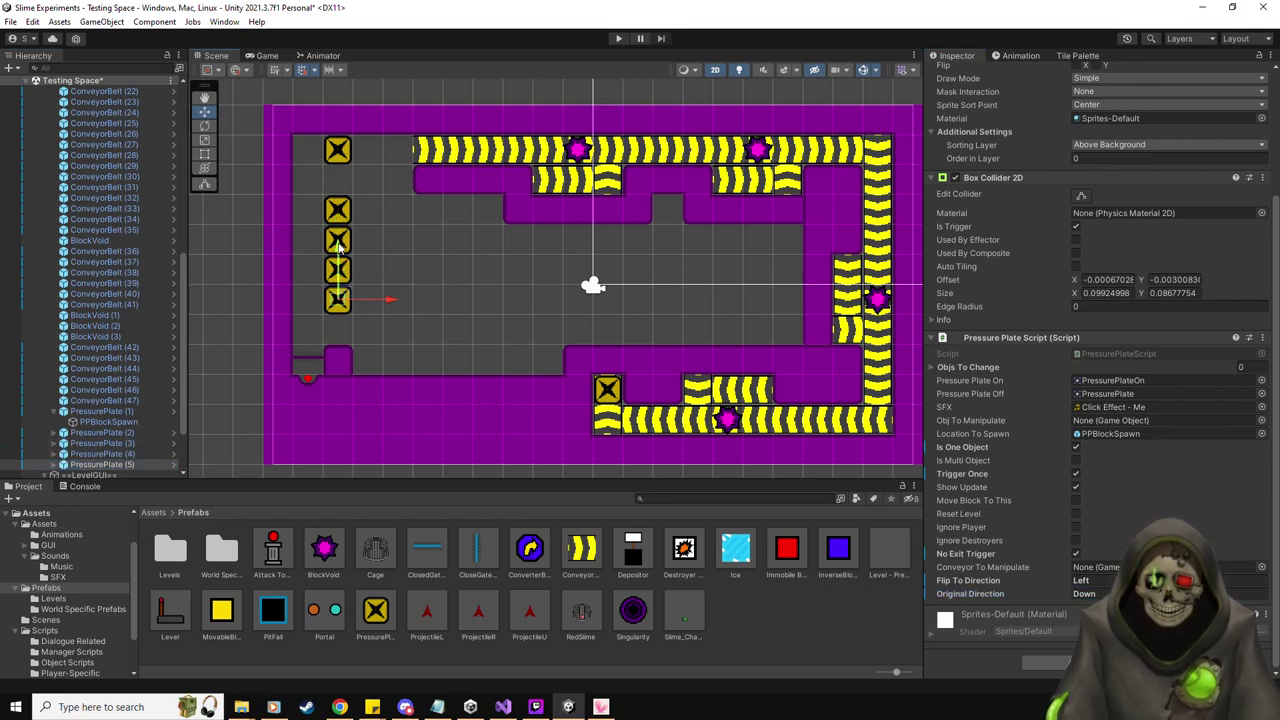
{"action": "left_click", "coordinate": [1102, 580]}
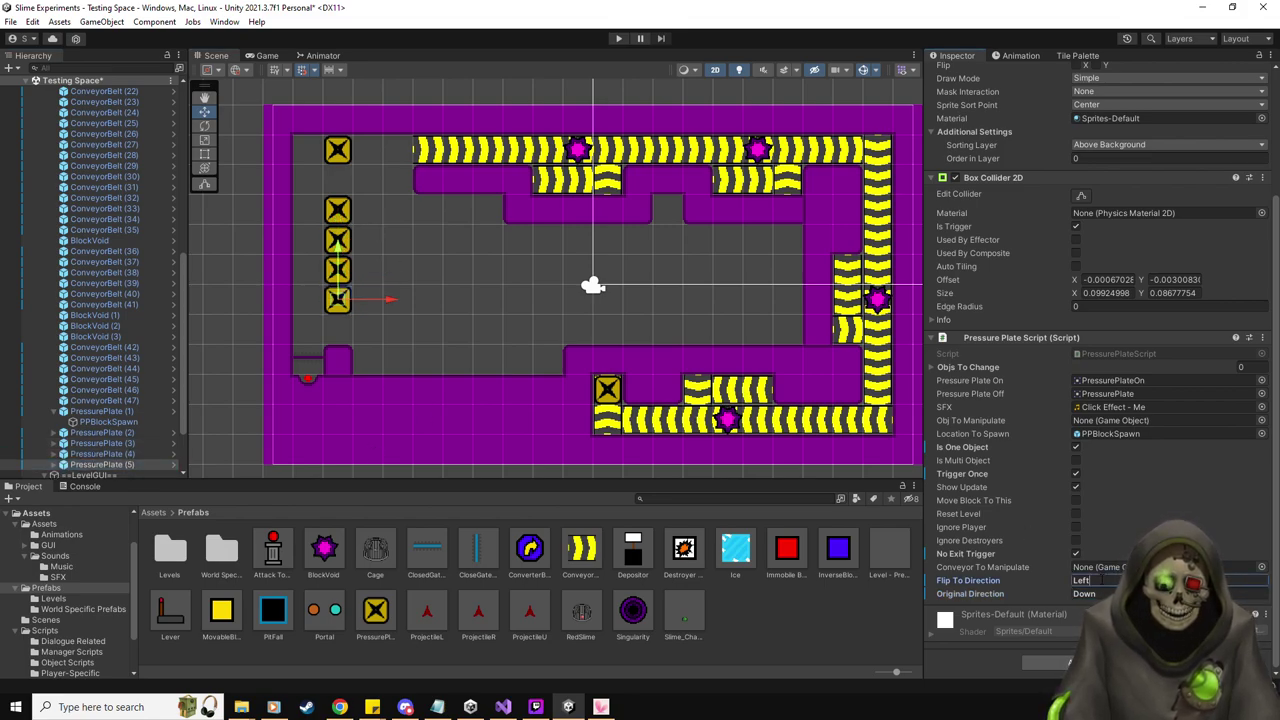
{"action": "type", "text": "Up"}
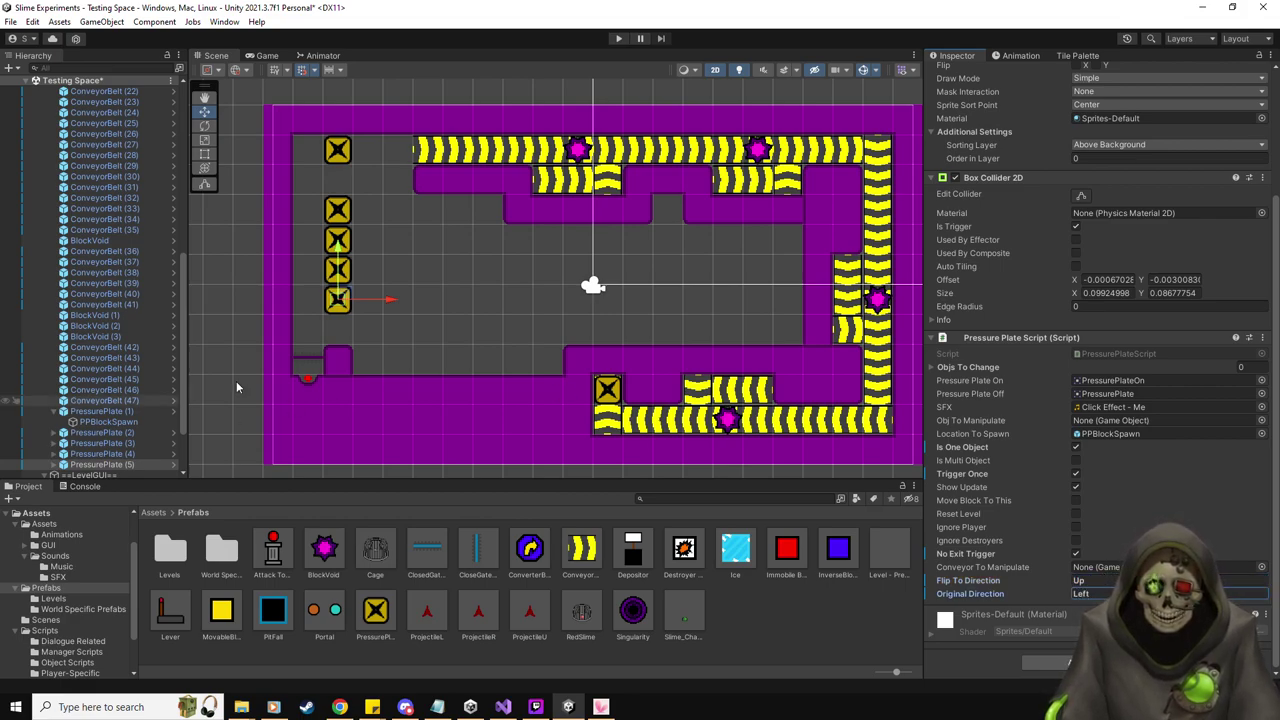
Assign ConveyorBelt (8), above the first side branch of the upper belt, as Conveyor To Manipulate on PressurePlate (2)
{"action": "left_click", "coordinate": [103, 412]}
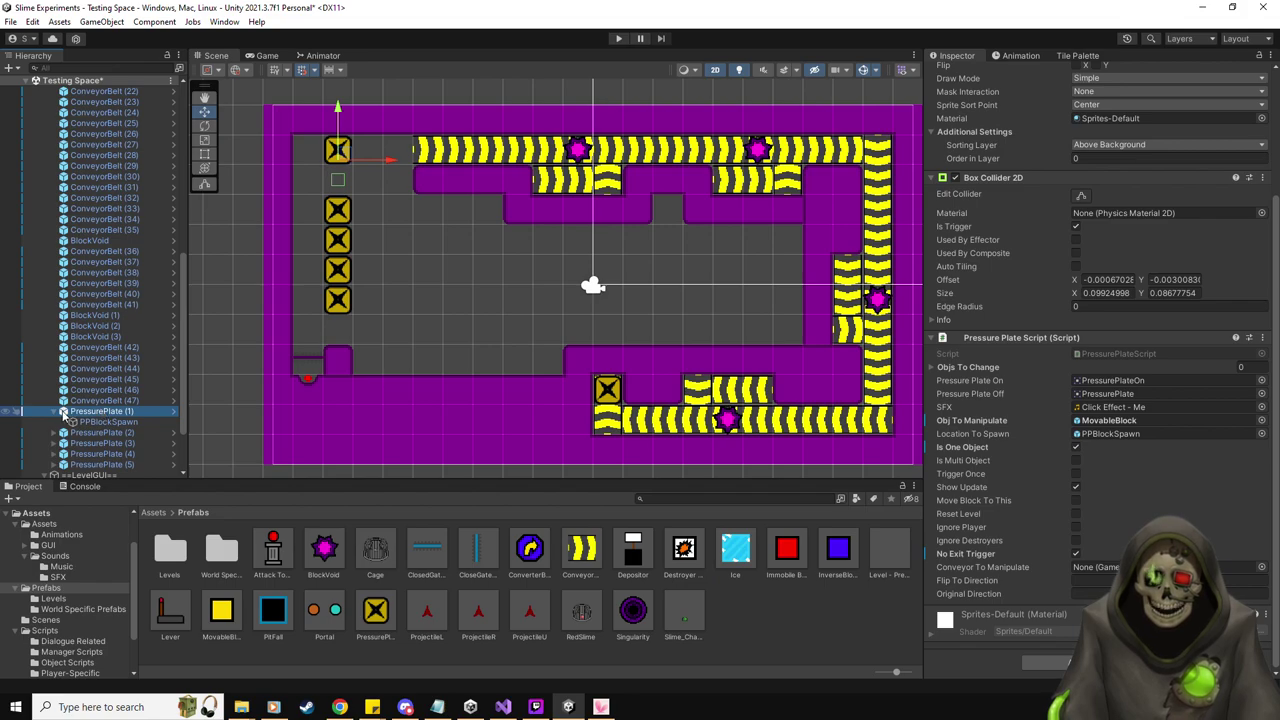
{"action": "left_click", "coordinate": [54, 411]}
{"action": "left_click", "coordinate": [100, 422]}
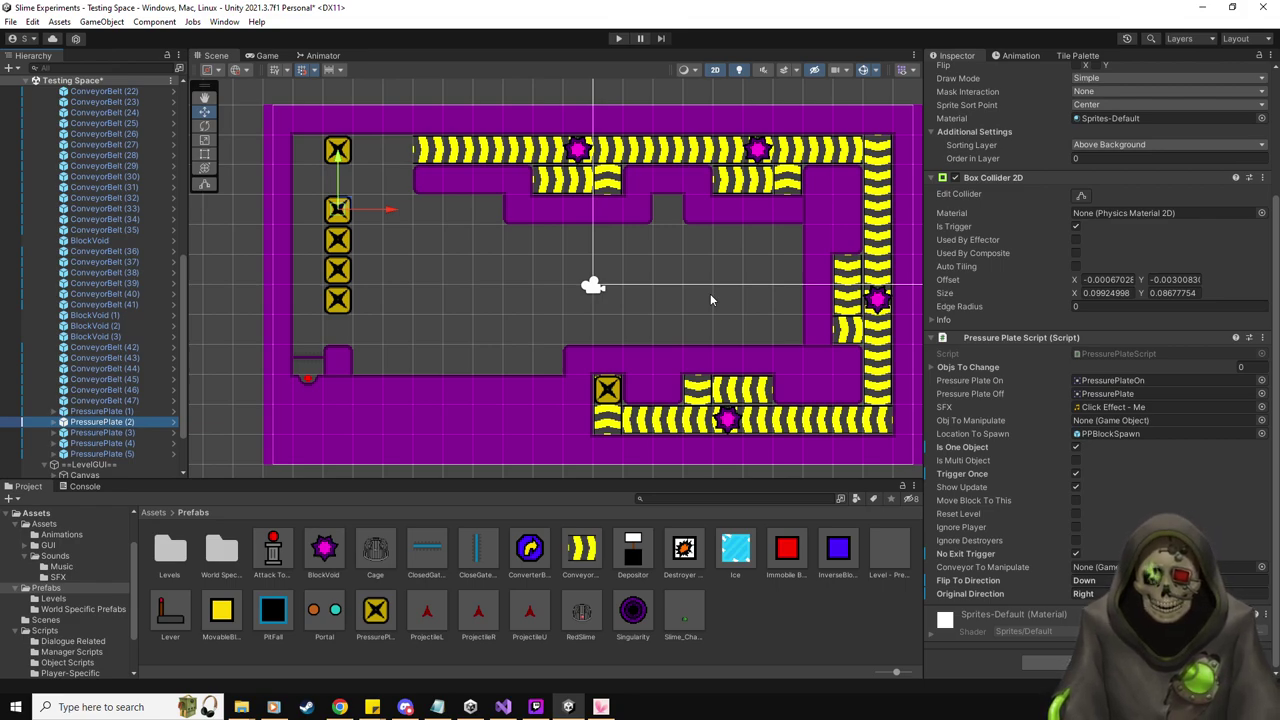
{"action": "left_click", "coordinate": [112, 411]}
{"action": "left_click", "coordinate": [118, 423]}
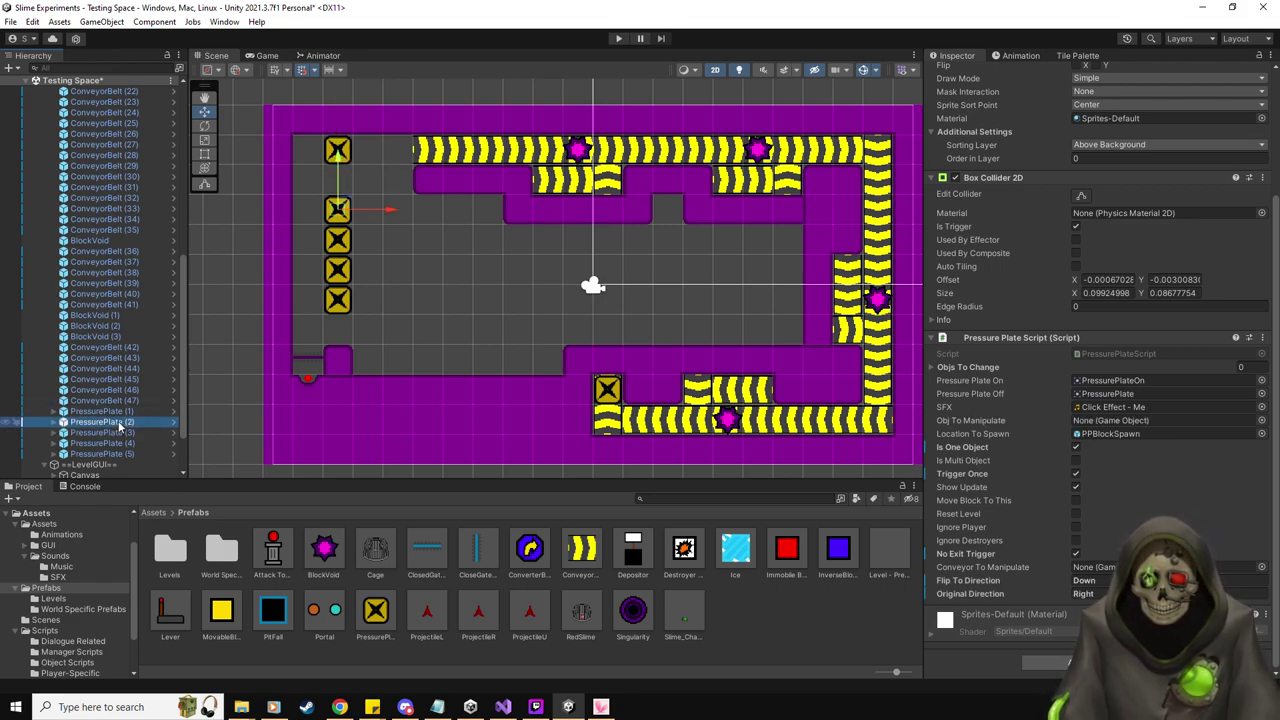
{"action": "left_click", "coordinate": [548, 150]}
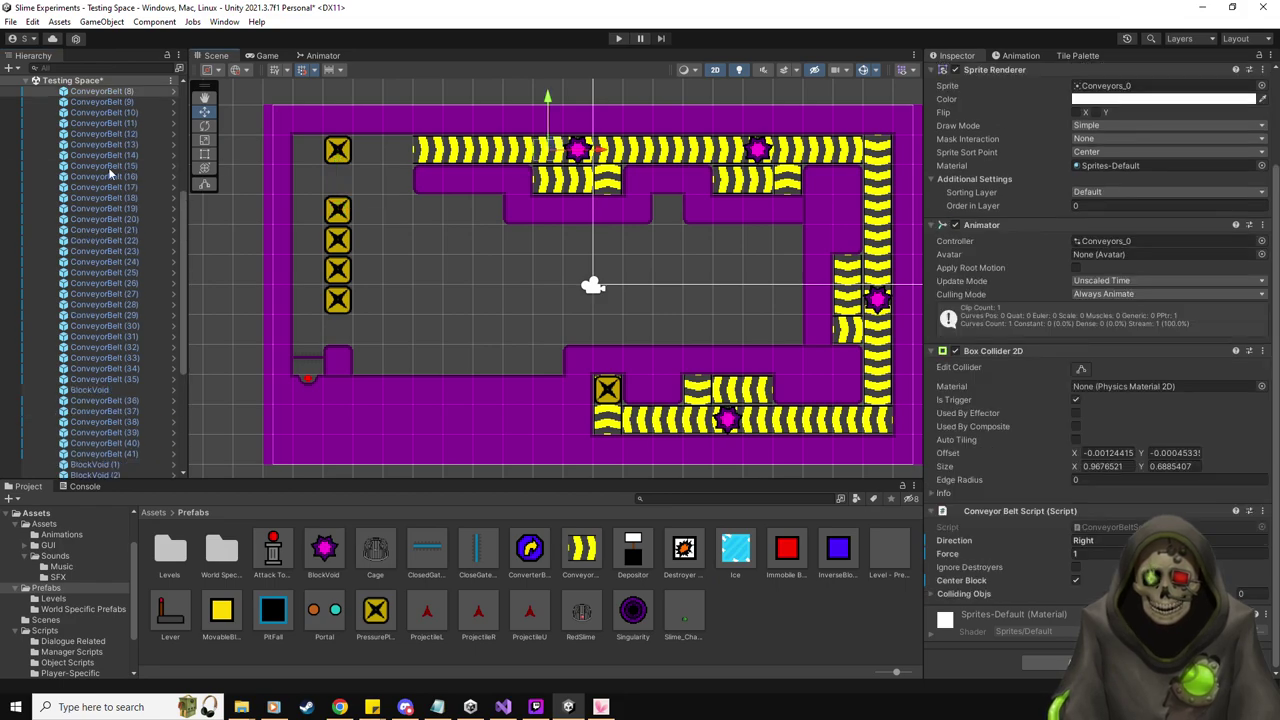
{"action": "scroll", "coordinate": [118, 272], "scroll_direction": "down", "scroll_amount": 6}
{"action": "left_click", "coordinate": [100, 371]}
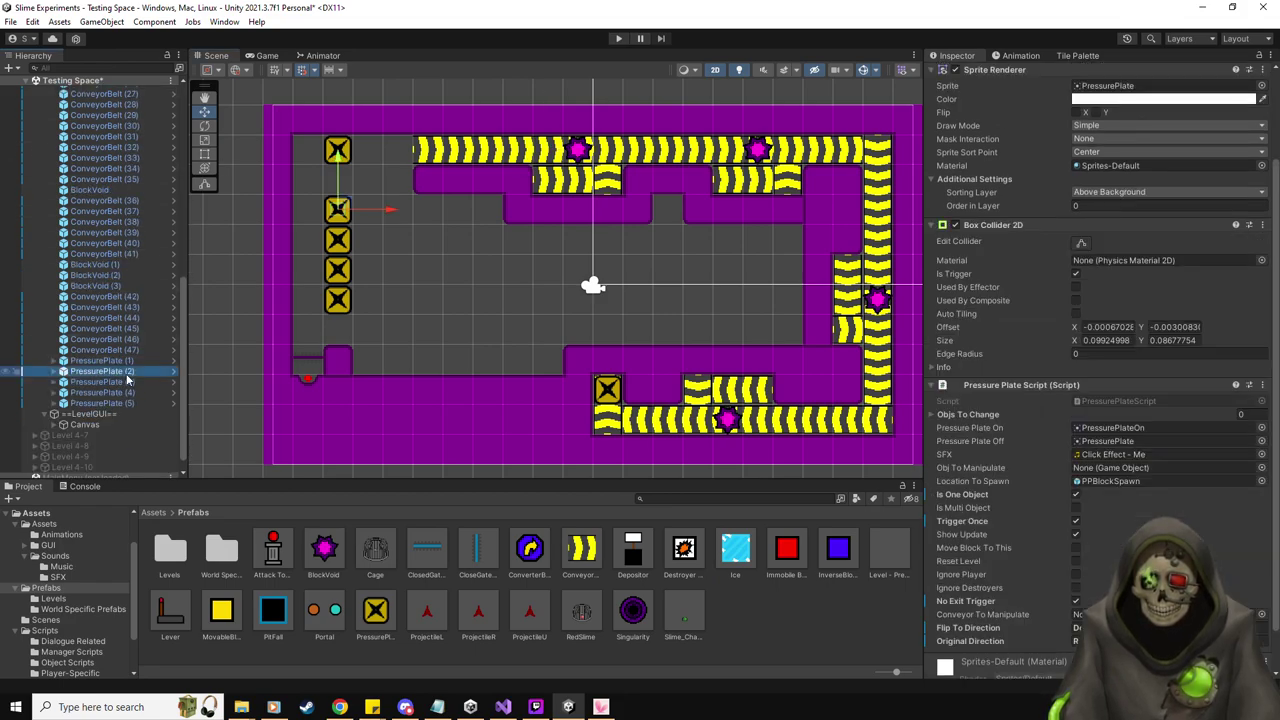
{"action": "scroll", "coordinate": [120, 330], "scroll_direction": "up", "scroll_amount": 8}
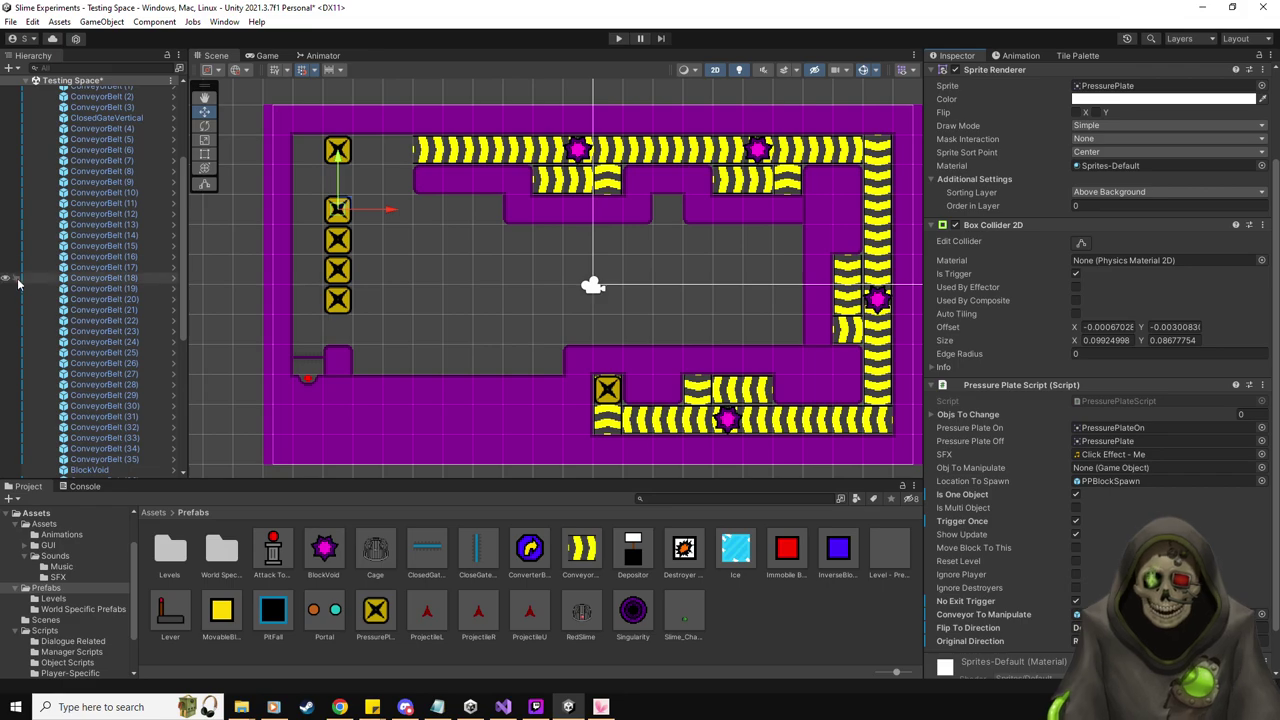
Assign ConveyorBelt (14), above the second side branch of the upper belt, as Conveyor To Manipulate on PressurePlate (3)
{"action": "scroll", "coordinate": [140, 280], "scroll_direction": "down", "scroll_amount": 7}
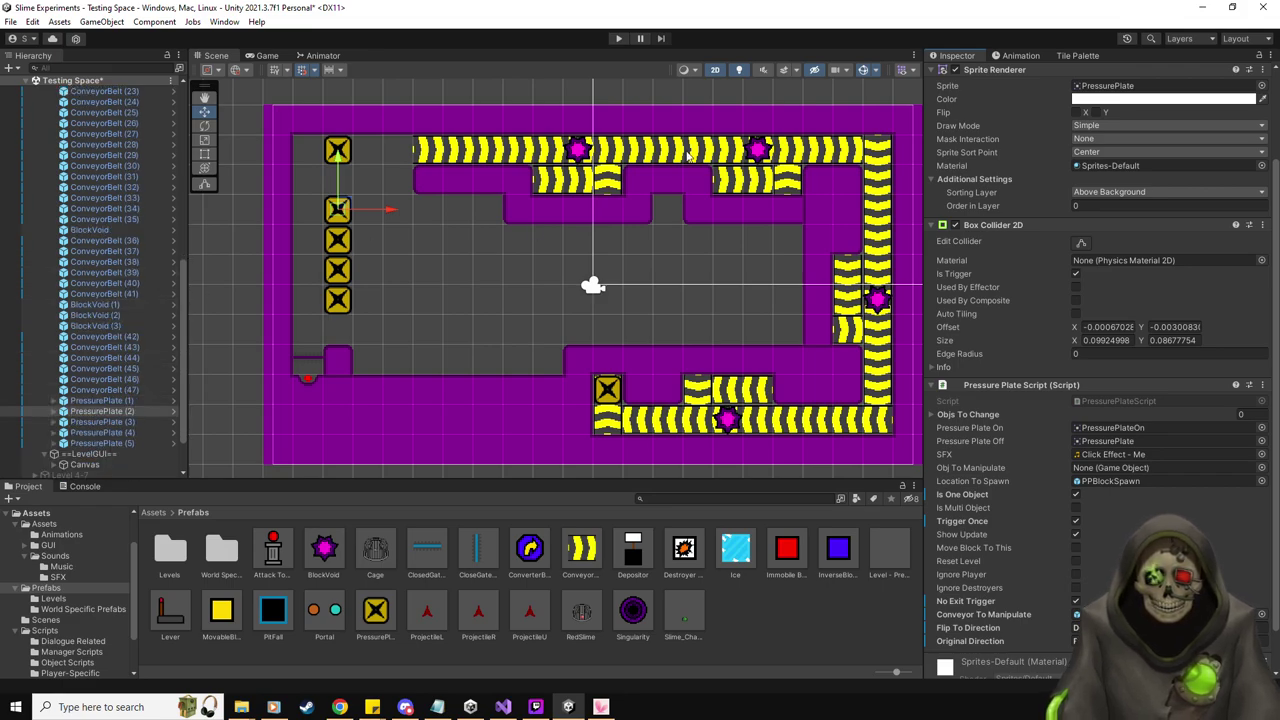
{"action": "left_click", "coordinate": [731, 157]}
{"action": "left_click", "coordinate": [731, 157]}
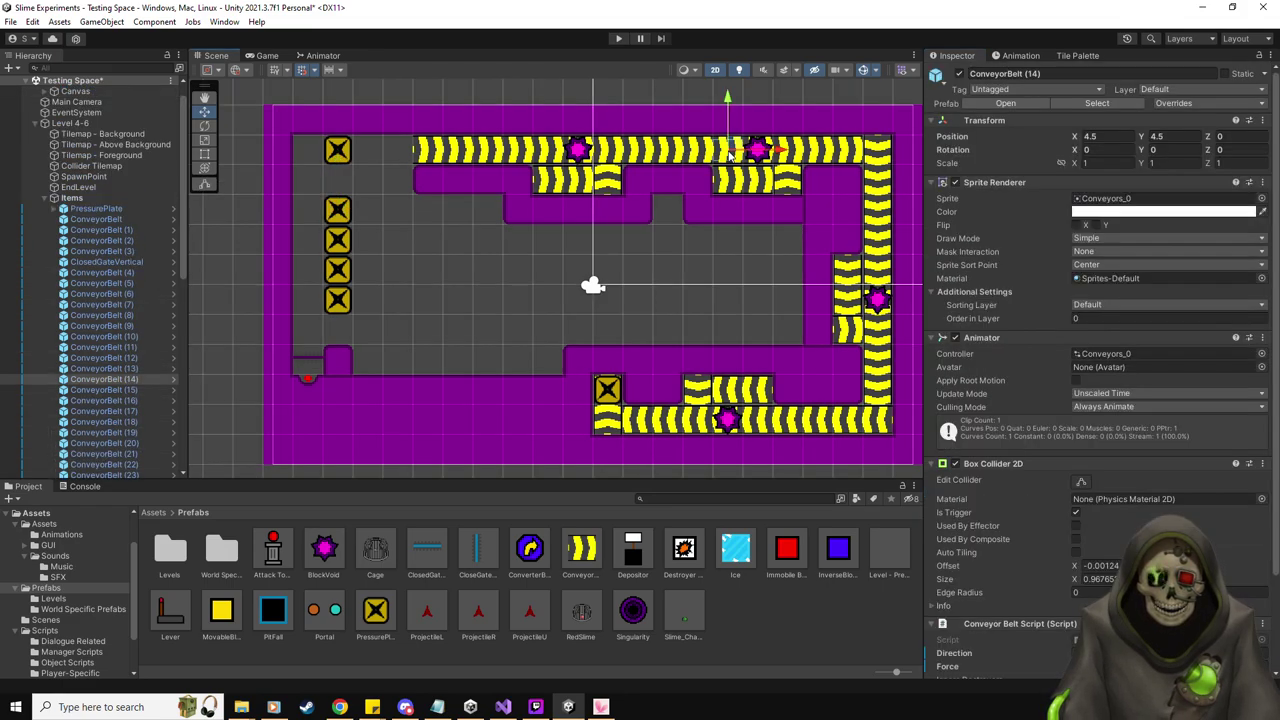
{"action": "scroll", "coordinate": [1060, 479], "scroll_direction": "down", "scroll_amount": 2}
{"action": "scroll", "coordinate": [128, 372], "scroll_direction": "down", "scroll_amount": 12}
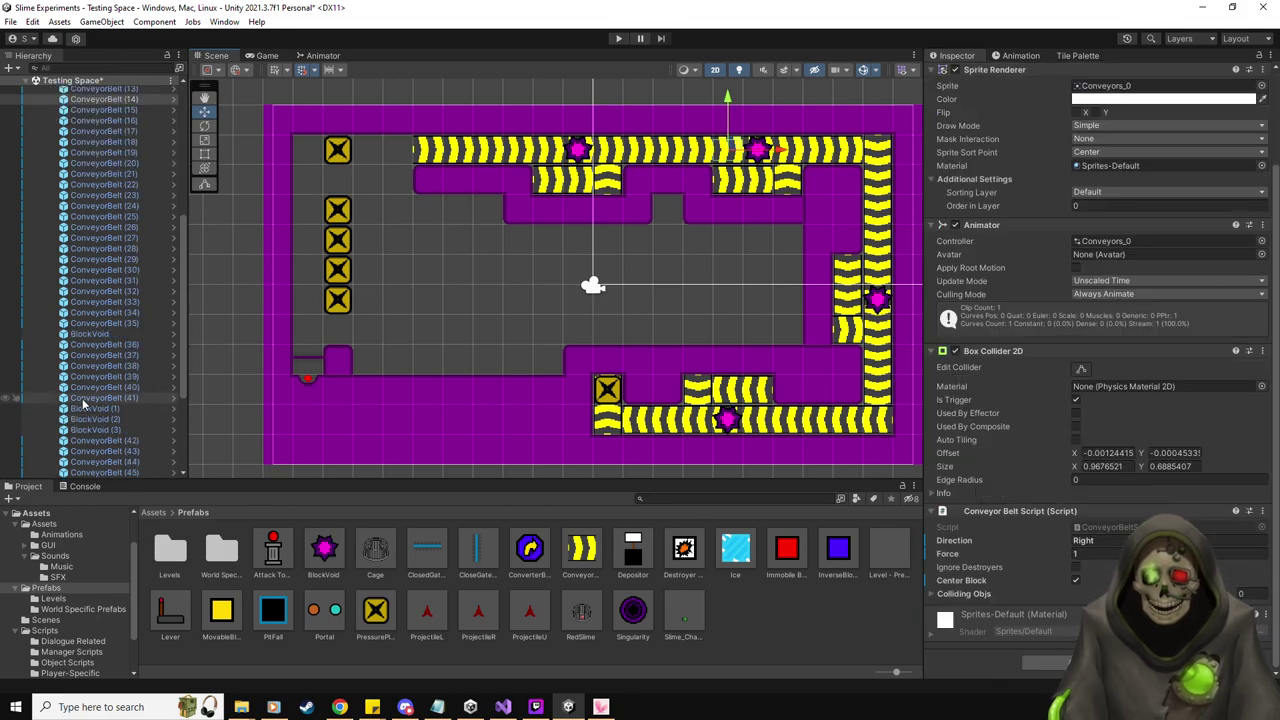
{"action": "left_click", "coordinate": [127, 367]}
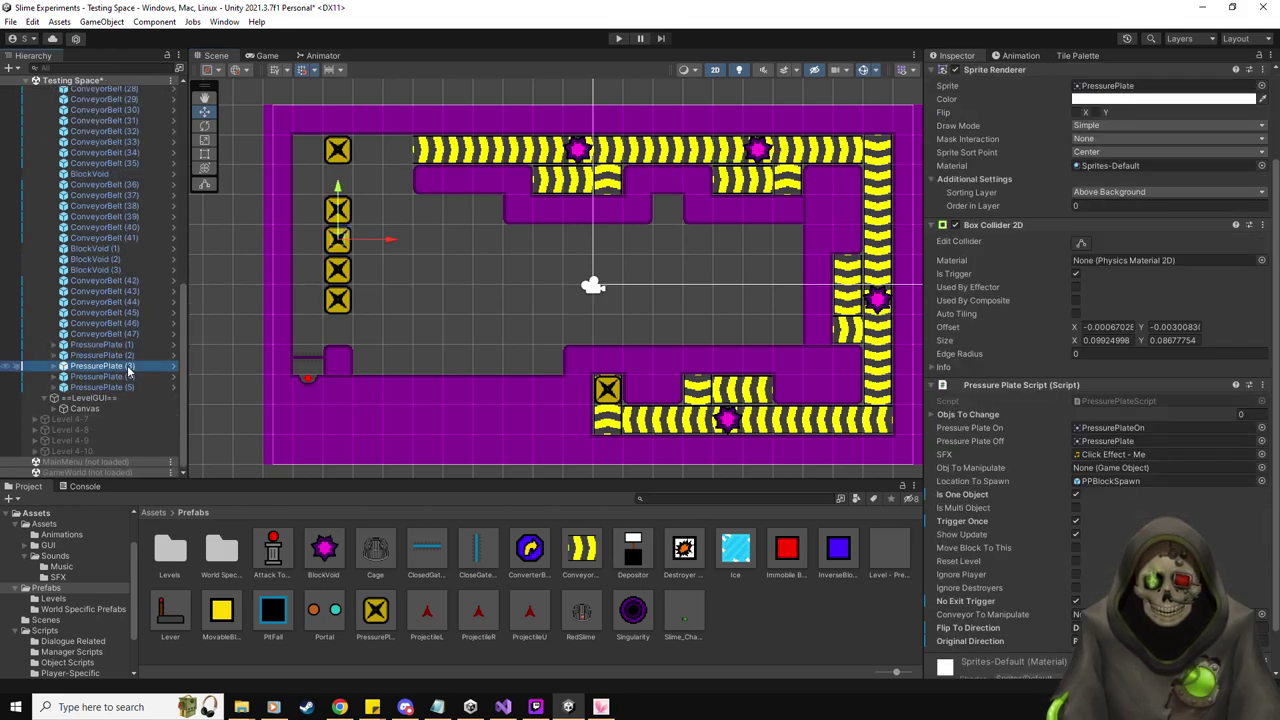
{"action": "scroll", "coordinate": [133, 181], "scroll_direction": "up", "scroll_amount": 8}
{"action": "left_click_drag", "start_coordinate": [133, 181], "coordinate": [1090, 614]}
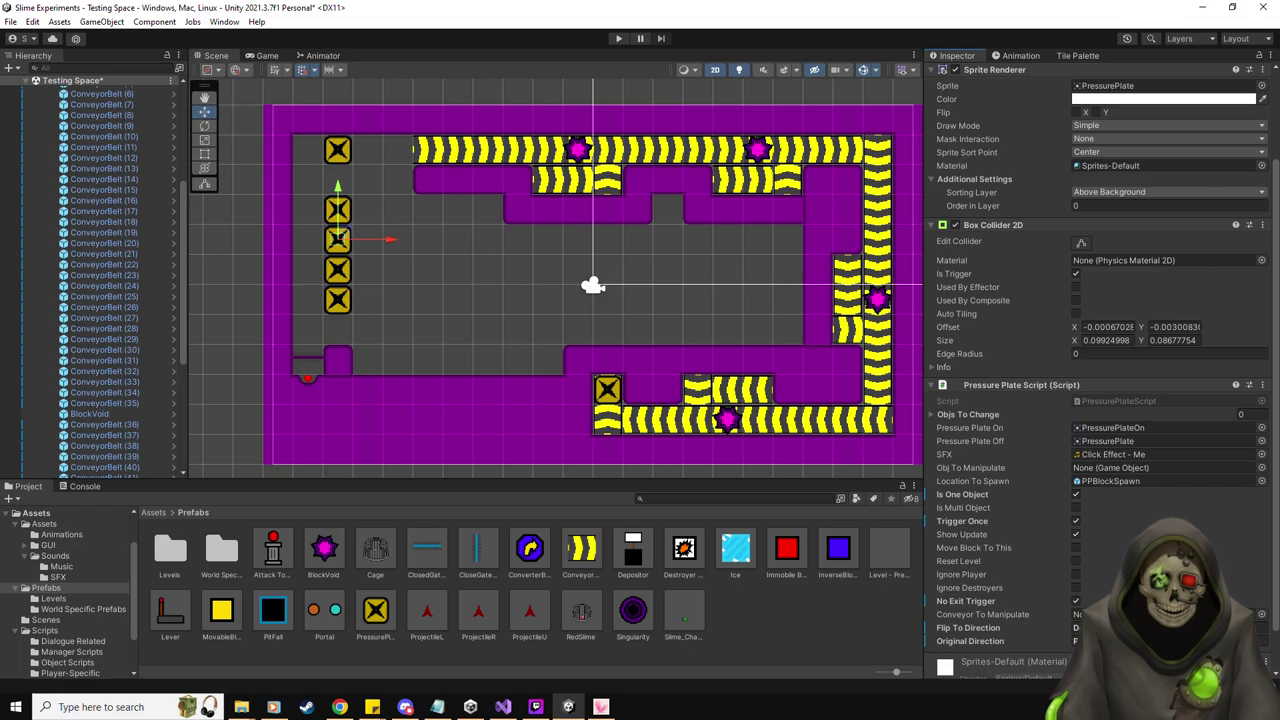
Check the conveyor settings on PressurePlate (3), and assign ConveyorBelt (23) from the vertical belt as Conveyor To Manipulate on PressurePlate (4)
{"action": "left_click", "coordinate": [697, 390]}
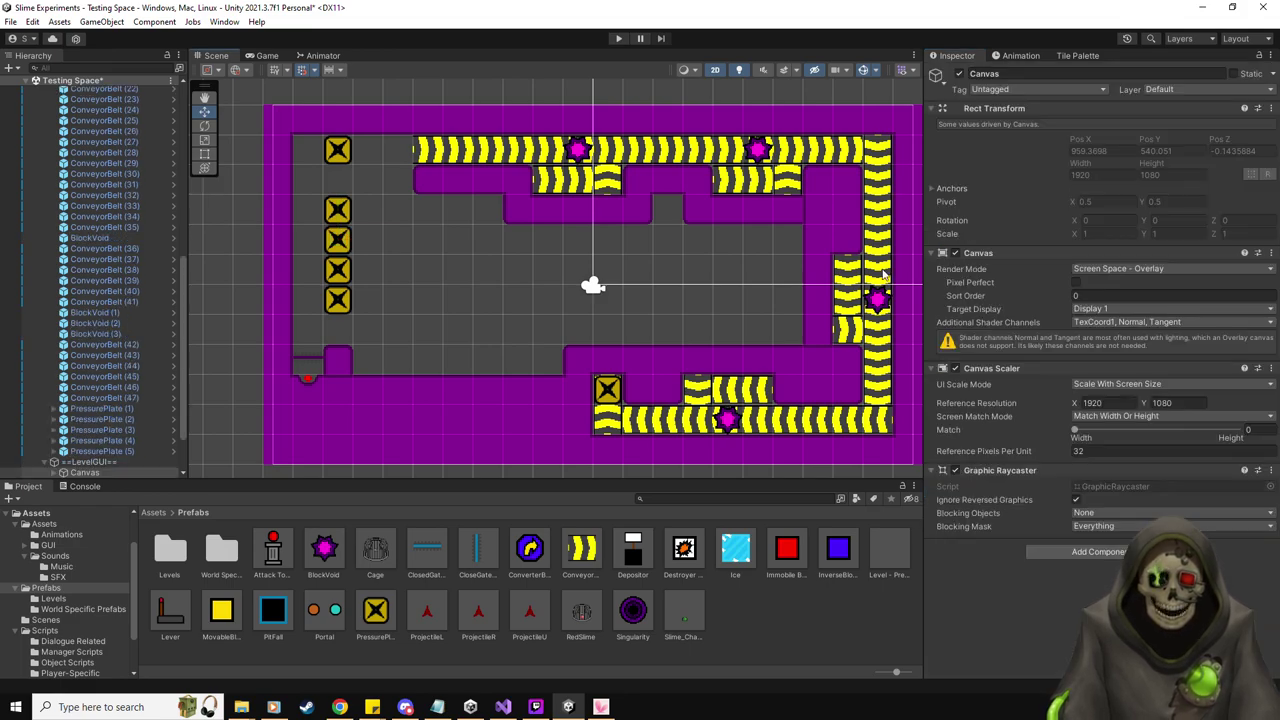
{"action": "left_click", "coordinate": [883, 268]}
{"action": "scroll", "coordinate": [138, 366], "scroll_direction": "down", "scroll_amount": 10}
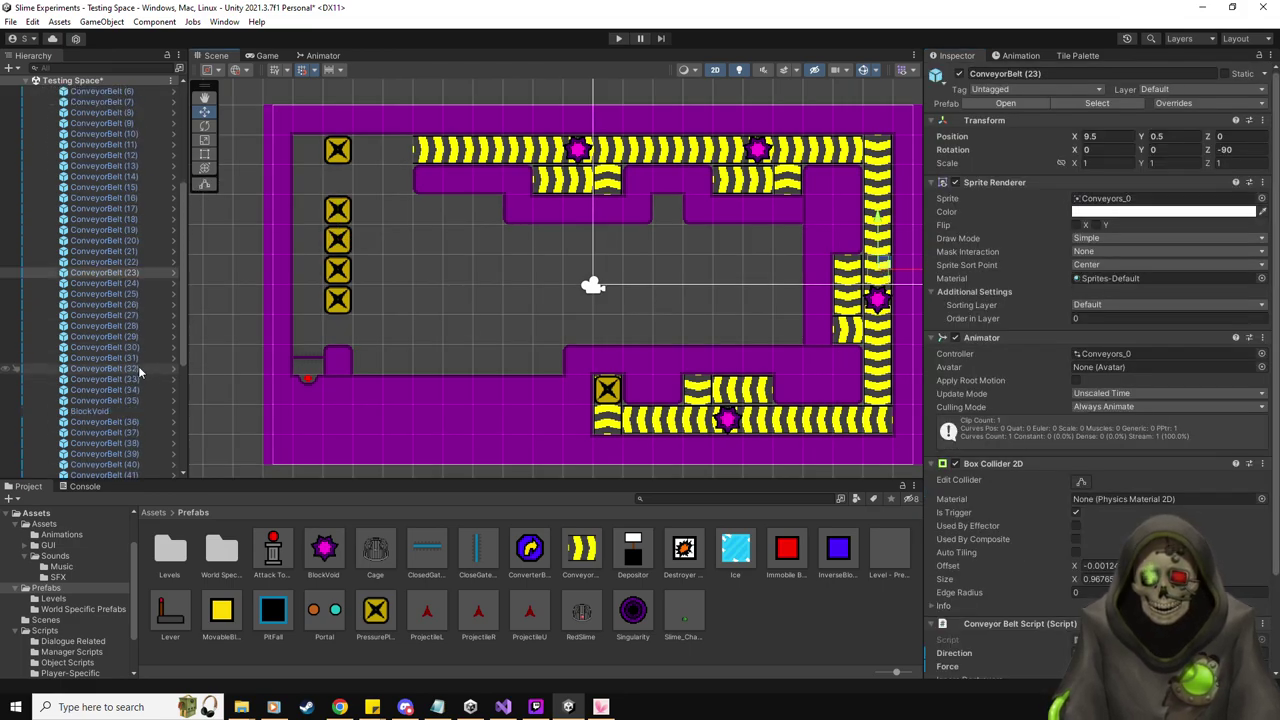
{"action": "left_click", "coordinate": [140, 442]}
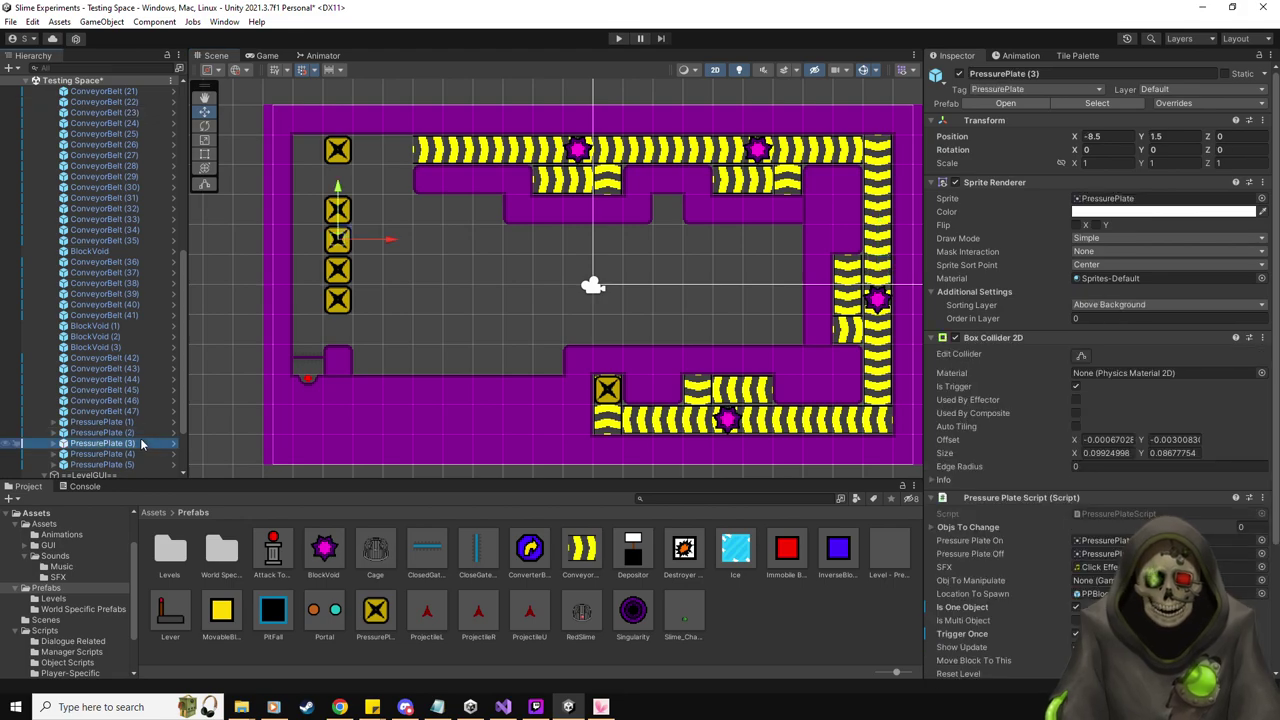
{"action": "scroll", "coordinate": [1114, 530], "scroll_direction": "down", "scroll_amount": 4}
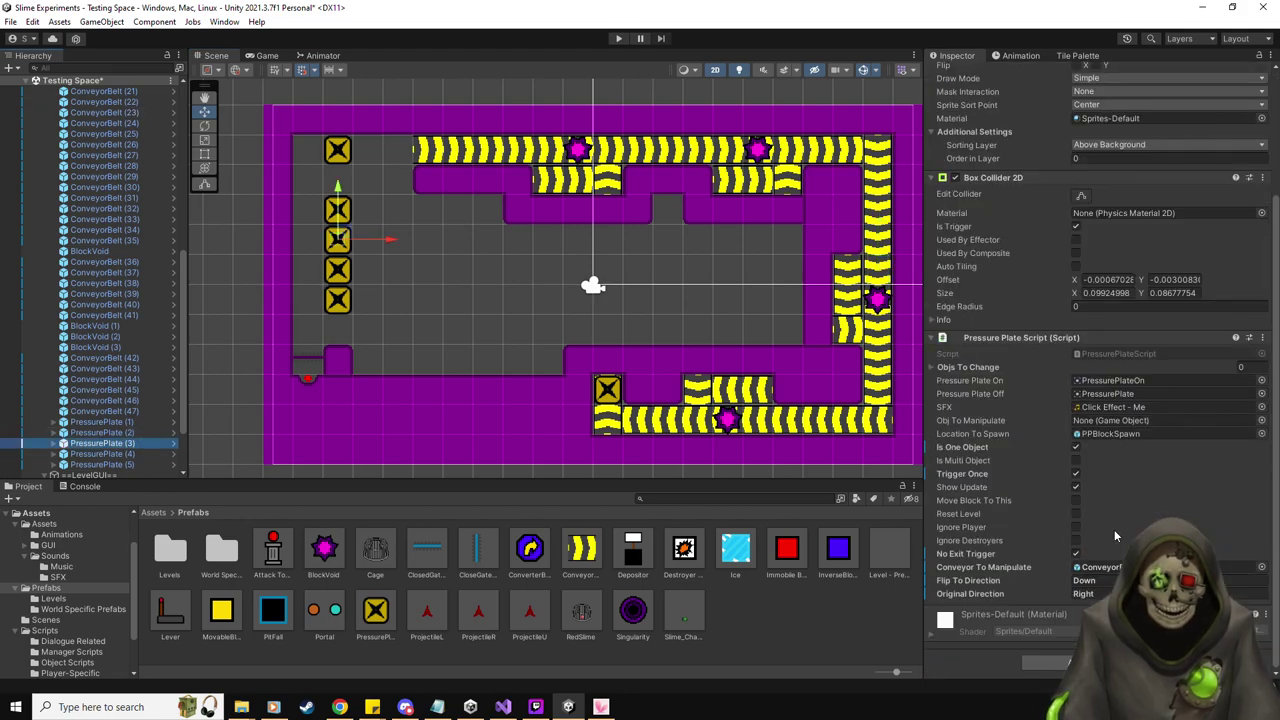
{"action": "left_click", "coordinate": [120, 454]}
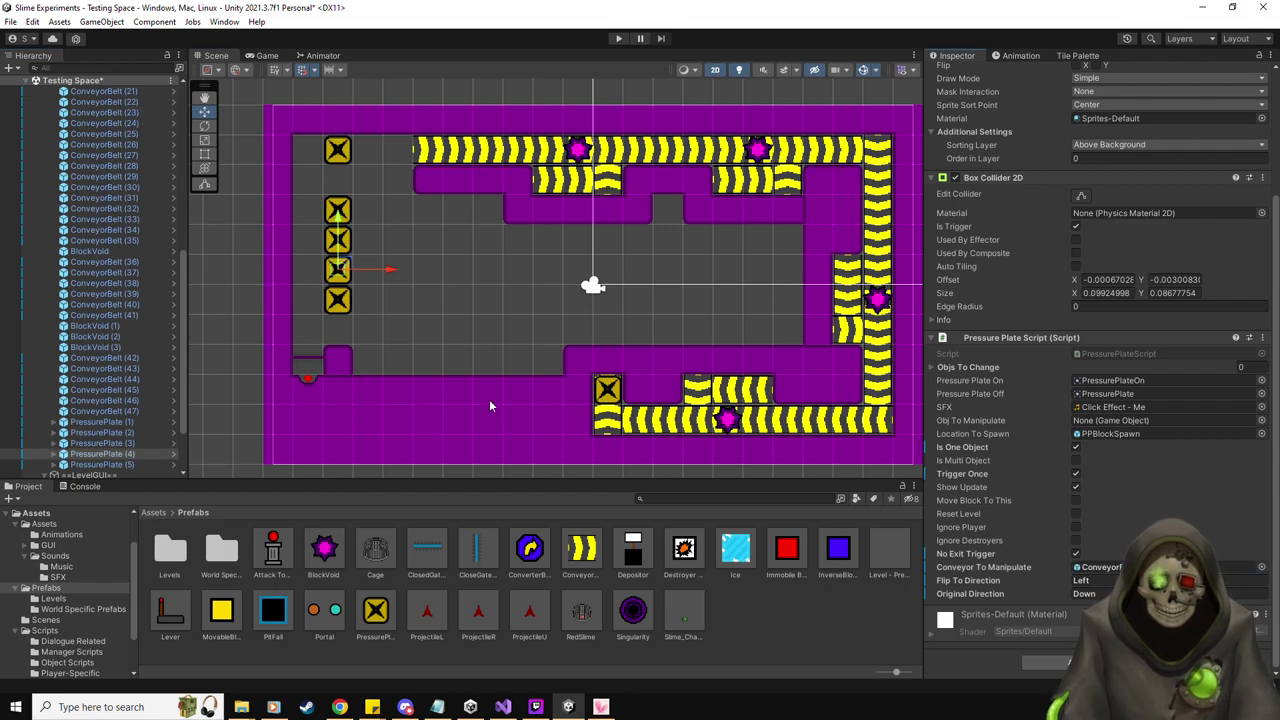
Assign ConveyorBelt (30) from the lower belt as Conveyor To Manipulate on PressurePlate (5), and recheck ConveyorBelt (23) and PressurePlate (3)
{"action": "left_click", "coordinate": [768, 394]}
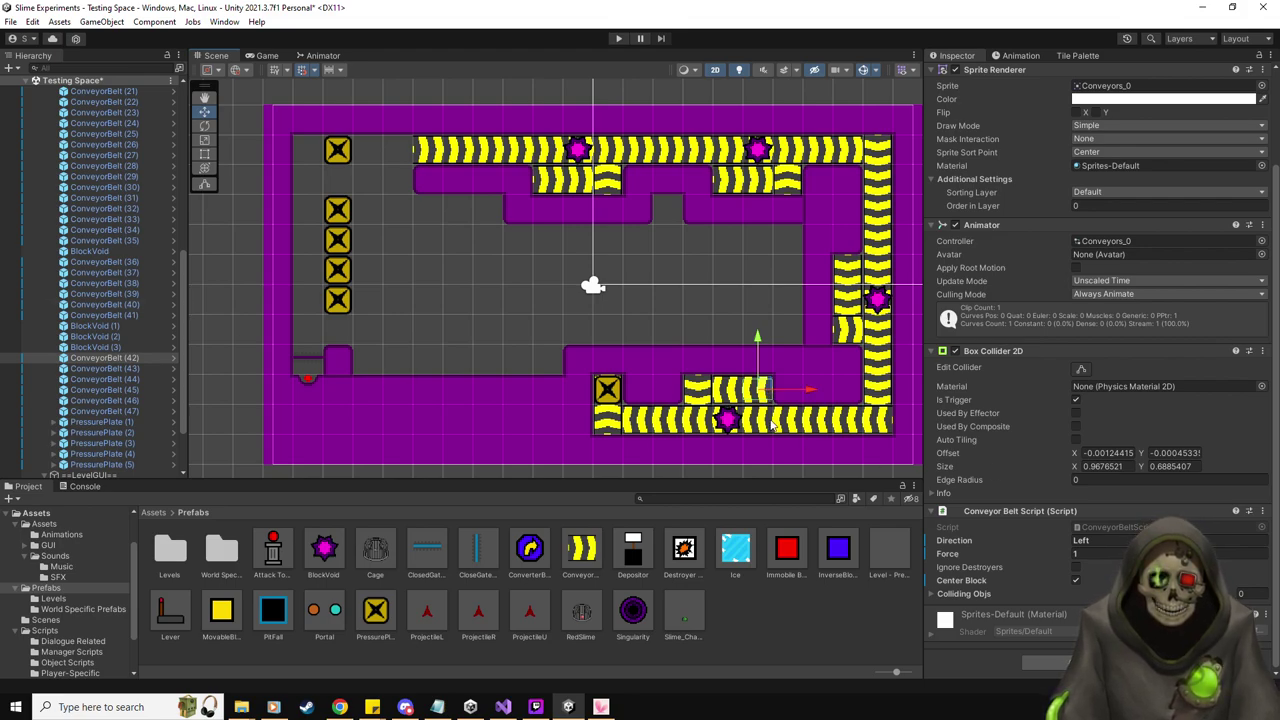
{"action": "left_click", "coordinate": [772, 425]}
{"action": "scroll", "coordinate": [90, 283], "scroll_direction": "down", "scroll_amount": 3}
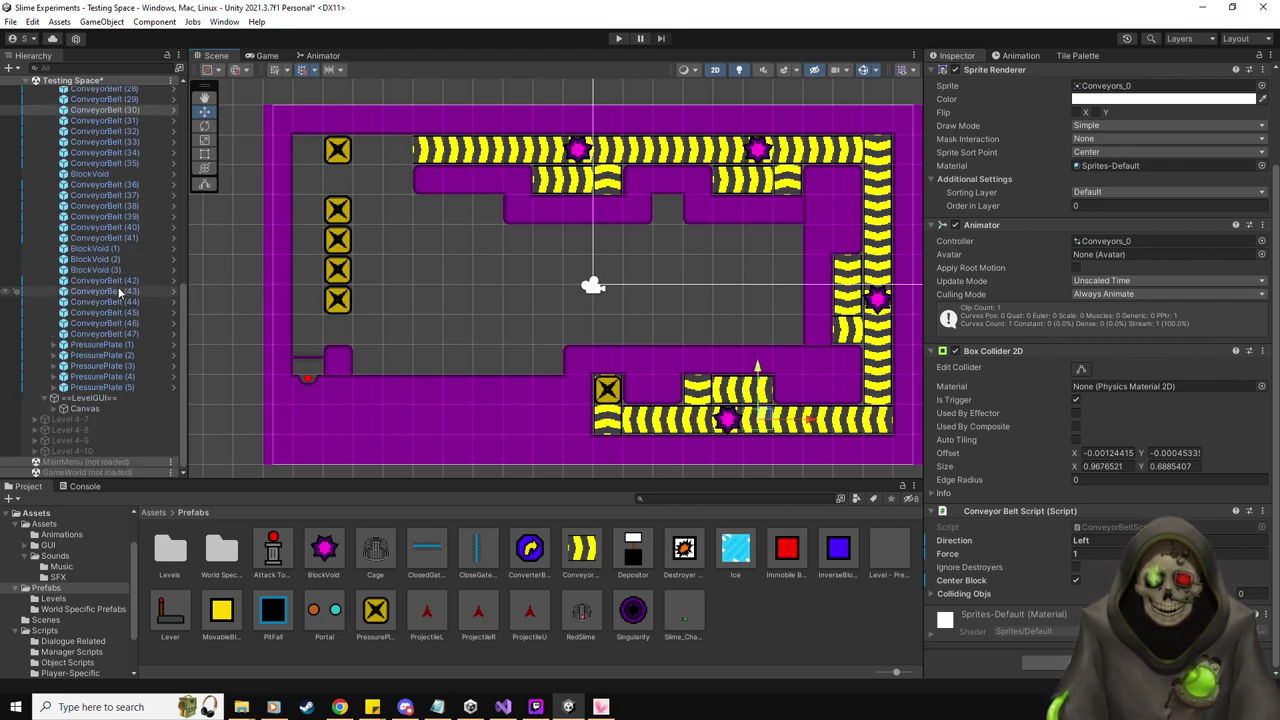
{"action": "left_click", "coordinate": [100, 387]}
{"action": "left_click_drag", "start_coordinate": [131, 118], "coordinate": [1150, 614]}
{"action": "left_click", "coordinate": [884, 278]}
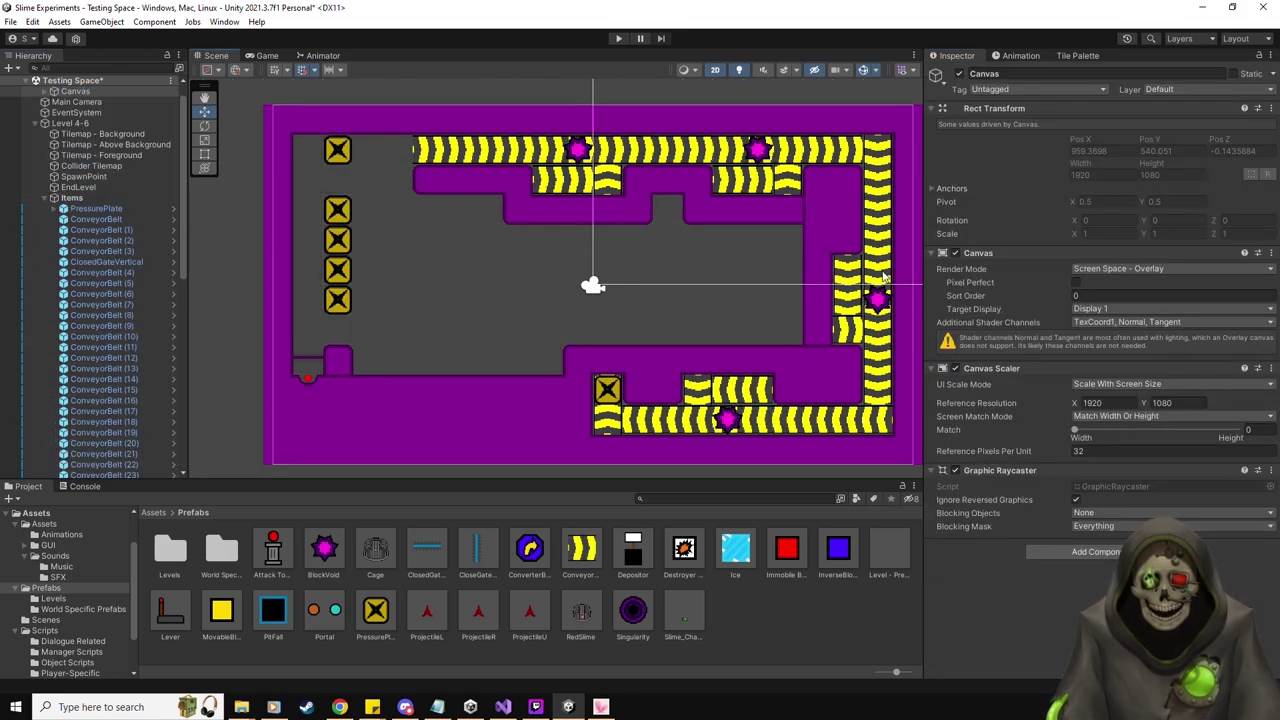
{"action": "left_click", "coordinate": [884, 278]}
{"action": "scroll", "coordinate": [142, 332], "scroll_direction": "down", "scroll_amount": 5}
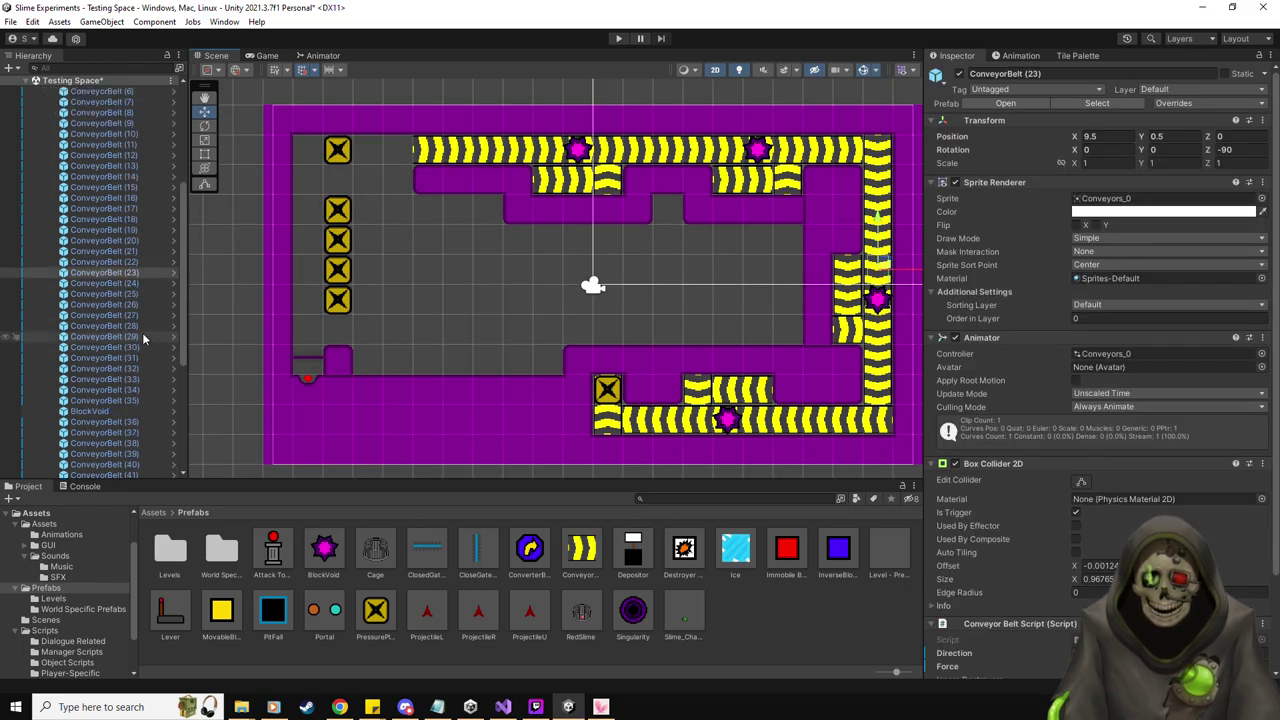
{"action": "left_click", "coordinate": [135, 446]}
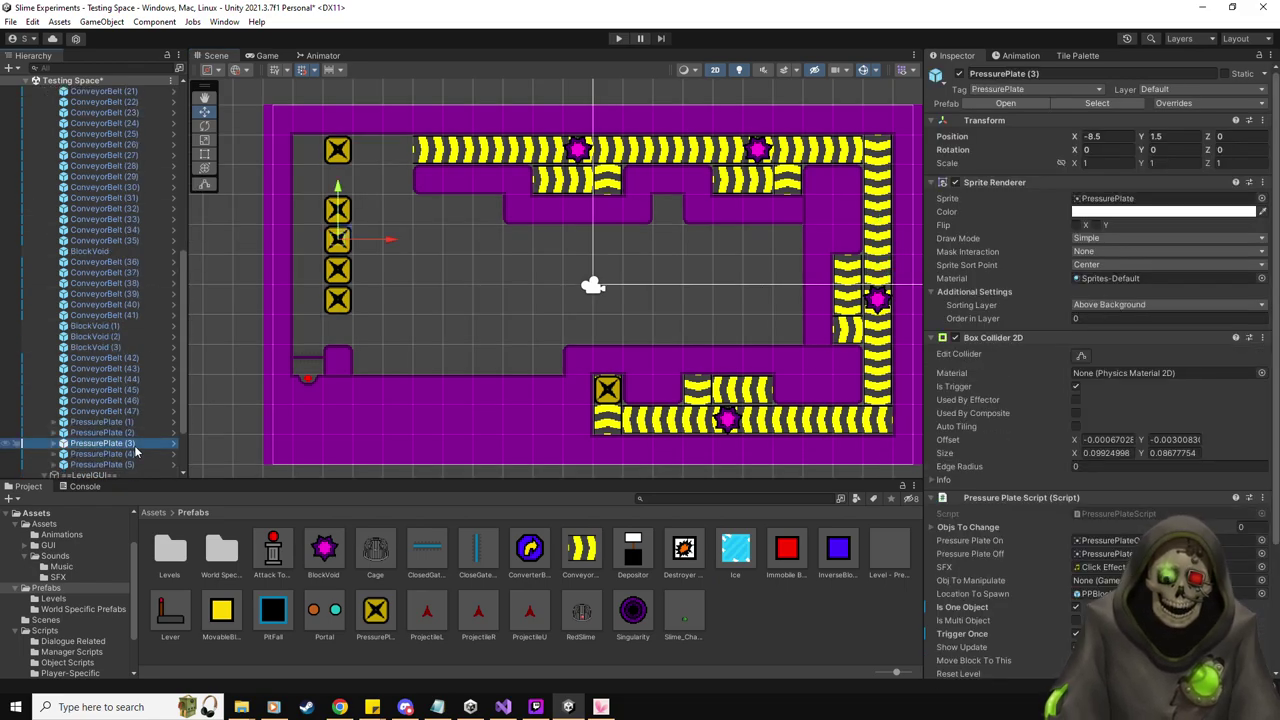
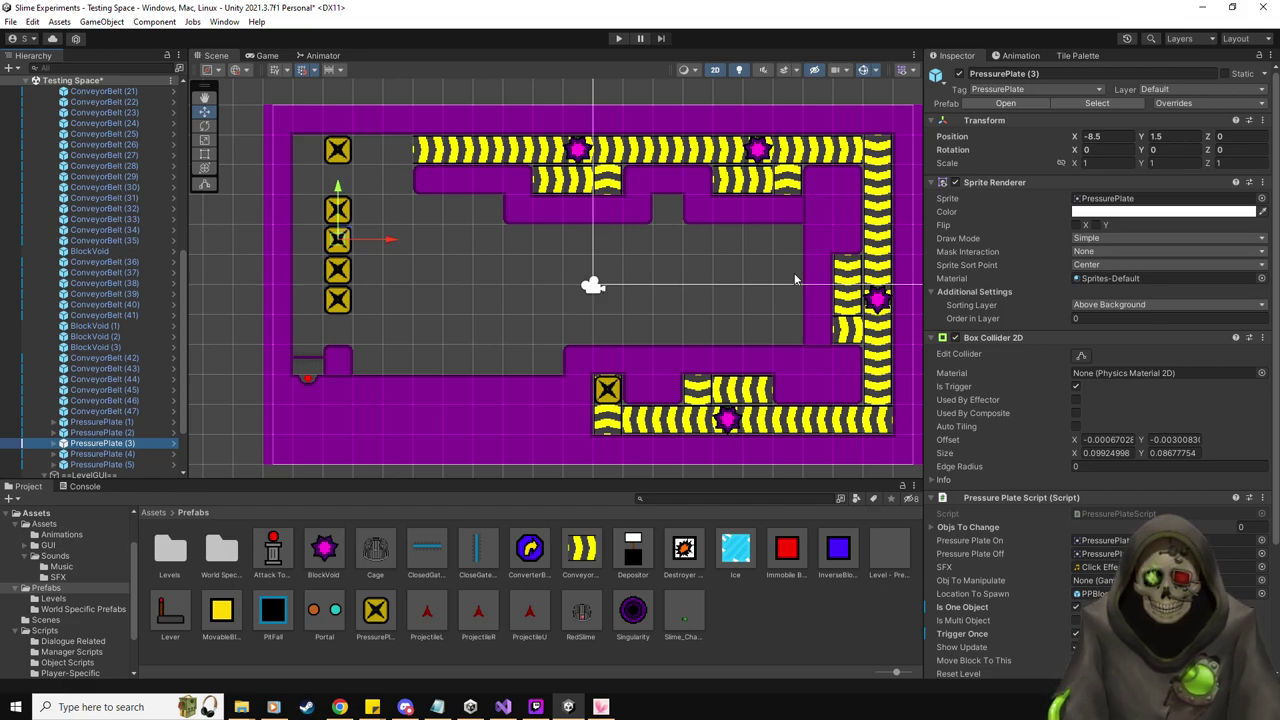
Move PressurePlate (2) to X -3.5, Y 2.5 and PressurePlate (3) into the notch between the two upper purple wall sections
{"action": "left_click", "coordinate": [143, 431]}
{"action": "left_click_drag", "start_coordinate": [338, 207], "coordinate": [488, 209]}
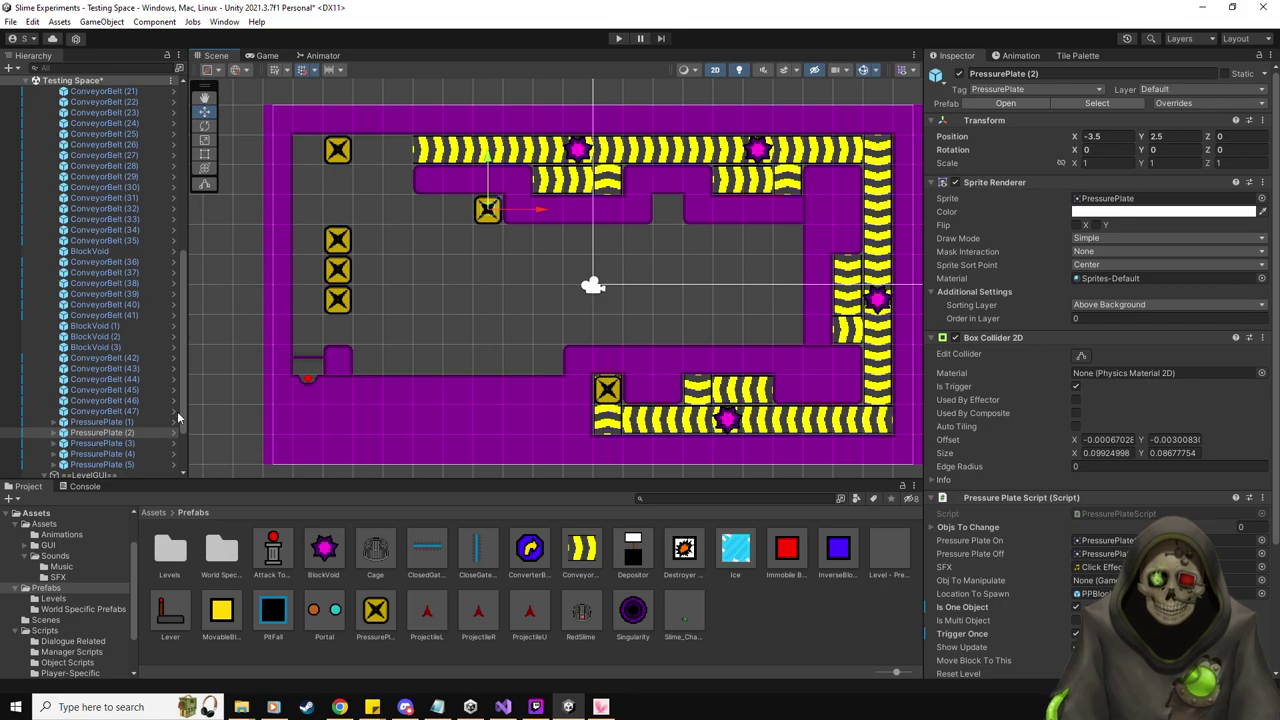
{"action": "left_click", "coordinate": [145, 443]}
{"action": "left_click_drag", "start_coordinate": [343, 238], "coordinate": [668, 209]}
Move PressurePlate (4) beside the room's inner wall next to the vertical belt, and PressurePlate (5) to X -0.5, Y -1.5
{"action": "left_click", "coordinate": [118, 454]}
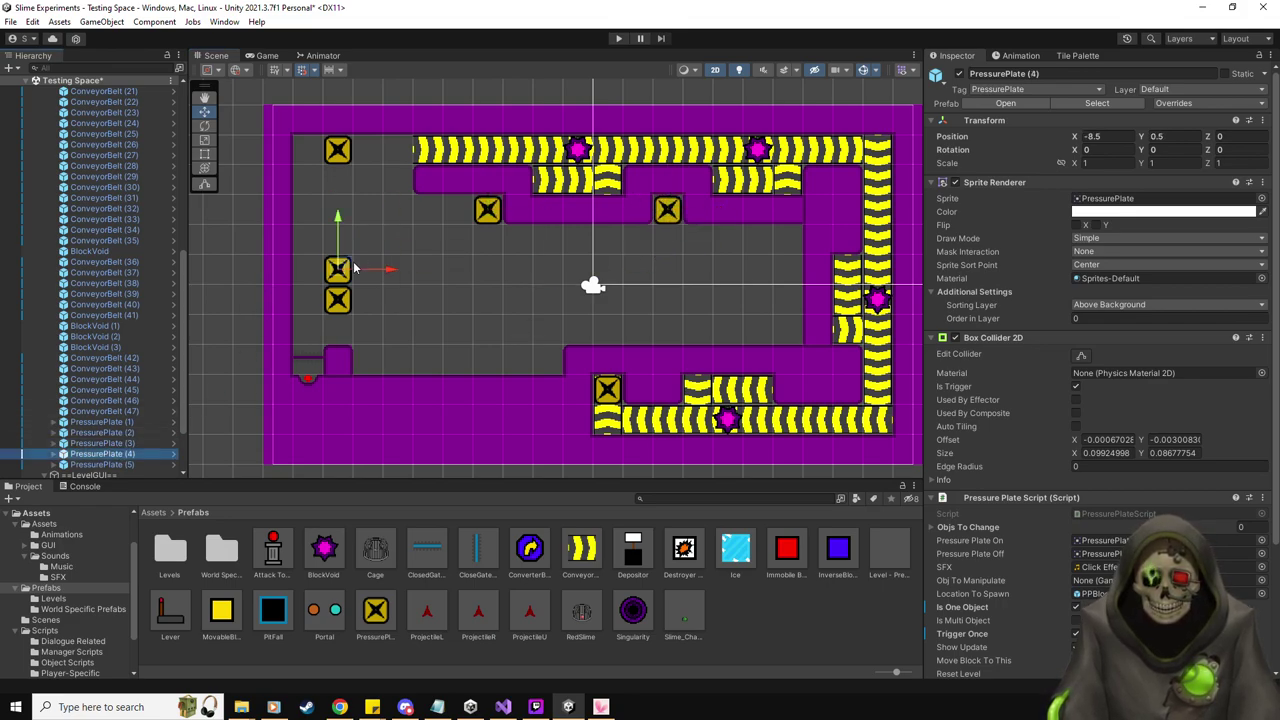
{"action": "left_click_drag", "start_coordinate": [337, 270], "coordinate": [337, 300]}
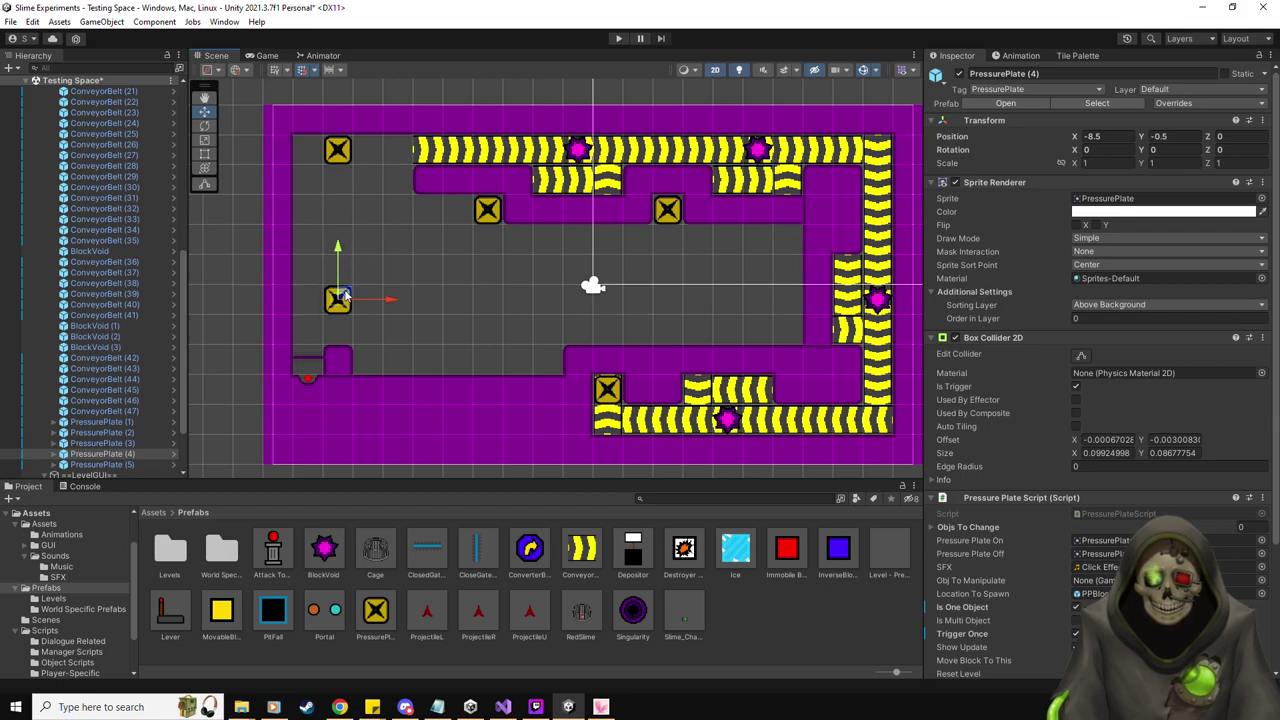
{"action": "left_click_drag", "start_coordinate": [338, 258], "coordinate": [473, 269]}
{"action": "left_click_drag", "start_coordinate": [689, 270], "coordinate": [787, 239]}
{"action": "left_click_drag", "start_coordinate": [344, 301], "coordinate": [597, 341]}
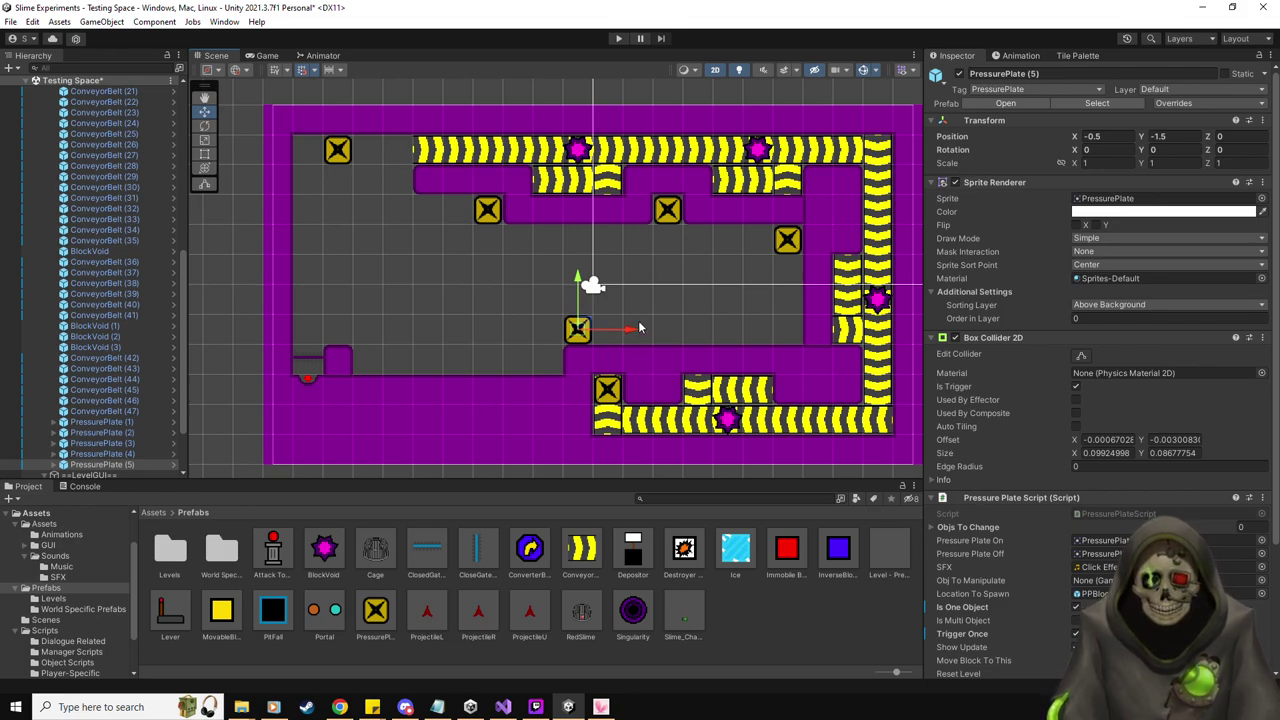
On the Collider Tilemap, paint a one-tile-wide, four-tile-high vertical wall beside PressurePlate (5) with Purple Room tiles, joining the floor
{"action": "left_click", "coordinate": [1084, 56]}
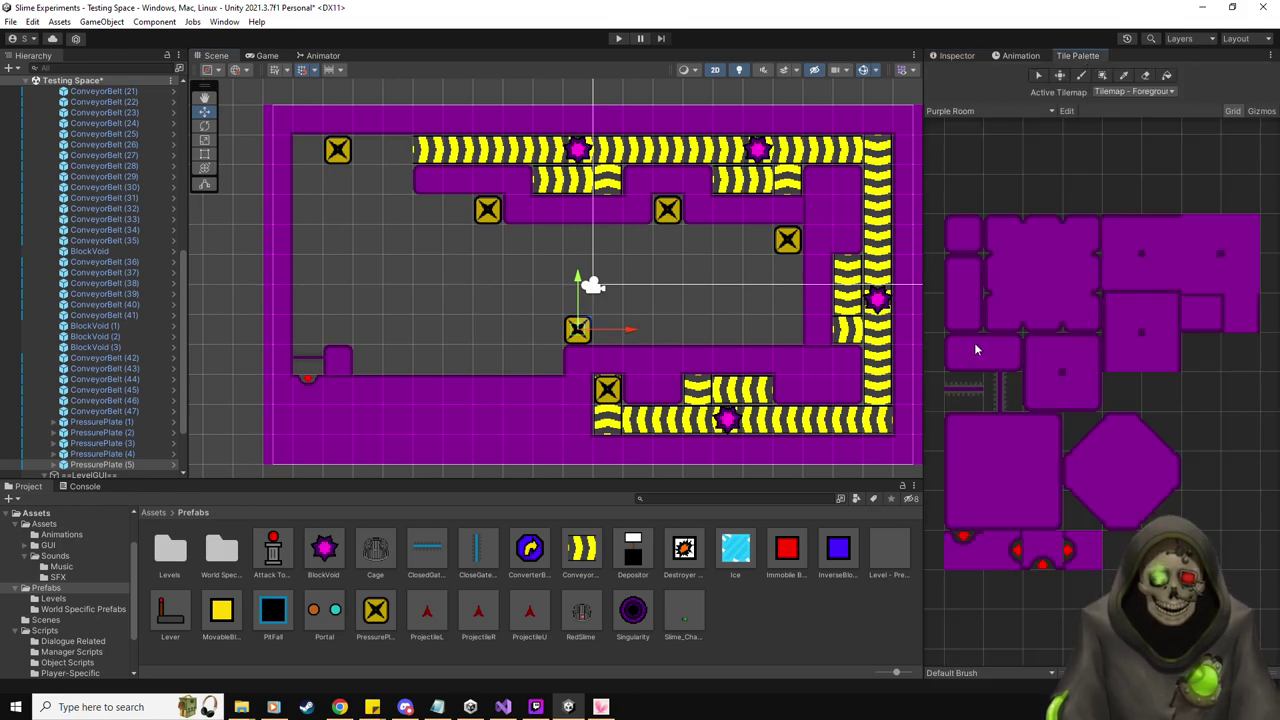
{"action": "left_click", "coordinate": [966, 273]}
{"action": "left_click", "coordinate": [556, 306]}
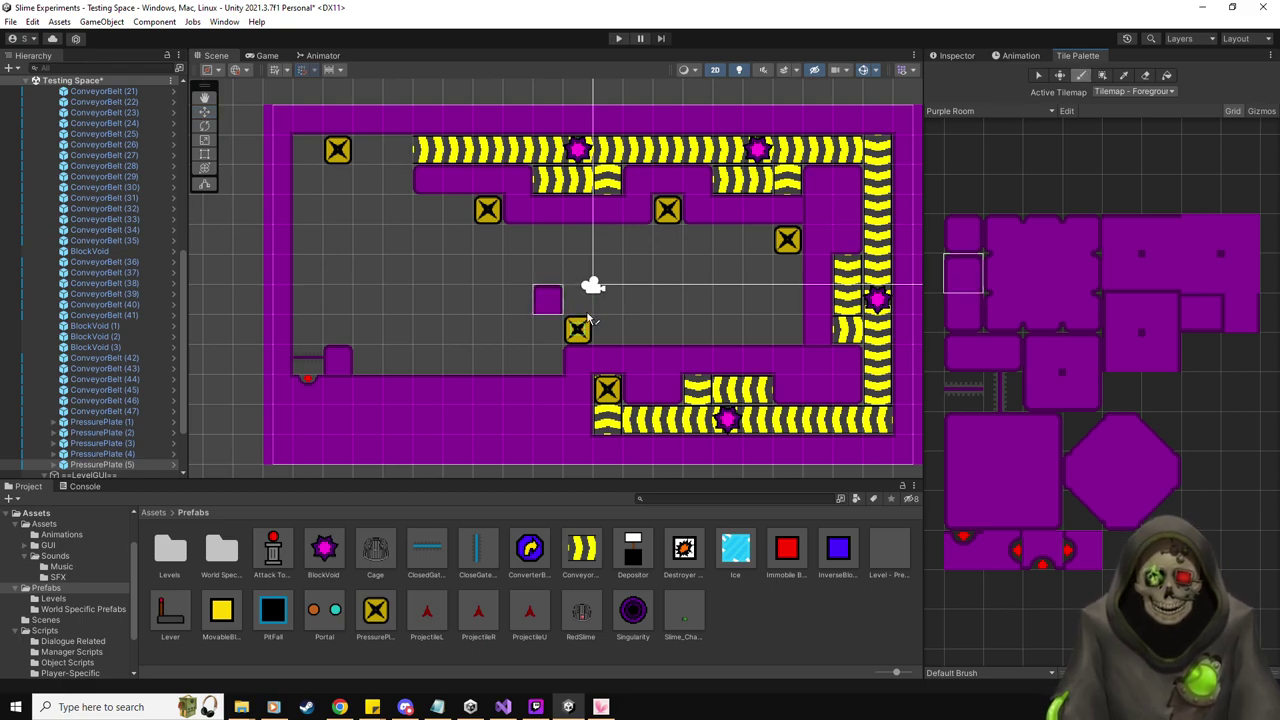
{"action": "left_click", "coordinate": [1139, 92]}
{"action": "left_click", "coordinate": [1140, 116]}
{"action": "left_click", "coordinate": [1042, 352]}
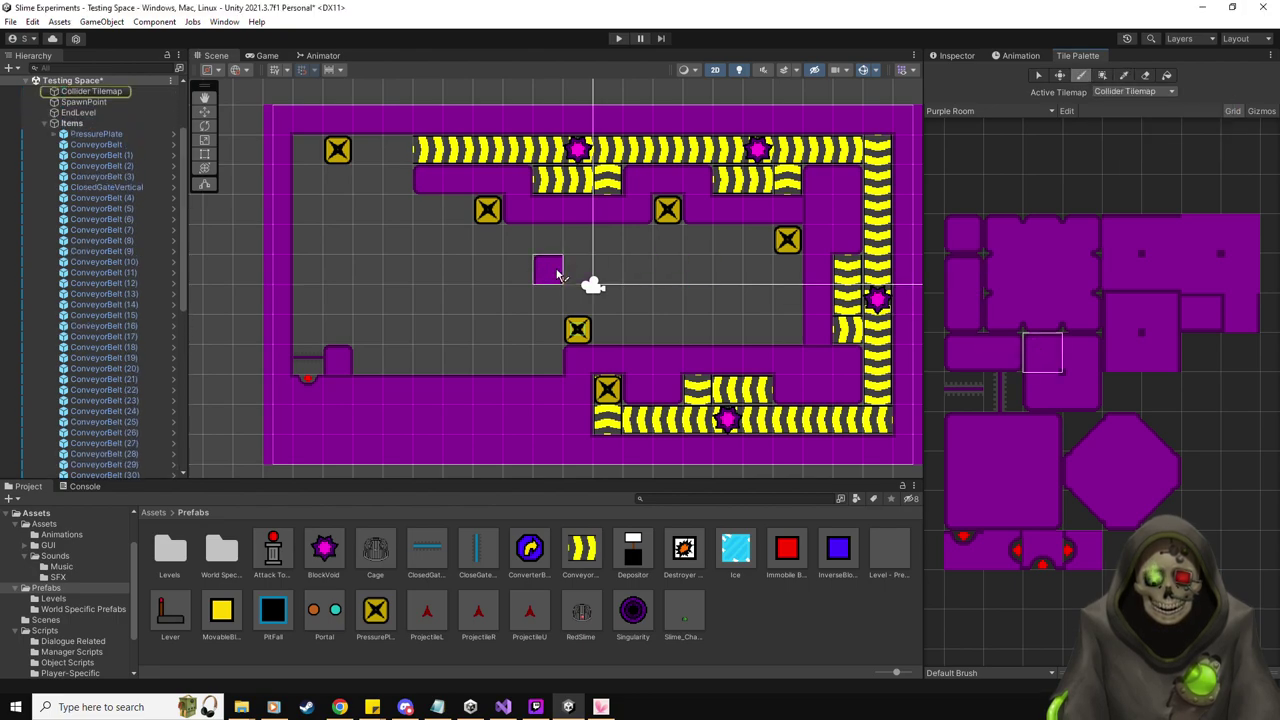
{"action": "left_click", "coordinate": [548, 272]}
{"action": "left_click", "coordinate": [728, 360], "text": "ctrl"}
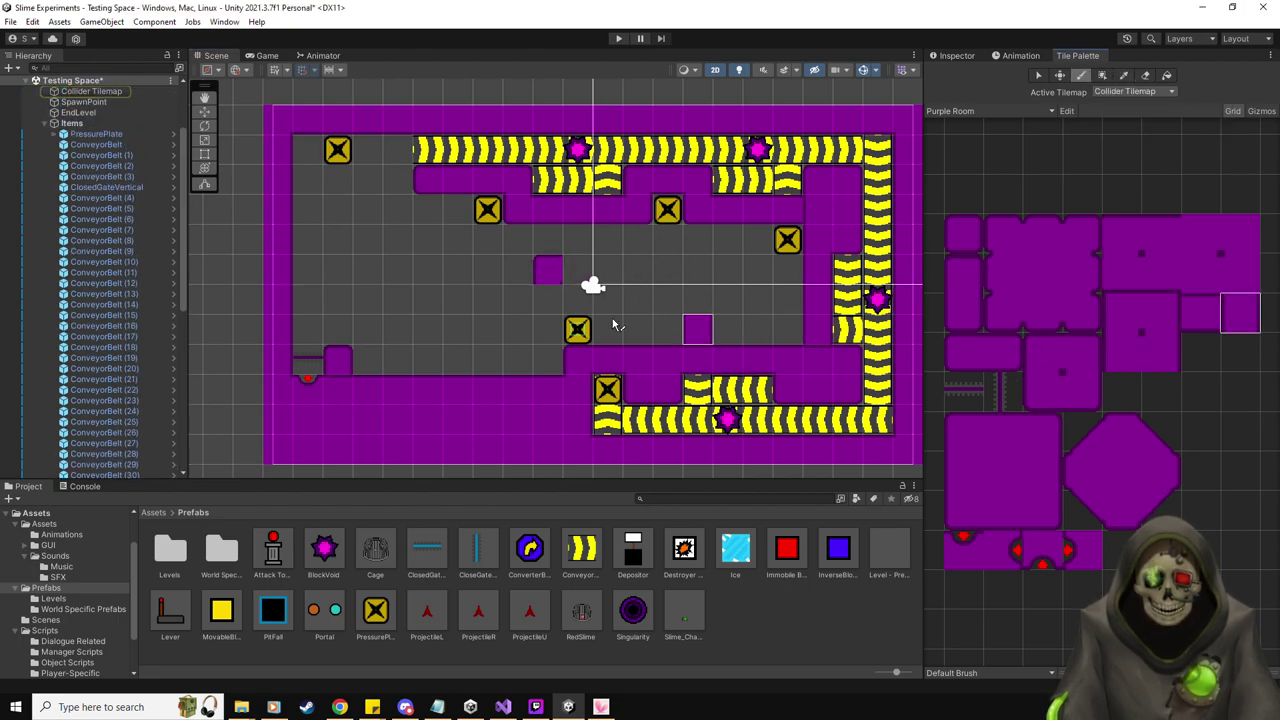
{"action": "left_click_drag", "start_coordinate": [548, 302], "coordinate": [548, 362]}
{"action": "left_click", "coordinate": [758, 420]}
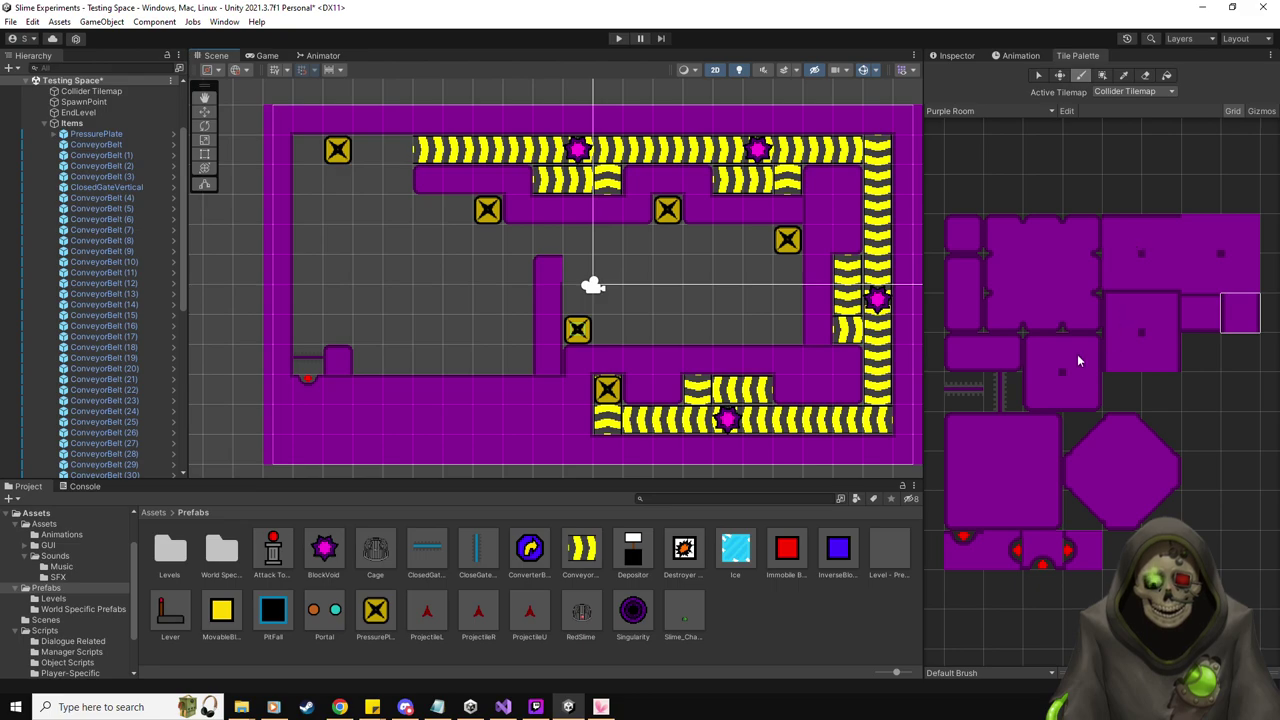
Repaint the Purple Room tiles where the vertical wall beside PressurePlate (5) meets the floor, removing the seam with the neighbouring purple block
{"action": "left_click", "coordinate": [1245, 276]}
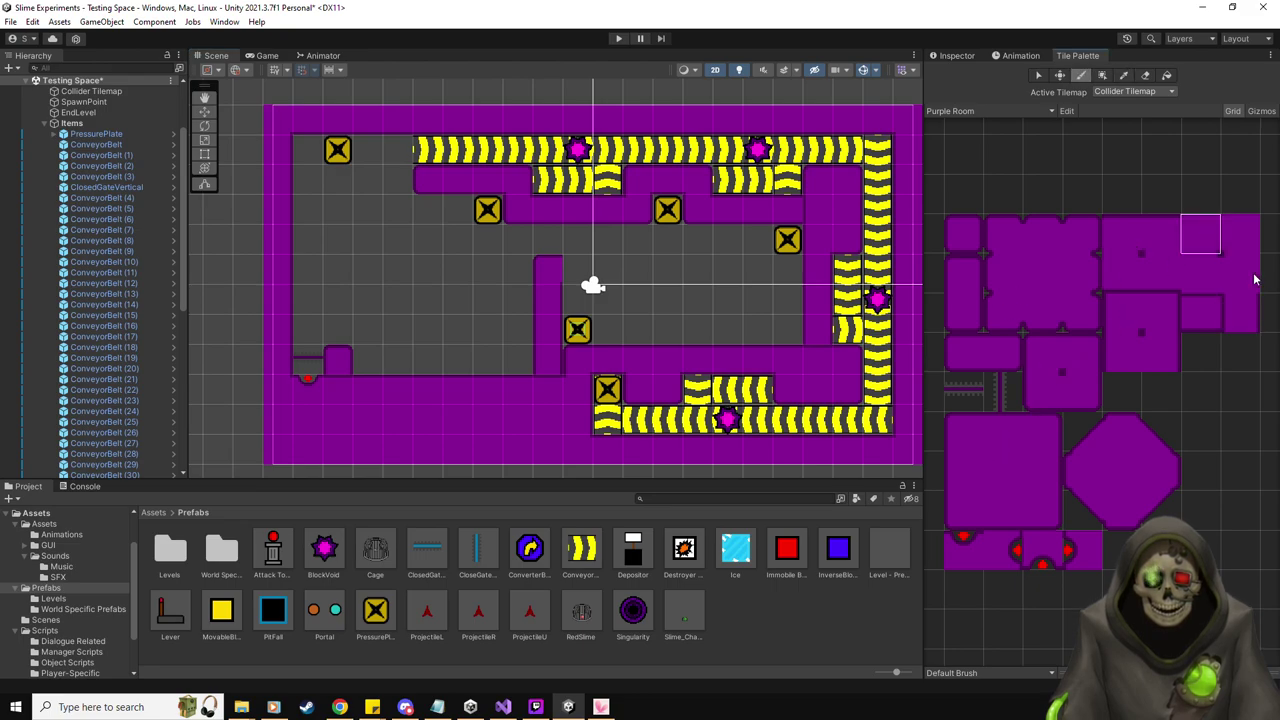
{"action": "left_click", "coordinate": [548, 390]}
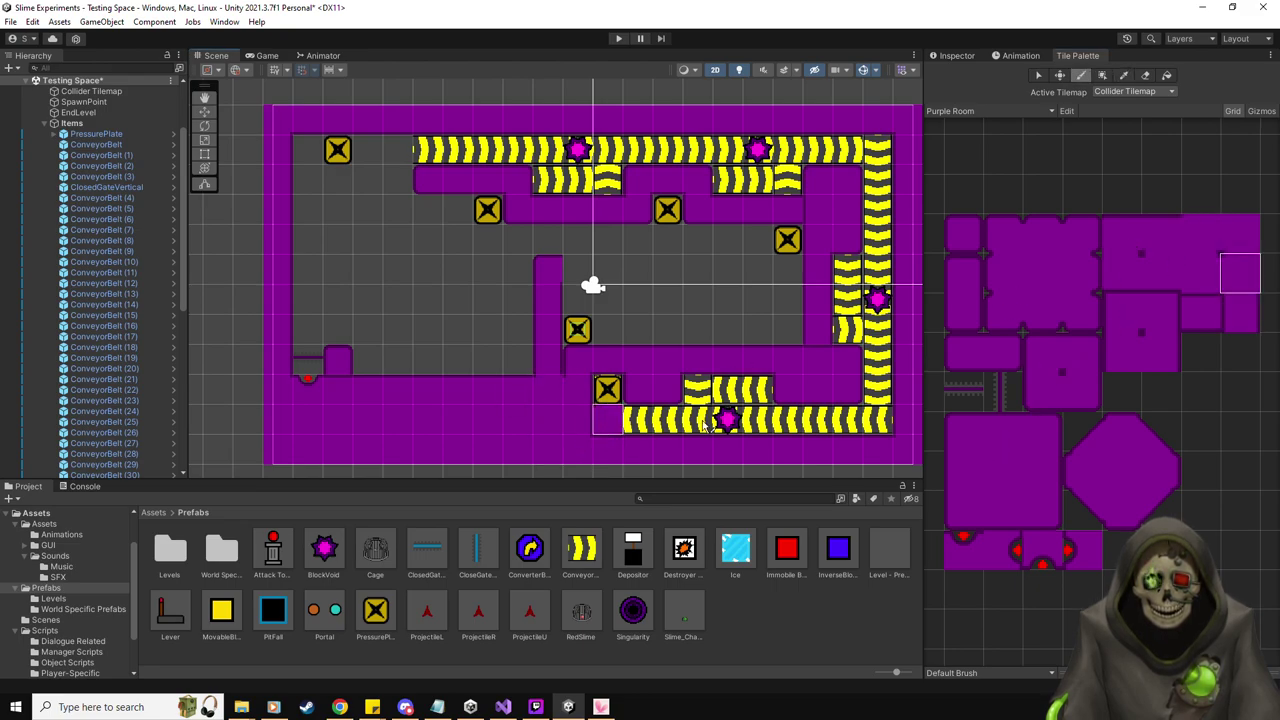
{"action": "left_click", "coordinate": [1035, 475]}
{"action": "left_click", "coordinate": [608, 420]}
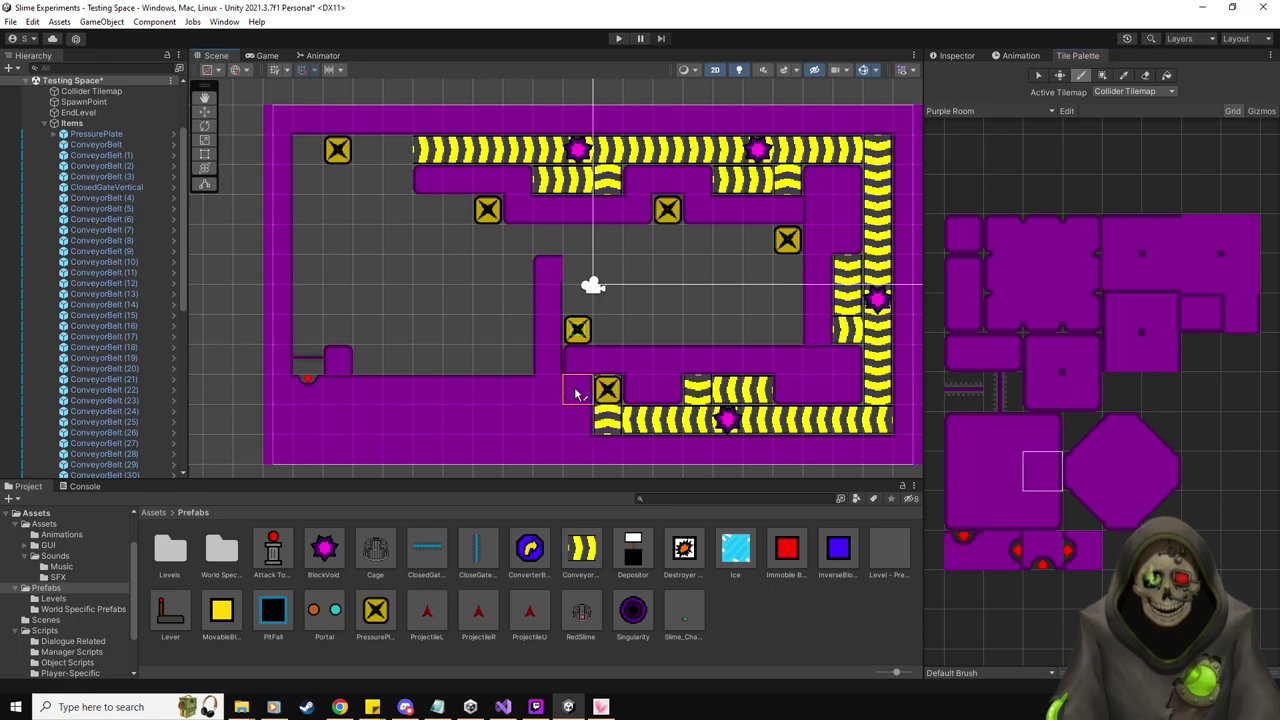
{"action": "left_click", "coordinate": [946, 470]}
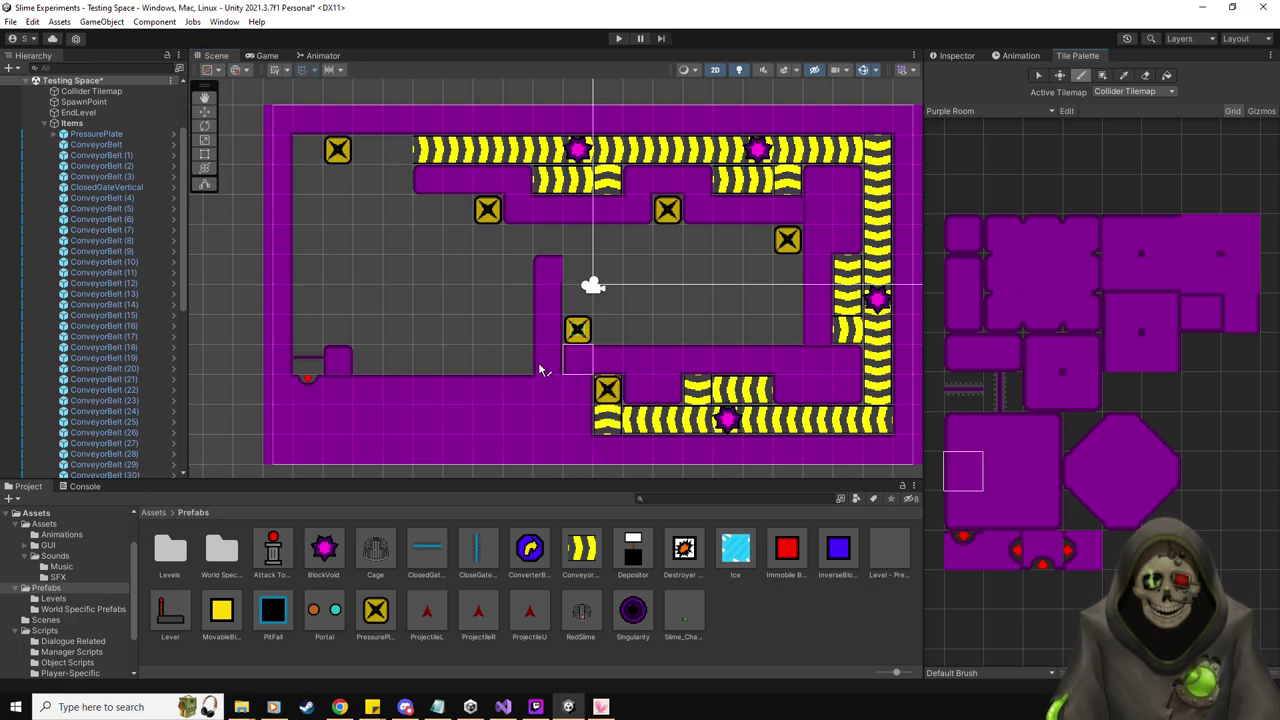
{"action": "left_click", "coordinate": [1119, 348]}
{"action": "left_click", "coordinate": [985, 422]}
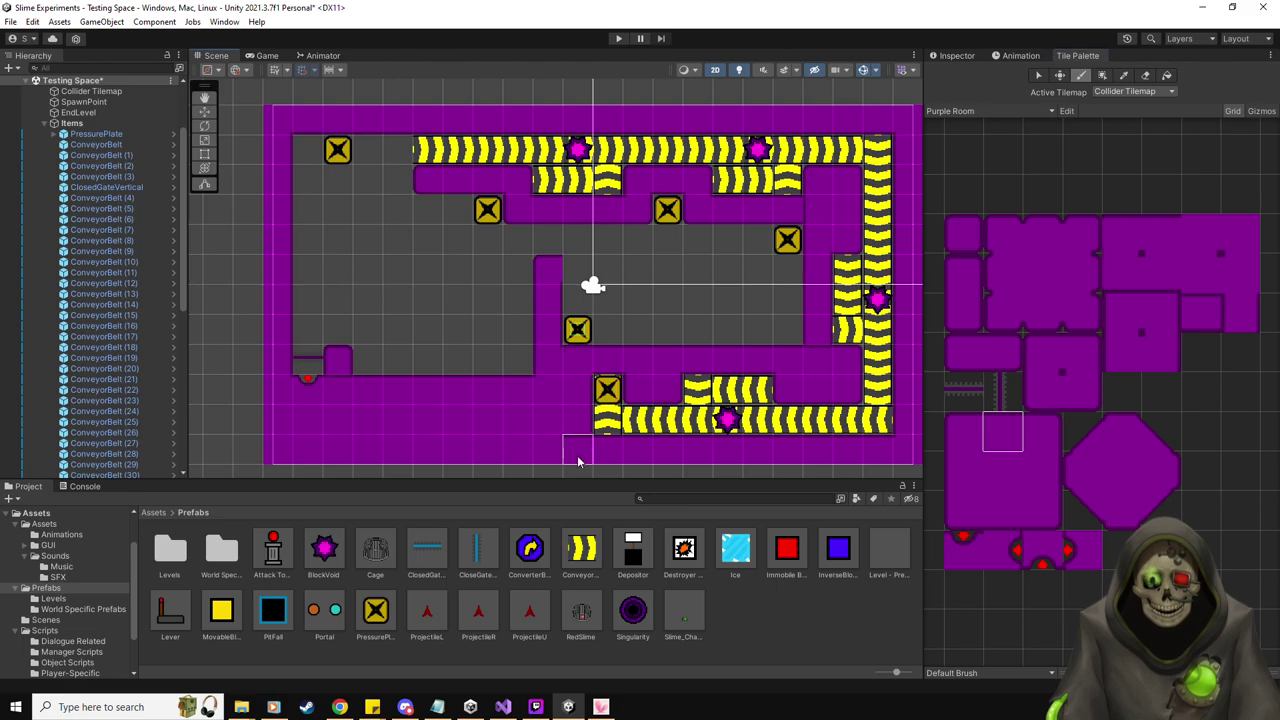
Paint a six-tile horizontal purple wall extending inward from the top of the vertical wall above PressurePlate (5), with a rounded corner at its end
{"action": "scroll", "coordinate": [577, 447], "scroll_direction": "up", "scroll_amount": 3}
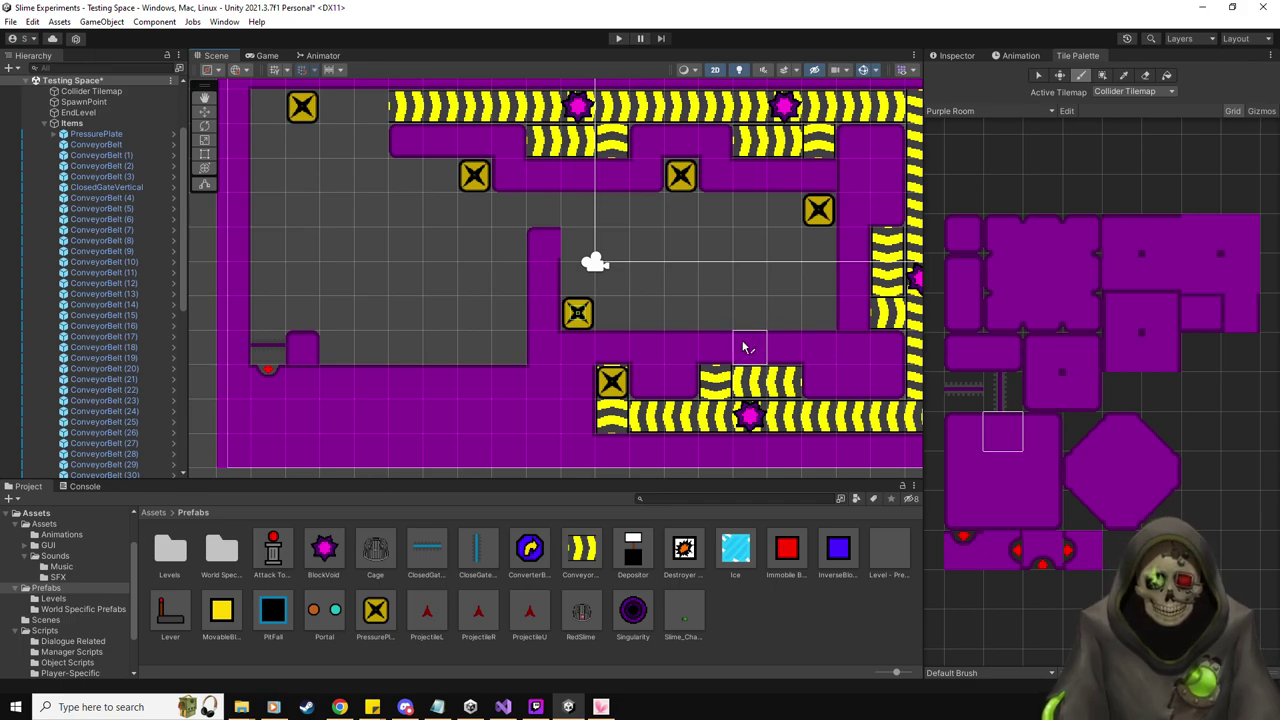
{"action": "left_click", "coordinate": [1201, 313]}
{"action": "left_click_drag", "start_coordinate": [577, 245], "coordinate": [753, 250]}
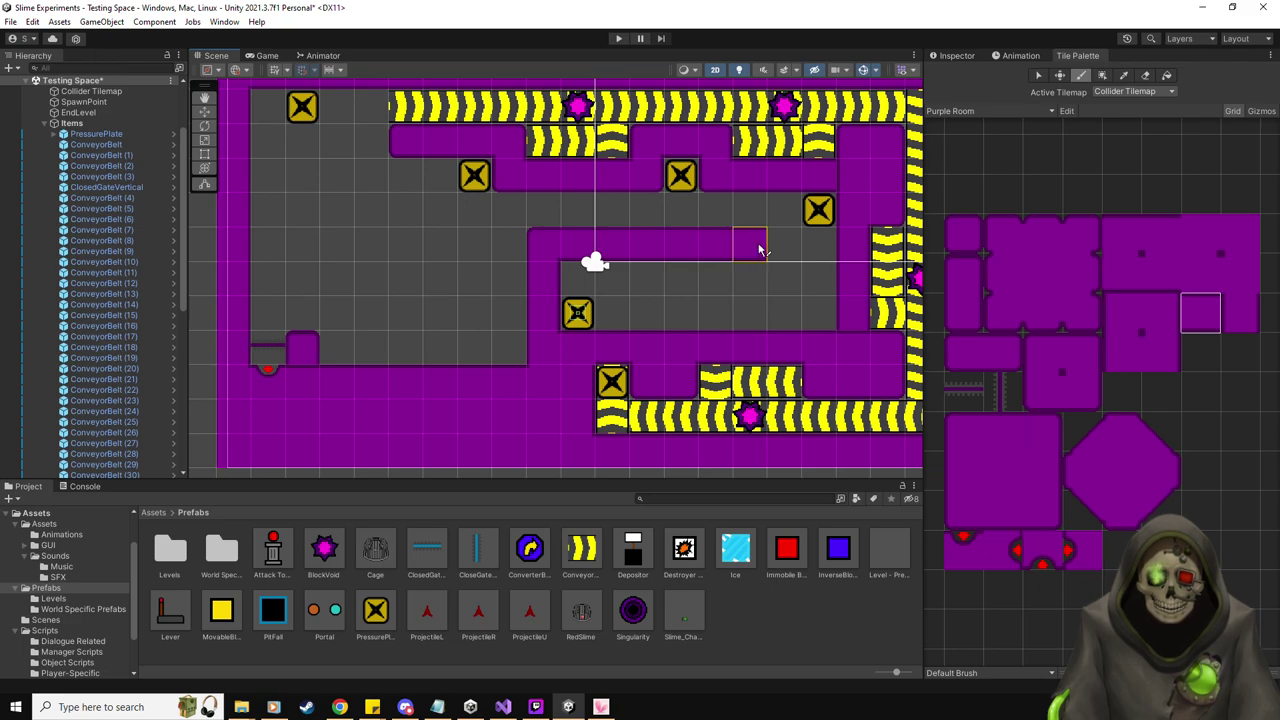
{"action": "left_click", "coordinate": [760, 250]}
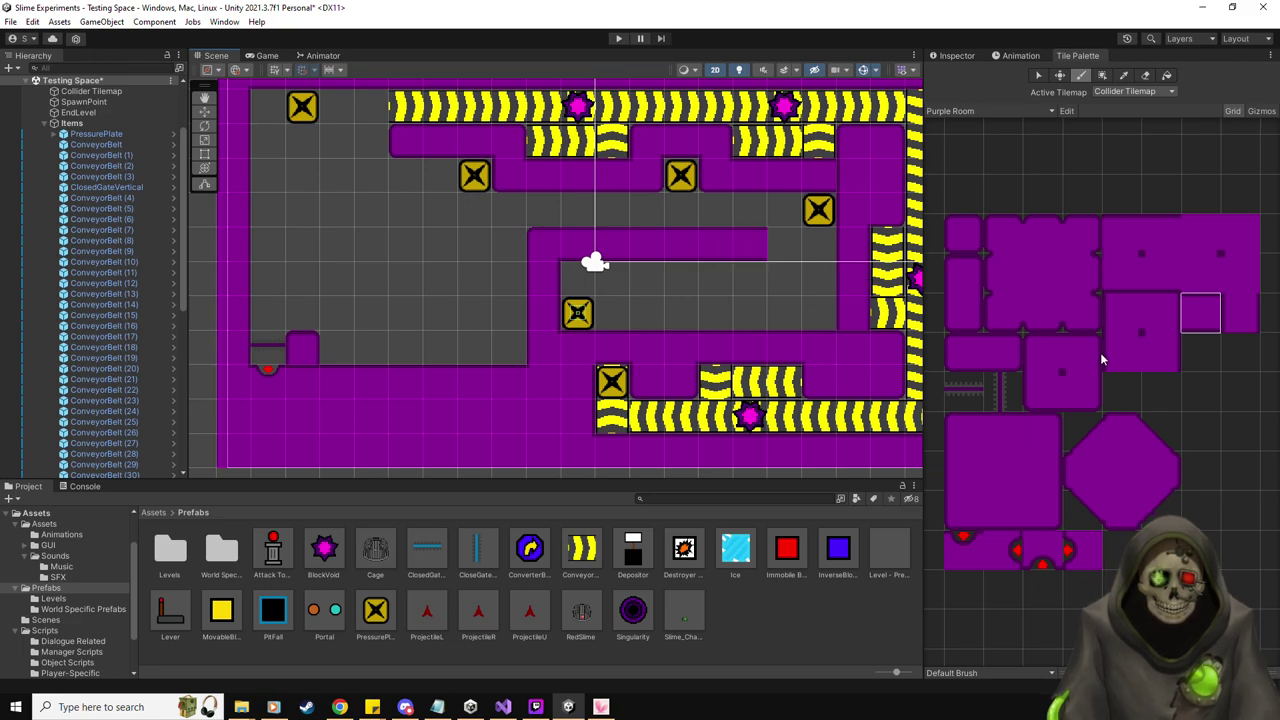
{"action": "left_click", "coordinate": [1079, 350]}
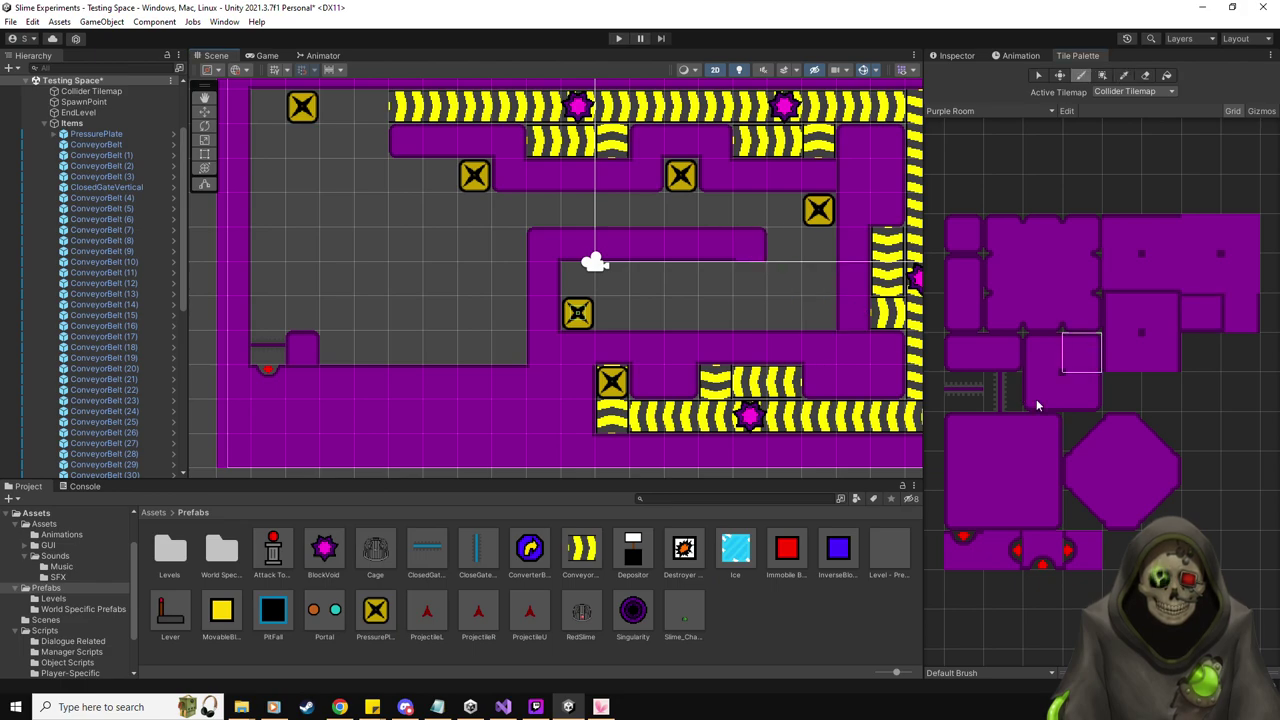
Thicken the horizontal wall to two tiles with a second row beneath it and repaint its joints with the vertical wall as seamless tiles
{"action": "left_click", "coordinate": [1045, 505]}
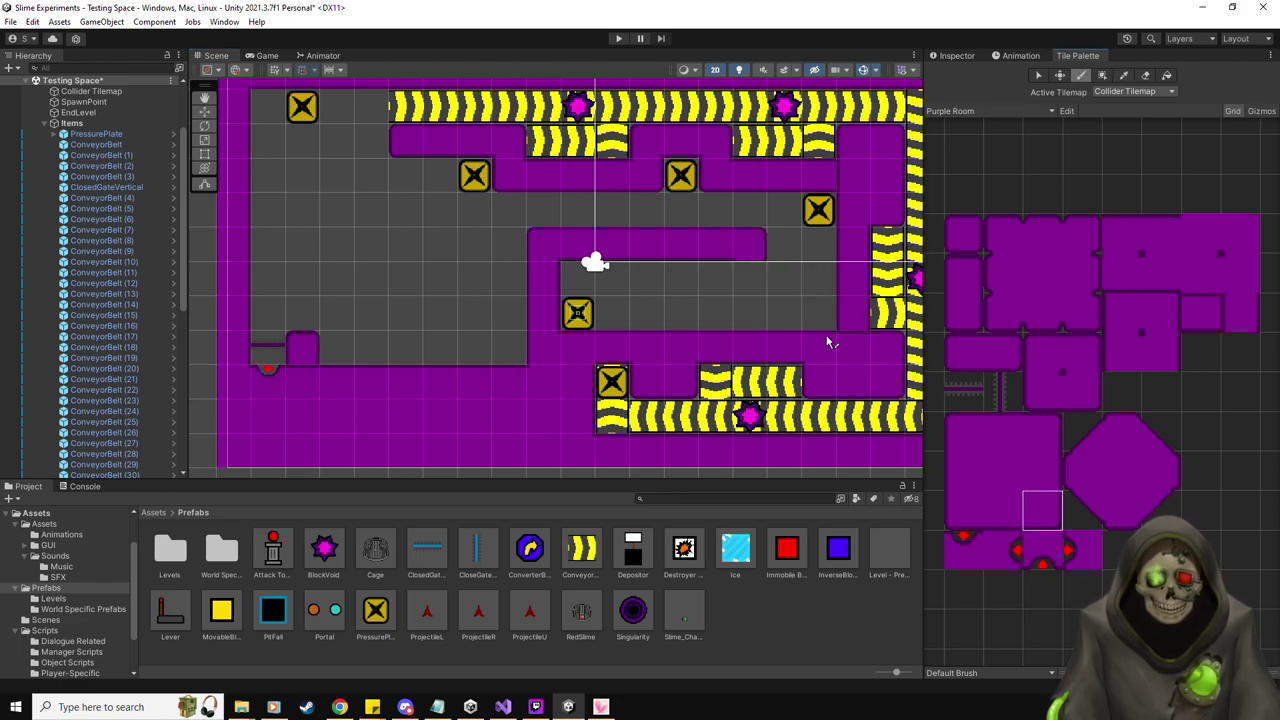
{"action": "left_click", "coordinate": [750, 279]}
{"action": "left_click", "coordinate": [750, 245]}
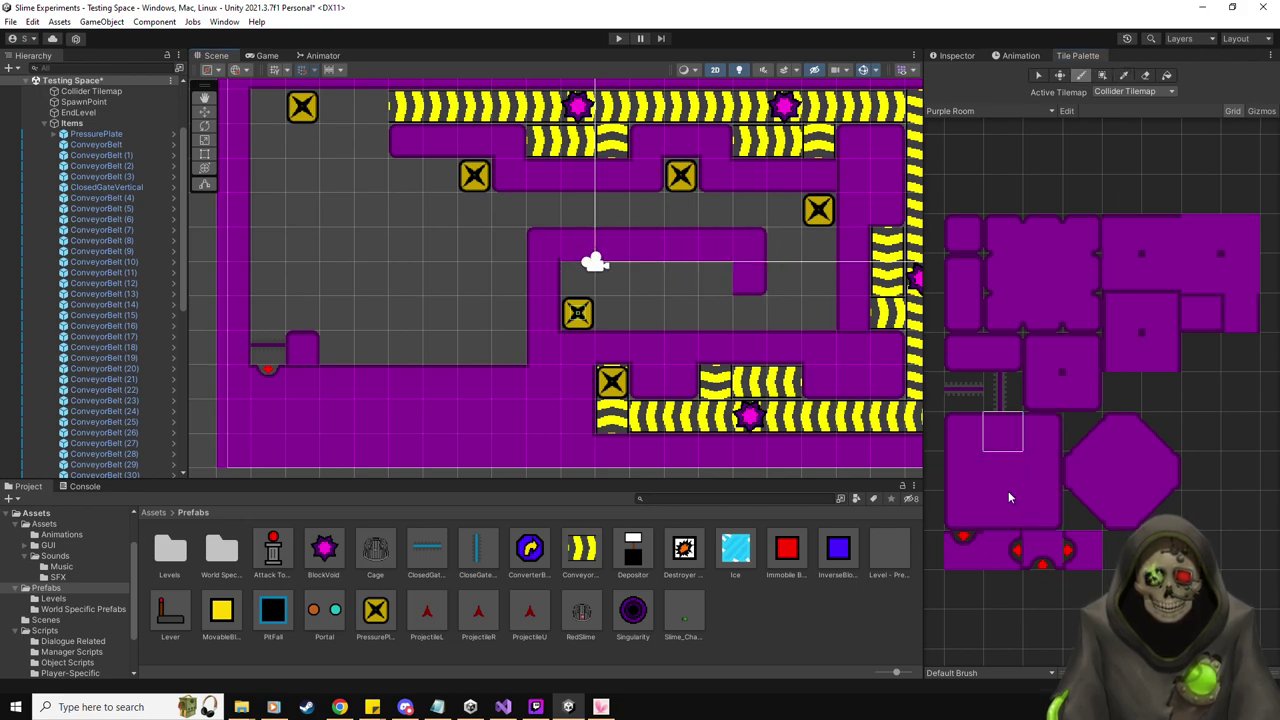
{"action": "left_click", "coordinate": [1008, 491]}
{"action": "left_click_drag", "start_coordinate": [700, 281], "coordinate": [578, 279]}
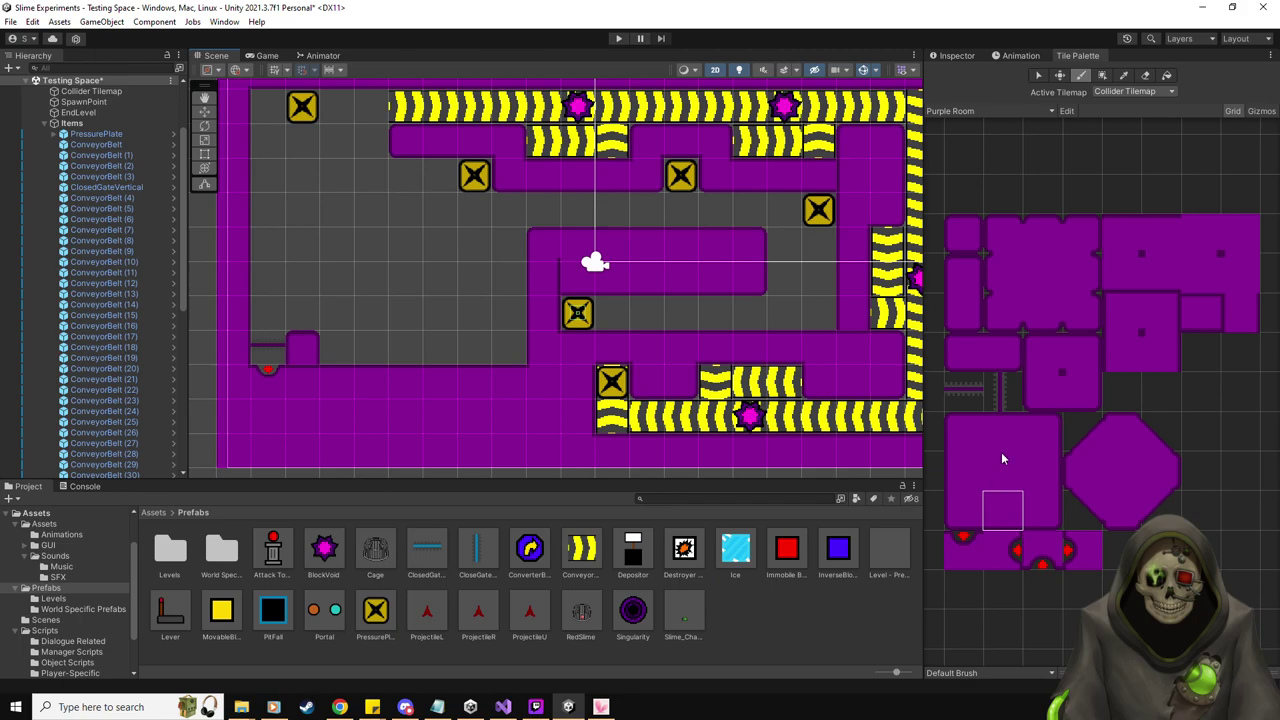
{"action": "left_click", "coordinate": [970, 431]}
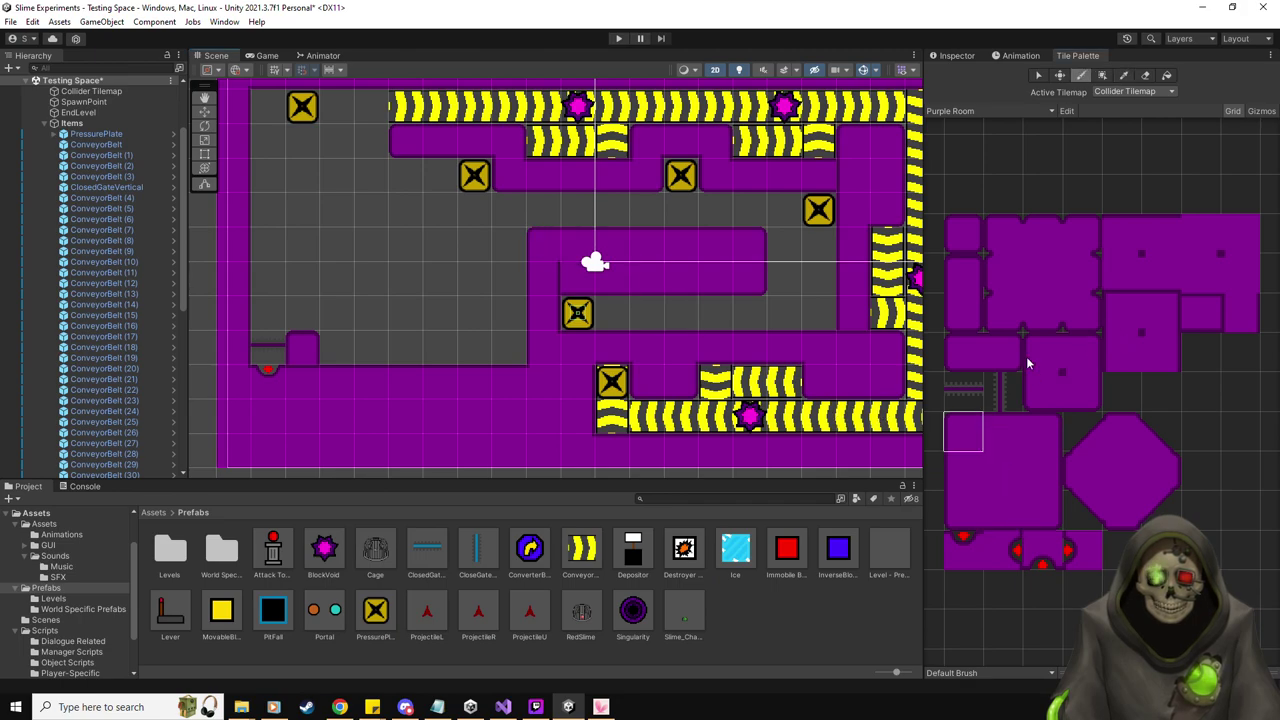
{"action": "left_click", "coordinate": [965, 470]}
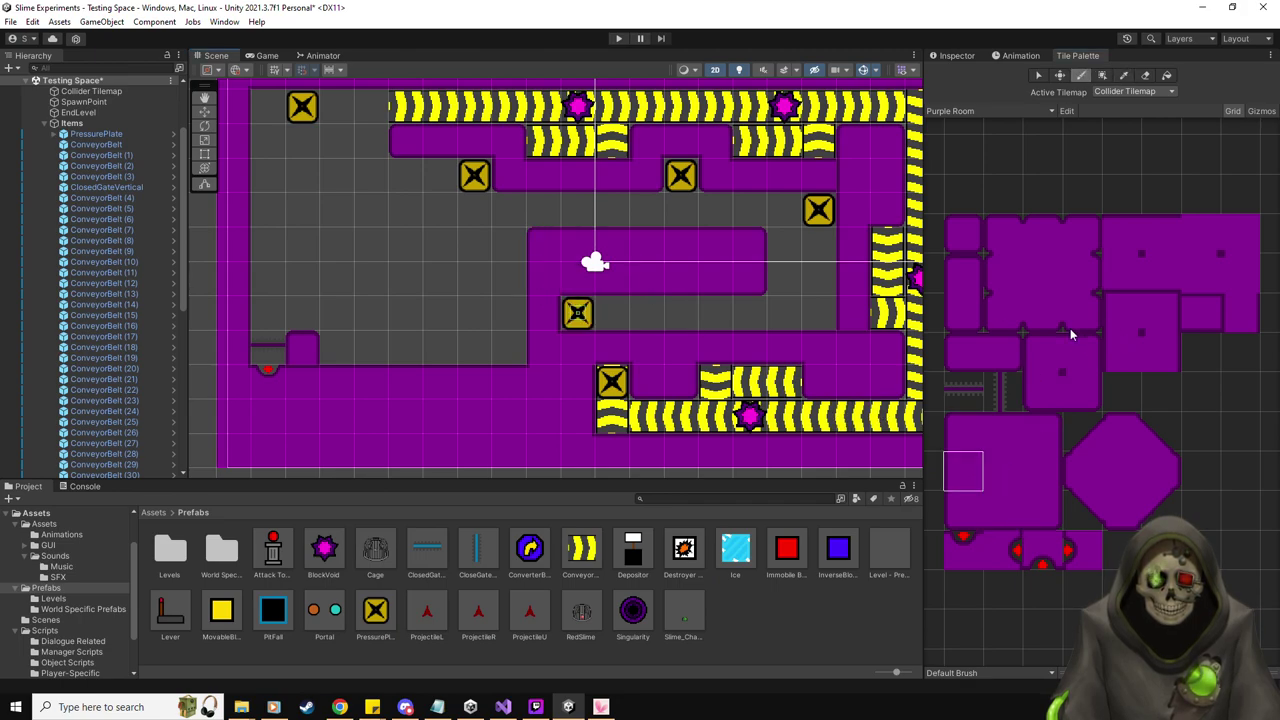
{"action": "left_click", "coordinate": [1120, 315]}
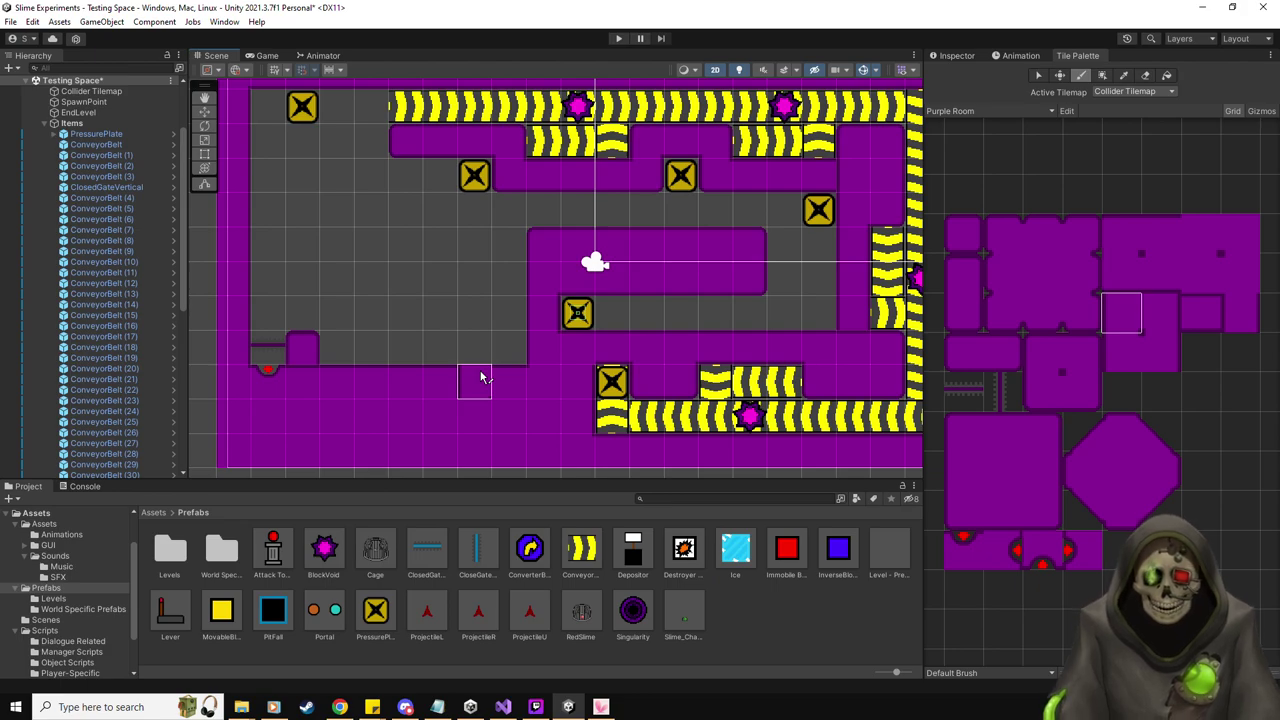
Paint a one-tile-wide, three-tile-high purple wall column directly below PressurePlate (4), against the inner wall
{"action": "left_click", "coordinate": [970, 433]}
{"action": "left_click", "coordinate": [819, 244]}
{"action": "left_click", "coordinate": [963, 511]}
{"action": "left_click", "coordinate": [819, 313]}
{"action": "left_click", "coordinate": [963, 471]}
{"action": "left_click", "coordinate": [821, 279]}
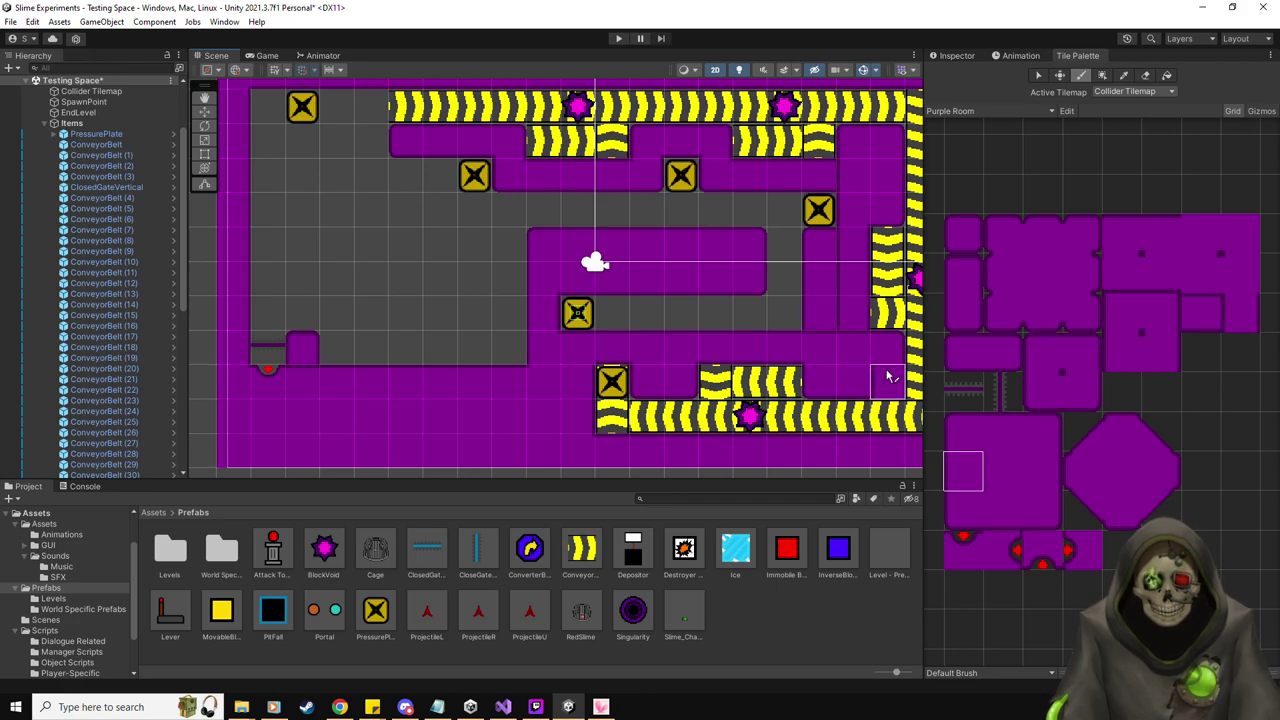
Repaint the tiles between the new column, the inner wall and the floor so they merge into one seamless wall
{"action": "left_click", "coordinate": [823, 352], "text": "ctrl"}
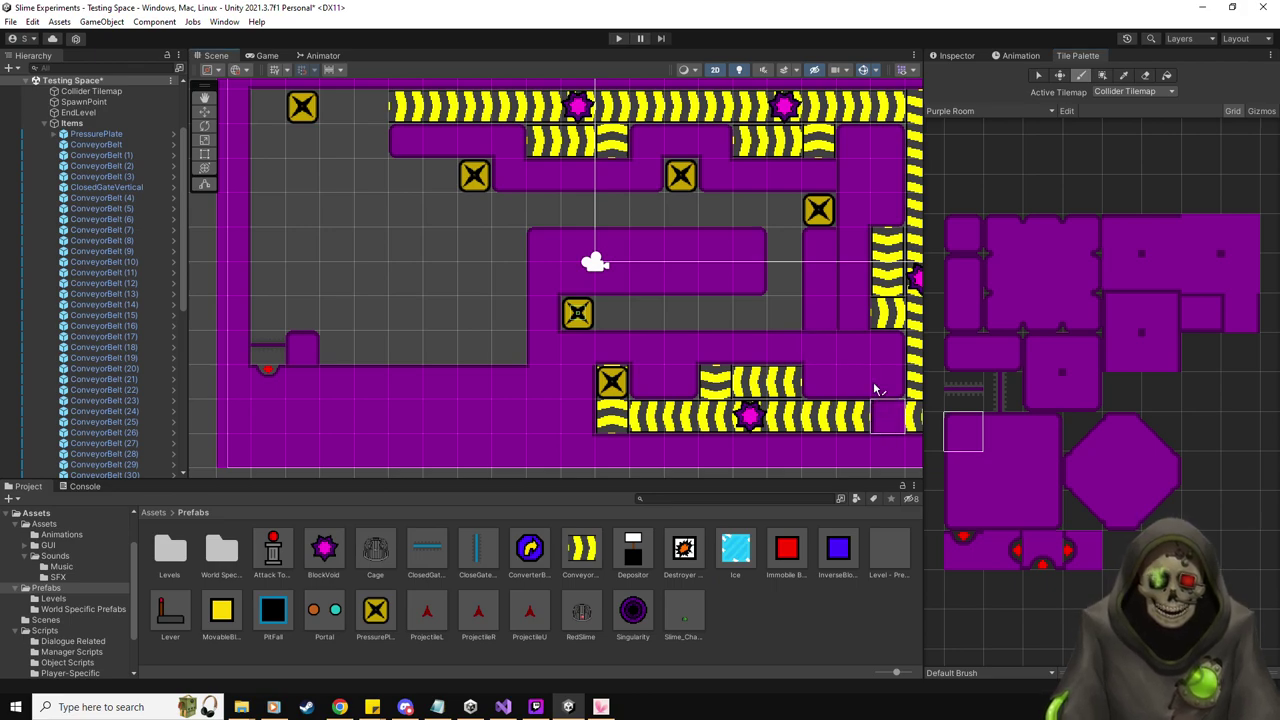
{"action": "left_click", "coordinate": [838, 322], "text": "ctrl"}
{"action": "left_click", "coordinate": [838, 322]}
{"action": "left_click", "coordinate": [853, 305]}
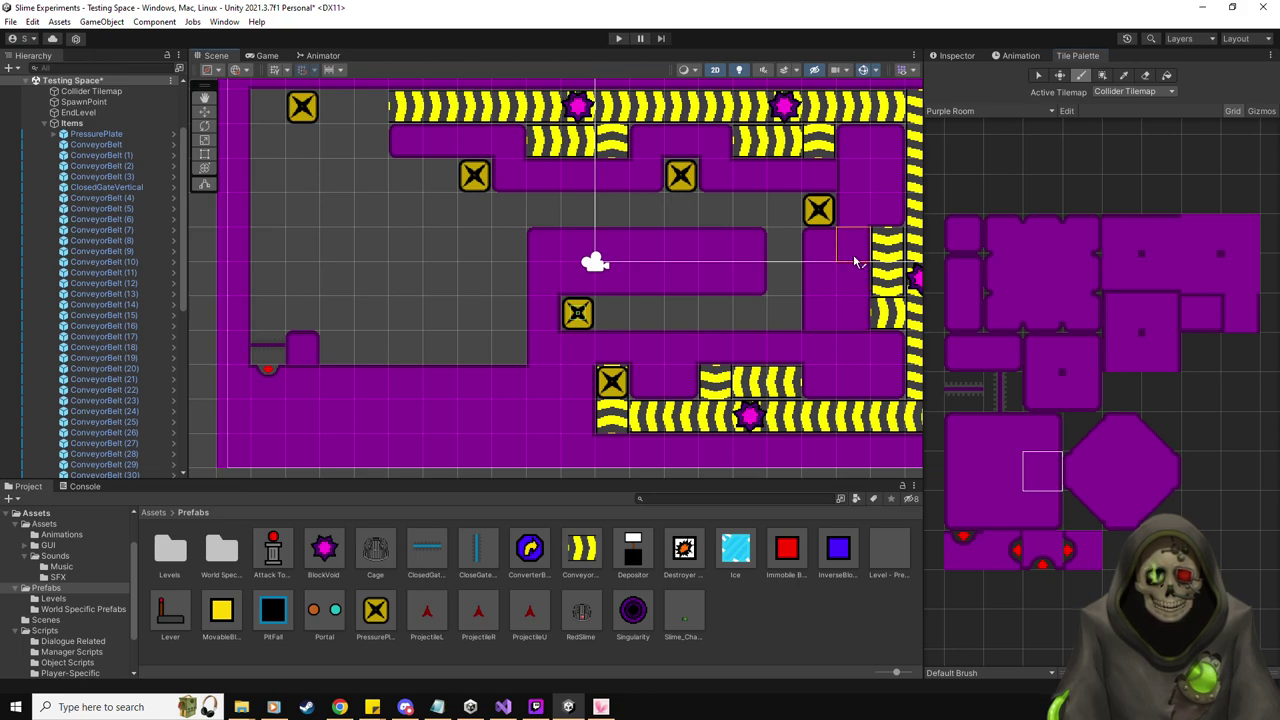
{"action": "left_click", "coordinate": [1167, 360]}
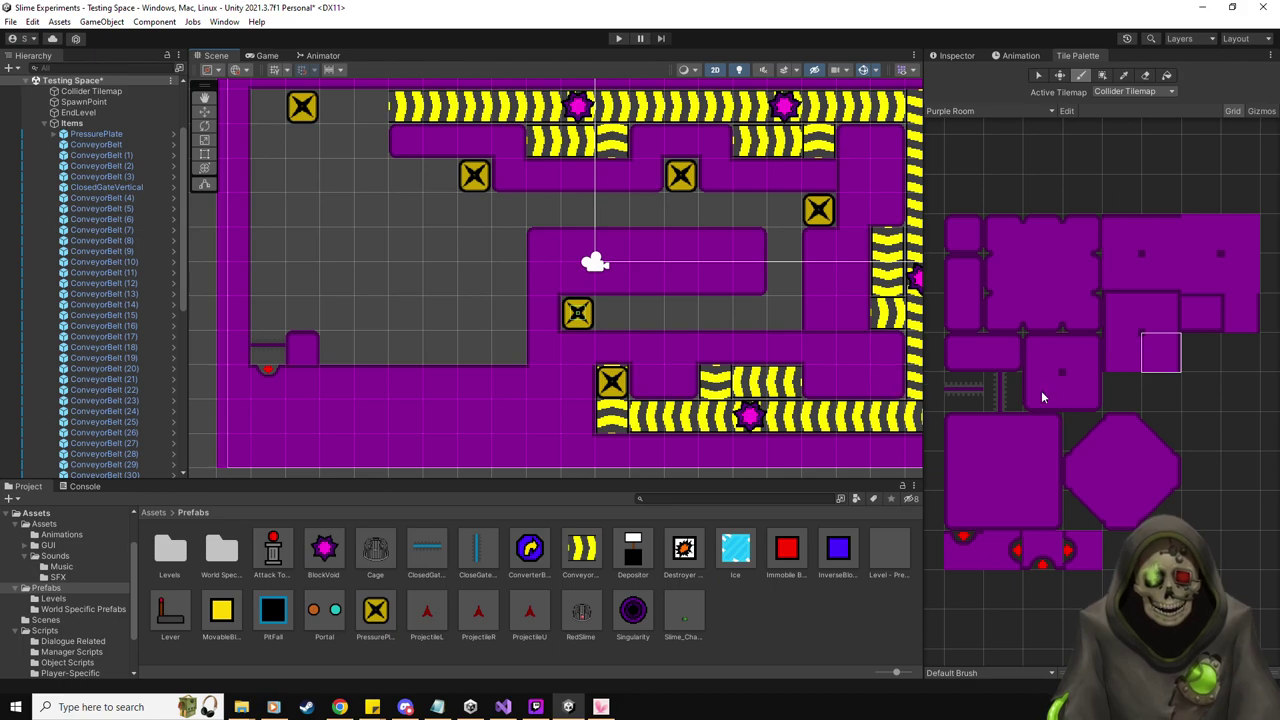
{"action": "left_click", "coordinate": [1211, 288]}
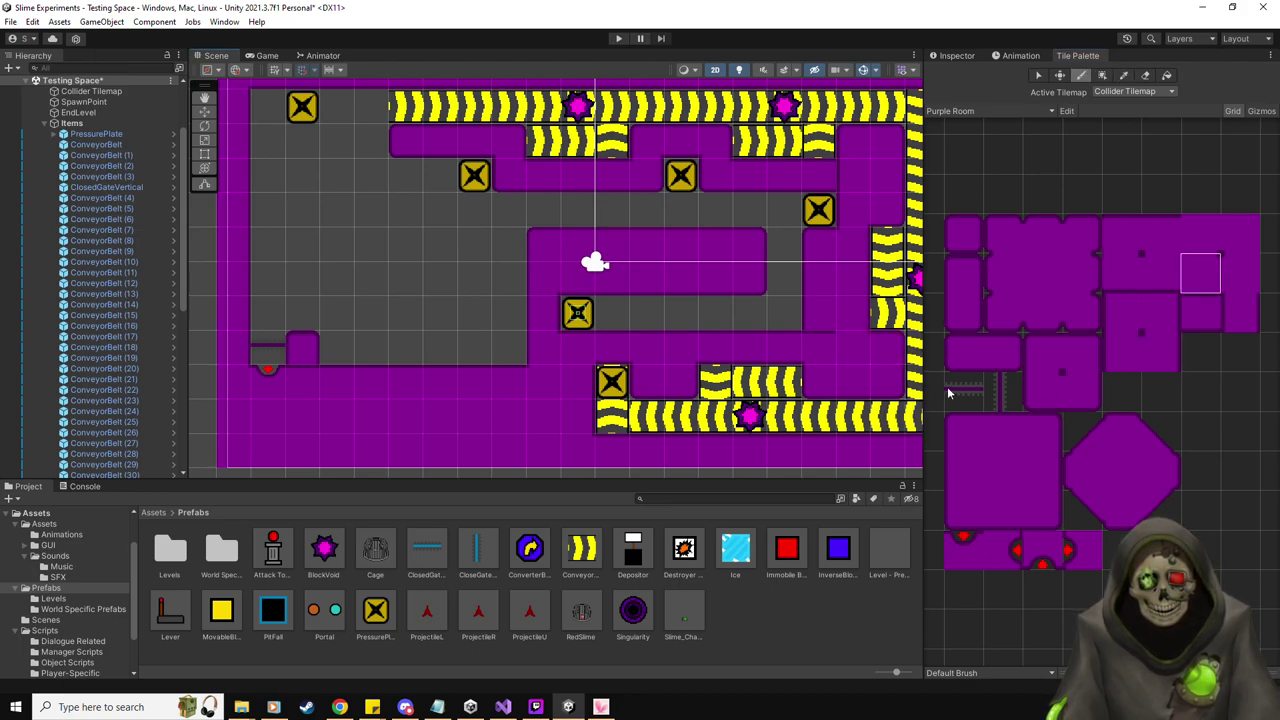
{"action": "left_click", "coordinate": [957, 478]}
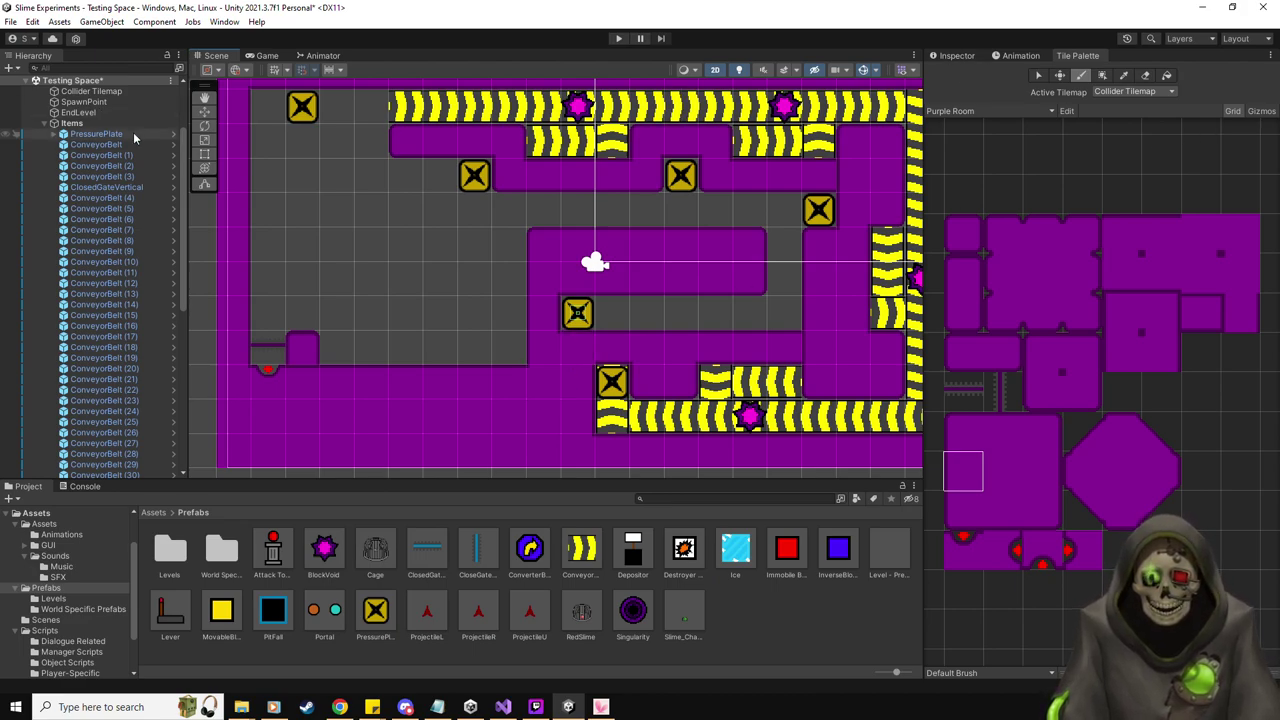
Place a ConveyorBelt prefab in the corridor directly below PressurePlate (3)
{"action": "key", "text": "w"}
{"action": "left_click_drag", "start_coordinate": [588, 553], "coordinate": [688, 207]}
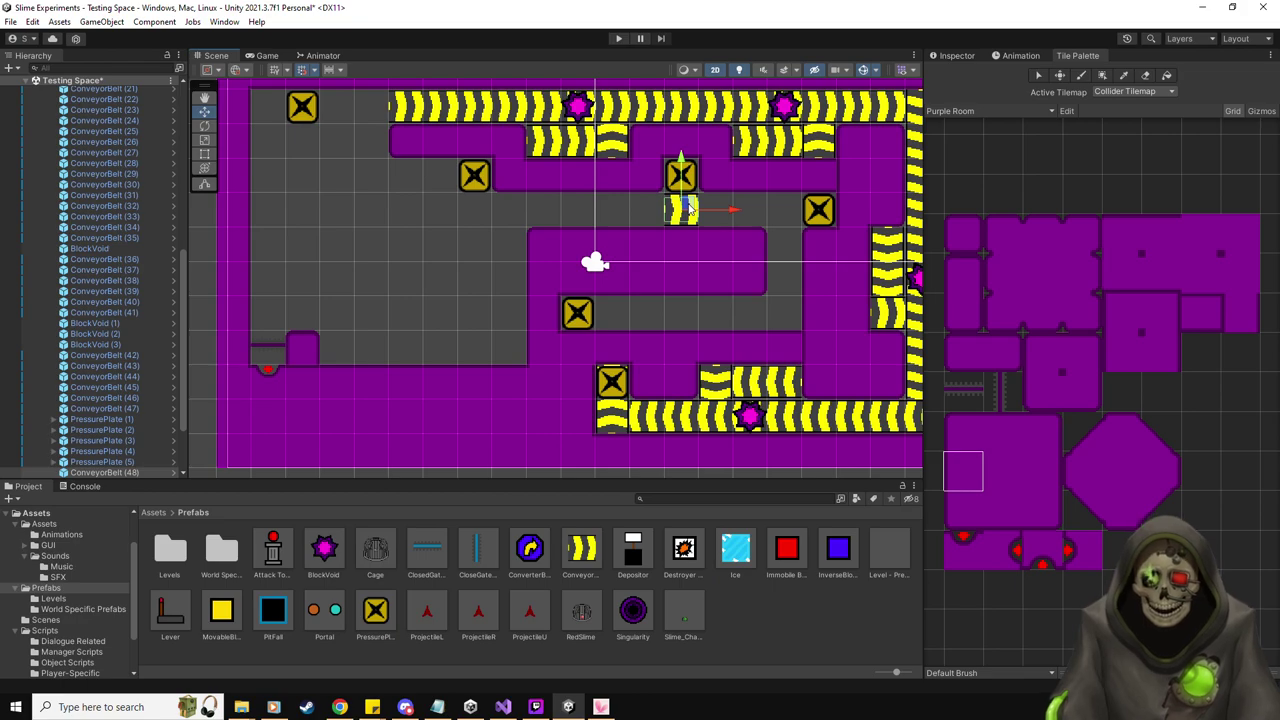
{"action": "key", "text": "ctrl+d"}
{"action": "left_click_drag", "start_coordinate": [737, 209], "coordinate": [492, 210]}
{"action": "key", "text": "ctrl+d"}
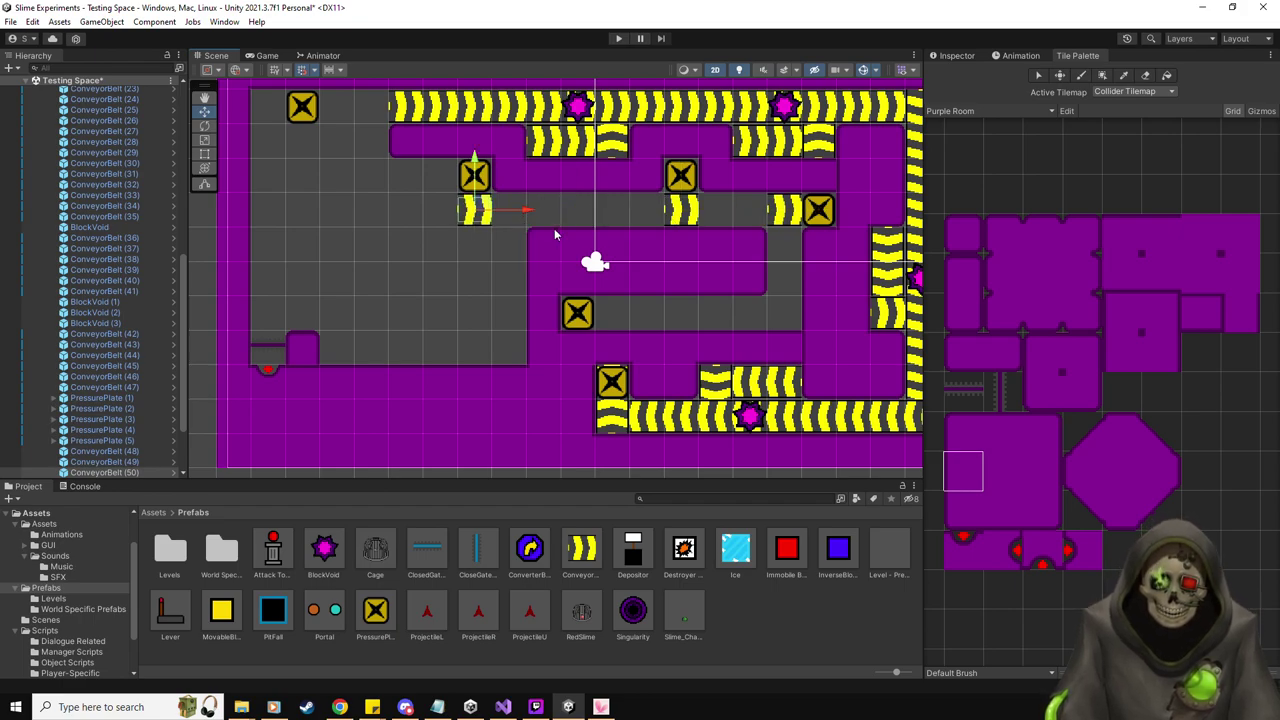
{"action": "key", "text": "ctrl+z"}
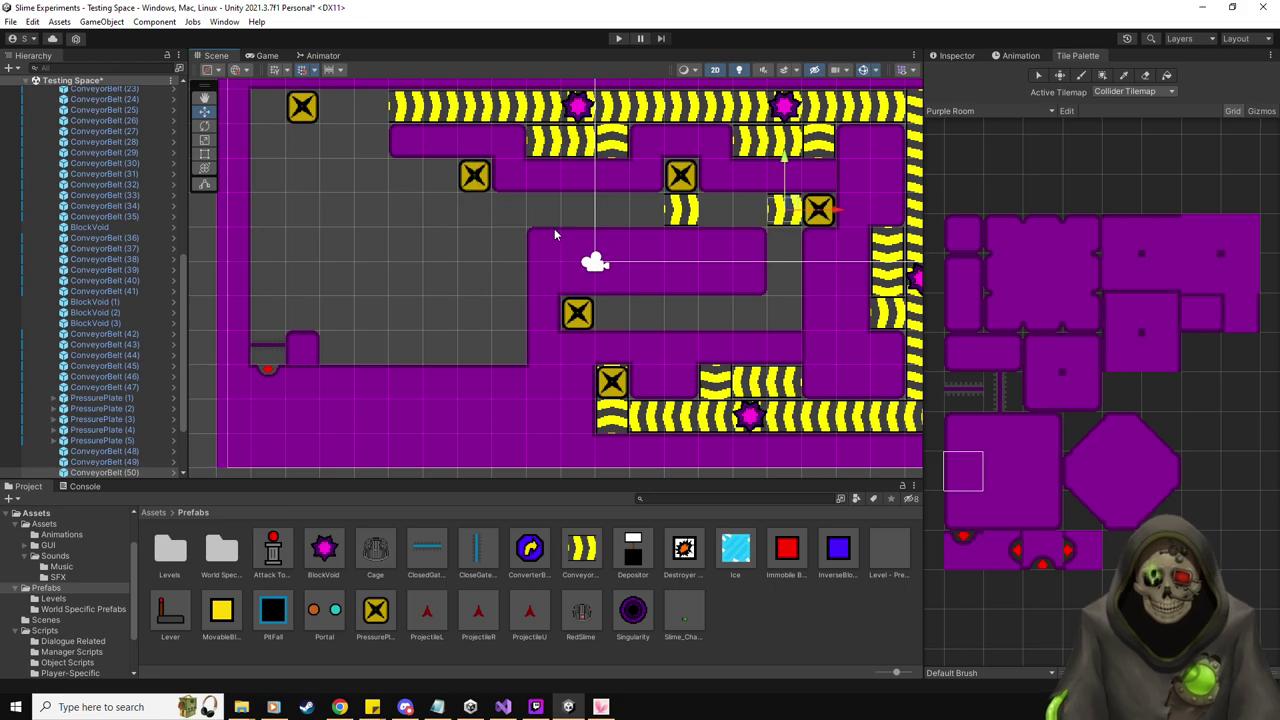
{"action": "key", "text": "ctrl+z"}
{"action": "key", "text": "ctrl+z"}
{"action": "key", "text": "ctrl+z"}
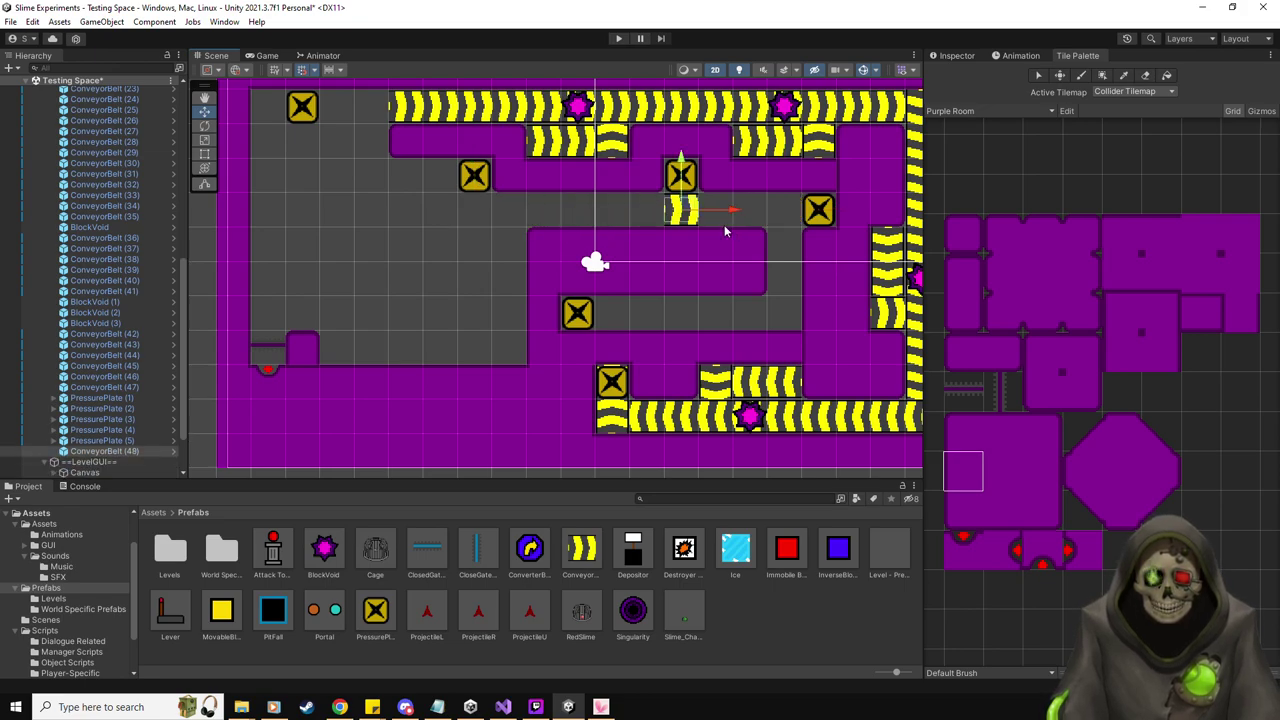
Duplicate the corridor conveyor belt twice, placing copies directly below PressurePlate (2) and at X 5.5, Y 1.5 beside PressurePlate (4)
{"action": "left_click_drag", "start_coordinate": [728, 216], "coordinate": [853, 215]}
{"action": "key", "text": "ctrl+d"}
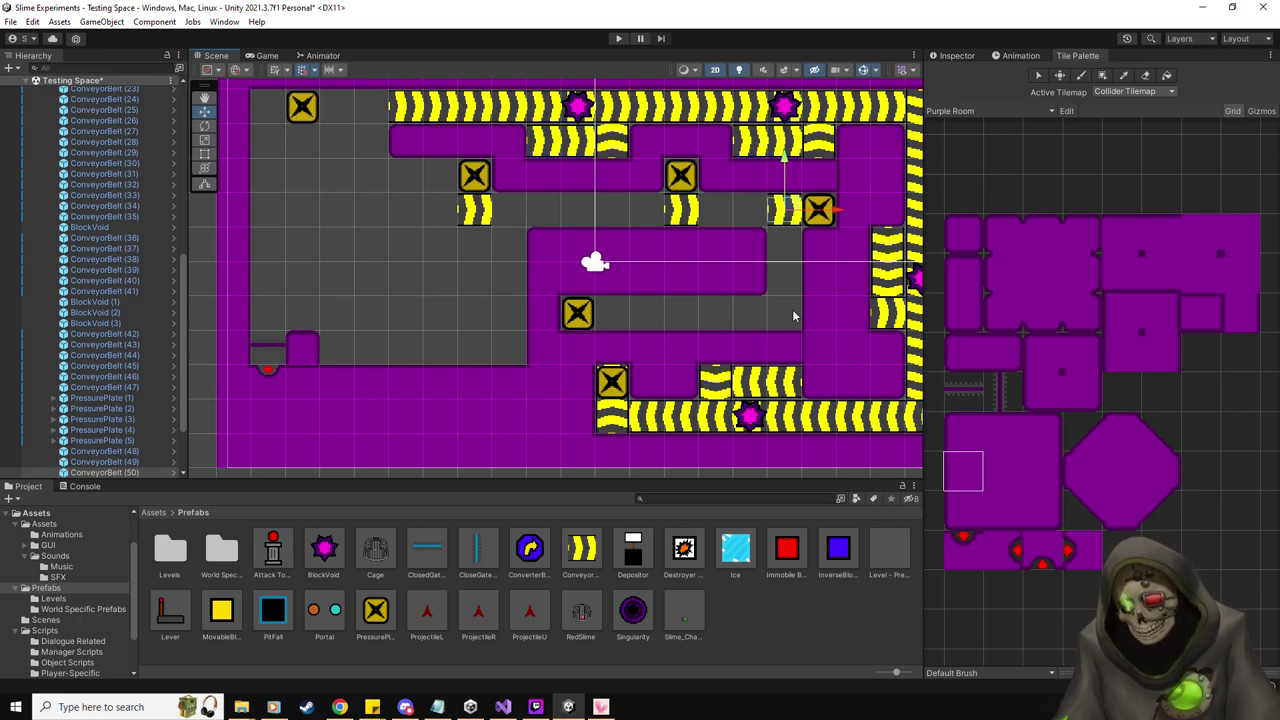
{"action": "left_click", "coordinate": [952, 57]}
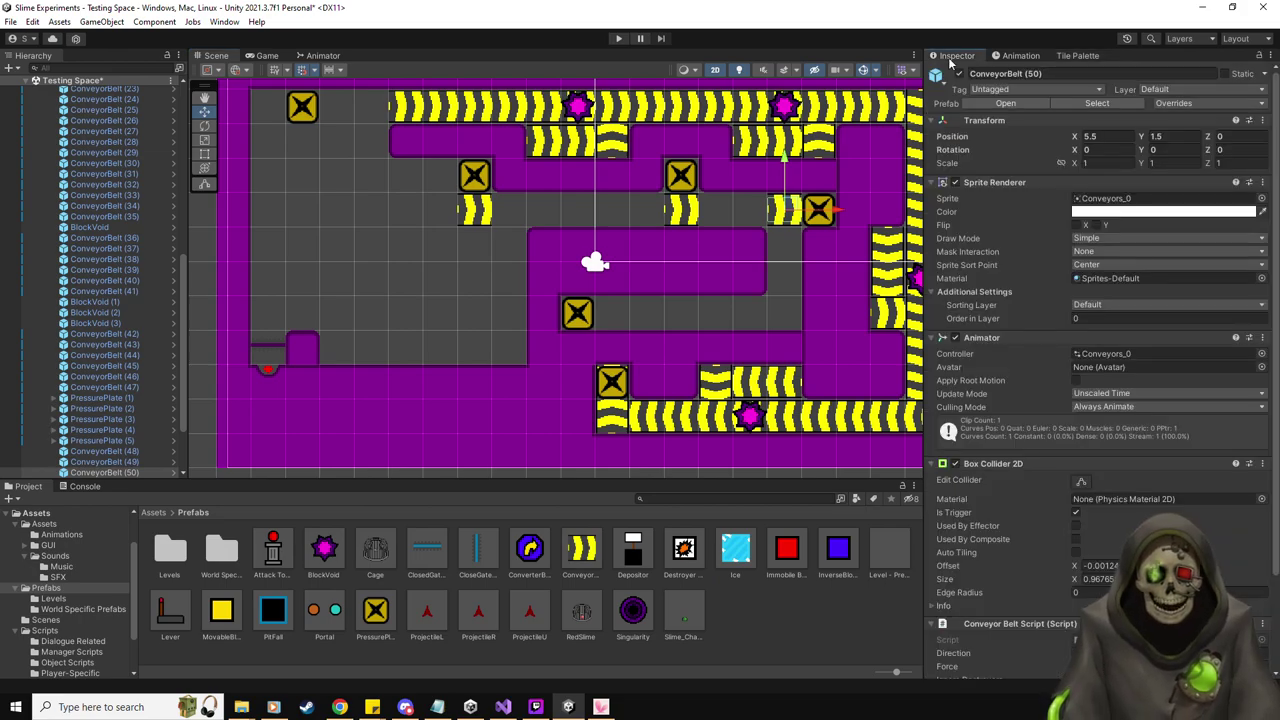
Fill the gaps between the three corridor belts with Ice tiles and add two more running down below the belt beside PressurePlate (4)
{"action": "left_click_drag", "start_coordinate": [735, 548], "coordinate": [788, 216]}
{"action": "key", "text": "ctrl+d"}
{"action": "key", "text": "ctrl+d"}
{"action": "key", "text": "ctrl+d"}
{"action": "key", "text": "ctrl+d"}
{"action": "key", "text": "ctrl+d"}
{"action": "key", "text": "ctrl+d"}
{"action": "key", "text": "ctrl+d"}
{"action": "key", "text": "ctrl+d"}
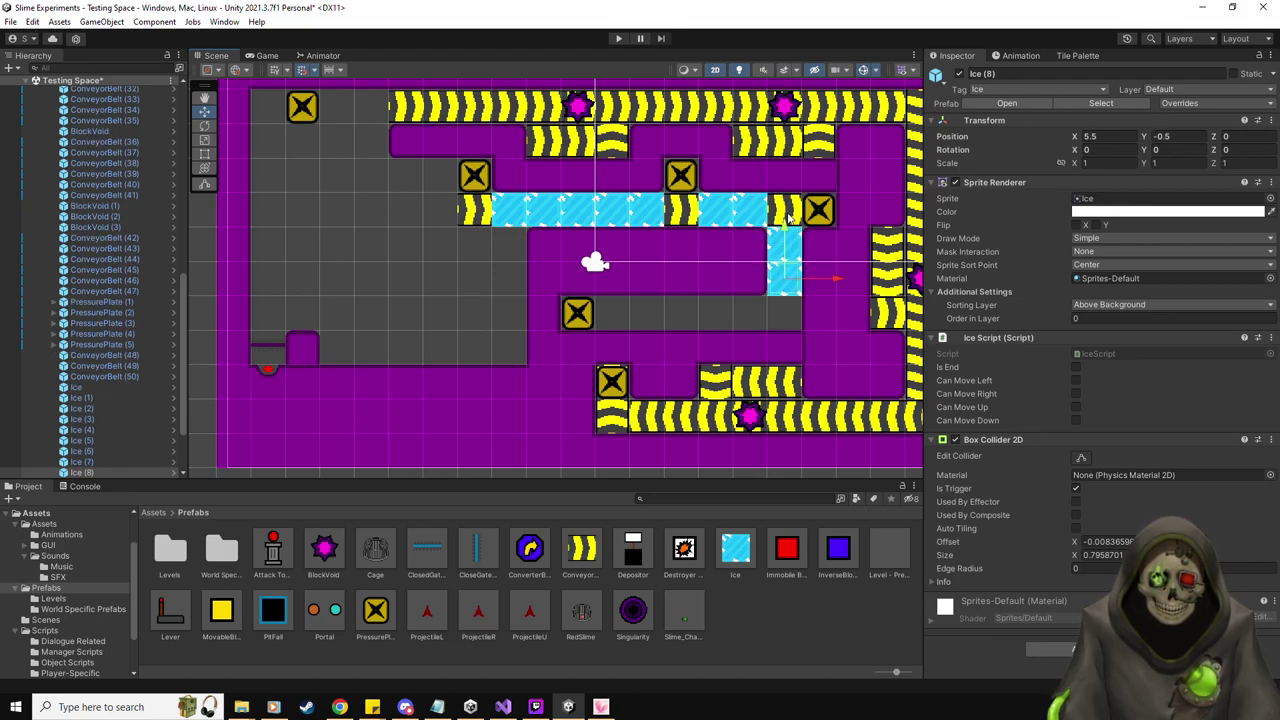
Duplicate six Ice tiles along the lower corridor at Y -1.5, from X 4.5 to beneath PressurePlate (5) at X -0.5
{"action": "key", "text": "ctrl+d"}
{"action": "left_click_drag", "start_coordinate": [795, 272], "coordinate": [668, 323]}
{"action": "key", "text": "ctrl+d"}
{"action": "key", "text": "ctrl+d"}
{"action": "key", "text": "ctrl+d"}
{"action": "key", "text": "ctrl+d"}
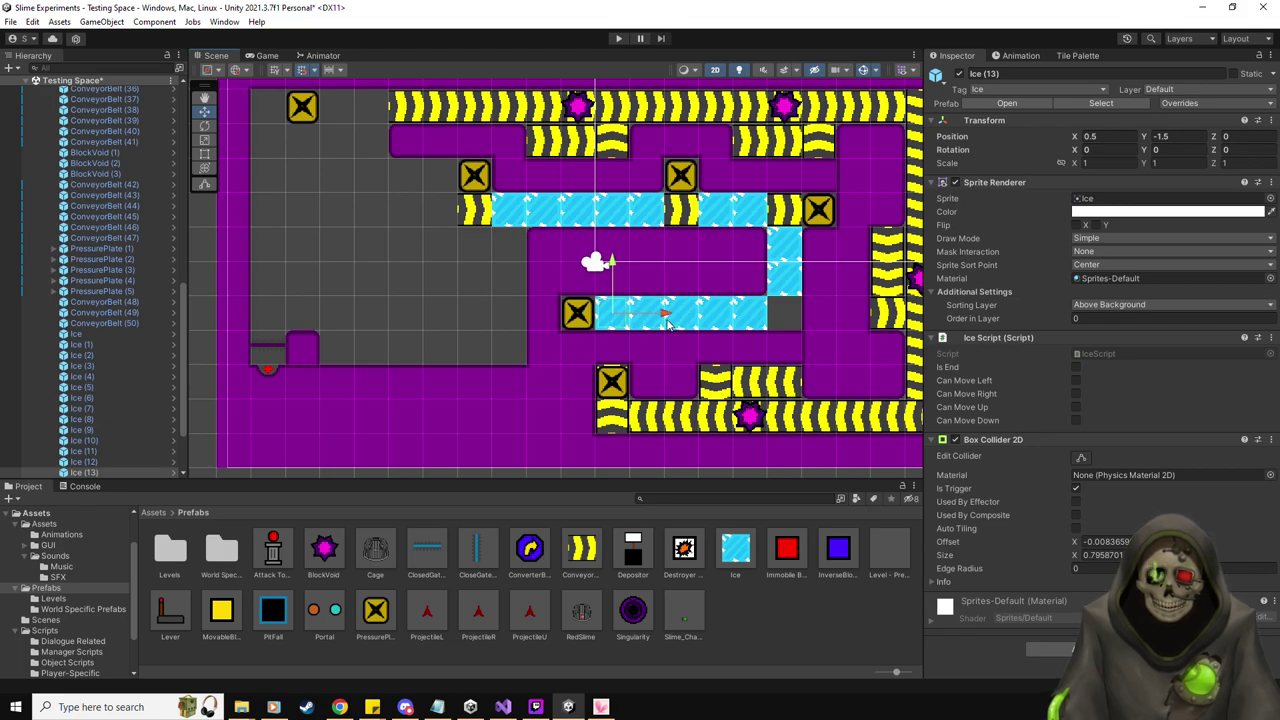
{"action": "key", "text": "ctrl+d"}
{"action": "left_click_drag", "start_coordinate": [668, 323], "coordinate": [630, 330]}
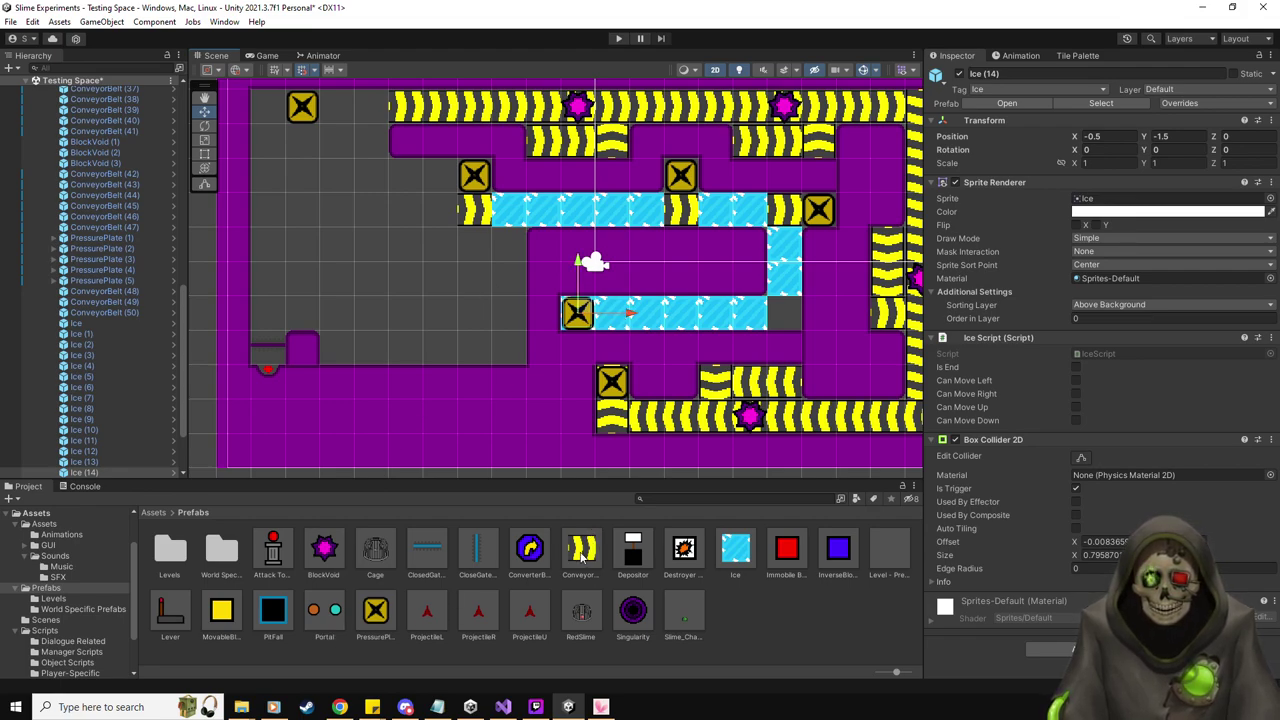
Place a ConveyorBelt at X 5.5, Y -1.5 in the corridor corner, with Direction Left, Center Block enabled and Z rotation 180
{"action": "left_click_drag", "start_coordinate": [580, 557], "coordinate": [788, 313]}
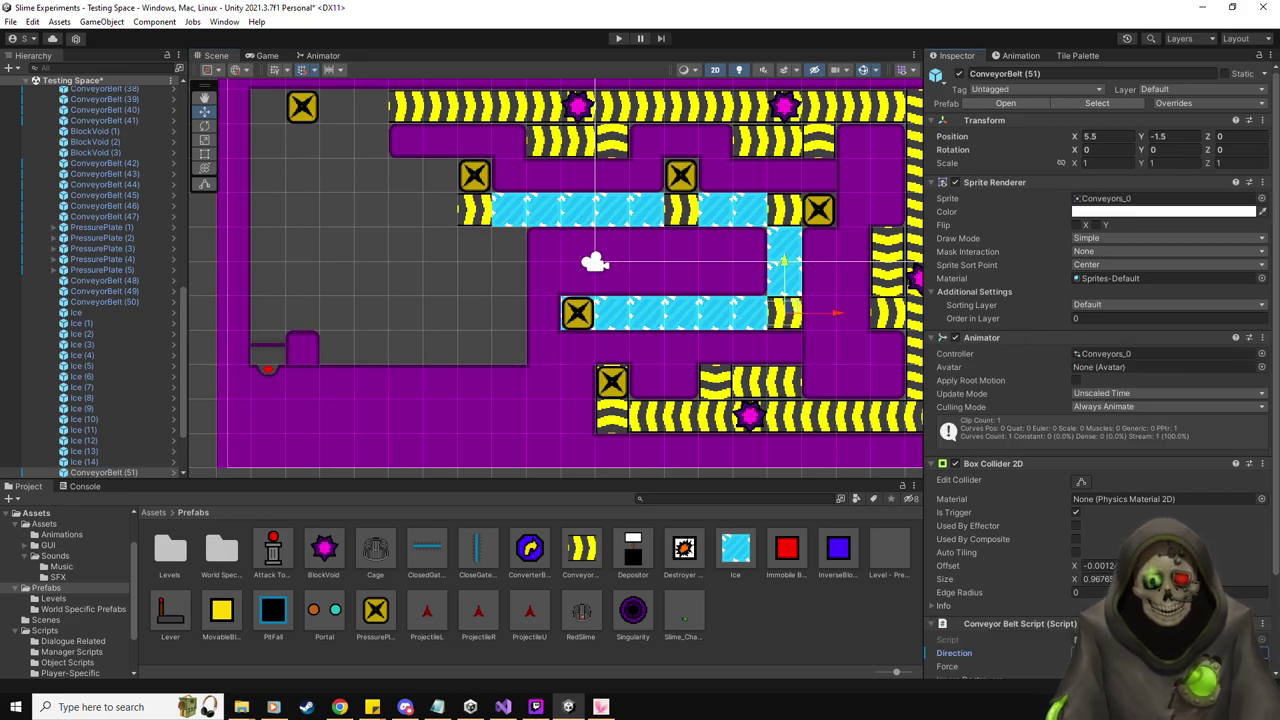
{"action": "scroll", "coordinate": [1100, 390], "scroll_direction": "down", "scroll_amount": 1}
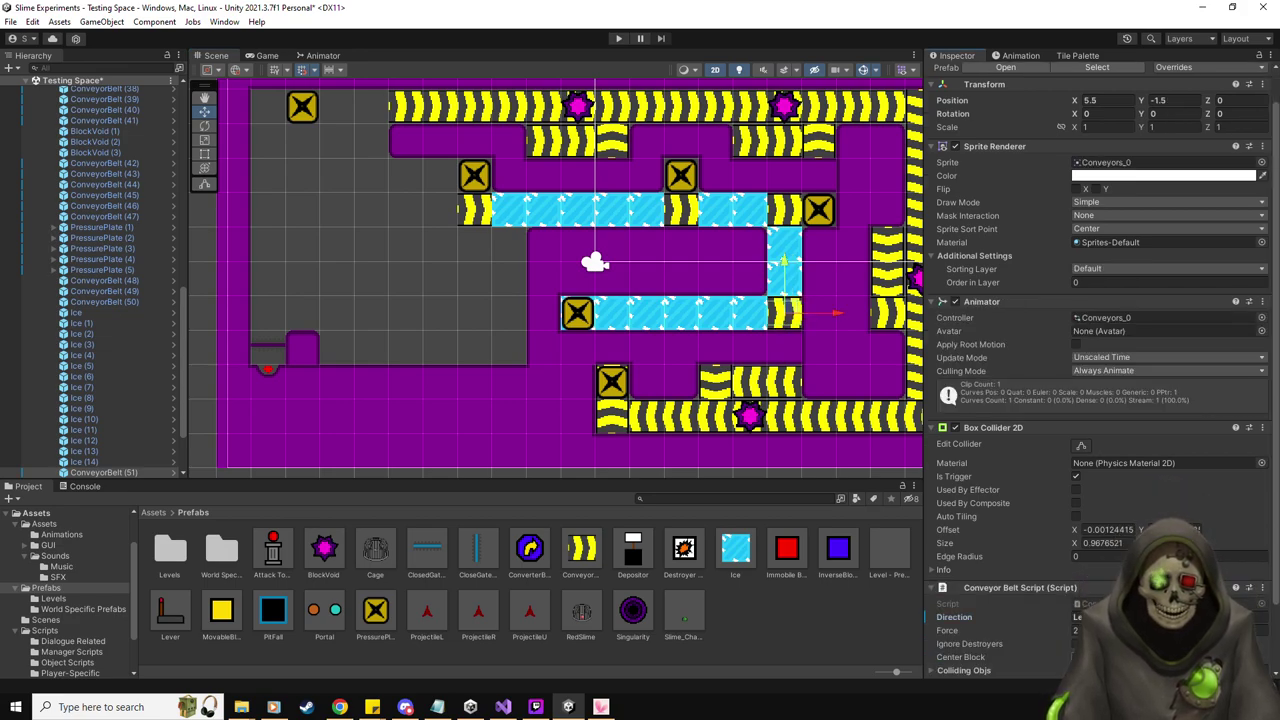
{"action": "scroll", "coordinate": [1143, 351], "scroll_direction": "down", "scroll_amount": 1}
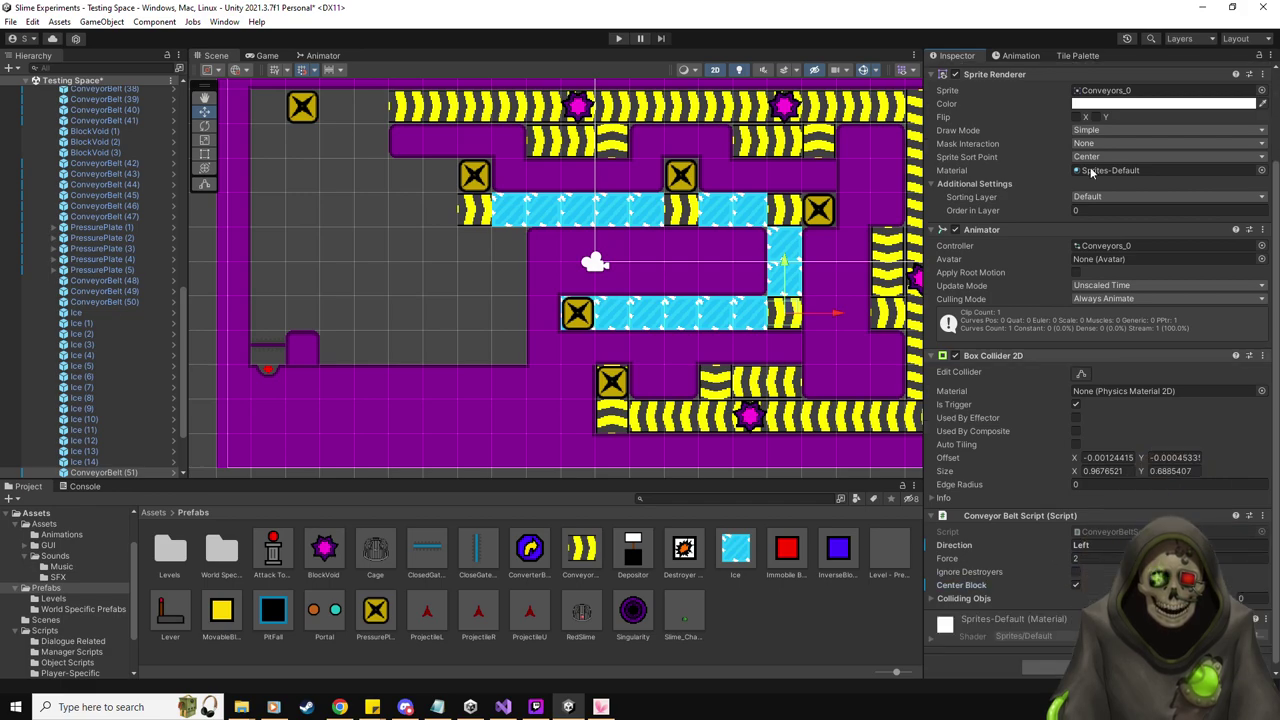
{"action": "scroll", "coordinate": [1143, 351], "scroll_direction": "up", "scroll_amount": 3}
{"action": "type", "text": "180"}
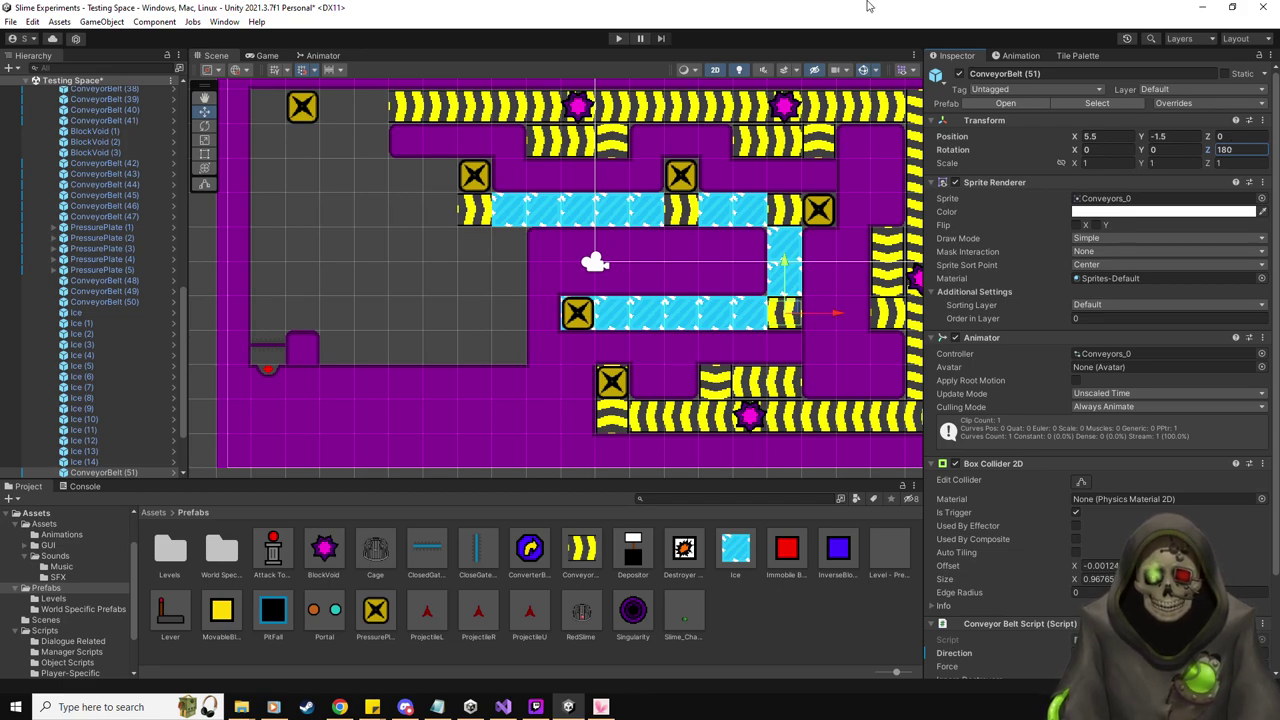
{"action": "scroll", "coordinate": [865, 341], "scroll_direction": "down", "scroll_amount": 2}
{"action": "scroll", "coordinate": [1004, 440], "scroll_direction": "down", "scroll_amount": 2}
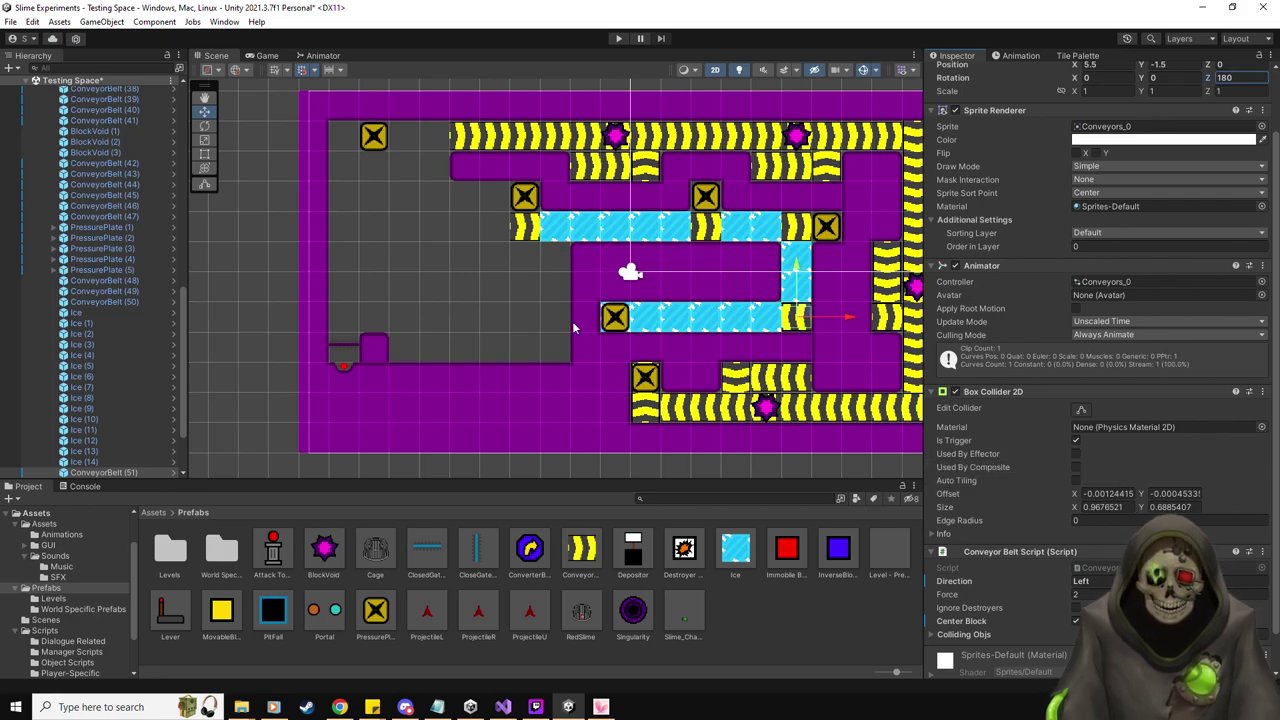
Enable Center Block on ConveyorBelt (48), (49) and (50) in the upper ice corridor
{"action": "middle_click_drag", "start_coordinate": [571, 323], "coordinate": [524, 374]}
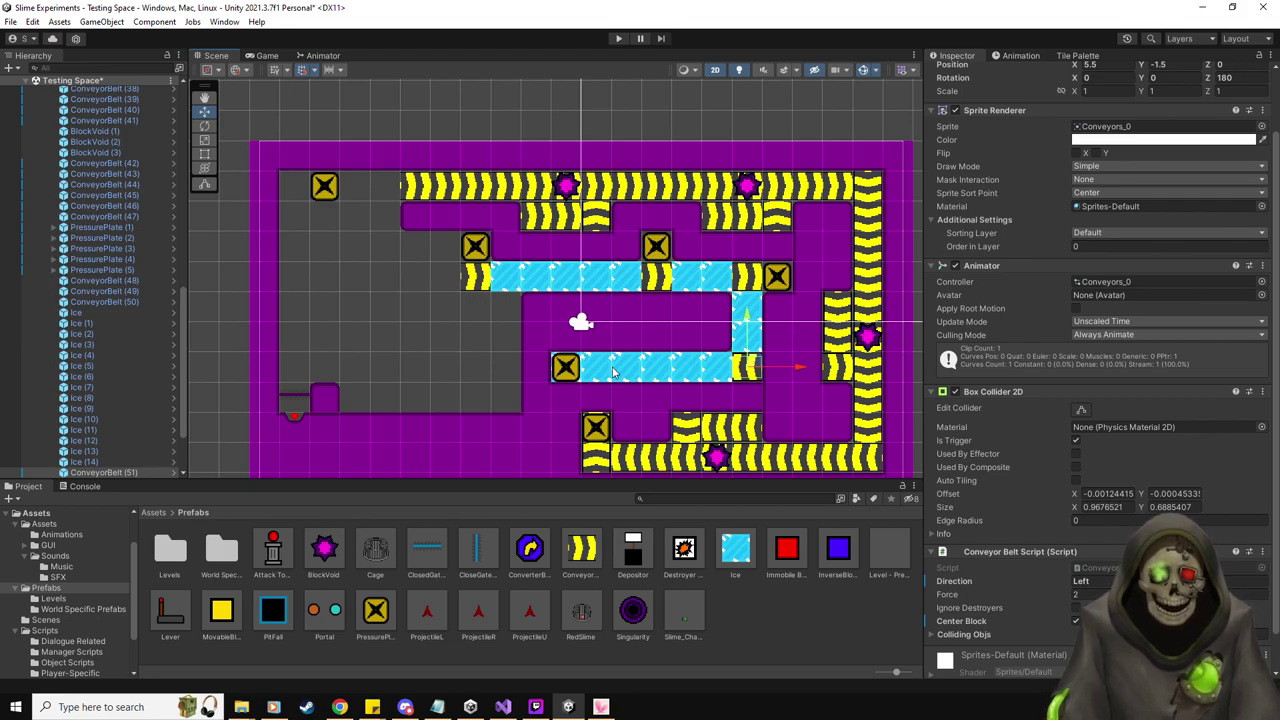
{"action": "scroll", "coordinate": [785, 362], "scroll_direction": "up", "scroll_amount": 2}
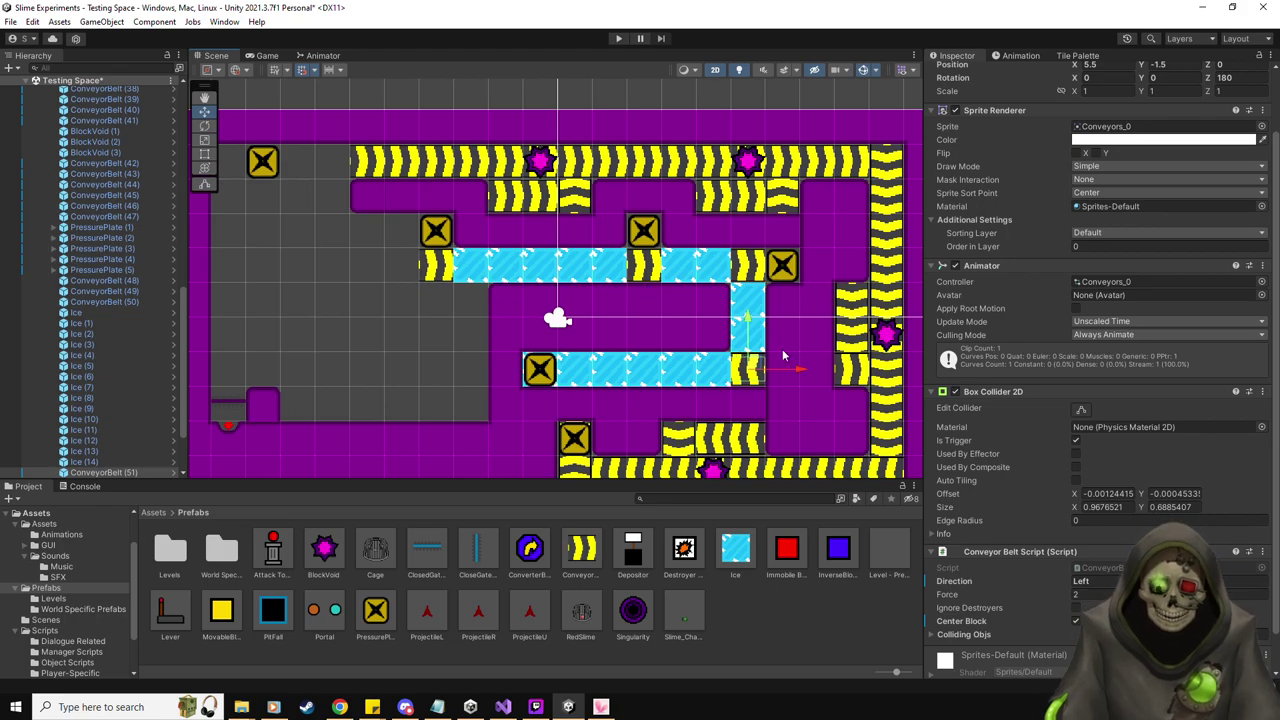
{"action": "left_click", "coordinate": [752, 269]}
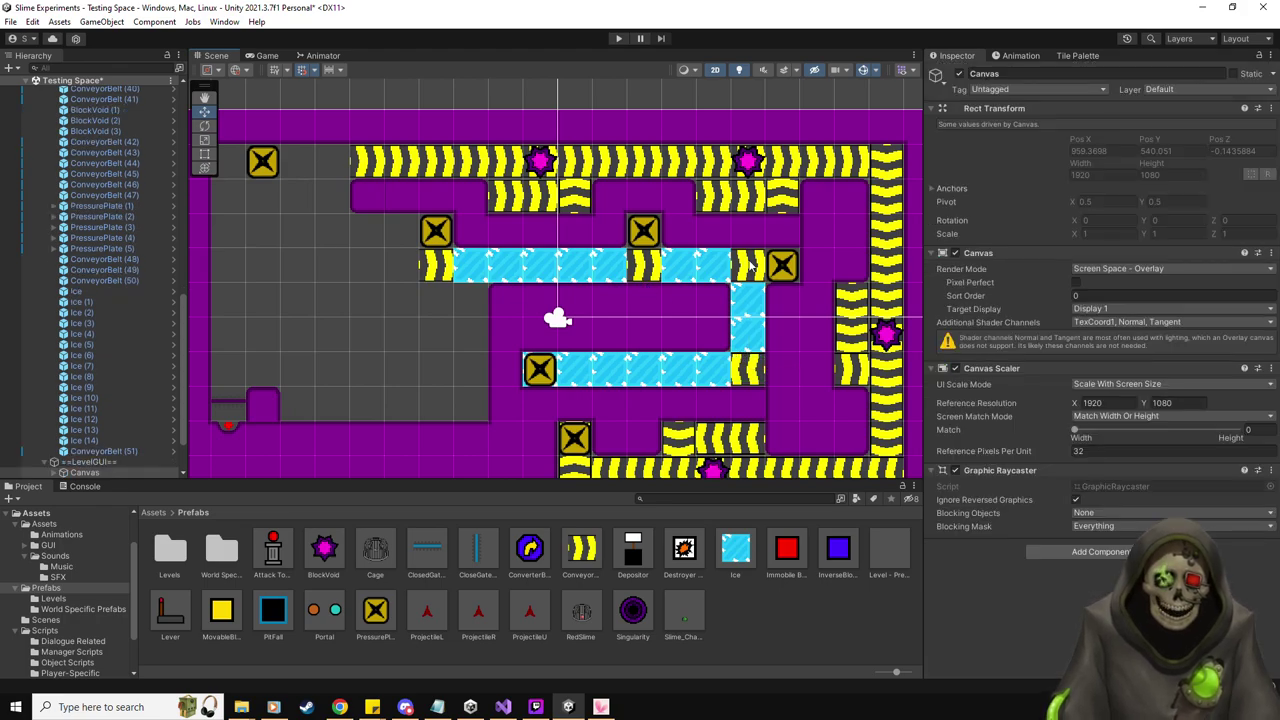
{"action": "left_click", "coordinate": [749, 271]}
{"action": "scroll", "coordinate": [1082, 585], "scroll_direction": "down", "scroll_amount": 3}
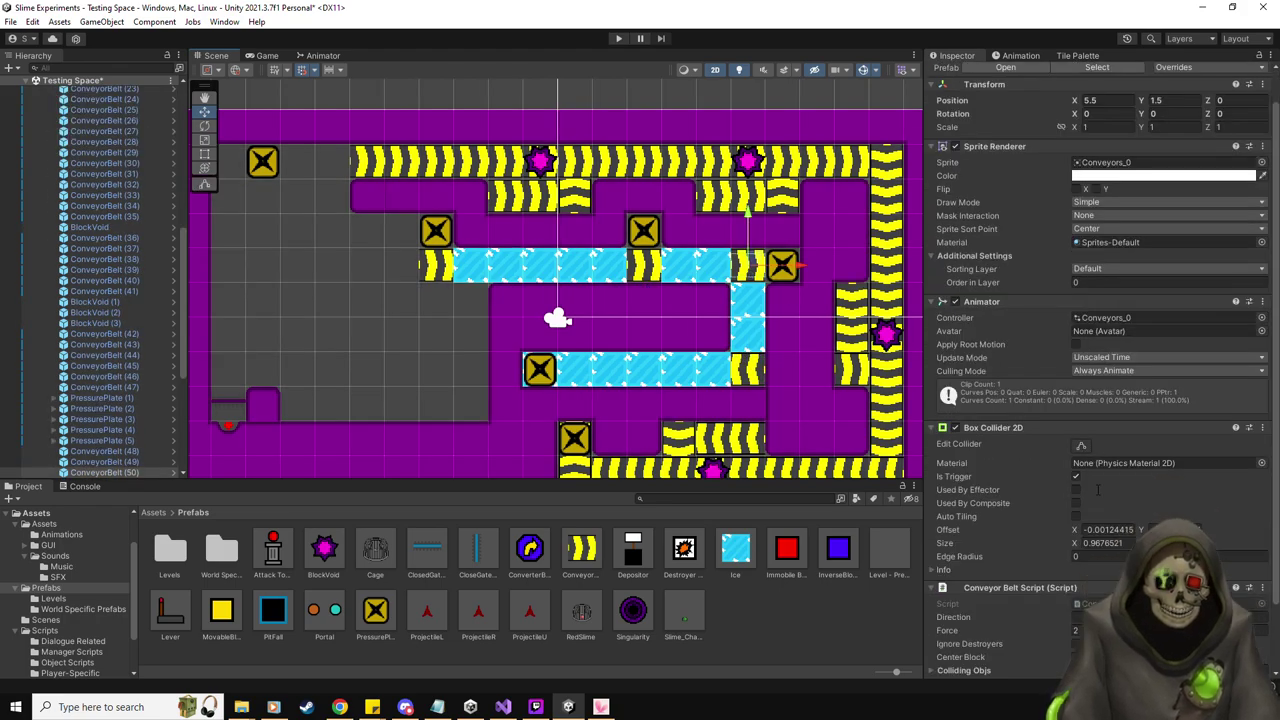
{"action": "scroll", "coordinate": [115, 470], "scroll_direction": "down", "scroll_amount": 3}
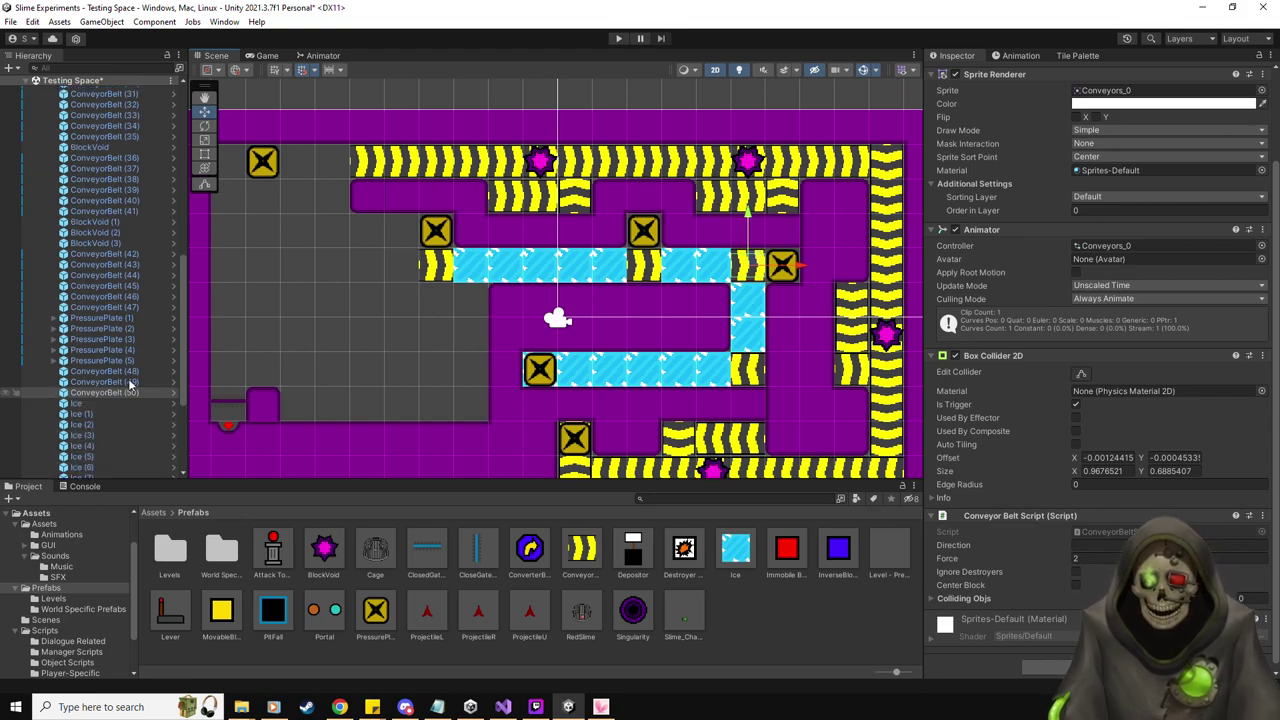
{"action": "left_click", "coordinate": [120, 371], "text": "shift"}
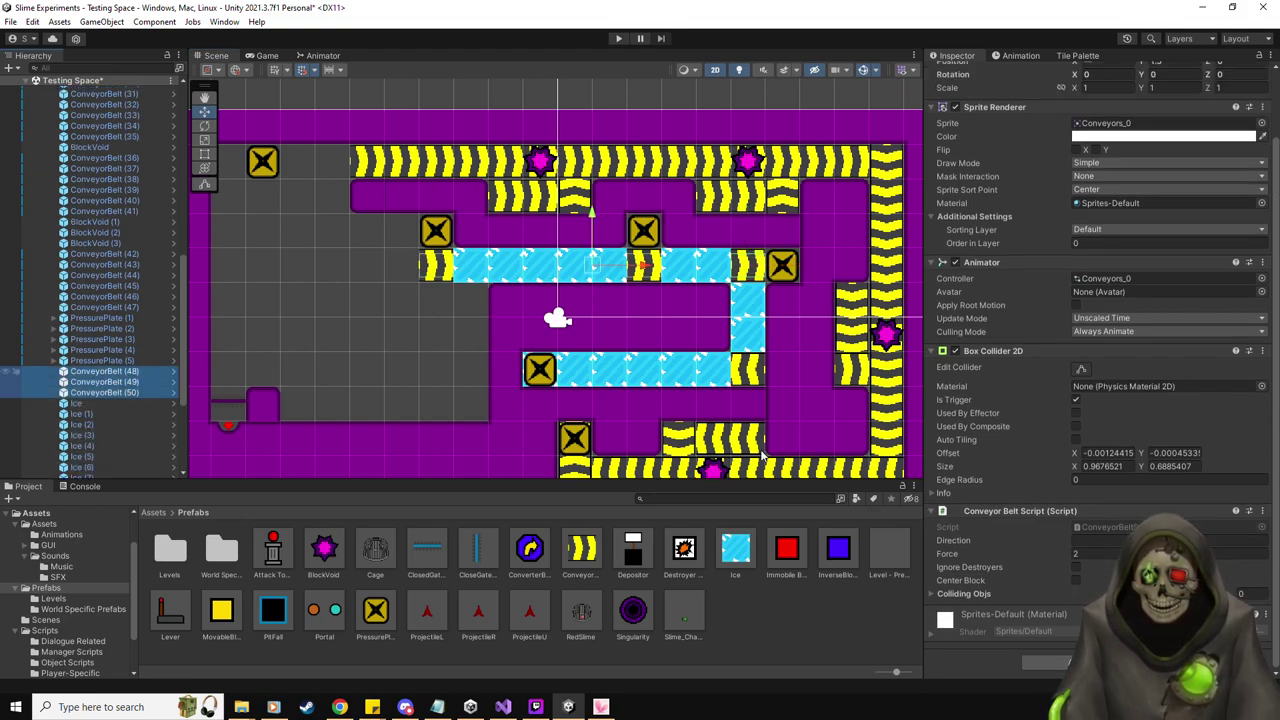
{"action": "left_click", "coordinate": [1076, 581]}
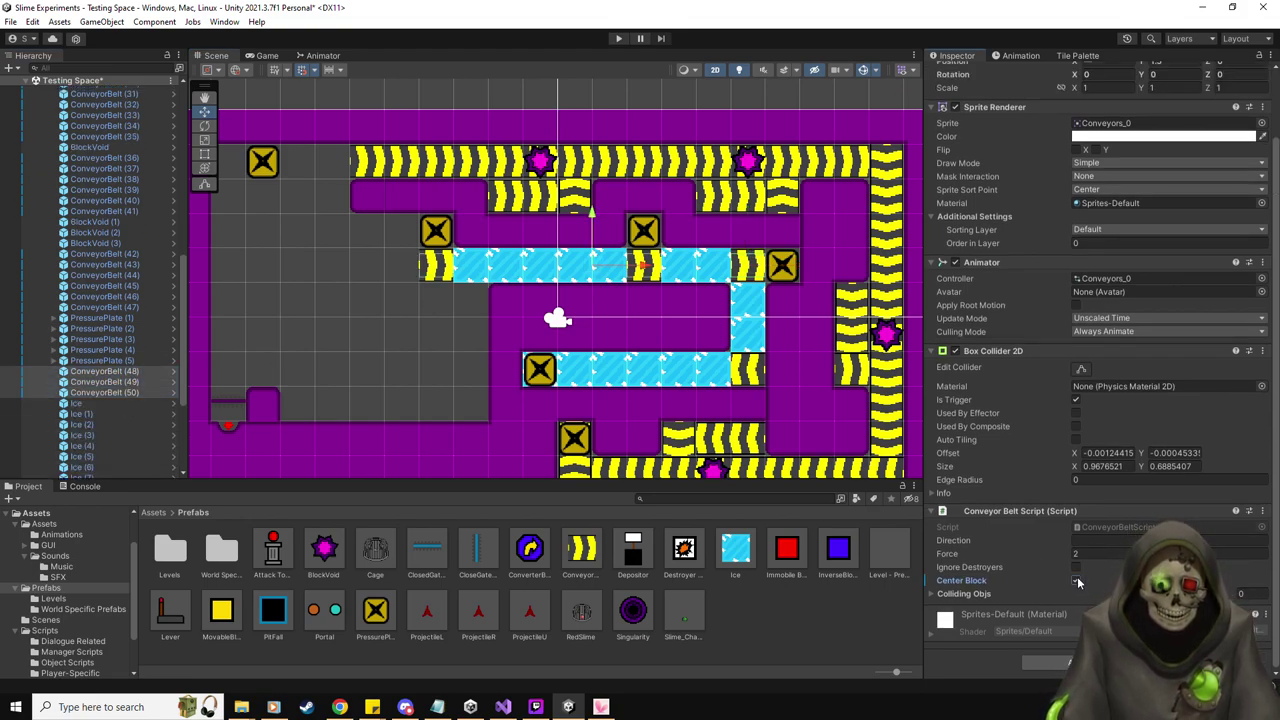
Set the Direction of ConveyorBelt (48), (49) and (50) to Right
{"action": "left_click", "coordinate": [106, 372]}
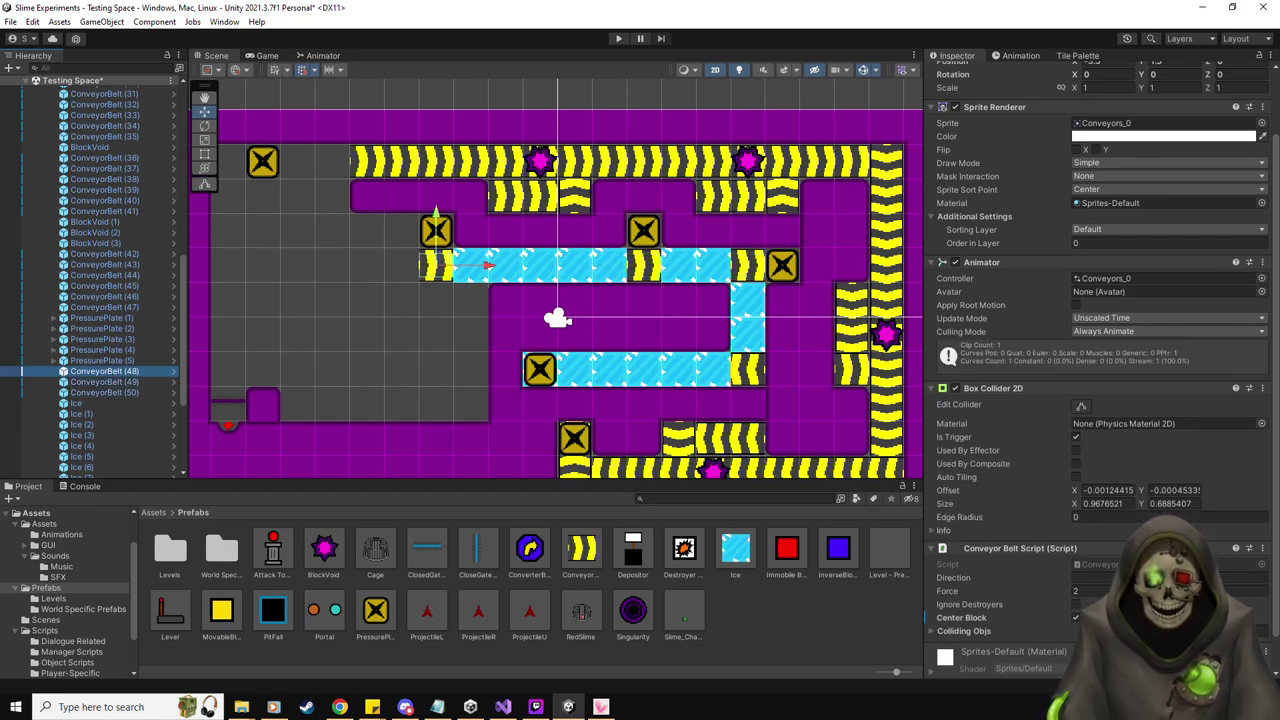
{"action": "left_click", "coordinate": [1110, 578]}
{"action": "type", "text": "Right"}
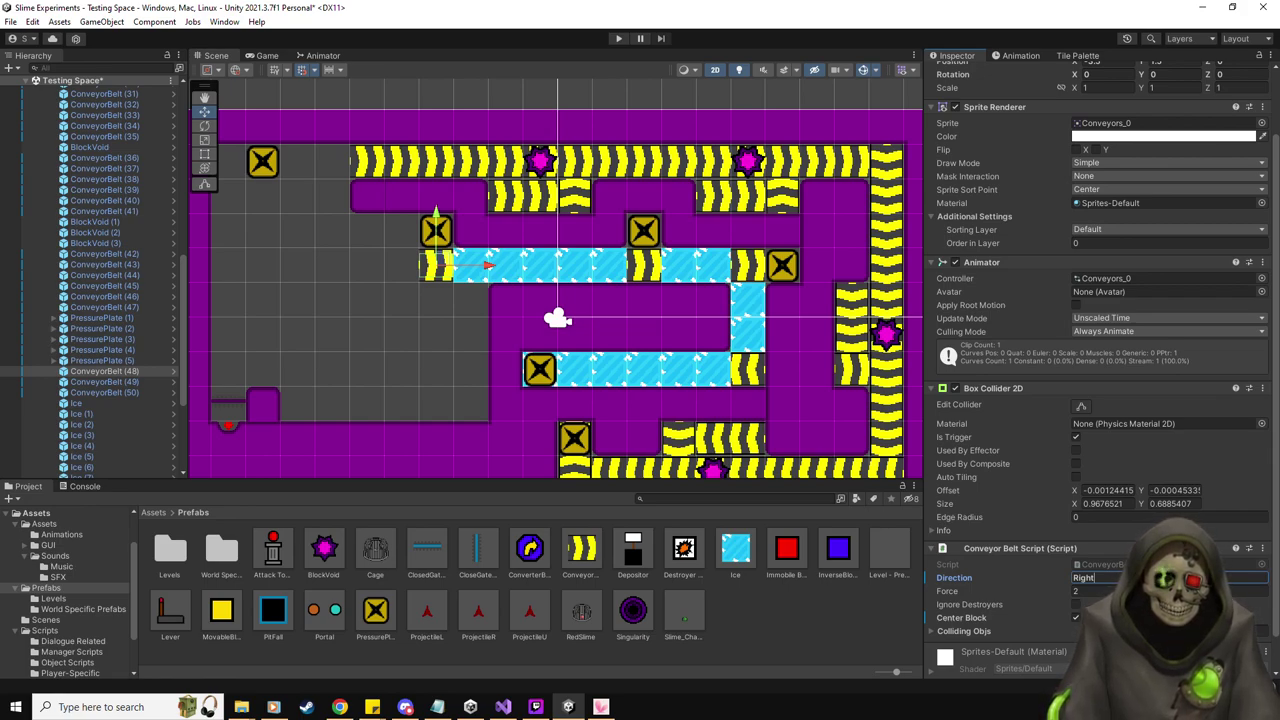
{"action": "left_click", "coordinate": [120, 381]}
{"action": "left_click", "coordinate": [1100, 578]}
{"action": "type", "text": "Righ"}
{"action": "left_click", "coordinate": [112, 393]}
{"action": "left_click", "coordinate": [1104, 578]}
{"action": "type", "text": "R"}
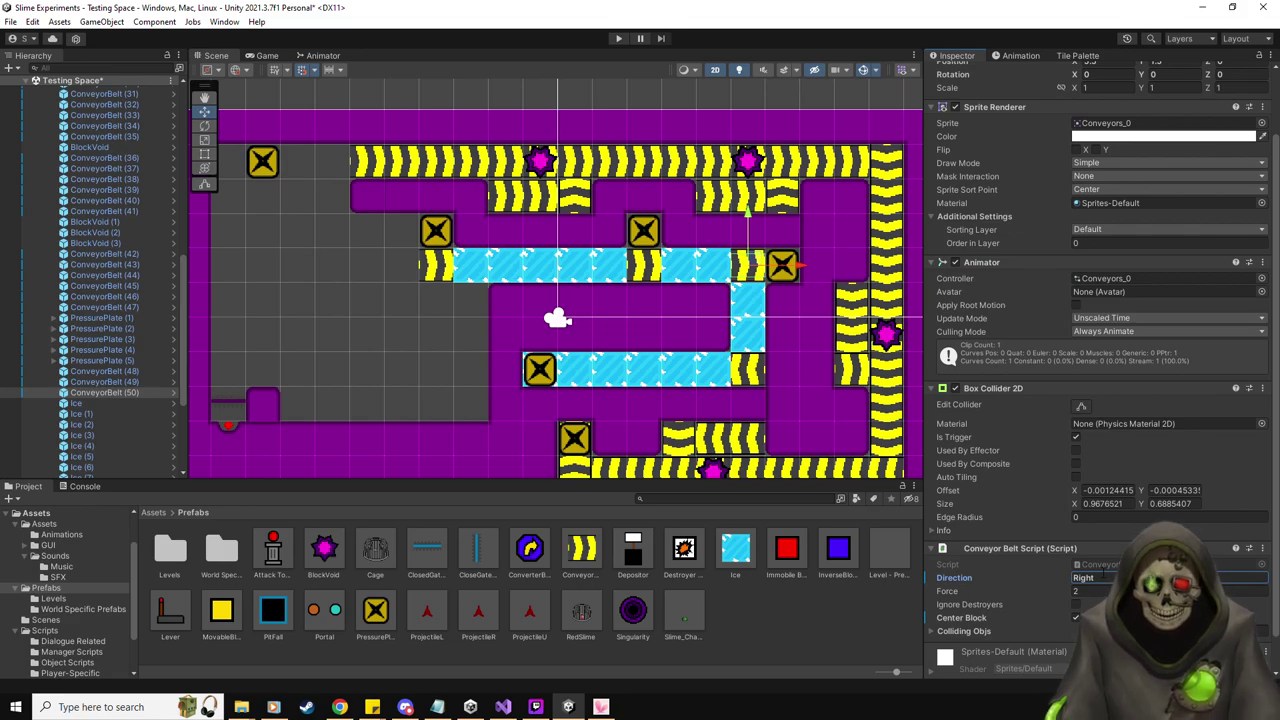
Erase the purple wall block between the two ice corridors and the wall tile left of PressurePlate (5) from the Collider Tilemap
{"action": "left_click", "coordinate": [1078, 55]}
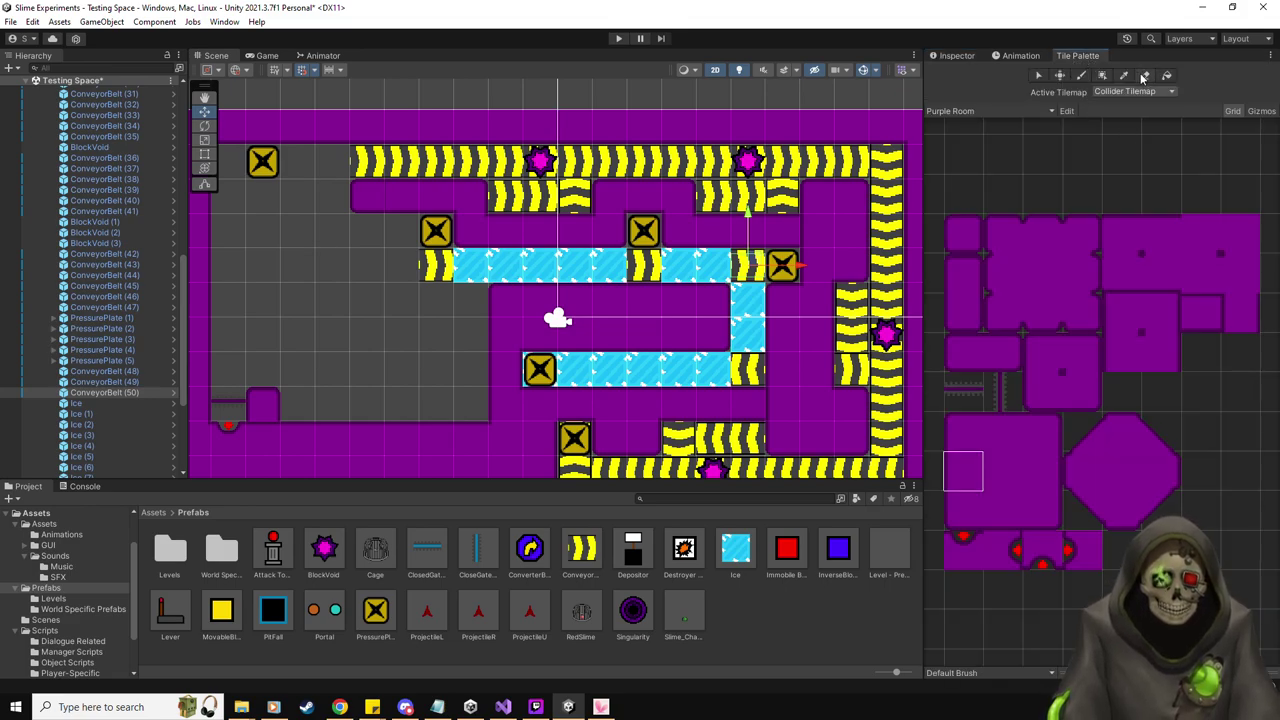
{"action": "mouse_move", "coordinate": [714, 337]}
{"action": "left_mouse_down"}
{"action": "mouse_move", "coordinate": [512, 310]}
{"action": "mouse_move", "coordinate": [521, 335]}
{"action": "mouse_move", "coordinate": [688, 333]}
{"action": "left_mouse_up"}
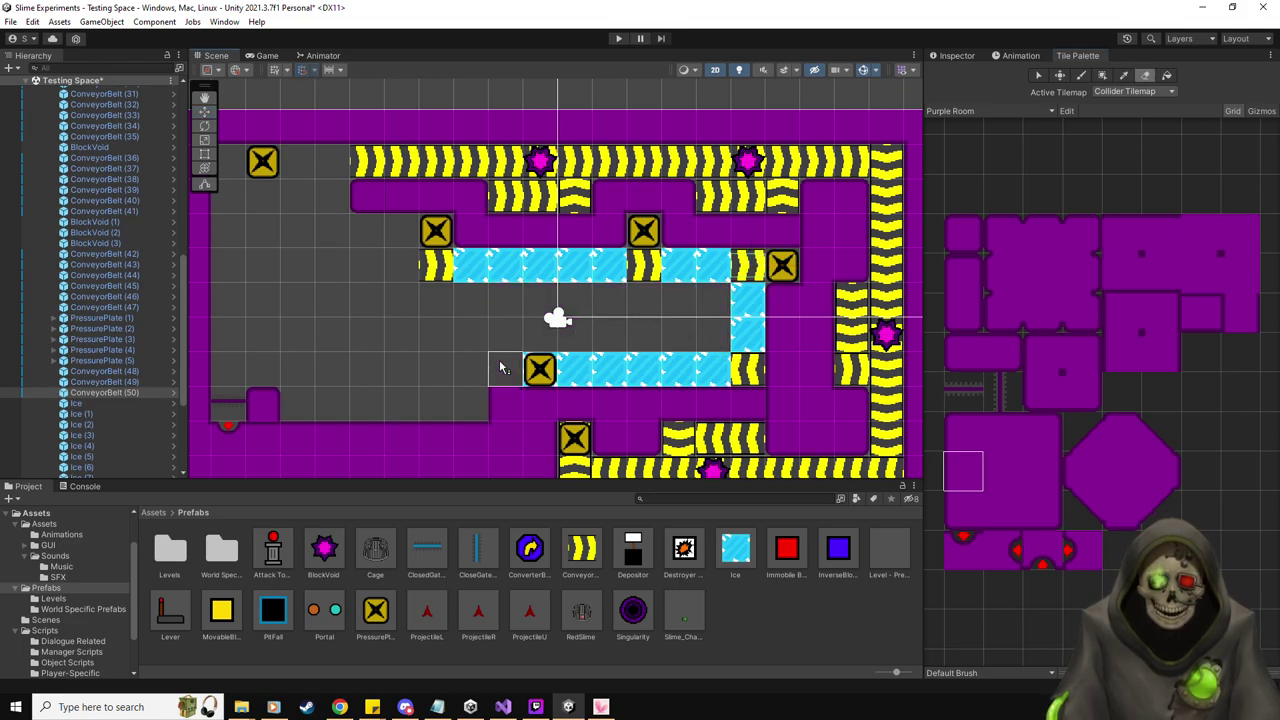
{"action": "left_click", "coordinate": [963, 430]}
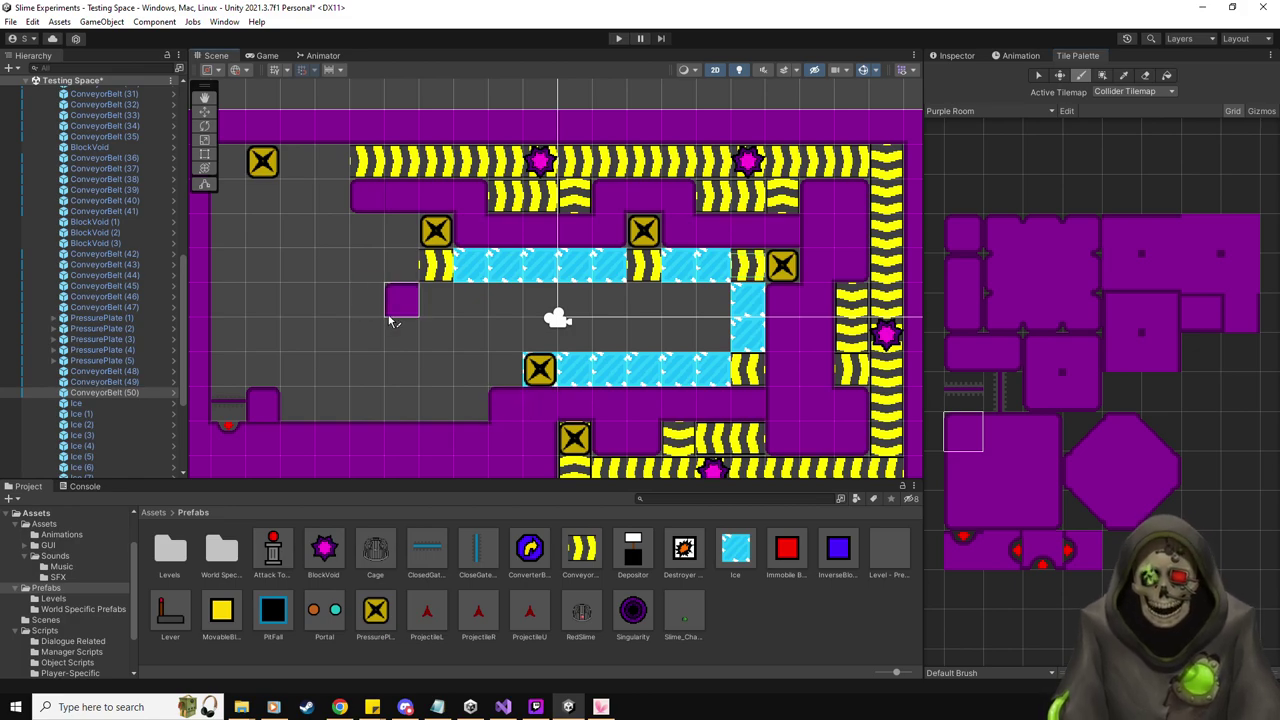
{"action": "middle_click_drag", "start_coordinate": [390, 320], "coordinate": [403, 310]}
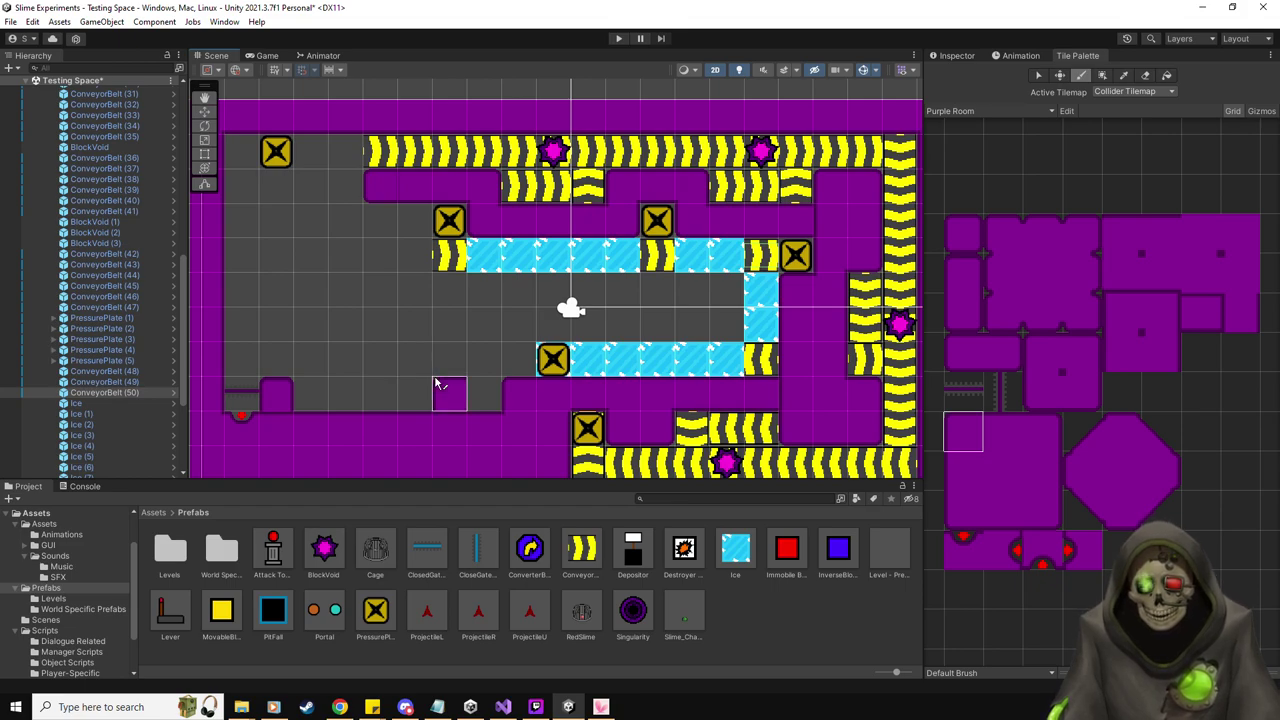
Duplicate the lower corridor's six Ice tiles, try moving the copies upward, and undo the move
{"action": "scroll", "coordinate": [92, 412], "scroll_direction": "down", "scroll_amount": 5}
{"action": "left_click", "coordinate": [102, 393]}
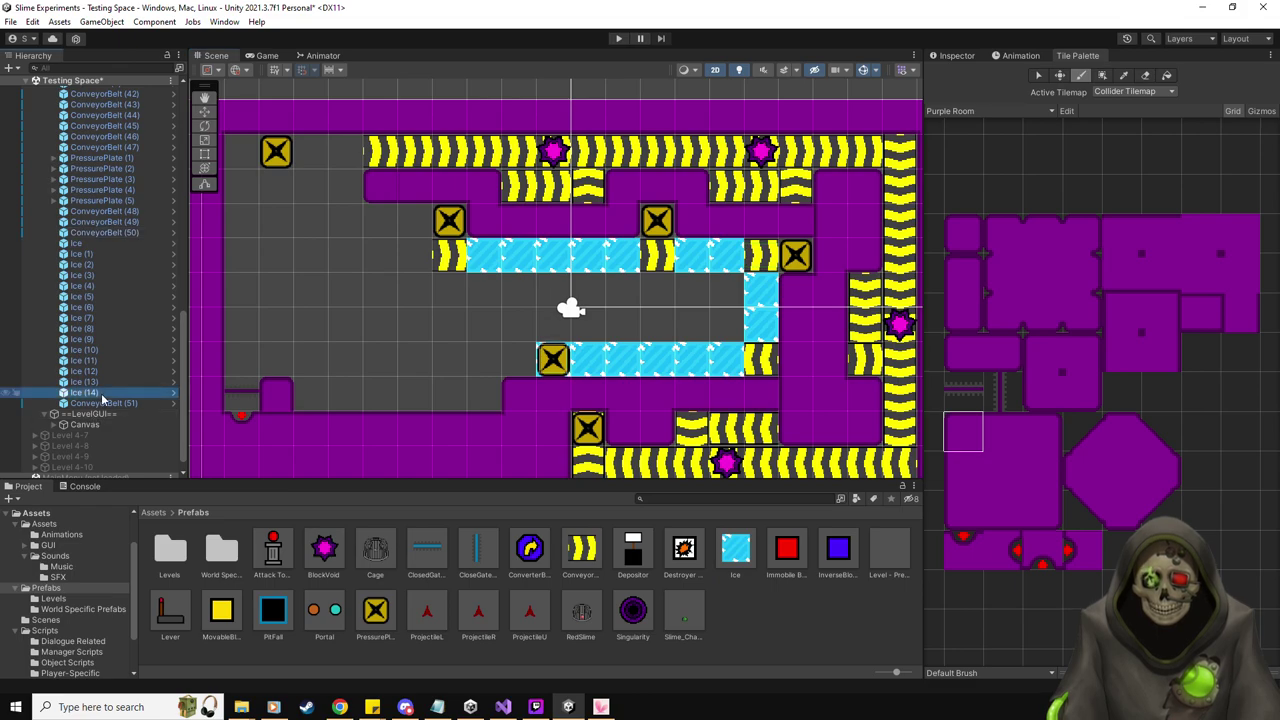
{"action": "key", "text": "shift+Up"}
{"action": "key", "text": "shift+Up"}
{"action": "key", "text": "shift+Up"}
{"action": "key", "text": "shift+Up"}
{"action": "key", "text": "shift+Up"}
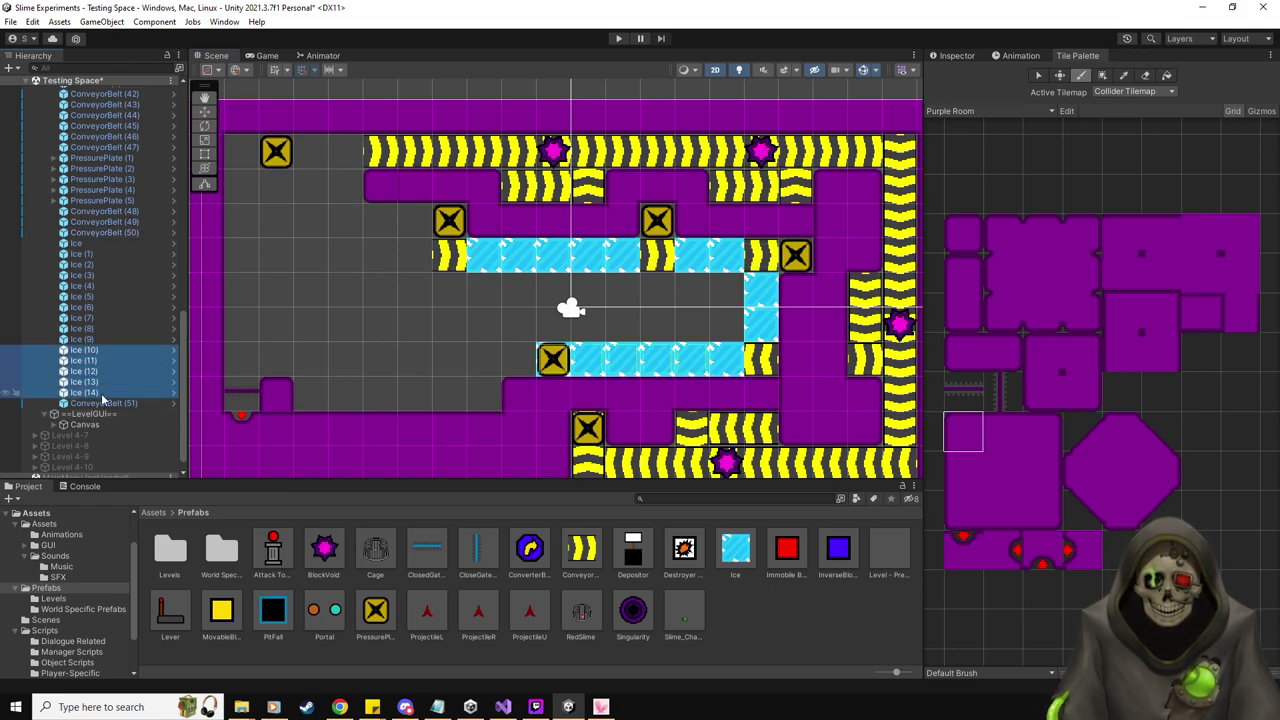
{"action": "key", "text": "ctrl+d"}
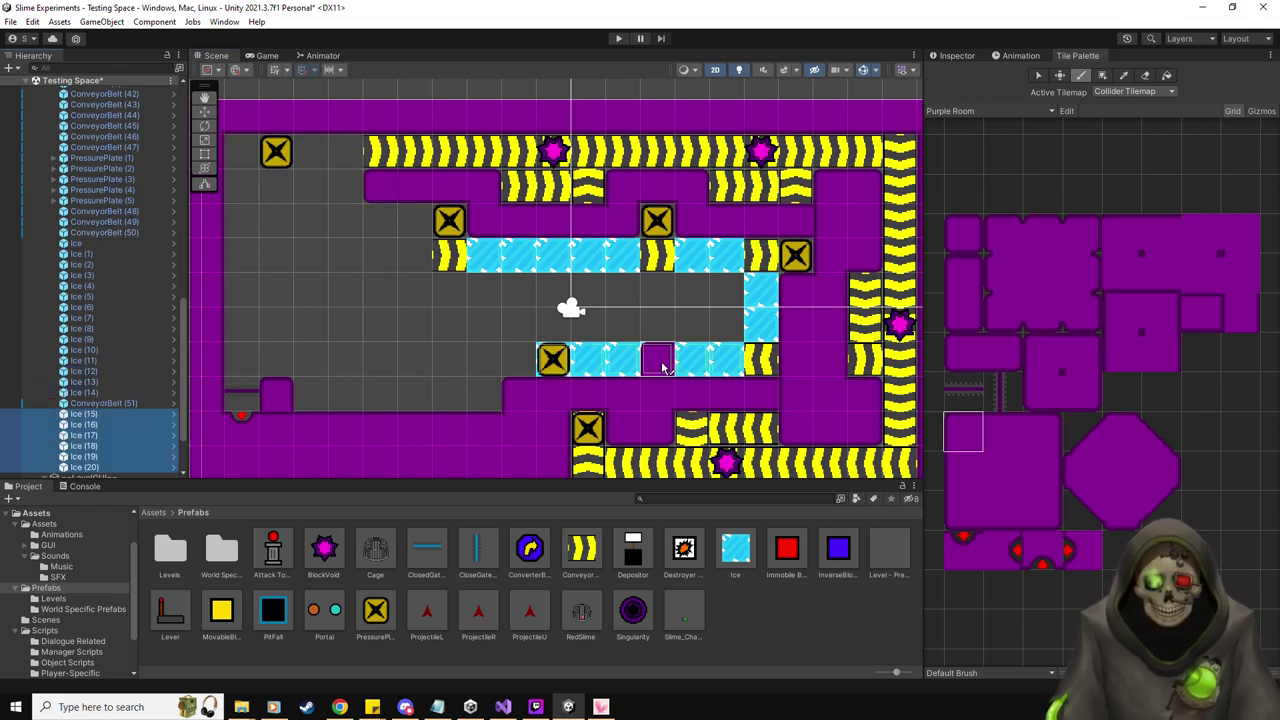
{"action": "left_click", "coordinate": [204, 112]}
{"action": "left_click_drag", "start_coordinate": [642, 312], "coordinate": [651, 252]}
{"action": "key", "text": "ctrl+z"}
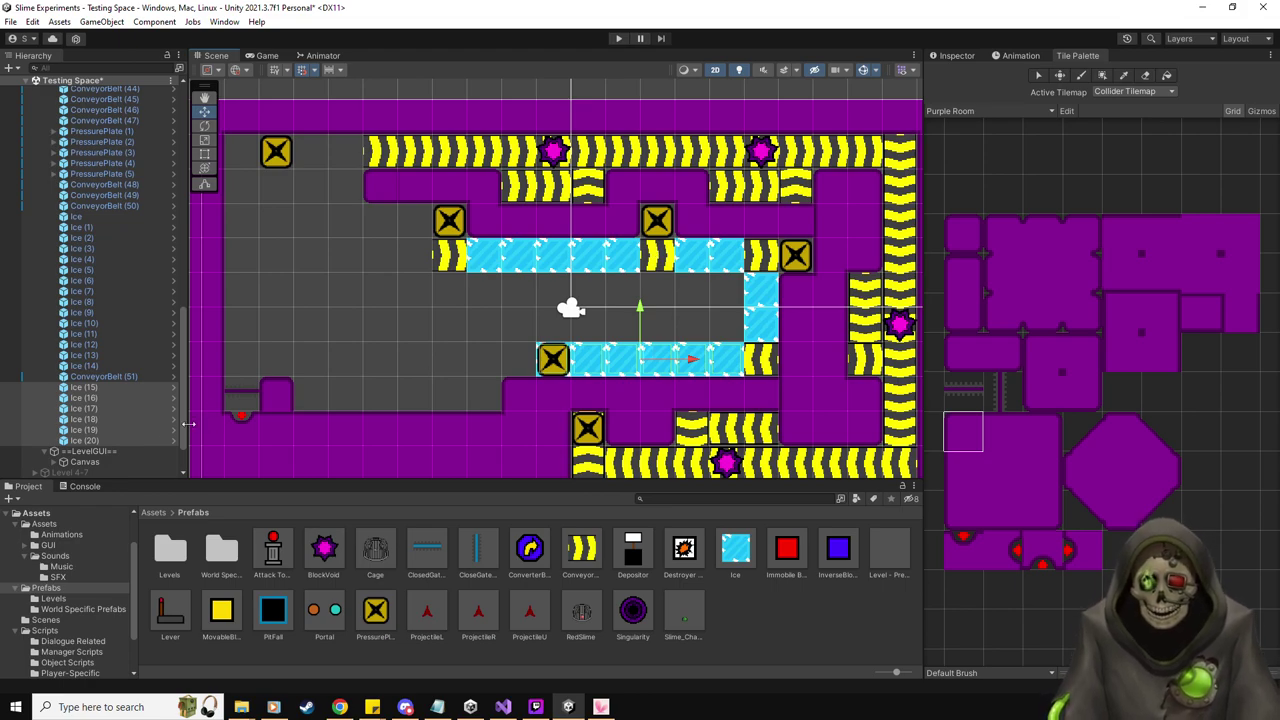
Extend the lower corridor with two Ice tiles left of PressurePlate (5) and two more running up to the upper corridor
{"action": "left_click", "coordinate": [112, 441]}
{"action": "key", "text": "ctrl+d"}
{"action": "left_click_drag", "start_coordinate": [604, 360], "coordinate": [540, 365]}
{"action": "key", "text": "ctrl+d"}
{"action": "key", "text": "ctrl+d"}
{"action": "left_click_drag", "start_coordinate": [484, 320], "coordinate": [484, 253]}
{"action": "key", "text": "ctrl+d"}
{"action": "key", "text": "ctrl+d"}
{"action": "left_click_drag", "start_coordinate": [538, 291], "coordinate": [570, 290]}
{"action": "key", "text": "ctrl+z"}
{"action": "key", "text": "ctrl+z"}
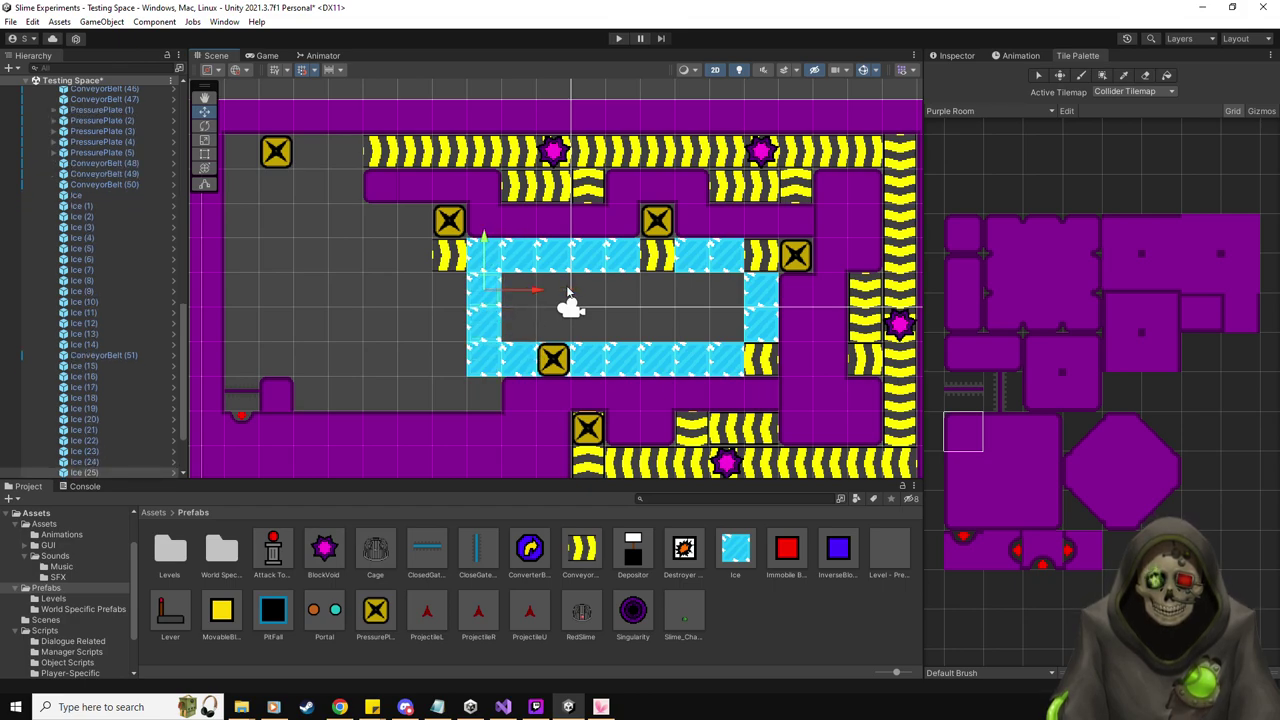
Add a row of three Ice tiles leading left from the top of the new vertical ice section
{"action": "left_click_drag", "start_coordinate": [535, 291], "coordinate": [438, 294]}
{"action": "key", "text": "ctrl+d"}
{"action": "key", "text": "ctrl+d"}
{"action": "key", "text": "ctrl+d"}
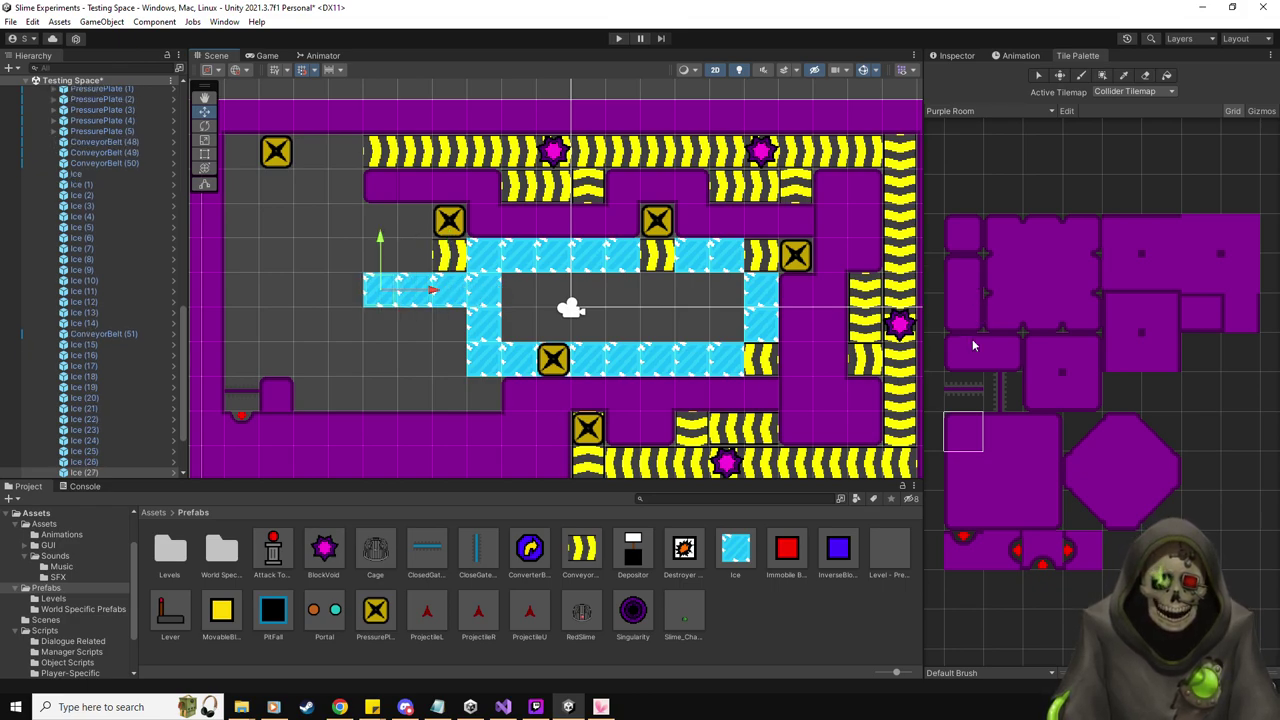
Paint purple wall tiles to fill the area left of the upper corridor's first pressure plate and belt, joining the wall above
{"action": "left_click", "coordinate": [1045, 352]}
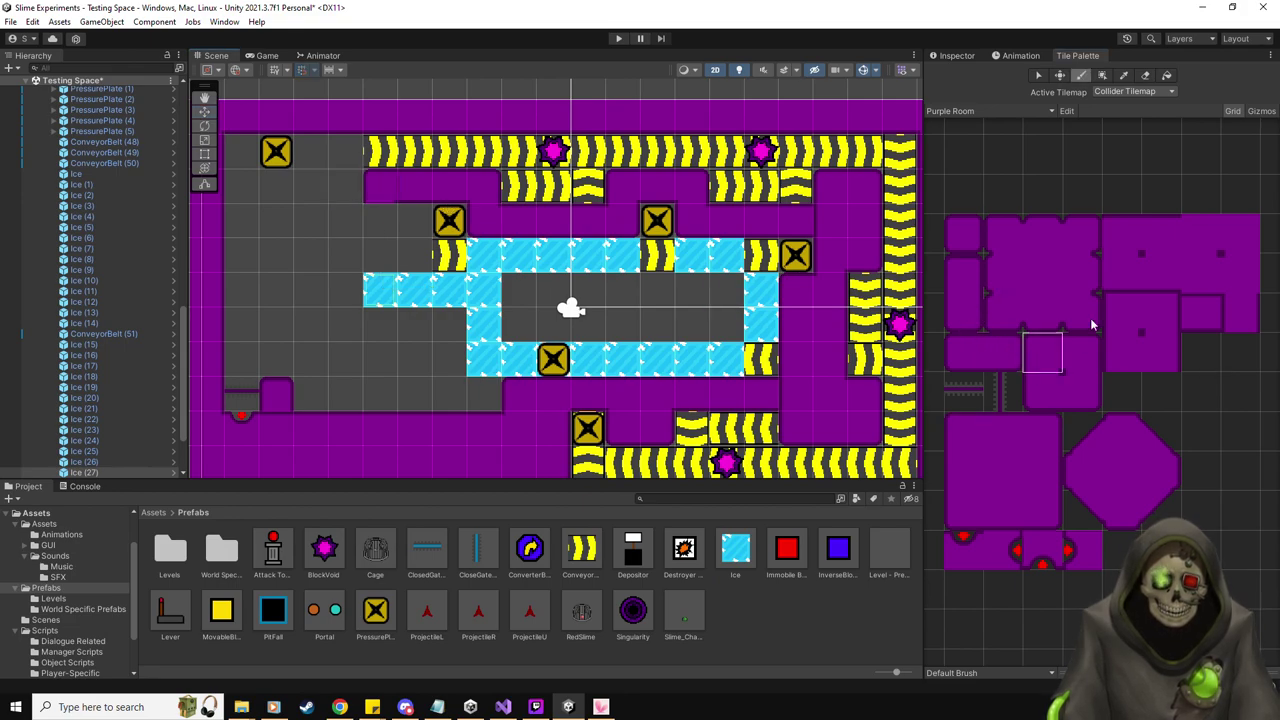
{"action": "left_click", "coordinate": [1233, 318]}
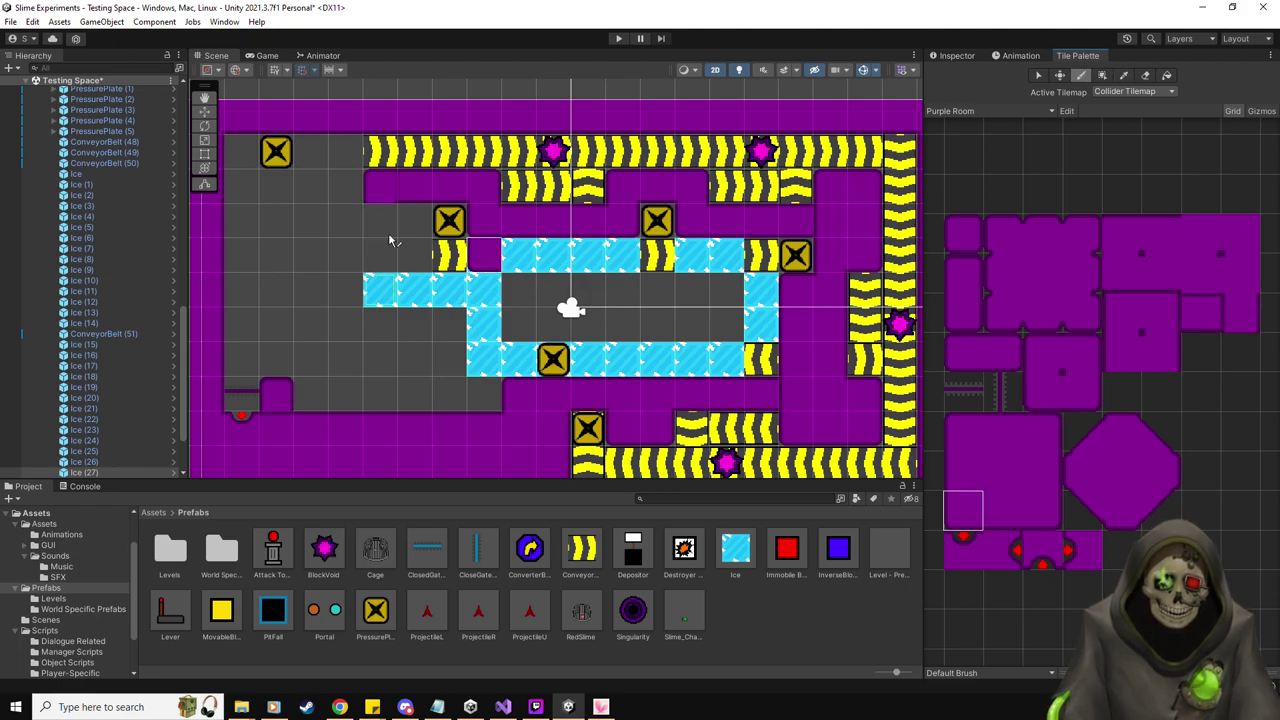
{"action": "left_click", "coordinate": [380, 255]}
{"action": "left_click", "coordinate": [410, 264]}
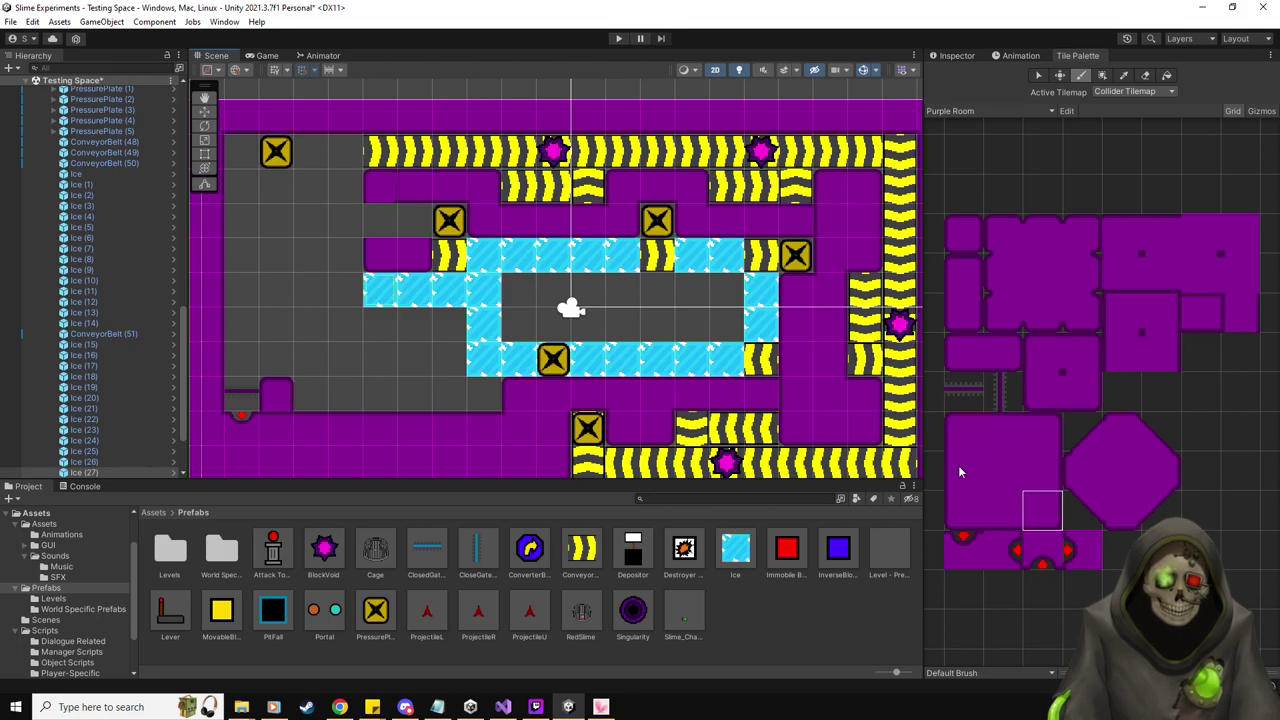
{"action": "left_click", "coordinate": [380, 222]}
{"action": "left_click", "coordinate": [963, 431]}
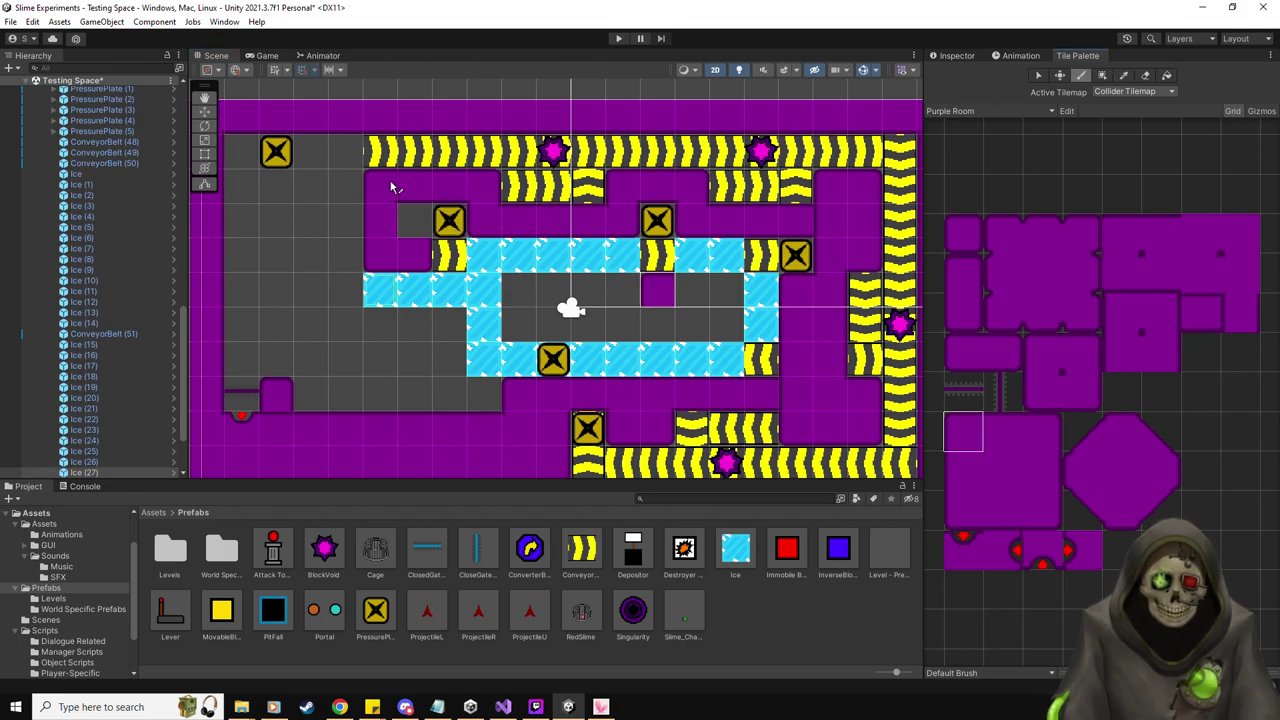
{"action": "left_click", "coordinate": [1003, 431]}
{"action": "left_click", "coordinate": [395, 202]}
{"action": "left_click", "coordinate": [1112, 237]}
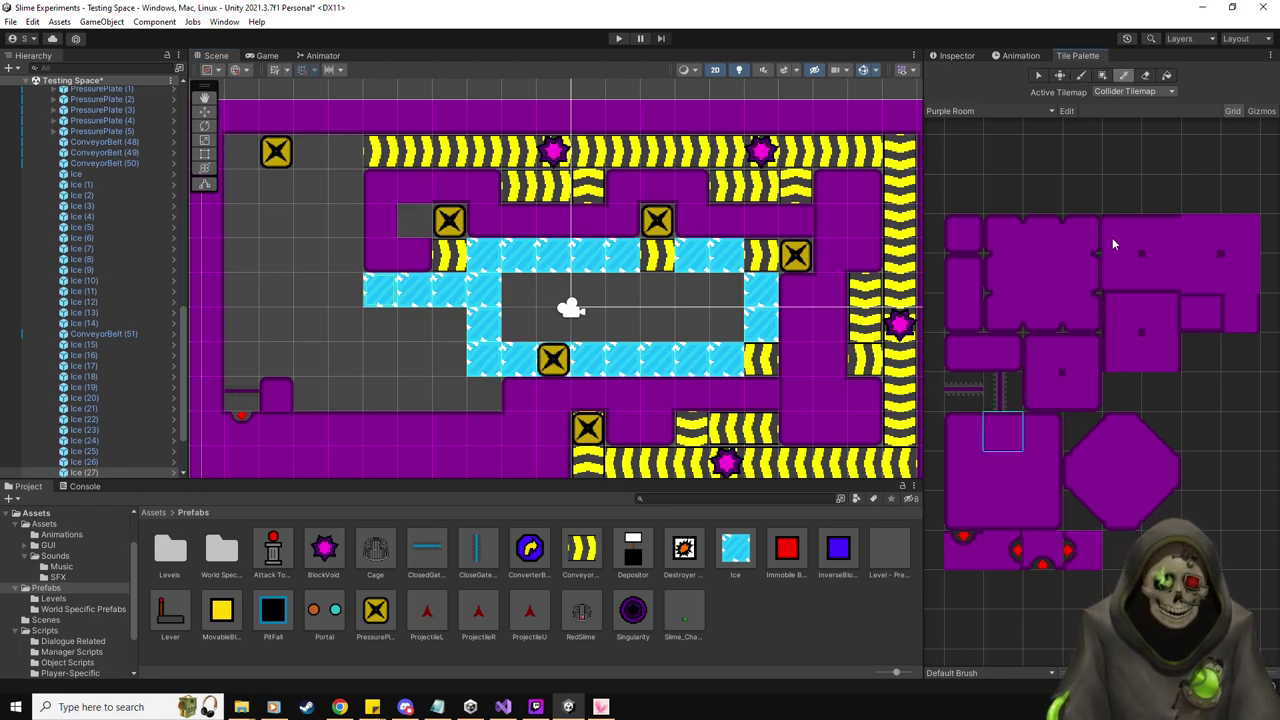
{"action": "left_click", "coordinate": [1051, 473]}
{"action": "left_click_drag", "start_coordinate": [449, 220], "coordinate": [413, 220]}
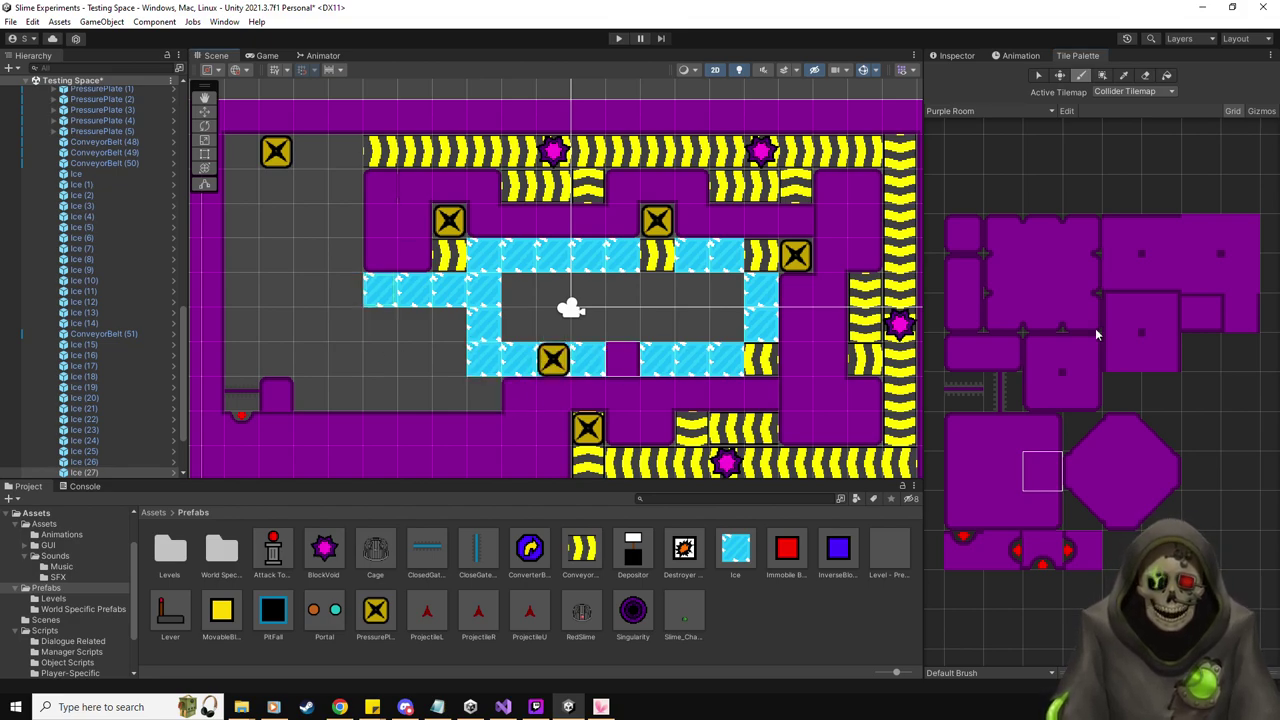
Paint a one-tile-wide vertical purple wall from below the leftmost Ice tile down to the room's floor
{"action": "left_click", "coordinate": [963, 271]}
{"action": "left_click", "coordinate": [380, 325]}
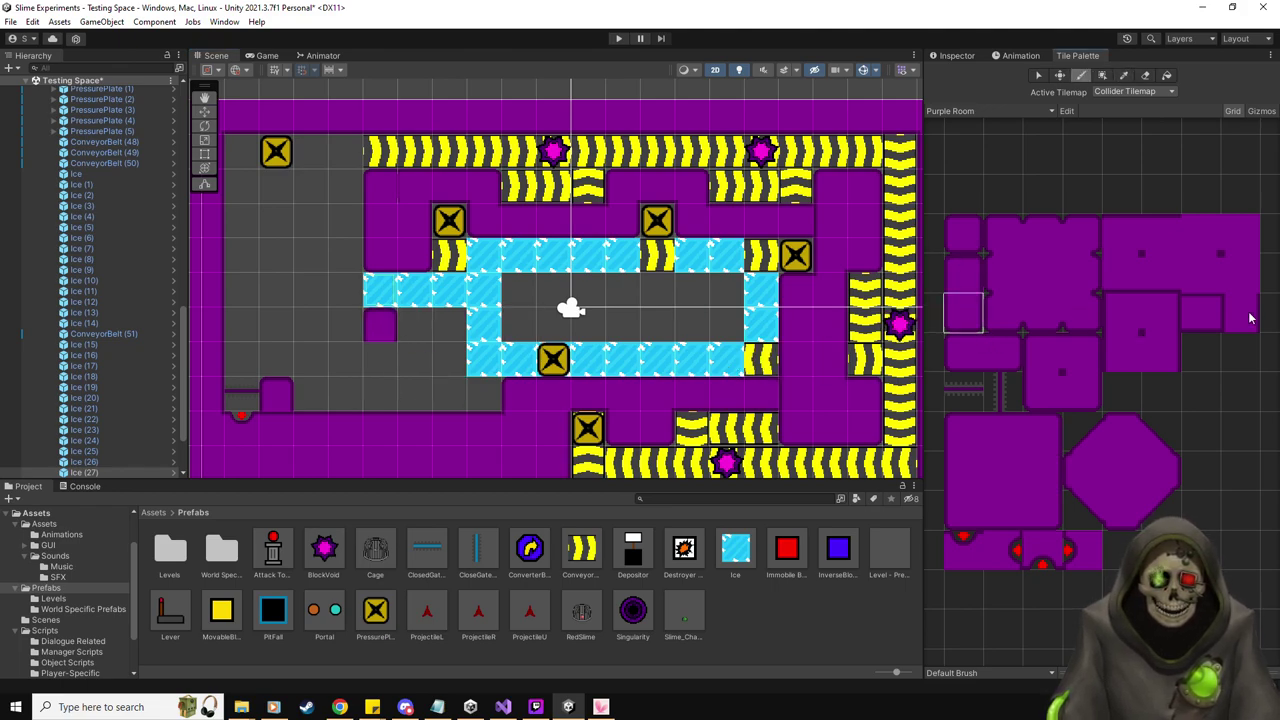
{"action": "left_click", "coordinate": [380, 358]}
{"action": "left_click", "coordinate": [372, 390]}
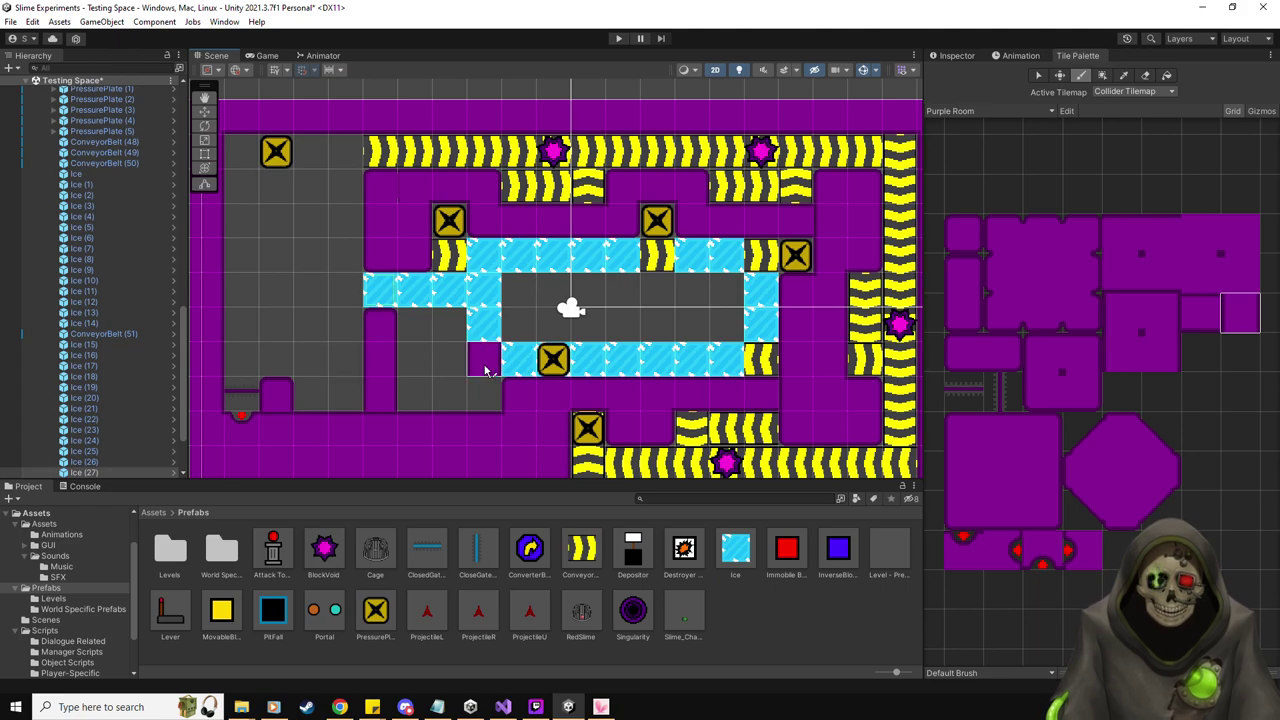
Place a new ConveyorBelt at X 0.5, Y 0.5 in the empty area between the two ice corridors
{"action": "middle_click_drag", "start_coordinate": [485, 360], "coordinate": [459, 356]}
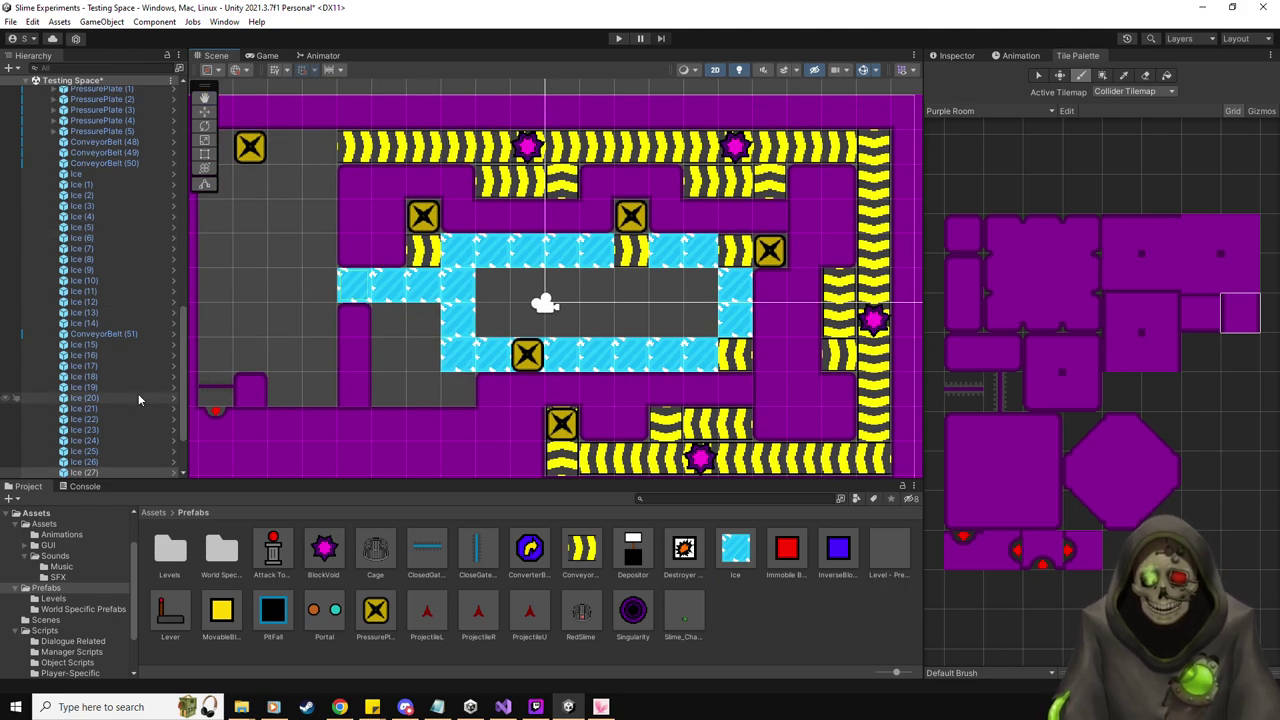
{"action": "scroll", "coordinate": [138, 393], "scroll_direction": "down", "scroll_amount": 2}
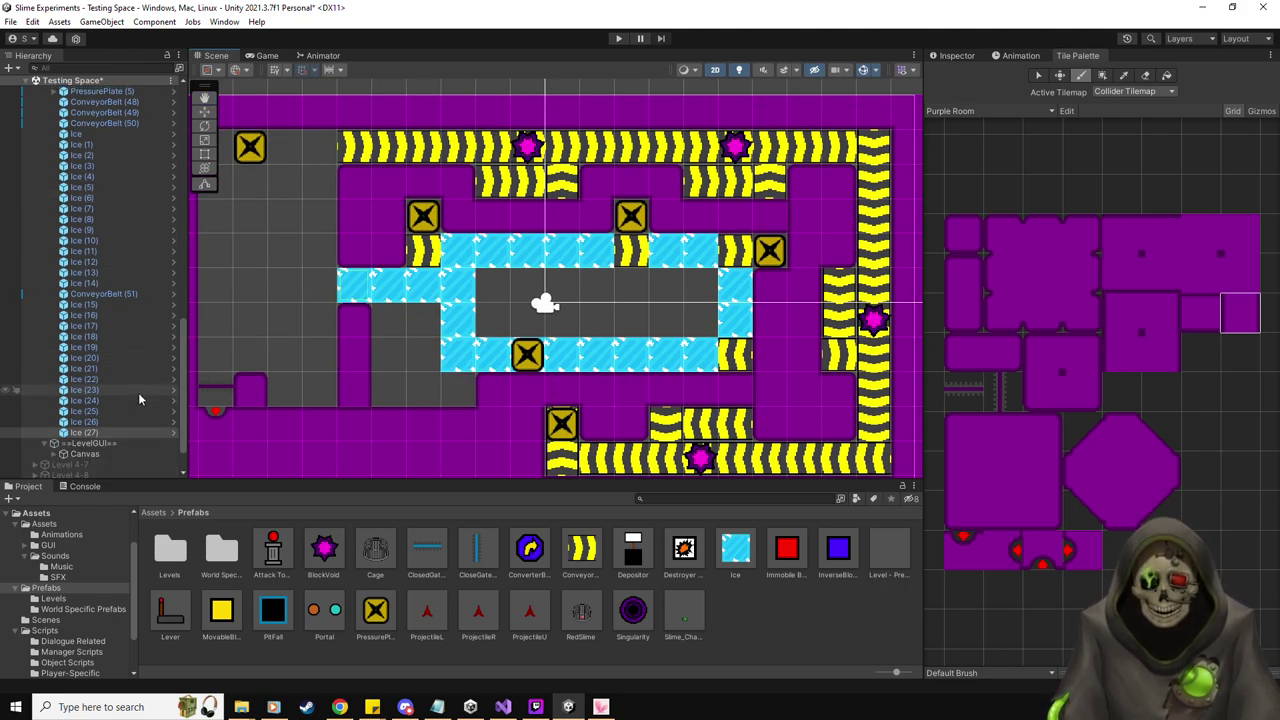
{"action": "left_click", "coordinate": [205, 114]}
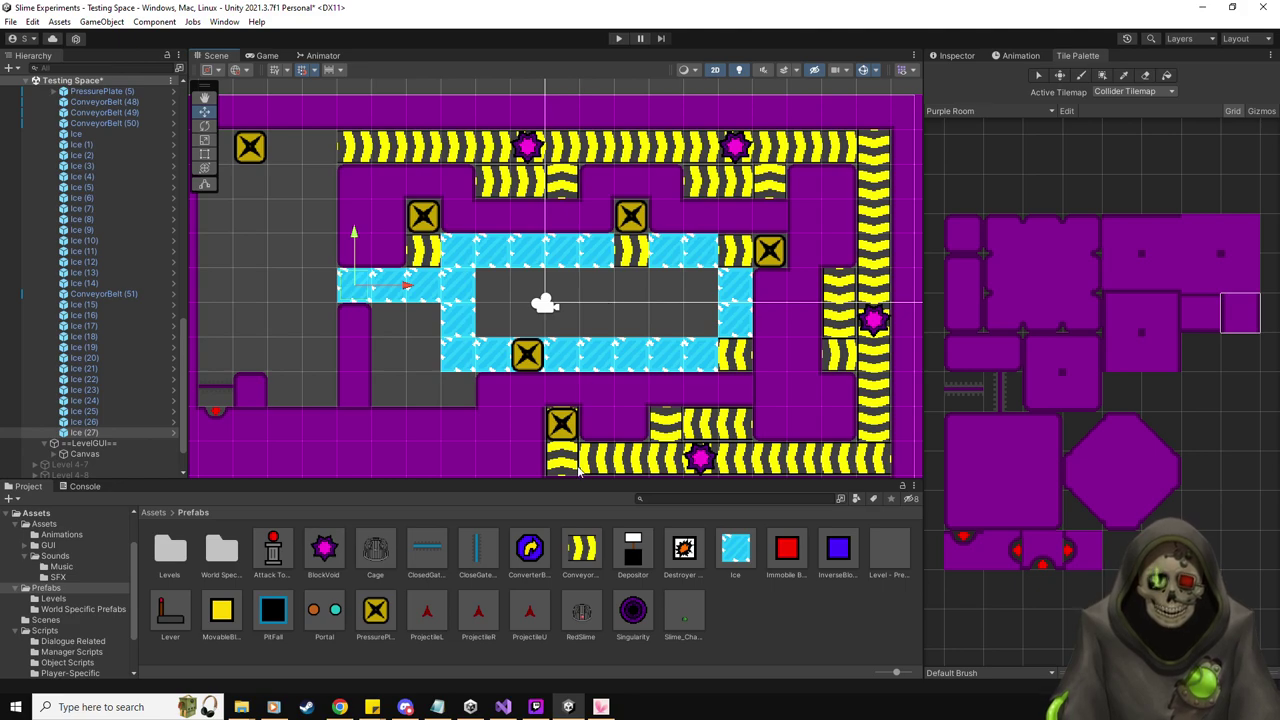
{"action": "left_click_drag", "start_coordinate": [582, 550], "coordinate": [564, 288]}
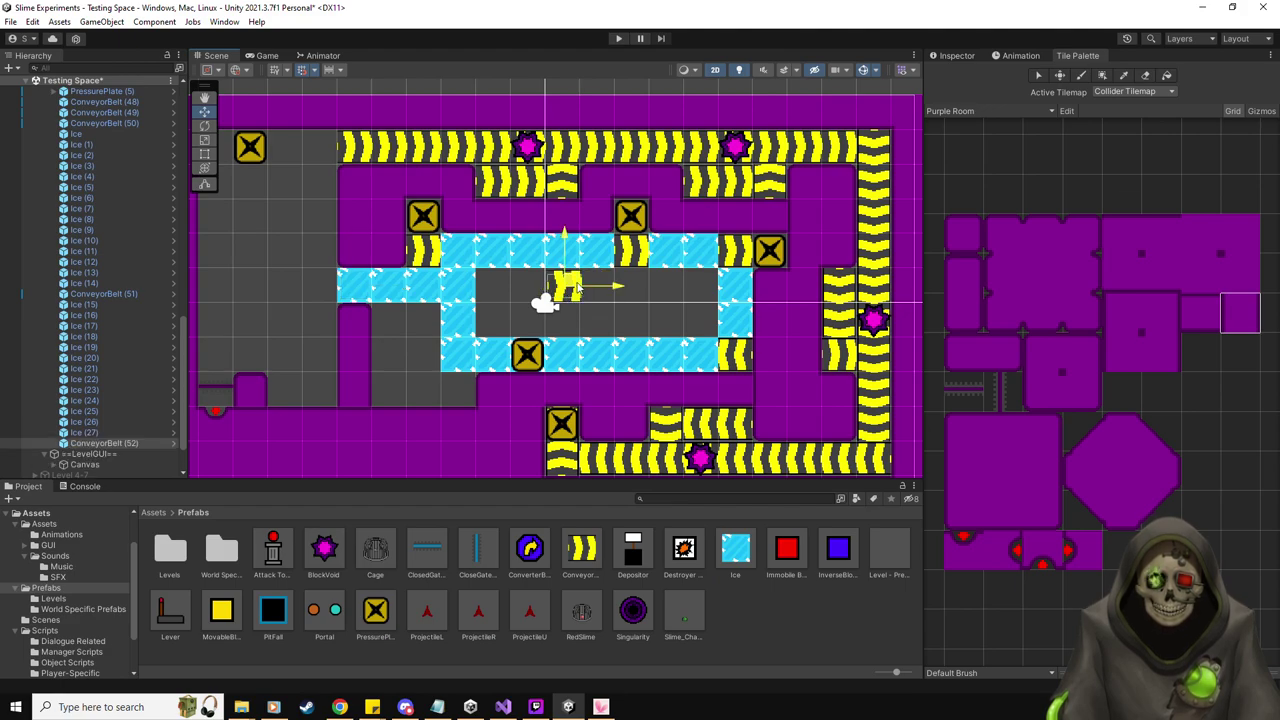
{"action": "left_click", "coordinate": [952, 56]}
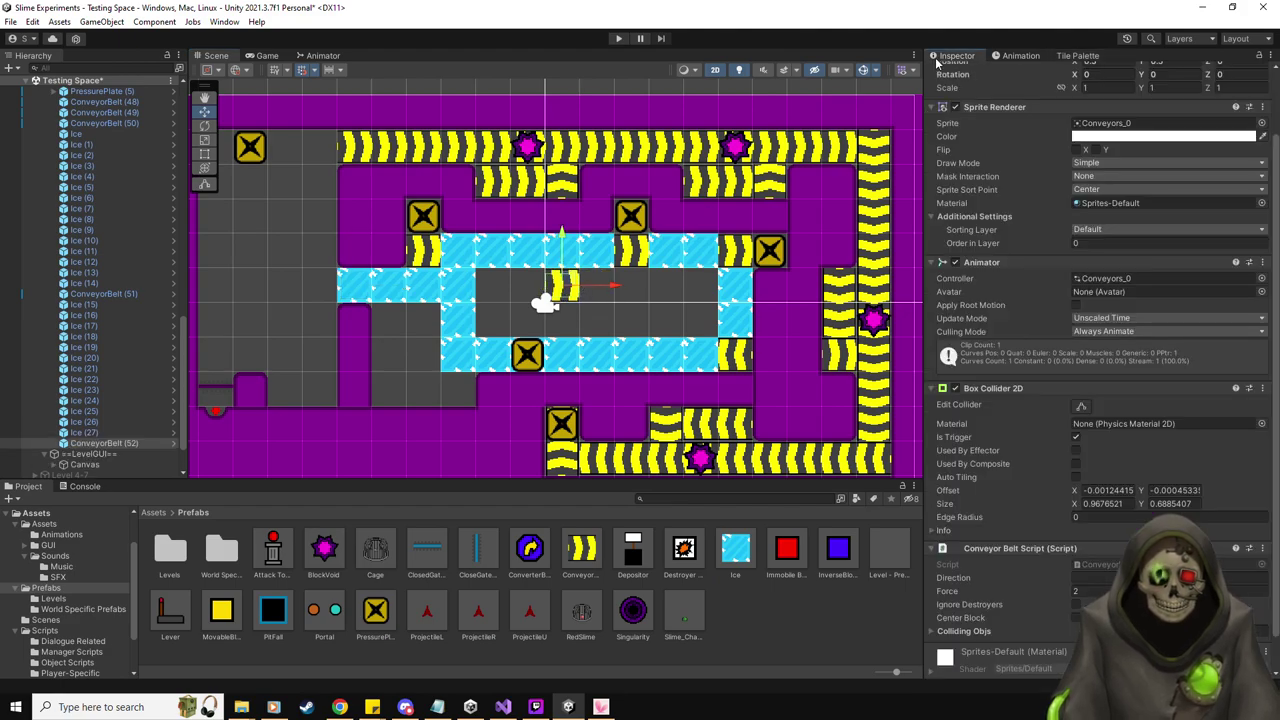
Delete the upper Ice tile of the vertical section directly below the belt beside PressurePlate (4)
{"action": "left_click", "coordinate": [1080, 56]}
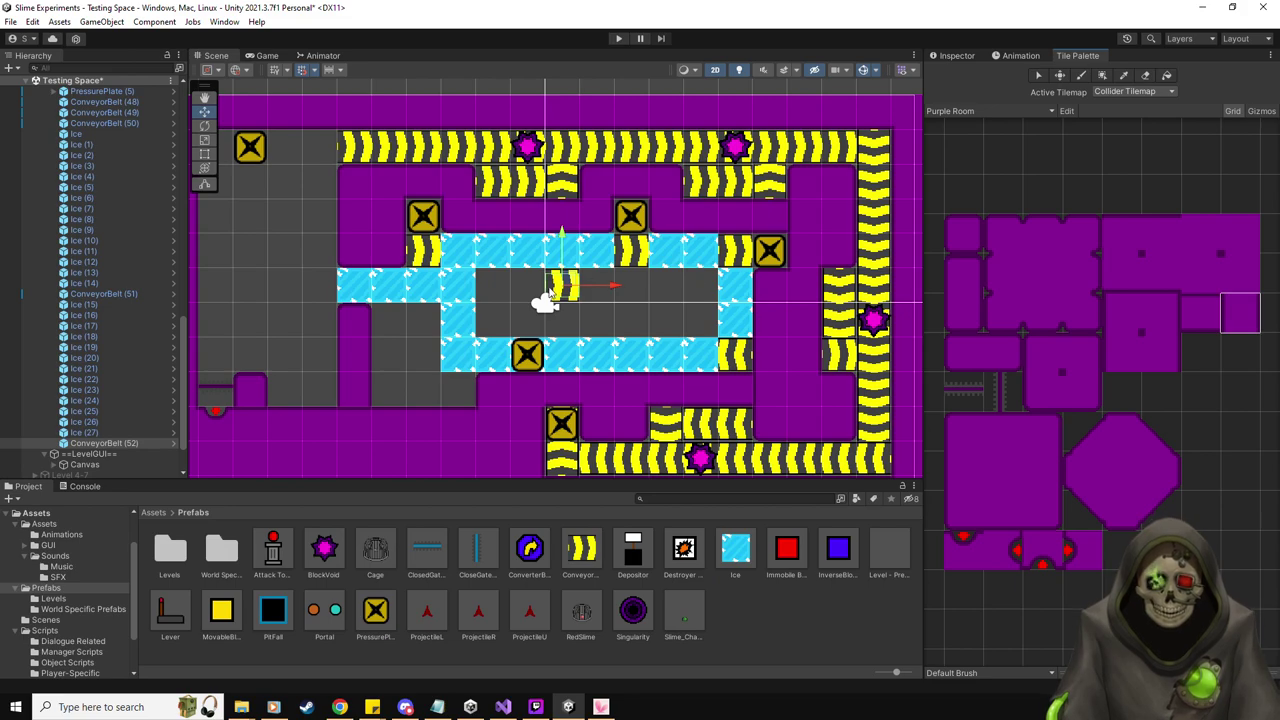
{"action": "left_click", "coordinate": [733, 291]}
{"action": "key", "text": "Delete"}
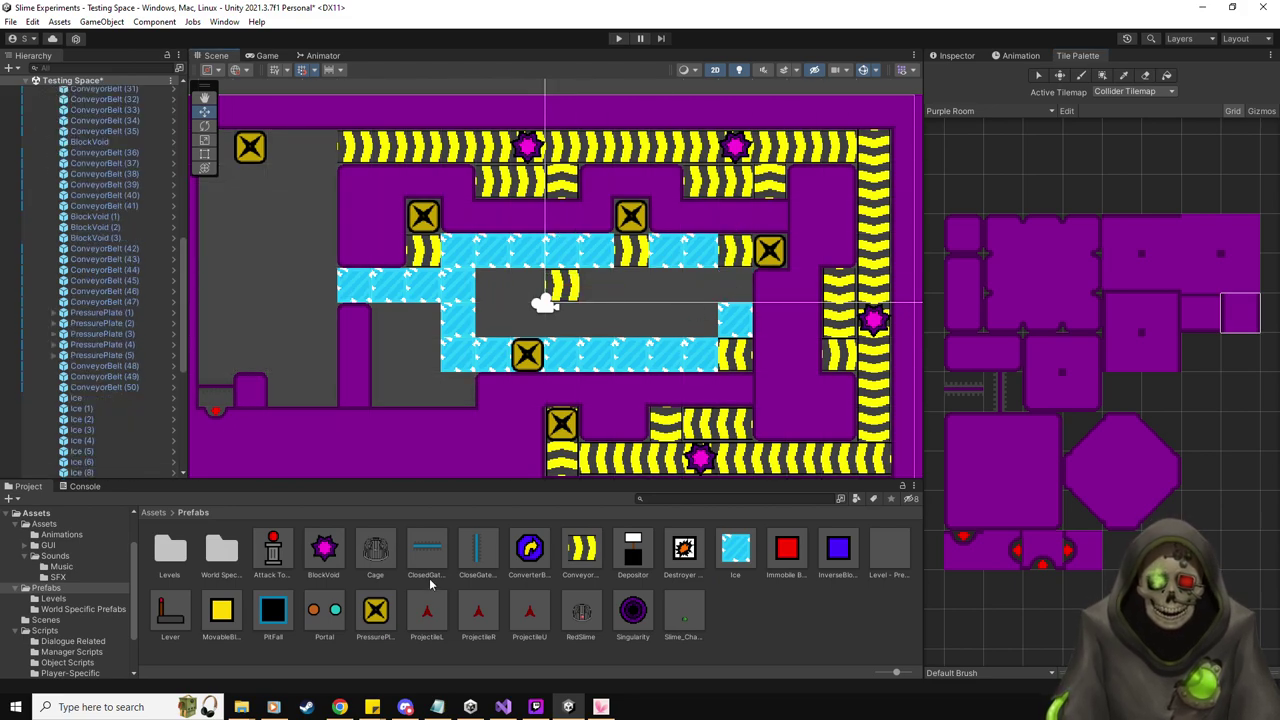
Place a ConveyorBelt in the gap at X 5.5, Y 0.5, and replace the upper corridor's Ice tile at X 0.5, Y 1.5 with a duplicated ConveyorBelt
{"action": "left_click_drag", "start_coordinate": [584, 552], "coordinate": [736, 288]}
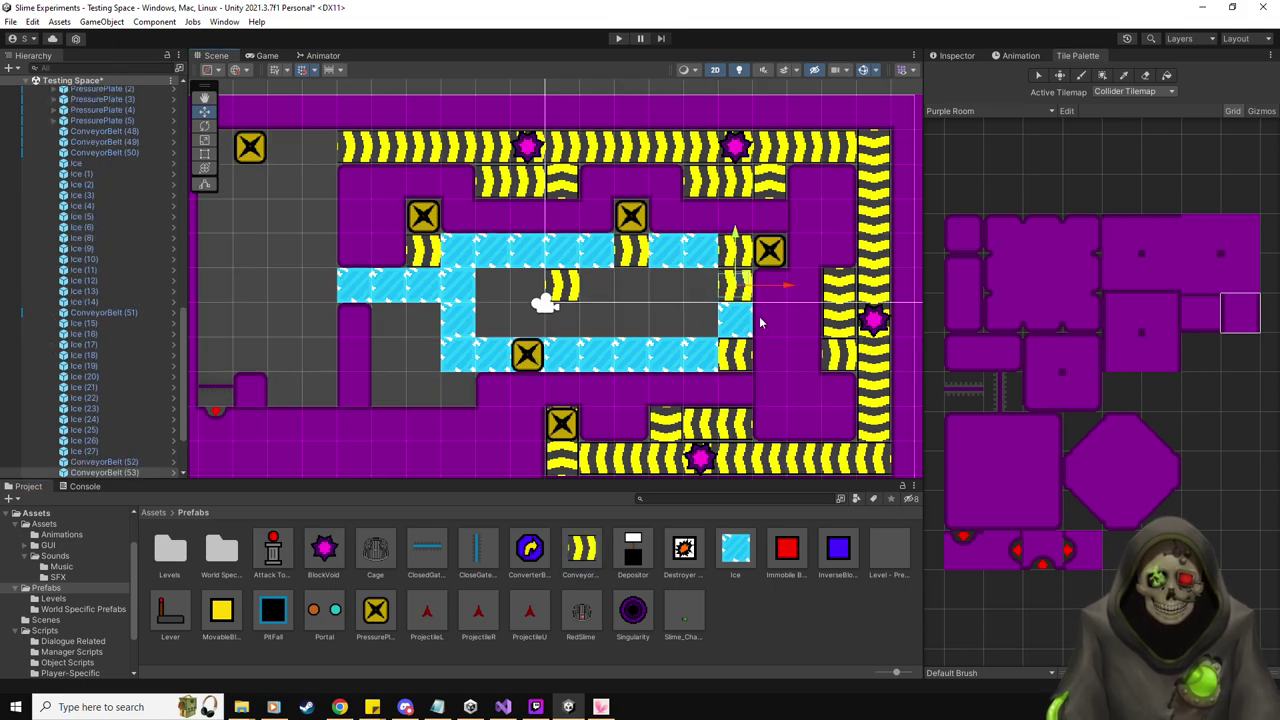
{"action": "left_click", "coordinate": [556, 256]}
{"action": "scroll", "coordinate": [118, 440], "scroll_direction": "up", "scroll_amount": 10}
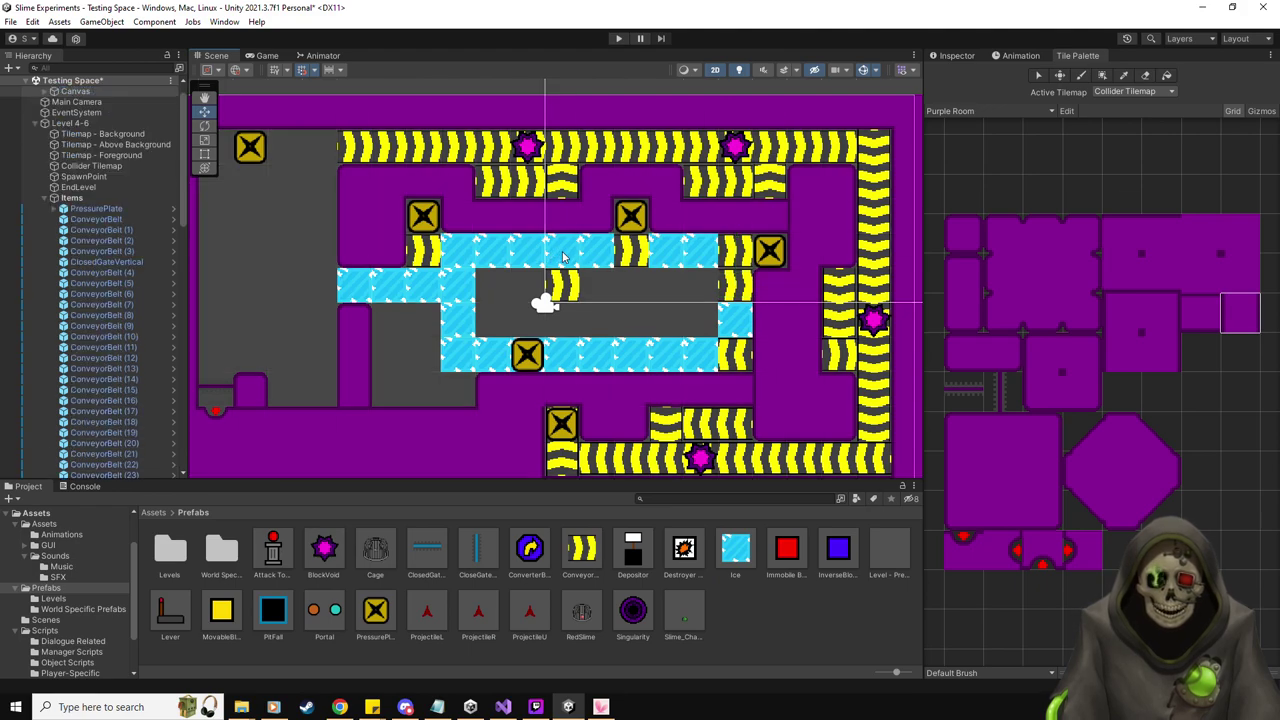
{"action": "key", "text": "Delete"}
{"action": "left_click", "coordinate": [118, 432]}
{"action": "scroll", "coordinate": [125, 420], "scroll_direction": "down", "scroll_amount": 10}
{"action": "key", "text": "ctrl+d"}
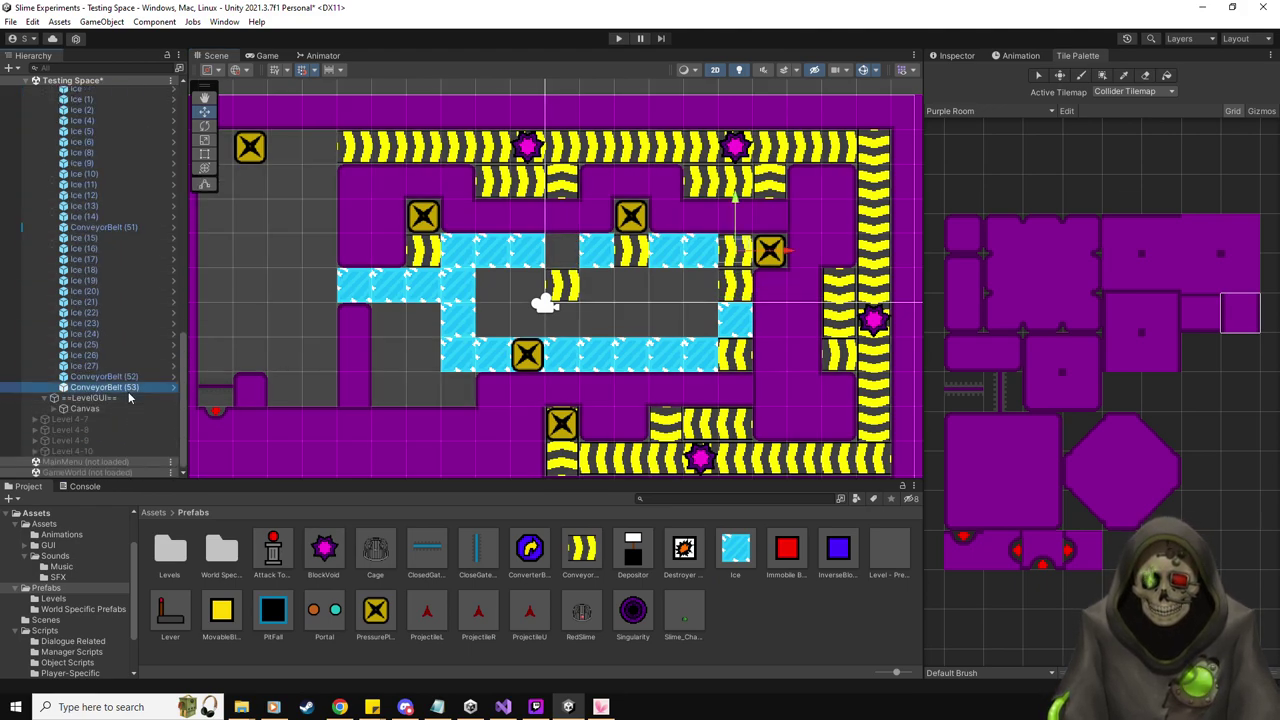
{"action": "left_click_drag", "start_coordinate": [715, 256], "coordinate": [541, 254]}
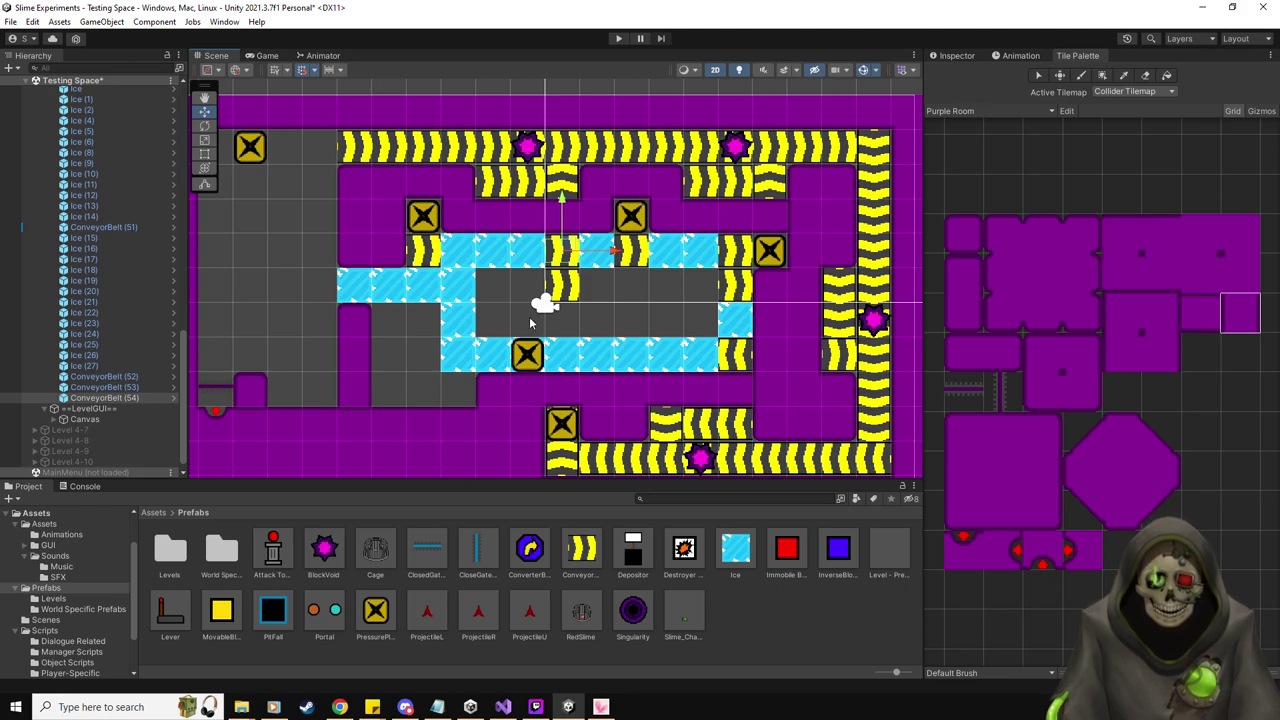
Enable Is End on the leftmost Ice tile at X -5.5, Y 0.5, and Can Move Right on the Ice tile beside it
{"action": "left_click", "coordinate": [455, 355]}
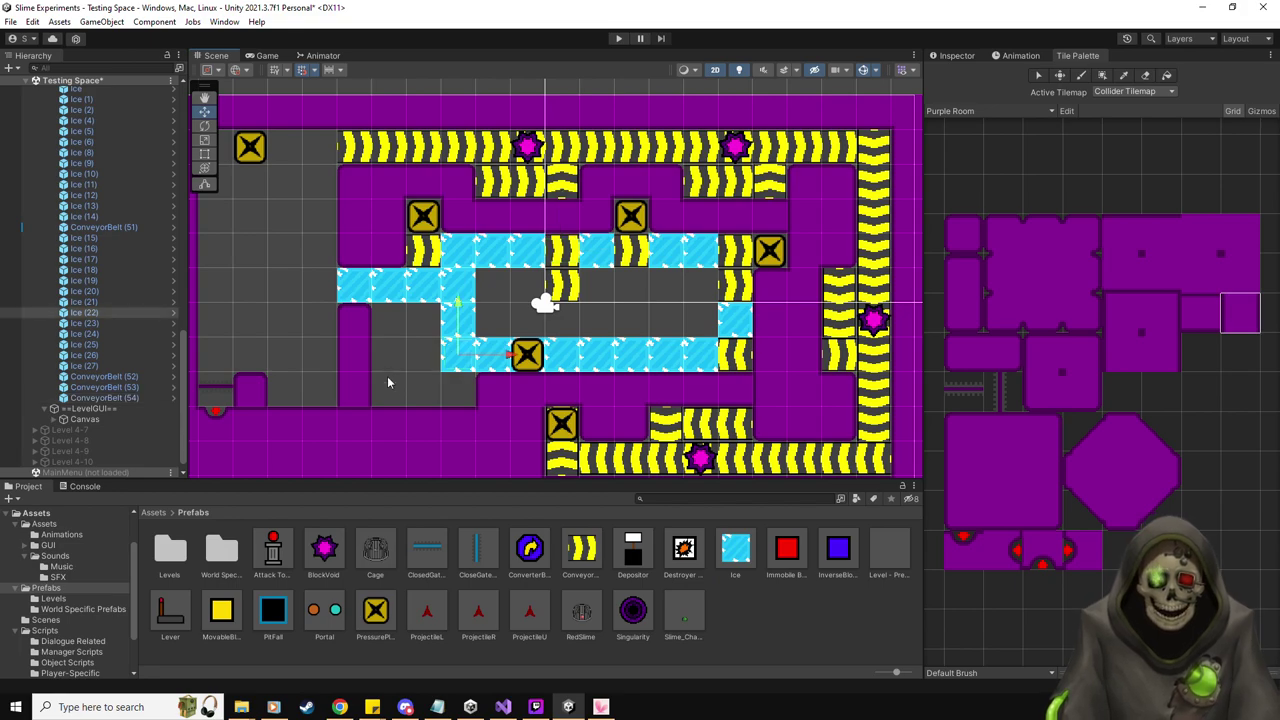
{"action": "left_click", "coordinate": [360, 292]}
{"action": "left_click", "coordinate": [947, 57]}
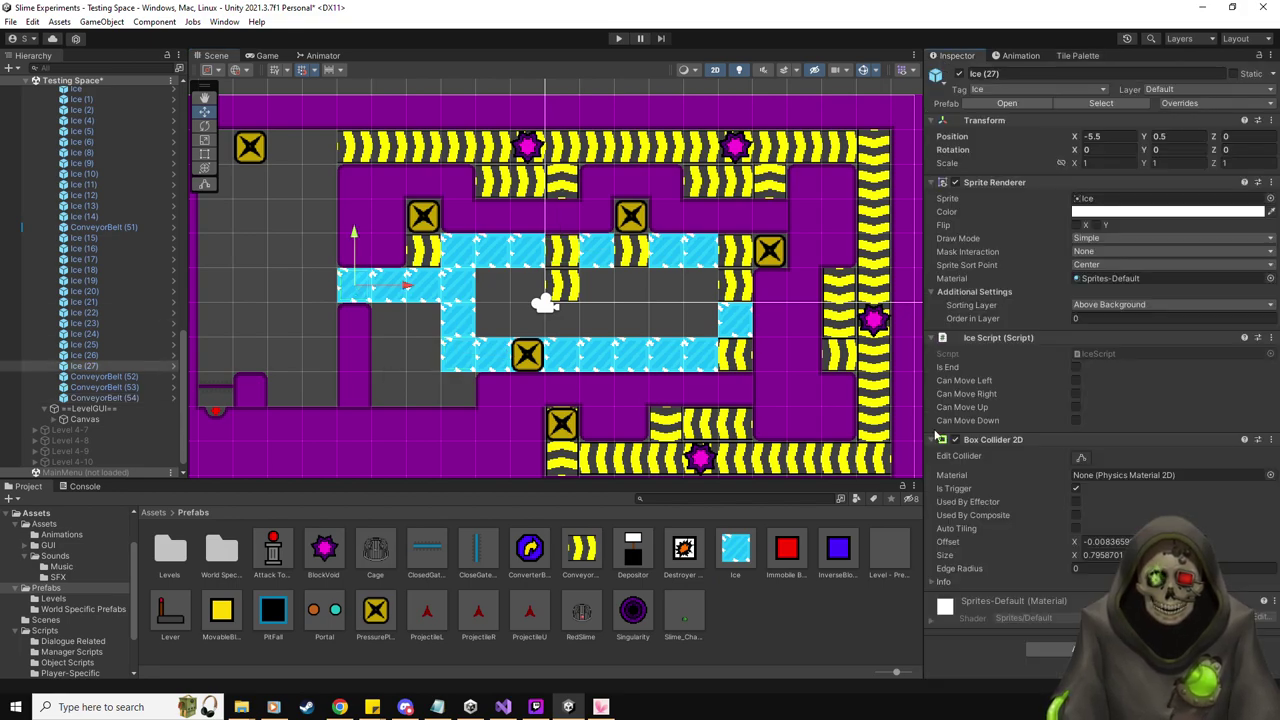
{"action": "left_click", "coordinate": [1076, 367]}
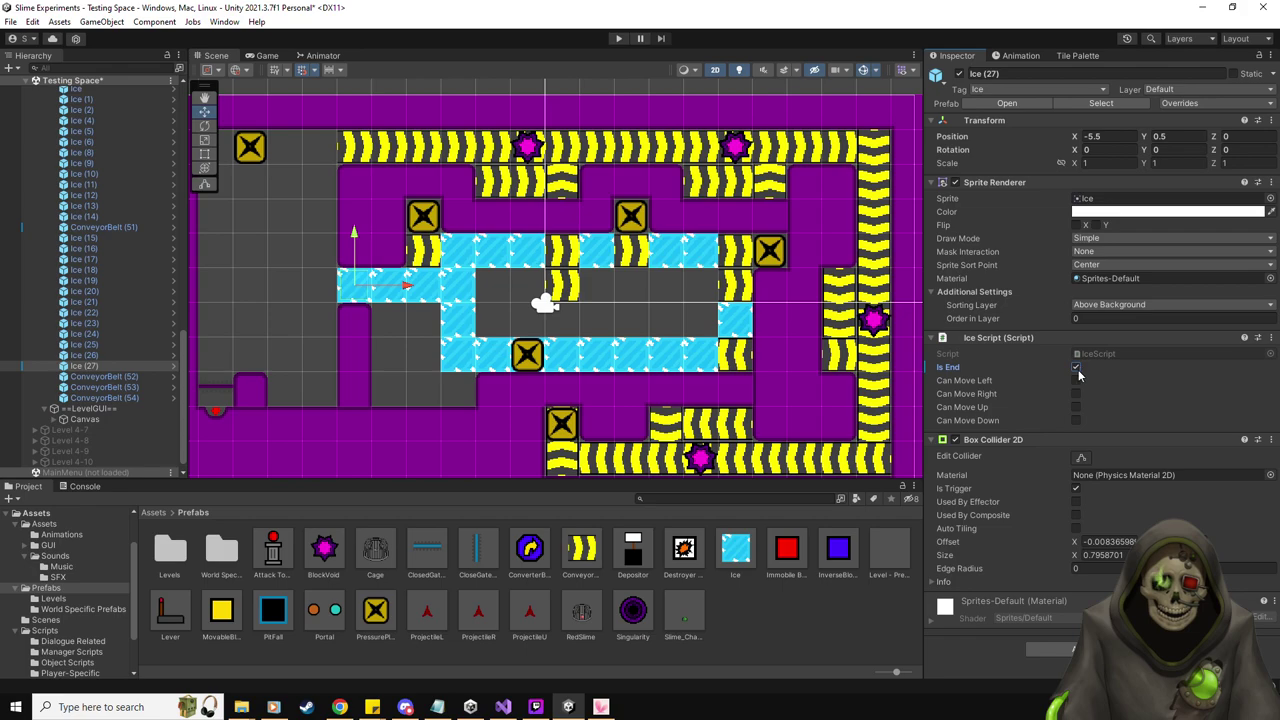
{"action": "left_click", "coordinate": [389, 299]}
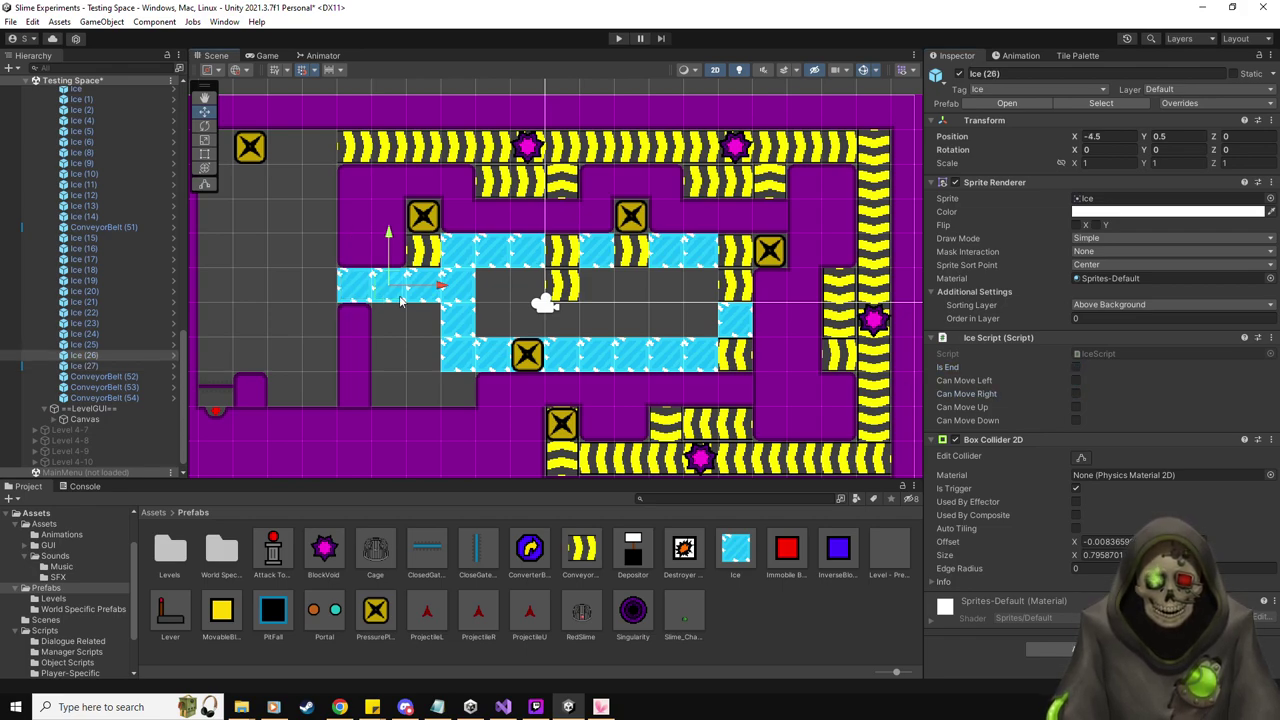
{"action": "left_click", "coordinate": [1076, 395]}
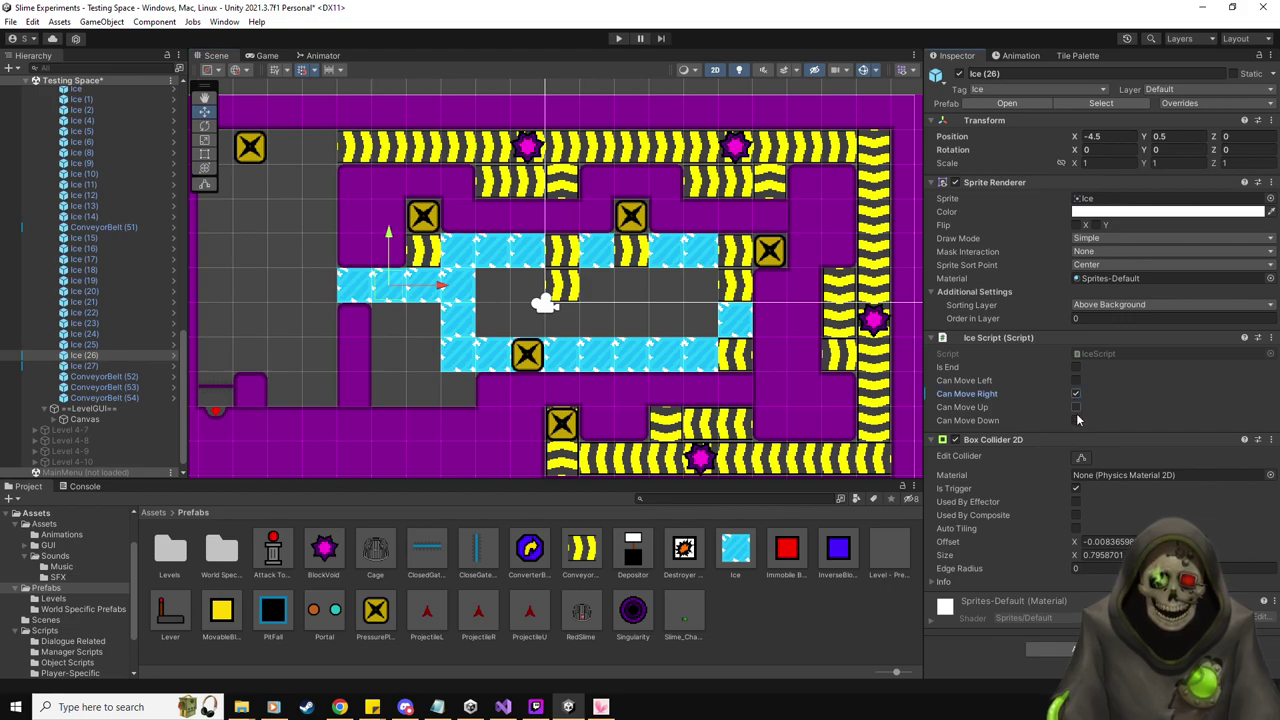
Enable Is End, Can Move Left, Can Move Right and Can Move Down on the Ice tile at X -3.5, Y 0.5
{"action": "left_click", "coordinate": [423, 300]}
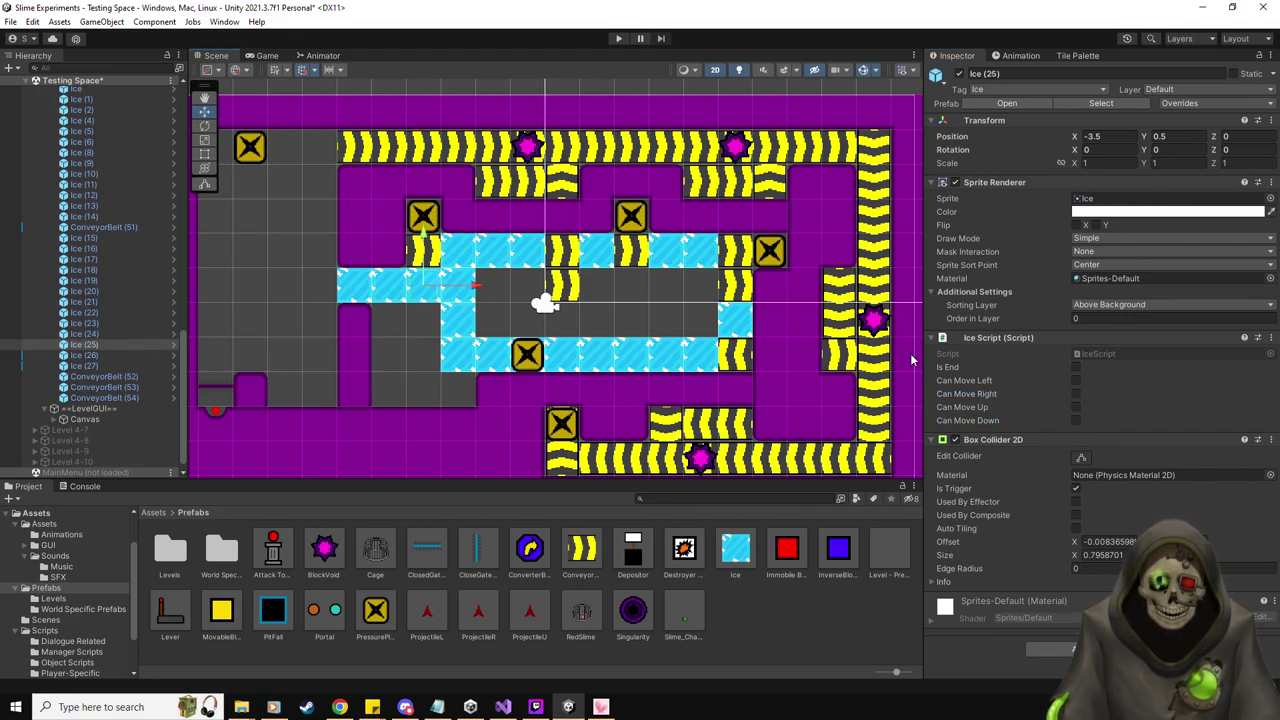
{"action": "left_click", "coordinate": [1076, 368]}
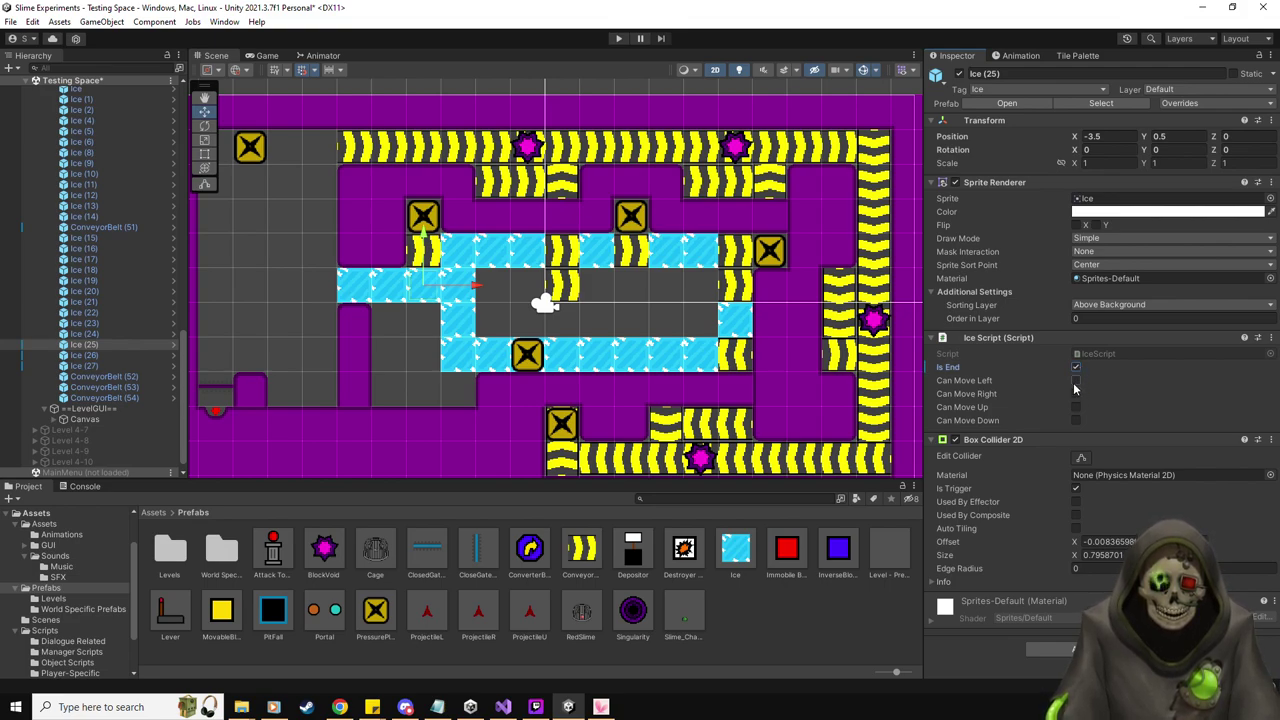
{"action": "left_click", "coordinate": [1076, 381]}
{"action": "left_click", "coordinate": [1076, 394]}
{"action": "left_click", "coordinate": [1076, 421]}
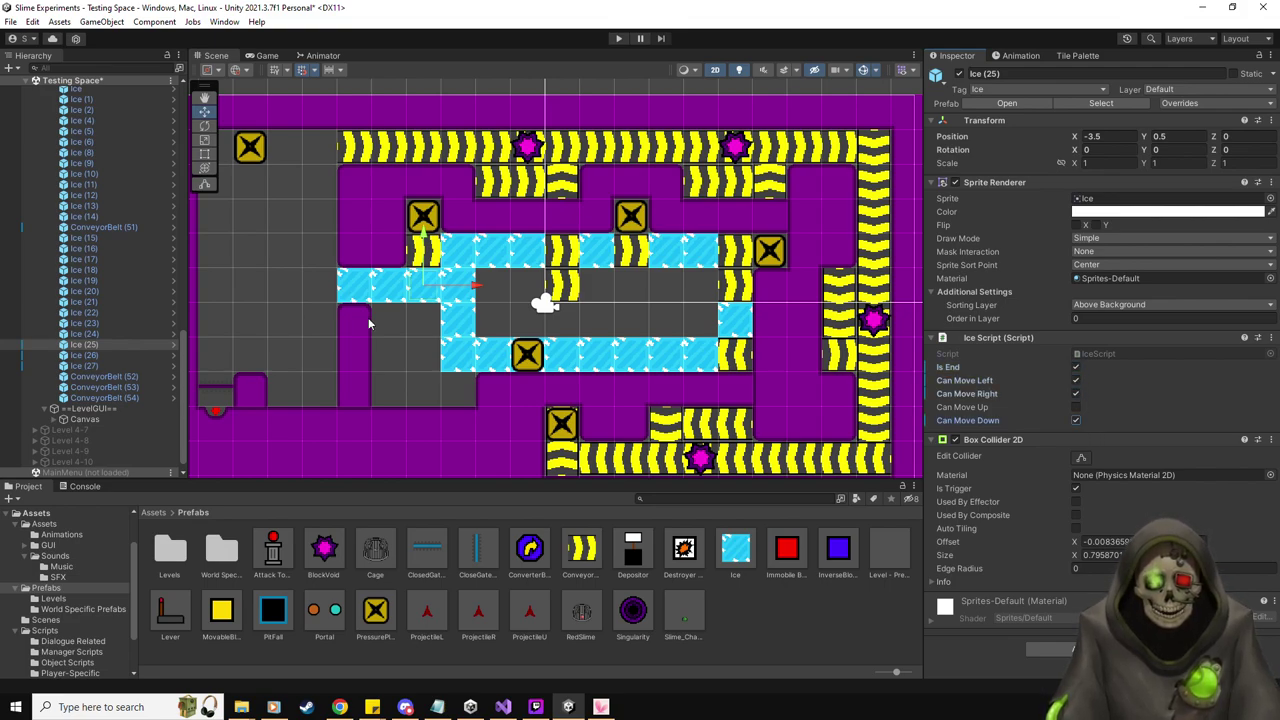
Enable Is End, Can Move Right and Can Move Down on the upper corridor's first Ice tile at X -2.5, Y 1.5
{"action": "left_click", "coordinate": [462, 255]}
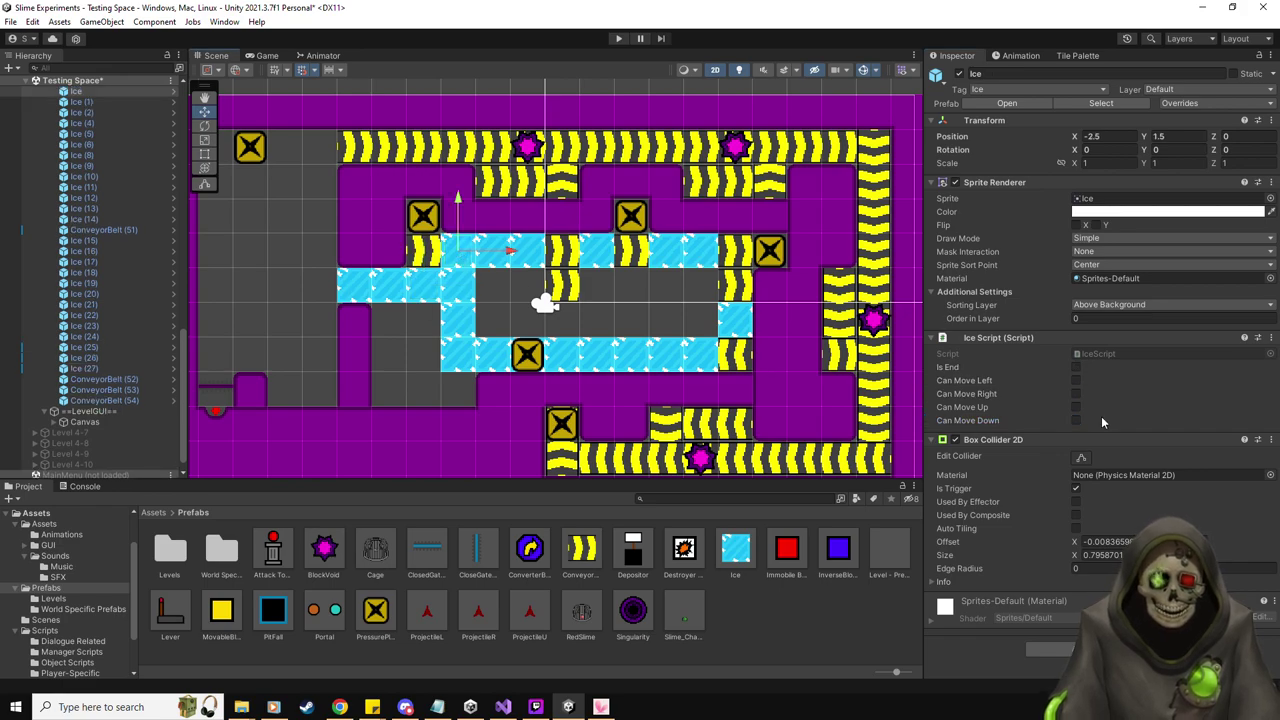
{"action": "left_click", "coordinate": [1076, 367]}
{"action": "left_click", "coordinate": [1076, 394]}
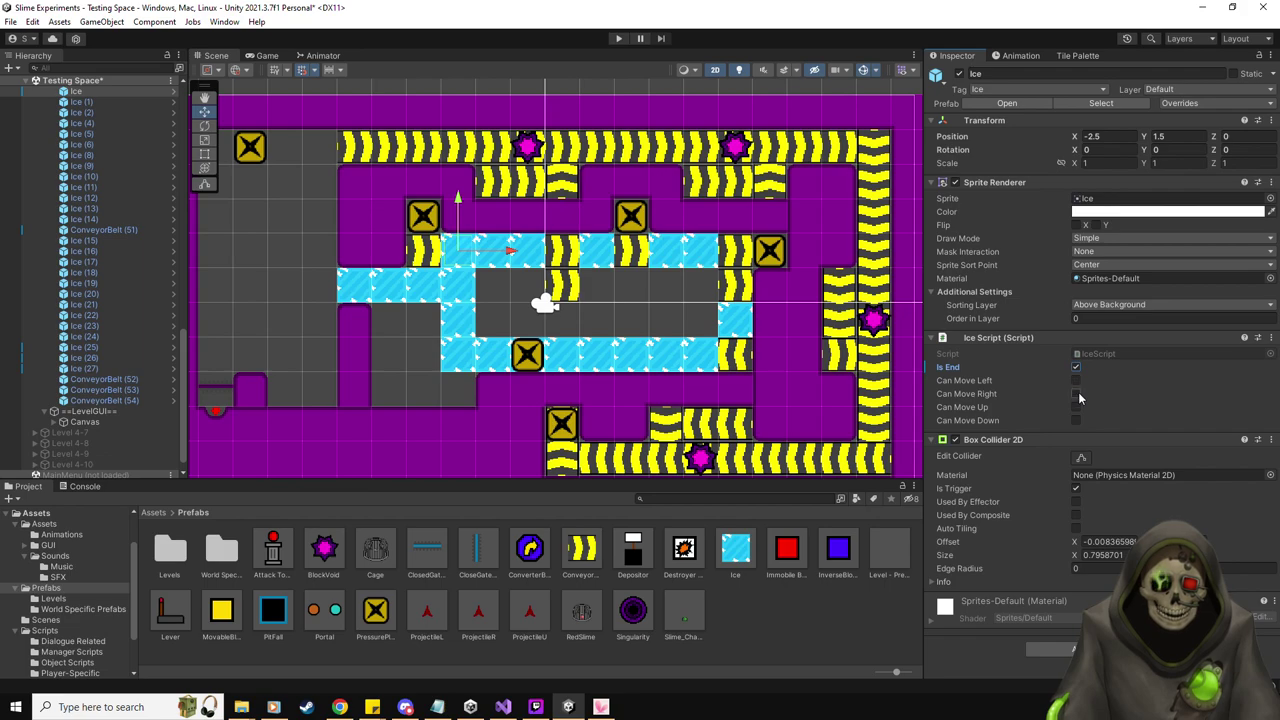
{"action": "left_click", "coordinate": [1076, 420]}
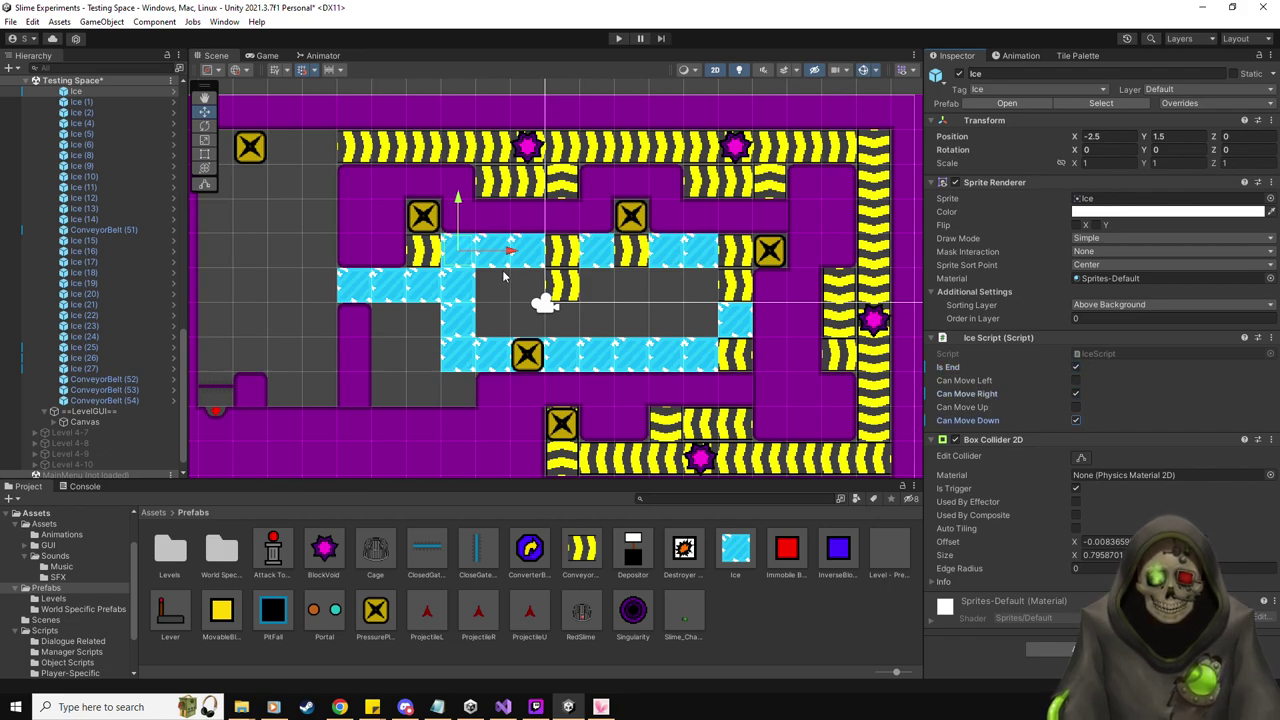
Enable Can Move Left, Can Move Right and Can Move Down on the upper corridor's Ice tiles at X -1.5 and X -0.5
{"action": "left_click", "coordinate": [505, 270]}
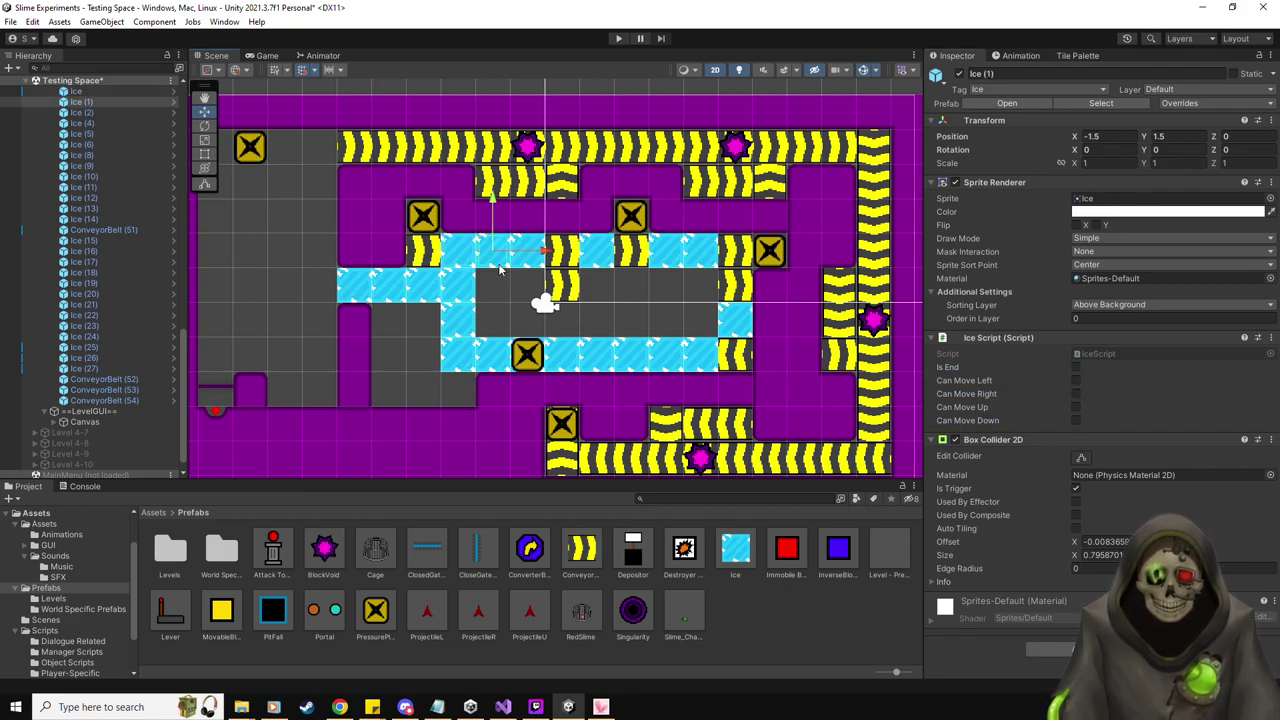
{"action": "left_click", "coordinate": [1076, 421]}
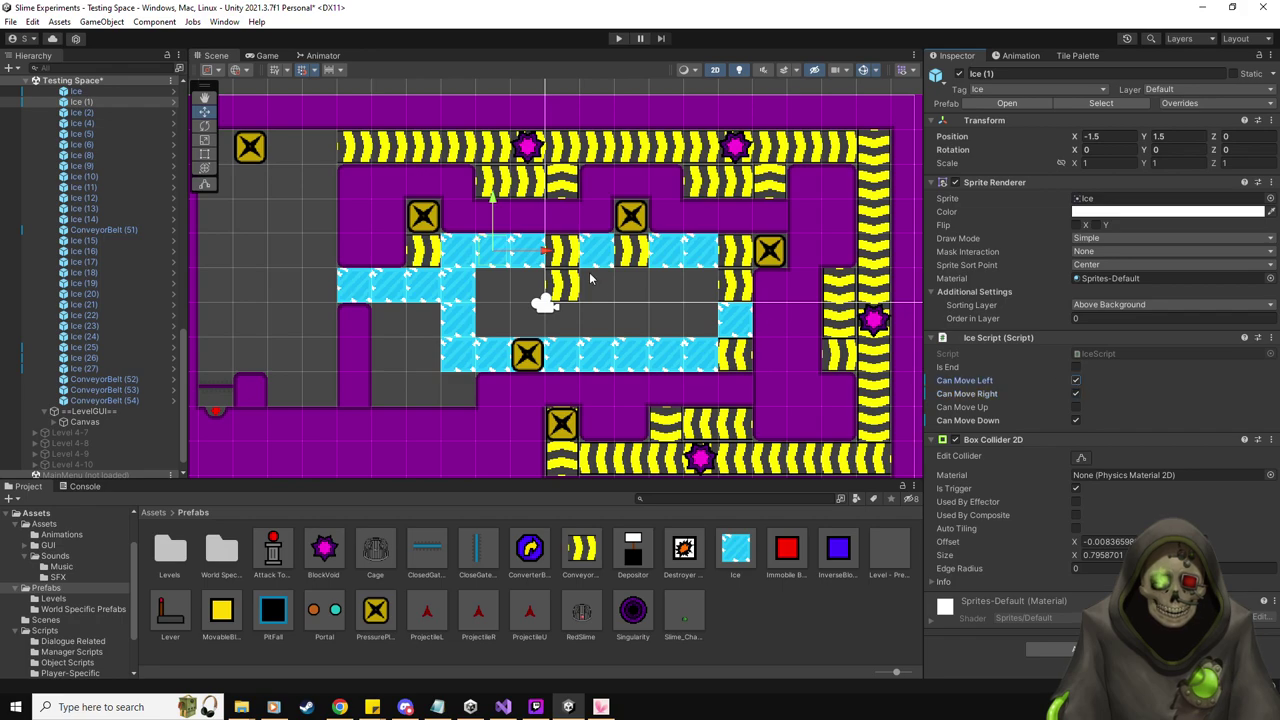
{"action": "key", "text": "Down"}
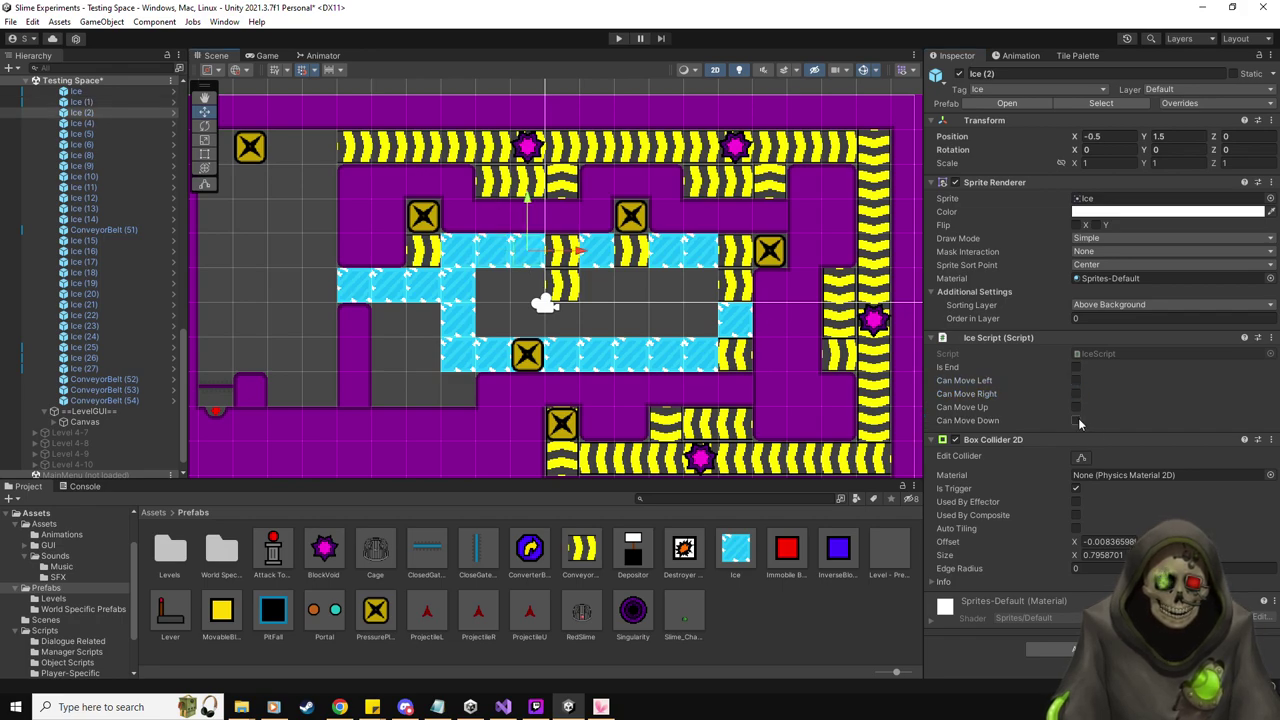
{"action": "left_click", "coordinate": [1076, 421]}
{"action": "left_click", "coordinate": [1076, 394]}
{"action": "left_click", "coordinate": [1076, 381]}
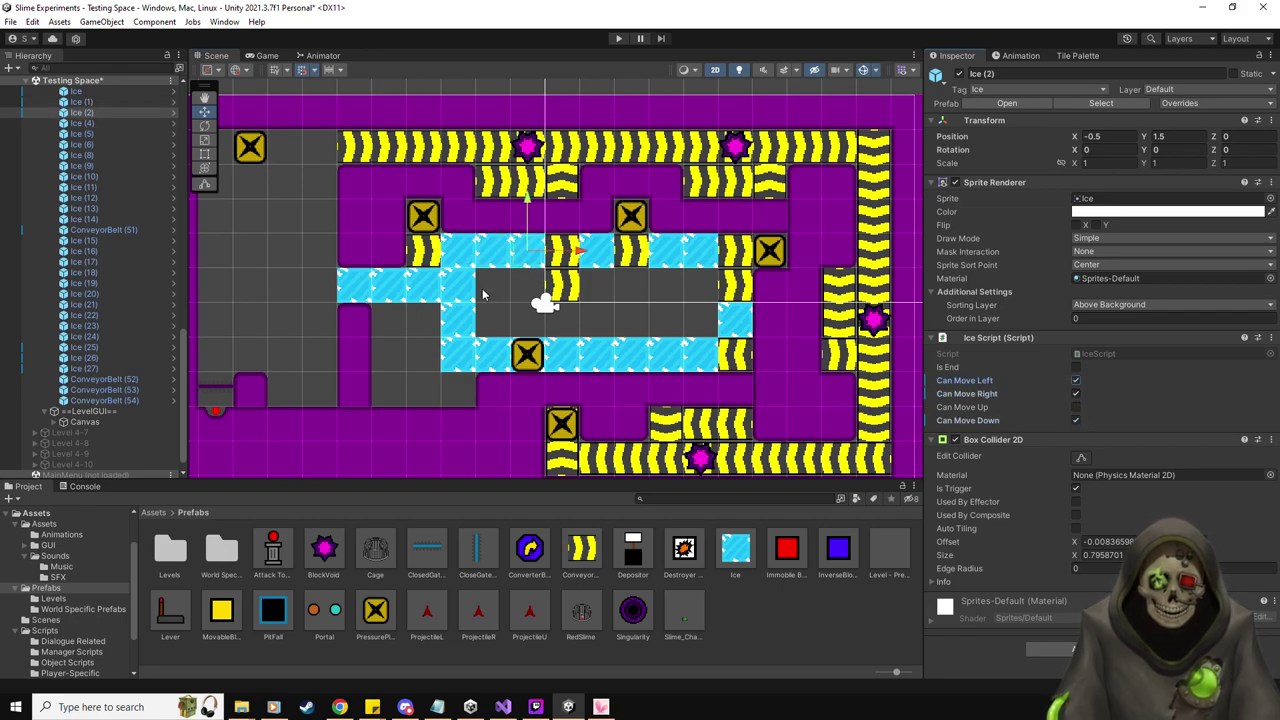
Set the Ice tile at X 1.5, Y 1.5 to Is End with only Can Move Down, and disable Can Move Right on the tile at X -0.5
{"action": "left_click", "coordinate": [599, 264]}
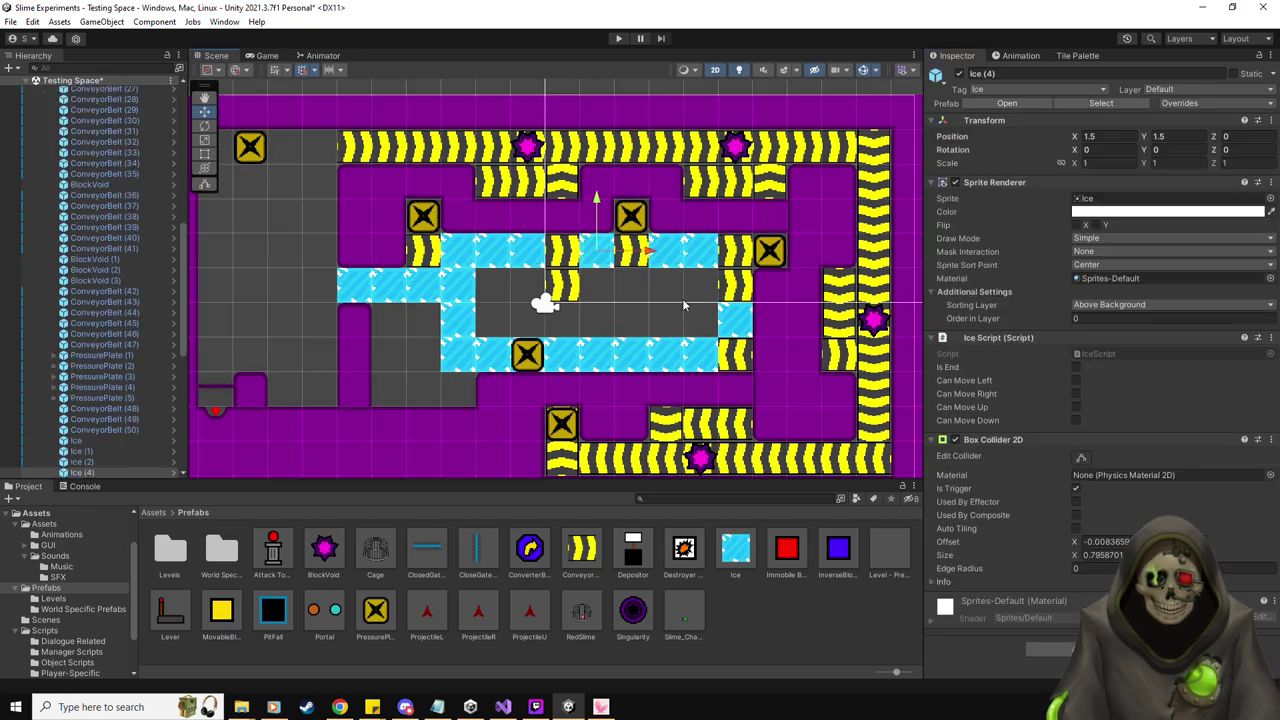
{"action": "left_click", "coordinate": [1076, 421]}
{"action": "left_click", "coordinate": [1076, 394]}
{"action": "left_click", "coordinate": [1076, 381]}
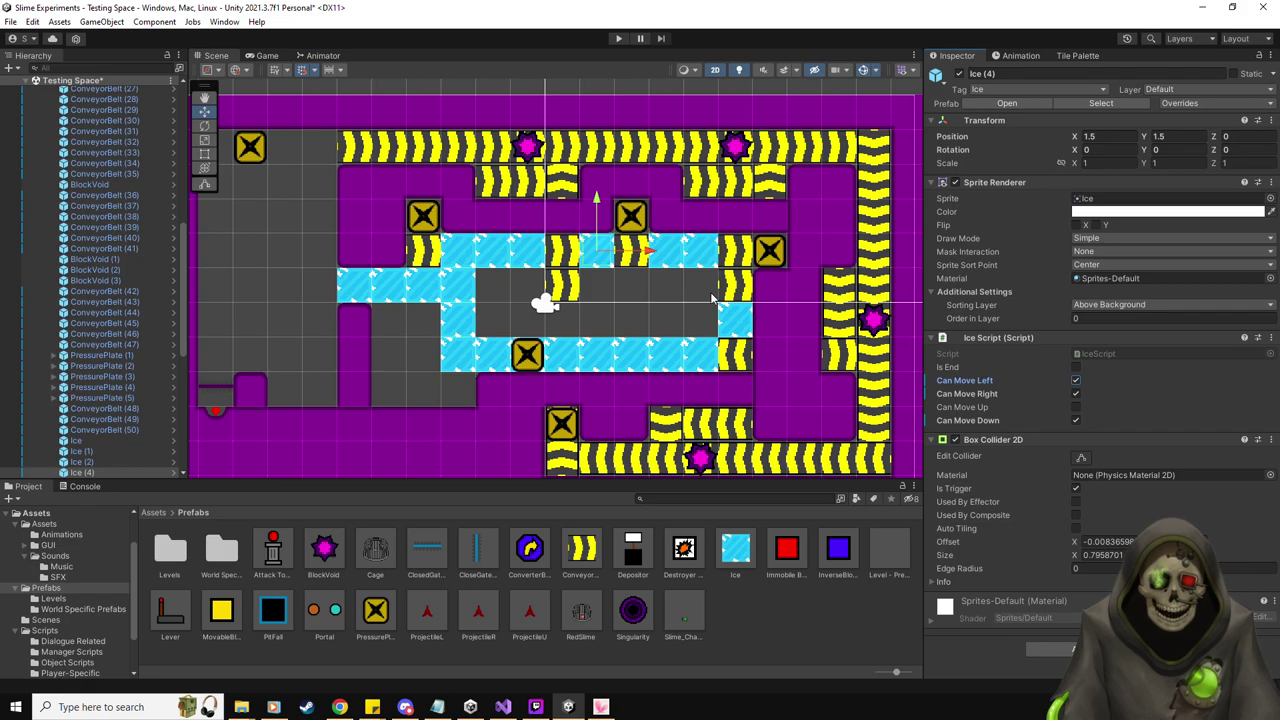
{"action": "left_click", "coordinate": [1076, 367]}
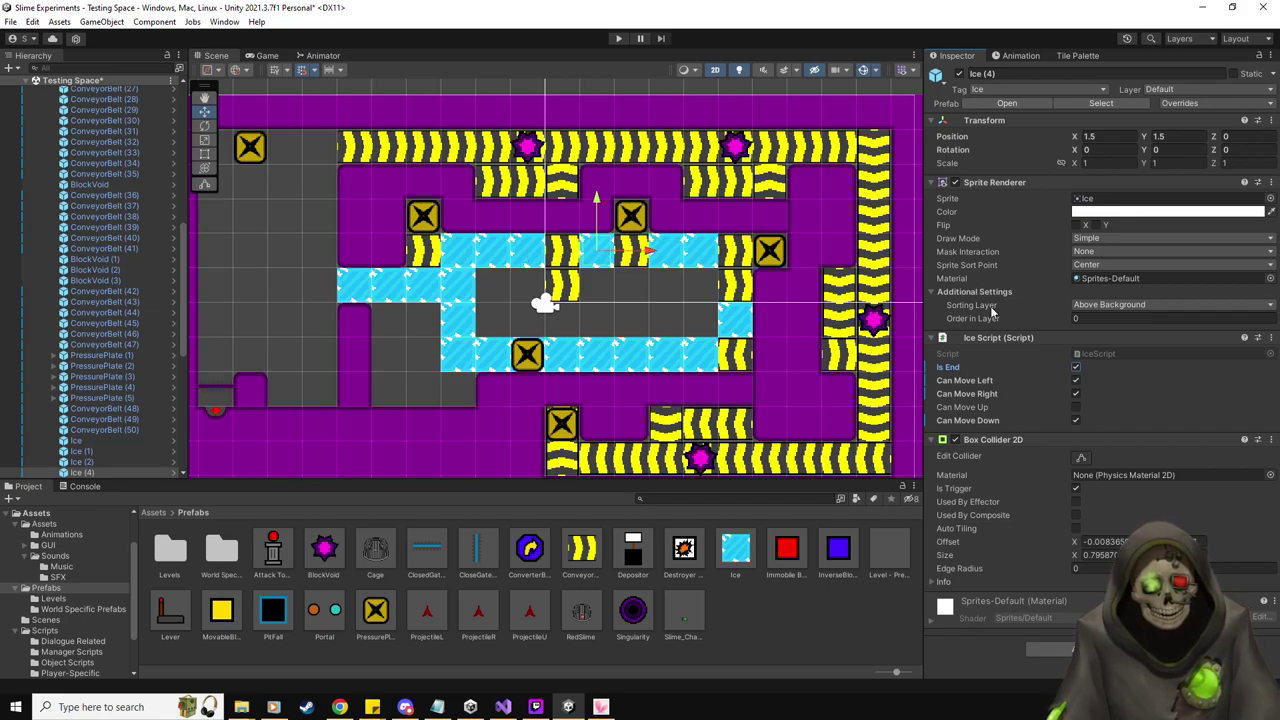
{"action": "left_click", "coordinate": [1076, 381]}
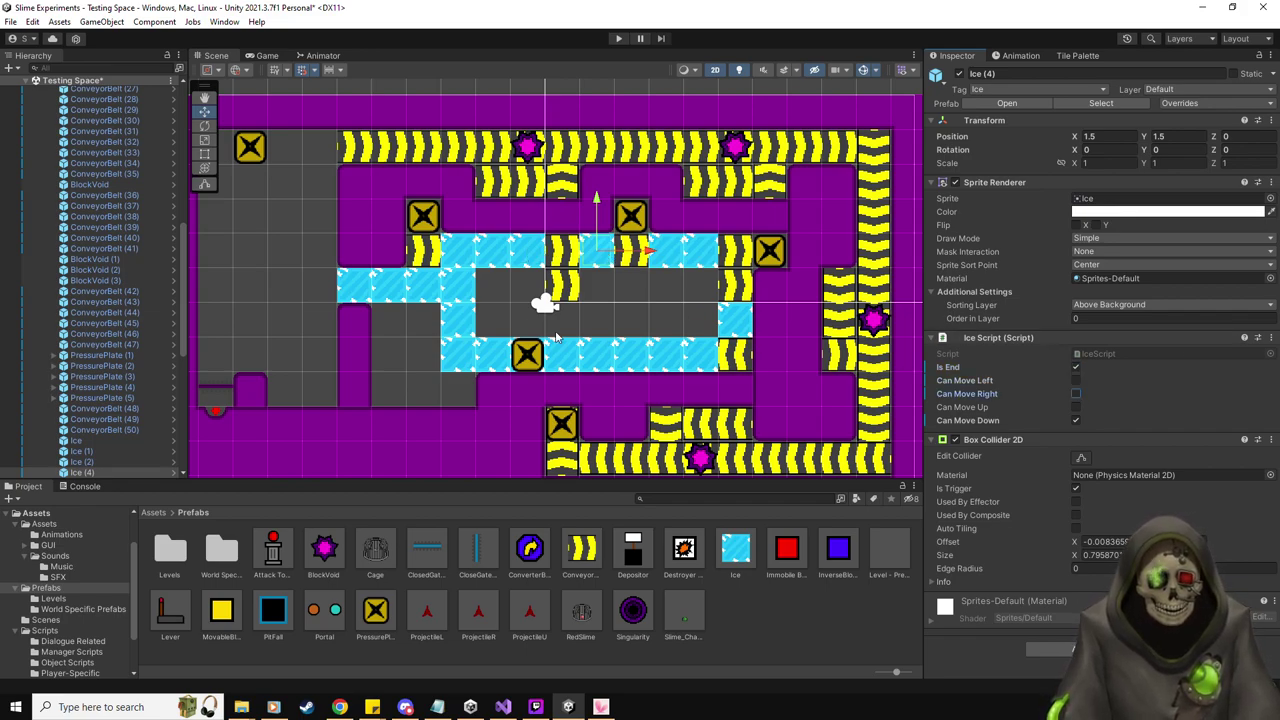
{"action": "left_click", "coordinate": [522, 260]}
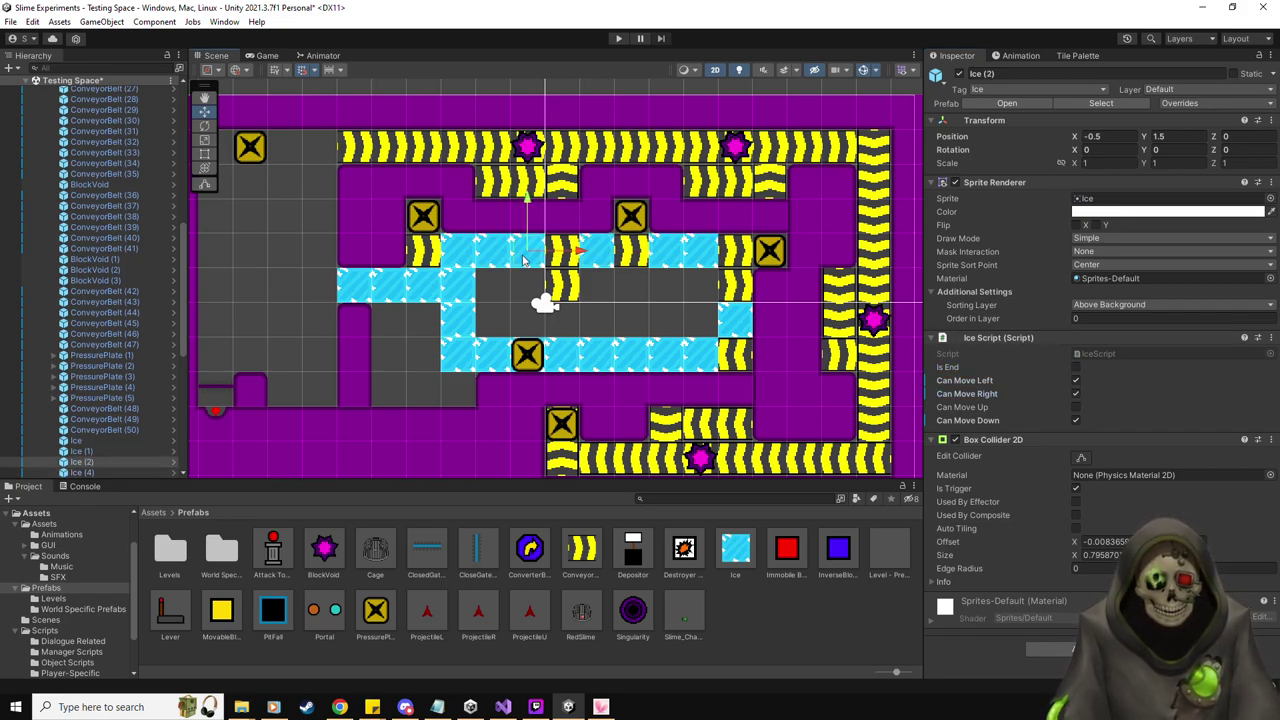
{"action": "left_click", "coordinate": [1076, 394]}
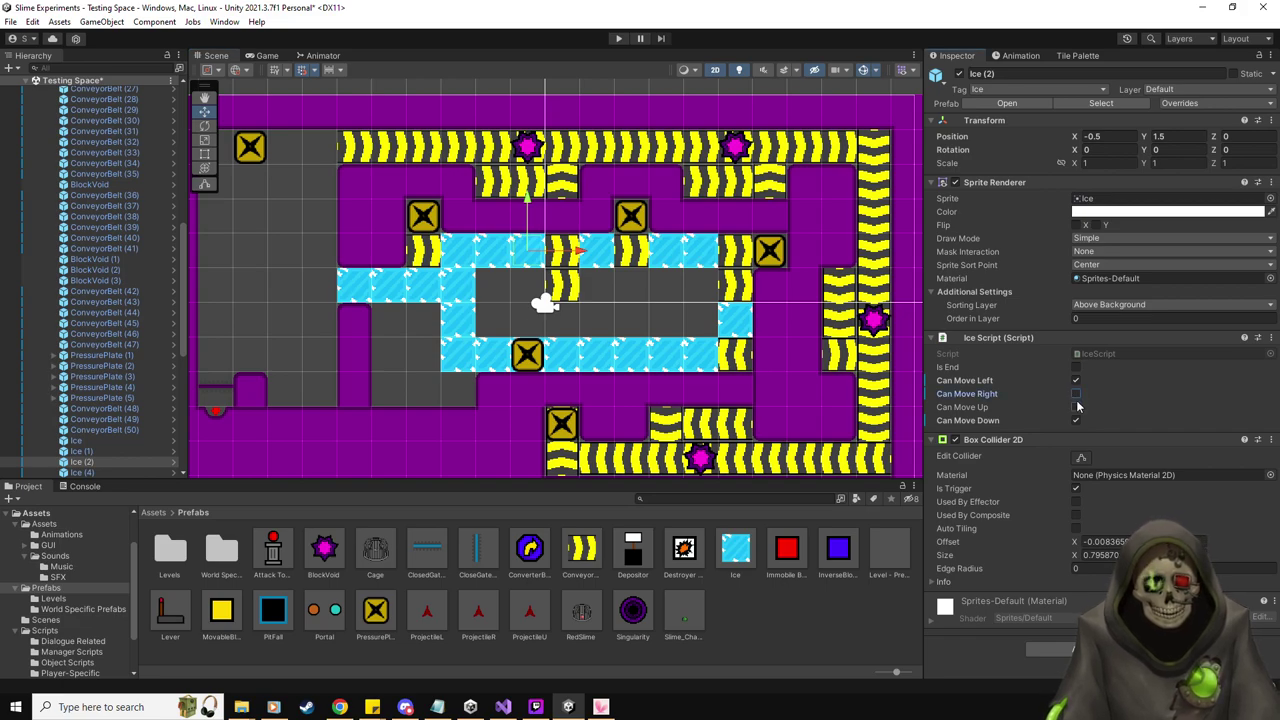
Enable Is End, Can Move Right and Can Move Down on the upper corridor's Ice tile at X 3.5, Y 1.5
{"action": "left_click", "coordinate": [663, 255]}
{"action": "left_click", "coordinate": [663, 255]}
{"action": "left_click", "coordinate": [663, 255]}
{"action": "left_click", "coordinate": [663, 255]}
{"action": "left_click", "coordinate": [1076, 368]}
{"action": "left_click", "coordinate": [1076, 394]}
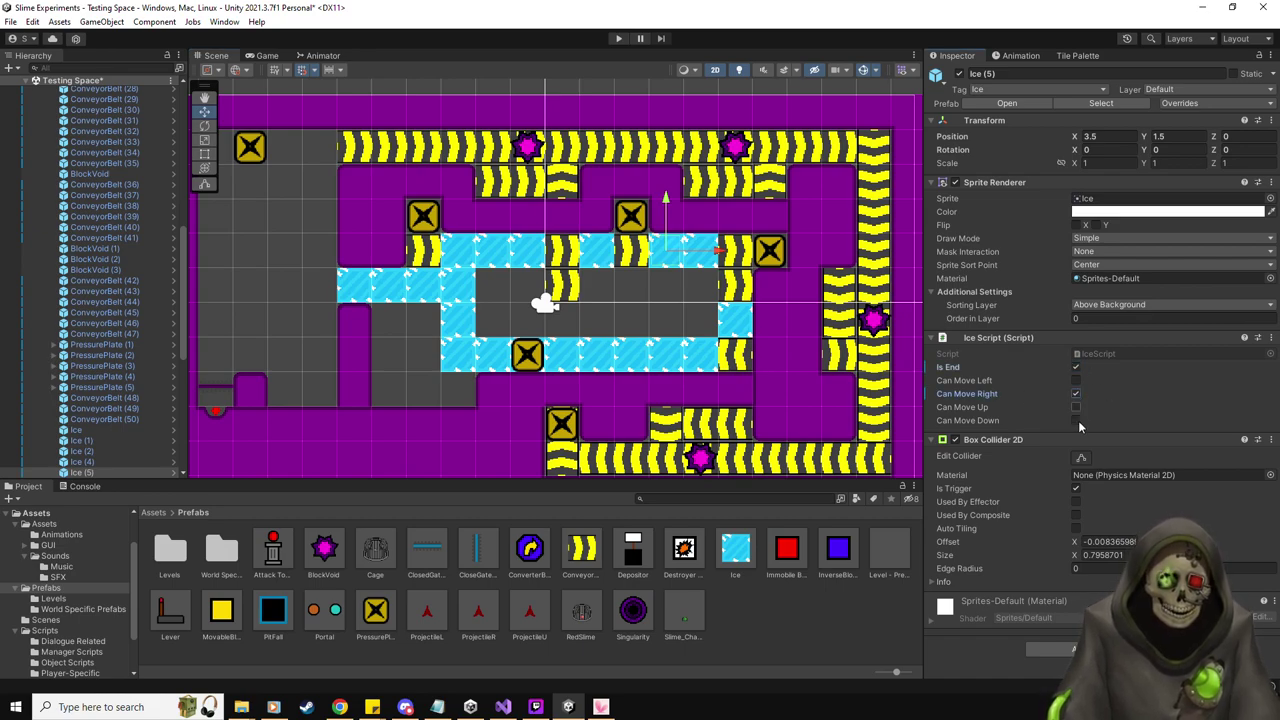
{"action": "left_click", "coordinate": [1076, 421]}
Enable Is End, Can Move Left and Can Move Down on the upper corridor's last Ice tile at X 4.5, Y 1.5
{"action": "left_click", "coordinate": [698, 270]}
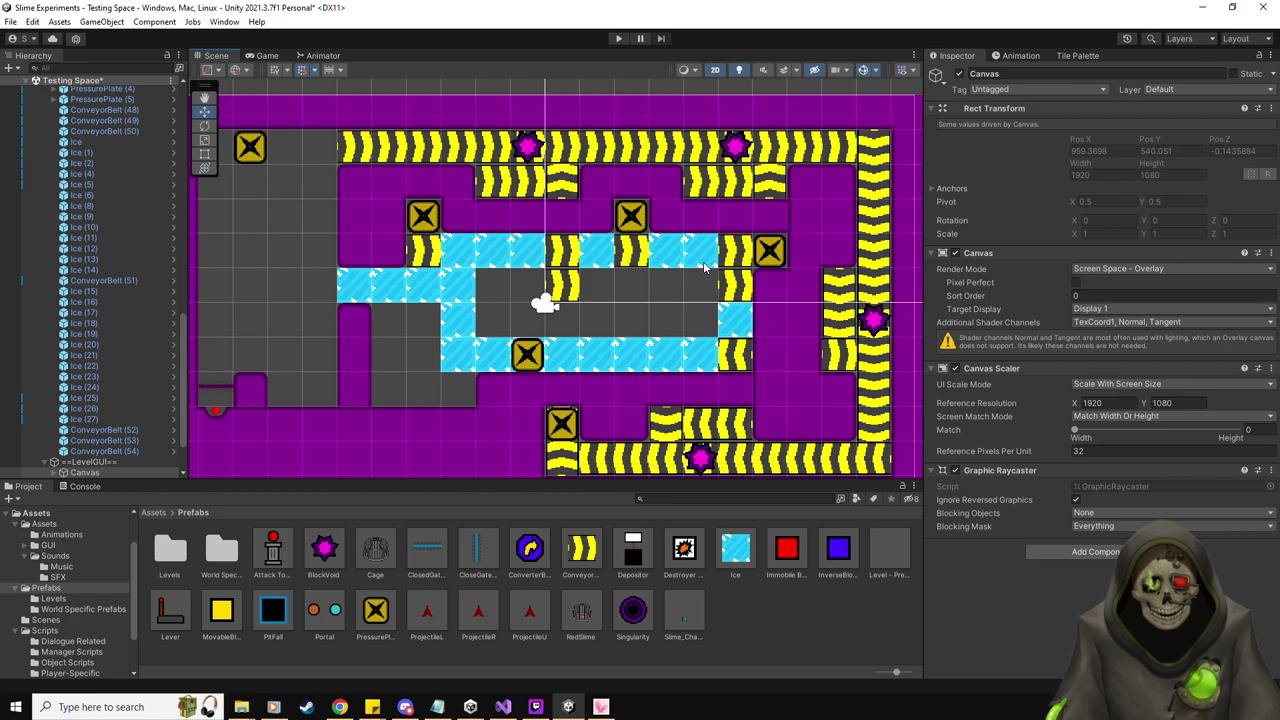
{"action": "left_click", "coordinate": [703, 260]}
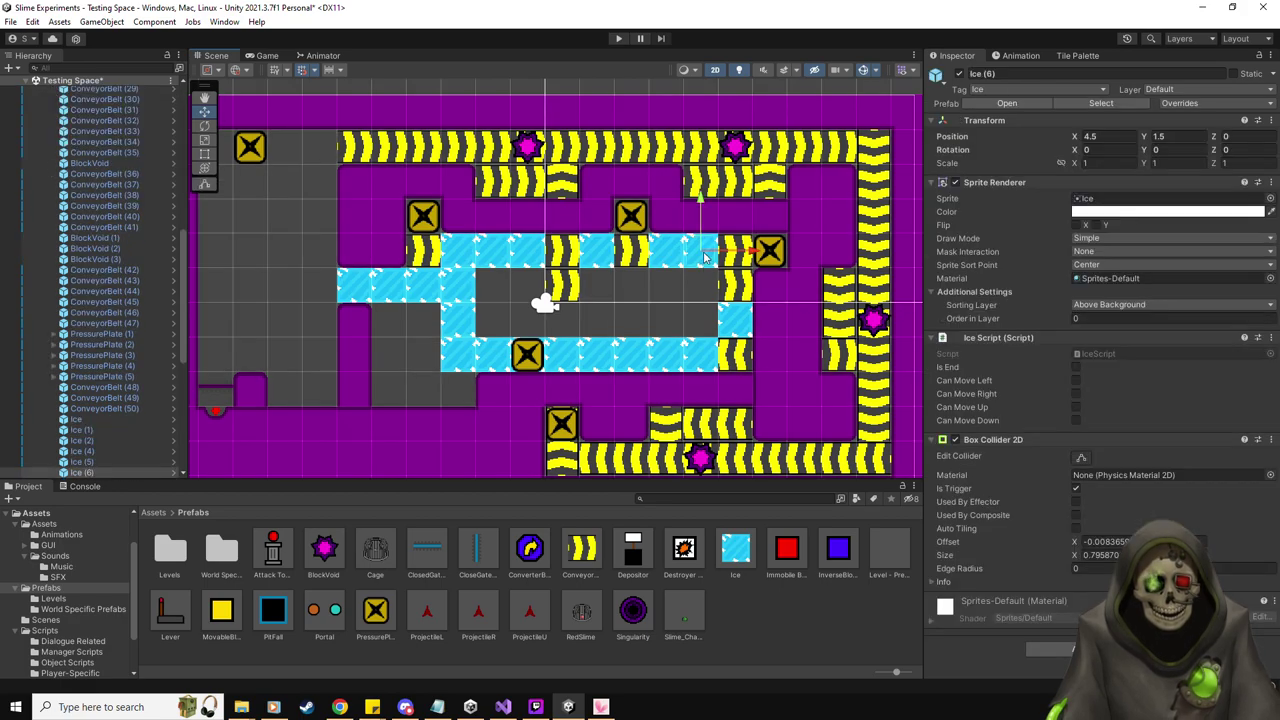
{"action": "left_click", "coordinate": [1076, 367]}
{"action": "left_click", "coordinate": [1076, 381]}
{"action": "left_click", "coordinate": [1076, 421]}
Enable Is End and Can Move Left on the Ice tile at X 5.5, Y -0.5, and Is End, Can Move Left and Can Move Up at X 4.5, Y -1.5
{"action": "left_click", "coordinate": [742, 322]}
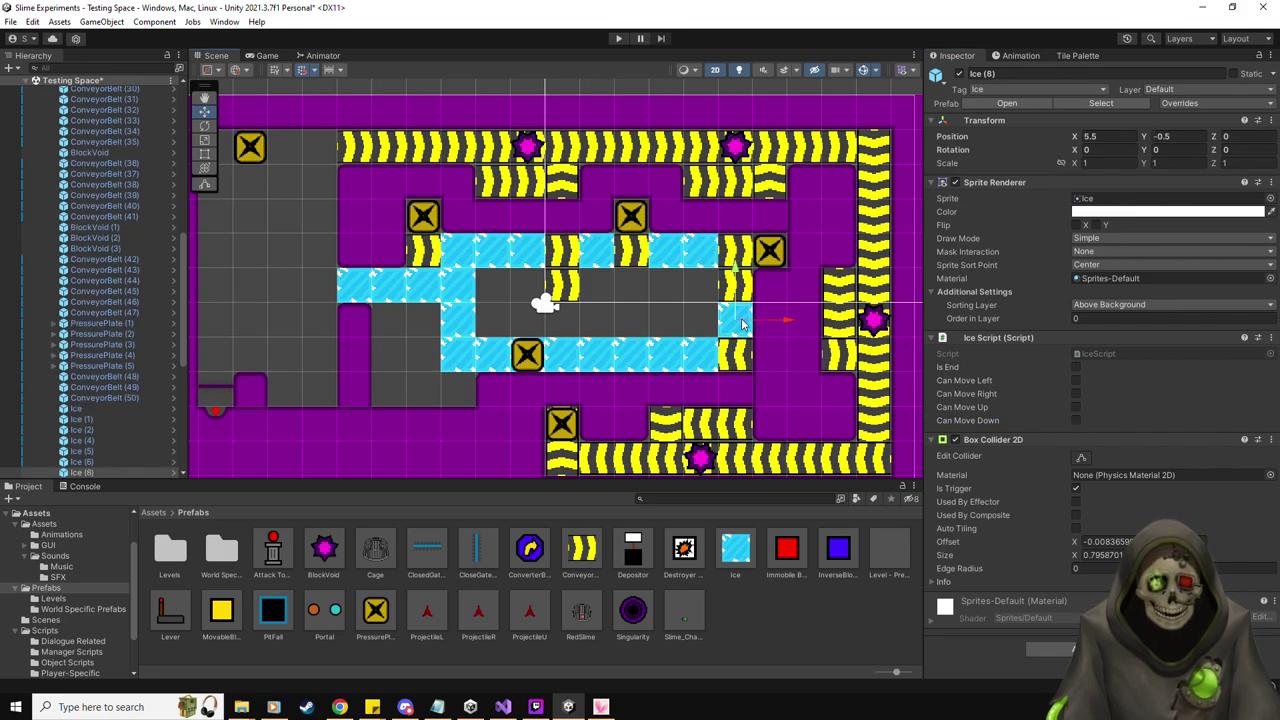
{"action": "left_click", "coordinate": [1076, 367]}
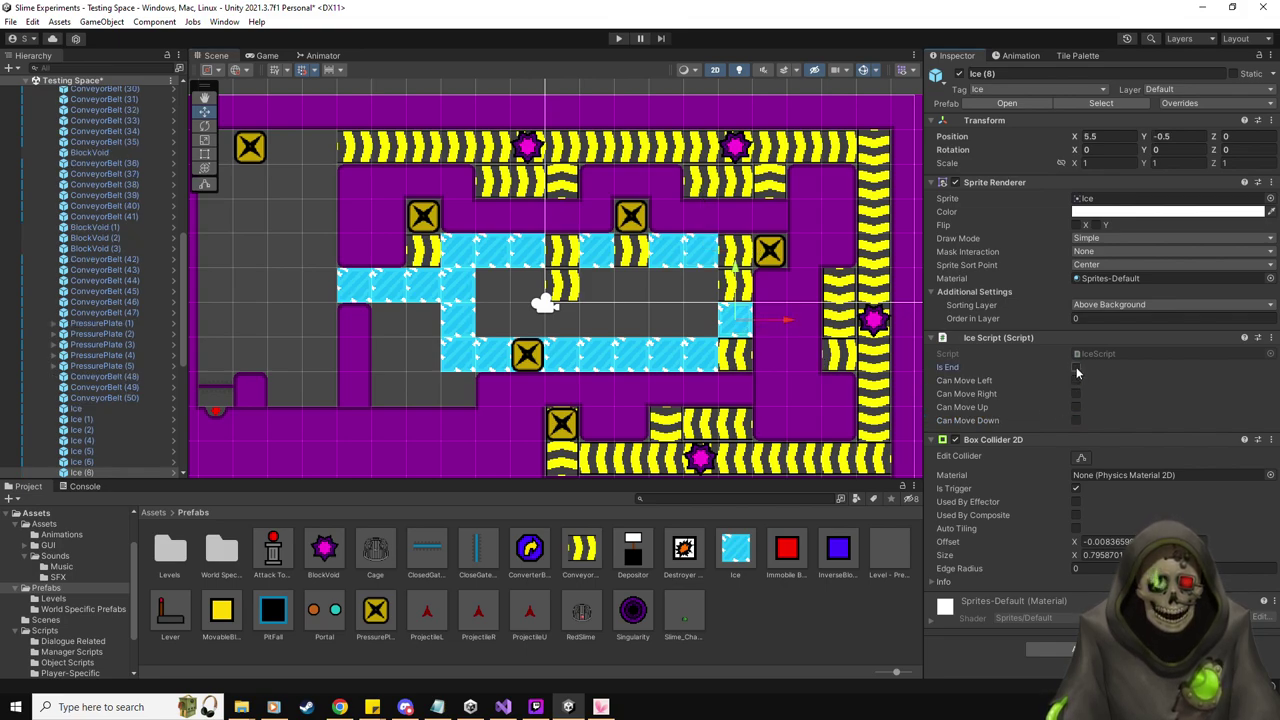
{"action": "left_click", "coordinate": [1076, 381]}
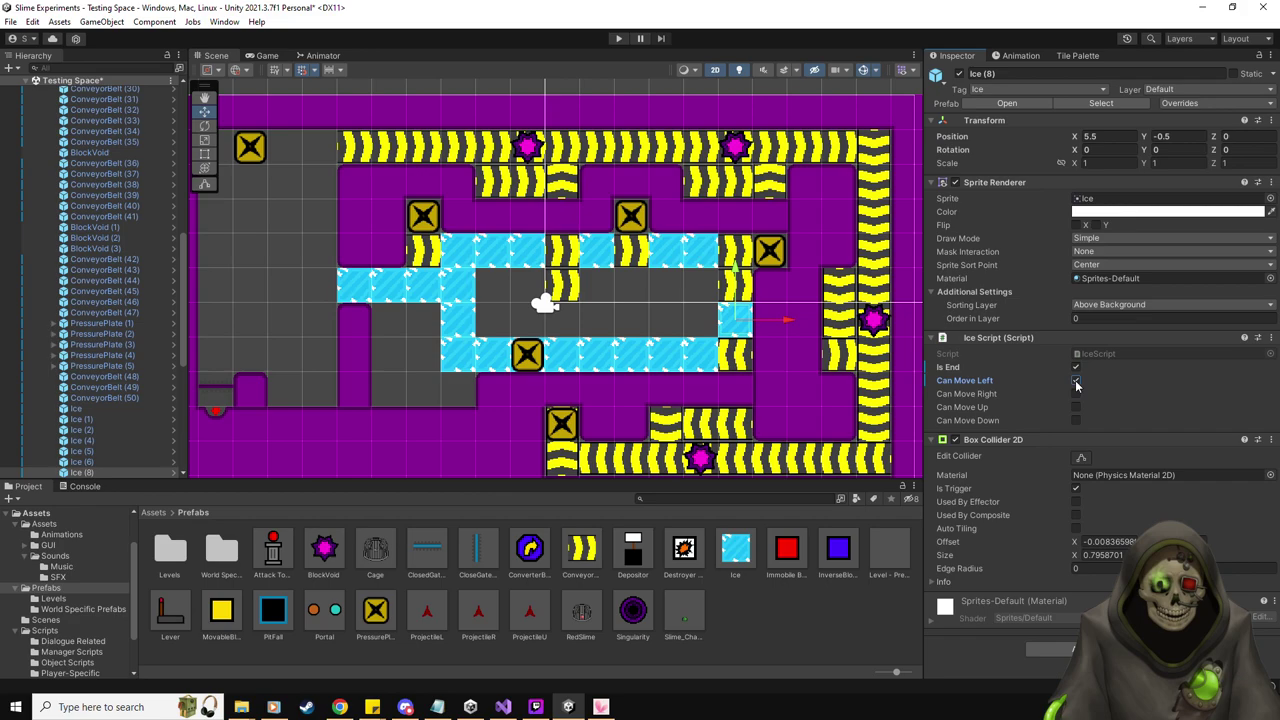
{"action": "left_click", "coordinate": [701, 350]}
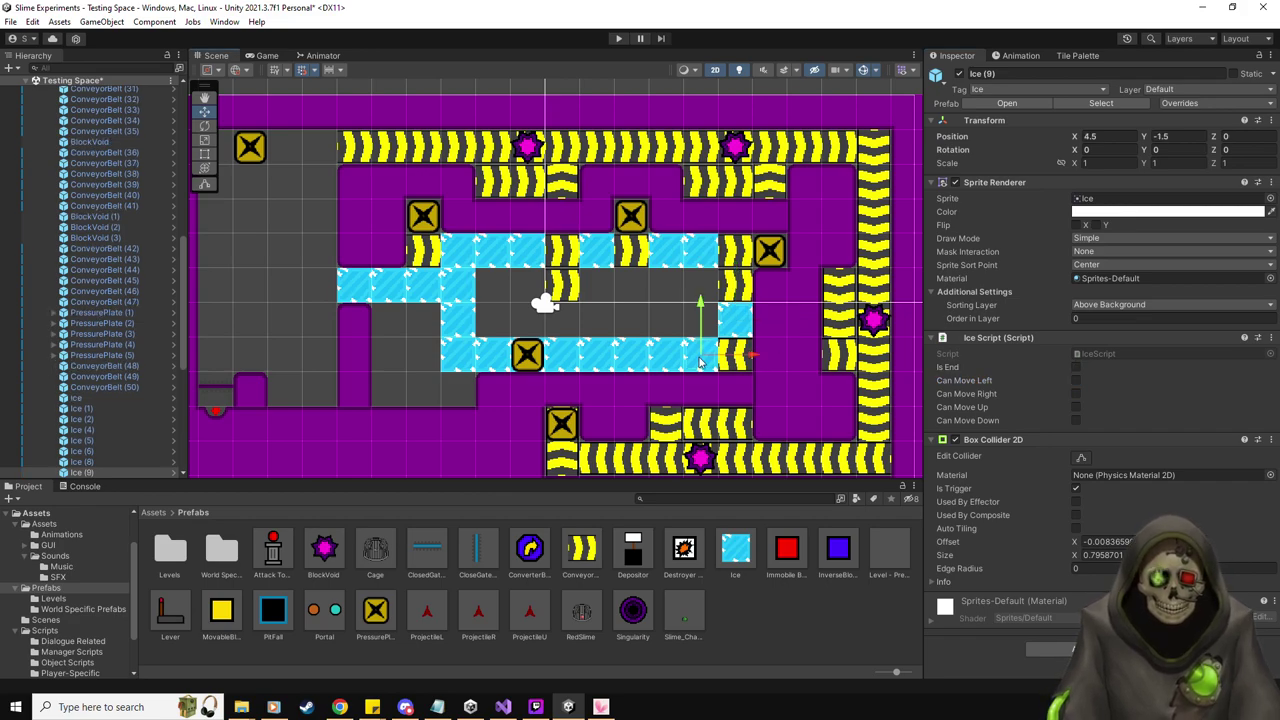
{"action": "left_click", "coordinate": [1076, 367]}
{"action": "left_click", "coordinate": [1076, 381]}
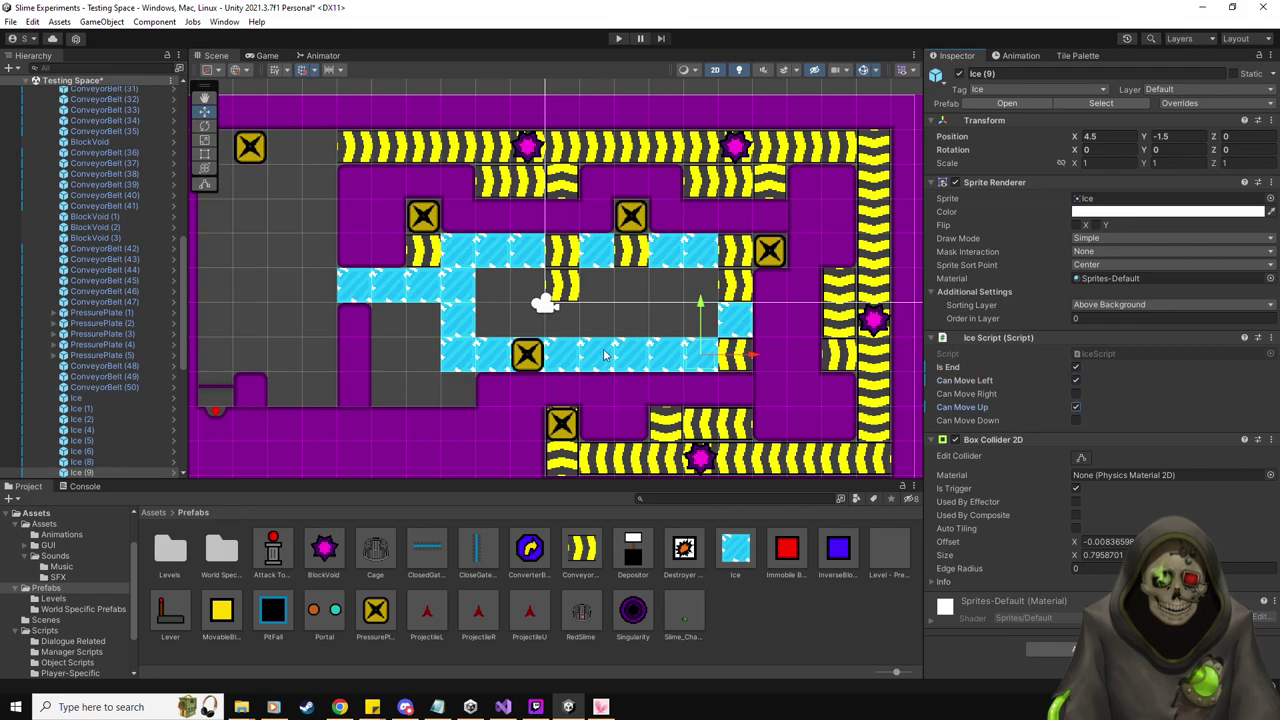
Enable Can Move Left, Can Move Right and Can Move Up on the four lower-corridor Ice tiles from X 0.5 to 3.5, Y -1.5
{"action": "left_click", "coordinate": [668, 353]}
{"action": "left_click", "coordinate": [566, 360], "text": "ctrl"}
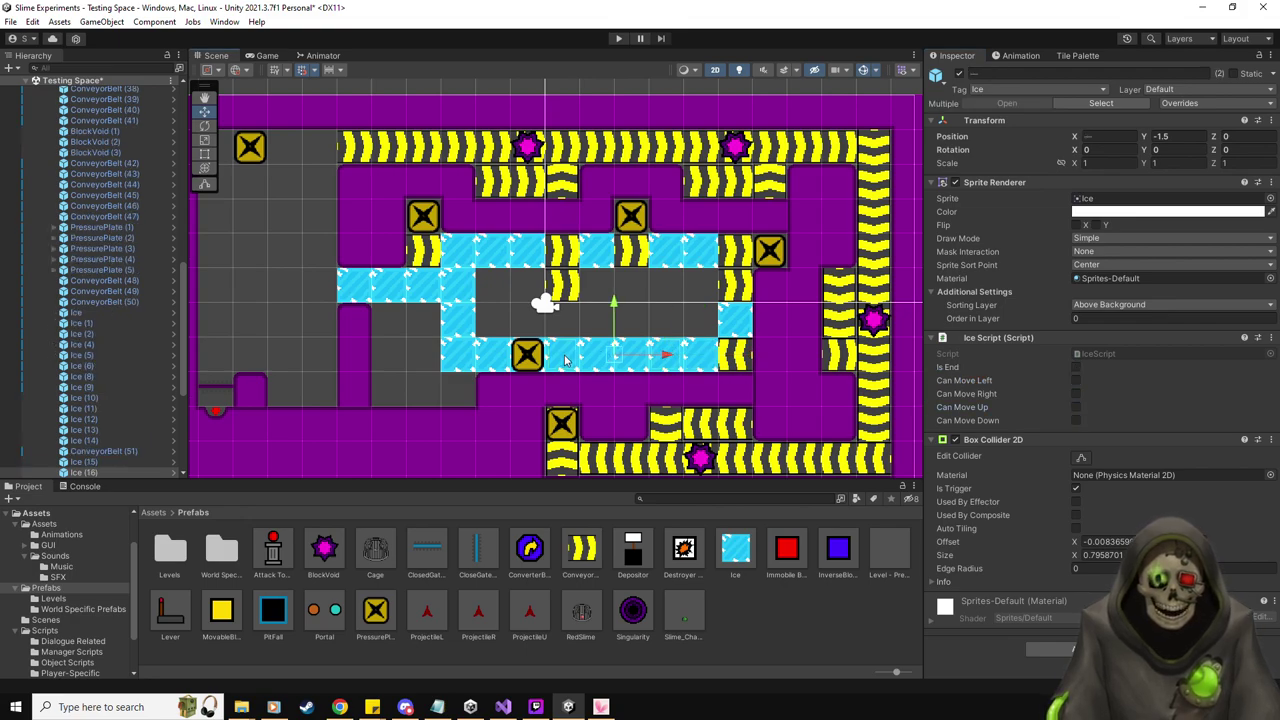
{"action": "left_click", "coordinate": [640, 368], "text": "ctrl"}
{"action": "left_click", "coordinate": [602, 372], "text": "ctrl"}
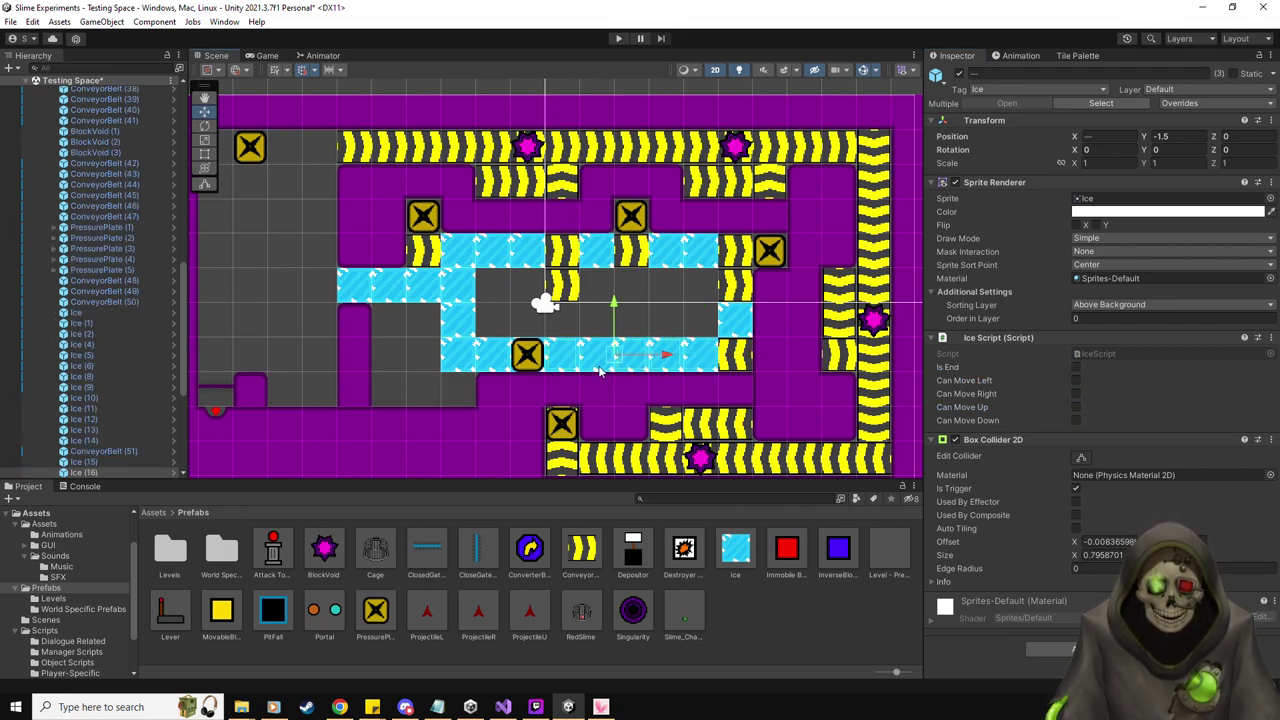
{"action": "left_click", "coordinate": [1076, 409]}
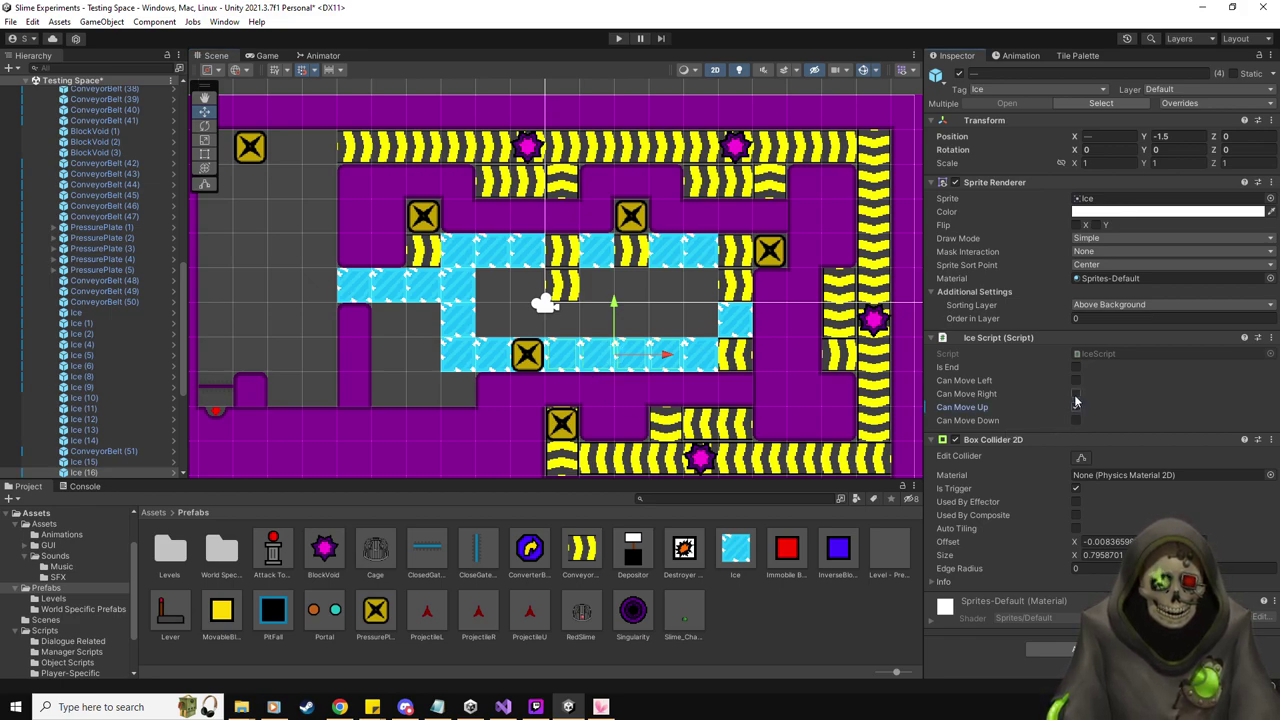
{"action": "left_click", "coordinate": [1076, 393]}
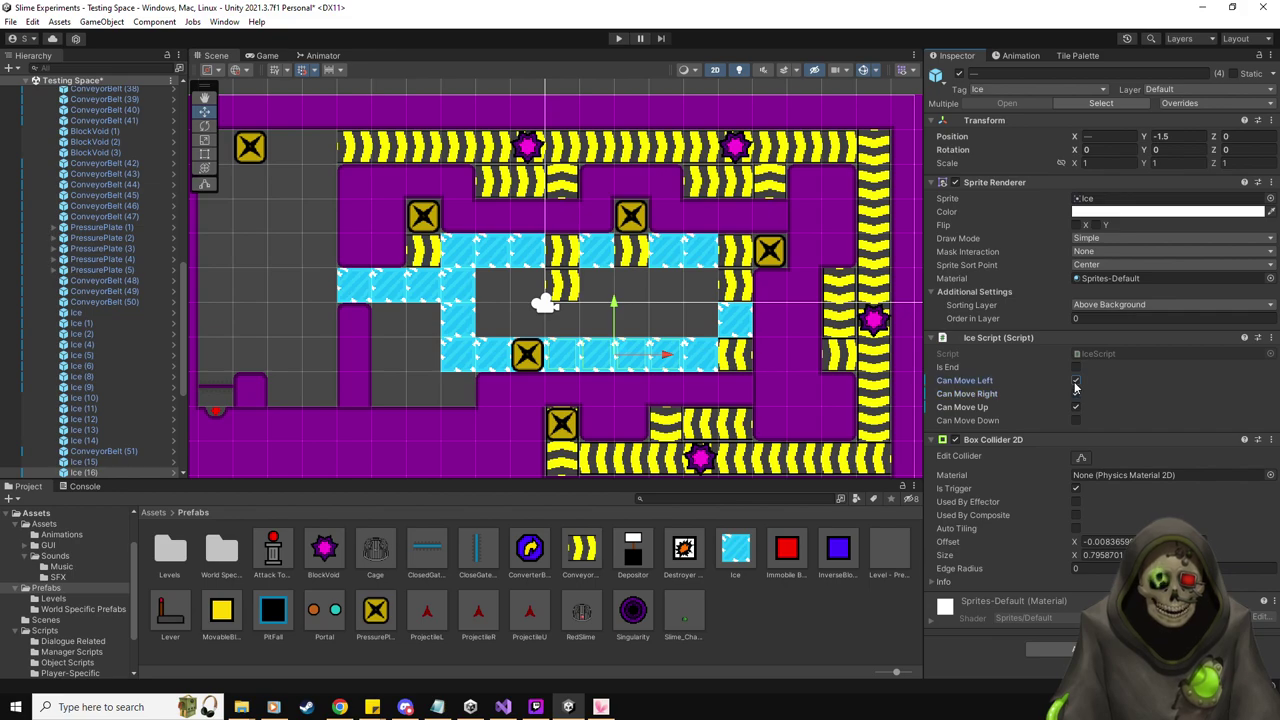
Enable Can Move Left, Can Move Right and Can Move Up on the Ice tiles at X -0.5, -1.5 and -2.5, Y -1.5
{"action": "left_click", "coordinate": [541, 375]}
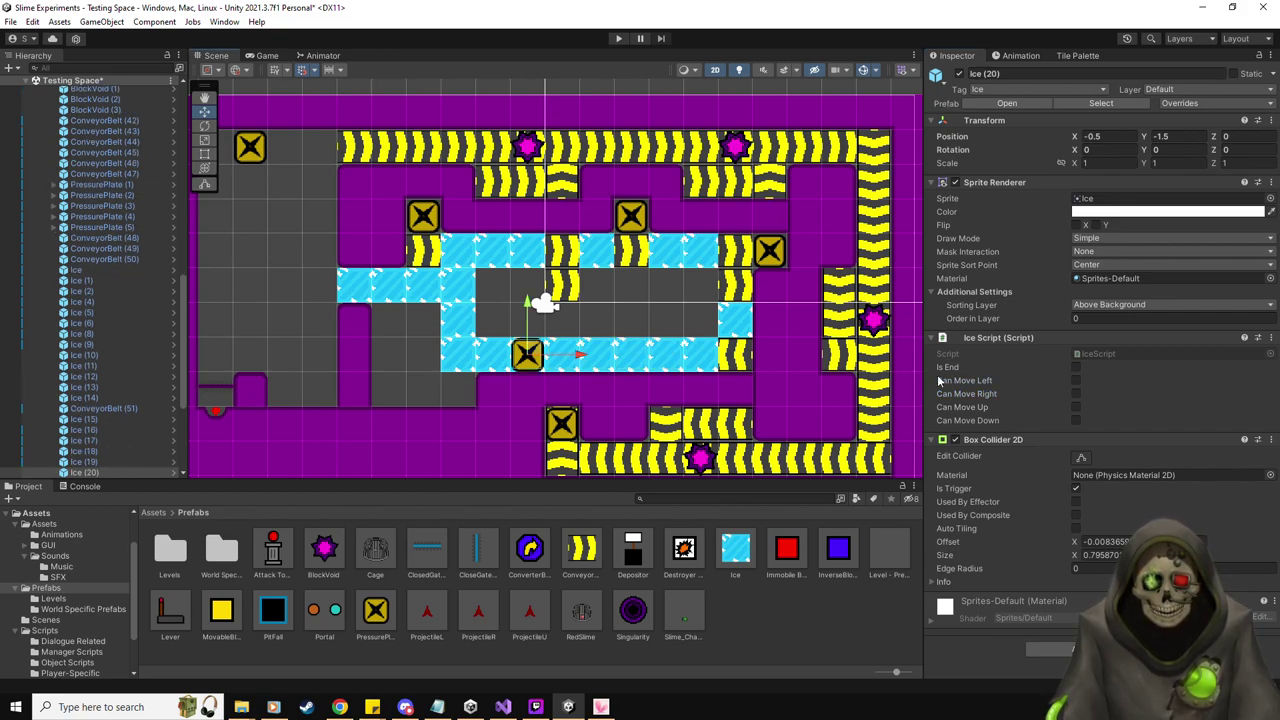
{"action": "left_click", "coordinate": [1077, 392]}
{"action": "left_click", "coordinate": [1076, 407]}
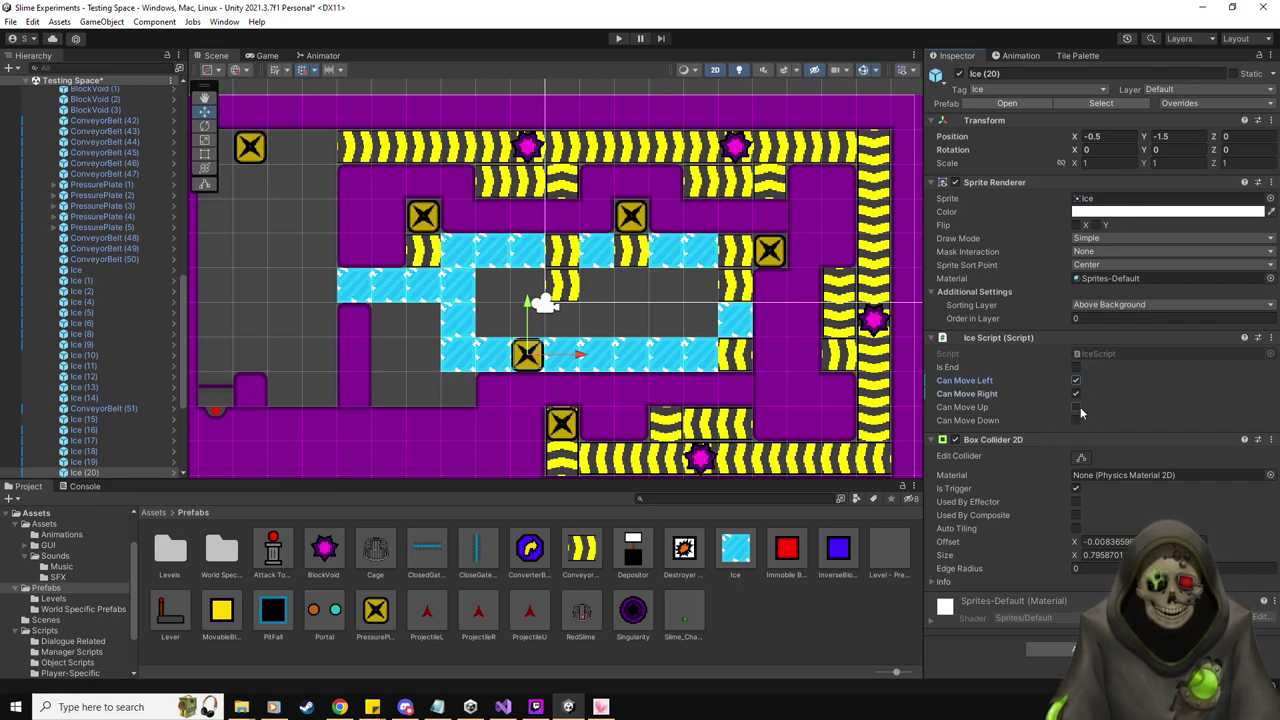
{"action": "left_click", "coordinate": [456, 362], "text": "shift"}
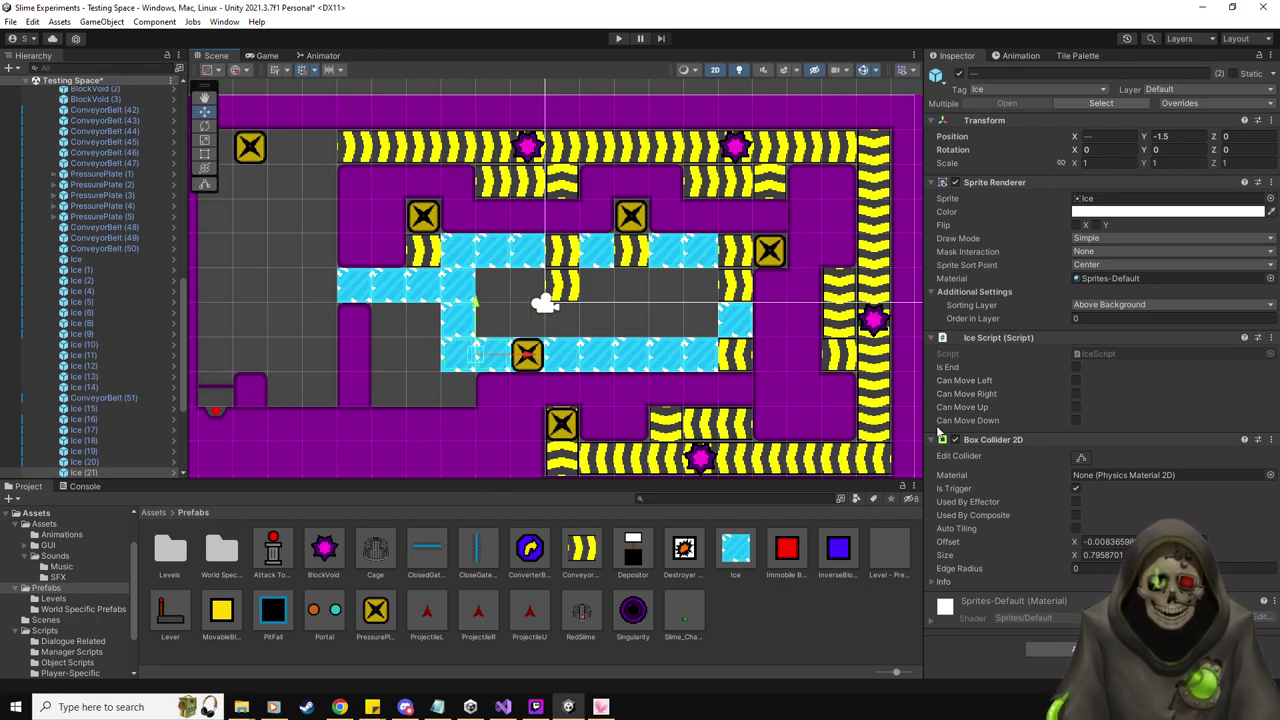
{"action": "left_click", "coordinate": [1076, 381]}
{"action": "left_click", "coordinate": [1076, 394]}
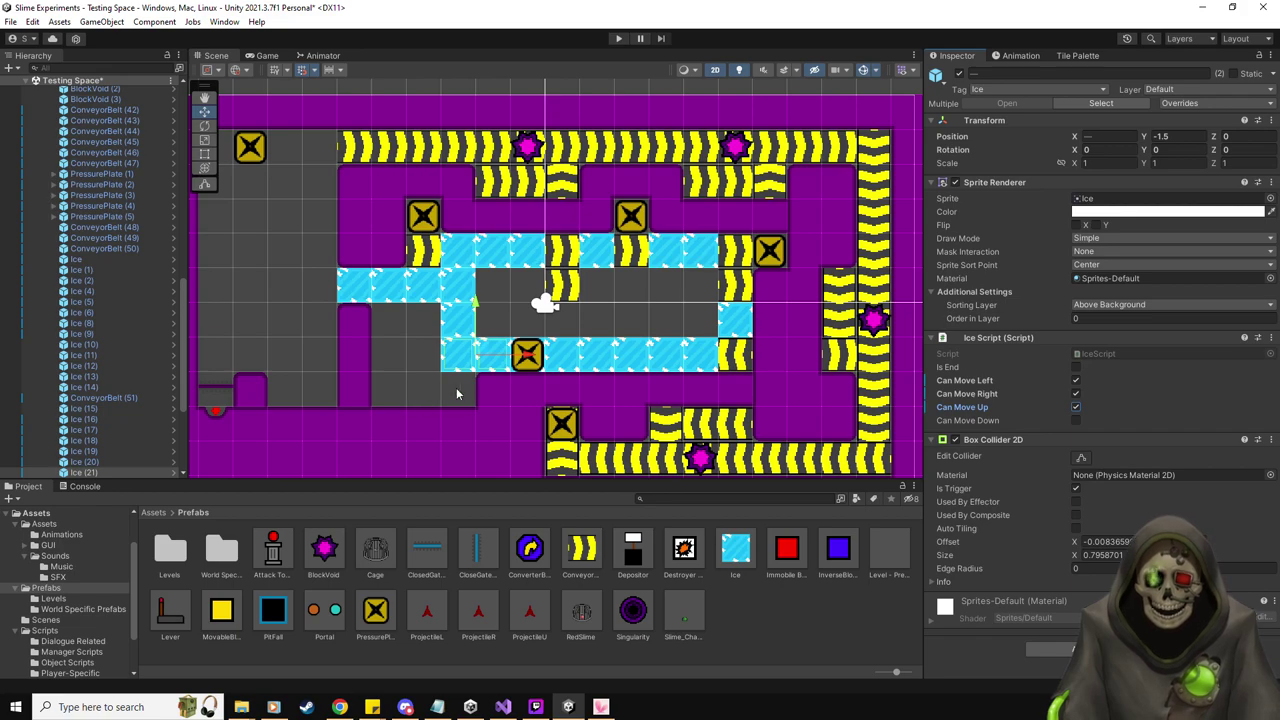
Enable Can Move Left, Right, Up and Down on the two Ice tiles at X -2.5, Y 0.5 and Y -0.5
{"action": "left_click", "coordinate": [461, 324]}
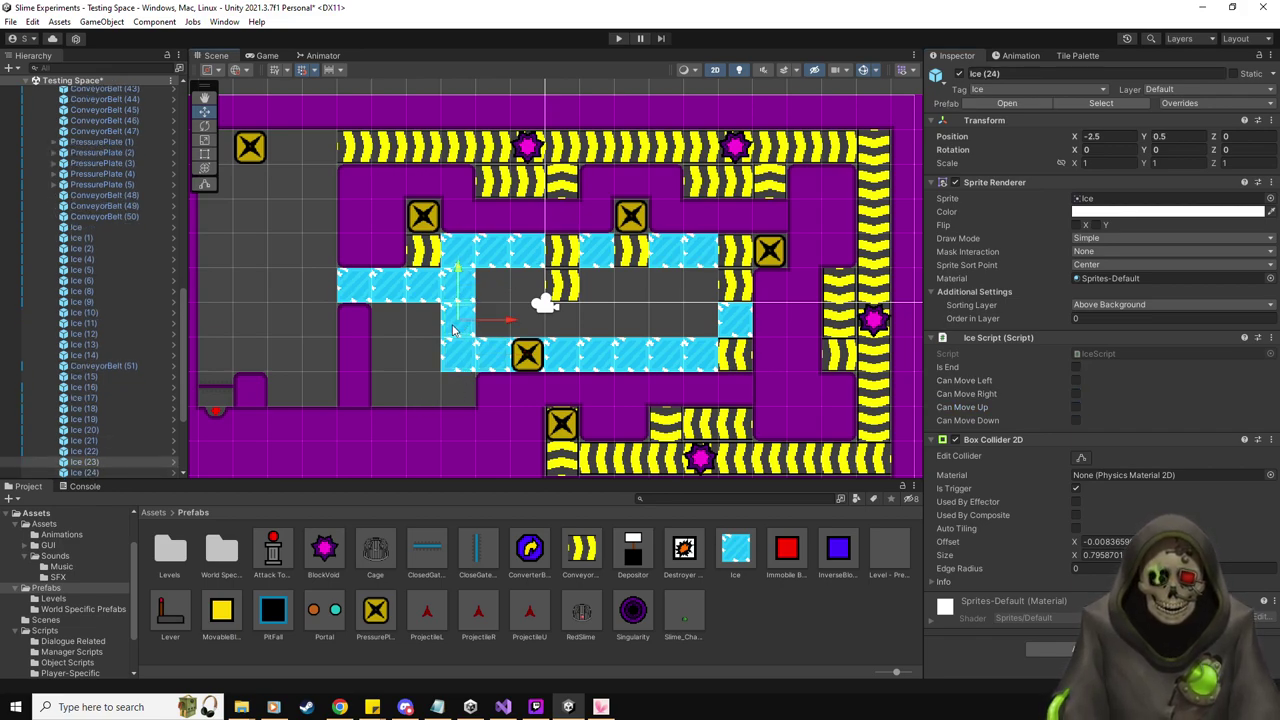
{"action": "left_click", "coordinate": [448, 295]}
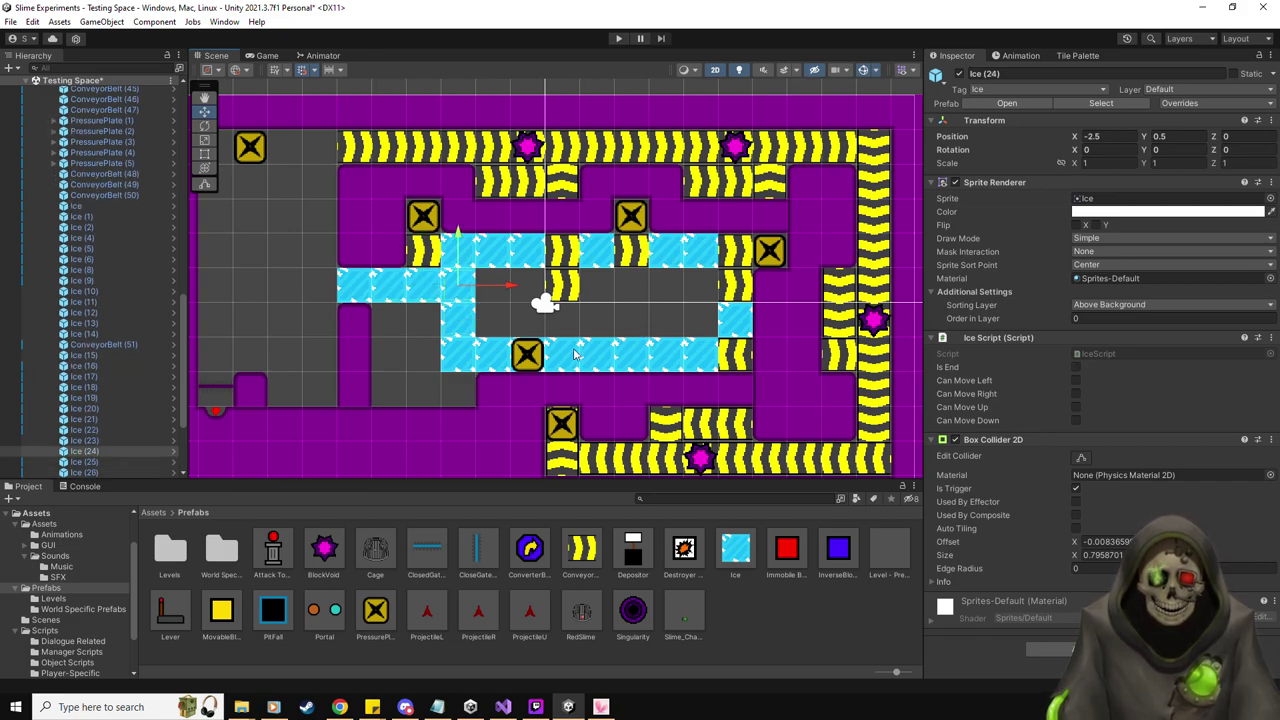
{"action": "left_click", "coordinate": [1076, 380]}
{"action": "left_click", "coordinate": [1076, 393]}
{"action": "left_click", "coordinate": [1076, 407]}
{"action": "left_click", "coordinate": [468, 328]}
{"action": "left_click", "coordinate": [1076, 380]}
{"action": "left_click", "coordinate": [1076, 393]}
{"action": "left_click", "coordinate": [1076, 407]}
{"action": "left_click", "coordinate": [1076, 420]}
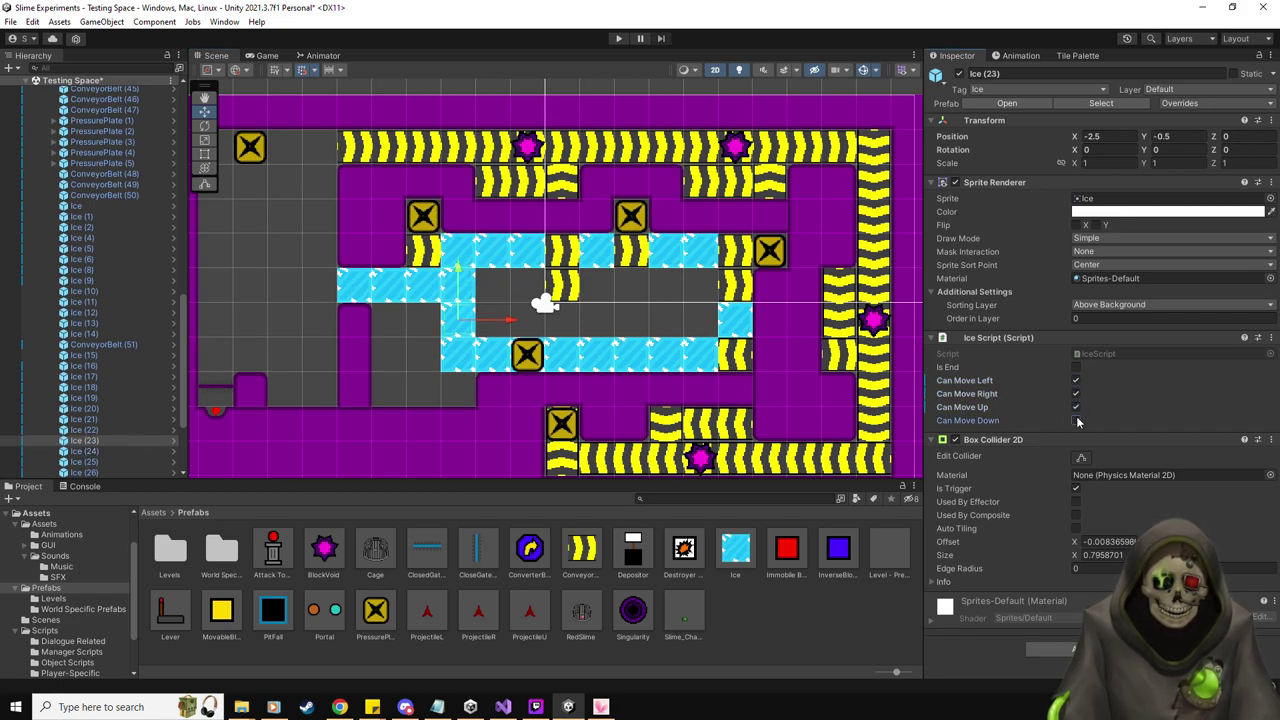
Duplicate the pair of Ice tiles at X -2.5, Y 0.5 and -0.5, placing copies at X -1.5 and X 3.5
{"action": "left_click", "coordinate": [90, 431]}
{"action": "key", "text": "Down"}
{"action": "key", "text": "Down"}
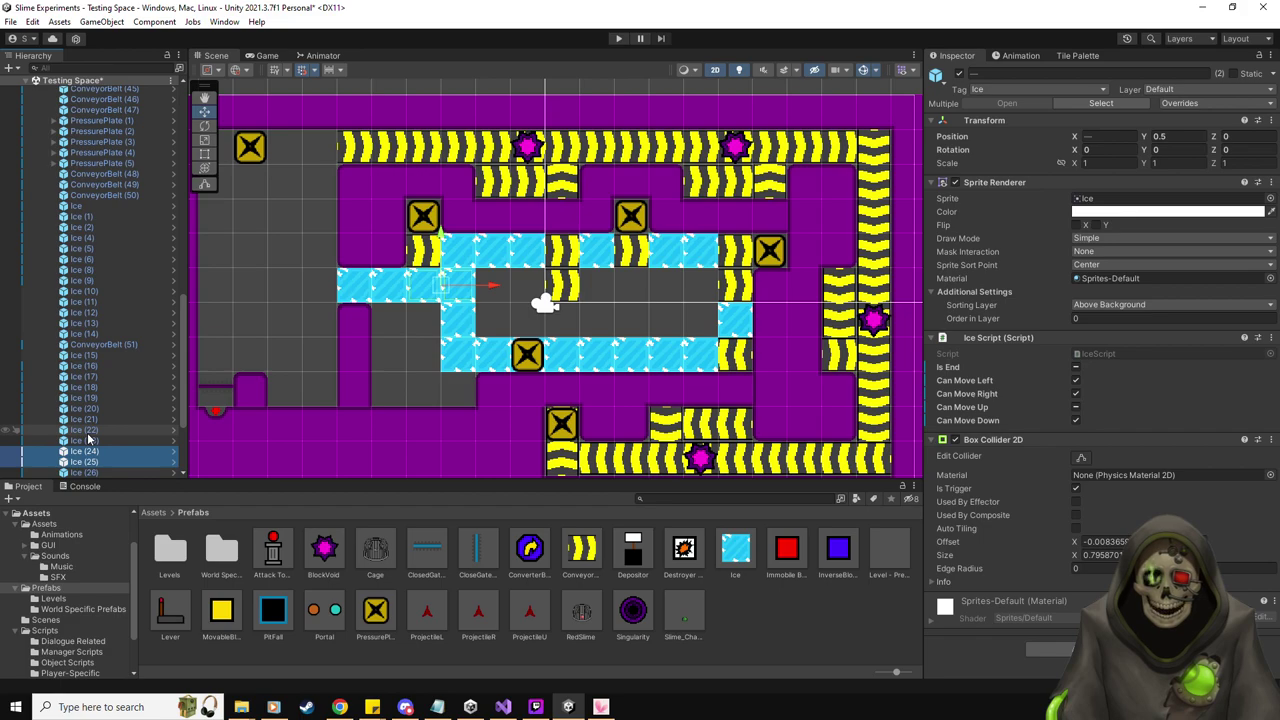
{"action": "left_click", "coordinate": [88, 440], "text": "ctrl"}
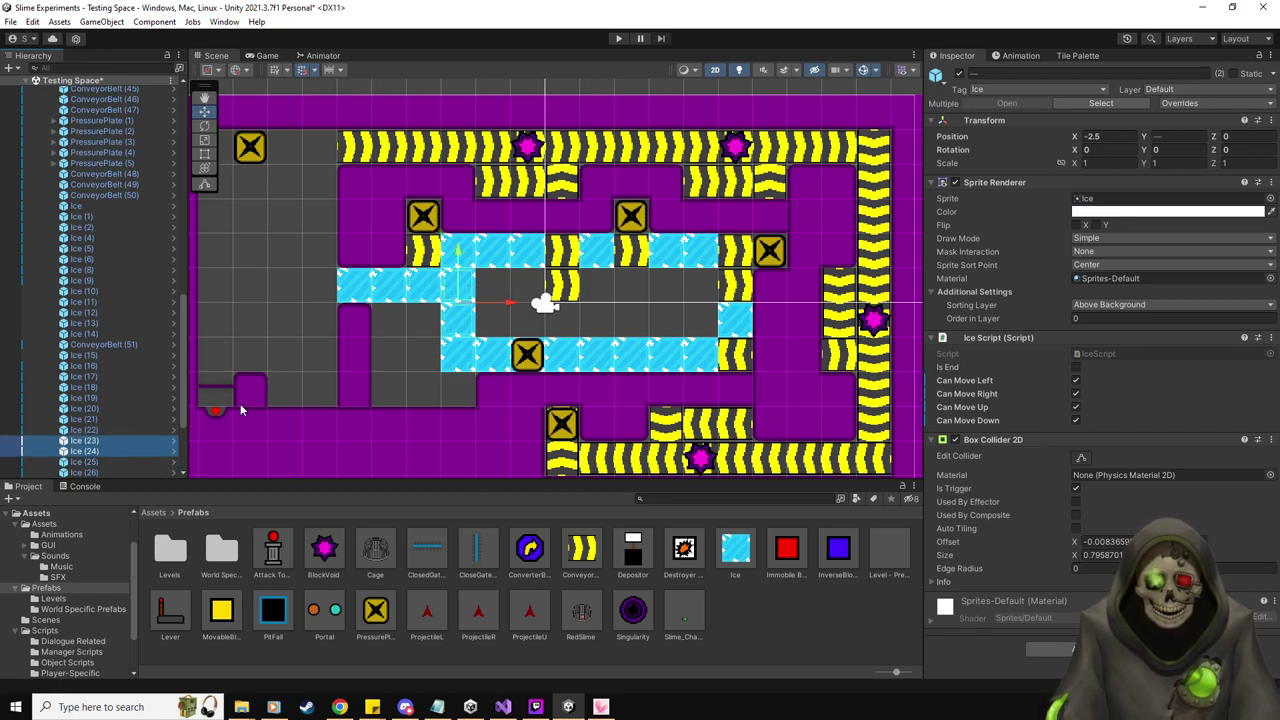
{"action": "key", "text": "ctrl+d"}
{"action": "left_click_drag", "start_coordinate": [508, 302], "coordinate": [718, 314]}
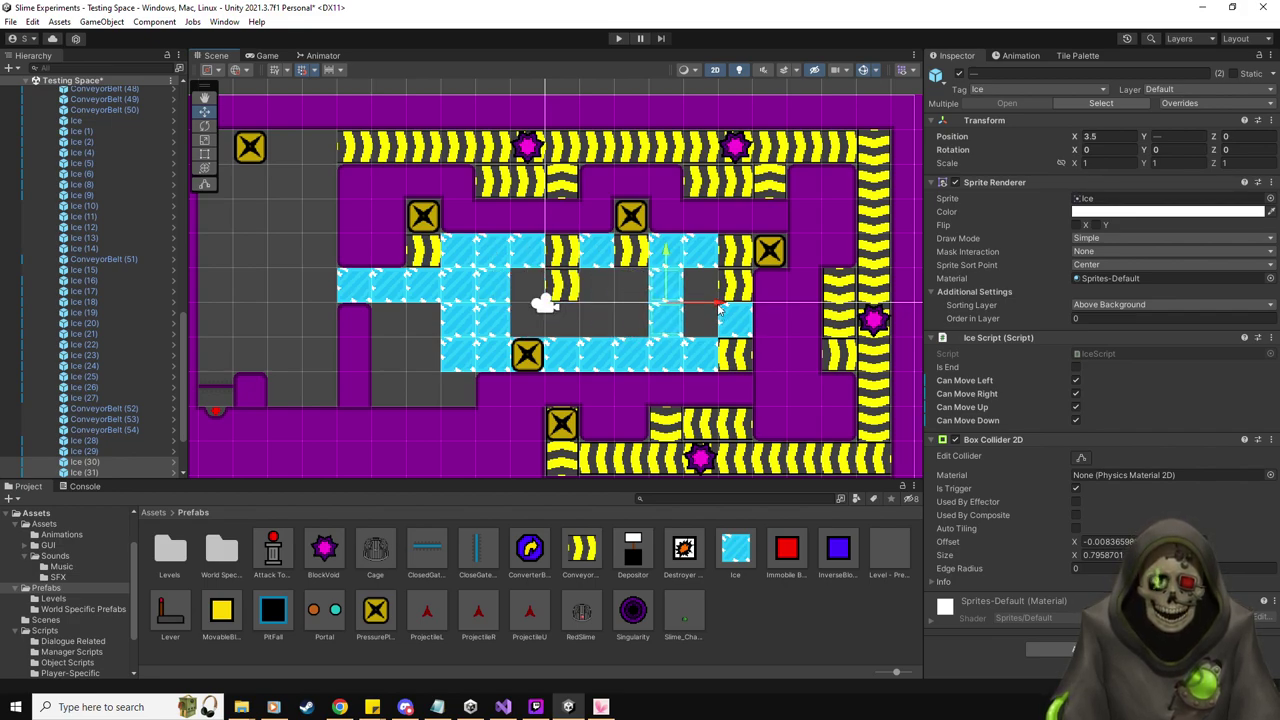
Duplicate the all-direction Ice tile to X 2.5, X 1.5 and X -0.5 along the row at Y -0.5
{"action": "left_click", "coordinate": [92, 477]}
{"action": "left_click", "coordinate": [97, 477]}
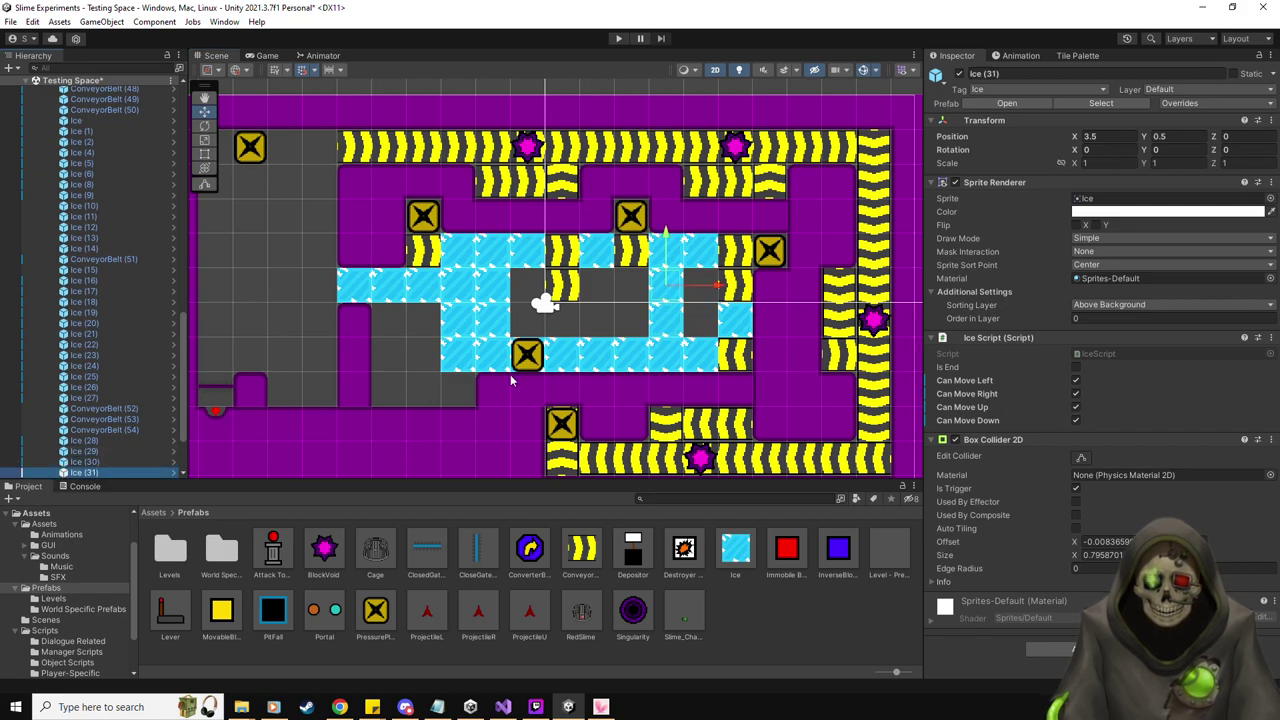
{"action": "key", "text": "ctrl+d"}
{"action": "left_click_drag", "start_coordinate": [640, 316], "coordinate": [638, 318]}
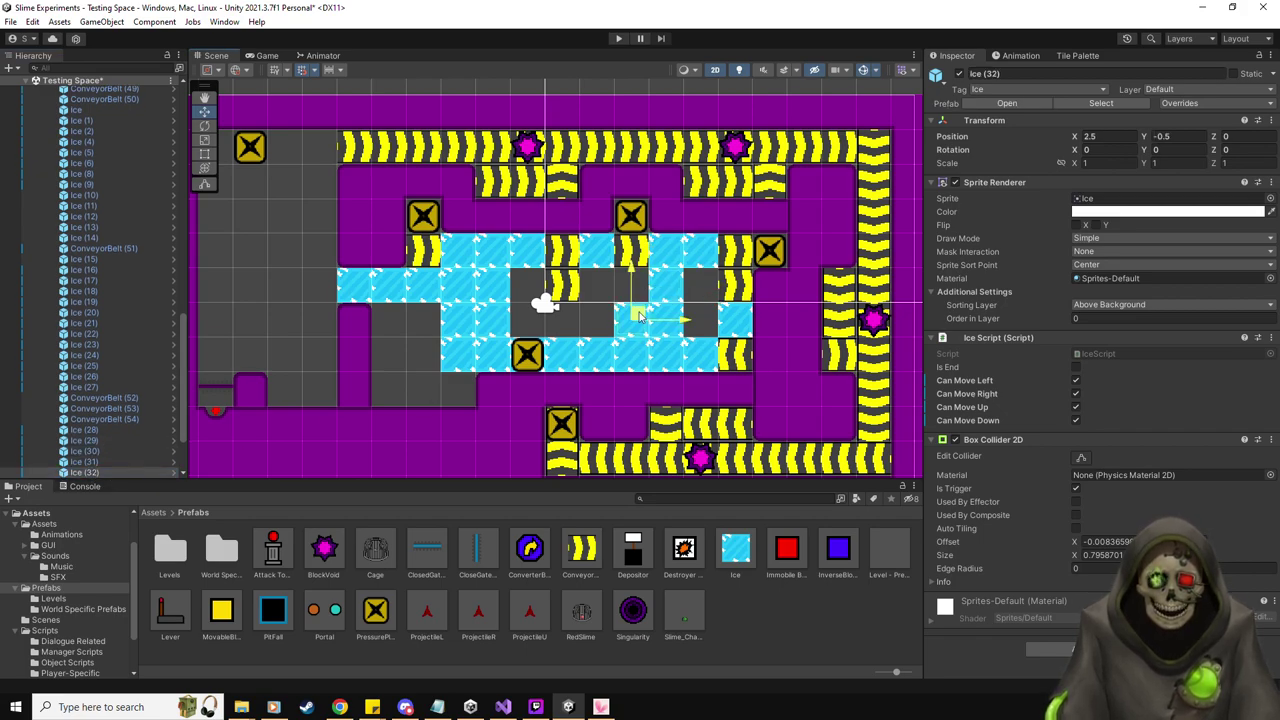
{"action": "key", "text": "ctrl+d"}
{"action": "left_click_drag", "start_coordinate": [682, 319], "coordinate": [582, 328]}
{"action": "key", "text": "ctrl+d"}
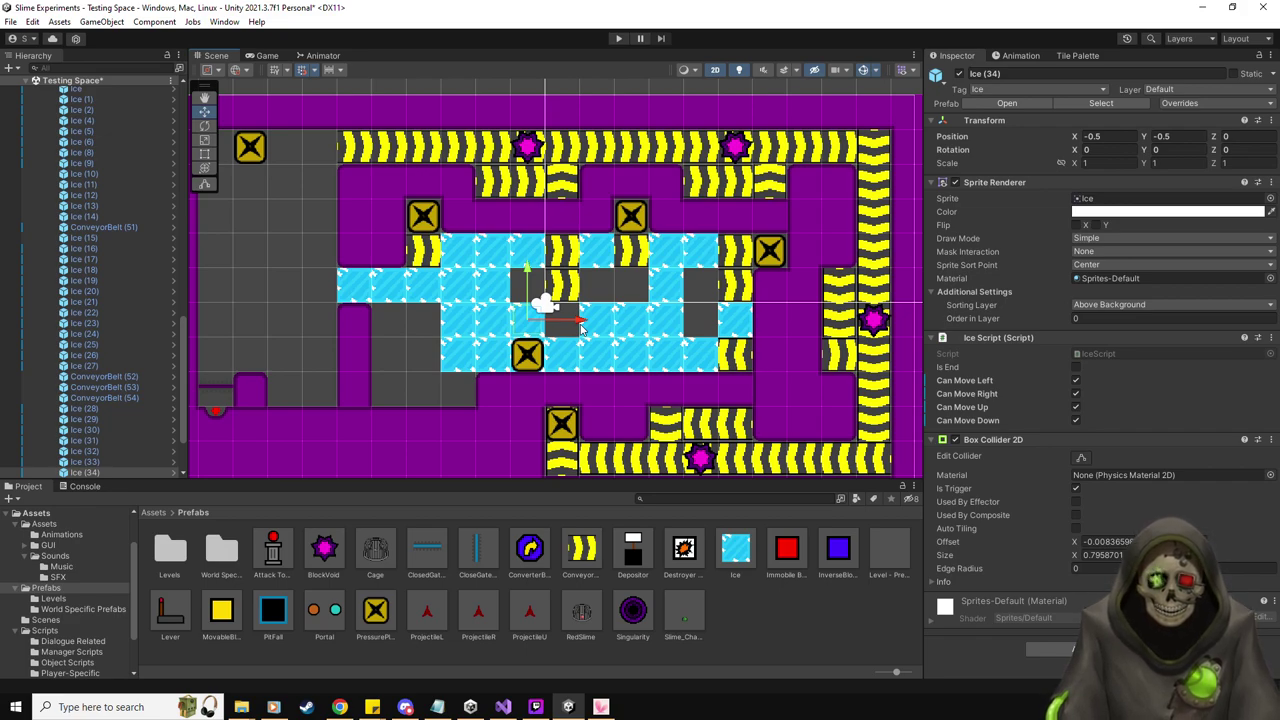
Add copies of the all-direction Ice tile at X 4.5, Y -0.5 and at X -3.5, Y -0.5 and -1.5
{"action": "key", "text": "ctrl+d"}
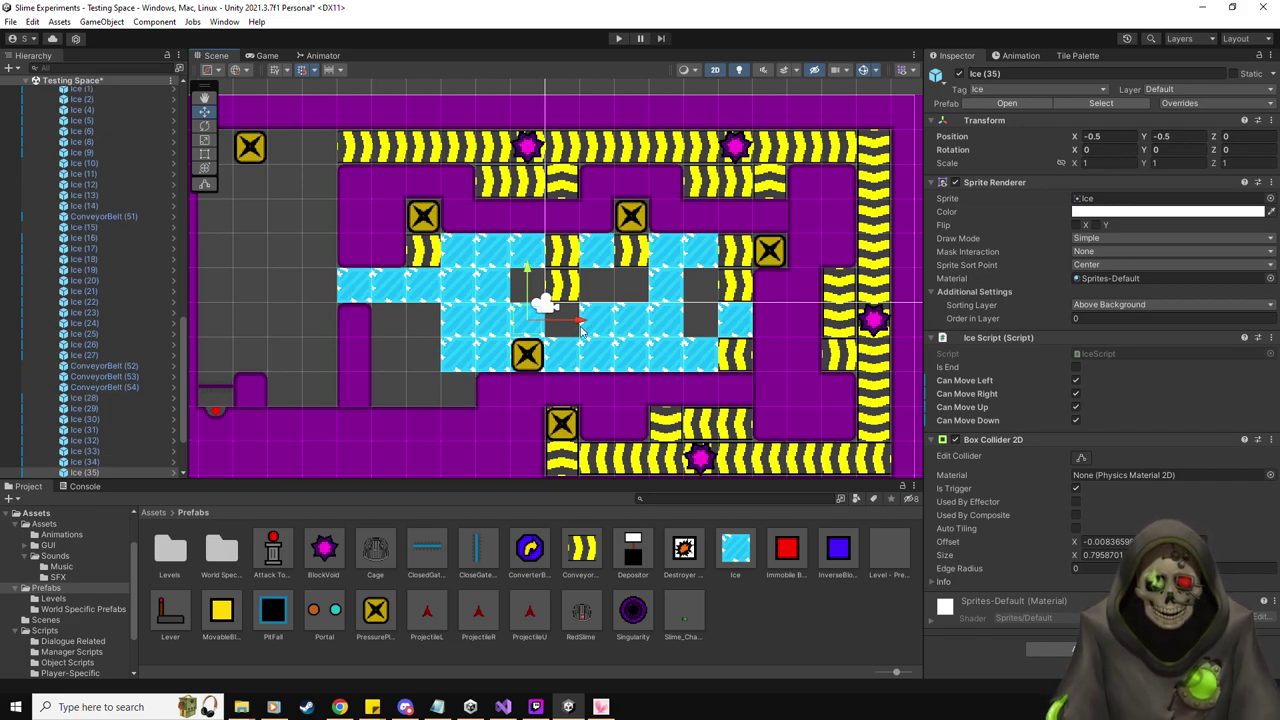
{"action": "left_click_drag", "start_coordinate": [582, 328], "coordinate": [436, 338]}
{"action": "key", "text": "ctrl+d"}
{"action": "key", "text": "ctrl+d"}
{"action": "left_click_drag", "start_coordinate": [423, 288], "coordinate": [469, 393]}
Place an Ice tile copy at X -2.5, Y -2.5 and disable its Can Move Right and Can Move Down
{"action": "key", "text": "ctrl+d"}
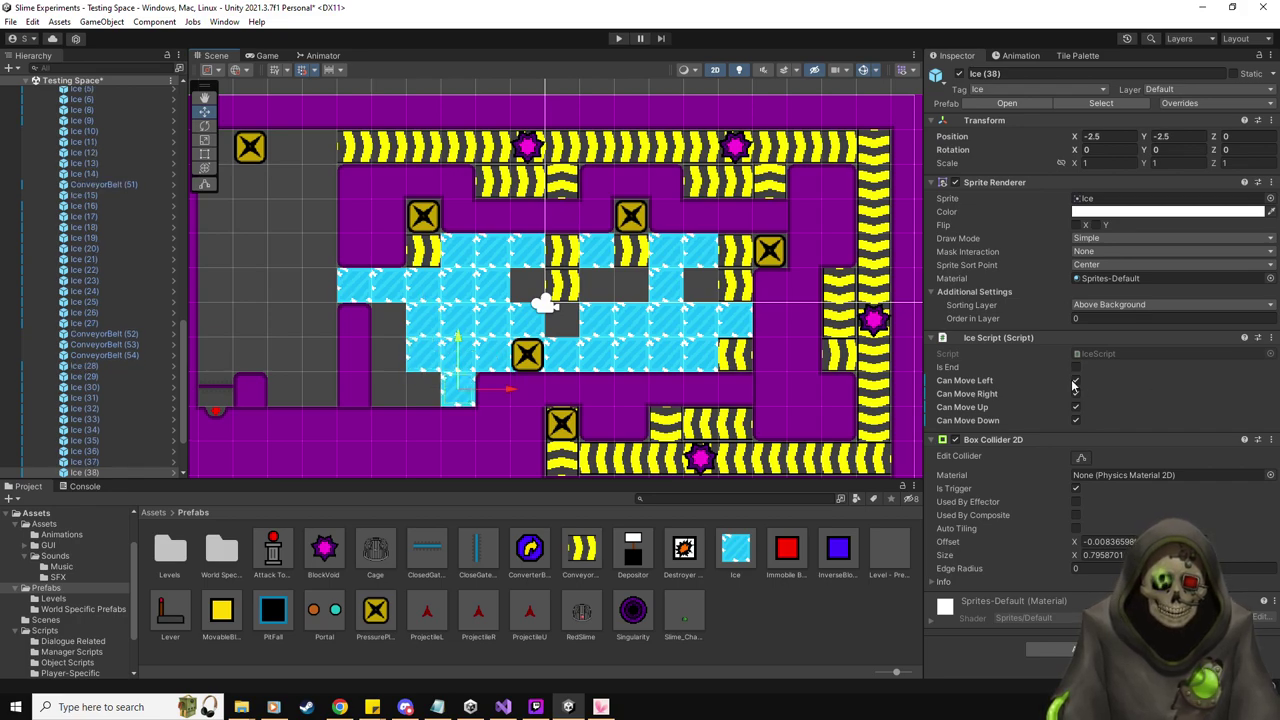
{"action": "left_click", "coordinate": [1076, 421]}
{"action": "left_click", "coordinate": [1076, 394]}
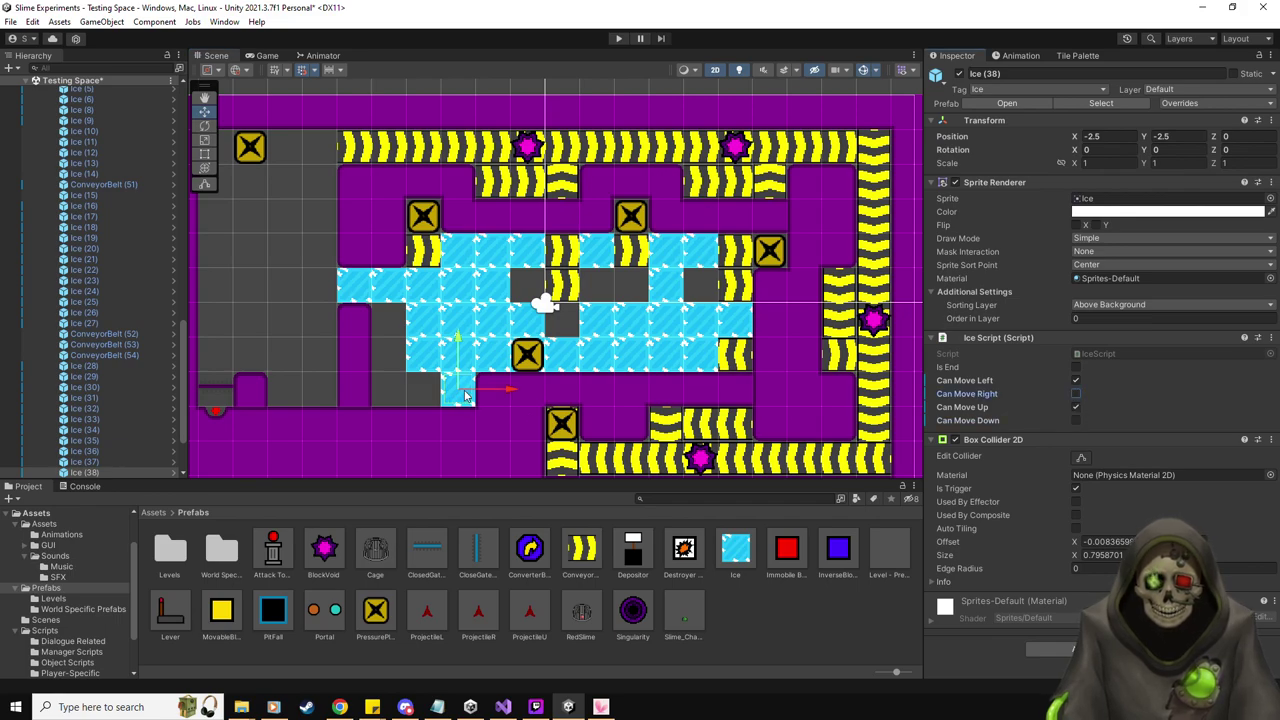
Duplicate the Ice tile to X -3.5, Y -2.5 with Can Move Right enabled, and to X -4.5, Y -2.5 with Can Move Left disabled
{"action": "key", "text": "ctrl+d"}
{"action": "left_click_drag", "start_coordinate": [511, 395], "coordinate": [472, 400]}
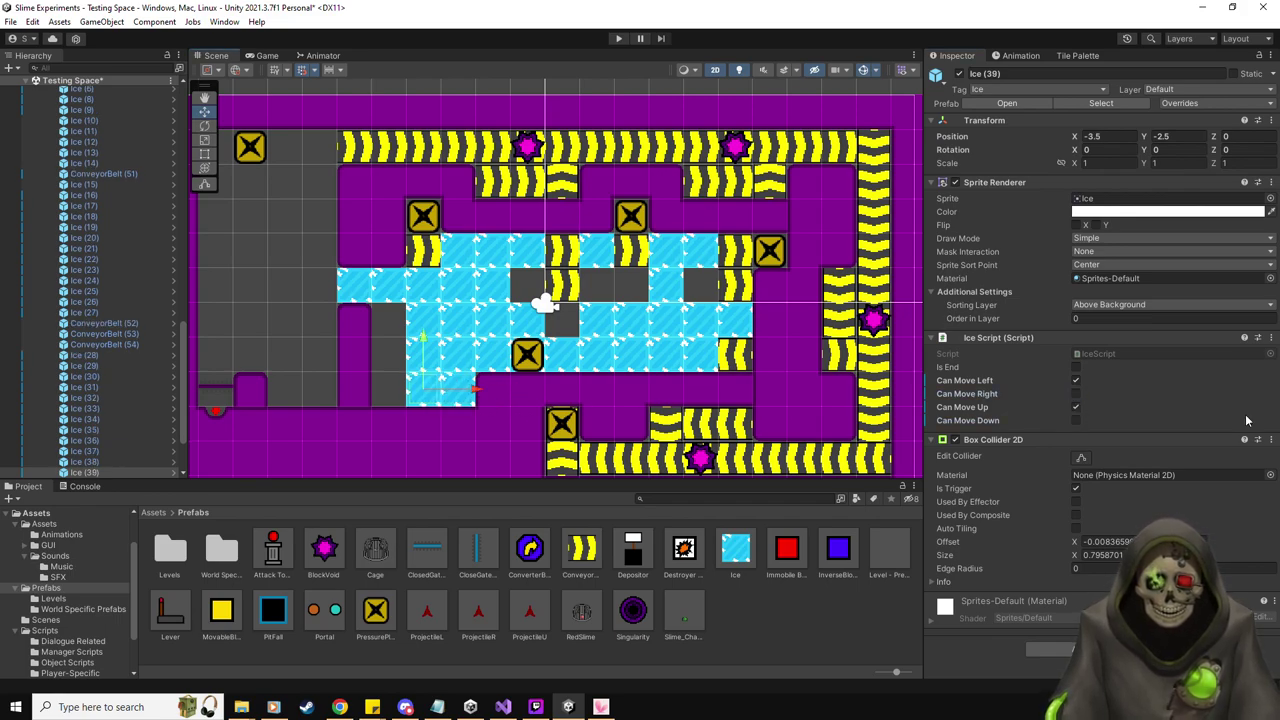
{"action": "left_click", "coordinate": [1076, 394]}
{"action": "key", "text": "ctrl+d"}
{"action": "left_click_drag", "start_coordinate": [430, 380], "coordinate": [396, 382]}
{"action": "left_click", "coordinate": [1076, 380]}
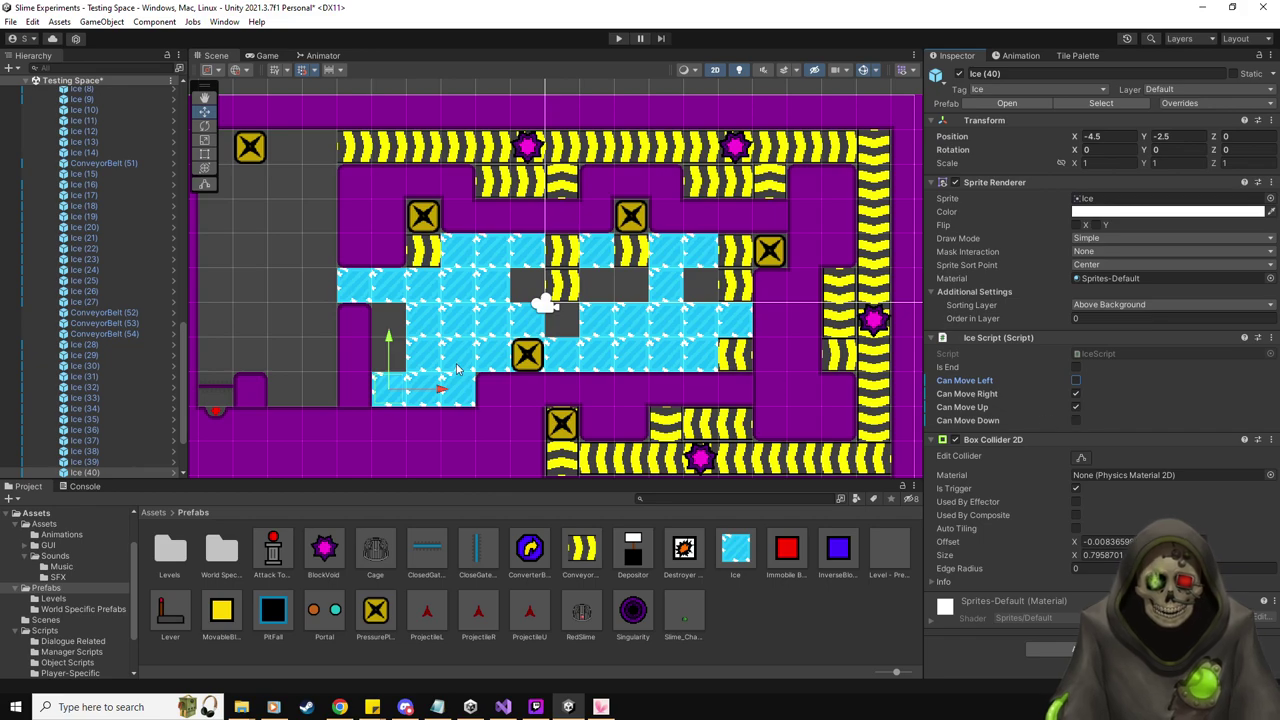
{"action": "mouse_move", "coordinate": [392, 350]}
{"action": "left_mouse_down"}
{"action": "mouse_move", "coordinate": [392, 333]}
{"action": "mouse_move", "coordinate": [392, 350]}
{"action": "left_mouse_up"}
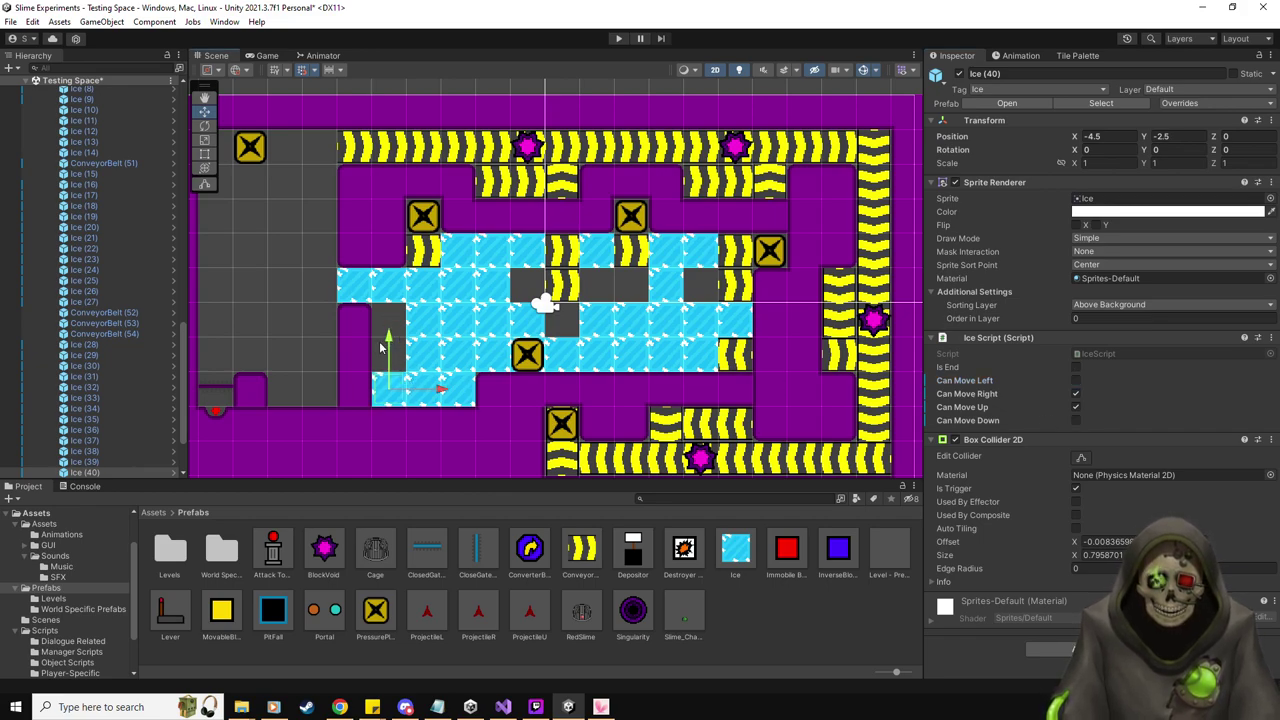
Duplicate the corner Ice tile up to X -4.5, Y -1.5 with Can Move Down enabled, and copy that tile to Y -0.5
{"action": "scroll", "coordinate": [150, 420], "scroll_direction": "down", "scroll_amount": 2}
{"action": "key", "text": "ctrl+d"}
{"action": "left_click_drag", "start_coordinate": [389, 337], "coordinate": [395, 313]}
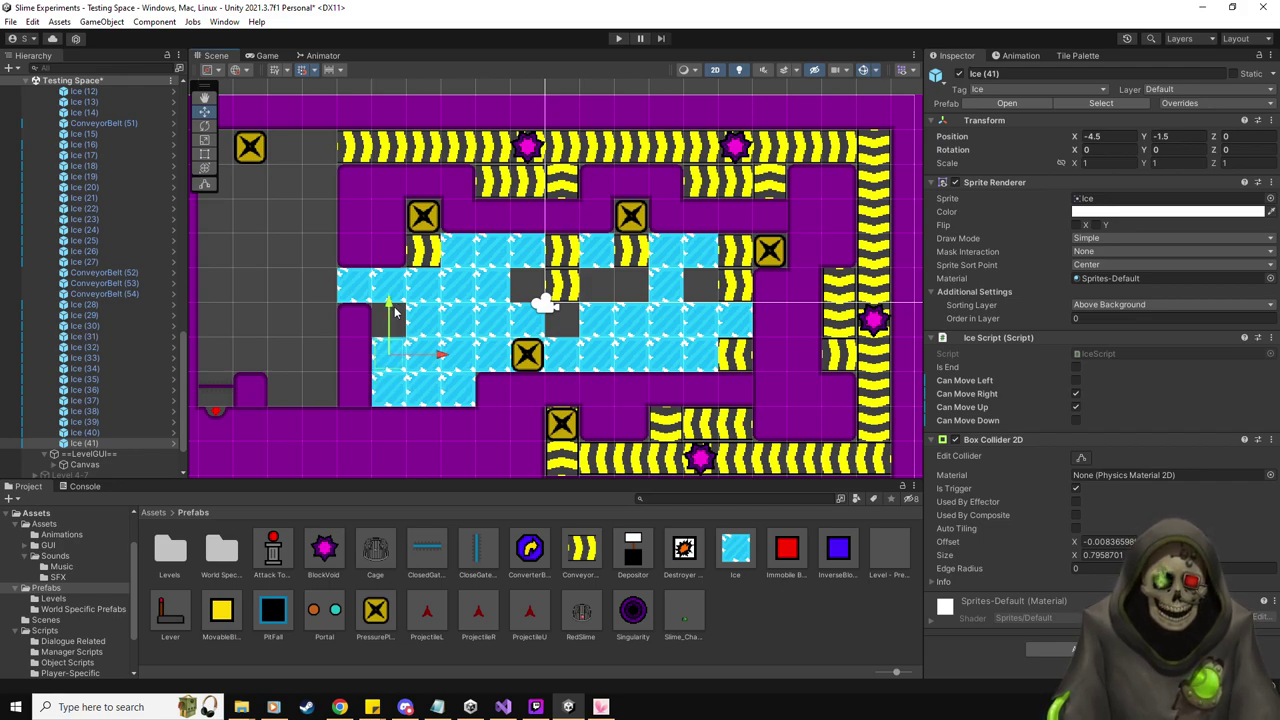
{"action": "left_click", "coordinate": [1075, 421]}
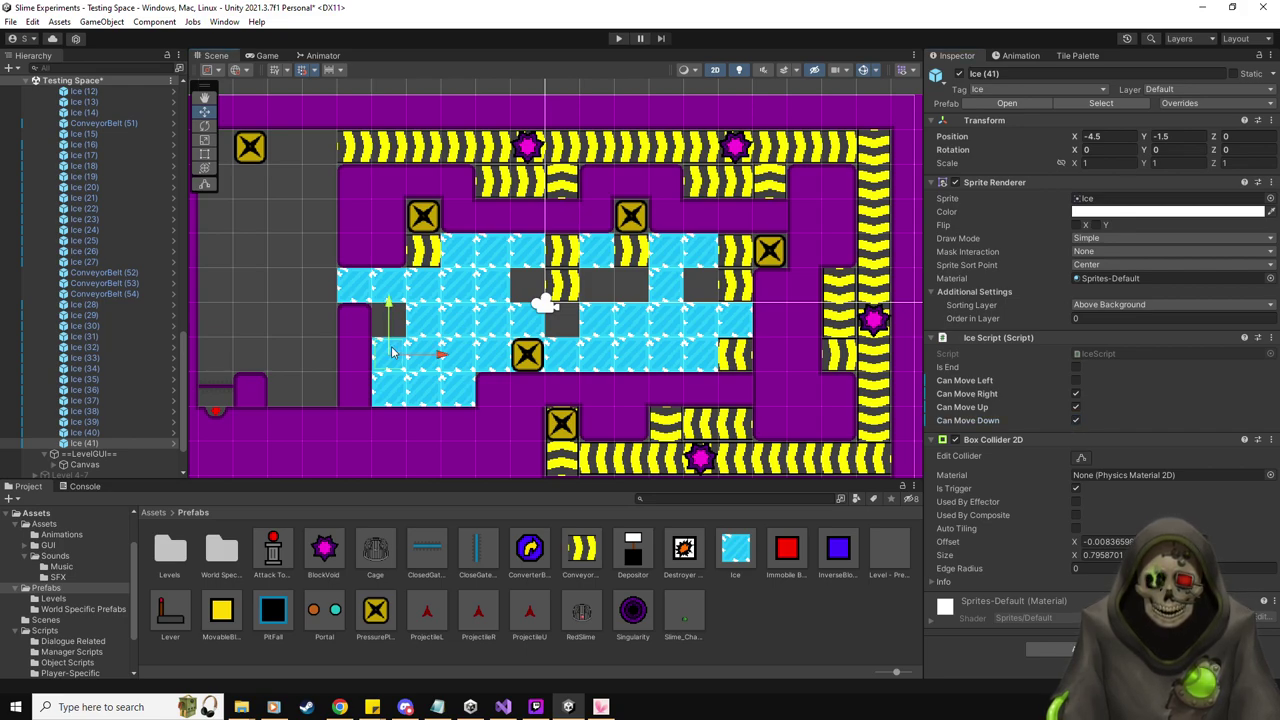
{"action": "key", "text": "ctrl+d"}
{"action": "left_click_drag", "start_coordinate": [392, 302], "coordinate": [394, 283]}
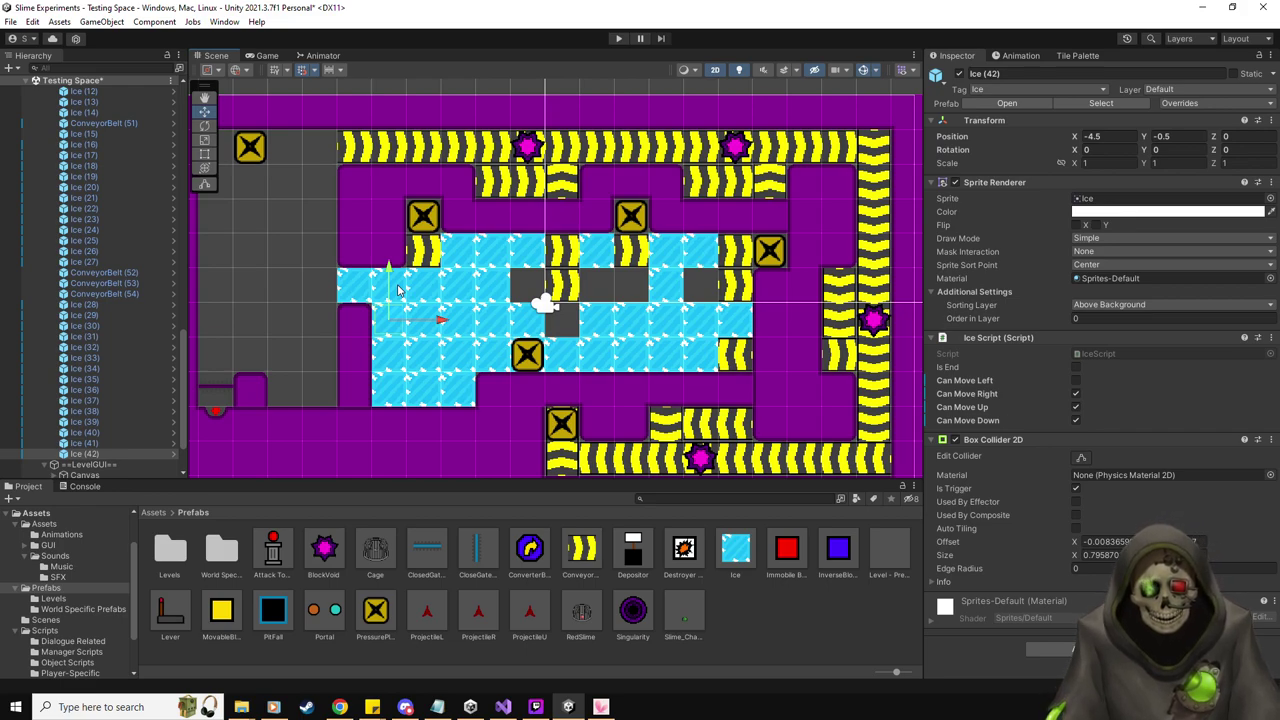
{"action": "left_click_drag", "start_coordinate": [95, 454], "coordinate": [95, 443]}
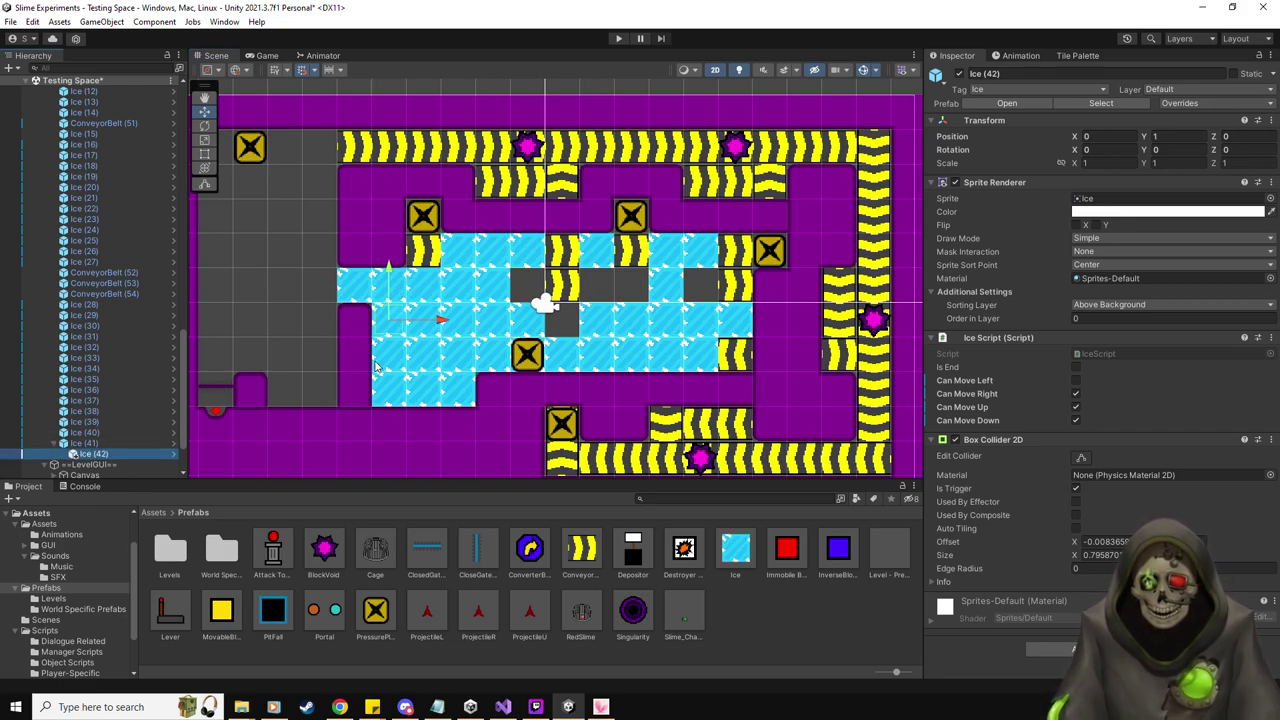
{"action": "left_click_drag", "start_coordinate": [101, 458], "coordinate": [92, 461]}
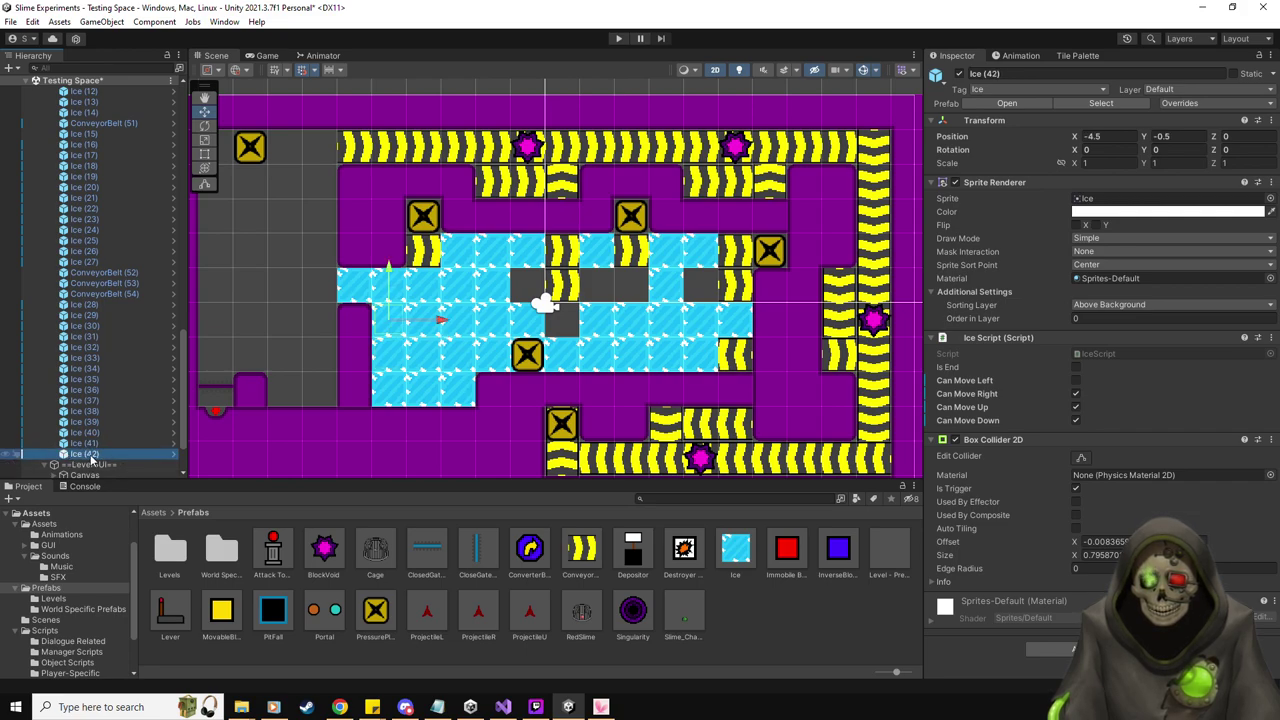
Duplicate the Ice tile to X -0.5, Y 0.5, enable Is End and Can Move Left, and disable Can Move Right
{"action": "key", "text": "ctrl+d"}
{"action": "left_click_drag", "start_coordinate": [397, 315], "coordinate": [537, 280]}
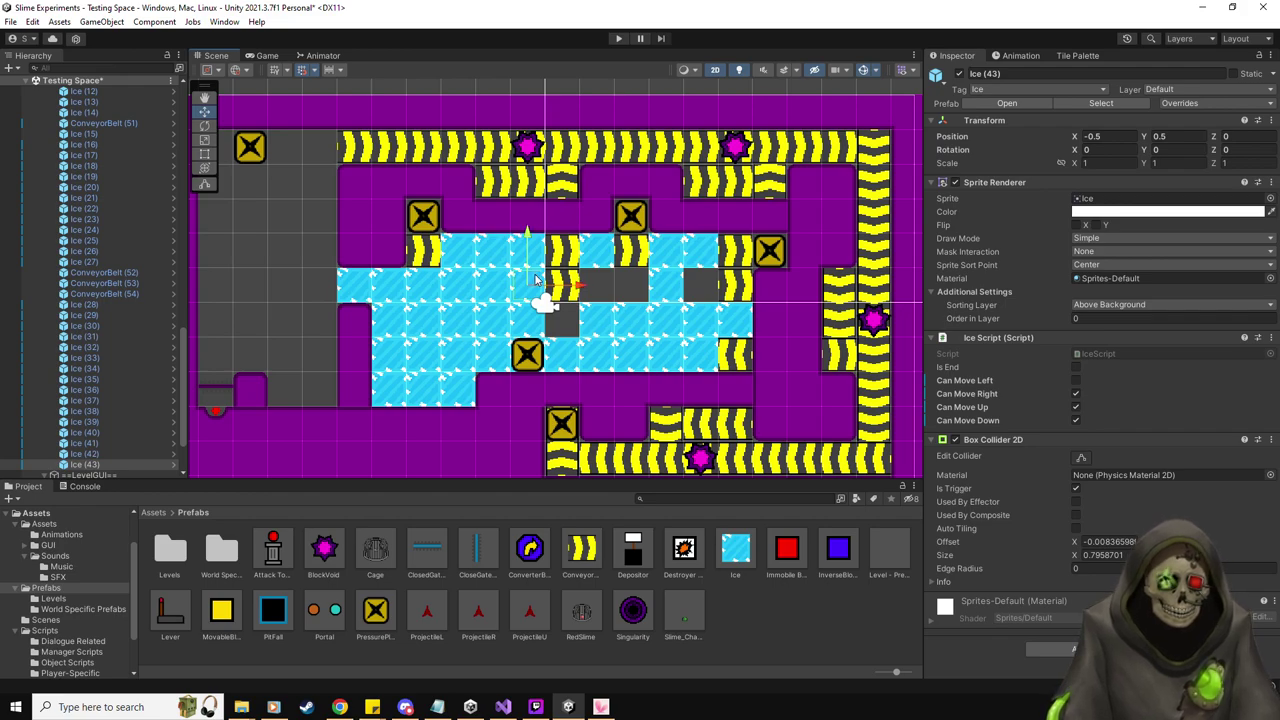
{"action": "left_click", "coordinate": [1076, 368]}
{"action": "left_click", "coordinate": [1076, 393]}
{"action": "left_click", "coordinate": [1076, 381]}
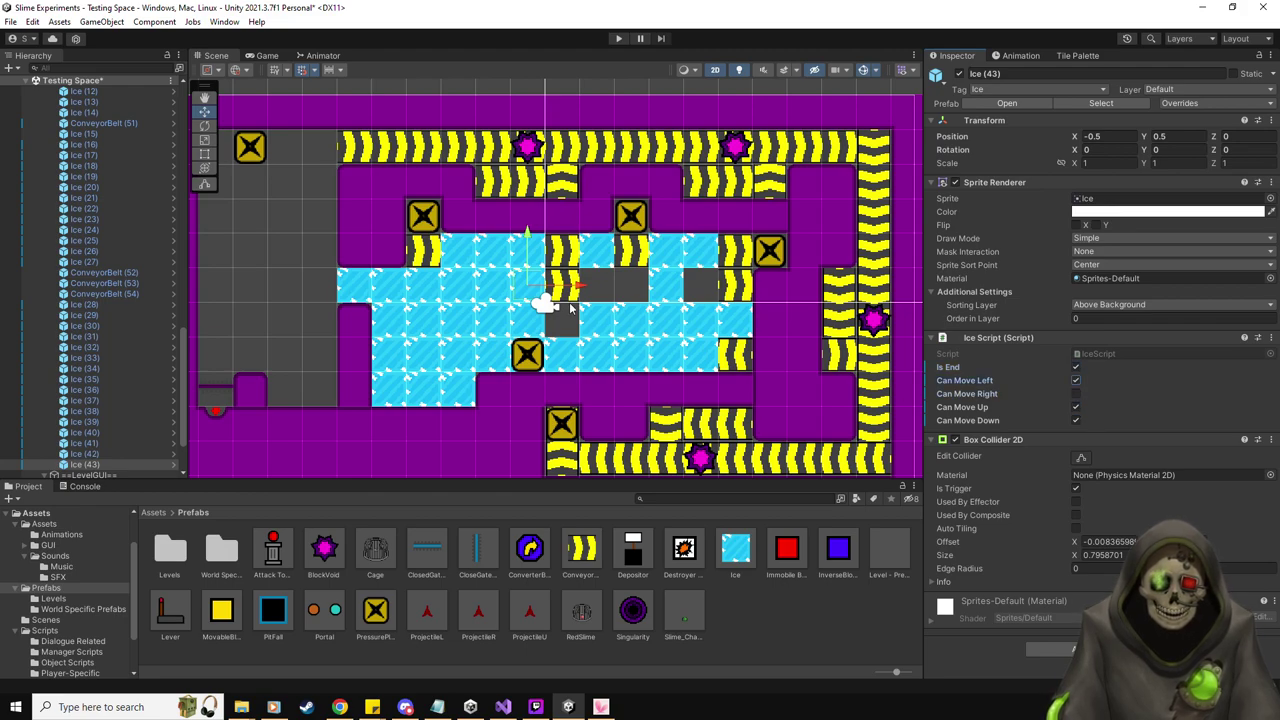
Duplicate the end Ice tile to X 1.5, Y 0.5, disable Can Move Left and enable Can Move Right
{"action": "key", "text": "ctrl+d"}
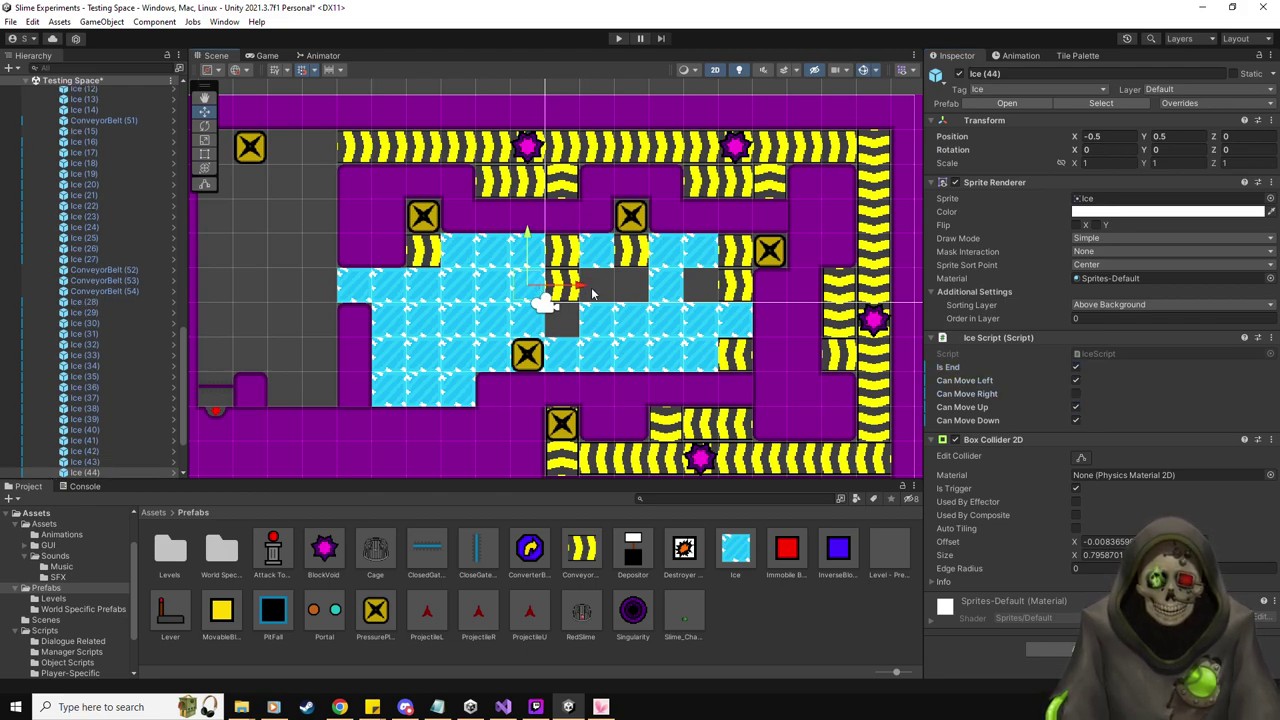
{"action": "left_click_drag", "start_coordinate": [538, 284], "coordinate": [627, 285]}
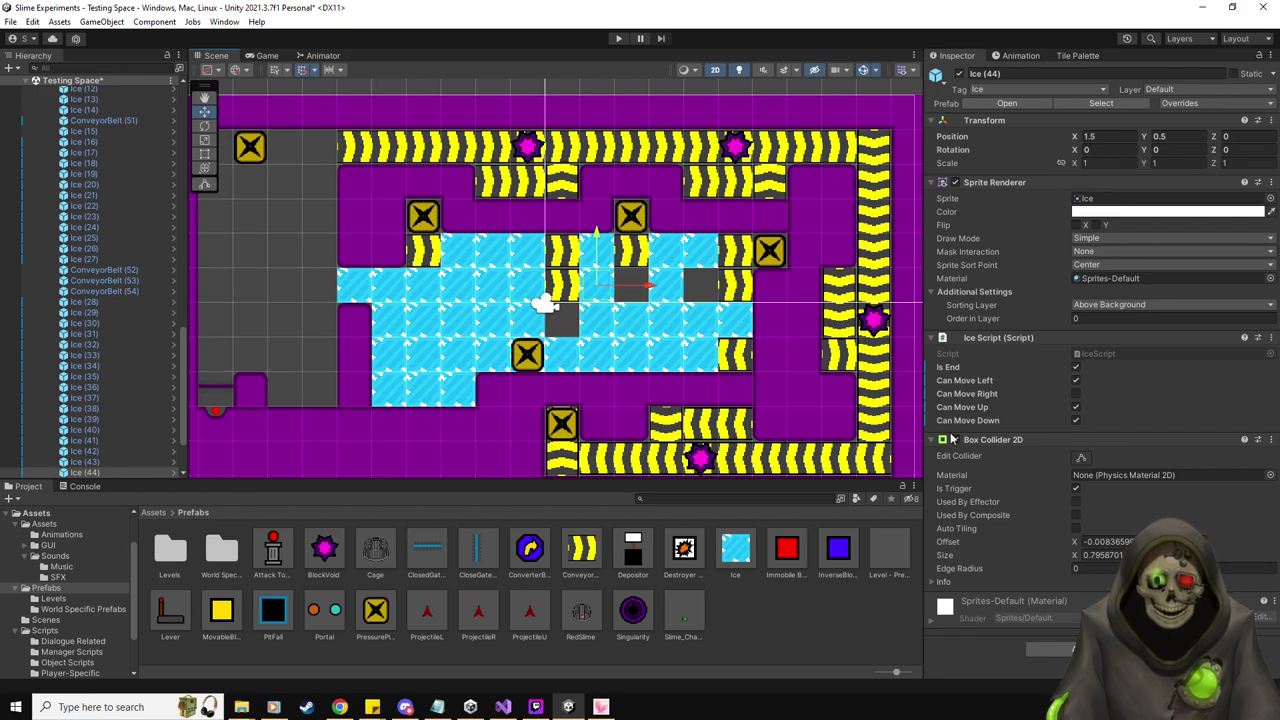
{"action": "left_click", "coordinate": [1077, 381]}
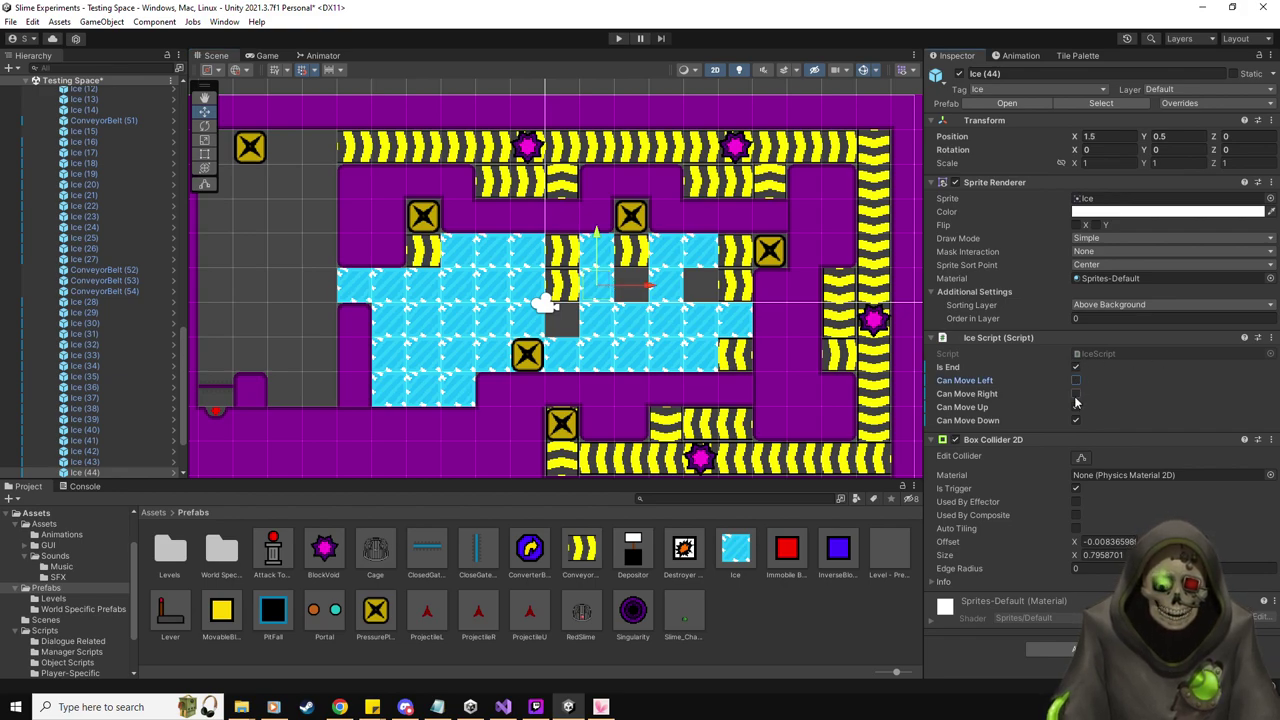
{"action": "left_click", "coordinate": [1076, 407]}
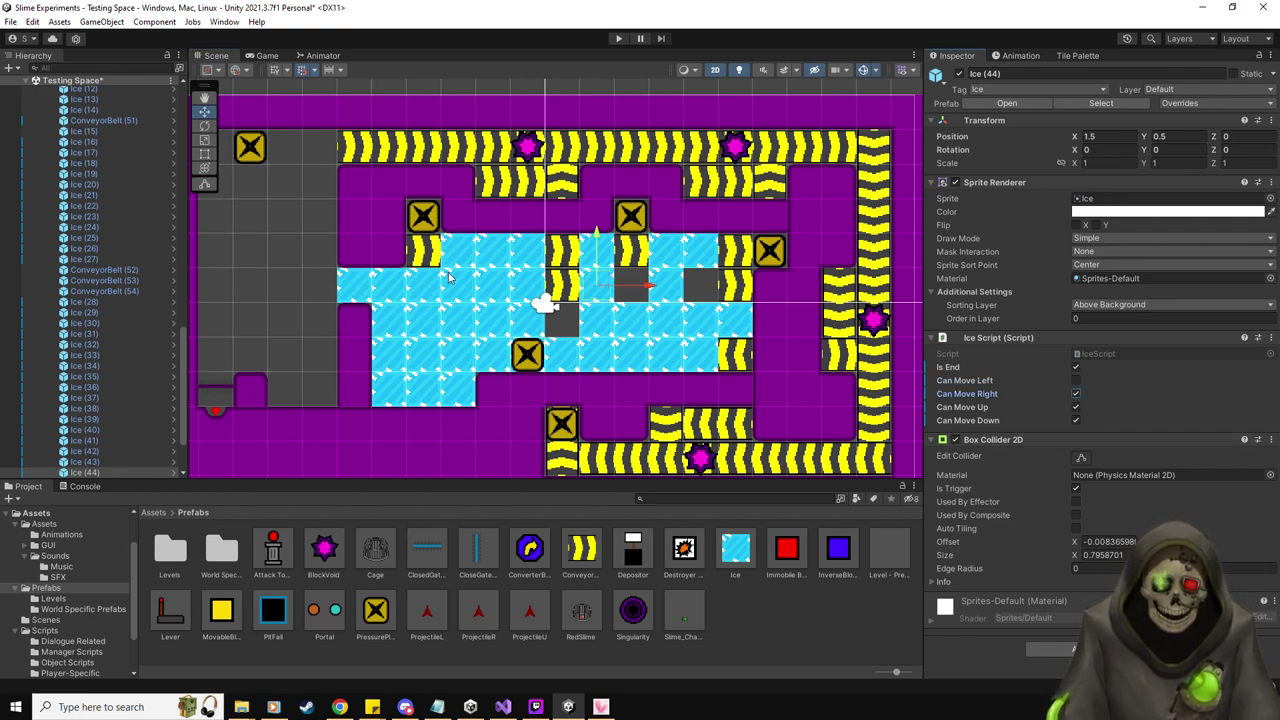
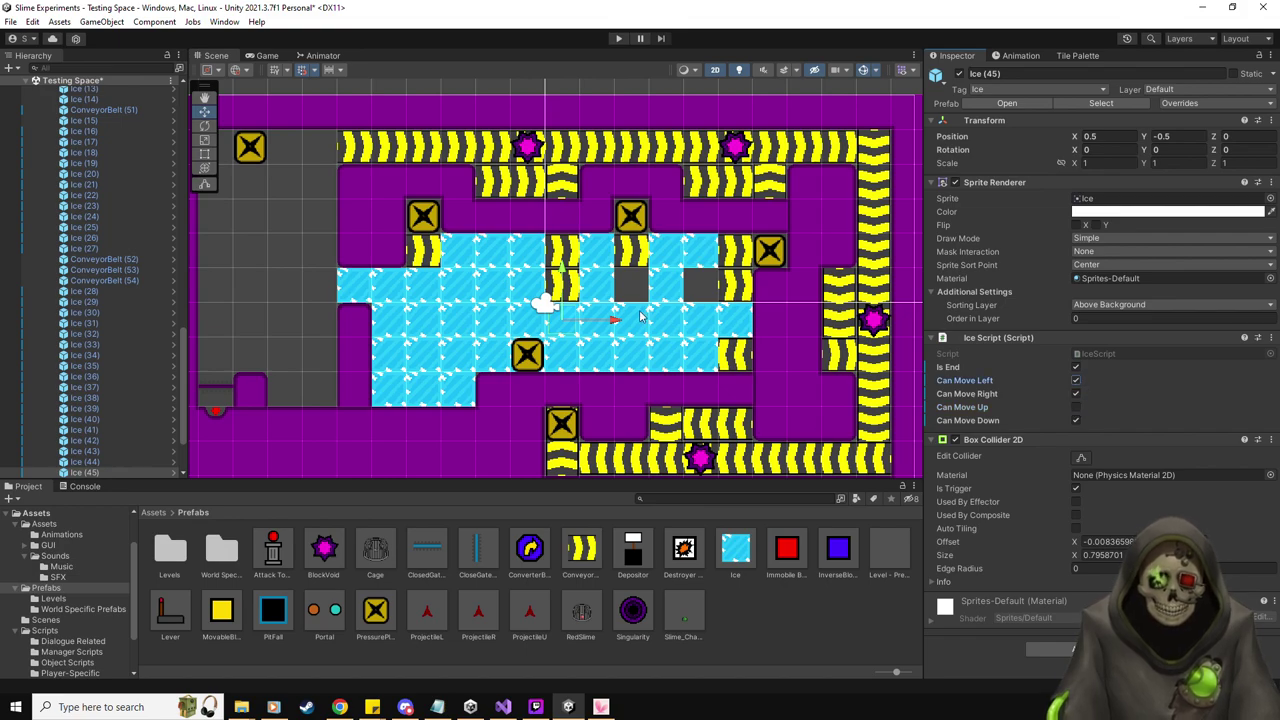
Duplicate the selected Ice tile to the gap in the upper ice area at X 2.5, Y 0.5
{"action": "key", "text": "ctrl+d"}
{"action": "left_click_drag", "start_coordinate": [573, 318], "coordinate": [643, 283]}
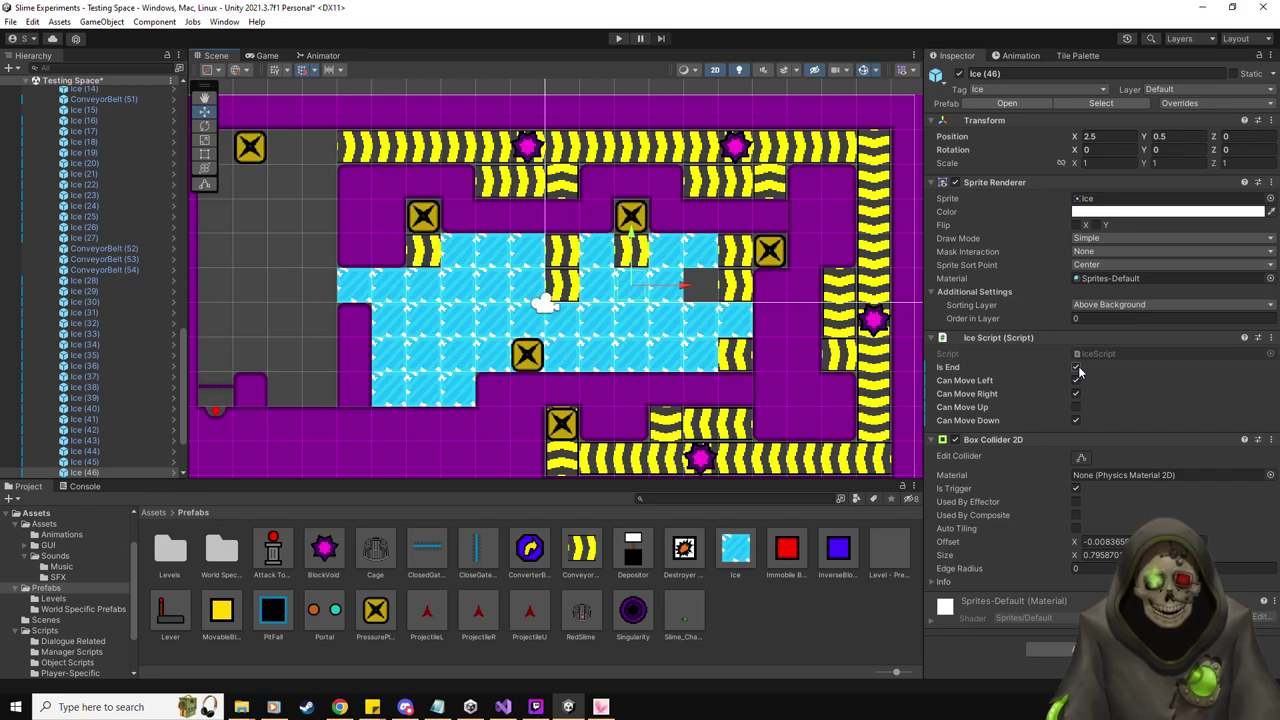
{"action": "left_click", "coordinate": [1076, 420]}
Duplicate the Ice tile to X 4.5, Y 0.5, disable Can Move Right and enable Can Move Up
{"action": "key", "text": "ctrl+d"}
{"action": "left_click_drag", "start_coordinate": [640, 287], "coordinate": [748, 290]}
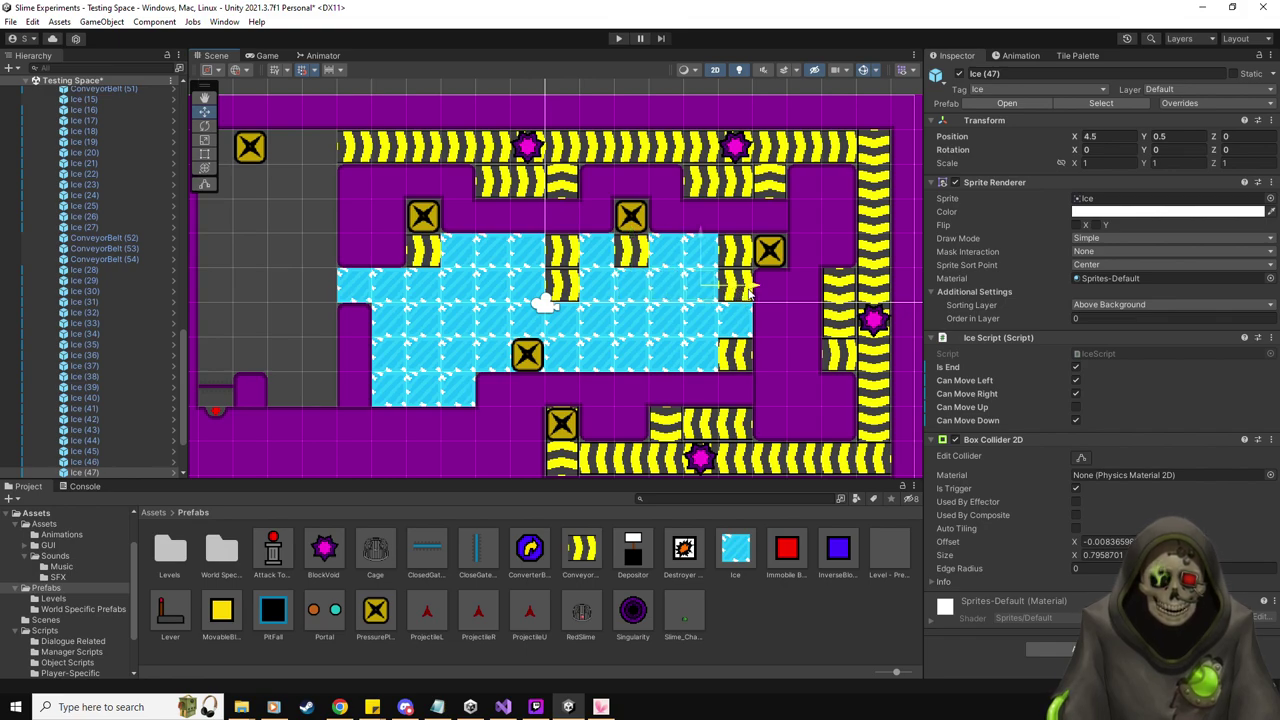
{"action": "left_click", "coordinate": [1076, 394]}
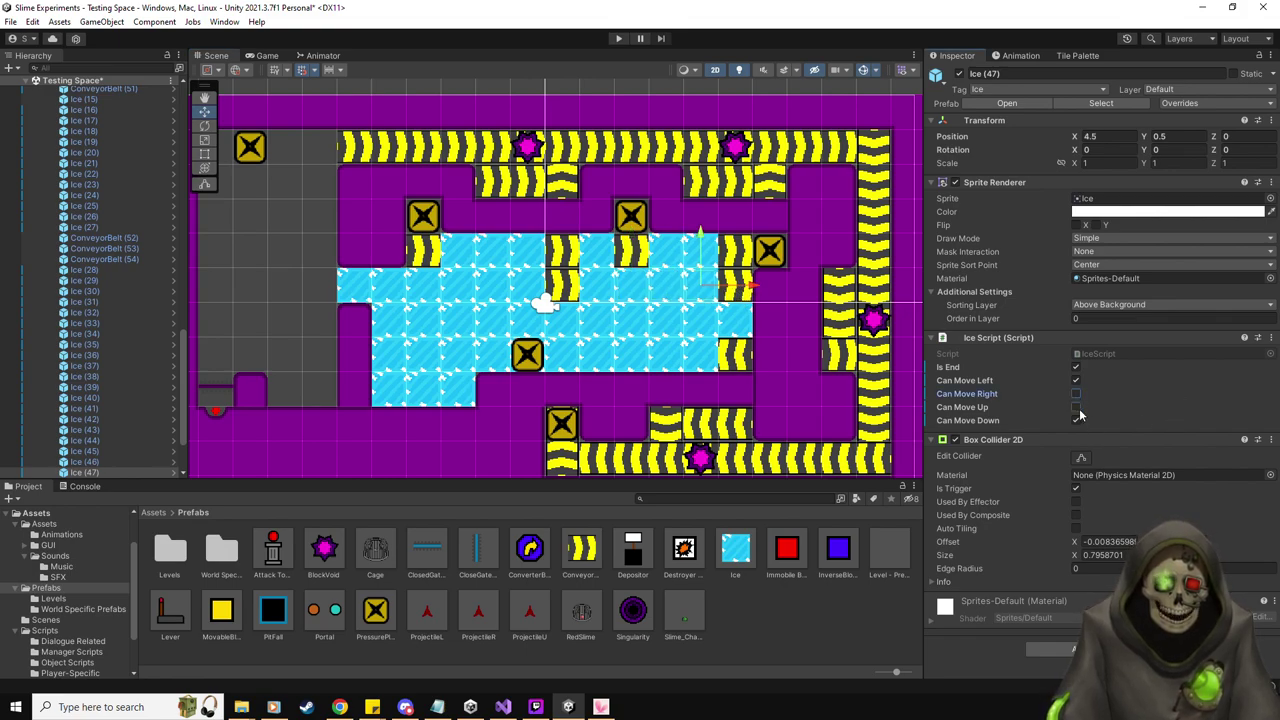
{"action": "left_click", "coordinate": [686, 257]}
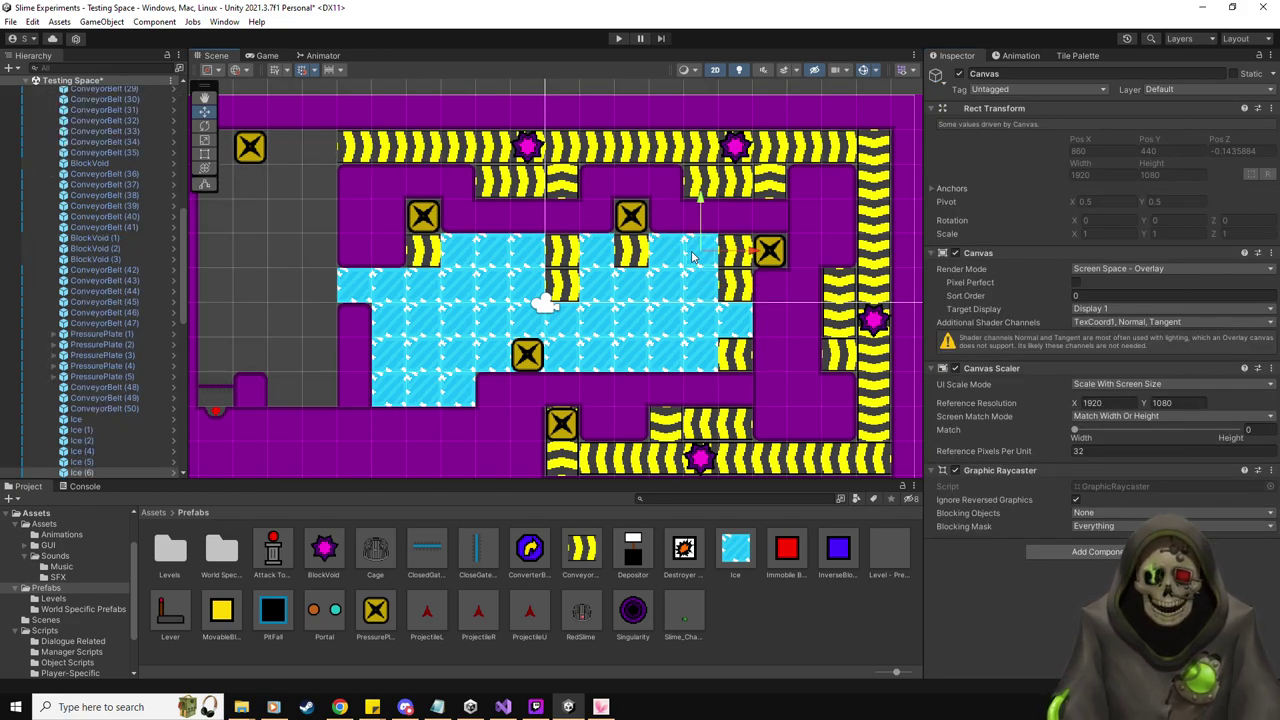
{"action": "left_click", "coordinate": [704, 288]}
{"action": "left_click", "coordinate": [742, 327]}
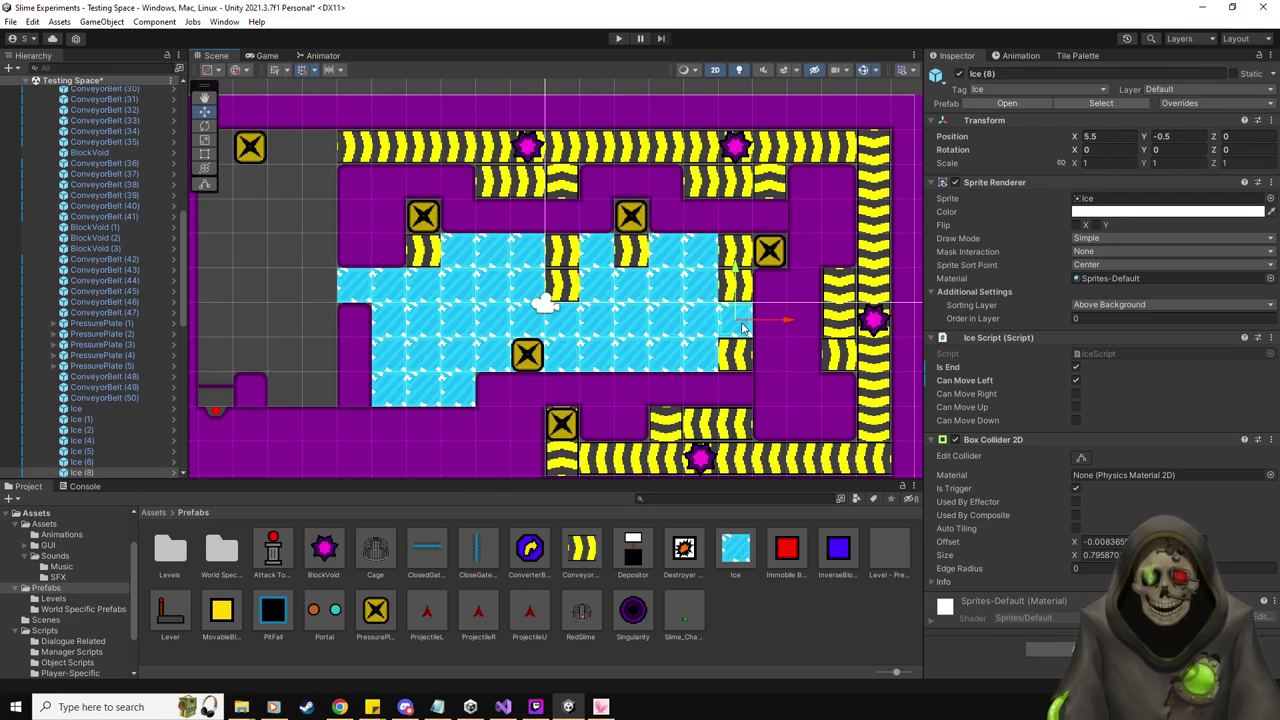
Create an empty child object named Ice under the level's Items object
{"action": "scroll", "coordinate": [76, 240], "scroll_direction": "up", "scroll_amount": 15}
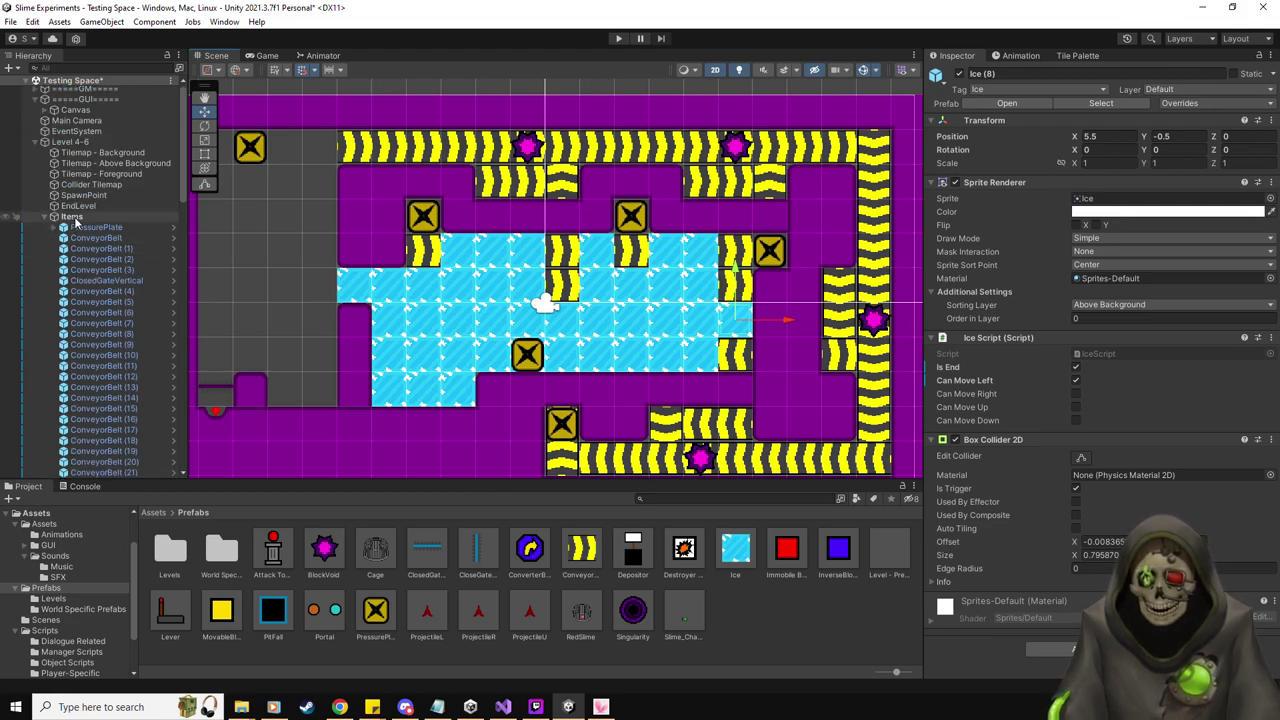
{"action": "right_click", "coordinate": [76, 218]}
{"action": "left_click", "coordinate": [140, 376]}
{"action": "type", "text": "Ice"}
{"action": "key", "text": "Return"}
Move Ice (28) through Ice (47) and Ice (15) through Ice (27) into the empty Ice group object
{"action": "left_click", "coordinate": [108, 461]}
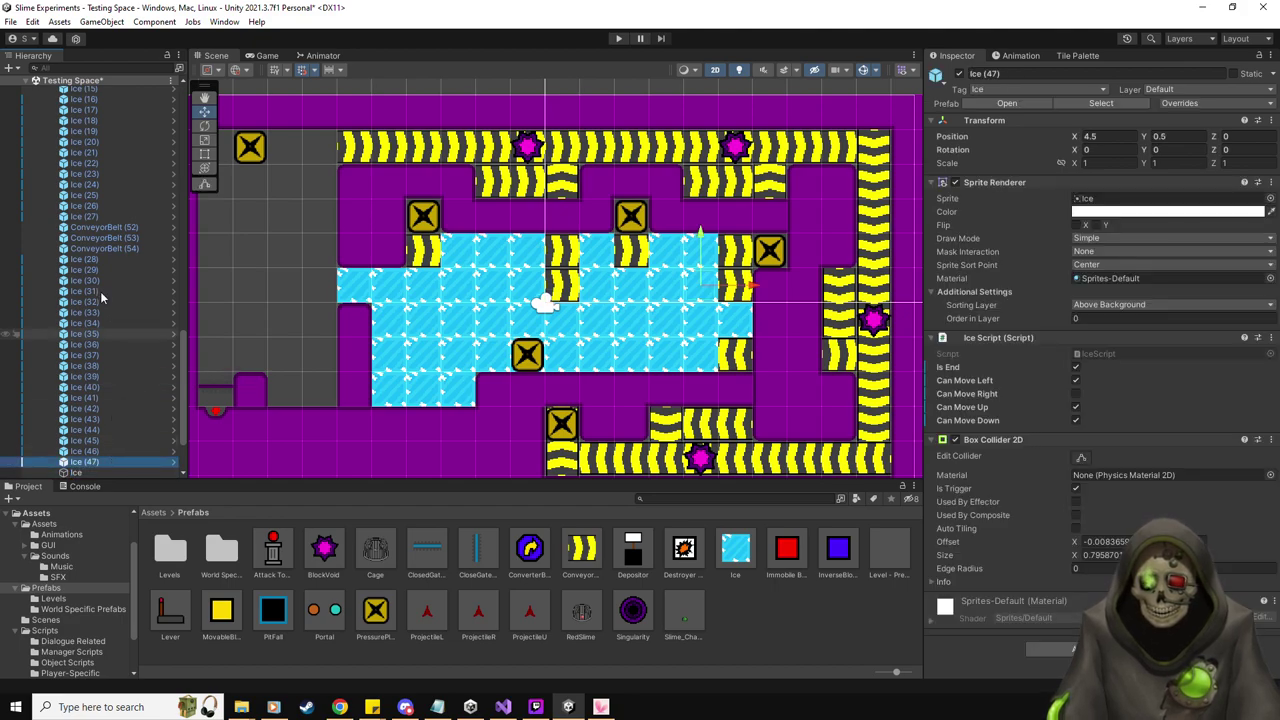
{"action": "left_click", "coordinate": [95, 260], "text": "shift"}
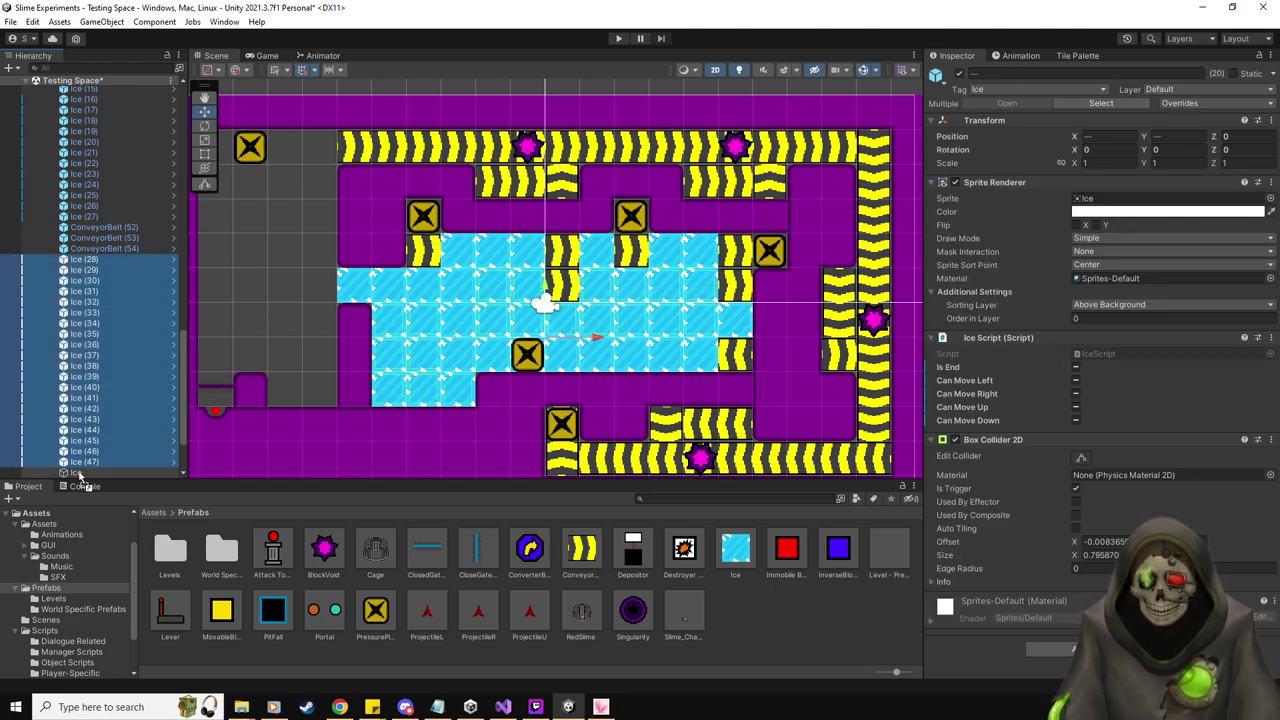
{"action": "left_click_drag", "start_coordinate": [80, 477], "coordinate": [80, 472]}
{"action": "left_click", "coordinate": [104, 211]}
{"action": "scroll", "coordinate": [108, 260], "scroll_direction": "up", "scroll_amount": 5}
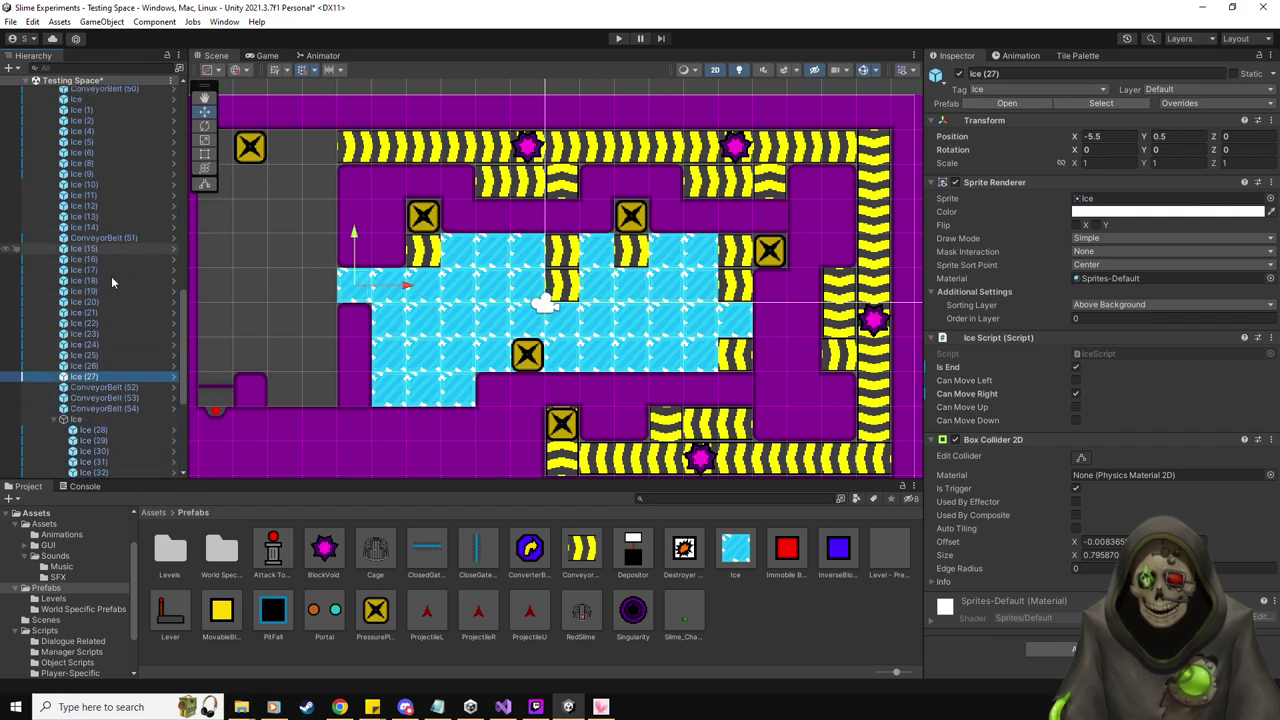
{"action": "left_click", "coordinate": [100, 249], "text": "shift"}
{"action": "left_click_drag", "start_coordinate": [94, 256], "coordinate": [86, 426]}
Move the remaining tiles, from the first Ice through Ice (14), into the Ice group object
{"action": "scroll", "coordinate": [95, 330], "scroll_direction": "up", "scroll_amount": 4}
{"action": "left_click", "coordinate": [97, 345]}
{"action": "left_click", "coordinate": [97, 355]}
{"action": "left_click", "coordinate": [82, 228], "text": "shift"}
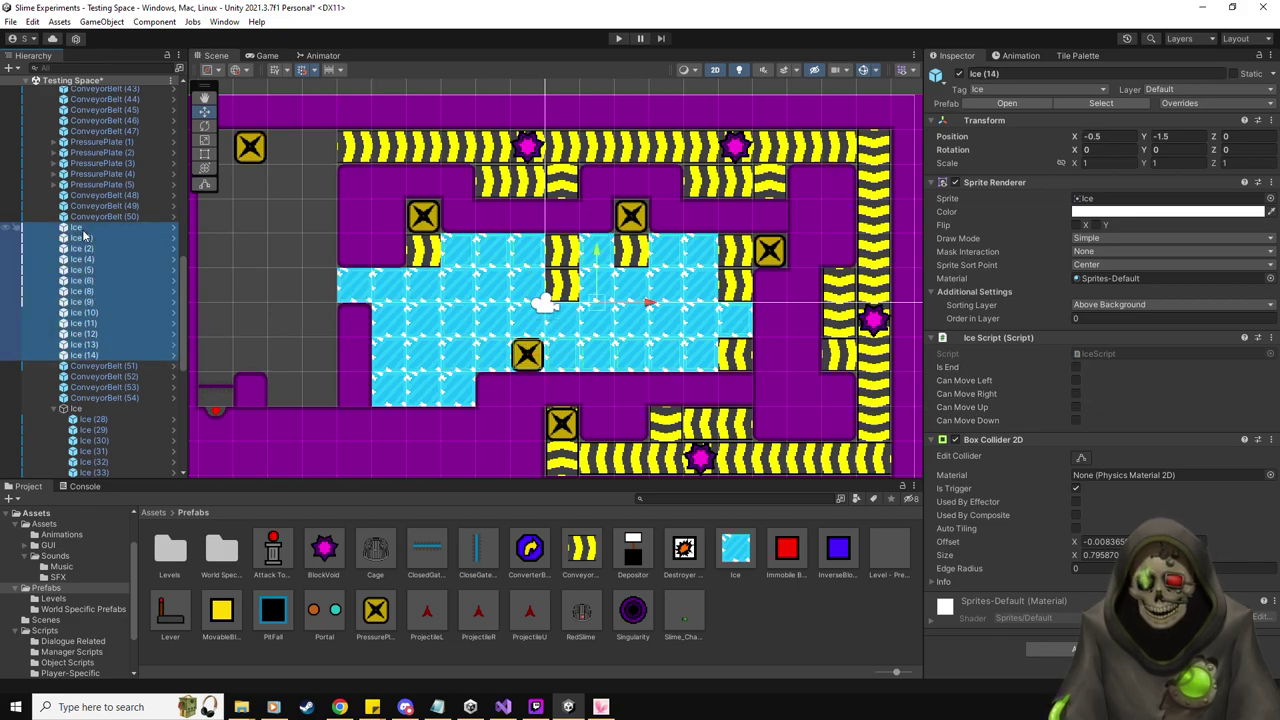
{"action": "left_click_drag", "start_coordinate": [110, 315], "coordinate": [78, 410]}
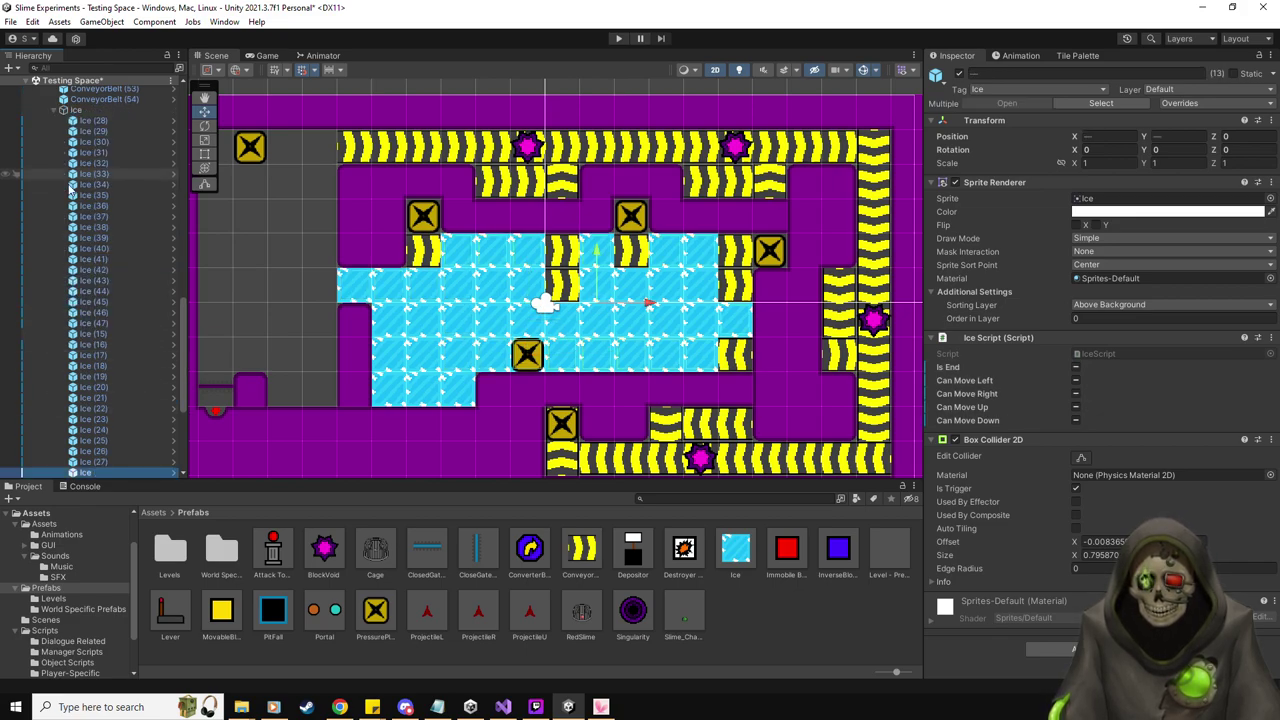
Collapse the Ice group and reorder it directly above PressurePlate (1) in the hierarchy
{"action": "scroll", "coordinate": [105, 319], "scroll_direction": "up", "scroll_amount": 3}
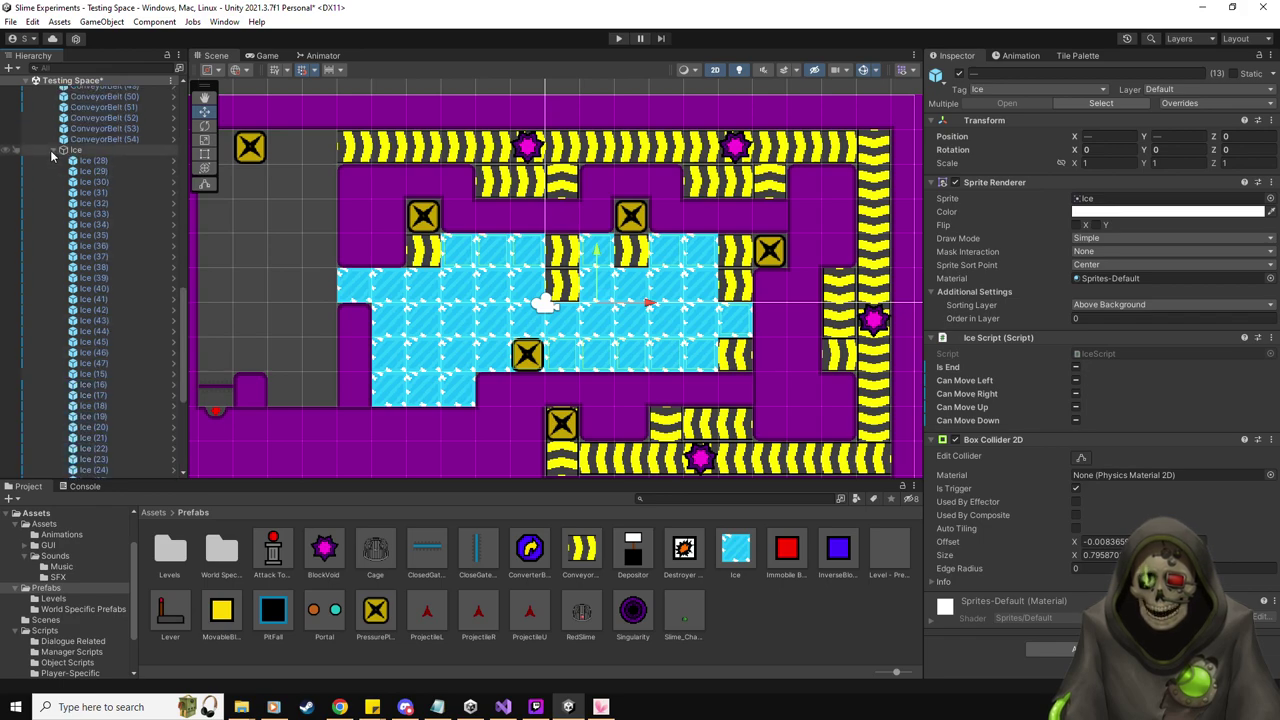
{"action": "left_click", "coordinate": [54, 167]}
{"action": "scroll", "coordinate": [143, 355], "scroll_direction": "down", "scroll_amount": 2}
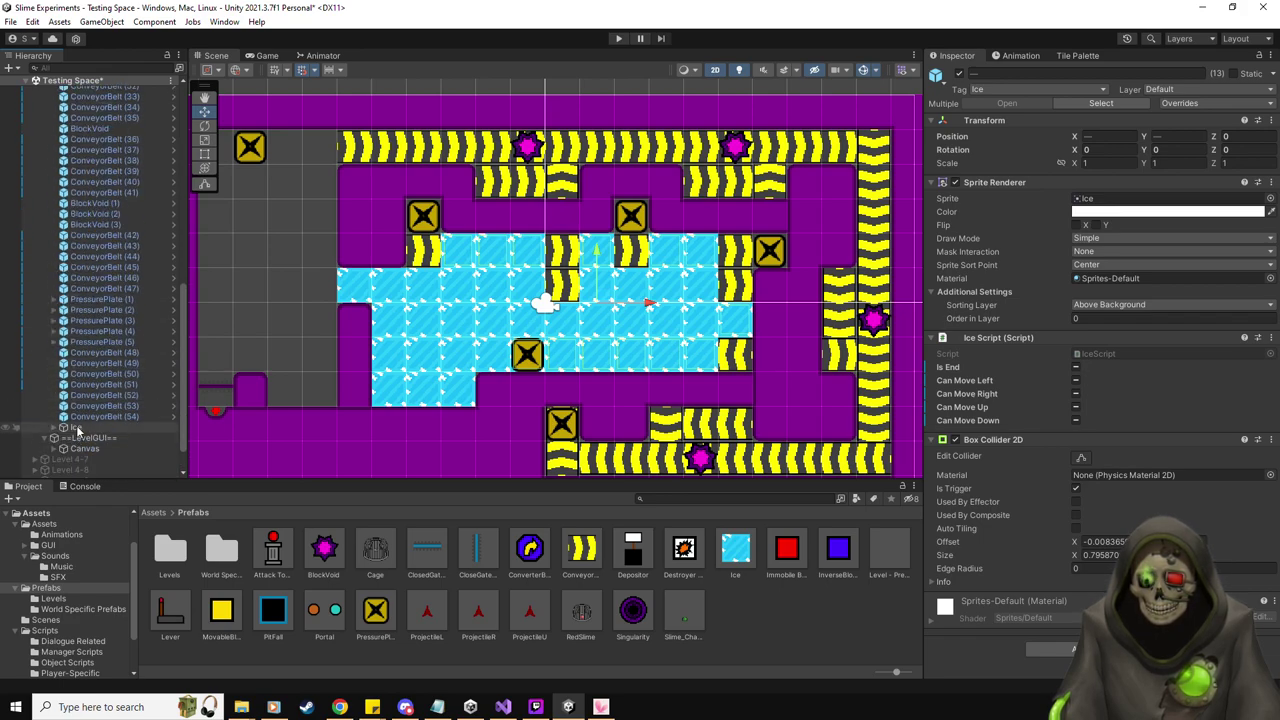
{"action": "left_click_drag", "start_coordinate": [75, 430], "coordinate": [125, 298]}
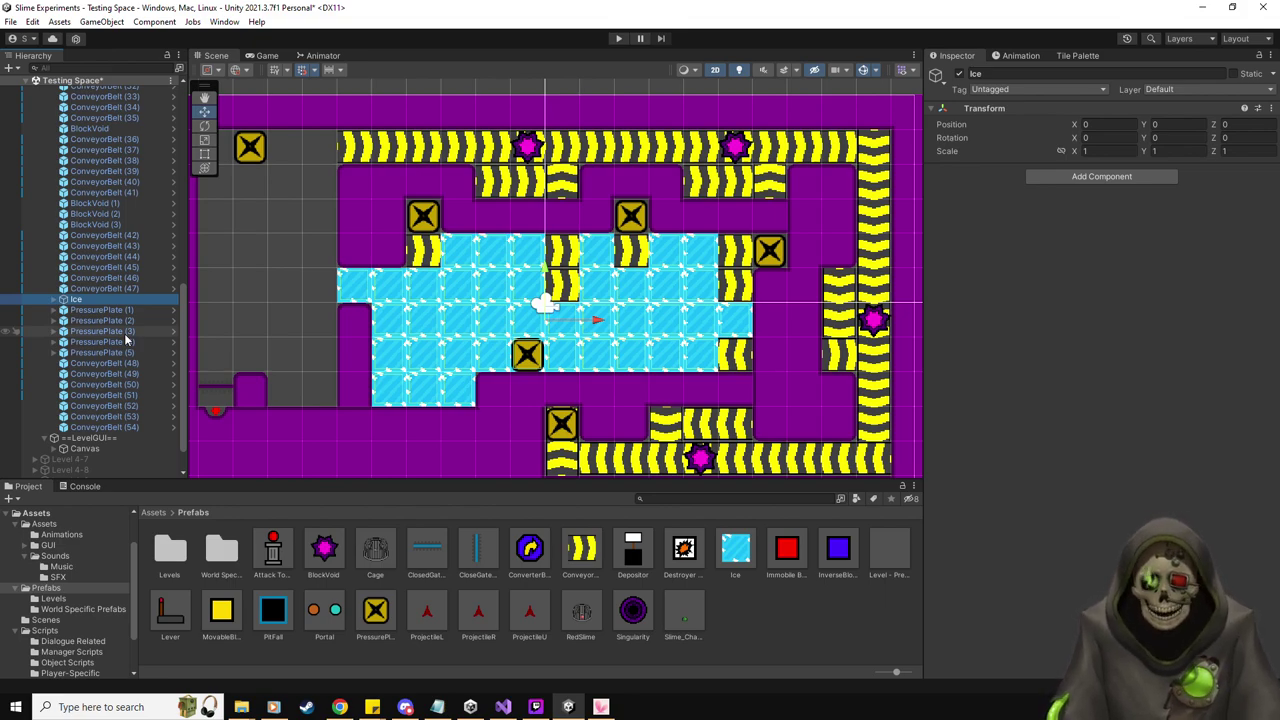
Place a Lever prefab along the starting room's left wall at about X -9.5, Y 0.61
{"action": "left_click", "coordinate": [124, 331]}
{"action": "scroll", "coordinate": [250, 314], "scroll_direction": "down", "scroll_amount": 1}
{"action": "middle_click_drag", "start_coordinate": [268, 286], "coordinate": [368, 274]}
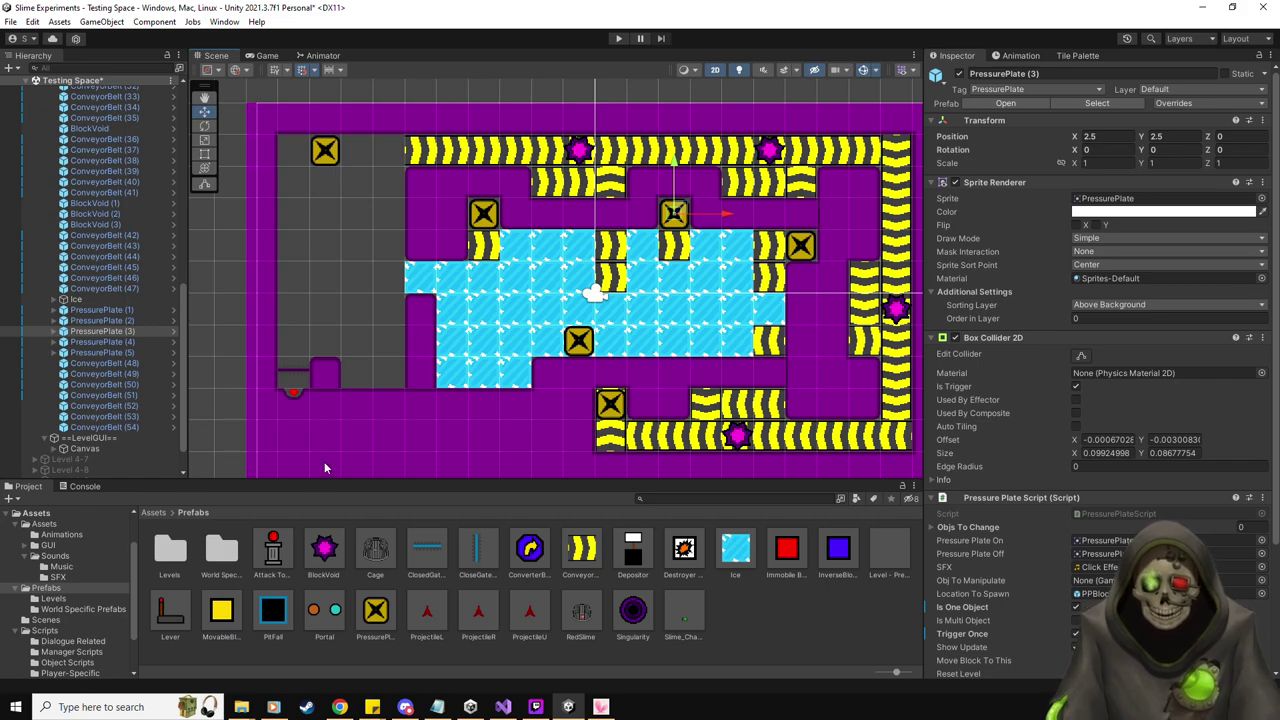
{"action": "left_click_drag", "start_coordinate": [172, 612], "coordinate": [303, 273]}
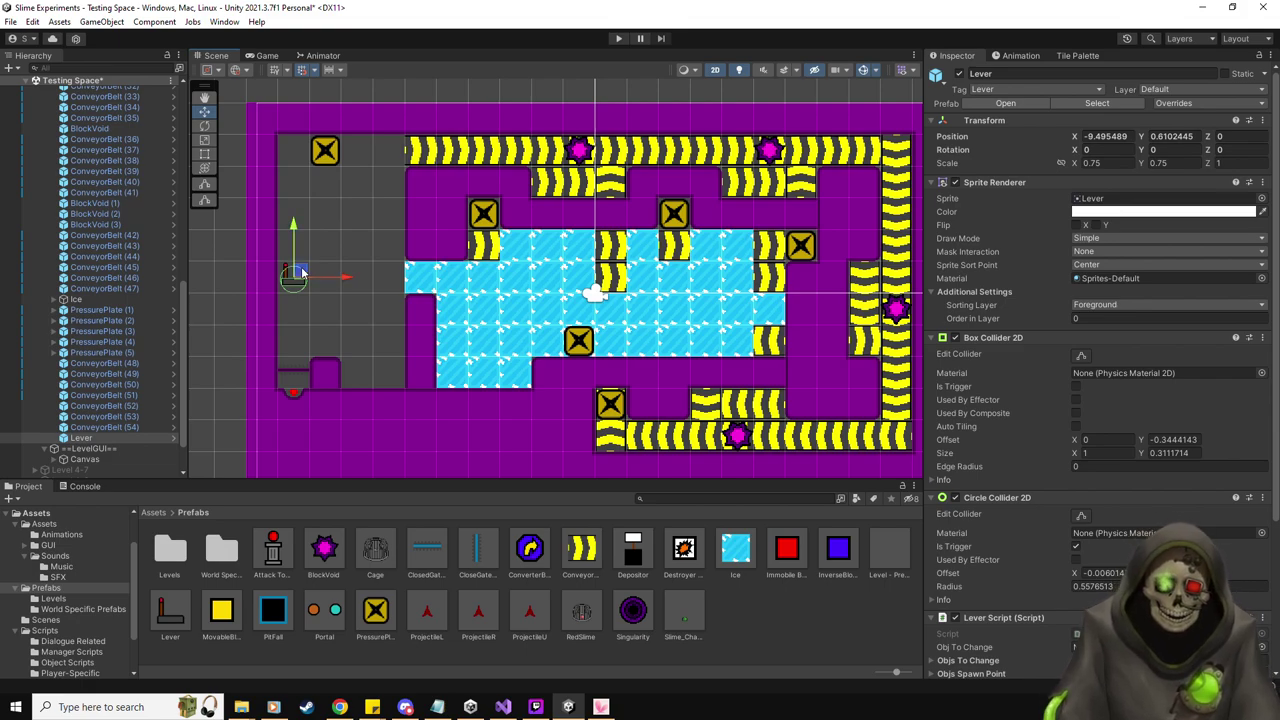
Find the lower conveyor in the gap between the ice areas and assign ConveyorBelt (52) as the Lever's Obj To Change
{"action": "scroll", "coordinate": [1020, 485], "scroll_direction": "down", "scroll_amount": 5}
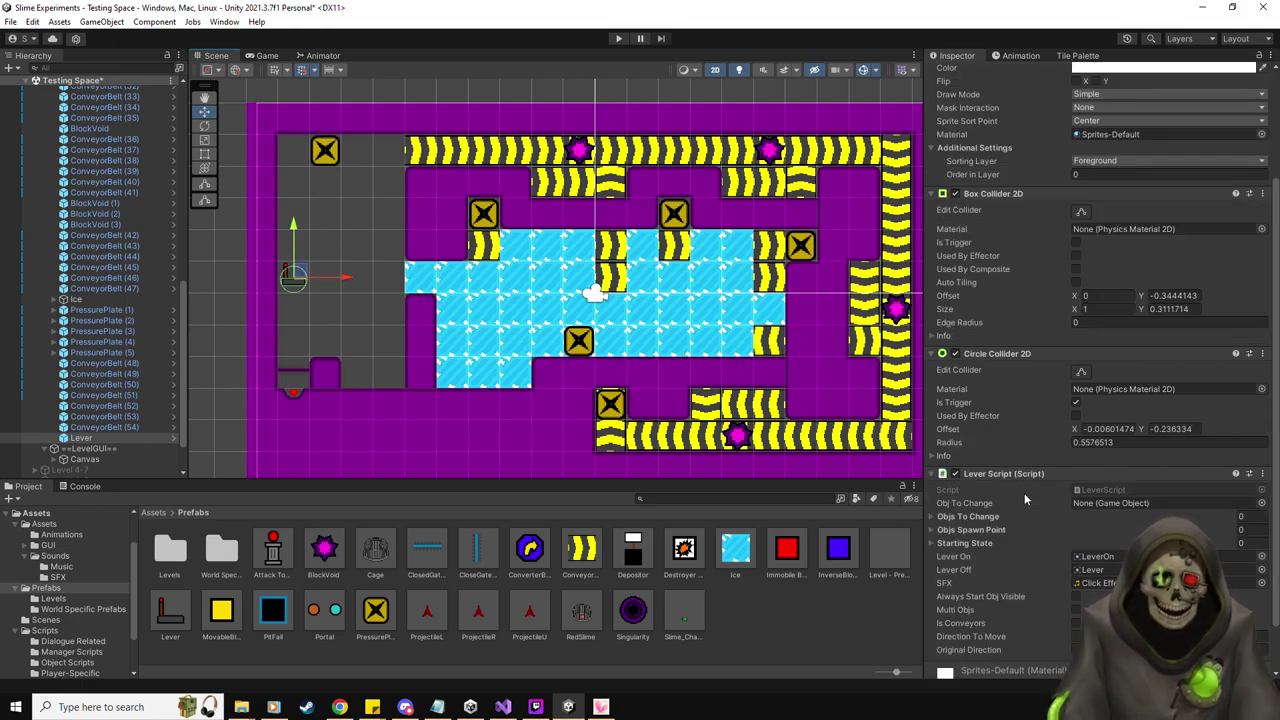
{"action": "left_click", "coordinate": [131, 366]}
{"action": "key", "text": "Down"}
{"action": "key", "text": "Down"}
{"action": "key", "text": "Down"}
{"action": "key", "text": "Down"}
{"action": "key", "text": "Down"}
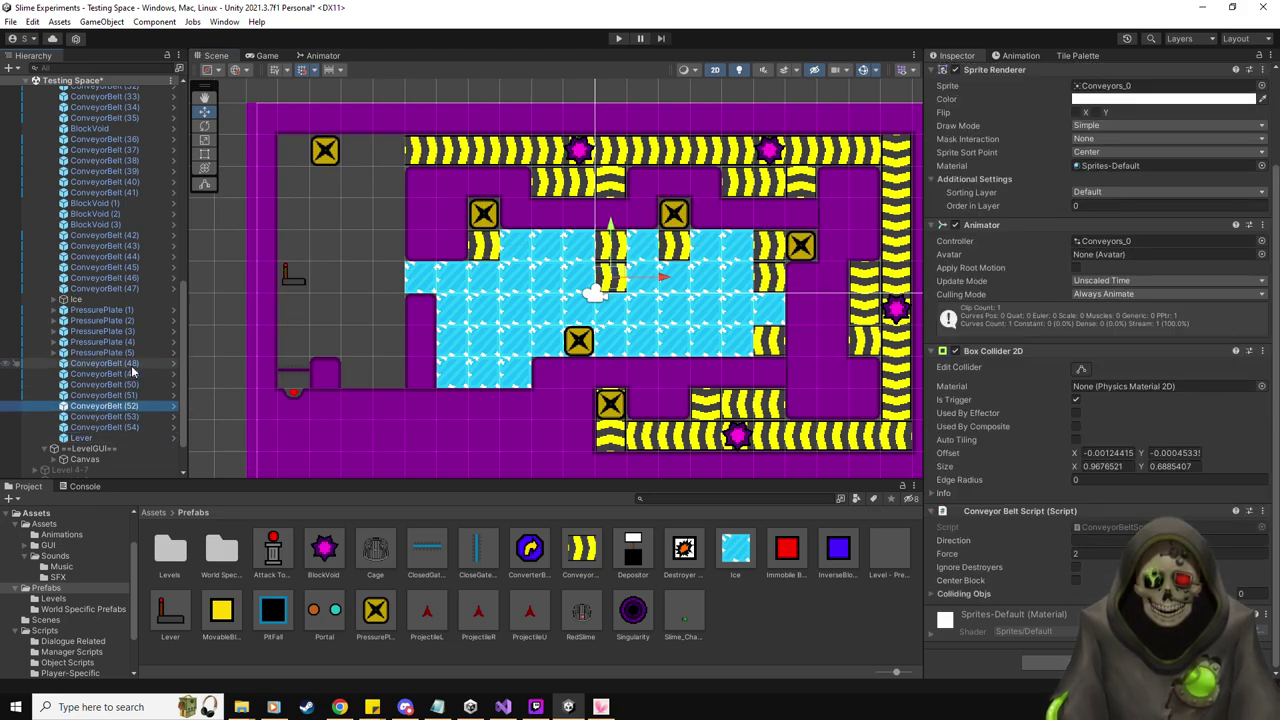
{"action": "key", "text": "Up"}
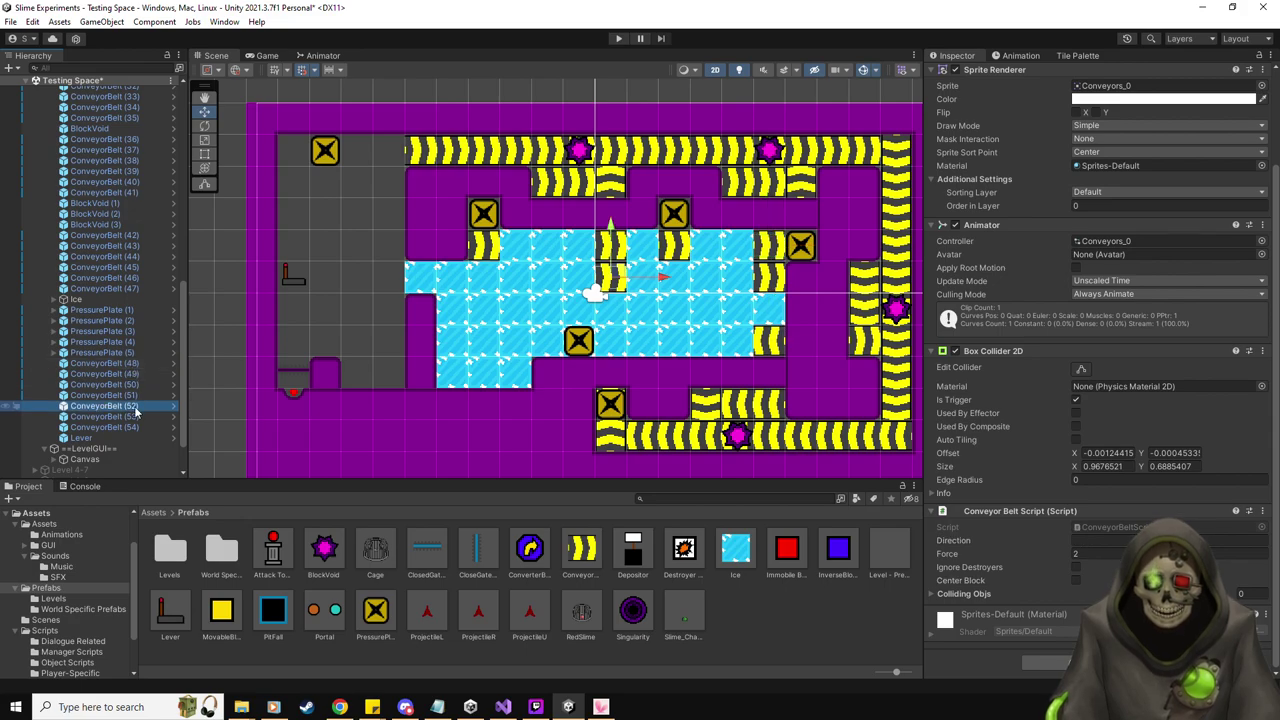
{"action": "left_click", "coordinate": [108, 438]}
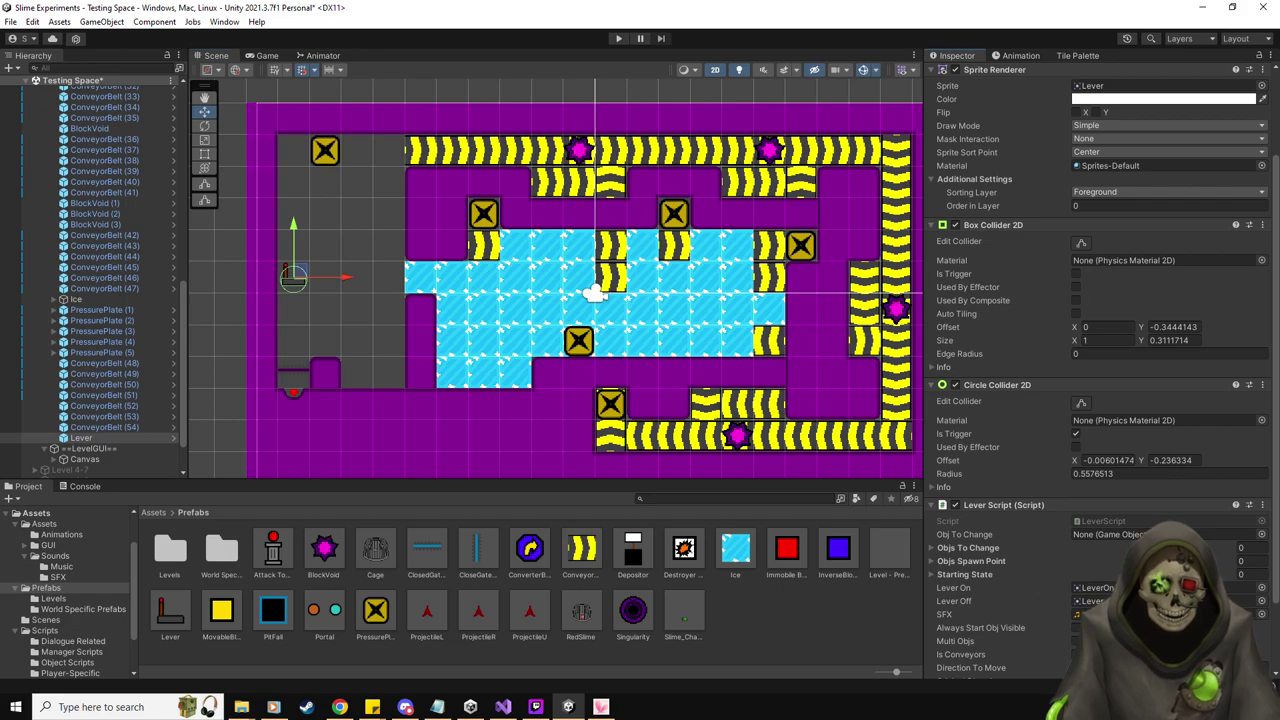
{"action": "scroll", "coordinate": [1077, 610], "scroll_direction": "down", "scroll_amount": 1}
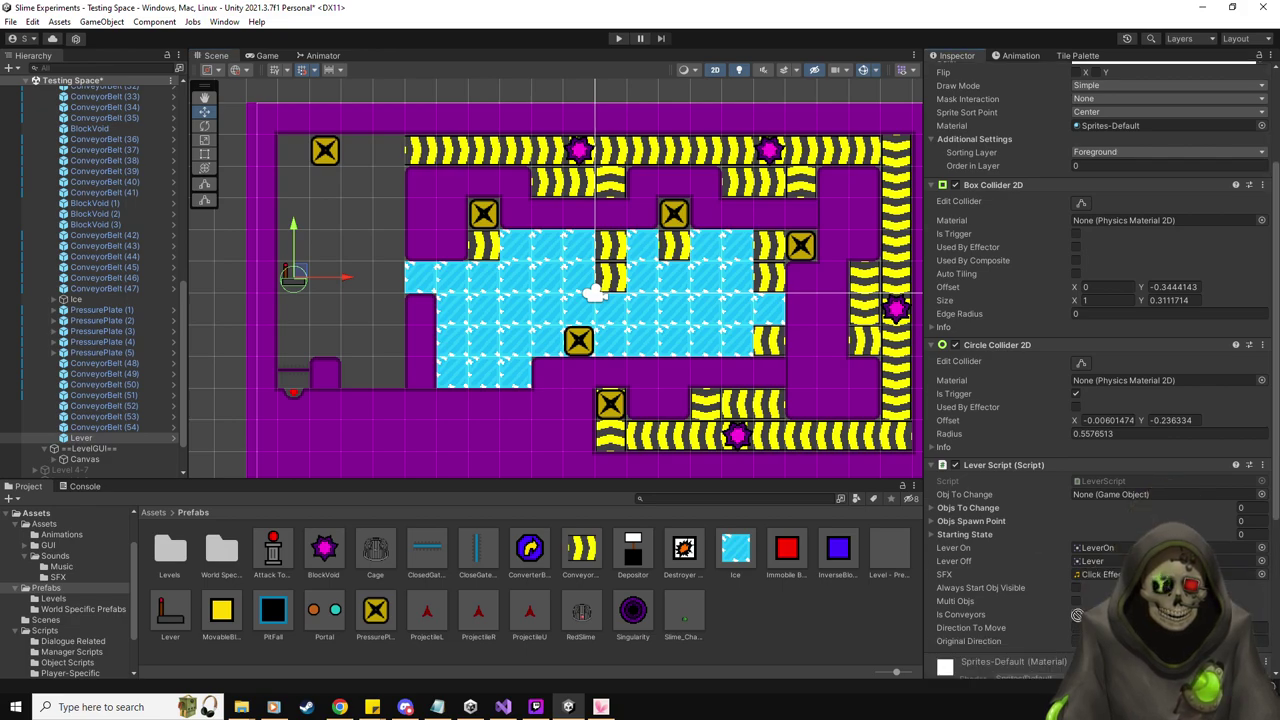
{"action": "left_click_drag", "start_coordinate": [1000, 510], "coordinate": [1095, 494]}
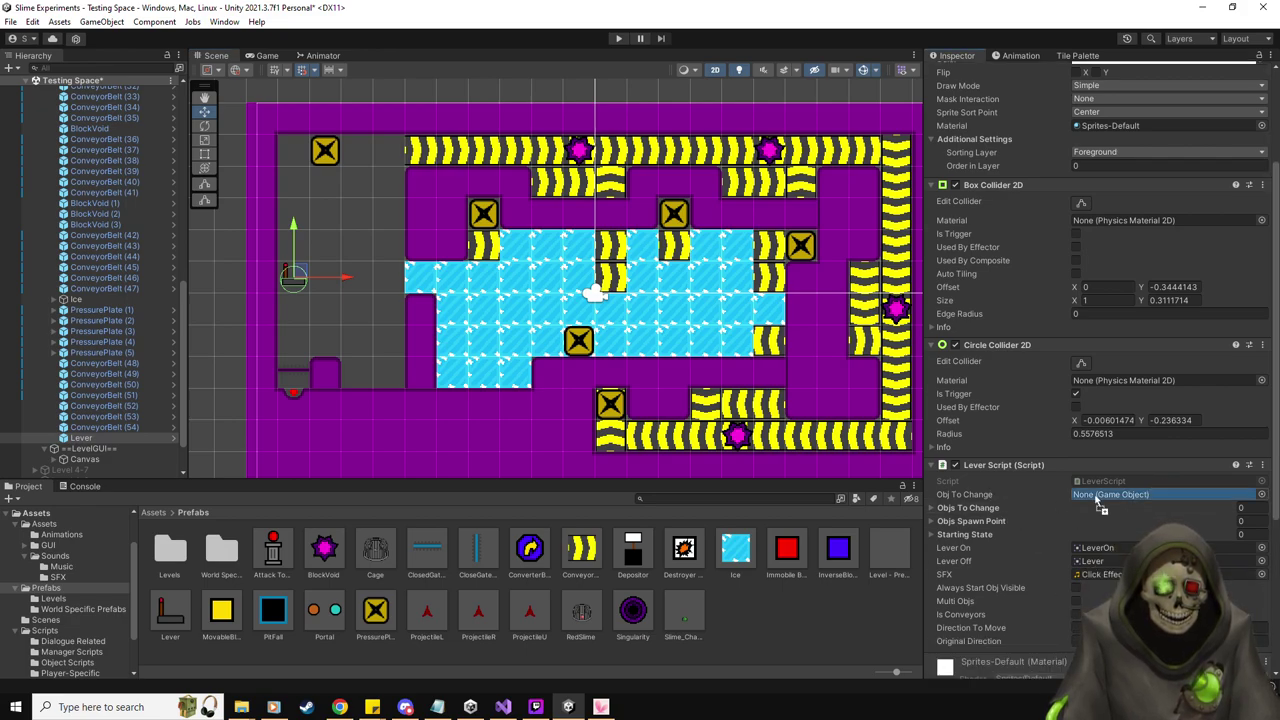
Enable Always Start Obj Visible and Is Conveyors on the Lever, with Direction To Move Up and Original Direction Right
{"action": "left_click", "coordinate": [1076, 589]}
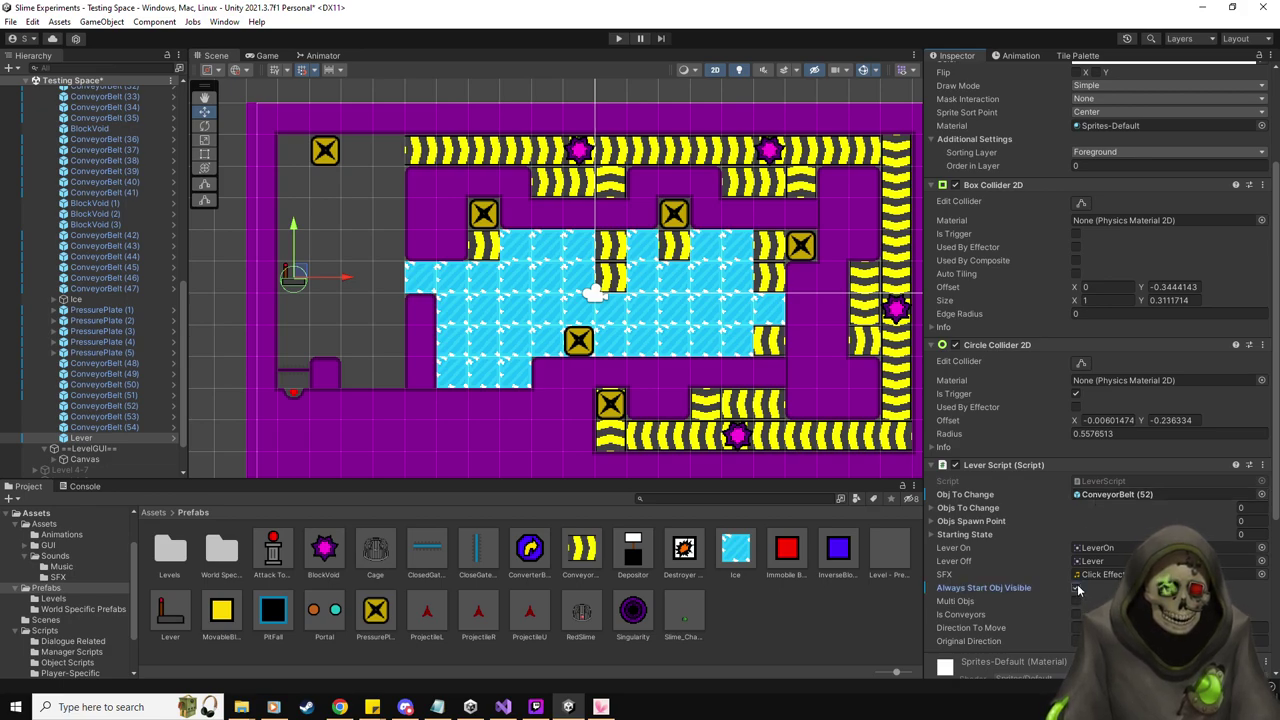
{"action": "left_click", "coordinate": [1076, 614]}
{"action": "left_click", "coordinate": [1078, 628]}
{"action": "type", "text": "U"}
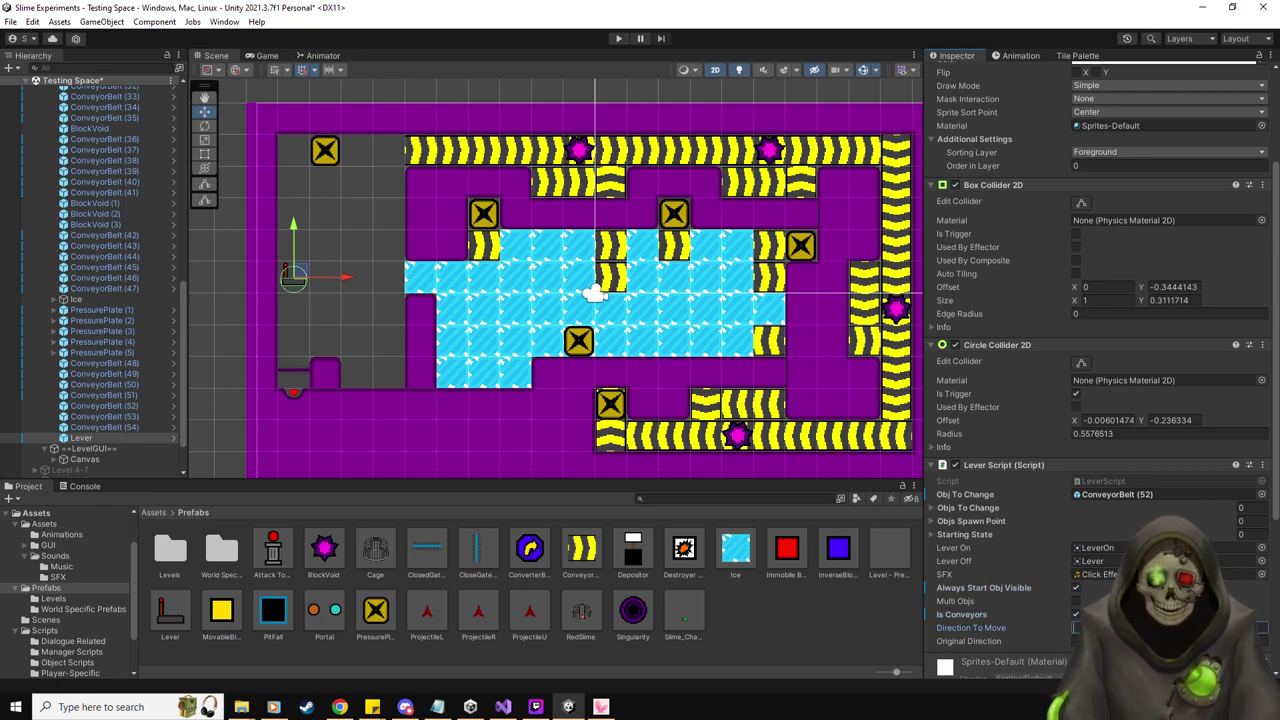
{"action": "left_click", "coordinate": [1078, 641]}
{"action": "type", "text": "D"}
{"action": "key", "text": "BackSpace"}
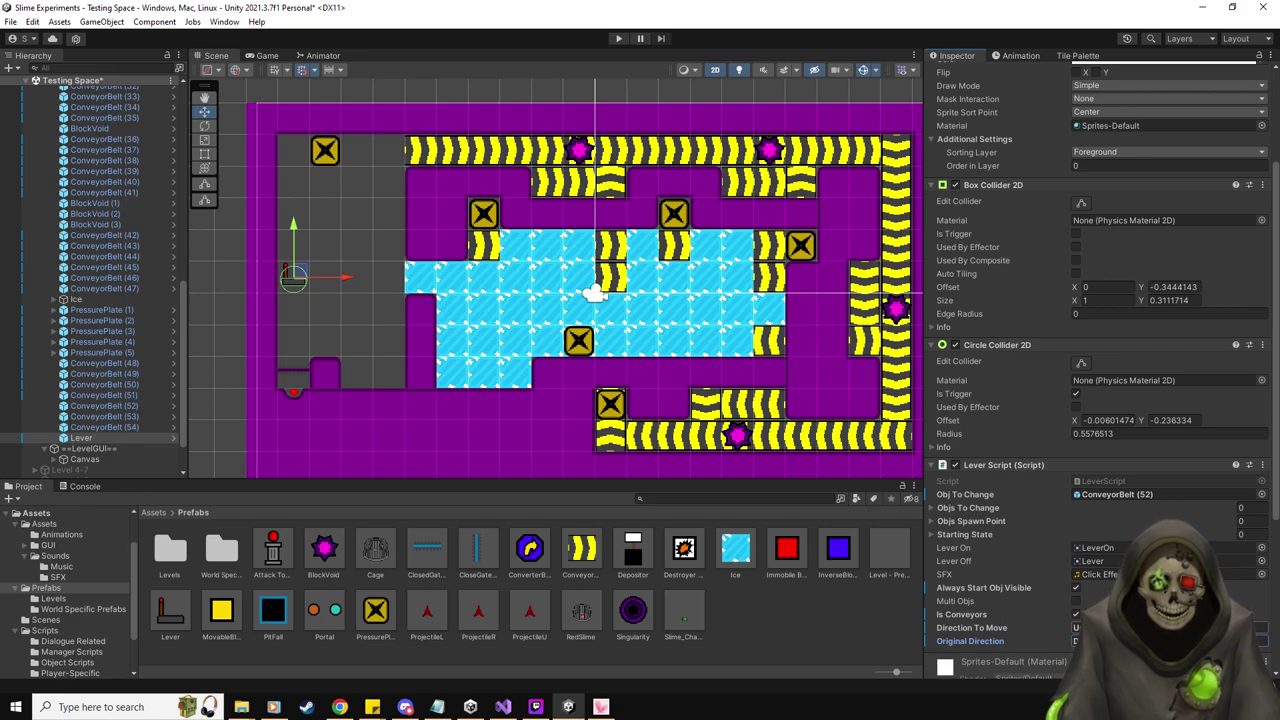
{"action": "type", "text": "F"}
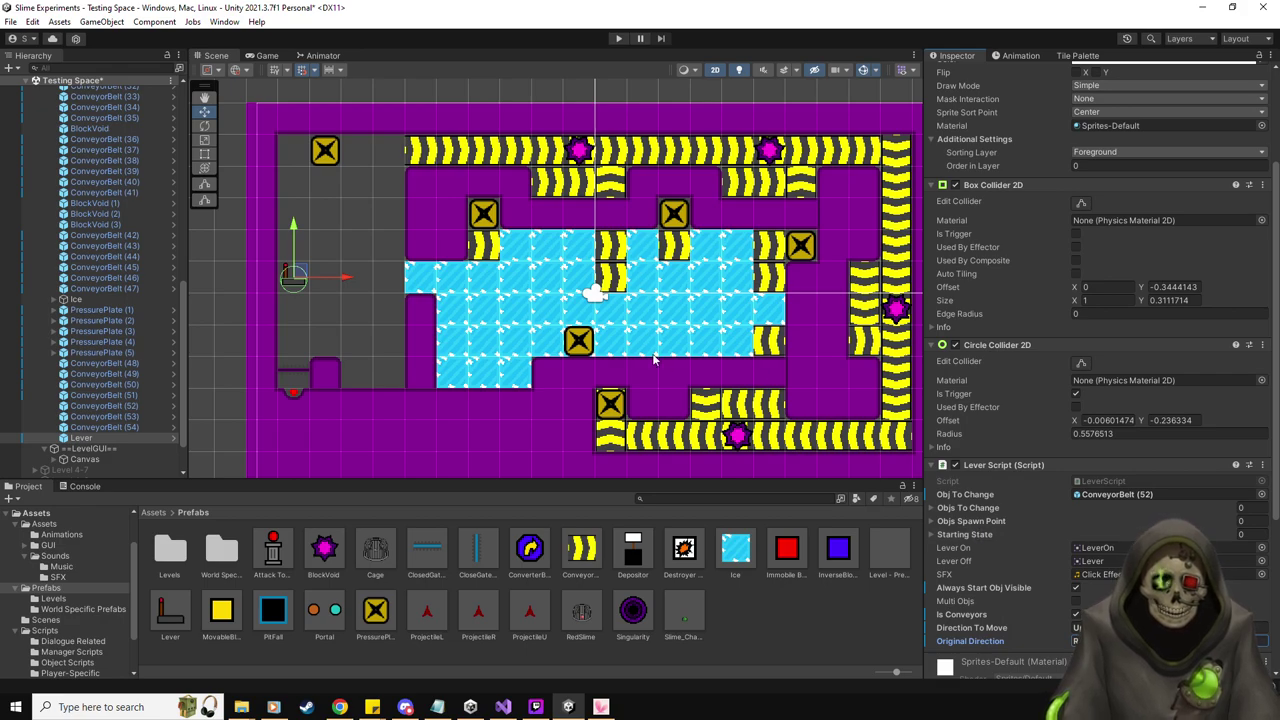
Move the Lever to the starting room's right wall, just above the ice entrance
{"action": "left_click", "coordinate": [80, 440]}
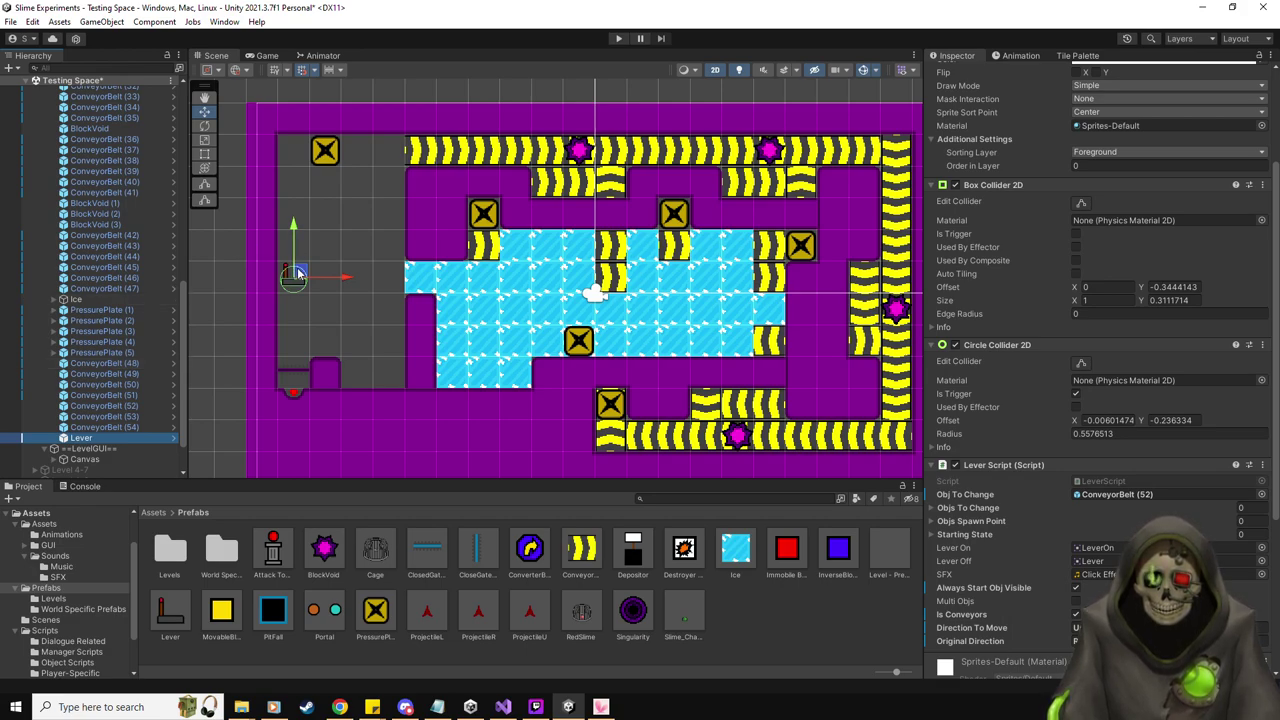
{"action": "left_click_drag", "start_coordinate": [298, 273], "coordinate": [394, 240]}
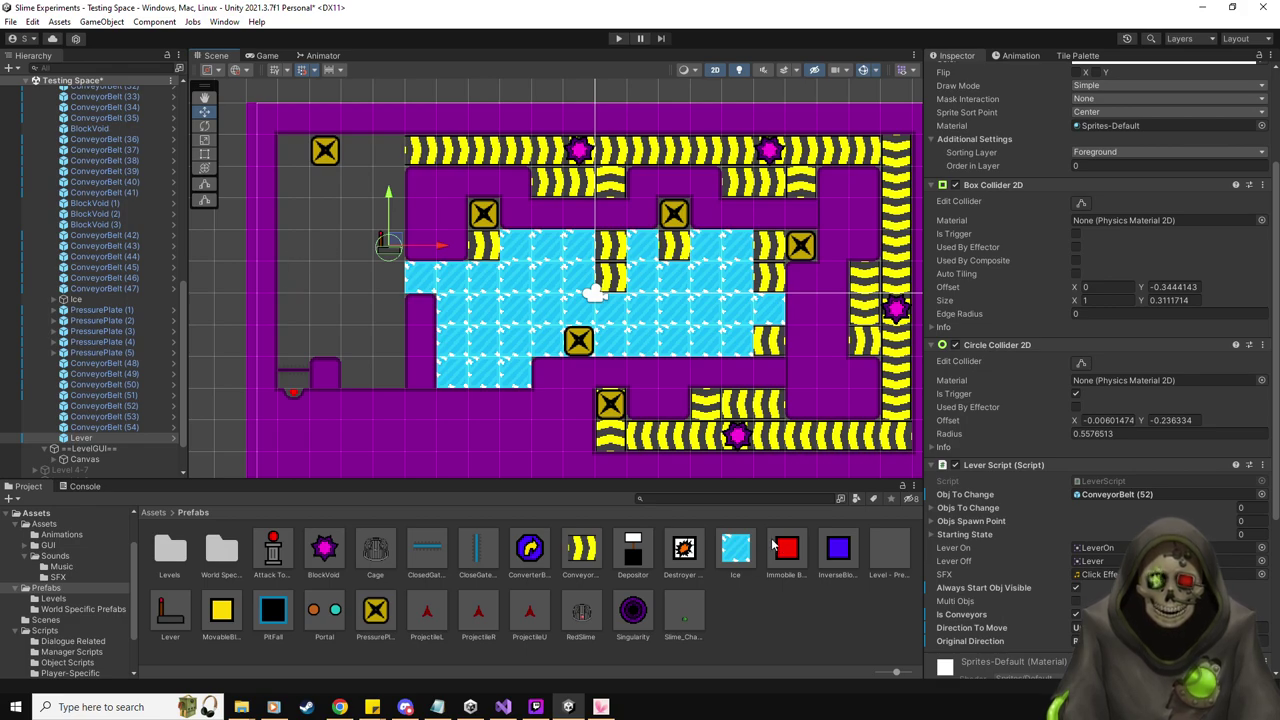
Place six Immobile Blocks: a column of four below the starting room's pressure plate and two beside the lower pair
{"action": "left_click_drag", "start_coordinate": [388, 218], "coordinate": [325, 182]}
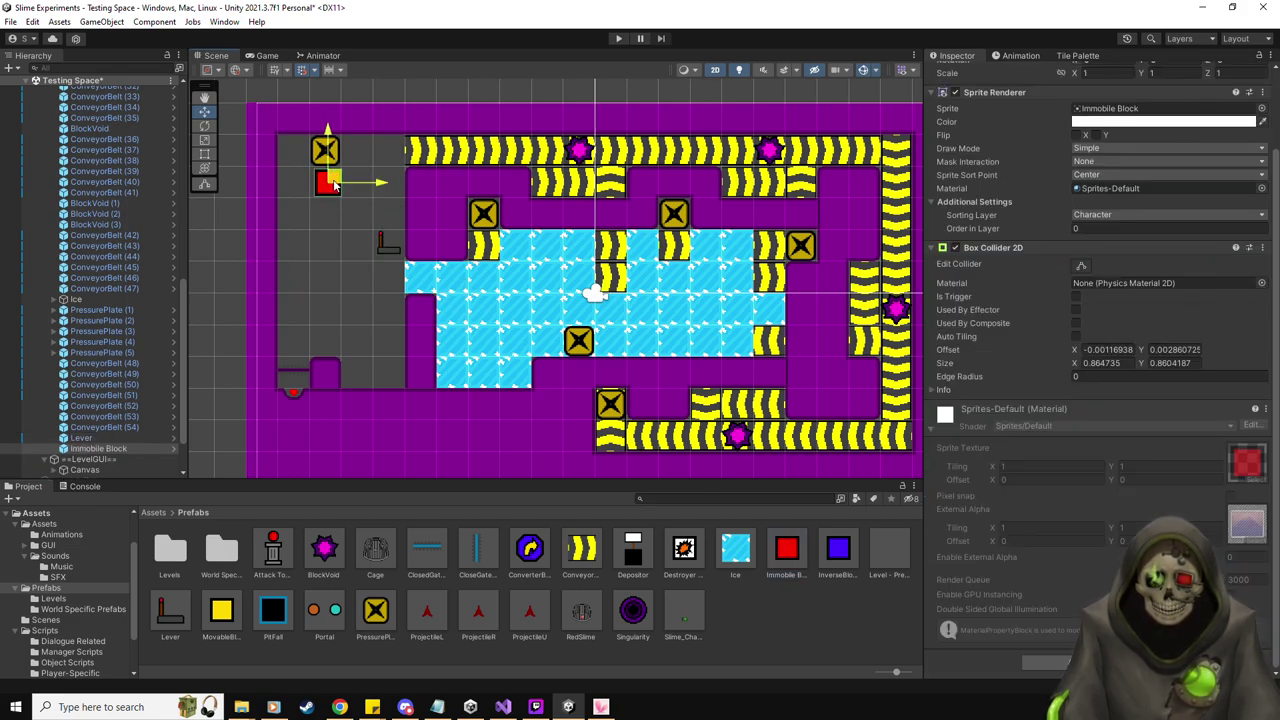
{"action": "left_click_drag", "start_coordinate": [788, 560], "coordinate": [335, 211]}
{"action": "left_click_drag", "start_coordinate": [786, 548], "coordinate": [326, 246]}
{"action": "left_click_drag", "start_coordinate": [786, 548], "coordinate": [326, 277]}
{"action": "left_click_drag", "start_coordinate": [797, 565], "coordinate": [294, 279]}
{"action": "left_click_drag", "start_coordinate": [786, 548], "coordinate": [294, 244]}
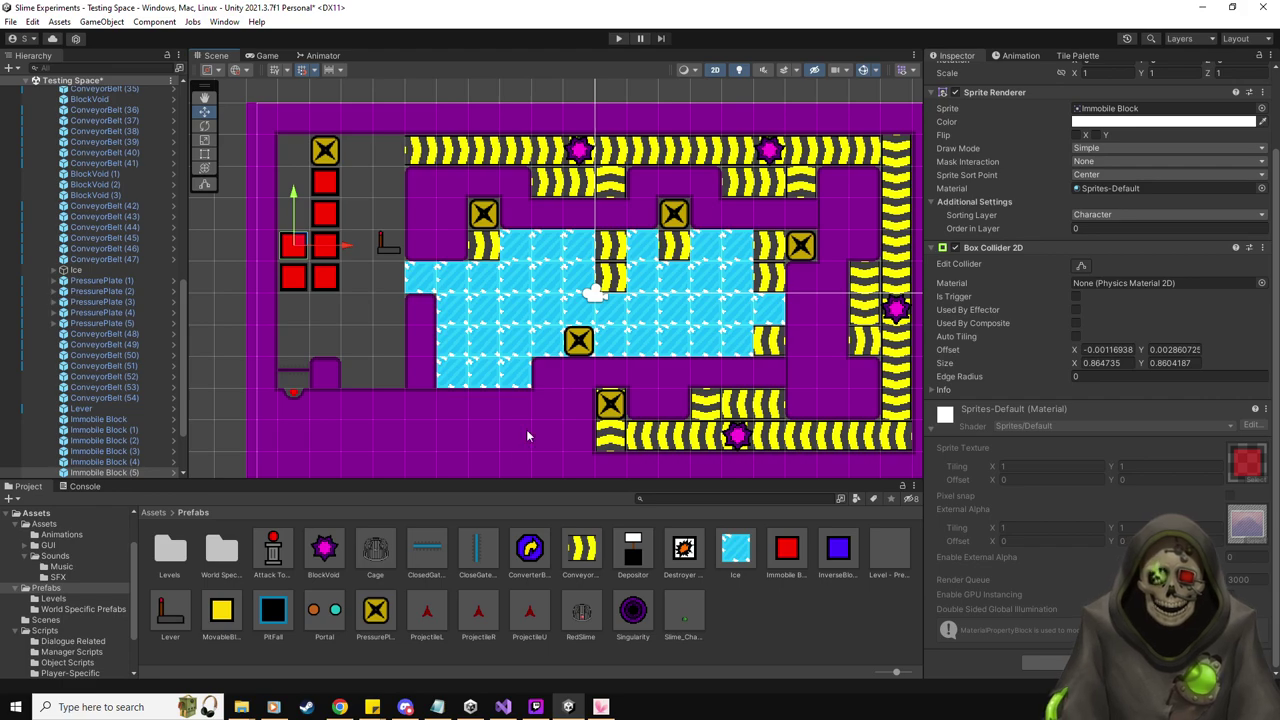
Place another Lever below the ice entrance on the room's right wall and duplicate it twice downward
{"action": "left_click_drag", "start_coordinate": [168, 632], "coordinate": [388, 306]}
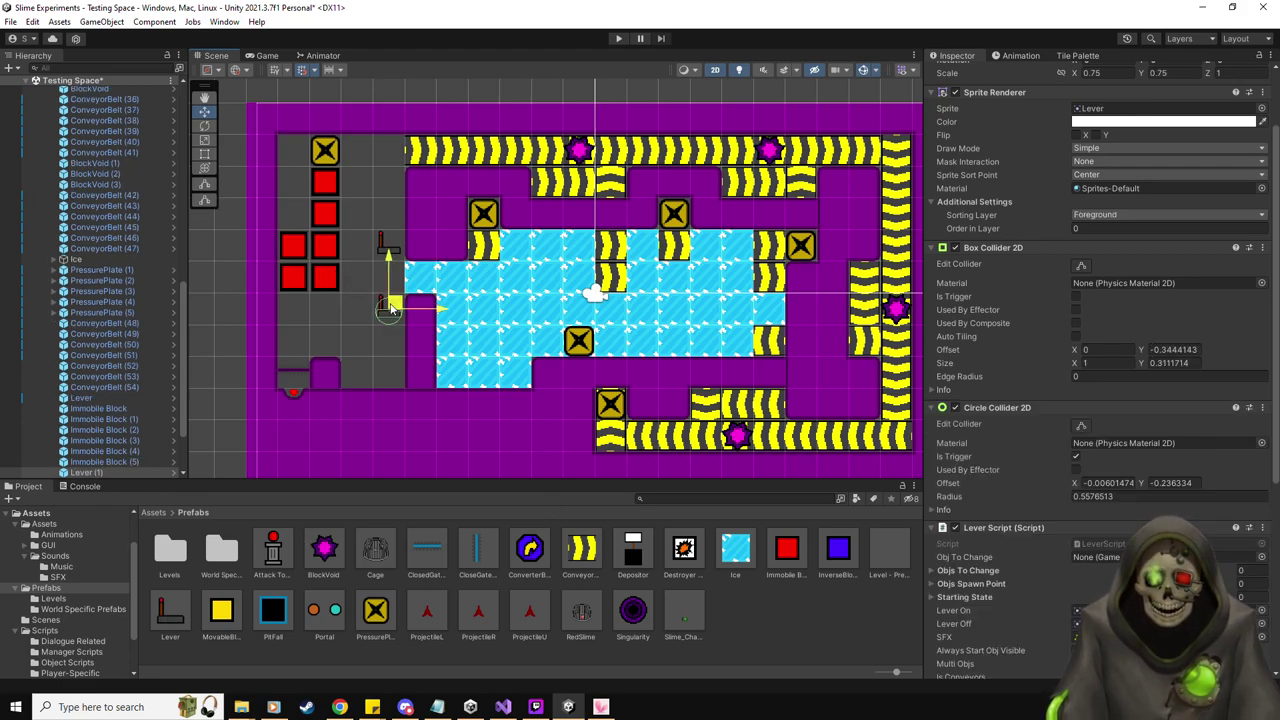
{"action": "key", "text": "ctrl+d"}
{"action": "left_click_drag", "start_coordinate": [390, 262], "coordinate": [385, 319]}
{"action": "key", "text": "ctrl+d"}
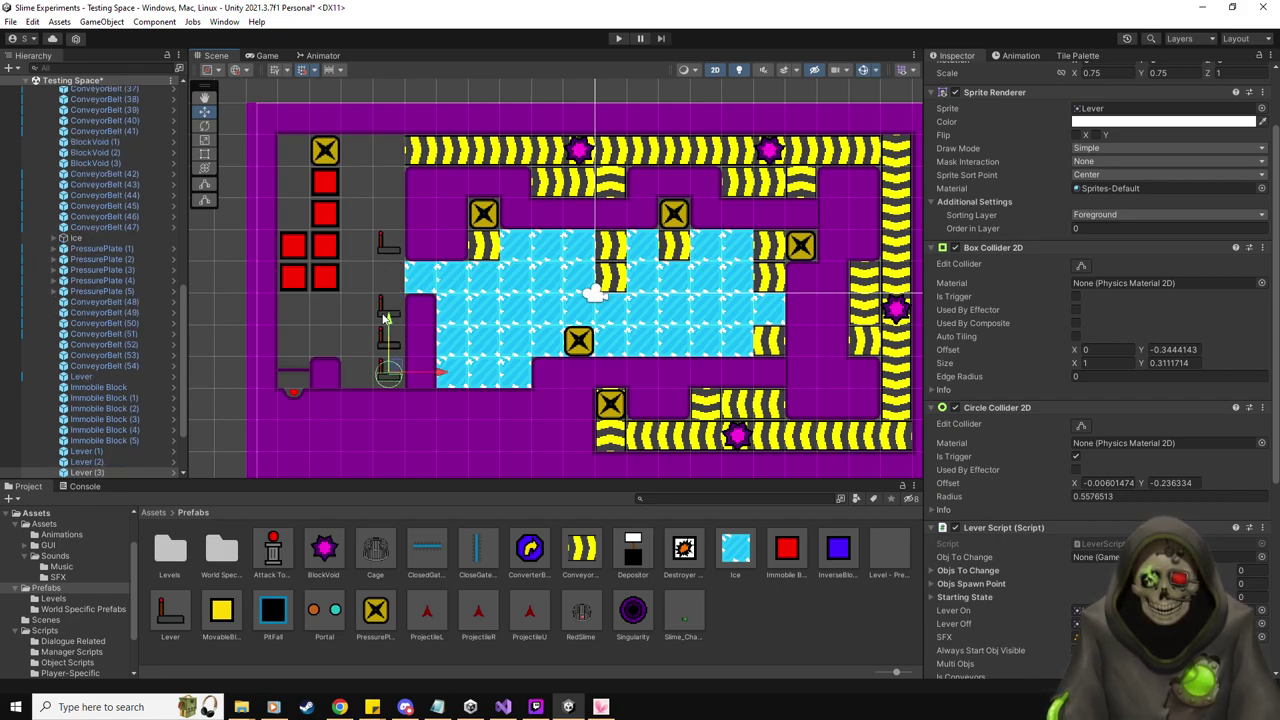
Set the Direction of ConveyorBelt (48), below the leftmost pressure plate of the ice area, to Up
{"action": "left_click", "coordinate": [100, 452]}
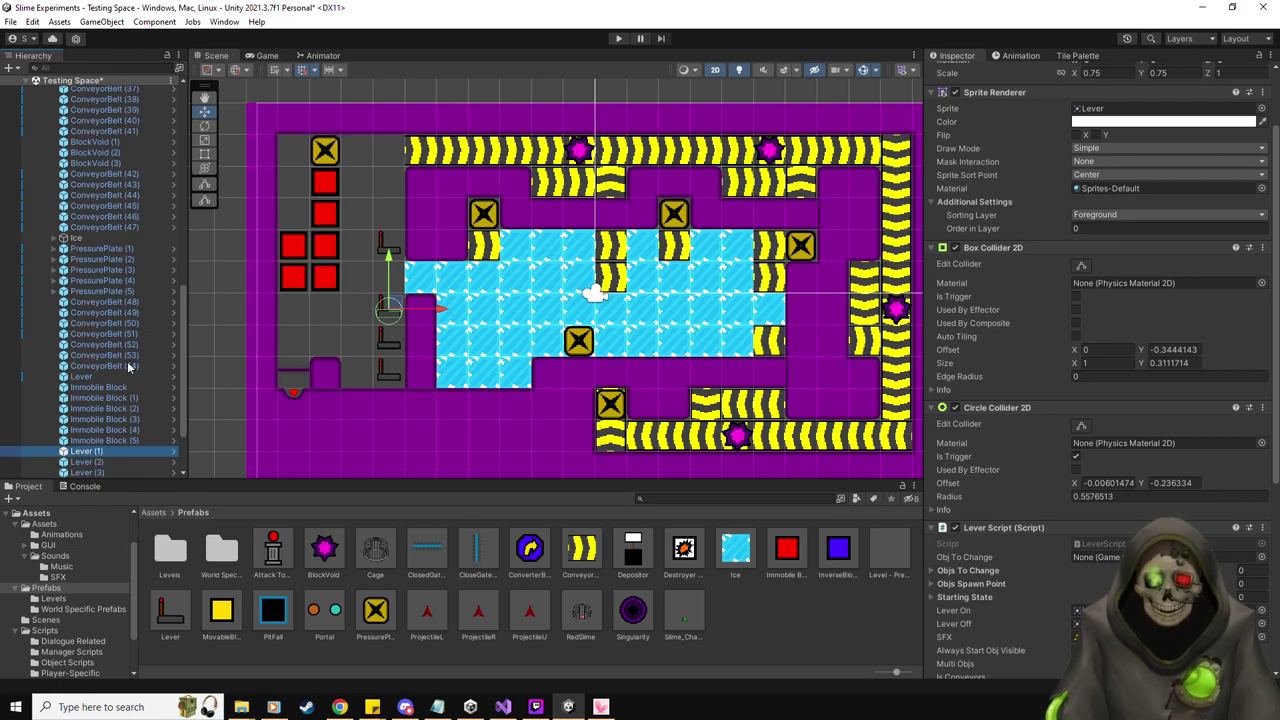
{"action": "left_click", "coordinate": [100, 302]}
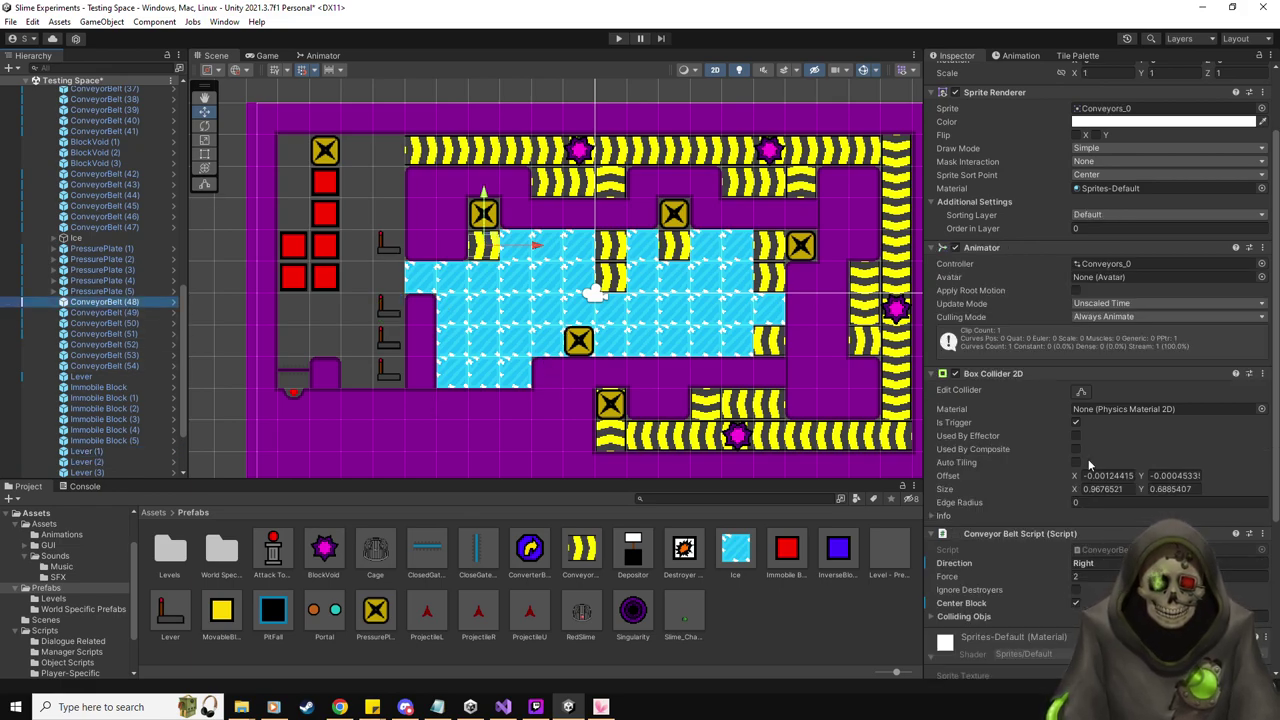
{"action": "left_click", "coordinate": [1116, 563]}
{"action": "left_click", "coordinate": [1100, 578]}
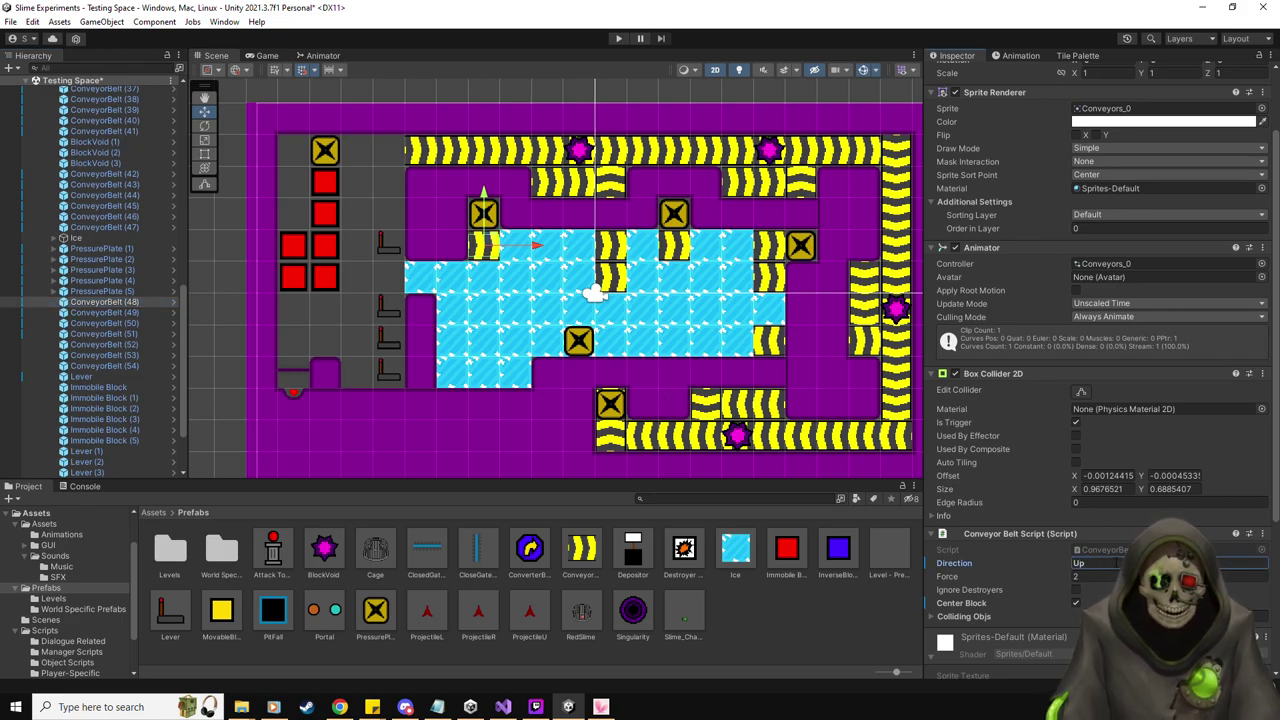
Set the Z rotation of ConveyorBelt (48), below the leftmost pressure plate of the ice area, to 90
{"action": "scroll", "coordinate": [1100, 300], "scroll_direction": "up", "scroll_amount": 3}
{"action": "left_click", "coordinate": [1235, 149]}
{"action": "type", "text": "90"}
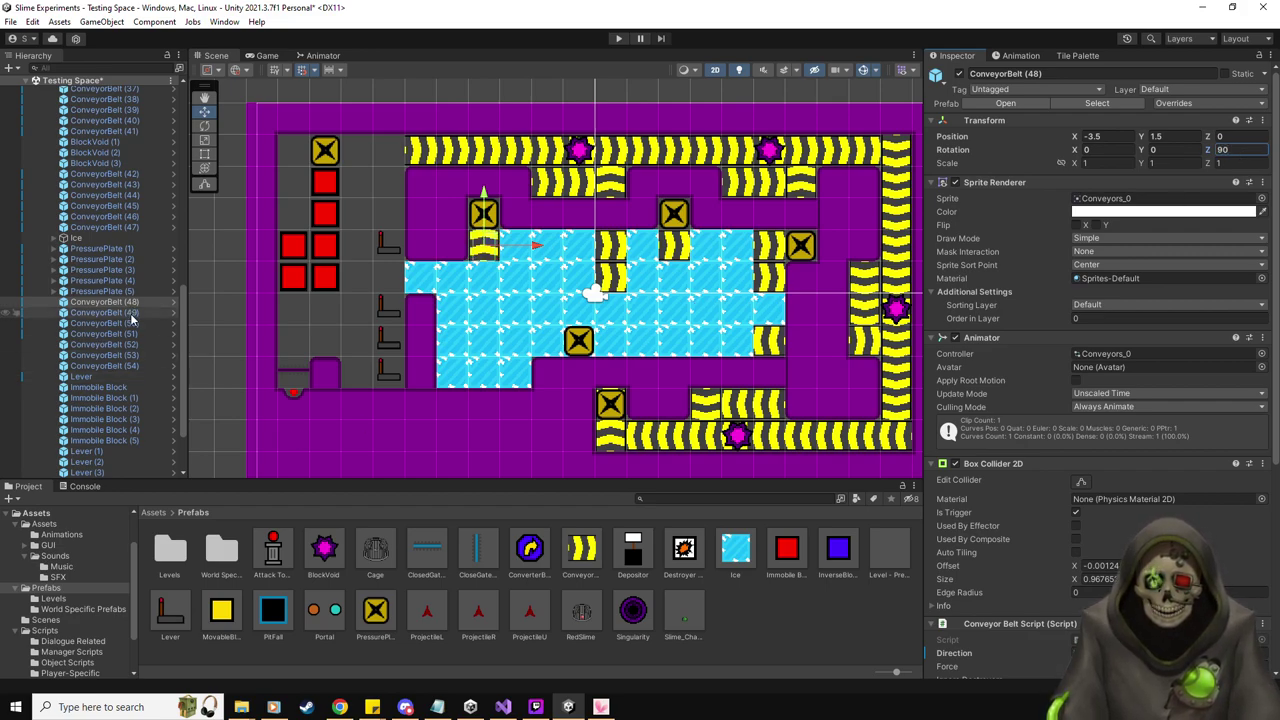
Change the Direction of ConveyorBelt (49), below the second pressure plate above the ice, and set its Z rotation to 90
{"action": "left_click", "coordinate": [129, 313]}
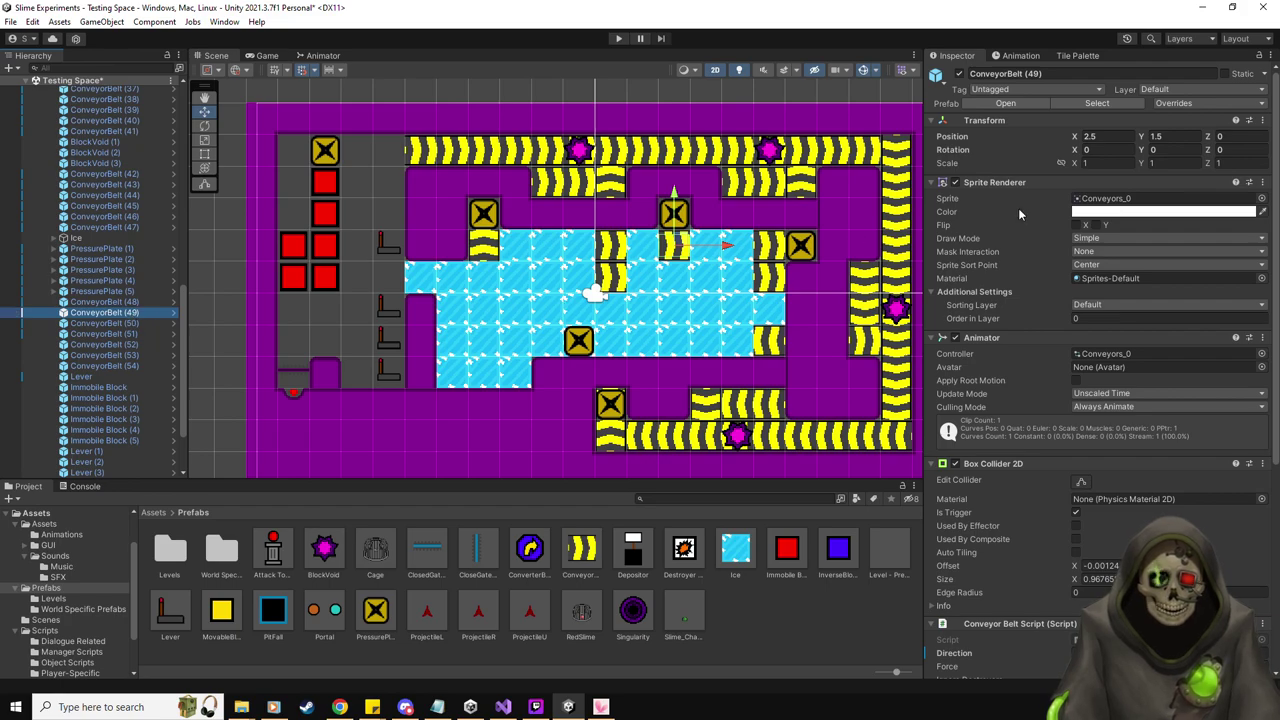
{"action": "scroll", "coordinate": [1050, 300], "scroll_direction": "down", "scroll_amount": 5}
{"action": "left_click", "coordinate": [1113, 473]}
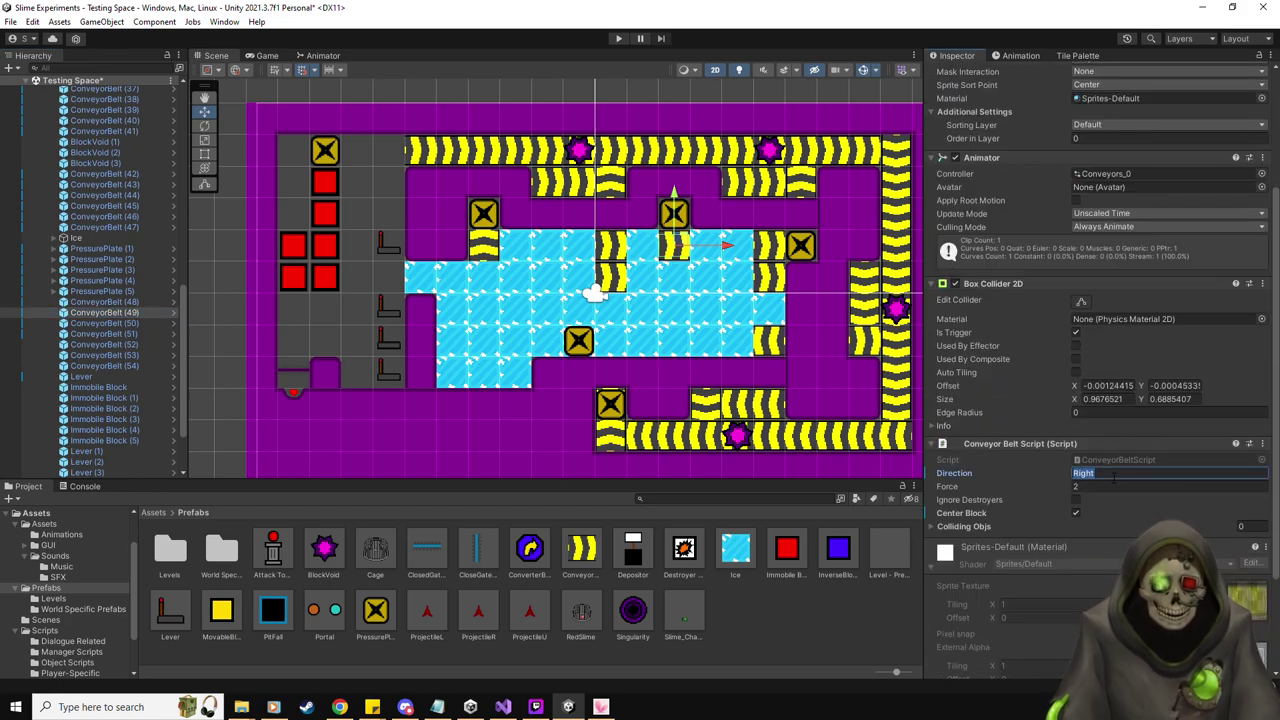
{"action": "scroll", "coordinate": [1180, 300], "scroll_direction": "up", "scroll_amount": 5}
{"action": "left_click", "coordinate": [1236, 149]}
{"action": "type", "text": "90"}
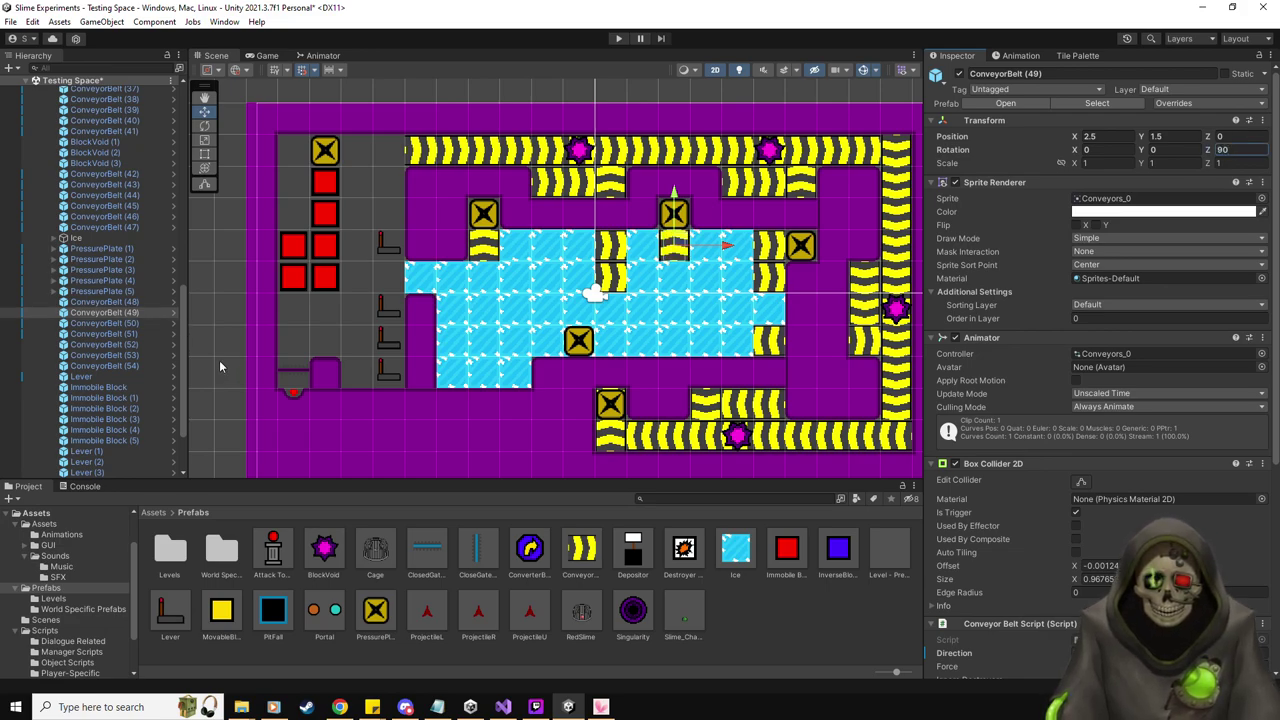
Assign ConveyorBelt (53), at the ice area's right edge, as the Obj To Change of Lever (2)
{"action": "scroll", "coordinate": [220, 366], "scroll_direction": "down", "scroll_amount": 1}
{"action": "left_click", "coordinate": [149, 324]}
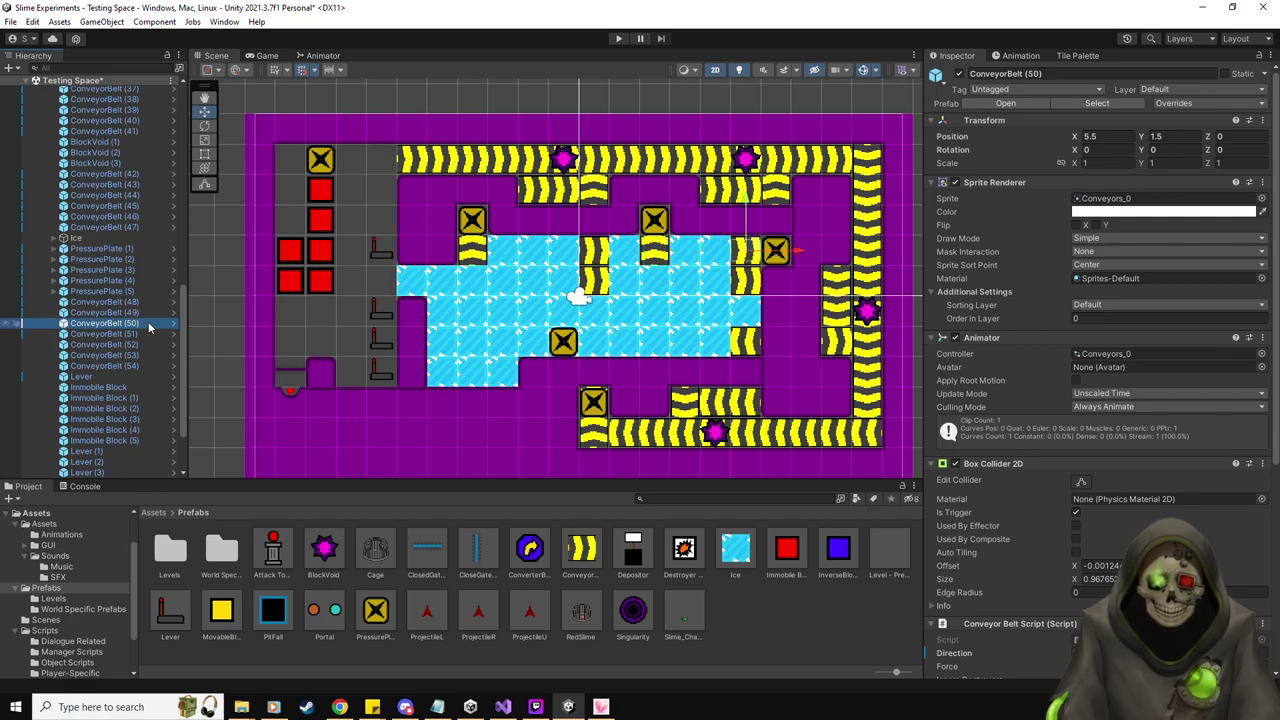
{"action": "key", "text": "Down"}
{"action": "key", "text": "Down"}
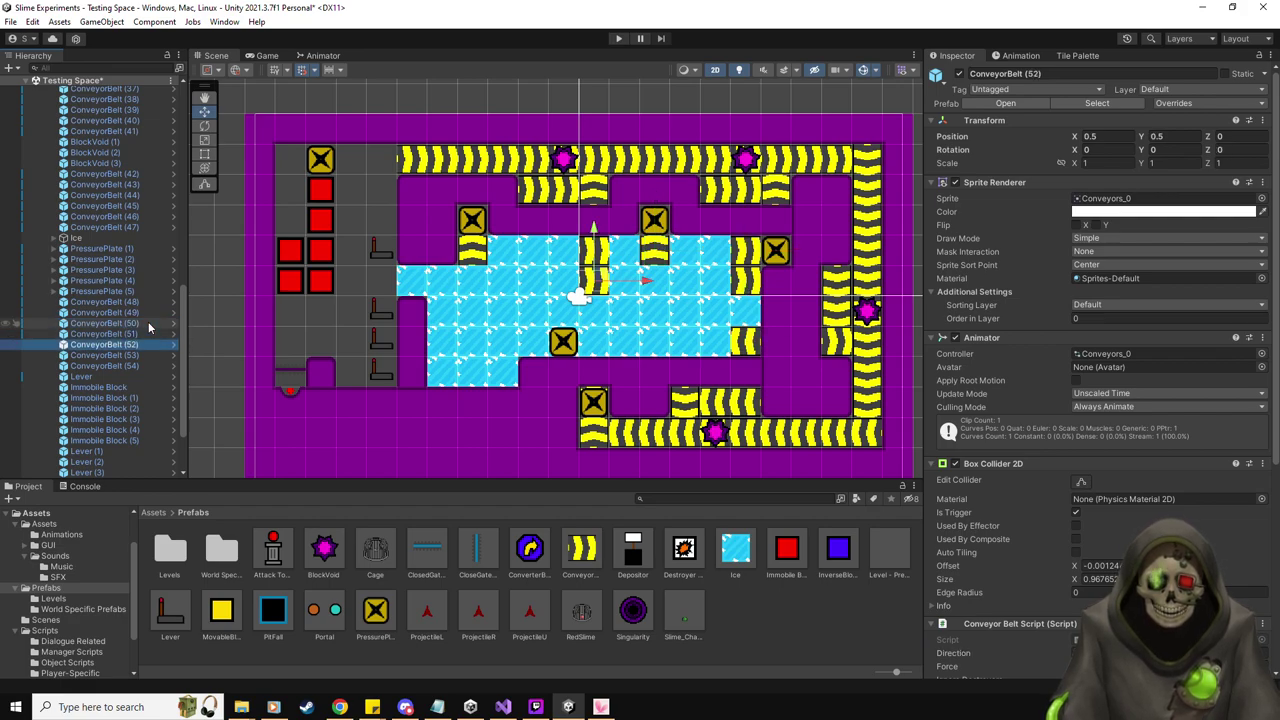
{"action": "key", "text": "Down"}
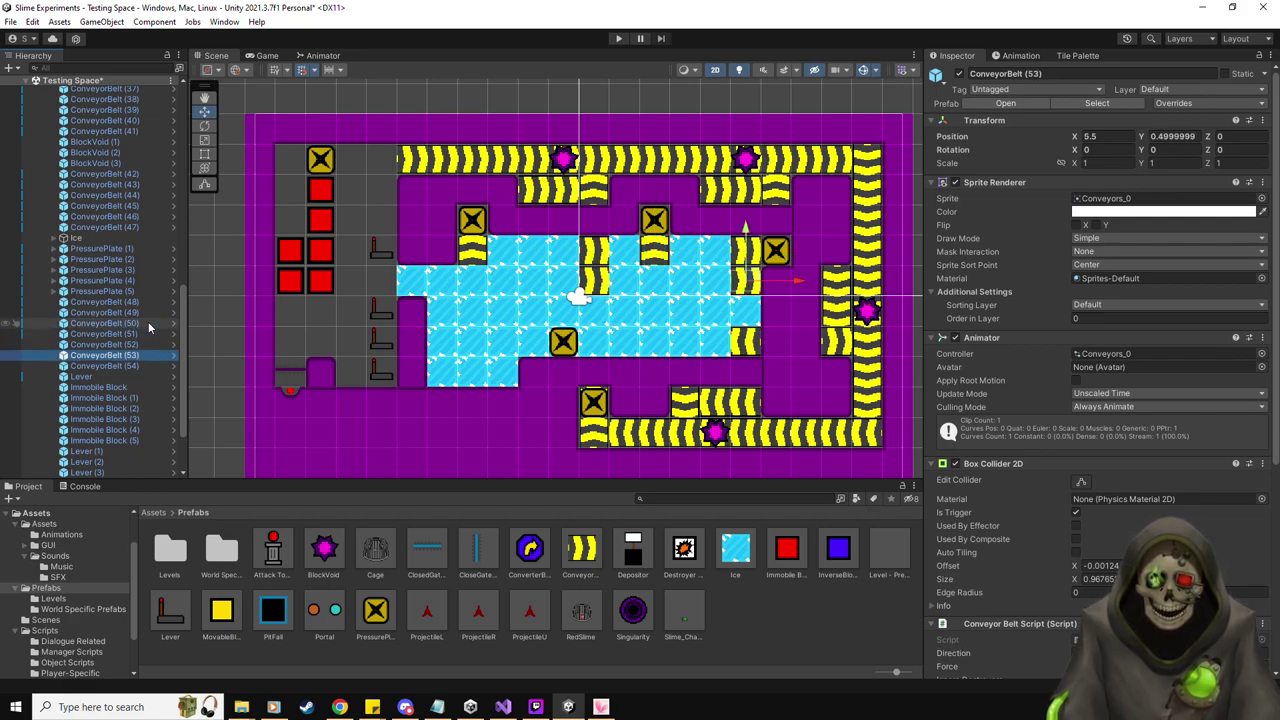
{"action": "scroll", "coordinate": [148, 321], "scroll_direction": "down", "scroll_amount": 3}
{"action": "left_click", "coordinate": [96, 383]}
{"action": "left_click_drag", "start_coordinate": [131, 280], "coordinate": [1075, 647]}
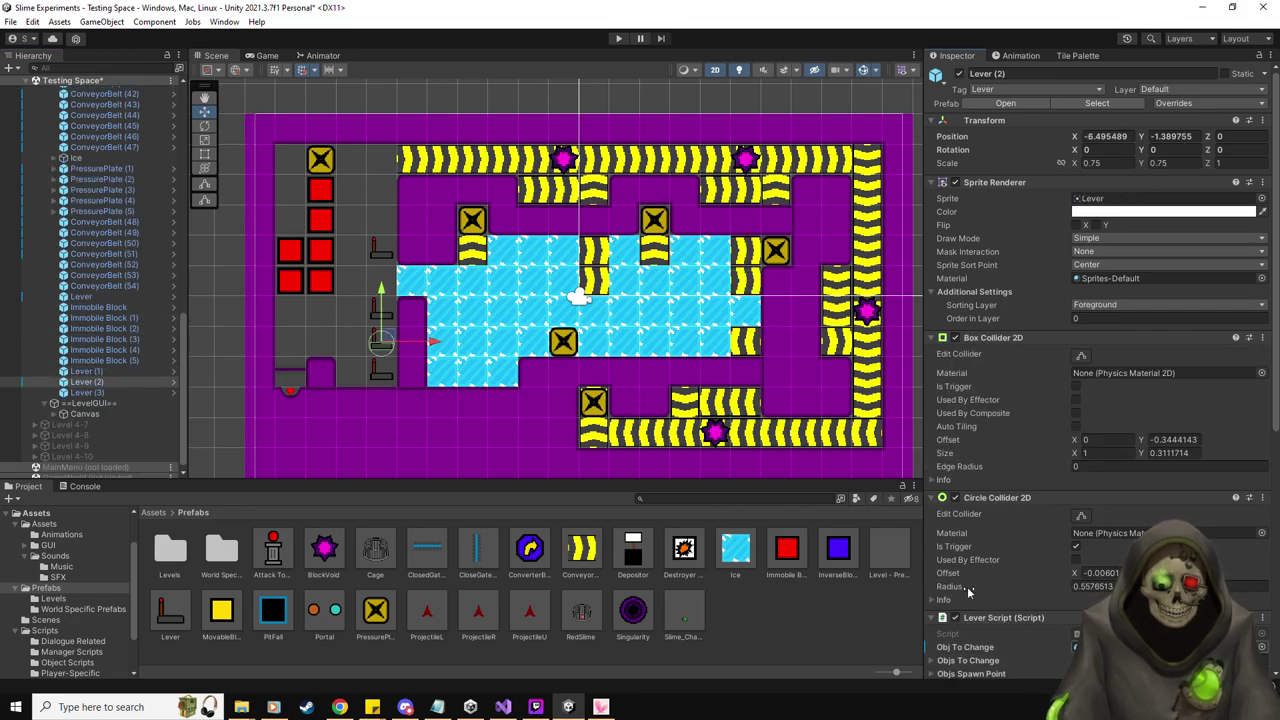
Assign ConveyorBelt (54), the upper belt in the middle of the ice, as the Obj To Change of Lever (3)
{"action": "left_click", "coordinate": [128, 287]}
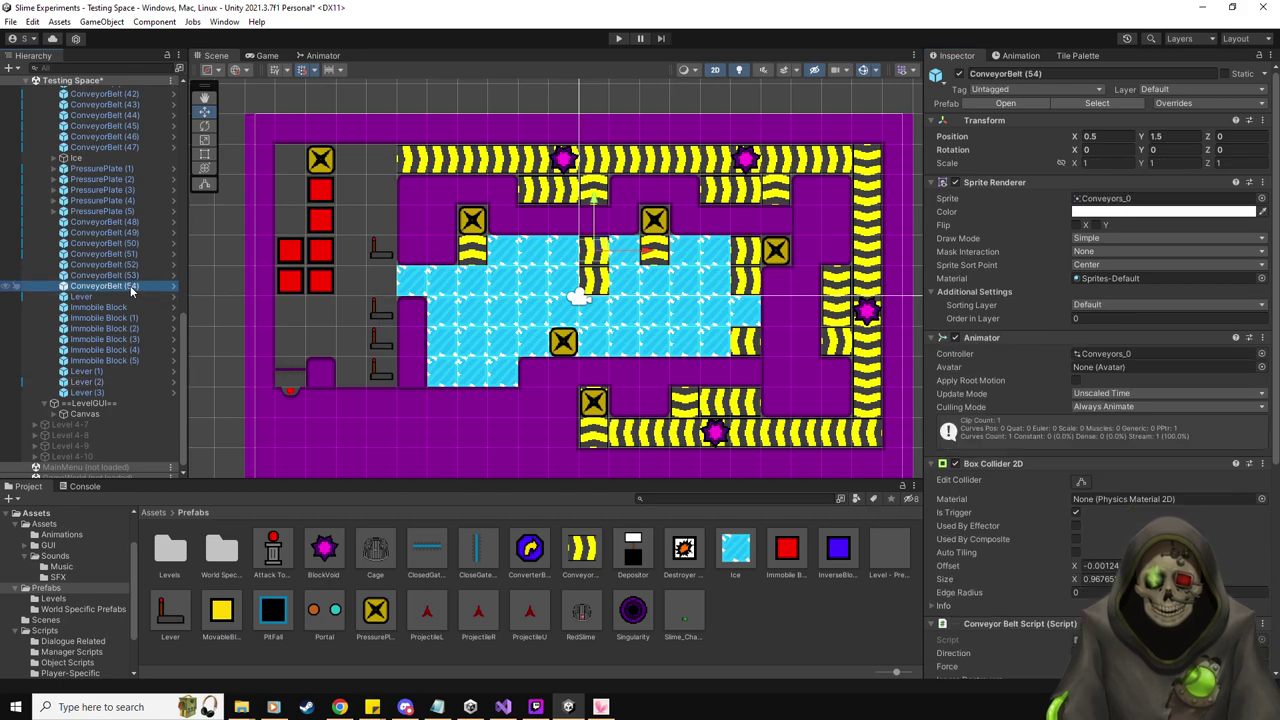
{"action": "left_click", "coordinate": [87, 392]}
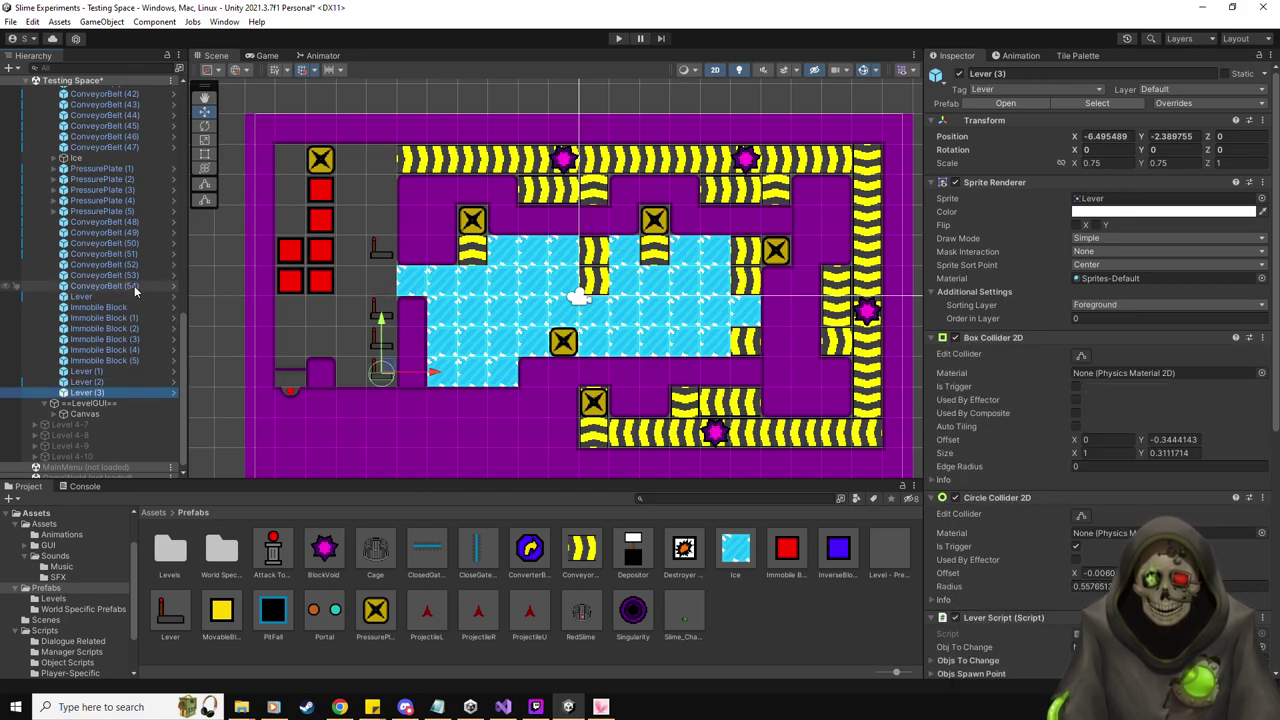
{"action": "scroll", "coordinate": [716, 378], "scroll_direction": "down", "scroll_amount": 1}
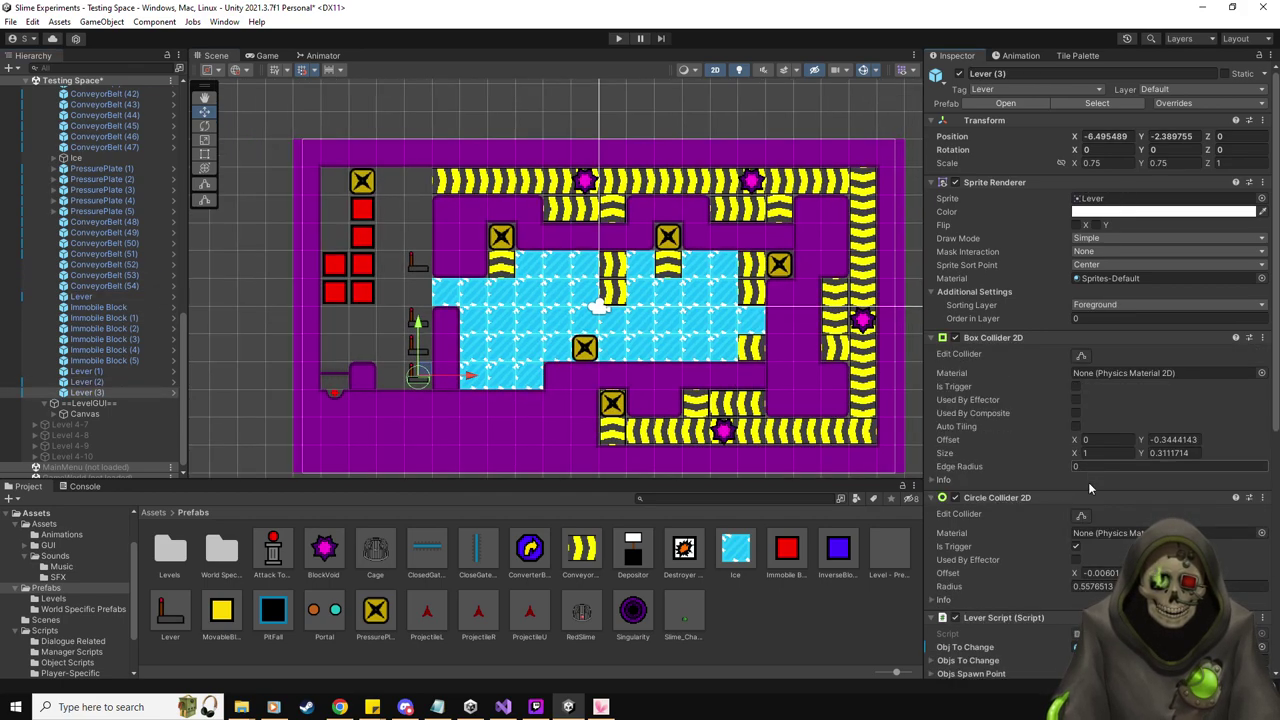
{"action": "scroll", "coordinate": [1100, 300], "scroll_direction": "down", "scroll_amount": 3}
{"action": "middle_click_drag", "start_coordinate": [733, 358], "coordinate": [691, 342]}
Delete Lever (1) below the ice entrance and move Lever (2) and Lever (3) up one cell
{"action": "left_click", "coordinate": [92, 371]}
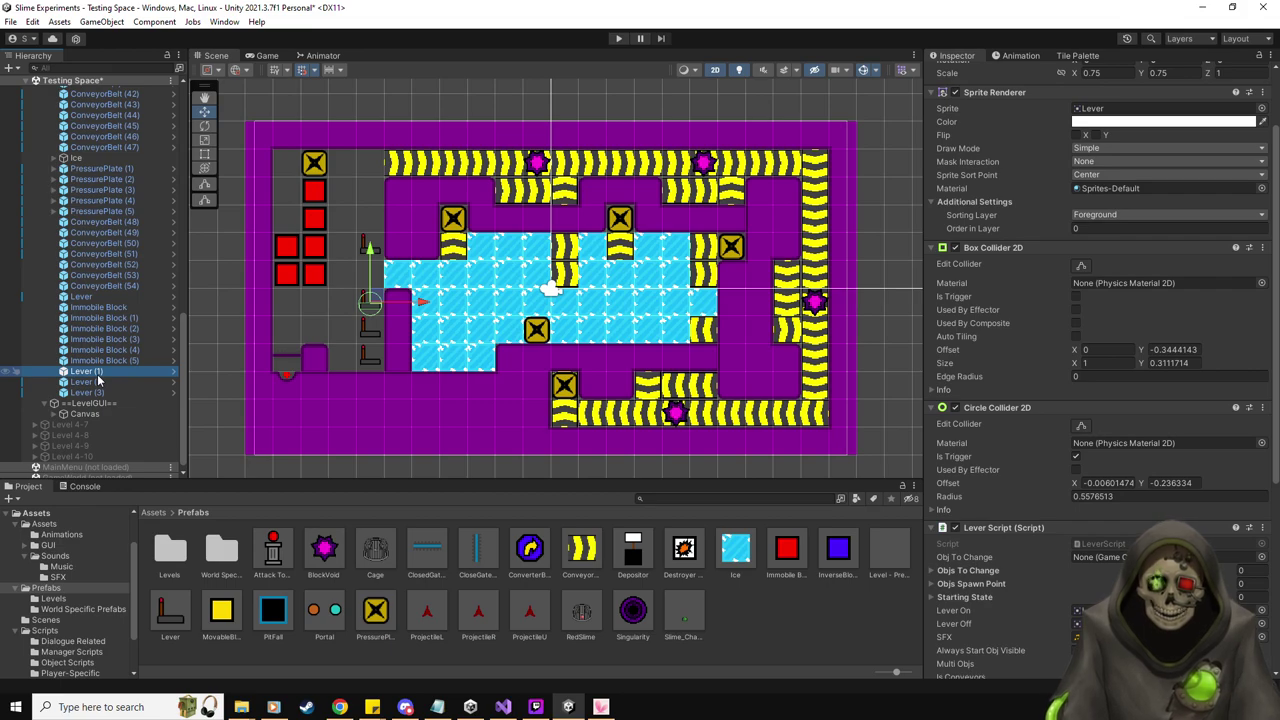
{"action": "key", "text": "Delete"}
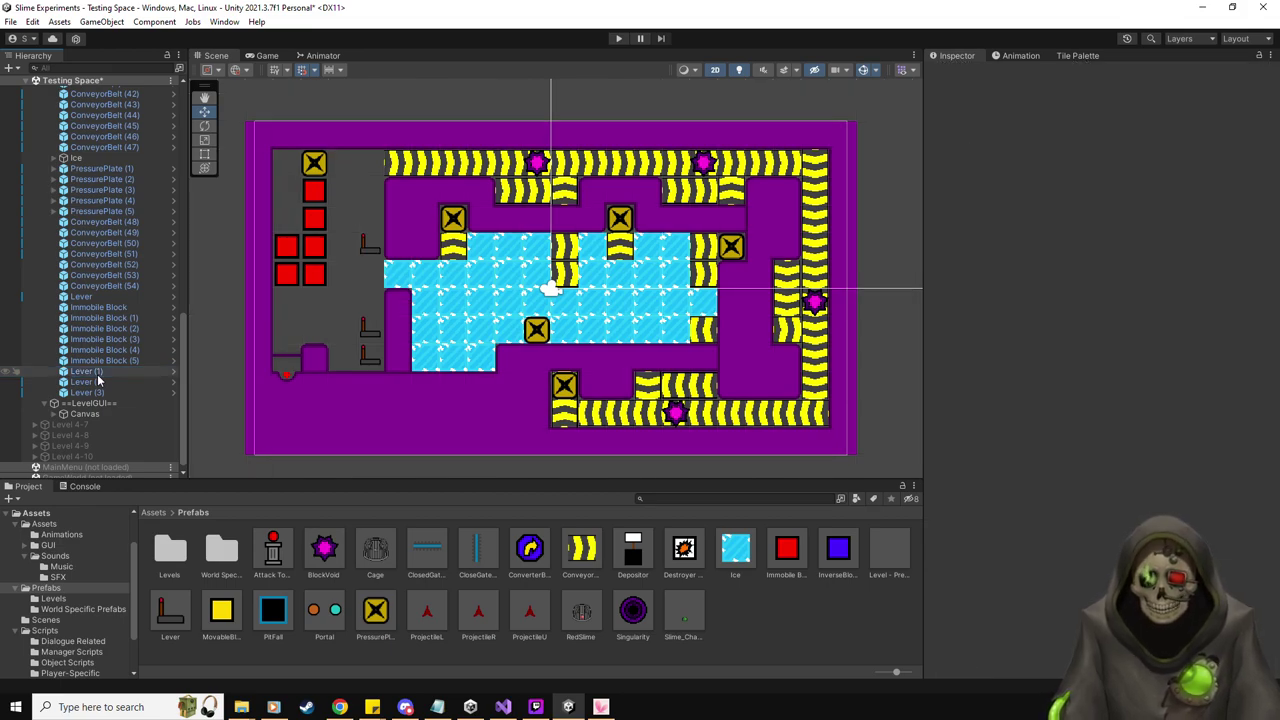
{"action": "left_click", "coordinate": [98, 376]}
{"action": "left_click", "coordinate": [98, 387], "text": "ctrl"}
{"action": "left_click_drag", "start_coordinate": [372, 290], "coordinate": [380, 265]}
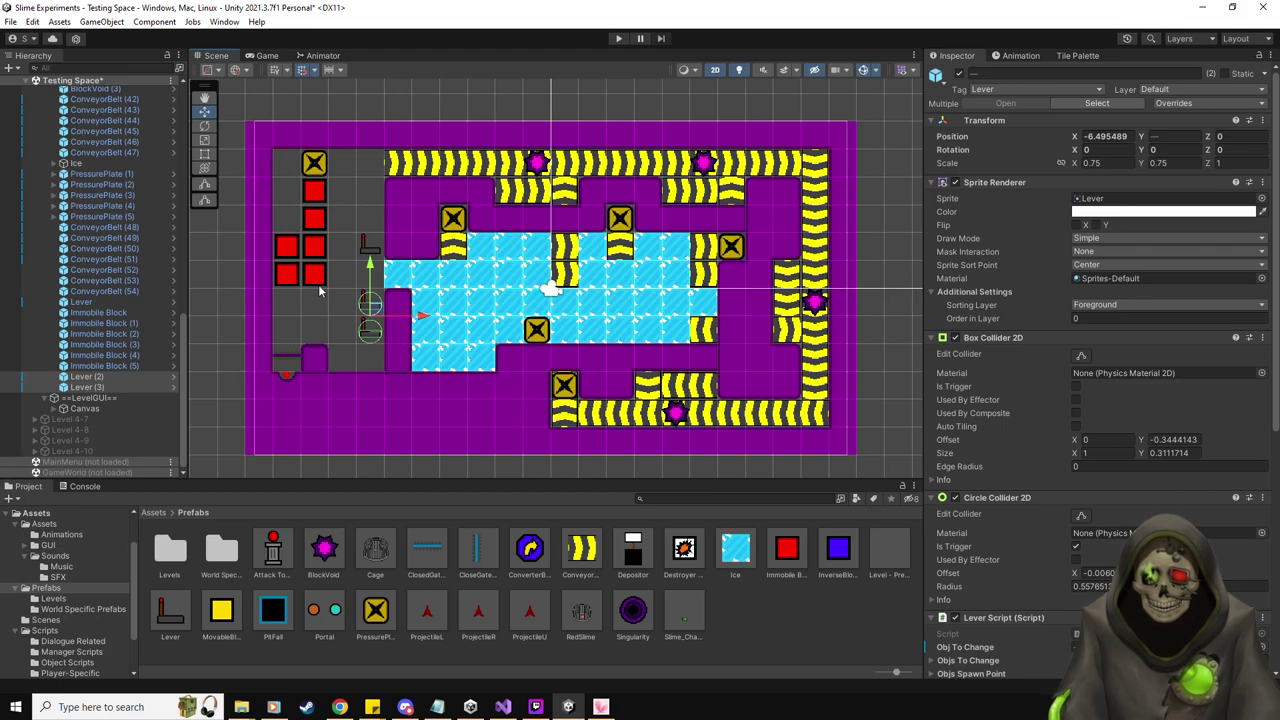
Enable Always Start Obj Visible and Is Conveyors on Lever (2), with Direction To Move Up and Original Direction Down
{"action": "left_click", "coordinate": [100, 376]}
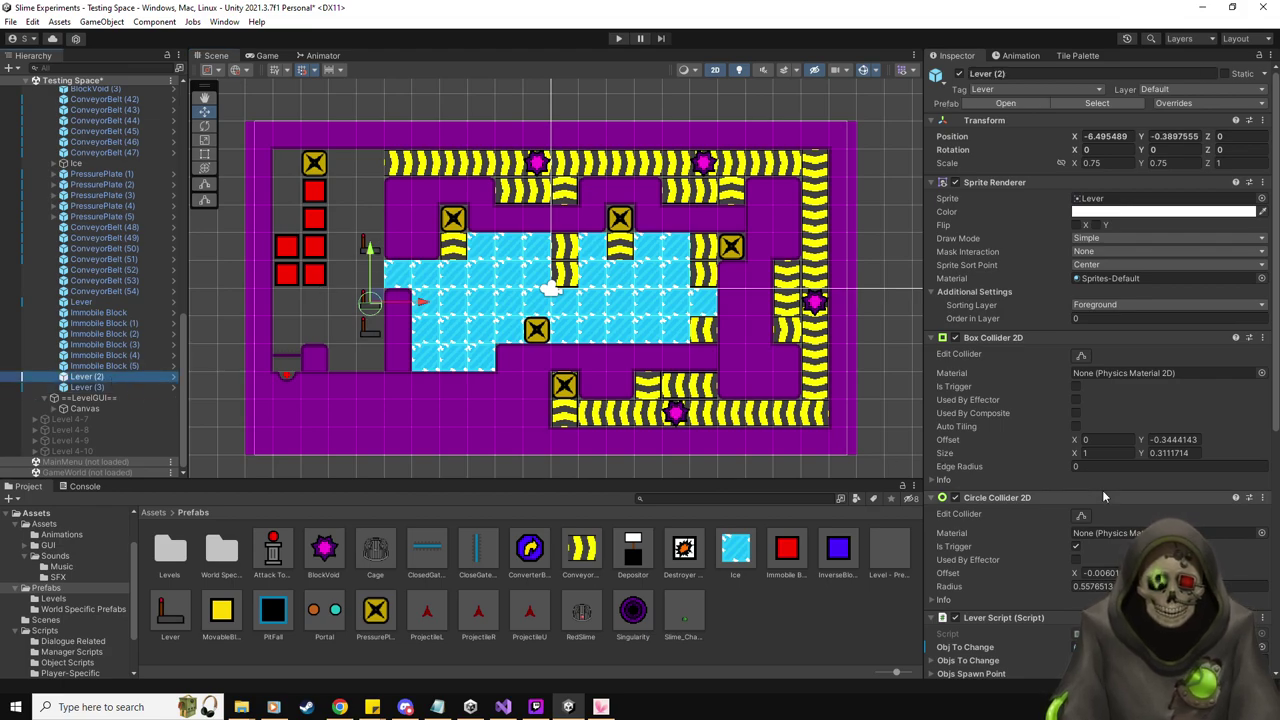
{"action": "scroll", "coordinate": [1102, 490], "scroll_direction": "down", "scroll_amount": 1}
{"action": "scroll", "coordinate": [1100, 531], "scroll_direction": "down", "scroll_amount": 5}
{"action": "left_click", "coordinate": [1076, 524]}
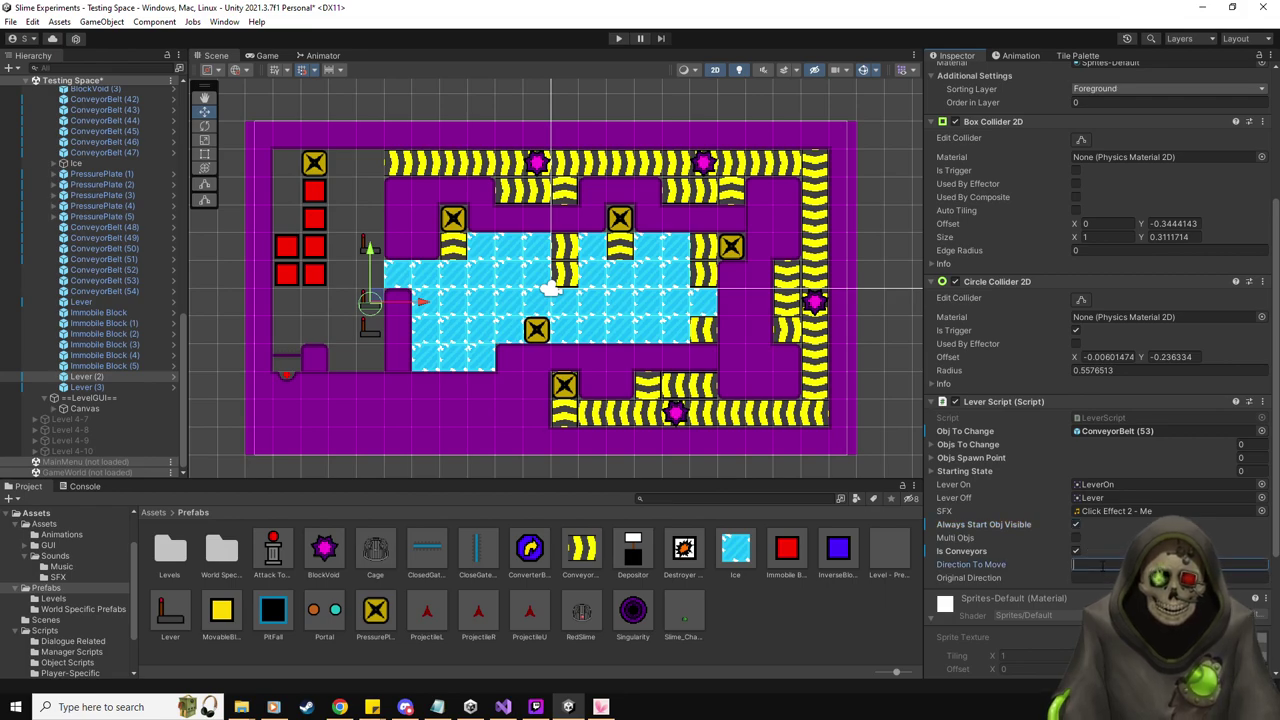
{"action": "type", "text": "L"}
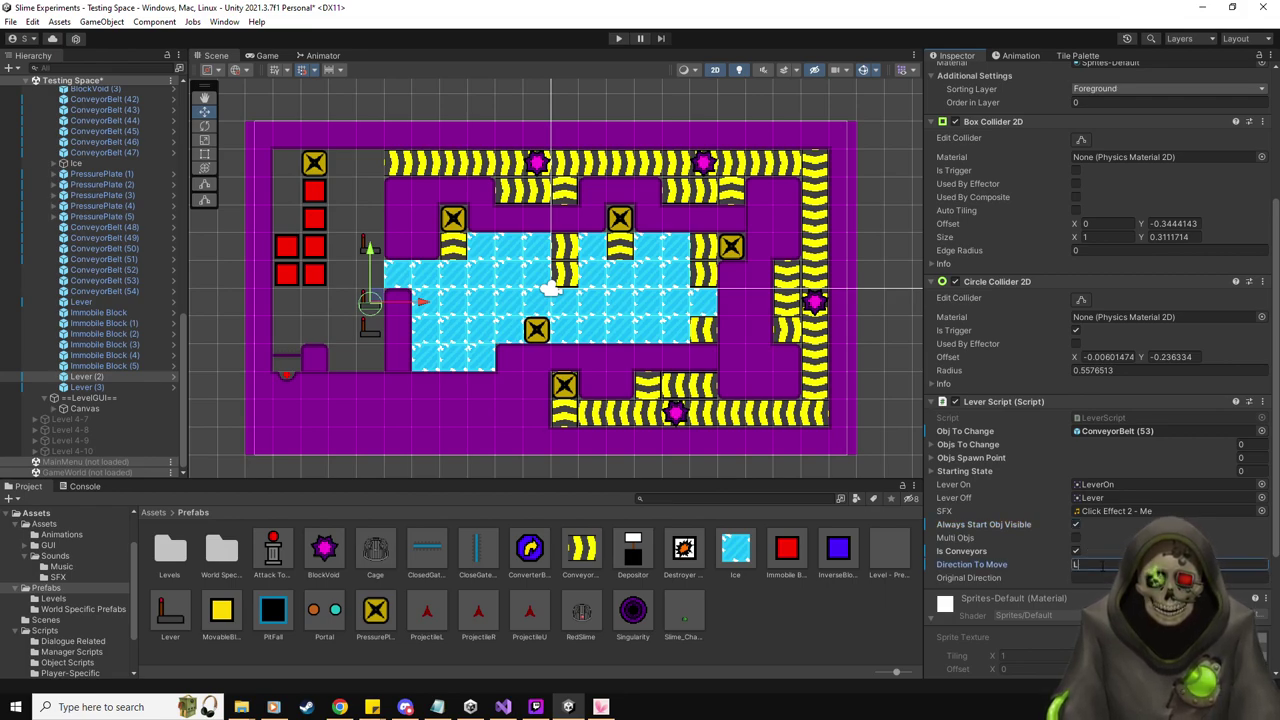
{"action": "left_click", "coordinate": [108, 281]}
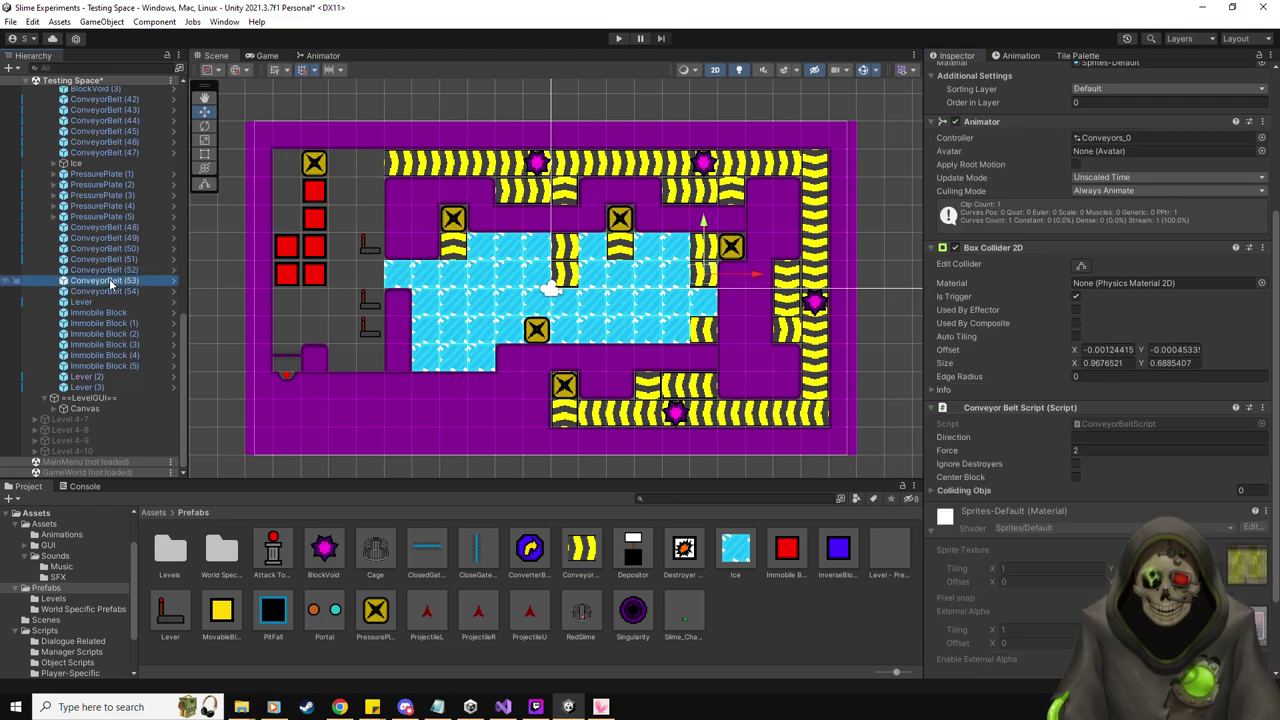
{"action": "left_click", "coordinate": [108, 378]}
{"action": "left_click", "coordinate": [1116, 564]}
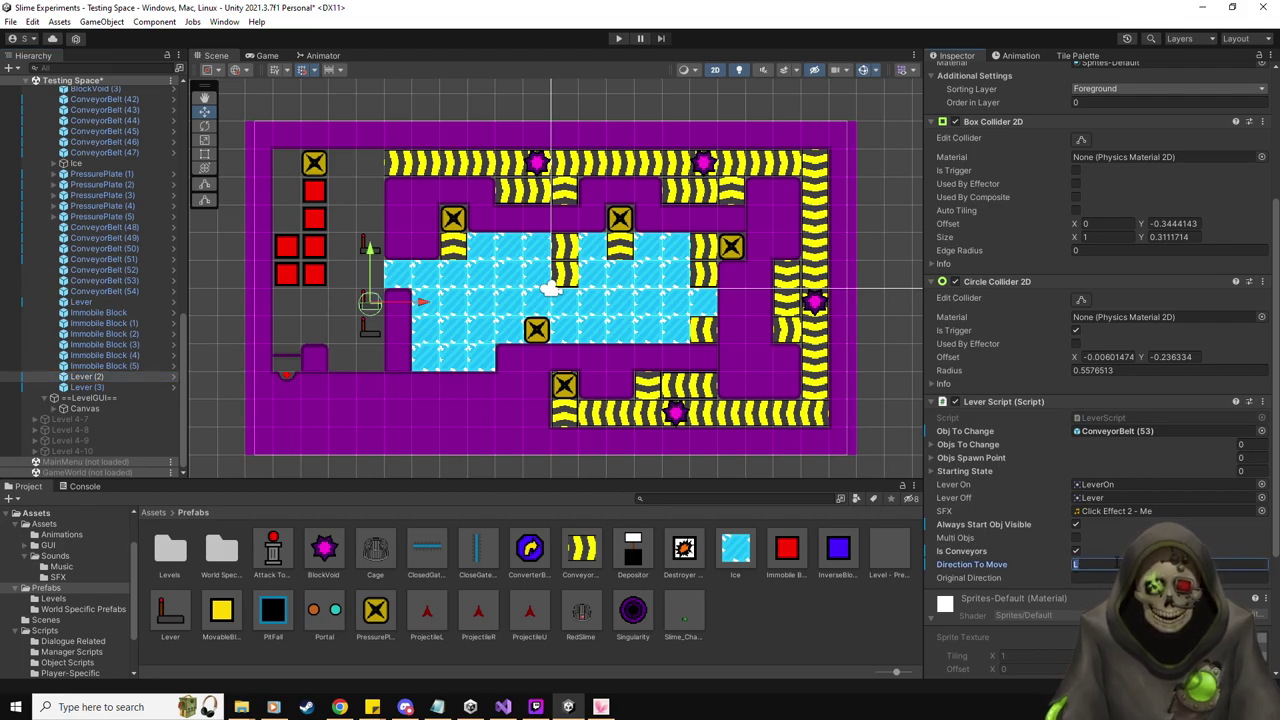
{"action": "type", "text": "Up"}
{"action": "key", "text": "Tab"}
{"action": "type", "text": "Down"}
Set ConveyorBelt (53) to Z rotation -90 and Direction Down, and enable its Center Block option
{"action": "left_click", "coordinate": [707, 280]}
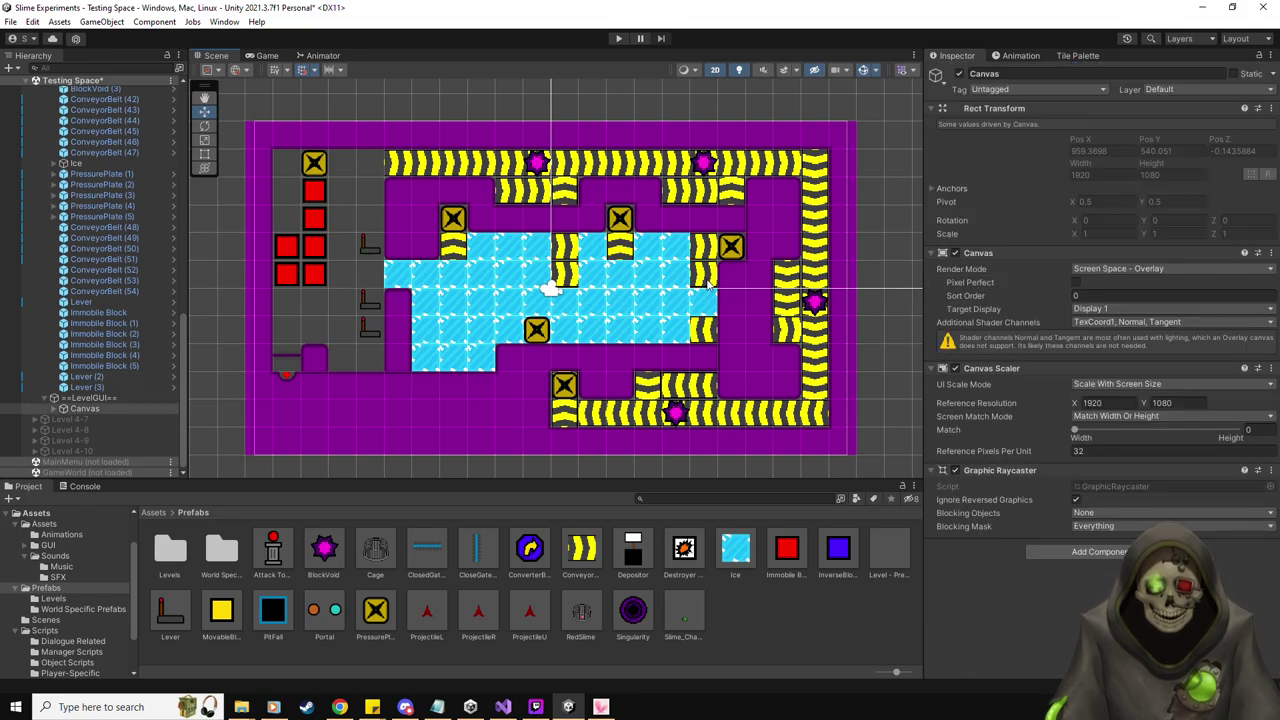
{"action": "left_click", "coordinate": [1245, 149]}
{"action": "type", "text": "-90"}
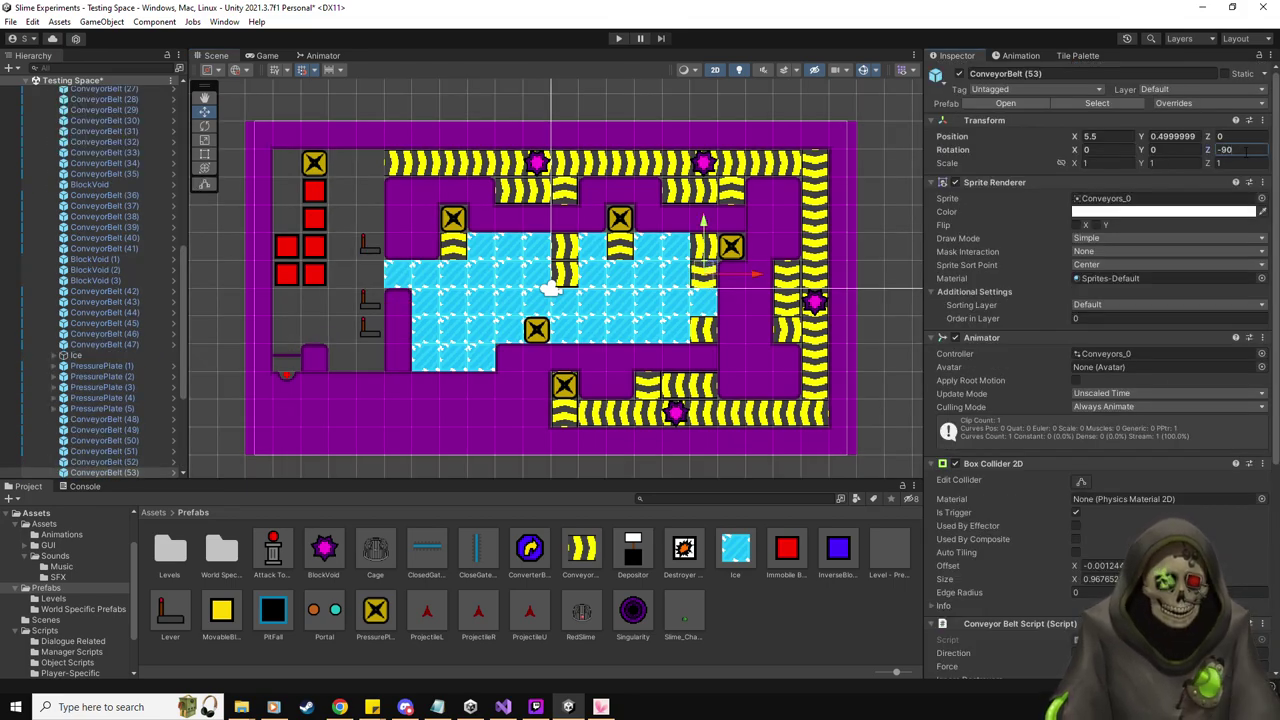
{"action": "scroll", "coordinate": [1245, 150], "scroll_direction": "down", "scroll_amount": 3}
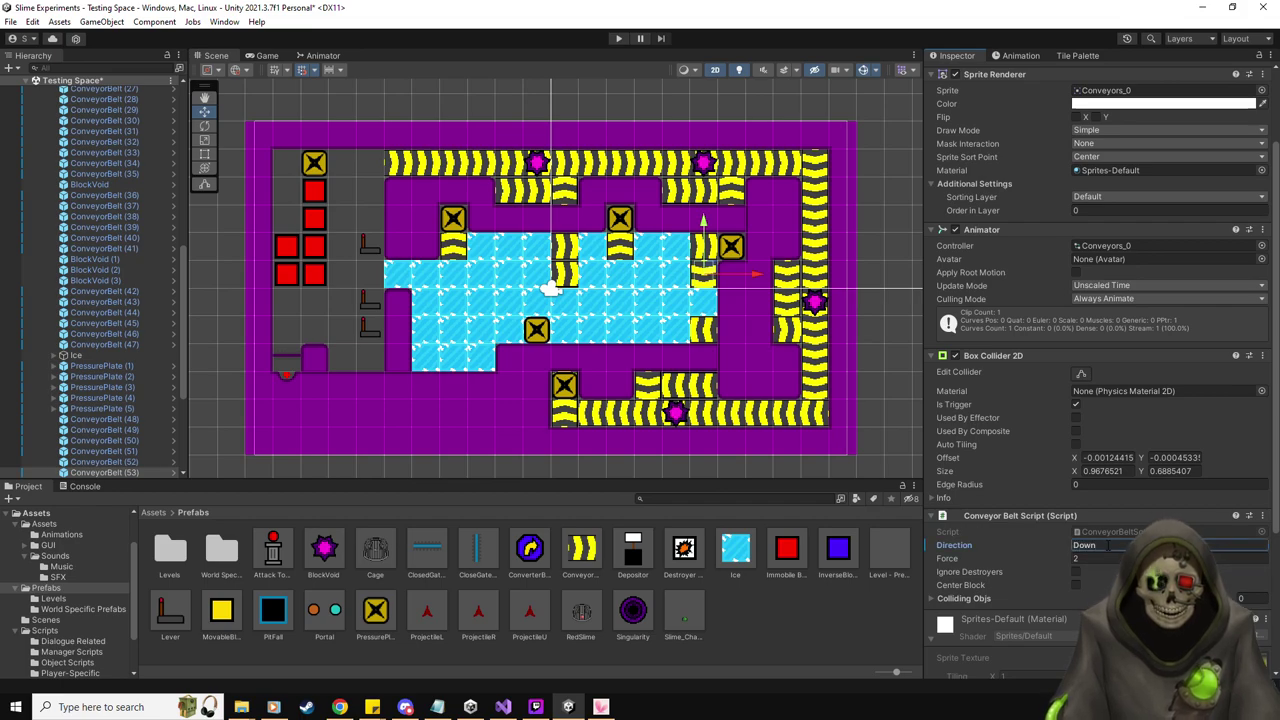
{"action": "left_click", "coordinate": [1076, 586]}
Enable Center Block on ConveyorBelt (48) through ConveyorBelt (54) together
{"action": "scroll", "coordinate": [110, 398], "scroll_direction": "down", "scroll_amount": 3}
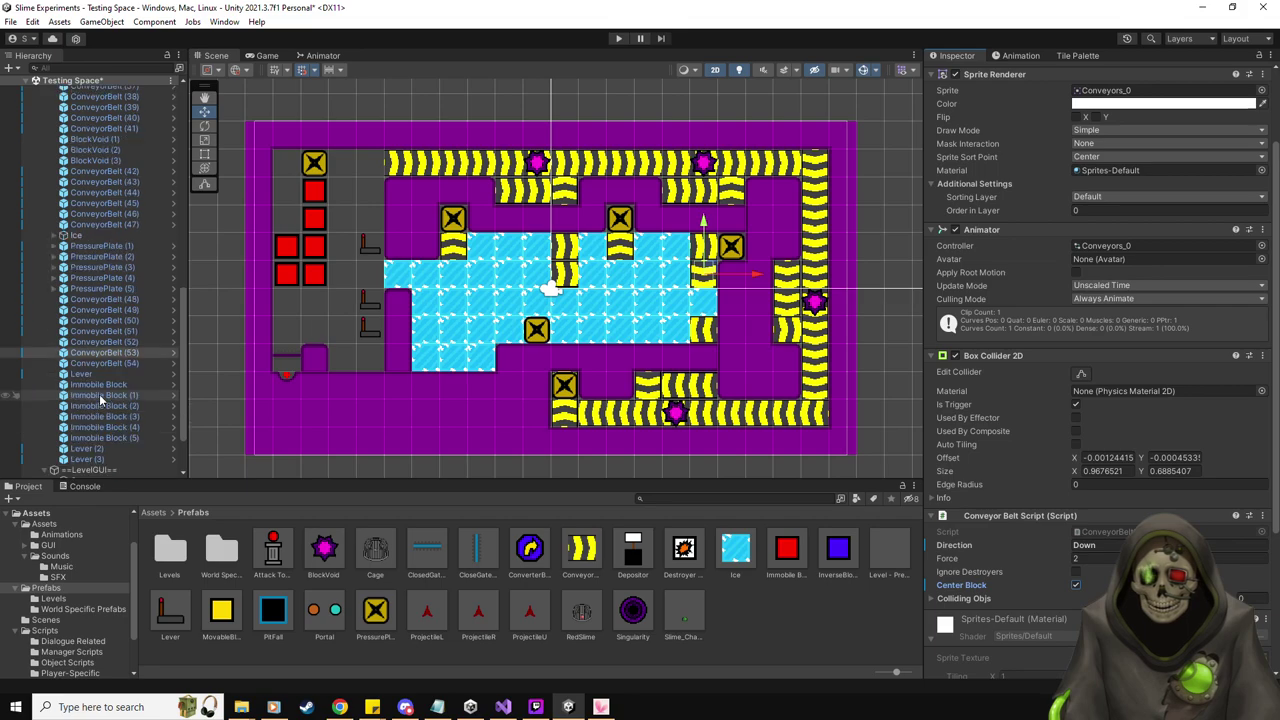
{"action": "left_click", "coordinate": [117, 363]}
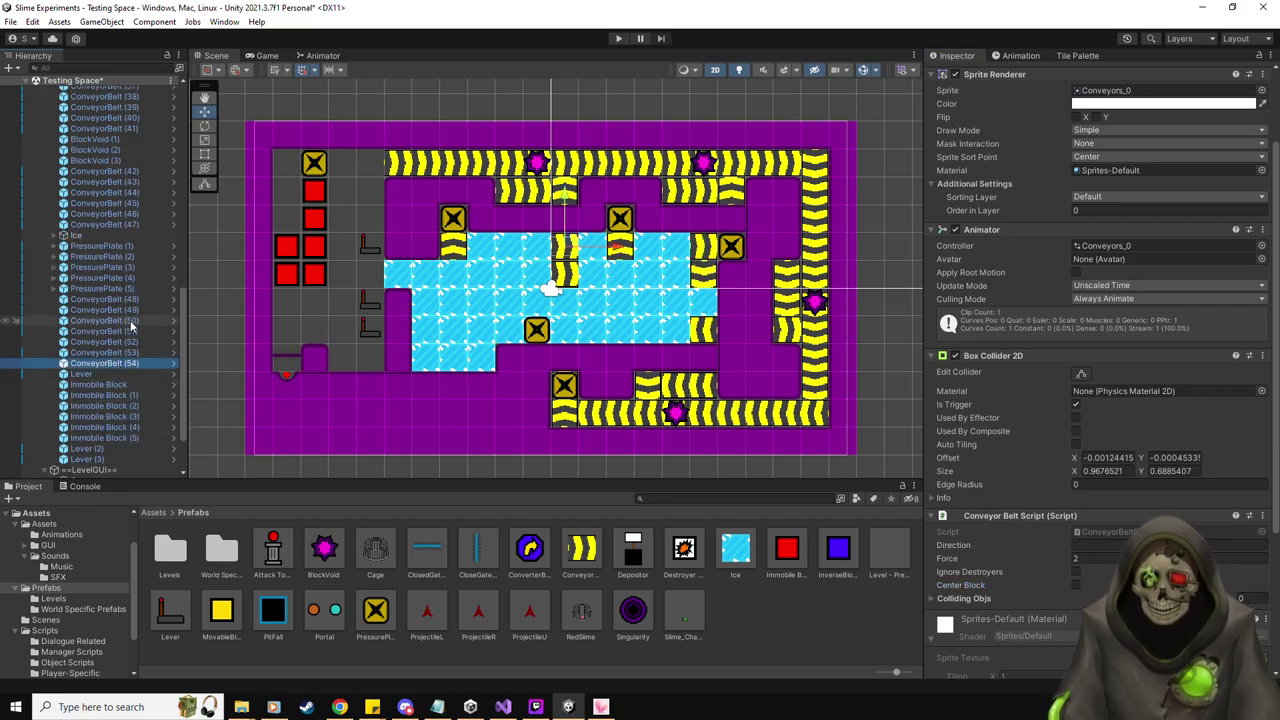
{"action": "key", "text": "ctrl+z"}
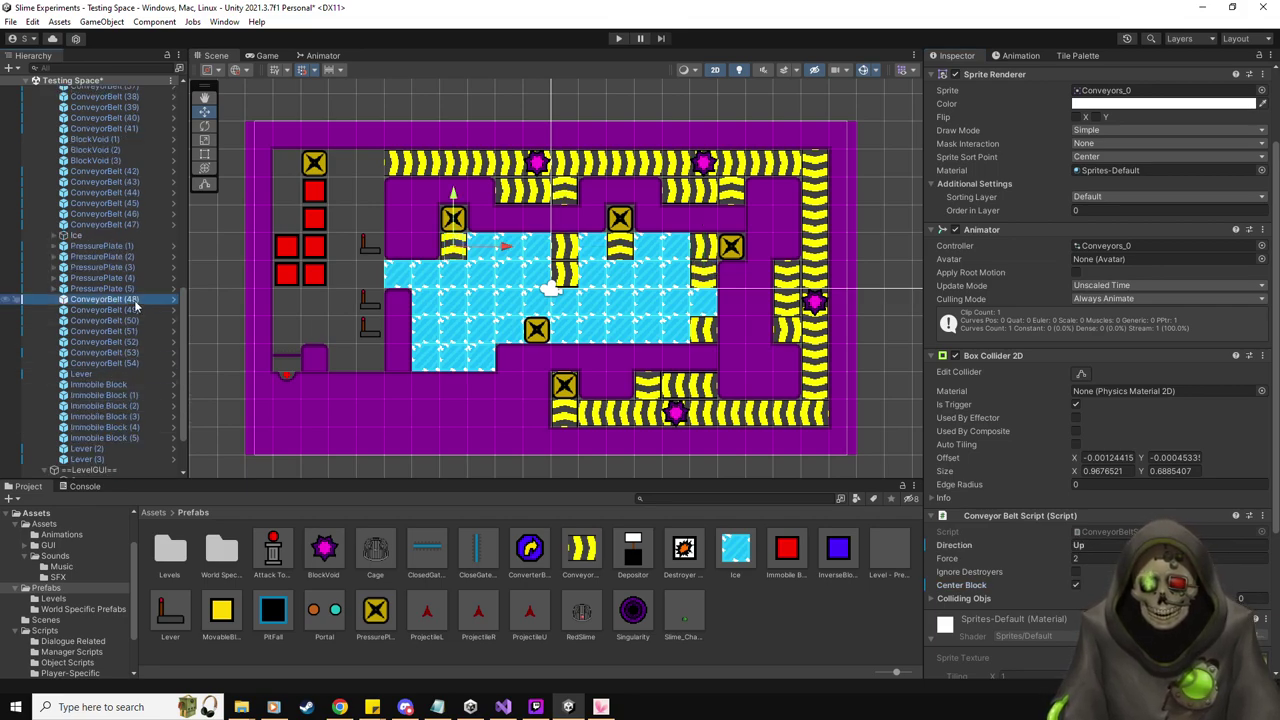
{"action": "left_click", "coordinate": [136, 364], "text": "shift"}
{"action": "left_click", "coordinate": [1076, 549]}
{"action": "left_click", "coordinate": [1076, 549]}
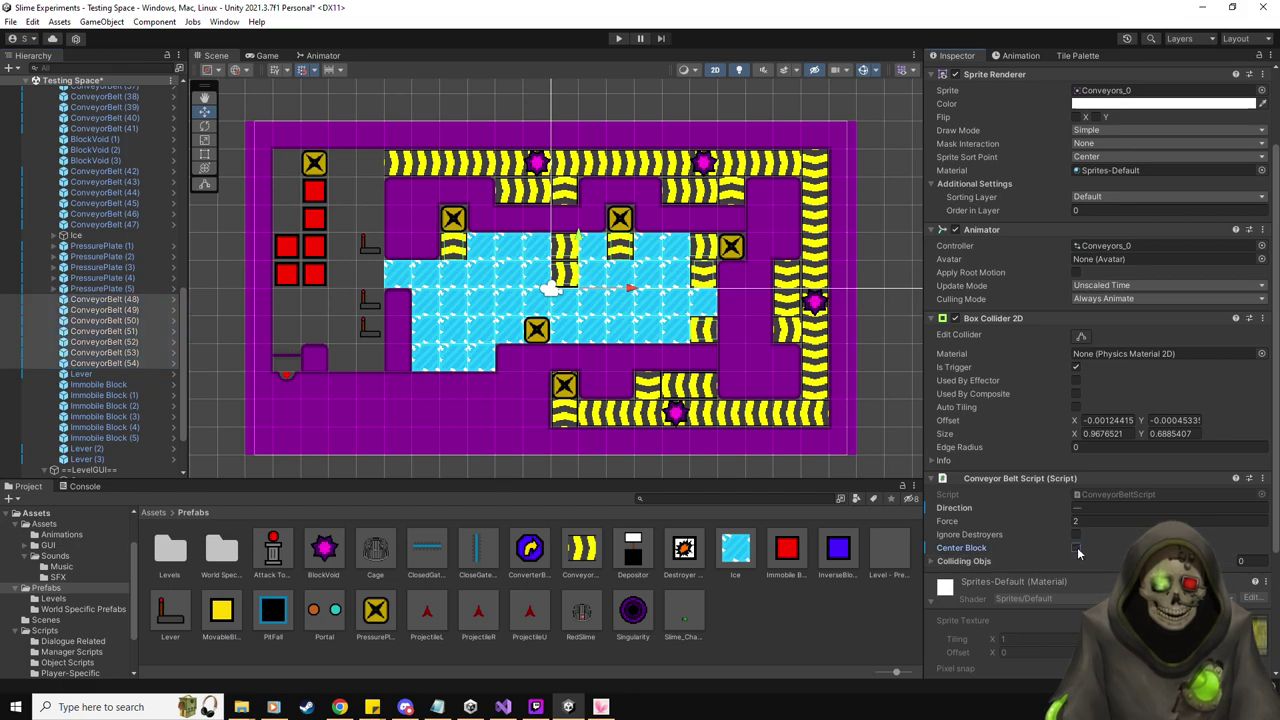
Set the Direction of ConveyorBelt (52), the lower belt in the middle of the ice, to Right
{"action": "key", "text": "ctrl+z"}
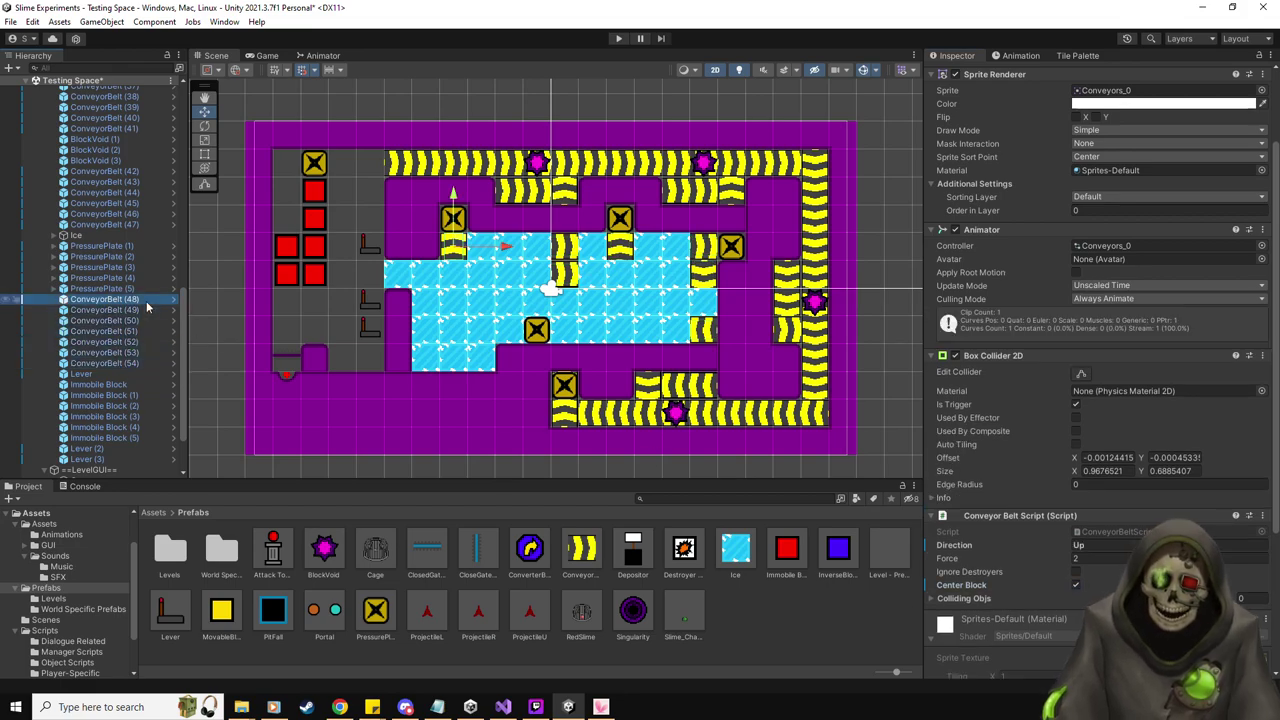
{"action": "key", "text": "Down"}
{"action": "key", "text": "Down"}
{"action": "key", "text": "Down"}
{"action": "key", "text": "Down"}
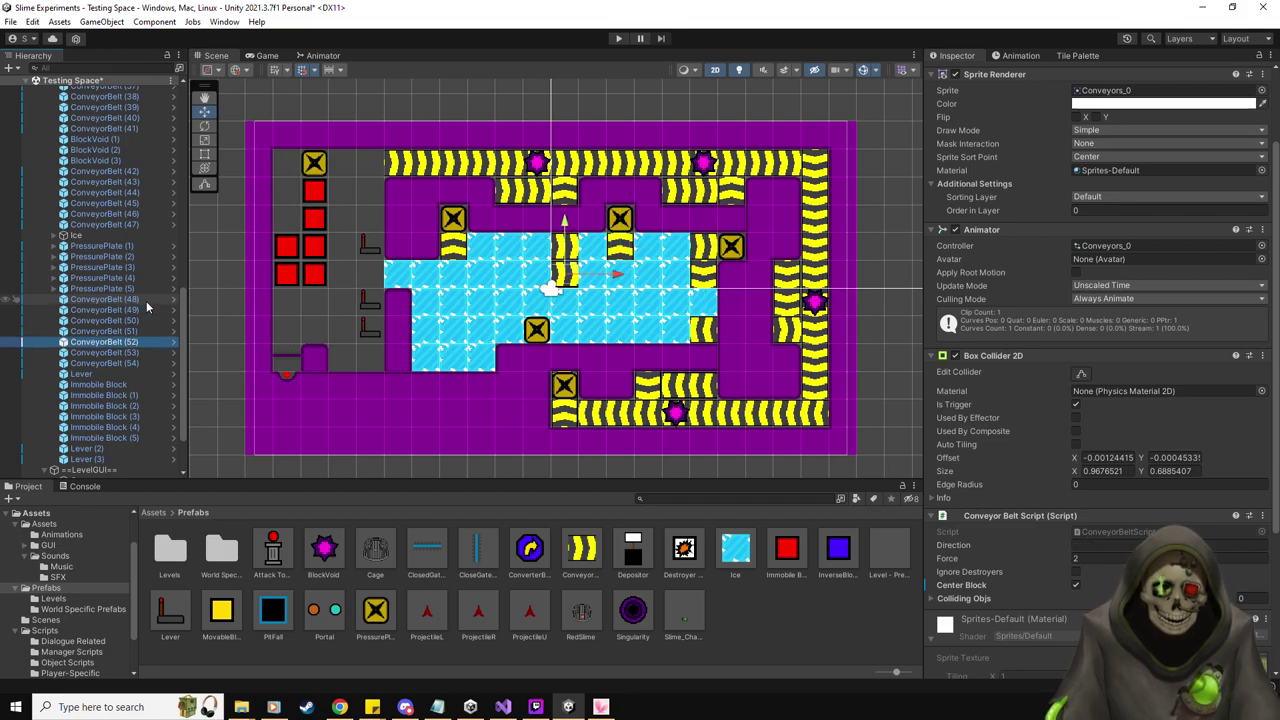
{"action": "left_click", "coordinate": [1120, 545]}
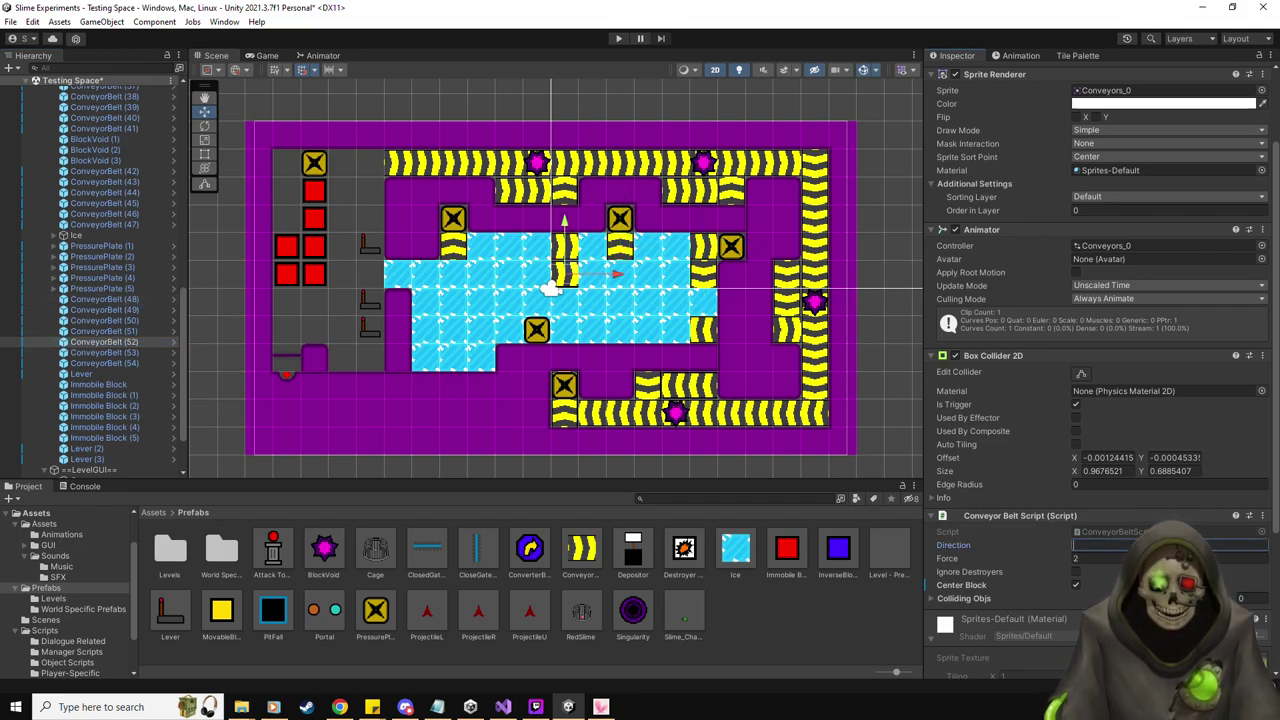
{"action": "type", "text": "Right"}
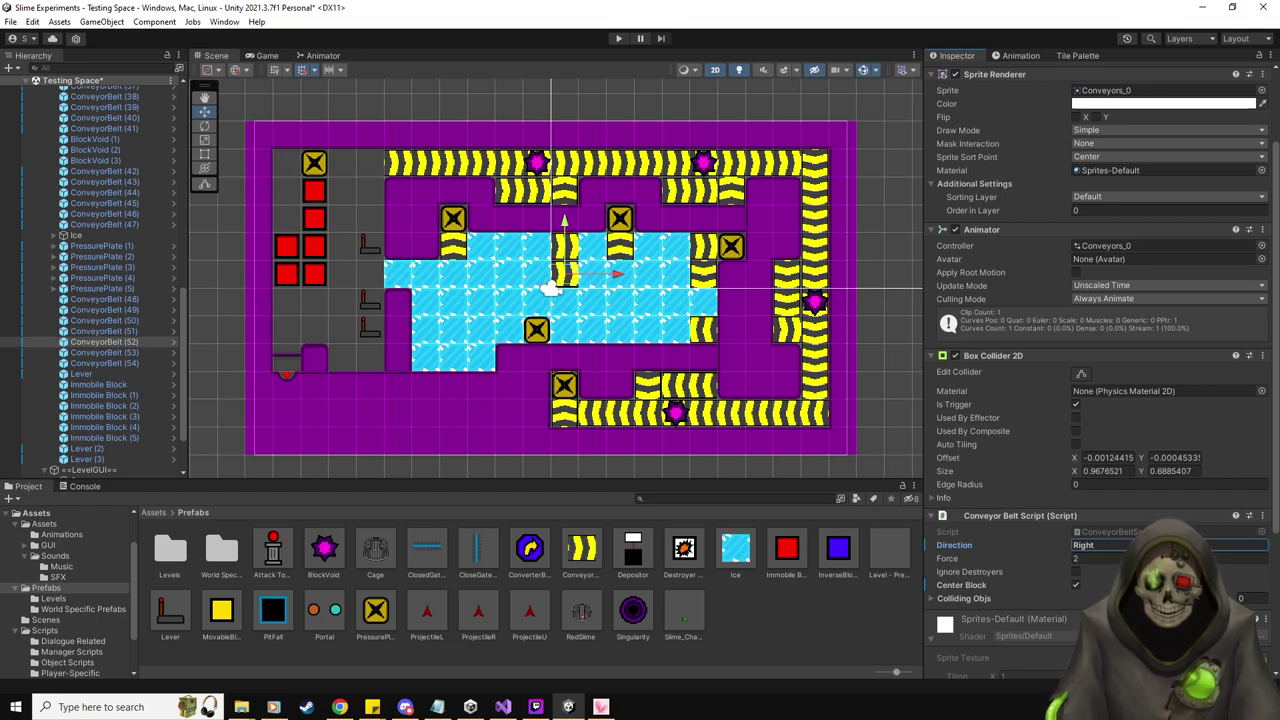
Set the Direction of ConveyorBelt (54), the upper belt in the middle of the ice, to Right
{"action": "left_click", "coordinate": [117, 363]}
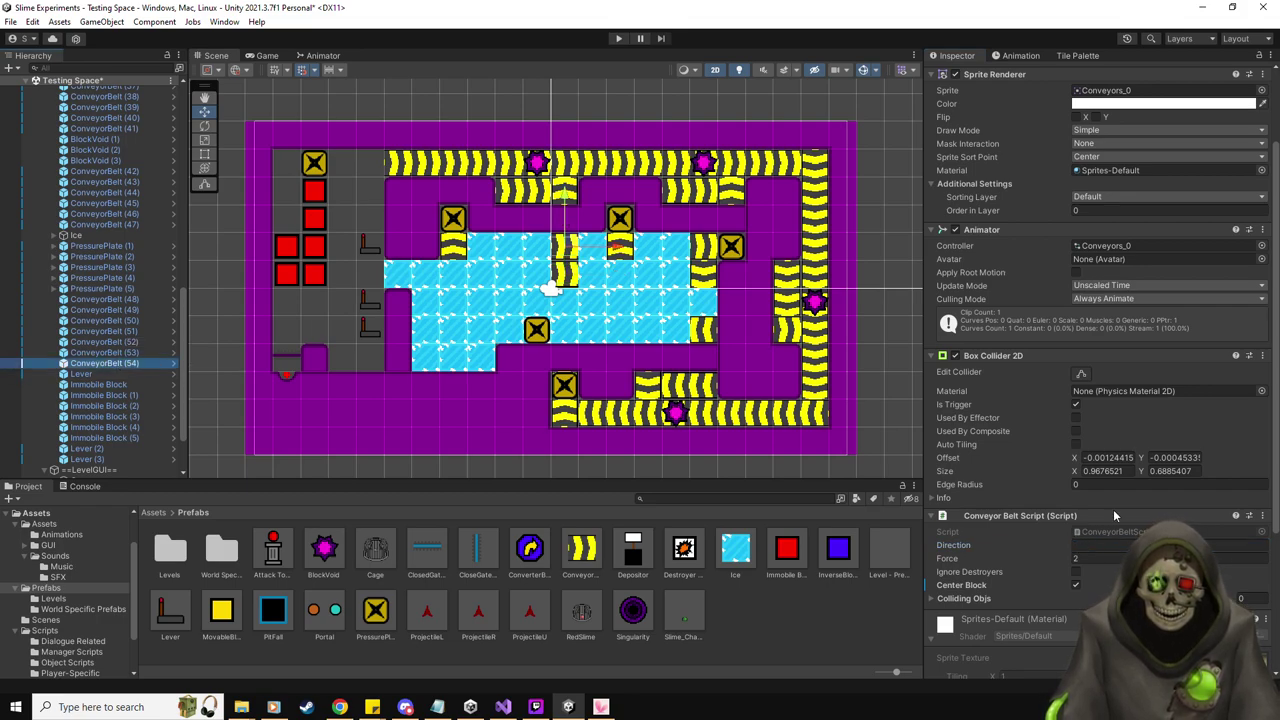
{"action": "left_click", "coordinate": [1116, 545]}
{"action": "type", "text": "Right"}
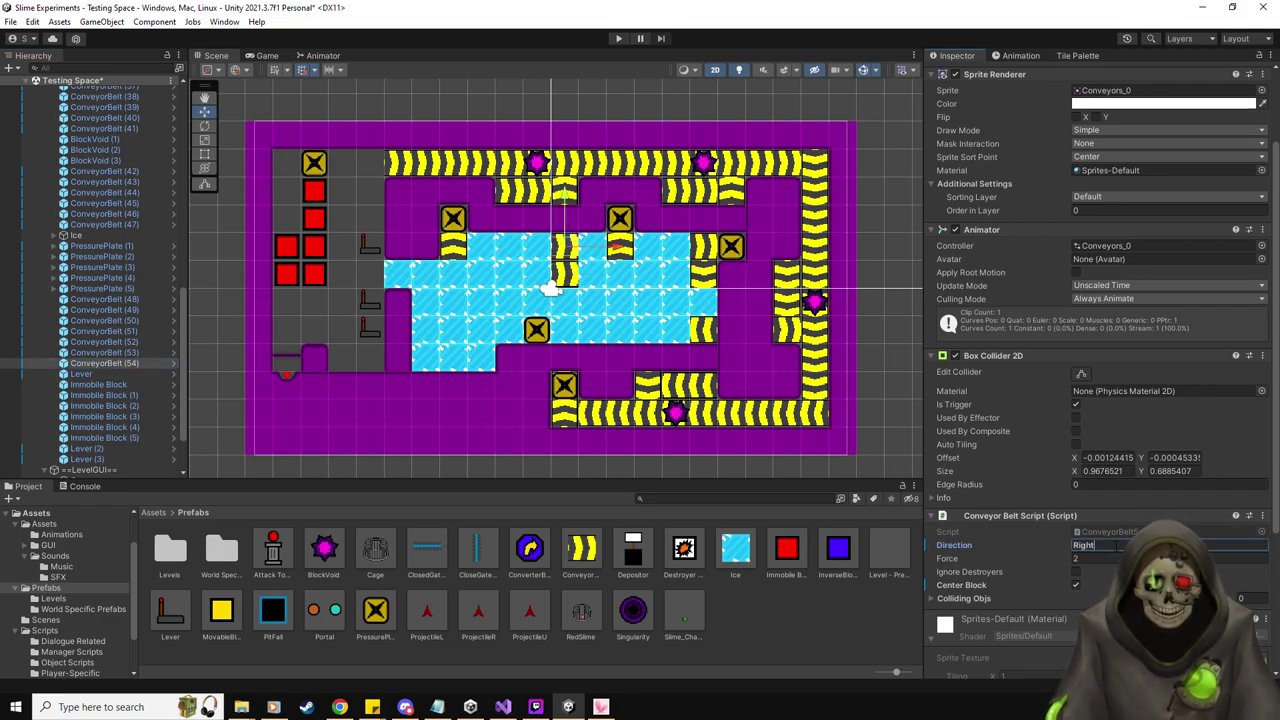
{"action": "left_click", "coordinate": [134, 362]}
Set Direction To Move to Left and Original Direction to Right on Lever (3), the lever controlling ConveyorBelt (54)
{"action": "scroll", "coordinate": [134, 362], "scroll_direction": "down", "scroll_amount": 3}
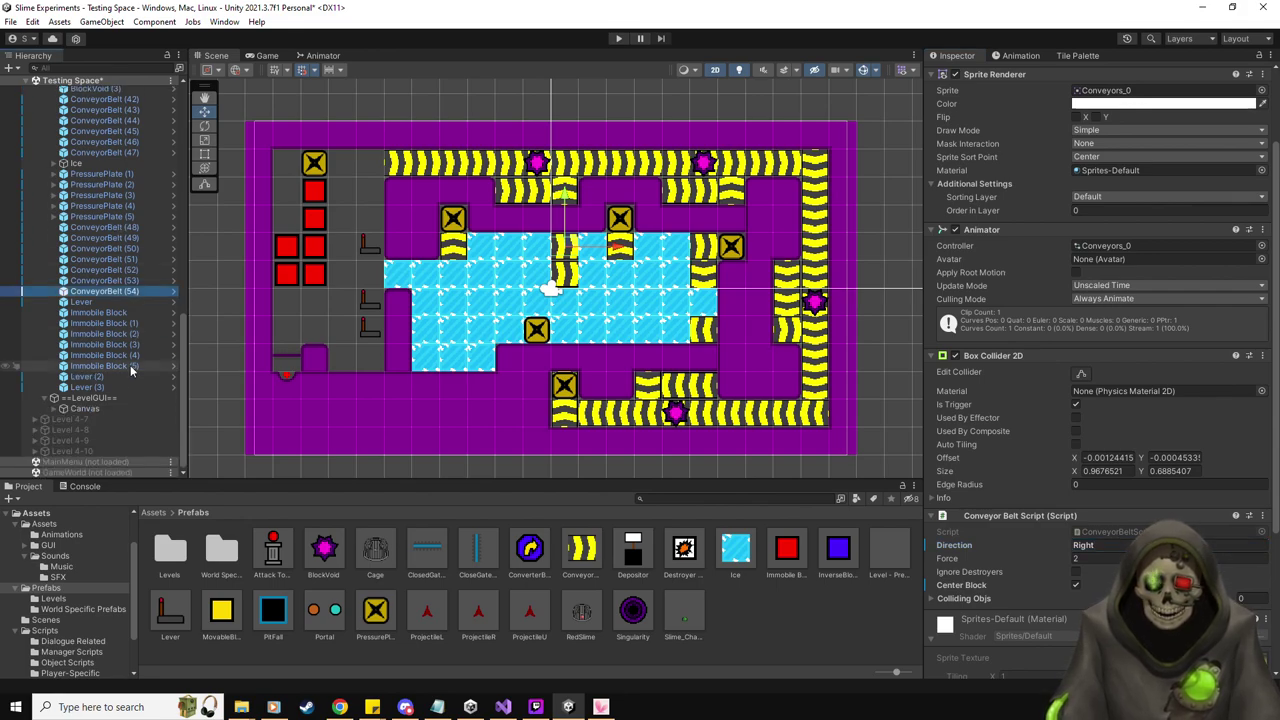
{"action": "left_click", "coordinate": [105, 377]}
{"action": "scroll", "coordinate": [1070, 538], "scroll_direction": "down", "scroll_amount": 3}
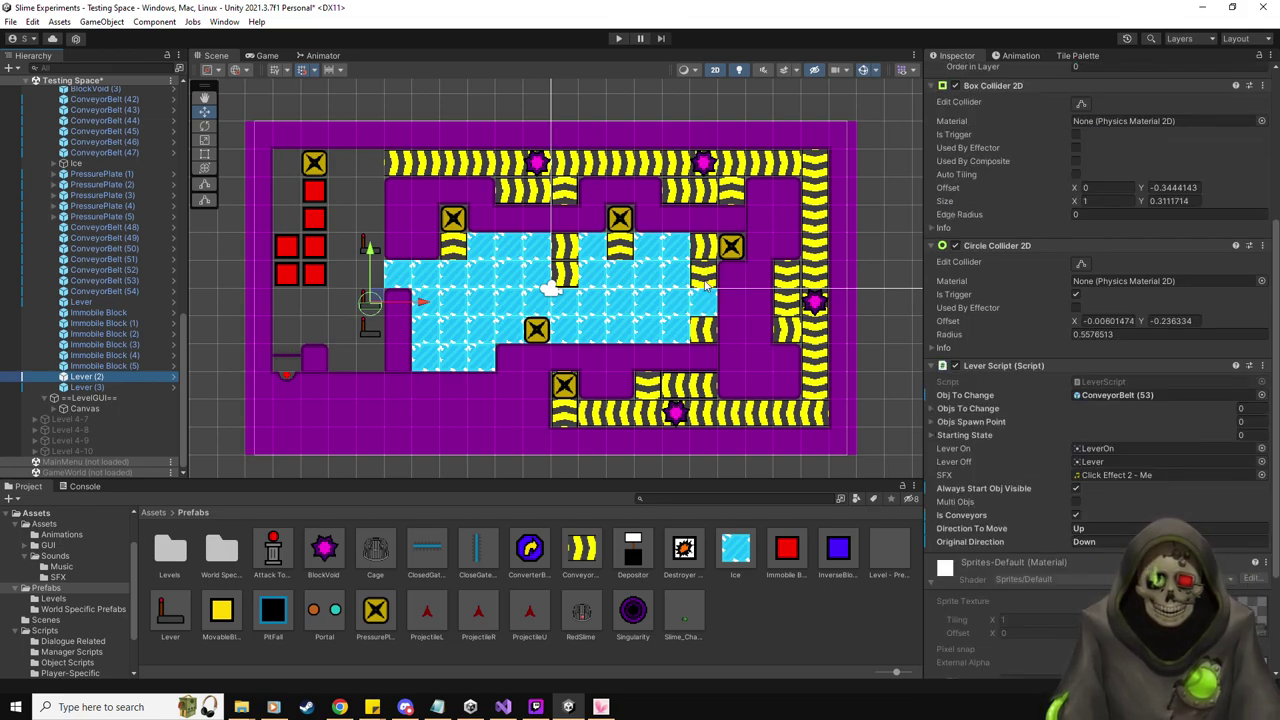
{"action": "left_click", "coordinate": [110, 387]}
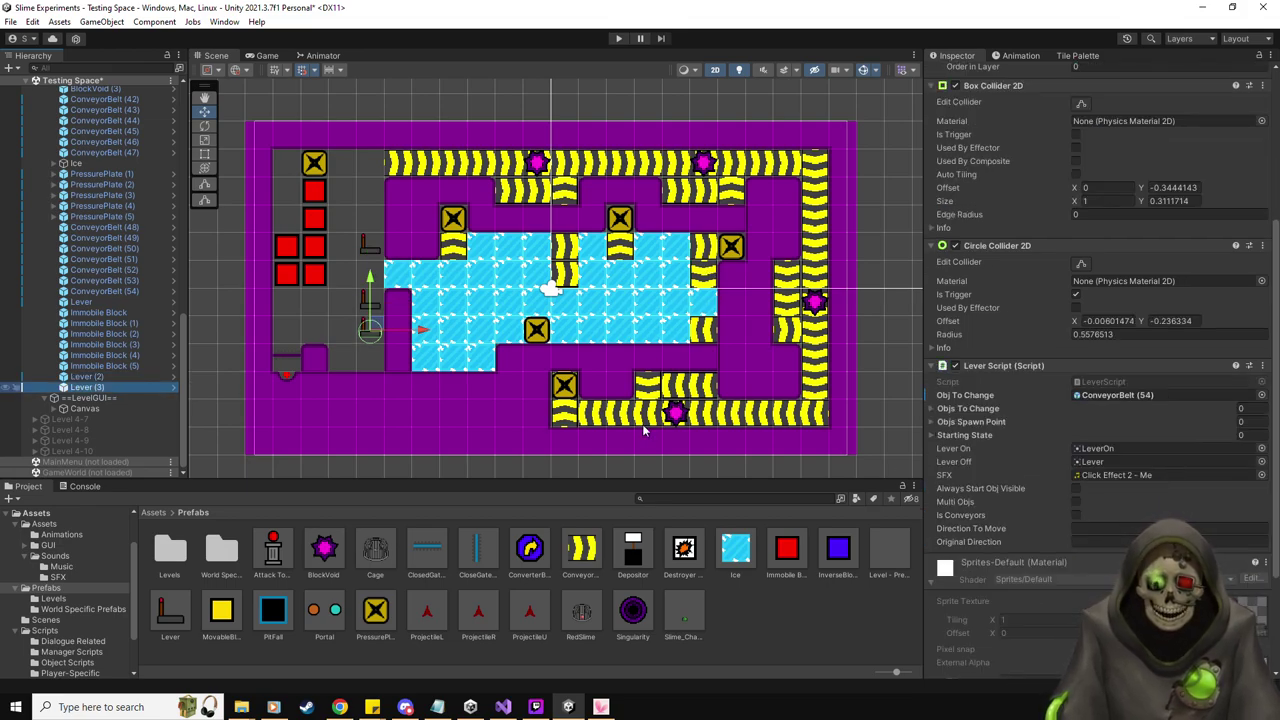
{"action": "left_click", "coordinate": [1093, 529]}
{"action": "type", "text": "Left"}
{"action": "key", "text": "Tab"}
{"action": "type", "text": "Rig"}
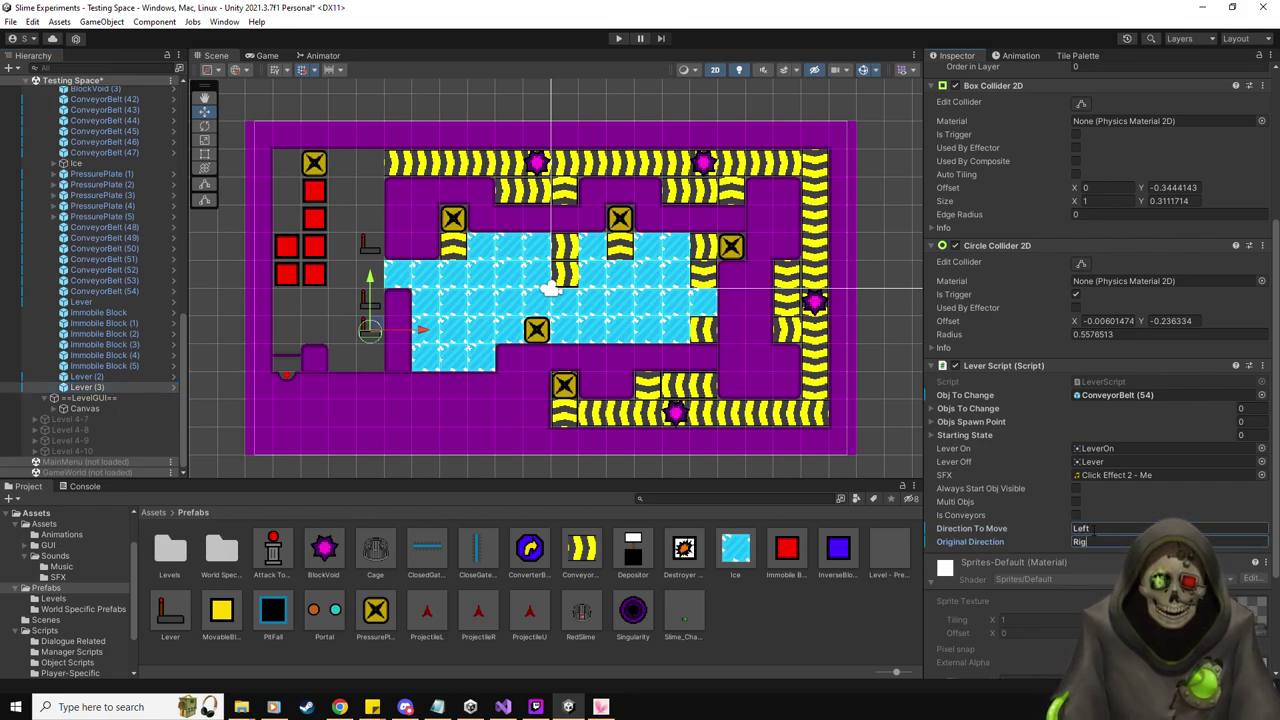
{"action": "type", "text": "ht"}
Delete all six Immobile Blocks, from Immobile Block through Immobile Block (5), and check the first Lever's conveyor settings
{"action": "left_click", "coordinate": [79, 377]}
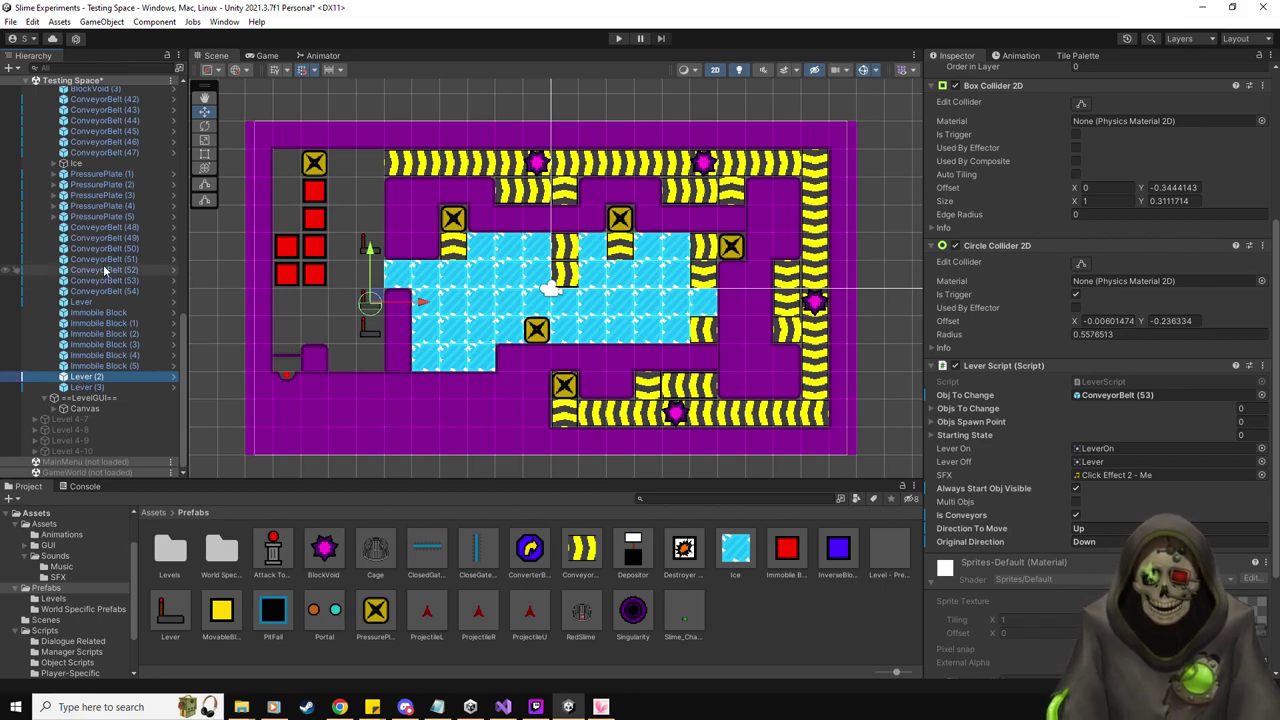
{"action": "scroll", "coordinate": [104, 270], "scroll_direction": "up", "scroll_amount": 3}
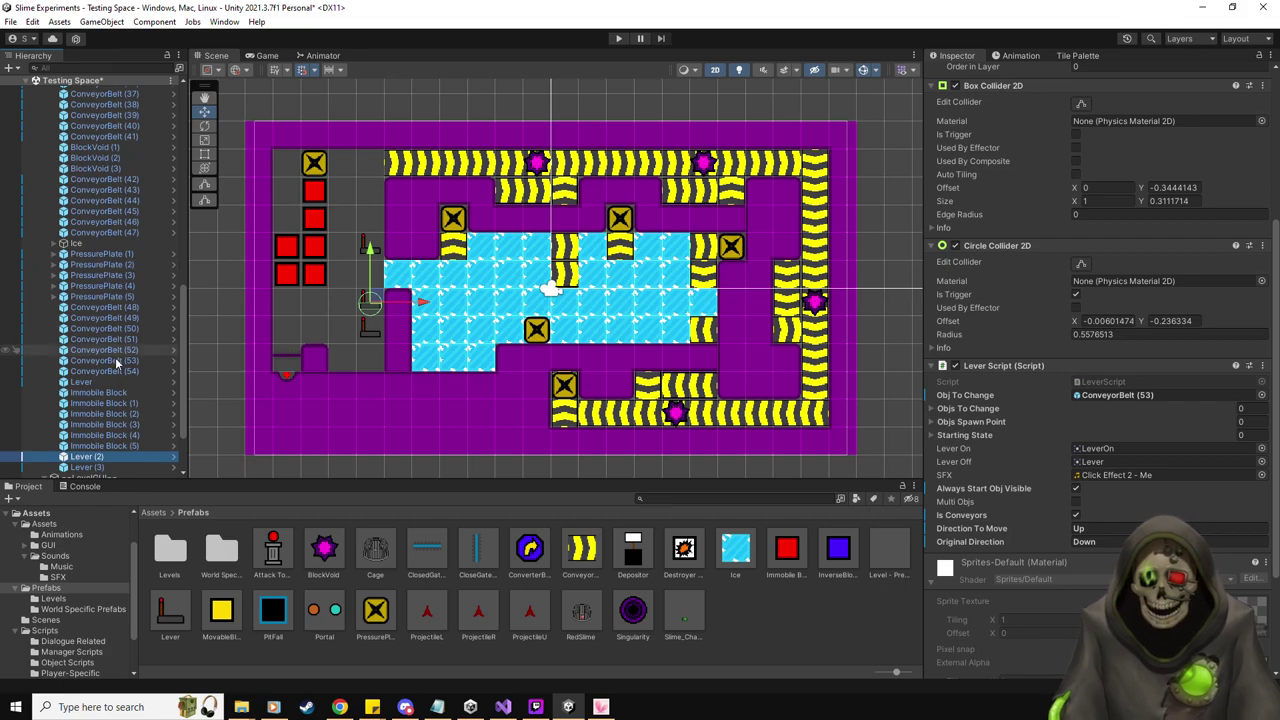
{"action": "left_click", "coordinate": [104, 445]}
{"action": "left_click", "coordinate": [110, 393], "text": "shift"}
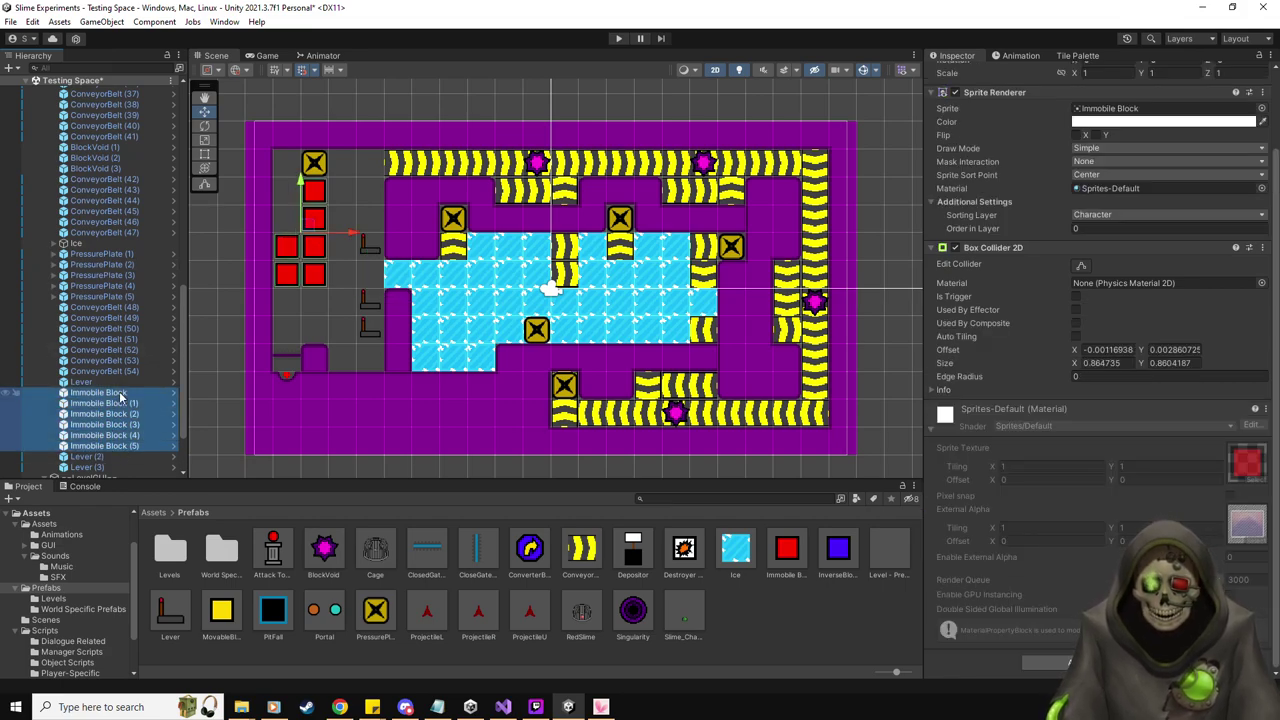
{"action": "key", "text": "Delete"}
{"action": "left_click", "coordinate": [82, 383]}
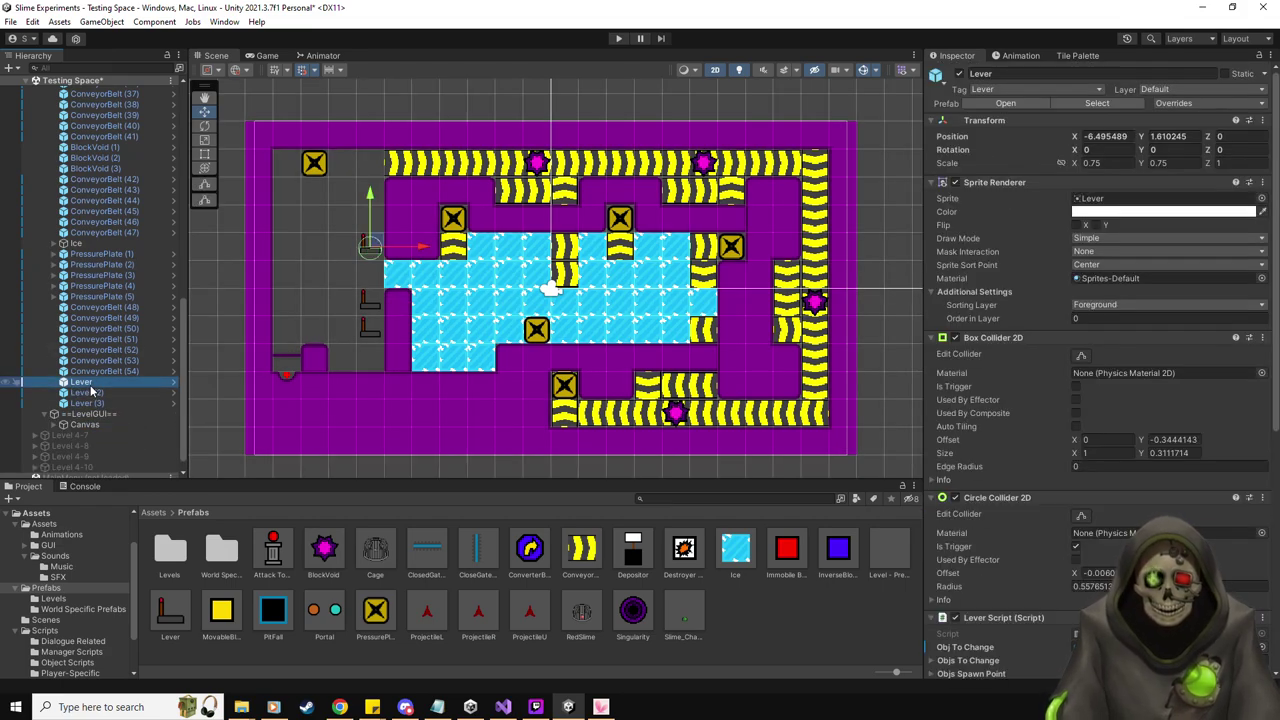
{"action": "scroll", "coordinate": [1000, 458], "scroll_direction": "down", "scroll_amount": 3}
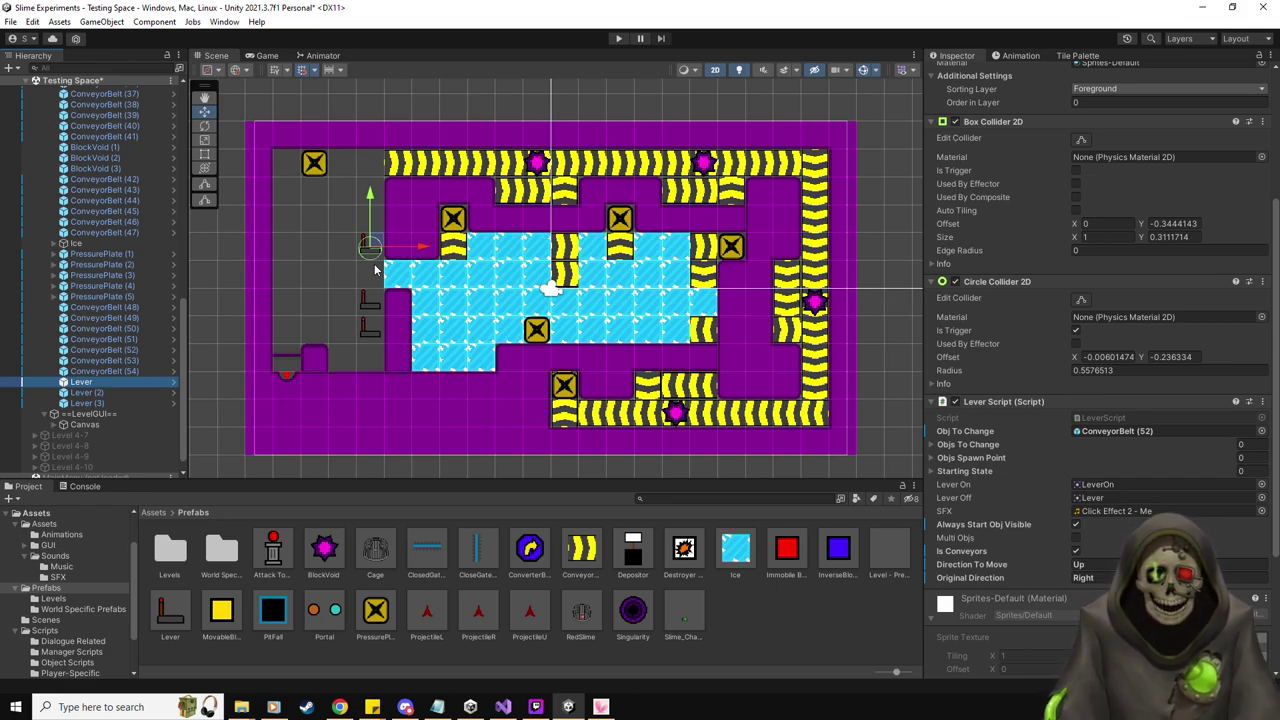
Lock the inspection on Level 4-6 and add all the level's pressure plates to its Level Reset Pressure Plates list
{"action": "scroll", "coordinate": [115, 240], "scroll_direction": "up", "scroll_amount": 15}
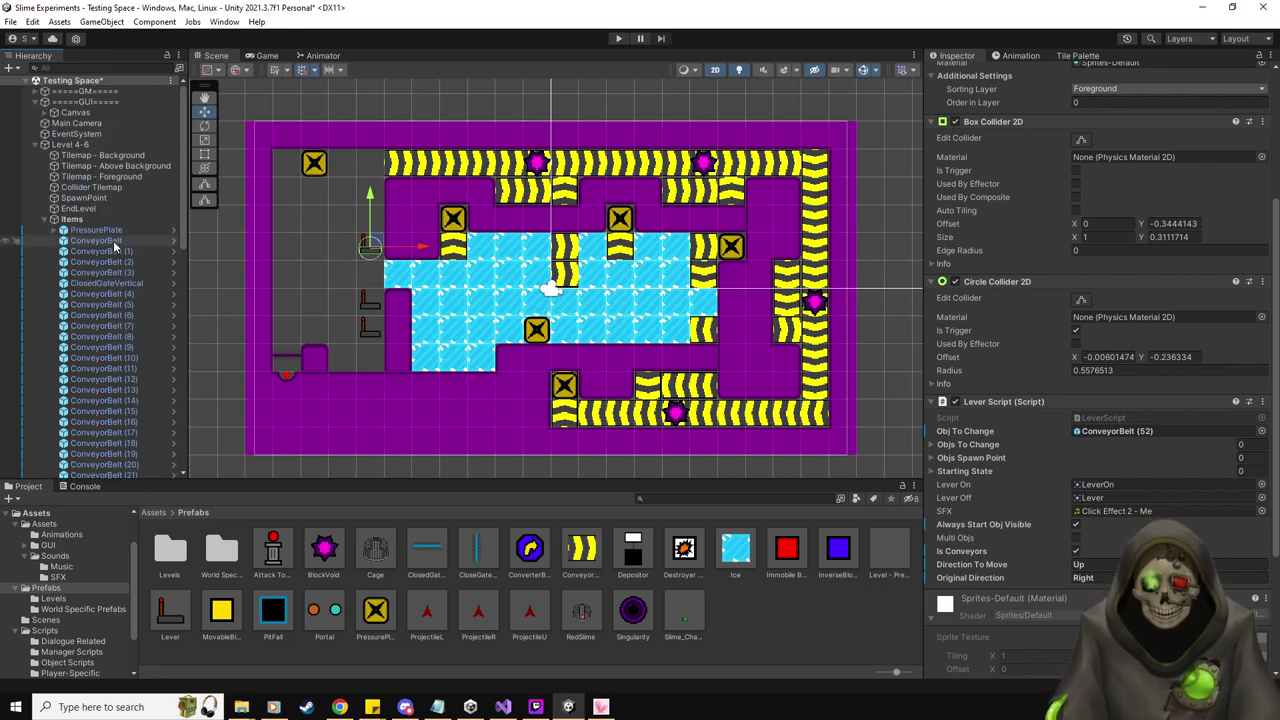
{"action": "left_click", "coordinate": [84, 146]}
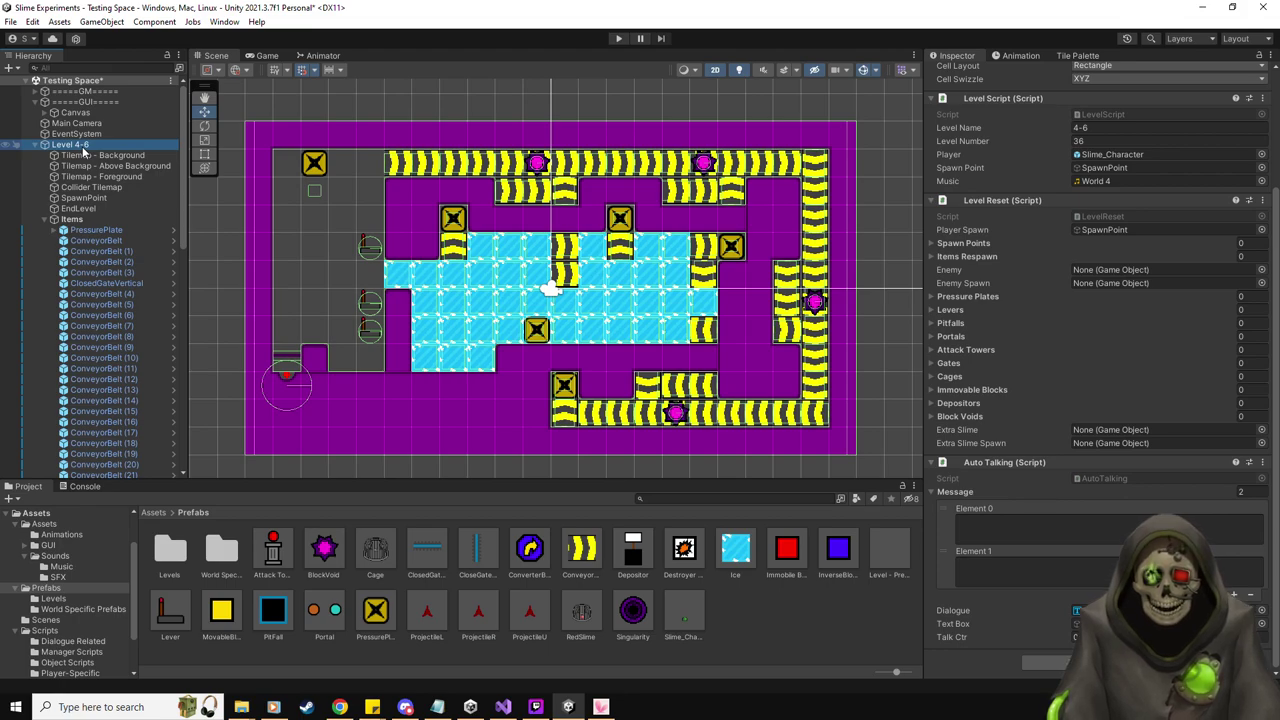
{"action": "left_click", "coordinate": [272, 96]}
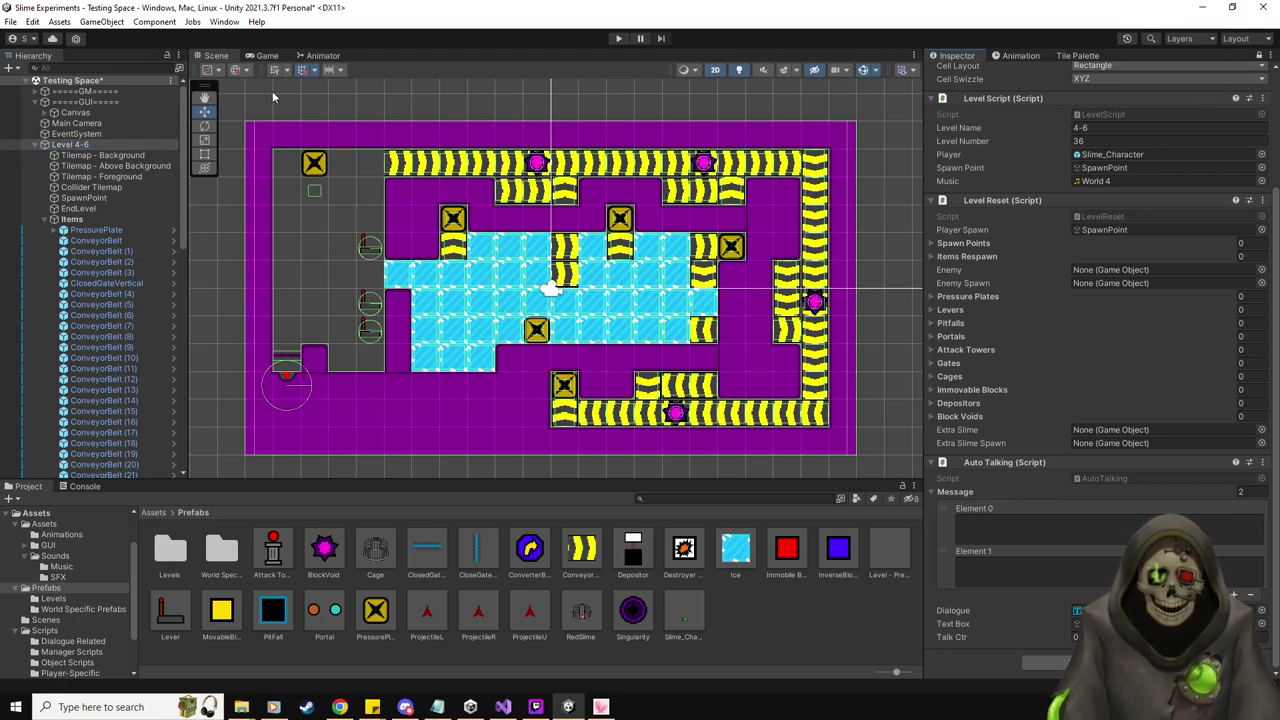
{"action": "left_click", "coordinate": [119, 69]}
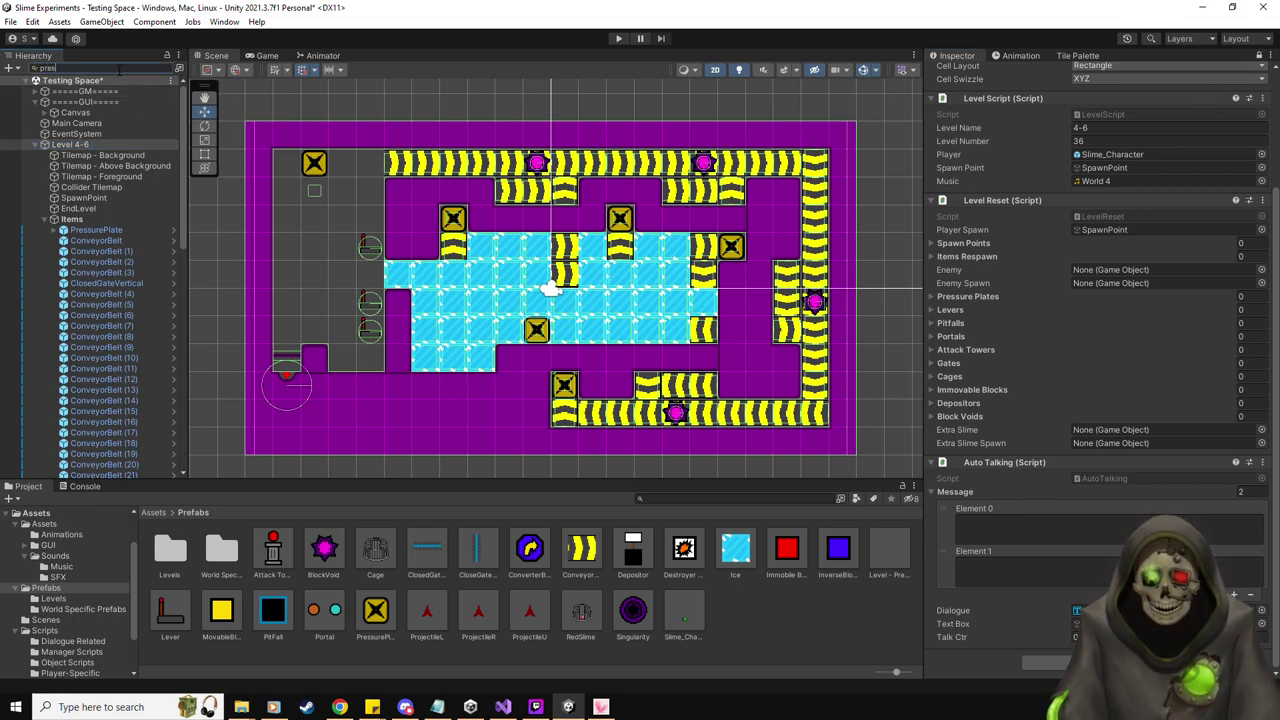
{"action": "left_click", "coordinate": [92, 95]}
{"action": "left_click", "coordinate": [110, 140], "text": "shift"}
{"action": "left_click_drag", "start_coordinate": [96, 91], "coordinate": [990, 297]}
Filter the scene objects by "lever" and add the three levers to the Level Reset Levers list
{"action": "left_click", "coordinate": [123, 65]}
{"action": "key", "text": "BackSpace"}
{"action": "key", "text": "BackSpace"}
{"action": "key", "text": "BackSpace"}
{"action": "key", "text": "BackSpace"}
{"action": "type", "text": "lever"}
{"action": "left_click", "coordinate": [60, 91]}
{"action": "left_click", "coordinate": [78, 111], "text": "shift"}
{"action": "left_click_drag", "start_coordinate": [78, 111], "coordinate": [982, 308]}
Find ClosedGateVertical by filtering for "gate", add it to the Level Reset Gates list, and save the scene
{"action": "left_click", "coordinate": [157, 70]}
{"action": "key", "text": "BackSpace"}
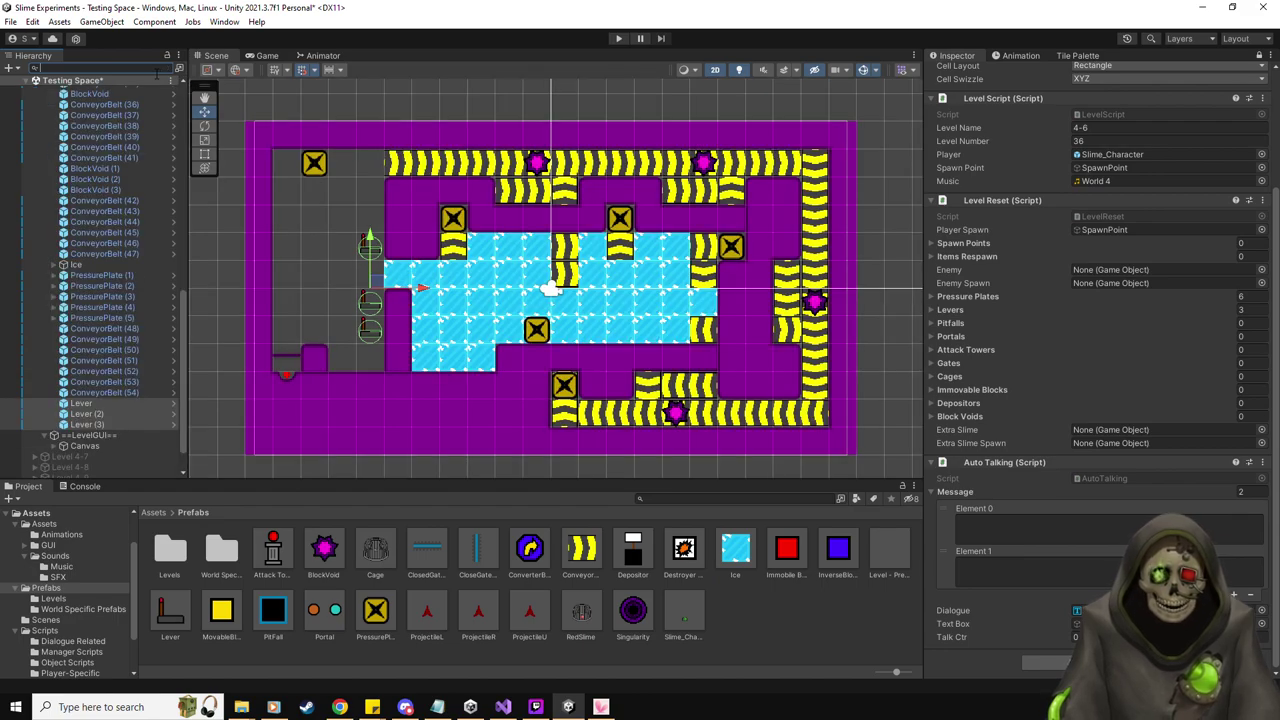
{"action": "type", "text": "gat"}
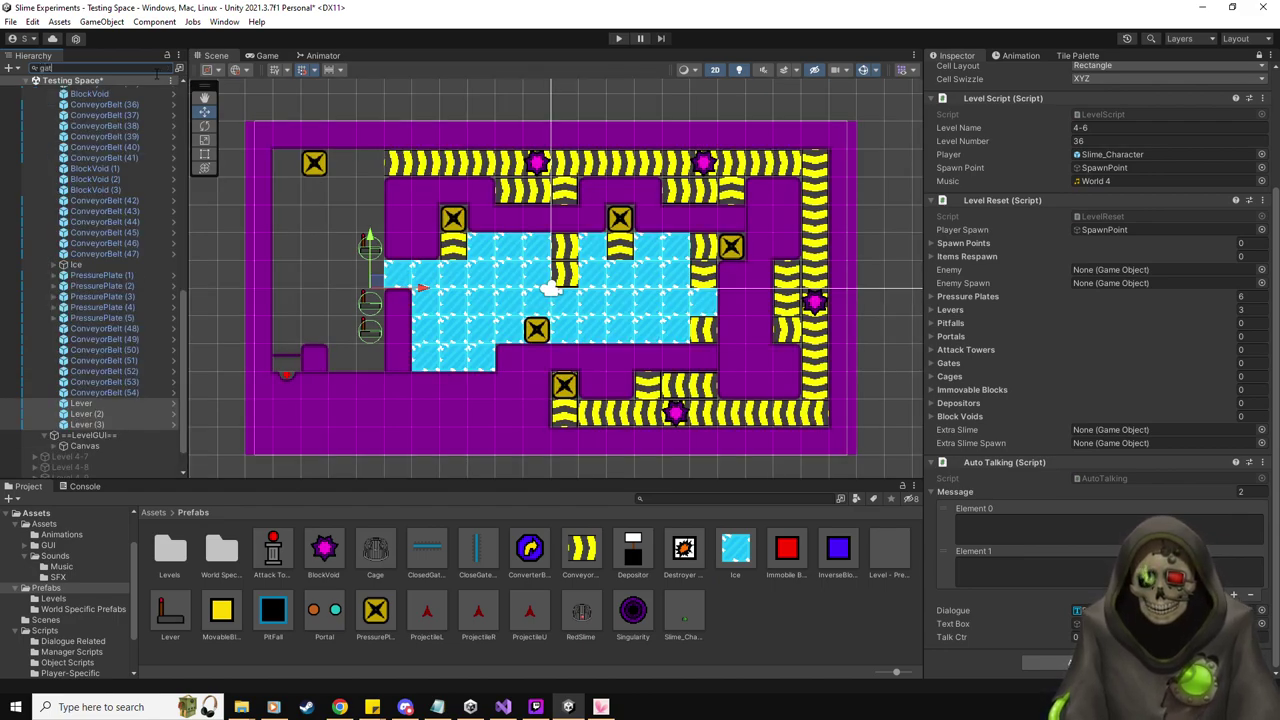
{"action": "type", "text": "e"}
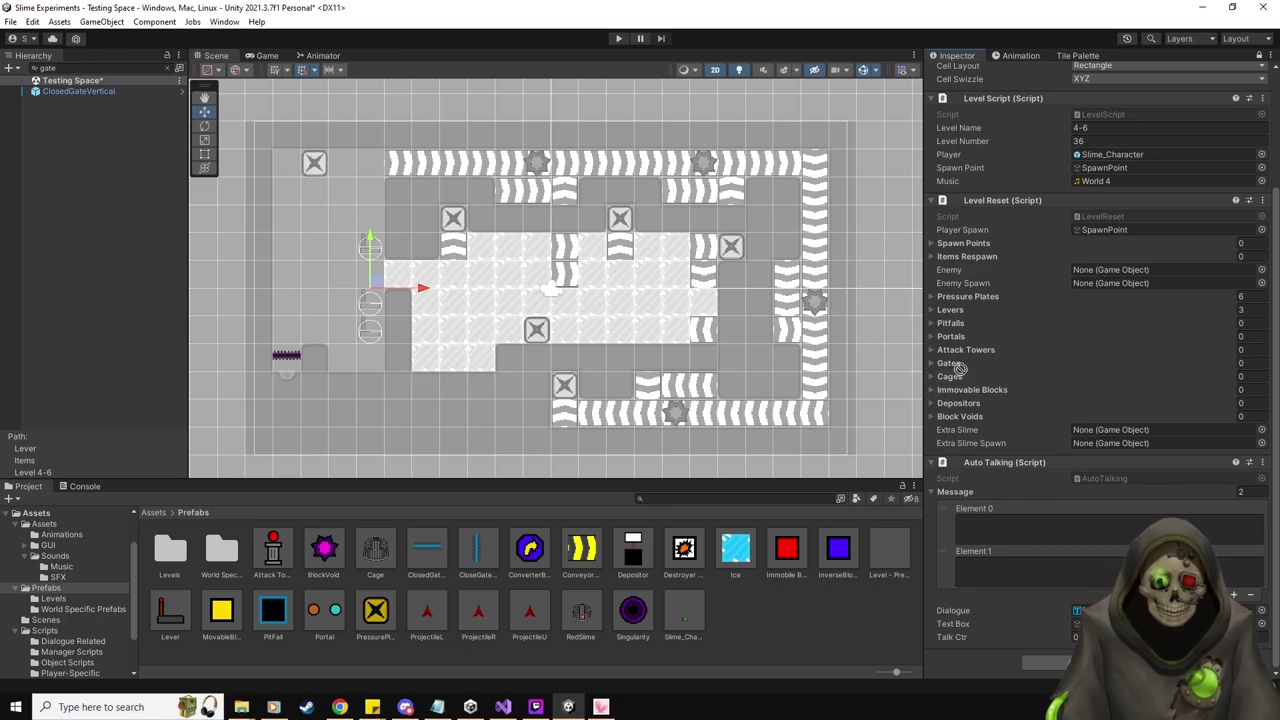
{"action": "left_click_drag", "start_coordinate": [958, 368], "coordinate": [958, 368]}
{"action": "left_click", "coordinate": [101, 68]}
{"action": "key", "text": "BackSpace"}
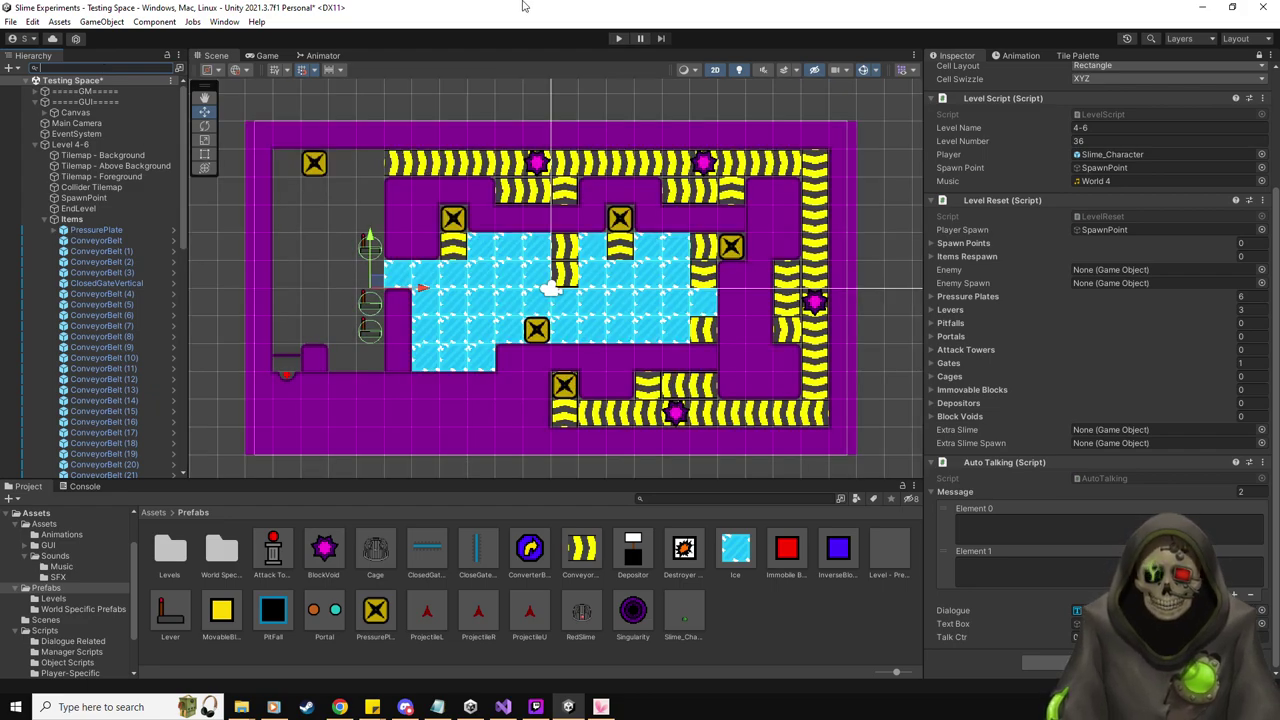
{"action": "key", "text": "ctrl+s"}
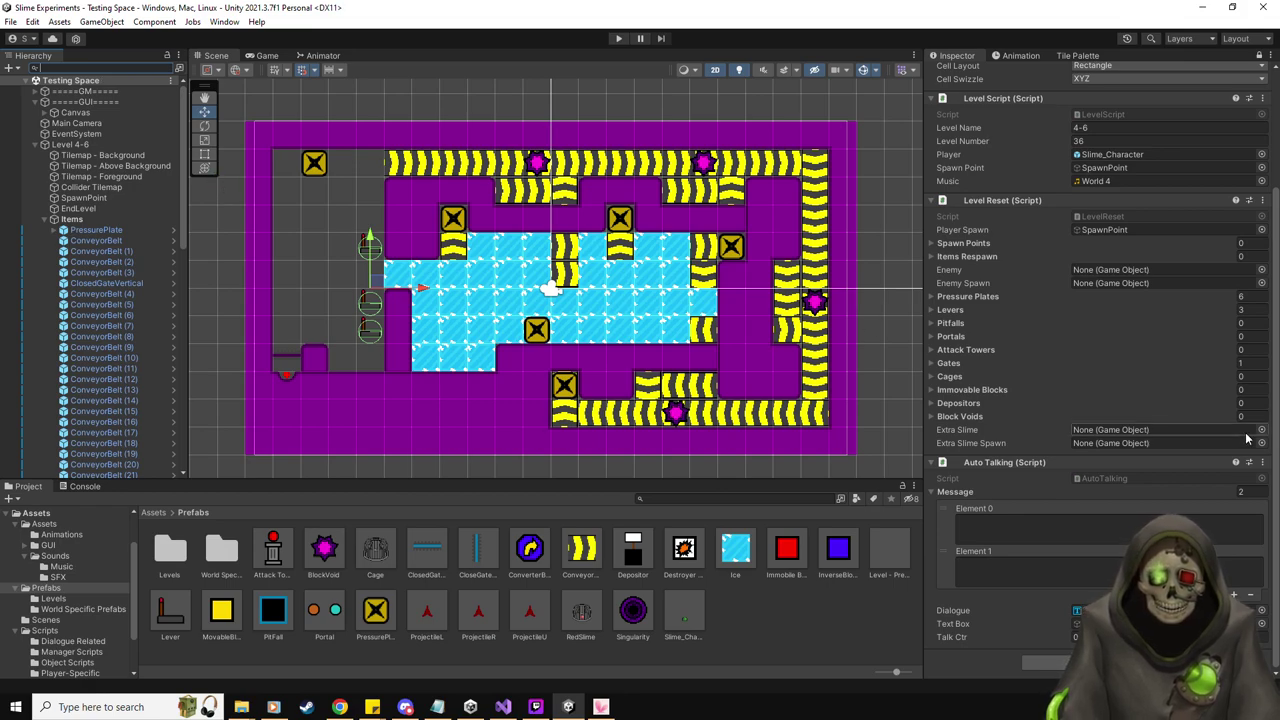
Write "Welcome to another lovely experiment!" as the first Auto Talking message of Level 4-6
{"action": "left_click", "coordinate": [1098, 532]}
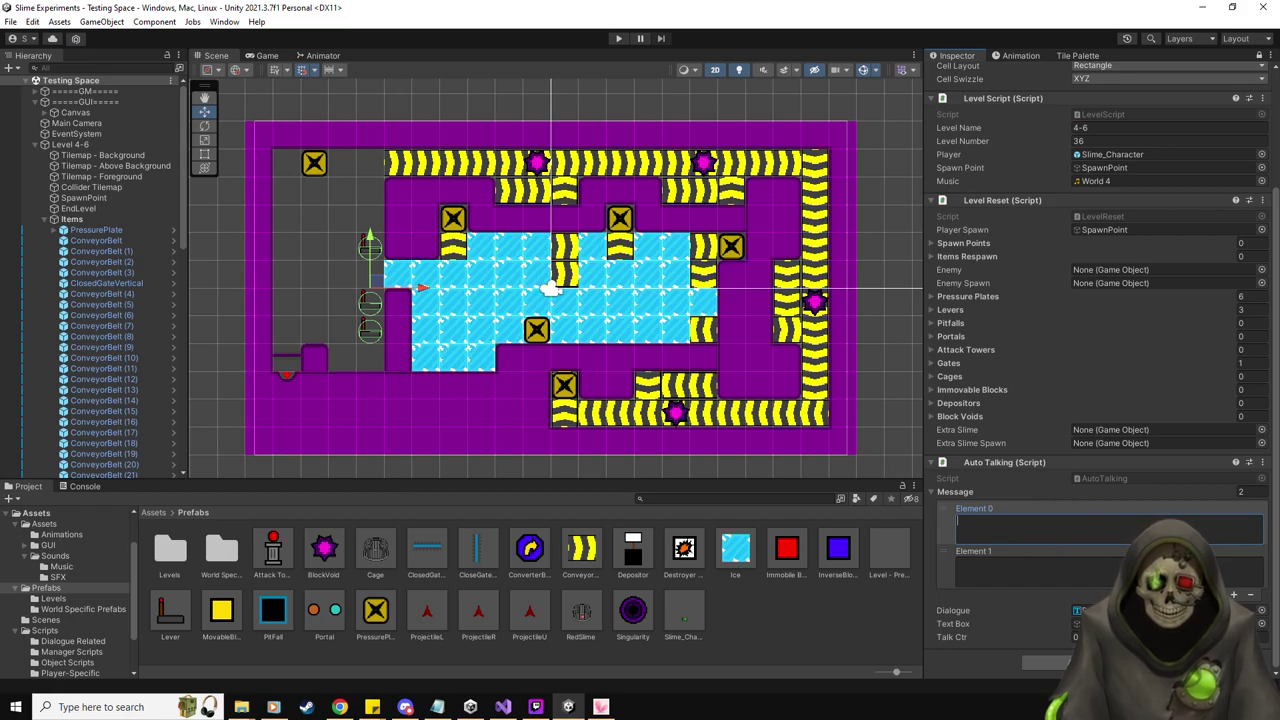
{"action": "type", "text": "We"}
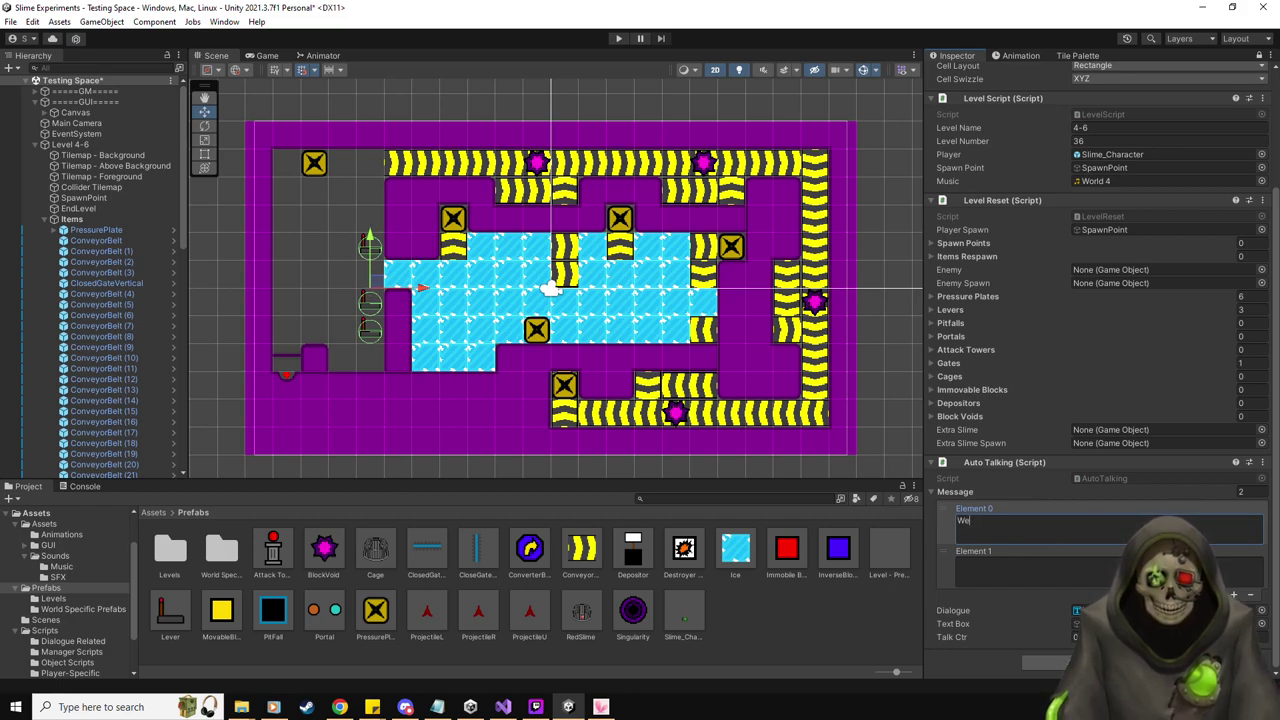
{"action": "type", "text": "lcome to another"}
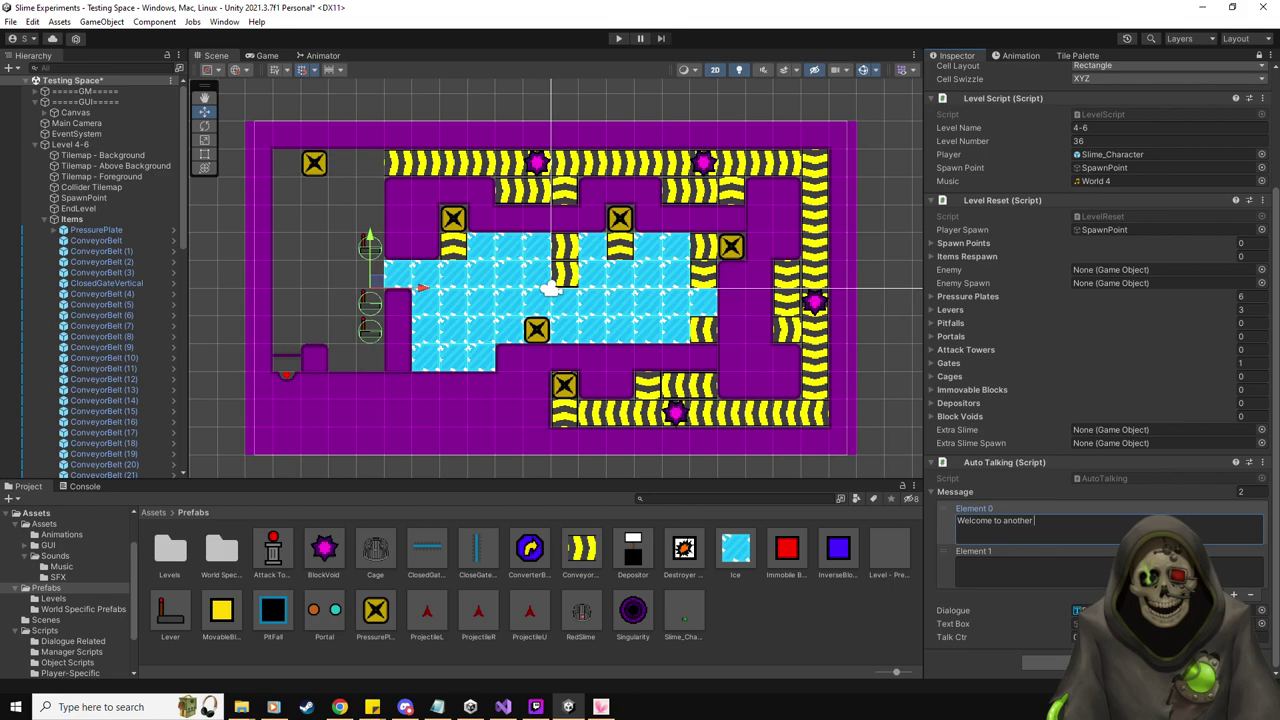
{"action": "type", "text": " level!y experiemnt"}
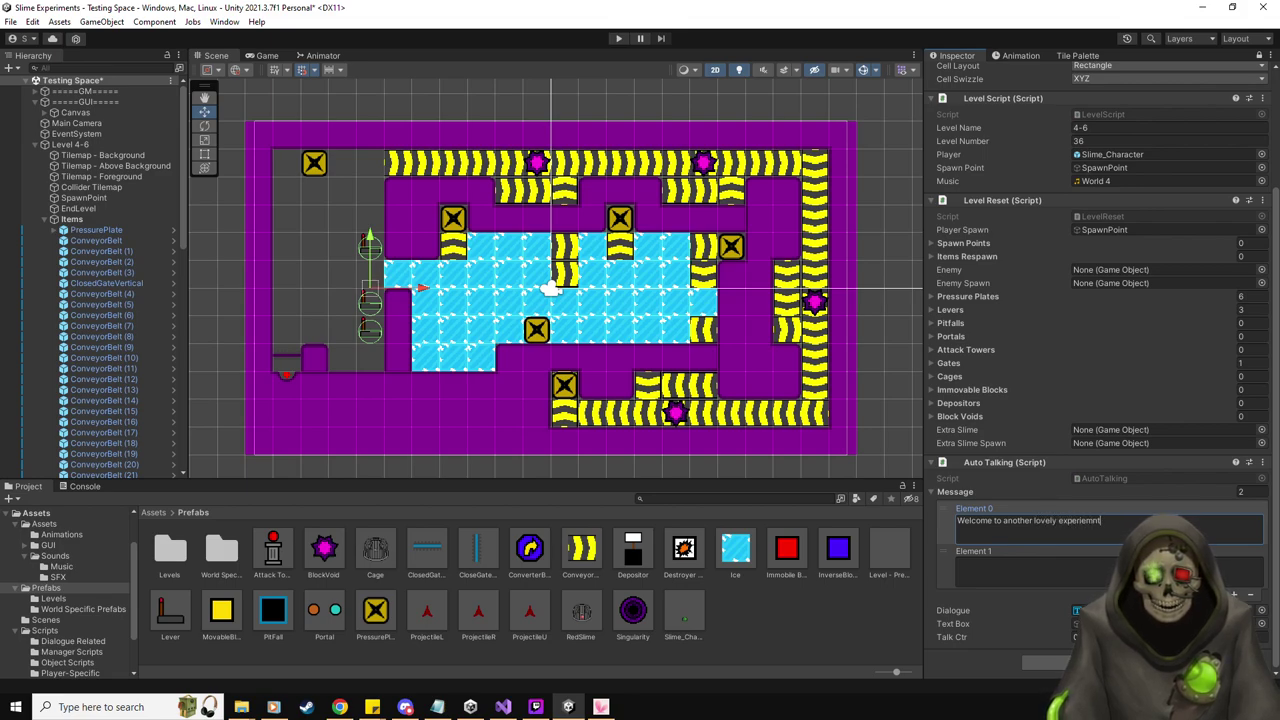
{"action": "key", "text": "BackSpace"}
{"action": "key", "text": "BackSpace"}
{"action": "key", "text": "BackSpace"}
{"action": "key", "text": "BackSpace"}
{"action": "type", "text": "ment"}
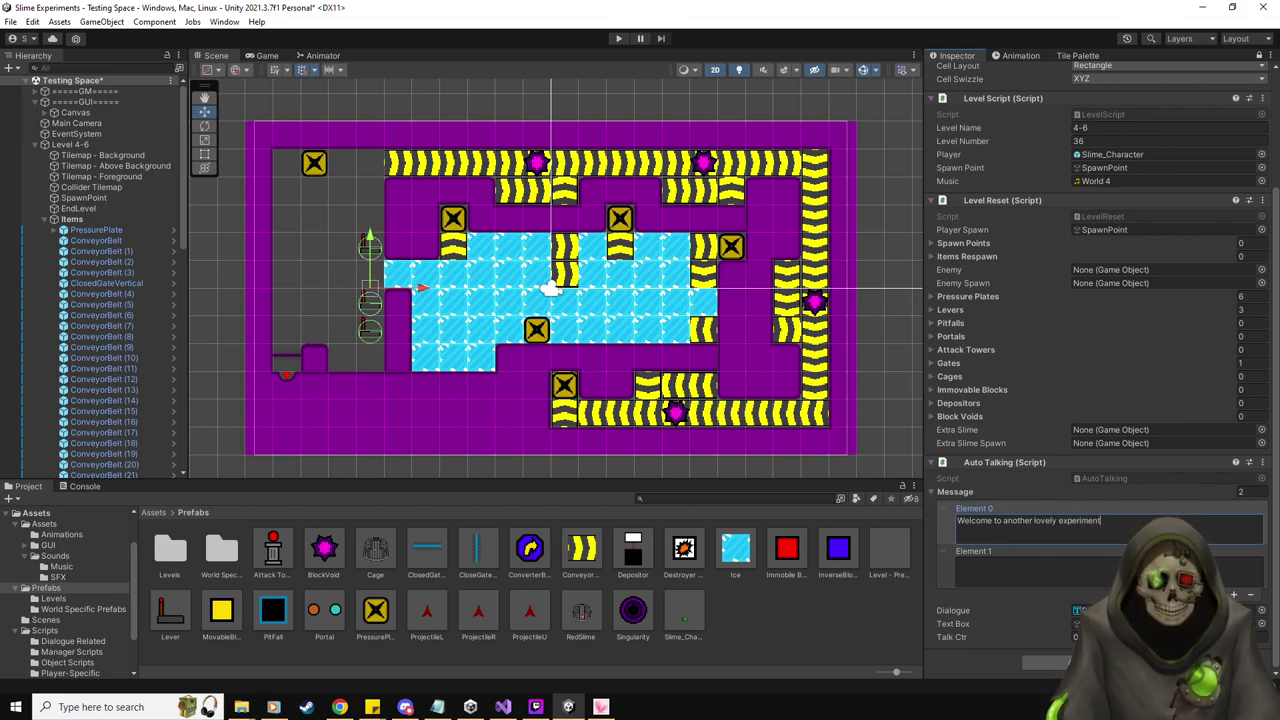
{"action": "type", "text": "!"}
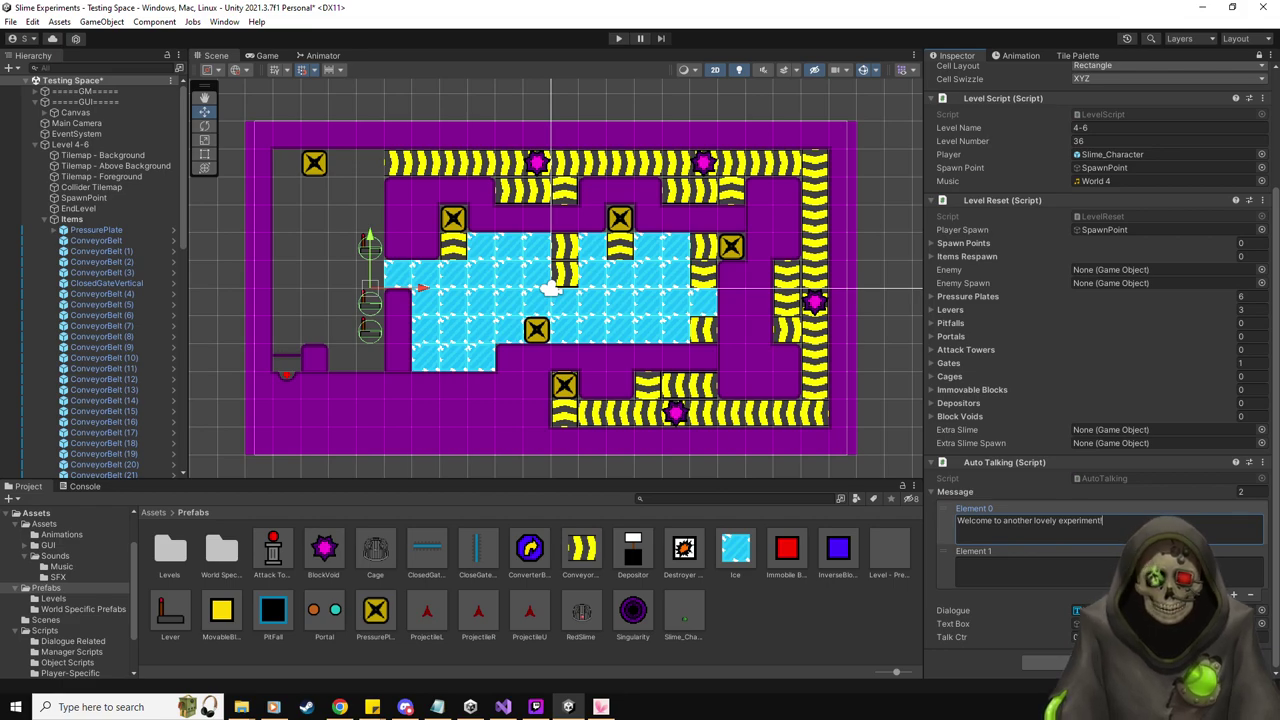
Write the second Auto Talking message, starting "Like in previous experiments, you'll be put"
{"action": "left_click", "coordinate": [1000, 565]}
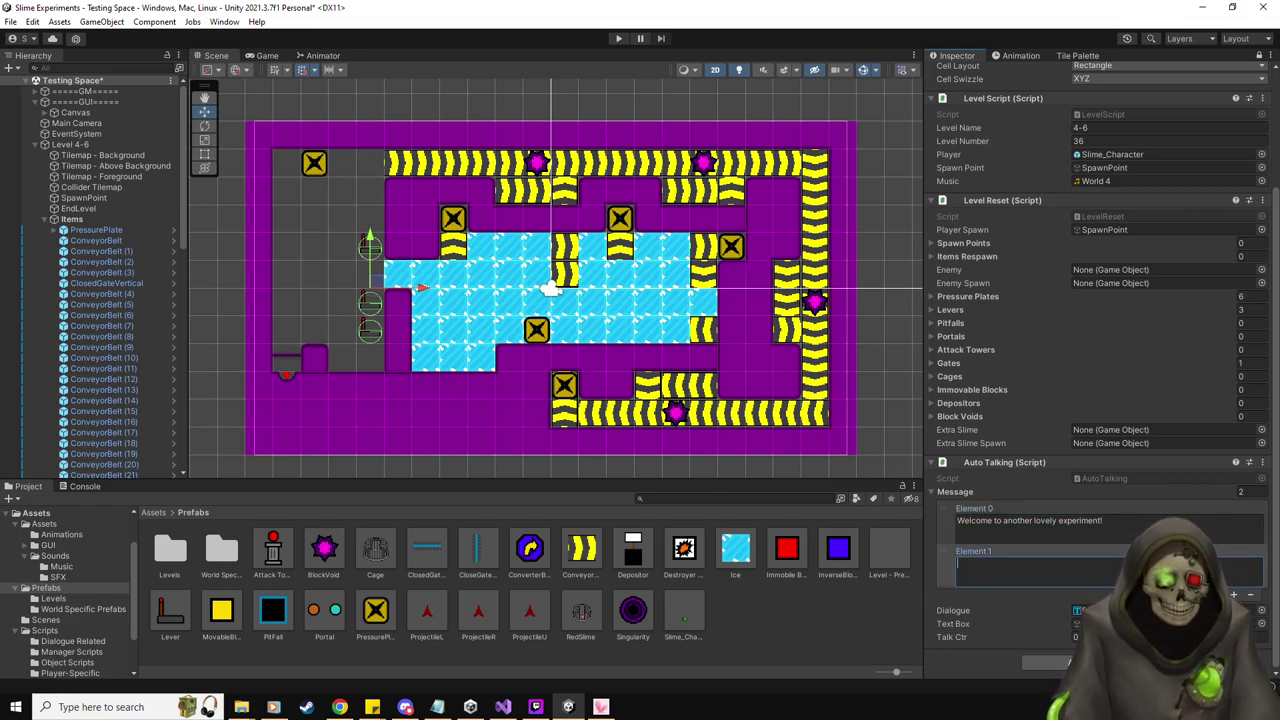
{"action": "type", "text": "Like in previous pu"}
{"action": "key", "text": "BackSpace"}
{"action": "key", "text": "BackSpace"}
{"action": "type", "text": "experiments, you'll be put u"}
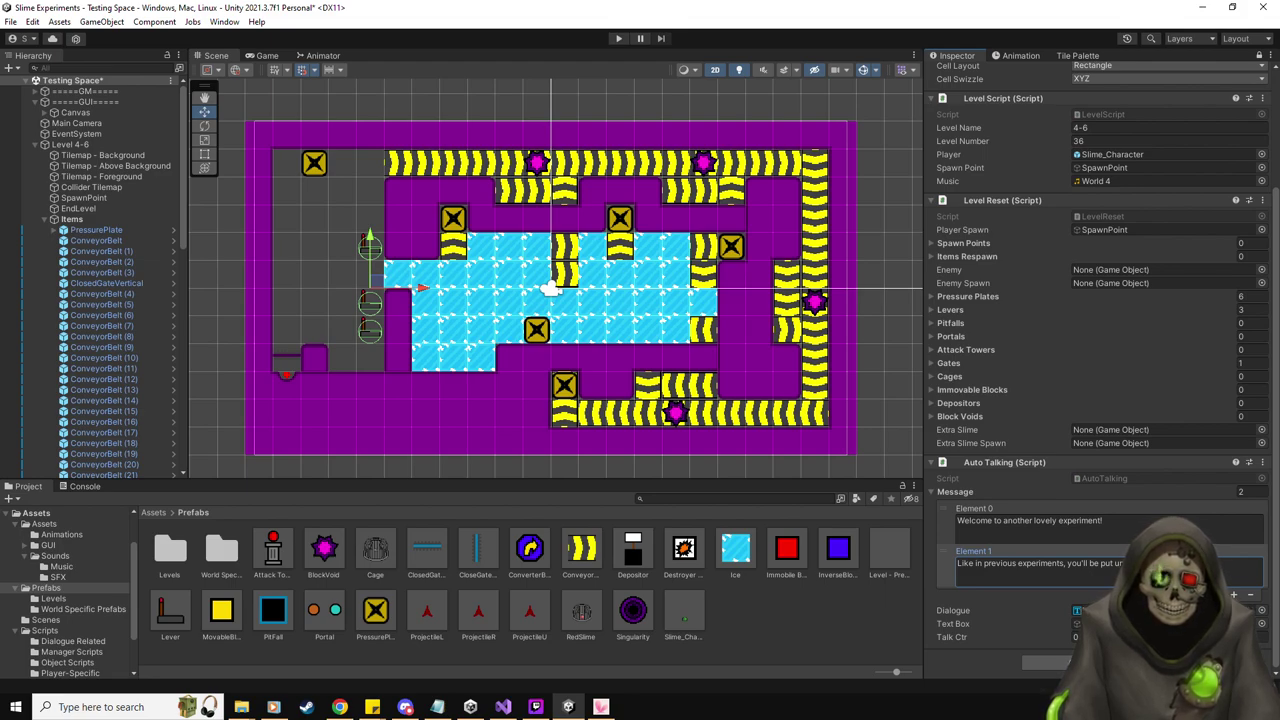
Increase the Auto Talking messages to 3 and write the third one, starting "Let's see if you can figure things"
{"action": "left_click", "coordinate": [1241, 491]}
{"action": "type", "text": "3"}
{"action": "key", "text": "Return"}
{"action": "left_click", "coordinate": [1010, 606]}
{"action": "key", "text": "ctrl+a"}
{"action": "type", "text": "Let's see if you can figure"}
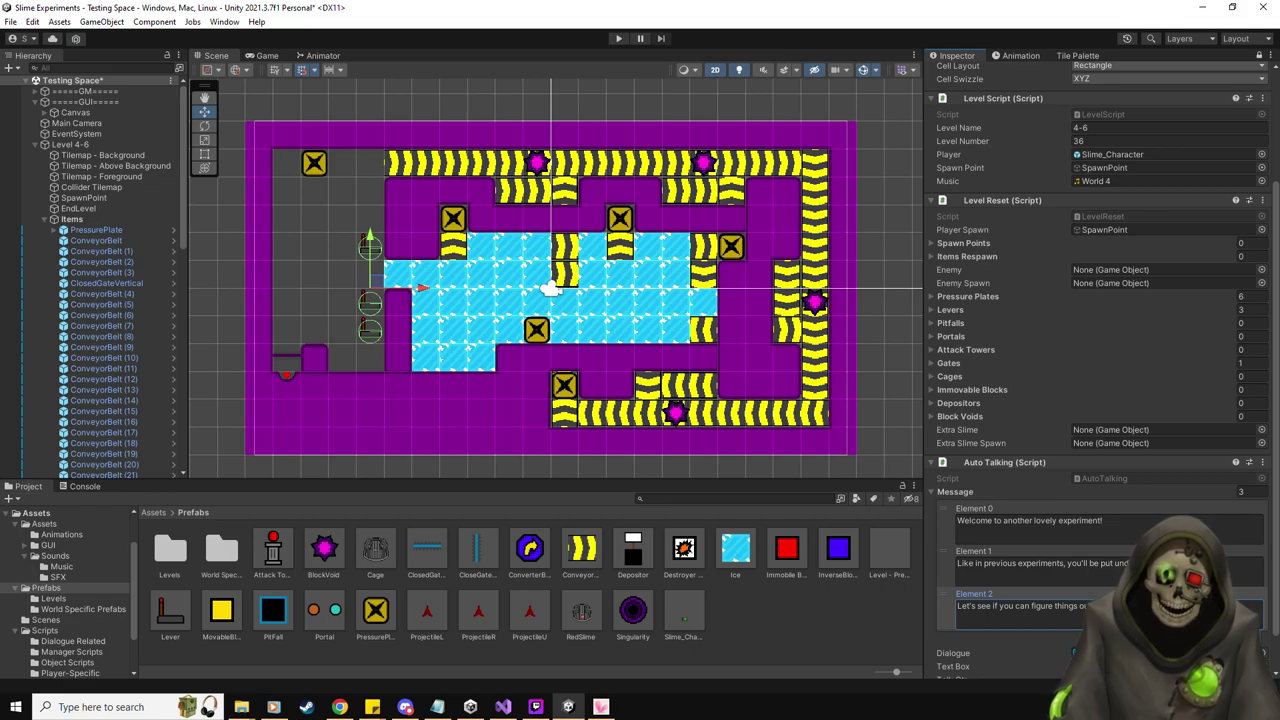
{"action": "type", "text": "th"}
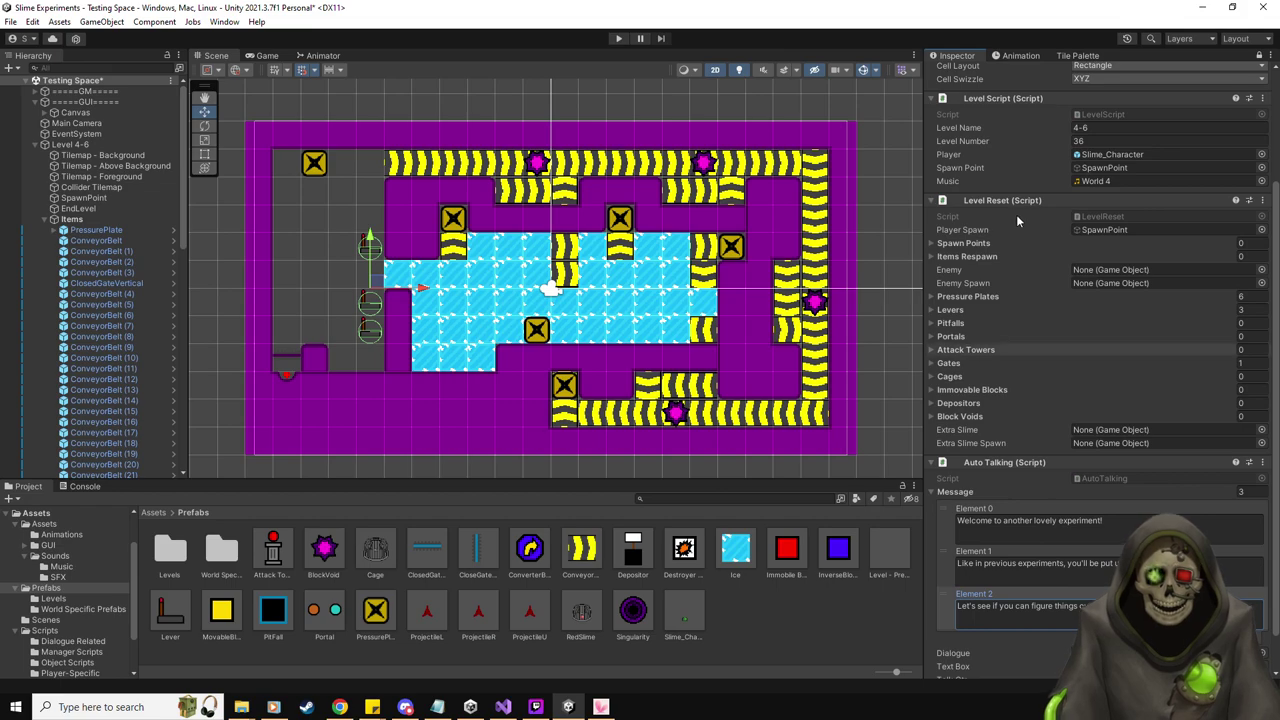
Place a CloseGateHorizontal prefab at X -5.5, Y 0.5, across the entrance between the lever room and the ice
{"action": "scroll", "coordinate": [1000, 310], "scroll_direction": "up", "scroll_amount": 3}
{"action": "middle_click_drag", "start_coordinate": [334, 209], "coordinate": [361, 224]}
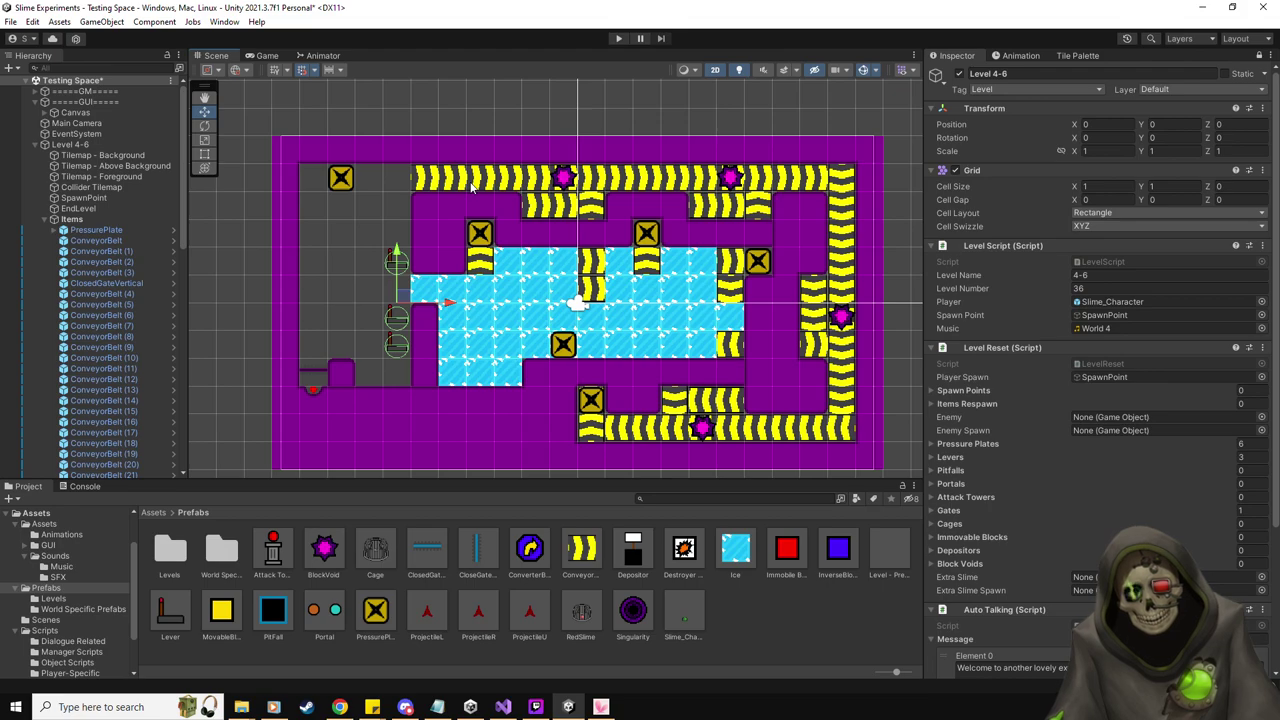
{"action": "left_click_drag", "start_coordinate": [478, 550], "coordinate": [422, 288]}
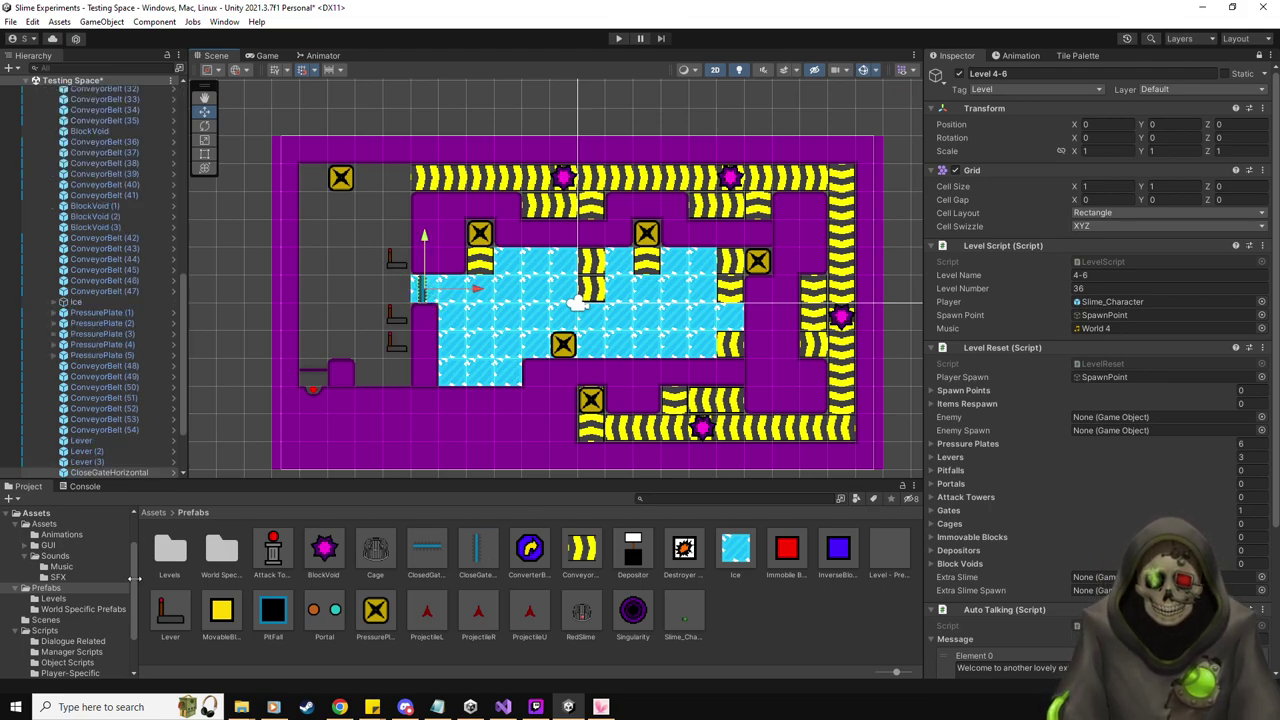
Change the new CloseGateHorizontal's sprite to Wall_Blocks_World4_31
{"action": "left_click", "coordinate": [43, 523]}
{"action": "scroll", "coordinate": [448, 594], "scroll_direction": "down", "scroll_amount": 5}
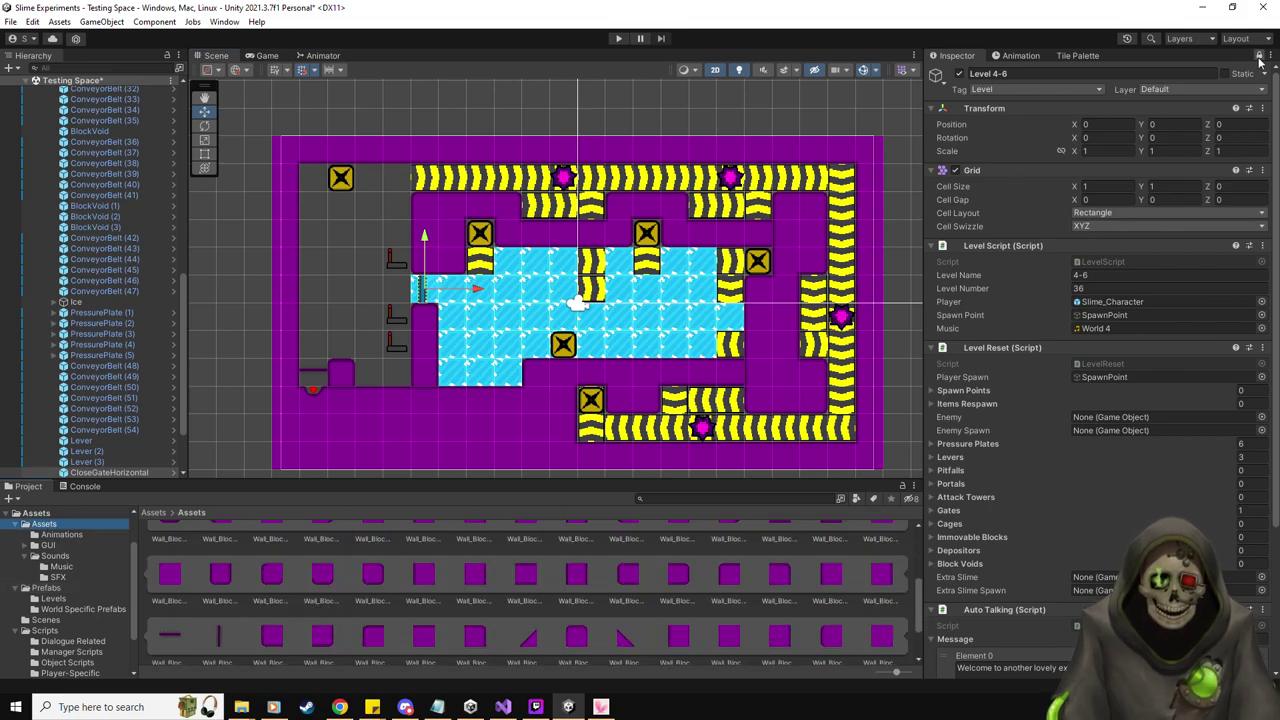
{"action": "left_click_drag", "start_coordinate": [475, 636], "coordinate": [1103, 203]}
Place a PressurePlate prefab at X -4.5, Y 4.5 on the upper conveyor run, near its start beside the lever room
{"action": "scroll", "coordinate": [65, 580], "scroll_direction": "down", "scroll_amount": 3}
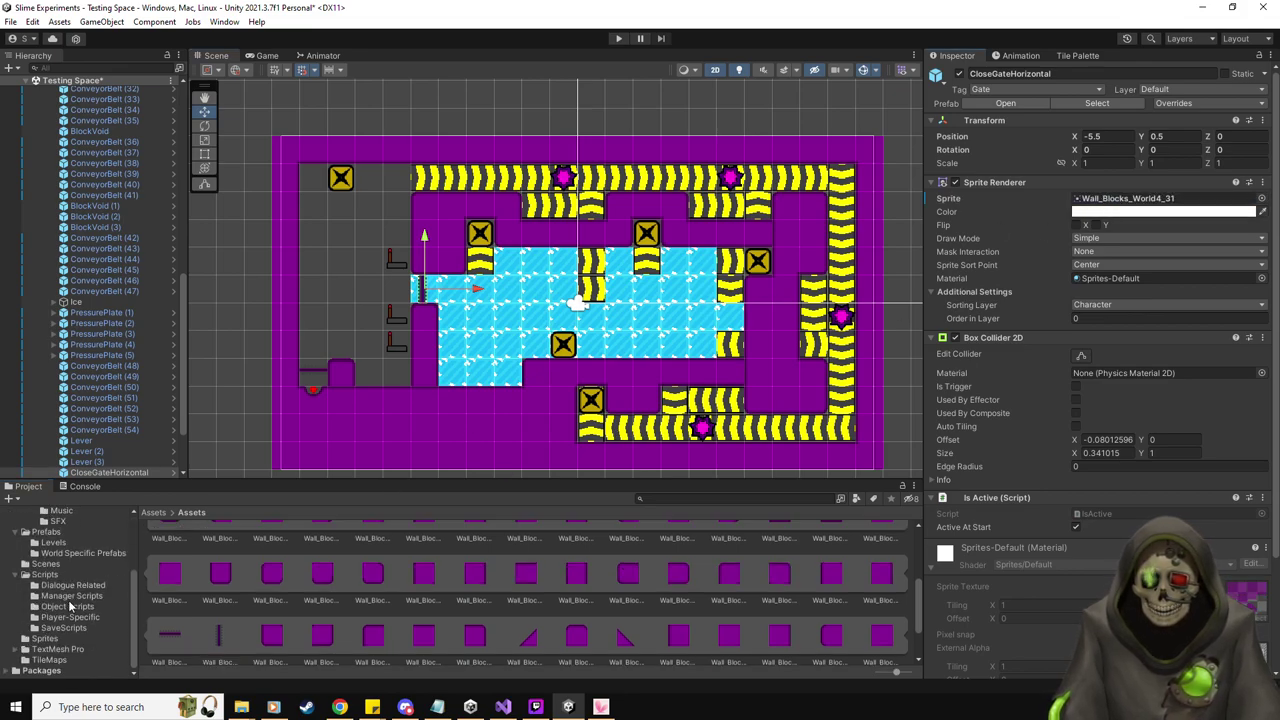
{"action": "left_click", "coordinate": [47, 532]}
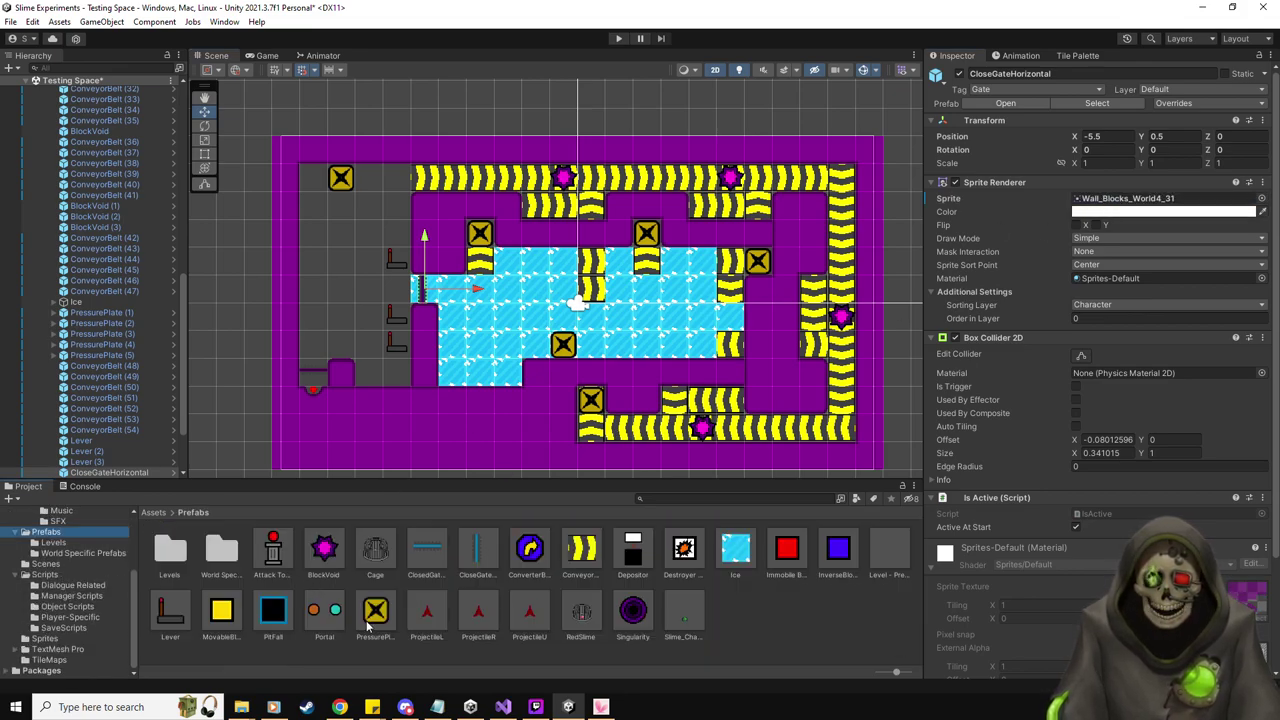
{"action": "left_click_drag", "start_coordinate": [493, 200], "coordinate": [453, 177]}
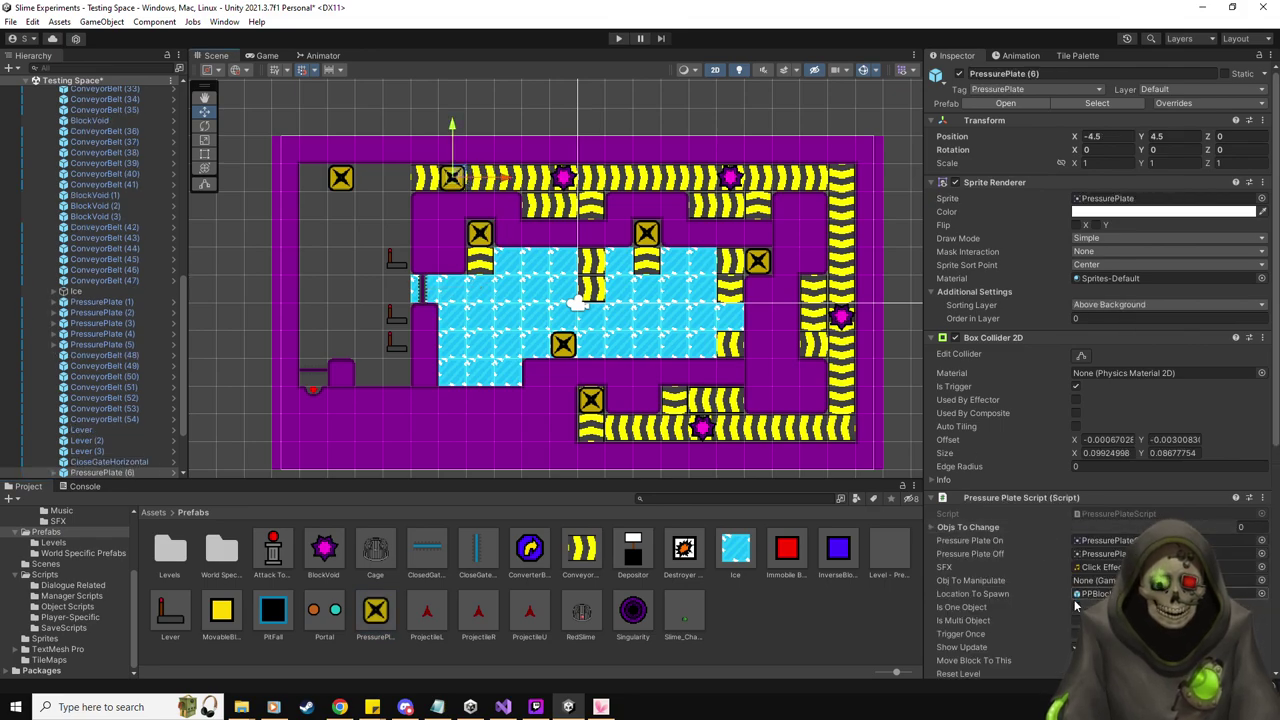
Enable Is One Object, Trigger Once and No Exit Trigger on the new pressure plate, with CloseGateHorizontal as its Obj To Manipulate
{"action": "scroll", "coordinate": [1075, 607], "scroll_direction": "down", "scroll_amount": 1}
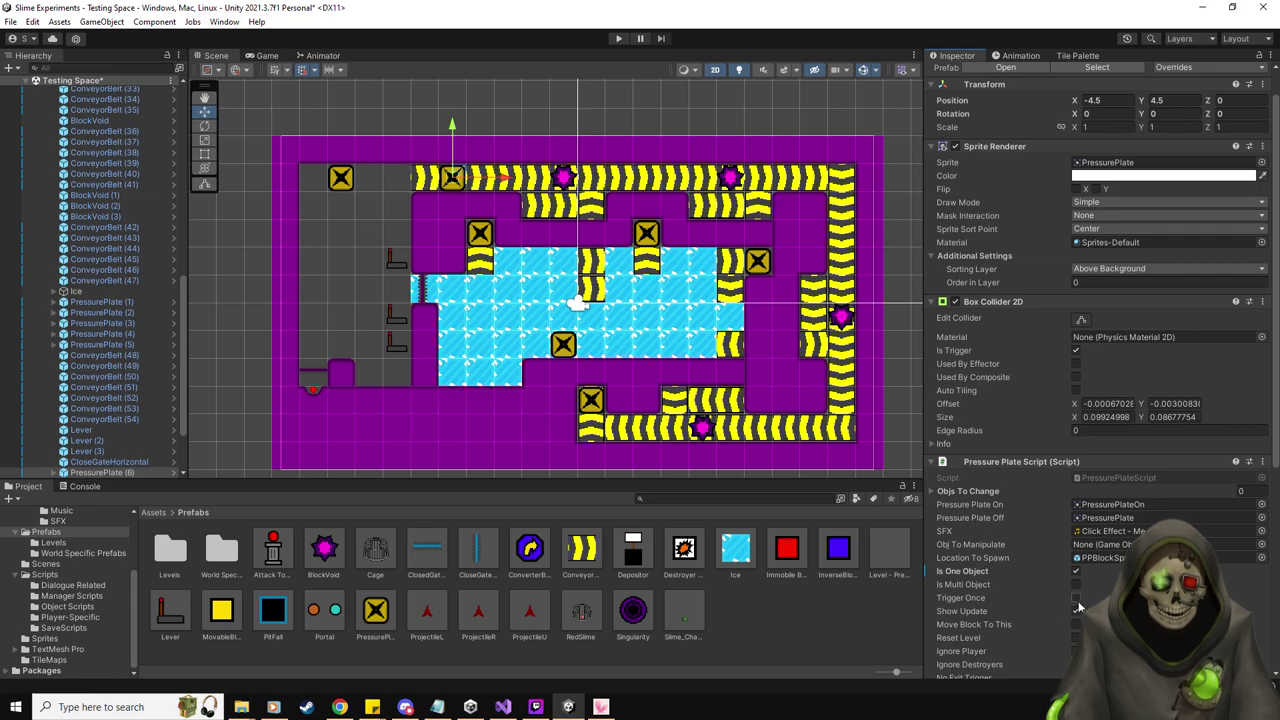
{"action": "left_click", "coordinate": [1077, 598]}
{"action": "scroll", "coordinate": [1079, 606], "scroll_direction": "down", "scroll_amount": 1}
{"action": "scroll", "coordinate": [1079, 606], "scroll_direction": "down", "scroll_amount": 2}
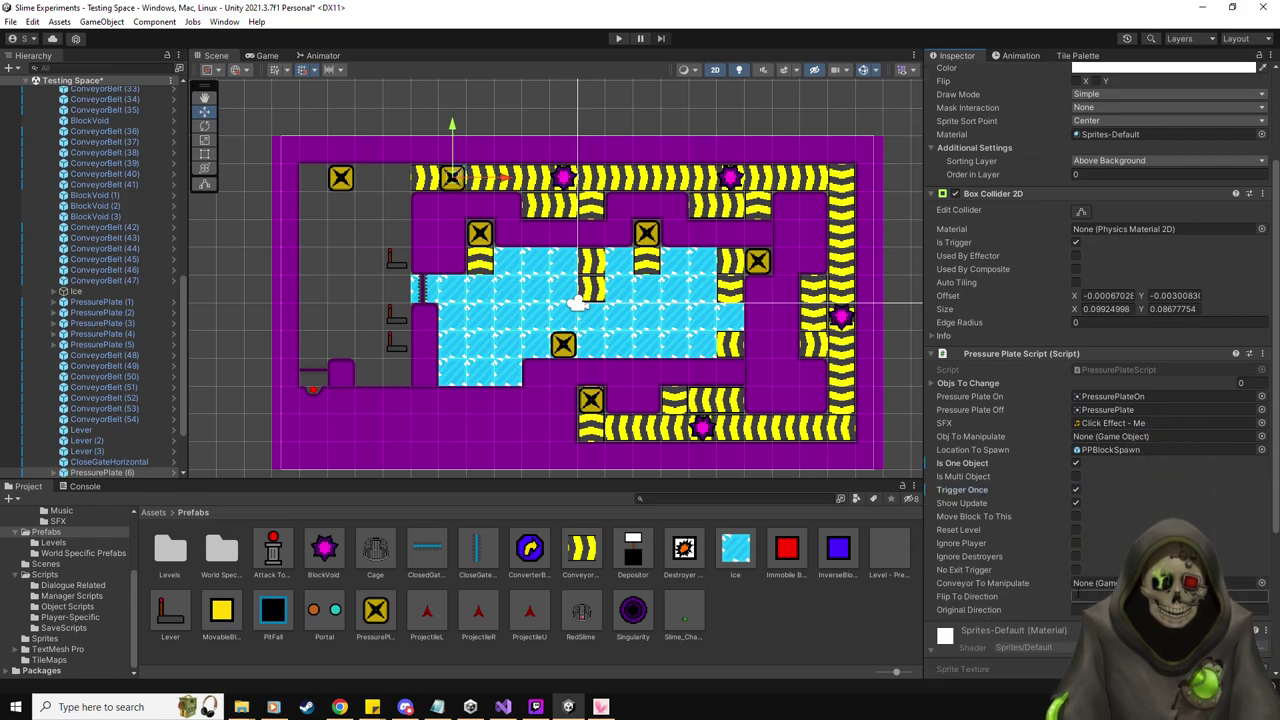
{"action": "left_click", "coordinate": [1076, 569]}
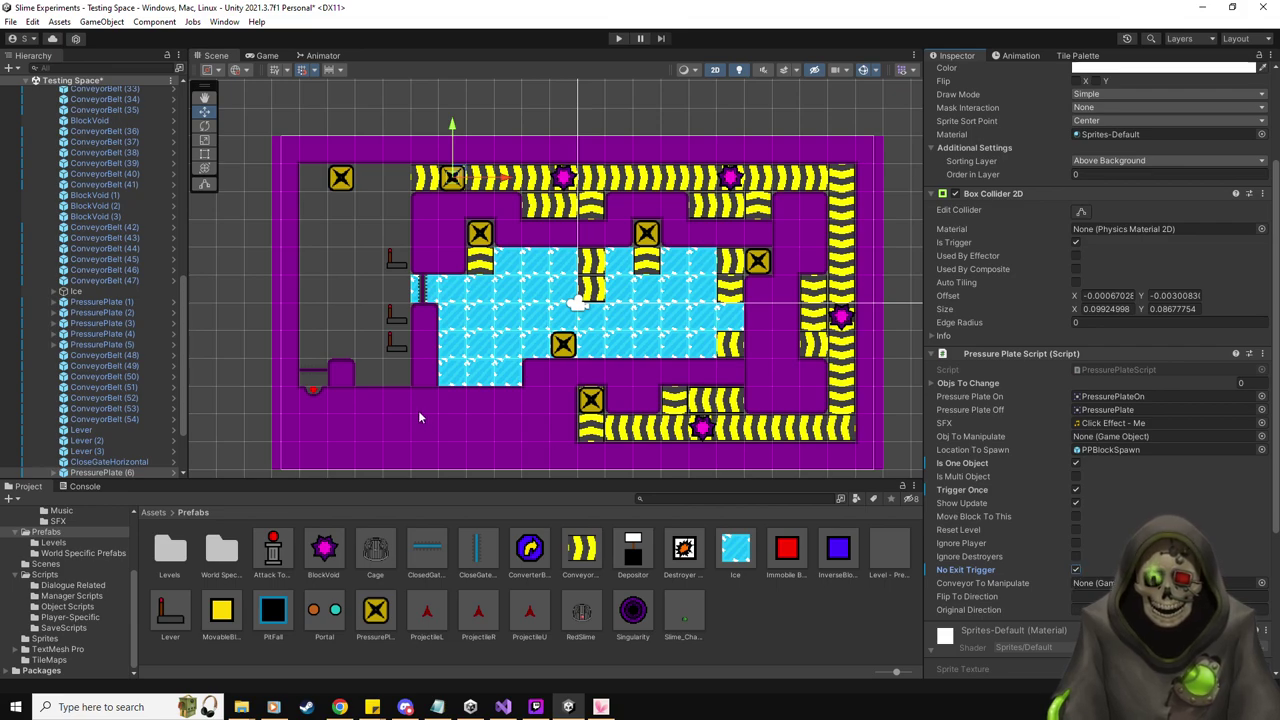
{"action": "left_click_drag", "start_coordinate": [105, 462], "coordinate": [1113, 443]}
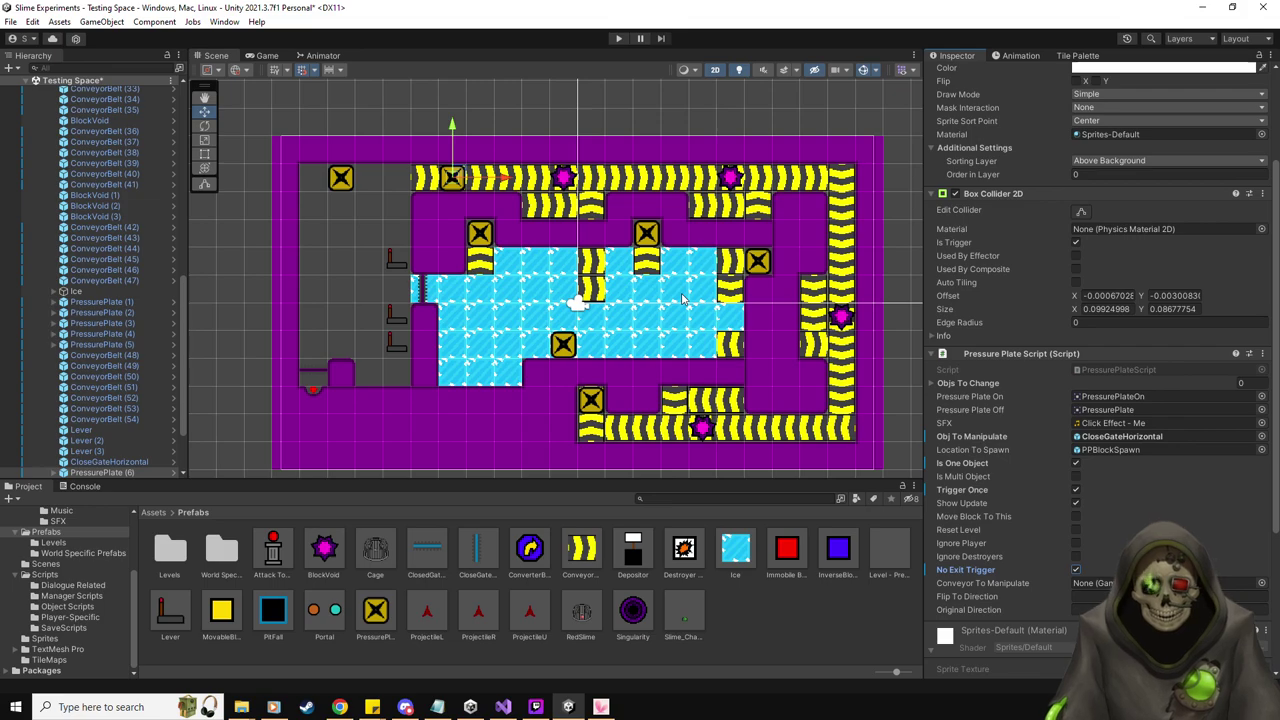
Add CloseGateHorizontal to Level 4-6's Gates reset list and PressurePlate (6) to its Pressure Plates list, and save the scene
{"action": "scroll", "coordinate": [131, 198], "scroll_direction": "up", "scroll_amount": 15}
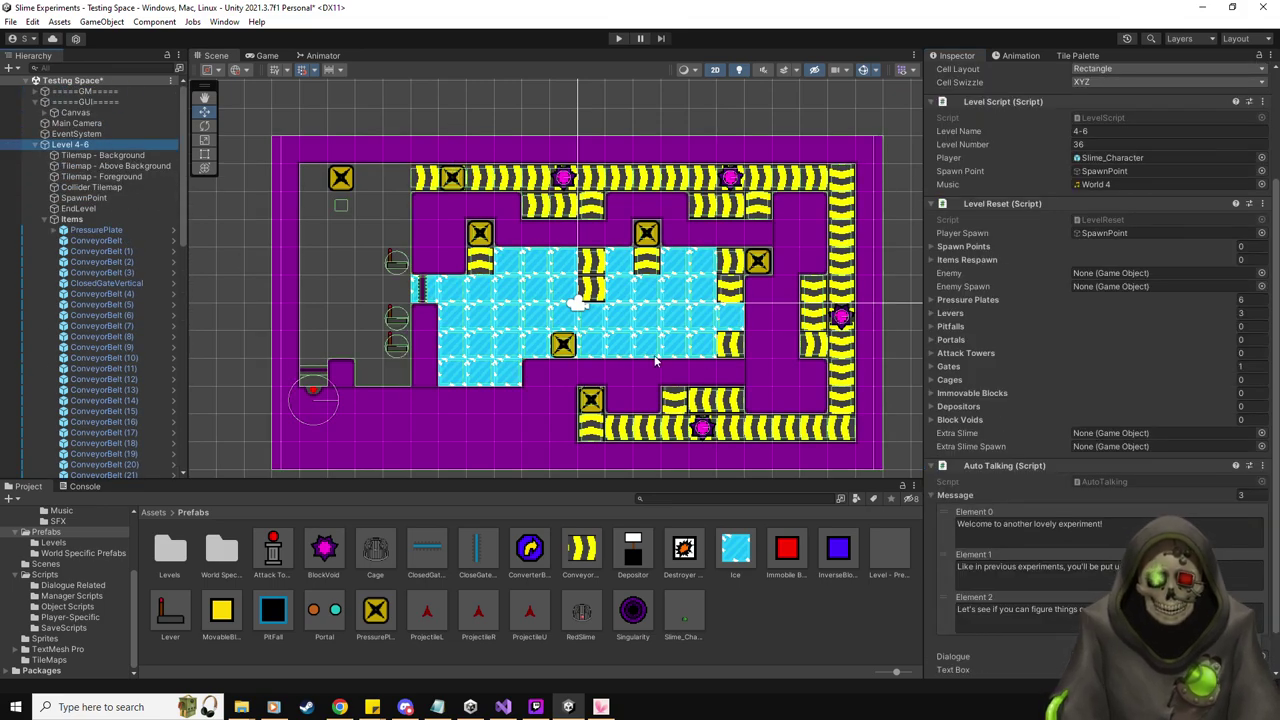
{"action": "scroll", "coordinate": [136, 315], "scroll_direction": "down", "scroll_amount": 10}
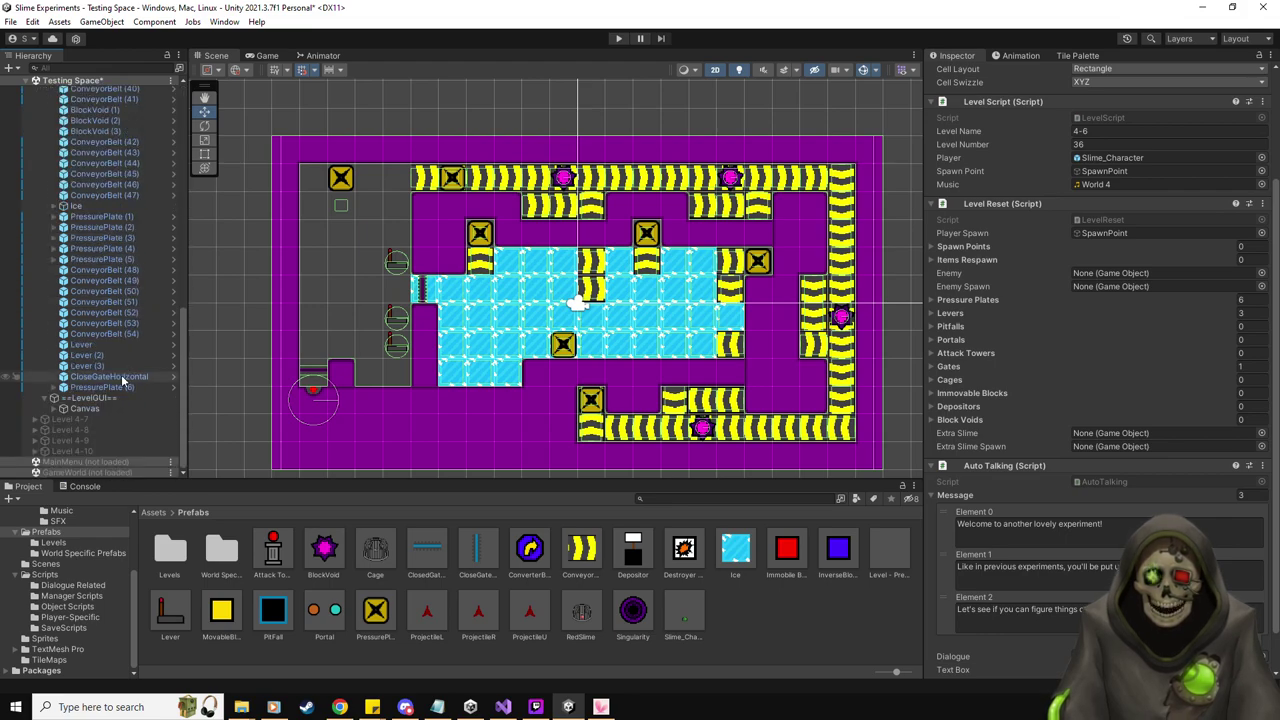
{"action": "left_click", "coordinate": [130, 378]}
{"action": "left_click_drag", "start_coordinate": [130, 381], "coordinate": [1005, 301]}
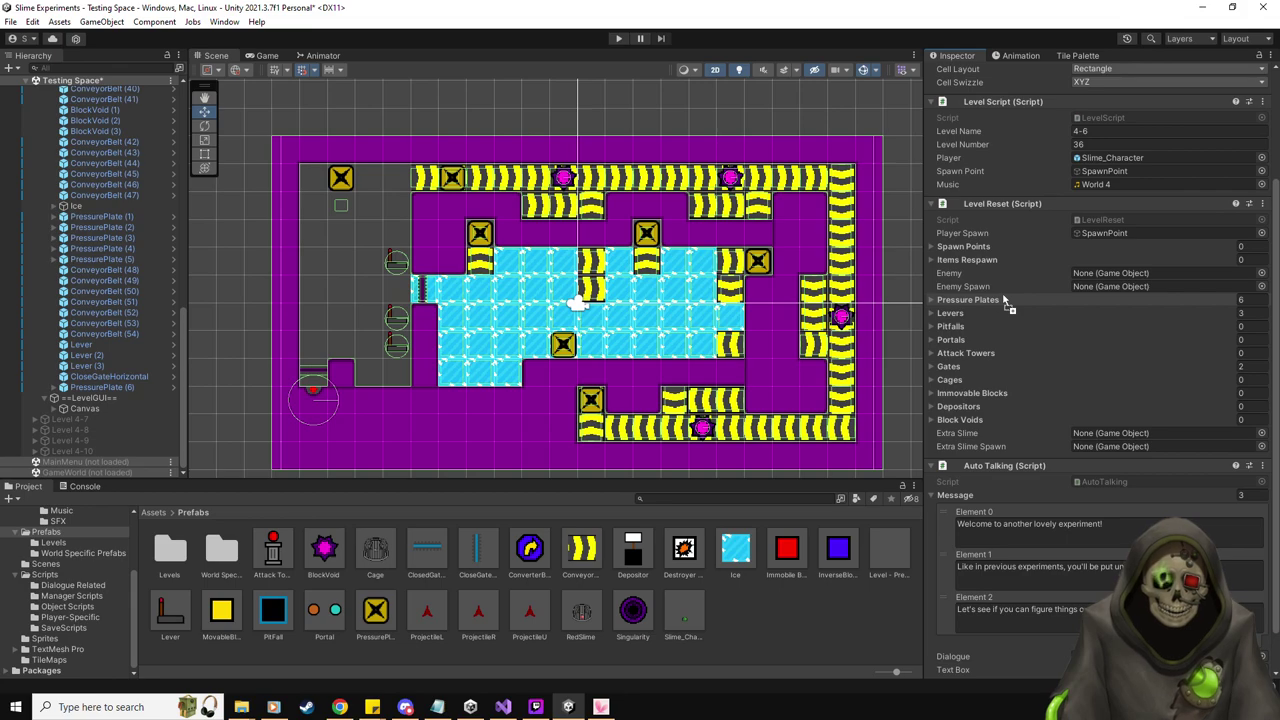
{"action": "key", "text": "ctrl+s"}
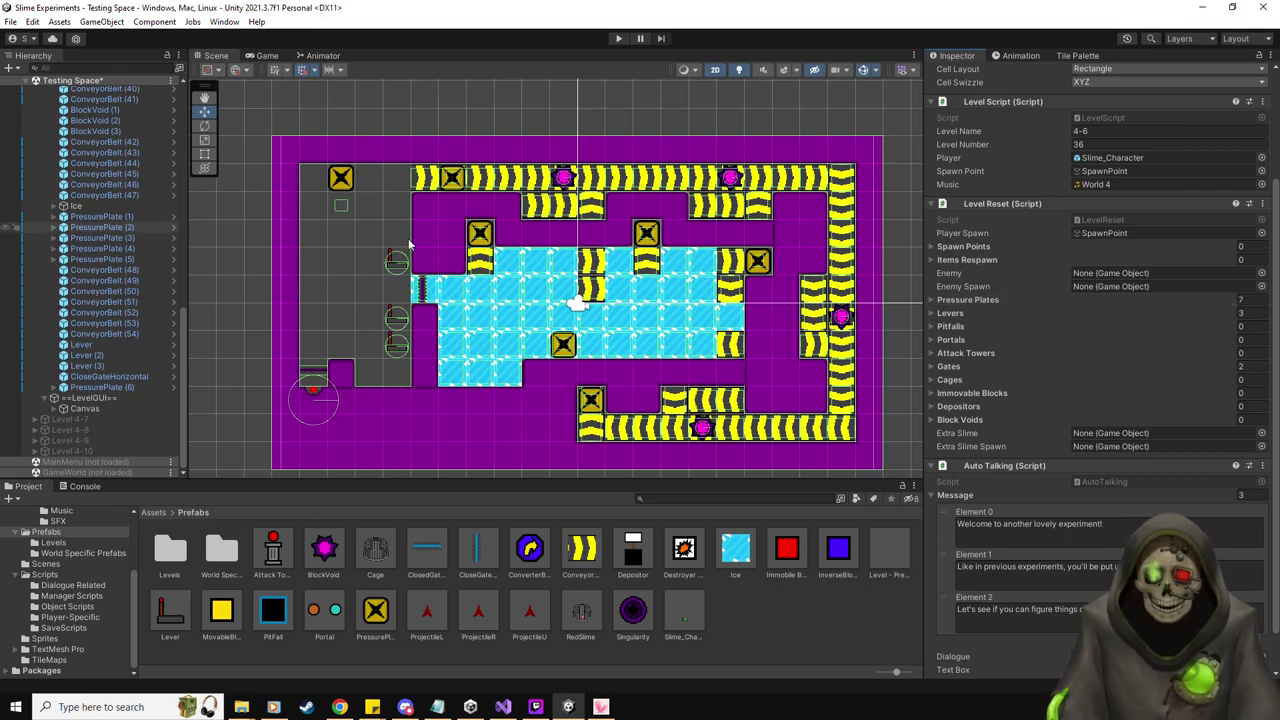
Play-test Level 4-6 with the new gate and pressure plate, and stop the game
{"action": "left_click", "coordinate": [620, 38]}
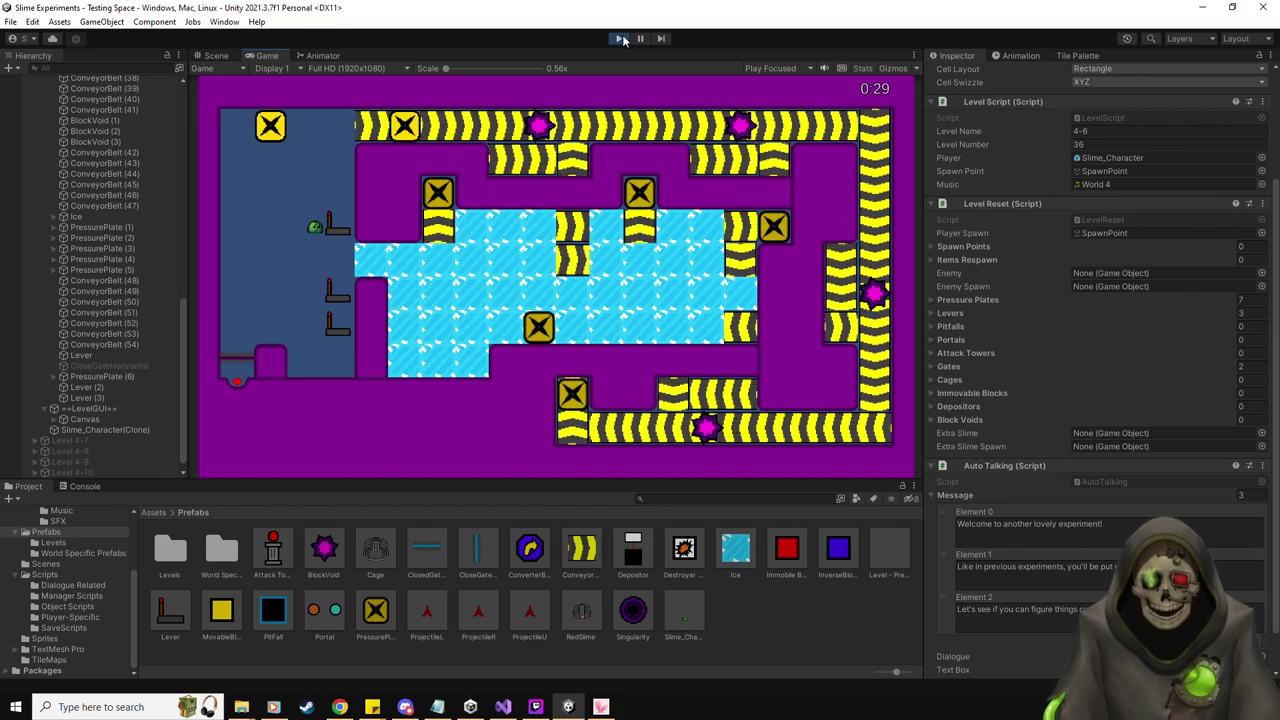
{"action": "left_click", "coordinate": [620, 38]}
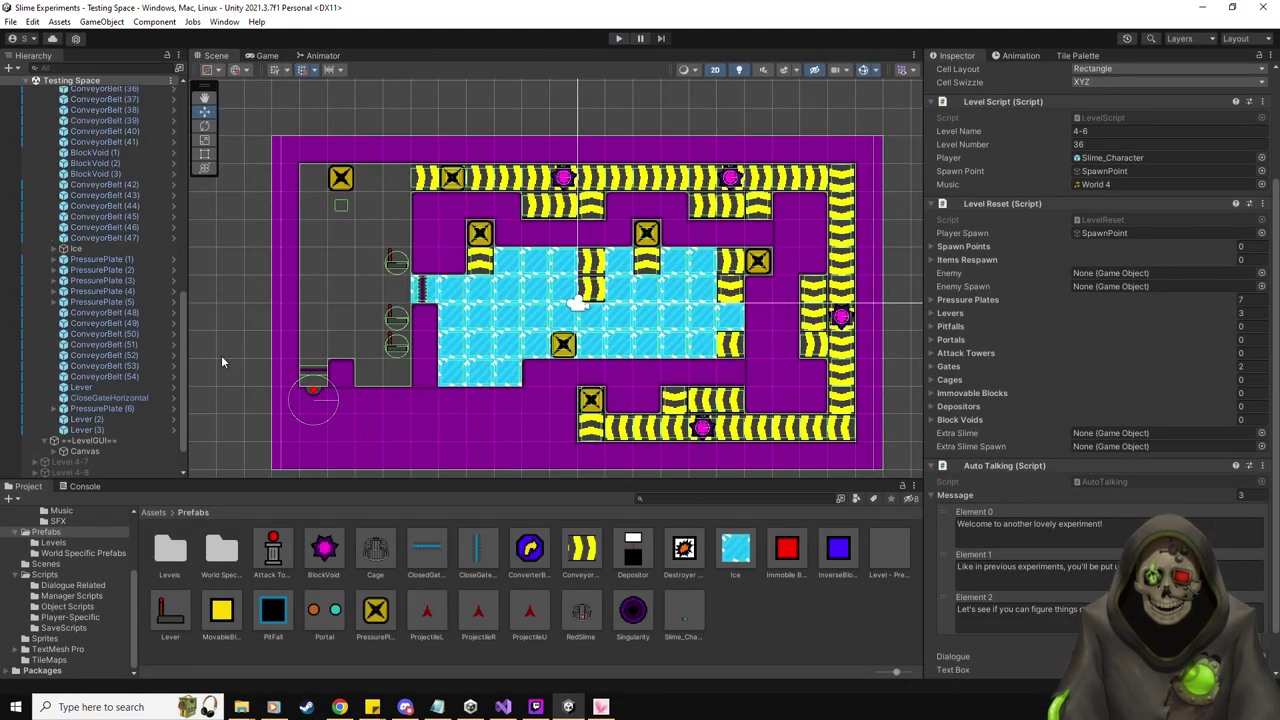
Compare the Lever Script settings of Lever, Lever (2) and Lever (3), including their conveyor targets and directions
{"action": "left_click", "coordinate": [118, 415]}
{"action": "scroll", "coordinate": [1024, 452], "scroll_direction": "down", "scroll_amount": 3}
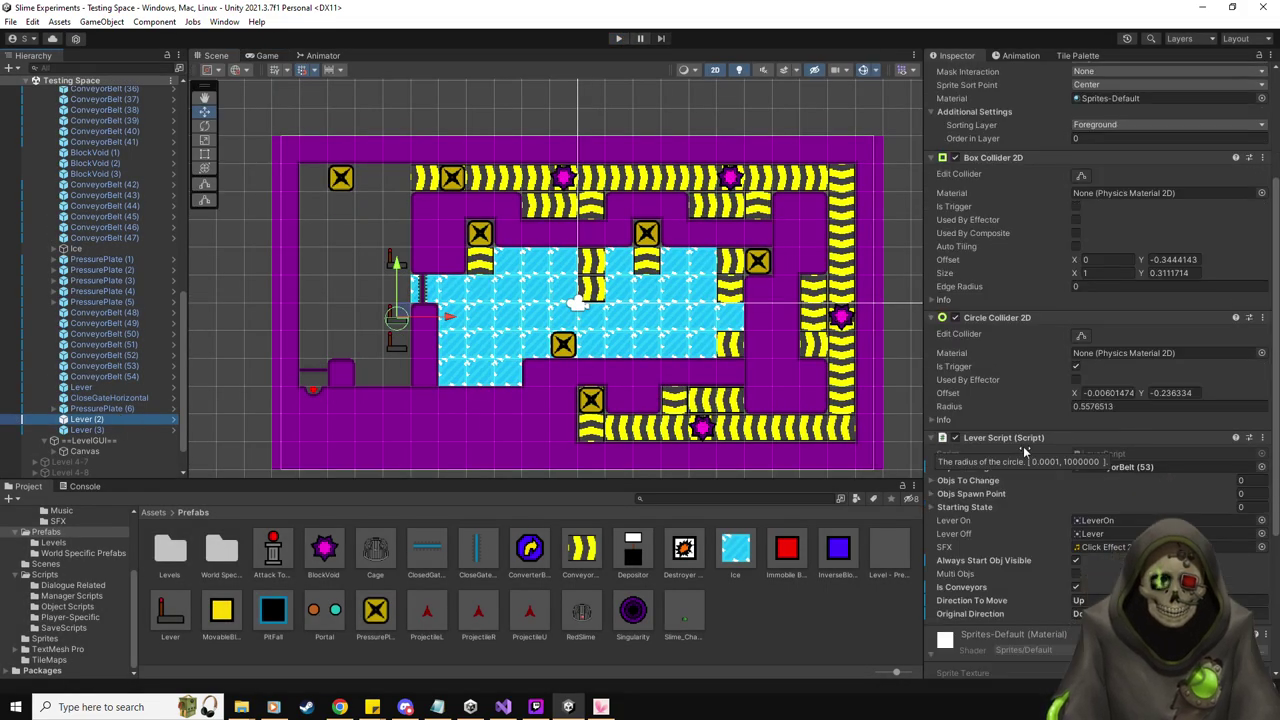
{"action": "left_click", "coordinate": [89, 431]}
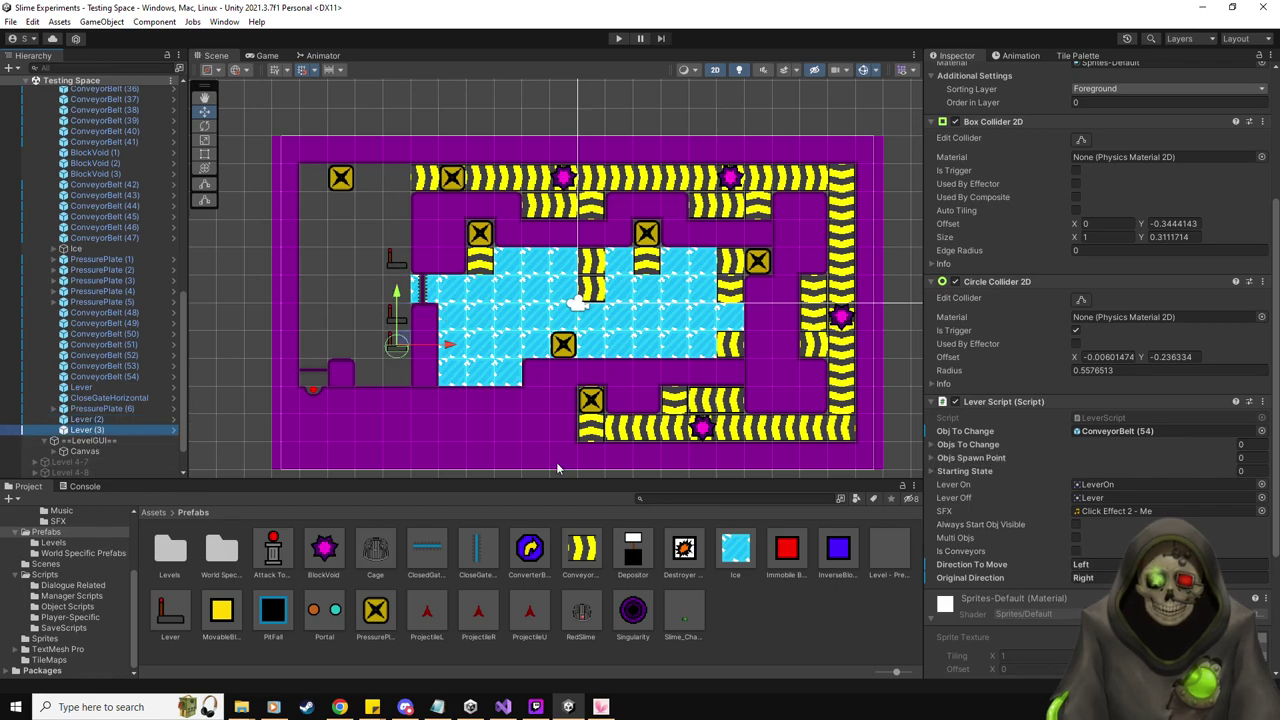
{"action": "left_click", "coordinate": [116, 388]}
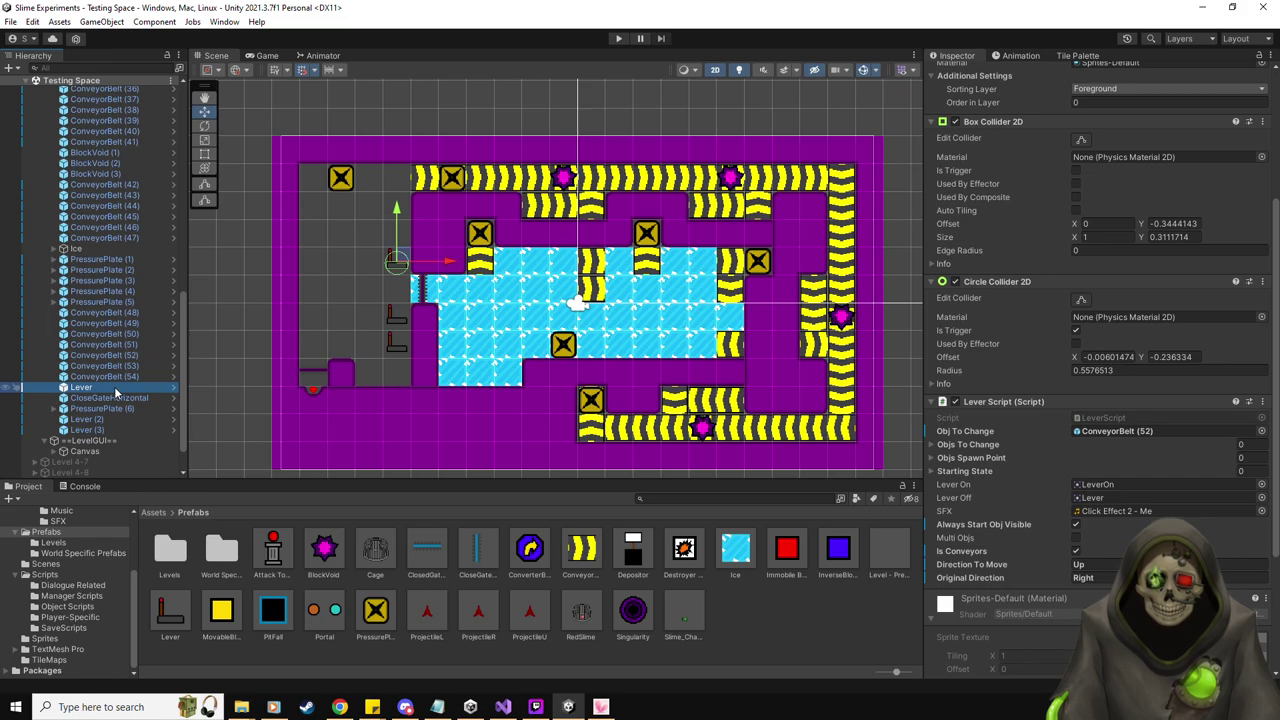
{"action": "left_click", "coordinate": [105, 431]}
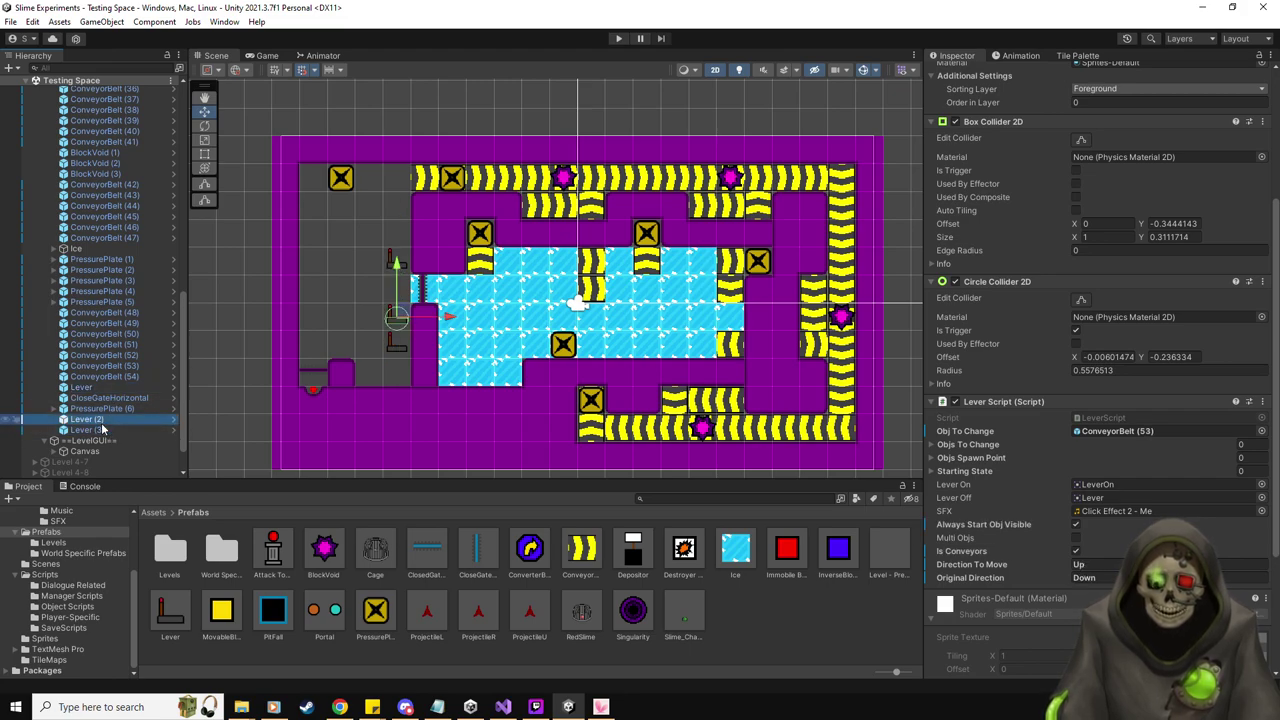
Turn on Is Conveyors and Always Start Obj Visible for Lever (3)
{"action": "left_click", "coordinate": [1077, 550]}
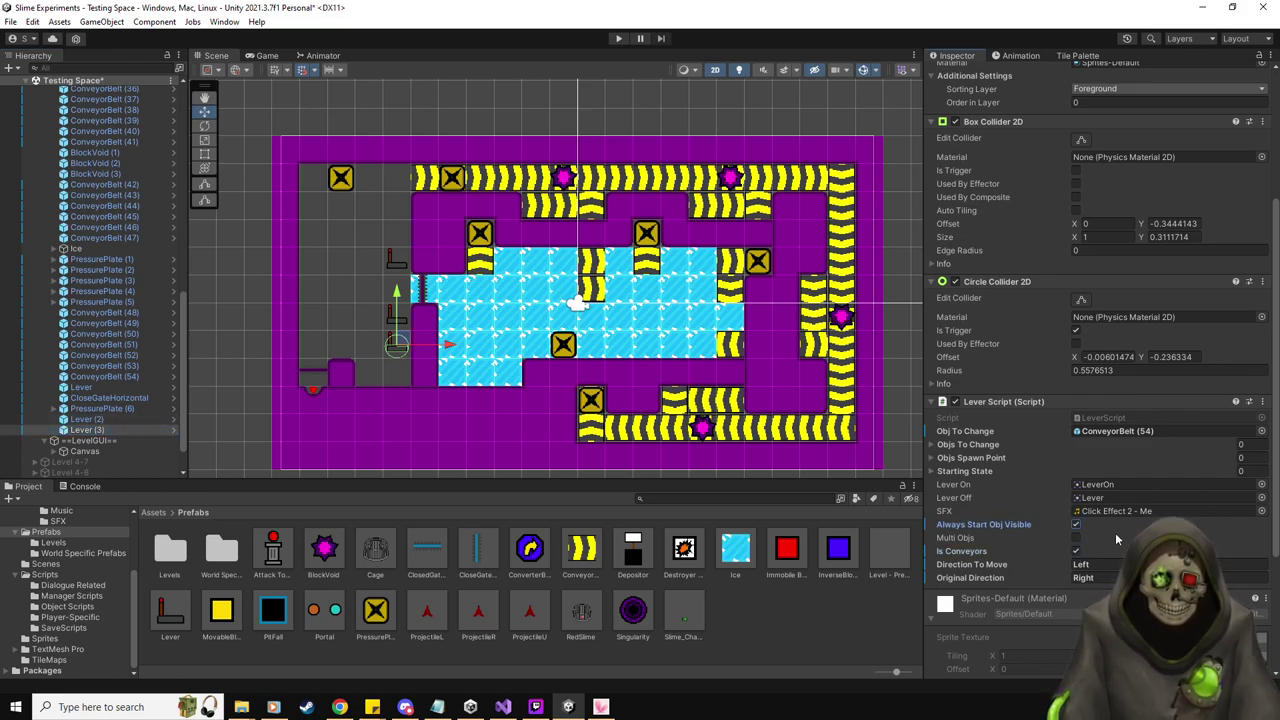
Switch to Visual Studio and examine LeverScript.cs, covering ResetLever, the lever handling in Update and the conveyor cases in MultiObjs
{"action": "key", "text": "alt+Tab"}
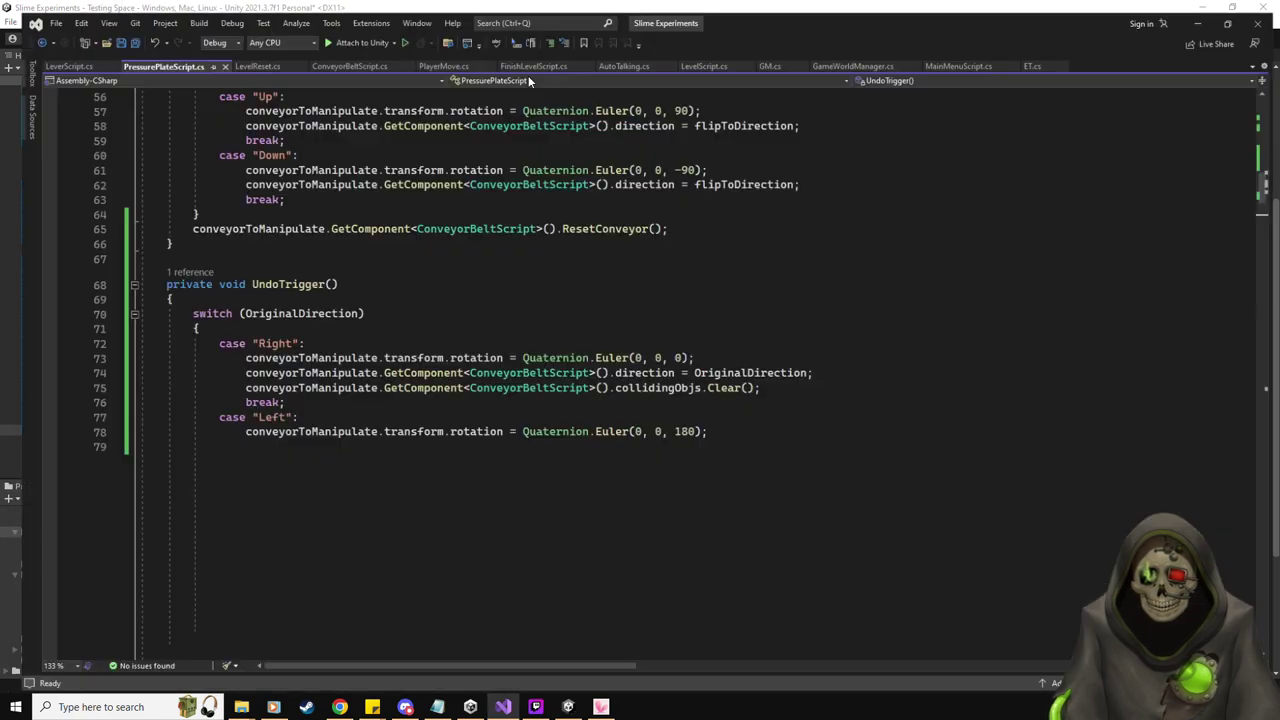
{"action": "left_click", "coordinate": [45, 55]}
{"action": "scroll", "coordinate": [491, 390], "scroll_direction": "up", "scroll_amount": 10}
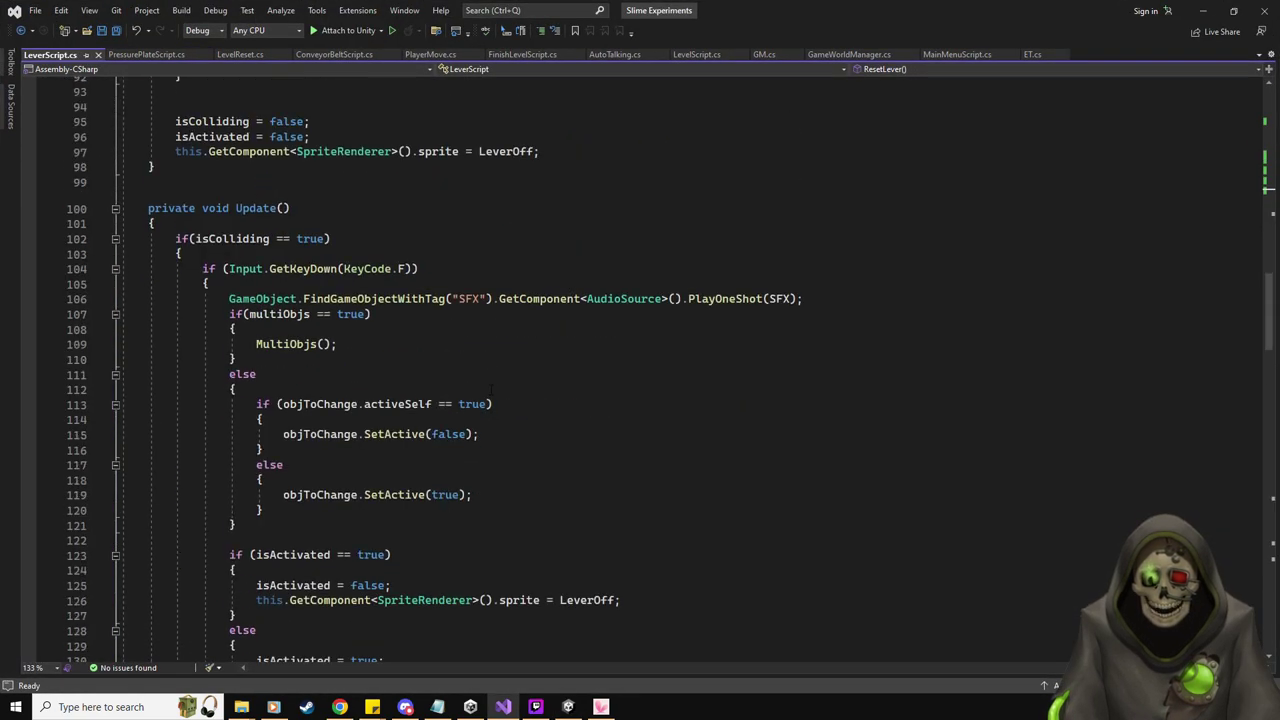
{"action": "scroll", "coordinate": [640, 370], "scroll_direction": "up", "scroll_amount": 20}
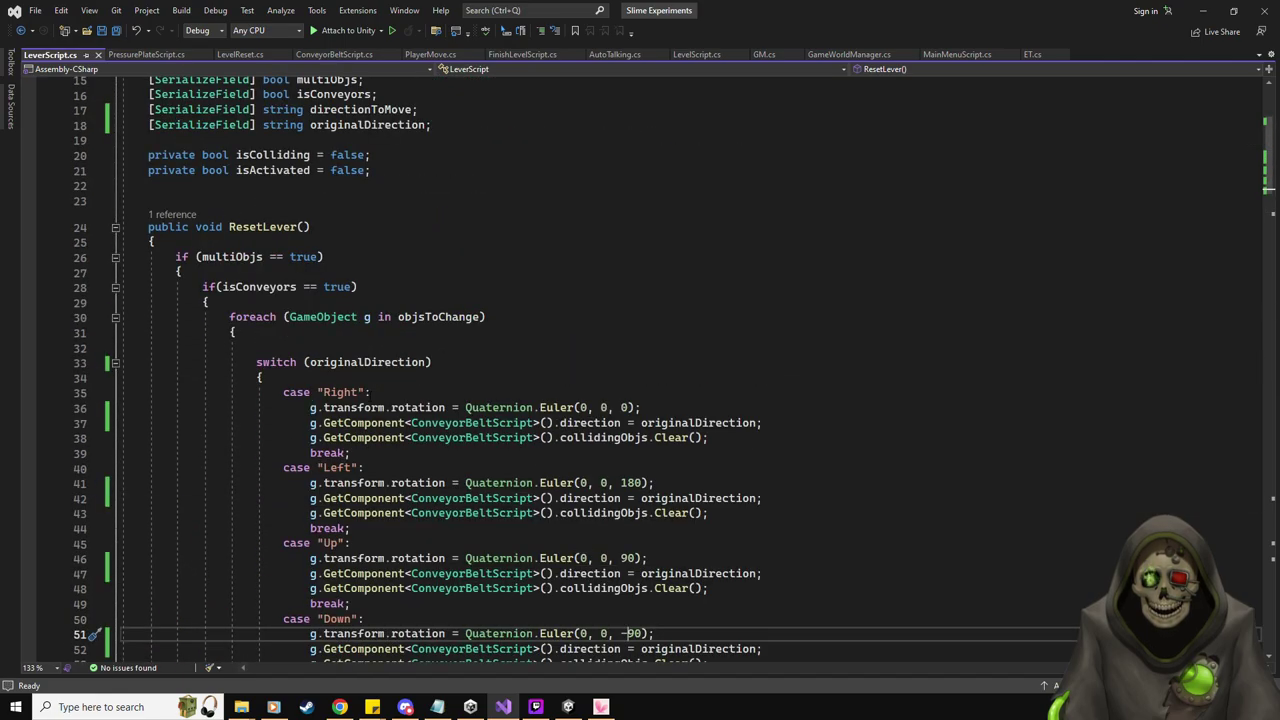
{"action": "scroll", "coordinate": [628, 633], "scroll_direction": "down", "scroll_amount": 20}
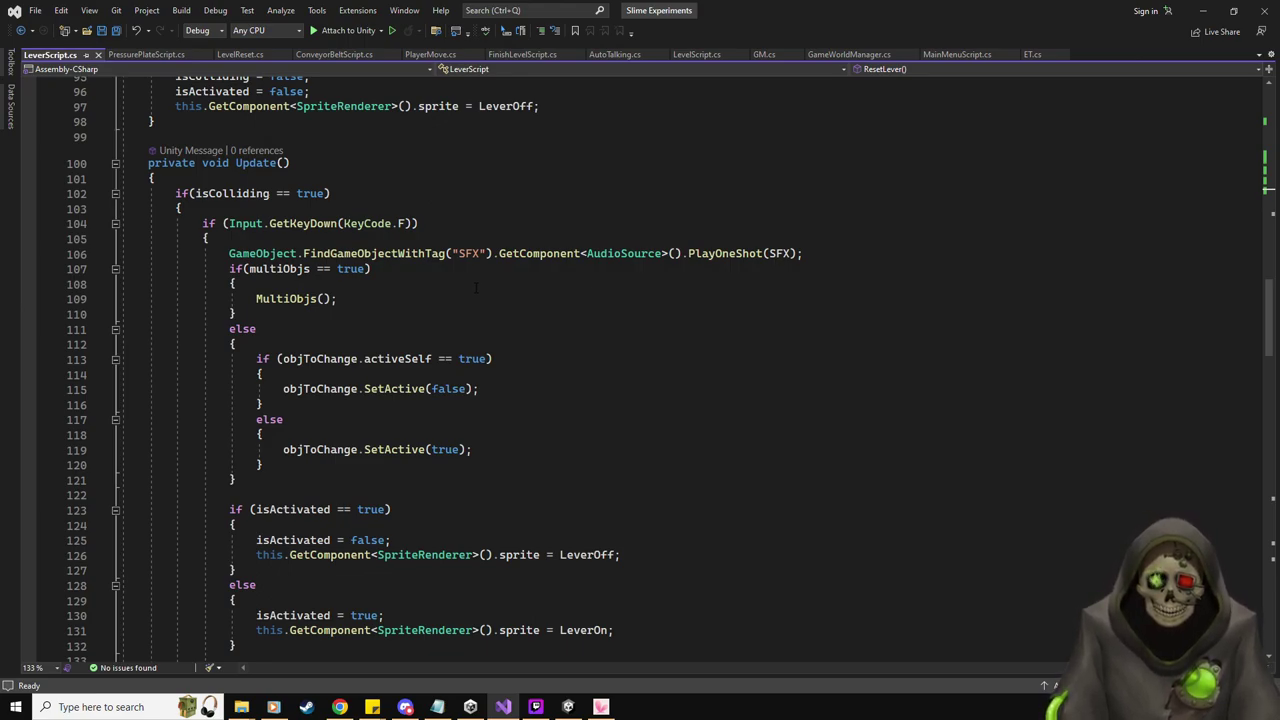
{"action": "scroll", "coordinate": [476, 288], "scroll_direction": "down", "scroll_amount": 2}
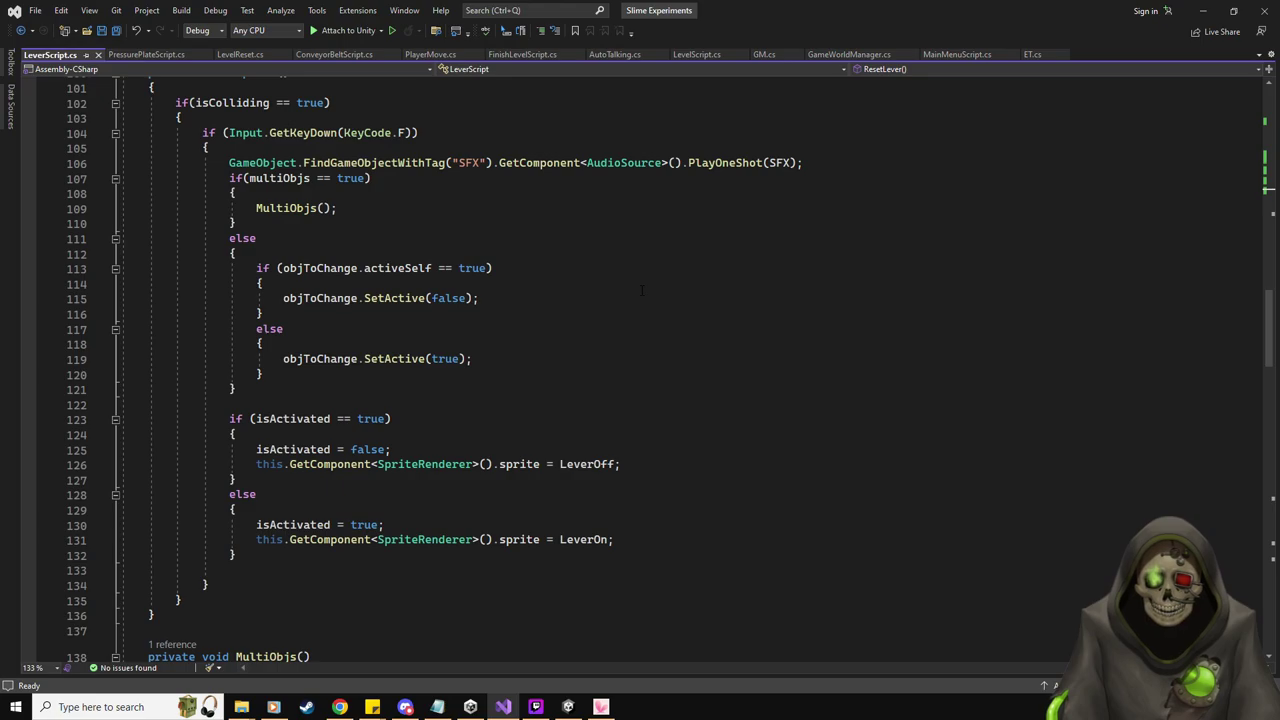
{"action": "scroll", "coordinate": [641, 290], "scroll_direction": "down", "scroll_amount": 8}
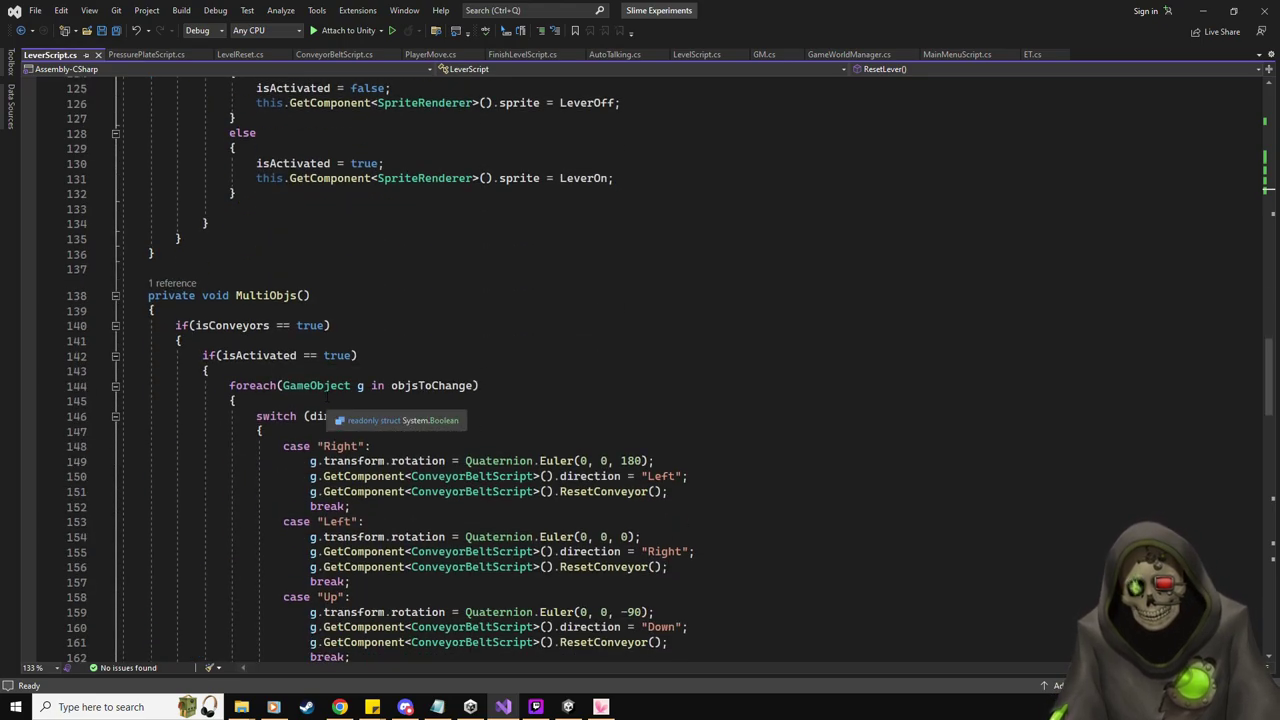
{"action": "scroll", "coordinate": [327, 400], "scroll_direction": "down", "scroll_amount": 4}
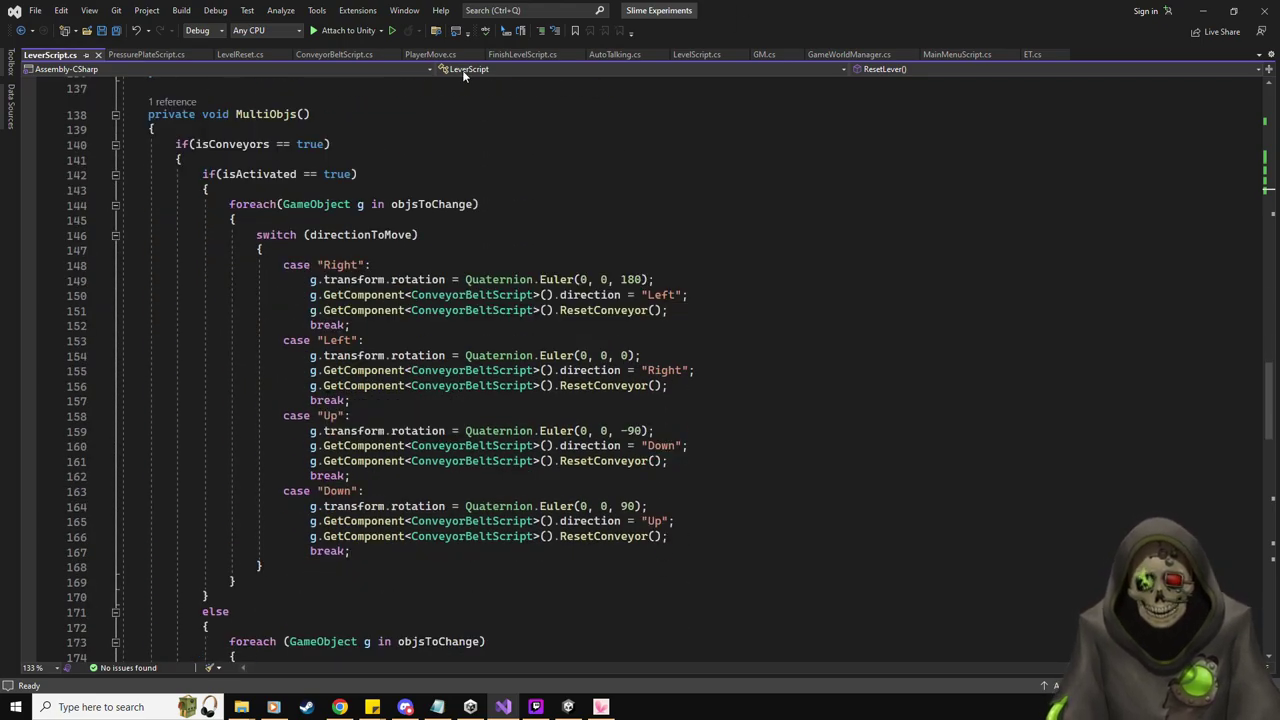
Back in Unity, enable Multi Objs for Lever, Lever (2) and Lever (3) together
{"action": "key", "text": "alt+Tab"}
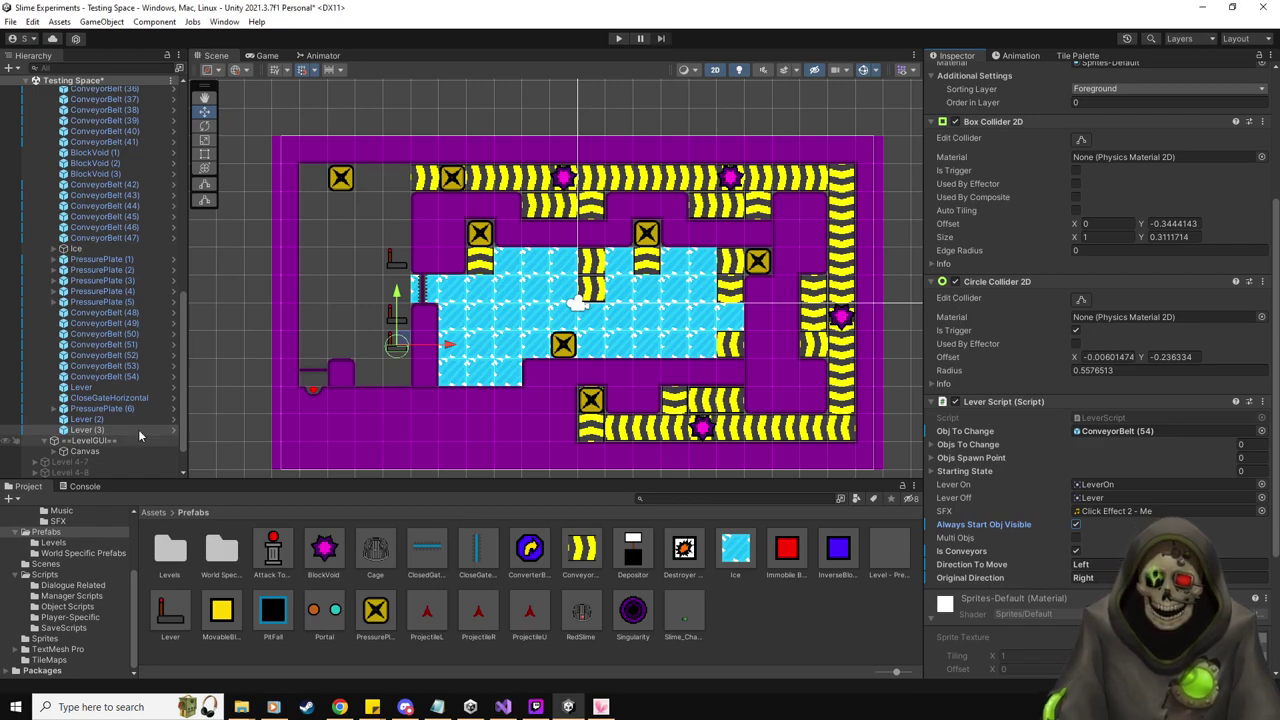
{"action": "left_click", "coordinate": [106, 418], "text": "ctrl"}
{"action": "left_click", "coordinate": [94, 386], "text": "ctrl"}
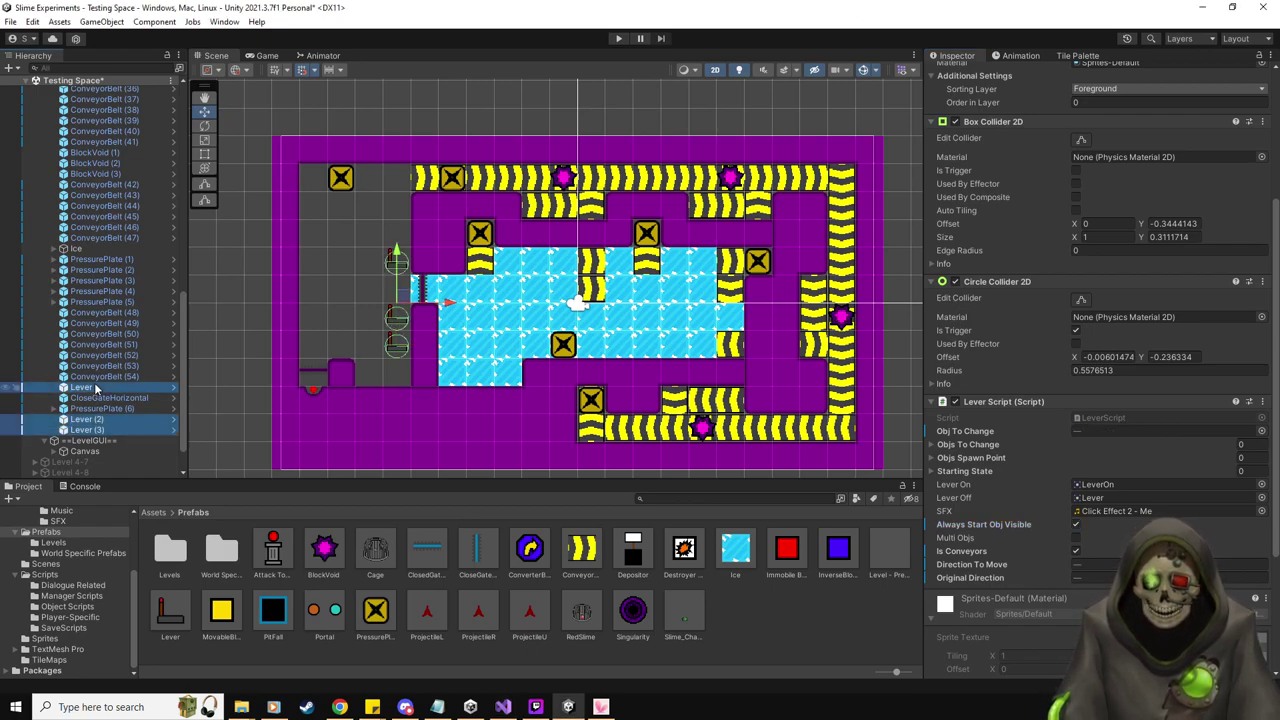
{"action": "left_click", "coordinate": [1076, 538]}
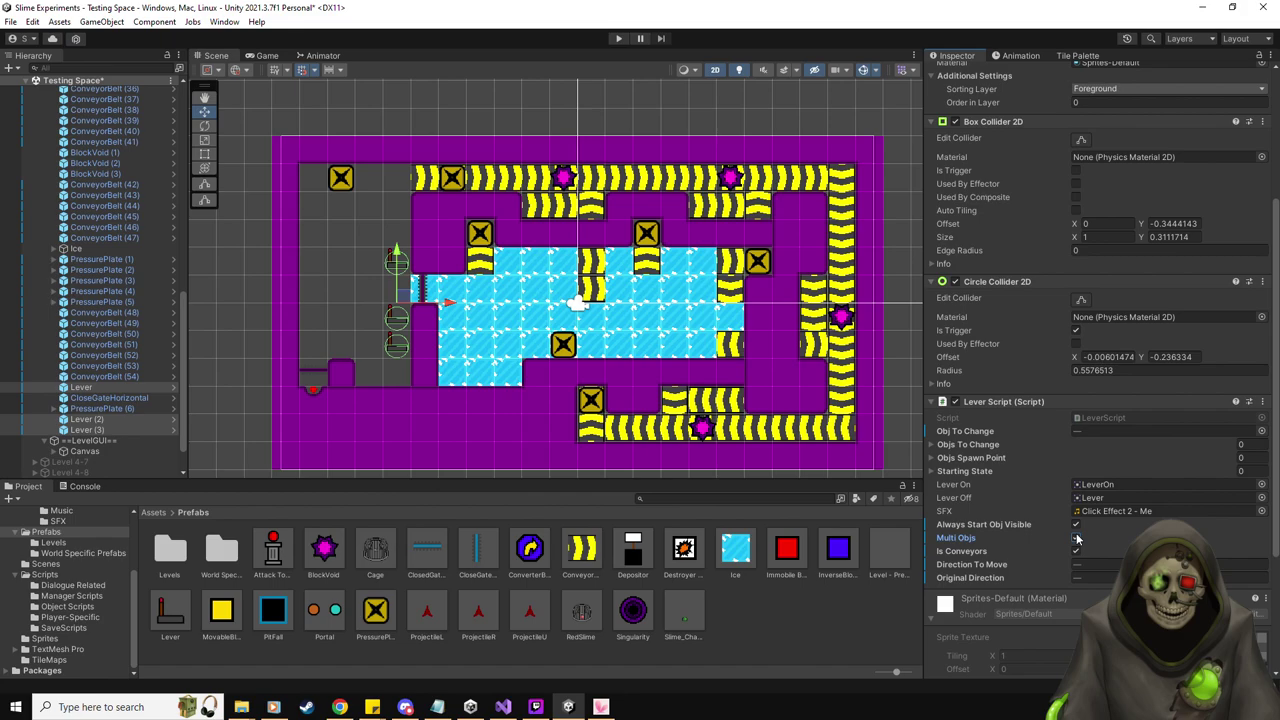
For Lever, add ConveyorBelt (52) to the Objs To Change list and clear its single Obj To Change reference
{"action": "left_click", "coordinate": [84, 388]}
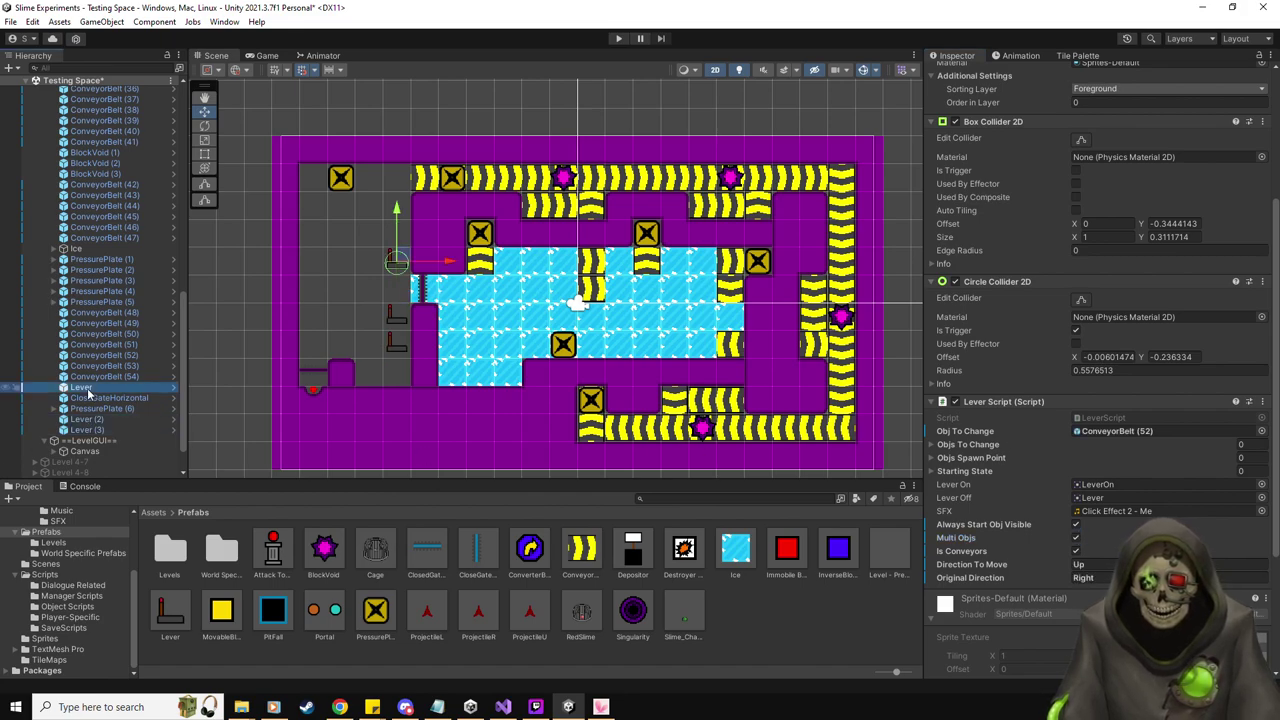
{"action": "left_click", "coordinate": [1110, 431]}
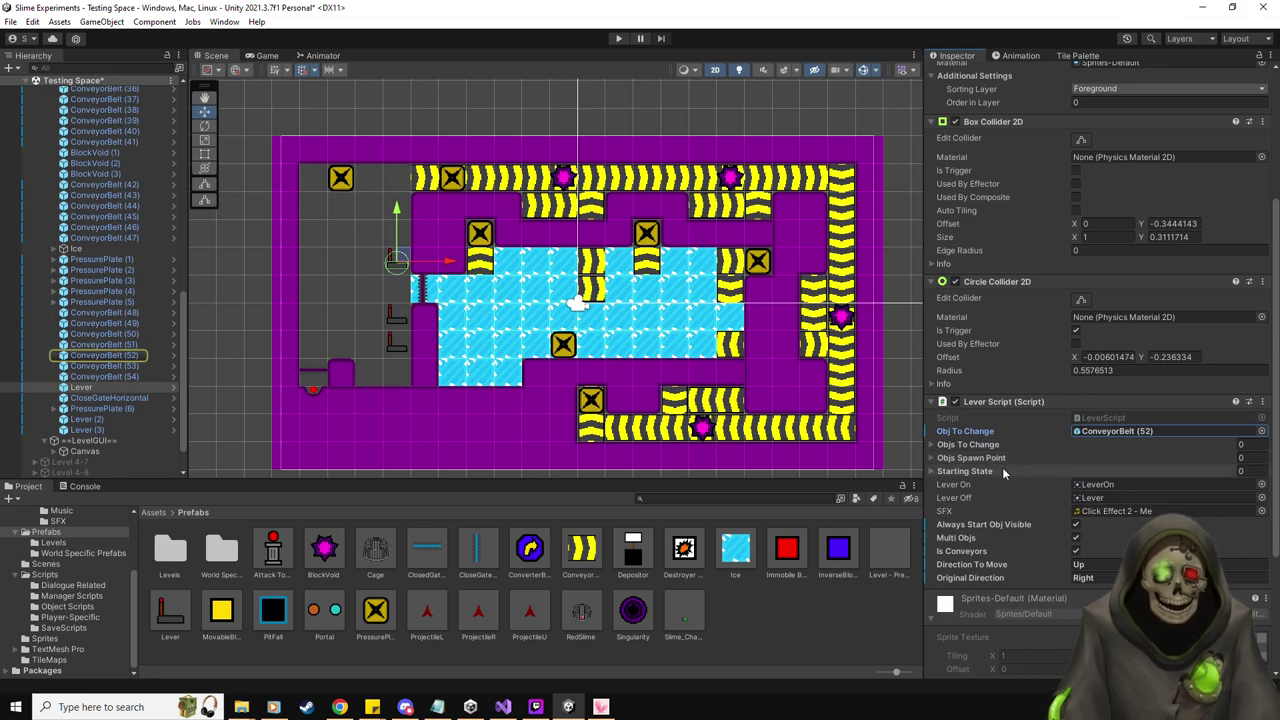
{"action": "left_click", "coordinate": [1130, 471]}
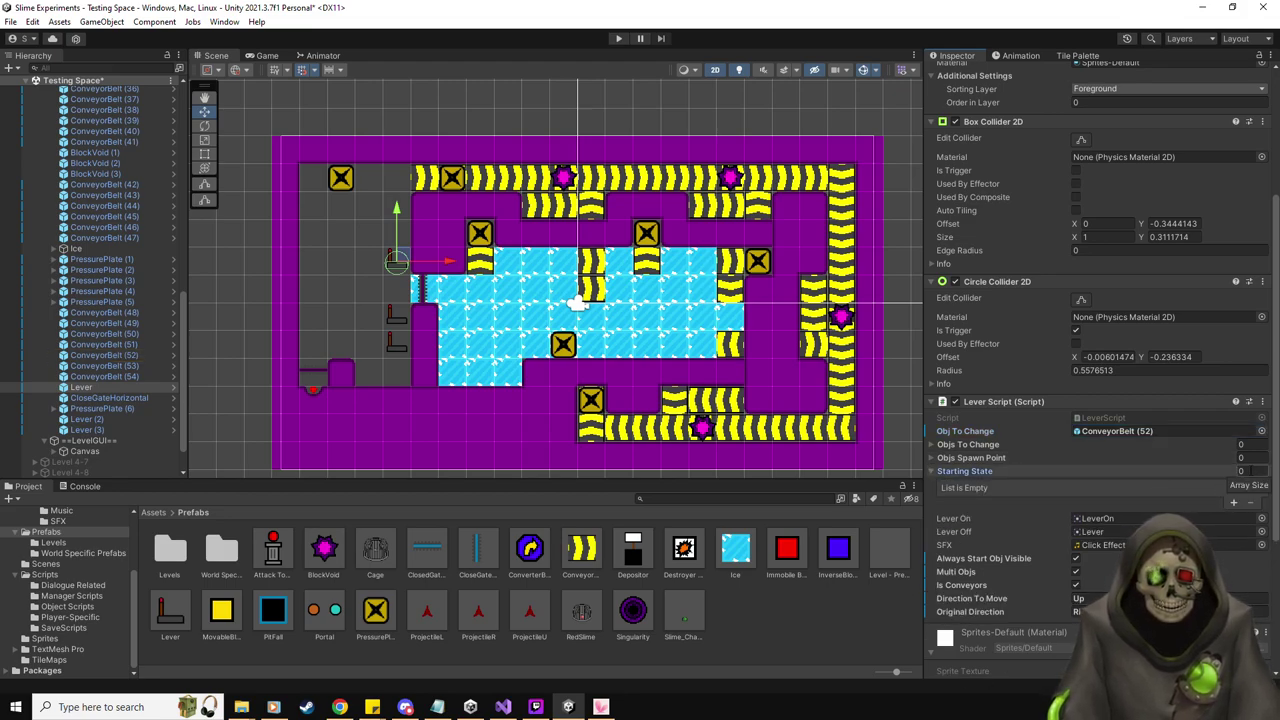
{"action": "left_click", "coordinate": [987, 474]}
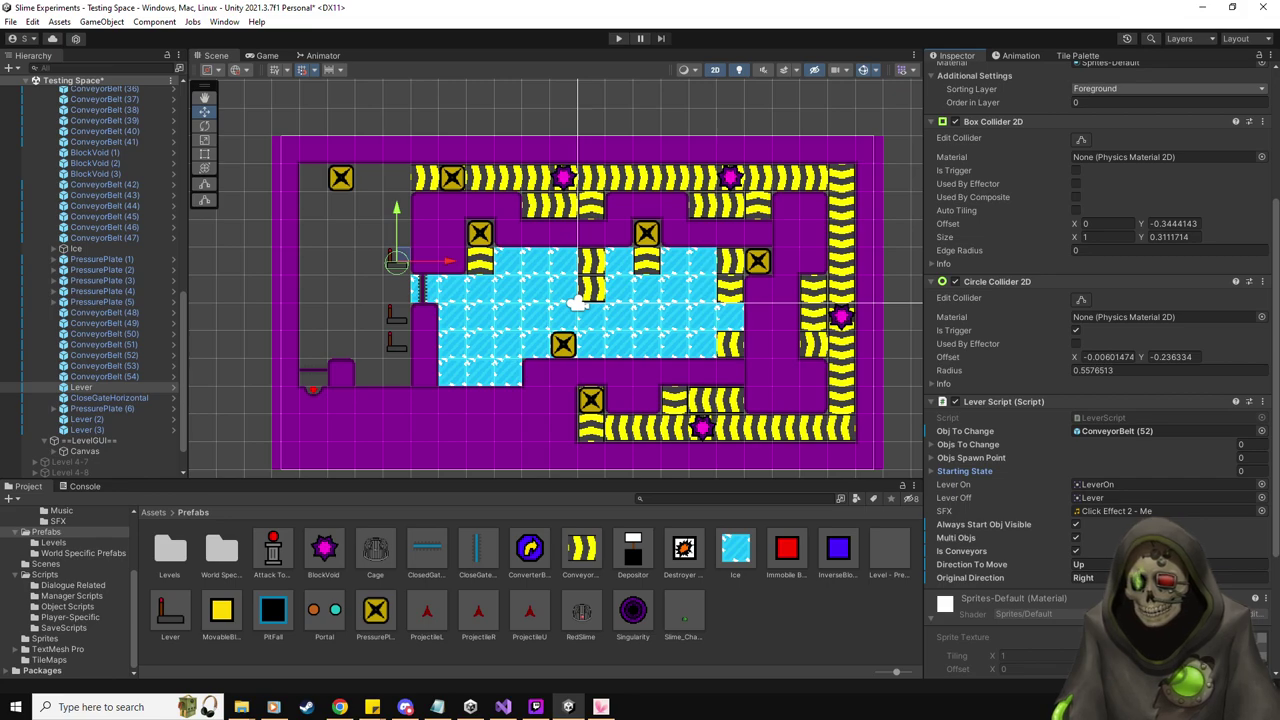
{"action": "left_click", "coordinate": [940, 444]}
{"action": "left_click", "coordinate": [135, 356]}
{"action": "left_click_drag", "start_coordinate": [80, 387], "coordinate": [1000, 452]}
{"action": "left_click", "coordinate": [1115, 431]}
{"action": "key", "text": "Delete"}
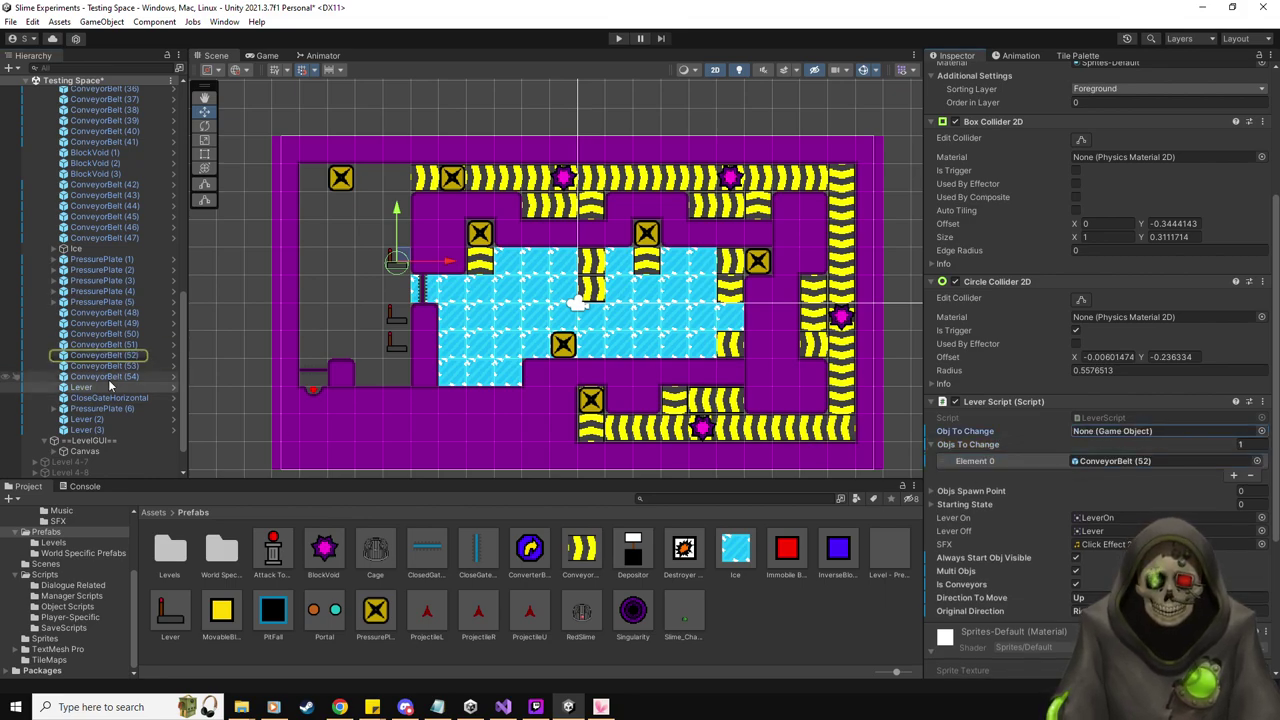
For Lever (2), add ConveyorBelt (53) to Objs To Change and clear the single Obj To Change reference
{"action": "left_click", "coordinate": [87, 419]}
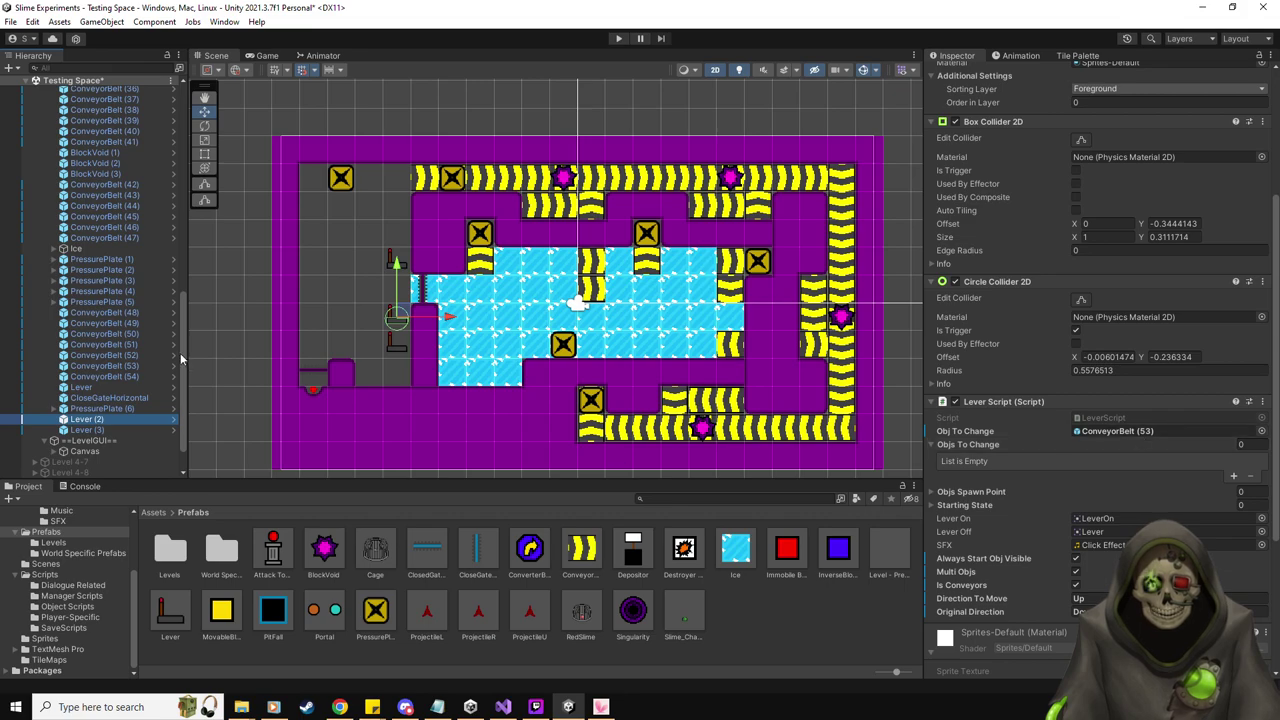
{"action": "left_click_drag", "start_coordinate": [110, 366], "coordinate": [1005, 444]}
{"action": "left_click", "coordinate": [1117, 430]}
{"action": "key", "text": "Delete"}
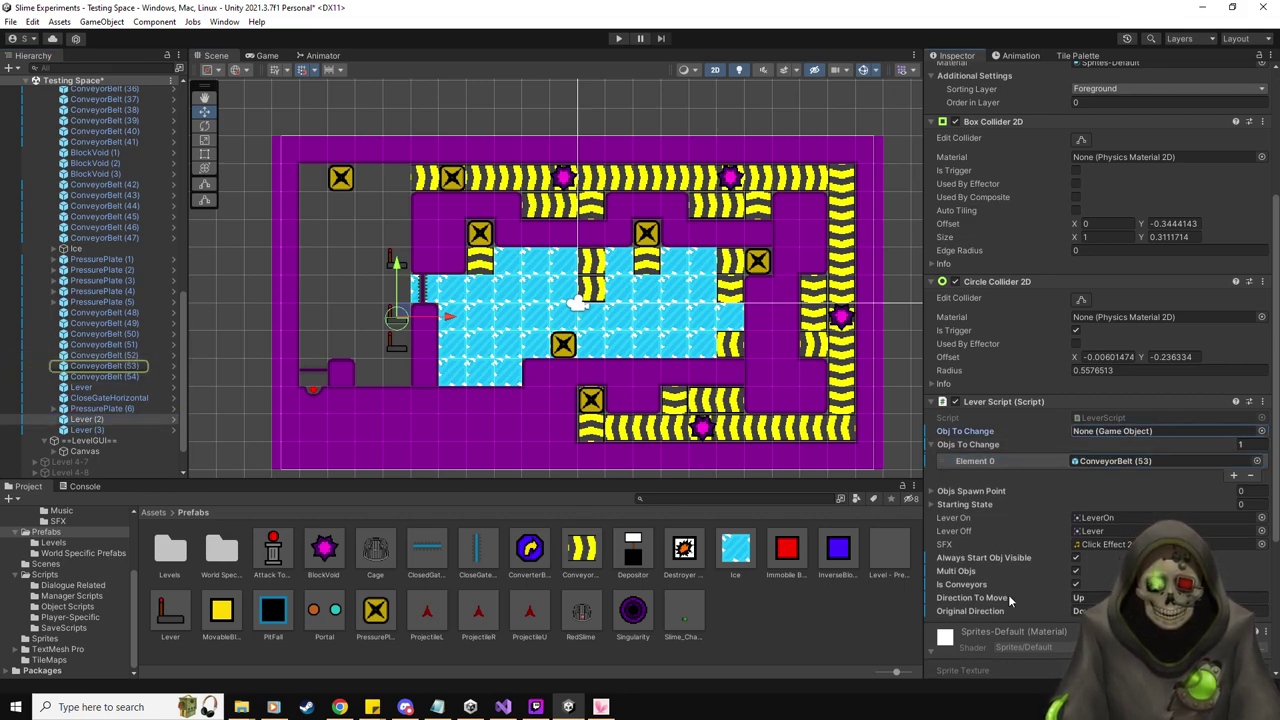
For Lever (3), clear the single Obj To Change reference and add ConveyorBelt (54) to Objs To Change
{"action": "left_click", "coordinate": [95, 429]}
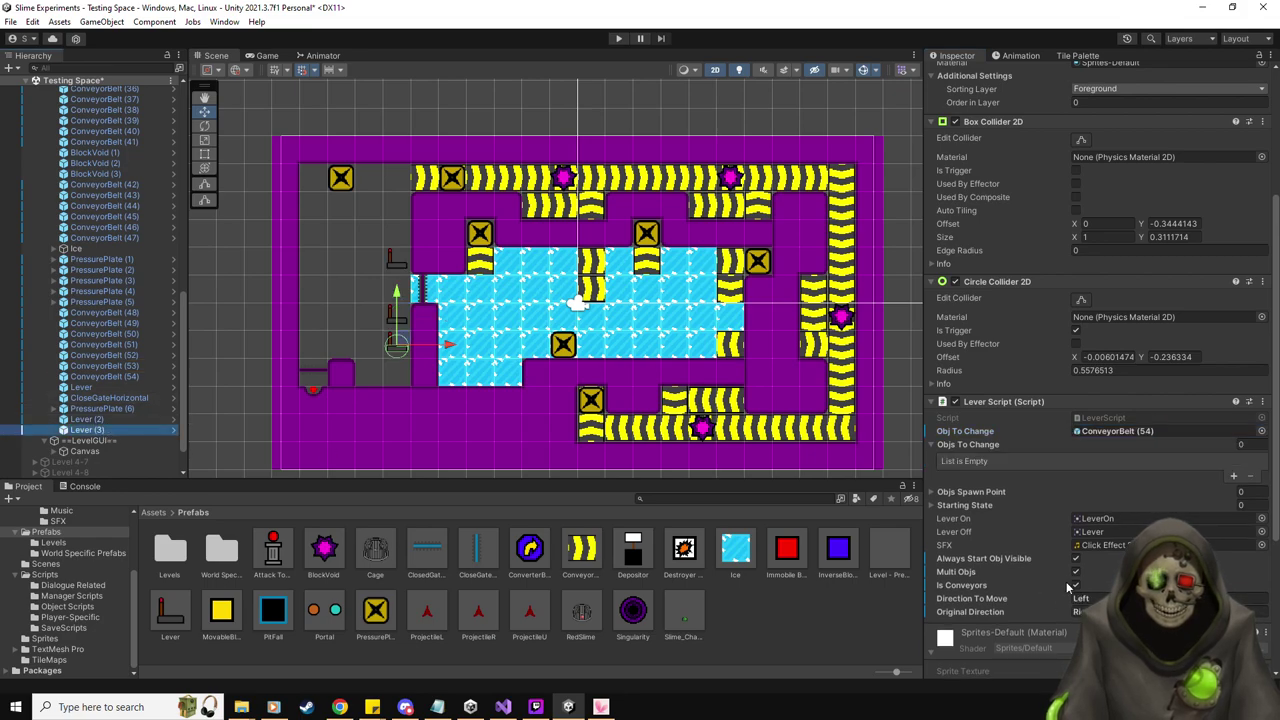
{"action": "left_click", "coordinate": [1113, 430]}
{"action": "key", "text": "Delete"}
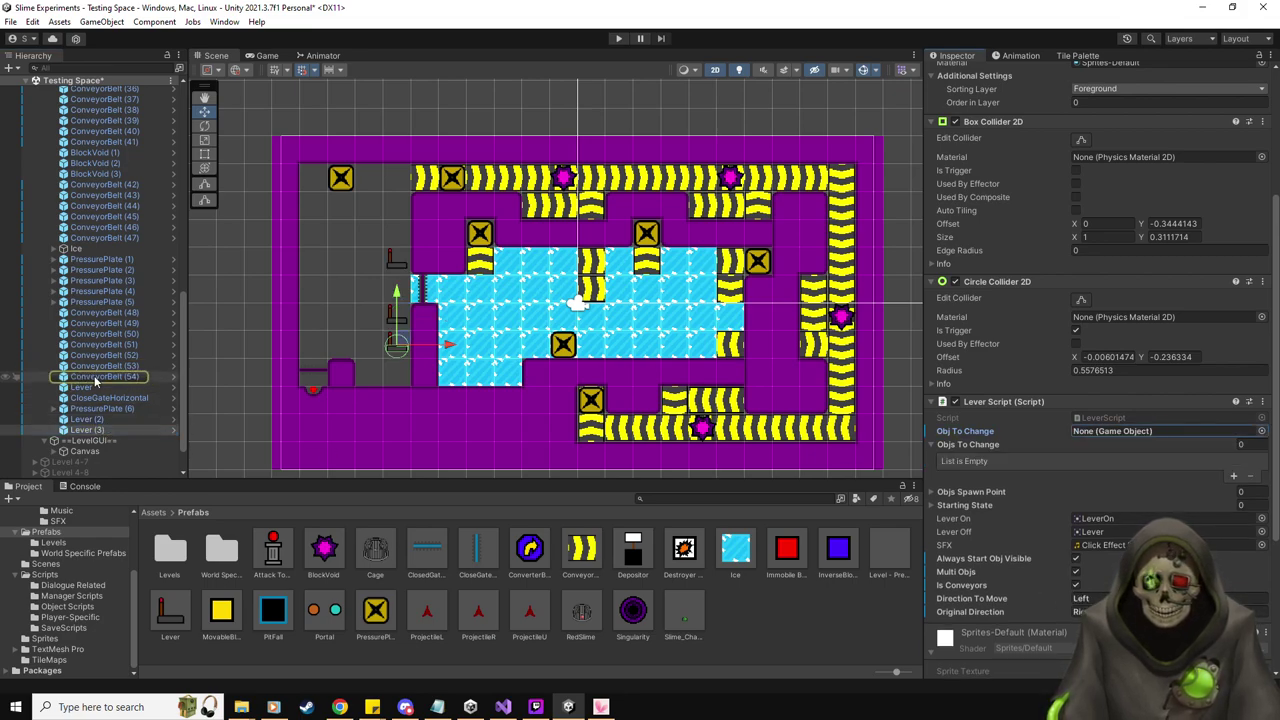
{"action": "left_click_drag", "start_coordinate": [916, 445], "coordinate": [982, 446]}
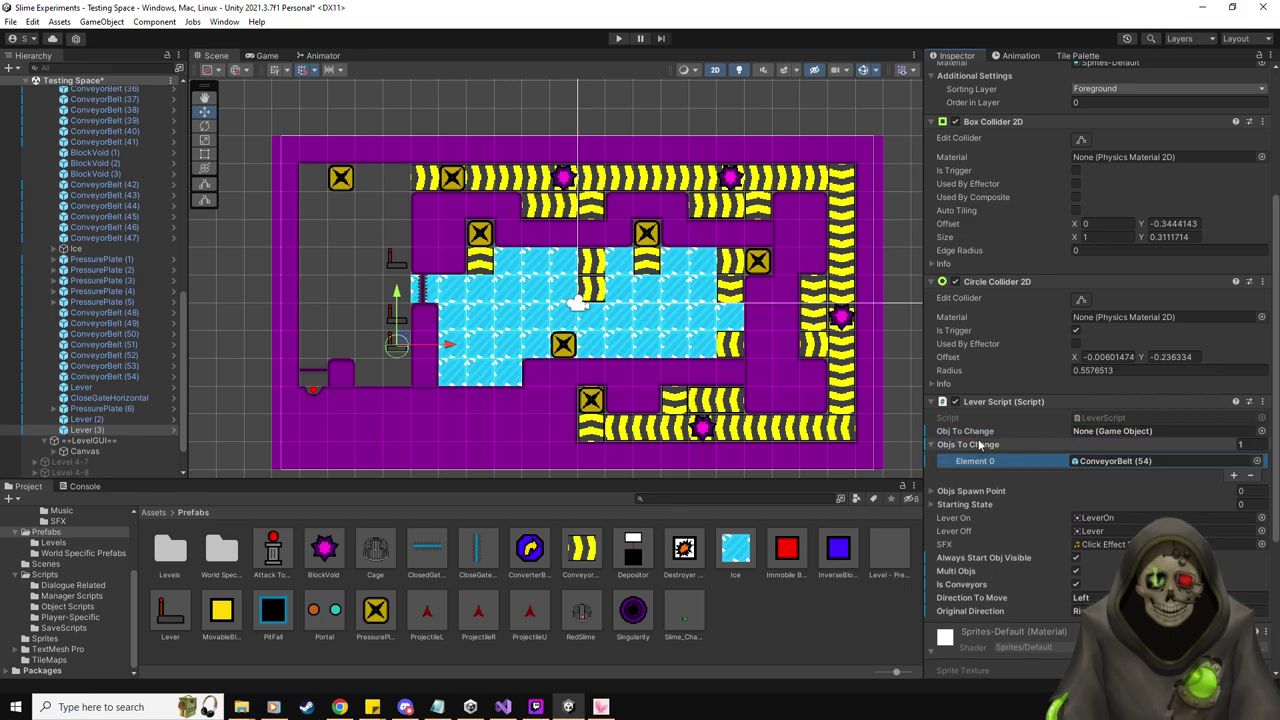
{"action": "left_click", "coordinate": [980, 444]}
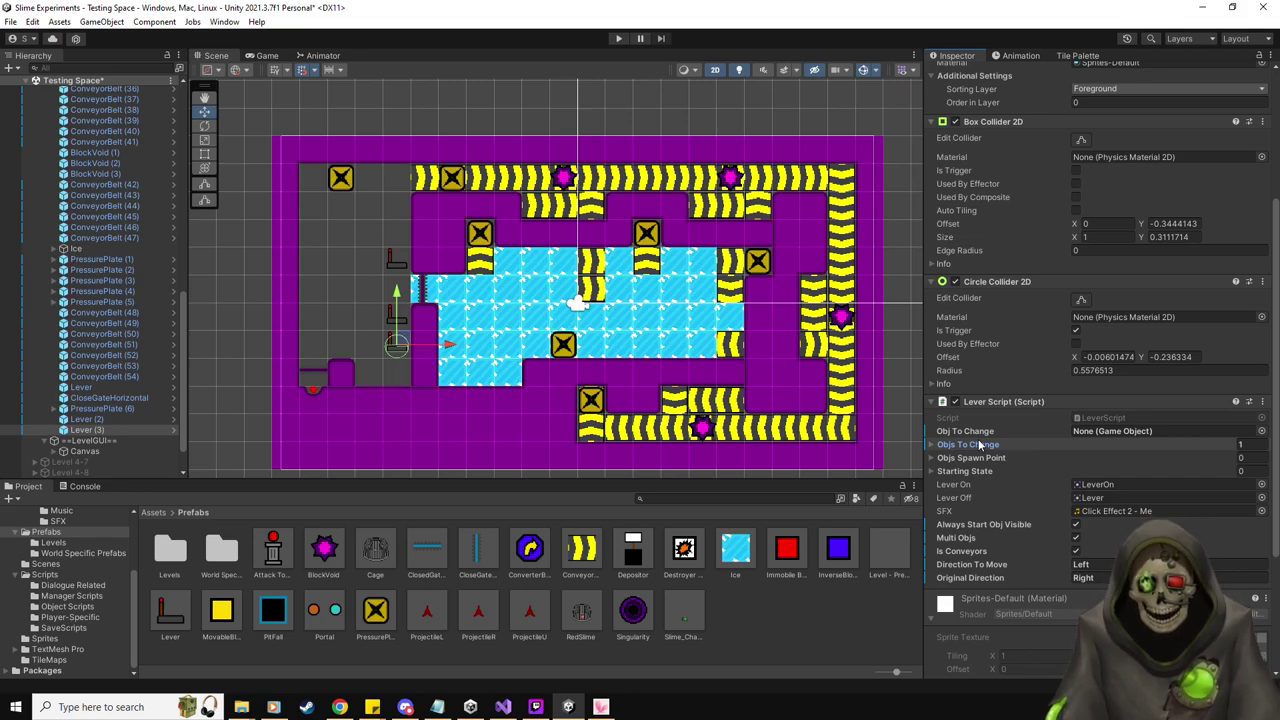
Playtest the level by moving the slime between the lowest and highest levers to check their conveyors, and stop the game
{"action": "left_click", "coordinate": [616, 39]}
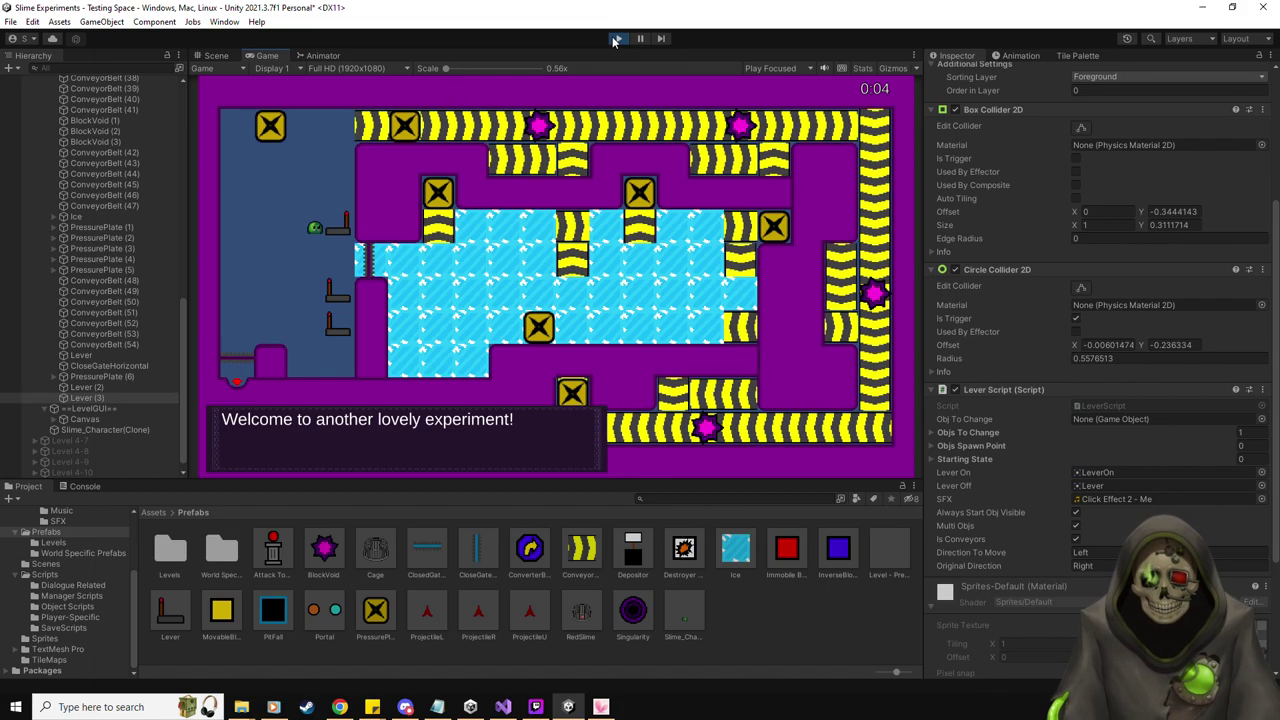
{"action": "key", "text": "Down"}
{"action": "key", "text": "Down"}
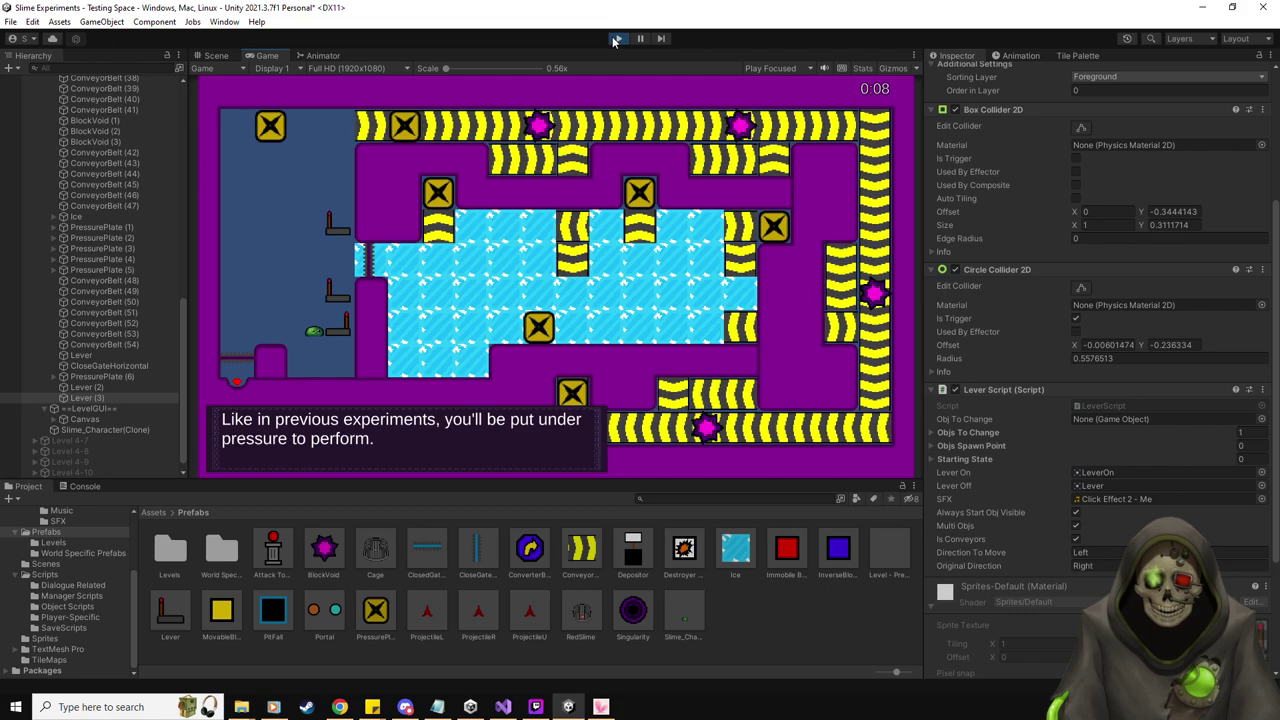
{"action": "key", "text": "Up"}
{"action": "key", "text": "Up"}
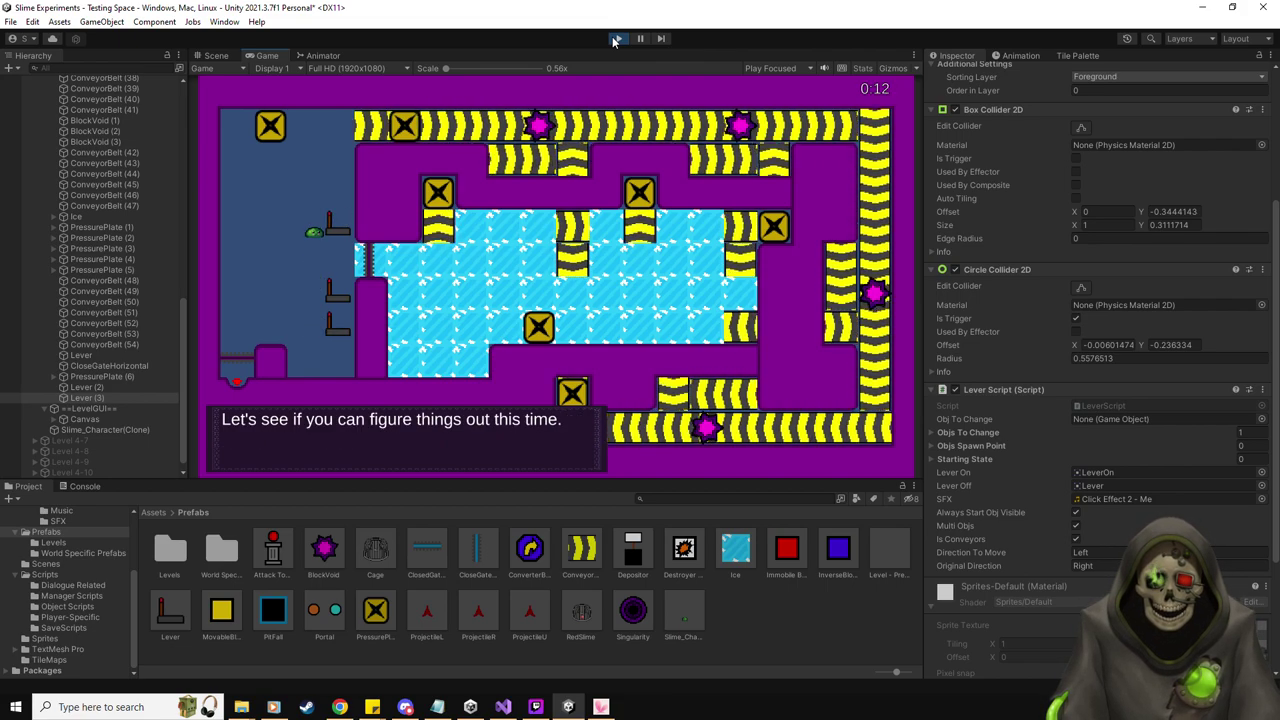
{"action": "left_click", "coordinate": [616, 39]}
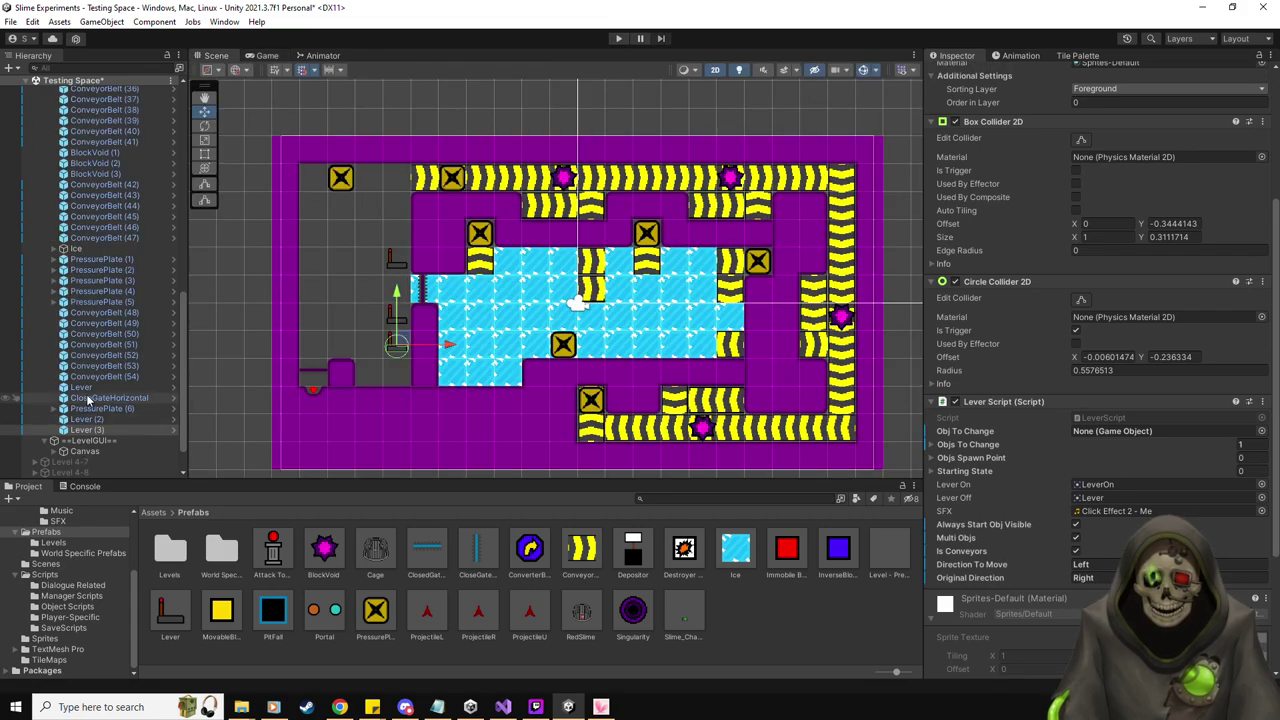
In LeverScript.cs, make the else branch of MultiObjs assign originalDirection to each conveyor's direction instead of directionToMove
{"action": "left_click", "coordinate": [80, 387]}
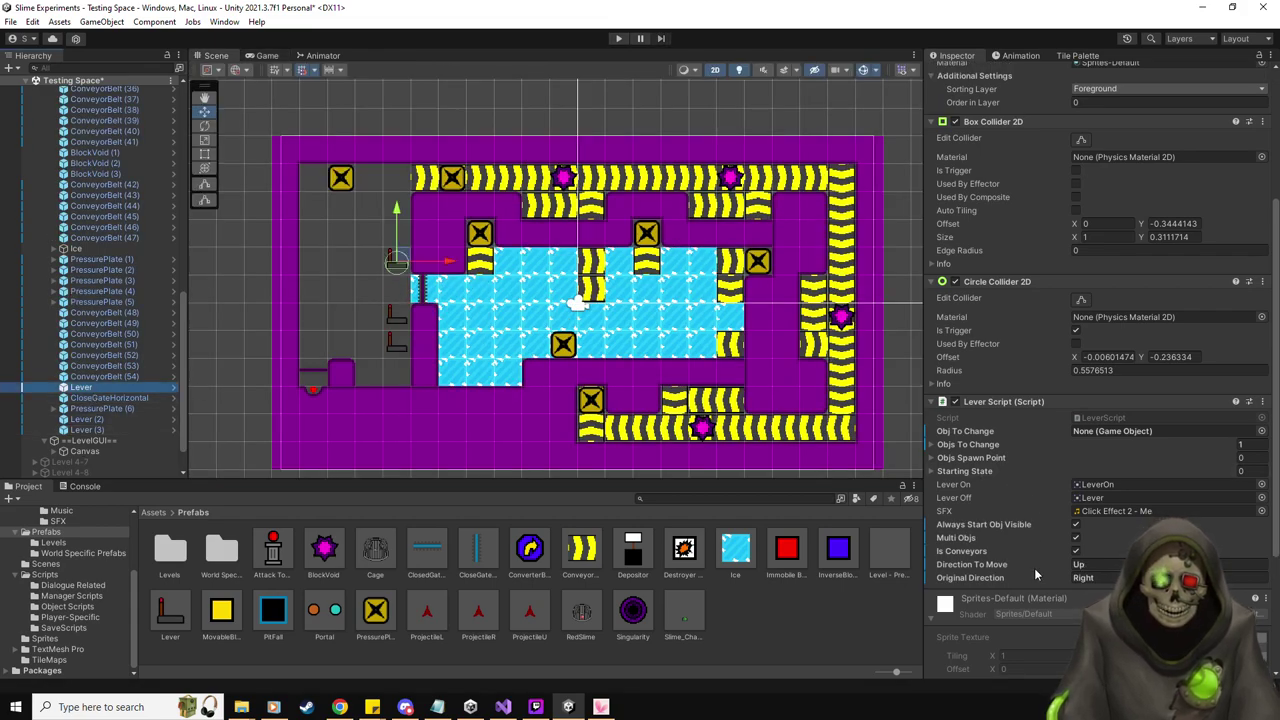
{"action": "key", "text": "alt+Tab"}
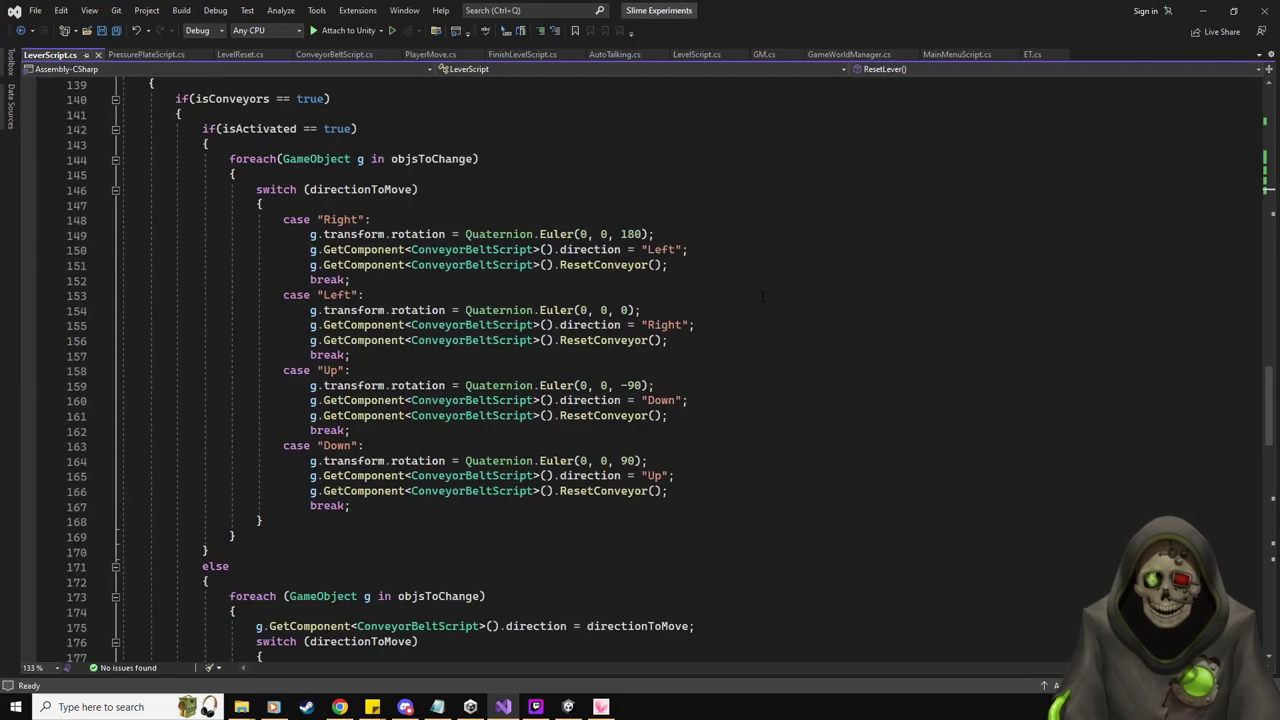
{"action": "scroll", "coordinate": [640, 370], "scroll_direction": "down", "scroll_amount": 4}
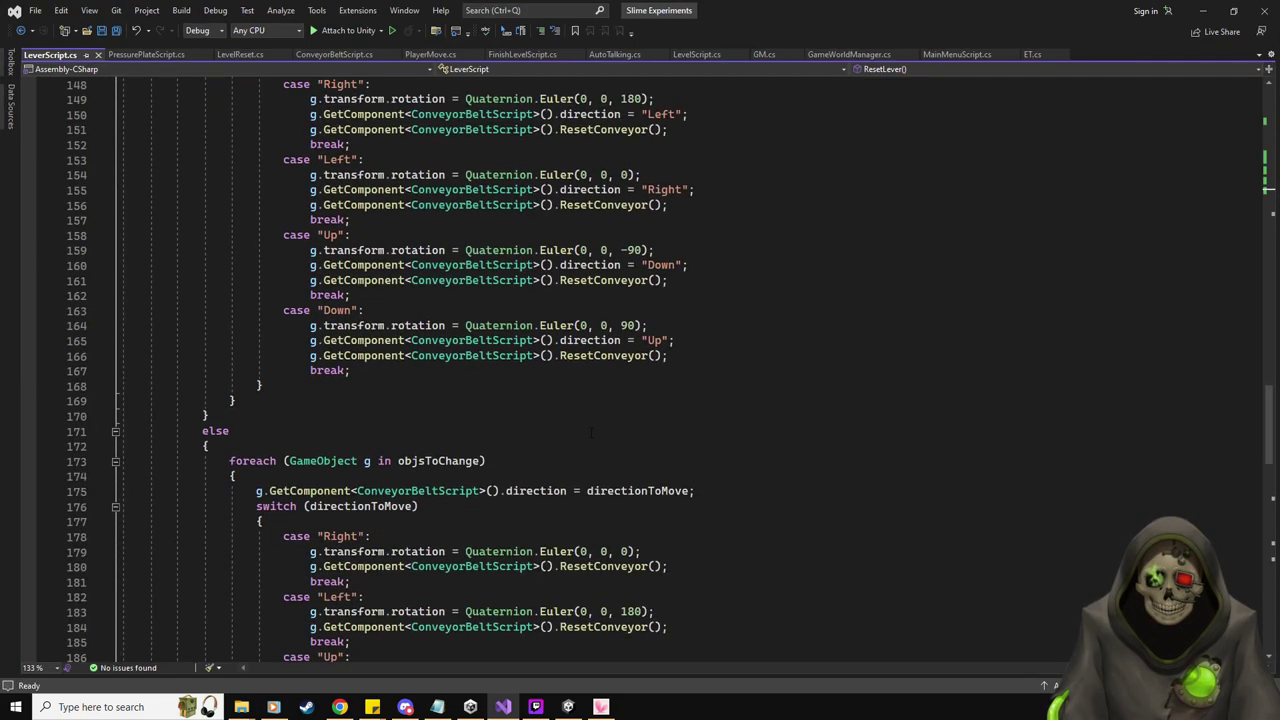
{"action": "scroll", "coordinate": [640, 370], "scroll_direction": "up", "scroll_amount": 7}
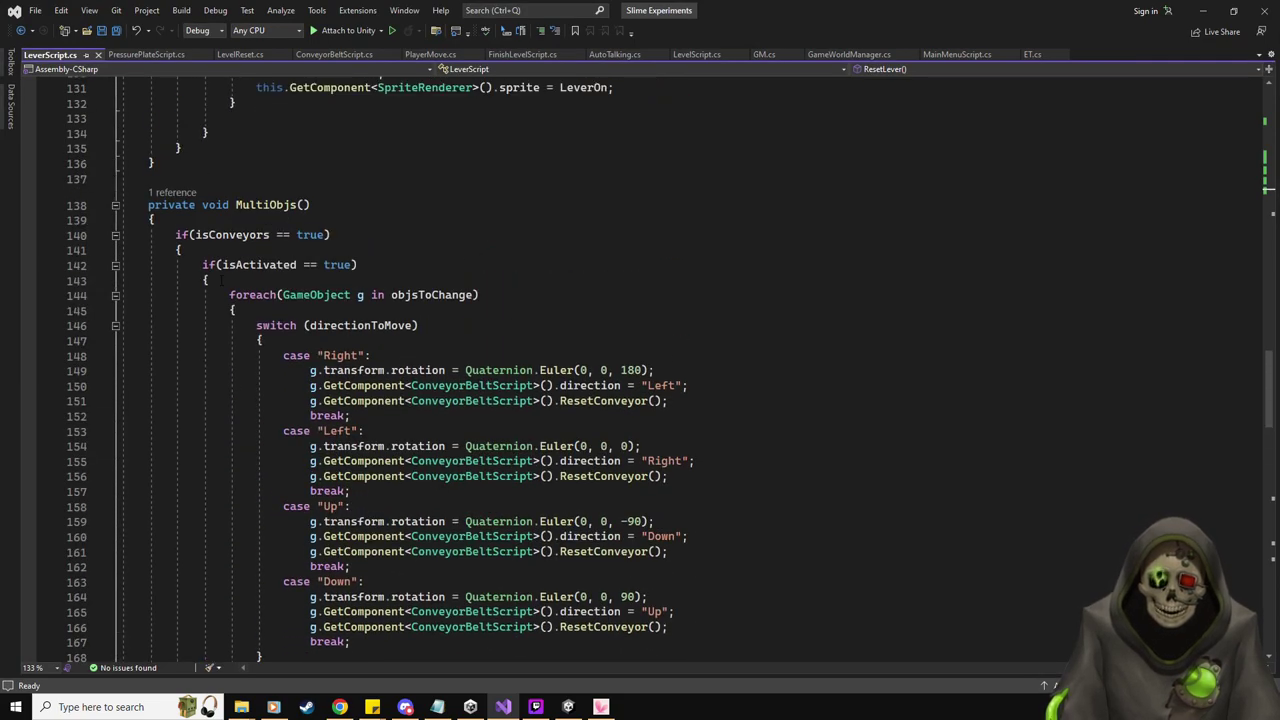
{"action": "scroll", "coordinate": [220, 281], "scroll_direction": "down", "scroll_amount": 4}
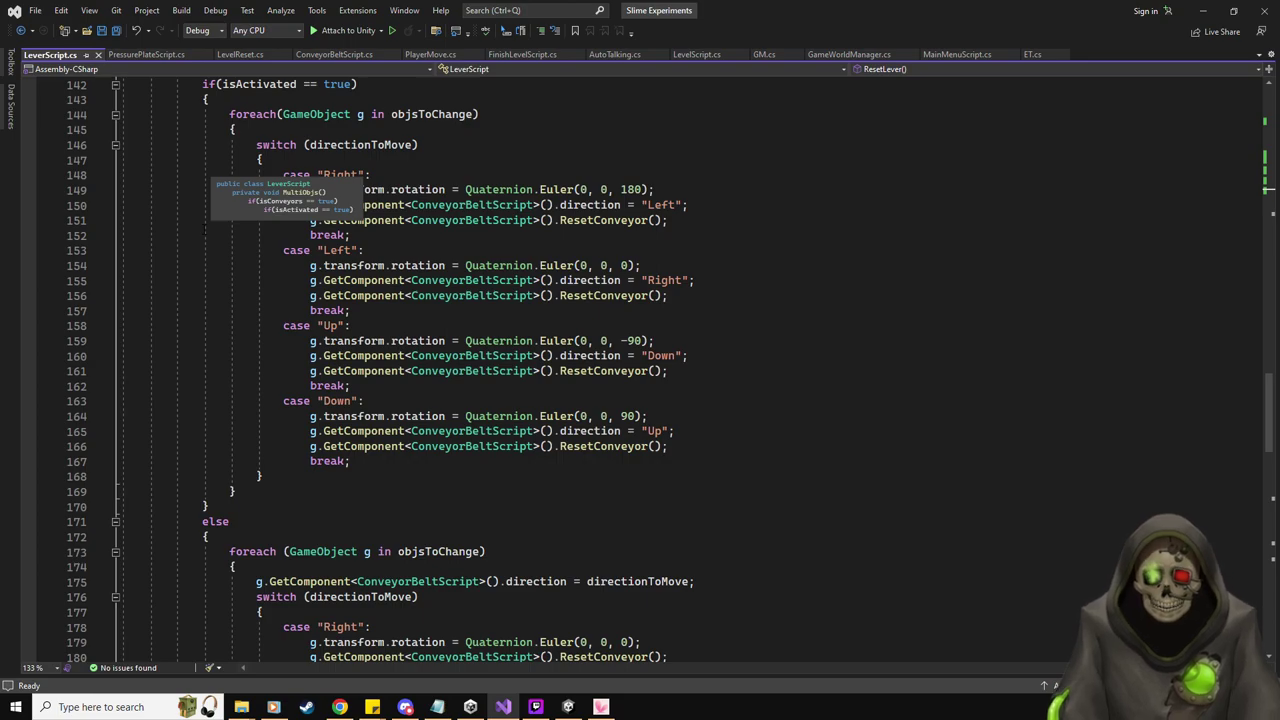
{"action": "scroll", "coordinate": [206, 228], "scroll_direction": "down", "scroll_amount": 4}
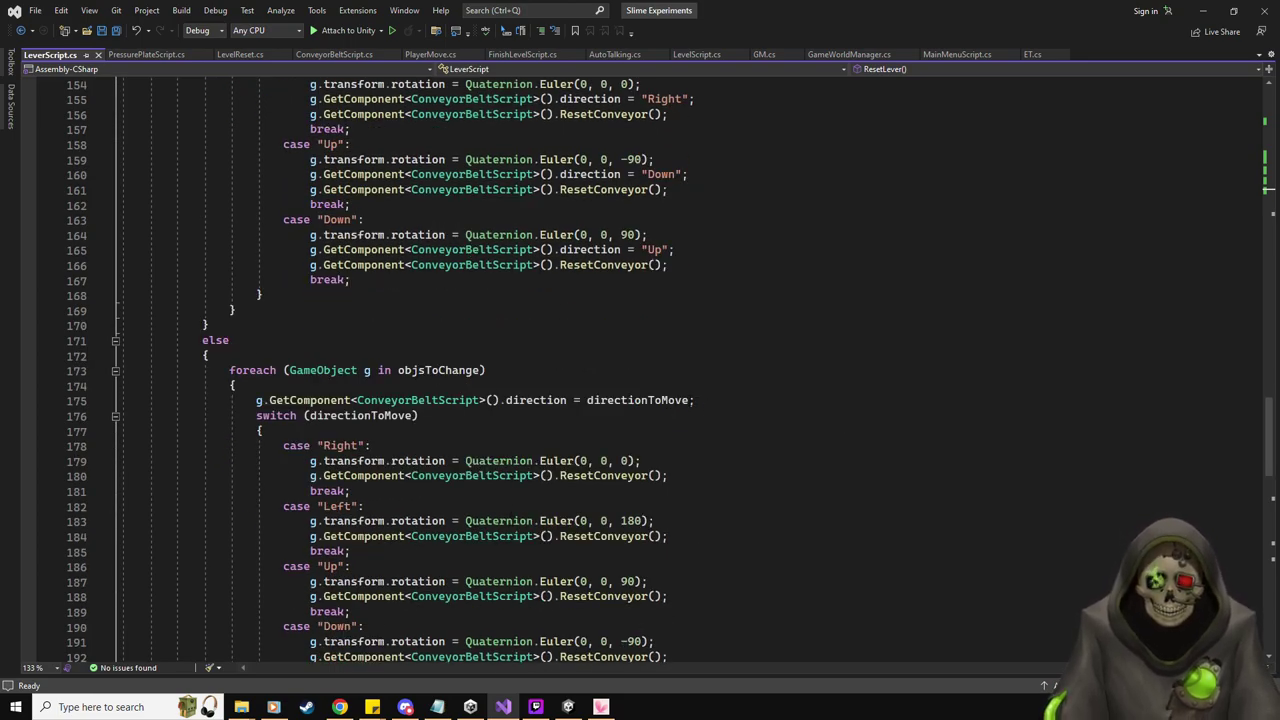
{"action": "left_click_drag", "start_coordinate": [692, 400], "coordinate": [586, 400]}
{"action": "type", "text": "origina"}
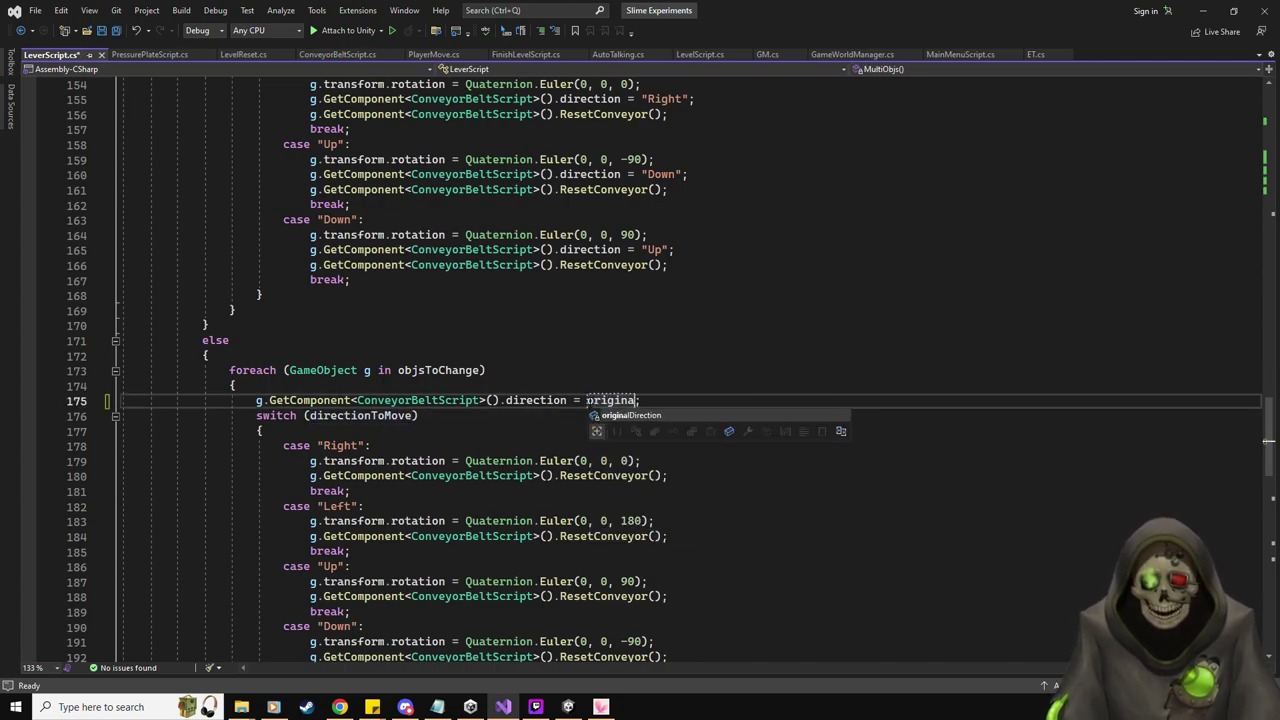
{"action": "key", "text": "Tab"}
Make that else branch's switch statement use originalDirection, save LeverScript.cs and return to Unity
{"action": "left_click_drag", "start_coordinate": [414, 415], "coordinate": [310, 415]}
{"action": "type", "text": "o"}
{"action": "key", "text": "Tab"}
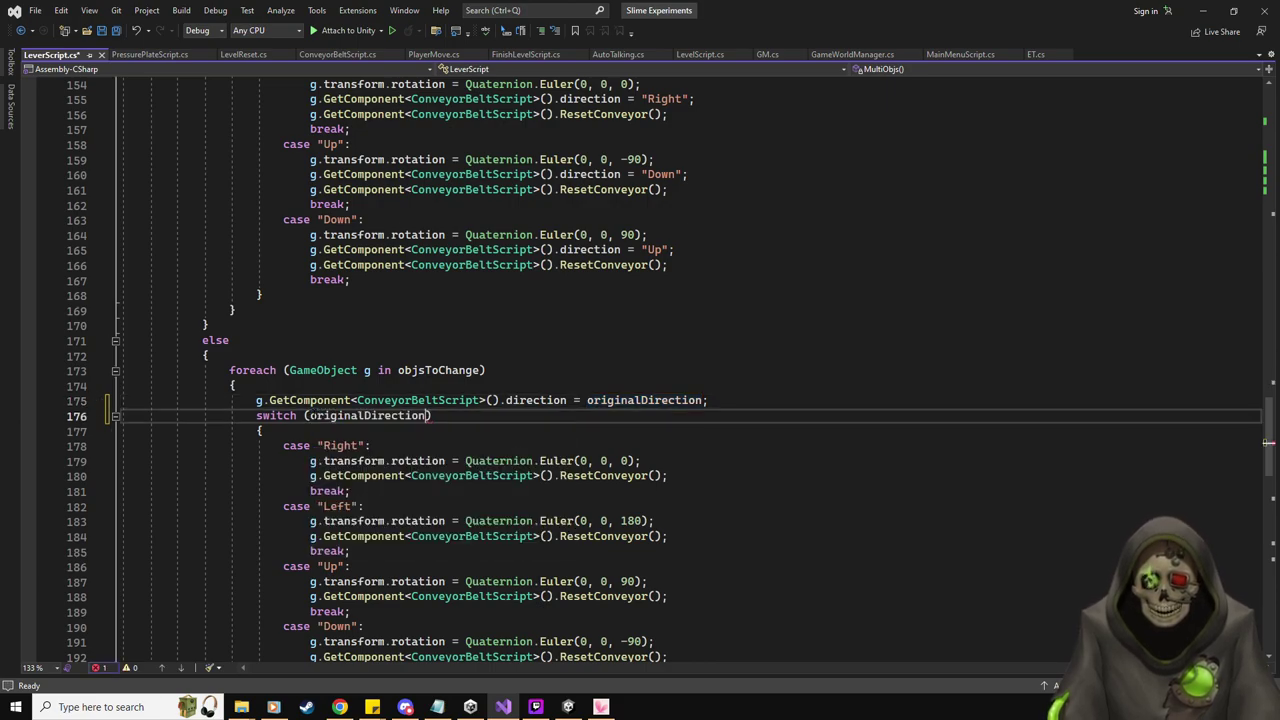
{"action": "left_click", "coordinate": [820, 385]}
{"action": "scroll", "coordinate": [820, 385], "scroll_direction": "down", "scroll_amount": 4}
{"action": "scroll", "coordinate": [820, 385], "scroll_direction": "up", "scroll_amount": 2}
{"action": "key", "text": "ctrl+s"}
{"action": "key", "text": "alt+Tab"}
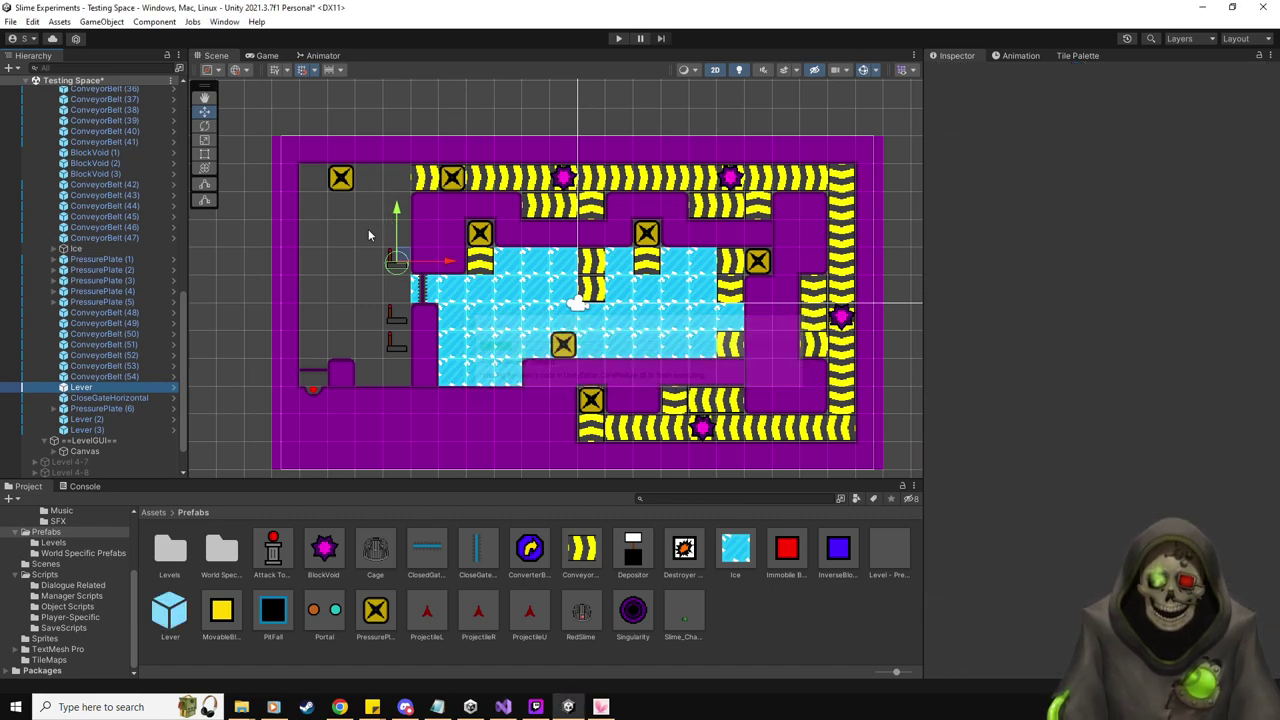
Playtest the level by moving the slime to the highest lever and toggling it, stop the game, and check that lever's Lever Script settings
{"action": "left_click", "coordinate": [618, 39]}
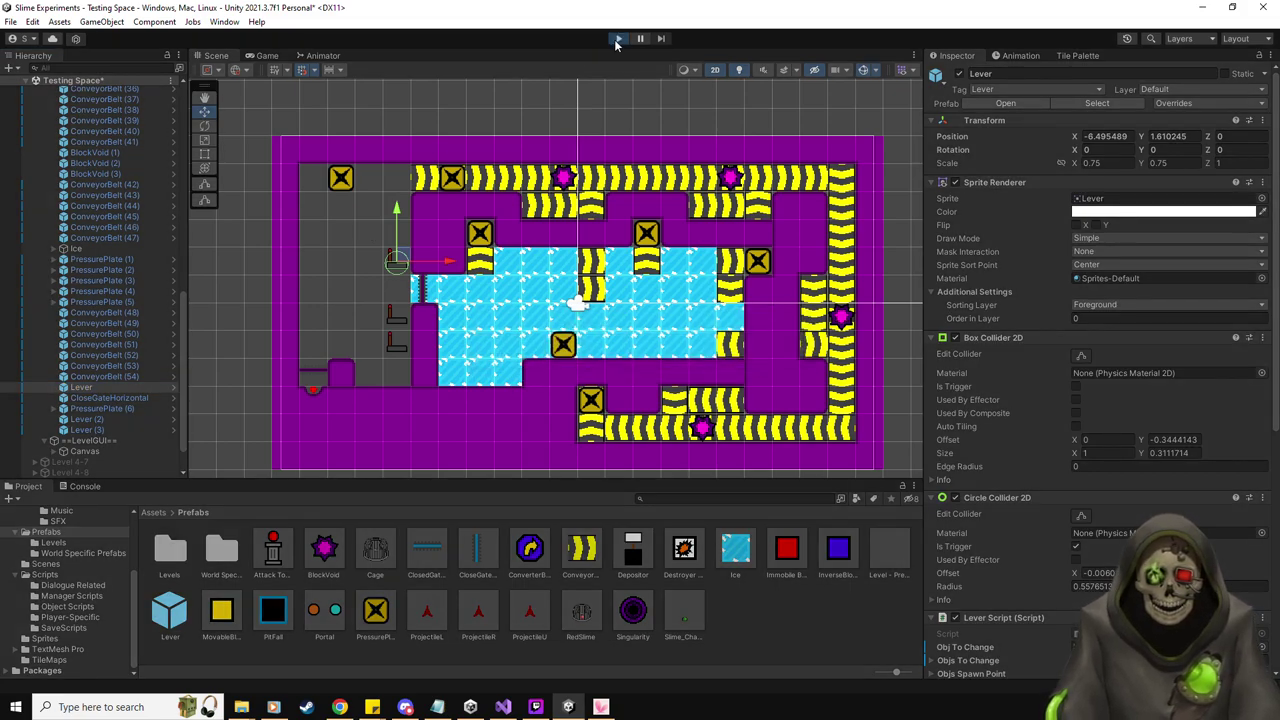
{"action": "key", "text": "Down"}
{"action": "key", "text": "Right"}
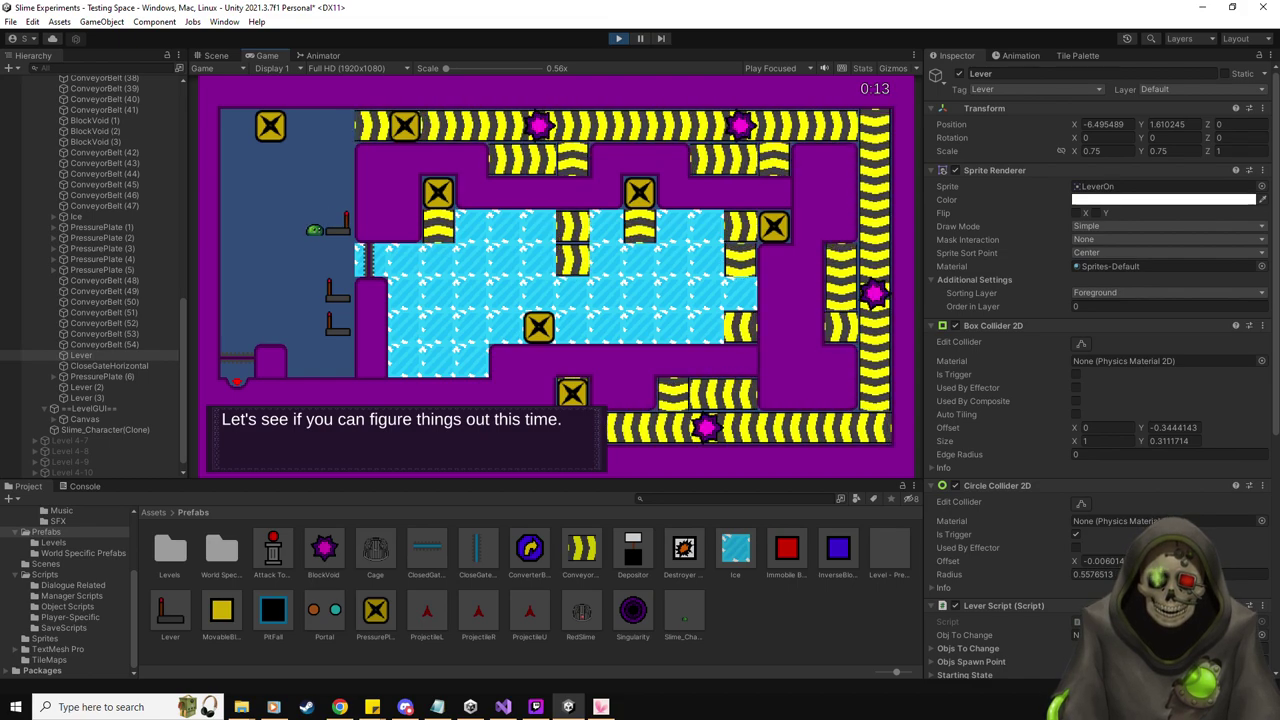
{"action": "left_click", "coordinate": [619, 40]}
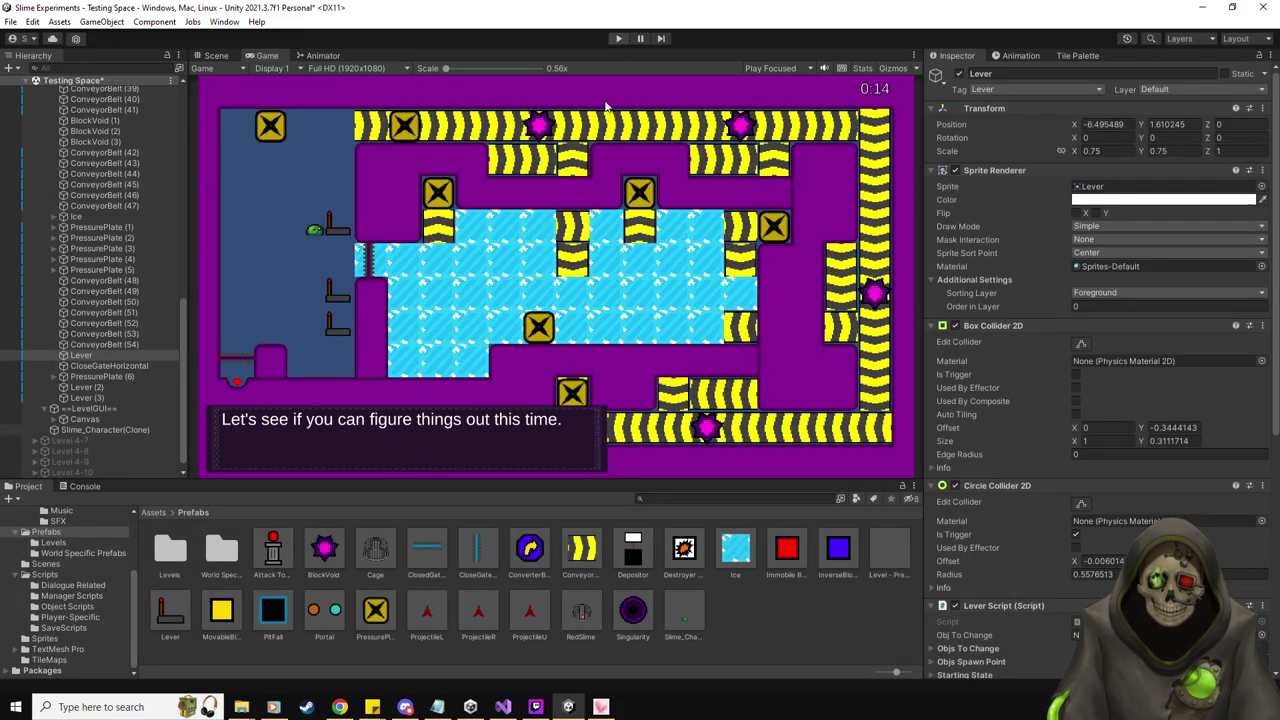
{"action": "scroll", "coordinate": [1094, 487], "scroll_direction": "down", "scroll_amount": 2}
{"action": "scroll", "coordinate": [1094, 487], "scroll_direction": "down", "scroll_amount": 2}
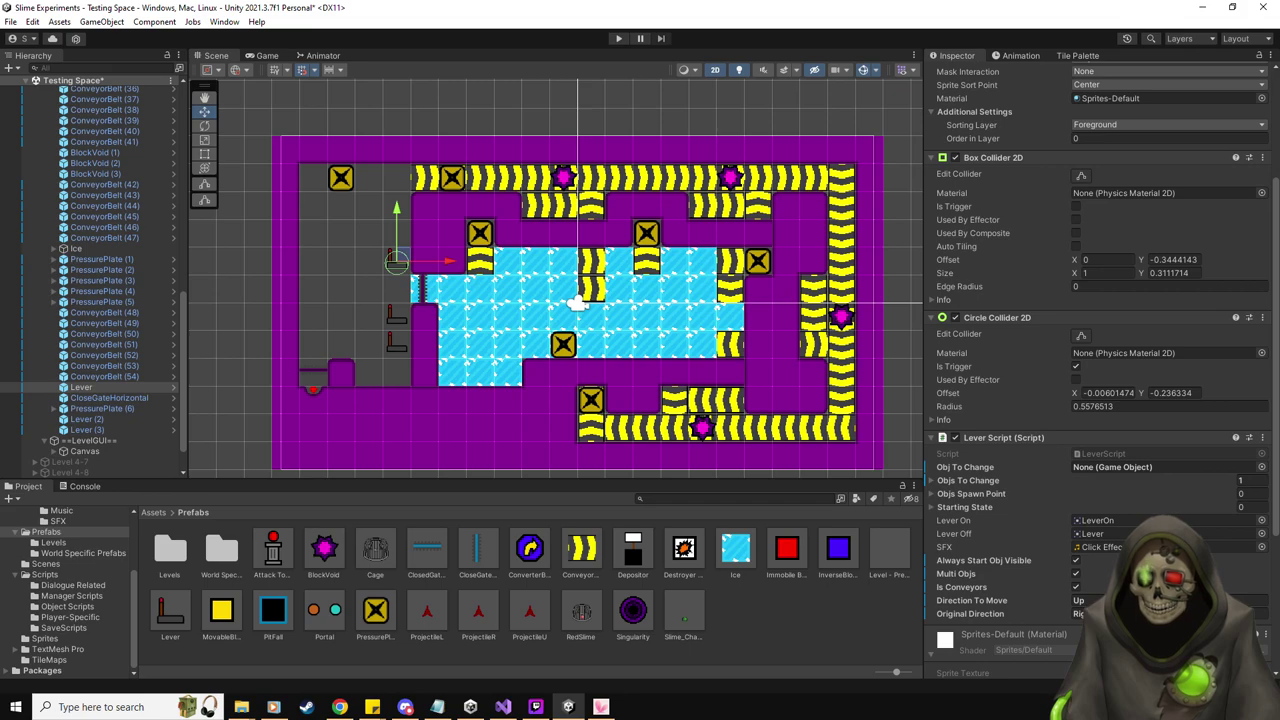
Examine the rotation and Direction of ConveyorBelt (48), the belt beside the highest lever
{"action": "key", "text": "alt+Tab"}
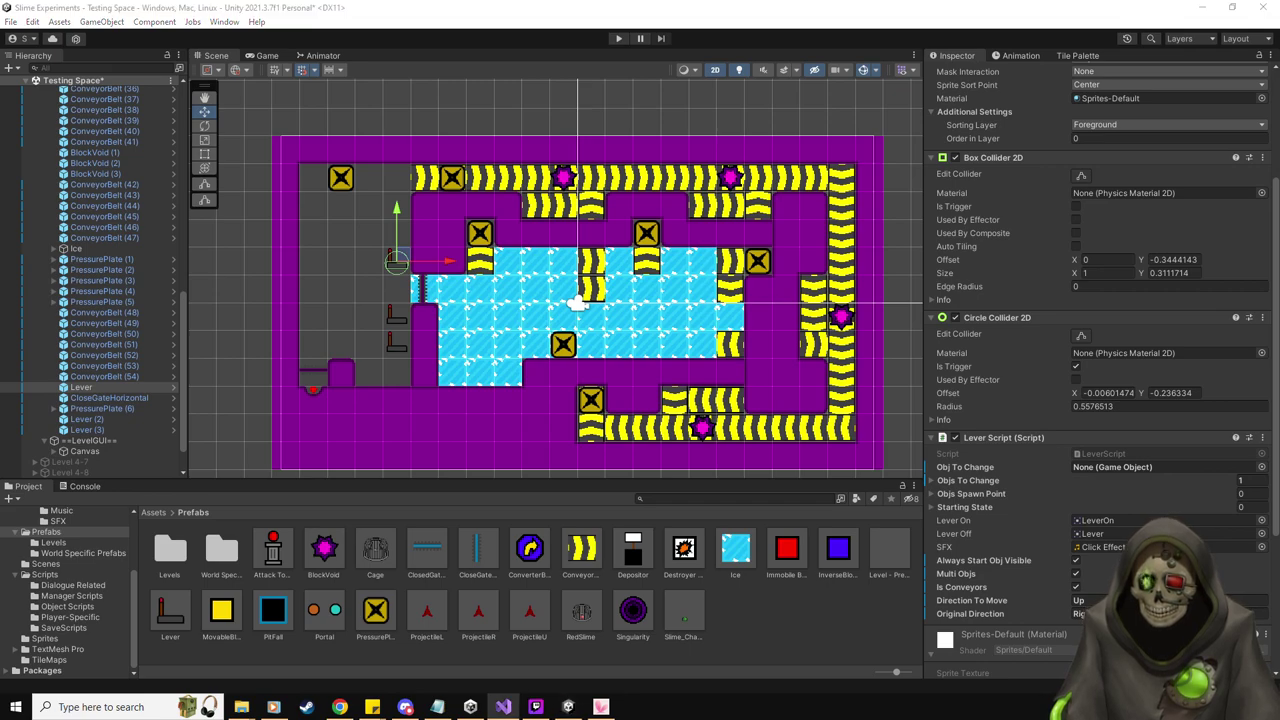
{"action": "left_click", "coordinate": [133, 370]}
{"action": "key", "text": "Up"}
{"action": "key", "text": "Up"}
{"action": "key", "text": "Up"}
{"action": "key", "text": "Up"}
{"action": "key", "text": "Up"}
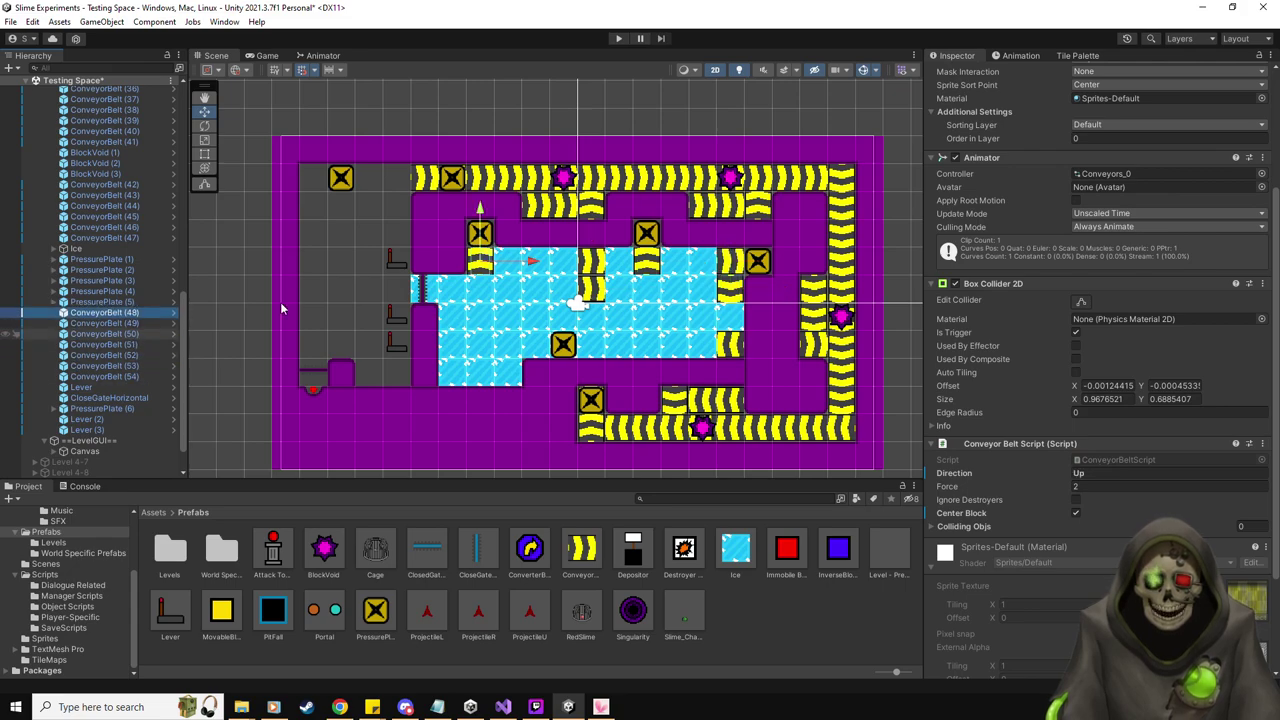
{"action": "scroll", "coordinate": [1101, 338], "scroll_direction": "up", "scroll_amount": 4}
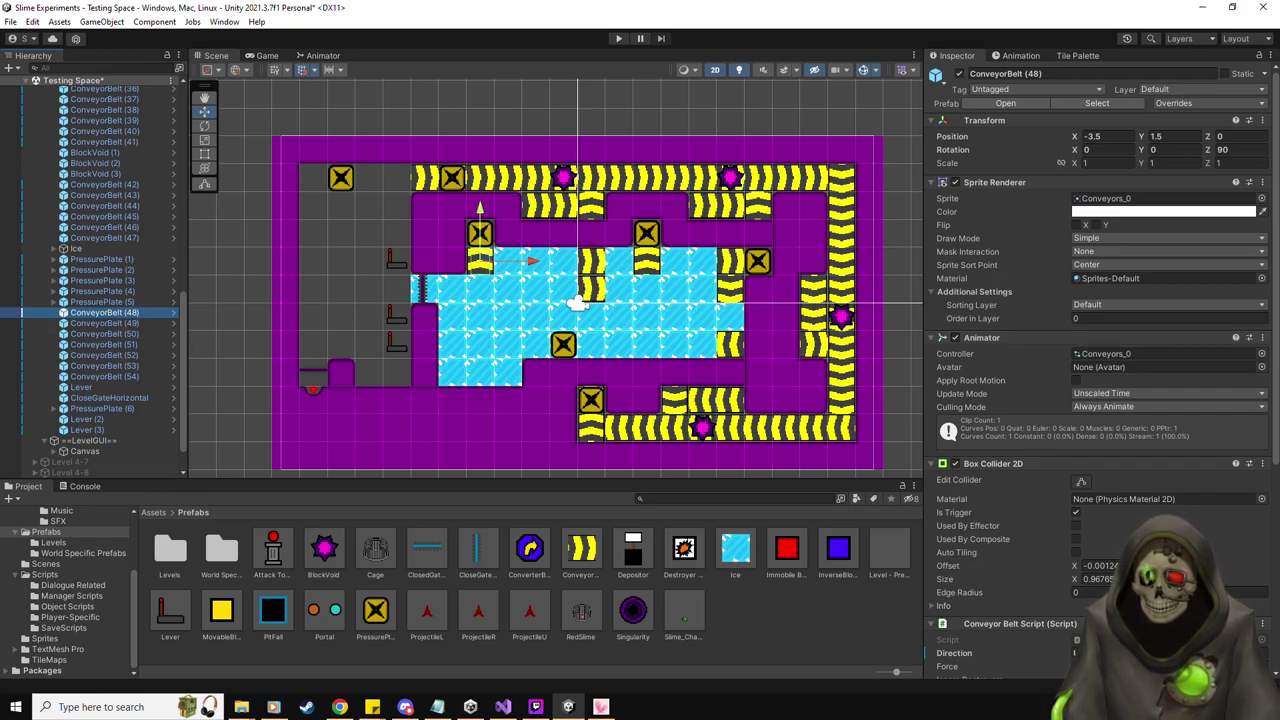
In LeverScript.cs, try swapping the MultiObjs isActivated rotations, using 90 in the Up case and -90 in the Down case
{"action": "key", "text": "alt+Tab"}
{"action": "scroll", "coordinate": [238, 146], "scroll_direction": "up", "scroll_amount": 3}
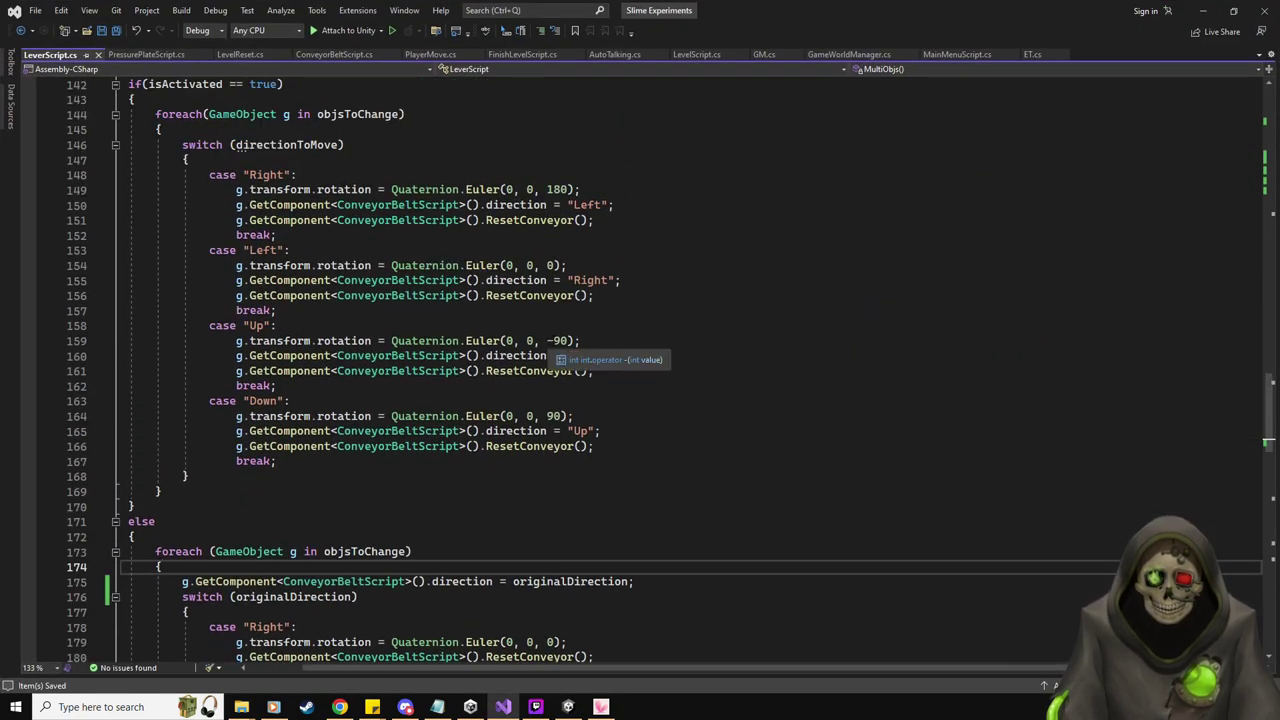
{"action": "left_click", "coordinate": [554, 341]}
{"action": "scroll", "coordinate": [670, 370], "scroll_direction": "up", "scroll_amount": 1}
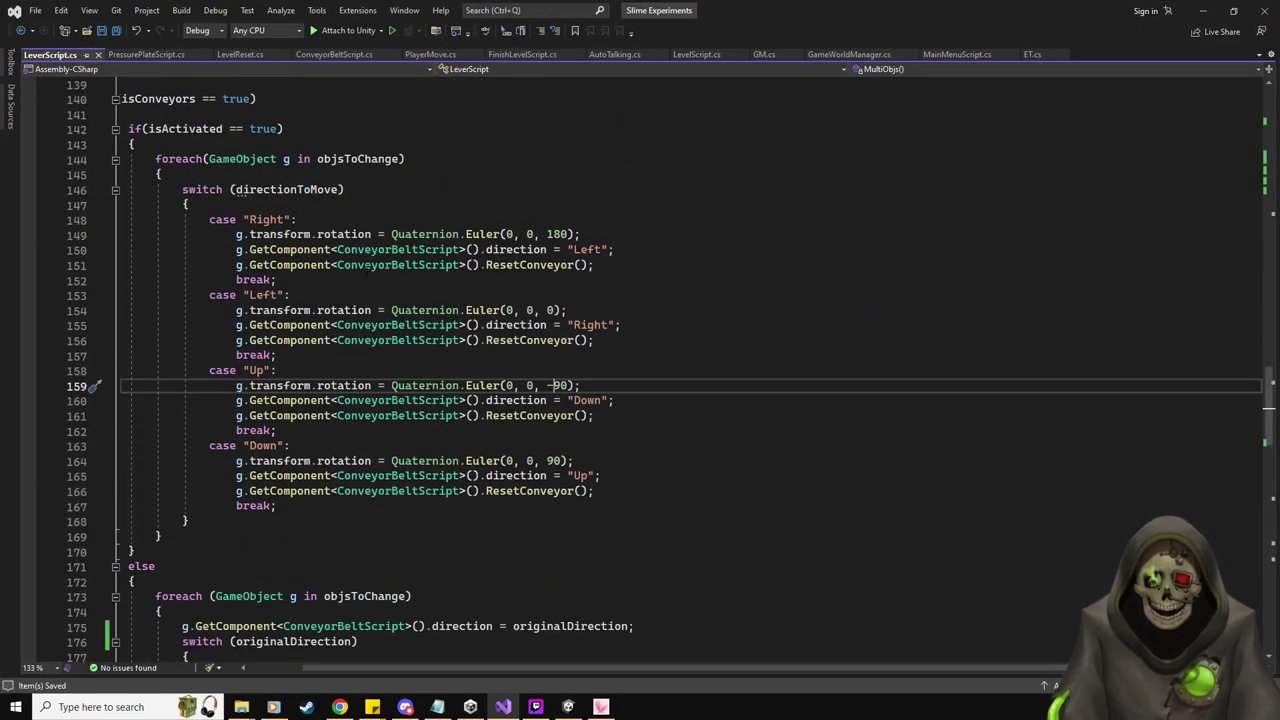
{"action": "key", "text": "BackSpace"}
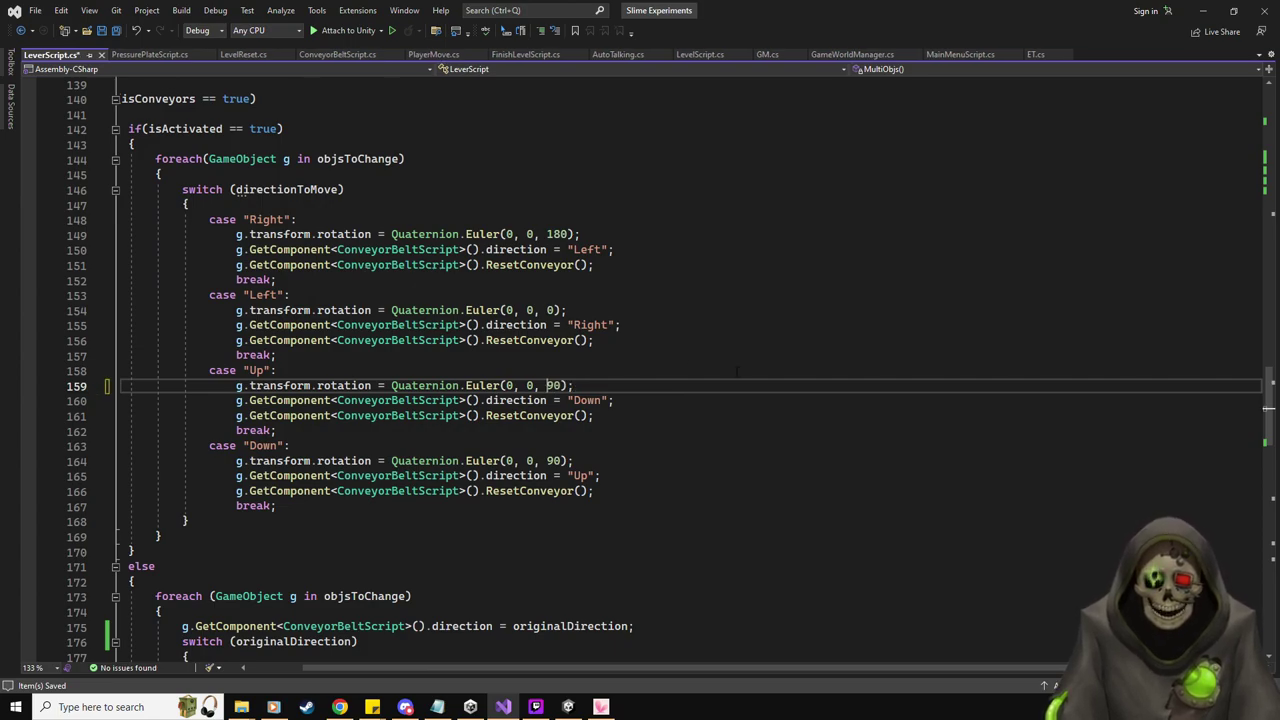
{"action": "left_click", "coordinate": [545, 460]}
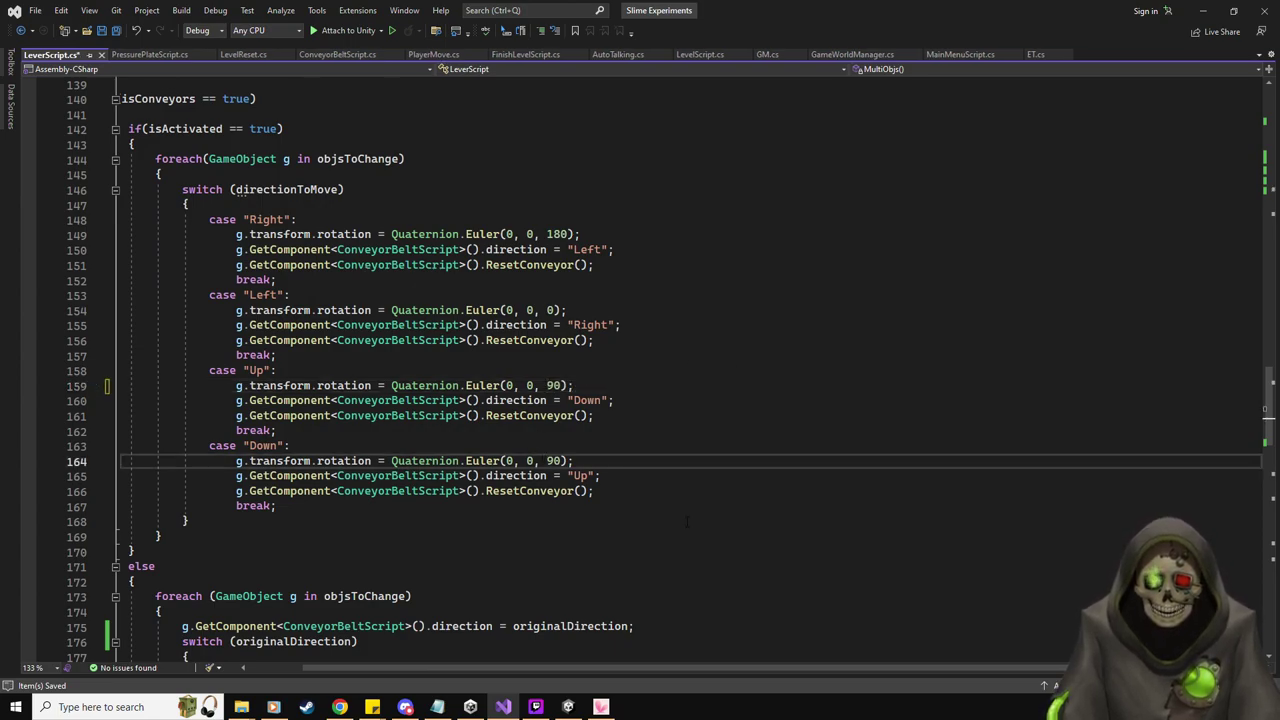
{"action": "type", "text": "-"}
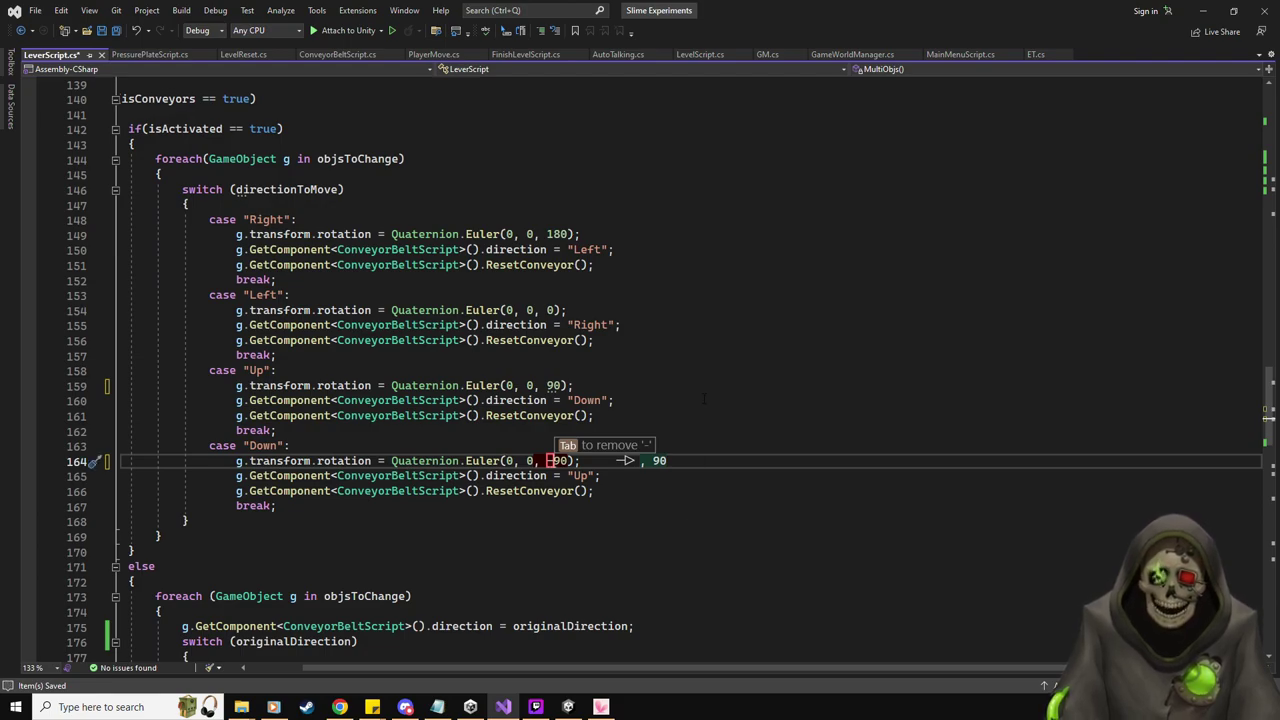
{"action": "scroll", "coordinate": [704, 398], "scroll_direction": "up", "scroll_amount": 1}
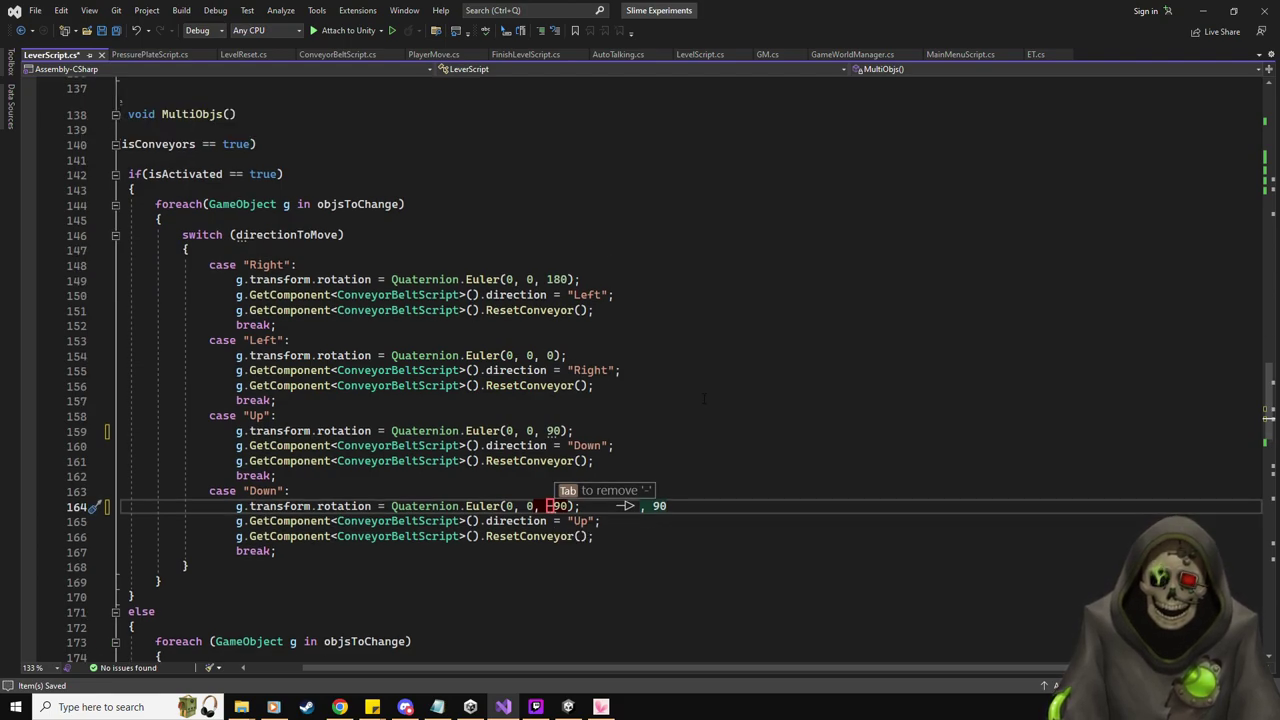
Restore the isActivated rotations to 90 in the Down case and -90 in the Up case
{"action": "key", "text": "Tab"}
{"action": "key", "text": "Up"}
{"action": "key", "text": "Up"}
{"action": "key", "text": "Up"}
{"action": "key", "text": "Up"}
{"action": "key", "text": "Up"}
{"action": "type", "text": "-"}
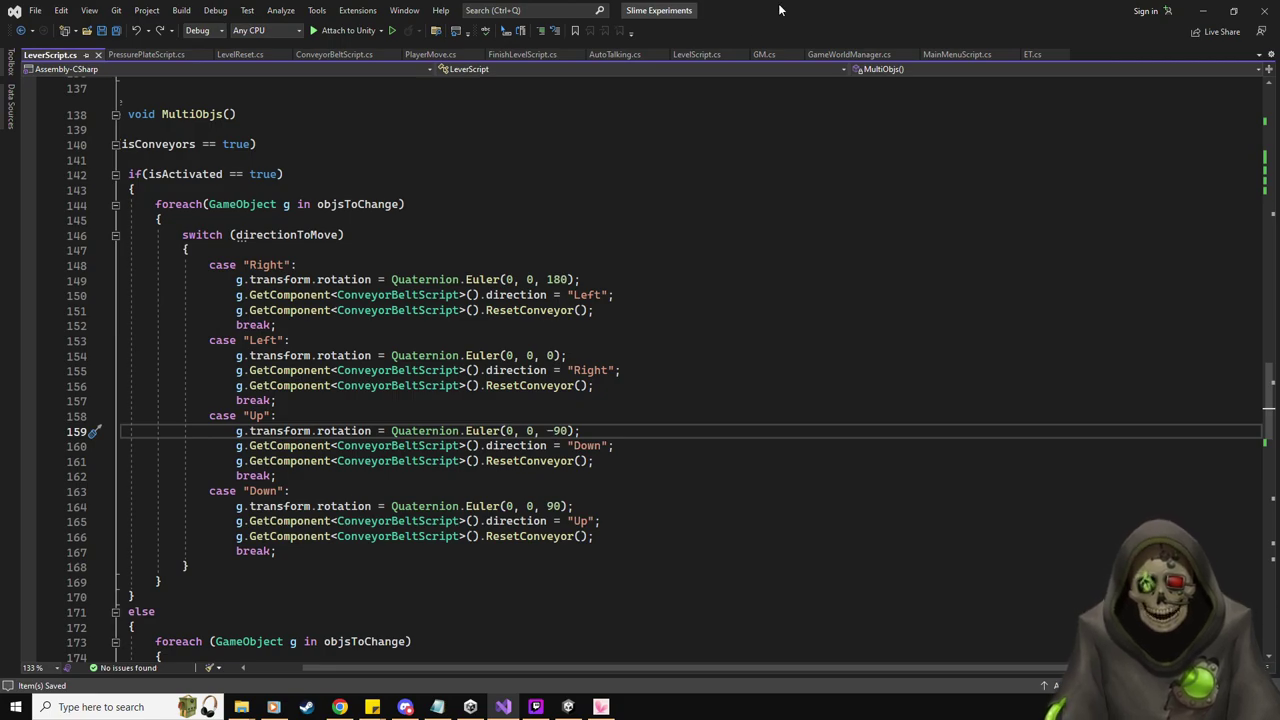
Switch to Unity and open the Level 4-2 prefab from the Levels prefab folder
{"action": "left_click_drag", "start_coordinate": [800, 12], "coordinate": [280, 102]}
{"action": "left_click", "coordinate": [280, 85]}
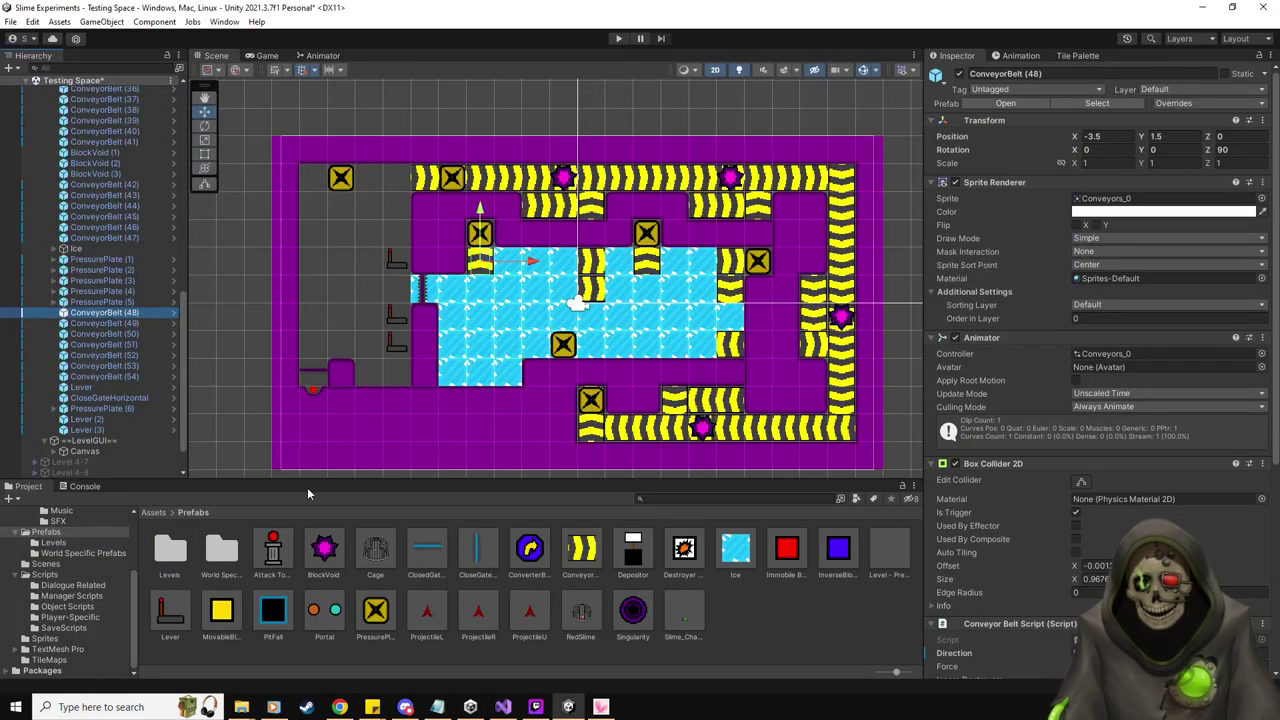
{"action": "left_click", "coordinate": [55, 543]}
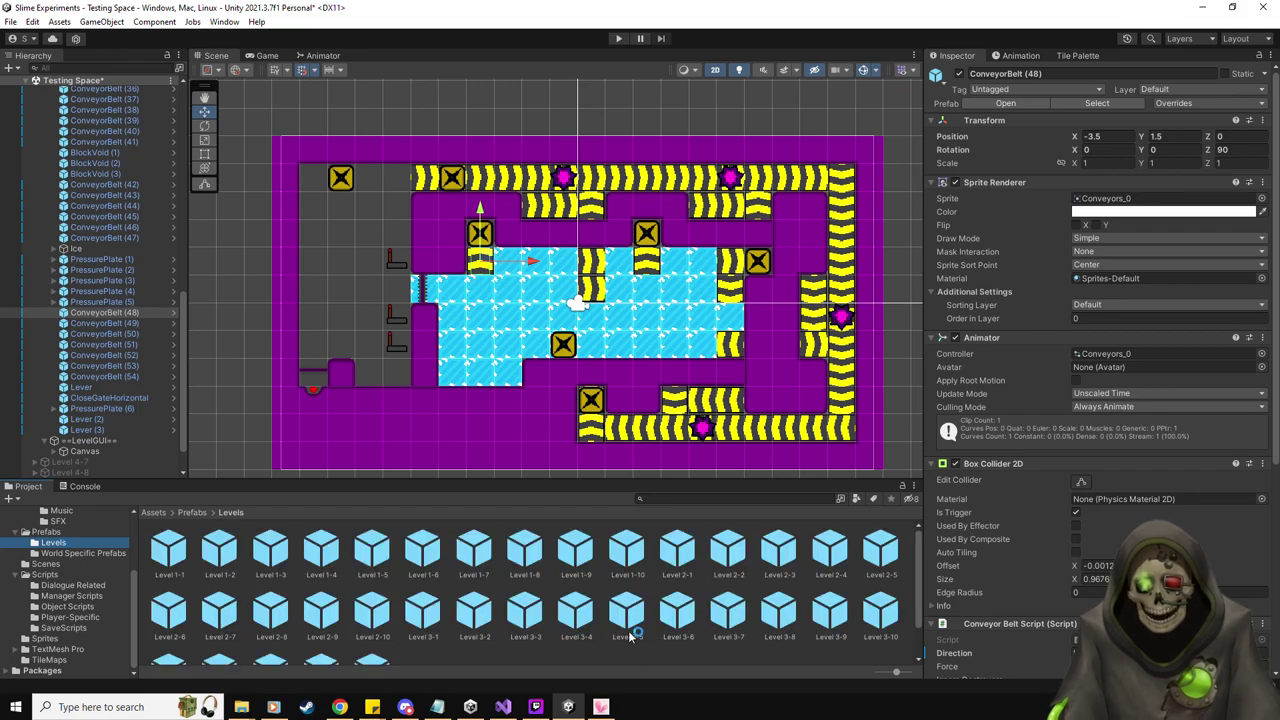
{"action": "scroll", "coordinate": [619, 631], "scroll_direction": "down", "scroll_amount": 1}
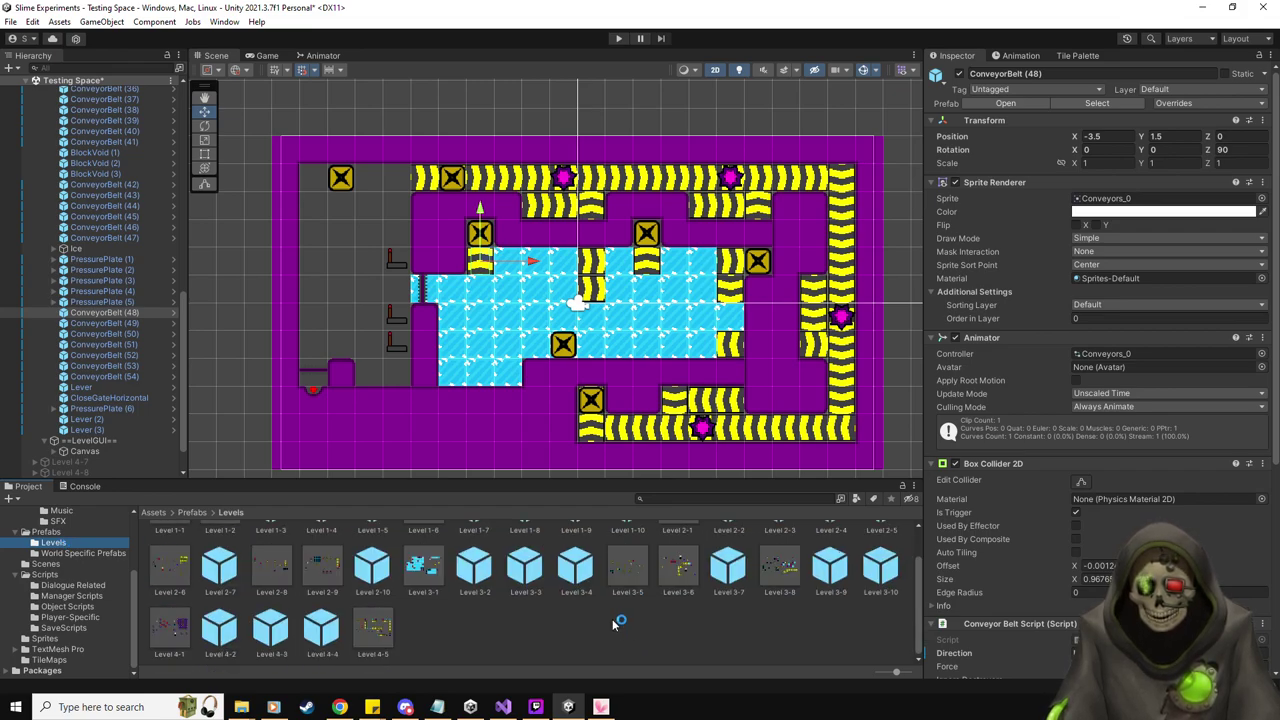
{"action": "double_click", "coordinate": [221, 630]}
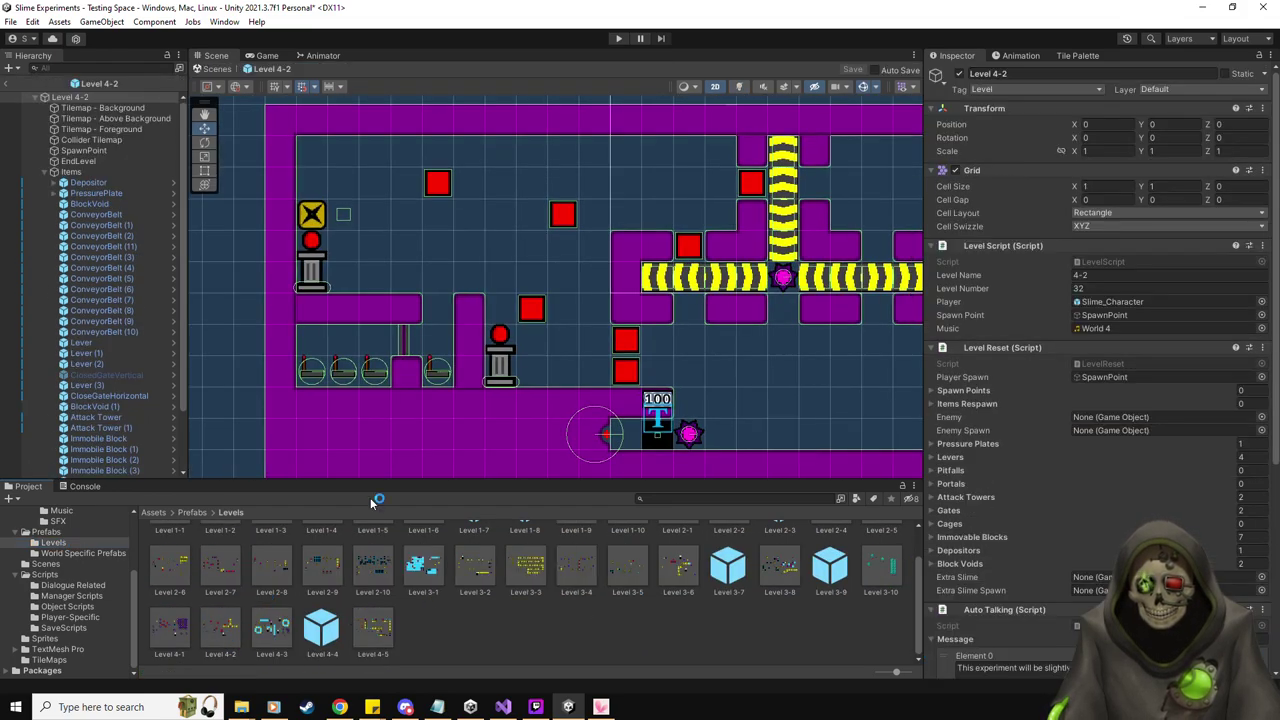
Compare the Objs To Change, Direction To Move and Original Direction settings of Lever (1) and Lever in Level 4-2
{"action": "left_click", "coordinate": [110, 353]}
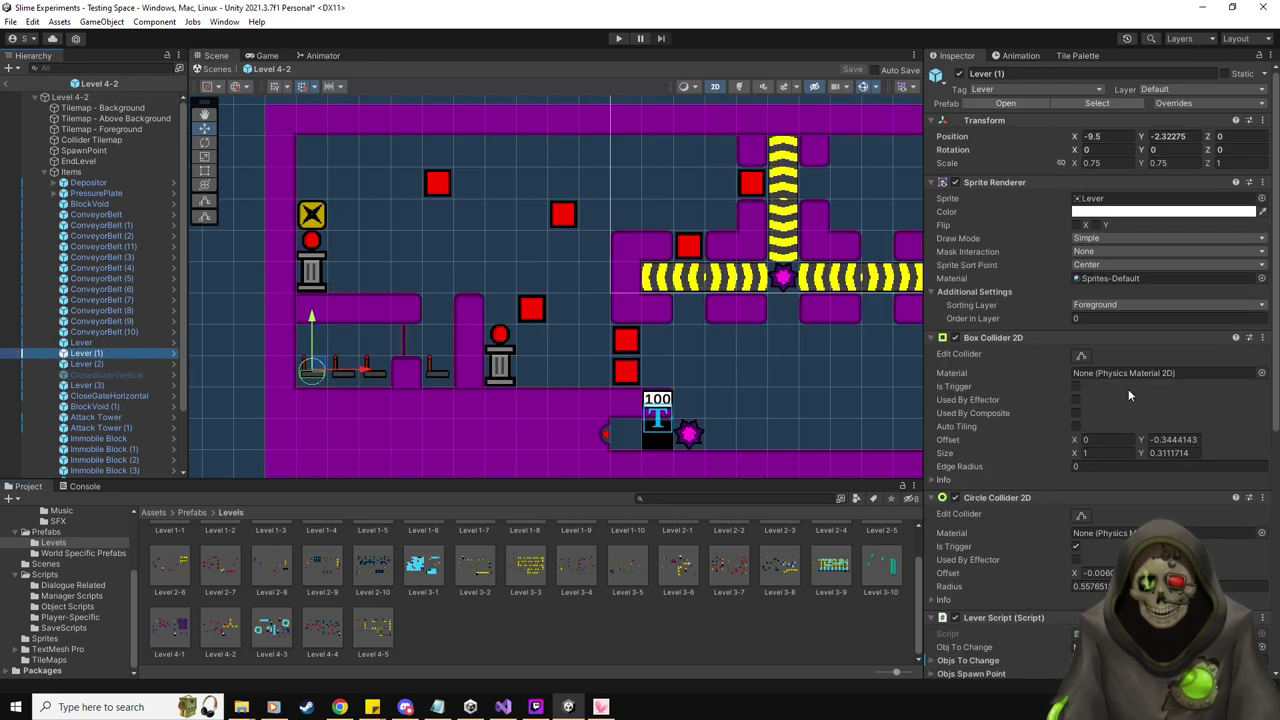
{"action": "scroll", "coordinate": [1132, 410], "scroll_direction": "down", "scroll_amount": 5}
{"action": "scroll", "coordinate": [1039, 418], "scroll_direction": "down", "scroll_amount": 3}
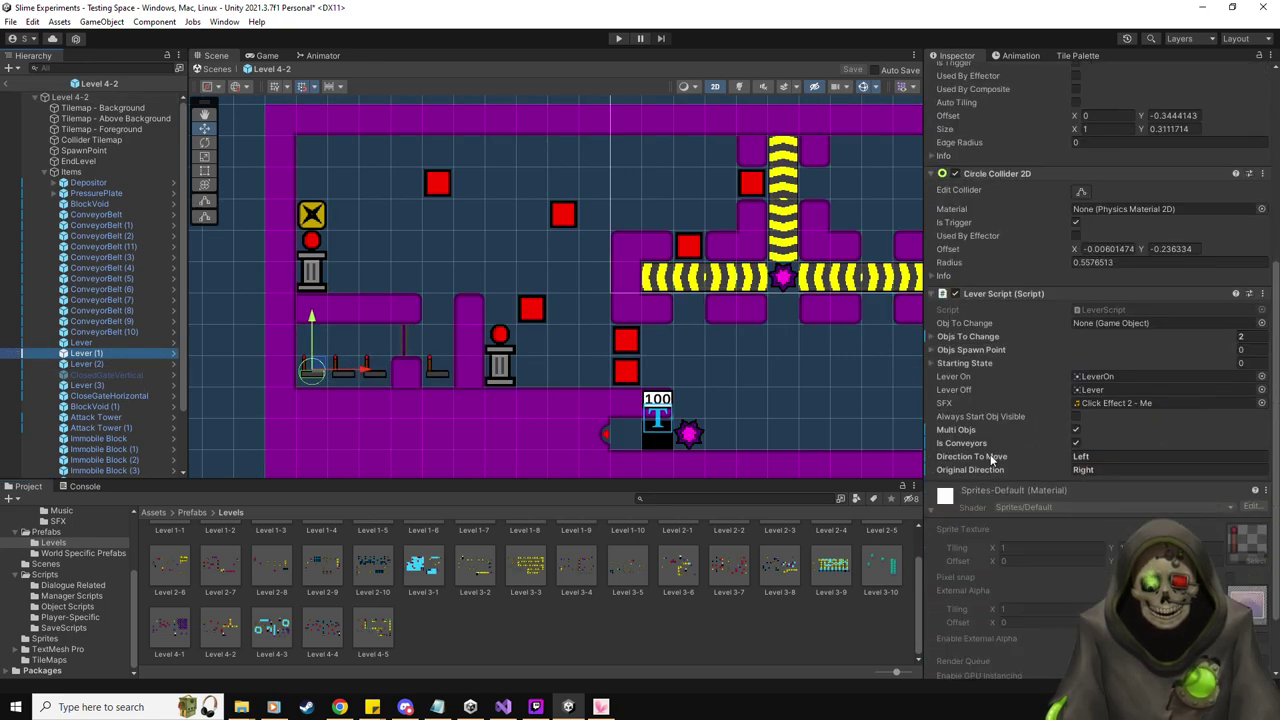
{"action": "middle_click_drag", "start_coordinate": [709, 360], "coordinate": [623, 365]}
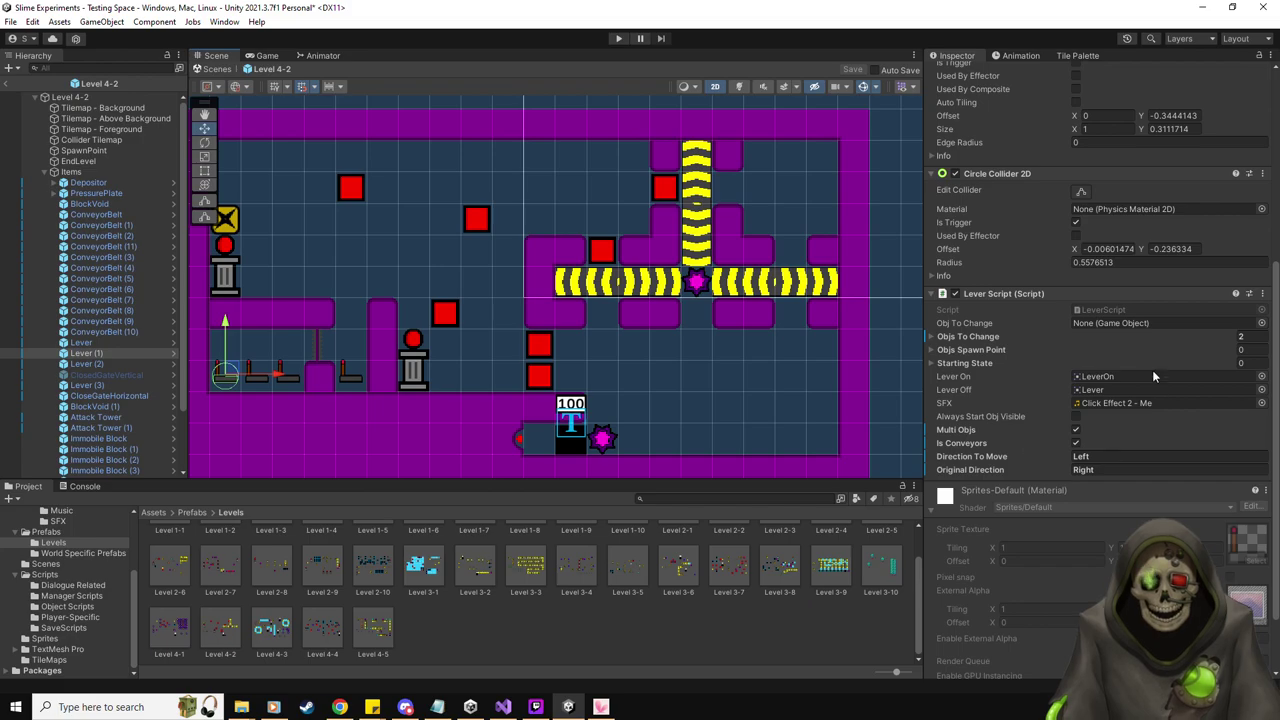
{"action": "left_click", "coordinate": [970, 341]}
{"action": "double_click", "coordinate": [1103, 358]}
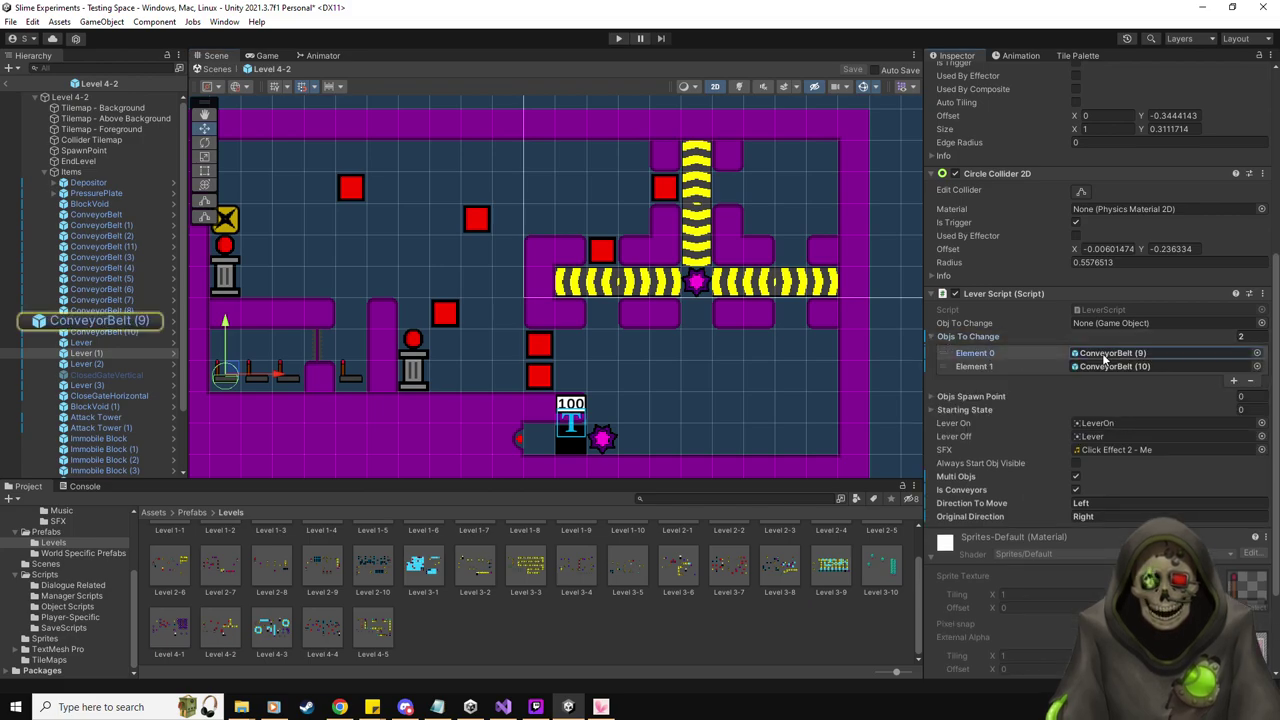
{"action": "left_click", "coordinate": [101, 341]}
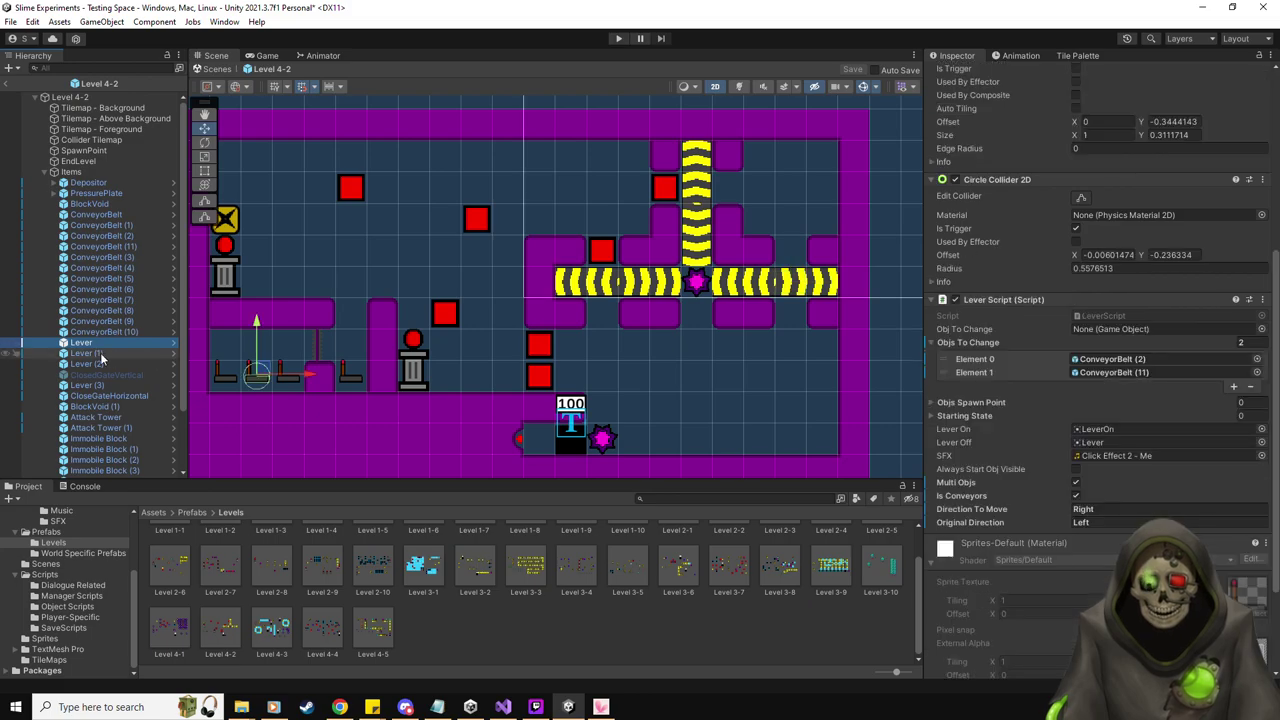
{"action": "left_click", "coordinate": [100, 353]}
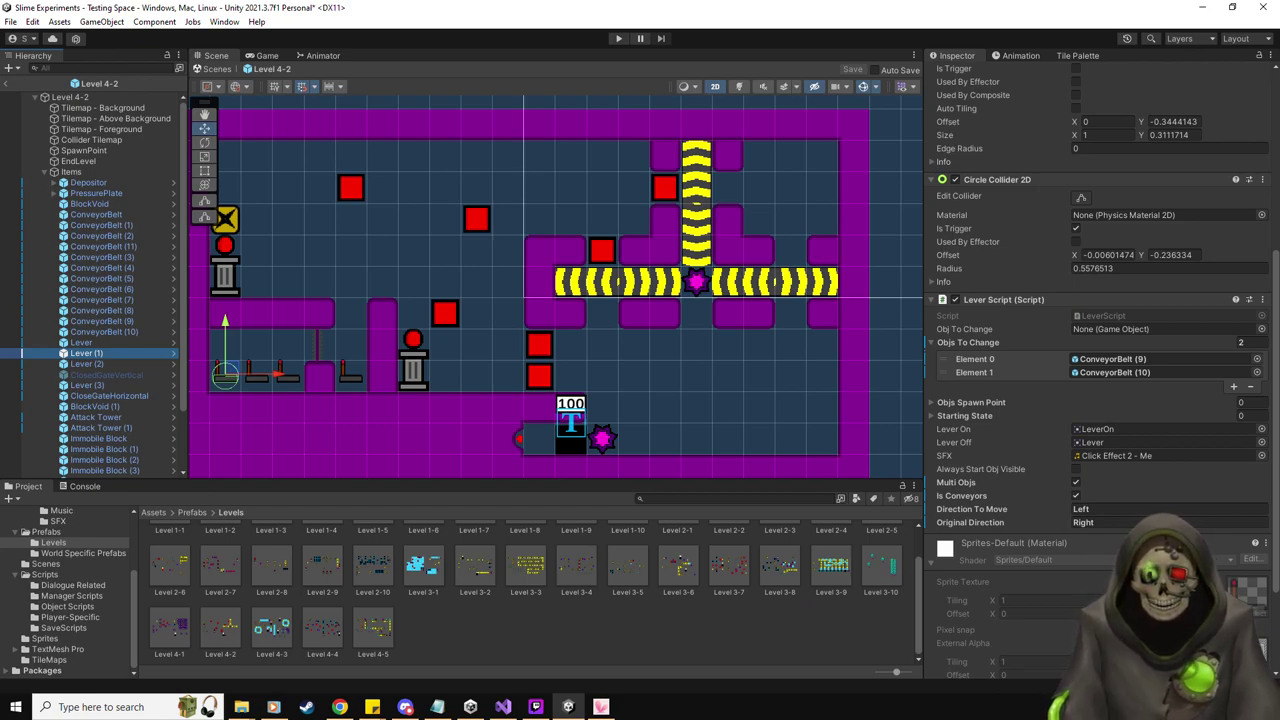
In LeverScript.cs, make the isActivated switch's Right case assign direction "Right" and use a Z rotation of 0
{"action": "key", "text": "alt+Tab"}
{"action": "left_click", "coordinate": [630, 295]}
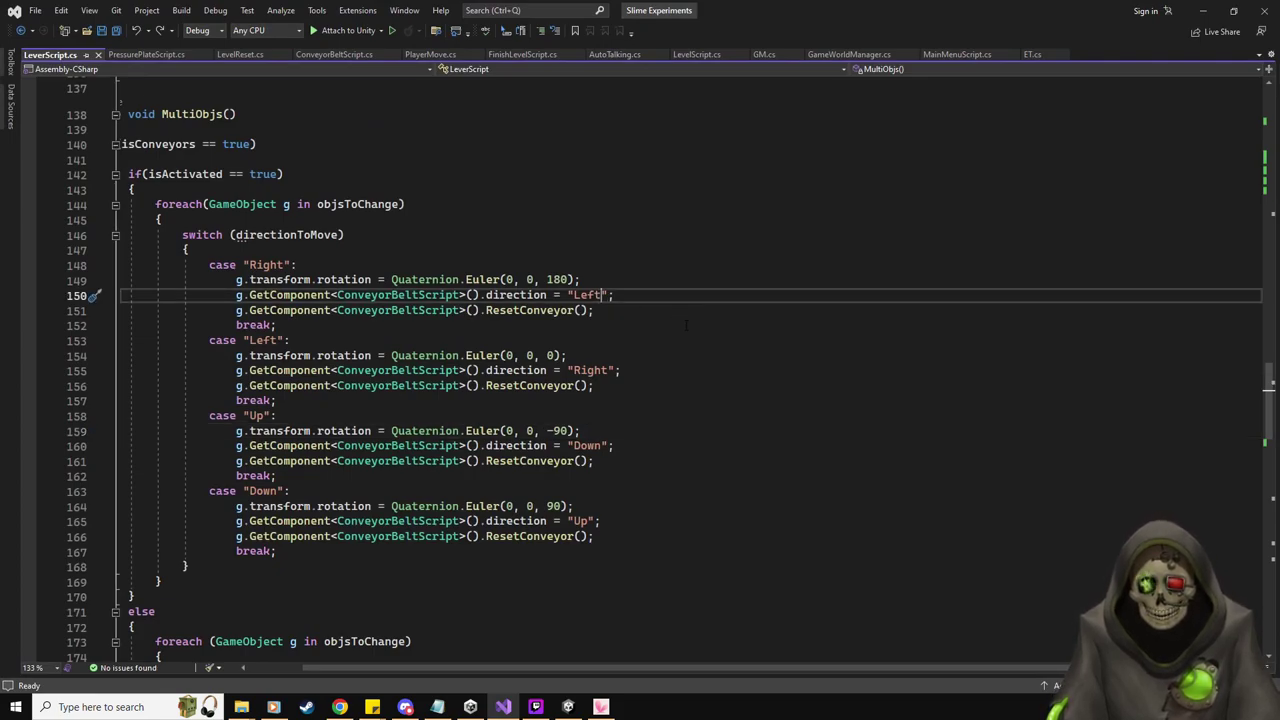
{"action": "key", "text": "Left"}
{"action": "key", "text": "Left"}
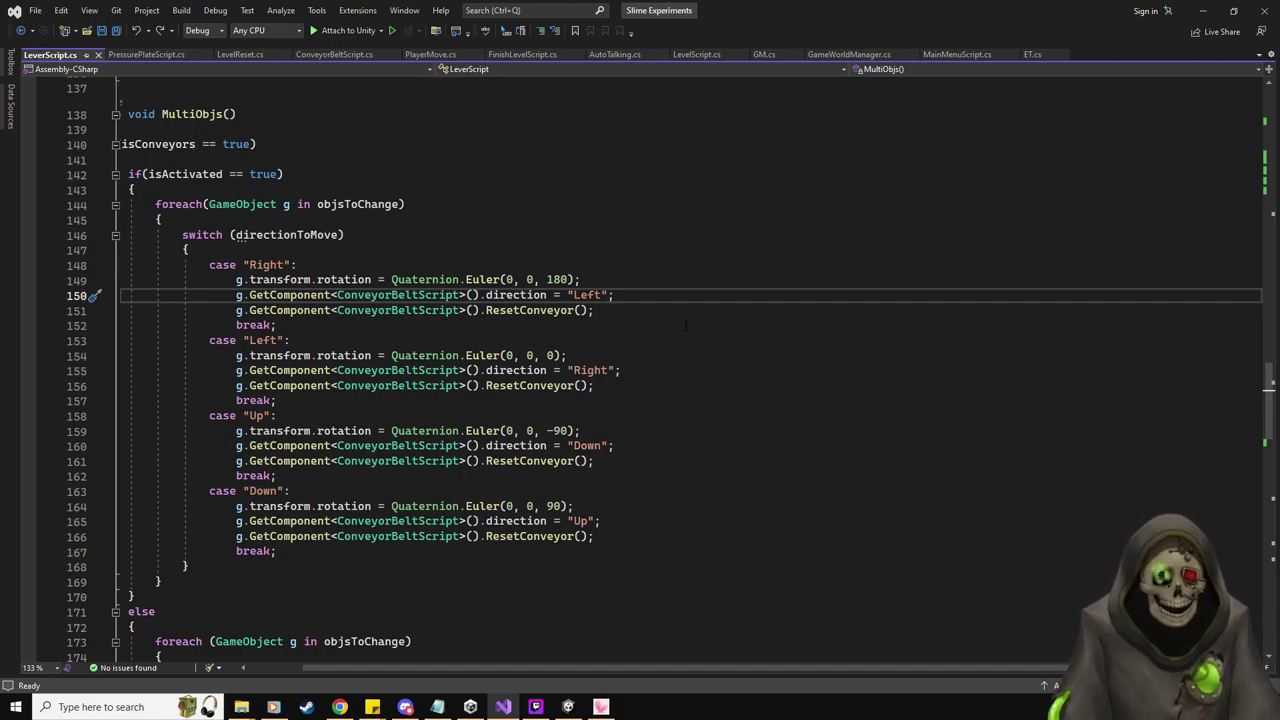
{"action": "key", "text": "BackSpace"}
{"action": "key", "text": "BackSpace"}
{"action": "key", "text": "BackSpace"}
{"action": "key", "text": "BackSpace"}
{"action": "type", "text": "Right"}
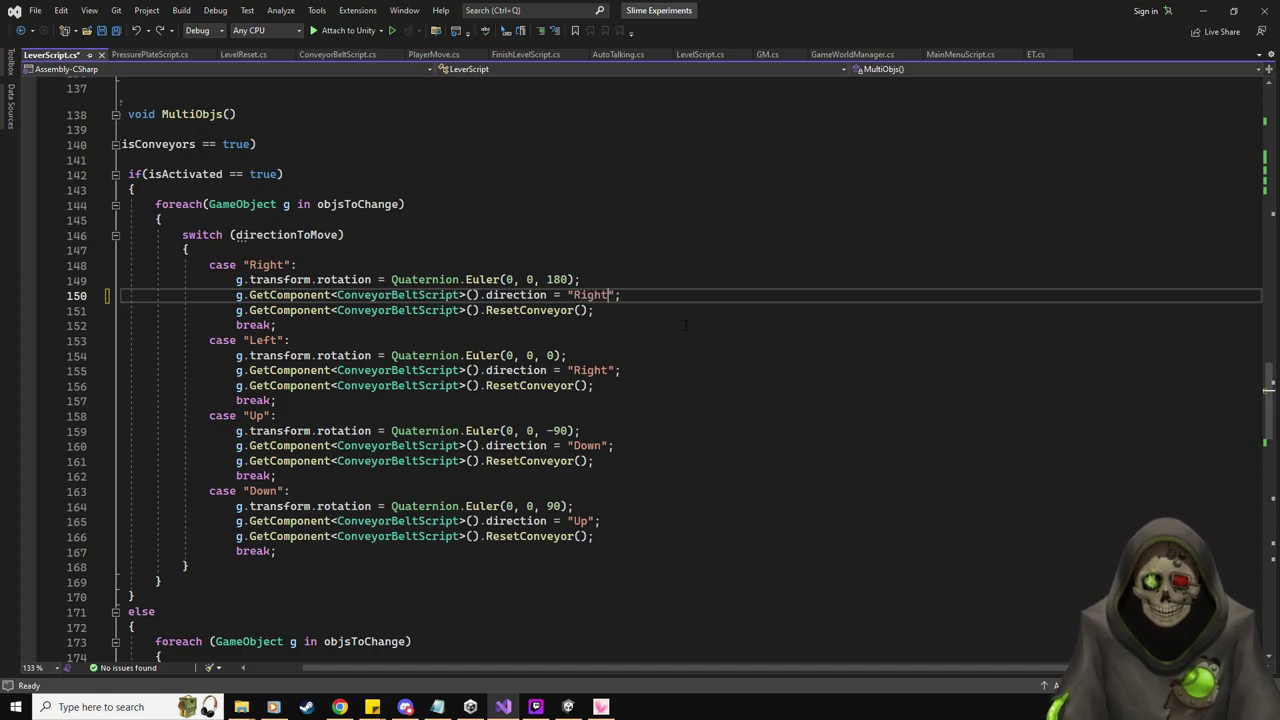
{"action": "left_click", "coordinate": [560, 279]}
{"action": "key", "text": "BackSpace"}
{"action": "key", "text": "BackSpace"}
Set the Z rotation to 90 in the isActivated switch's Up case and to -90 in its Down case
{"action": "left_click", "coordinate": [553, 431]}
{"action": "key", "text": "BackSpace"}
{"action": "left_click", "coordinate": [546, 506]}
{"action": "type", "text": "-"}
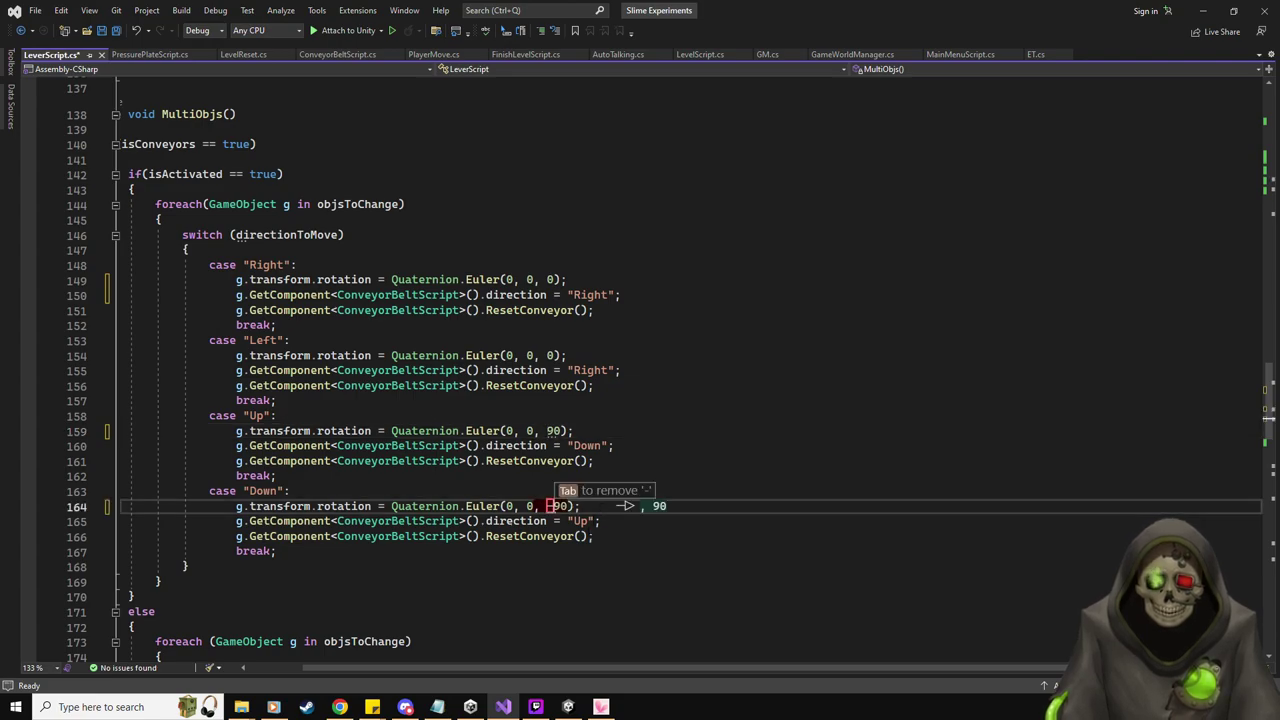
Make the isActivated switch's Down case assign direction "Down" and its Up case assign direction "Up"
{"action": "left_click", "coordinate": [717, 534]}
{"action": "key", "text": "Up"}
{"action": "key", "text": "Left"}
{"action": "key", "text": "BackSpace"}
{"action": "key", "text": "BackSpace"}
{"action": "type", "text": "Down"}
{"action": "left_click", "coordinate": [602, 445]}
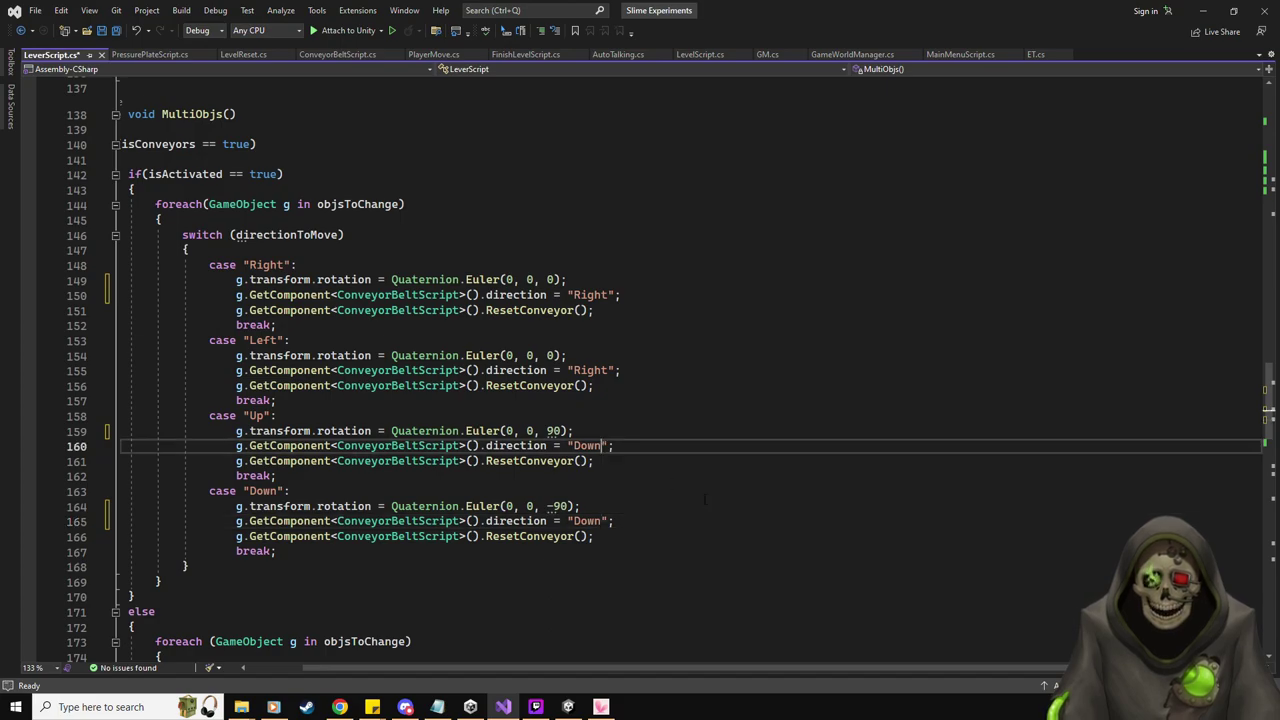
{"action": "key", "text": "BackSpace"}
{"action": "key", "text": "BackSpace"}
{"action": "key", "text": "BackSpace"}
{"action": "key", "text": "BackSpace"}
{"action": "type", "text": "Up"}
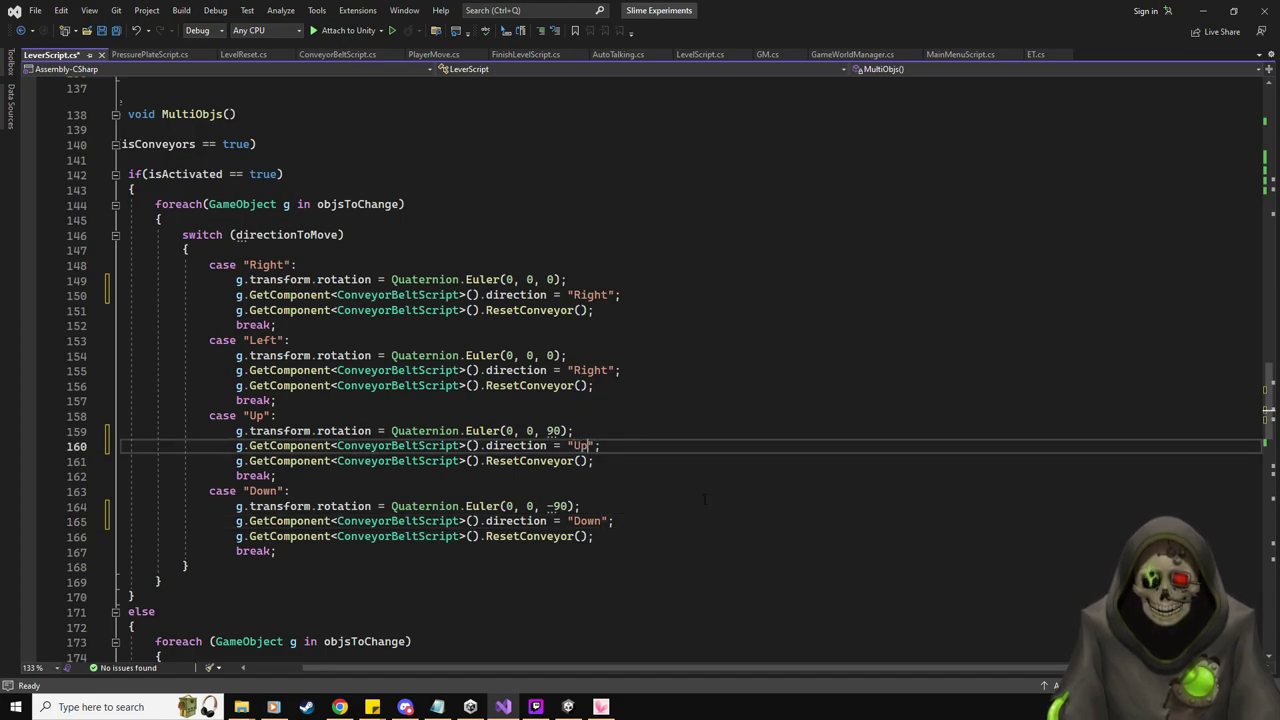
Make the isActivated switch's Left case assign direction "Left" with a Z rotation of 180, and save LeverScript.cs
{"action": "left_click", "coordinate": [608, 370]}
{"action": "key", "text": "BackSpace"}
{"action": "key", "text": "BackSpace"}
{"action": "key", "text": "BackSpace"}
{"action": "key", "text": "BackSpace"}
{"action": "key", "text": "BackSpace"}
{"action": "type", "text": "Left"}
{"action": "double_click", "coordinate": [556, 355]}
{"action": "type", "text": "180"}
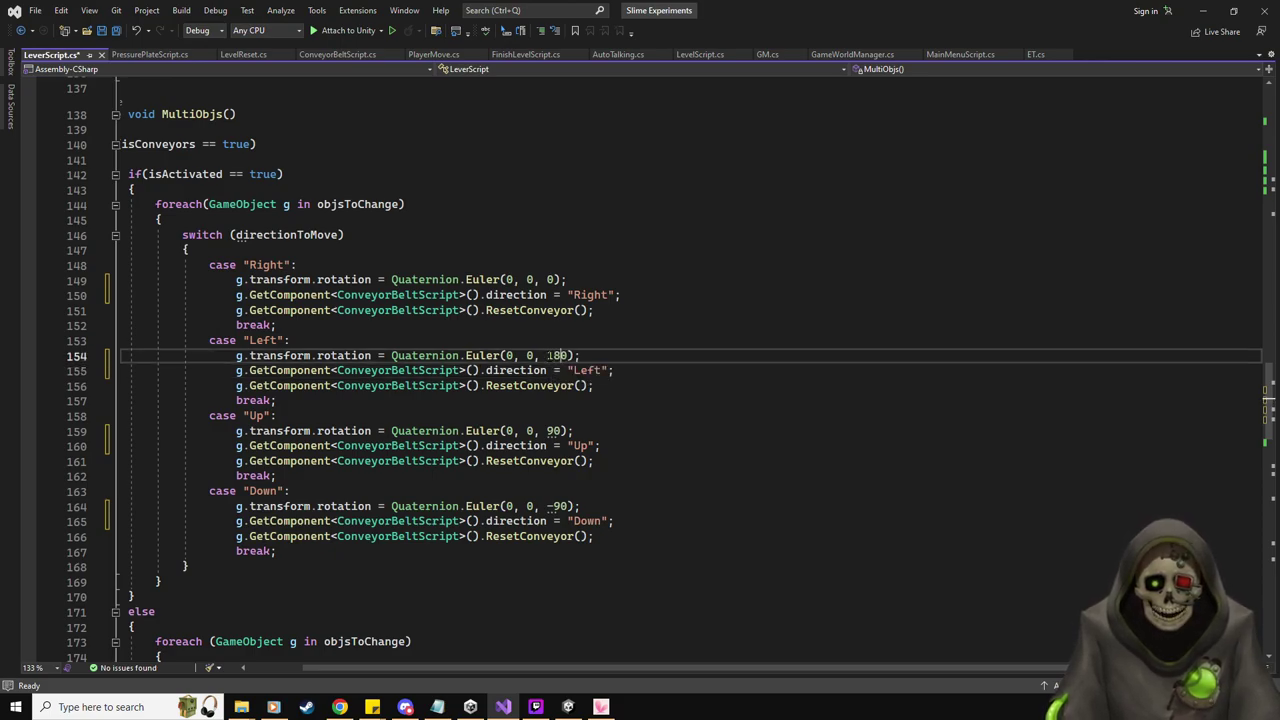
{"action": "key", "text": "ctrl+s"}
{"action": "type", "text": "8"}
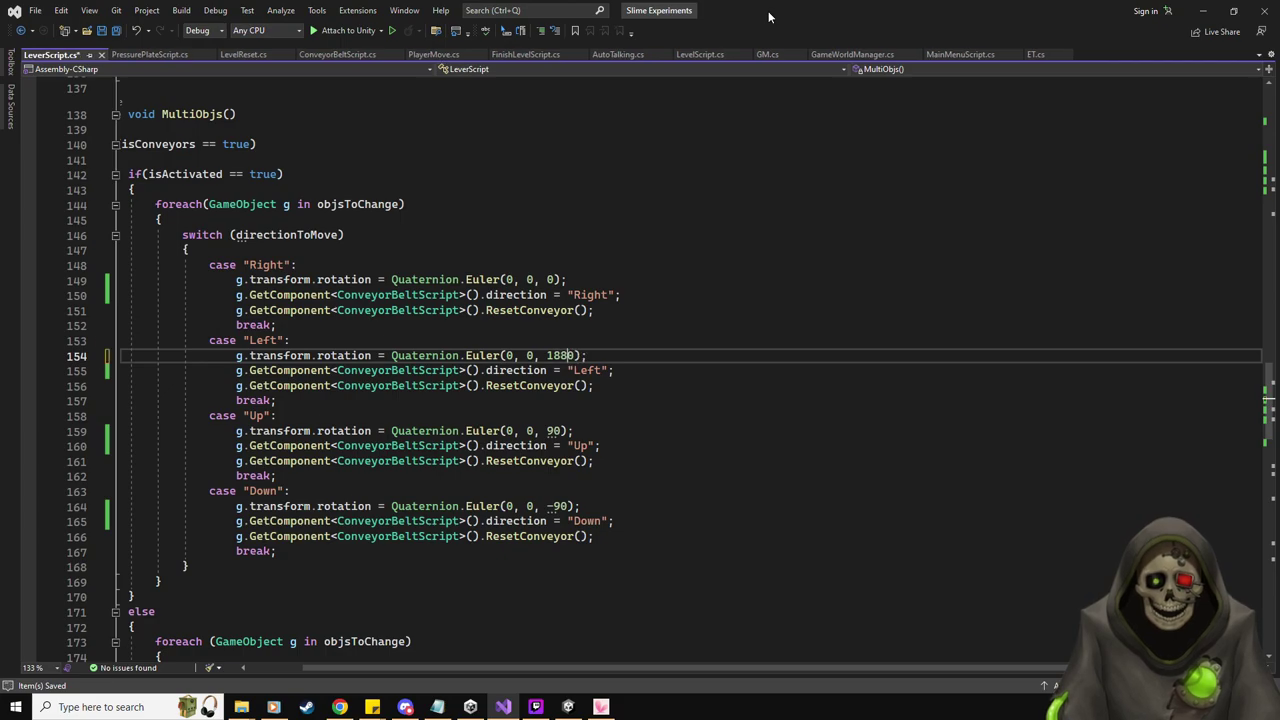
{"action": "key", "text": "BackSpace"}
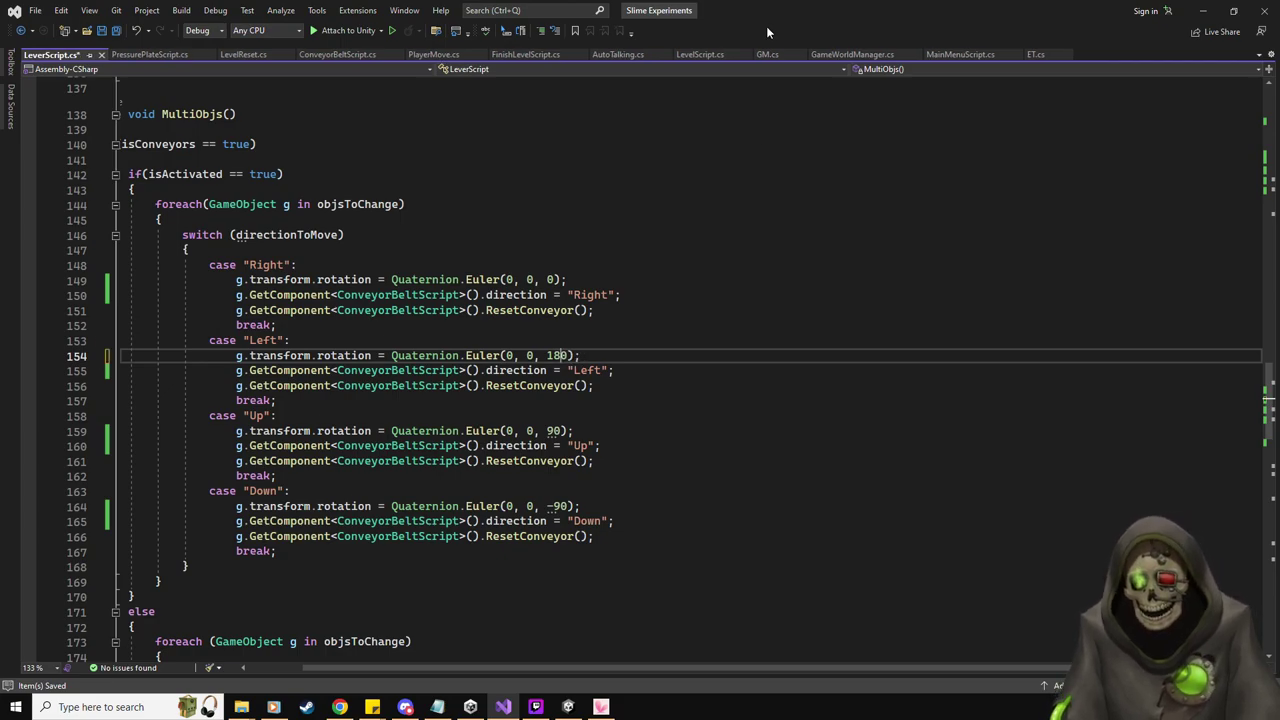
Compare the rotation cases in MultiObjs' else branch with those in the isActivated switch of LeverScript.cs
{"action": "scroll", "coordinate": [773, 400], "scroll_direction": "down", "scroll_amount": 7}
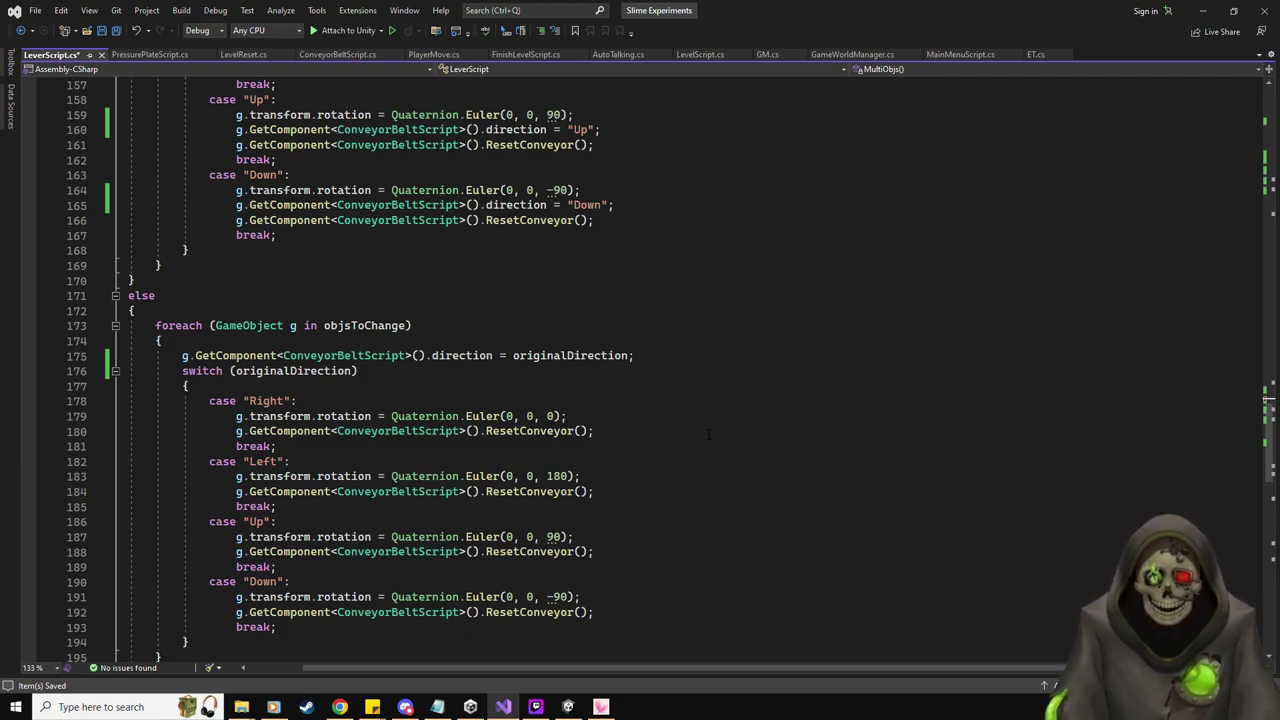
{"action": "left_click", "coordinate": [621, 413]}
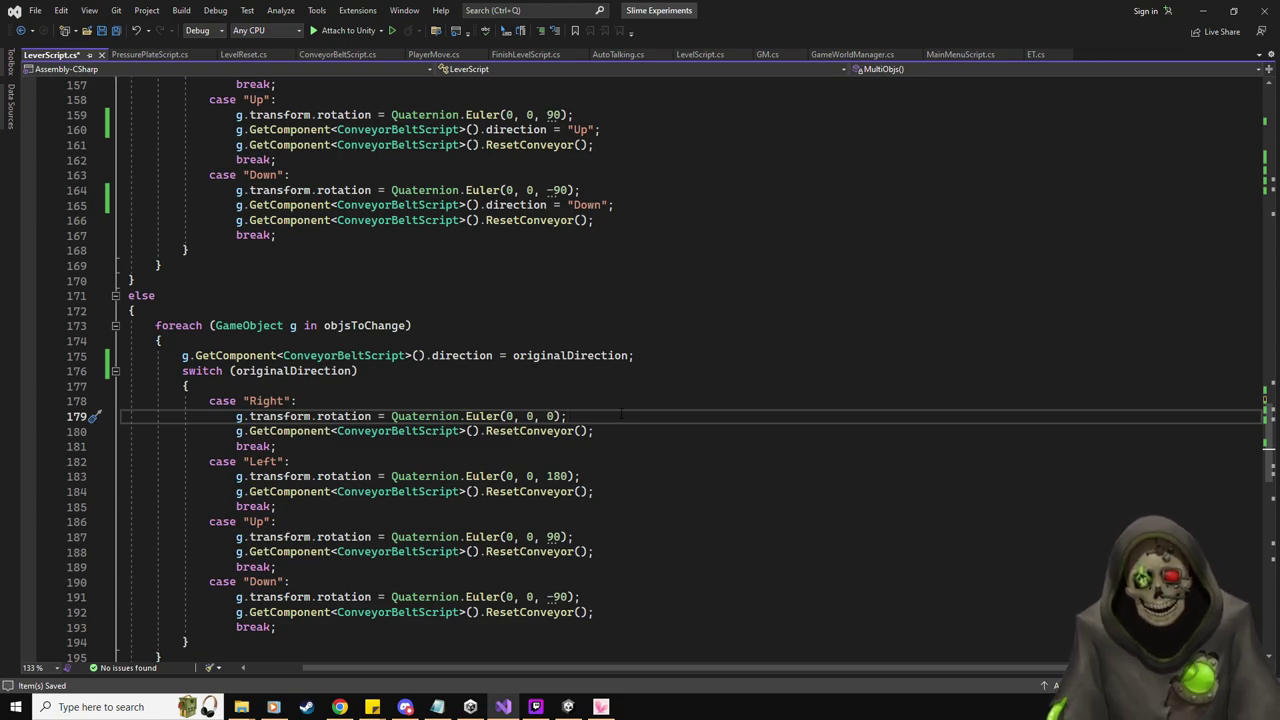
{"action": "scroll", "coordinate": [621, 380], "scroll_direction": "up", "scroll_amount": 3}
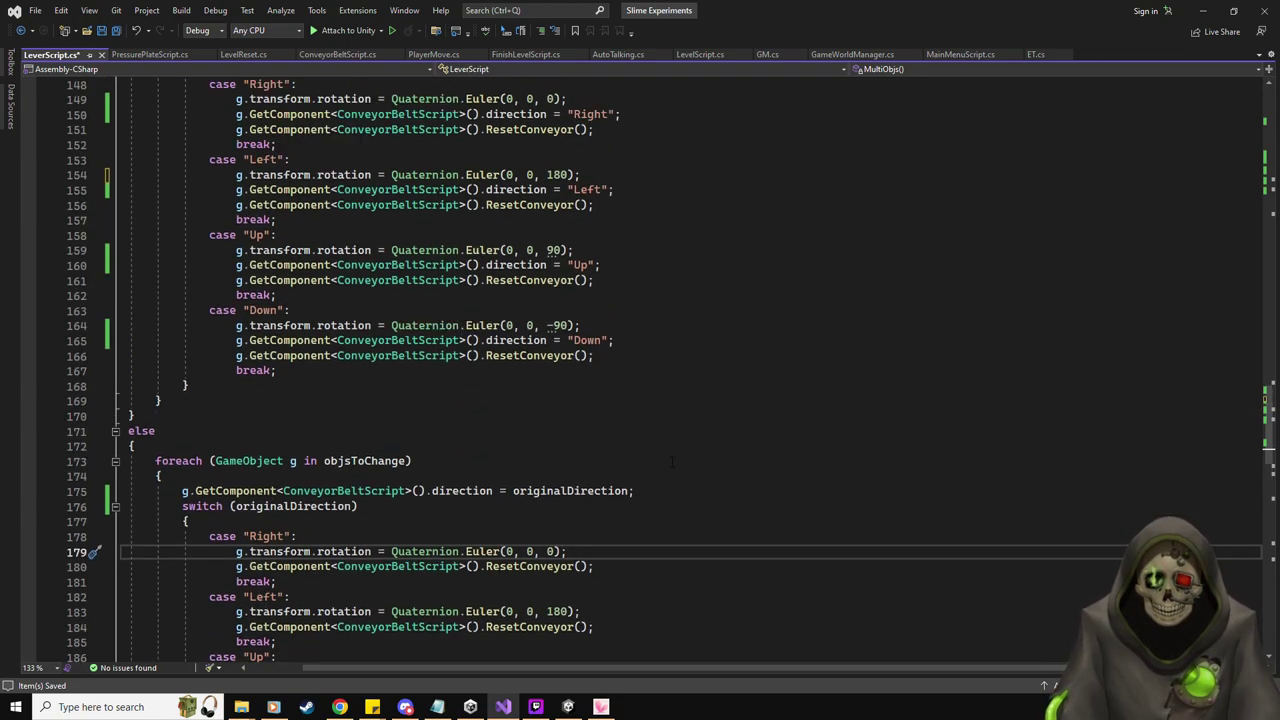
{"action": "scroll", "coordinate": [672, 462], "scroll_direction": "up", "scroll_amount": 1}
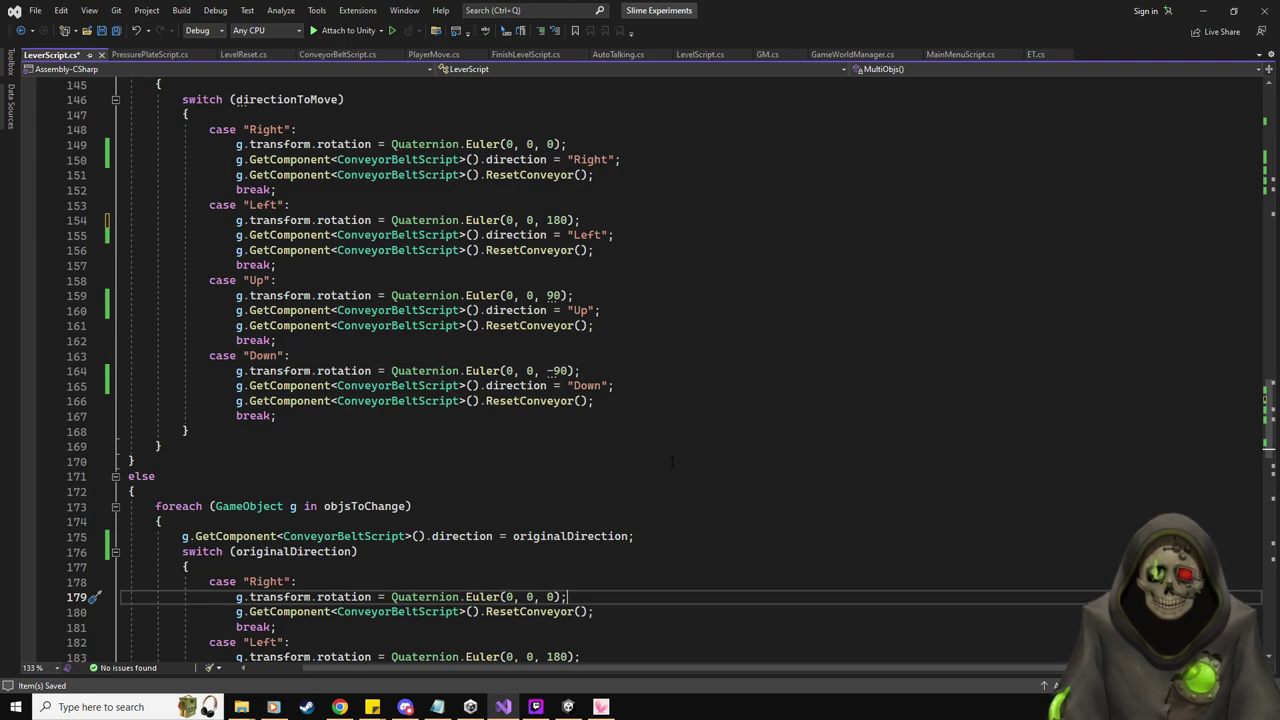
{"action": "scroll", "coordinate": [672, 462], "scroll_direction": "up", "scroll_amount": 1}
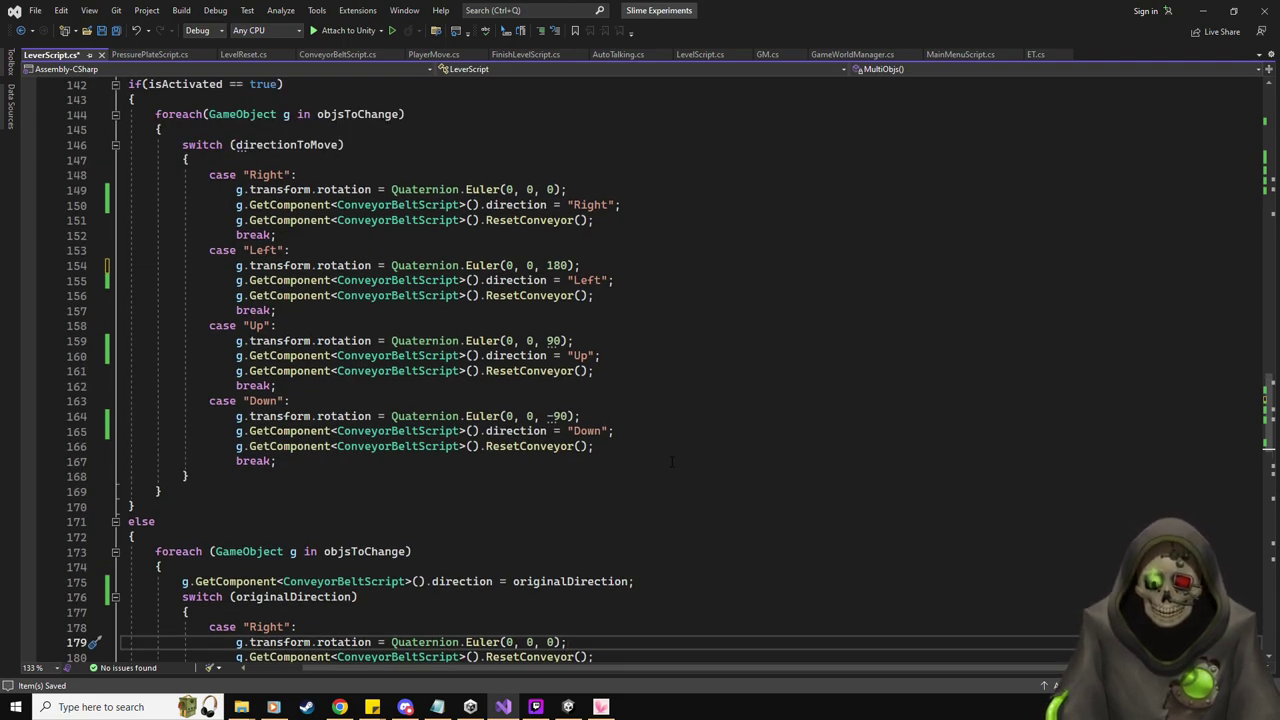
Switch to Unity, leave the Level 4-2 prefab and run the Testing Space scene
{"action": "key", "text": "alt+Tab"}
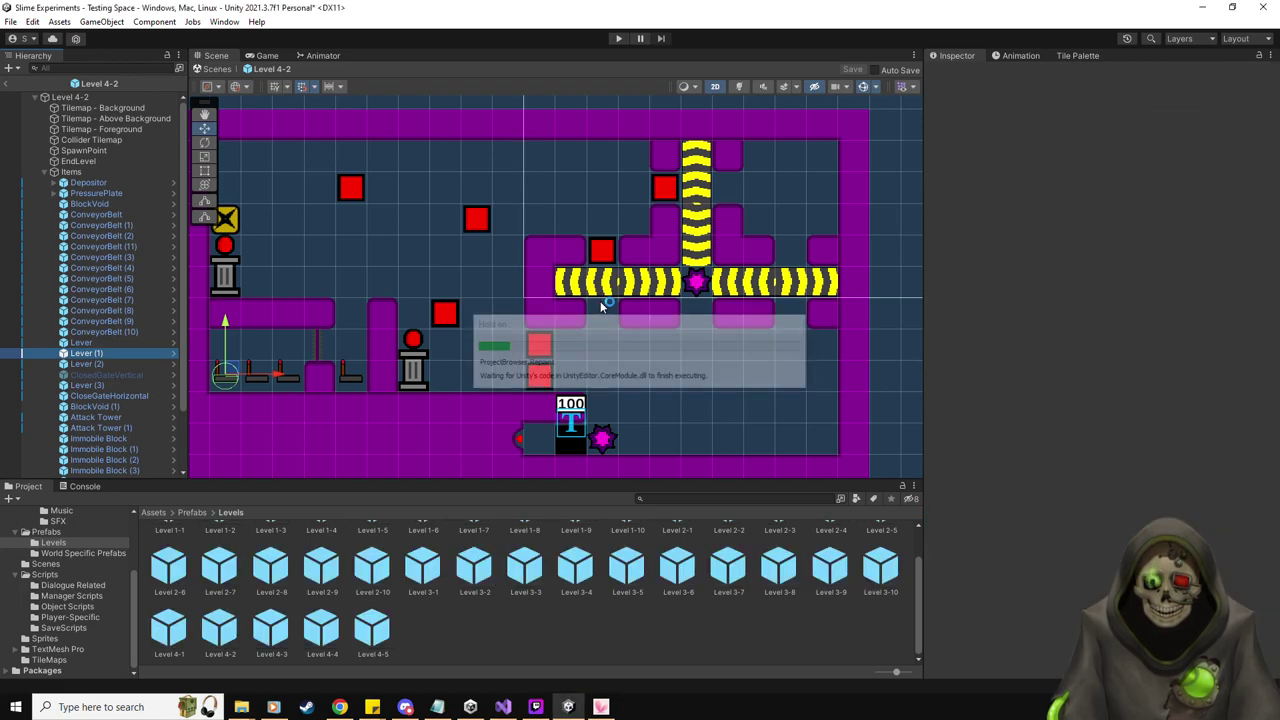
{"action": "left_click", "coordinate": [9, 83]}
{"action": "left_click", "coordinate": [618, 38]}
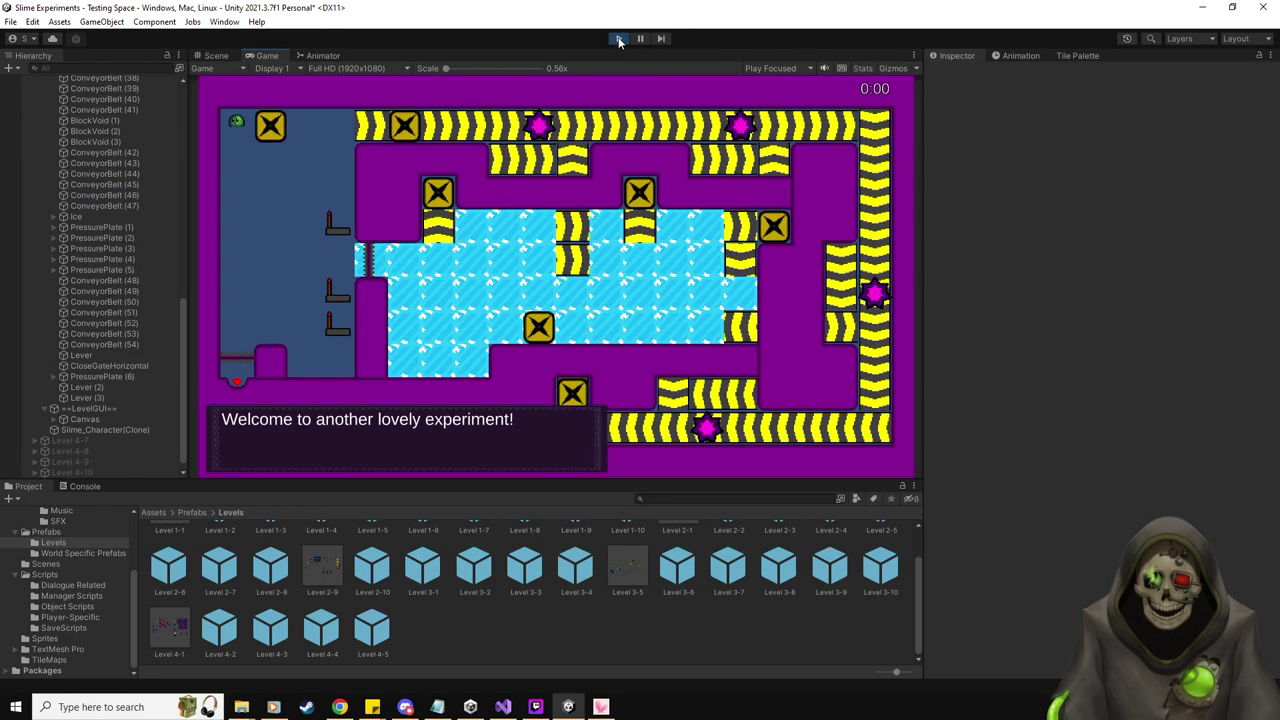
Move the slime to the three levers and toggle them to test the conveyor belts, and stop the game
{"action": "key", "text": "Right"}
{"action": "key", "text": "Down"}
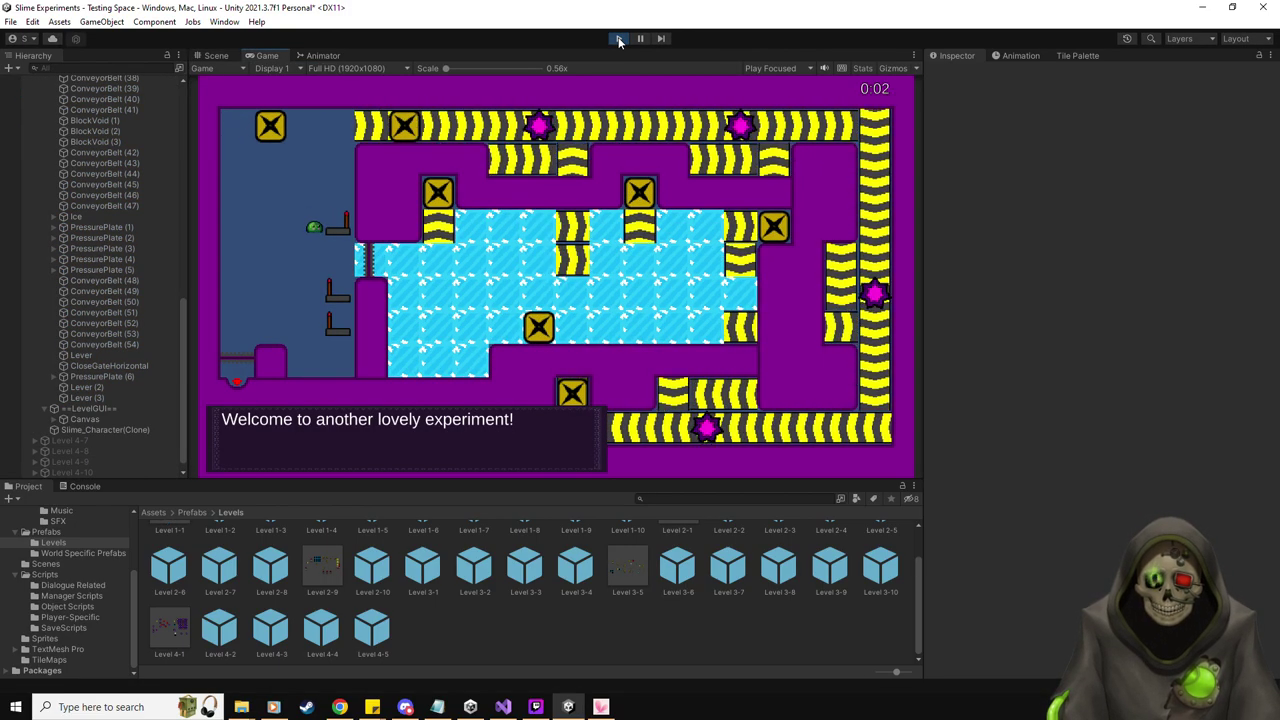
{"action": "key", "text": "e"}
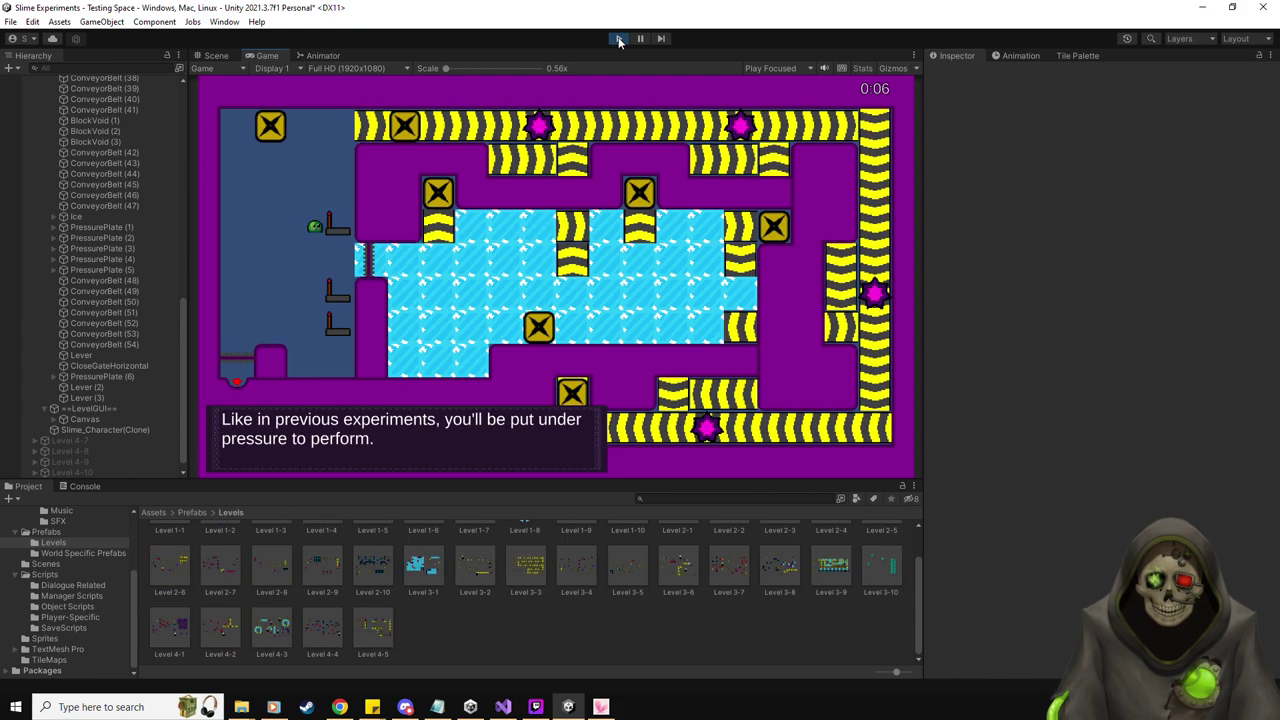
{"action": "key", "text": "Down"}
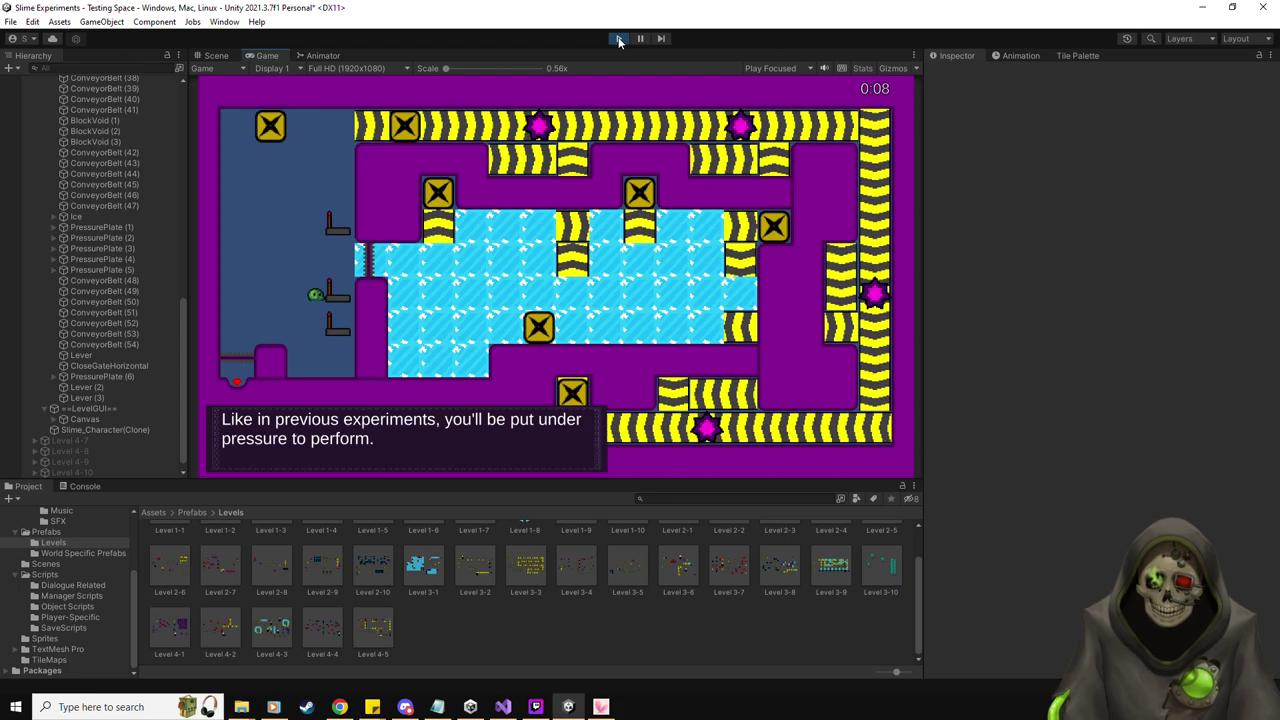
{"action": "key", "text": "e"}
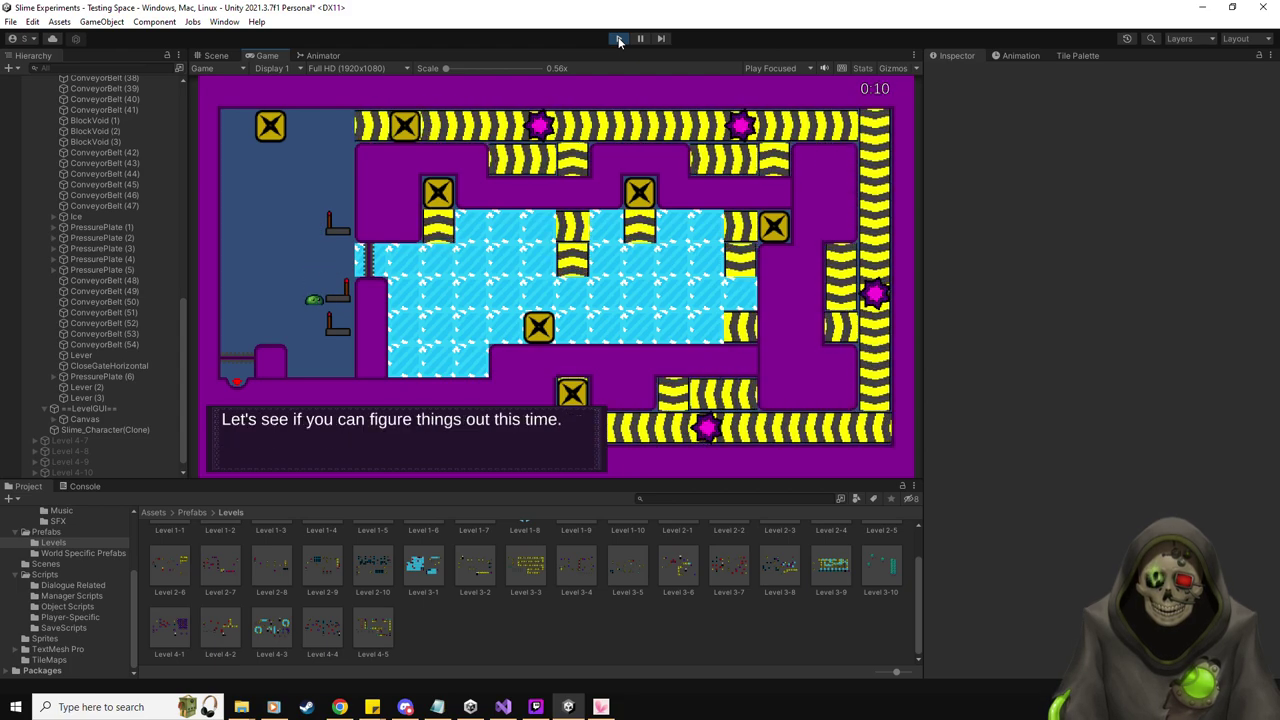
{"action": "key", "text": "e"}
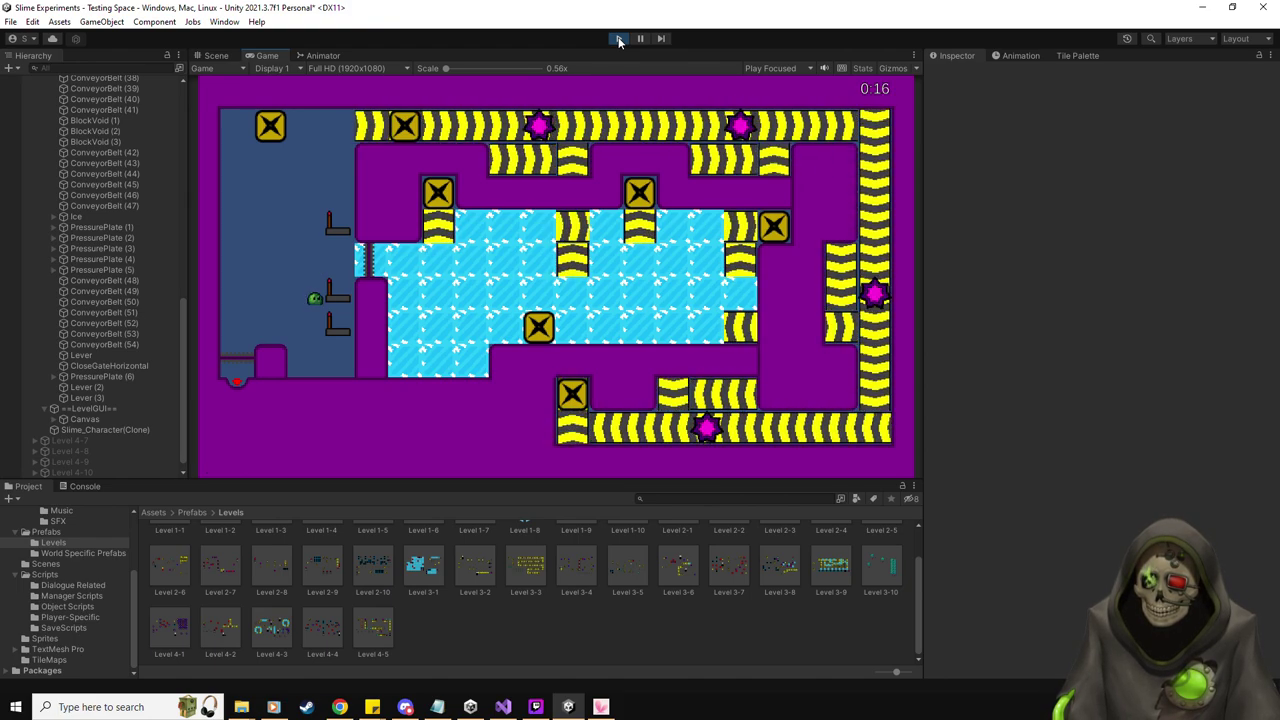
{"action": "key", "text": "s"}
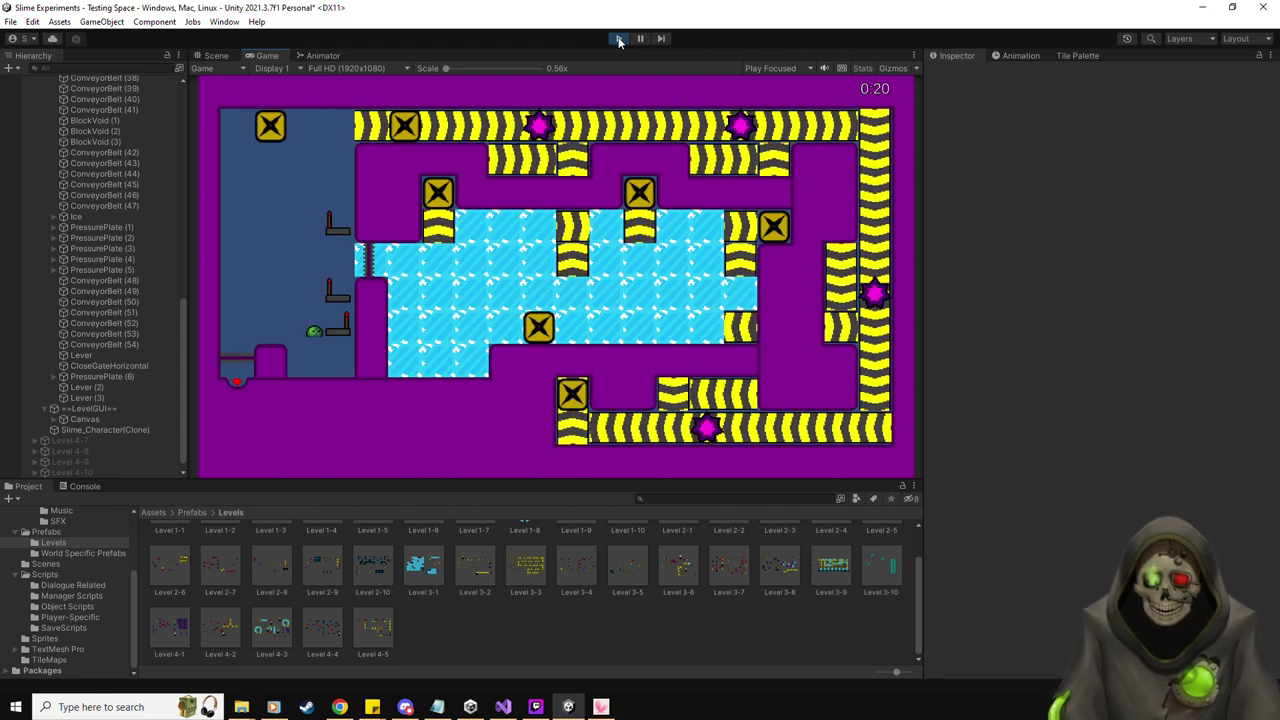
{"action": "left_click", "coordinate": [619, 39]}
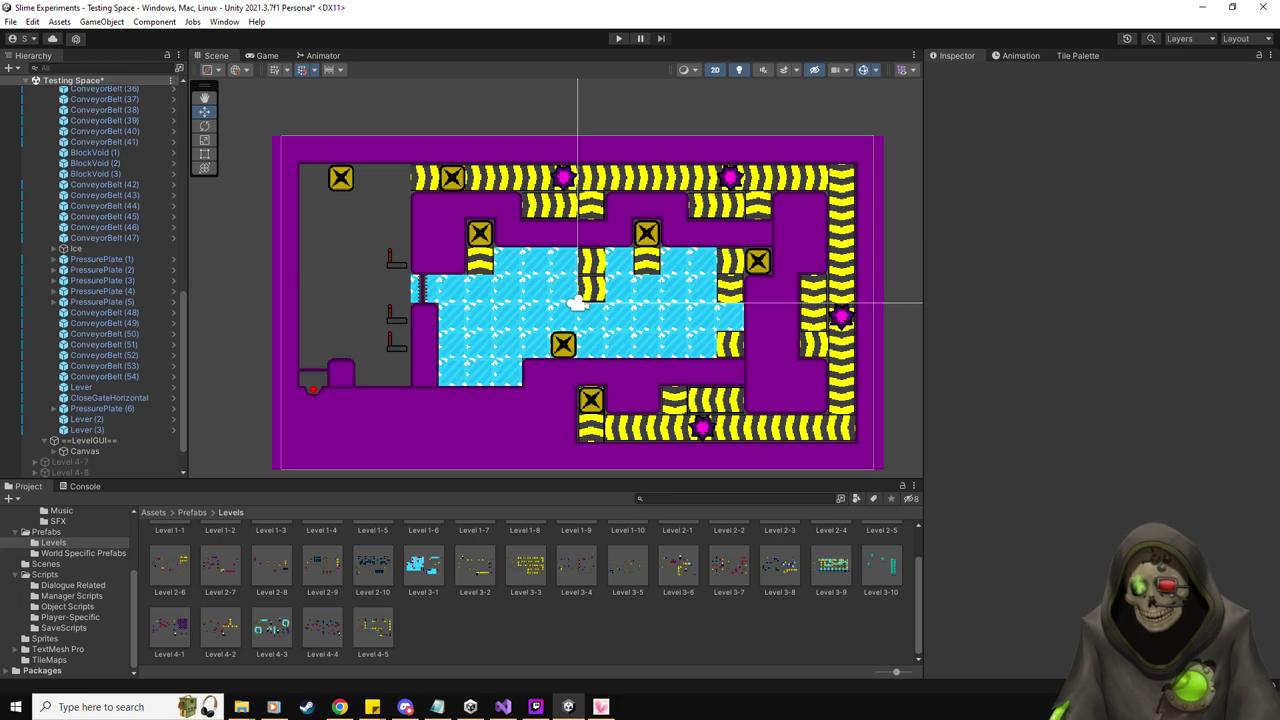
Switch to Visual Studio, change the isActivated condition in MultiObjs to compare with false, and save LeverScript.cs
{"action": "key", "text": "alt+Tab"}
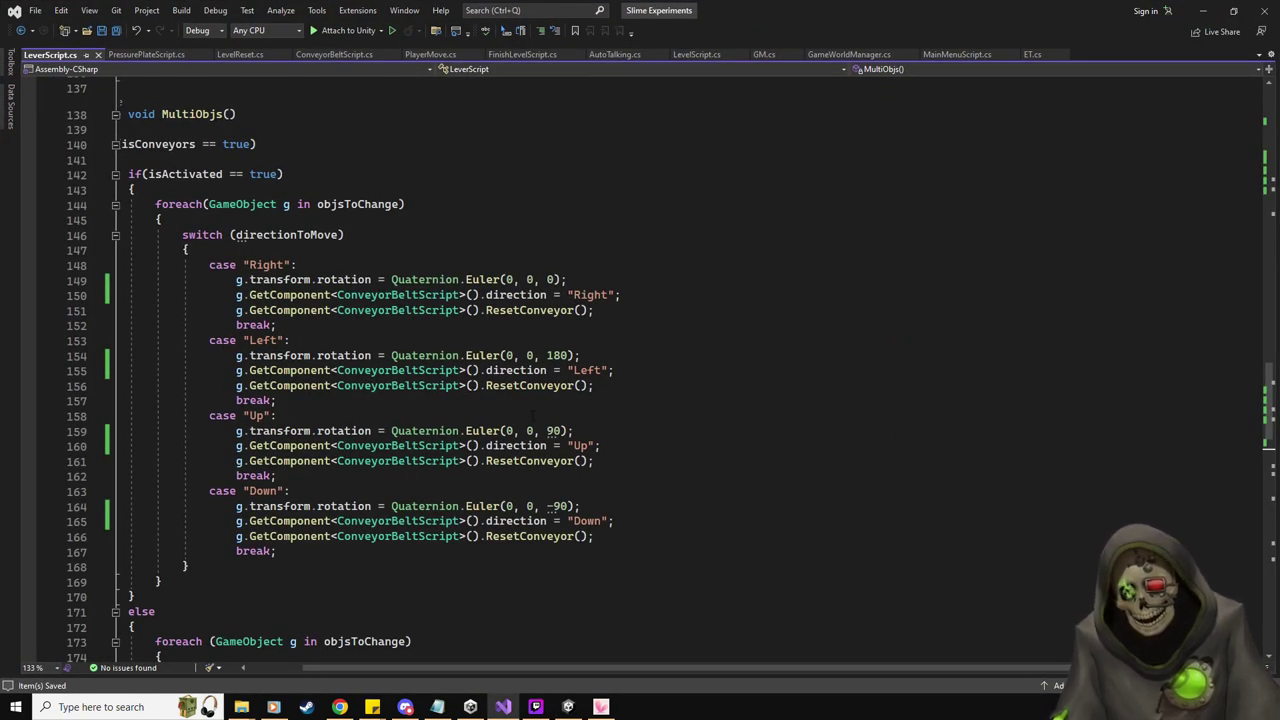
{"action": "scroll", "coordinate": [533, 415], "scroll_direction": "down", "scroll_amount": 3}
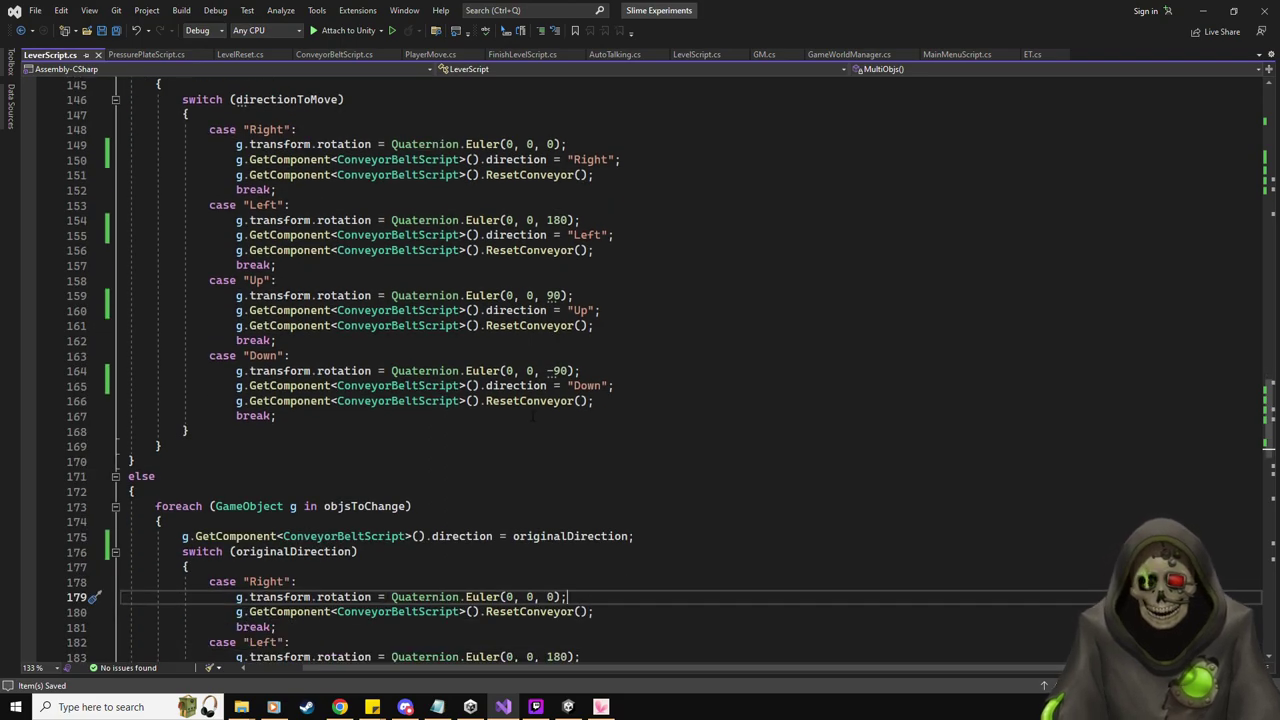
{"action": "scroll", "coordinate": [532, 416], "scroll_direction": "up", "scroll_amount": 2}
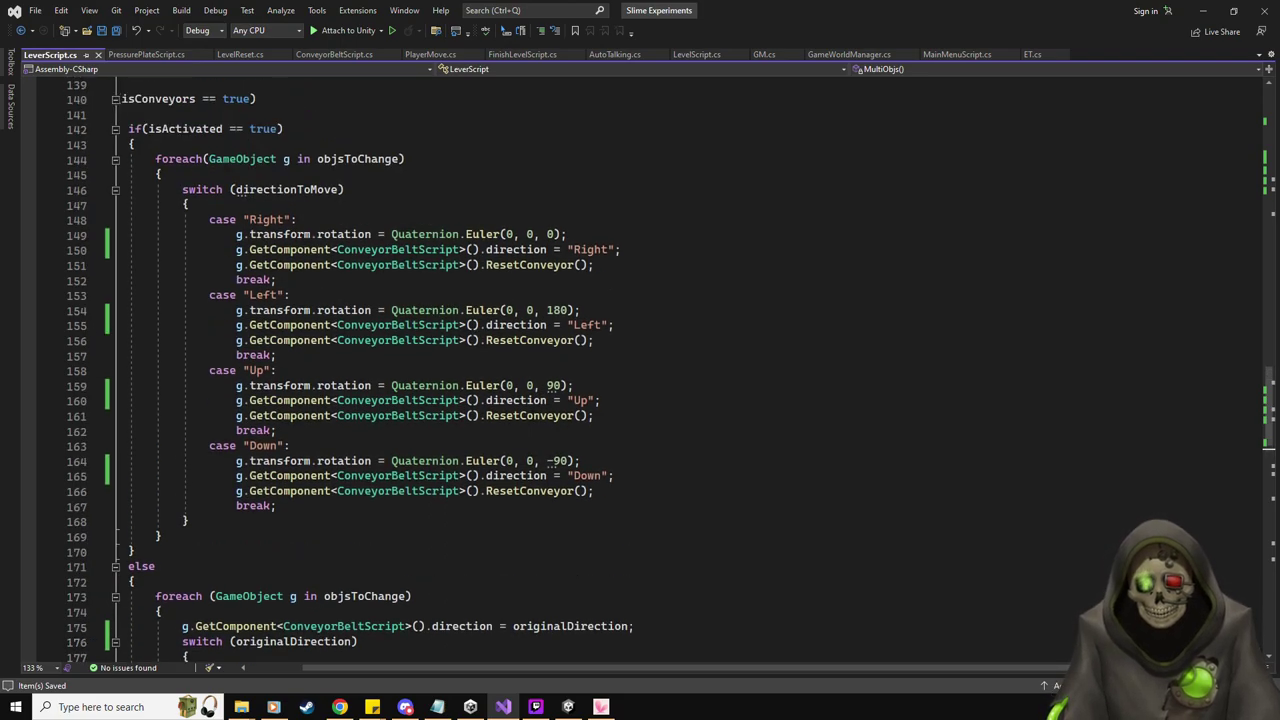
{"action": "scroll", "coordinate": [532, 416], "scroll_direction": "up", "scroll_amount": 1}
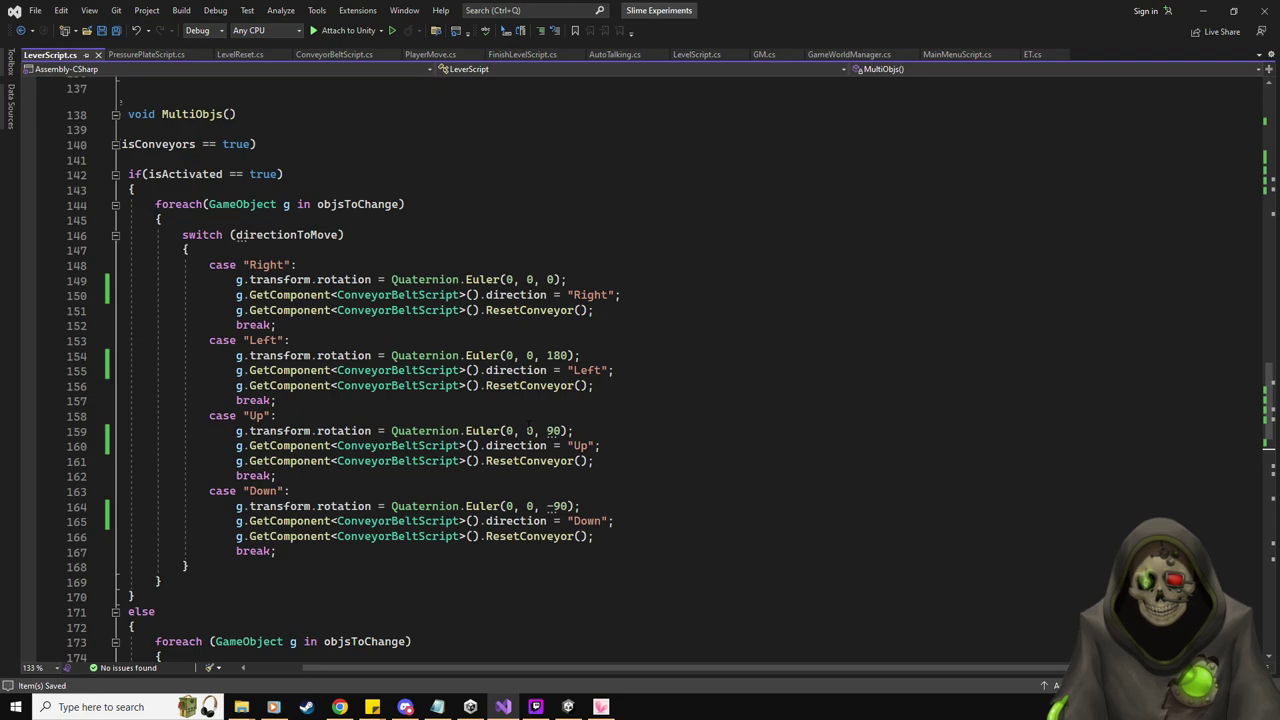
{"action": "scroll", "coordinate": [528, 430], "scroll_direction": "down", "scroll_amount": 1}
{"action": "double_click", "coordinate": [264, 129]}
{"action": "key", "text": "BackSpace"}
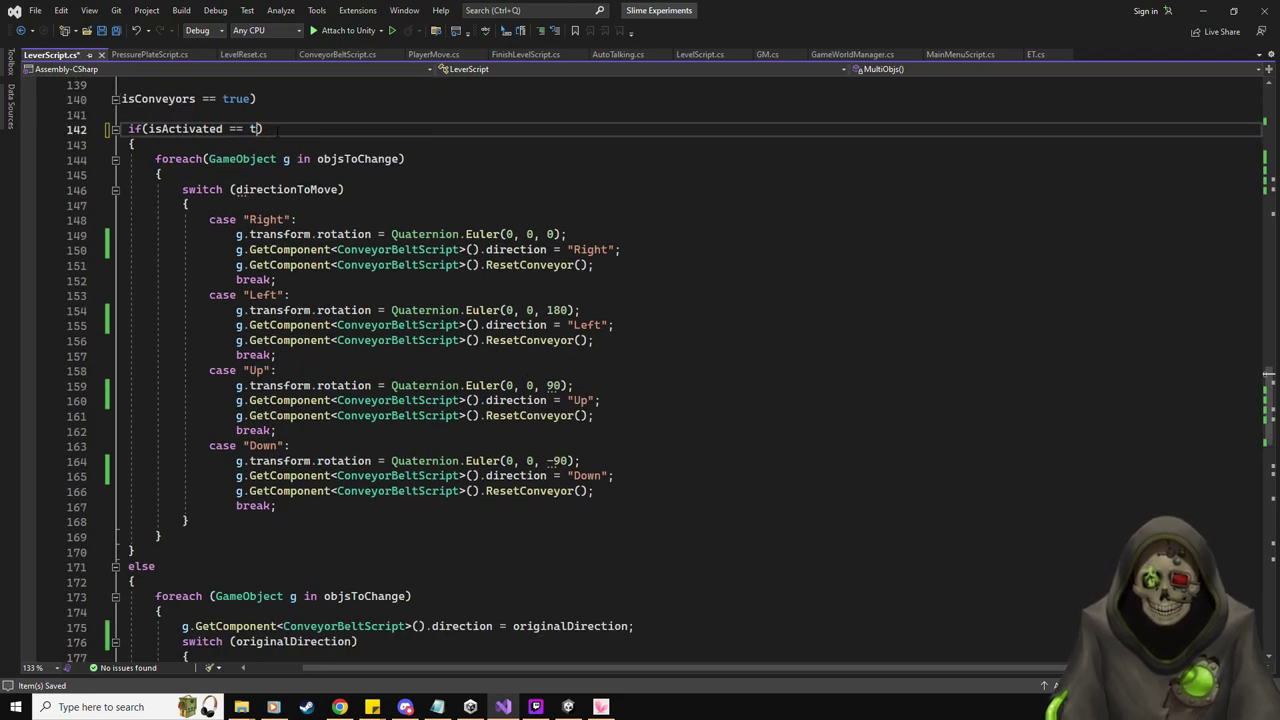
{"action": "type", "text": "false"}
{"action": "scroll", "coordinate": [548, 348], "scroll_direction": "up", "scroll_amount": 4}
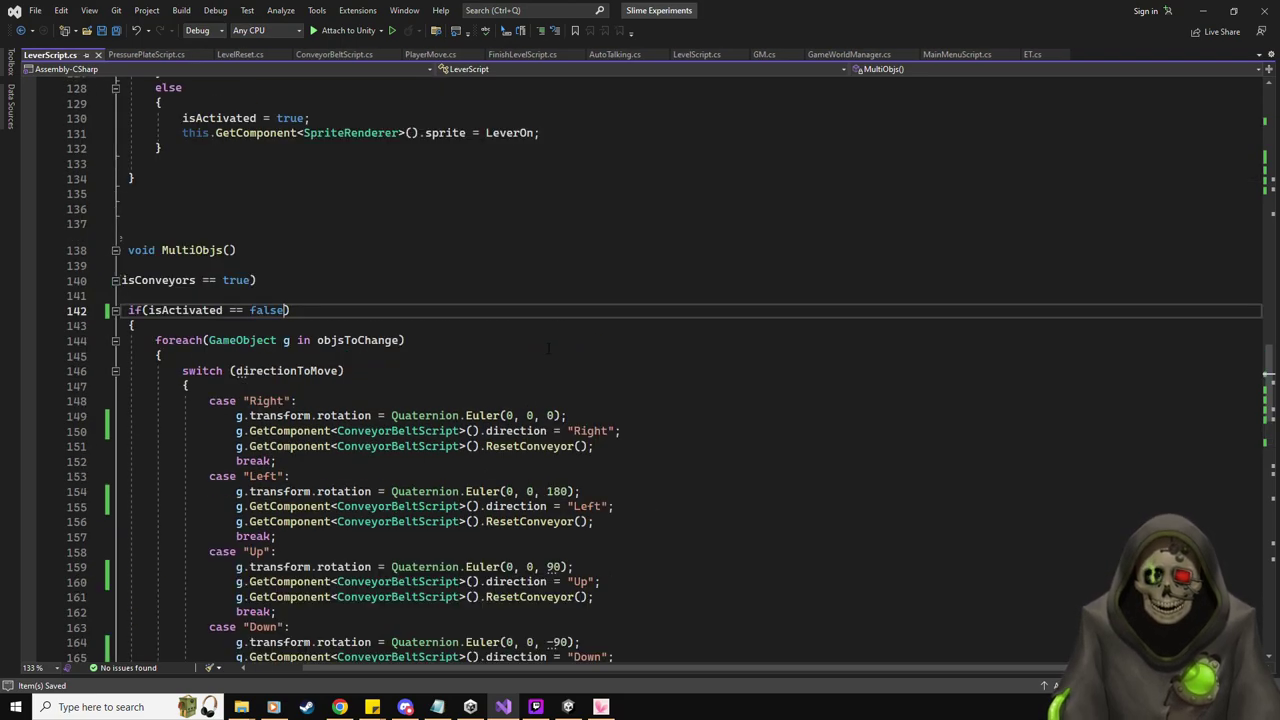
{"action": "scroll", "coordinate": [550, 340], "scroll_direction": "down", "scroll_amount": 2}
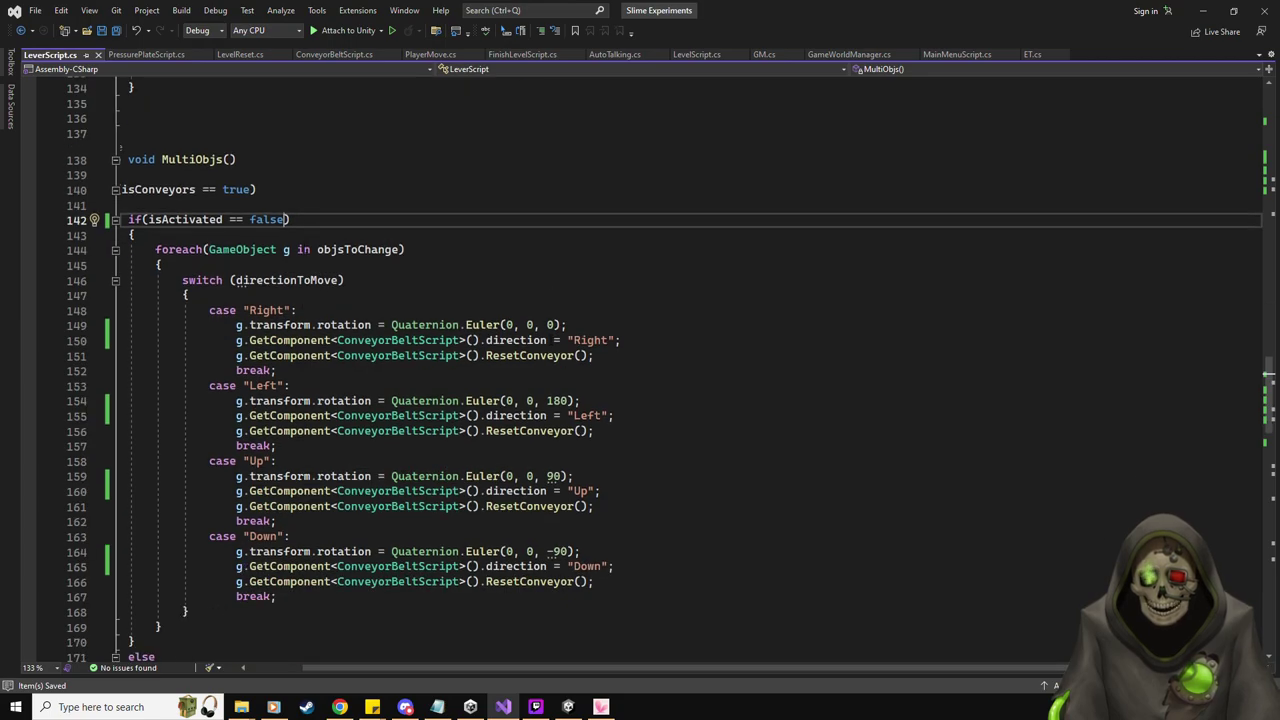
{"action": "scroll", "coordinate": [550, 340], "scroll_direction": "down", "scroll_amount": 10}
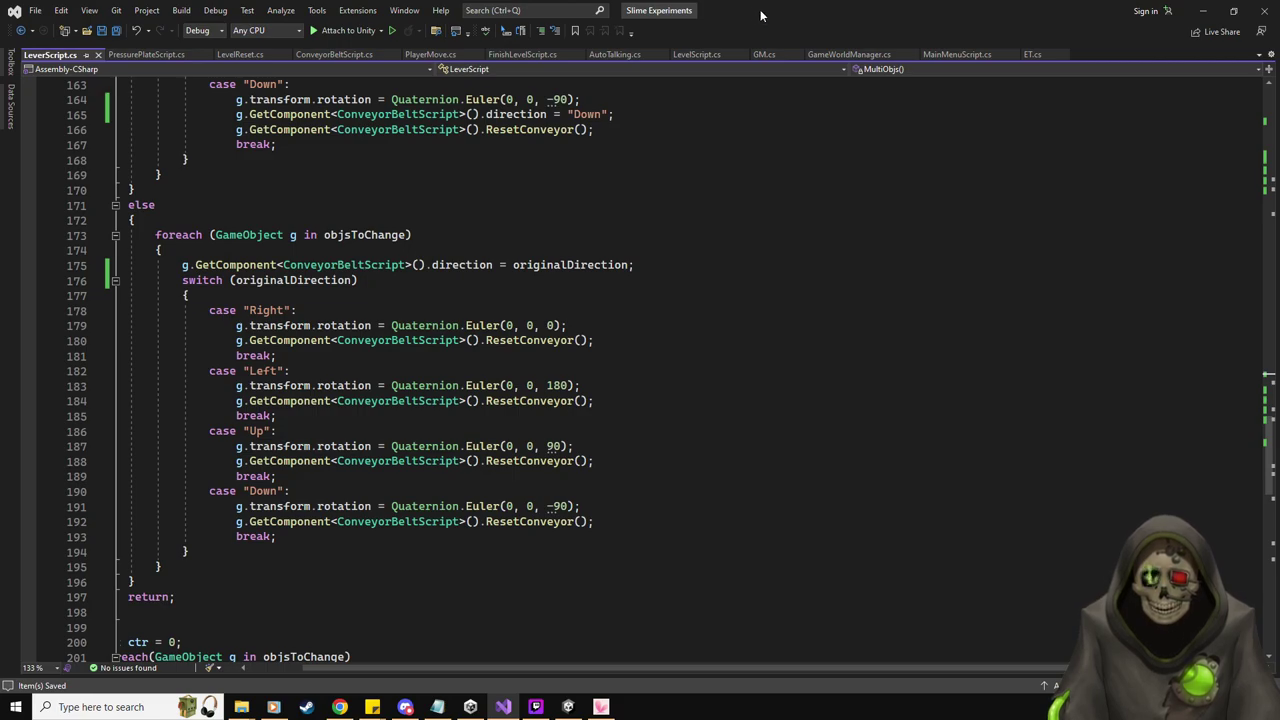
Switch to Unity, run the scene and push a movable block onto the upper conveyor line to test its movement
{"action": "key", "text": "alt+Tab"}
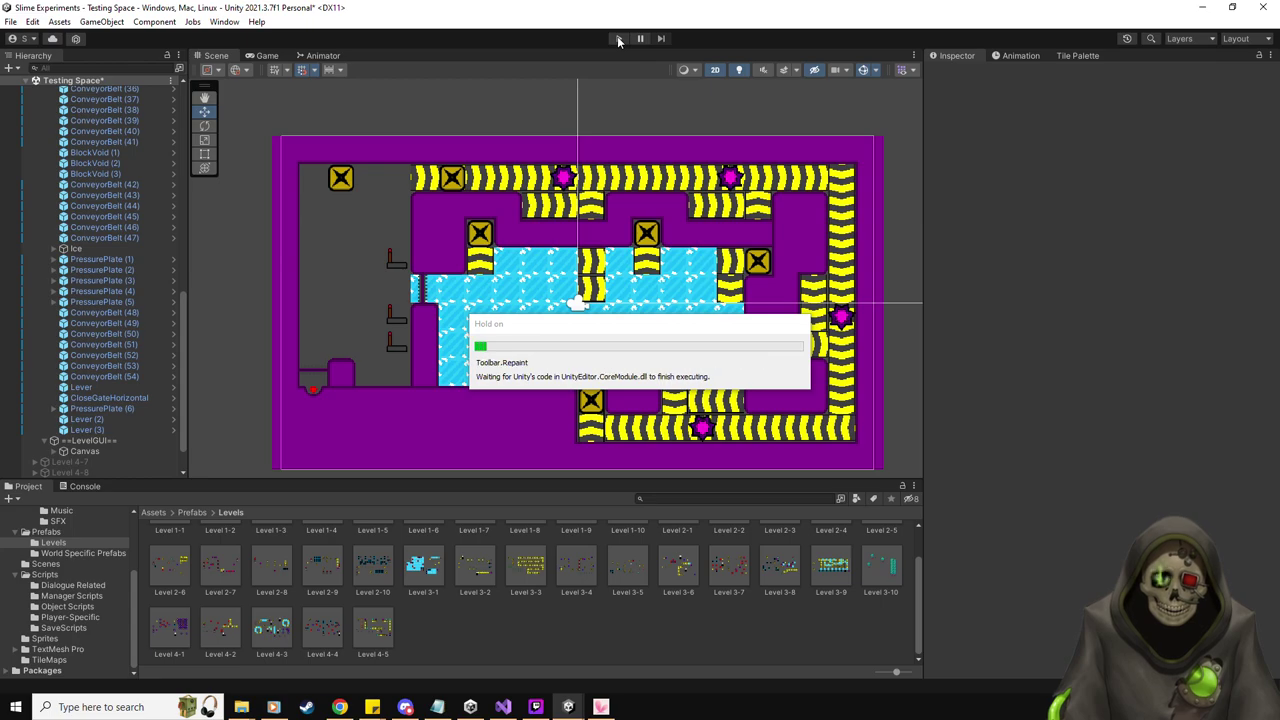
{"action": "left_click", "coordinate": [618, 38]}
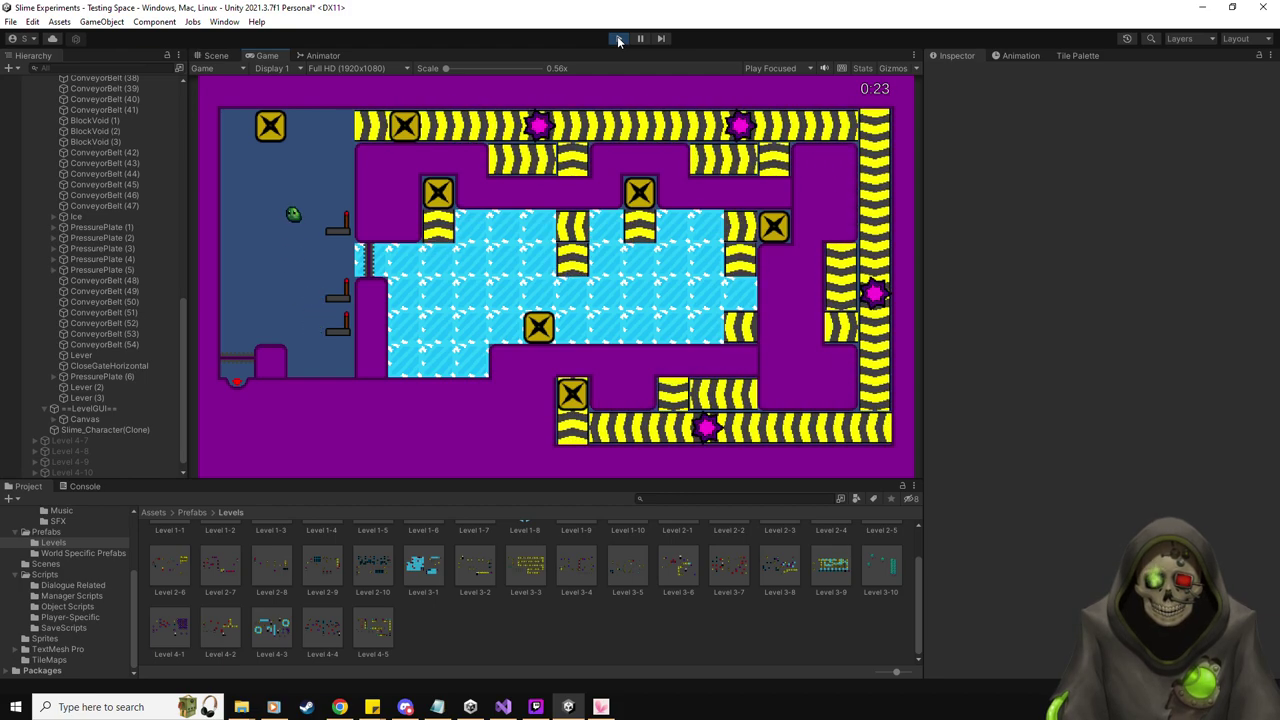
{"action": "key", "text": "Up"}
{"action": "key", "text": "Right"}
{"action": "key", "text": "Down"}
{"action": "key", "text": "Up"}
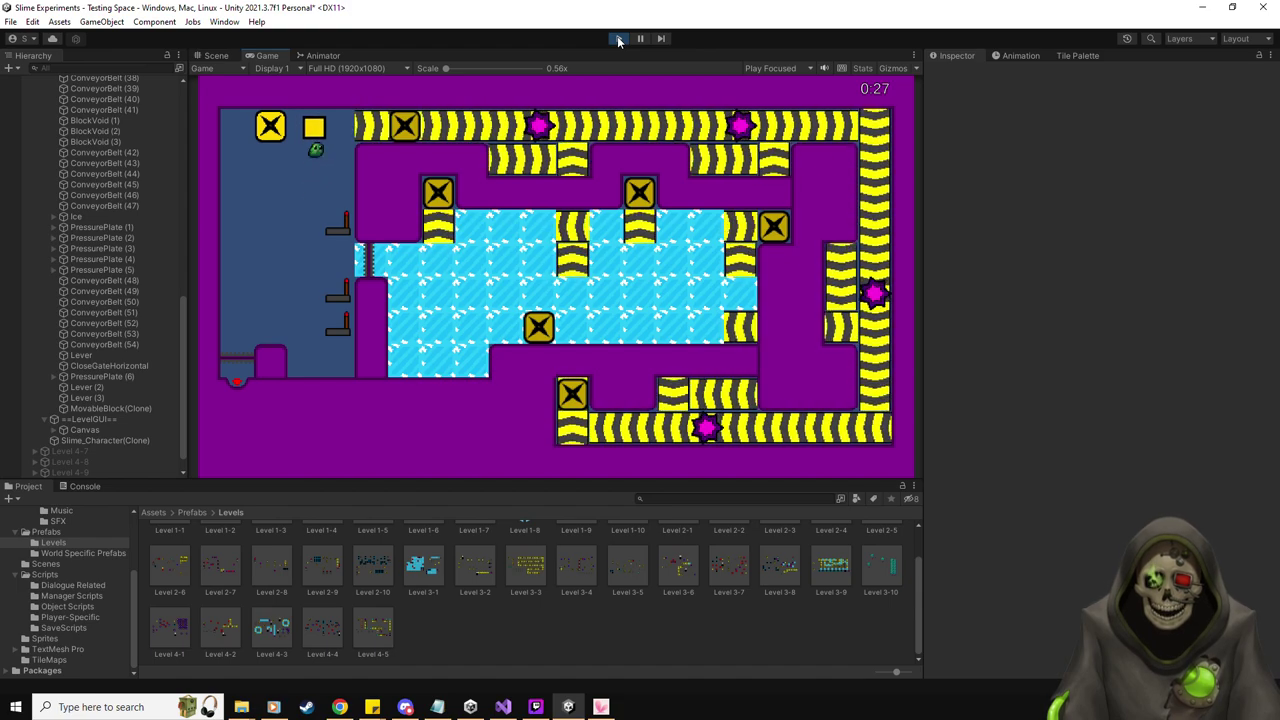
{"action": "key", "text": "Up"}
{"action": "key", "text": "Right"}
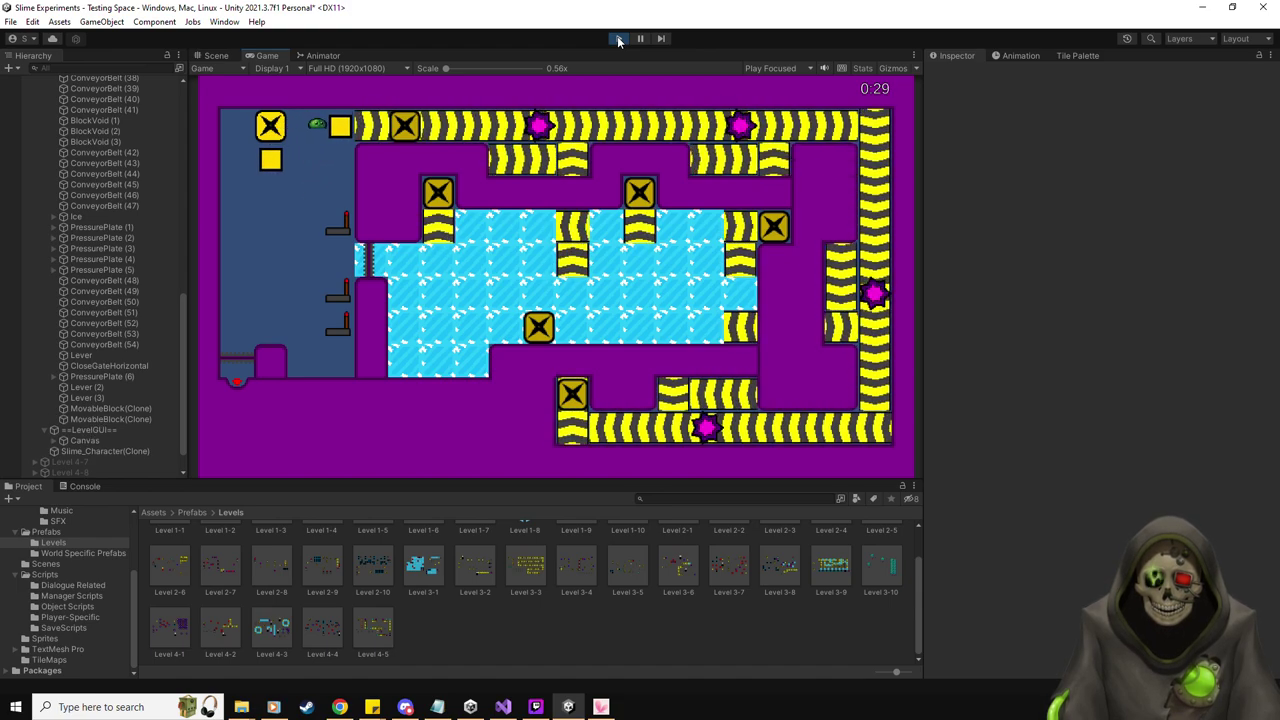
Push the second movable block down and across towards the levers, and stop the game
{"action": "key", "text": "Left"}
{"action": "key", "text": "Down"}
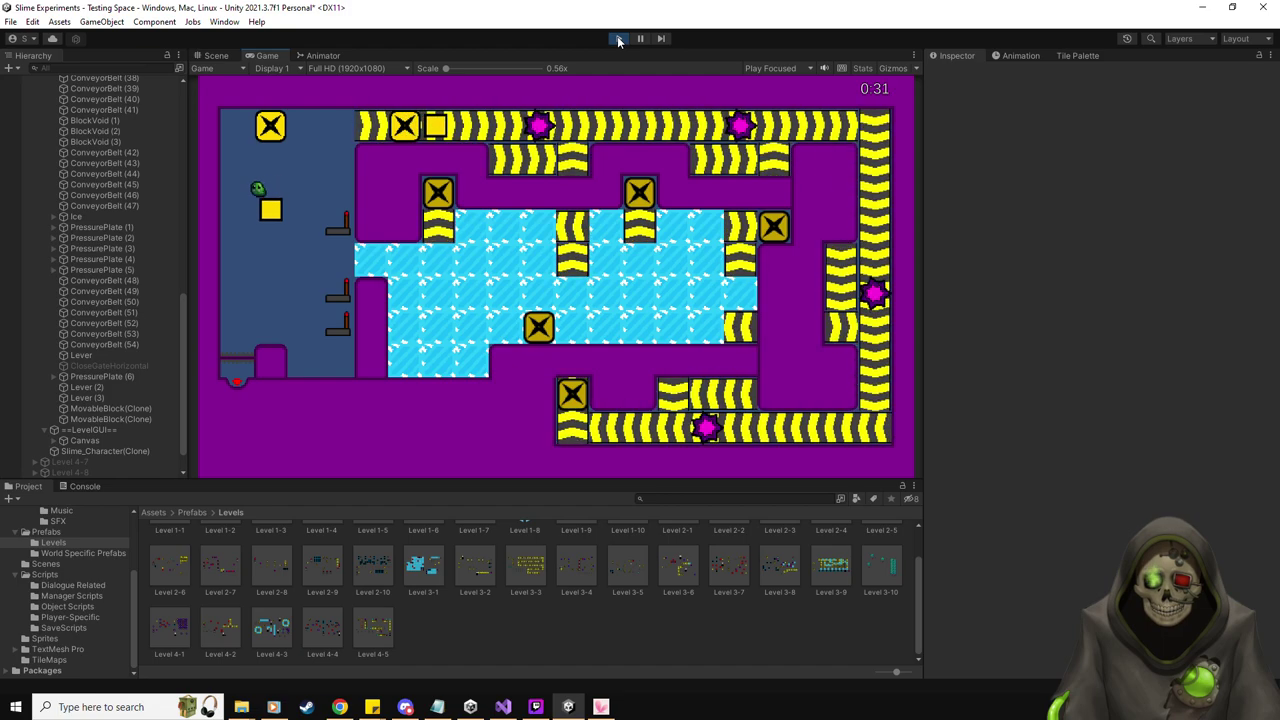
{"action": "key", "text": "Left"}
{"action": "key", "text": "Right"}
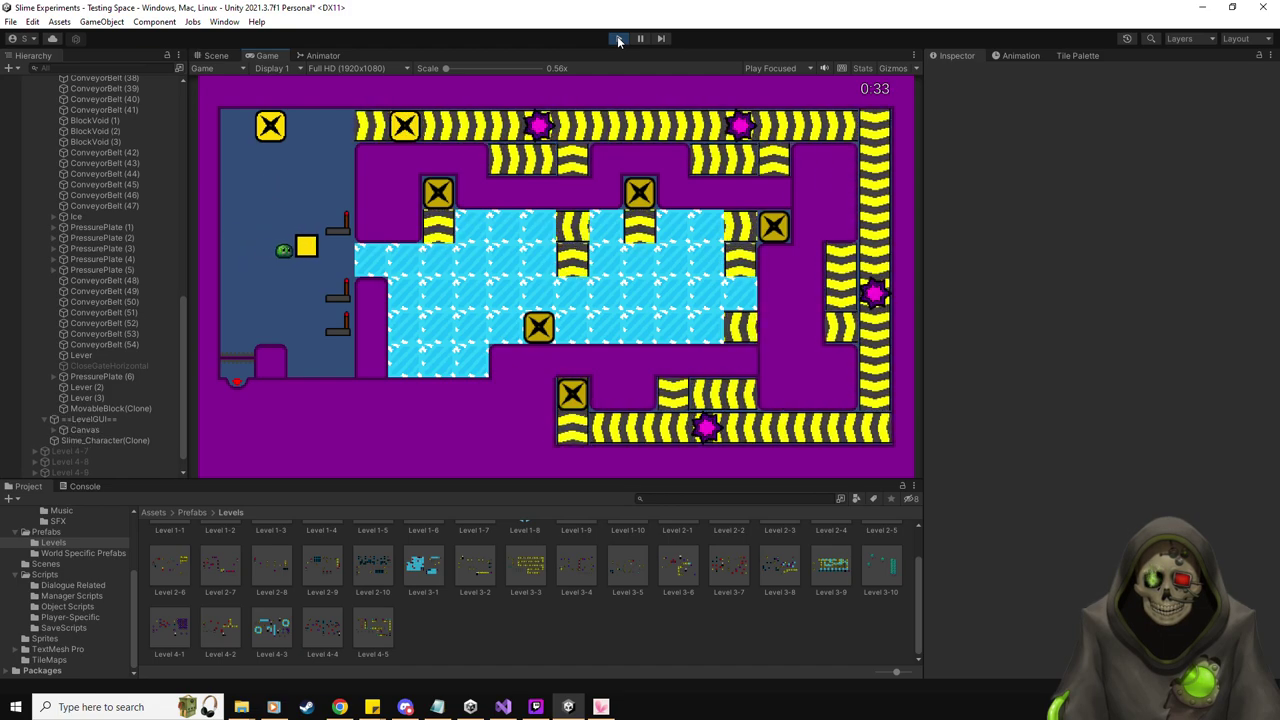
{"action": "key", "text": "Down"}
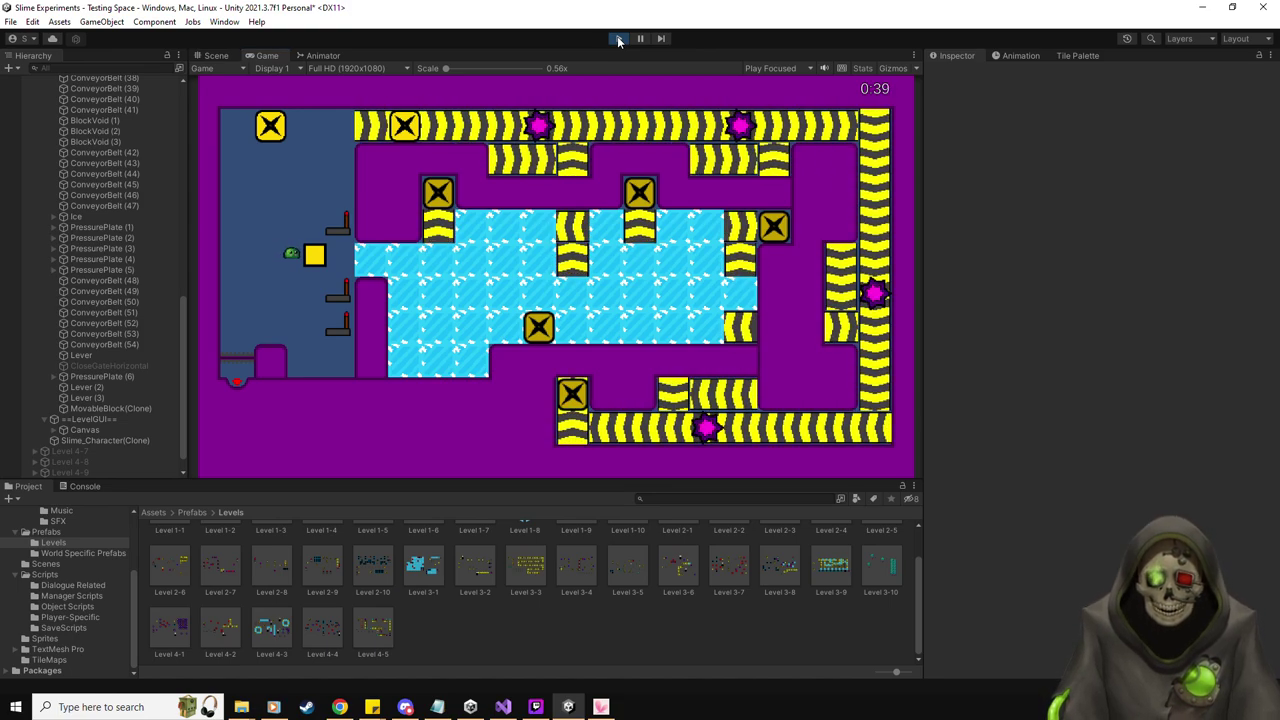
{"action": "left_click", "coordinate": [618, 40]}
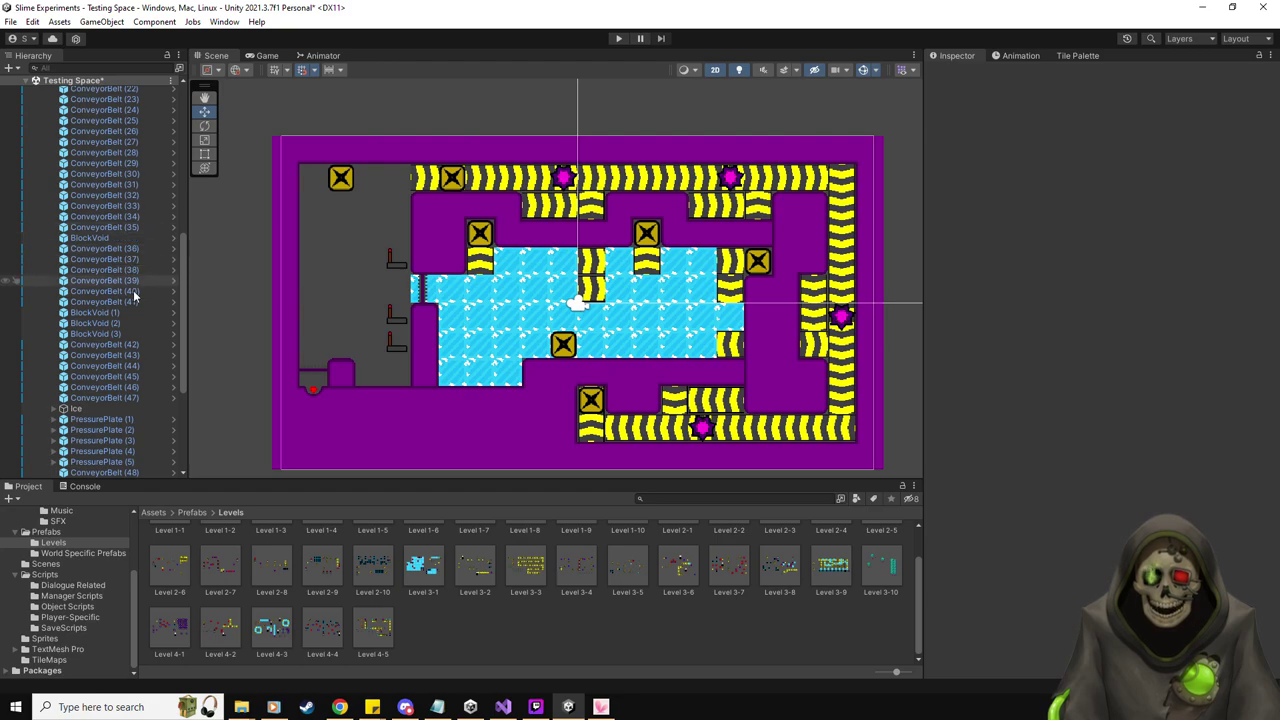
Filter the hierarchy by "conve", set the Force of ConveyorBelt through ConveyorBelt (47) together, and run the scene
{"action": "left_click", "coordinate": [136, 301]}
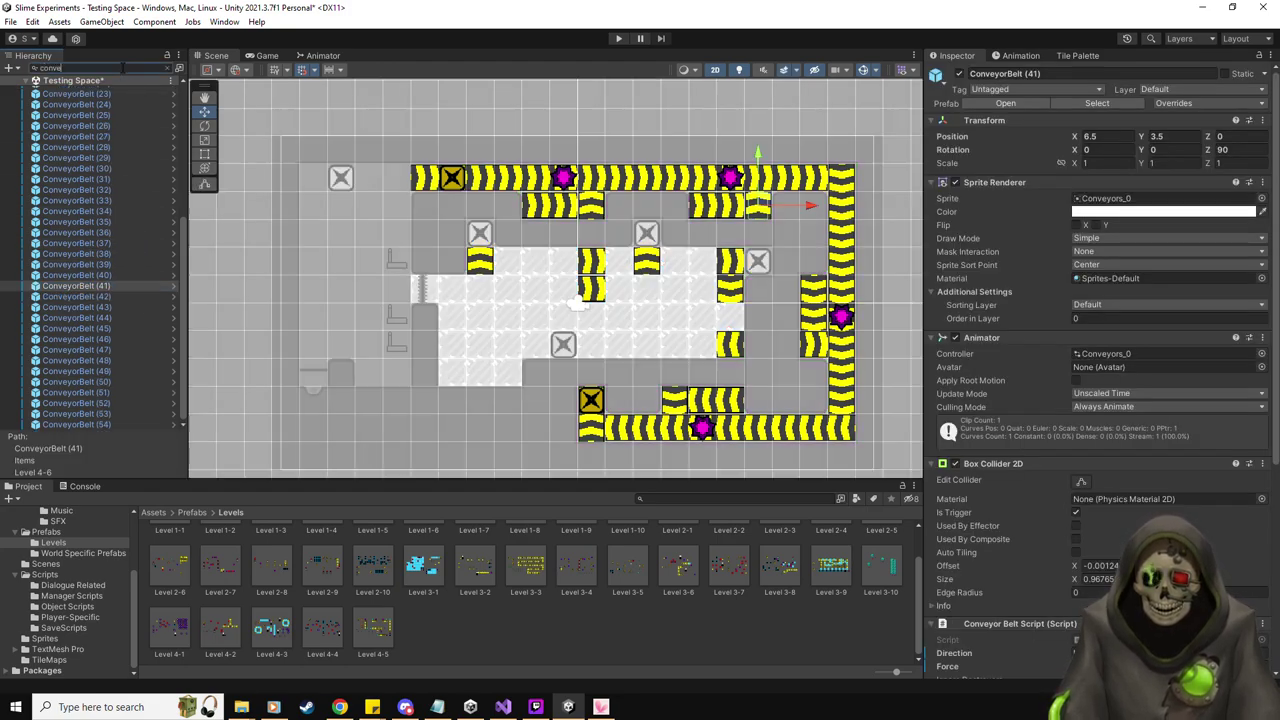
{"action": "left_click", "coordinate": [112, 381]}
{"action": "key", "text": "Up"}
{"action": "key", "text": "Up"}
{"action": "key", "text": "Up"}
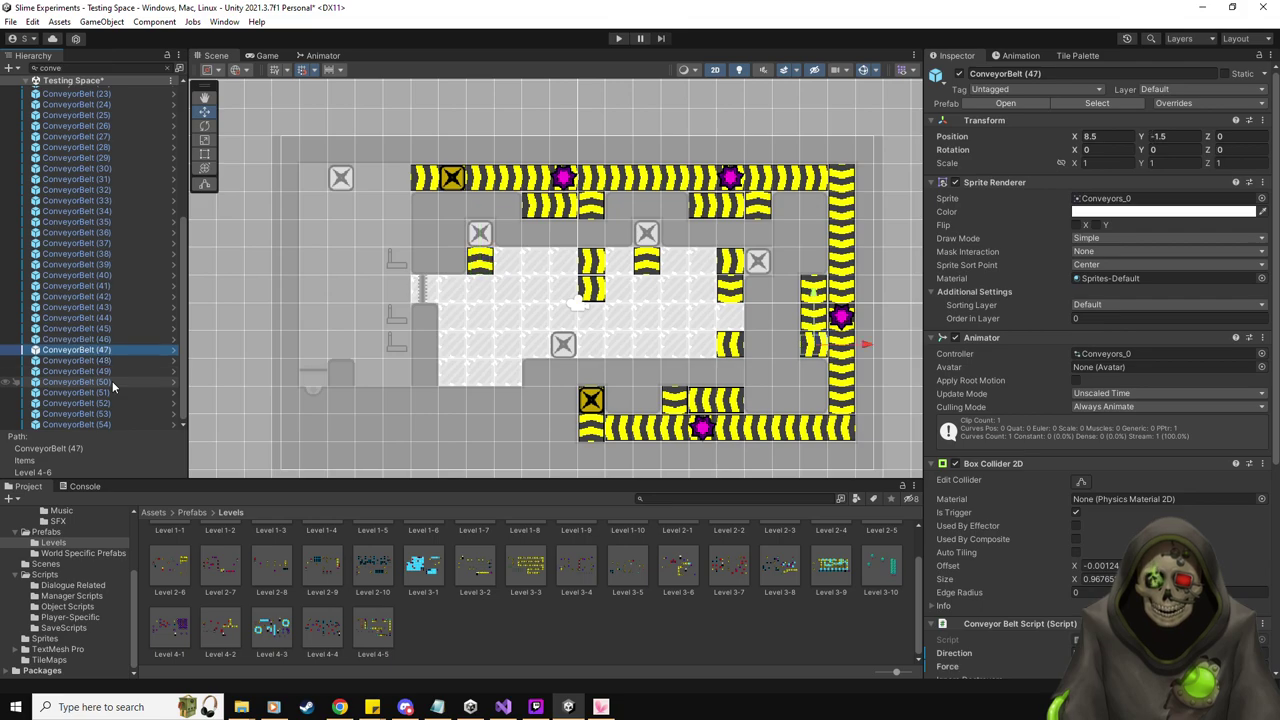
{"action": "scroll", "coordinate": [111, 350], "scroll_direction": "up", "scroll_amount": 8}
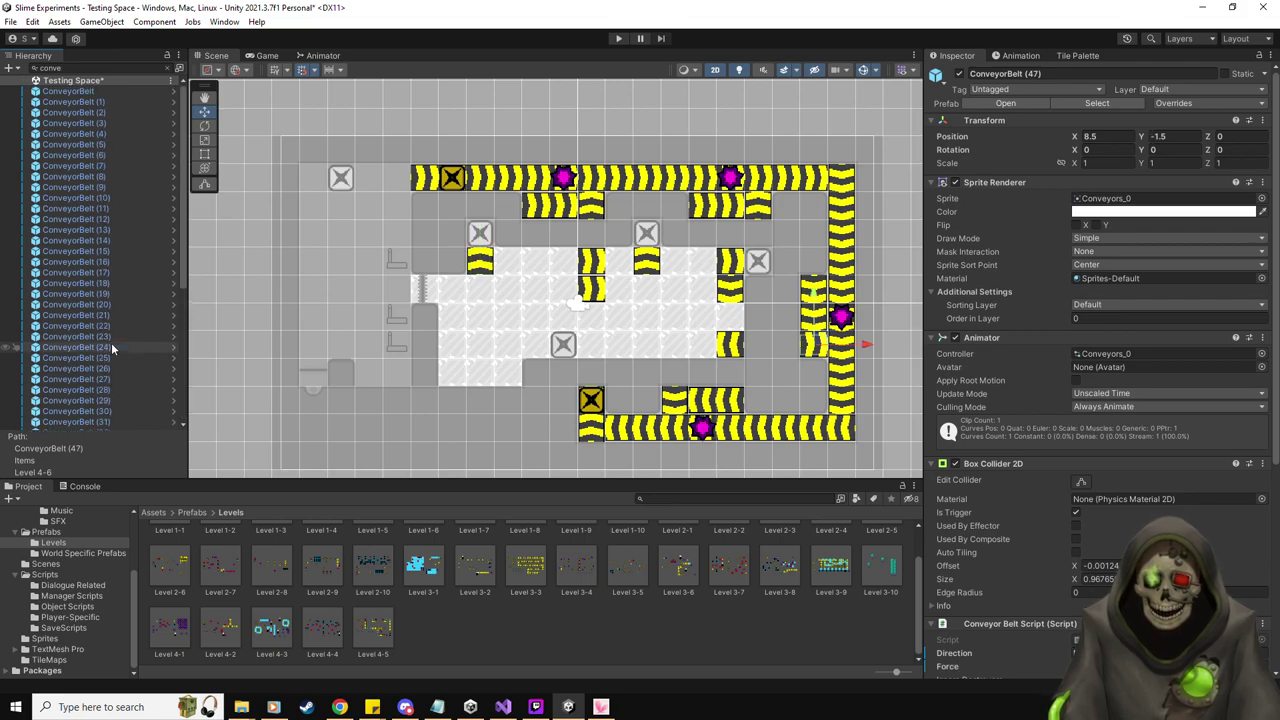
{"action": "left_click", "coordinate": [100, 91], "text": "shift"}
{"action": "left_click", "coordinate": [1080, 629]}
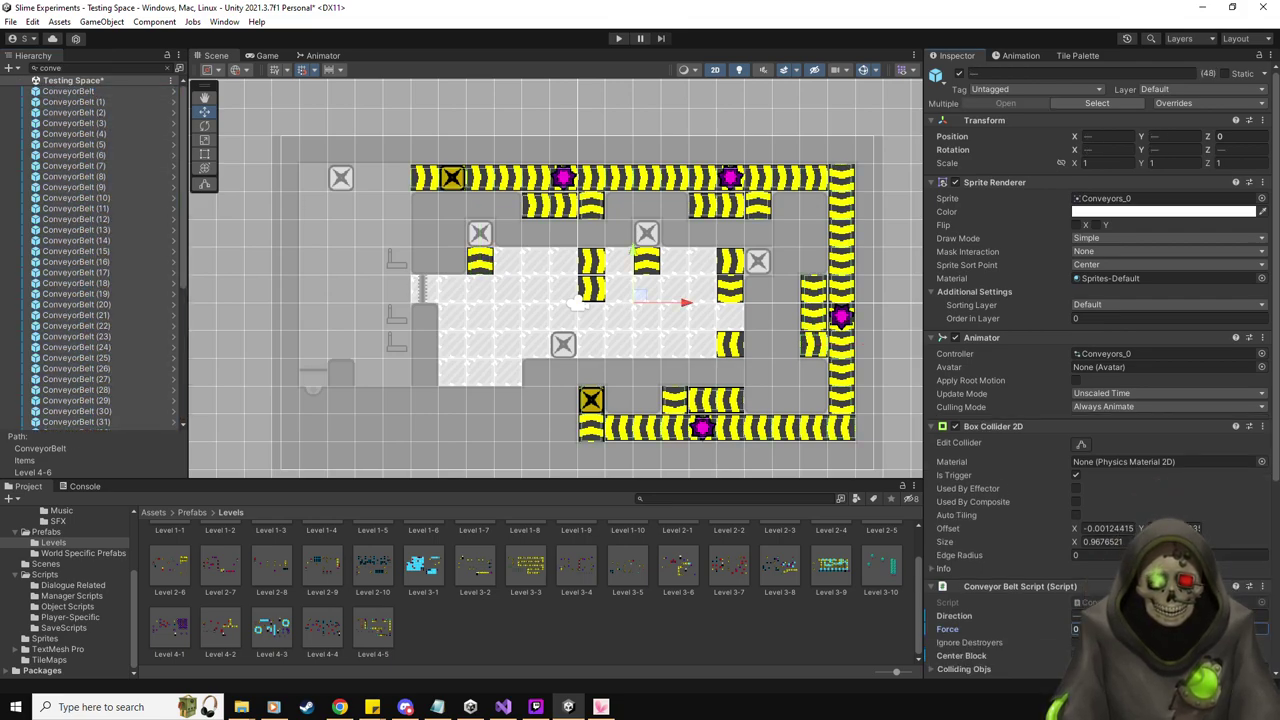
{"action": "left_click", "coordinate": [620, 38]}
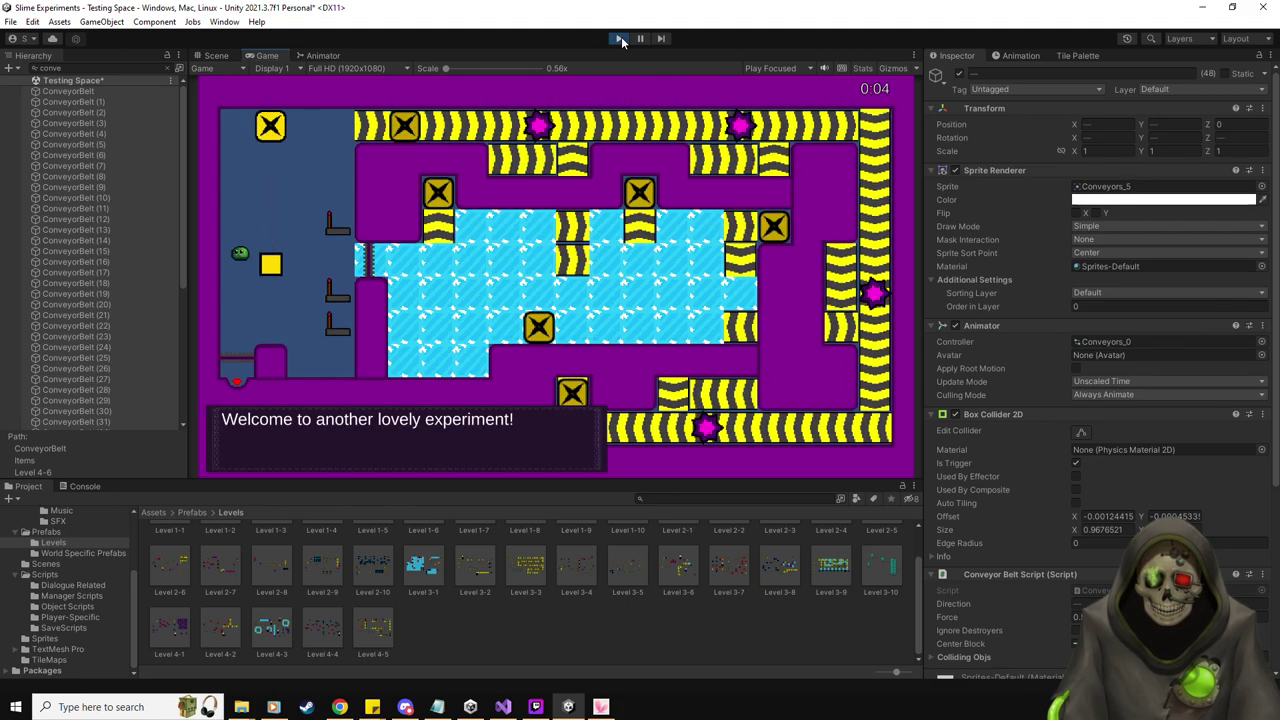
Push the movable block across to the gate between the levers and flip the levers along the starting room's wall
{"action": "key", "text": "Right"}
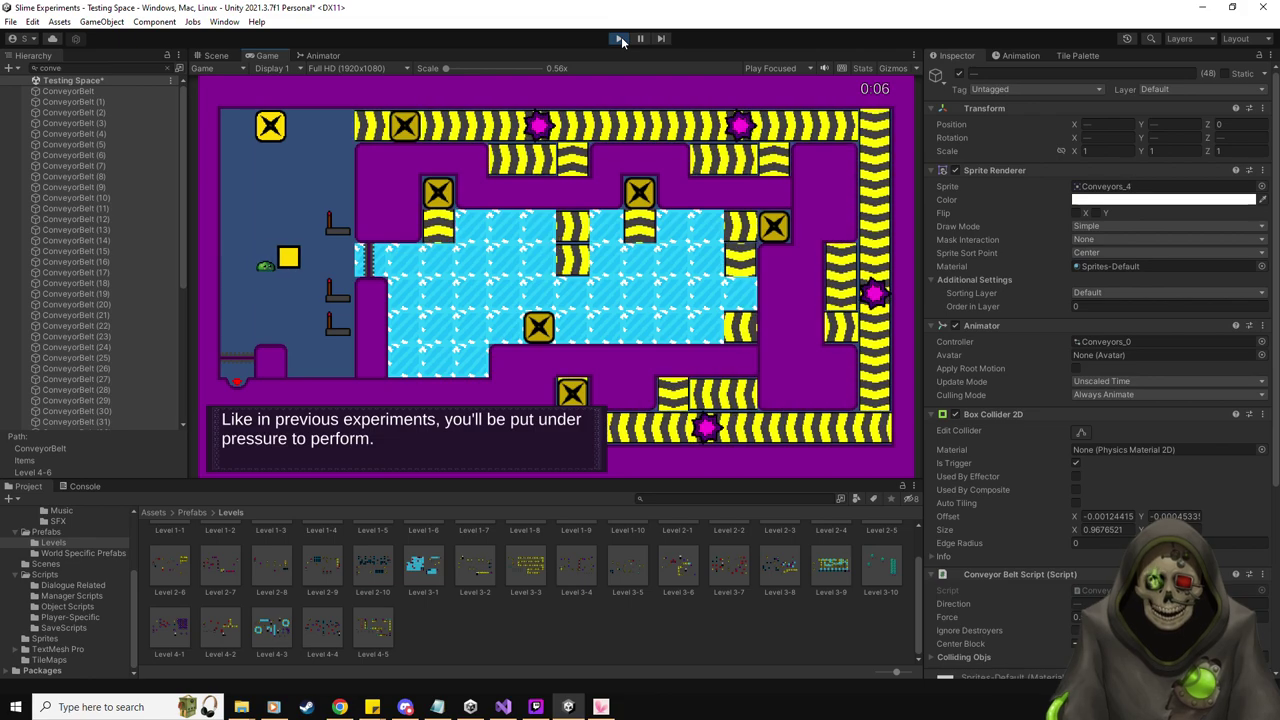
{"action": "key", "text": "Up"}
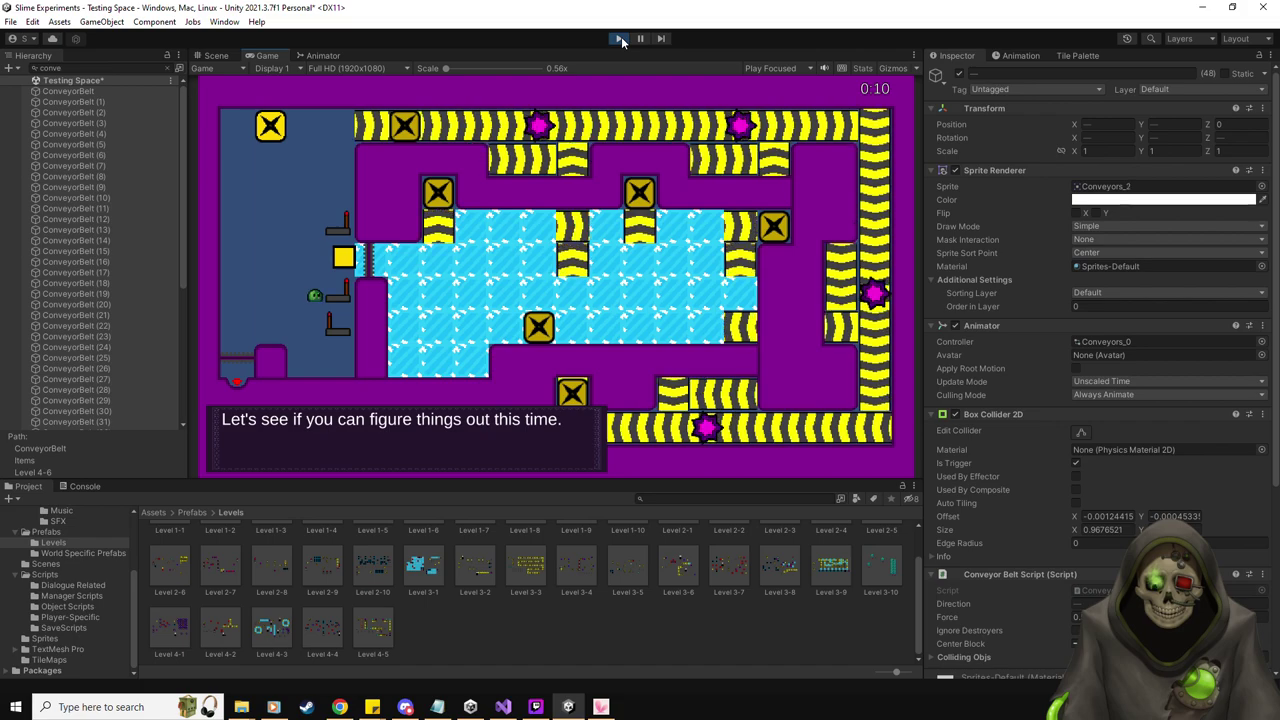
{"action": "key", "text": "Down"}
{"action": "key", "text": "Up"}
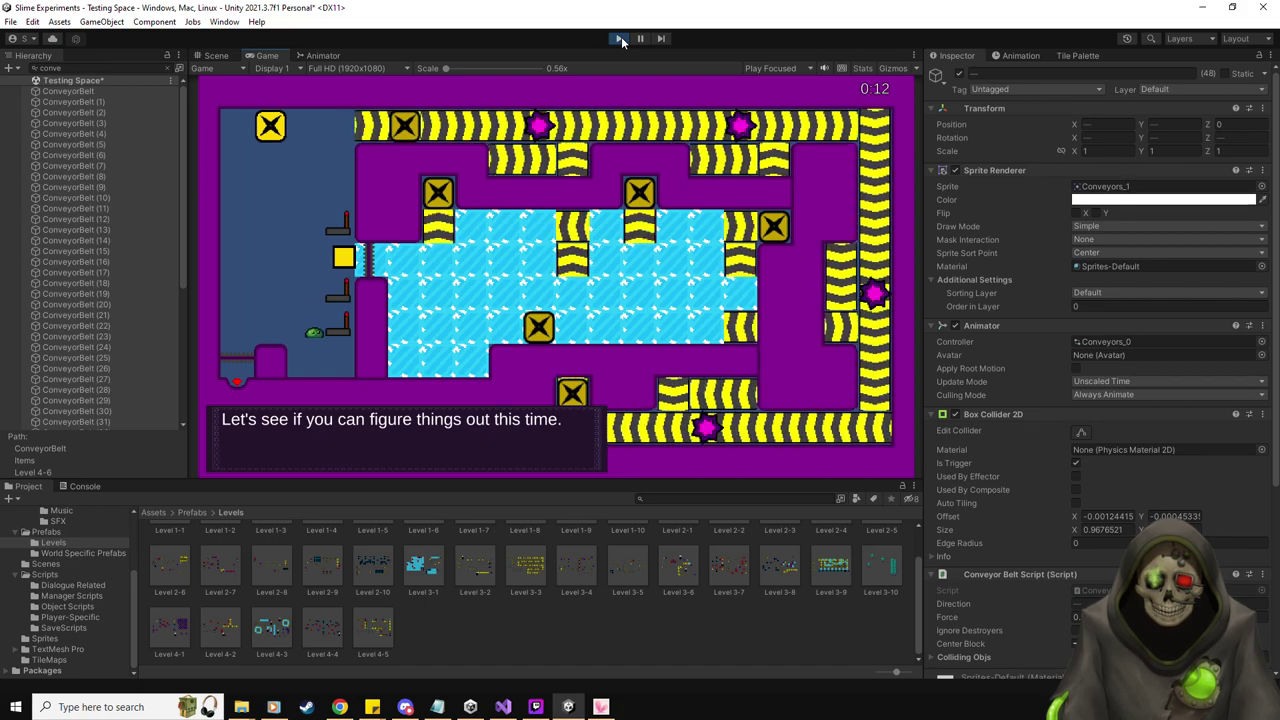
Release a second block from the starting room's block dispenser and push it to the start of the upper conveyor line
{"action": "key", "text": "Up"}
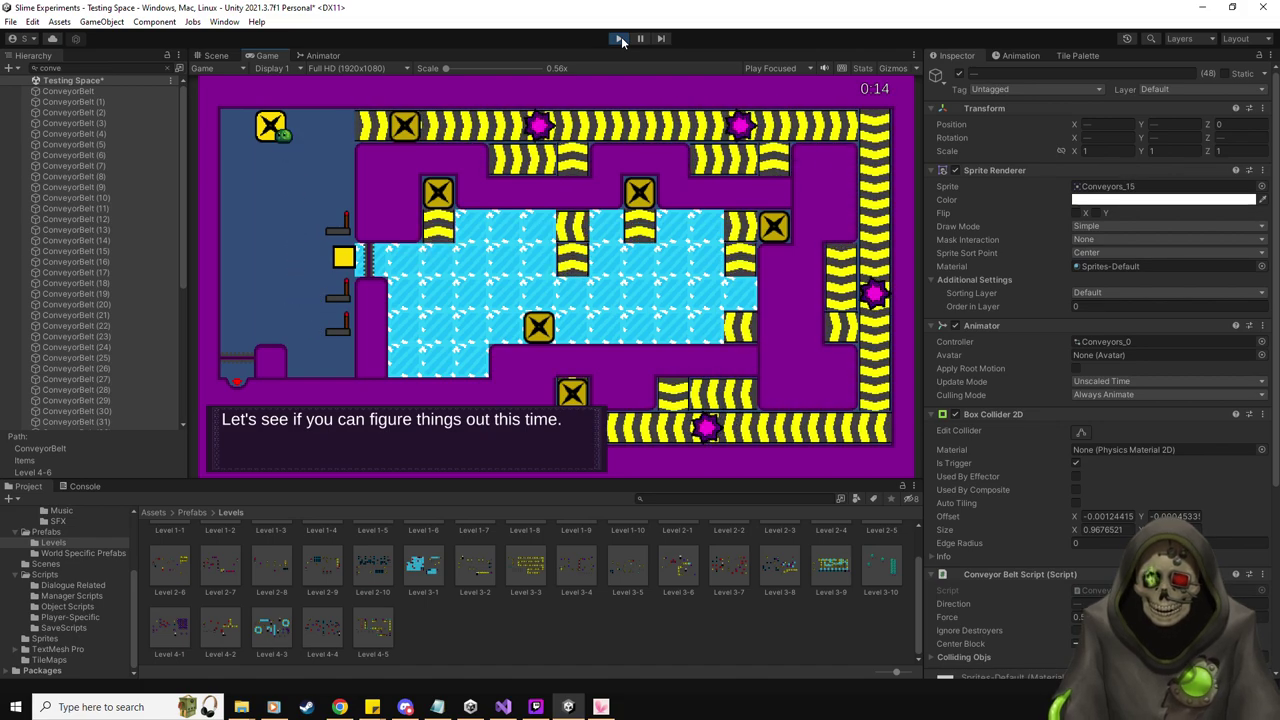
{"action": "key", "text": "Down"}
{"action": "key", "text": "Right"}
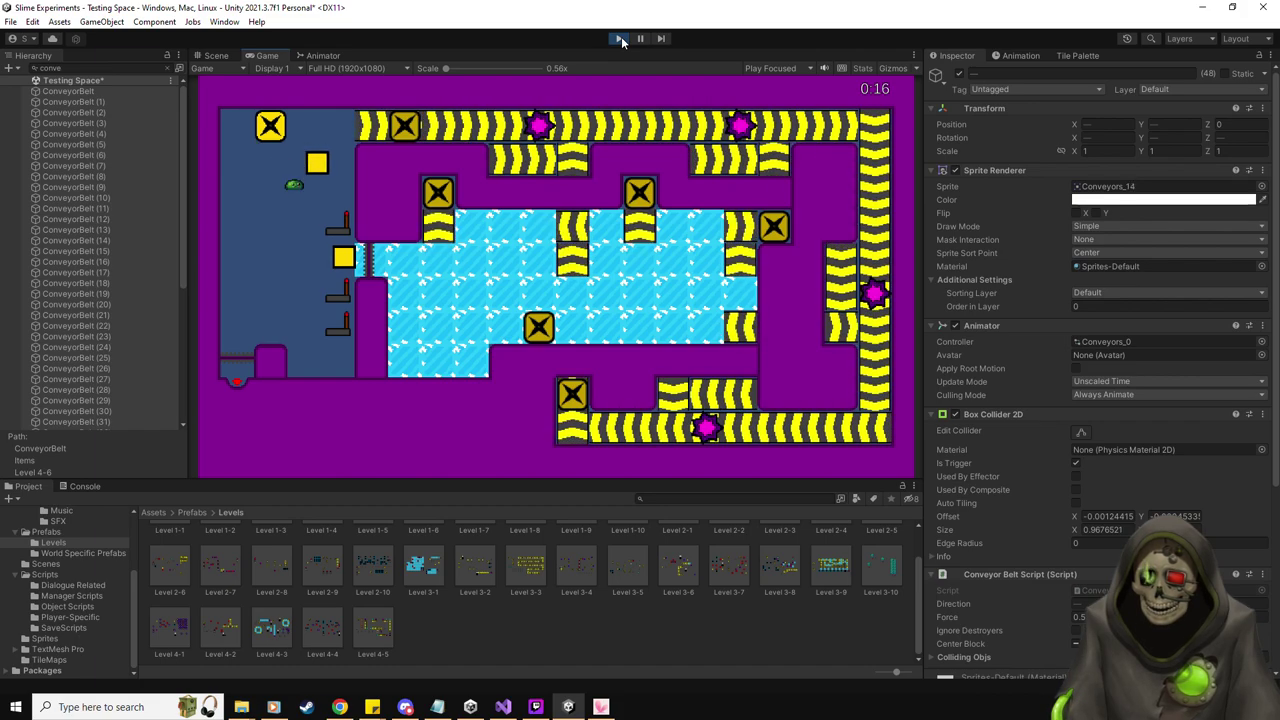
{"action": "key", "text": "Up"}
Release three more blocks from the dispenser and line them up below it
{"action": "key", "text": "Left"}
{"action": "key", "text": "Down"}
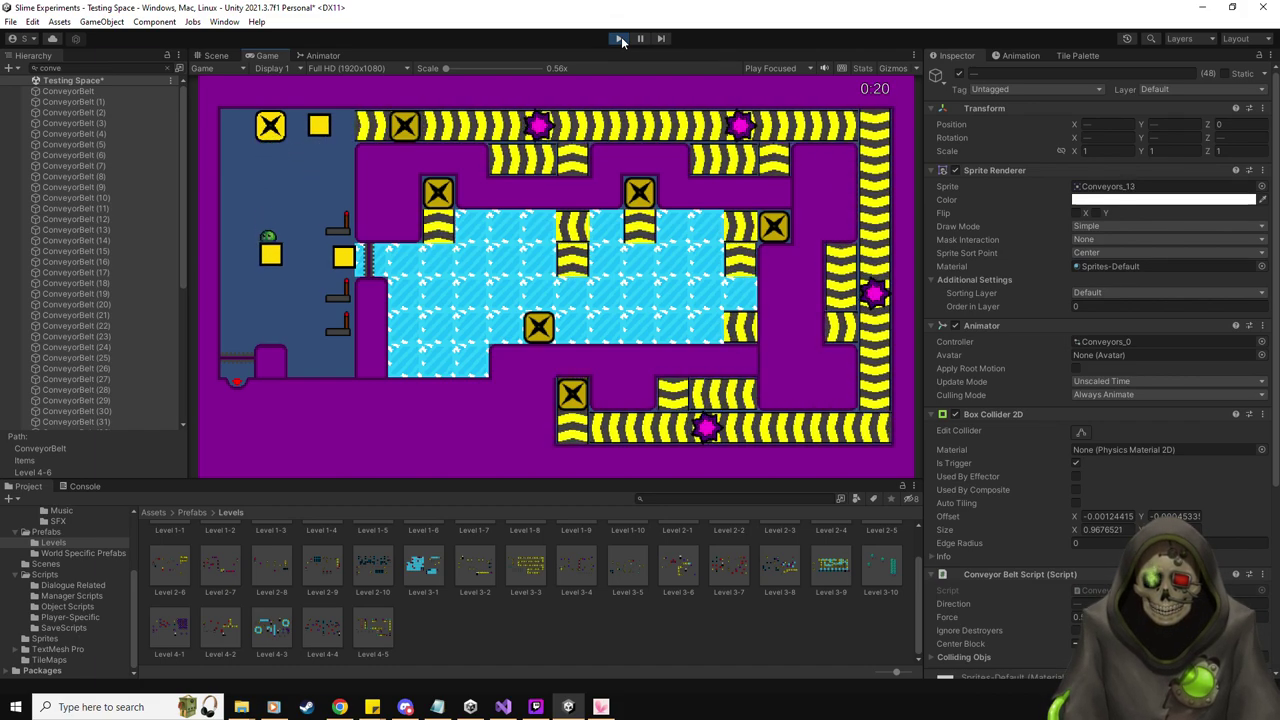
{"action": "key", "text": "Up"}
{"action": "key", "text": "Down"}
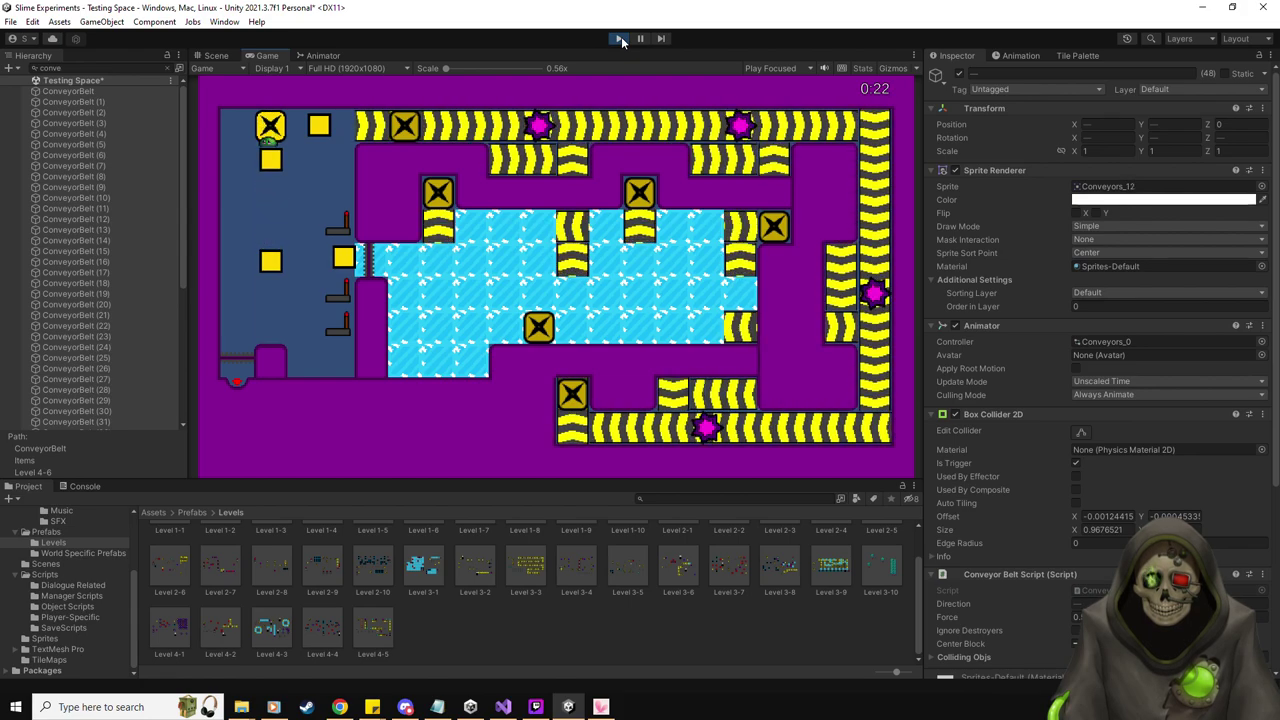
{"action": "key", "text": "Up"}
{"action": "key", "text": "Up"}
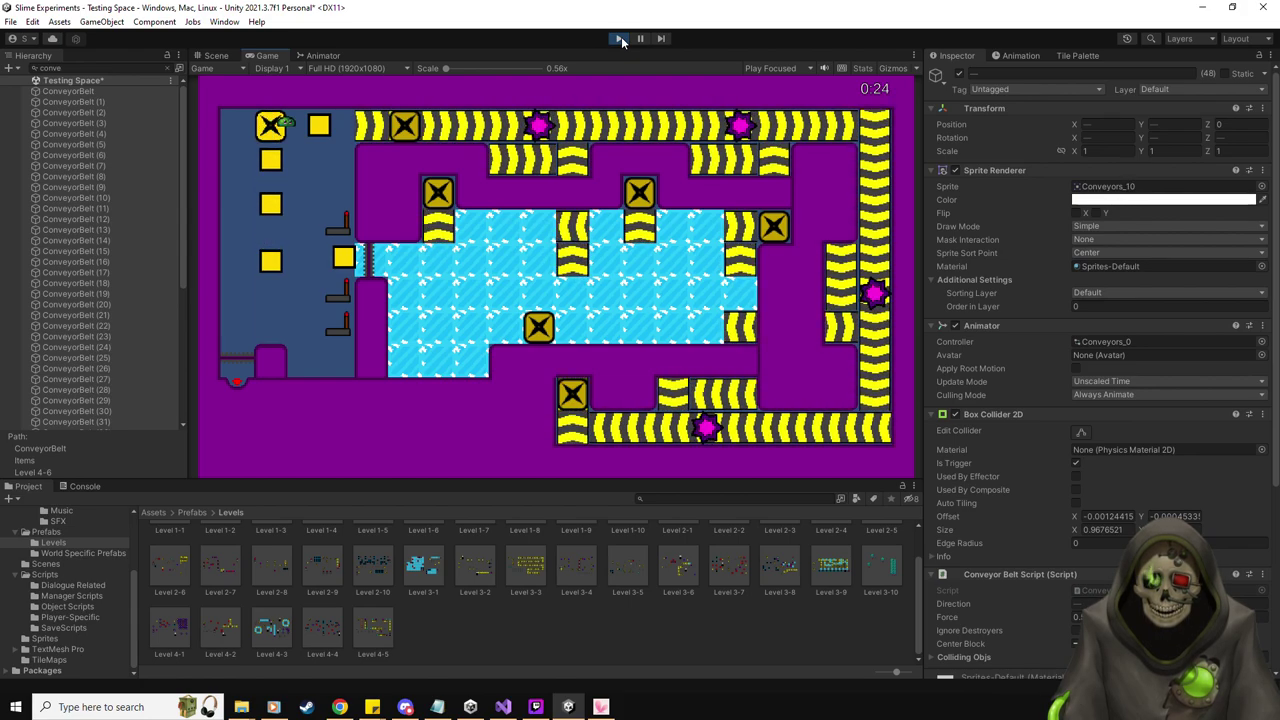
Push the waiting block onto the upper conveyor line, slide the gate block across the ice, and return to the starting room
{"action": "key", "text": "Right"}
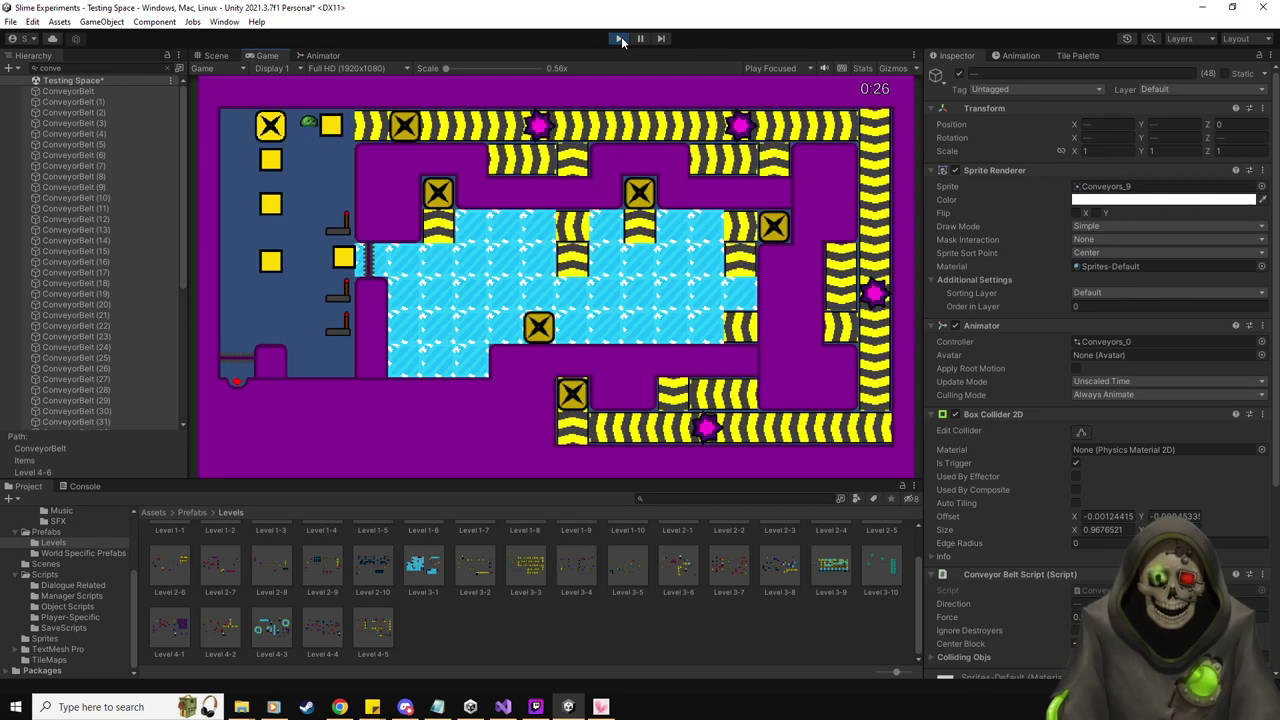
{"action": "key", "text": "Left"}
{"action": "key", "text": "Down"}
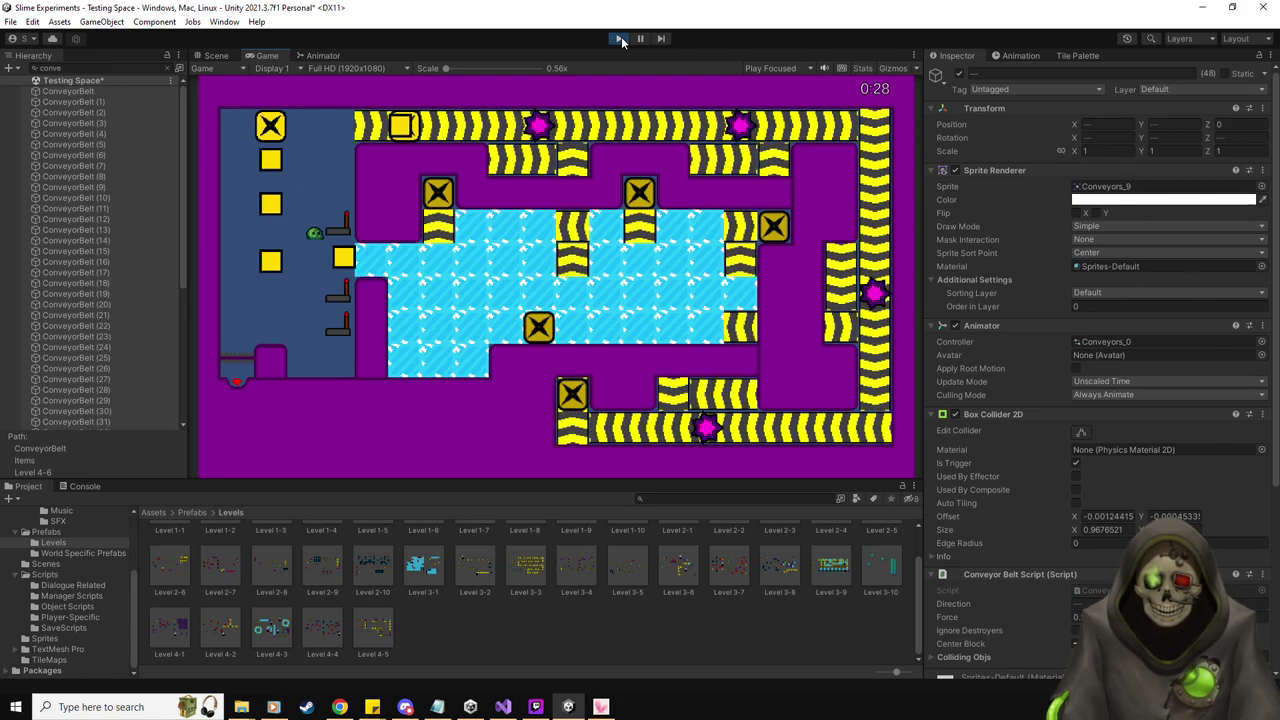
{"action": "key", "text": "Right"}
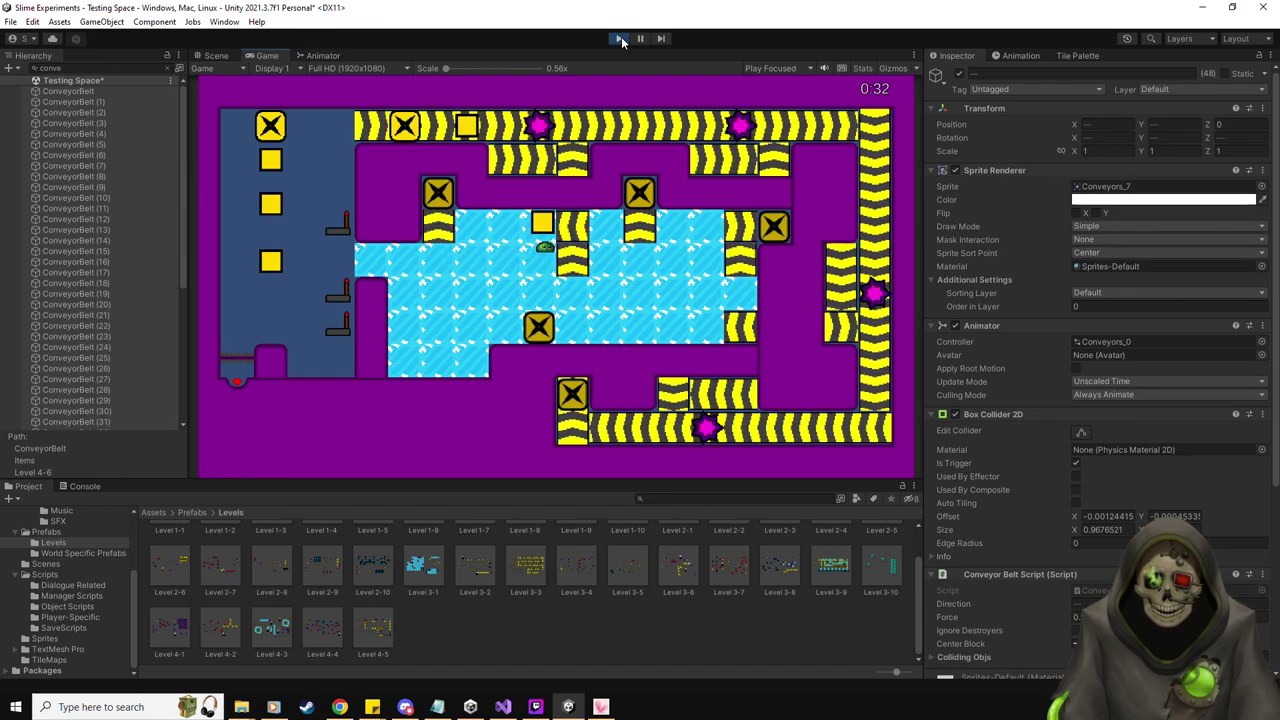
{"action": "key", "text": "Left"}
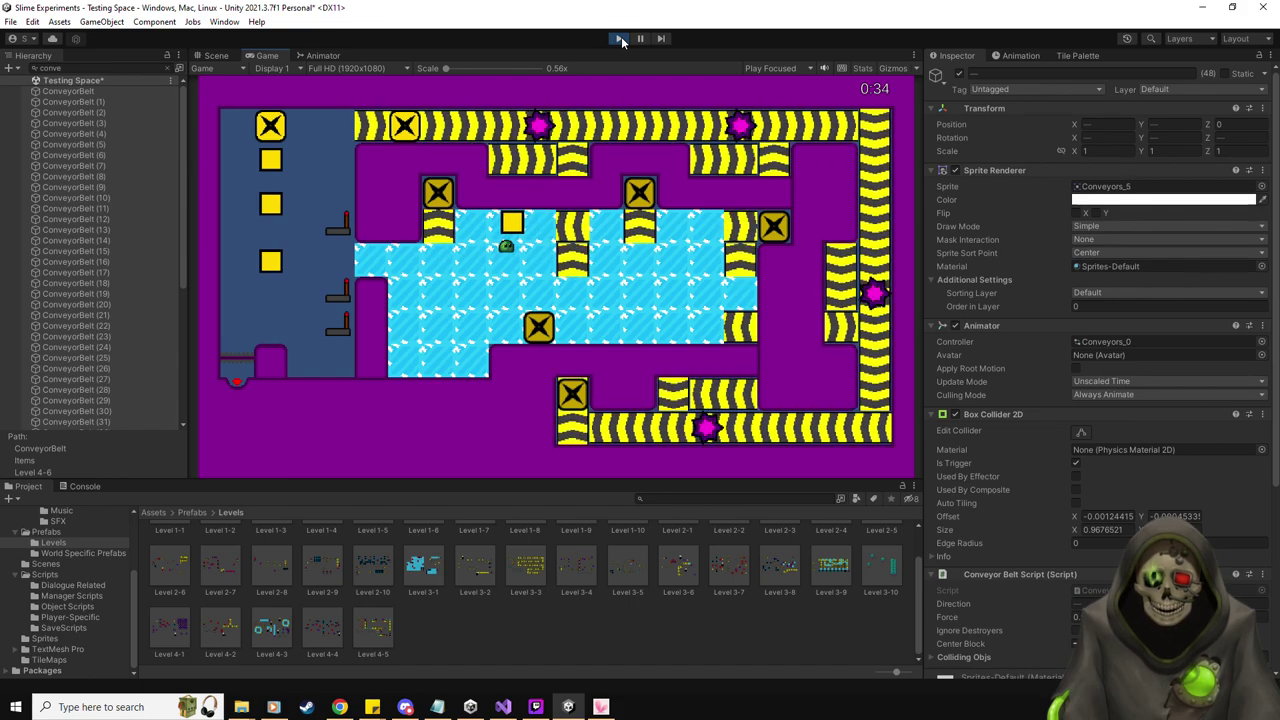
{"action": "key", "text": "Down"}
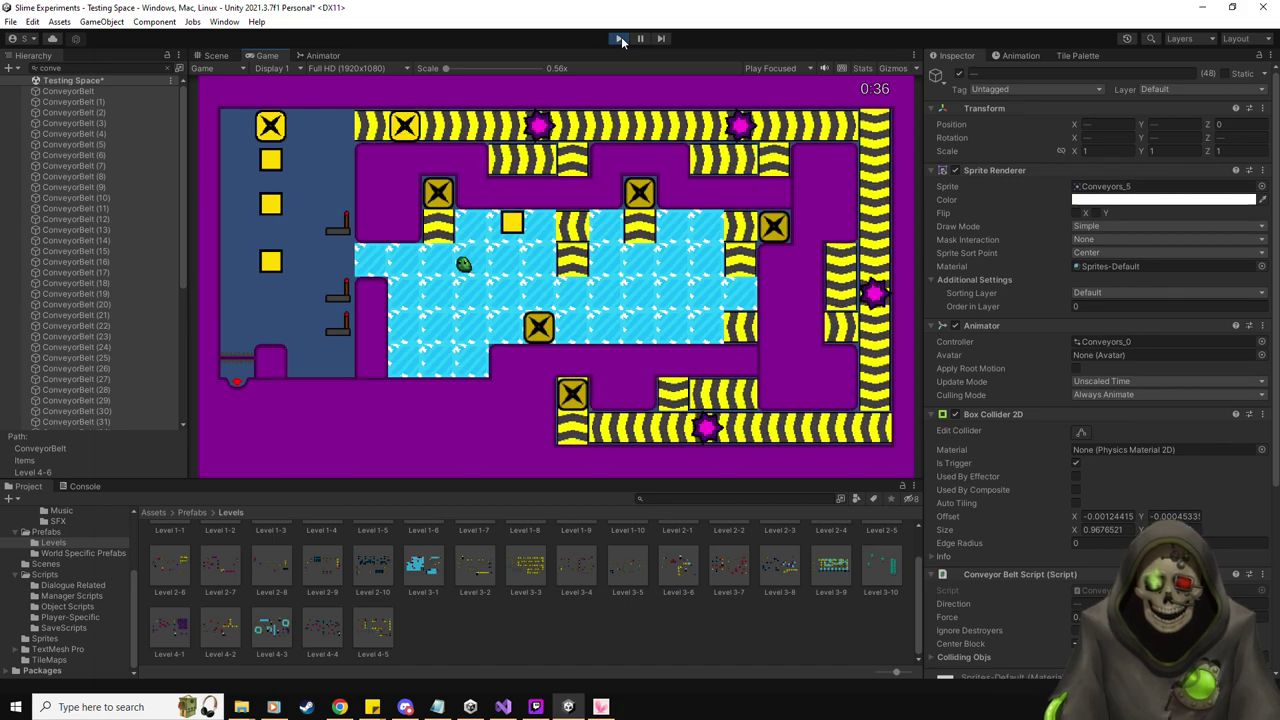
{"action": "key", "text": "Up"}
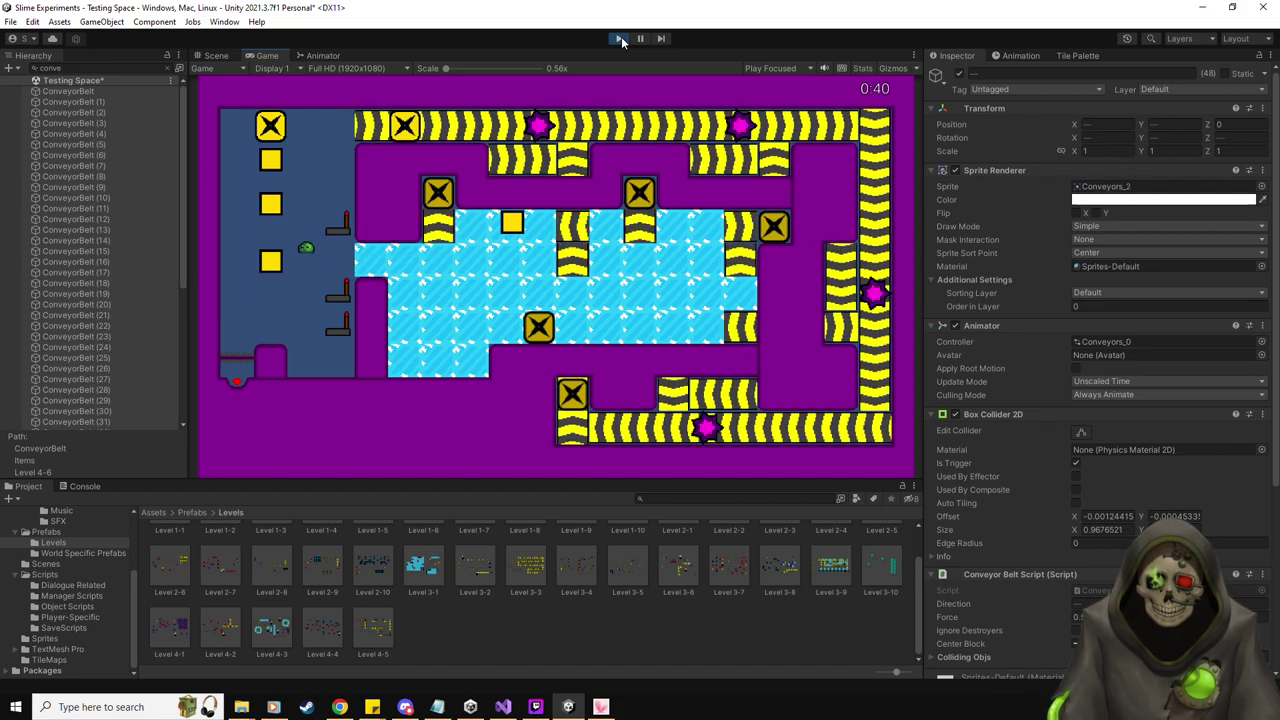
Pause and reset the level, and push a new block to the start of the upper conveyor line
{"action": "key", "text": "Escape"}
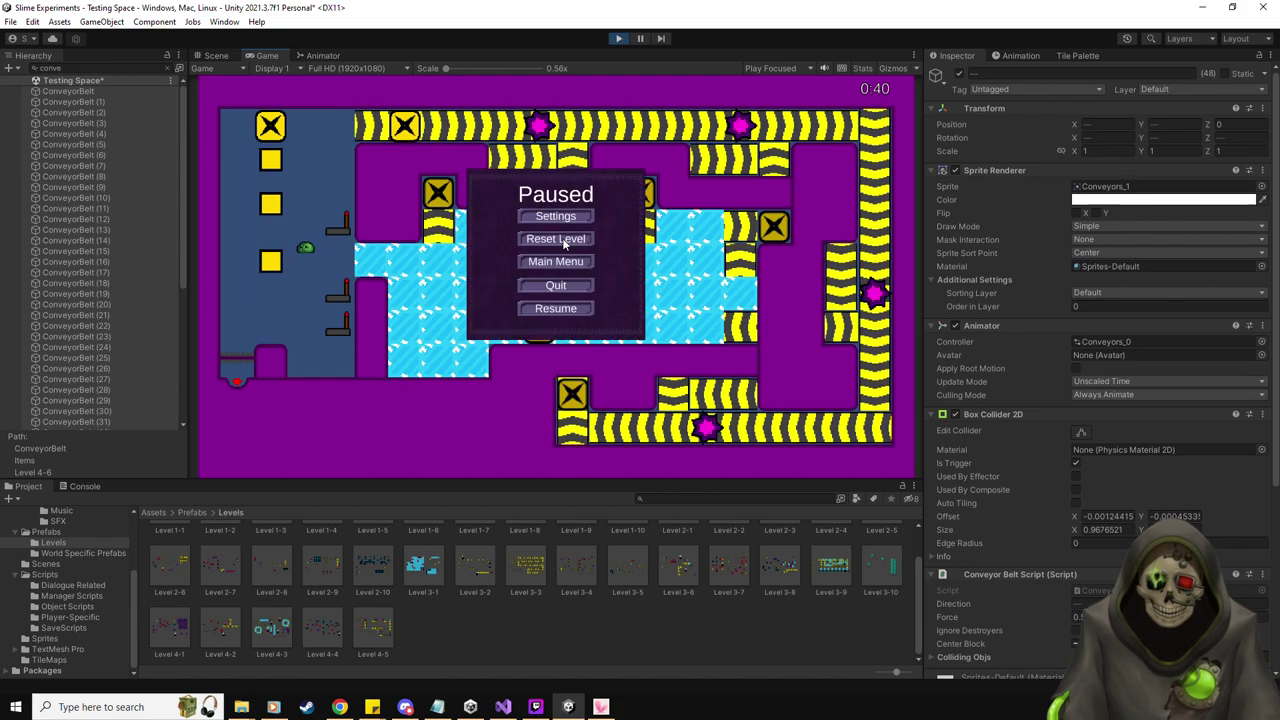
{"action": "left_click", "coordinate": [560, 239]}
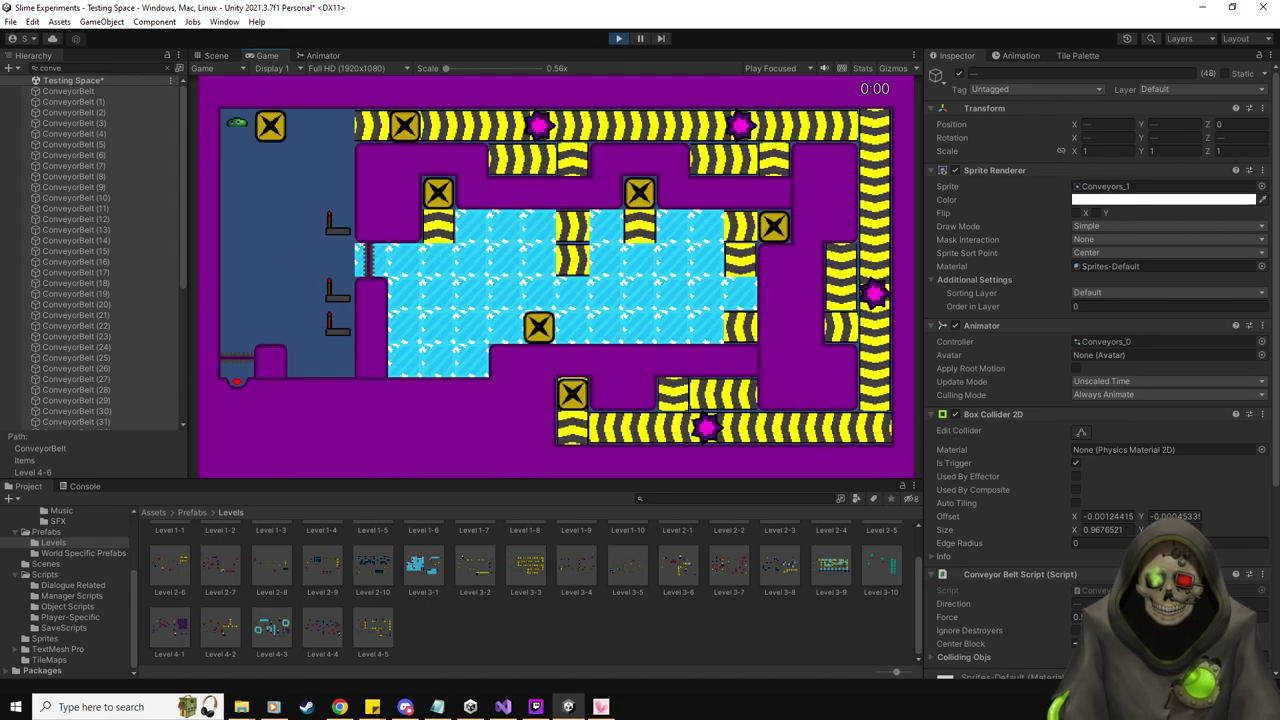
{"action": "key", "text": "Right"}
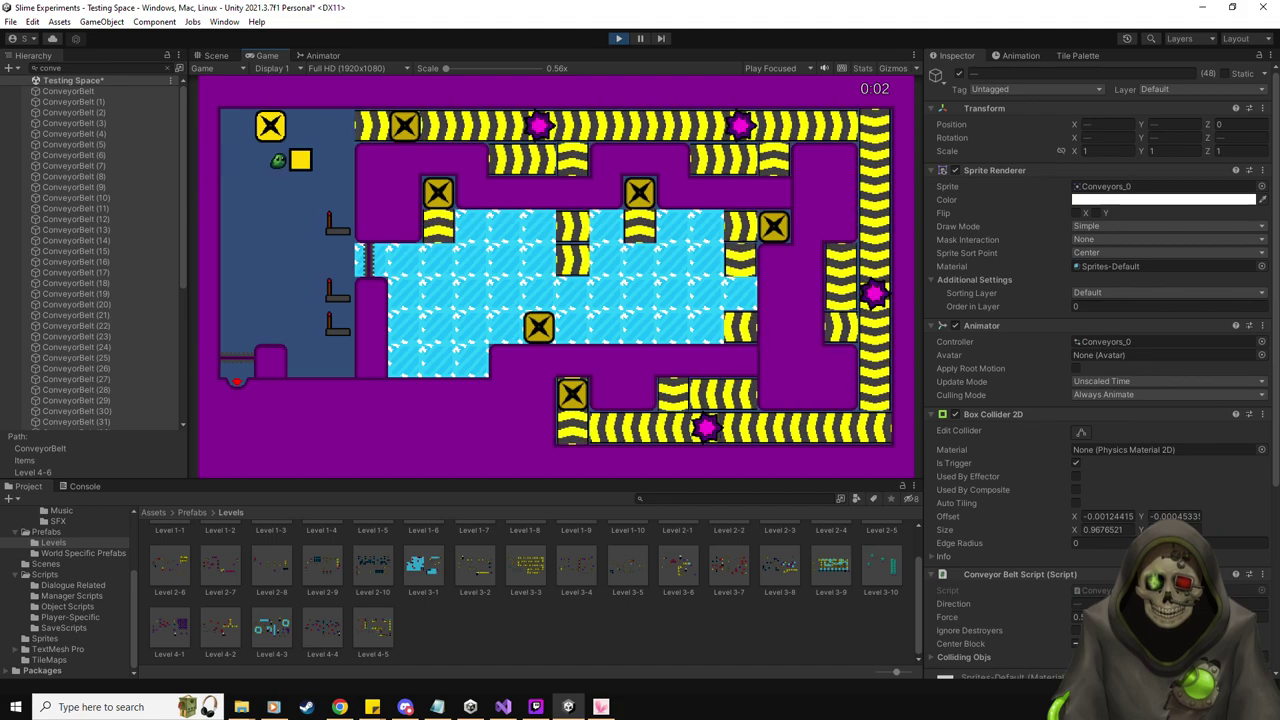
{"action": "key", "text": "Up"}
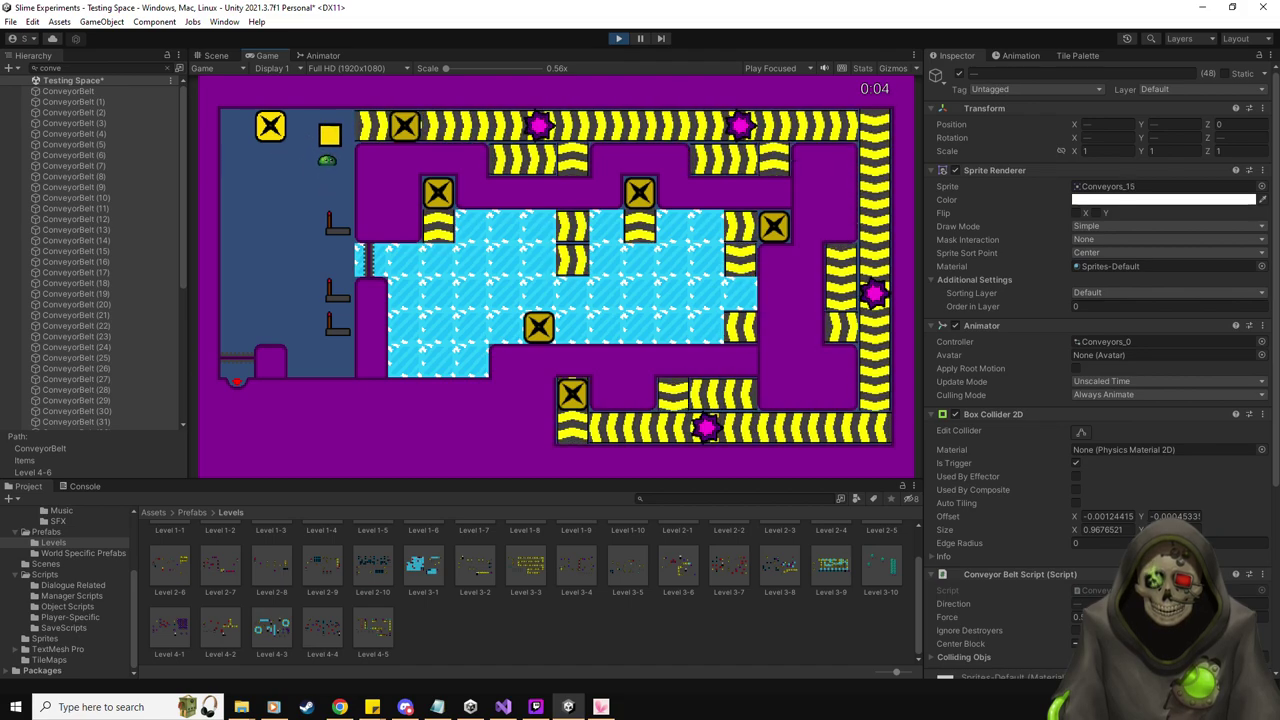
Flip the upper and lower levers and release another block from the dispenser
{"action": "key", "text": "Down"}
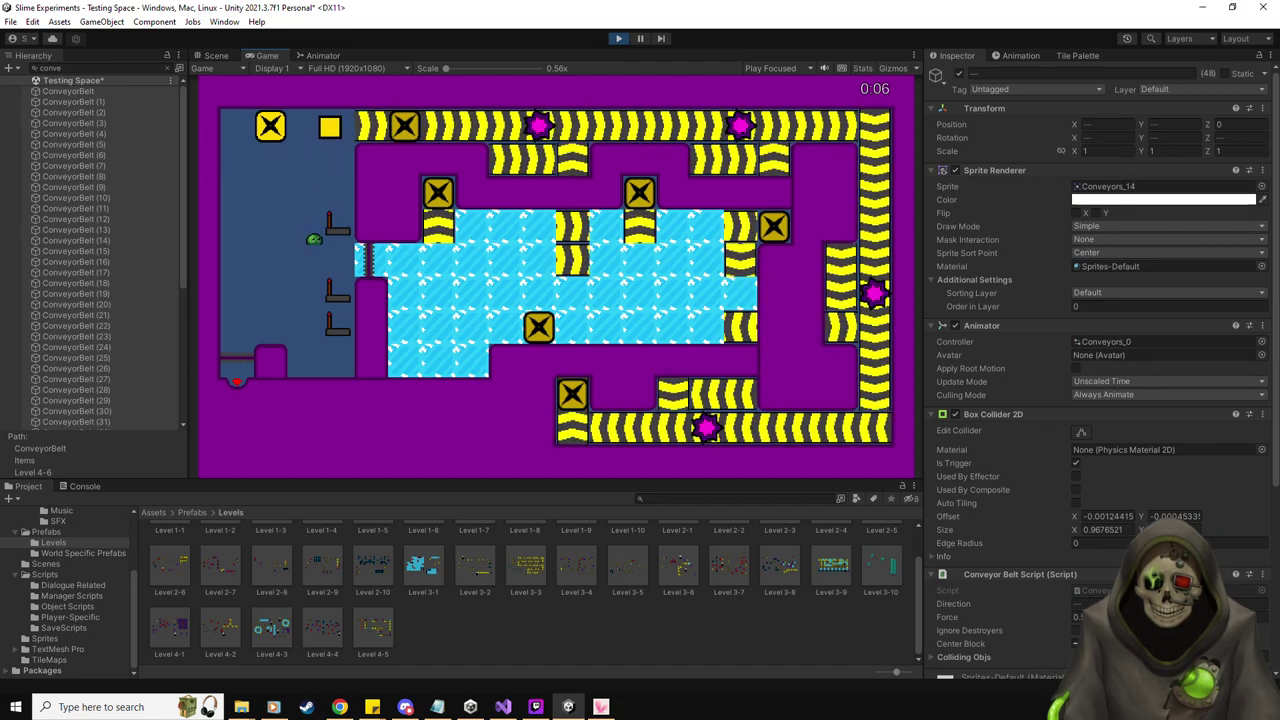
{"action": "key", "text": "Left"}
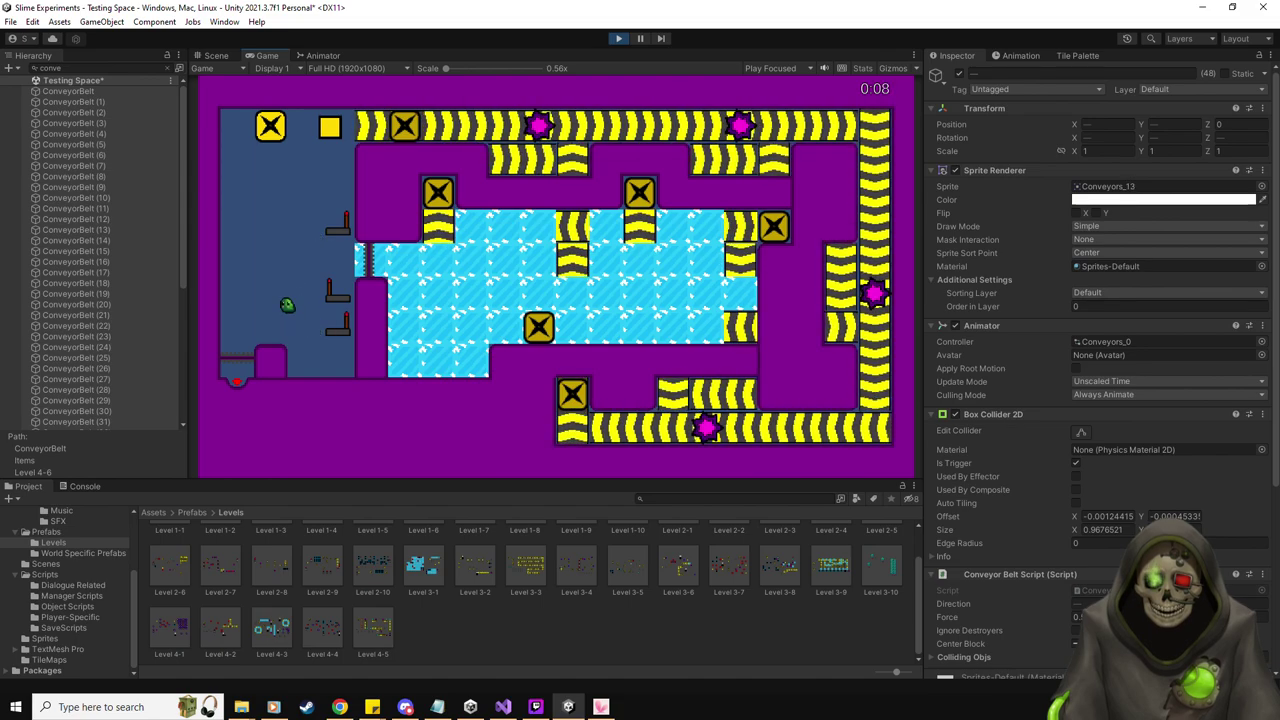
{"action": "key", "text": "Up"}
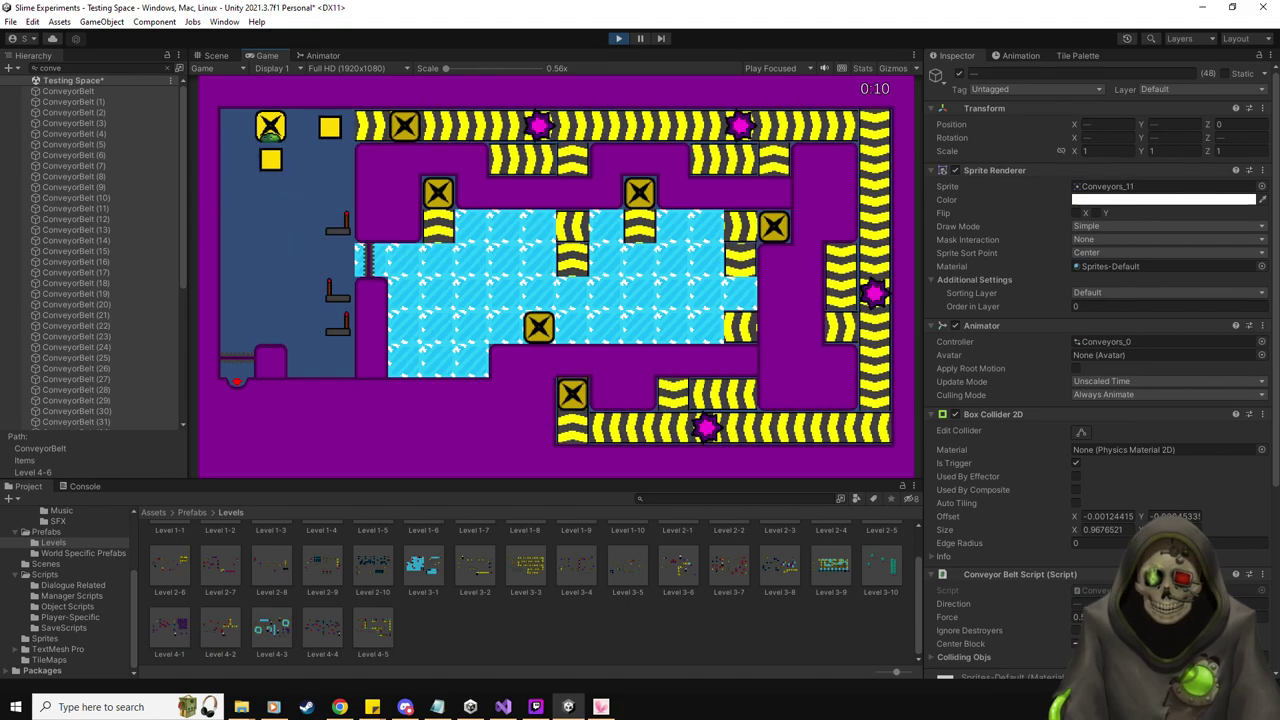
Test getting a block into the first socket above the ice, pause, and stop the game
{"action": "key", "text": "Down"}
{"action": "key", "text": "Left"}
{"action": "key", "text": "Up"}
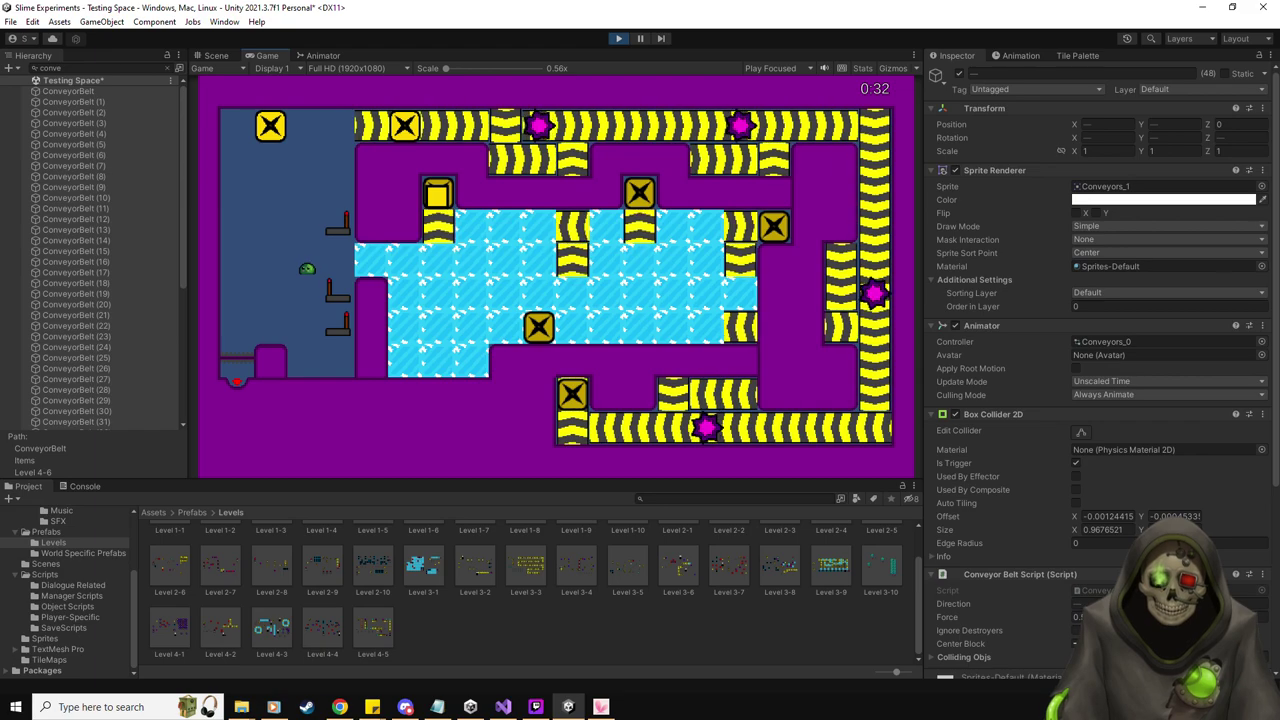
{"action": "key", "text": "Escape"}
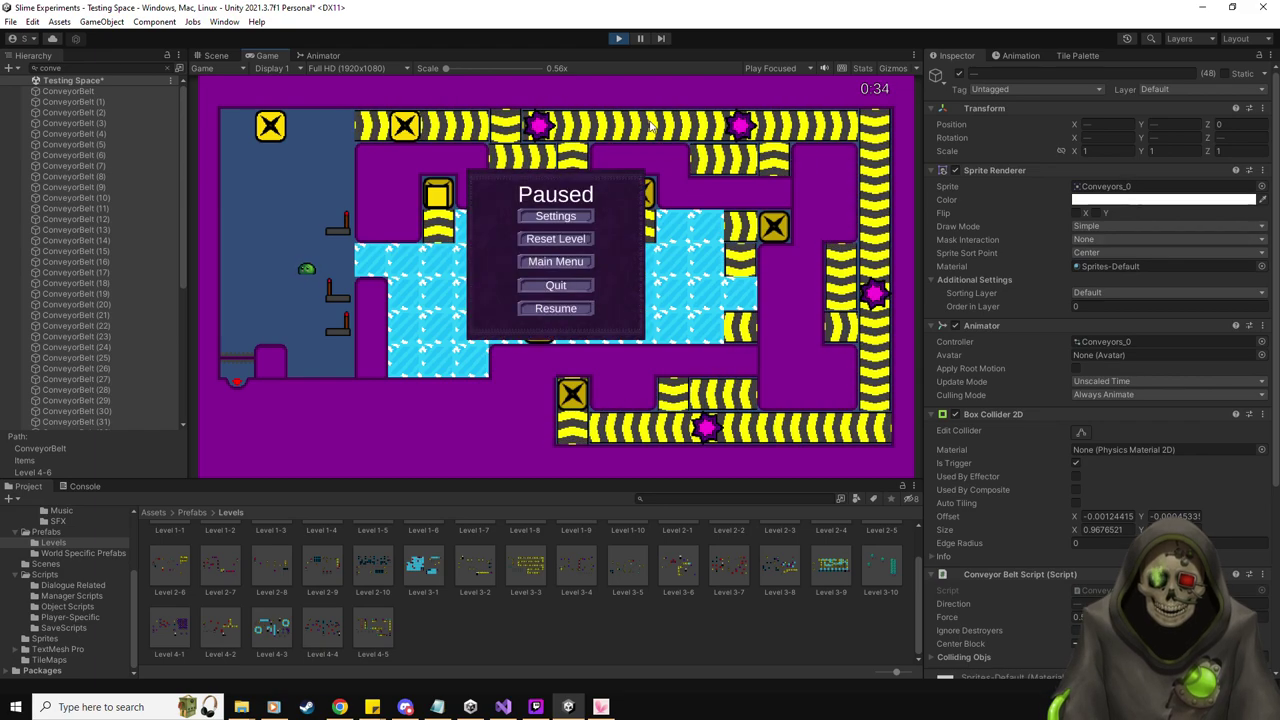
{"action": "left_click", "coordinate": [619, 39]}
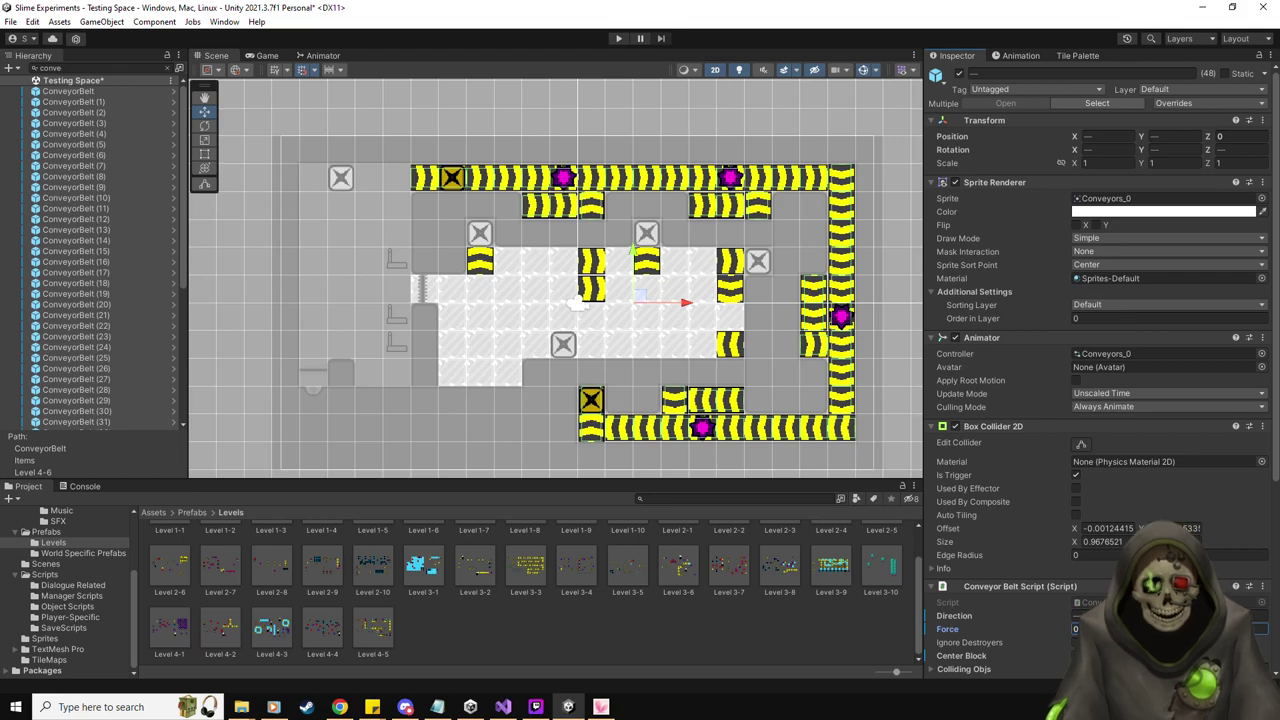
Run the scene, push a block from beside the levers across the ice to the second upper socket, and stop the game
{"action": "left_click", "coordinate": [625, 40]}
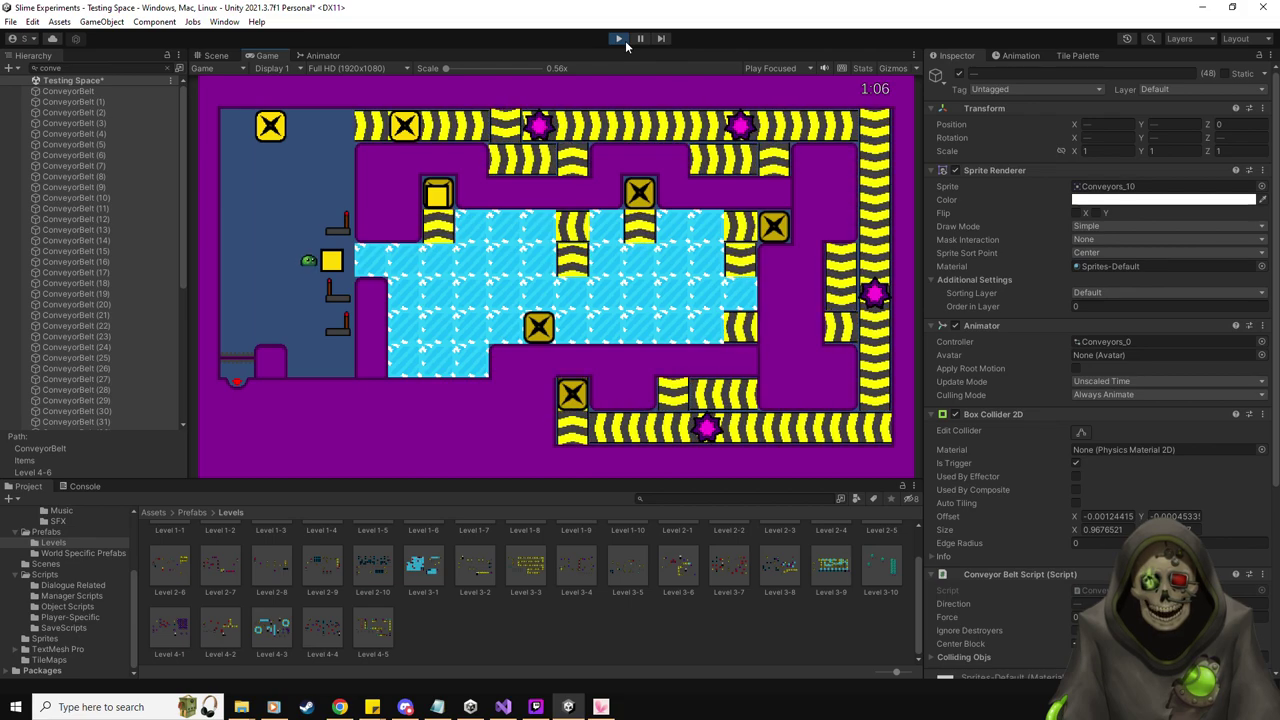
{"action": "key", "text": "Down"}
{"action": "key", "text": "Left"}
{"action": "key", "text": "Up"}
{"action": "key", "text": "Right"}
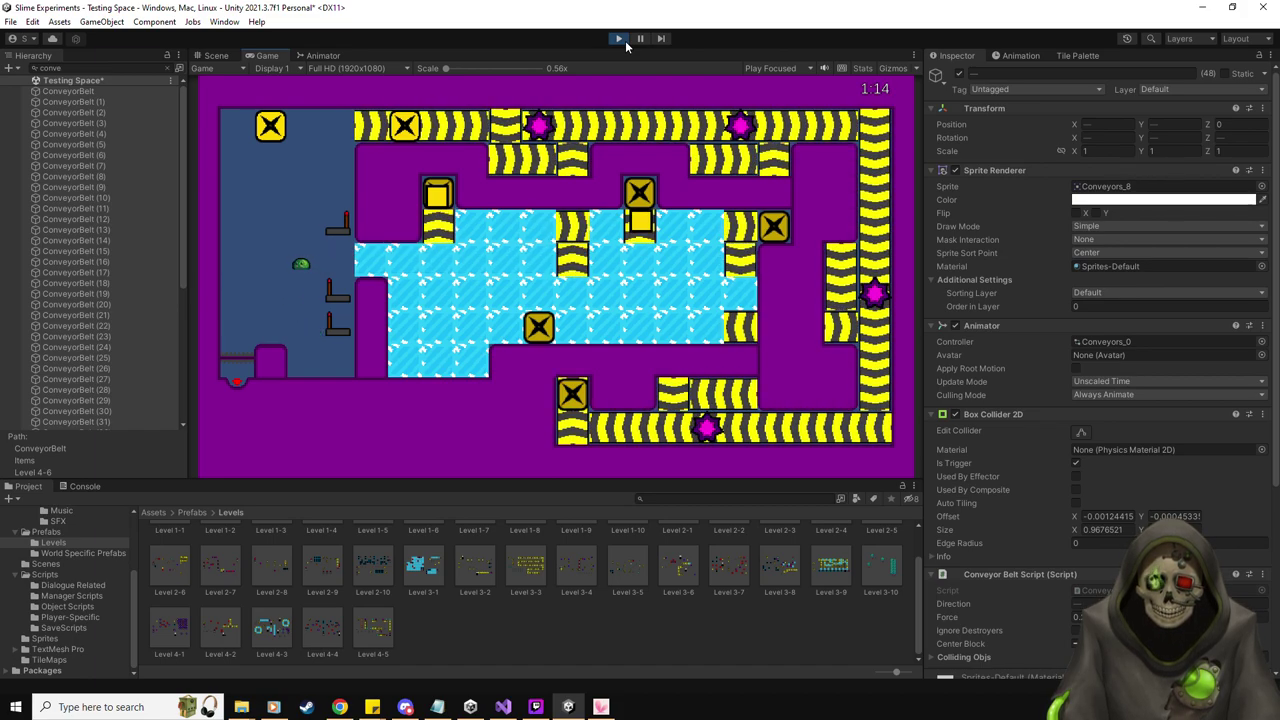
{"action": "key", "text": "Up"}
{"action": "key", "text": "Left"}
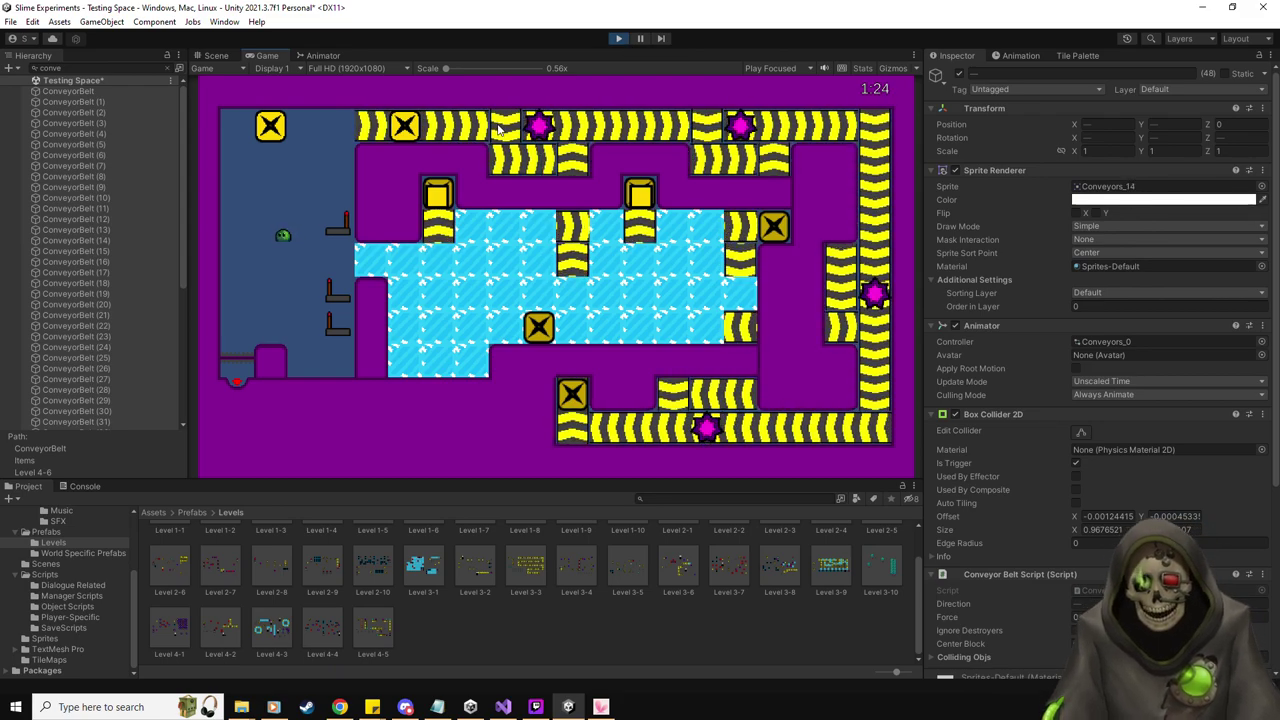
{"action": "left_click", "coordinate": [617, 40]}
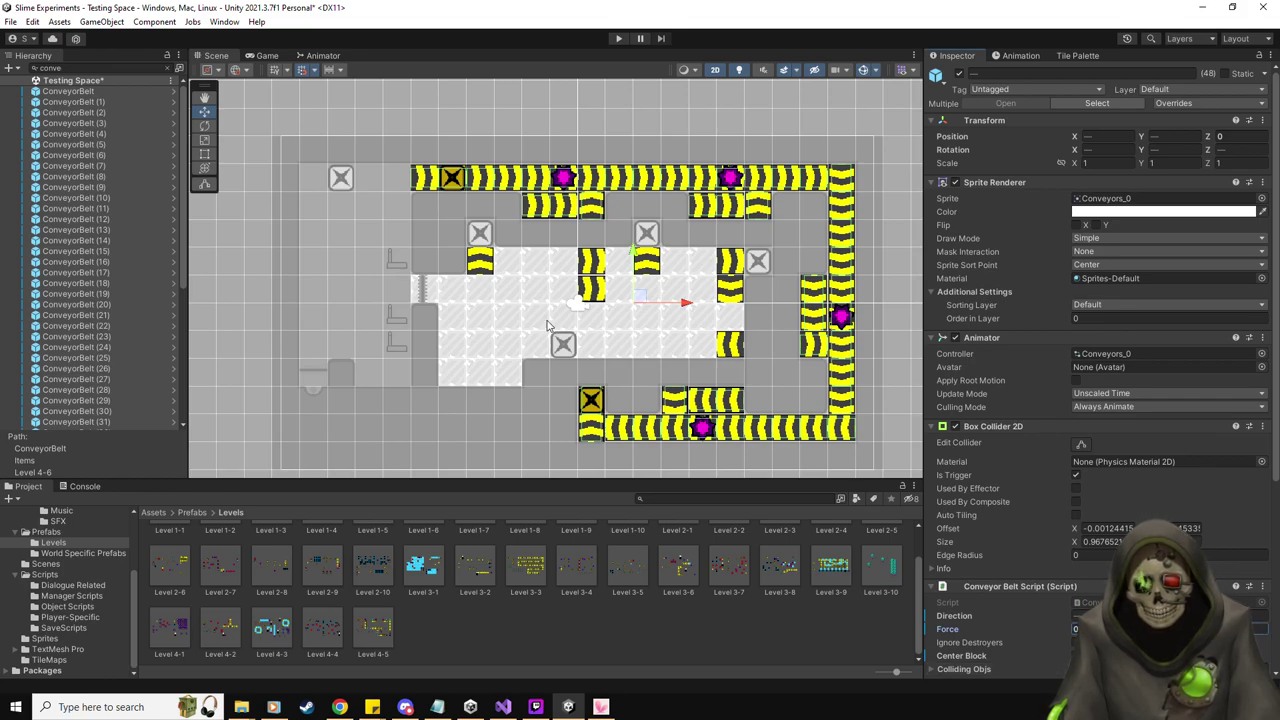
Run the scene again to play-test the conveyor route up to the socket at the ice's upper right corner, and stop the game
{"action": "scroll", "coordinate": [141, 270], "scroll_direction": "down", "scroll_amount": 3}
{"action": "scroll", "coordinate": [141, 270], "scroll_direction": "up", "scroll_amount": 5}
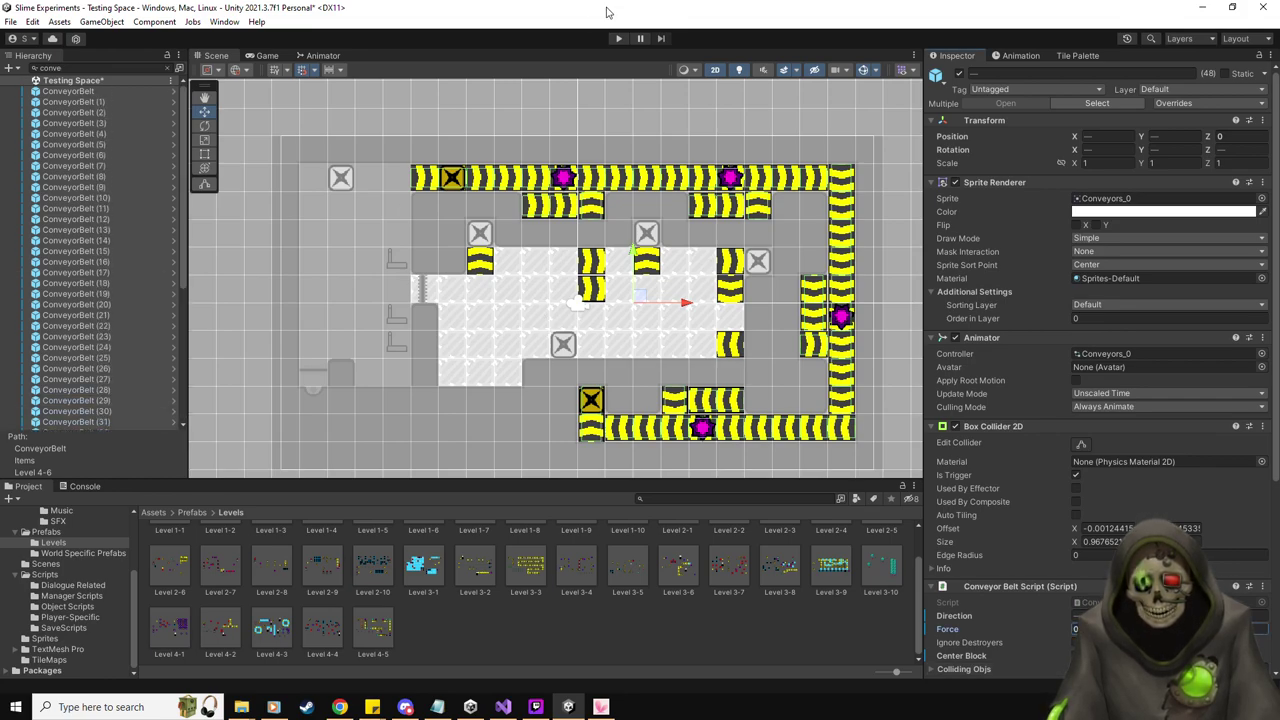
{"action": "left_click", "coordinate": [620, 38]}
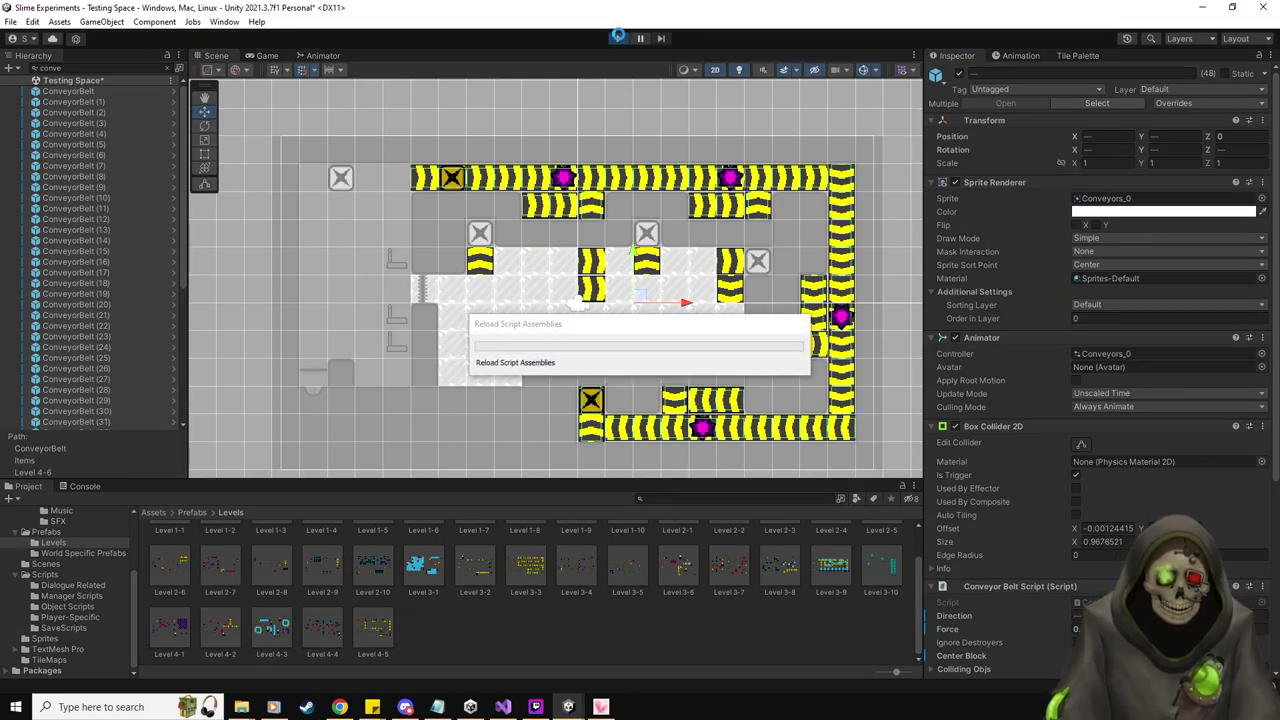
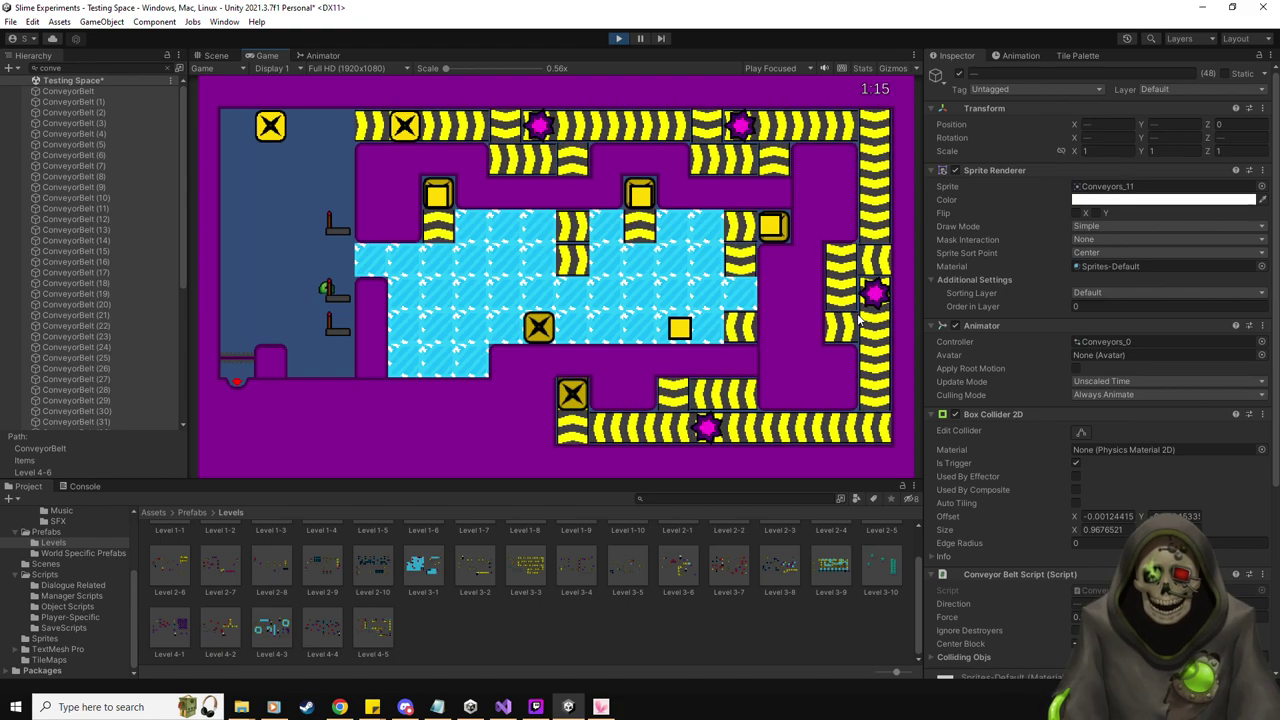
{"action": "left_click", "coordinate": [618, 38]}
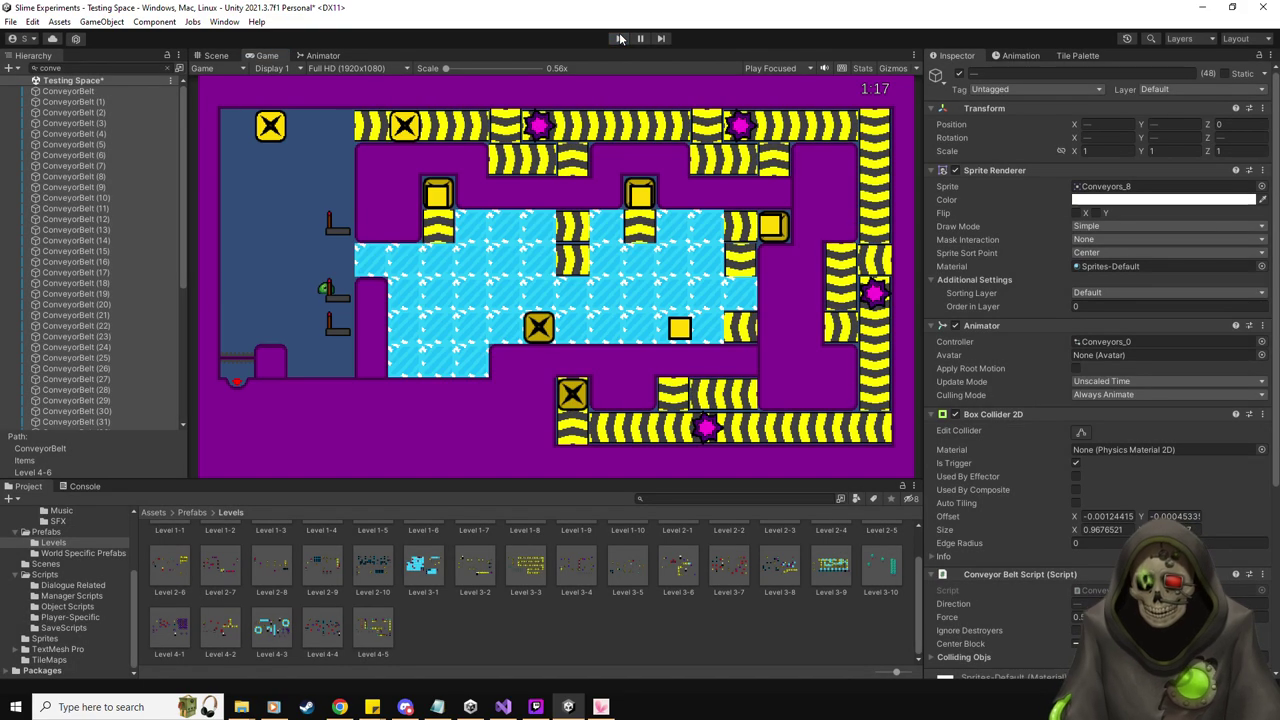
Turn off Center Block for all belts from ConveyorBelt through ConveyorBelt (47)
{"action": "left_click", "coordinate": [697, 342]}
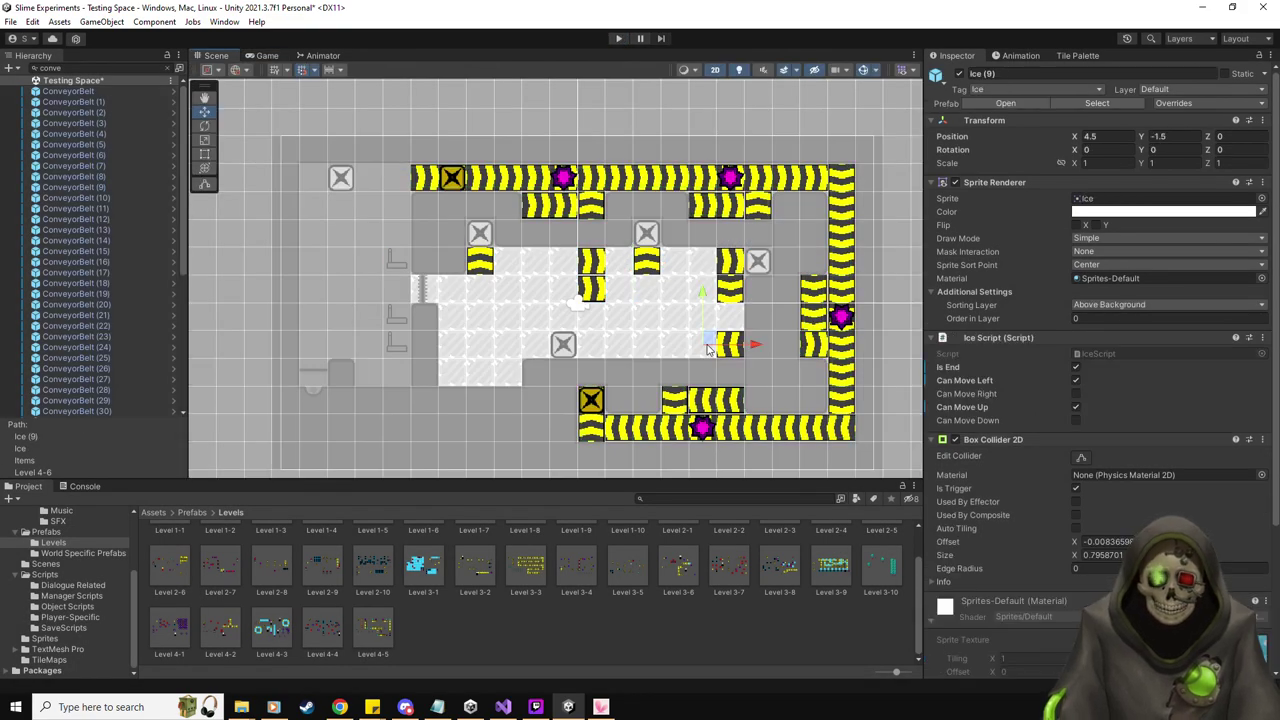
{"action": "scroll", "coordinate": [104, 360], "scroll_direction": "down", "scroll_amount": 5}
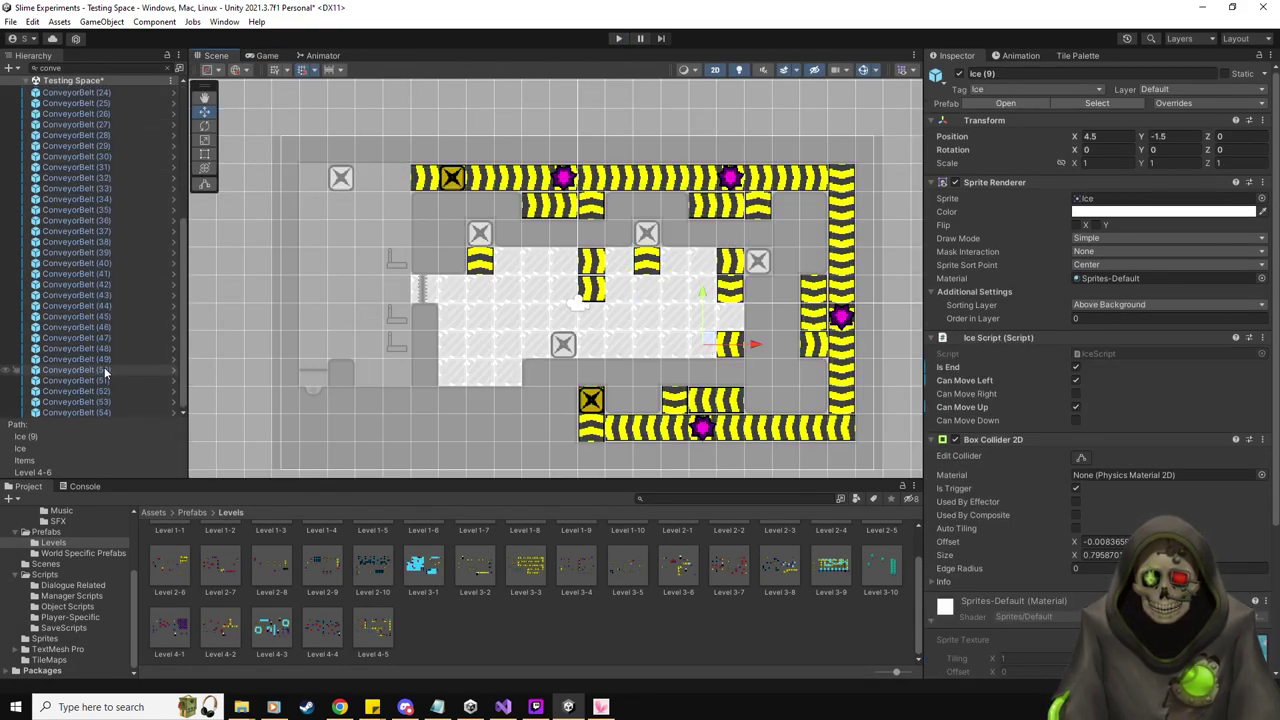
{"action": "left_click", "coordinate": [115, 412]}
{"action": "scroll", "coordinate": [115, 410], "scroll_direction": "up", "scroll_amount": 5}
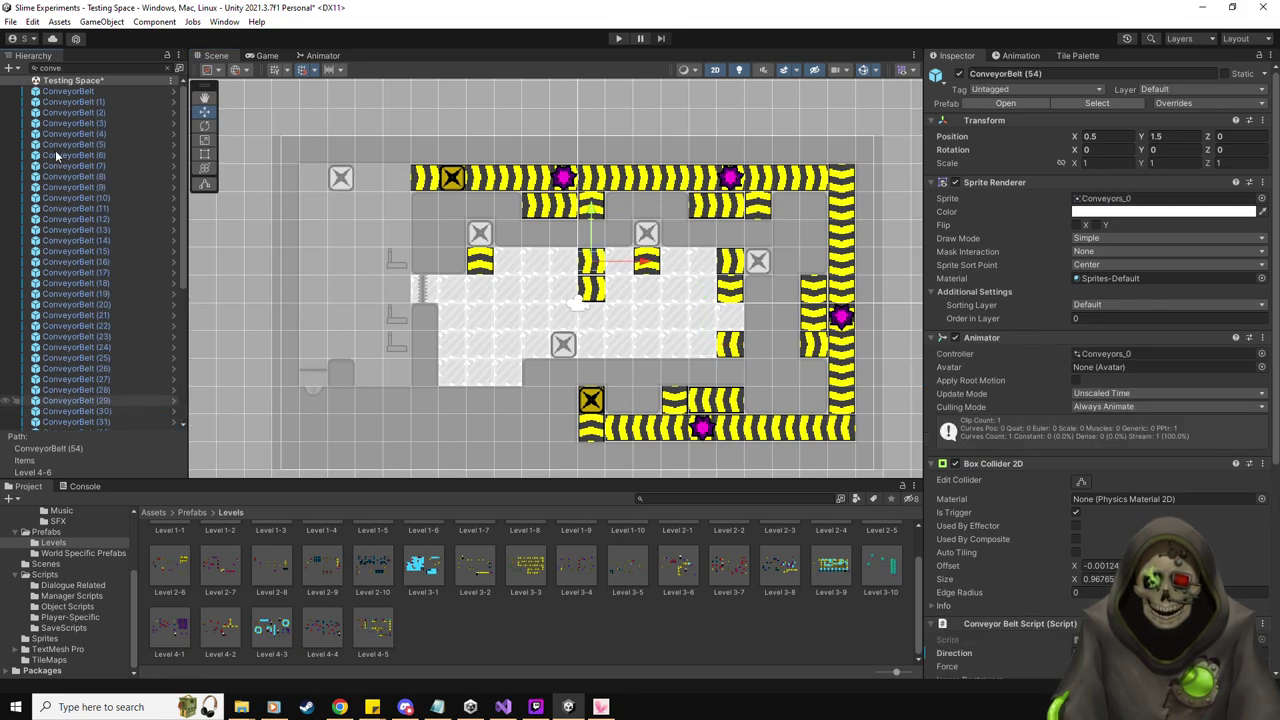
{"action": "left_click", "coordinate": [79, 94], "text": "shift"}
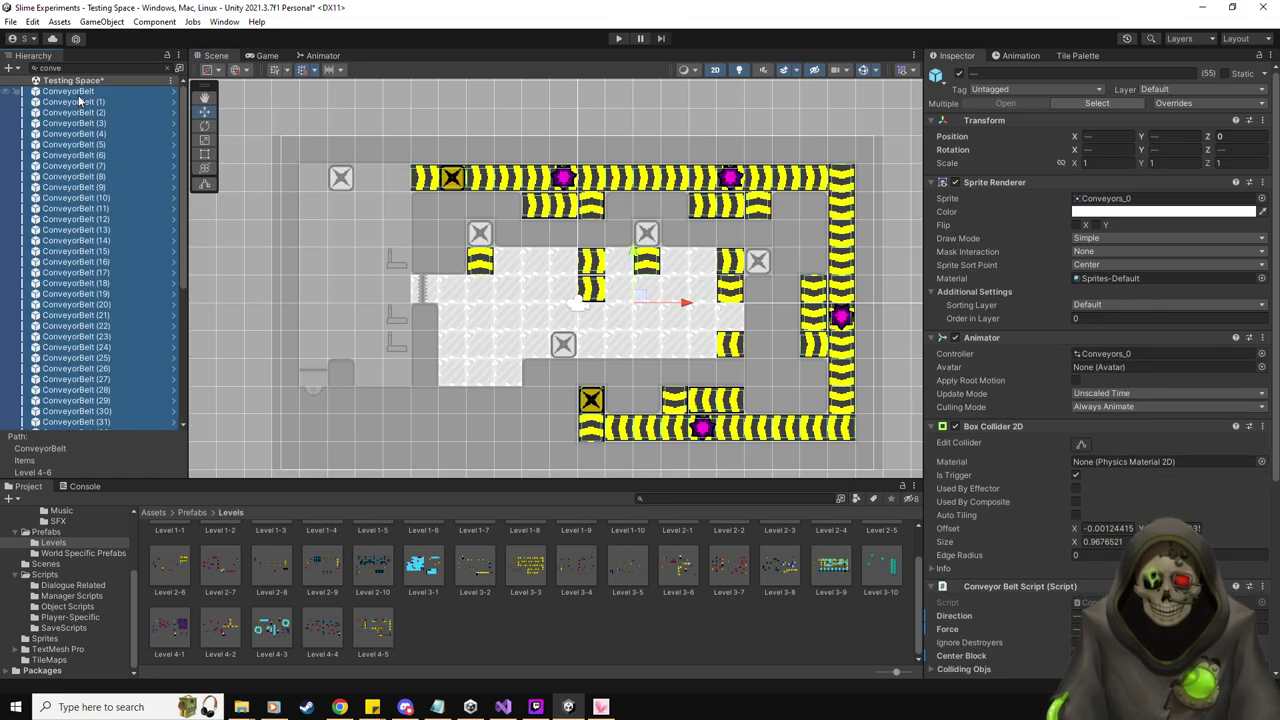
{"action": "scroll", "coordinate": [97, 300], "scroll_direction": "down", "scroll_amount": 5}
{"action": "left_click", "coordinate": [113, 425]}
{"action": "key", "text": "Up"}
{"action": "key", "text": "Up"}
{"action": "key", "text": "Up"}
{"action": "key", "text": "Up"}
{"action": "key", "text": "Up"}
{"action": "key", "text": "Up"}
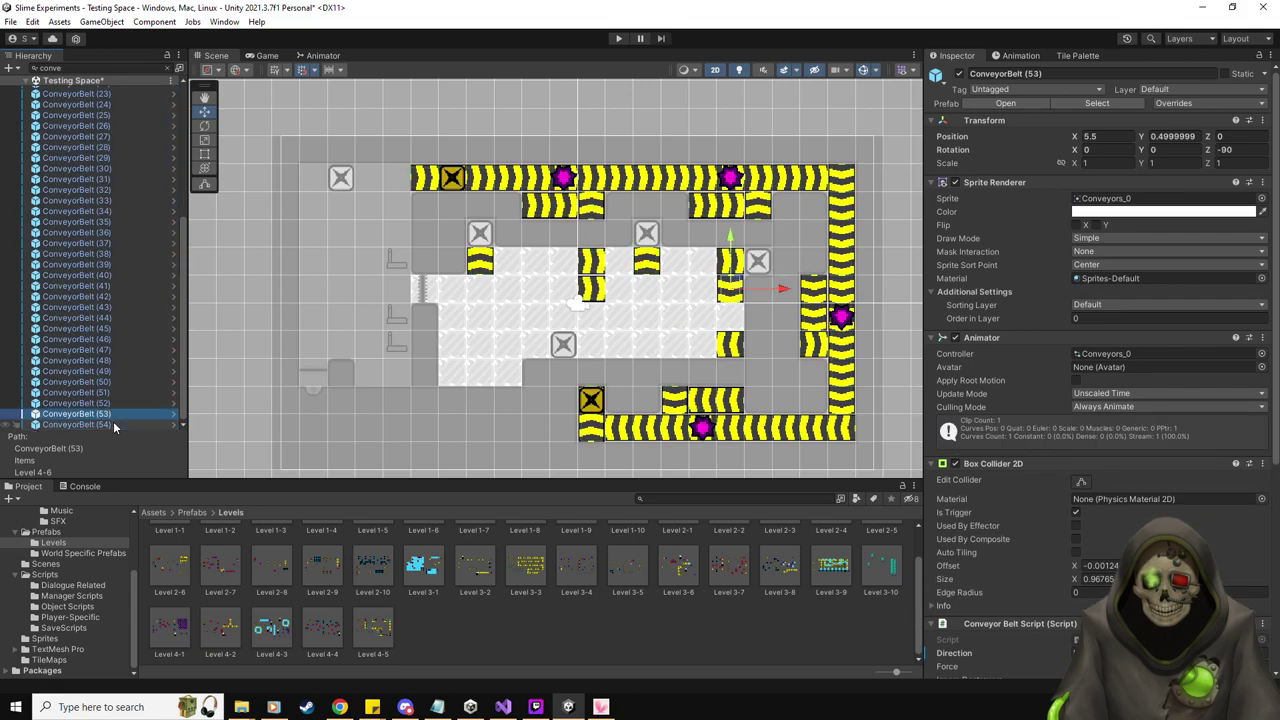
{"action": "key", "text": "Up"}
{"action": "scroll", "coordinate": [91, 390], "scroll_direction": "up", "scroll_amount": 8}
{"action": "left_click", "coordinate": [95, 91], "text": "shift"}
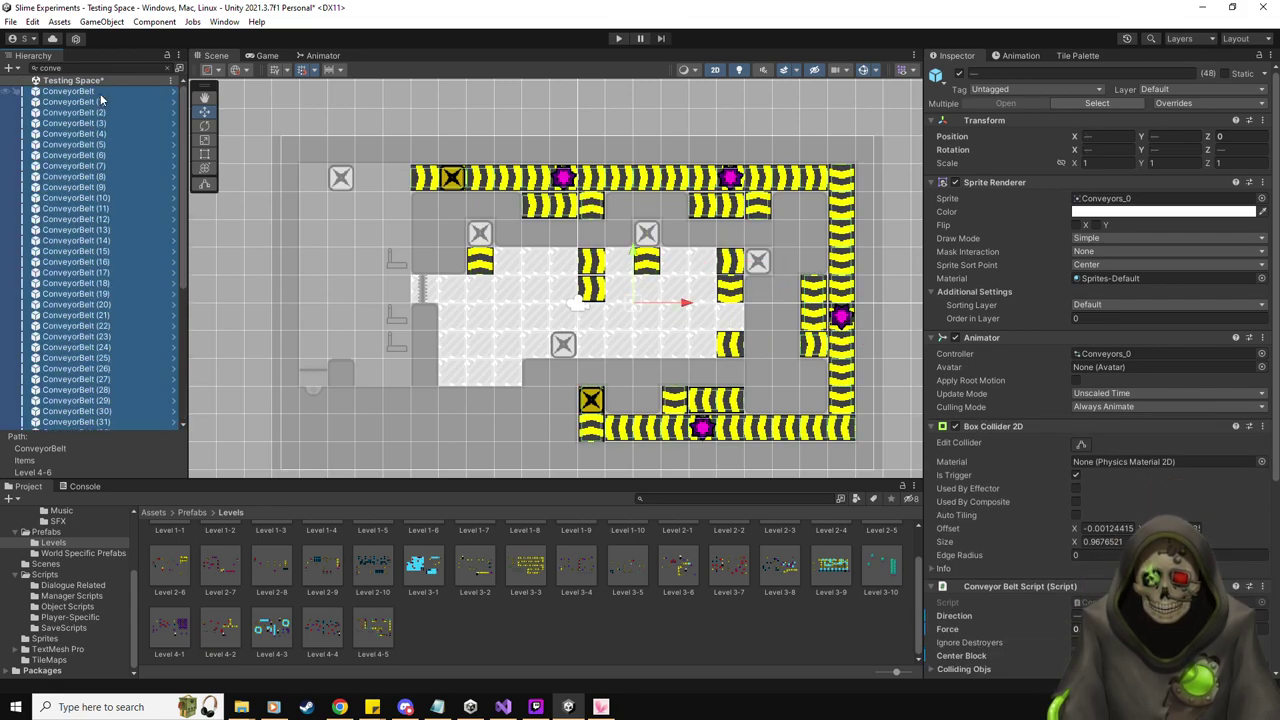
{"action": "scroll", "coordinate": [1048, 627], "scroll_direction": "down", "scroll_amount": 5}
{"action": "left_click", "coordinate": [1075, 476]}
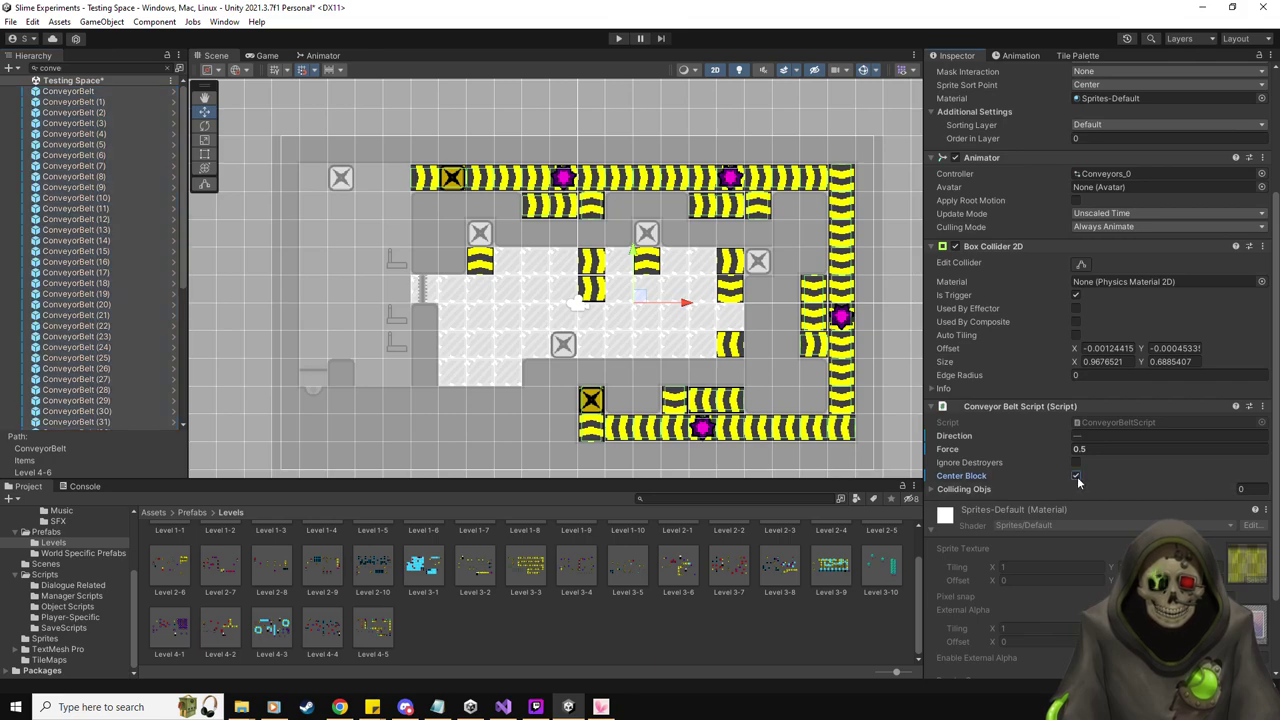
Set the Force of the belts from ConveyorBelt through ConveyorBelt (47) to 1
{"action": "left_click", "coordinate": [116, 112]}
{"action": "scroll", "coordinate": [855, 483], "scroll_direction": "down", "scroll_amount": 2}
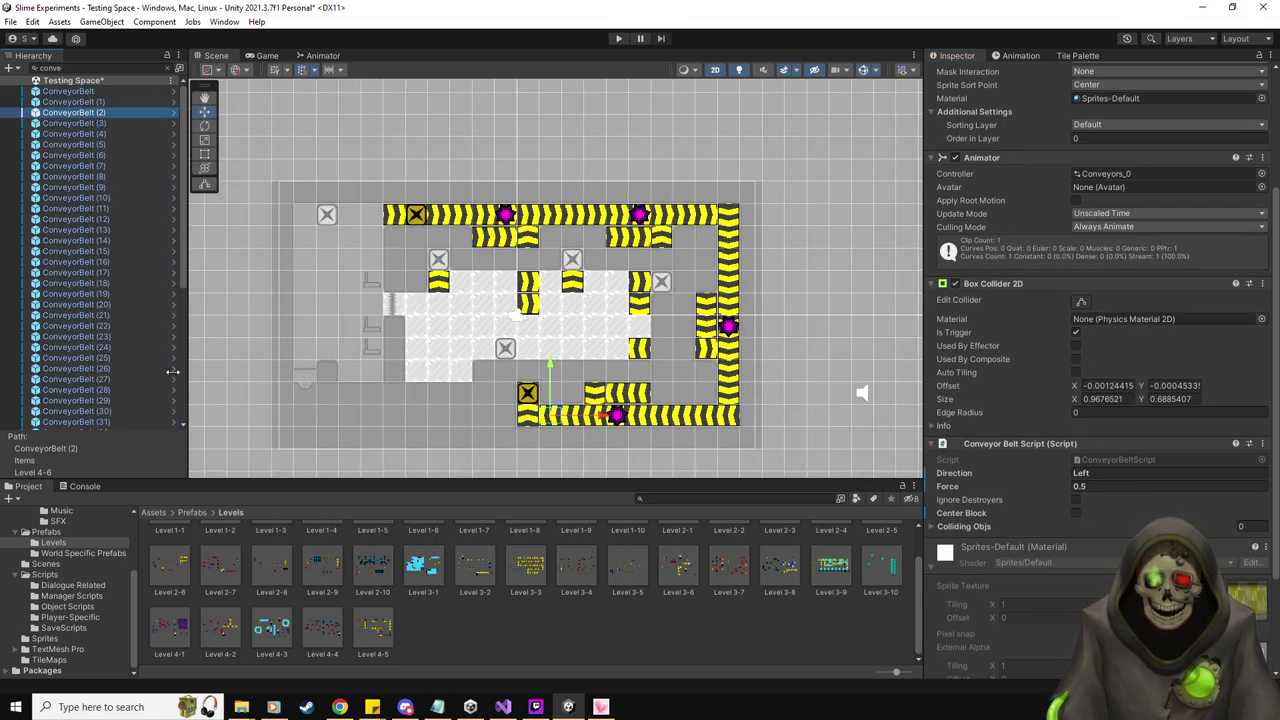
{"action": "scroll", "coordinate": [114, 352], "scroll_direction": "down", "scroll_amount": 7}
{"action": "left_click", "coordinate": [112, 374]}
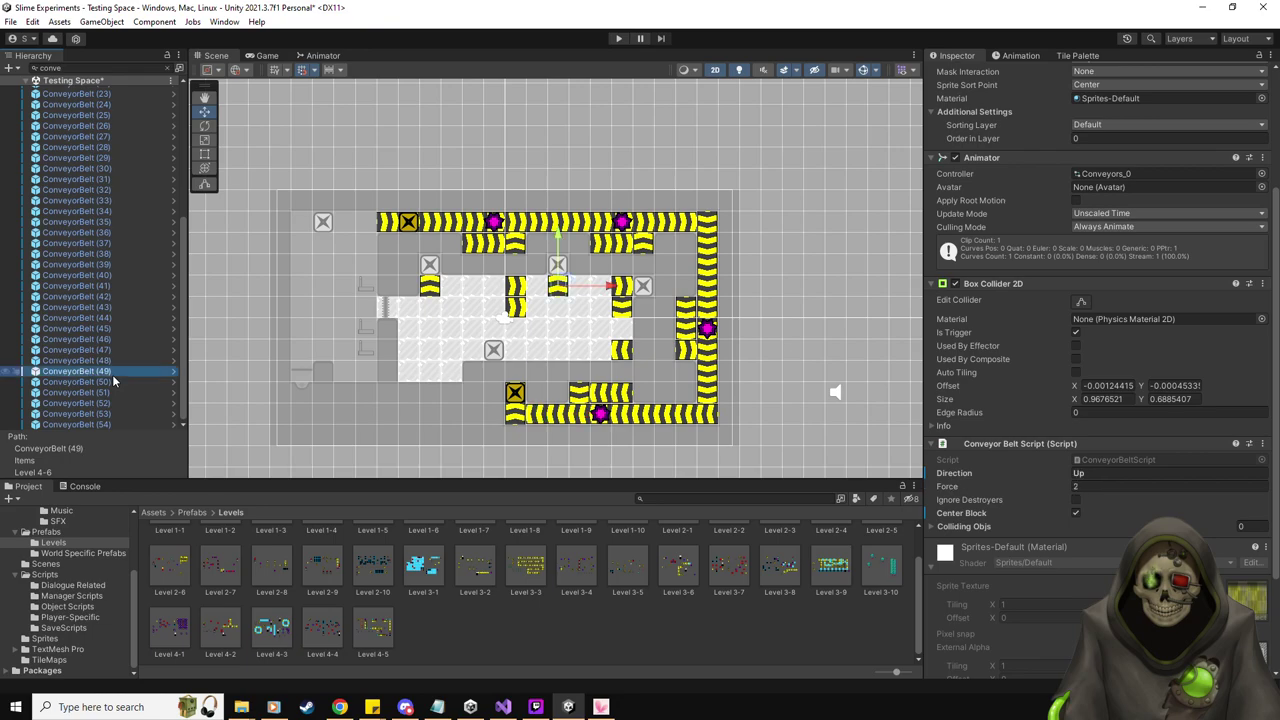
{"action": "key", "text": "Up"}
{"action": "key", "text": "Up"}
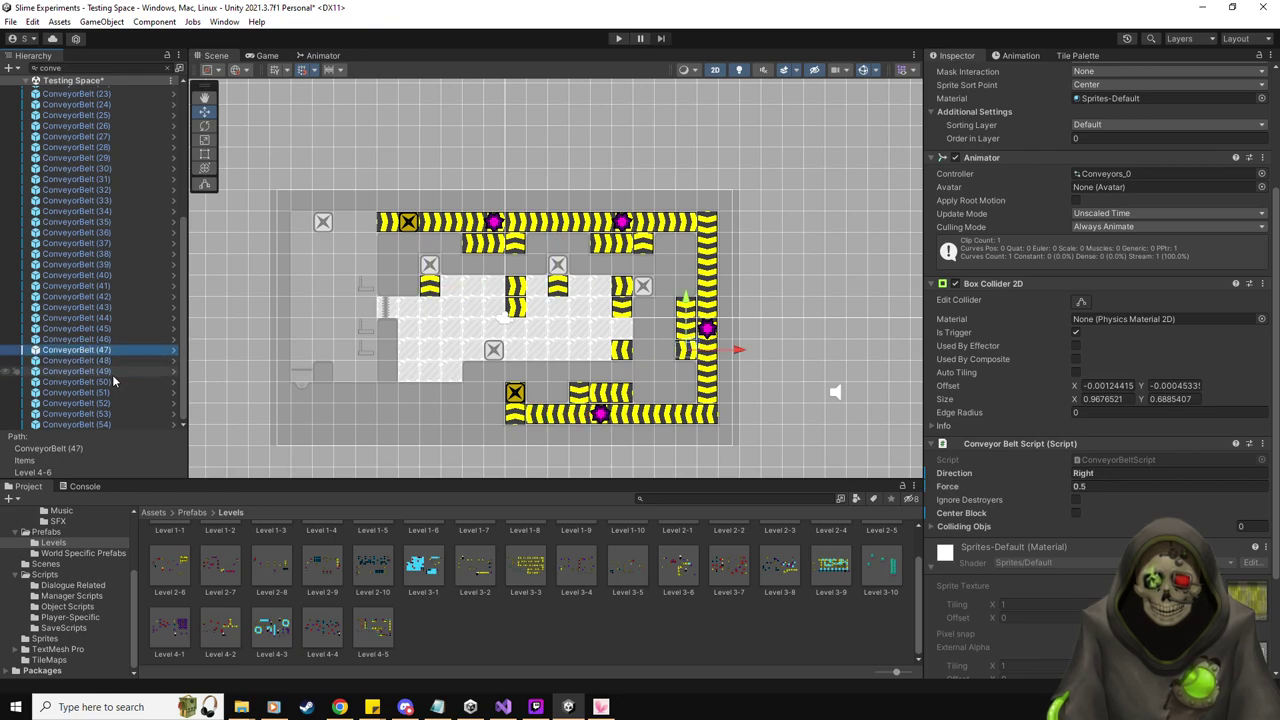
{"action": "scroll", "coordinate": [114, 360], "scroll_direction": "up", "scroll_amount": 8}
{"action": "left_click", "coordinate": [110, 91], "text": "shift"}
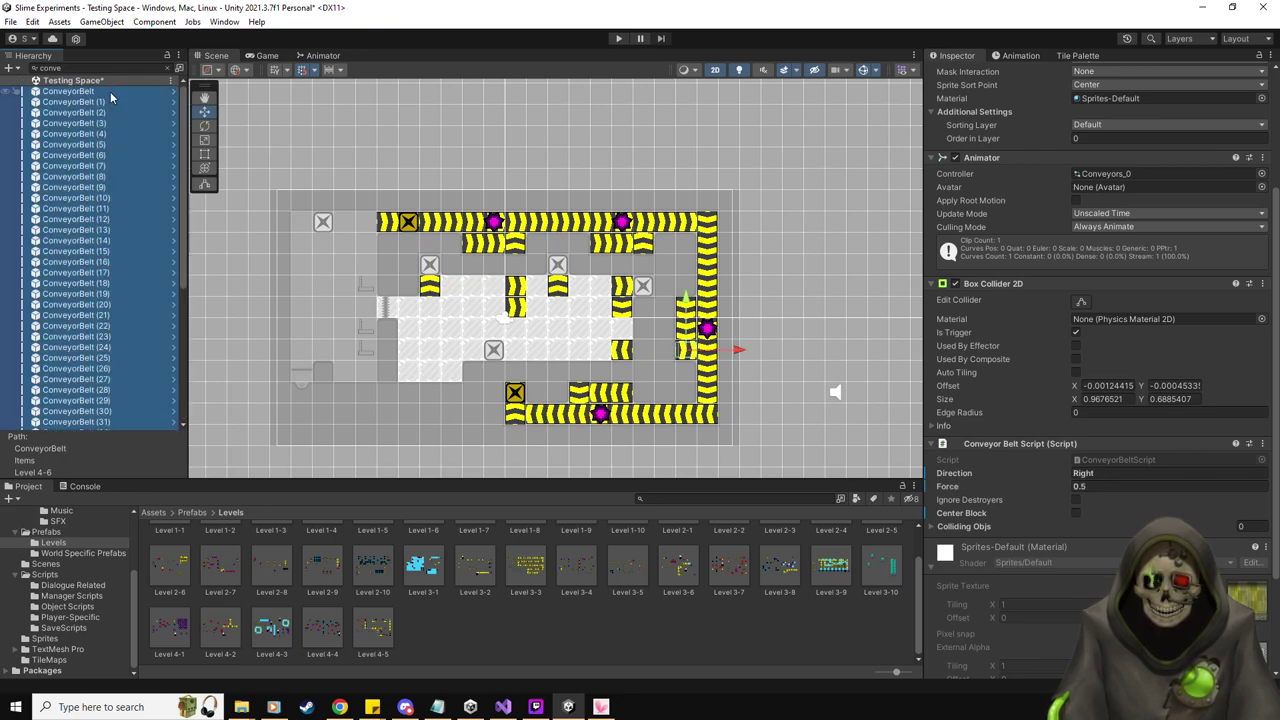
{"action": "left_click", "coordinate": [1102, 449]}
{"action": "type", "text": "1"}
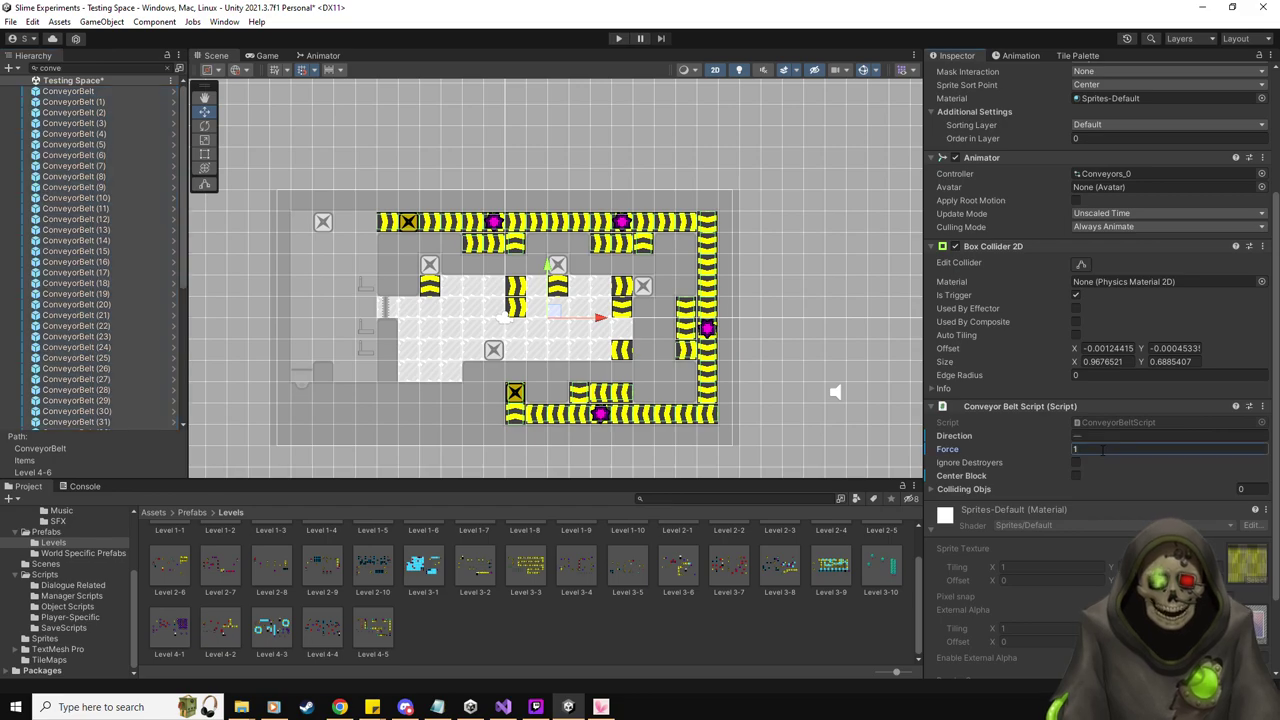
Clear the hierarchy search filter and enable Can Move Up on Ice (10) in the ice's lower row
{"action": "left_click", "coordinate": [121, 68]}
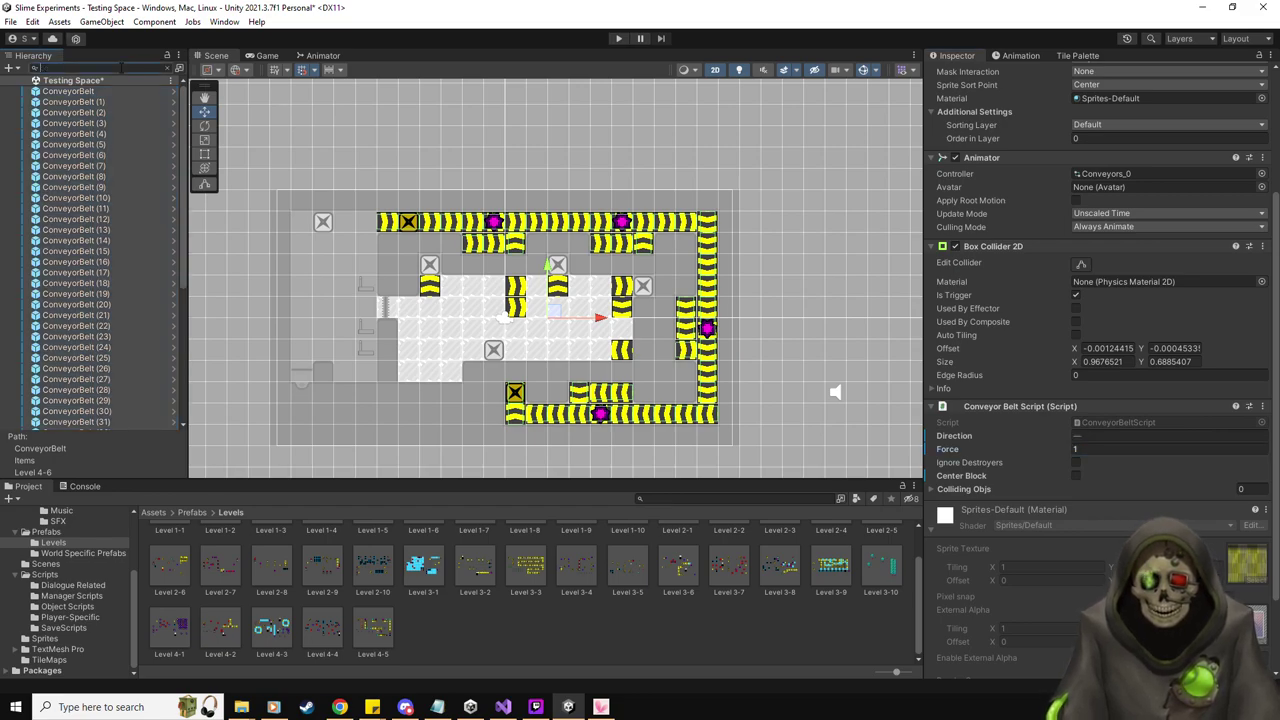
{"action": "key", "text": "Escape"}
{"action": "scroll", "coordinate": [486, 297], "scroll_direction": "up", "scroll_amount": 2}
{"action": "left_click", "coordinate": [601, 365]}
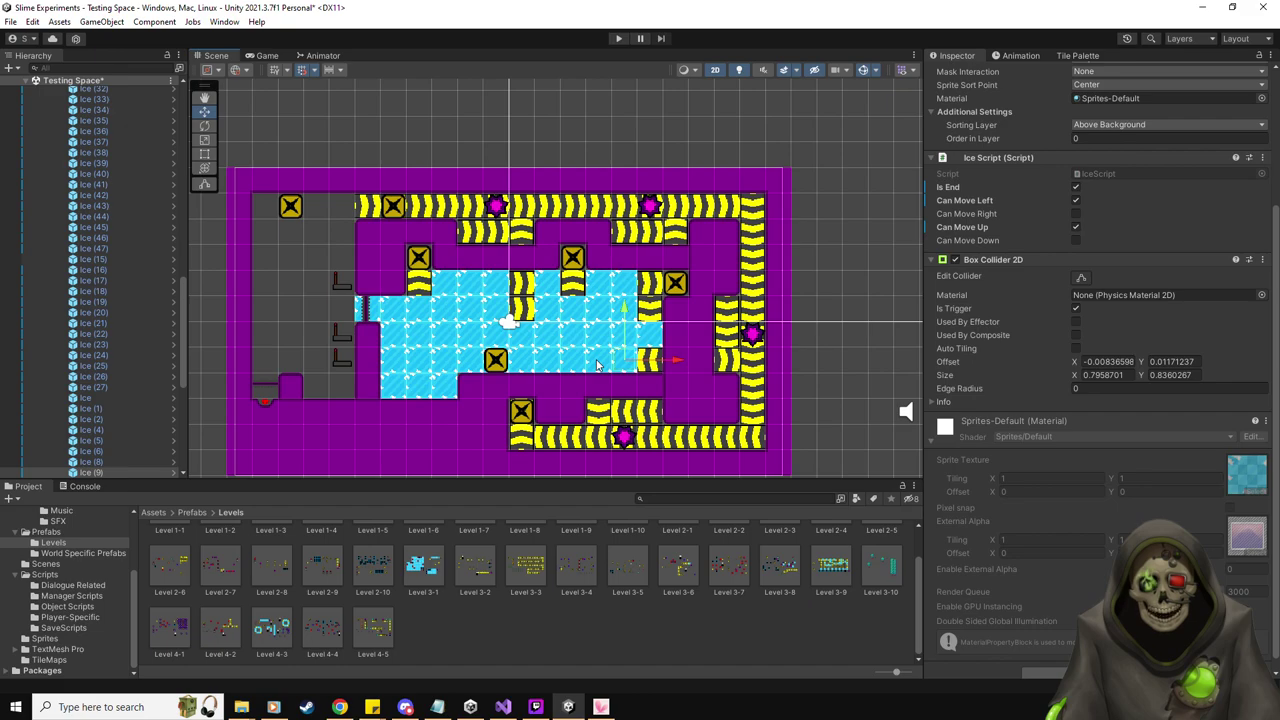
{"action": "scroll", "coordinate": [1101, 362], "scroll_direction": "up", "scroll_amount": 3}
{"action": "scroll", "coordinate": [707, 422], "scroll_direction": "up", "scroll_amount": 2}
{"action": "left_click", "coordinate": [563, 346]}
{"action": "left_click", "coordinate": [540, 346]}
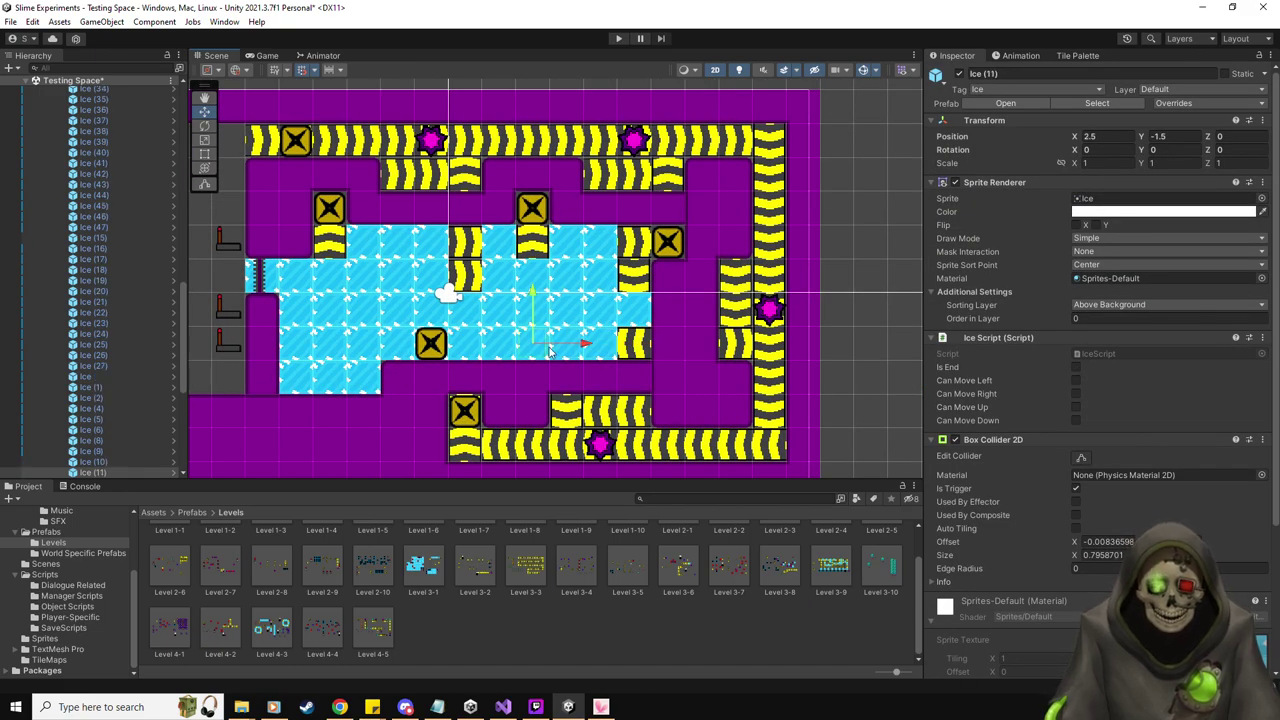
{"action": "left_click", "coordinate": [567, 355]}
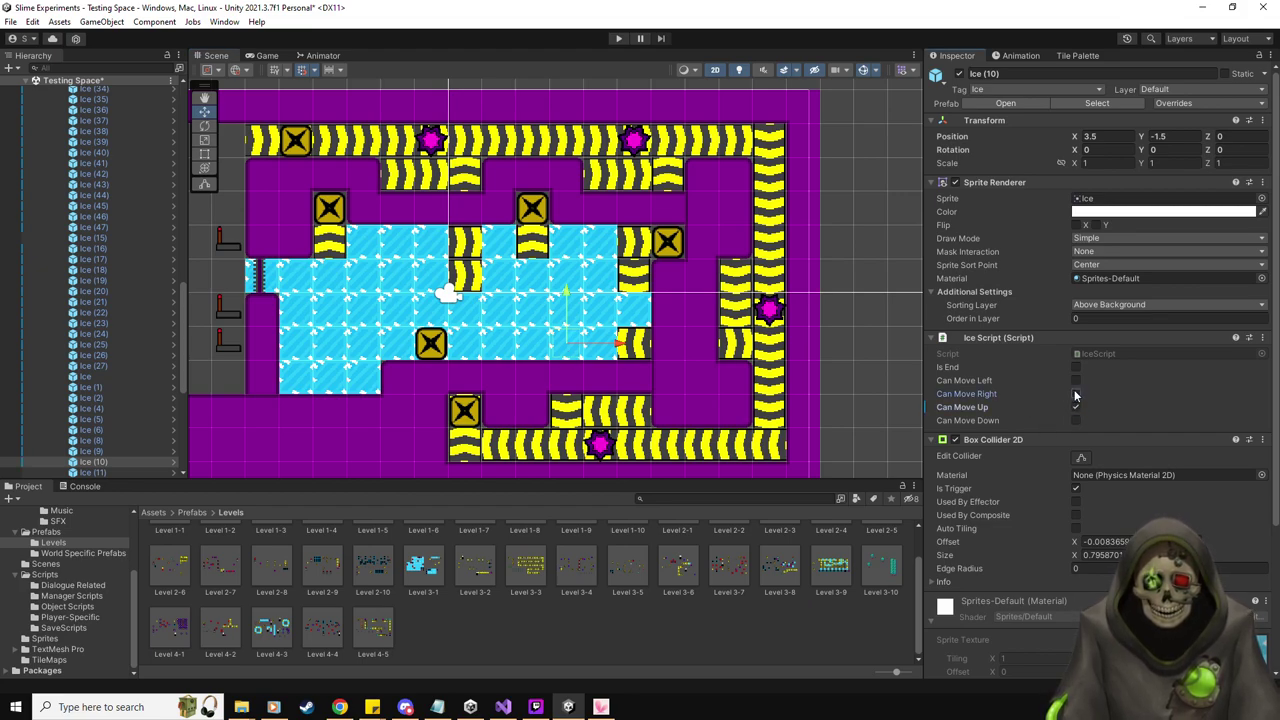
Enable Can Move Left on the neighbouring tiles Ice (11) and Ice (12)
{"action": "left_click", "coordinate": [538, 346]}
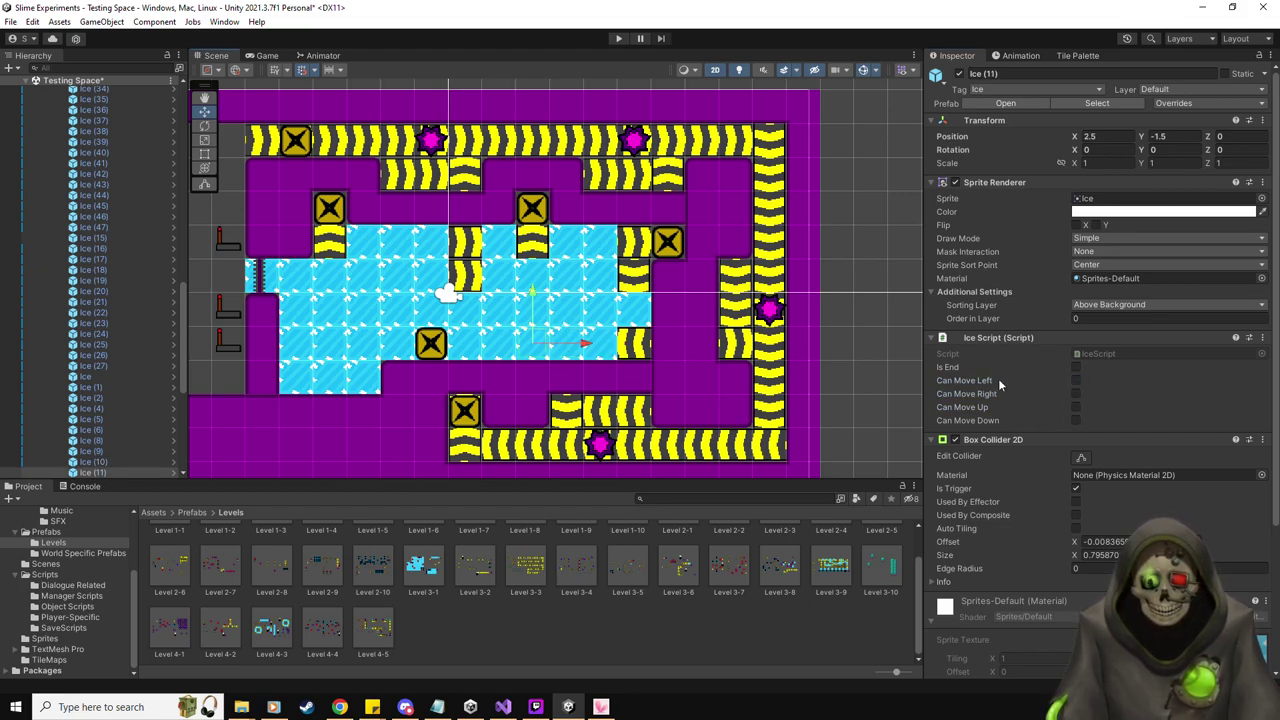
{"action": "left_click", "coordinate": [1076, 381]}
{"action": "left_click", "coordinate": [498, 348]}
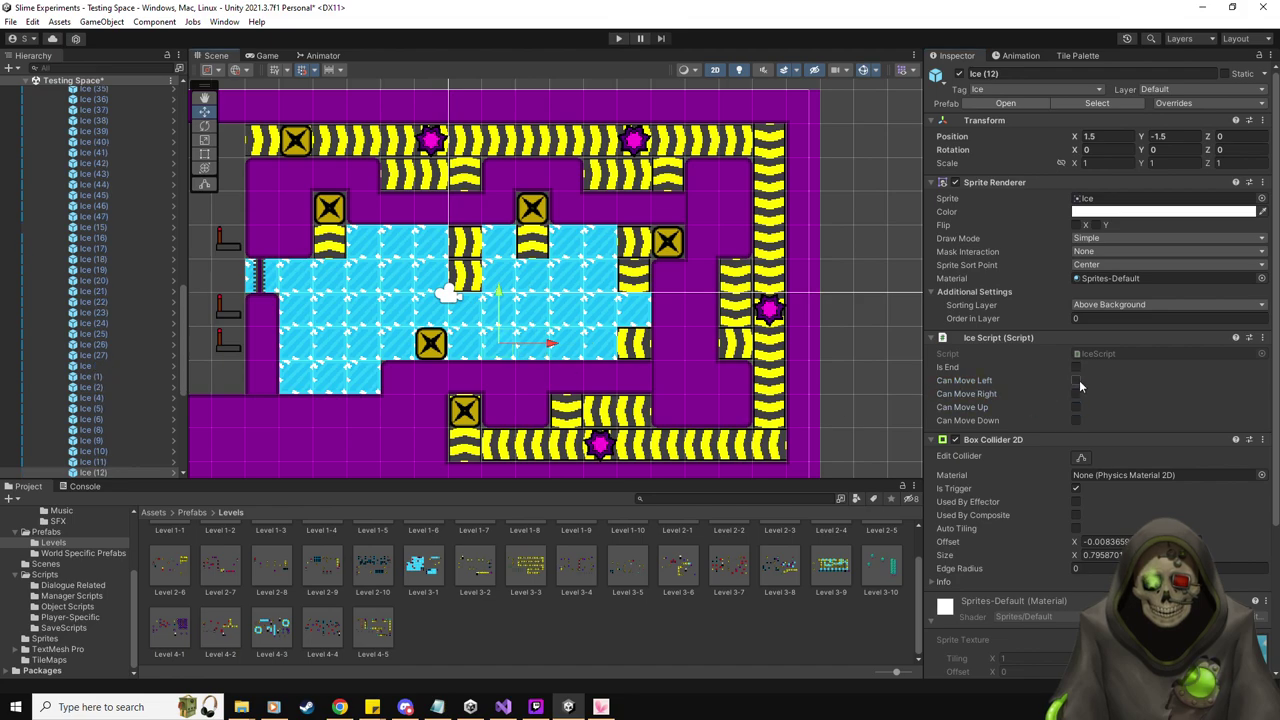
{"action": "left_click", "coordinate": [1076, 381]}
Enable Can Move Left, Can Move Right and Can Move Up on Ice (13) and Ice (14)
{"action": "left_click", "coordinate": [460, 350]}
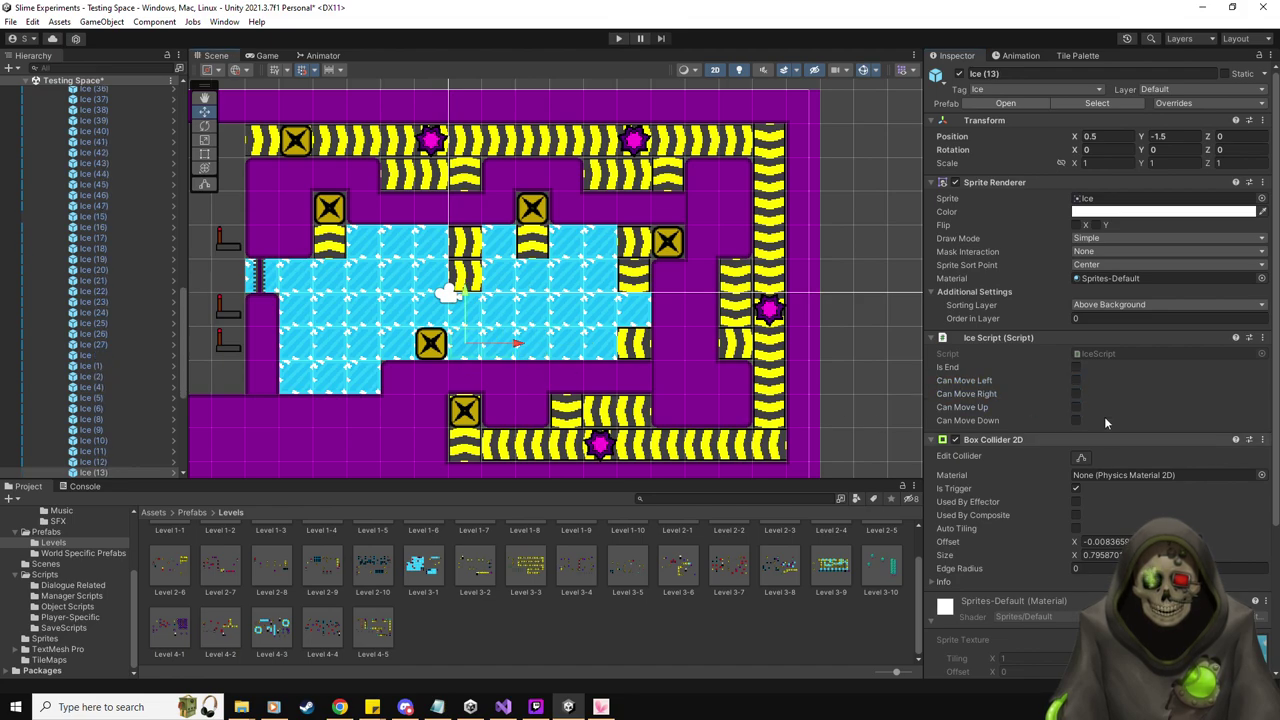
{"action": "left_click", "coordinate": [1076, 380]}
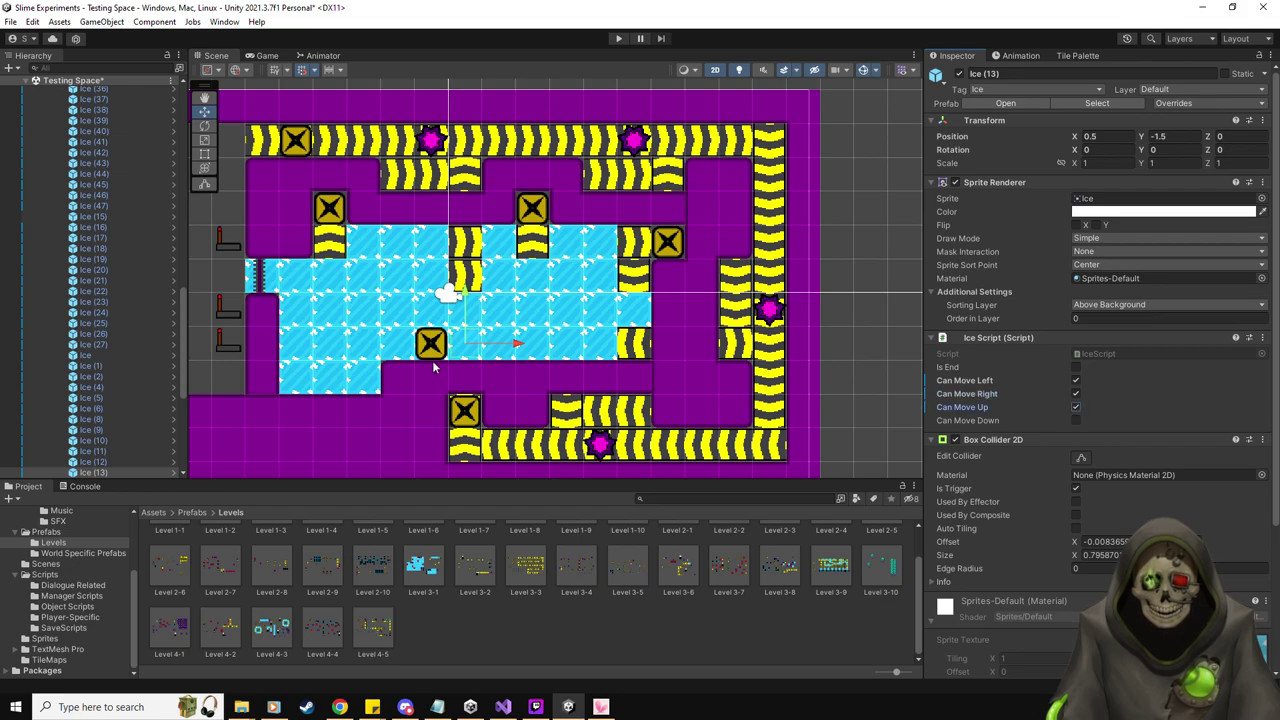
{"action": "scroll", "coordinate": [423, 370], "scroll_direction": "up", "scroll_amount": 1}
{"action": "left_click", "coordinate": [446, 366]}
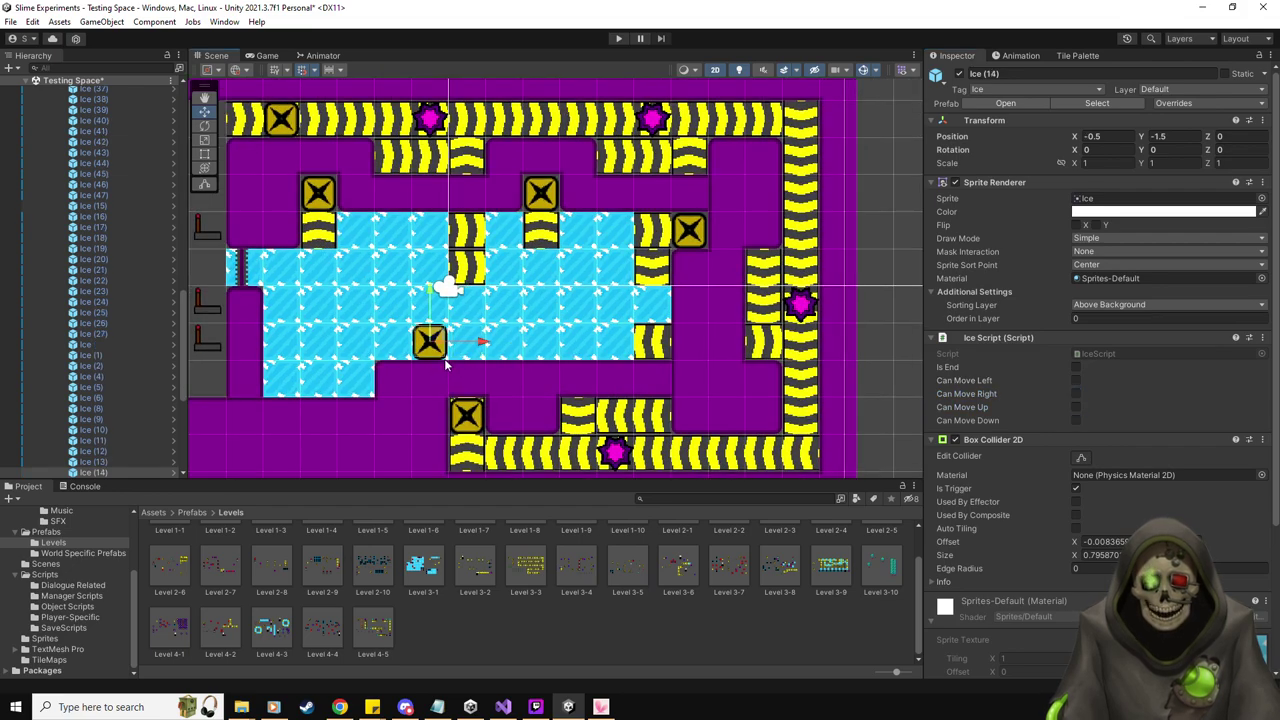
{"action": "left_click", "coordinate": [1076, 381]}
{"action": "left_click", "coordinate": [1076, 394]}
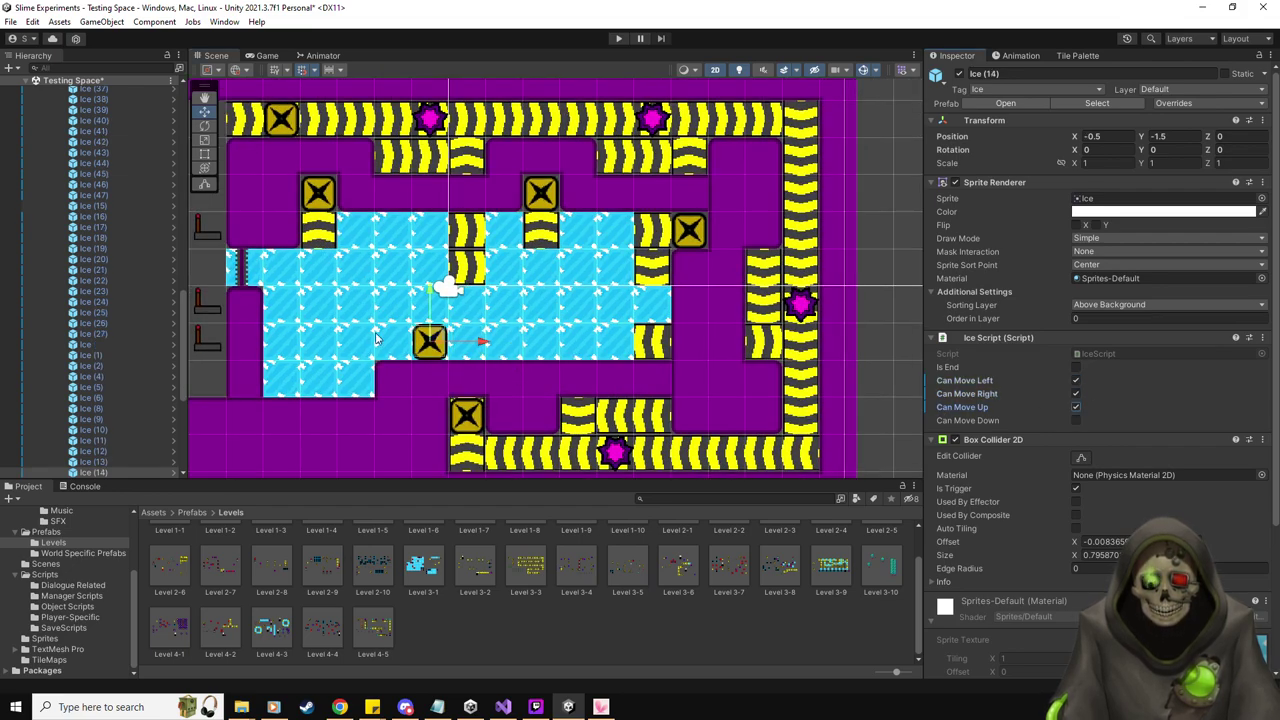
Examine the movement options of the ice tiles one by one, from the lower row's left end through Ice (17)
{"action": "left_click", "coordinate": [382, 345]}
{"action": "left_click", "coordinate": [350, 342]}
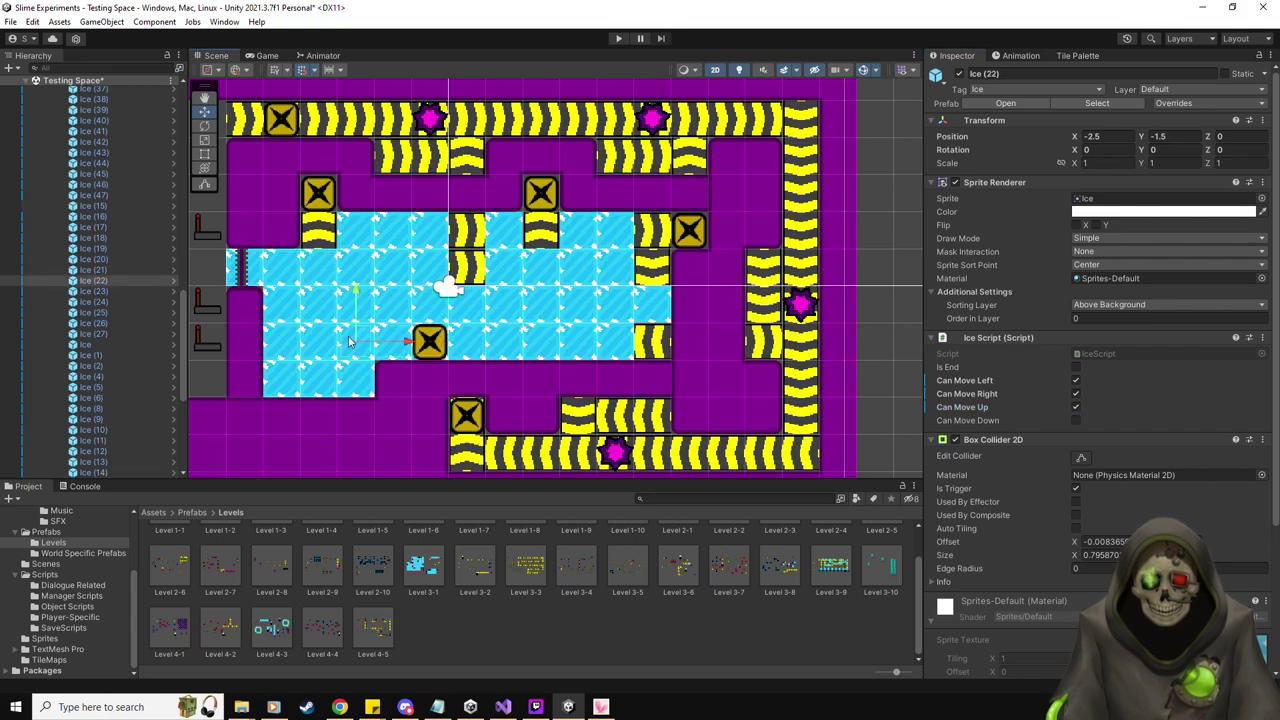
{"action": "scroll", "coordinate": [117, 300], "scroll_direction": "up", "scroll_amount": 10}
{"action": "left_click", "coordinate": [93, 312]}
{"action": "key", "text": "Down"}
{"action": "key", "text": "Down"}
{"action": "key", "text": "Down"}
{"action": "key", "text": "Down"}
{"action": "key", "text": "Down"}
{"action": "key", "text": "Down"}
{"action": "key", "text": "Down"}
{"action": "key", "text": "Down"}
{"action": "key", "text": "Down"}
{"action": "key", "text": "Down"}
{"action": "key", "text": "Down"}
{"action": "key", "text": "Down"}
{"action": "key", "text": "Down"}
{"action": "key", "text": "Down"}
{"action": "key", "text": "Down"}
{"action": "key", "text": "Down"}
{"action": "key", "text": "Down"}
{"action": "key", "text": "Down"}
{"action": "key", "text": "Down"}
{"action": "key", "text": "Down"}
{"action": "key", "text": "Down"}
{"action": "key", "text": "Down"}
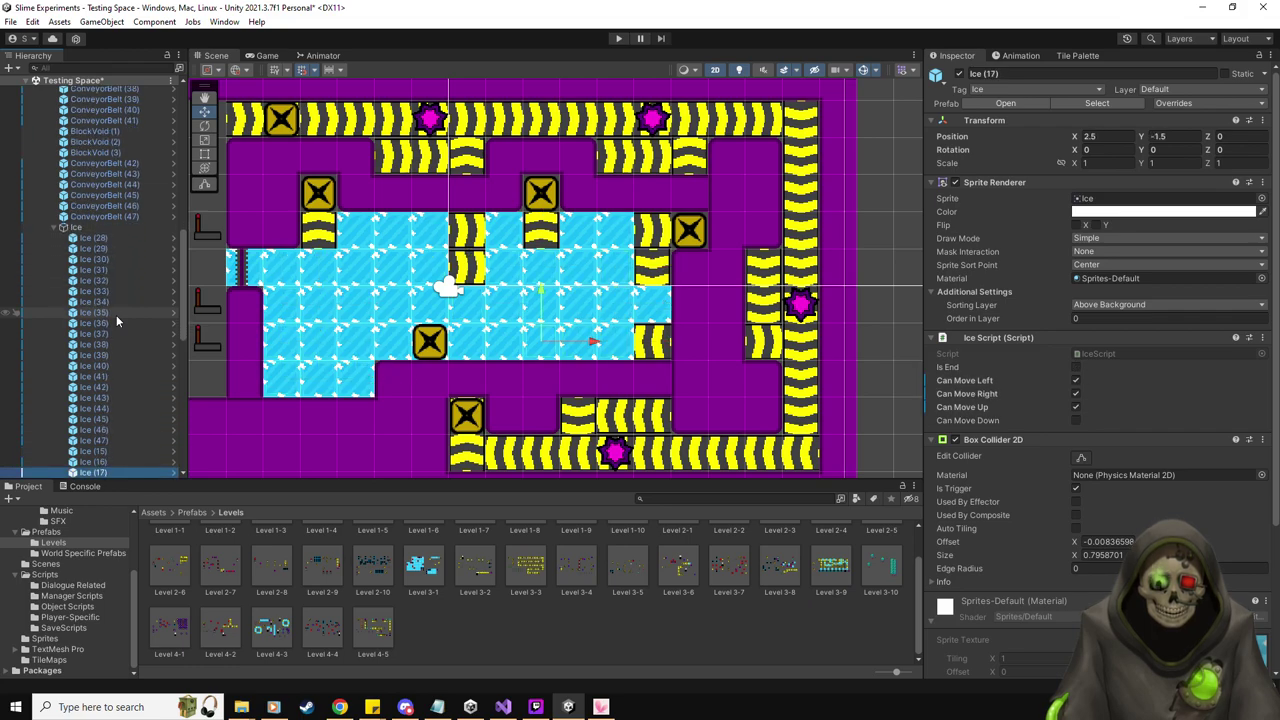
Enable Is End and Can Move Left on Ice (15) at the end of the ice's lower row
{"action": "key", "text": "Up"}
{"action": "key", "text": "Up"}
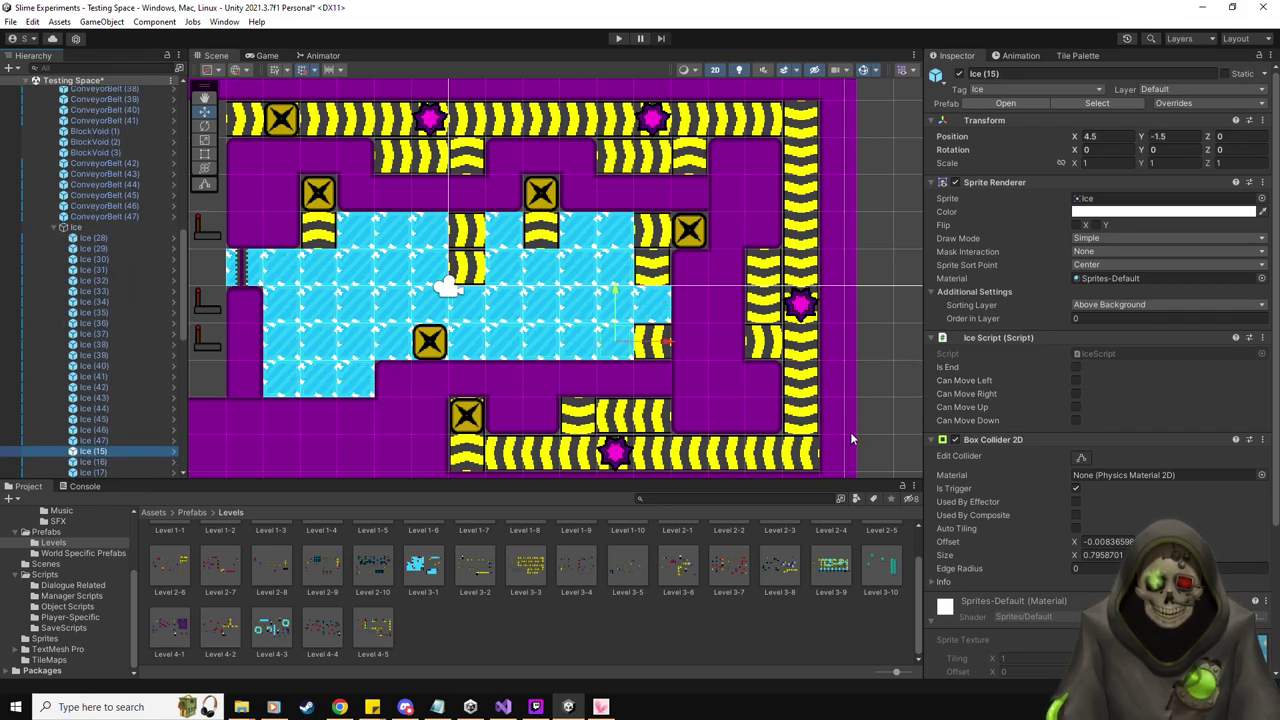
{"action": "left_click", "coordinate": [1076, 369]}
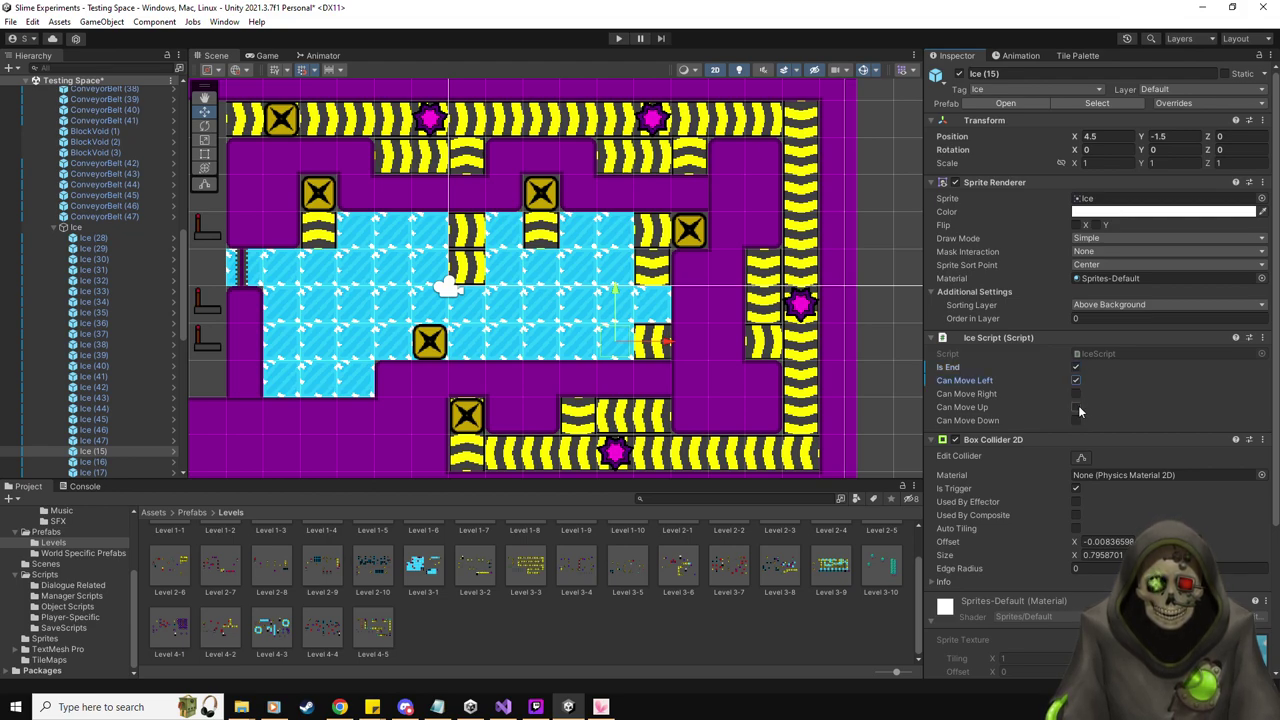
Examine the movement options of the remaining tiles in the Ice group, from Ice (16) through Ice (14)
{"action": "left_click", "coordinate": [92, 461]}
{"action": "key", "text": "Down"}
{"action": "key", "text": "Down"}
{"action": "key", "text": "Down"}
{"action": "key", "text": "Down"}
{"action": "key", "text": "Down"}
{"action": "key", "text": "Down"}
{"action": "key", "text": "Down"}
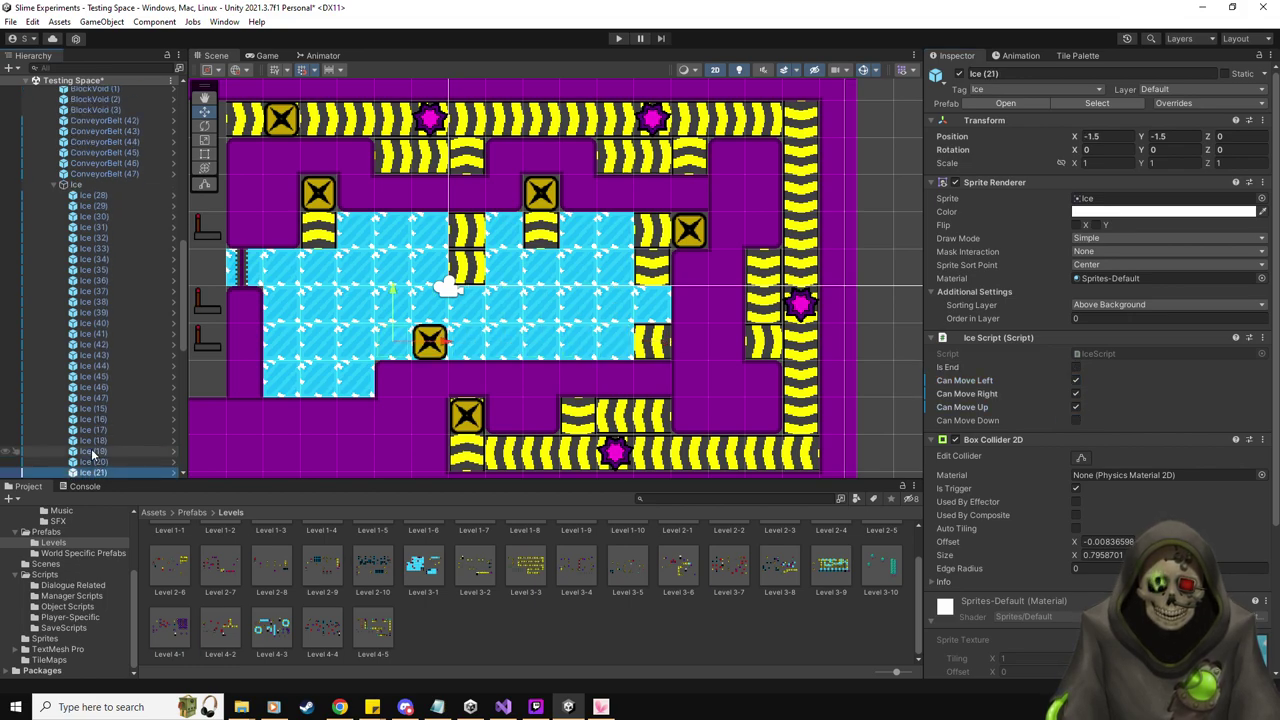
{"action": "key", "text": "Down"}
{"action": "key", "text": "Down"}
{"action": "key", "text": "Down"}
{"action": "key", "text": "Down"}
{"action": "key", "text": "Down"}
{"action": "key", "text": "Down"}
{"action": "key", "text": "Down"}
{"action": "key", "text": "Down"}
{"action": "key", "text": "Down"}
{"action": "key", "text": "Down"}
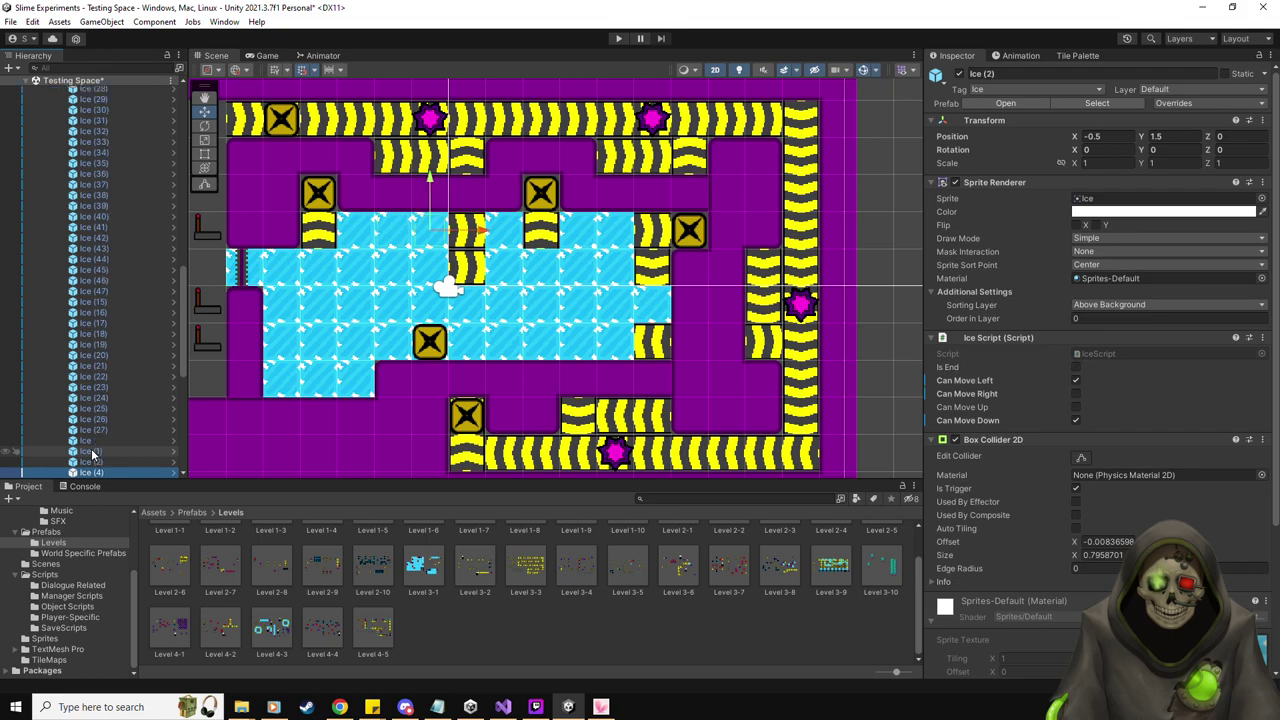
{"action": "key", "text": "Down"}
{"action": "key", "text": "Down"}
{"action": "key", "text": "Down"}
{"action": "key", "text": "Down"}
{"action": "key", "text": "Down"}
{"action": "key", "text": "Down"}
{"action": "key", "text": "Down"}
{"action": "key", "text": "Down"}
{"action": "key", "text": "Down"}
{"action": "key", "text": "Down"}
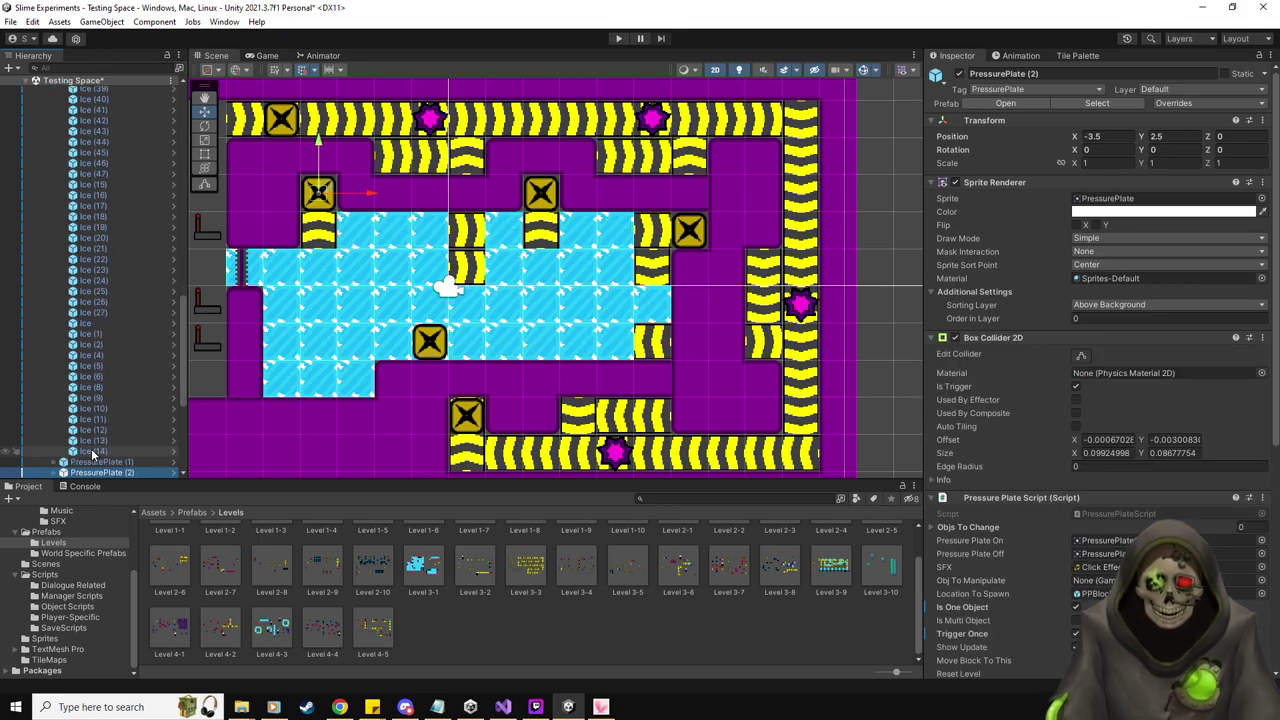
Collapse the Ice group in the hierarchy
{"action": "scroll", "coordinate": [92, 454], "scroll_direction": "down", "scroll_amount": 5}
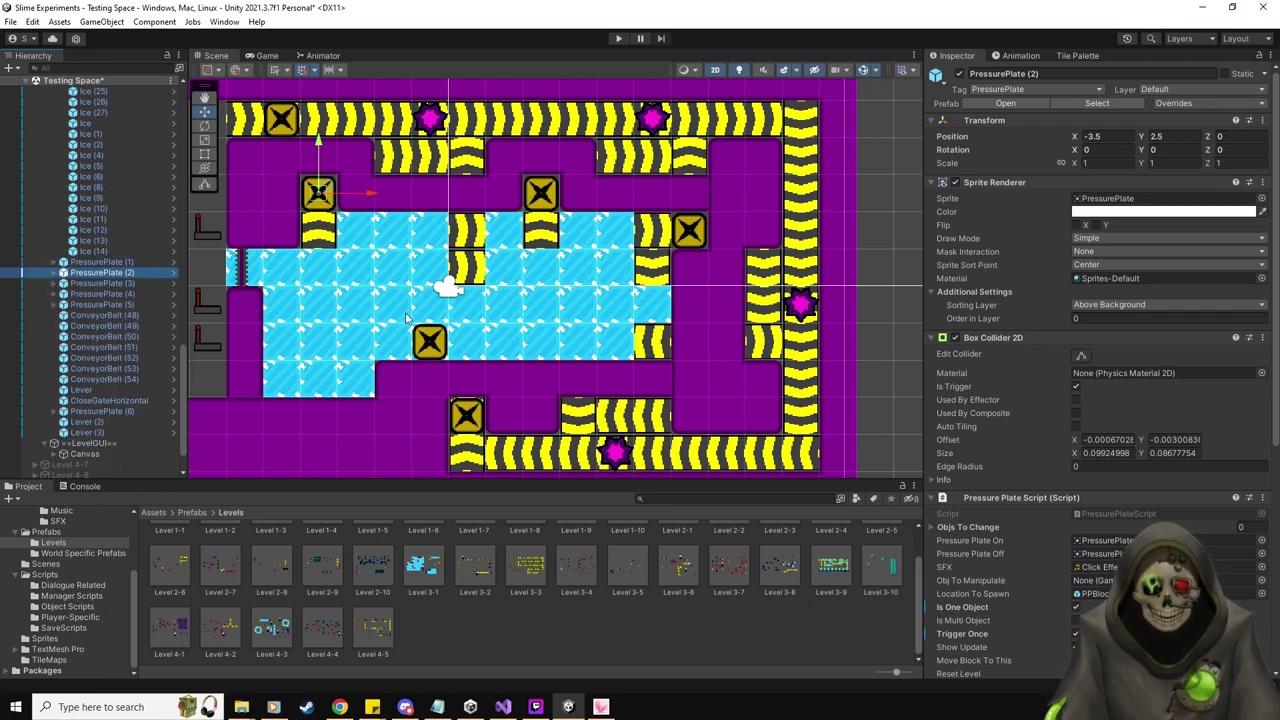
{"action": "scroll", "coordinate": [407, 316], "scroll_direction": "down", "scroll_amount": 2}
{"action": "middle_click_drag", "start_coordinate": [407, 316], "coordinate": [518, 333]}
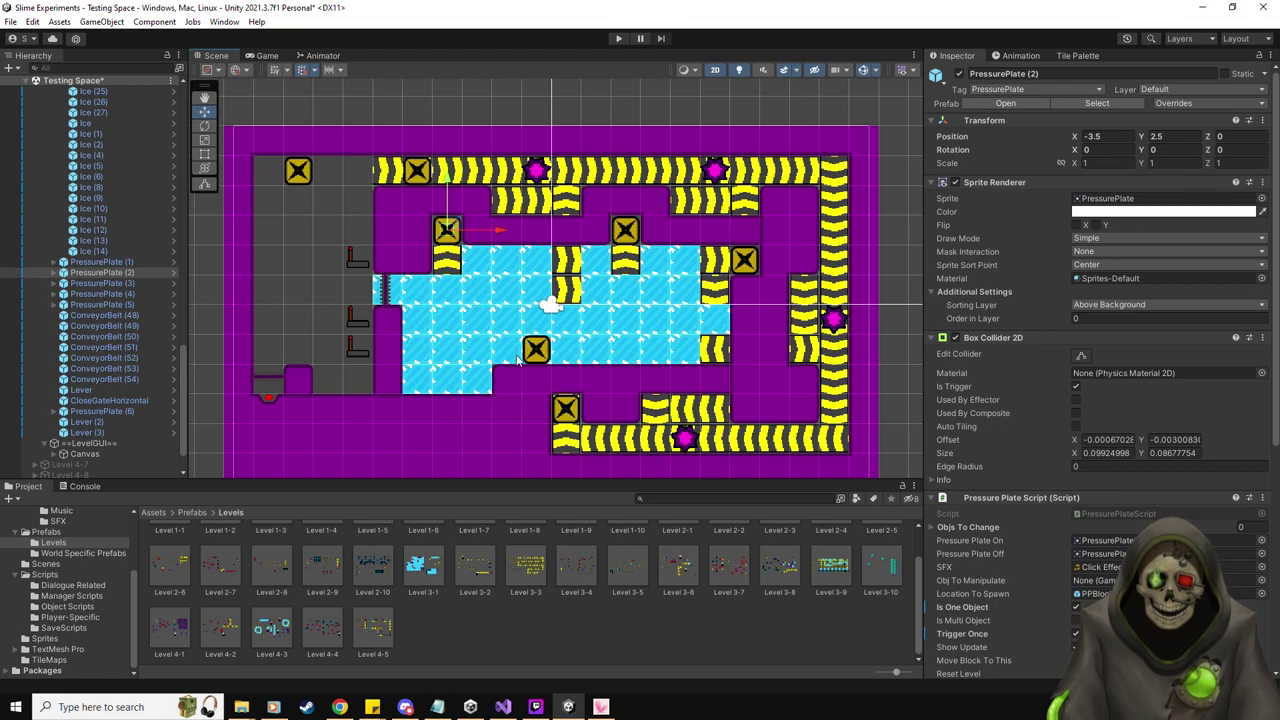
{"action": "scroll", "coordinate": [154, 299], "scroll_direction": "up", "scroll_amount": 10}
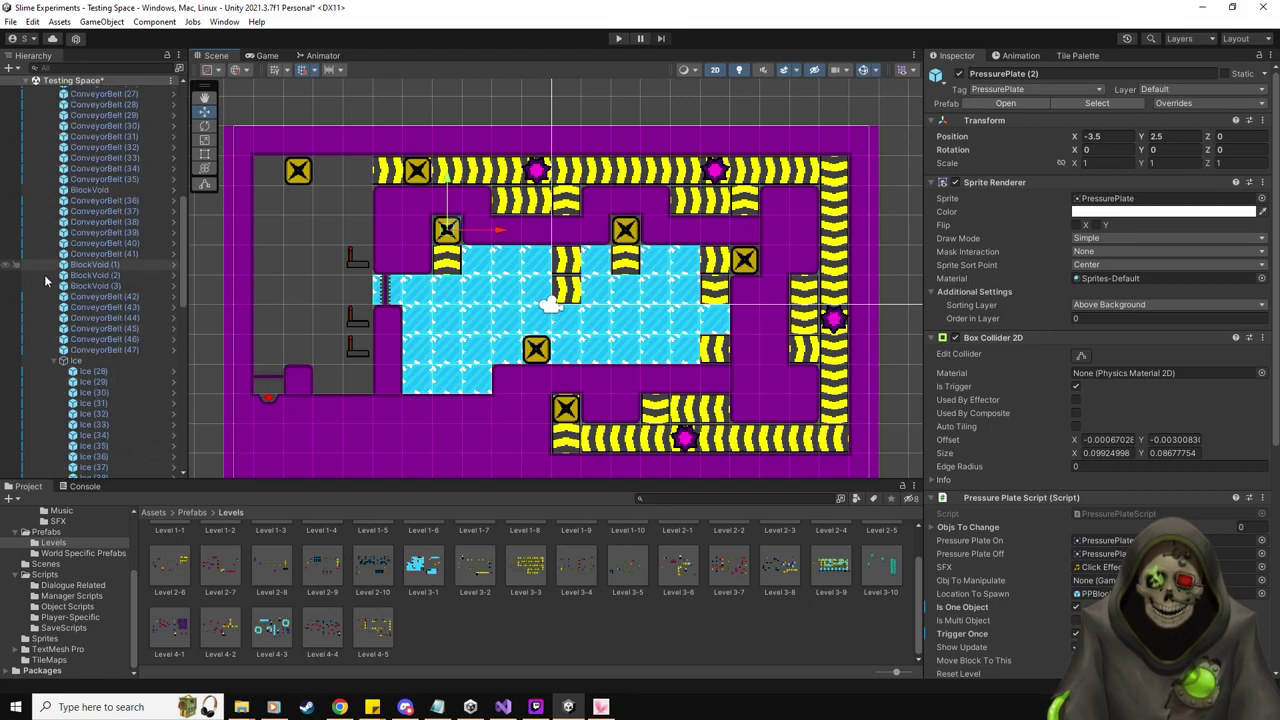
{"action": "left_click", "coordinate": [57, 363]}
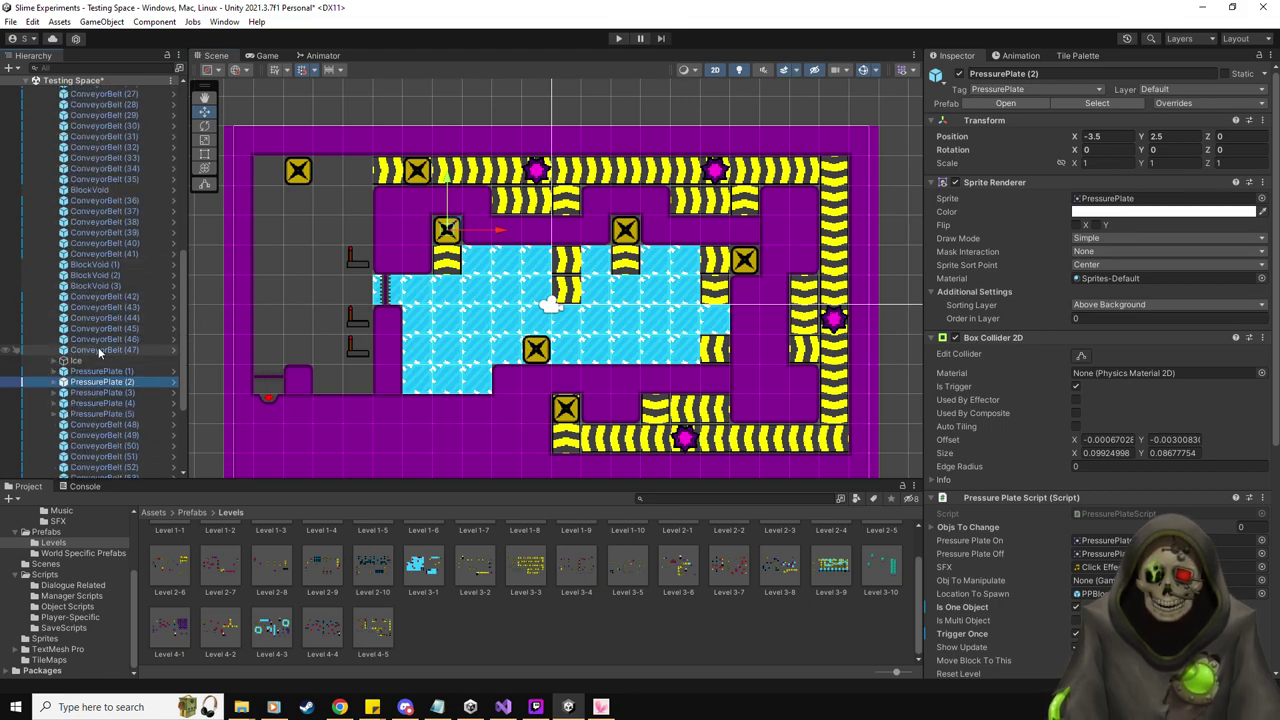
{"action": "scroll", "coordinate": [105, 346], "scroll_direction": "up", "scroll_amount": 10}
Start a play test of Level 4-6 and push the first block onto the upper conveyor belt
{"action": "left_click", "coordinate": [615, 40]}
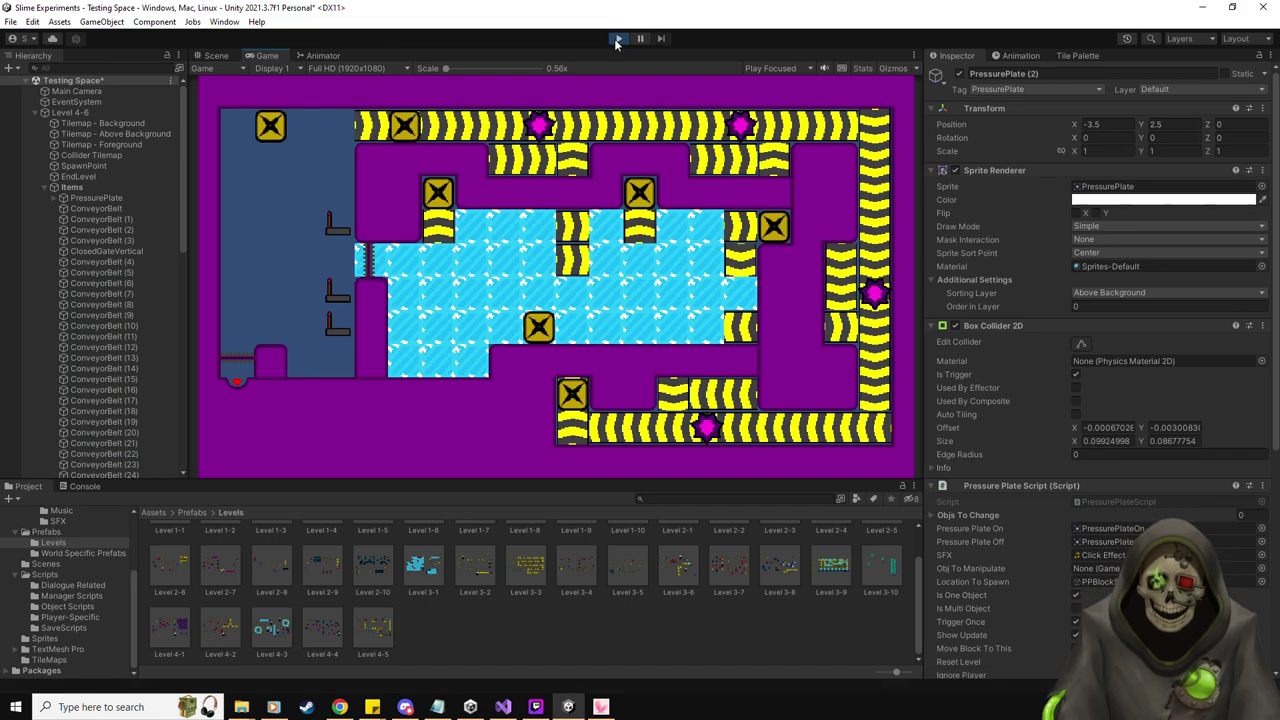
{"action": "key", "text": "Right"}
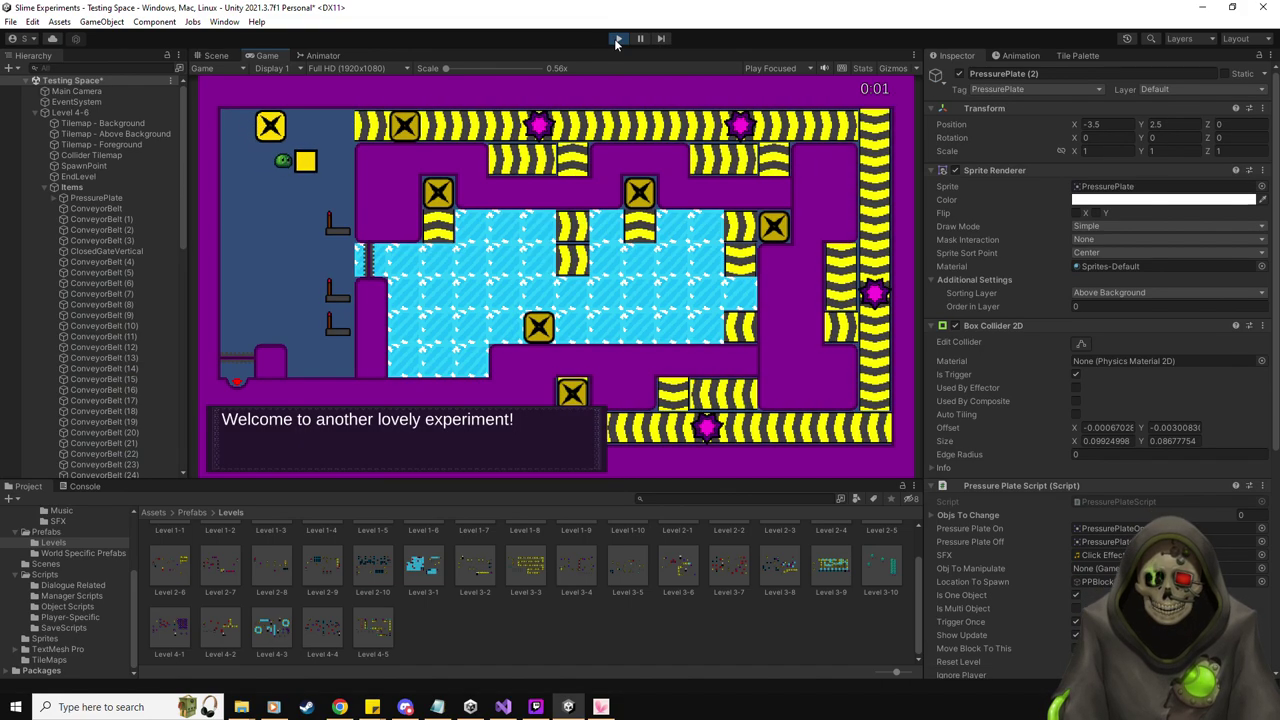
{"action": "key", "text": "Down"}
{"action": "key", "text": "Up"}
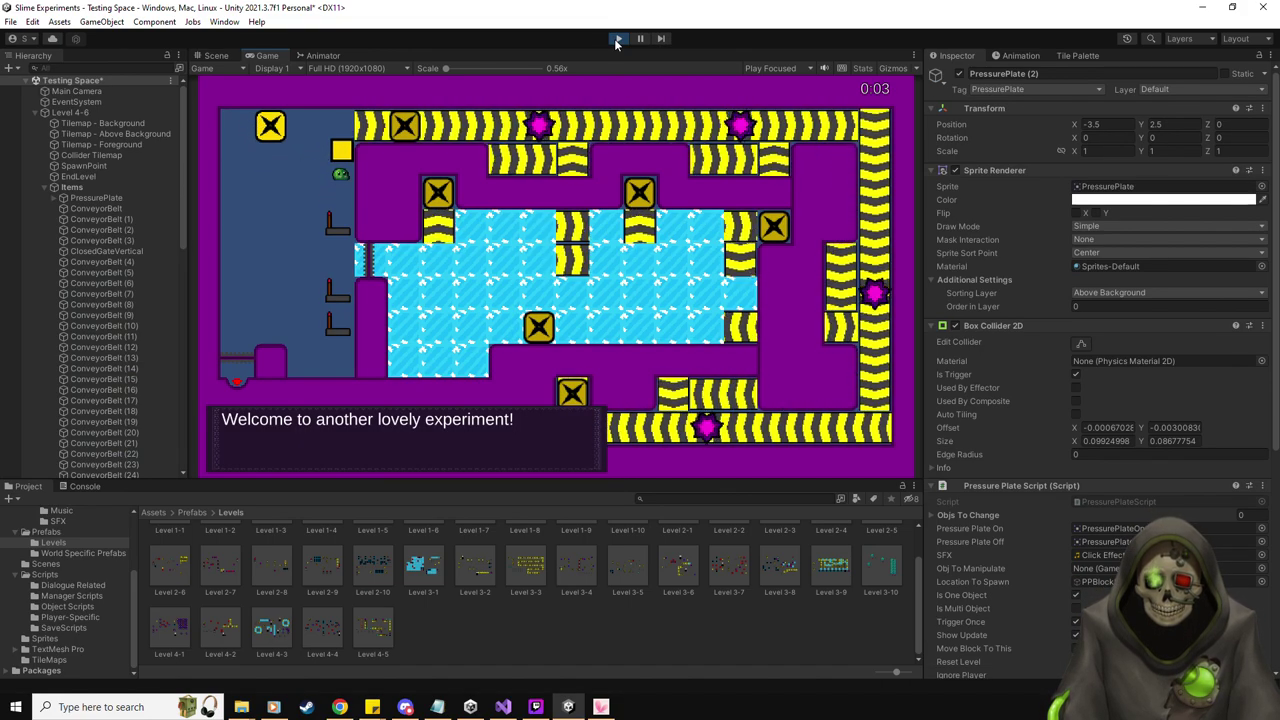
{"action": "key", "text": "Left"}
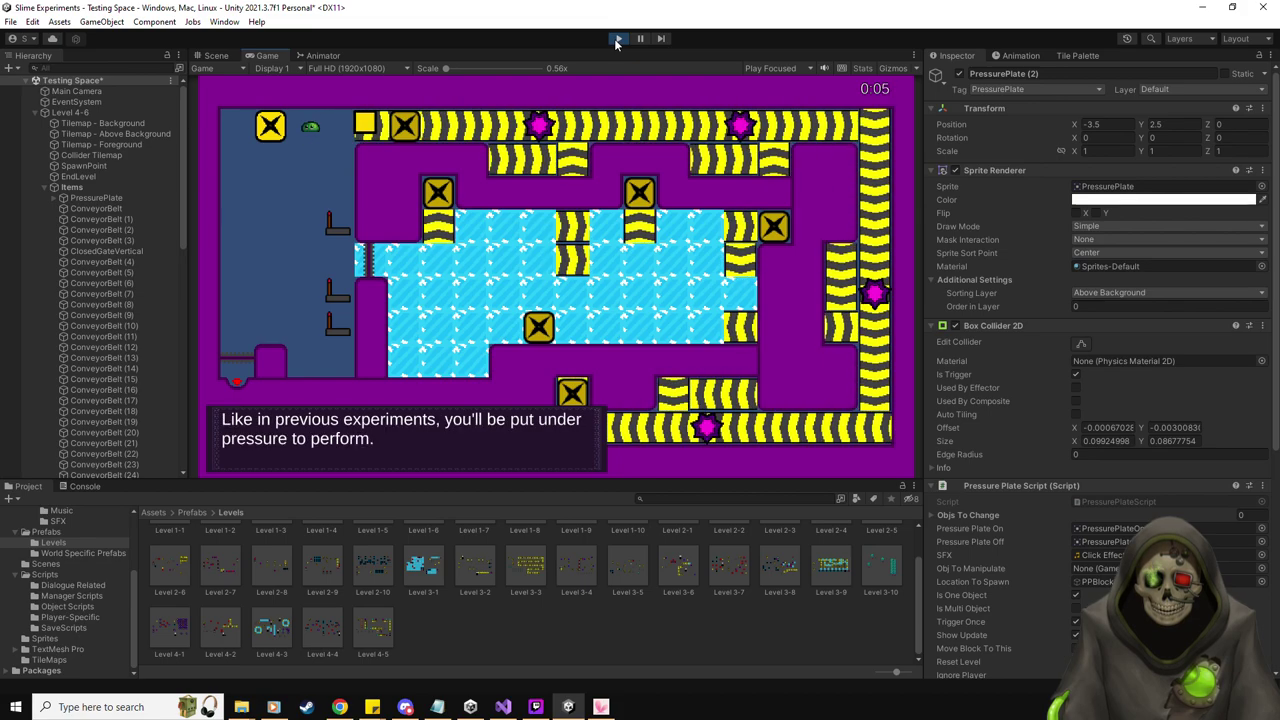
Push a second block down the starting room to the ice entrance and go to the upper lever
{"action": "key", "text": "Down"}
{"action": "key", "text": "Down"}
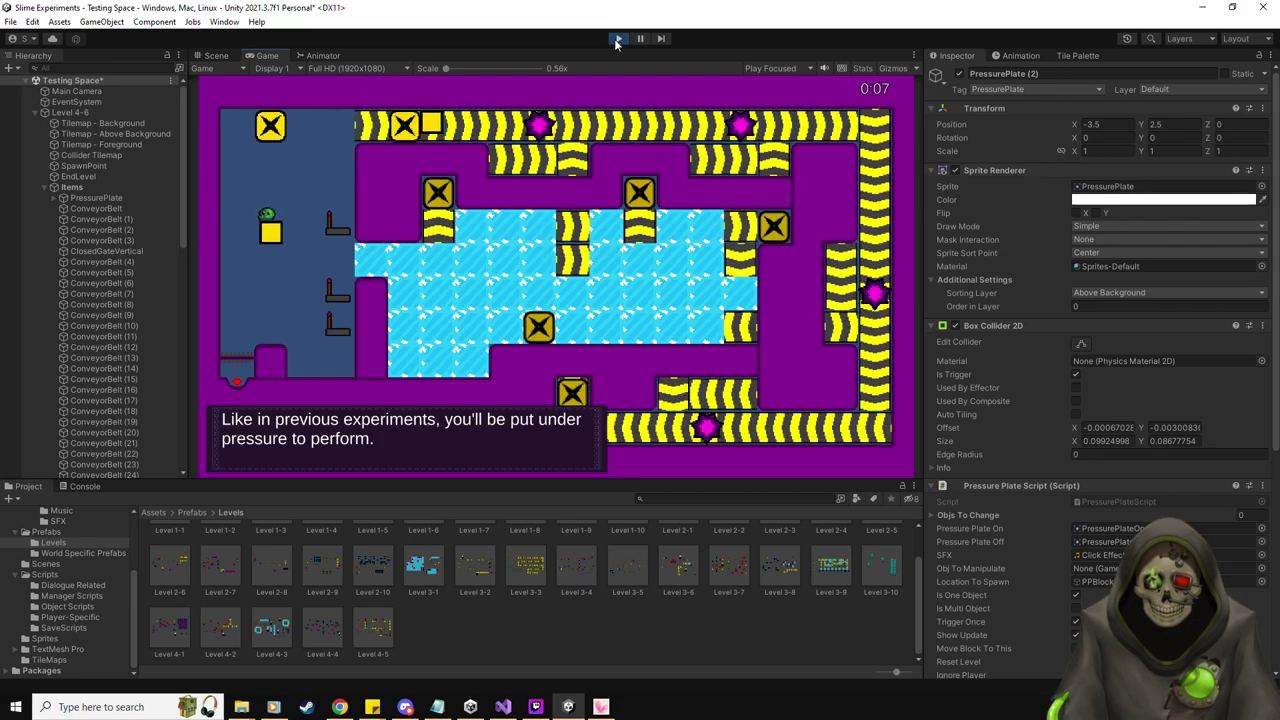
{"action": "key", "text": "Left"}
{"action": "key", "text": "Right"}
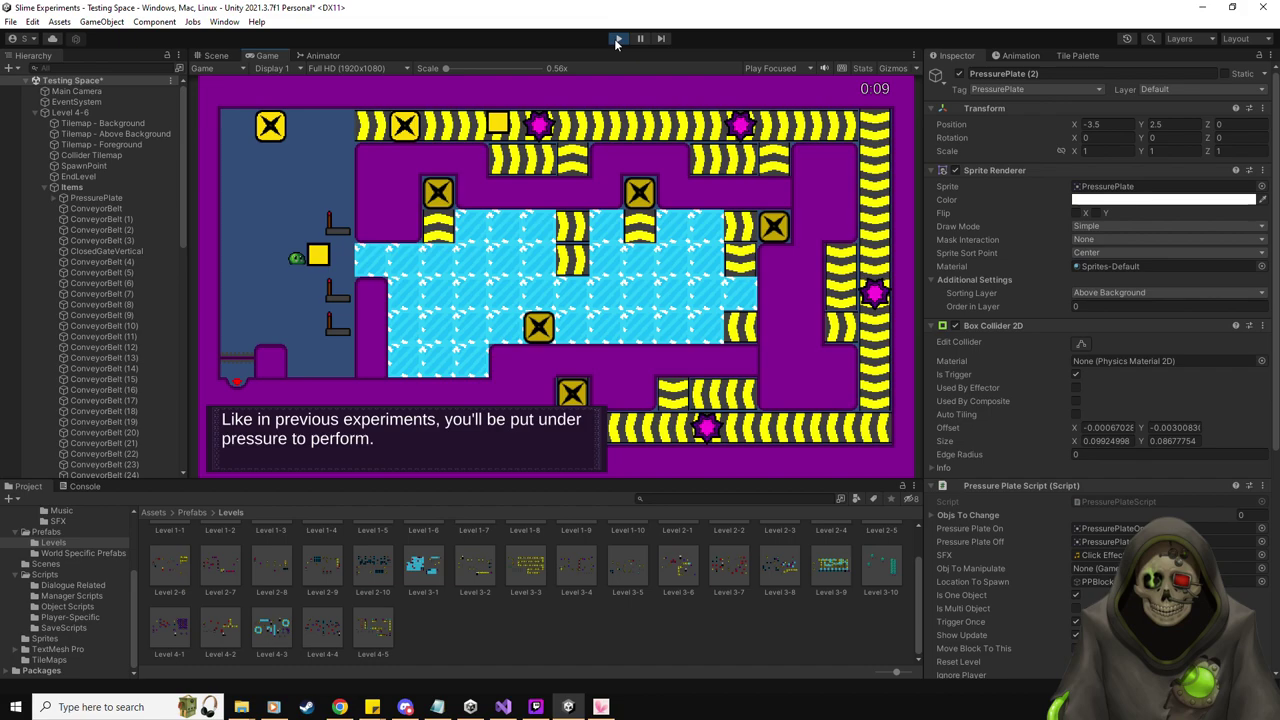
{"action": "key", "text": "Up"}
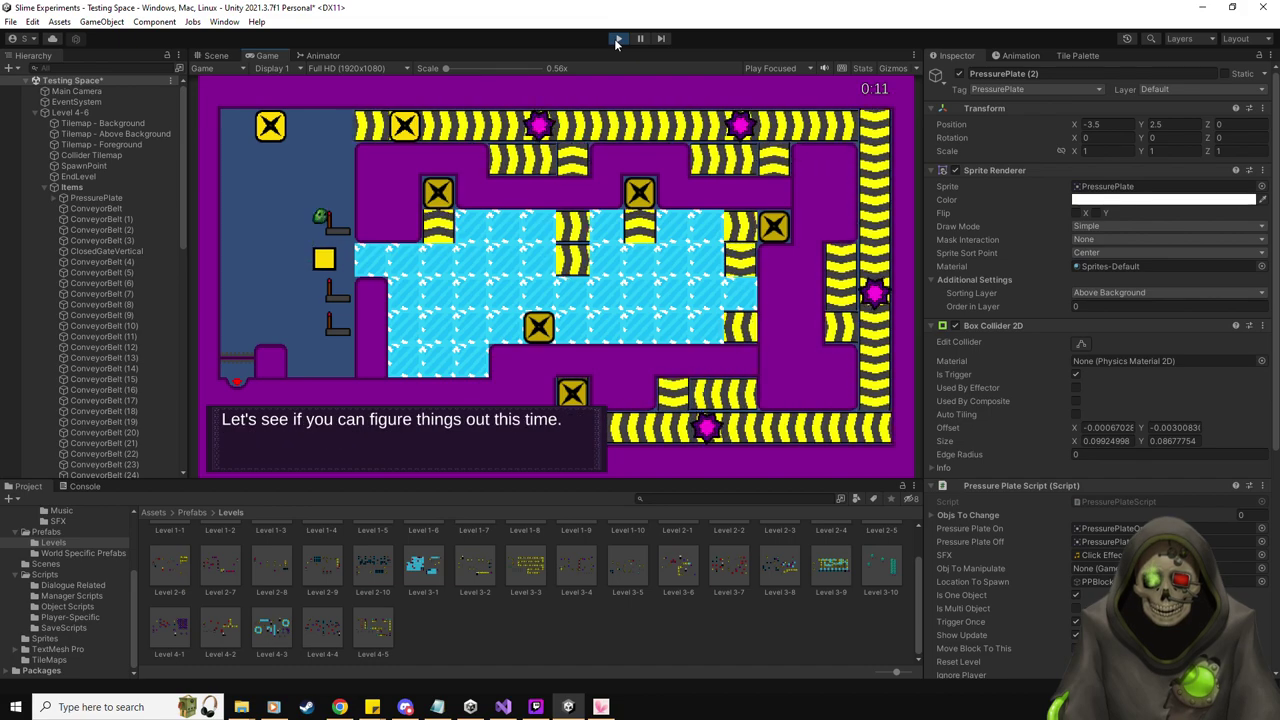
Test sliding the block across the ice to the first upper pressure plate, and bring a fresh block down the room
{"action": "key", "text": "Down"}
{"action": "key", "text": "Left"}
{"action": "key", "text": "Up"}
{"action": "key", "text": "Right"}
{"action": "key", "text": "Left"}
{"action": "key", "text": "Up"}
{"action": "key", "text": "Up"}
{"action": "key", "text": "Down"}
{"action": "key", "text": "Down"}
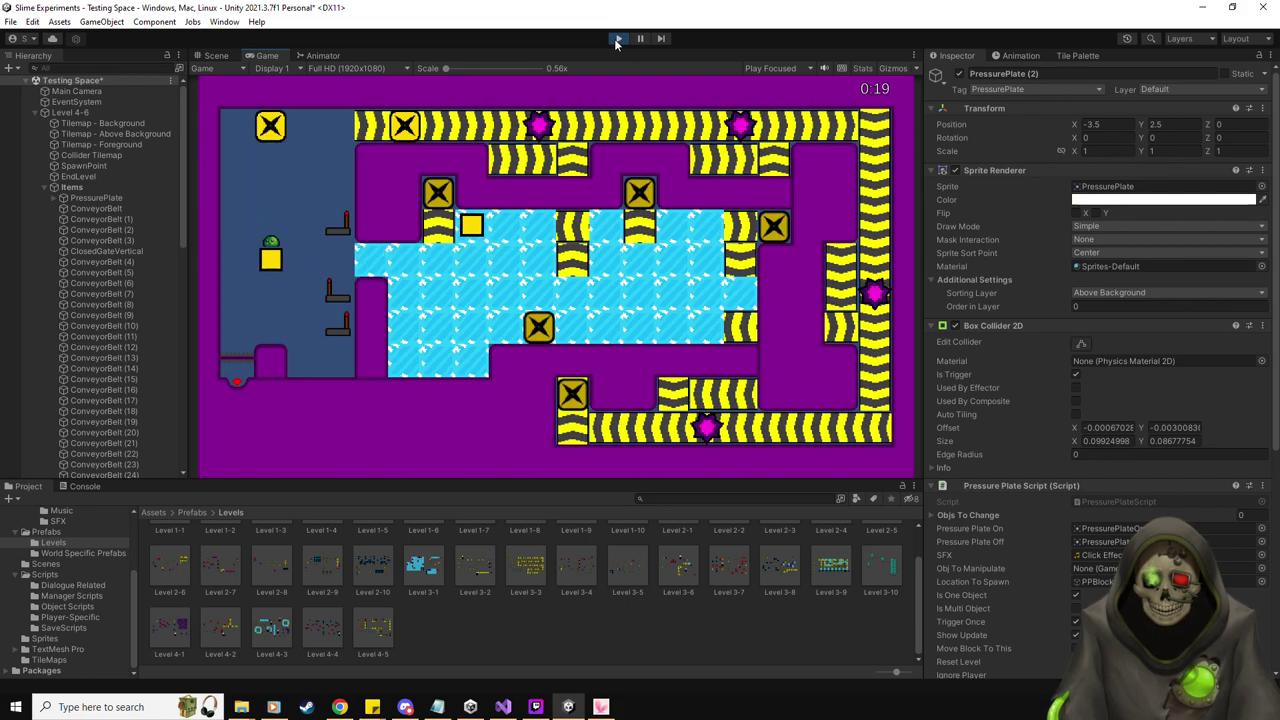
Send the next block over the ice toward the second upper pressure plate, and spawn another block in the starting room
{"action": "key", "text": "Right"}
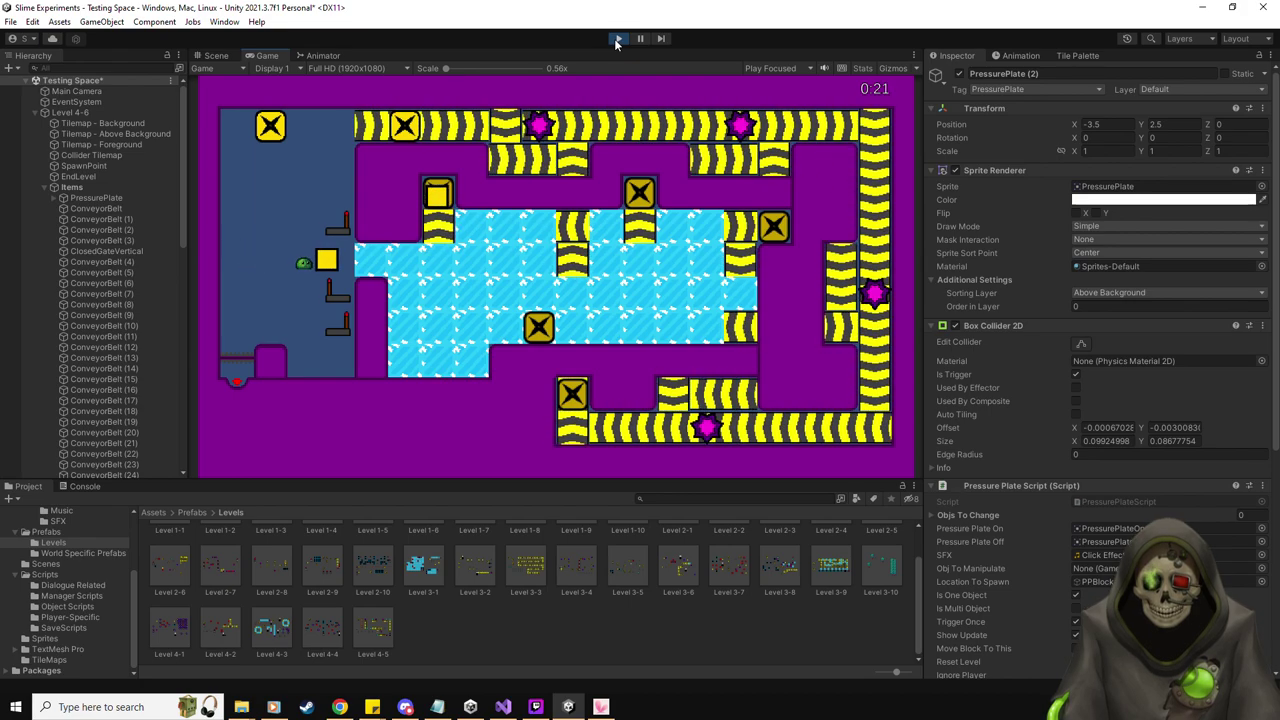
{"action": "key", "text": "Down"}
{"action": "key", "text": "Up"}
{"action": "key", "text": "Right"}
{"action": "key", "text": "Left"}
{"action": "key", "text": "Up"}
{"action": "key", "text": "Up"}
{"action": "key", "text": "Down"}
{"action": "key", "text": "Left"}
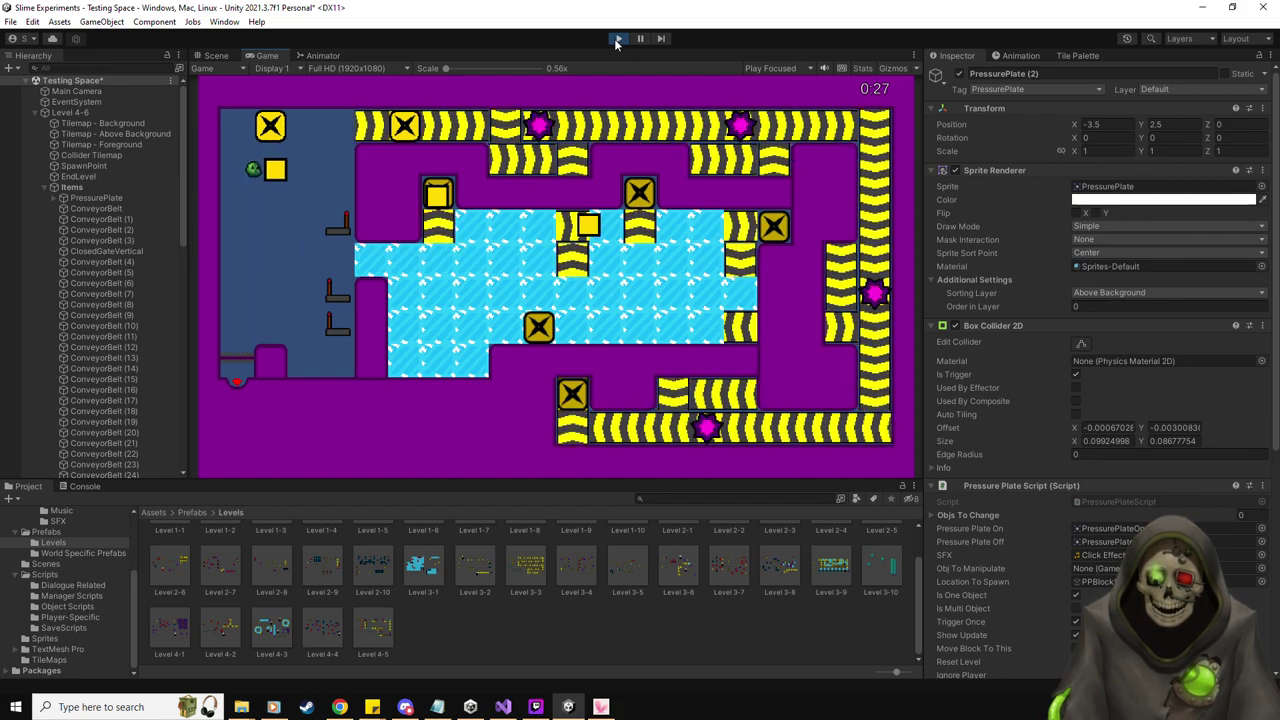
Push the spawned block onto the upper conveyor belt to test its rerouted path, and fetch another block
{"action": "key", "text": "Right"}
{"action": "key", "text": "Down"}
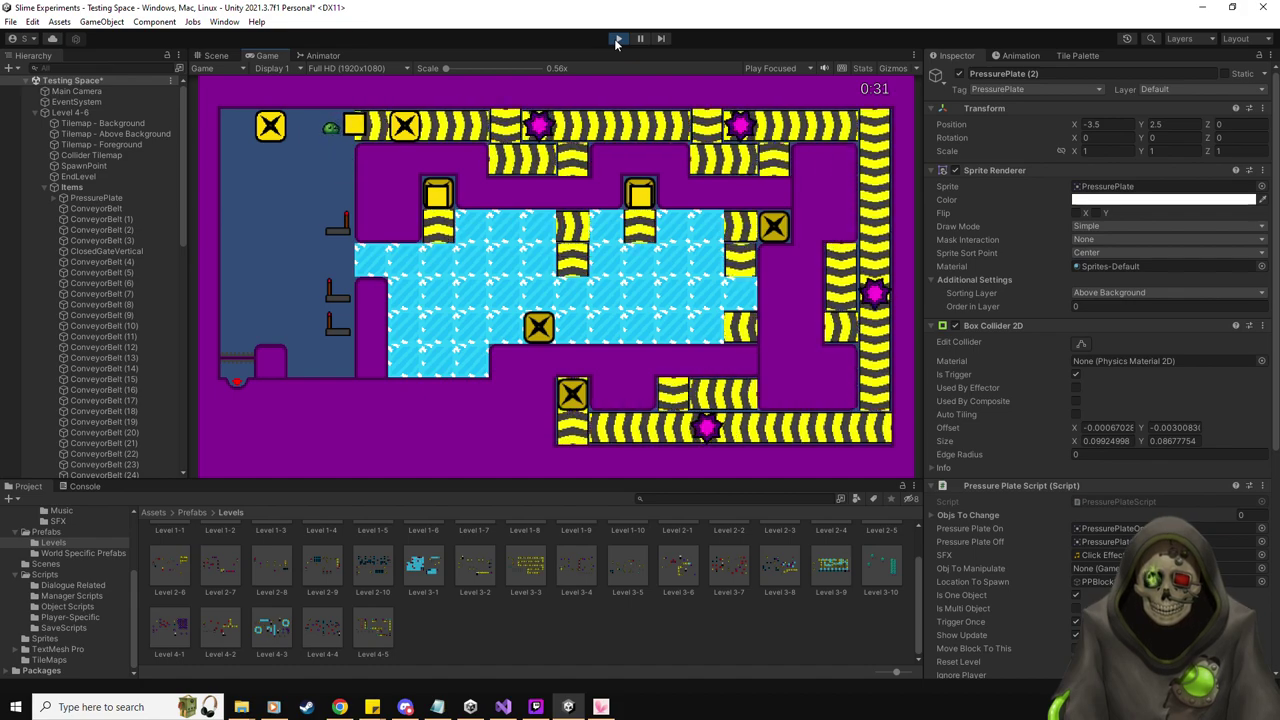
{"action": "key", "text": "Left"}
{"action": "key", "text": "Down"}
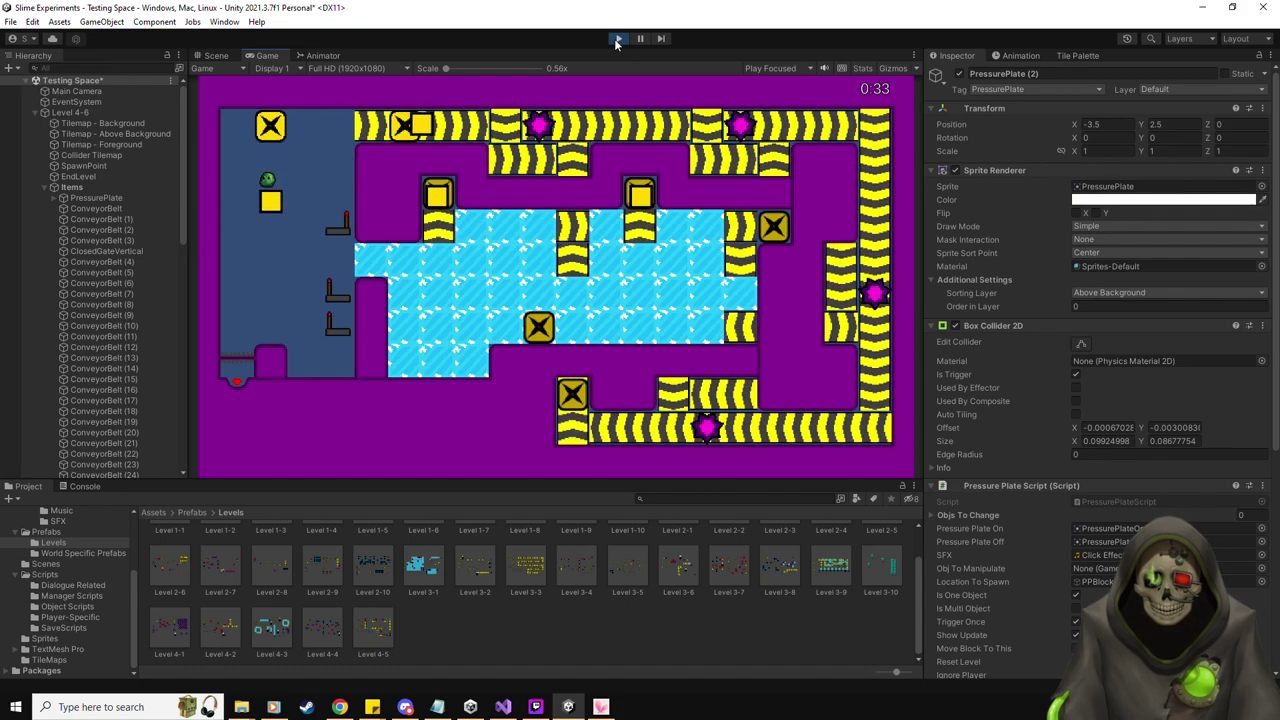
Slide the fetched block through the ice entrance to test its route, and spawn a replacement at the starting plate
{"action": "key", "text": "Down"}
{"action": "key", "text": "Down"}
{"action": "key", "text": "Right"}
{"action": "key", "text": "Down"}
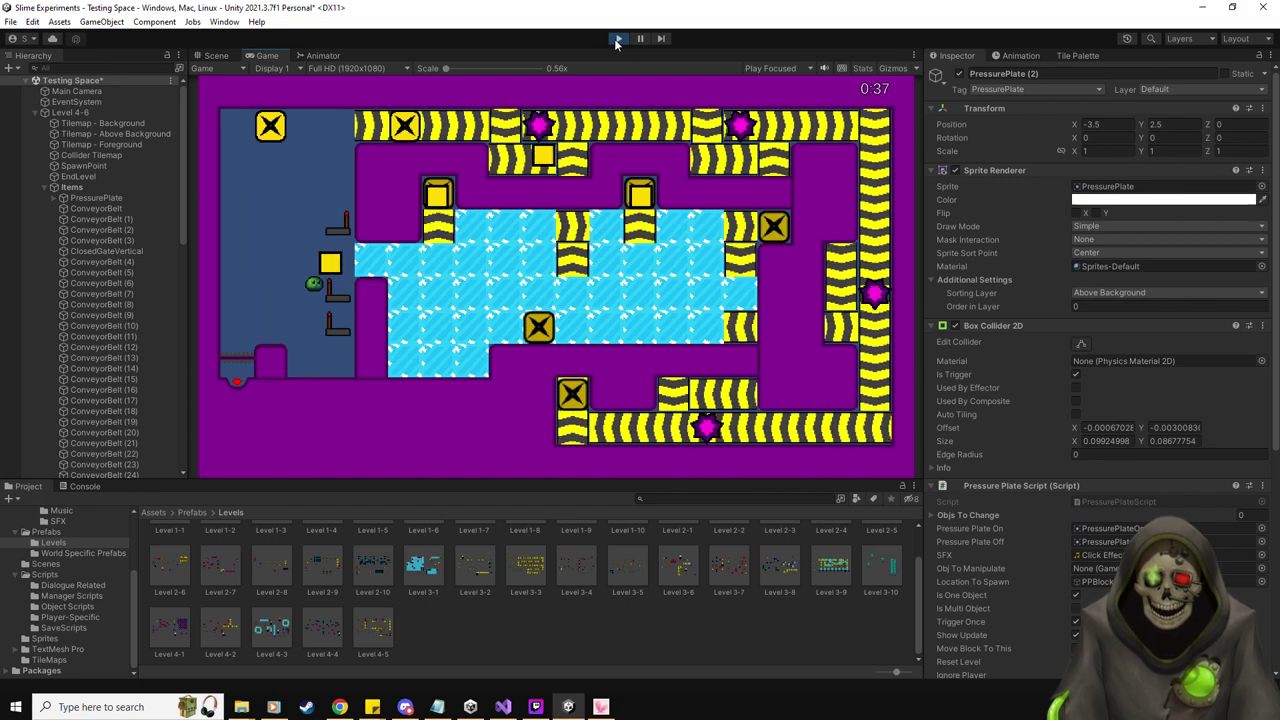
{"action": "key", "text": "Right"}
{"action": "key", "text": "Up"}
{"action": "key", "text": "Left"}
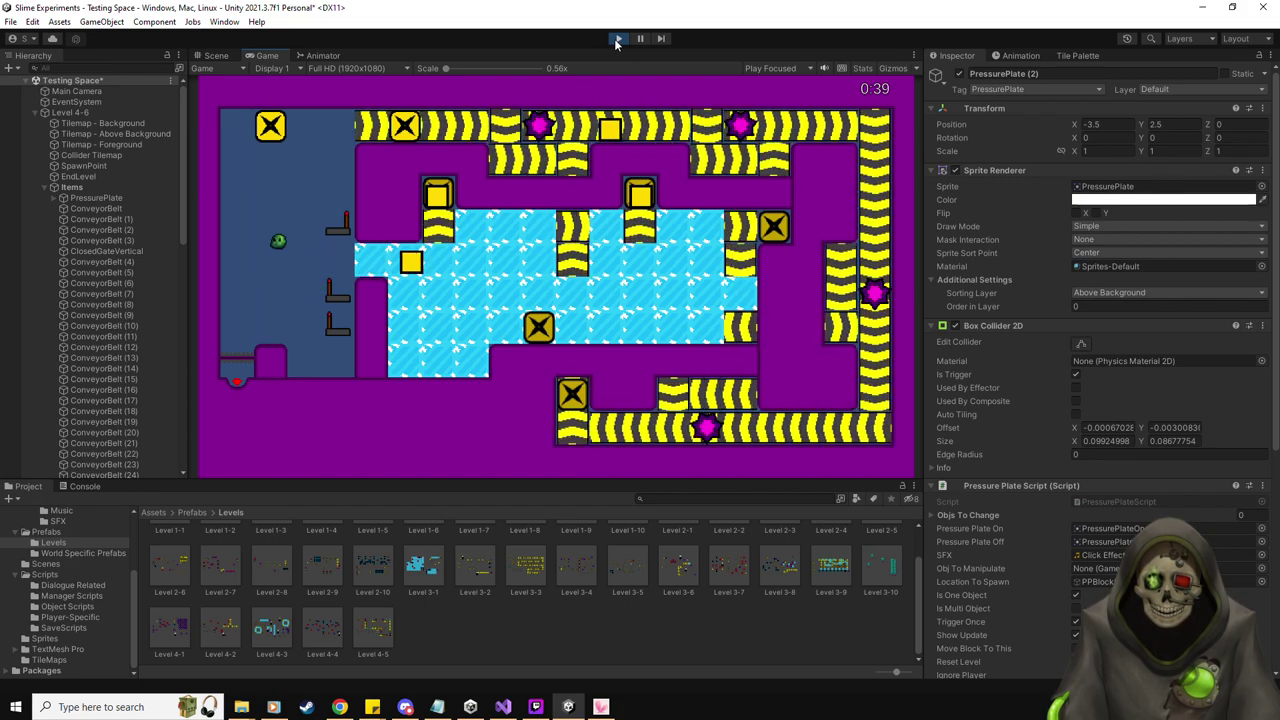
{"action": "key", "text": "Up"}
{"action": "key", "text": "Down"}
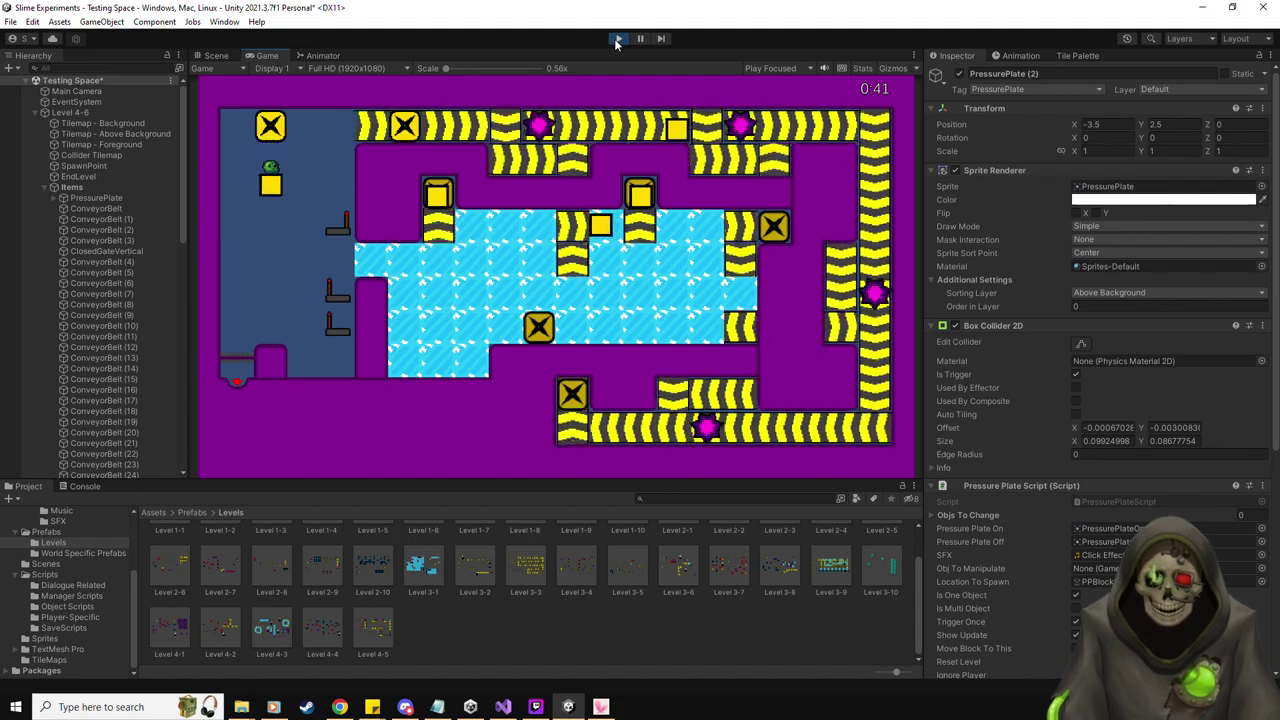
Push the replacement block onto the ice and move the slime to the lowest lever to test the block's travel
{"action": "key", "text": "Down"}
{"action": "key", "text": "Down"}
{"action": "key", "text": "Left"}
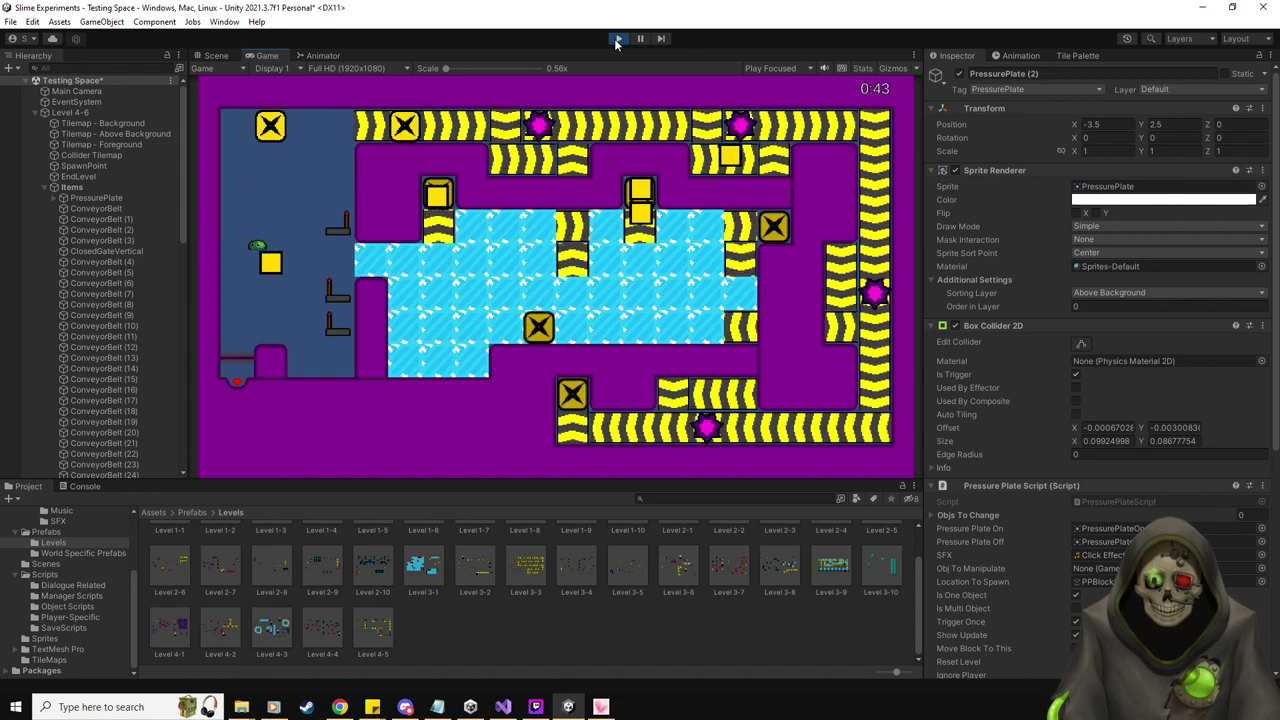
{"action": "key", "text": "Down"}
{"action": "key", "text": "Right"}
{"action": "key", "text": "Right"}
{"action": "key", "text": "Right"}
{"action": "key", "text": "Down"}
{"action": "key", "text": "Down"}
{"action": "key", "text": "Right"}
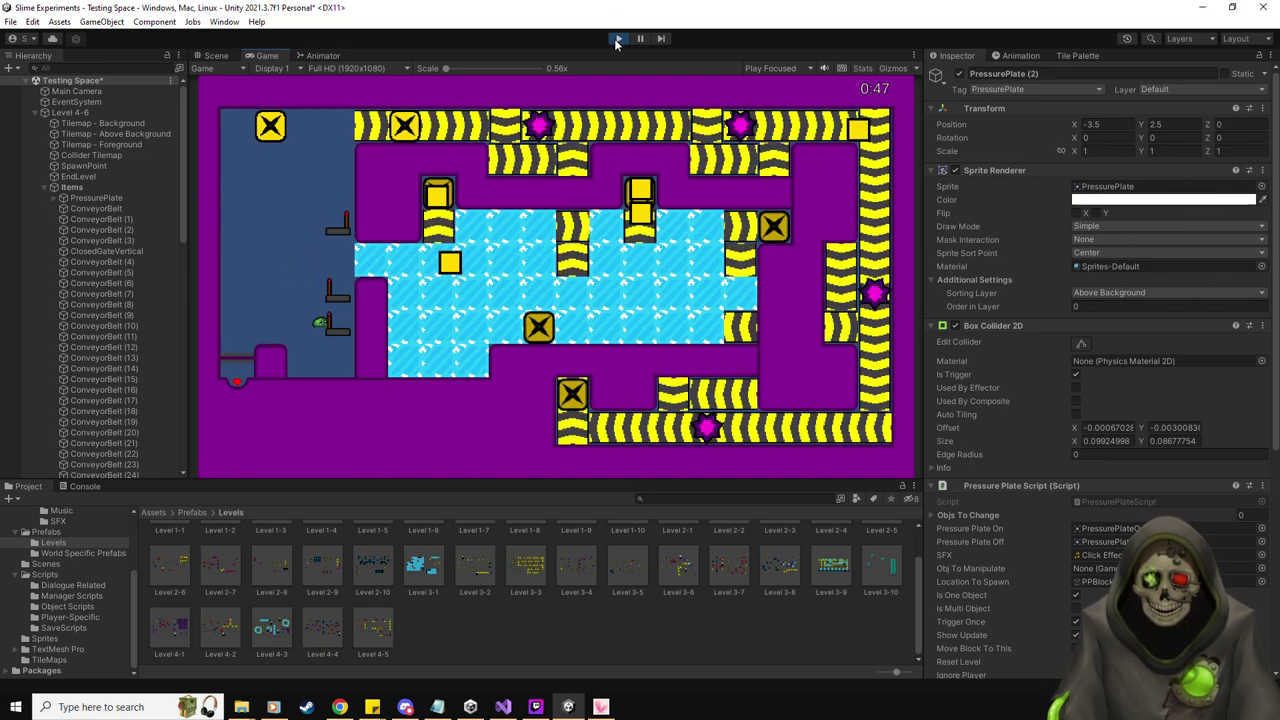
Return the slime to the starting plate for a new block and push it to the ice entrance
{"action": "key", "text": "Up"}
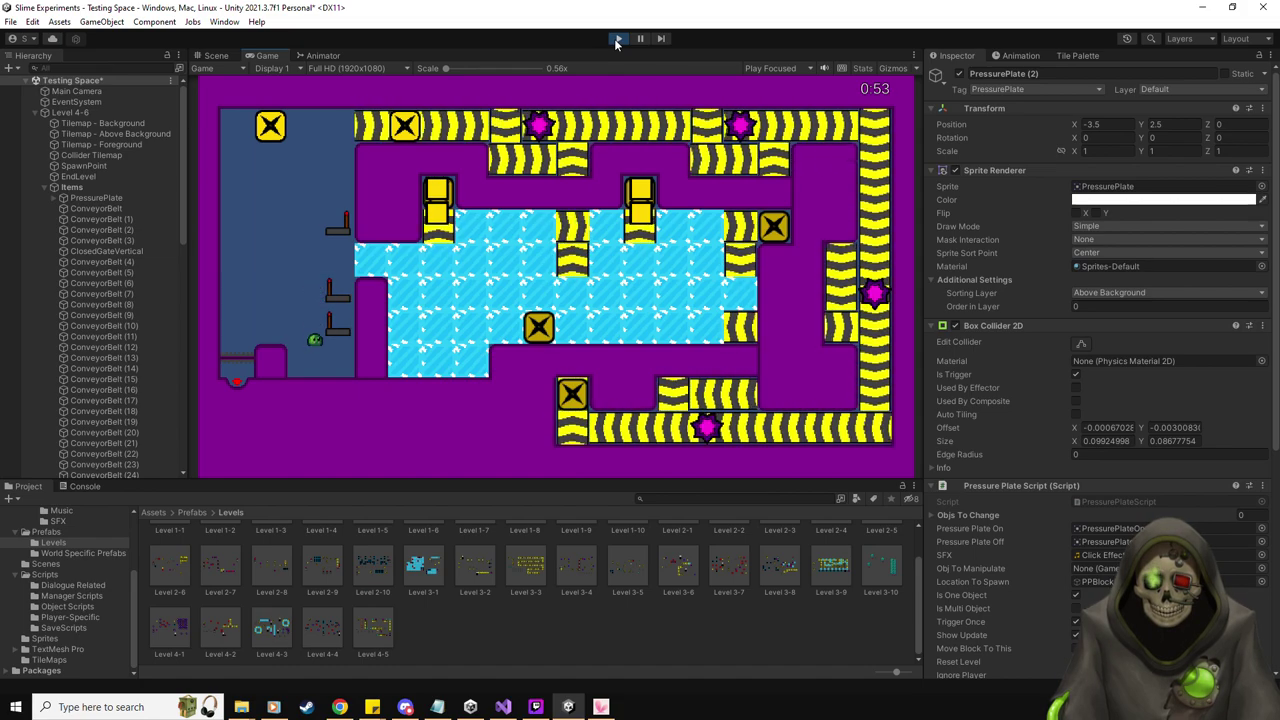
{"action": "key", "text": "Up"}
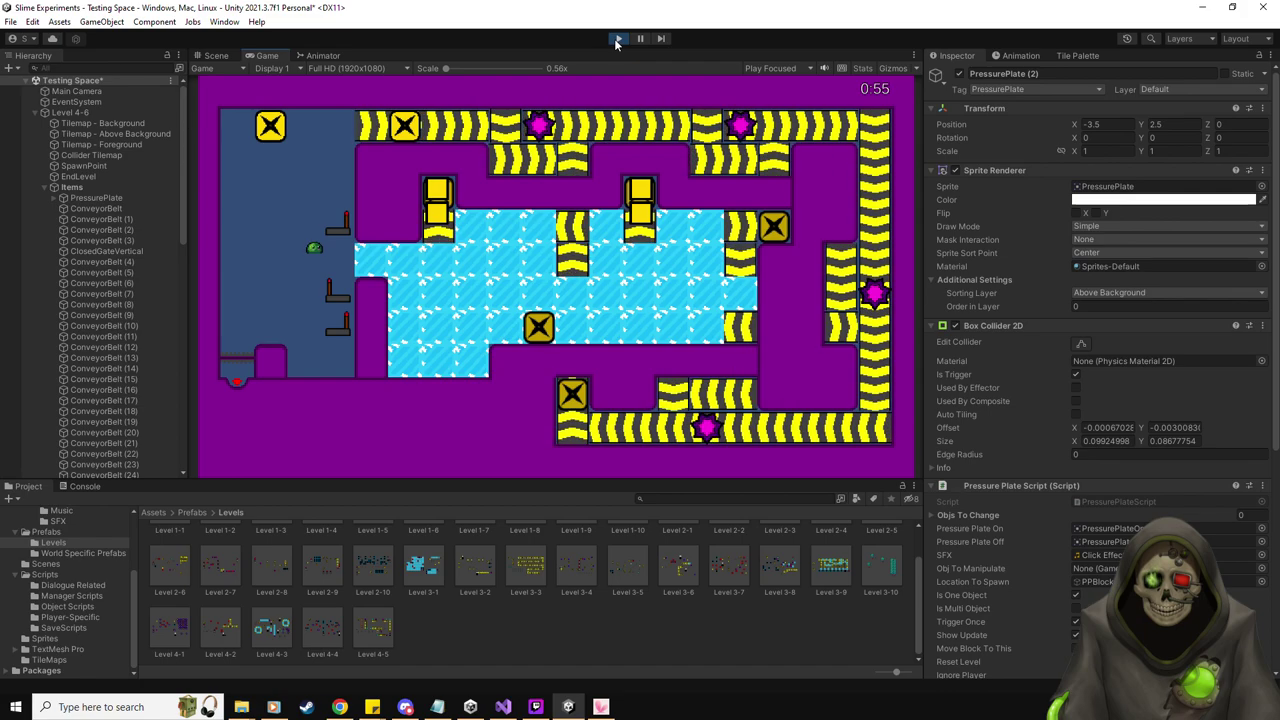
{"action": "key", "text": "Up"}
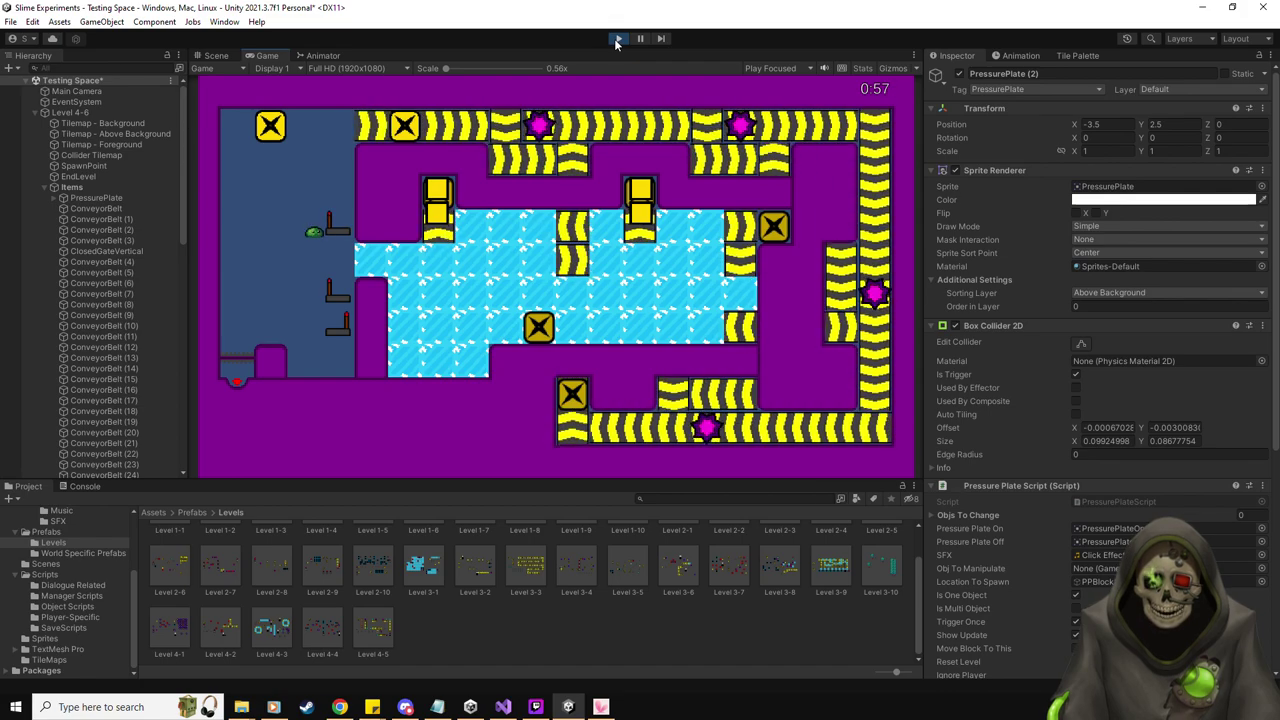
{"action": "key", "text": "Down"}
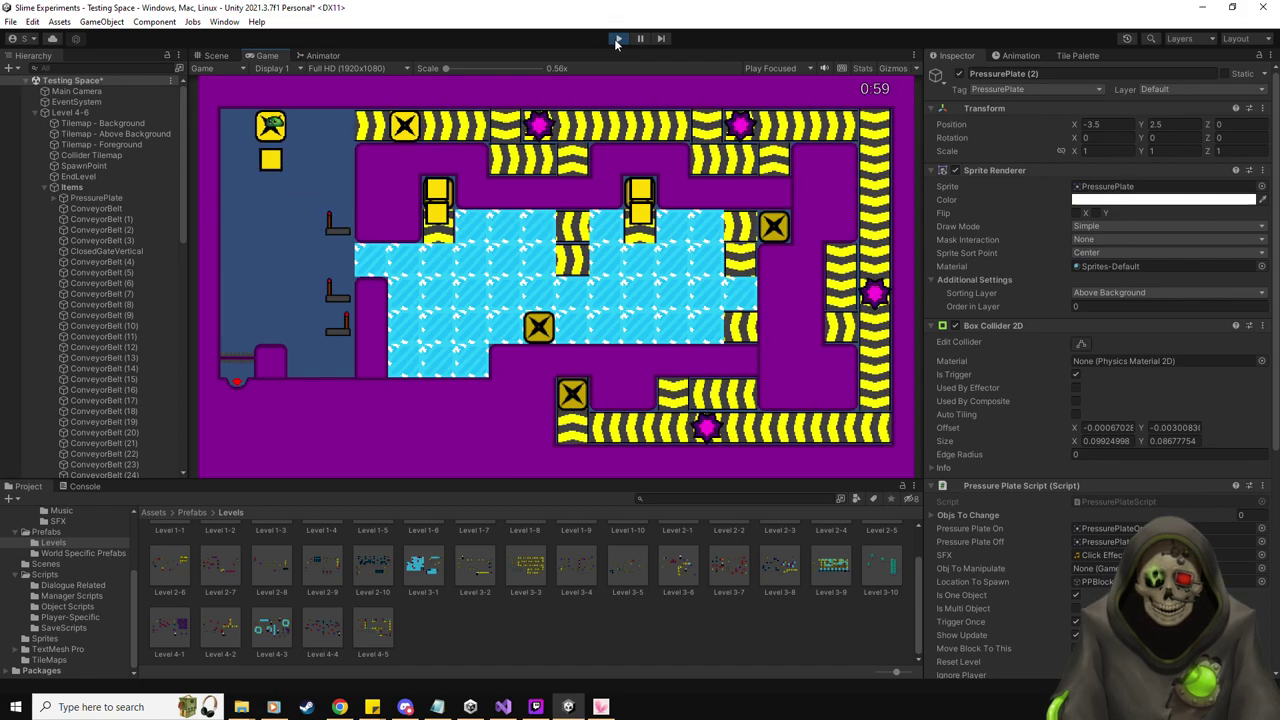
{"action": "key", "text": "Down"}
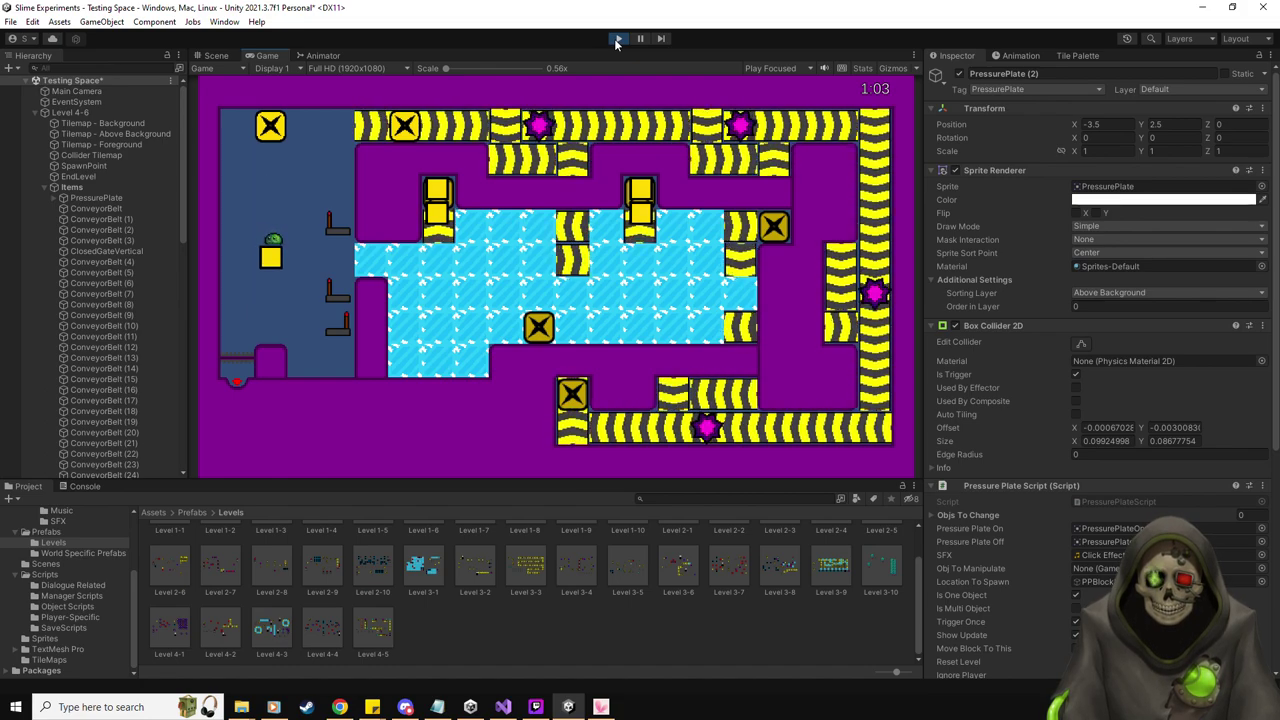
{"action": "key", "text": "Right"}
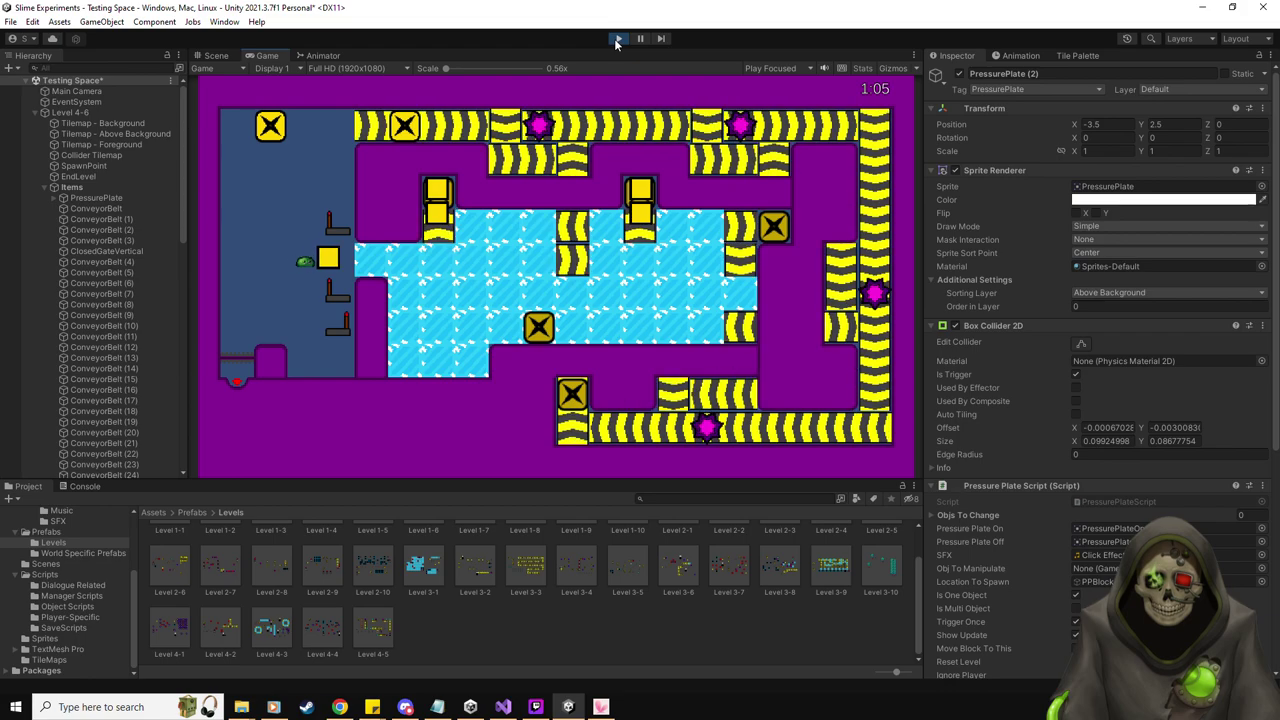
Test the block's travel along the ice's lower row while pushing another block onto the upper conveyor belt
{"action": "key", "text": "Left"}
{"action": "key", "text": "Up"}
{"action": "key", "text": "Up"}
{"action": "key", "text": "Down"}
{"action": "key", "text": "Left"}
{"action": "key", "text": "Down"}
{"action": "key", "text": "Right"}
{"action": "key", "text": "Right"}
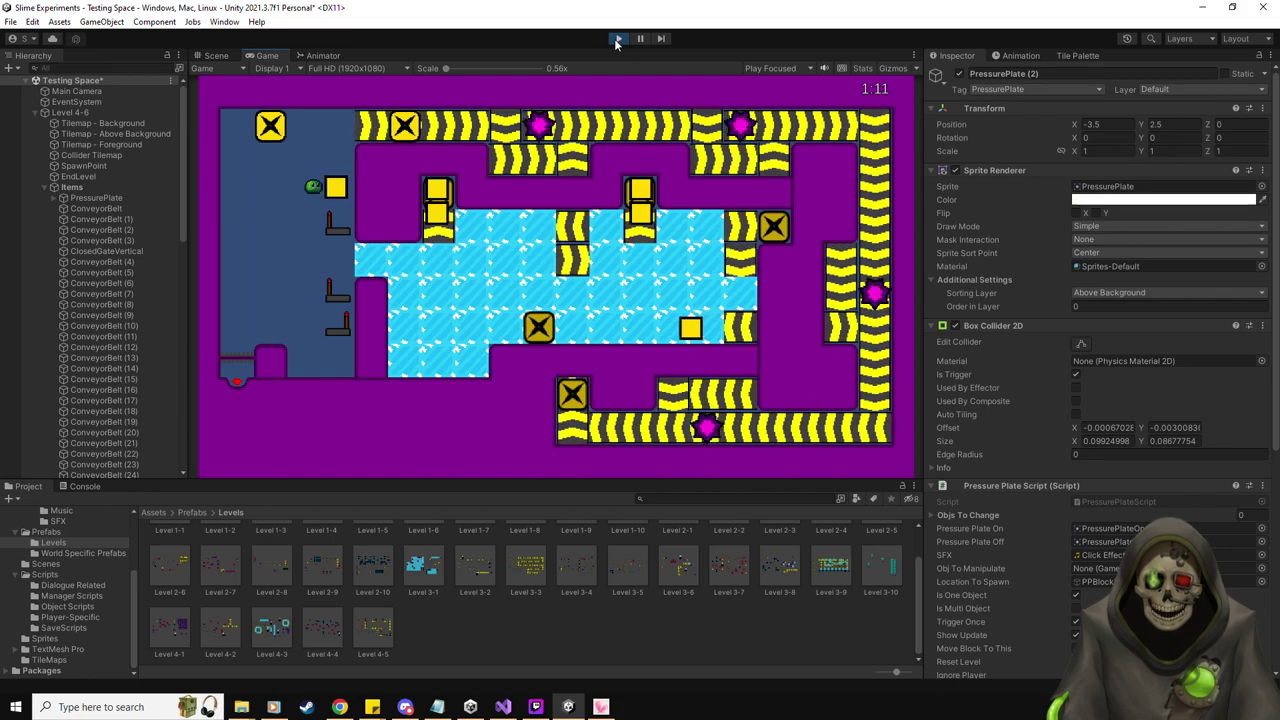
{"action": "key", "text": "Right"}
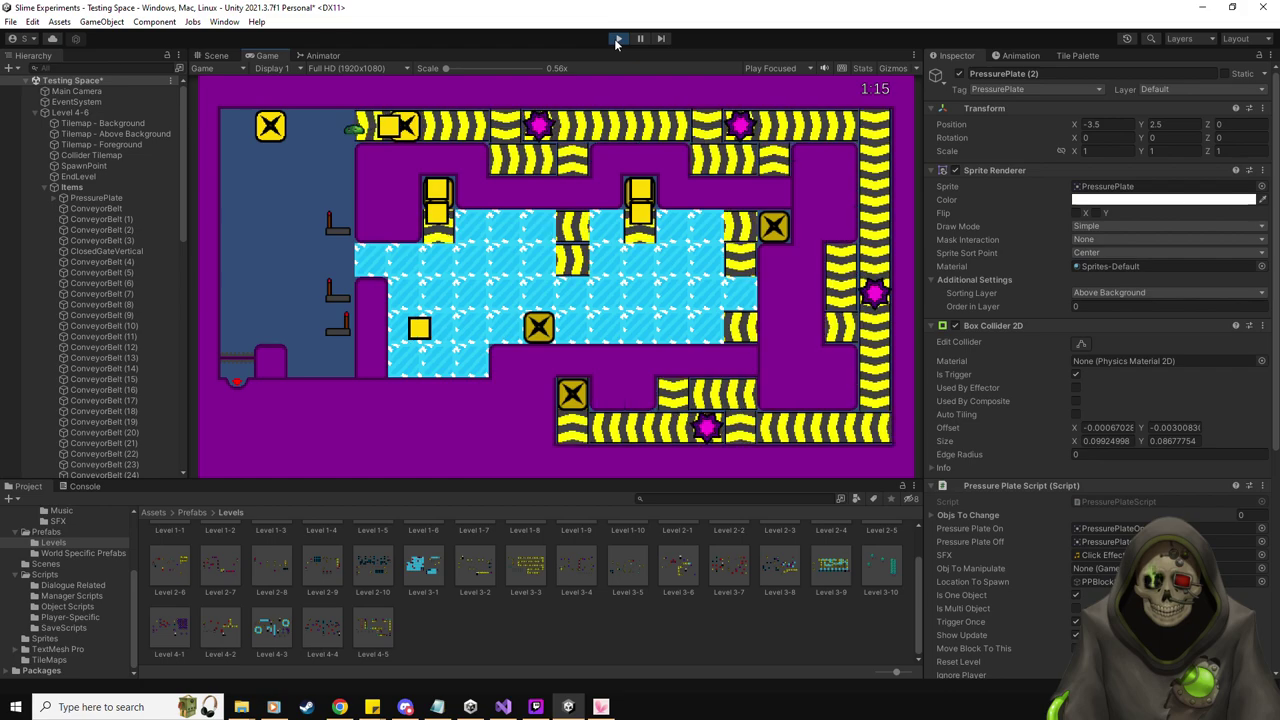
Bring one more block to the ice entrance, test the remaining pressure plates and the exit gate, and stop the play test
{"action": "key", "text": "Left"}
{"action": "key", "text": "Down"}
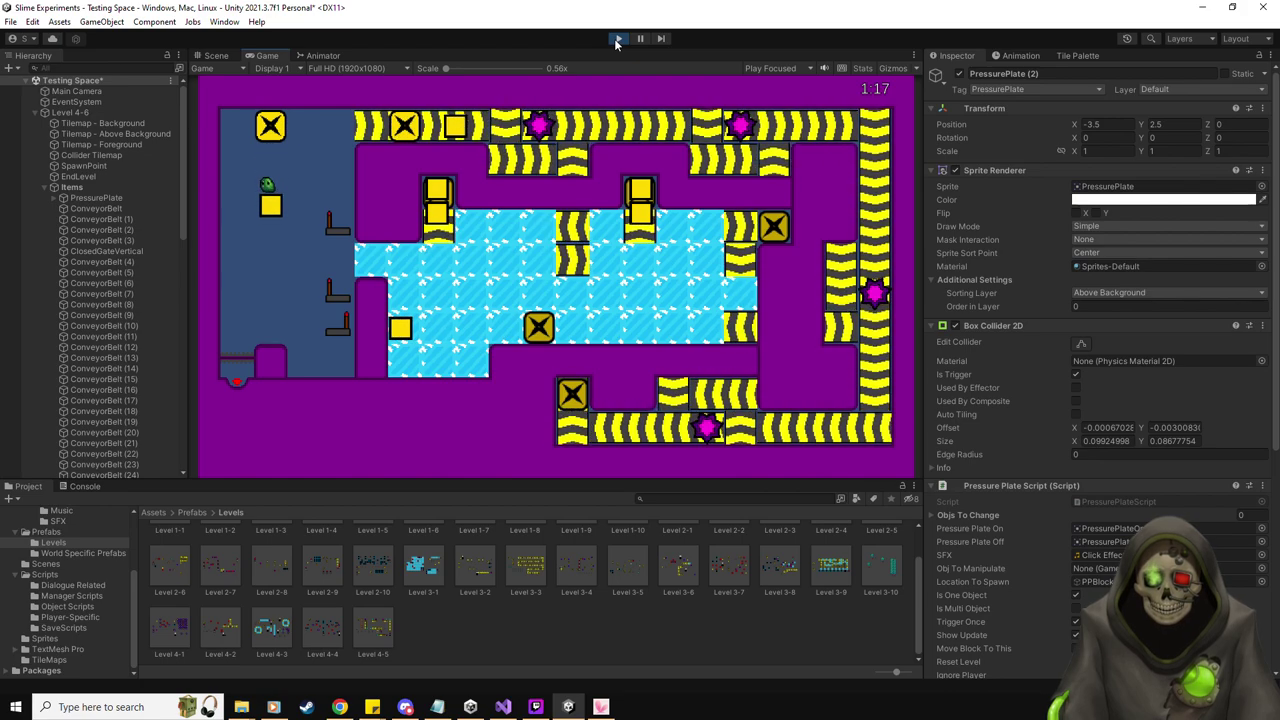
{"action": "key", "text": "Down"}
{"action": "key", "text": "Right"}
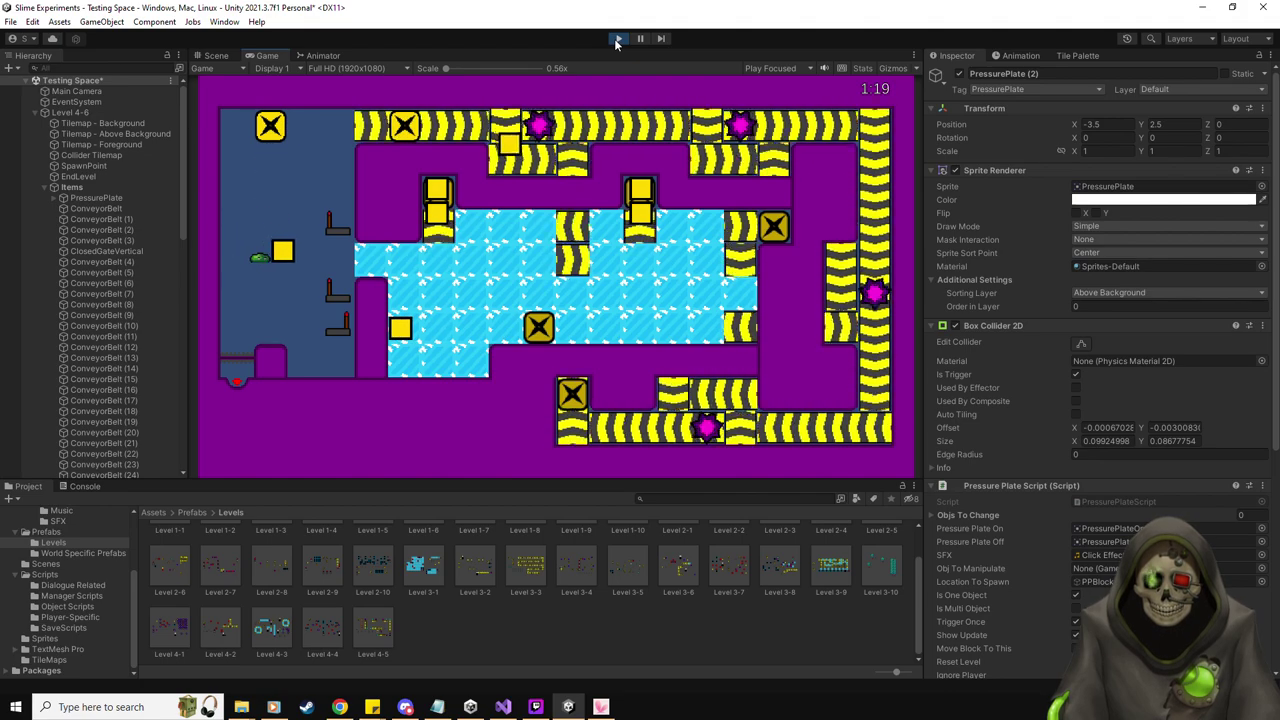
{"action": "key", "text": "Down"}
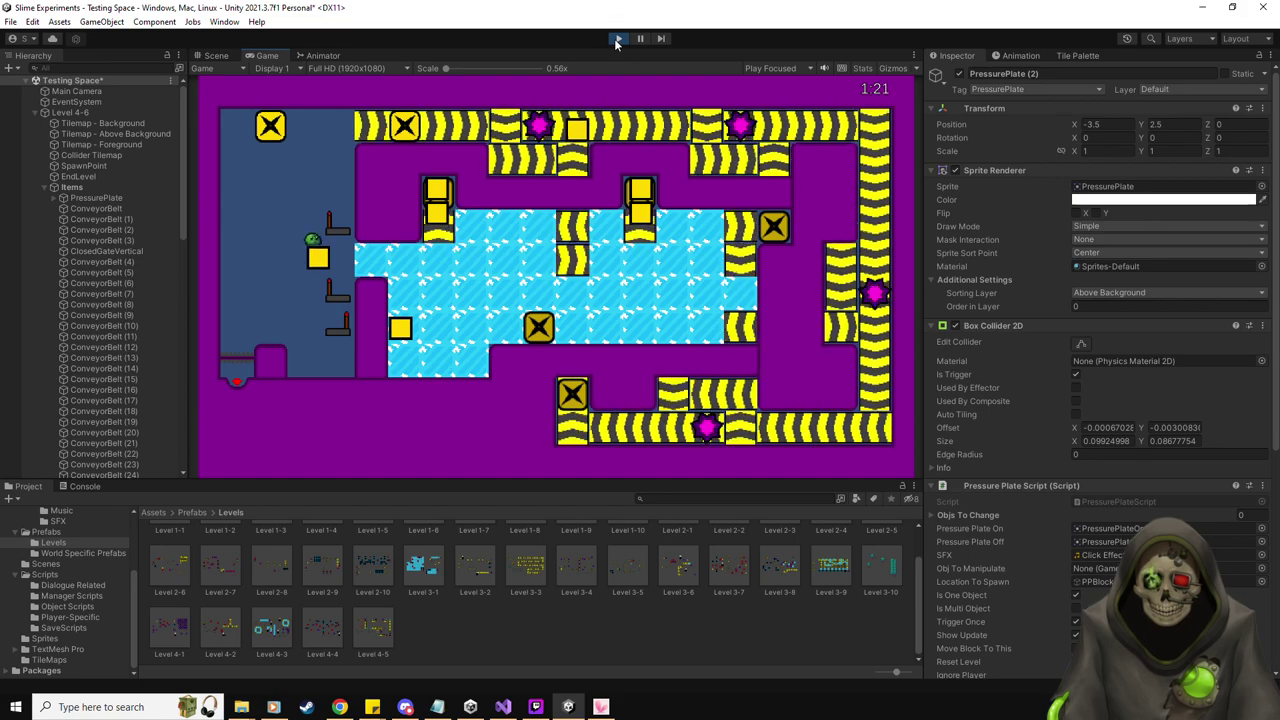
{"action": "key", "text": "Right"}
{"action": "key", "text": "Down"}
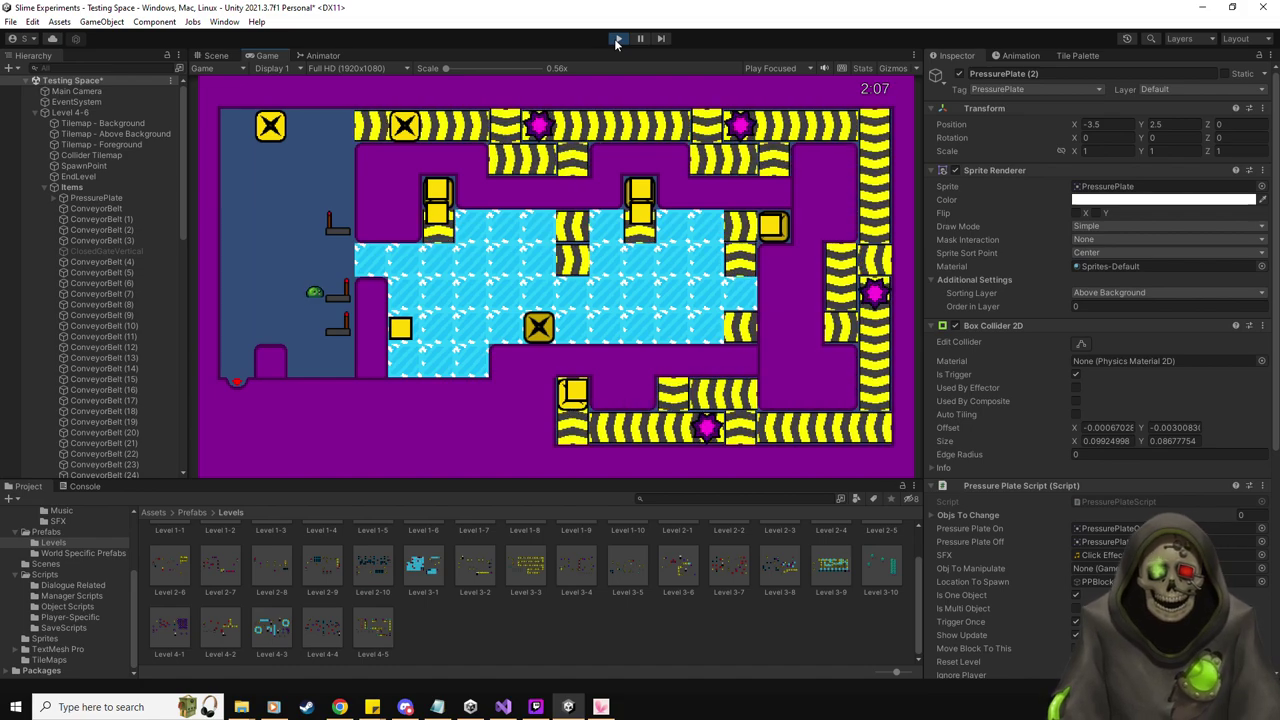
{"action": "left_click", "coordinate": [617, 39]}
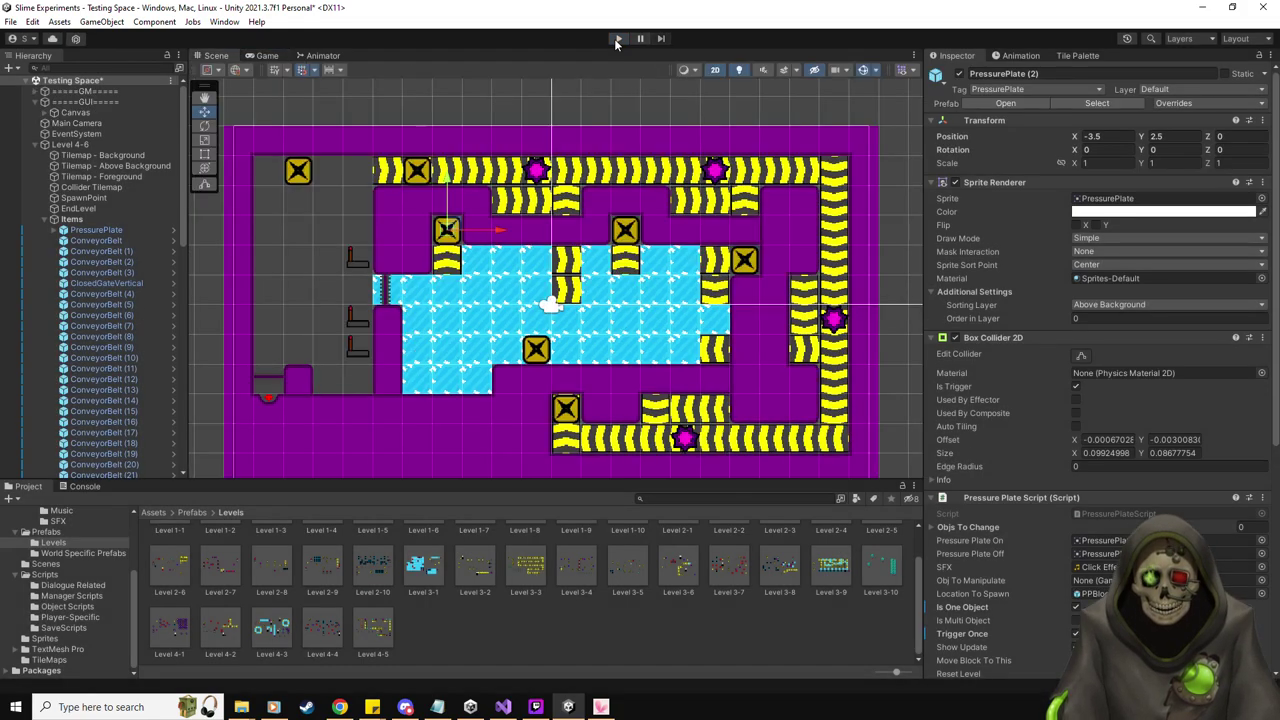
Save the Level 4-6 object as a prefab in the Levels folder
{"action": "left_click", "coordinate": [100, 155]}
{"action": "left_click", "coordinate": [70, 144]}
{"action": "scroll", "coordinate": [1086, 459], "scroll_direction": "down", "scroll_amount": 5}
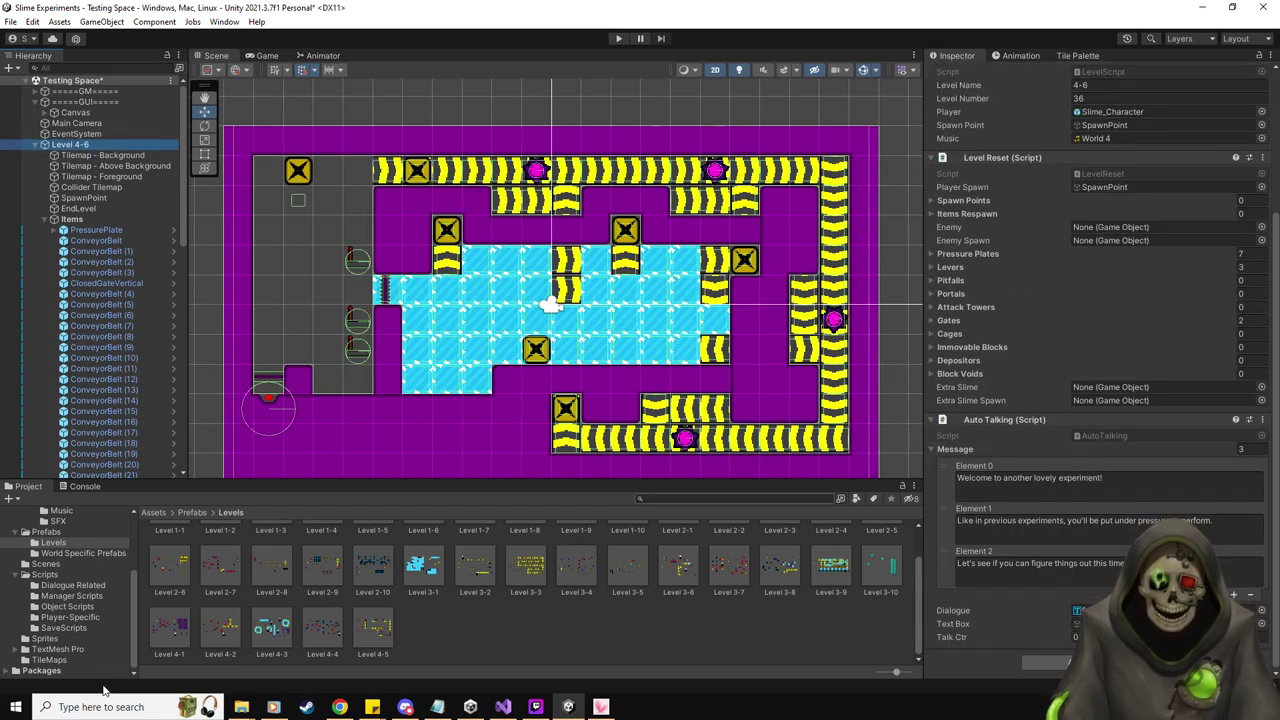
{"action": "left_click_drag", "start_coordinate": [80, 145], "coordinate": [530, 640]}
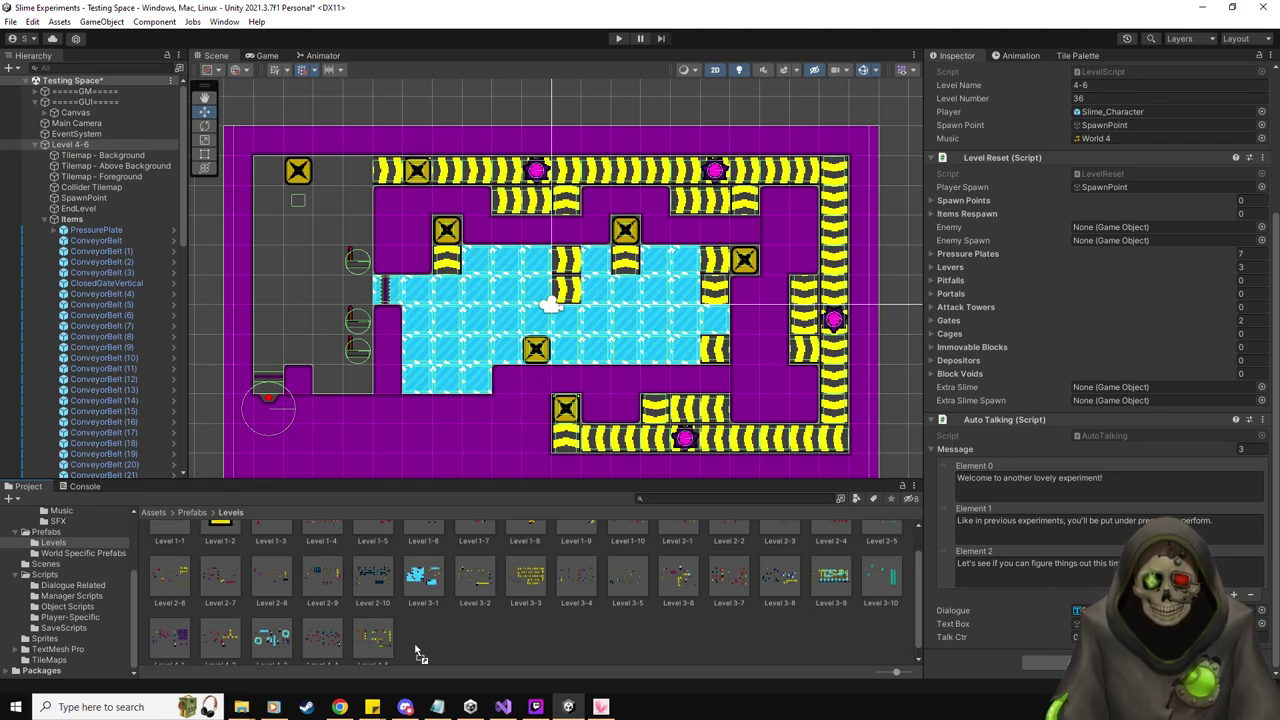
{"action": "left_click_drag", "start_coordinate": [420, 655], "coordinate": [423, 640]}
Set Next Level on the Level 4-5 prefab's EndLevel object to Level 4-6, save it, and return to Level 4-6 in the scene
{"action": "left_click", "coordinate": [367, 628]}
{"action": "double_click", "coordinate": [367, 628]}
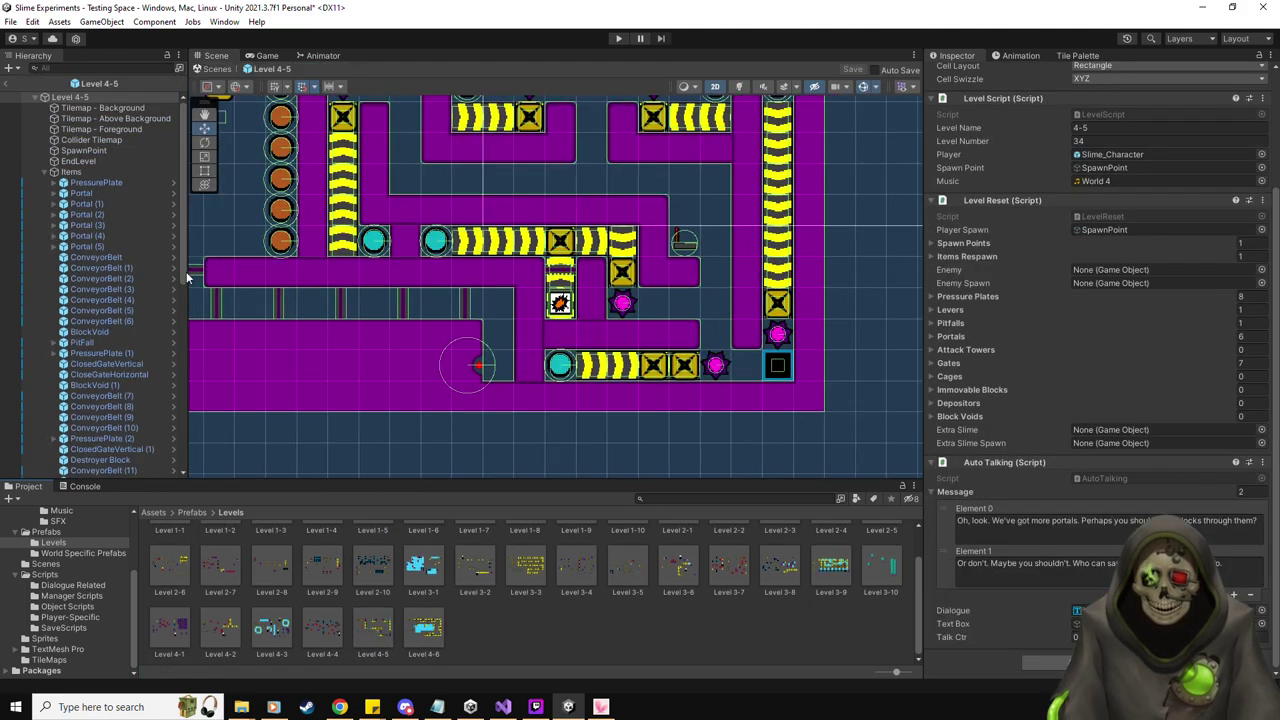
{"action": "left_click", "coordinate": [94, 163]}
{"action": "left_click_drag", "start_coordinate": [420, 640], "coordinate": [1162, 334]}
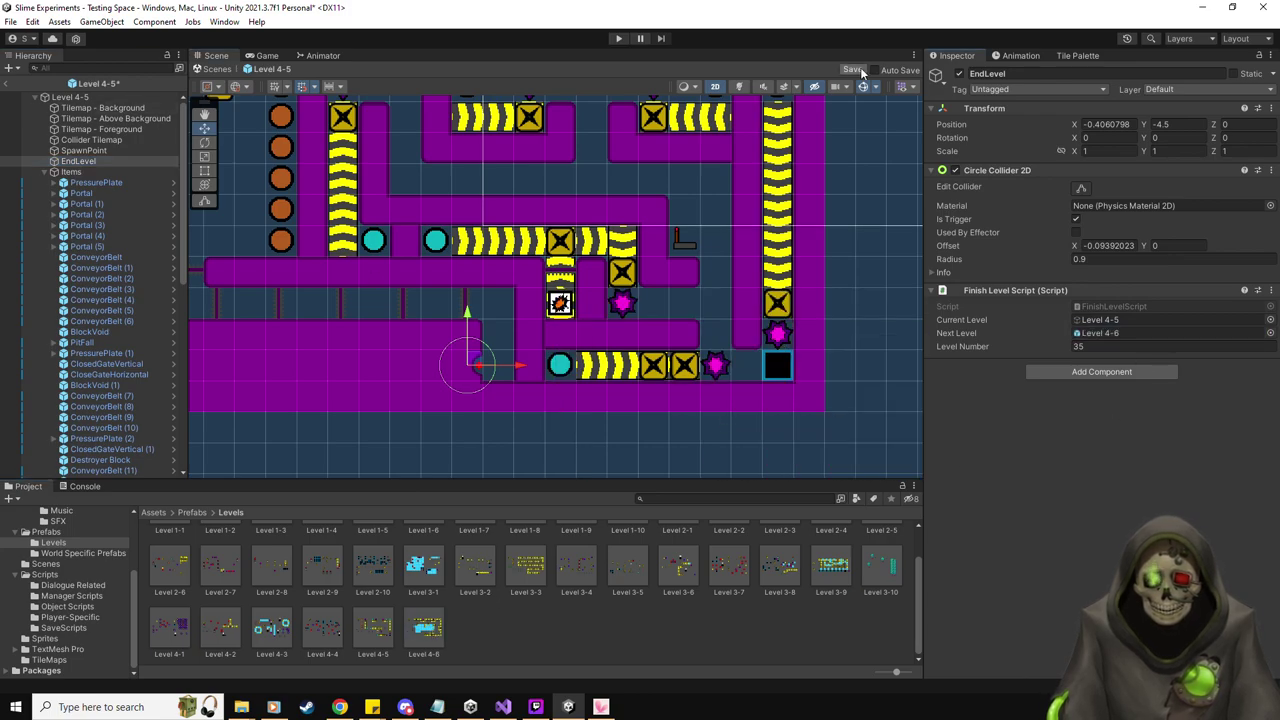
{"action": "left_click", "coordinate": [40, 86]}
{"action": "left_click", "coordinate": [70, 145]}
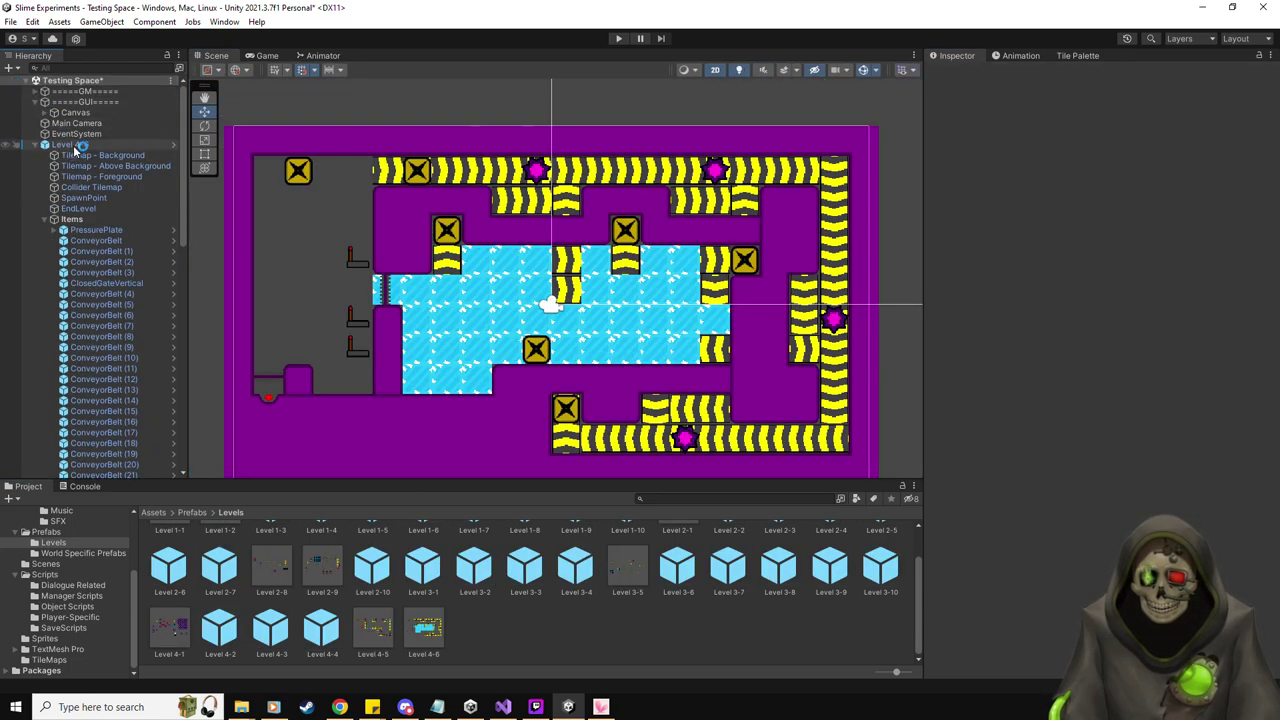
Remove Level 4-6 from the scene and activate Level 4-7
{"action": "key", "text": "alt+shift+a"}
{"action": "left_click", "coordinate": [90, 145]}
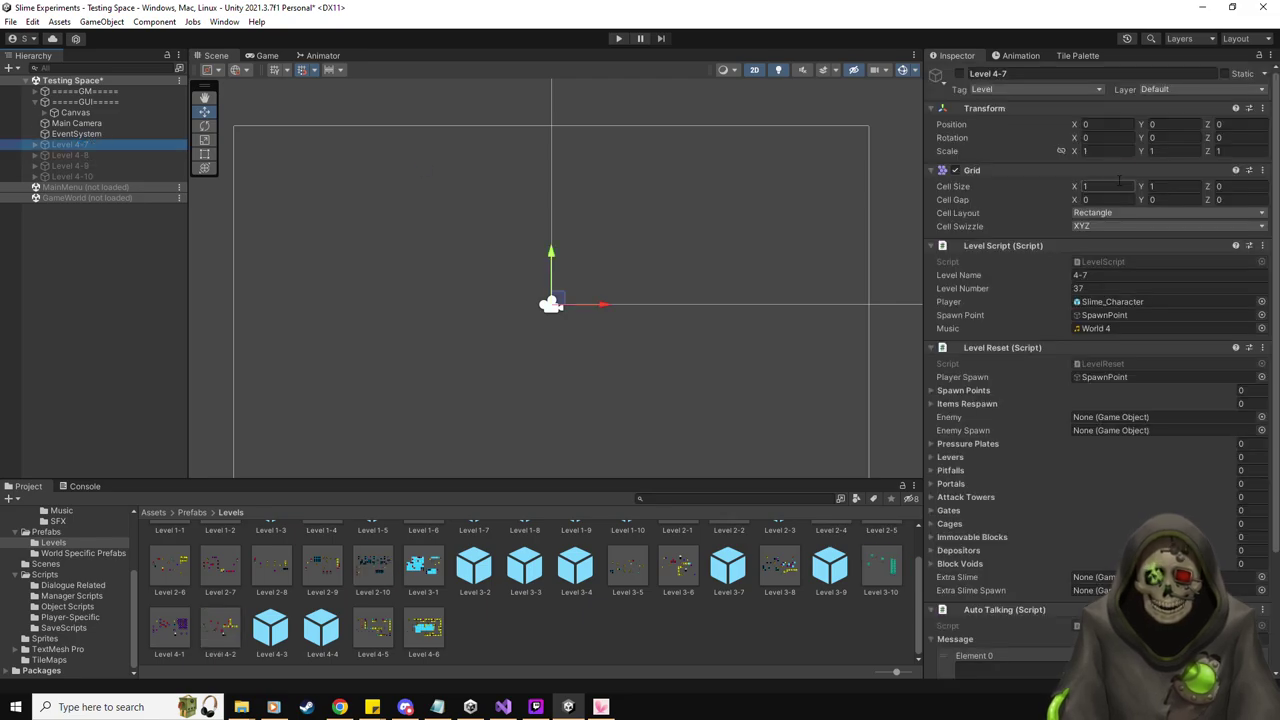
{"action": "key", "text": "alt+shift+a"}
Set Level 4-7's Items object as the default parent
{"action": "left_click", "coordinate": [36, 145]}
{"action": "left_click", "coordinate": [70, 219]}
{"action": "right_click", "coordinate": [72, 224]}
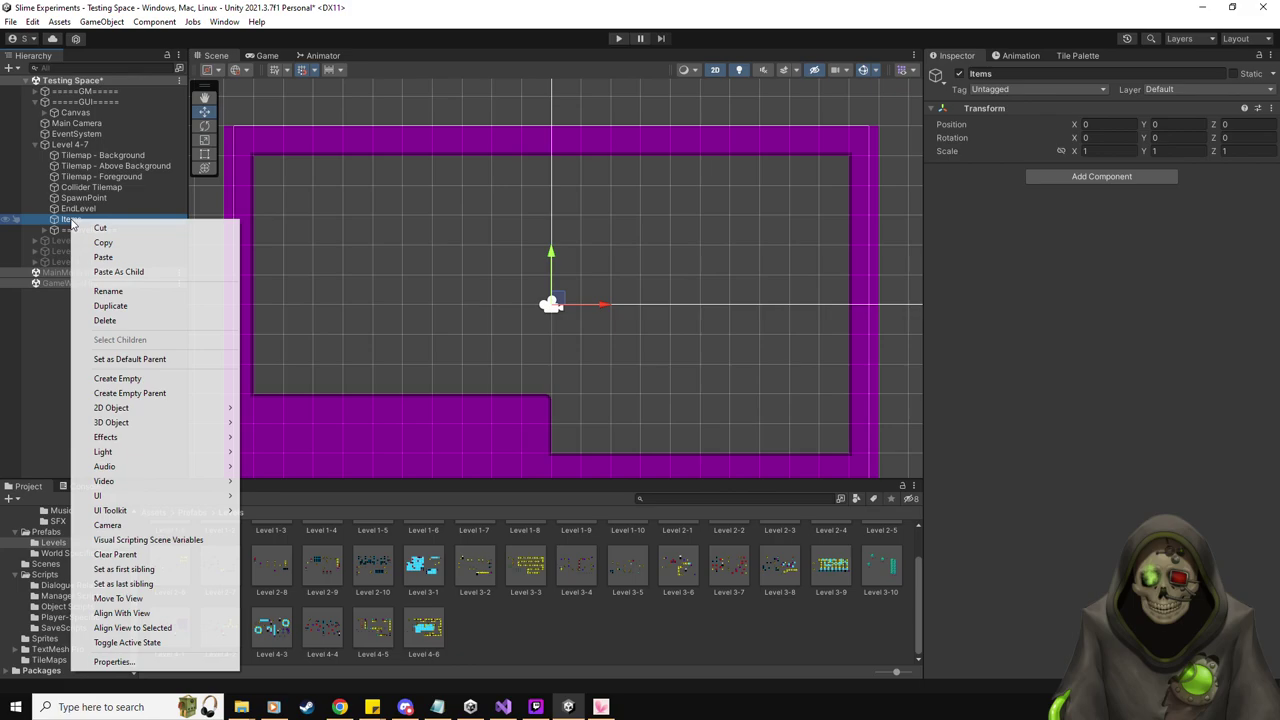
{"action": "left_click", "coordinate": [147, 358]}
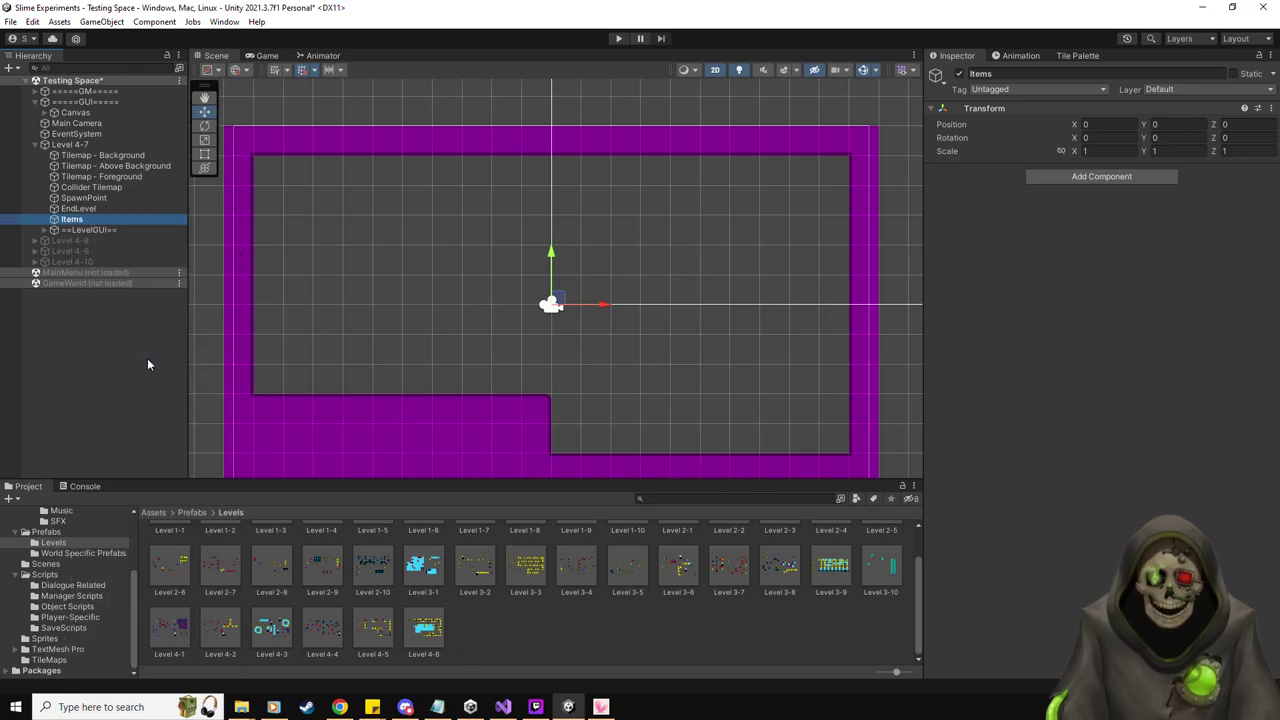
Look through the level prefabs, the item prefabs and the block sprites and wall tile sheets in the Assets folder
{"action": "left_click", "coordinate": [90, 145]}
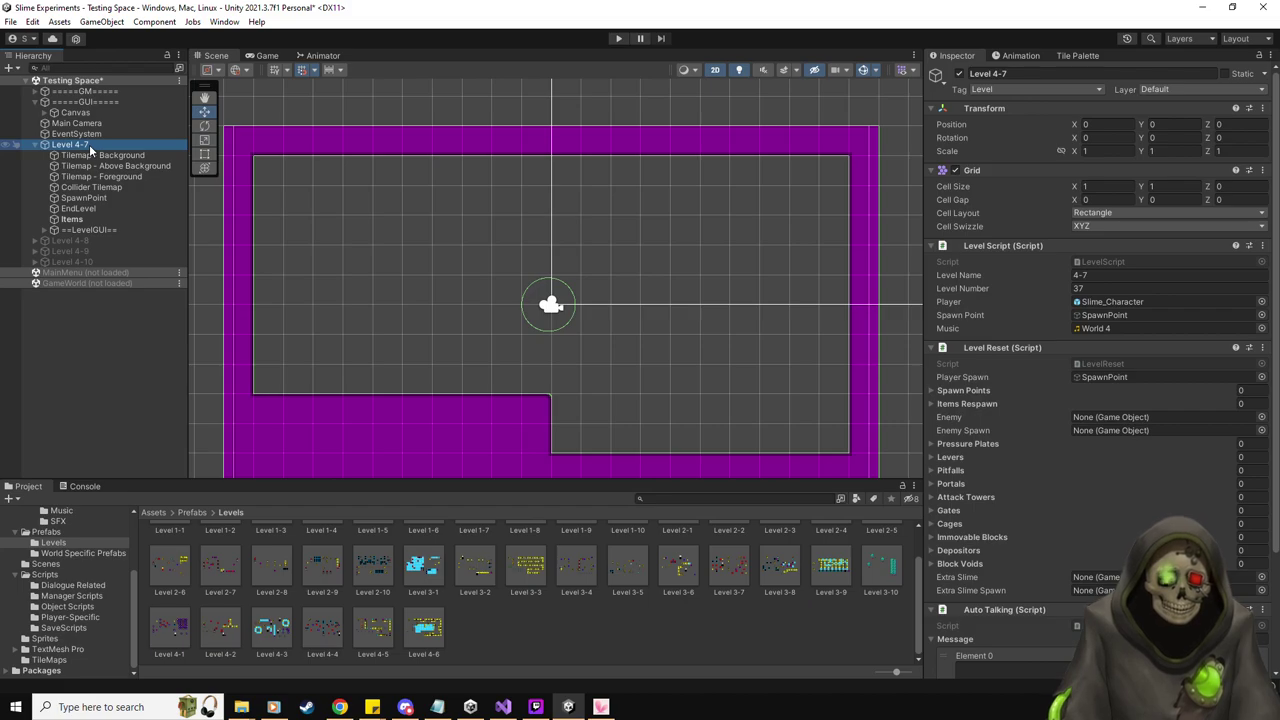
{"action": "scroll", "coordinate": [238, 615], "scroll_direction": "up", "scroll_amount": 1}
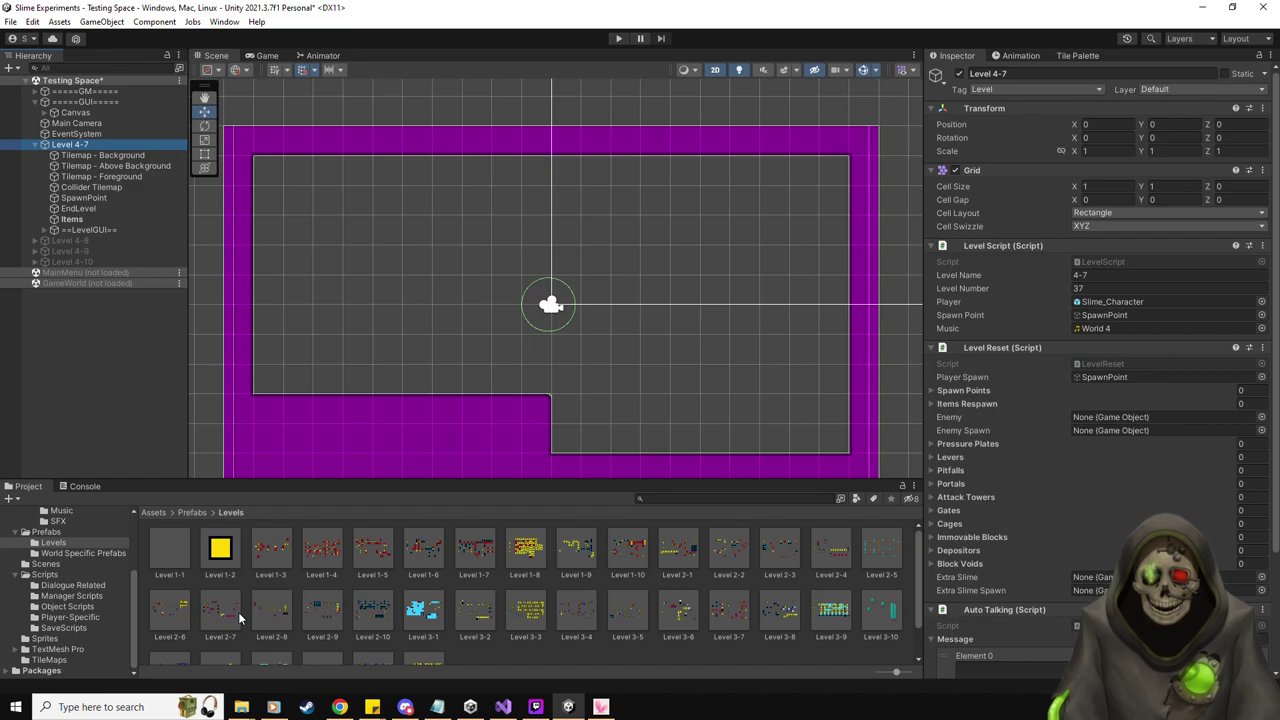
{"action": "left_click", "coordinate": [46, 531]}
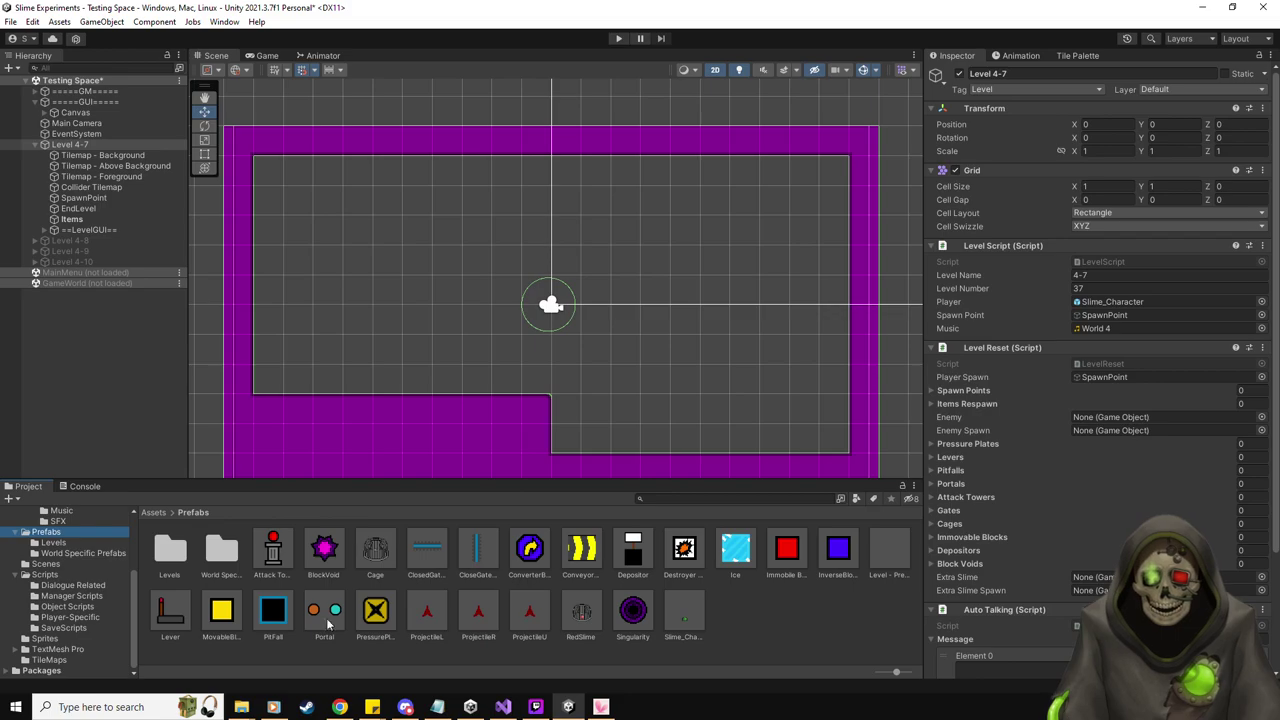
{"action": "scroll", "coordinate": [60, 600], "scroll_direction": "up", "scroll_amount": 3}
{"action": "left_click", "coordinate": [43, 574]}
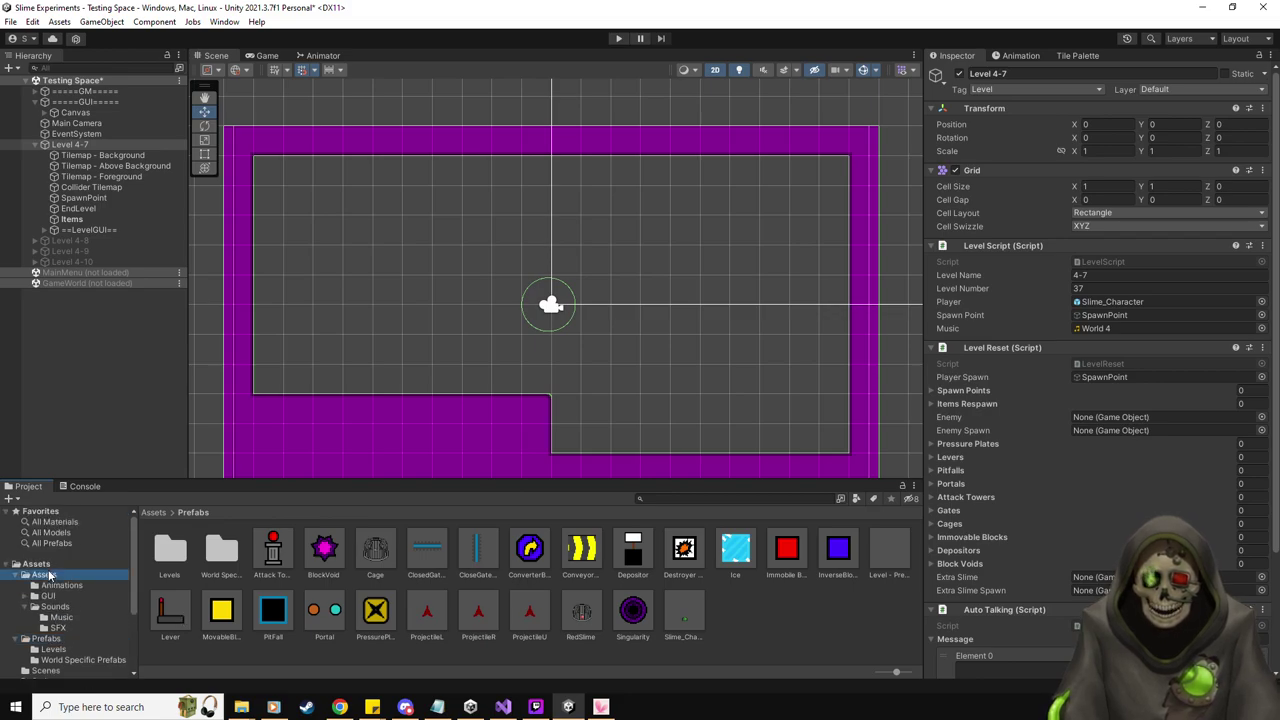
{"action": "scroll", "coordinate": [806, 552], "scroll_direction": "down", "scroll_amount": 3}
{"action": "scroll", "coordinate": [876, 588], "scroll_direction": "up", "scroll_amount": 1}
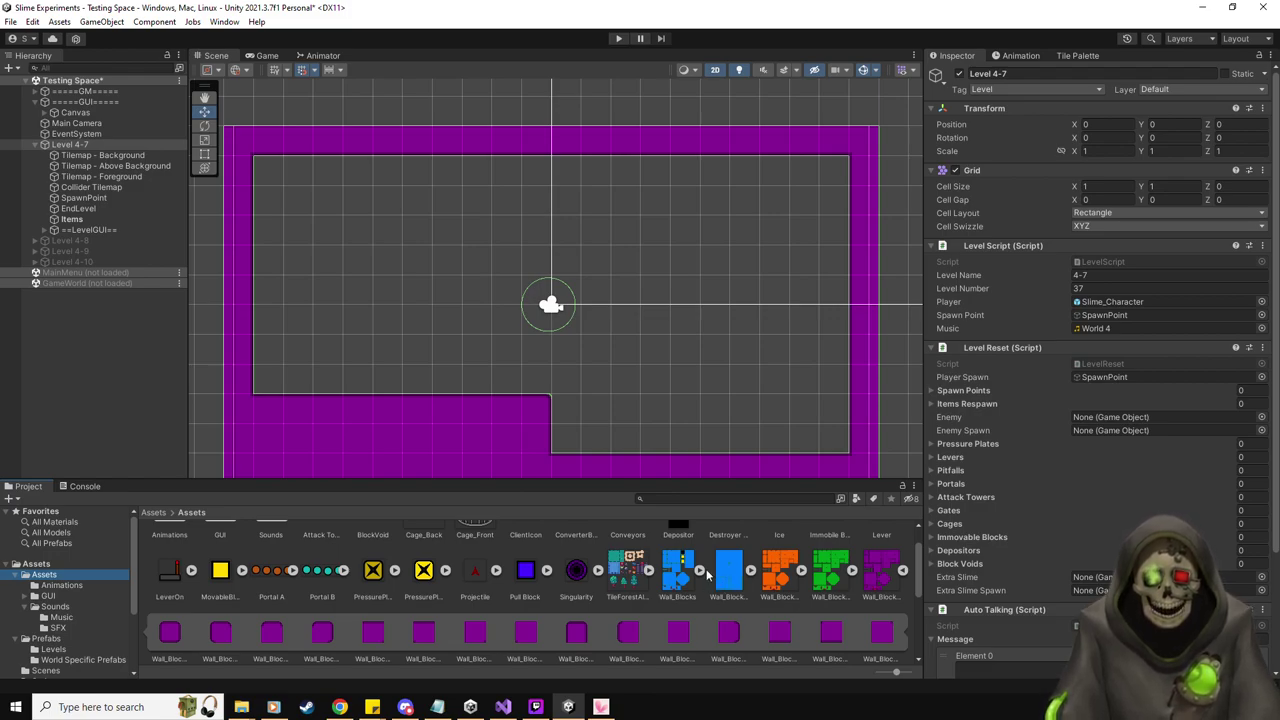
{"action": "left_click", "coordinate": [703, 569]}
{"action": "left_click", "coordinate": [703, 569]}
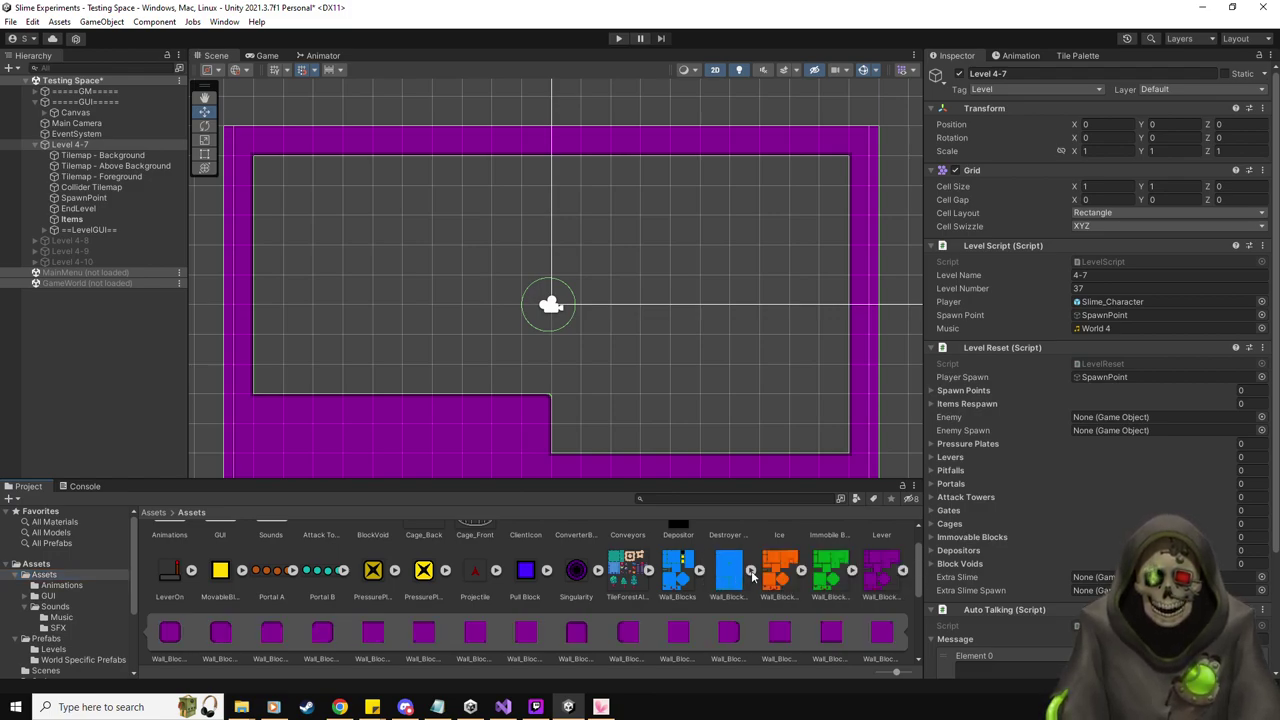
{"action": "left_click", "coordinate": [752, 572]}
{"action": "left_click", "coordinate": [752, 572]}
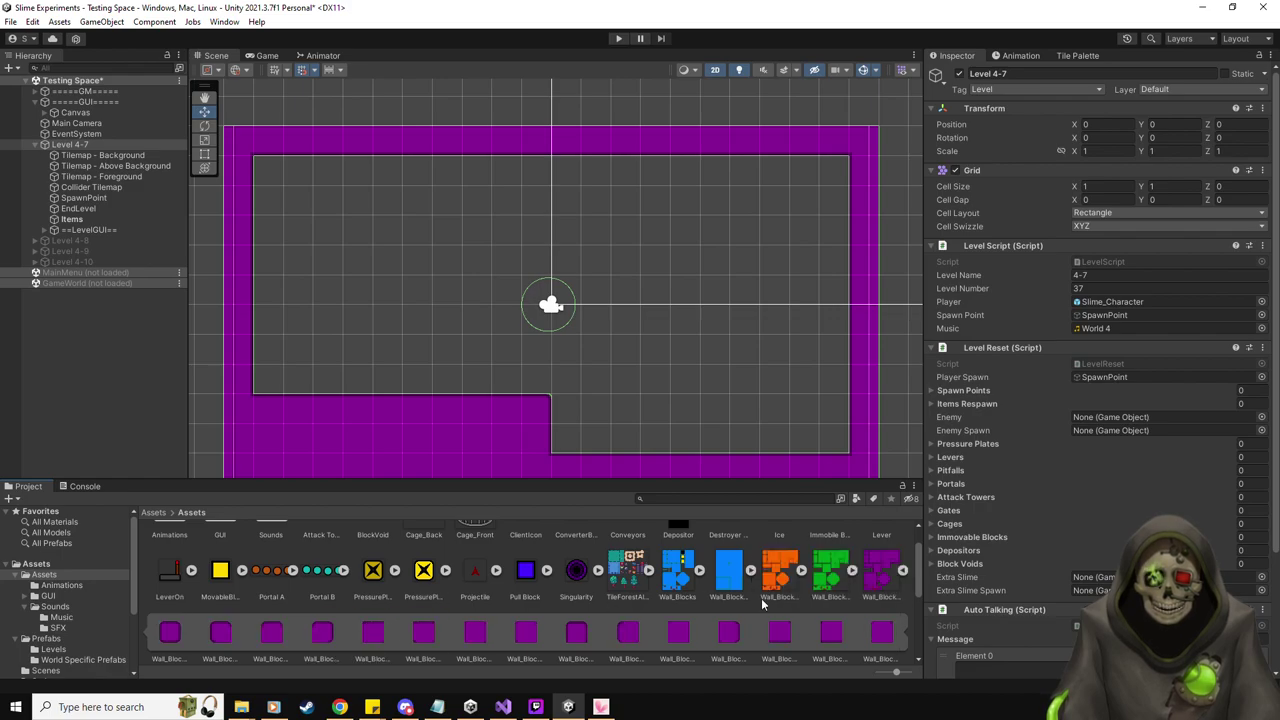
{"action": "scroll", "coordinate": [662, 601], "scroll_direction": "down", "scroll_amount": 1}
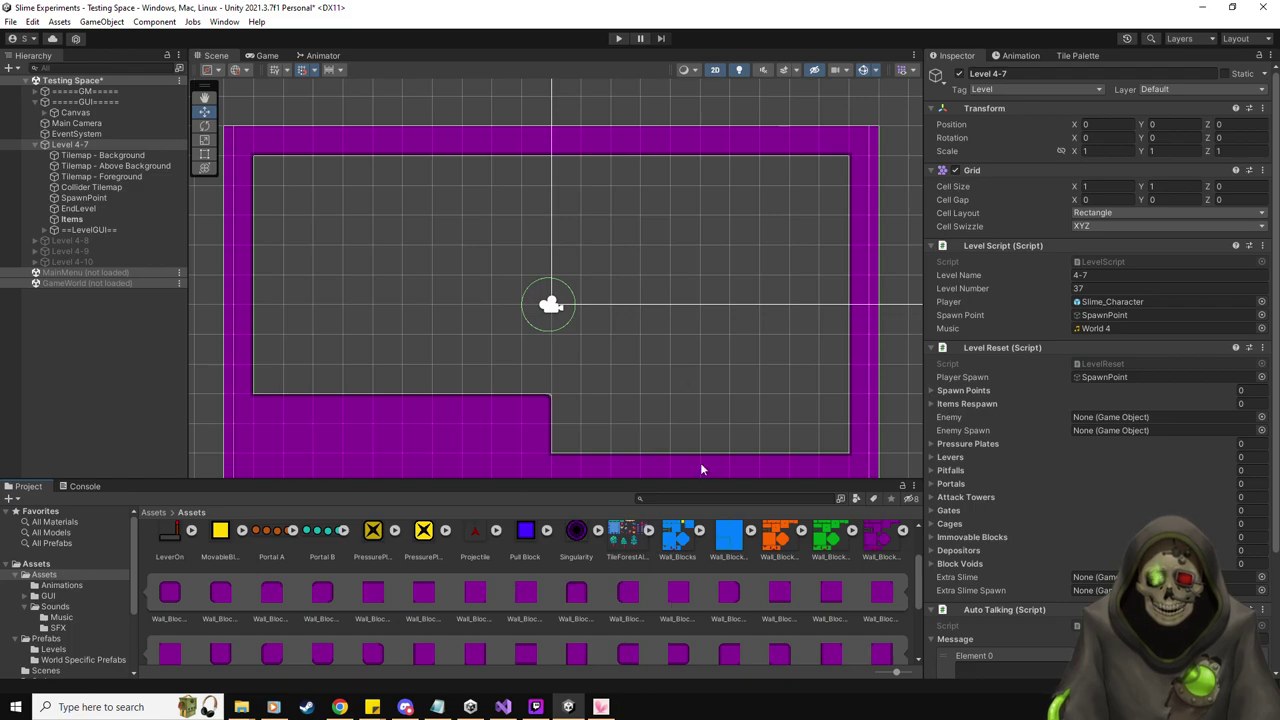
{"action": "left_click", "coordinate": [878, 540]}
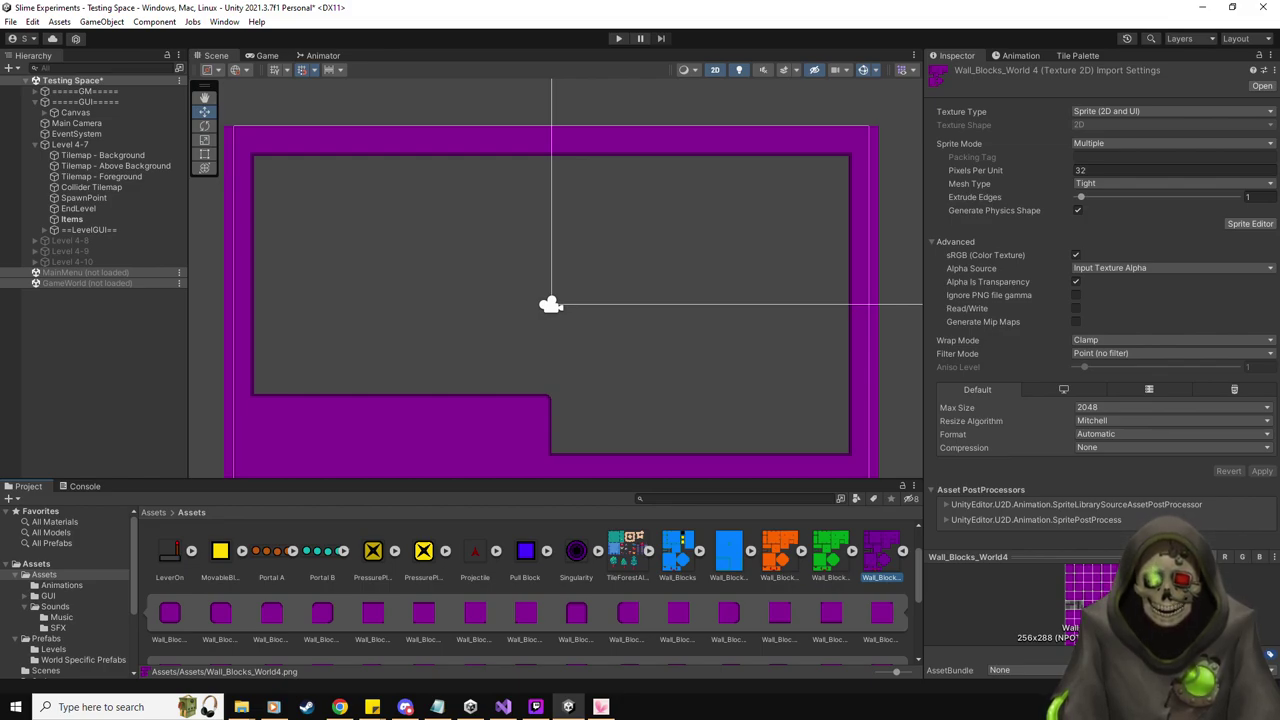
{"action": "left_click", "coordinate": [903, 550]}
{"action": "scroll", "coordinate": [446, 628], "scroll_direction": "up", "scroll_amount": 1}
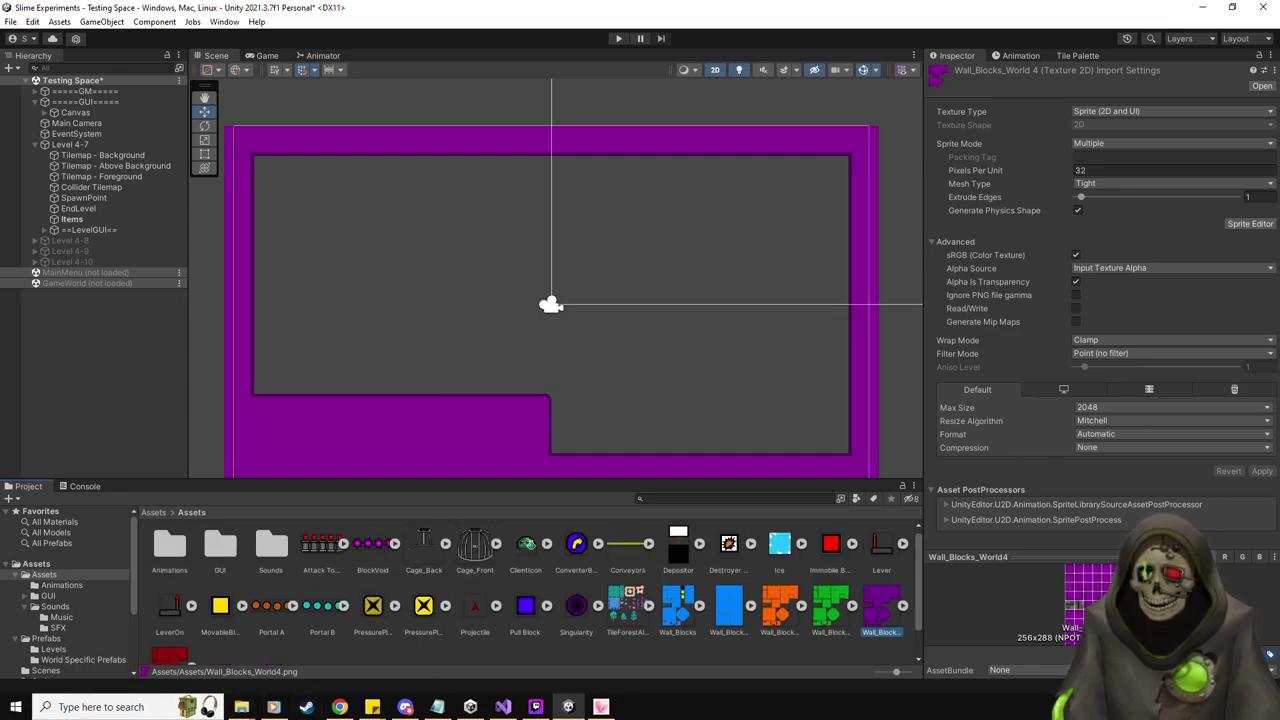
Open MovableBlock.png in paint.net and fill its yellow interior with pink, with antialiased rendering turned off
{"action": "left_click", "coordinate": [241, 707]}
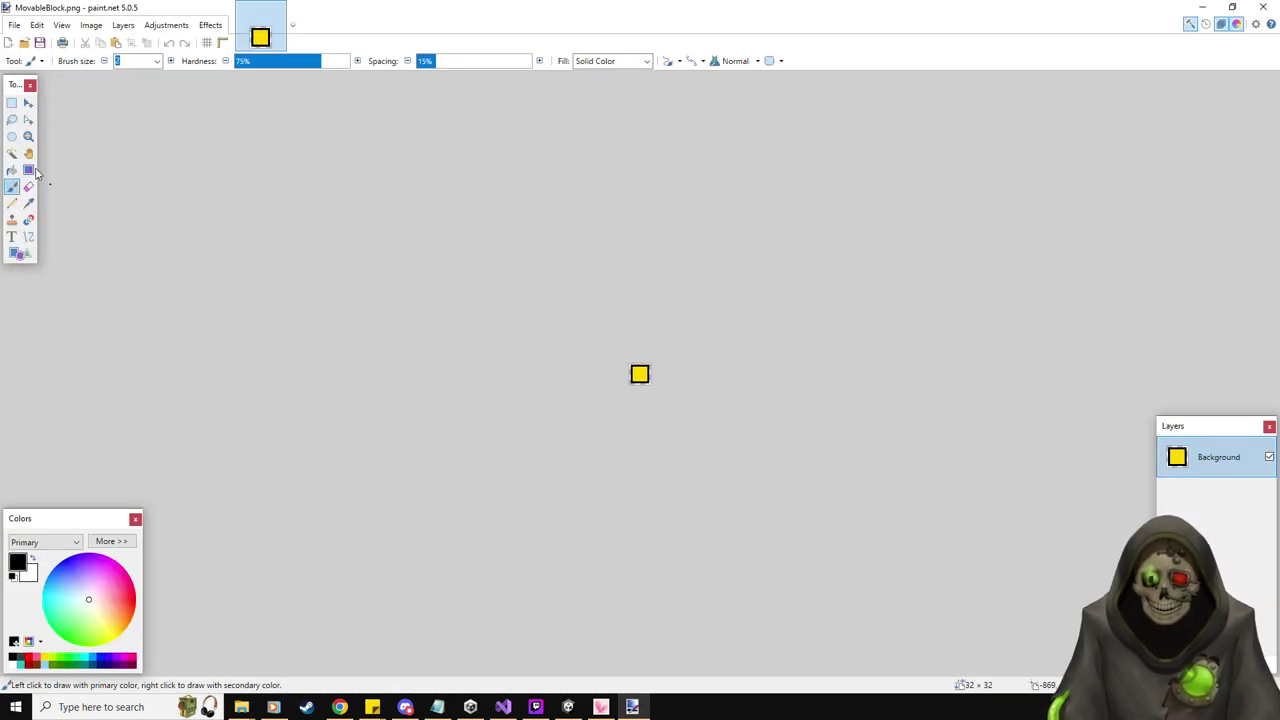
{"action": "left_click", "coordinate": [28, 136]}
{"action": "key", "text": "ctrl+b"}
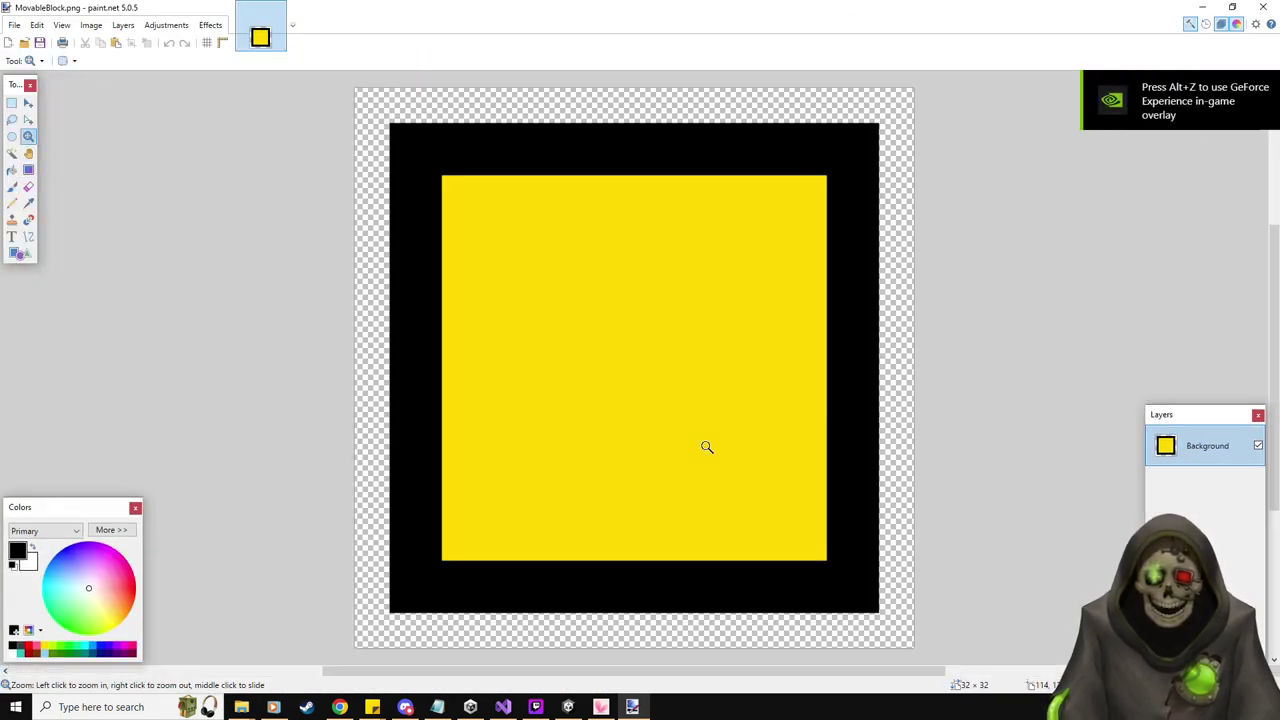
{"action": "left_click", "coordinate": [12, 170]}
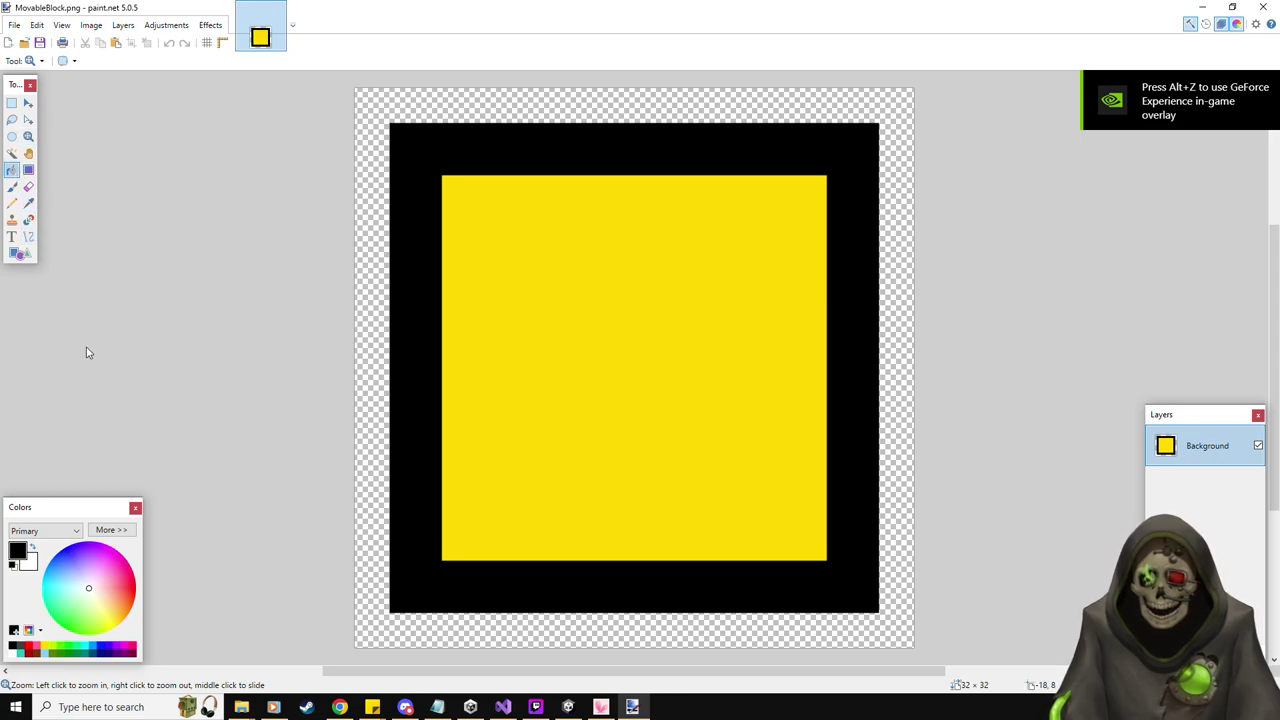
{"action": "left_click", "coordinate": [124, 572]}
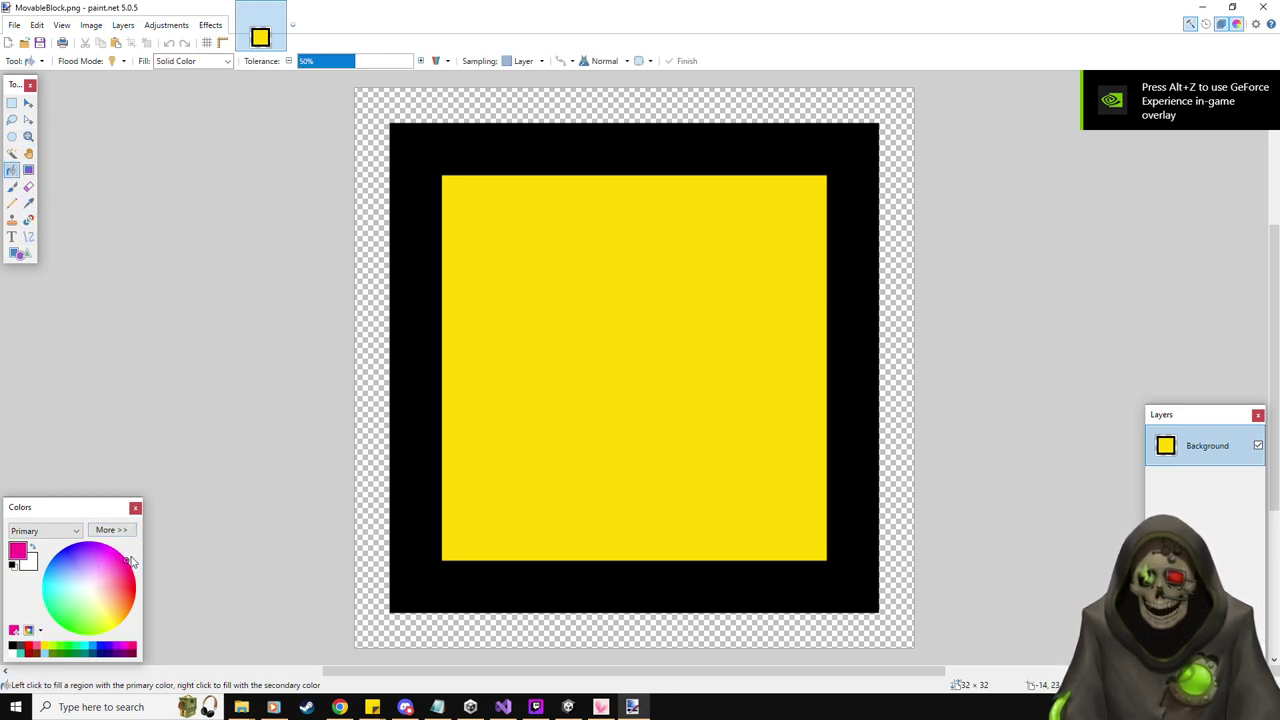
{"action": "left_click", "coordinate": [660, 290]}
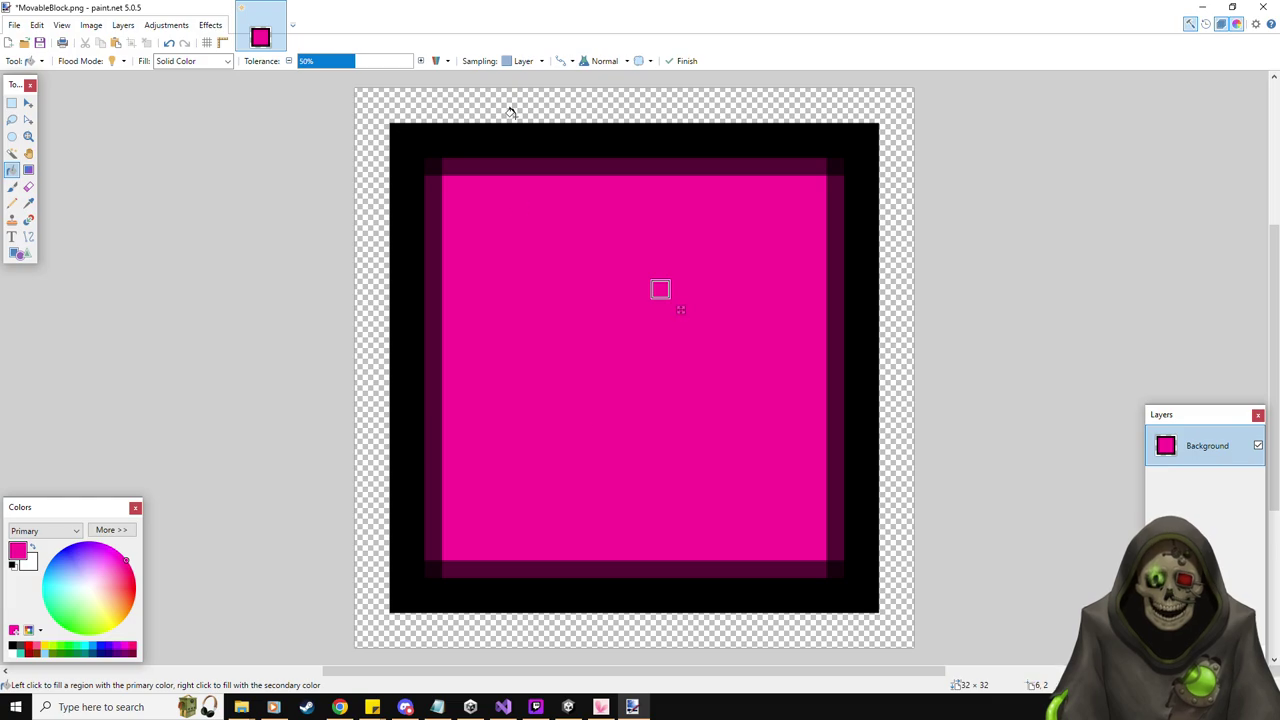
{"action": "left_click", "coordinate": [563, 62]}
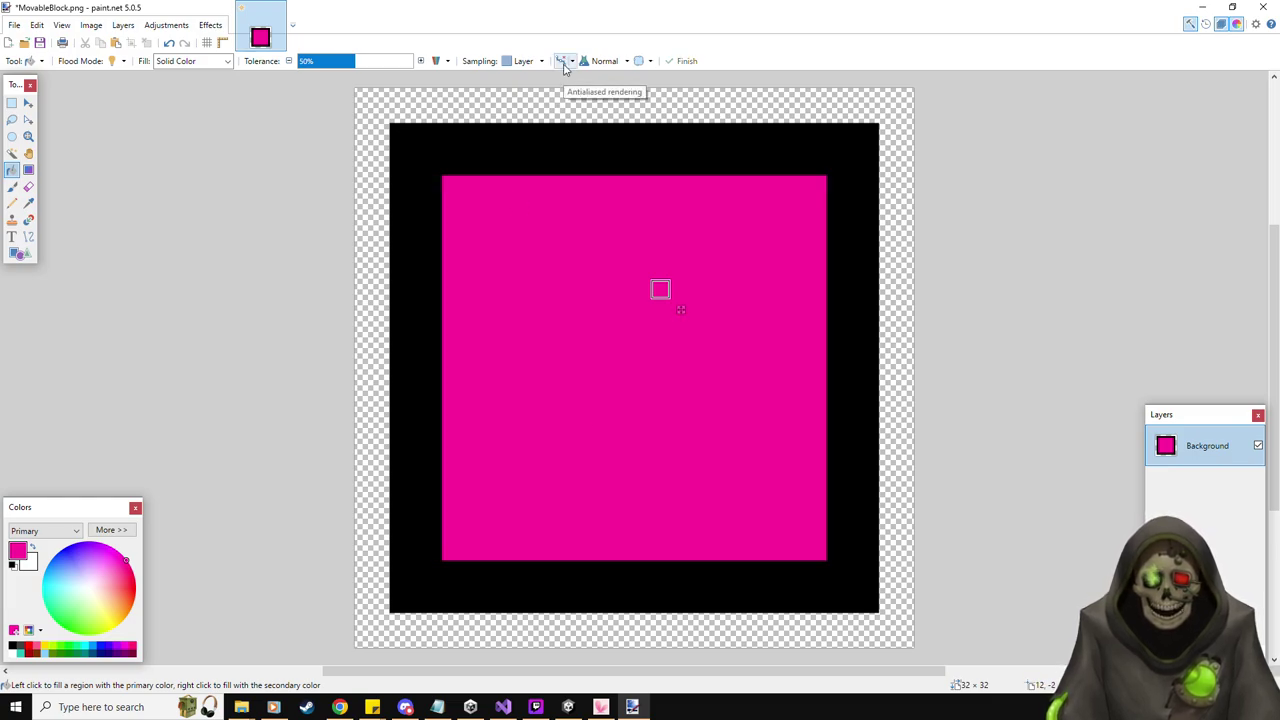
Save the recoloured pink block image
{"action": "left_click", "coordinate": [22, 28]}
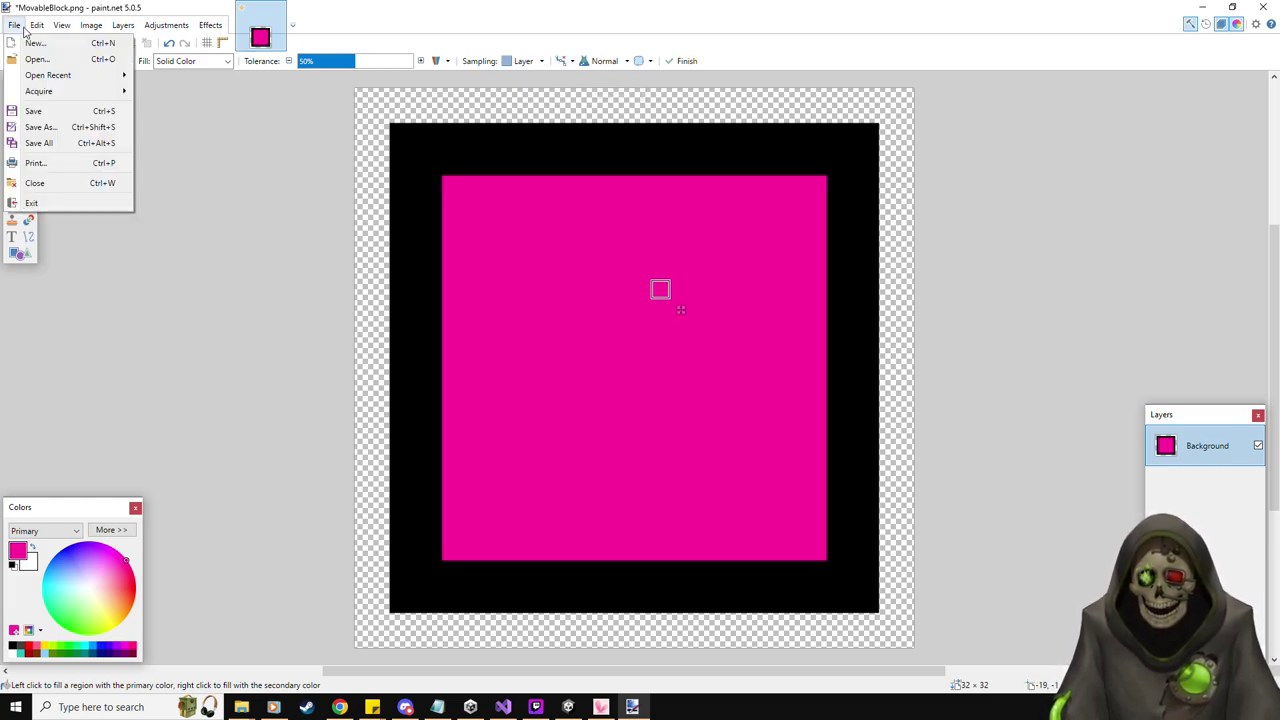
{"action": "left_click", "coordinate": [52, 114]}
{"action": "key", "text": "Return"}
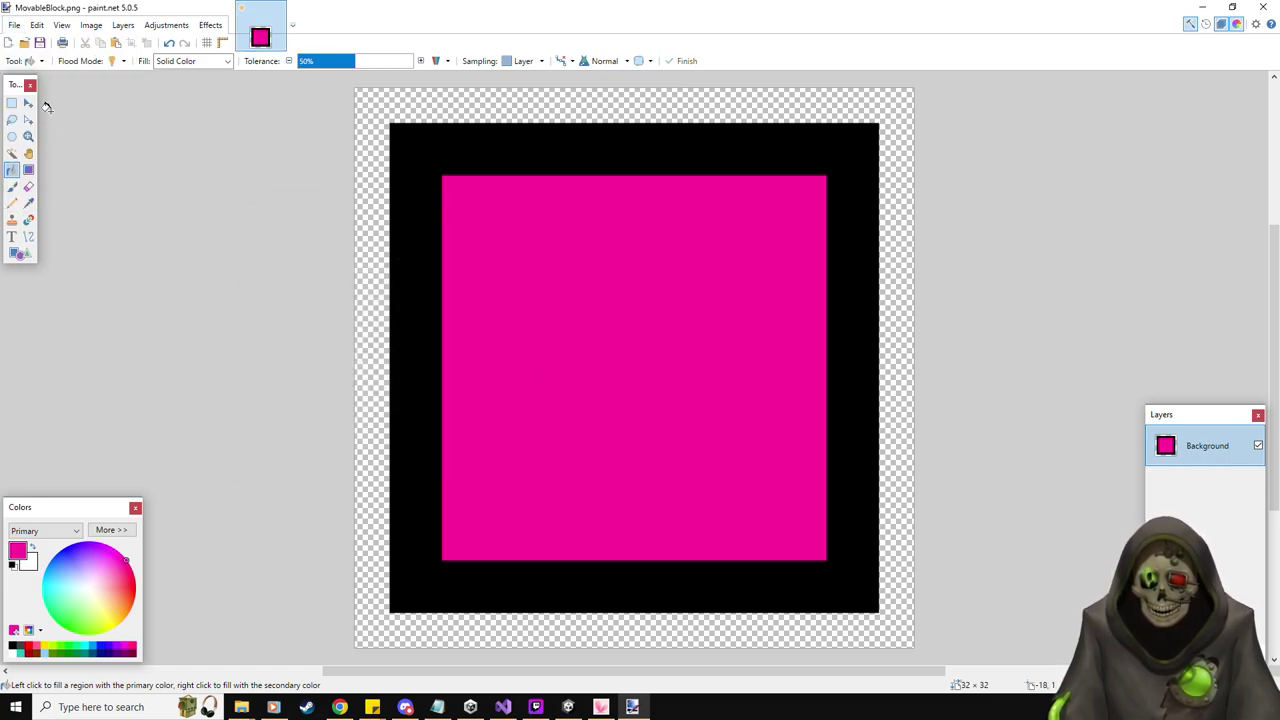
Undo the pink fill in MovableBlock.png and return to the Assets folder in Unity
{"action": "left_click", "coordinate": [660, 289]}
{"action": "key", "text": "ctrl+z"}
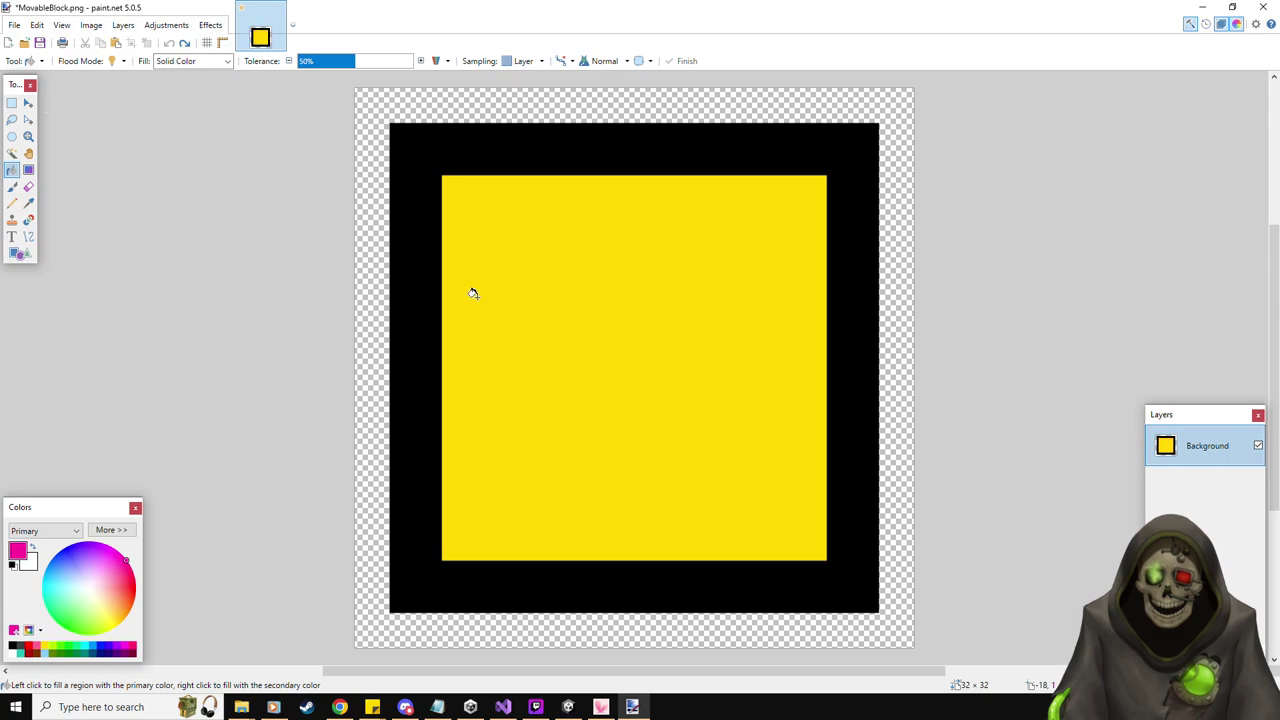
{"action": "double_click", "coordinate": [889, 20]}
{"action": "left_click", "coordinate": [292, 143]}
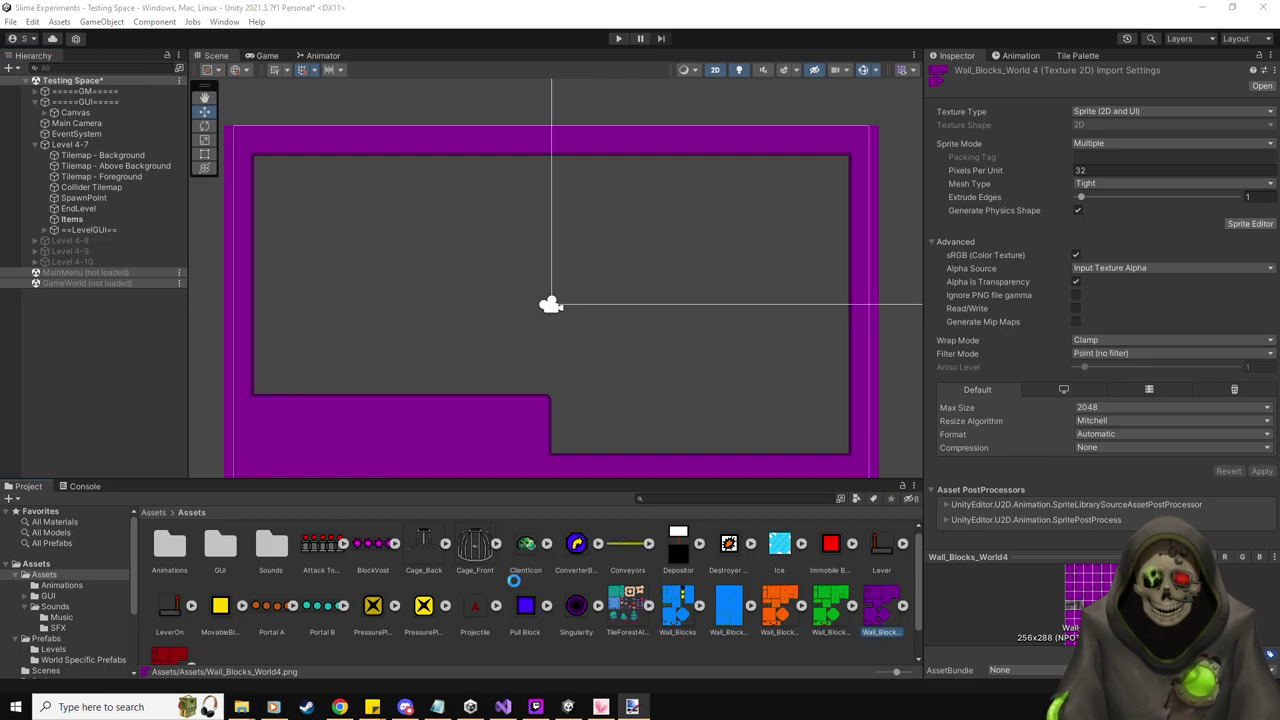
{"action": "scroll", "coordinate": [396, 591], "scroll_direction": "down", "scroll_amount": 2}
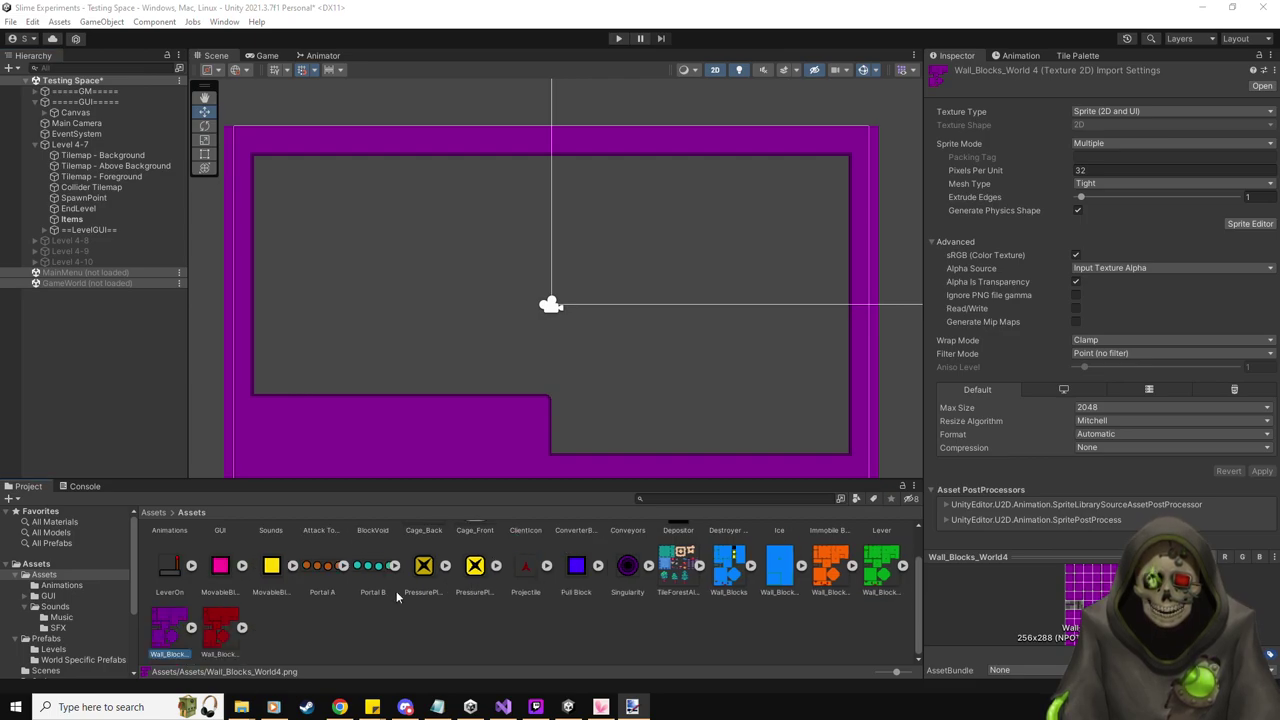
Set the pink MovableBlock 1 texture to no compression, Point (no filter) filtering and 32 pixels per unit, and apply the import settings
{"action": "left_click", "coordinate": [220, 566]}
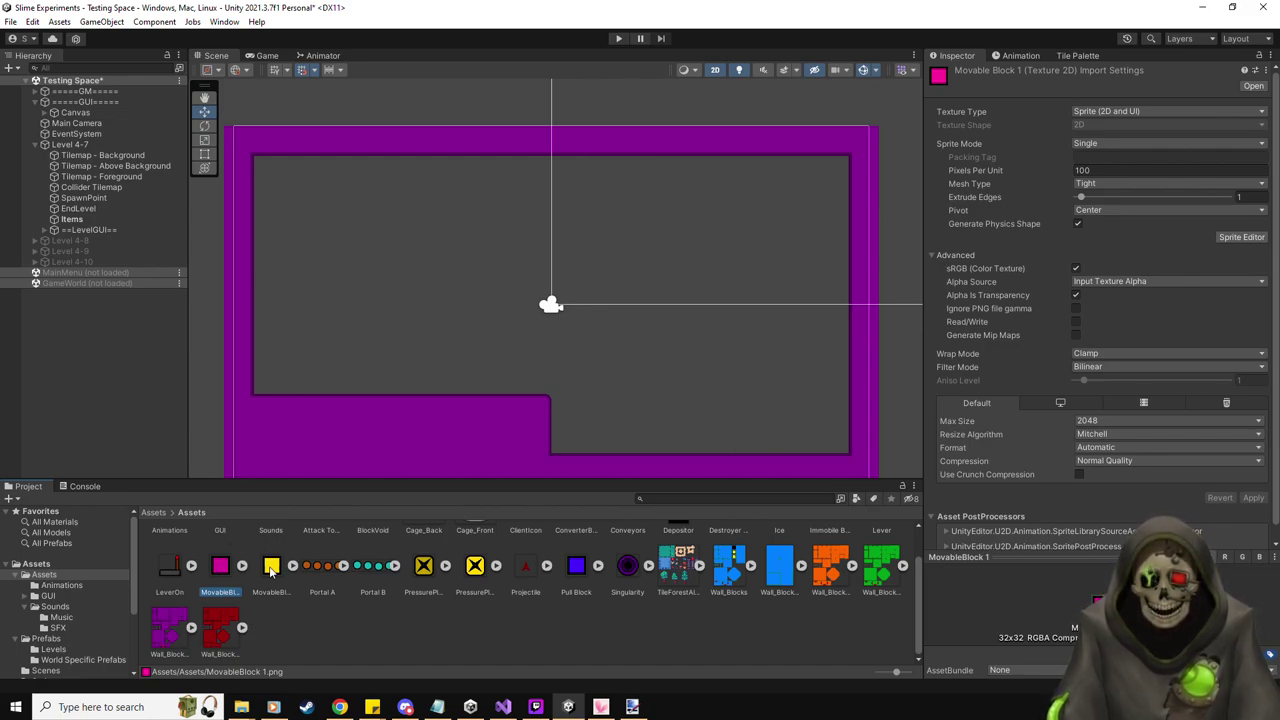
{"action": "left_click", "coordinate": [1160, 462]}
{"action": "left_click", "coordinate": [1124, 475]}
{"action": "left_click", "coordinate": [1100, 368]}
{"action": "left_click", "coordinate": [1102, 377]}
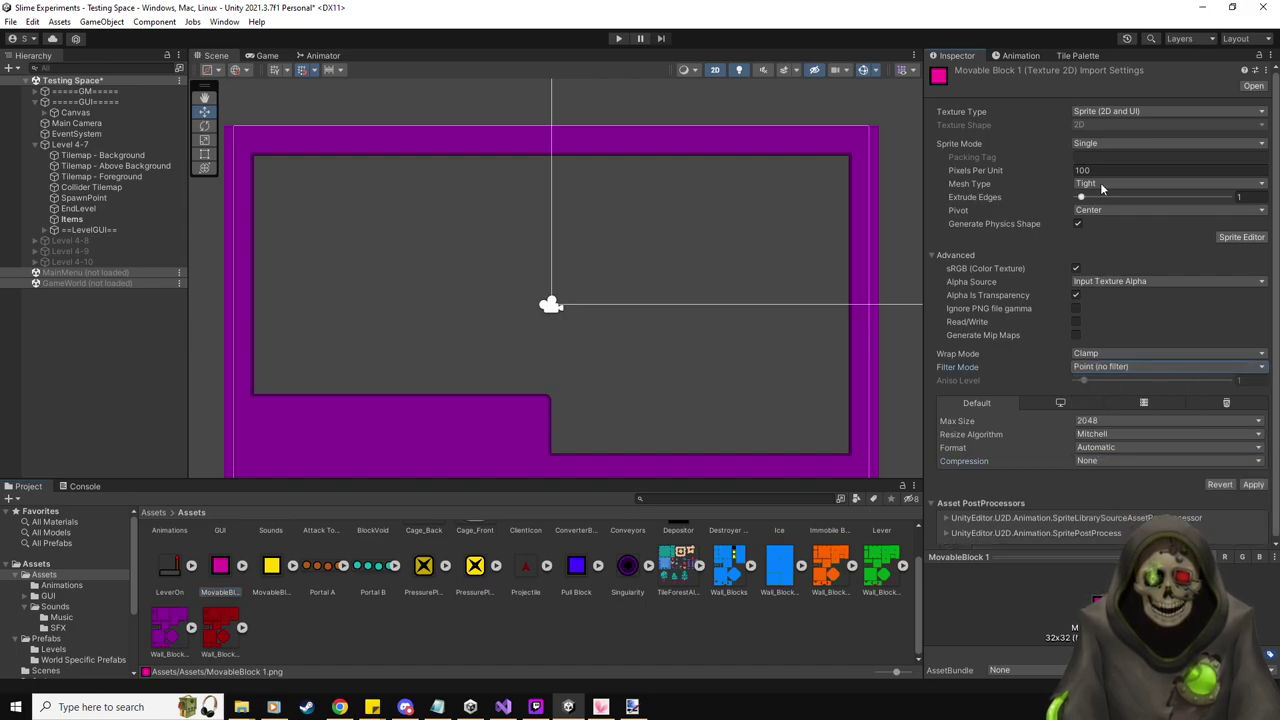
{"action": "left_click", "coordinate": [1102, 171]}
{"action": "type", "text": "32"}
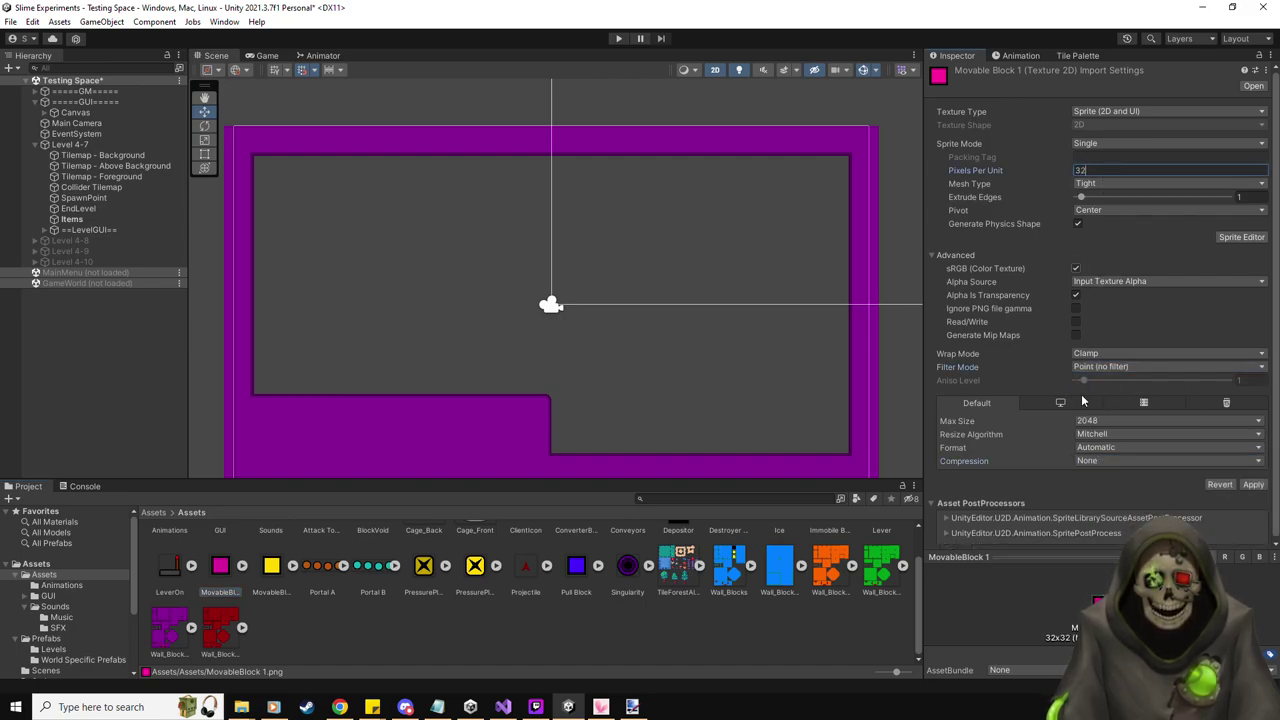
{"action": "left_click", "coordinate": [1253, 484]}
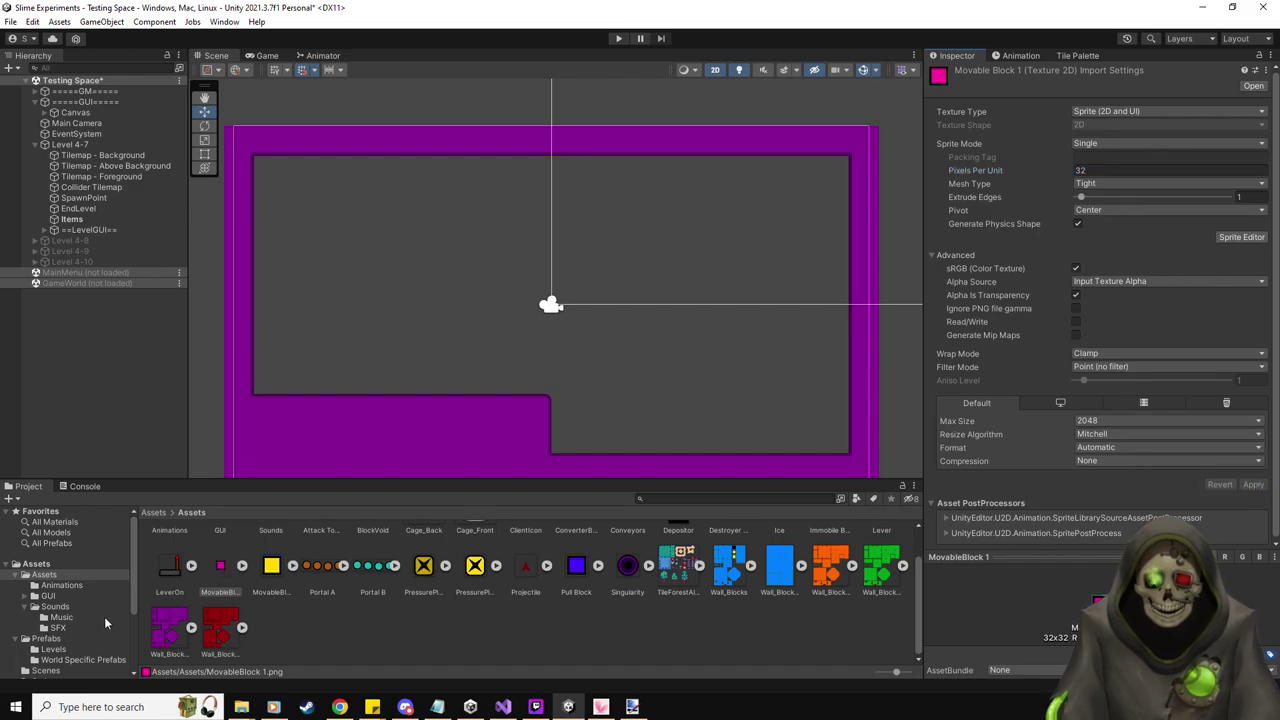
Try to rename the pink MovableBlock 1 texture as MovableBlock, and inspect the sprite inside it
{"action": "right_click", "coordinate": [221, 566]}
{"action": "left_click", "coordinate": [275, 291]}
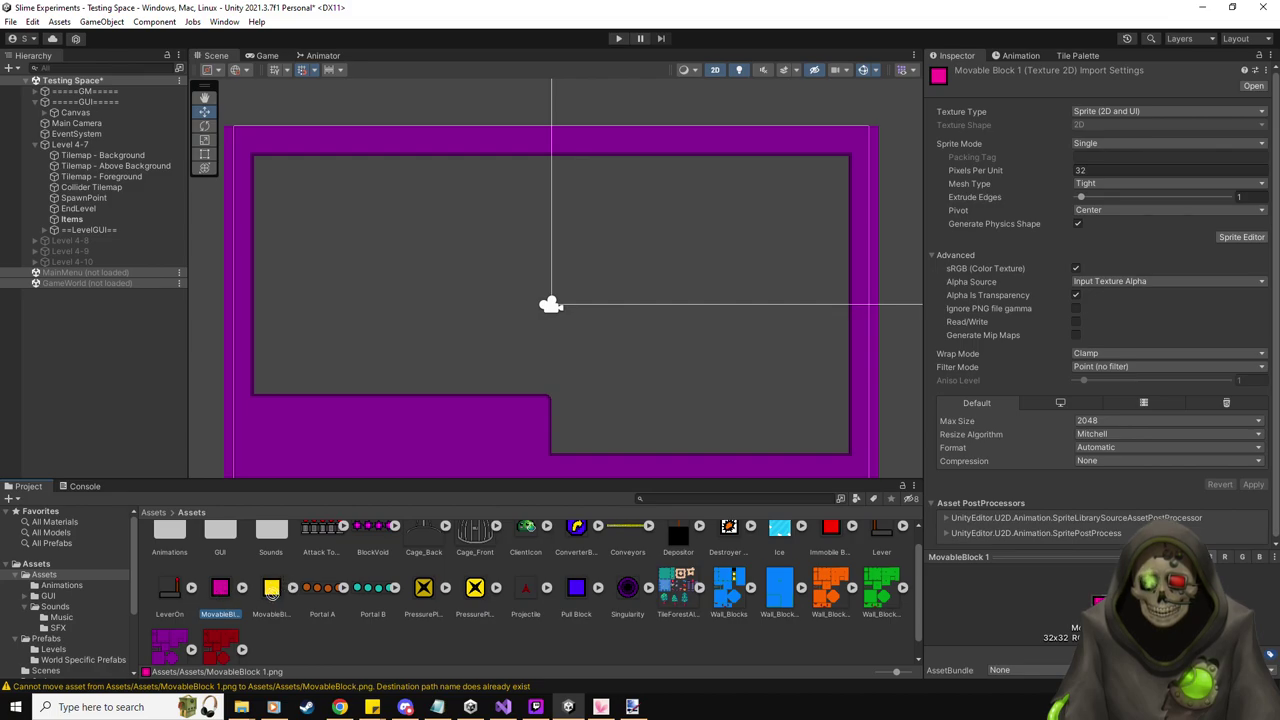
{"action": "left_click", "coordinate": [252, 589]}
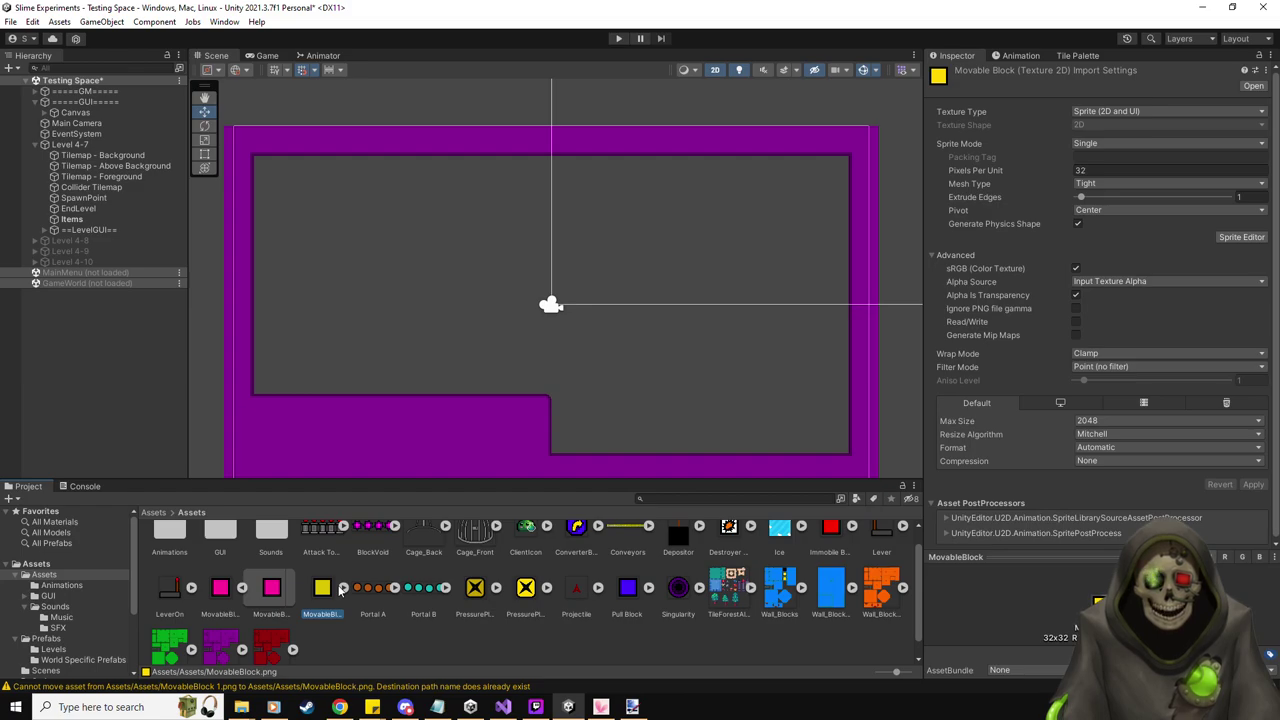
{"action": "left_click", "coordinate": [271, 589]}
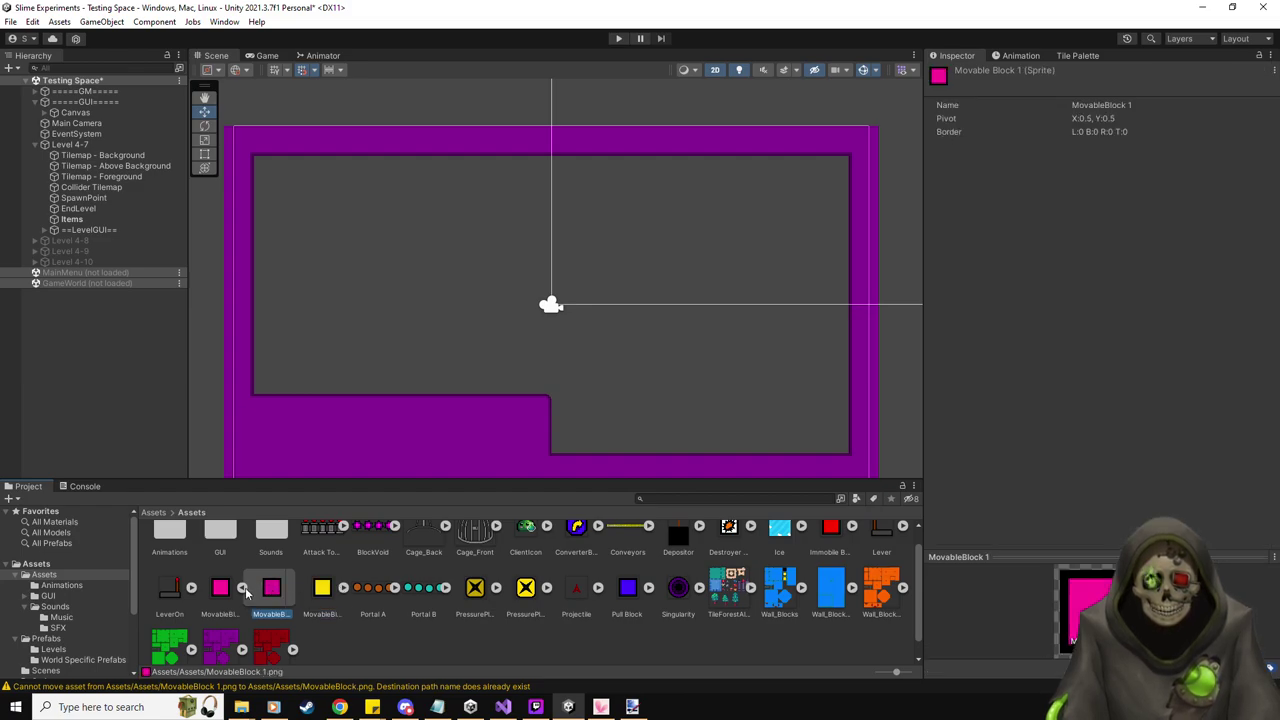
{"action": "left_click", "coordinate": [242, 587]}
Open the yellow MovableBlock texture in the image viewer to check it, and close the viewer
{"action": "left_click", "coordinate": [271, 589]}
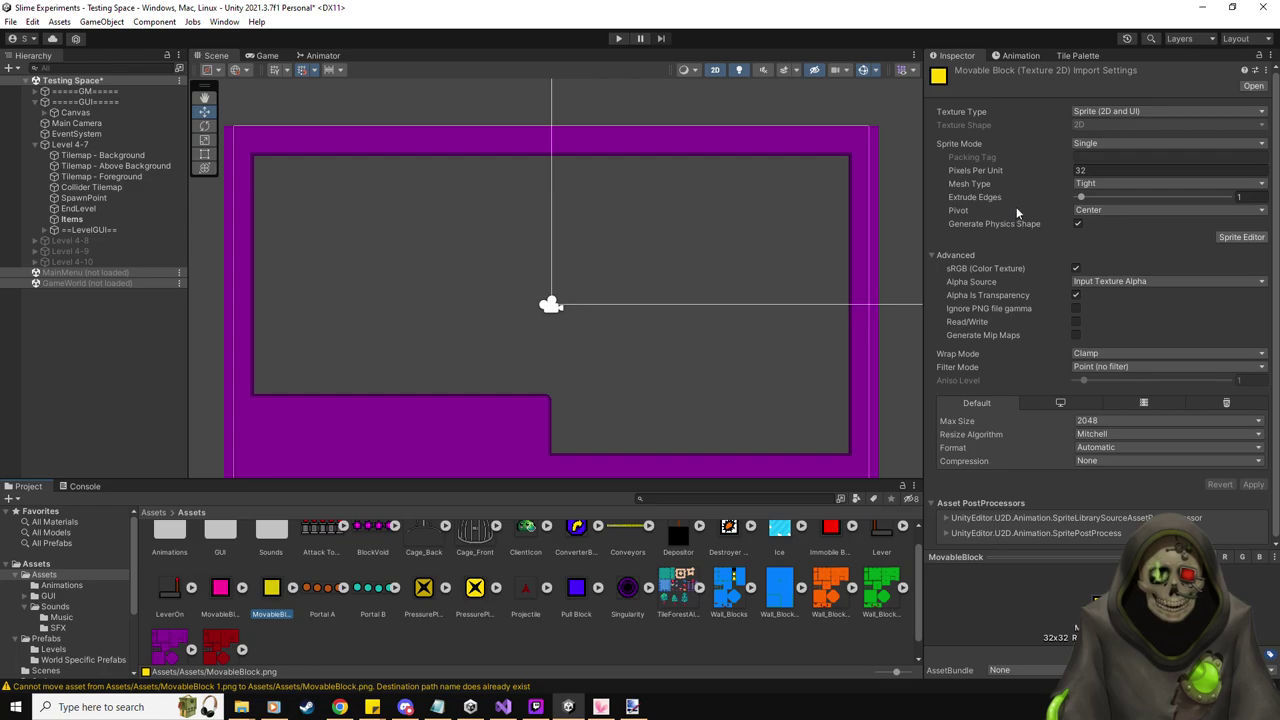
{"action": "left_click", "coordinate": [1252, 86]}
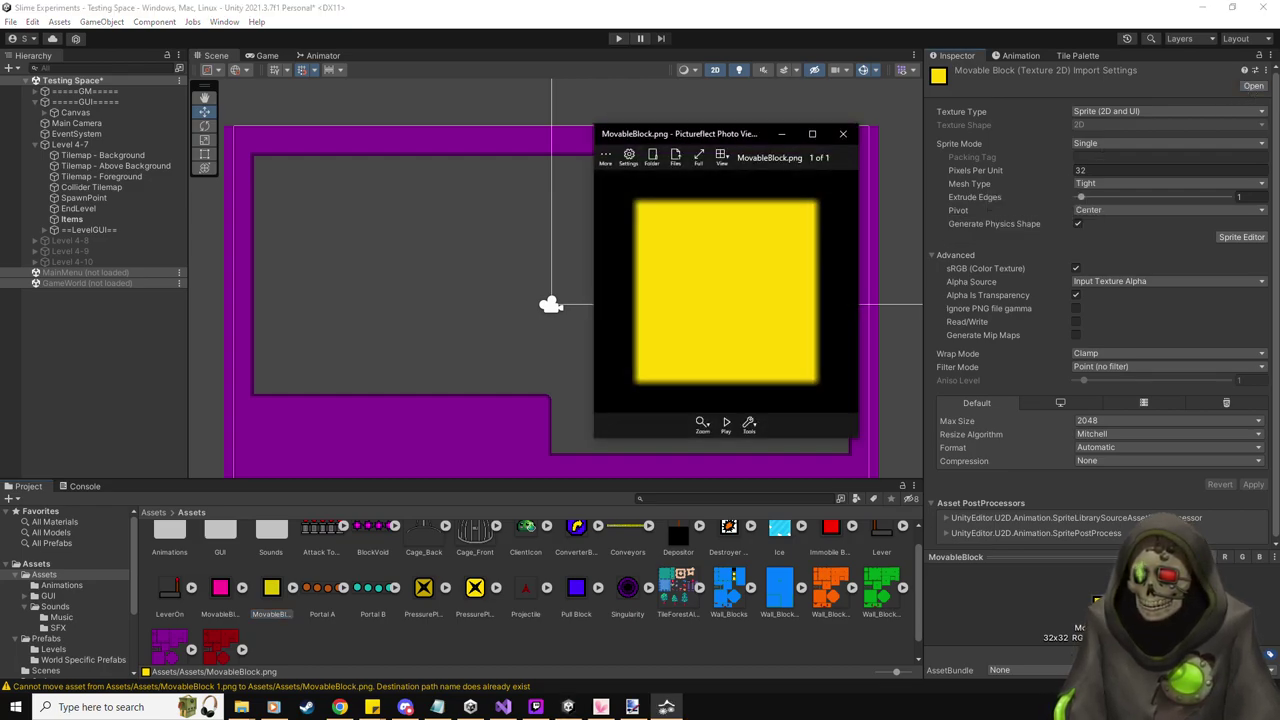
{"action": "left_click_drag", "start_coordinate": [751, 131], "coordinate": [680, 138]}
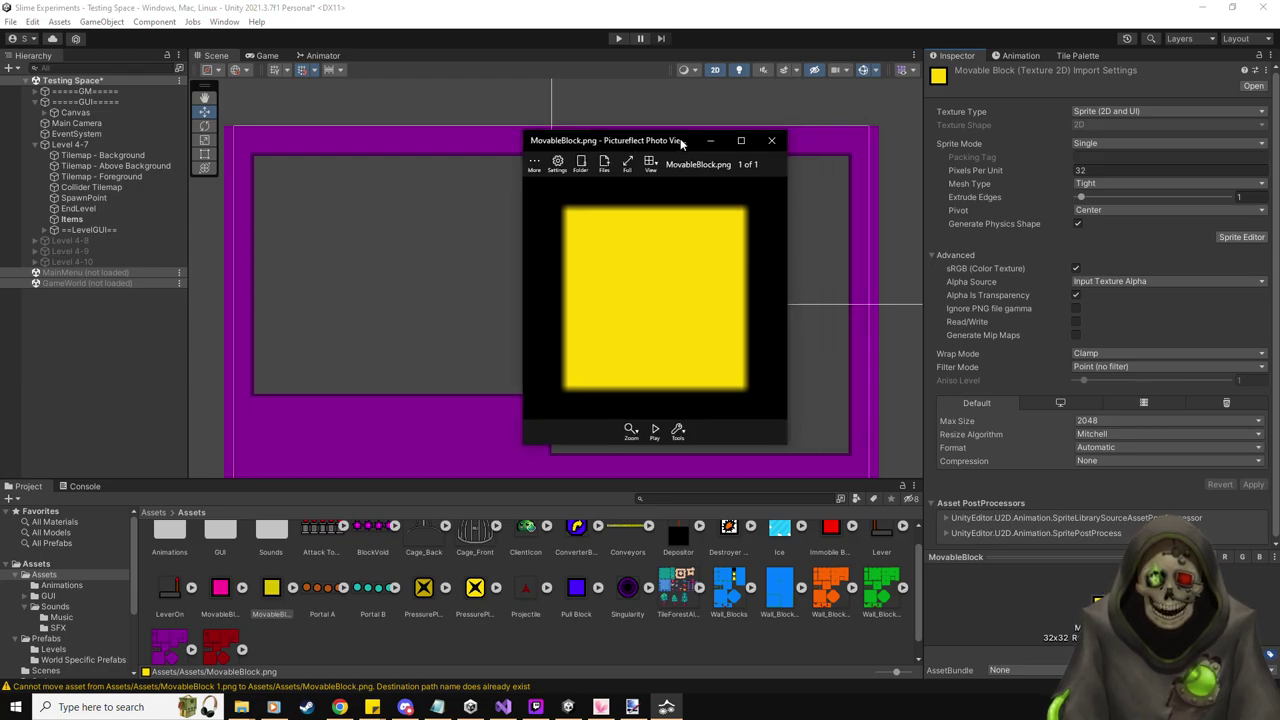
{"action": "left_click", "coordinate": [771, 140]}
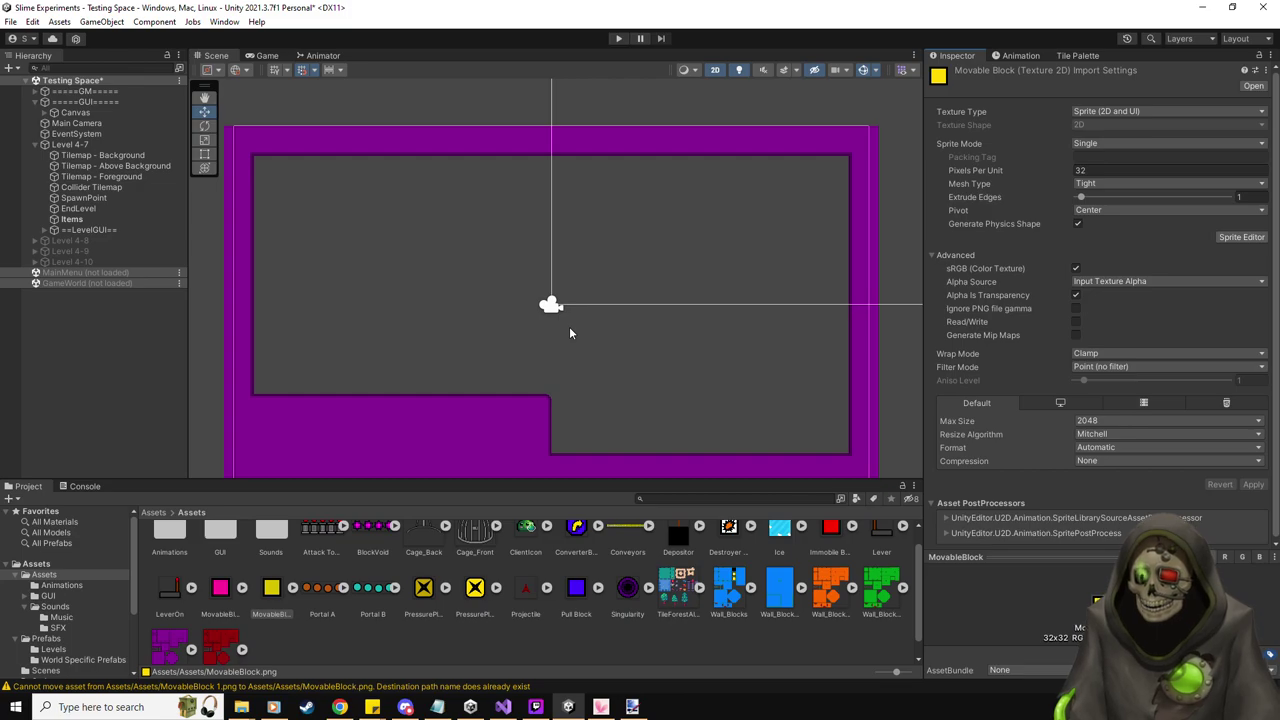
Locate the yellow MovableBlock texture in File Explorer and replace it with the pink version under the name MovableBlock
{"action": "right_click", "coordinate": [267, 600]}
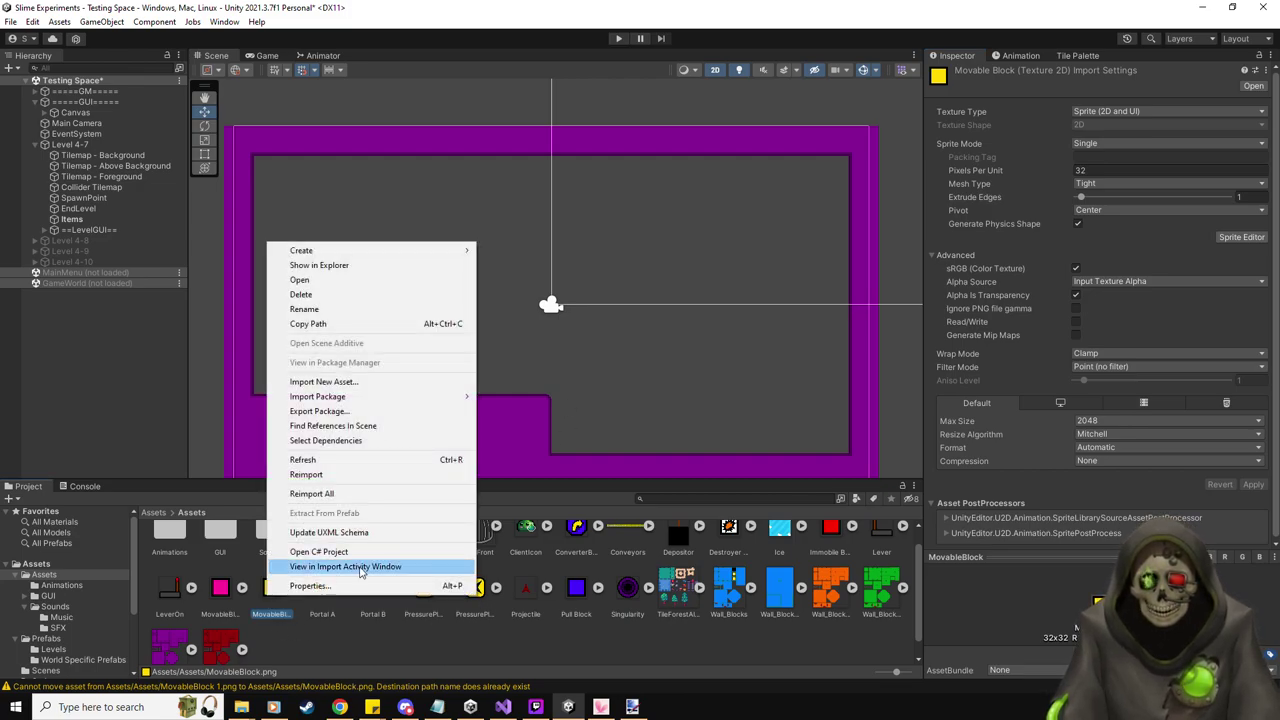
{"action": "left_click", "coordinate": [337, 266]}
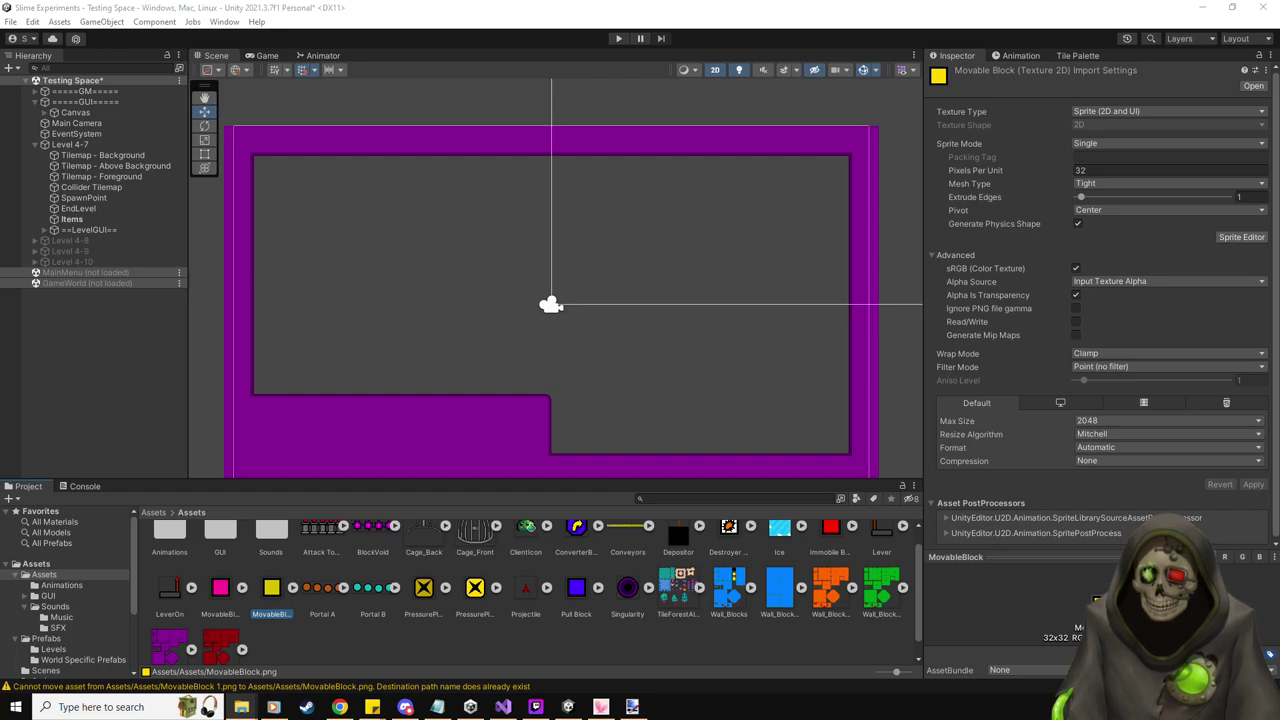
{"action": "left_click", "coordinate": [212, 591]}
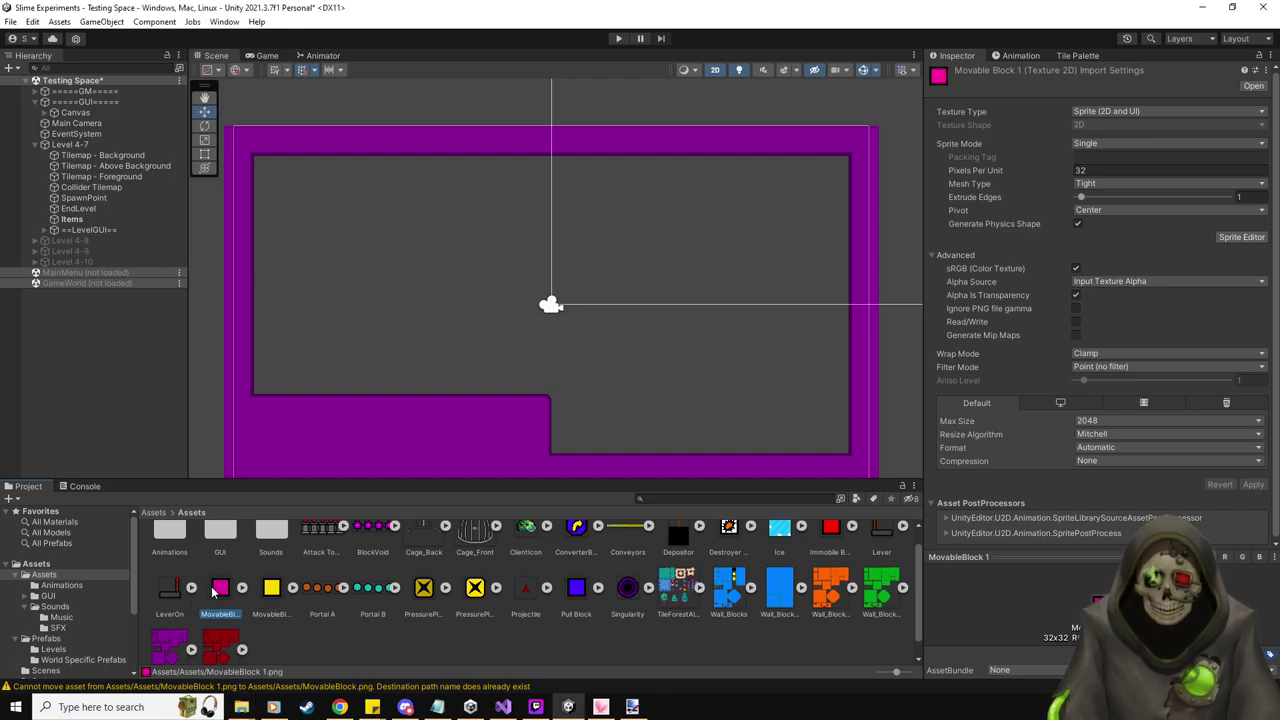
{"action": "right_click", "coordinate": [212, 591]}
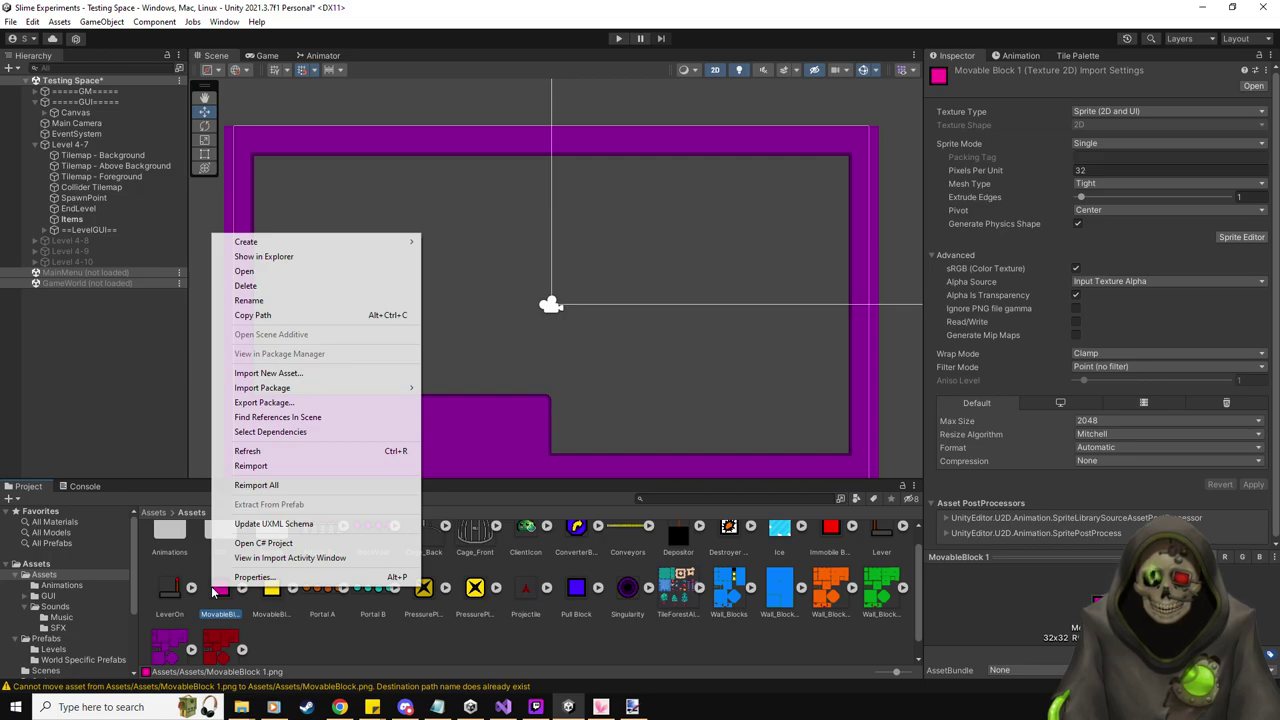
{"action": "key", "text": "Escape"}
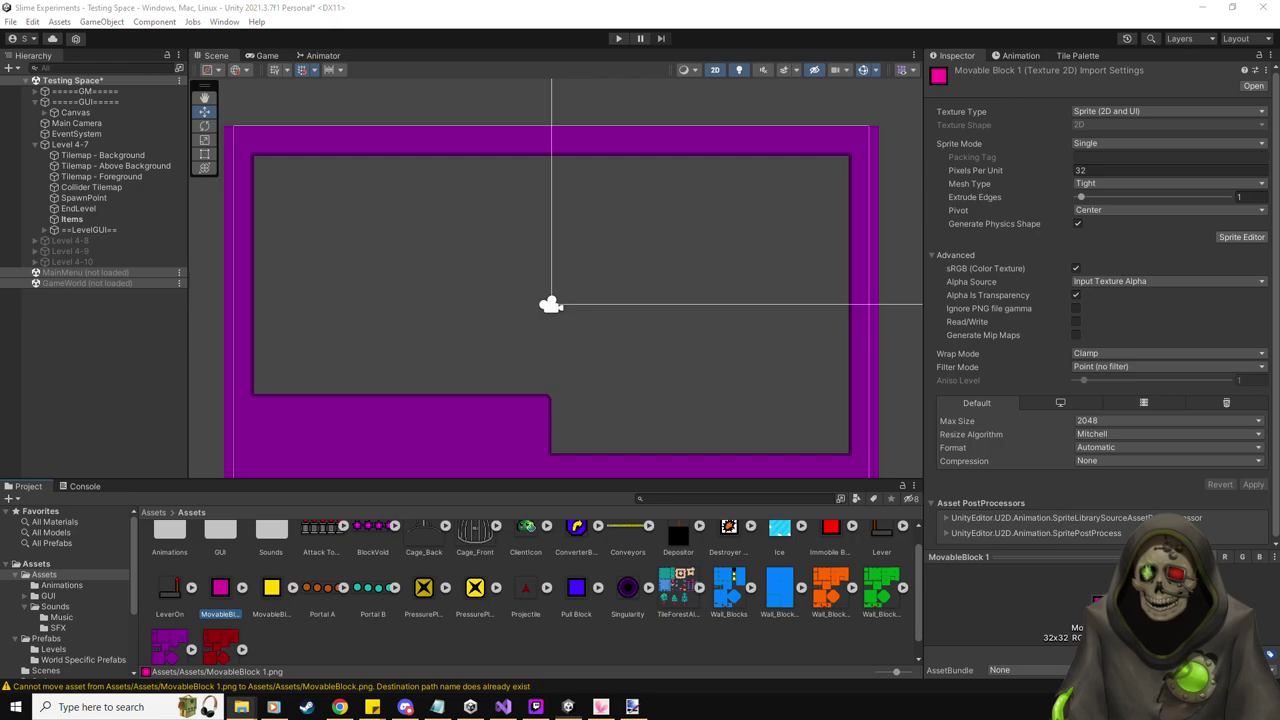
{"action": "left_click", "coordinate": [241, 707]}
{"action": "left_click", "coordinate": [241, 707]}
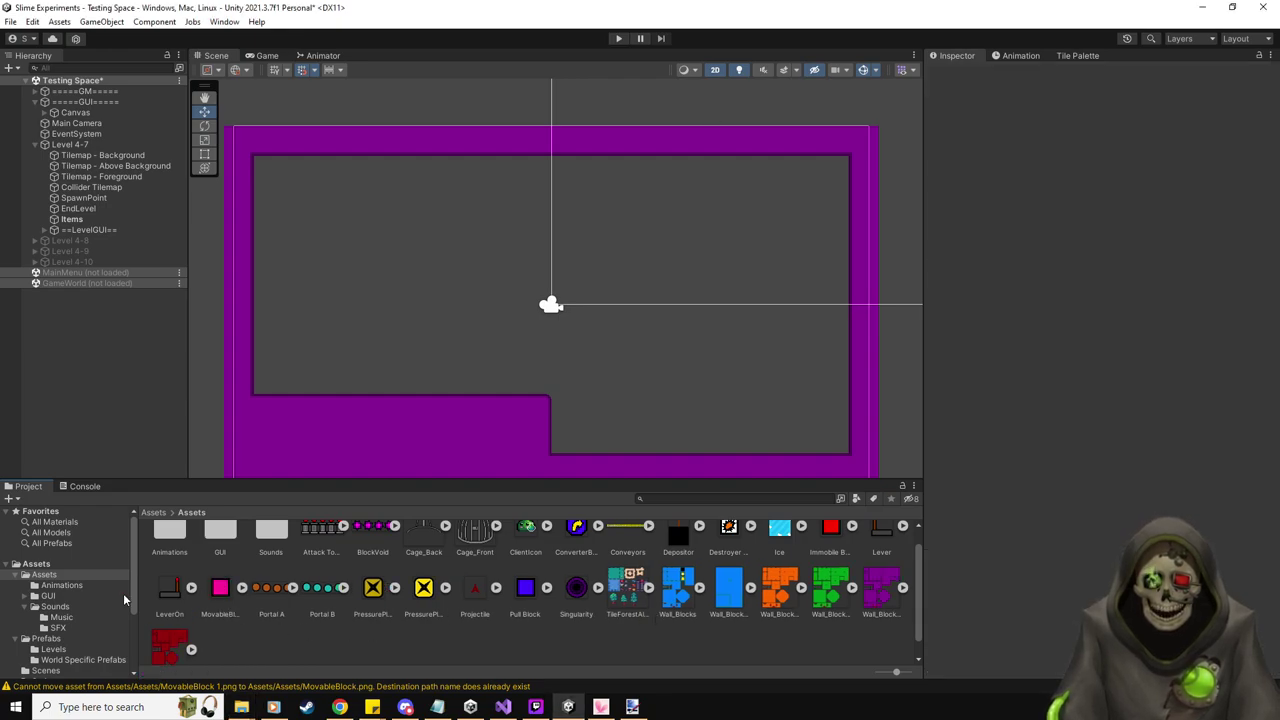
Check the pink block in the MovableBlock prefab, and open the Level 1-6 prefab to preview it in a level
{"action": "left_click", "coordinate": [50, 639]}
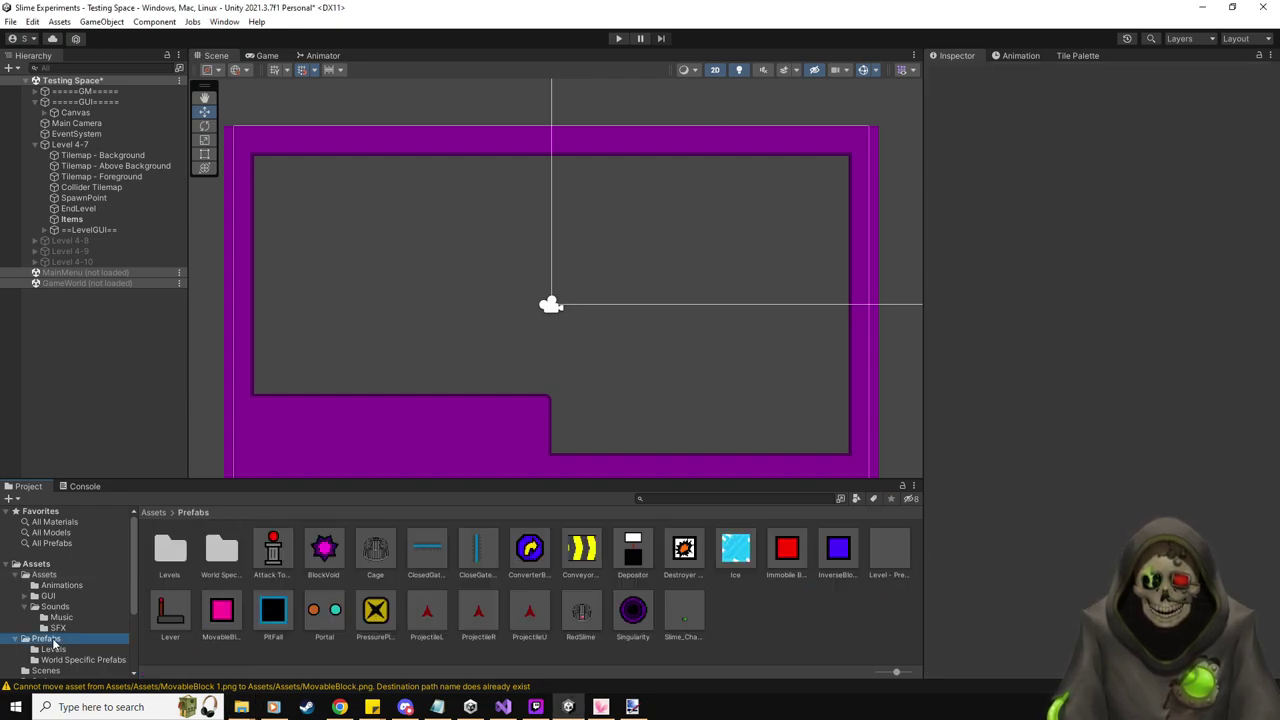
{"action": "left_click", "coordinate": [228, 617]}
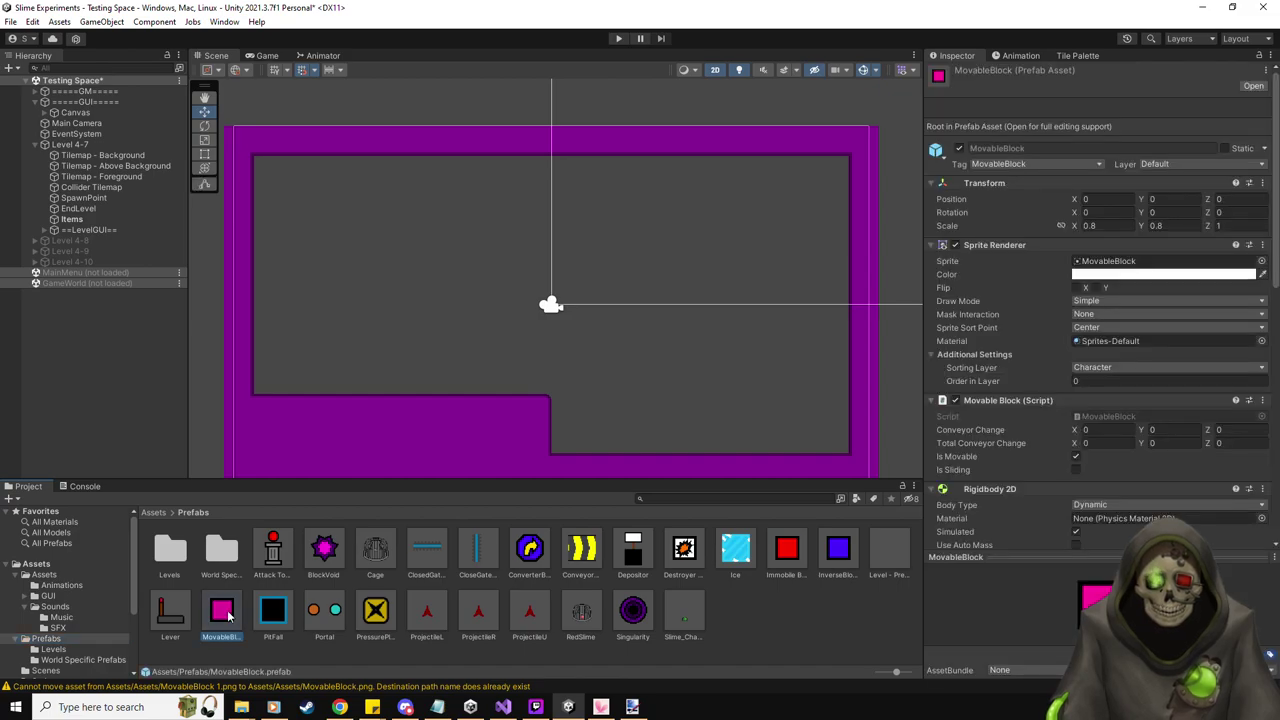
{"action": "left_click_drag", "start_coordinate": [228, 617], "coordinate": [222, 552]}
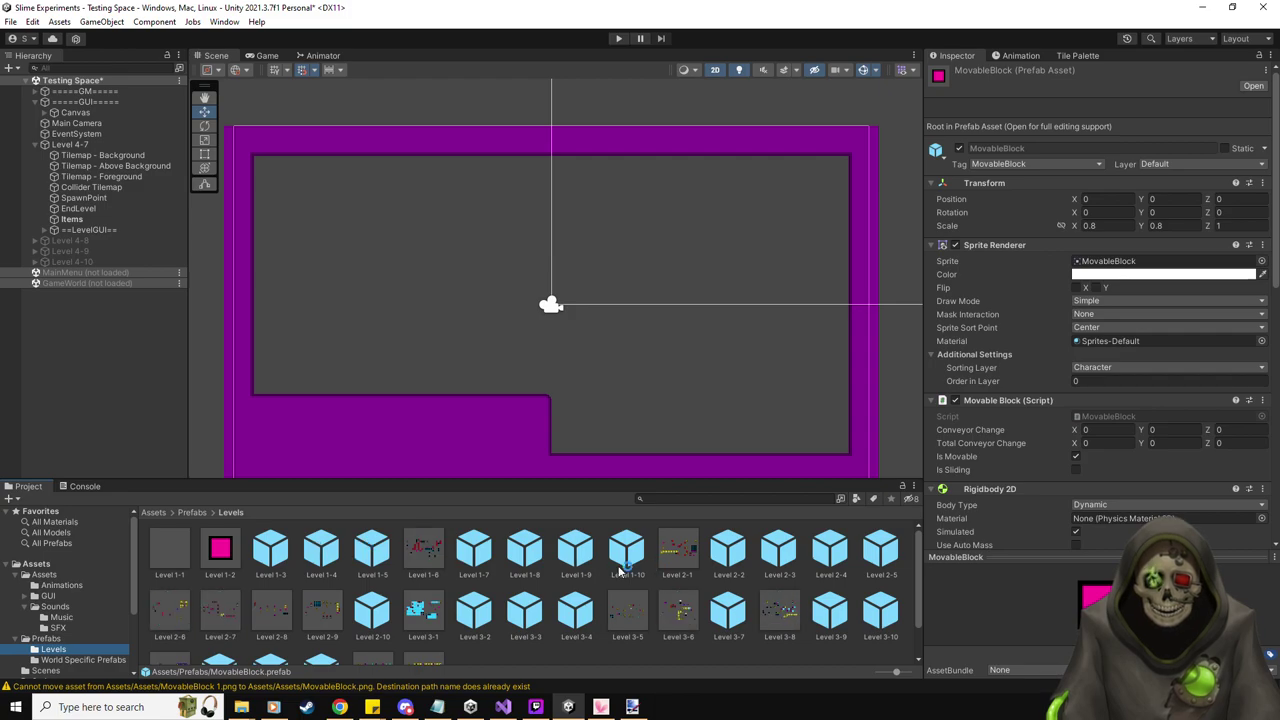
{"action": "double_click", "coordinate": [423, 548]}
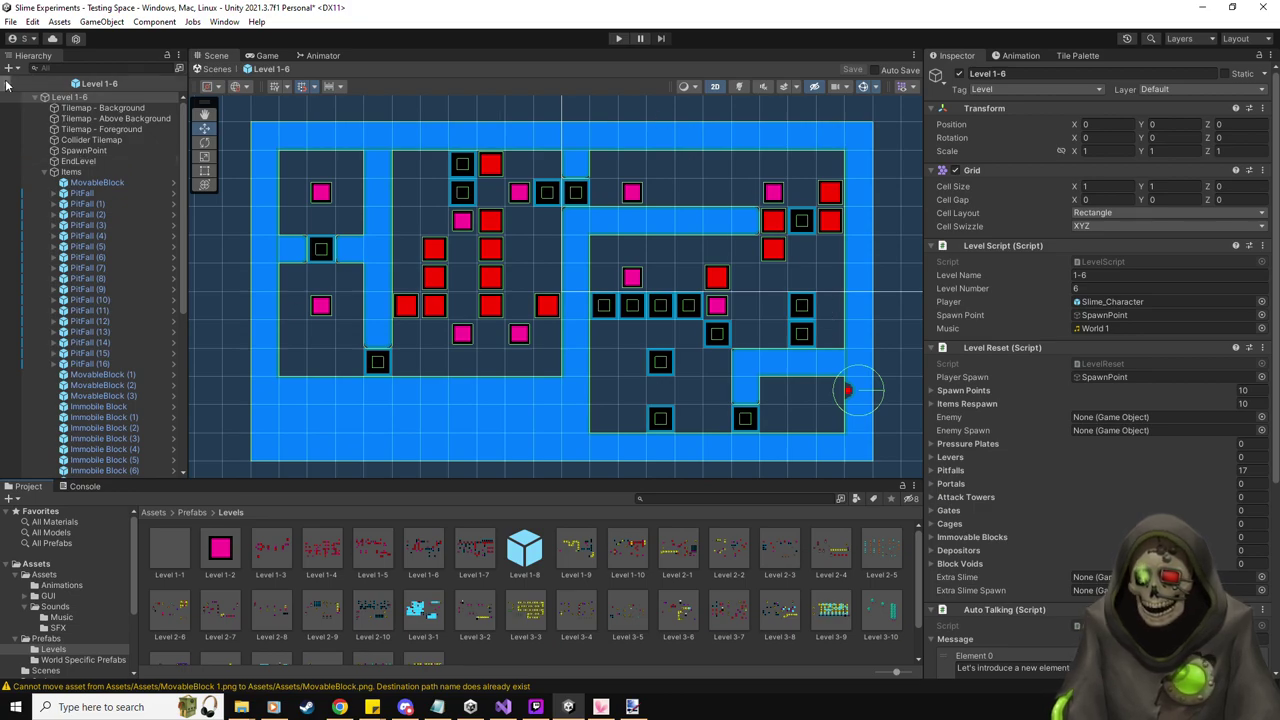
Close paint.net and move the yellow MovableBlock.png from zSlime Experiments Stuff into the Assets folder, replacing the existing file
{"action": "key", "text": "alt+Tab"}
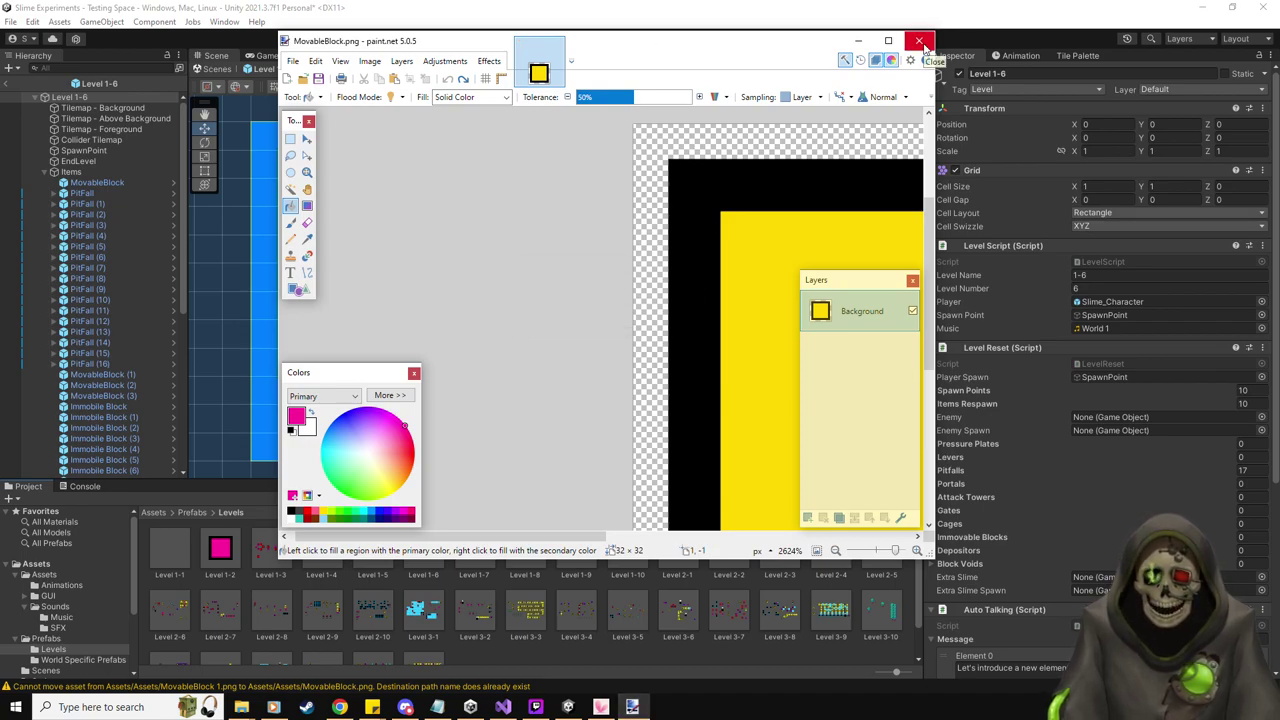
{"action": "left_click", "coordinate": [920, 42]}
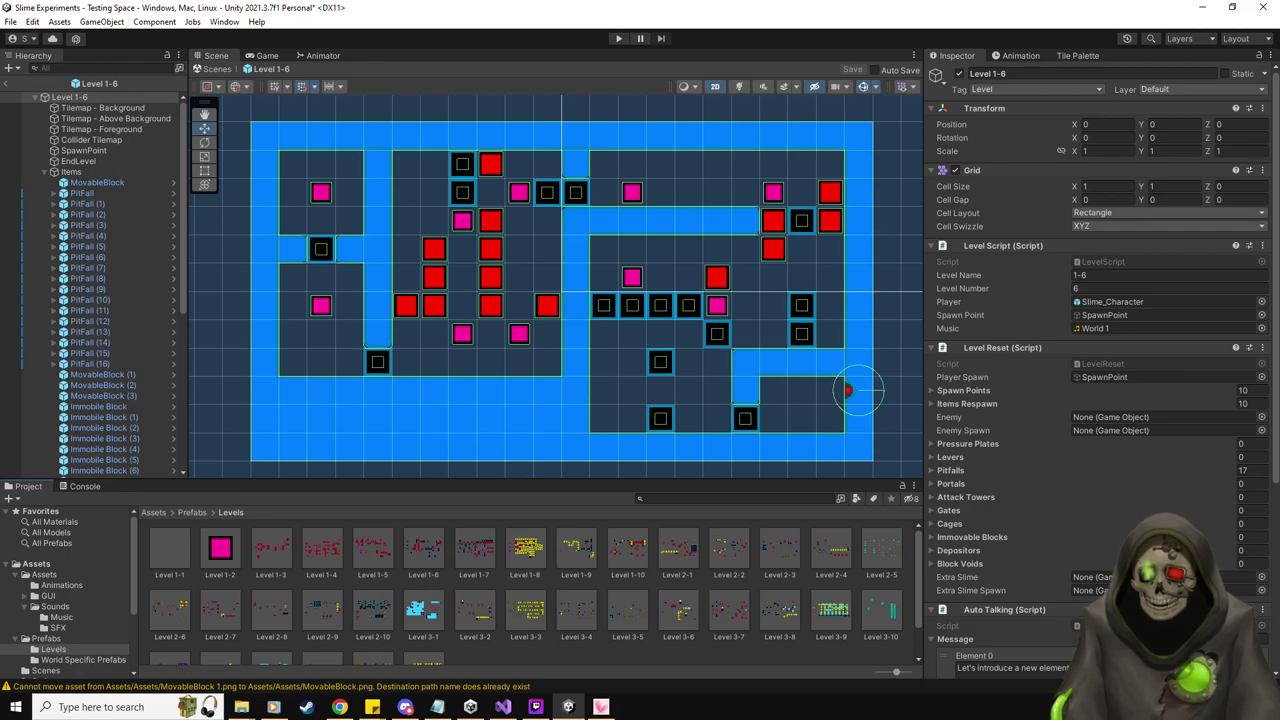
{"action": "key", "text": "alt+Tab"}
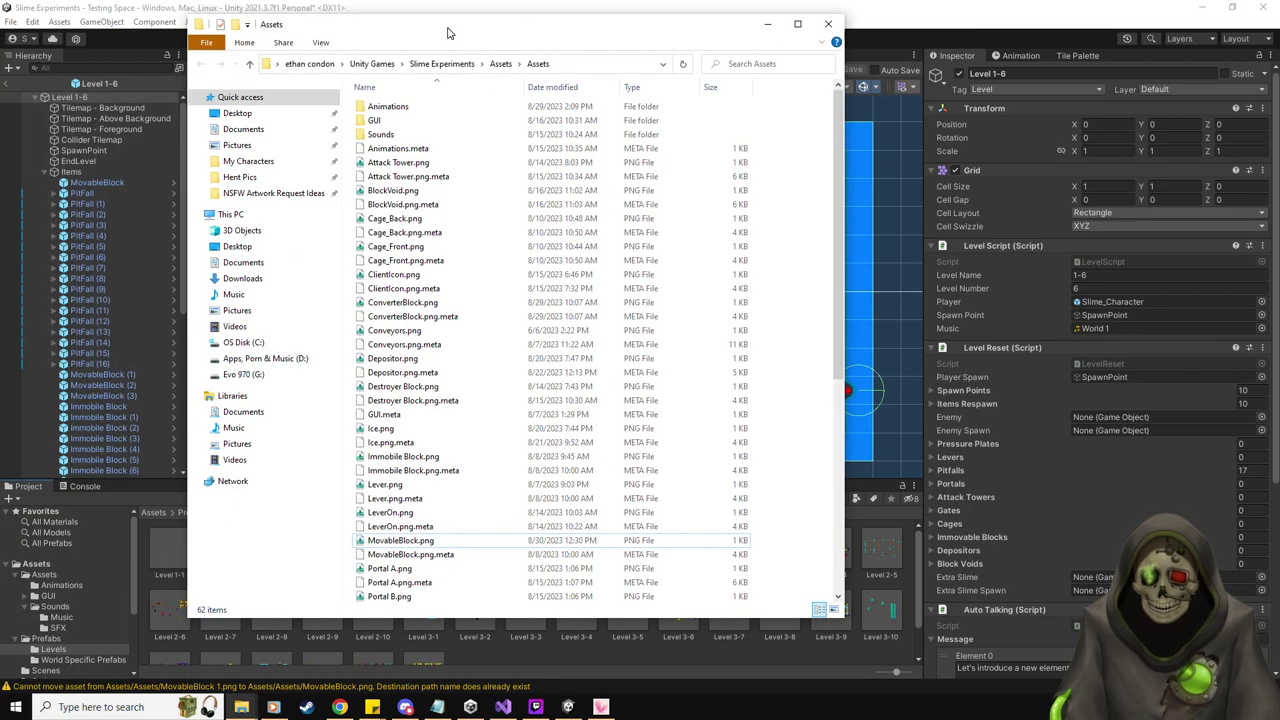
{"action": "left_click_drag", "start_coordinate": [600, 574], "coordinate": [976, 443]}
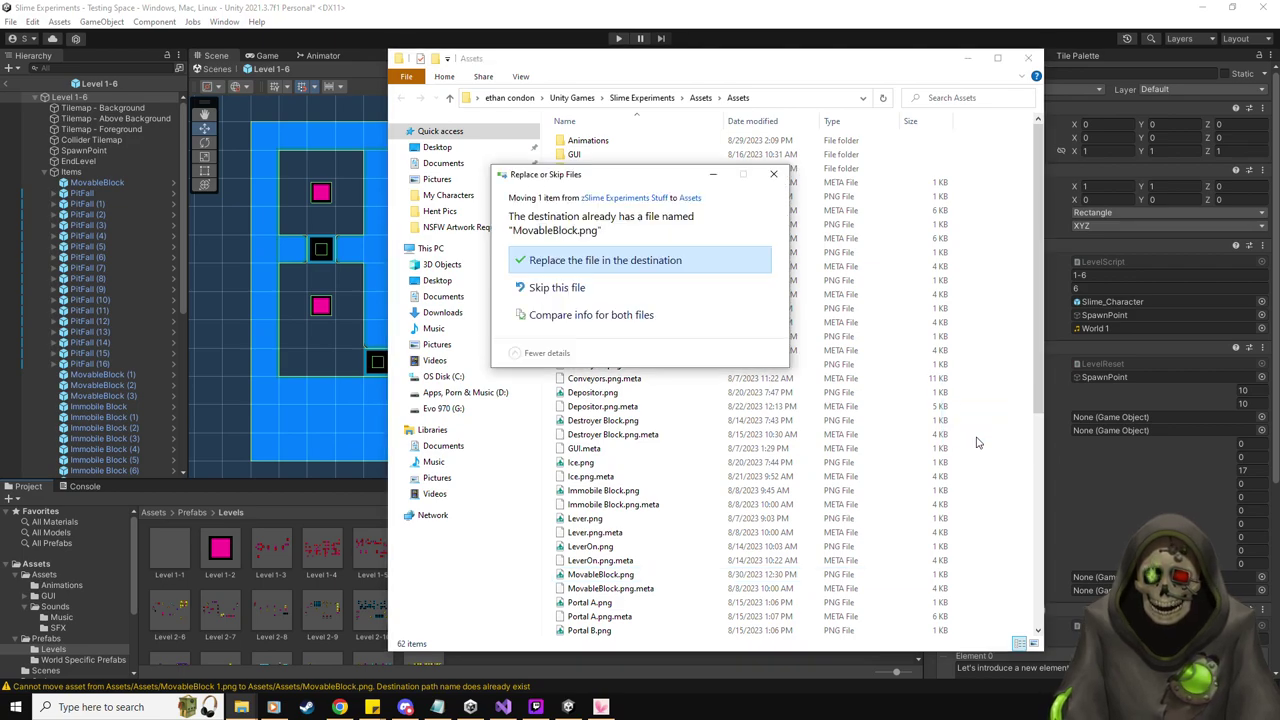
{"action": "left_click", "coordinate": [636, 264]}
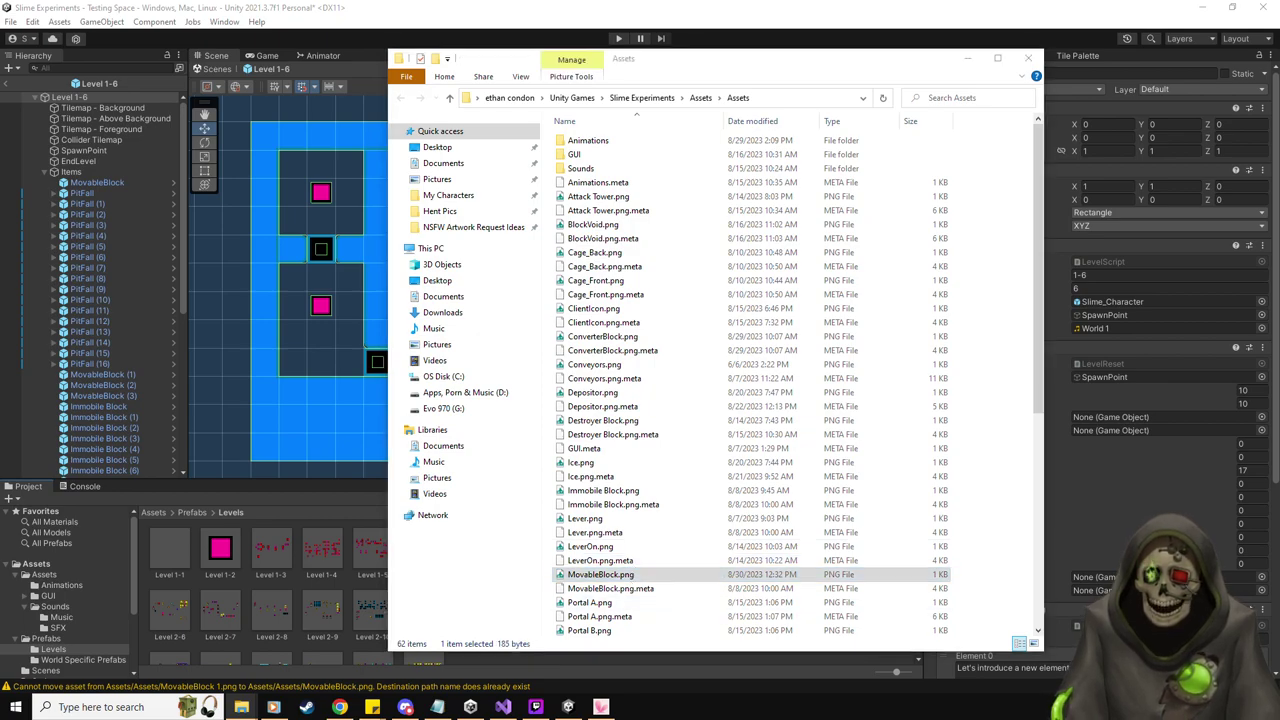
{"action": "left_click", "coordinate": [497, 281]}
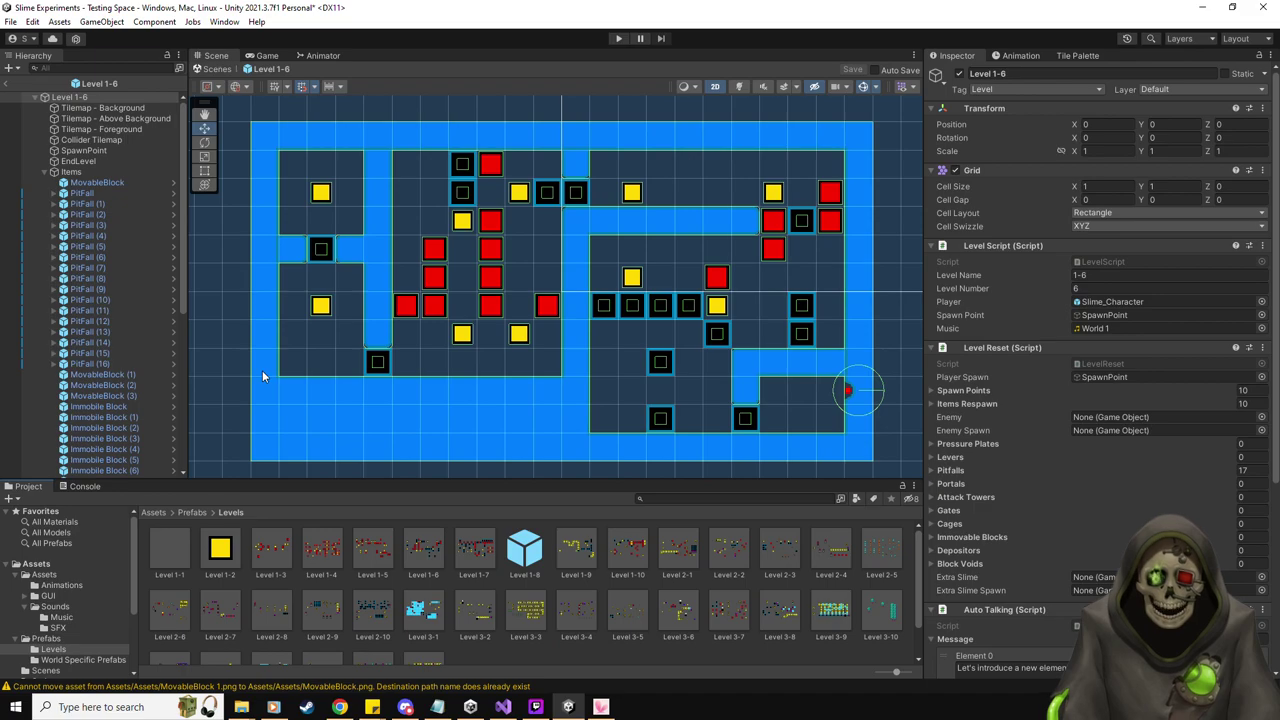
Open the Assets texture folder, clear the console messages and return to the project files
{"action": "left_click", "coordinate": [46, 574]}
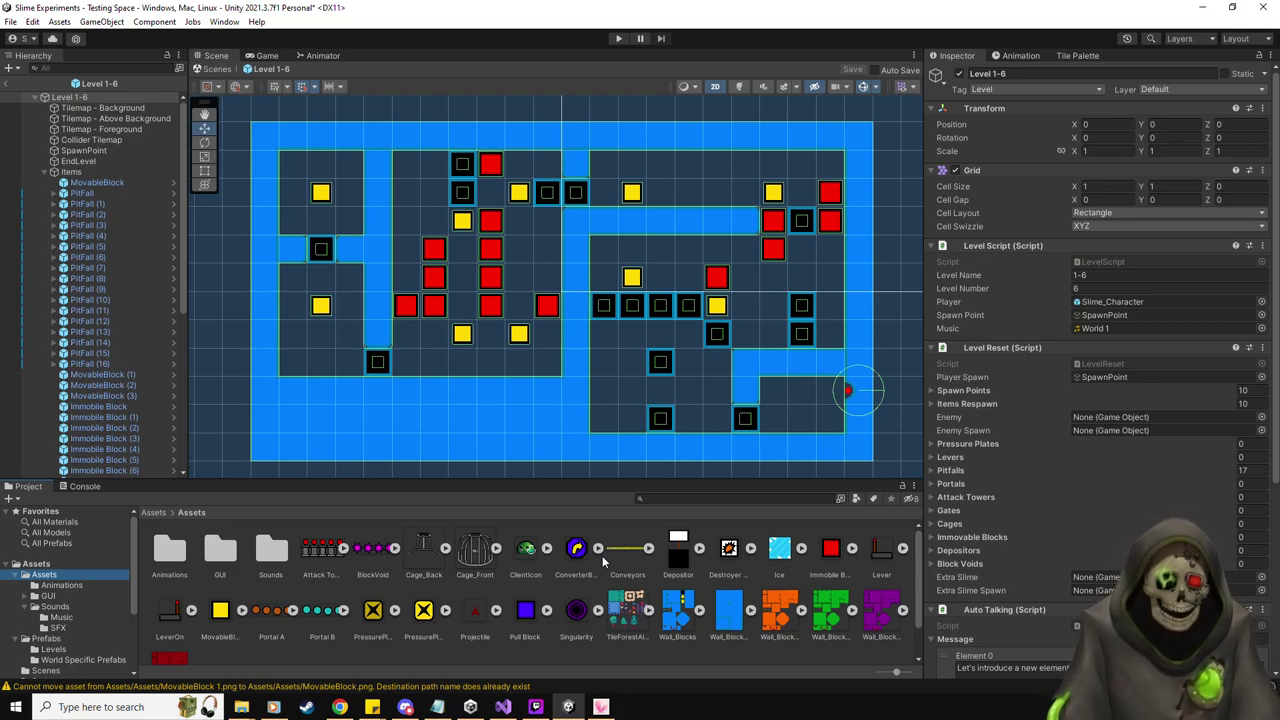
{"action": "left_click", "coordinate": [82, 488]}
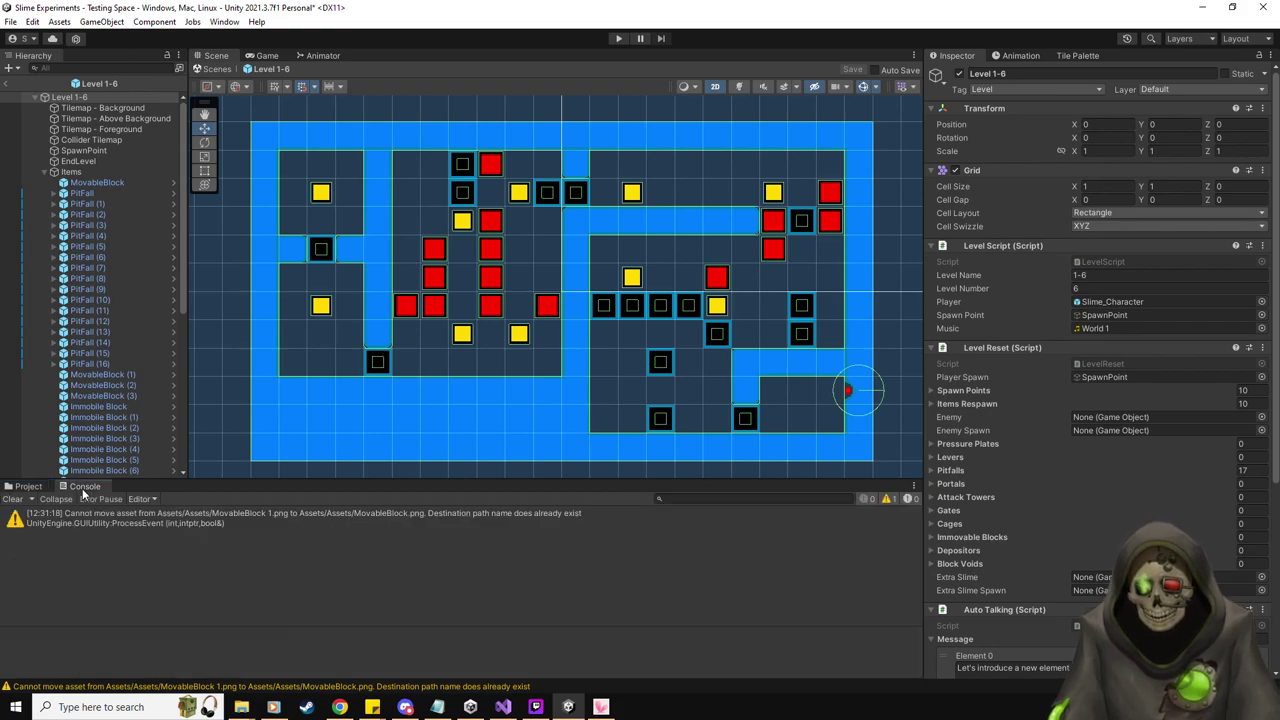
{"action": "left_click", "coordinate": [20, 499]}
{"action": "left_click", "coordinate": [28, 486]}
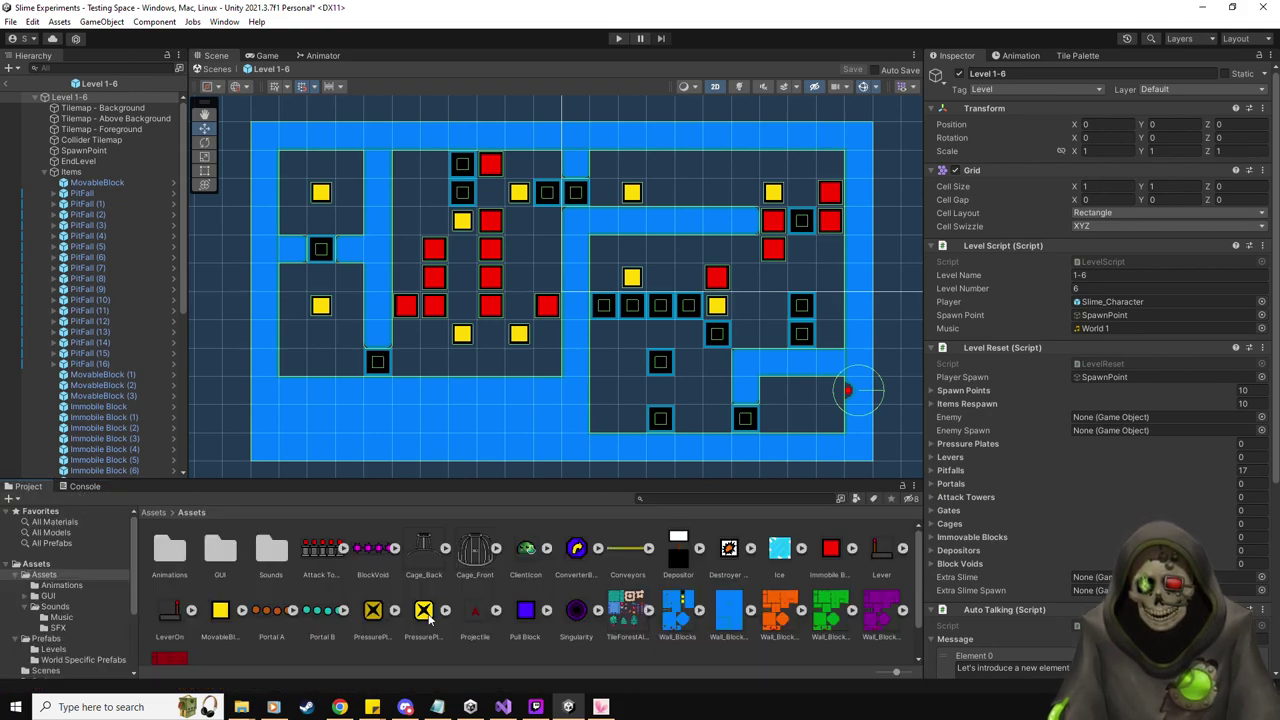
Look over the textures in the Assets folder, and exit the Level 1-6 prefab back to the Testing Space scene
{"action": "scroll", "coordinate": [469, 600], "scroll_direction": "down", "scroll_amount": 1}
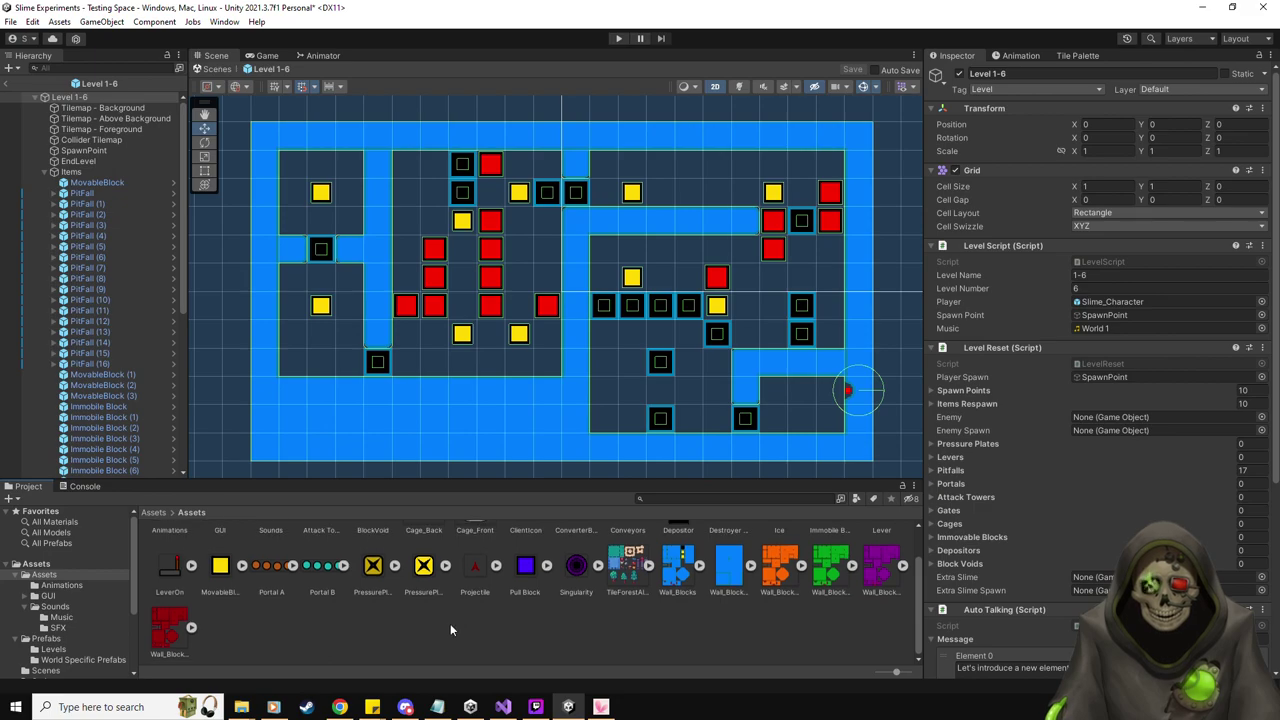
{"action": "left_click", "coordinate": [450, 623]}
{"action": "scroll", "coordinate": [450, 623], "scroll_direction": "up", "scroll_amount": 1}
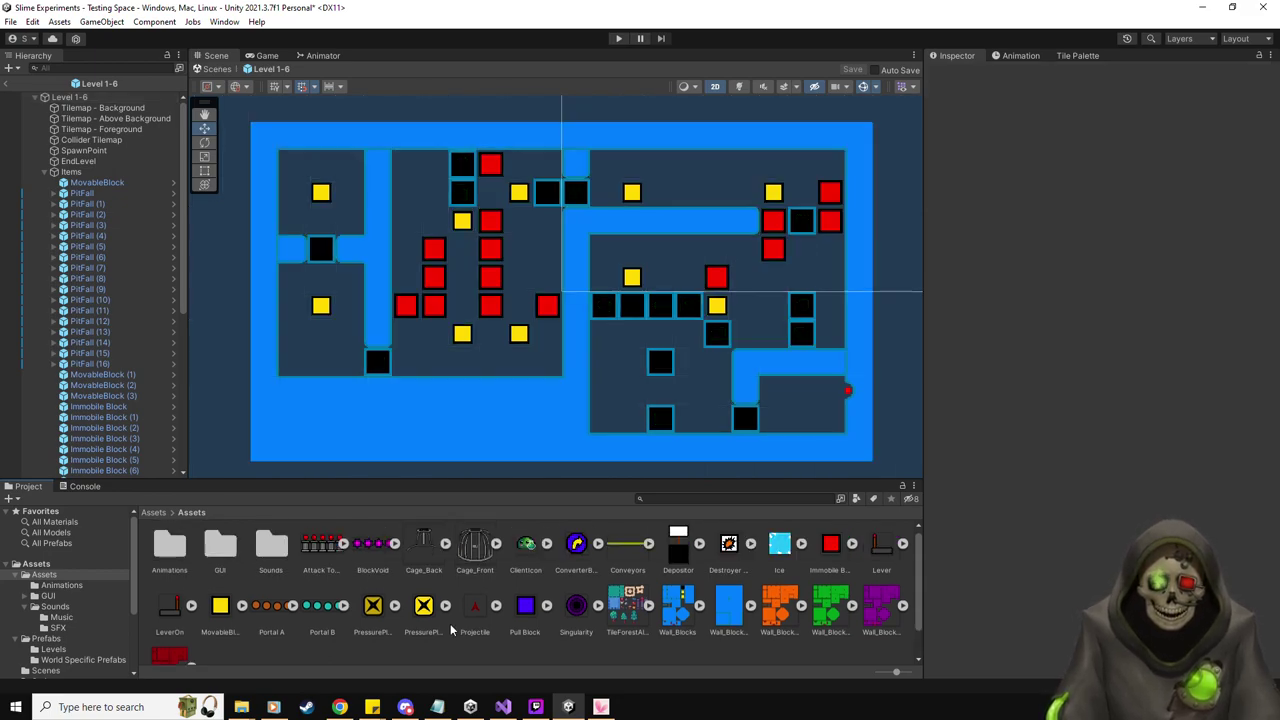
{"action": "left_click", "coordinate": [7, 83]}
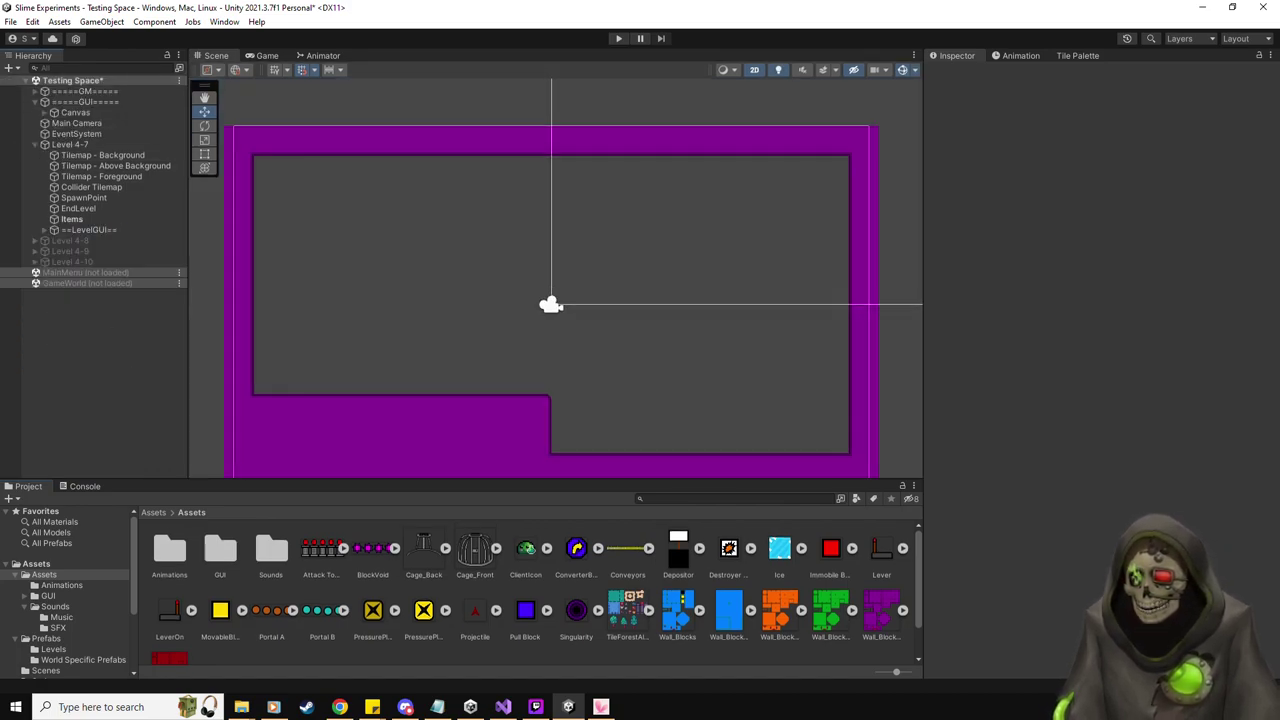
Delete the text of level idea 6 in Slime Stuff To Do.txt in Notepad, save the file and return to Unity
{"action": "left_click", "coordinate": [437, 707]}
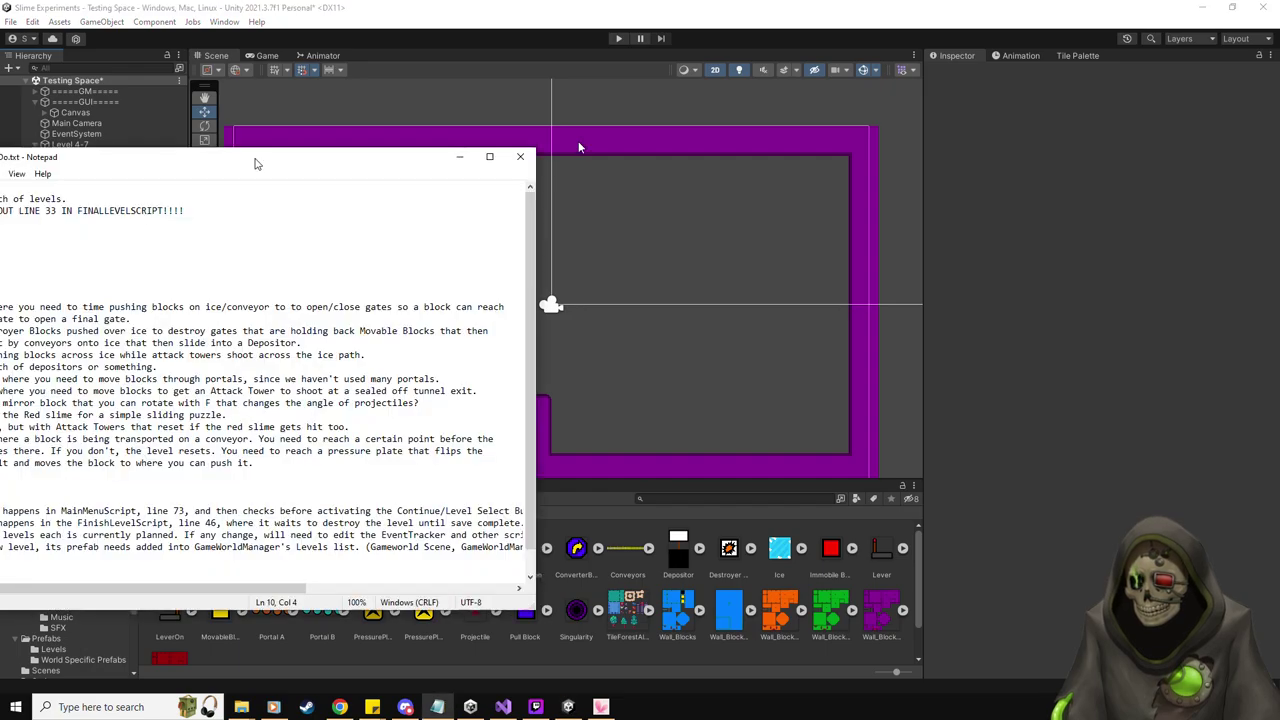
{"action": "left_click_drag", "start_coordinate": [589, 274], "coordinate": [369, 262]}
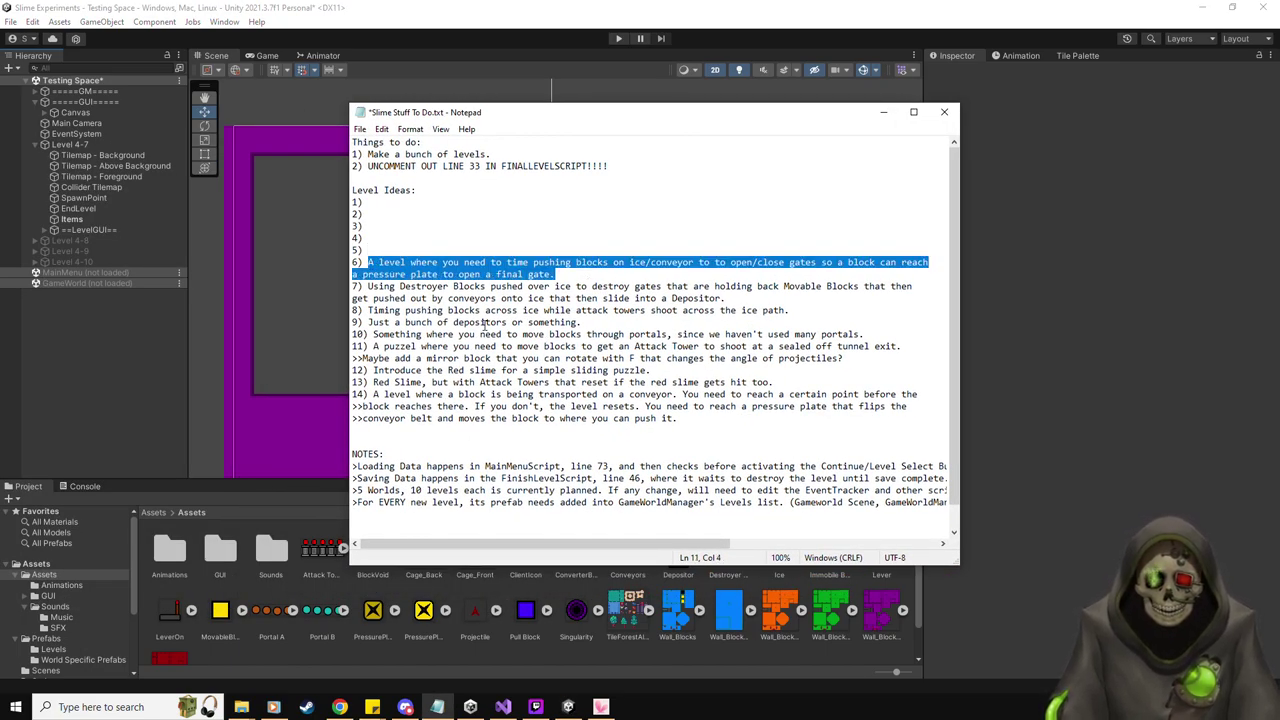
{"action": "key", "text": "BackSpace"}
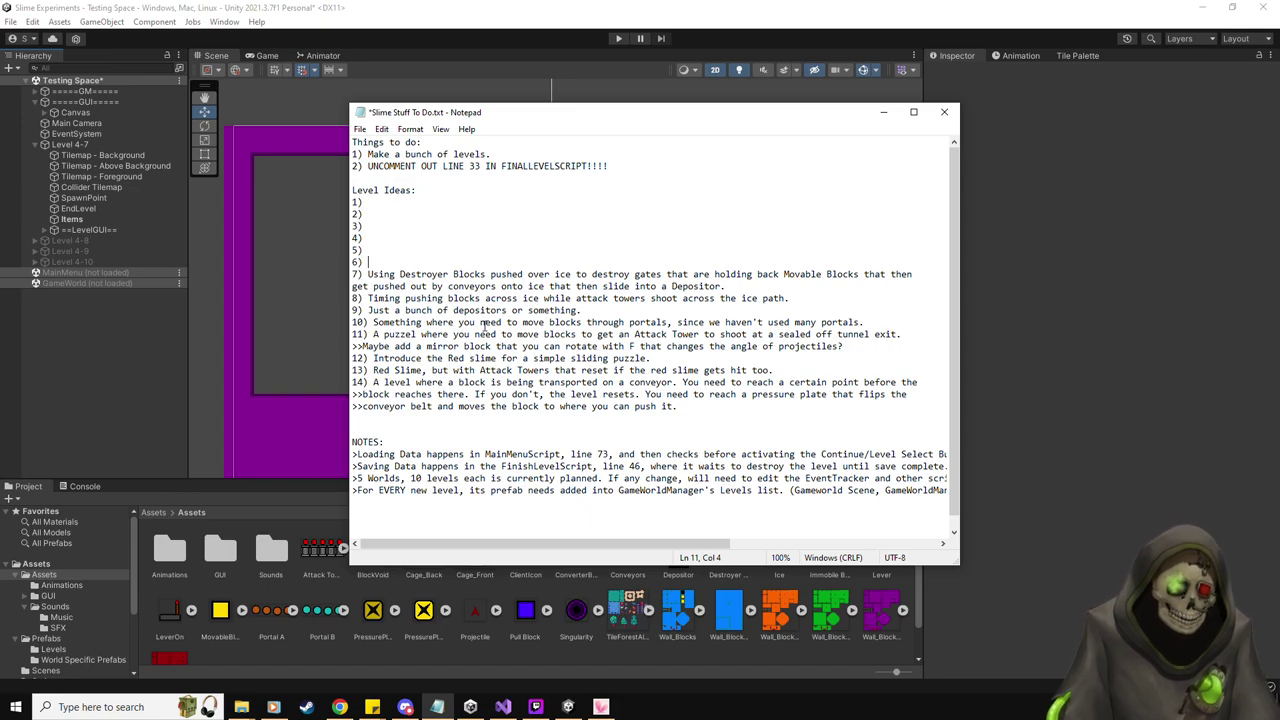
{"action": "key", "text": "ctrl+s"}
{"action": "left_click", "coordinate": [266, 156]}
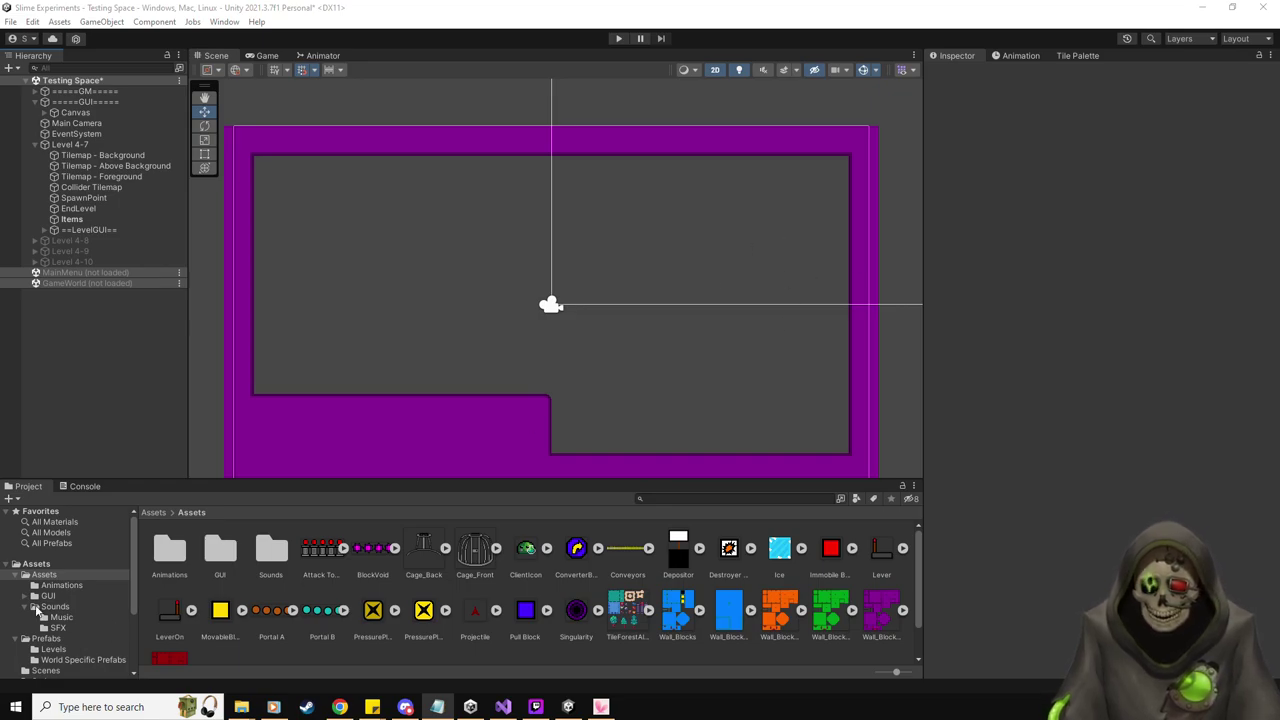
Open the Level 4-5 prefab, examine the conveyors around its Destroyer Block, and return to the Testing Space scene
{"action": "left_click", "coordinate": [53, 649]}
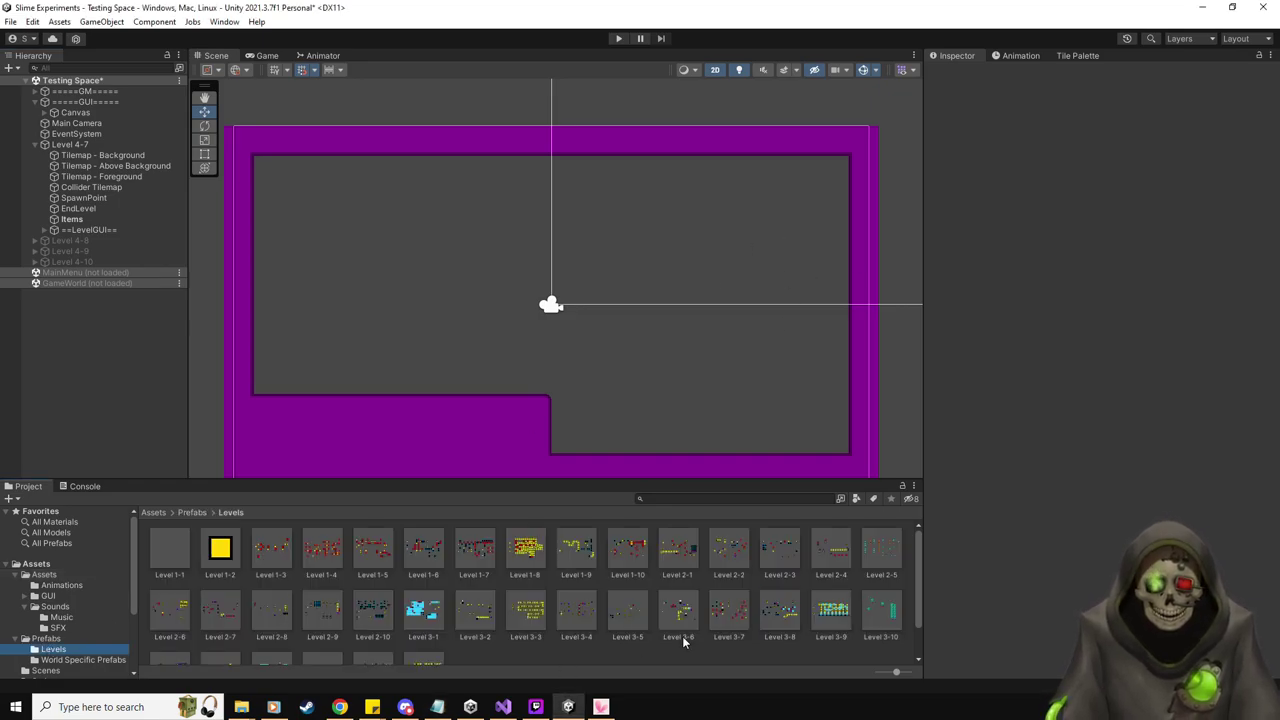
{"action": "scroll", "coordinate": [495, 626], "scroll_direction": "down", "scroll_amount": 2}
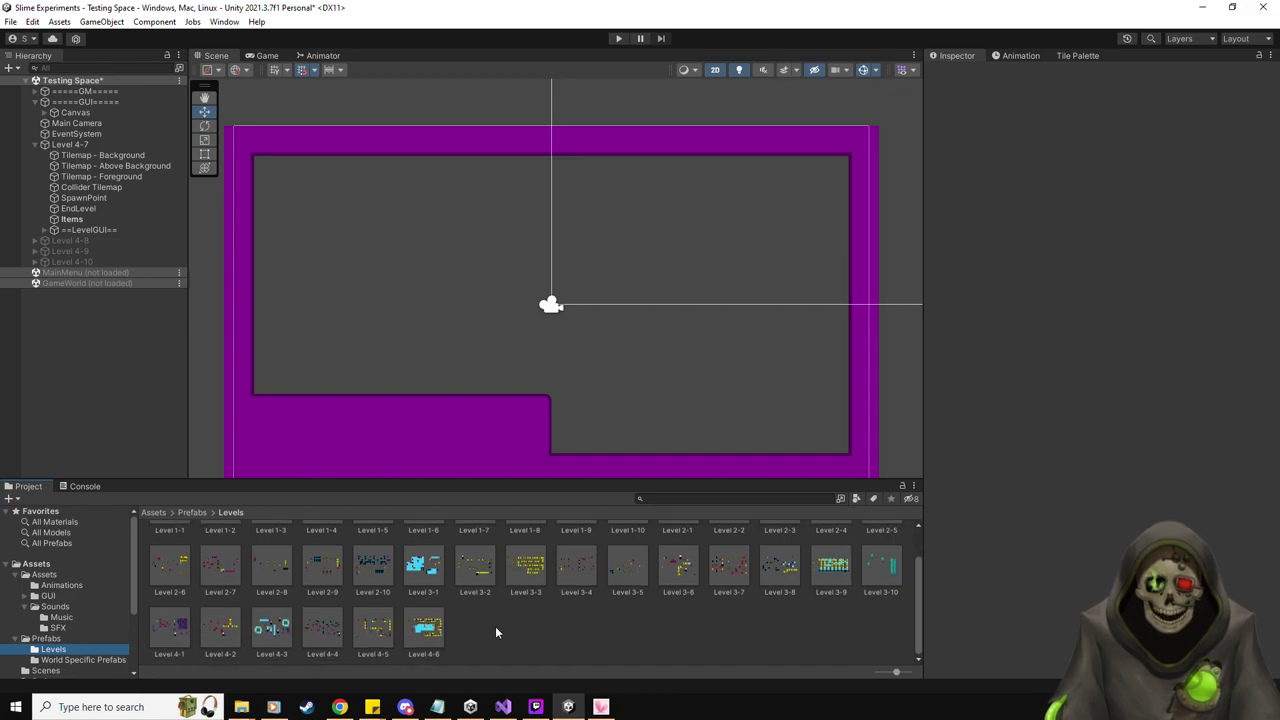
{"action": "double_click", "coordinate": [375, 645]}
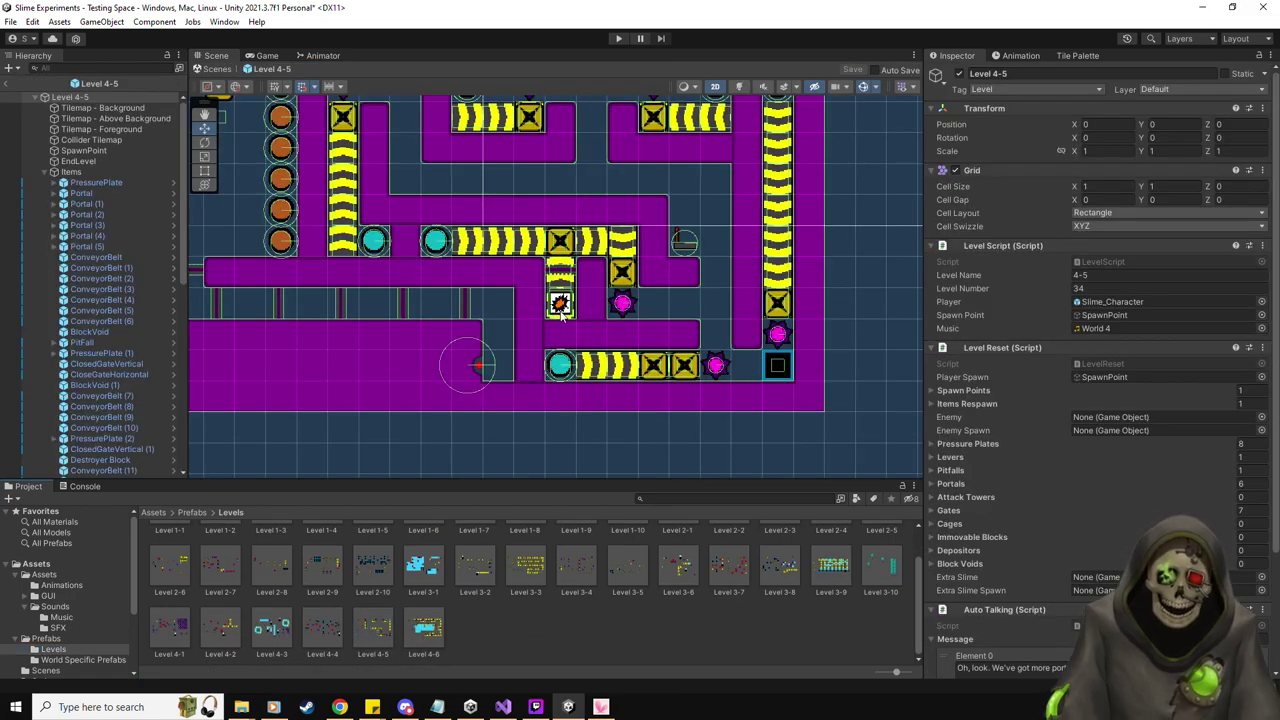
{"action": "scroll", "coordinate": [562, 310], "scroll_direction": "up", "scroll_amount": 3}
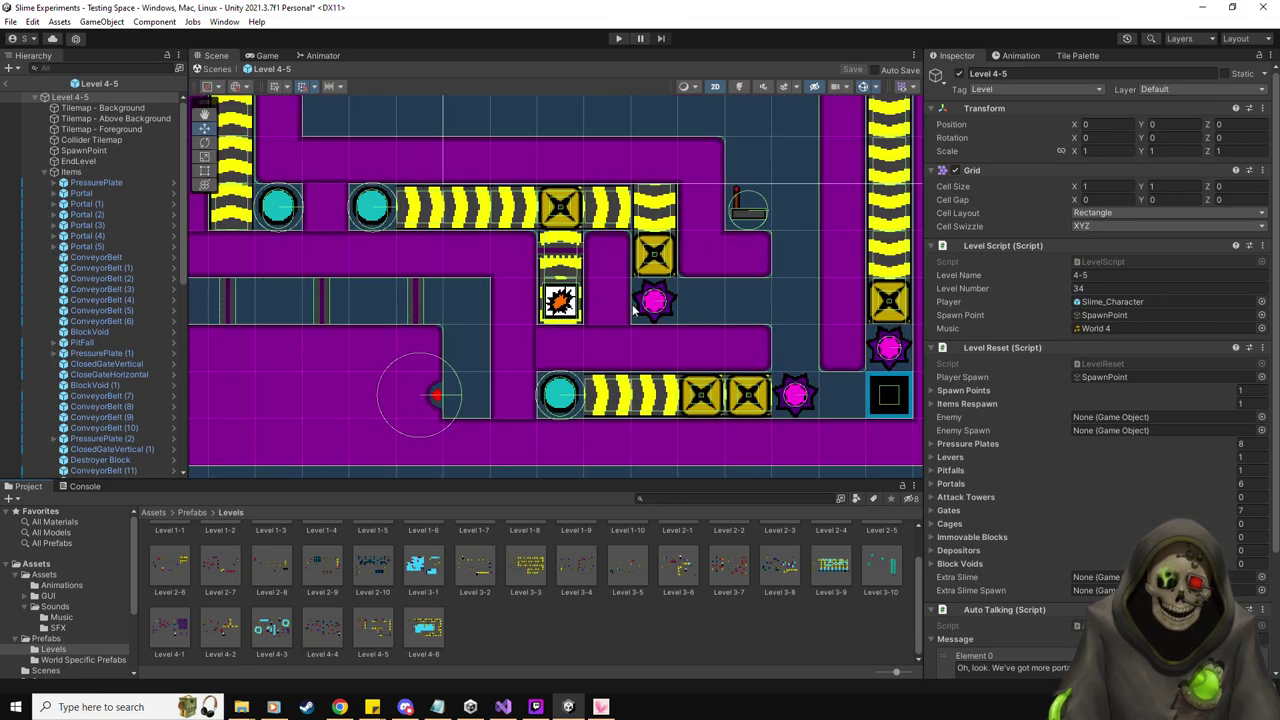
{"action": "left_click", "coordinate": [603, 308]}
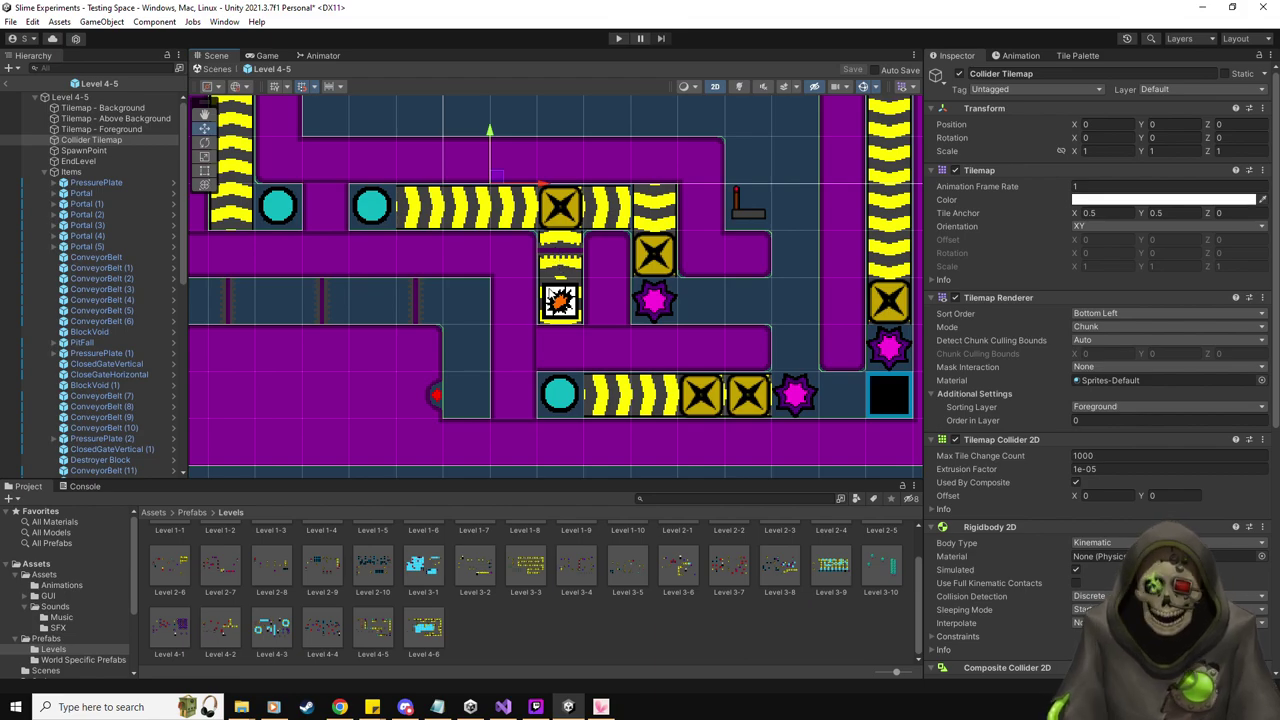
{"action": "scroll", "coordinate": [612, 318], "scroll_direction": "down", "scroll_amount": 2}
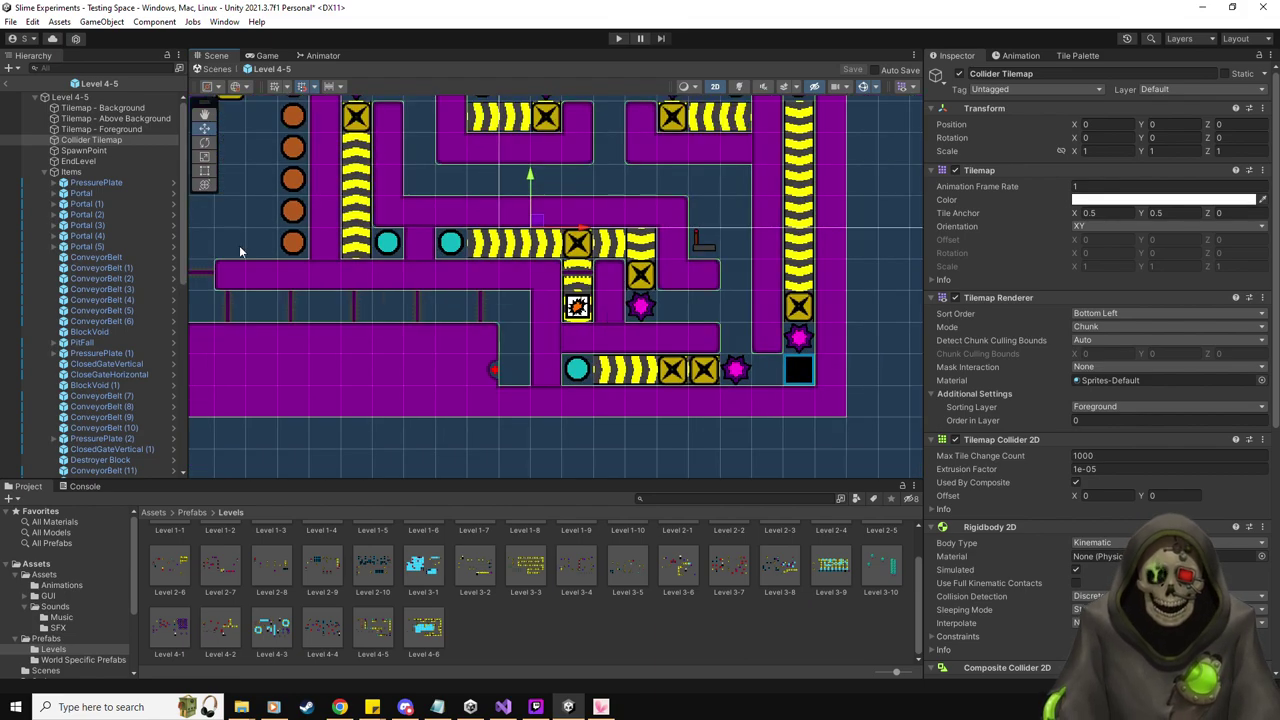
{"action": "left_click", "coordinate": [9, 85]}
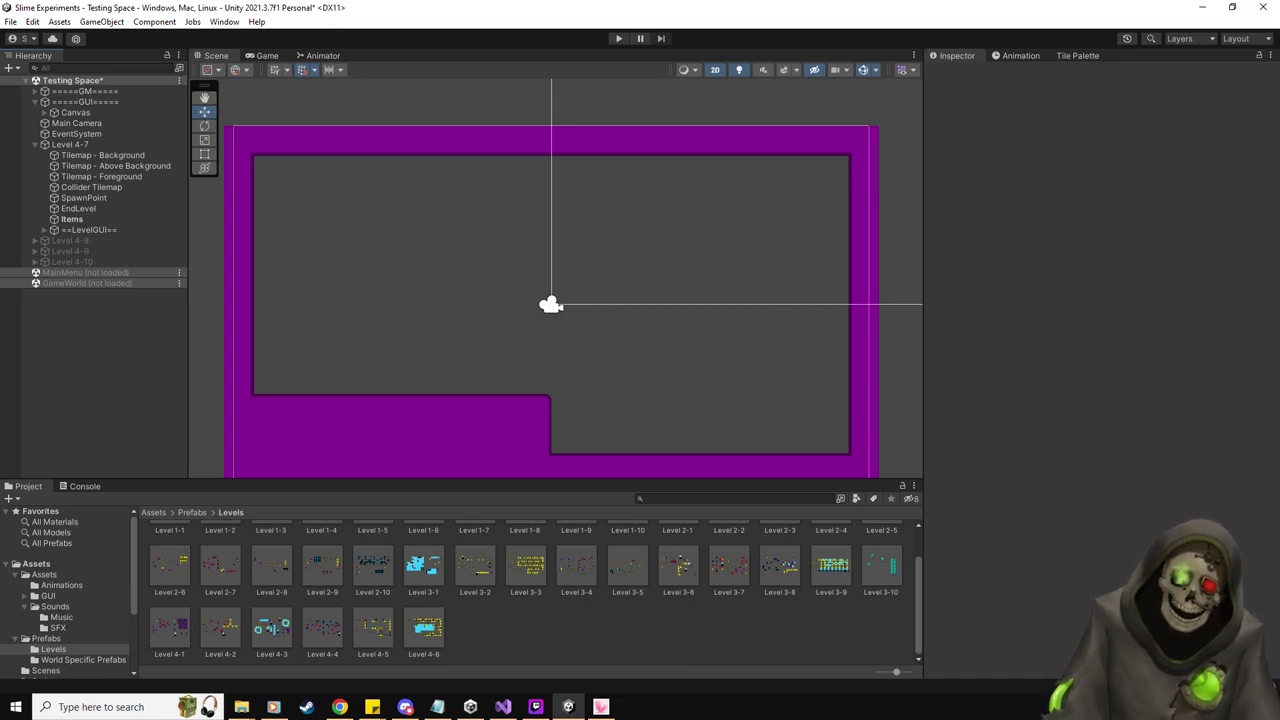
{"action": "key", "text": "alt+Tab"}
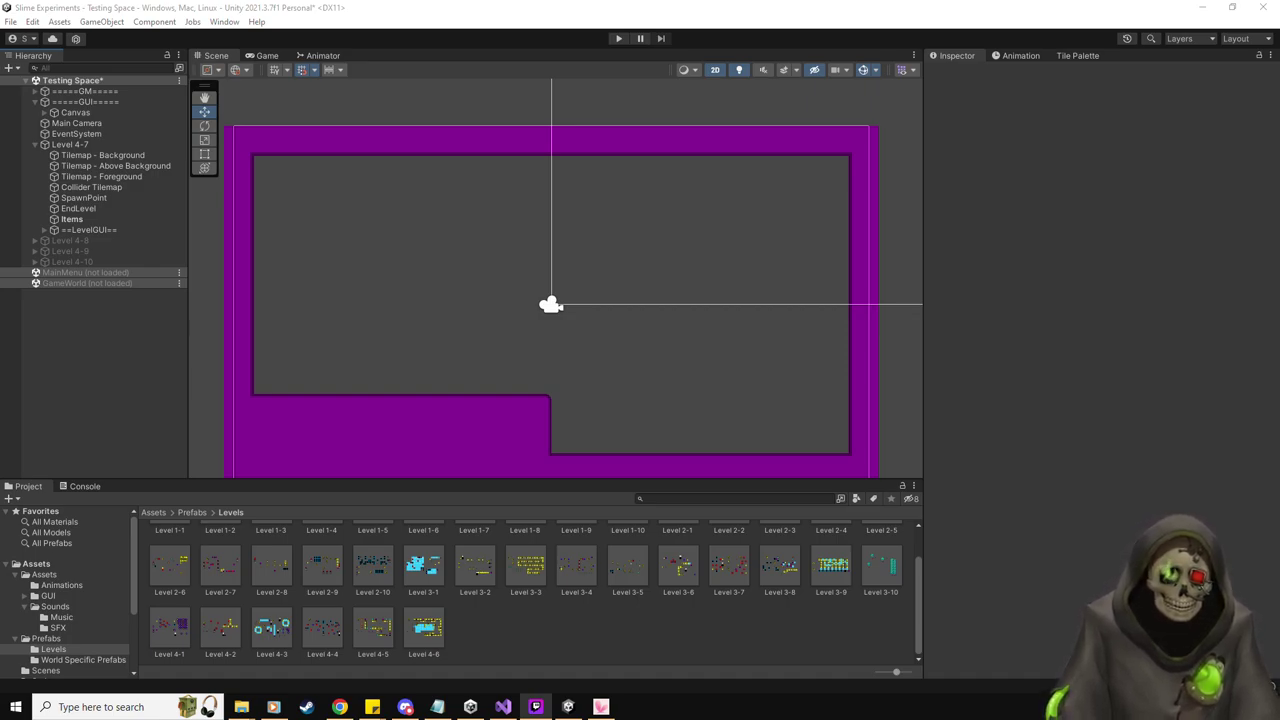
{"action": "left_click", "coordinate": [1040, 6]}
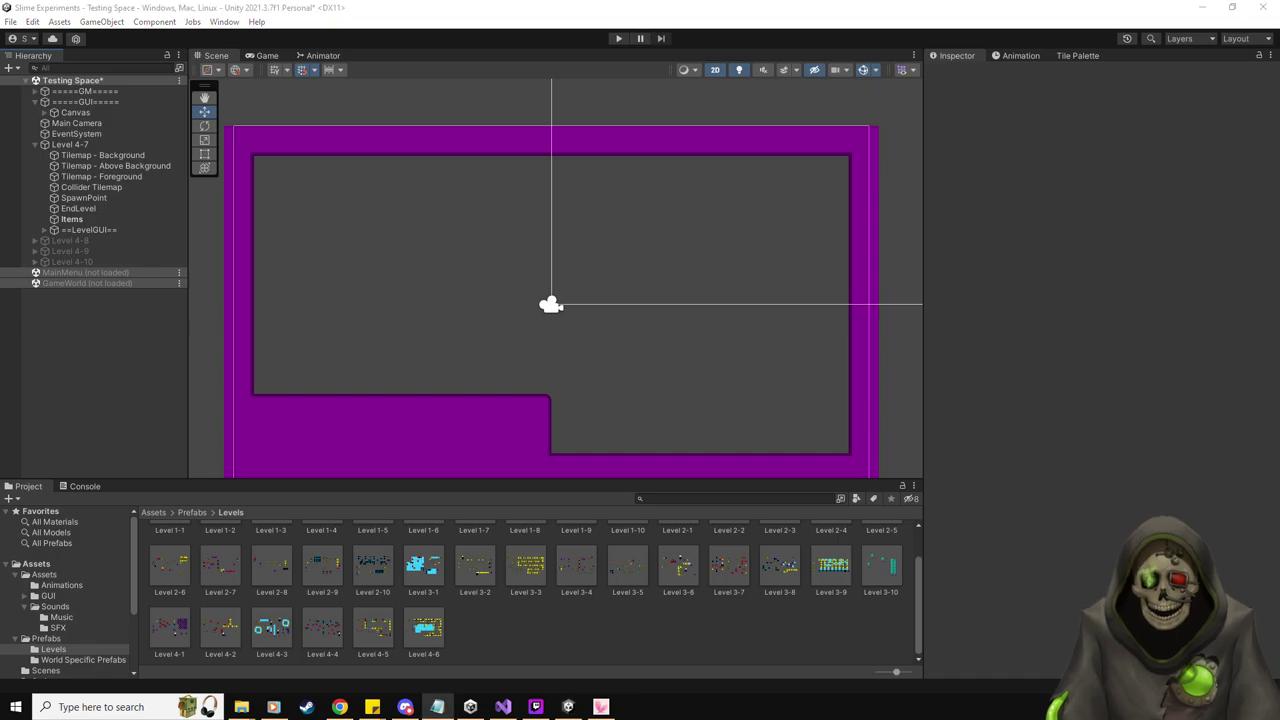
Read level idea 7 in Slime Stuff To Do.txt in Notepad and return to Unity
{"action": "left_click", "coordinate": [437, 707]}
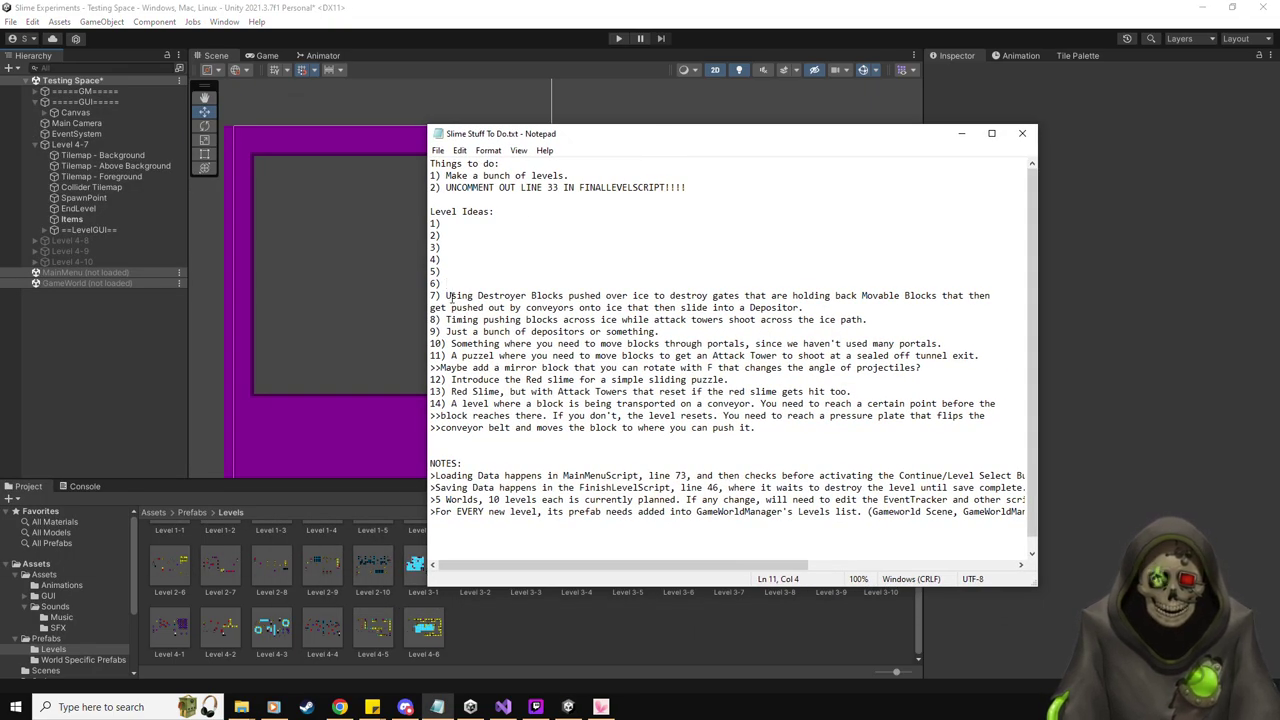
{"action": "left_click_drag", "start_coordinate": [446, 295], "coordinate": [827, 309]}
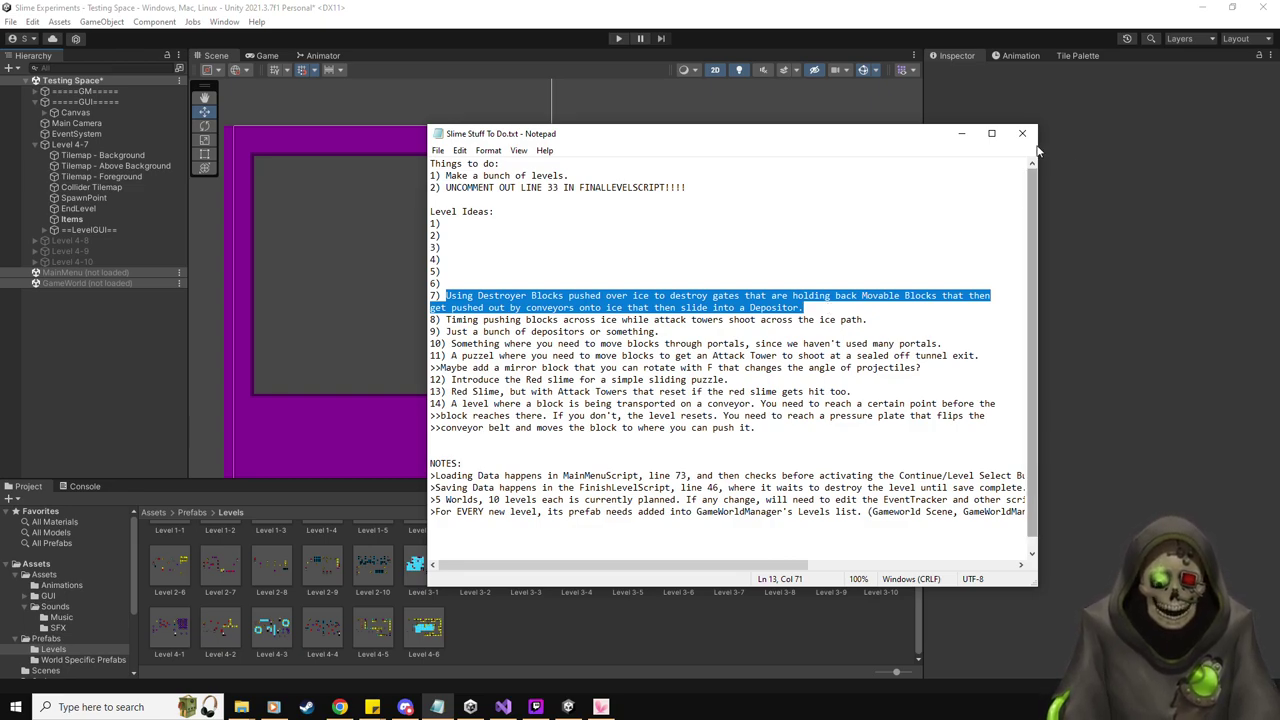
{"action": "left_click", "coordinate": [961, 133]}
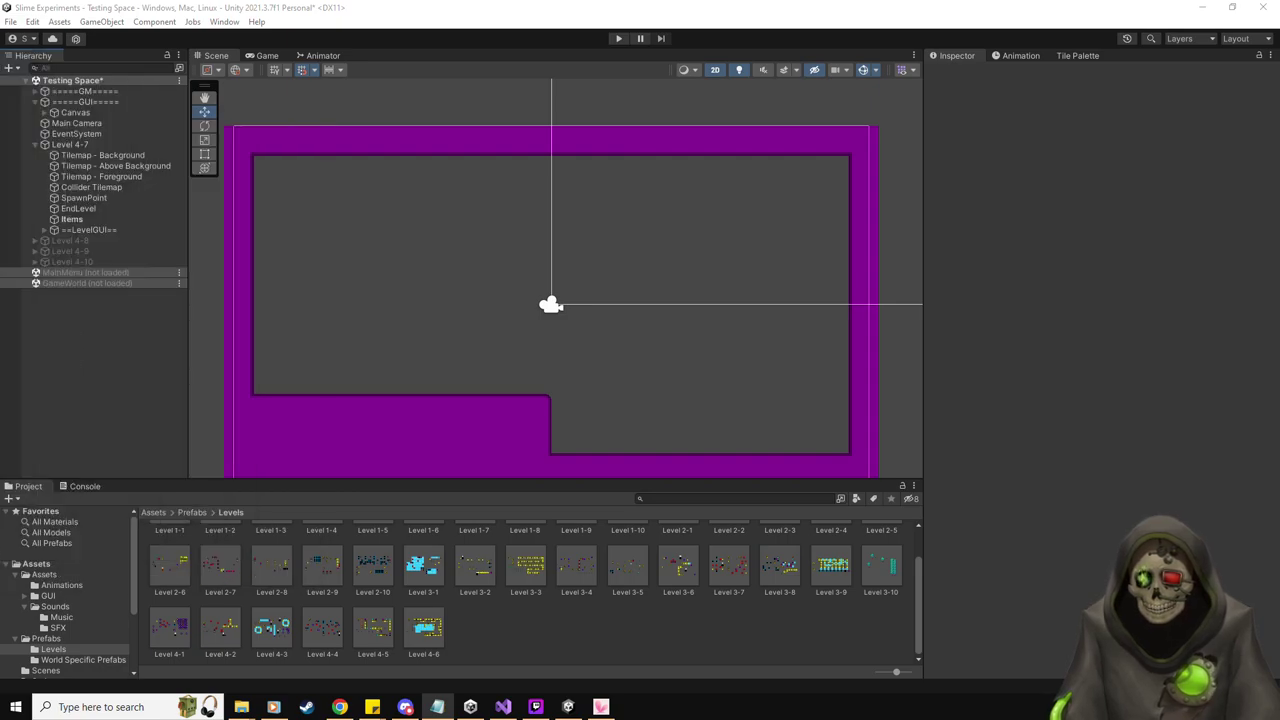
{"action": "left_click", "coordinate": [786, 6]}
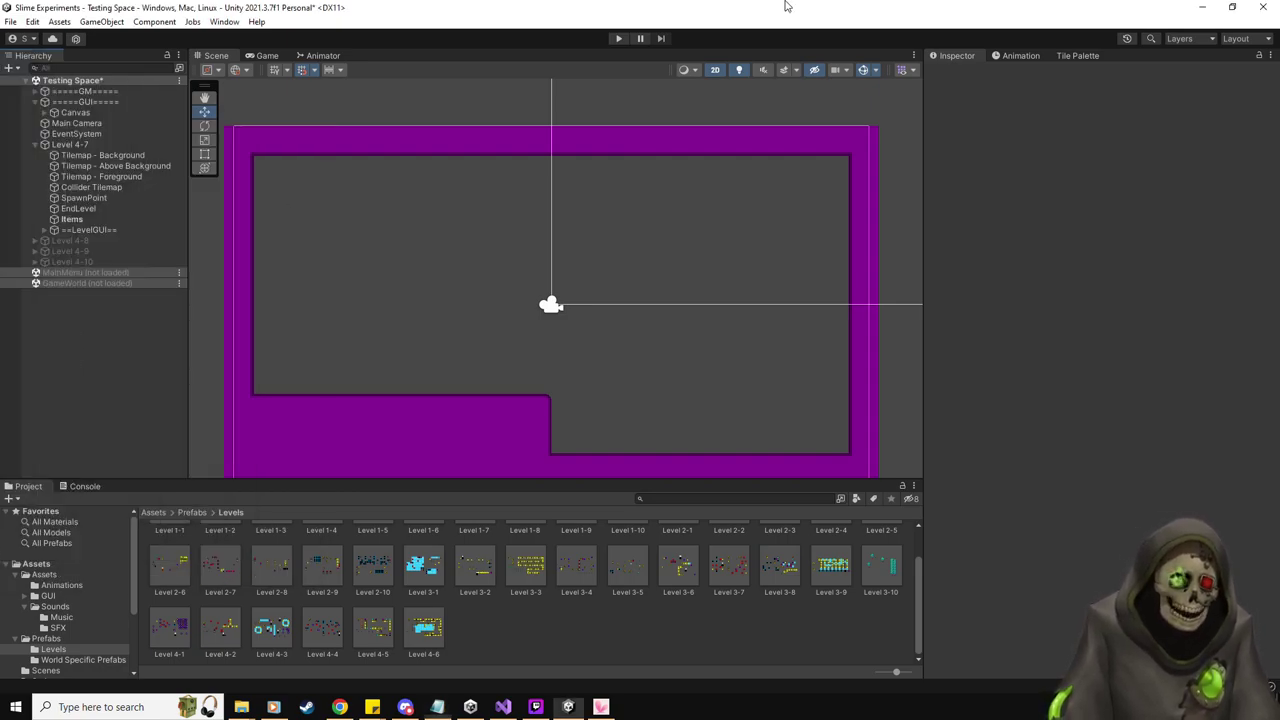
Move Level 4-7's SpawnPoint to X -9.5, Y 5.5 and its EndLevel to about X 9.59, Y -5.5
{"action": "left_click", "coordinate": [86, 148]}
{"action": "left_click", "coordinate": [79, 197]}
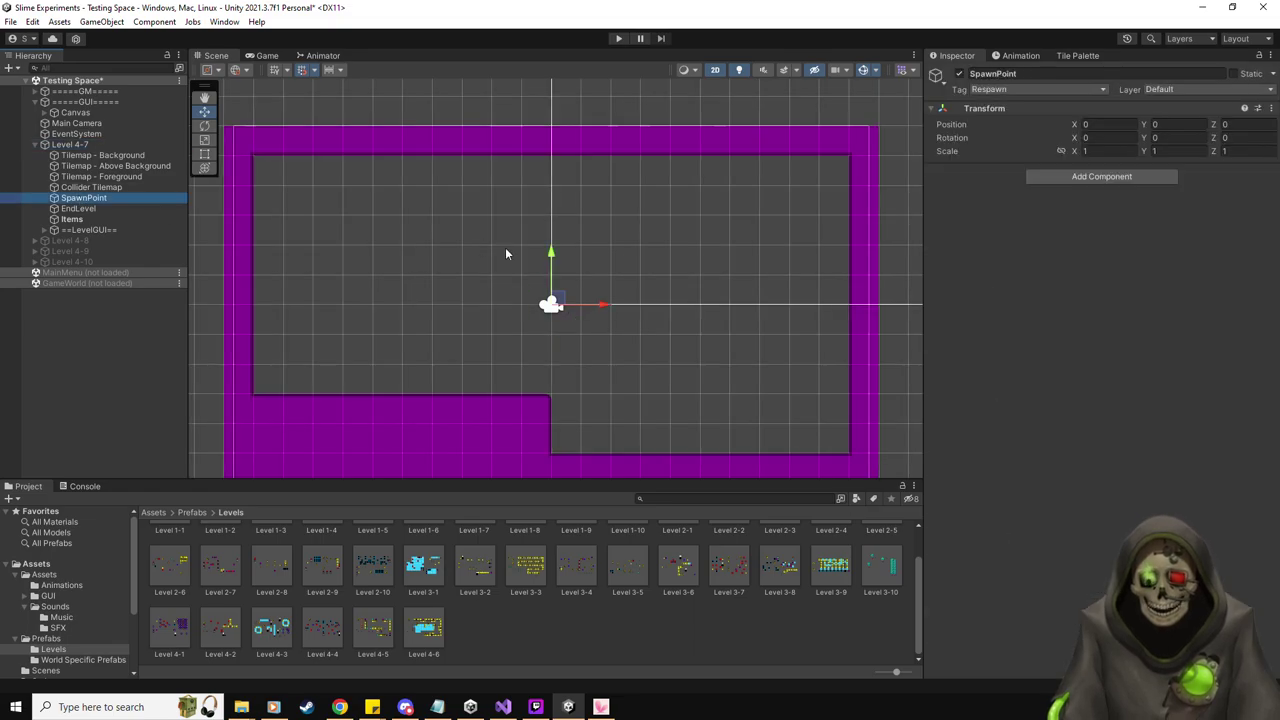
{"action": "left_click_drag", "start_coordinate": [556, 299], "coordinate": [279, 128]}
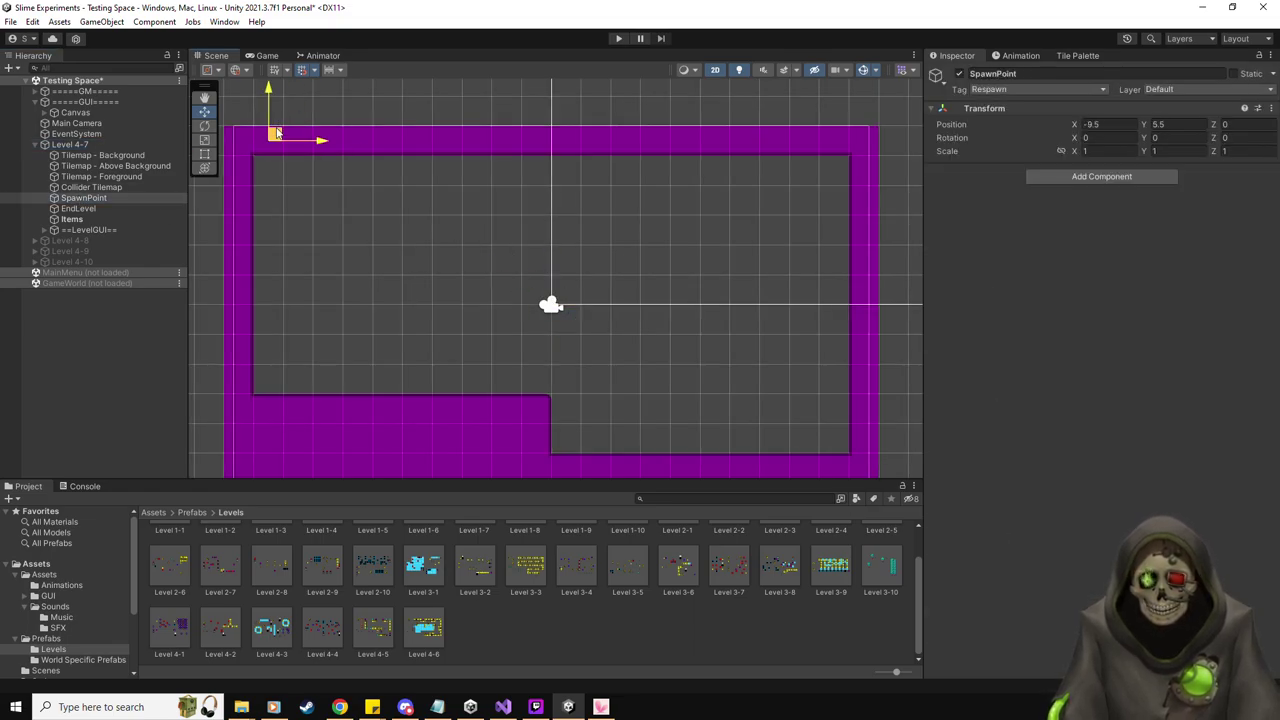
{"action": "left_click", "coordinate": [124, 210]}
{"action": "left_click_drag", "start_coordinate": [556, 299], "coordinate": [854, 452]}
{"action": "middle_click_drag", "start_coordinate": [763, 434], "coordinate": [678, 381]}
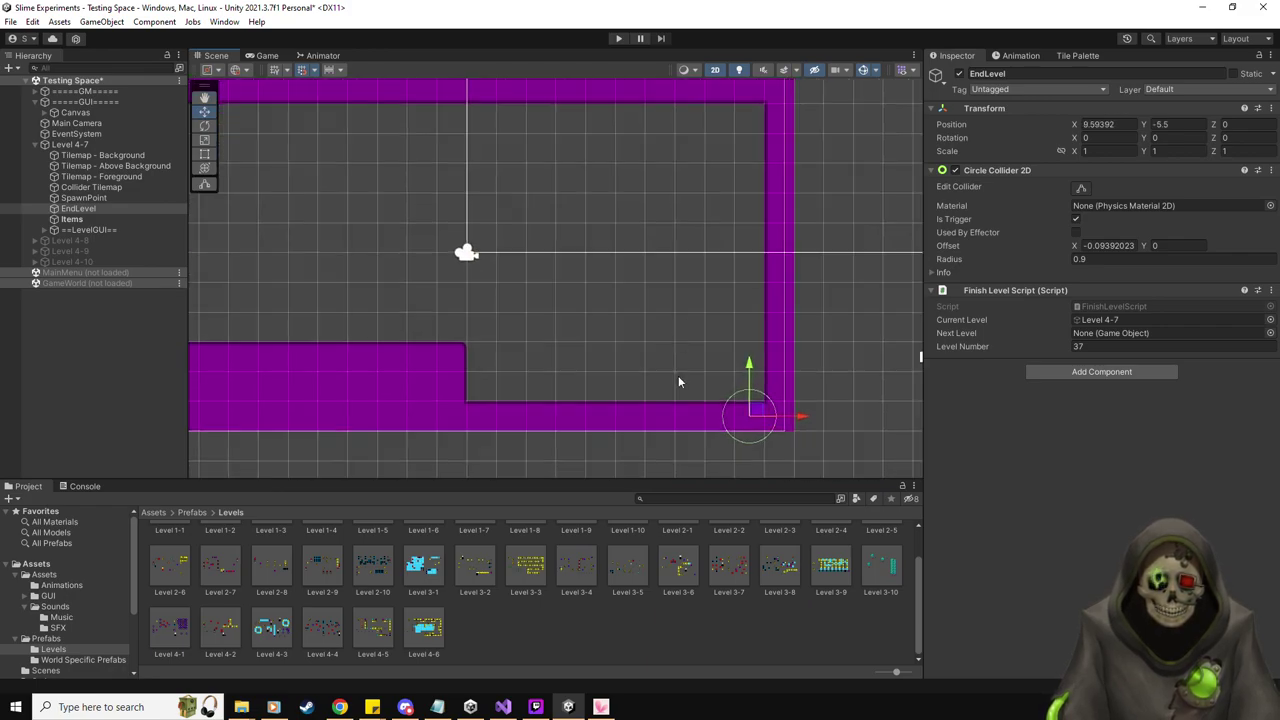
On the Collider Tilemap, paint a red exit tile at EndLevel and a two-tile-high purple pillar beside it
{"action": "left_click", "coordinate": [1066, 56]}
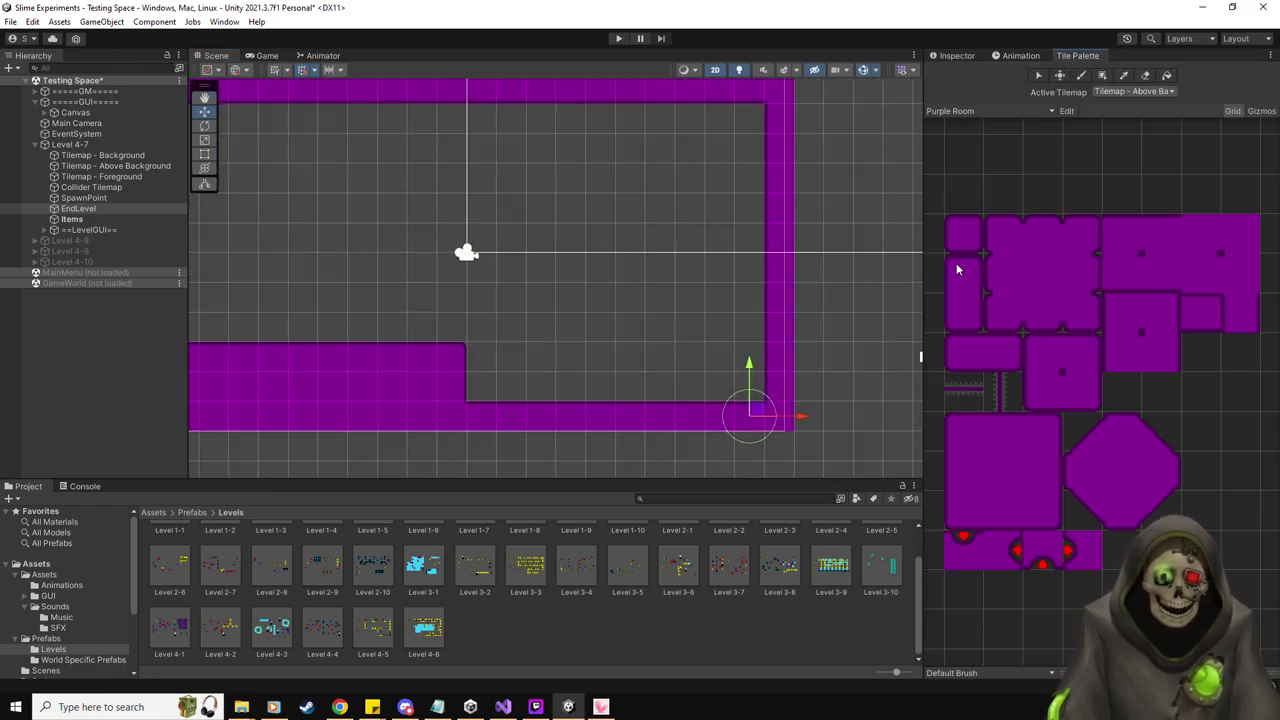
{"action": "left_click", "coordinate": [1230, 315]}
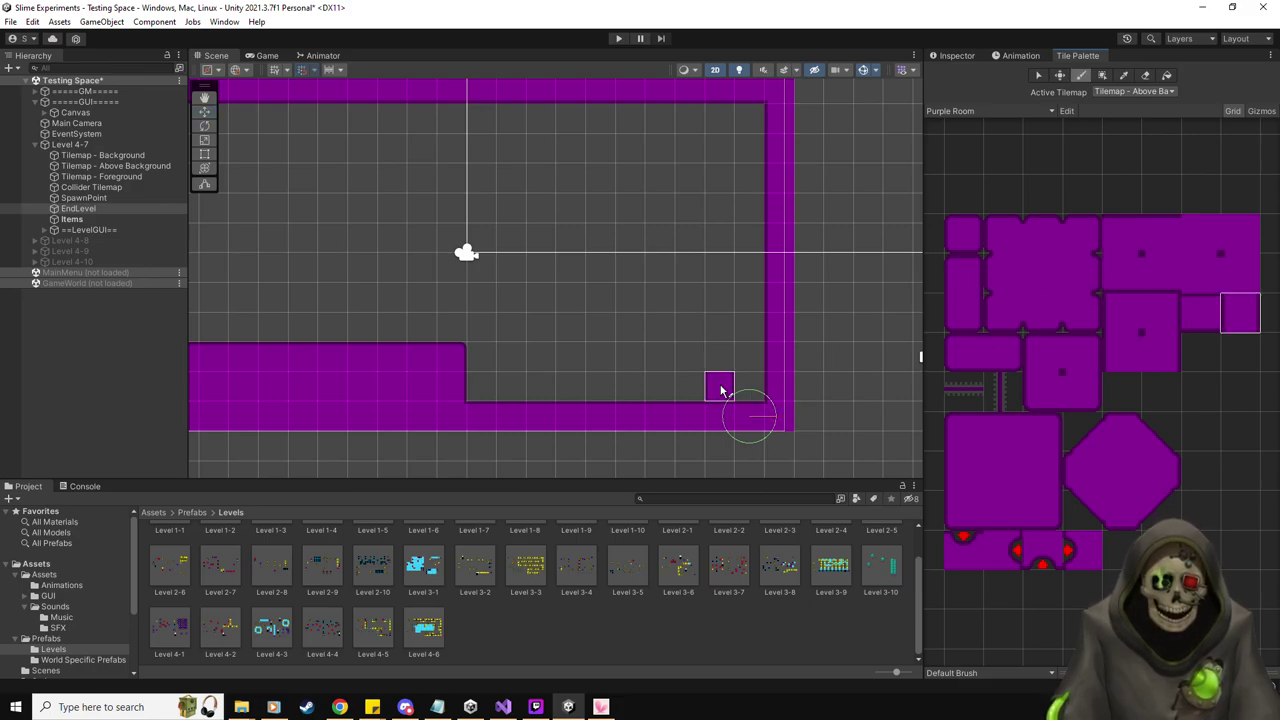
{"action": "left_click", "coordinate": [1120, 91]}
{"action": "left_click", "coordinate": [1127, 141]}
{"action": "left_click", "coordinate": [720, 386]}
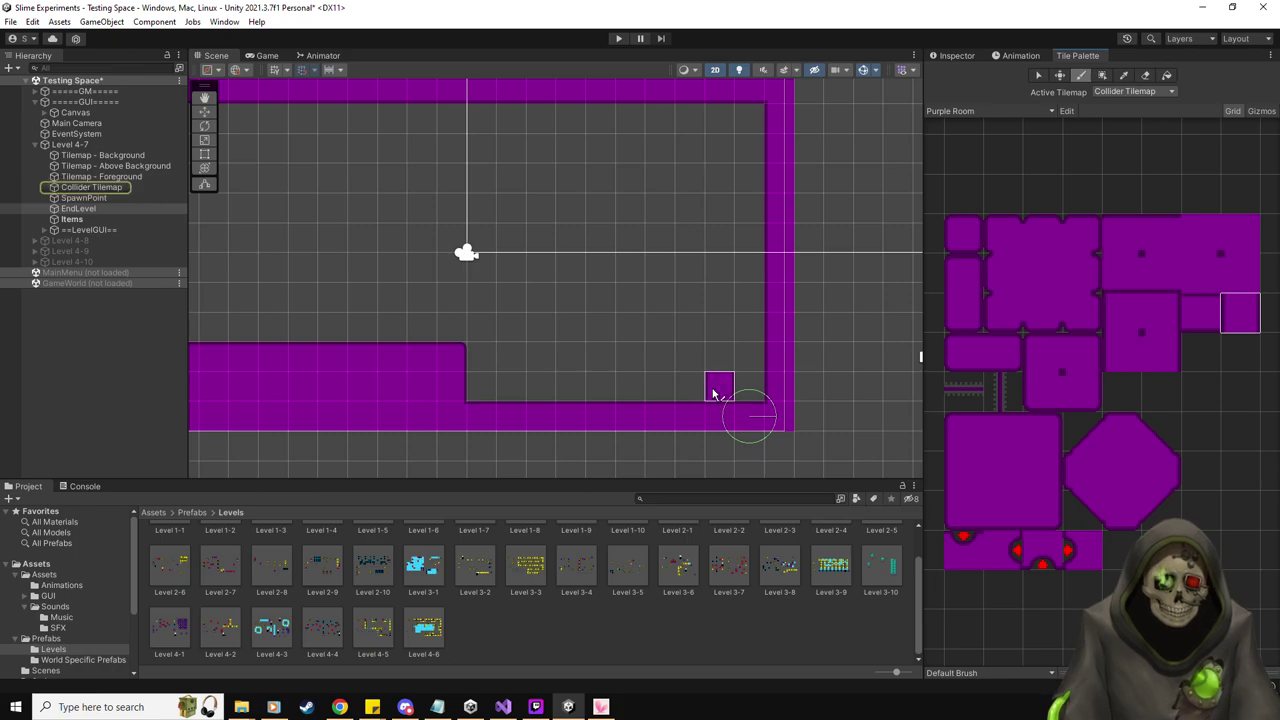
{"action": "left_click", "coordinate": [965, 550]}
{"action": "left_click", "coordinate": [745, 415]}
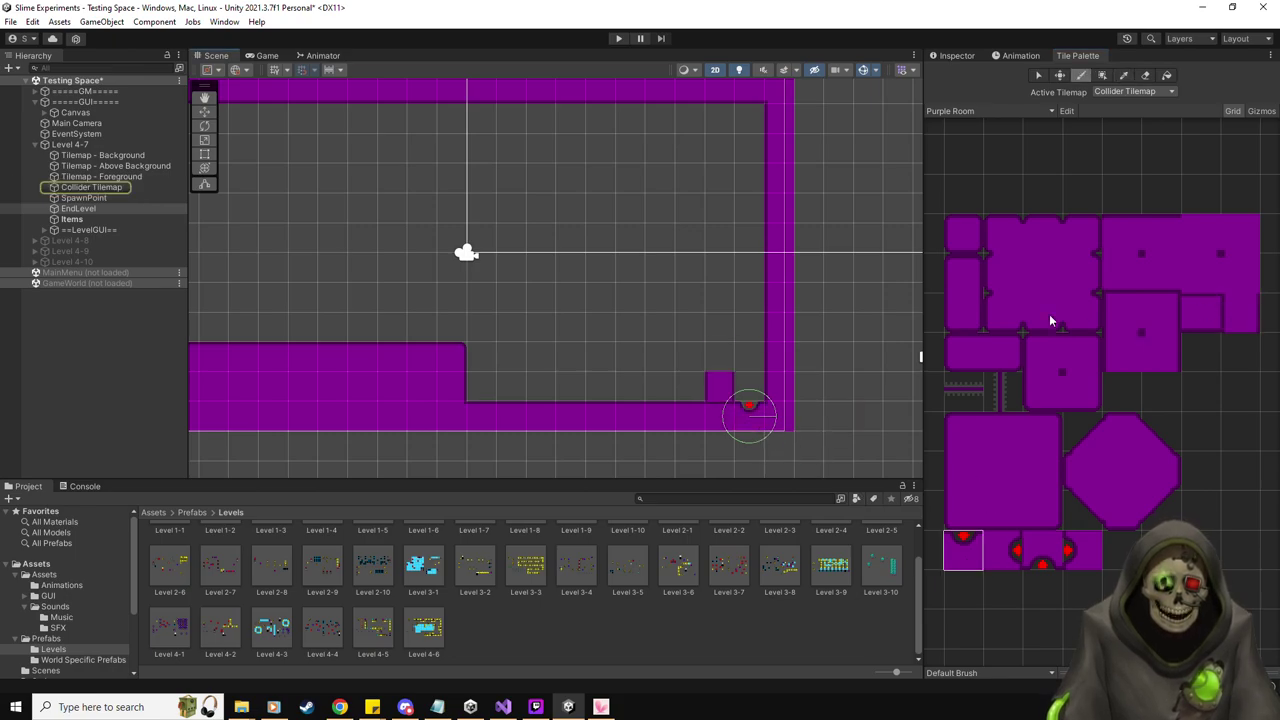
{"action": "left_click", "coordinate": [964, 270]}
{"action": "left_click", "coordinate": [720, 357]}
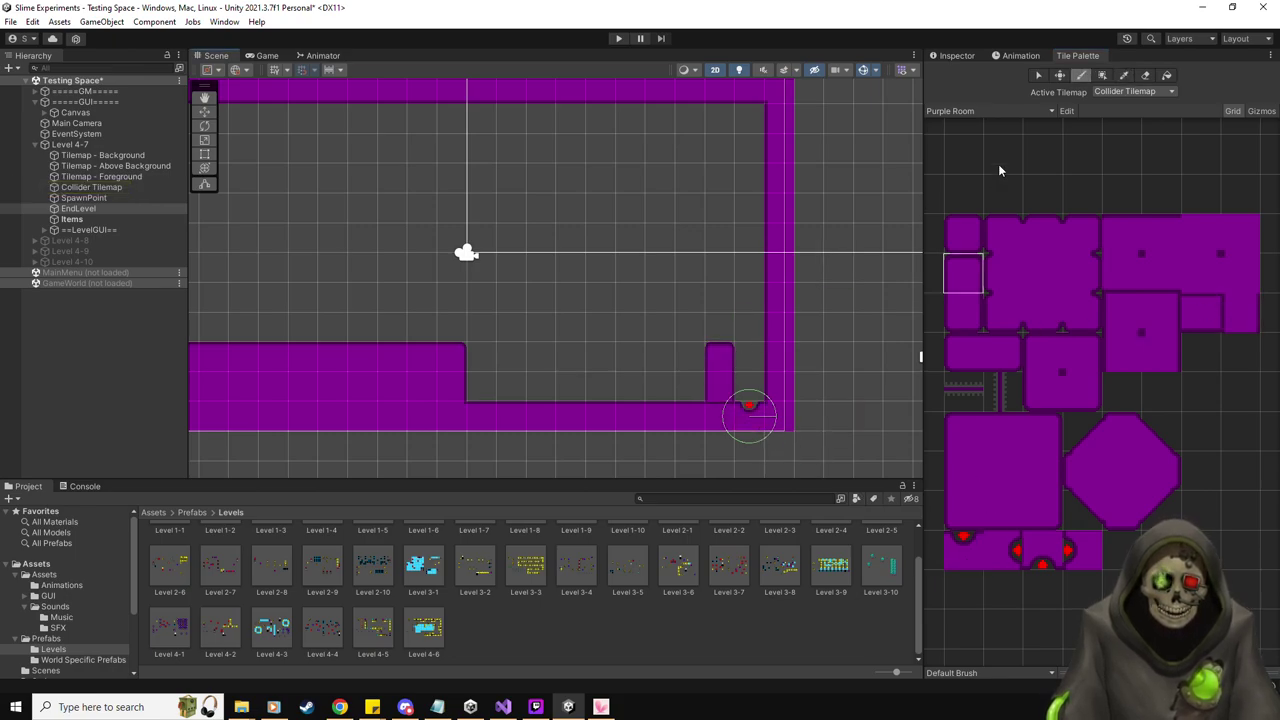
Show the EndLevel properties, open the Prefabs folder in the project files and activate the Move tool
{"action": "left_click", "coordinate": [956, 56]}
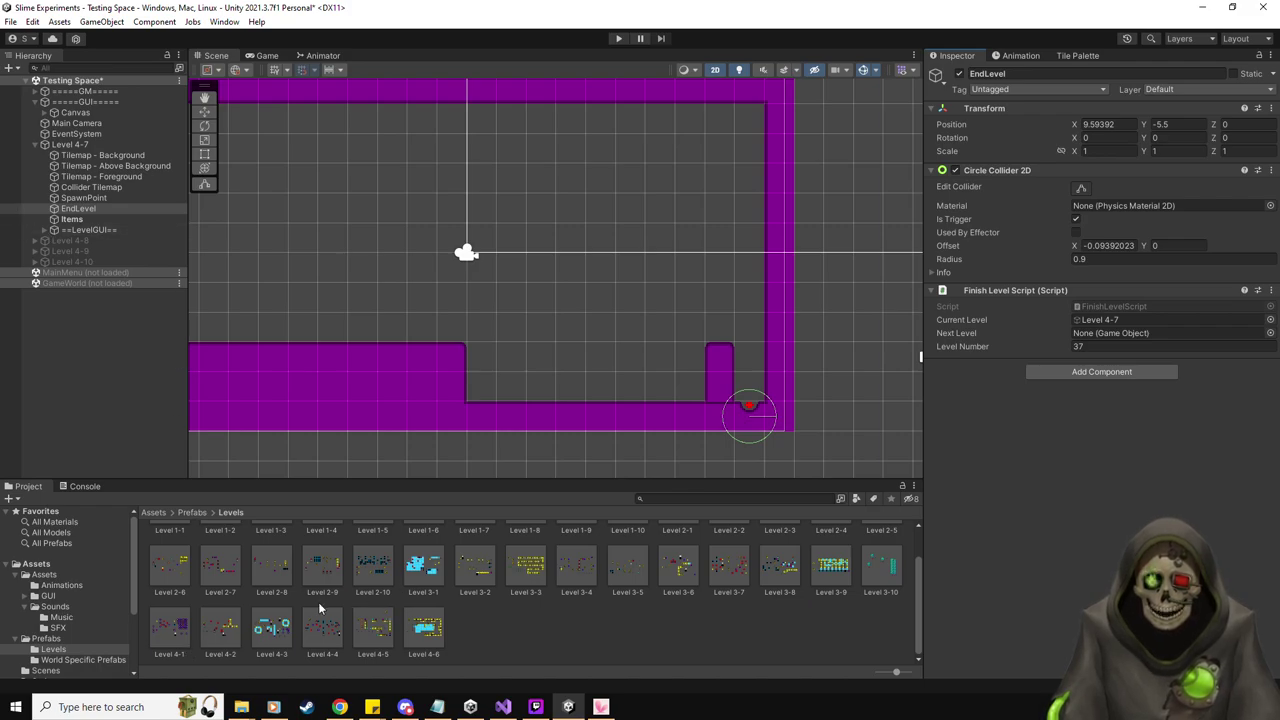
{"action": "left_click", "coordinate": [46, 638]}
{"action": "key", "text": "w"}
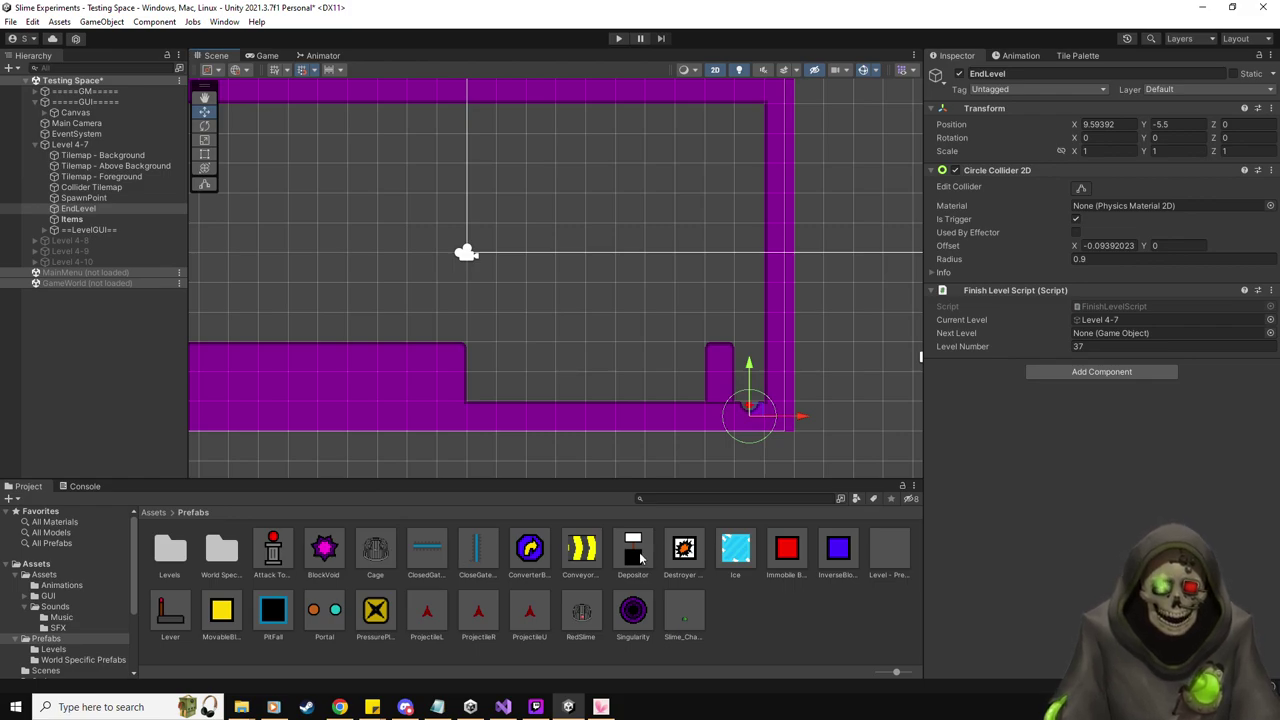
Erase the two-tile pillar and paint a two-tile horizontal ledge joined to the right wall above the exit
{"action": "left_click", "coordinate": [1080, 56]}
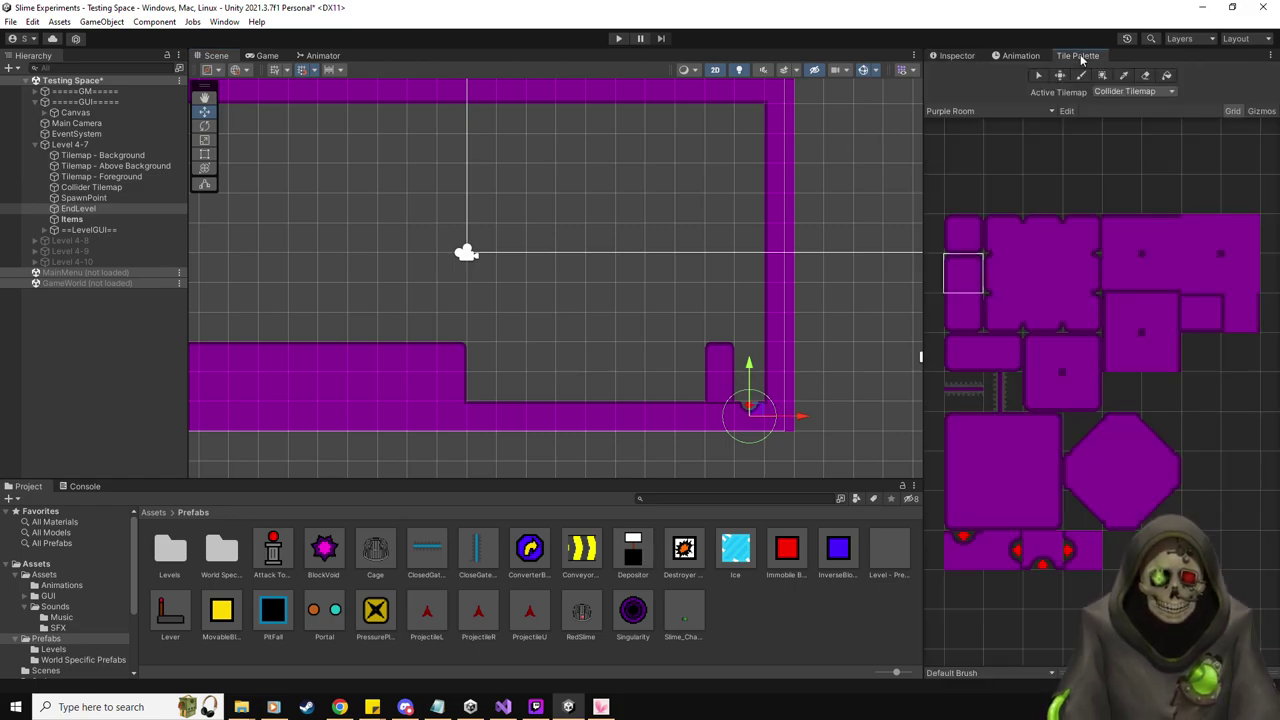
{"action": "left_click", "coordinate": [1145, 75]}
{"action": "left_click_drag", "start_coordinate": [720, 357], "coordinate": [720, 386]}
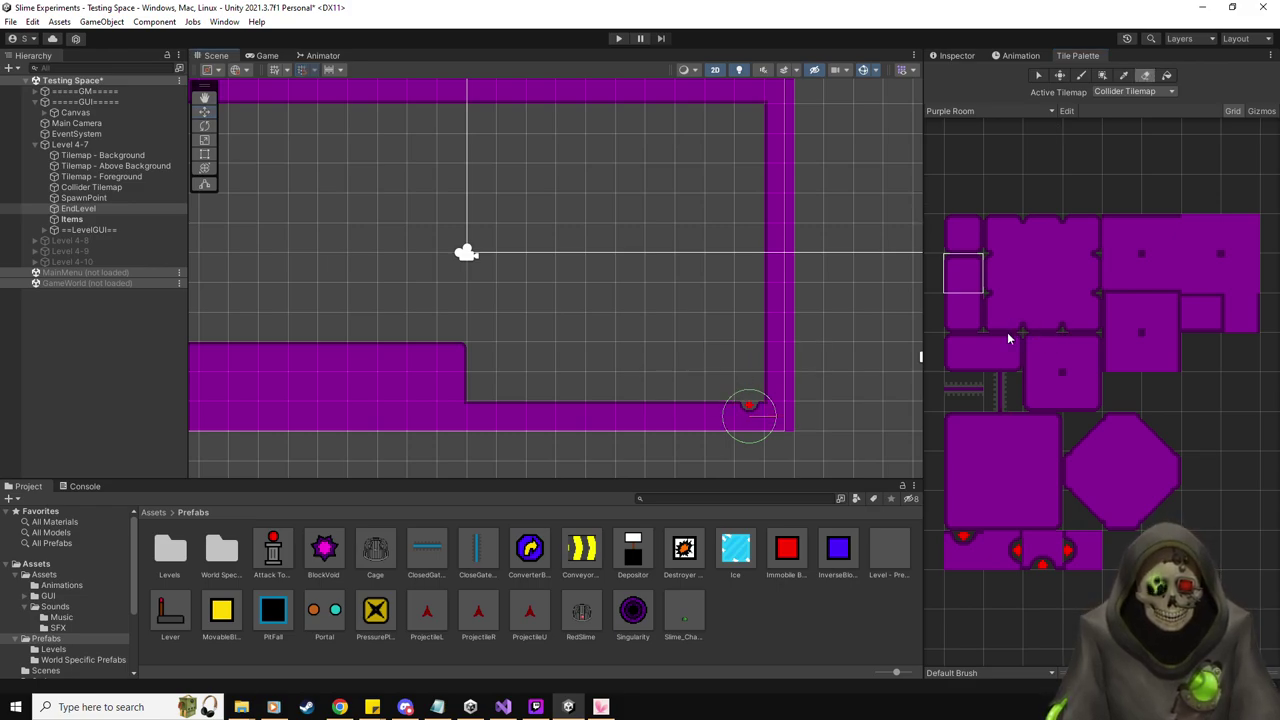
{"action": "left_click", "coordinate": [966, 350]}
{"action": "left_click", "coordinate": [724, 362]}
{"action": "left_click", "coordinate": [1199, 312]}
{"action": "left_click", "coordinate": [757, 364]}
{"action": "left_click", "coordinate": [956, 55]}
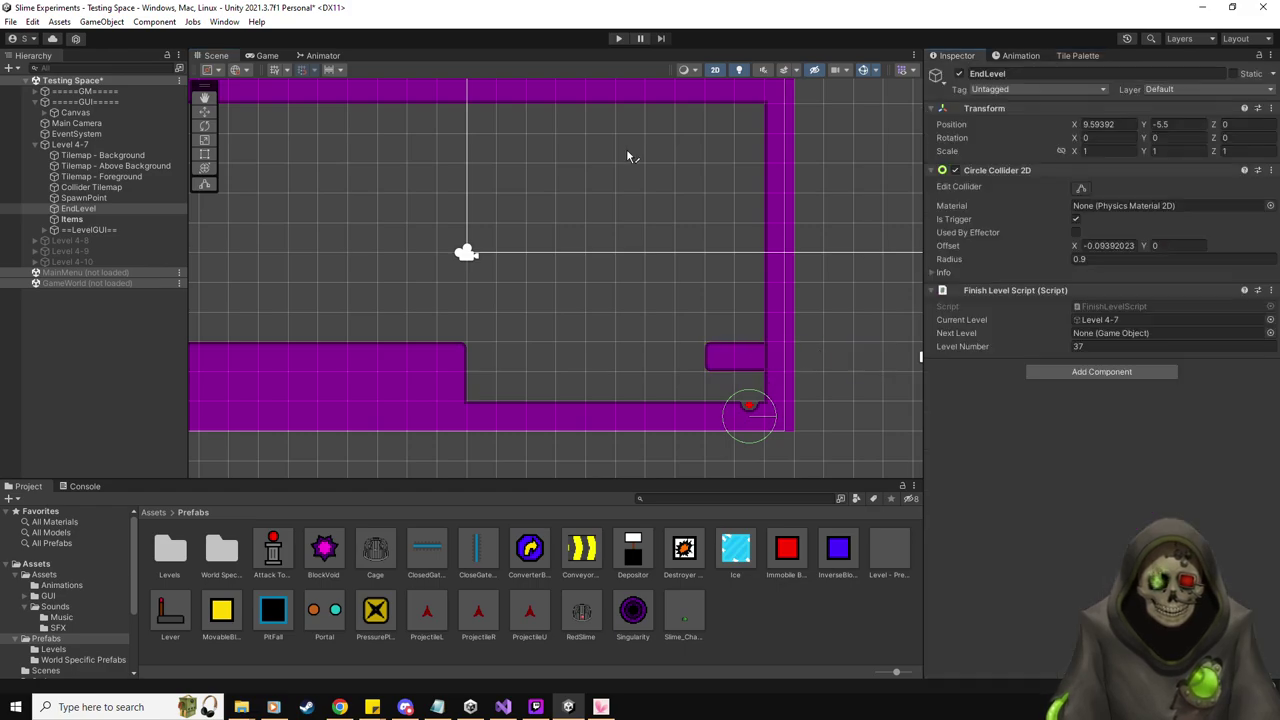
Place a Depositor under Items at X 8.5, Y -3.53, with Value 50 and SpawnPoint as its Spawn Point
{"action": "left_click", "coordinate": [204, 111]}
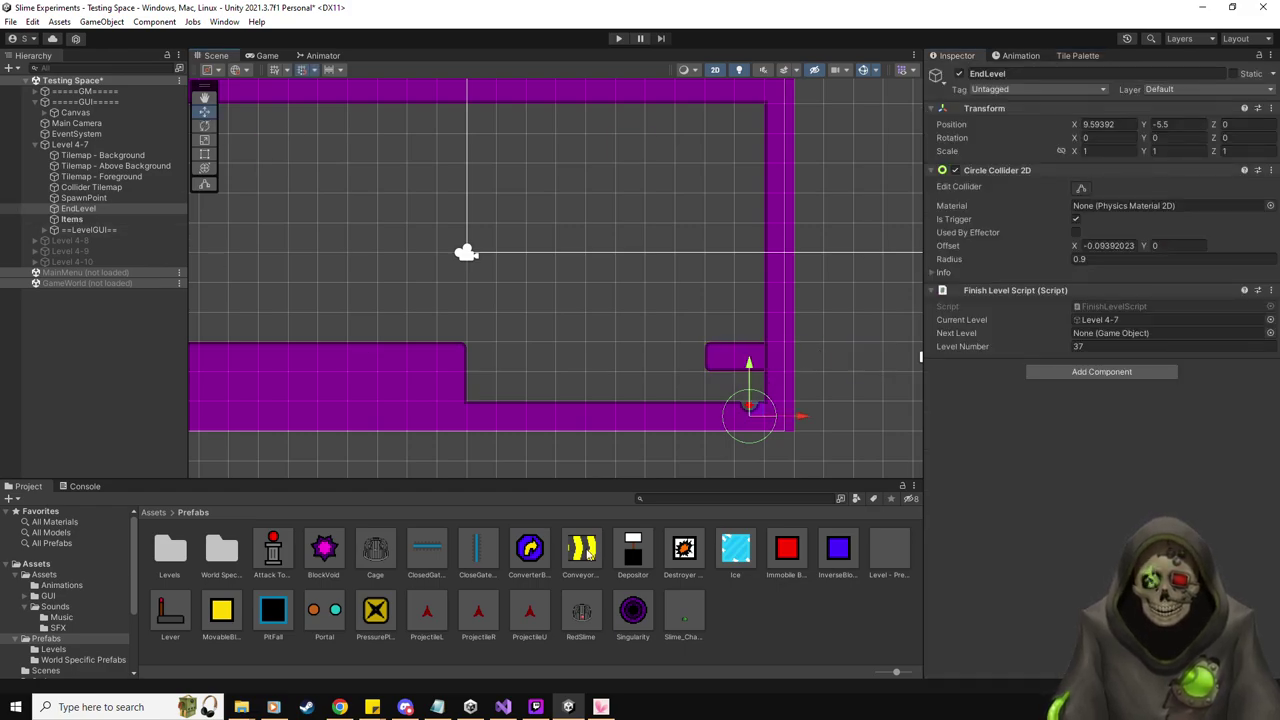
{"action": "left_click_drag", "start_coordinate": [633, 548], "coordinate": [718, 370]}
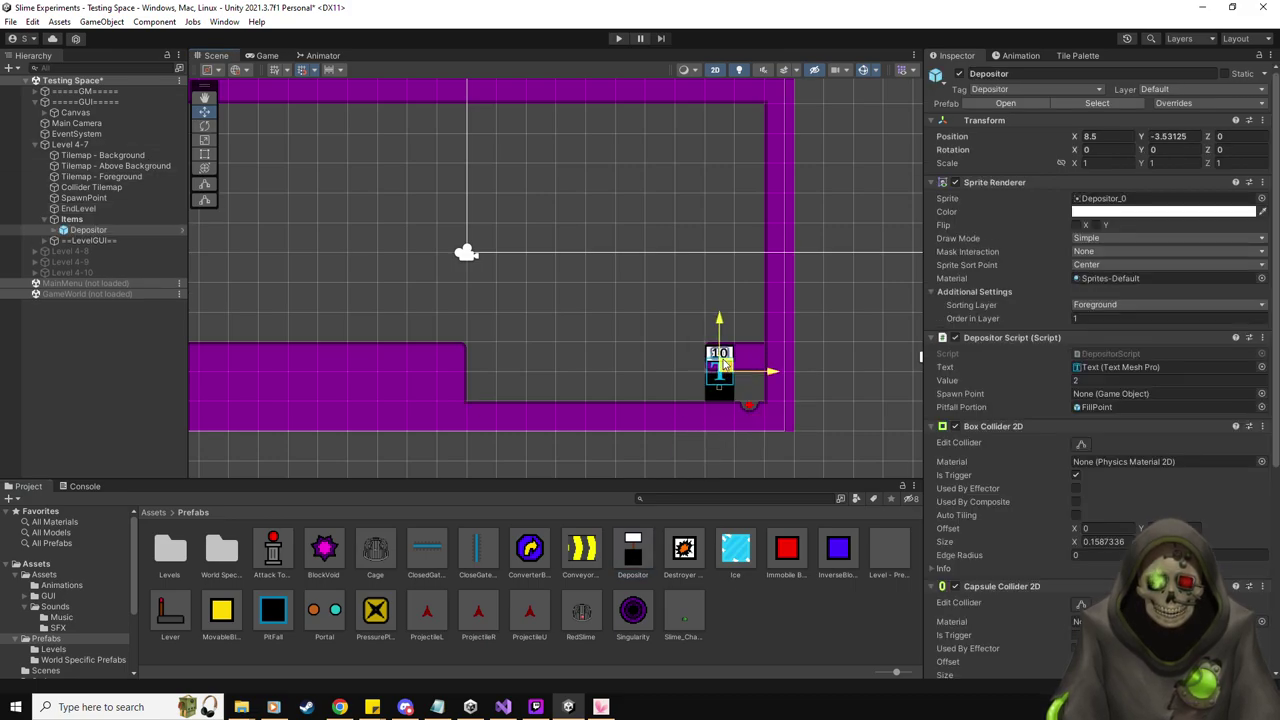
{"action": "left_click", "coordinate": [1093, 380]}
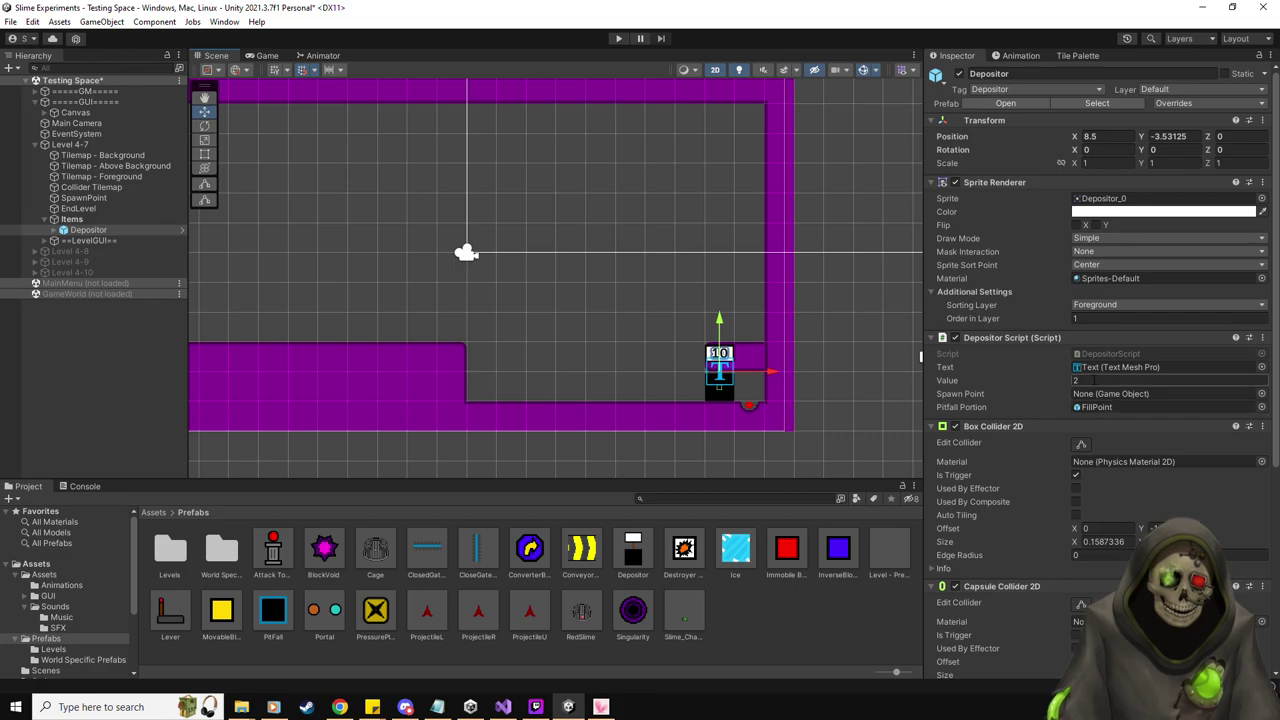
{"action": "type", "text": "50"}
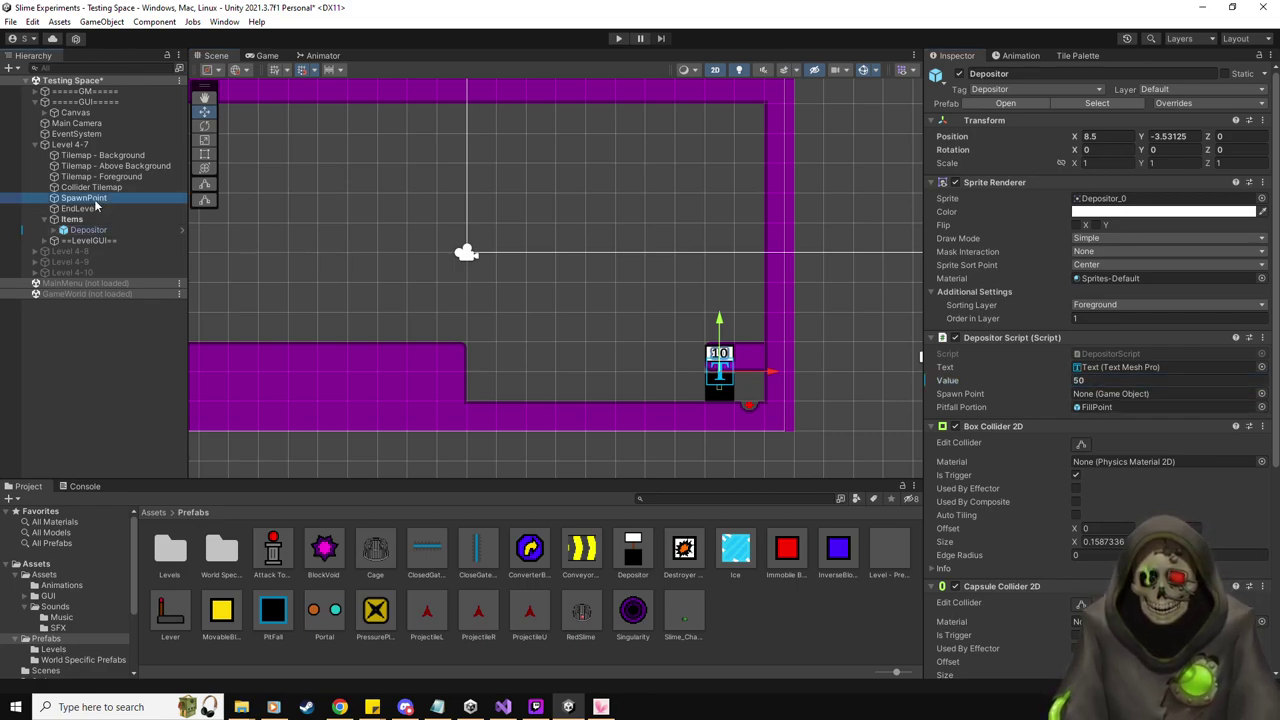
{"action": "left_click_drag", "start_coordinate": [1033, 392], "coordinate": [1110, 393]}
Place a PressurePlate under Items at X -8.5, Y 4.5 and move its PPBlockSpawn one tile below it
{"action": "middle_click_drag", "start_coordinate": [538, 302], "coordinate": [660, 352]}
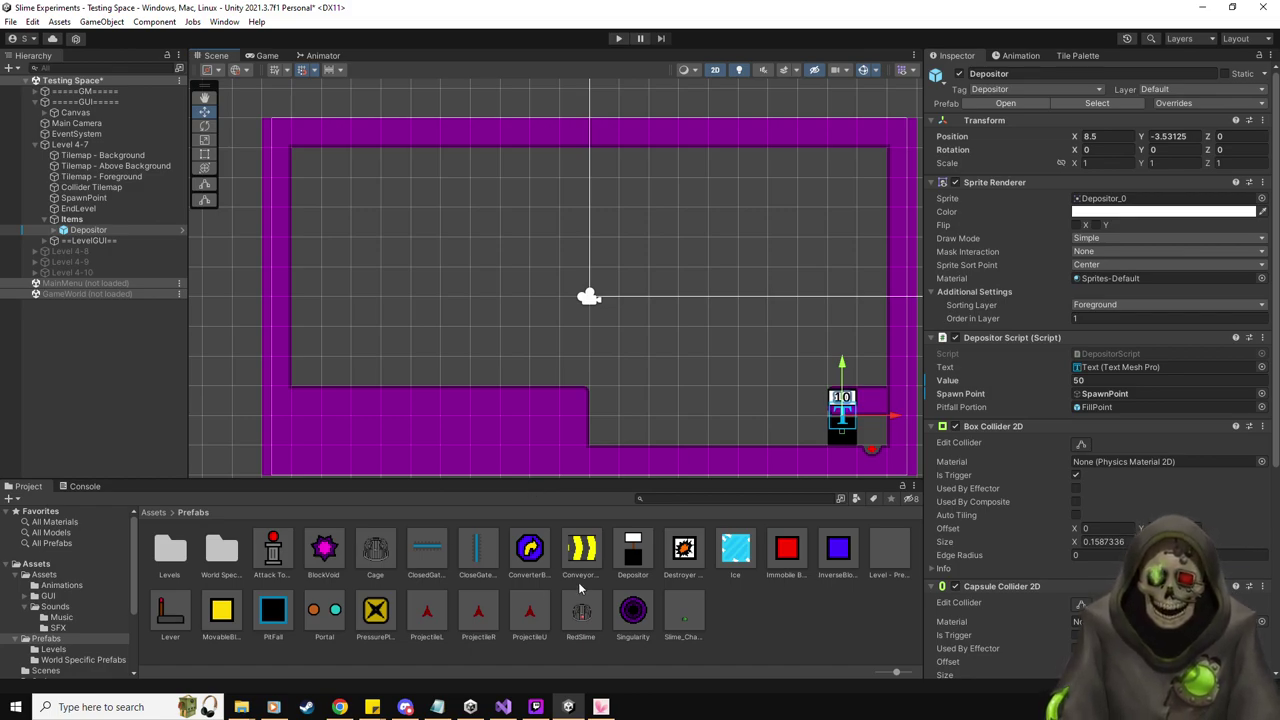
{"action": "left_click_drag", "start_coordinate": [378, 616], "coordinate": [338, 166]}
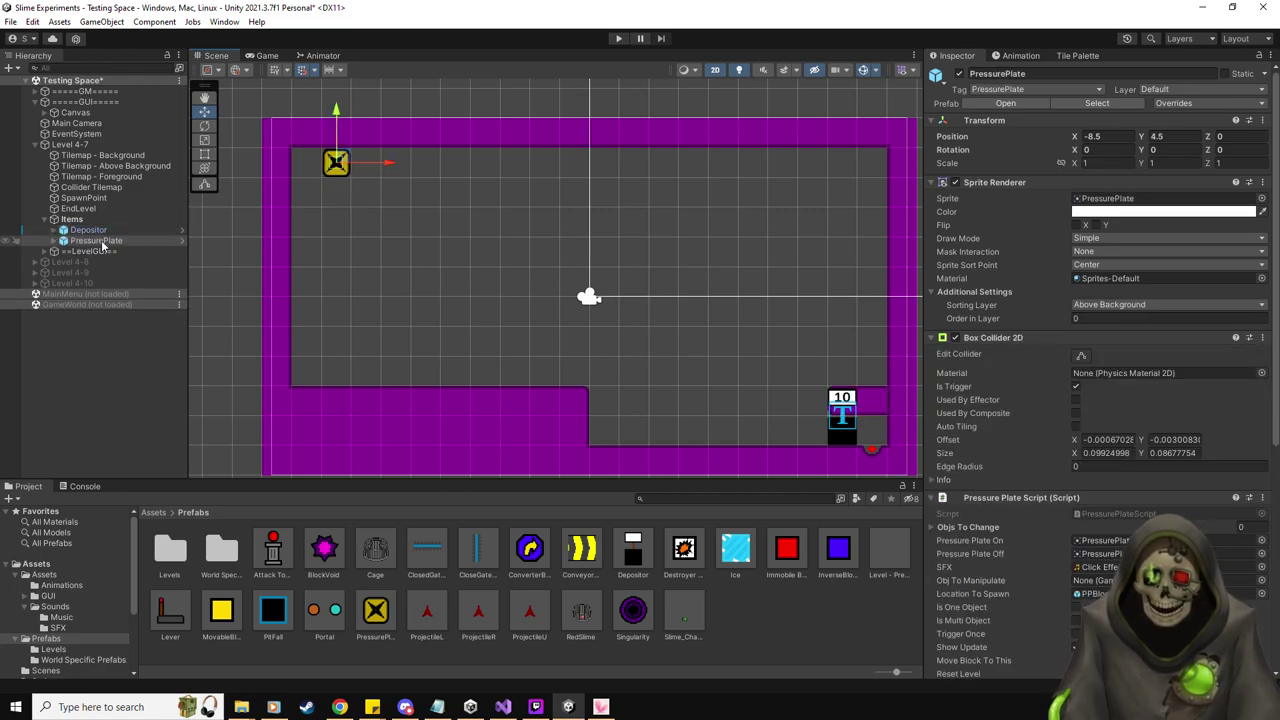
{"action": "left_click", "coordinate": [337, 163]}
{"action": "left_click_drag", "start_coordinate": [345, 121], "coordinate": [345, 151]}
{"action": "left_click", "coordinate": [120, 241]}
Set the PressurePlate's Obj To Manipulate to Destroyer Block and enable Is One Object, No Exit Trigger and Ignore Destroyers
{"action": "left_click_drag", "start_coordinate": [697, 548], "coordinate": [1100, 580]}
{"action": "scroll", "coordinate": [1030, 600], "scroll_direction": "down", "scroll_amount": 3}
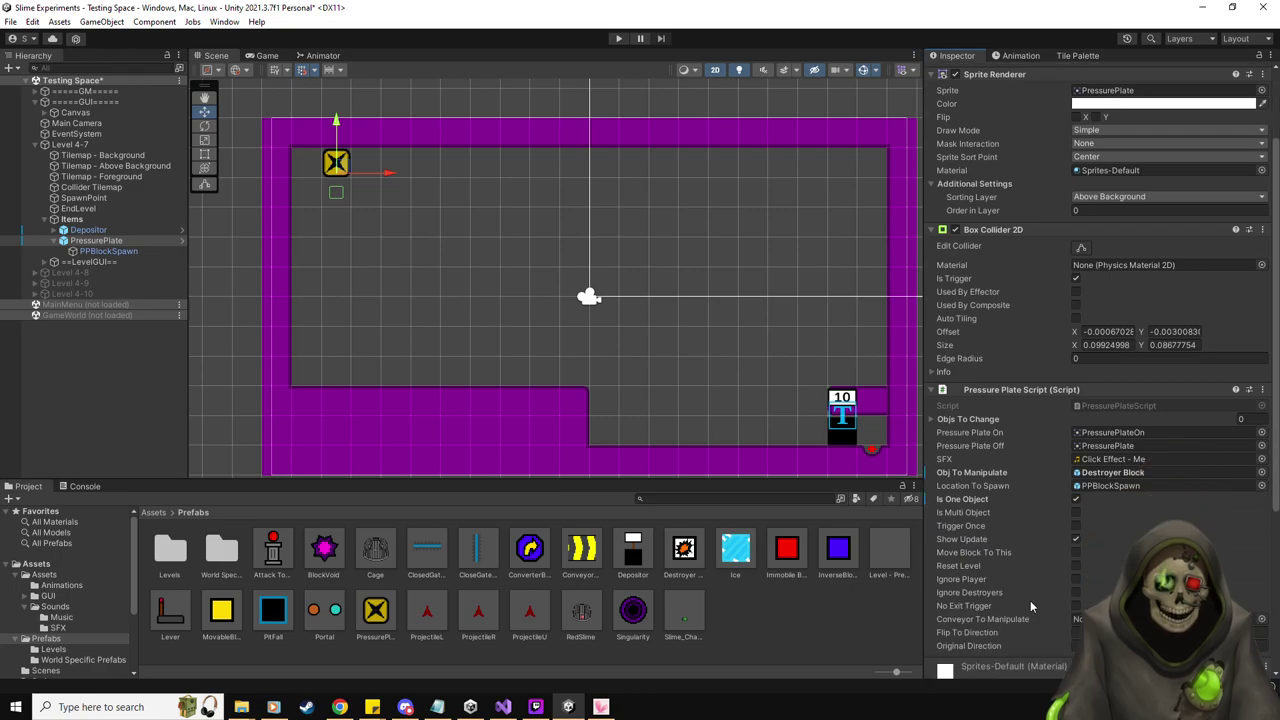
{"action": "left_click", "coordinate": [1076, 606]}
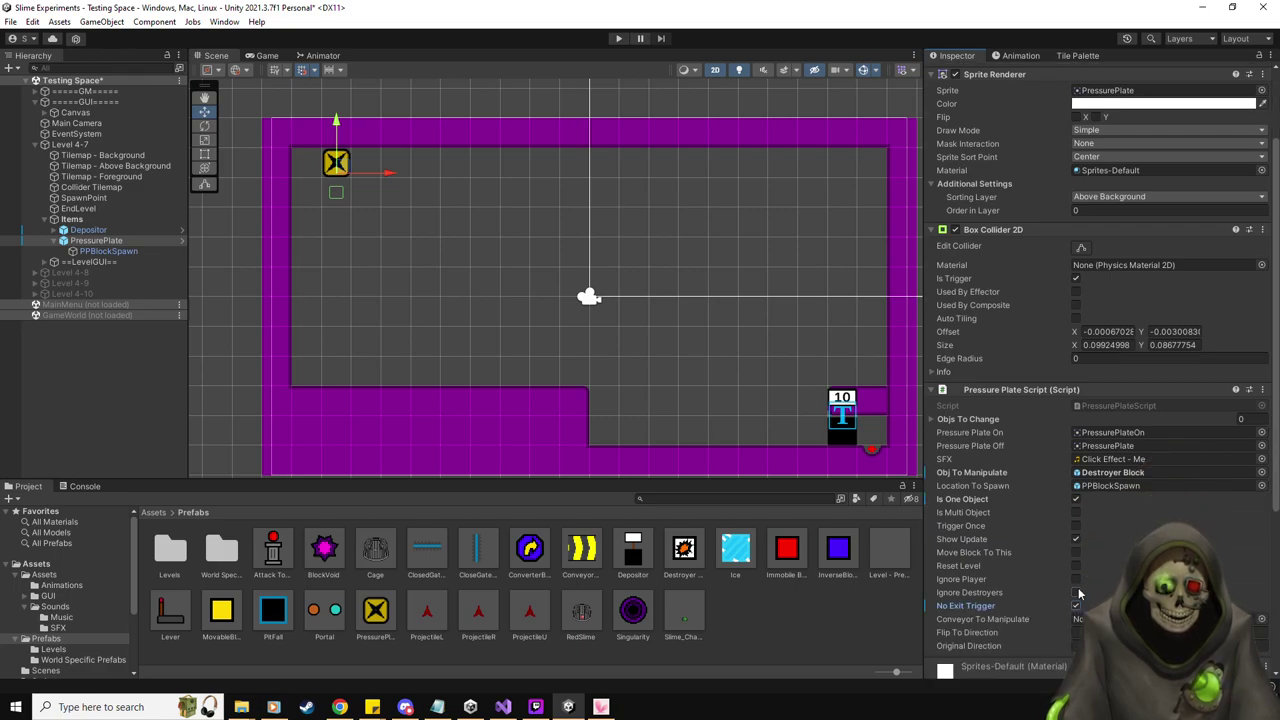
{"action": "left_click", "coordinate": [1076, 593]}
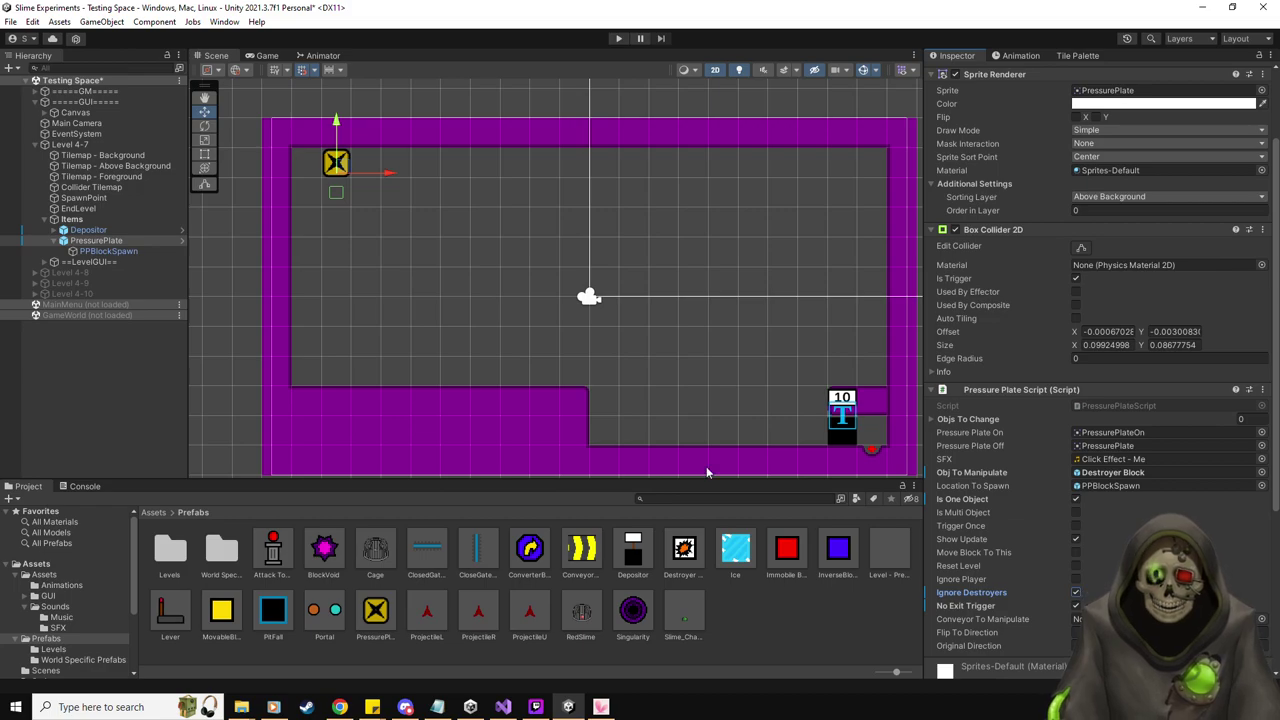
{"action": "middle_click_drag", "start_coordinate": [457, 291], "coordinate": [503, 282]}
{"action": "left_click", "coordinate": [57, 244]}
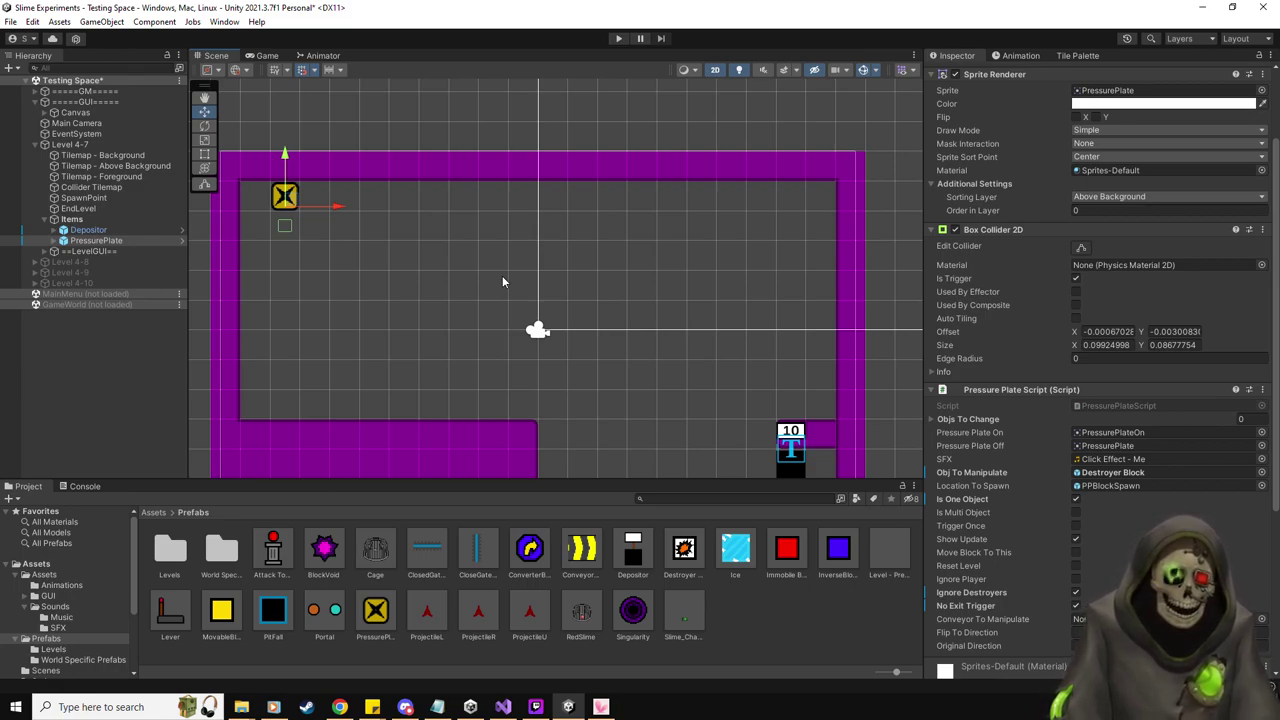
Lay a row of seven Ice tiles leading left from the Depositor, leaving the leftmost floor cell empty
{"action": "middle_click_drag", "start_coordinate": [631, 349], "coordinate": [604, 324]}
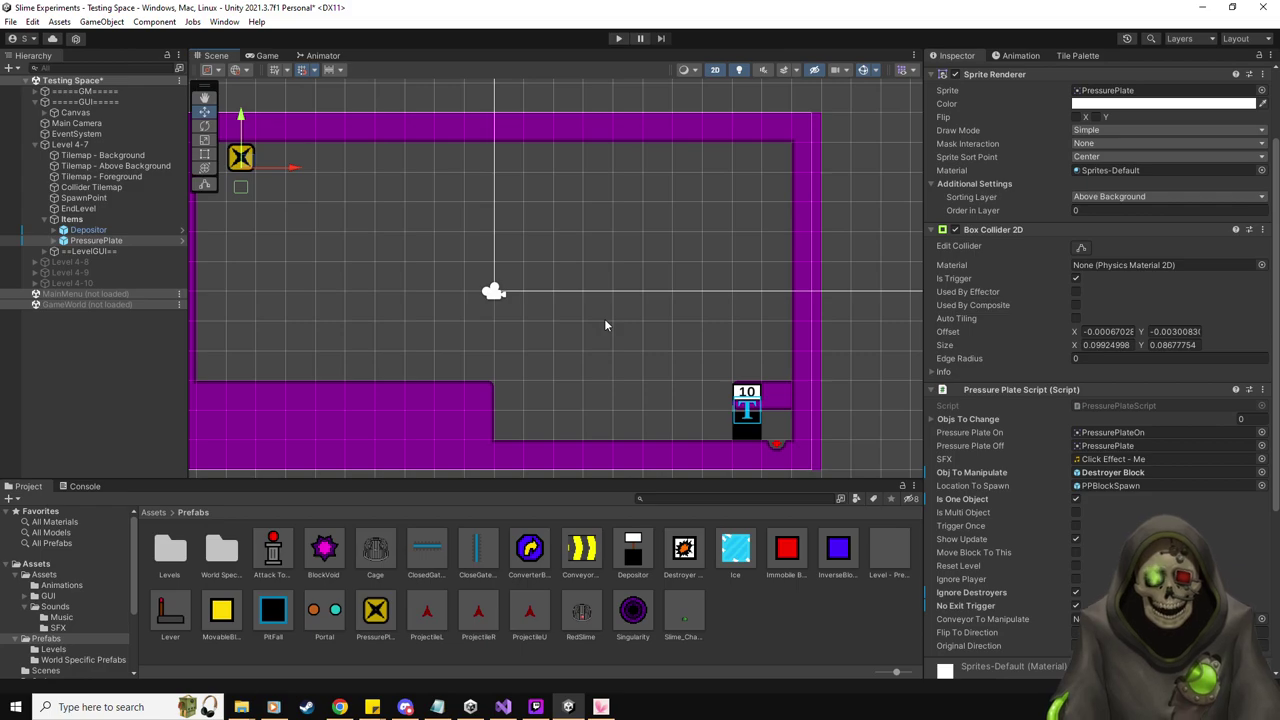
{"action": "left_click_drag", "start_coordinate": [735, 550], "coordinate": [722, 430]}
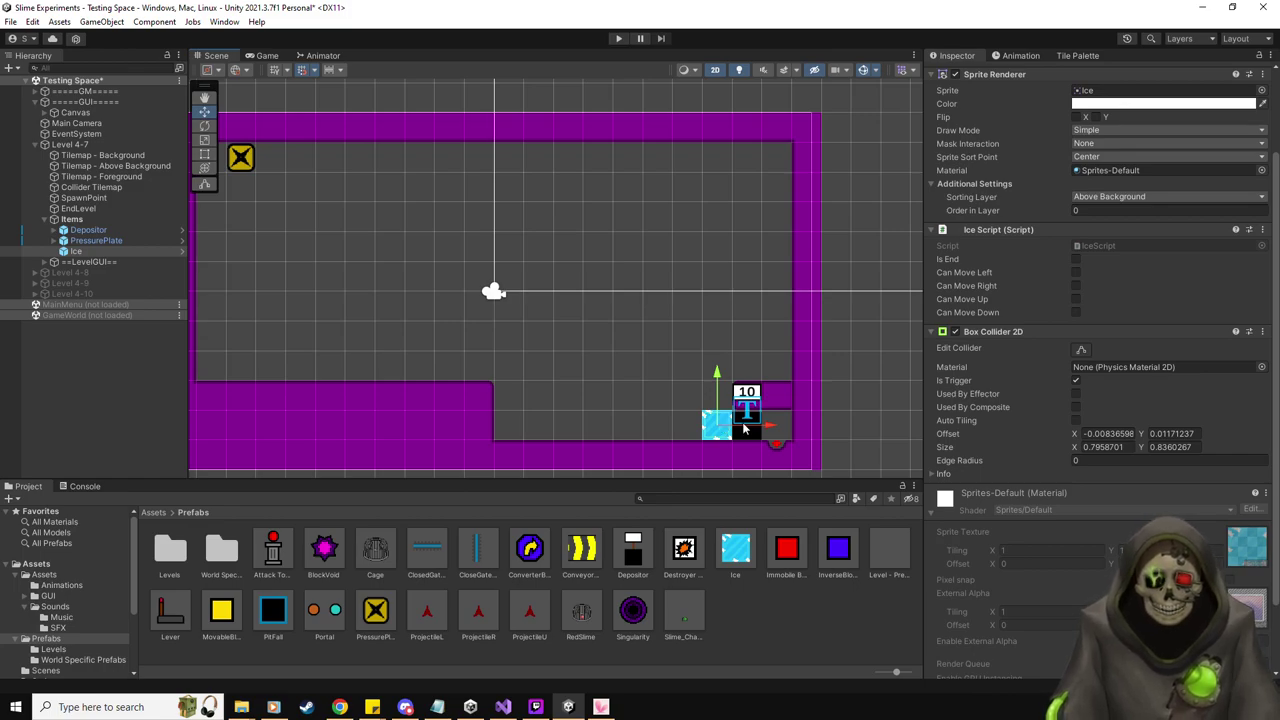
{"action": "key", "text": "ctrl+d"}
{"action": "left_click_drag", "start_coordinate": [722, 428], "coordinate": [568, 428]}
{"action": "key", "text": "ctrl+d"}
{"action": "key", "text": "ctrl+d"}
{"action": "key", "text": "ctrl+d"}
{"action": "key", "text": "ctrl+d"}
{"action": "key", "text": "ctrl+d"}
{"action": "key", "text": "ctrl+d"}
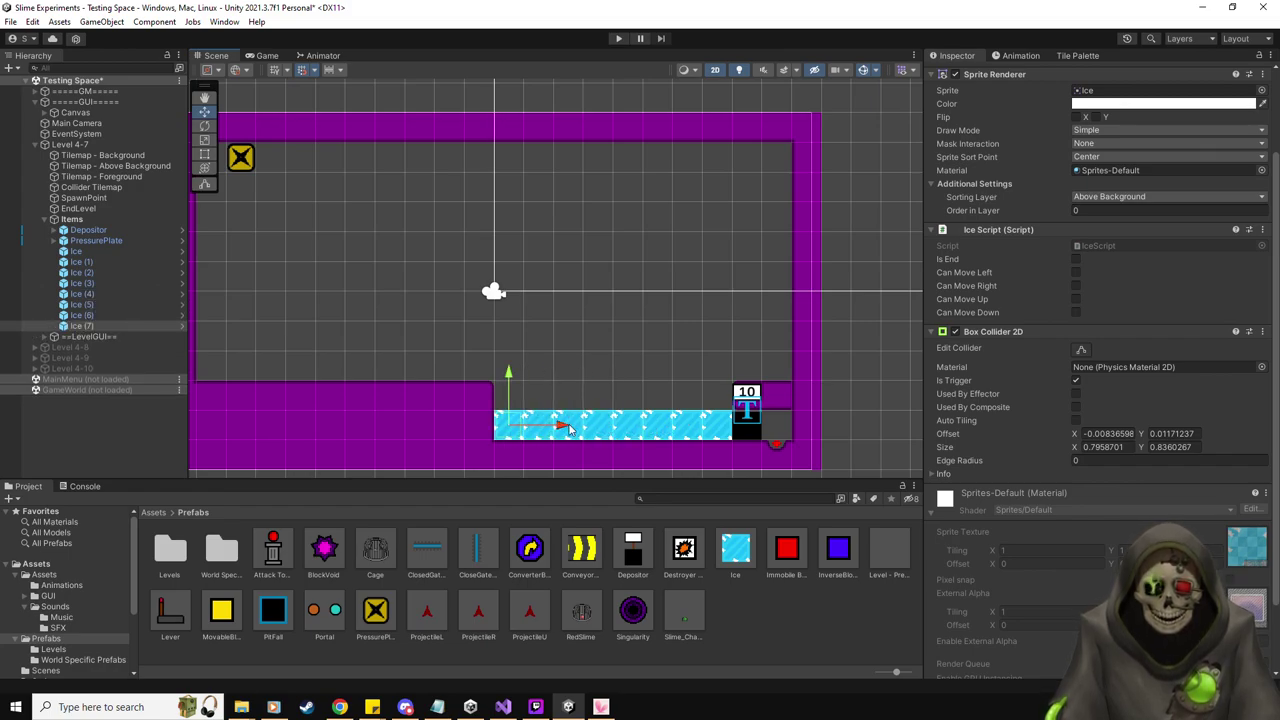
{"action": "key", "text": "Delete"}
Place a ConveyorBelt in the free cell at the left end of the ice row, with Direction Right and Center Block enabled
{"action": "left_click_drag", "start_coordinate": [542, 504], "coordinate": [508, 425]}
{"action": "scroll", "coordinate": [1100, 530], "scroll_direction": "down", "scroll_amount": 5}
{"action": "left_click", "coordinate": [1108, 474]}
{"action": "type", "text": "Right"}
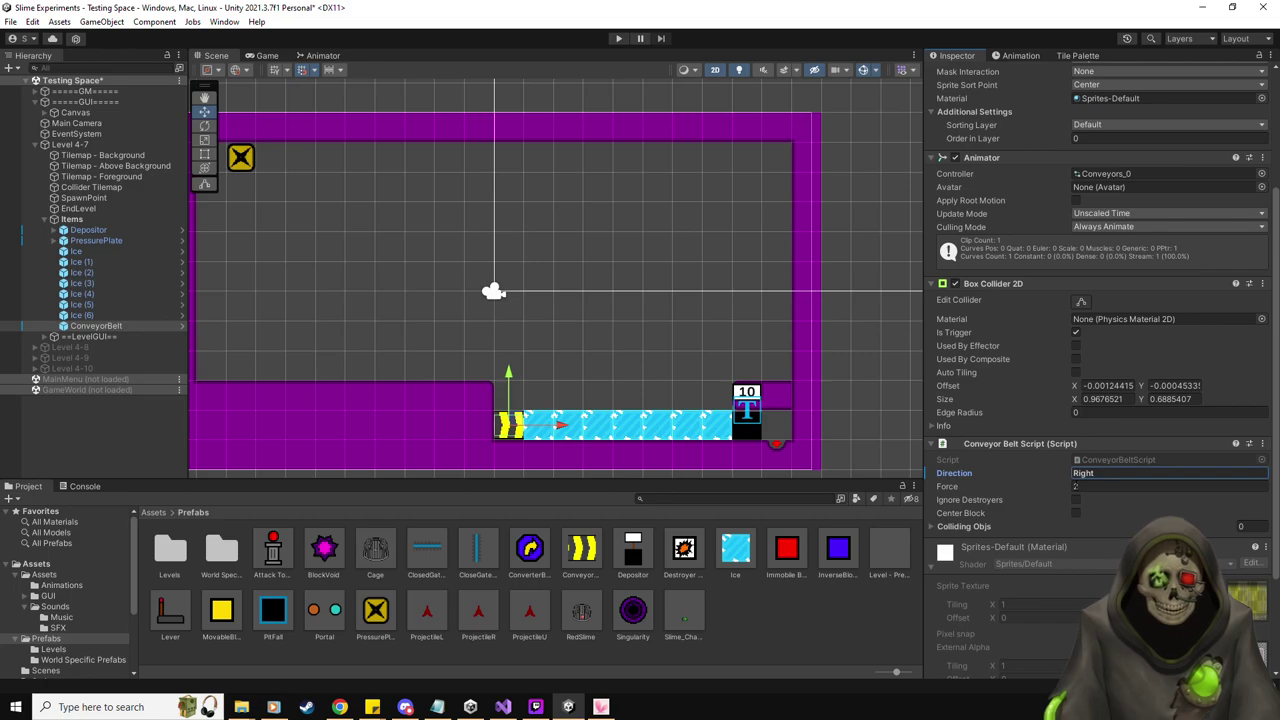
{"action": "left_click", "coordinate": [1076, 513]}
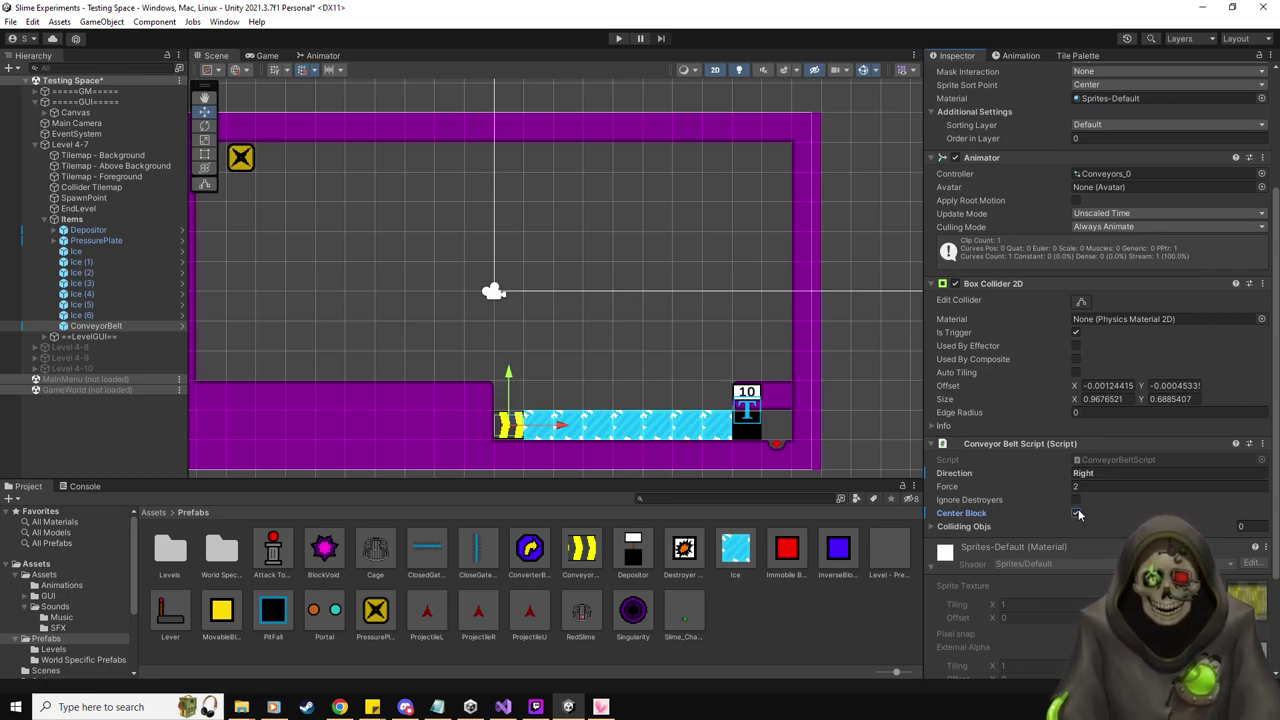
Add an Ice tile directly above the ConveyorBelt and mark both end tiles of the ice row as Is End, Ice also with Can Move Right
{"action": "left_click_drag", "start_coordinate": [735, 552], "coordinate": [514, 392]}
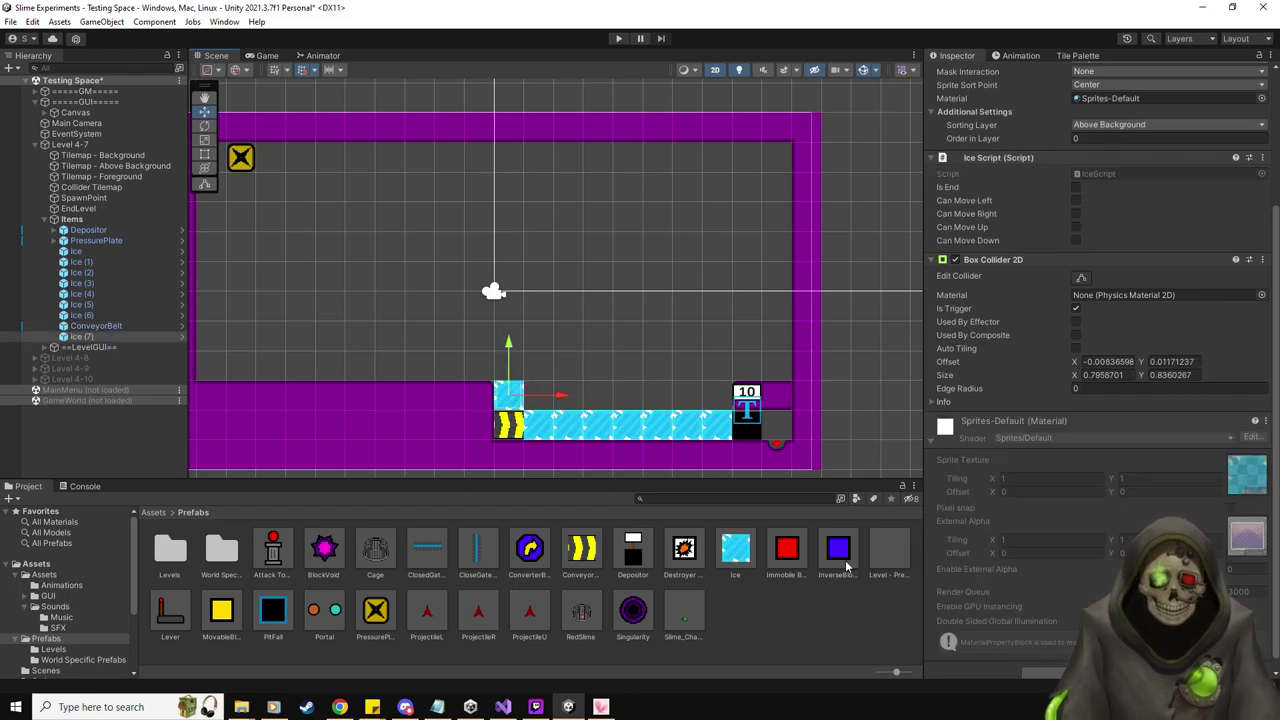
{"action": "left_click", "coordinate": [82, 315]}
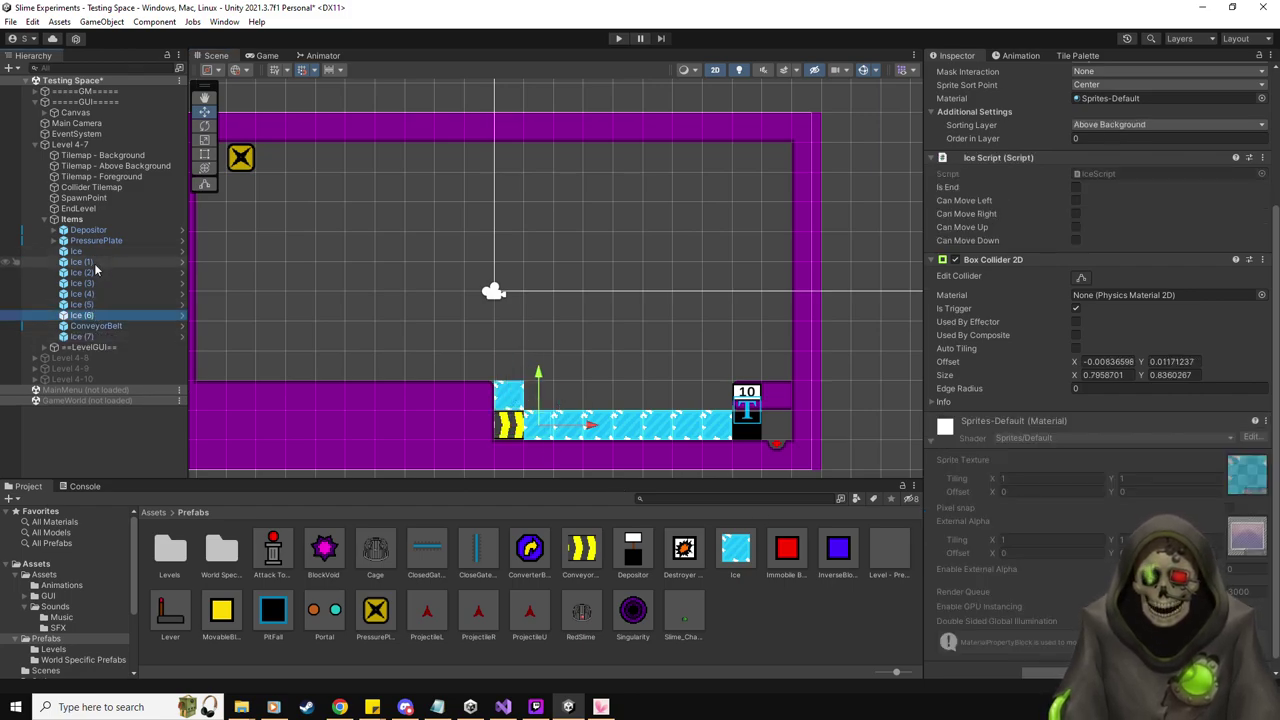
{"action": "left_click", "coordinate": [94, 252], "text": "shift"}
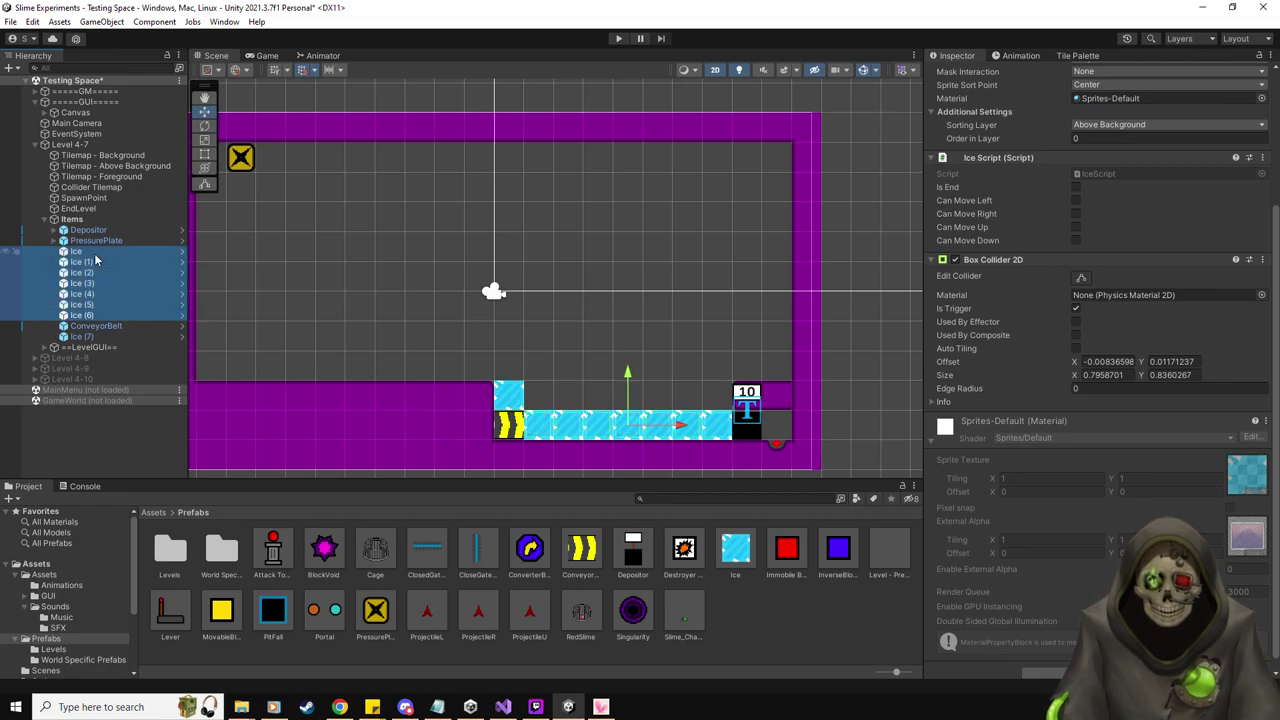
{"action": "scroll", "coordinate": [1100, 360], "scroll_direction": "down", "scroll_amount": 1}
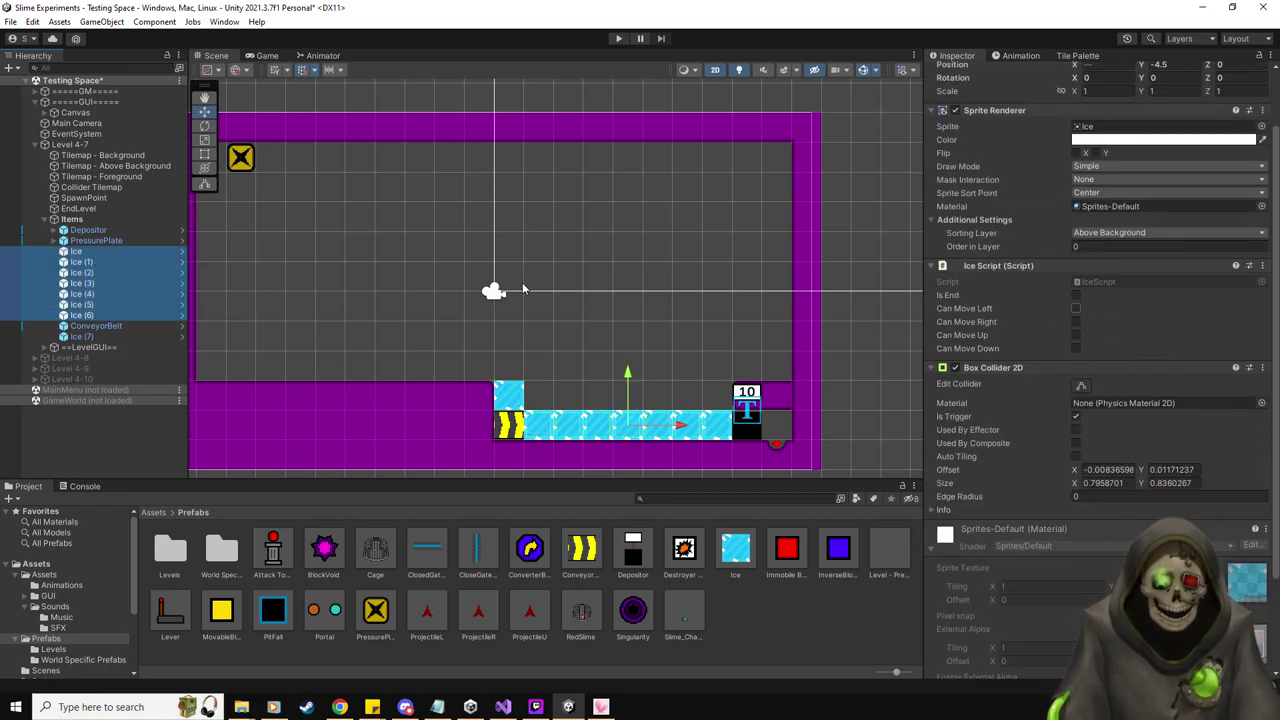
{"action": "left_click", "coordinate": [79, 252]}
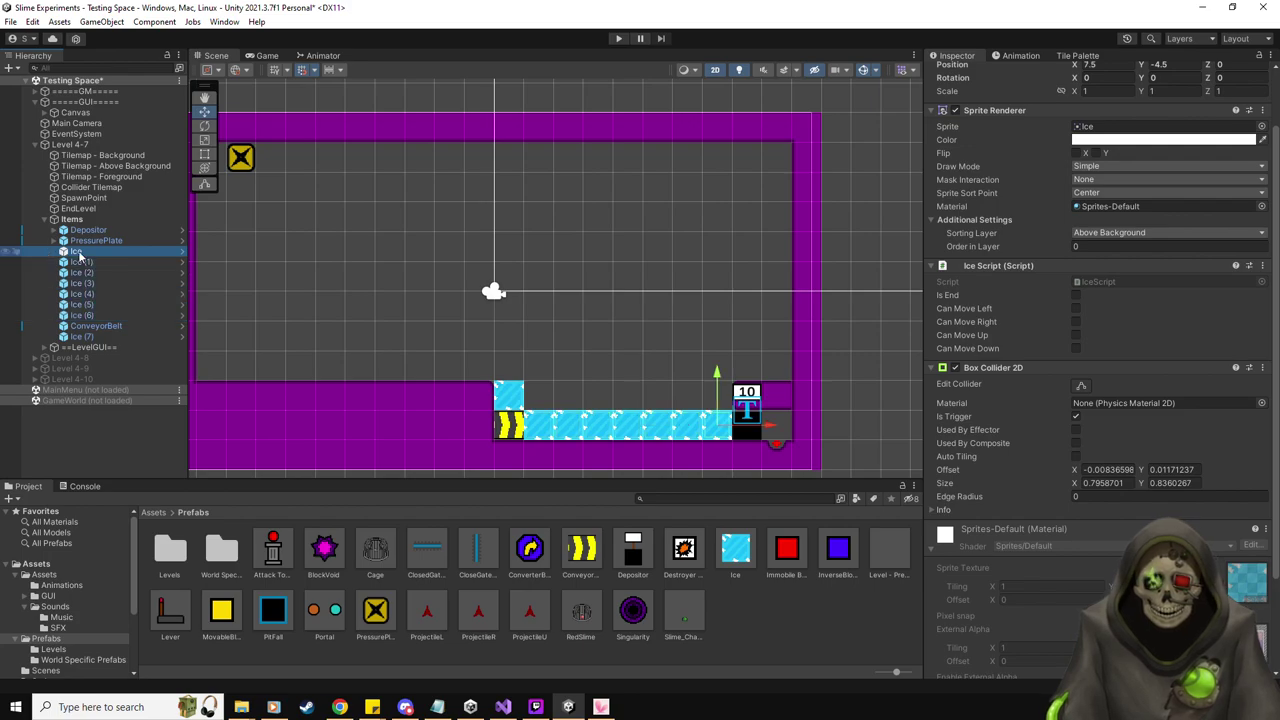
{"action": "left_click", "coordinate": [1076, 295]}
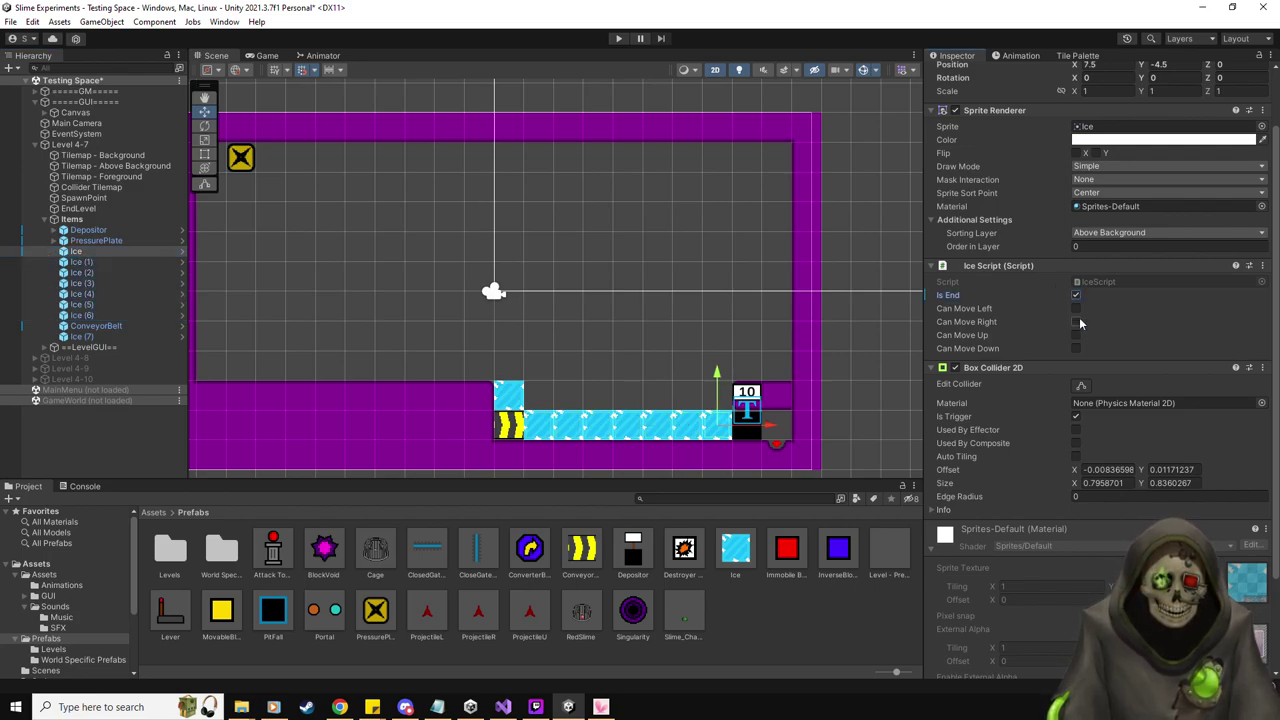
{"action": "left_click", "coordinate": [80, 315]}
{"action": "left_click", "coordinate": [1076, 295]}
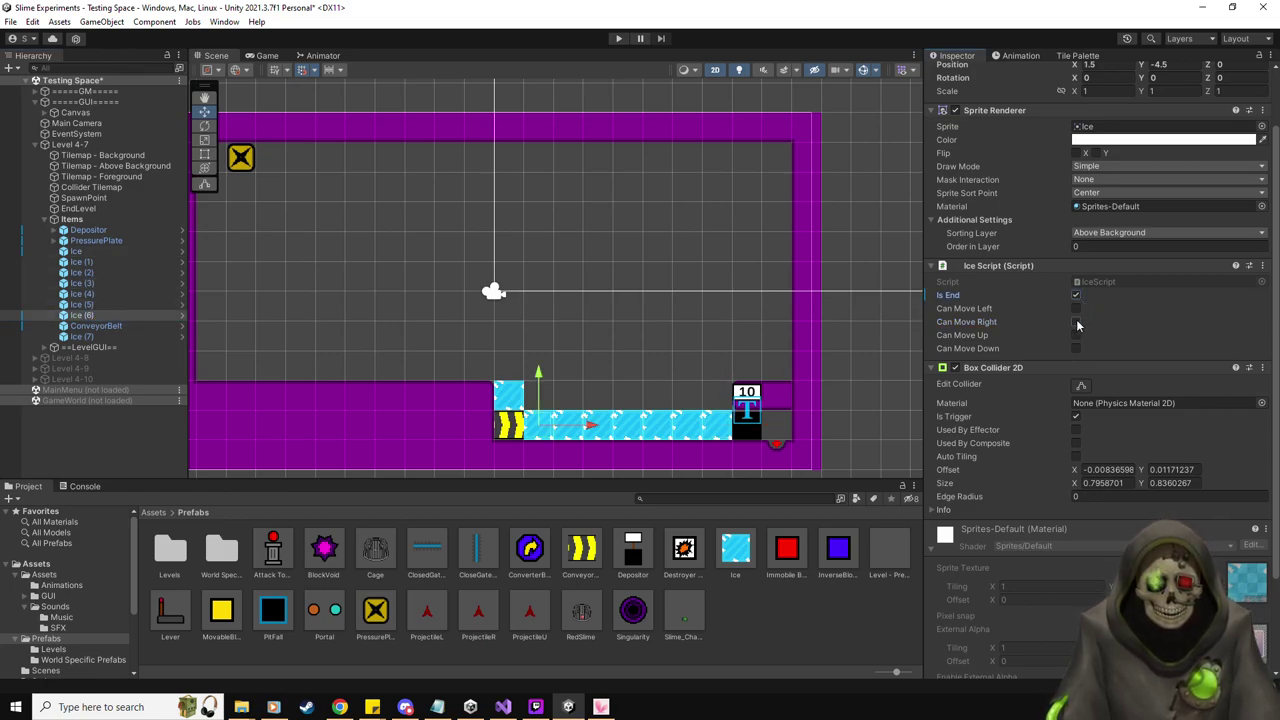
{"action": "left_click", "coordinate": [100, 251]}
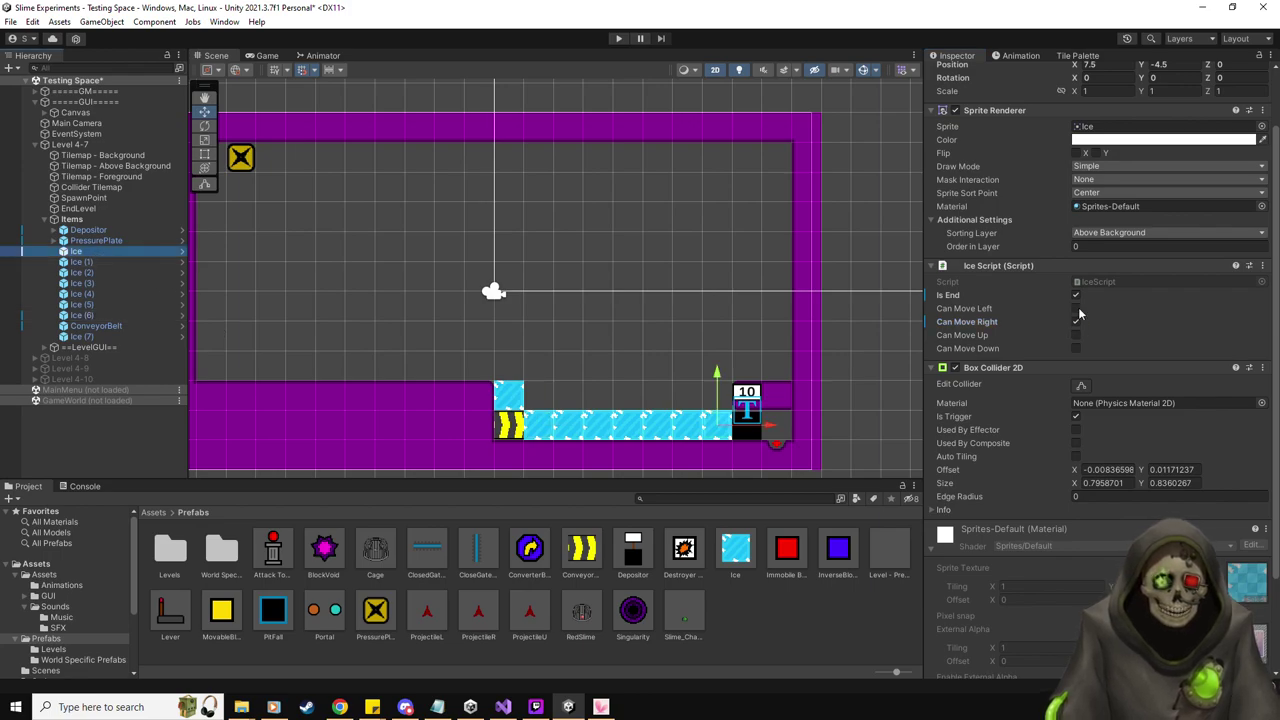
Enable Can Move Left and Can Move Right on the five middle tiles of the row, Ice (1) to Ice (5)
{"action": "left_click", "coordinate": [106, 261]}
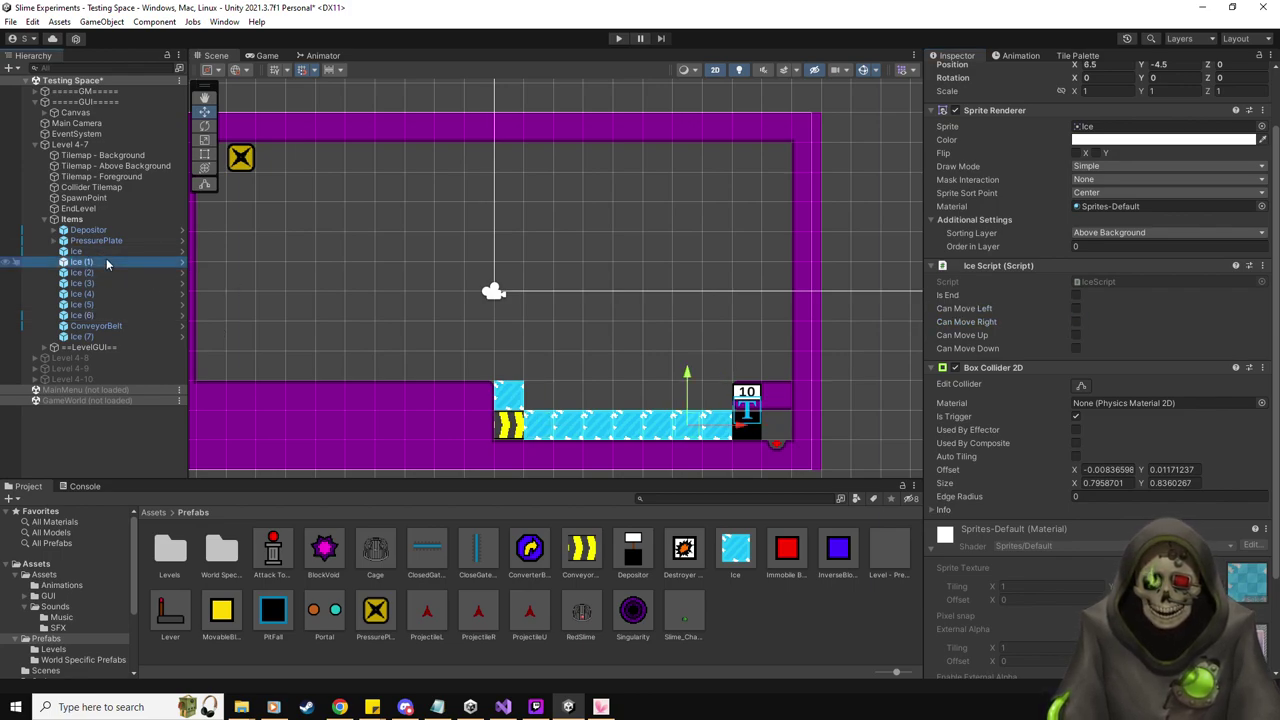
{"action": "key", "text": "shift+Down"}
{"action": "key", "text": "shift+Down"}
{"action": "key", "text": "shift+Down"}
{"action": "key", "text": "shift+Down"}
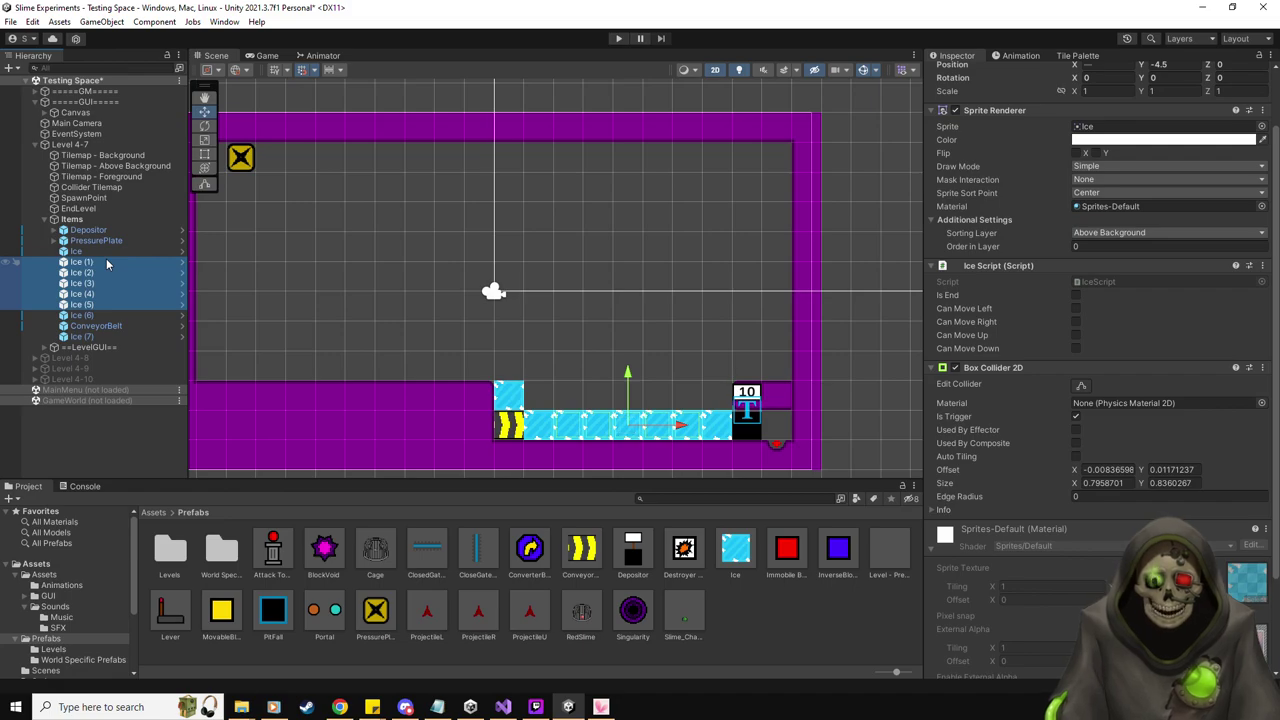
{"action": "left_click", "coordinate": [1076, 308]}
{"action": "left_click", "coordinate": [1076, 321]}
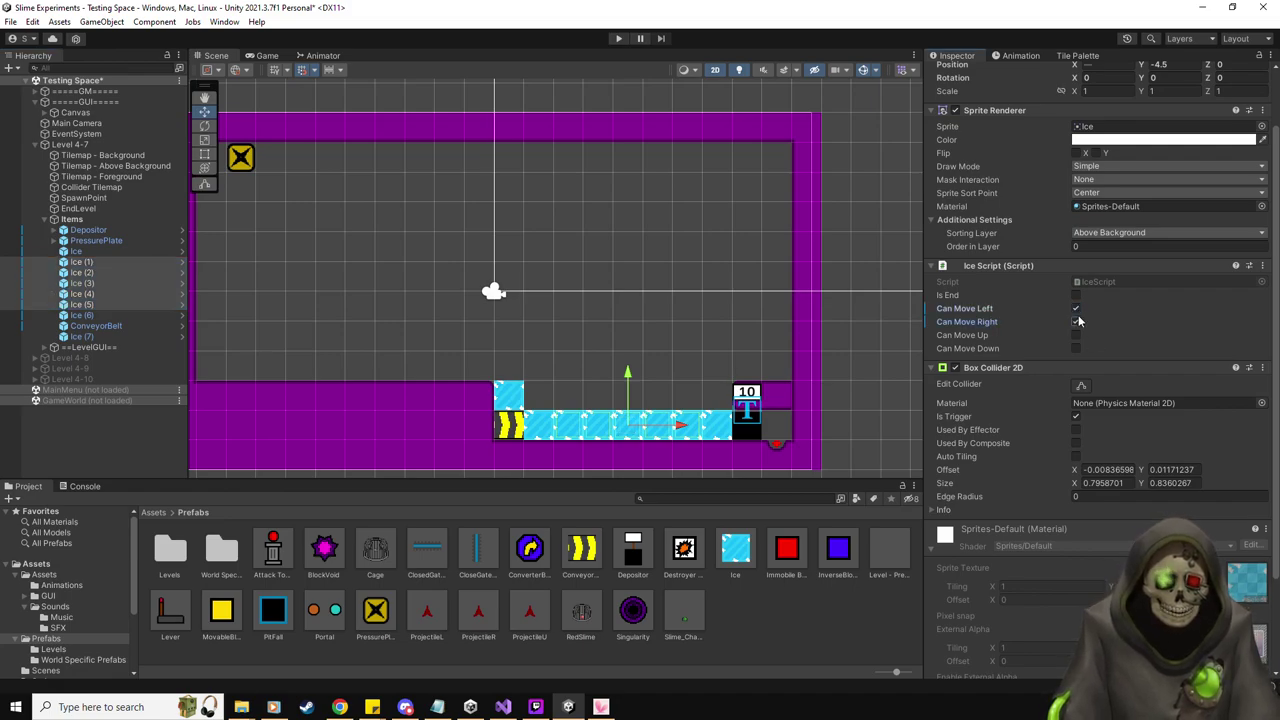
Paint a seven-tile Purple Room wall strip above the ice row on the Collider Tilemap, from the upper Ice tile to the Depositor
{"action": "left_click", "coordinate": [652, 363]}
{"action": "left_click", "coordinate": [1077, 55]}
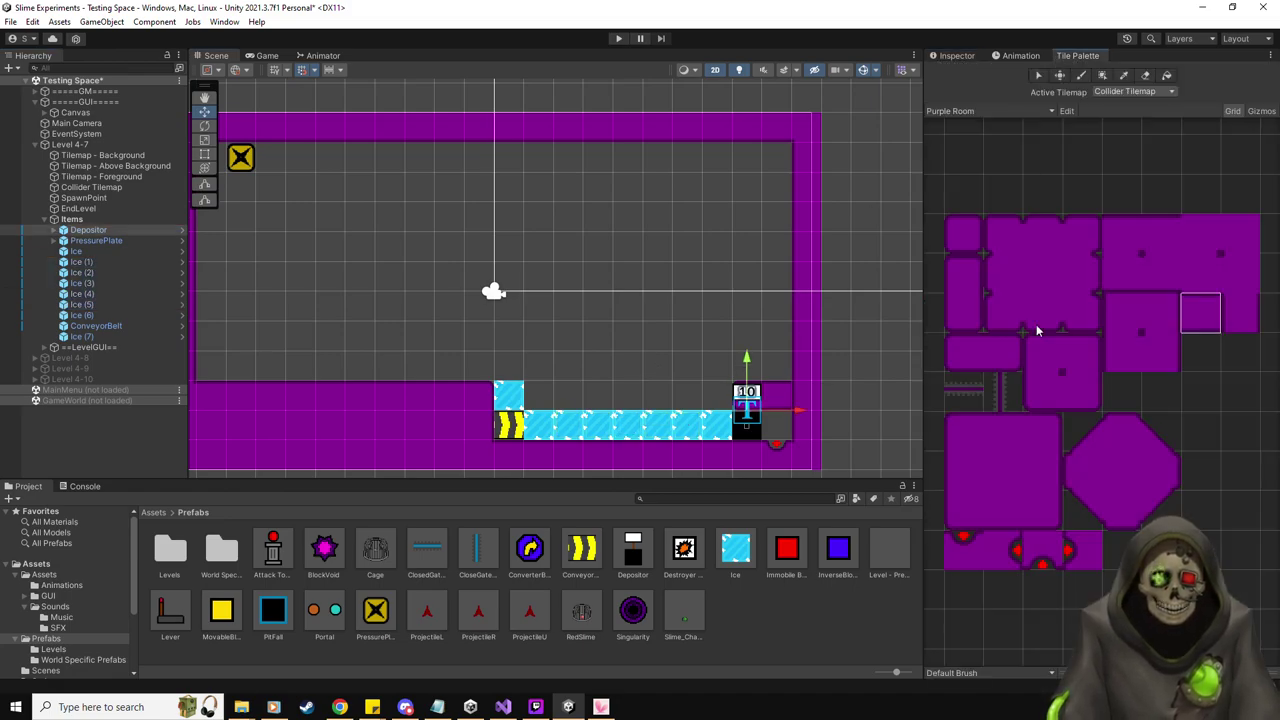
{"action": "left_click", "coordinate": [968, 356]}
{"action": "left_click", "coordinate": [538, 395]}
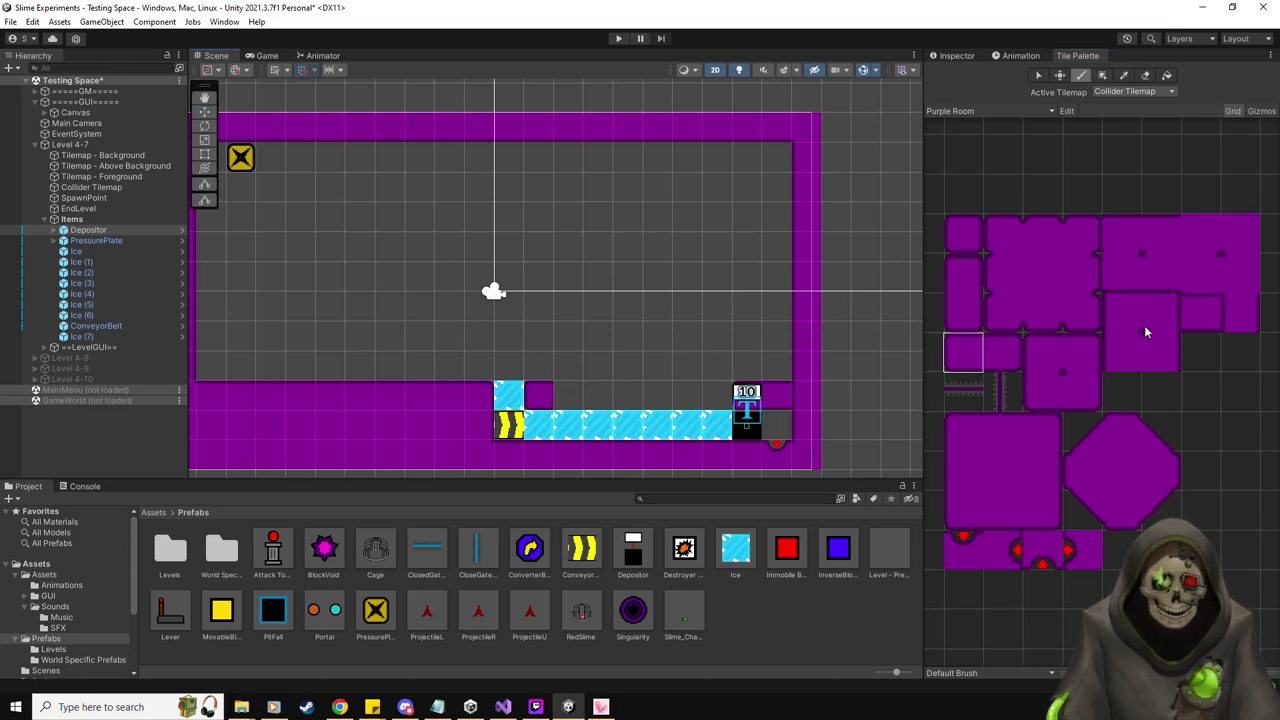
{"action": "left_click", "coordinate": [1199, 314]}
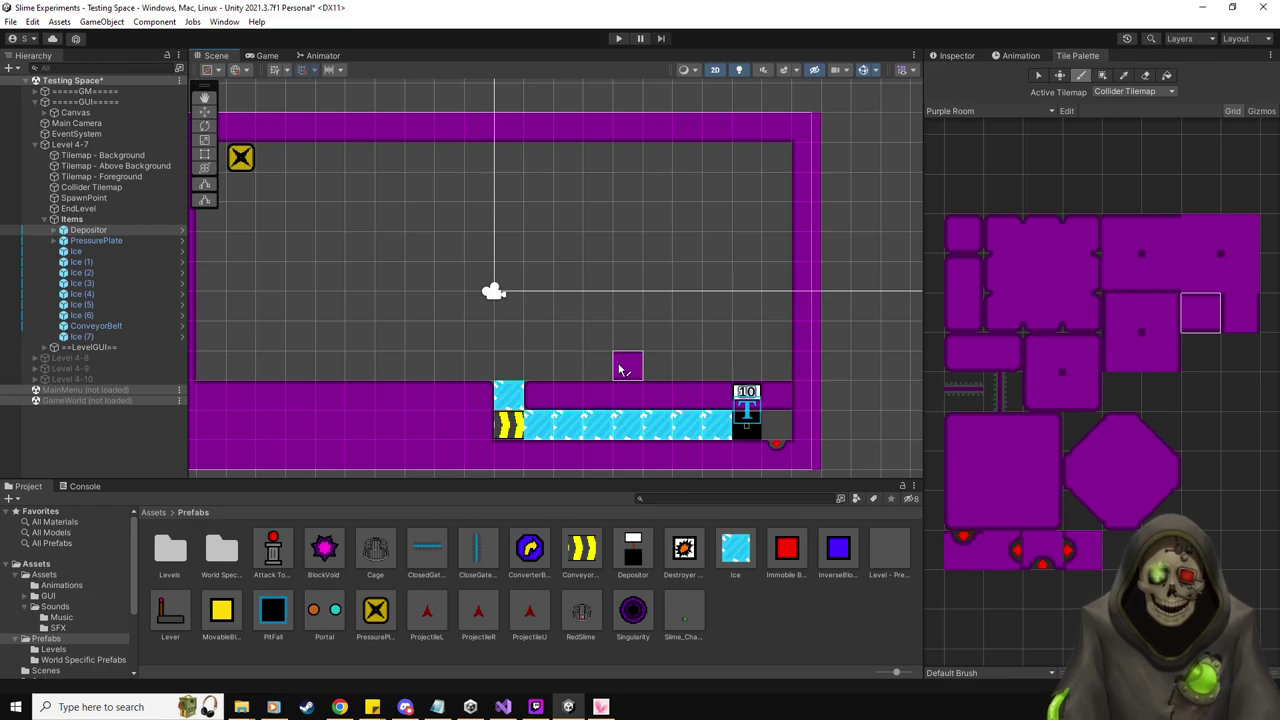
{"action": "key", "text": "Left"}
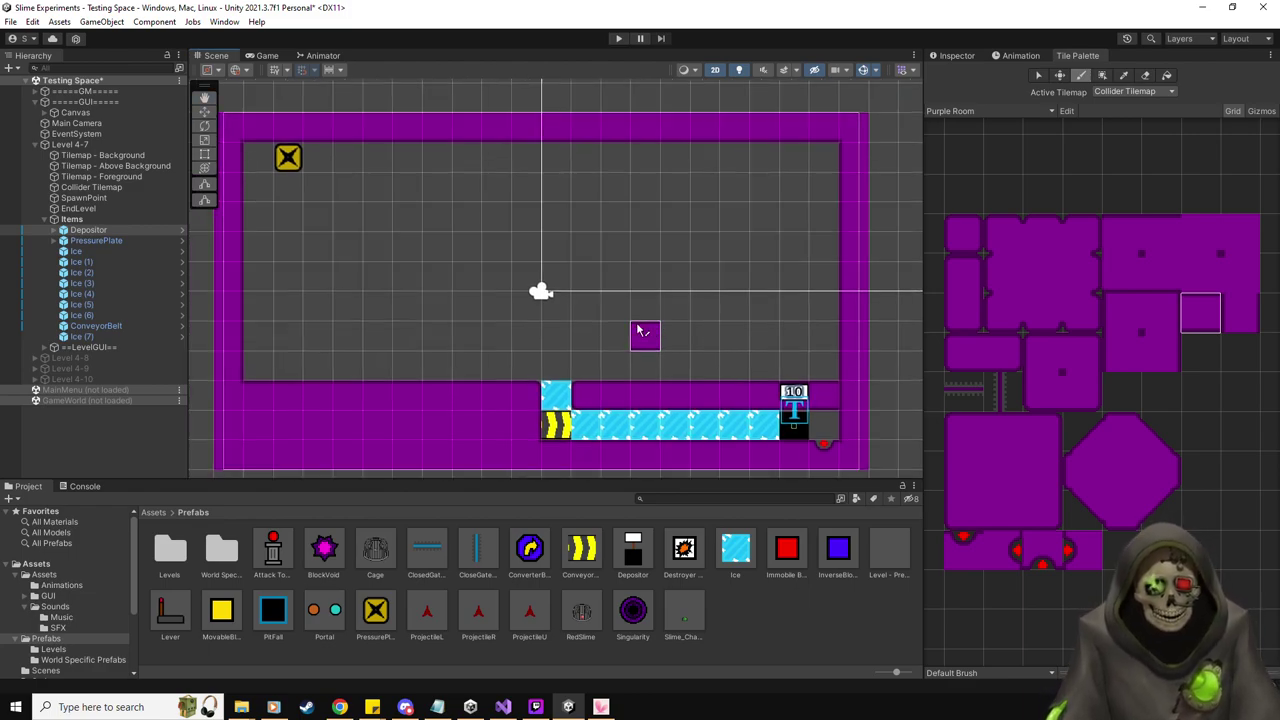
Enable Is End and Can Move Up on the Ice tile above the ConveyorBelt, Ice (7)
{"action": "left_click", "coordinate": [204, 112]}
{"action": "left_click", "coordinate": [950, 56]}
{"action": "key", "text": "Left"}
{"action": "key", "text": "Up"}
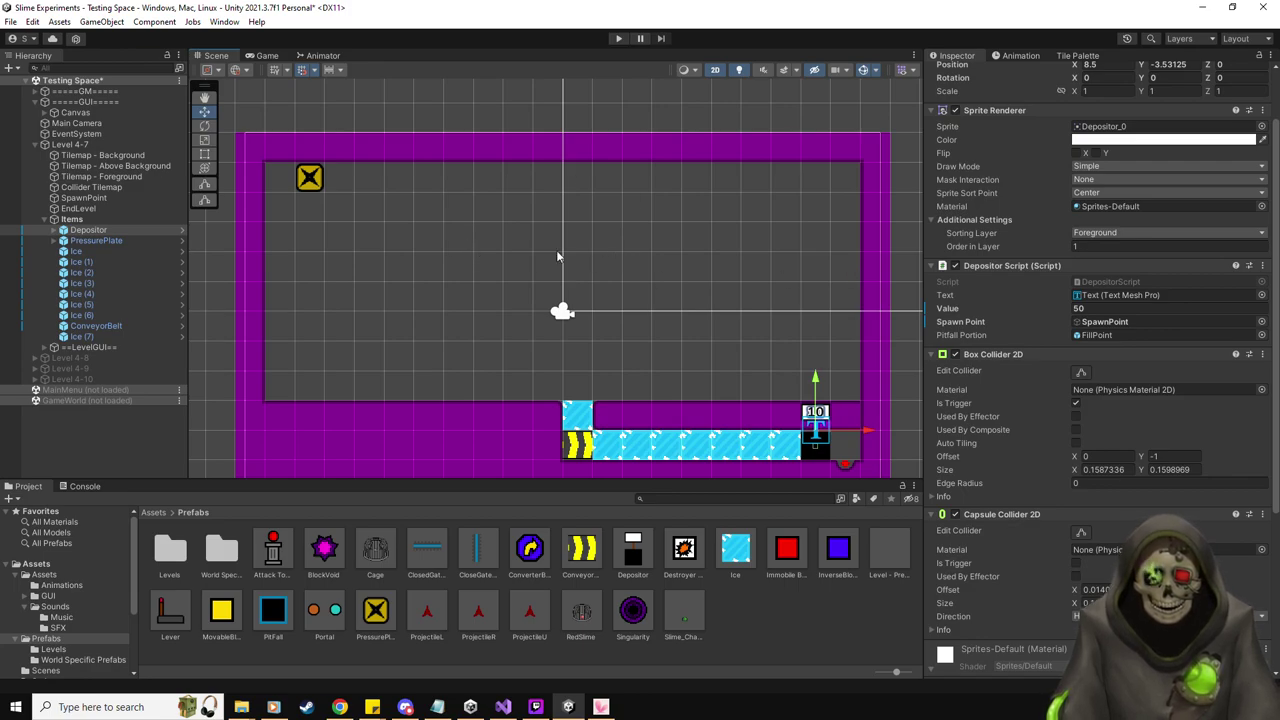
{"action": "left_click", "coordinate": [579, 422]}
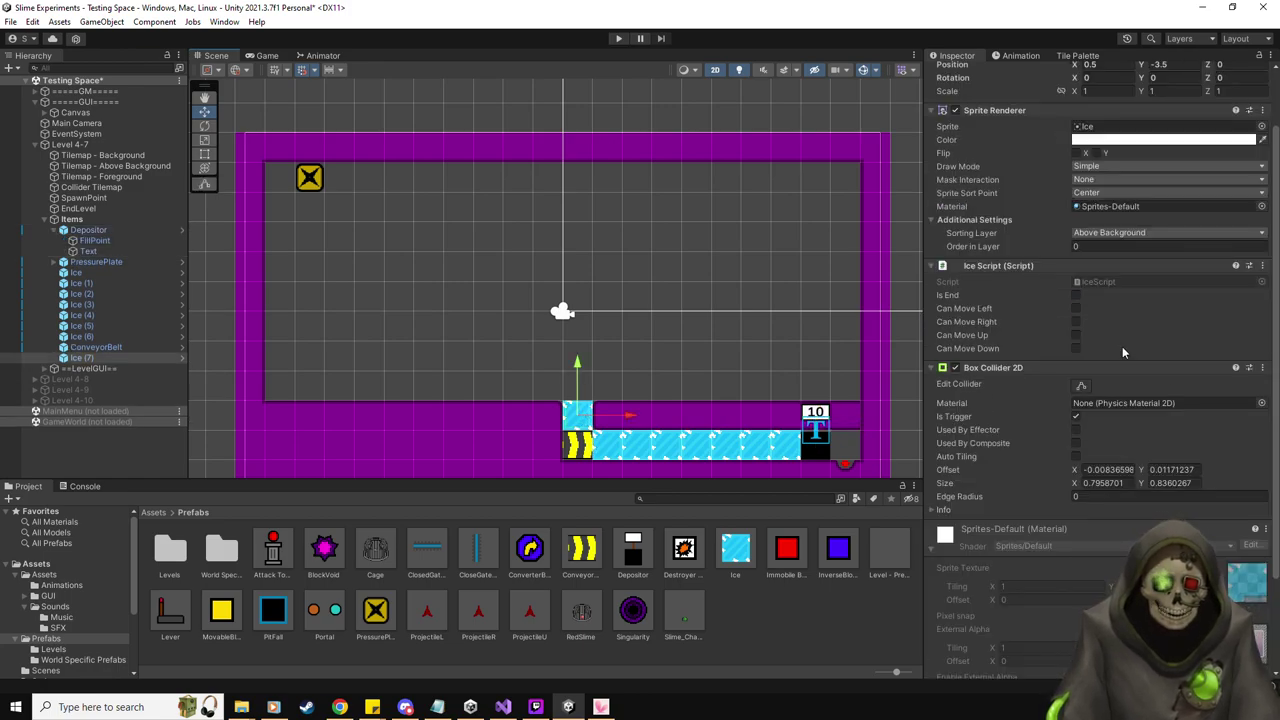
{"action": "left_click", "coordinate": [1076, 335]}
{"action": "left_click", "coordinate": [1076, 295]}
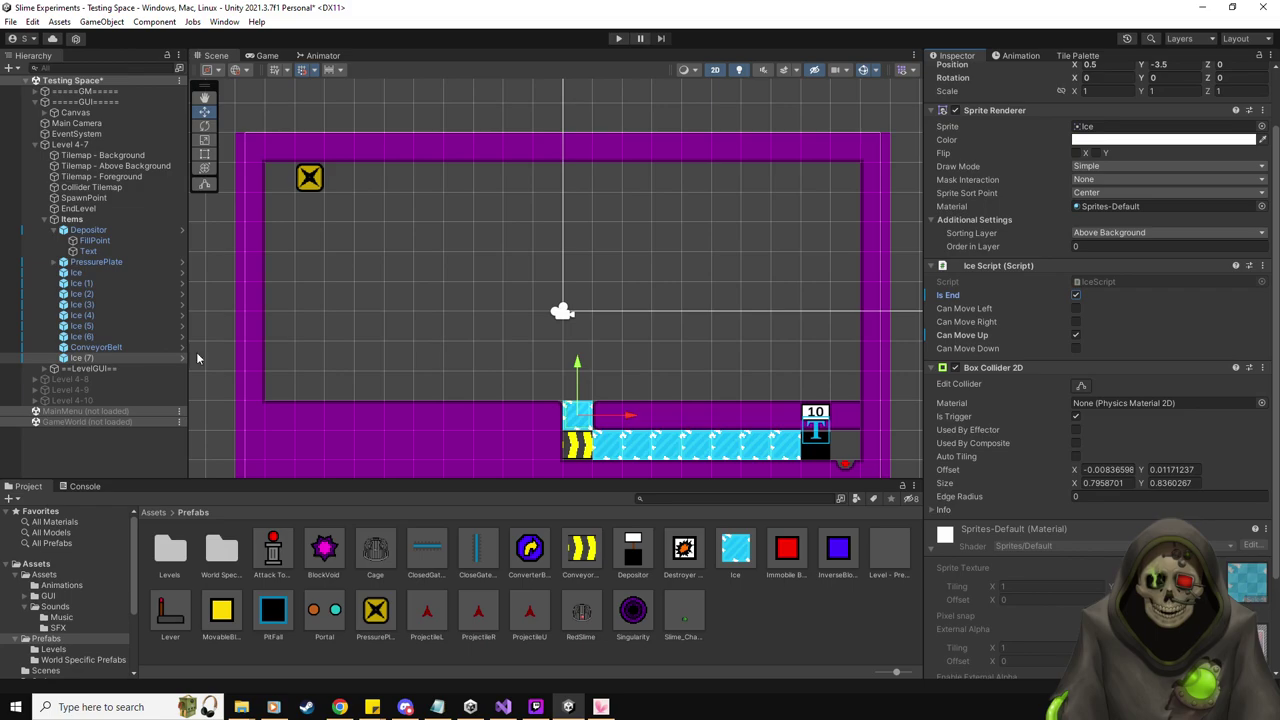
{"action": "left_click", "coordinate": [140, 348]}
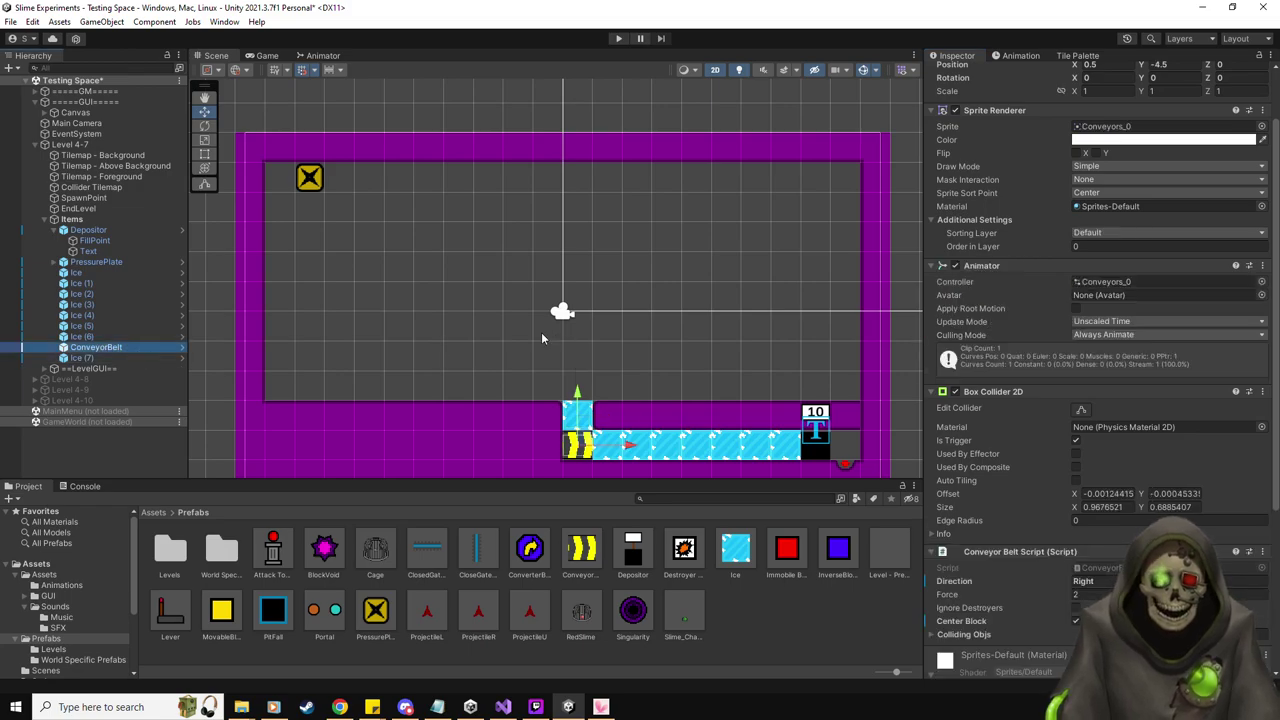
{"action": "left_click", "coordinate": [54, 230]}
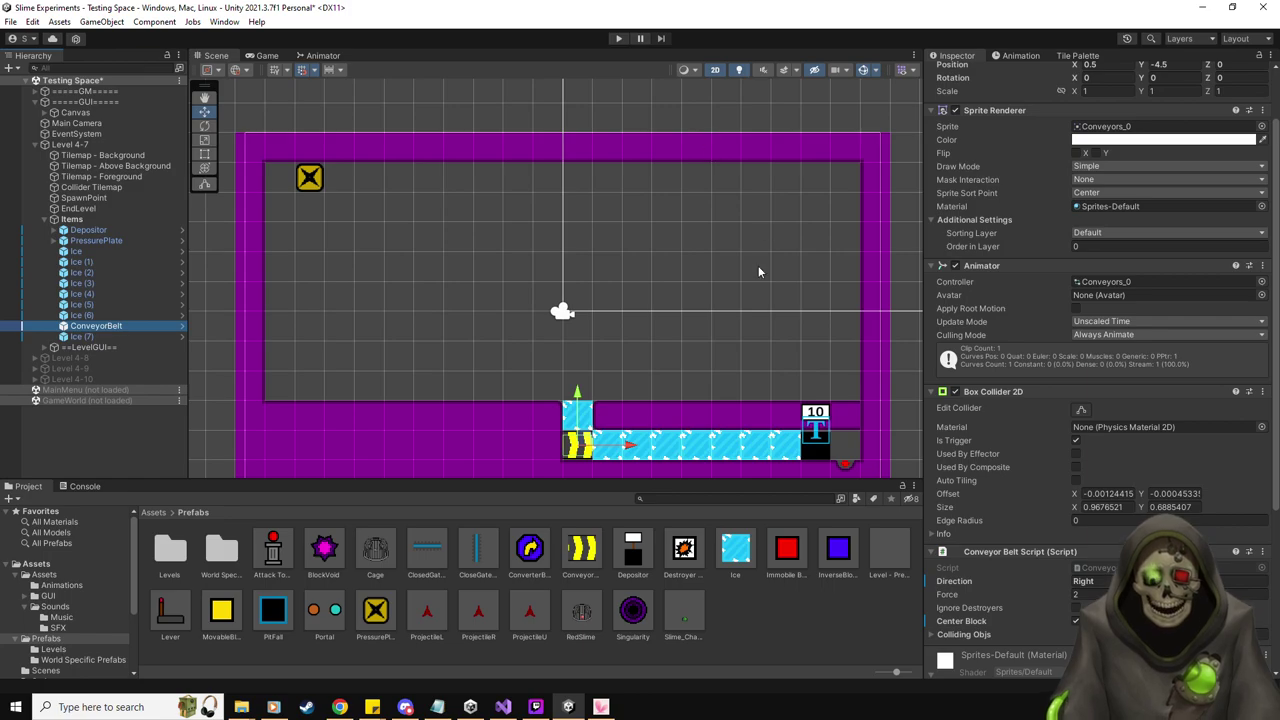
Paint the left and bottom edges of a two-by-two wall block in the room's upper-right corner with Purple Room tiles
{"action": "left_click", "coordinate": [1080, 56]}
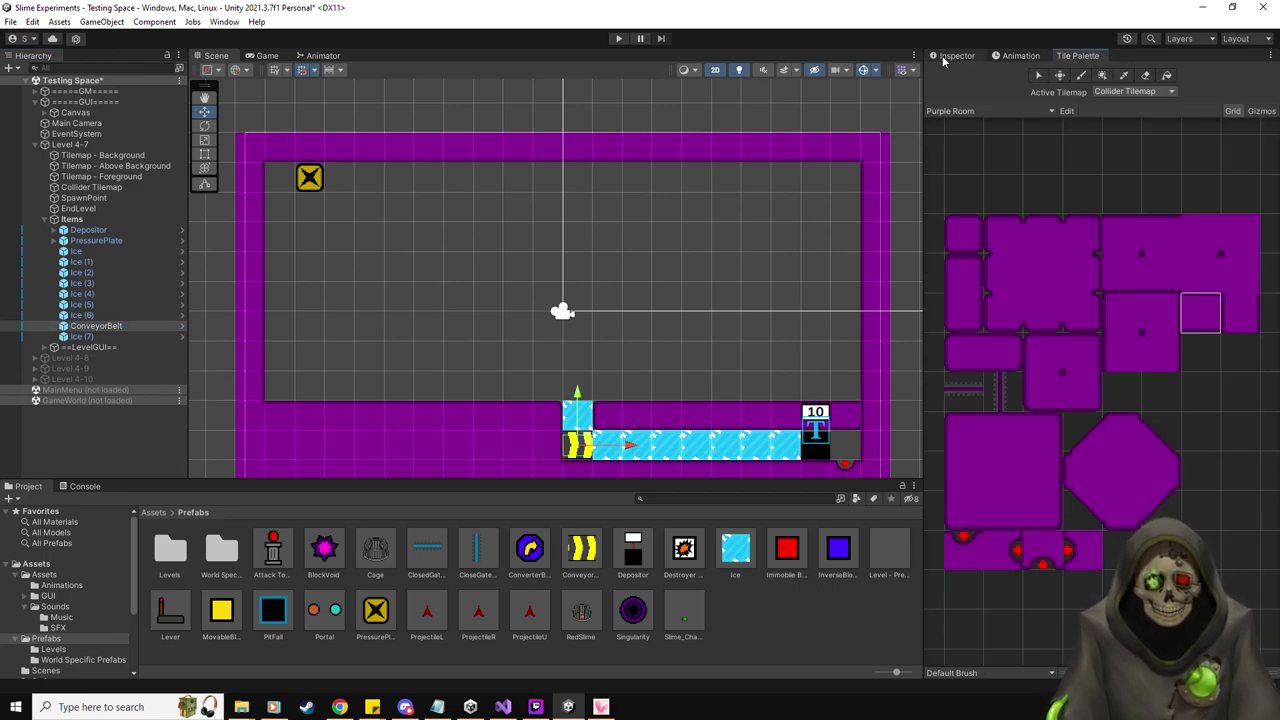
{"action": "left_click", "coordinate": [968, 352]}
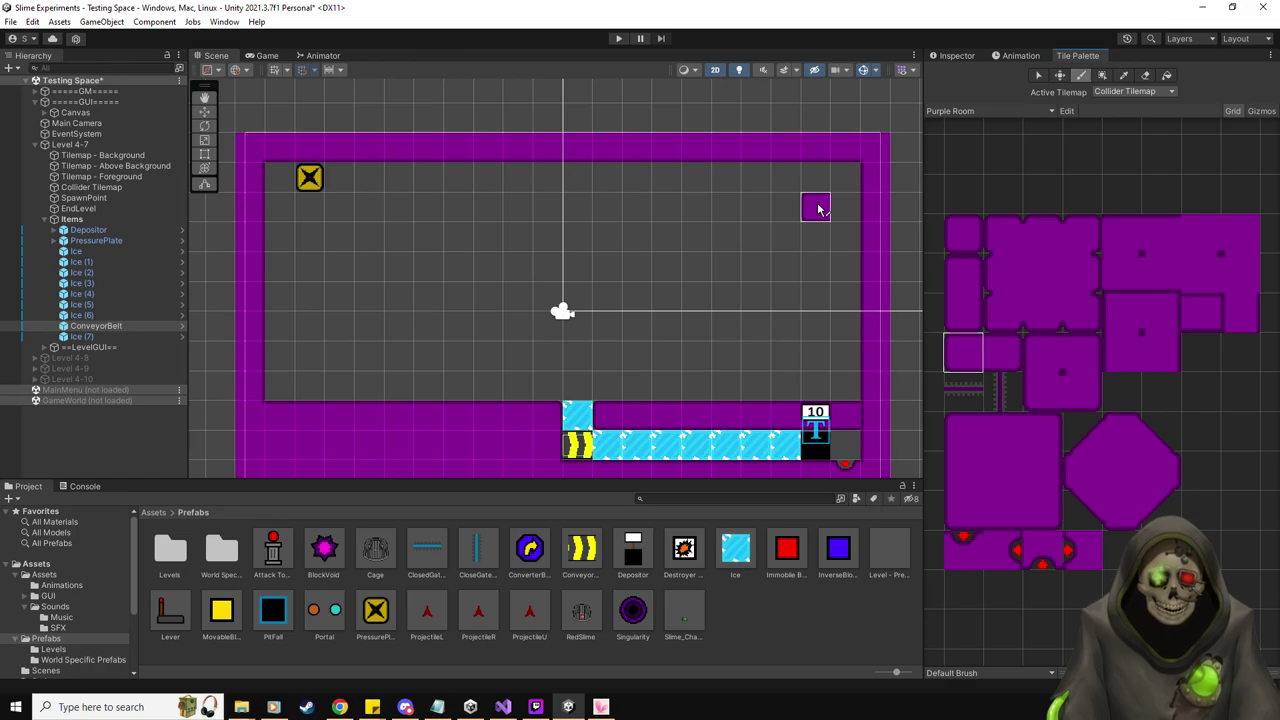
{"action": "left_click", "coordinate": [964, 515]}
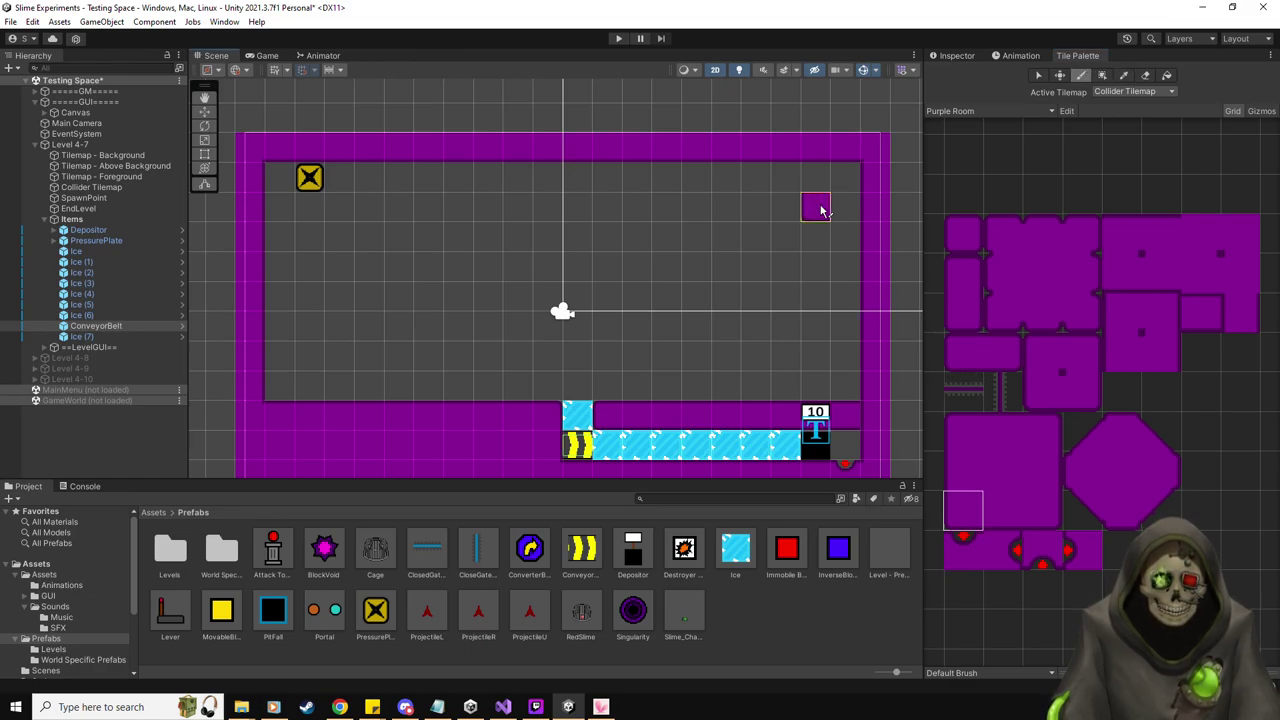
{"action": "left_click", "coordinate": [816, 180]}
{"action": "left_click", "coordinate": [1003, 510]}
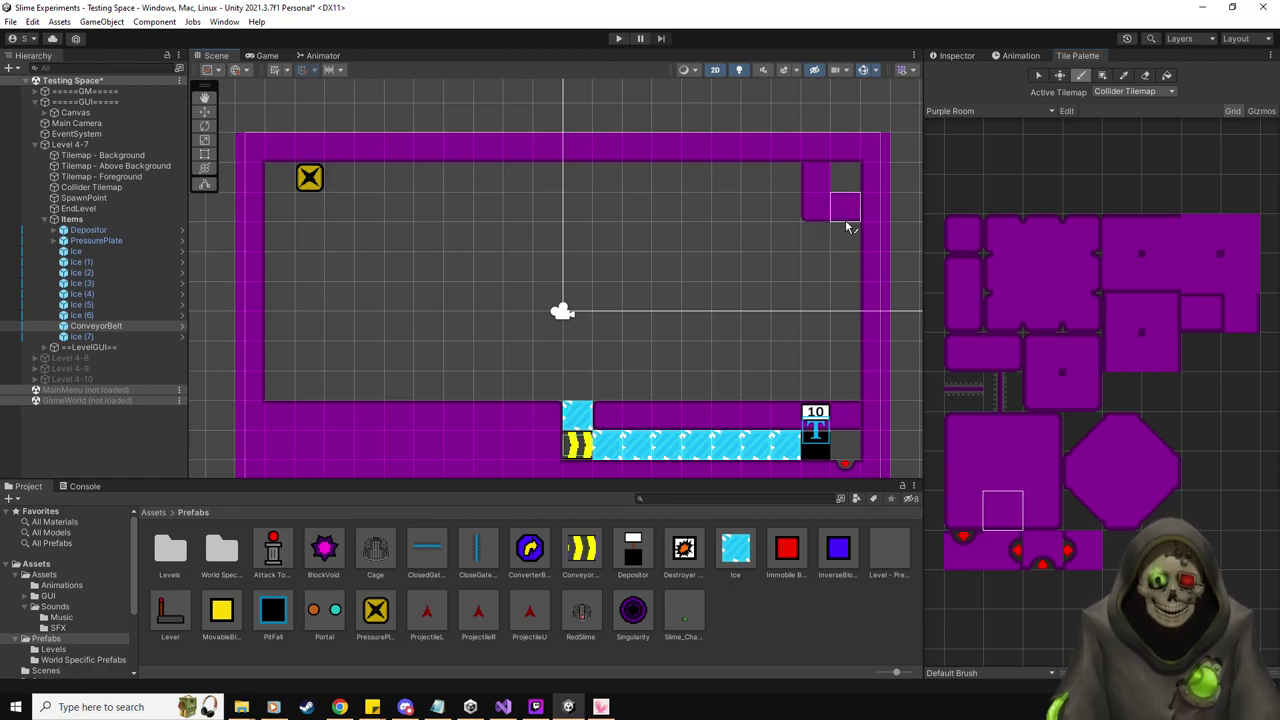
{"action": "left_click", "coordinate": [847, 227]}
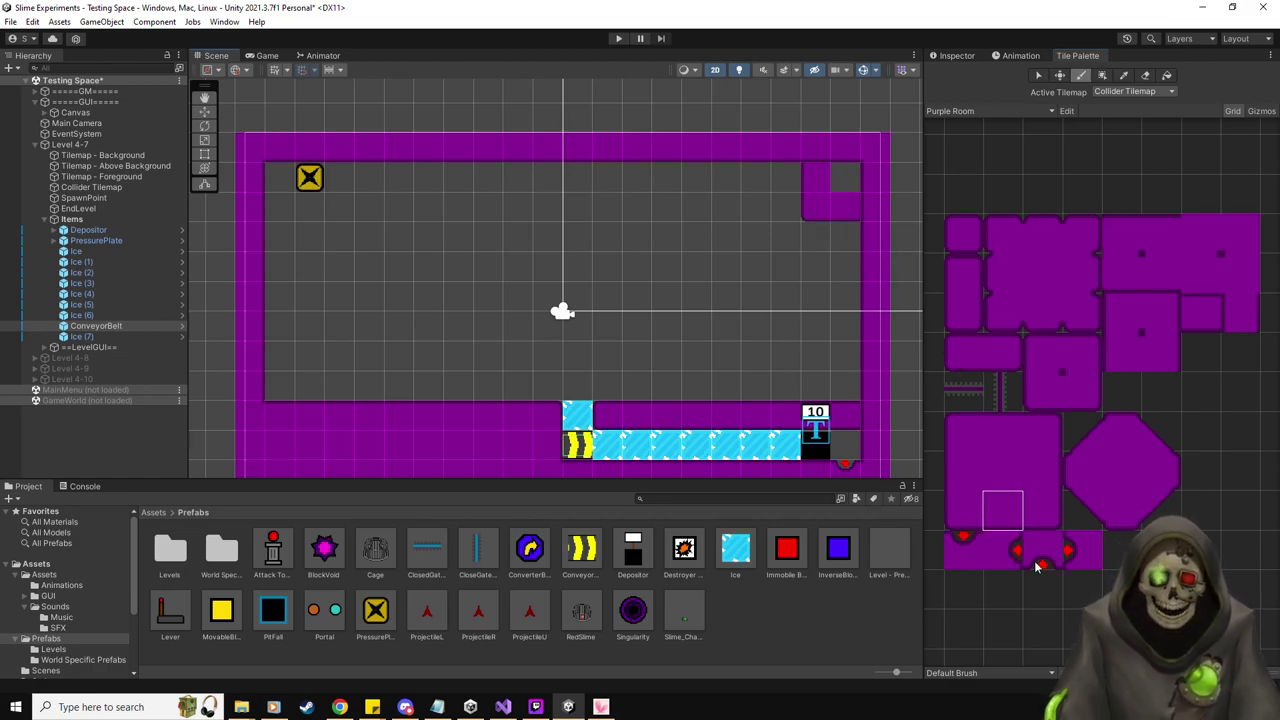
Paint the top and right edges of a two-by-two wall block in the room's lower-left corner
{"action": "left_click", "coordinate": [309, 356]}
{"action": "left_click", "coordinate": [1005, 436]}
{"action": "left_click", "coordinate": [279, 357]}
{"action": "left_click", "coordinate": [1044, 473]}
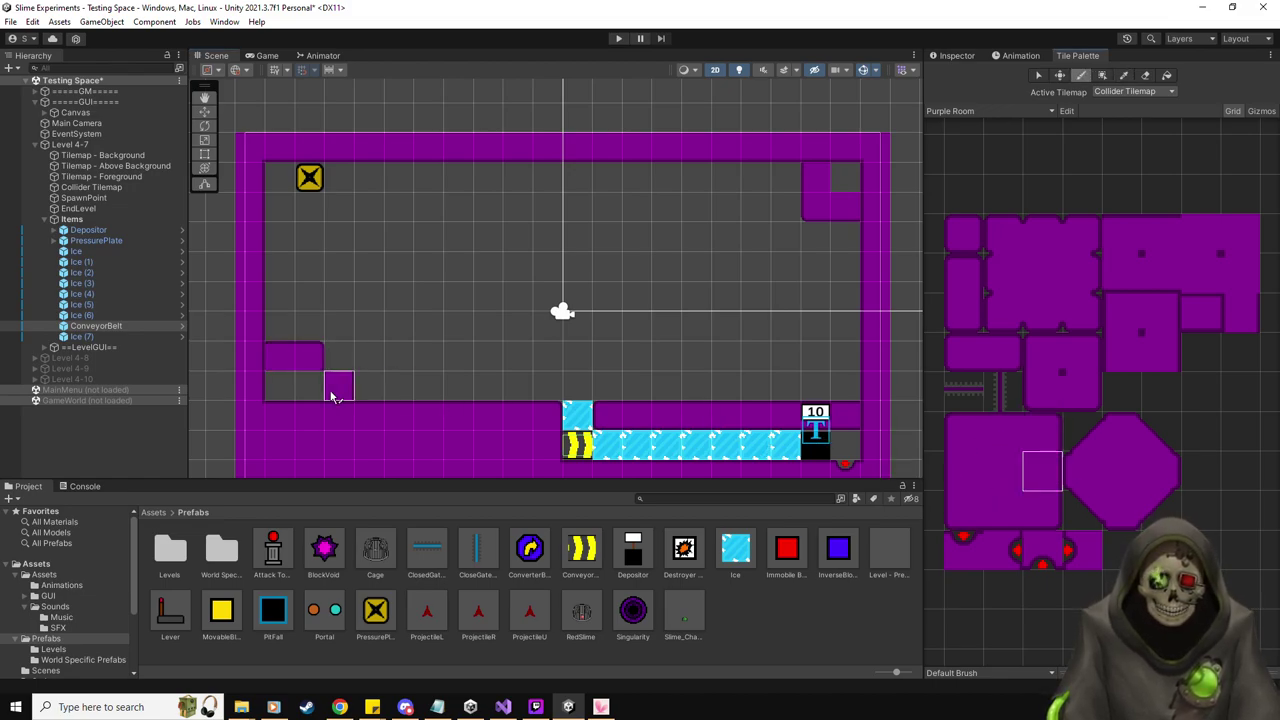
Fill both corner blocks with solid tiles and blend them seamlessly into the surrounding walls
{"action": "left_click", "coordinate": [1203, 281]}
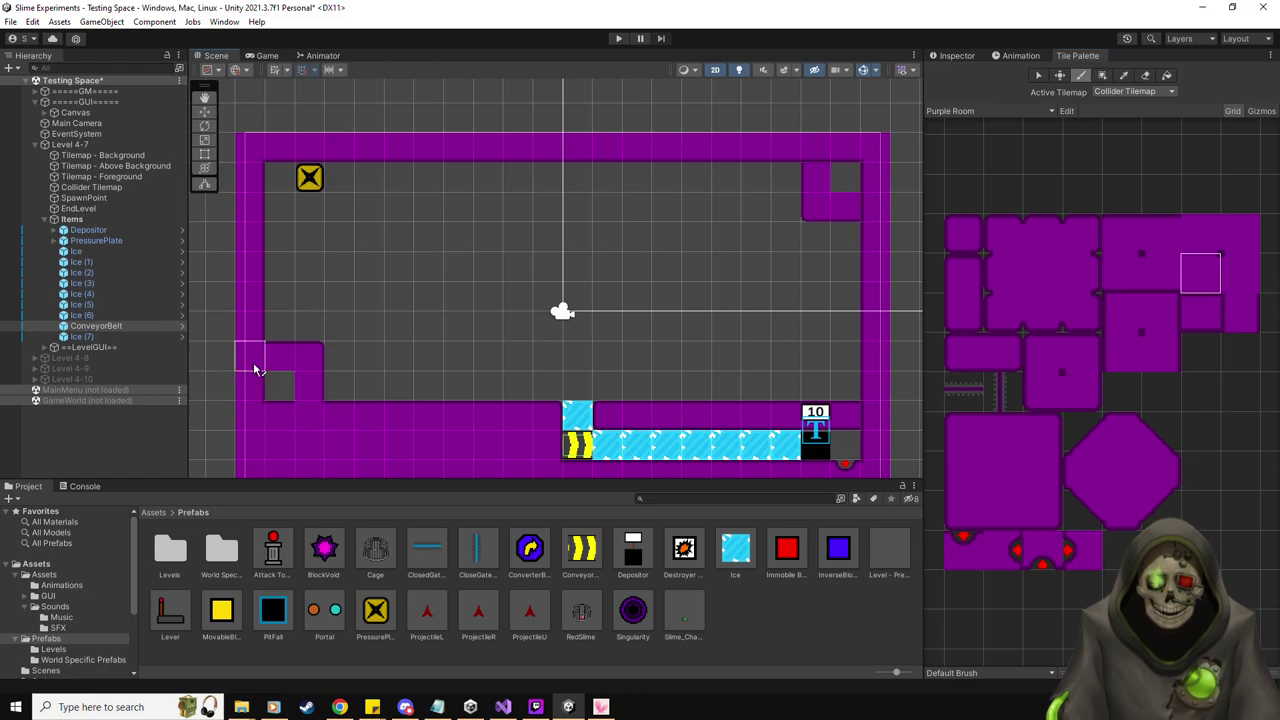
{"action": "left_click", "coordinate": [1000, 480]}
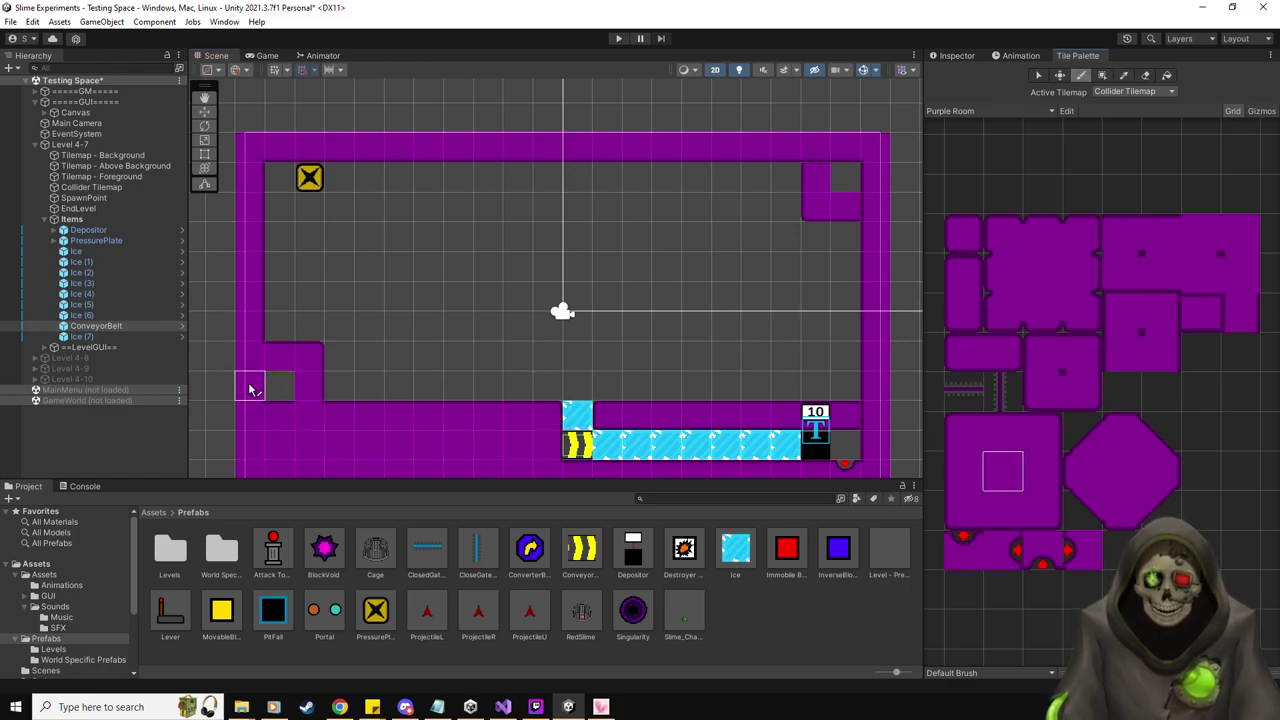
{"action": "left_click", "coordinate": [279, 392]}
{"action": "left_click", "coordinate": [845, 177]}
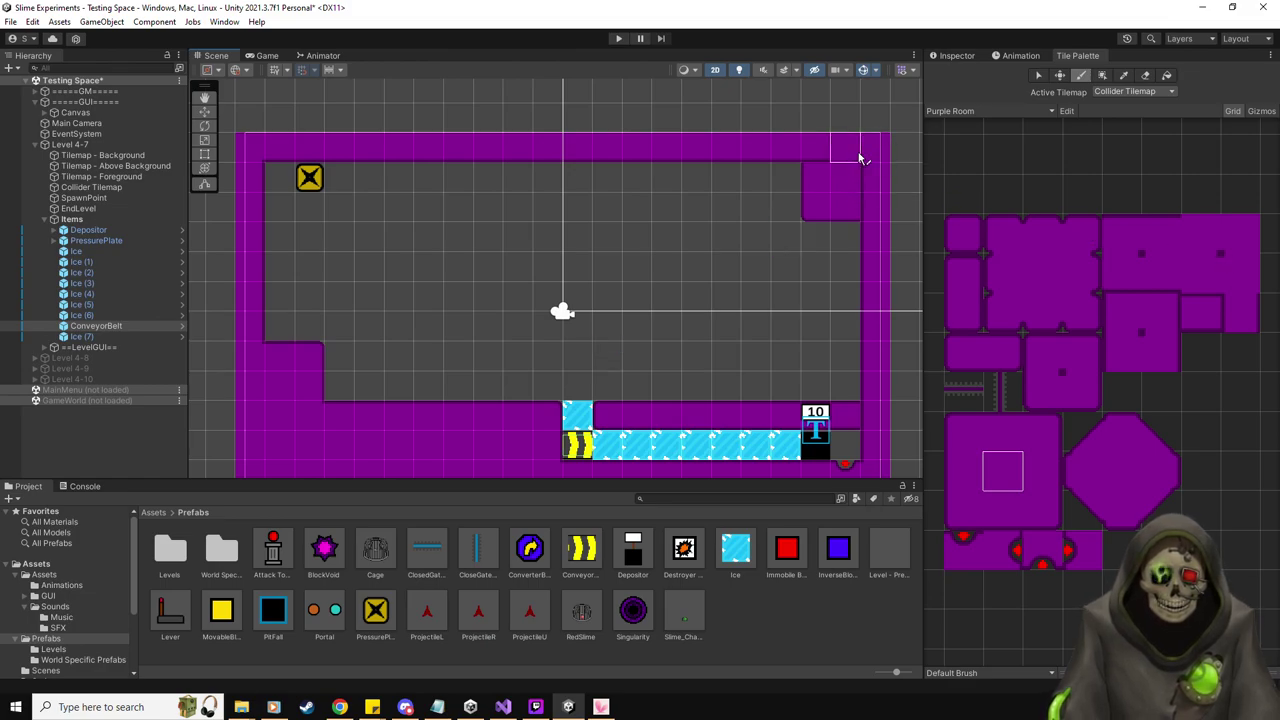
{"action": "left_click", "coordinate": [1240, 234]}
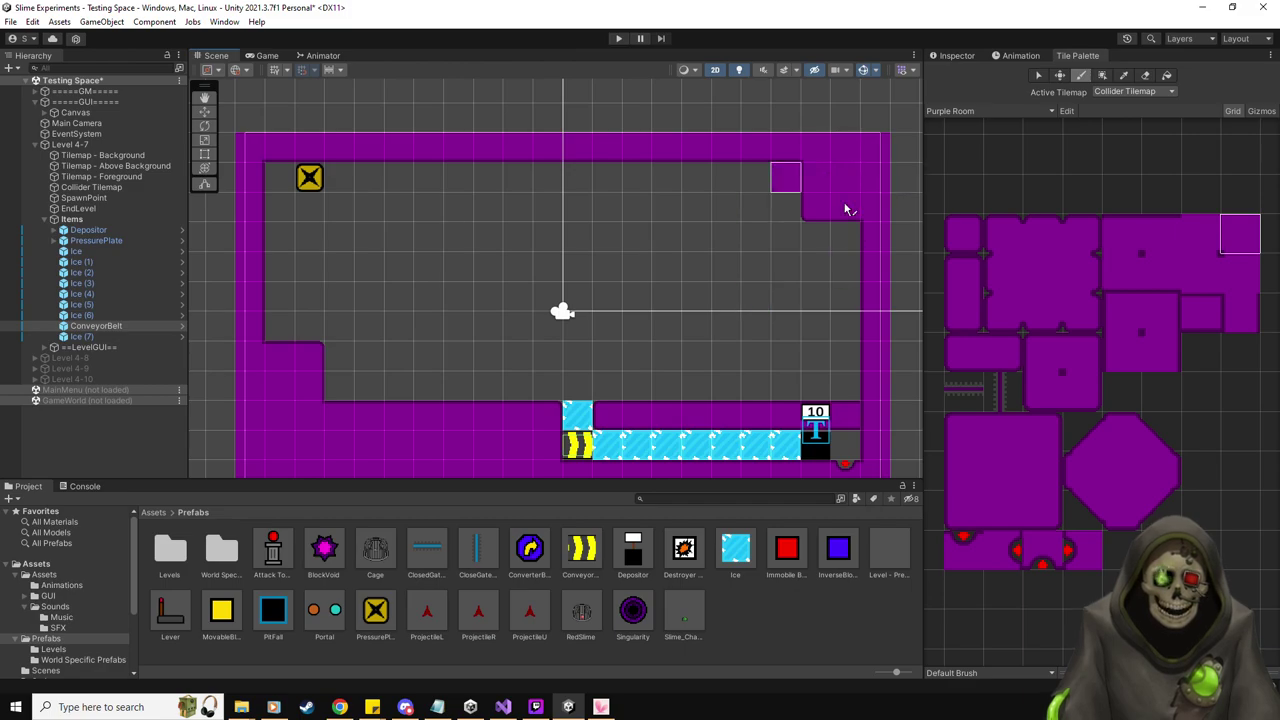
Paint two horizontal ledges, each two tiles wide, jutting from the right wall below the corner block with one-tile gaps
{"action": "scroll", "coordinate": [785, 250], "scroll_direction": "up", "scroll_amount": 1}
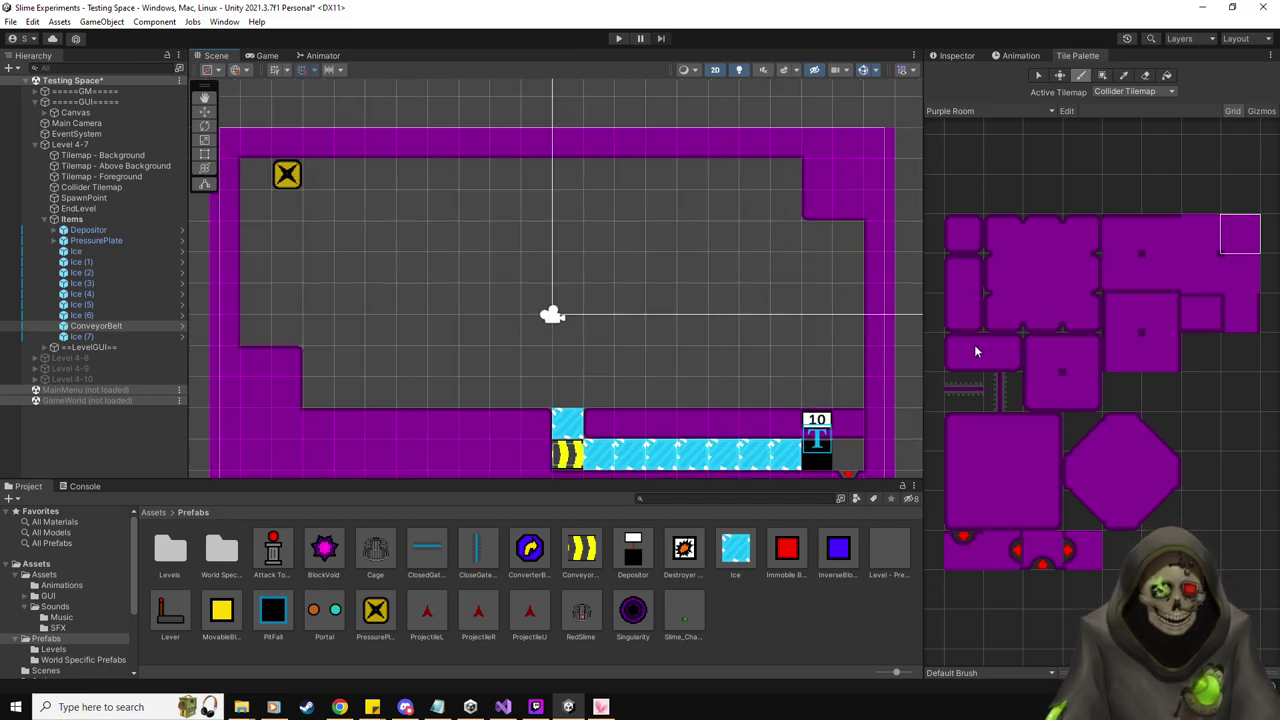
{"action": "left_click", "coordinate": [963, 352]}
{"action": "left_click", "coordinate": [817, 267]}
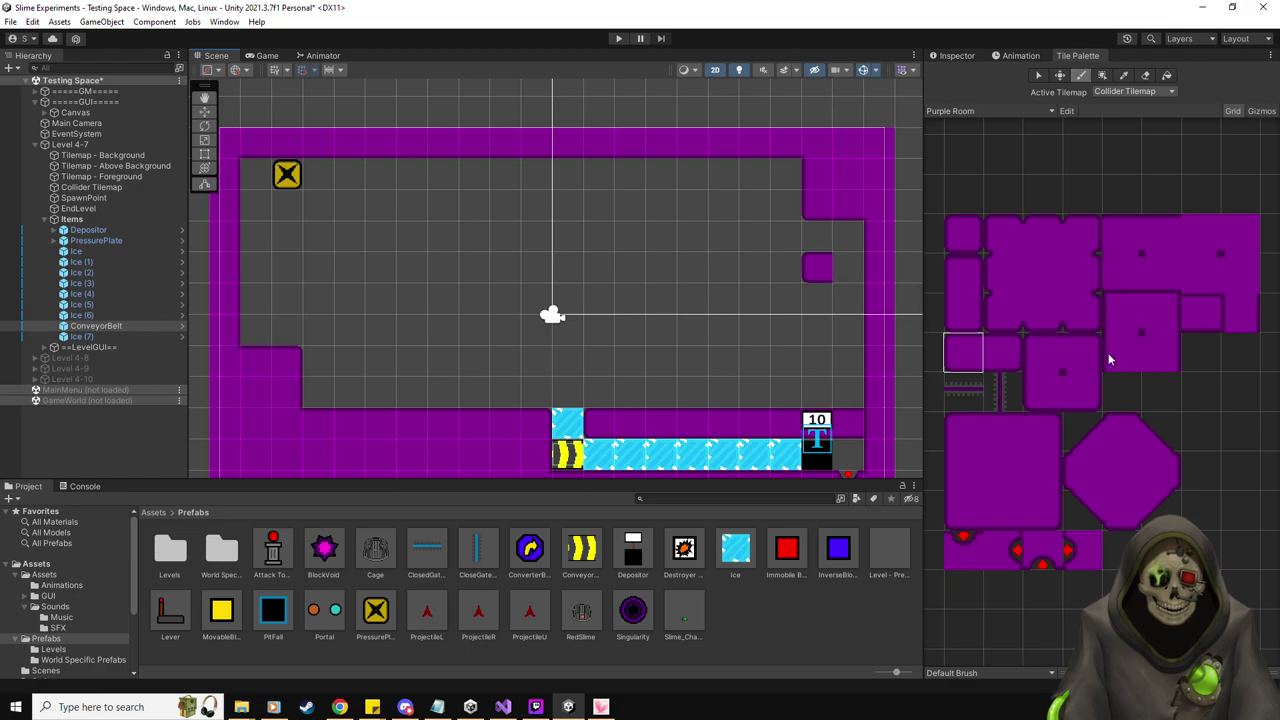
{"action": "left_click", "coordinate": [1200, 312]}
{"action": "left_click", "coordinate": [848, 267]}
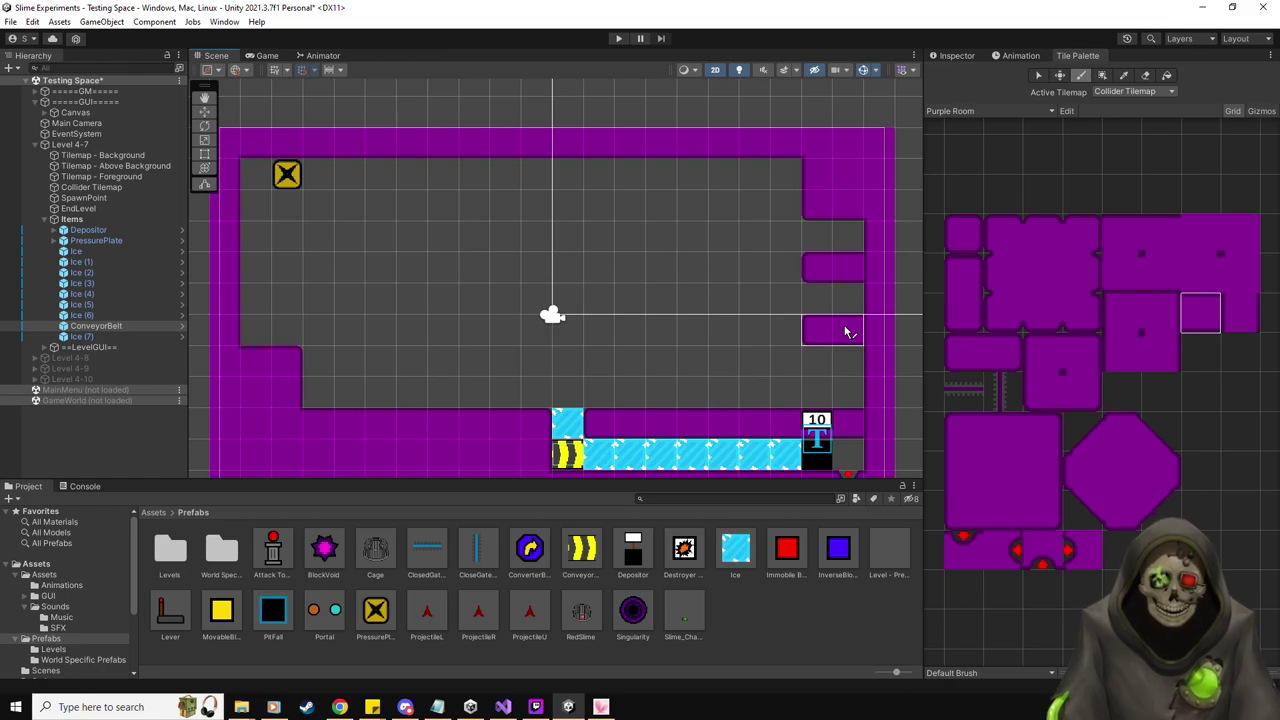
Paint one two-tile-tall pillar hanging from the ceiling near the upper-right block and copy it leftward three times with one-tile gaps
{"action": "left_click", "coordinate": [965, 312]}
{"action": "left_click", "coordinate": [745, 204]}
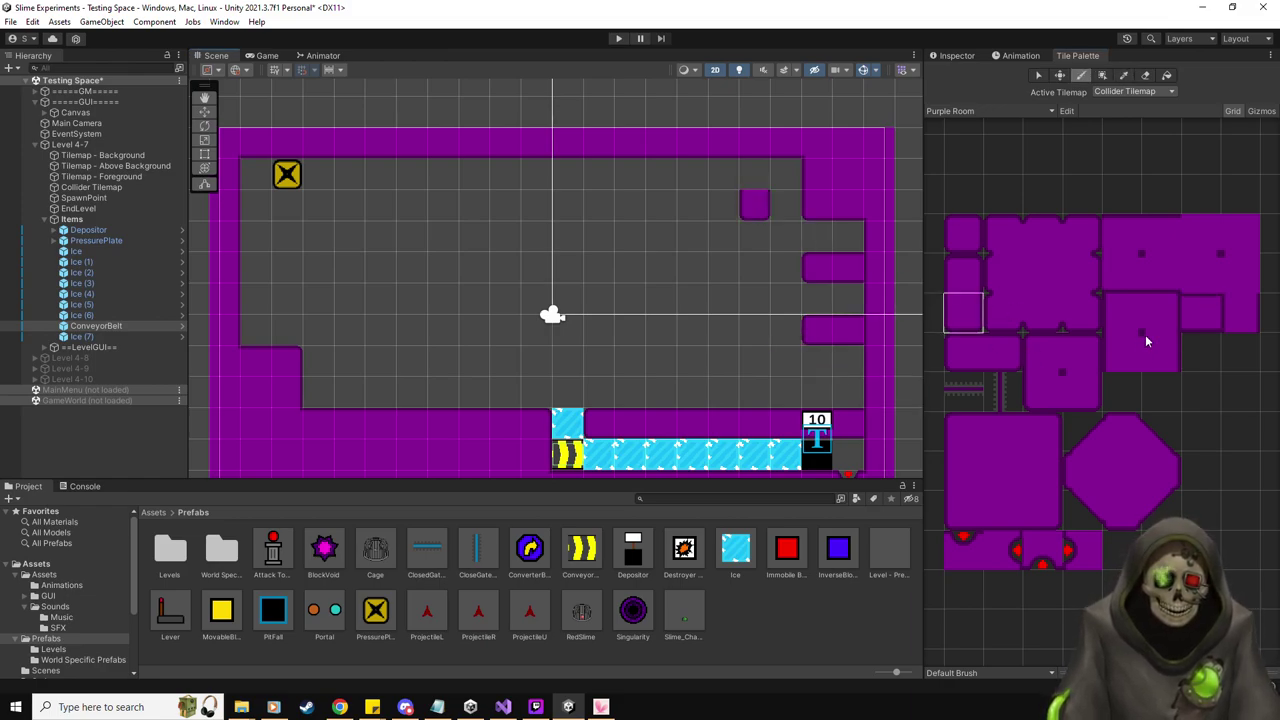
{"action": "left_click", "coordinate": [1233, 322]}
{"action": "left_click", "coordinate": [757, 174]}
{"action": "left_click", "coordinate": [1124, 75]}
{"action": "left_click_drag", "start_coordinate": [764, 215], "coordinate": [757, 178]}
{"action": "left_click", "coordinate": [697, 175]}
{"action": "left_click", "coordinate": [630, 180]}
{"action": "left_click", "coordinate": [566, 184]}
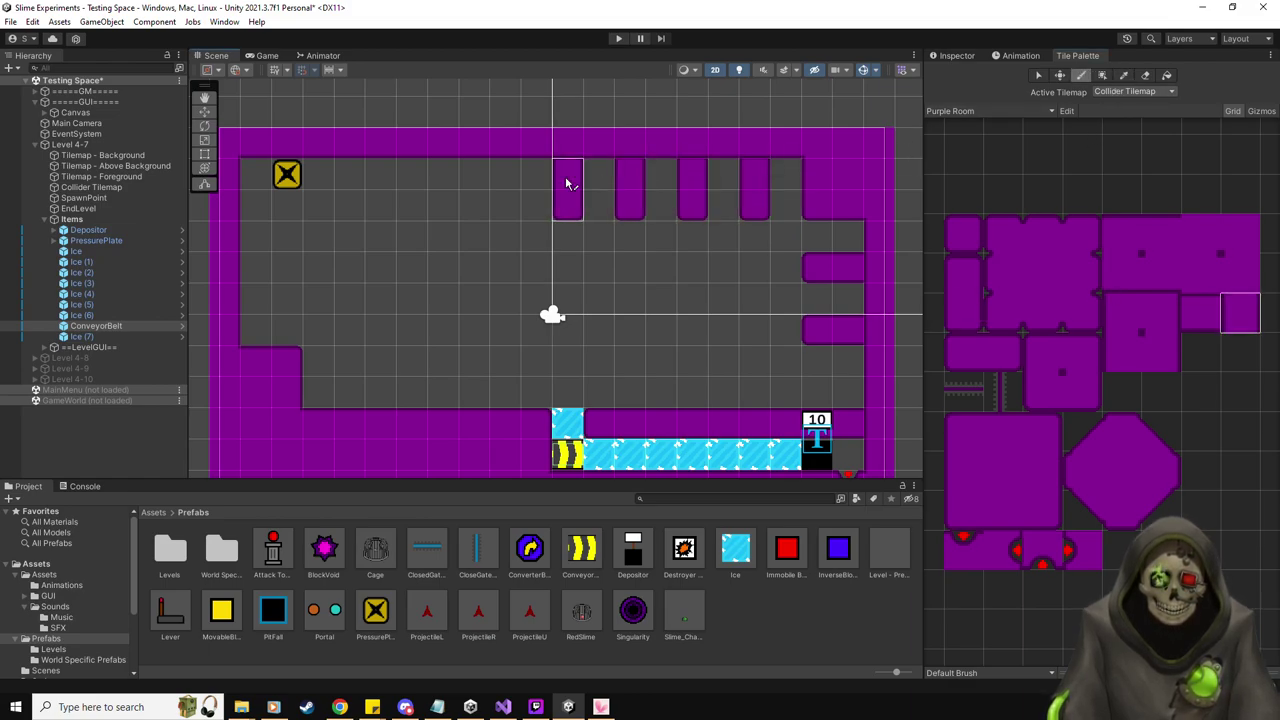
Add a fifth ceiling pillar, and paint three two-tile-tall pillars rising from the floor beside the lower-left block with one-tile gaps
{"action": "left_click", "coordinate": [493, 184]}
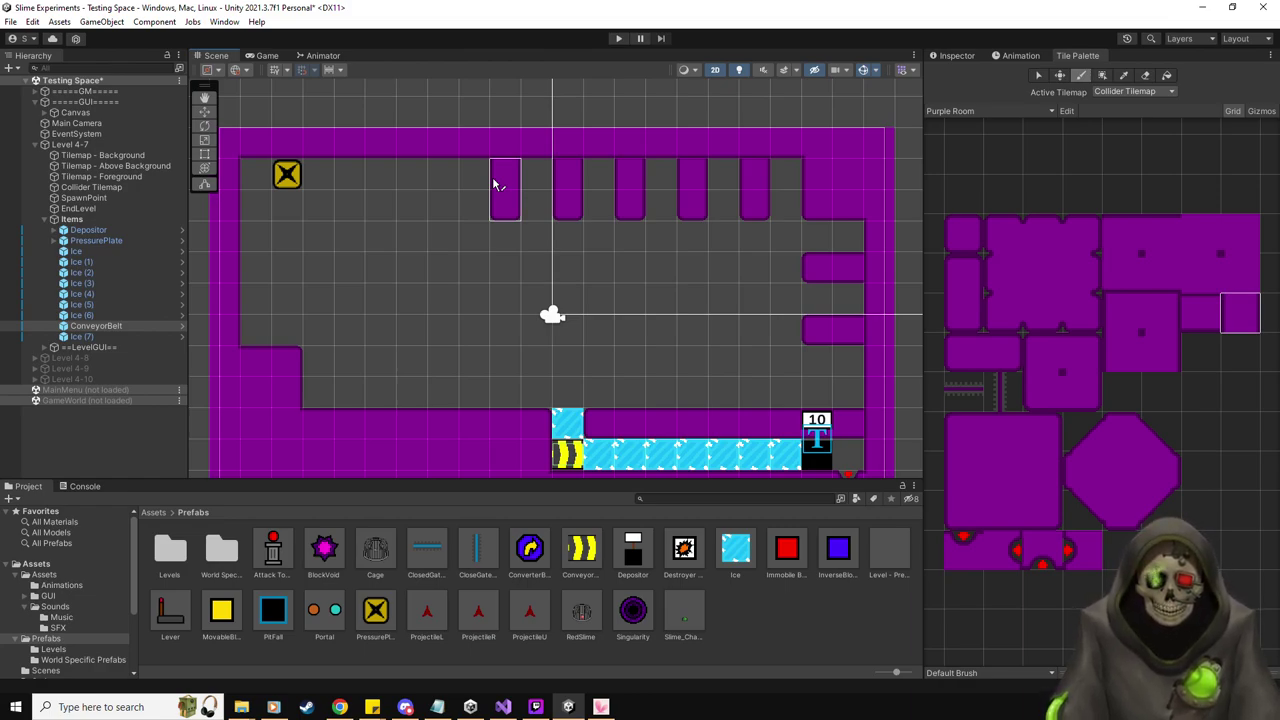
{"action": "left_click", "coordinate": [966, 285]}
{"action": "left_click", "coordinate": [350, 362]}
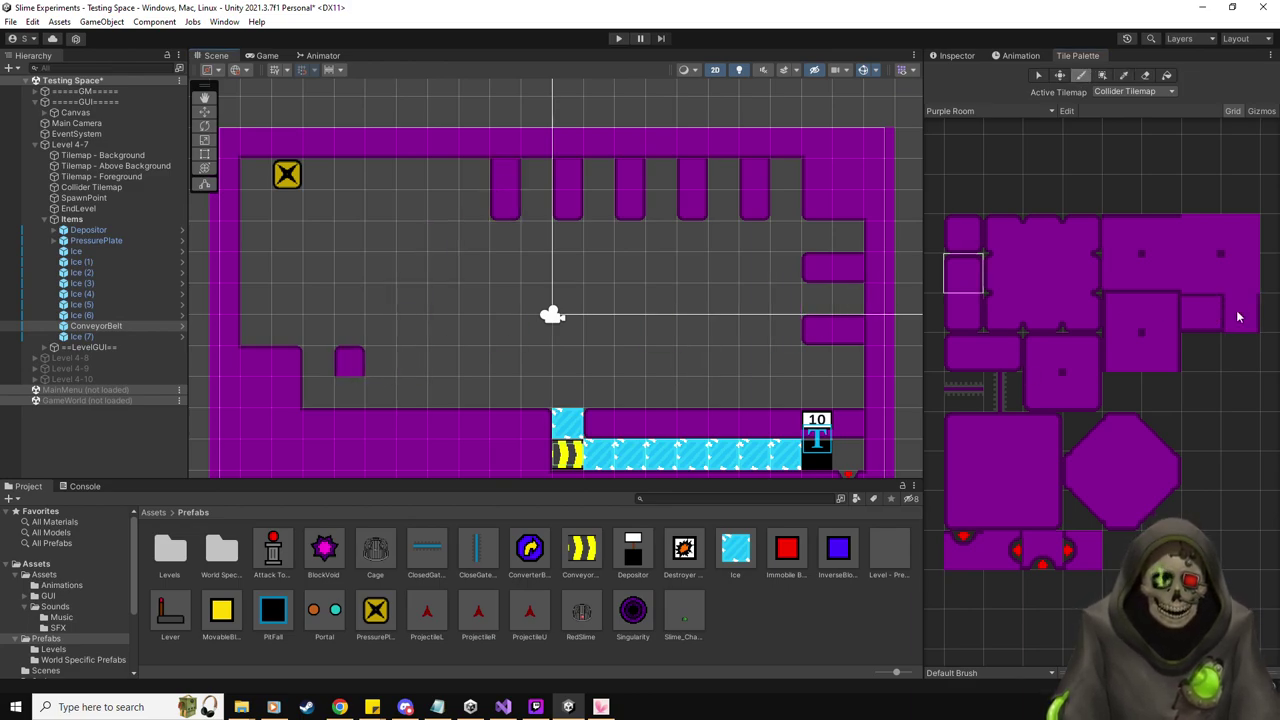
{"action": "left_click", "coordinate": [1237, 317]}
{"action": "left_click", "coordinate": [350, 393]}
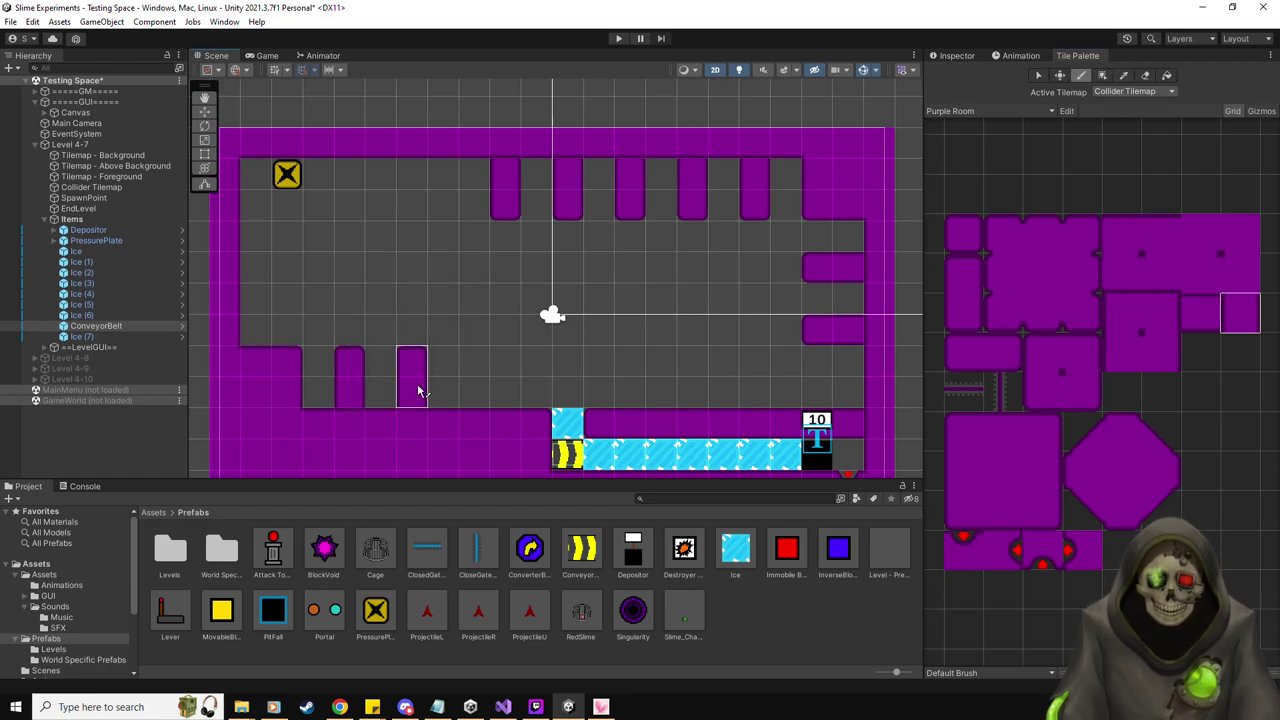
{"action": "left_click", "coordinate": [418, 390]}
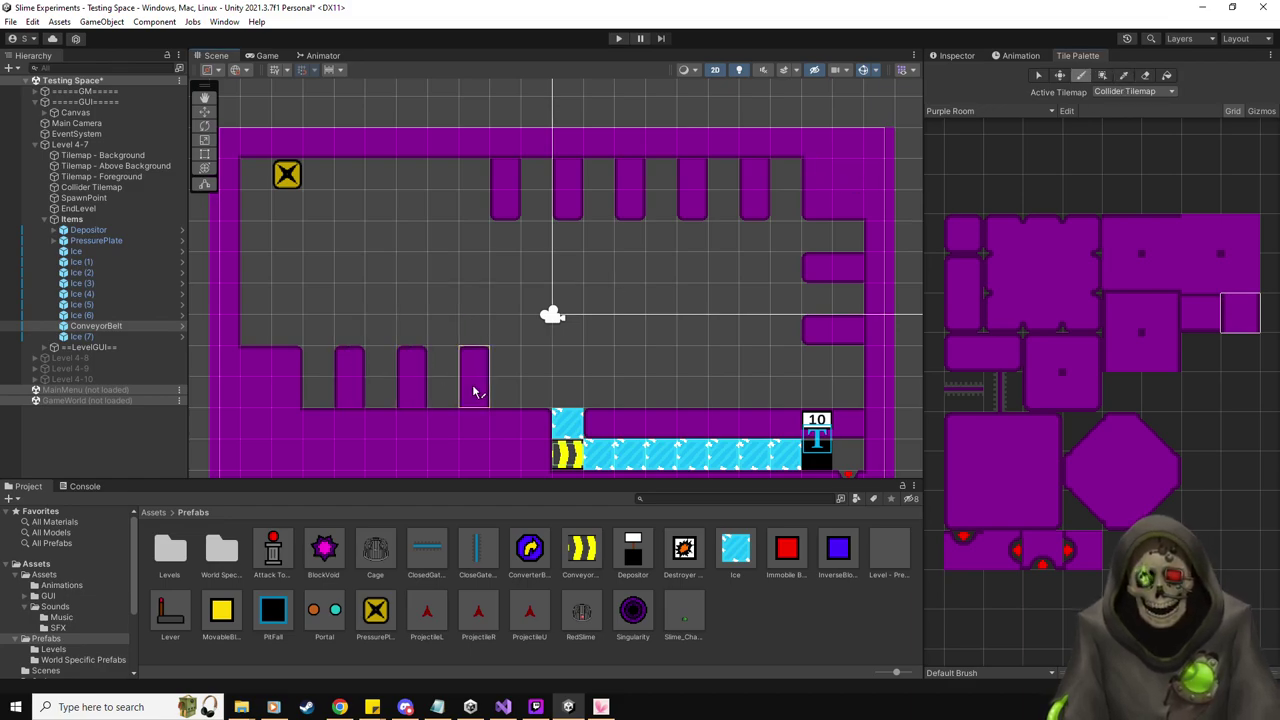
{"action": "left_click", "coordinate": [474, 390]}
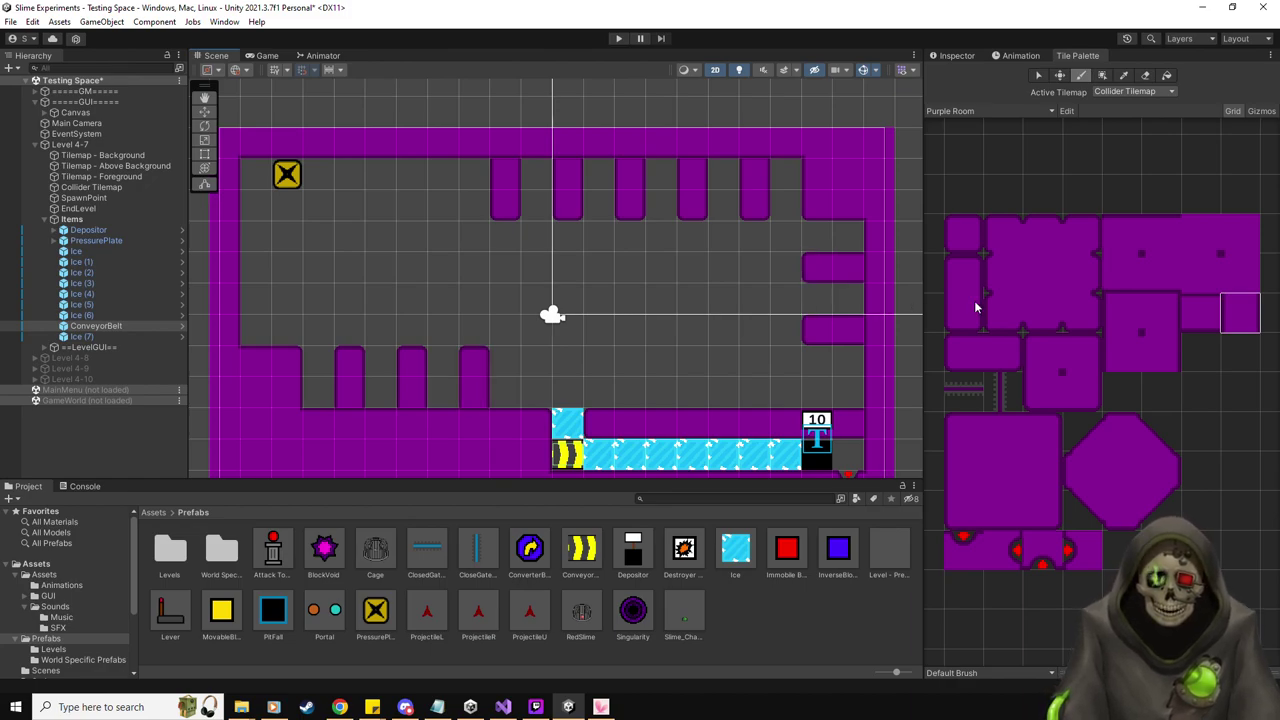
Paint a two-tile-wide horizontal ledge jutting from the left wall, one tile above the lower-left block
{"action": "left_click", "coordinate": [1003, 352]}
{"action": "left_click", "coordinate": [287, 299]}
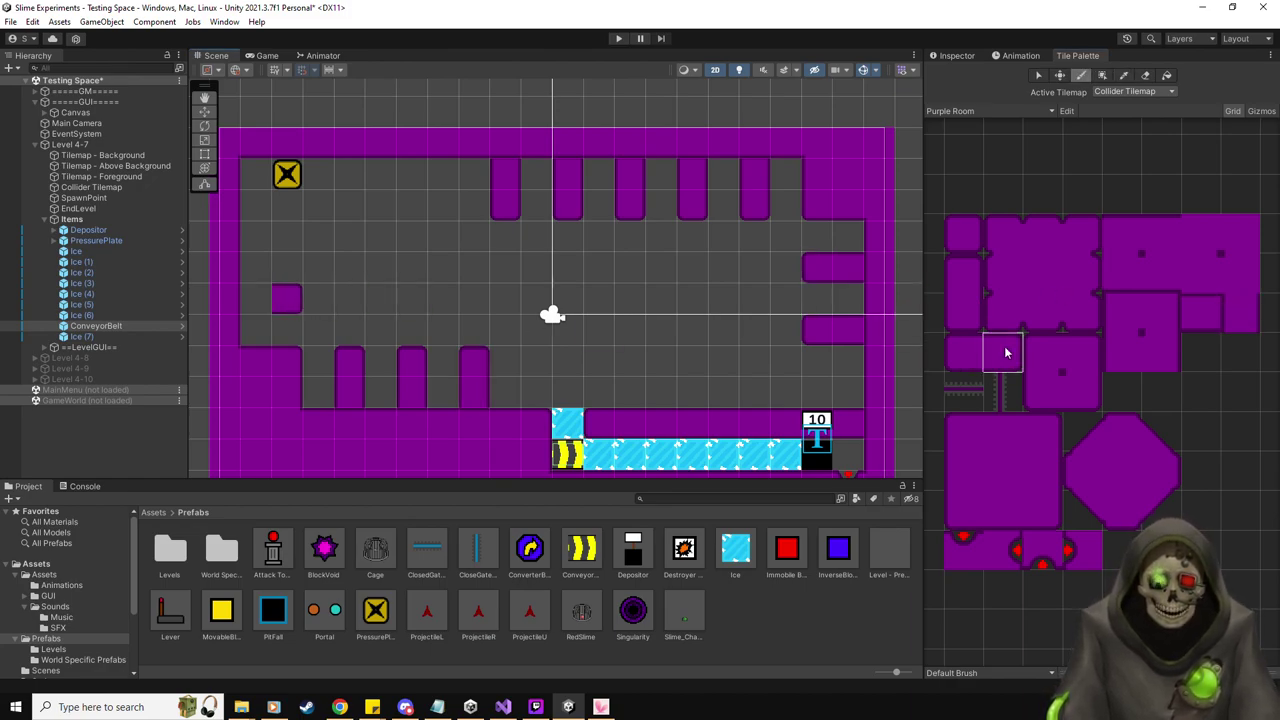
{"action": "left_click", "coordinate": [1200, 320]}
{"action": "left_click", "coordinate": [257, 298]}
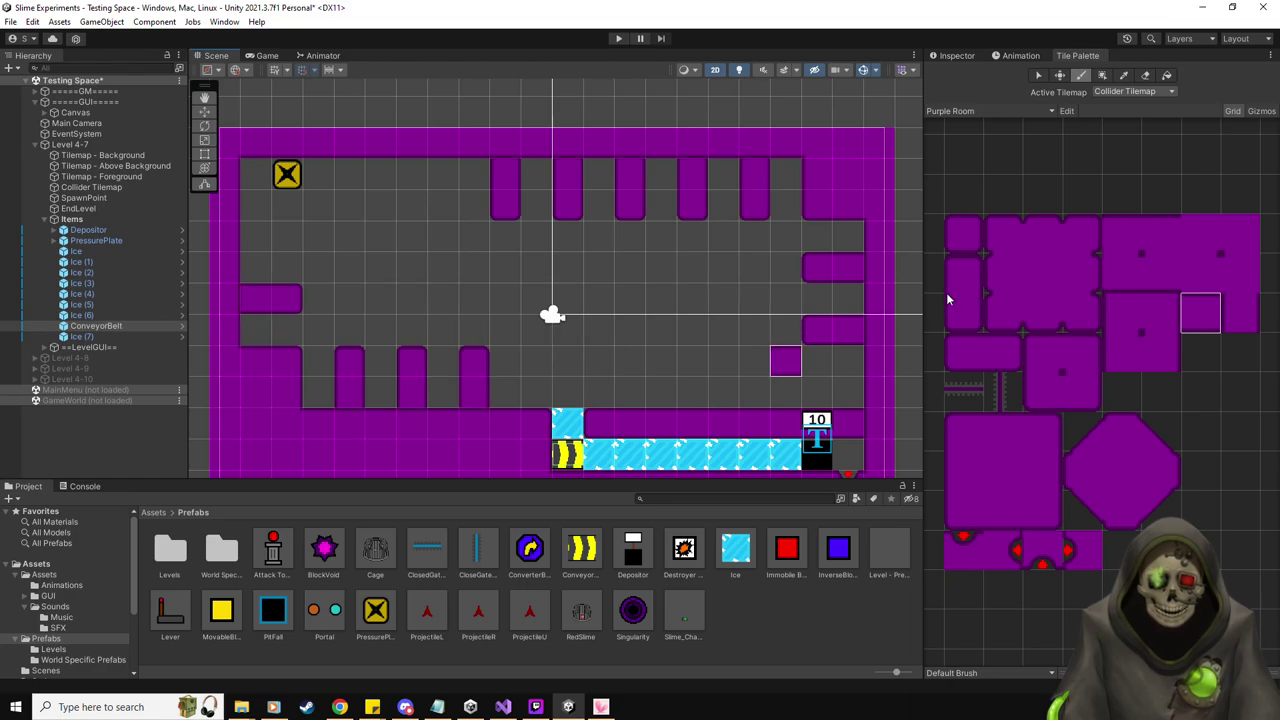
Place a CloseGateHorizontal prefab in the left-wall gap at -8.5, -0.5 and a ClosedGateVertical in the first floor gap at -7.5, -1.5
{"action": "left_click", "coordinate": [956, 57]}
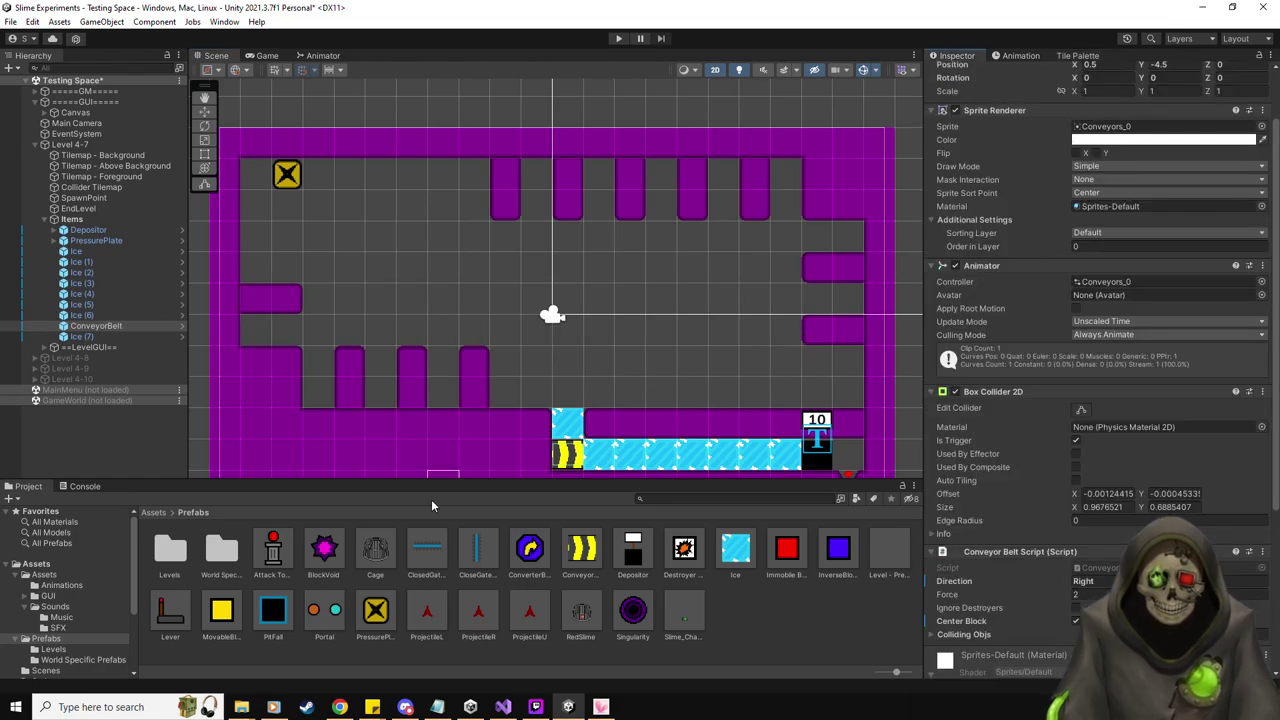
{"action": "left_click_drag", "start_coordinate": [488, 551], "coordinate": [283, 328]}
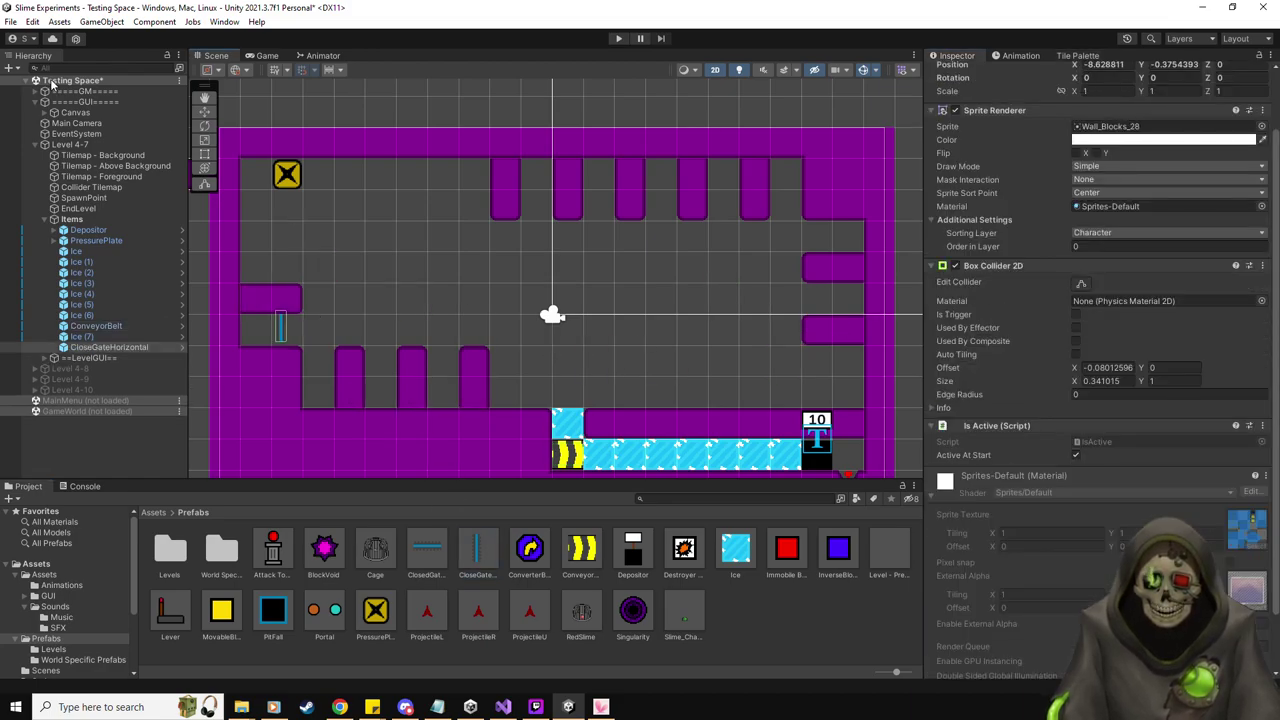
{"action": "left_click", "coordinate": [204, 111]}
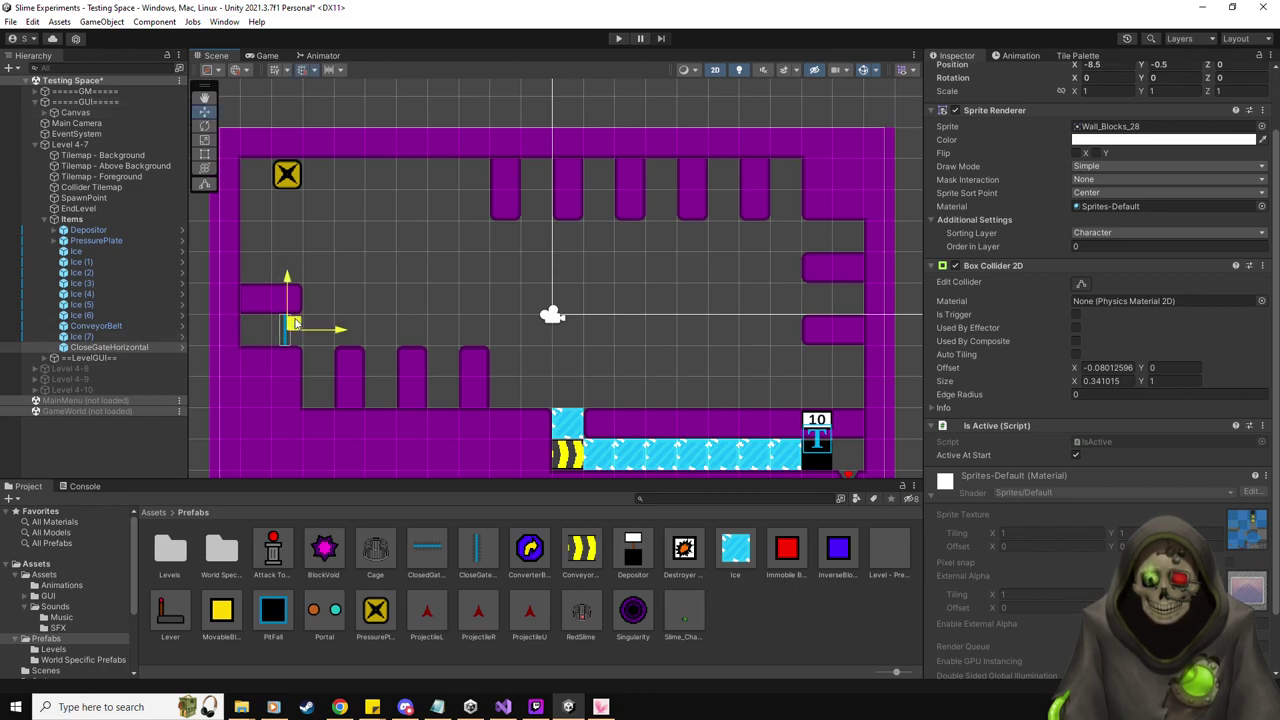
{"action": "left_click_drag", "start_coordinate": [433, 554], "coordinate": [318, 357]}
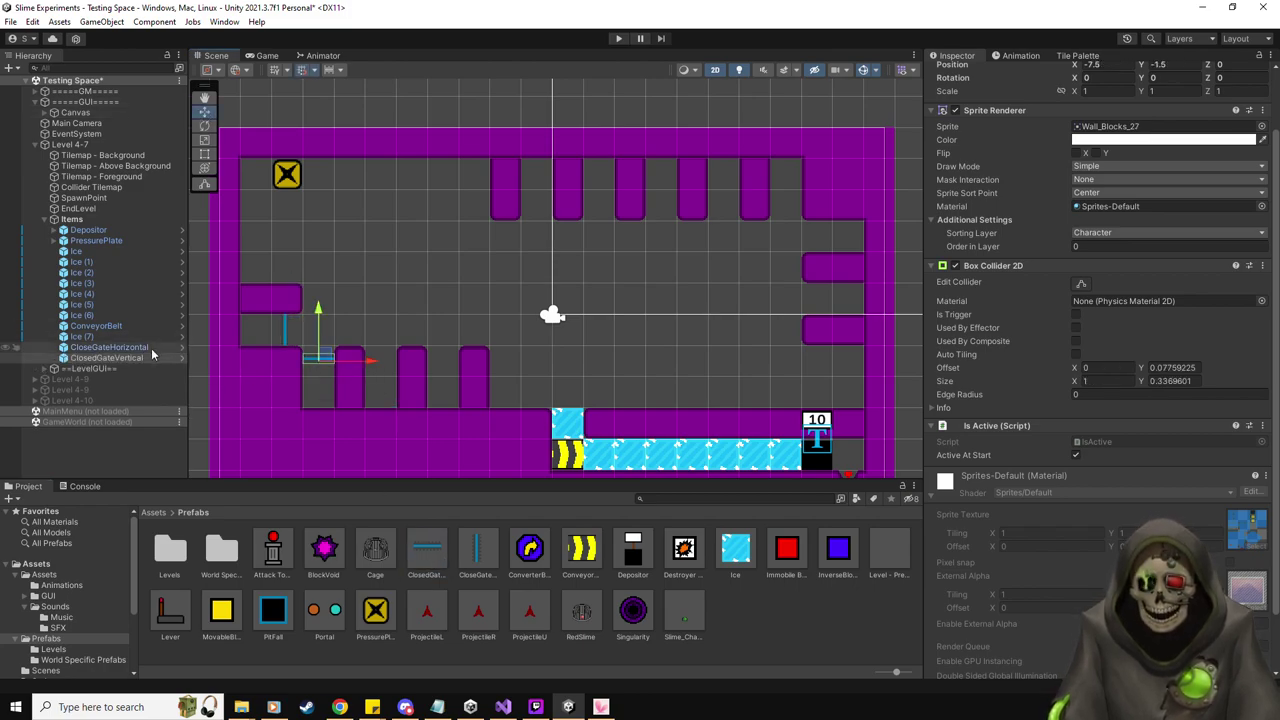
Replace the sprites of both gates with the purple World 4 versions, using Wall_Blocks_World4_30 for the vertical gate
{"action": "left_click", "coordinate": [44, 575]}
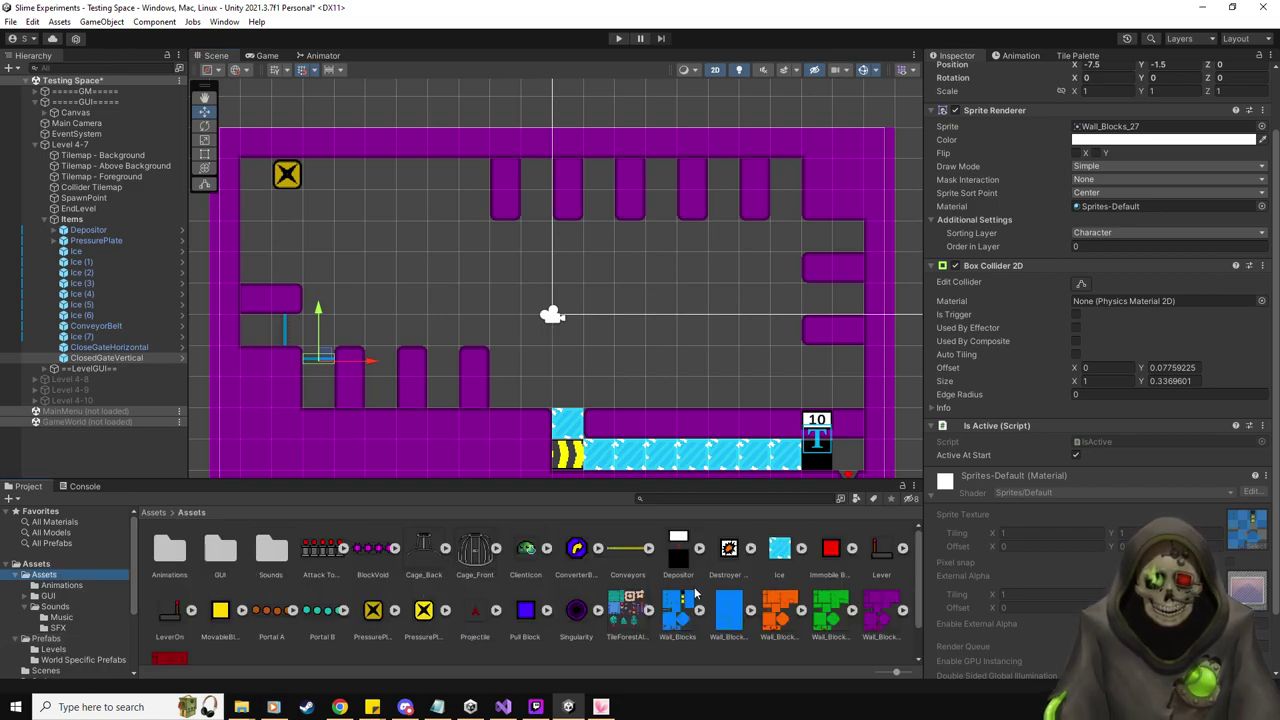
{"action": "scroll", "coordinate": [697, 596], "scroll_direction": "down", "scroll_amount": 6}
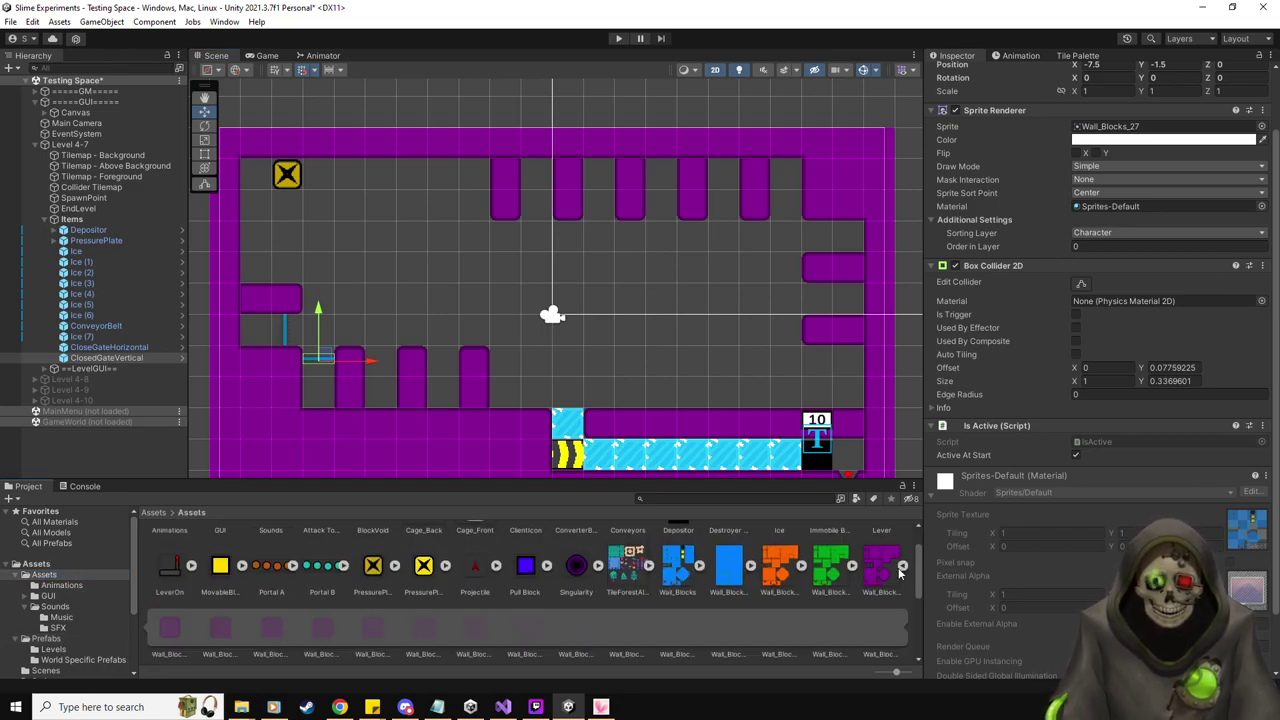
{"action": "left_click_drag", "start_coordinate": [172, 630], "coordinate": [1160, 126]}
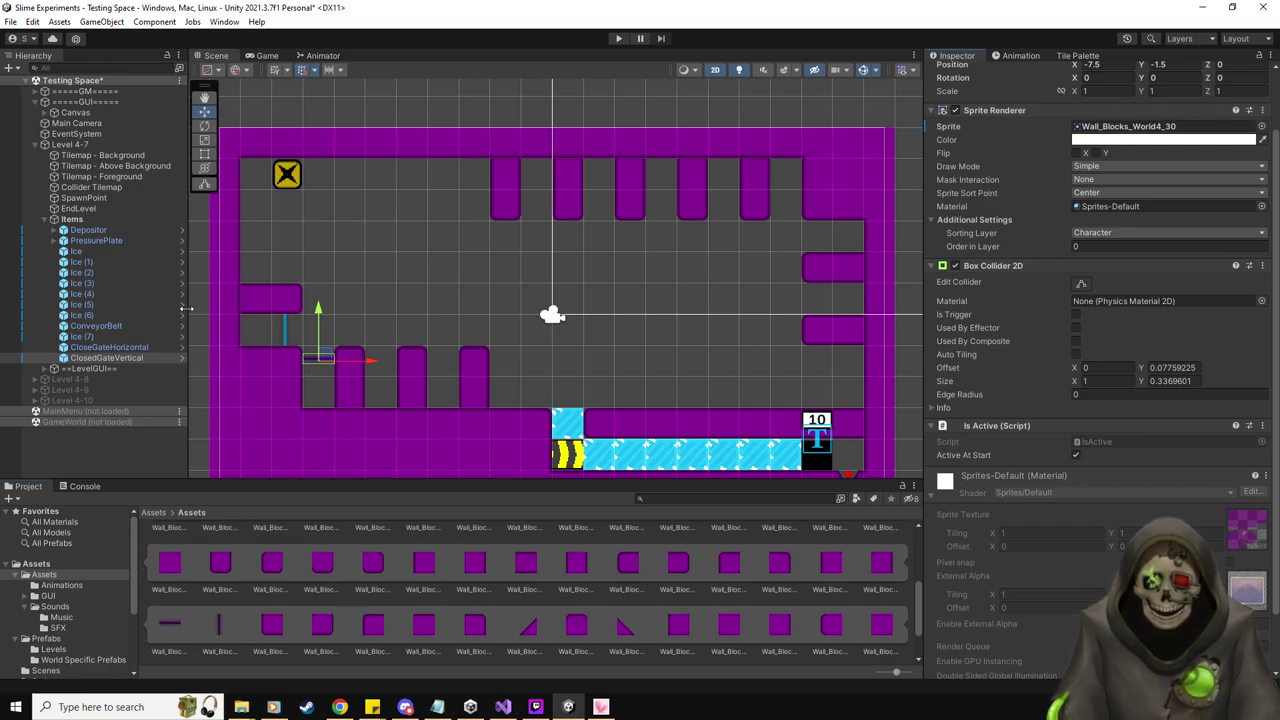
{"action": "left_click", "coordinate": [133, 348]}
{"action": "left_click_drag", "start_coordinate": [218, 630], "coordinate": [1155, 127]}
{"action": "left_click", "coordinate": [110, 347]}
Duplicate the ClosedGateVertical seven times to close the two remaining floor gaps and the five ceiling gaps between the pillars
{"action": "left_click", "coordinate": [113, 358]}
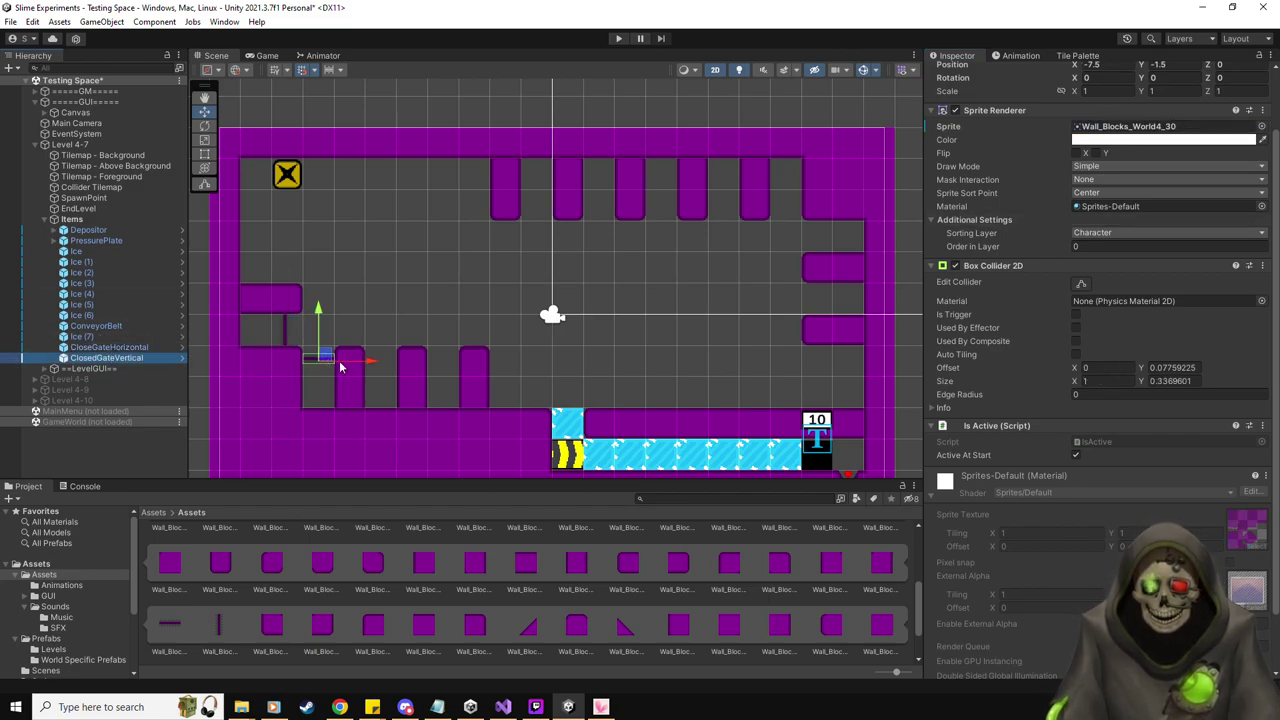
{"action": "key", "text": "ctrl+d"}
{"action": "left_click_drag", "start_coordinate": [372, 360], "coordinate": [836, 210]}
{"action": "key", "text": "ctrl+d"}
{"action": "key", "text": "ctrl+d"}
{"action": "key", "text": "ctrl+d"}
{"action": "key", "text": "ctrl+d"}
{"action": "key", "text": "ctrl+d"}
{"action": "key", "text": "ctrl+d"}
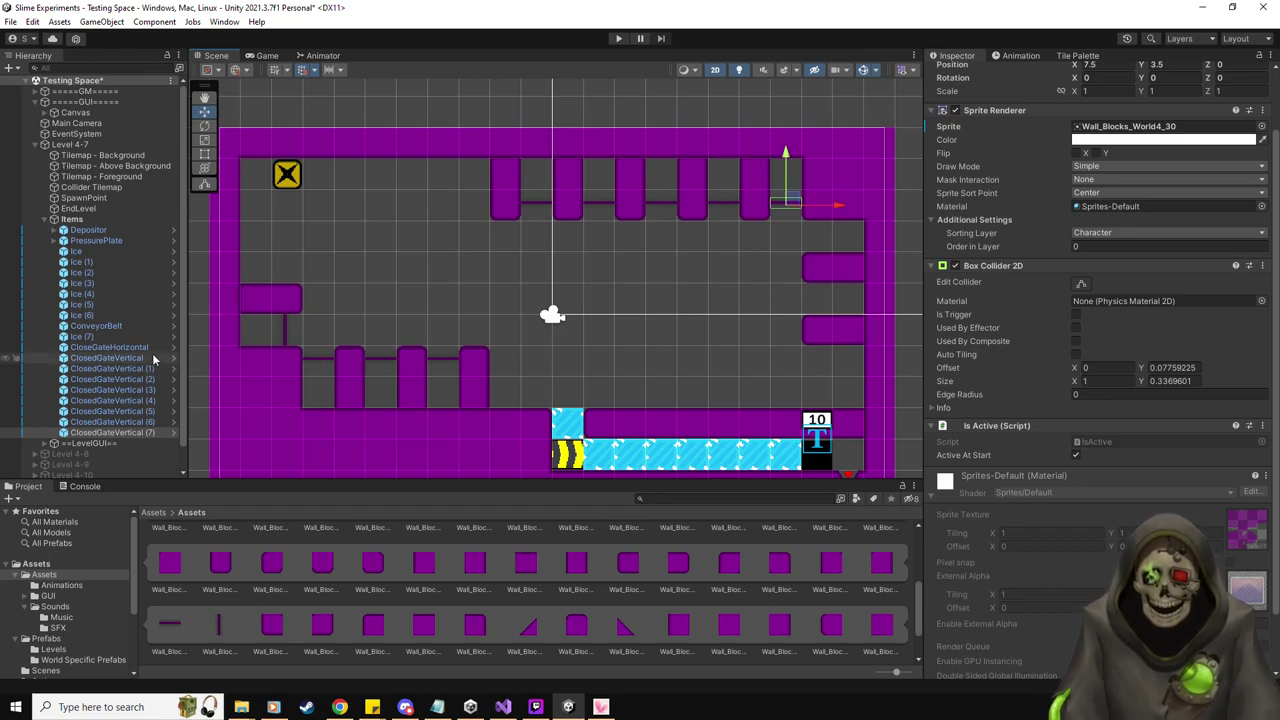
Duplicate the CloseGateHorizontal twice and place the copies in the two upper gaps between the right wall's ledges
{"action": "left_click", "coordinate": [120, 347]}
{"action": "key", "text": "ctrl+d"}
{"action": "key", "text": "ctrl+d"}
{"action": "left_click_drag", "start_coordinate": [305, 326], "coordinate": [820, 298]}
{"action": "left_click", "coordinate": [641, 343]}
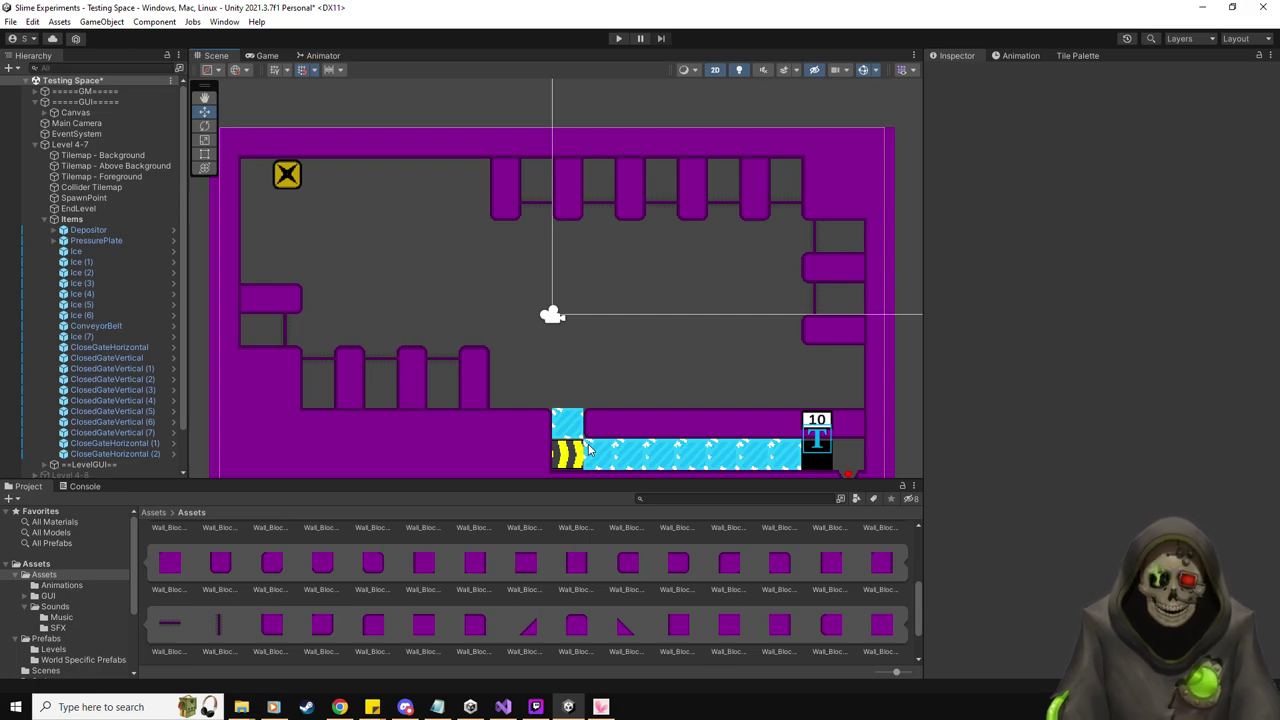
Place two conveyor copies side by side in the left-wall gap, and set the outer one's Z rotation to 180 and direction to Left
{"action": "left_click", "coordinate": [118, 326]}
{"action": "key", "text": "ctrl+d"}
{"action": "key", "text": "ctrl+d"}
{"action": "left_click_drag", "start_coordinate": [592, 460], "coordinate": [333, 331]}
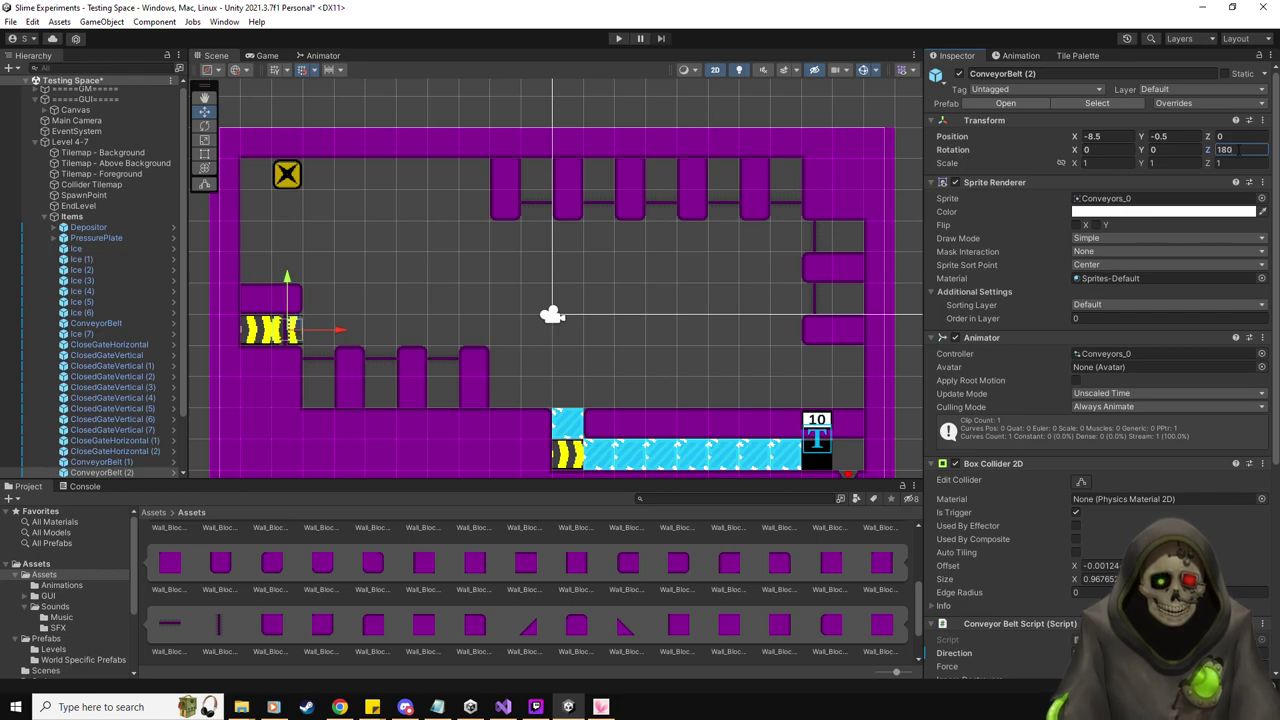
{"action": "scroll", "coordinate": [1222, 400], "scroll_direction": "down", "scroll_amount": 4}
{"action": "left_click", "coordinate": [1106, 473]}
{"action": "type", "text": "Left"}
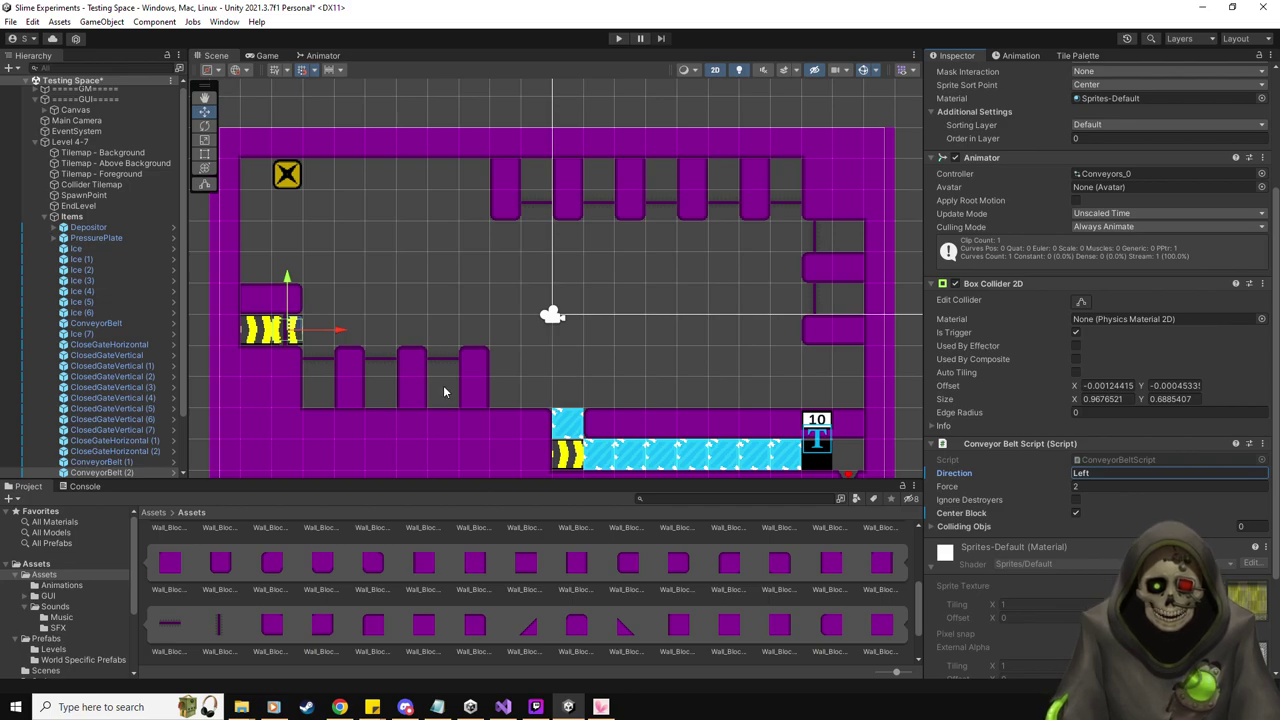
Disable Center Block on both conveyors in the left-wall gap
{"action": "scroll", "coordinate": [120, 430], "scroll_direction": "down", "scroll_amount": 3}
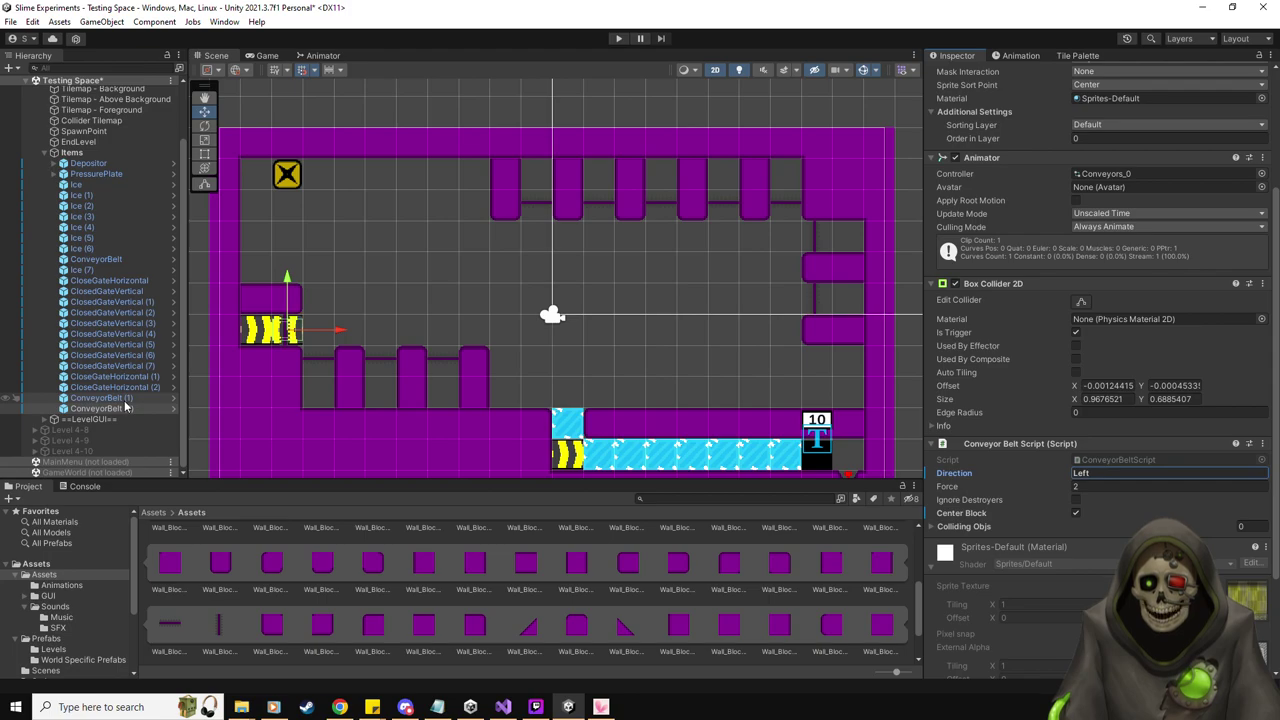
{"action": "left_click", "coordinate": [124, 399], "text": "shift"}
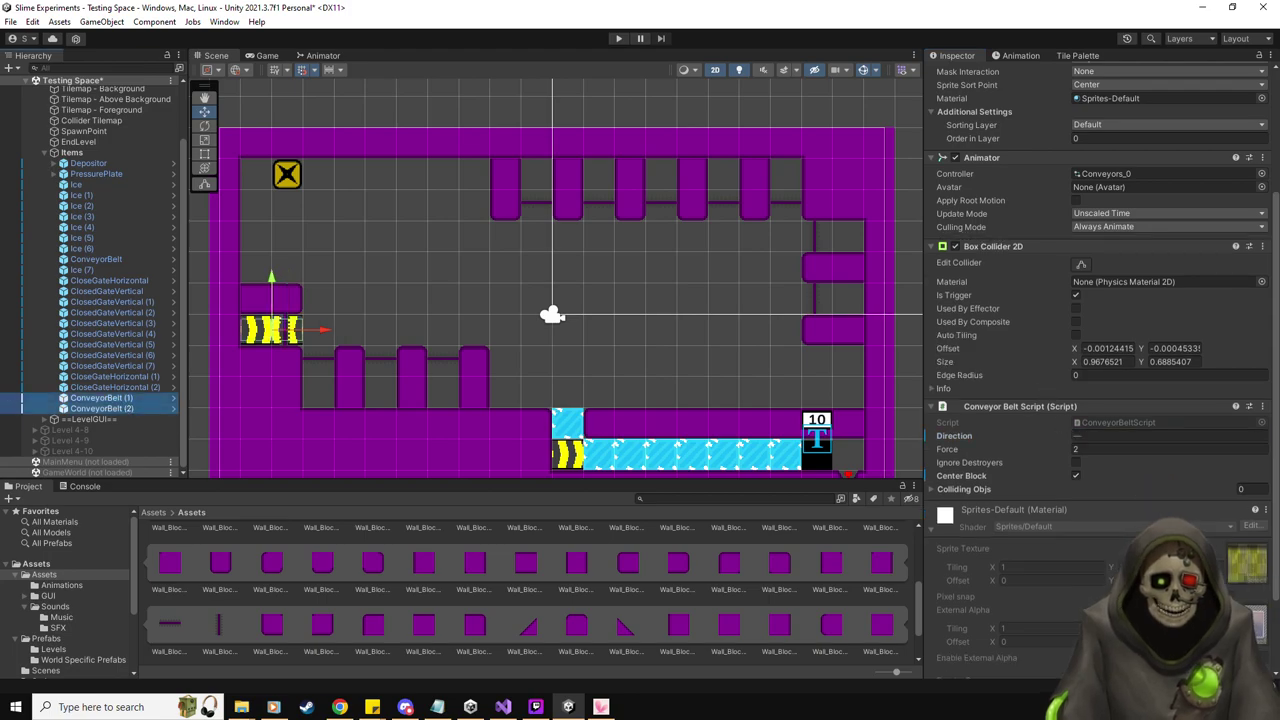
{"action": "left_click", "coordinate": [1076, 476]}
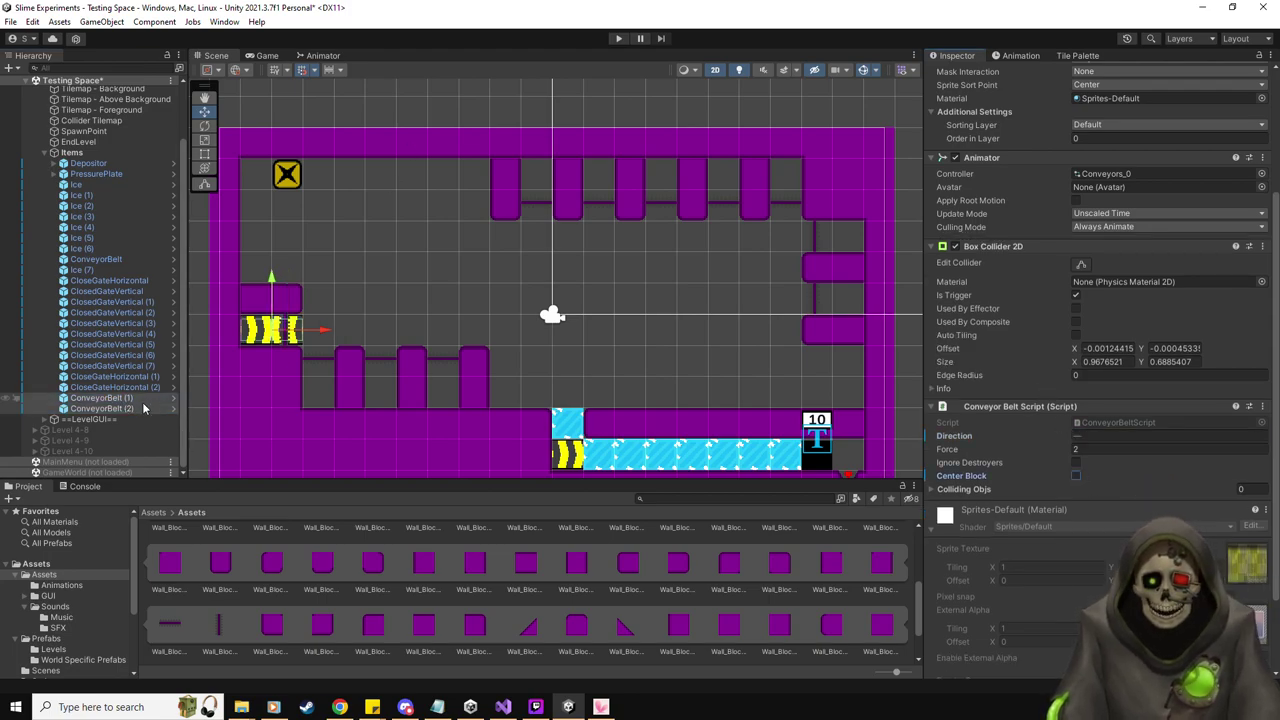
Duplicate the left-facing conveyor and place the copy against the right wall between the two ledges at 9.5, 0.5
{"action": "left_click", "coordinate": [128, 410]}
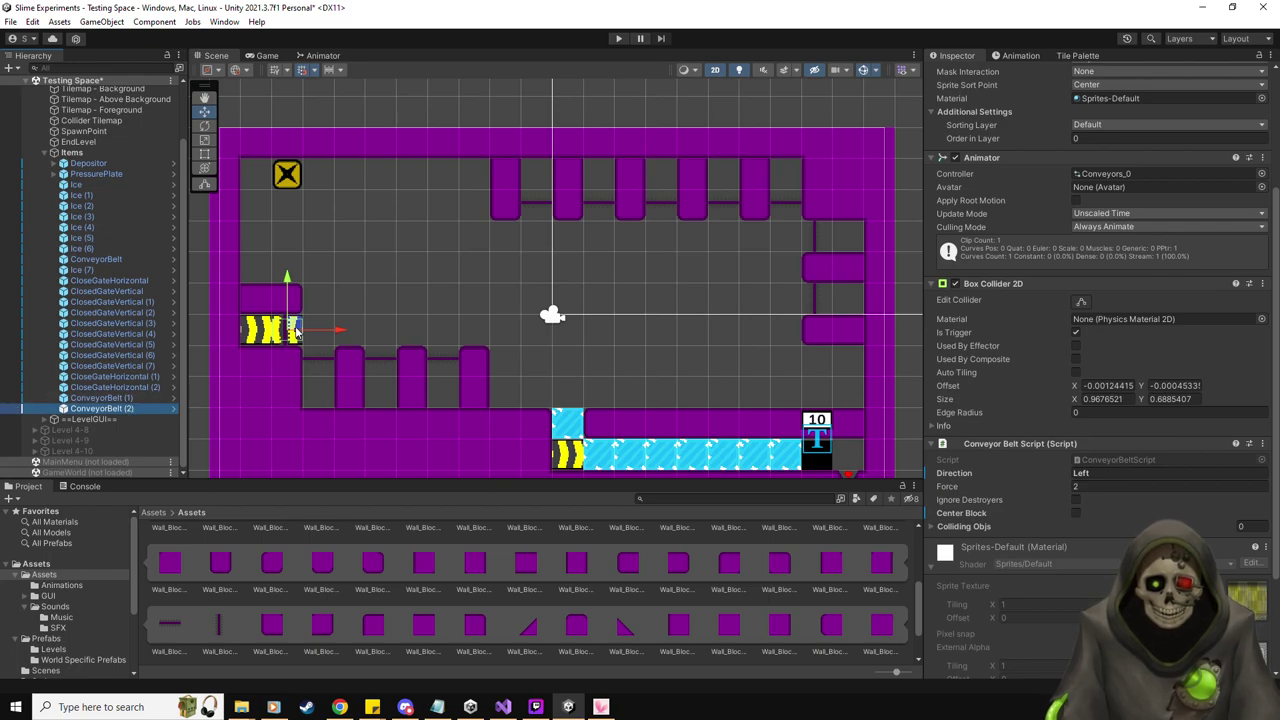
{"action": "key", "text": "ctrl+d"}
{"action": "left_click_drag", "start_coordinate": [298, 330], "coordinate": [875, 300]}
Set the outer conveyor in the left-wall gap to Z rotation 0 and direction Right
{"action": "left_click", "coordinate": [100, 408]}
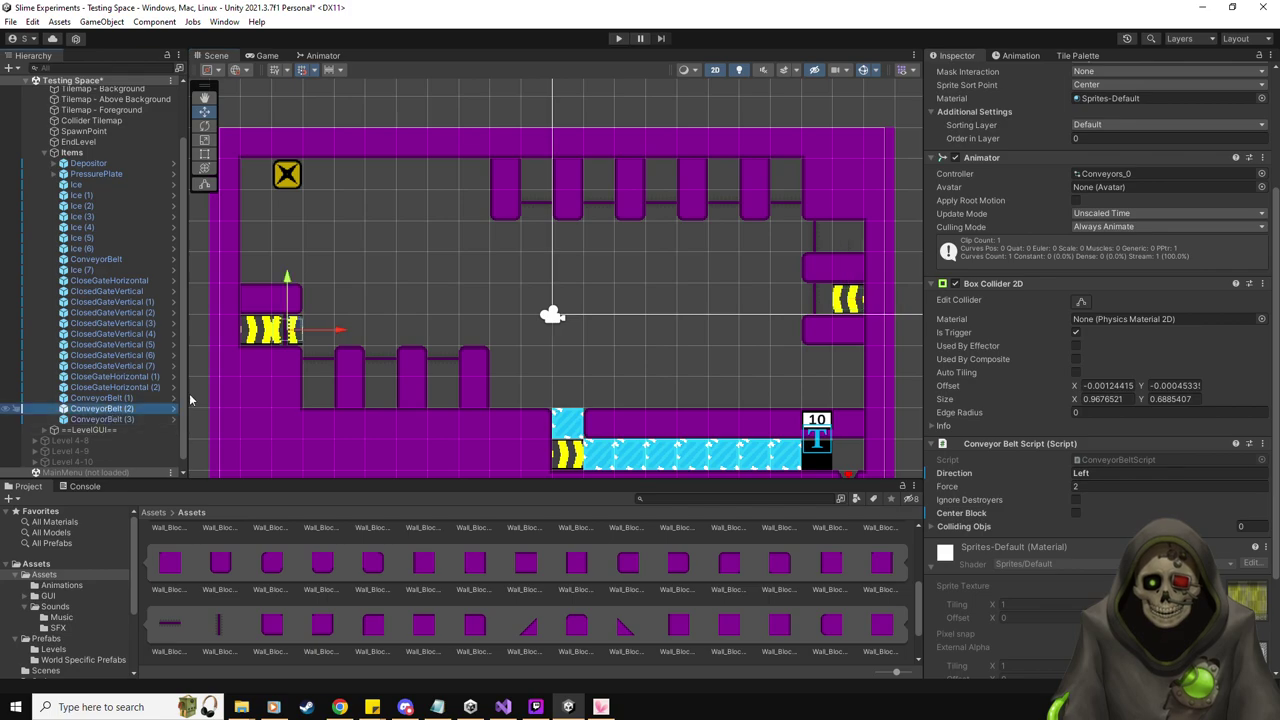
{"action": "scroll", "coordinate": [1100, 250], "scroll_direction": "up", "scroll_amount": 5}
{"action": "left_click", "coordinate": [1228, 113]}
{"action": "type", "text": "0"}
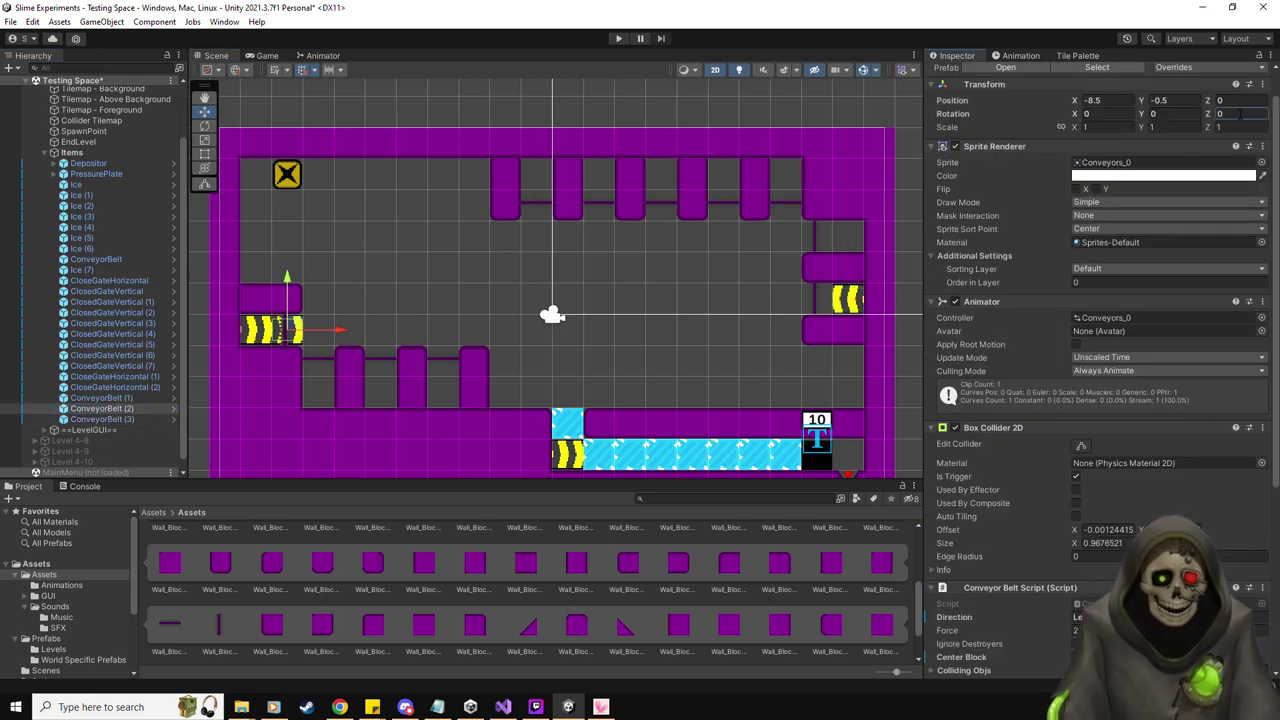
{"action": "left_click", "coordinate": [1080, 617]}
{"action": "type", "text": "Right"}
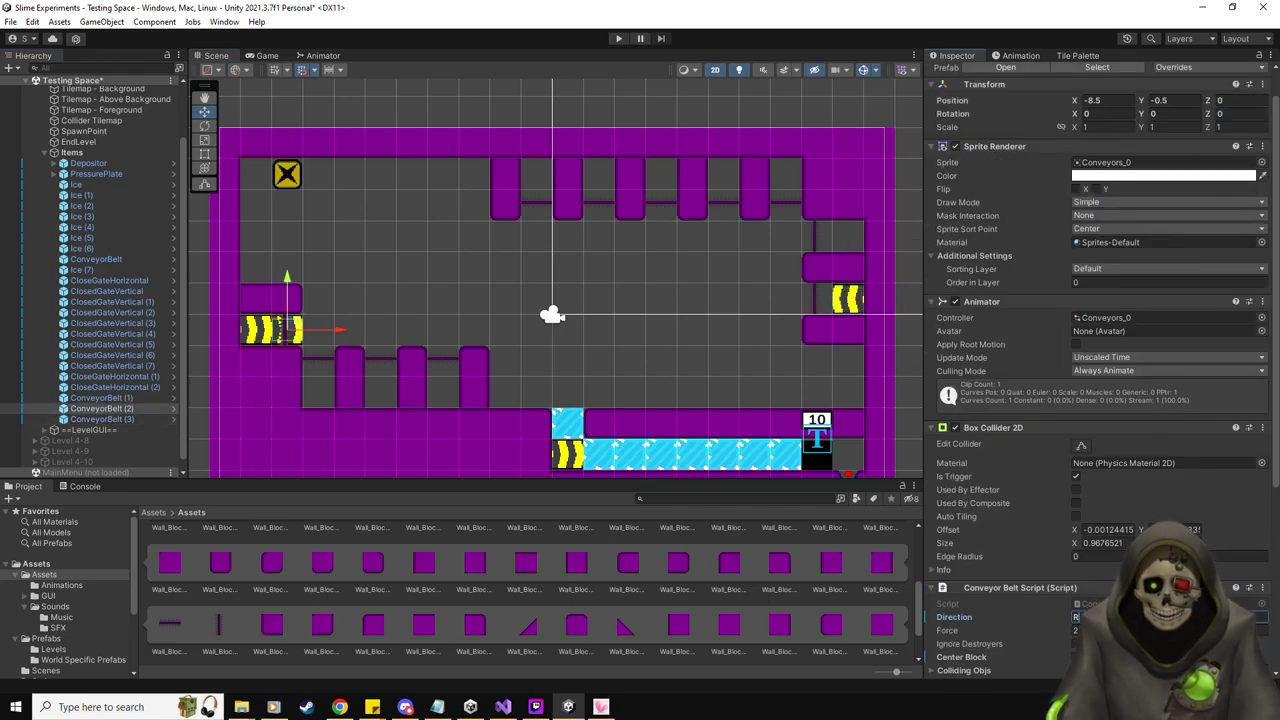
Duplicate the conveyor between the right wall's ledges and place the copy beside it at X 8.5, behind the gate
{"action": "left_click", "coordinate": [117, 398]}
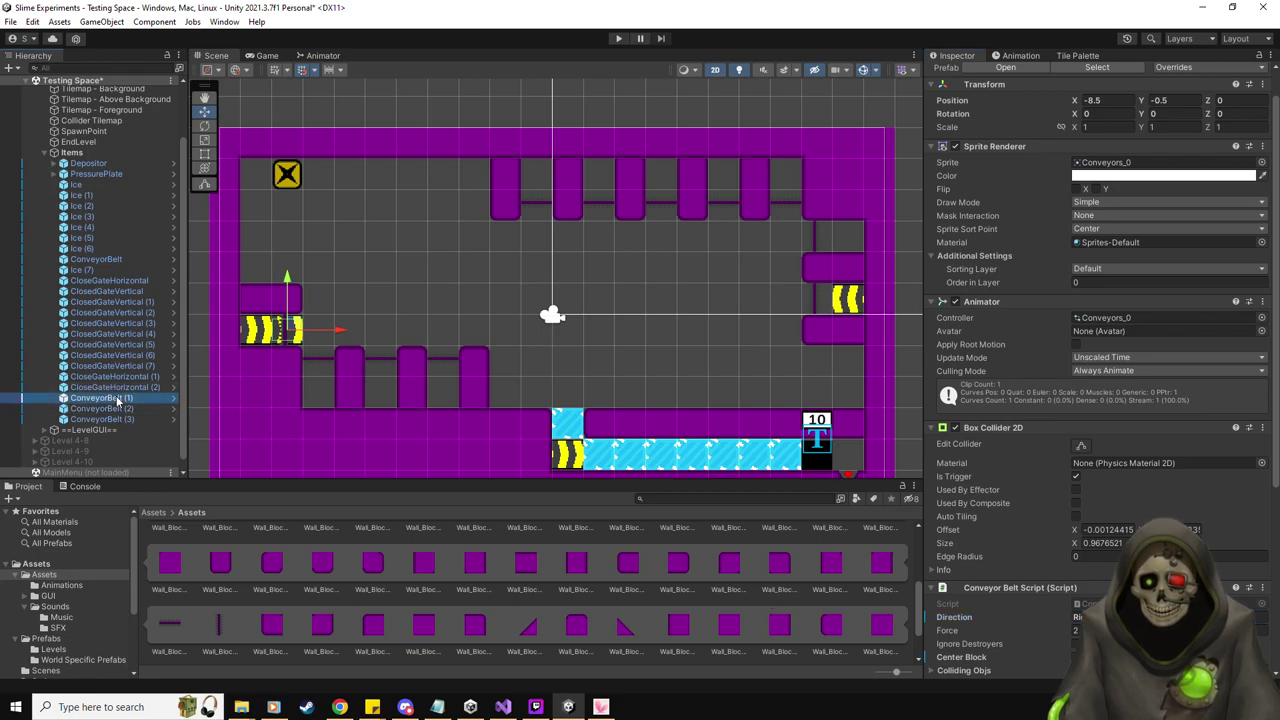
{"action": "key", "text": "Down"}
{"action": "key", "text": "Down"}
{"action": "key", "text": "Up"}
{"action": "key", "text": "Down"}
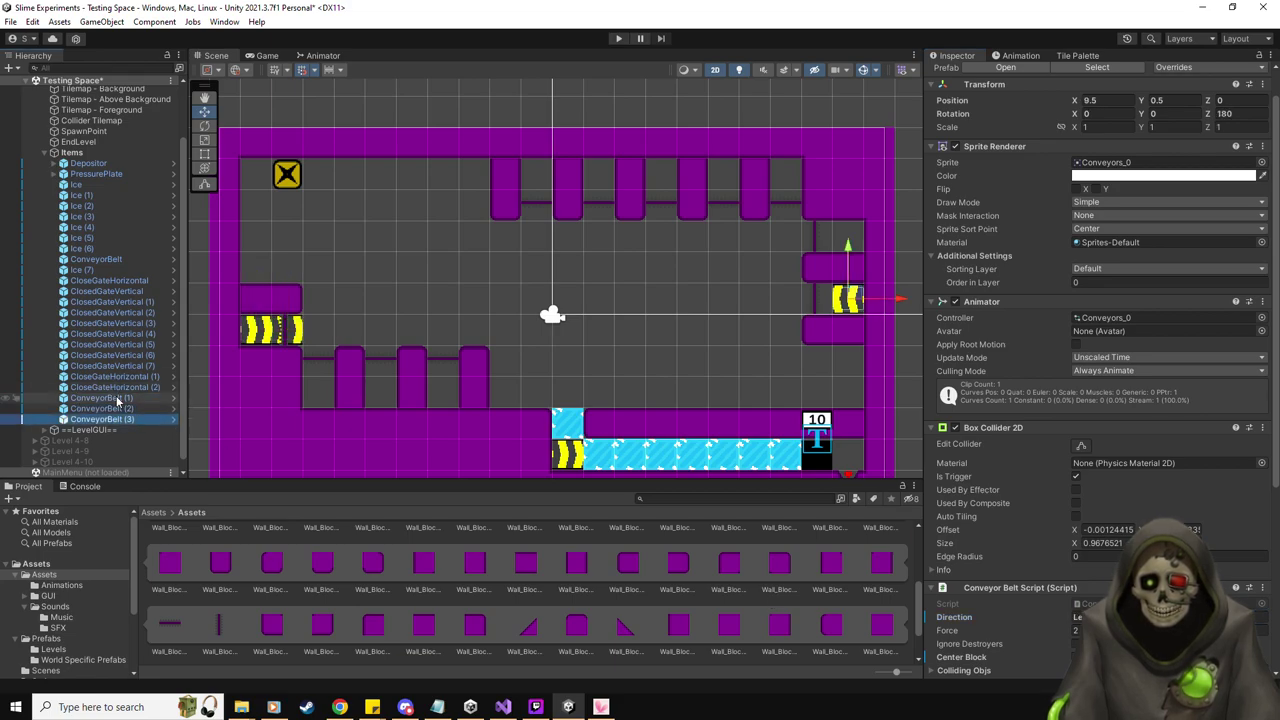
{"action": "key", "text": "ctrl+d"}
{"action": "left_click_drag", "start_coordinate": [884, 300], "coordinate": [862, 310]}
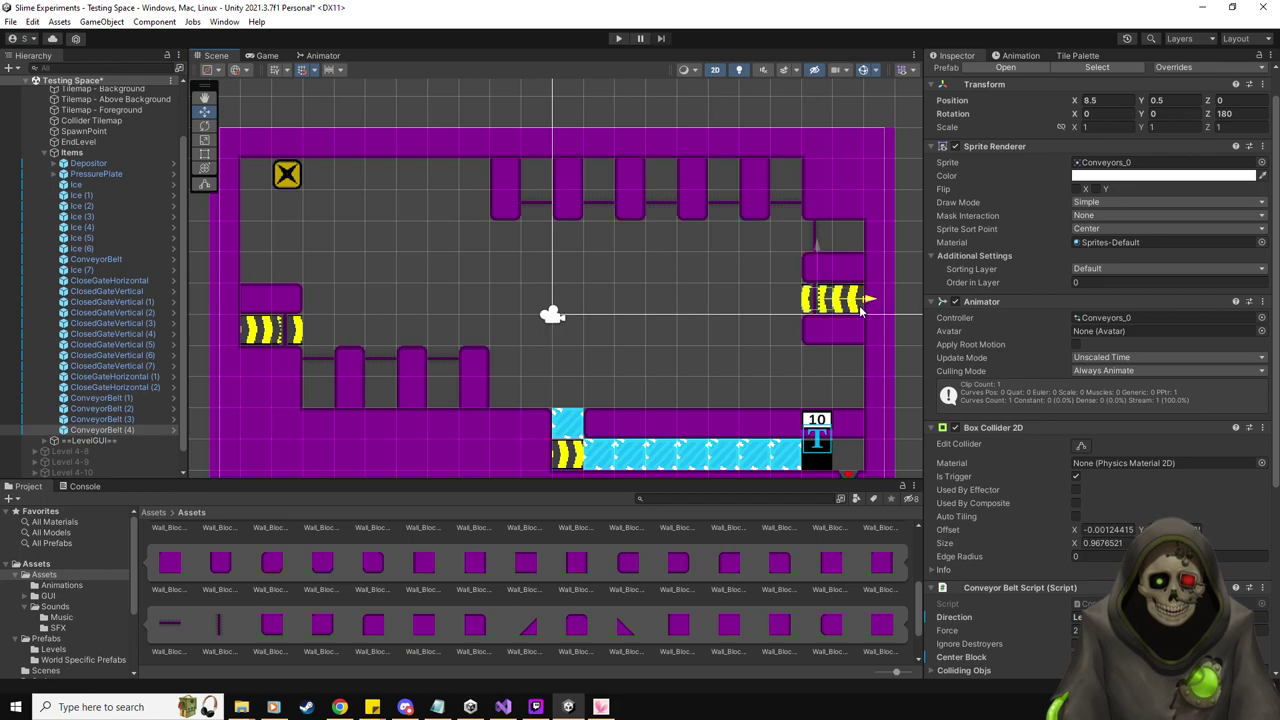
Duplicate both right-wall conveyors and move the copies up into the gap above the upper ledge at Y 2.5
{"action": "left_click", "coordinate": [130, 420], "text": "ctrl"}
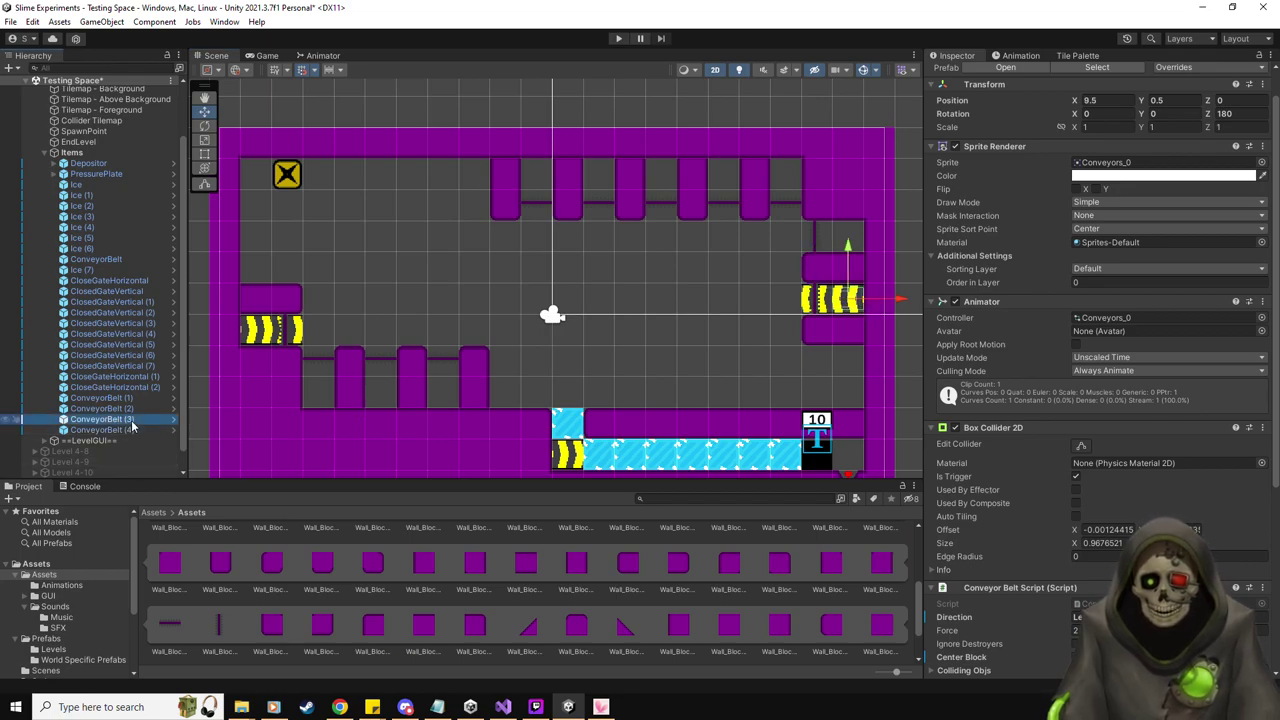
{"action": "key", "text": "ctrl+d"}
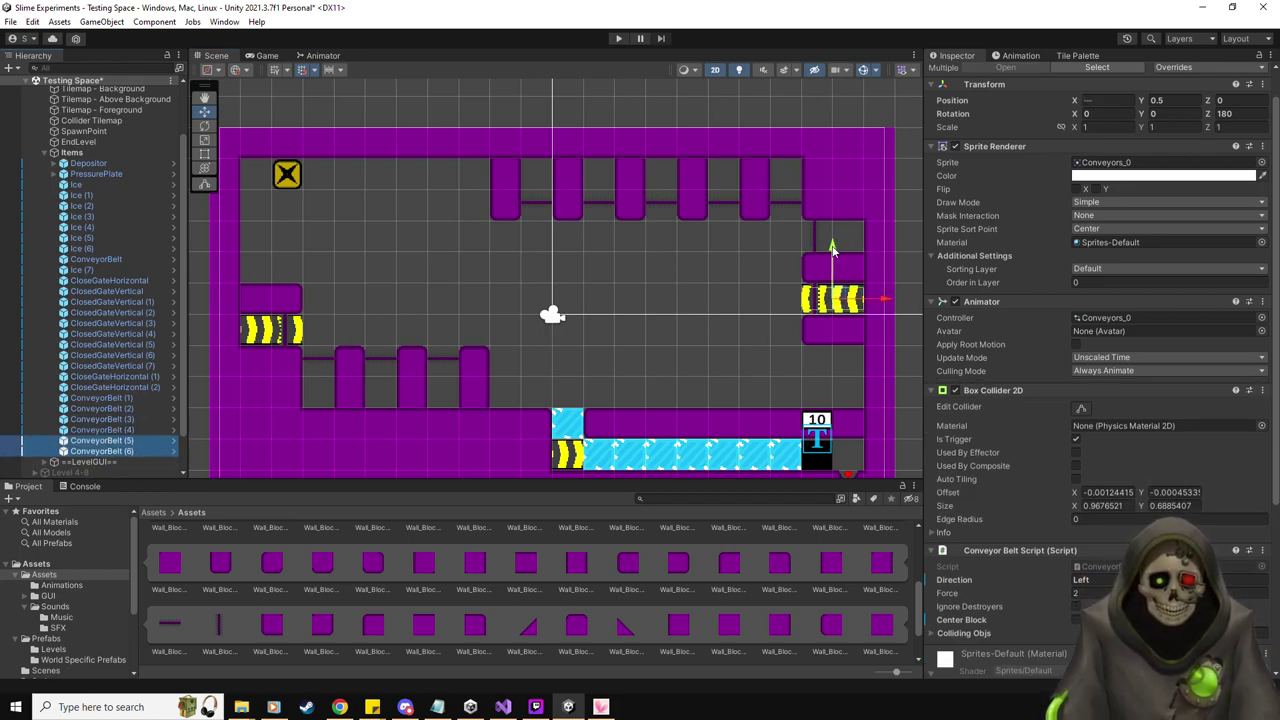
{"action": "left_click_drag", "start_coordinate": [822, 243], "coordinate": [834, 188]}
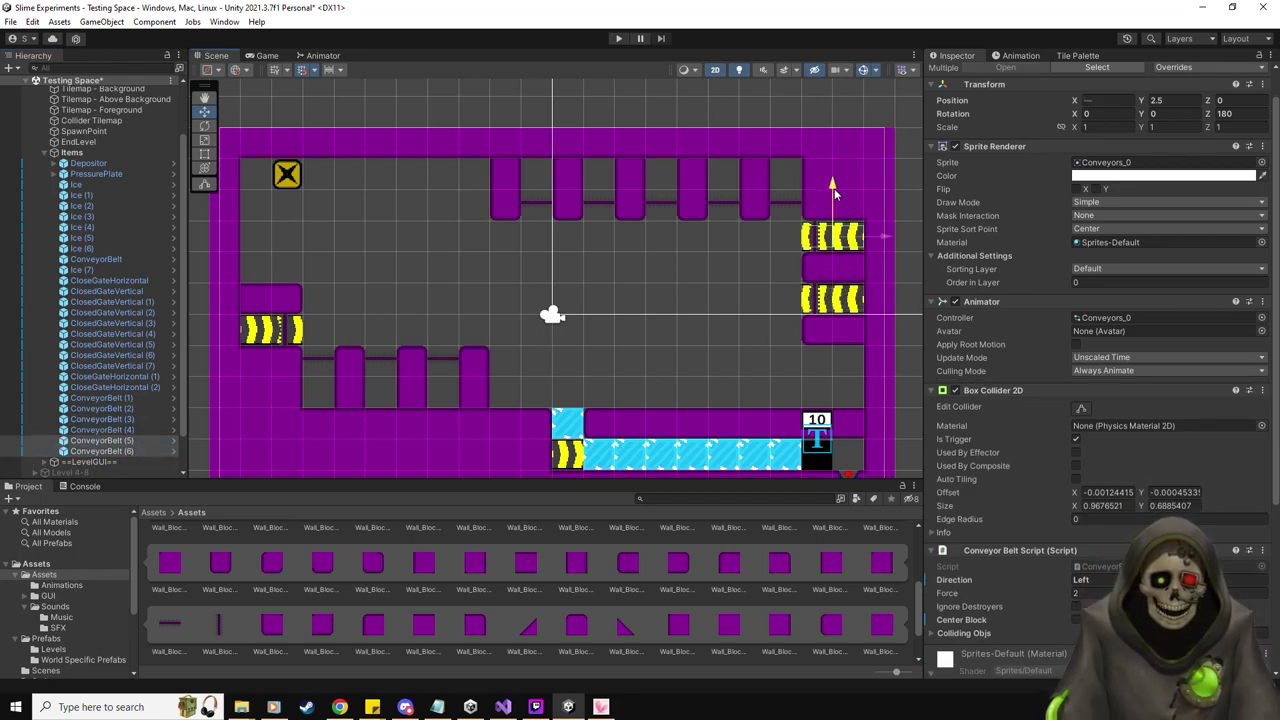
Place one conveyor copy in the rightmost ceiling gap and another in the rightmost floor gap at -3.5, -1.5
{"action": "left_click", "coordinate": [110, 441]}
{"action": "key", "text": "ctrl+d"}
{"action": "left_click_drag", "start_coordinate": [840, 238], "coordinate": [448, 365]}
{"action": "key", "text": "ctrl+d"}
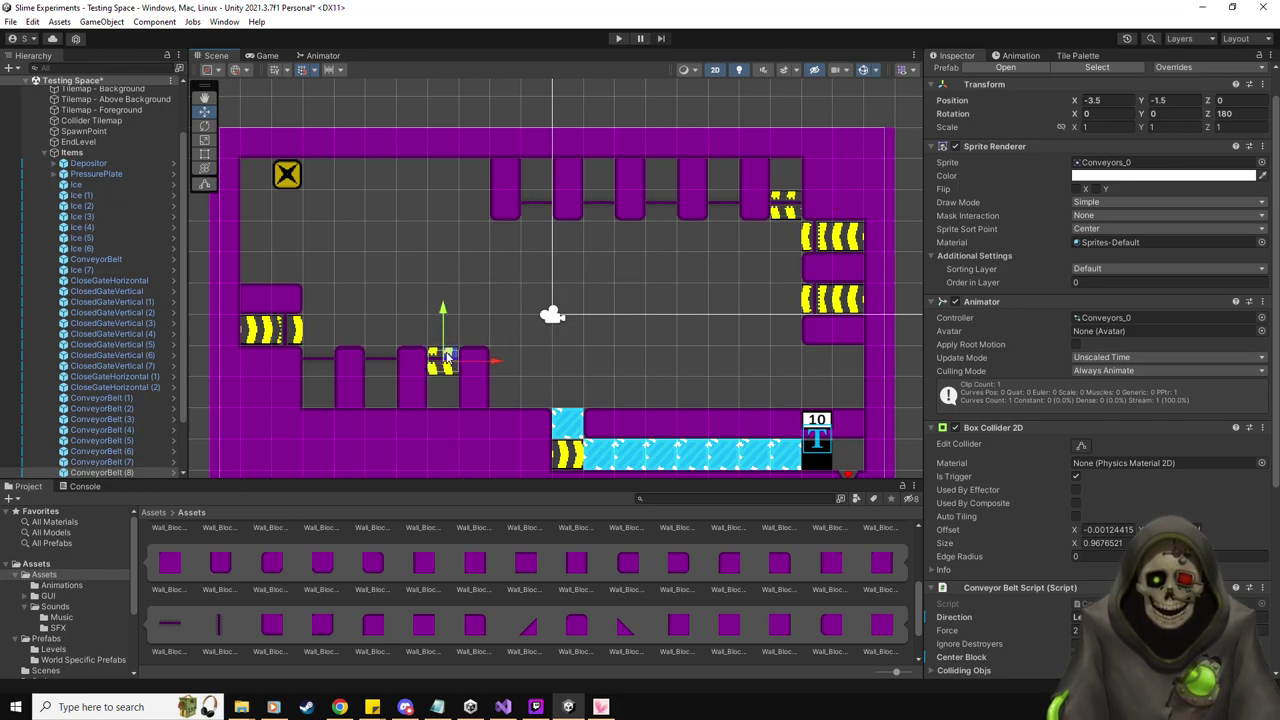
Set the Z rotation of the conveyor in the rightmost floor gap to 90
{"action": "type", "text": "-90"}
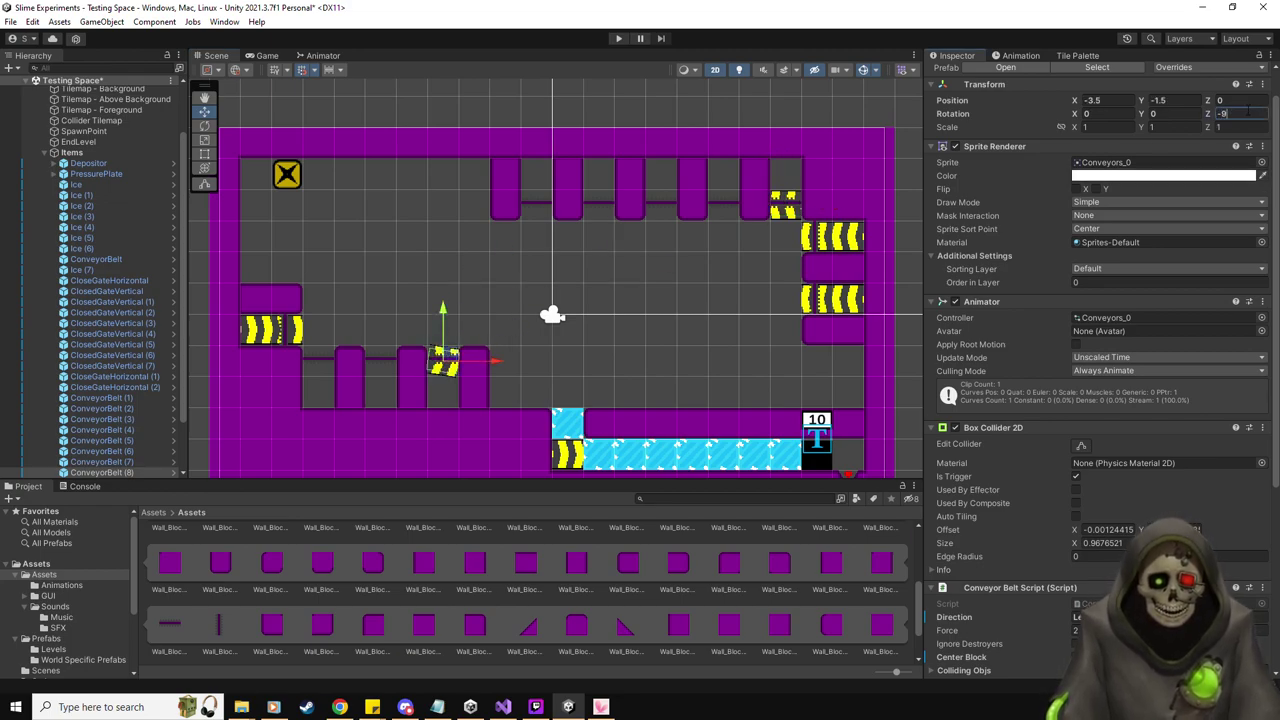
{"action": "key", "text": "BackSpace"}
{"action": "key", "text": "BackSpace"}
{"action": "key", "text": "BackSpace"}
{"action": "type", "text": "90"}
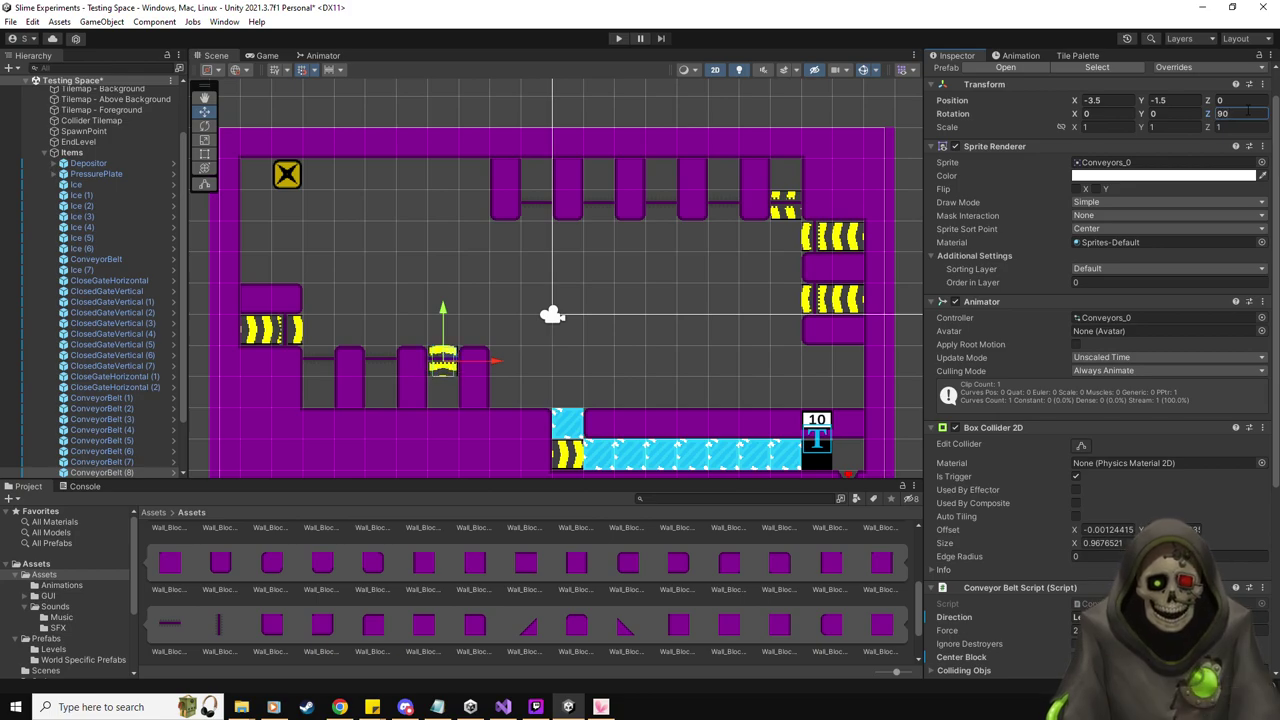
Set the conveyor in the rightmost ceiling gap to Z rotation -90 and its Direction to Down
{"action": "left_click", "coordinate": [100, 461]}
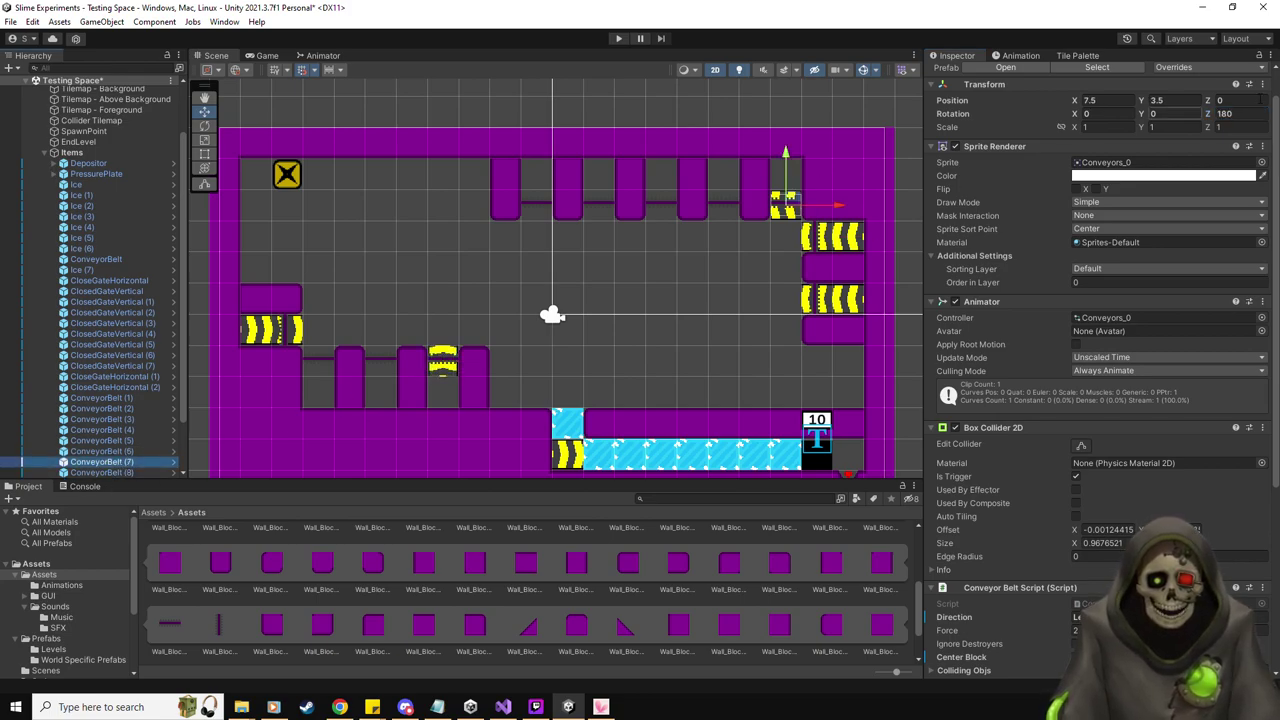
{"action": "type", "text": "-90"}
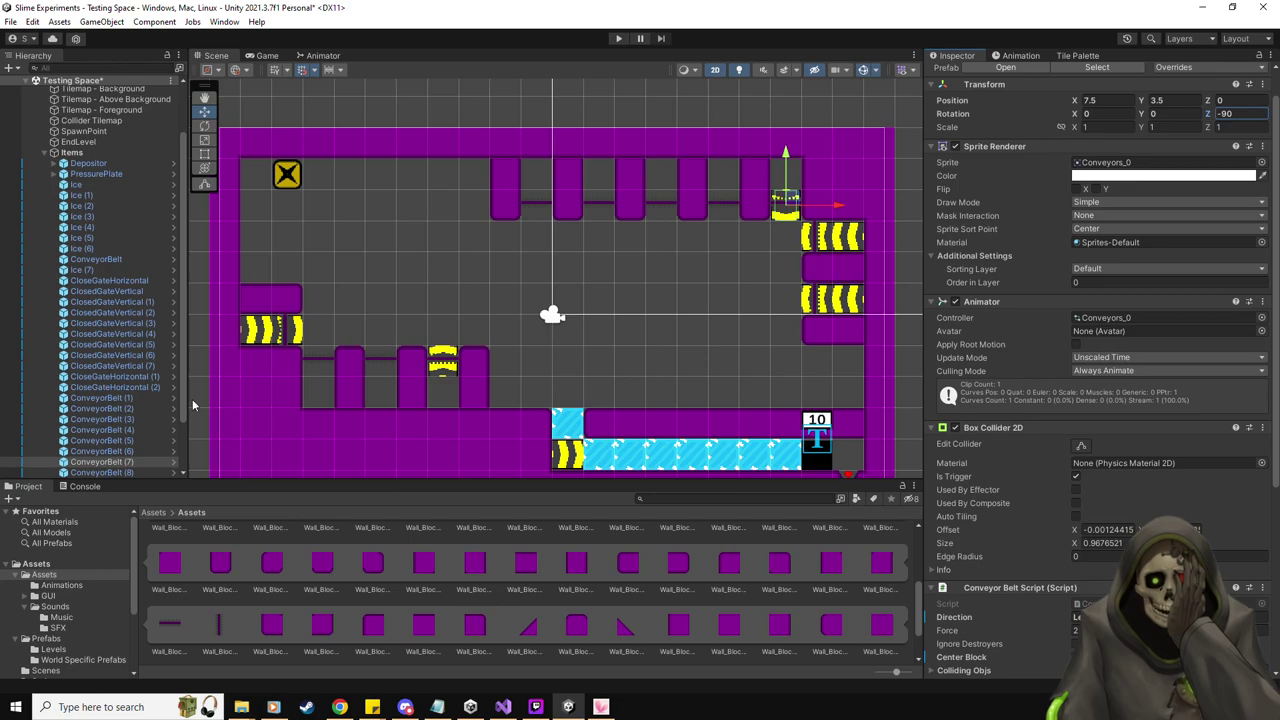
{"action": "mouse_move", "coordinate": [786, 152]}
{"action": "left_mouse_down"}
{"action": "mouse_move", "coordinate": [789, 130]}
{"action": "mouse_move", "coordinate": [786, 152]}
{"action": "left_mouse_up"}
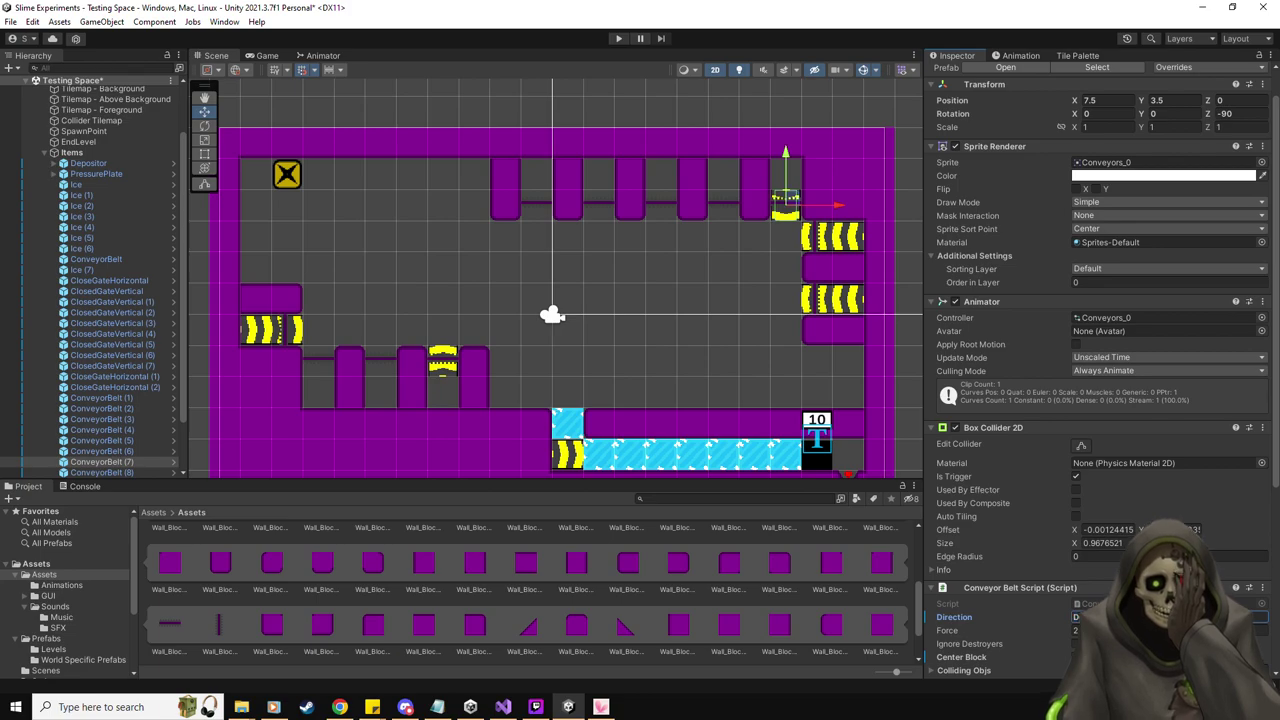
Set the rightmost floor-gap conveyor's Direction to Up and duplicate it one cell down to Y -2.5
{"action": "scroll", "coordinate": [100, 387], "scroll_direction": "down", "scroll_amount": 2}
{"action": "left_click", "coordinate": [100, 432]}
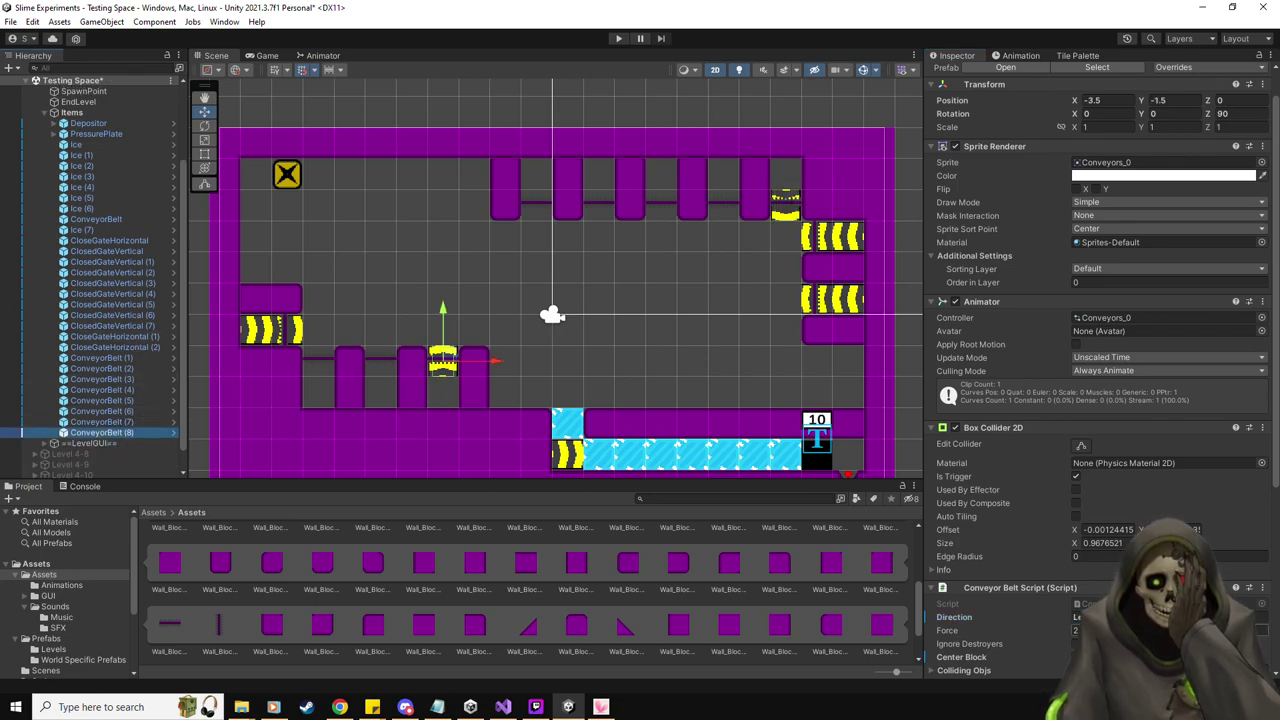
{"action": "key", "text": "ctrl+d"}
{"action": "left_click_drag", "start_coordinate": [443, 310], "coordinate": [443, 340]}
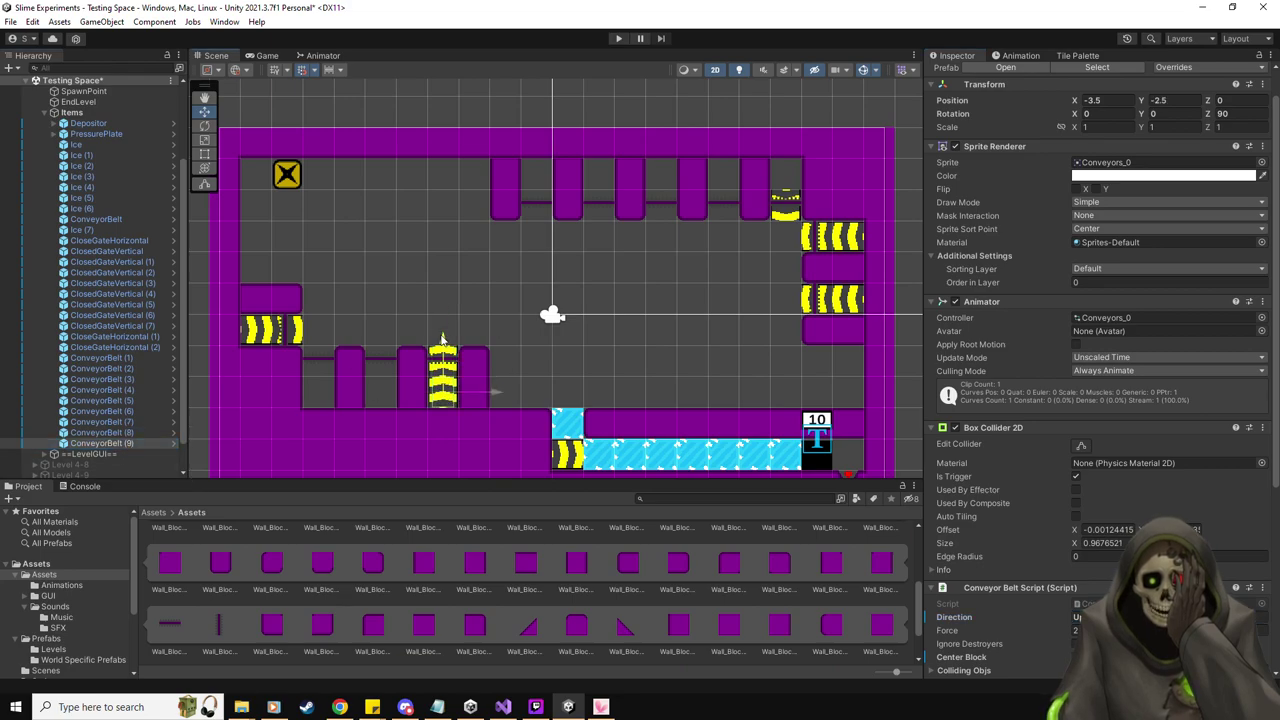
Duplicate the stacked pair of floor-gap conveyors into the other two floor gaps, ending at X -7.5
{"action": "left_click", "coordinate": [125, 433], "text": "ctrl"}
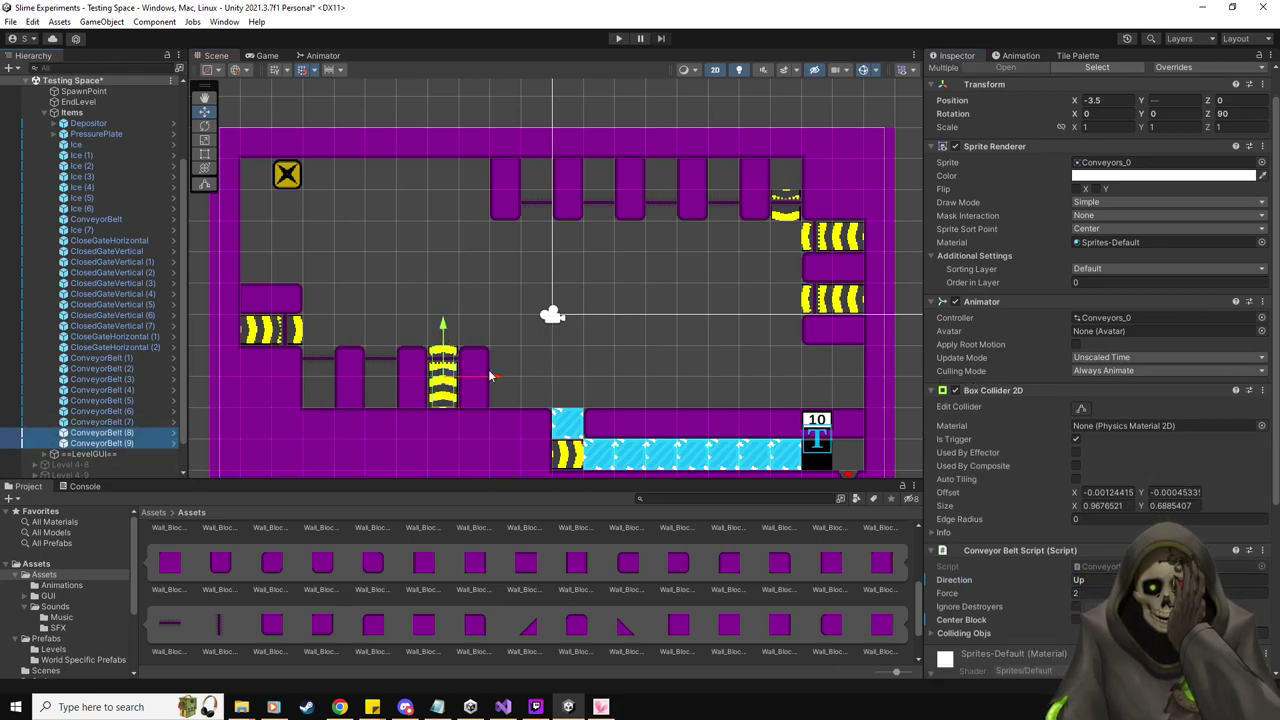
{"action": "key", "text": "ctrl+d"}
{"action": "left_click_drag", "start_coordinate": [493, 380], "coordinate": [361, 378]}
{"action": "key", "text": "ctrl+d"}
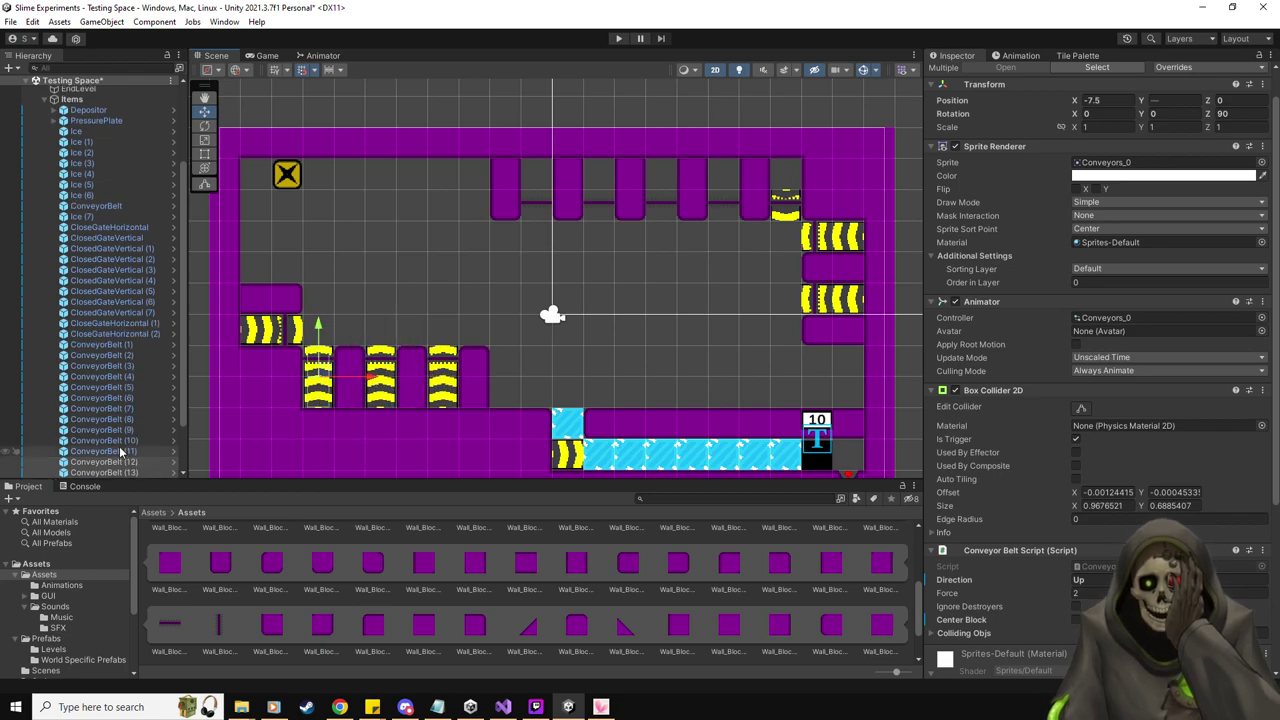
Duplicate the rightmost ceiling-gap conveyor and place the copy above it at Y 4.5
{"action": "left_click", "coordinate": [100, 409]}
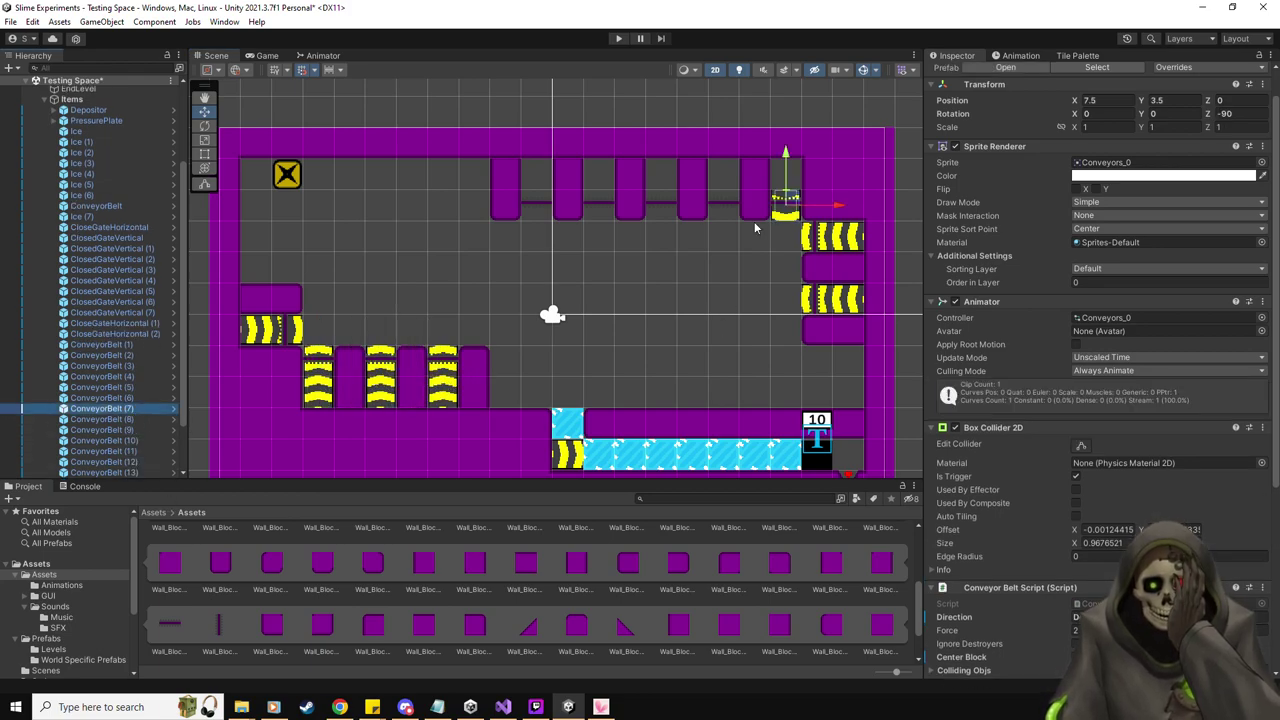
{"action": "key", "text": "ctrl+d"}
{"action": "left_click_drag", "start_coordinate": [786, 168], "coordinate": [786, 134]}
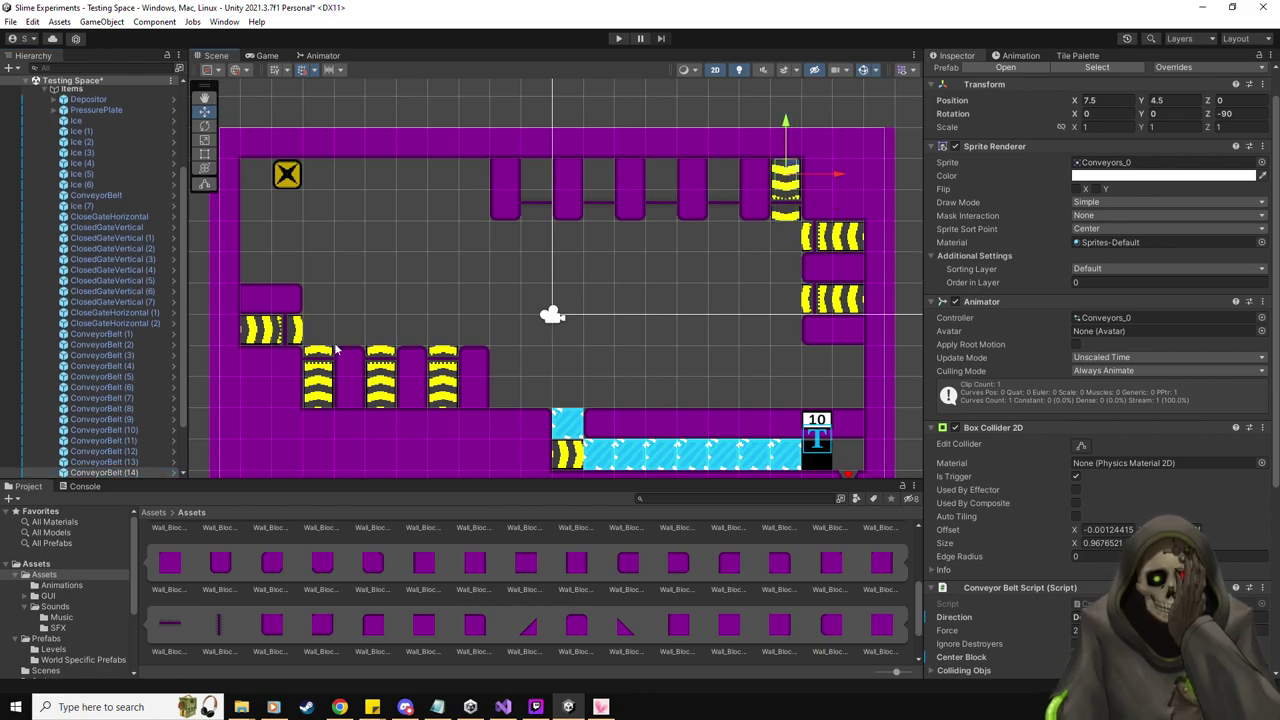
Duplicate the stacked pair of ceiling-gap conveyors into the four remaining ceiling gaps, ending at X -0.5
{"action": "scroll", "coordinate": [130, 410], "scroll_direction": "down", "scroll_amount": 2}
{"action": "left_click", "coordinate": [130, 358], "text": "ctrl"}
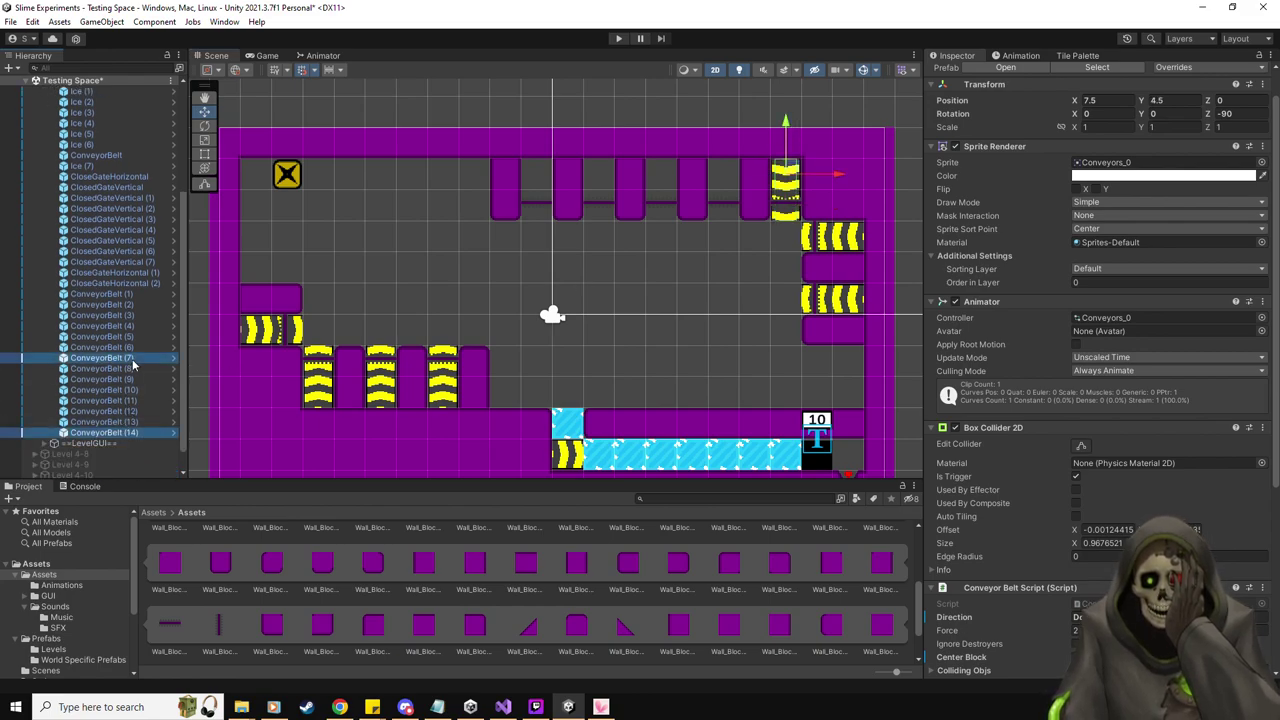
{"action": "key", "text": "ctrl+d"}
{"action": "left_click_drag", "start_coordinate": [834, 193], "coordinate": [590, 200]}
{"action": "key", "text": "ctrl+d"}
{"action": "key", "text": "ctrl+d"}
{"action": "key", "text": "ctrl+d"}
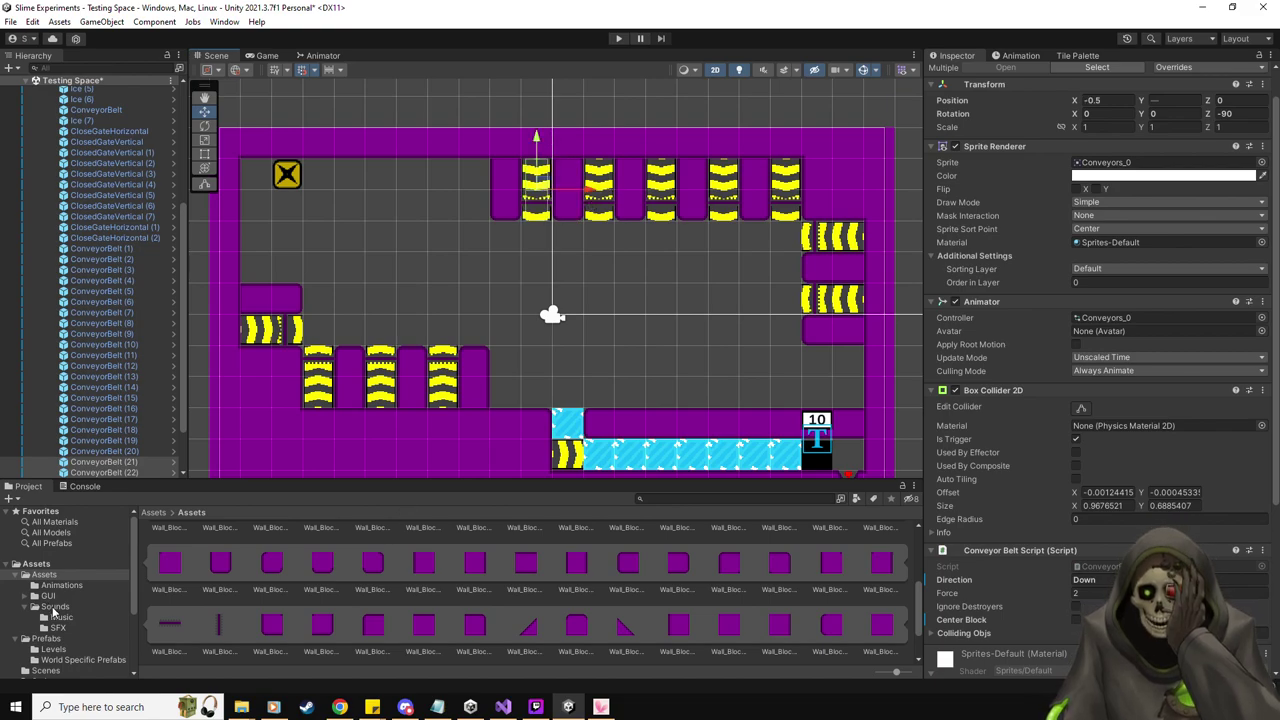
Place a MovableBlock prefab at the inner end of the left wall's conveyor alcove and duplicate it into every other conveyor alcove
{"action": "left_click", "coordinate": [45, 638]}
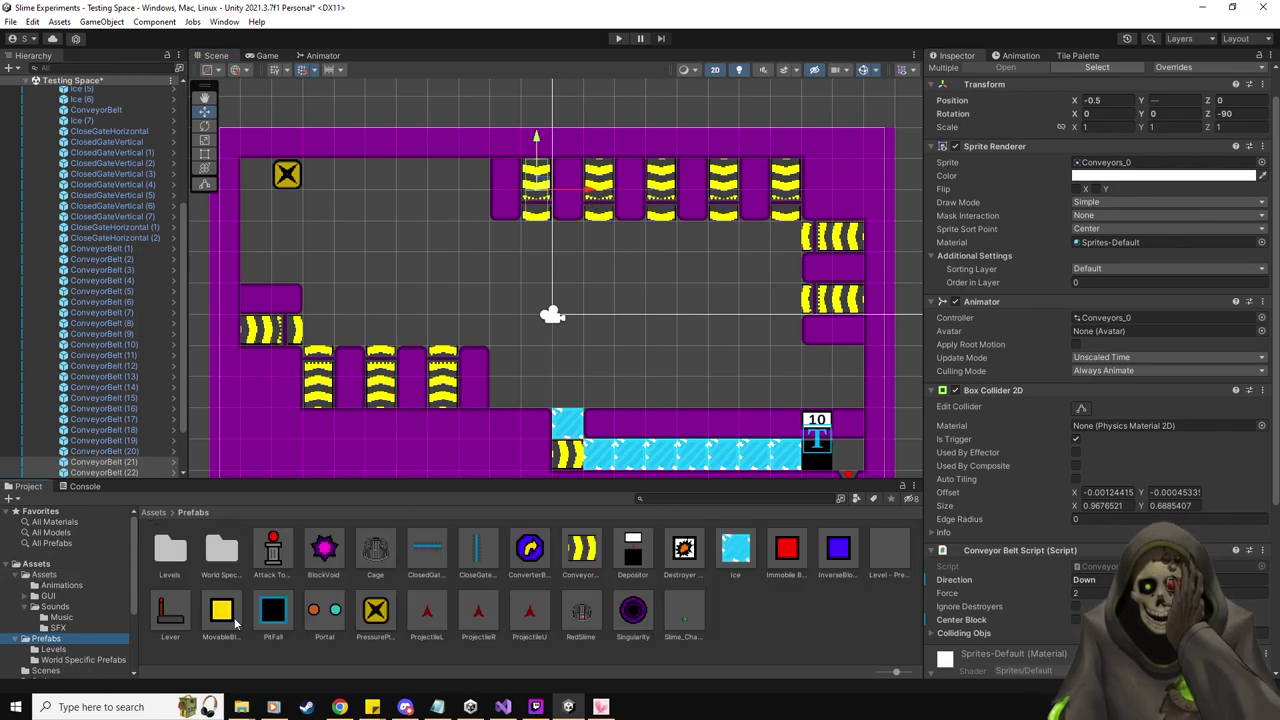
{"action": "left_click", "coordinate": [262, 330]}
{"action": "key", "text": "ctrl+d"}
{"action": "left_click_drag", "start_coordinate": [278, 336], "coordinate": [855, 298]}
{"action": "key", "text": "ctrl+d"}
{"action": "key", "text": "ctrl+d"}
{"action": "key", "text": "ctrl+d"}
{"action": "key", "text": "ctrl+d"}
{"action": "key", "text": "ctrl+d"}
{"action": "key", "text": "ctrl+d"}
{"action": "key", "text": "ctrl+d"}
{"action": "key", "text": "ctrl+d"}
{"action": "key", "text": "ctrl+d"}
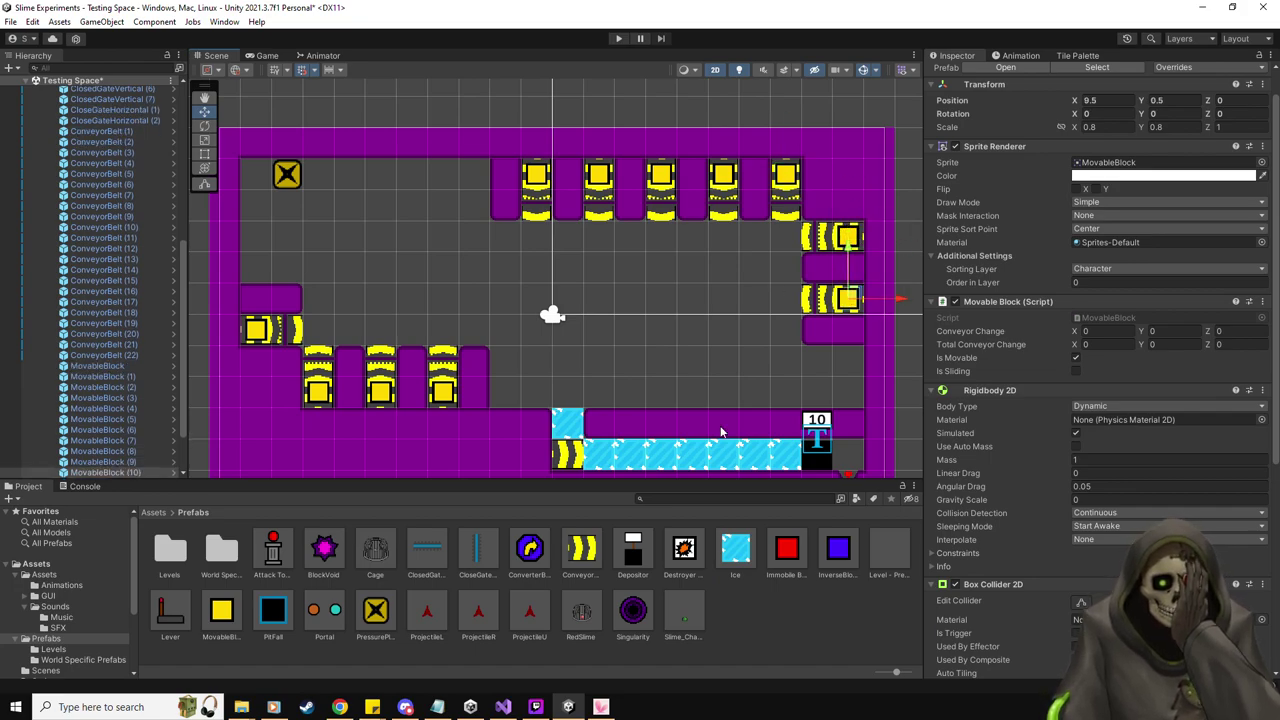
Set the Depositor's Value to 11
{"action": "scroll", "coordinate": [100, 281], "scroll_direction": "up", "scroll_amount": 6}
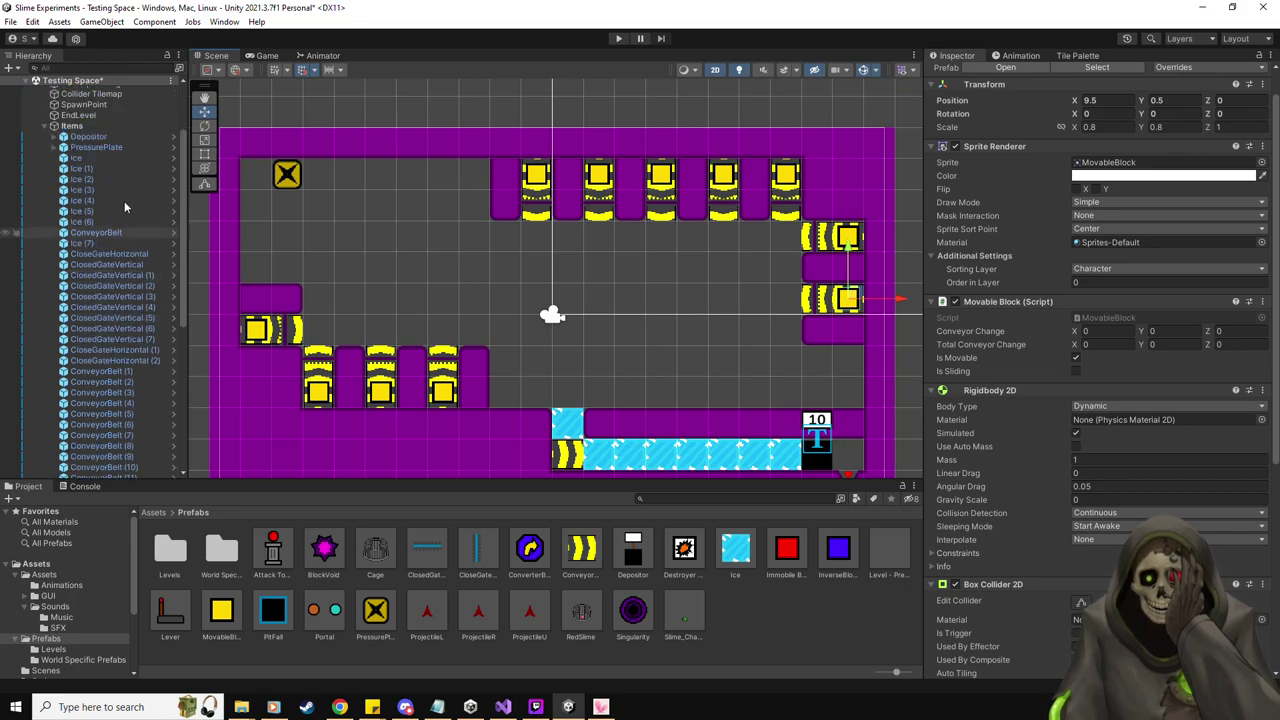
{"action": "left_click", "coordinate": [88, 136]}
{"action": "left_click", "coordinate": [1090, 344]}
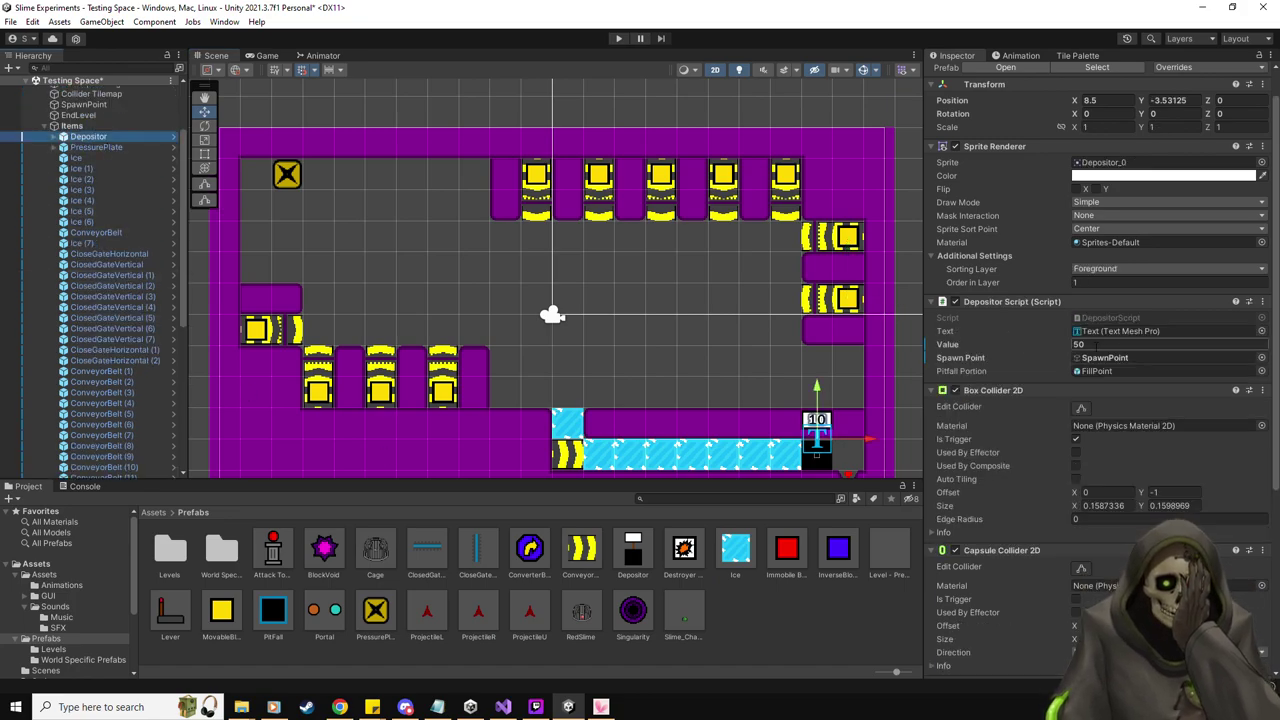
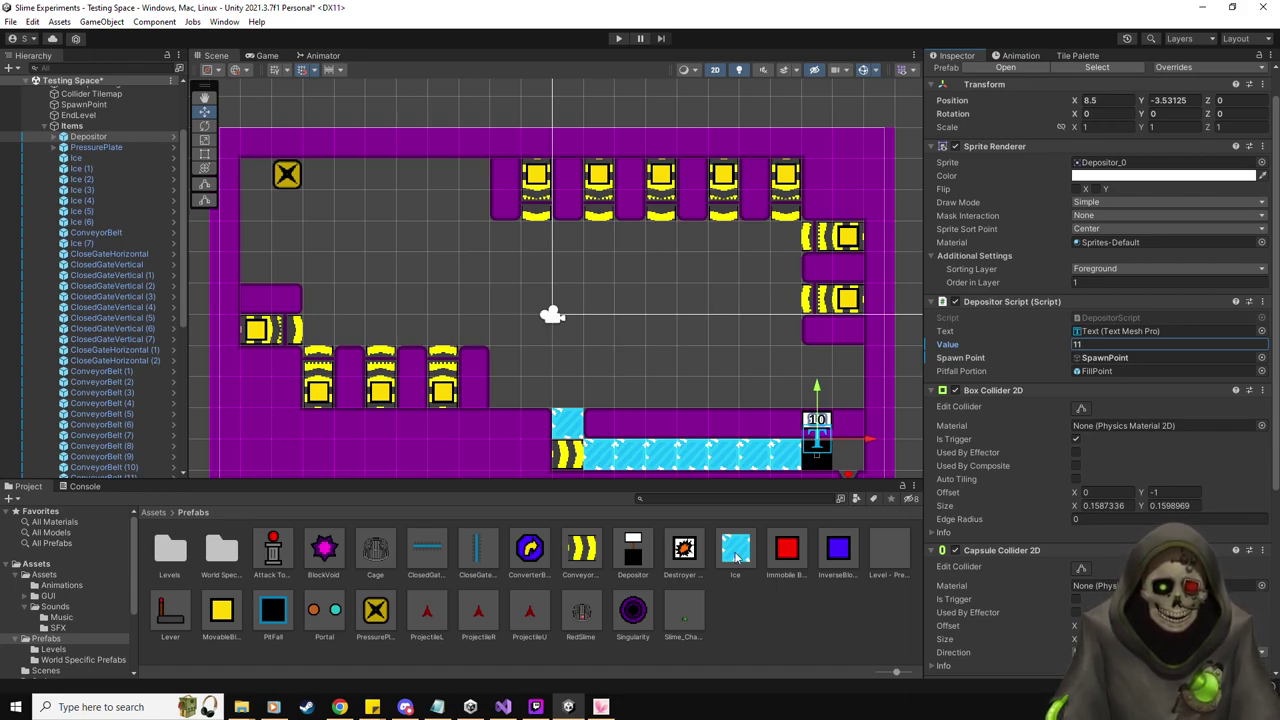
Place an Ice and a ConveyorBelt prefab on the same cell at X 0.5, Y 0.5, and set the belt's order in layer to 1
{"action": "left_click_drag", "start_coordinate": [735, 555], "coordinate": [569, 300]}
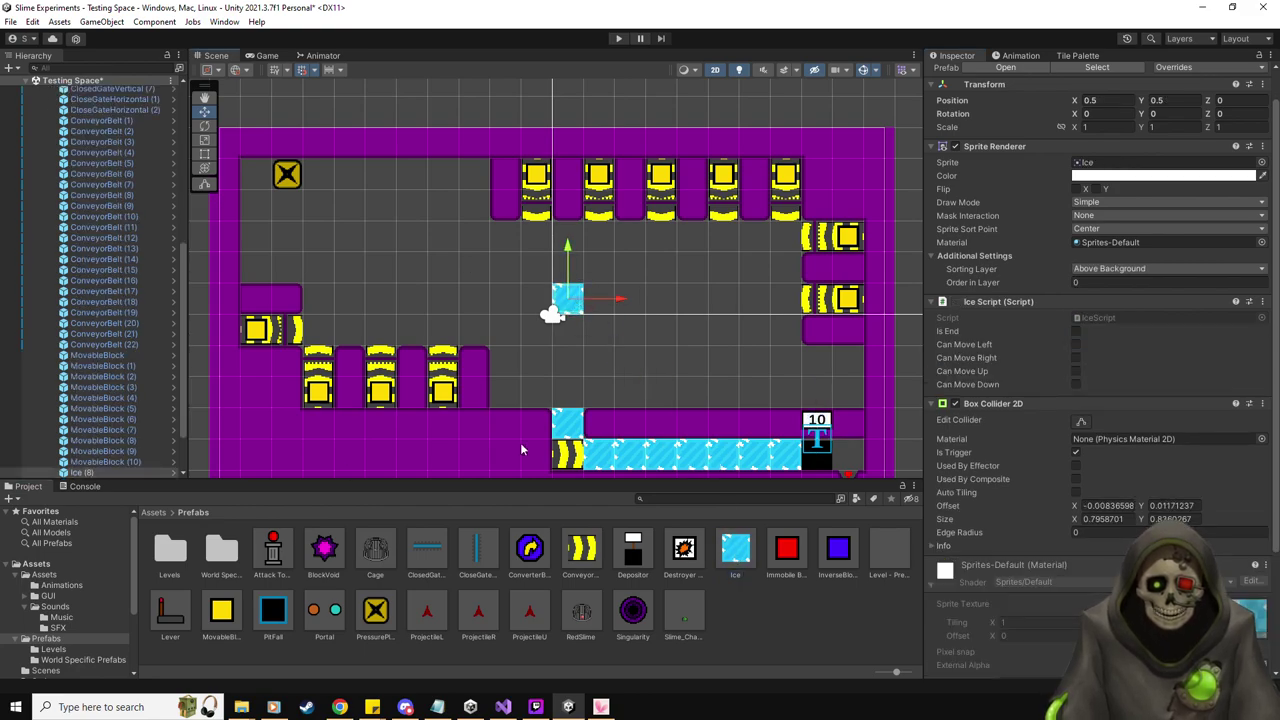
{"action": "left_click_drag", "start_coordinate": [583, 552], "coordinate": [567, 300]}
{"action": "left_click", "coordinate": [1100, 282]}
{"action": "type", "text": "1"}
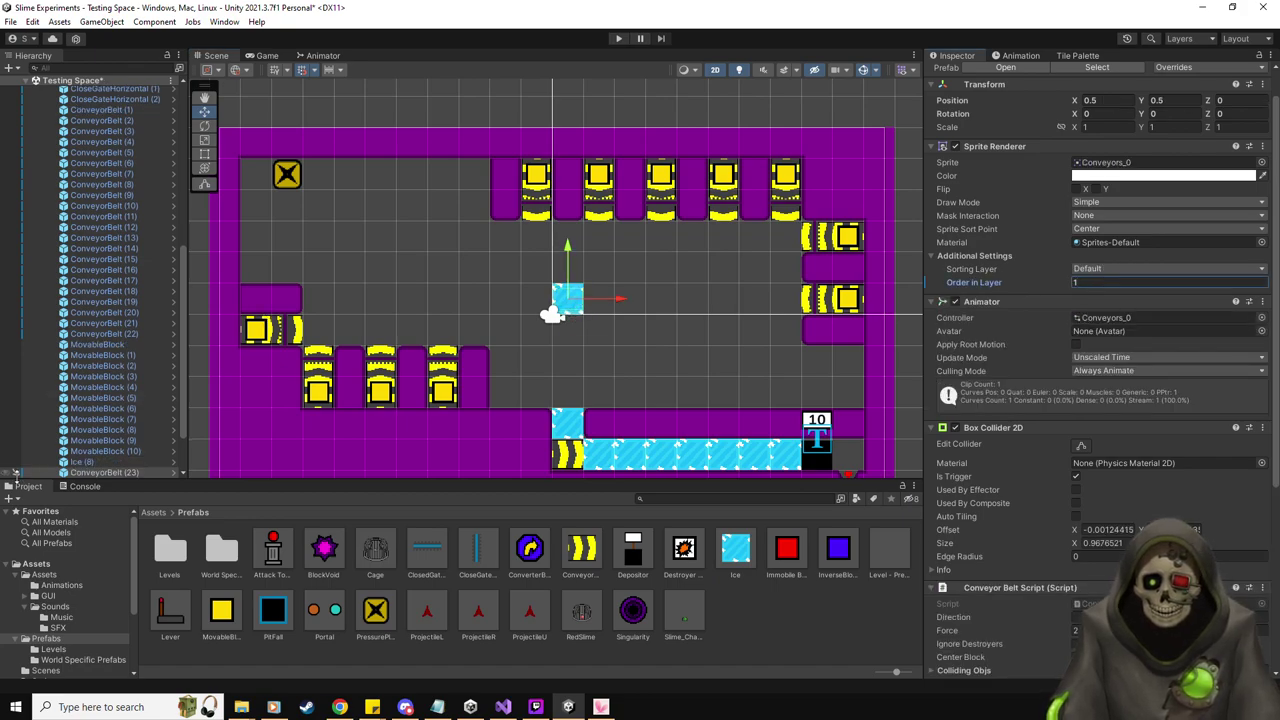
Enable Can Move Left, Right, Up and Down on the newly placed ice tile
{"action": "left_click", "coordinate": [80, 462]}
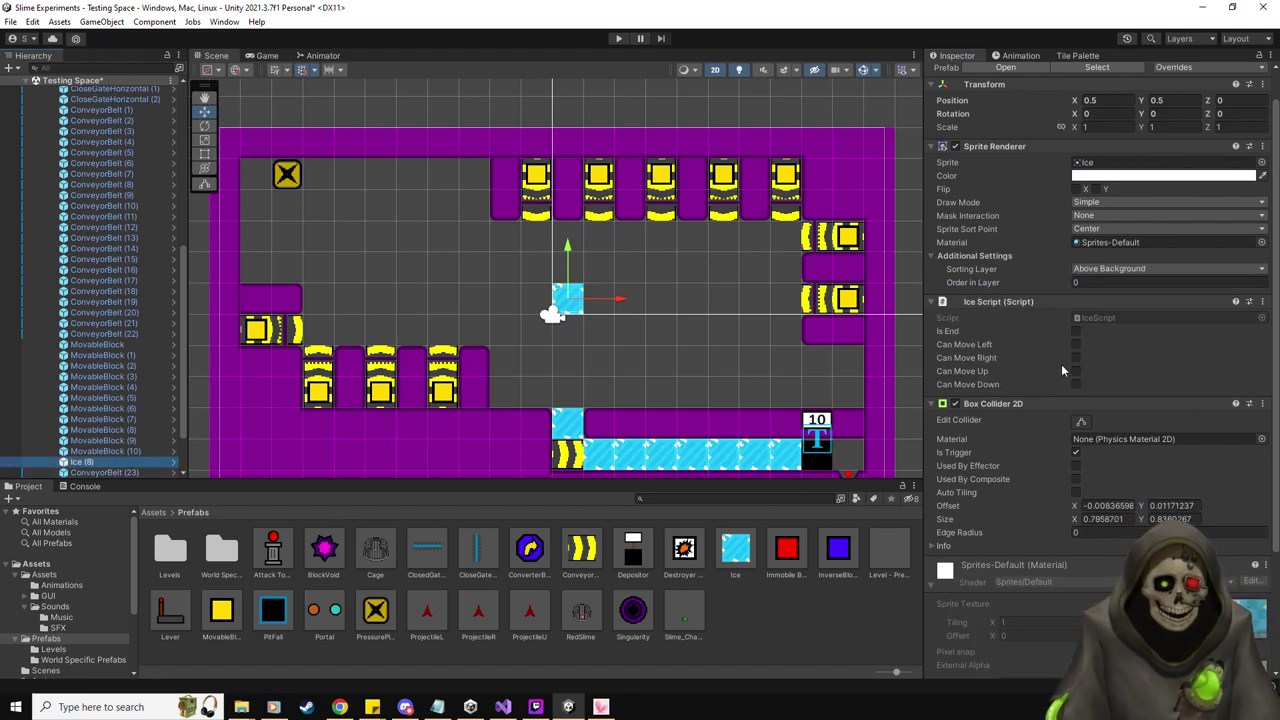
{"action": "left_click", "coordinate": [1076, 344]}
{"action": "left_click", "coordinate": [1076, 357]}
{"action": "left_click", "coordinate": [1076, 371]}
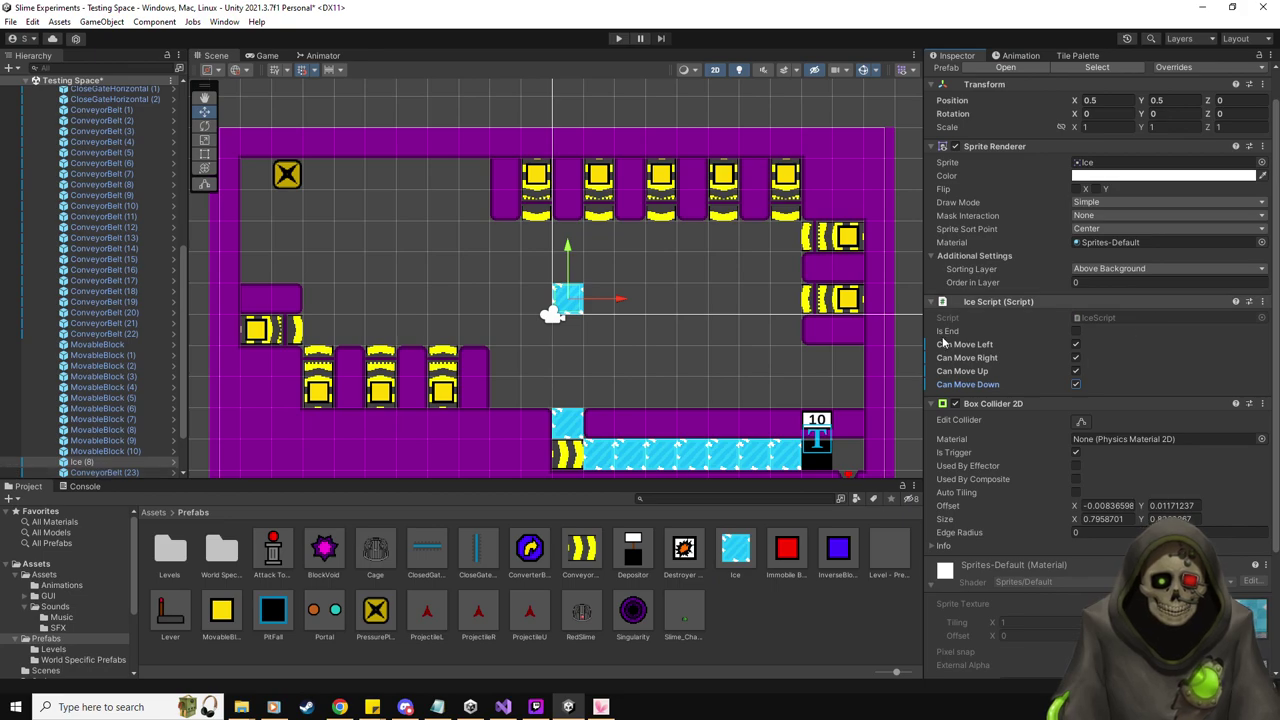
Set the new conveyor belt's sorting layer to Above Background
{"action": "left_click", "coordinate": [90, 472]}
{"action": "left_click", "coordinate": [1124, 256]}
{"action": "left_click", "coordinate": [1100, 256]}
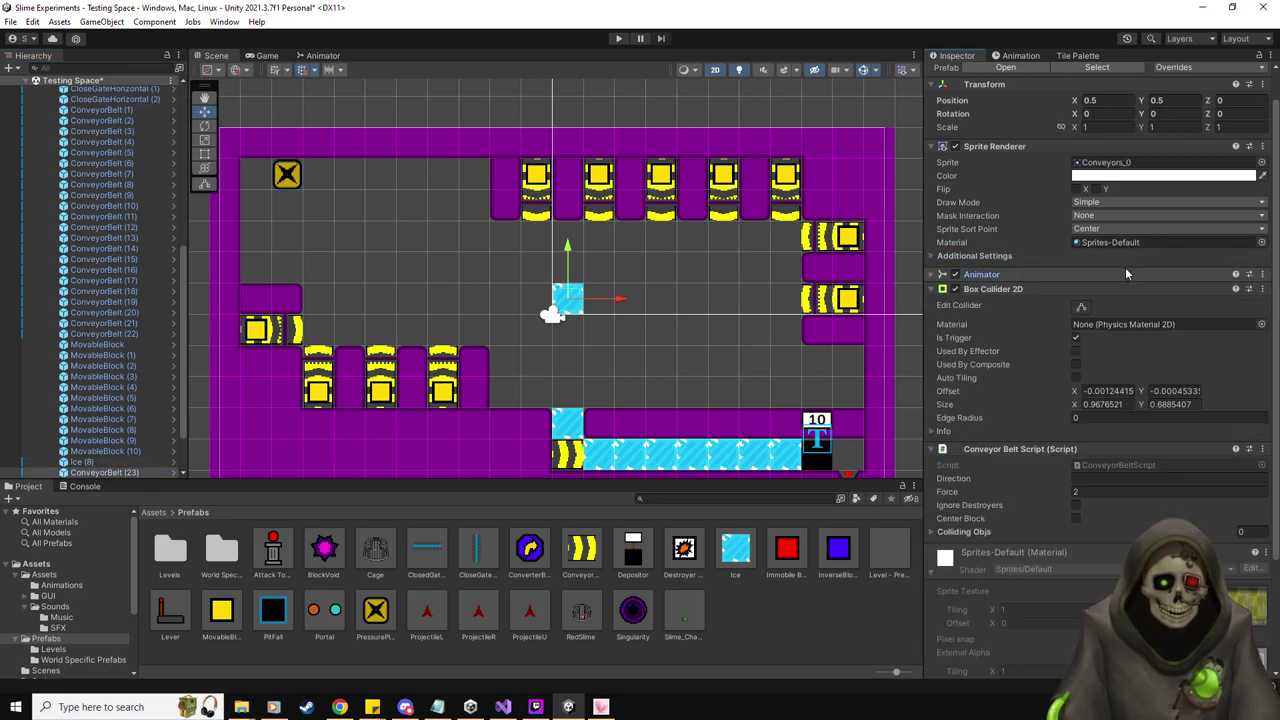
{"action": "left_click", "coordinate": [1085, 257]}
{"action": "left_click", "coordinate": [1165, 268]}
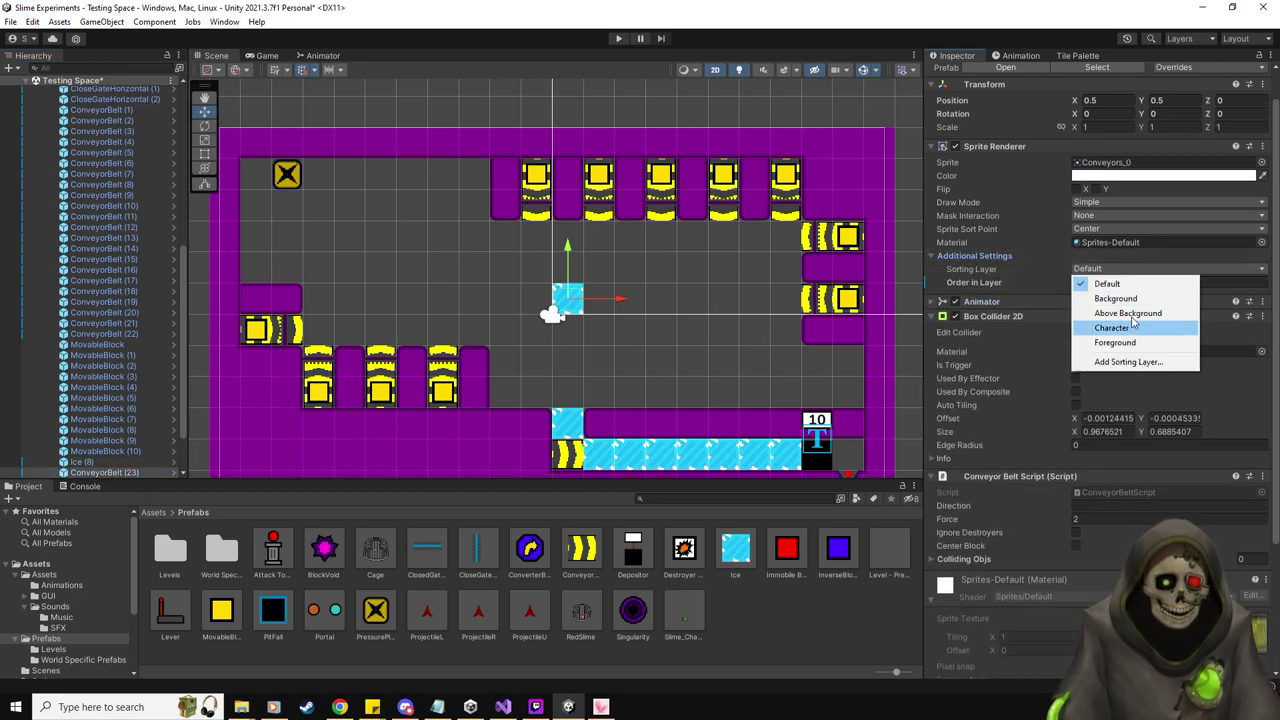
{"action": "left_click", "coordinate": [1132, 315]}
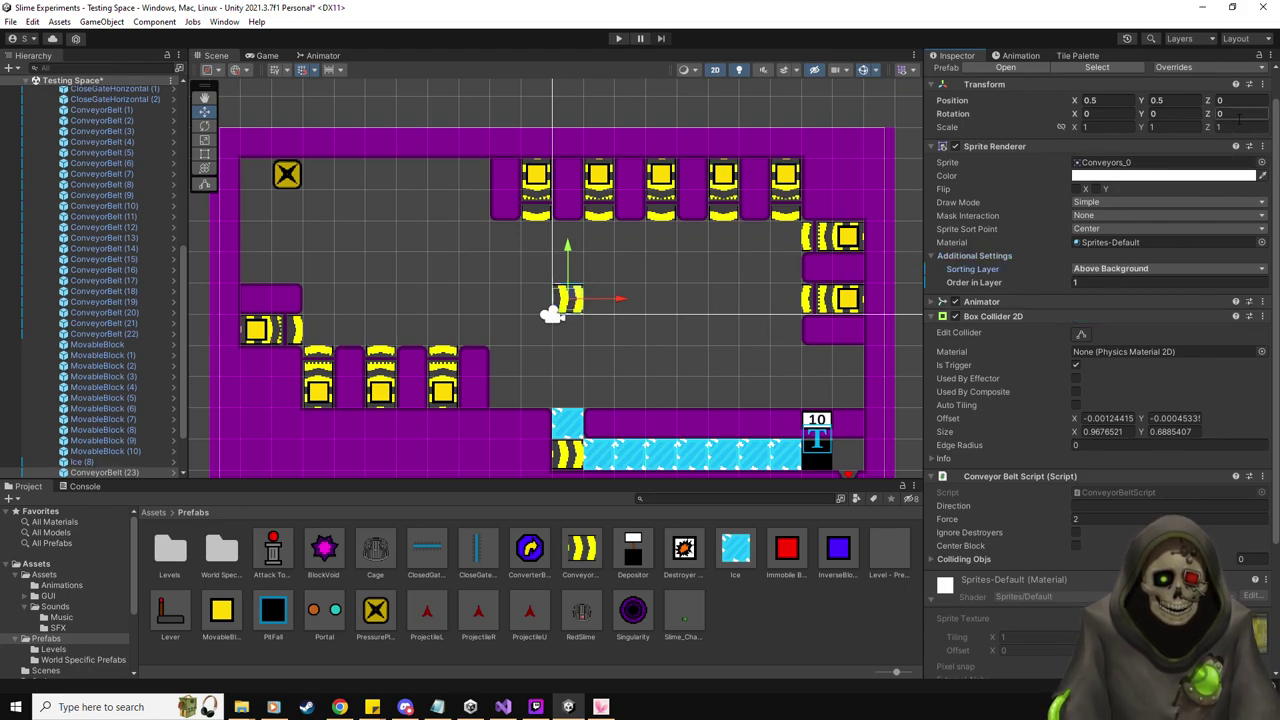
Rotate the new conveyor belt -90 degrees about Z, set its direction to Down and enable Ignore Destroyers
{"action": "type", "text": "-90"}
{"action": "left_click", "coordinate": [1088, 508]}
{"action": "type", "text": "Down"}
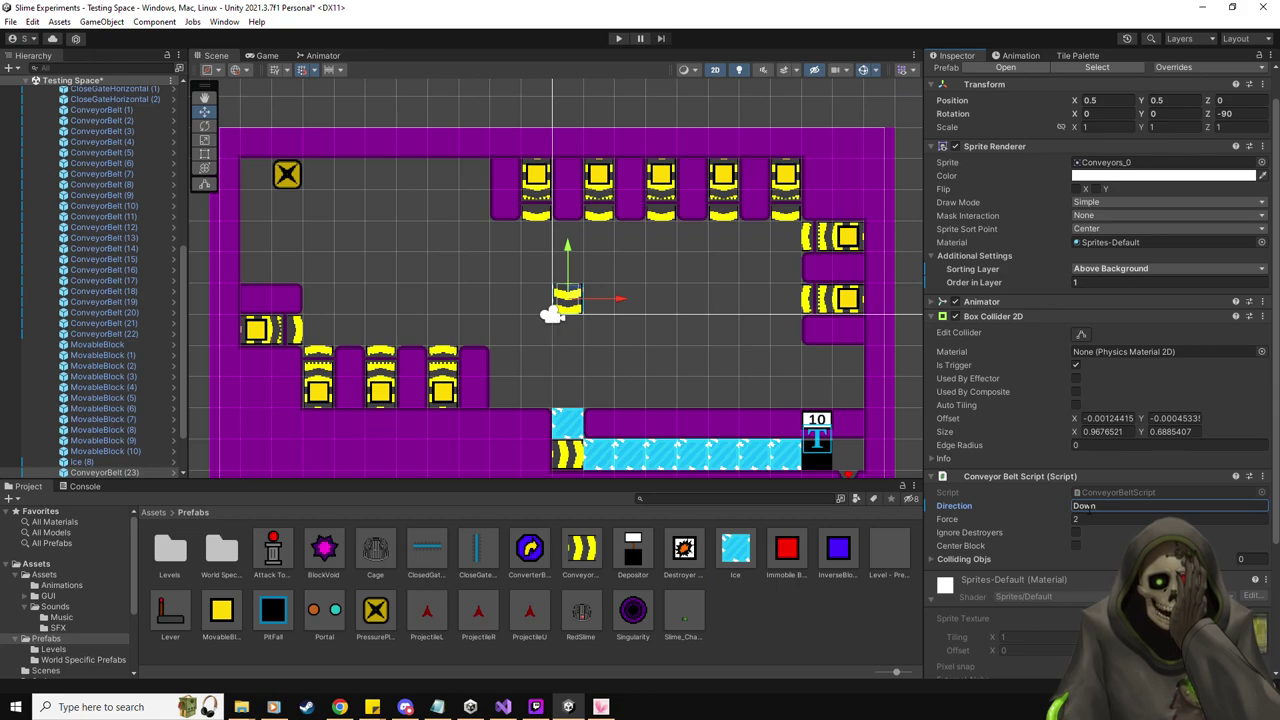
{"action": "left_click", "coordinate": [1078, 533]}
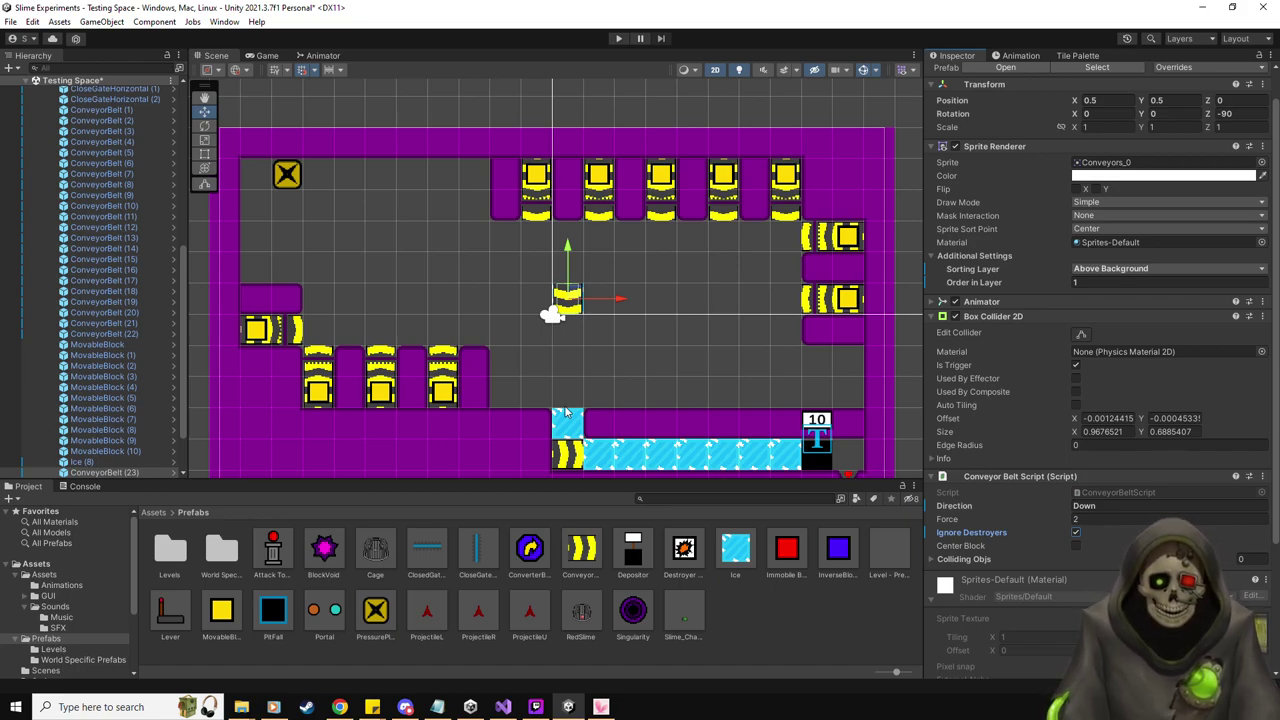
Duplicate the configured ice tile three times down the column at X 0.5, from the belt to Y -2.5
{"action": "left_click", "coordinate": [88, 462]}
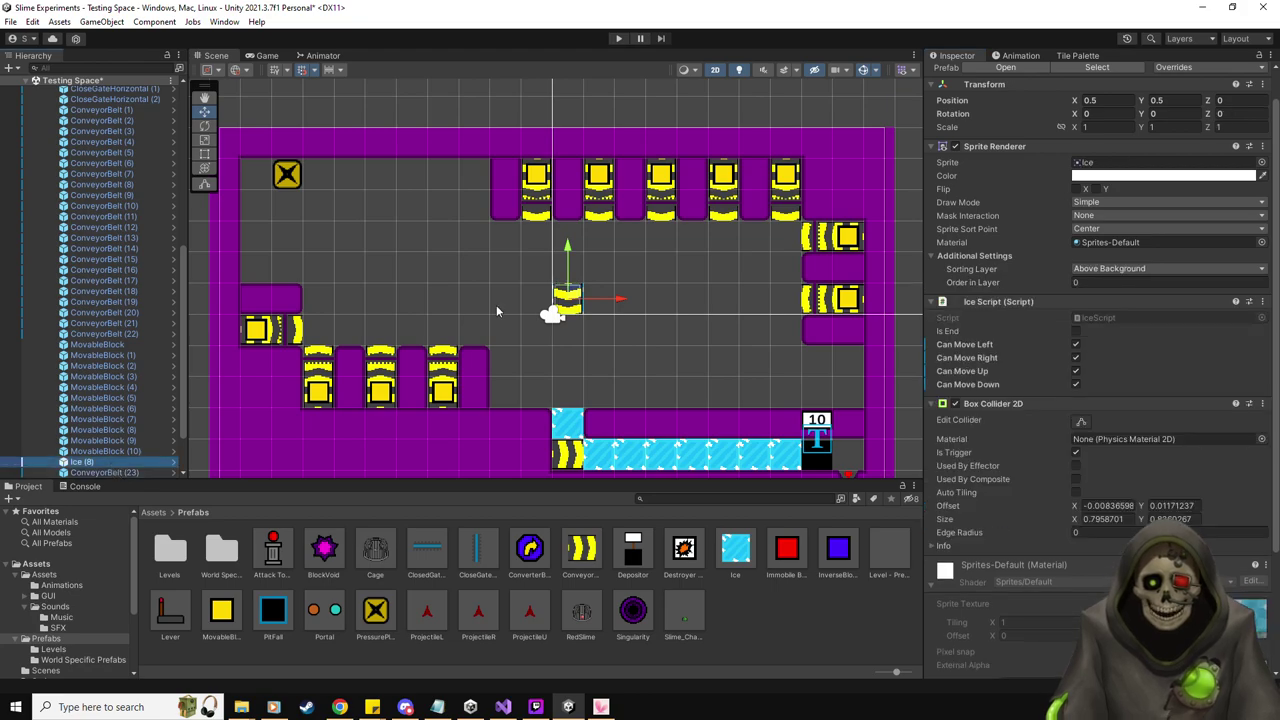
{"action": "key", "text": "ctrl+d"}
{"action": "left_click_drag", "start_coordinate": [567, 300], "coordinate": [567, 346]}
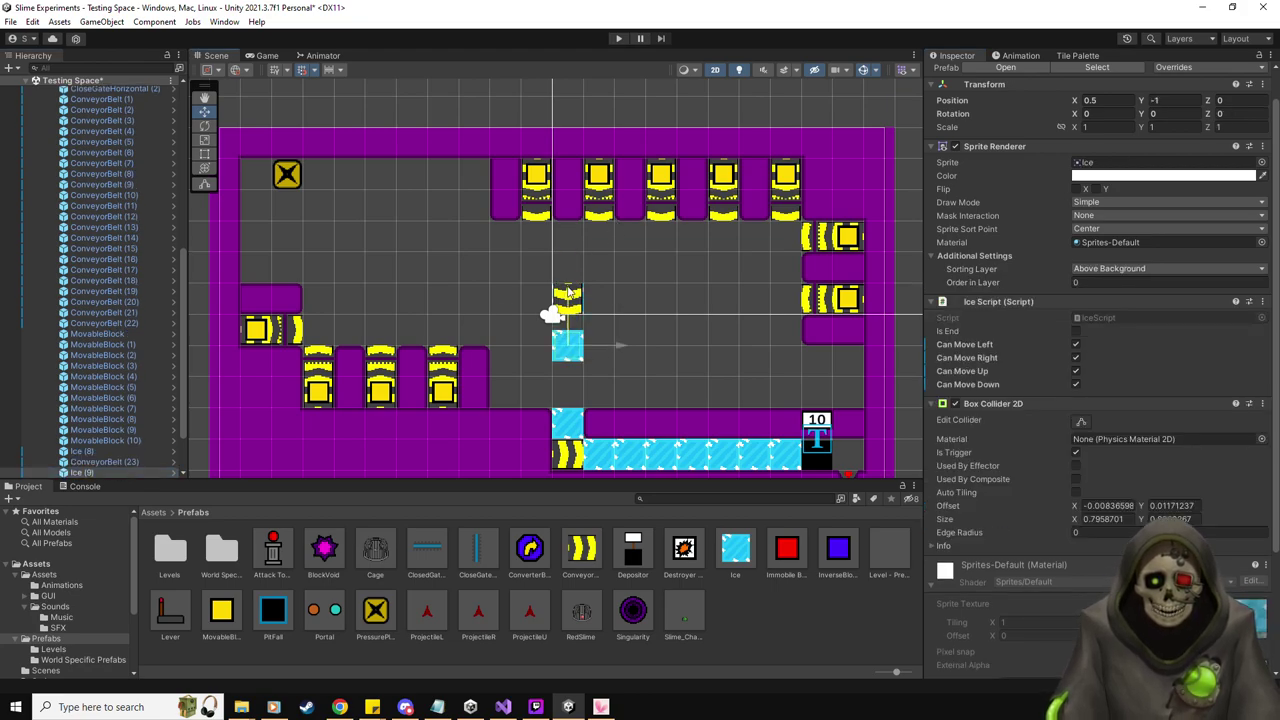
{"action": "key", "text": "ctrl+d"}
{"action": "left_click_drag", "start_coordinate": [567, 296], "coordinate": [570, 336]}
{"action": "key", "text": "ctrl+d"}
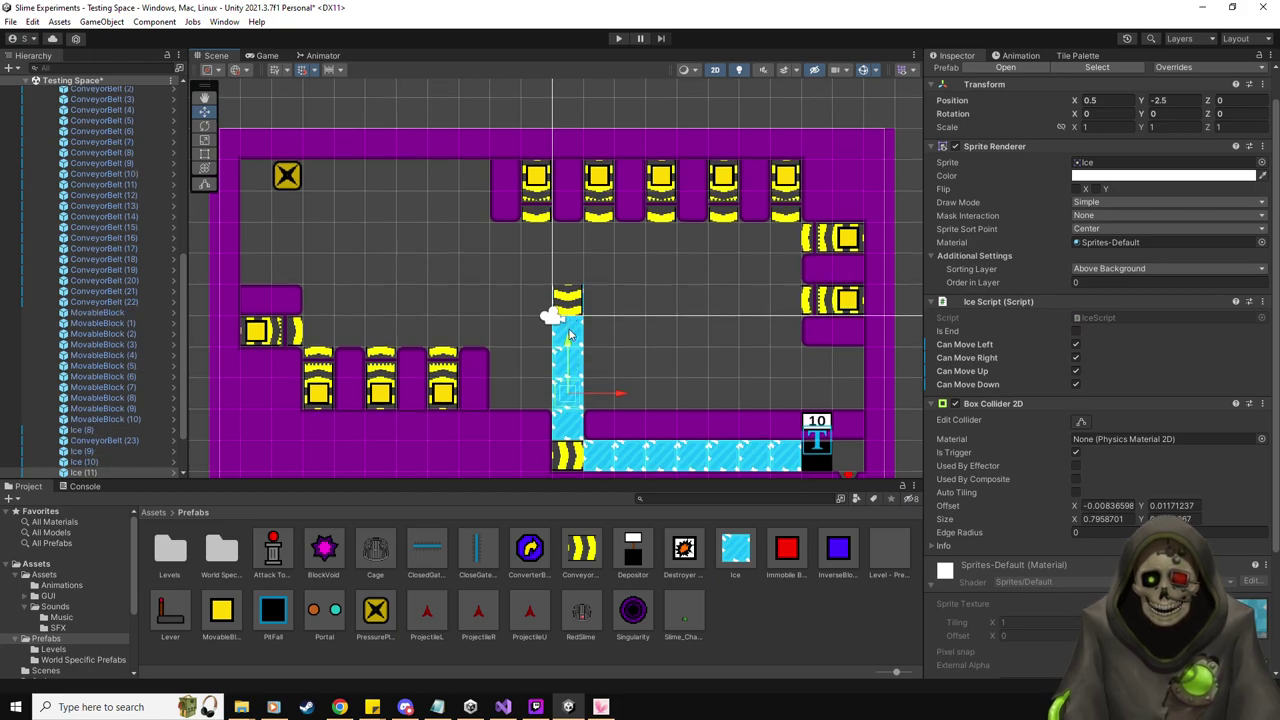
Duplicate the four-tile ice column six times to the right, filling X 1.5 to 6.5 between Y 1.5 and Y -1.5
{"action": "key", "text": "Up"}
{"action": "scroll", "coordinate": [575, 322], "scroll_direction": "down", "scroll_amount": 2}
{"action": "key", "text": "Down"}
{"action": "key", "text": "Down"}
{"action": "key", "text": "Down"}
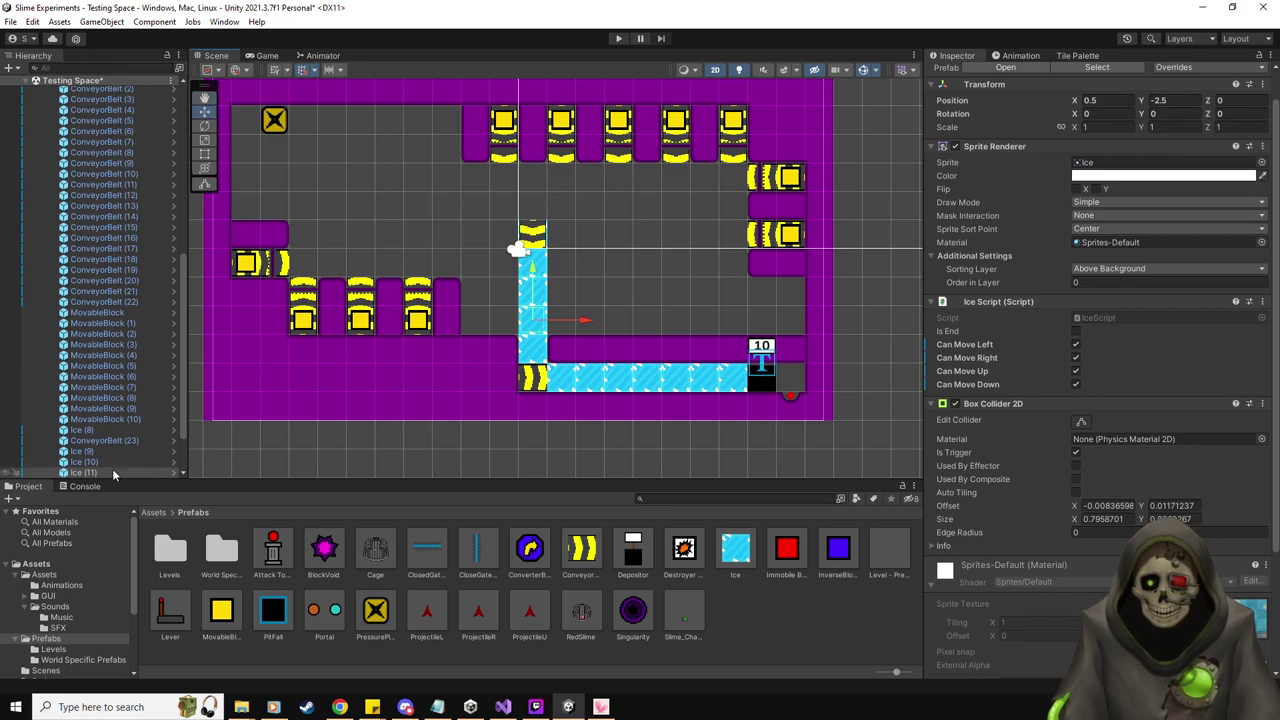
{"action": "left_click", "coordinate": [112, 470]}
{"action": "left_click", "coordinate": [105, 452], "text": "shift"}
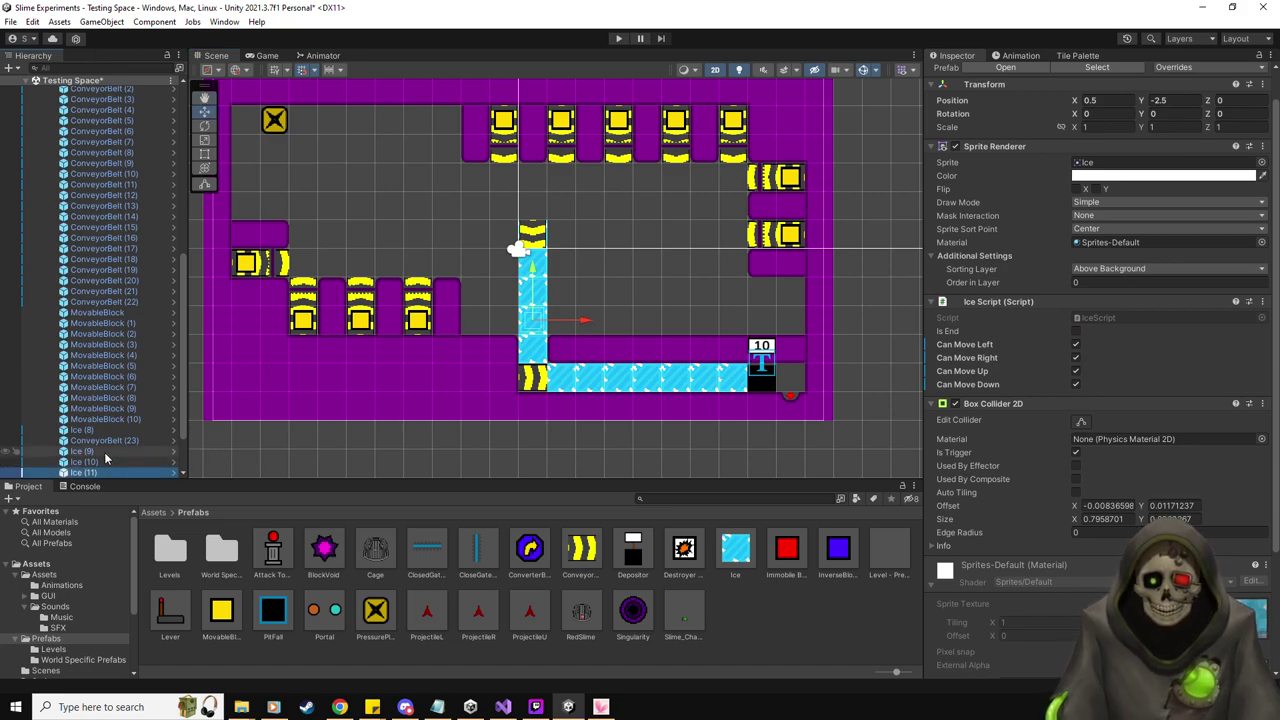
{"action": "left_click", "coordinate": [82, 430], "text": "ctrl"}
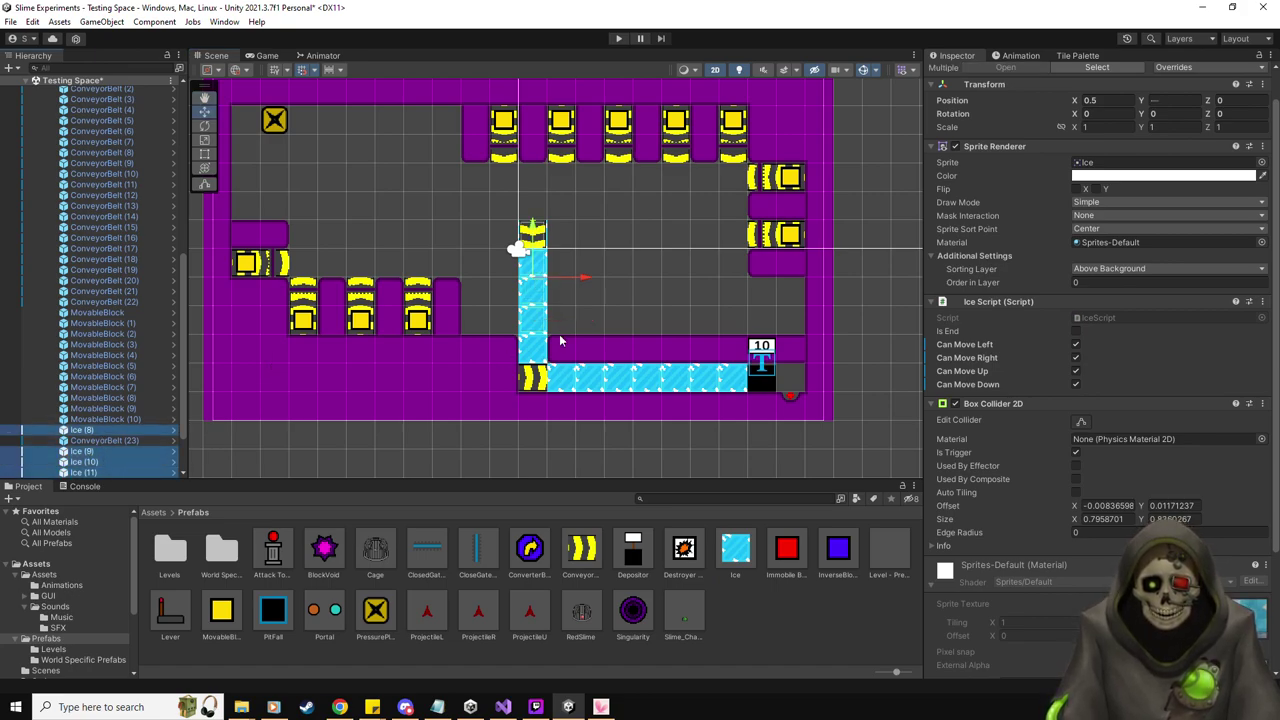
{"action": "key", "text": "ctrl+d"}
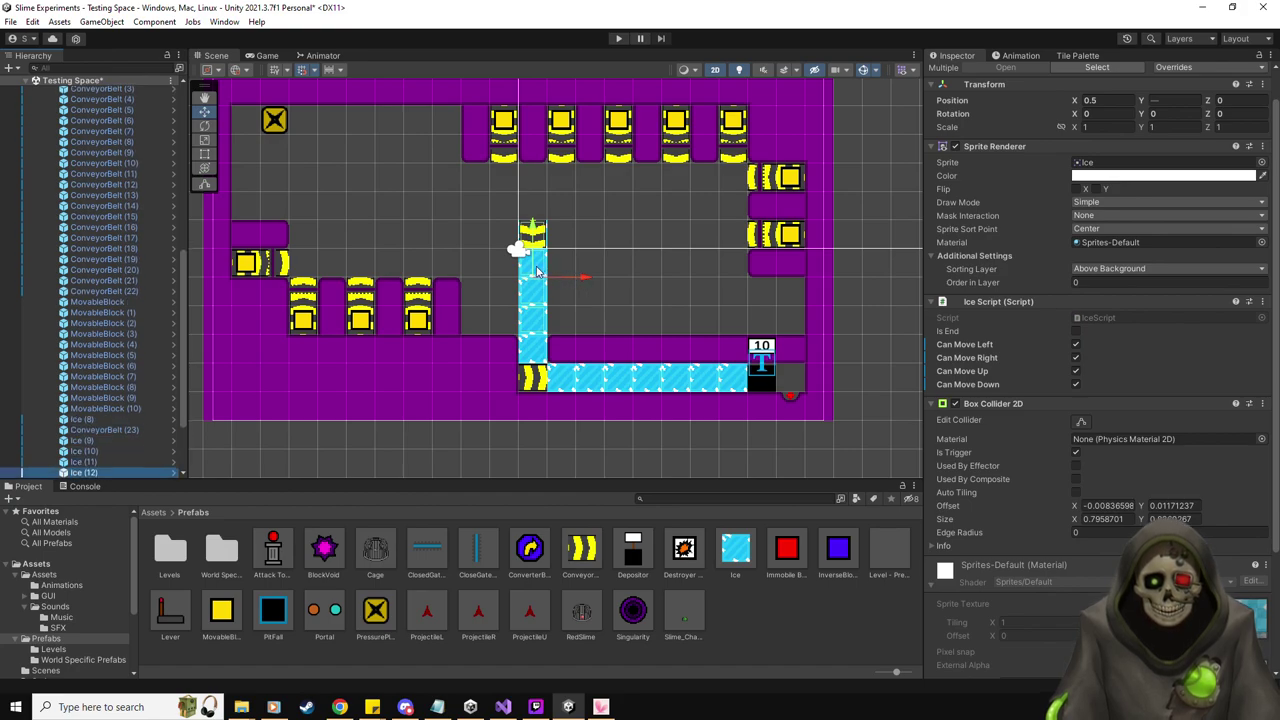
{"action": "left_click_drag", "start_coordinate": [580, 278], "coordinate": [761, 255]}
{"action": "key", "text": "ctrl+d"}
{"action": "key", "text": "ctrl+d"}
{"action": "key", "text": "ctrl+d"}
{"action": "key", "text": "ctrl+d"}
{"action": "key", "text": "ctrl+d"}
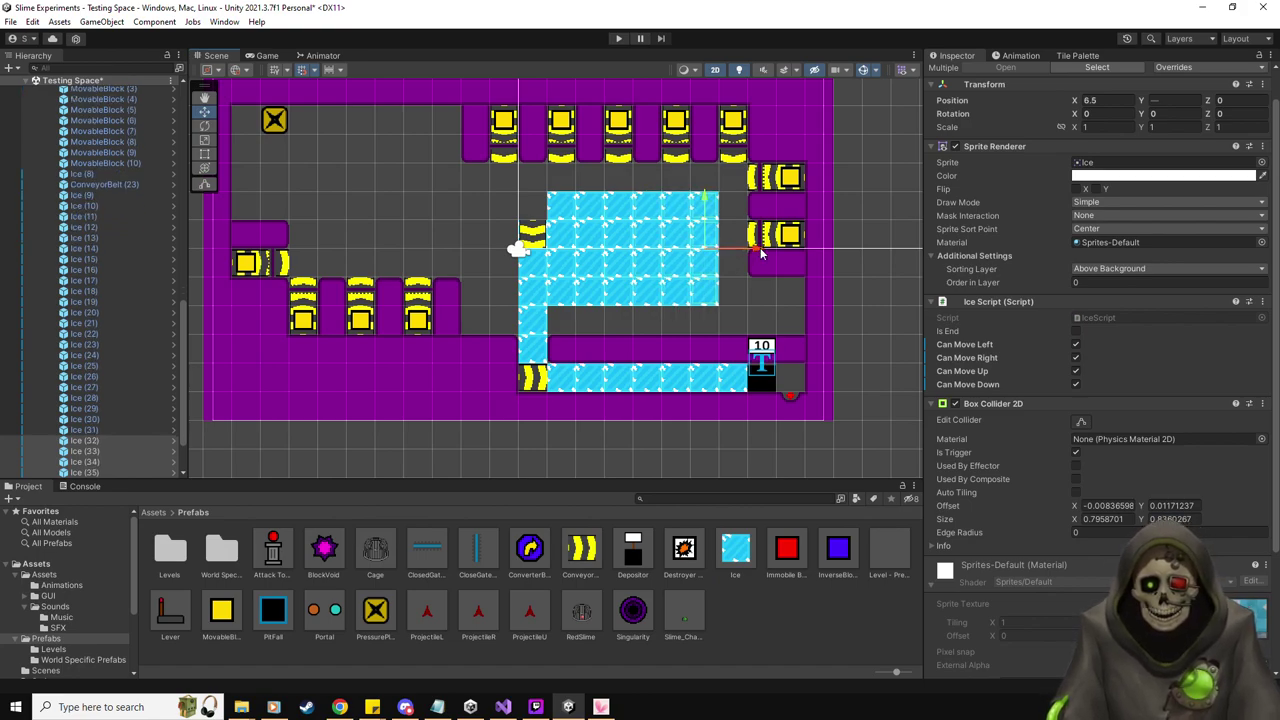
Duplicate the patch's lower-right ice tile one cell to the right, to X 7.5, Y -1.5
{"action": "left_click", "coordinate": [712, 293]}
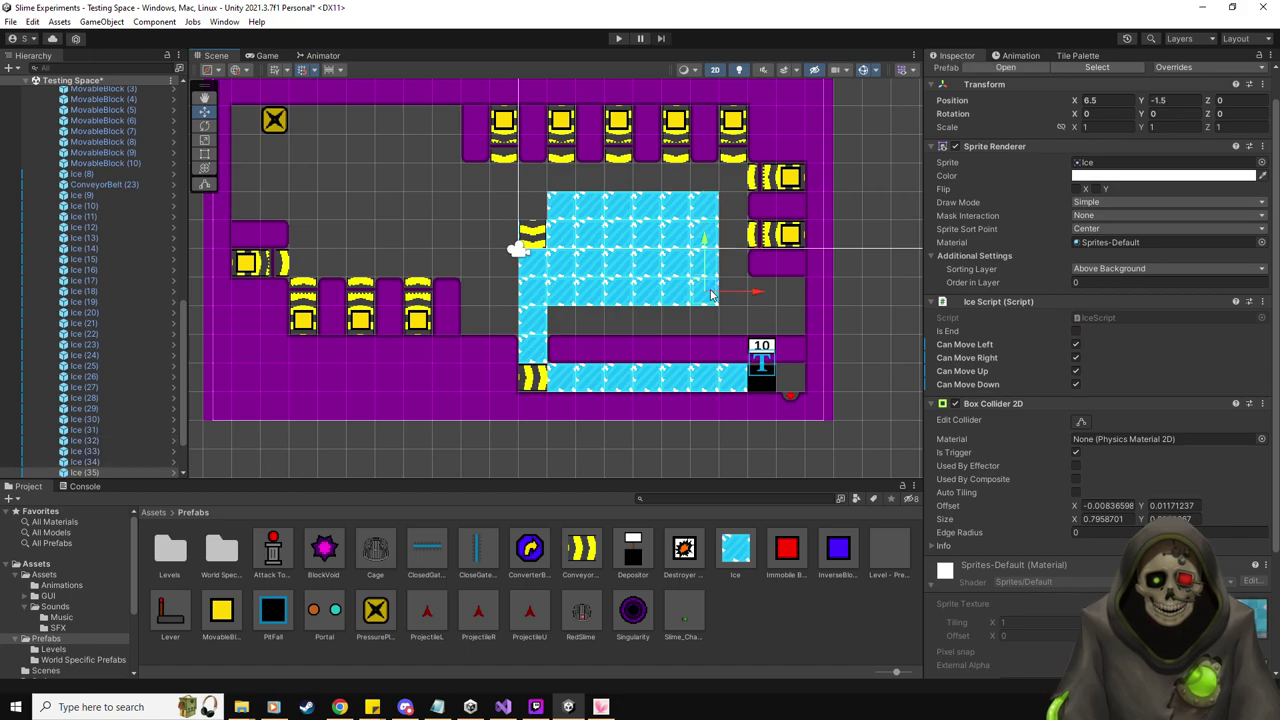
{"action": "key", "text": "ctrl+d"}
{"action": "left_click_drag", "start_coordinate": [756, 292], "coordinate": [785, 295]}
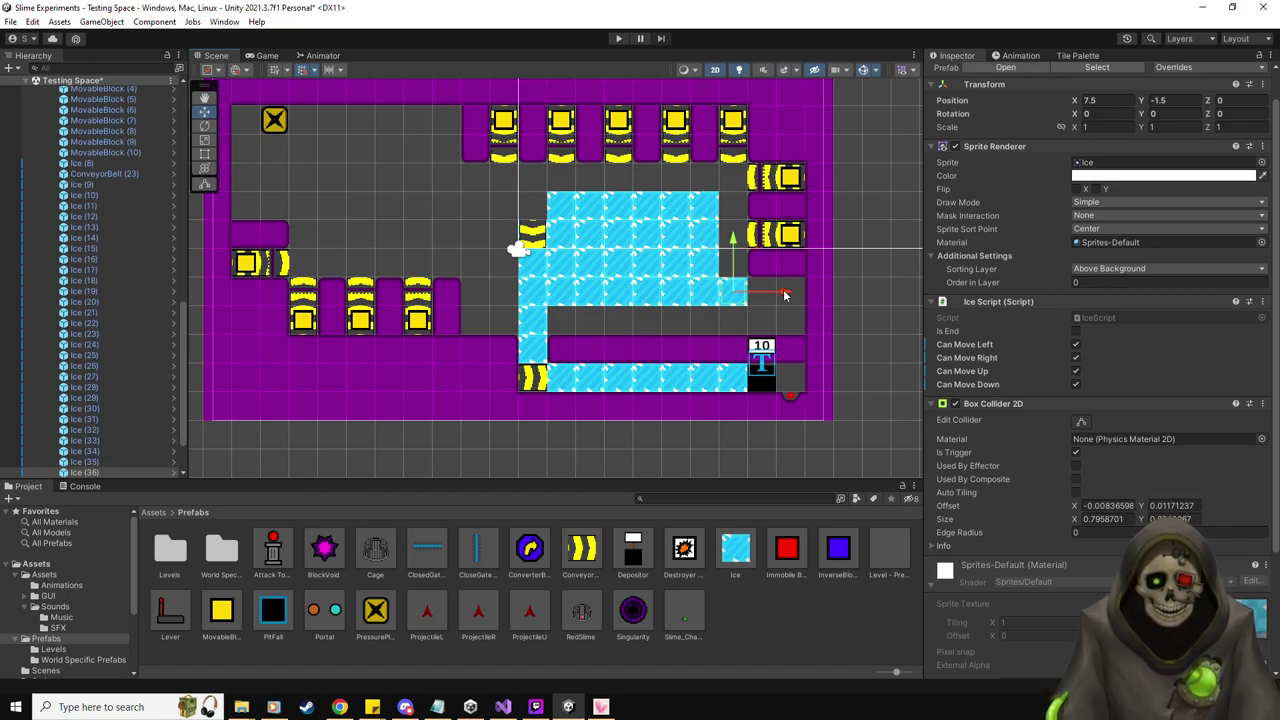
Add duplicated ice tiles above the new belt, in a column at X -0.5, and one at X -1.5, Y 1.5
{"action": "key", "text": "ctrl+d"}
{"action": "left_click_drag", "start_coordinate": [785, 295], "coordinate": [506, 158]}
{"action": "key", "text": "ctrl+d"}
{"action": "key", "text": "ctrl+d"}
{"action": "key", "text": "ctrl+d"}
{"action": "key", "text": "ctrl+d"}
{"action": "left_click_drag", "start_coordinate": [553, 206], "coordinate": [484, 208]}
{"action": "key", "text": "ctrl+d"}
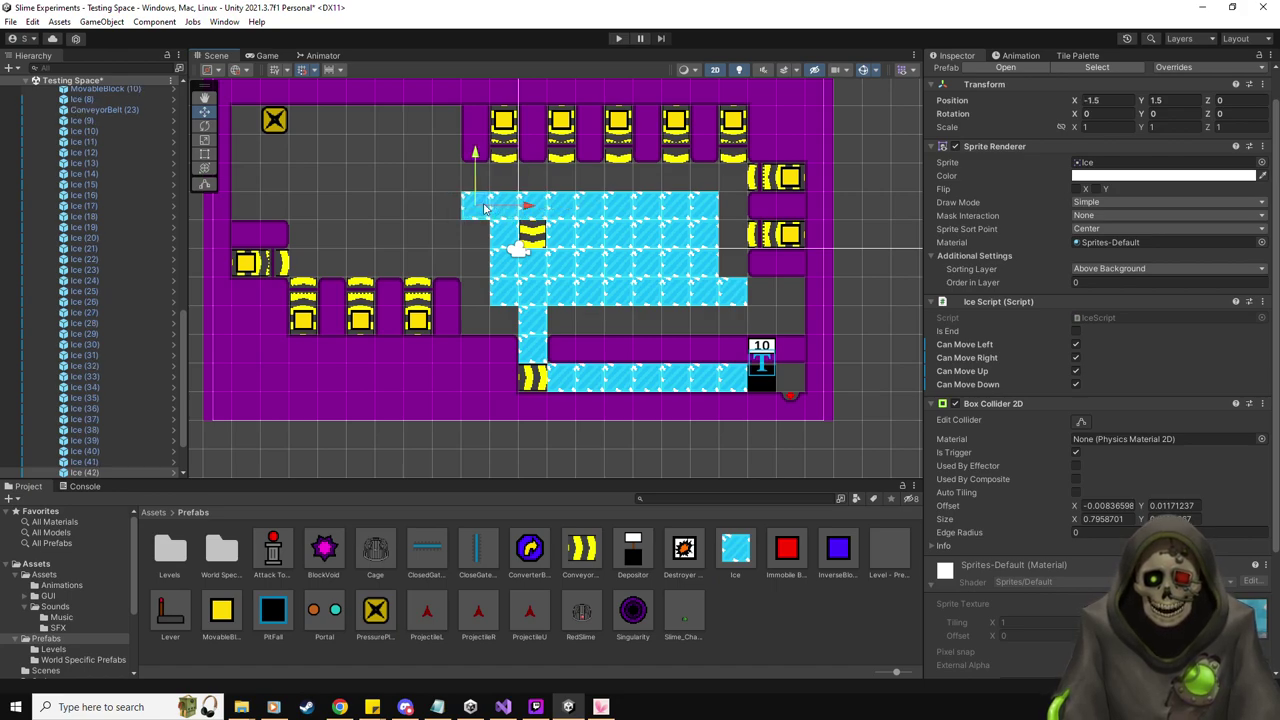
Extend the ice leftward with duplicated tiles, to X -7.5 in the Y 1.5 row and X -4.5 in the Y 0.5 row
{"action": "middle_click_drag", "start_coordinate": [484, 208], "coordinate": [490, 316]}
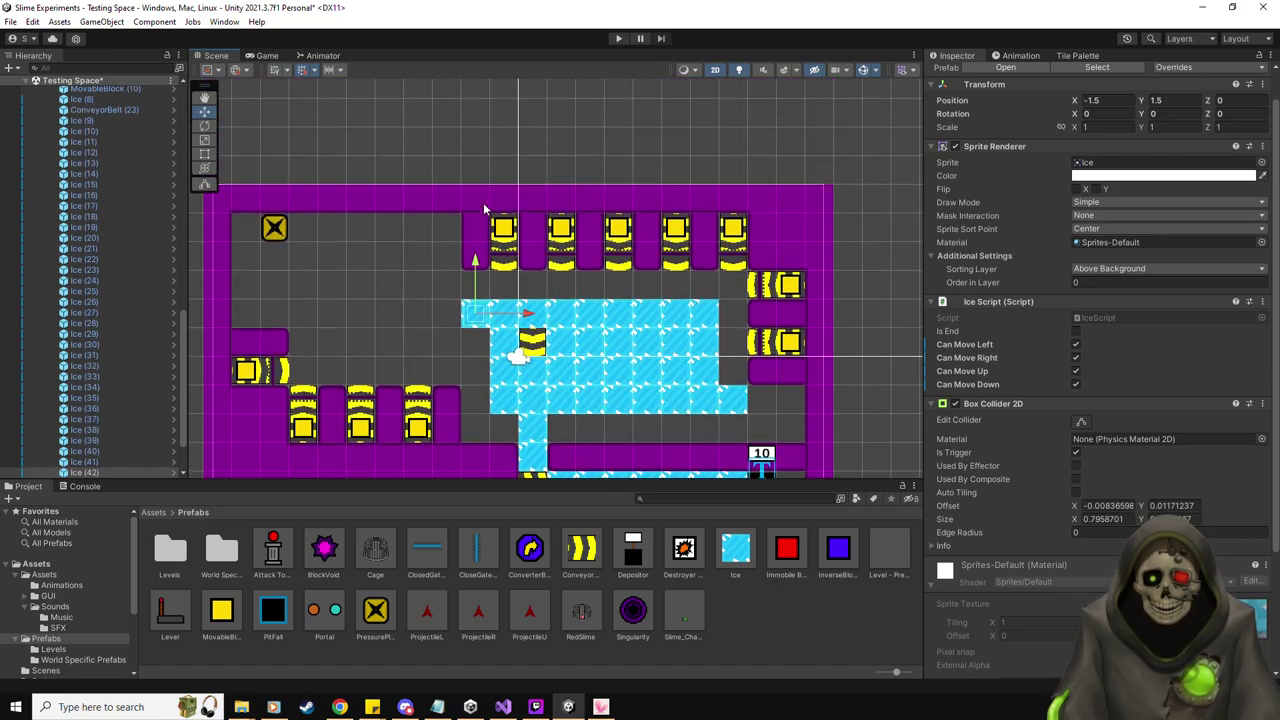
{"action": "left_click", "coordinate": [503, 325], "text": "shift"}
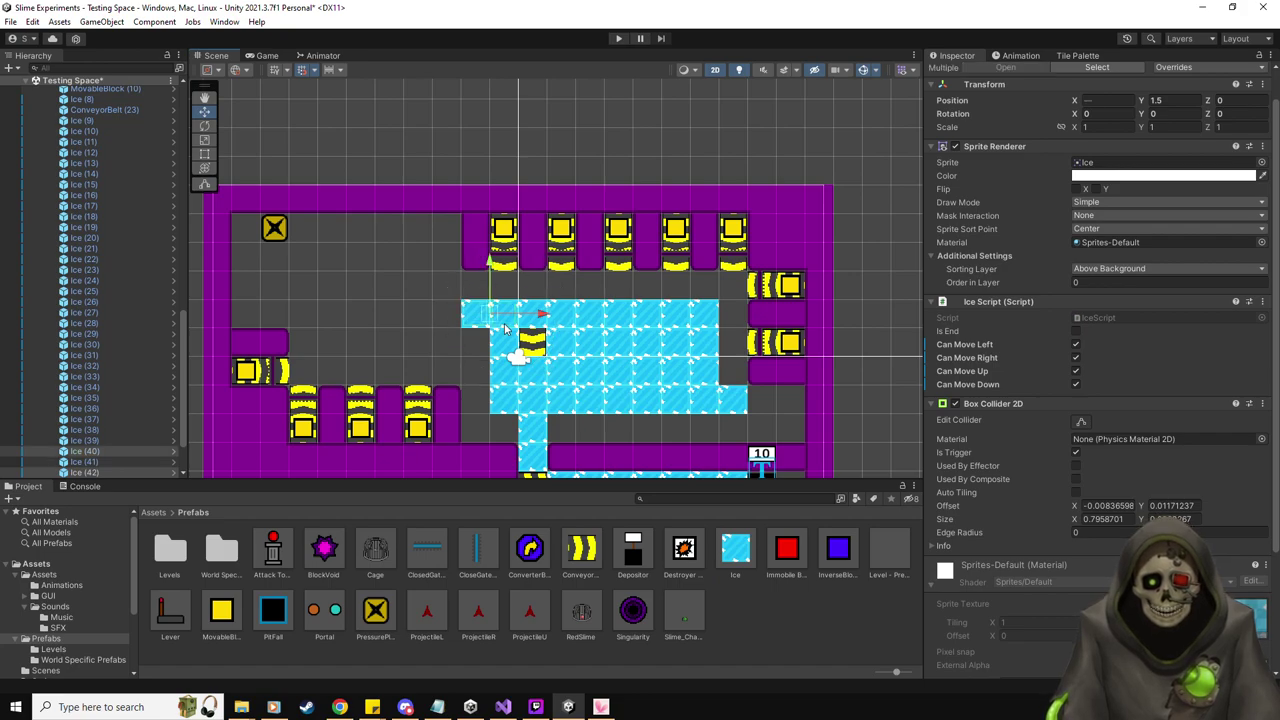
{"action": "key", "text": "ctrl+d"}
{"action": "left_click_drag", "start_coordinate": [507, 314], "coordinate": [450, 312]}
{"action": "left_click", "coordinate": [450, 312]}
{"action": "left_click", "coordinate": [502, 320], "text": "shift"}
{"action": "key", "text": "ctrl+d"}
{"action": "left_click_drag", "start_coordinate": [502, 320], "coordinate": [367, 336]}
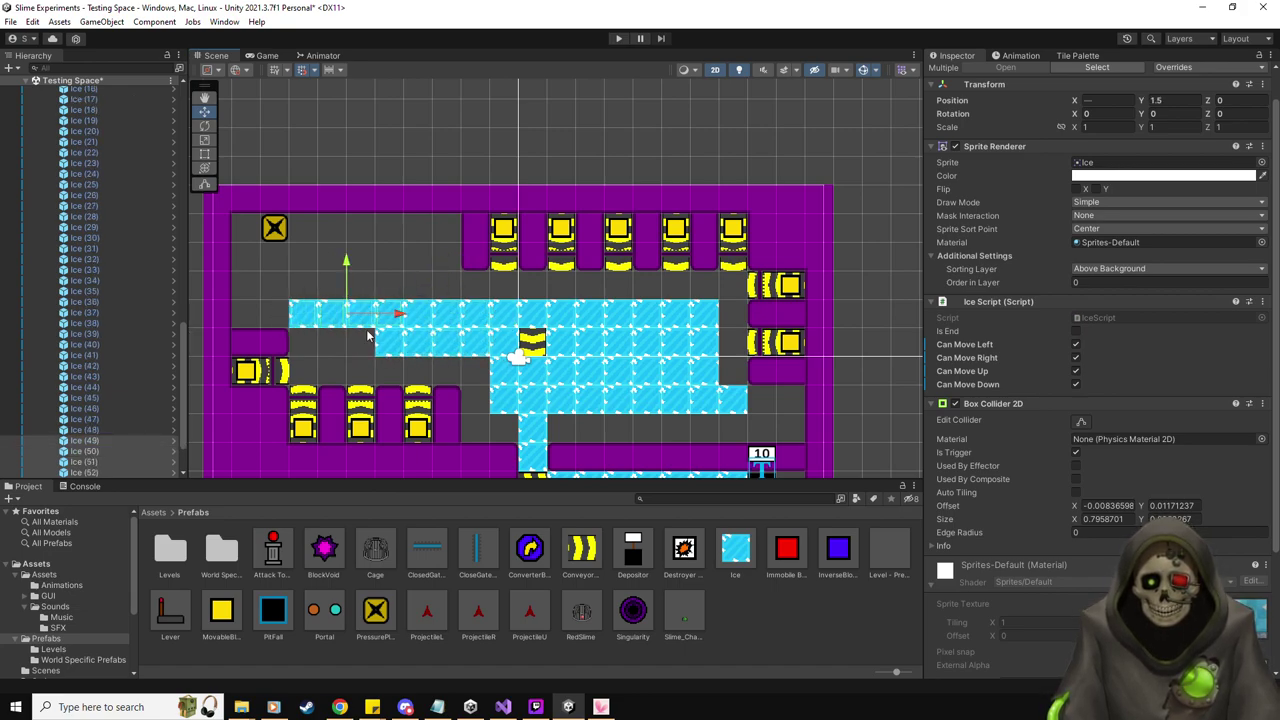
Duplicate two ice tiles from the Y 1.5 row down to Y 0.5, extending the lower row to X -6.5
{"action": "key", "text": "ctrl+d"}
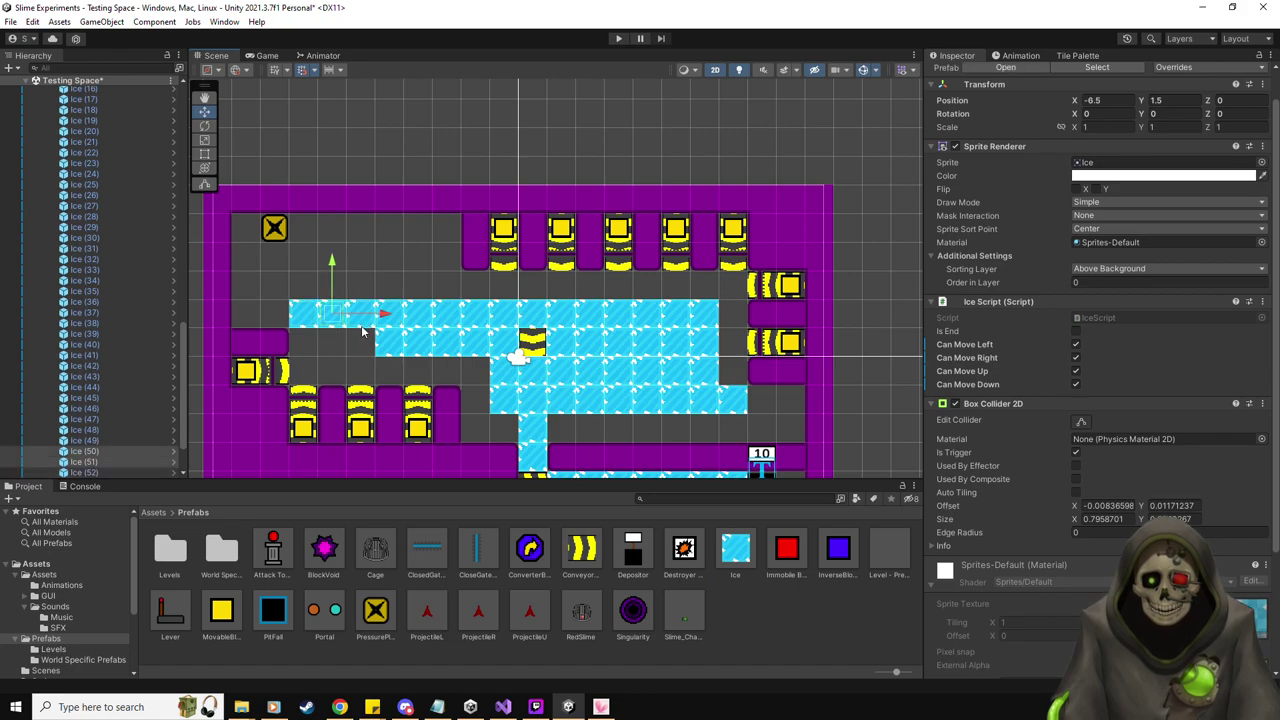
{"action": "key", "text": "ctrl+d"}
{"action": "left_click_drag", "start_coordinate": [346, 285], "coordinate": [348, 313]}
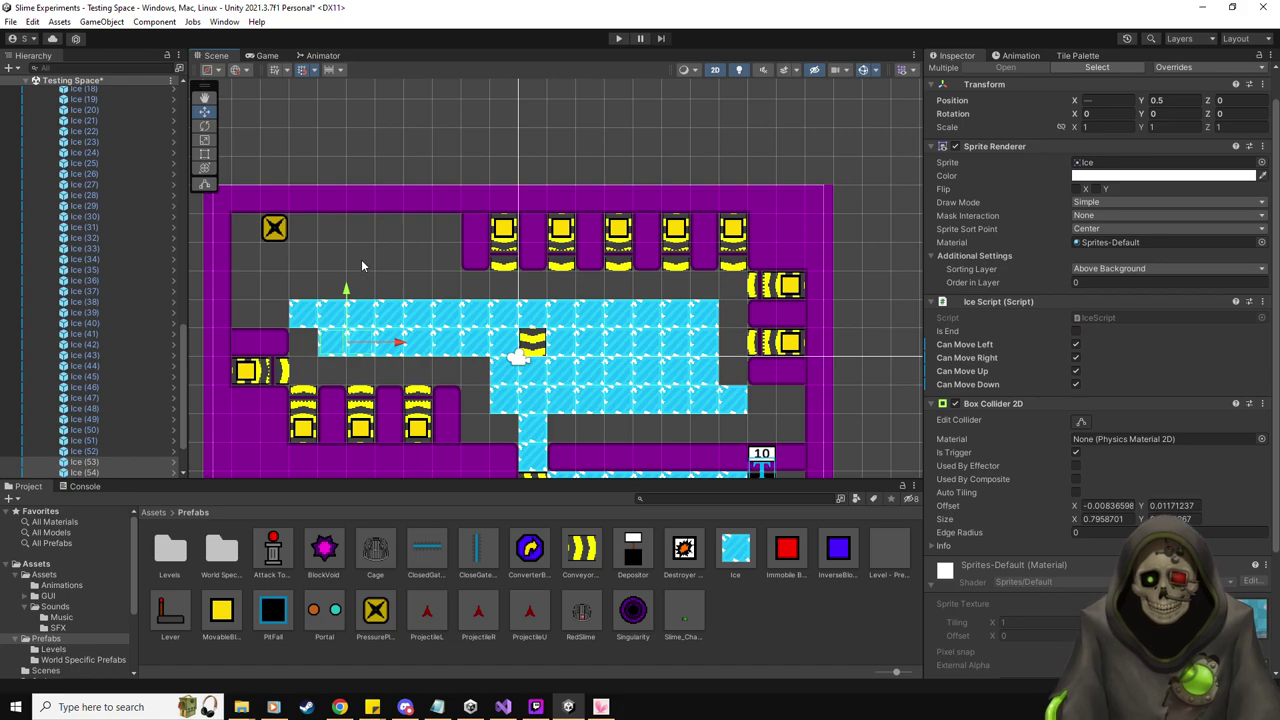
Duplicate the six leftmost ice tiles of the Y 1.5 row in place
{"action": "key", "text": "ctrl+z"}
{"action": "key", "text": "ctrl+z"}
{"action": "key", "text": "ctrl+z"}
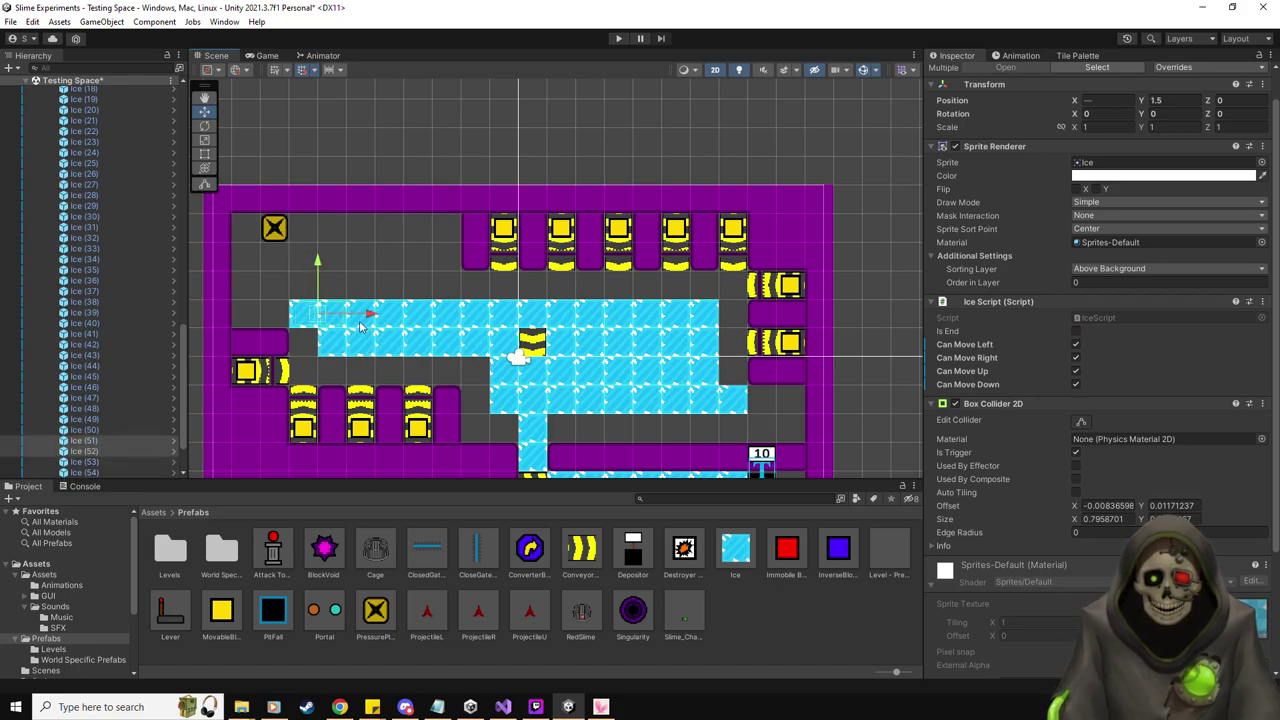
{"action": "key", "text": "ctrl+z"}
{"action": "key", "text": "ctrl+z"}
{"action": "key", "text": "ctrl+z"}
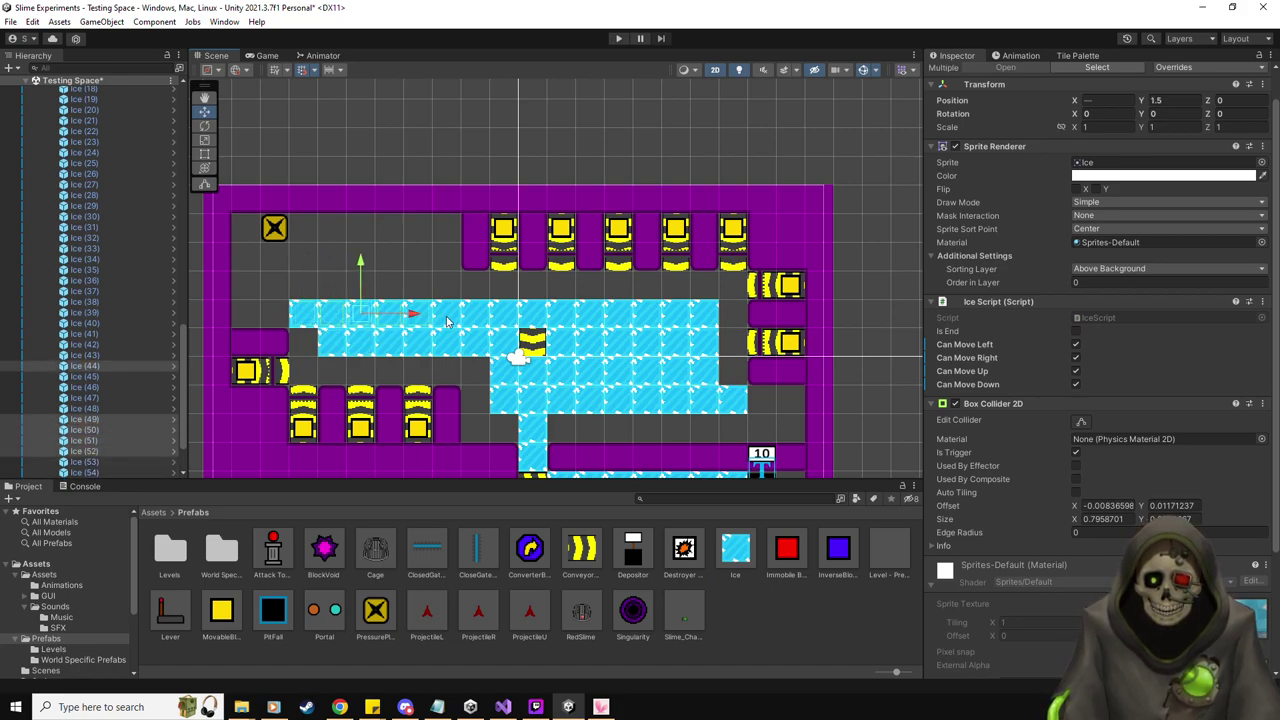
{"action": "key", "text": "ctrl+z"}
Select the six newest ice copies, Ice (55) to Ice (60), and move them up to Y 2.5
{"action": "scroll", "coordinate": [125, 435], "scroll_direction": "down", "scroll_amount": 3}
{"action": "scroll", "coordinate": [125, 435], "scroll_direction": "down", "scroll_amount": 1}
{"action": "left_click", "coordinate": [105, 410]}
{"action": "key", "text": "shift+Up"}
{"action": "key", "text": "shift+Up"}
{"action": "key", "text": "shift+Up"}
{"action": "key", "text": "shift+Up"}
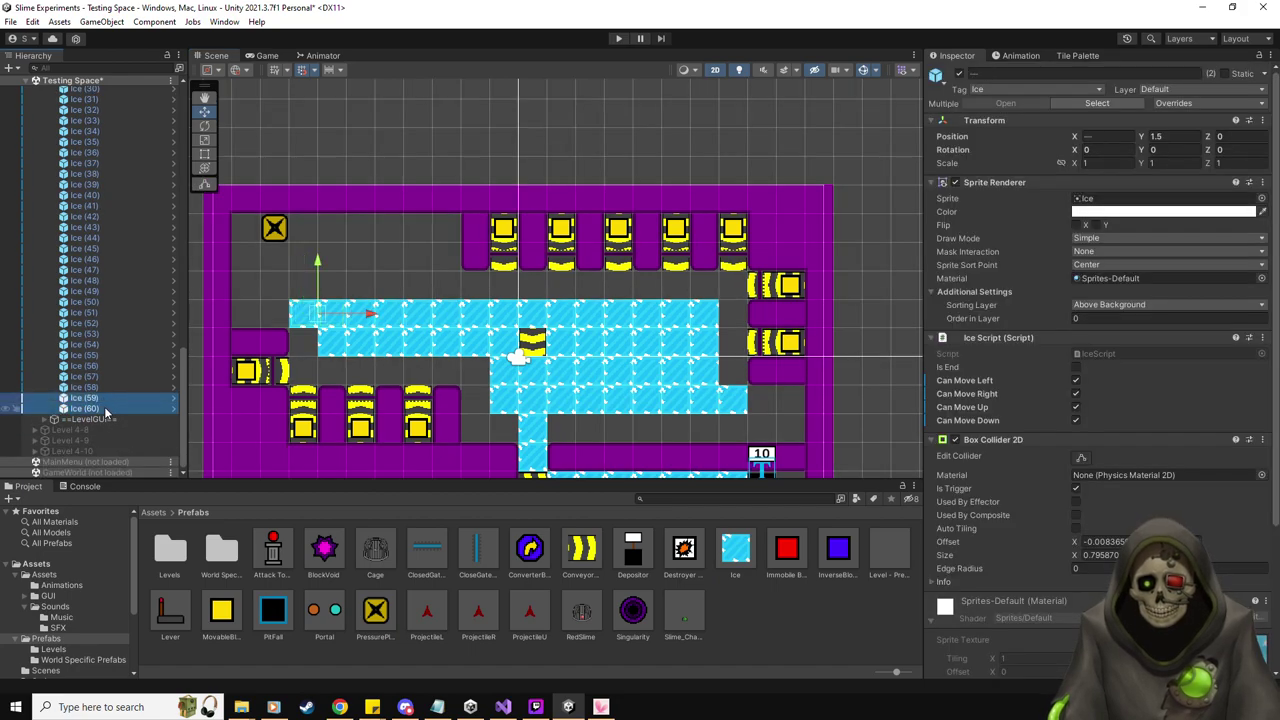
{"action": "key", "text": "shift+Up"}
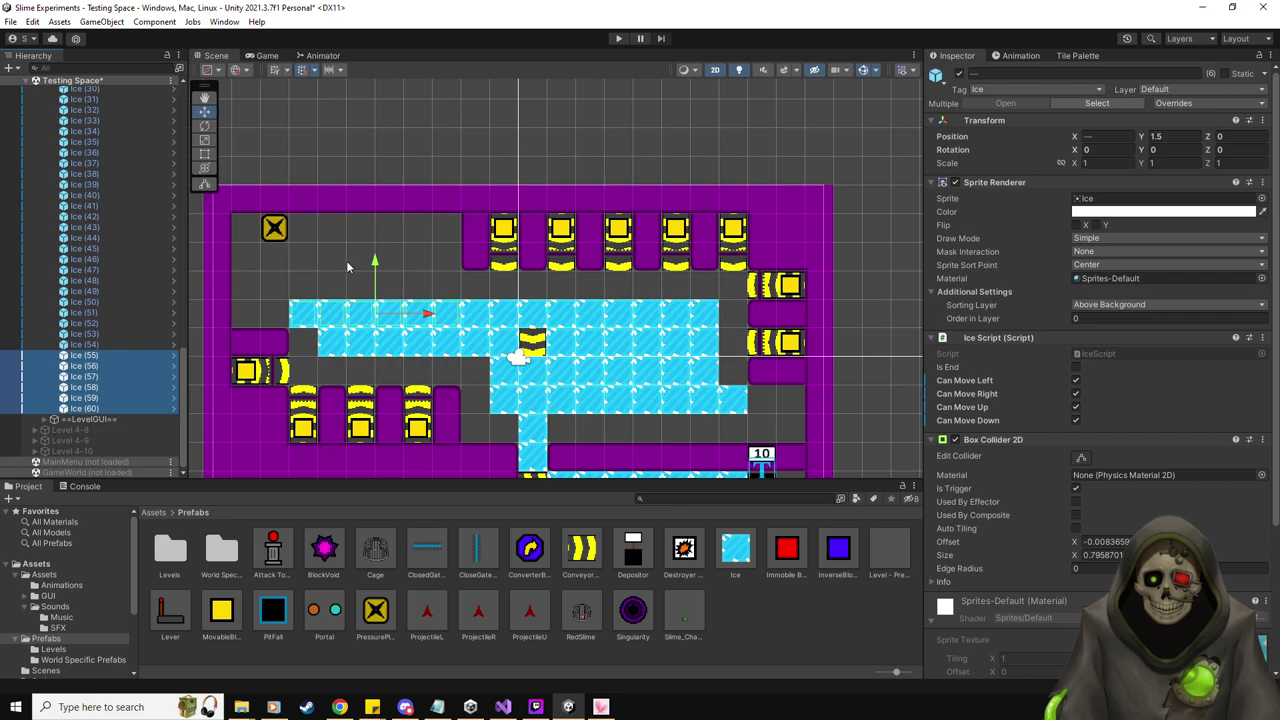
{"action": "left_click_drag", "start_coordinate": [374, 263], "coordinate": [374, 234]}
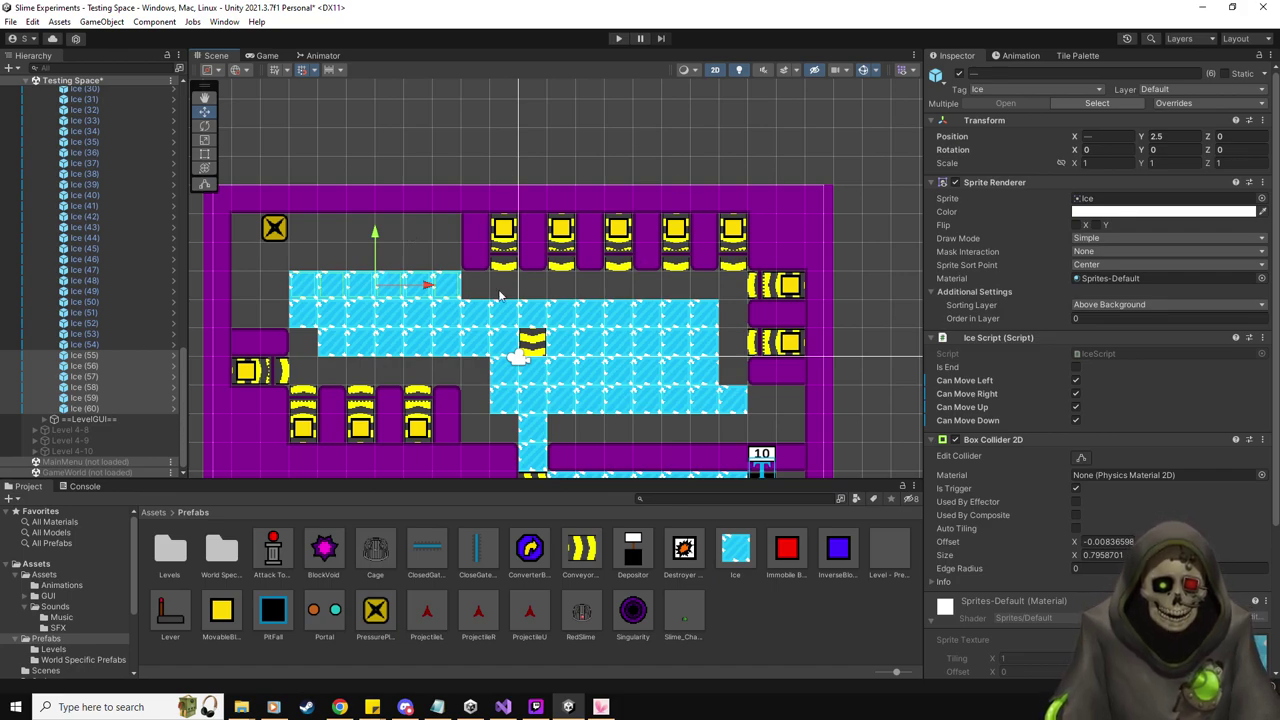
Create an empty child object named Ice under Items
{"action": "left_click", "coordinate": [450, 290]}
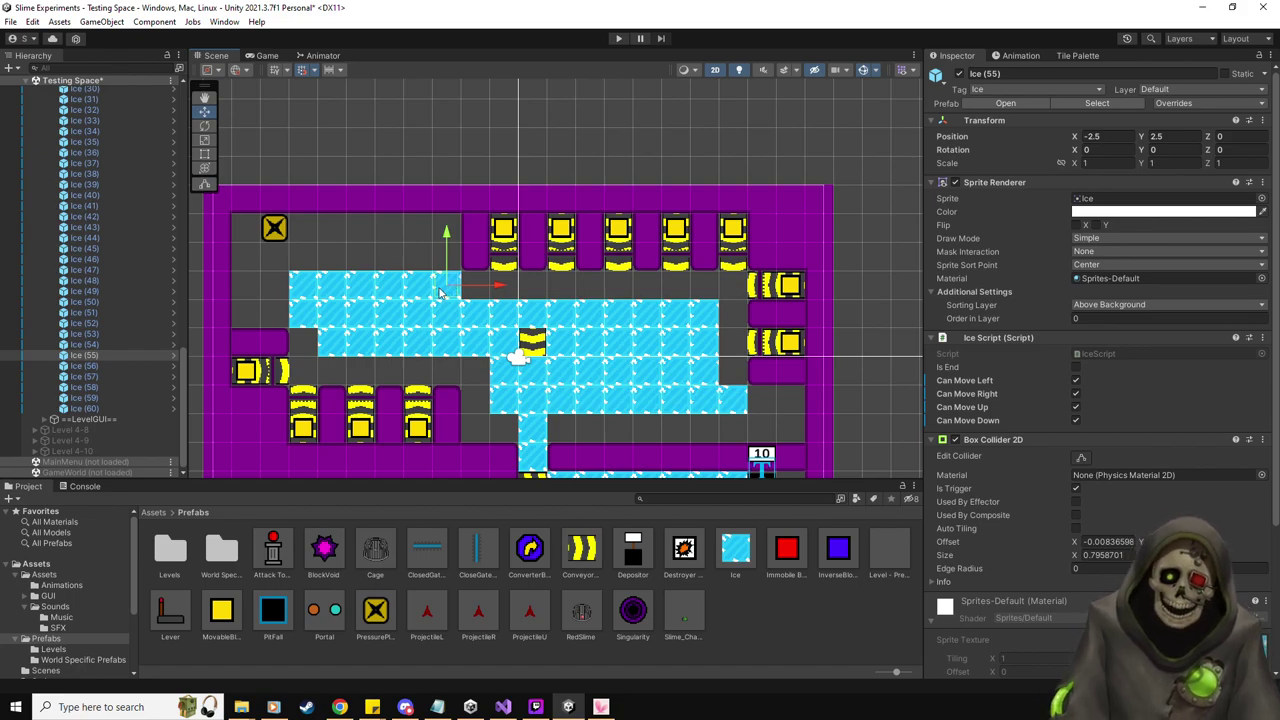
{"action": "scroll", "coordinate": [62, 248], "scroll_direction": "up", "scroll_amount": 15}
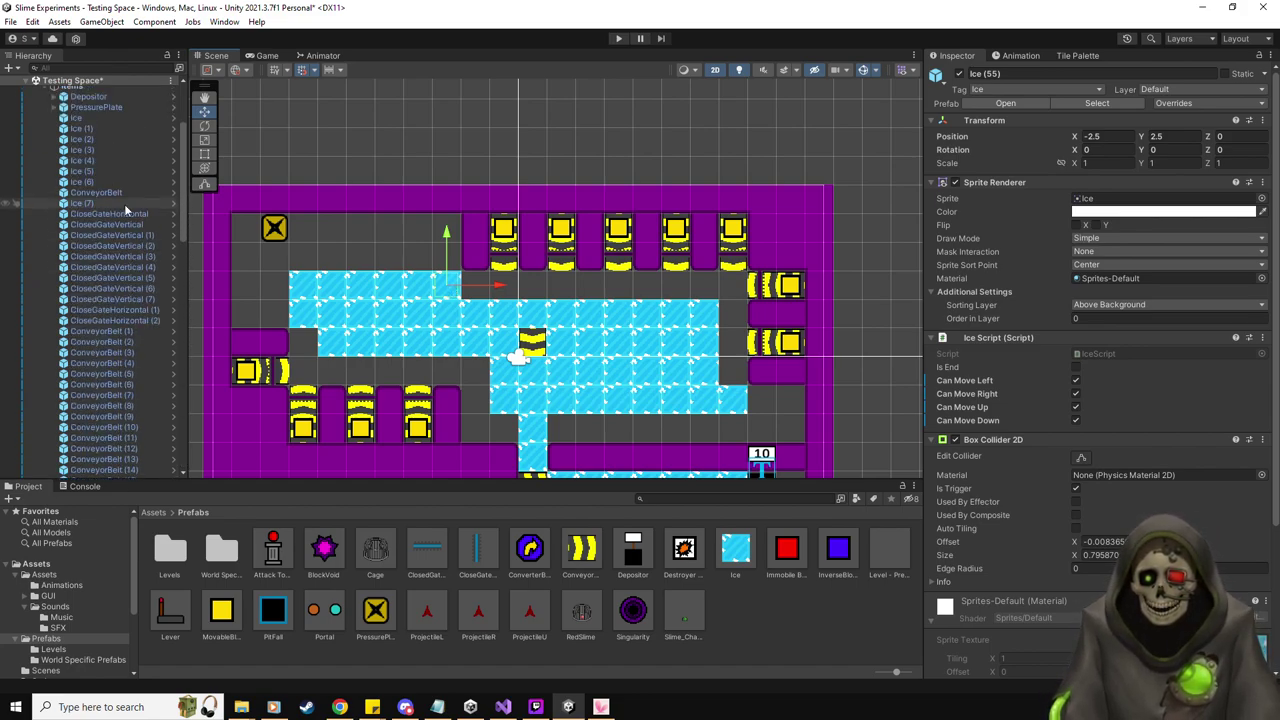
{"action": "right_click", "coordinate": [86, 166]}
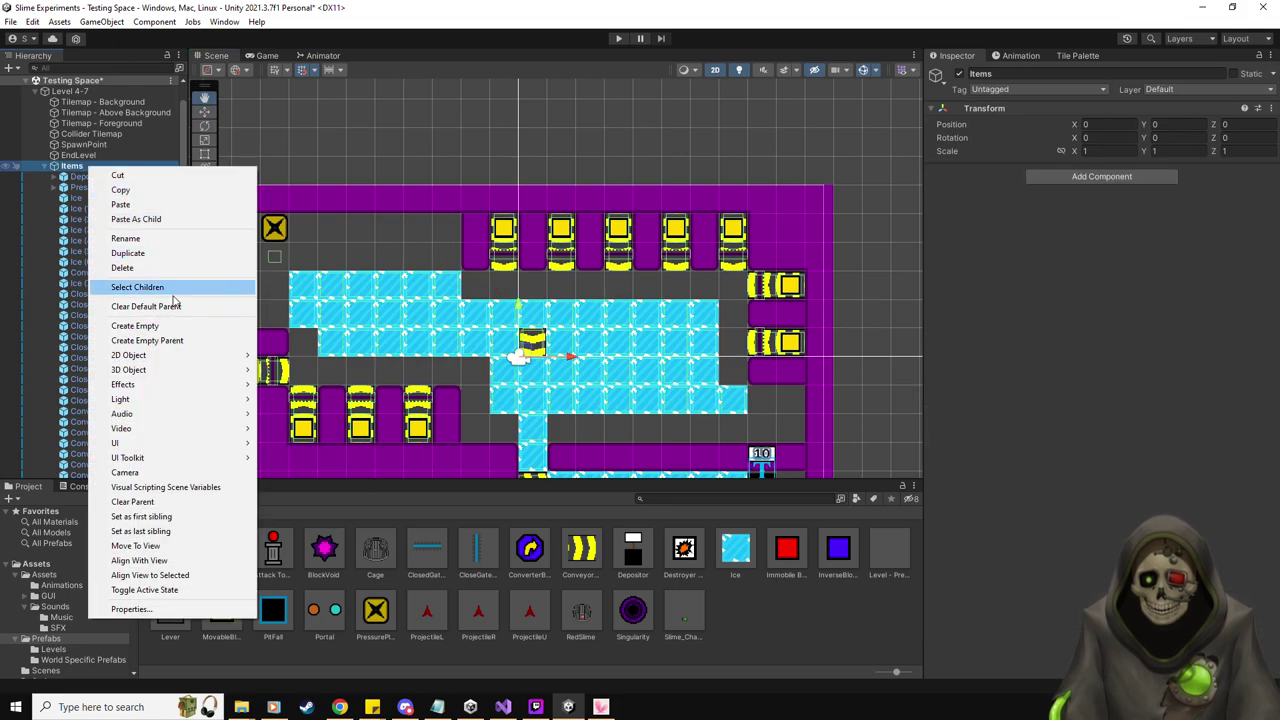
{"action": "left_click", "coordinate": [180, 325]}
{"action": "type", "text": "Ice"}
{"action": "key", "text": "Return"}
Select Ice (8) through Ice (60) and parent them under the new Ice object, leaving ConveyorBelt (23) out
{"action": "left_click", "coordinate": [102, 461]}
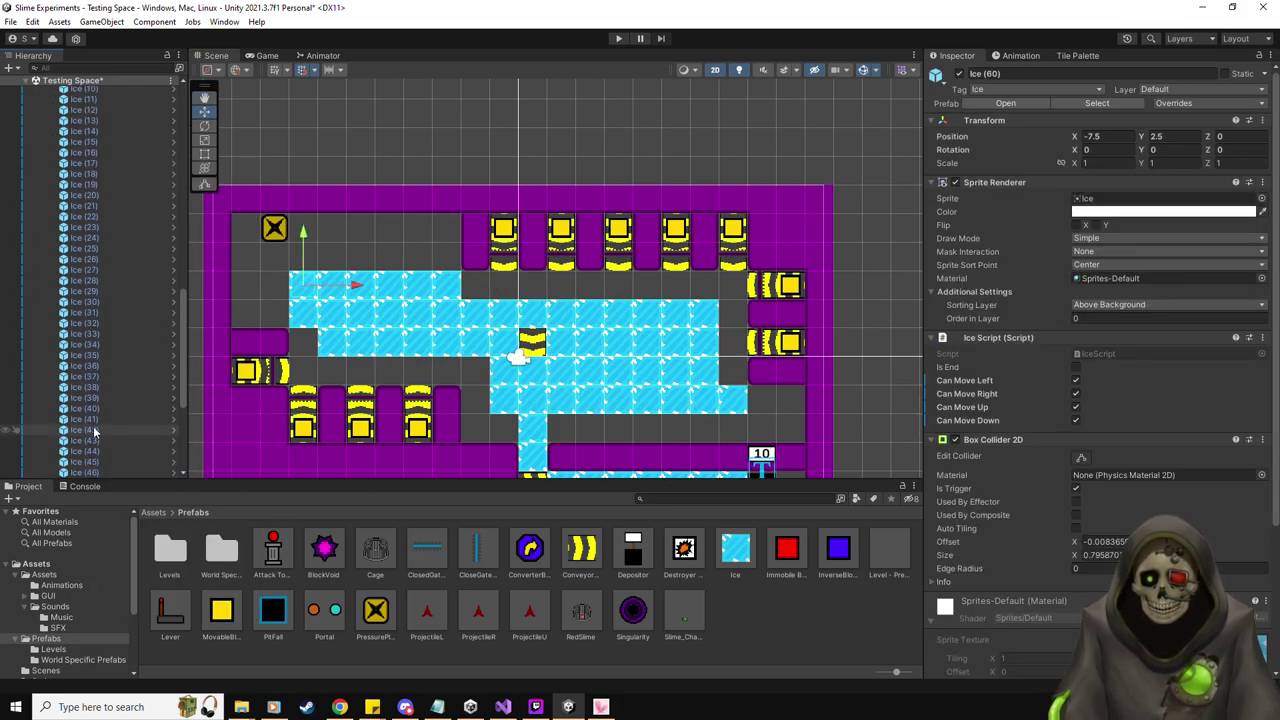
{"action": "scroll", "coordinate": [93, 430], "scroll_direction": "up", "scroll_amount": 10}
{"action": "left_click", "coordinate": [84, 277], "text": "shift"}
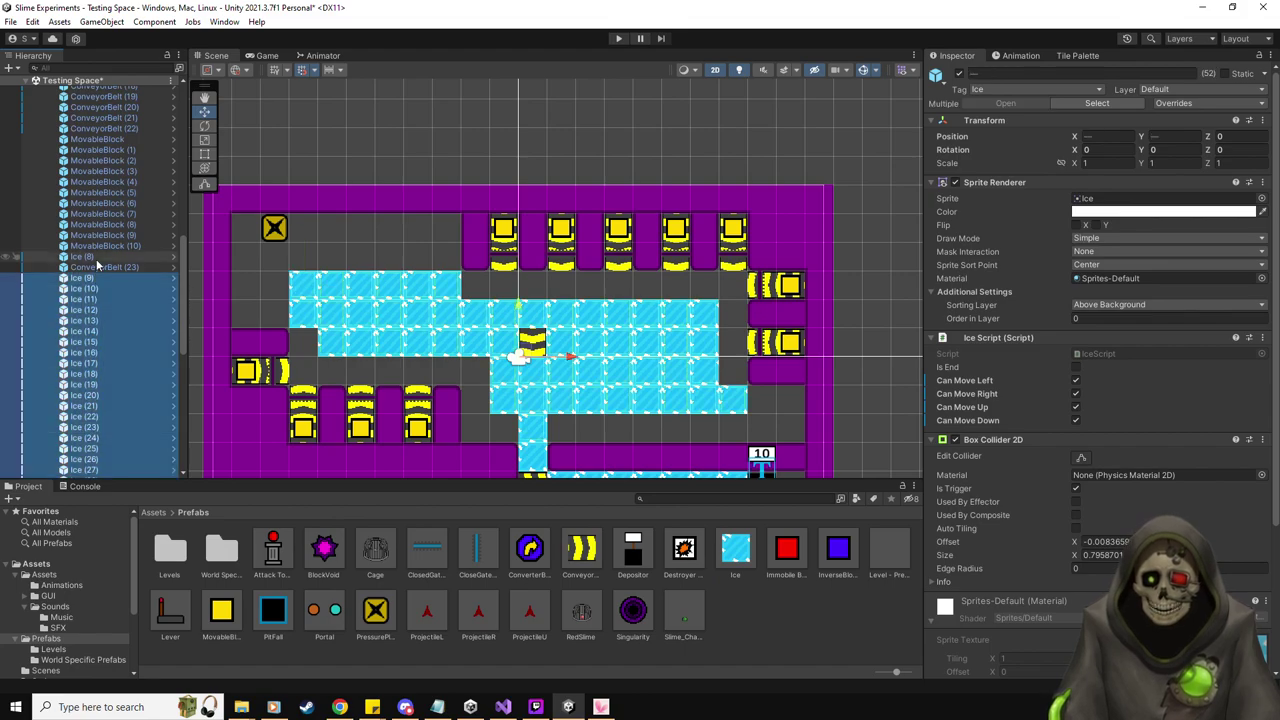
{"action": "left_click", "coordinate": [82, 256], "text": "ctrl"}
{"action": "scroll", "coordinate": [107, 395], "scroll_direction": "down", "scroll_amount": 4}
{"action": "scroll", "coordinate": [107, 388], "scroll_direction": "down", "scroll_amount": 10}
{"action": "left_click_drag", "start_coordinate": [93, 400], "coordinate": [80, 411]}
{"action": "scroll", "coordinate": [128, 403], "scroll_direction": "up", "scroll_amount": 5}
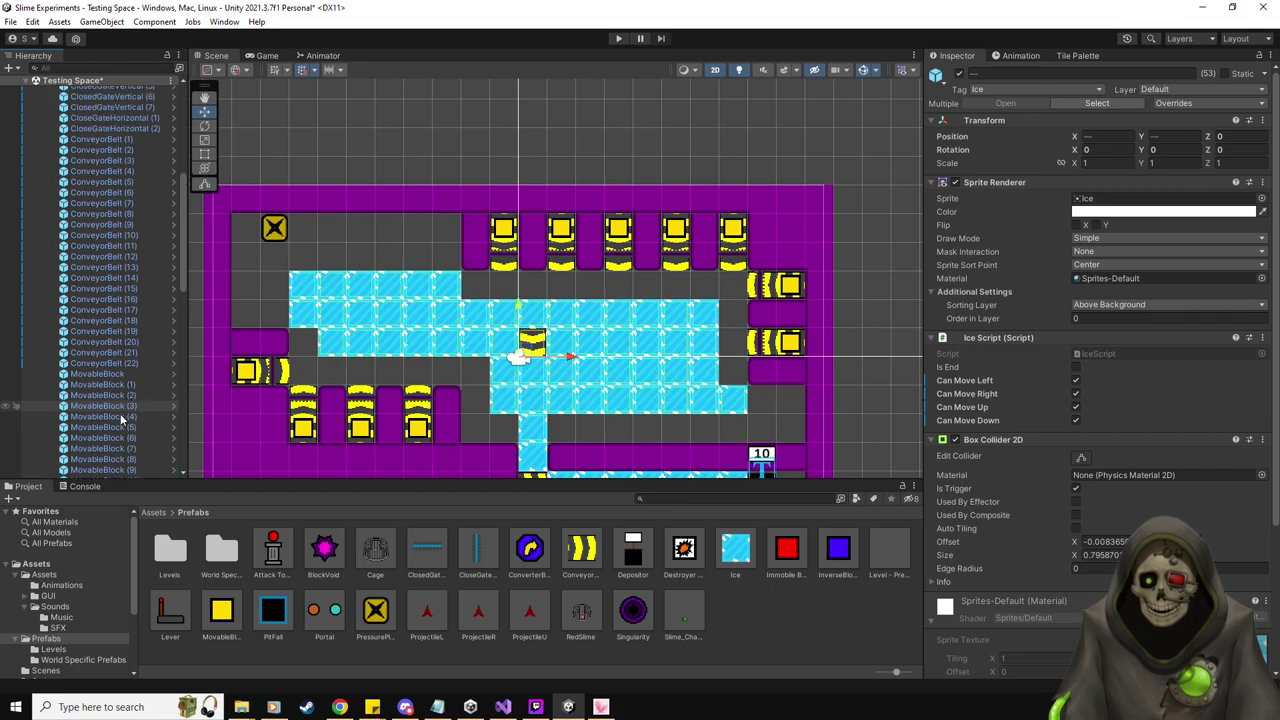
{"action": "scroll", "coordinate": [110, 410], "scroll_direction": "down", "scroll_amount": 10}
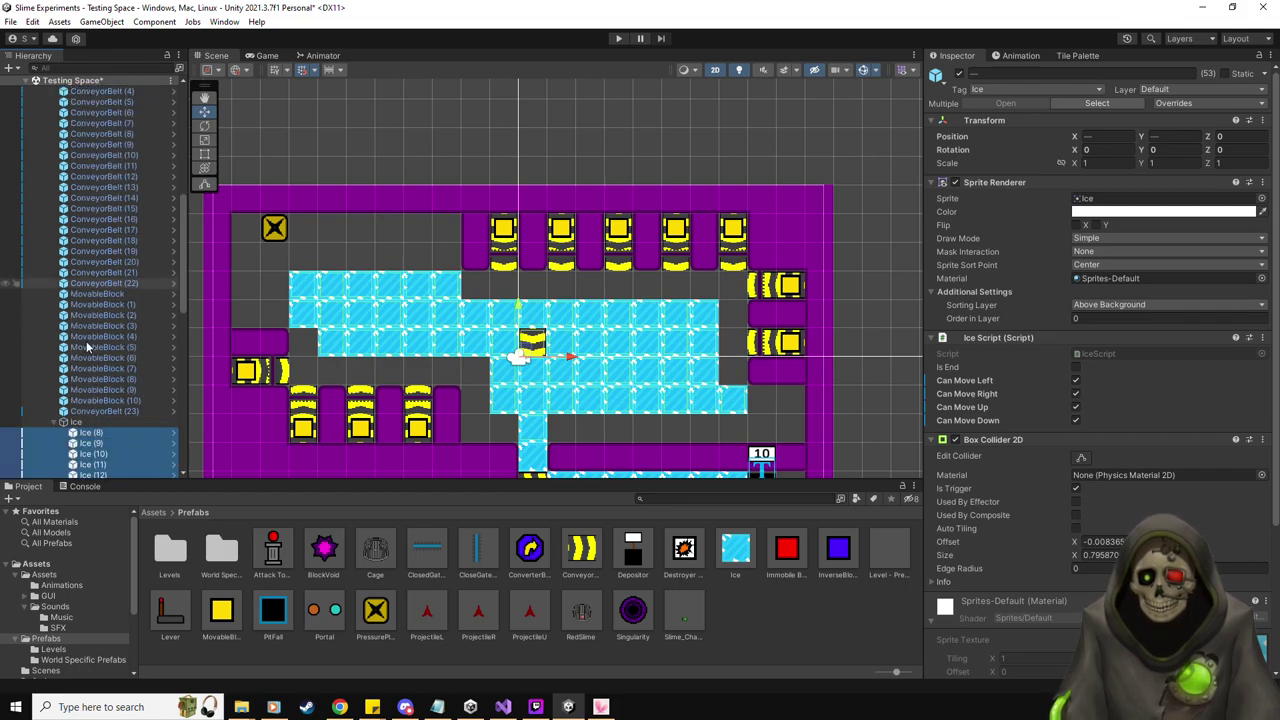
Move the Ice parent object up in the hierarchy to sit directly after Ice (7) under Items
{"action": "left_click", "coordinate": [82, 421]}
{"action": "left_click_drag", "start_coordinate": [82, 421], "coordinate": [90, 97]}
{"action": "scroll", "coordinate": [99, 333], "scroll_direction": "up", "scroll_amount": 10}
{"action": "scroll", "coordinate": [99, 333], "scroll_direction": "up", "scroll_amount": 2}
{"action": "left_click_drag", "start_coordinate": [92, 346], "coordinate": [125, 183]}
{"action": "scroll", "coordinate": [95, 330], "scroll_direction": "up", "scroll_amount": 8}
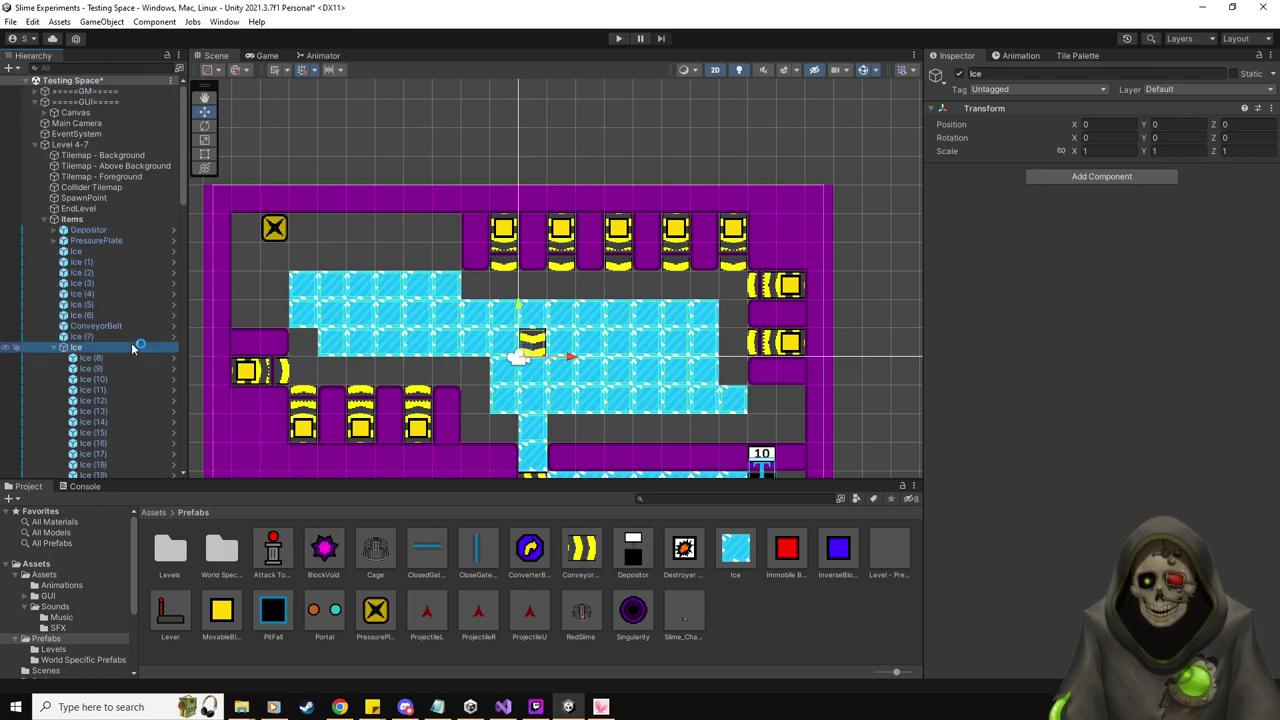
Parent the remaining tiles, Ice through Ice (7), under the Ice object without the ConveyorBelt
{"action": "left_click", "coordinate": [80, 315]}
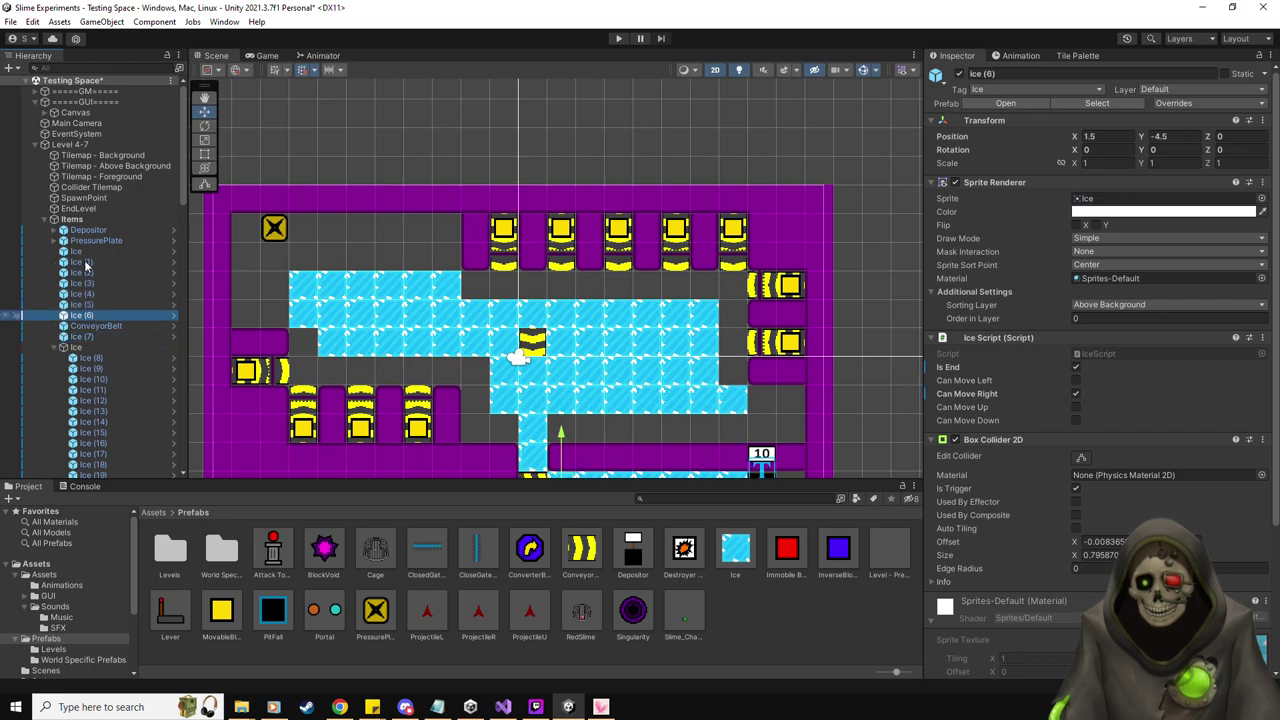
{"action": "left_click", "coordinate": [85, 256], "text": "shift"}
{"action": "left_click", "coordinate": [82, 337], "text": "ctrl"}
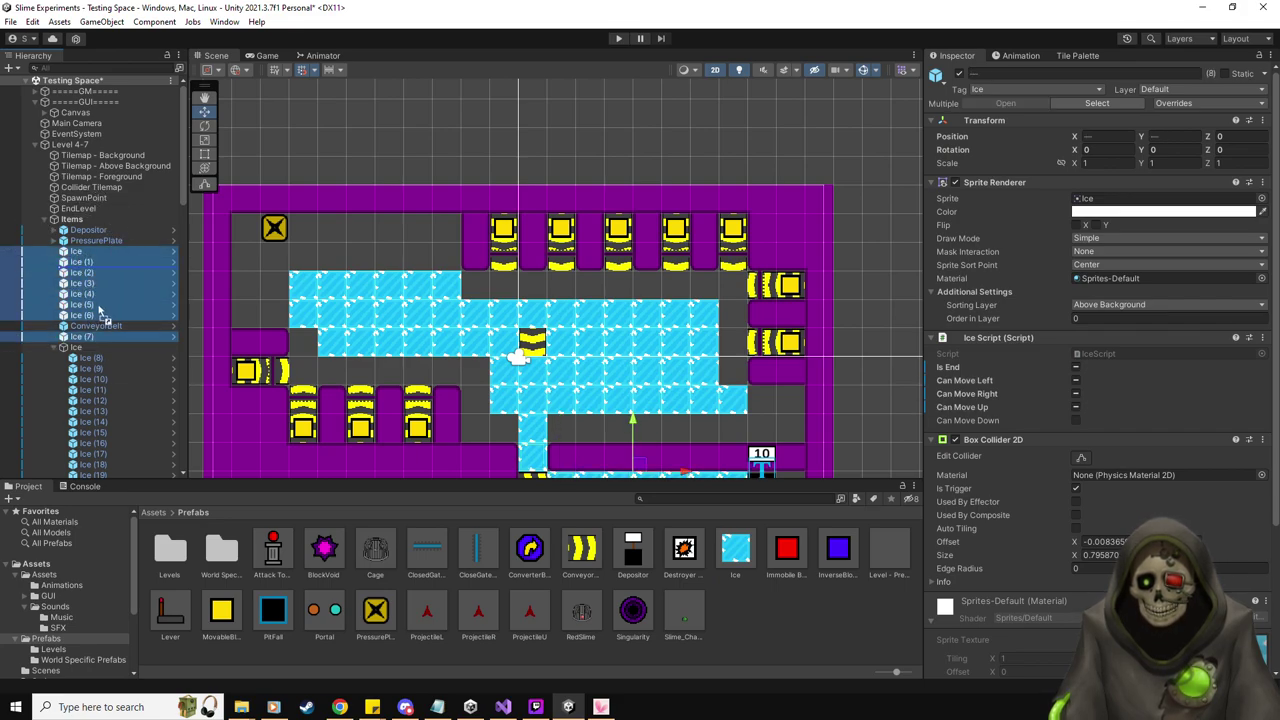
{"action": "left_click_drag", "start_coordinate": [66, 348], "coordinate": [68, 349]}
Collapse the Ice group and make it the first child of Items
{"action": "scroll", "coordinate": [90, 340], "scroll_direction": "up", "scroll_amount": 5}
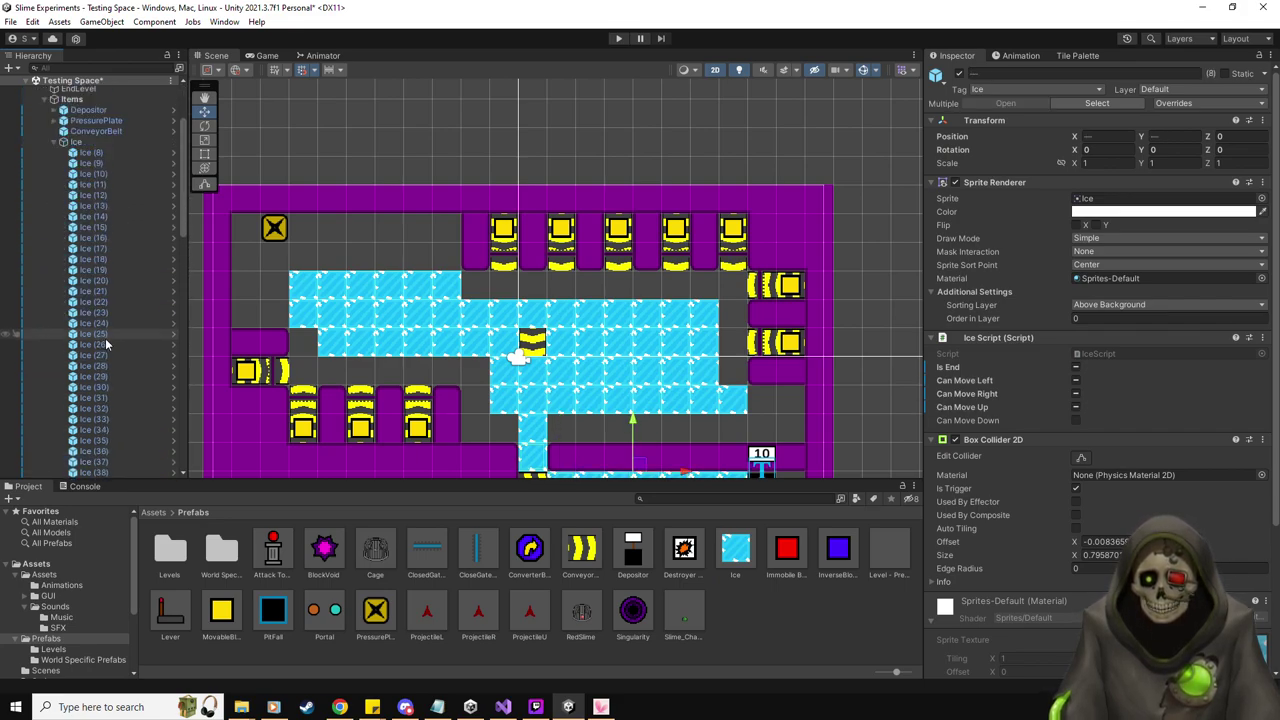
{"action": "left_click", "coordinate": [53, 261]}
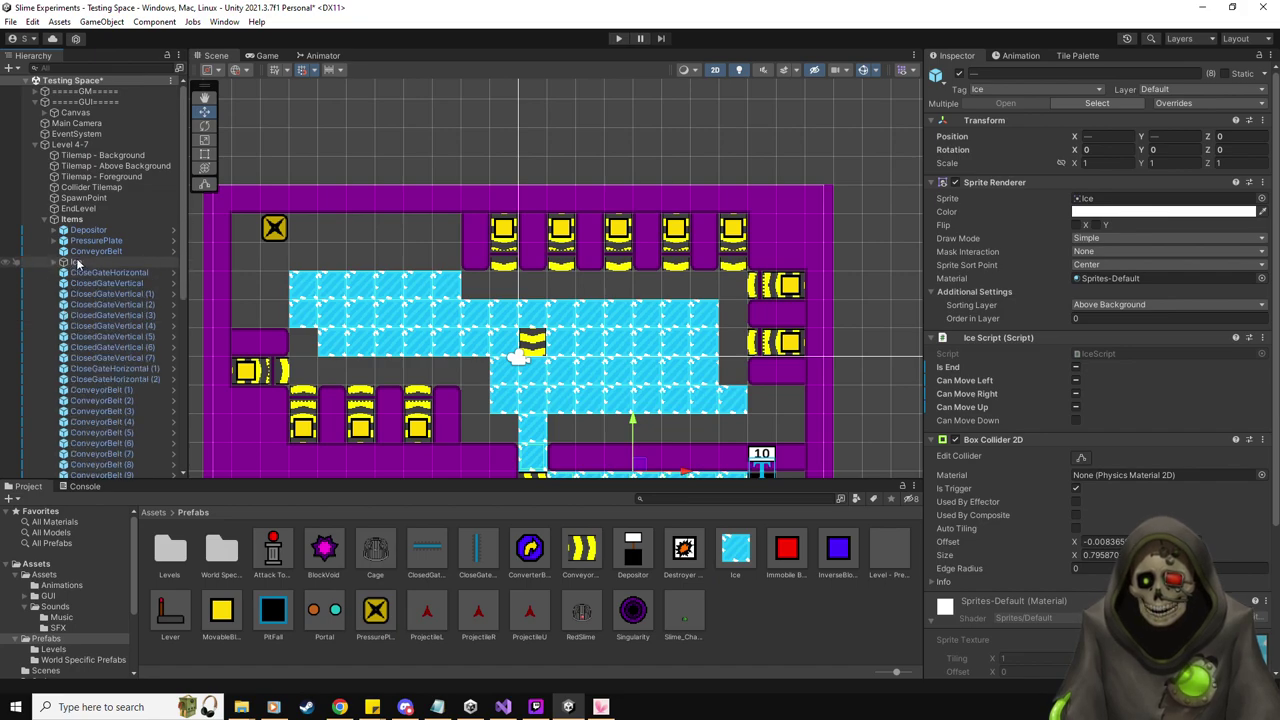
{"action": "left_click_drag", "start_coordinate": [98, 230], "coordinate": [98, 230]}
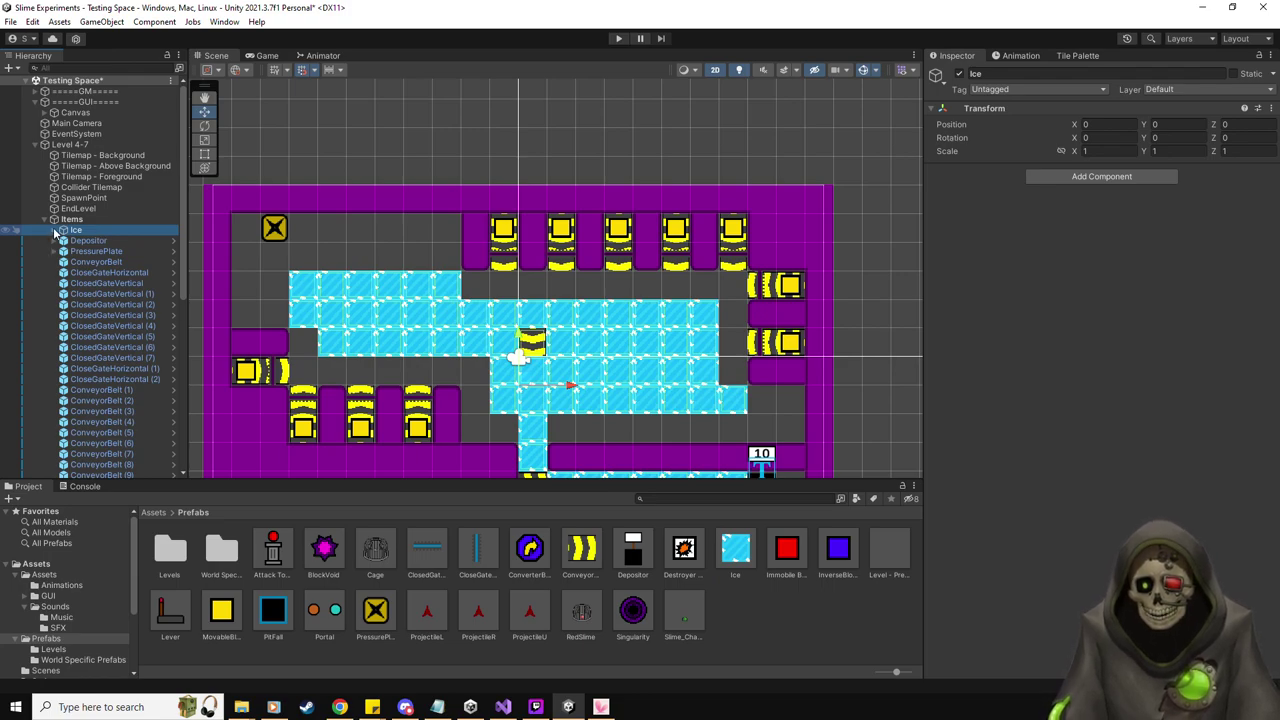
Duplicate Ice (7) inside the Ice group and place the copy at X -0.5, Y -2.5
{"action": "left_click", "coordinate": [55, 231]}
{"action": "scroll", "coordinate": [101, 377], "scroll_direction": "down", "scroll_amount": 10}
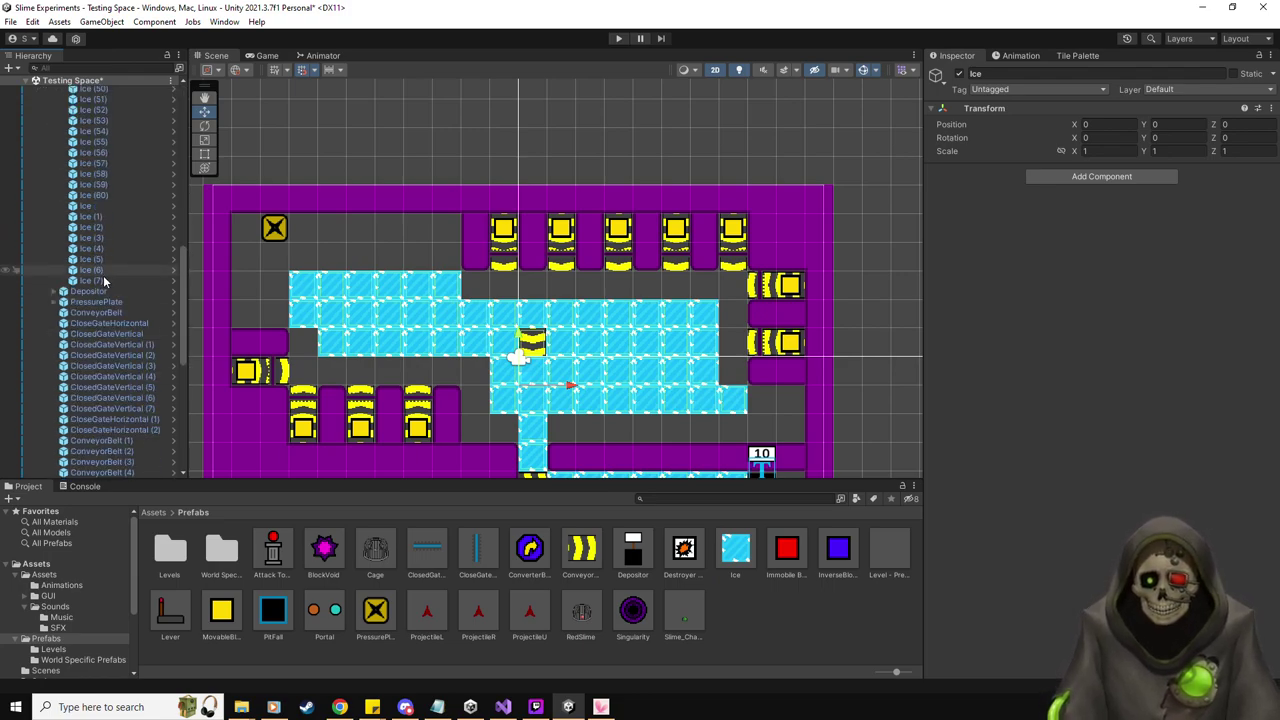
{"action": "left_click", "coordinate": [104, 281]}
{"action": "key", "text": "ctrl+d"}
{"action": "left_click_drag", "start_coordinate": [542, 456], "coordinate": [513, 428]}
{"action": "scroll", "coordinate": [630, 418], "scroll_direction": "up", "scroll_amount": 2}
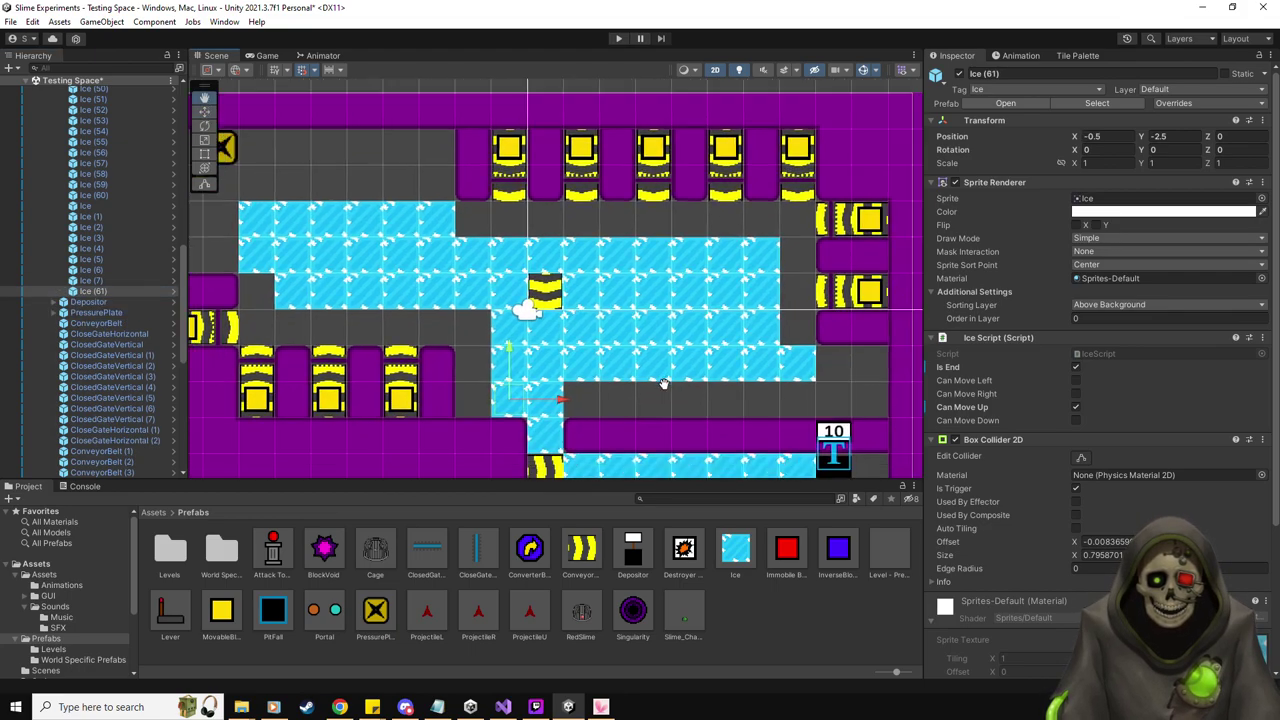
{"action": "middle_click_drag", "start_coordinate": [663, 383], "coordinate": [670, 386]}
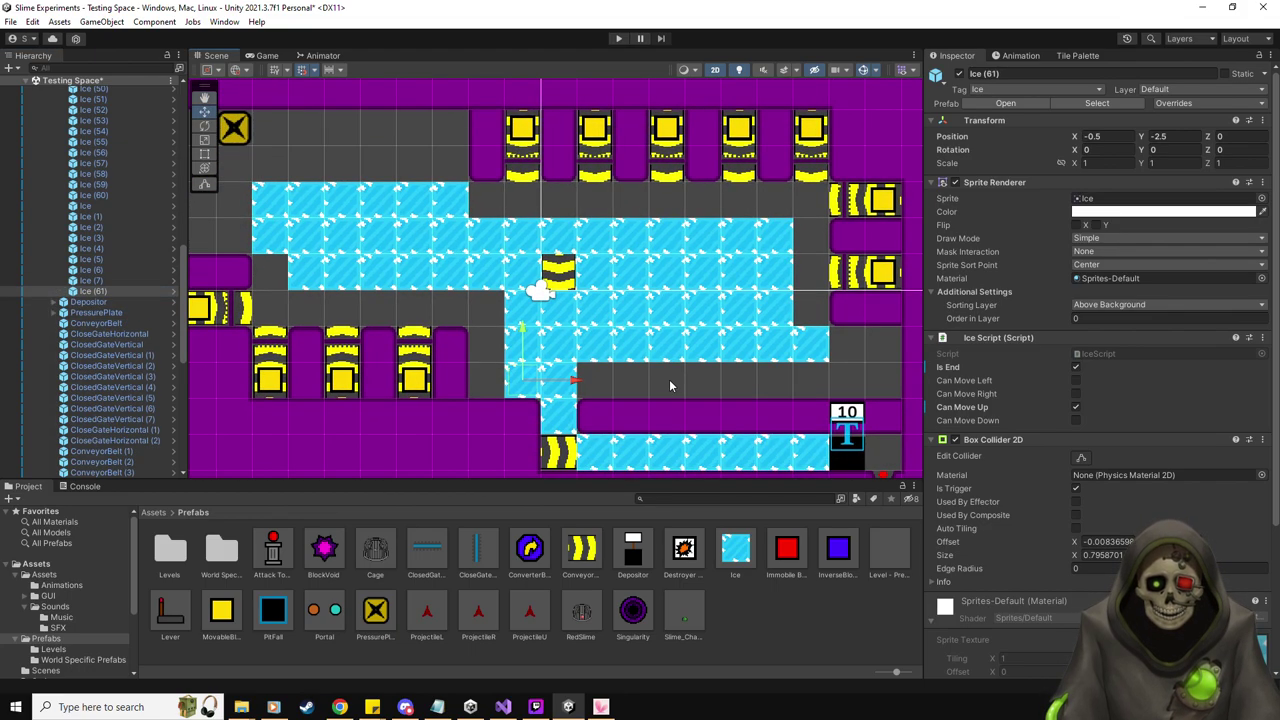
Turn off Is End on Ice (61) and enable Can Move Right and Can Move Left
{"action": "left_click", "coordinate": [1076, 367]}
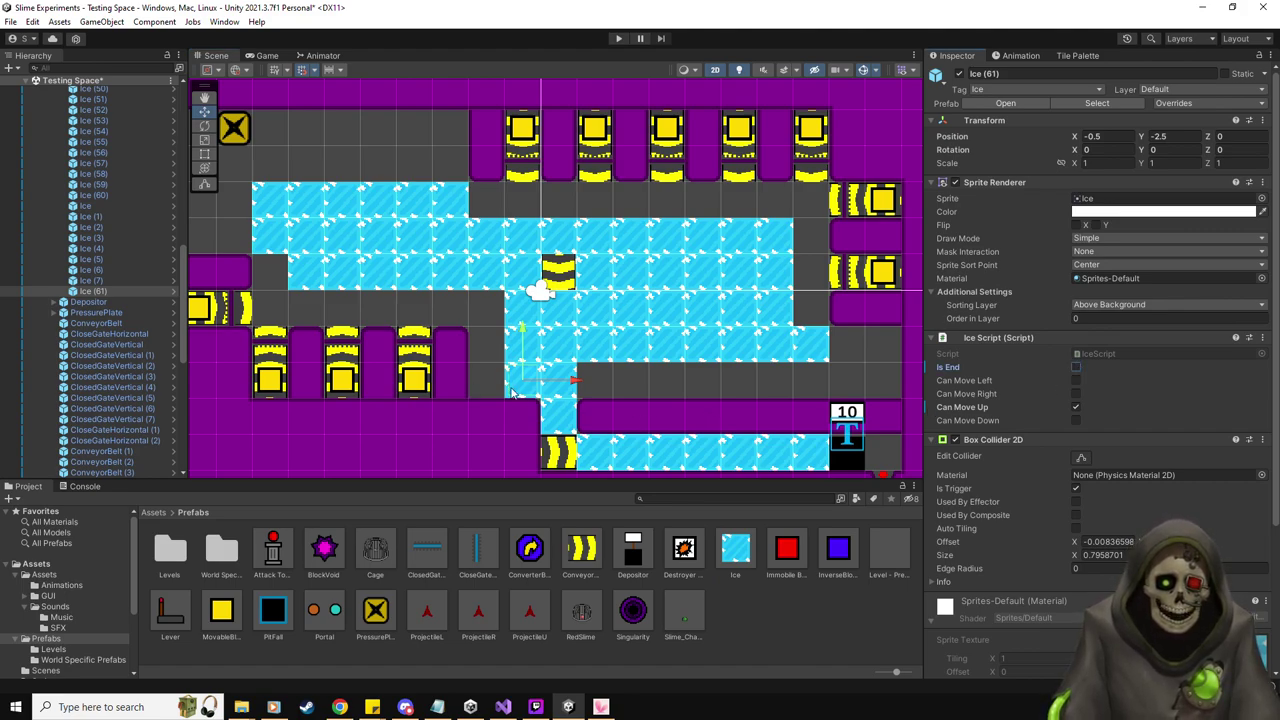
{"action": "left_click", "coordinate": [1076, 393]}
{"action": "left_click", "coordinate": [1076, 380]}
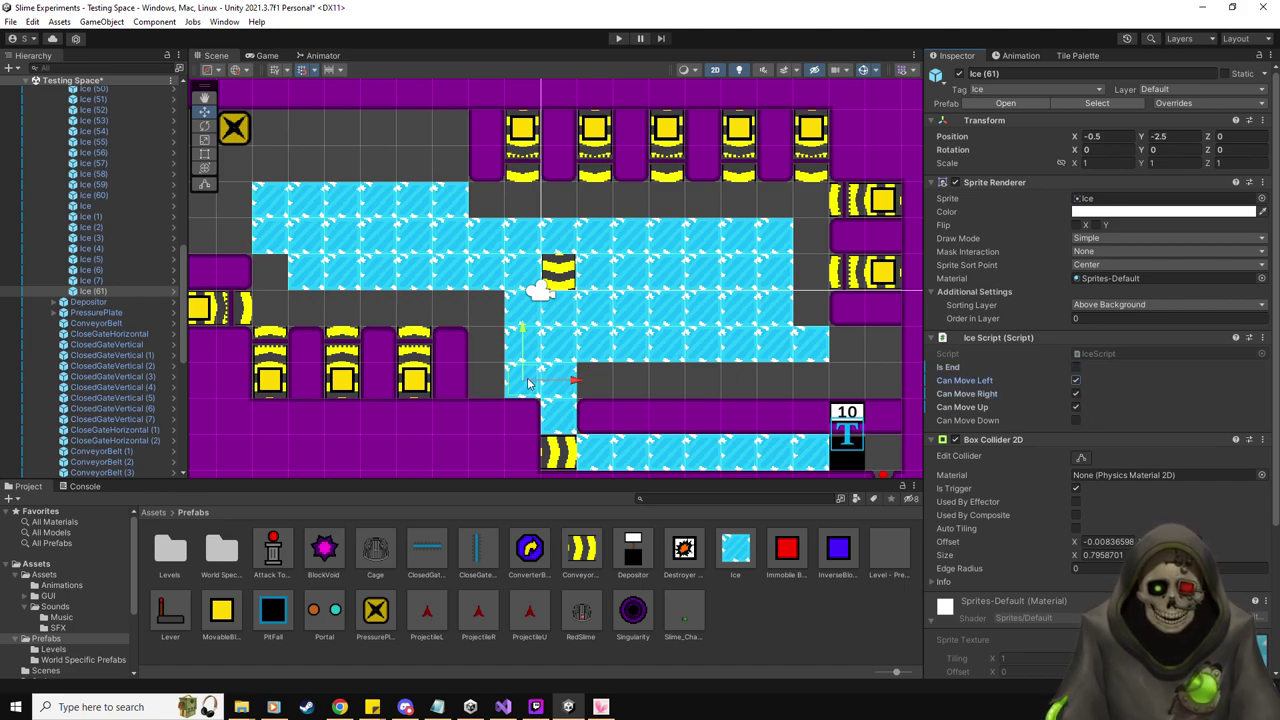
Duplicate Ice (61) along the Y -2.5 row, placing copies at X 1.5 and X 2.5
{"action": "left_click_drag", "start_coordinate": [578, 383], "coordinate": [645, 385]}
{"action": "key", "text": "ctrl+z"}
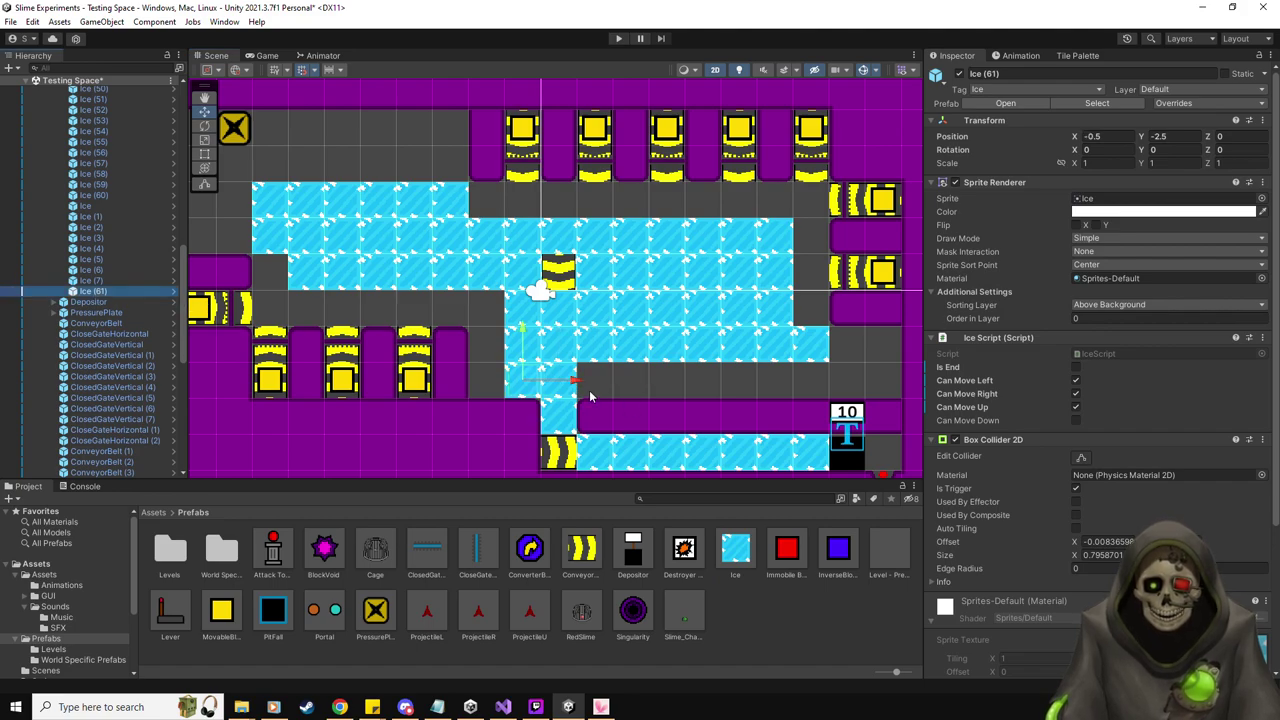
{"action": "key", "text": "ctrl+d"}
{"action": "left_click_drag", "start_coordinate": [580, 381], "coordinate": [689, 382]}
{"action": "key", "text": "ctrl+d"}
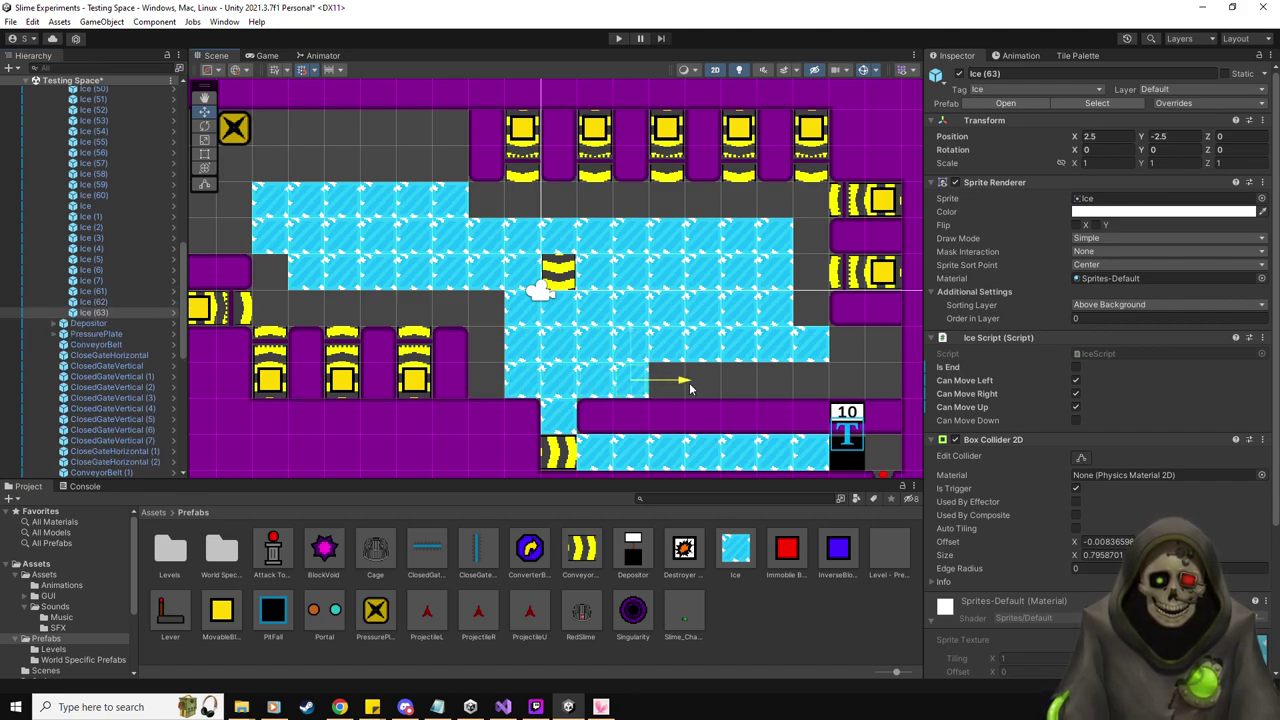
Fill the rest of the Y -2.5 row with further ice duplicates towards positive X
{"action": "left_click", "coordinate": [88, 301], "text": "ctrl"}
{"action": "key", "text": "ctrl+d"}
{"action": "left_click_drag", "start_coordinate": [657, 382], "coordinate": [729, 382]}
{"action": "middle_click_drag", "start_coordinate": [729, 382], "coordinate": [573, 381]}
{"action": "key", "text": "ctrl+d"}
{"action": "left_click_drag", "start_coordinate": [573, 381], "coordinate": [713, 379]}
{"action": "key", "text": "ctrl+d"}
{"action": "middle_click_drag", "start_coordinate": [553, 344], "coordinate": [640, 322]}
Duplicate the last ice tile of the row and place the copy at X -2.5, Y -0.5
{"action": "left_click", "coordinate": [87, 377]}
{"action": "left_click", "coordinate": [87, 377]}
{"action": "key", "text": "ctrl+d"}
{"action": "left_click_drag", "start_coordinate": [775, 357], "coordinate": [374, 286]}
{"action": "middle_click_drag", "start_coordinate": [429, 287], "coordinate": [585, 297]}
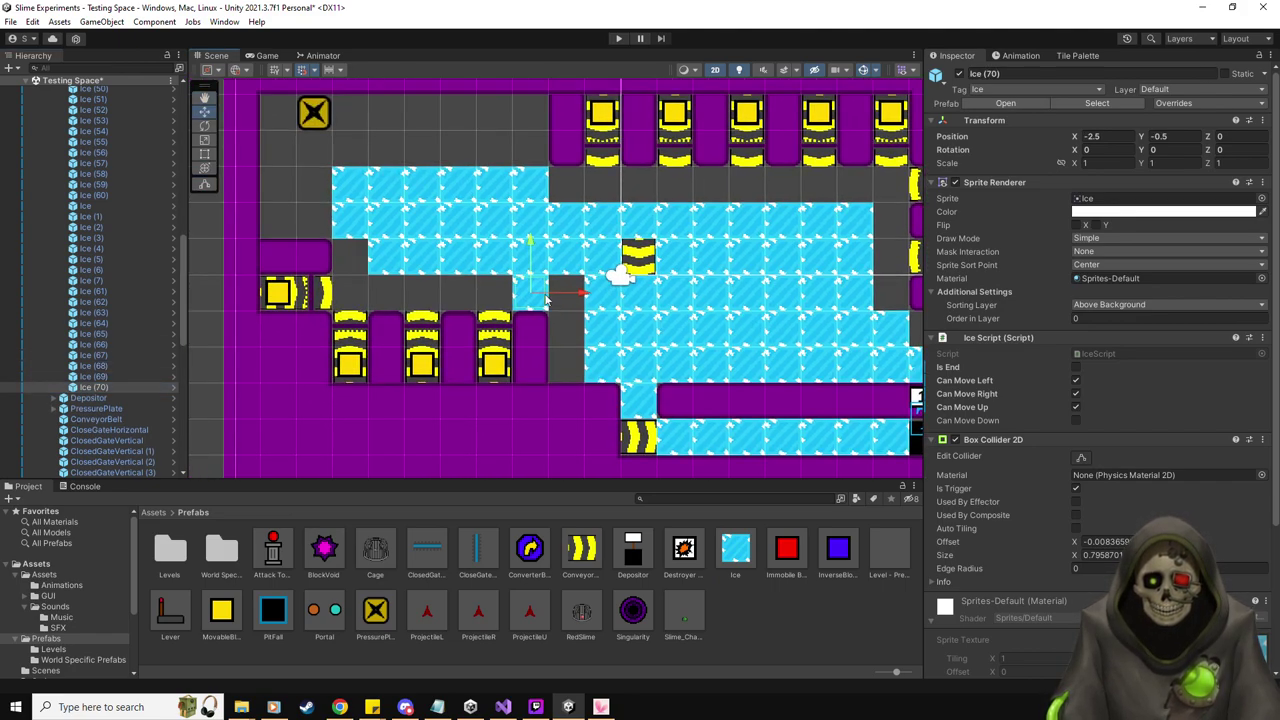
Duplicate Ice (70) along the Y -0.5 row, placing copies at X -4.5 and X -6.5
{"action": "key", "text": "ctrl+d"}
{"action": "left_click_drag", "start_coordinate": [585, 297], "coordinate": [447, 293]}
{"action": "key", "text": "ctrl+d"}
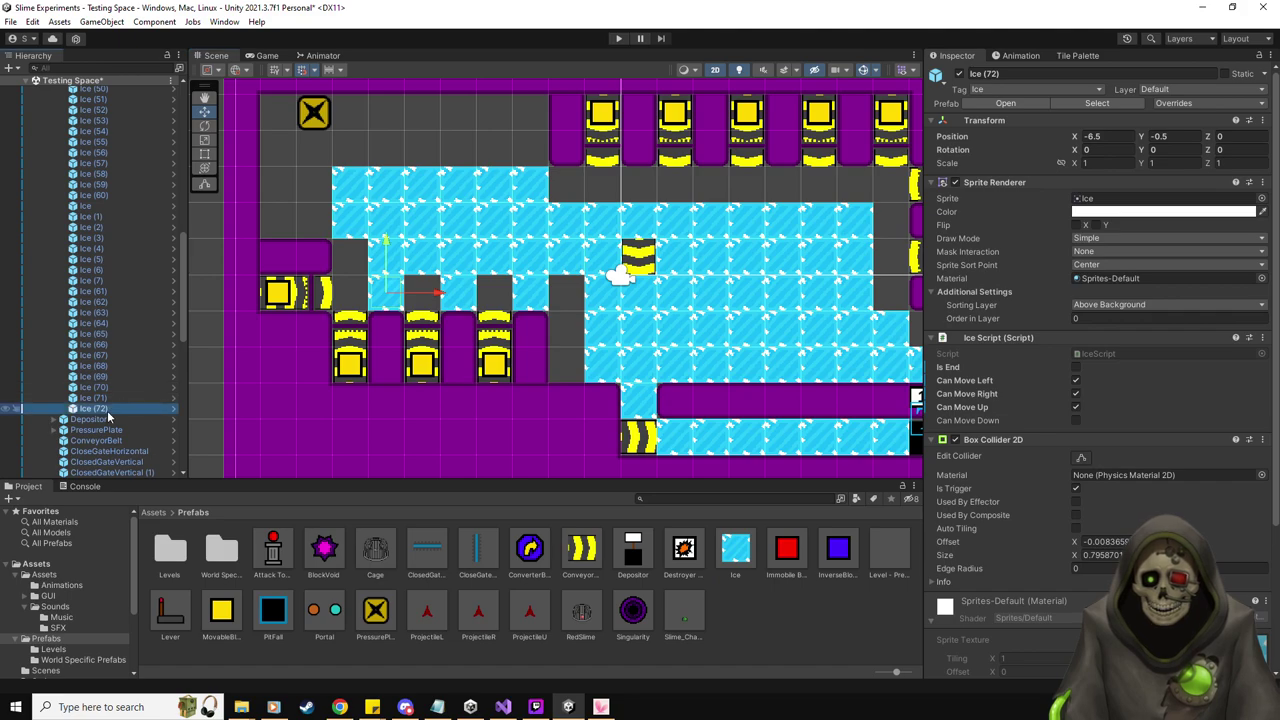
Duplicate Ice (72) to X -5.5, Y -0.5 above the conveyor and turn on Is End for the copy
{"action": "key", "text": "ctrl+d"}
{"action": "left_click_drag", "start_coordinate": [430, 292], "coordinate": [467, 292]}
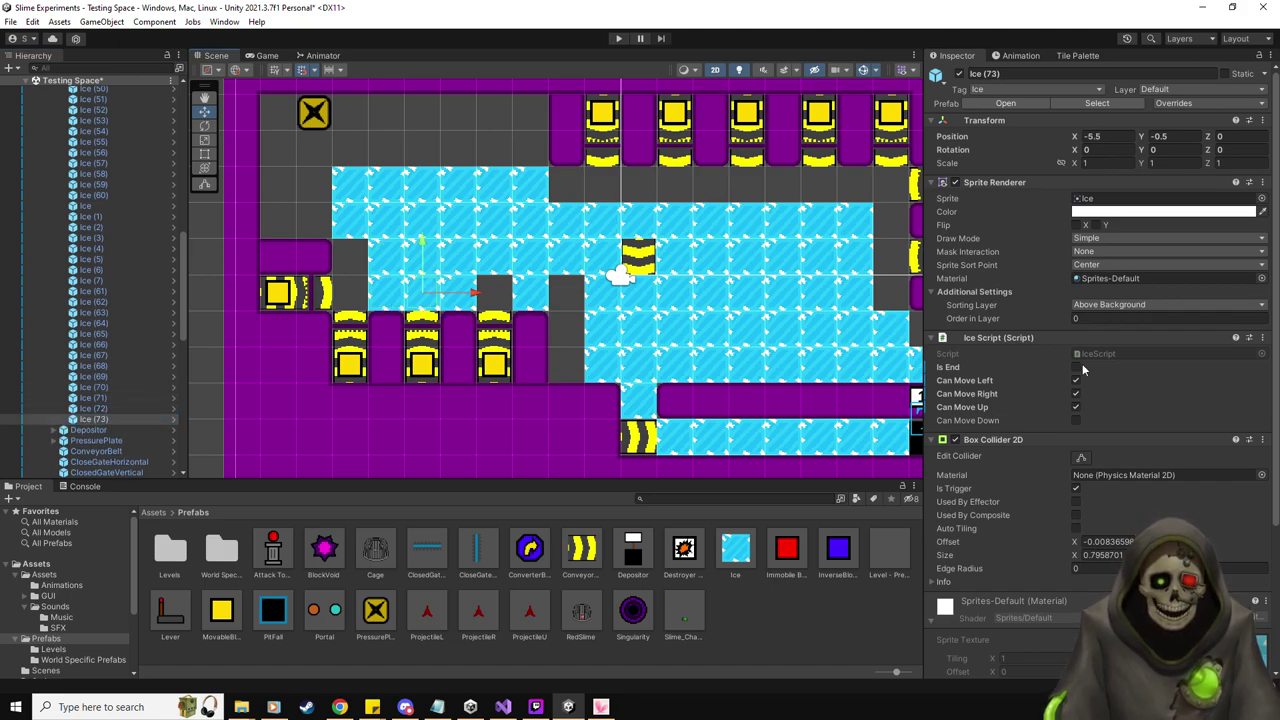
{"action": "left_click", "coordinate": [1076, 367]}
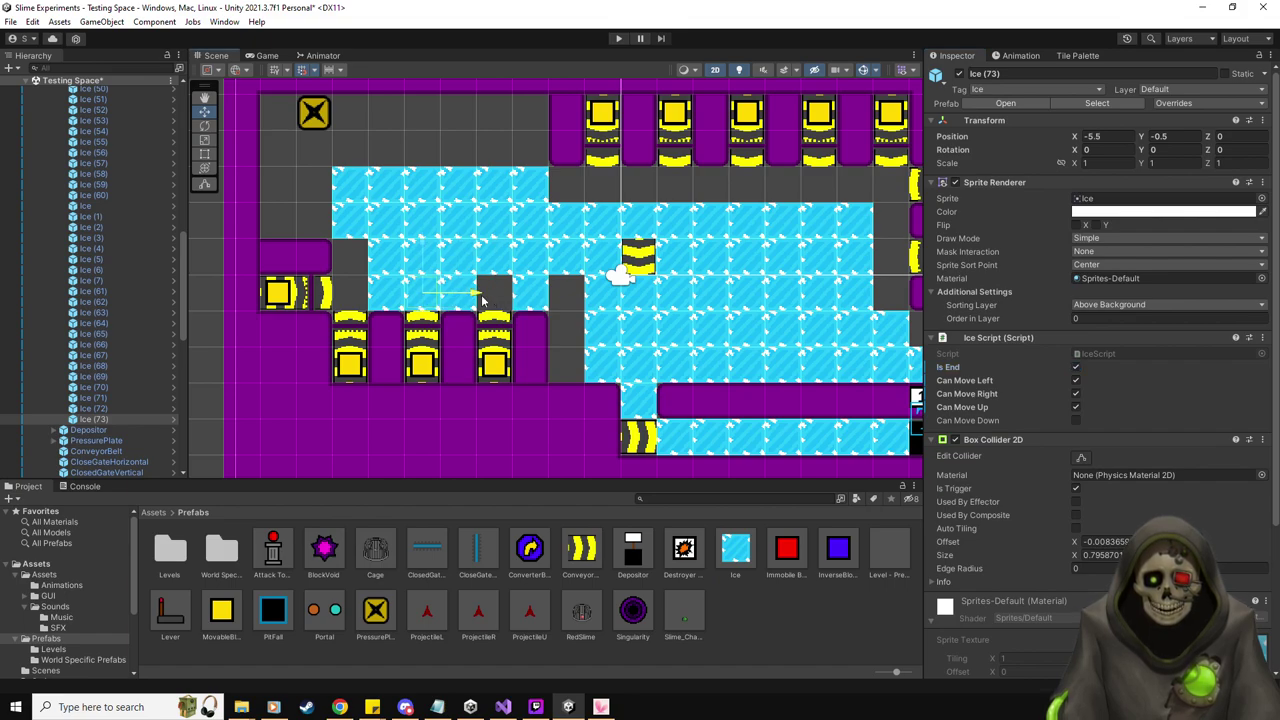
Duplicate Ice (73) to X -3.5, Y -0.5 and check the settings of the neighbouring tiles
{"action": "left_click", "coordinate": [108, 420]}
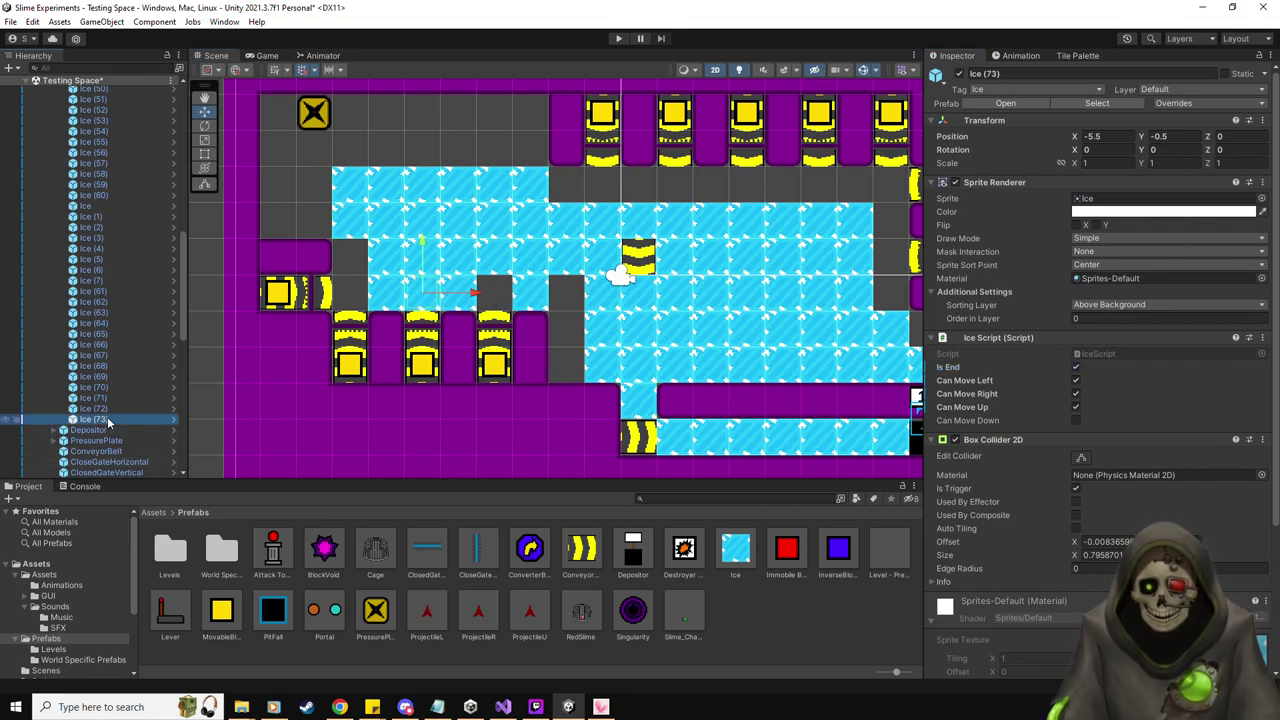
{"action": "key", "text": "ctrl+d"}
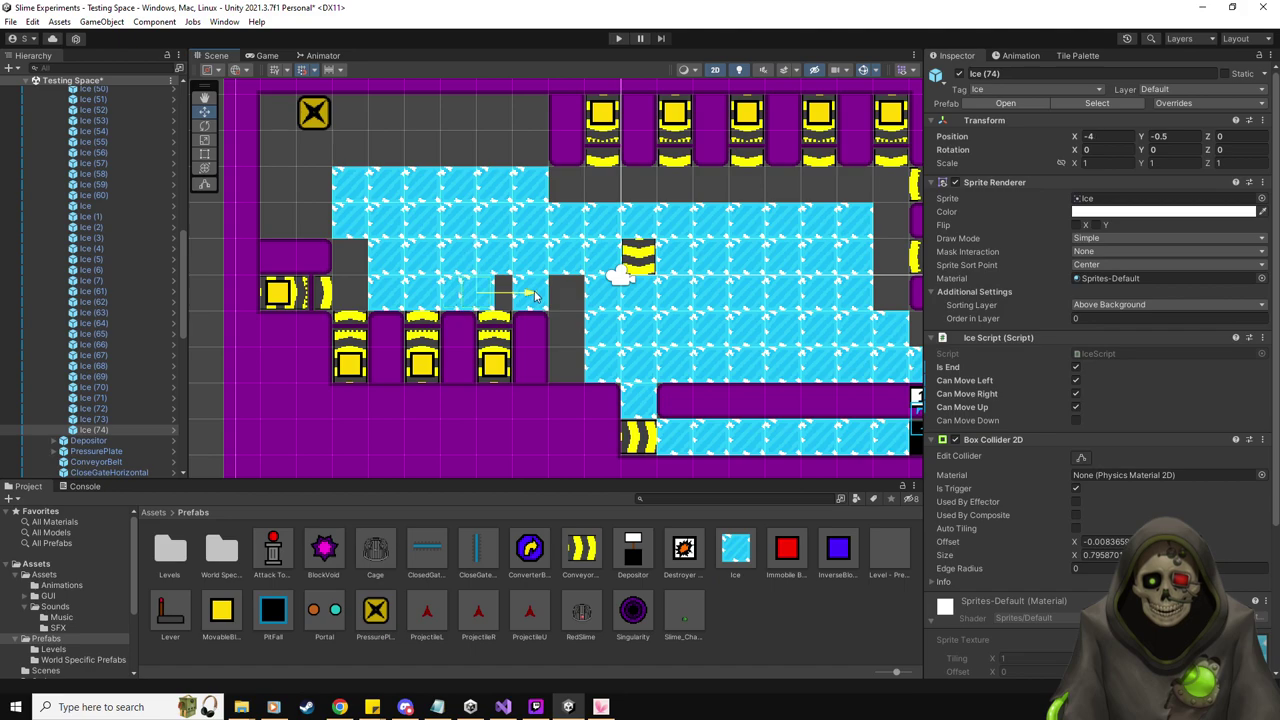
{"action": "key", "text": "Up"}
{"action": "key", "text": "Up"}
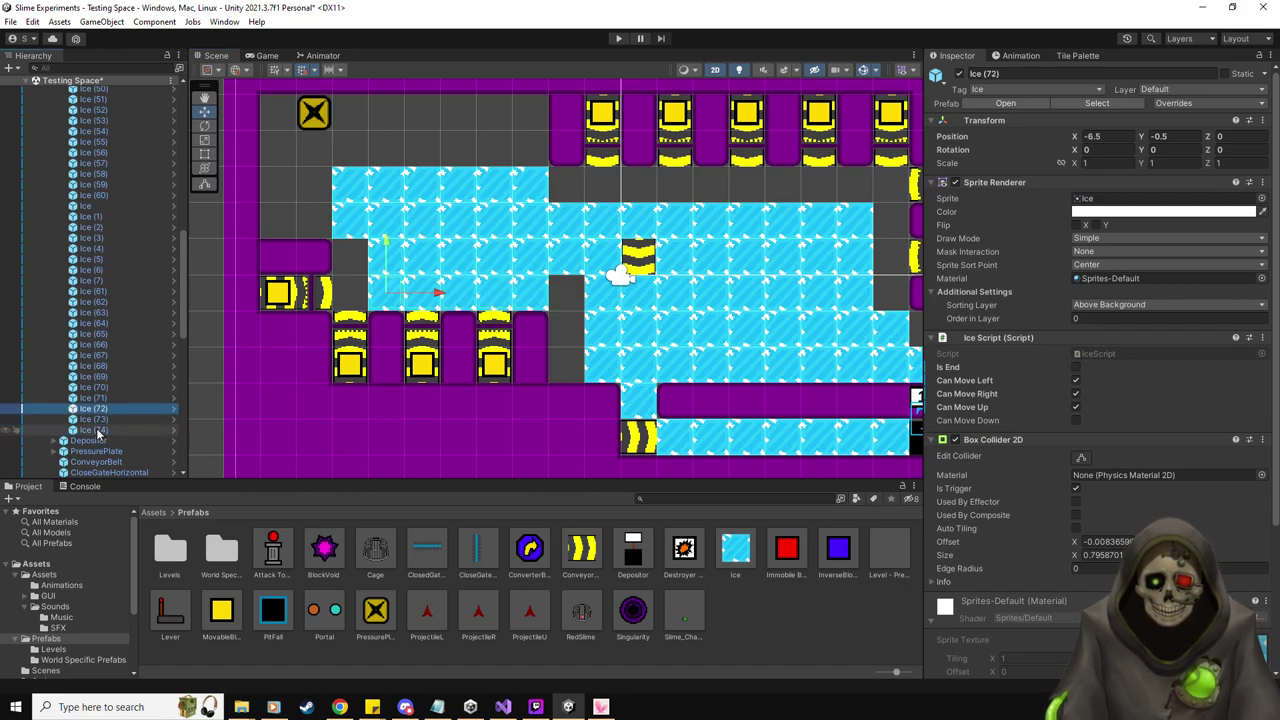
{"action": "key", "text": "Down"}
{"action": "key", "text": "Down"}
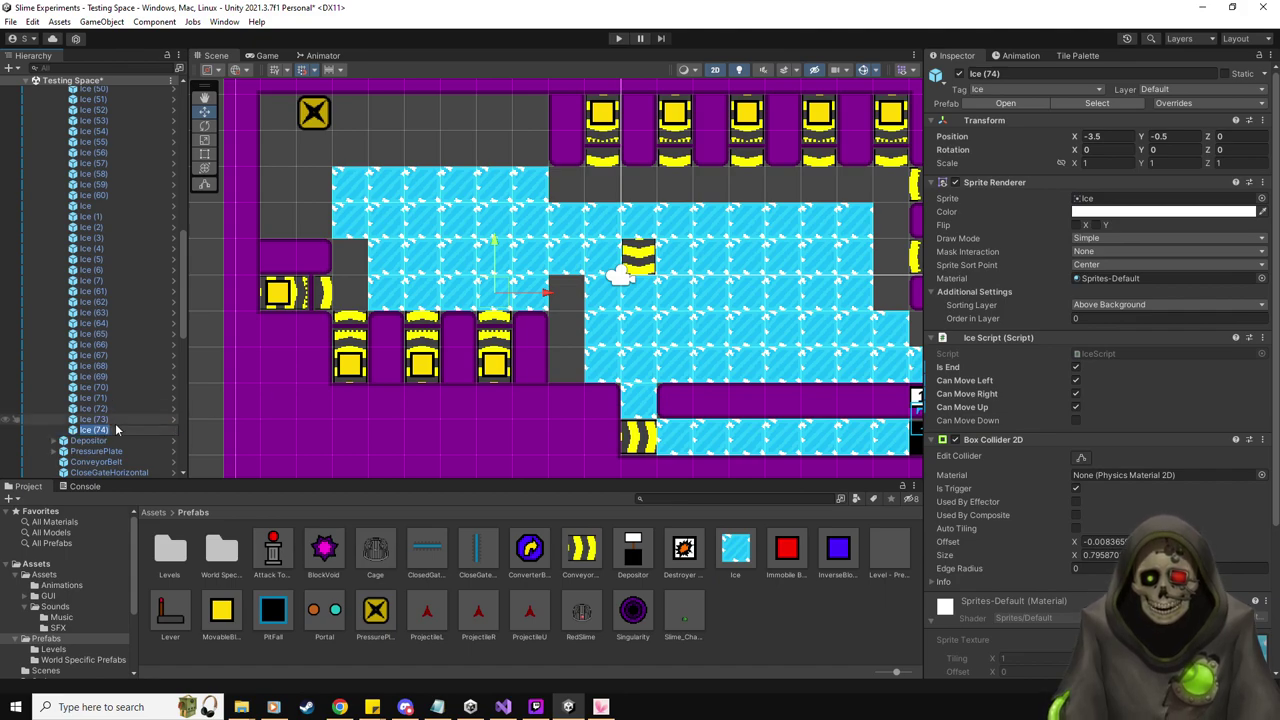
Duplicate Ice (74) to X -7.5, Y -0.5 and turn off Can Move Left on the copy
{"action": "key", "text": "ctrl+d"}
{"action": "left_click_drag", "start_coordinate": [553, 299], "coordinate": [409, 299]}
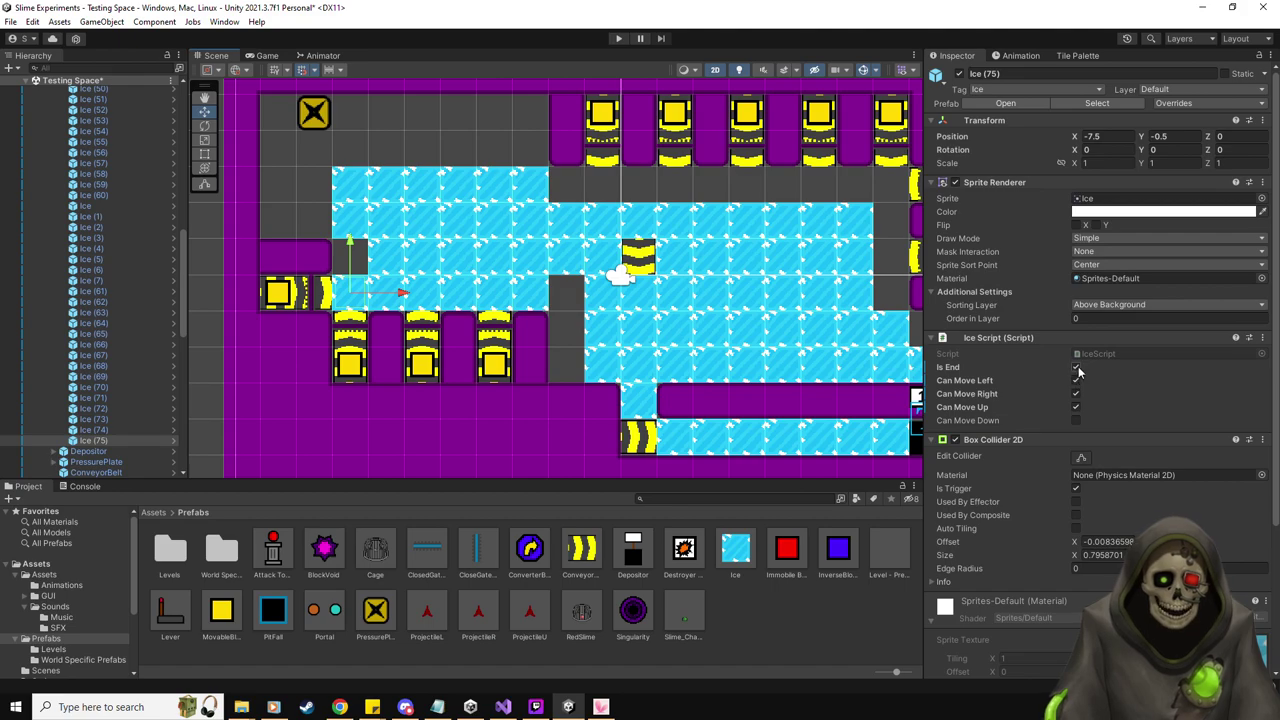
{"action": "left_click", "coordinate": [1076, 381]}
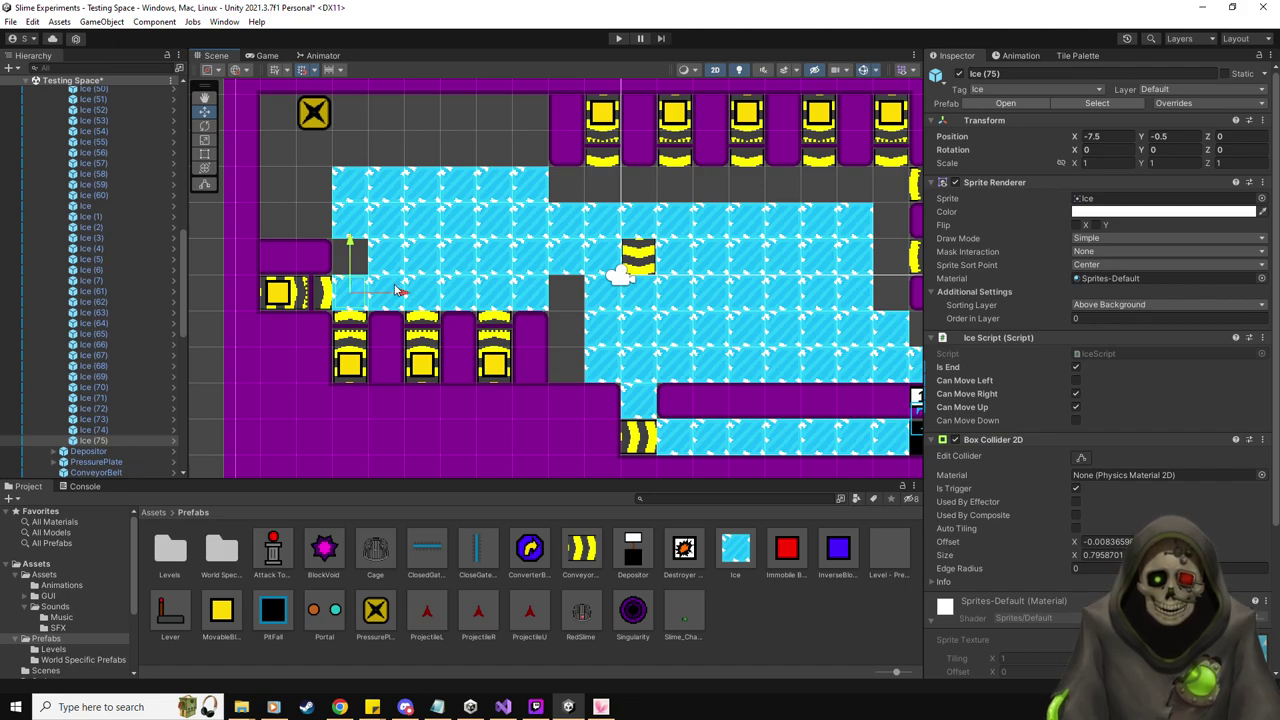
Duplicate Ice (75) to X -1.5, Y -2.5 and turn off Is End on the copy
{"action": "key", "text": "ctrl+d"}
{"action": "left_click_drag", "start_coordinate": [366, 294], "coordinate": [631, 348]}
{"action": "left_click", "coordinate": [1075, 367]}
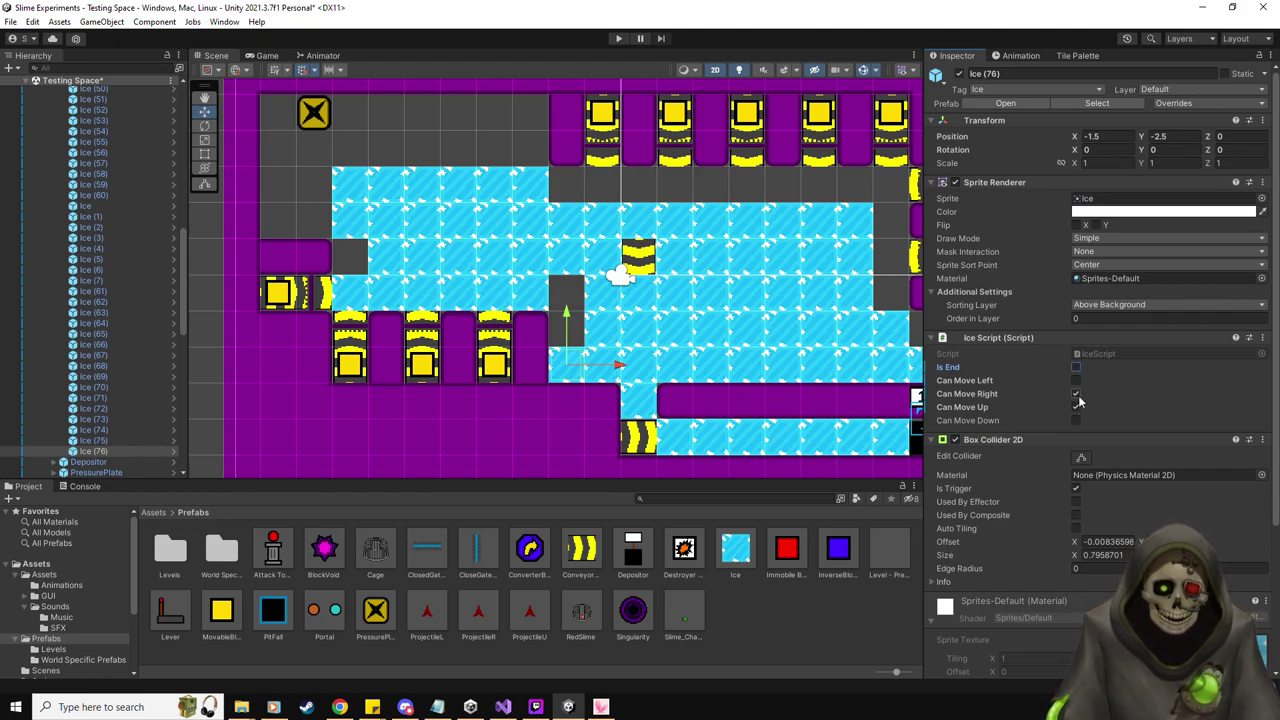
Duplicate Ice (76) to X -1.5, Y -1.5 and enable Can Move Down on the copy
{"action": "left_click", "coordinate": [569, 362]}
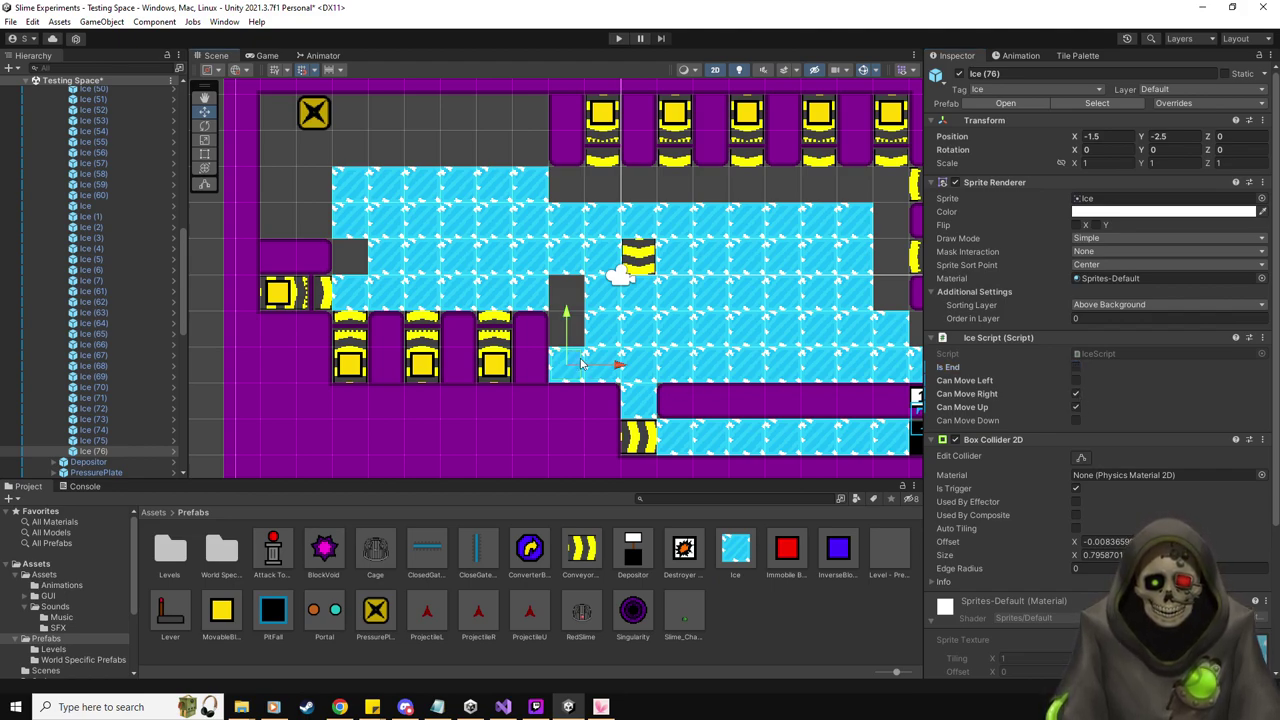
{"action": "key", "text": "ctrl+d"}
{"action": "left_click_drag", "start_coordinate": [580, 362], "coordinate": [580, 327]}
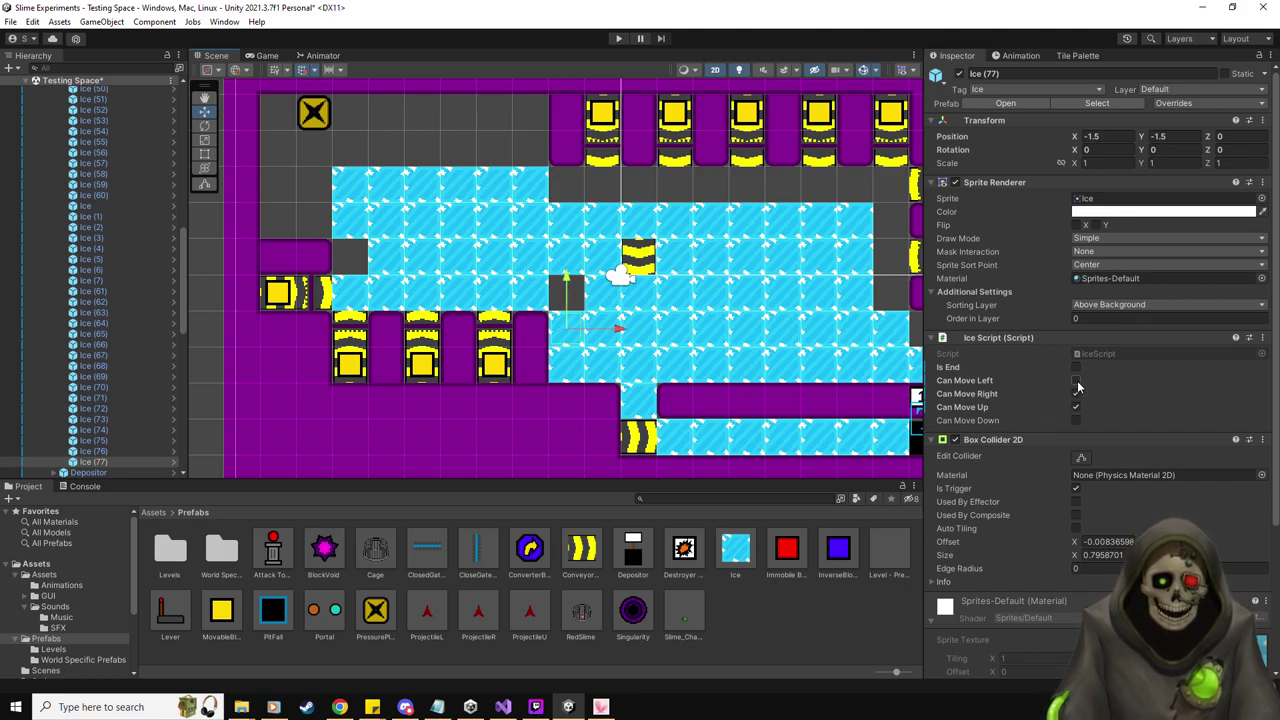
{"action": "left_click", "coordinate": [1076, 420]}
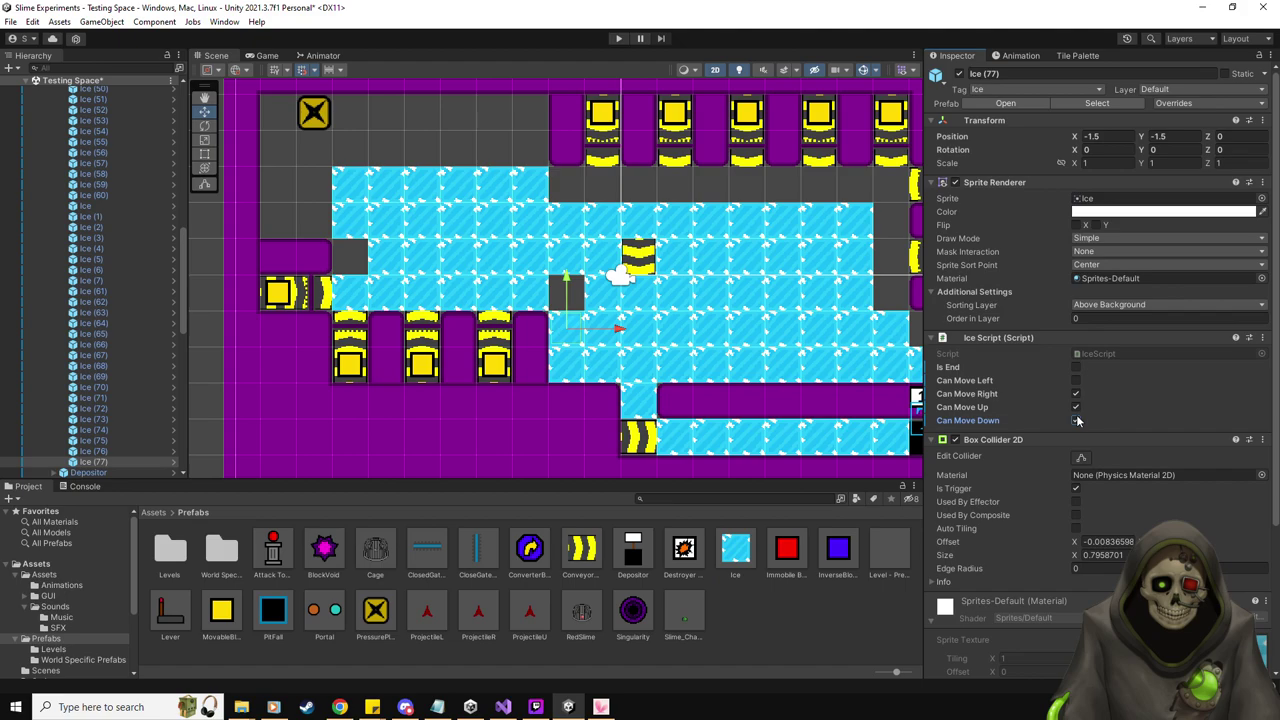
Duplicate Ice (77) to X -1.5, Y -0.5 and enable Can Move Left on the copy
{"action": "key", "text": "ctrl+d"}
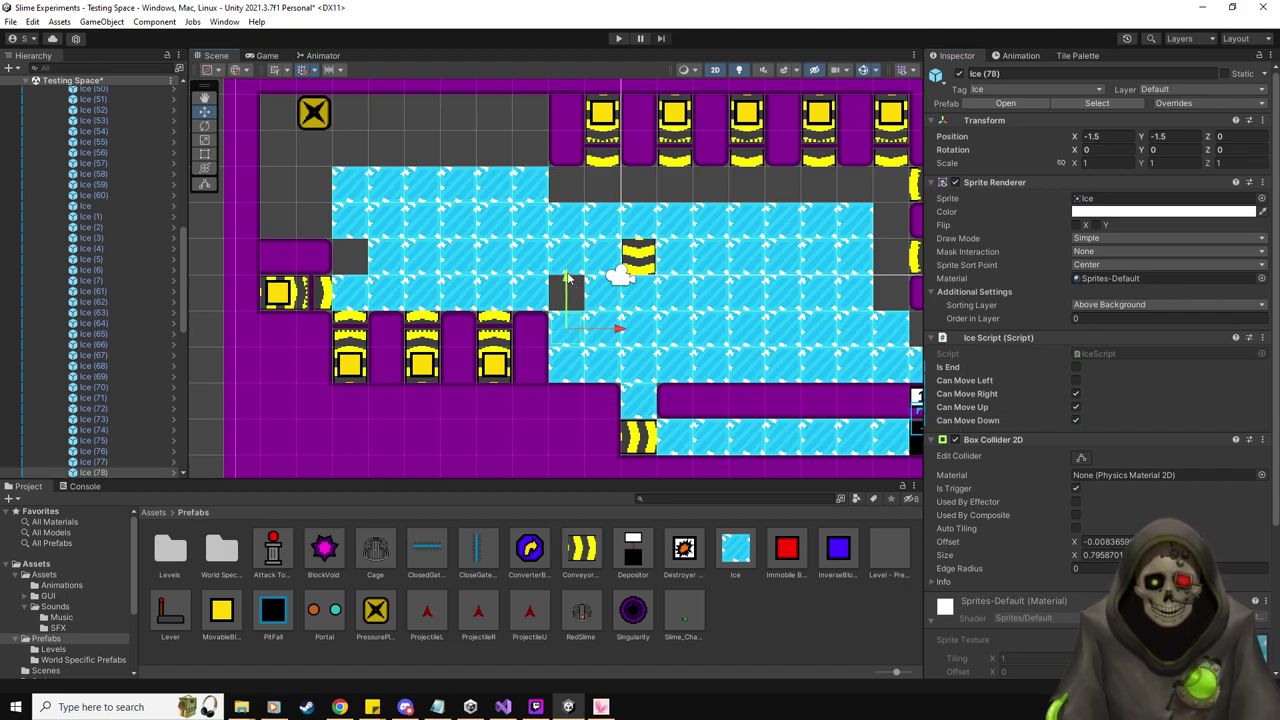
{"action": "left_click_drag", "start_coordinate": [573, 330], "coordinate": [573, 294]}
{"action": "left_click", "coordinate": [1076, 380]}
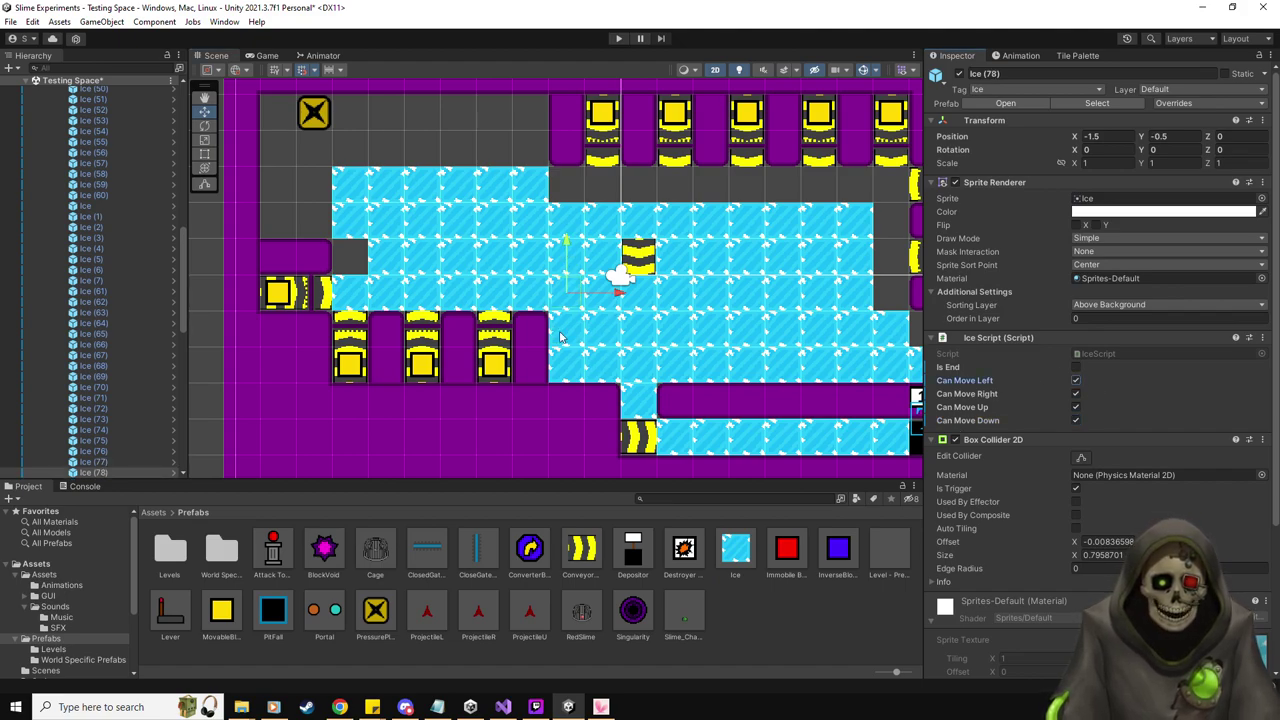
Duplicate Ice (78) to X -7.5, Y 0.5 and turn off Can Move Left on the copy
{"action": "left_click", "coordinate": [567, 307]}
{"action": "key", "text": "ctrl+d"}
{"action": "left_click_drag", "start_coordinate": [585, 301], "coordinate": [370, 266]}
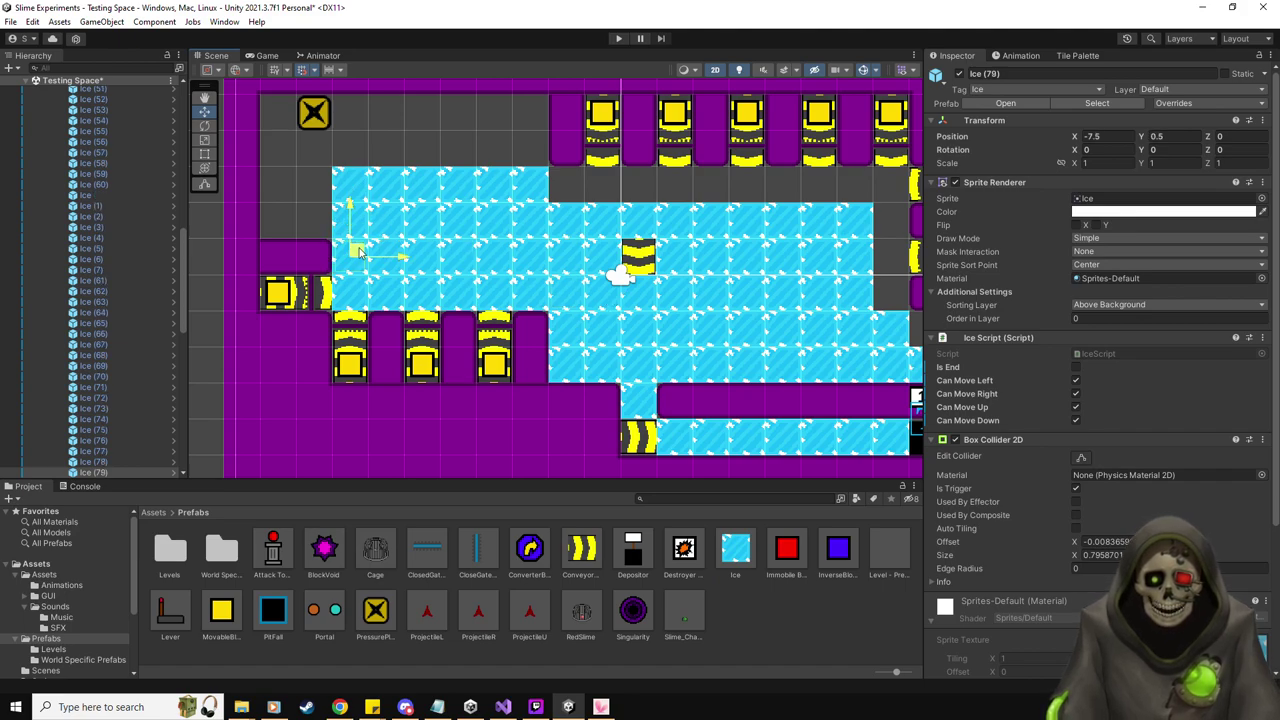
{"action": "left_click", "coordinate": [1076, 381]}
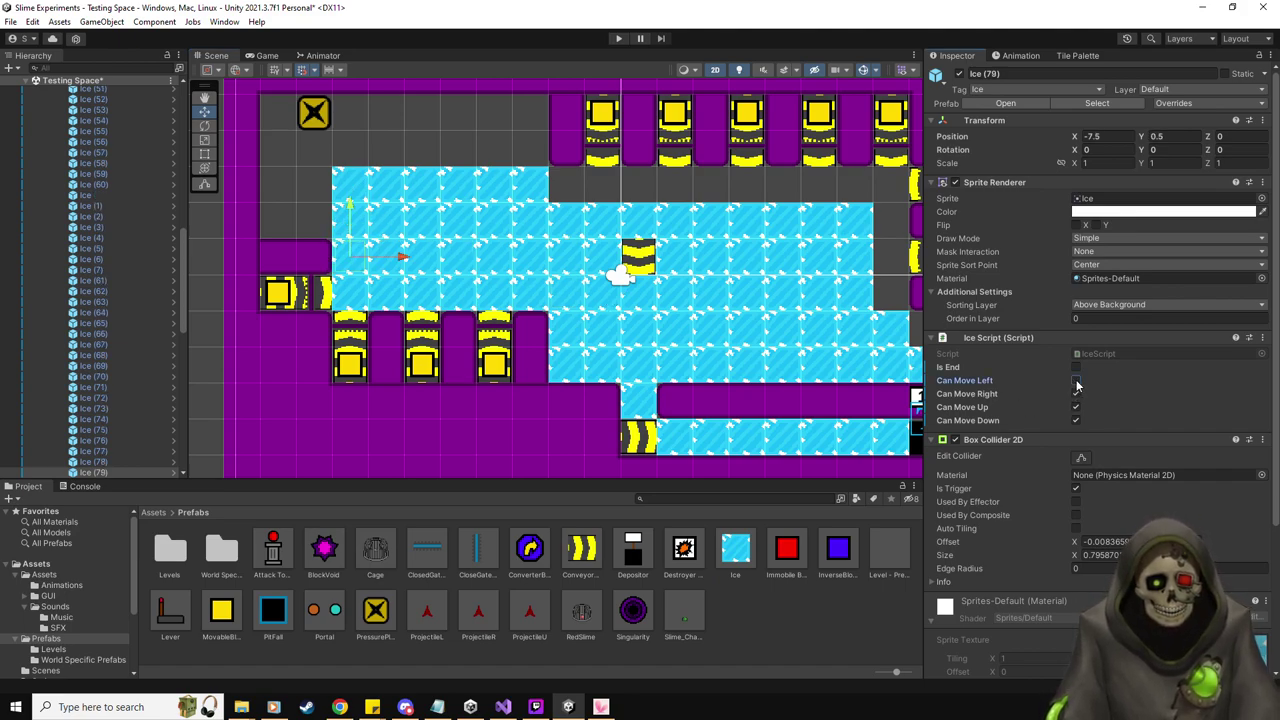
Enable Is End and turn off Can Move Left on Ice (52) and Ice (60), and also turn off Can Move Up on Ice (60)
{"action": "left_click", "coordinate": [343, 227]}
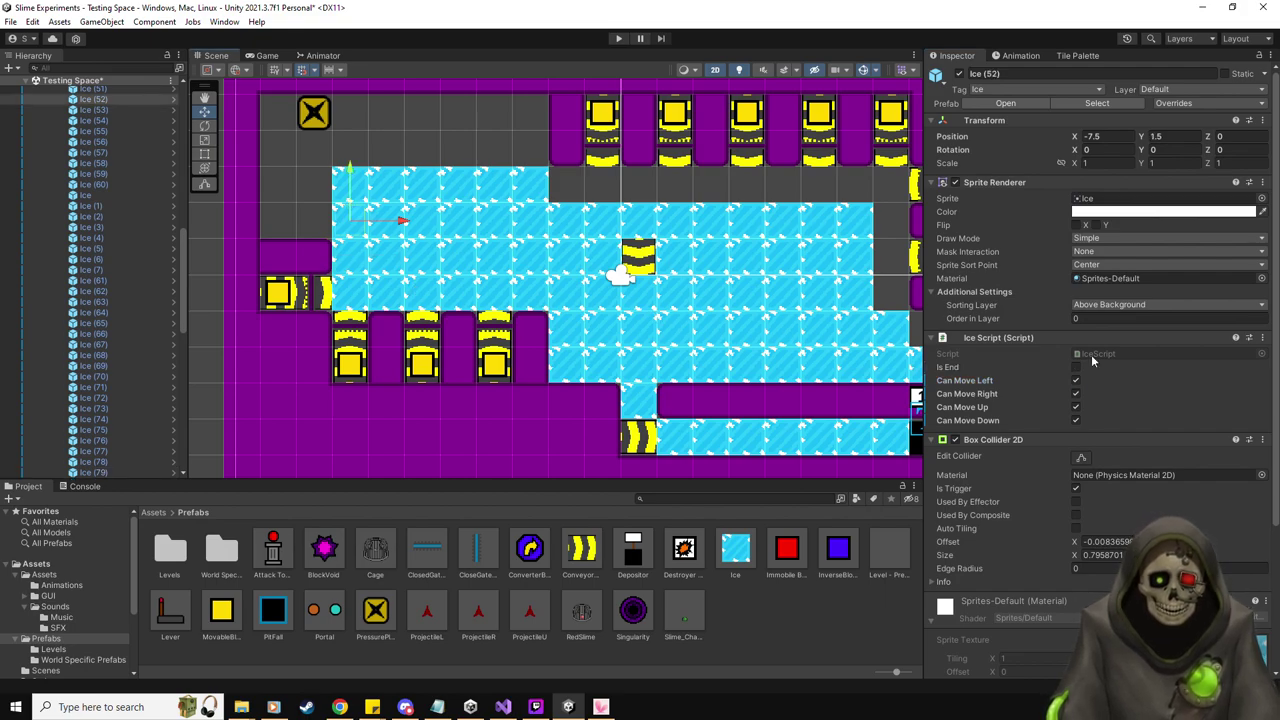
{"action": "left_click", "coordinate": [1076, 367]}
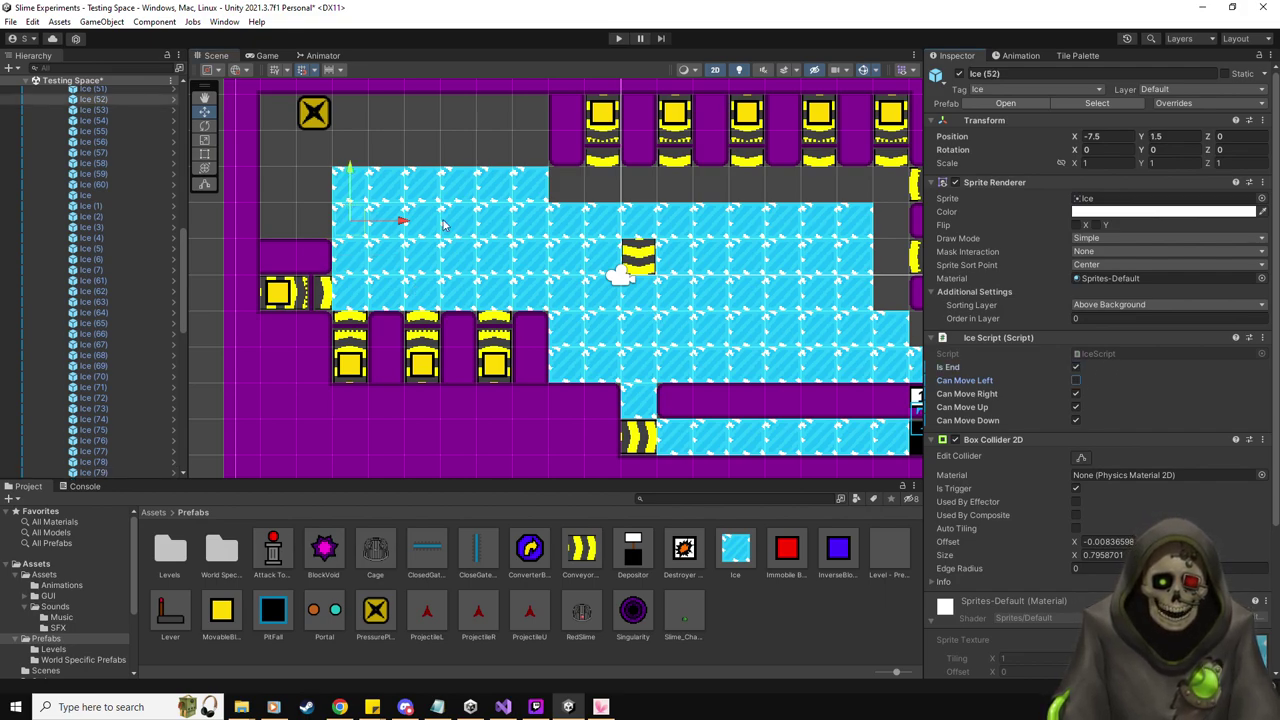
{"action": "left_click", "coordinate": [400, 188]}
{"action": "left_click", "coordinate": [1076, 380]}
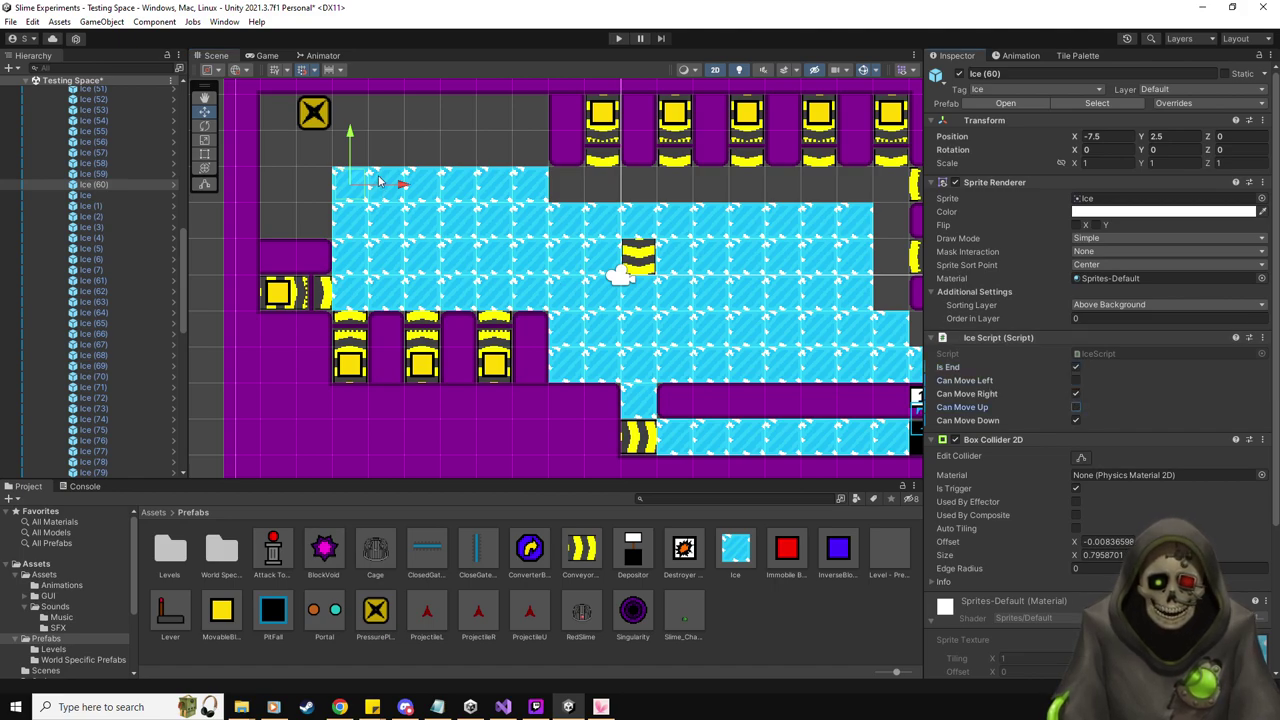
Enable Is End and turn off Can Move Up on Ice (59) and on Ice (55) through Ice (58) in the top row
{"action": "left_click", "coordinate": [383, 185]}
{"action": "left_click", "coordinate": [1076, 367]}
{"action": "left_click", "coordinate": [1076, 407]}
{"action": "left_click_drag", "start_coordinate": [424, 177], "coordinate": [525, 185]}
{"action": "left_click", "coordinate": [1076, 367]}
{"action": "left_click", "coordinate": [1076, 407]}
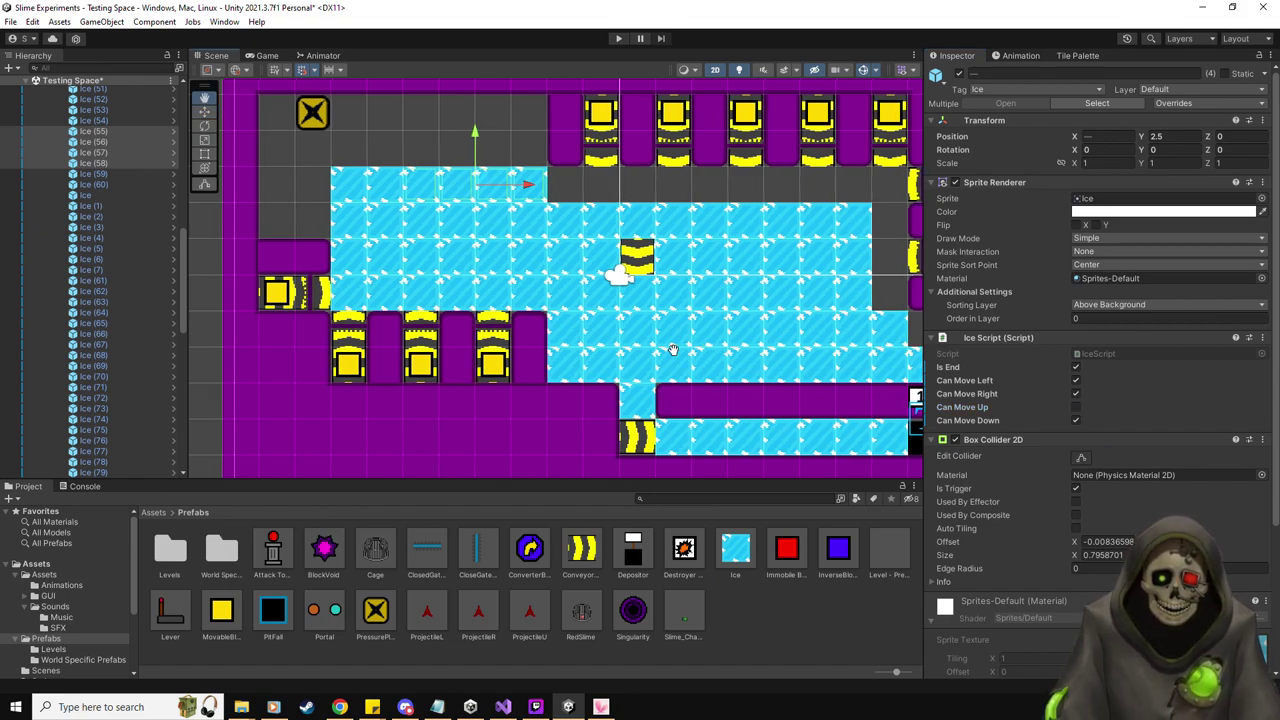
Duplicate the rightmost tile of the top ice row to X -1.5, Y 2.5 and turn off Is End on the copy
{"action": "middle_click_drag", "start_coordinate": [517, 180], "coordinate": [371, 211]}
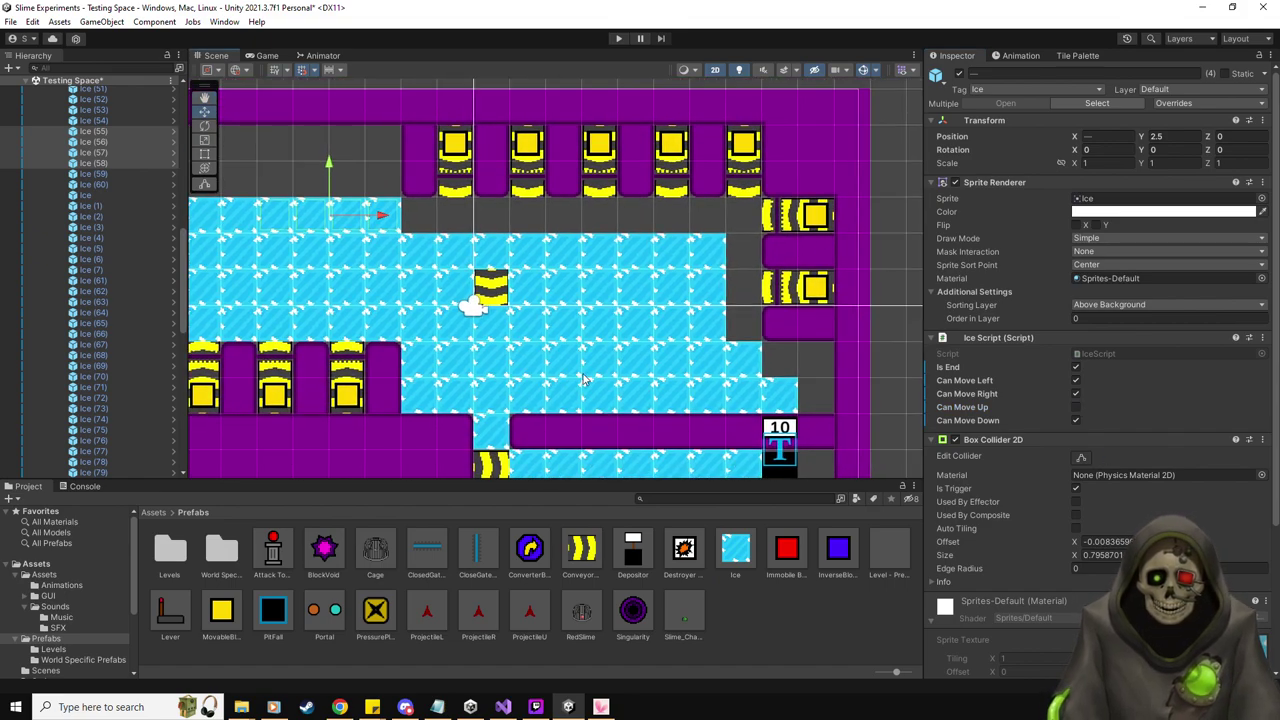
{"action": "left_click", "coordinate": [396, 226]}
{"action": "key", "text": "ctrl+d"}
{"action": "left_click_drag", "start_coordinate": [432, 216], "coordinate": [468, 216]}
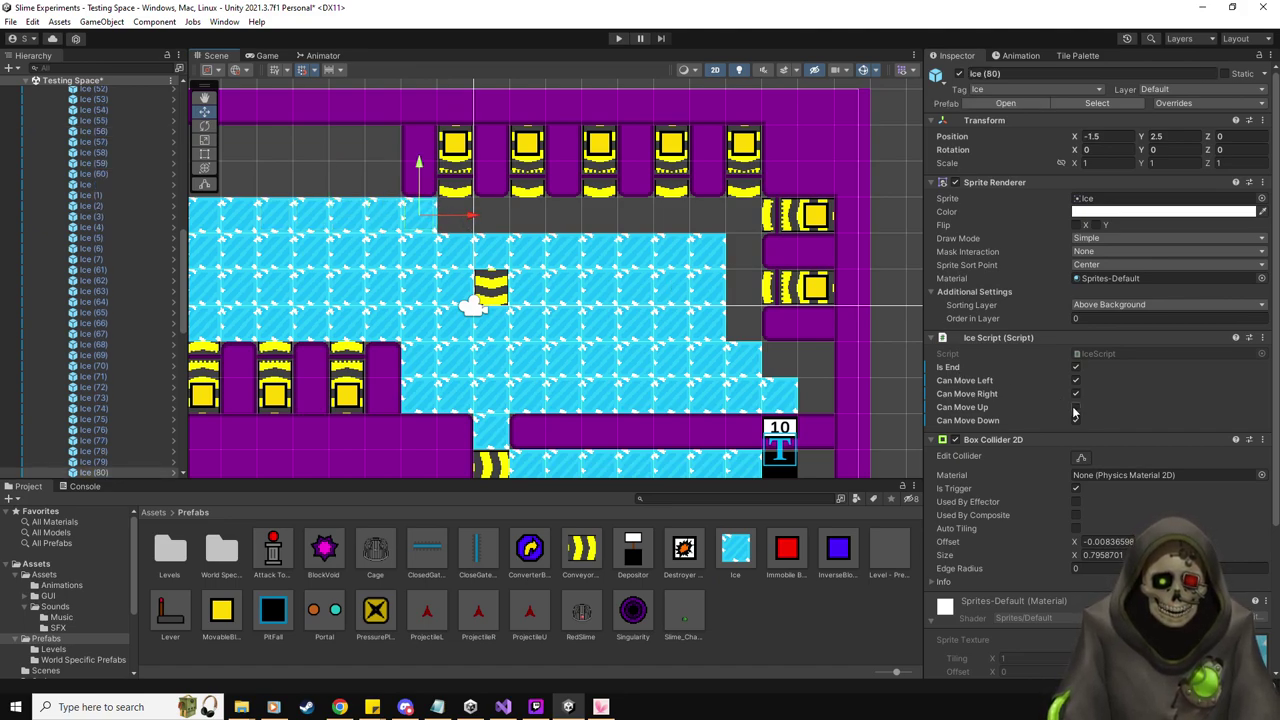
{"action": "left_click", "coordinate": [1075, 367]}
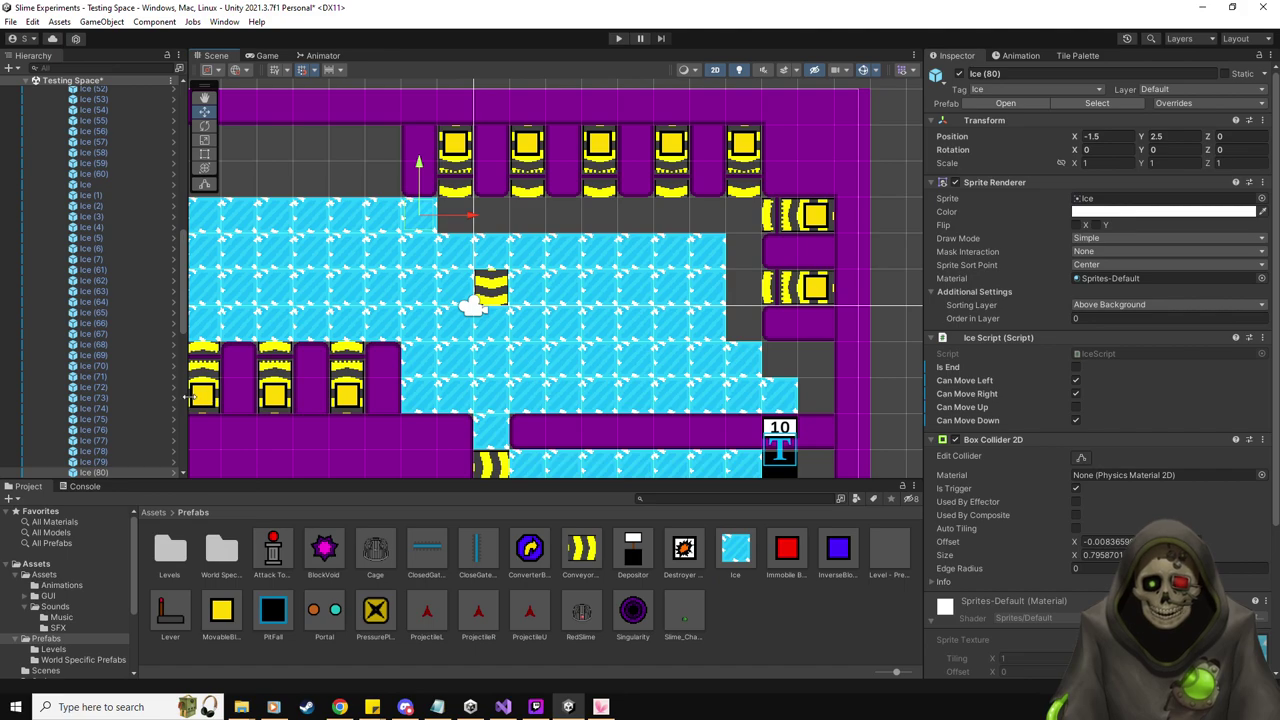
Duplicate Ice (80) along Y 2.5 to X 0.5, 2.5, 4.5 and 6.5, below the purple dividers
{"action": "scroll", "coordinate": [188, 397], "scroll_direction": "down", "scroll_amount": 1}
{"action": "key", "text": "ctrl+d"}
{"action": "left_click_drag", "start_coordinate": [524, 234], "coordinate": [740, 260]}
{"action": "key", "text": "ctrl+d"}
{"action": "key", "text": "ctrl+d"}
{"action": "key", "text": "ctrl+d"}
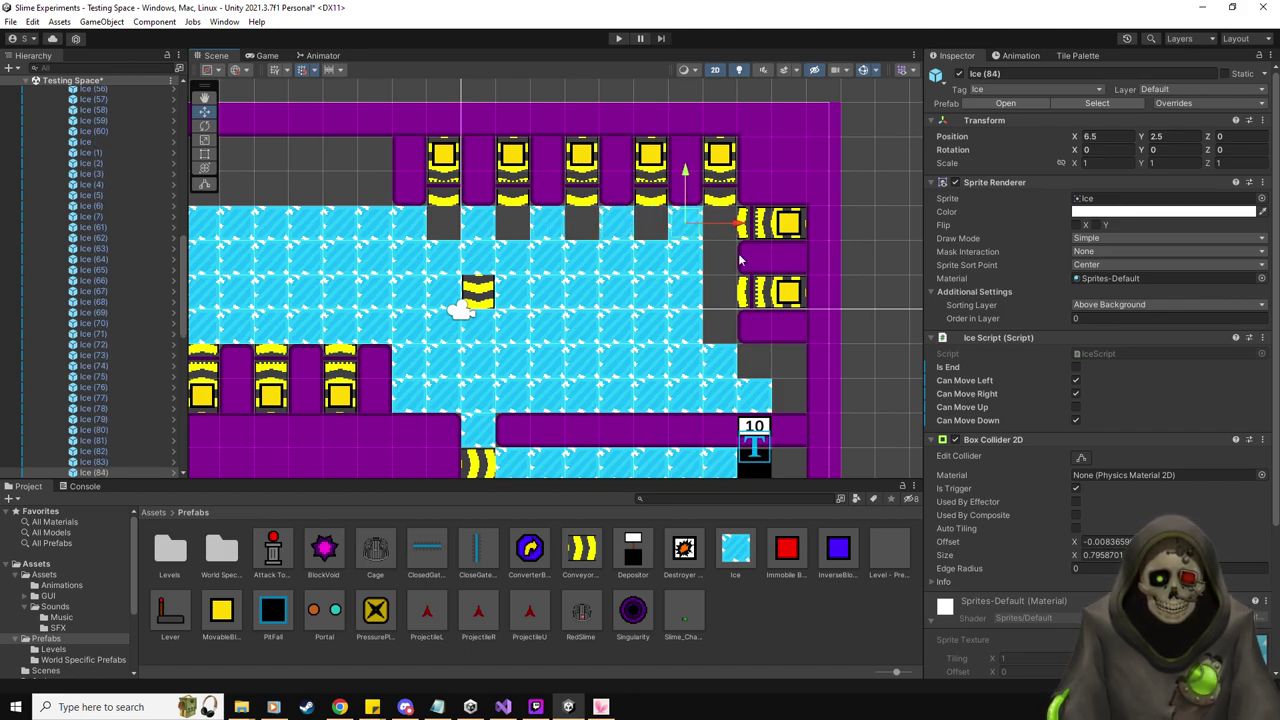
Duplicate Ice (84) to X 7.5, Y 1.5 with Can Move Up on and Can Move Right off, and copy that tile to Y -0.5
{"action": "key", "text": "ctrl+d"}
{"action": "left_click_drag", "start_coordinate": [689, 219], "coordinate": [729, 256]}
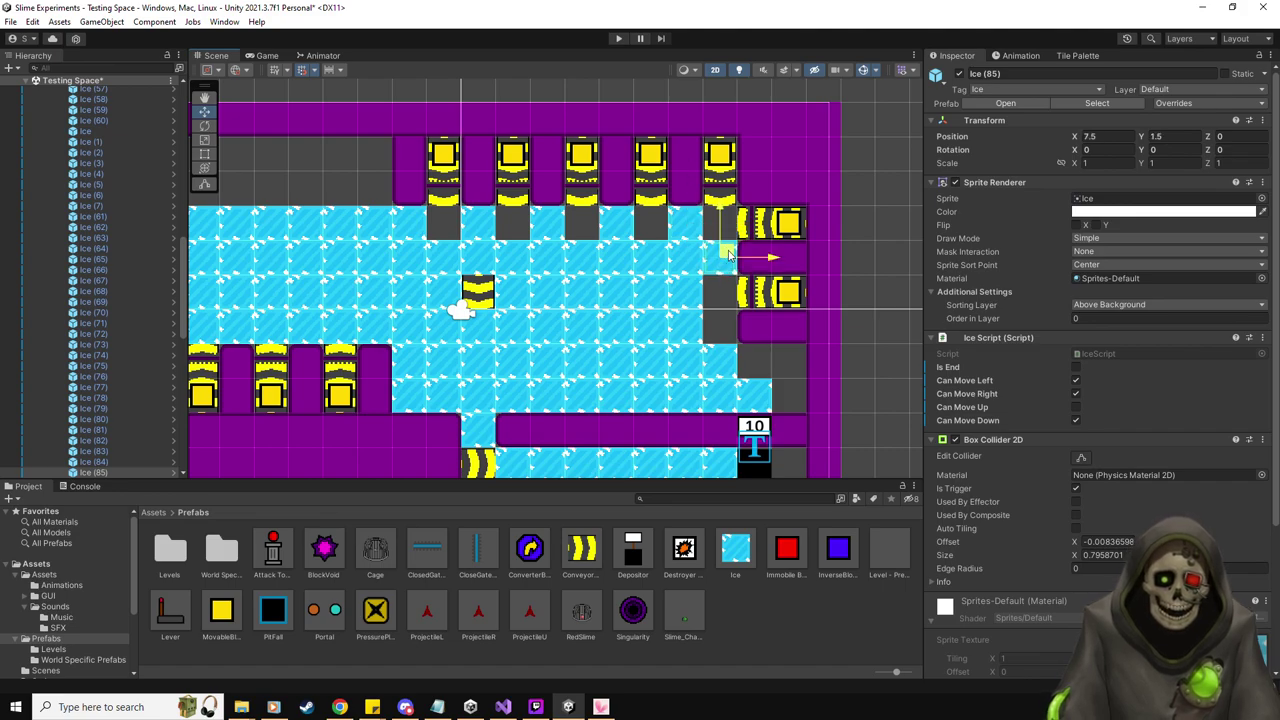
{"action": "left_click", "coordinate": [1076, 407]}
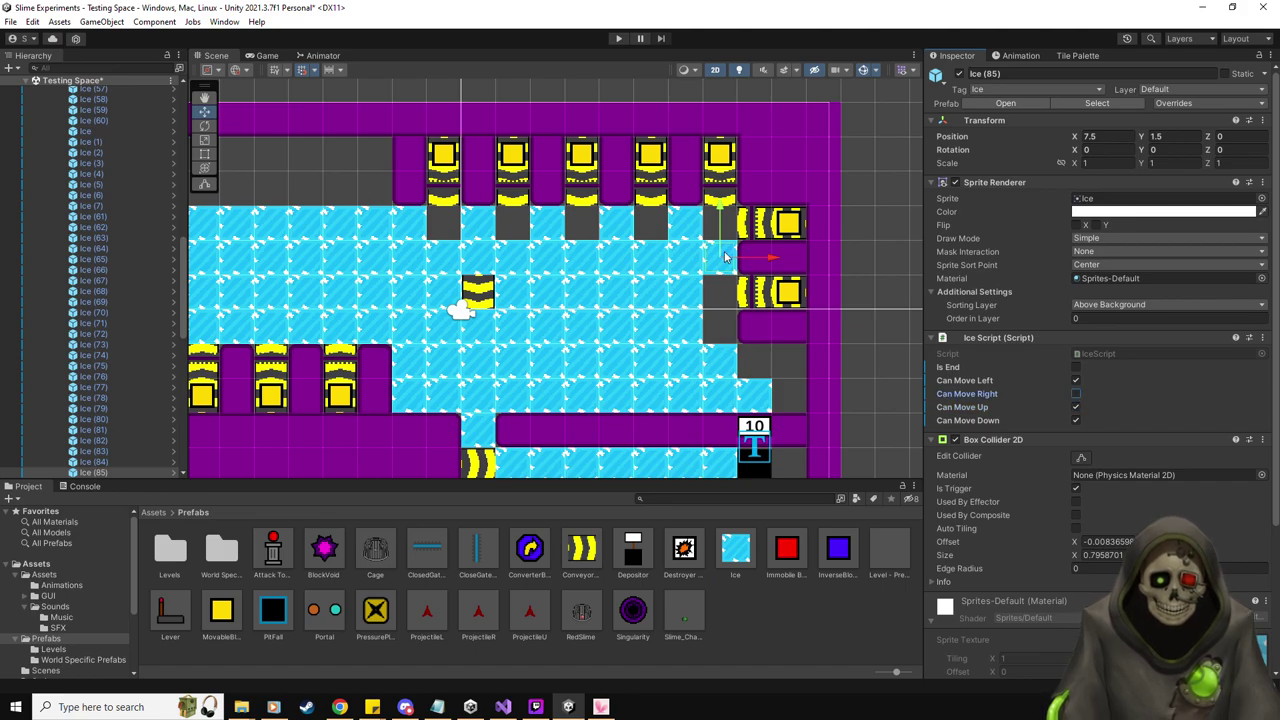
{"action": "key", "text": "ctrl+d"}
{"action": "left_click_drag", "start_coordinate": [720, 207], "coordinate": [722, 270]}
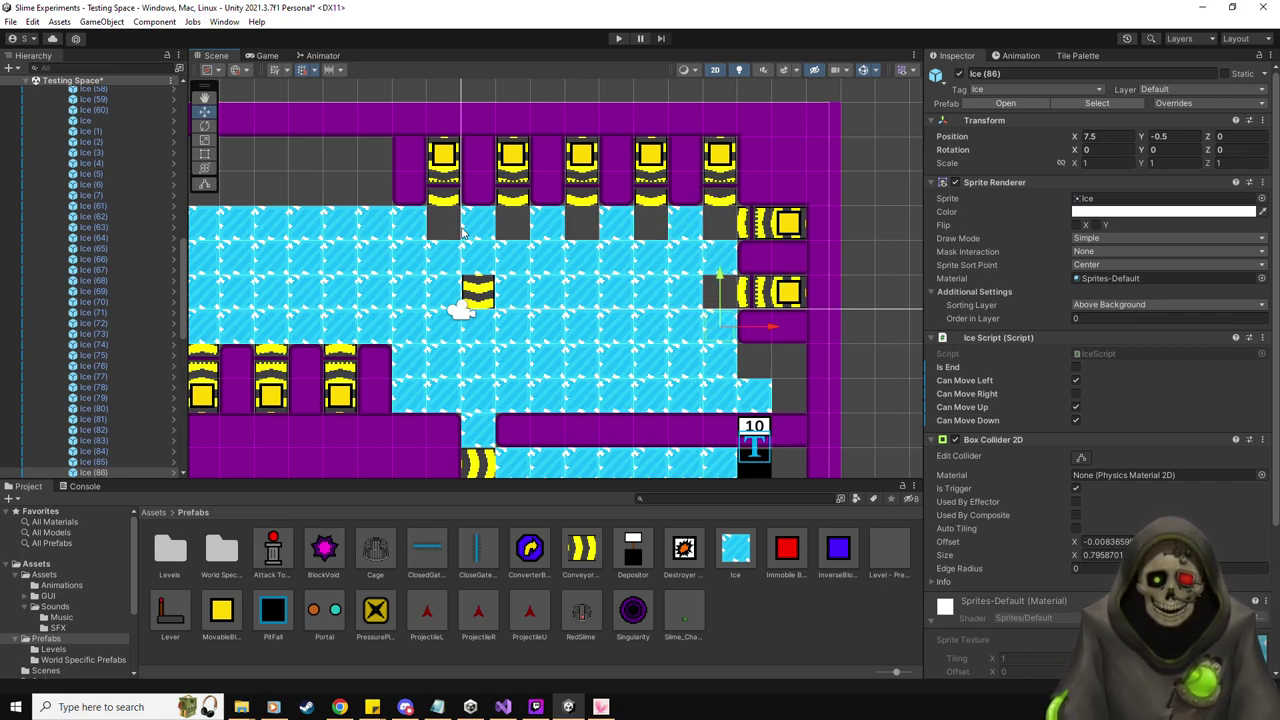
Duplicate Ice (80) to X -0.5, Y 2.5 and enable Is End on the copy
{"action": "left_click", "coordinate": [408, 221]}
{"action": "key", "text": "ctrl+d"}
{"action": "left_click_drag", "start_coordinate": [408, 221], "coordinate": [442, 222]}
{"action": "left_click", "coordinate": [1076, 367]}
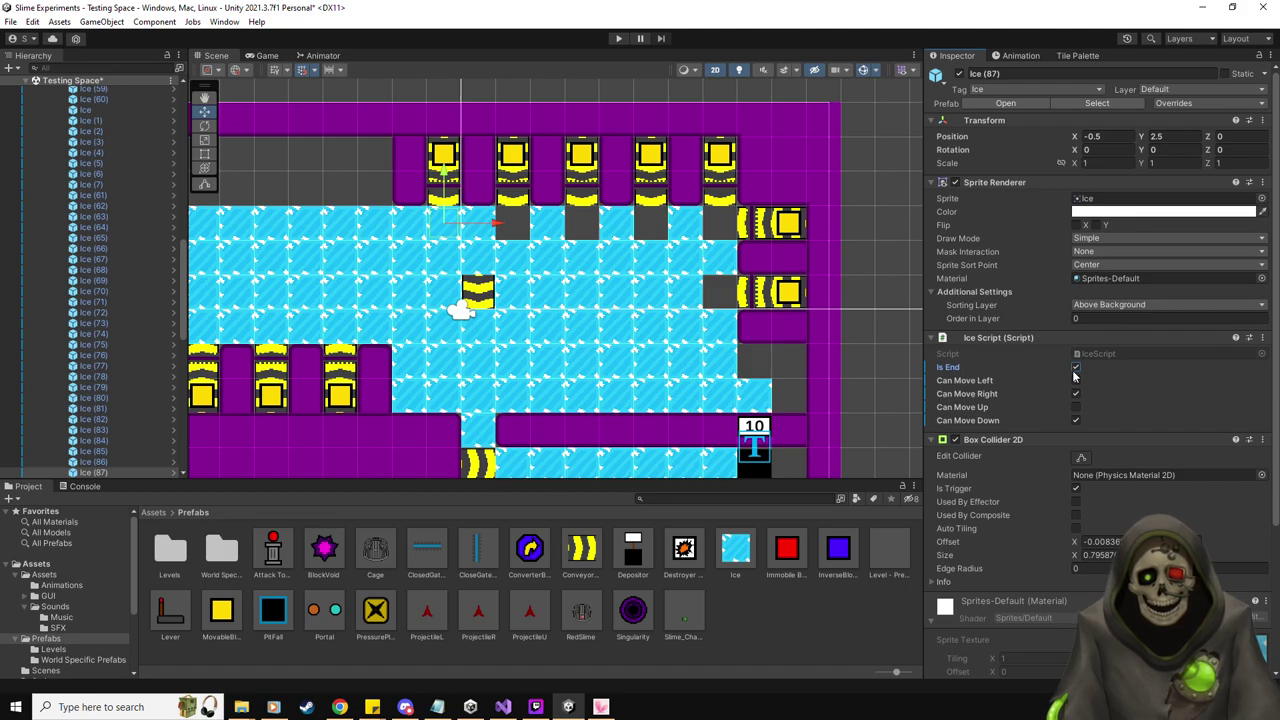
{"action": "left_click", "coordinate": [1076, 380]}
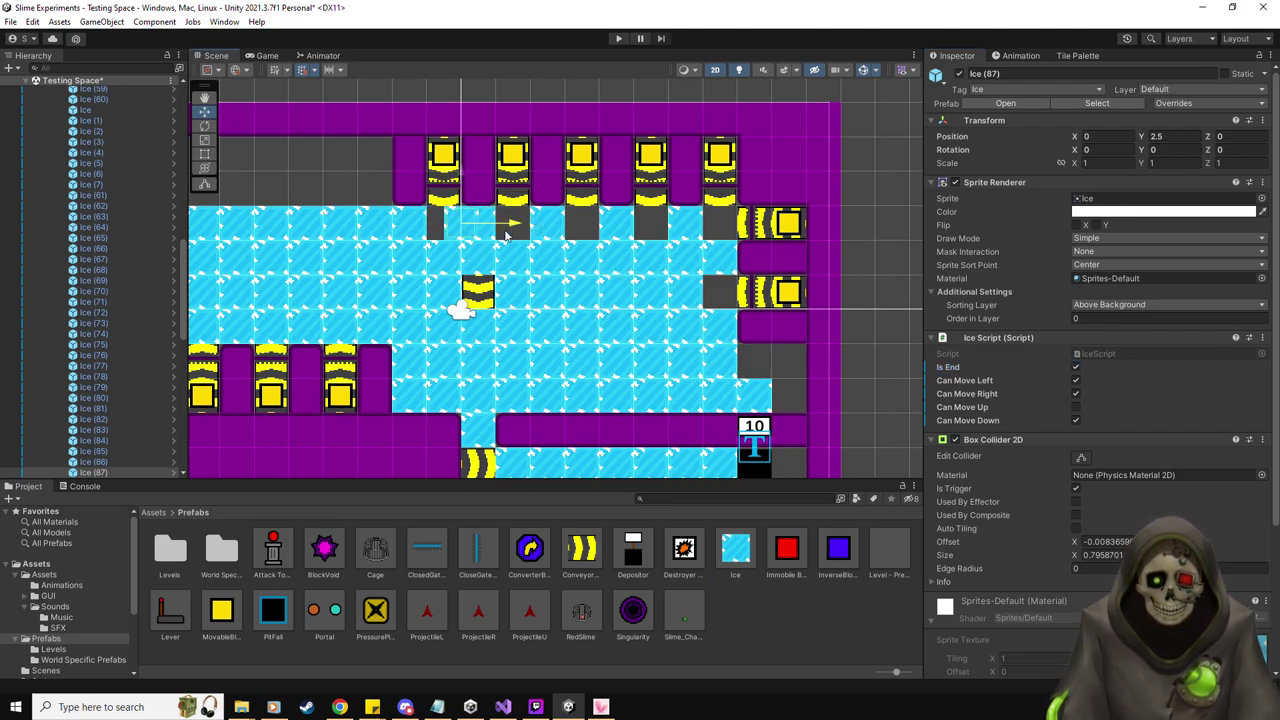
Duplicate Ice (87) to X 1.5, 3.5, 5.5 and 7.5 along Y 2.5 and turn off Can Move Right on the last copy
{"action": "key", "text": "ctrl+d"}
{"action": "left_click_drag", "start_coordinate": [505, 228], "coordinate": [770, 228]}
{"action": "key", "text": "ctrl+d"}
{"action": "key", "text": "ctrl+d"}
{"action": "key", "text": "ctrl+d"}
{"action": "left_click", "coordinate": [1075, 394]}
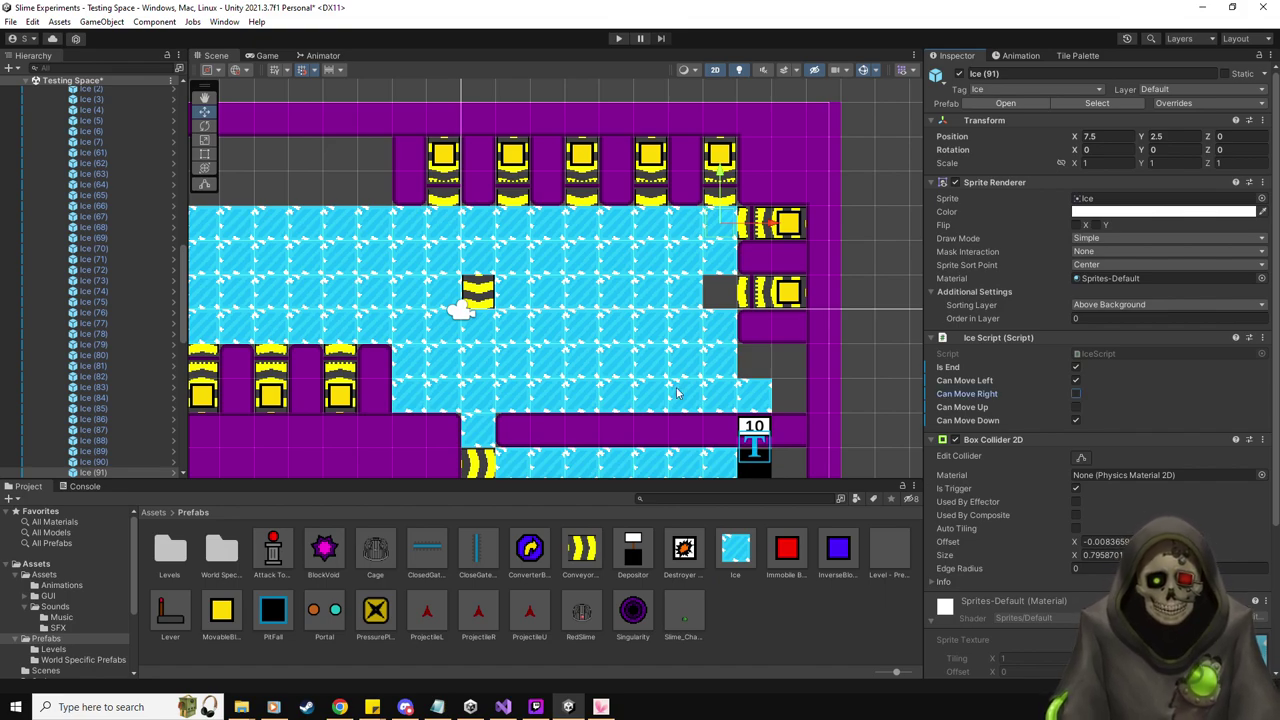
Duplicate Ice (91) to X 7.5, Y 0.5 and enable Can Move Up on the copy
{"action": "left_click", "coordinate": [131, 472]}
{"action": "key", "text": "ctrl+d"}
{"action": "left_click_drag", "start_coordinate": [720, 192], "coordinate": [720, 260]}
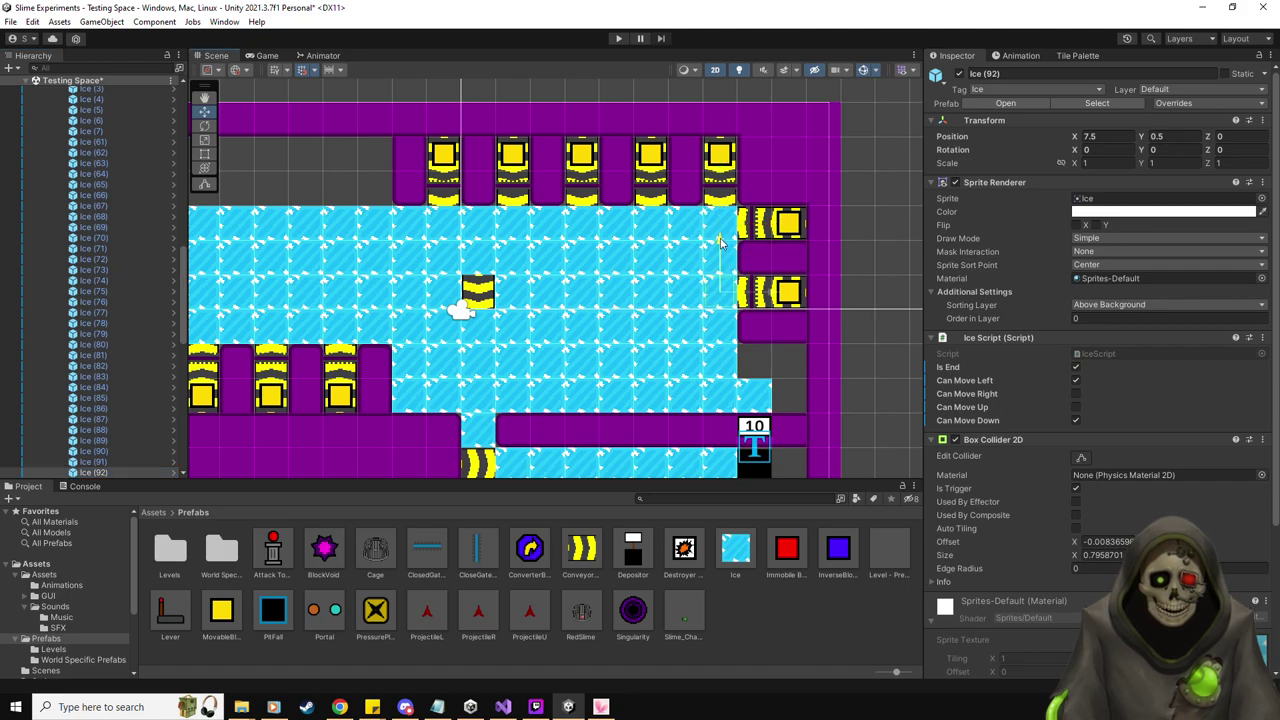
{"action": "middle_click_drag", "start_coordinate": [808, 298], "coordinate": [866, 312]}
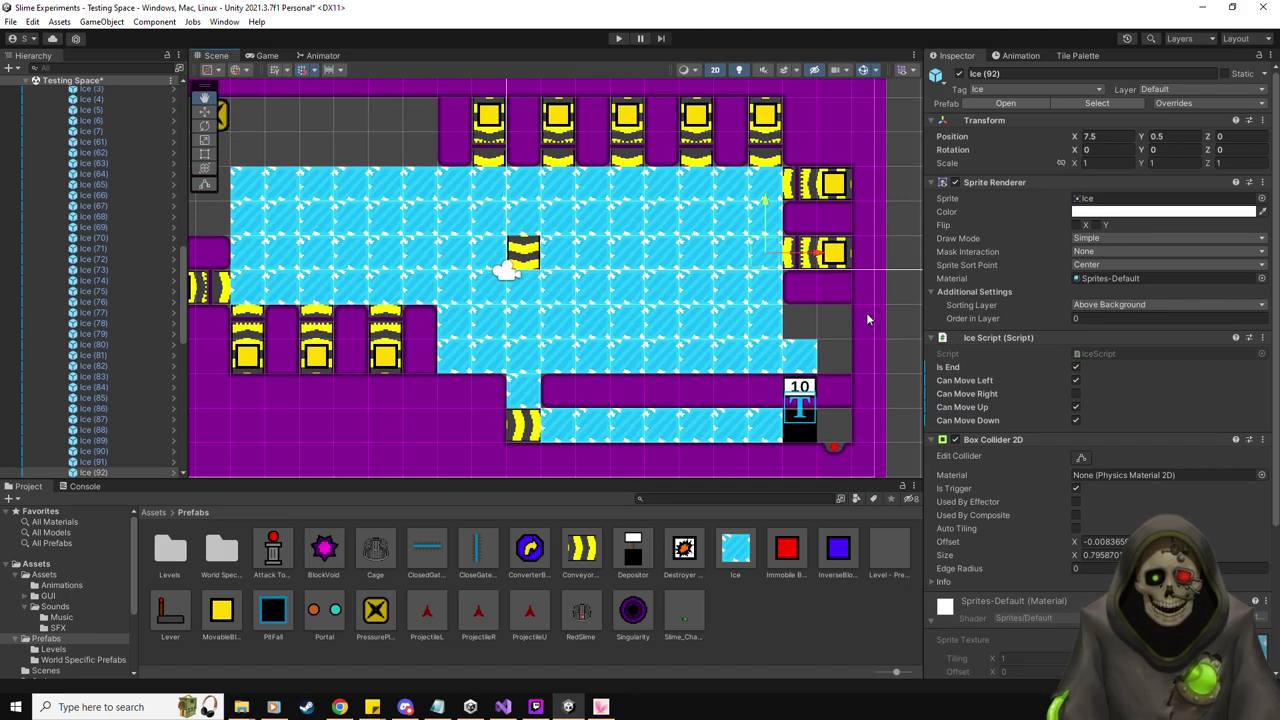
Duplicate Ice (36) to X 8.5, Y -1.5 and turn off Can Move Up on the copy
{"action": "left_click", "coordinate": [797, 353]}
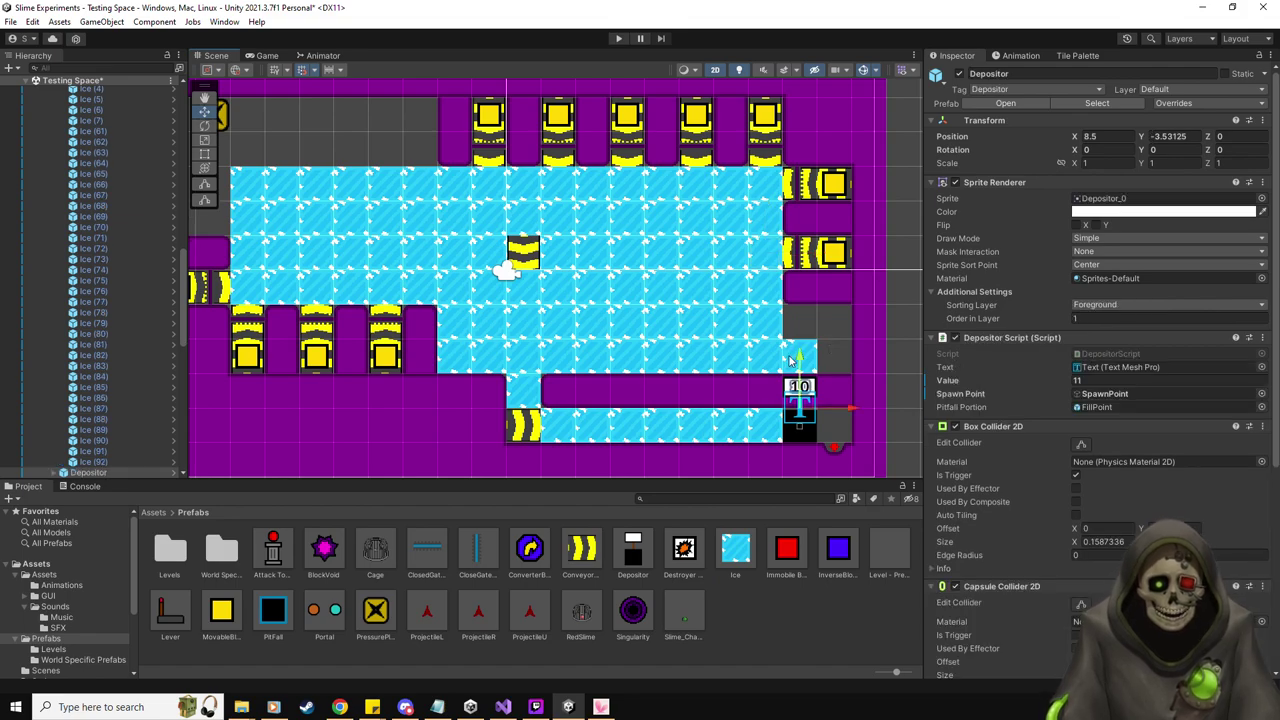
{"action": "left_click", "coordinate": [765, 356]}
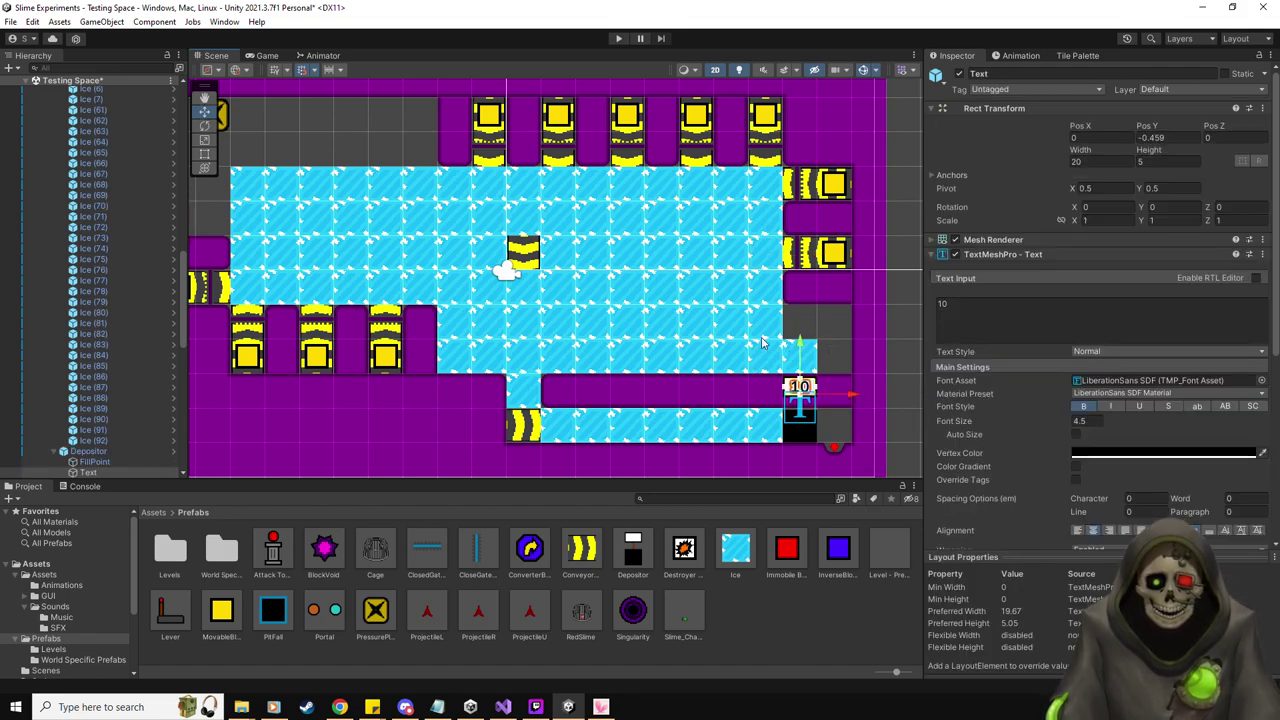
{"action": "left_click", "coordinate": [766, 329]}
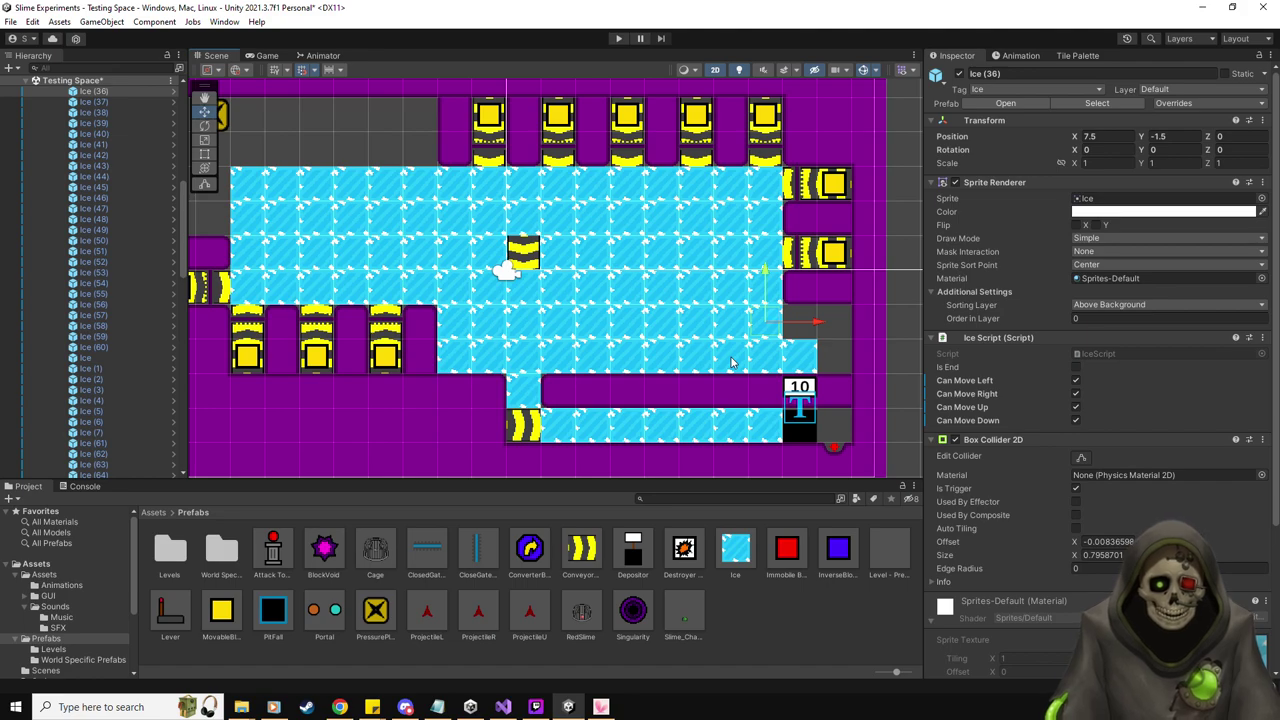
{"action": "left_click", "coordinate": [801, 341]}
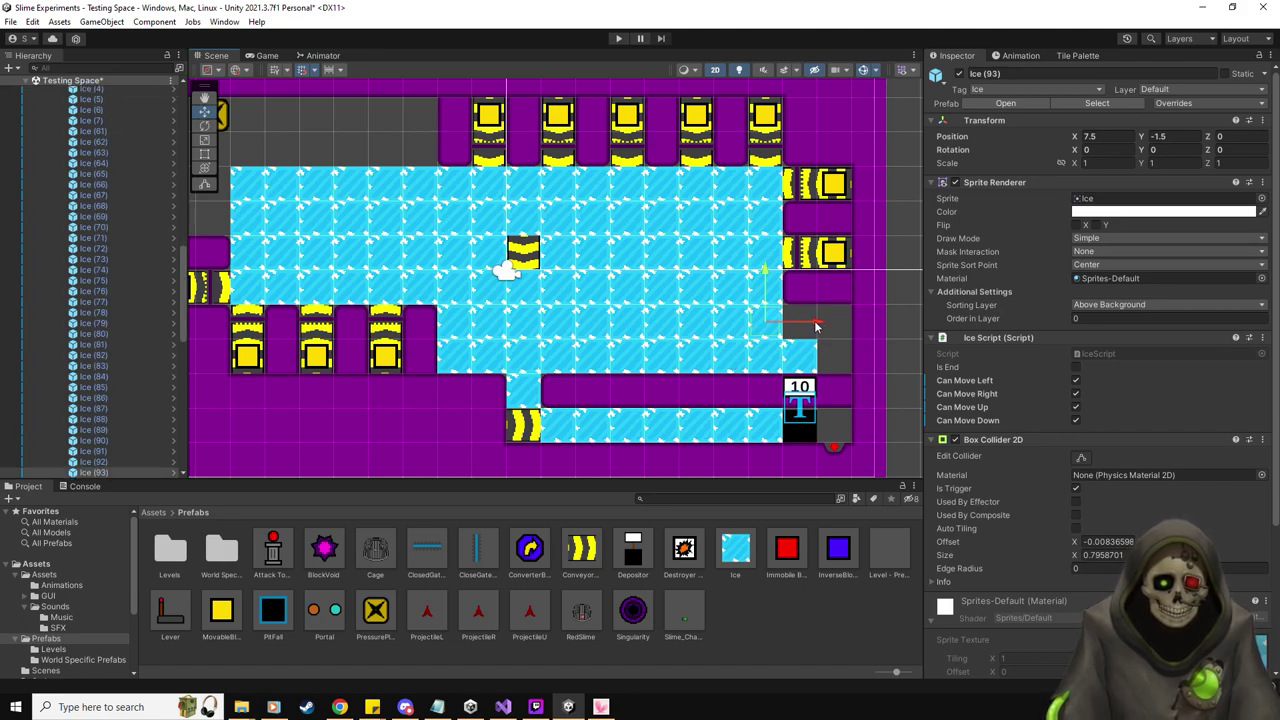
{"action": "left_click", "coordinate": [1076, 407]}
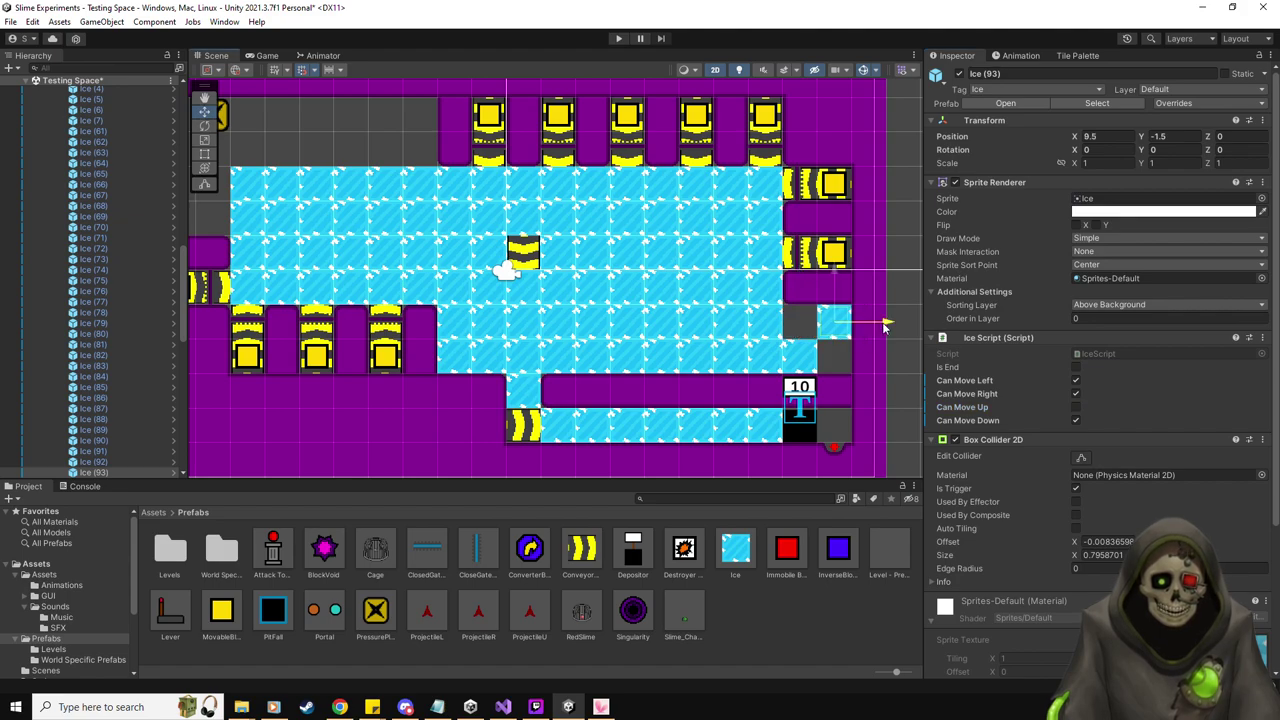
Duplicate Ice (93) to X 9.5, Y -1.5 and turn off Can Move Right on the copy
{"action": "key", "text": "ctrl+d"}
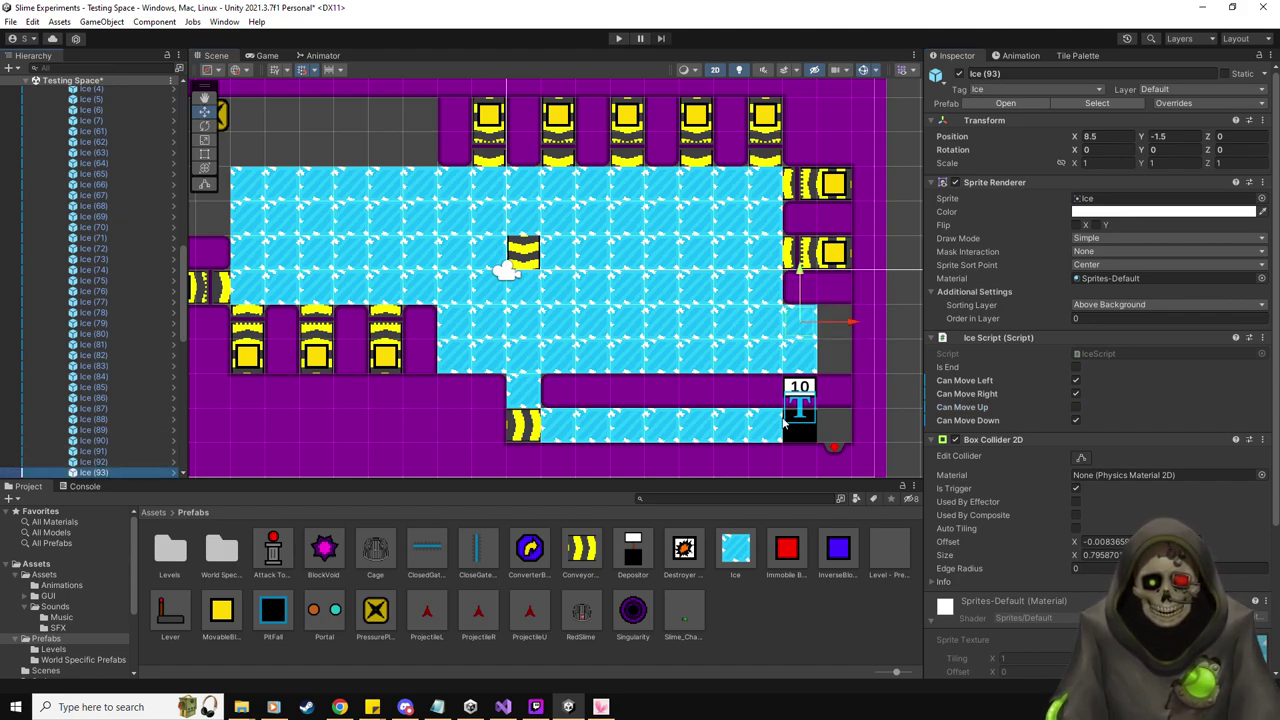
{"action": "left_click_drag", "start_coordinate": [862, 326], "coordinate": [884, 331]}
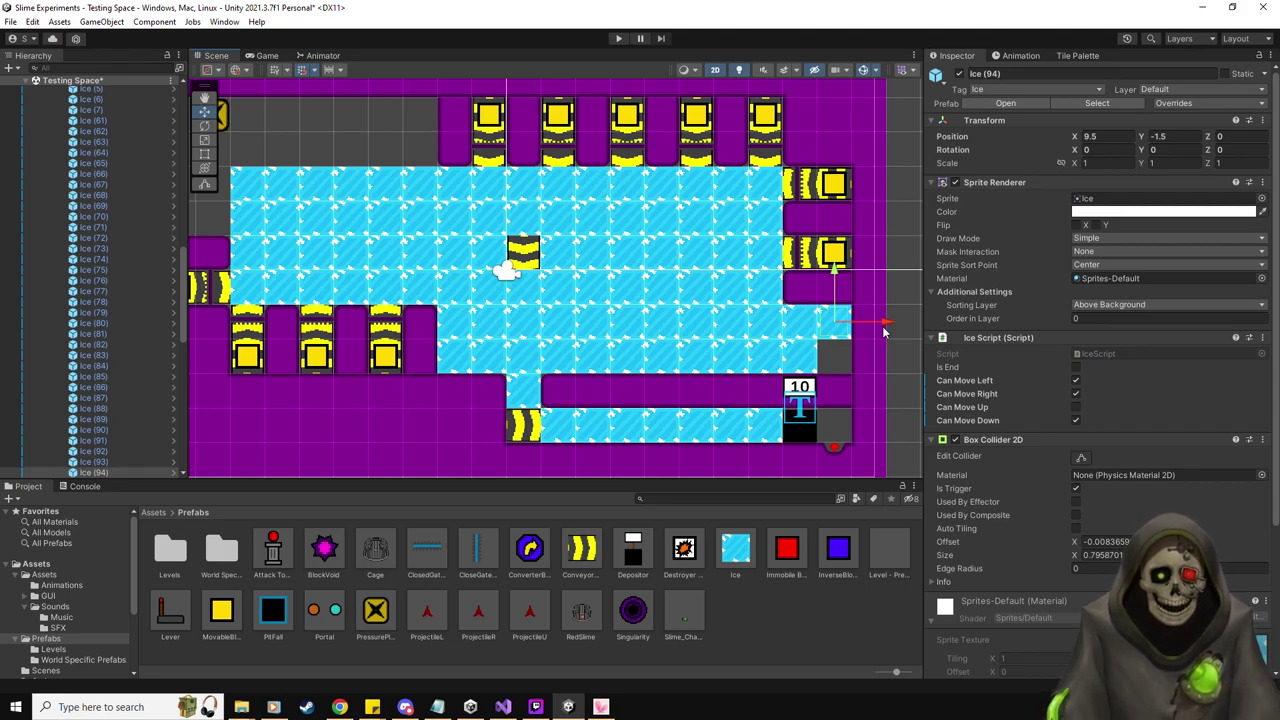
{"action": "left_click", "coordinate": [1076, 394]}
Duplicate Ice (94) to X 9.5, Y -2.5, enabling Can Move Up and turning off Can Move Down on the copy
{"action": "key", "text": "ctrl+d"}
{"action": "left_click_drag", "start_coordinate": [834, 285], "coordinate": [834, 320]}
{"action": "left_click", "coordinate": [1076, 407]}
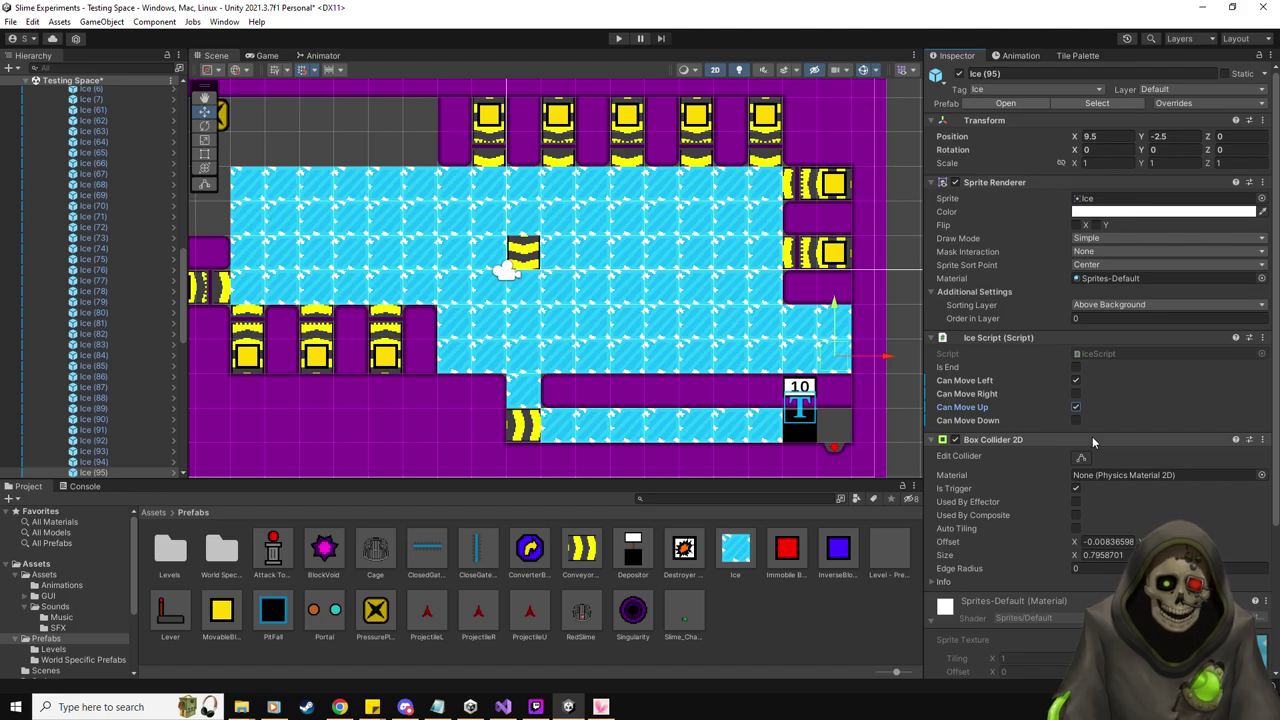
Collapse the Ice group under Items in the scene hierarchy
{"action": "middle_click_drag", "start_coordinate": [613, 290], "coordinate": [657, 296]}
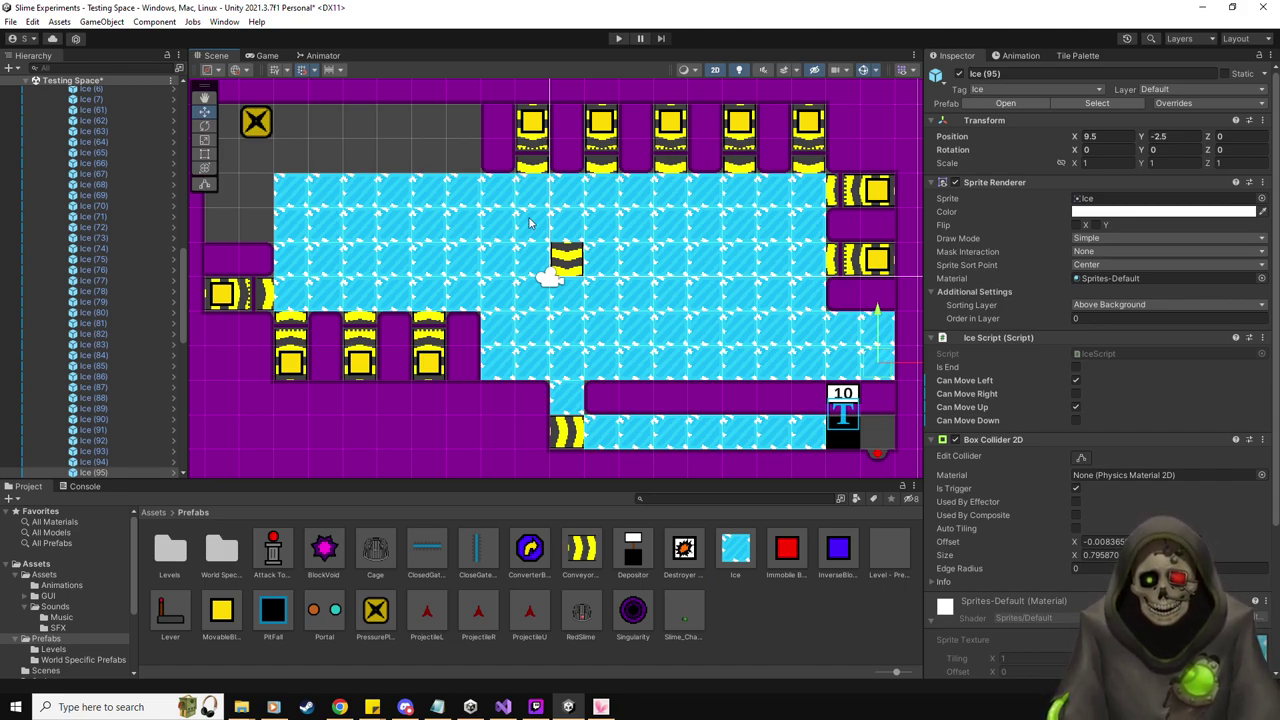
{"action": "scroll", "coordinate": [132, 240], "scroll_direction": "up", "scroll_amount": 10}
{"action": "scroll", "coordinate": [132, 237], "scroll_direction": "down", "scroll_amount": 3}
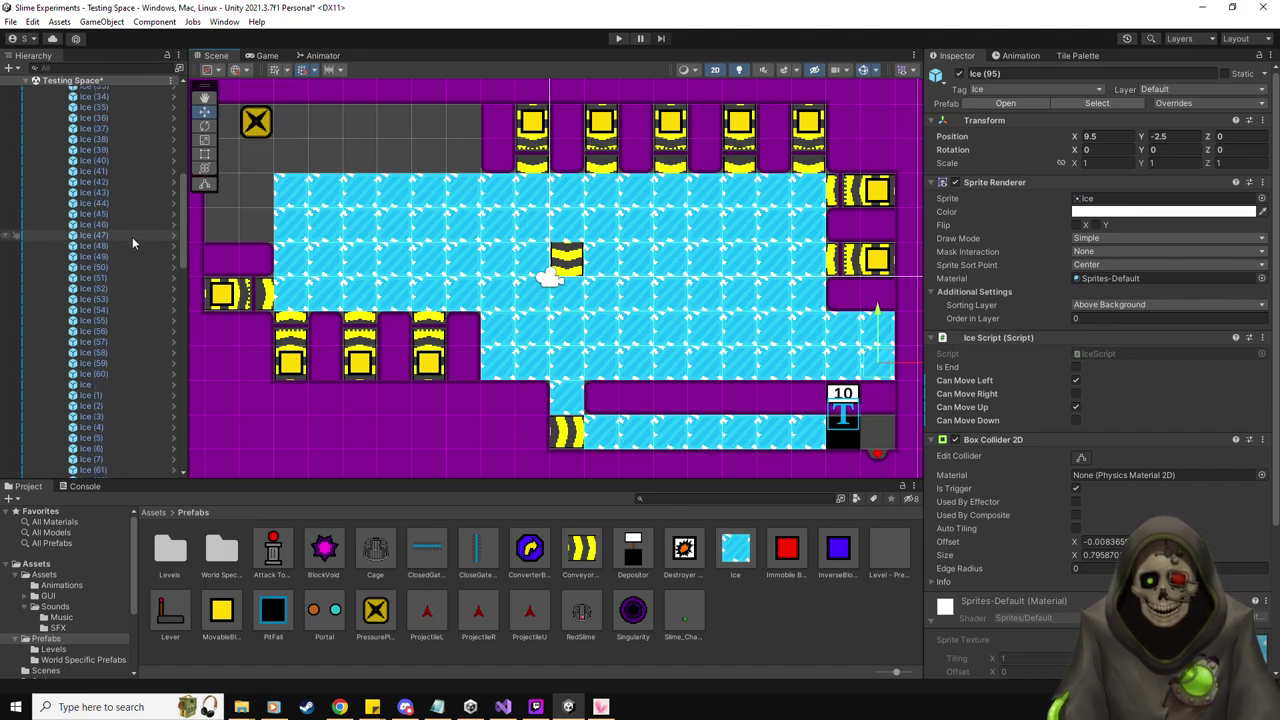
{"action": "scroll", "coordinate": [261, 268], "scroll_direction": "up", "scroll_amount": 2}
{"action": "scroll", "coordinate": [150, 259], "scroll_direction": "up", "scroll_amount": 10}
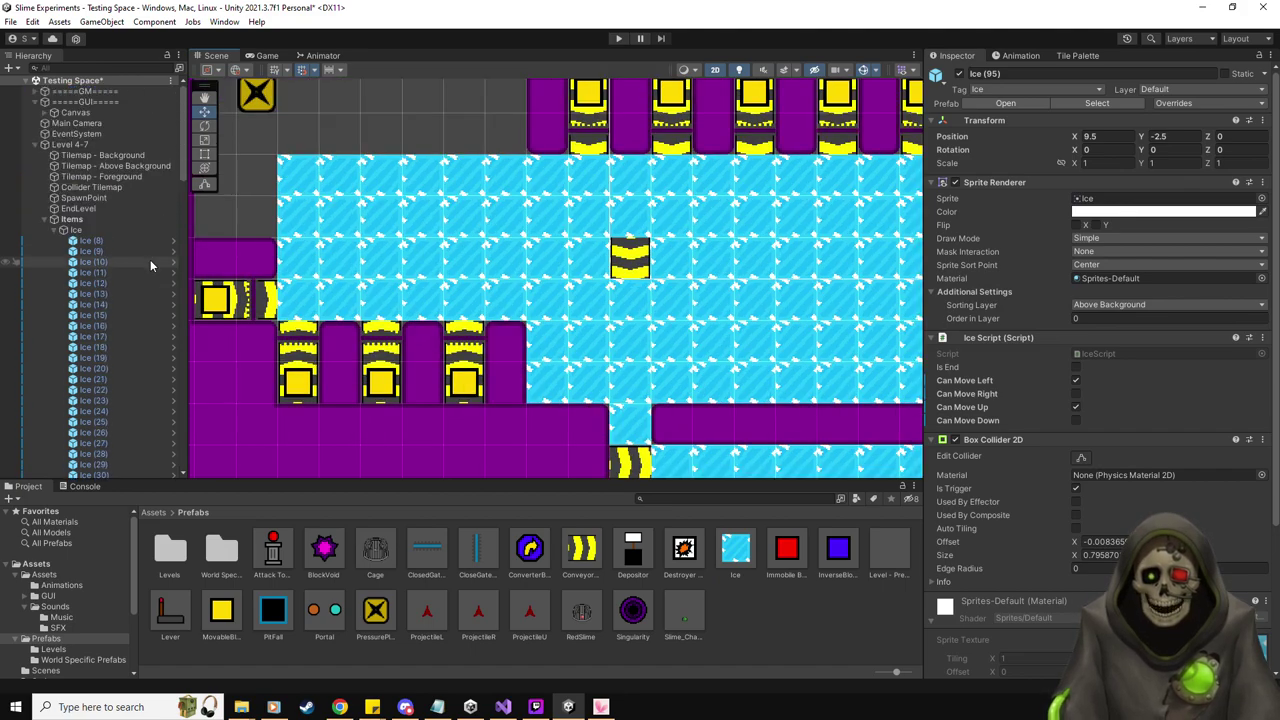
{"action": "left_click", "coordinate": [55, 232]}
Filter the scene hierarchy by "convey" to list only the conveyor belts
{"action": "scroll", "coordinate": [405, 283], "scroll_direction": "down", "scroll_amount": 2}
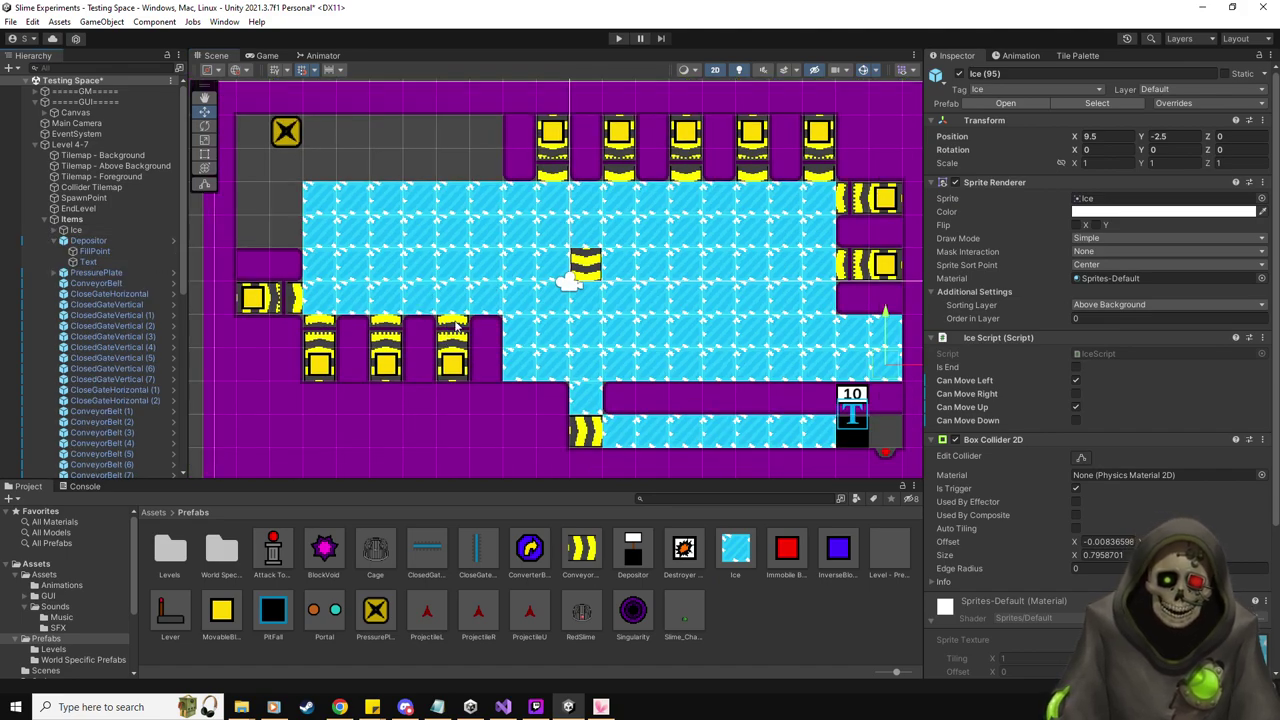
{"action": "scroll", "coordinate": [455, 325], "scroll_direction": "down", "scroll_amount": 1}
{"action": "scroll", "coordinate": [128, 230], "scroll_direction": "down", "scroll_amount": 5}
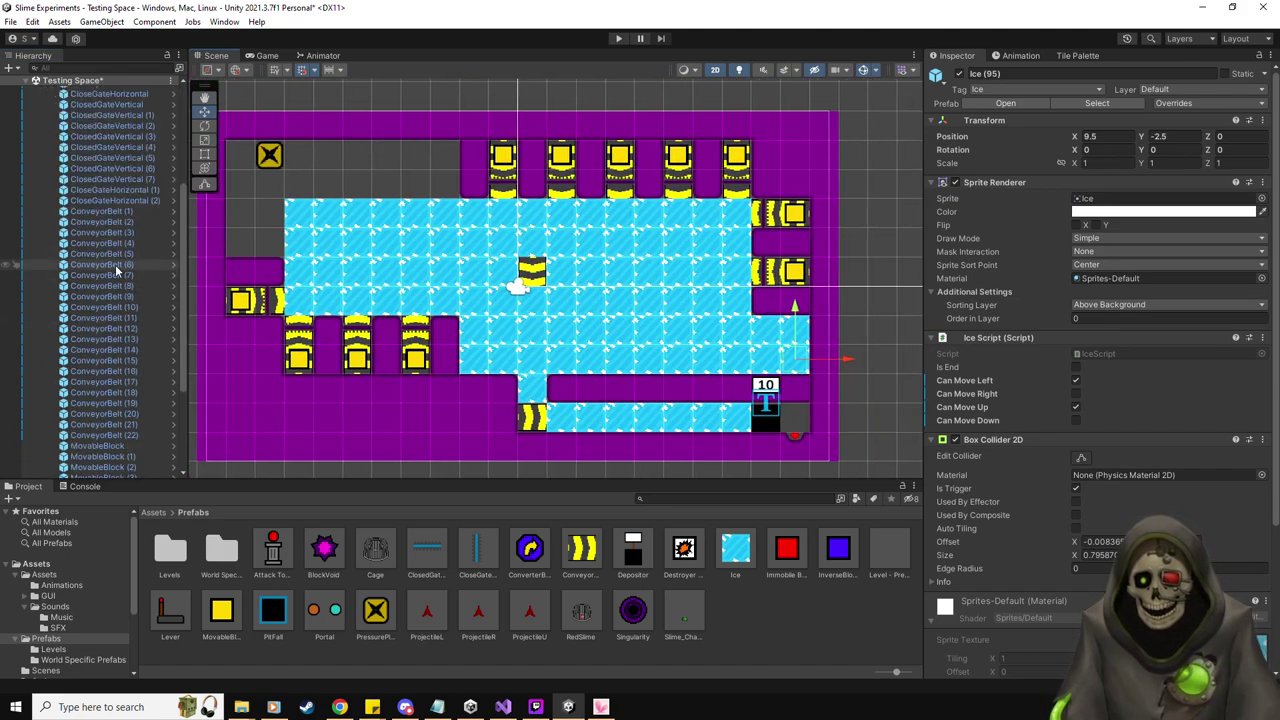
{"action": "left_click", "coordinate": [100, 211]}
{"action": "scroll", "coordinate": [107, 135], "scroll_direction": "down", "scroll_amount": 5}
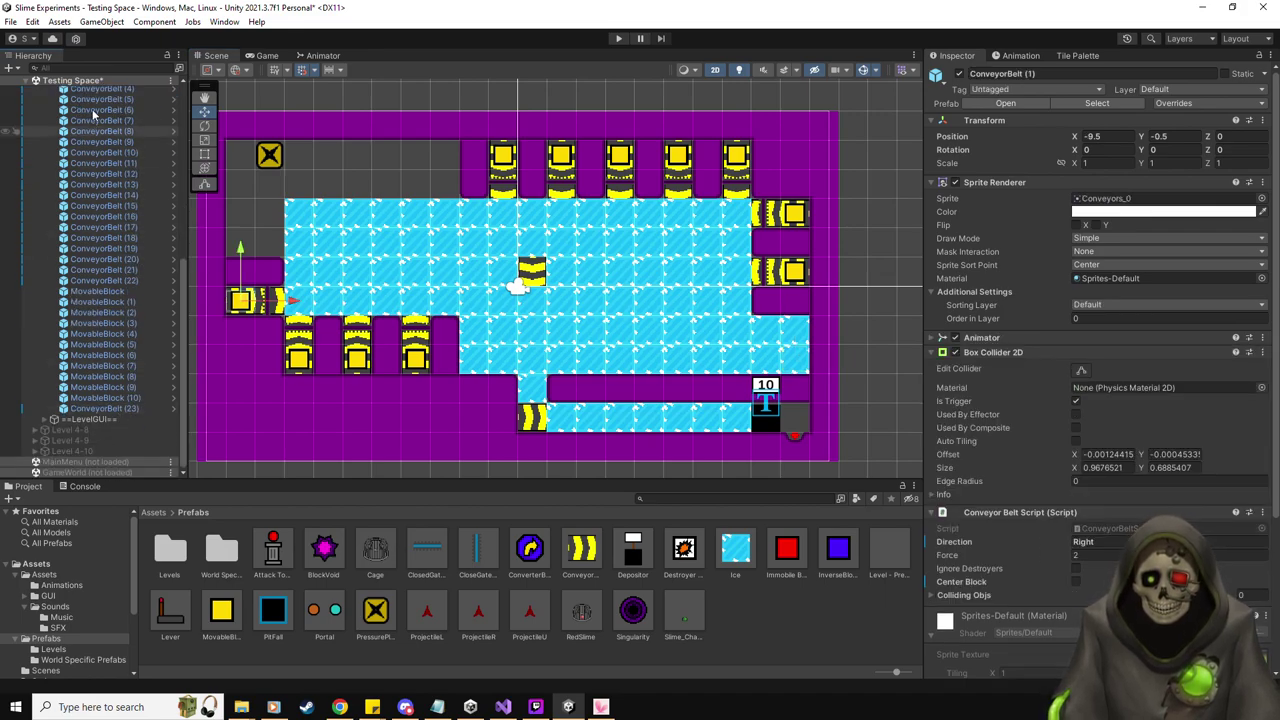
{"action": "left_click", "coordinate": [109, 68]}
{"action": "type", "text": "convey"}
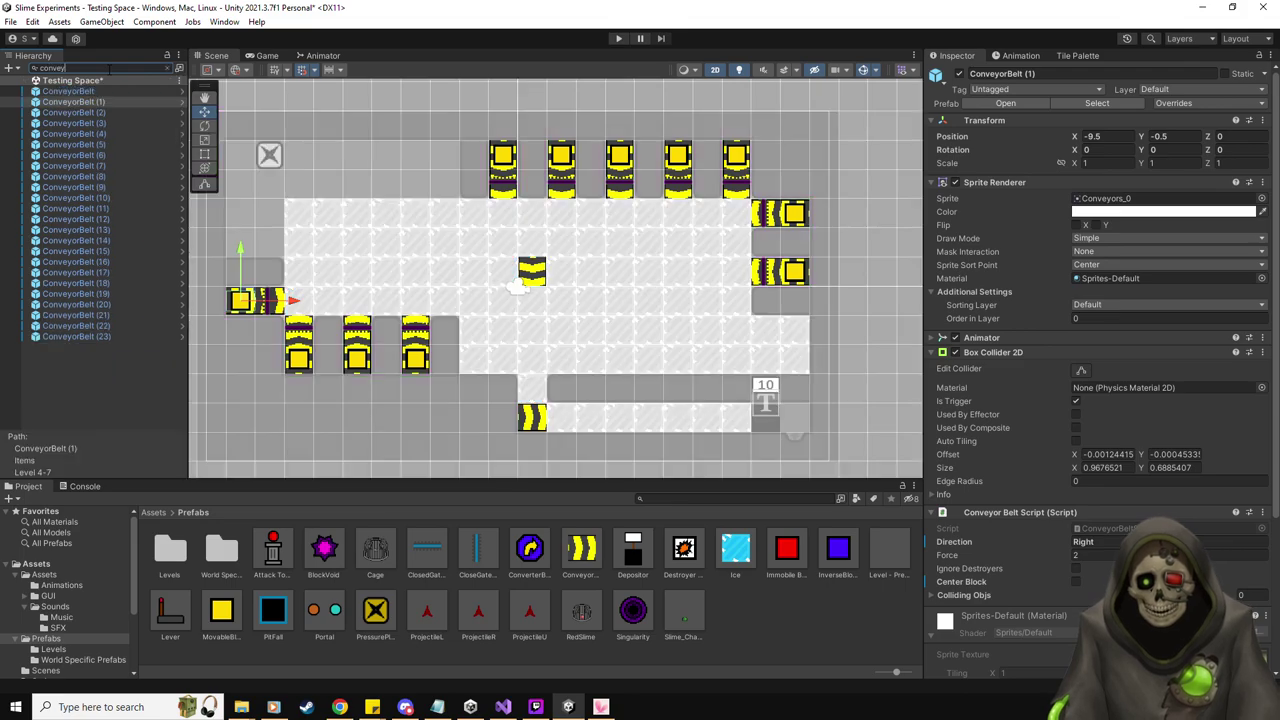
Select every conveyor belt from ConveyorBelt through ConveyorBelt (23) and enable Ignore Destroyers on all of them
{"action": "left_click", "coordinate": [97, 93]}
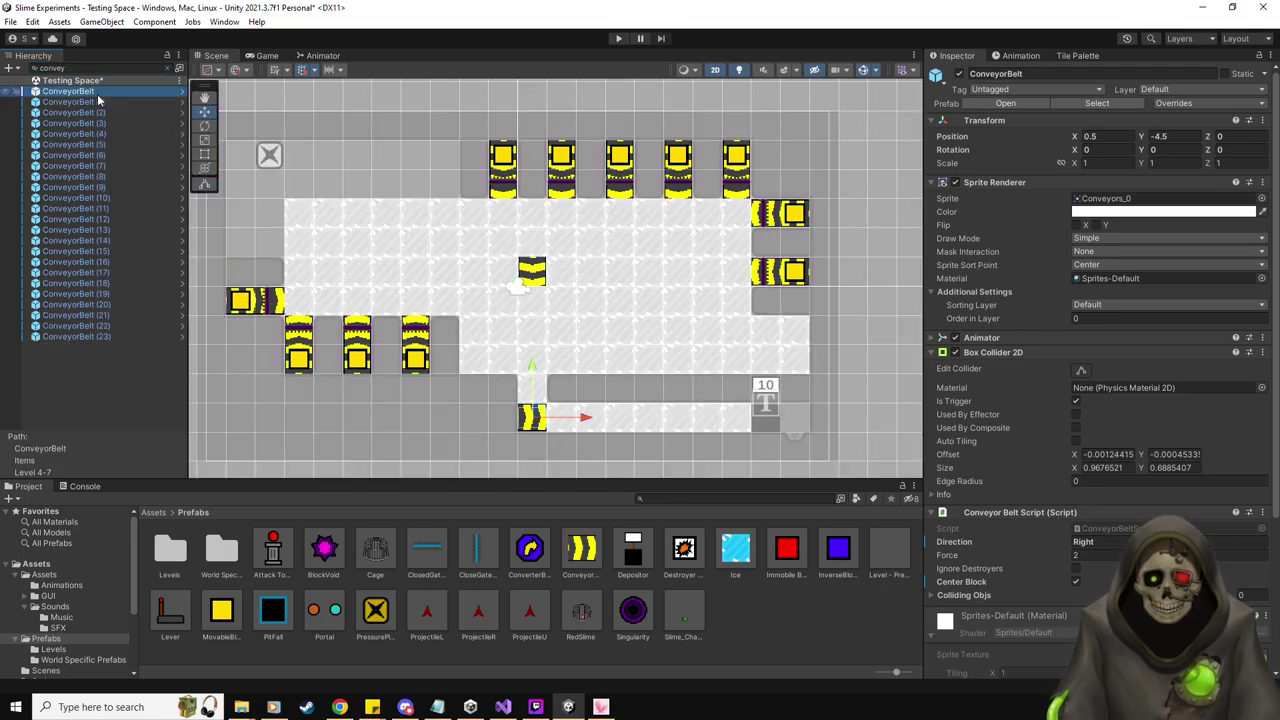
{"action": "key", "text": "shift+Down"}
{"action": "key", "text": "shift+Down"}
{"action": "key", "text": "shift+Down"}
{"action": "key", "text": "shift+Down"}
{"action": "key", "text": "shift+Down"}
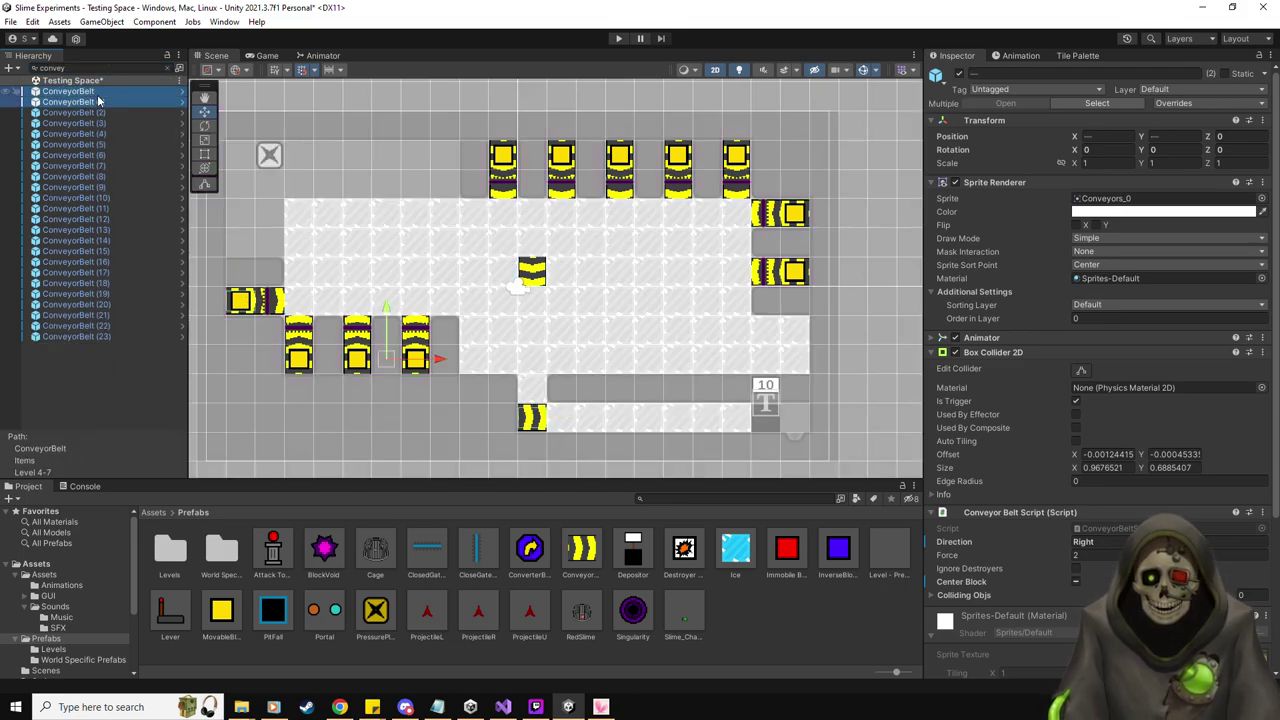
{"action": "left_click", "coordinate": [106, 338], "text": "shift"}
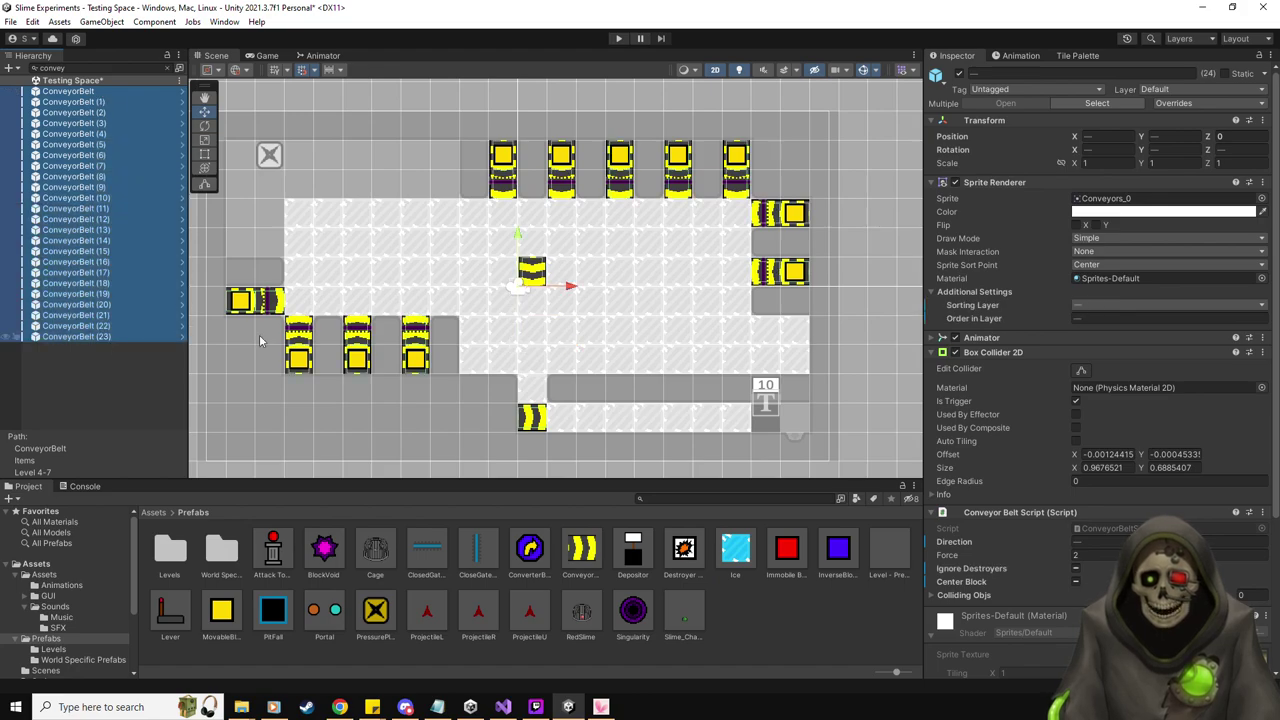
{"action": "left_click", "coordinate": [1078, 570]}
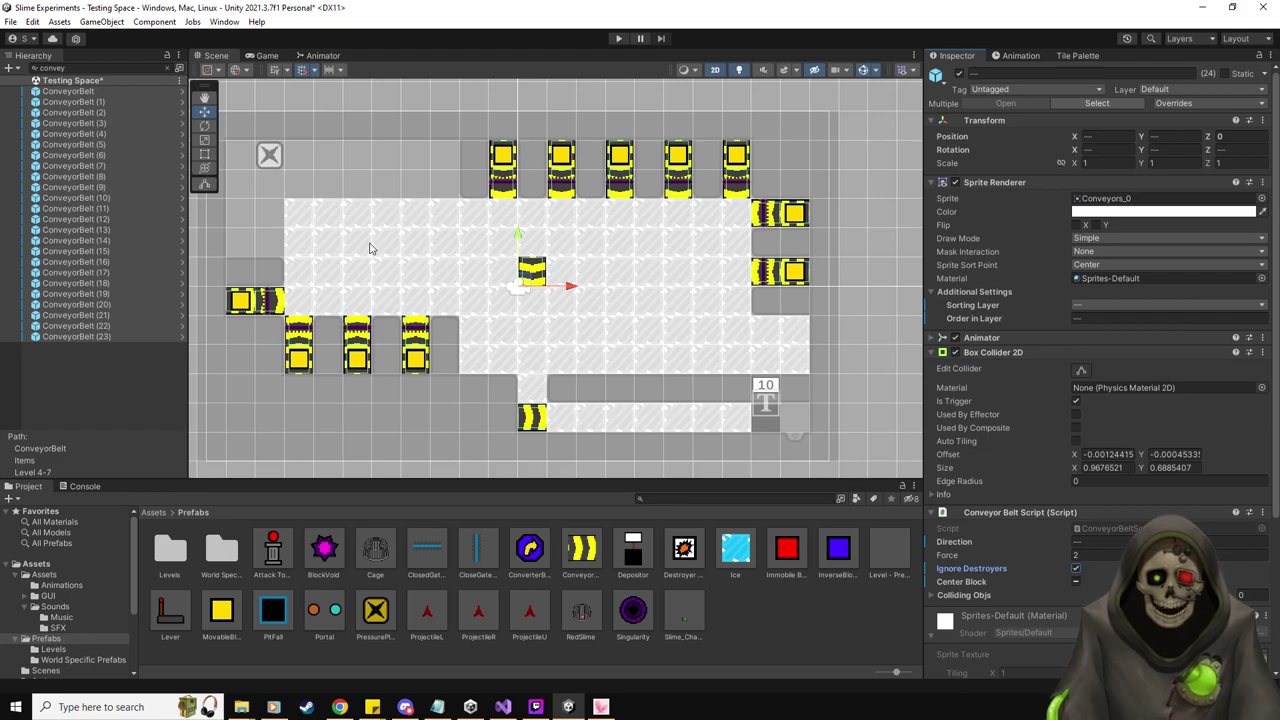
Save the scene and clear the conveyor filter from the scene hierarchy so all objects are listed
{"action": "left_click", "coordinate": [118, 177]}
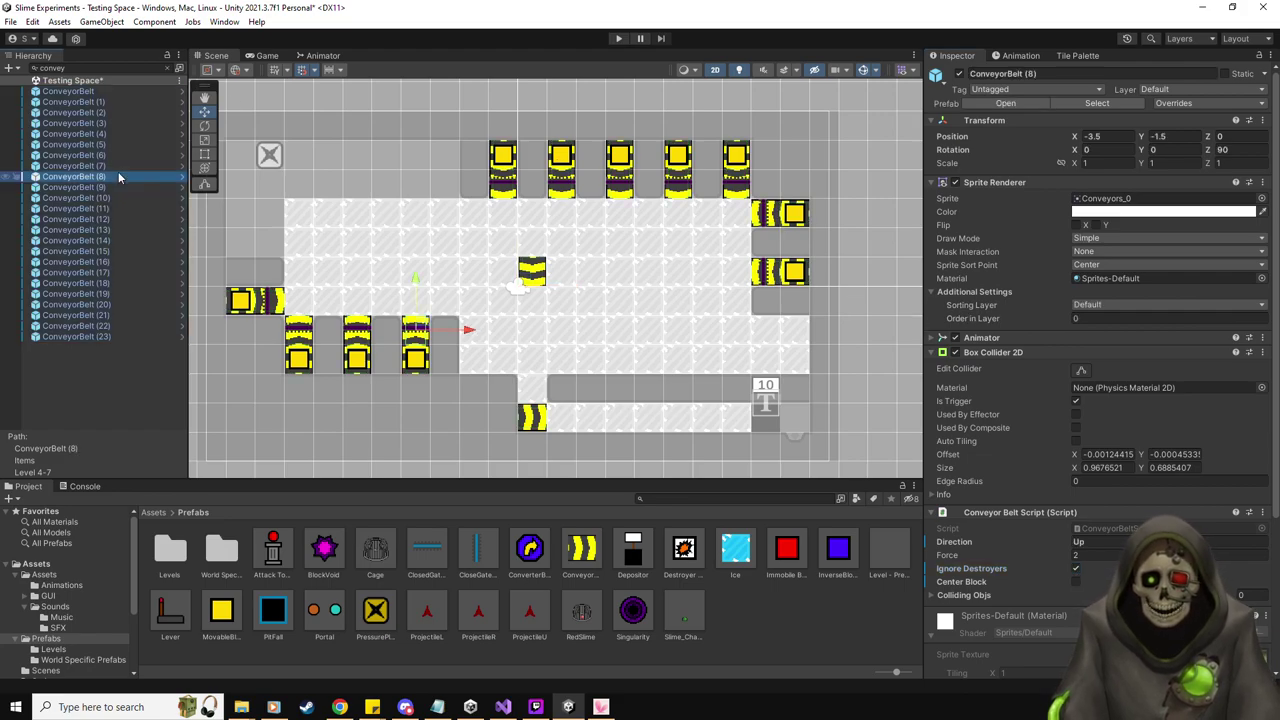
{"action": "left_click", "coordinate": [102, 63]}
{"action": "key", "text": "BackSpace"}
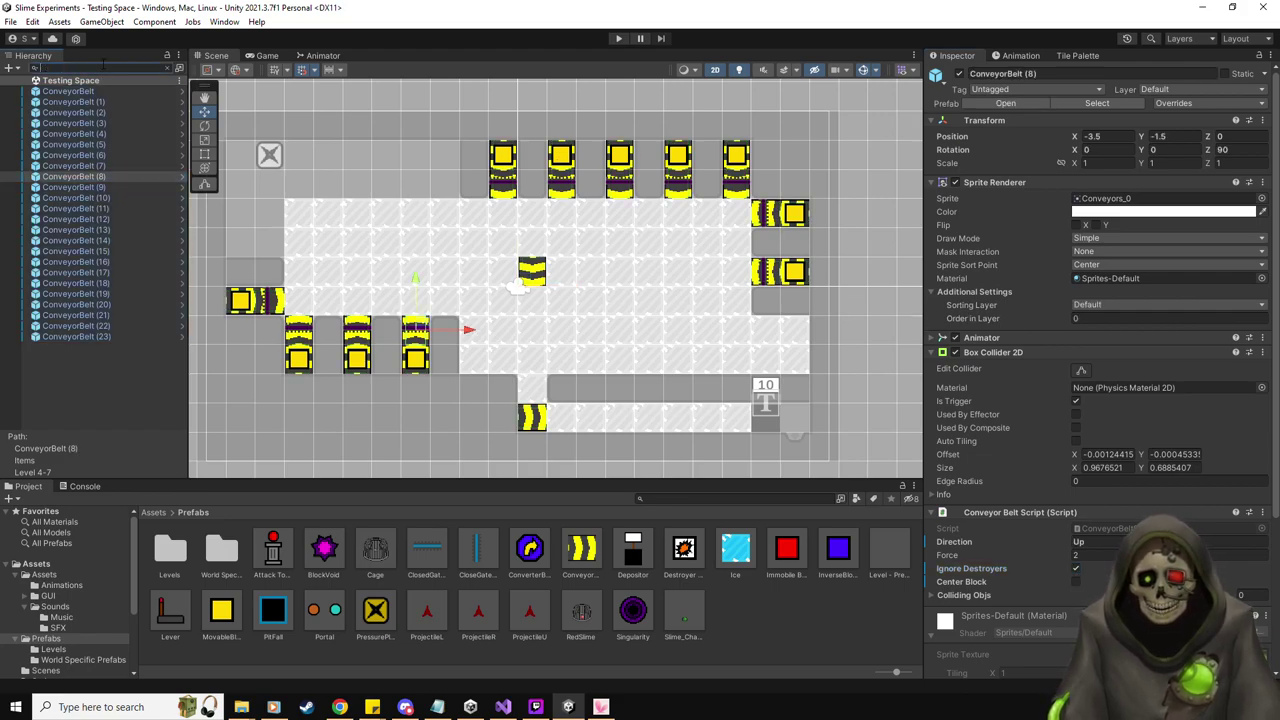
{"action": "left_click", "coordinate": [55, 219]}
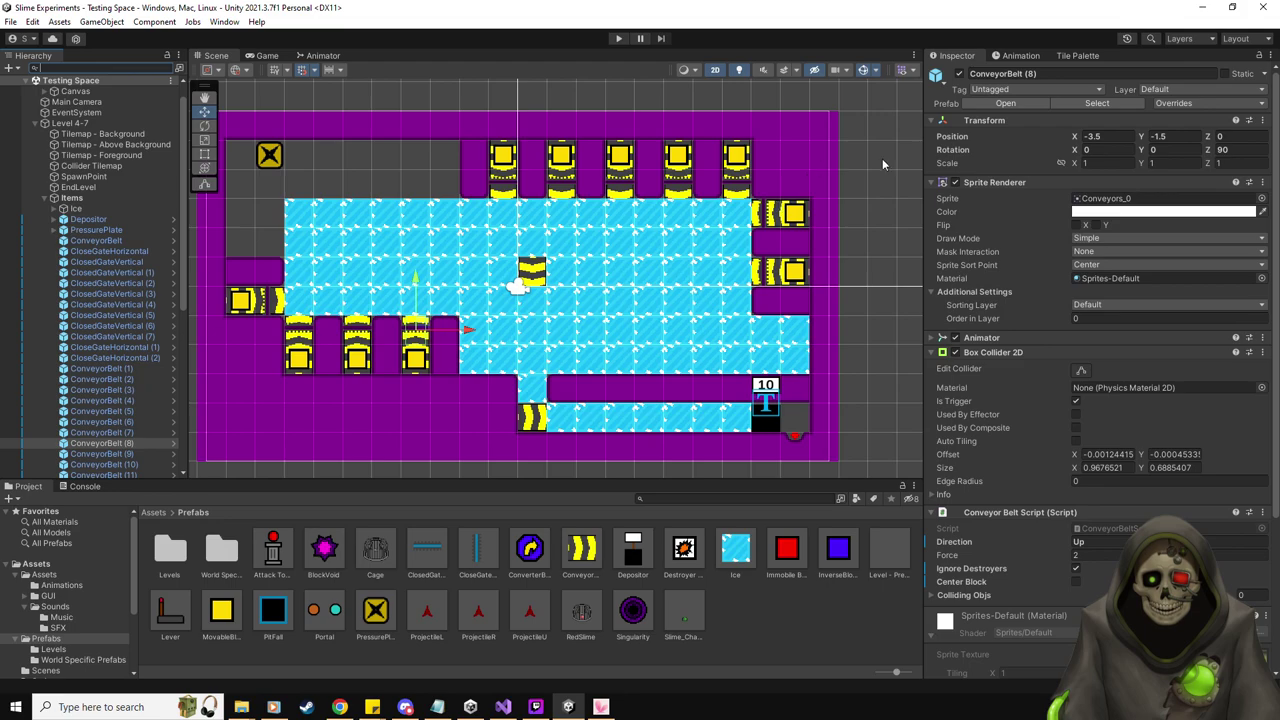
{"action": "key", "text": "End"}
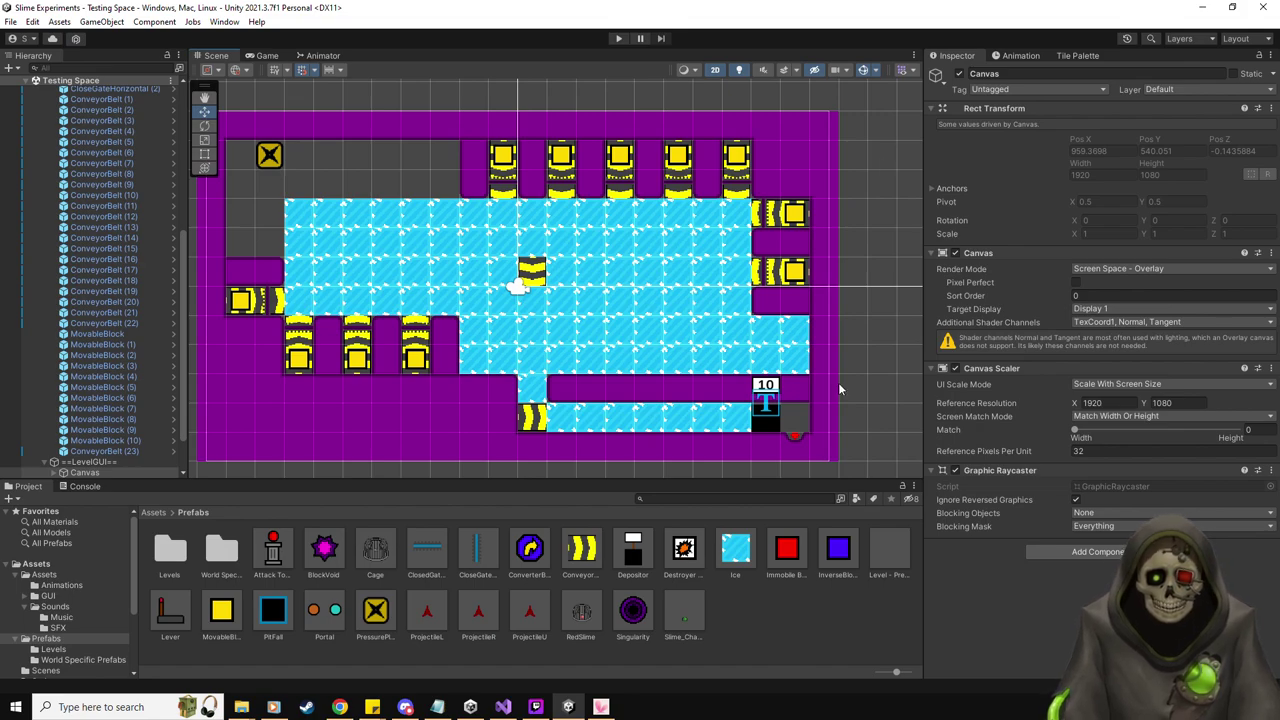
Place a new ConveyorBelt prefab on the ice near the room's centre, with Sorting Layer Above Background and Order in Layer 1
{"action": "scroll", "coordinate": [708, 287], "scroll_direction": "up", "scroll_amount": 2}
{"action": "scroll", "coordinate": [668, 279], "scroll_direction": "up", "scroll_amount": 1}
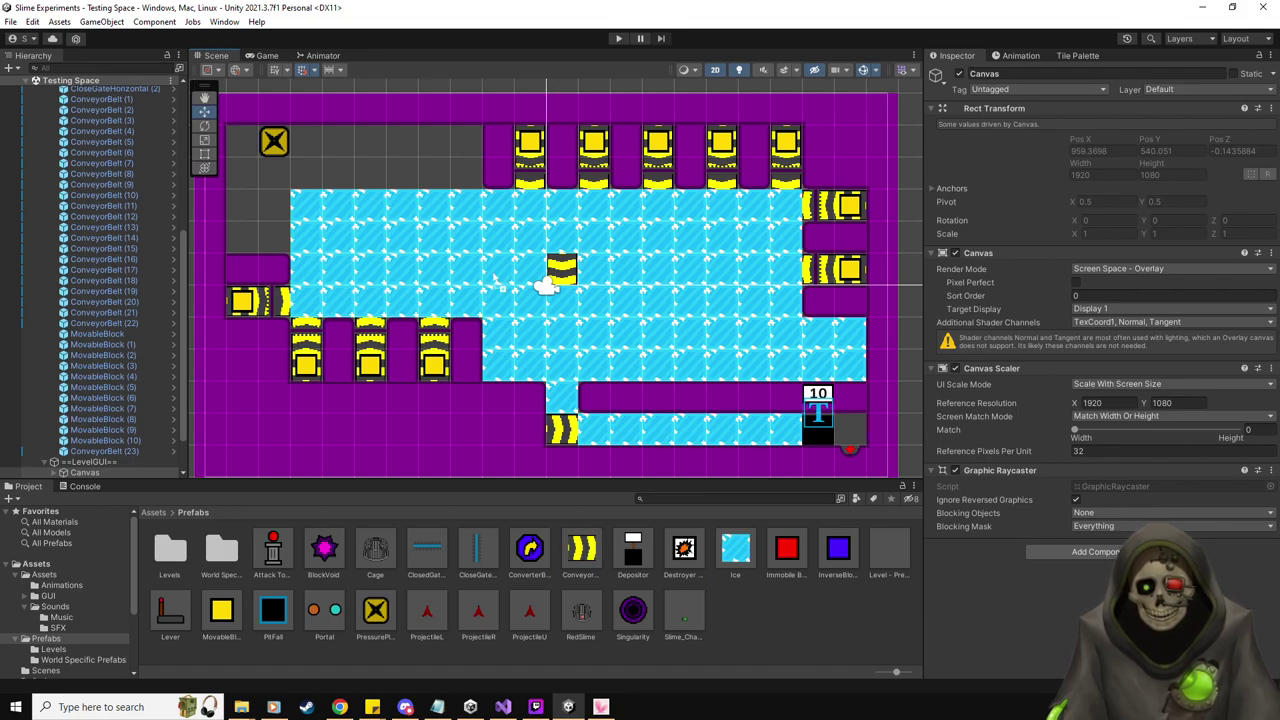
{"action": "left_click_drag", "start_coordinate": [503, 272], "coordinate": [503, 272]}
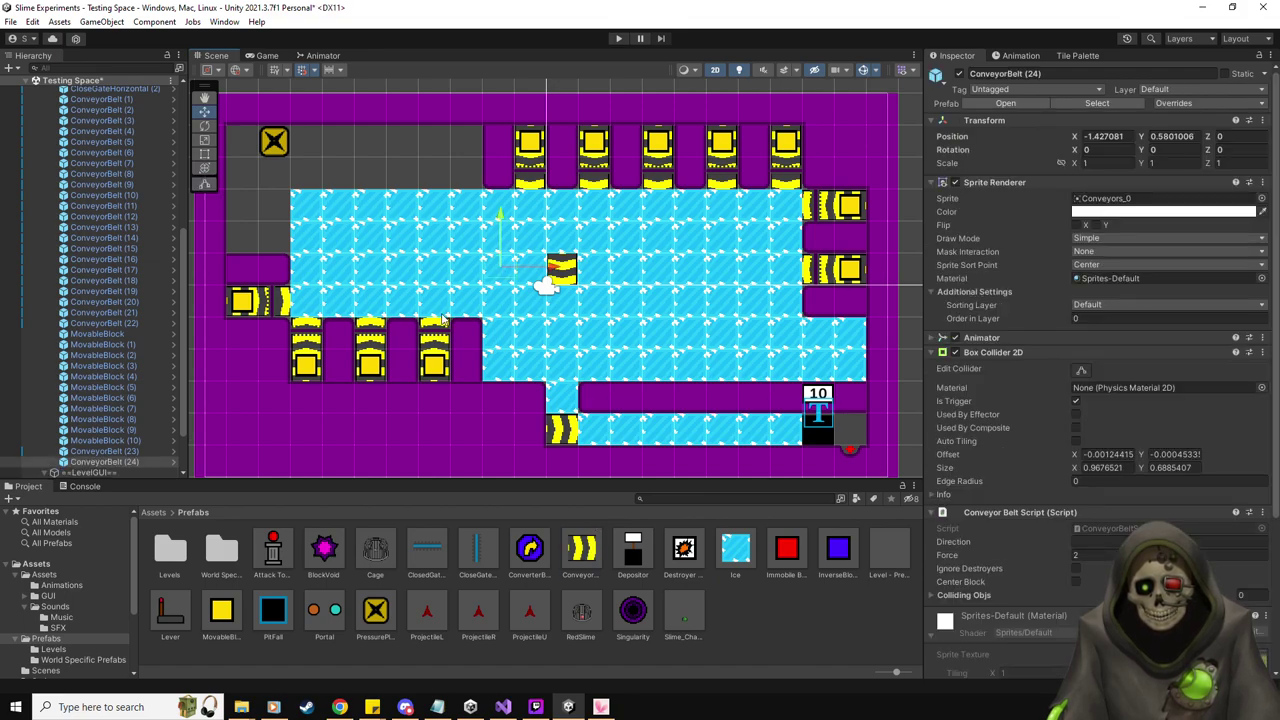
{"action": "left_click", "coordinate": [1122, 306]}
{"action": "left_click", "coordinate": [1128, 348]}
{"action": "left_click", "coordinate": [1113, 318]}
{"action": "type", "text": "1"}
Set the new conveyor belt's Direction to Right, snap it to X -1.5, Y 0.5, and enable Ignore Destroyers
{"action": "left_click", "coordinate": [1150, 541]}
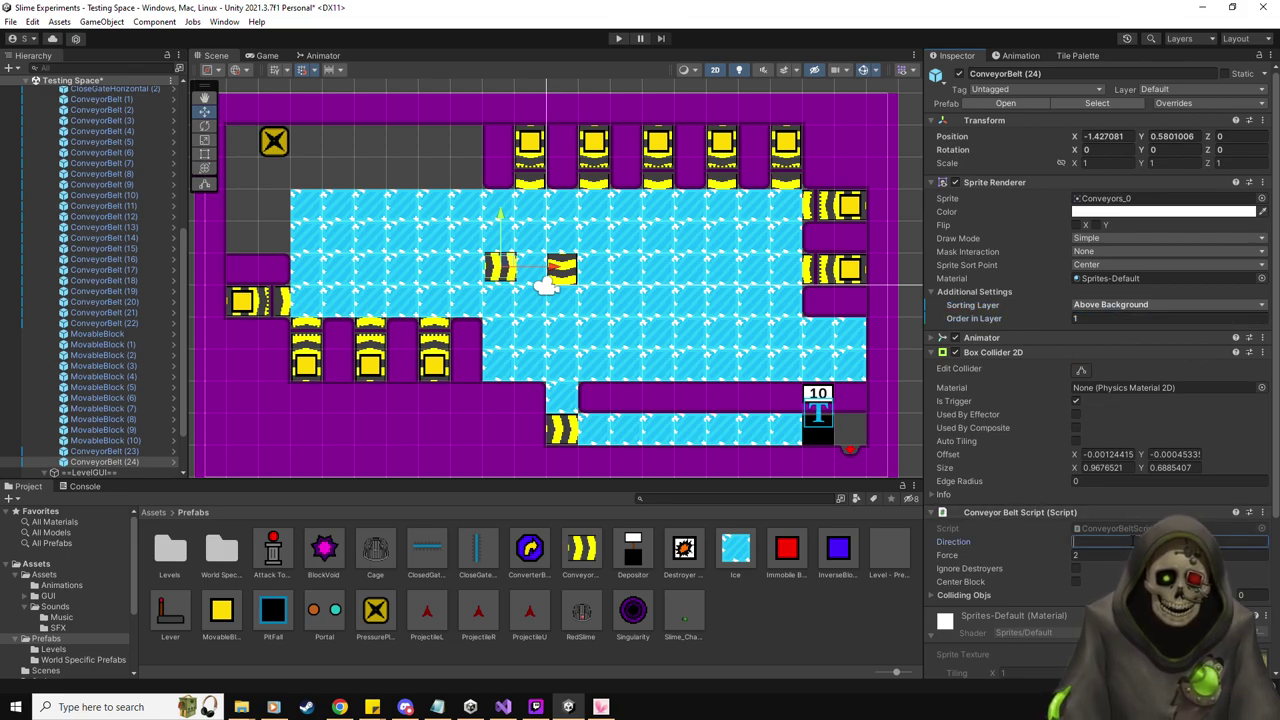
{"action": "type", "text": "Right"}
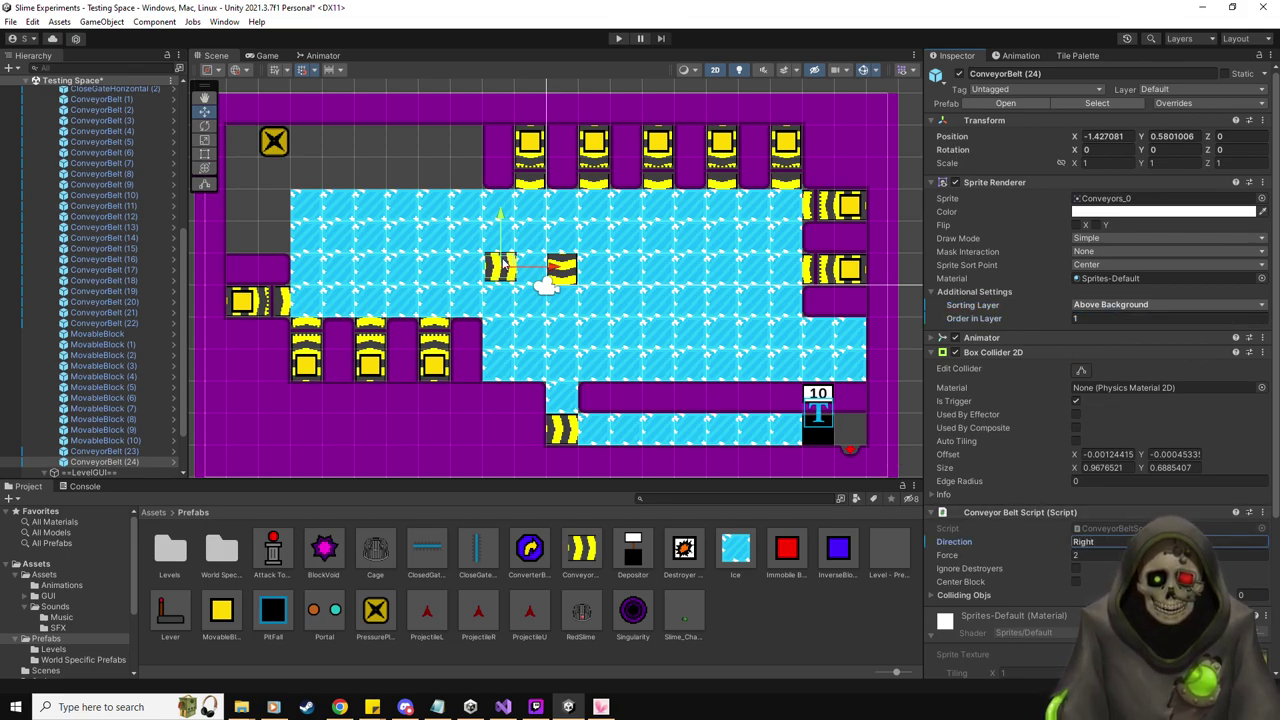
{"action": "left_click_drag", "start_coordinate": [509, 263], "coordinate": [502, 267]}
{"action": "left_click", "coordinate": [1077, 570]}
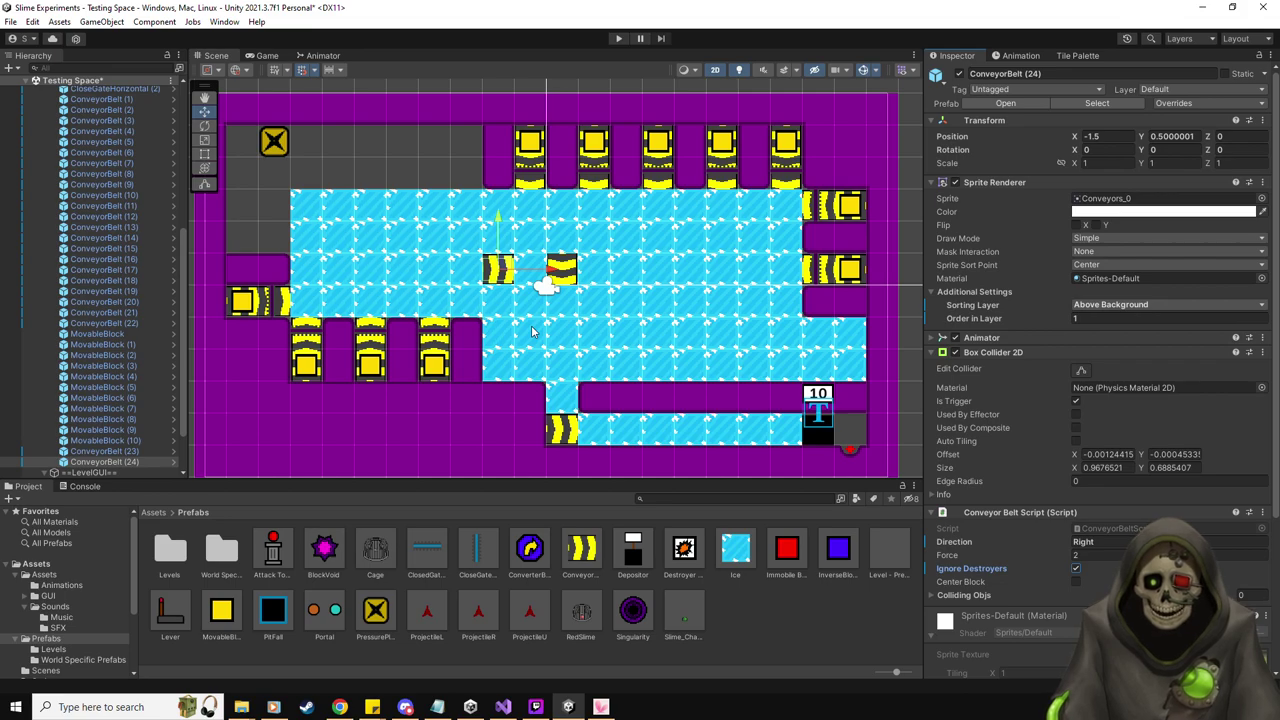
Duplicate ConveyorBelt (24) to X -1.5, Y -2.5, setting the copy's Direction to Up and its Z rotation to 90
{"action": "mouse_move", "coordinate": [498, 216]}
{"action": "left_mouse_down"}
{"action": "mouse_move", "coordinate": [500, 274]}
{"action": "mouse_move", "coordinate": [498, 216]}
{"action": "left_mouse_up"}
{"action": "left_click", "coordinate": [136, 463]}
{"action": "key", "text": "ctrl+d"}
{"action": "left_click_drag", "start_coordinate": [499, 214], "coordinate": [498, 308]}
{"action": "left_click", "coordinate": [1118, 541]}
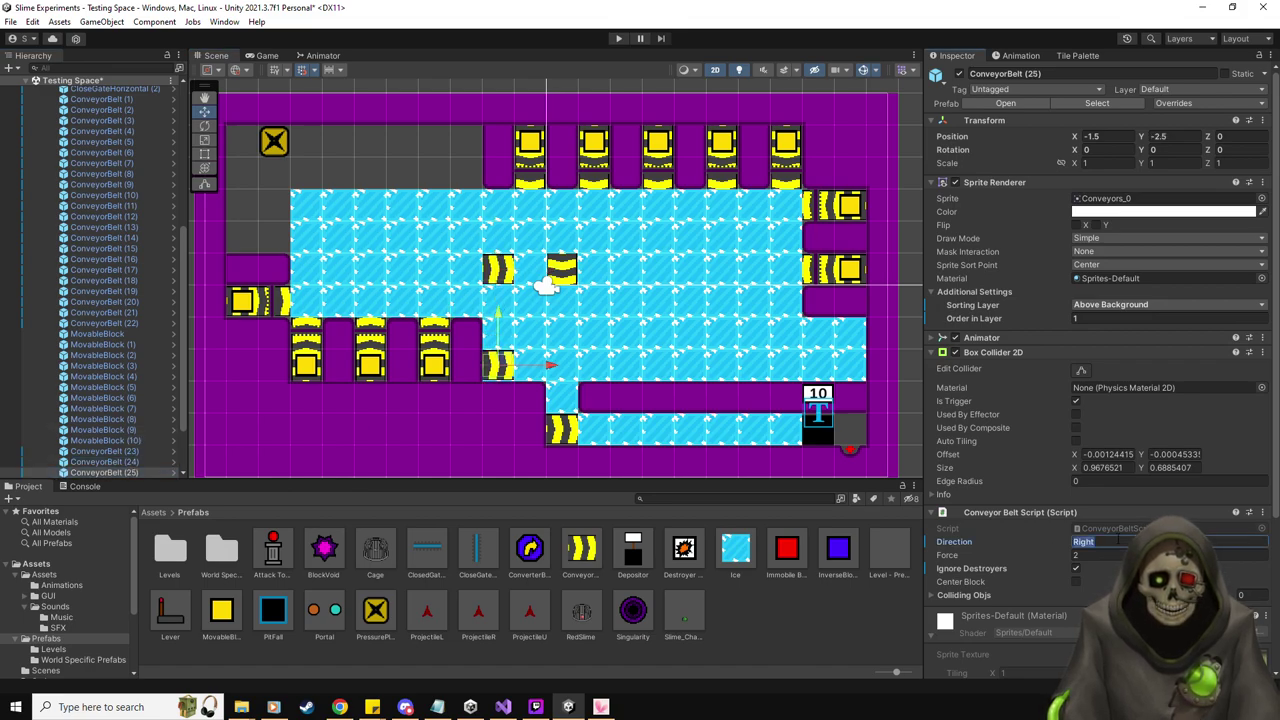
{"action": "type", "text": "Up"}
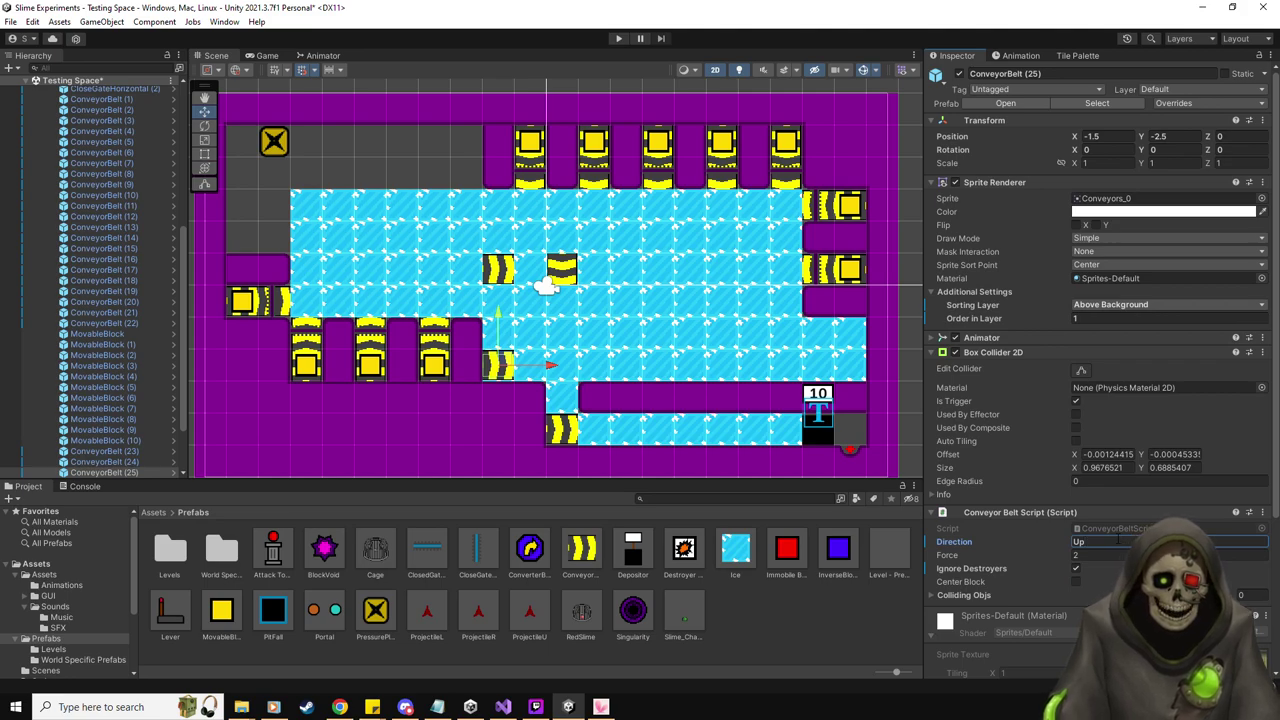
{"action": "left_click", "coordinate": [1255, 149]}
{"action": "type", "text": "90"}
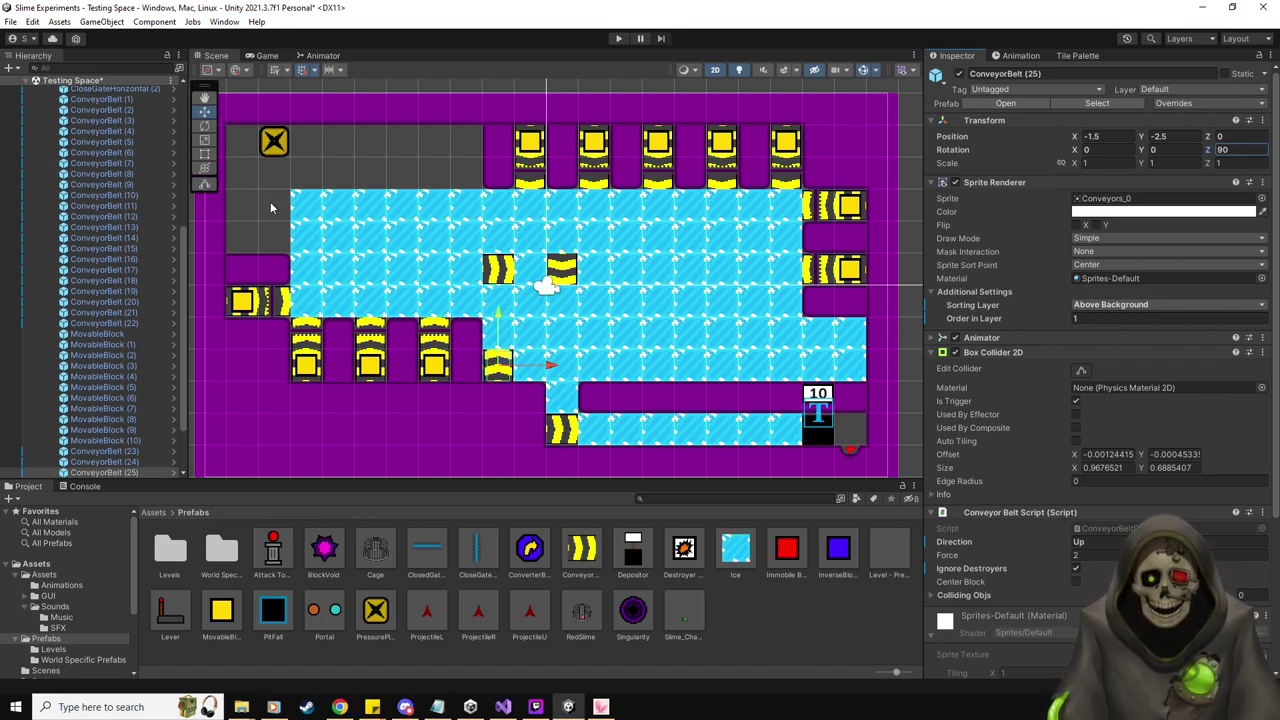
Duplicate ConveyorBelt (24) to X -2.5, Y 0.5, directly beside the original
{"action": "left_click", "coordinate": [505, 270]}
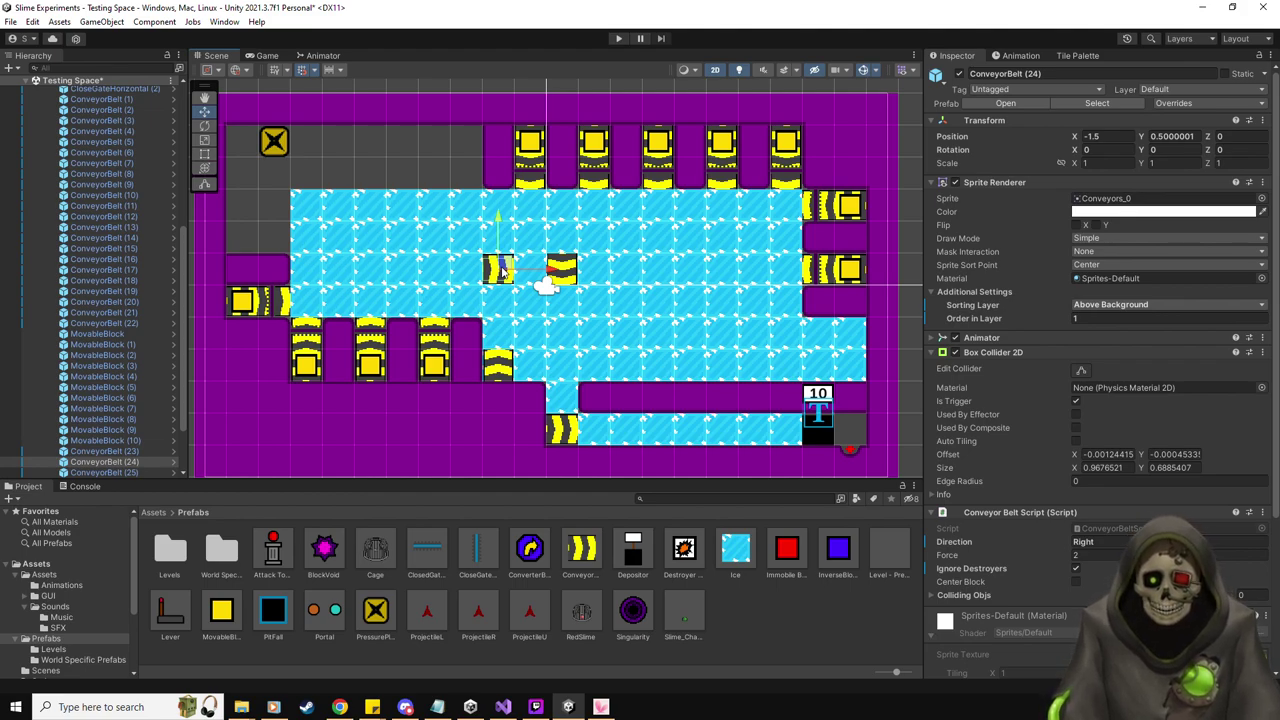
{"action": "key", "text": "ctrl+d"}
{"action": "left_click_drag", "start_coordinate": [505, 270], "coordinate": [472, 270]}
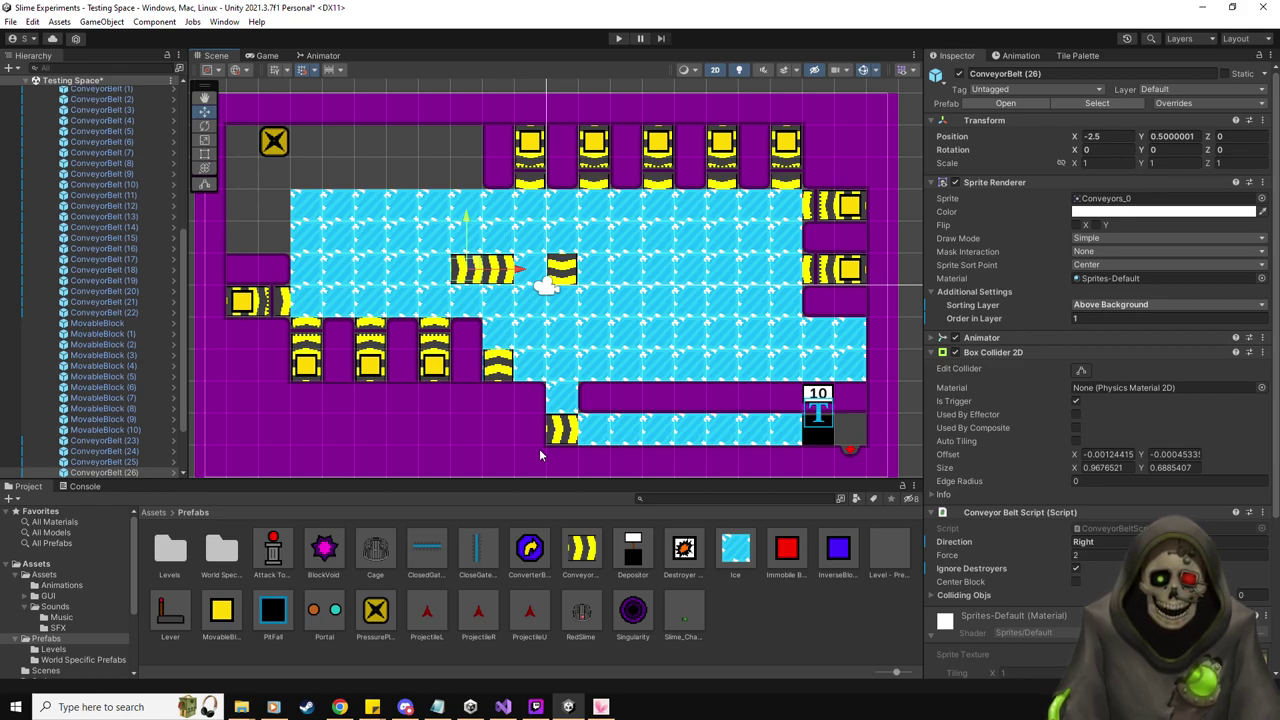
Playtest the level by moving the slime across the ice and past the conveyor belts, and stop the game
{"action": "left_click", "coordinate": [619, 39]}
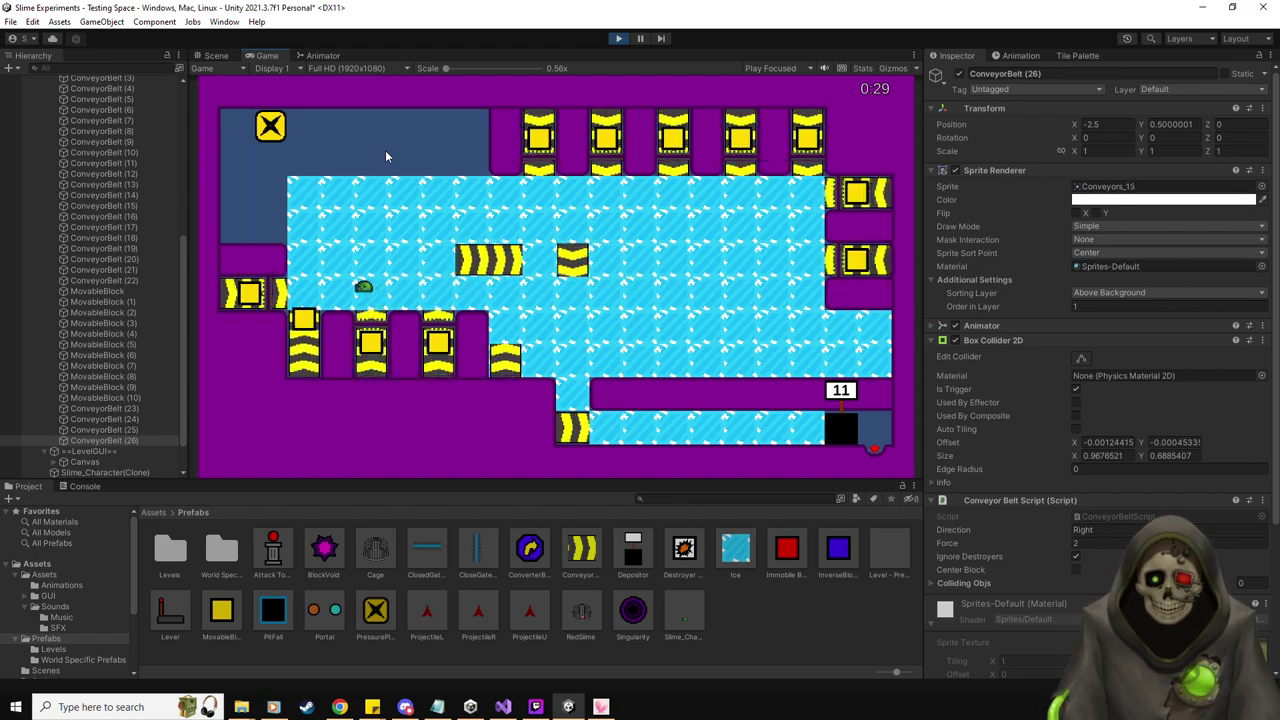
{"action": "key", "text": "Up"}
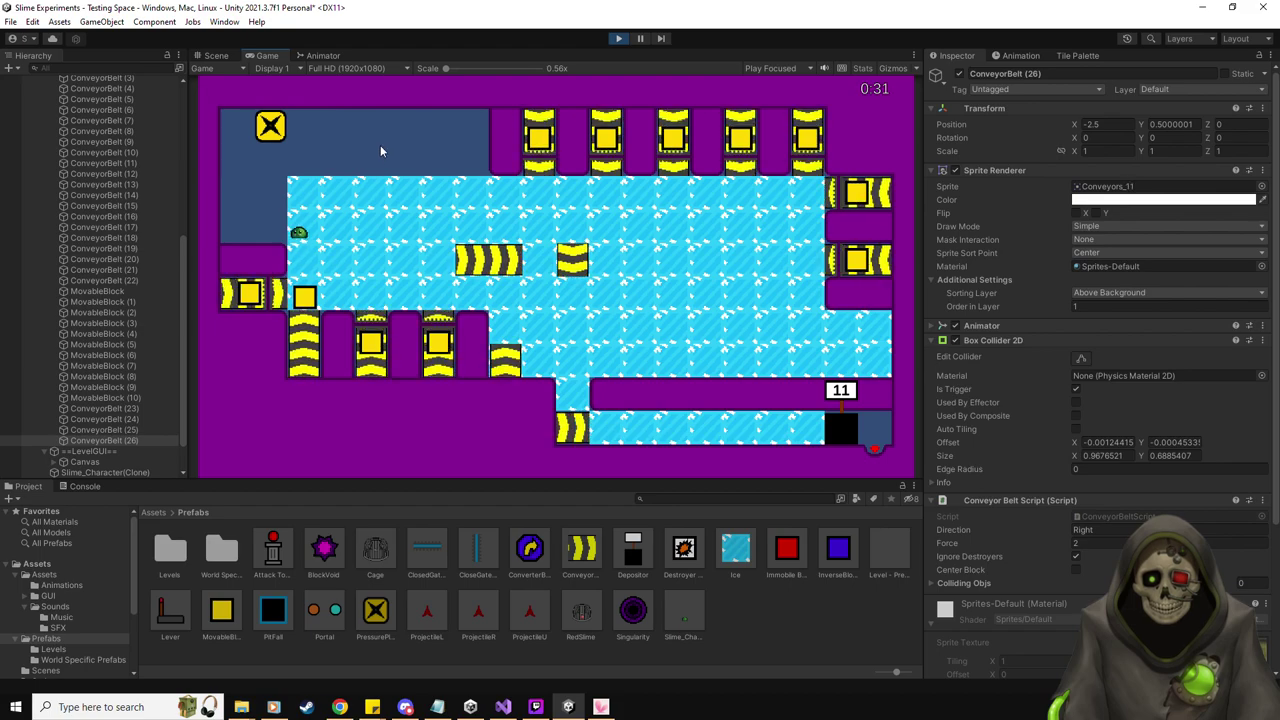
{"action": "left_click", "coordinate": [618, 39]}
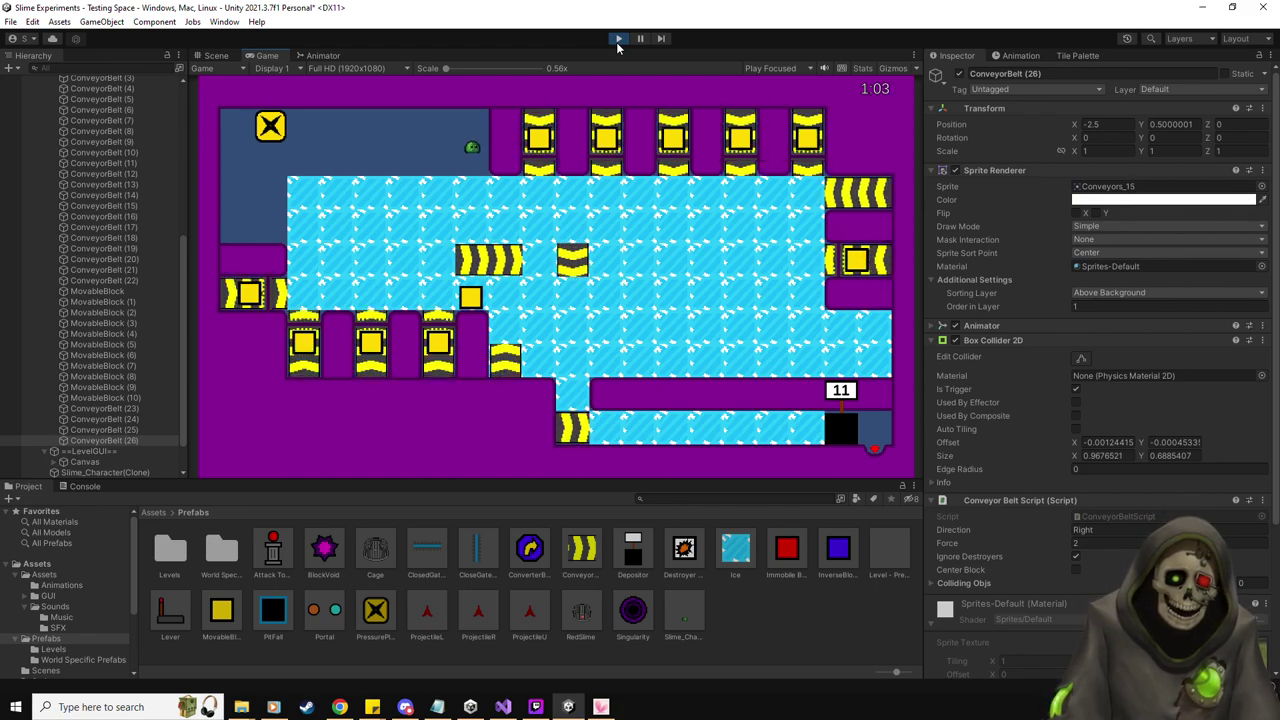
{"action": "left_click", "coordinate": [618, 38]}
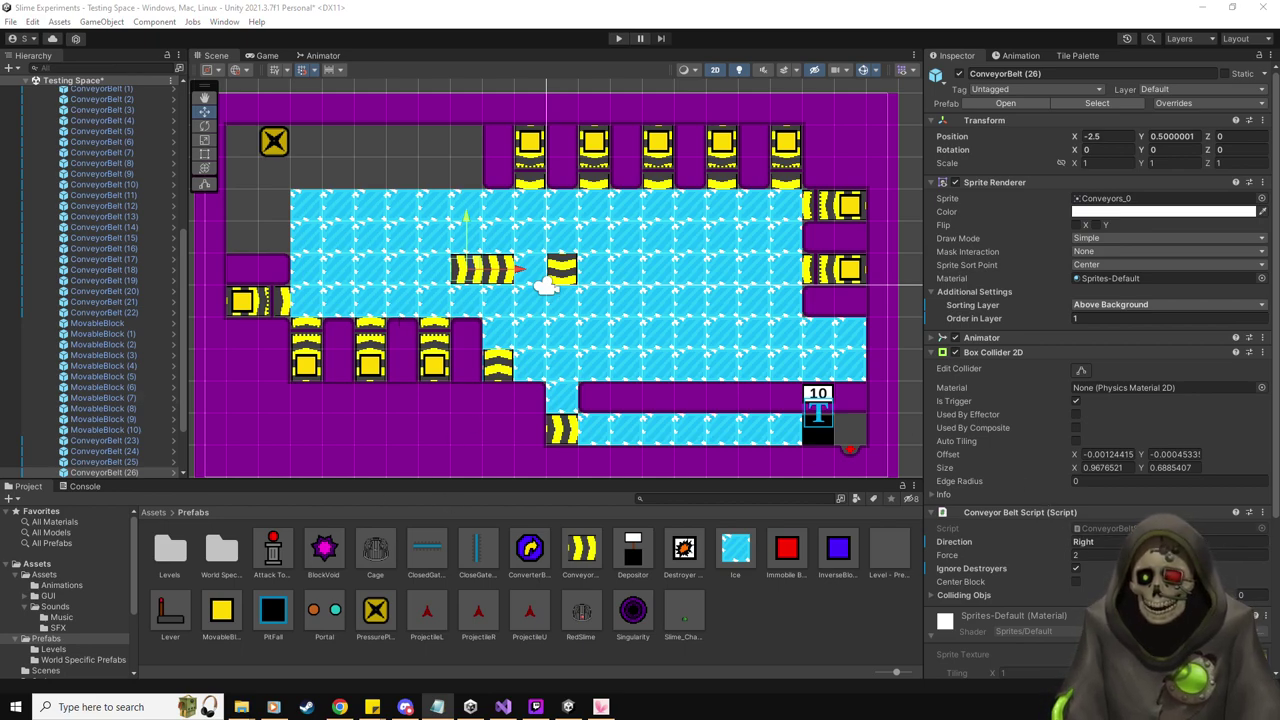
Switch to Visual Studio, add a serialized bool ignoreSliding below centerBlock in ConveyorBeltScript.cs, and save the script
{"action": "key", "text": "alt+Tab"}
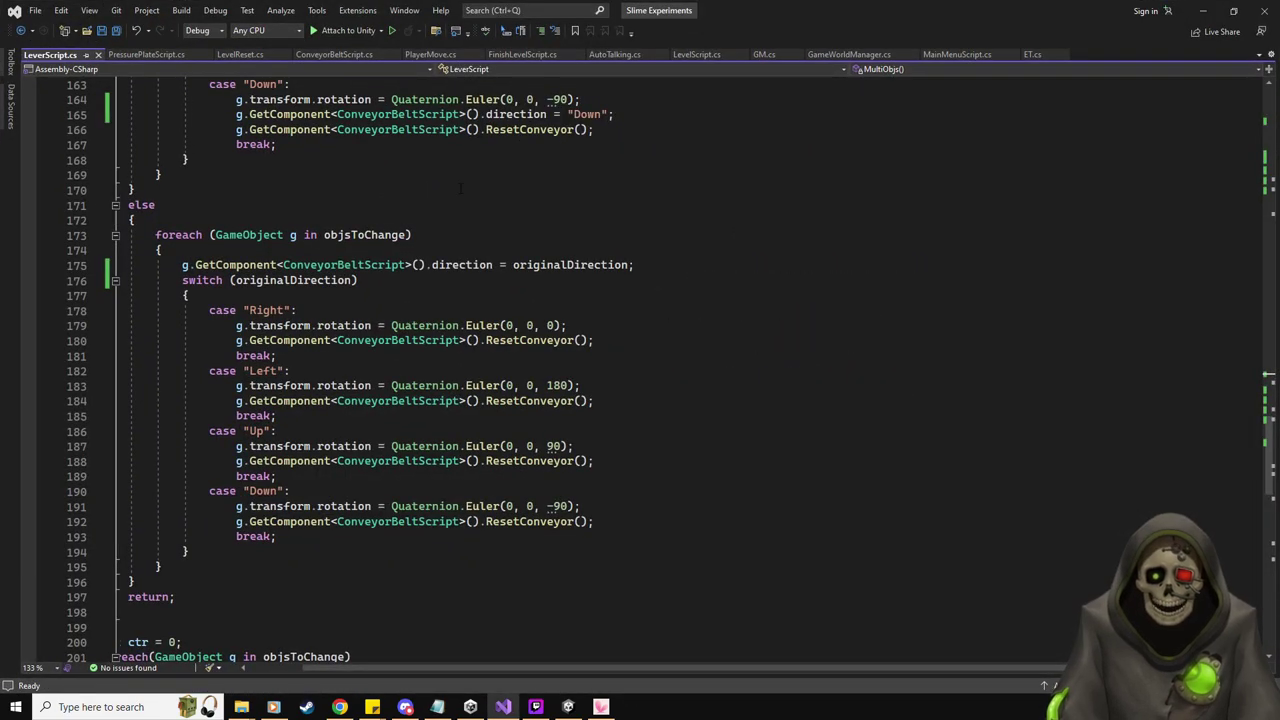
{"action": "left_click", "coordinate": [334, 58]}
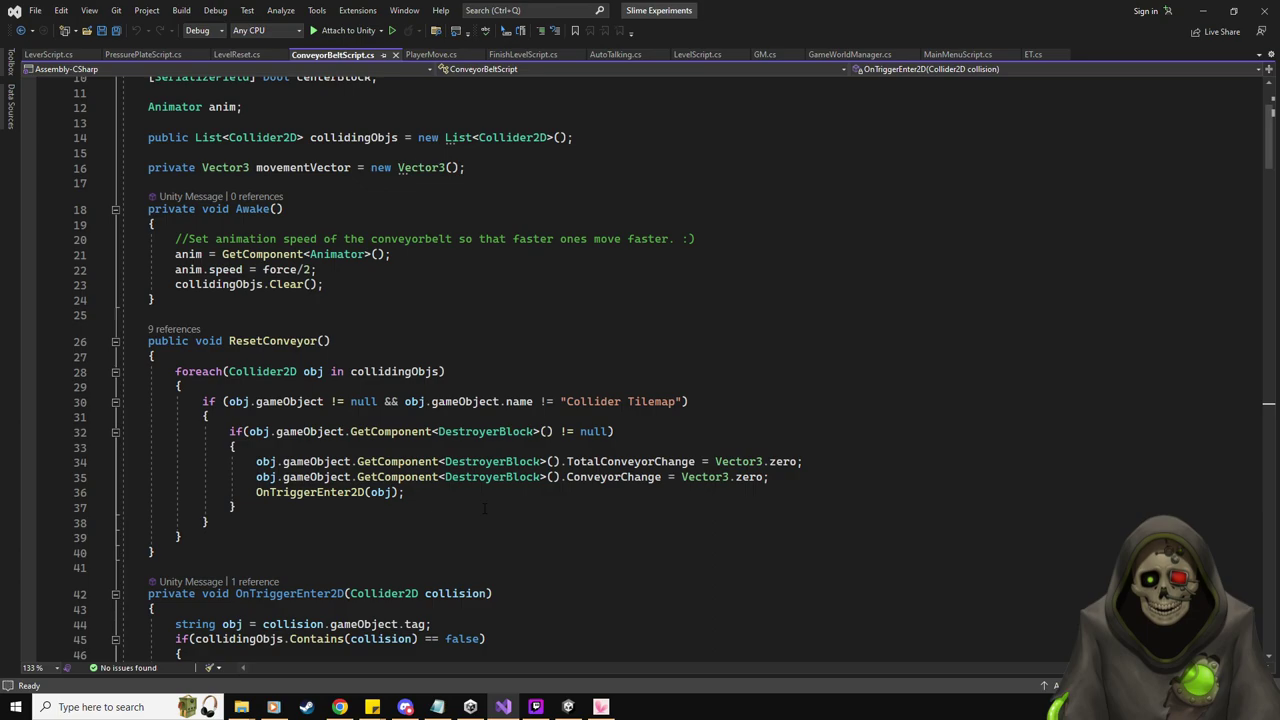
{"action": "scroll", "coordinate": [484, 508], "scroll_direction": "up", "scroll_amount": 4}
{"action": "left_click", "coordinate": [413, 230]}
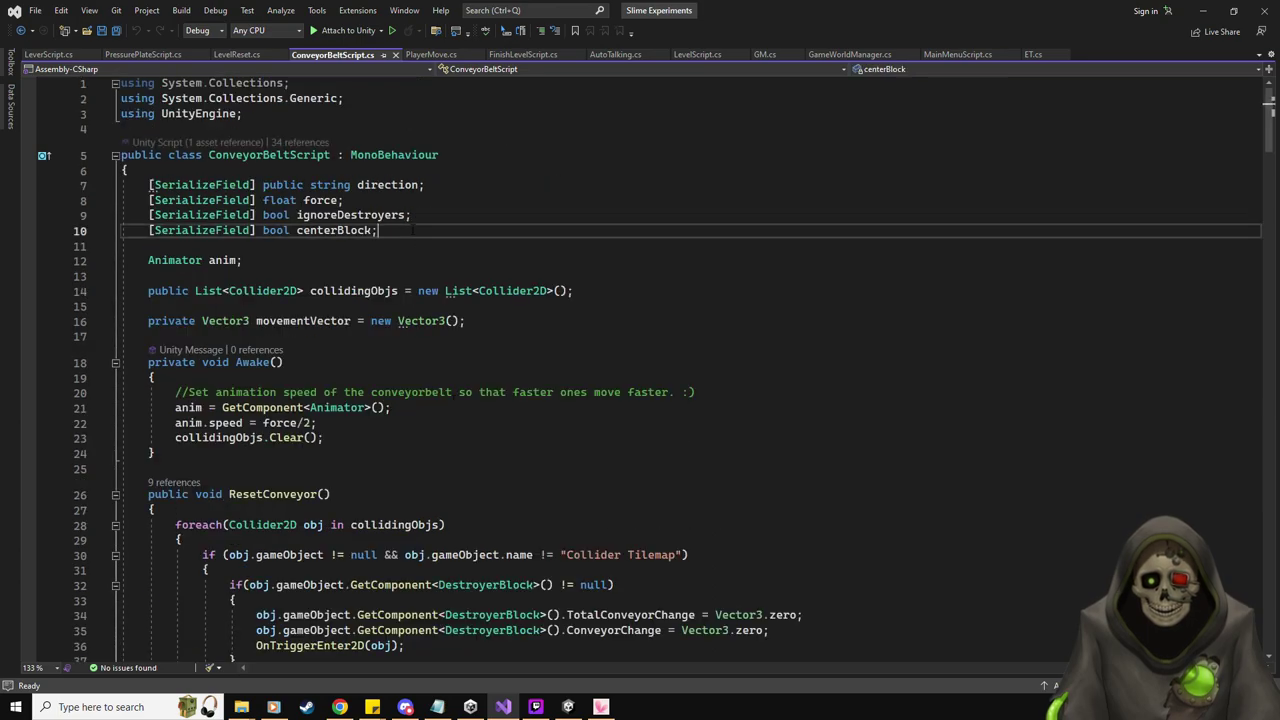
{"action": "key", "text": "Return"}
{"action": "type", "text": "[Ser"}
{"action": "key", "text": "Tab"}
{"action": "type", "text": "bool"}
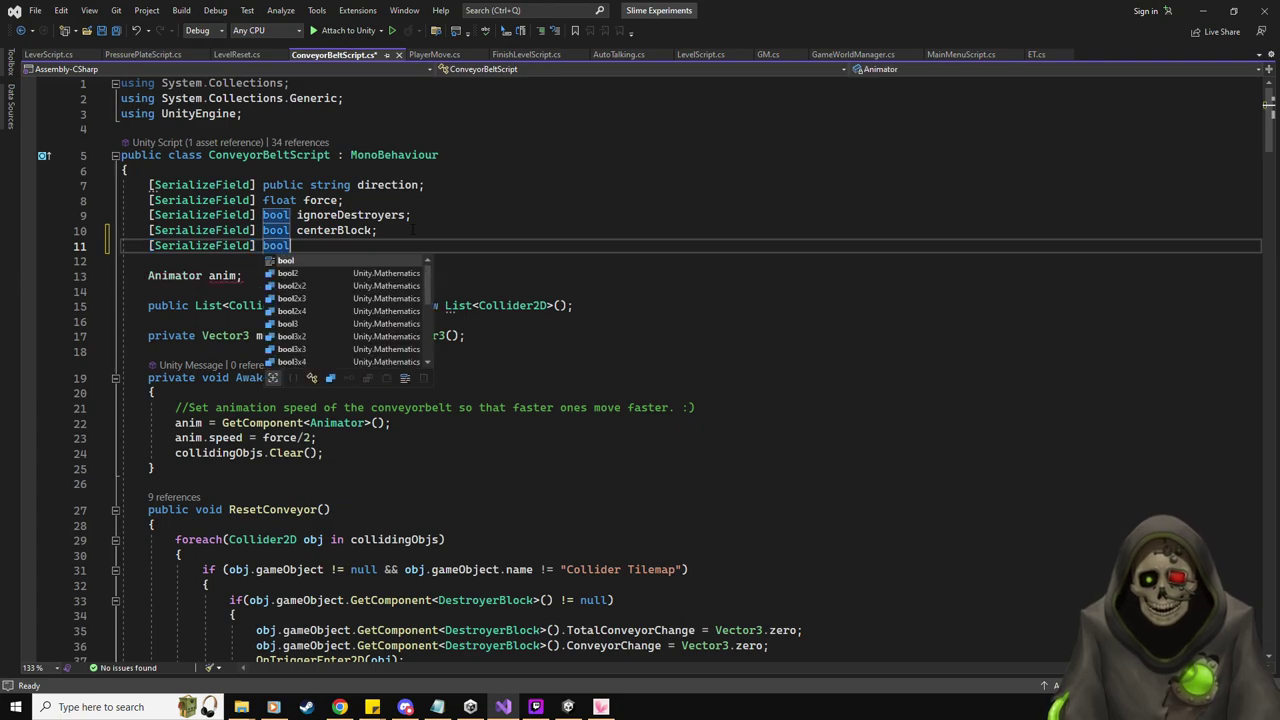
{"action": "type", "text": " ignoreSliding;"}
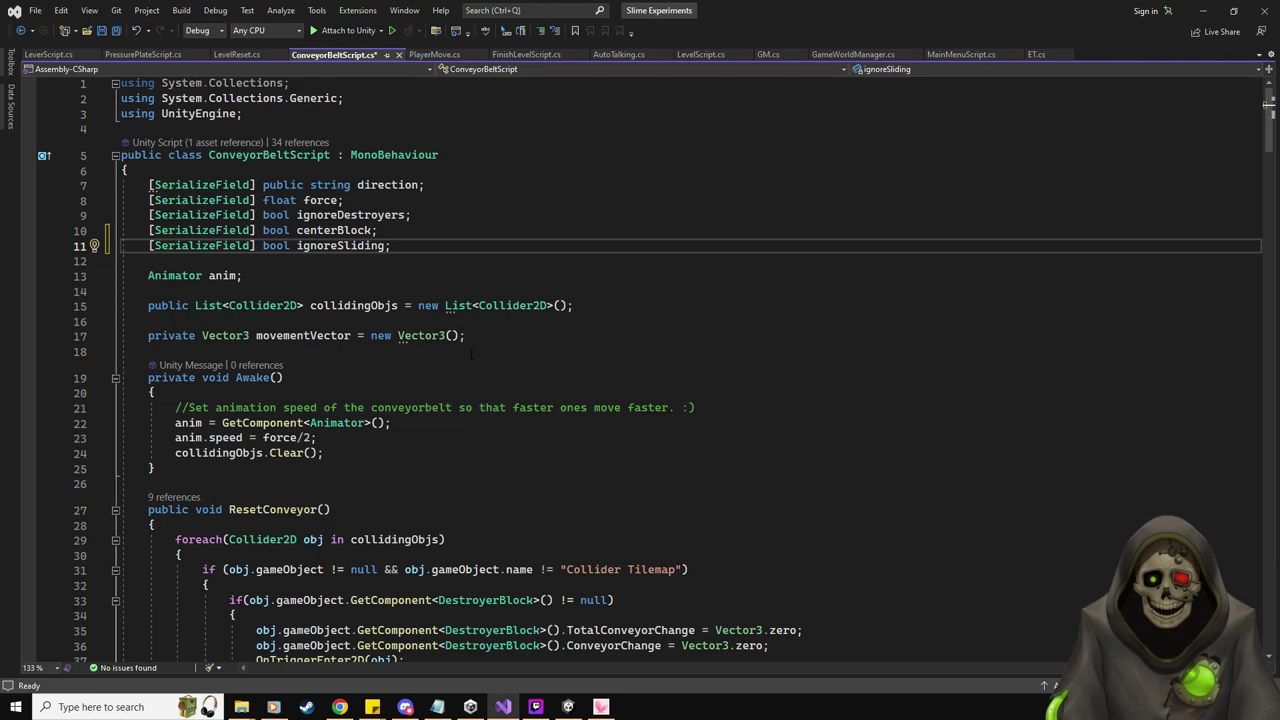
{"action": "key", "text": "ctrl+s"}
{"action": "scroll", "coordinate": [468, 265], "scroll_direction": "down", "scroll_amount": 12}
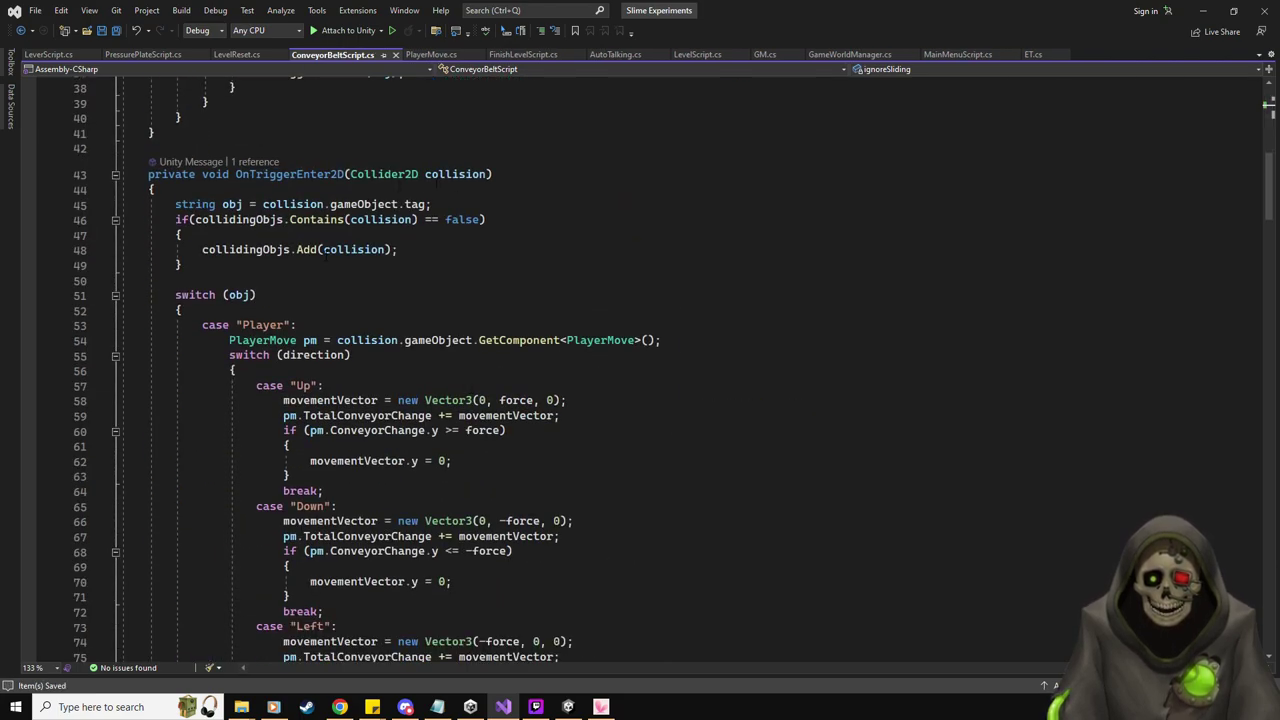
{"action": "scroll", "coordinate": [315, 268], "scroll_direction": "down", "scroll_amount": 4}
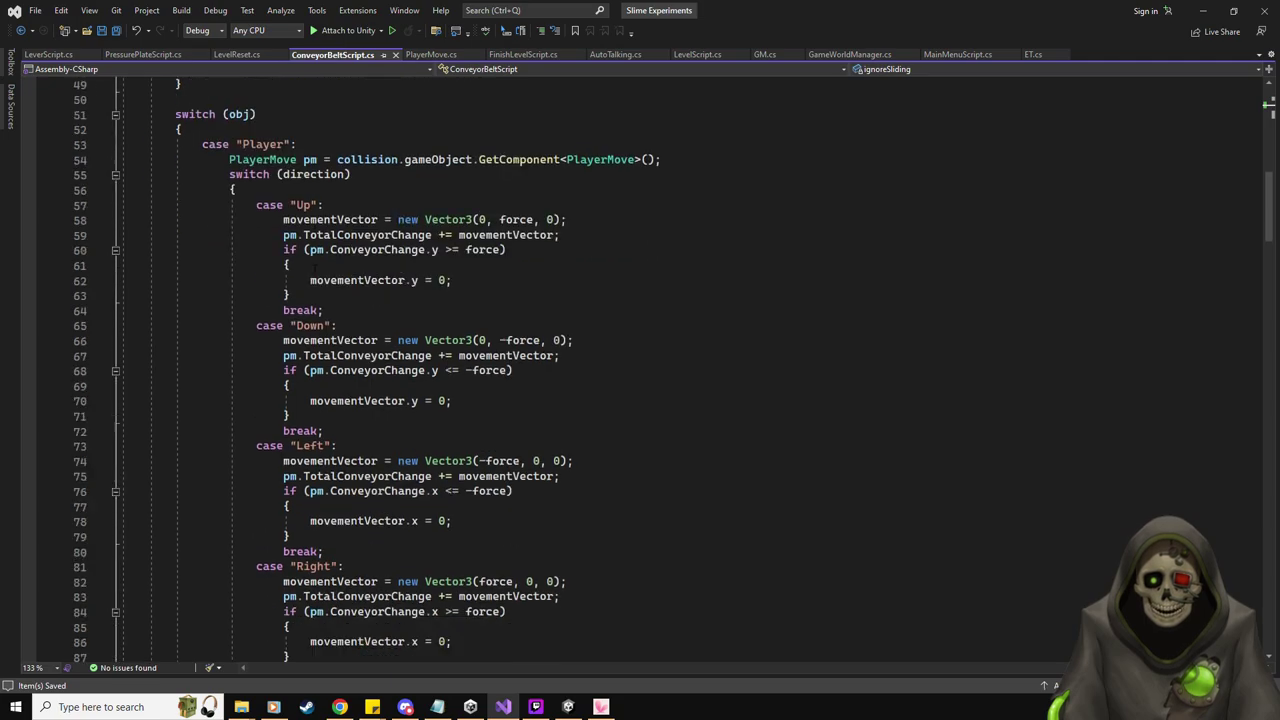
{"action": "scroll", "coordinate": [315, 268], "scroll_direction": "up", "scroll_amount": 2}
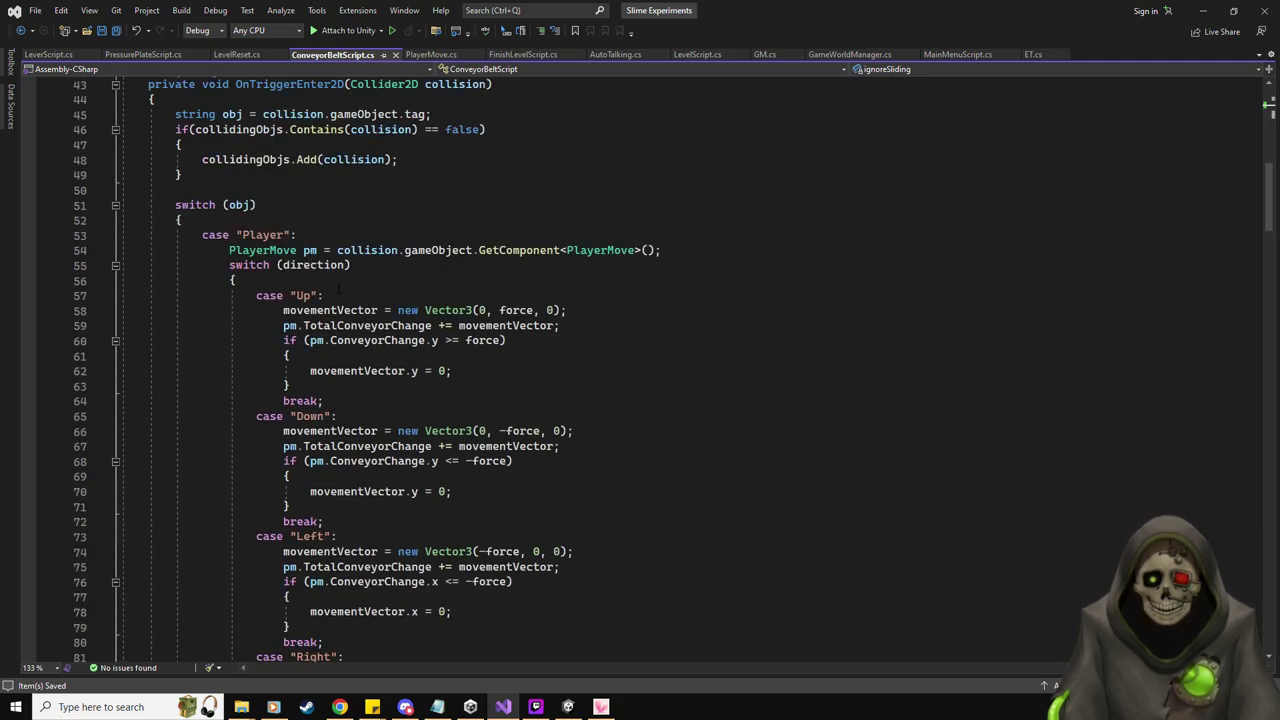
{"action": "left_click", "coordinate": [229, 272]}
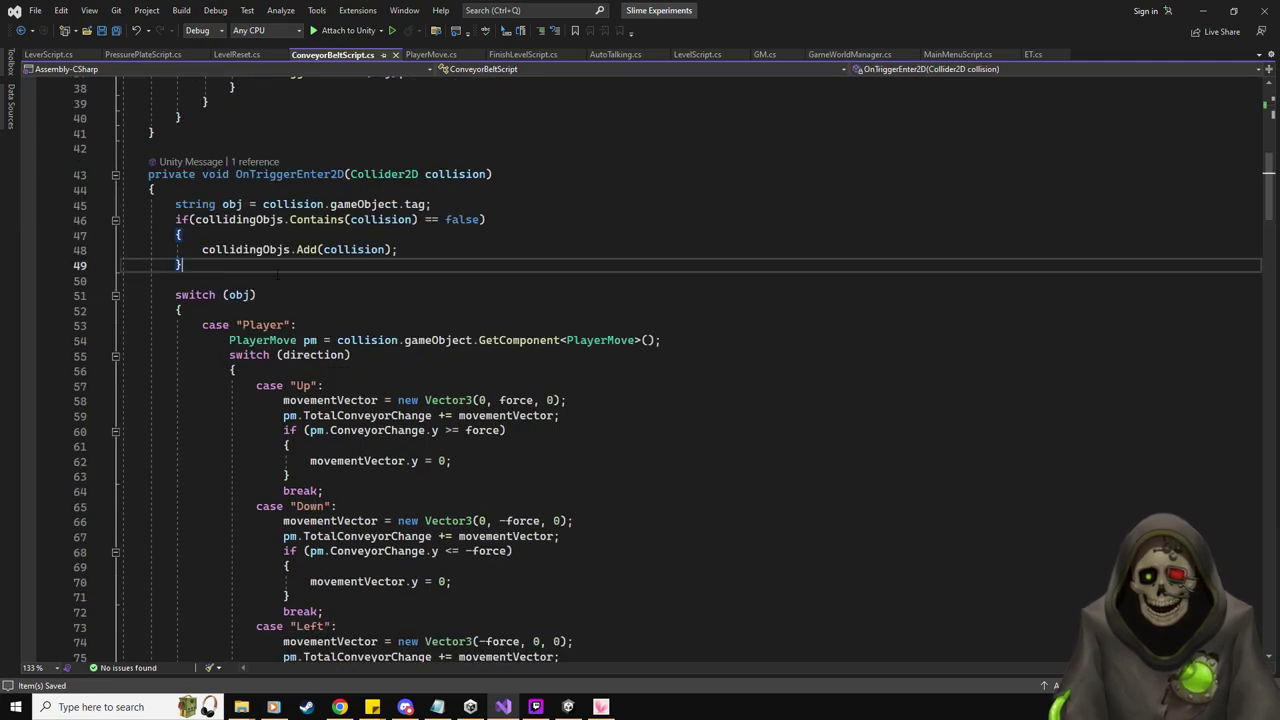
{"action": "key", "text": "Return"}
{"action": "key", "text": "Return"}
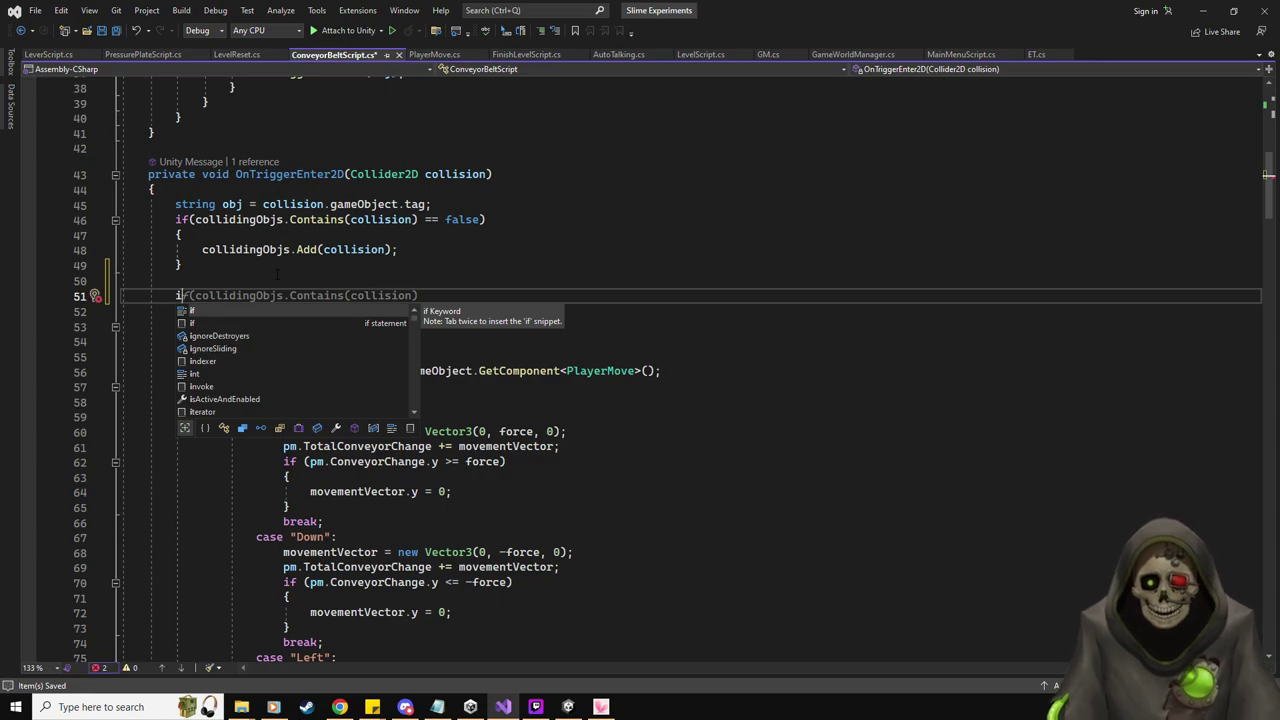
{"action": "key", "text": "BackSpace"}
{"action": "key", "text": "BackSpace"}
{"action": "key", "text": "BackSpace"}
{"action": "key", "text": "BackSpace"}
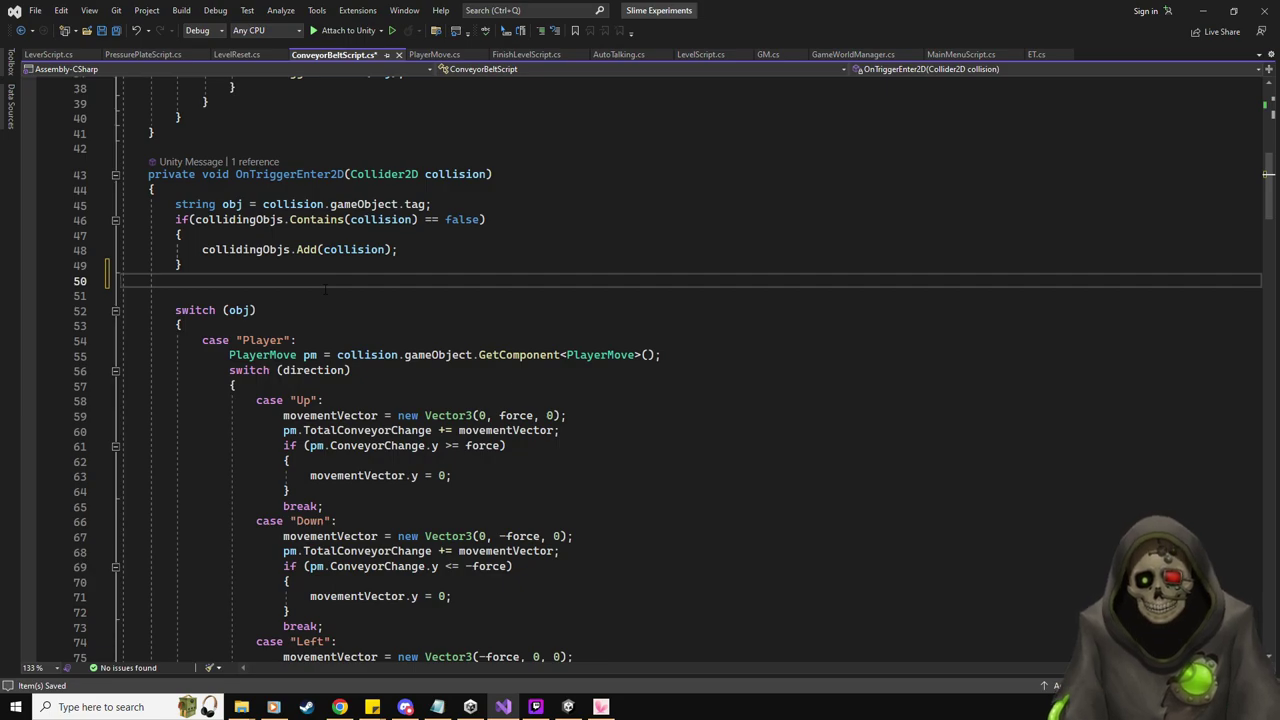
{"action": "key", "text": "BackSpace"}
{"action": "key", "text": "ctrl+s"}
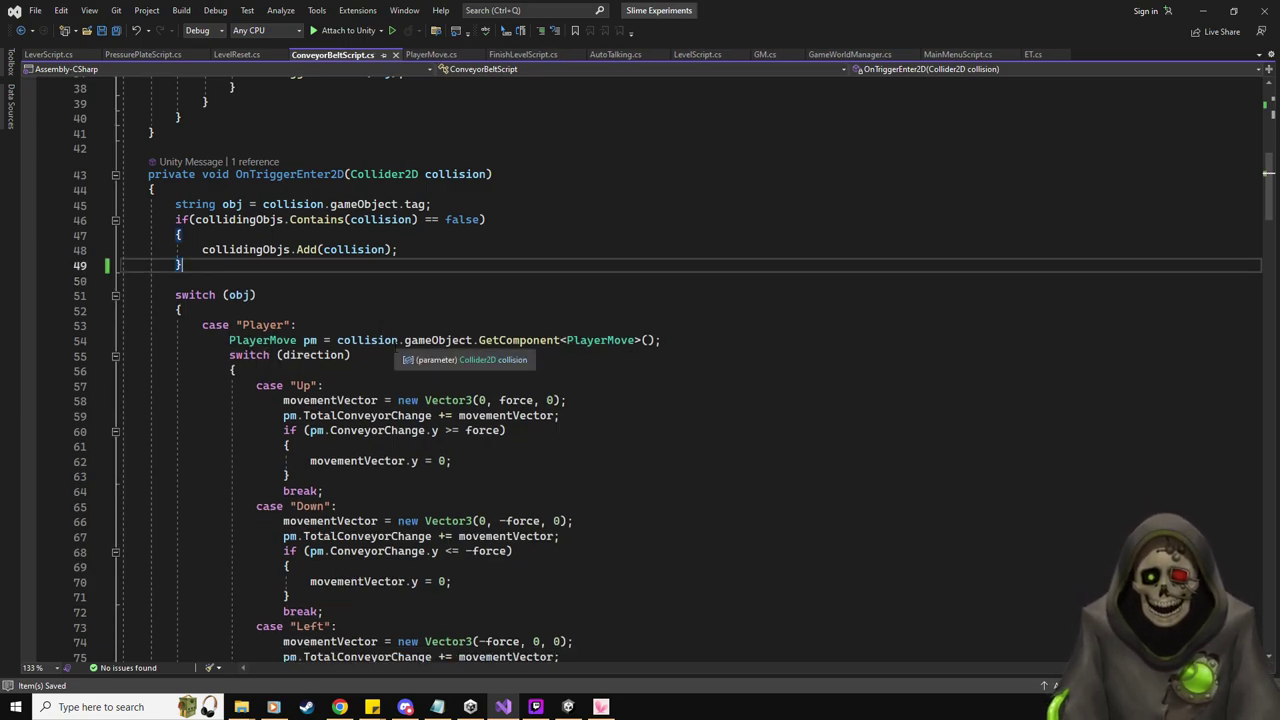
In the "Player" case of OnTriggerEnter2D, add an if(ignoreSliding == true) block below the PlayerMove pm line
{"action": "left_click", "coordinate": [693, 346]}
{"action": "key", "text": "Return"}
{"action": "type", "text": "if("}
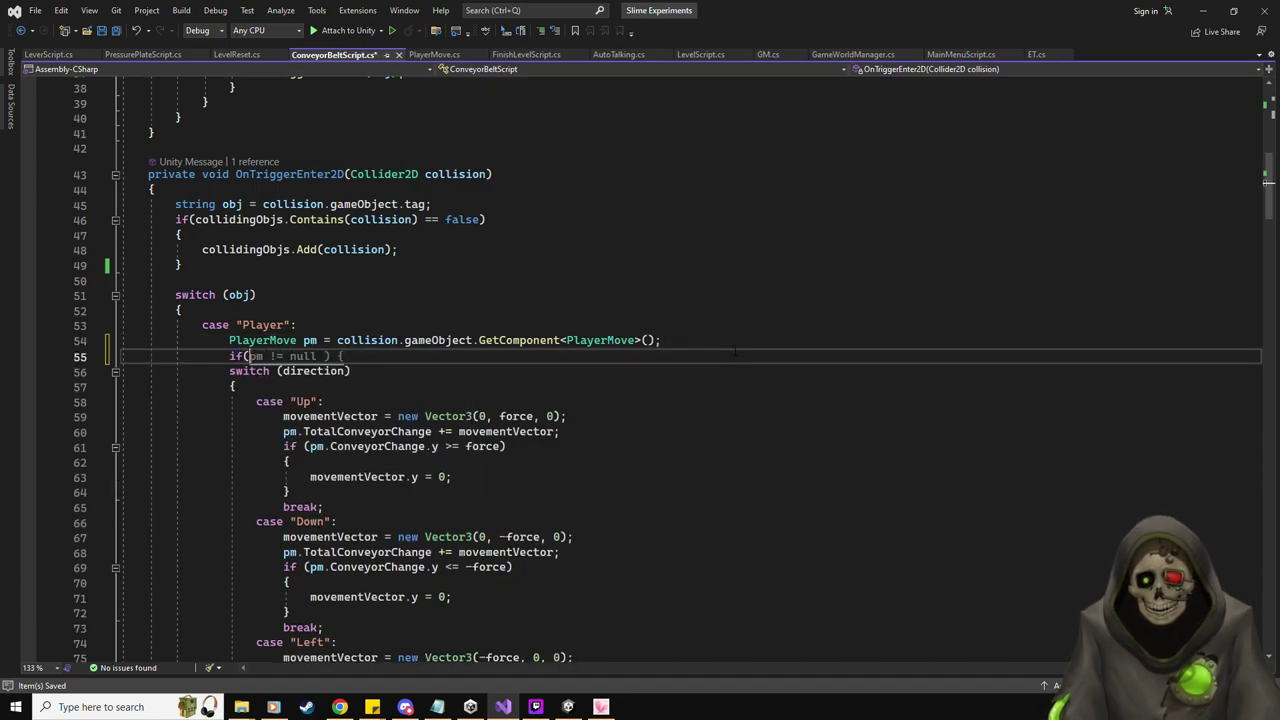
{"action": "type", "text": "ignoreDestroyer)"}
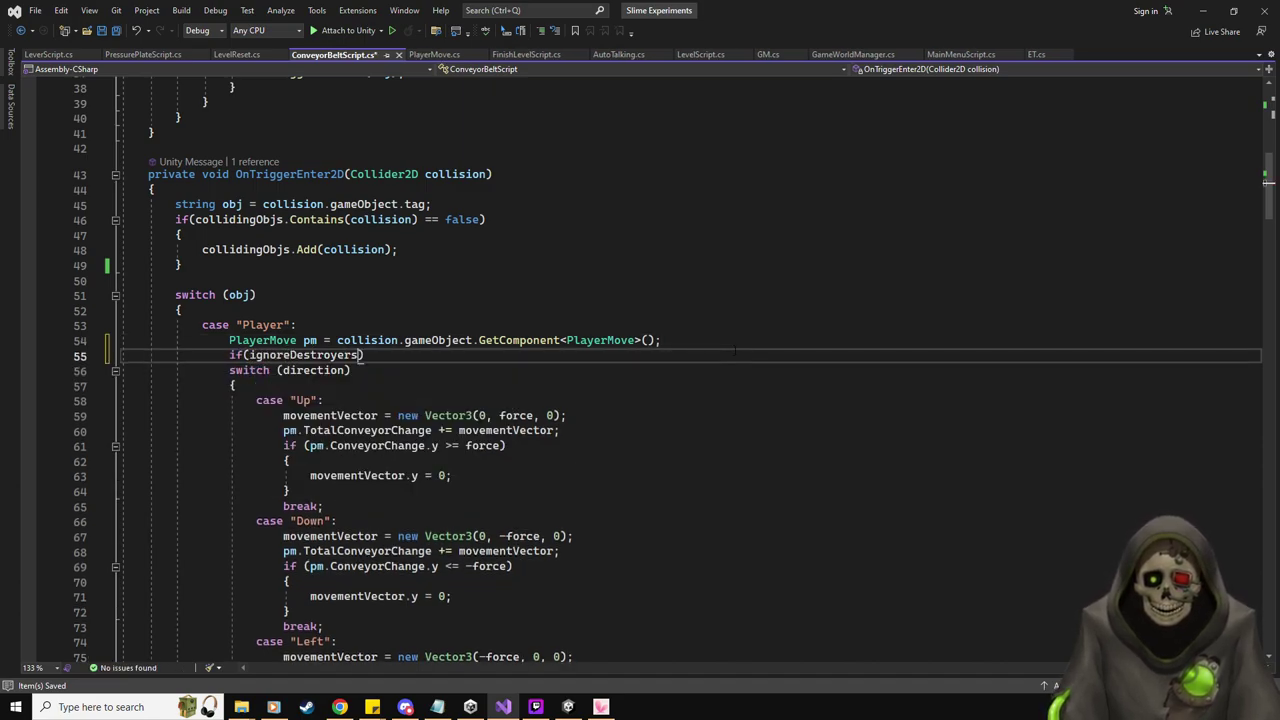
{"action": "key", "text": "BackSpace"}
{"action": "key", "text": "BackSpace"}
{"action": "key", "text": "BackSpace"}
{"action": "key", "text": "BackSpace"}
{"action": "key", "text": "BackSpace"}
{"action": "key", "text": "BackSpace"}
{"action": "key", "text": "BackSpace"}
{"action": "key", "text": "BackSpace"}
{"action": "key", "text": "BackSpace"}
{"action": "type", "text": "Sli"}
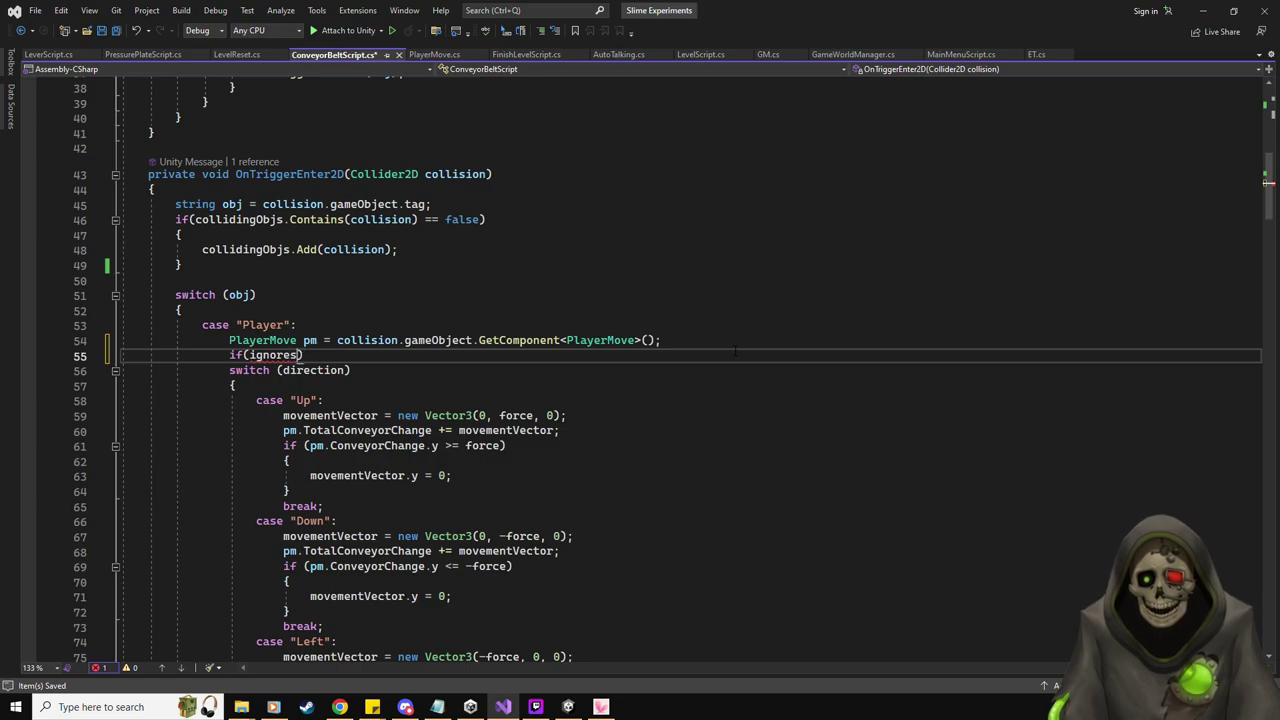
{"action": "type", "text": "ding == true"}
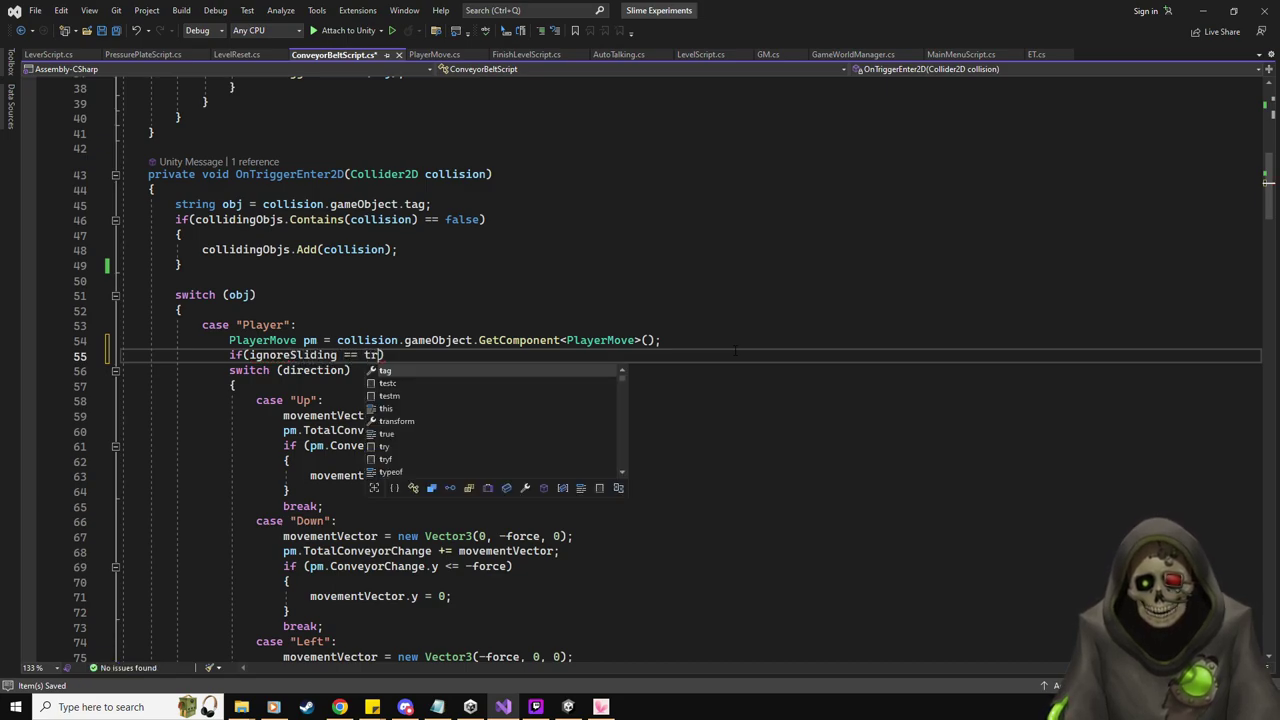
{"action": "type", "text": " {"}
{"action": "key", "text": "Return"}
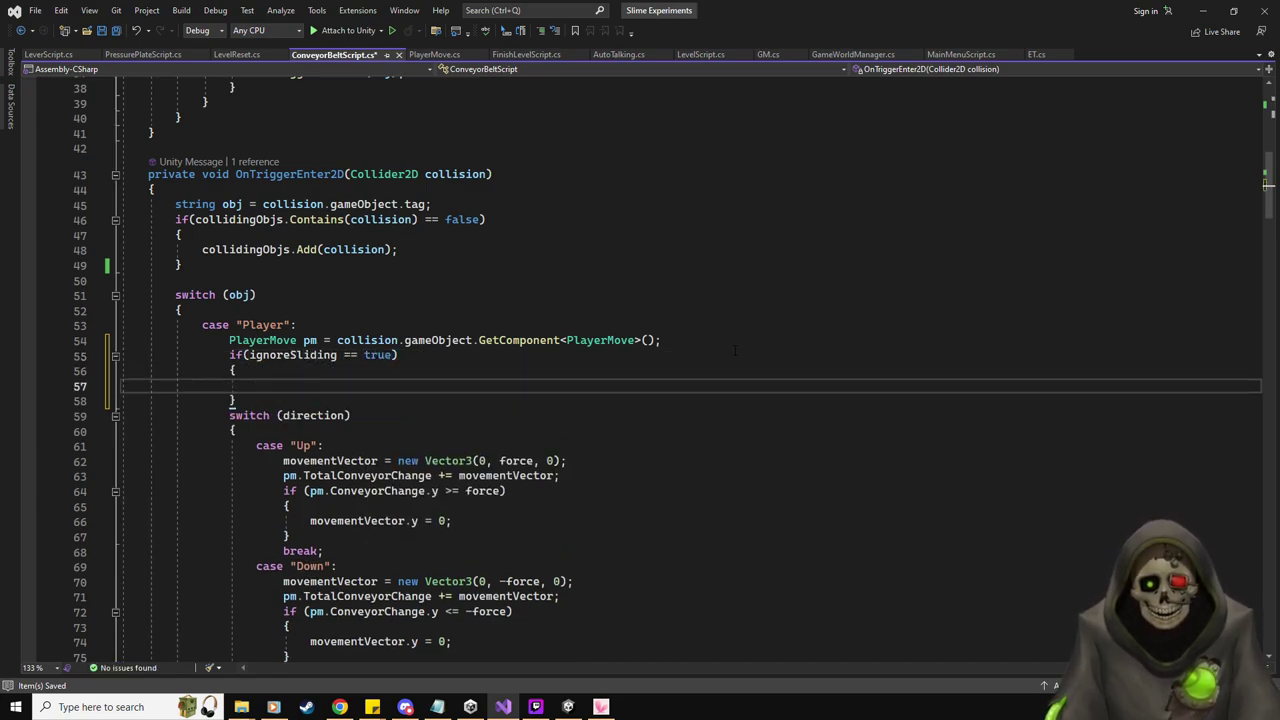
Set pm.isSliding to false inside the new block, and review the Update method in PlayerMove.cs
{"action": "type", "text": "p"}
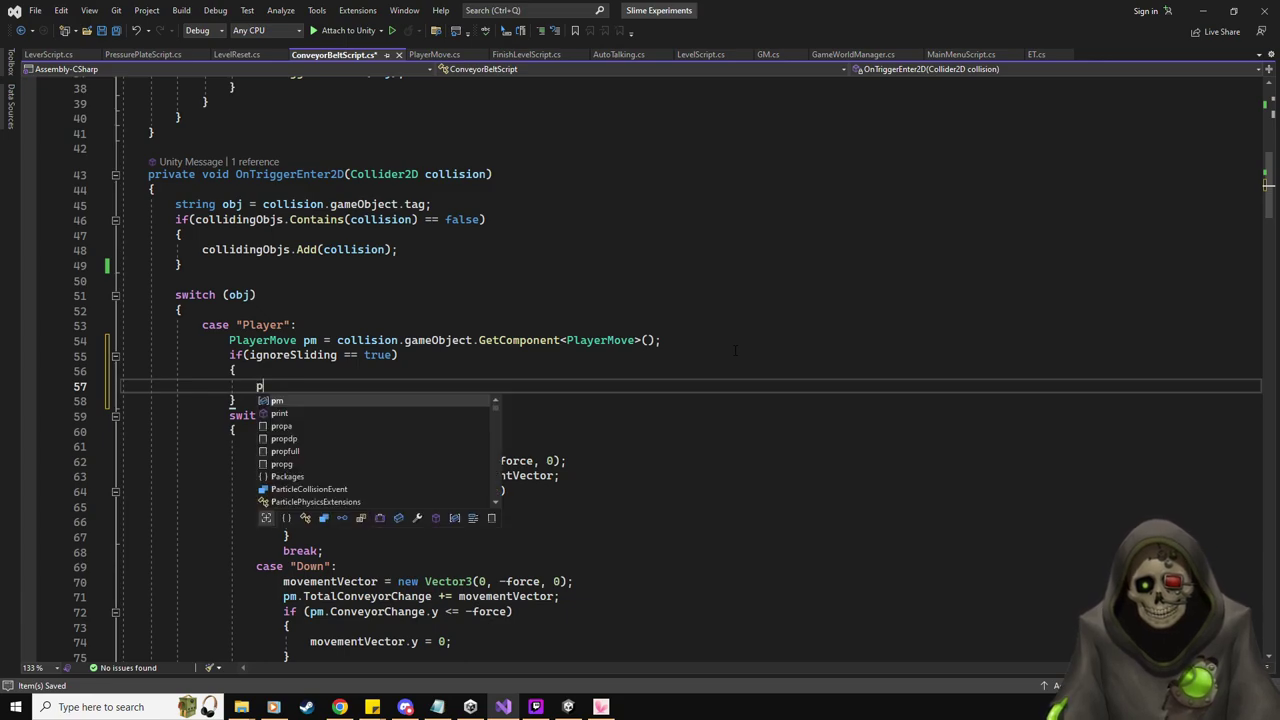
{"action": "type", "text": "m.isSliding = fals"}
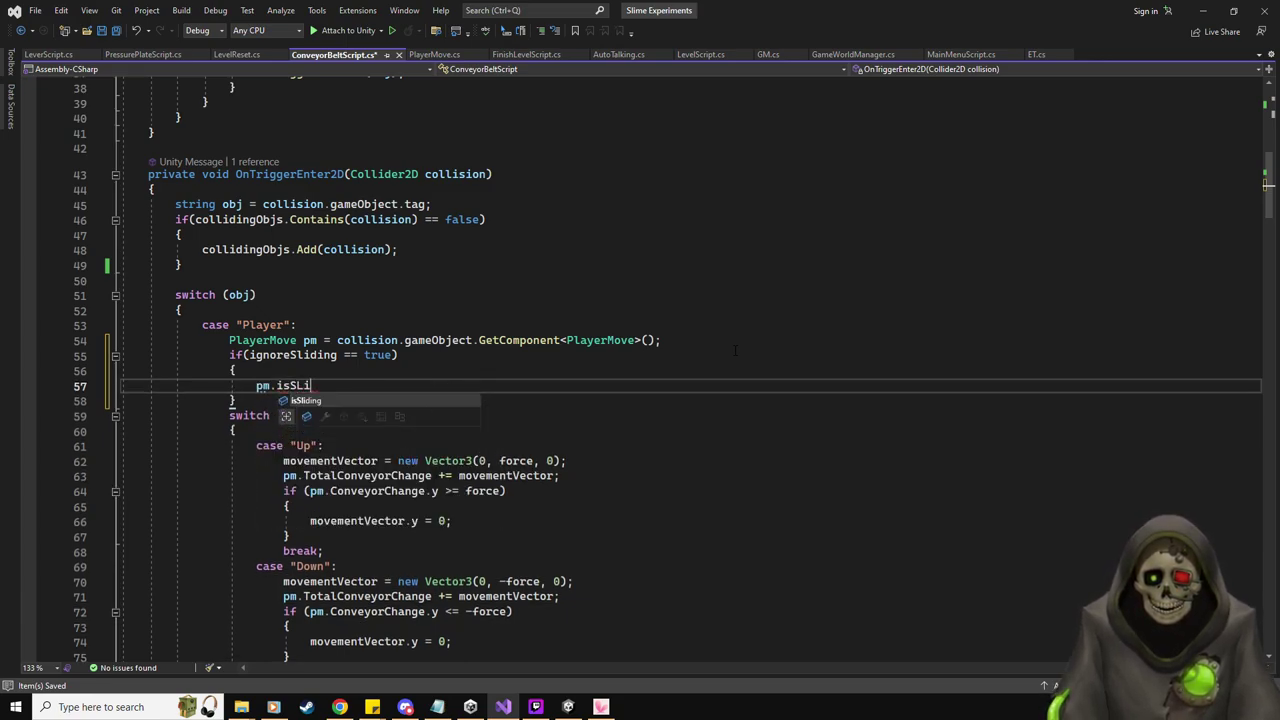
{"action": "type", "text": "e;"}
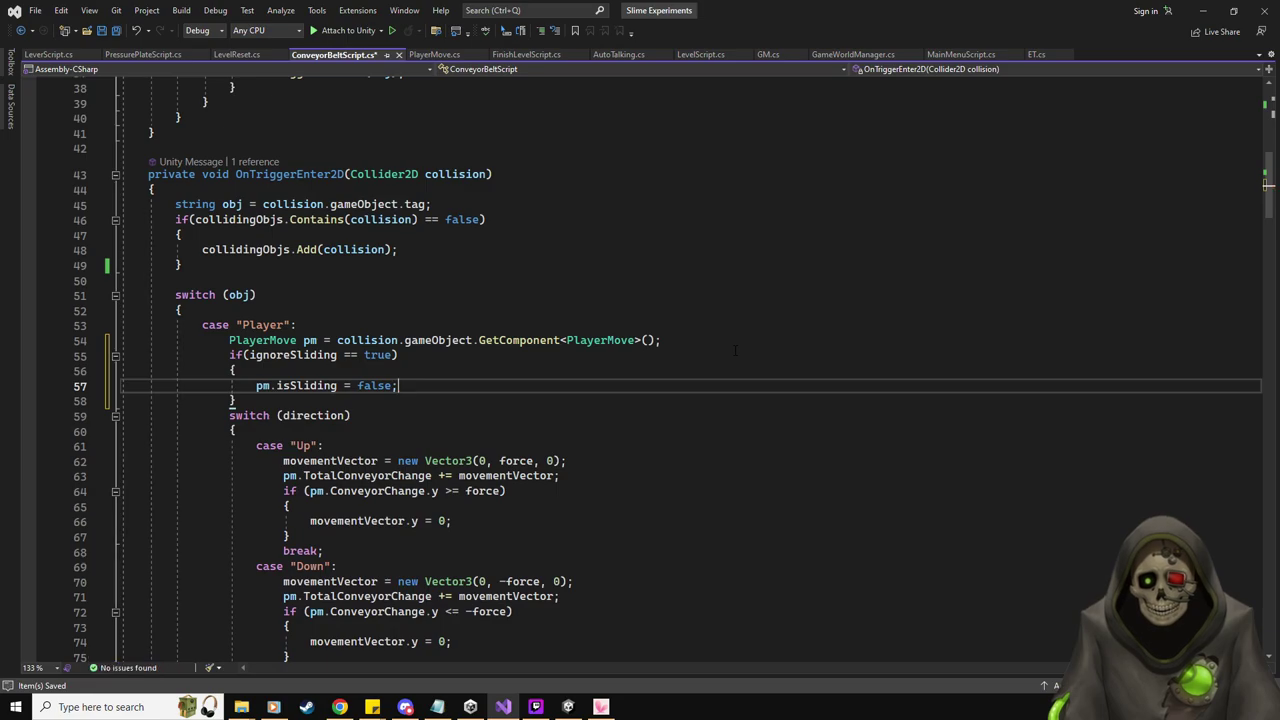
{"action": "left_click", "coordinate": [434, 54]}
{"action": "scroll", "coordinate": [525, 397], "scroll_direction": "down", "scroll_amount": 8}
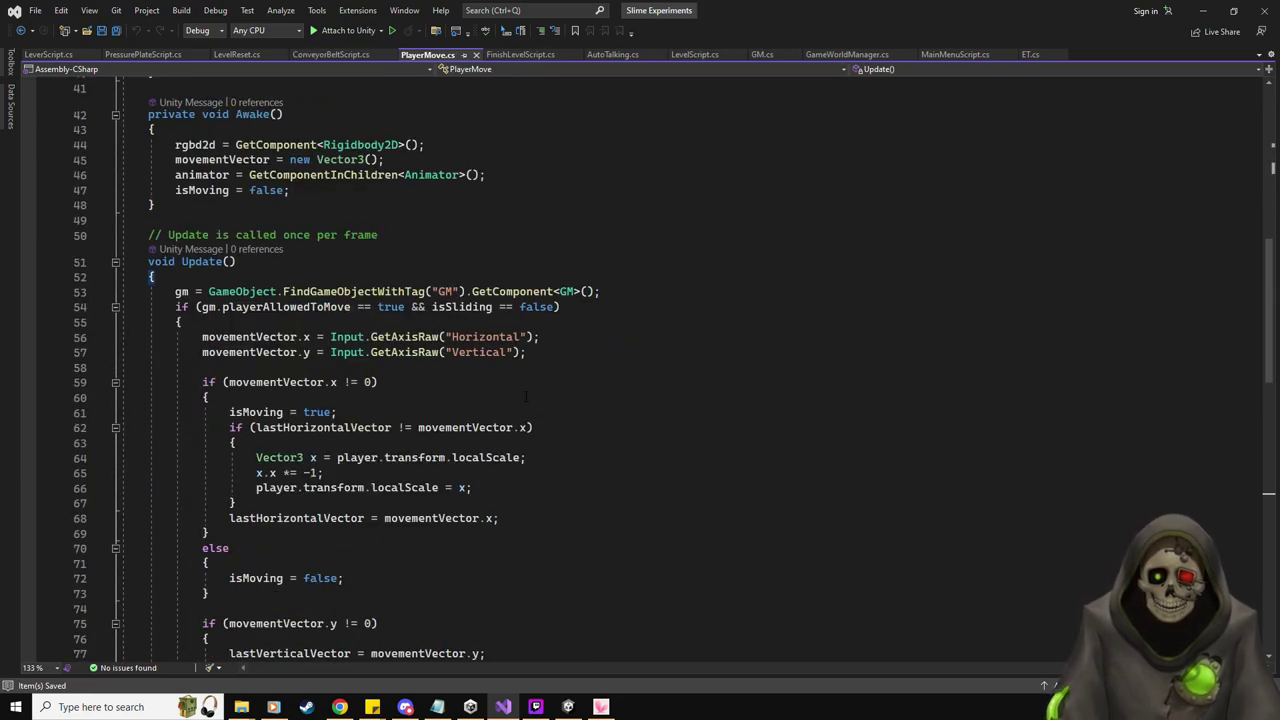
{"action": "scroll", "coordinate": [525, 397], "scroll_direction": "down", "scroll_amount": 5}
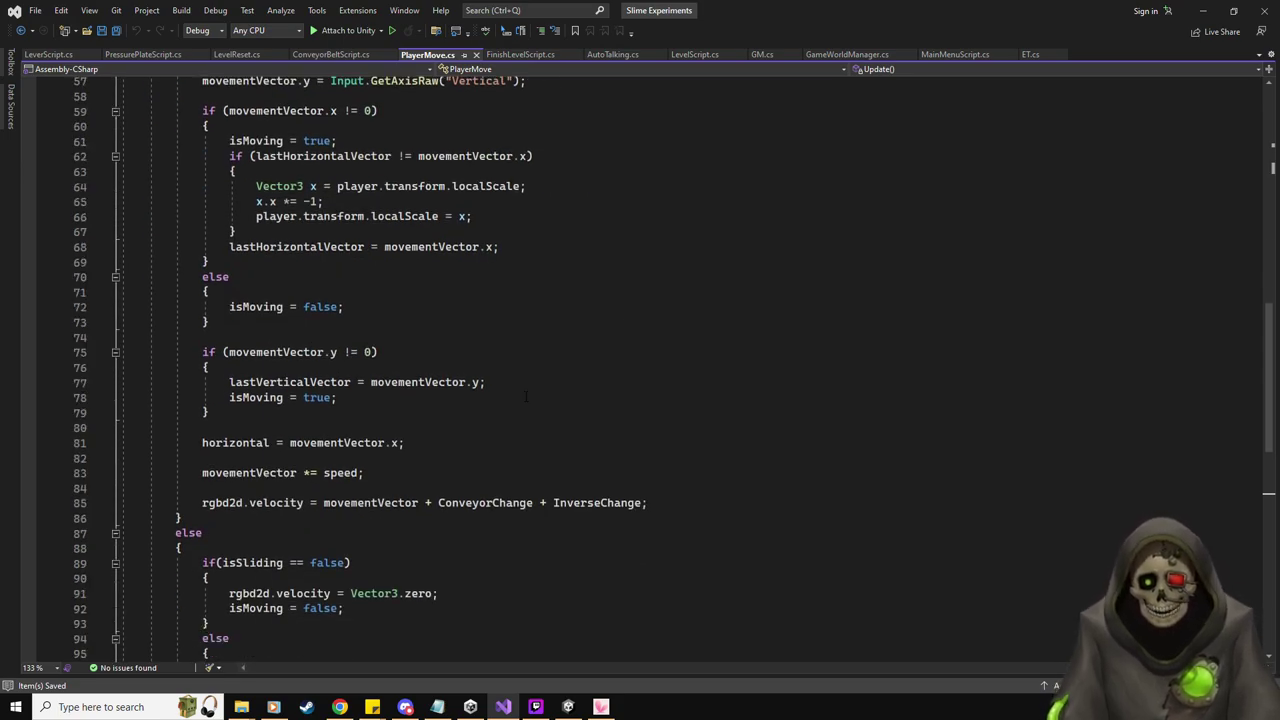
Switch to Unity, playtest the level by moving the slime right and down onto the ice, and stop the game
{"action": "key", "text": "alt+Tab"}
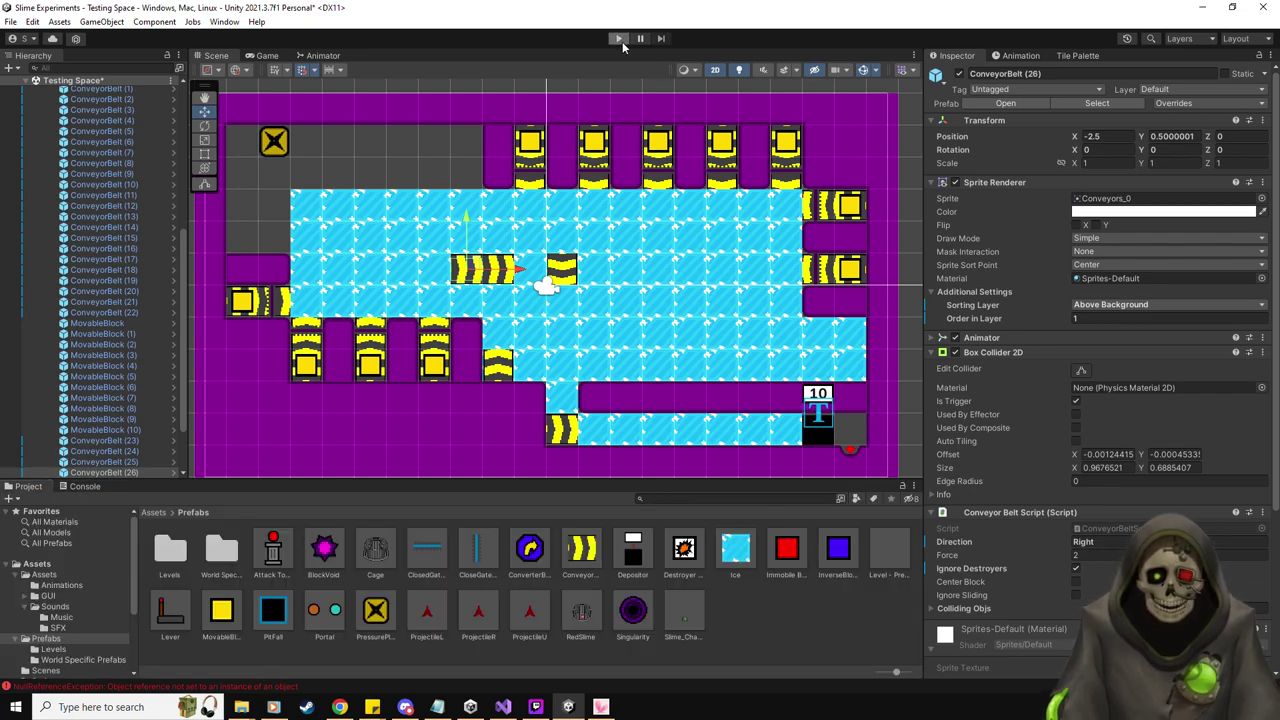
{"action": "left_click", "coordinate": [620, 39]}
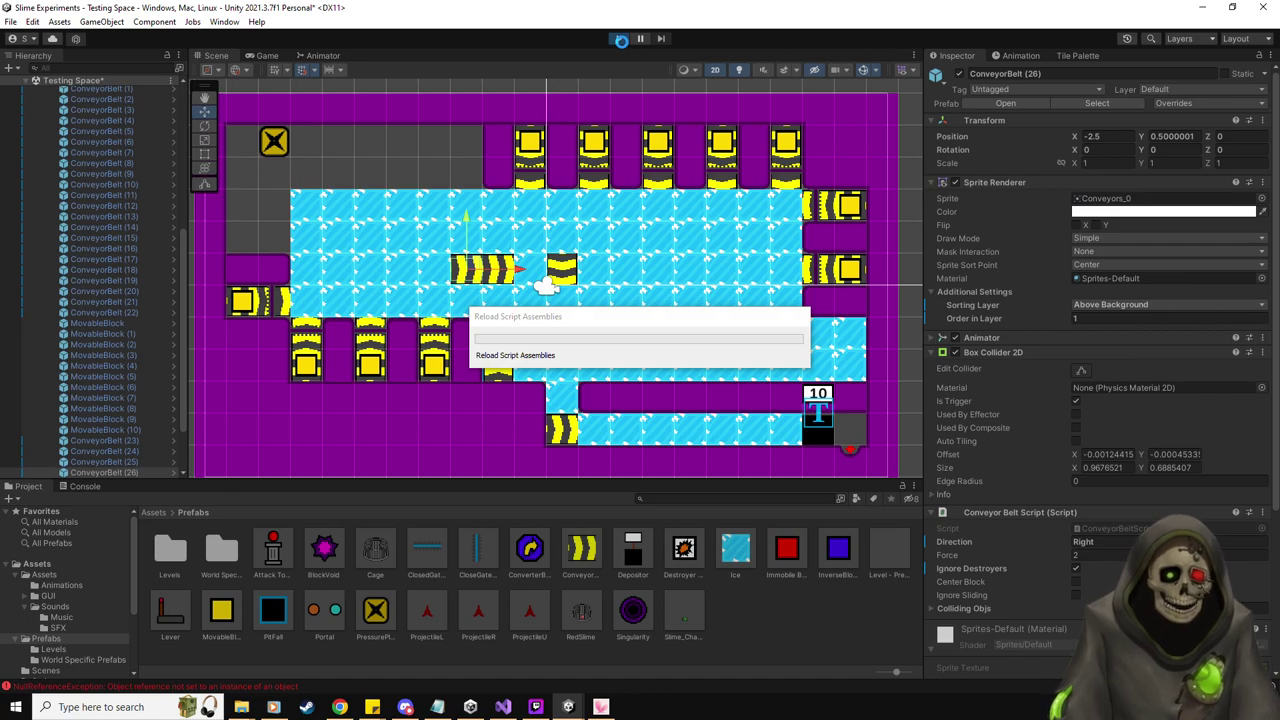
{"action": "key", "text": "Right"}
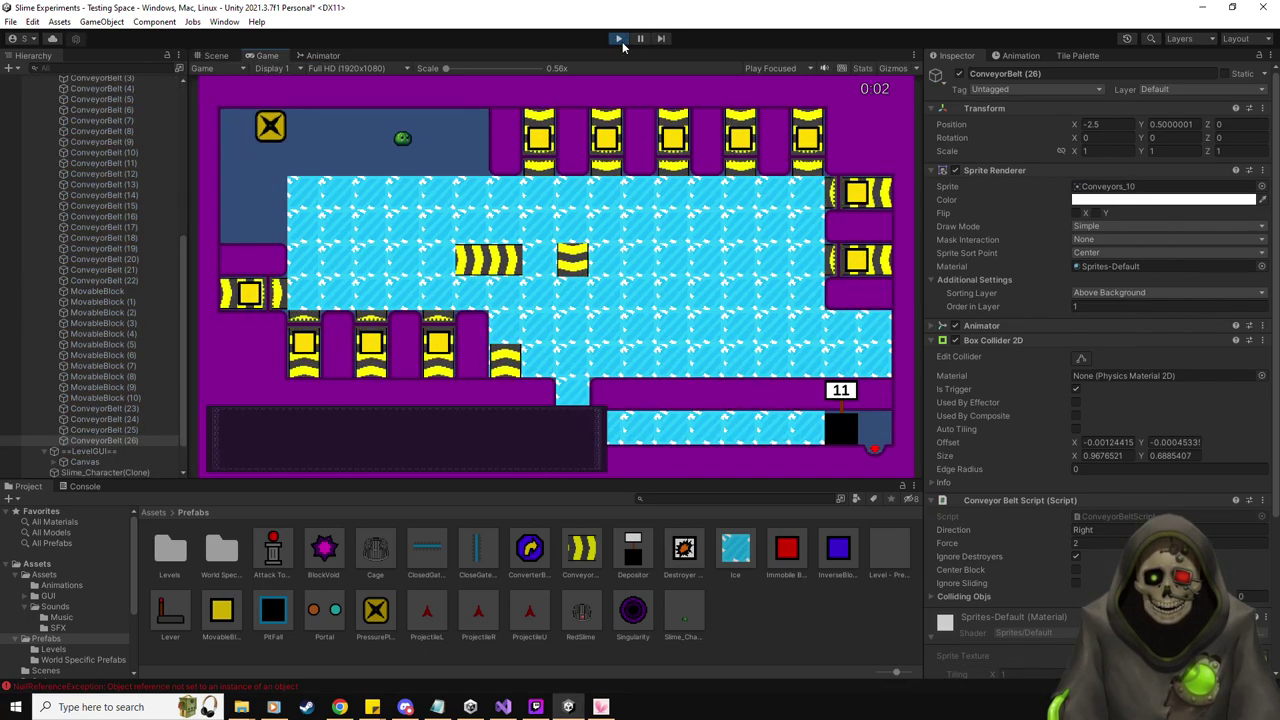
{"action": "key", "text": "Down"}
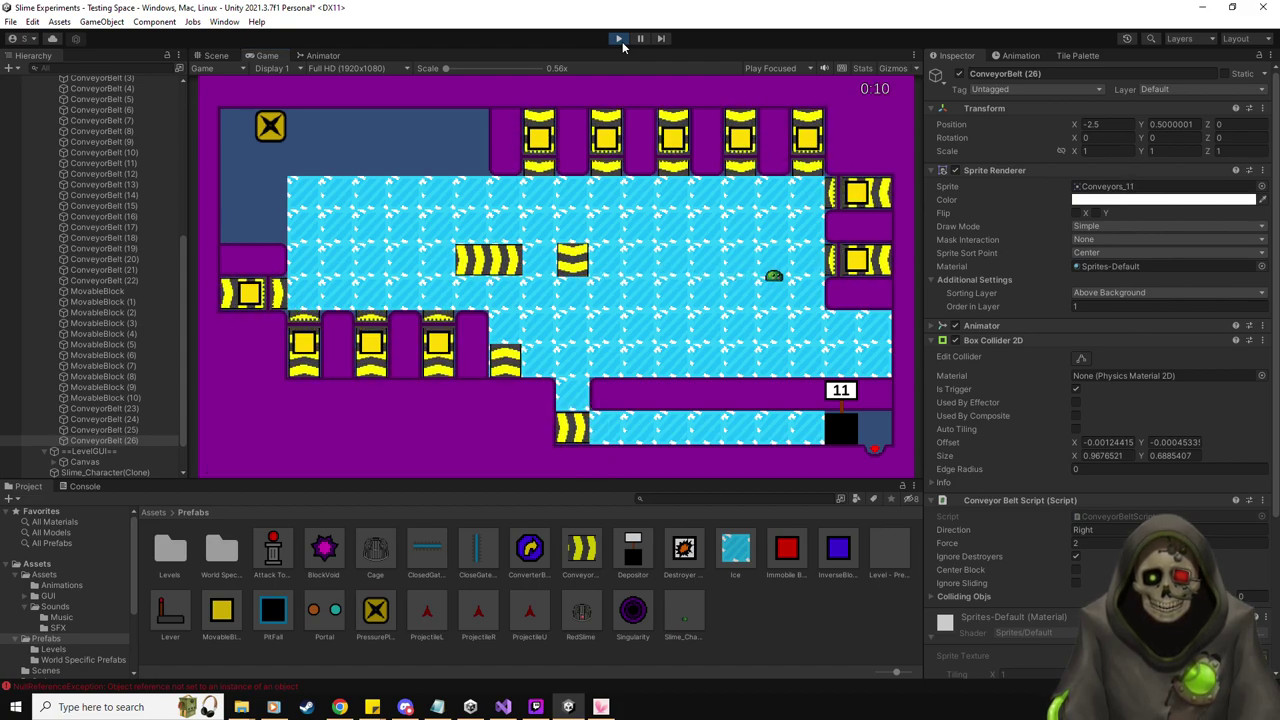
{"action": "left_click", "coordinate": [619, 39]}
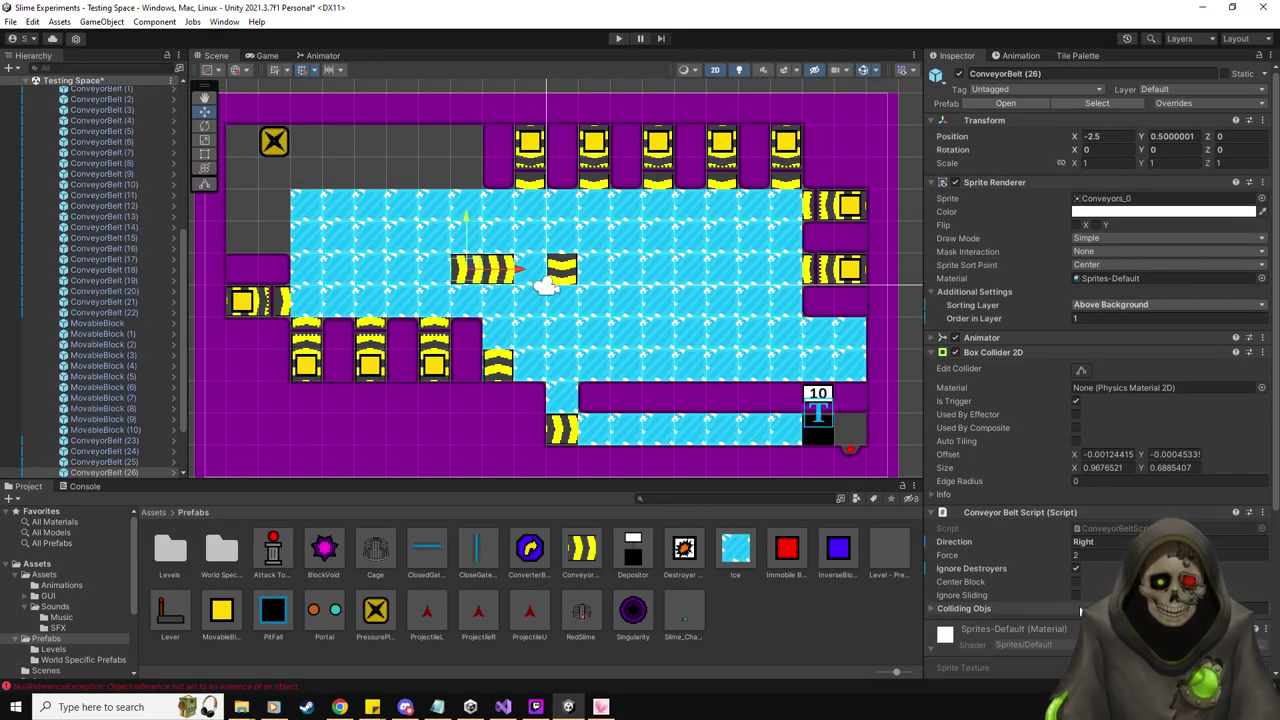
Enable Ignore Sliding on ConveyorBelt (26), playtest the slime's movement across the ice, and stop the game
{"action": "left_click", "coordinate": [617, 39]}
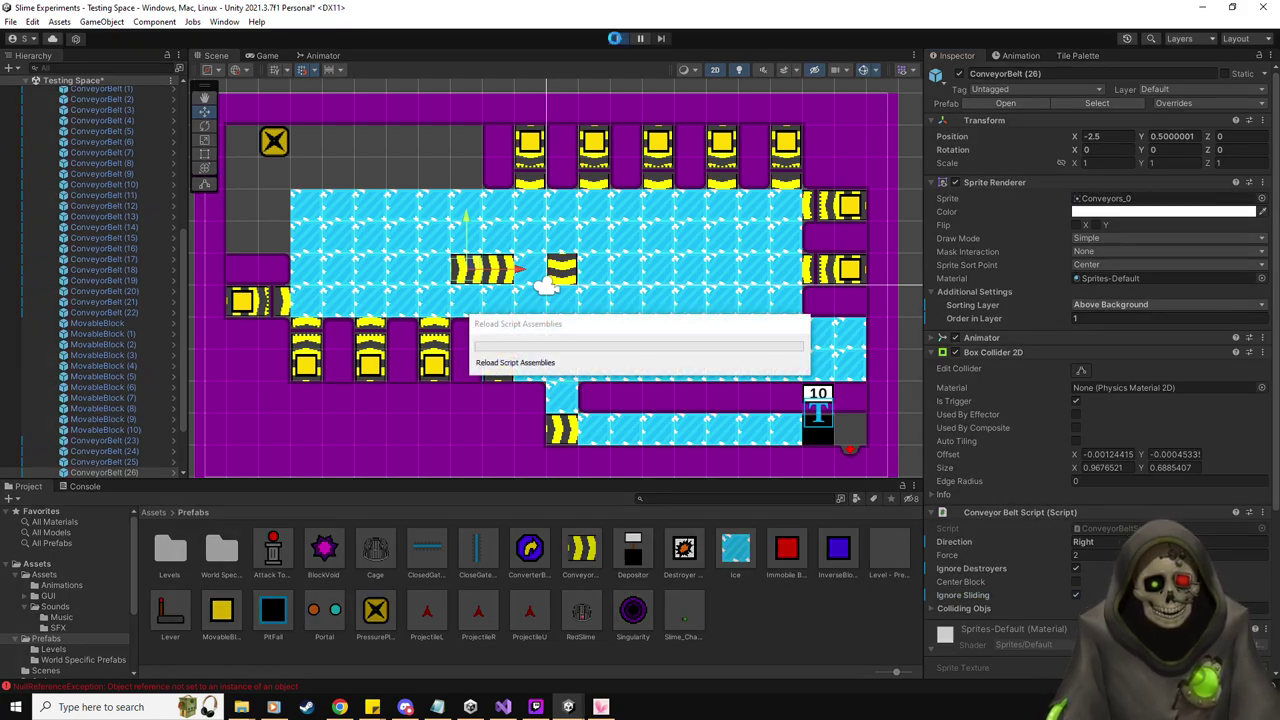
{"action": "key", "text": "Right"}
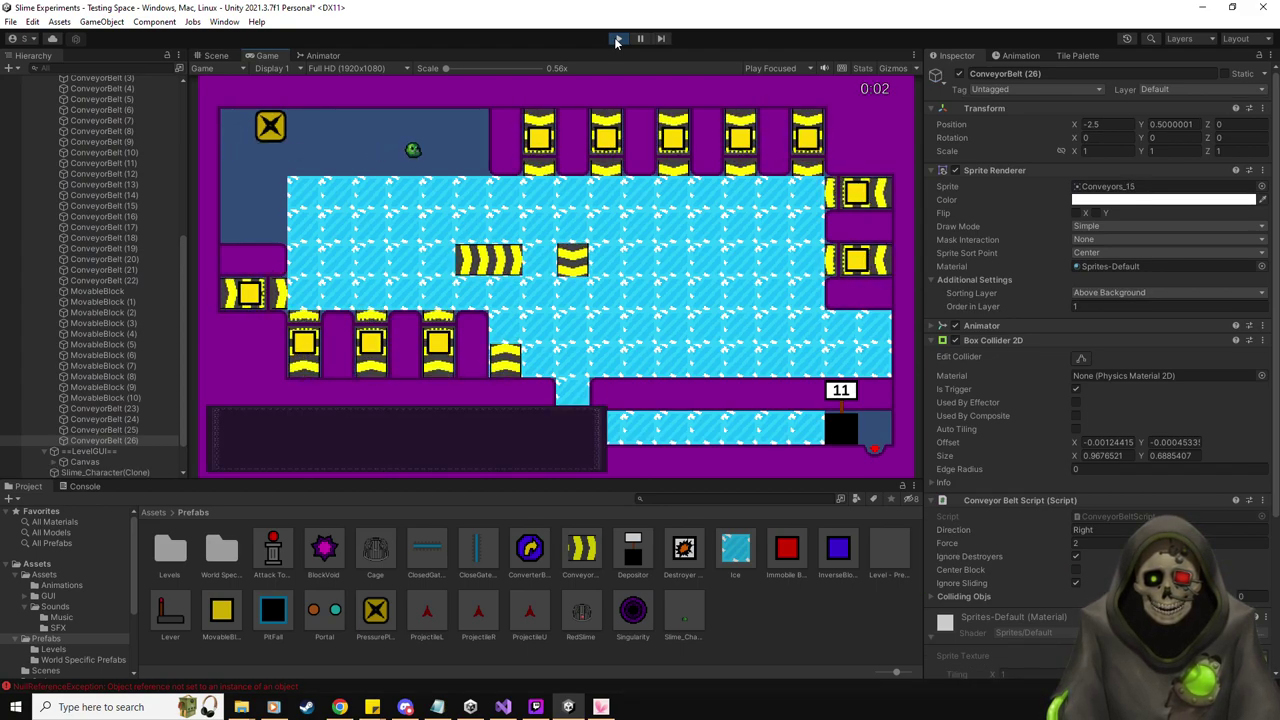
{"action": "key", "text": "Down"}
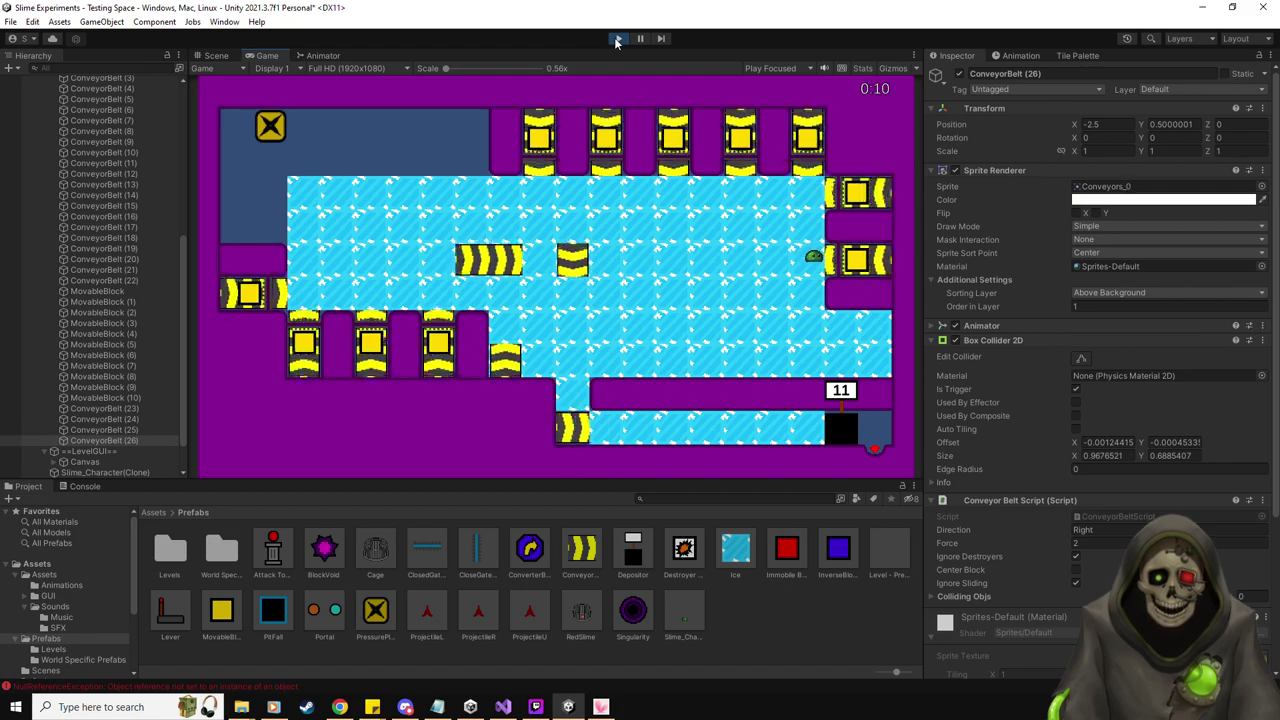
{"action": "left_click", "coordinate": [617, 39]}
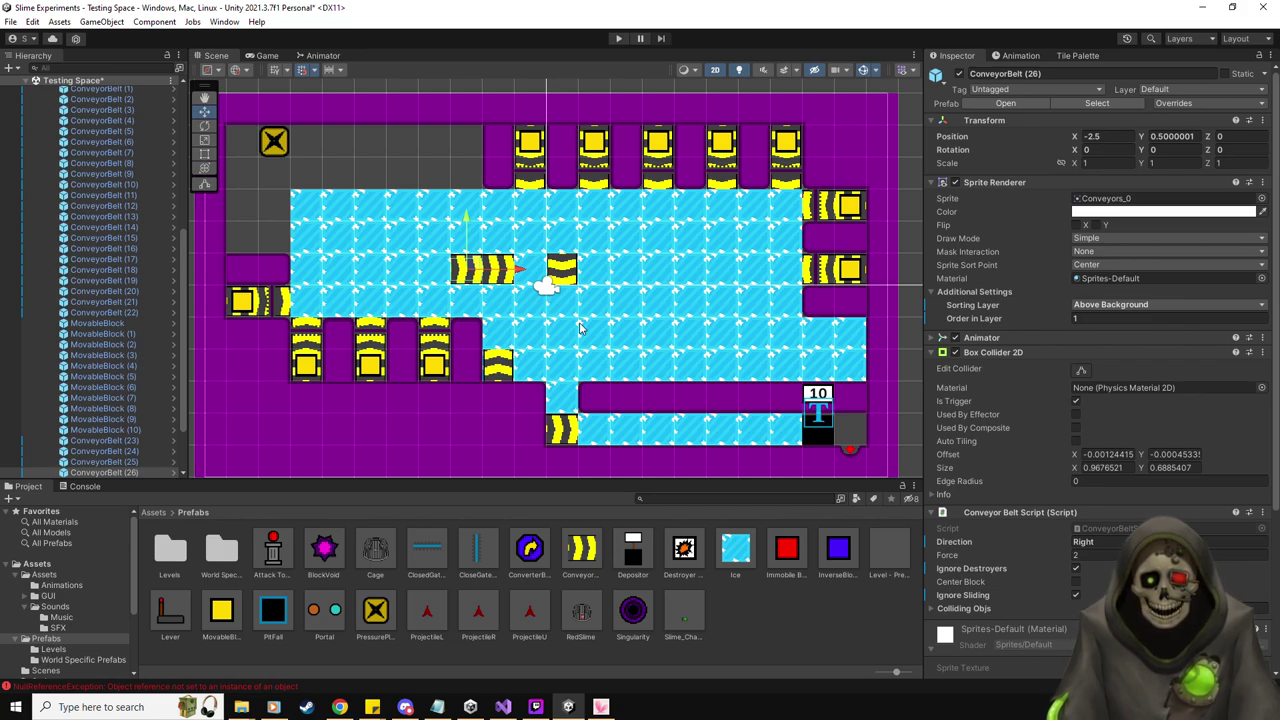
Enable Ignore Sliding on ConveyorBelt (24), ConveyorBelt (23) and ConveyorBelt (25)
{"action": "left_click", "coordinate": [507, 285]}
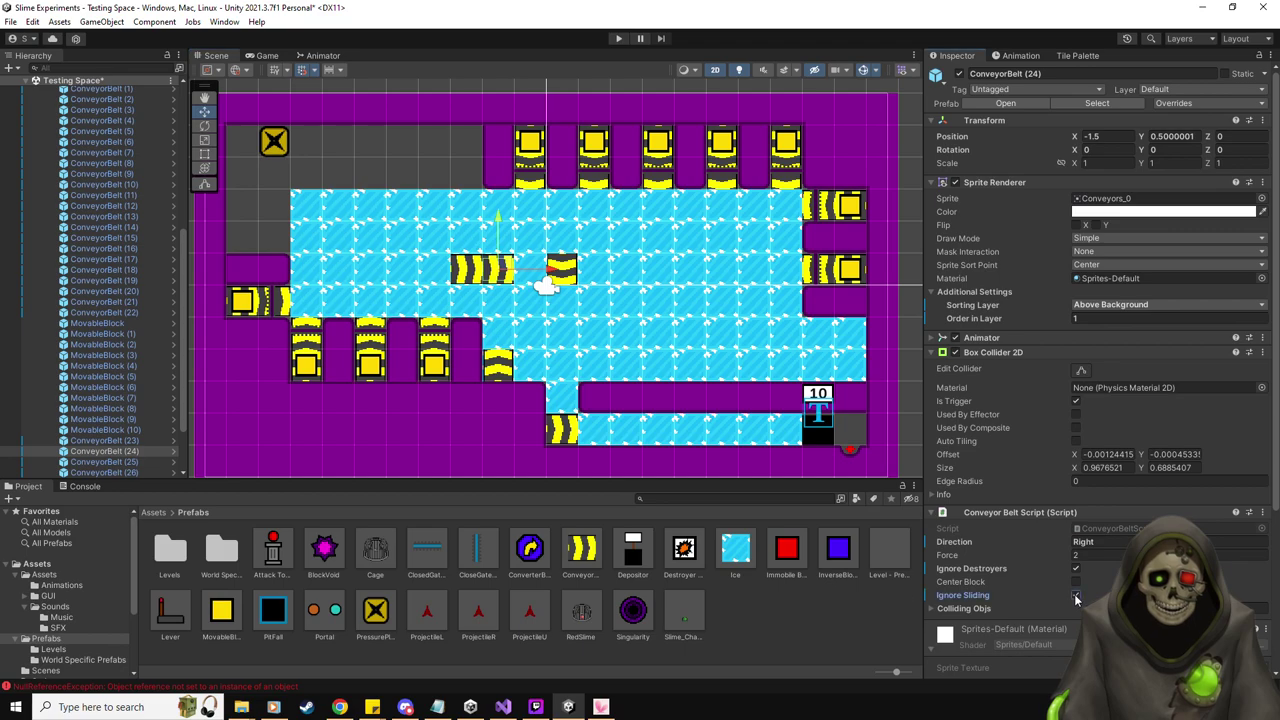
{"action": "left_click", "coordinate": [578, 283]}
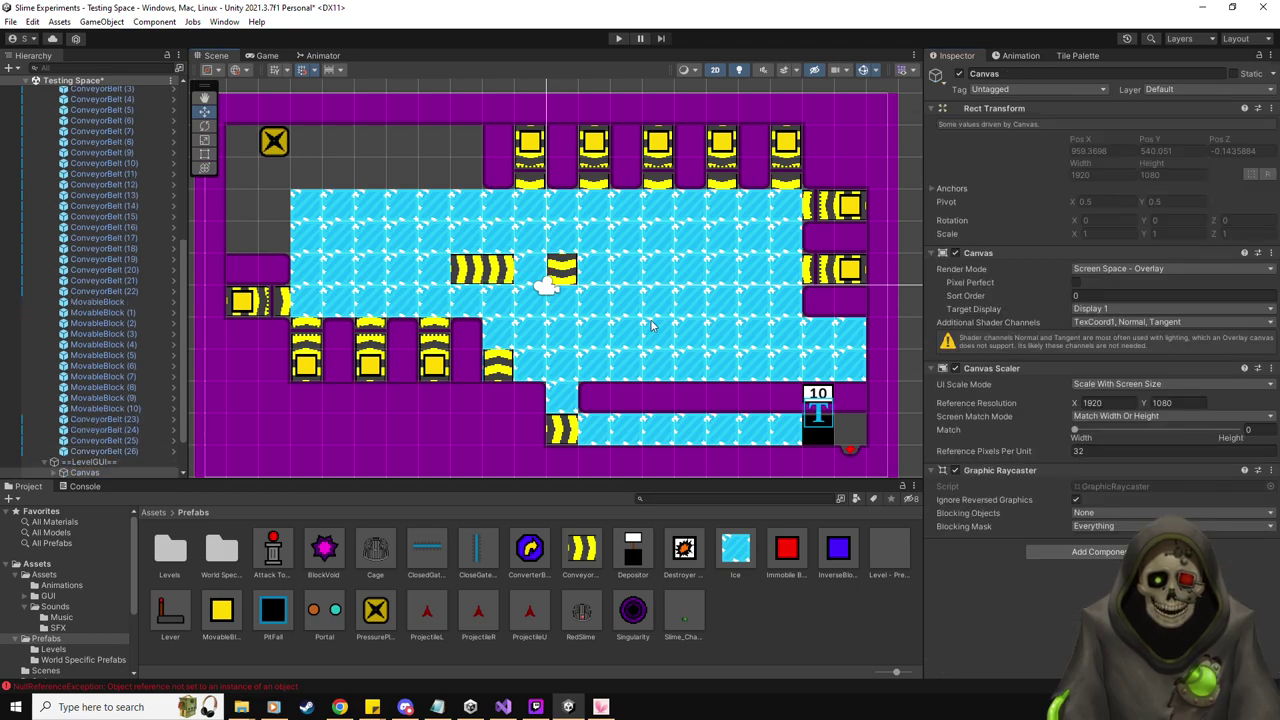
{"action": "left_click", "coordinate": [562, 272]}
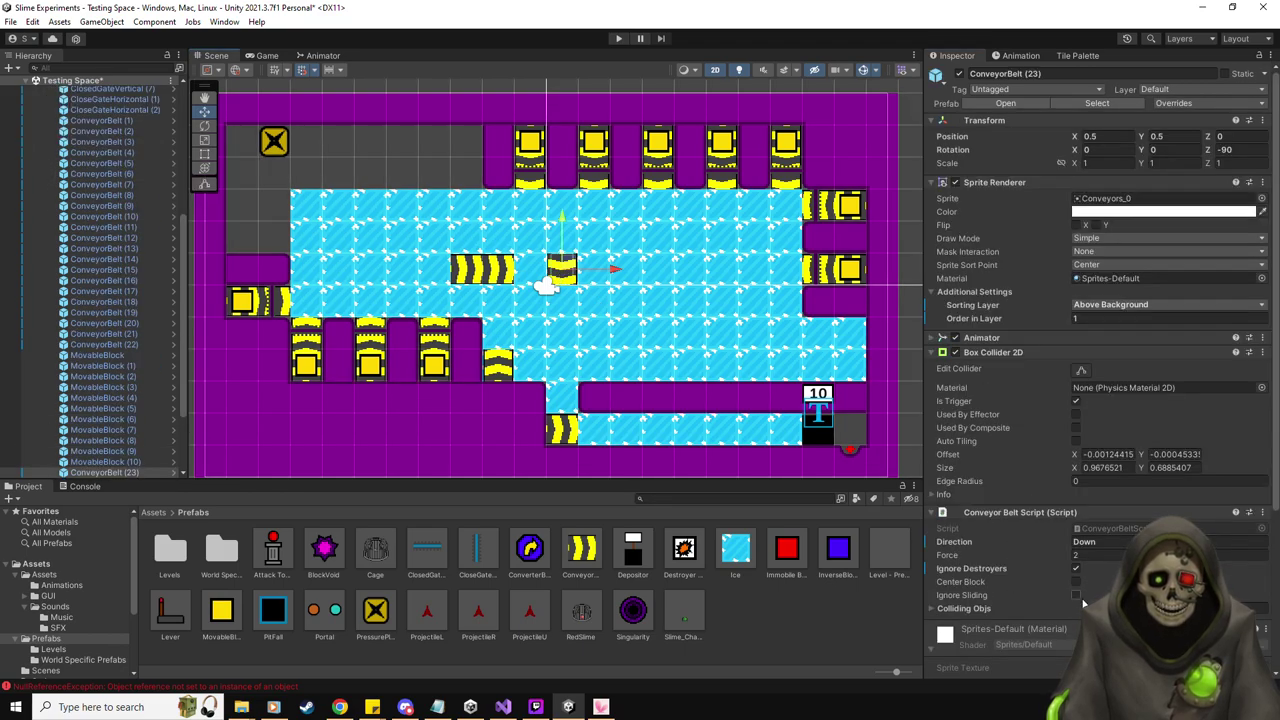
{"action": "left_click", "coordinate": [503, 371]}
{"action": "left_click", "coordinate": [503, 371]}
{"action": "left_click", "coordinate": [503, 371]}
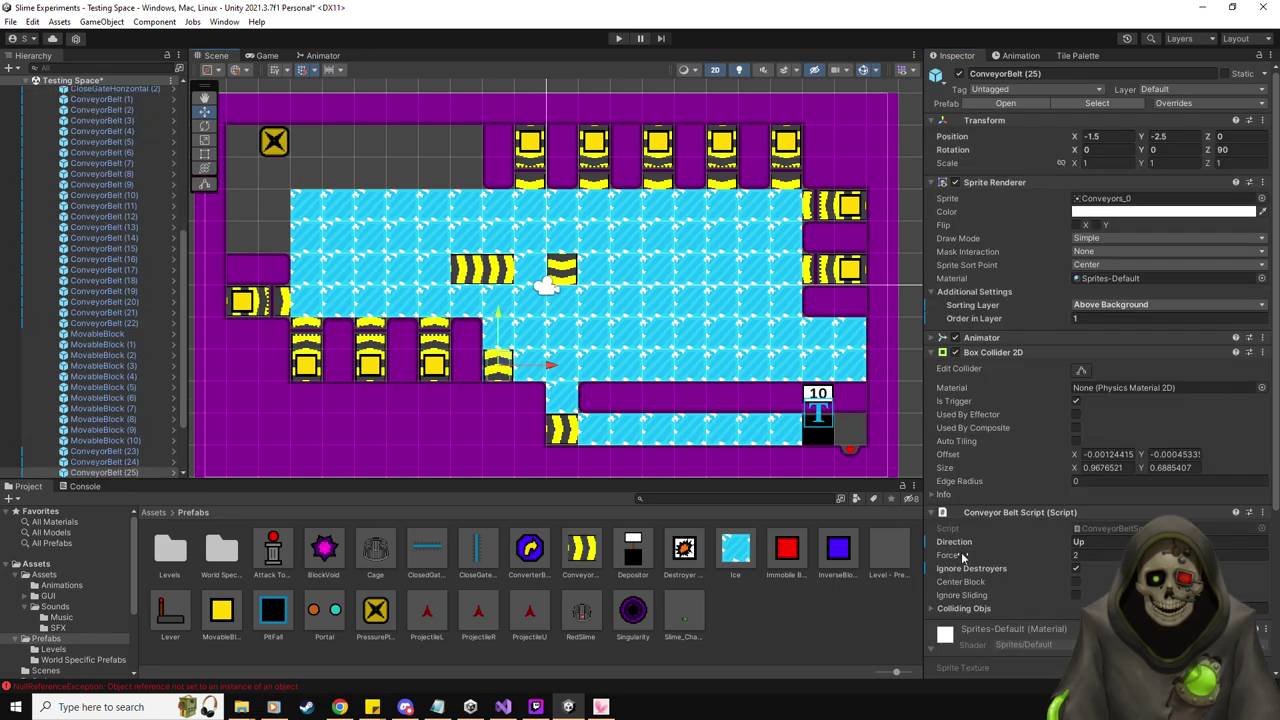
{"action": "left_click", "coordinate": [1076, 596]}
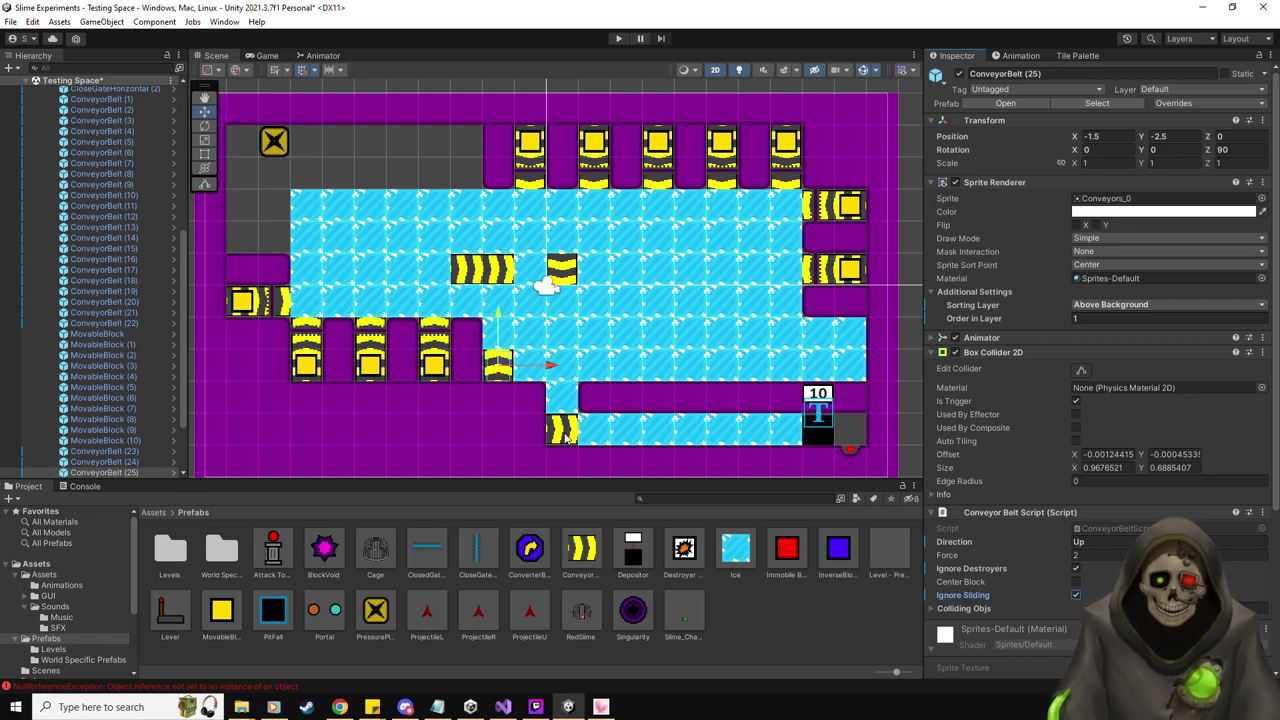
{"action": "scroll", "coordinate": [511, 364], "scroll_direction": "up", "scroll_amount": 6}
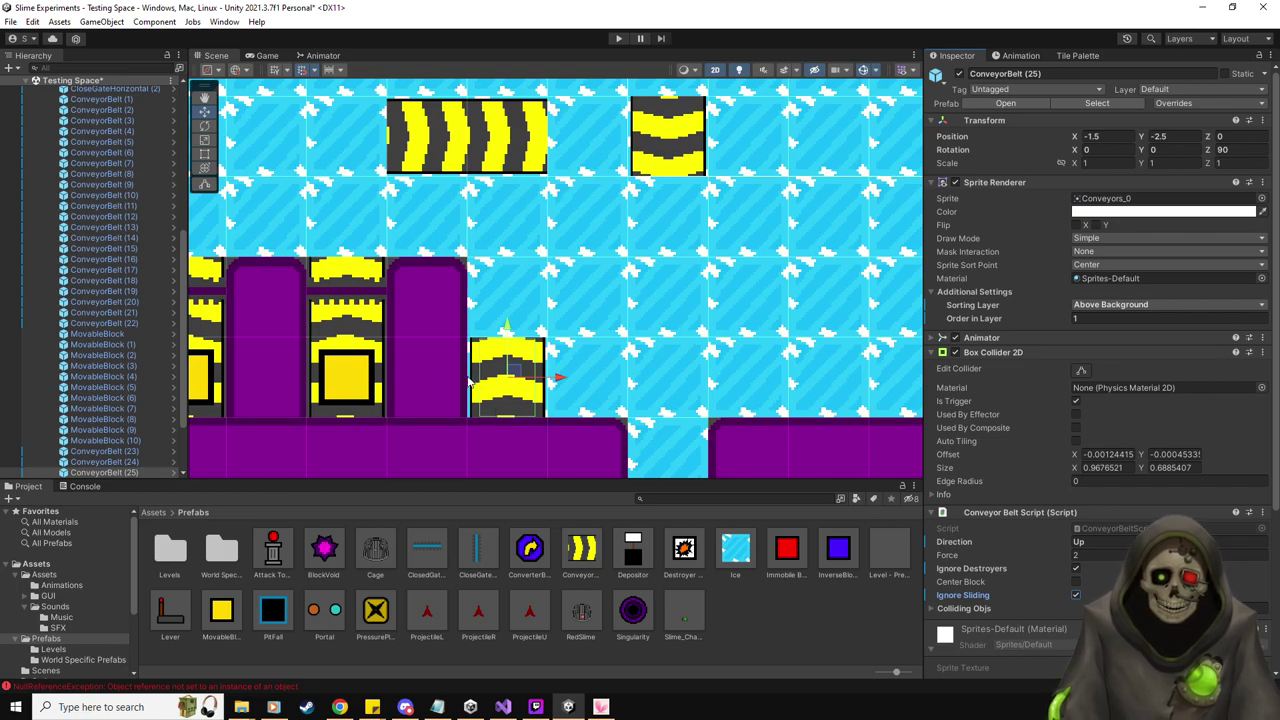
{"action": "scroll", "coordinate": [469, 379], "scroll_direction": "down", "scroll_amount": 6}
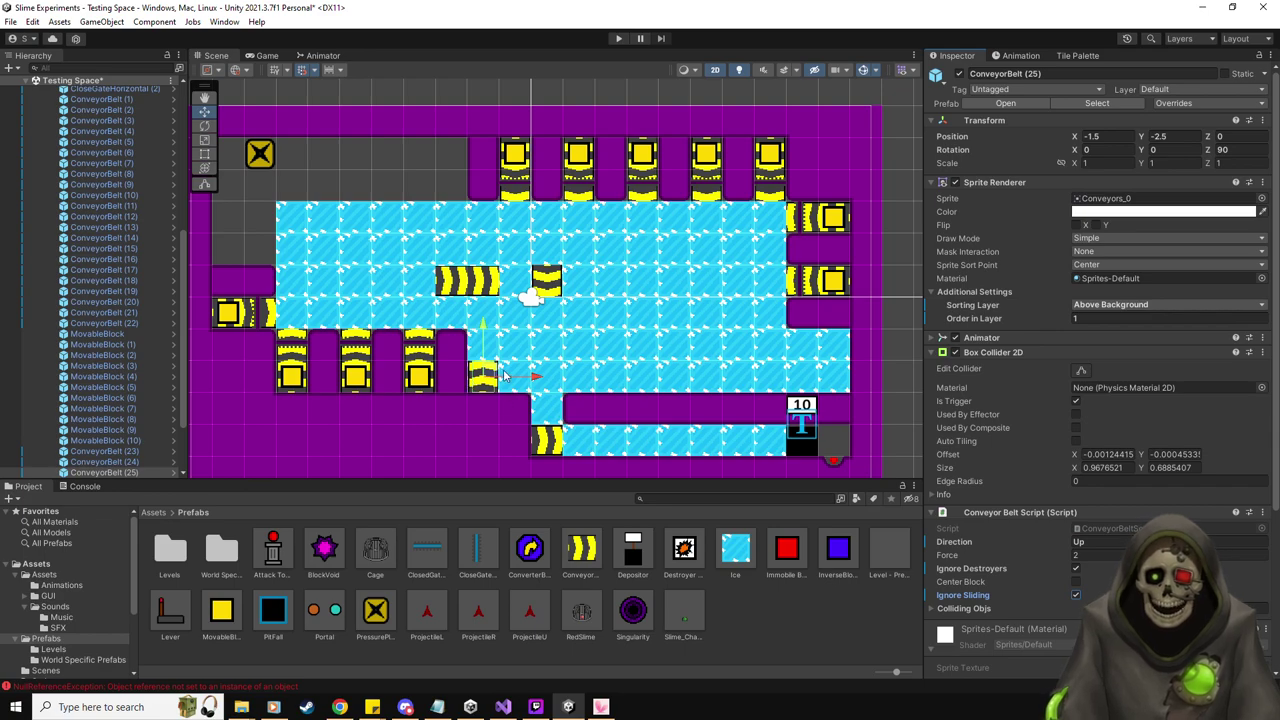
Switch to Visual Studio and copy the ignoreSliding block from the "Player" case to below the MovableBlock mb line in ConveyorBeltScript.cs
{"action": "left_click", "coordinate": [618, 39]}
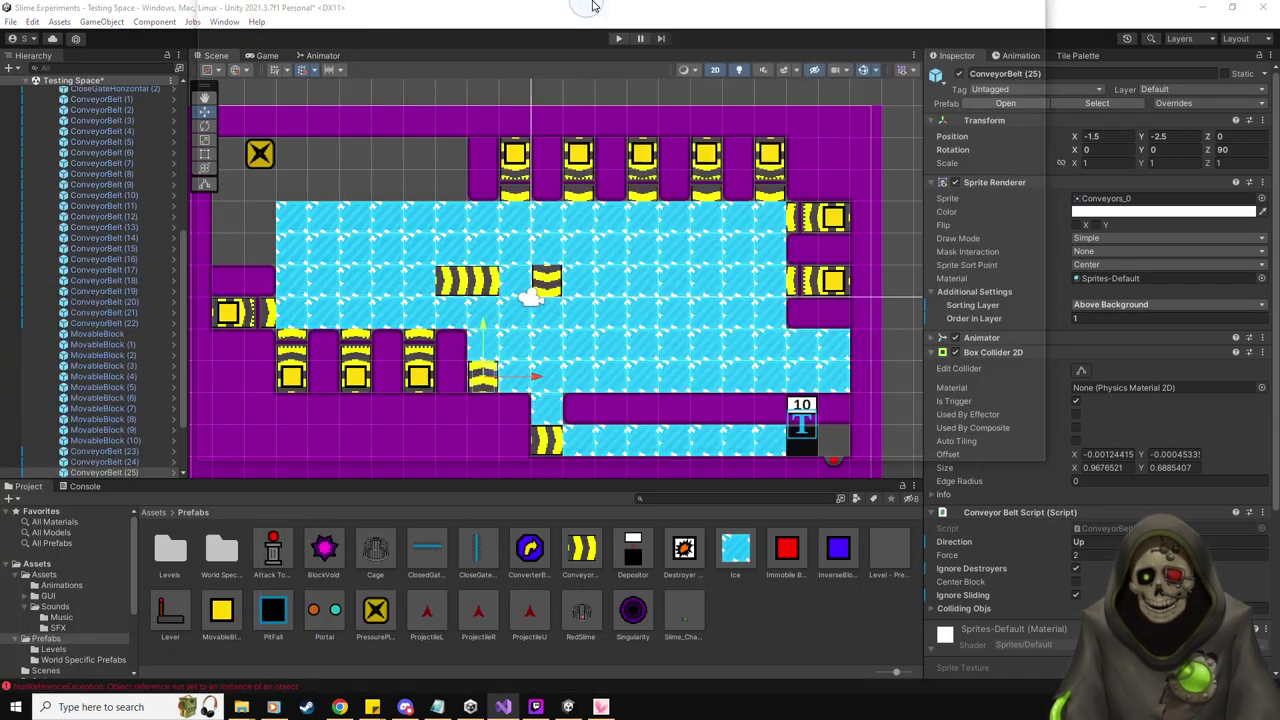
{"action": "key", "text": "alt+Tab"}
{"action": "scroll", "coordinate": [514, 405], "scroll_direction": "up", "scroll_amount": 4}
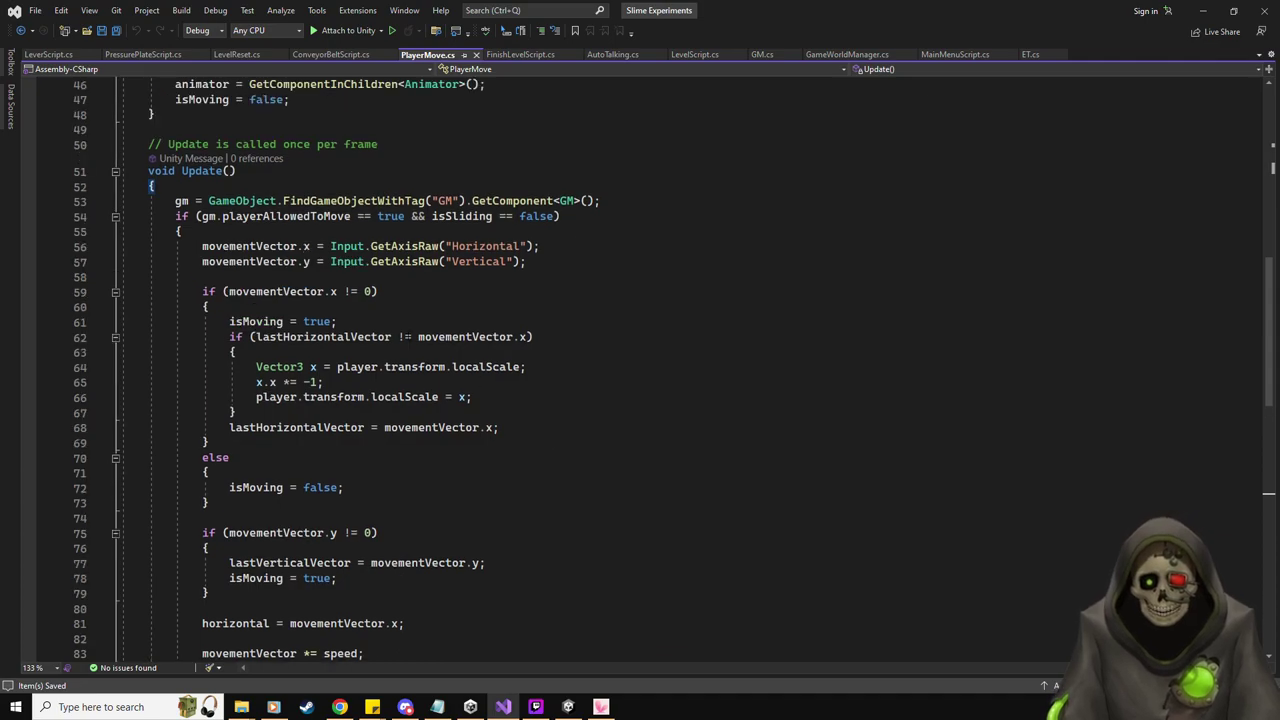
{"action": "scroll", "coordinate": [514, 405], "scroll_direction": "up", "scroll_amount": 8}
{"action": "left_click", "coordinate": [332, 54]}
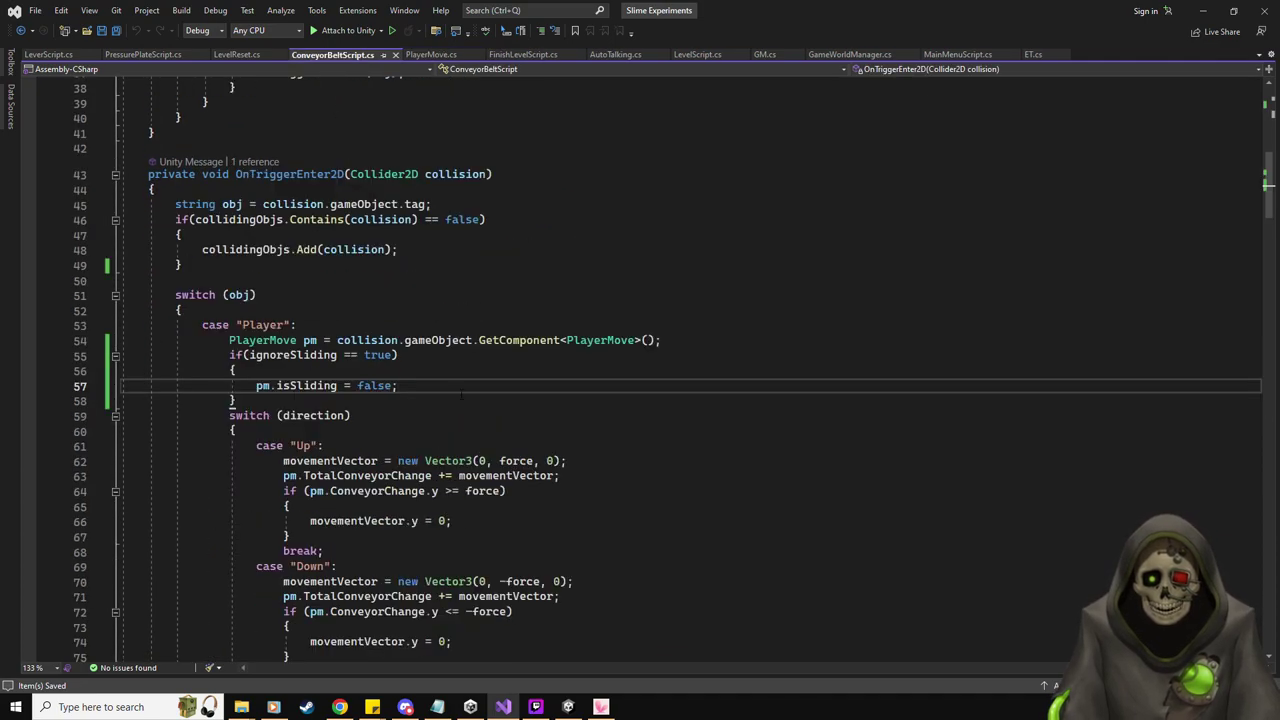
{"action": "left_click_drag", "start_coordinate": [236, 400], "coordinate": [231, 355]}
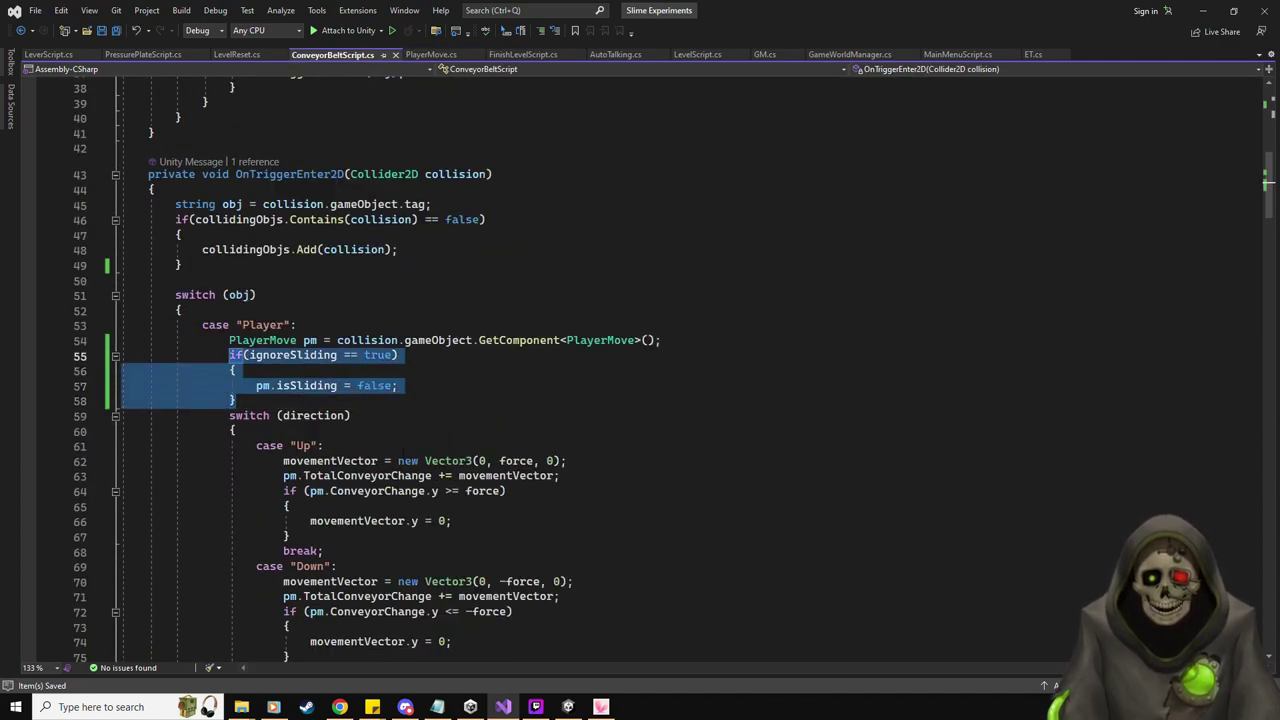
{"action": "scroll", "coordinate": [640, 370], "scroll_direction": "down", "scroll_amount": 15}
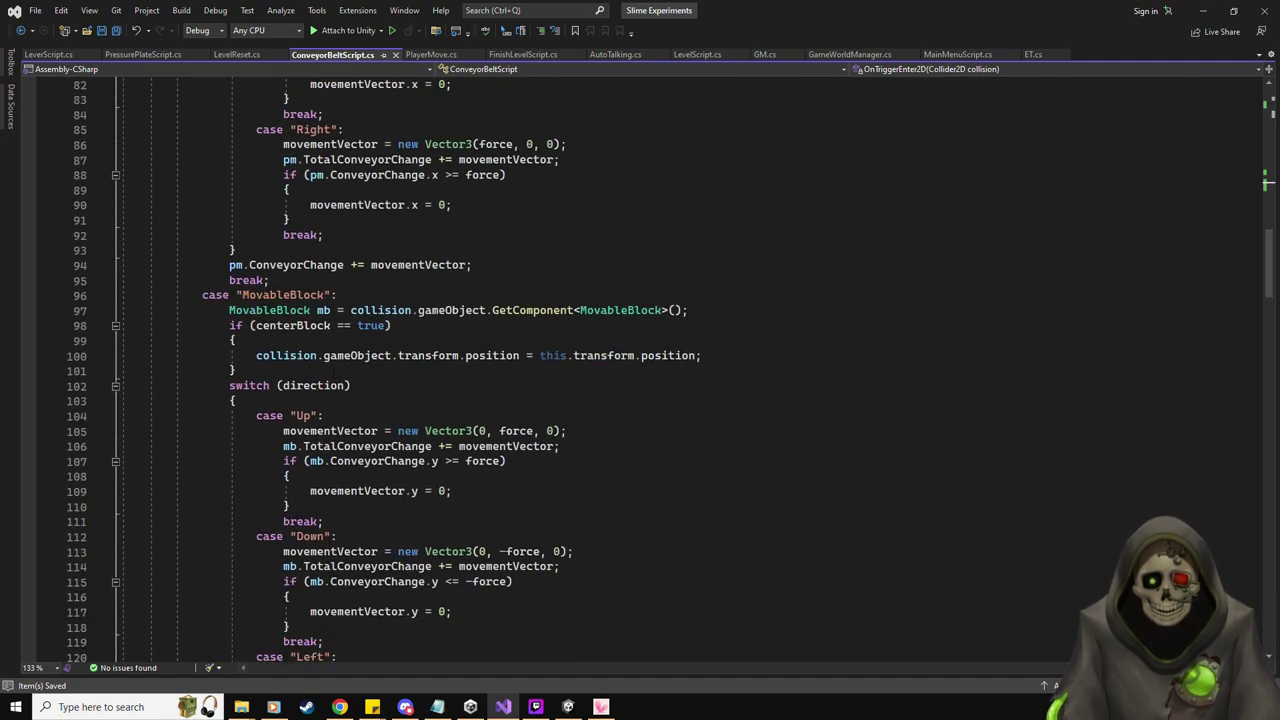
{"action": "left_click", "coordinate": [570, 373]}
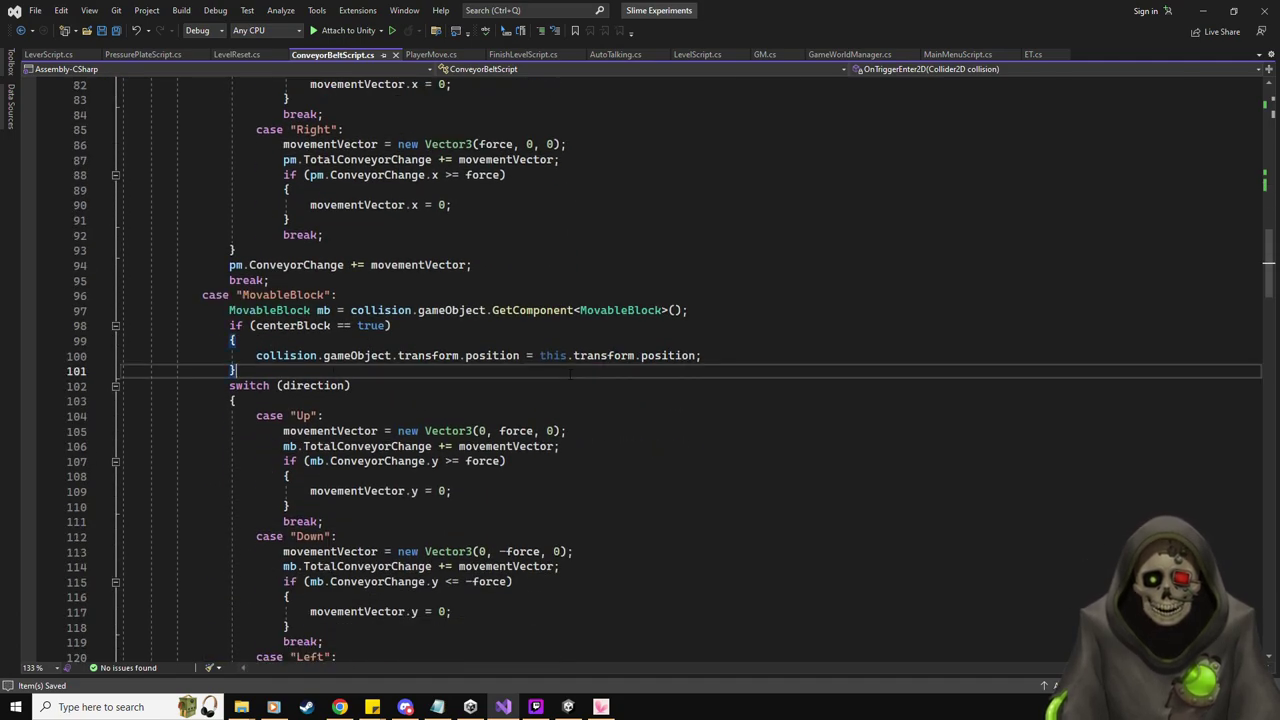
{"action": "left_click", "coordinate": [720, 308]}
{"action": "key", "text": "Return"}
{"action": "type", "text": "if (ignoreSliding == true) {     pm.isSliding = false; }"}
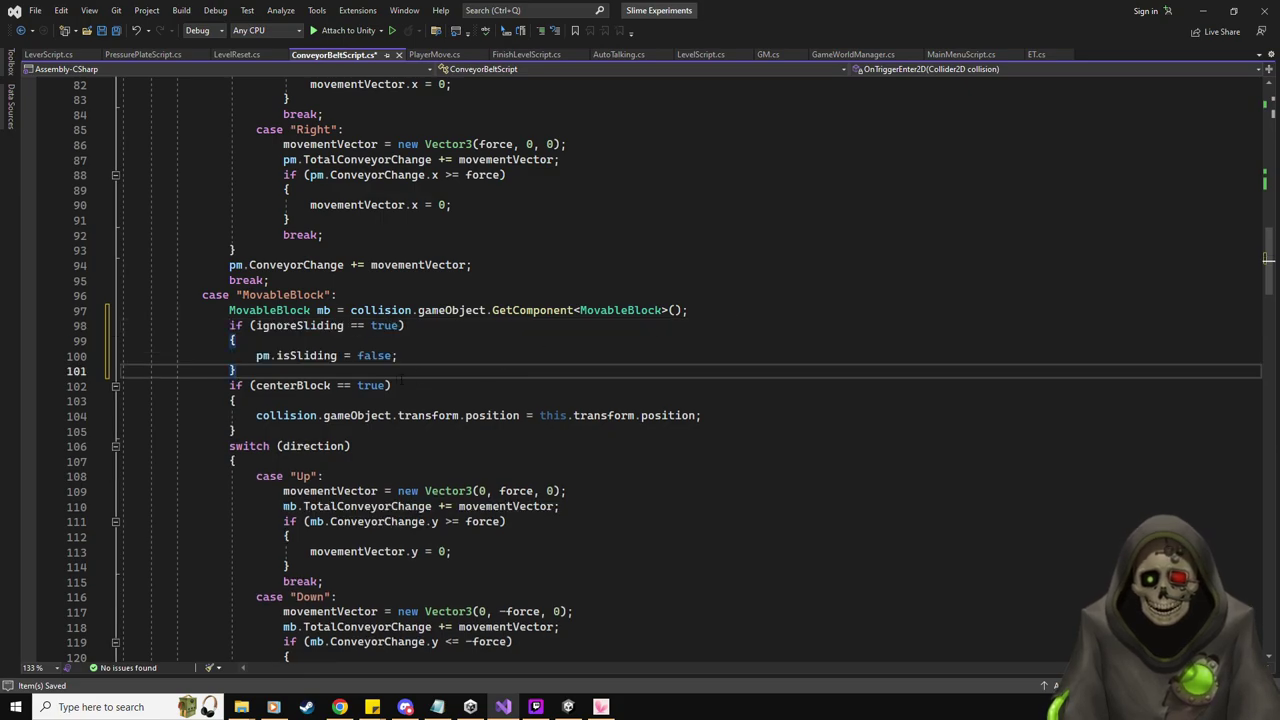
Change pm to mb in the copied block so it sets mb.isSliding to false, and save the script
{"action": "key", "text": "Up"}
{"action": "key", "text": "Home"}
{"action": "key", "text": "ctrl+shift+Right"}
{"action": "type", "text": "mb"}
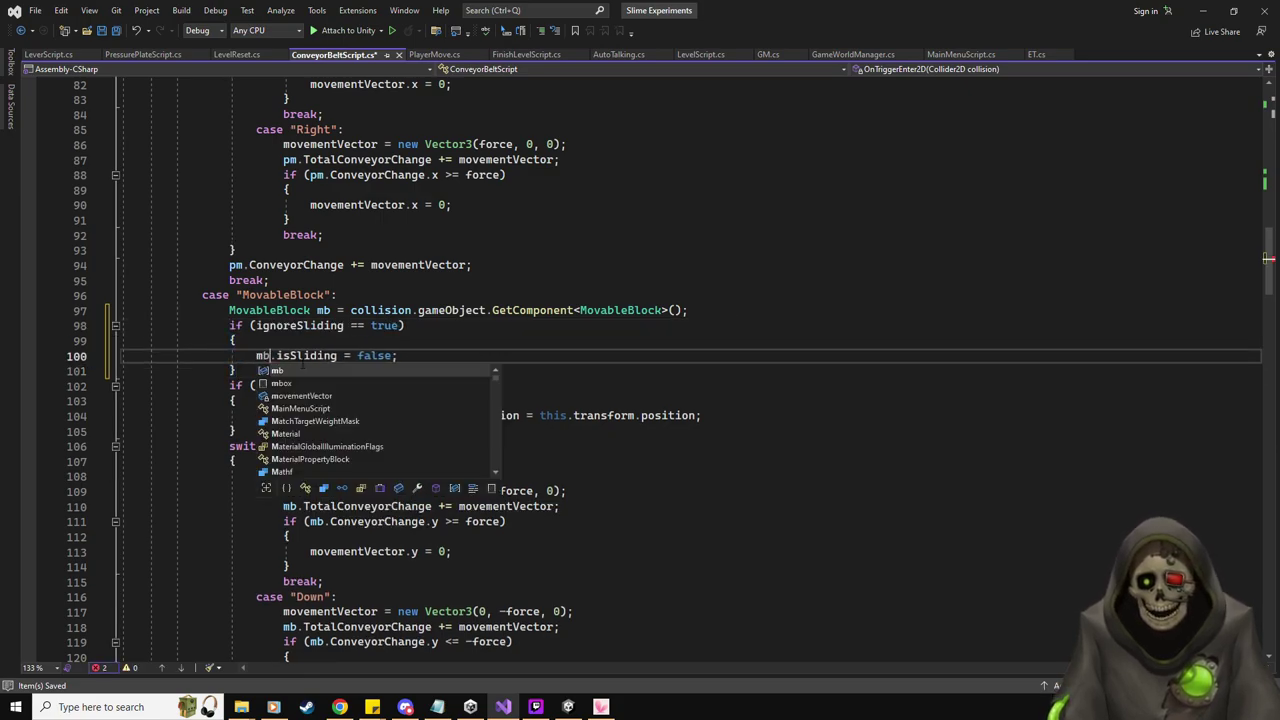
{"action": "left_click", "coordinate": [507, 325]}
{"action": "key", "text": "ctrl+s"}
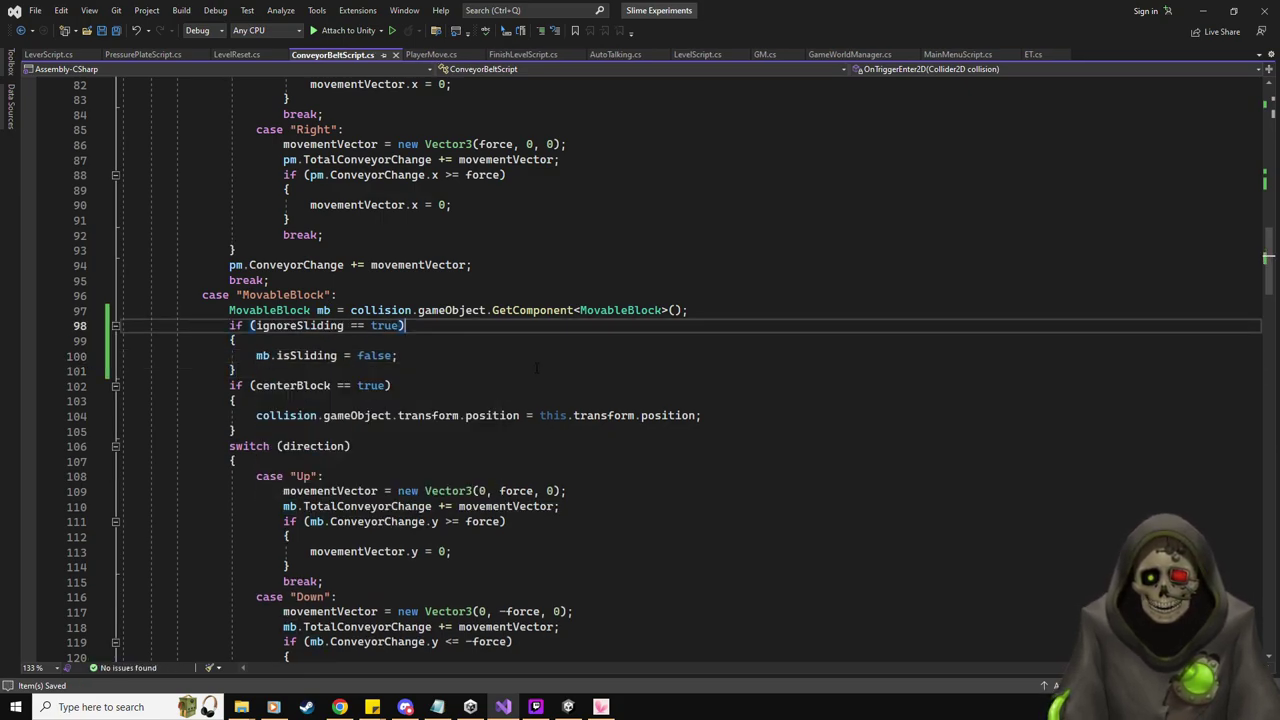
Open the MovableBlock class definition to check its isSliding handling, and close the file
{"action": "right_click", "coordinate": [282, 311]}
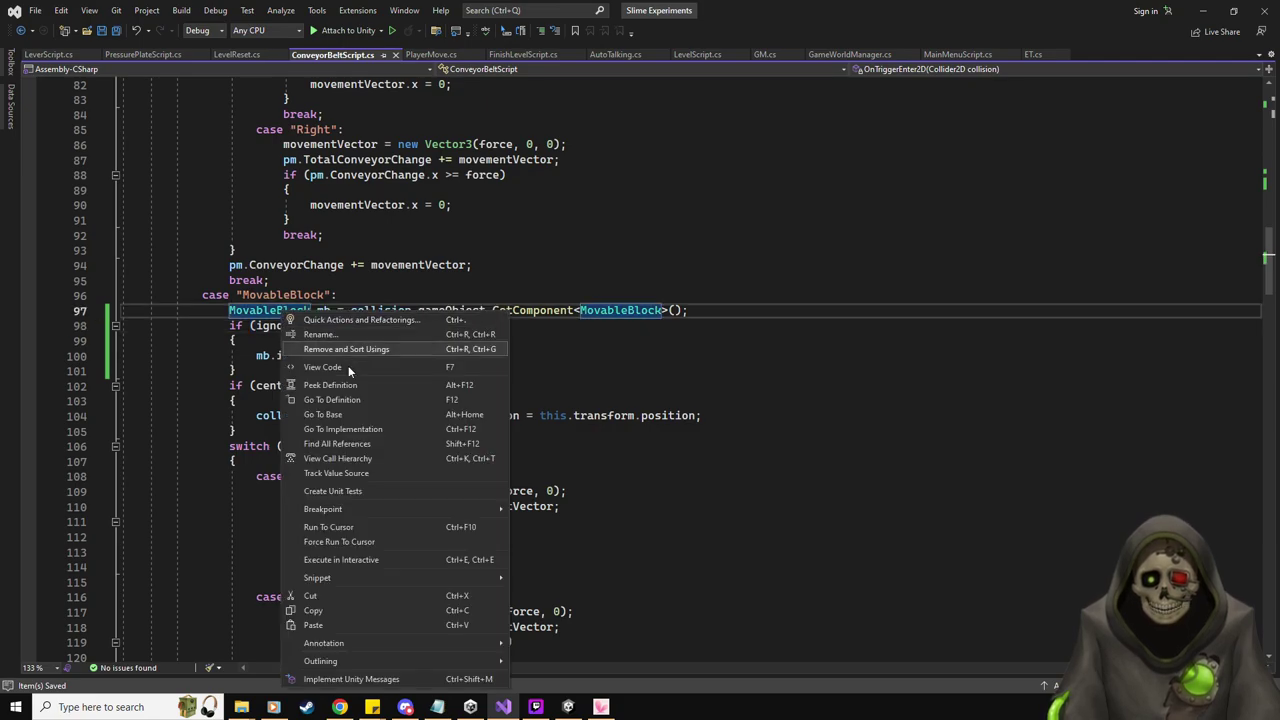
{"action": "left_click", "coordinate": [350, 400]}
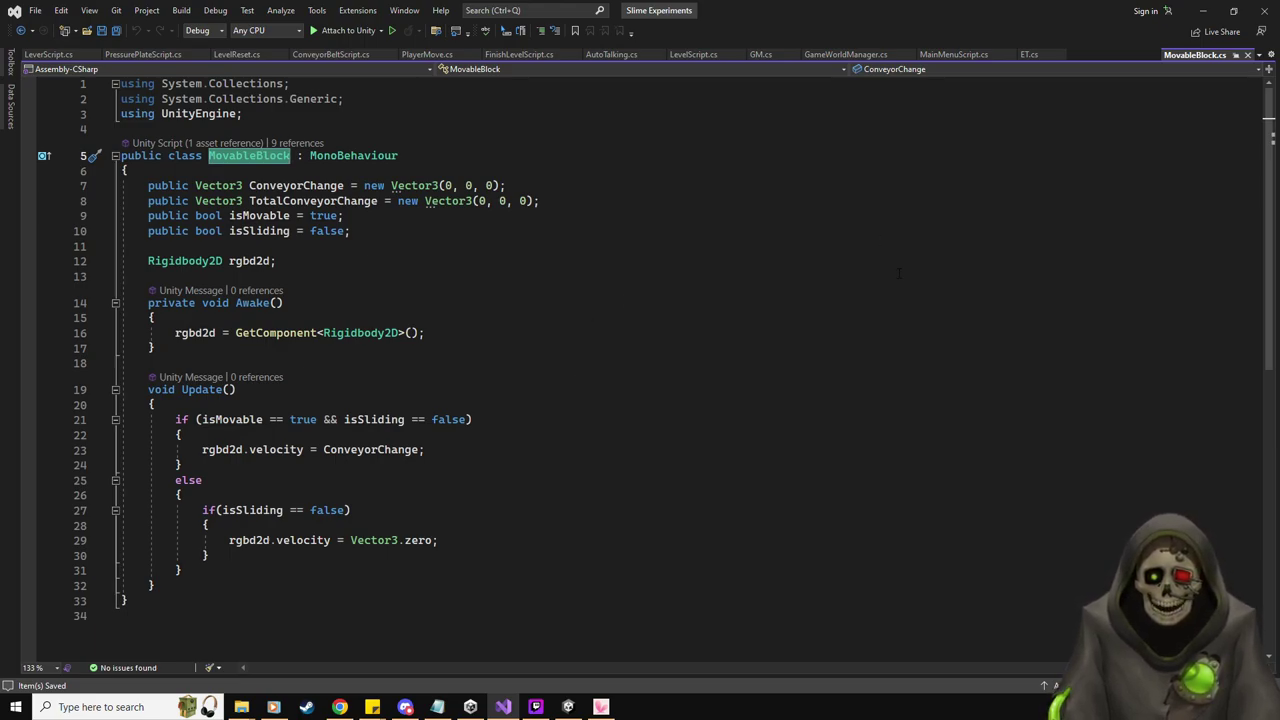
{"action": "middle_click", "coordinate": [1184, 56]}
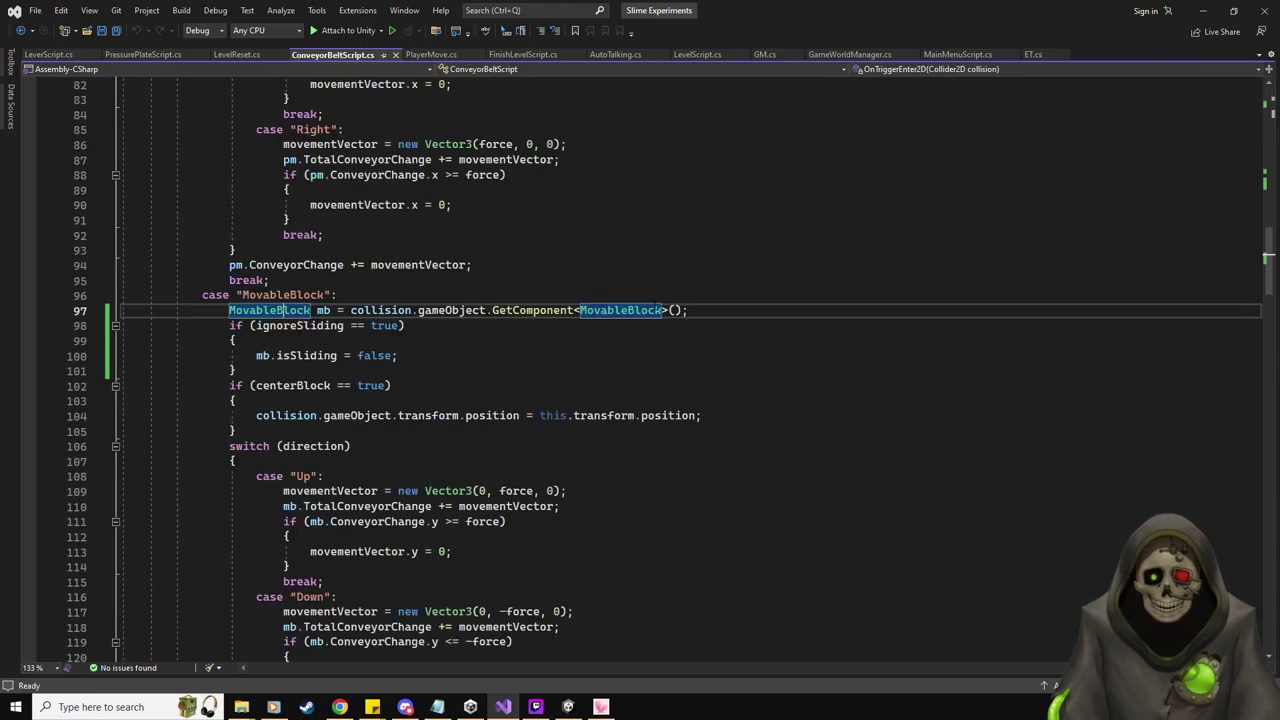
In Notepad, complete to-do item 3 as "In Conveyor script, isSliding only effects Player, MovableBlock, and DestroyerBlock." and save the file
{"action": "scroll", "coordinate": [575, 342], "scroll_direction": "down", "scroll_amount": 16}
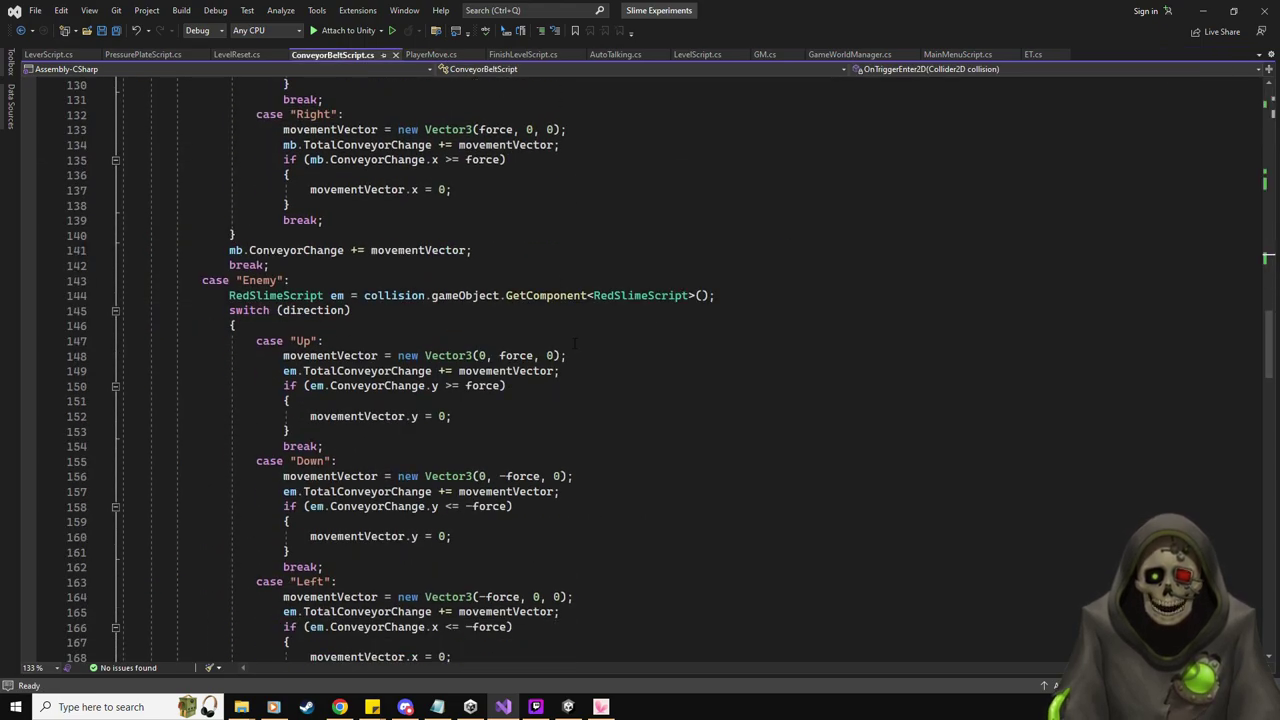
{"action": "scroll", "coordinate": [575, 343], "scroll_direction": "down", "scroll_amount": 20}
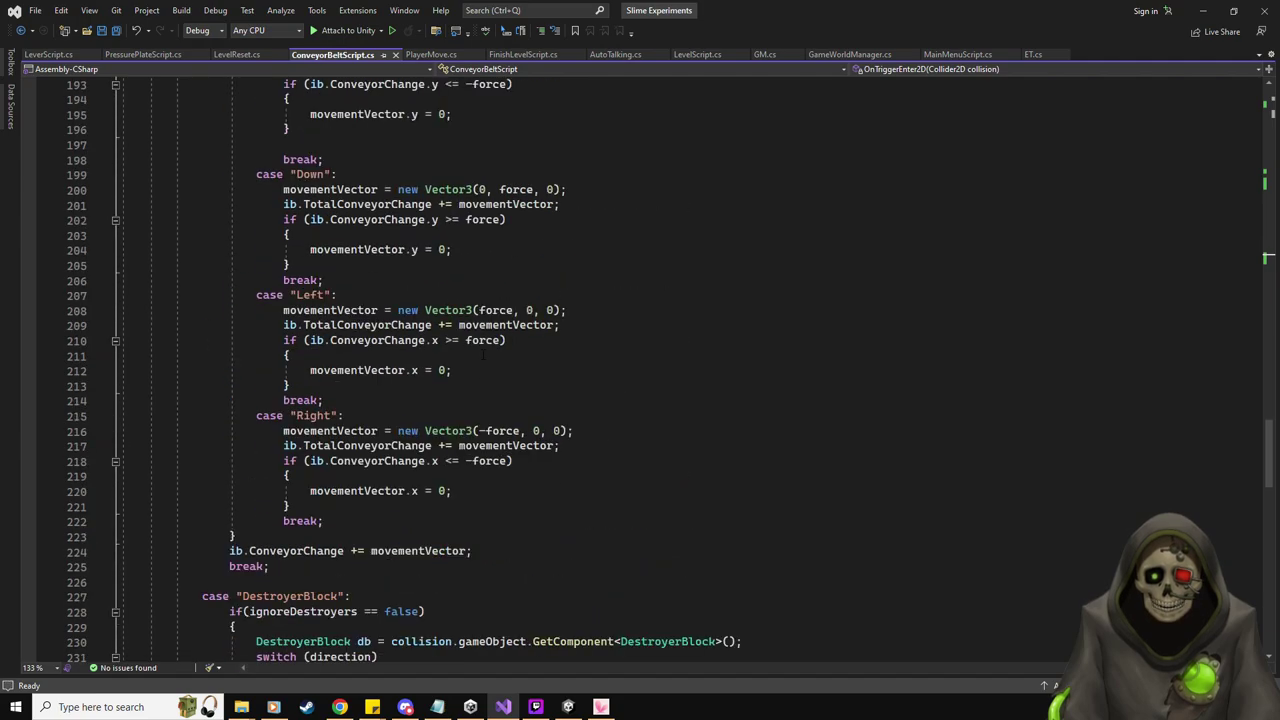
{"action": "scroll", "coordinate": [483, 352], "scroll_direction": "down", "scroll_amount": 5}
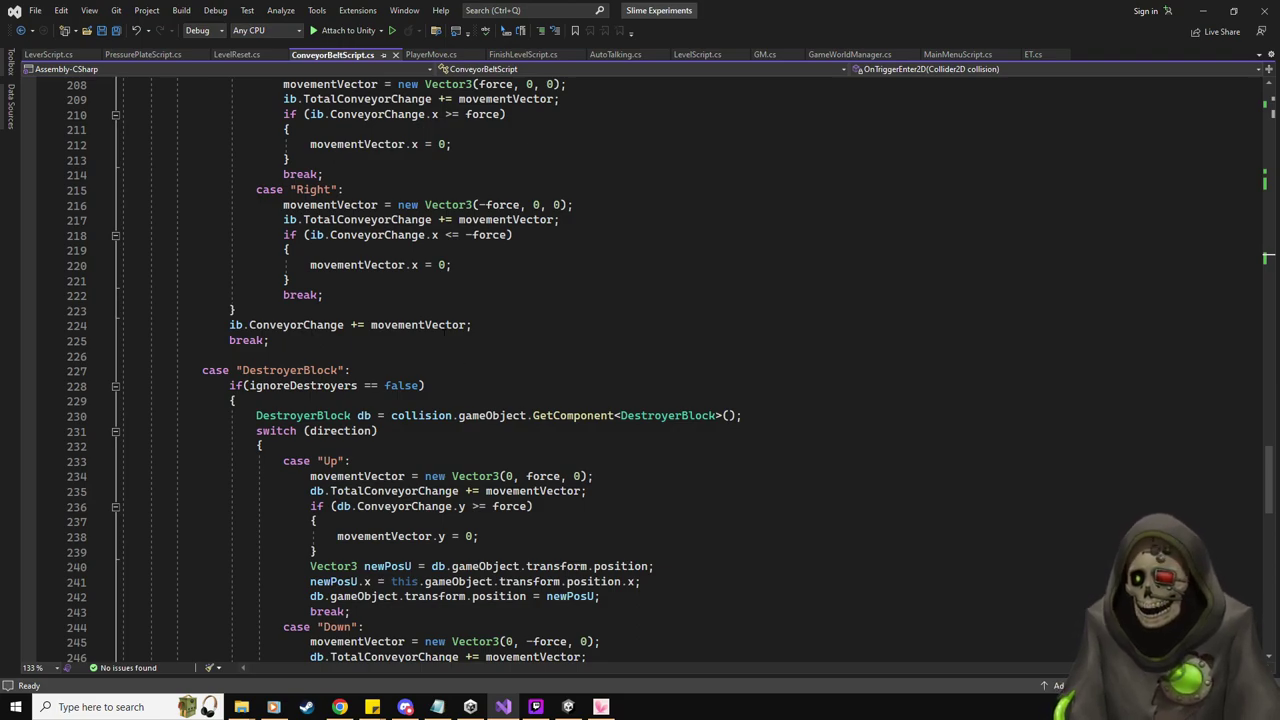
{"action": "left_click", "coordinate": [437, 707]}
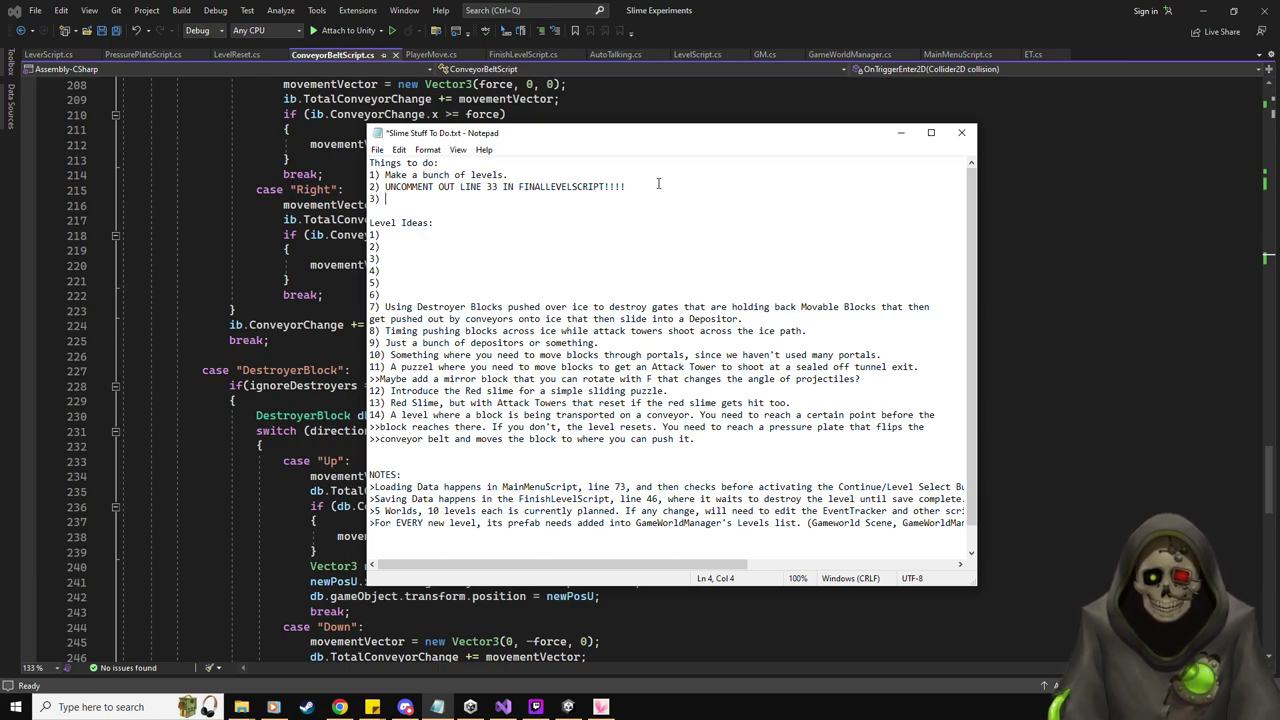
{"action": "type", "text": "Conveyor script"}
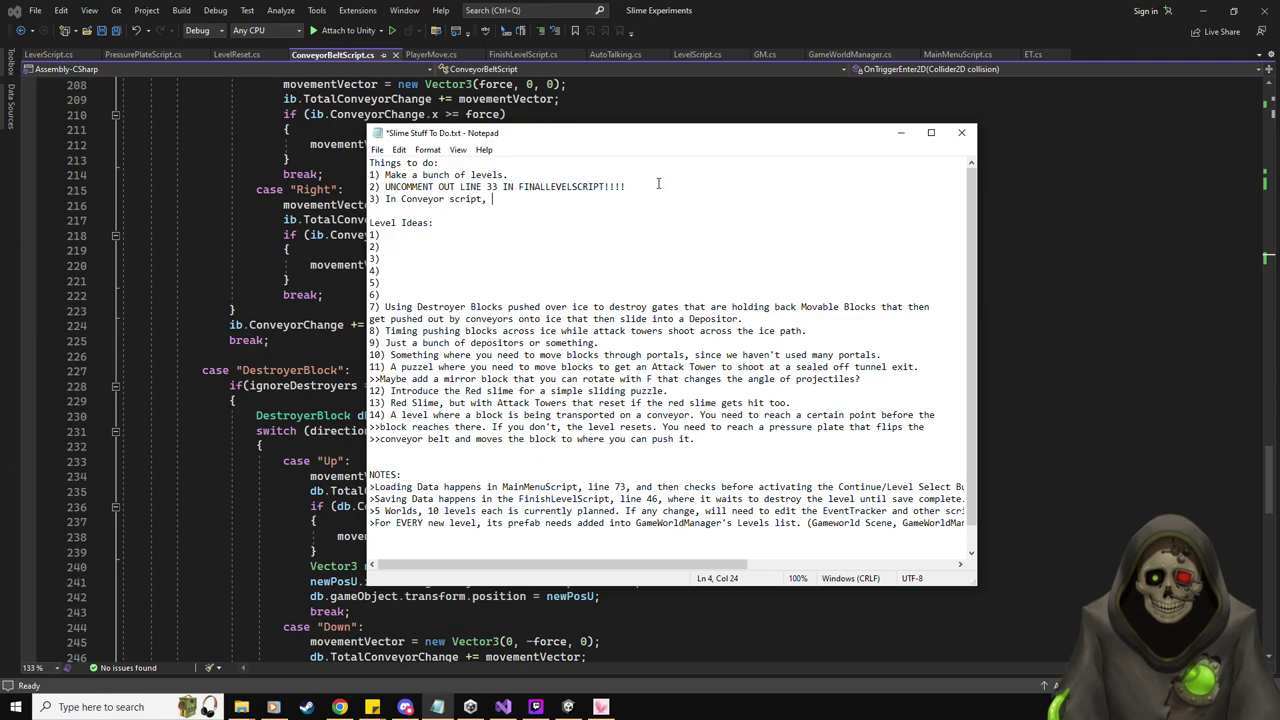
{"action": "type", "text": ", is"}
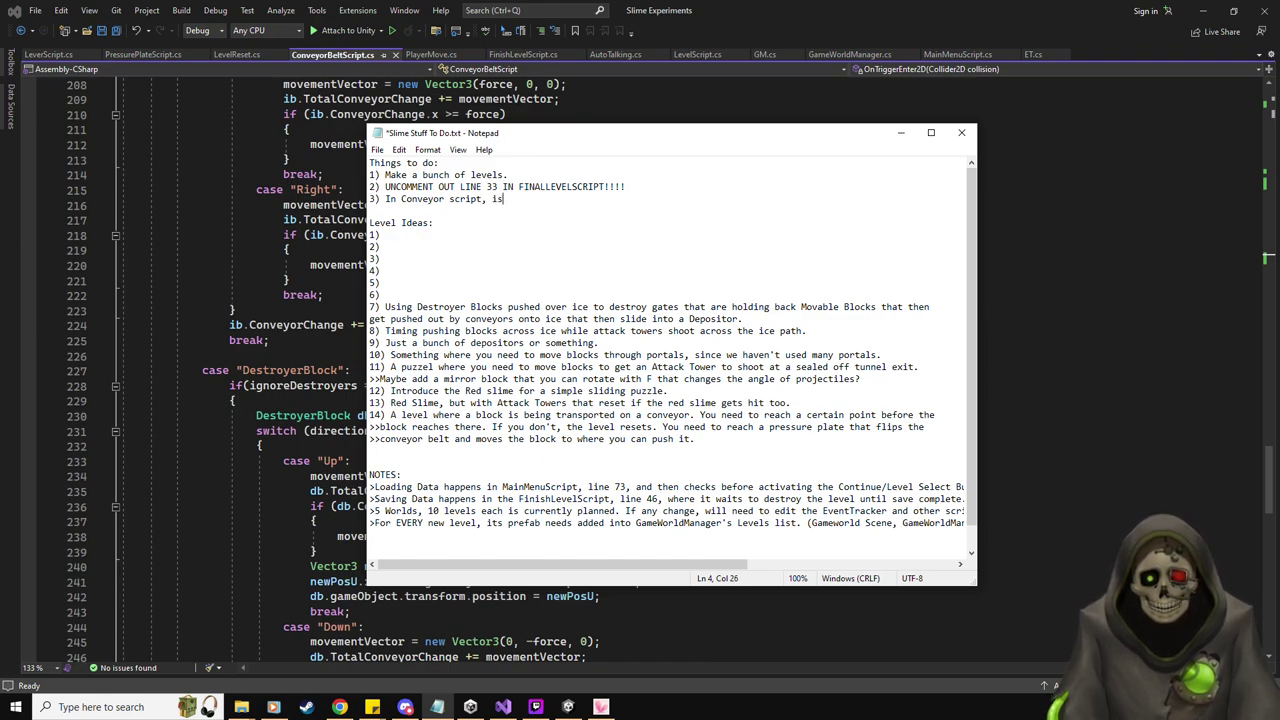
{"action": "type", "text": "Sliding only effects Player, MovableBlock, an"}
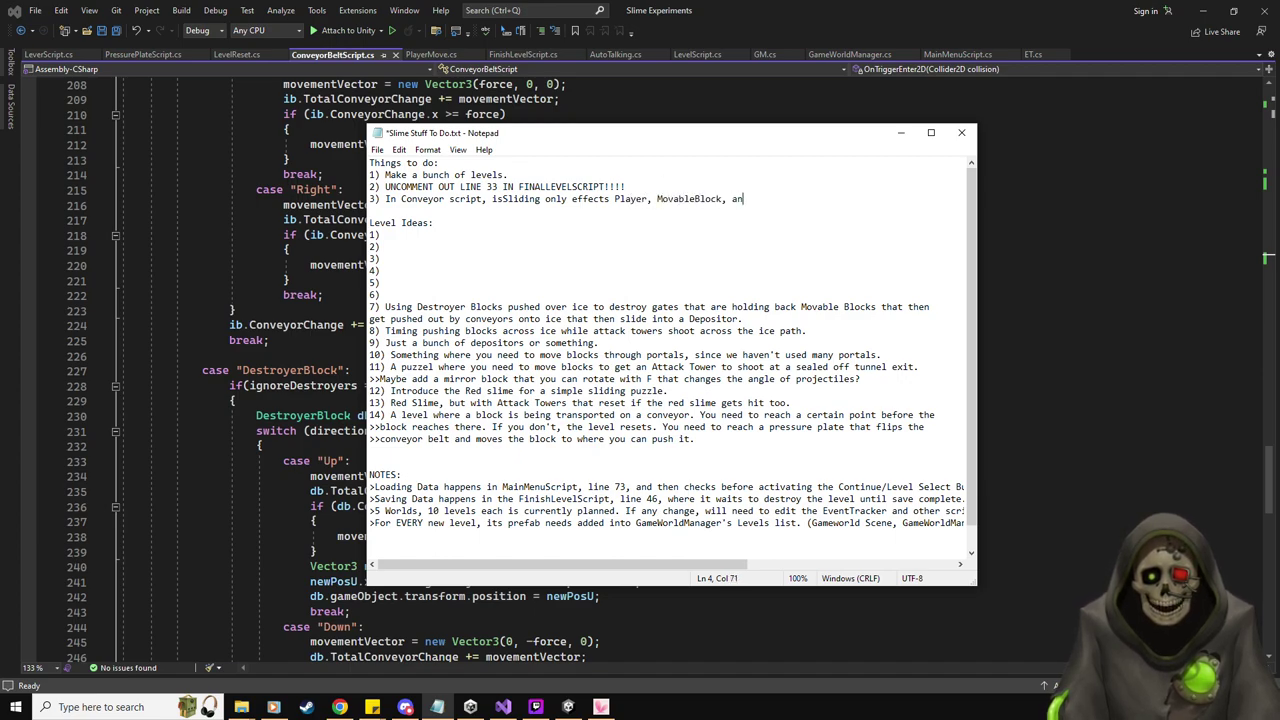
{"action": "type", "text": "d DestroyerBlock."}
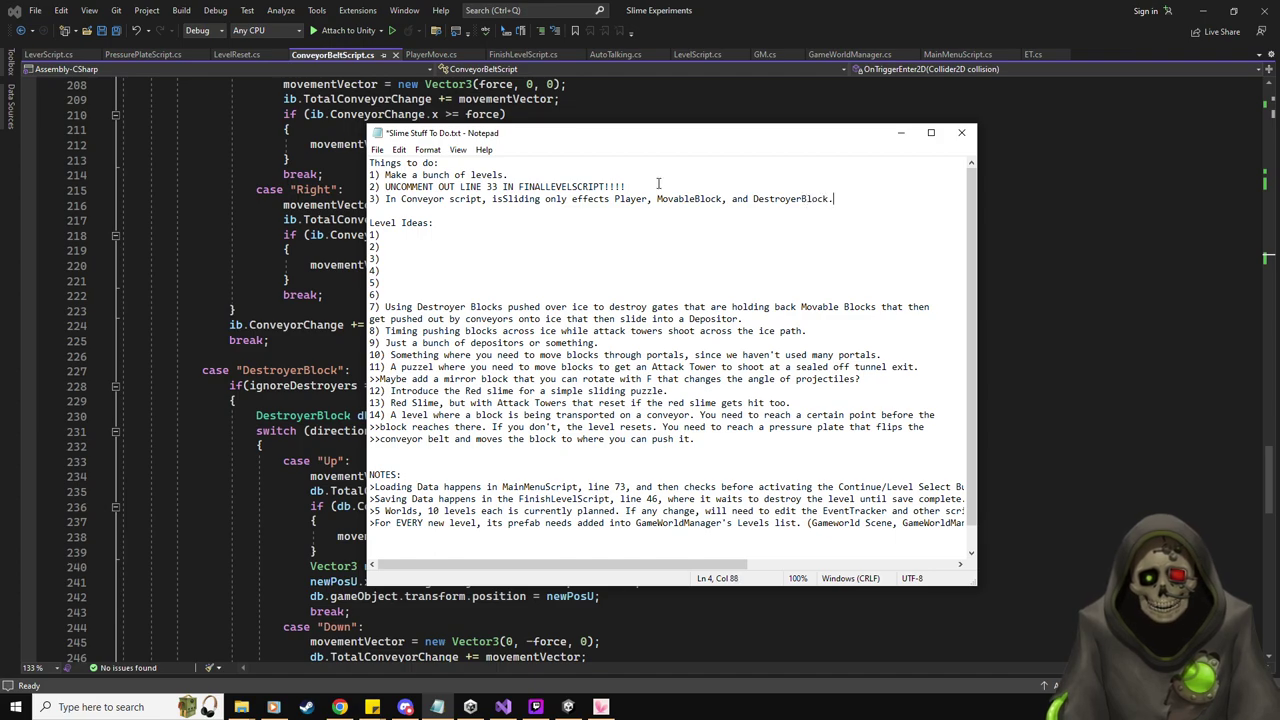
{"action": "key", "text": "ctrl+s"}
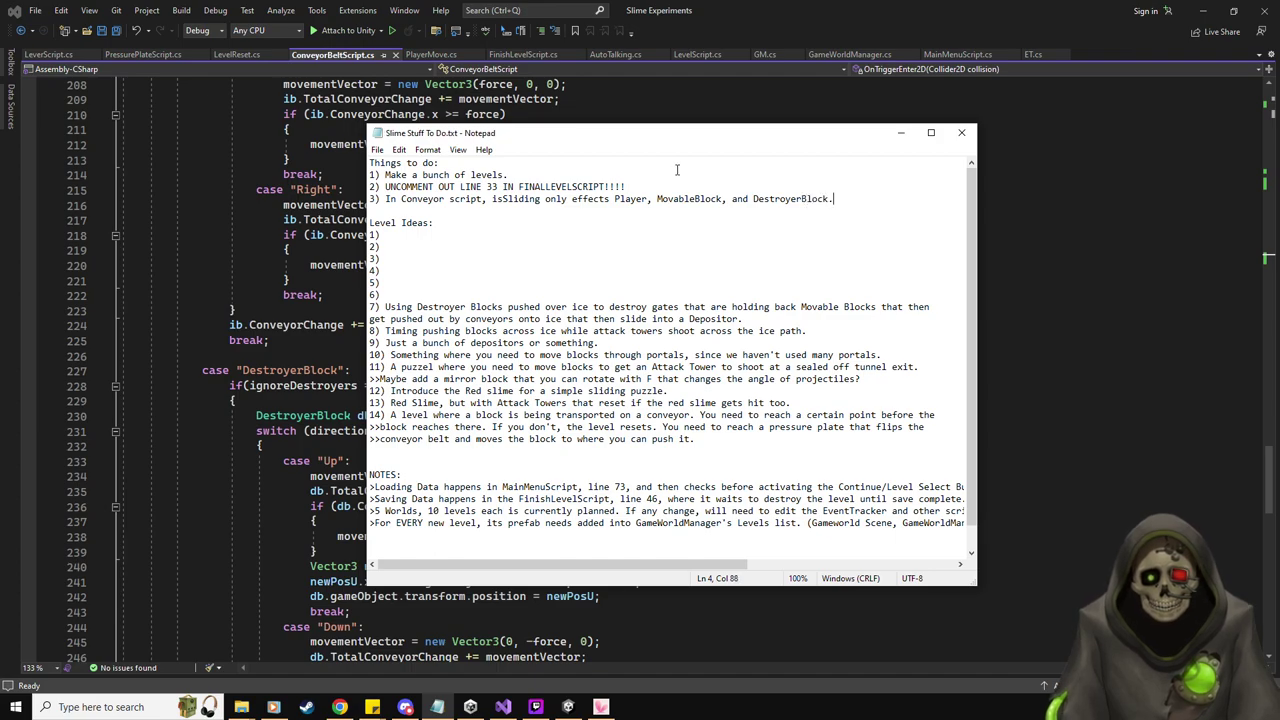
Return to Visual Studio and insert the ignoreSliding if block below the DestroyerBlock db line in the "DestroyerBlock" case
{"action": "key", "text": "alt+Tab"}
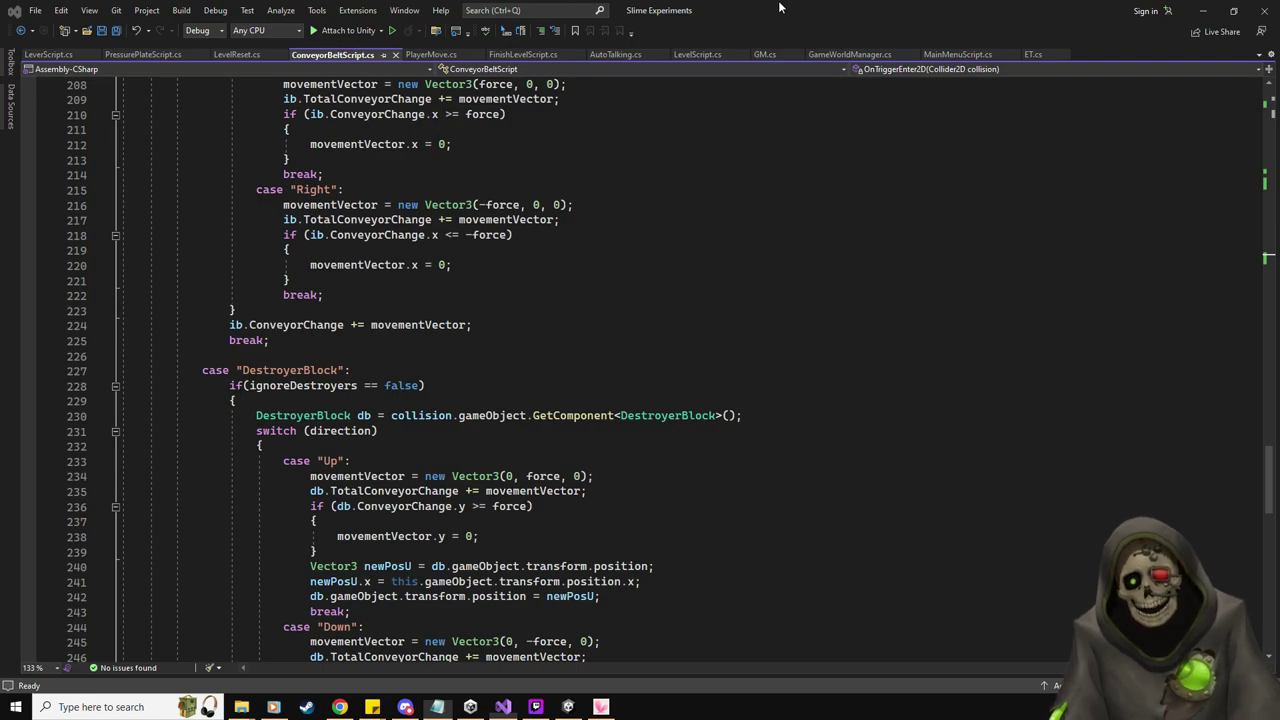
{"action": "scroll", "coordinate": [640, 370], "scroll_direction": "down", "scroll_amount": 2}
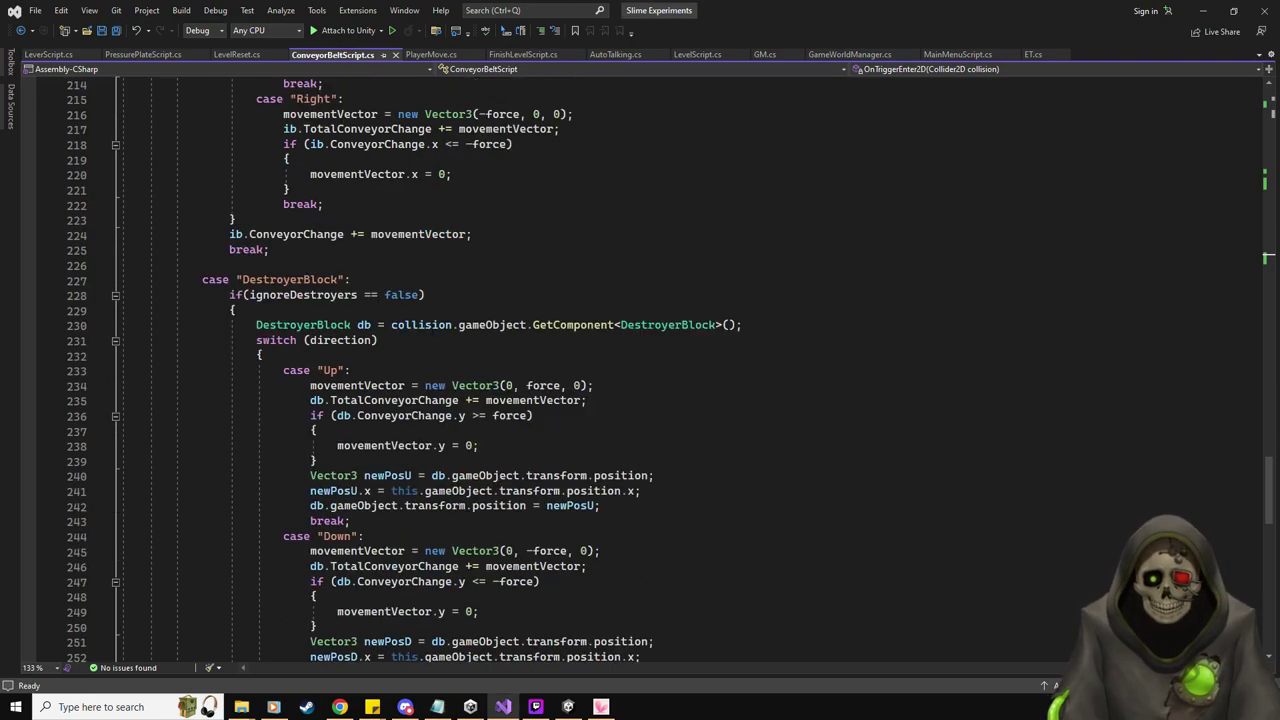
{"action": "left_click", "coordinate": [430, 311]}
{"action": "key", "text": "Return"}
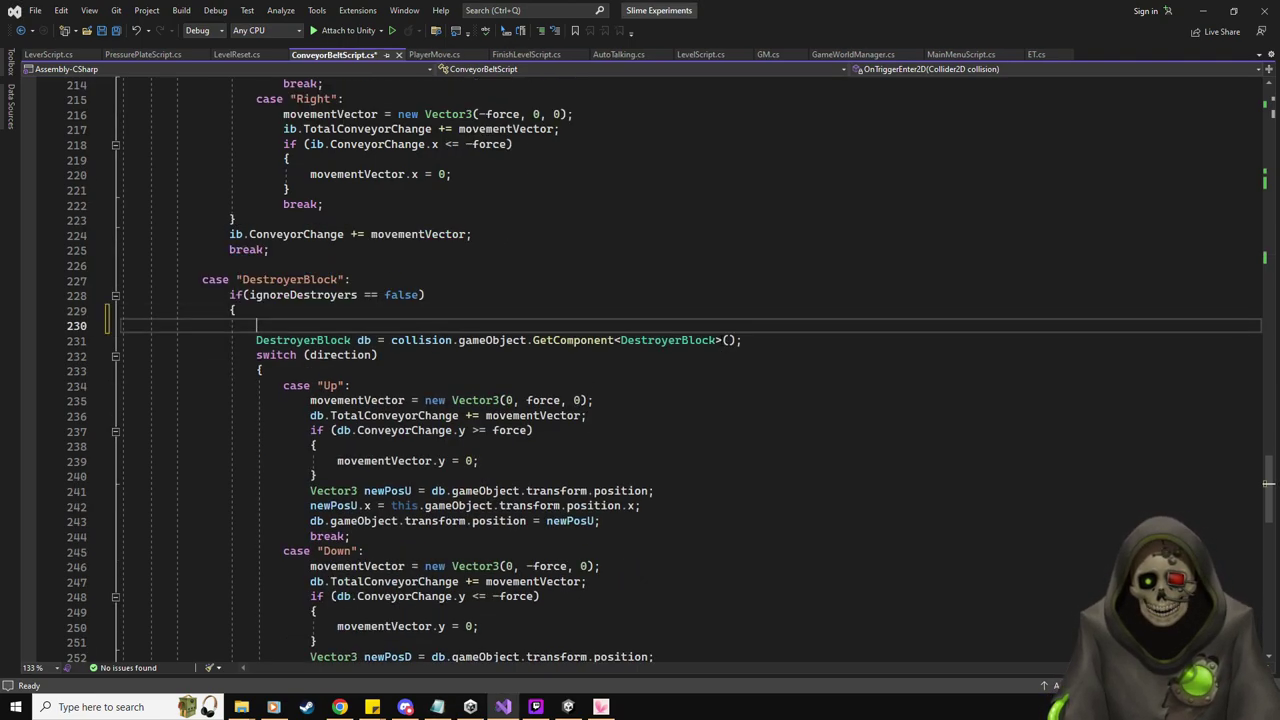
{"action": "type", "text": "if (ignoreSliding == true) {     pm.isSliding = false; }"}
{"action": "key", "text": "shift+Up"}
{"action": "key", "text": "shift+Up"}
{"action": "key", "text": "shift+Up"}
{"action": "key", "text": "shift+Home"}
{"action": "key", "text": "ctrl+c"}
{"action": "key", "text": "Delete"}
{"action": "left_click", "coordinate": [758, 342]}
{"action": "key", "text": "Return"}
{"action": "key", "text": "ctrl+v"}
Change pm to db in the inserted block so it sets db.isSliding to false, and save the script
{"action": "left_click", "coordinate": [298, 385]}
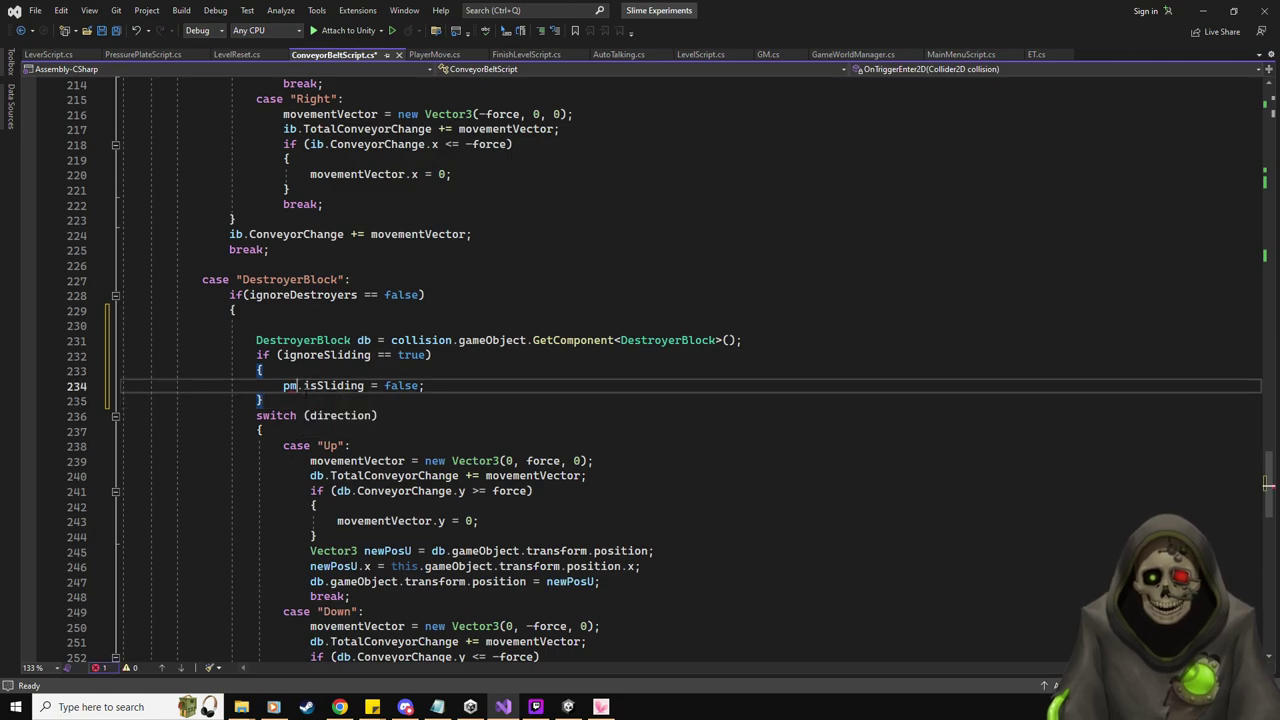
{"action": "key", "text": "BackSpace"}
{"action": "key", "text": "BackSpace"}
{"action": "type", "text": "db"}
{"action": "left_click", "coordinate": [530, 377]}
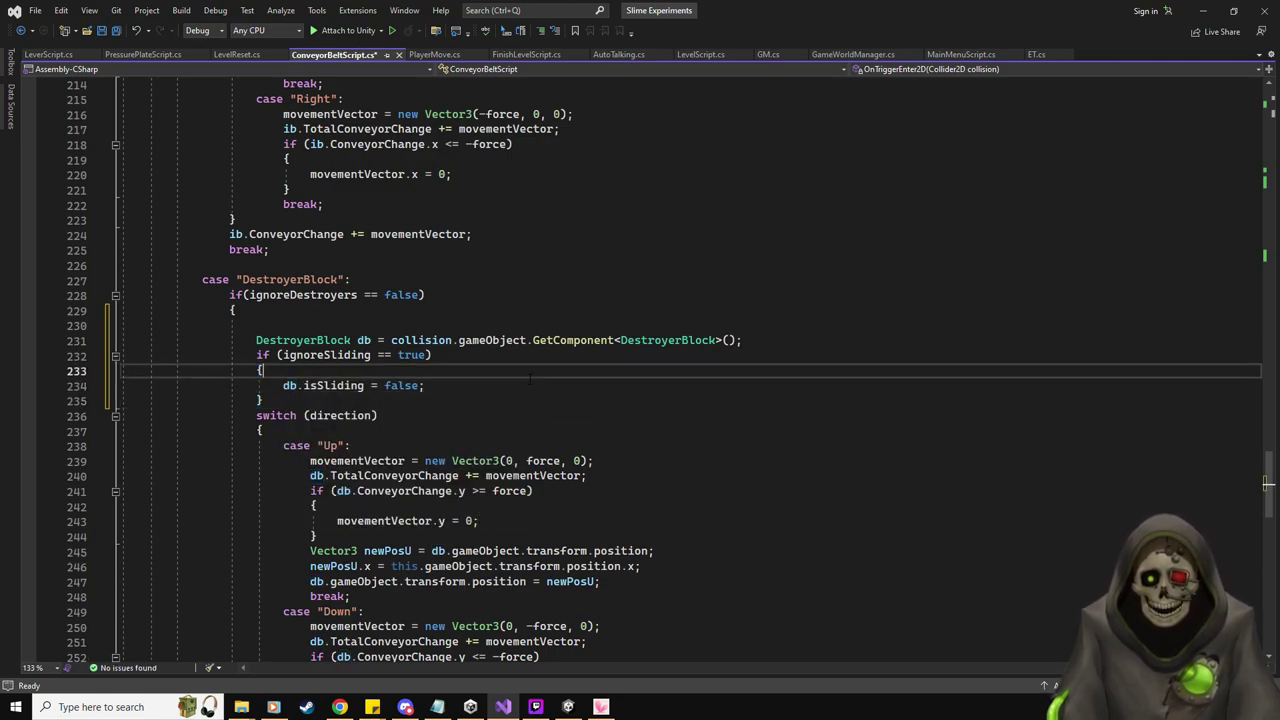
{"action": "key", "text": "ctrl+s"}
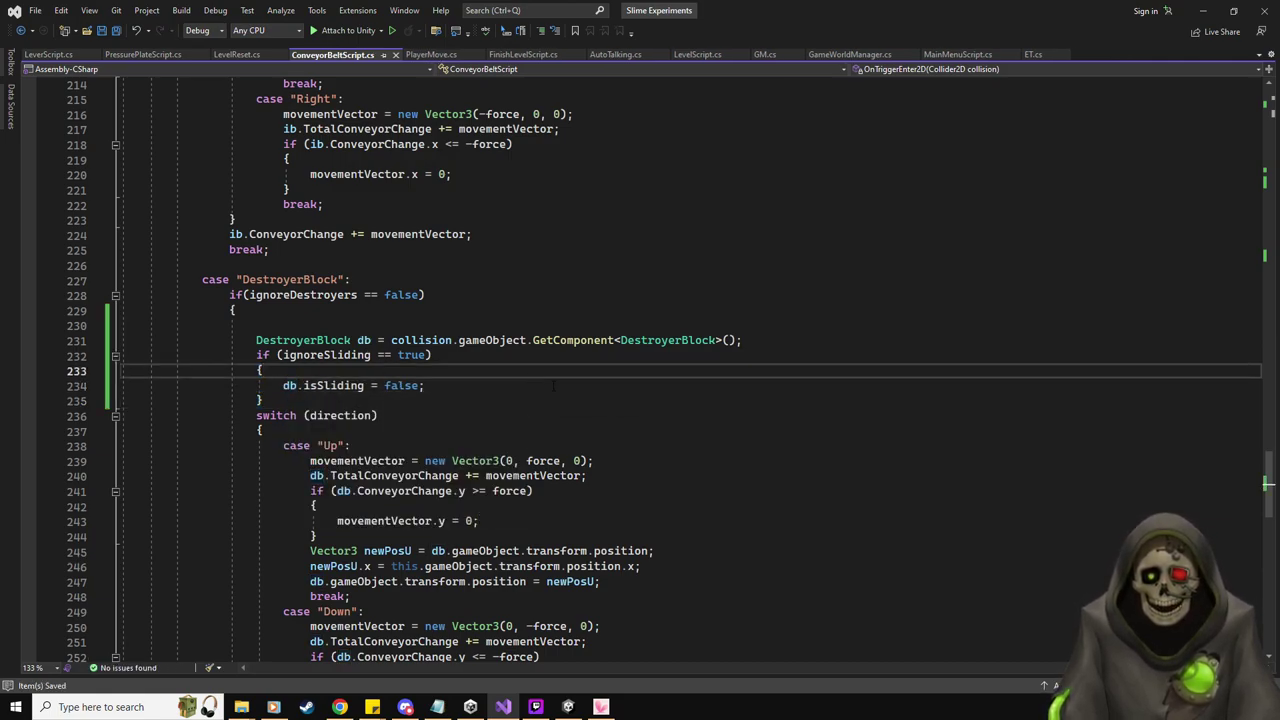
Open the DestroyerBlock class definition to examine how it uses isSliding and slidingVelocity
{"action": "right_click", "coordinate": [330, 340]}
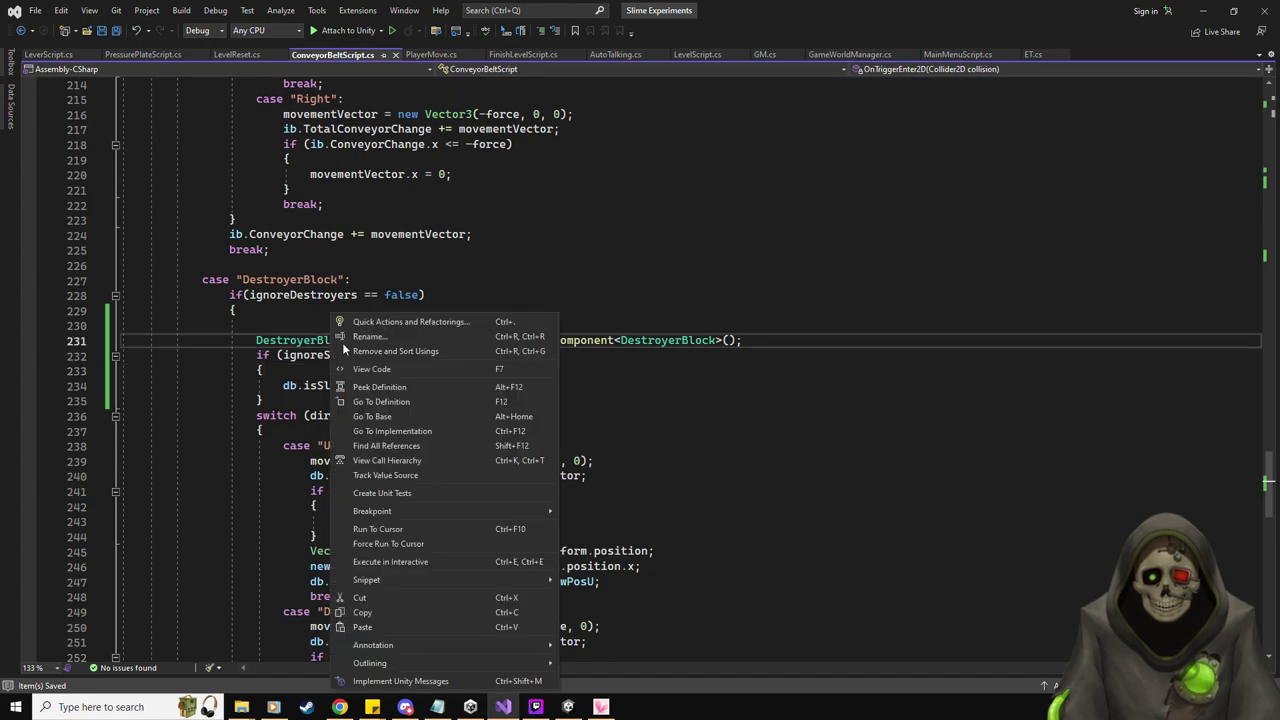
{"action": "left_click", "coordinate": [409, 391]}
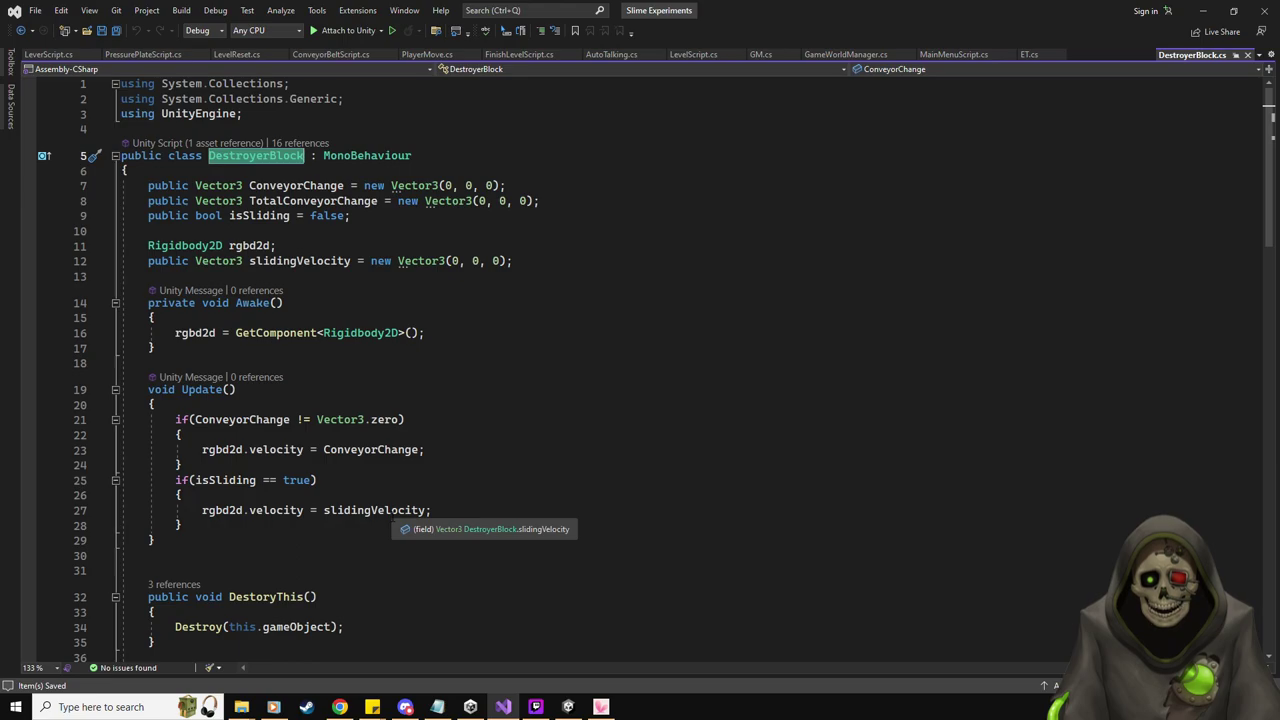
Switch to Unity, playtest how the destroyer block moves across the ice and conveyors, and stop the game
{"action": "double_click", "coordinate": [857, 14]}
{"action": "left_click", "coordinate": [530, 296]}
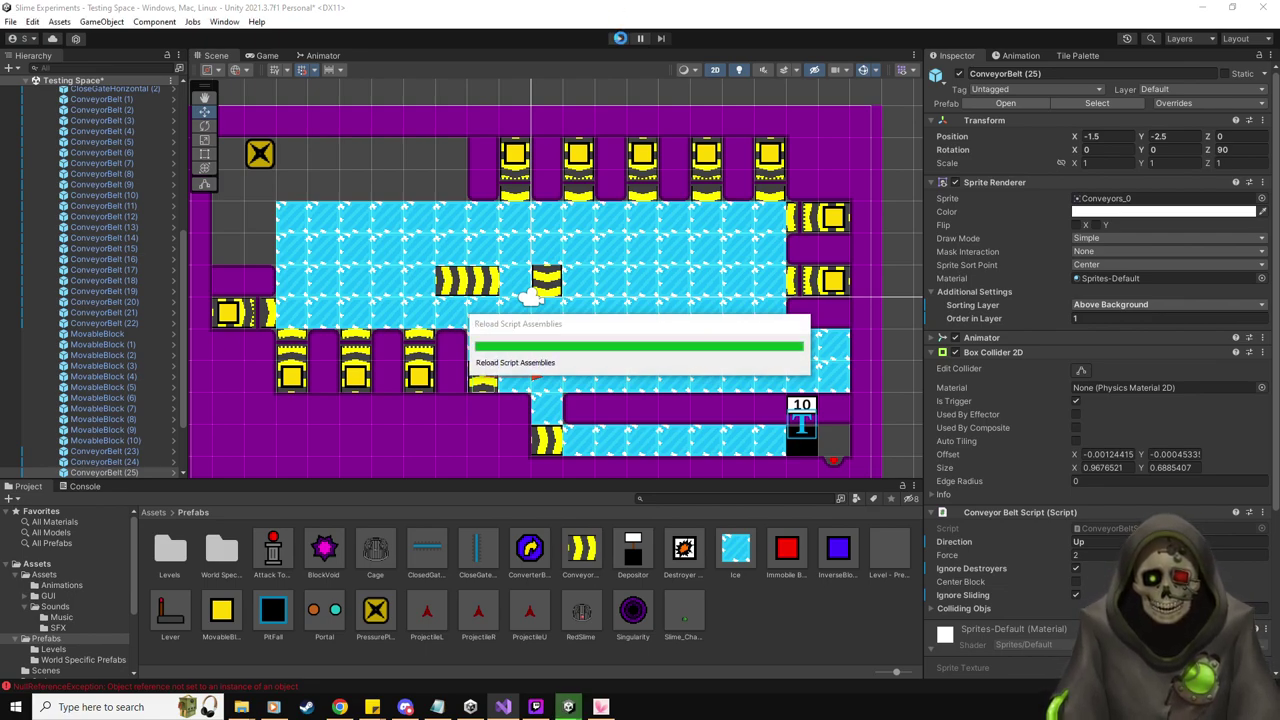
{"action": "left_click", "coordinate": [617, 40]}
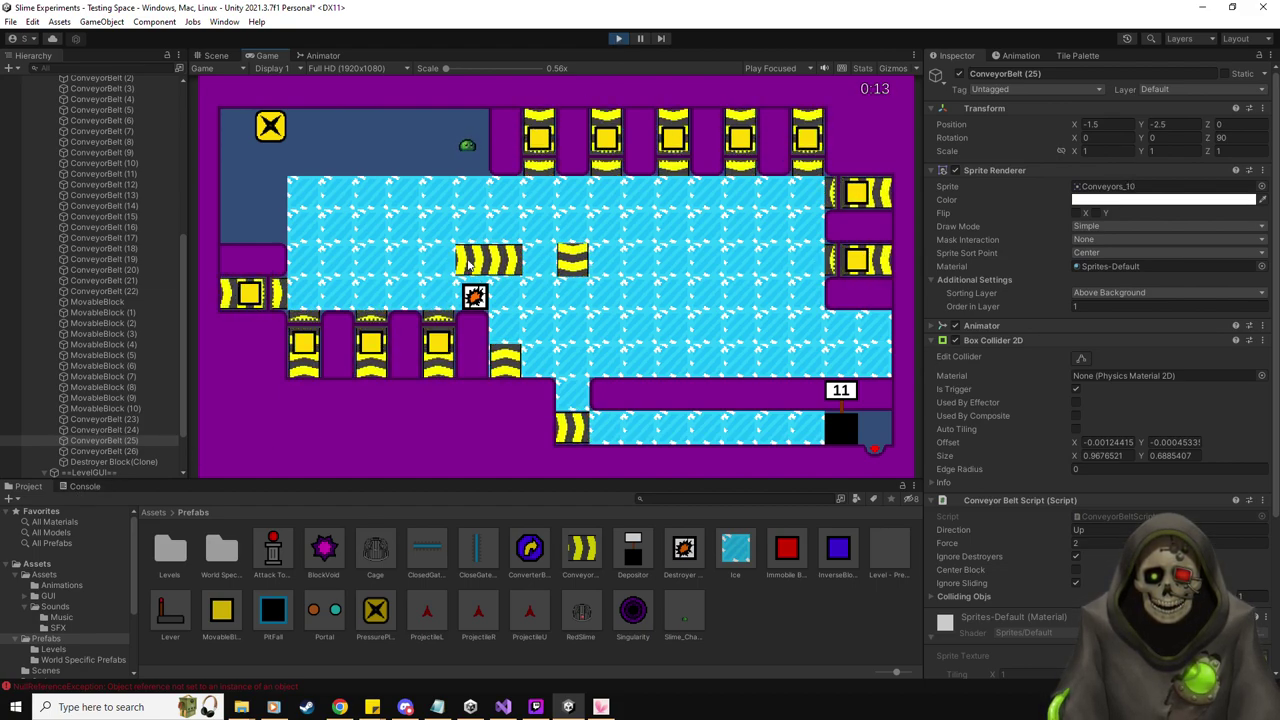
{"action": "key", "text": "ctrl+p"}
Disable Ignore Destroyers on ConveyorBelt (26), ConveyorBelt (24) and ConveyorBelt (25)
{"action": "left_click", "coordinate": [458, 284]}
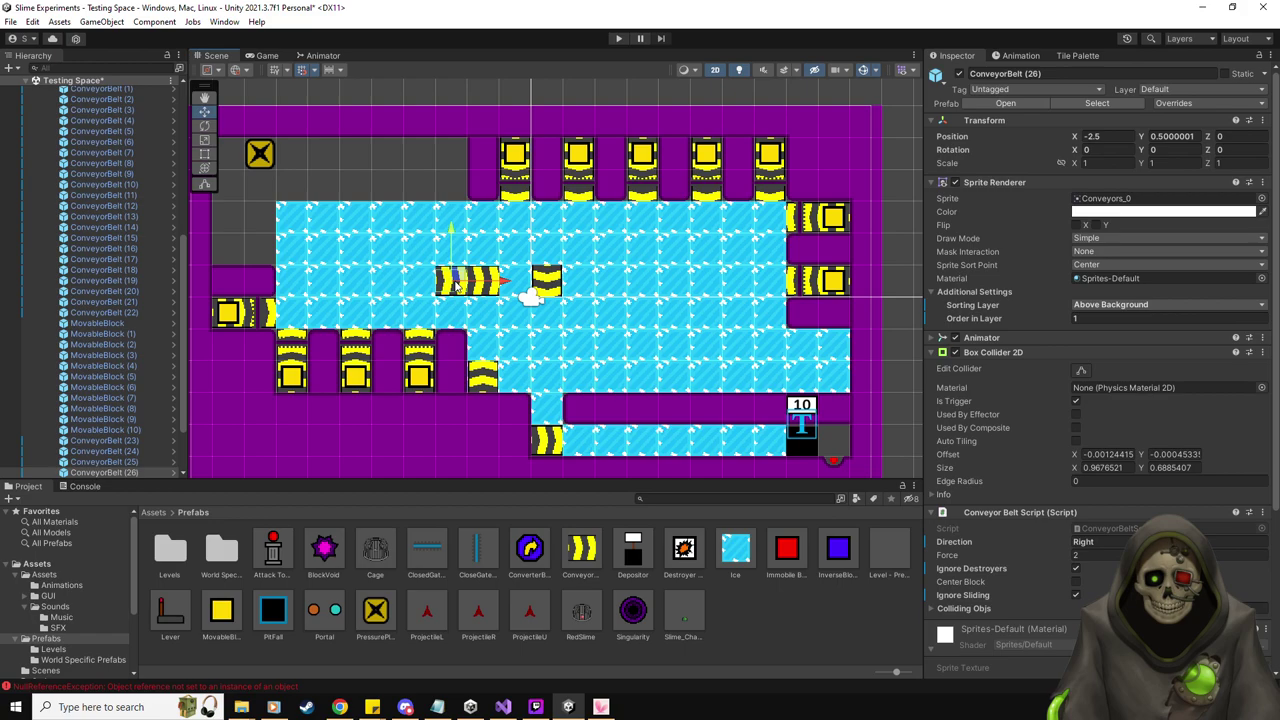
{"action": "left_click", "coordinate": [618, 39]}
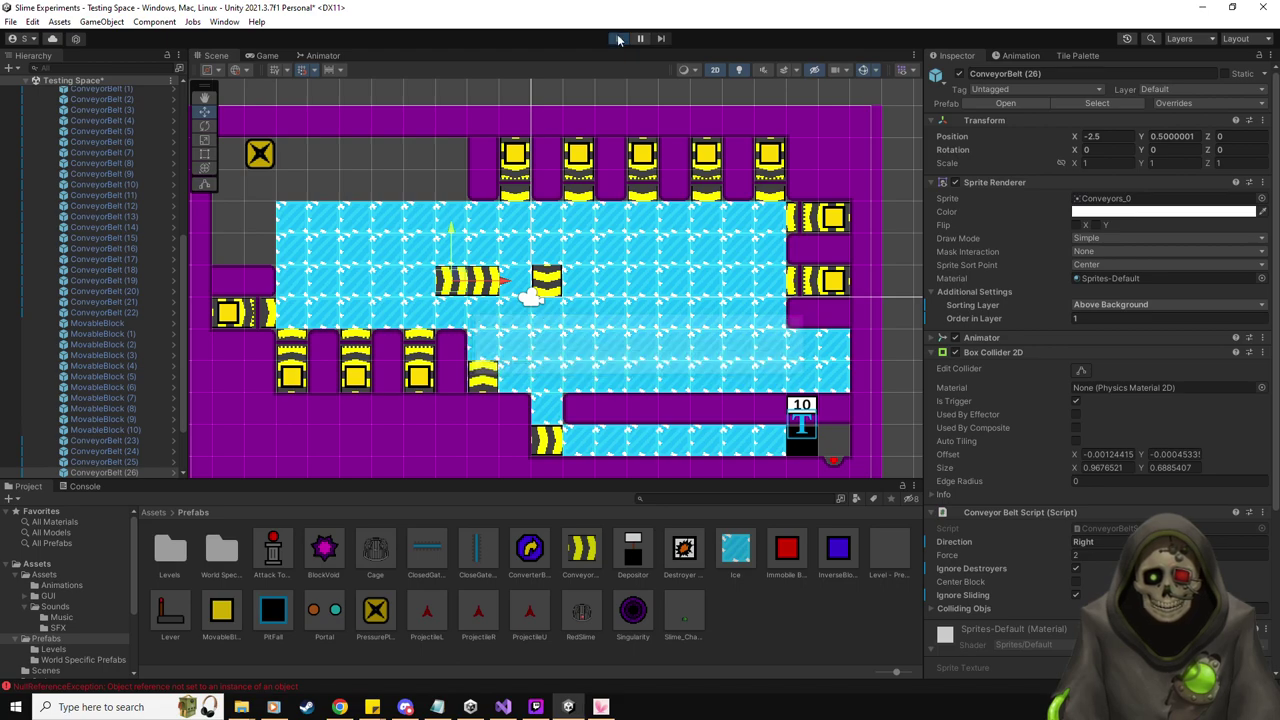
{"action": "key", "text": "ctrl+p"}
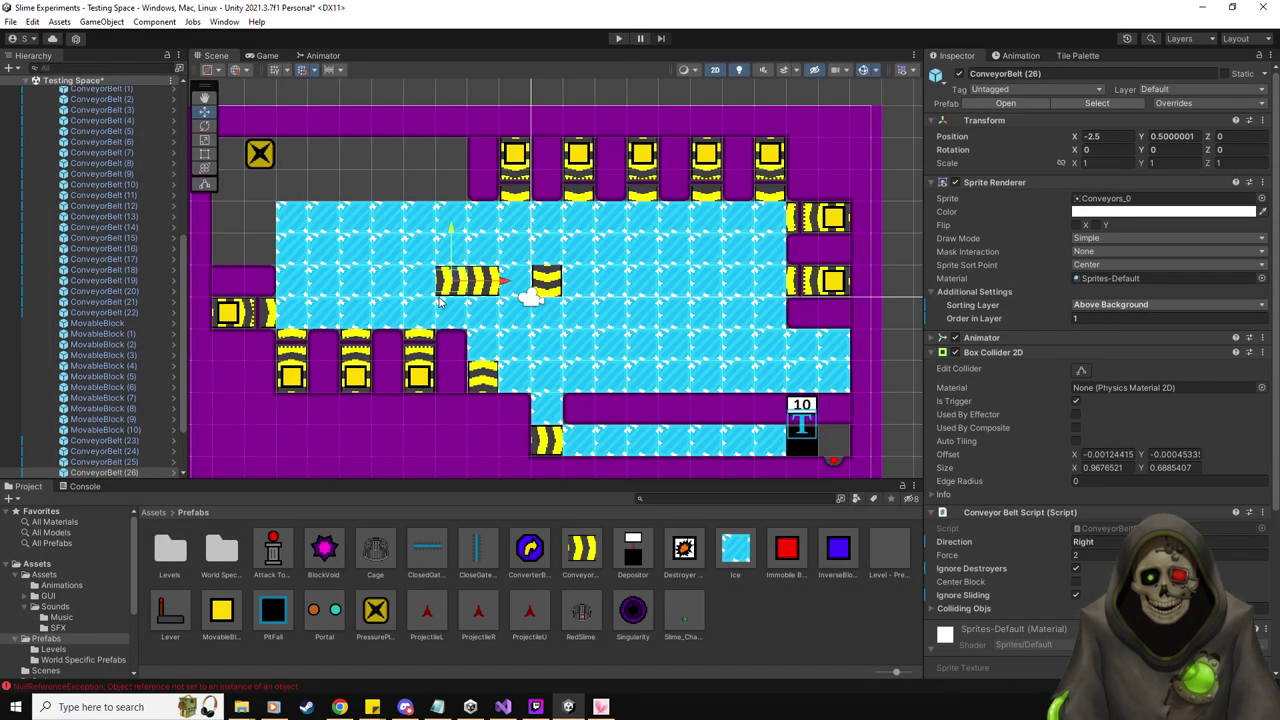
{"action": "left_click", "coordinate": [1076, 568]}
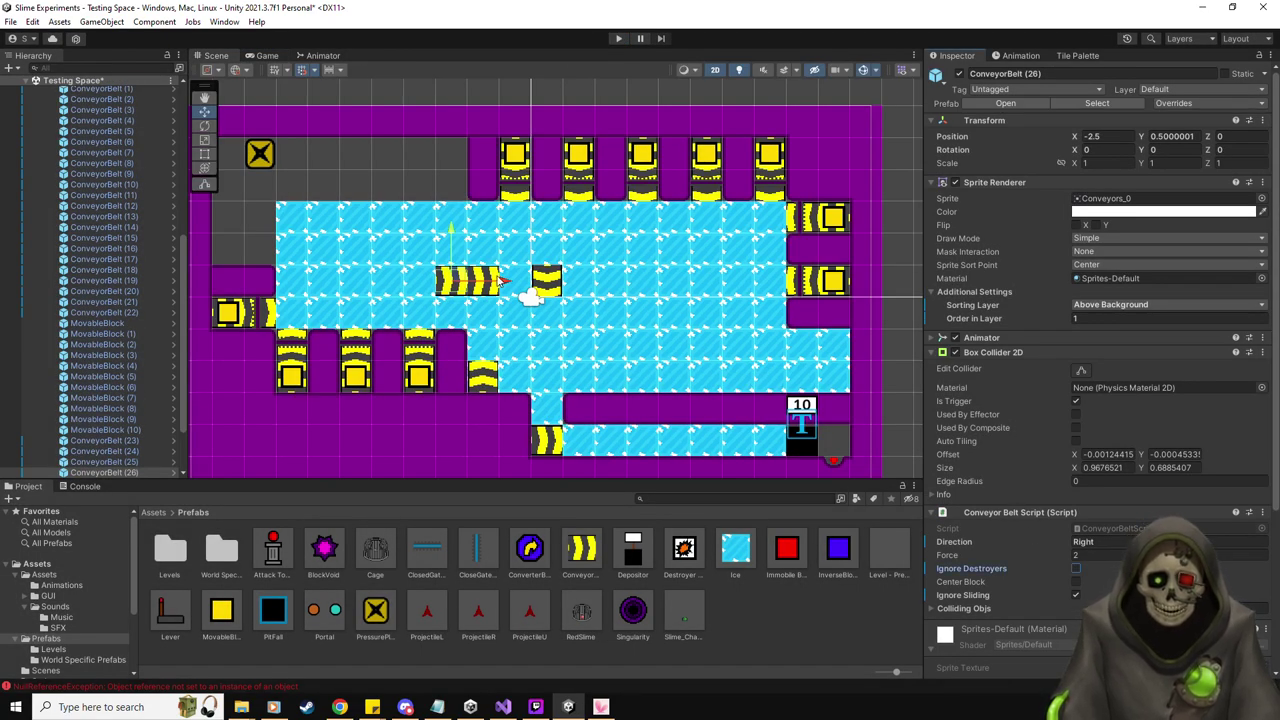
{"action": "left_click", "coordinate": [493, 282]}
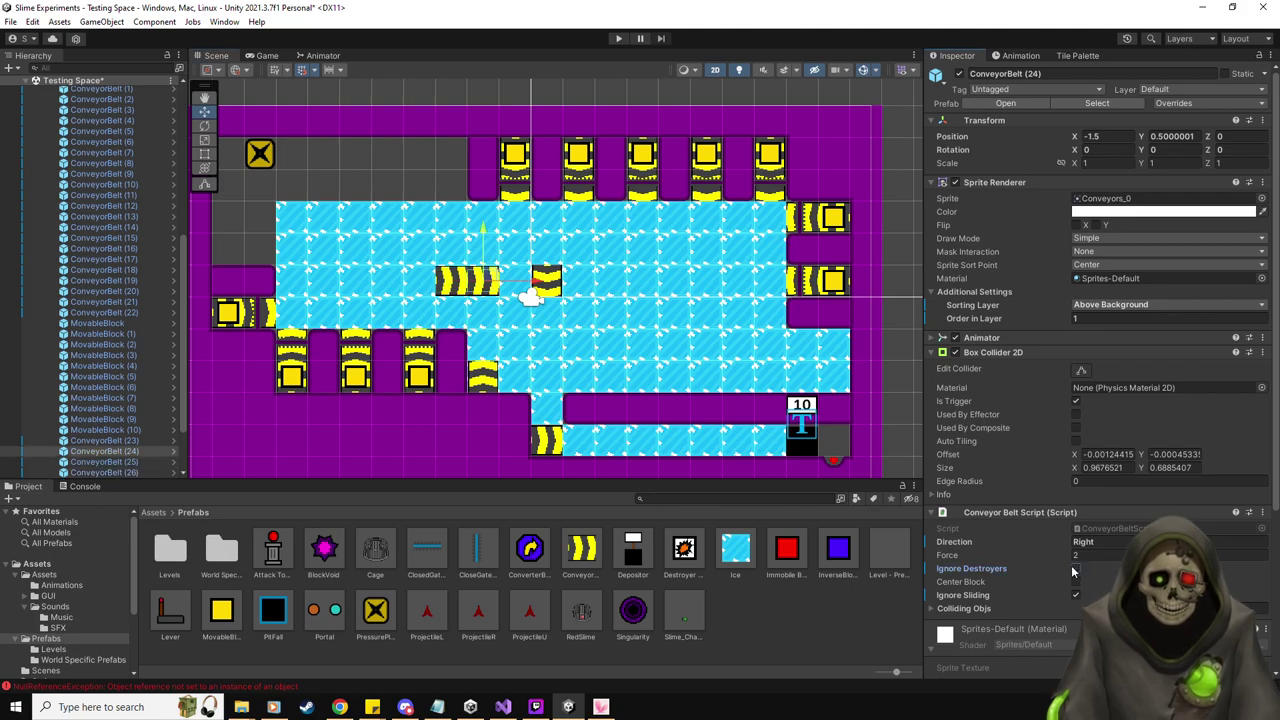
{"action": "left_click", "coordinate": [485, 378]}
{"action": "left_click", "coordinate": [484, 379]}
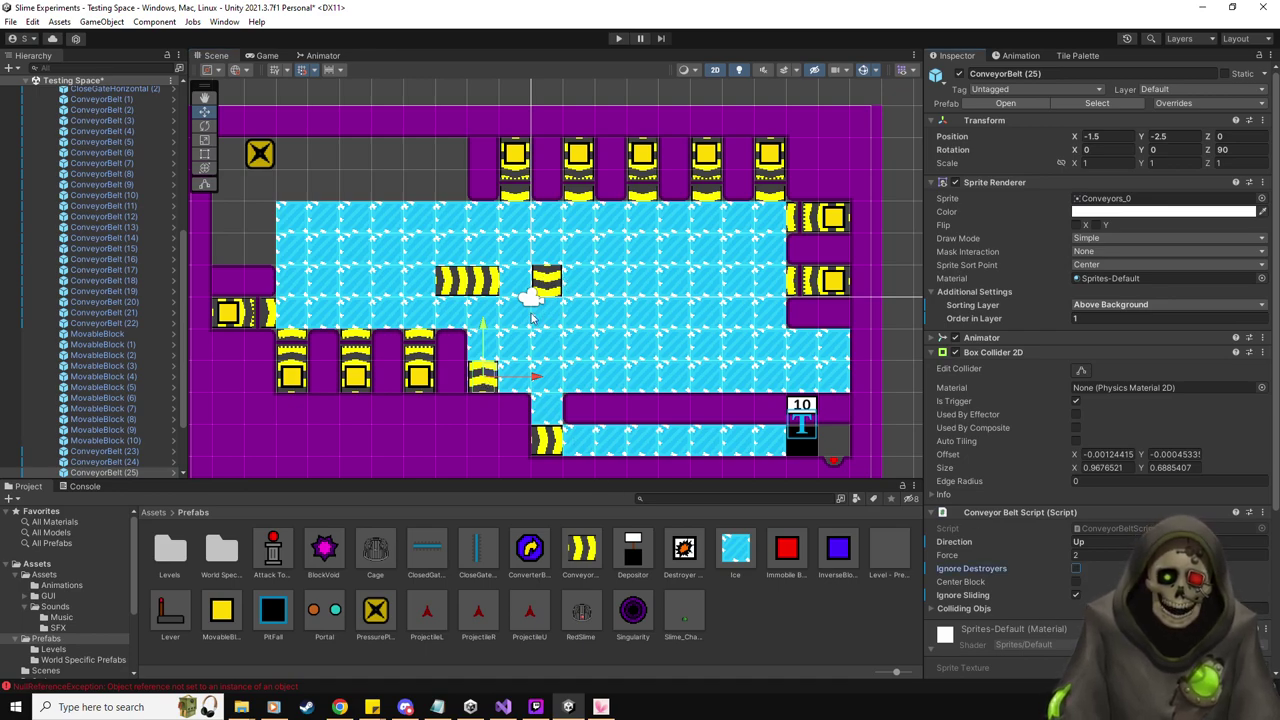
Playtest the level with the blocks crossing the ice and conveyors, and stop the game
{"action": "left_click", "coordinate": [619, 39]}
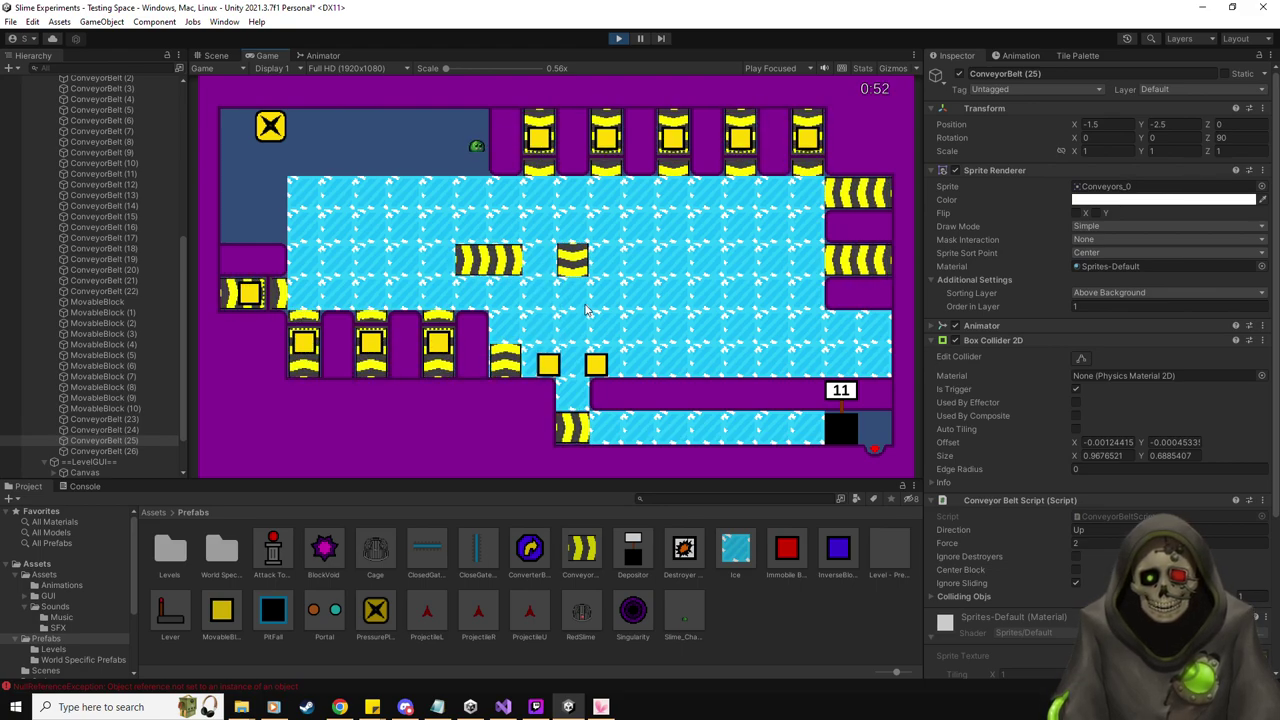
{"action": "left_click", "coordinate": [617, 39]}
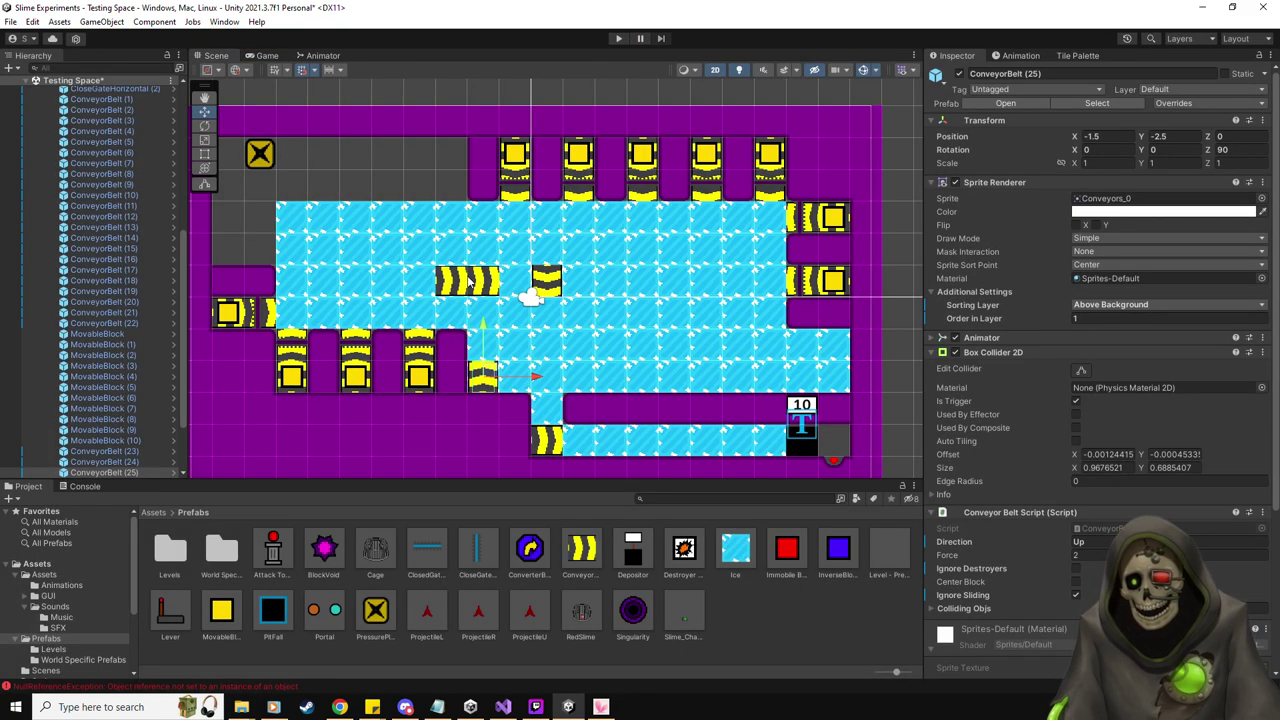
Enable Center Block on ConveyorBelt (26), ConveyorBelt (24) and ConveyorBelt (25)
{"action": "left_click", "coordinate": [1075, 582]}
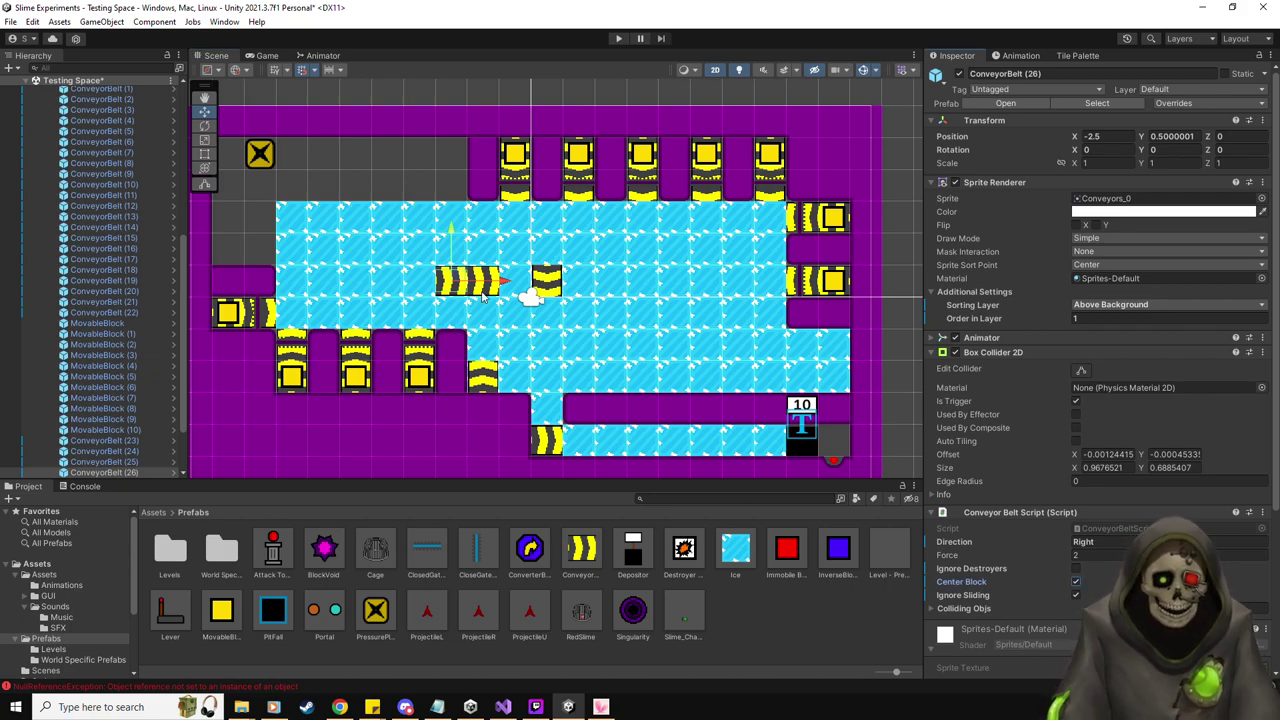
{"action": "left_click", "coordinate": [484, 285]}
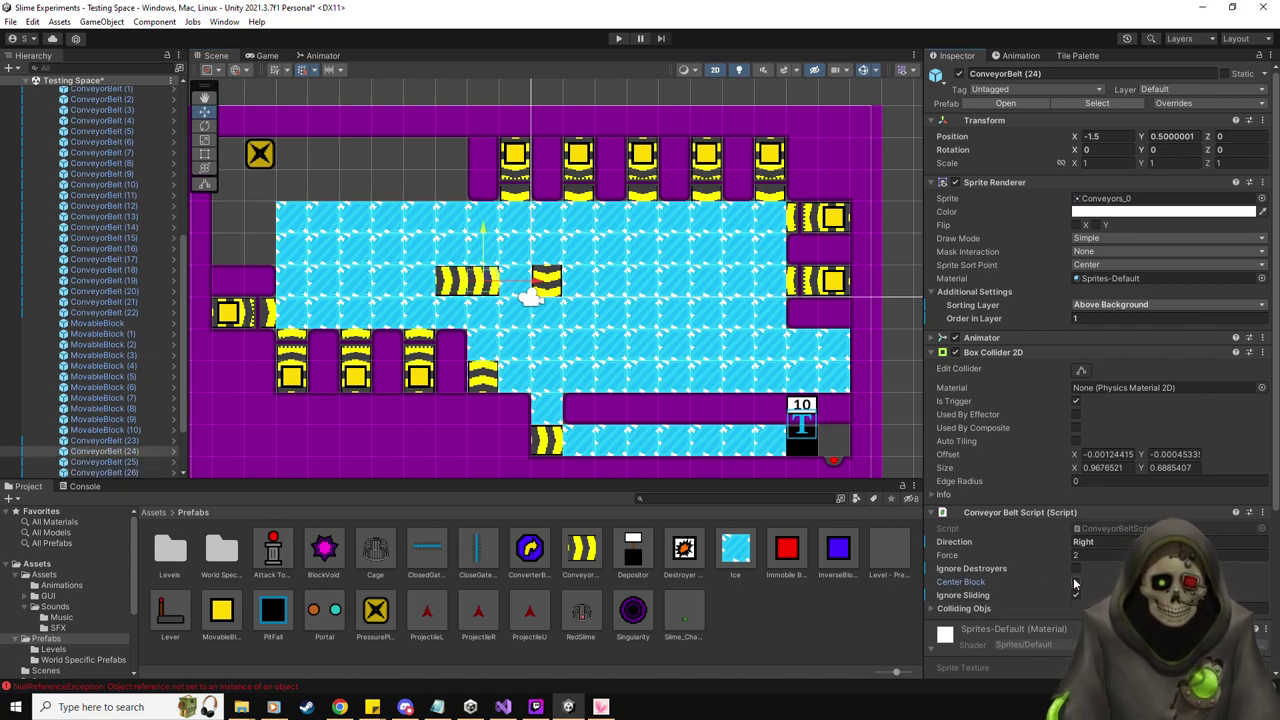
{"action": "left_click", "coordinate": [481, 374]}
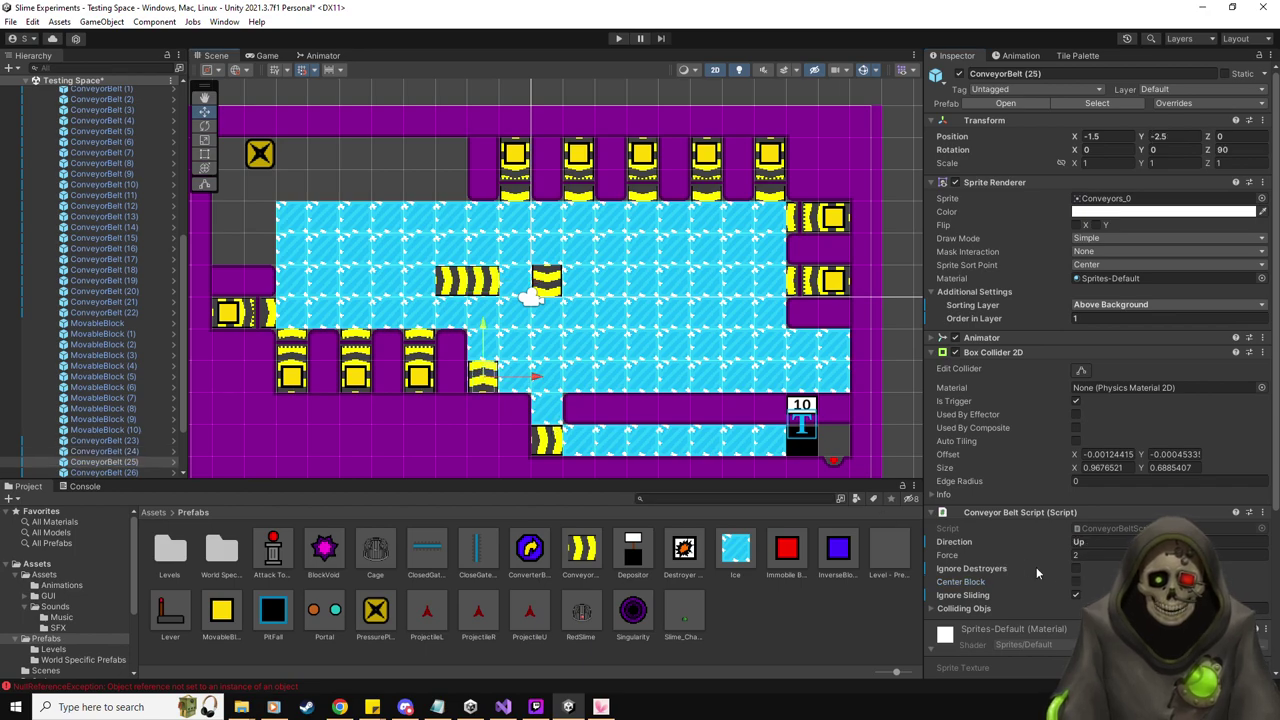
{"action": "left_click", "coordinate": [1075, 582]}
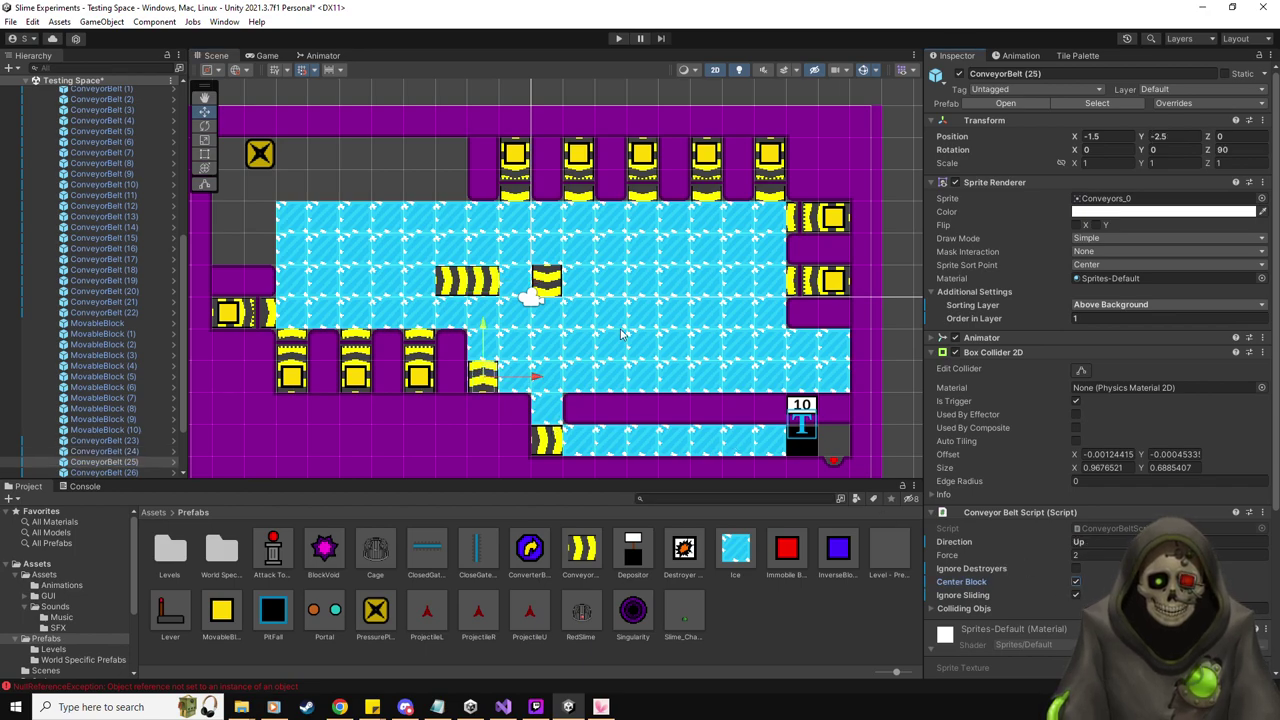
Inspect the conveyor script settings of ConveyorBelt (23) and of the ConveyorBelt at the start of the depositor corridor
{"action": "left_click", "coordinate": [547, 280]}
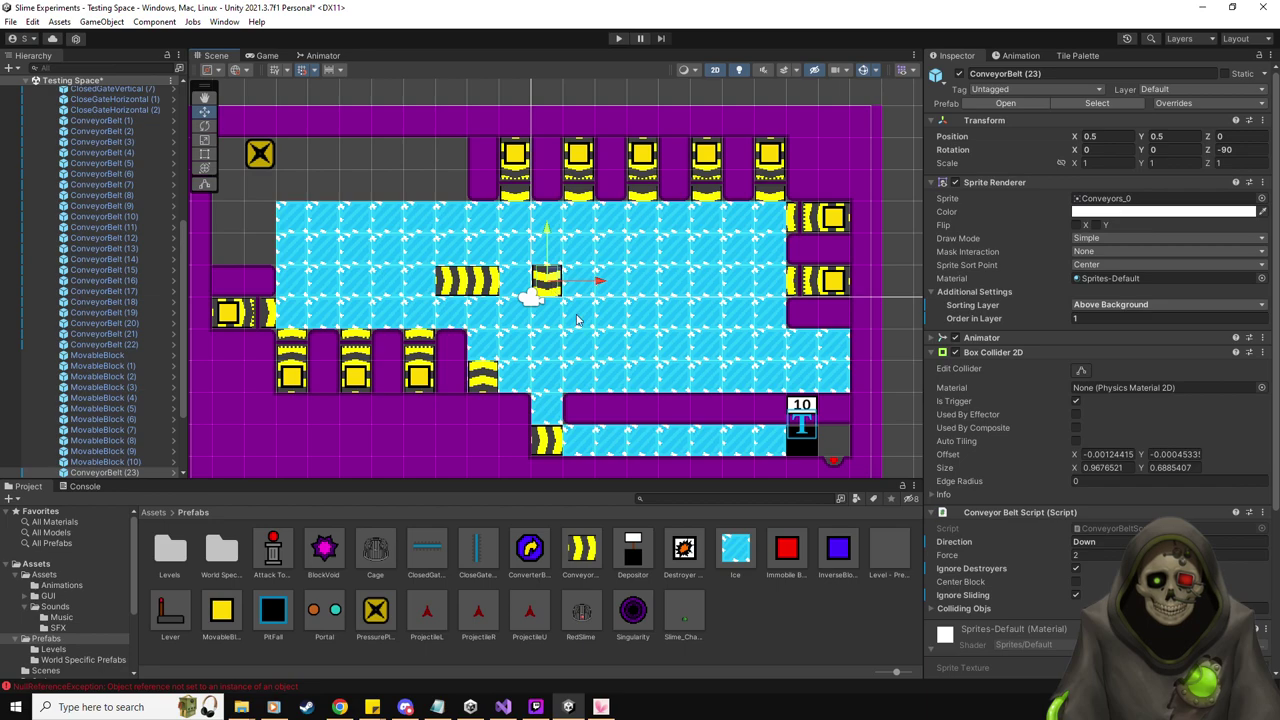
{"action": "left_click", "coordinate": [547, 440]}
{"action": "left_click", "coordinate": [547, 440]}
{"action": "left_click", "coordinate": [547, 440]}
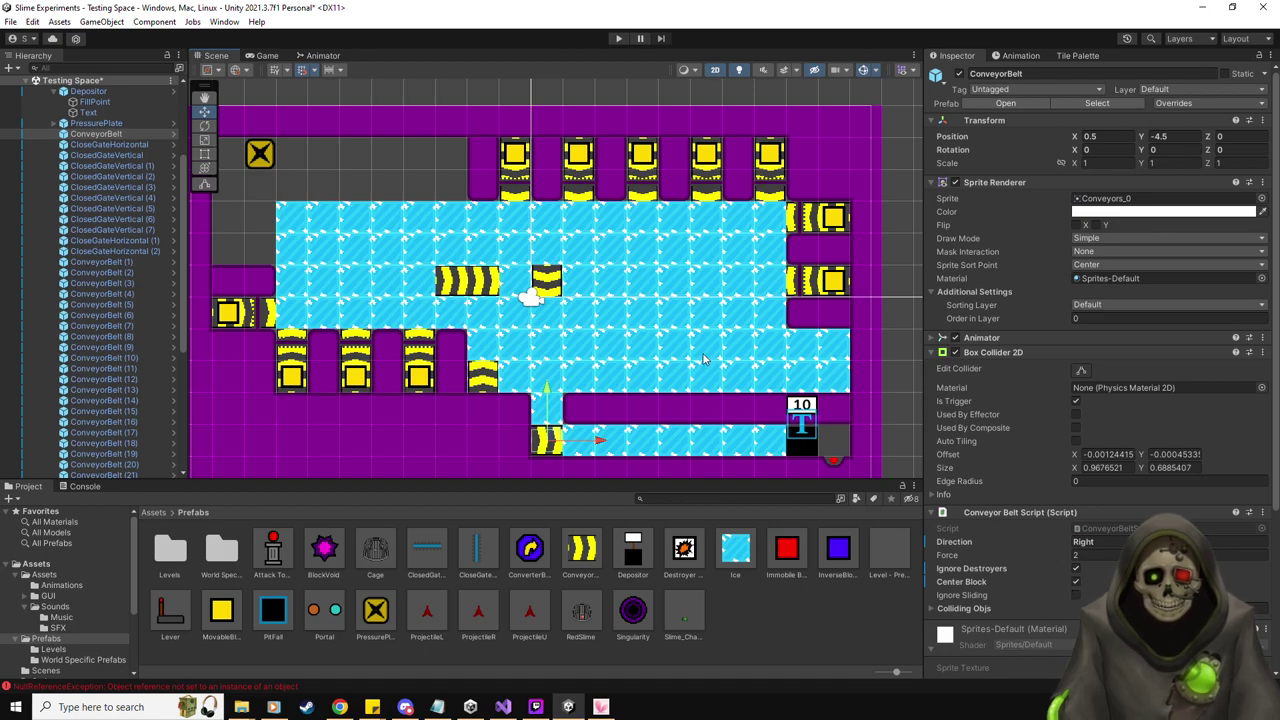
Start the game and playtest pushing destroyer blocks from the floor area onto the ice
{"action": "left_click", "coordinate": [618, 38]}
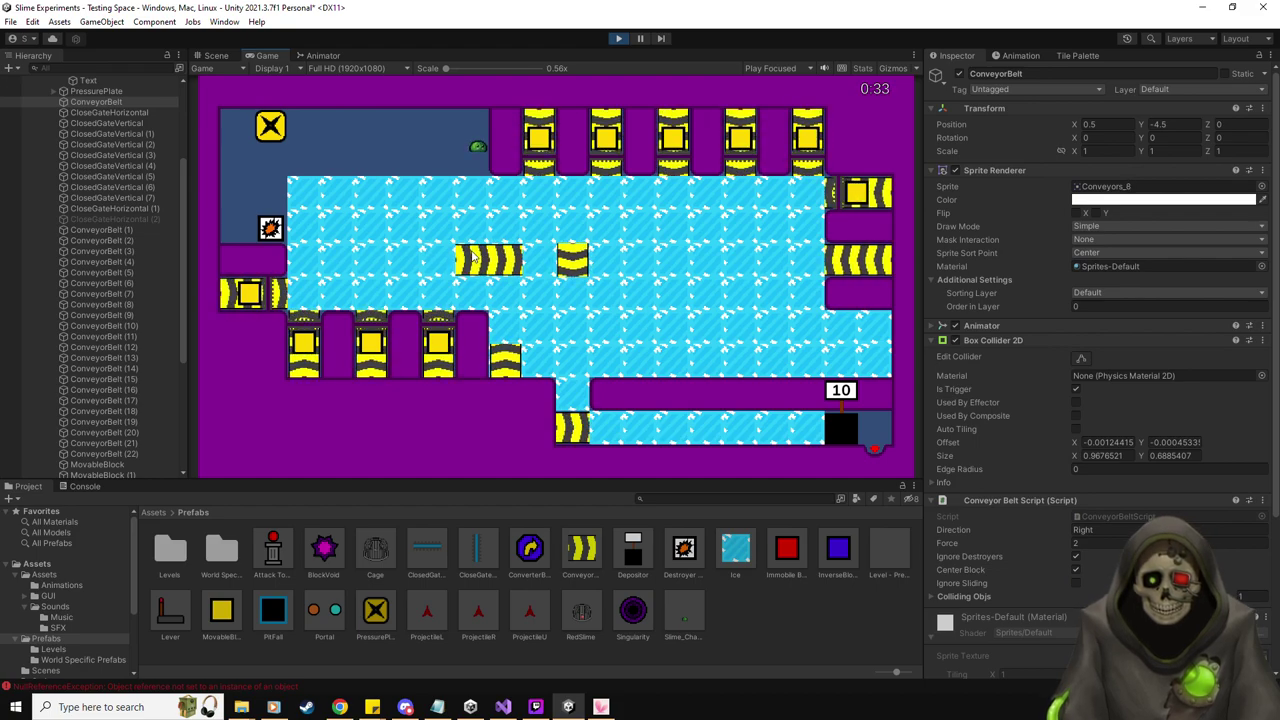
{"action": "key", "text": "Left"}
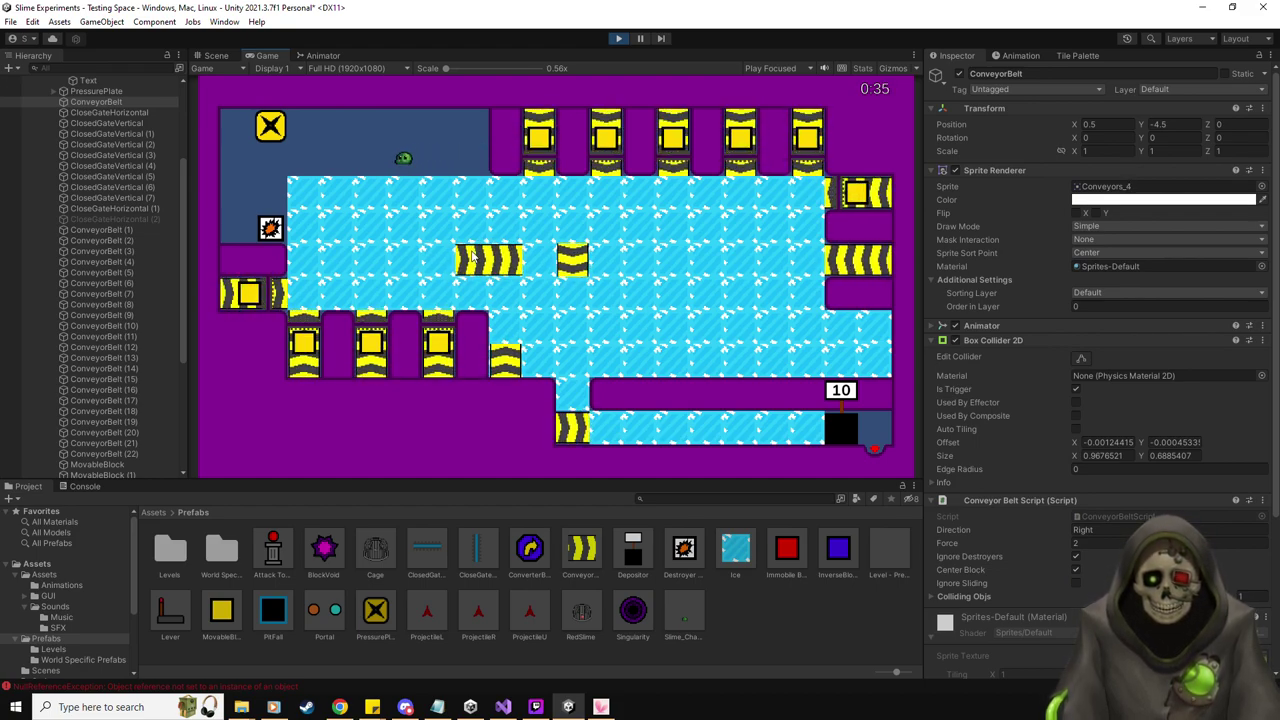
{"action": "key", "text": "Down"}
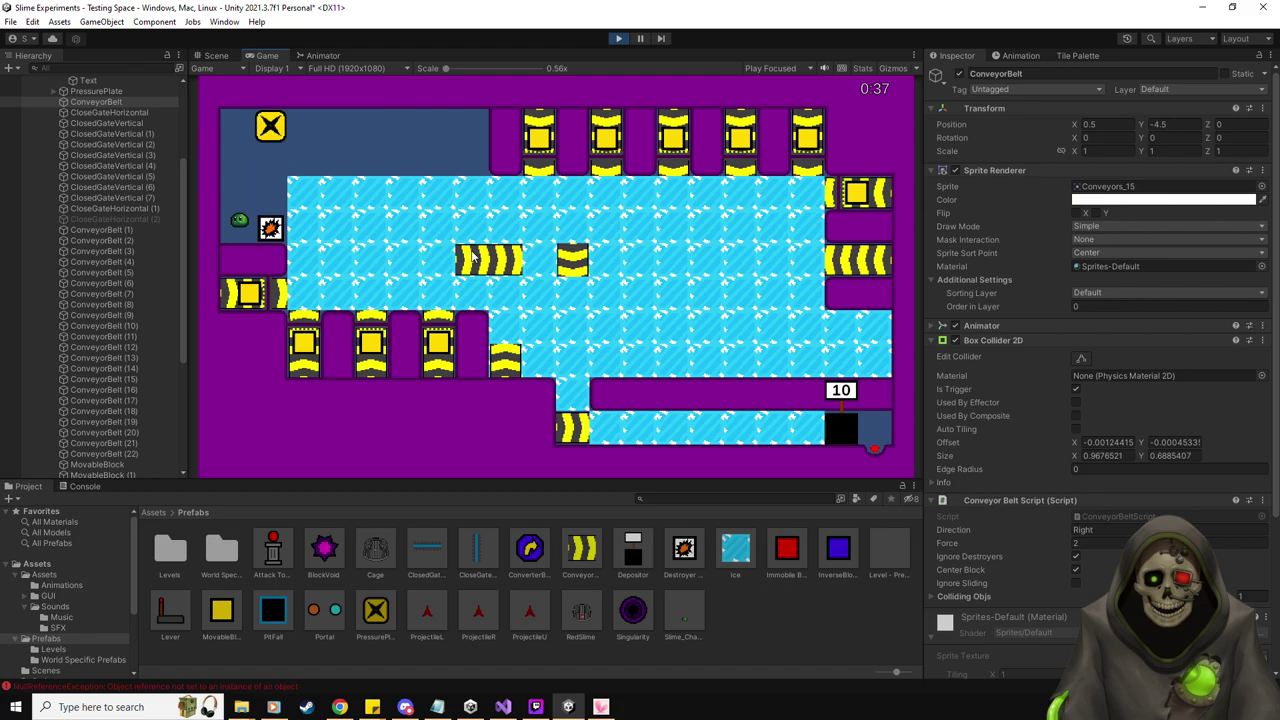
{"action": "key", "text": "Right"}
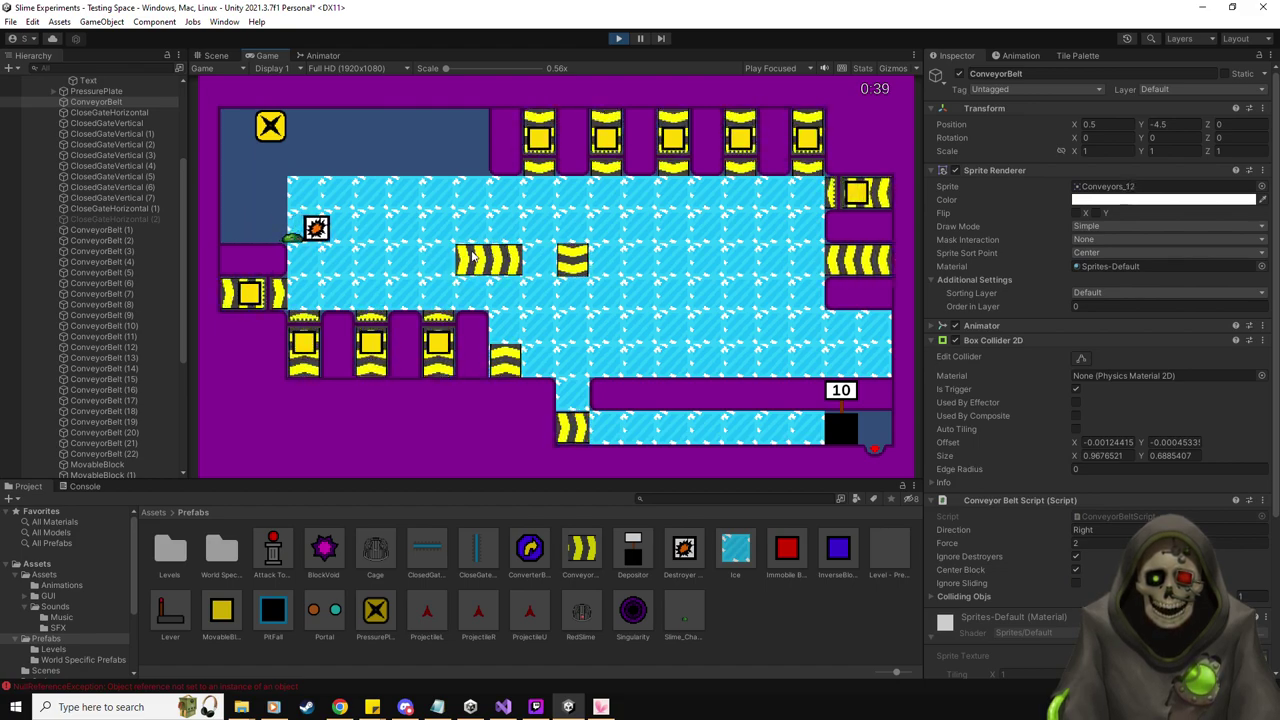
{"action": "key", "text": "Left"}
{"action": "key", "text": "Up"}
{"action": "key", "text": "Left"}
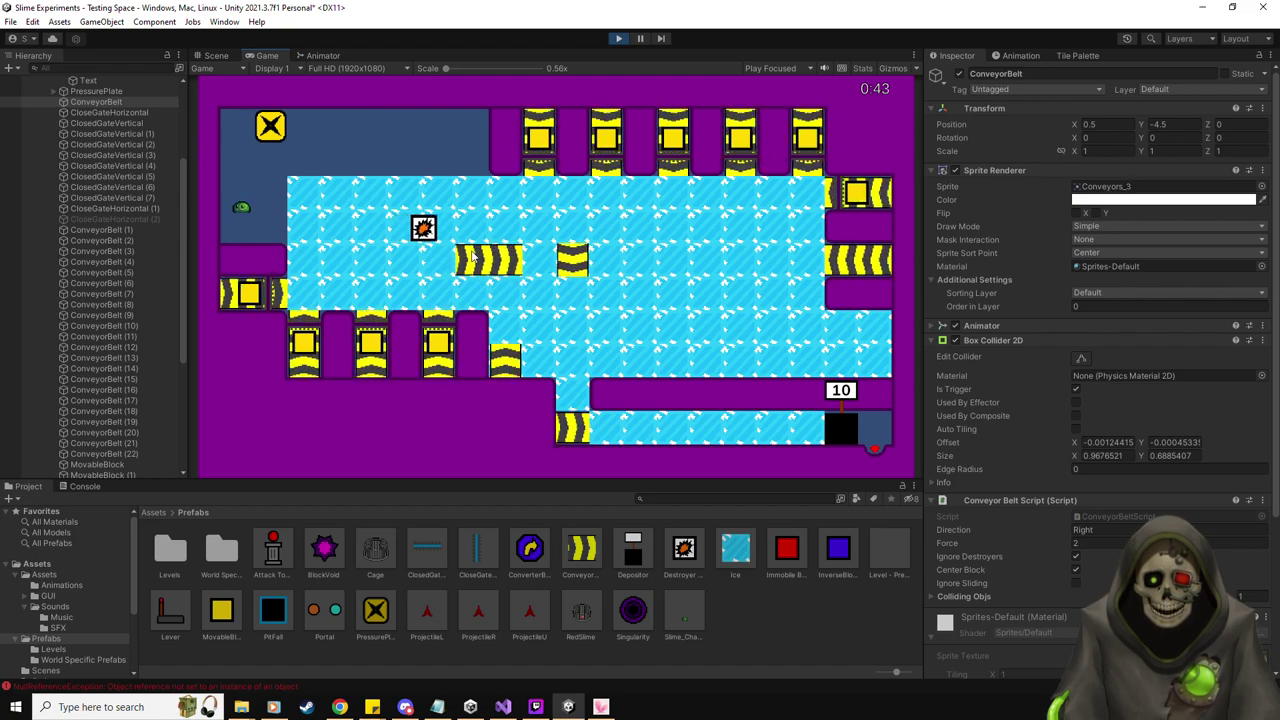
{"action": "key", "text": "Up"}
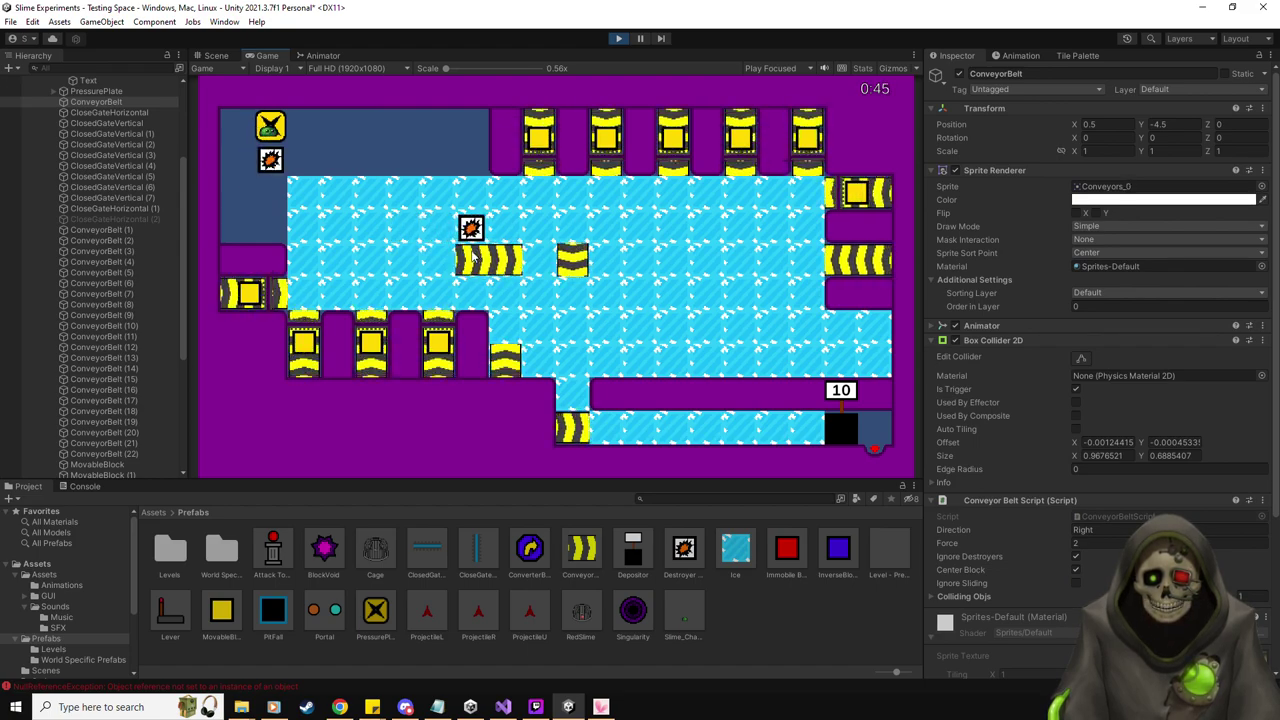
{"action": "key", "text": "Down"}
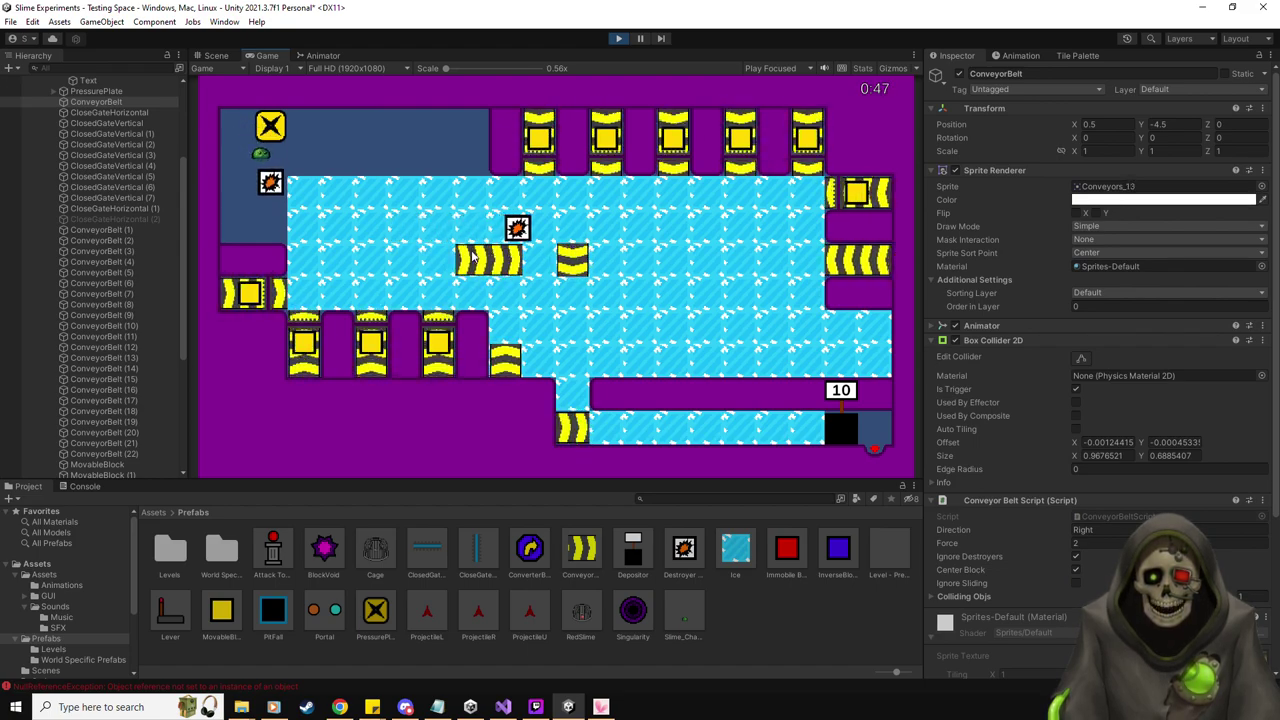
{"action": "key", "text": "Down"}
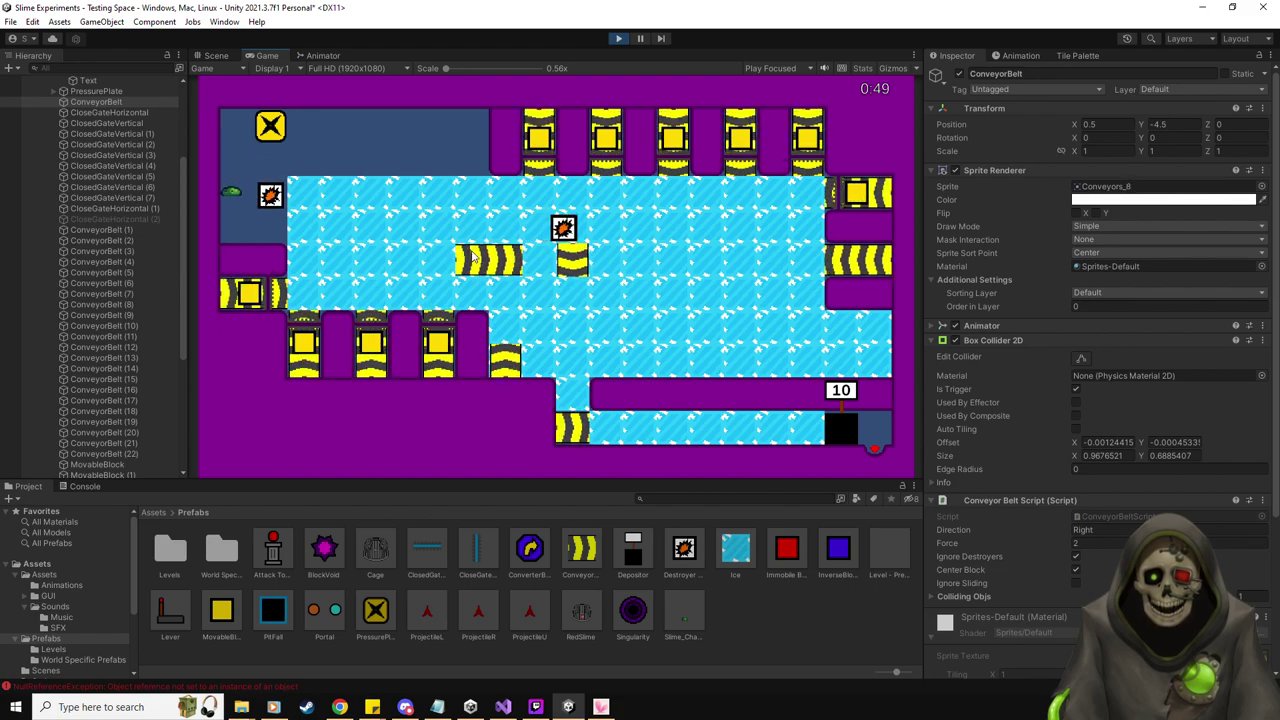
{"action": "key", "text": "Right"}
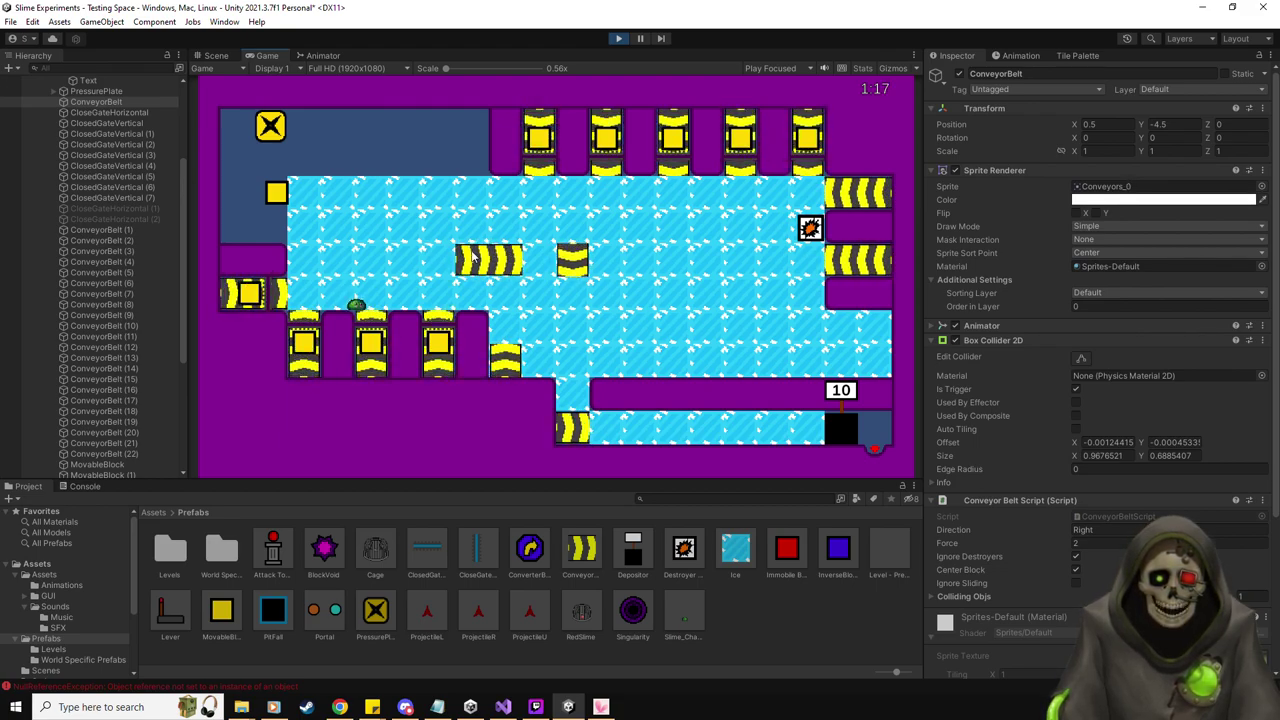
Move Slime_Character(Clone) in the running scene to about X -6.5, Y 0.5
{"action": "scroll", "coordinate": [104, 314], "scroll_direction": "down", "scroll_amount": 5}
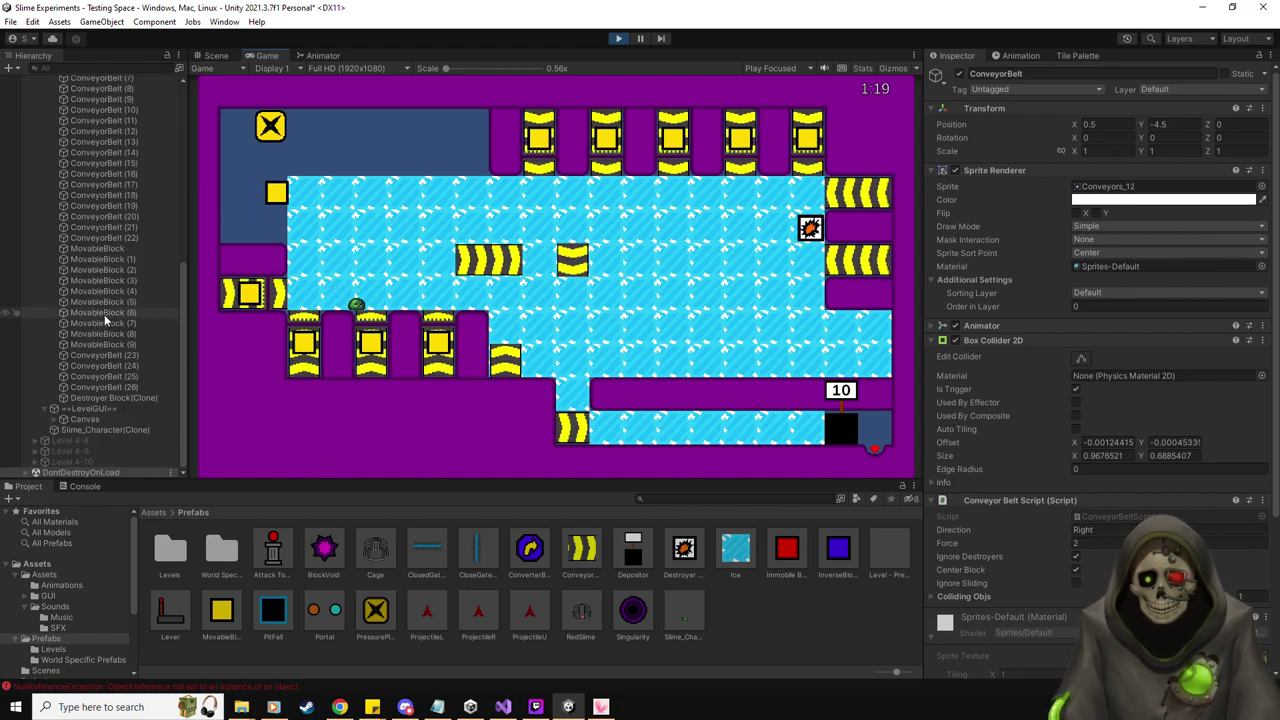
{"action": "left_click", "coordinate": [106, 430]}
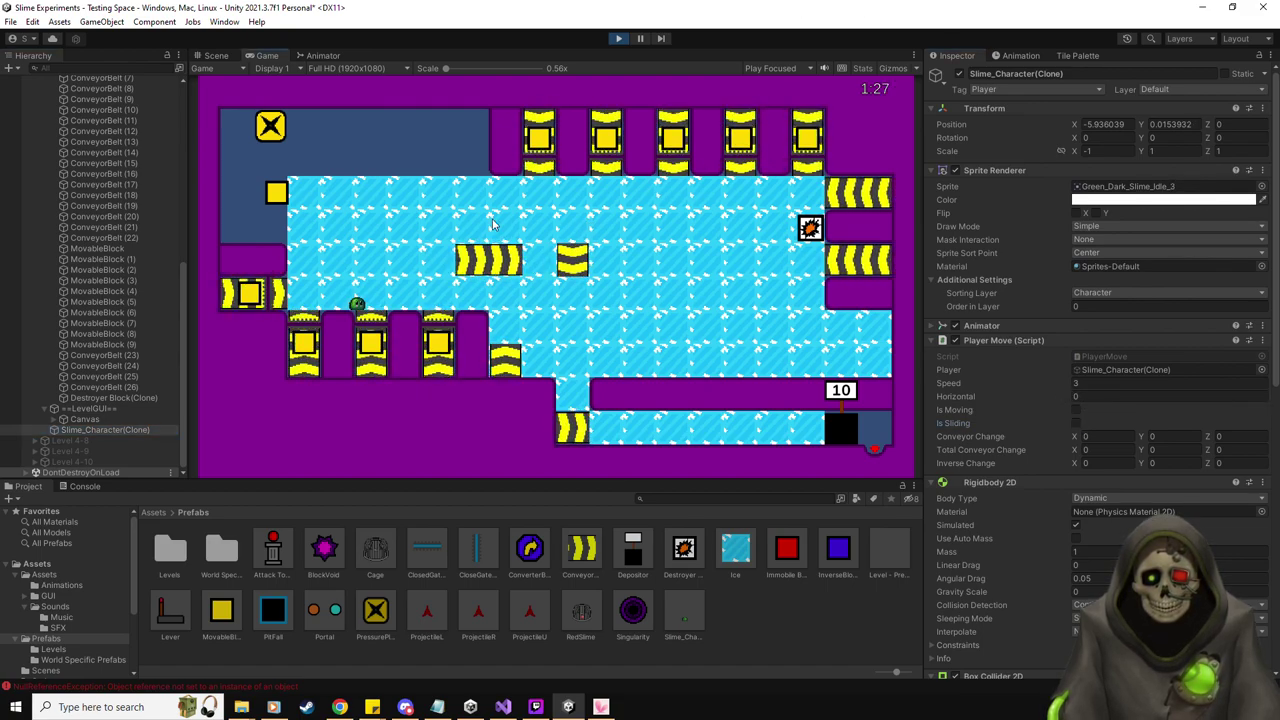
{"action": "key", "text": "Escape"}
{"action": "left_click", "coordinate": [533, 238]}
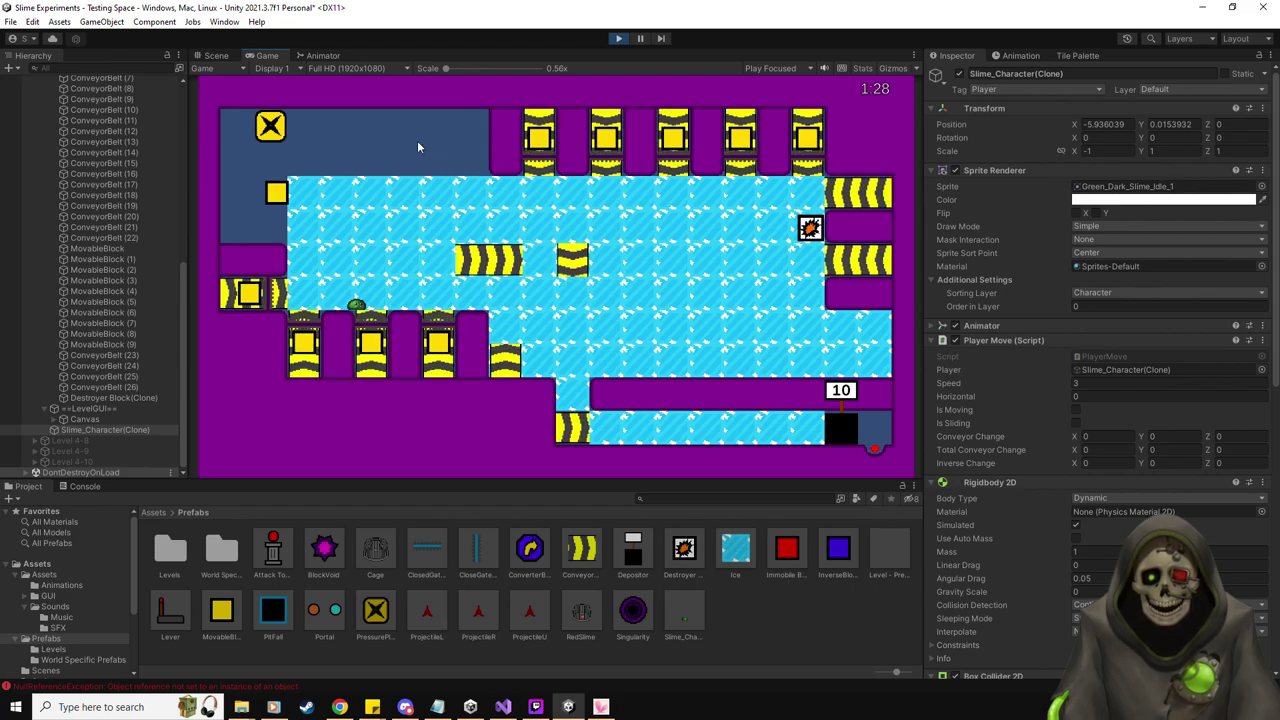
{"action": "key", "text": "ctrl+1"}
{"action": "left_click_drag", "start_coordinate": [342, 296], "coordinate": [323, 280]}
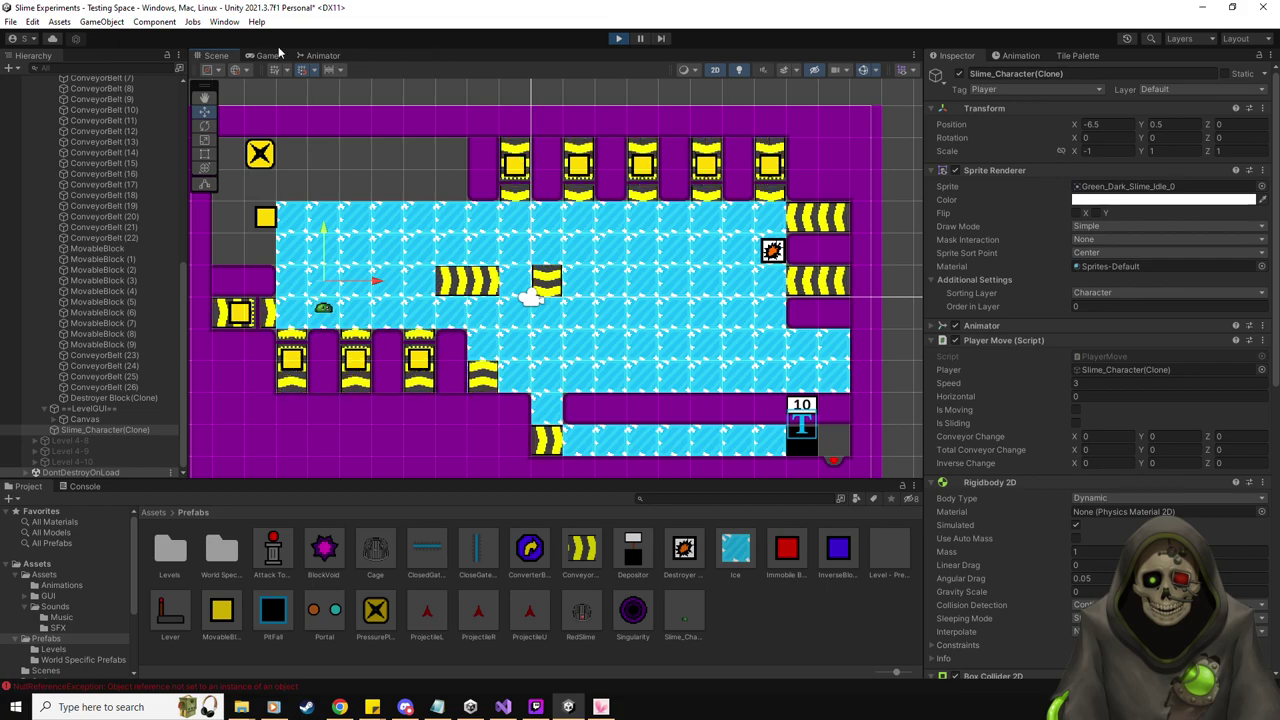
Return to the game view, playtest sliding the slime across the ice to the right-hand wall, and stop the game
{"action": "key", "text": "ctrl+2"}
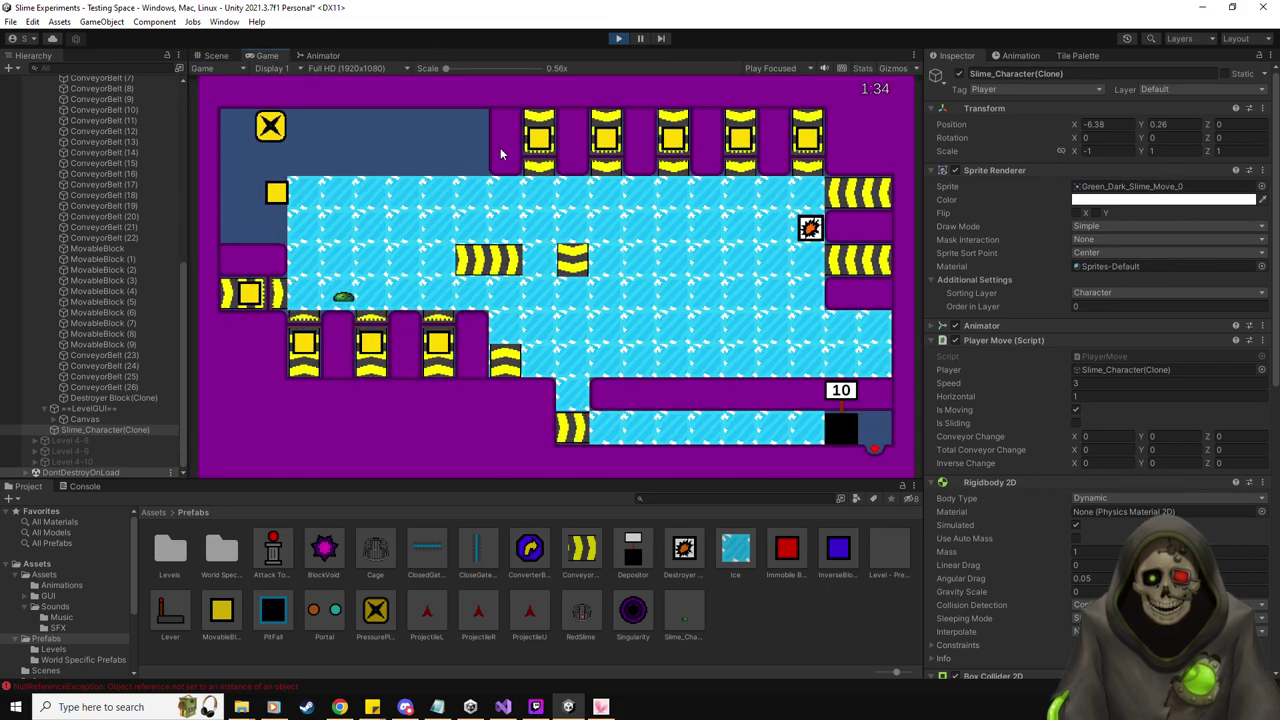
{"action": "key", "text": "Right"}
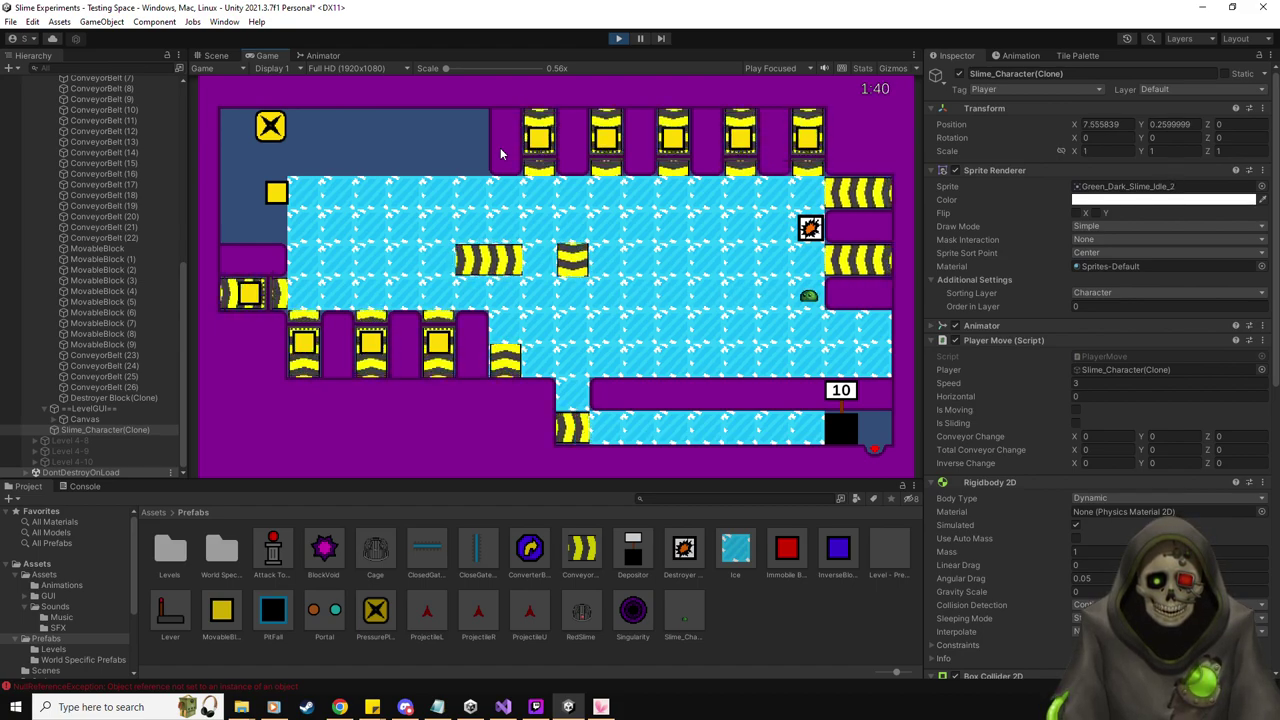
{"action": "key", "text": "Up"}
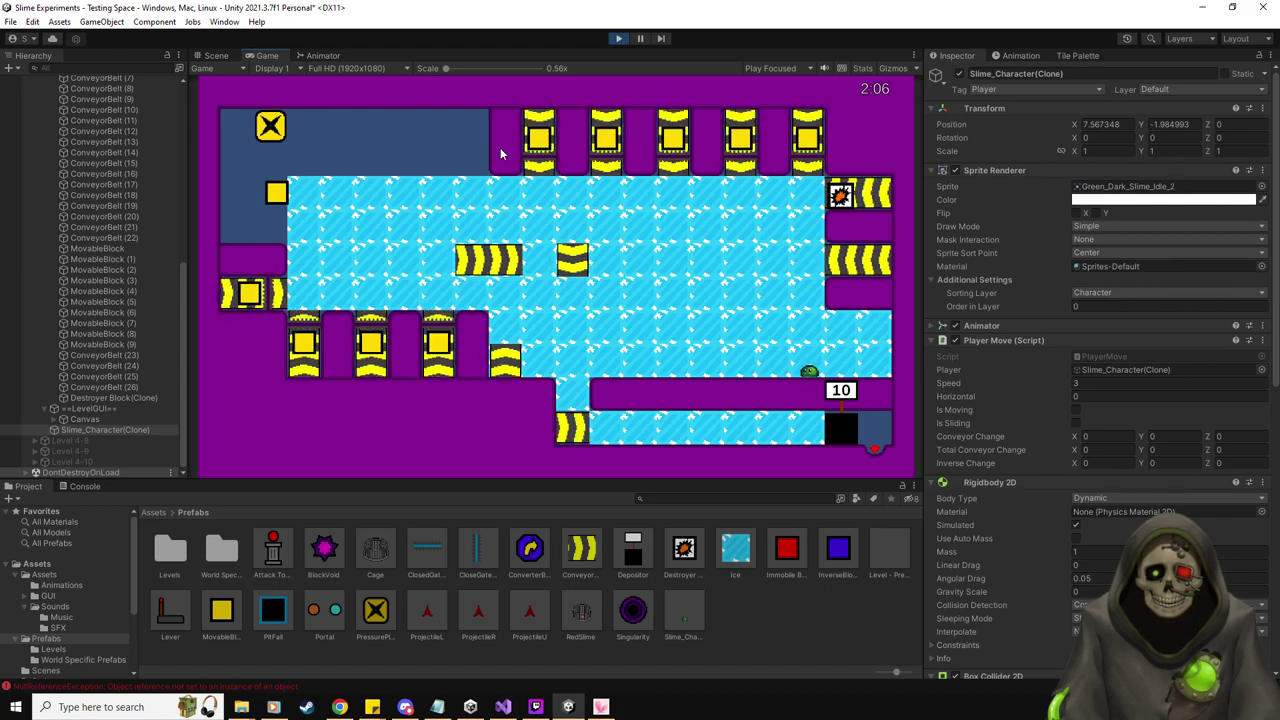
{"action": "left_click", "coordinate": [618, 38]}
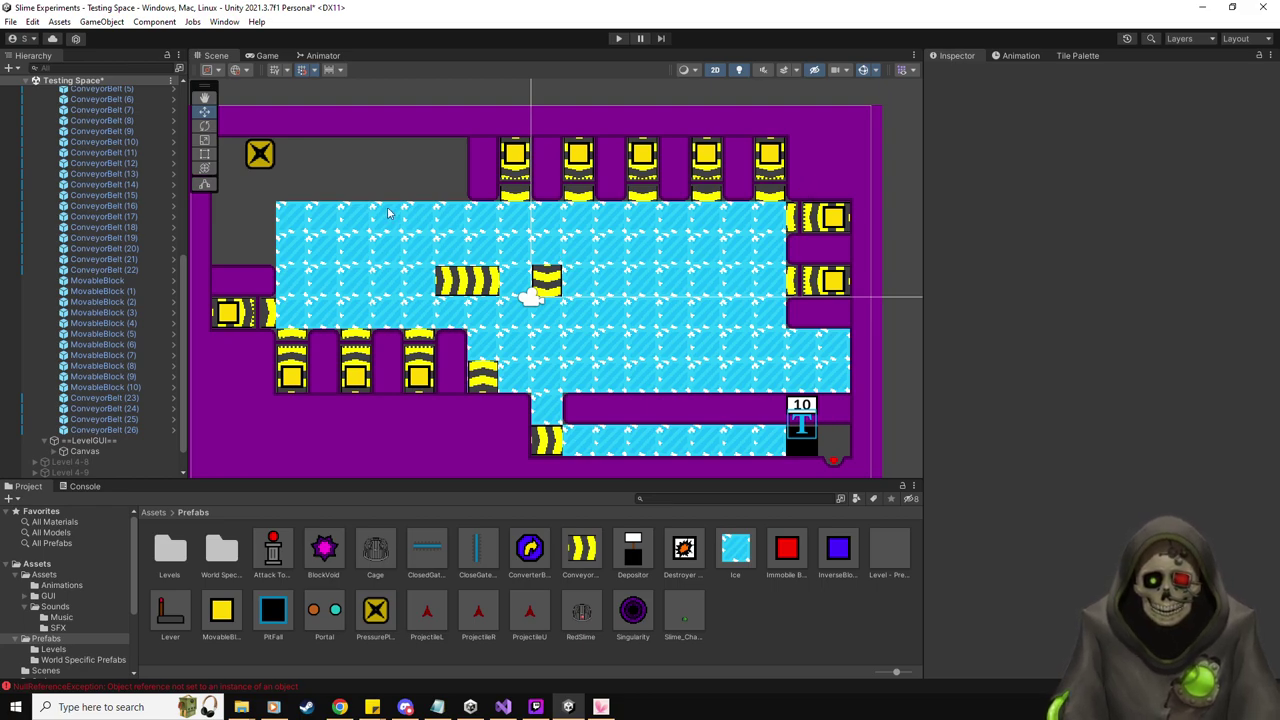
Restart the game and playtest sliding a destroyer block down the ice toward the movable block on the left conveyor
{"action": "left_click", "coordinate": [616, 39]}
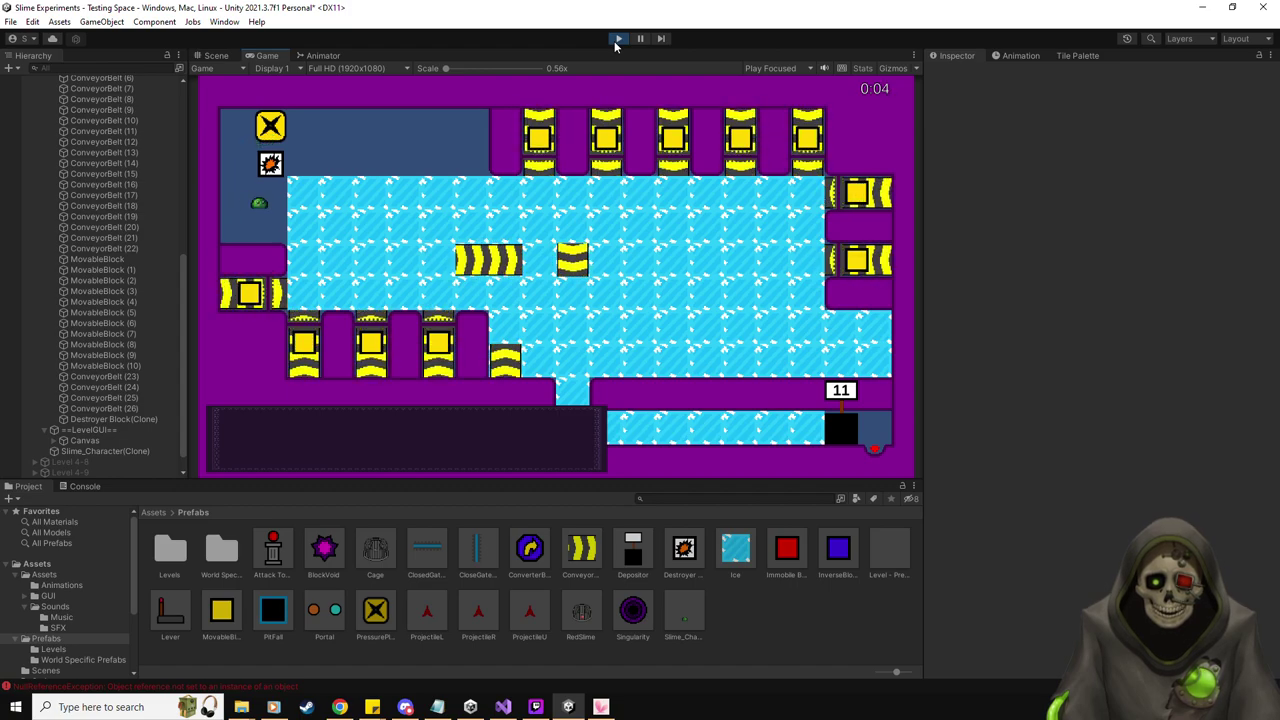
{"action": "key", "text": "Up"}
{"action": "key", "text": "Right"}
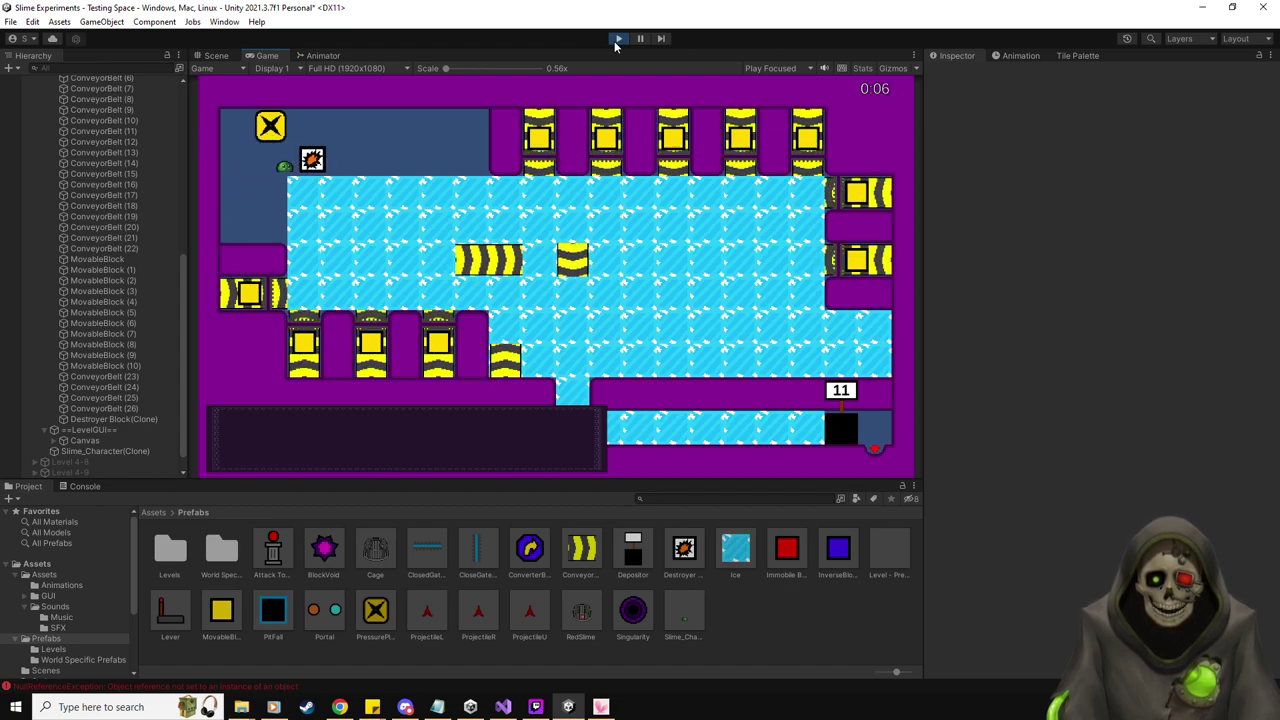
{"action": "key", "text": "Right"}
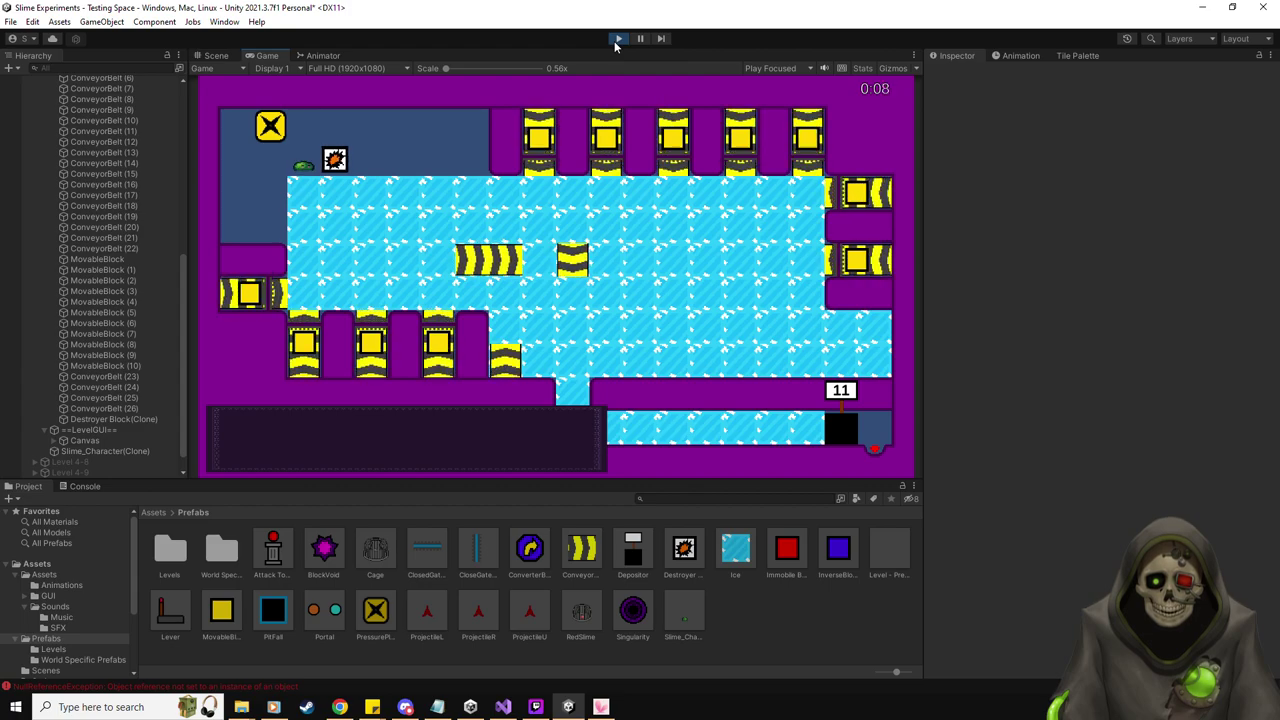
{"action": "key", "text": "Up"}
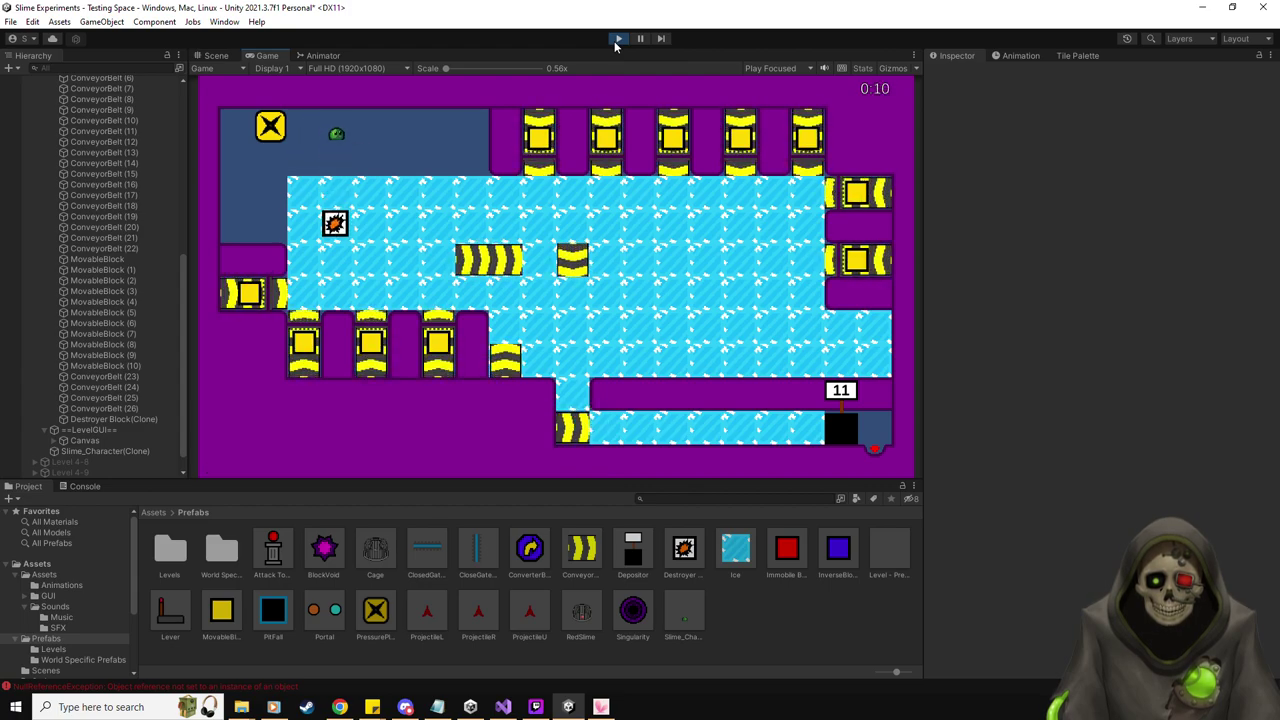
{"action": "key", "text": "Right"}
{"action": "key", "text": "Down"}
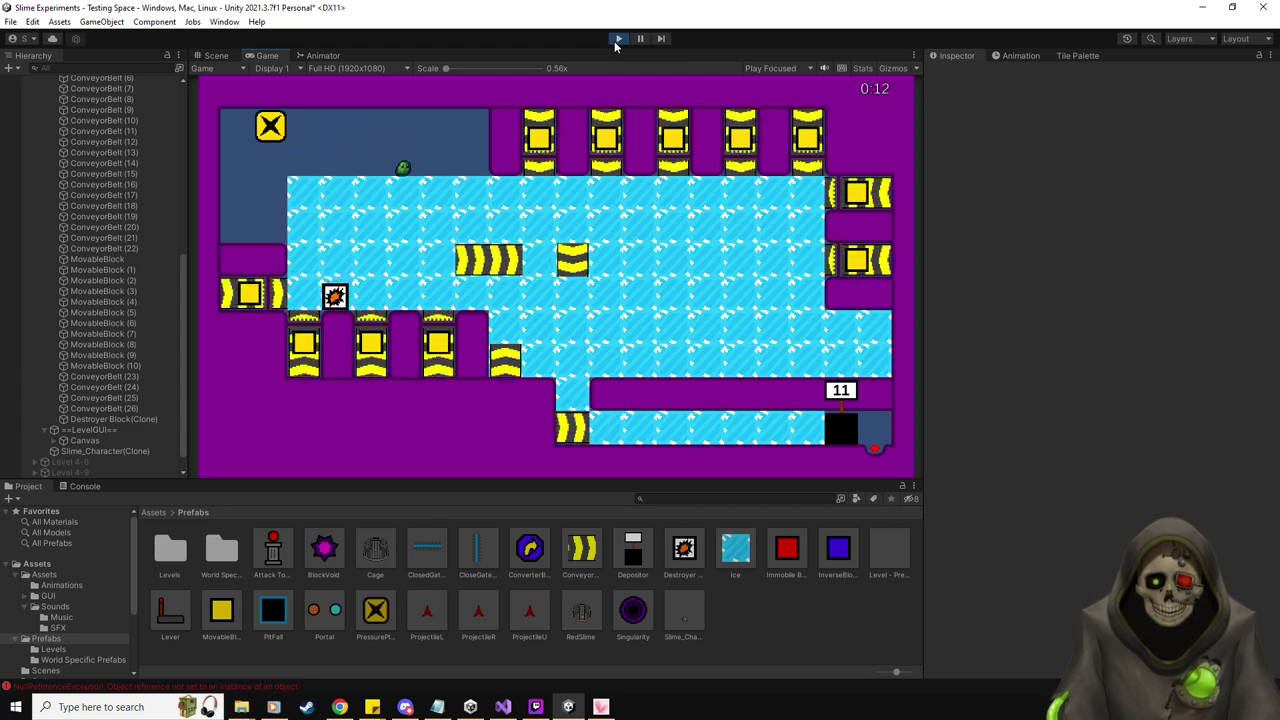
{"action": "key", "text": "Left"}
{"action": "key", "text": "Up"}
{"action": "key", "text": "Right"}
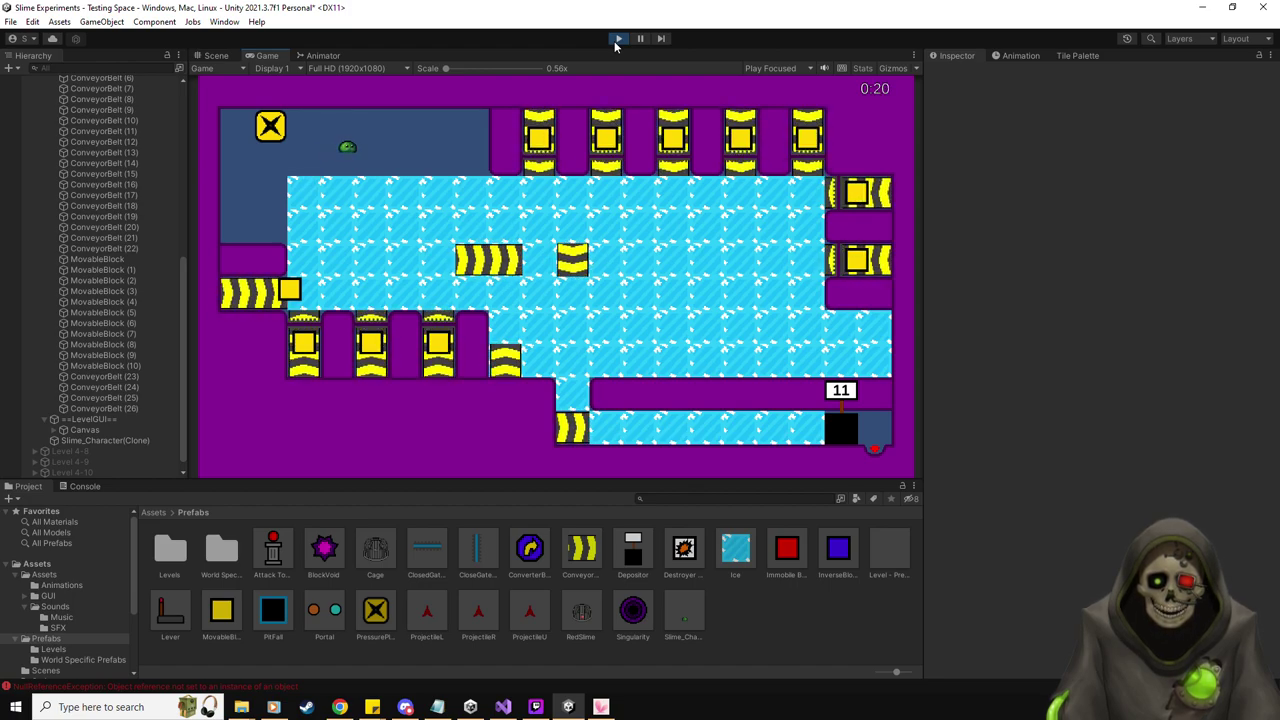
Playtest pushing the movable block released at the left conveyor's exit, and glance at the Console
{"action": "key", "text": "Left"}
{"action": "key", "text": "Down"}
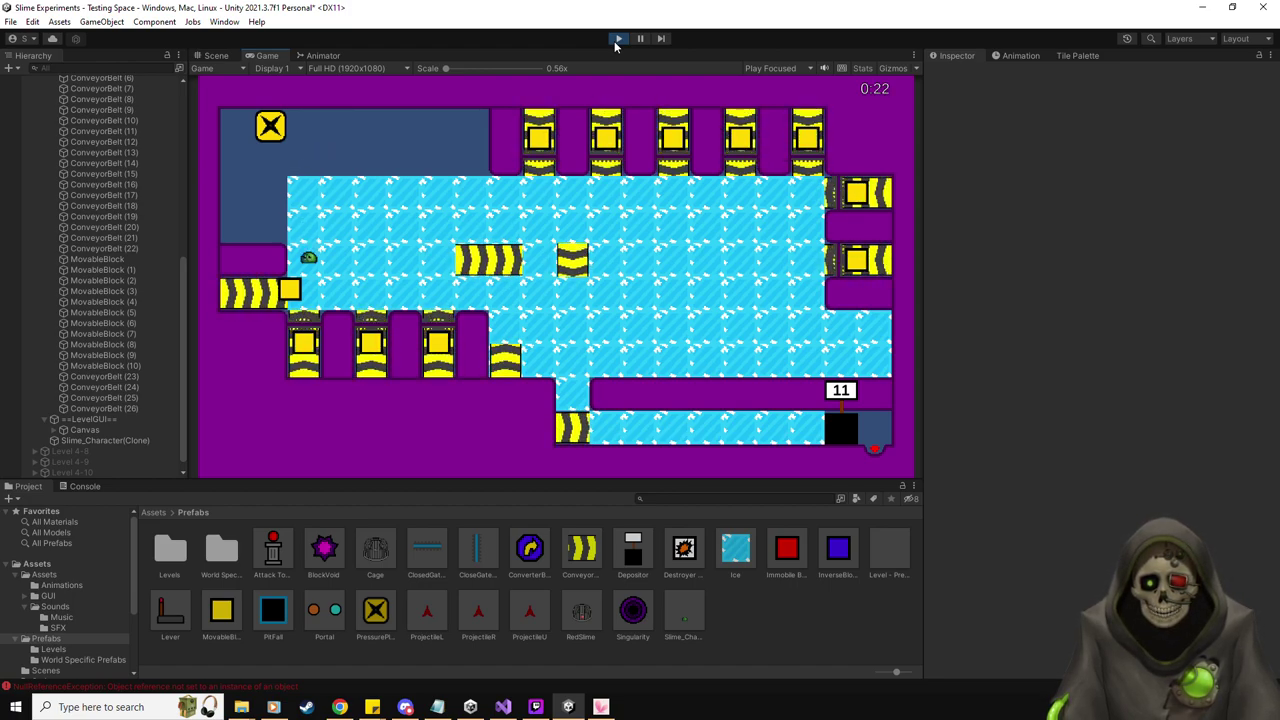
{"action": "key", "text": "Up"}
{"action": "key", "text": "Left"}
{"action": "key", "text": "Down"}
{"action": "key", "text": "Up"}
{"action": "key", "text": "Right"}
{"action": "key", "text": "Up"}
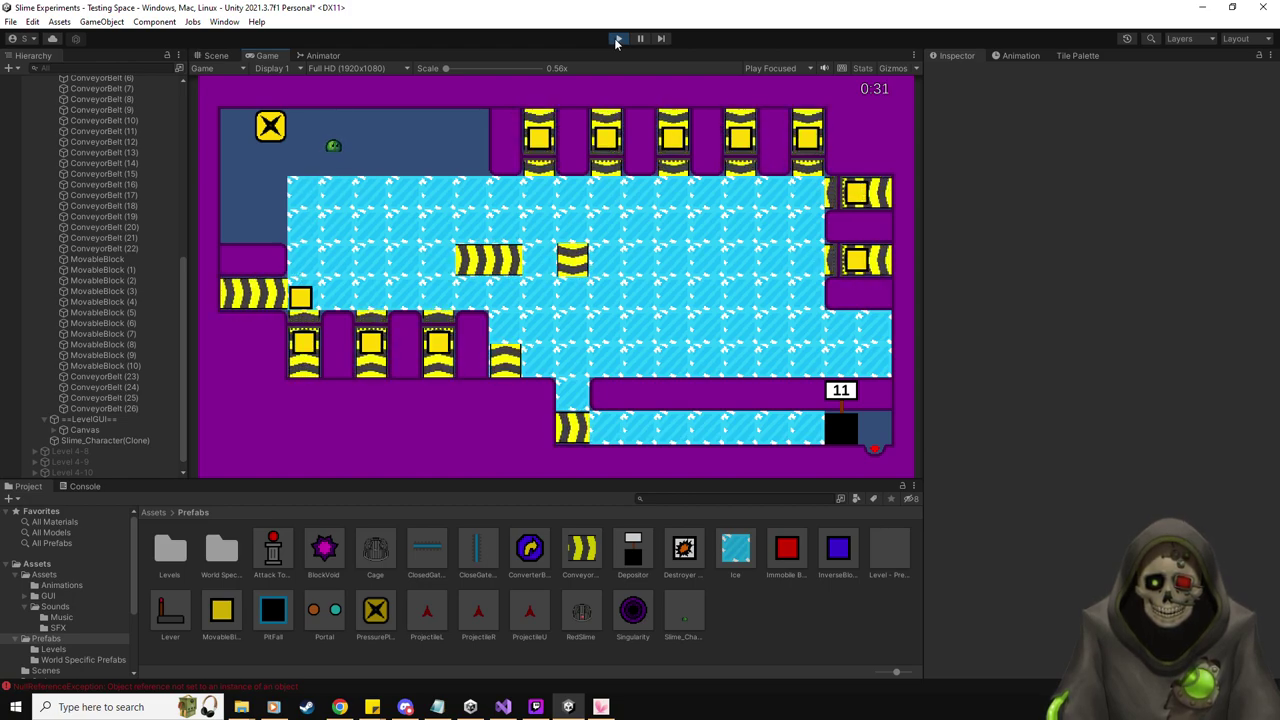
{"action": "left_click", "coordinate": [85, 486]}
{"action": "left_click", "coordinate": [17, 487]}
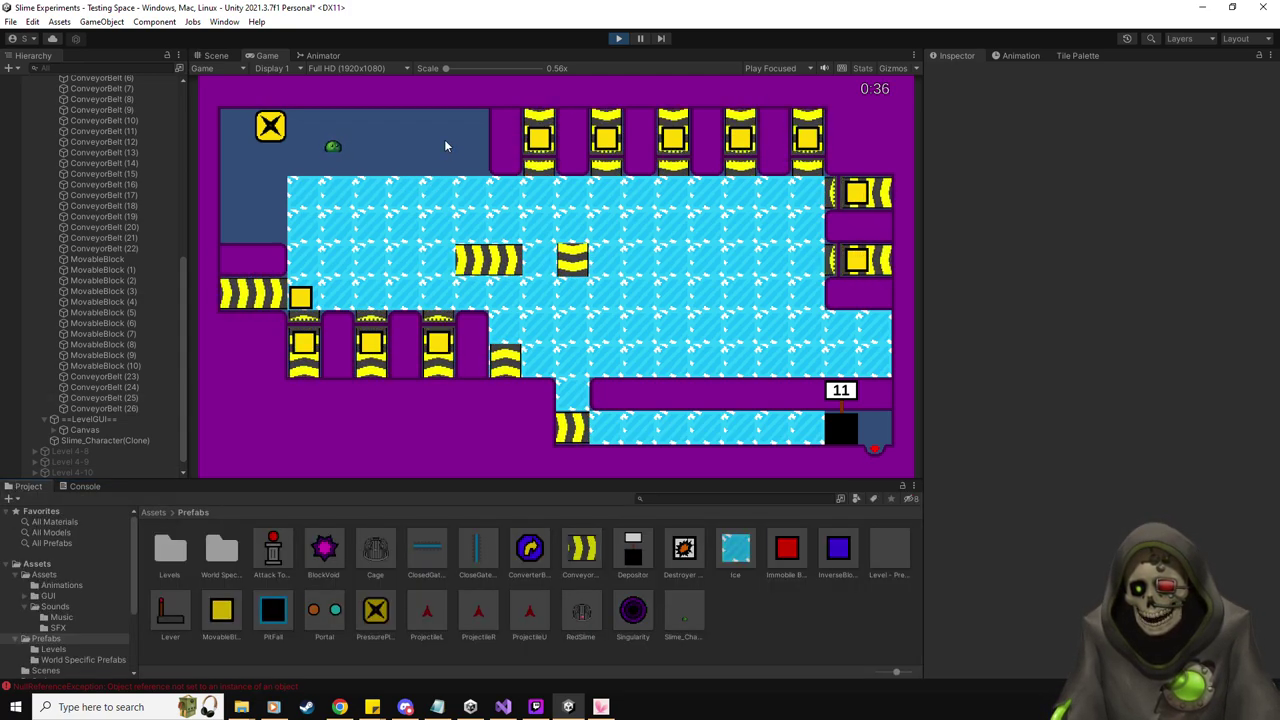
Restart the game and playtest pushing a destroyer block onto the ice so it slides down to the row of the left conveyor
{"action": "left_click", "coordinate": [618, 38]}
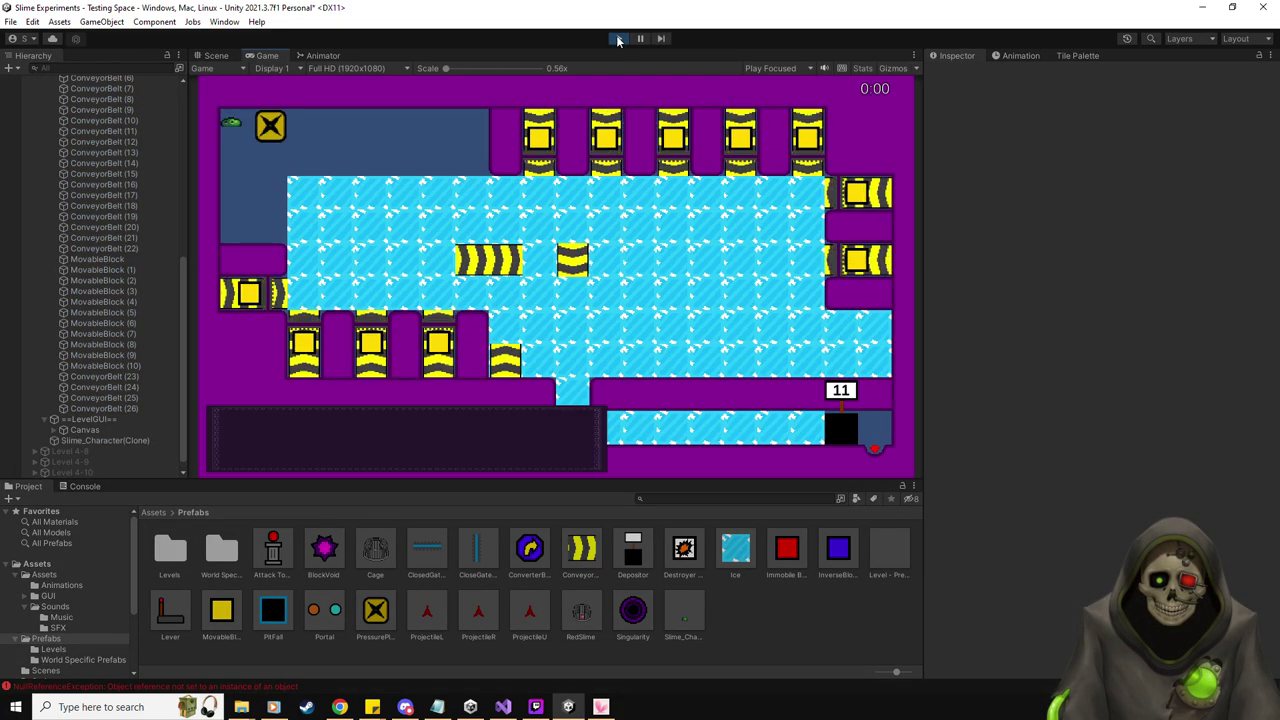
{"action": "key", "text": "Down"}
{"action": "key", "text": "Right"}
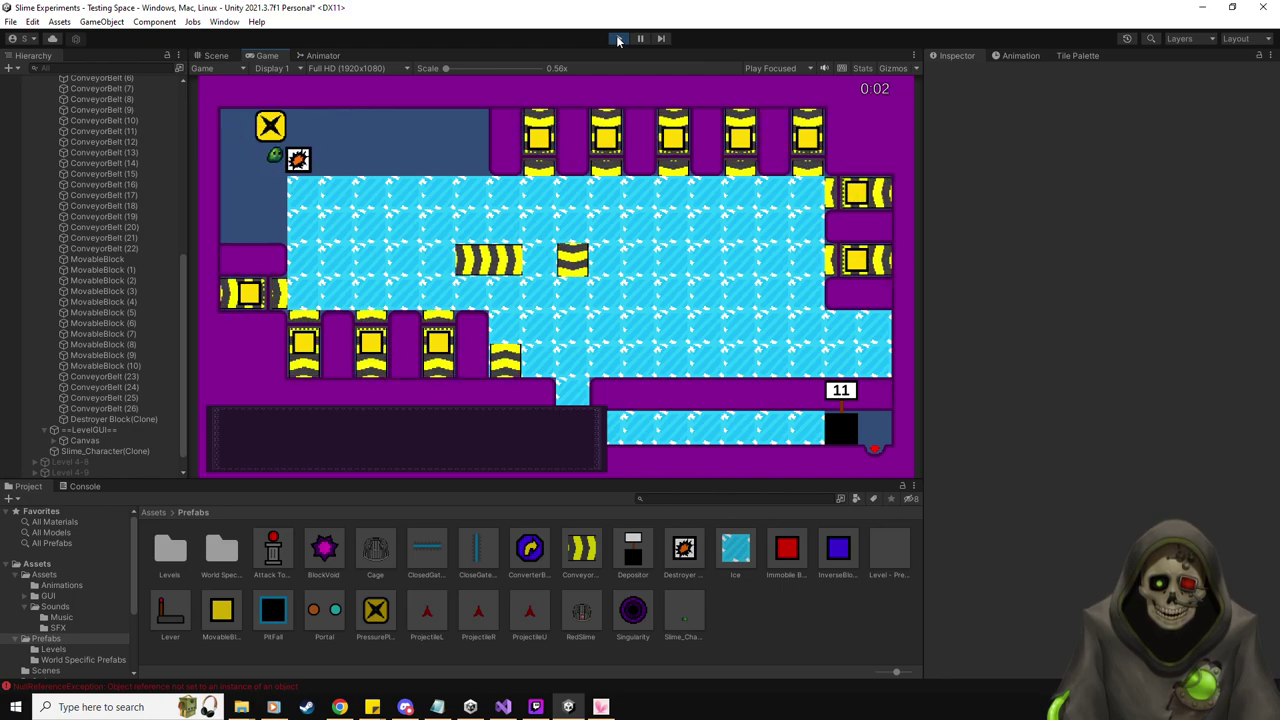
{"action": "key", "text": "Up"}
{"action": "key", "text": "Right"}
{"action": "key", "text": "Right"}
{"action": "key", "text": "Down"}
{"action": "key", "text": "Left"}
{"action": "key", "text": "Up"}
{"action": "key", "text": "Left"}
{"action": "key", "text": "Down"}
{"action": "key", "text": "Right"}
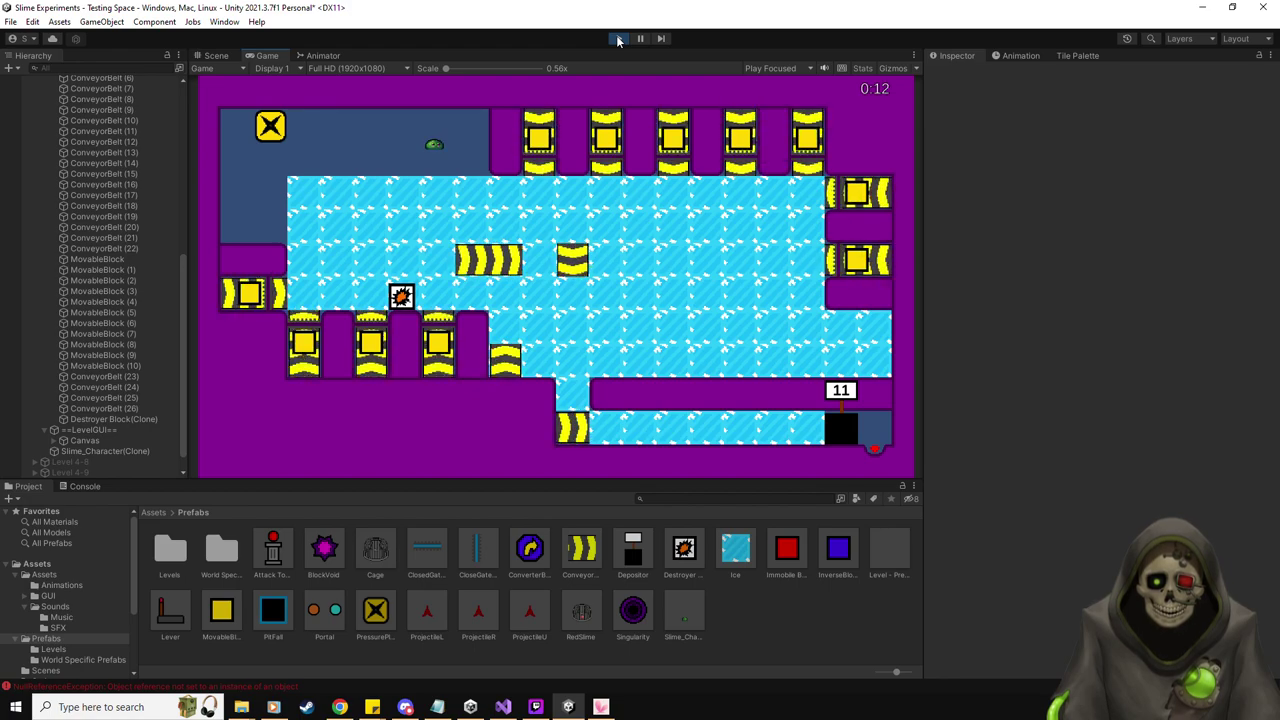
Playtest sliding the slime down beside the destroyer block and pushing the block left toward the movable block on the left conveyor
{"action": "key", "text": "Down"}
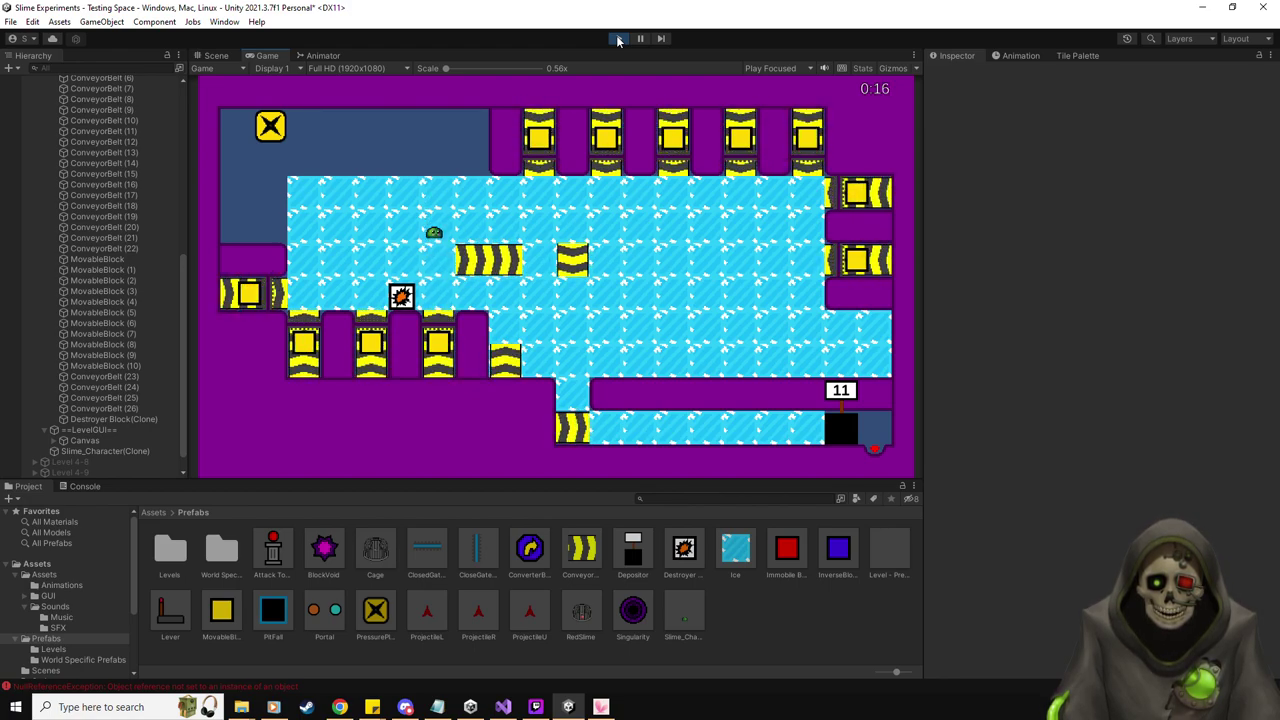
{"action": "key", "text": "Up"}
{"action": "key", "text": "Right"}
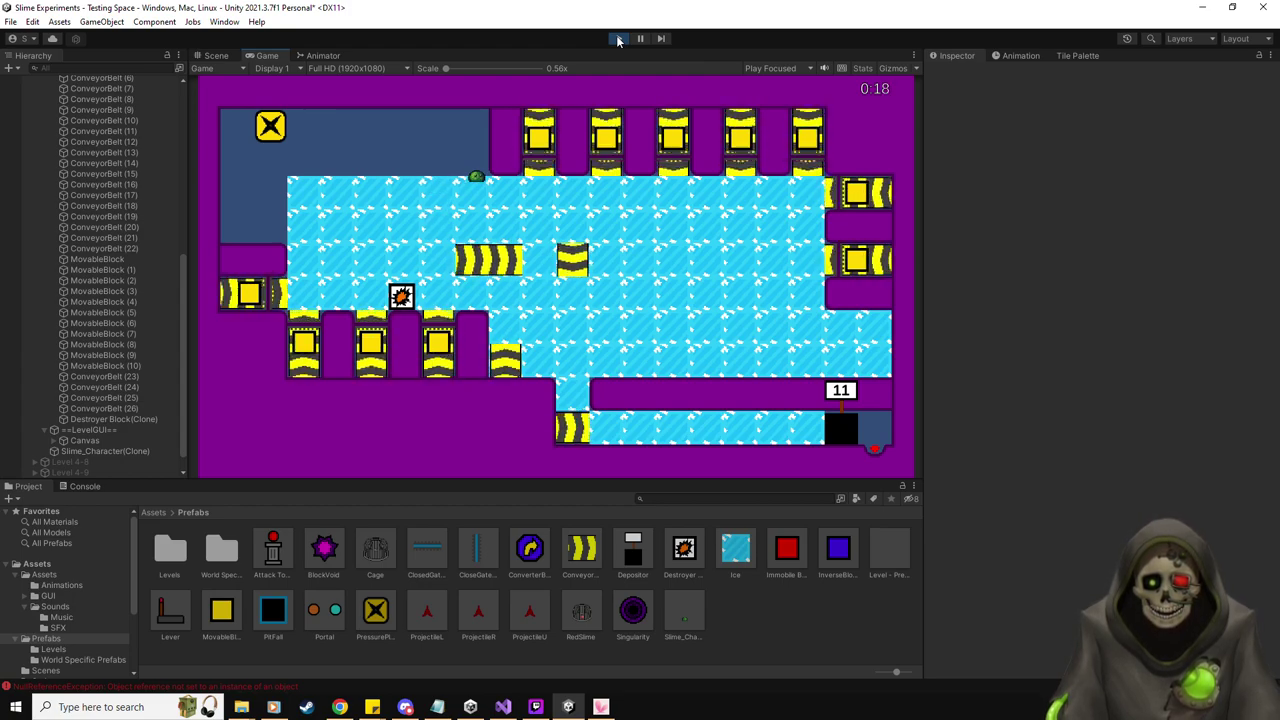
{"action": "key", "text": "Down"}
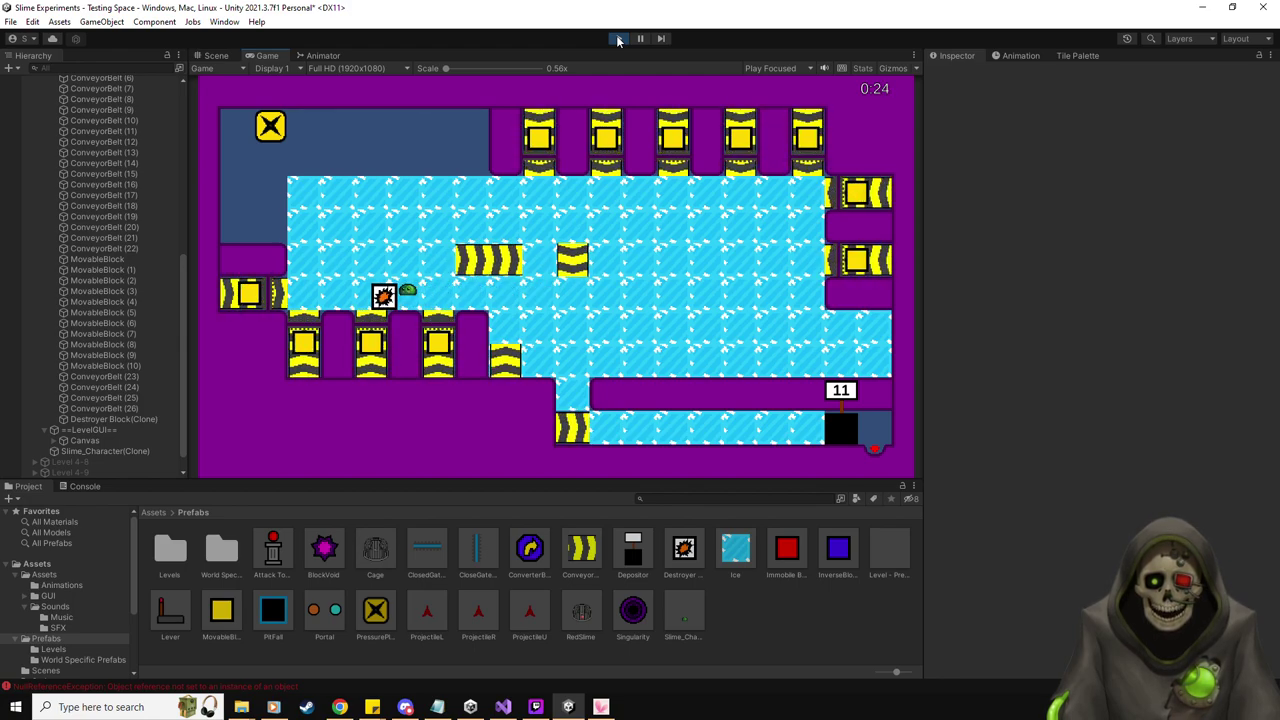
{"action": "key", "text": "Left"}
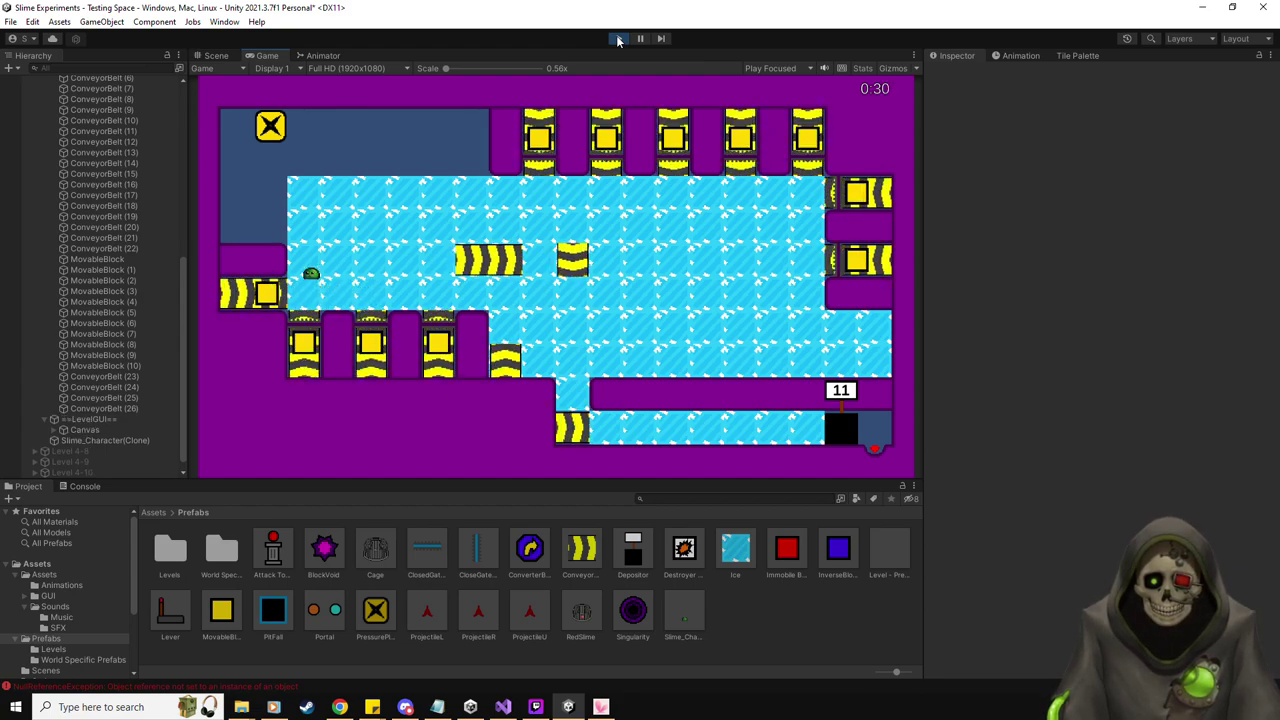
Playtest taking the slime around to the released movable block at the right side of the ice and pushing it down one tile
{"action": "key", "text": "Up"}
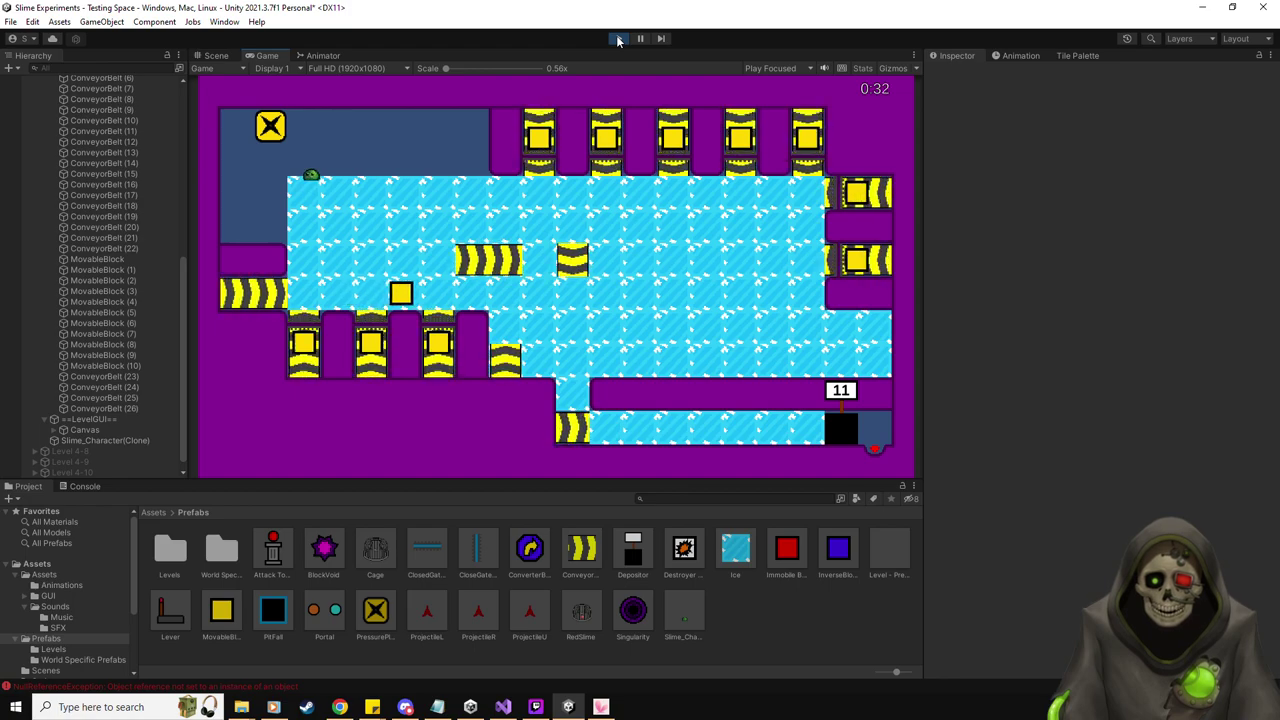
{"action": "key", "text": "Up"}
{"action": "key", "text": "Right"}
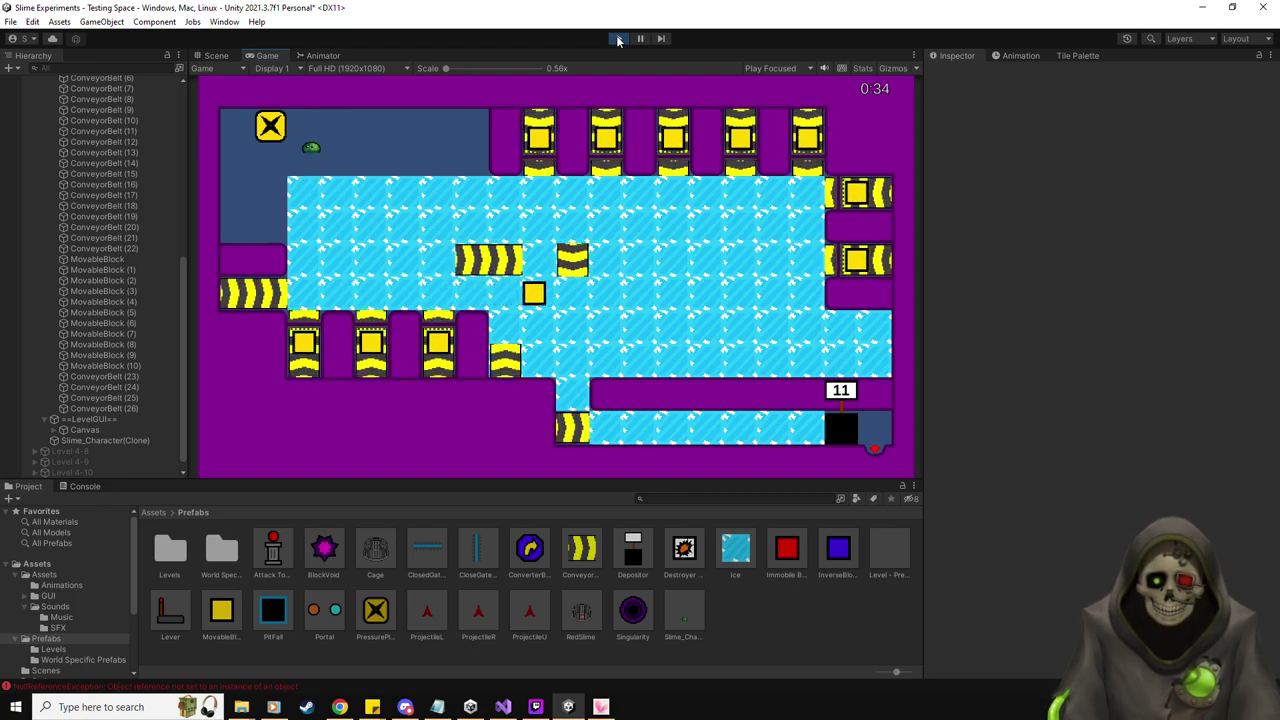
{"action": "key", "text": "Down"}
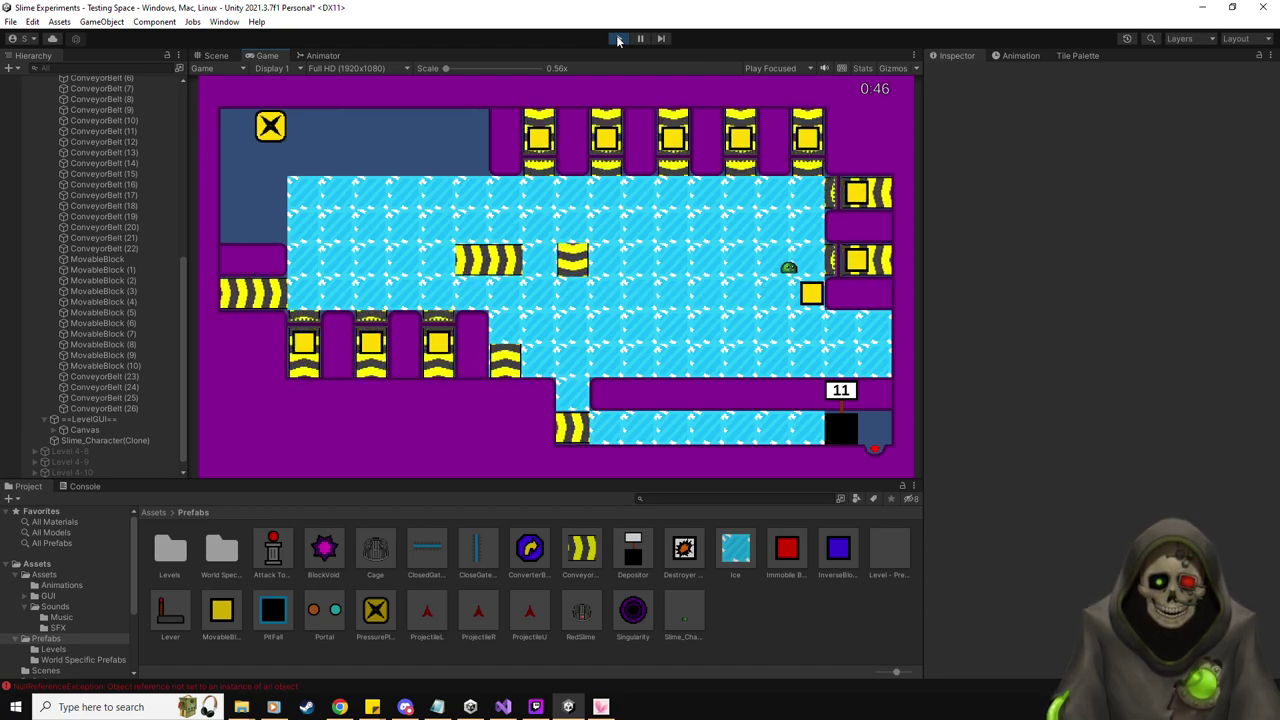
{"action": "key", "text": "Down"}
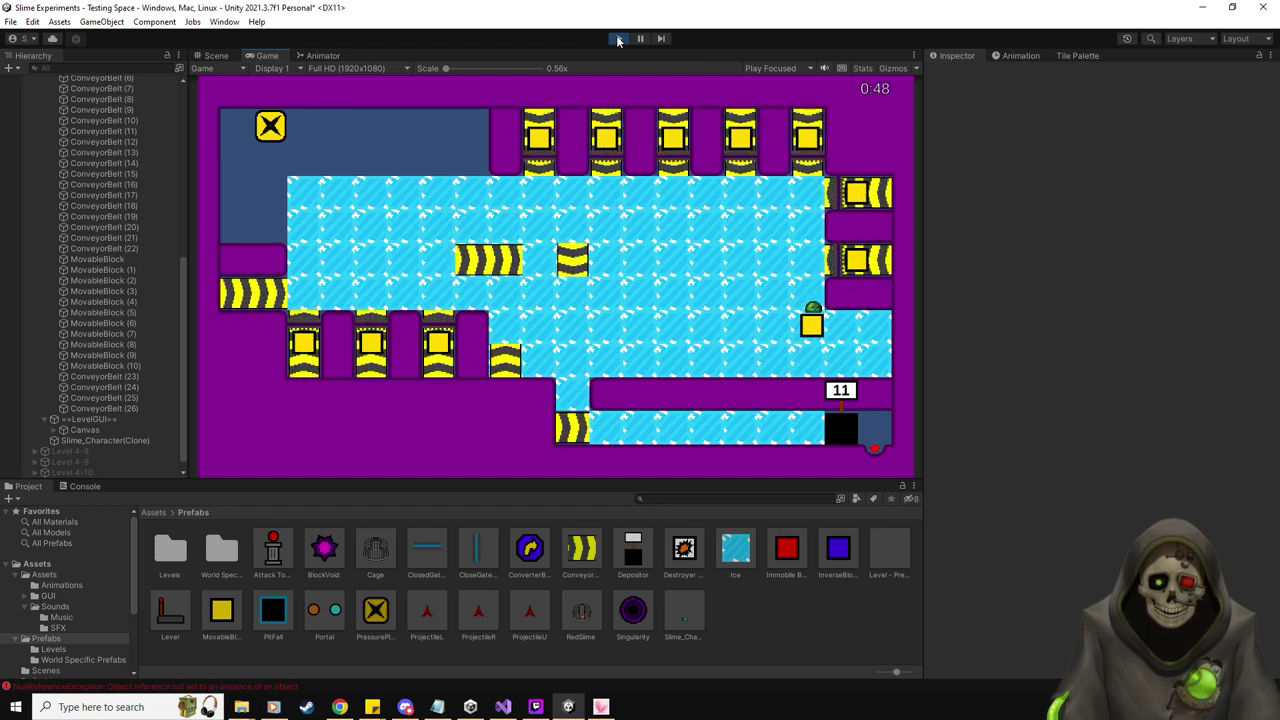
Playtest sliding the movable block left to the ice tile above the lower-middle upward conveyor, and stop the game
{"action": "key", "text": "Right"}
{"action": "key", "text": "Down"}
{"action": "key", "text": "Left"}
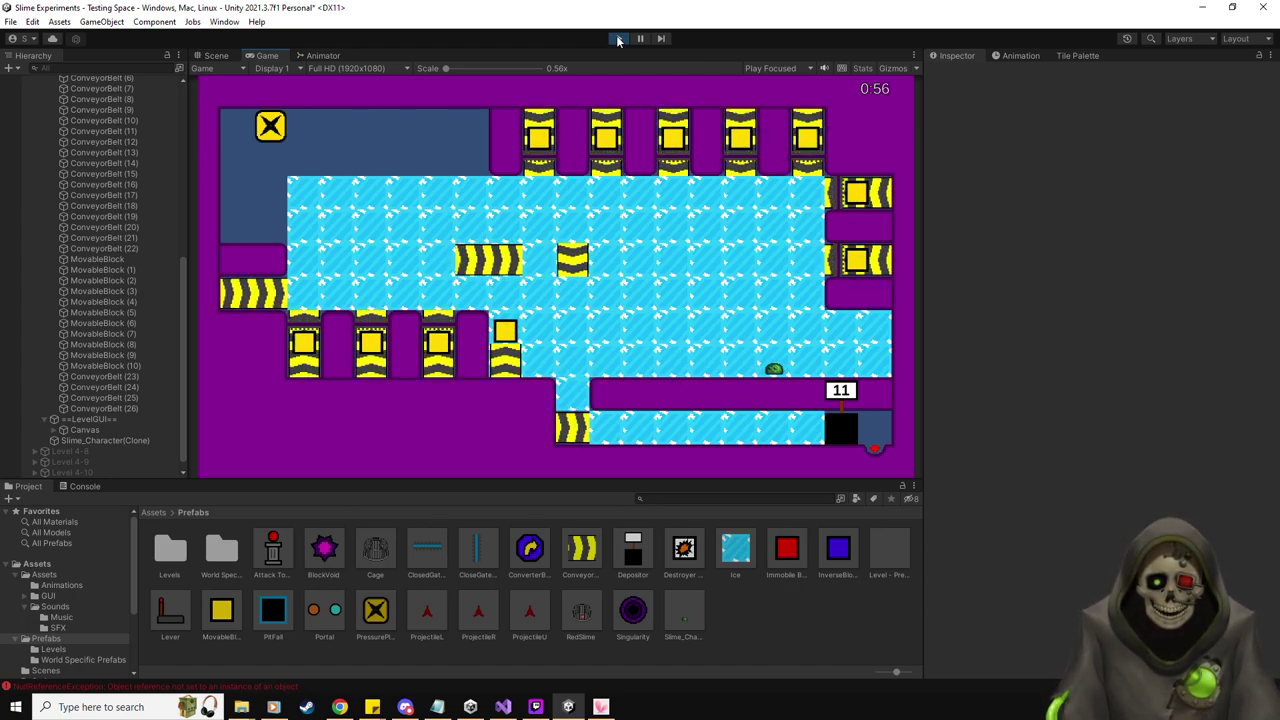
{"action": "left_click", "coordinate": [618, 40]}
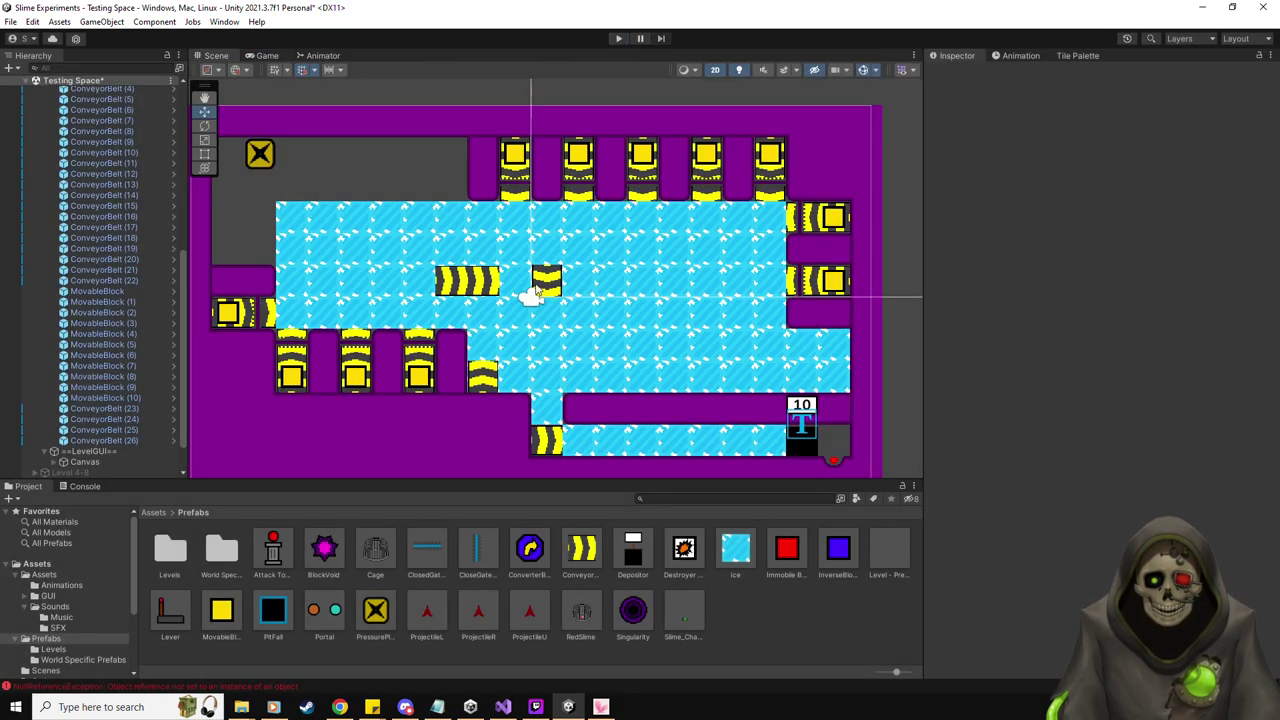
Inspect the Ice Script movement directions of the ice tiles above and beneath the lower-middle upward conveyor
{"action": "left_click", "coordinate": [481, 347]}
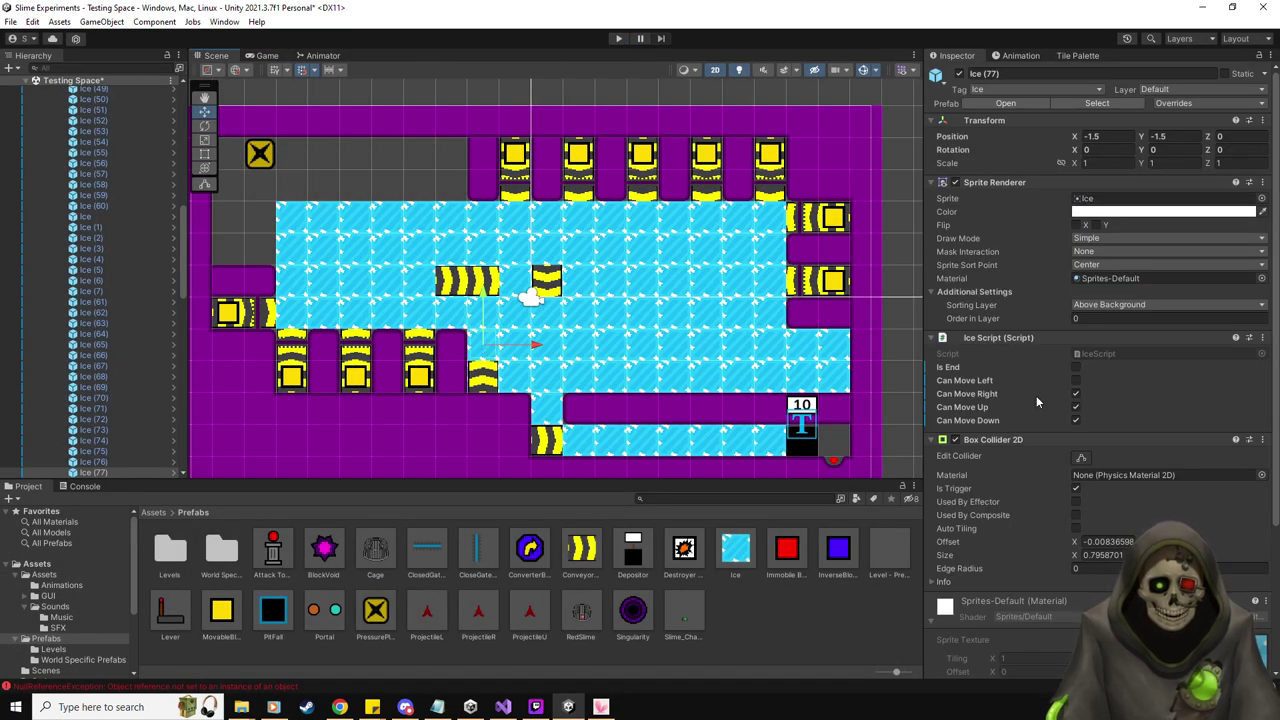
{"action": "left_click", "coordinate": [470, 374]}
{"action": "left_click", "coordinate": [470, 376]}
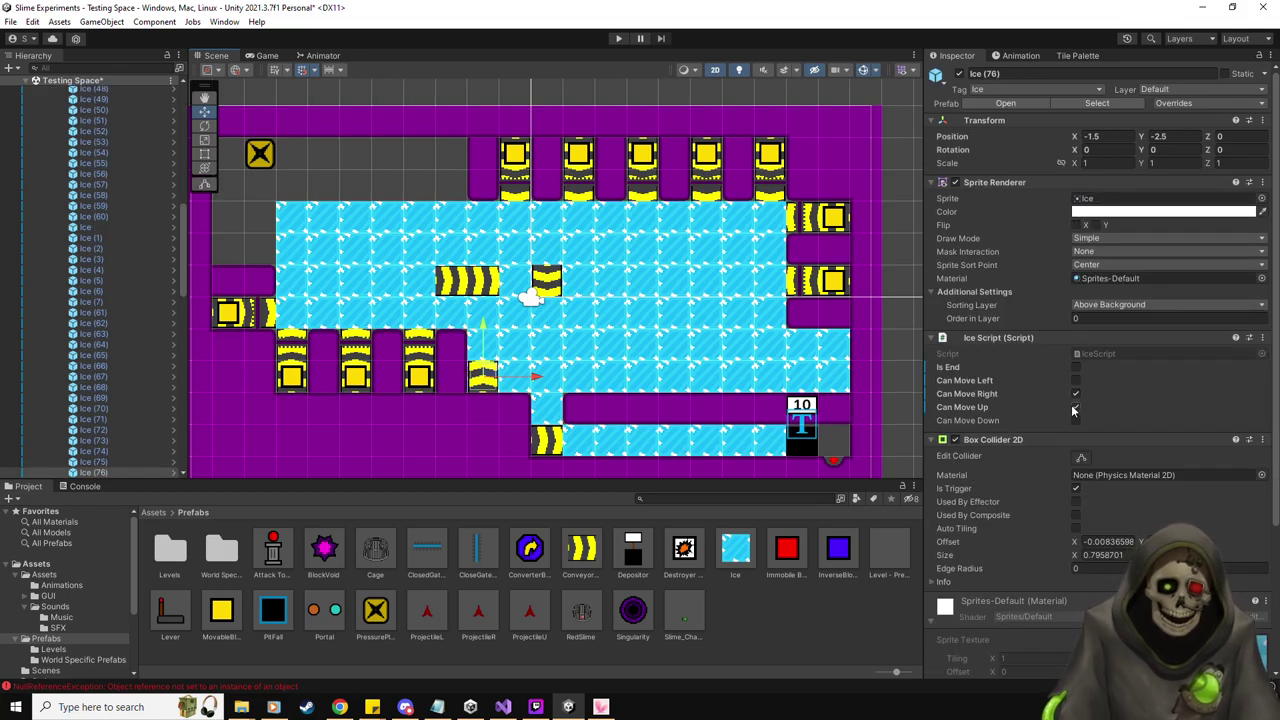
{"action": "scroll", "coordinate": [962, 418], "scroll_direction": "down", "scroll_amount": 3}
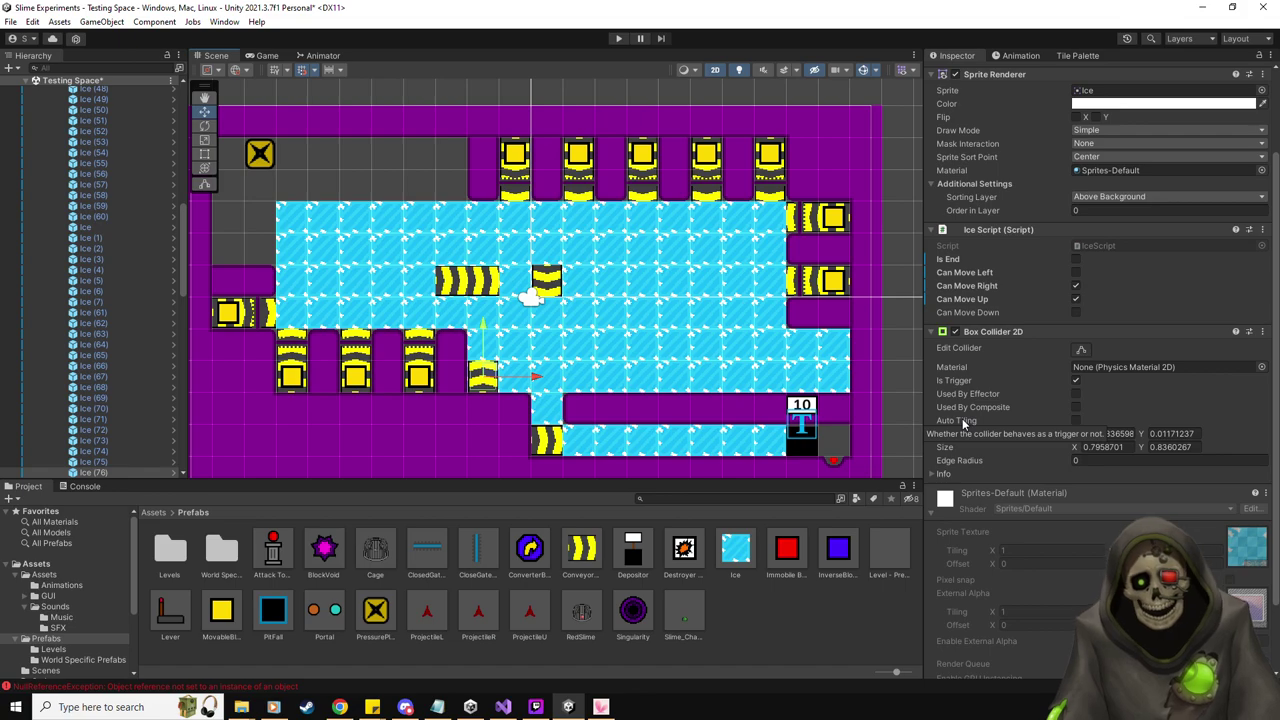
{"action": "scroll", "coordinate": [490, 372], "scroll_direction": "up", "scroll_amount": 3}
Check the upward conveyor's script settings and compare the movement directions of the two ice tiles above it
{"action": "left_click", "coordinate": [481, 388]}
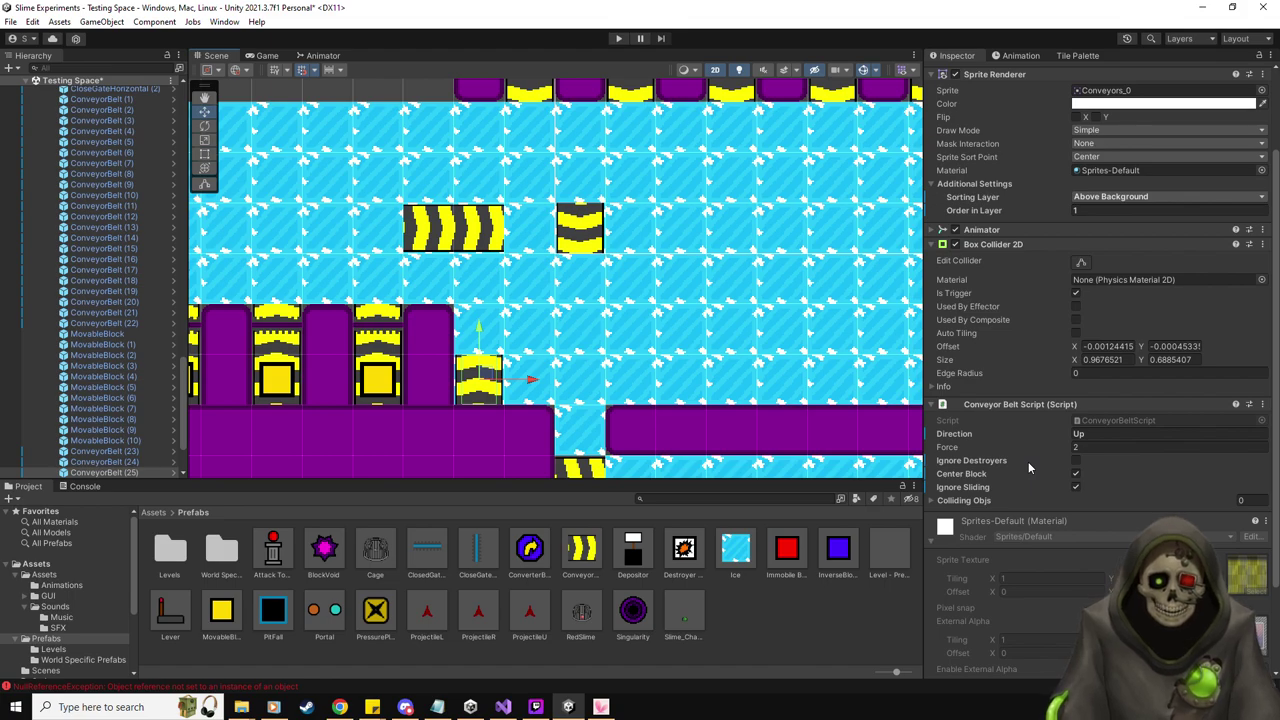
{"action": "left_click", "coordinate": [455, 348]}
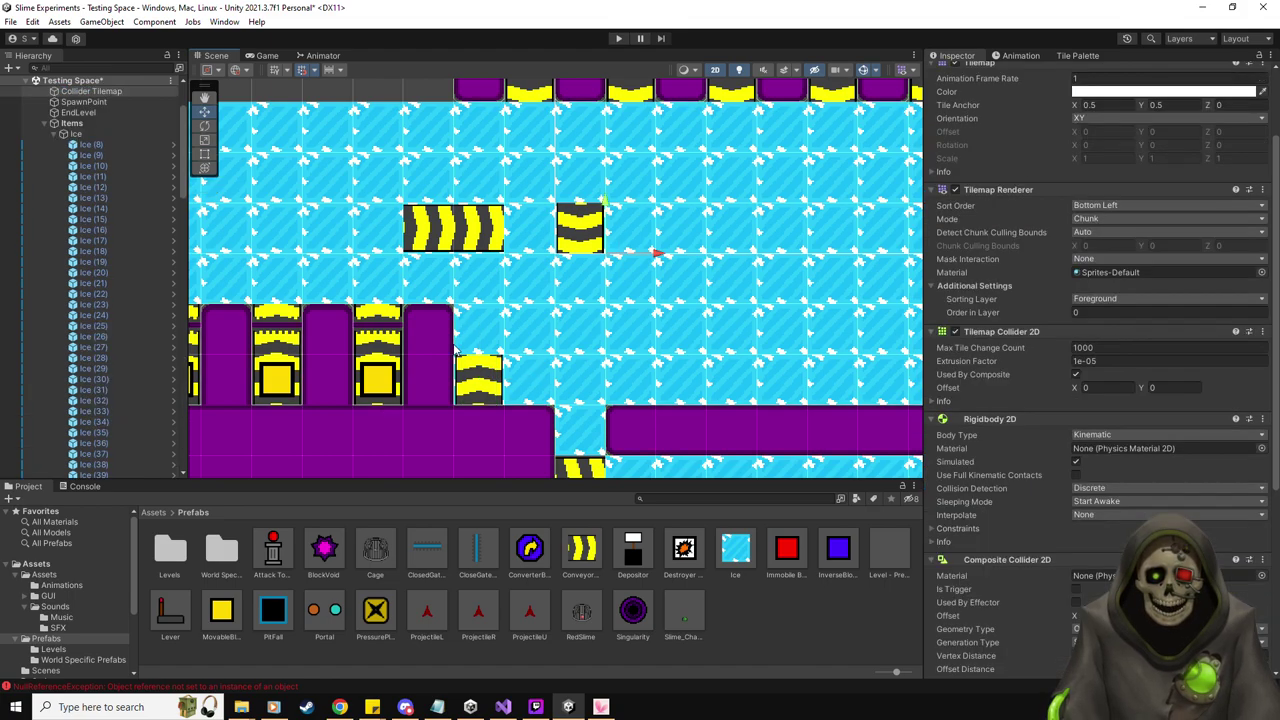
{"action": "left_click", "coordinate": [466, 350]}
{"action": "left_click", "coordinate": [1076, 299]}
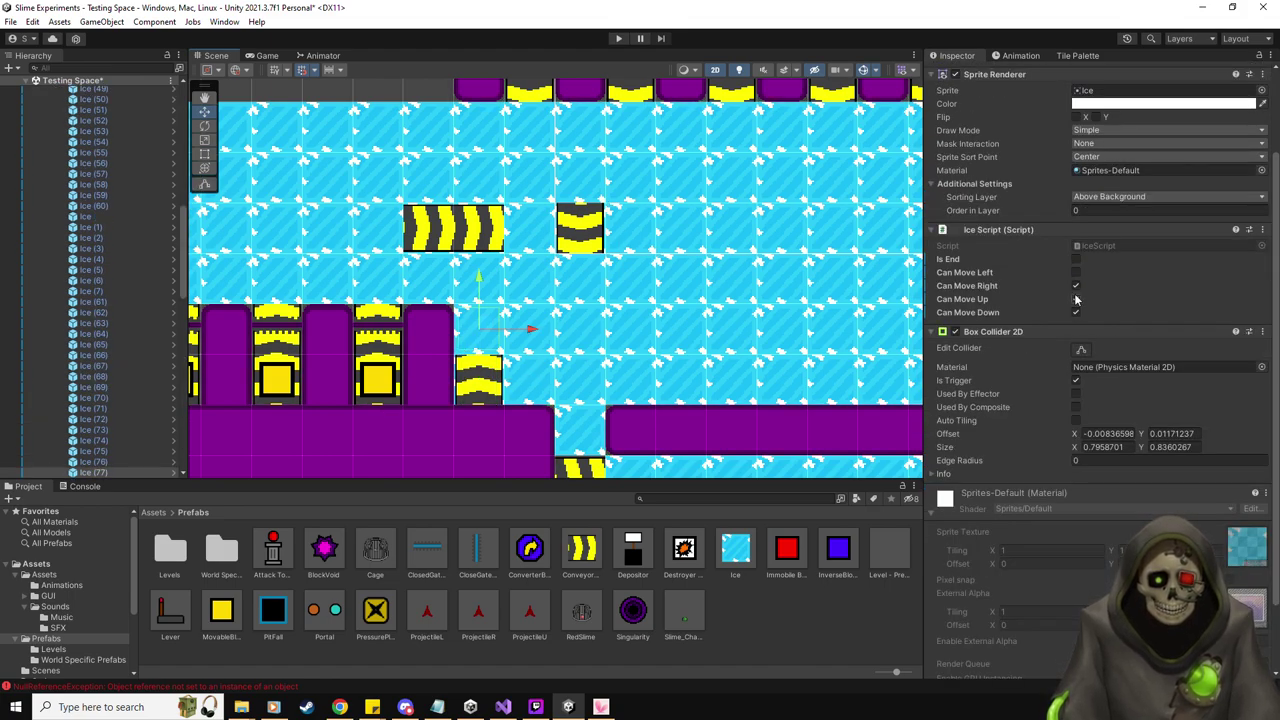
{"action": "scroll", "coordinate": [1199, 417], "scroll_direction": "up", "scroll_amount": 3}
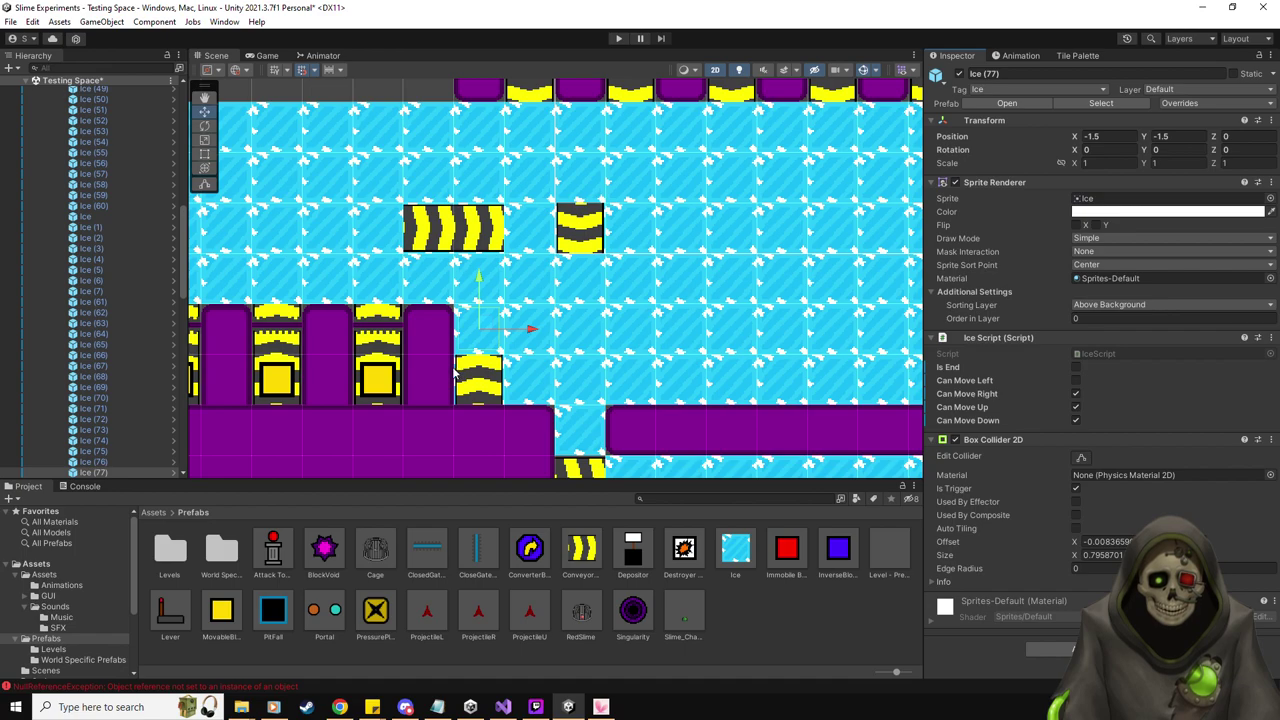
{"action": "left_click", "coordinate": [471, 284]}
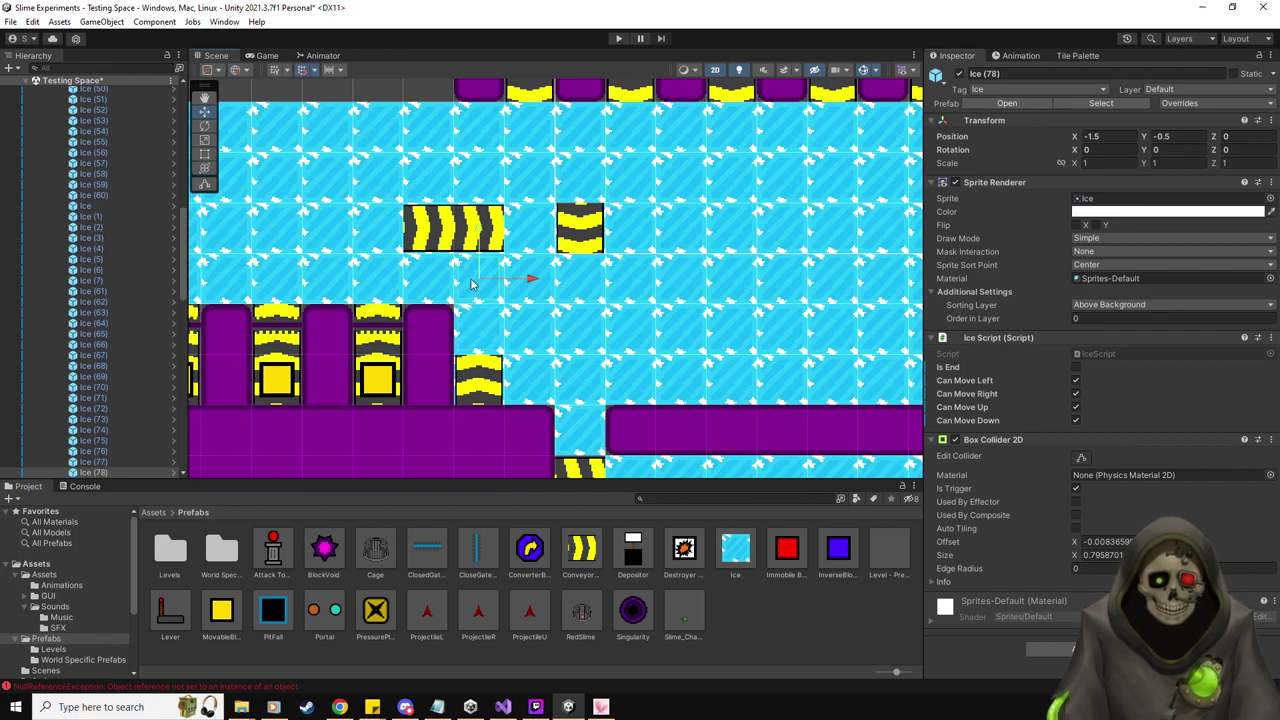
{"action": "left_click", "coordinate": [476, 331]}
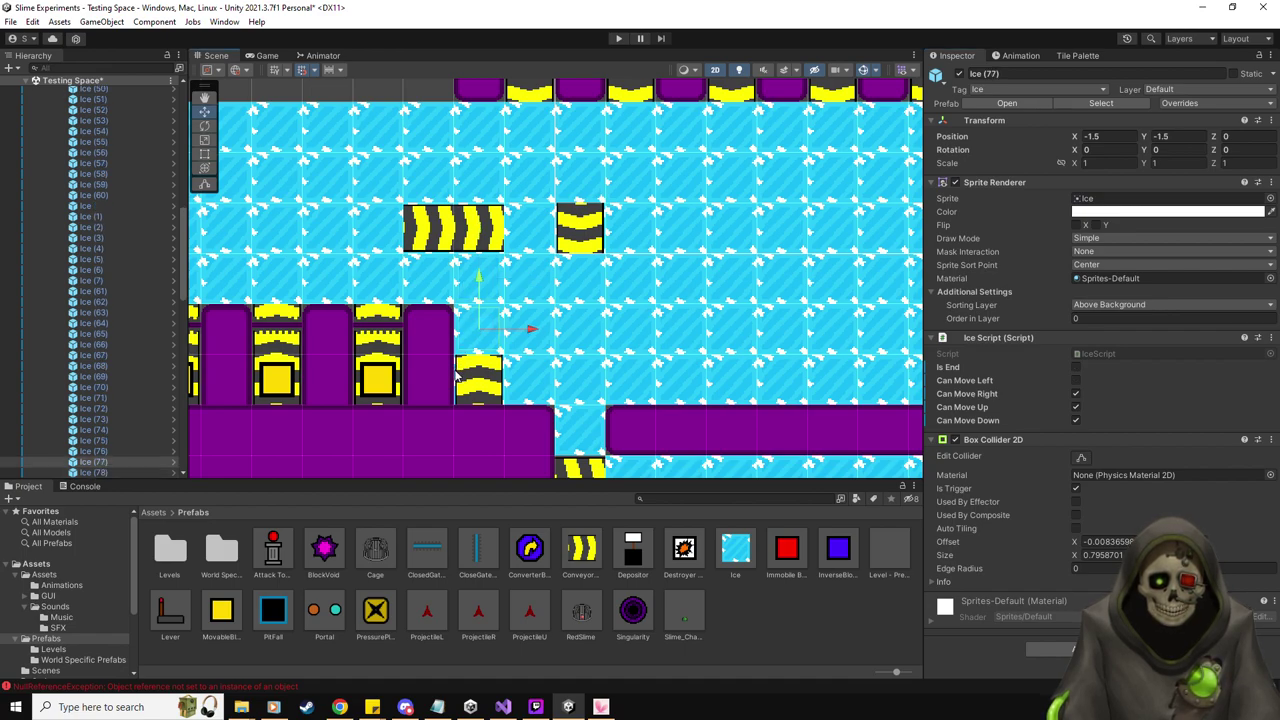
{"action": "left_click", "coordinate": [458, 374]}
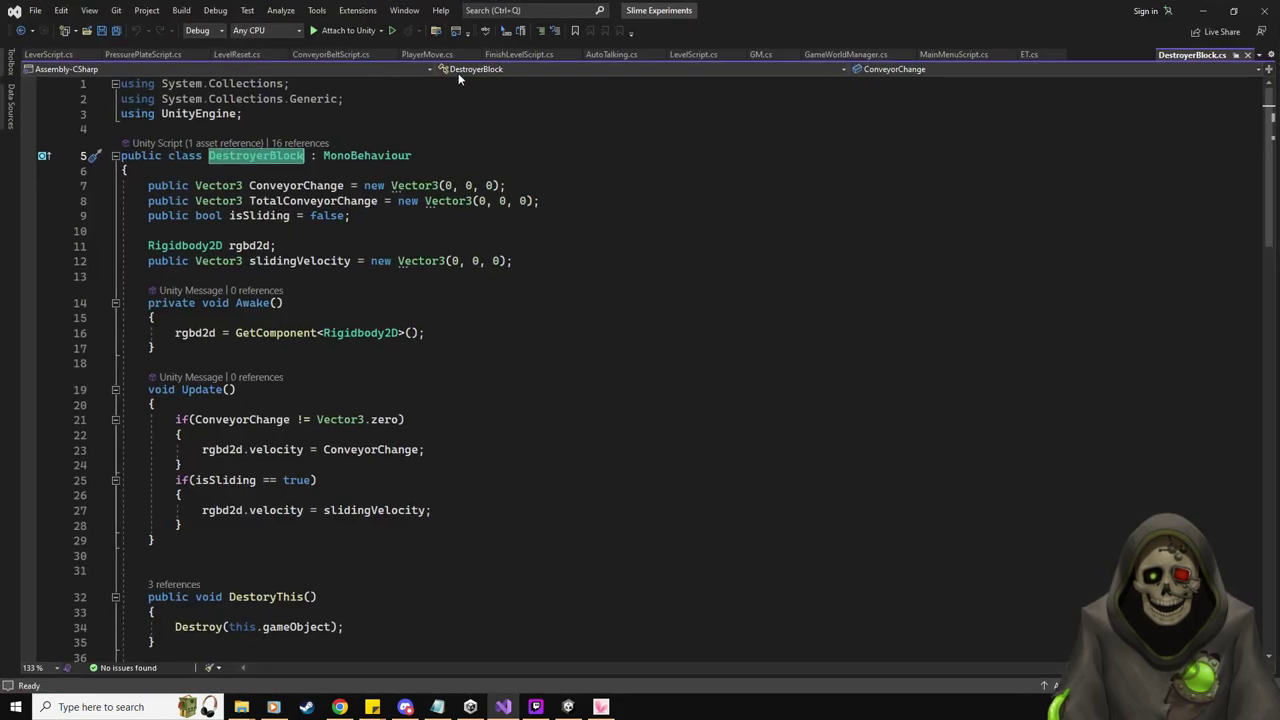
In Visual Studio, open PlayerMove.cs and examine the sliding logic in its Update method
{"action": "left_click", "coordinate": [428, 54]}
{"action": "scroll", "coordinate": [509, 313], "scroll_direction": "down", "scroll_amount": 10}
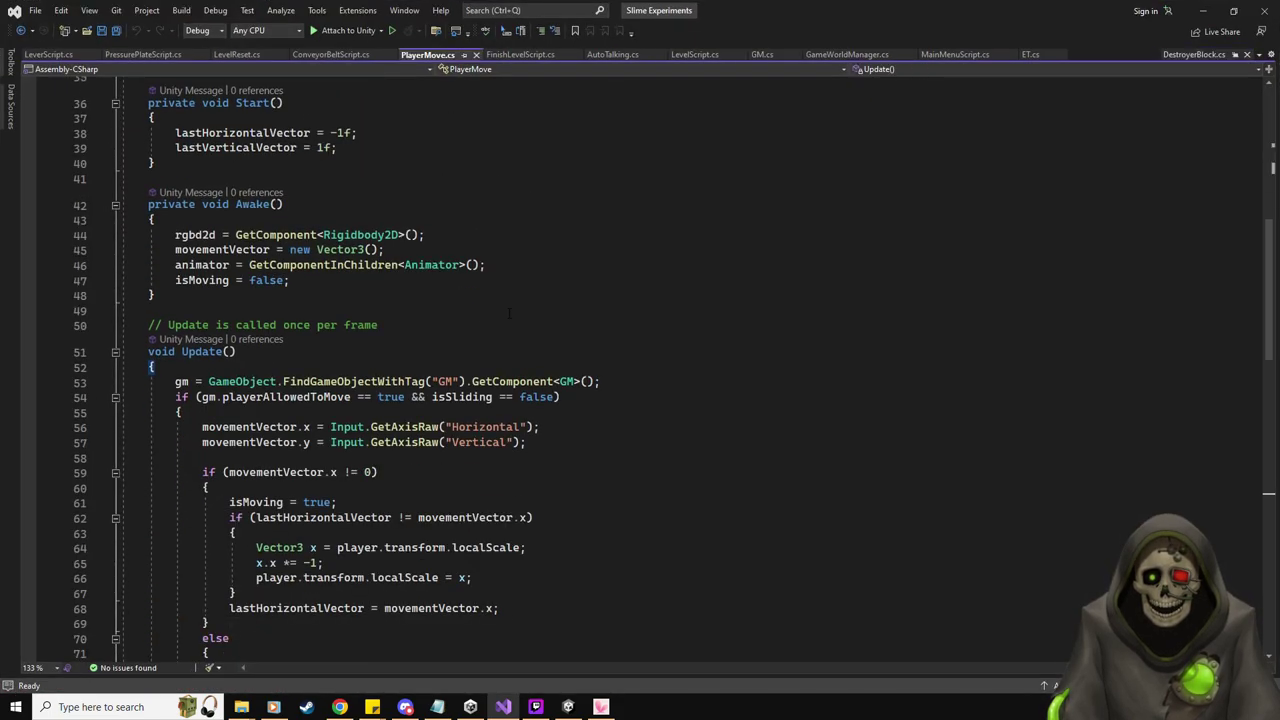
{"action": "scroll", "coordinate": [509, 313], "scroll_direction": "down", "scroll_amount": 2}
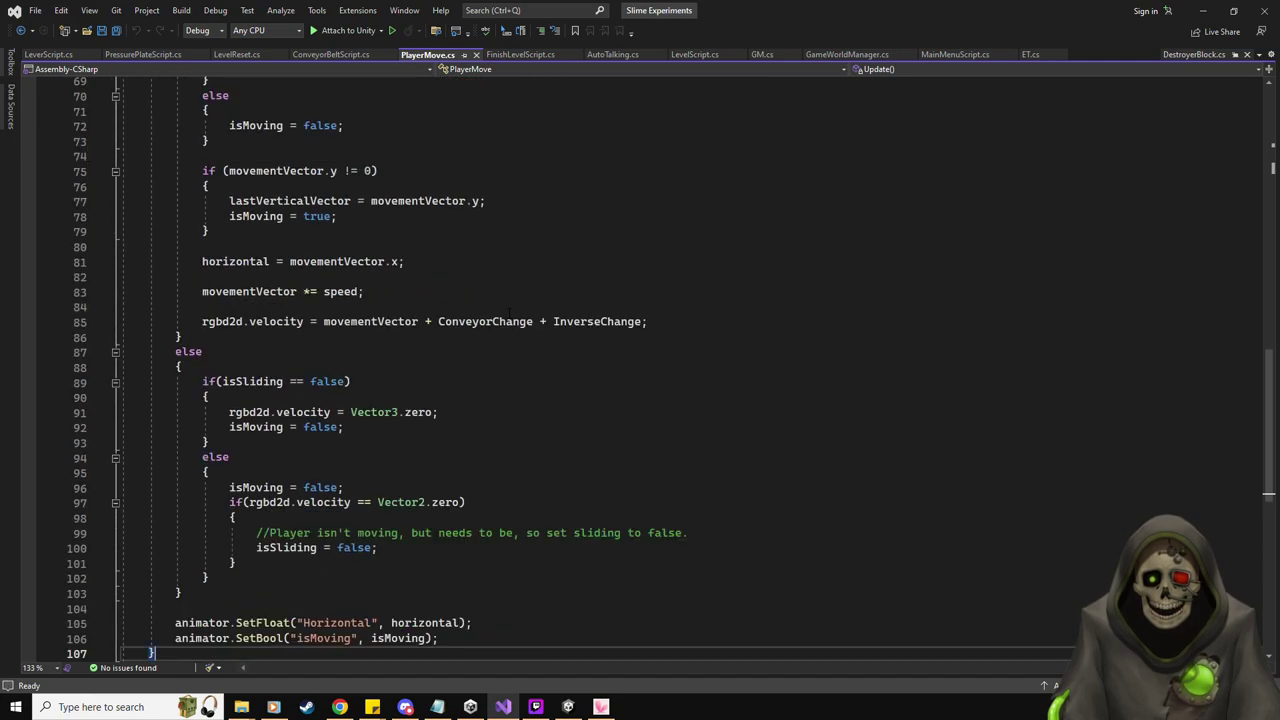
{"action": "scroll", "coordinate": [509, 313], "scroll_direction": "down", "scroll_amount": 3}
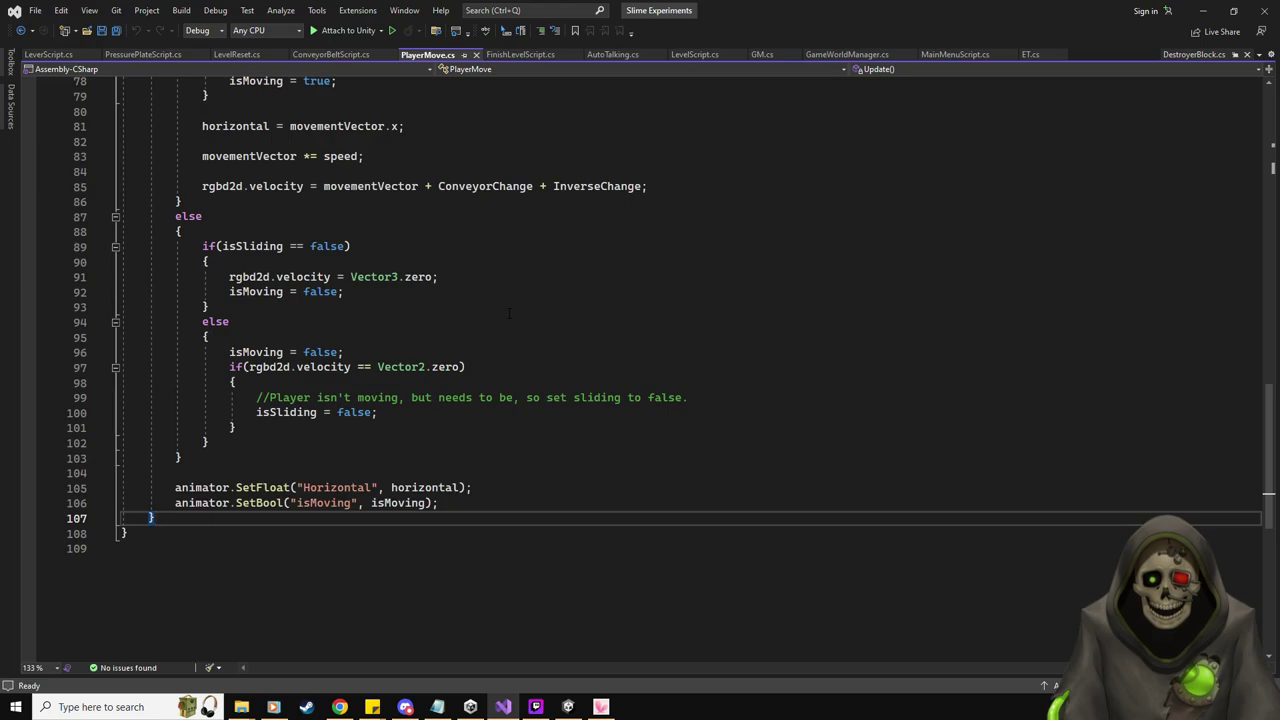
{"action": "scroll", "coordinate": [509, 313], "scroll_direction": "up", "scroll_amount": 1}
{"action": "scroll", "coordinate": [509, 313], "scroll_direction": "up", "scroll_amount": 1}
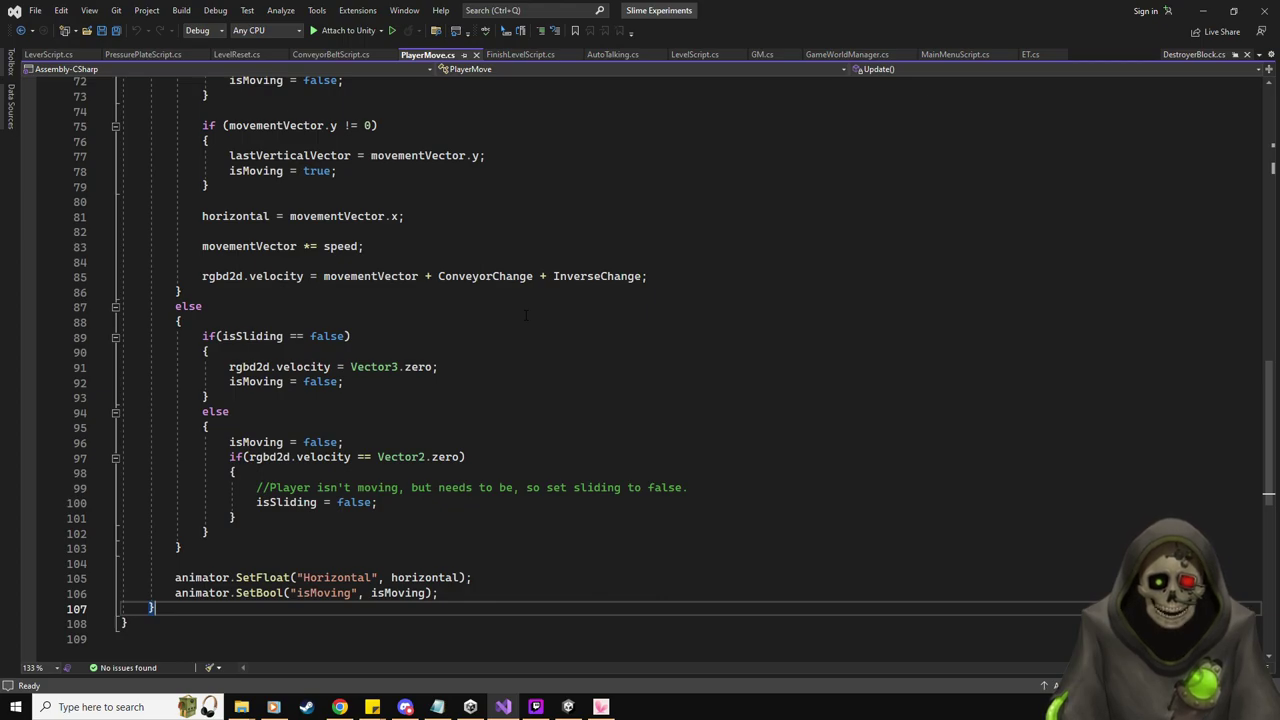
Place DestroyerBlock.cs side by side with PlayerMove.cs and bring its Update method into view
{"action": "left_click", "coordinate": [1198, 55]}
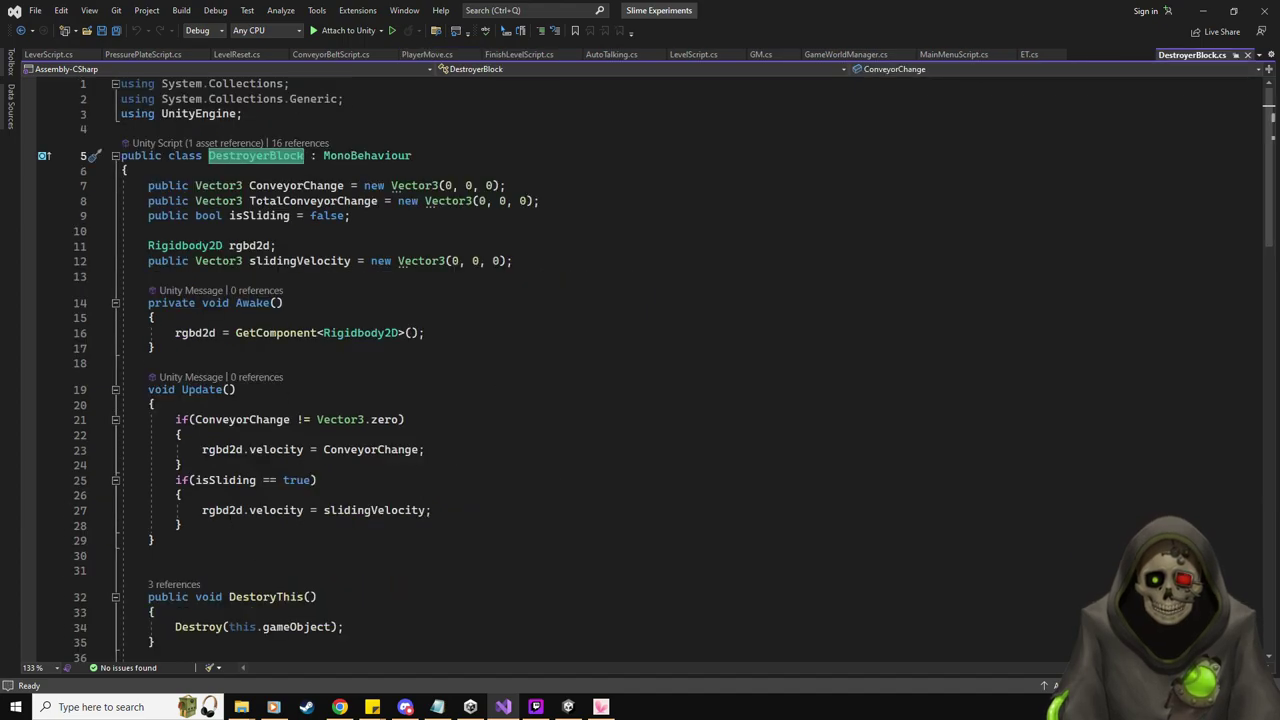
{"action": "left_click_drag", "start_coordinate": [1196, 55], "coordinate": [674, 354]}
{"action": "scroll", "coordinate": [570, 415], "scroll_direction": "down", "scroll_amount": 4}
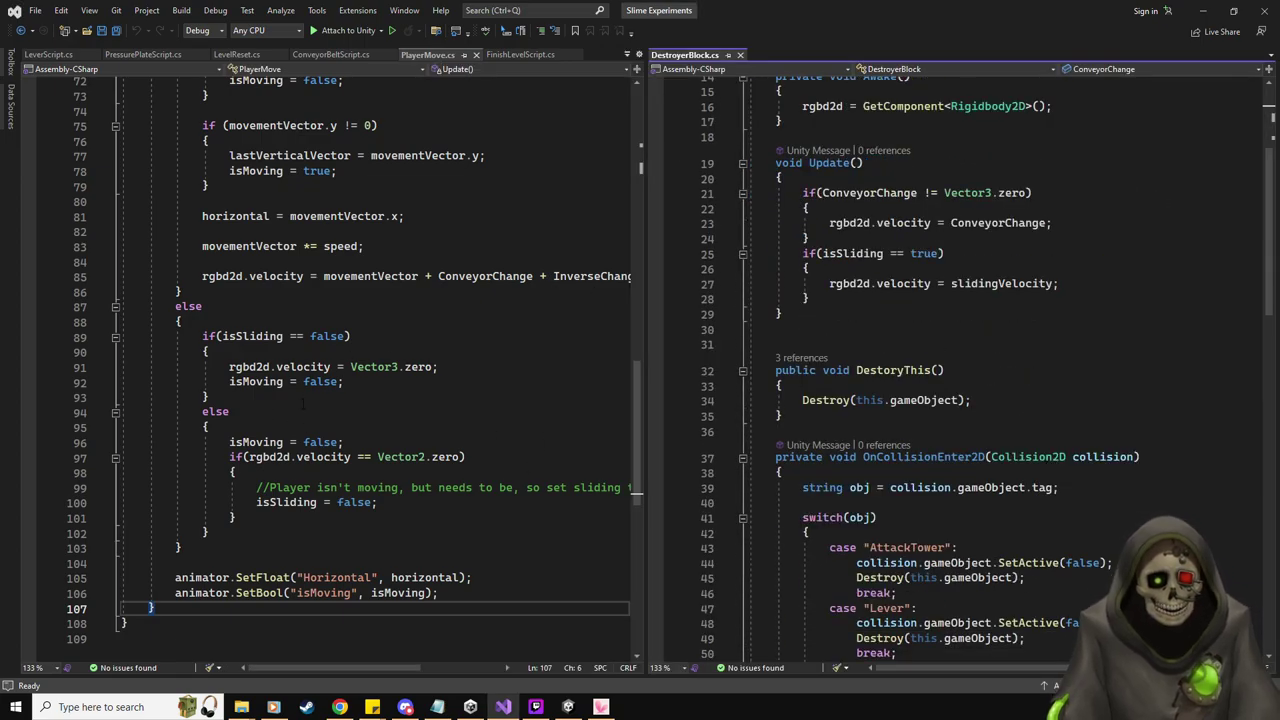
{"action": "scroll", "coordinate": [956, 420], "scroll_direction": "down", "scroll_amount": 4}
{"action": "scroll", "coordinate": [956, 420], "scroll_direction": "up", "scroll_amount": 8}
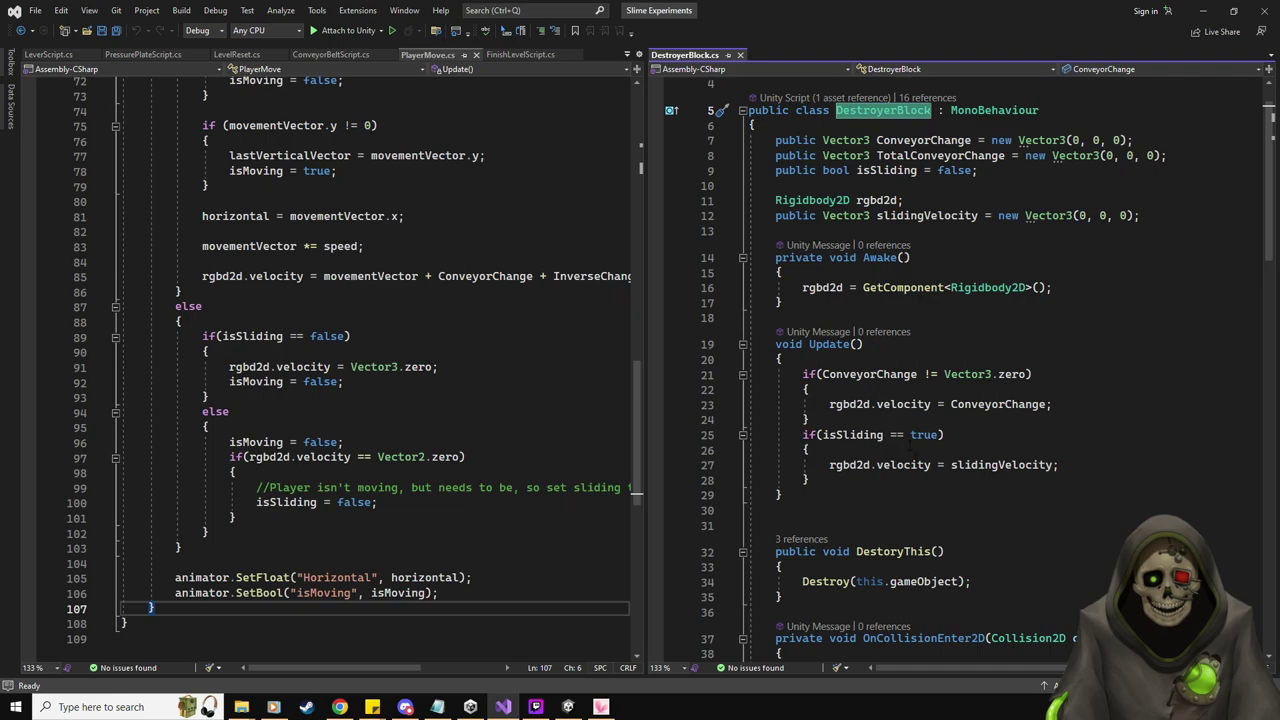
Copy PlayerMove's zero-velocity check that sets isSliding to false into DestroyerBlock's isSliding block, below the slidingVelocity assignment
{"action": "left_click", "coordinate": [906, 477]}
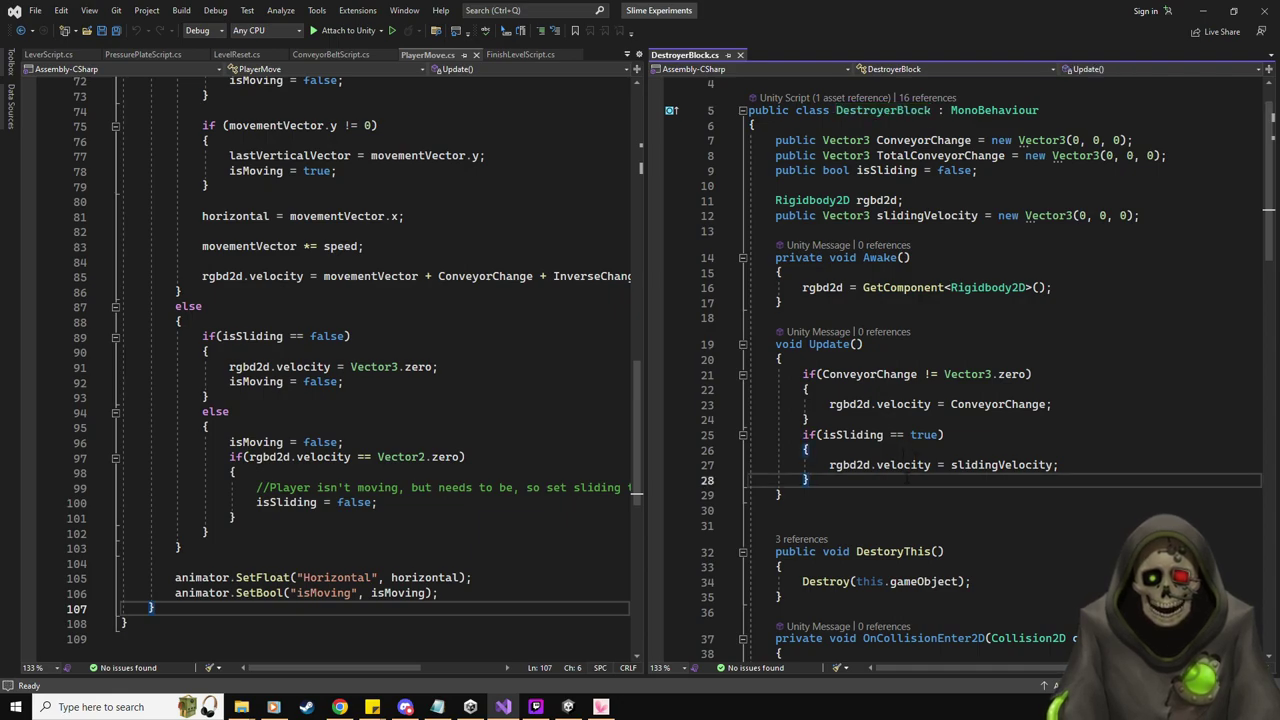
{"action": "left_click", "coordinate": [1066, 464]}
{"action": "key", "text": "Return"}
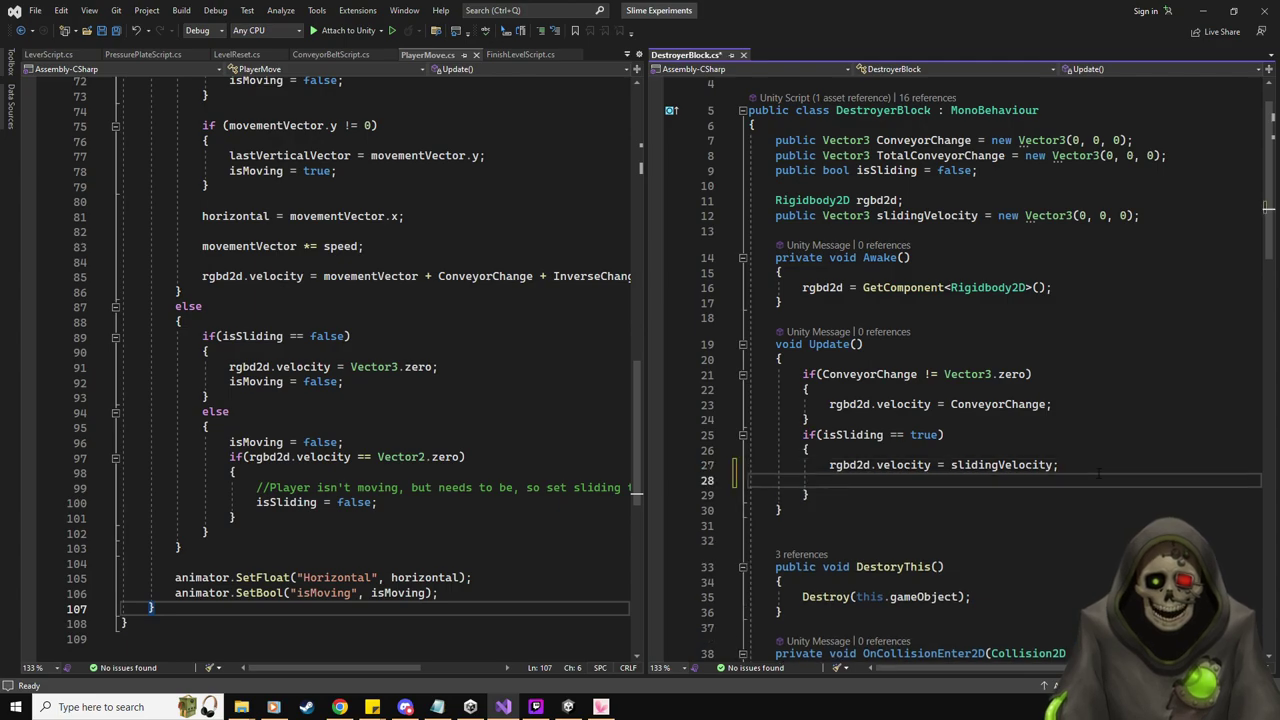
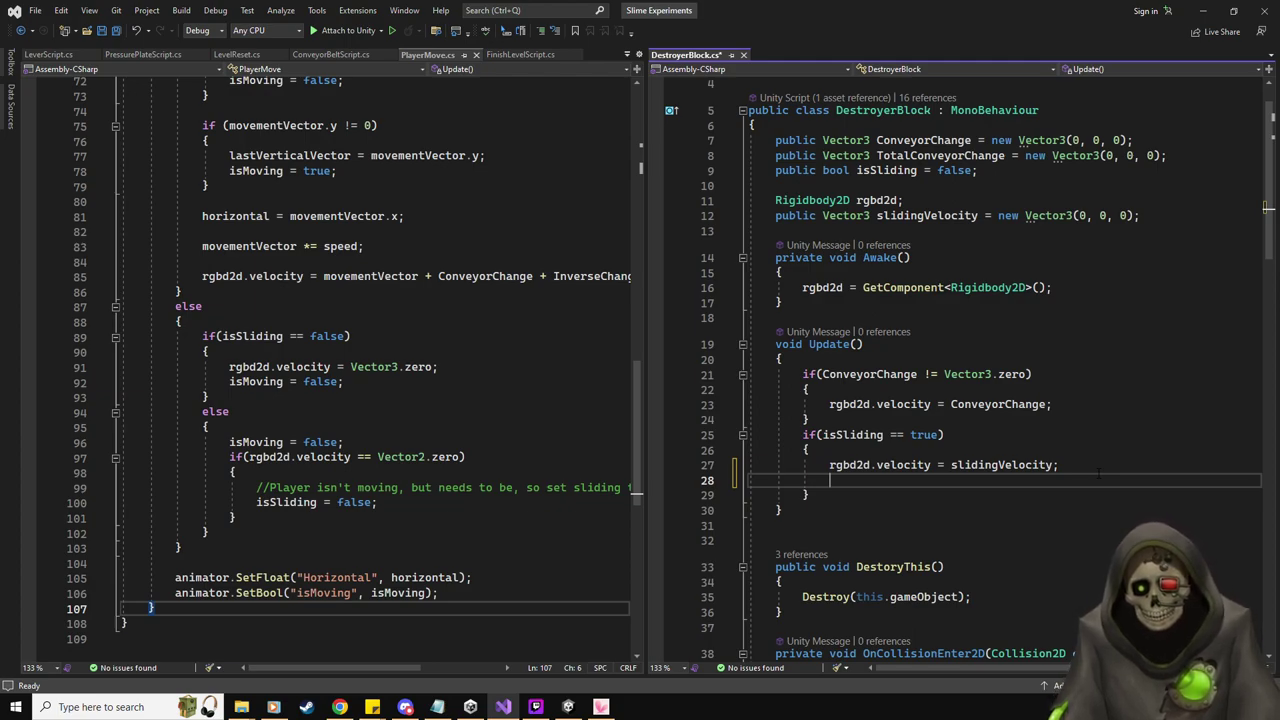
{"action": "left_click_drag", "start_coordinate": [245, 518], "coordinate": [229, 456]}
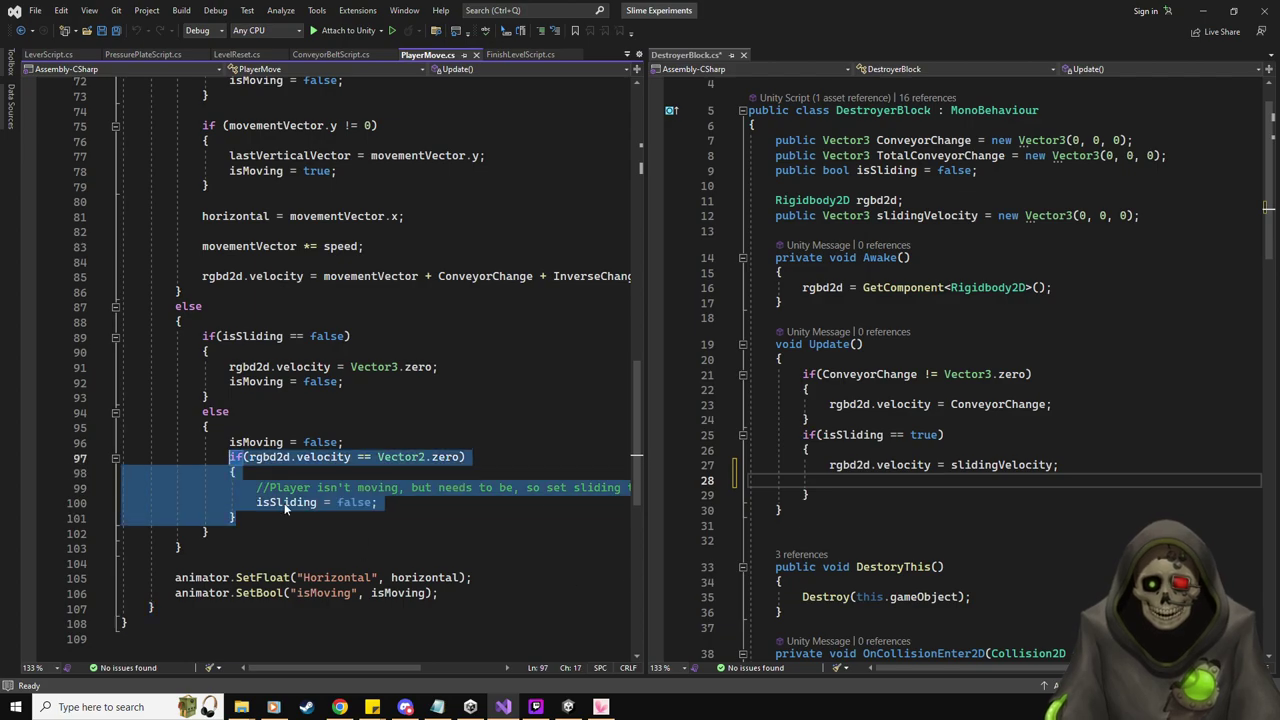
{"action": "key", "text": "ctrl+c"}
{"action": "key", "text": "ctrl+Tab"}
{"action": "key", "text": "ctrl+v"}
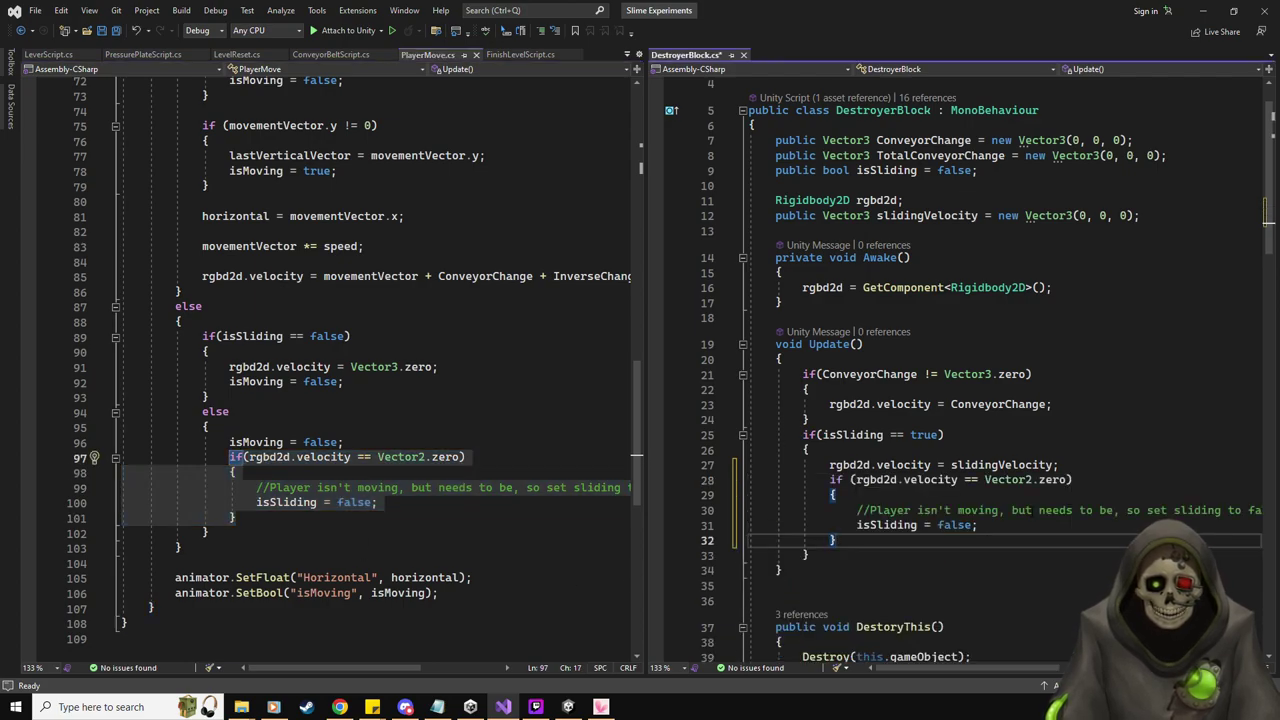
Change "Player" to "Block" in the comment of DestroyerBlock's zero-velocity check, save the script and close it
{"action": "left_click", "coordinate": [912, 510]}
{"action": "key", "text": "BackSpace"}
{"action": "key", "text": "BackSpace"}
{"action": "key", "text": "BackSpace"}
{"action": "key", "text": "BackSpace"}
{"action": "key", "text": "BackSpace"}
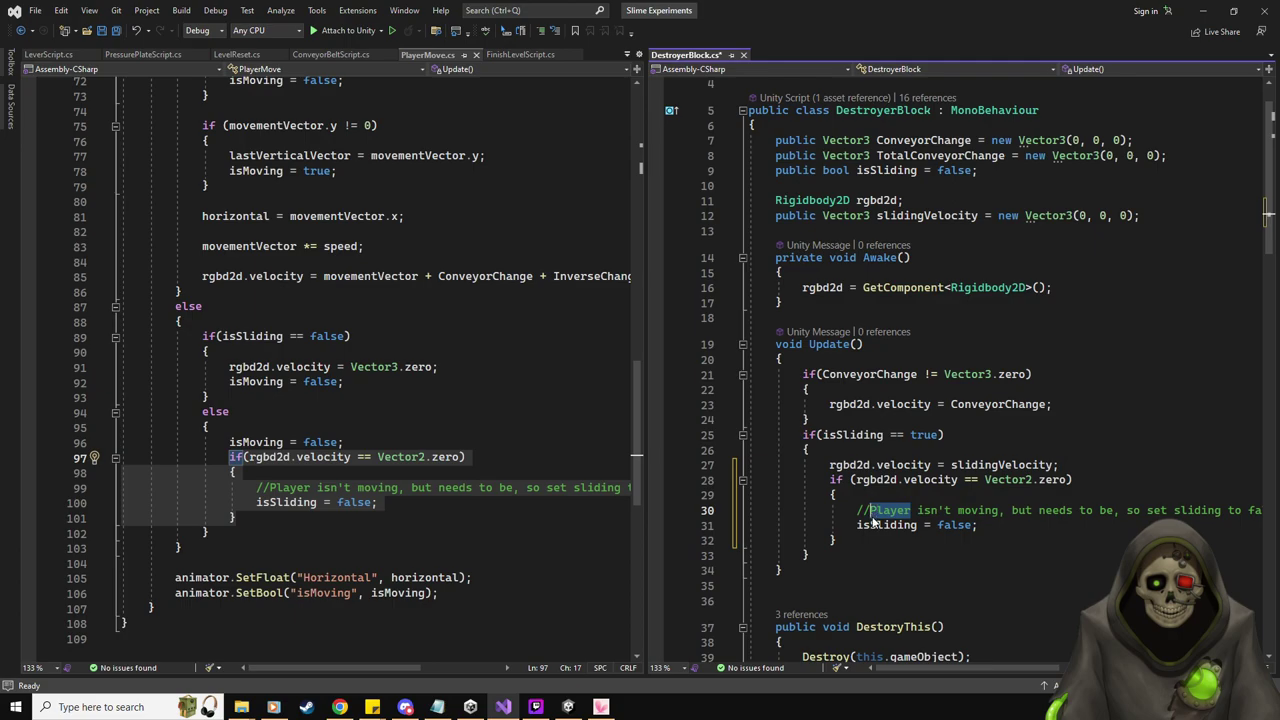
{"action": "key", "text": "BackSpace"}
{"action": "type", "text": "Block"}
{"action": "key", "text": "ctrl+s"}
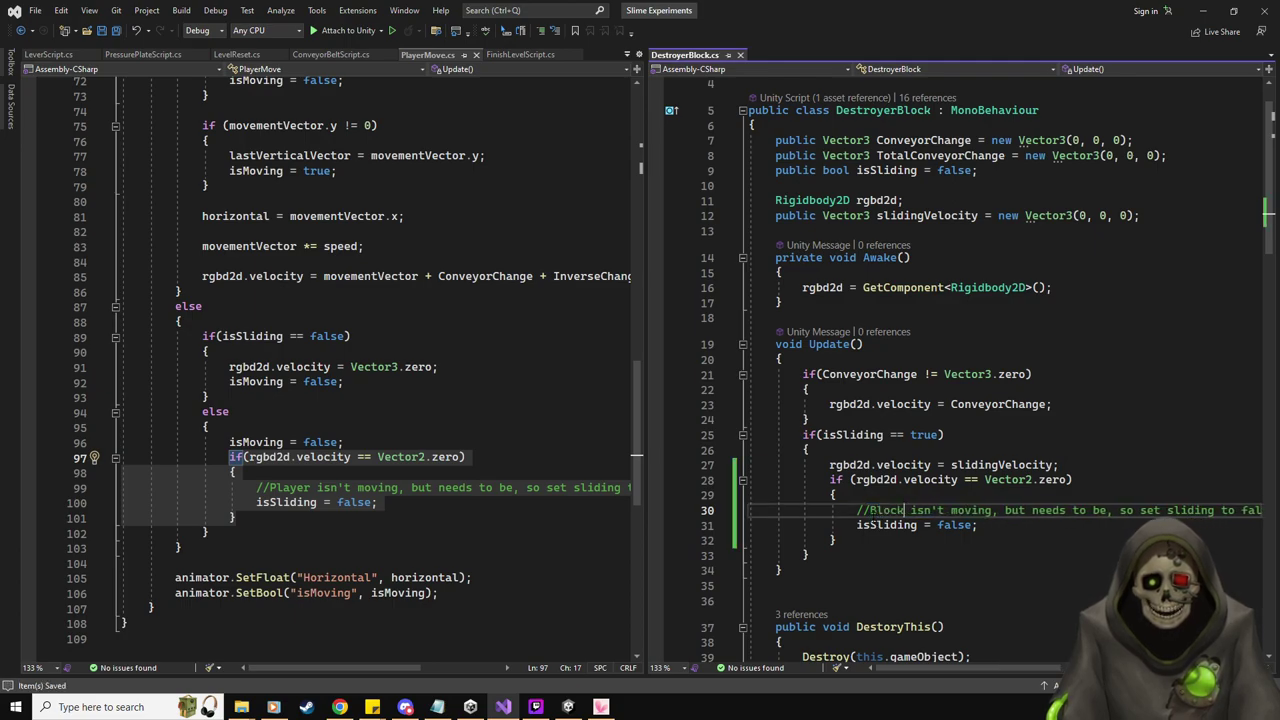
{"action": "middle_click", "coordinate": [706, 58]}
{"action": "left_click", "coordinate": [670, 448]}
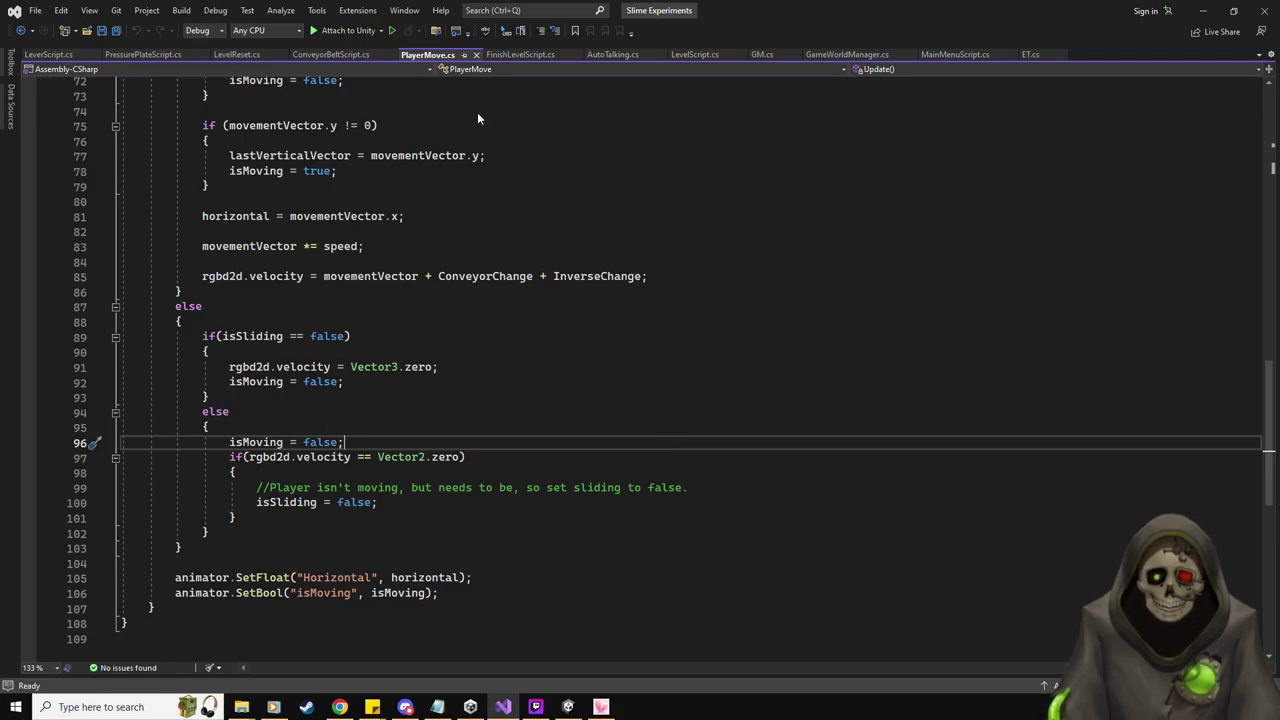
Switch to Unity and delete the ice tile lying beneath the upward conveyor at X -1.5, Y -2.5
{"action": "key", "text": "alt+Tab"}
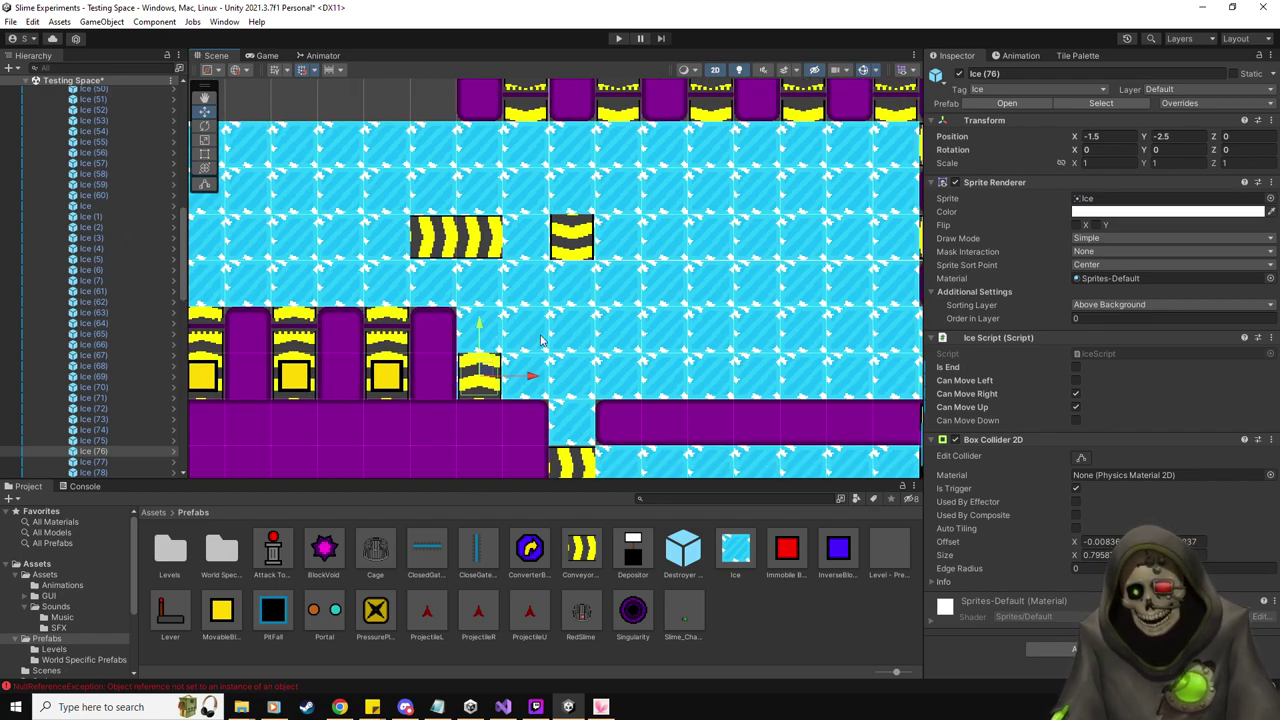
{"action": "scroll", "coordinate": [543, 374], "scroll_direction": "down", "scroll_amount": 1}
{"action": "scroll", "coordinate": [673, 362], "scroll_direction": "up", "scroll_amount": 1}
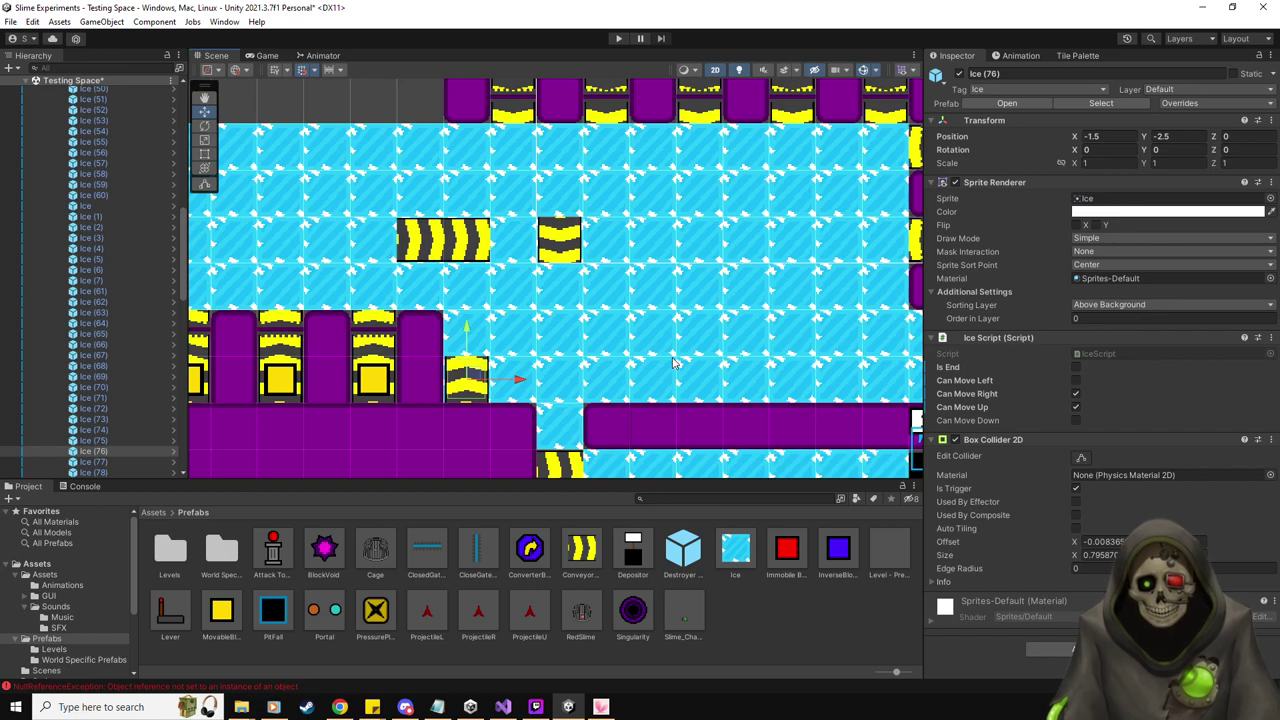
{"action": "scroll", "coordinate": [673, 362], "scroll_direction": "up", "scroll_amount": 1}
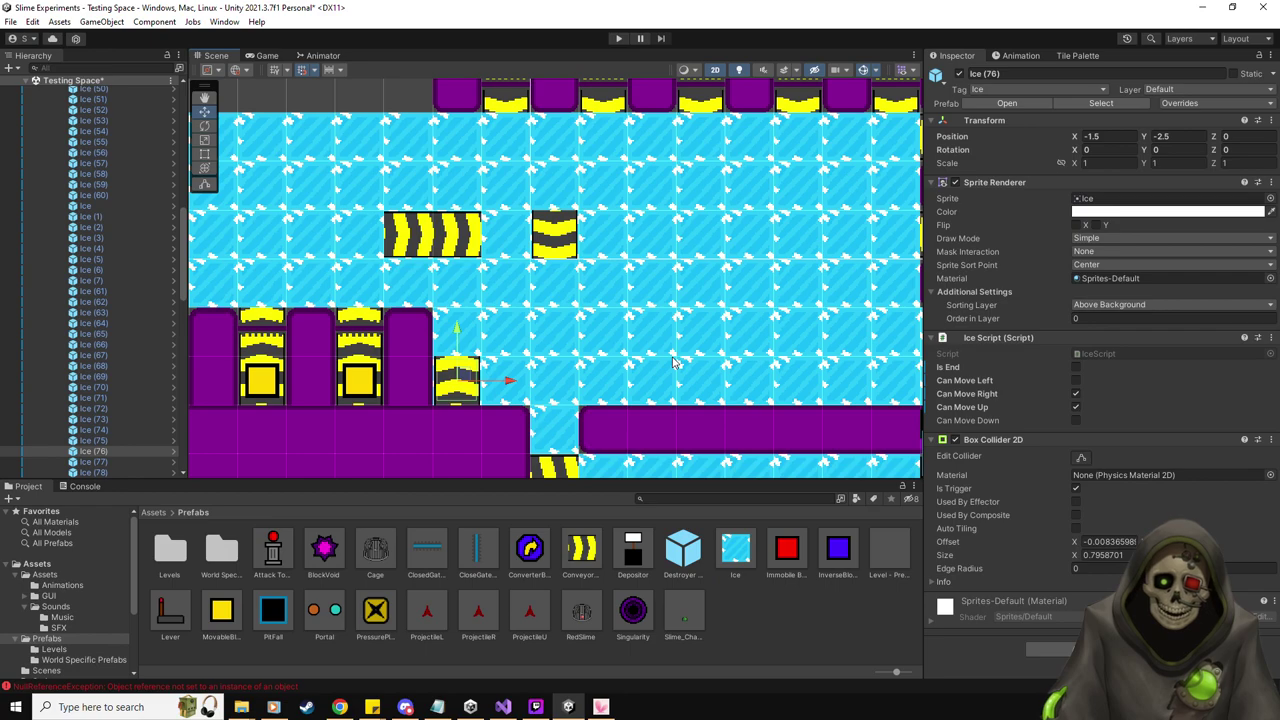
{"action": "left_click", "coordinate": [103, 453], "text": "ctrl"}
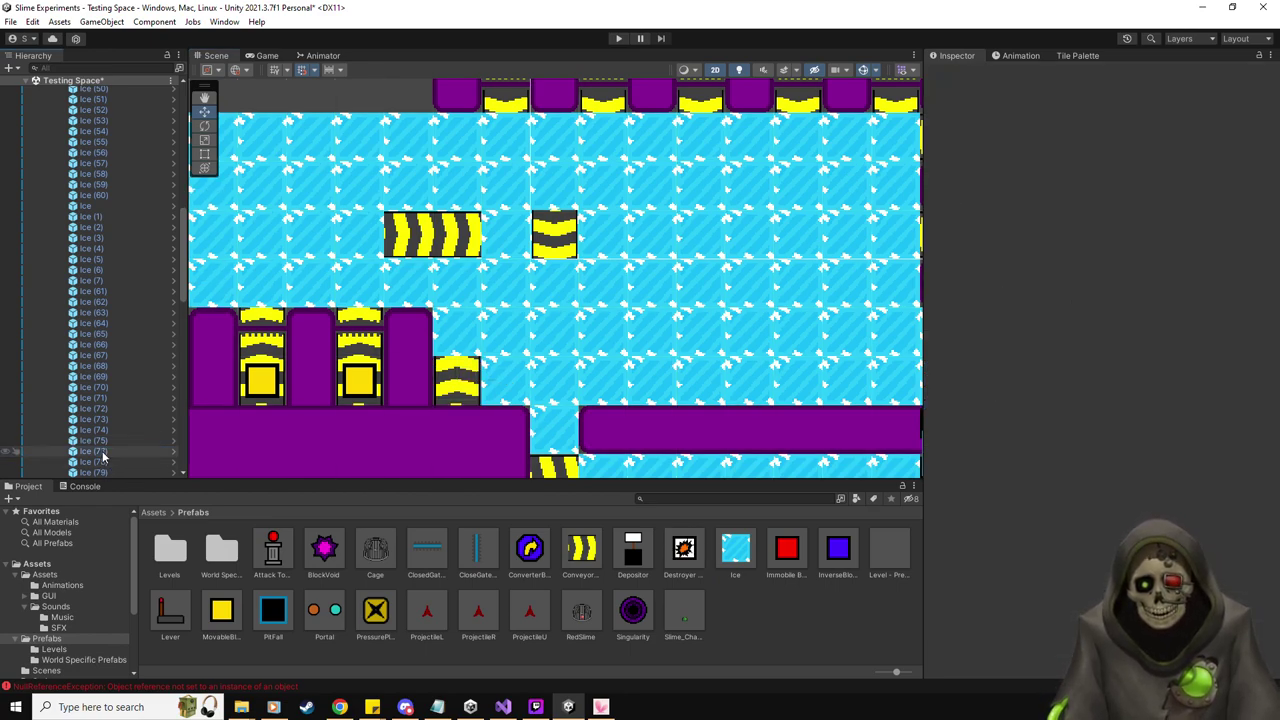
Enable Is End on the ice tiles right of and above the upward conveyor, disabling Can Move Down on the upper one
{"action": "left_click", "coordinate": [447, 396]}
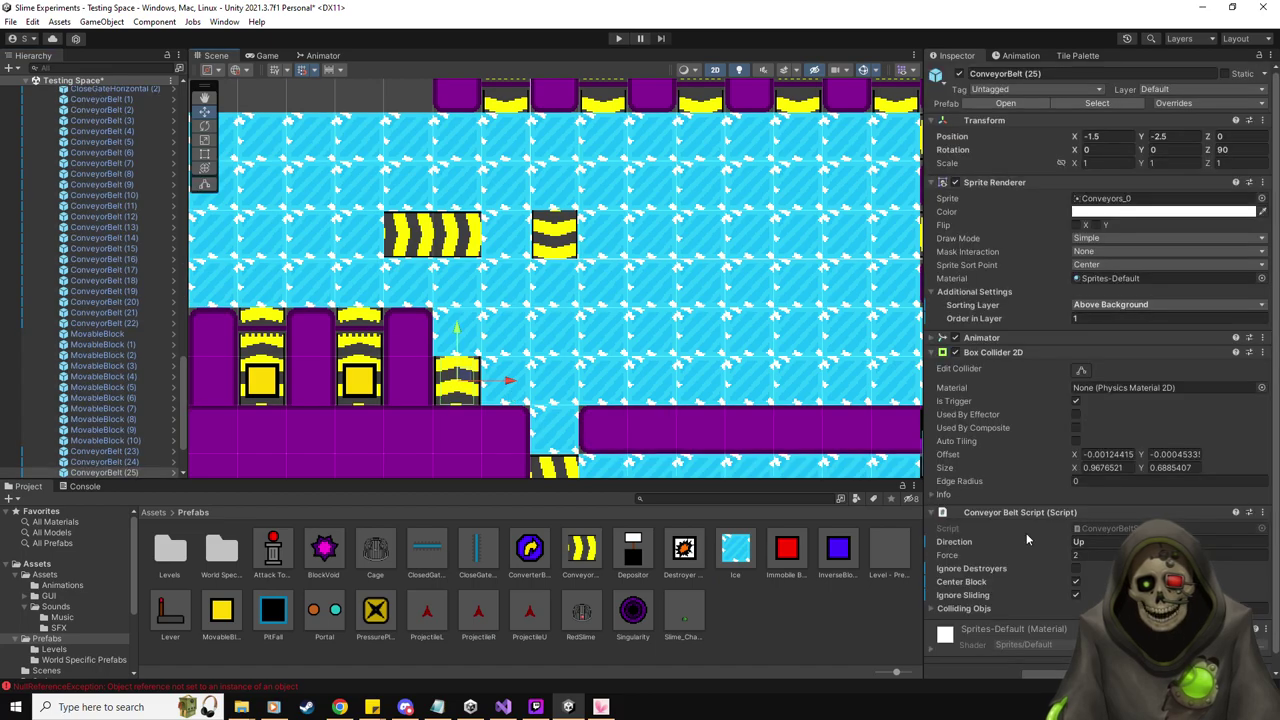
{"action": "left_click", "coordinate": [514, 396]}
{"action": "left_click", "coordinate": [505, 383]}
{"action": "left_click", "coordinate": [505, 383]}
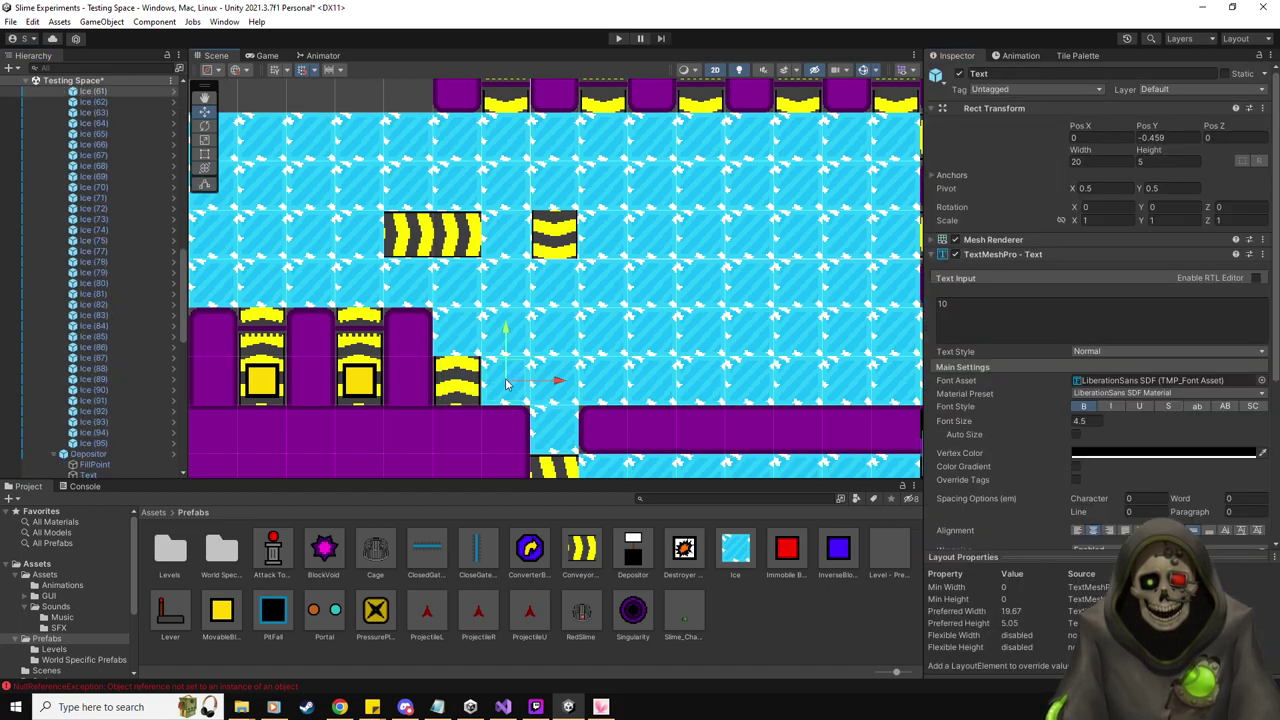
{"action": "left_click", "coordinate": [1077, 369]}
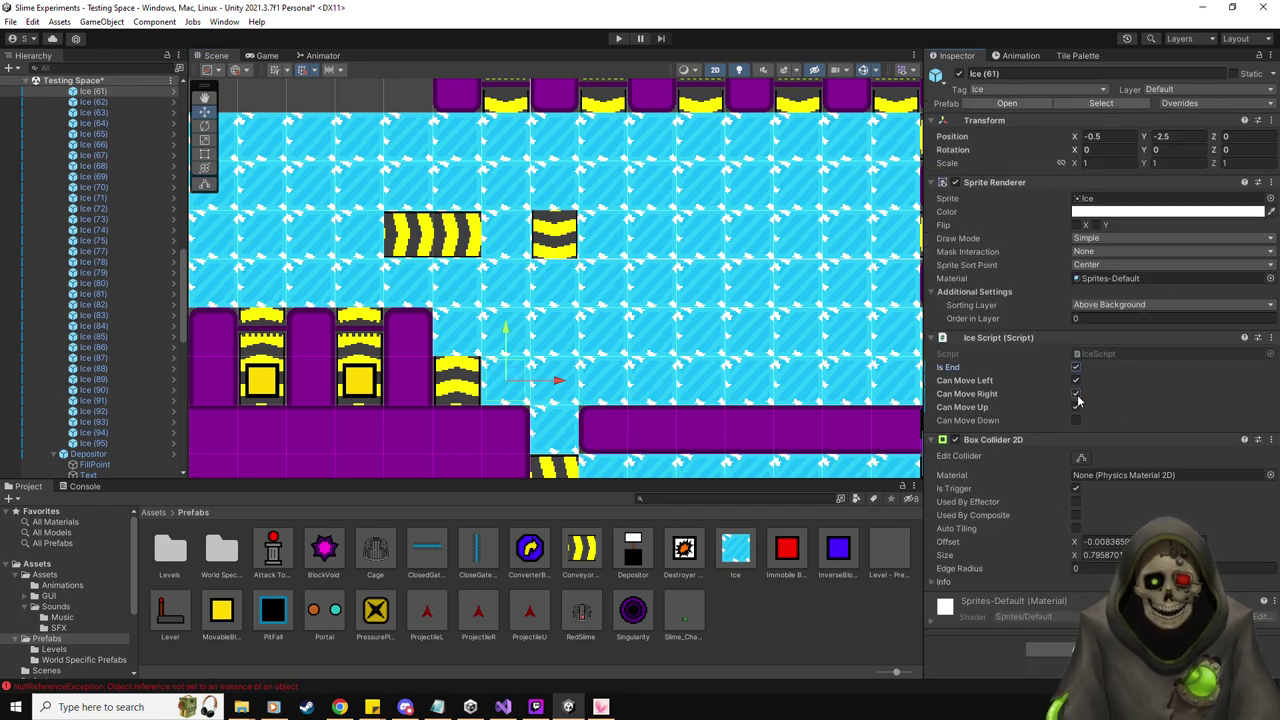
{"action": "left_click", "coordinate": [450, 343]}
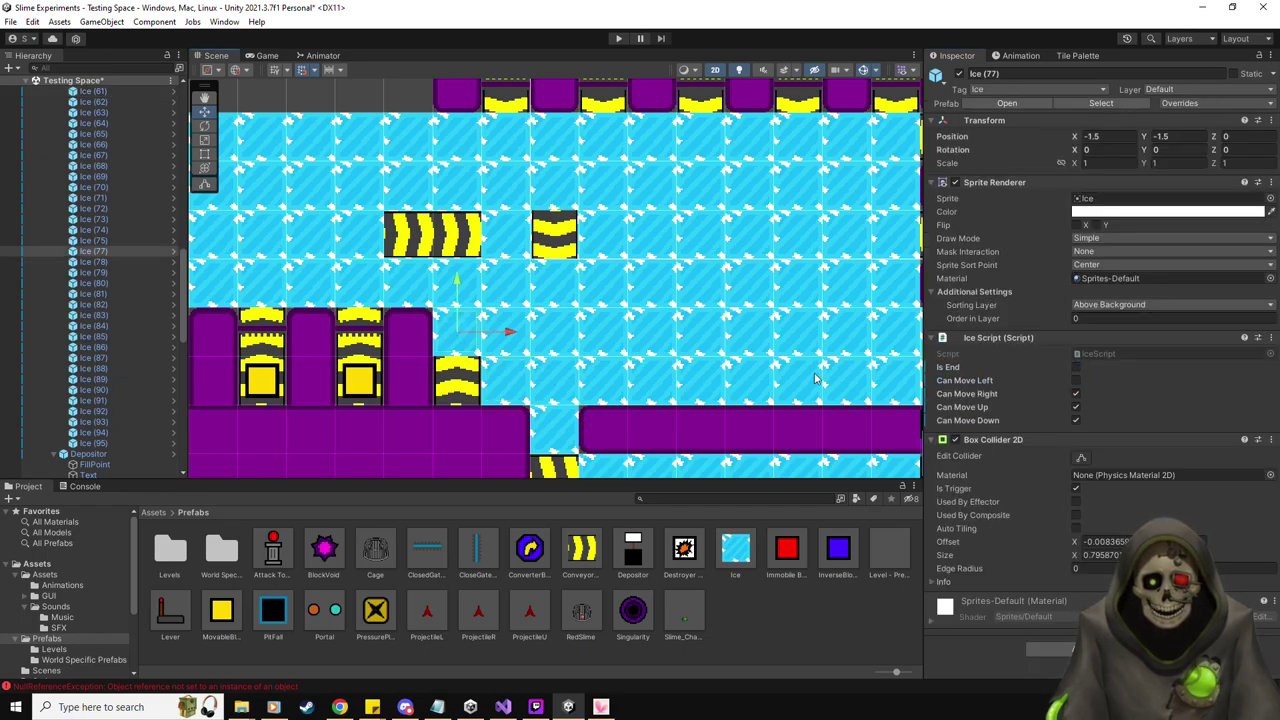
{"action": "left_click", "coordinate": [1076, 368]}
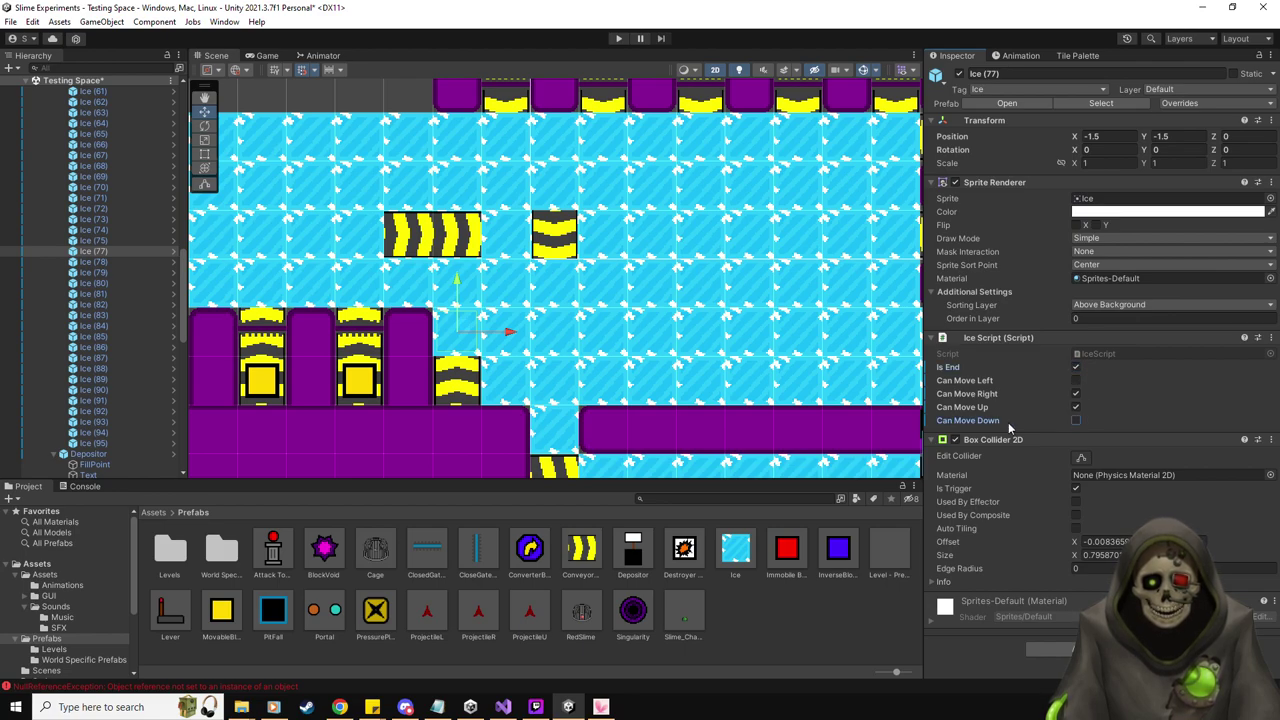
Delete the ice tile beneath the left conveyor of the central rightward pair
{"action": "middle_click_drag", "start_coordinate": [686, 429], "coordinate": [662, 432]}
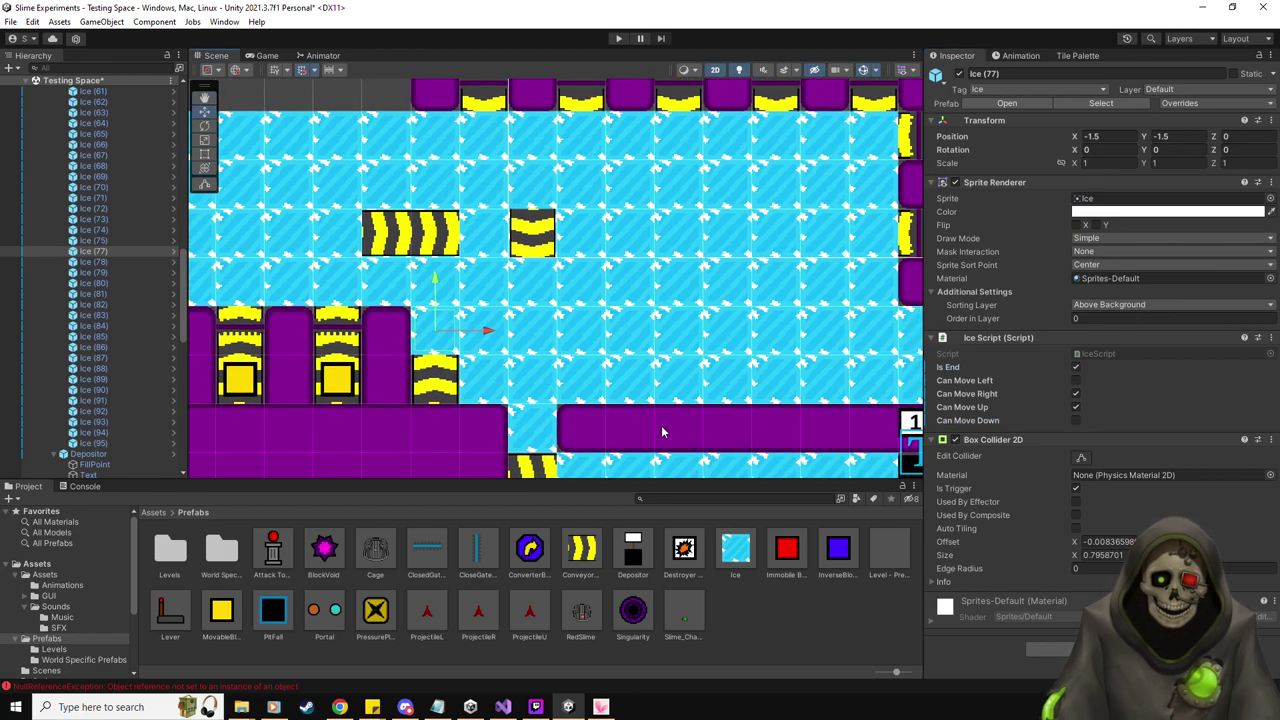
{"action": "middle_click_drag", "start_coordinate": [562, 380], "coordinate": [625, 446]}
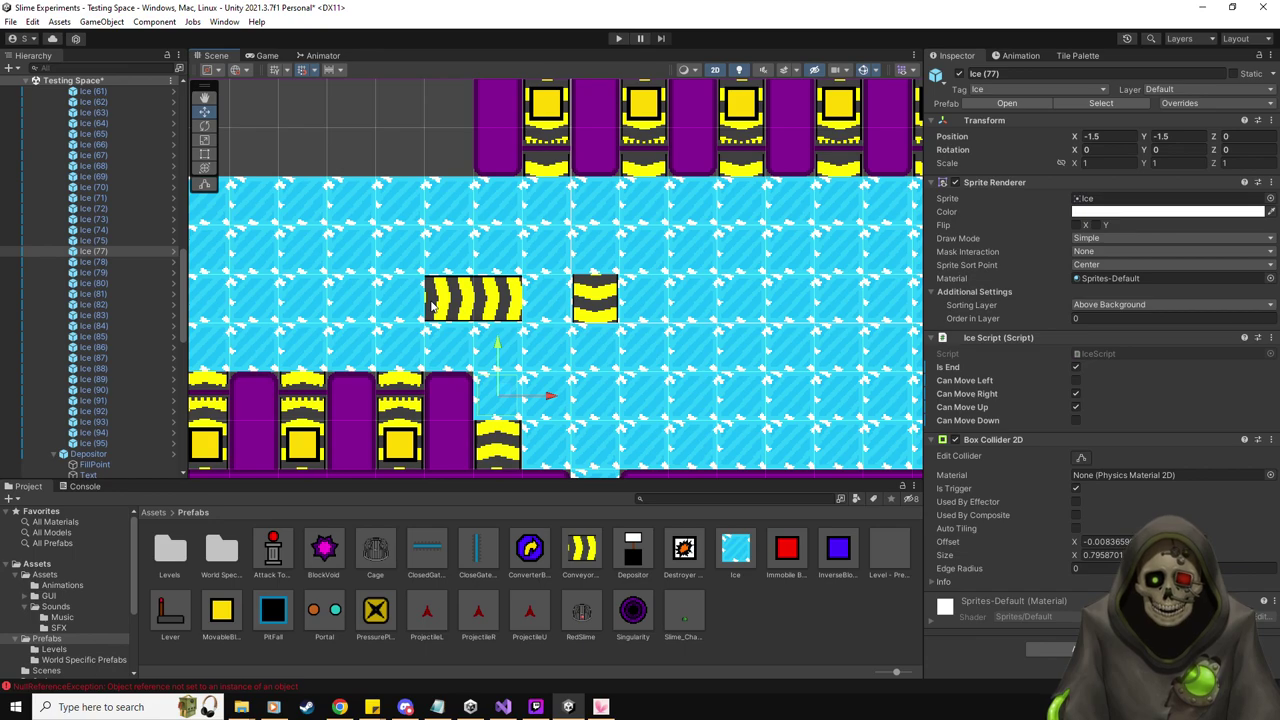
{"action": "left_click", "coordinate": [432, 300]}
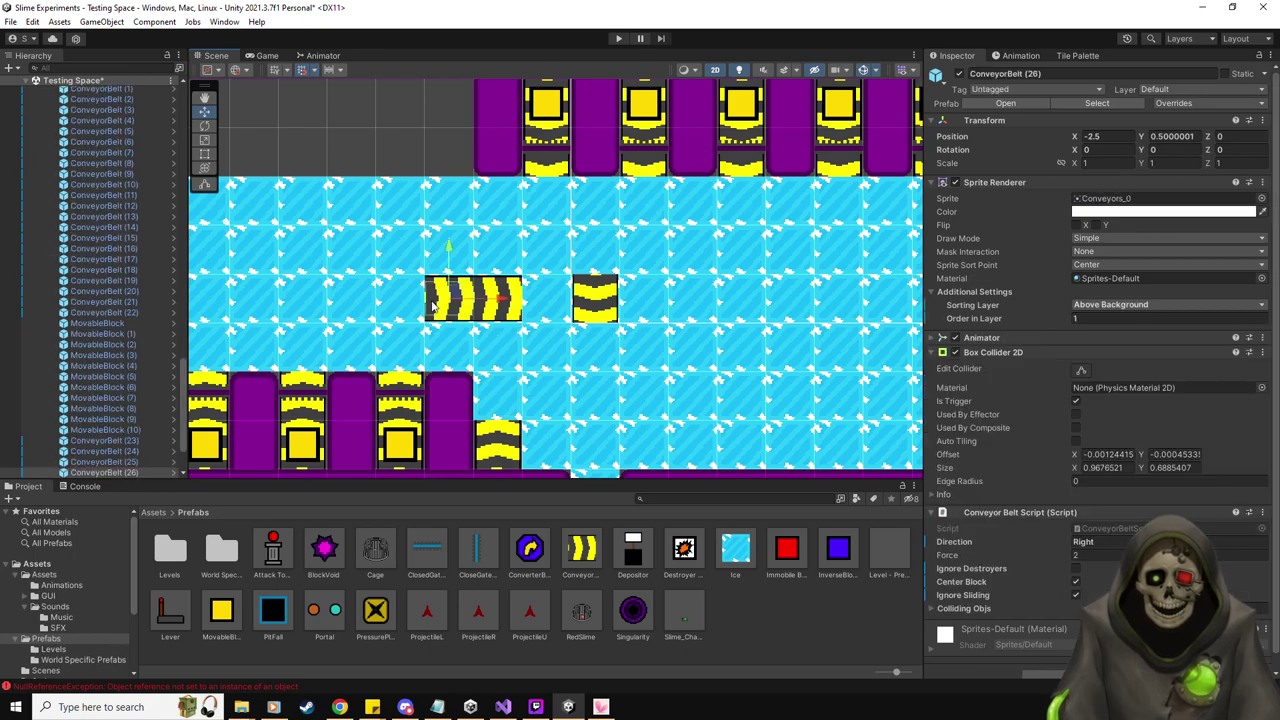
{"action": "left_click", "coordinate": [433, 283]}
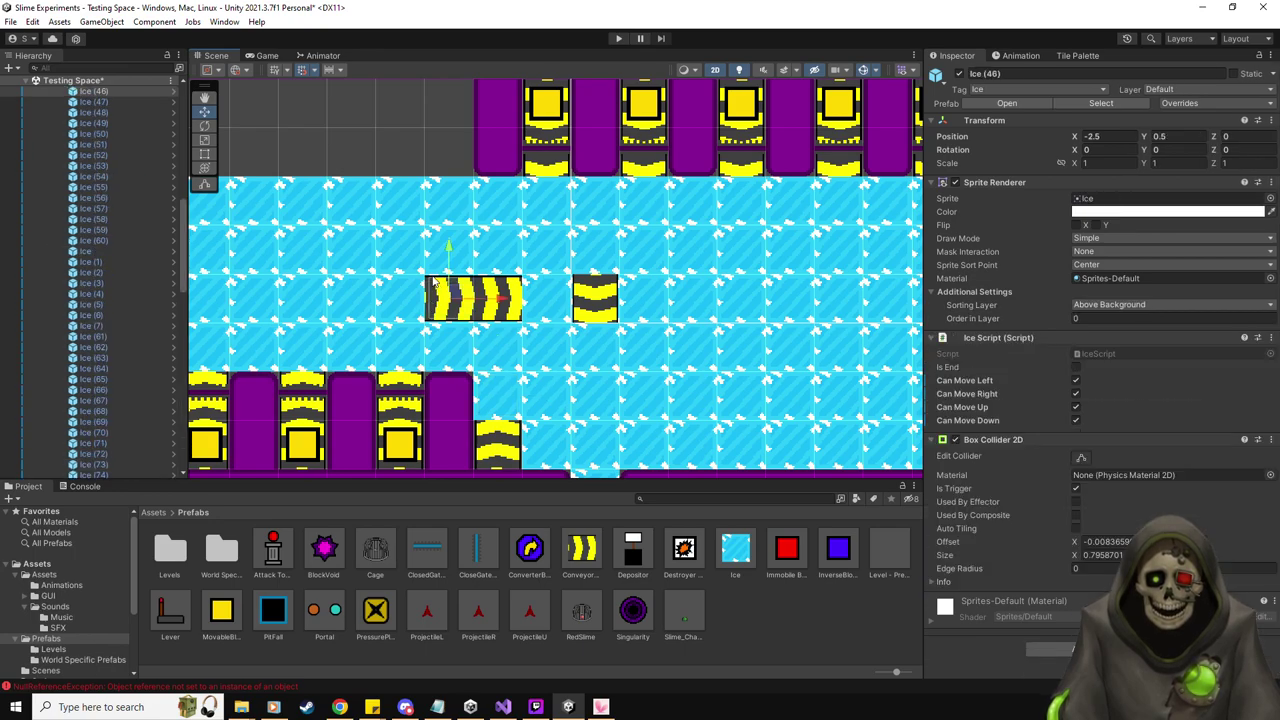
{"action": "left_click", "coordinate": [481, 283]}
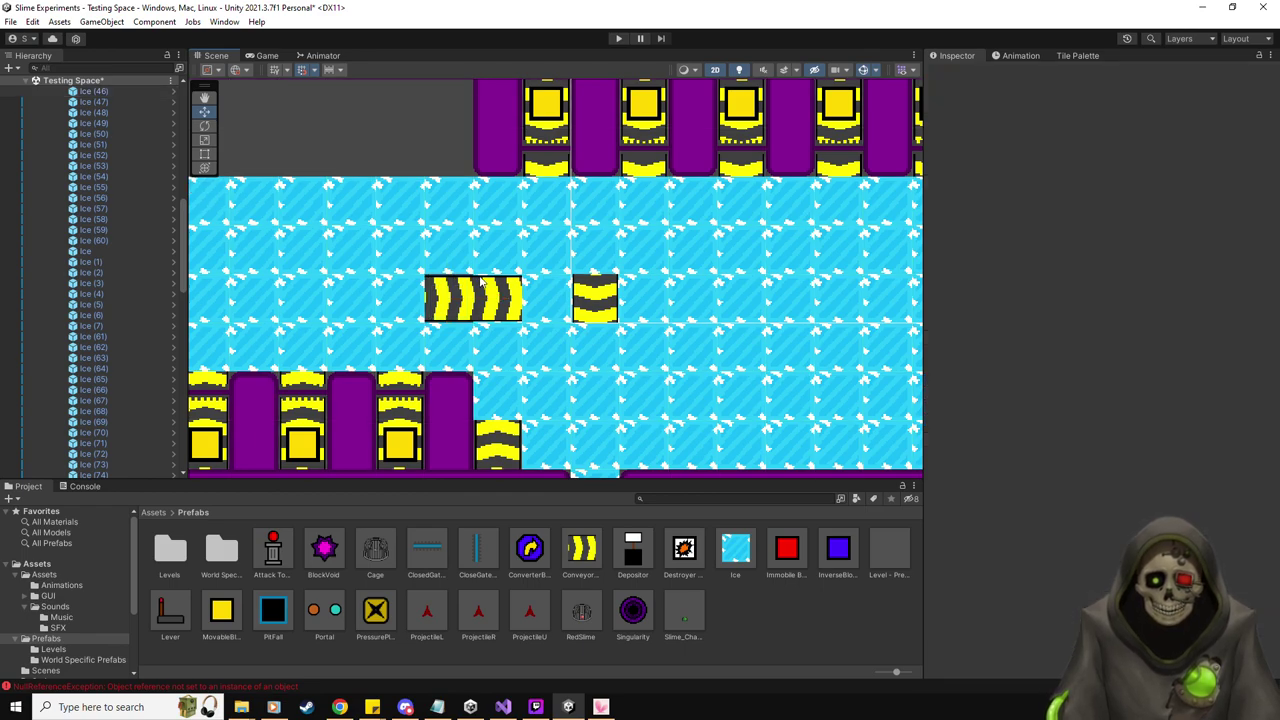
Deactivate the right conveyor of the central rightward pair and delete the ice tile beneath it
{"action": "left_click", "coordinate": [483, 284]}
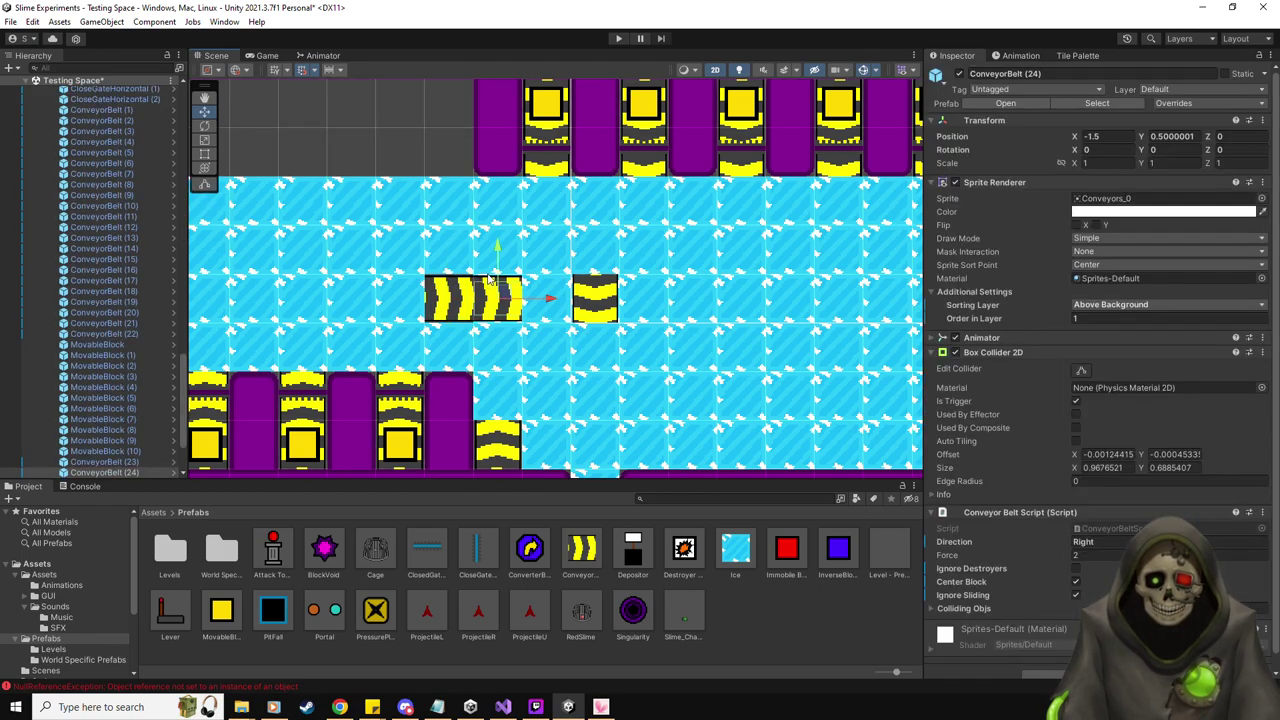
{"action": "left_click", "coordinate": [489, 281]}
{"action": "left_click", "coordinate": [489, 283]}
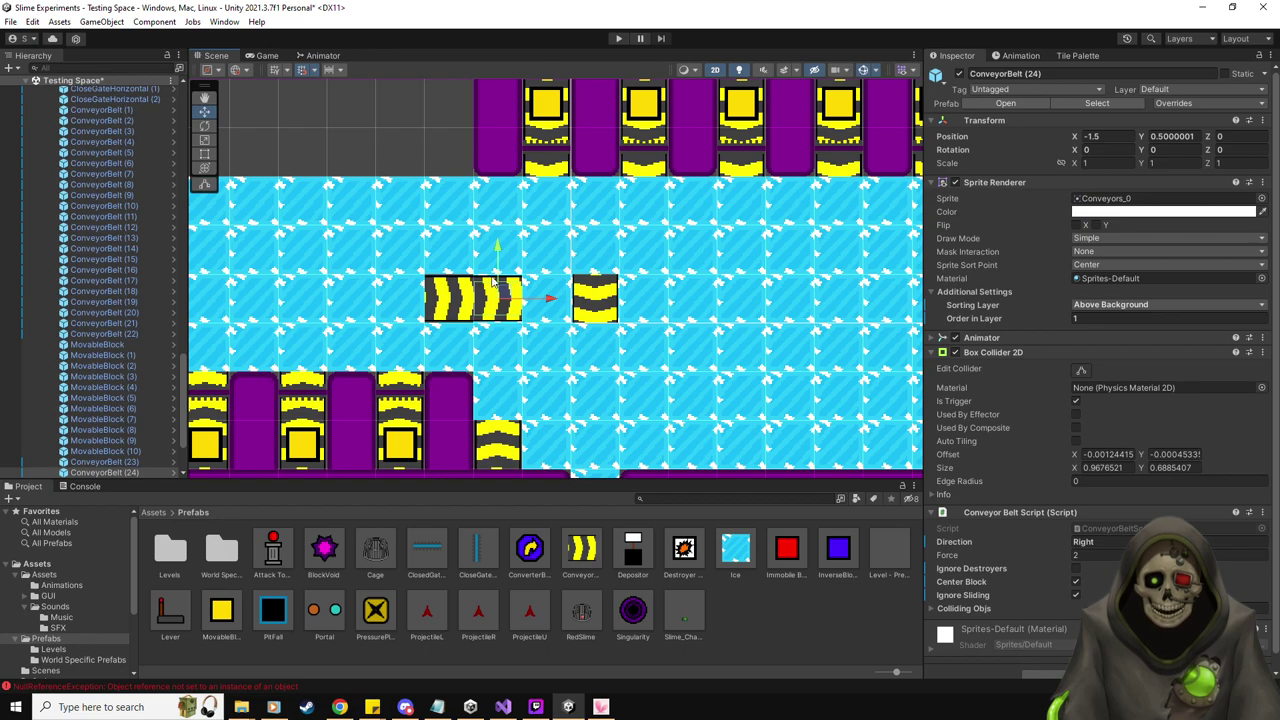
{"action": "left_click", "coordinate": [512, 281]}
{"action": "left_click", "coordinate": [512, 283]}
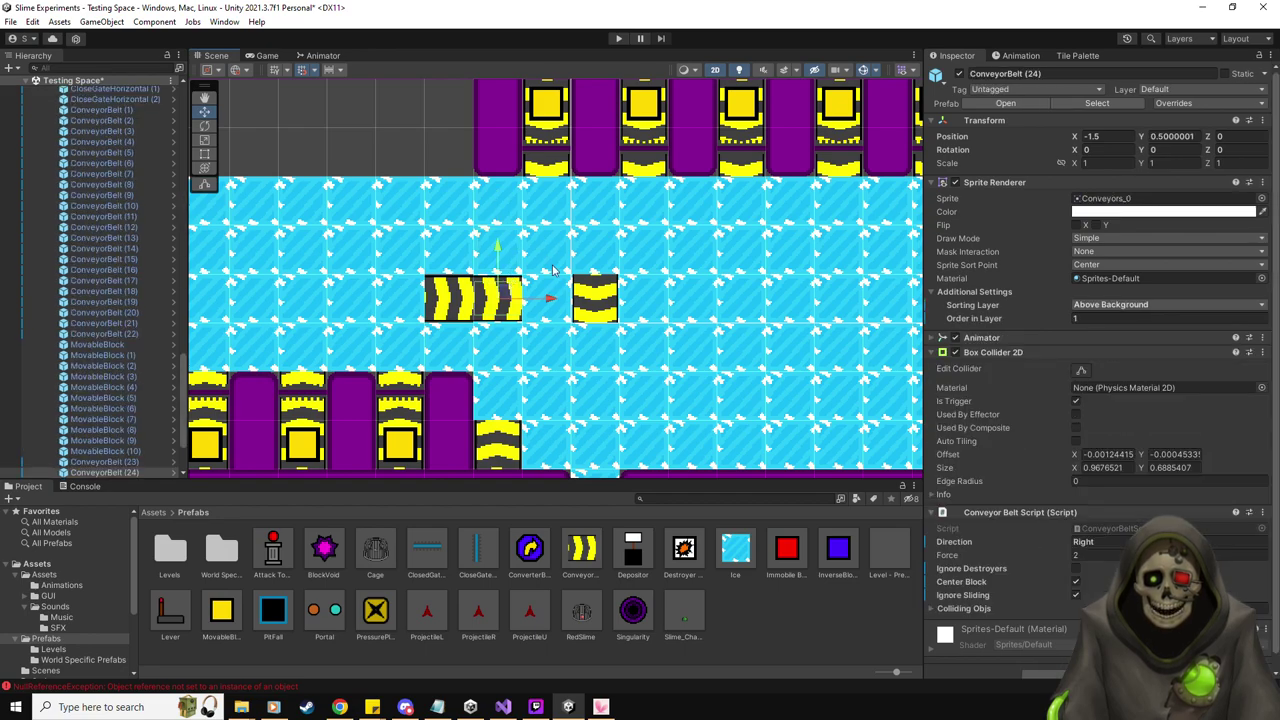
{"action": "left_click", "coordinate": [485, 313]}
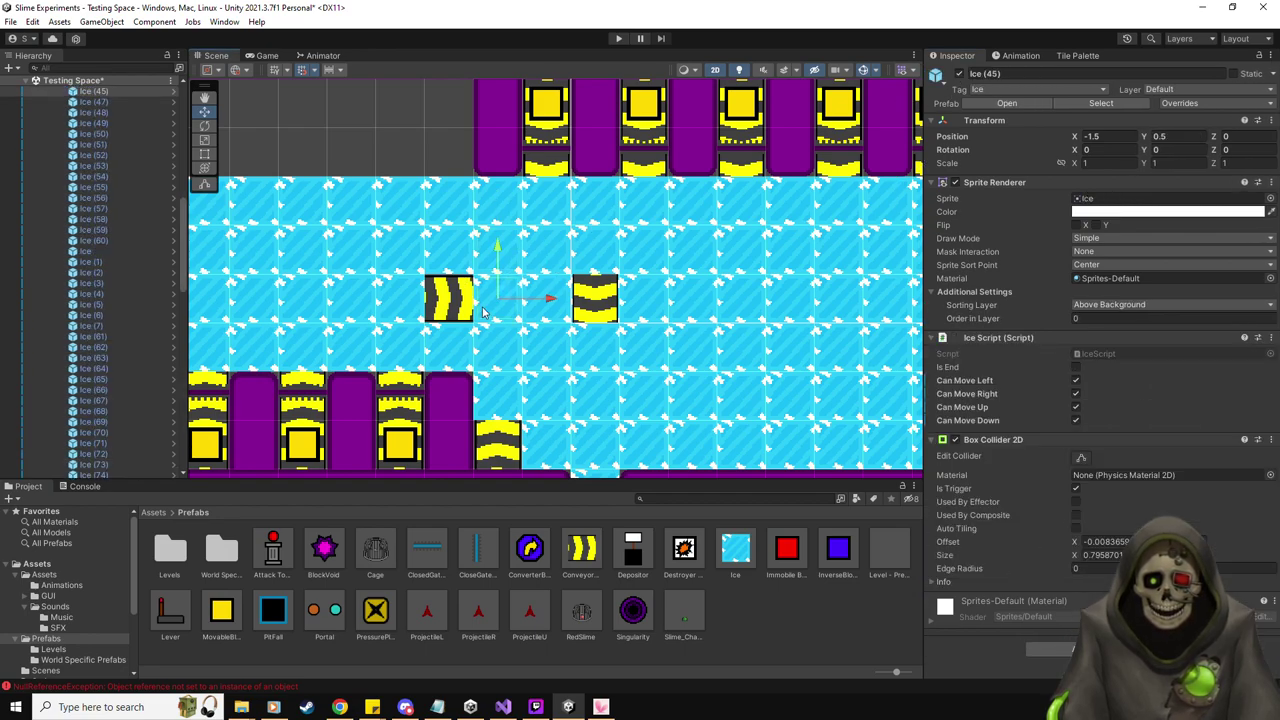
{"action": "key", "text": "Delete"}
Reactivate the hidden ConveyorBelt (24) so the rightward pair is complete
{"action": "scroll", "coordinate": [110, 390], "scroll_direction": "down", "scroll_amount": 10}
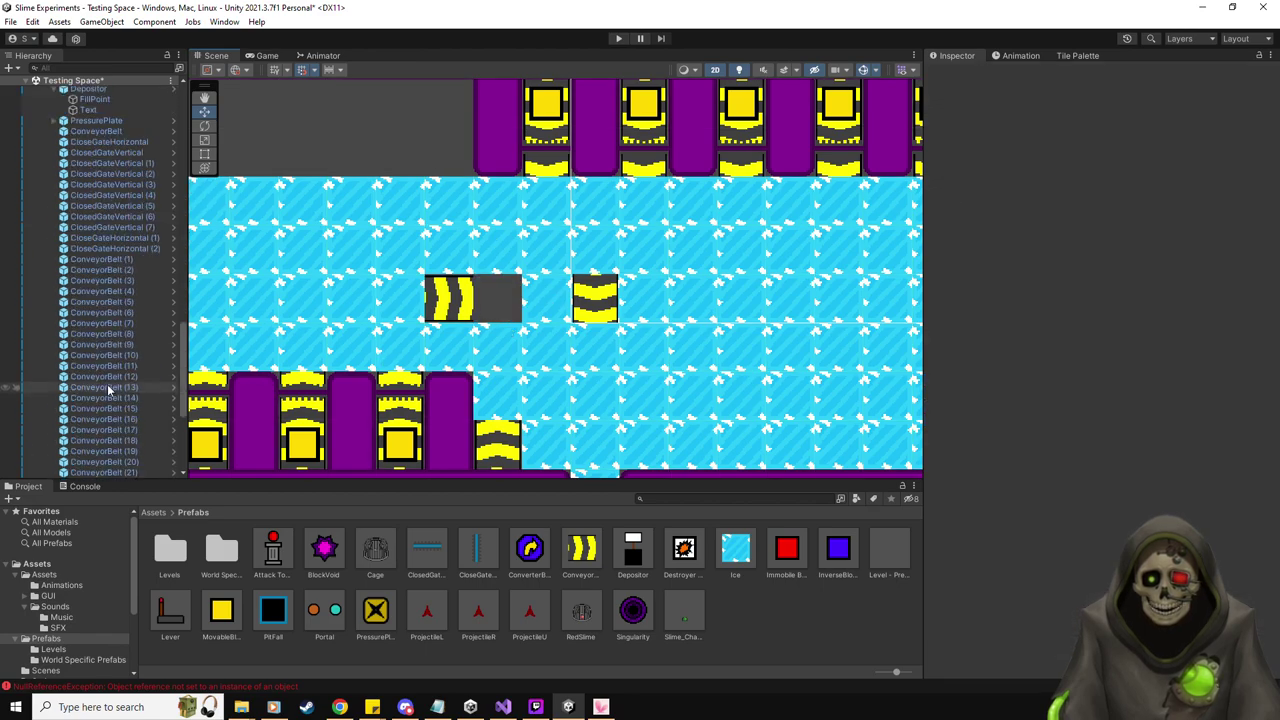
{"action": "scroll", "coordinate": [110, 390], "scroll_direction": "down", "scroll_amount": 10}
{"action": "left_click", "coordinate": [105, 377]}
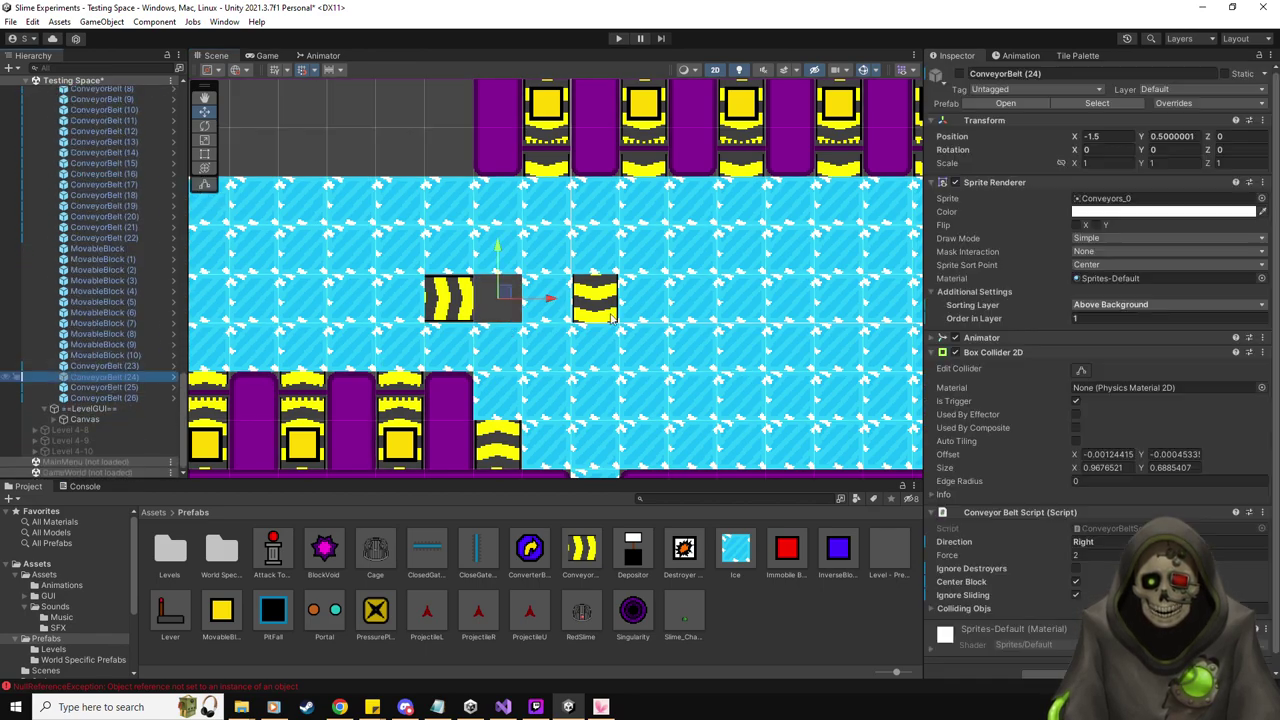
{"action": "left_click", "coordinate": [959, 74]}
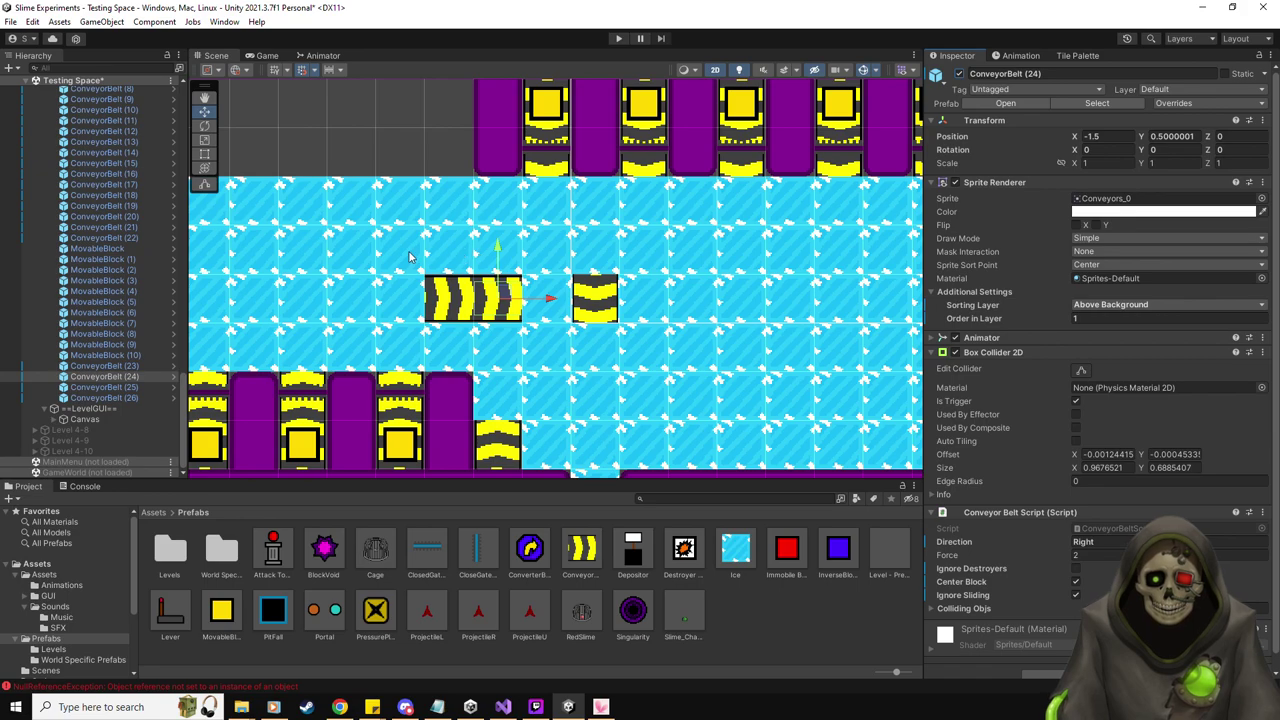
Enable Is End and disable Can Move Down on the two ice tiles directly above the rightward conveyor pair
{"action": "left_click", "coordinate": [445, 252]}
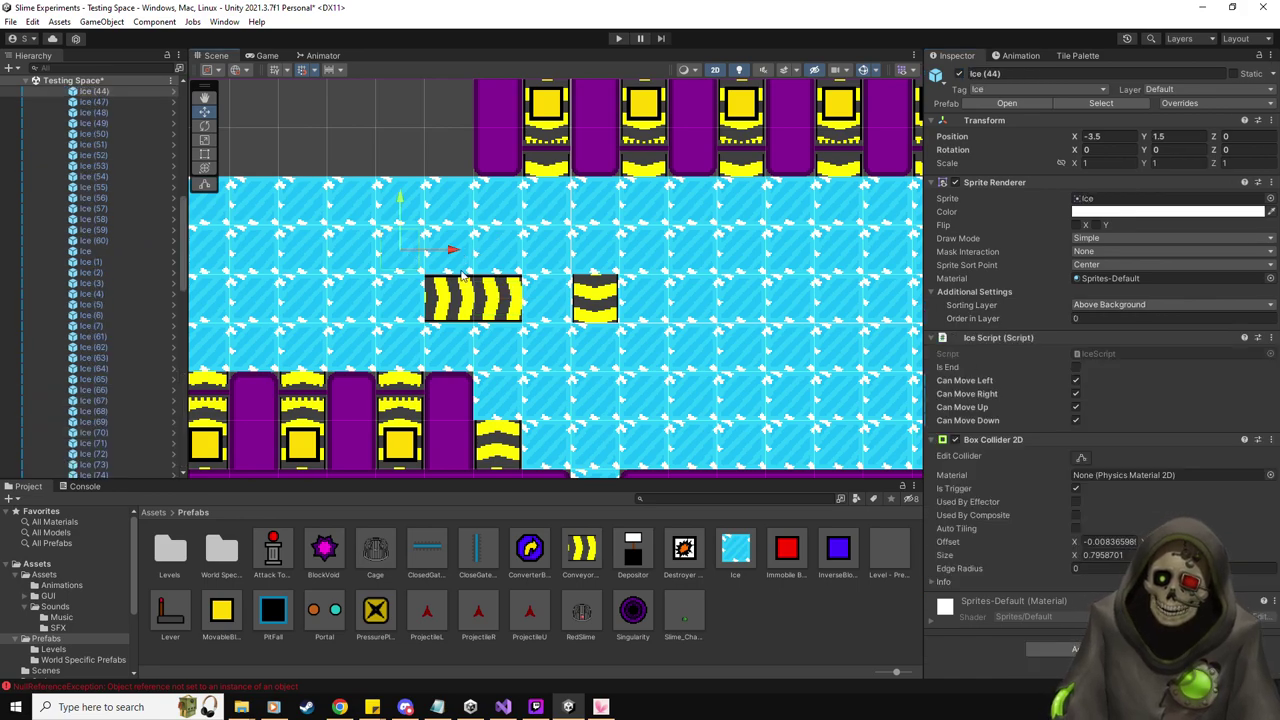
{"action": "left_click", "coordinate": [516, 272], "text": "shift"}
{"action": "left_click", "coordinate": [1076, 367]}
{"action": "left_click", "coordinate": [1075, 420]}
Enable Is End and disable Can Move Up on the two ice tiles directly below the rightward conveyor pair
{"action": "left_click", "coordinate": [506, 348]}
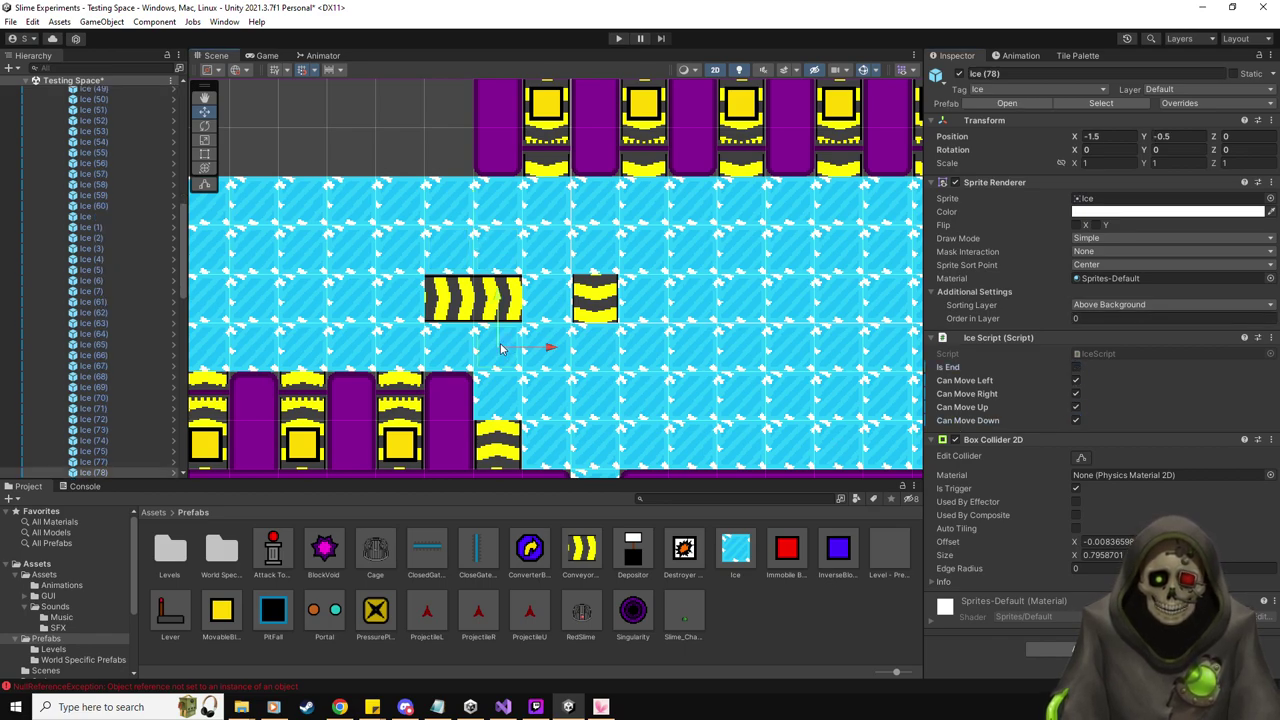
{"action": "left_click", "coordinate": [447, 352], "text": "shift"}
{"action": "left_click", "coordinate": [1076, 367]}
{"action": "left_click", "coordinate": [1075, 407]}
Enable Is End on the ice tiles flanking the rightward pair, disabling Can Move Left on the right tile and Can Move Right on the left
{"action": "left_click", "coordinate": [540, 305]}
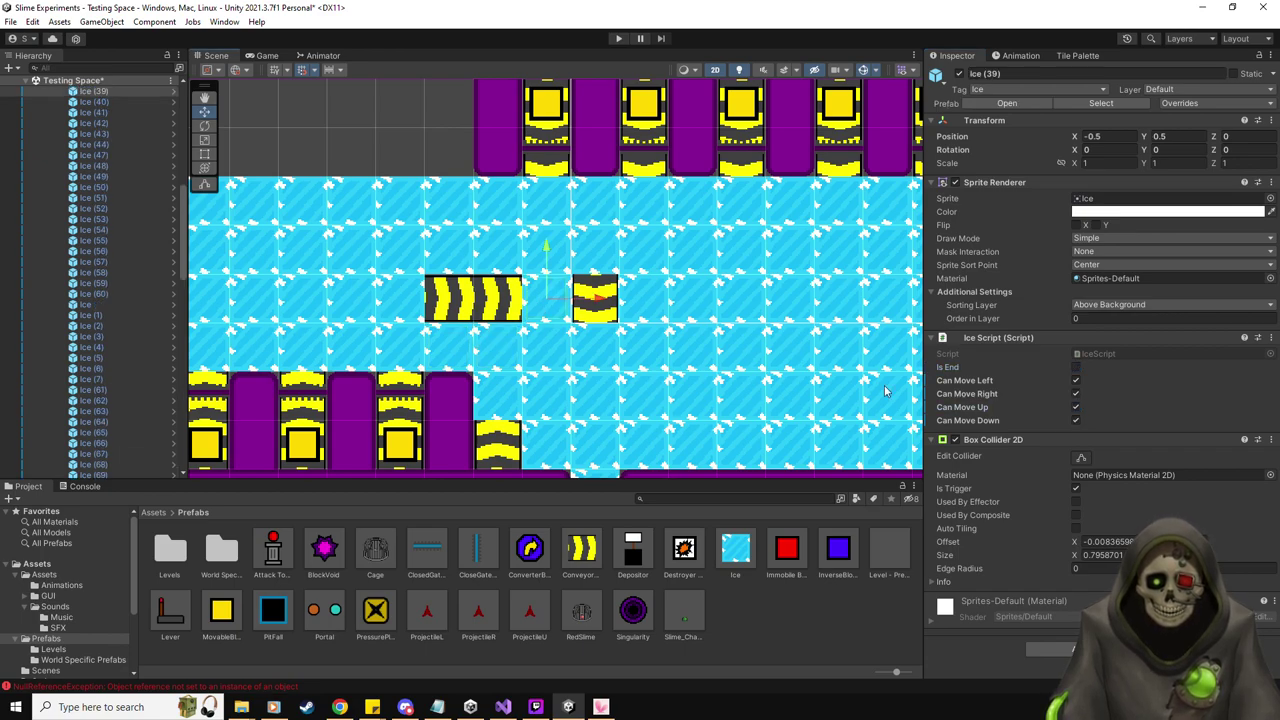
{"action": "left_click", "coordinate": [1076, 367]}
{"action": "left_click", "coordinate": [1076, 380]}
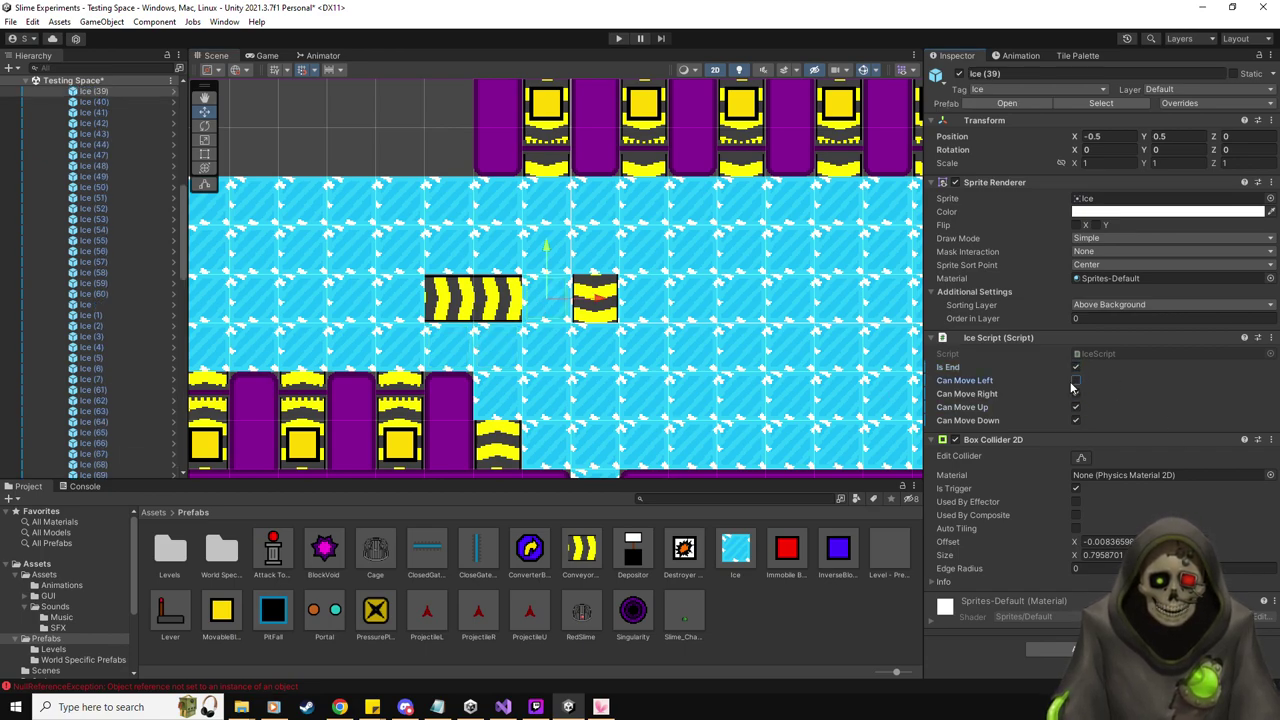
{"action": "left_click", "coordinate": [406, 308]}
{"action": "left_click", "coordinate": [1076, 367]}
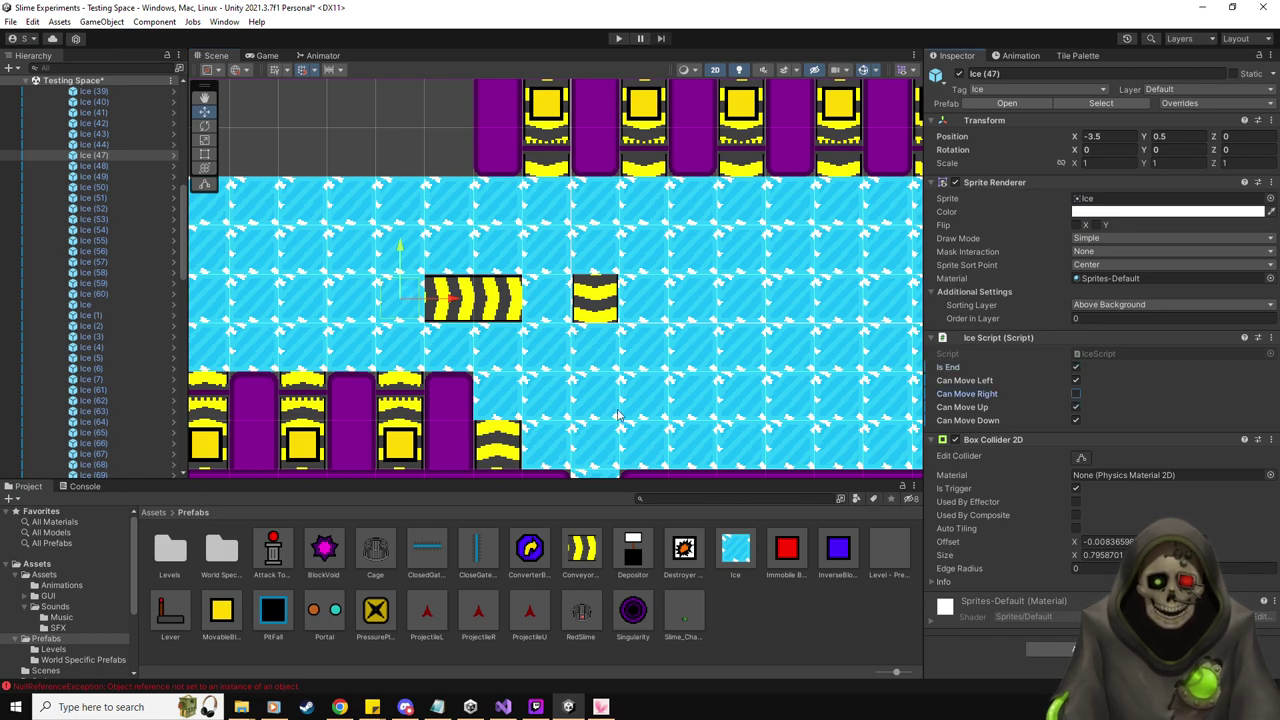
Turn off Ignore Sliding on both central rightward conveyors and on the upward conveyor
{"action": "left_click", "coordinate": [371, 136]}
{"action": "scroll", "coordinate": [438, 219], "scroll_direction": "down", "scroll_amount": 3}
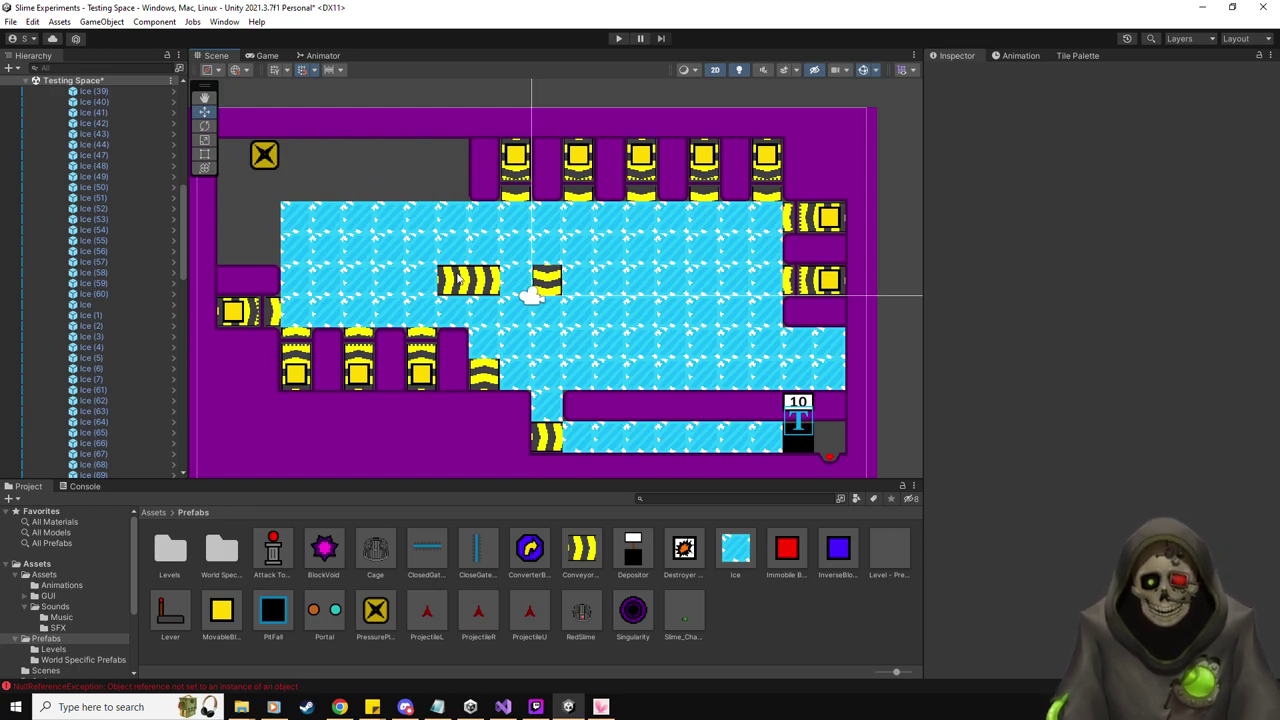
{"action": "left_click", "coordinate": [486, 284]}
{"action": "left_click", "coordinate": [490, 290], "text": "shift"}
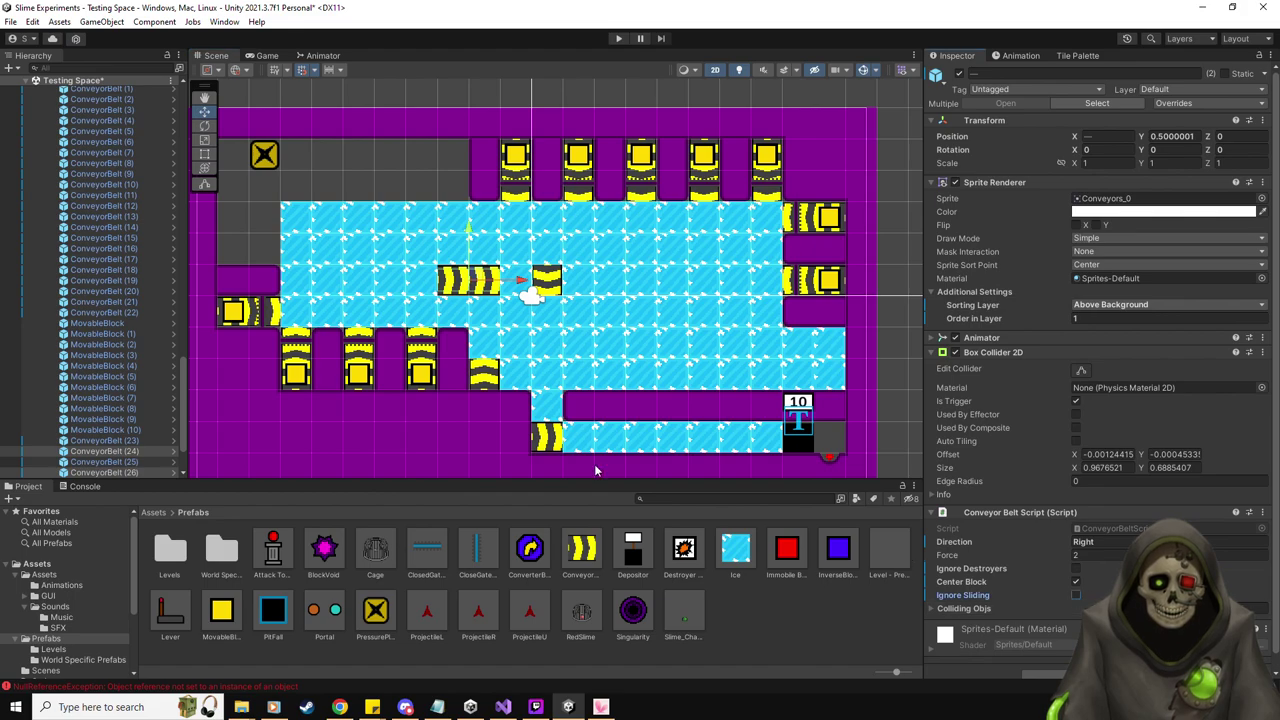
{"action": "left_click", "coordinate": [486, 386]}
{"action": "left_click", "coordinate": [486, 380]}
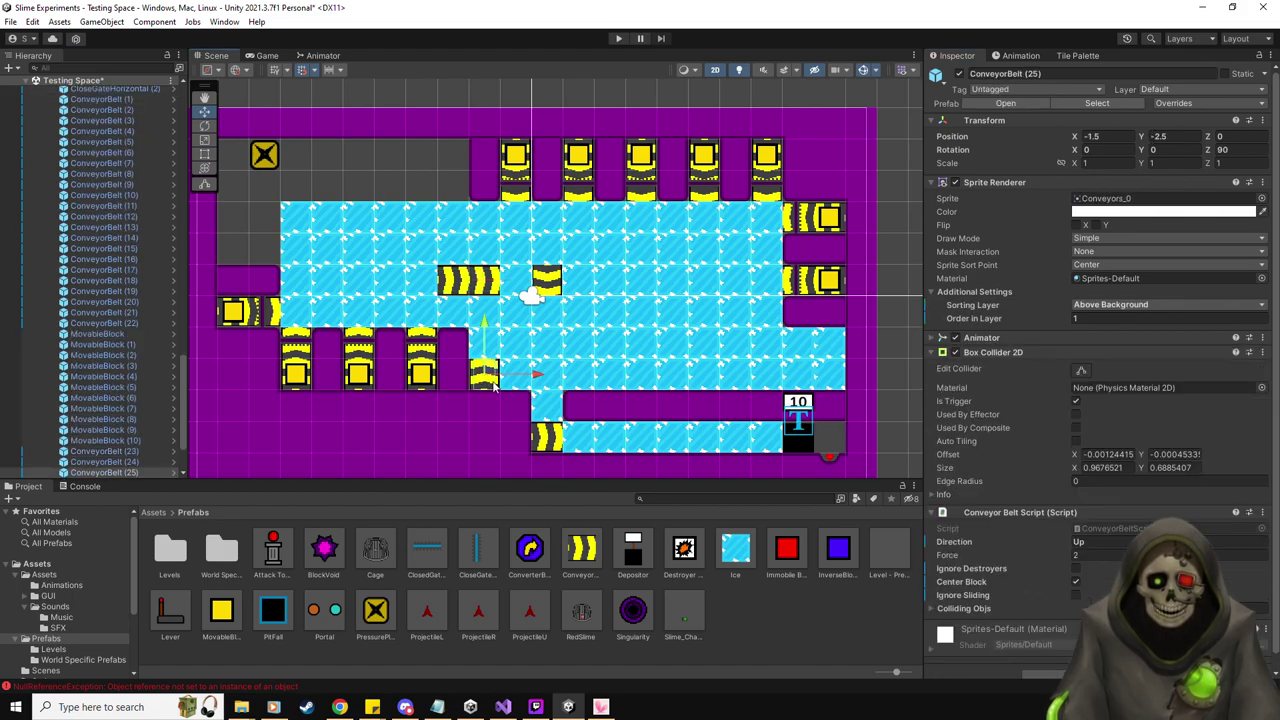
{"action": "key", "text": "ctrl+z"}
Check the script settings of the central downward conveyor, including Ignore Destroyers and Ignore Sliding
{"action": "left_click", "coordinate": [549, 443]}
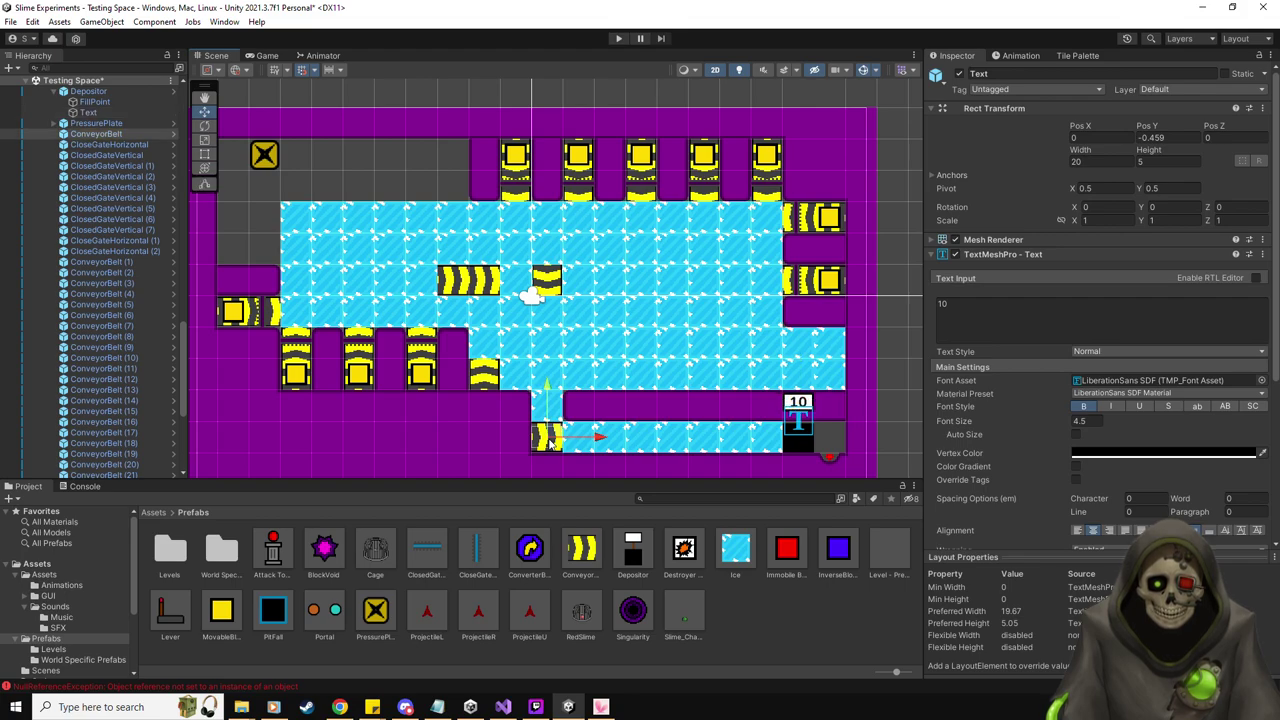
{"action": "left_click", "coordinate": [545, 275]}
{"action": "left_click", "coordinate": [552, 283]}
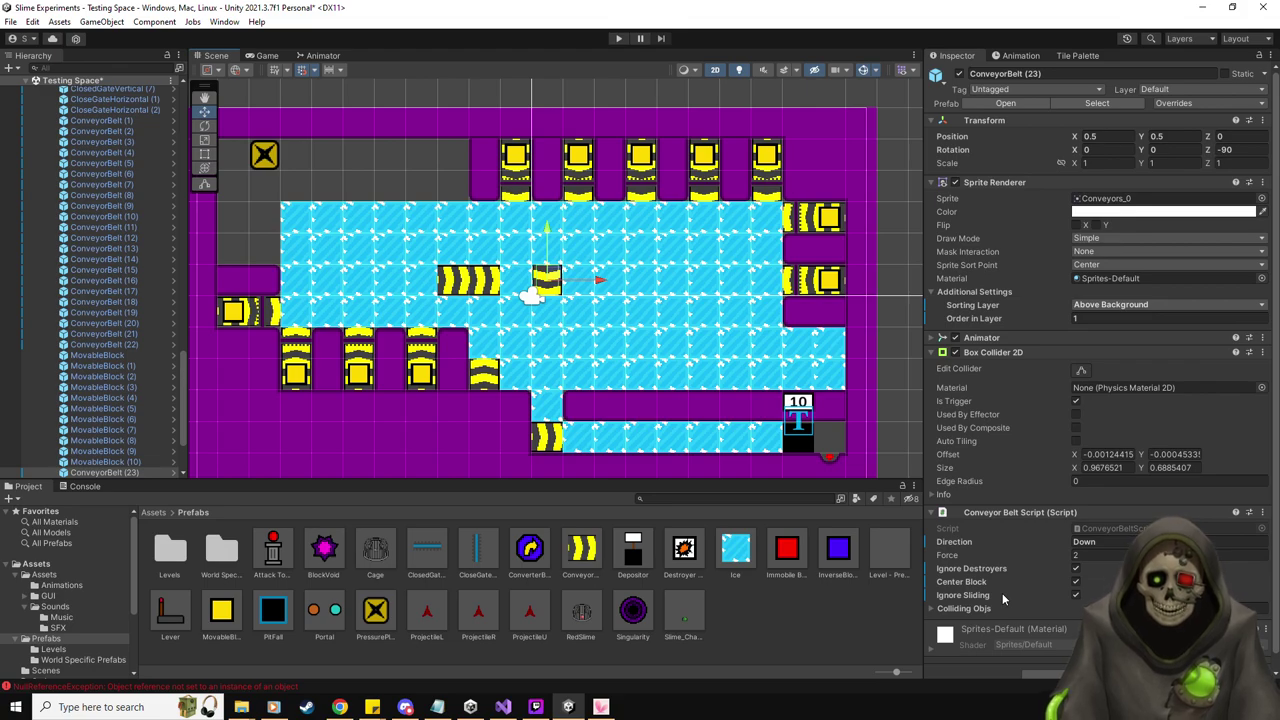
{"action": "scroll", "coordinate": [530, 290], "scroll_direction": "up", "scroll_amount": 3}
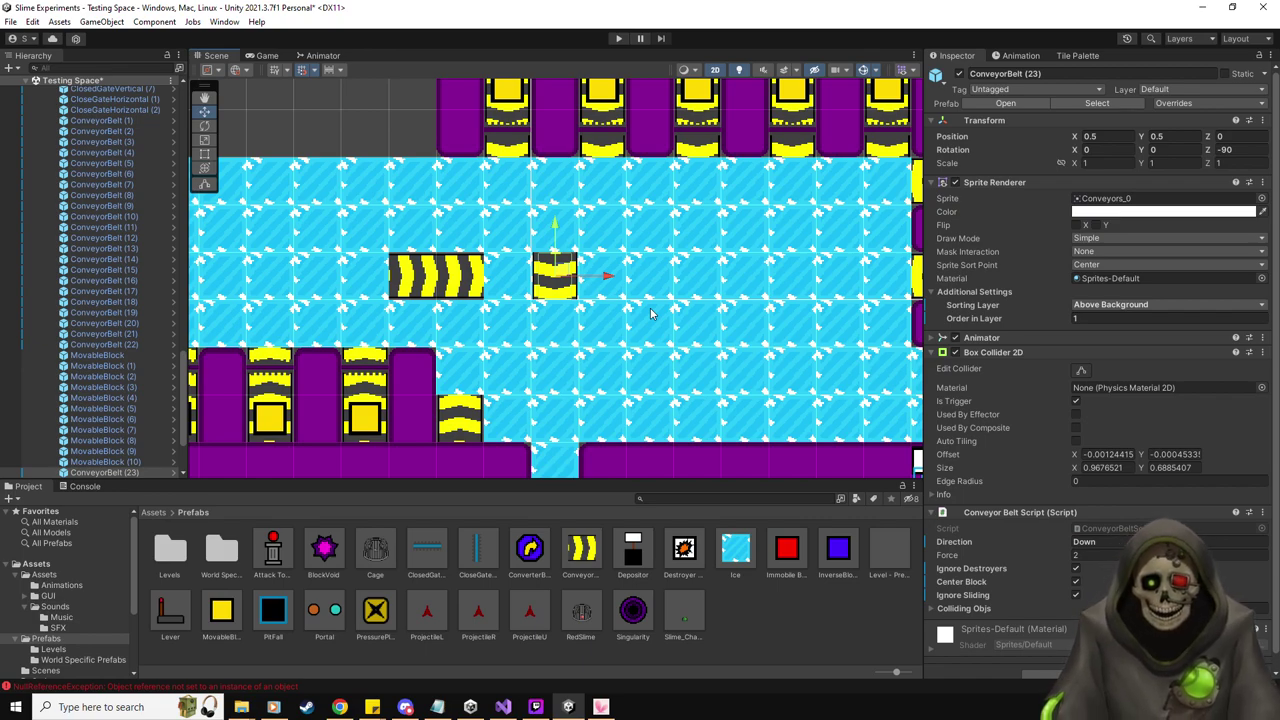
Replace the ice tile at X 7.5, Y 1.5 between the two right-side block alcoves with a new conveyor belt
{"action": "scroll", "coordinate": [650, 313], "scroll_direction": "down", "scroll_amount": 5}
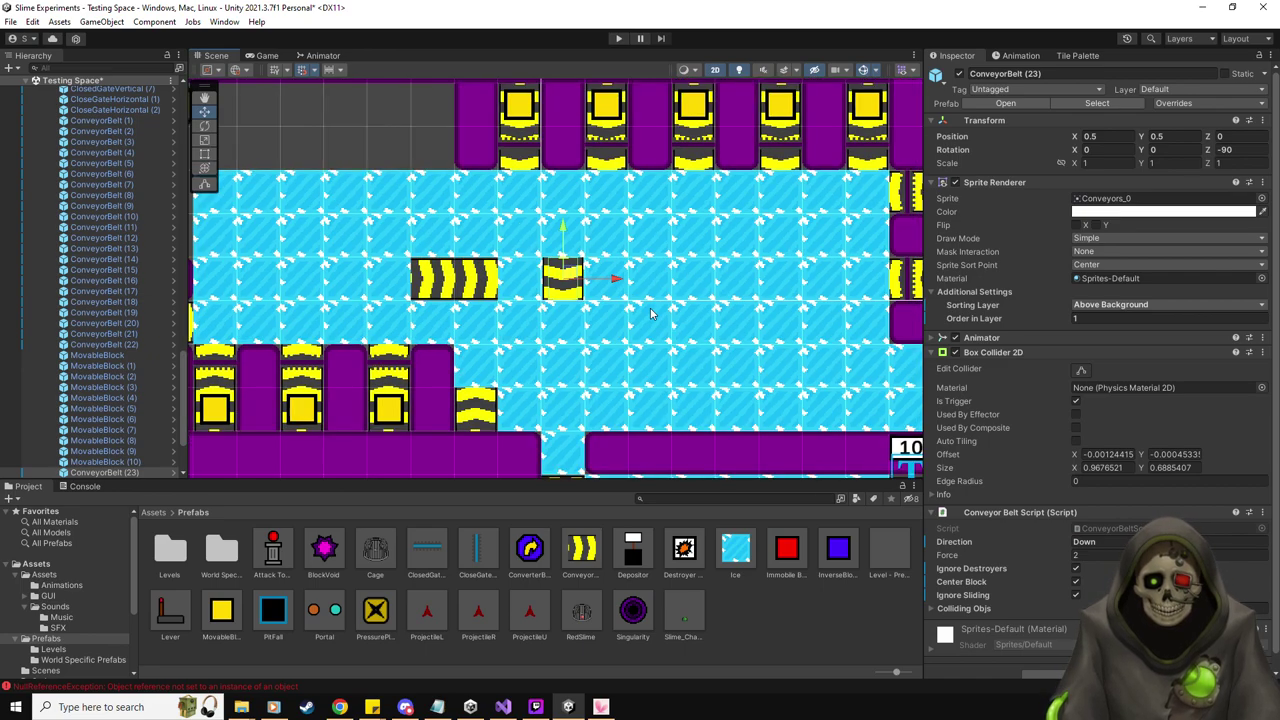
{"action": "scroll", "coordinate": [600, 330], "scroll_direction": "up", "scroll_amount": 2}
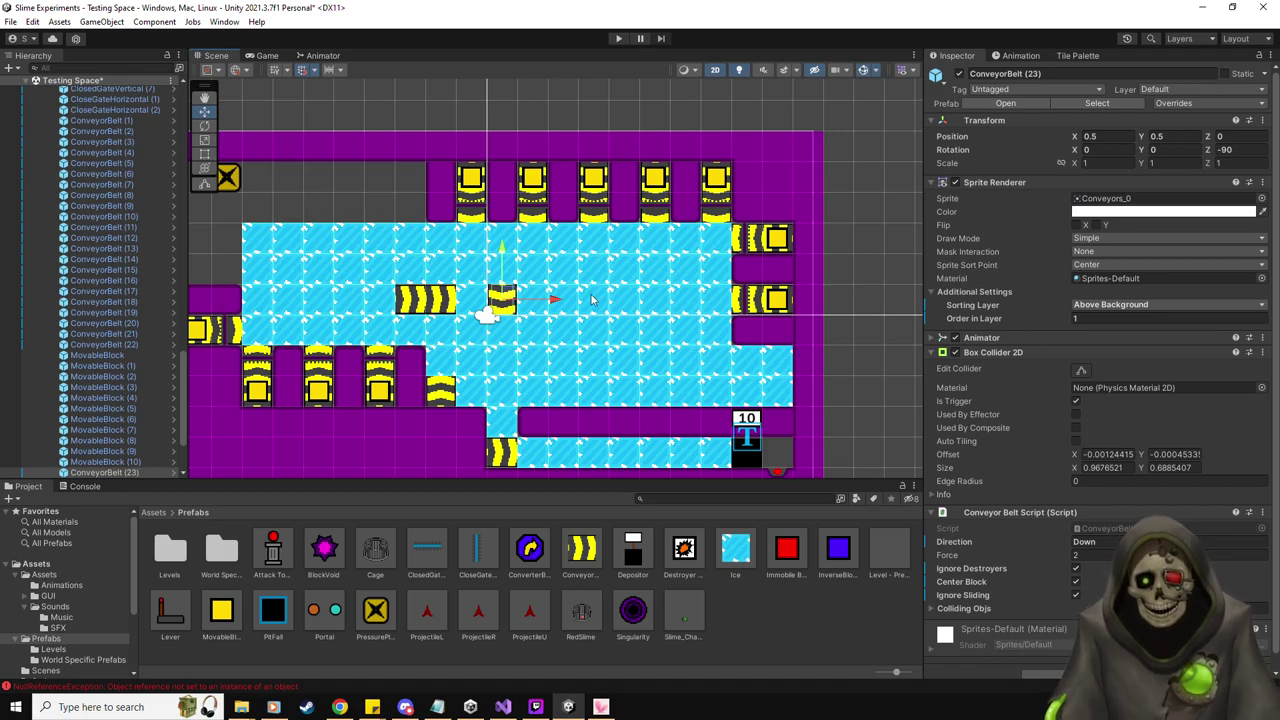
{"action": "left_click", "coordinate": [715, 272]}
{"action": "left_click", "coordinate": [716, 272]}
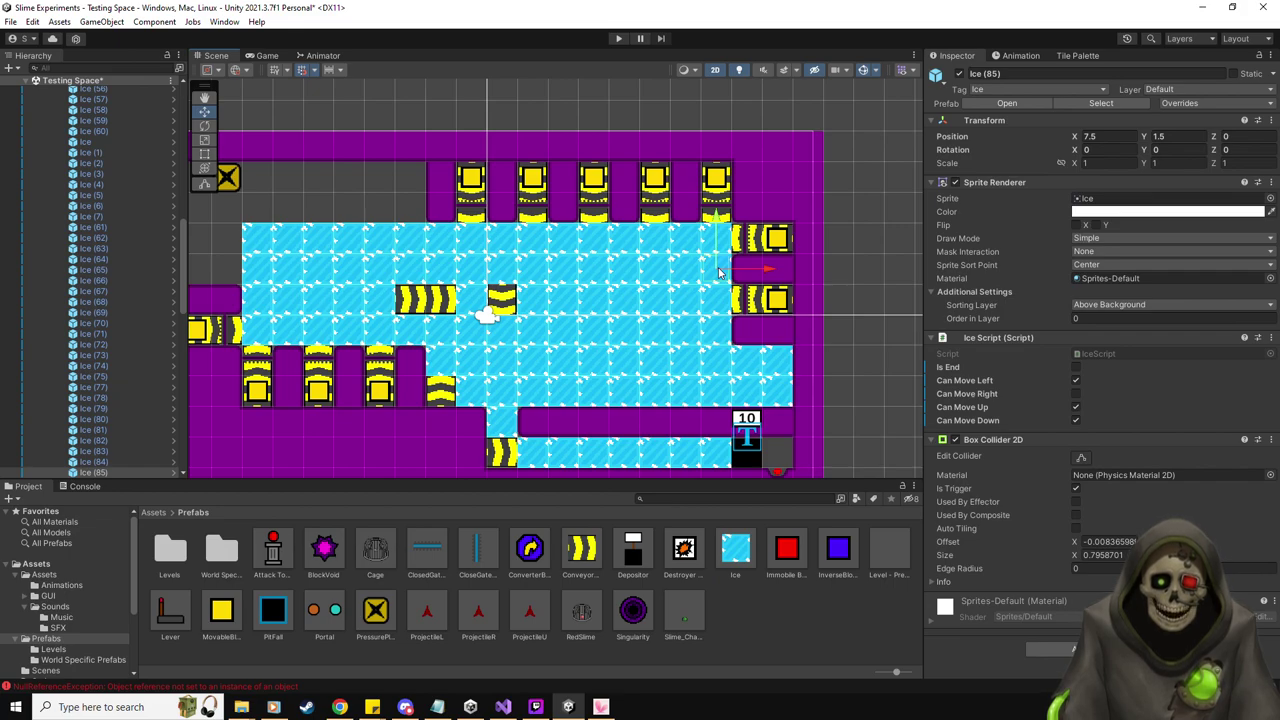
{"action": "left_click", "coordinate": [718, 270]}
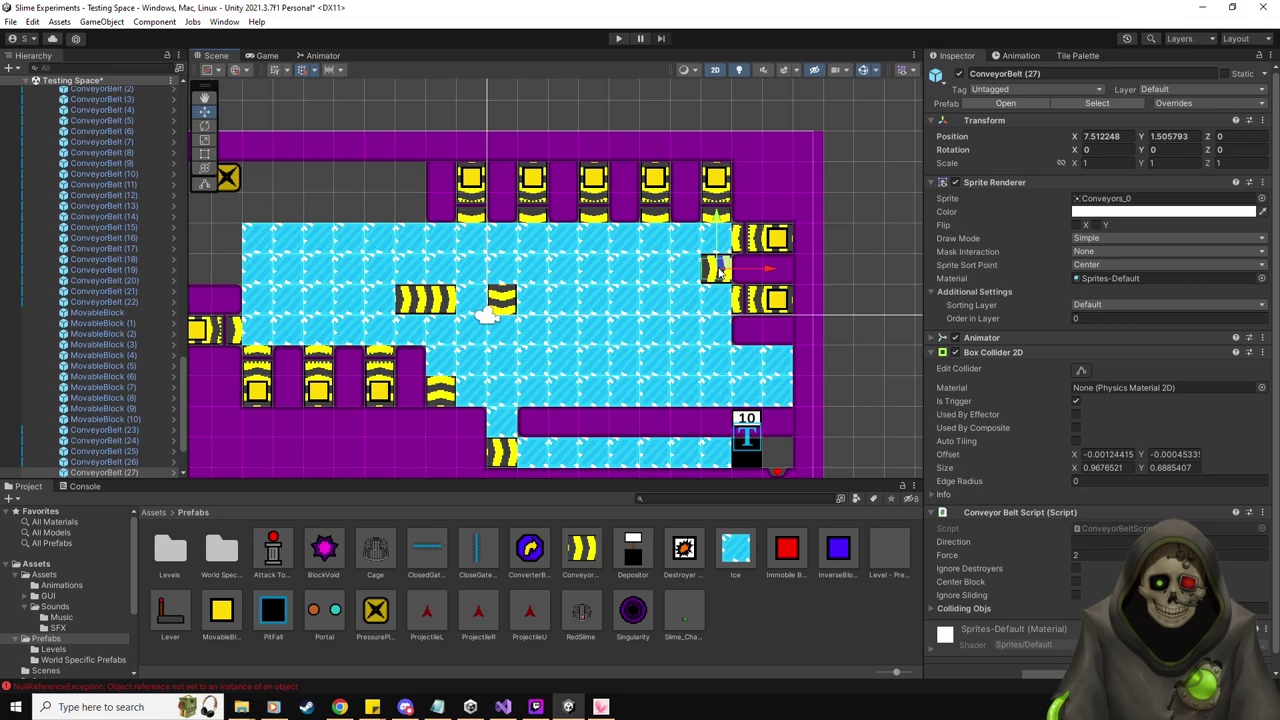
Set the new conveyor's direction to Left and its Z rotation to 180, and enable Center Block
{"action": "left_click", "coordinate": [1118, 541]}
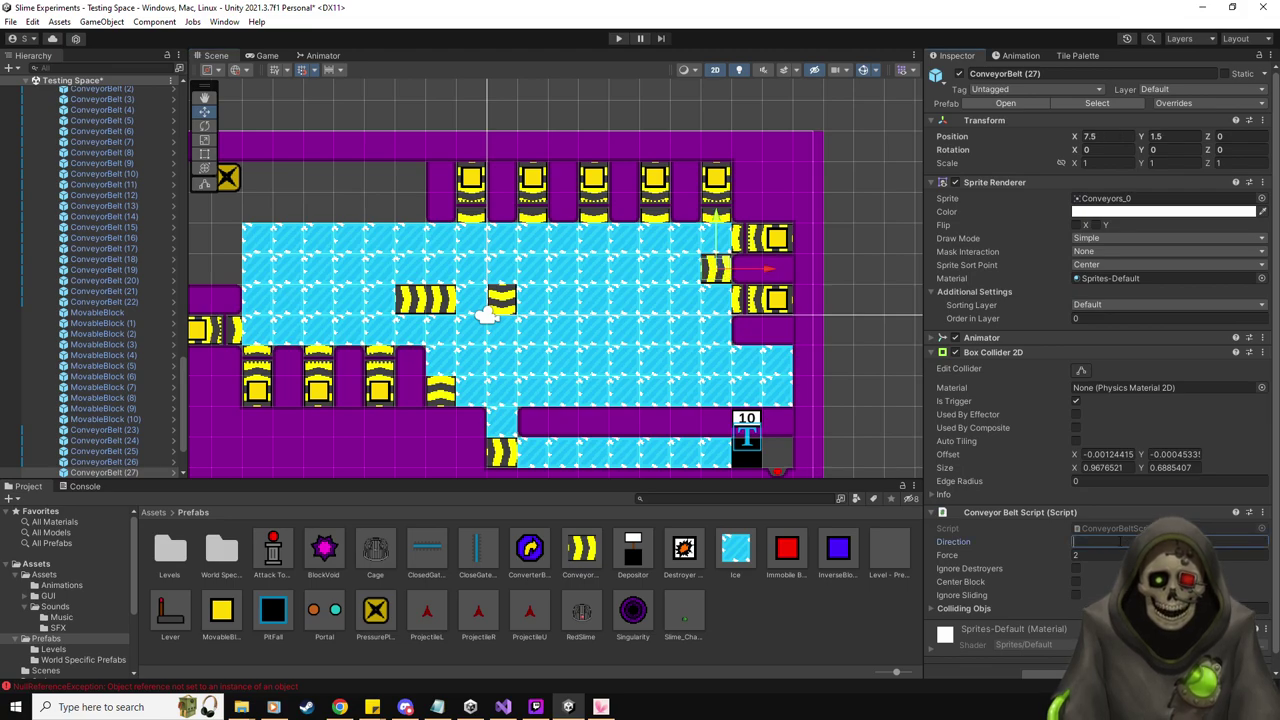
{"action": "type", "text": "Left"}
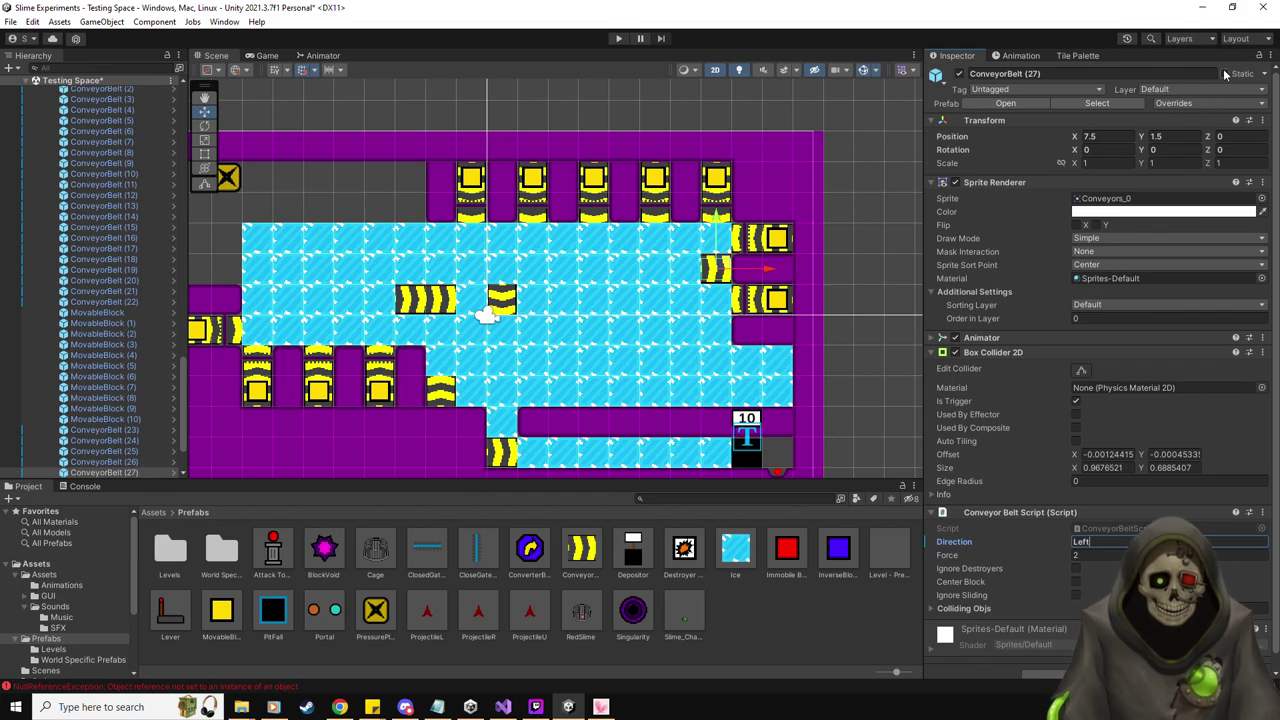
{"action": "left_click", "coordinate": [1235, 149]}
{"action": "type", "text": "180"}
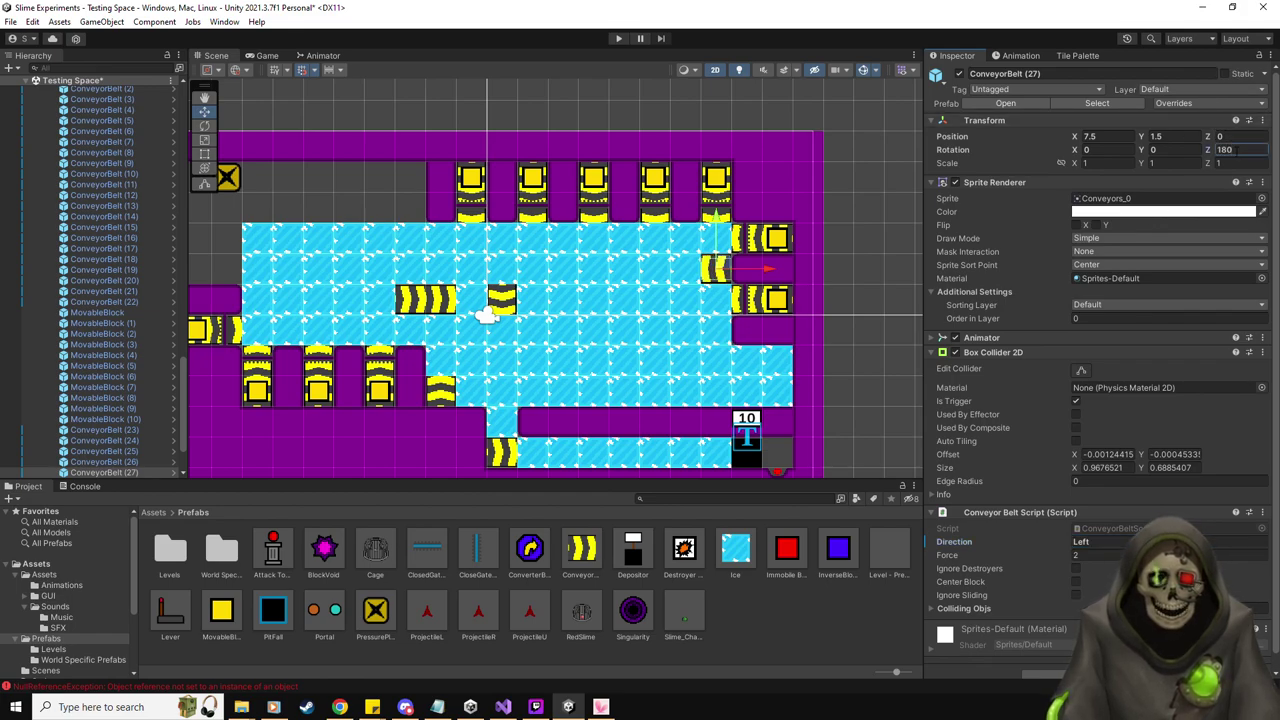
{"action": "left_click", "coordinate": [1076, 583]}
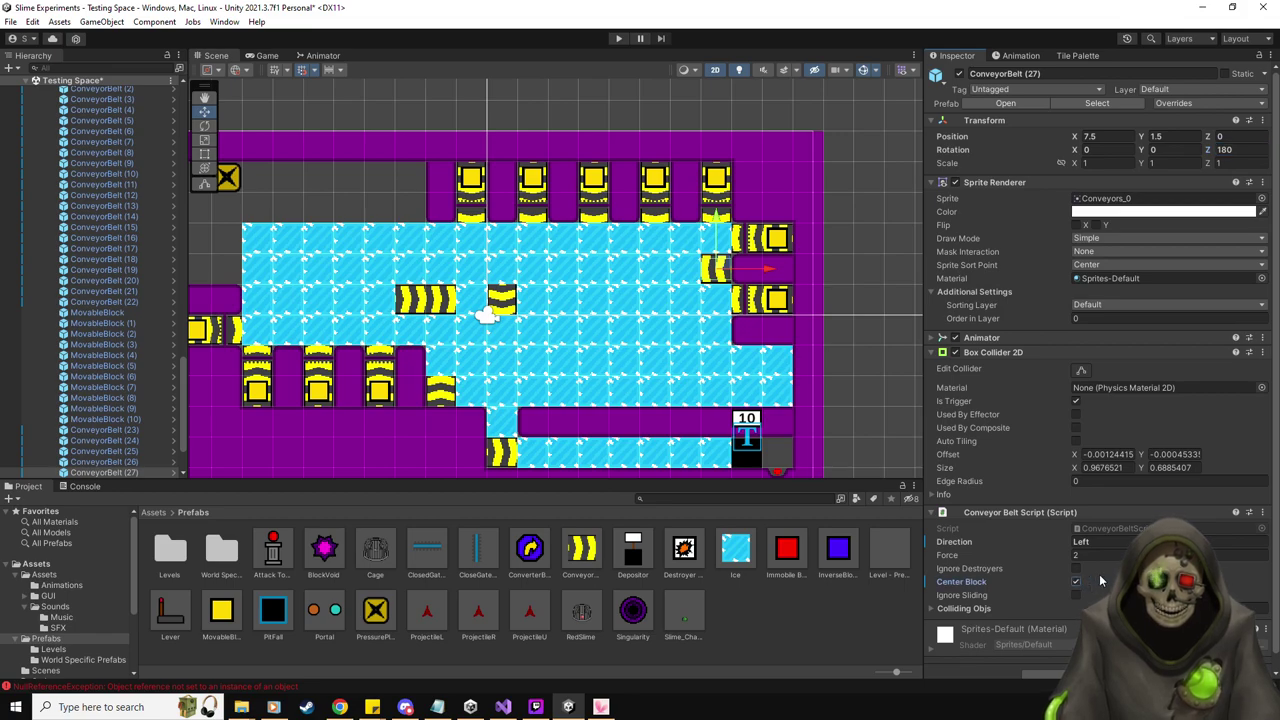
Inspect the Ice Script settings of the ice tile directly left of the new conveyor
{"action": "scroll", "coordinate": [695, 295], "scroll_direction": "up", "scroll_amount": 1}
{"action": "scroll", "coordinate": [695, 295], "scroll_direction": "up", "scroll_amount": 2}
{"action": "left_click", "coordinate": [693, 266]}
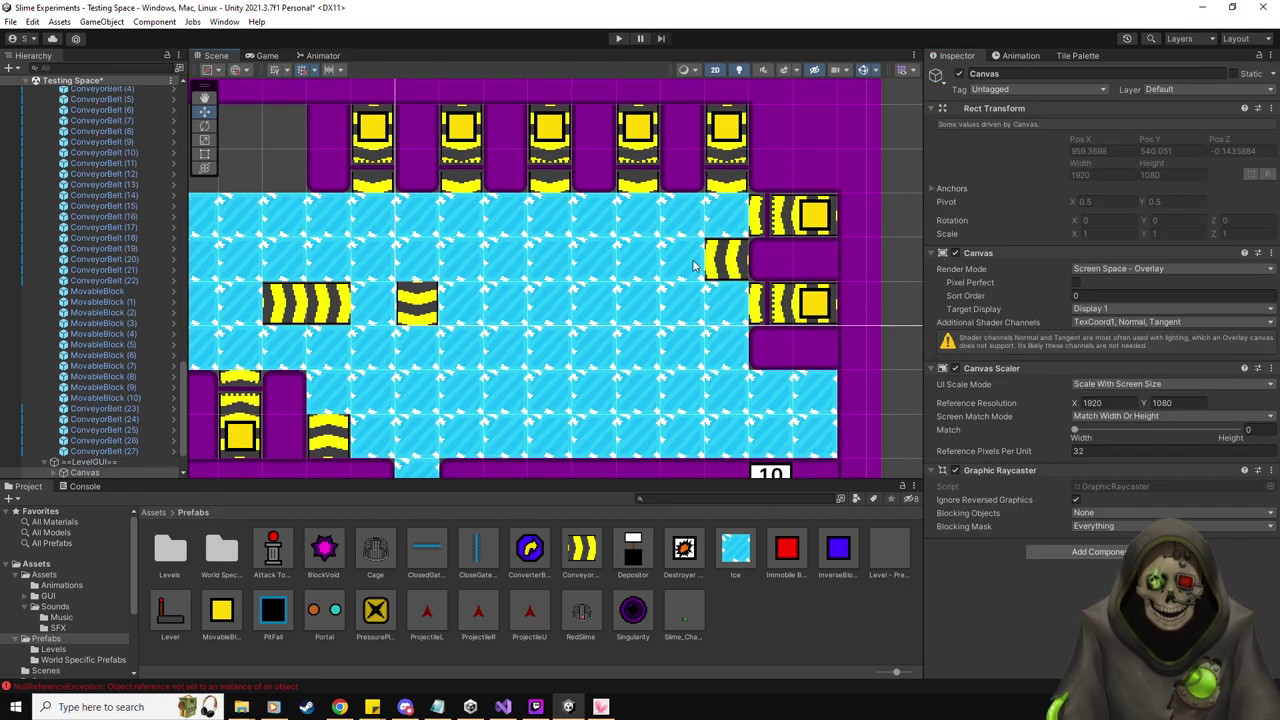
{"action": "left_click", "coordinate": [693, 266]}
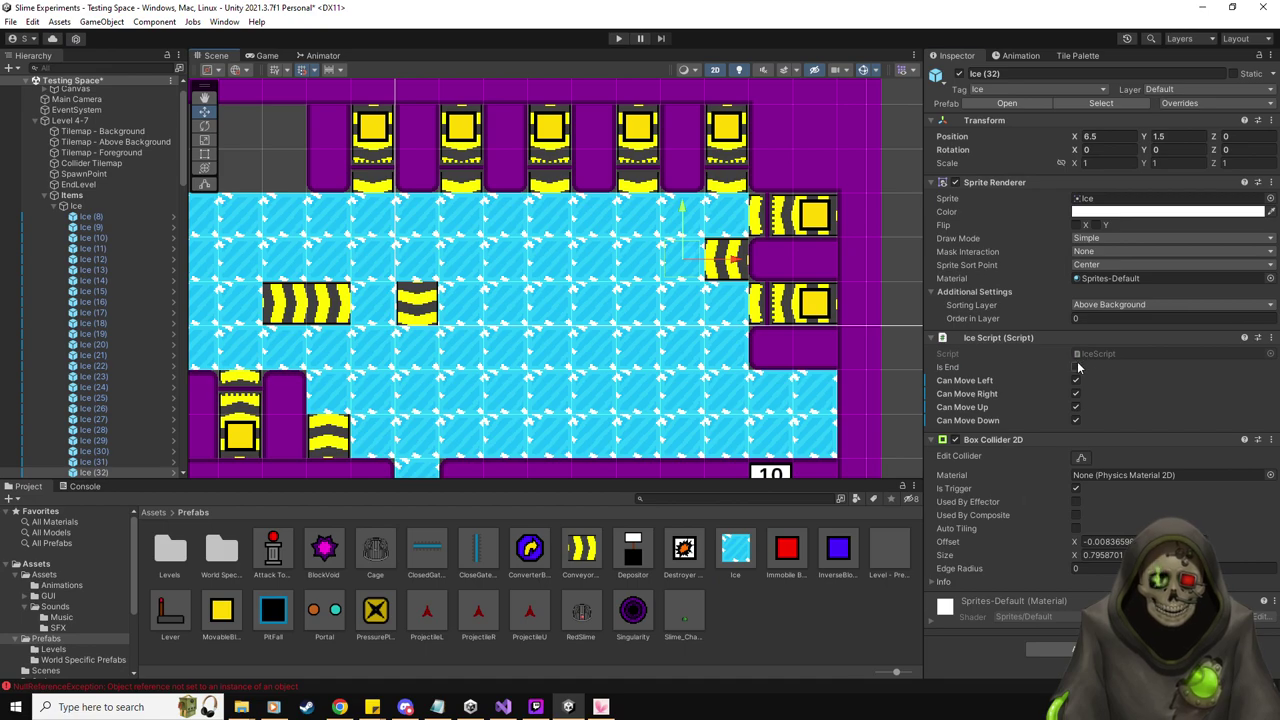
Enable Is End and disable Can Move Up on the ice tile below the new conveyor, and disable Can Move Down on the tile above it
{"action": "left_click", "coordinate": [727, 311]}
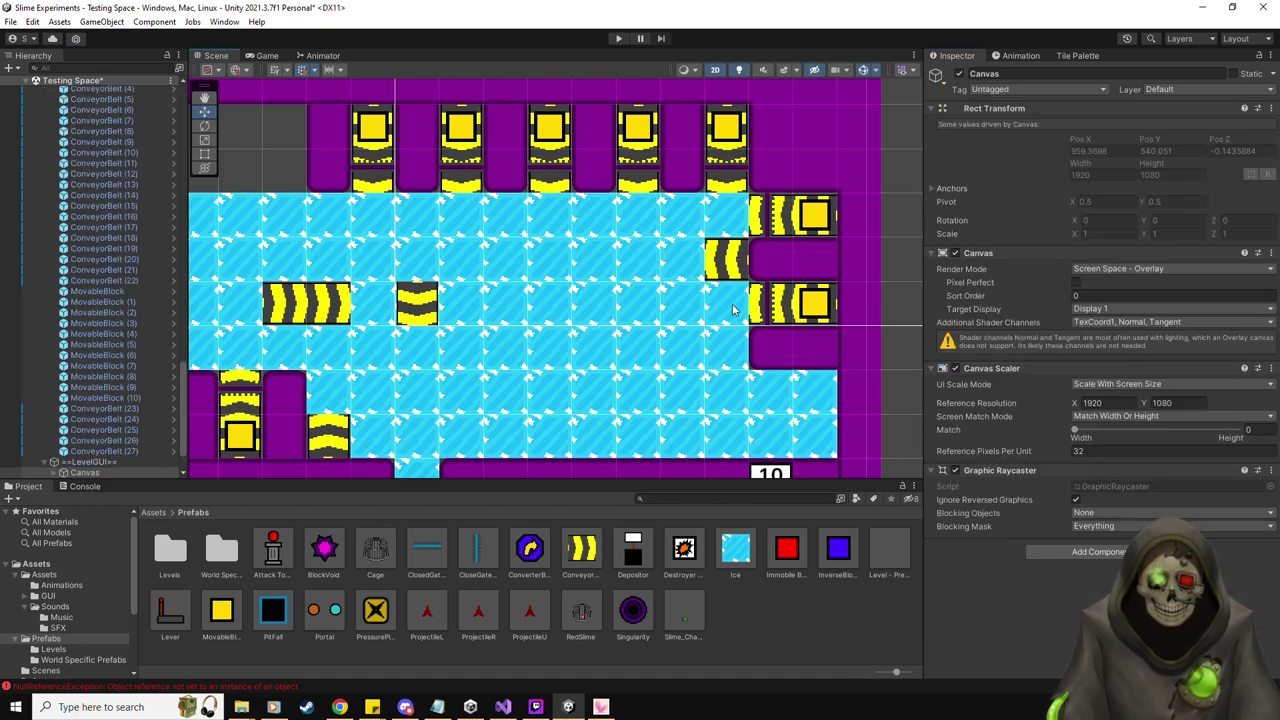
{"action": "left_click", "coordinate": [727, 311]}
{"action": "left_click", "coordinate": [1076, 368]}
{"action": "left_click", "coordinate": [1076, 407]}
{"action": "left_click", "coordinate": [733, 221]}
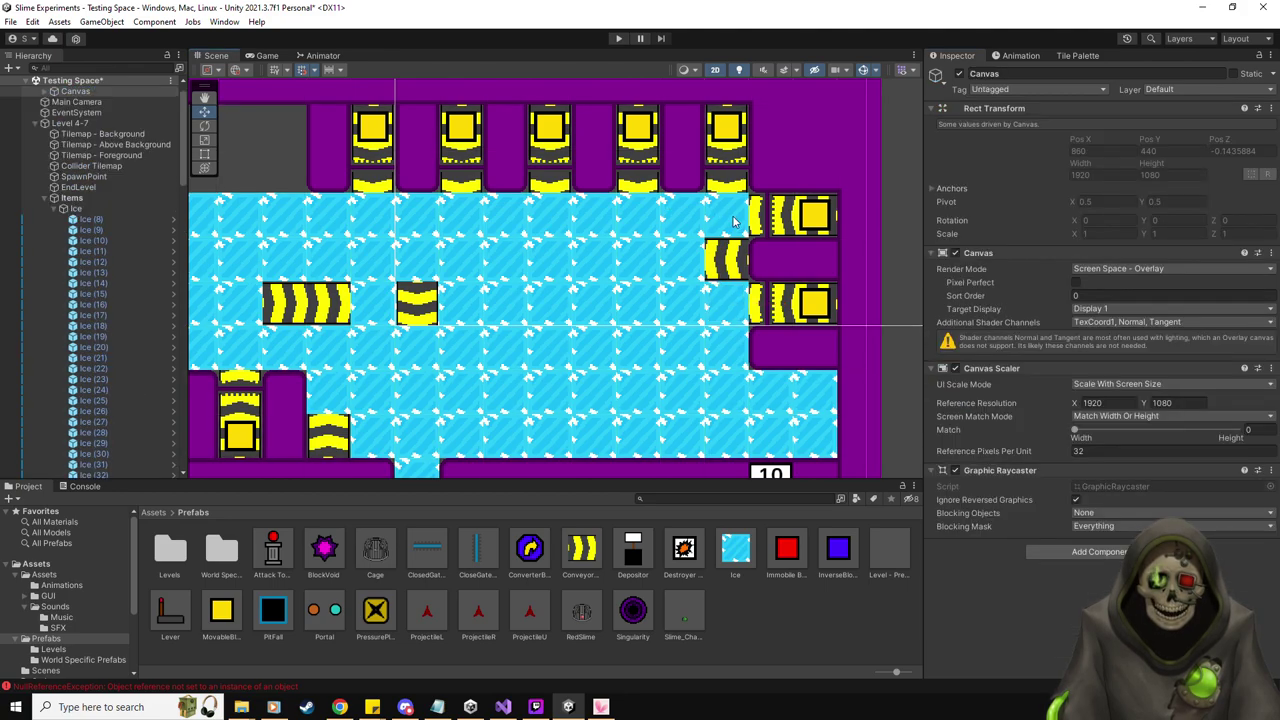
{"action": "left_click", "coordinate": [736, 220]}
{"action": "left_click", "coordinate": [1076, 421]}
{"action": "scroll", "coordinate": [548, 345], "scroll_direction": "down", "scroll_amount": 1}
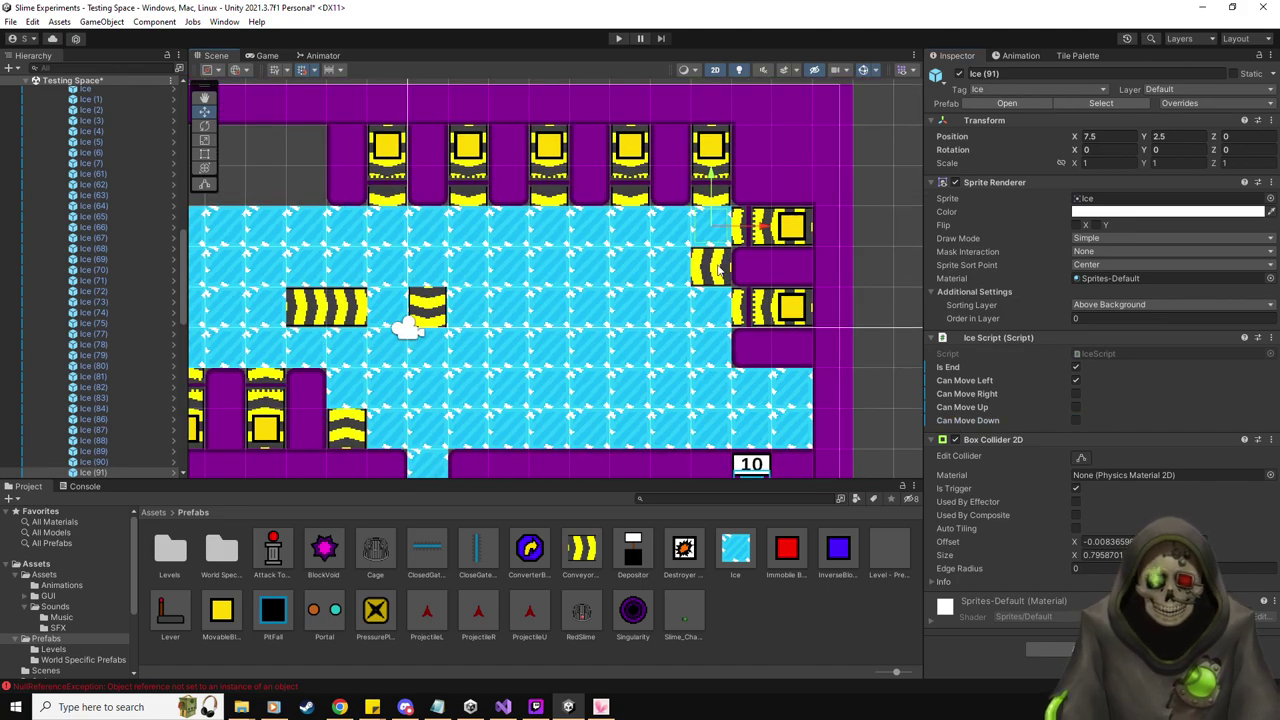
Place a Lever prefab on the empty floor to the right of the pressure plate
{"action": "left_click", "coordinate": [590, 342]}
{"action": "key", "text": "f"}
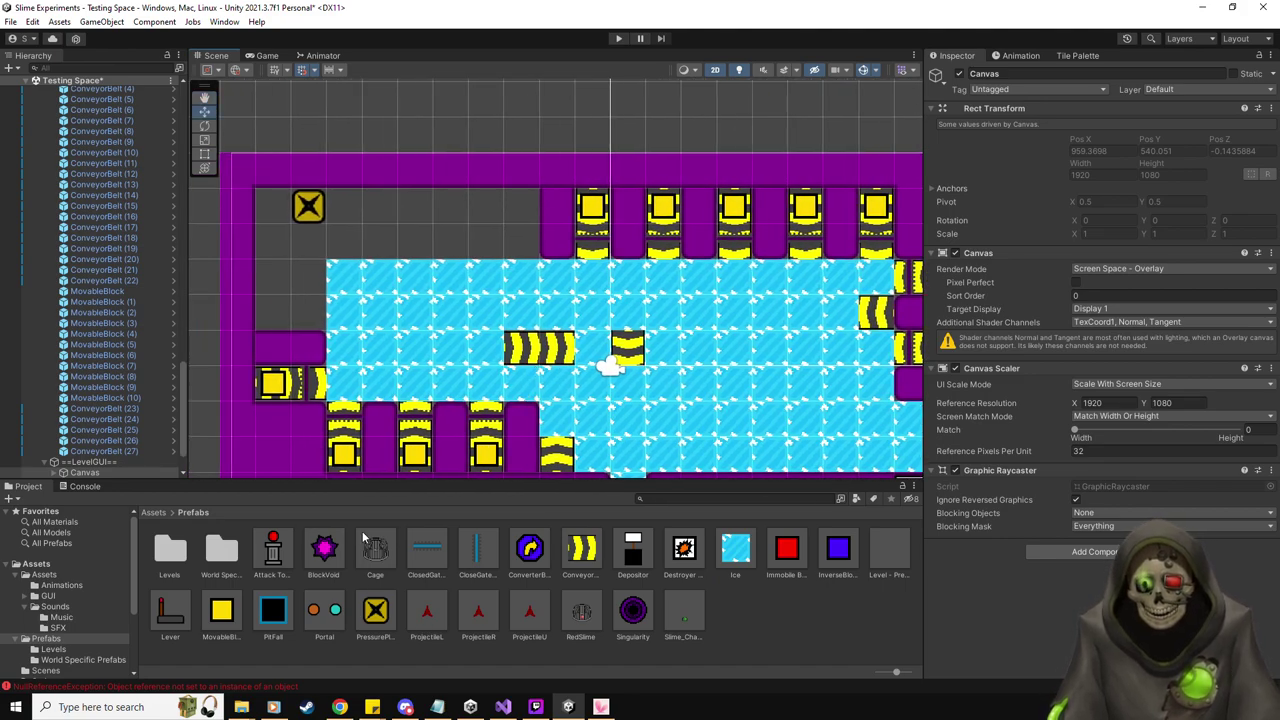
{"action": "scroll", "coordinate": [660, 400], "scroll_direction": "down", "scroll_amount": 3}
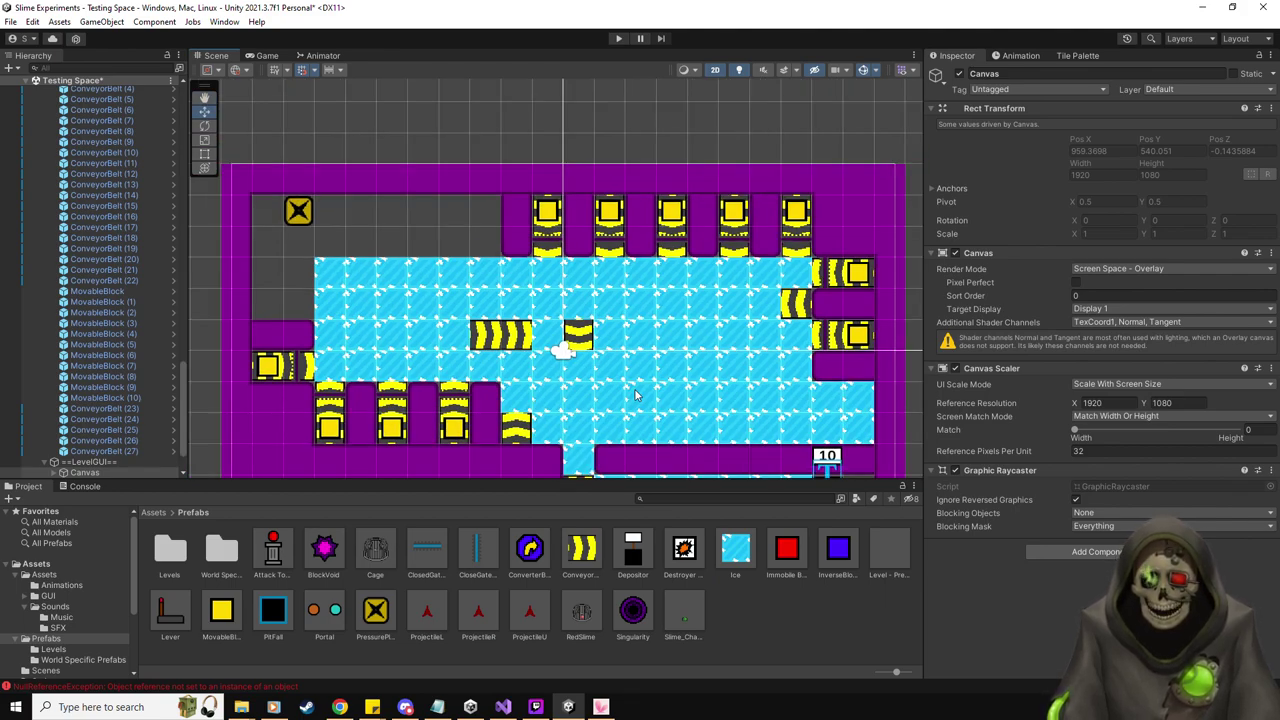
{"action": "scroll", "coordinate": [635, 395], "scroll_direction": "down", "scroll_amount": 1}
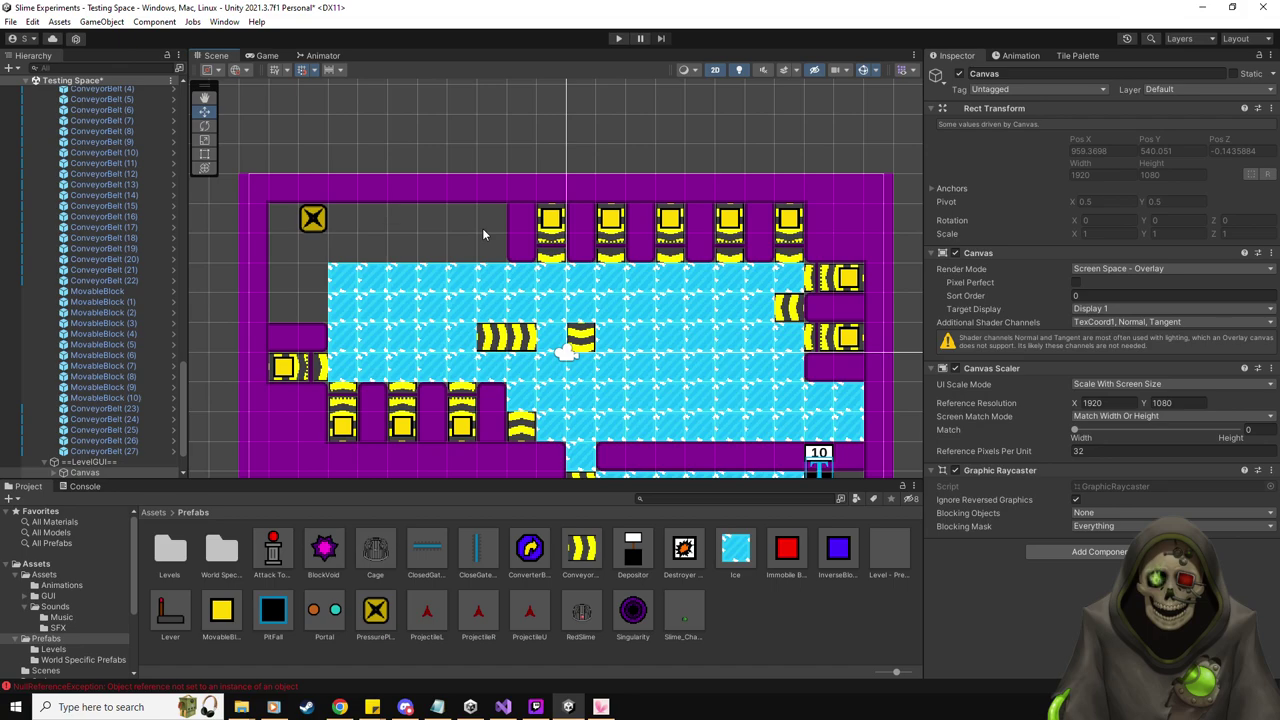
{"action": "left_click_drag", "start_coordinate": [172, 612], "coordinate": [372, 216]}
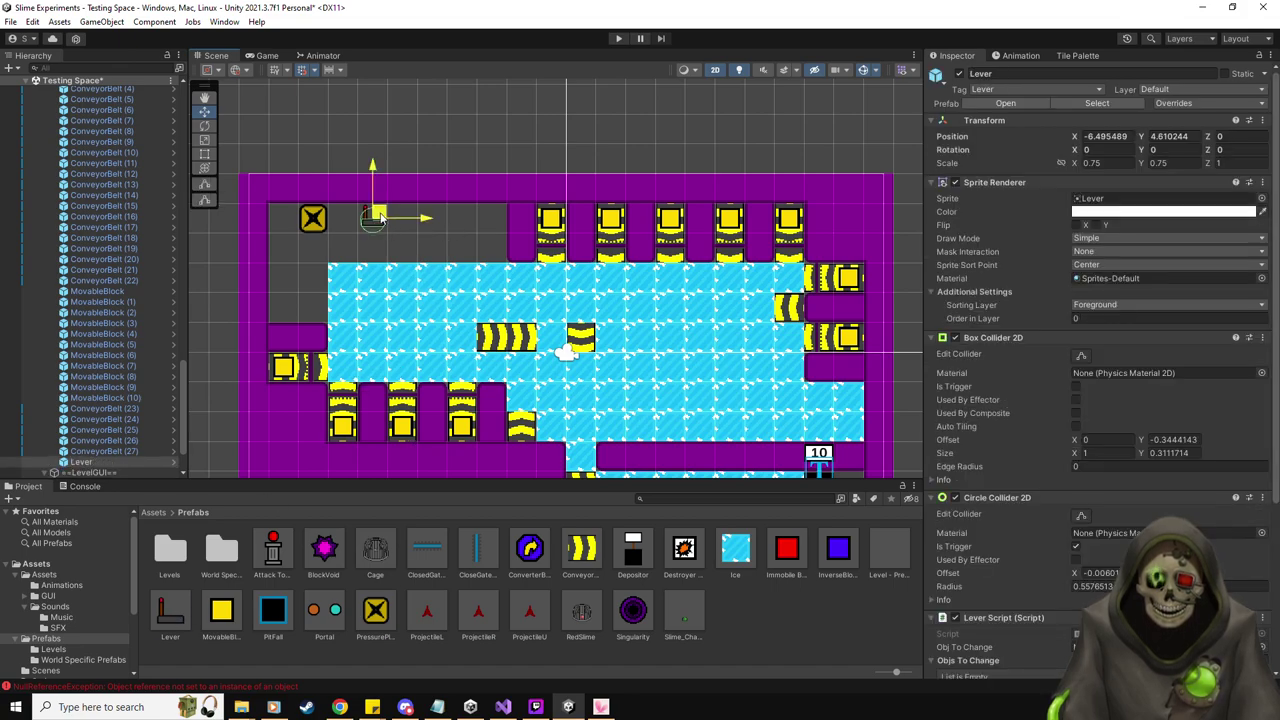
Add ConveyorBelt (27) to the lever's Objs To Change list
{"action": "scroll", "coordinate": [985, 432], "scroll_direction": "down", "scroll_amount": 5}
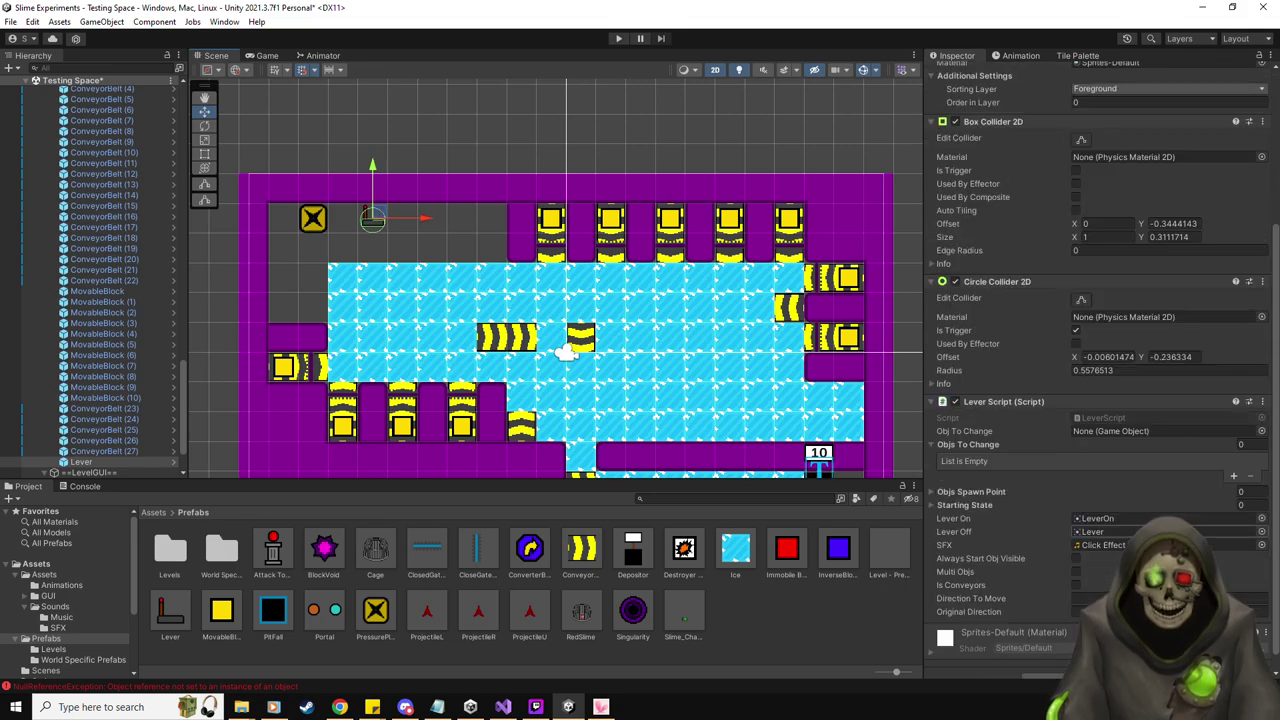
{"action": "scroll", "coordinate": [985, 432], "scroll_direction": "up", "scroll_amount": 1}
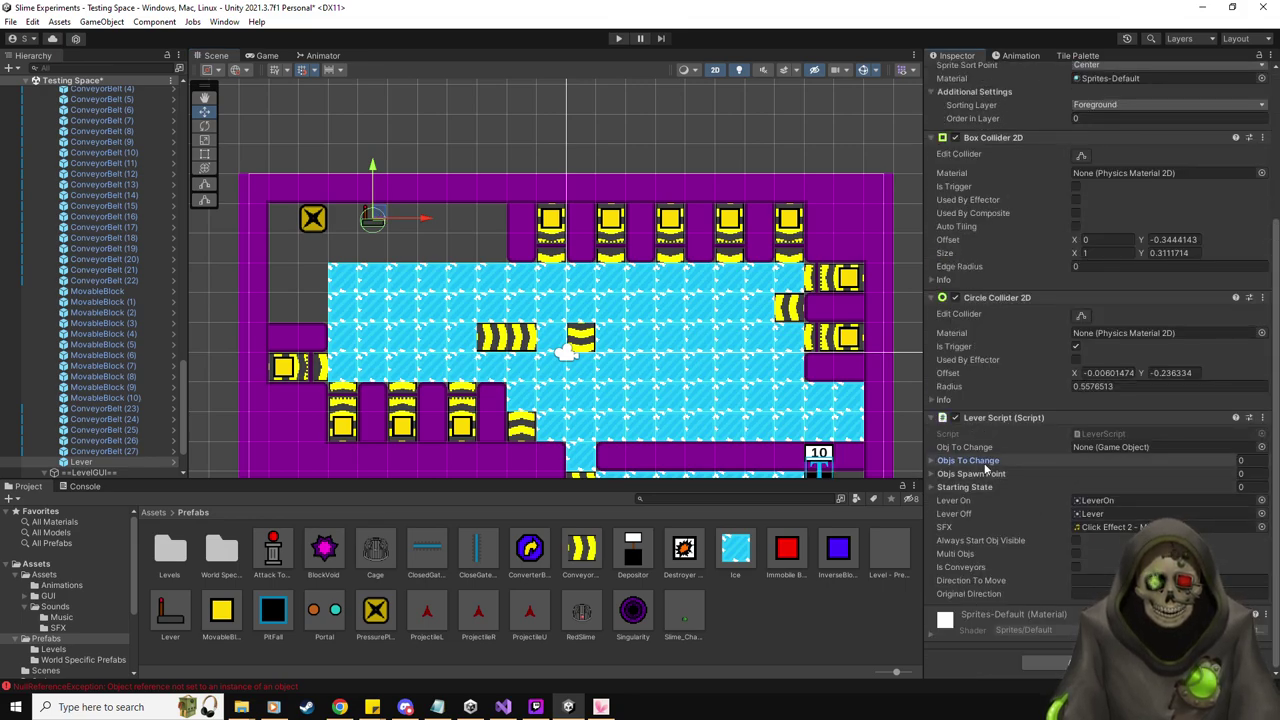
{"action": "left_click", "coordinate": [984, 462]}
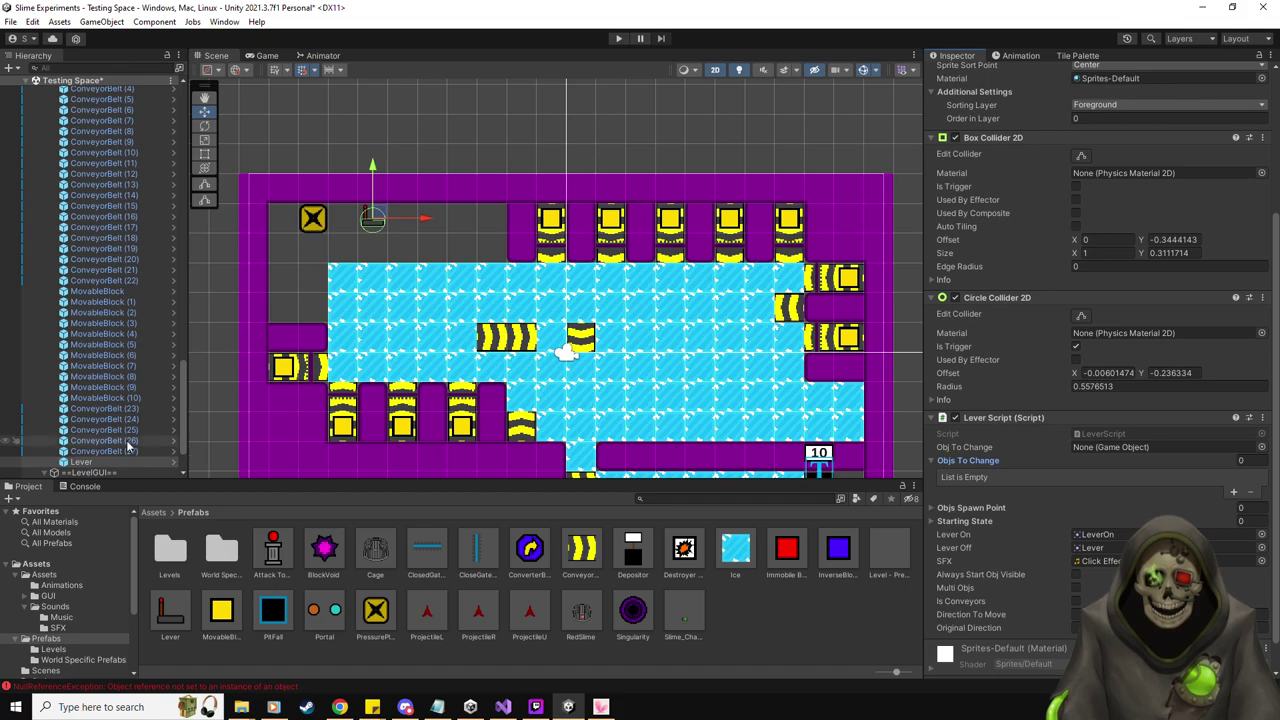
{"action": "left_click", "coordinate": [100, 462]}
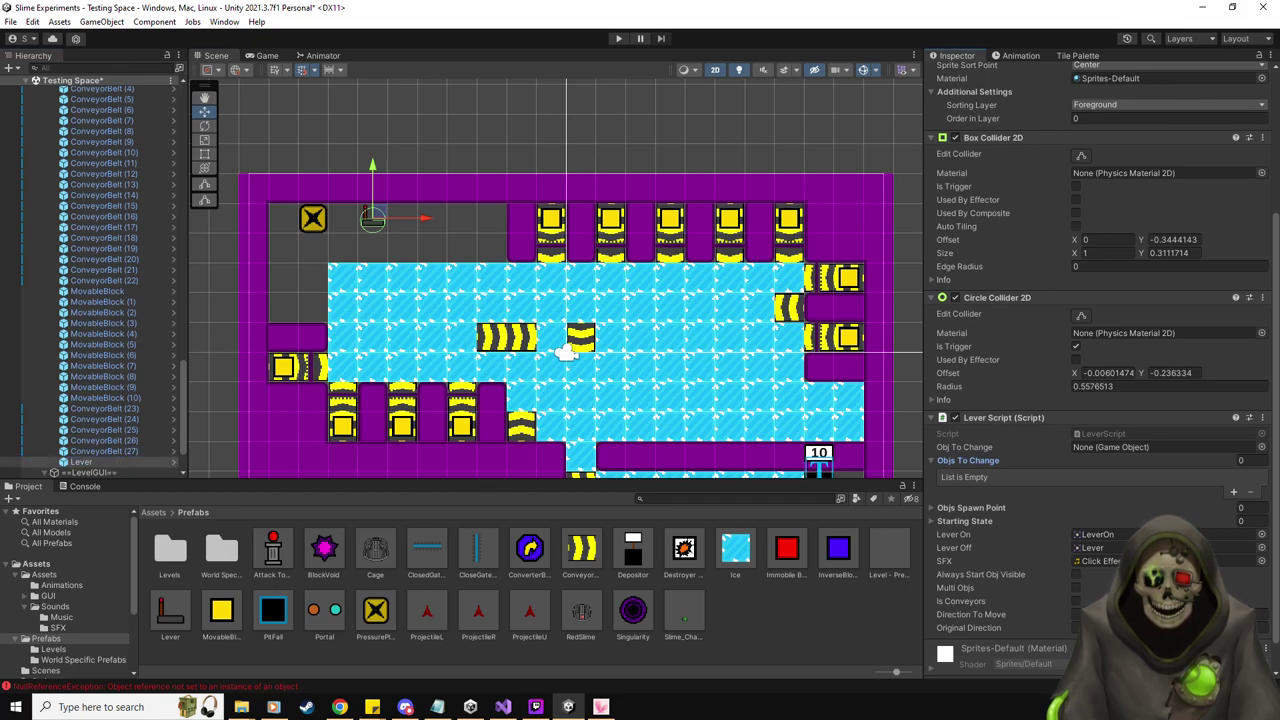
{"action": "left_click_drag", "start_coordinate": [1107, 515], "coordinate": [968, 463]}
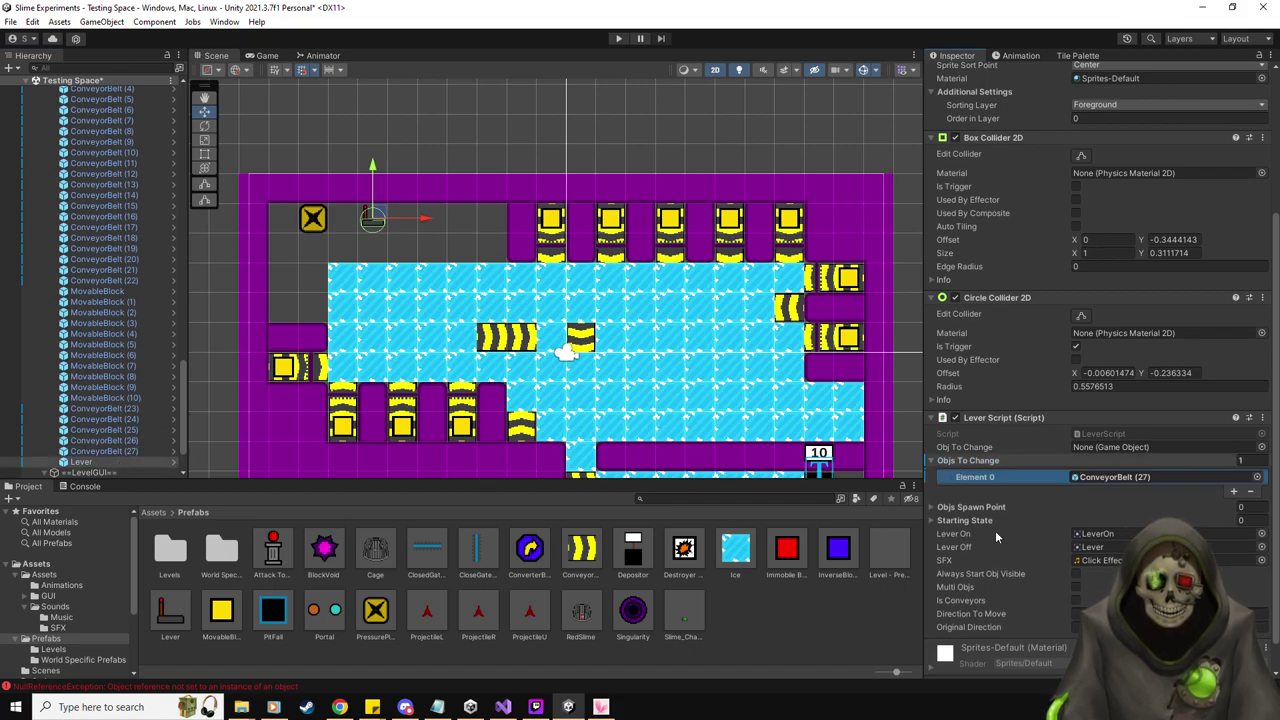
Enable Always Start Obj Visible, Multi Objs and Is Conveyors on the lever, with Direction To Move set to Up and Original Direction to Down
{"action": "left_click", "coordinate": [1076, 574]}
{"action": "left_click", "coordinate": [1076, 587]}
{"action": "left_click", "coordinate": [1076, 600]}
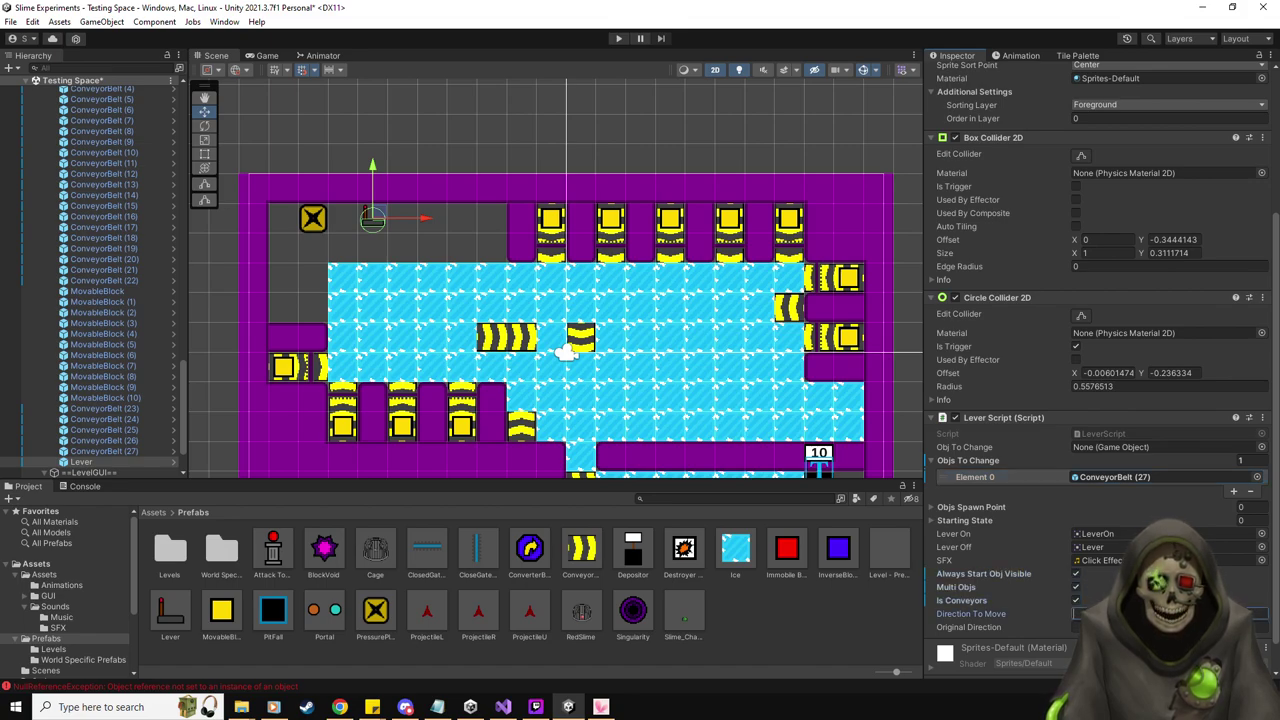
{"action": "type", "text": "Up"}
{"action": "key", "text": "Tab"}
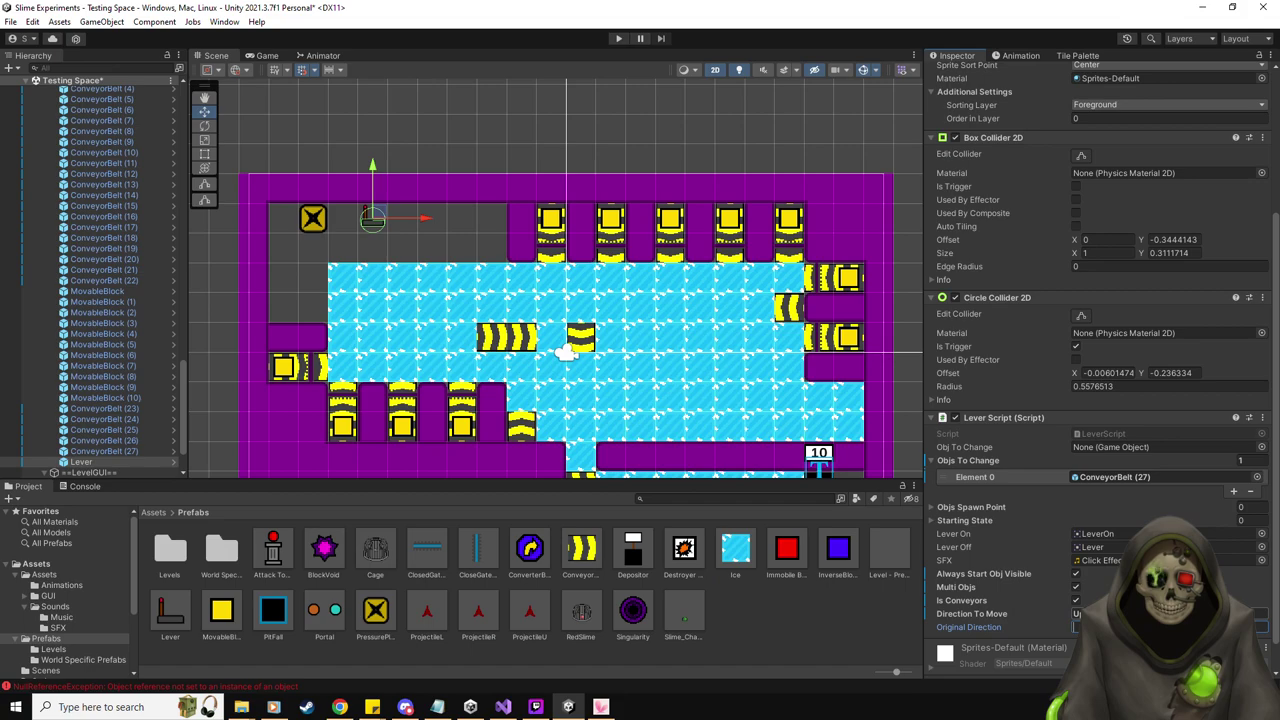
{"action": "type", "text": "Left"}
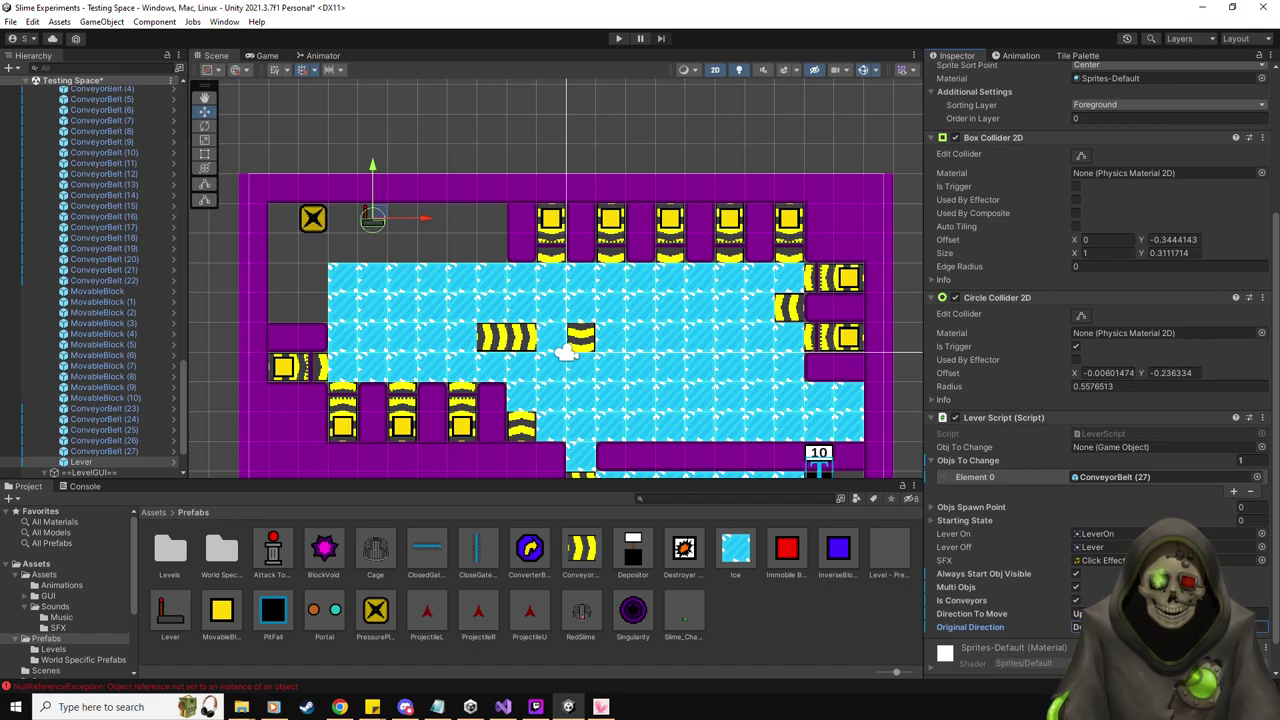
Set ConveyorBelt (27)'s direction to Down and its Z rotation to -90
{"action": "left_click", "coordinate": [150, 451]}
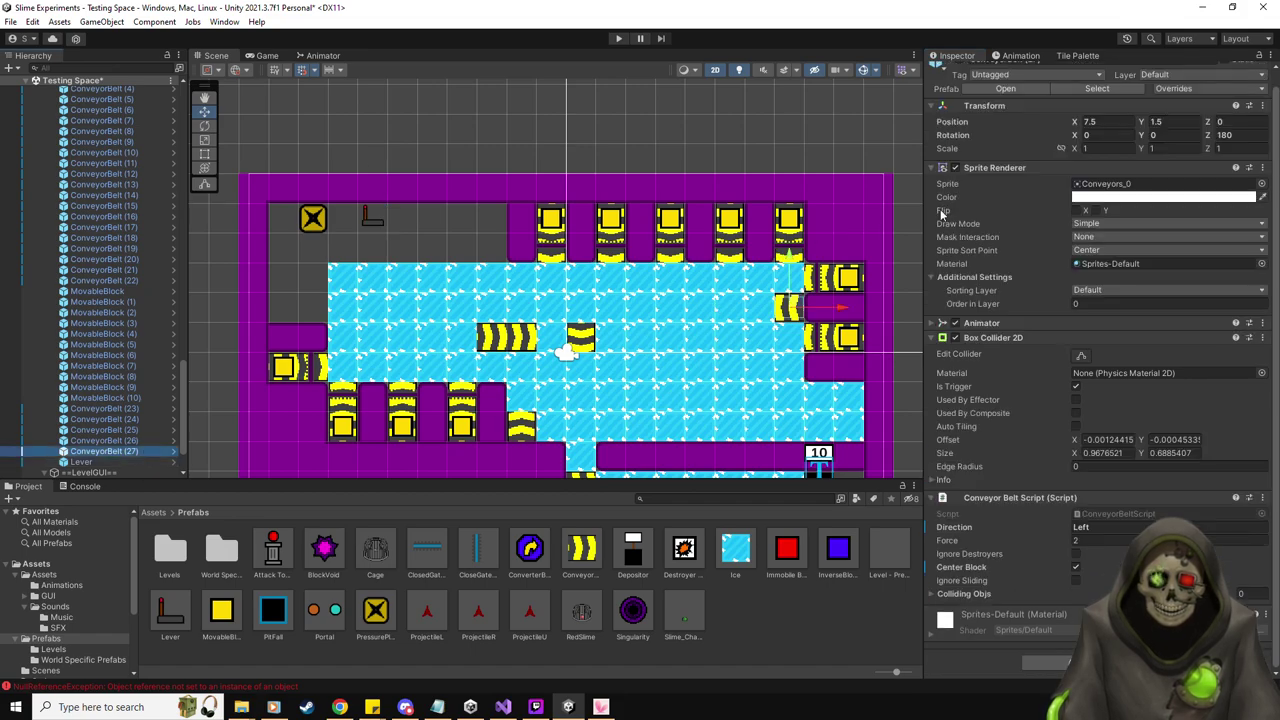
{"action": "scroll", "coordinate": [1114, 212], "scroll_direction": "up", "scroll_amount": 1}
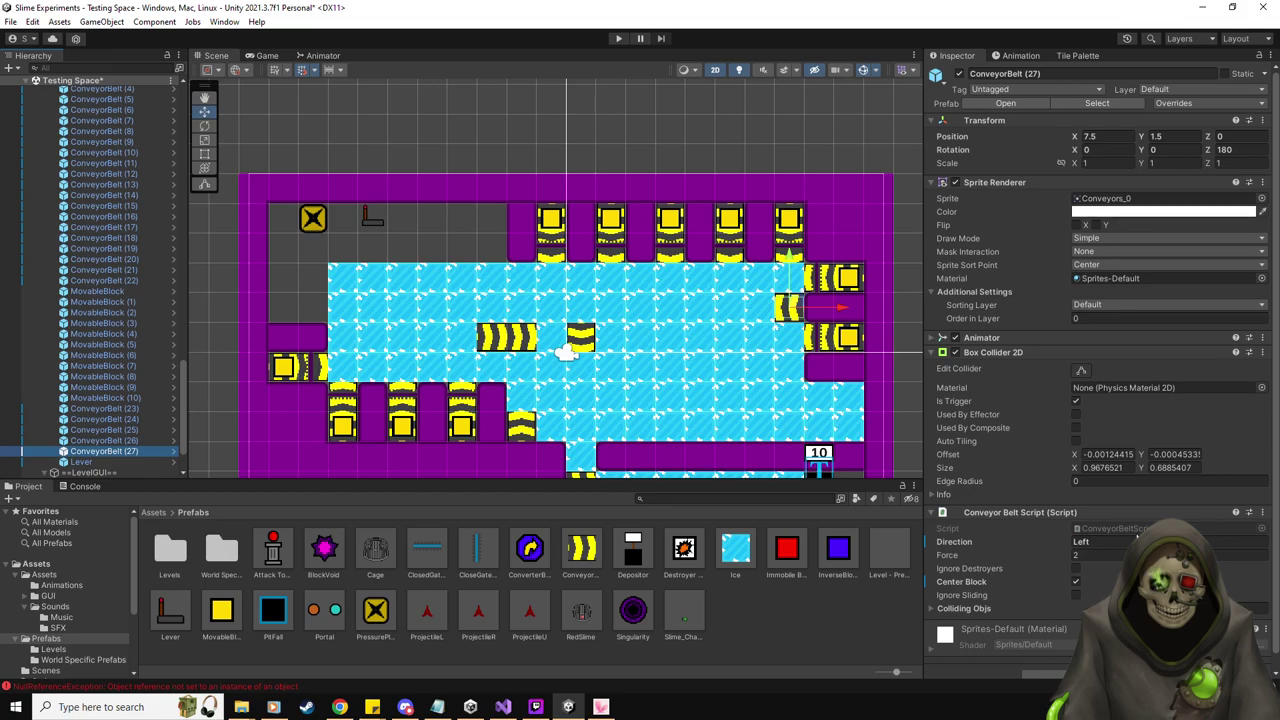
{"action": "type", "text": "Down"}
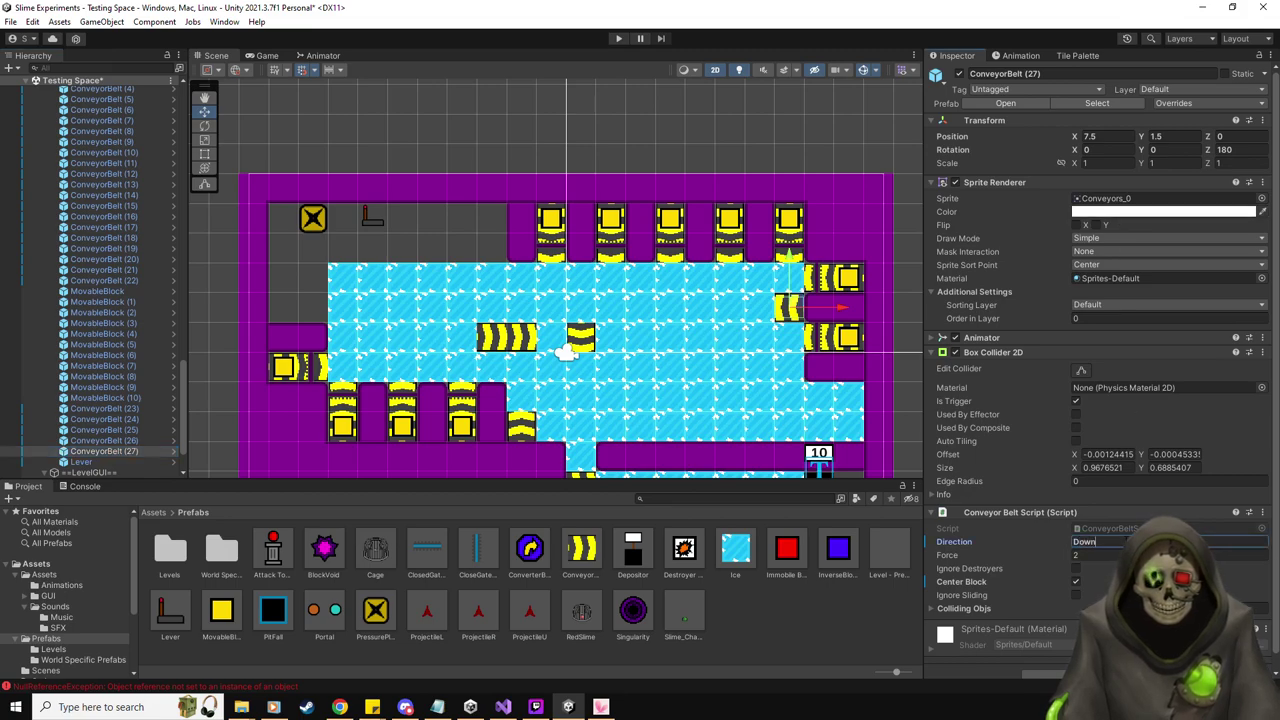
{"action": "left_click", "coordinate": [1225, 149]}
{"action": "type", "text": "-90"}
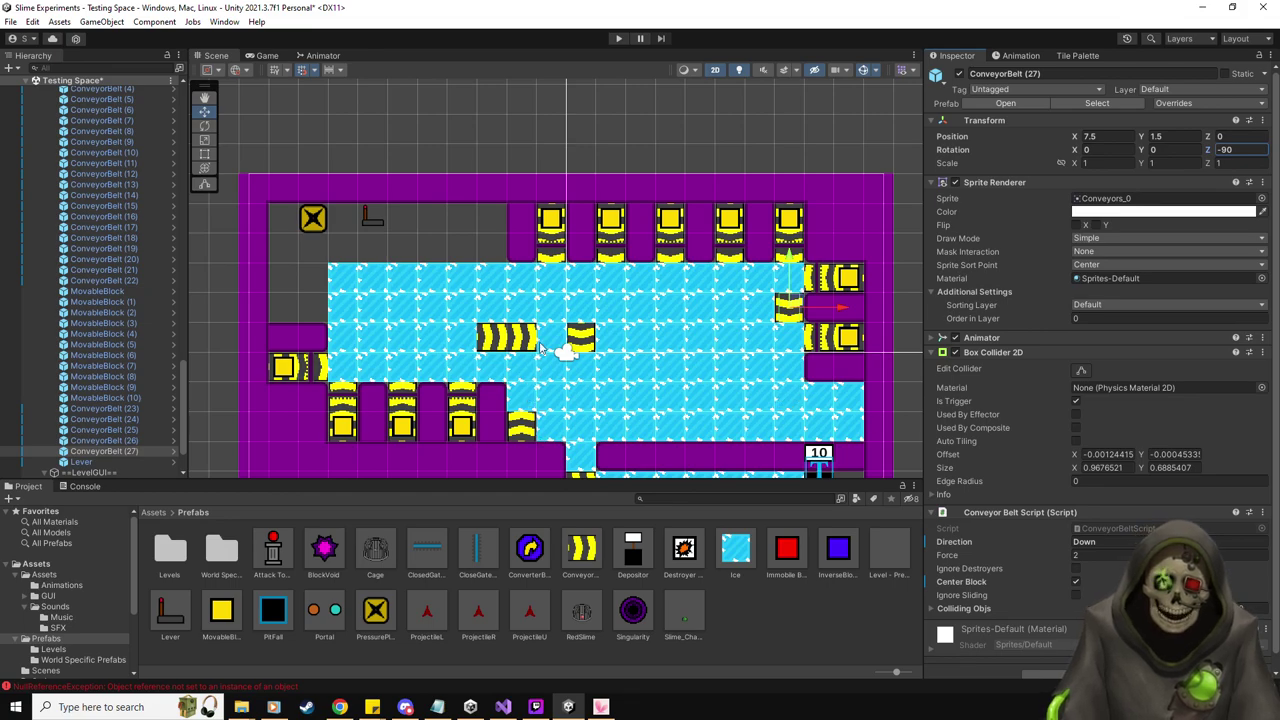
Delete the ice tile two cells left of ConveyorBelt (27), at X 5.5, Y 1.5
{"action": "scroll", "coordinate": [590, 435], "scroll_direction": "down", "scroll_amount": 1}
{"action": "middle_click_drag", "start_coordinate": [591, 411], "coordinate": [591, 383]}
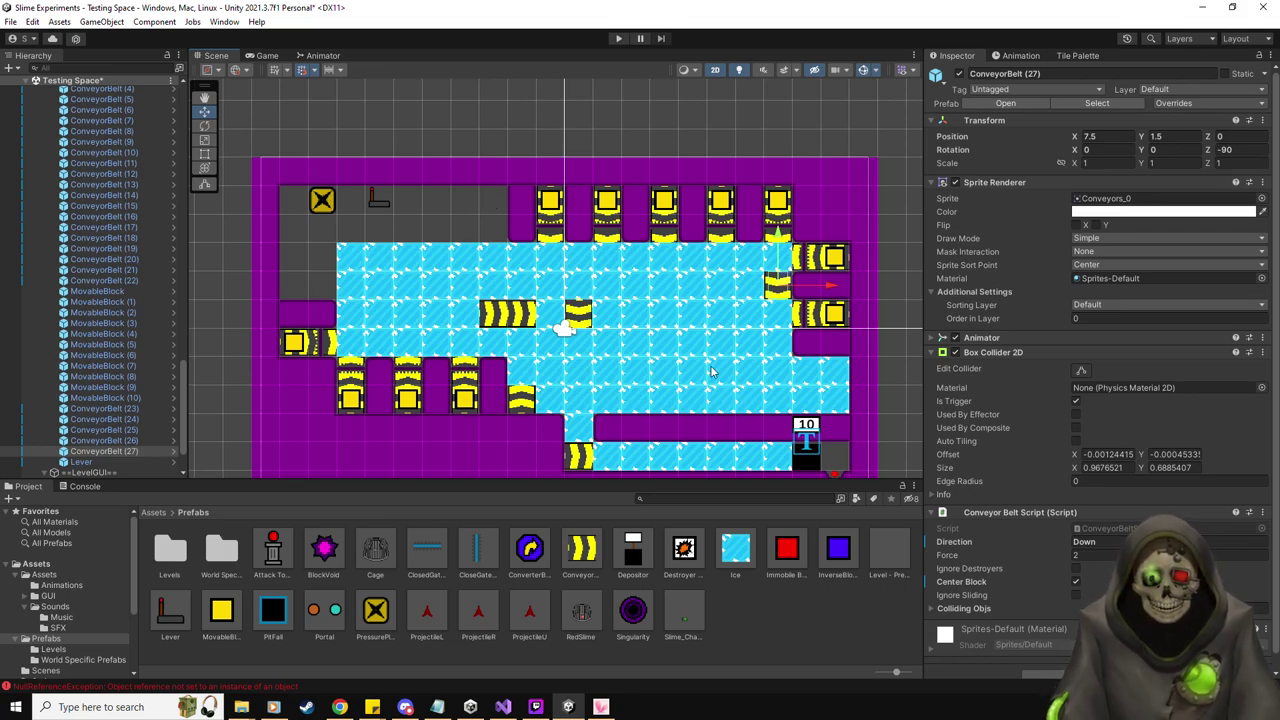
{"action": "scroll", "coordinate": [712, 372], "scroll_direction": "up", "scroll_amount": 1}
{"action": "middle_click_drag", "start_coordinate": [737, 351], "coordinate": [714, 356]}
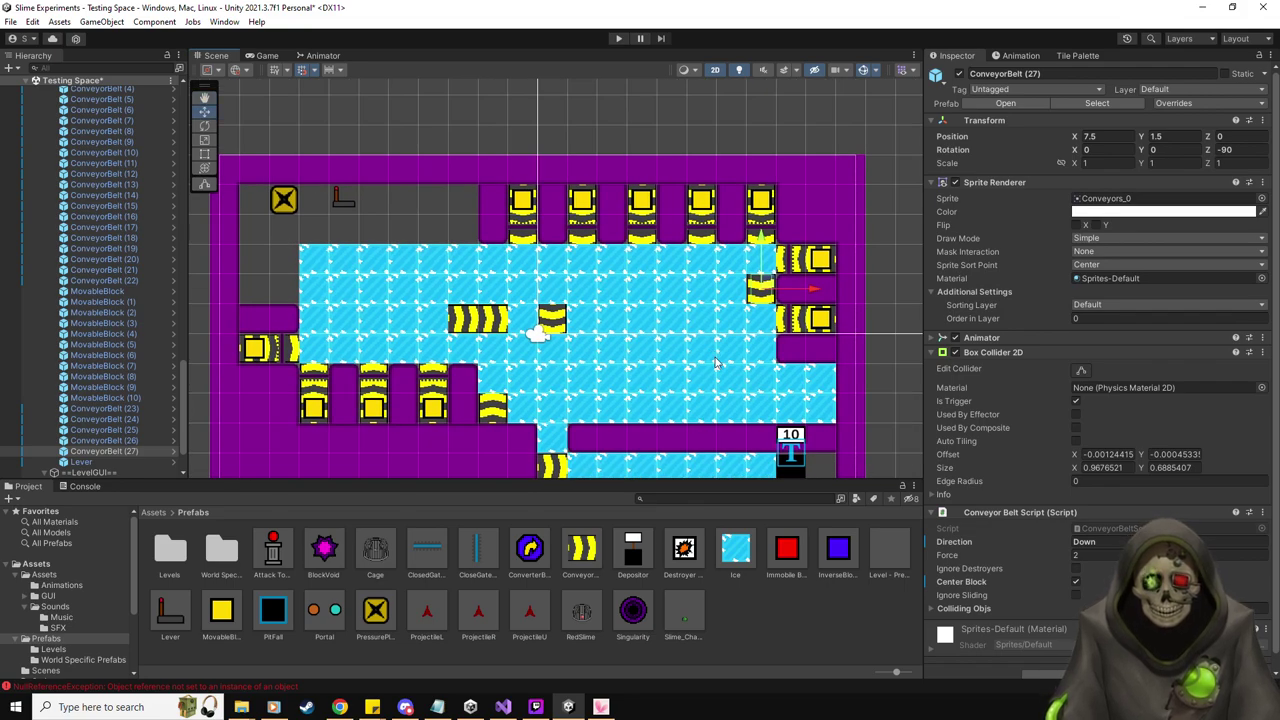
{"action": "scroll", "coordinate": [703, 305], "scroll_direction": "up", "scroll_amount": 1}
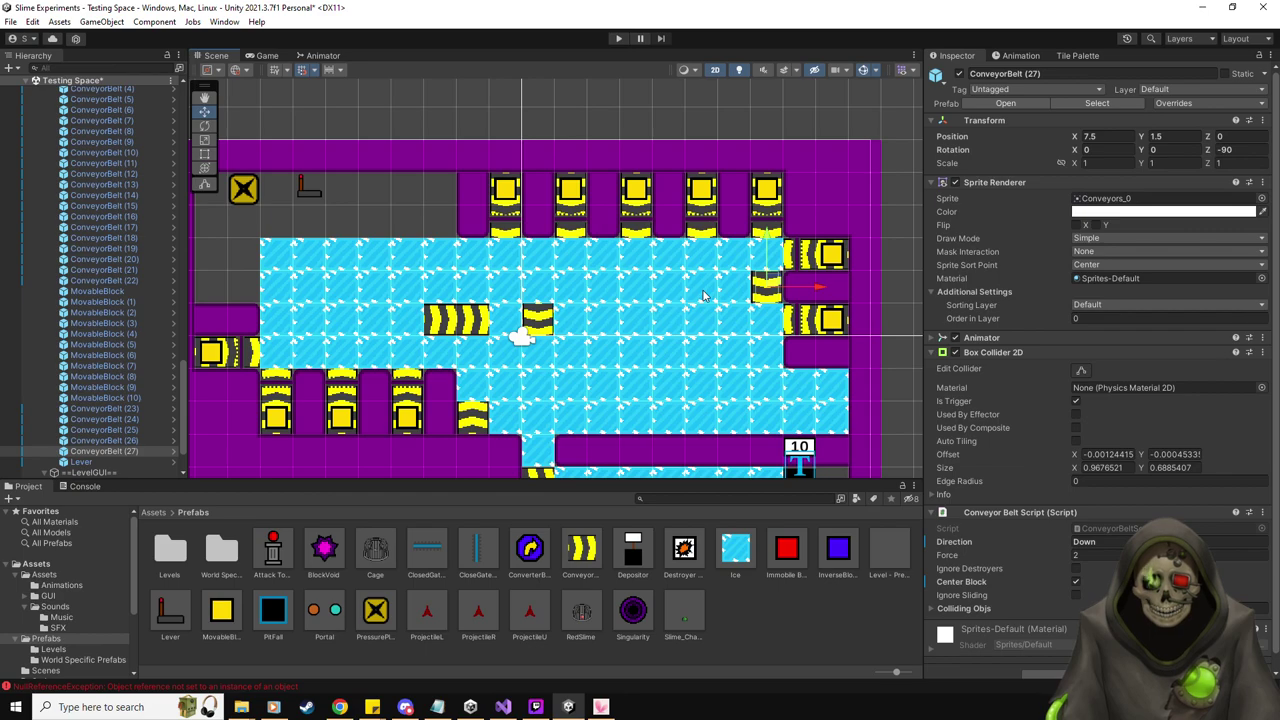
{"action": "left_click", "coordinate": [703, 296]}
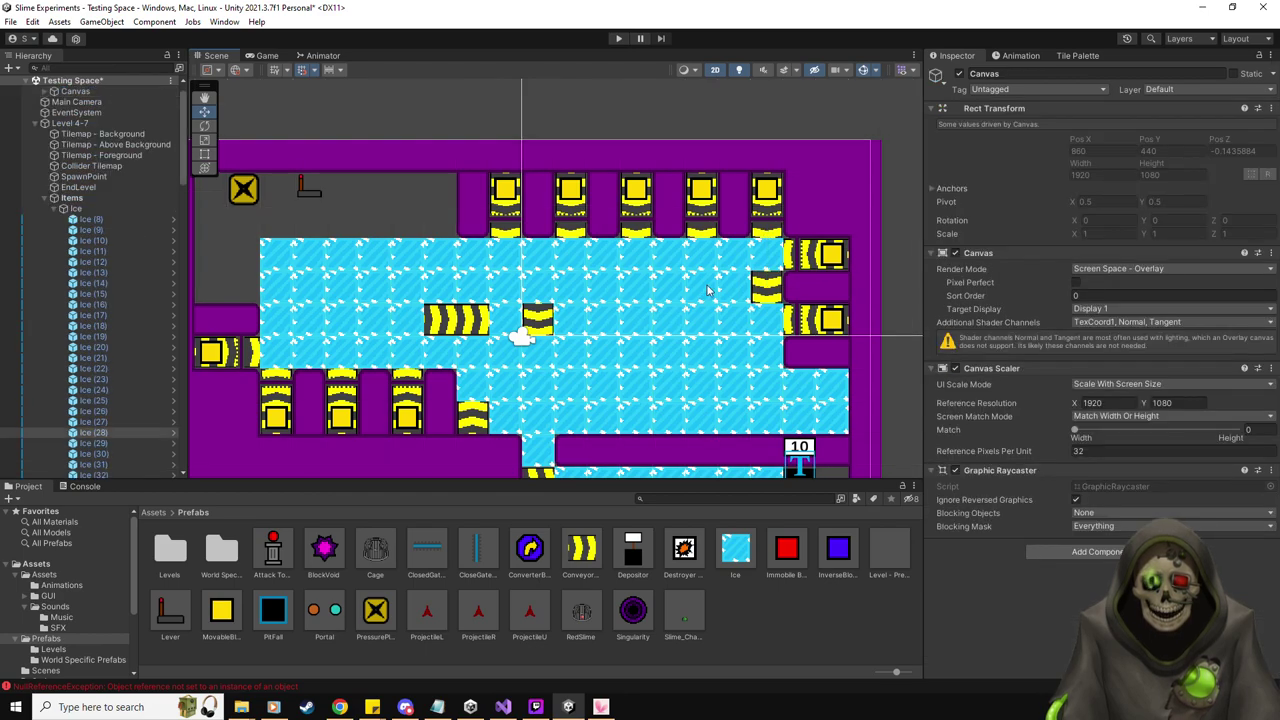
{"action": "left_click", "coordinate": [705, 289]}
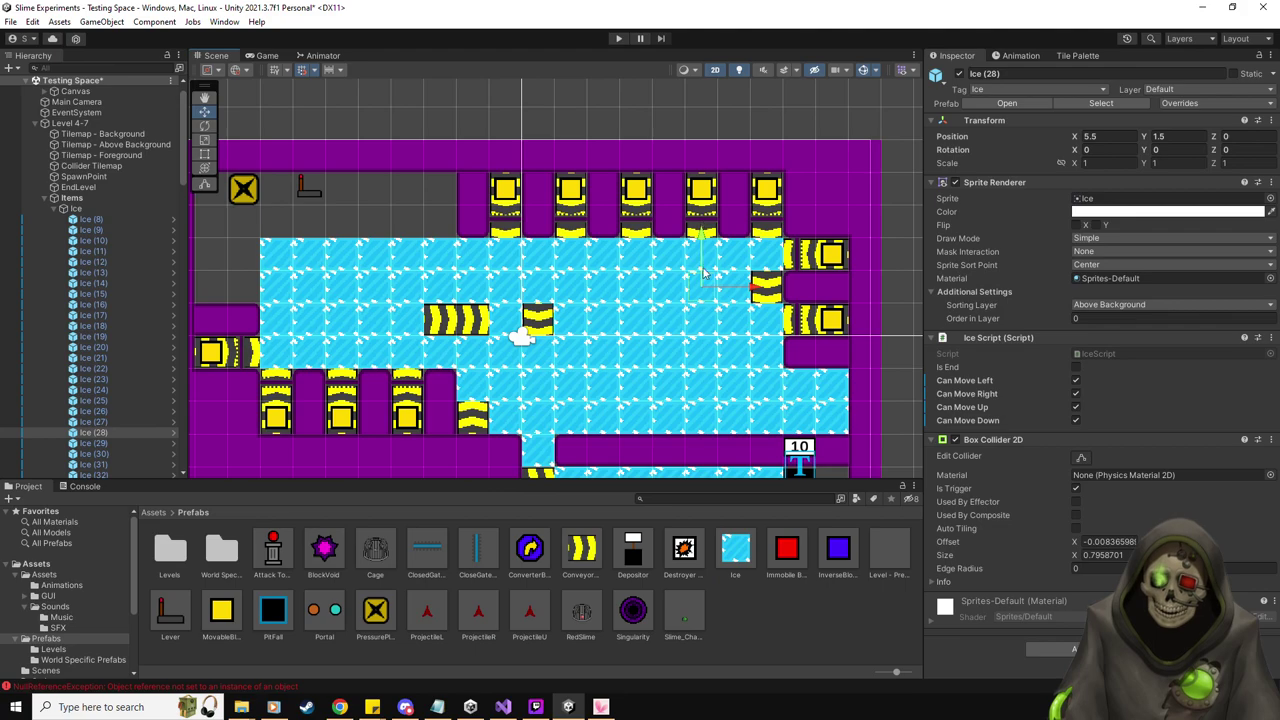
{"action": "key", "text": "Delete"}
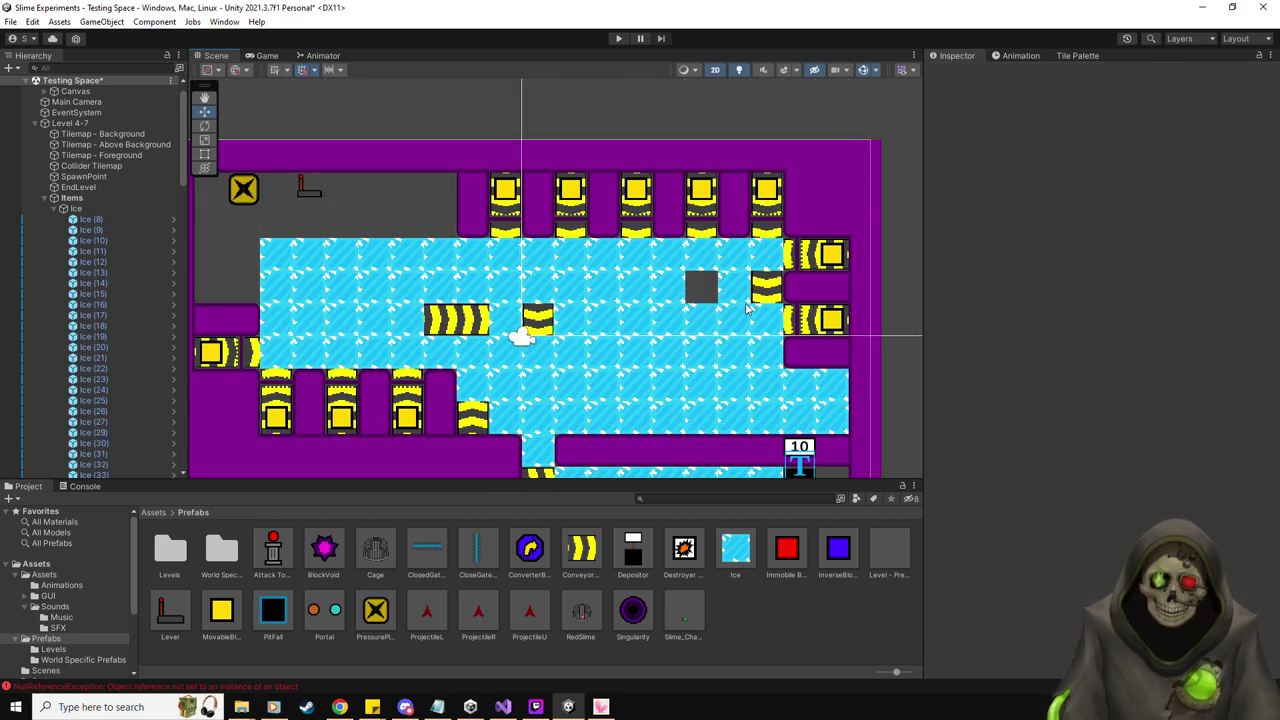
Place a conveyor belt at X 5.5, Y 1.5 with its direction set to Right and Center Block enabled
{"action": "left_click_drag", "start_coordinate": [591, 540], "coordinate": [704, 289]}
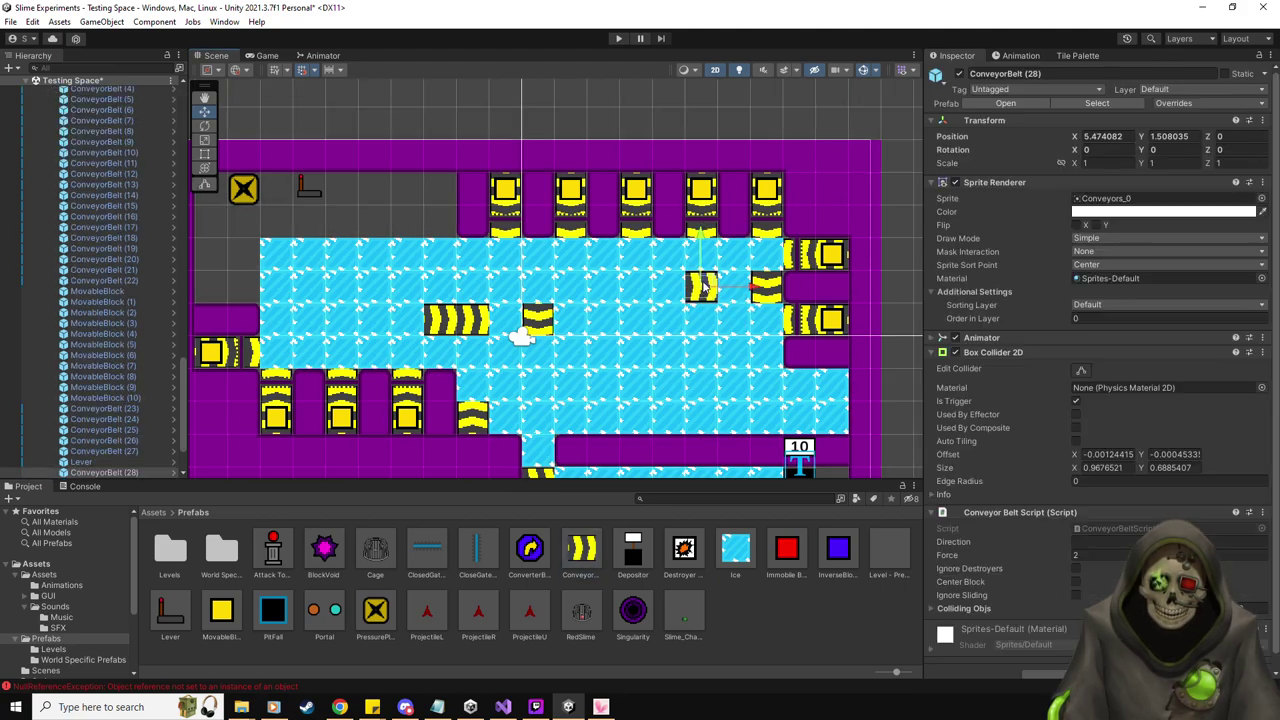
{"action": "left_click", "coordinate": [1120, 541]}
{"action": "type", "text": "Right"}
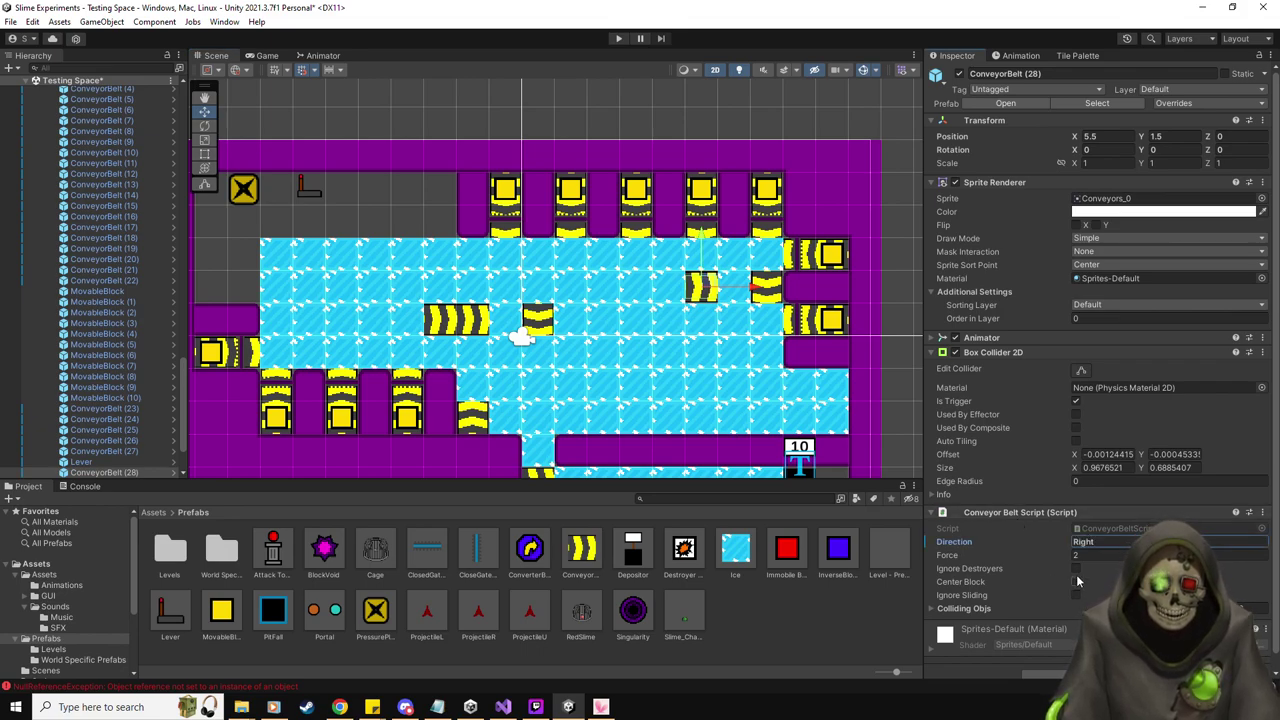
{"action": "key", "text": "Return"}
{"action": "left_click", "coordinate": [133, 452]}
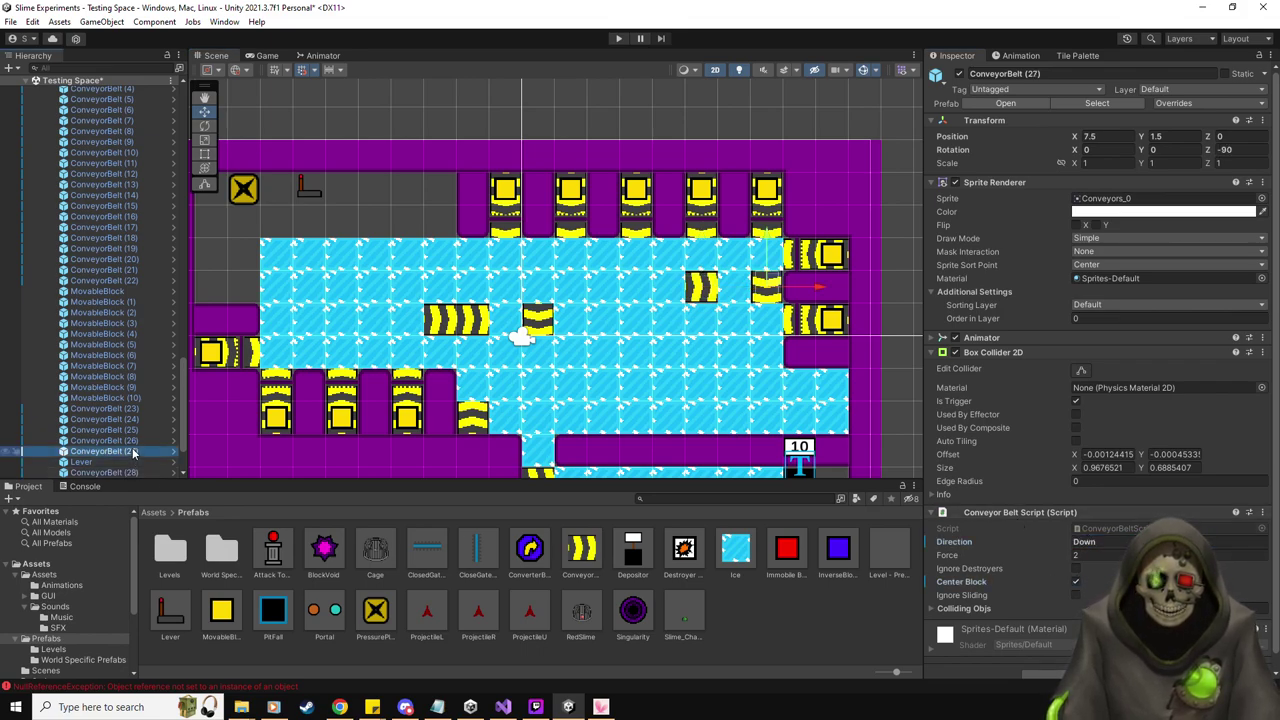
{"action": "left_click", "coordinate": [134, 472]}
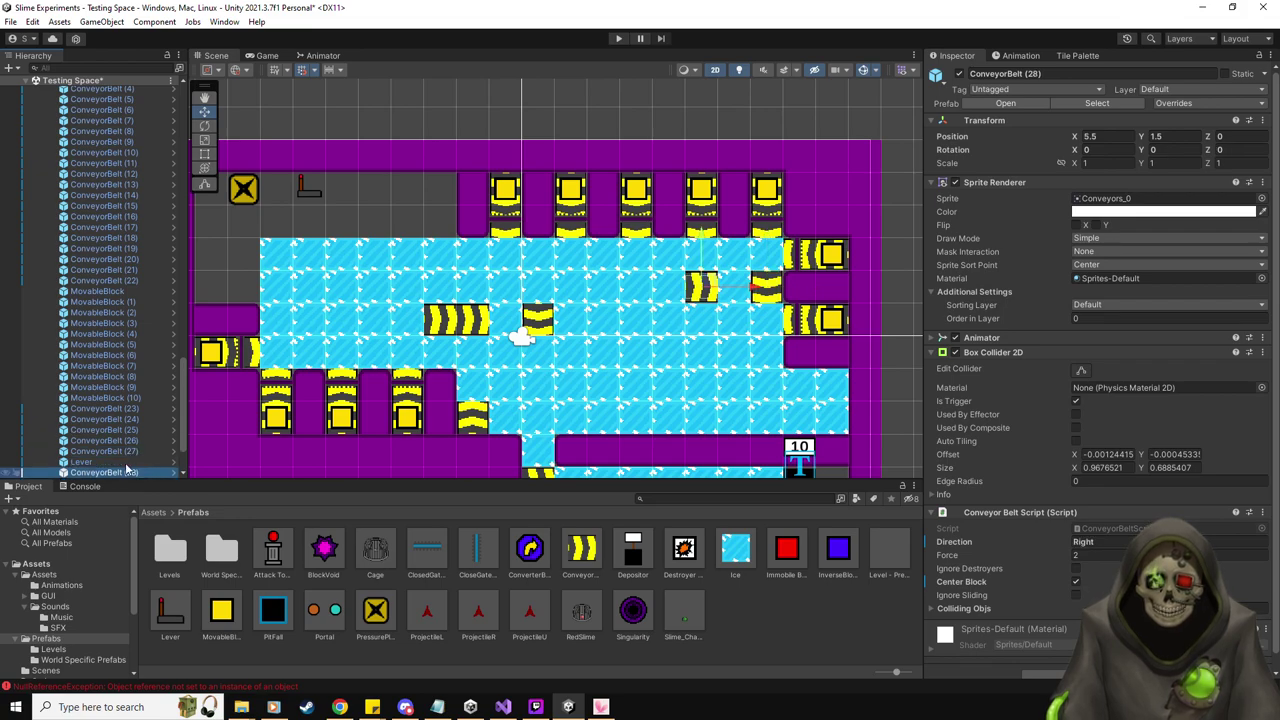
Enable Is End on the ice tile at X 4.5, Y 1.5 and disable Can Move Left on the tile at X 6.5, Y 1.5
{"action": "left_click", "coordinate": [673, 290]}
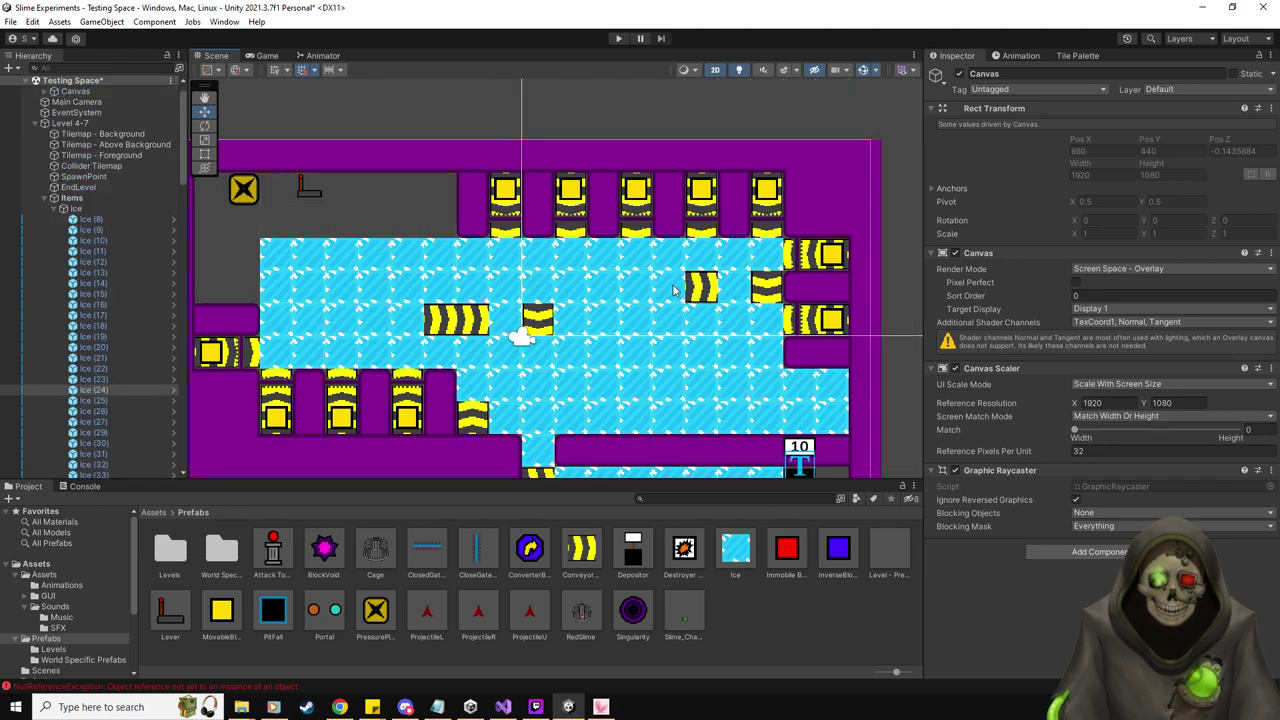
{"action": "scroll", "coordinate": [673, 290], "scroll_direction": "up", "scroll_amount": 1}
{"action": "left_click", "coordinate": [1076, 367]}
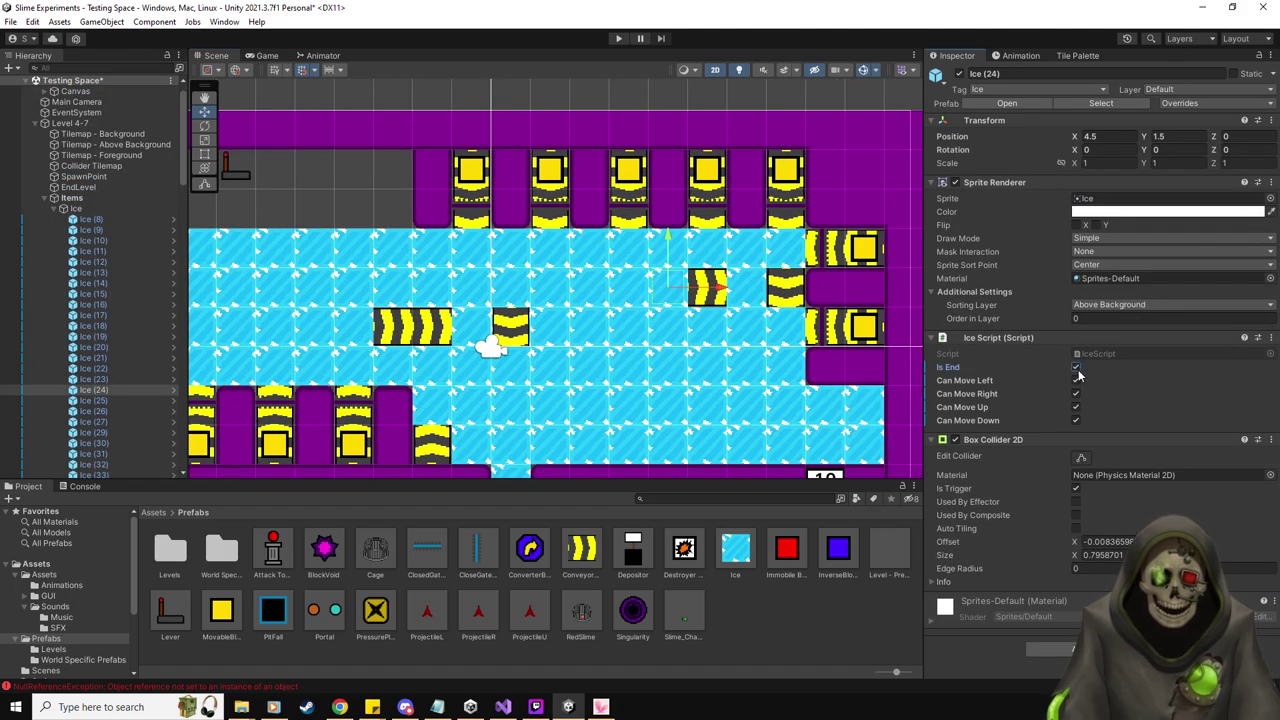
{"action": "left_click", "coordinate": [753, 290]}
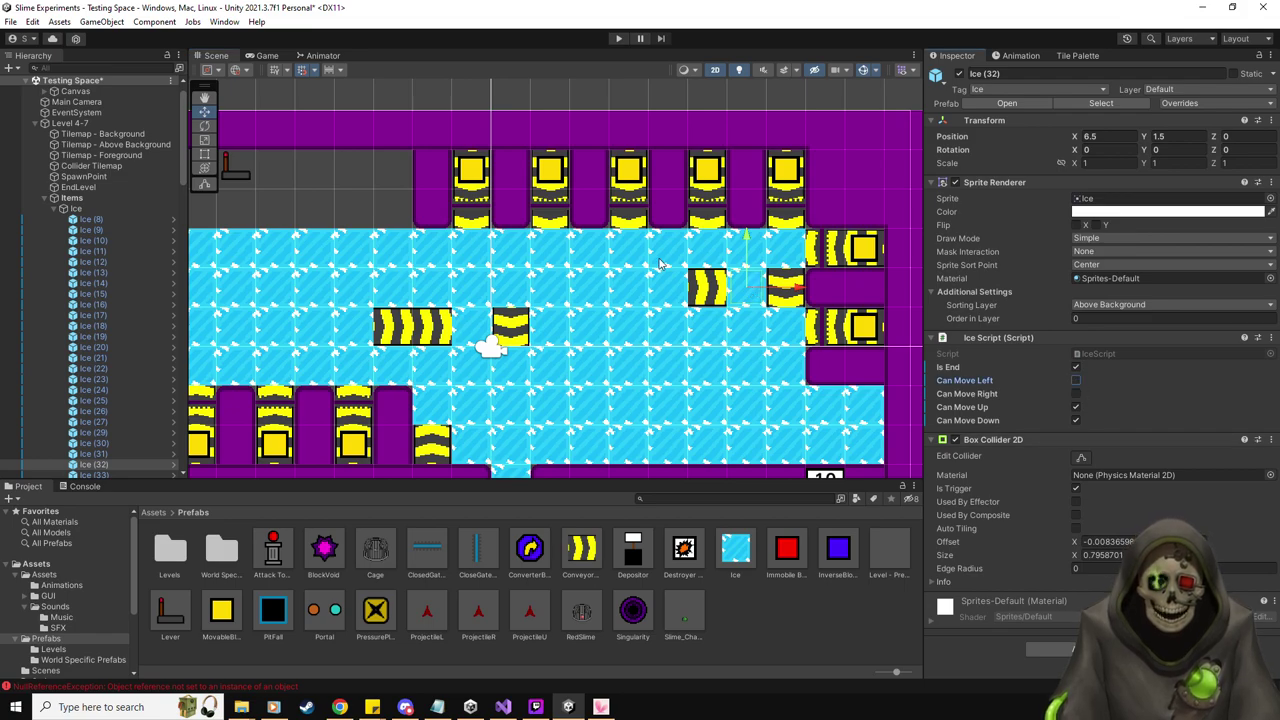
Check the ice tile above the new conveyor, and disable Can Move Up on the tile below it at X 5.5, Y 0.5
{"action": "left_click", "coordinate": [703, 252]}
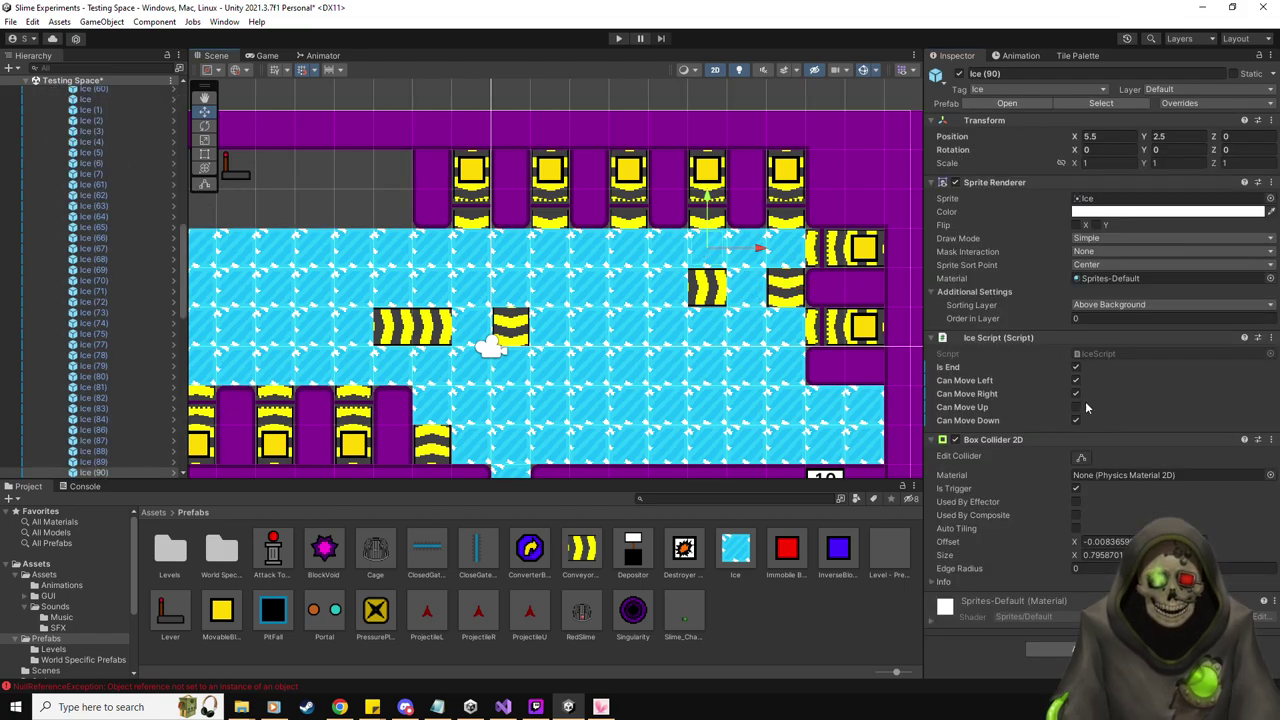
{"action": "left_click", "coordinate": [704, 325]}
{"action": "left_click", "coordinate": [704, 325]}
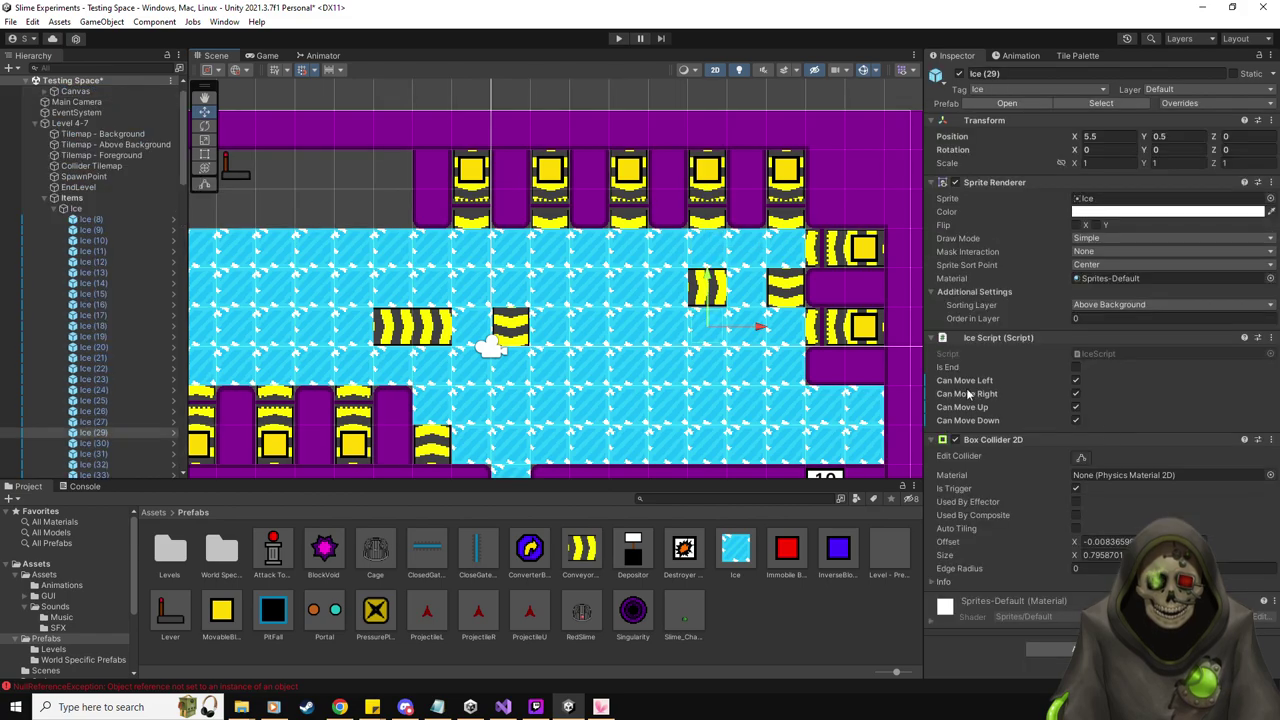
{"action": "left_click", "coordinate": [1076, 408]}
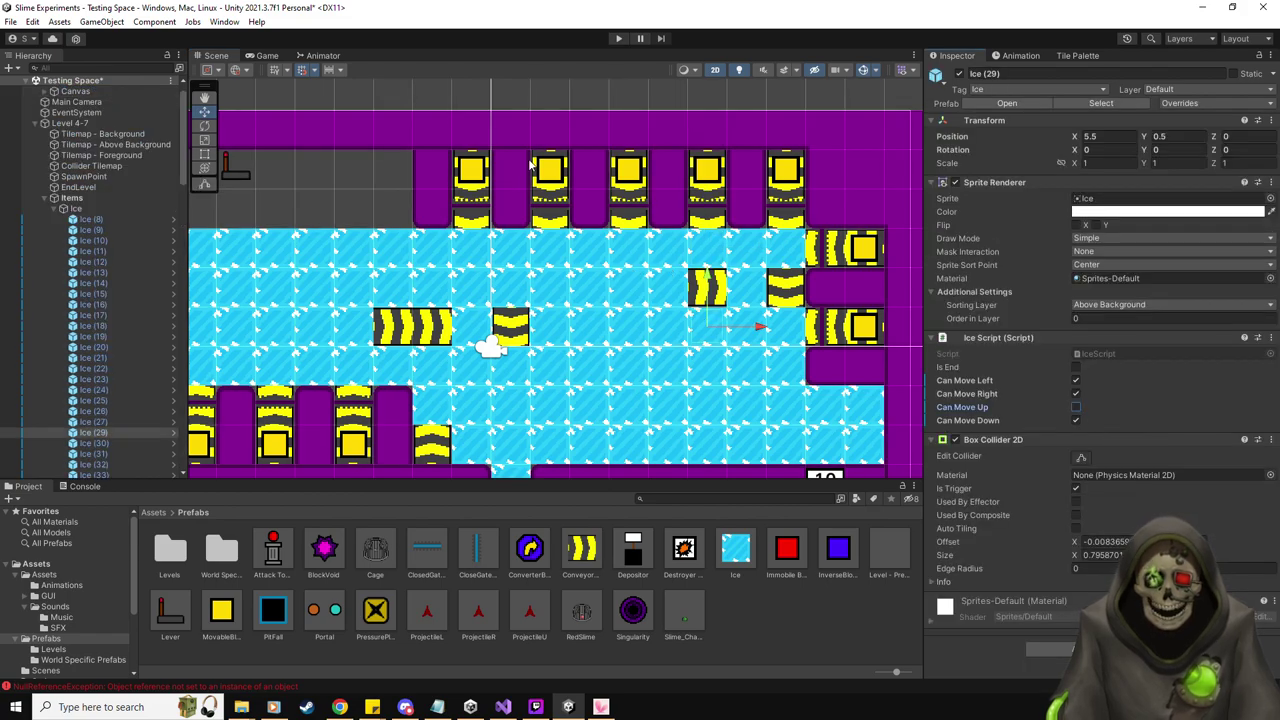
Collapse the Ice group and place a second lever between the pressure plate and the first lever, at about X -7.5, Y 4.6
{"action": "scroll", "coordinate": [90, 300], "scroll_direction": "down", "scroll_amount": 3}
{"action": "scroll", "coordinate": [87, 272], "scroll_direction": "up", "scroll_amount": 5}
{"action": "left_click", "coordinate": [76, 230]}
{"action": "left_click", "coordinate": [56, 230]}
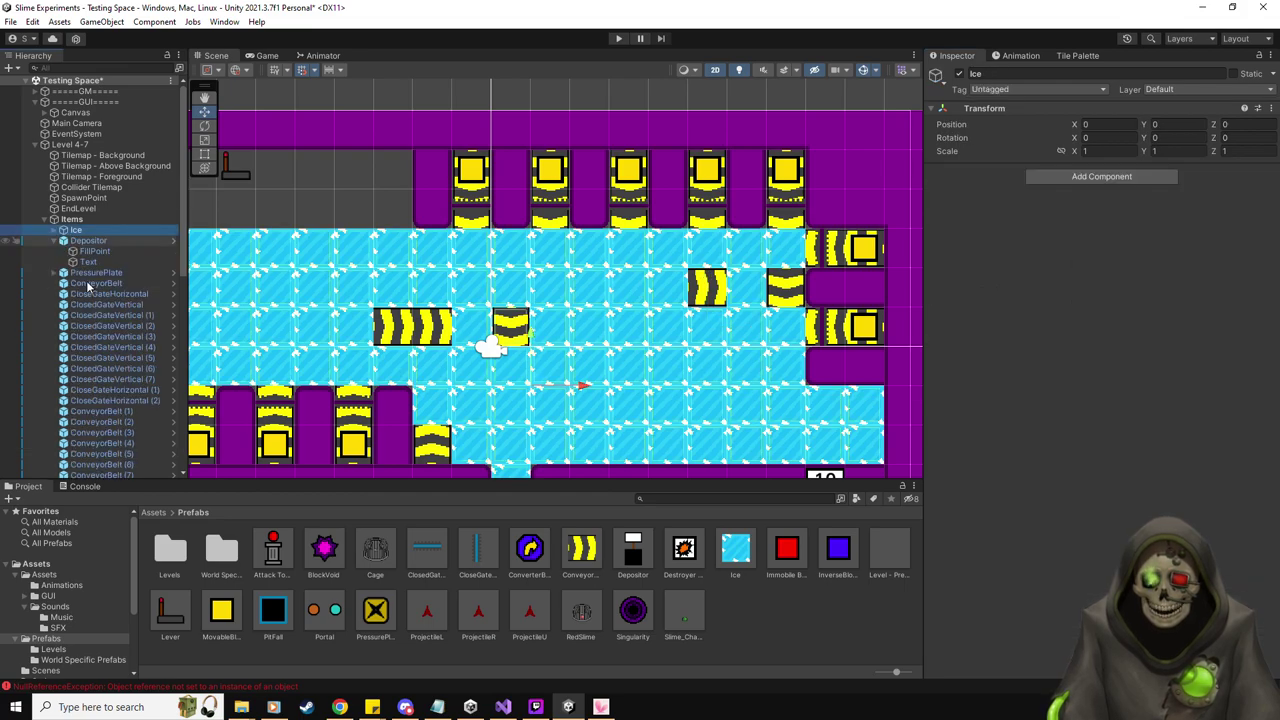
{"action": "key", "text": "f"}
{"action": "scroll", "coordinate": [88, 285], "scroll_direction": "down", "scroll_amount": 4}
{"action": "left_click_drag", "start_coordinate": [172, 612], "coordinate": [493, 215]}
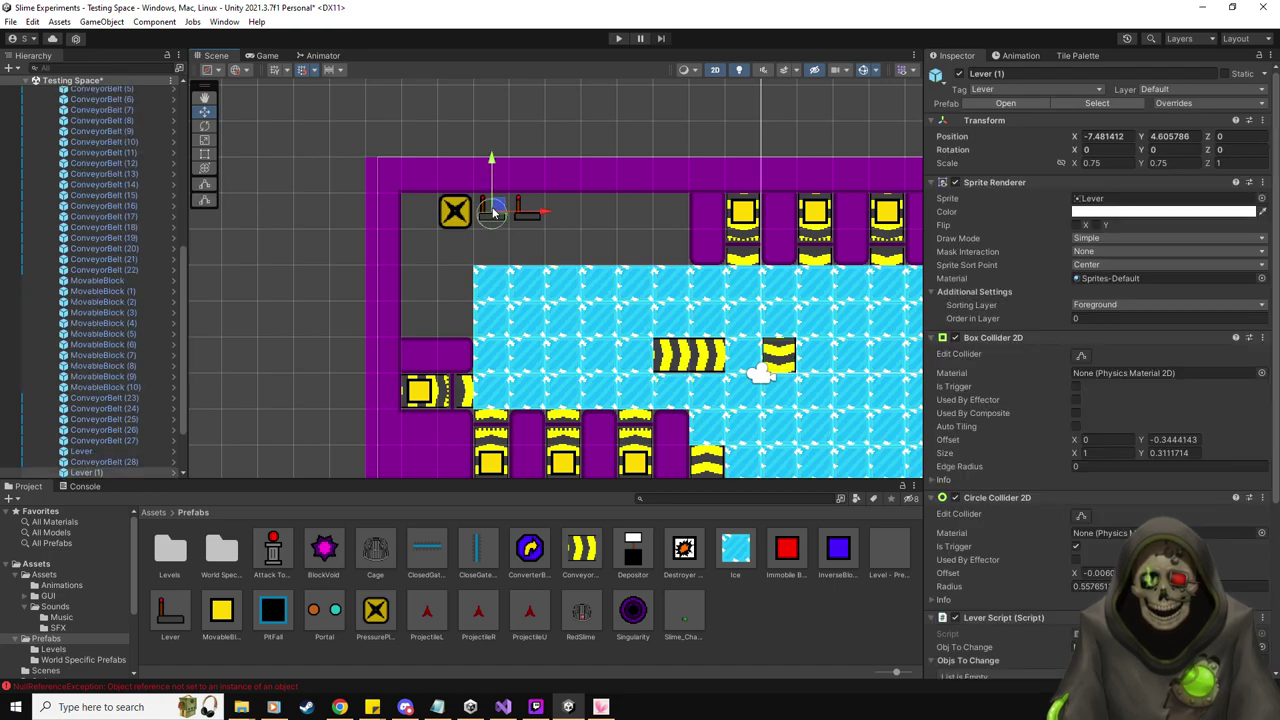
Enable Always Start Obj Visible, Multi Objs and Is Conveyors on the second lever
{"action": "middle_click_drag", "start_coordinate": [711, 247], "coordinate": [663, 230]}
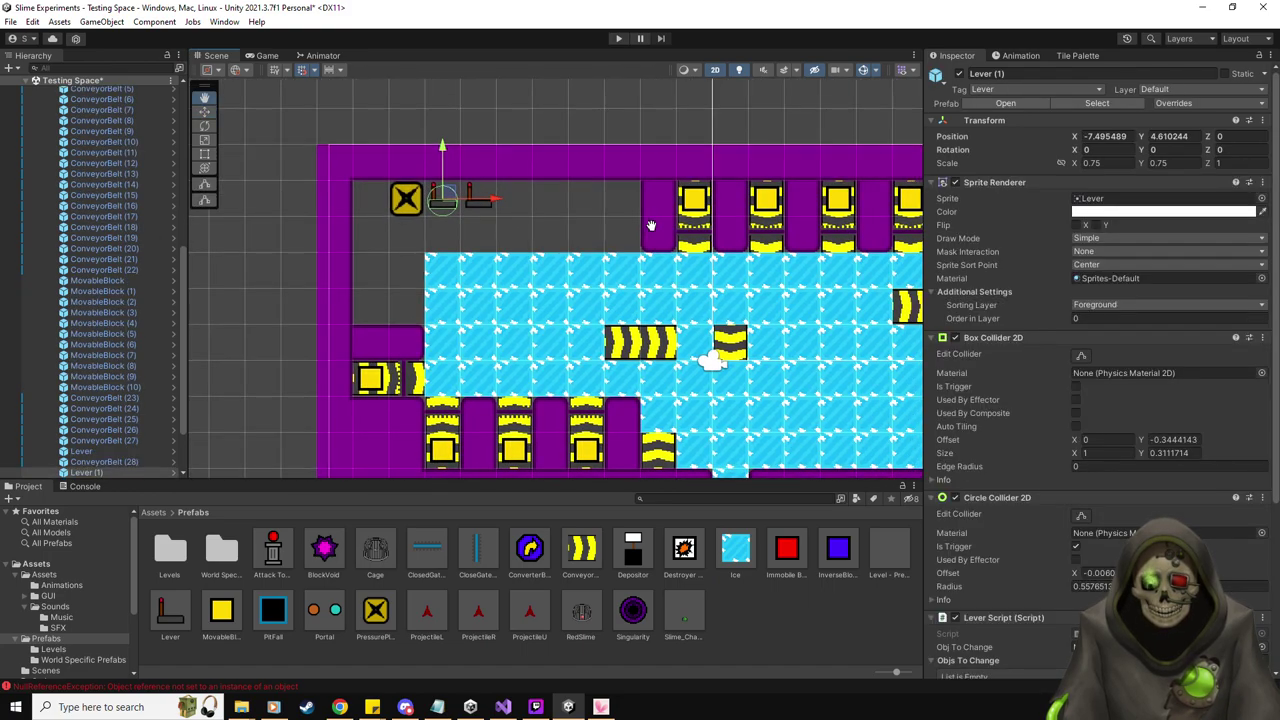
{"action": "scroll", "coordinate": [663, 230], "scroll_direction": "down", "scroll_amount": 1}
{"action": "middle_click_drag", "start_coordinate": [769, 386], "coordinate": [635, 360]}
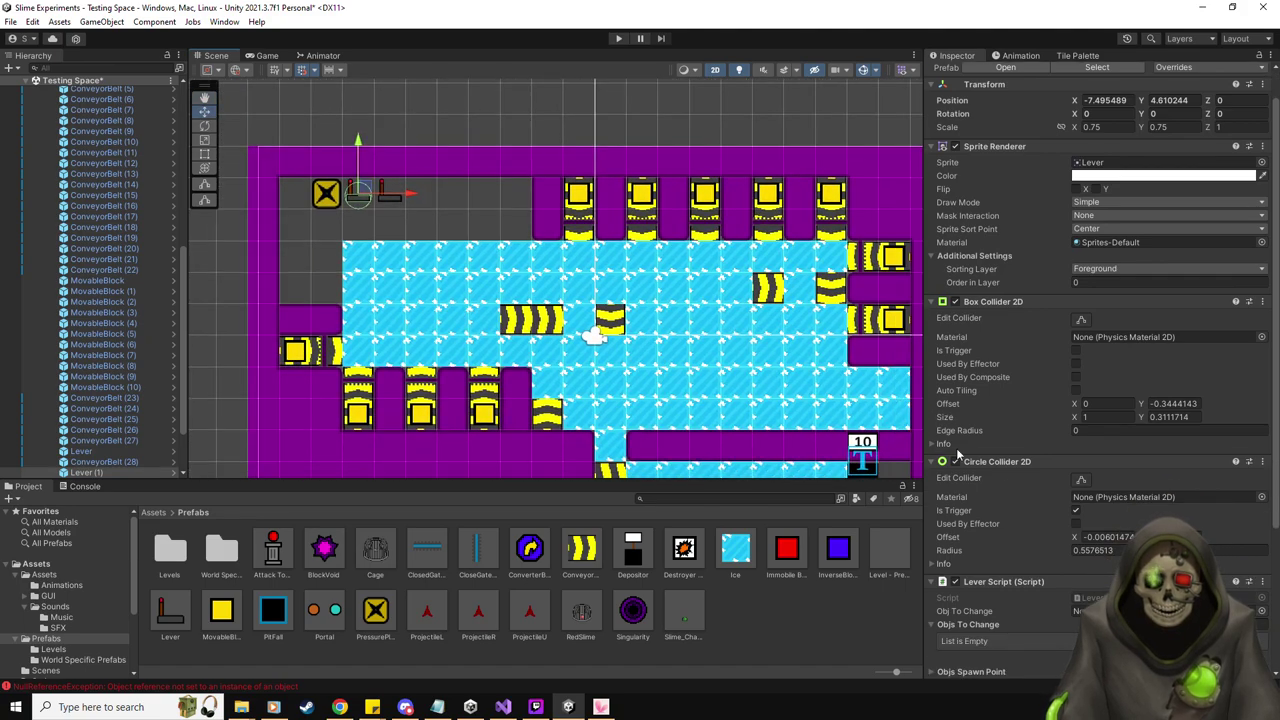
{"action": "scroll", "coordinate": [1015, 479], "scroll_direction": "down", "scroll_amount": 5}
{"action": "left_click", "coordinate": [1076, 540]}
{"action": "left_click", "coordinate": [1076, 553]}
{"action": "left_click", "coordinate": [1076, 567]}
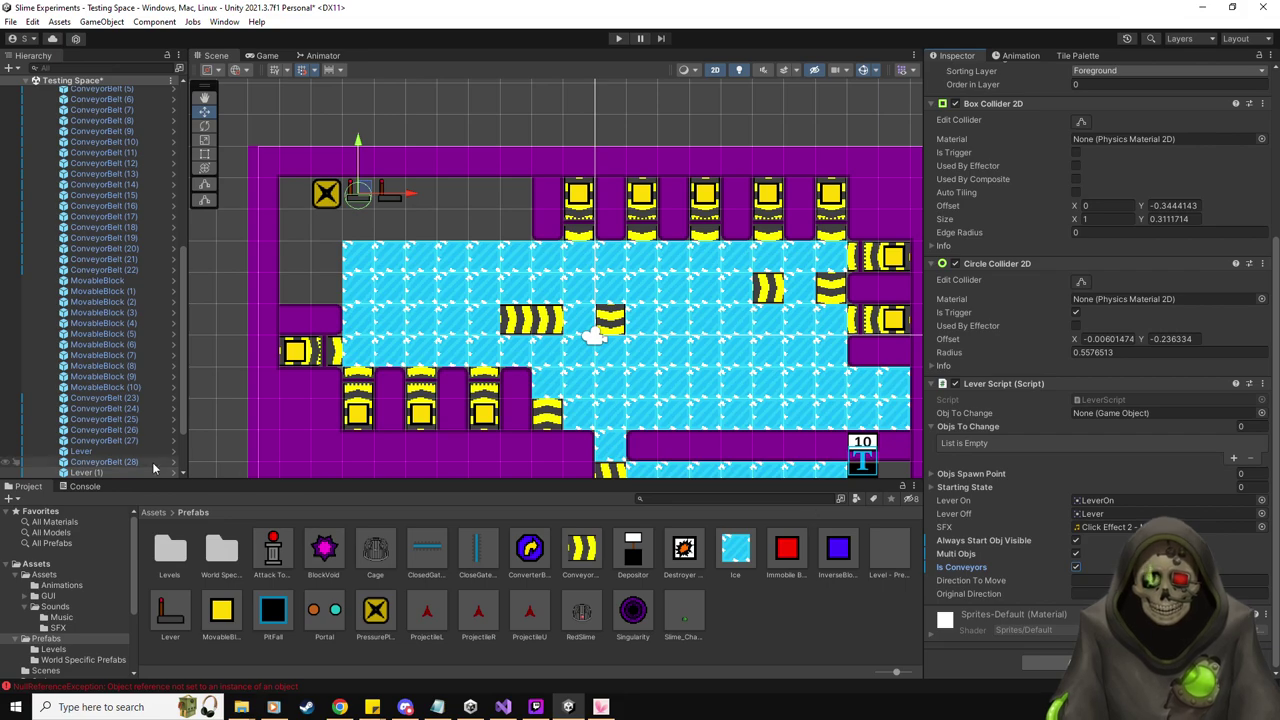
Add ConveyorBelt (28) to the second lever's Objs To Change, with Direction To Move set to Up and Original Direction to Right
{"action": "left_click_drag", "start_coordinate": [1082, 453], "coordinate": [1082, 445]}
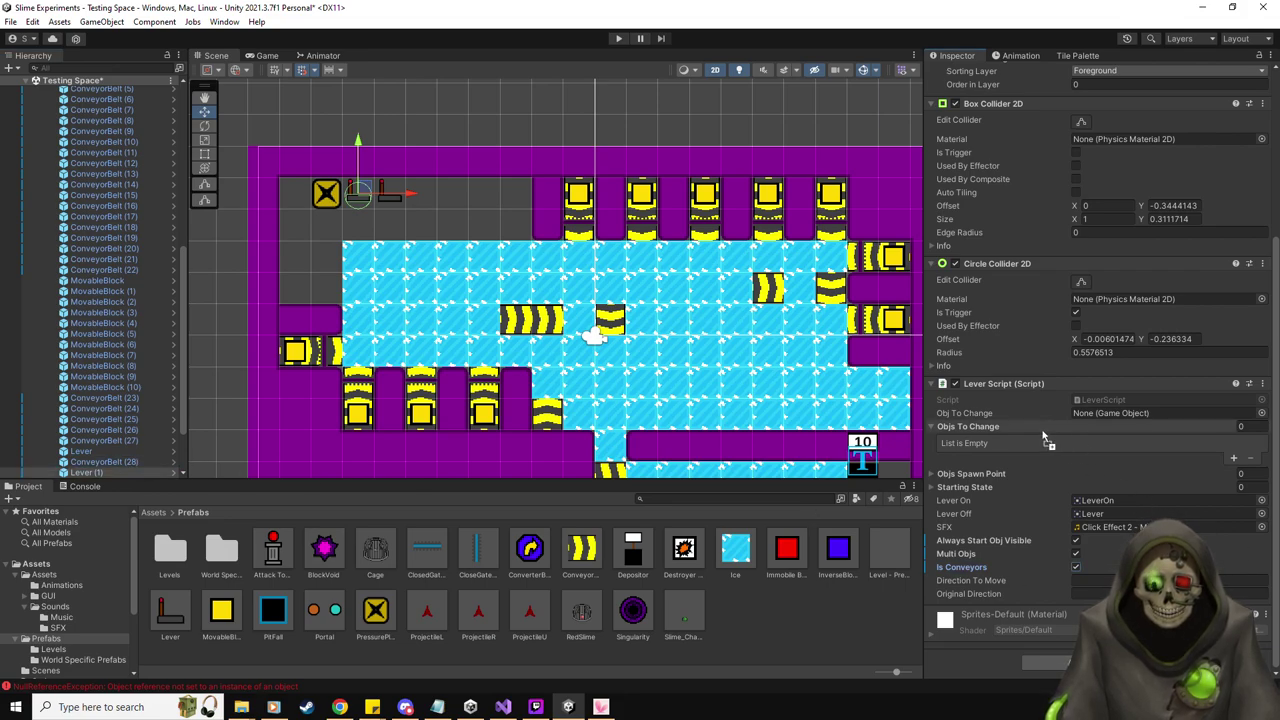
{"action": "left_click", "coordinate": [1098, 581]}
{"action": "type", "text": "Up"}
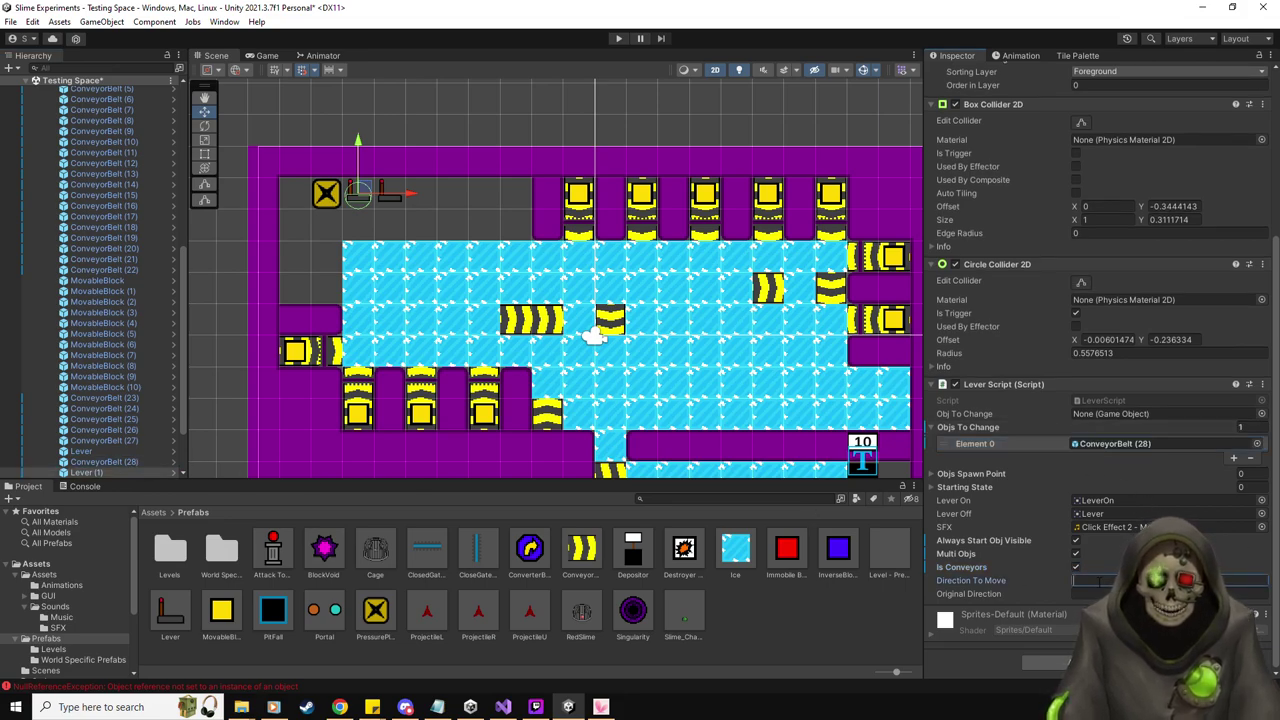
{"action": "key", "text": "Tab"}
{"action": "type", "text": "D"}
{"action": "key", "text": "BackSpace"}
{"action": "type", "text": "Right"}
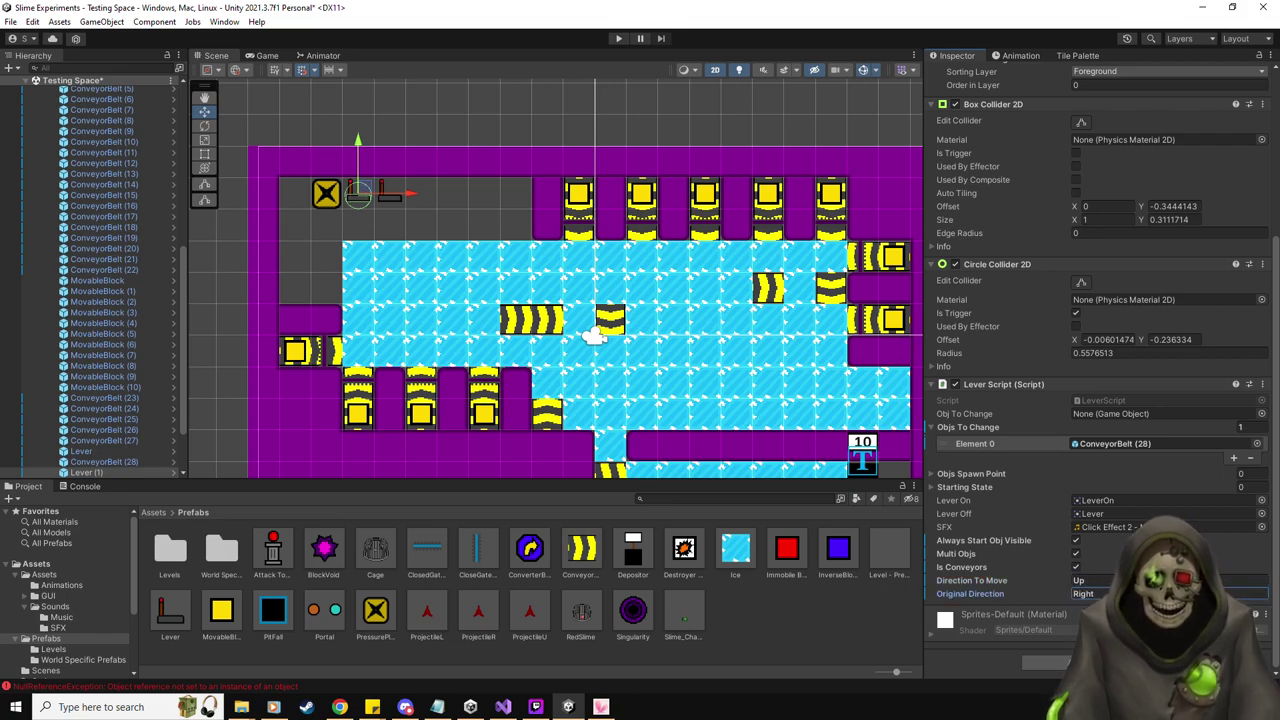
{"action": "left_click", "coordinate": [965, 427]}
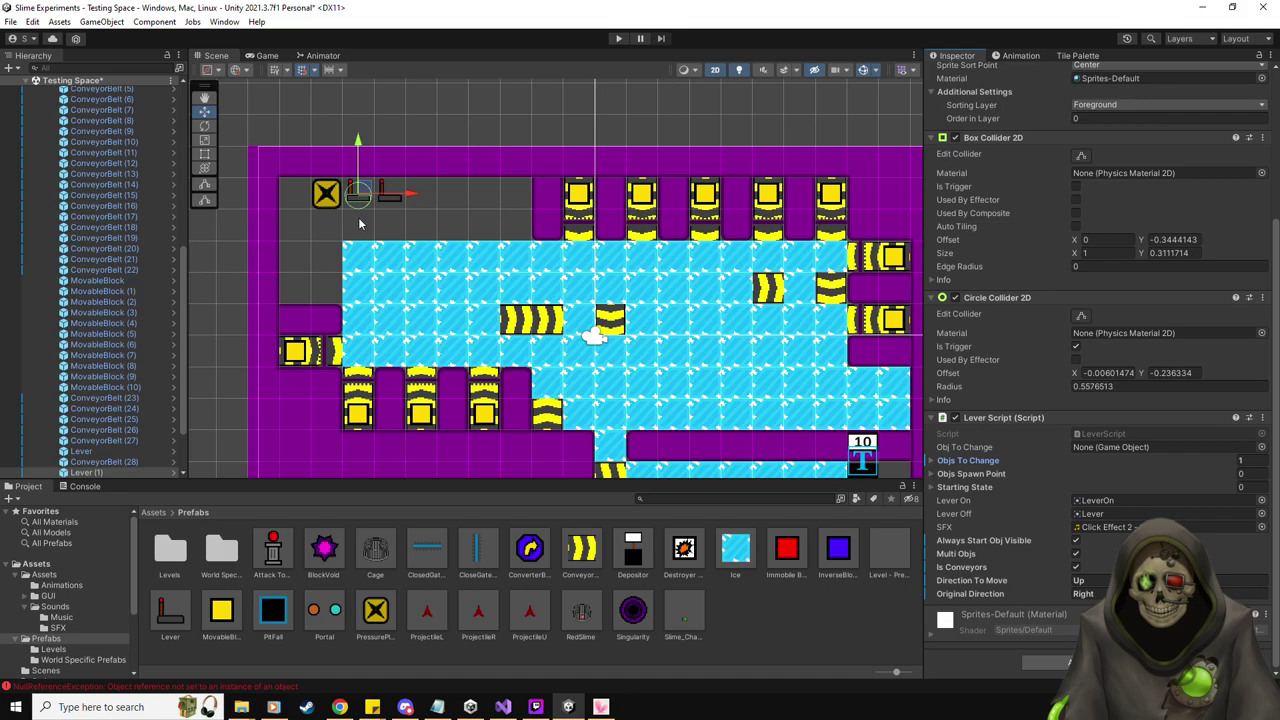
Playtest the level by pushing a destroyer block onto the first ice column and spawning another from the pressure plate
{"action": "left_click", "coordinate": [618, 38]}
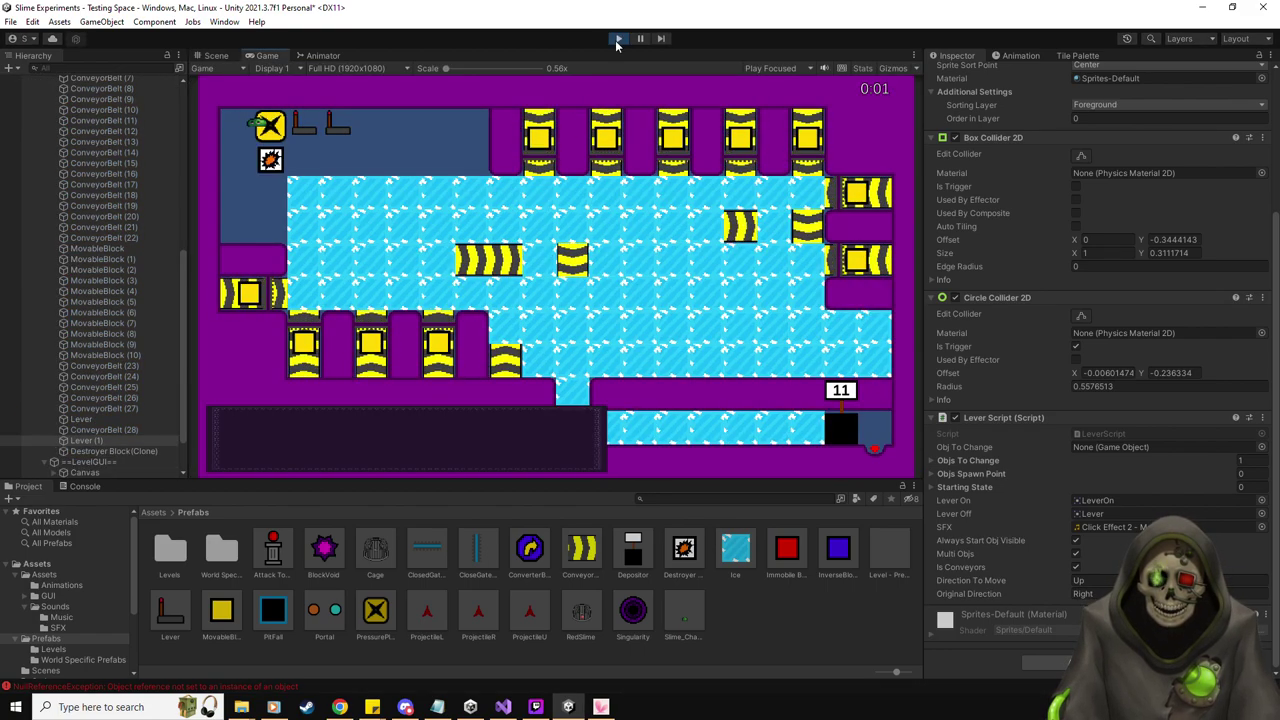
{"action": "key", "text": "Down"}
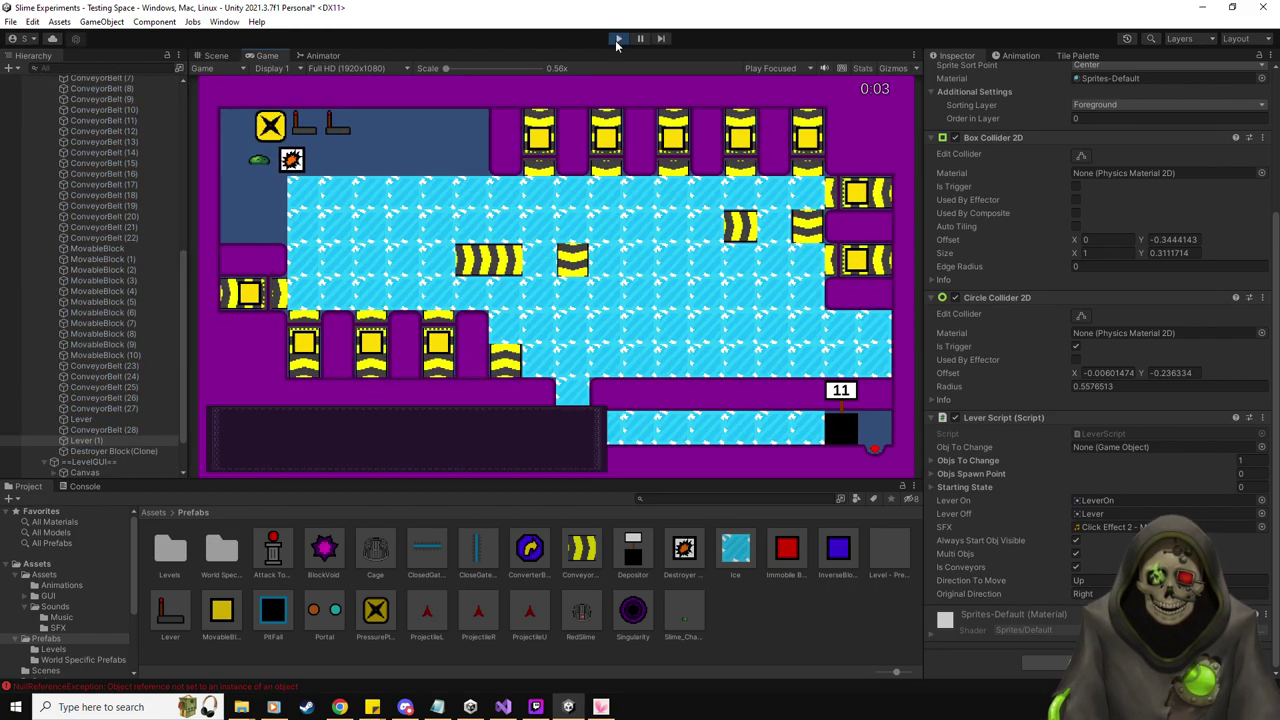
{"action": "key", "text": "Up"}
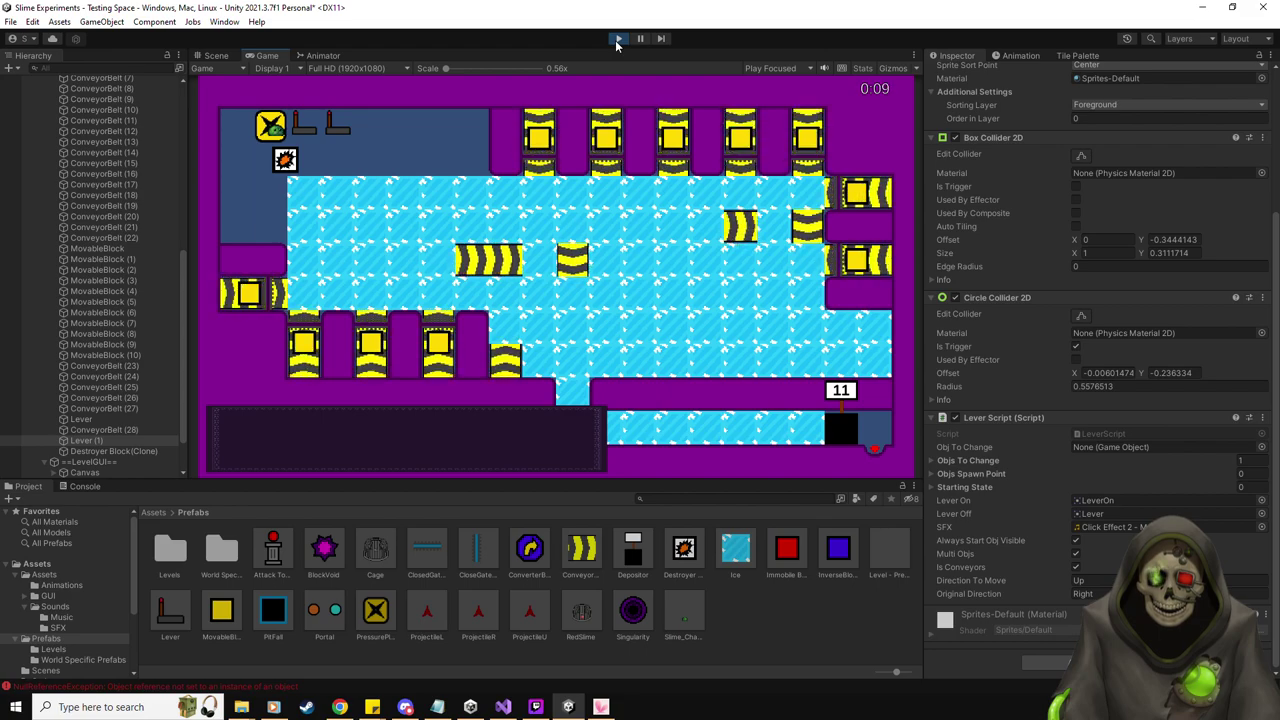
{"action": "key", "text": "Down"}
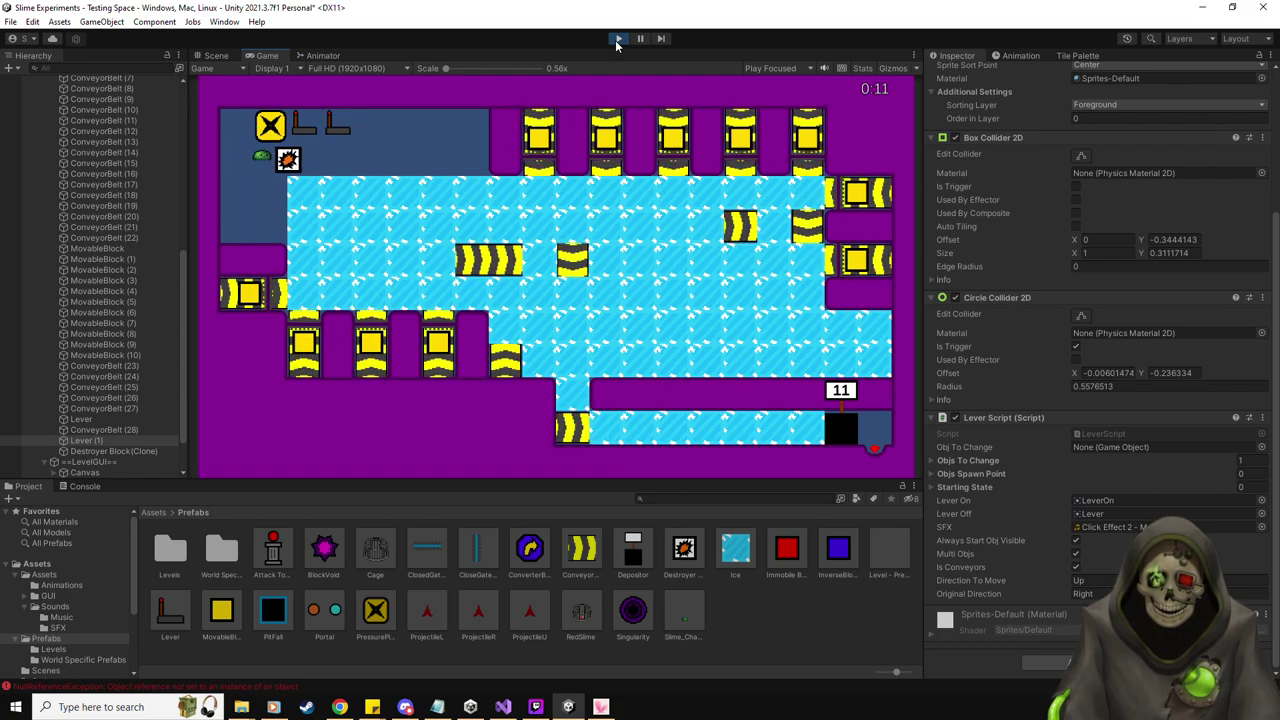
{"action": "key", "text": "Up"}
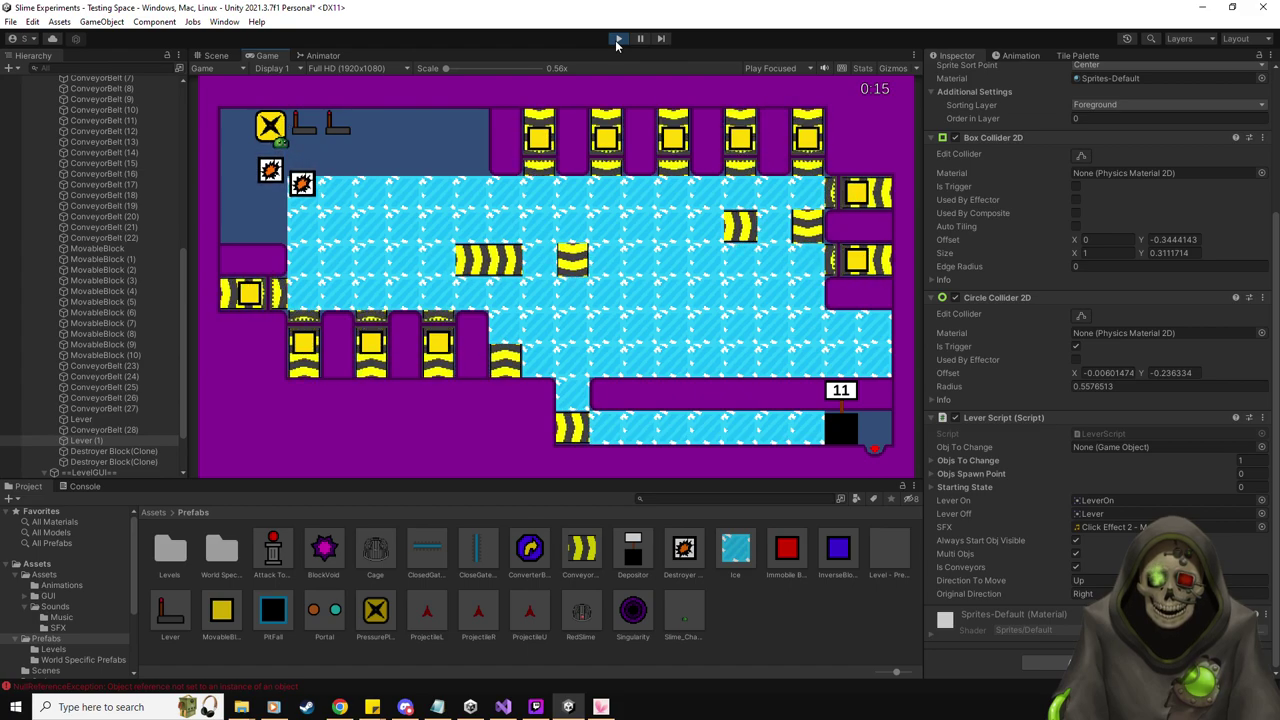
{"action": "key", "text": "Down"}
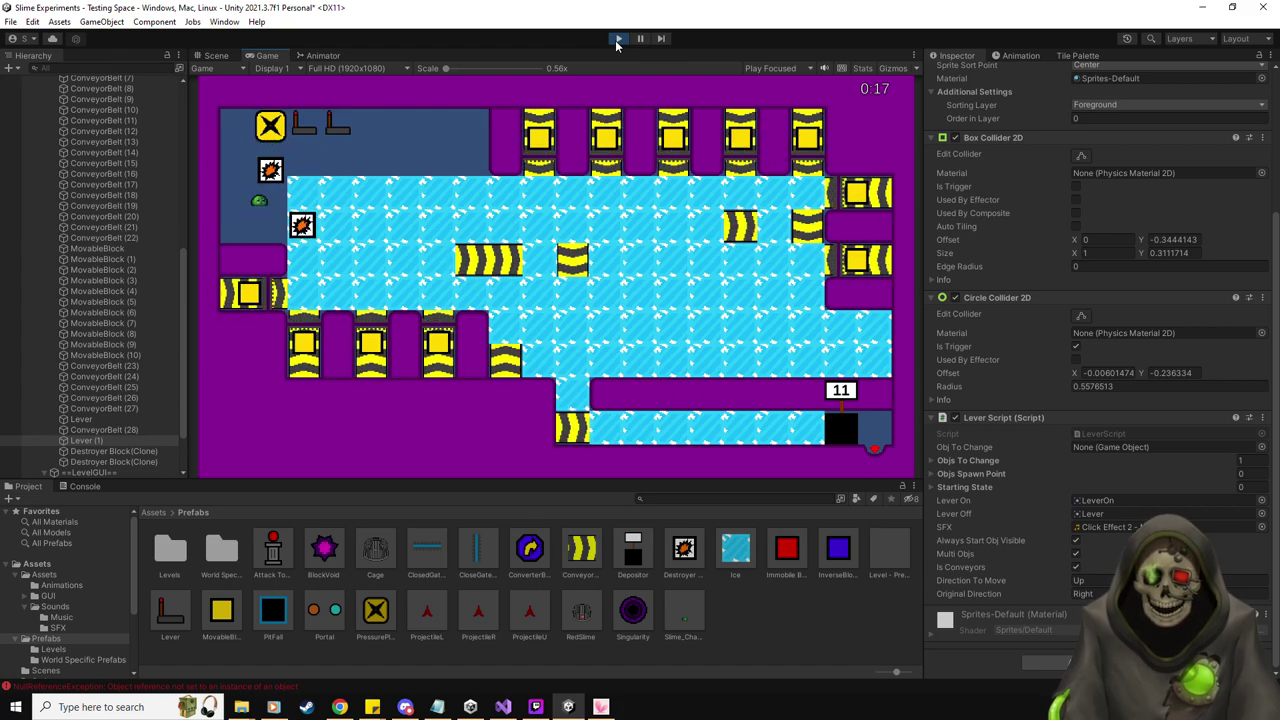
Push the second destroyer block right to above the third ice column, and move the freed yellow block left off the ice
{"action": "key", "text": "Left"}
{"action": "key", "text": "Up"}
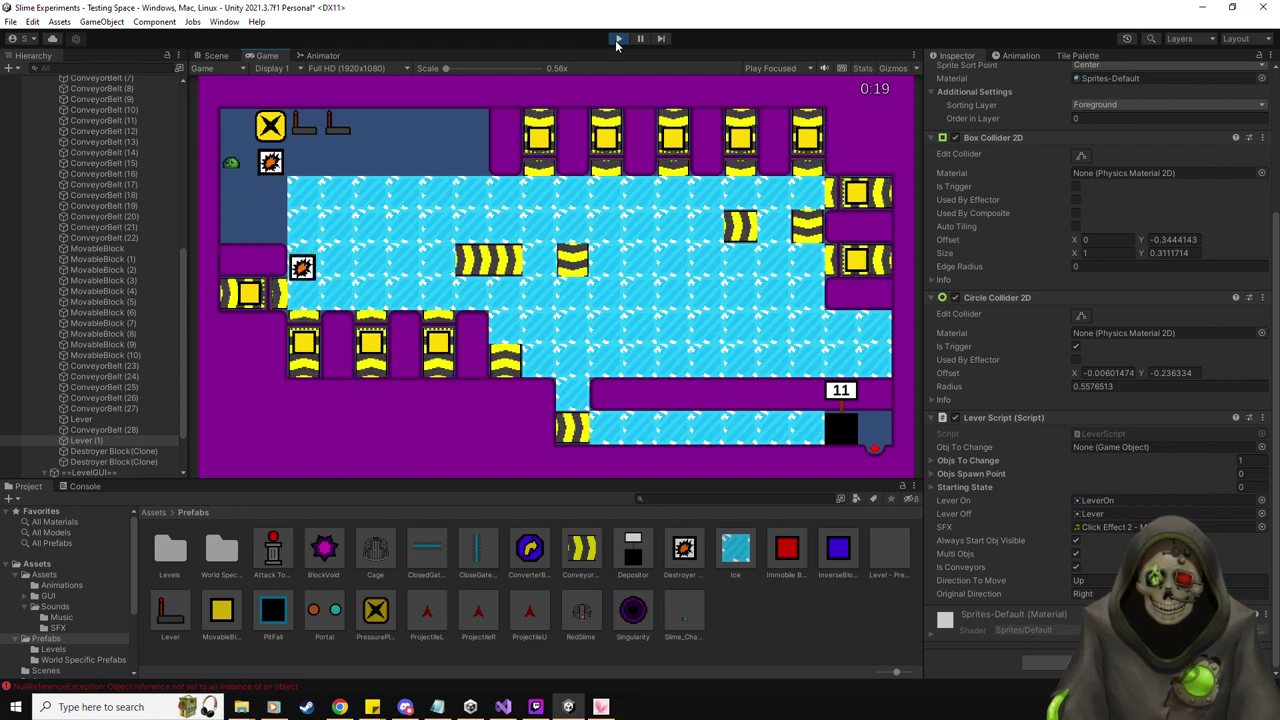
{"action": "key", "text": "Right"}
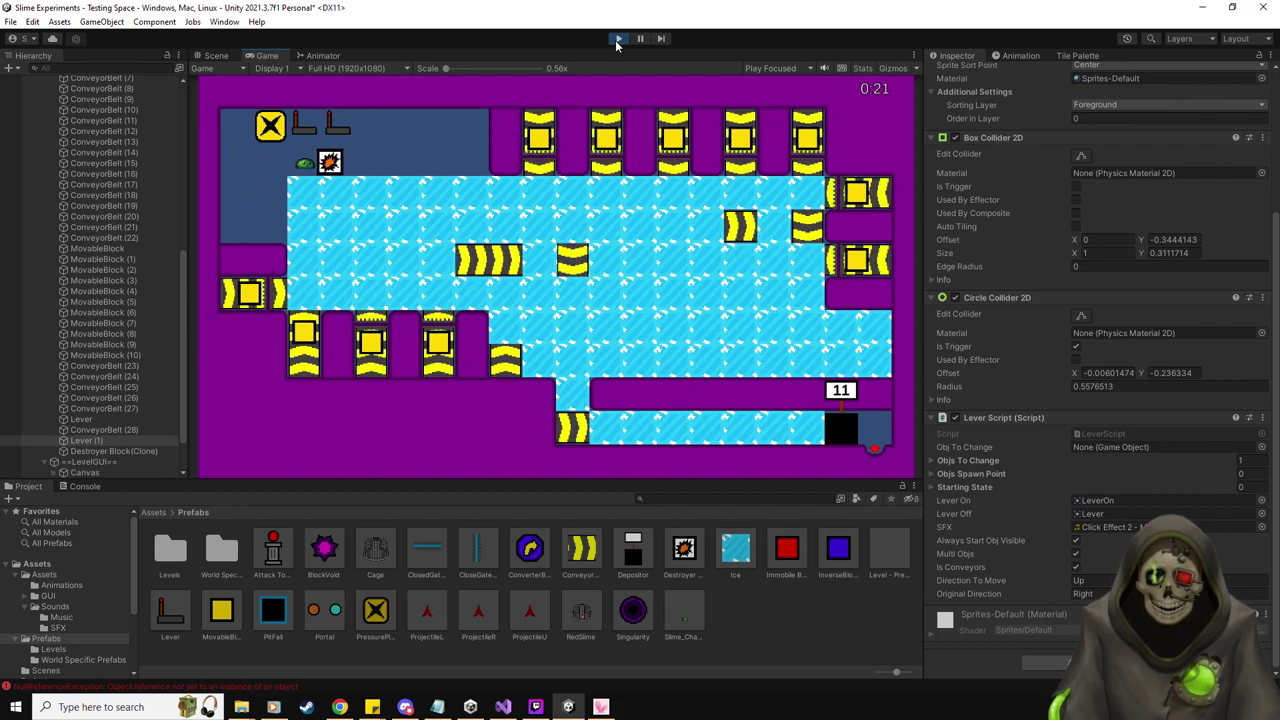
{"action": "key", "text": "Right"}
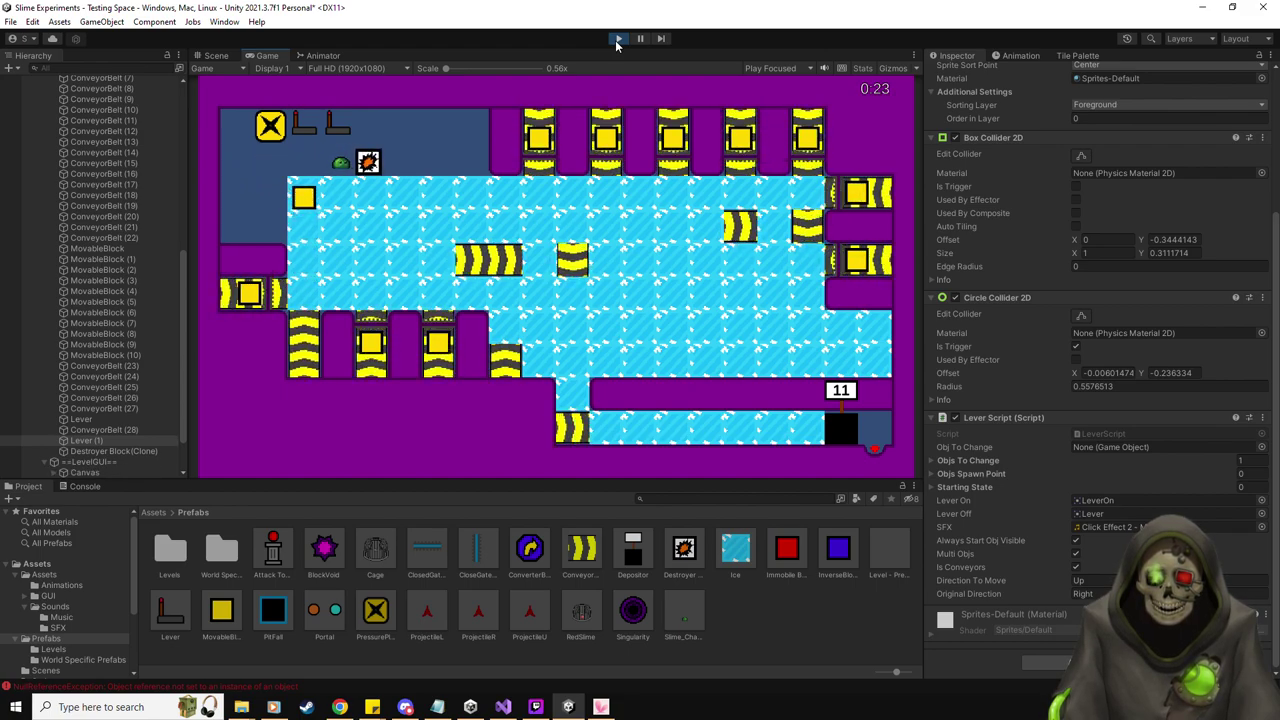
{"action": "key", "text": "Left"}
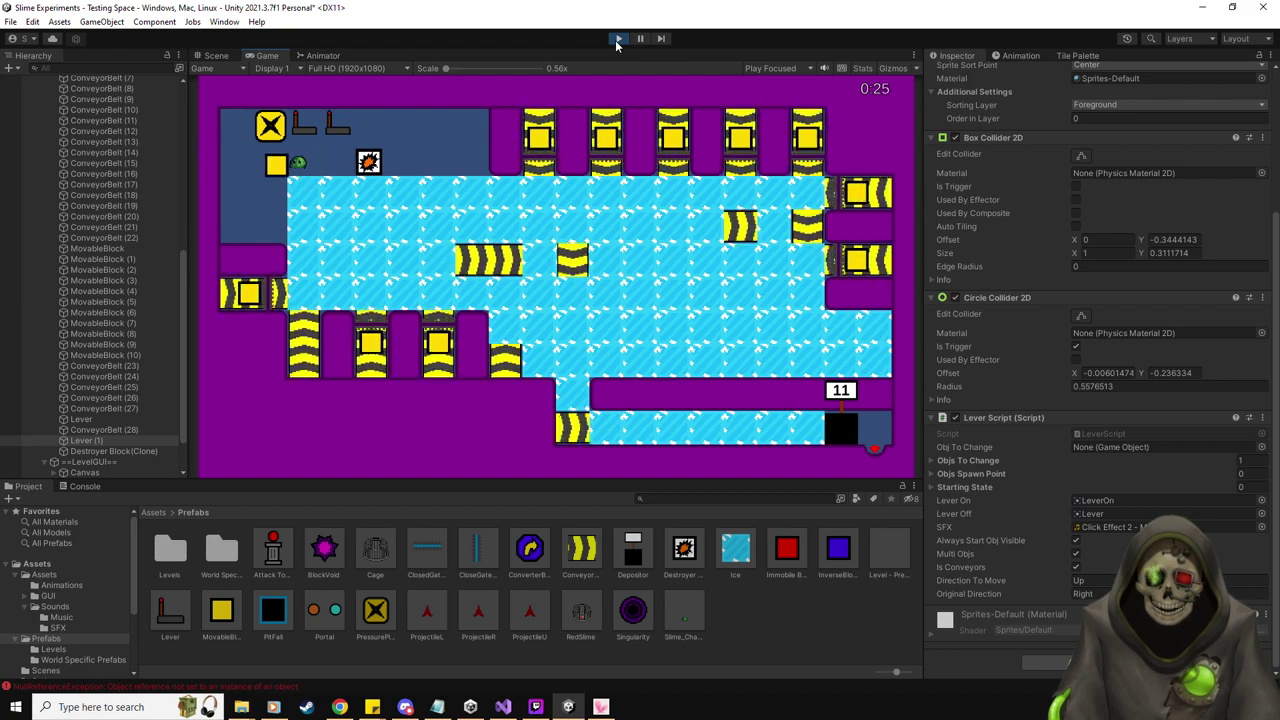
Align the destroyer block above the third ice column and send it down toward the second lower conveyor
{"action": "key", "text": "Right"}
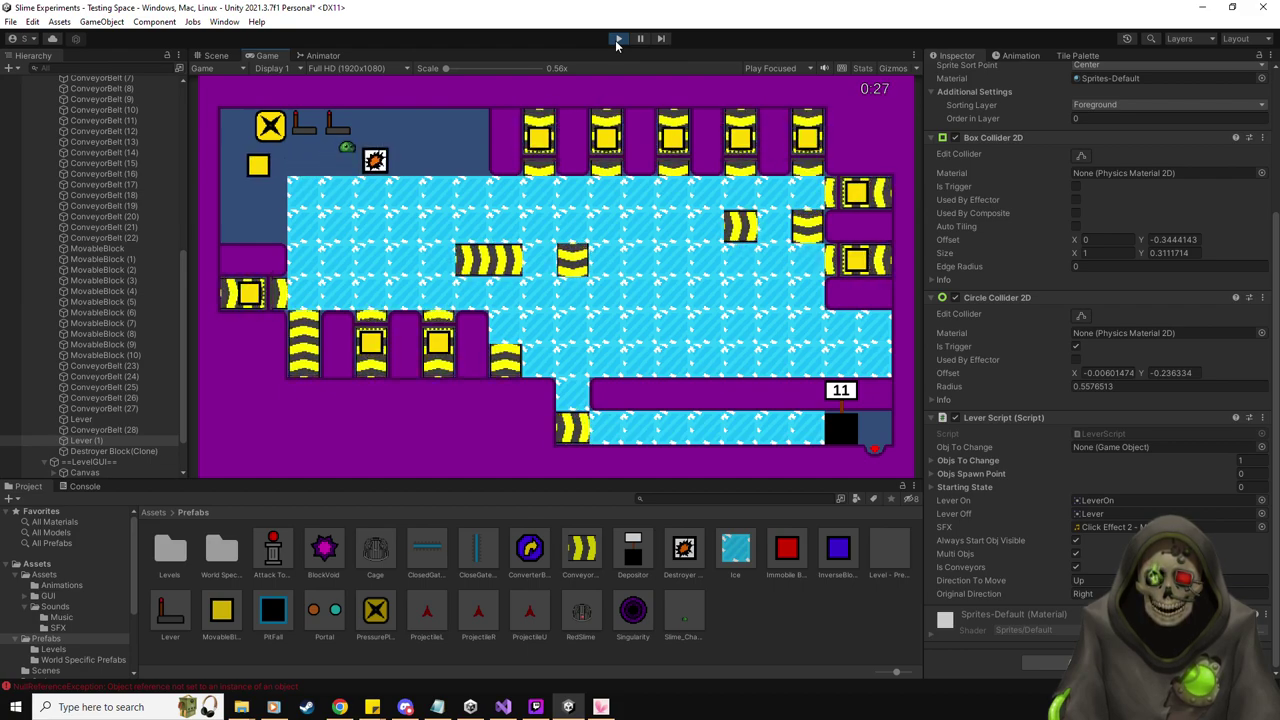
{"action": "key", "text": "Right"}
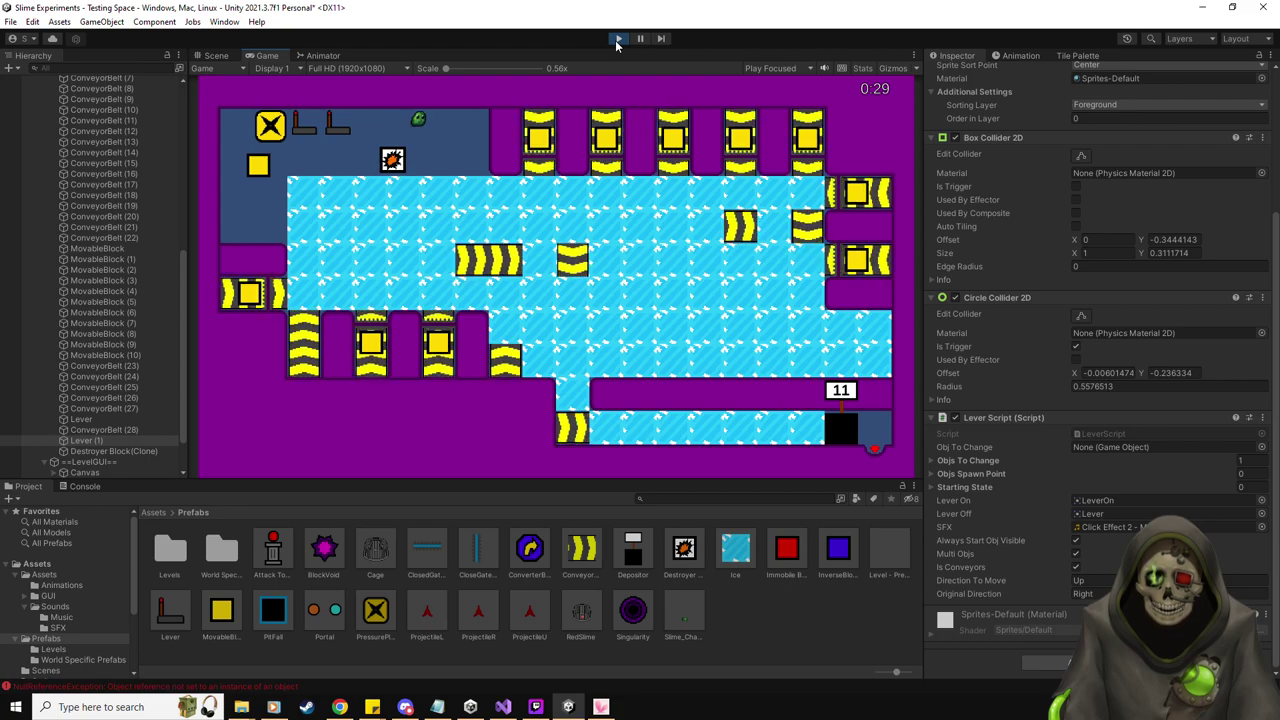
{"action": "key", "text": "Left"}
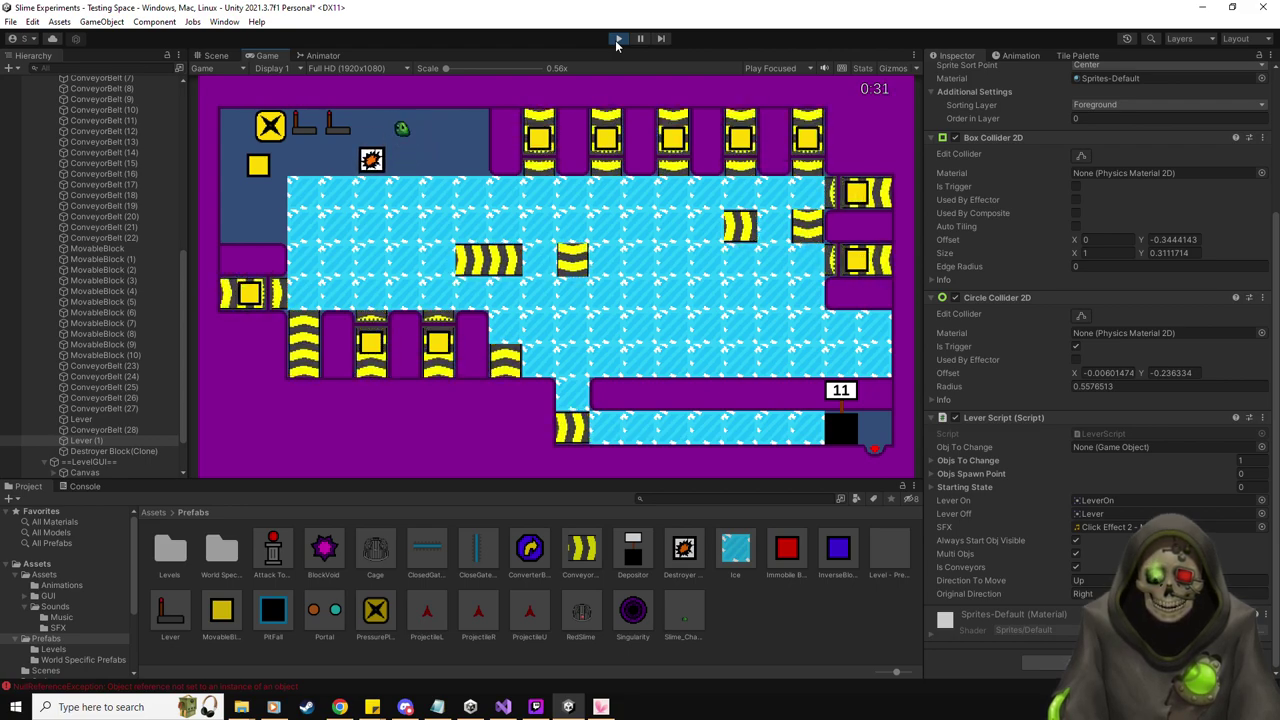
{"action": "key", "text": "Up"}
{"action": "key", "text": "Right"}
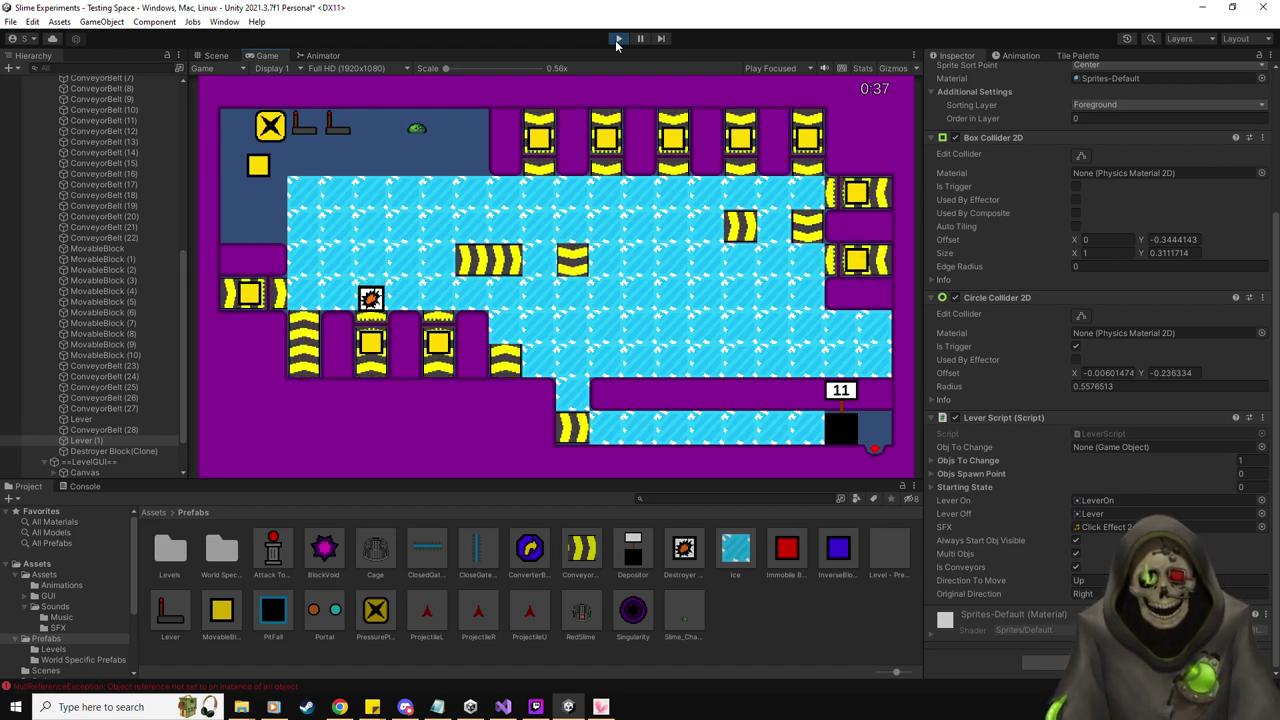
Catch the yellow block freed from the second lower conveyor at the ice edge and push it back down across the ice
{"action": "key", "text": "Up"}
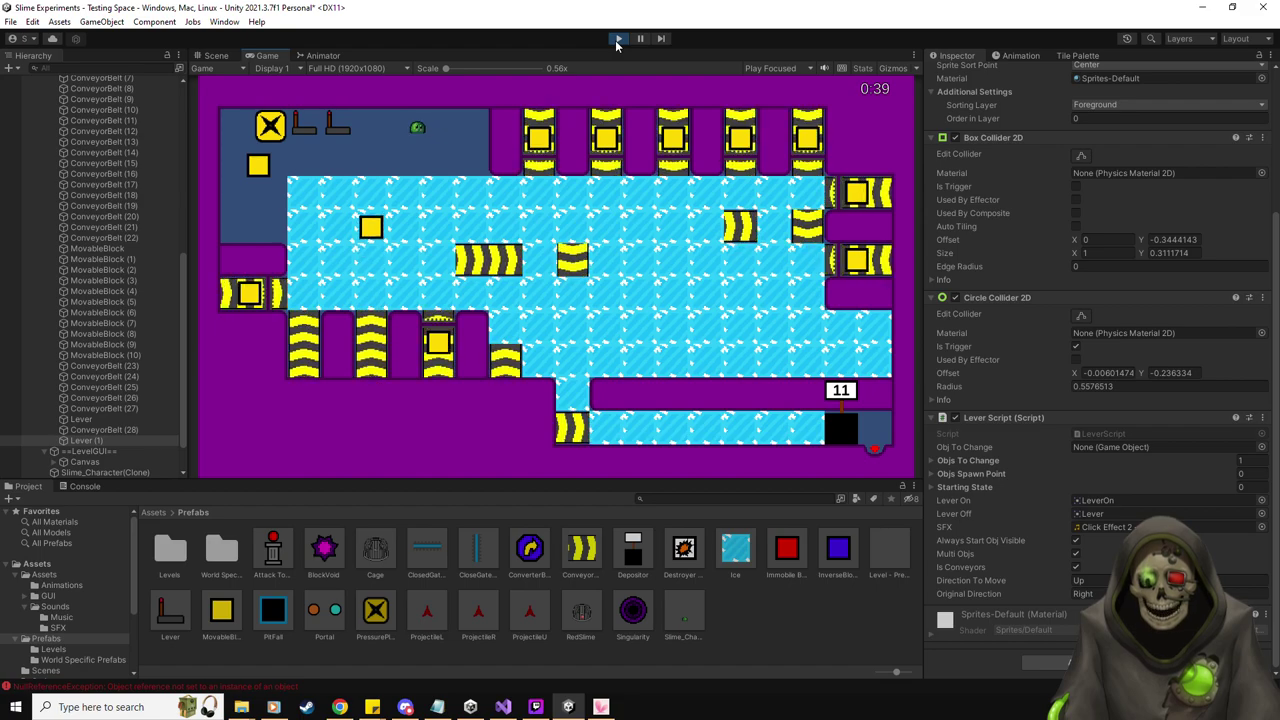
{"action": "key", "text": "Left"}
{"action": "key", "text": "Left"}
{"action": "key", "text": "Down"}
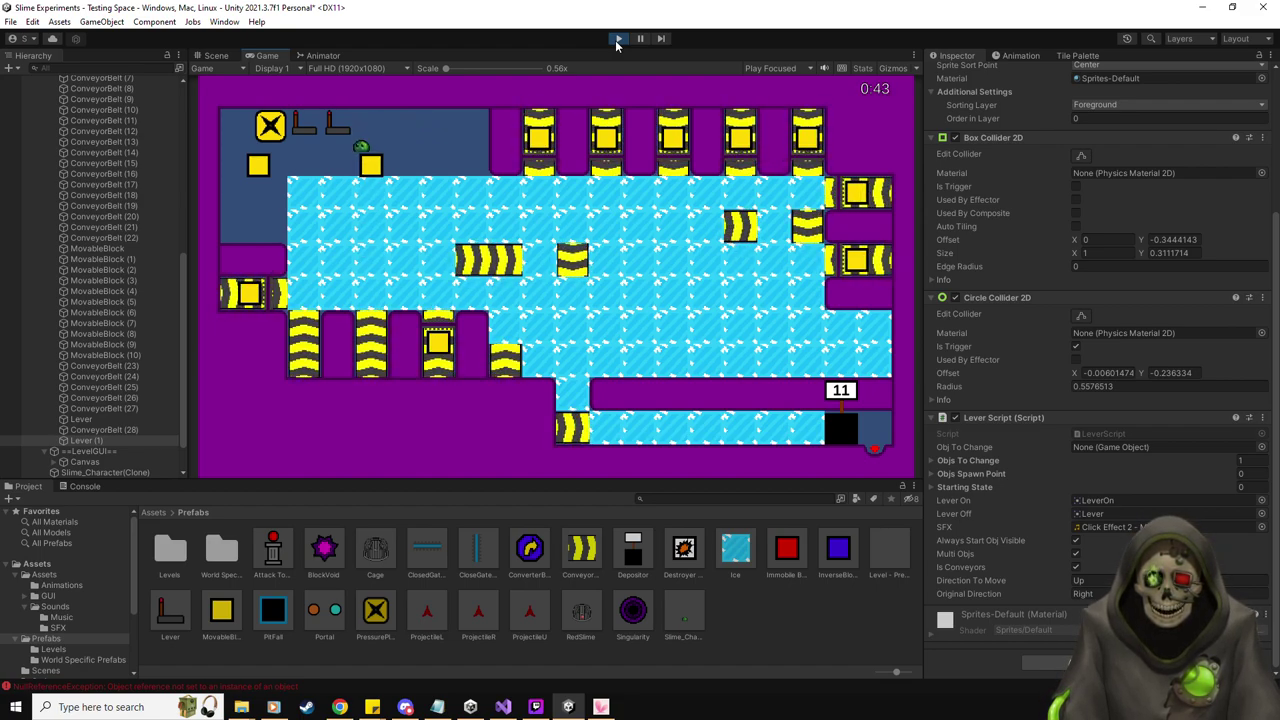
{"action": "key", "text": "Down"}
{"action": "key", "text": "Left"}
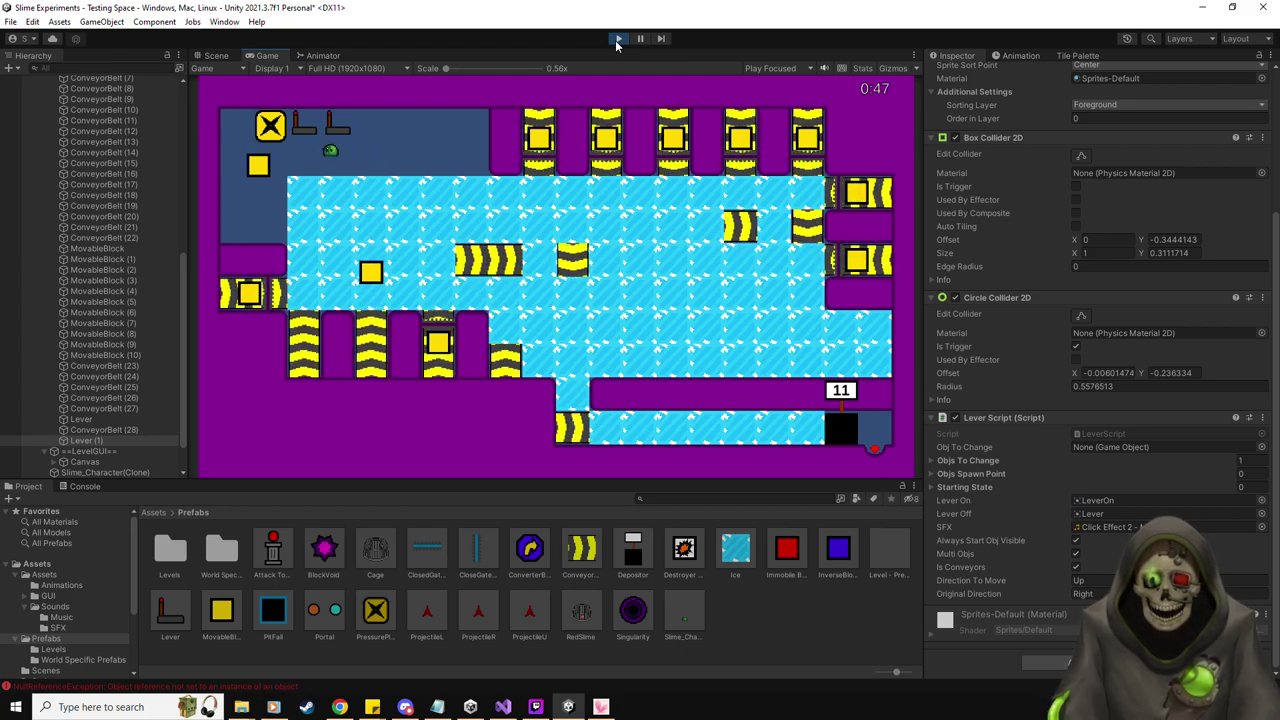
Guide the freed yellow block across the ice and along the lower ice corridor into the depositor
{"action": "key", "text": "Right"}
{"action": "key", "text": "Right"}
{"action": "key", "text": "Up"}
{"action": "key", "text": "Right"}
{"action": "key", "text": "Down"}
{"action": "key", "text": "Left"}
{"action": "key", "text": "Left"}
{"action": "key", "text": "Down"}
{"action": "key", "text": "Down"}
{"action": "key", "text": "Left"}
{"action": "key", "text": "Up"}
{"action": "key", "text": "Right"}
{"action": "key", "text": "Up"}
{"action": "key", "text": "Left"}
{"action": "key", "text": "Right"}
{"action": "key", "text": "Up"}
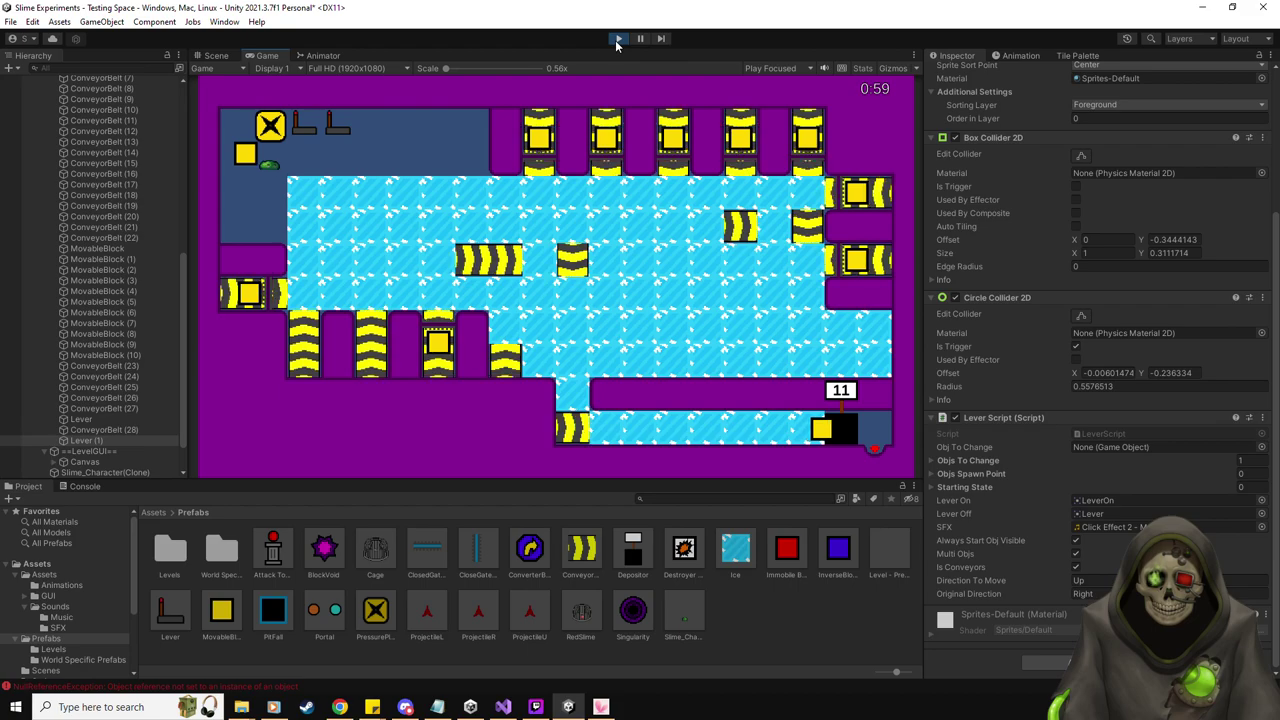
Push the remaining yellow block beside the pressure plate in the slime's starting area, and stop the playtest
{"action": "key", "text": "Down"}
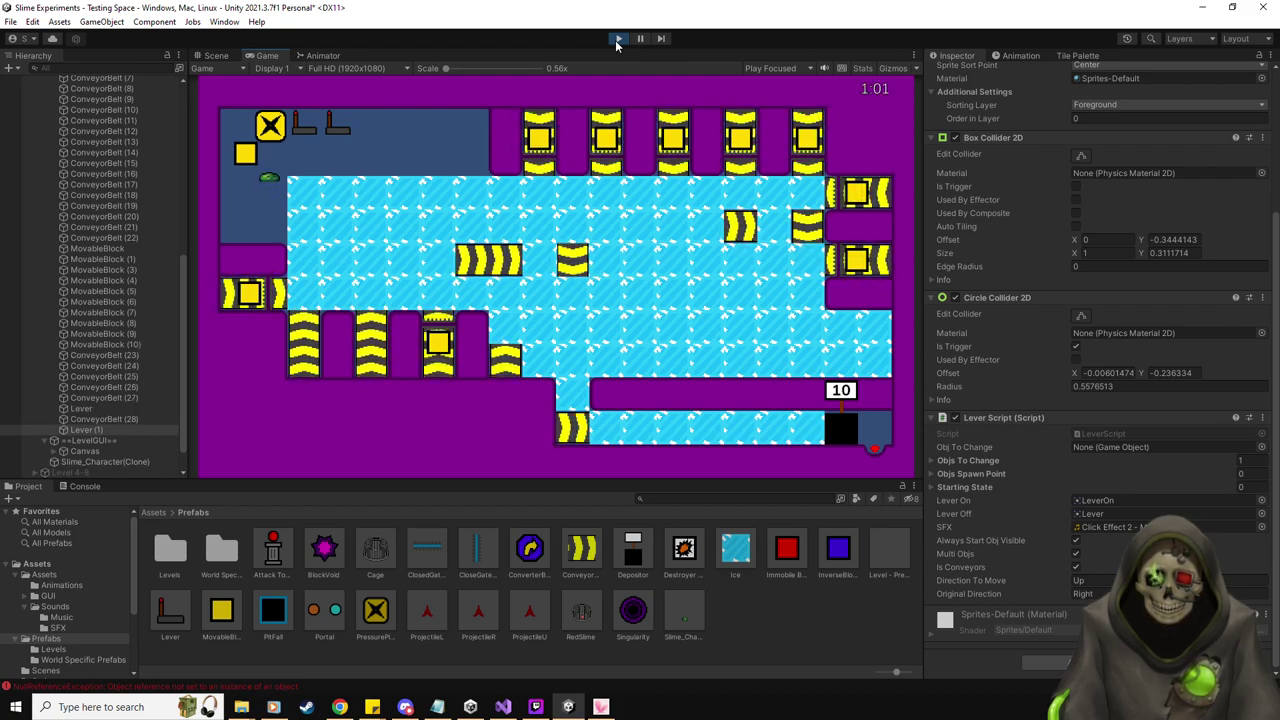
{"action": "key", "text": "Left"}
{"action": "key", "text": "Right"}
{"action": "key", "text": "Up"}
{"action": "key", "text": "Right"}
{"action": "key", "text": "Up"}
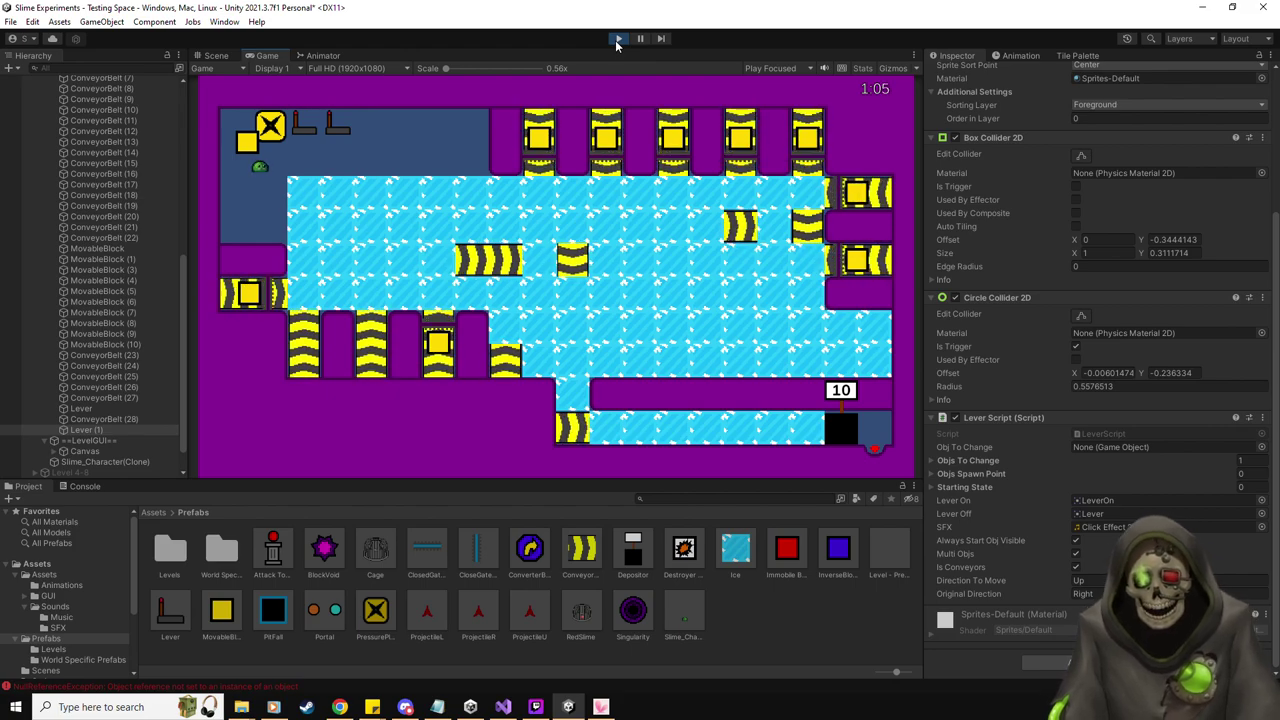
{"action": "left_click", "coordinate": [617, 39]}
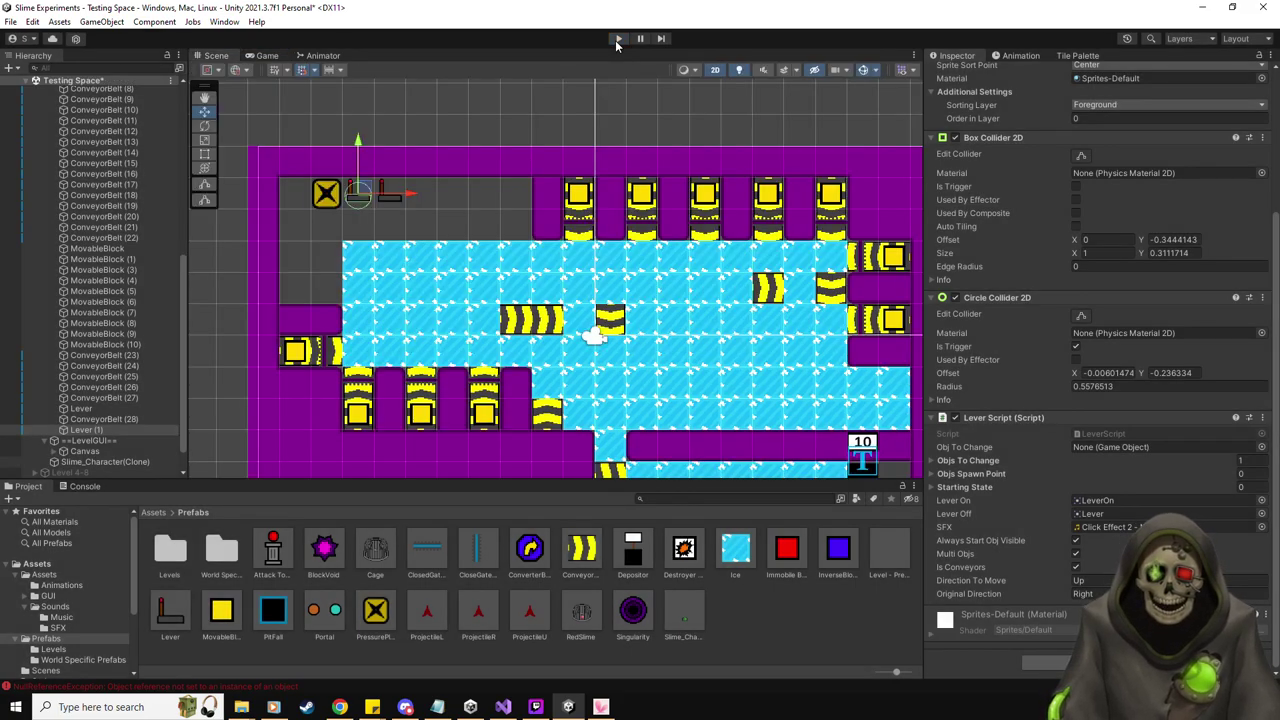
Start a fresh playtest and send the destroyer block right across the ice with both levers switched on
{"action": "left_click", "coordinate": [617, 39]}
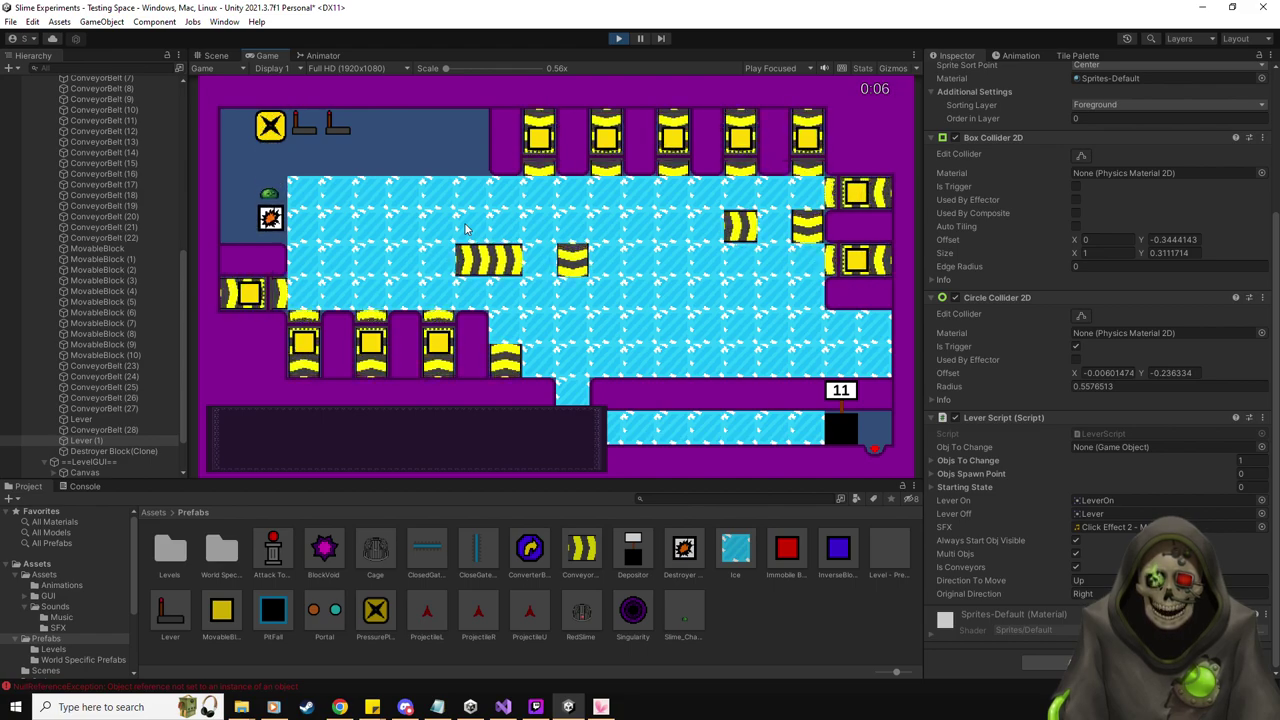
{"action": "key", "text": "Up"}
{"action": "key", "text": "Right"}
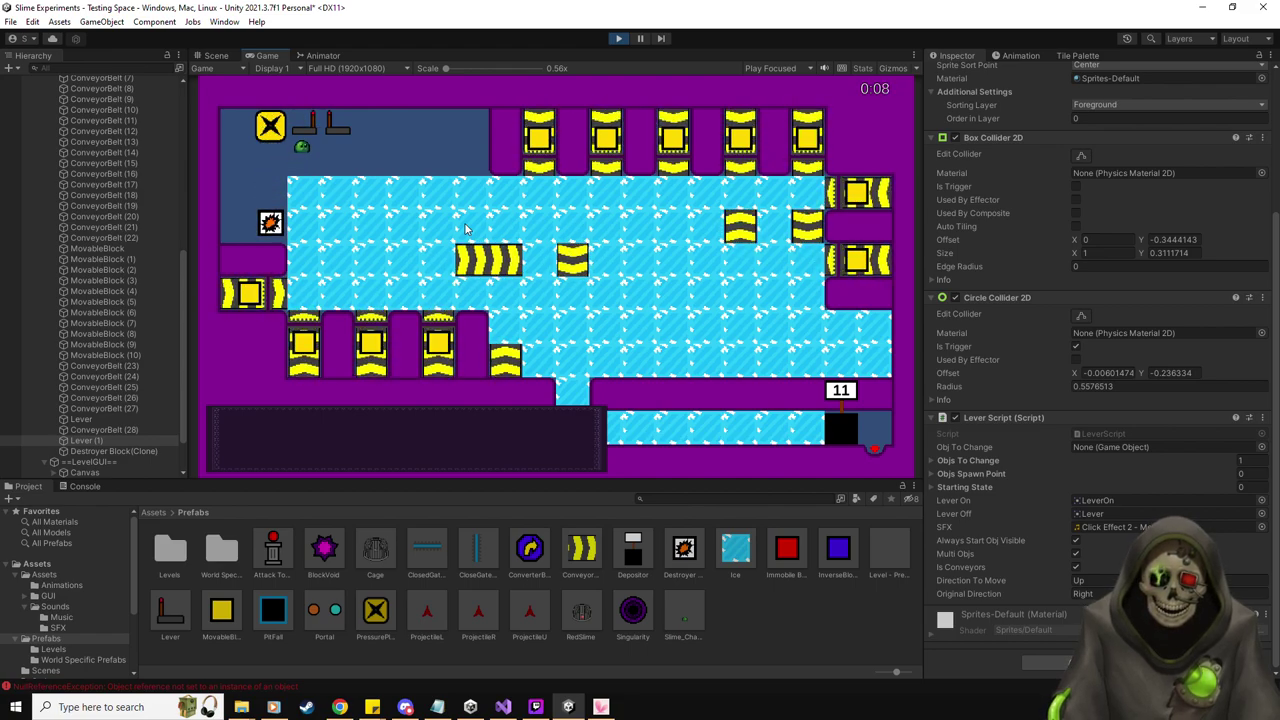
{"action": "key", "text": "Down"}
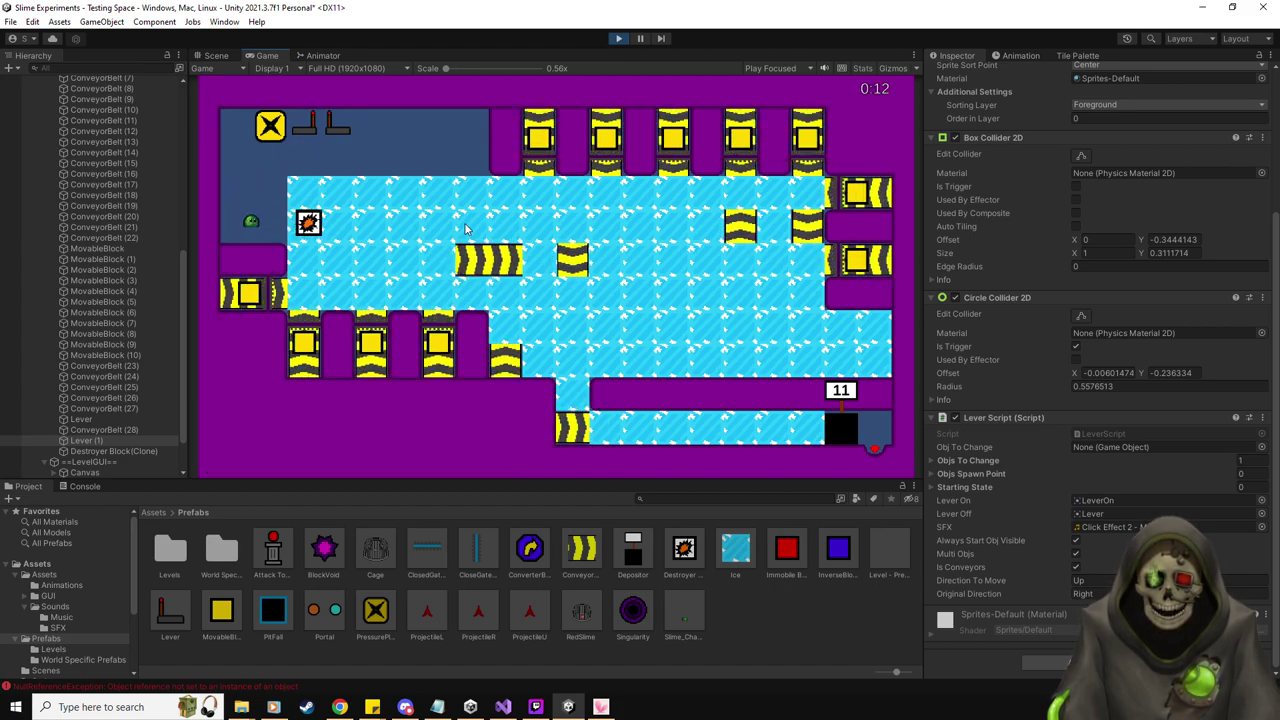
{"action": "key", "text": "Up"}
{"action": "key", "text": "Up"}
{"action": "key", "text": "Right"}
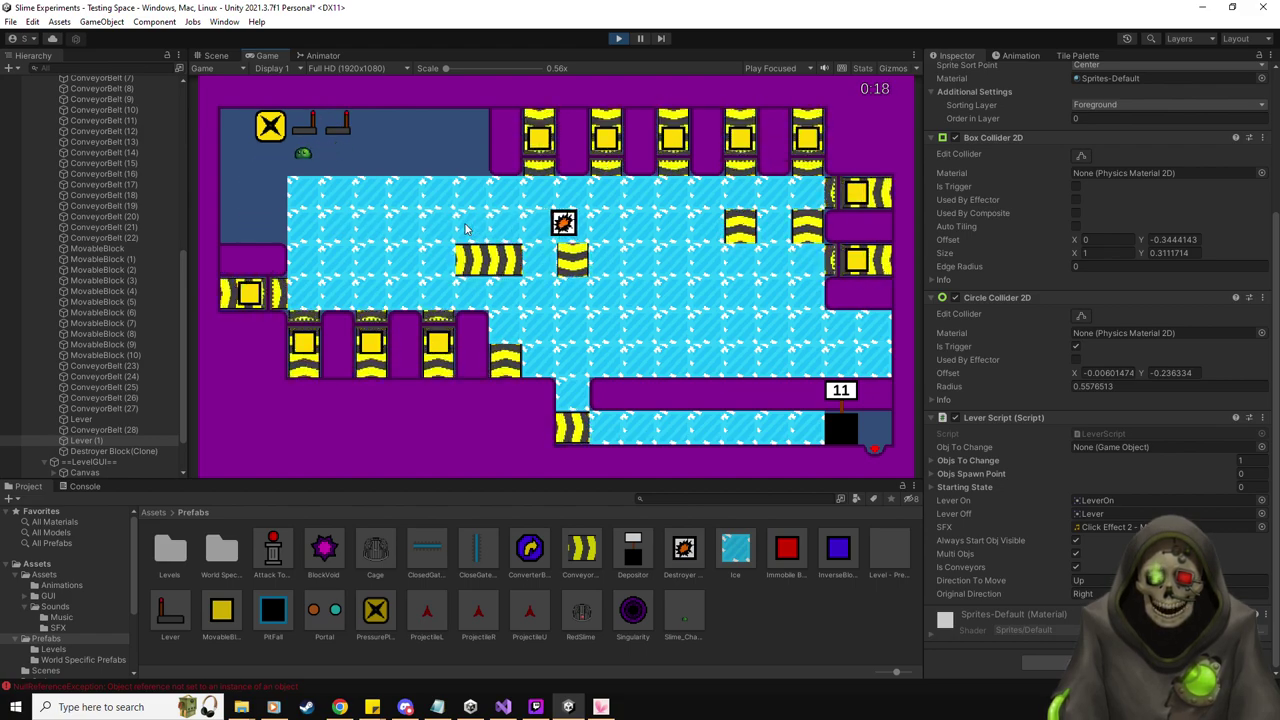
Spawn a second destroyer block from the pressure plate and switch both levers back off
{"action": "key", "text": "Left"}
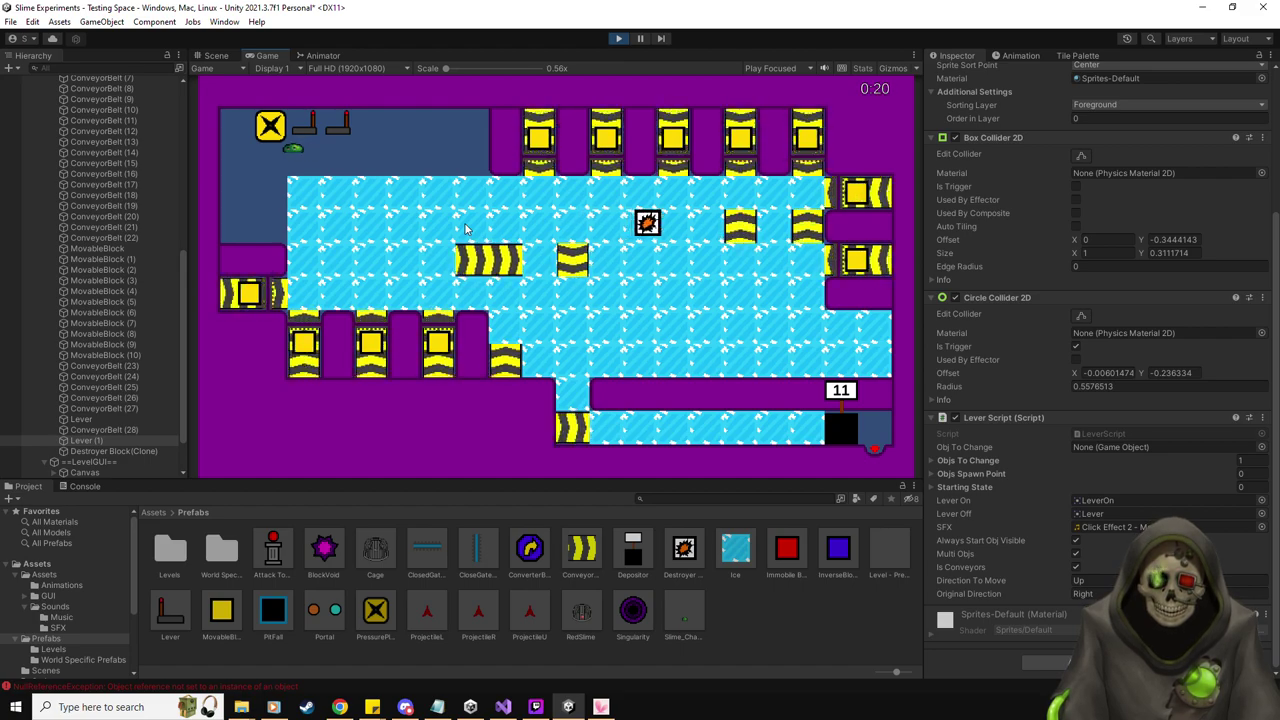
{"action": "key", "text": "Down"}
{"action": "key", "text": "Up"}
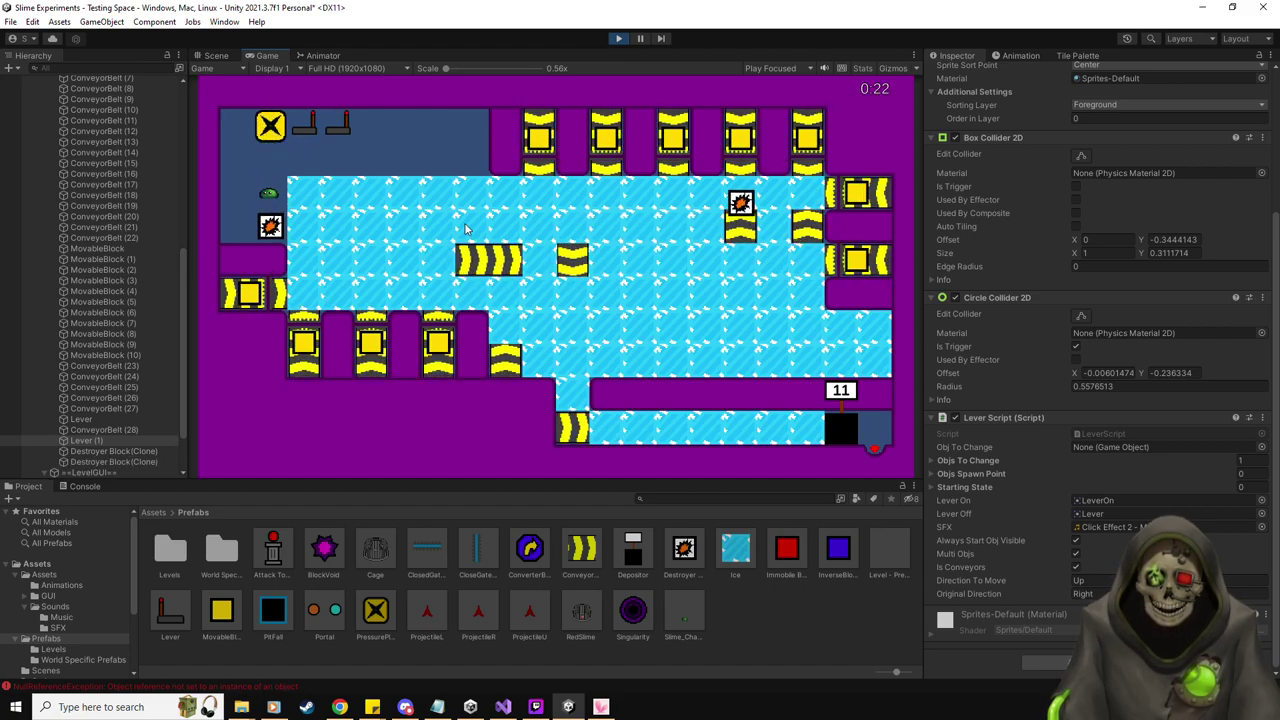
{"action": "key", "text": "Right"}
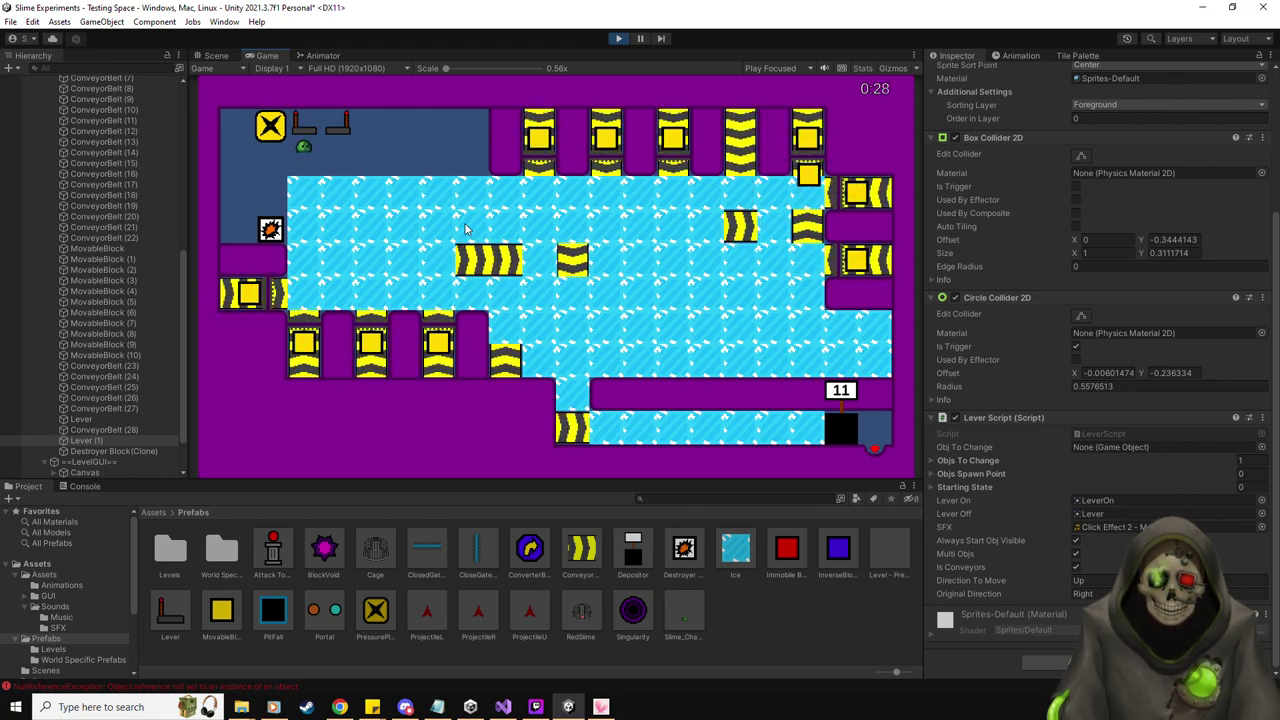
{"action": "key", "text": "Right"}
{"action": "key", "text": "Left"}
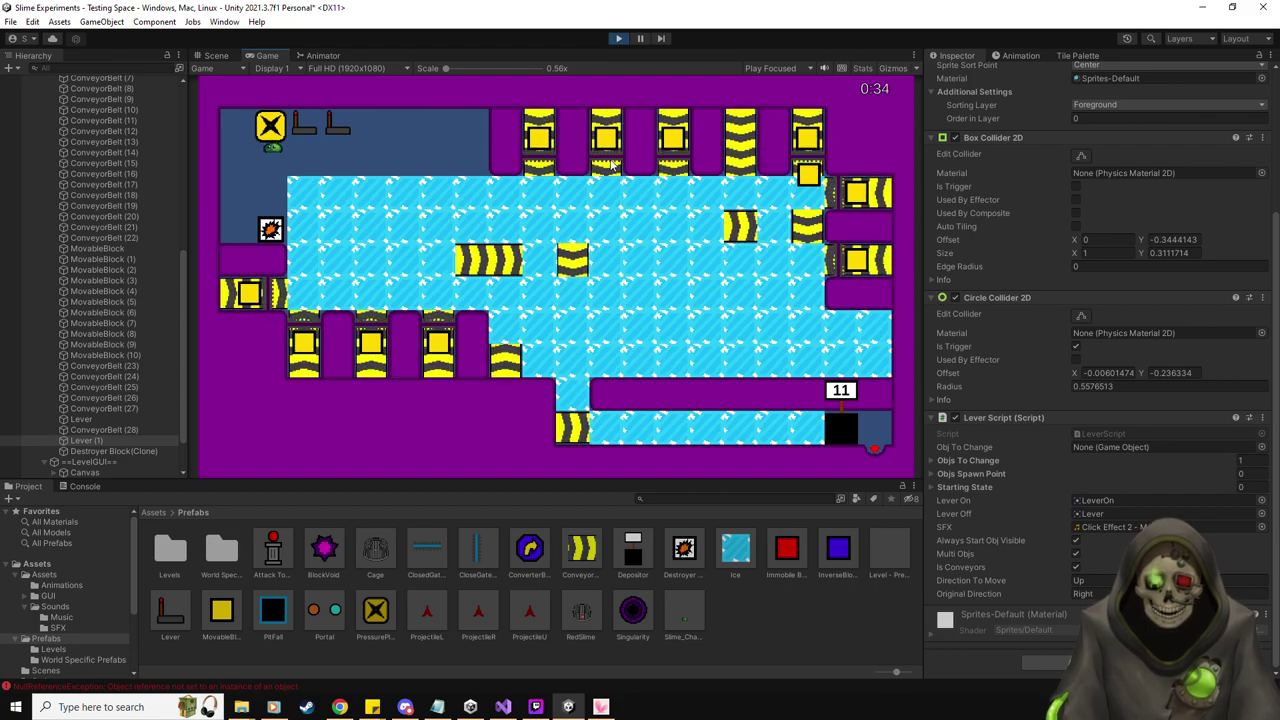
Restart the playtest and use the levers to route a destroyer block into the fourth upper conveyor column
{"action": "left_click", "coordinate": [619, 39]}
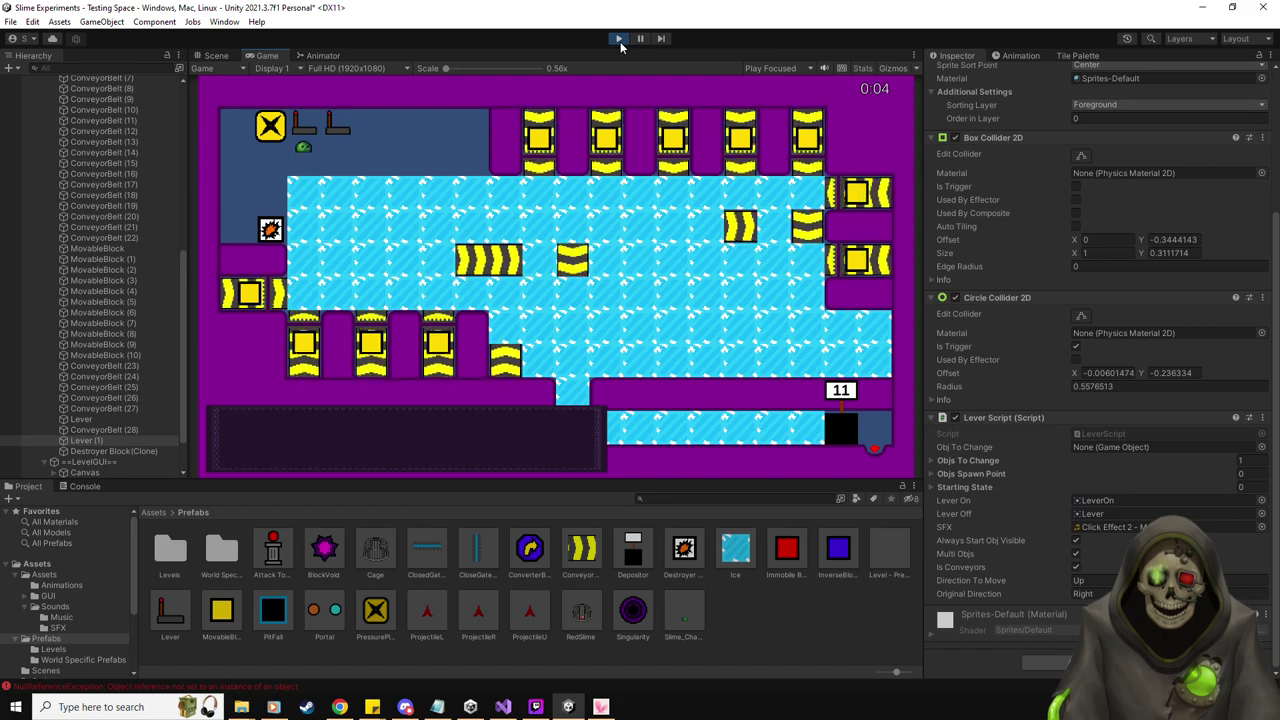
{"action": "key", "text": "Down"}
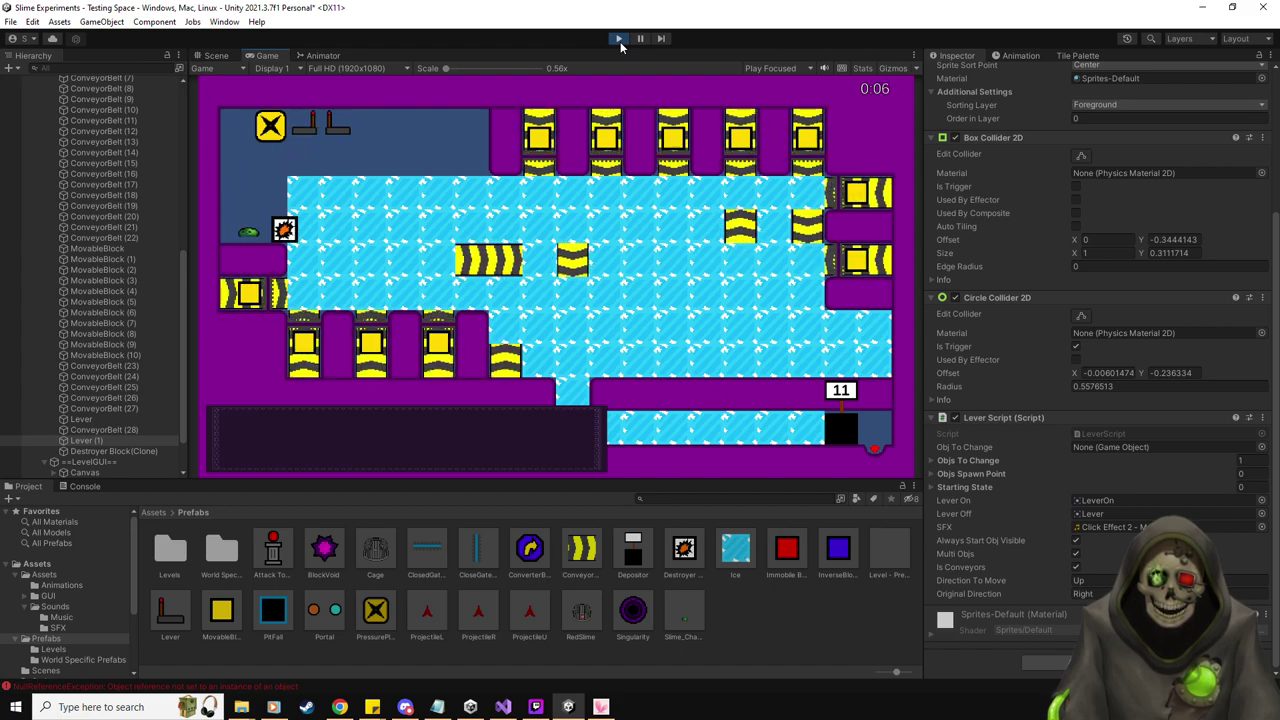
{"action": "key", "text": "Right"}
{"action": "key", "text": "Right"}
{"action": "key", "text": "Up"}
{"action": "key", "text": "Up"}
{"action": "key", "text": "Right"}
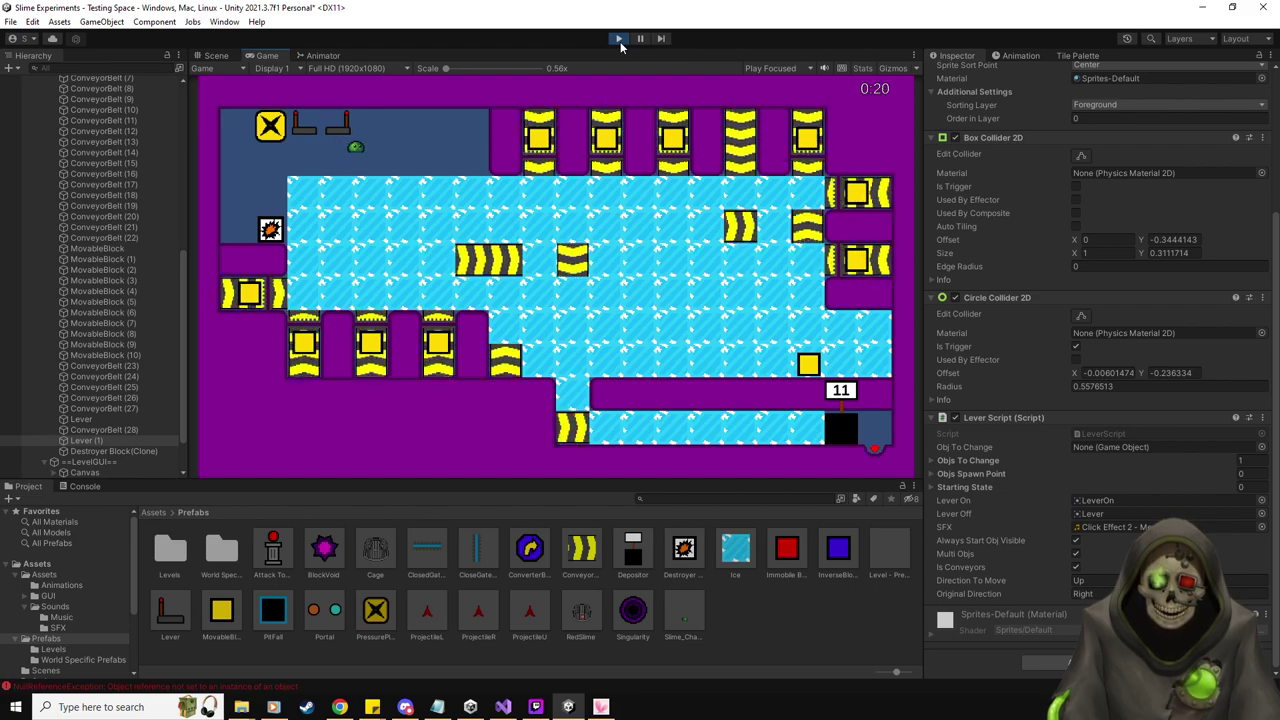
Send the second destroyer block across the ice to the fifth upper conveyor column, and move the slime onto the ice
{"action": "key", "text": "Left"}
{"action": "key", "text": "Down"}
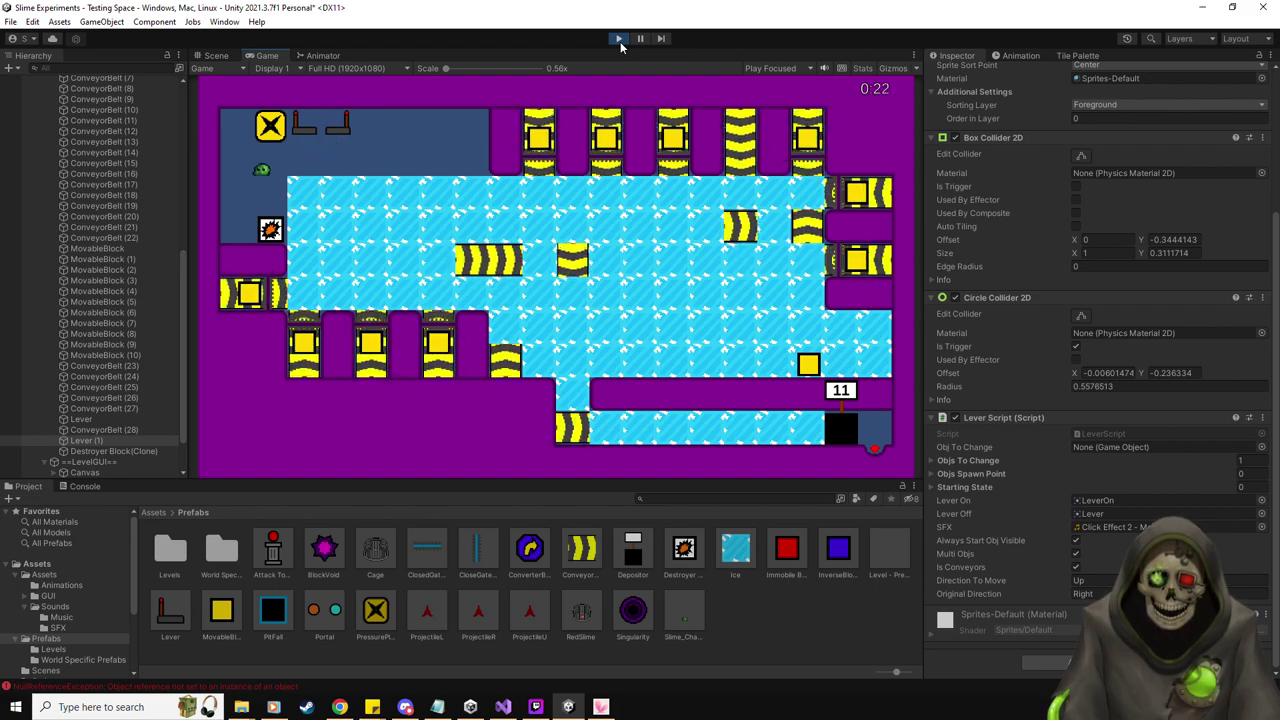
{"action": "key", "text": "Right"}
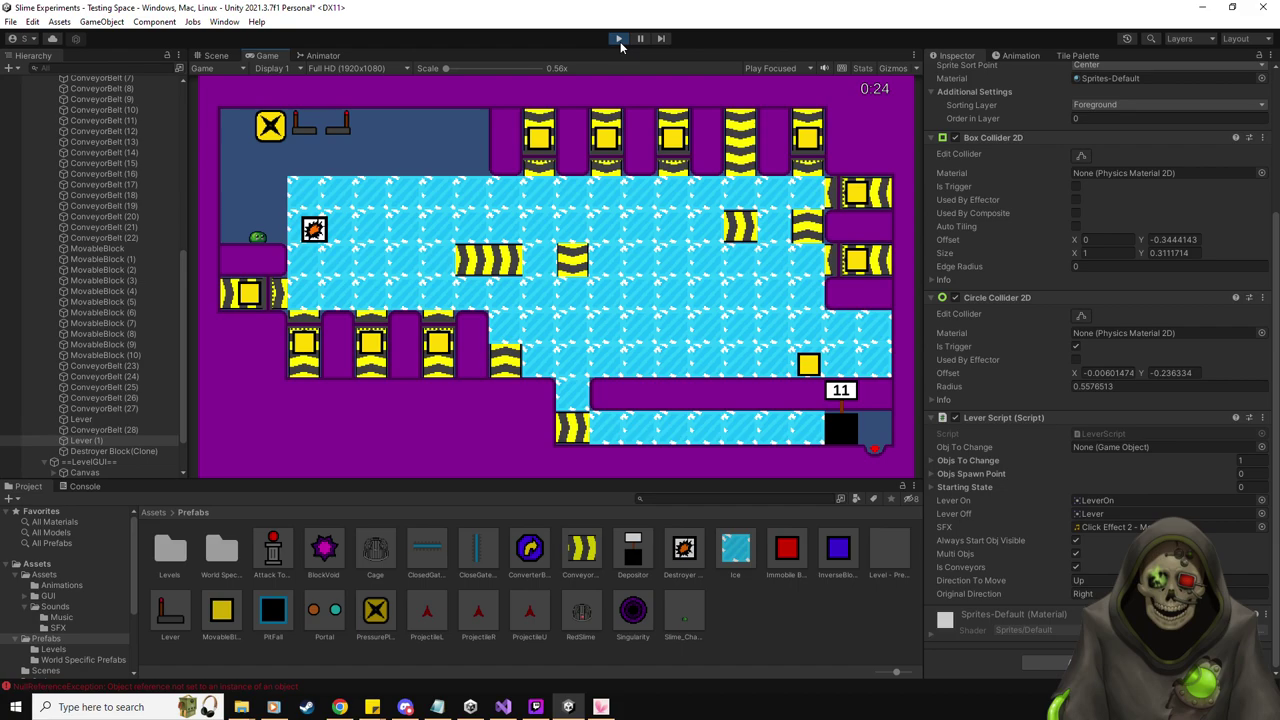
{"action": "key", "text": "Up"}
{"action": "key", "text": "Right"}
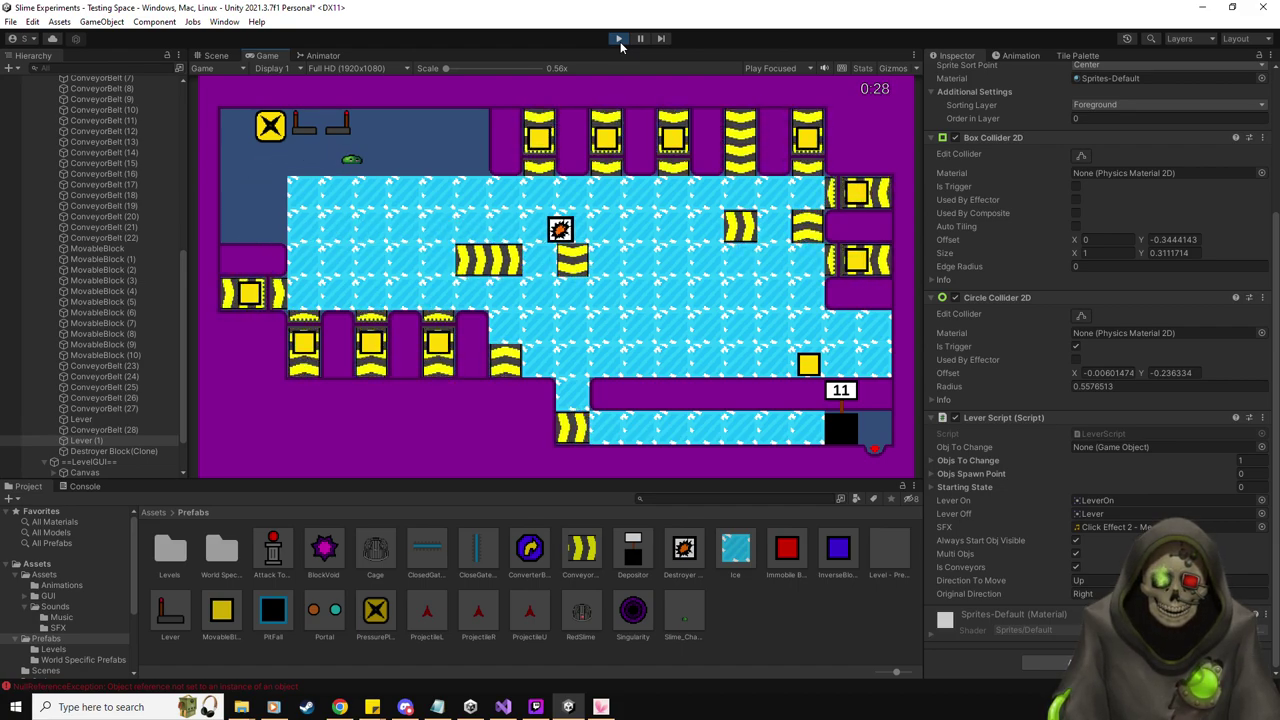
{"action": "key", "text": "Down"}
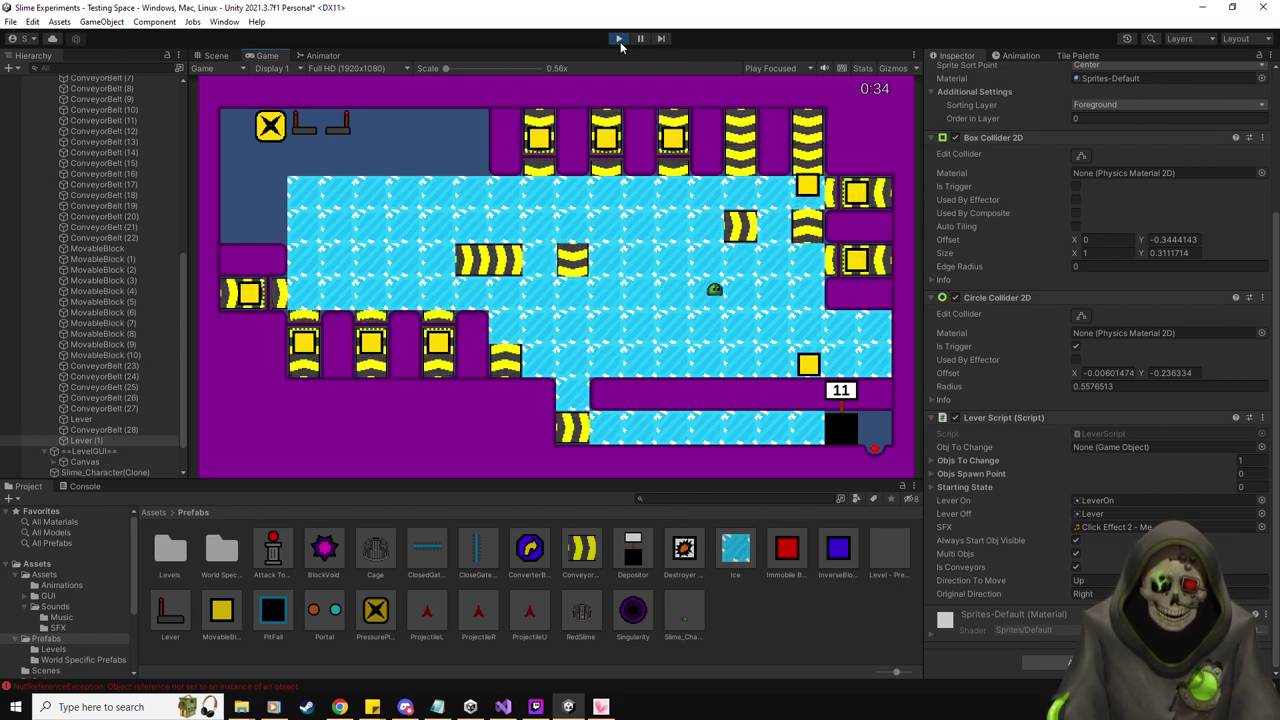
Move the slime down against the lower movable block and inspect the Rigidbody 2D info of Slime_Character(Clone)
{"action": "key", "text": "Down"}
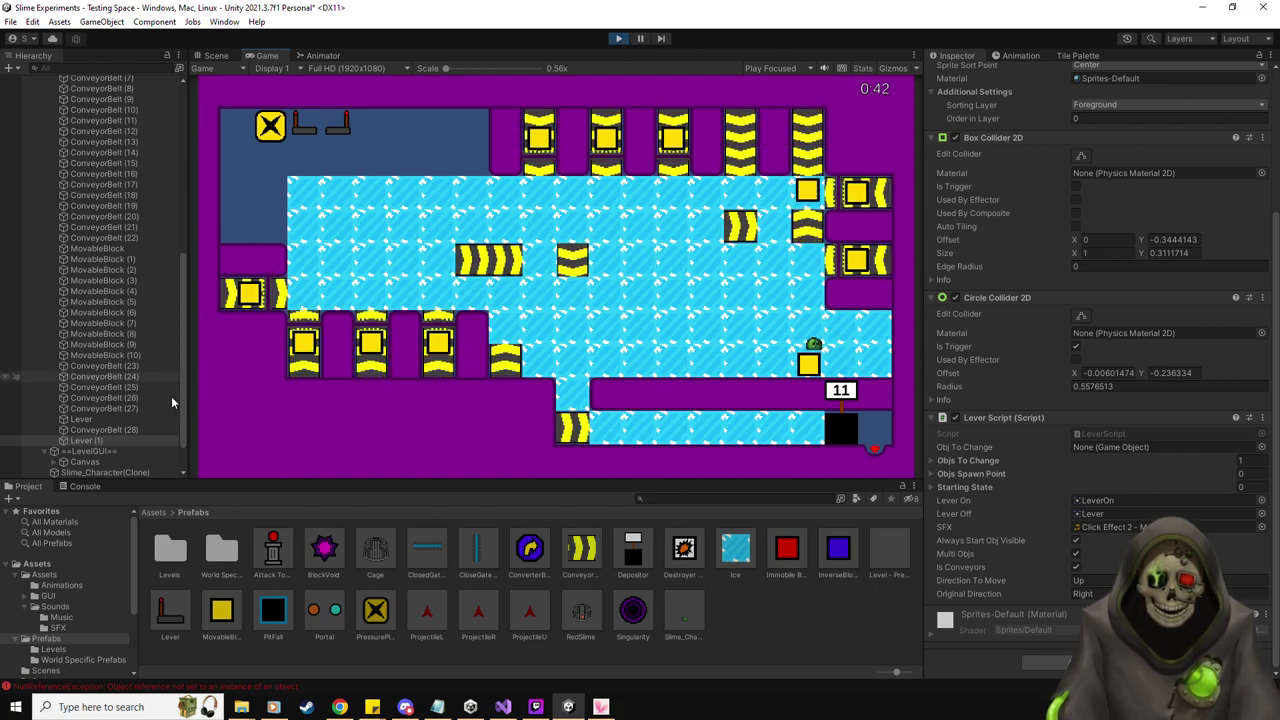
{"action": "left_click", "coordinate": [105, 472]}
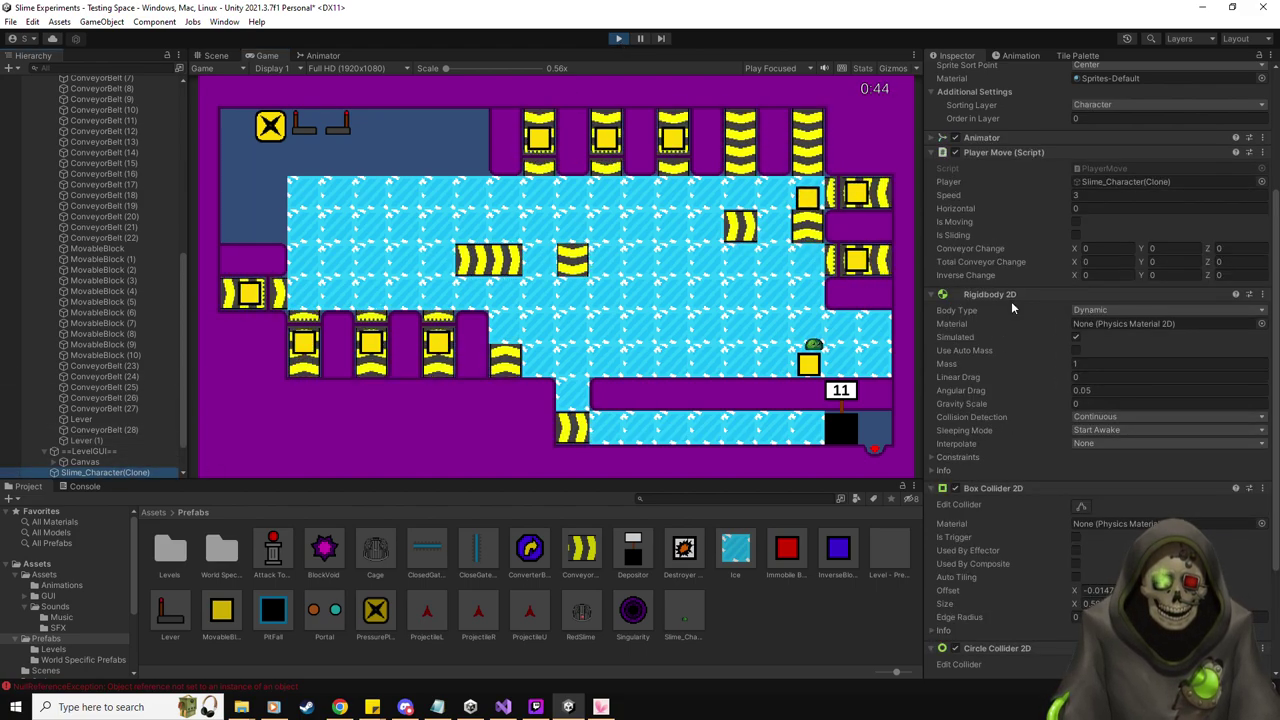
{"action": "left_click", "coordinate": [948, 471]}
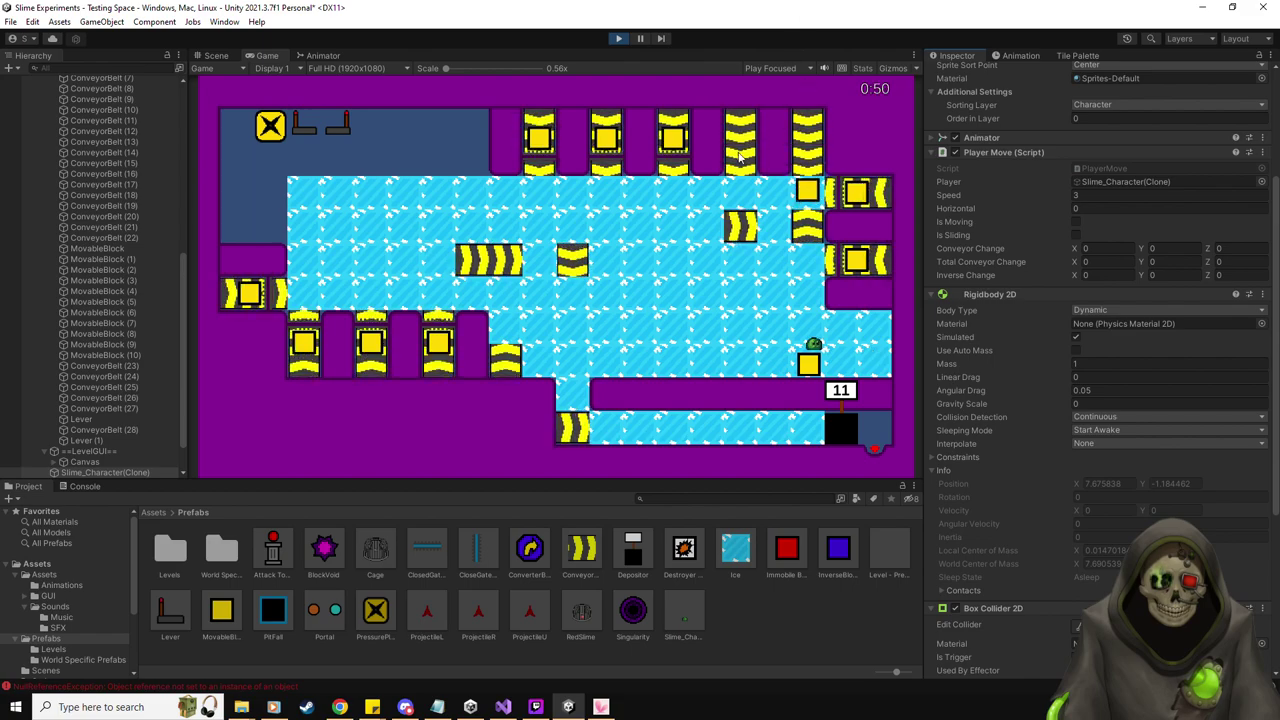
Playtest sliding the slime around the ice's lower-right corner and bring it back to the starting platform
{"action": "left_click", "coordinate": [697, 243]}
{"action": "key", "text": "Right"}
{"action": "key", "text": "Down"}
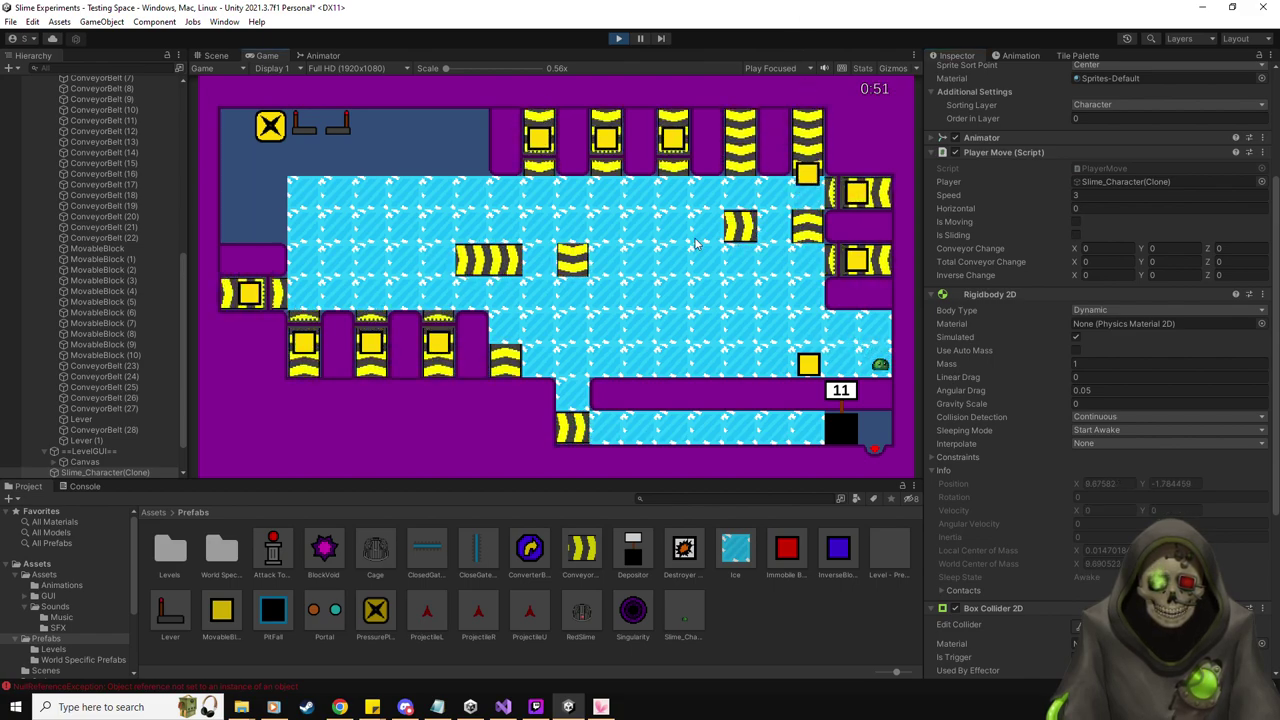
{"action": "key", "text": "Left"}
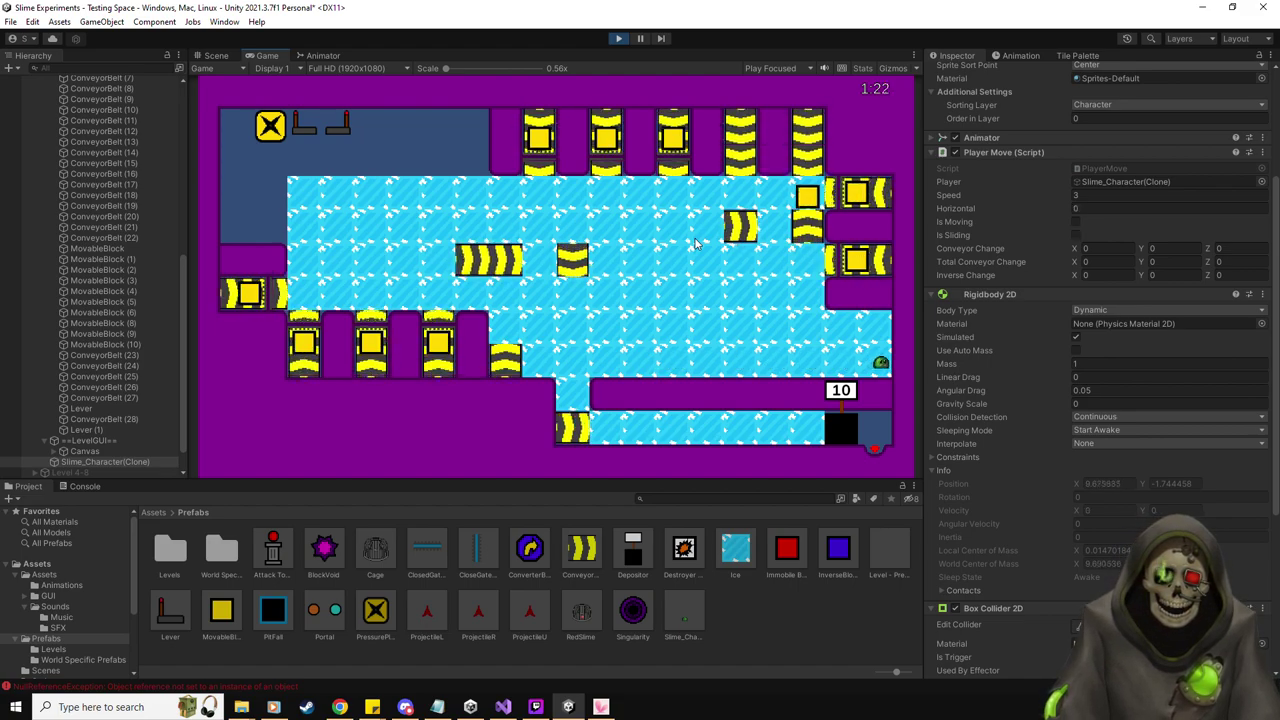
{"action": "key", "text": "Up"}
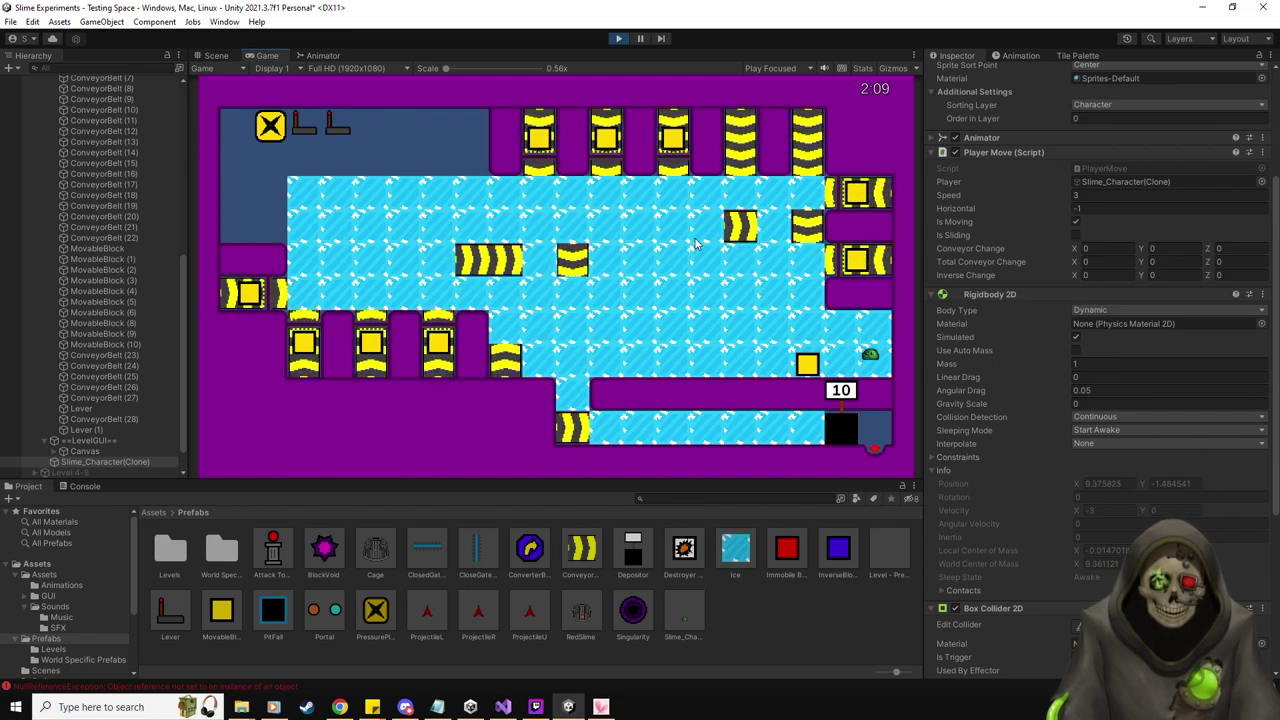
{"action": "key", "text": "Left"}
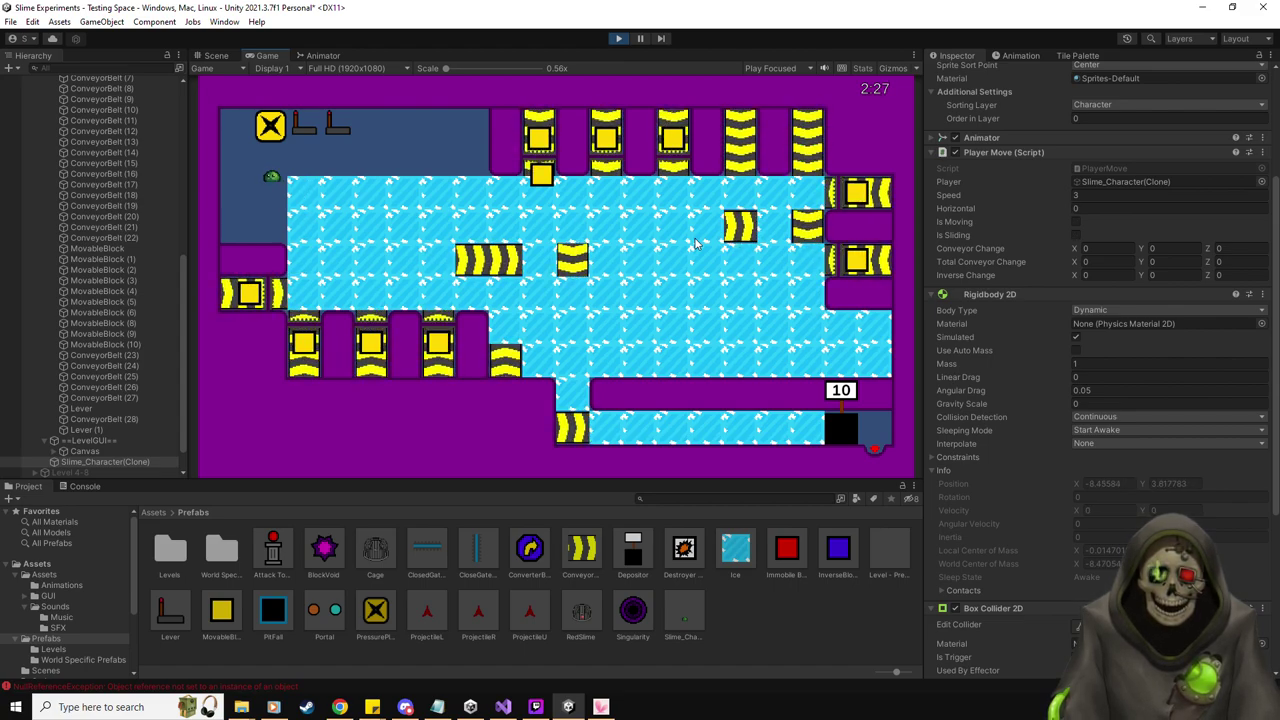
Spawn a destroyer block from the pressure plate and push it into the nearest lever
{"action": "key", "text": "Up"}
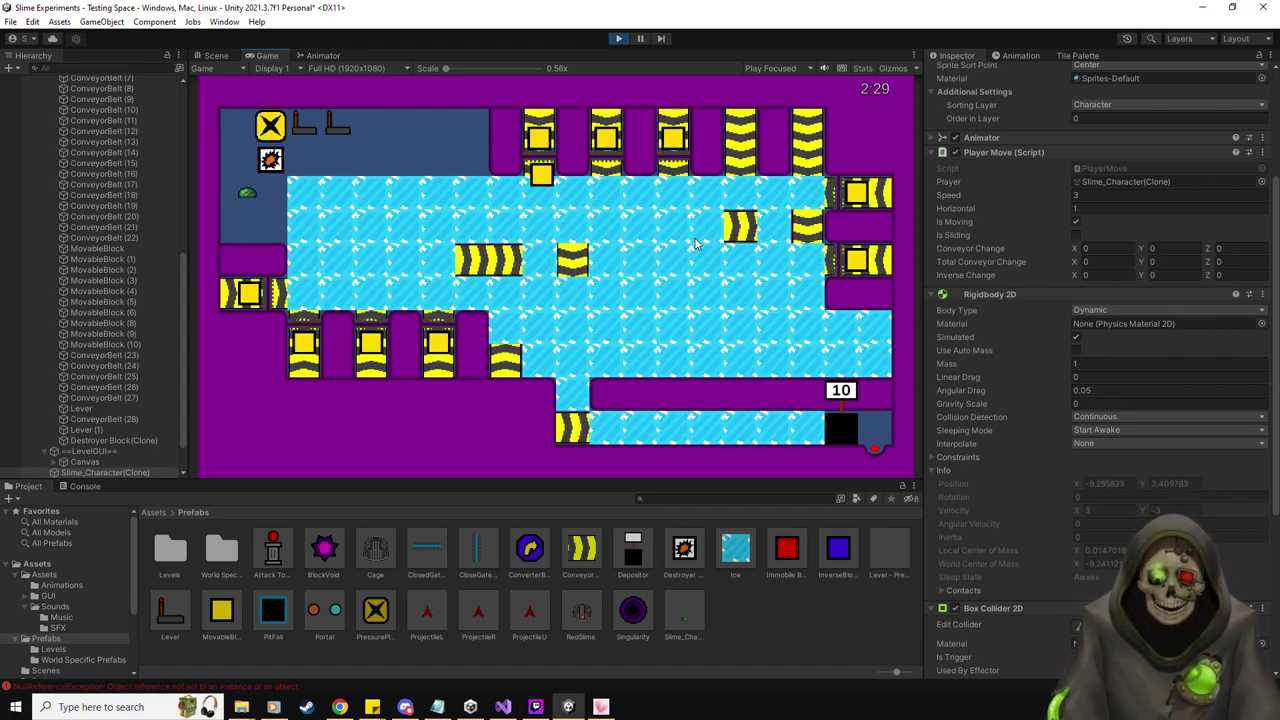
{"action": "key", "text": "d"}
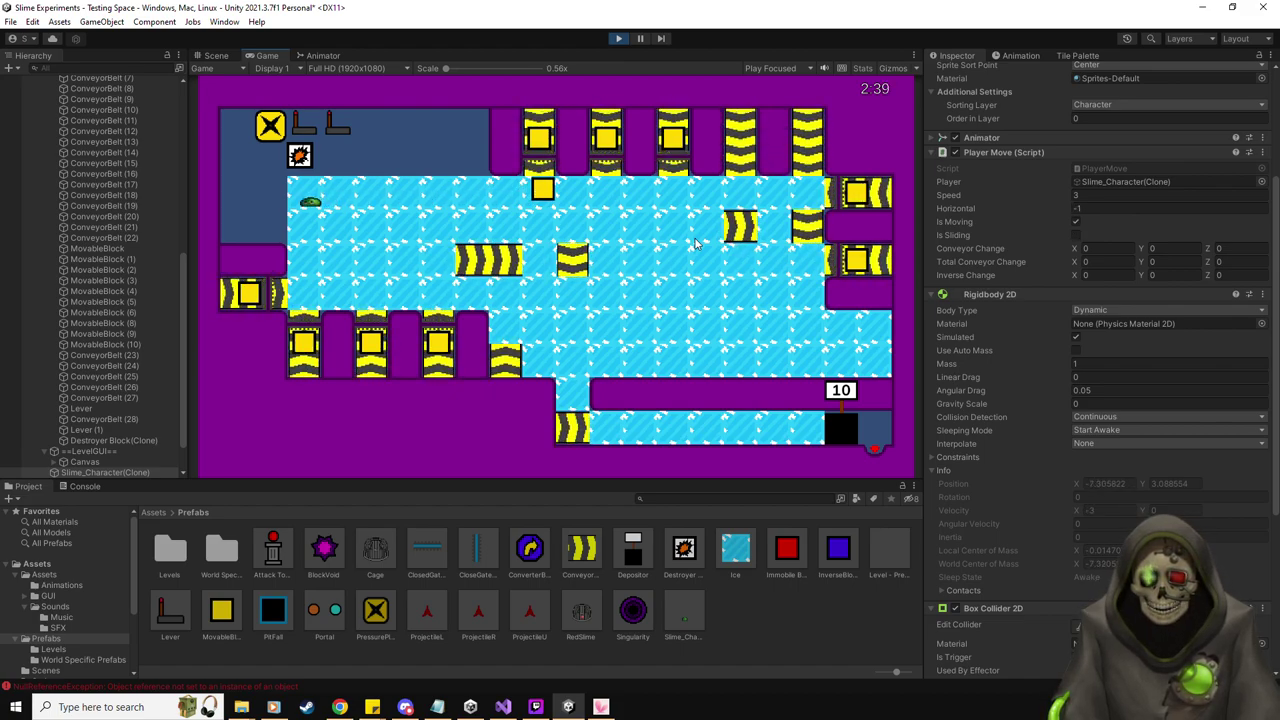
{"action": "key", "text": "d"}
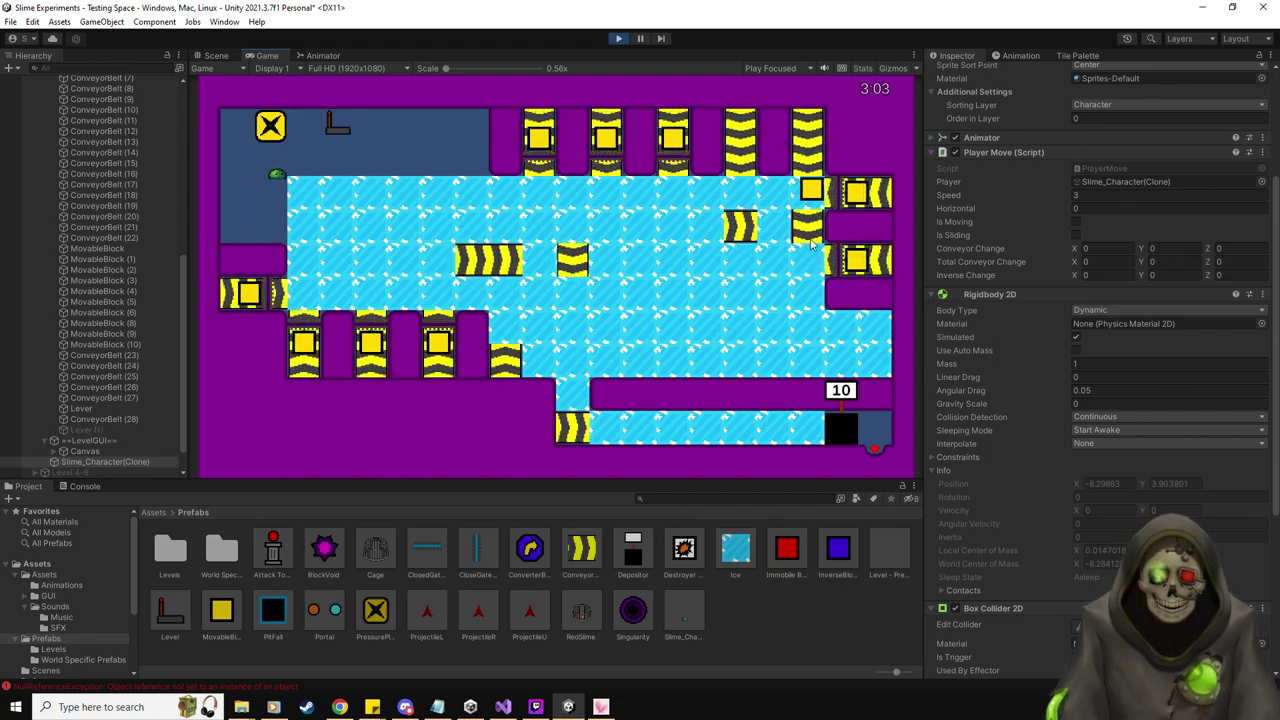
Spawn more destroyer blocks and use them to remove the remaining lever and open the gated conveyor on the level's left wall
{"action": "key", "text": "Left"}
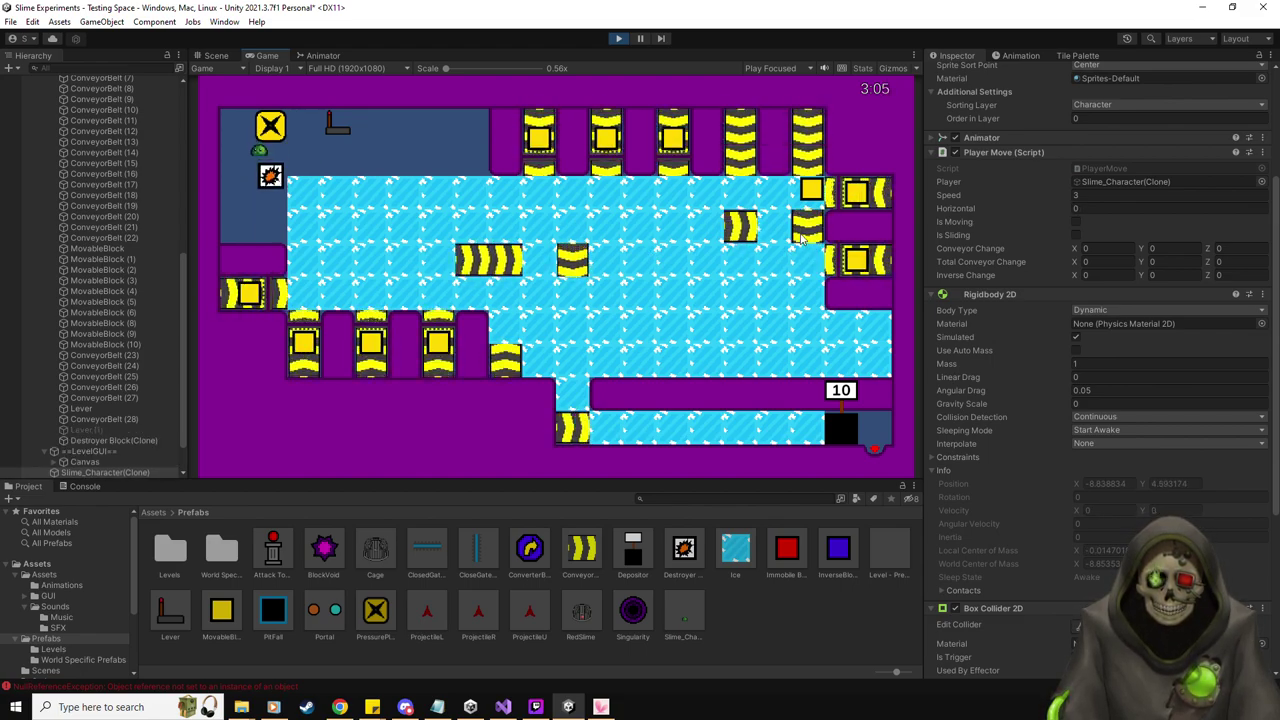
{"action": "key", "text": "Right"}
{"action": "key", "text": "Up"}
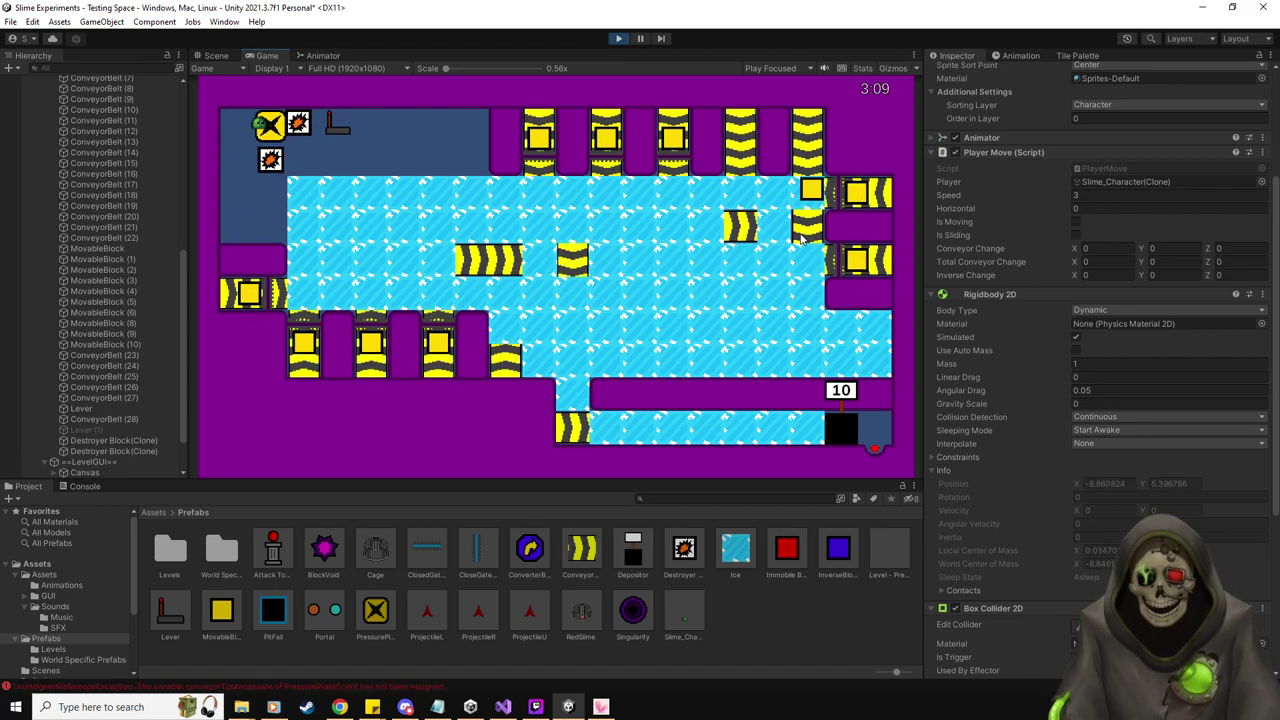
{"action": "key", "text": "Left"}
{"action": "key", "text": "Down"}
{"action": "key", "text": "Right"}
{"action": "key", "text": "Up"}
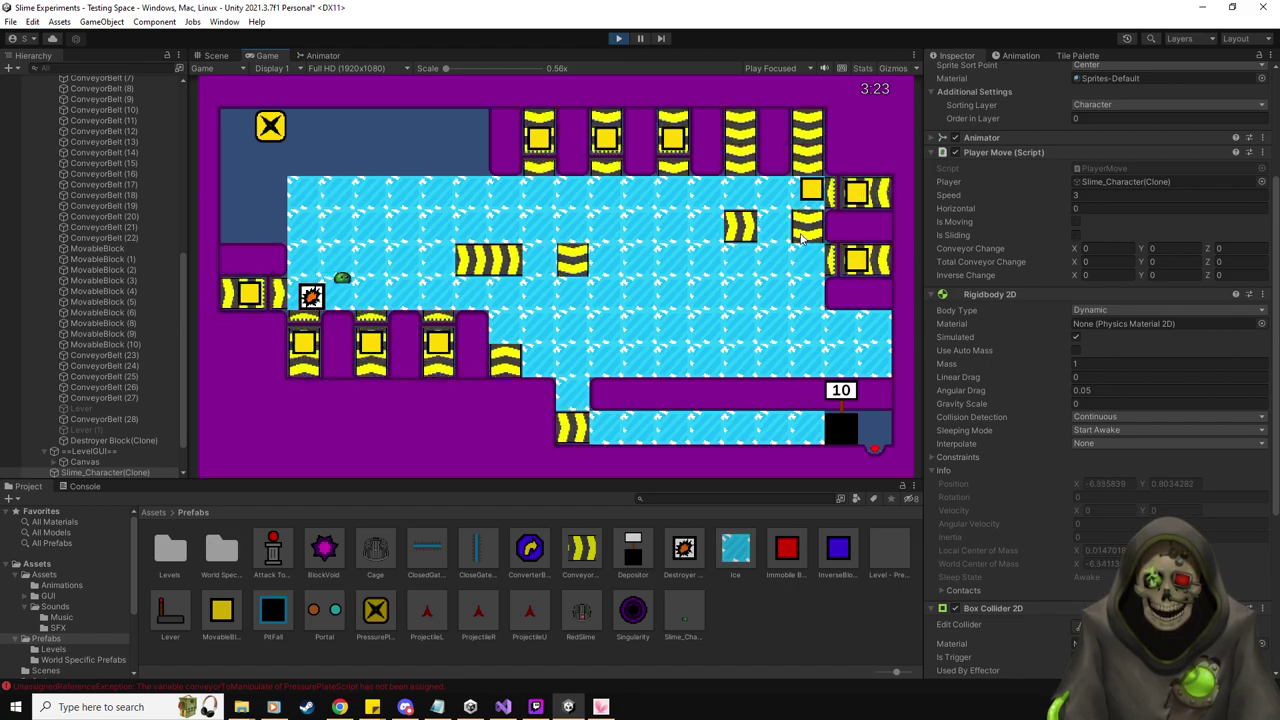
{"action": "key", "text": "Up"}
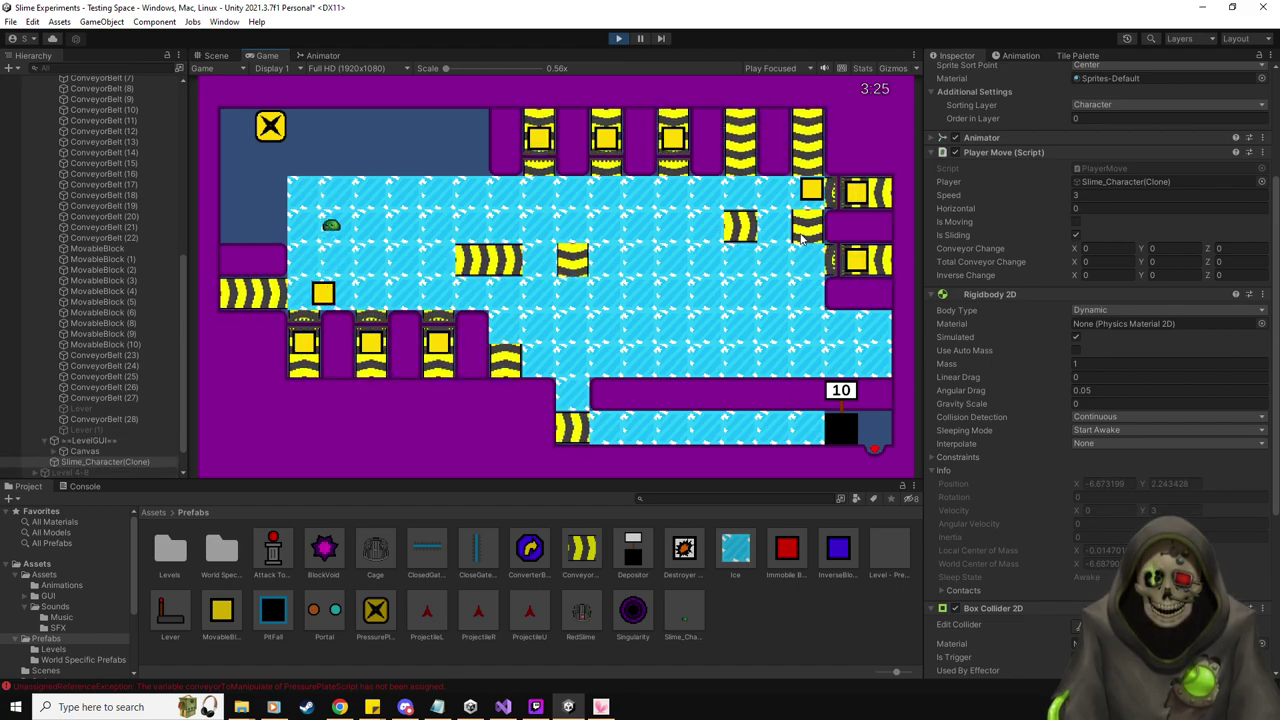
Spawn further destroyer blocks and send one across the ice toward the first gated conveyor on the lower-left wall
{"action": "key", "text": "Left"}
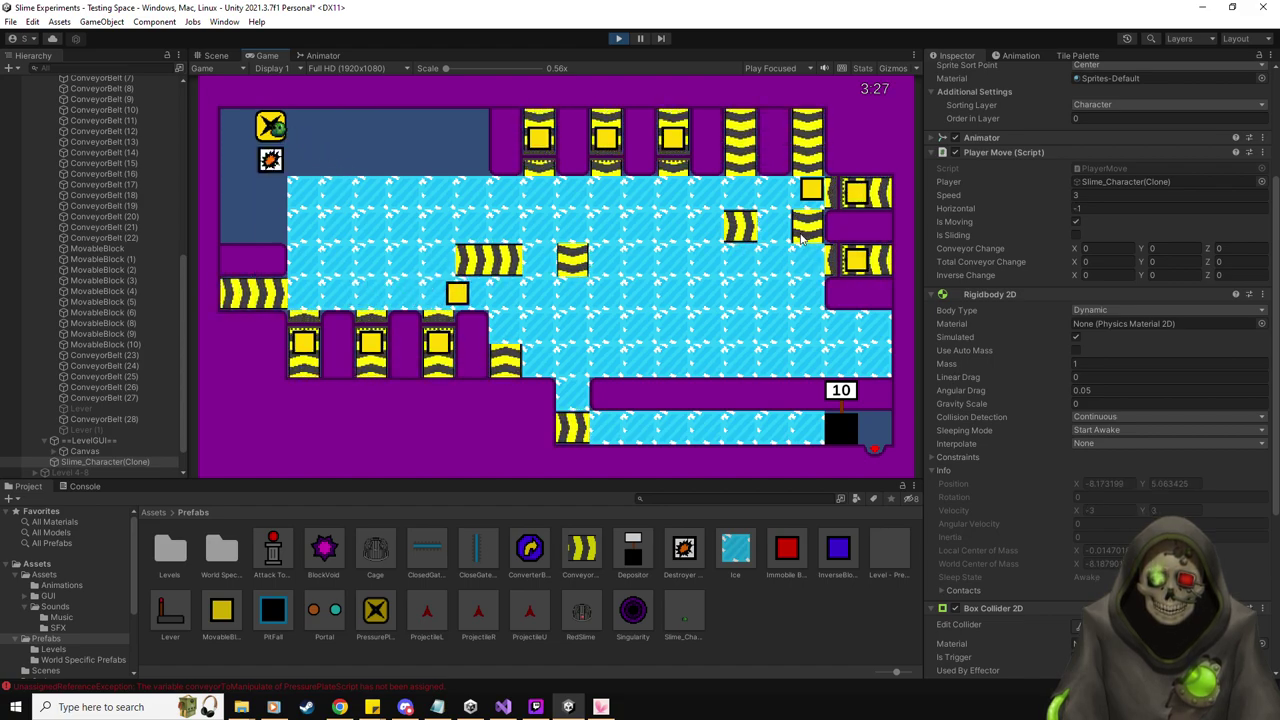
{"action": "key", "text": "Right"}
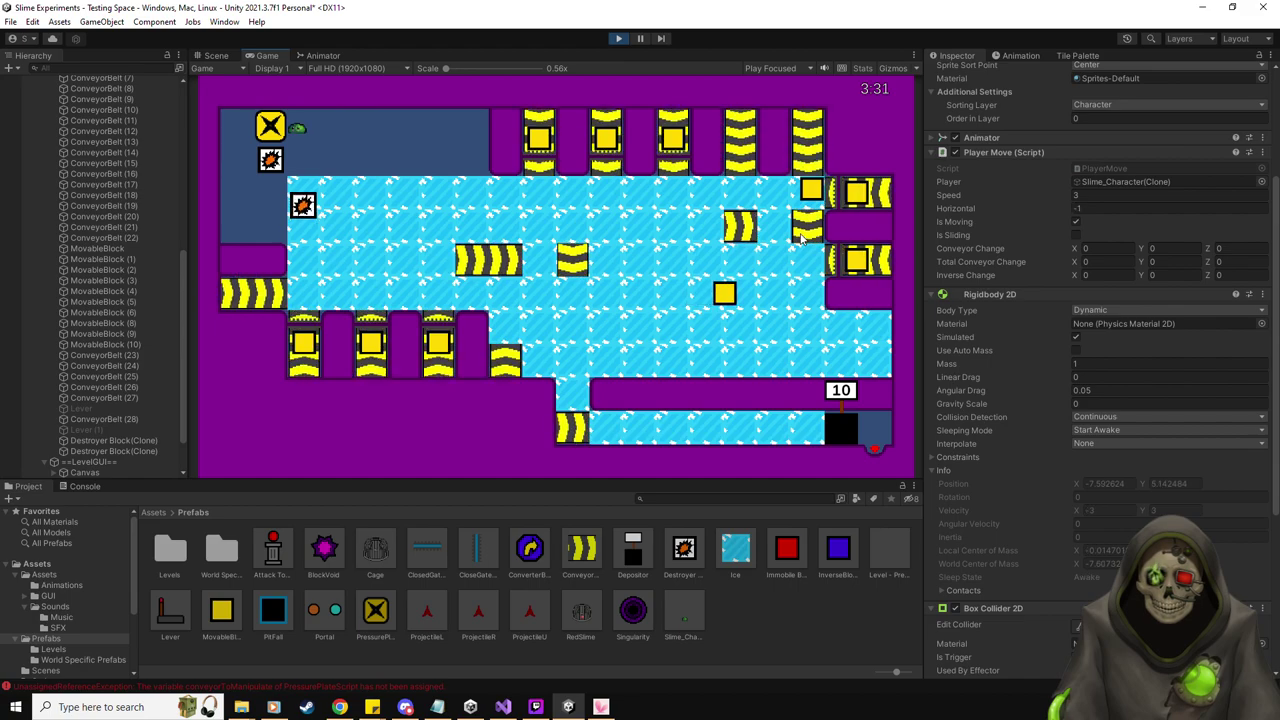
{"action": "key", "text": "Left"}
{"action": "key", "text": "Right"}
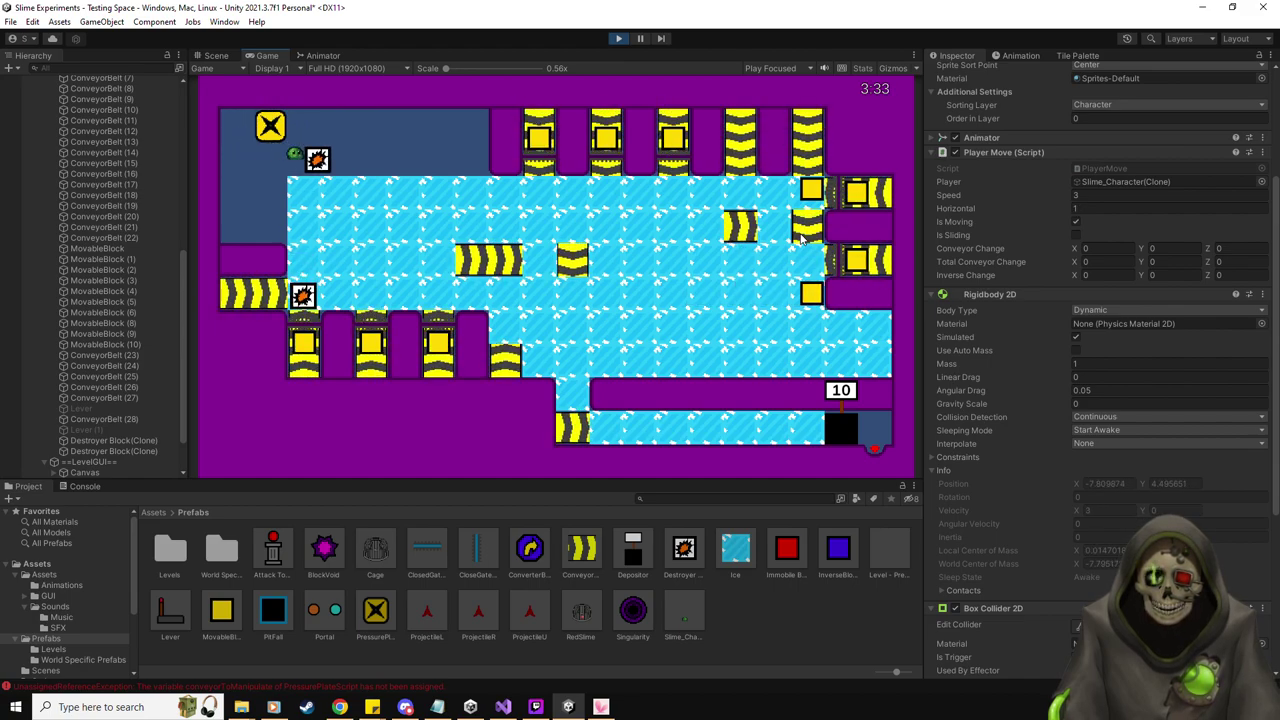
Push another destroyer block onto the ice to free the movable block in the second lower-left conveyor
{"action": "key", "text": "Up"}
{"action": "key", "text": "Right"}
{"action": "key", "text": "Down"}
{"action": "key", "text": "Up"}
{"action": "key", "text": "Left"}
{"action": "key", "text": "Right"}
{"action": "key", "text": "Up"}
{"action": "key", "text": "Right"}
{"action": "key", "text": "Down"}
{"action": "key", "text": "Left"}
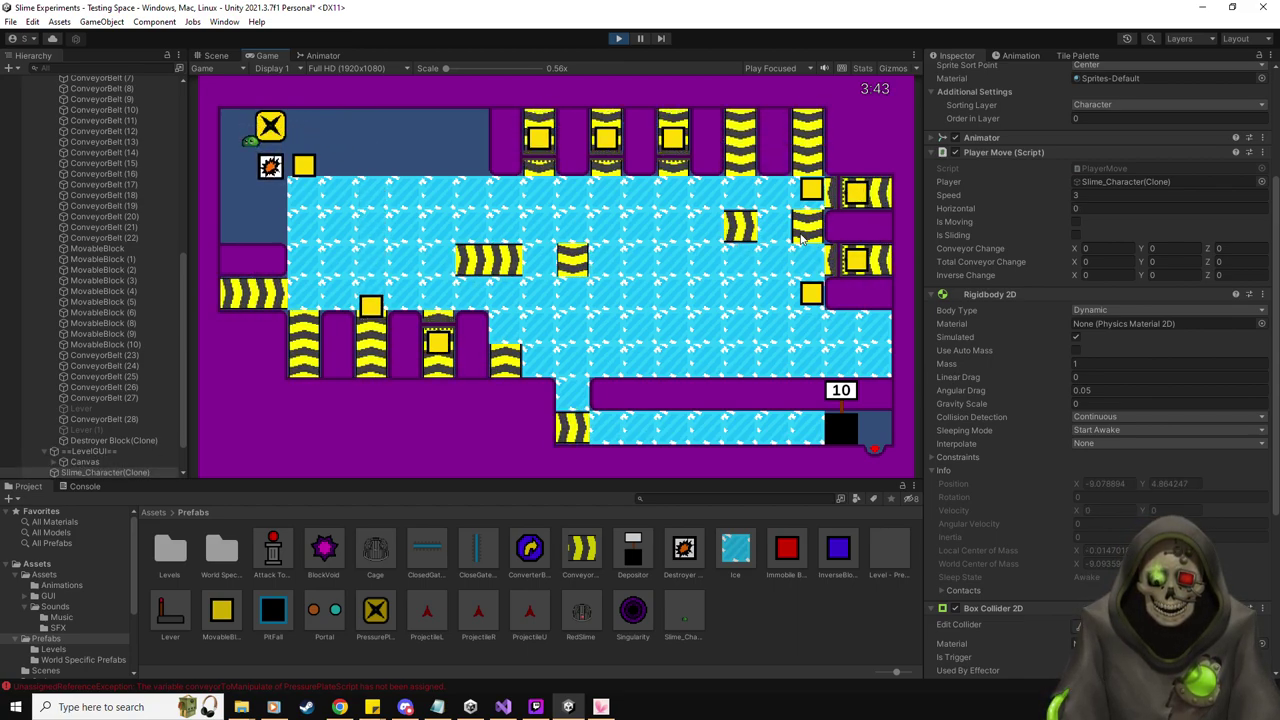
Push the two freed movable blocks off the platform's far end so the conveyors carry them to the depositor
{"action": "key", "text": "Down"}
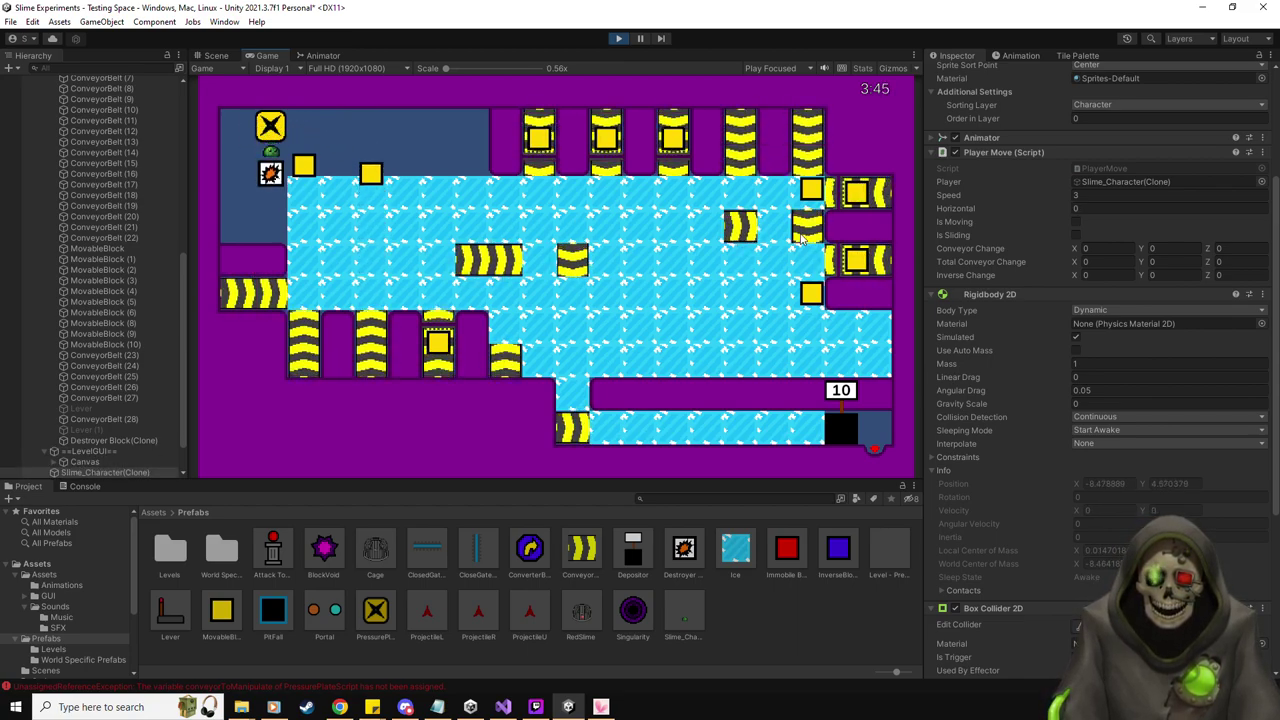
{"action": "key", "text": "Right"}
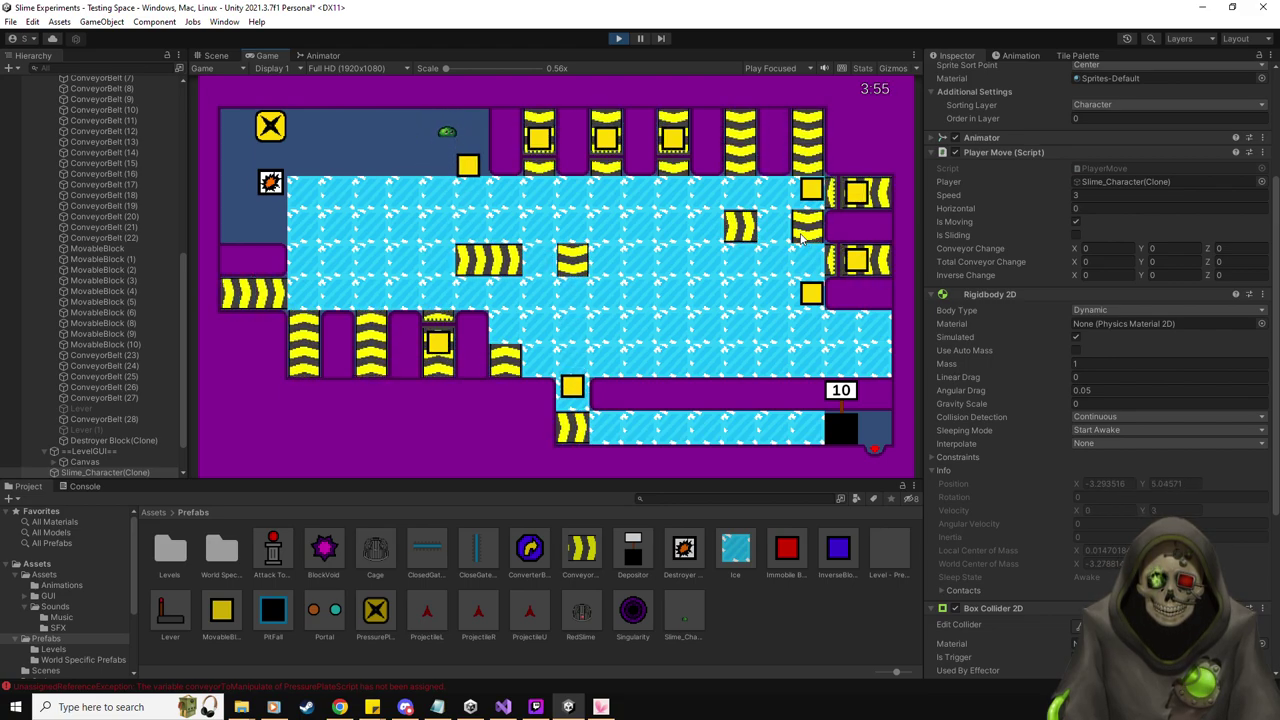
{"action": "key", "text": "Left"}
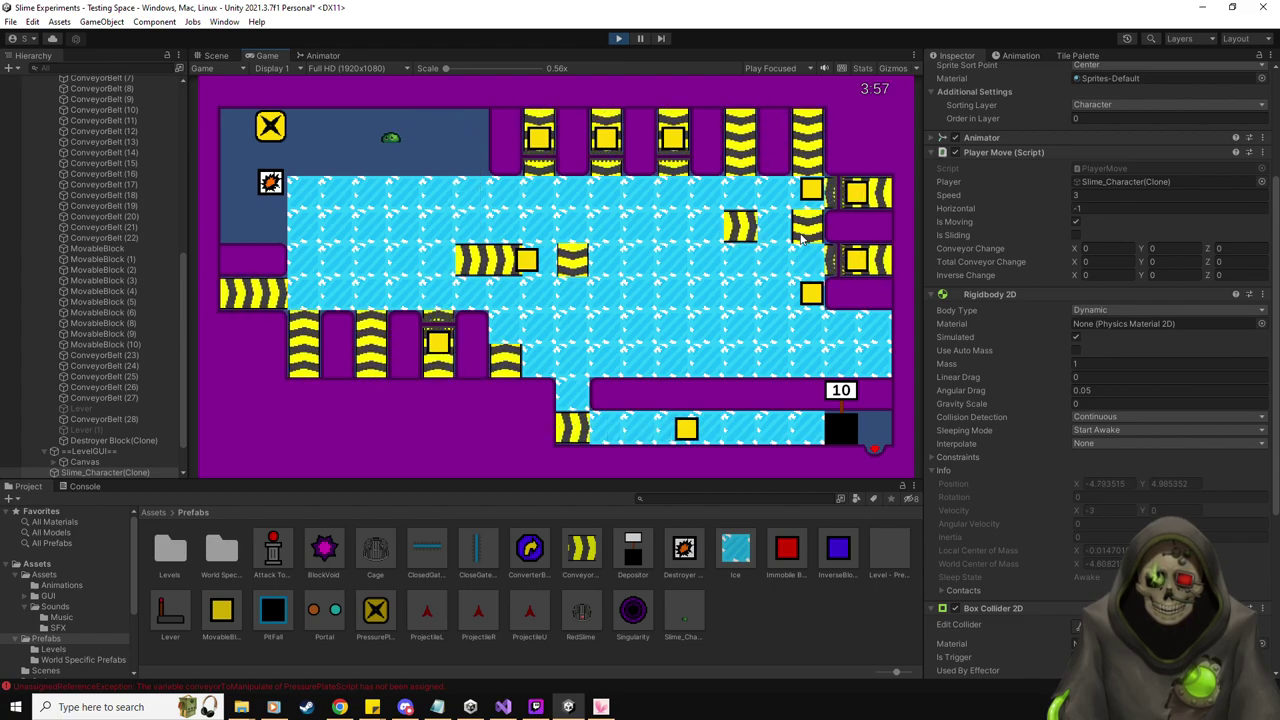
{"action": "key", "text": "Down"}
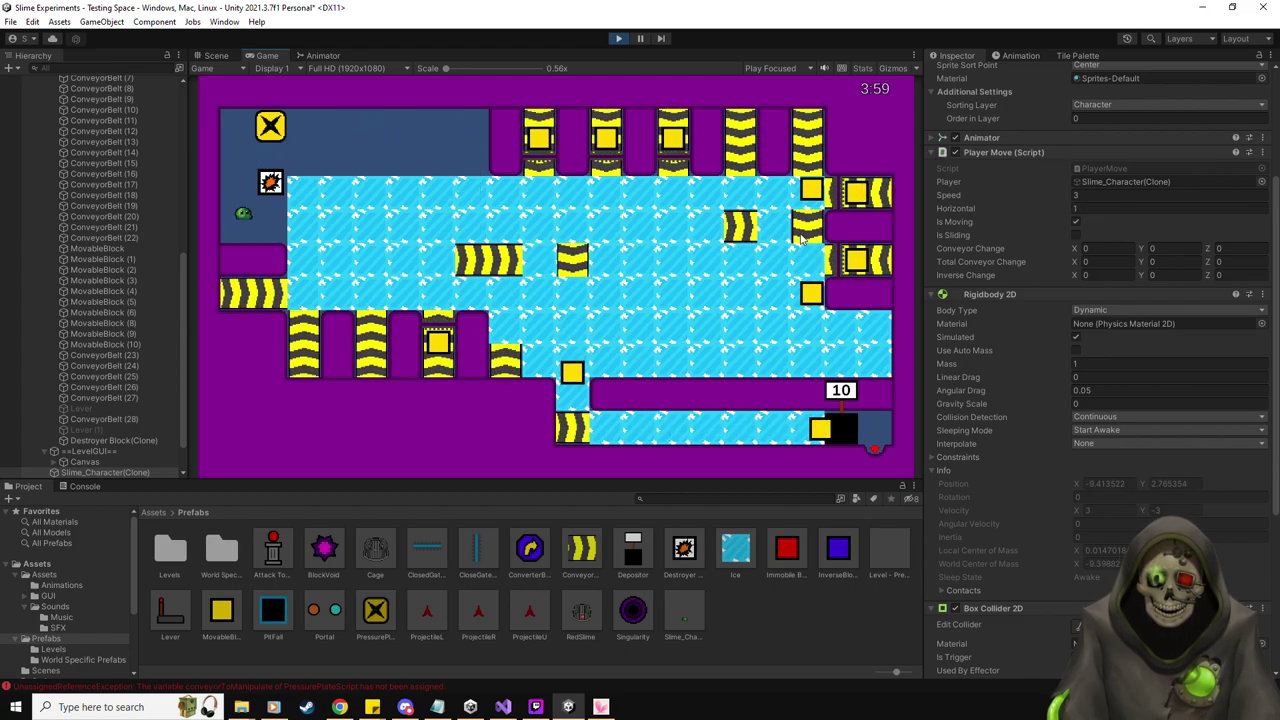
Spawn another destroyer block and release the movable block from the lower gated conveyor on the right wall
{"action": "key", "text": "Up"}
{"action": "key", "text": "Left"}
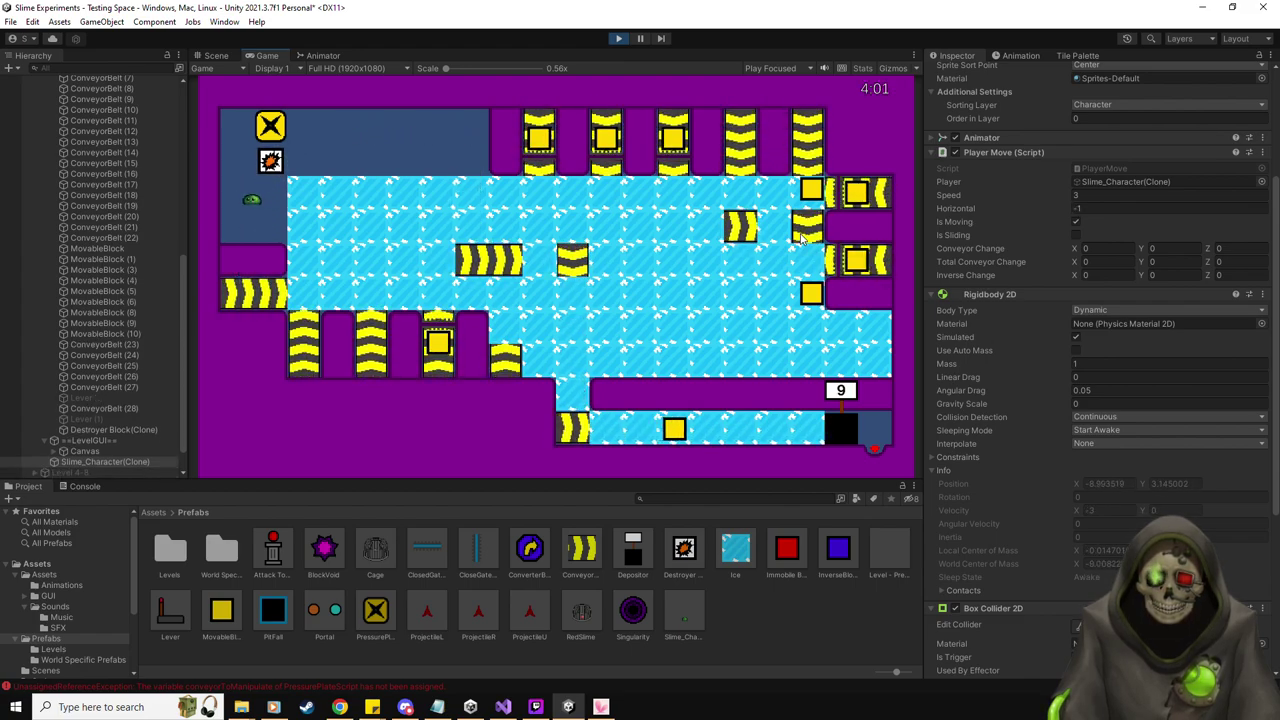
{"action": "key", "text": "Right"}
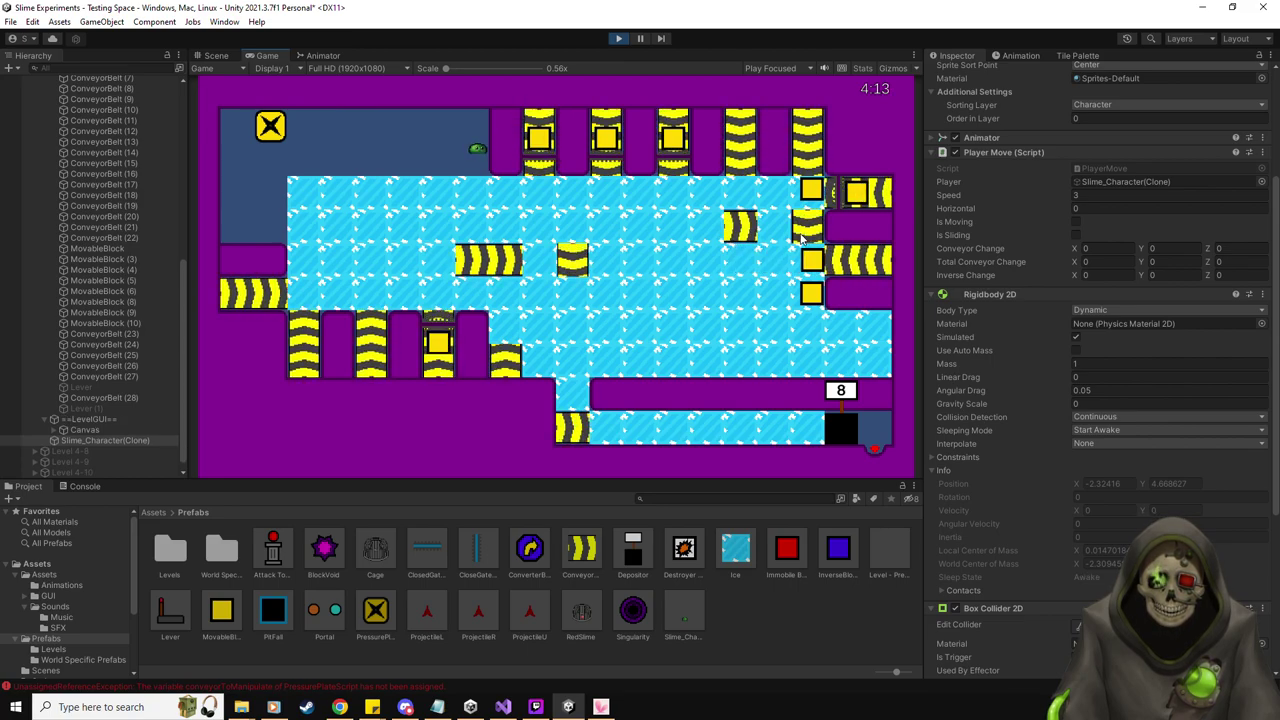
{"action": "key", "text": "Left"}
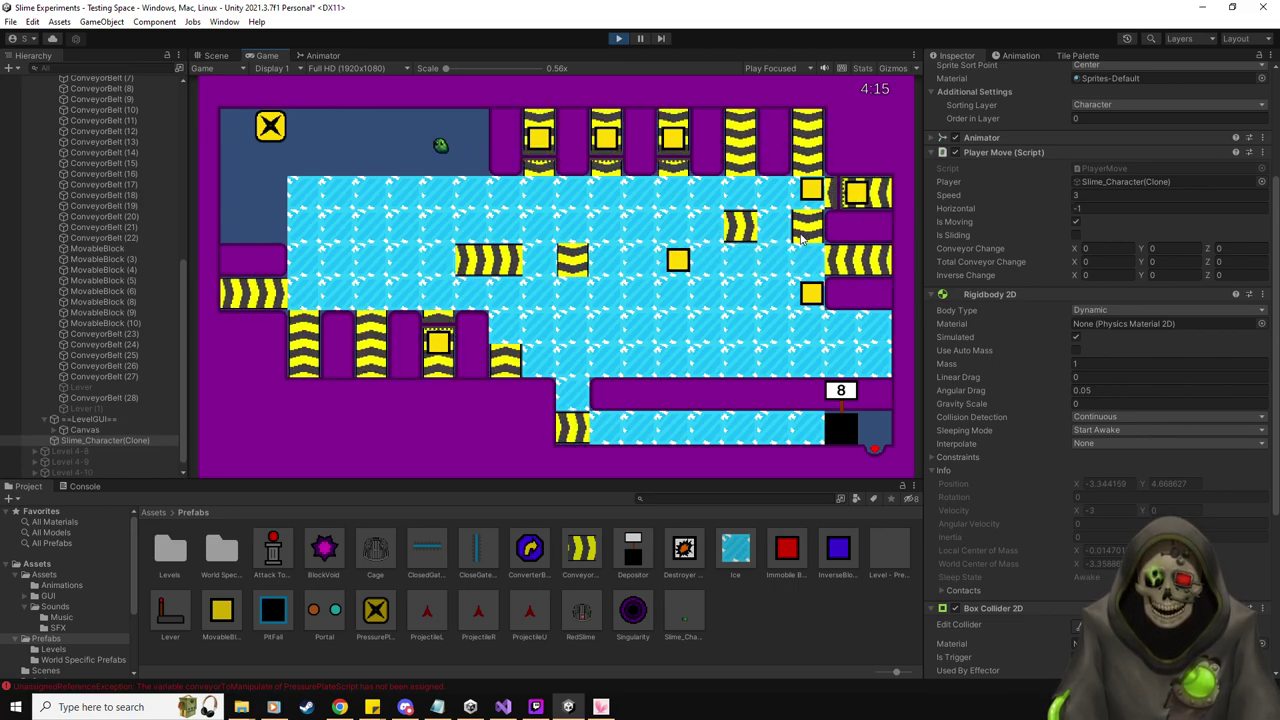
Push the movable block from the third lower-left conveyor along the platform and onto the ice toward the depositor
{"action": "key", "text": "Right"}
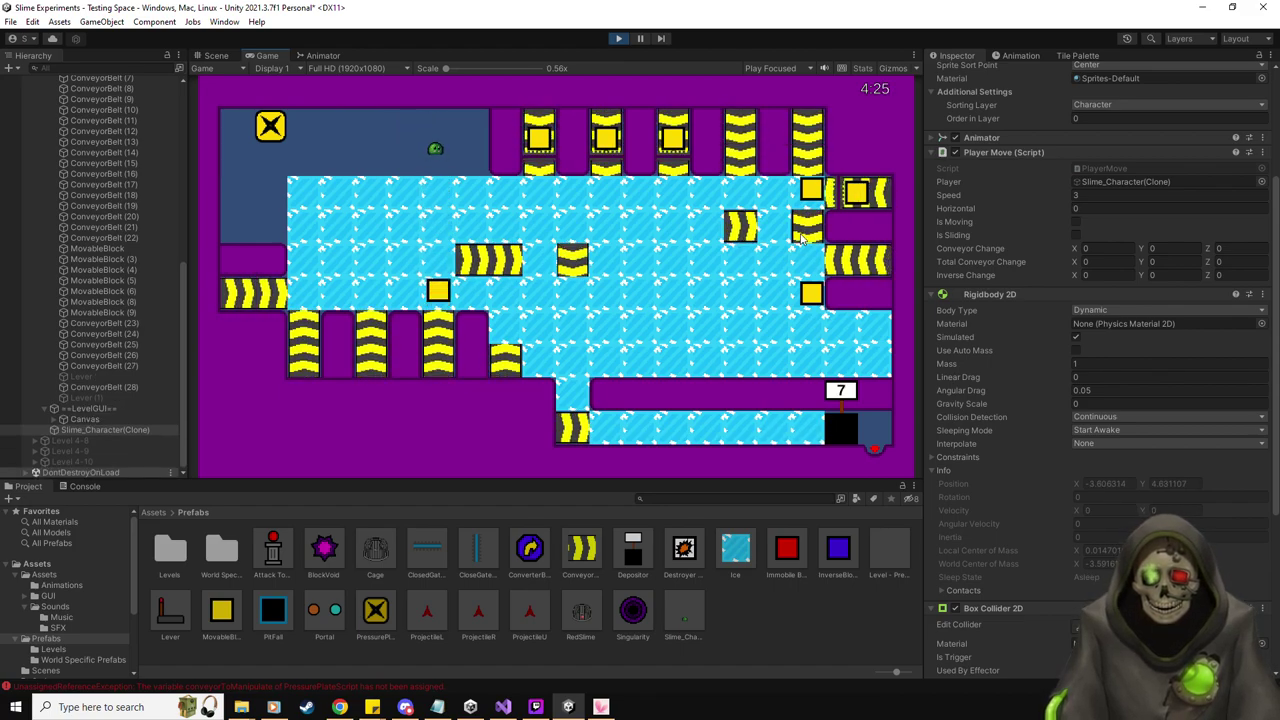
{"action": "key", "text": "Right"}
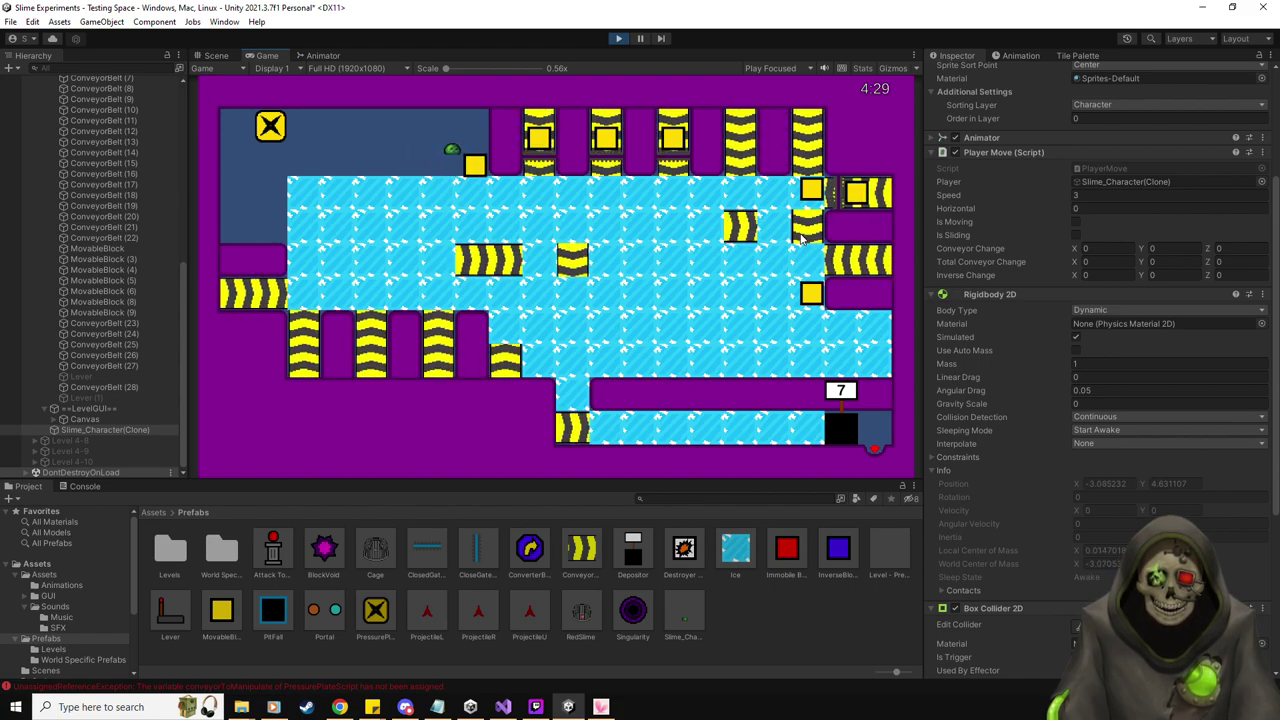
{"action": "key", "text": "Up"}
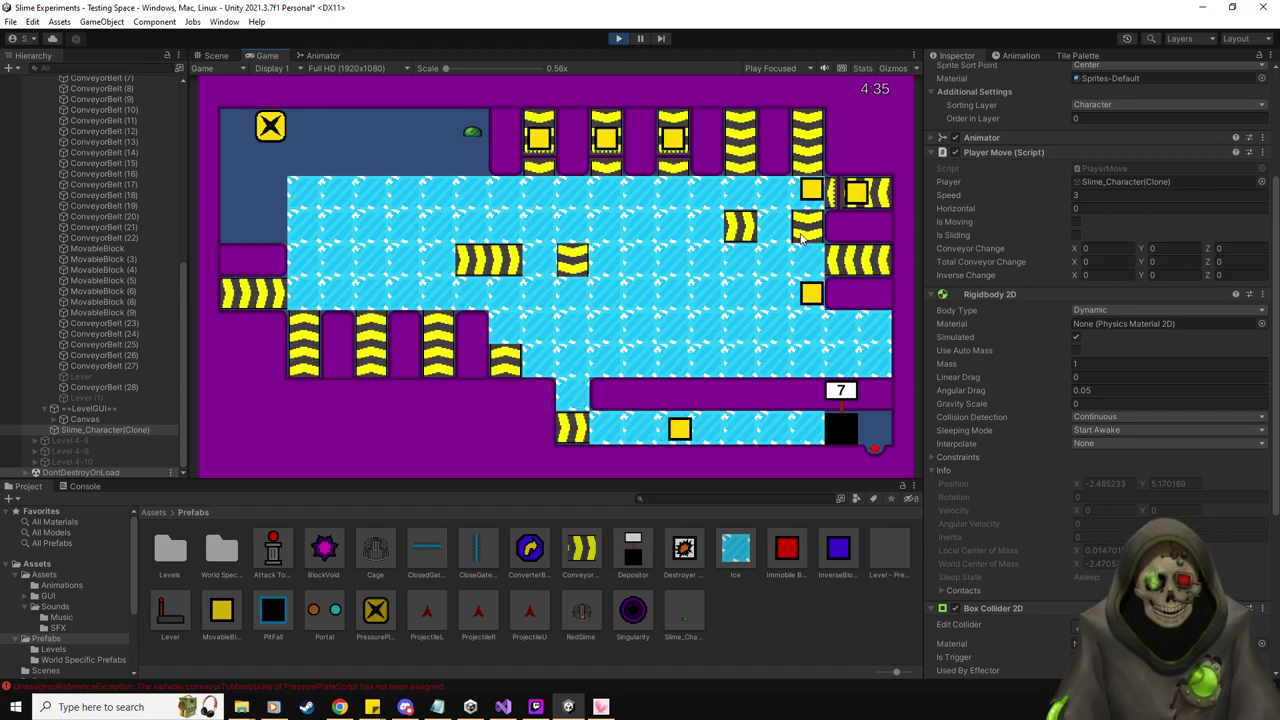
Review the console's unassigned conveyorToManipulate error and open its source in PressurePlateScript
{"action": "left_click", "coordinate": [86, 487]}
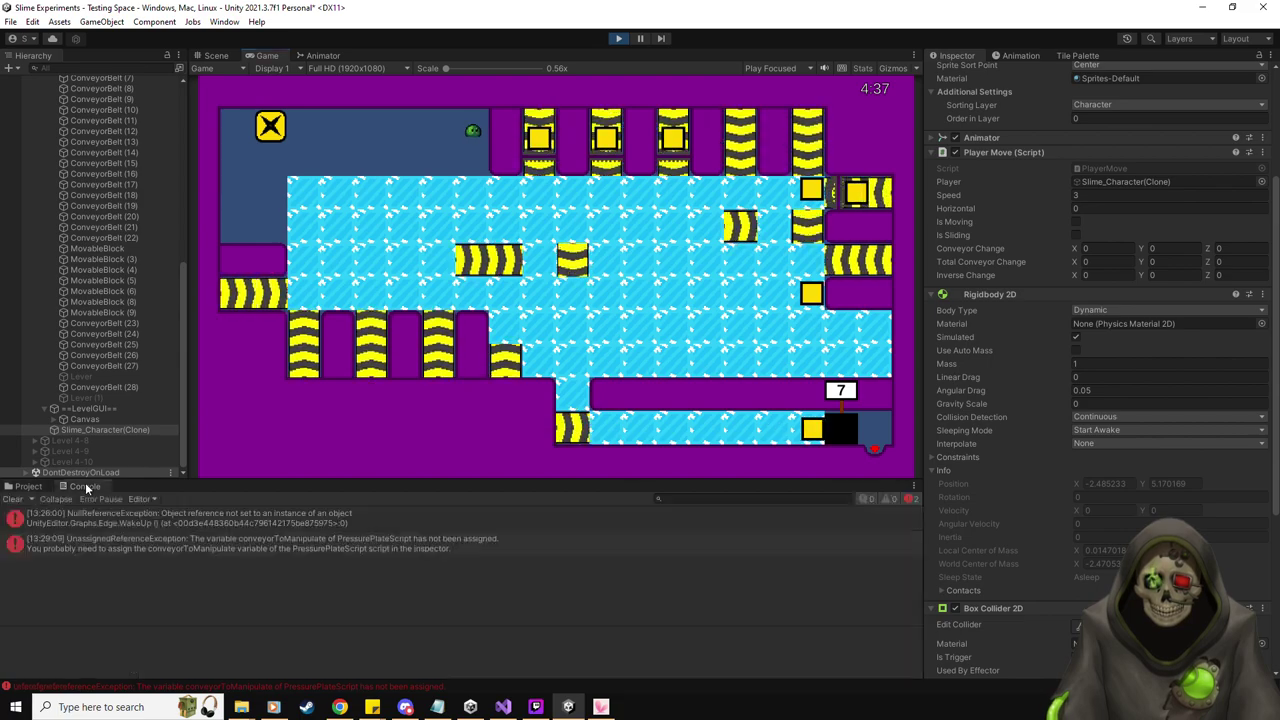
{"action": "double_click", "coordinate": [157, 545]}
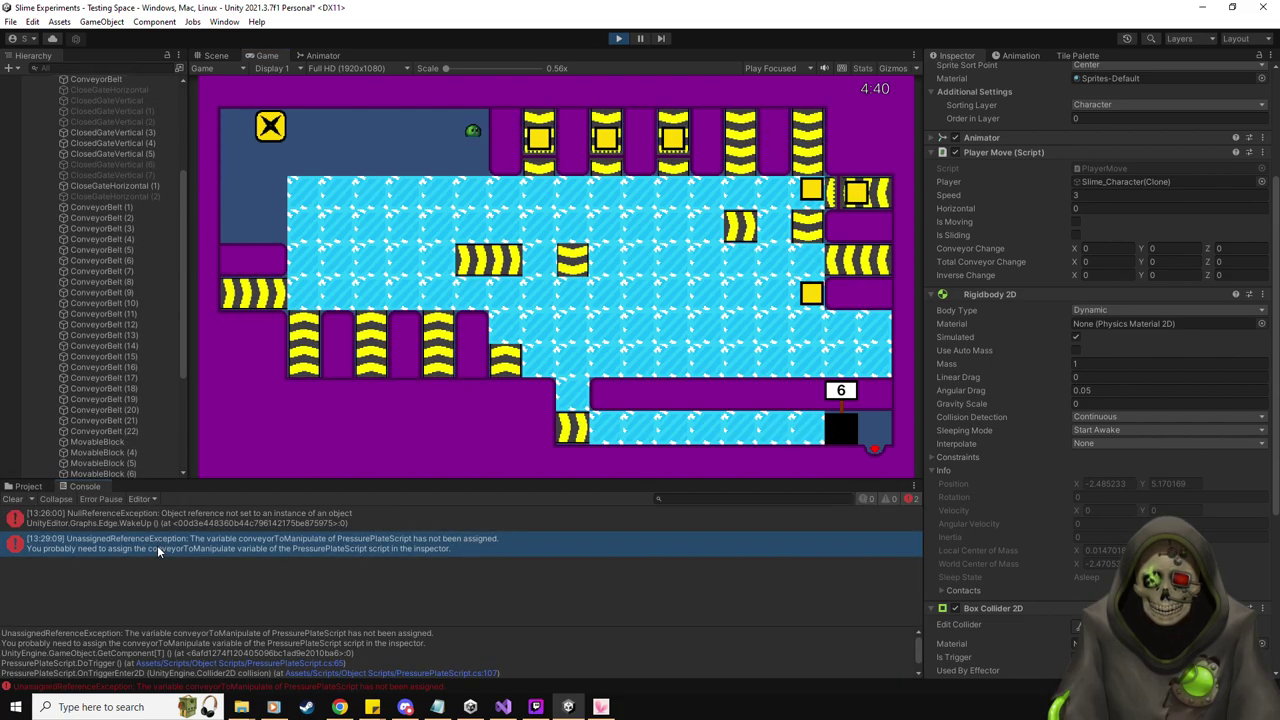
{"action": "left_click", "coordinate": [26, 487]}
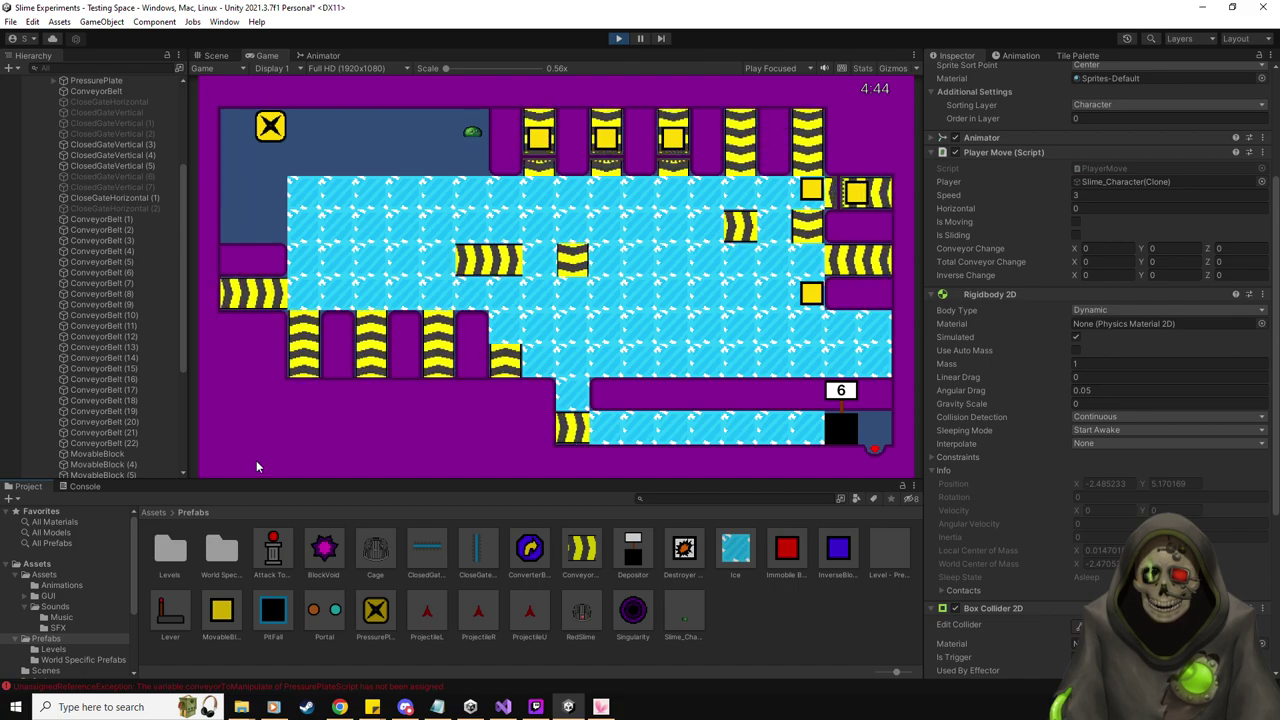
{"action": "left_click", "coordinate": [78, 486]}
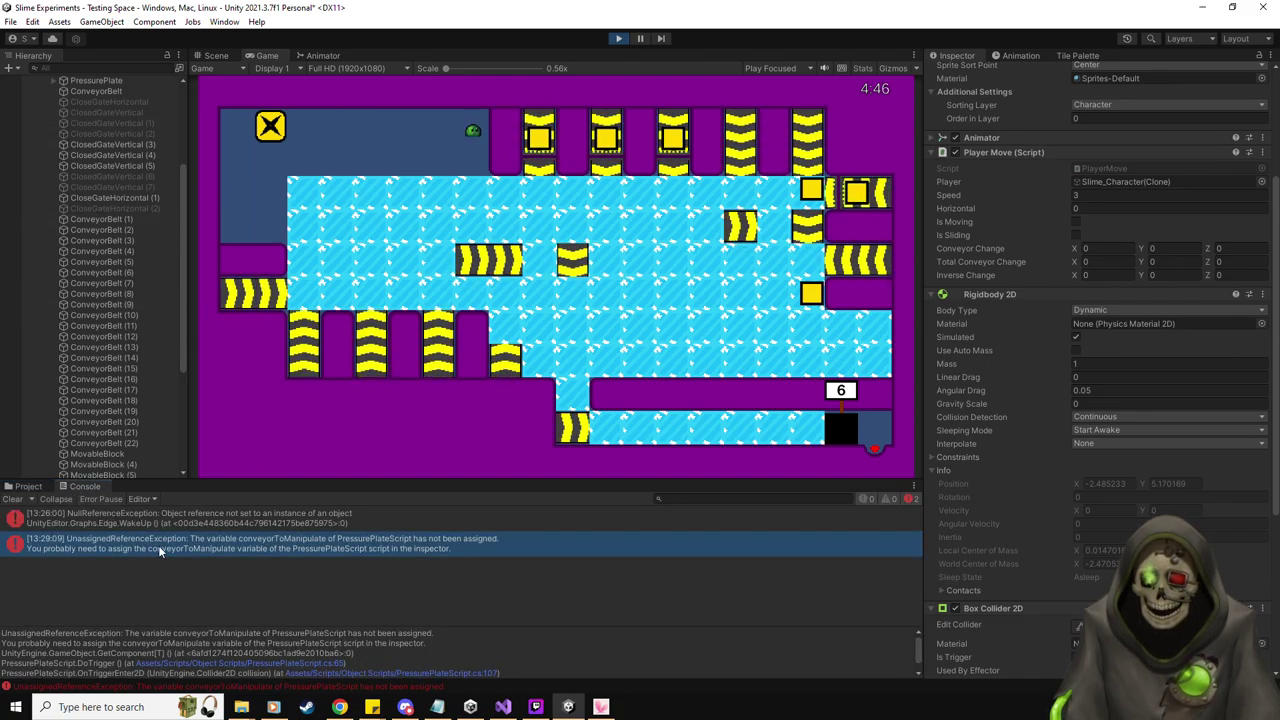
Select the PressurePlate object and examine its Pressure Plate Script settings for the unassigned conveyor reference
{"action": "left_click", "coordinate": [103, 400]}
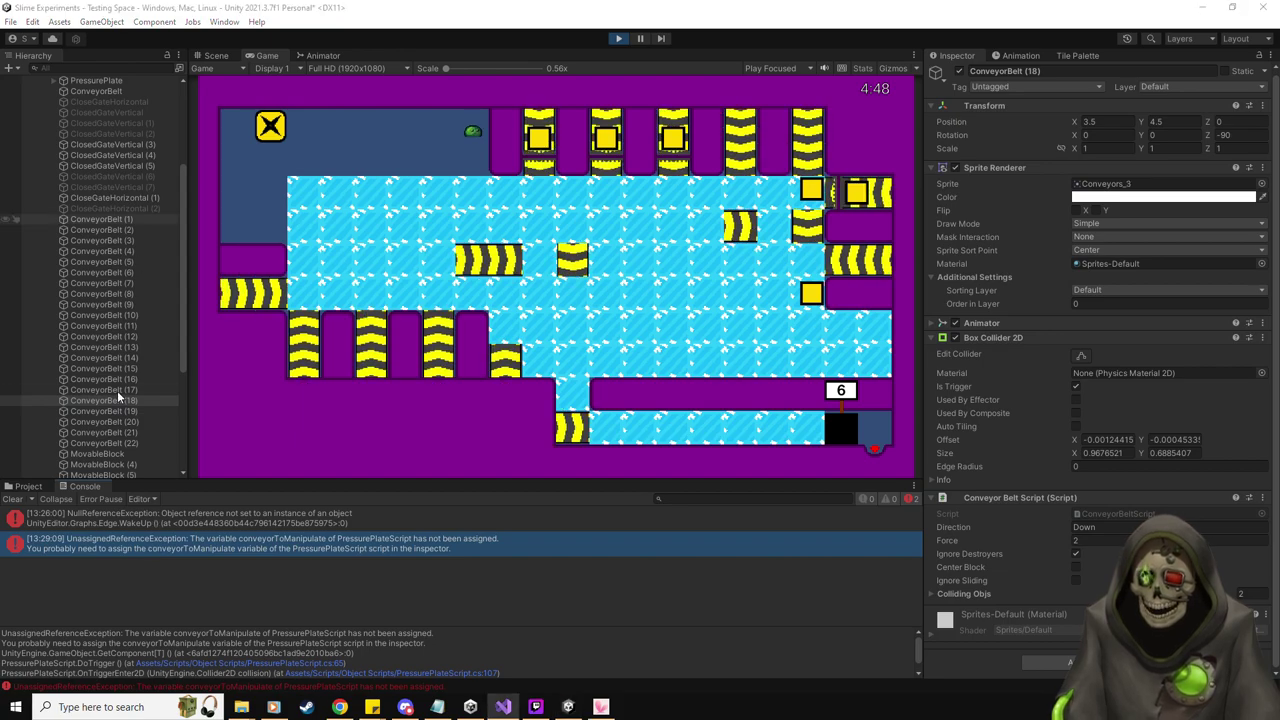
{"action": "left_click", "coordinate": [592, 5]}
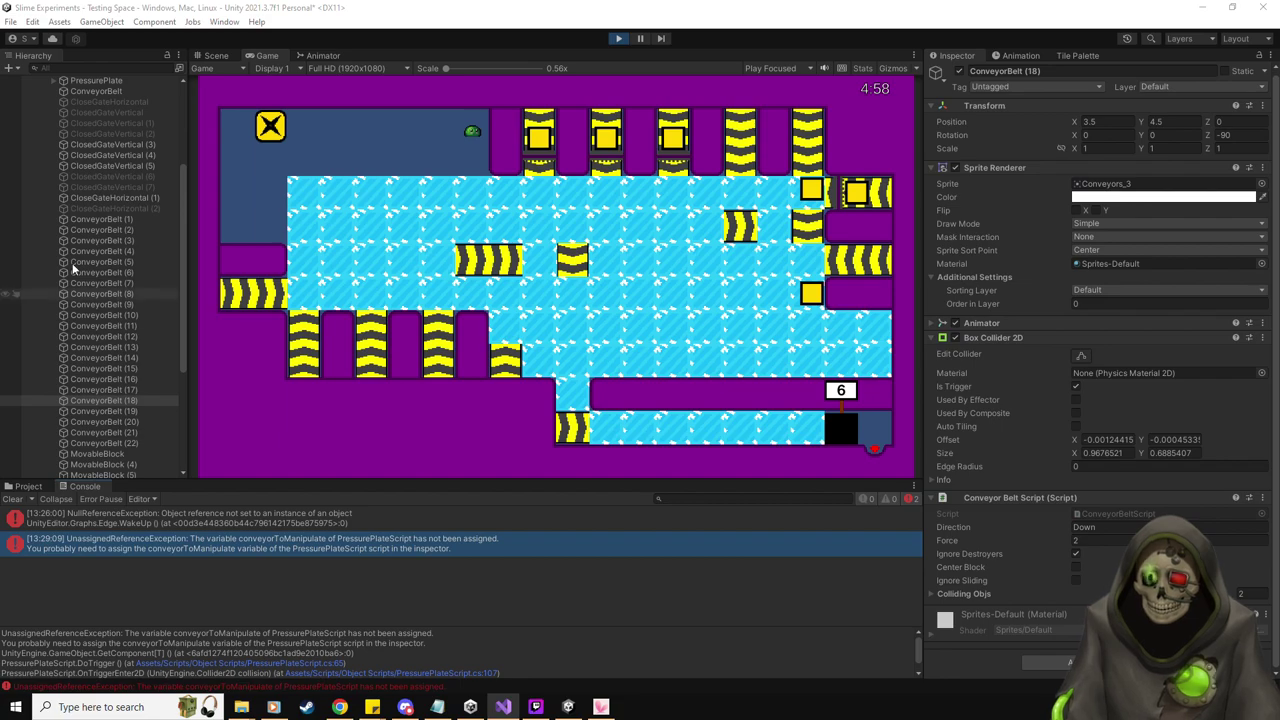
{"action": "scroll", "coordinate": [103, 170], "scroll_direction": "up", "scroll_amount": 2}
{"action": "left_click", "coordinate": [96, 120]}
{"action": "scroll", "coordinate": [1146, 497], "scroll_direction": "down", "scroll_amount": 2}
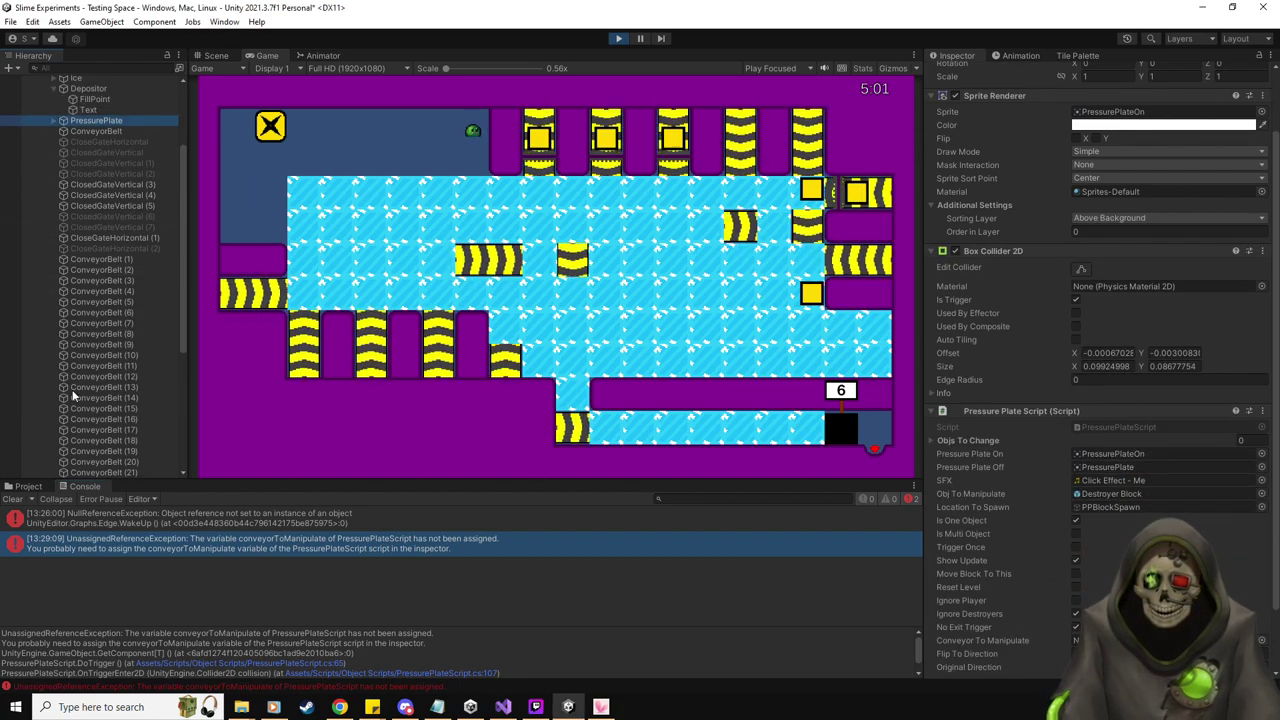
Switch to Visual Studio and examine PressurePlateScript's DoTrigger and OnTriggerEnter2D methods for the unguarded use of conveyorToManipulate
{"action": "left_click", "coordinate": [618, 38]}
{"action": "key", "text": "alt+Tab"}
{"action": "left_click_drag", "start_coordinate": [770, 5], "coordinate": [5, 135]}
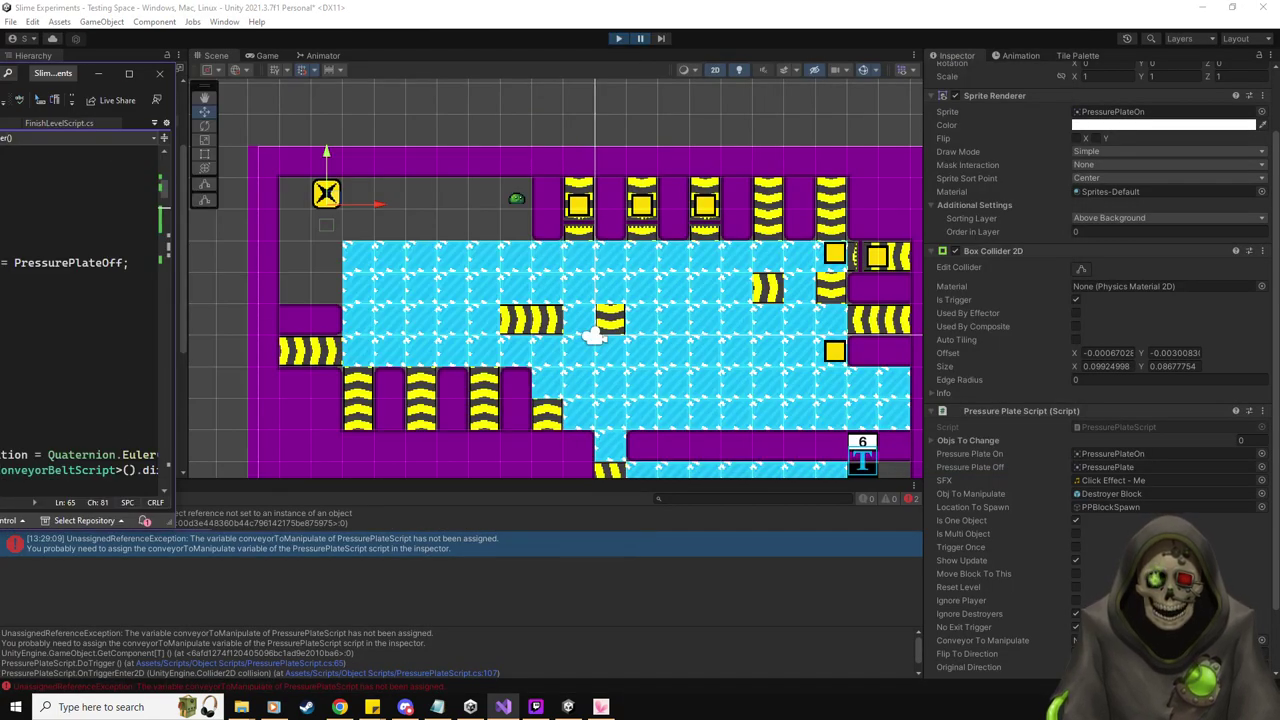
{"action": "left_click_drag", "start_coordinate": [80, 73], "coordinate": [650, 3]}
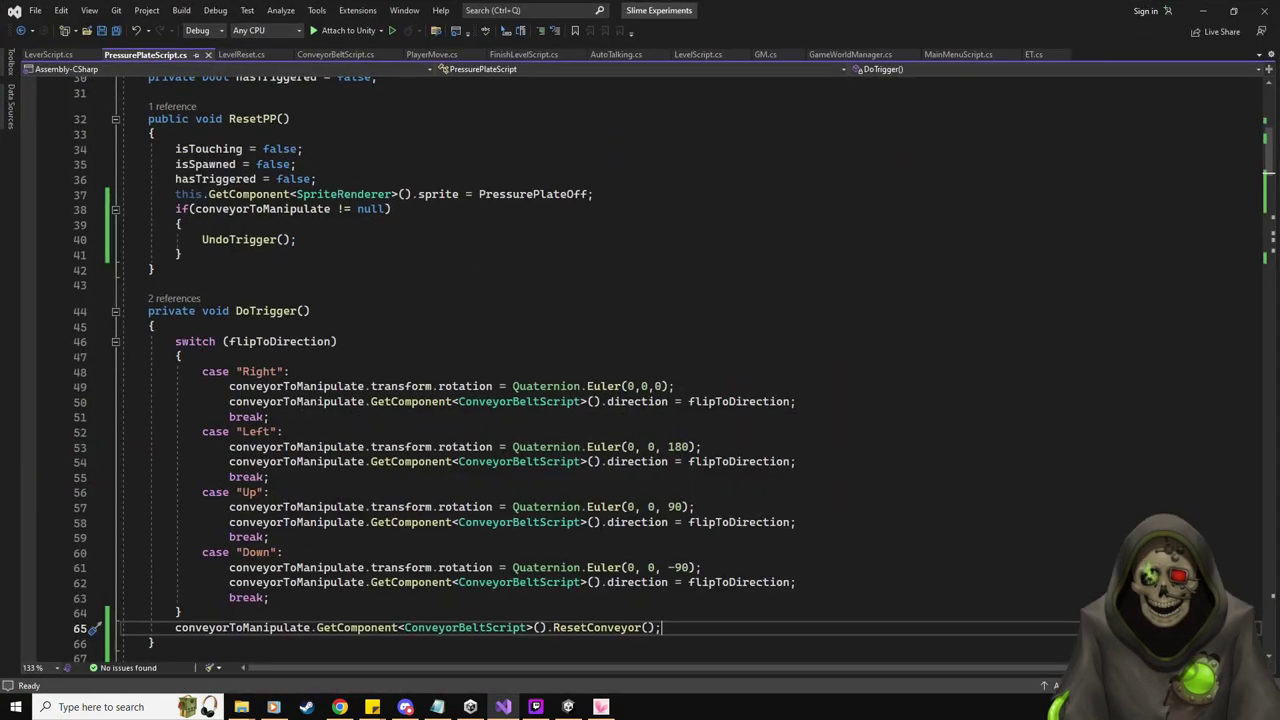
{"action": "scroll", "coordinate": [388, 330], "scroll_direction": "down", "scroll_amount": 17}
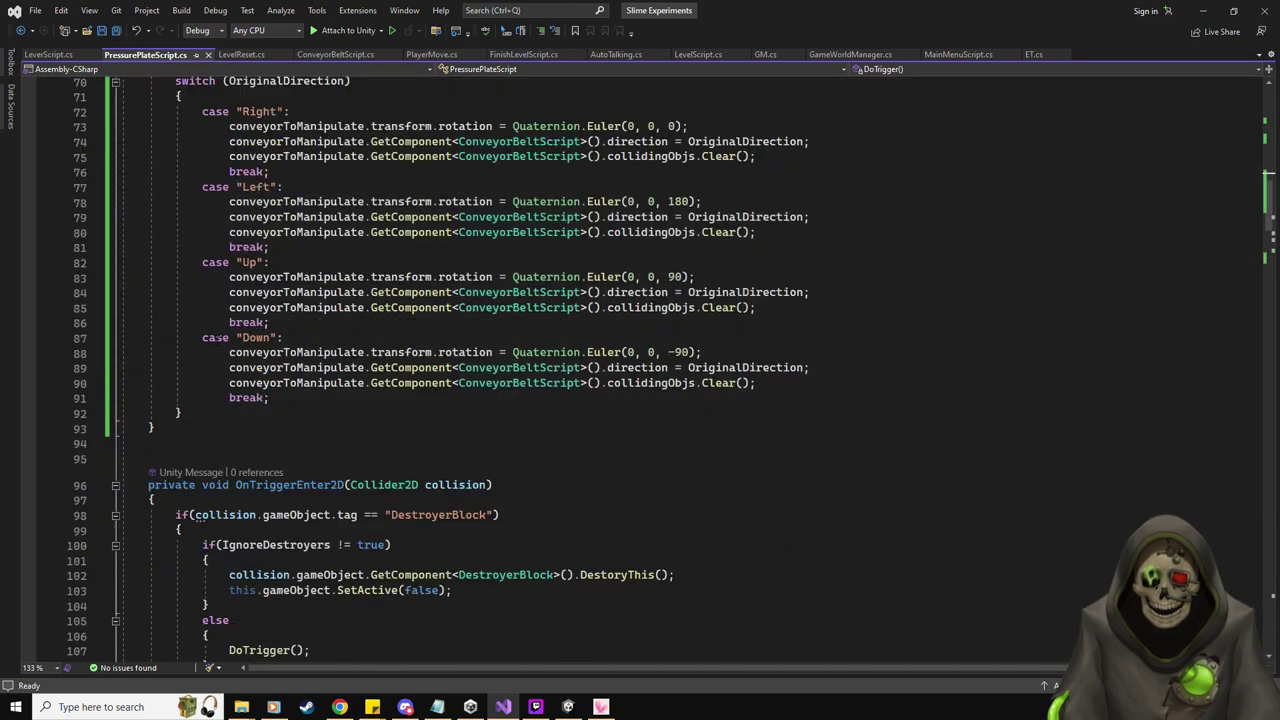
{"action": "scroll", "coordinate": [375, 276], "scroll_direction": "down", "scroll_amount": 2}
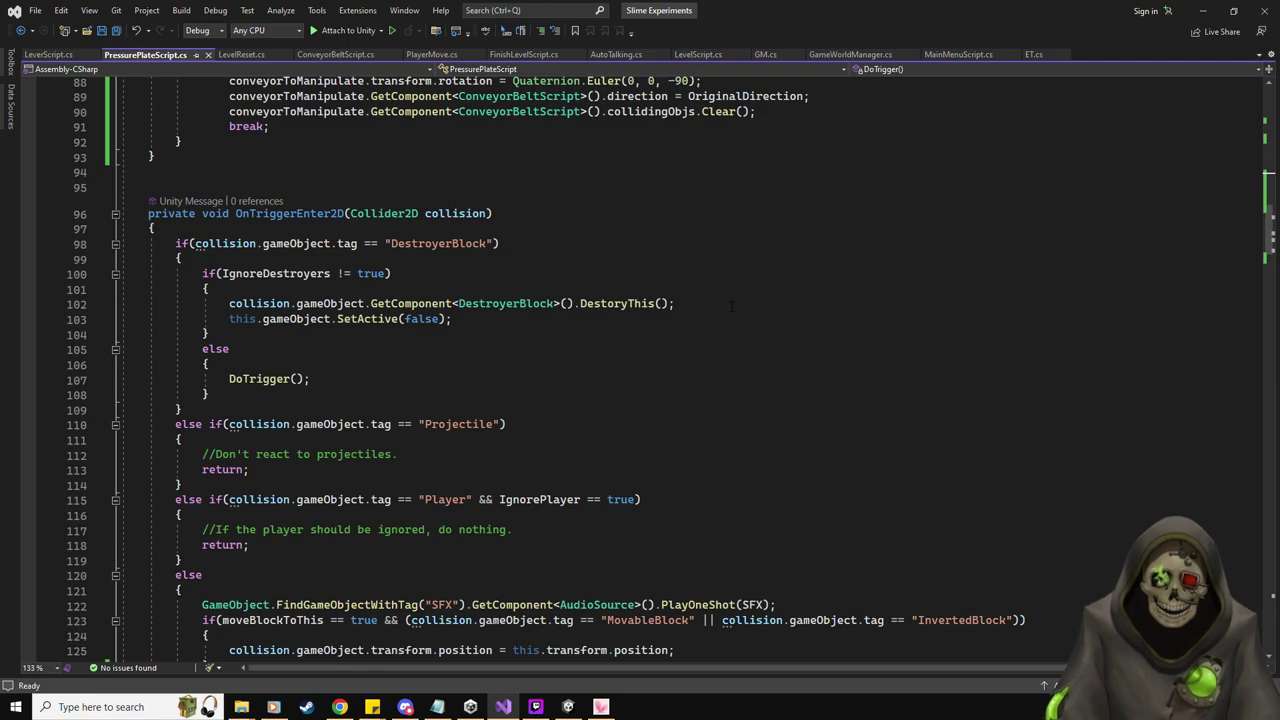
{"action": "key", "text": "alt+Tab"}
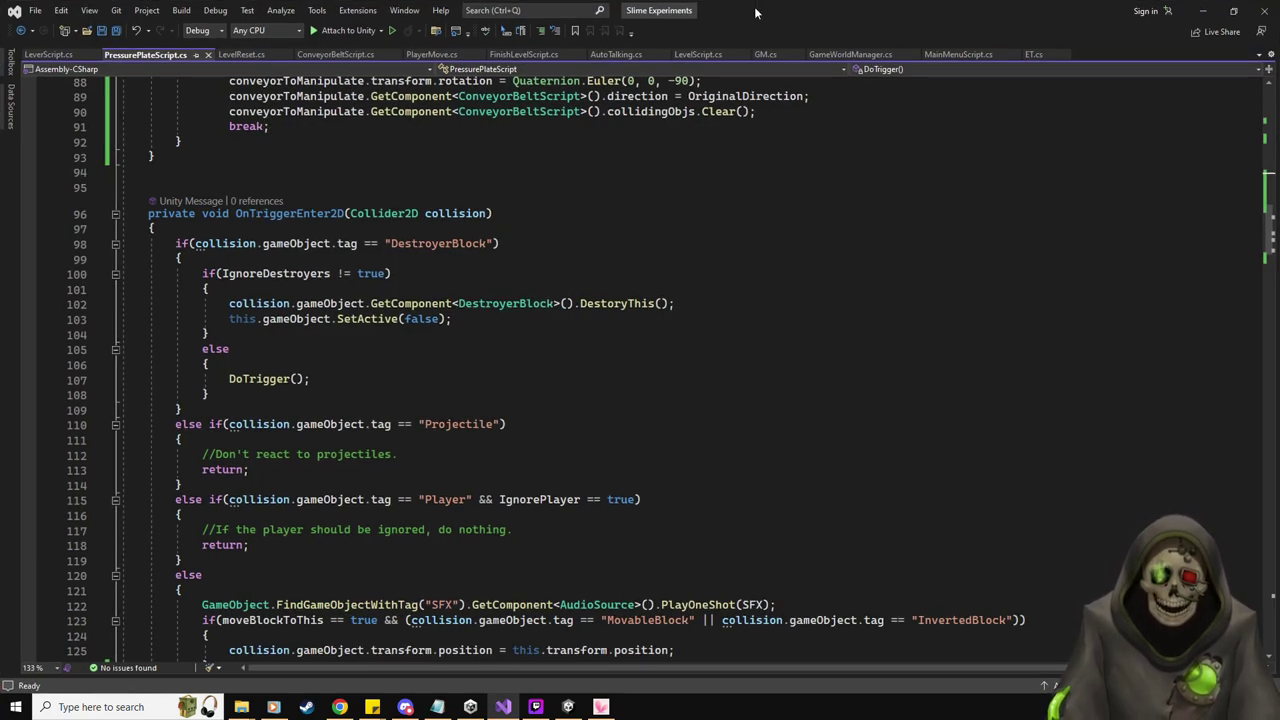
{"action": "key", "text": "alt+Tab"}
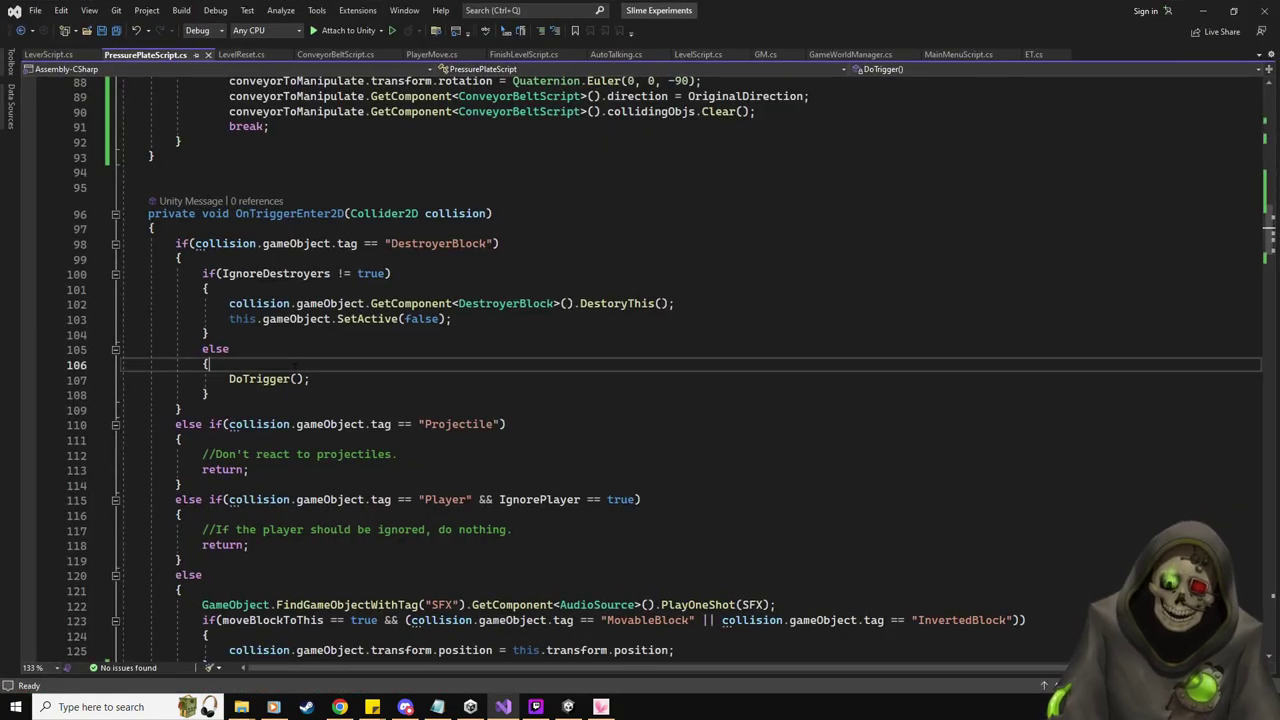
Wrap the DoTrigger() call in OnTriggerEnter2D's IgnoreDestroyers else branch in an if(conveyorToManipulate != null) block
{"action": "key", "text": "Return"}
{"action": "type", "text": "if("}
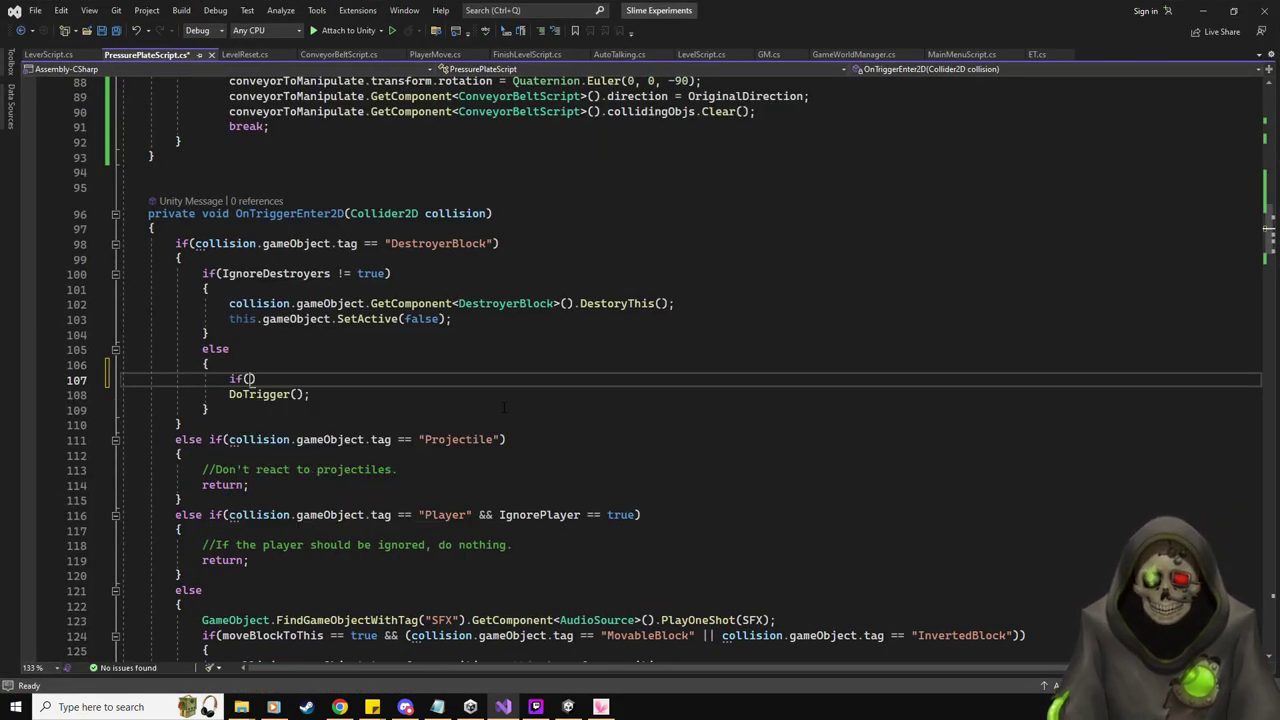
{"action": "type", "text": "conveyorToManipulate != null)"}
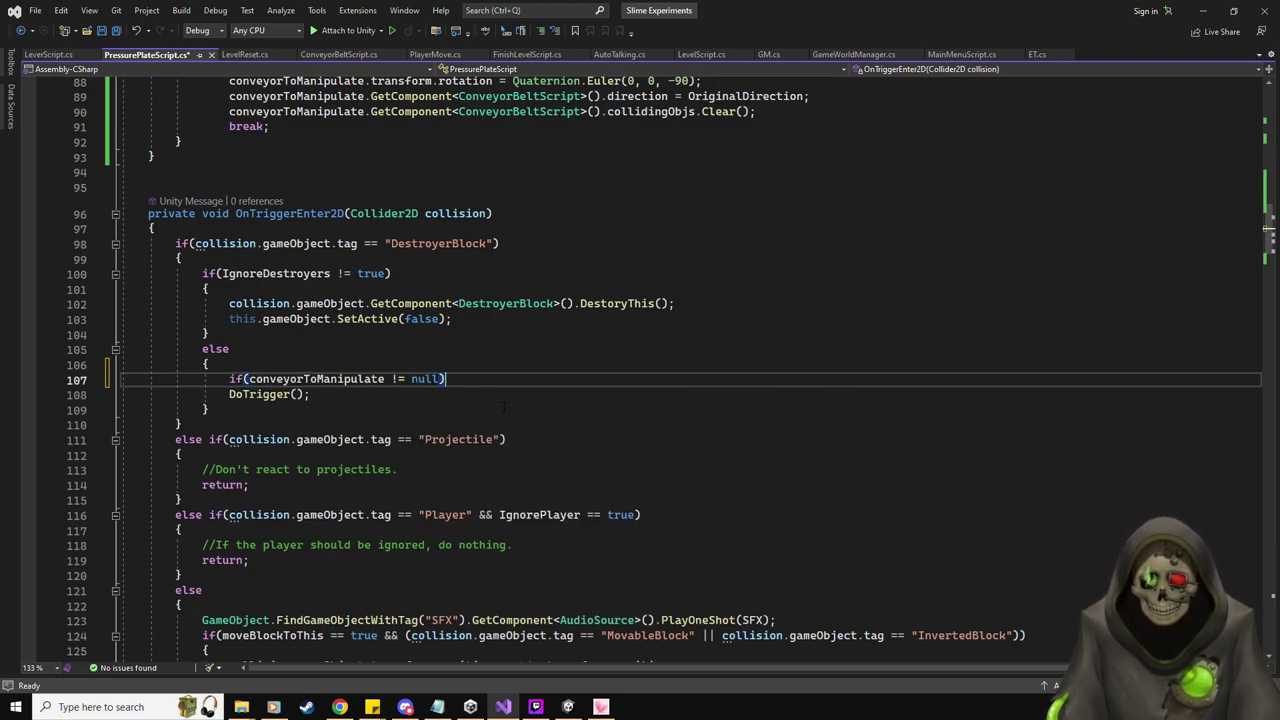
{"action": "key", "text": "Return"}
{"action": "type", "text": "{"}
{"action": "key", "text": "Return"}
{"action": "key", "text": "Down"}
{"action": "left_click_drag", "start_coordinate": [347, 439], "coordinate": [229, 439]}
{"action": "key", "text": "ctrl+x"}
{"action": "left_click", "coordinate": [286, 411]}
{"action": "key", "text": "ctrl+v"}
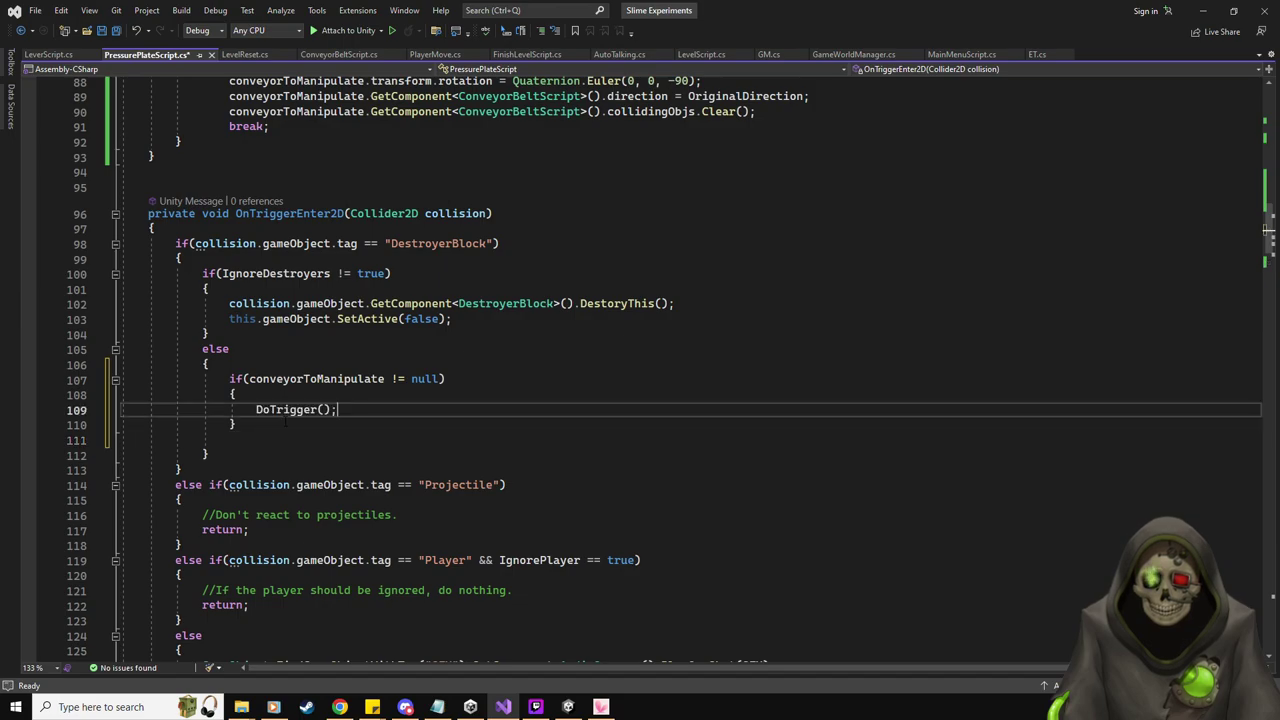
Remove the leftover blank line below the new null-check block, save PressurePlateScript, and switch back to Unity
{"action": "left_click", "coordinate": [292, 441]}
{"action": "key", "text": "shift+Home"}
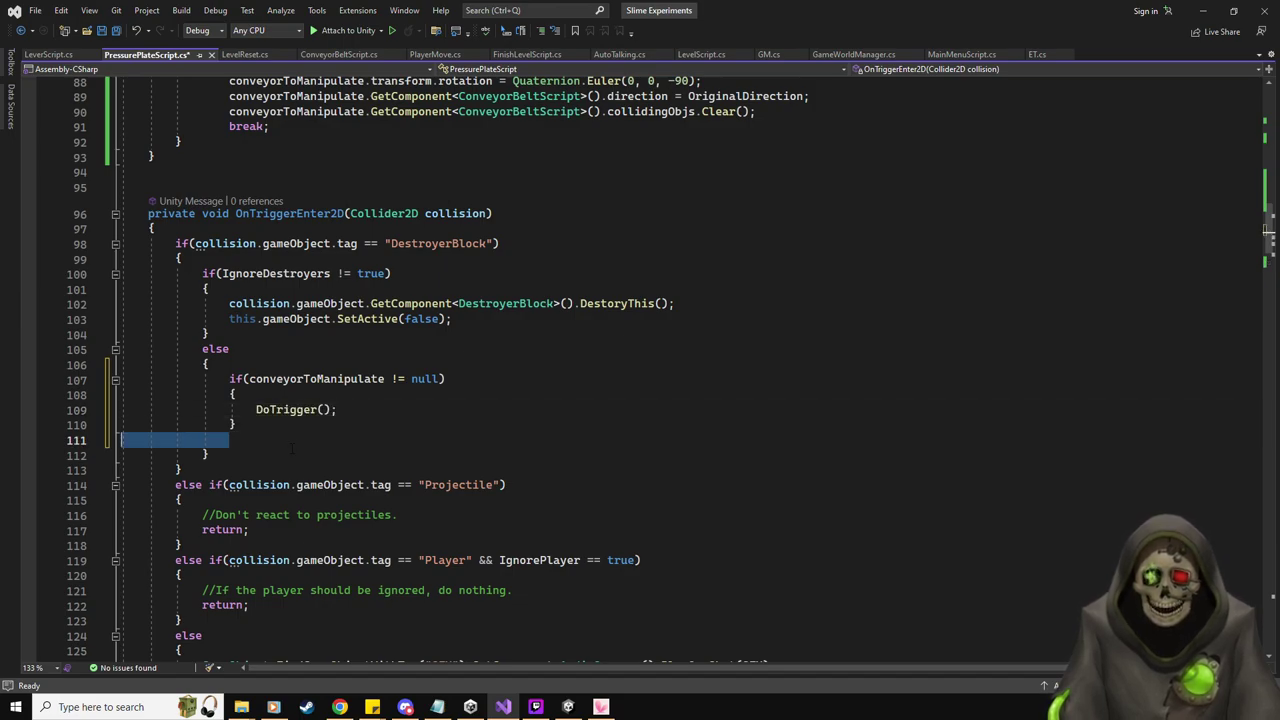
{"action": "key", "text": "BackSpace"}
{"action": "key", "text": "BackSpace"}
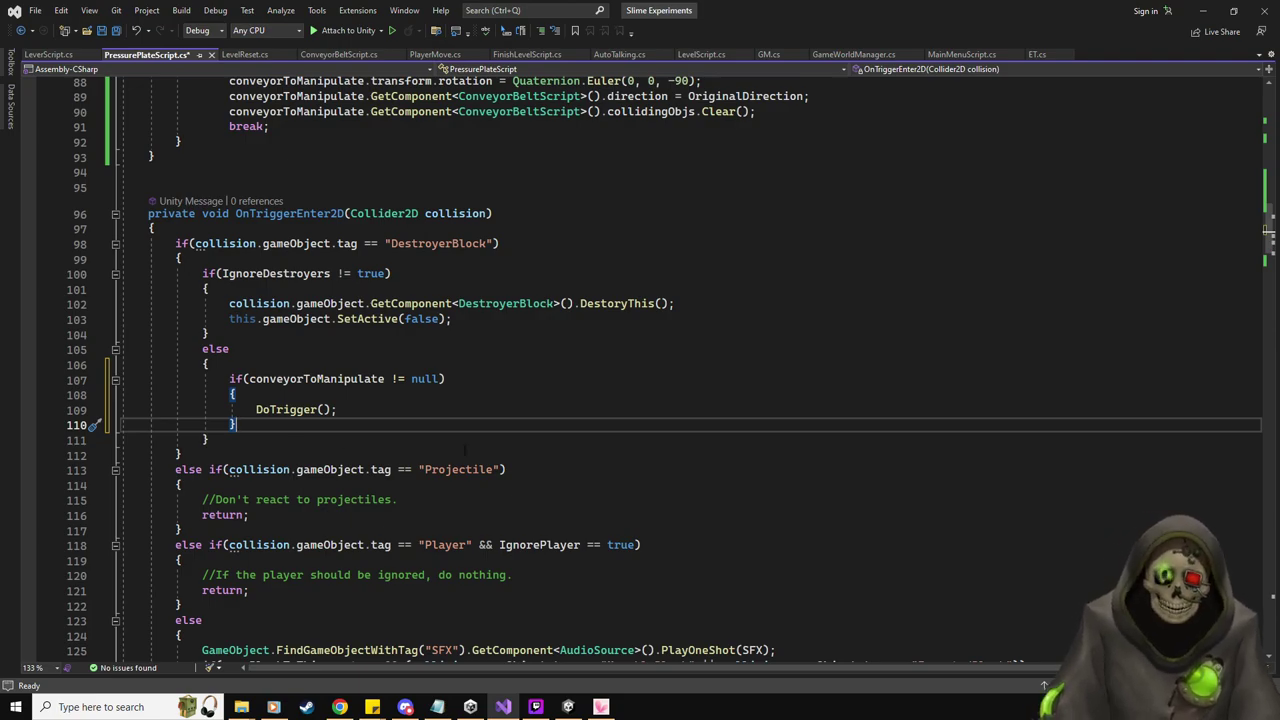
{"action": "key", "text": "ctrl+s"}
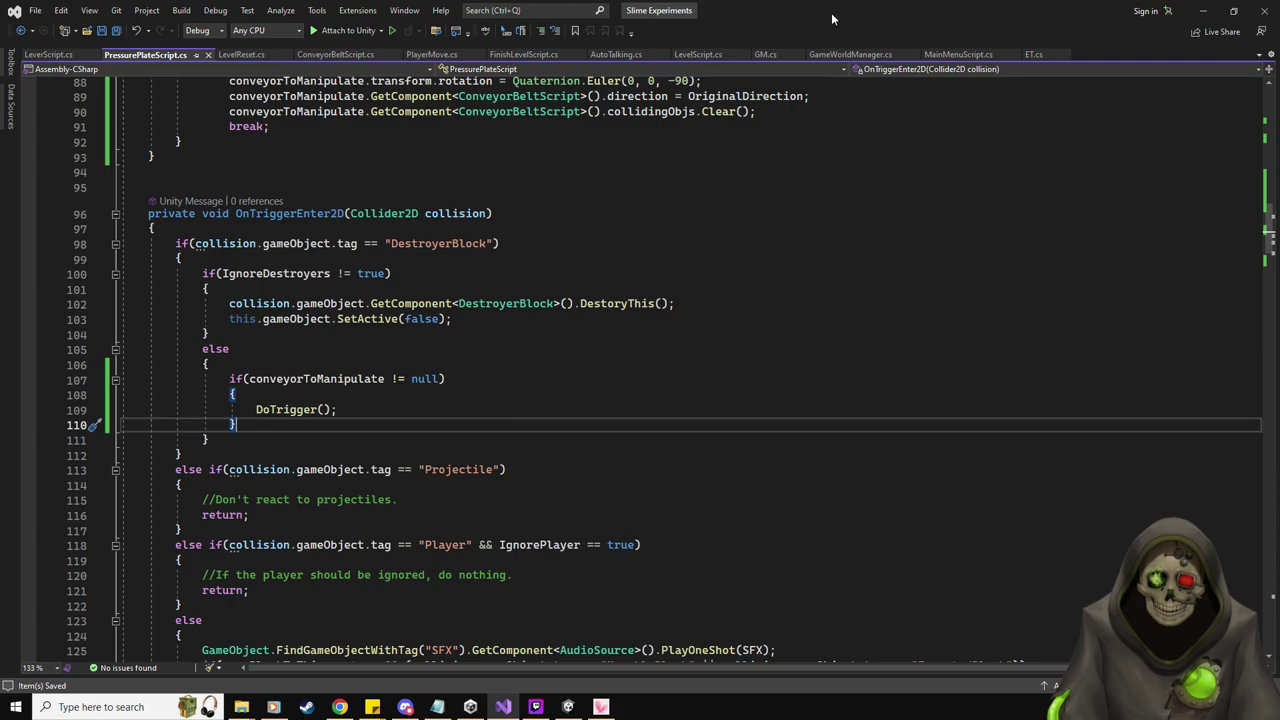
{"action": "key", "text": "alt+Tab"}
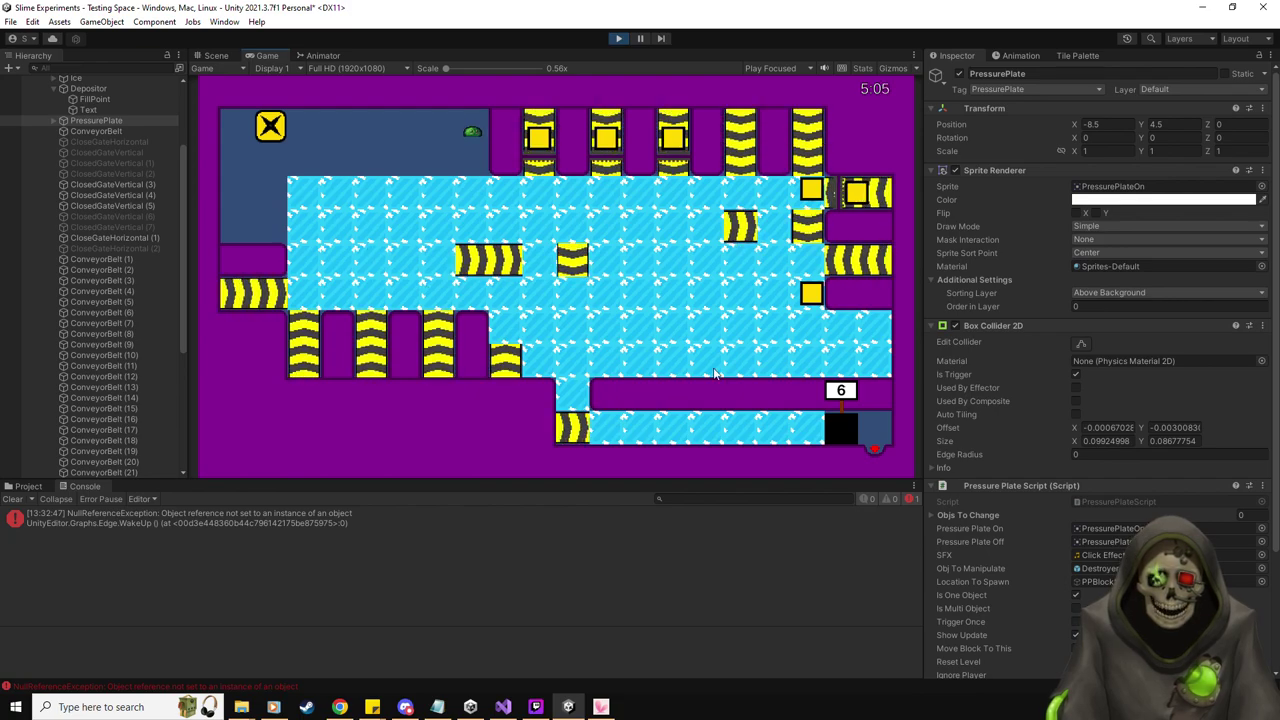
Slide the slime from the upper platform to the left-wall conveyor and across the ice to the single conveyor near the upper right
{"action": "key", "text": "a"}
{"action": "key", "text": "s"}
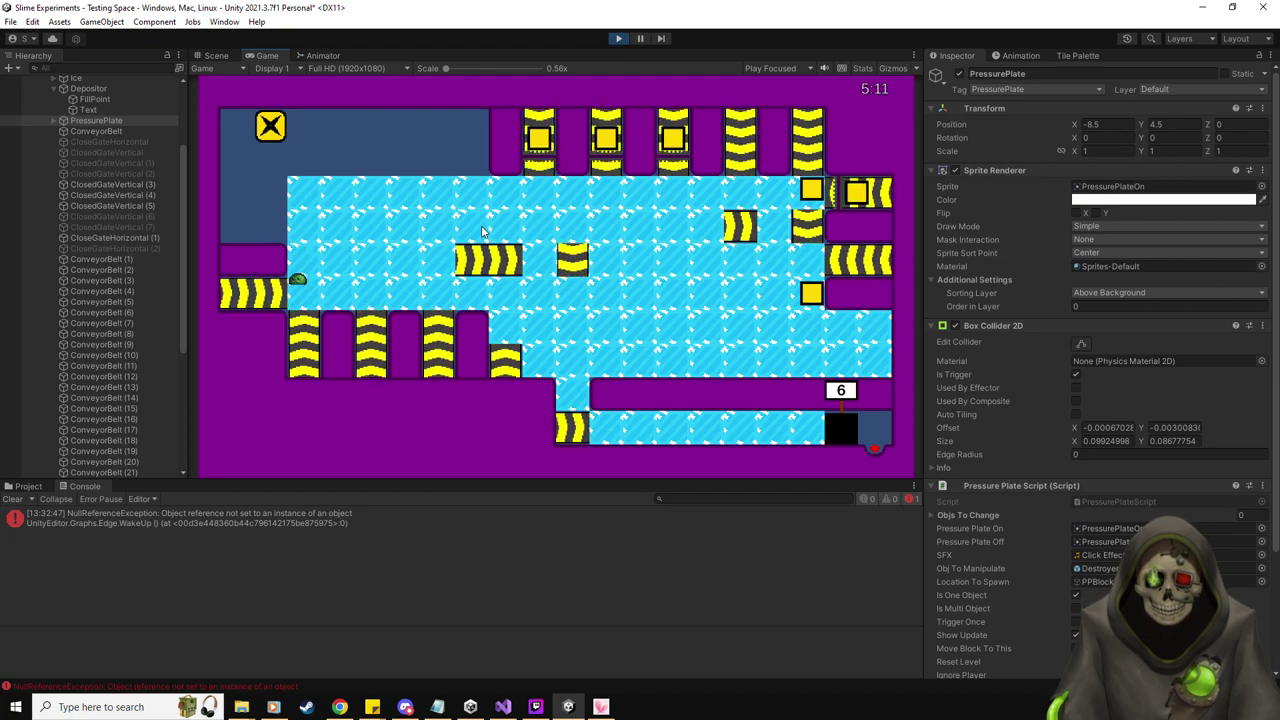
{"action": "key", "text": "w"}
{"action": "key", "text": "a"}
{"action": "key", "text": "s"}
{"action": "key", "text": "d"}
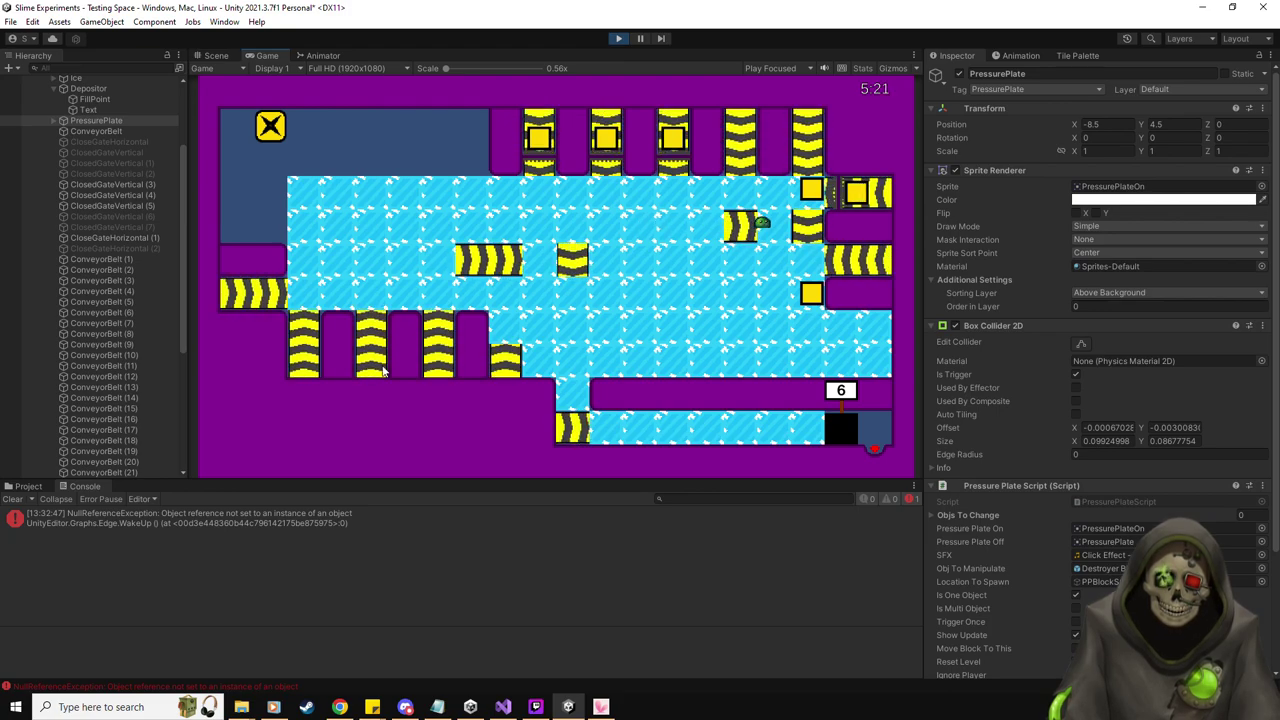
Guide the slime back past the central conveyors and across the ice to the left side of the lower movable block
{"action": "key", "text": "Down"}
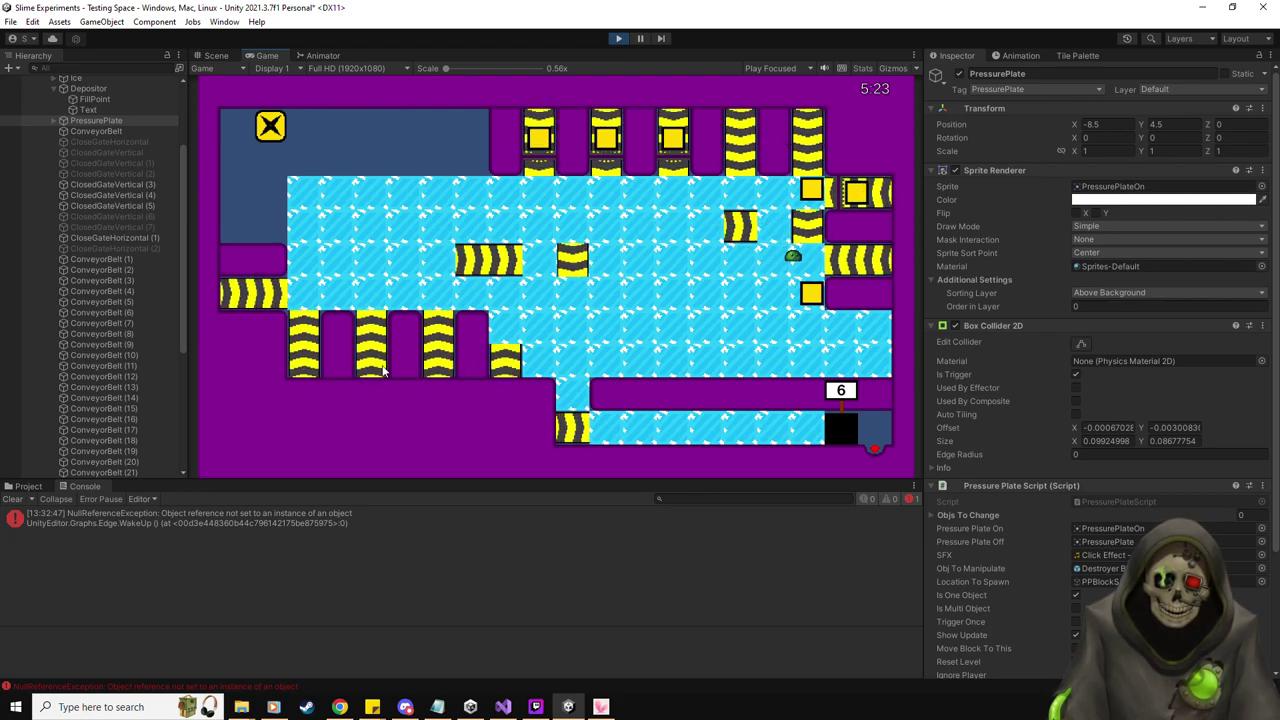
{"action": "key", "text": "Left"}
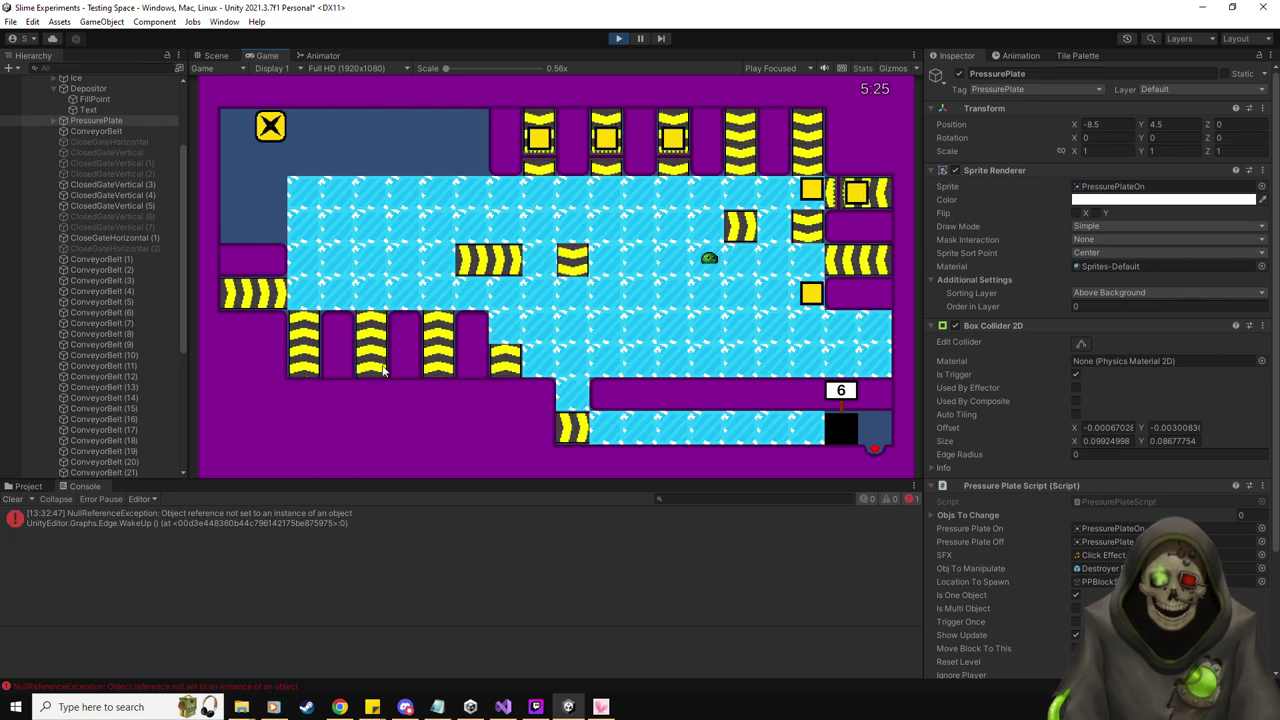
{"action": "key", "text": "Down"}
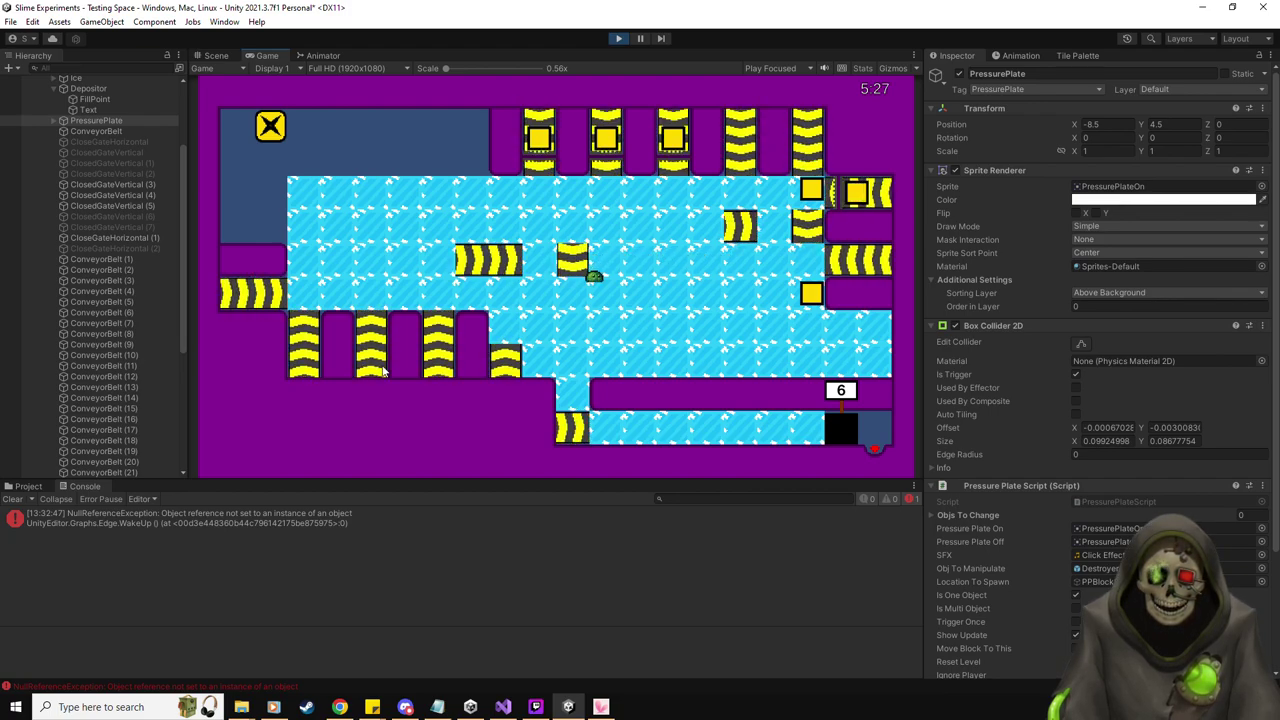
{"action": "key", "text": "Right"}
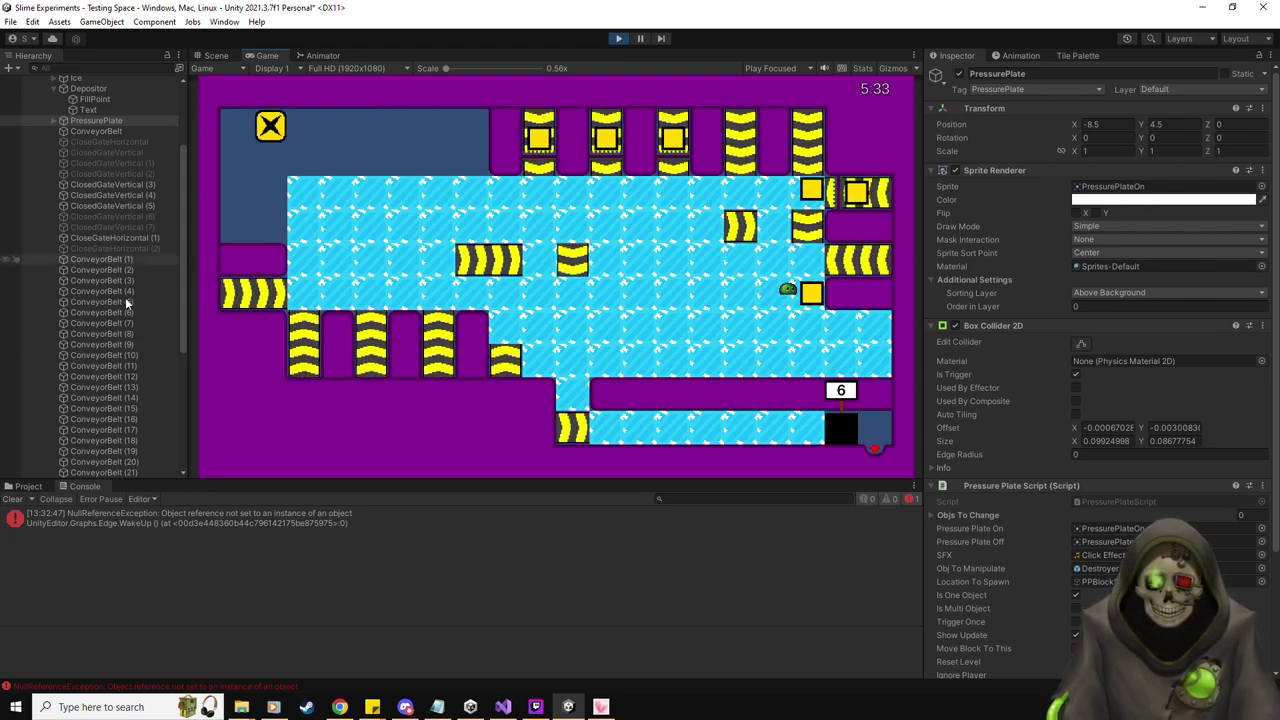
Select Slime_Character(Clone) and examine its Player Move and Rigidbody 2D values while it rests beside the movable block
{"action": "scroll", "coordinate": [116, 341], "scroll_direction": "down", "scroll_amount": 5}
{"action": "left_click", "coordinate": [138, 430]}
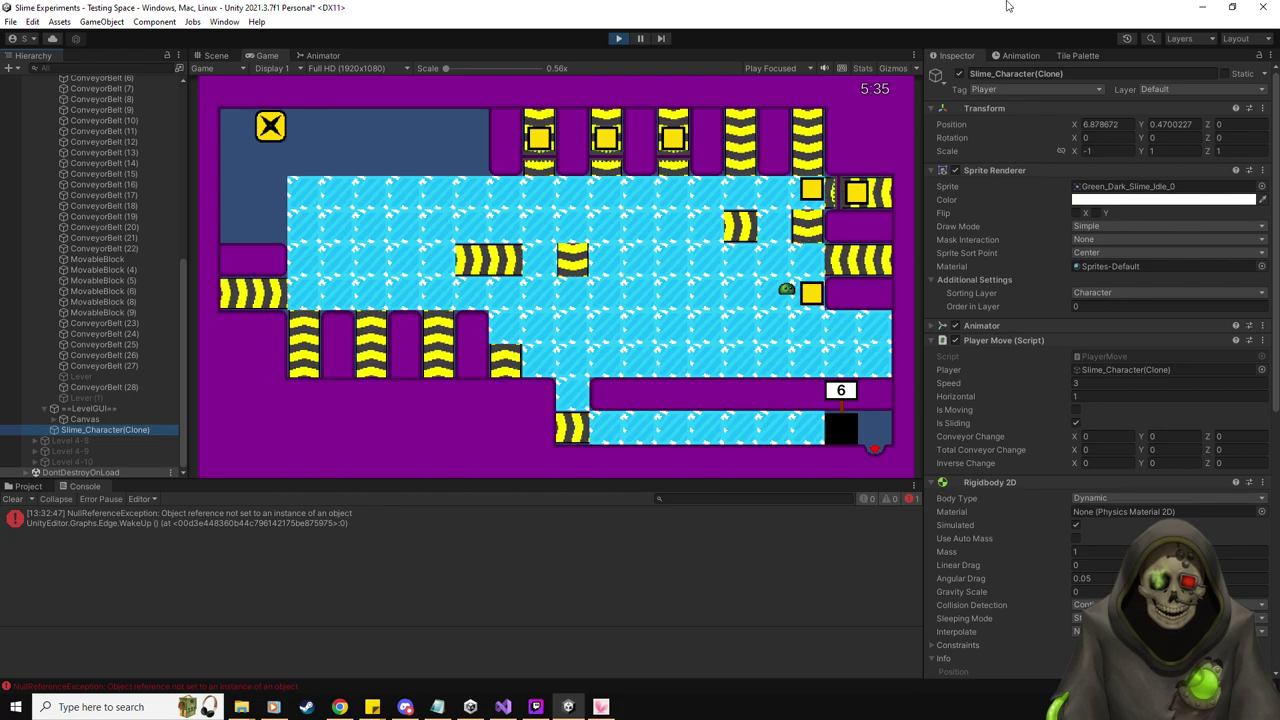
{"action": "scroll", "coordinate": [1021, 395], "scroll_direction": "down", "scroll_amount": 5}
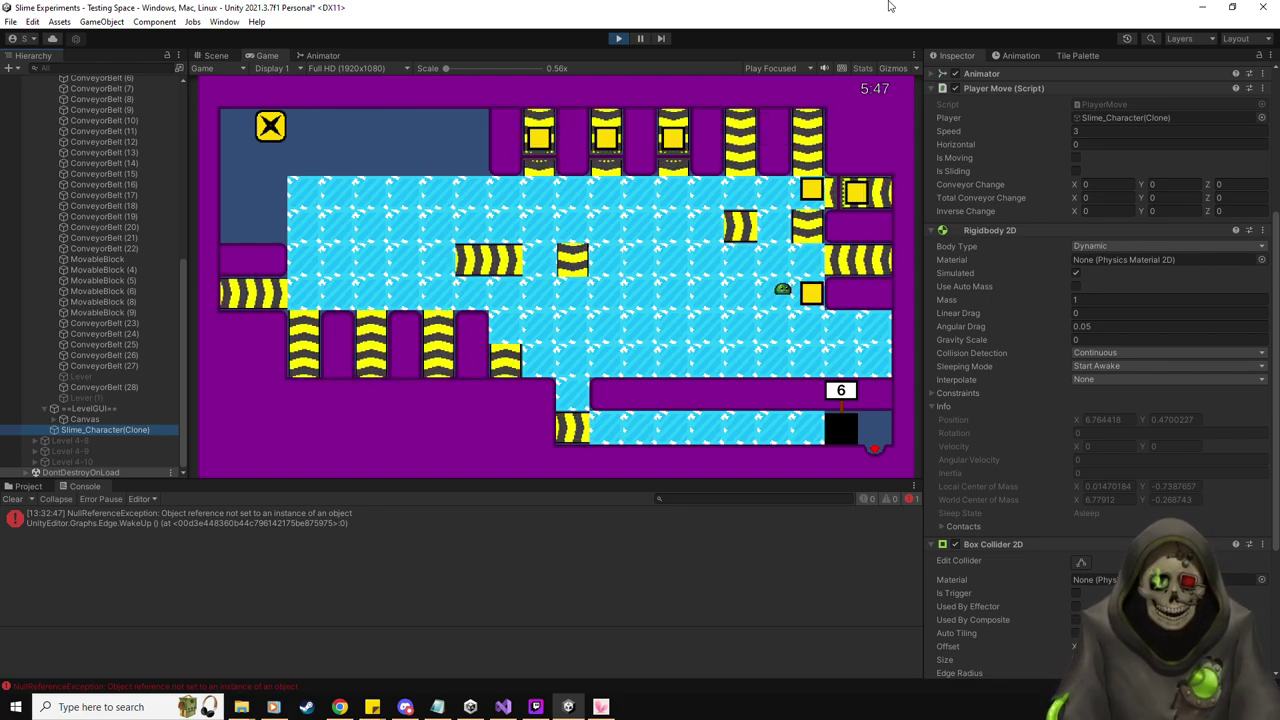
Push the lower movable block down from the right wall and left along the ice, sending it over the conveyors to the depositor
{"action": "key", "text": "Right"}
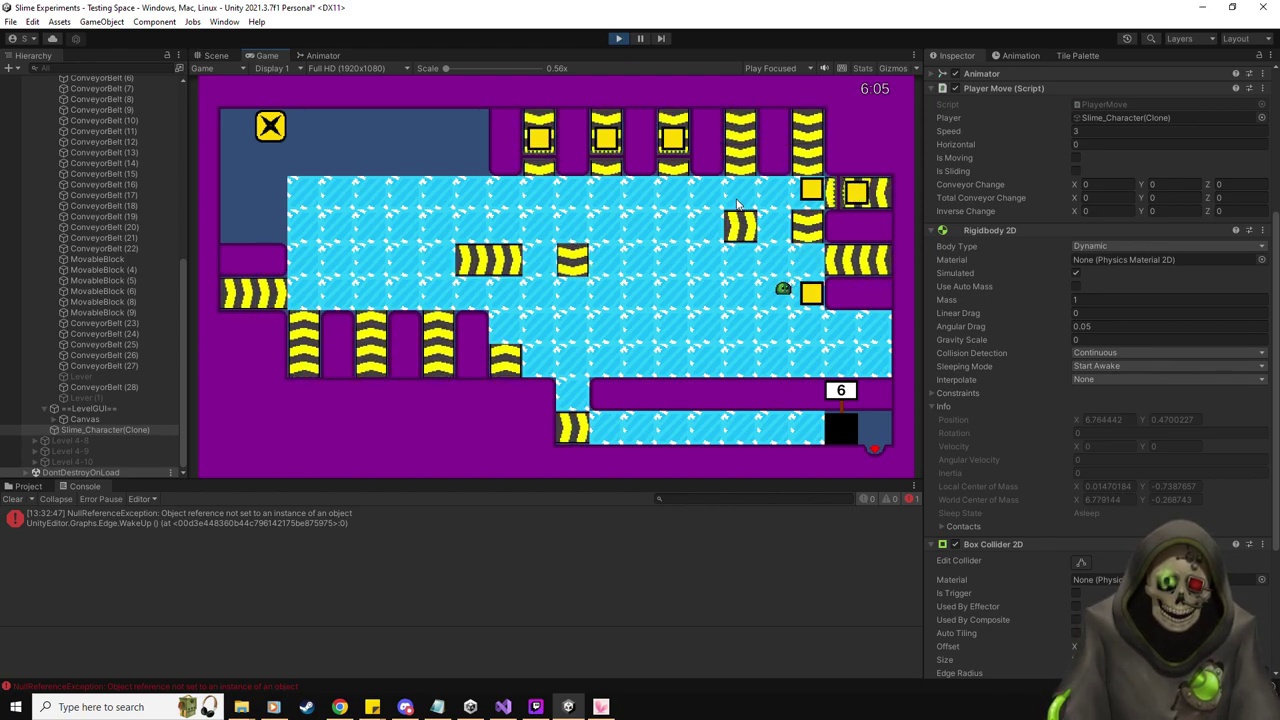
{"action": "key", "text": "Up"}
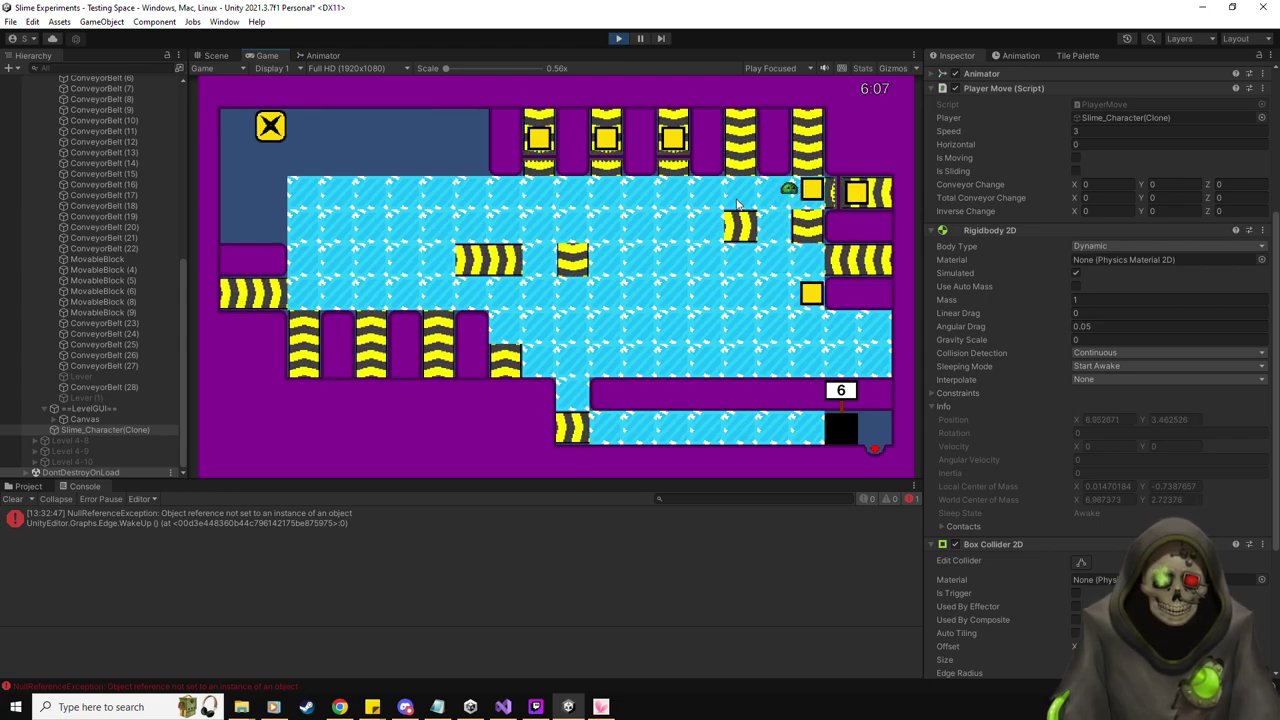
{"action": "key", "text": "Down"}
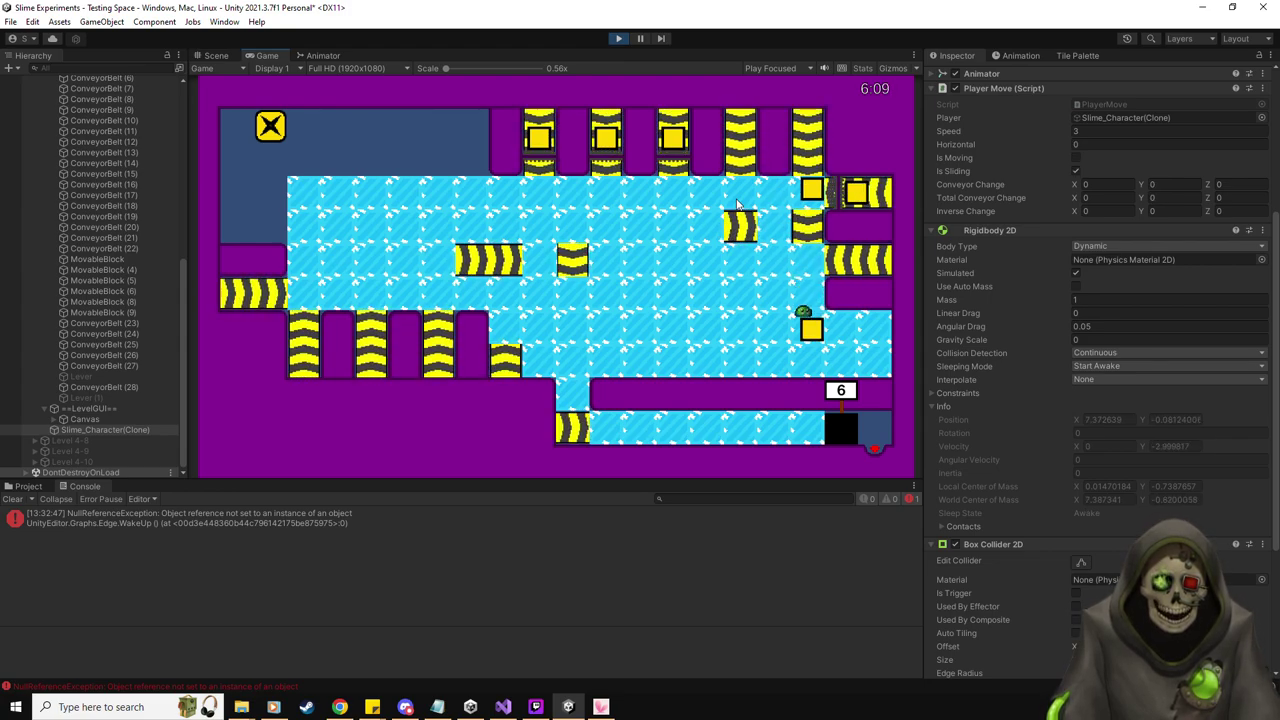
{"action": "key", "text": "Right"}
{"action": "key", "text": "Left"}
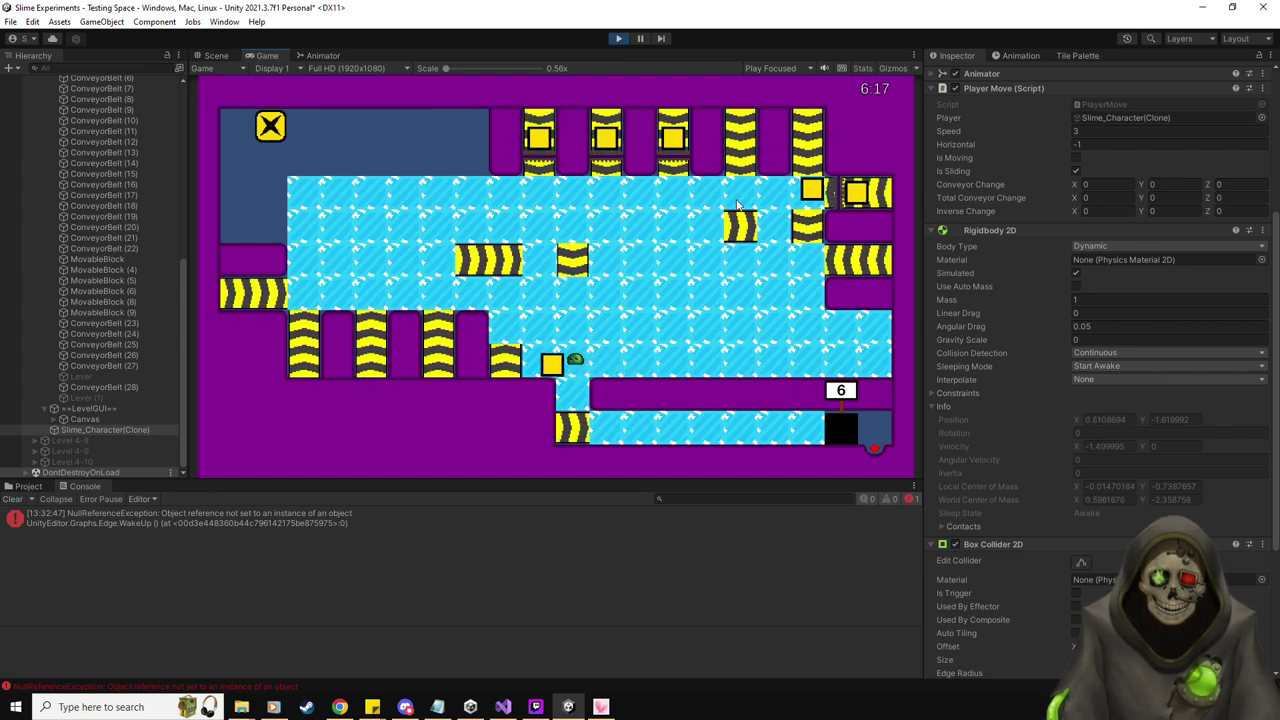
{"action": "key", "text": "Up"}
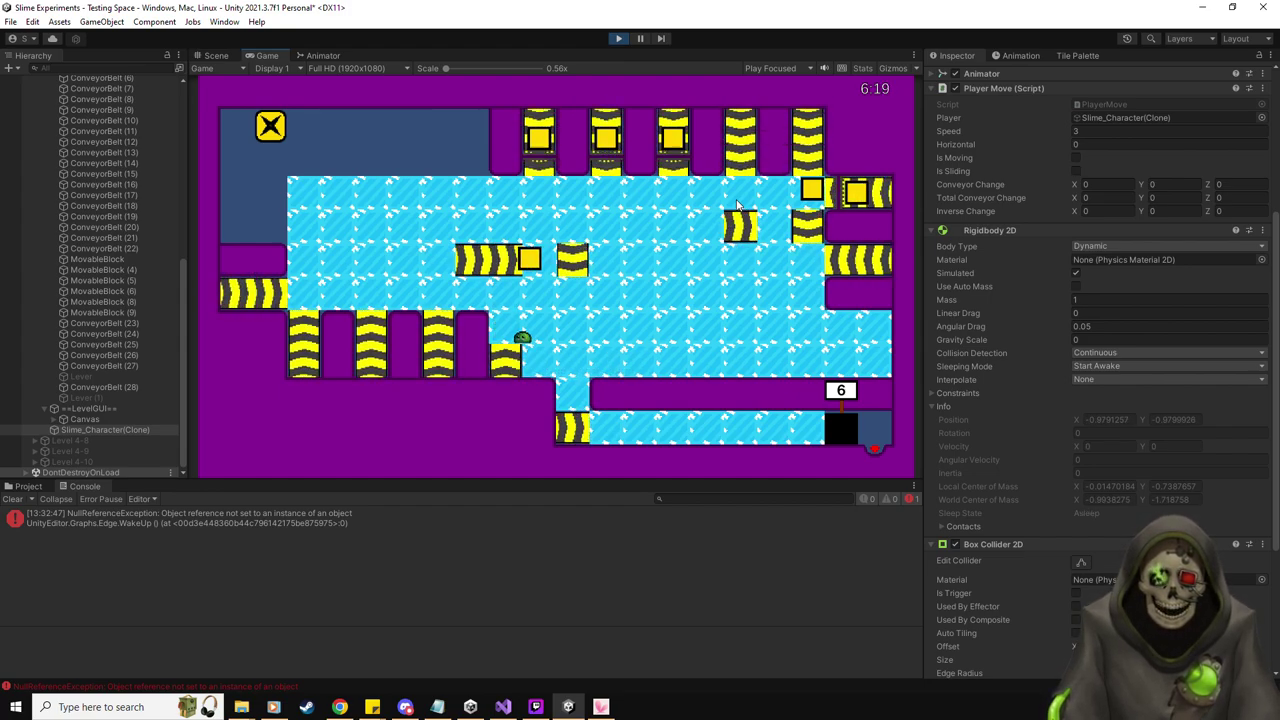
{"action": "key", "text": "Left"}
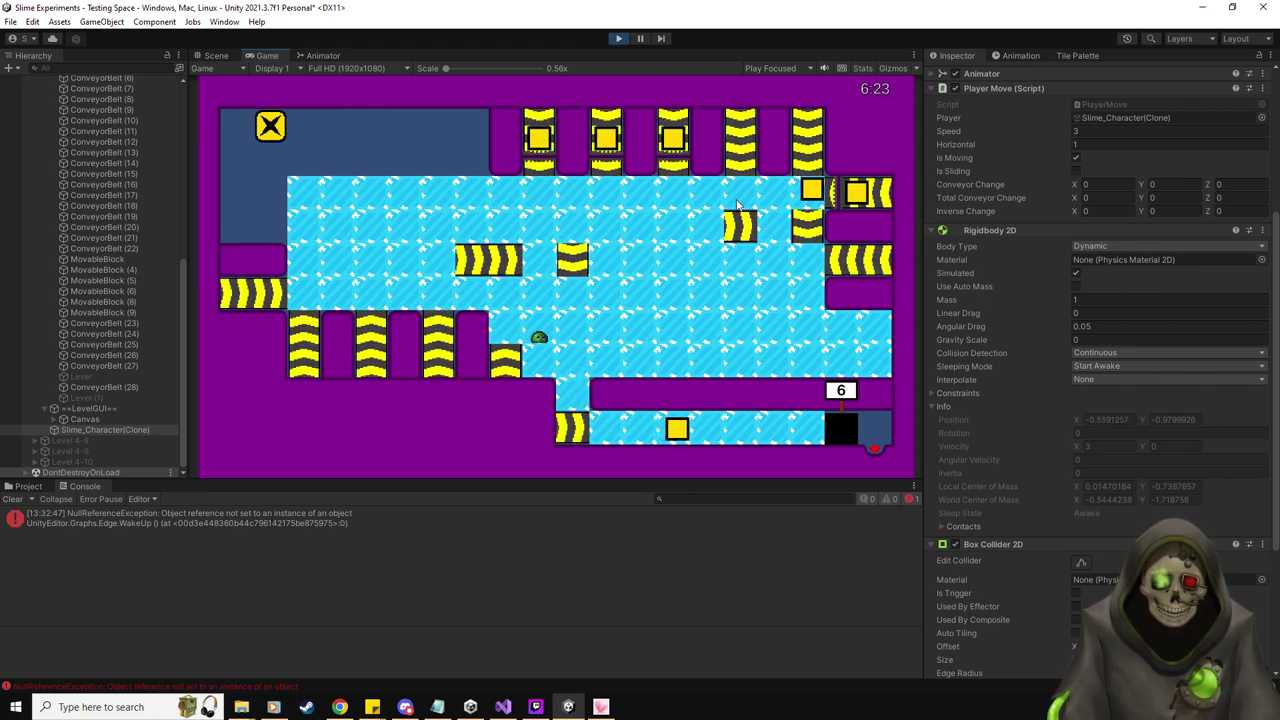
Slide the slime along the lower ice and up into the gap between the two central conveyor groups
{"action": "key", "text": "Up"}
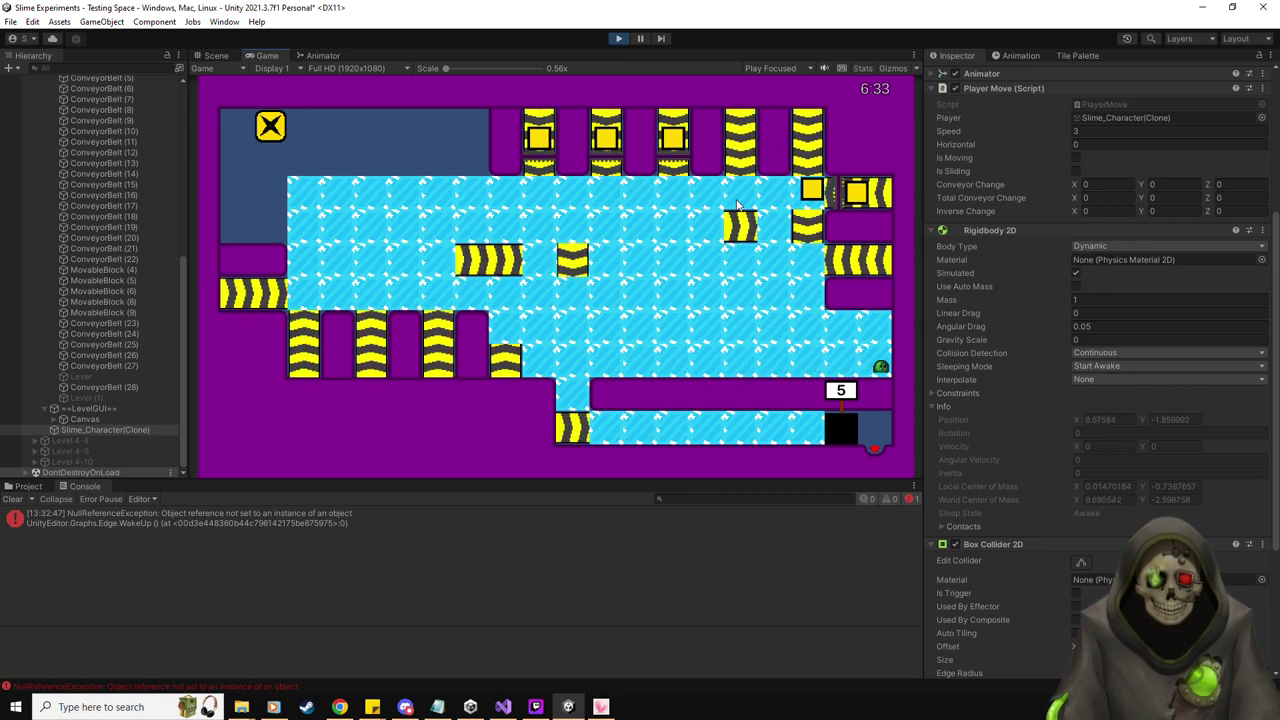
{"action": "key", "text": "Up"}
{"action": "key", "text": "Left"}
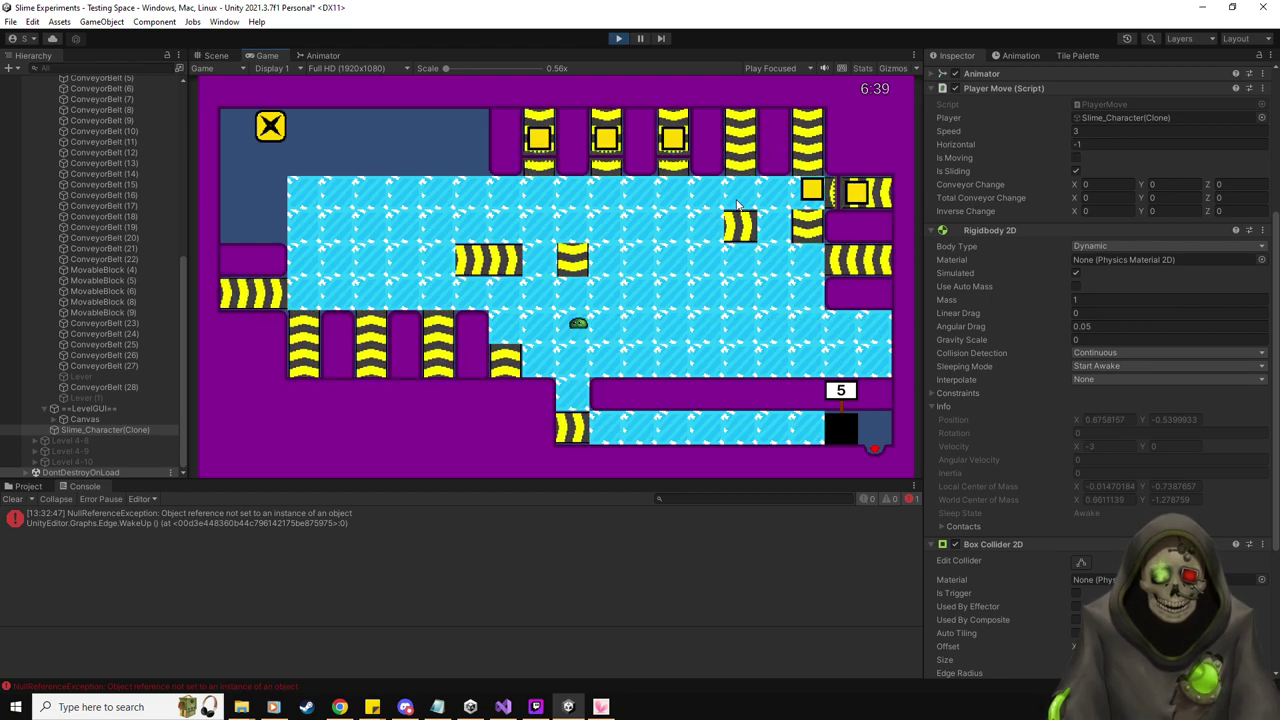
{"action": "key", "text": "Up"}
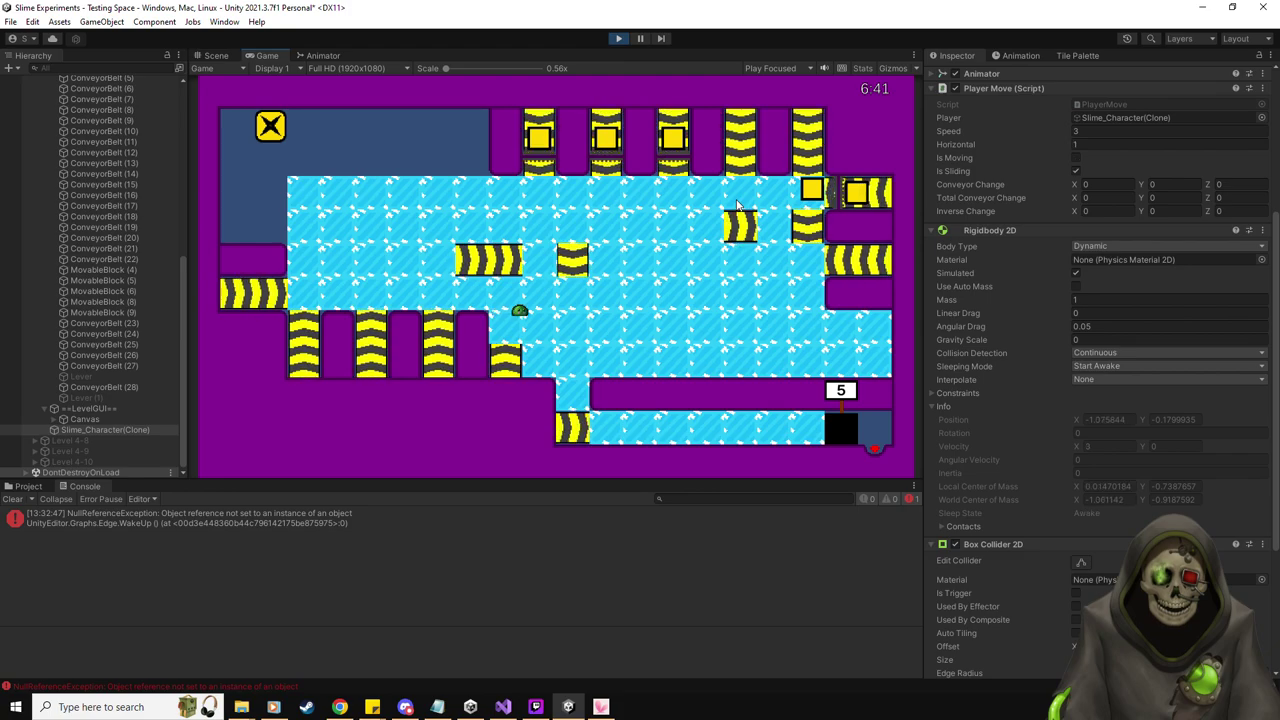
{"action": "key", "text": "Up"}
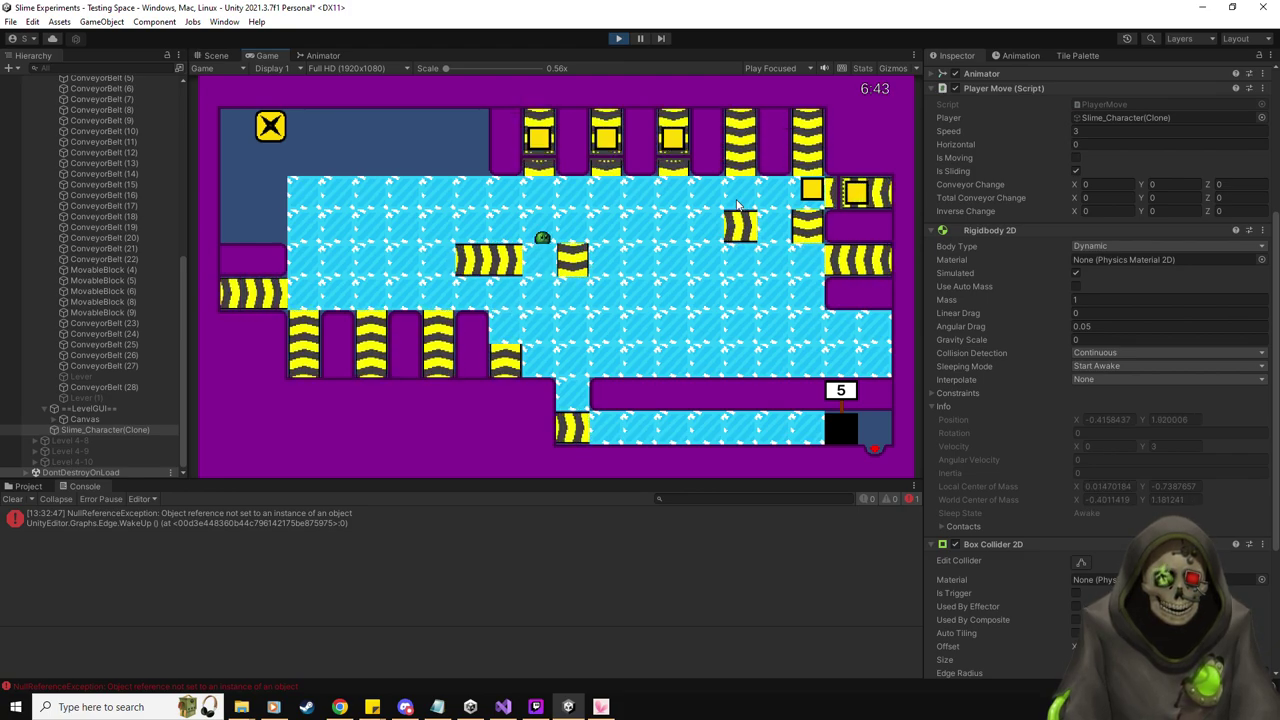
{"action": "key", "text": "Down"}
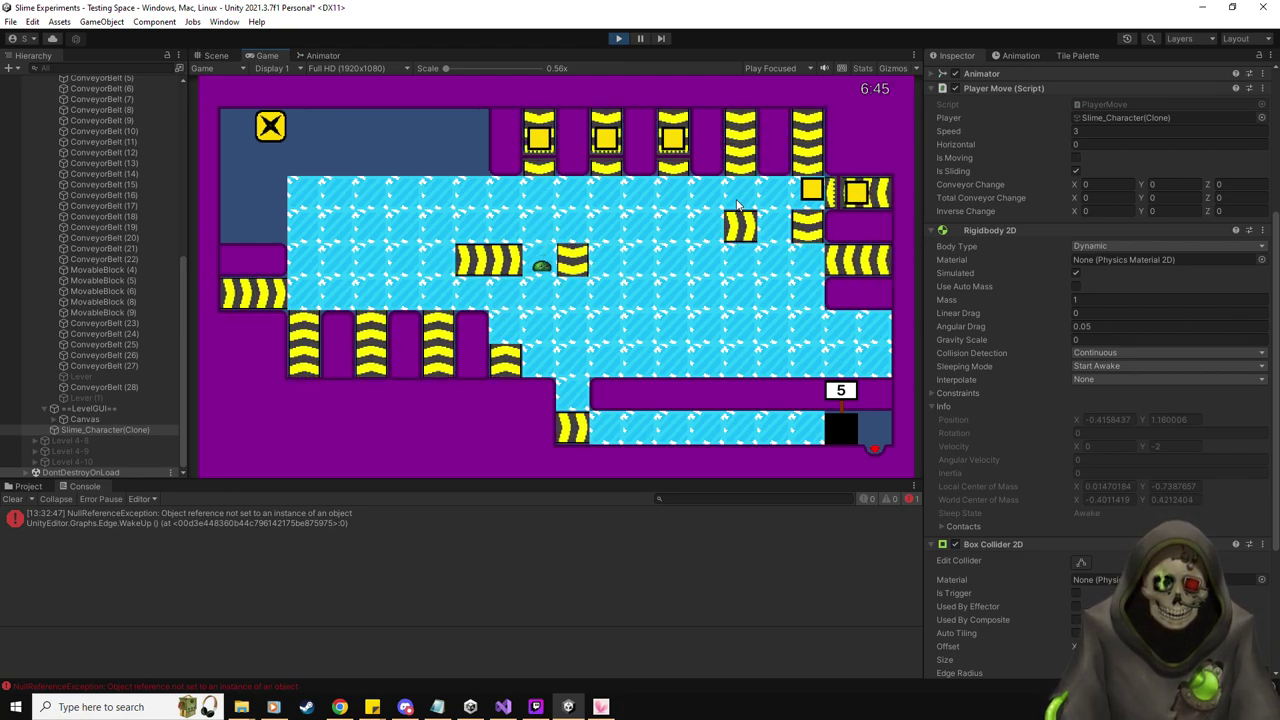
{"action": "key", "text": "Left"}
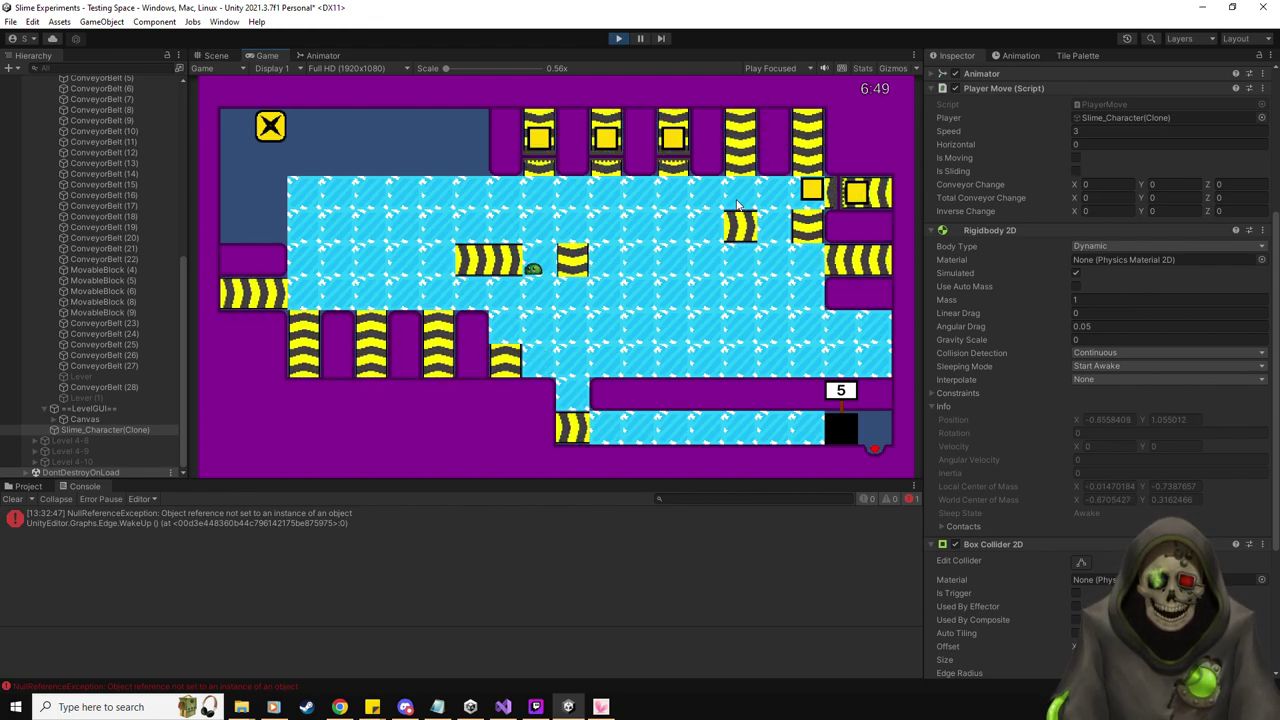
Return the slime to the upper-left platform and cross the pressure plate to spawn destroyer blocks
{"action": "key", "text": "Right"}
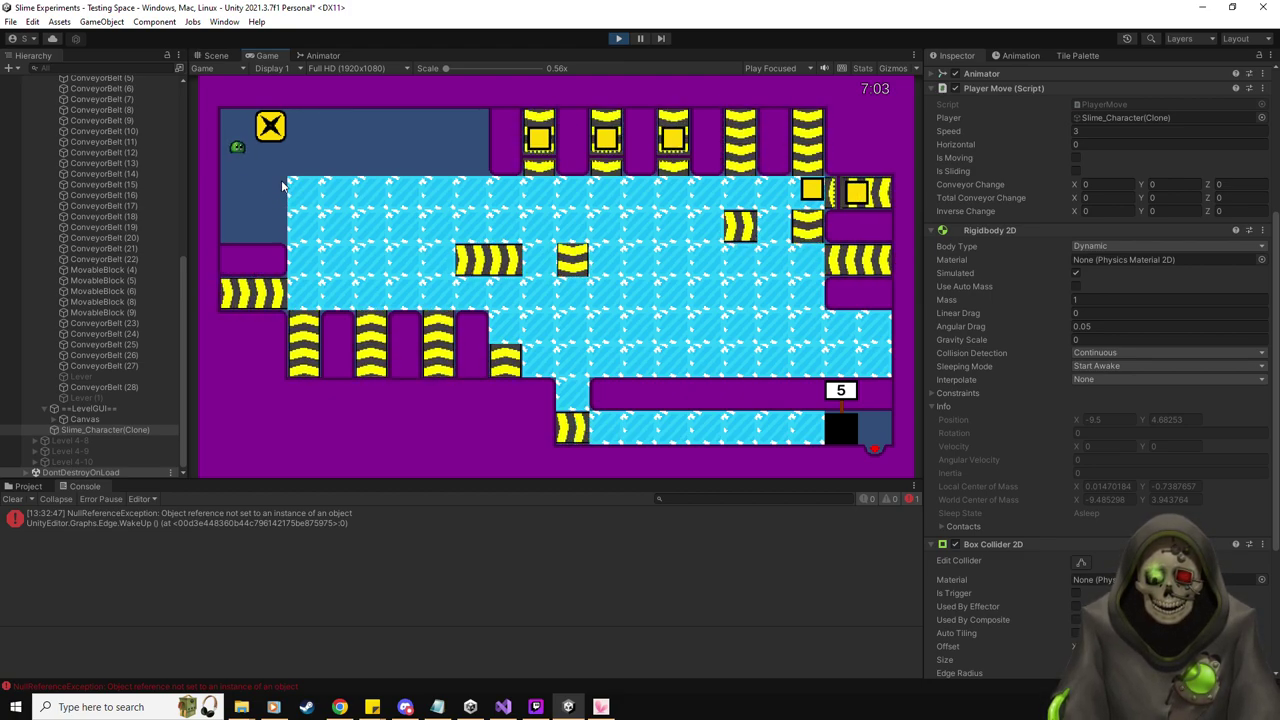
{"action": "key", "text": "Left"}
{"action": "key", "text": "Right"}
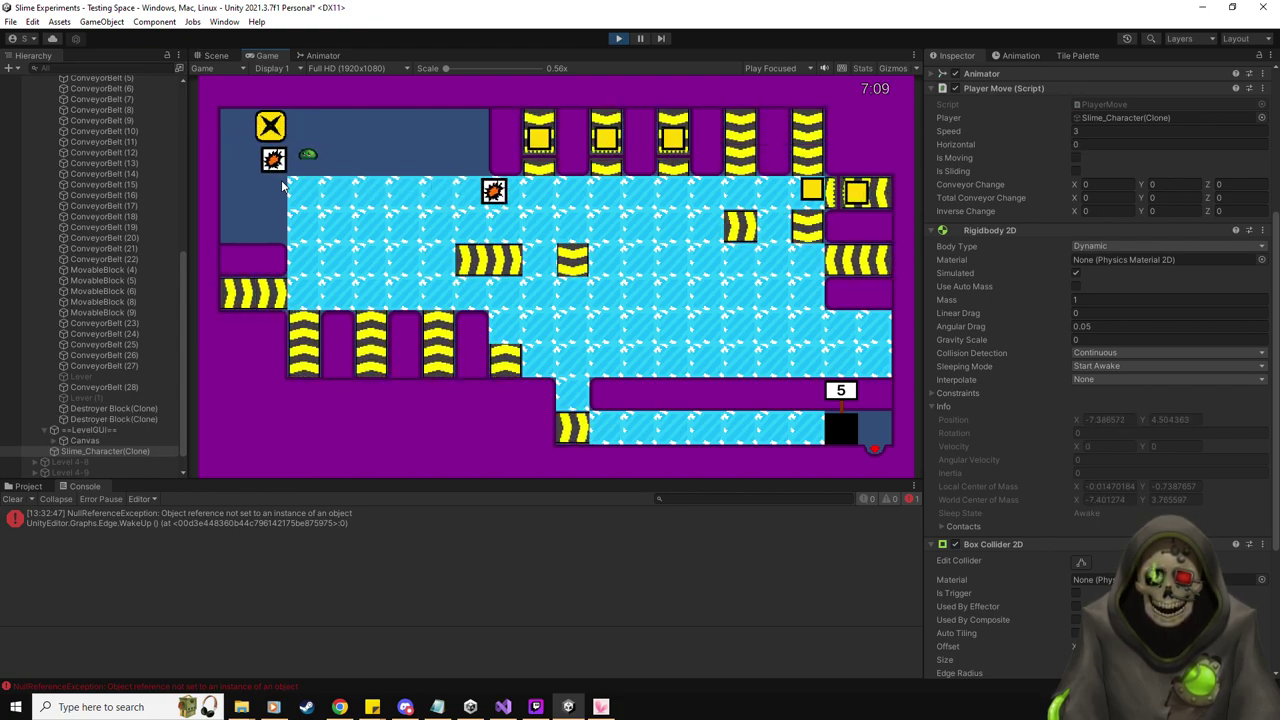
Walk the slime around the upper-left platform and push the incoming movable block up off the ice
{"action": "key", "text": "Left"}
{"action": "key", "text": "Down"}
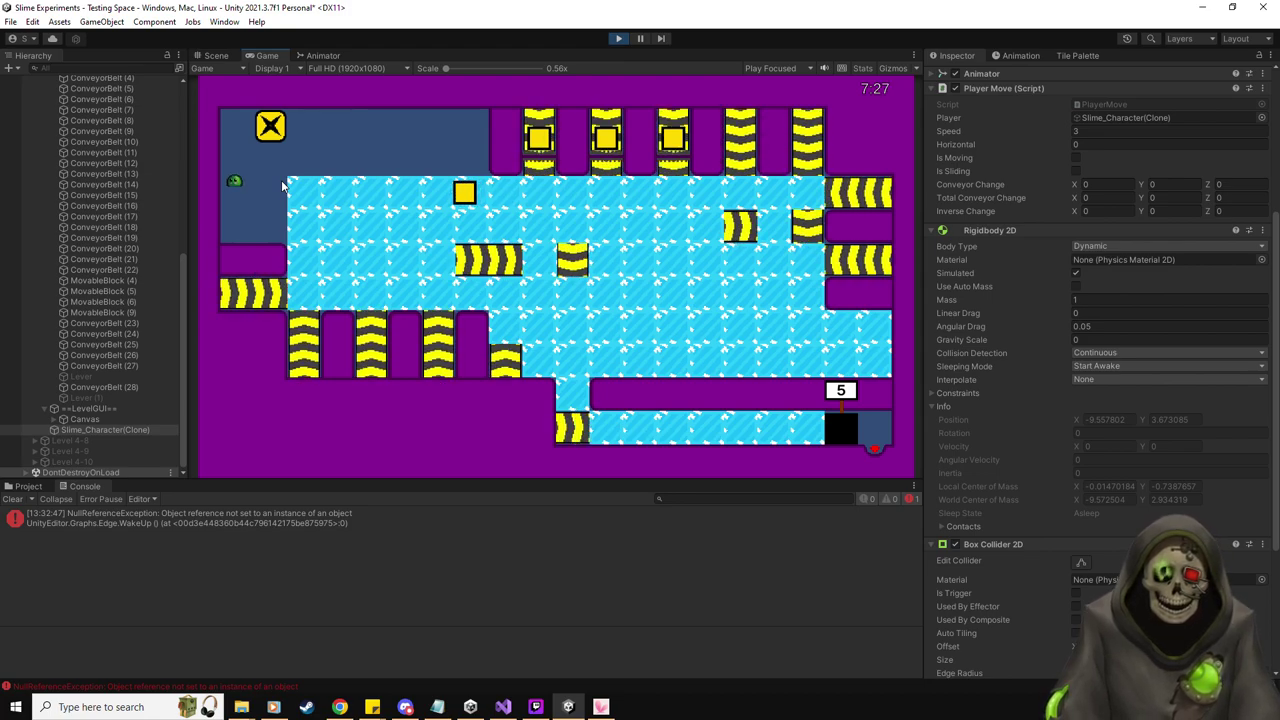
{"action": "key", "text": "Down"}
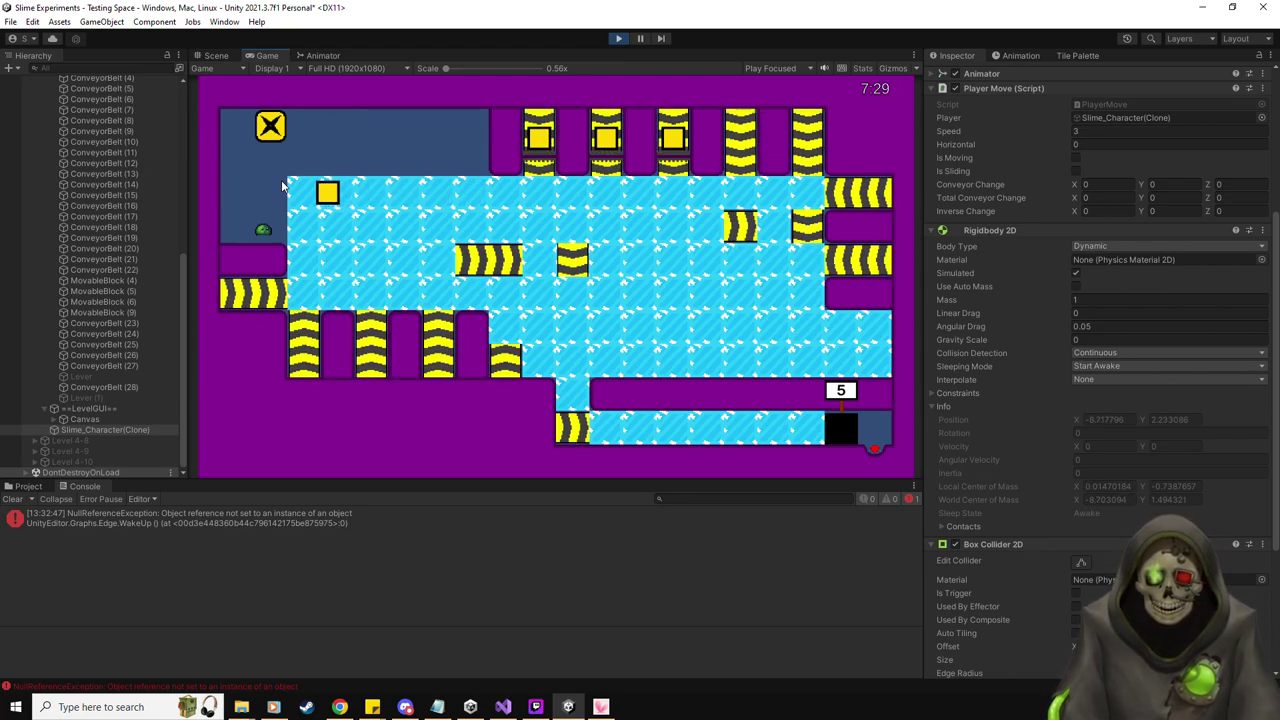
{"action": "key", "text": "Up"}
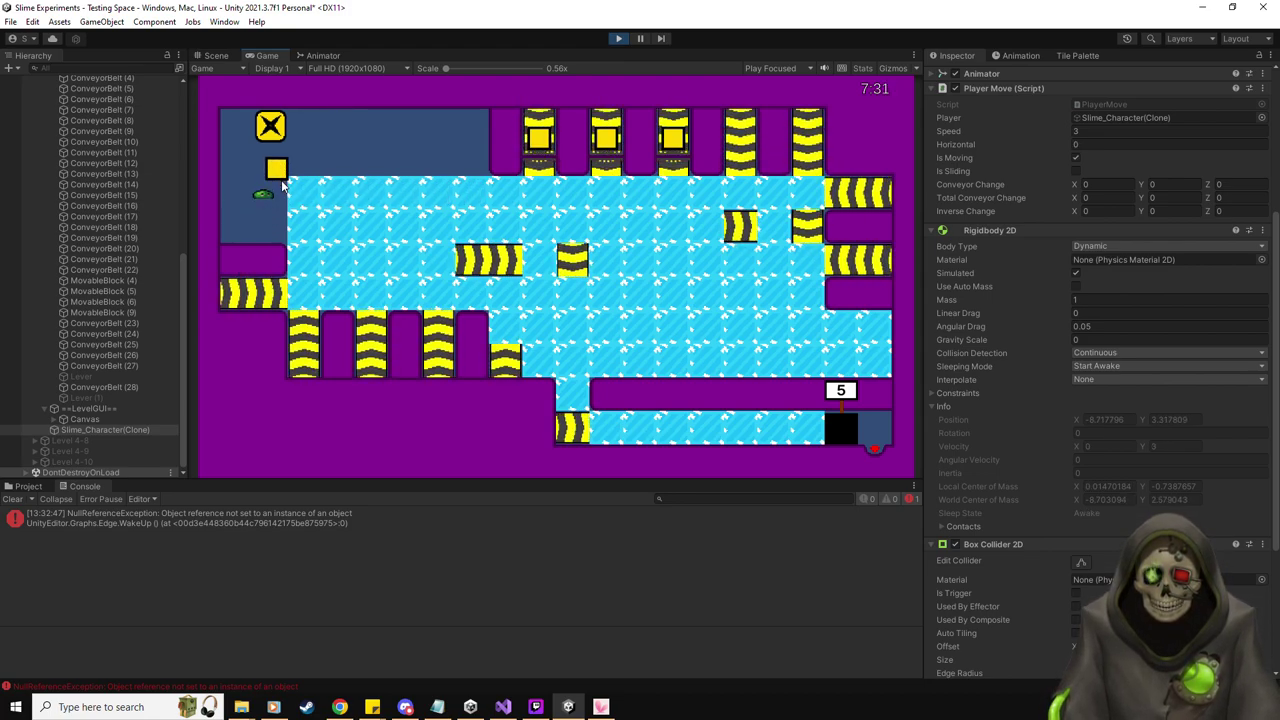
Push the movable block right along the platform and back down onto the ice, and stop the playtest
{"action": "key", "text": "Right"}
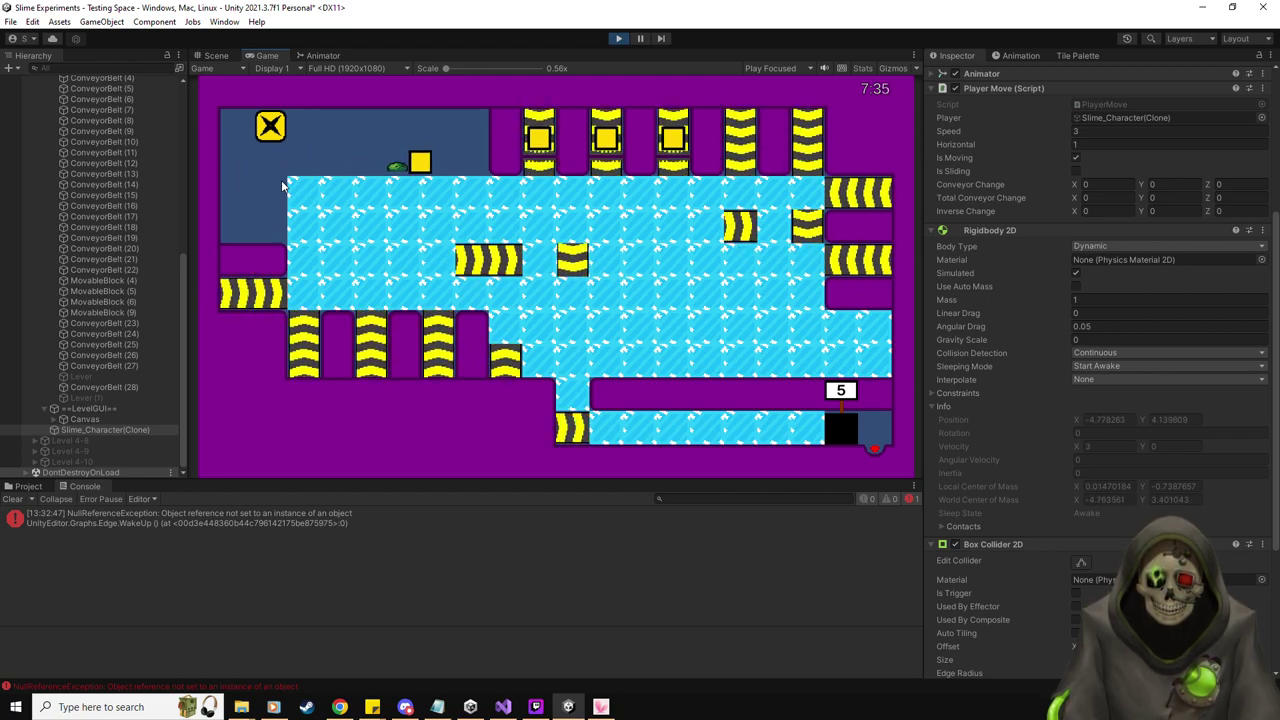
{"action": "key", "text": "Up"}
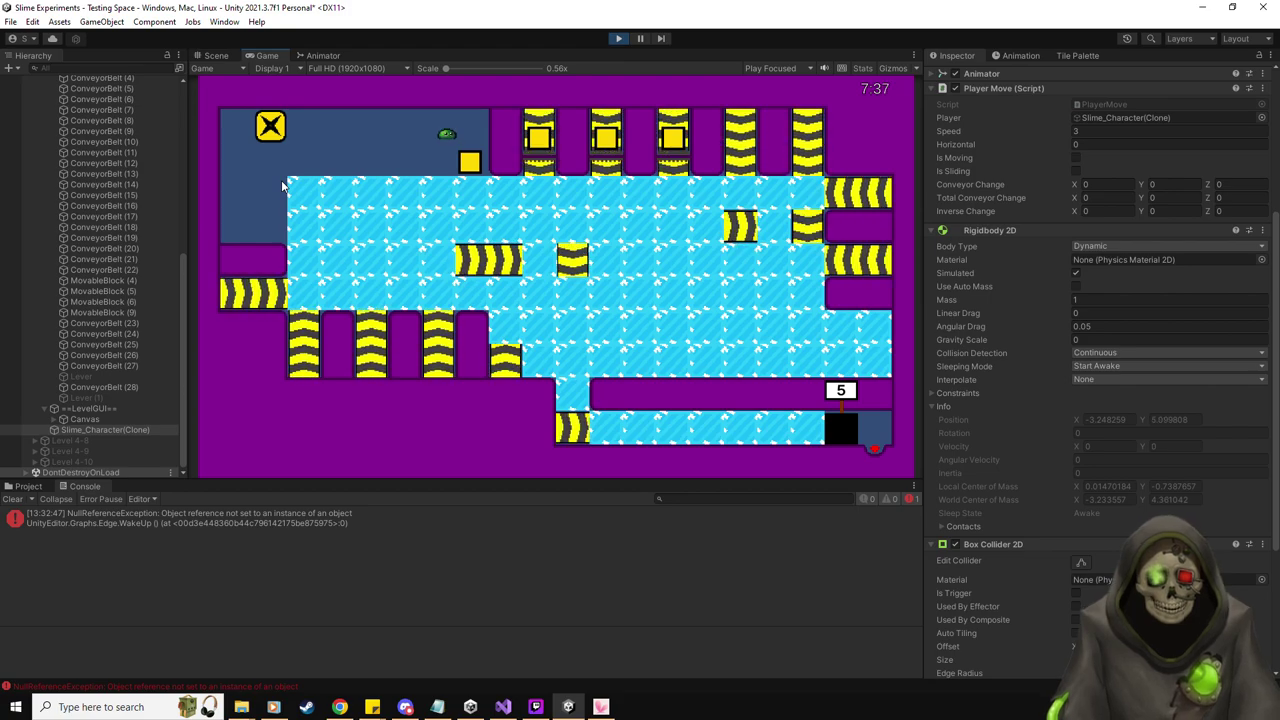
{"action": "key", "text": "Right"}
{"action": "key", "text": "Down"}
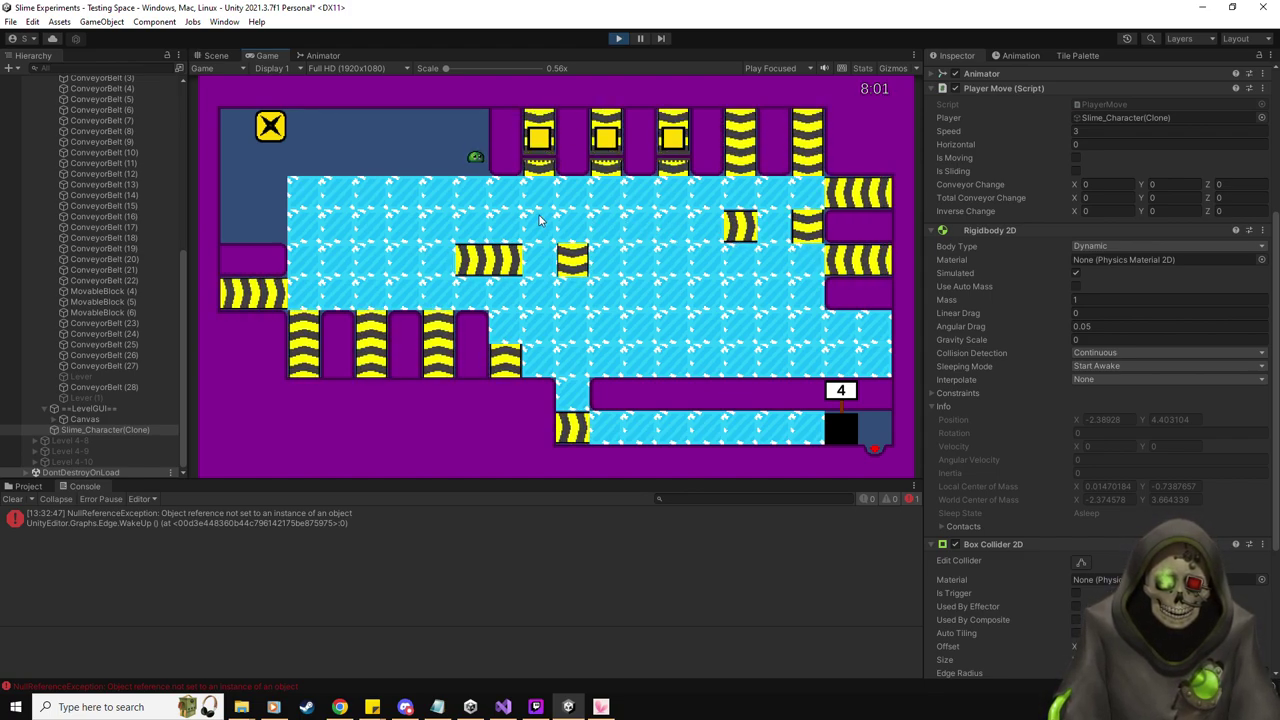
{"action": "left_click", "coordinate": [619, 38]}
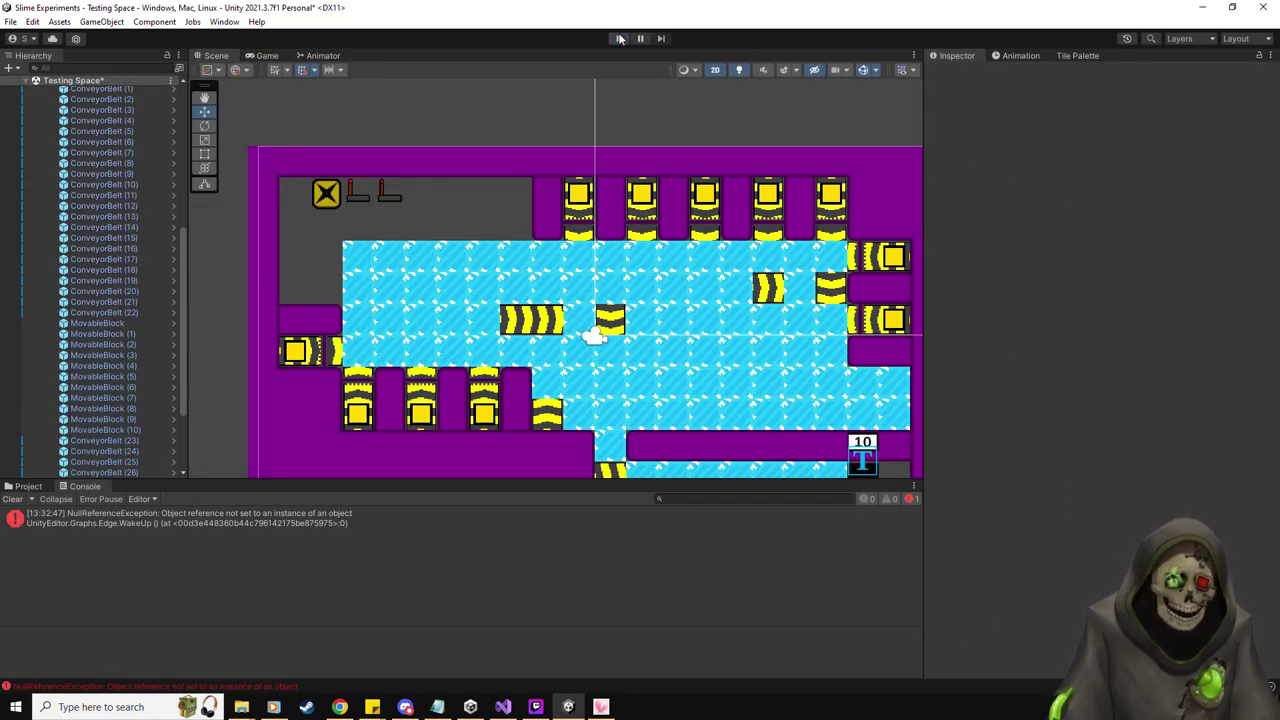
Delete the three ice tiles at X 3.5, 1.5 and -0.5 in the row at Y 1.5
{"action": "left_click", "coordinate": [700, 290]}
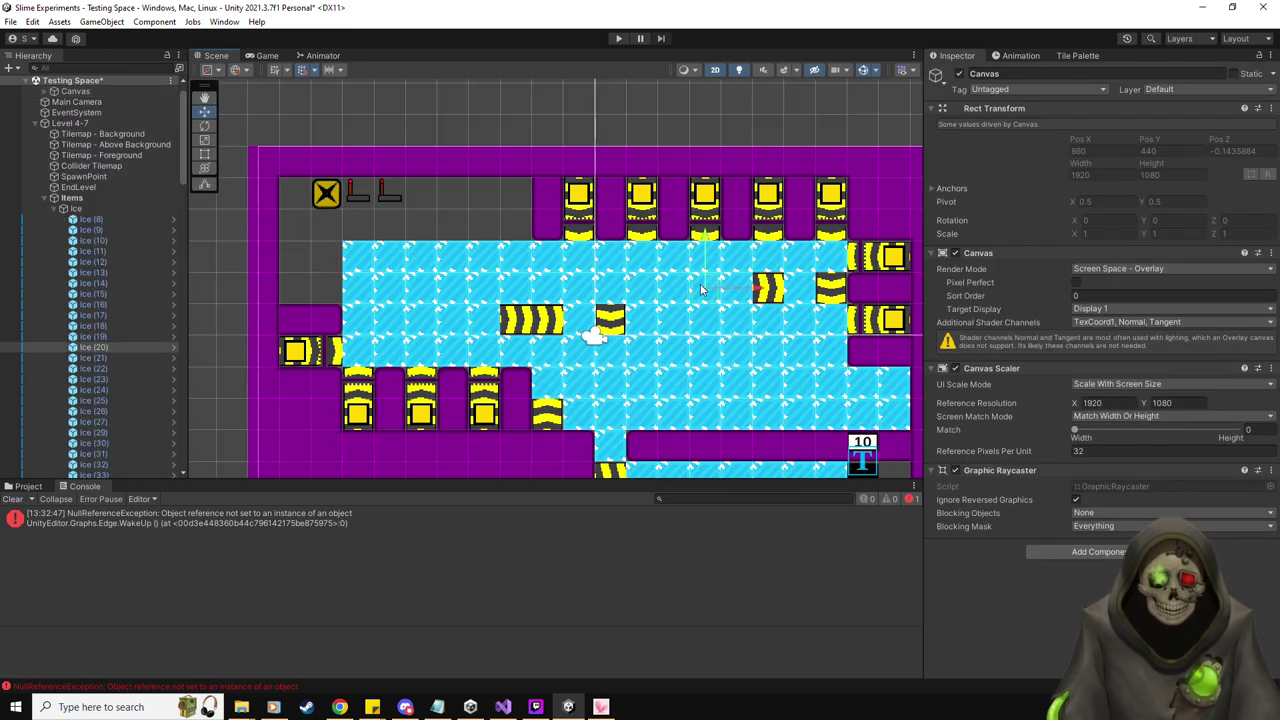
{"action": "key", "text": "Delete"}
{"action": "left_click", "coordinate": [641, 291]}
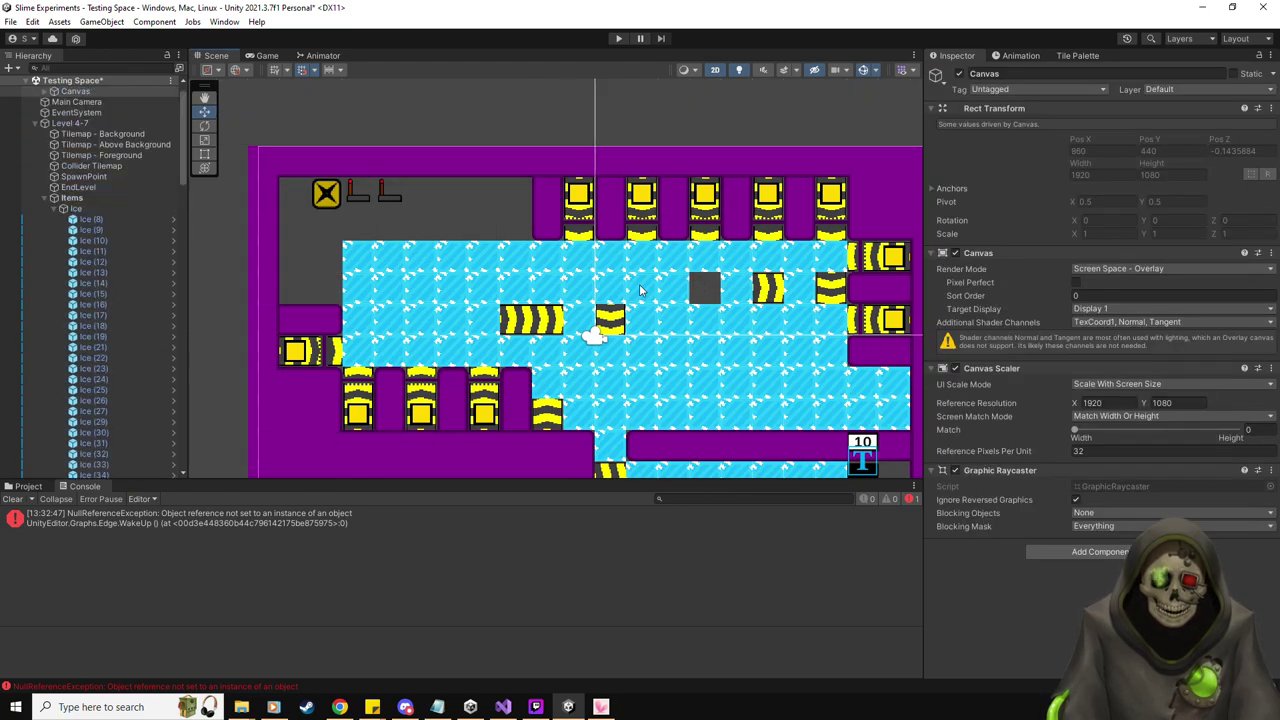
{"action": "key", "text": "Delete"}
{"action": "left_click", "coordinate": [584, 293]}
{"action": "key", "text": "Delete"}
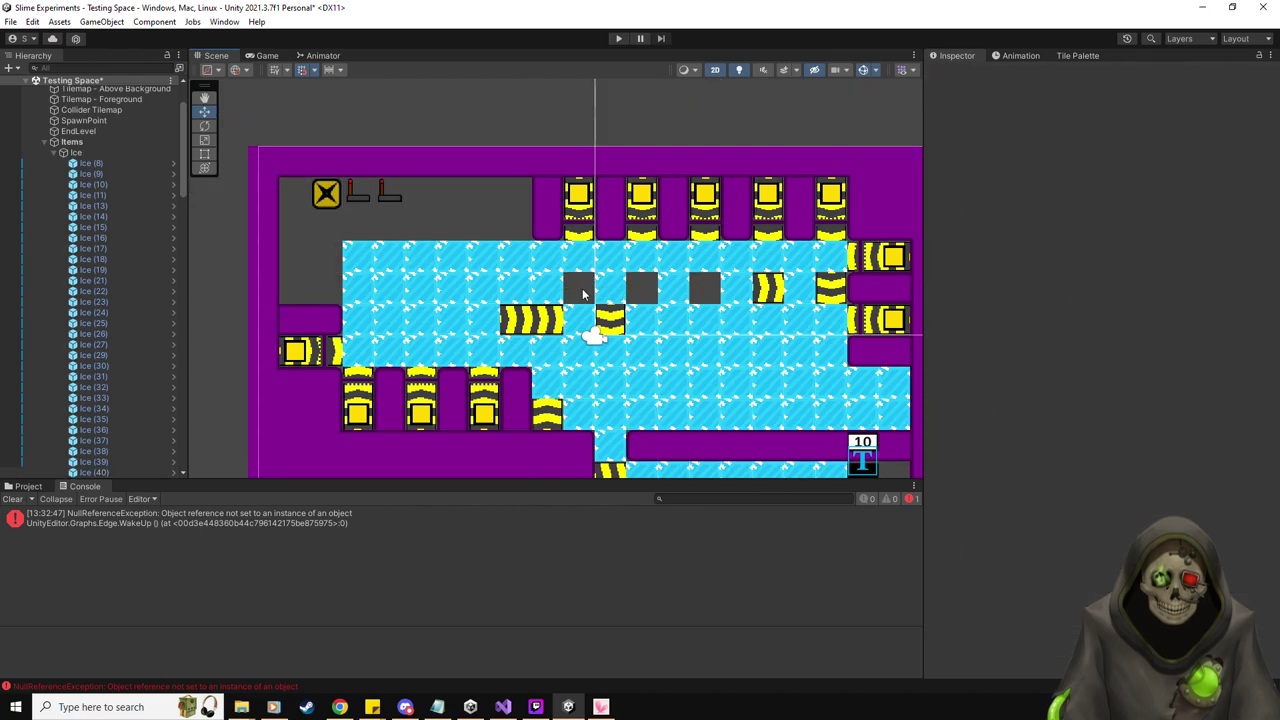
Duplicate the right-facing conveyor in that row three times to fill the gaps at X 3.5, 1.5 and -0.5
{"action": "scroll", "coordinate": [717, 363], "scroll_direction": "up", "scroll_amount": 1}
{"action": "left_click", "coordinate": [785, 288]}
{"action": "left_click", "coordinate": [785, 288]}
{"action": "key", "text": "ctrl+d"}
{"action": "left_click_drag", "start_coordinate": [783, 287], "coordinate": [634, 290]}
{"action": "key", "text": "ctrl+d"}
{"action": "key", "text": "ctrl+d"}
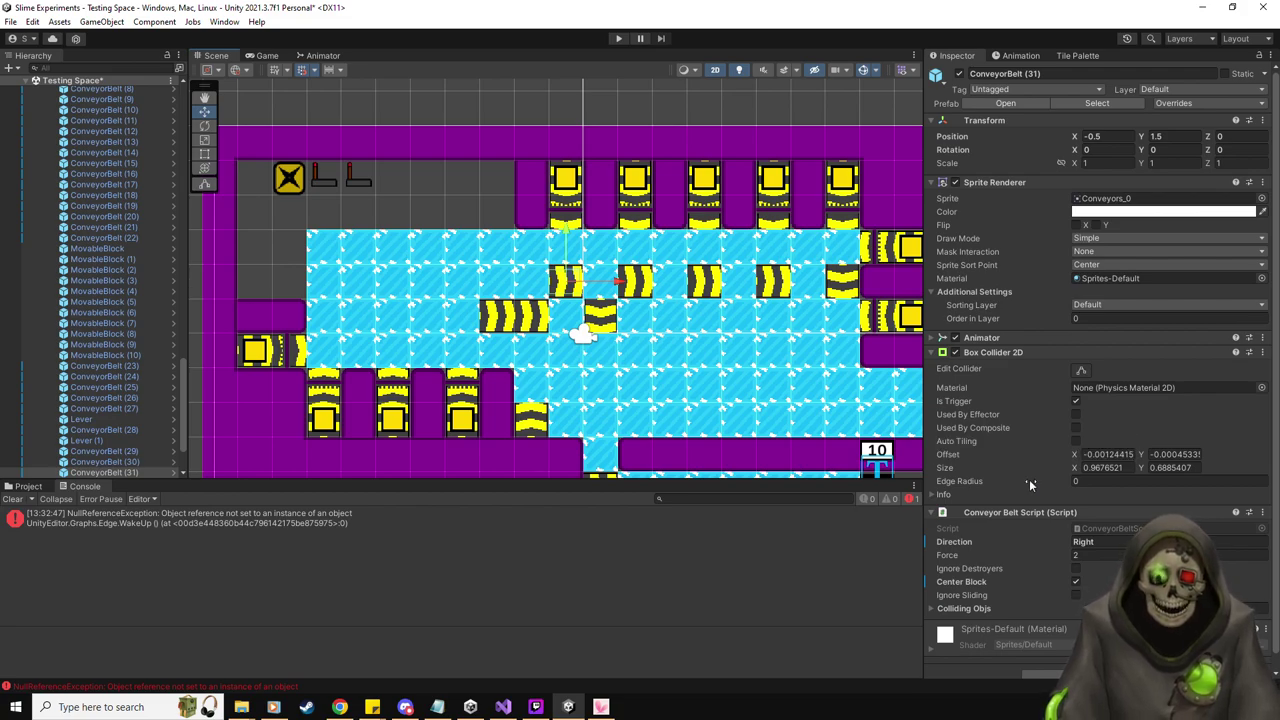
Stop ice around the leftmost new conveyor from moving into it, turning off Can Move Right on its left and Can Move Down above
{"action": "scroll", "coordinate": [795, 150], "scroll_direction": "up", "scroll_amount": 1}
{"action": "left_click", "coordinate": [545, 315]}
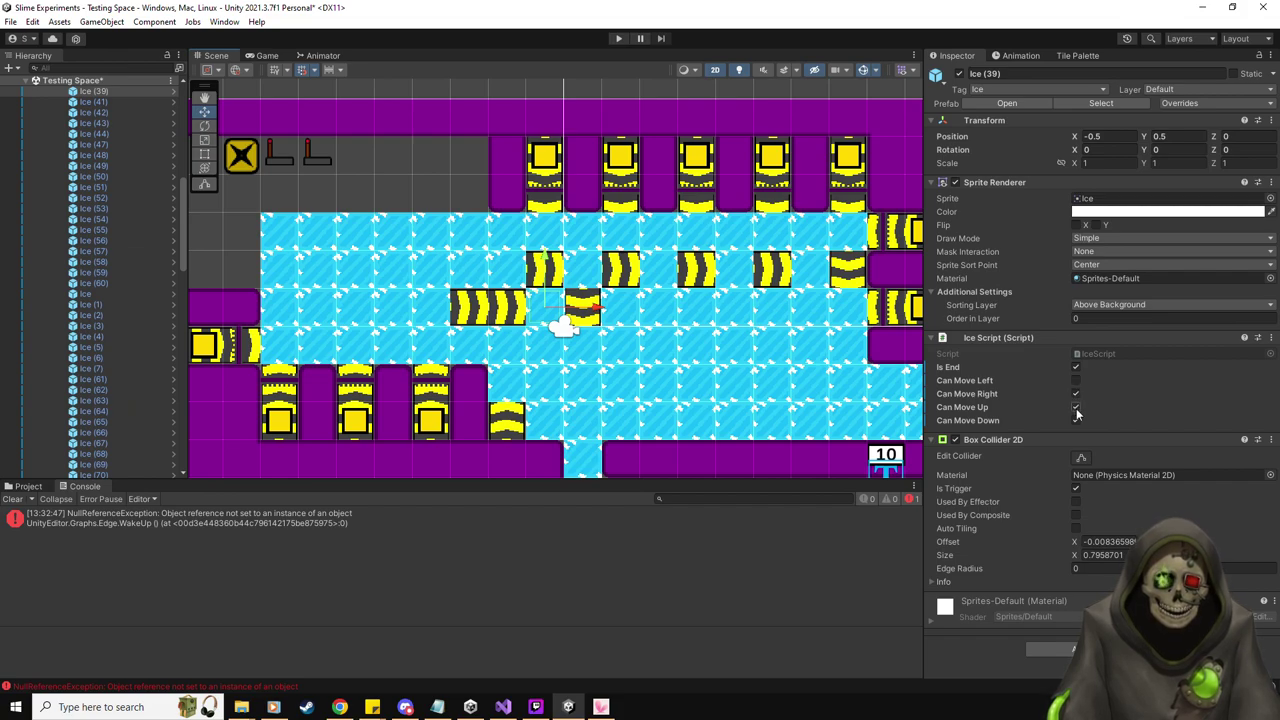
{"action": "left_click", "coordinate": [517, 267]}
{"action": "left_click", "coordinate": [1076, 394]}
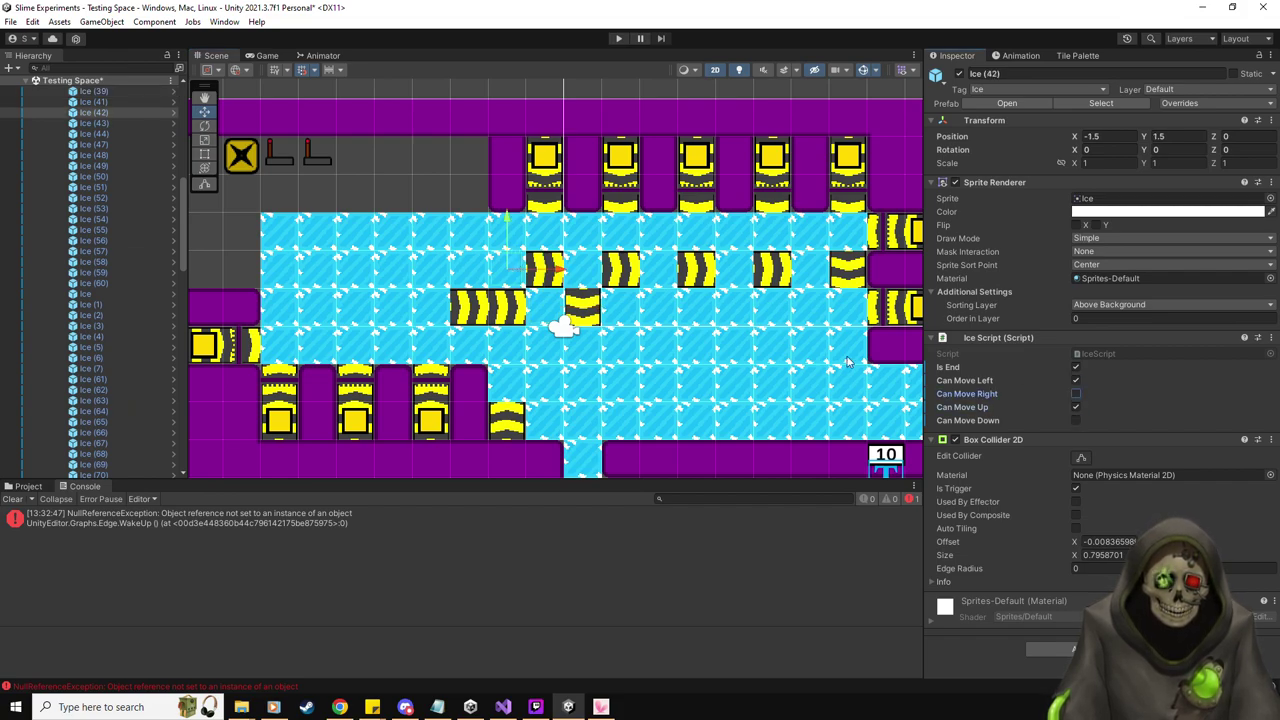
{"action": "left_click", "coordinate": [537, 232]}
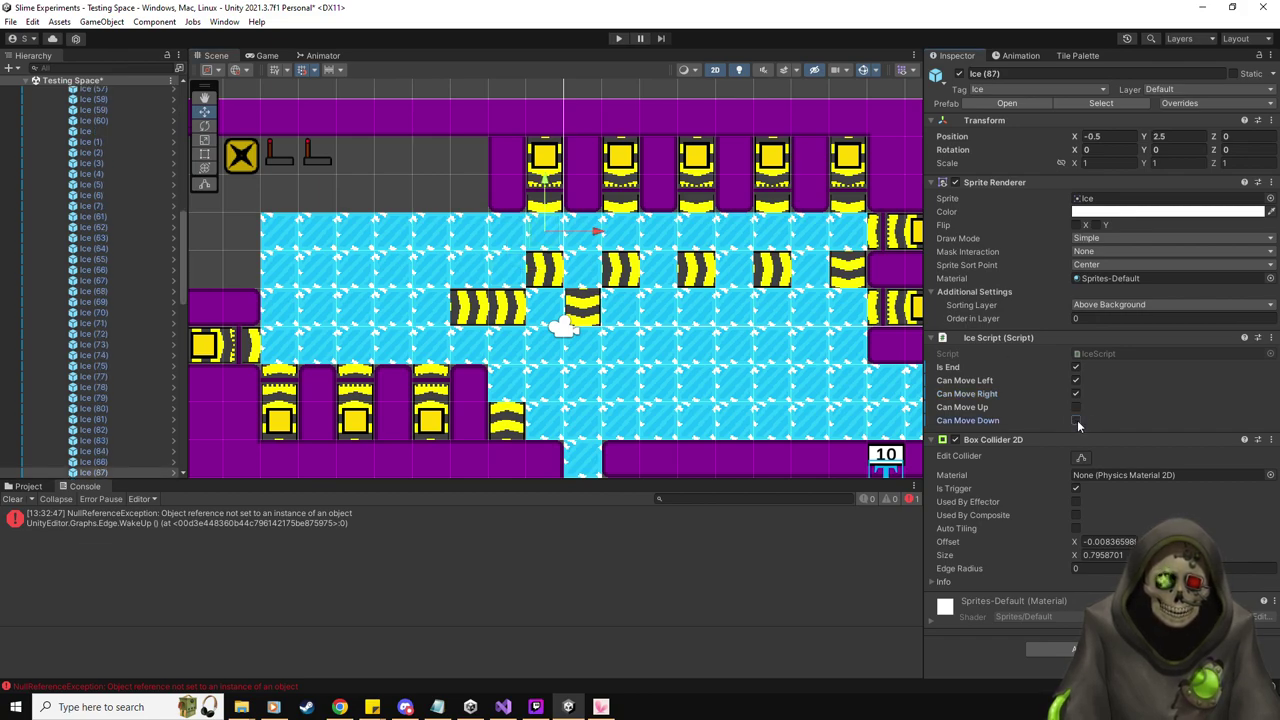
Make the ice tile between the two leftmost new conveyors an end tile with Can Move Left and Can Move Right off
{"action": "left_click", "coordinate": [578, 258]}
{"action": "left_click", "coordinate": [578, 258]}
{"action": "left_click", "coordinate": [1076, 420]}
{"action": "left_click", "coordinate": [1076, 367]}
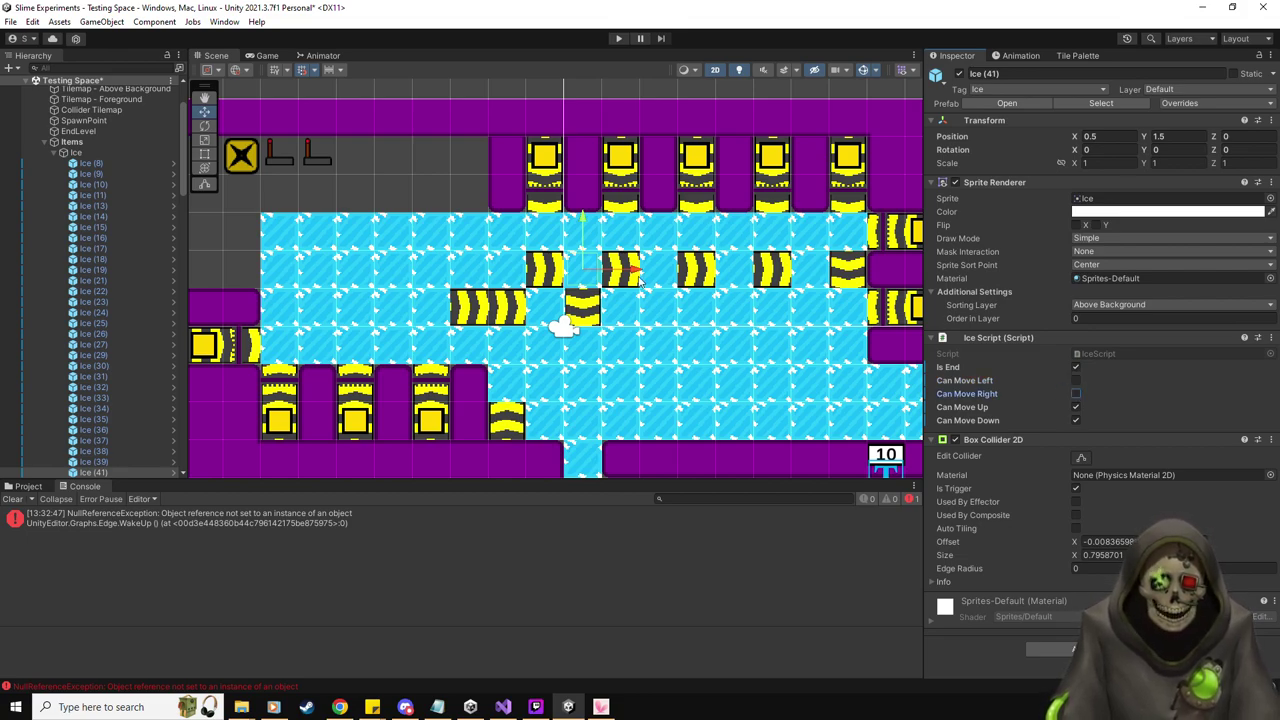
Turn off Can Move Down above the second new conveyor and make the ice below it an end tile with Can Move Up off
{"action": "left_click", "coordinate": [626, 242]}
{"action": "left_click", "coordinate": [626, 242]}
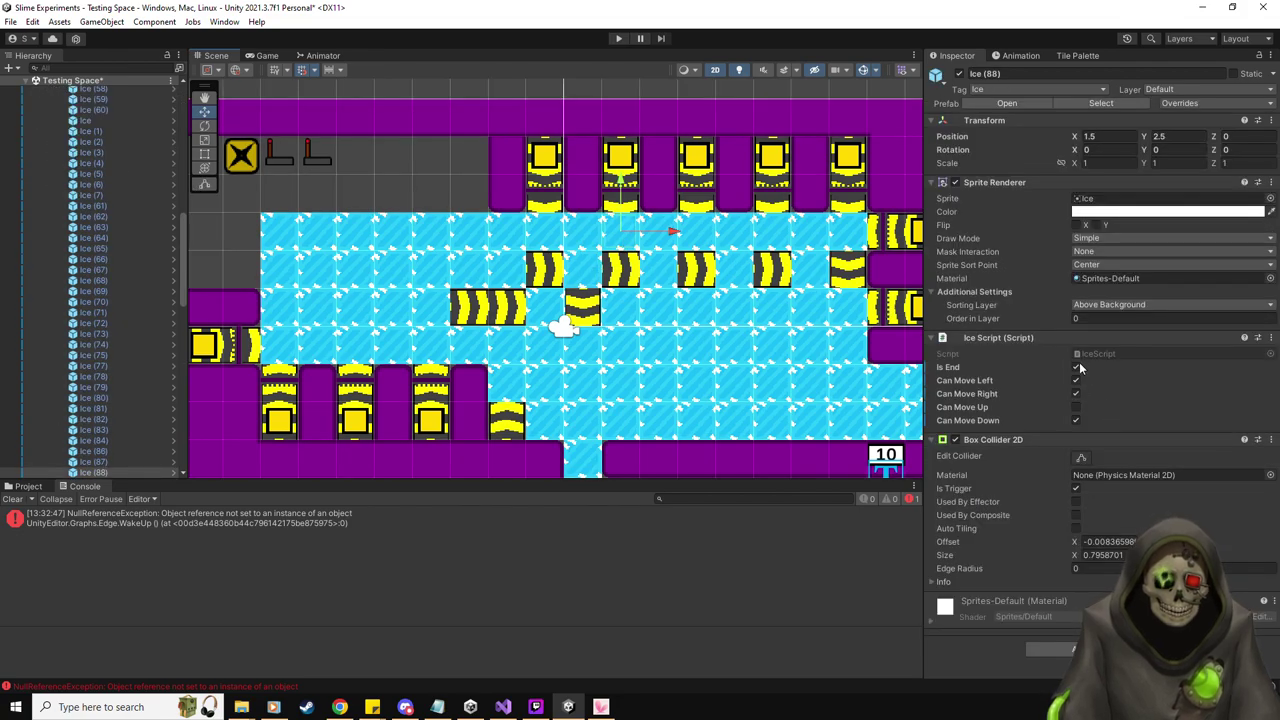
{"action": "left_click", "coordinate": [1076, 421]}
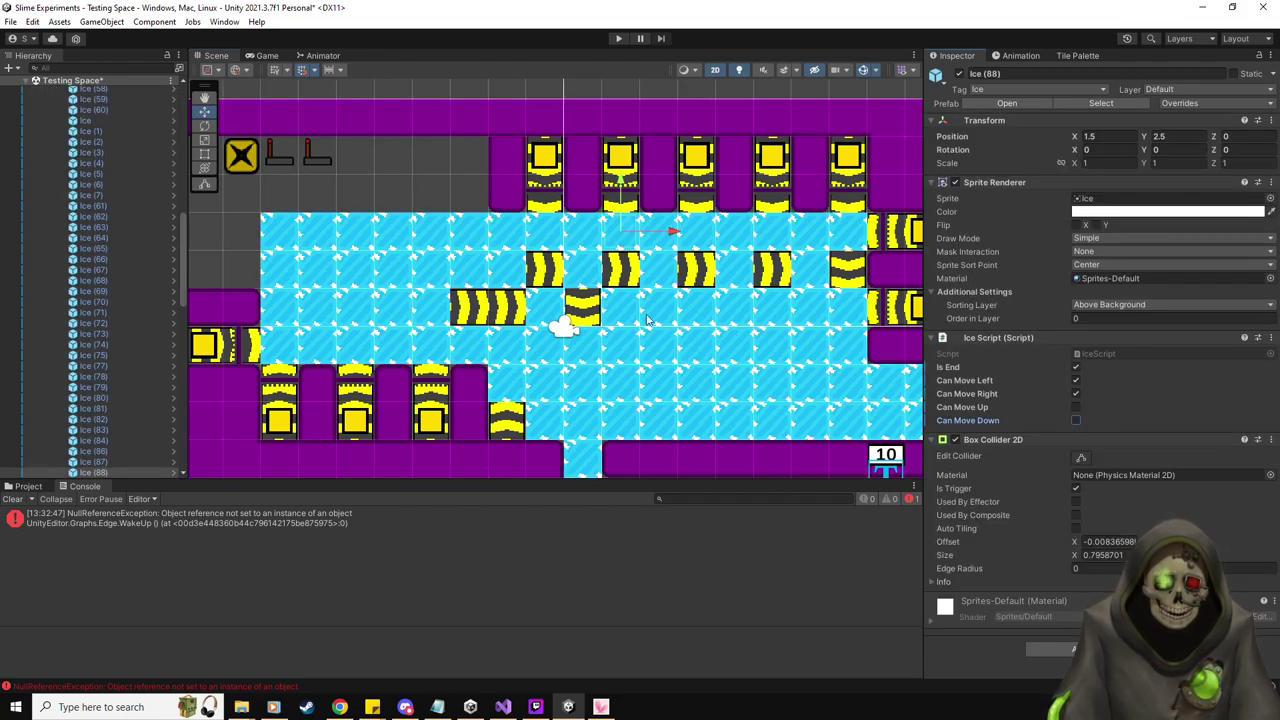
{"action": "left_click", "coordinate": [626, 311]}
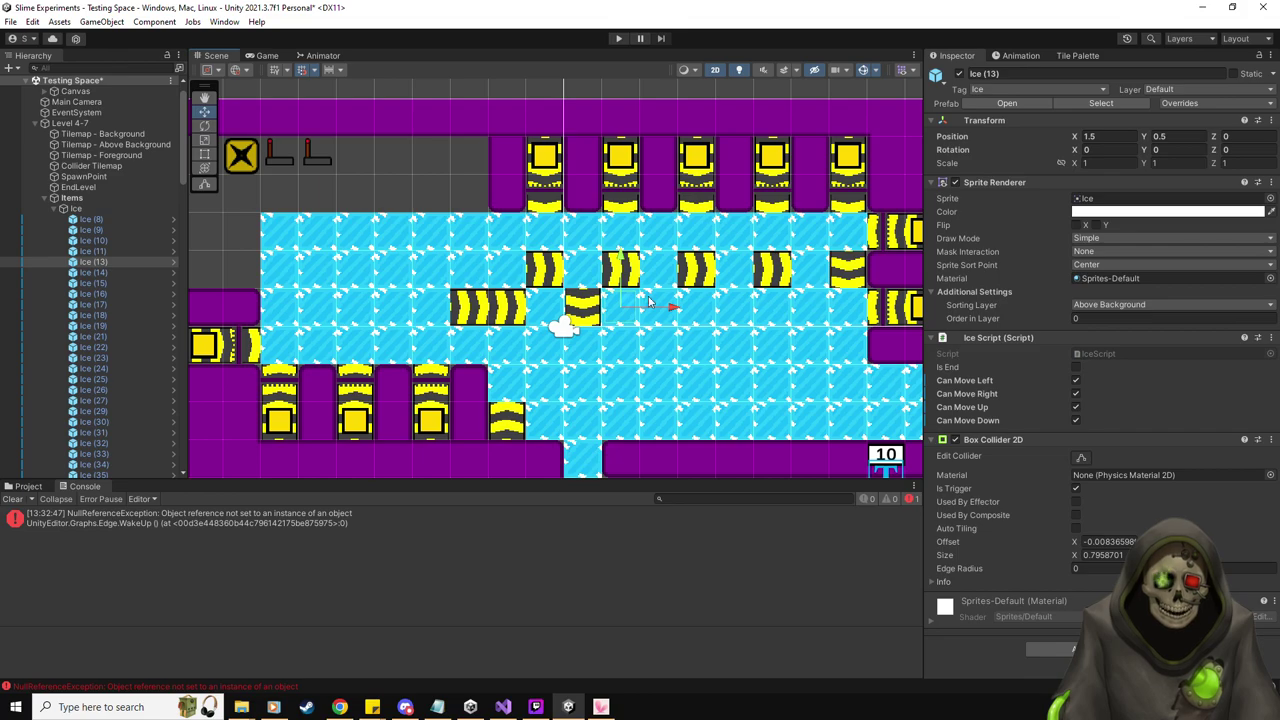
{"action": "scroll", "coordinate": [648, 302], "scroll_direction": "up", "scroll_amount": 5}
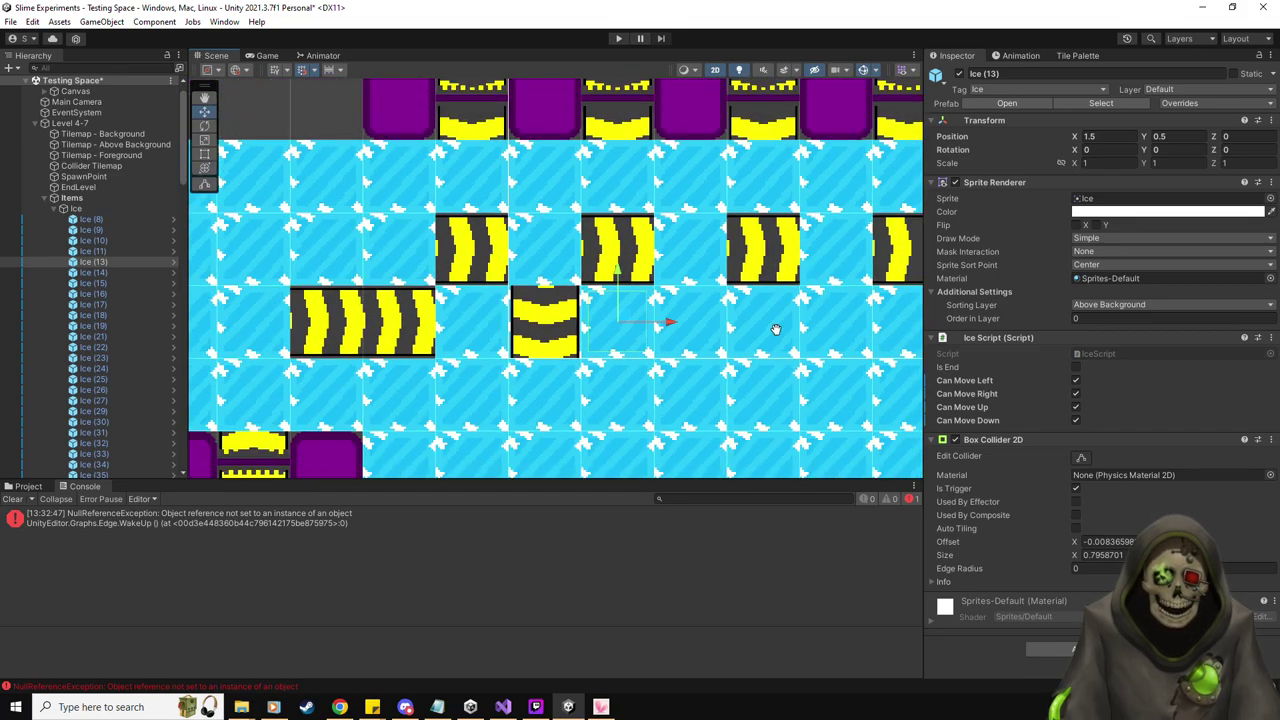
{"action": "middle_click_drag", "start_coordinate": [775, 330], "coordinate": [711, 324]}
{"action": "left_click", "coordinate": [1076, 420]}
{"action": "left_click", "coordinate": [1076, 407]}
{"action": "left_click", "coordinate": [1076, 367]}
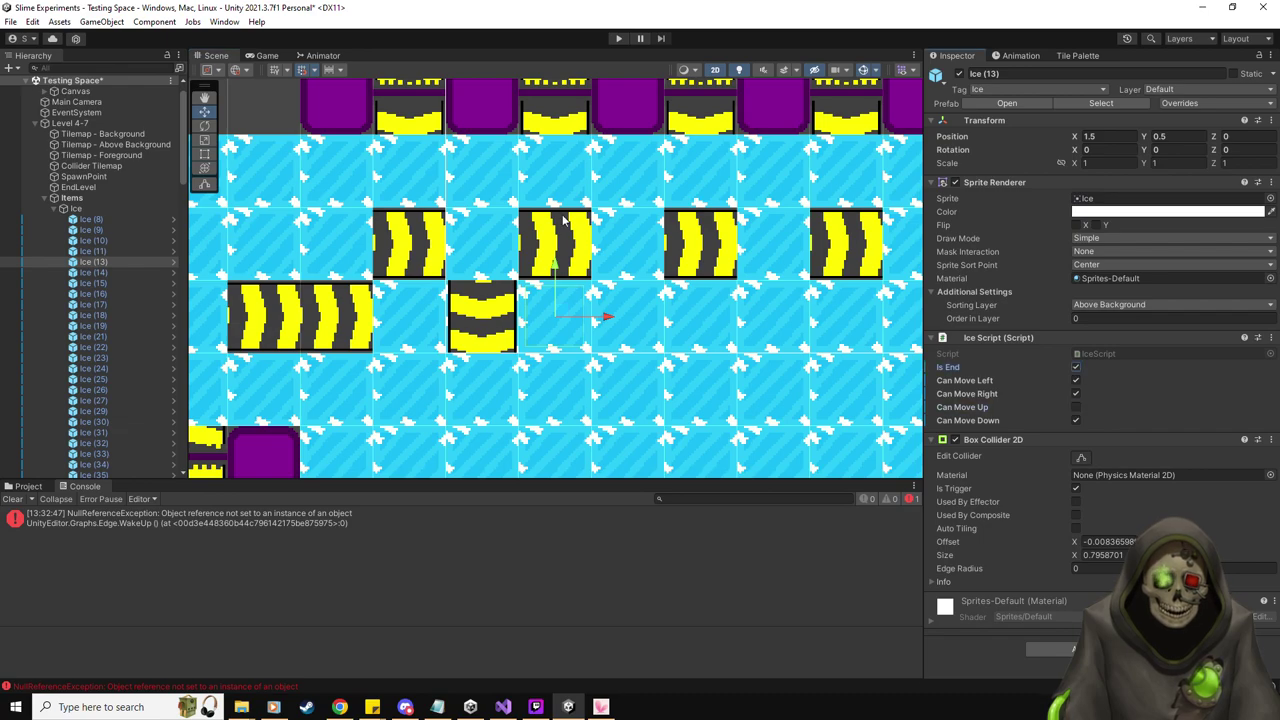
Make the ice tile between the second and third new conveyors an end tile with Can Move Left and Can Move Right off
{"action": "left_click", "coordinate": [613, 252]}
{"action": "left_click", "coordinate": [613, 252]}
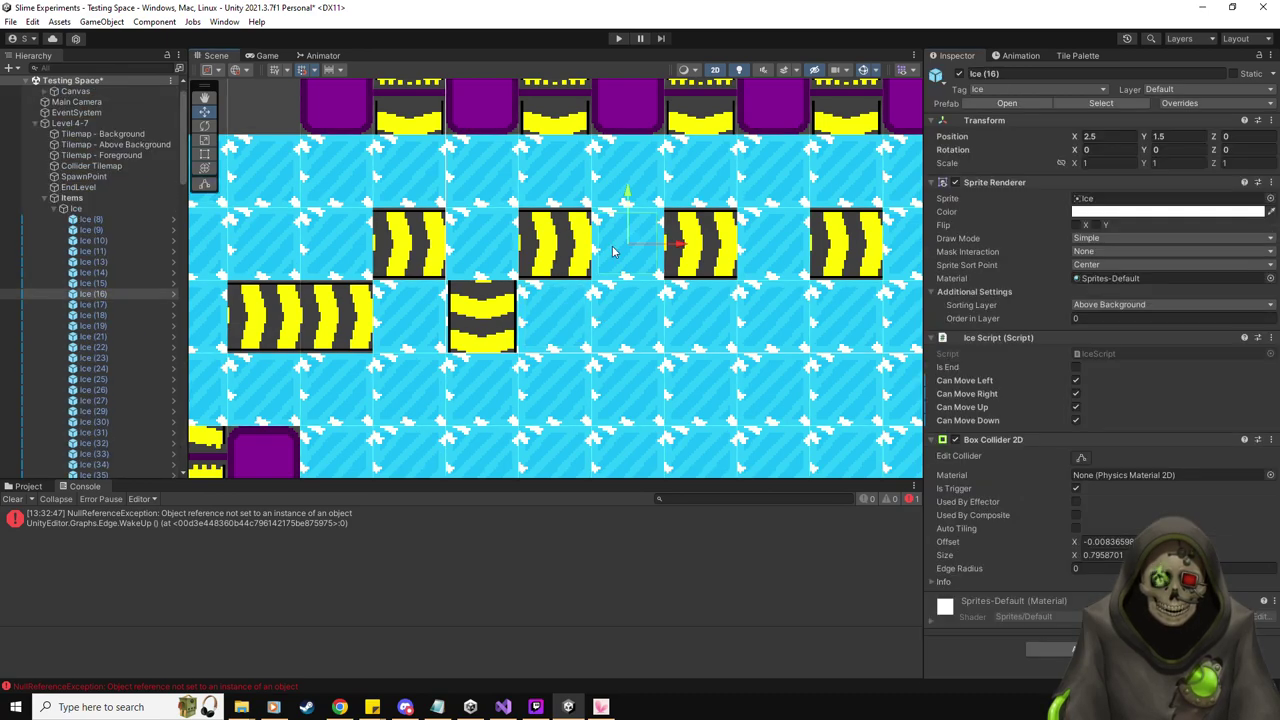
{"action": "left_click", "coordinate": [1076, 367]}
{"action": "left_click", "coordinate": [1076, 394]}
{"action": "left_click", "coordinate": [1076, 380]}
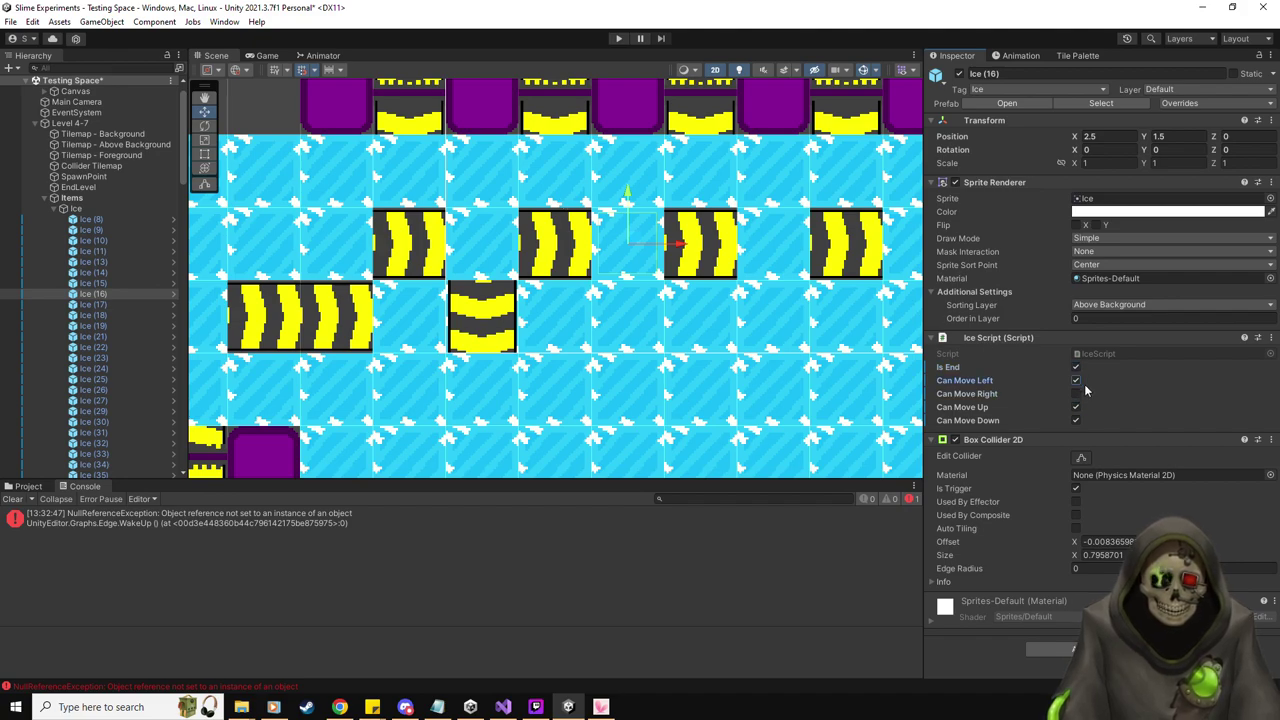
{"action": "left_click", "coordinate": [1076, 381]}
Turn off Can Move Down above the third new conveyor and make the ice below it an end tile with Can Move Up off
{"action": "left_click", "coordinate": [539, 178]}
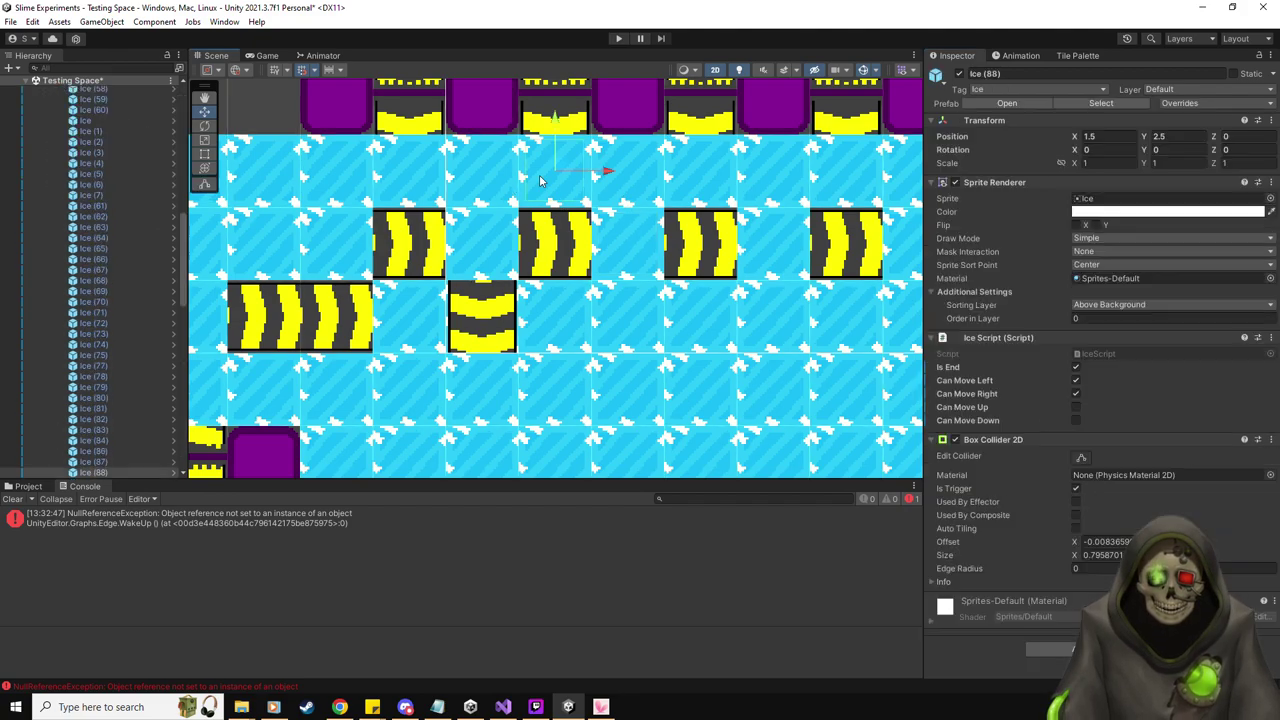
{"action": "left_click", "coordinate": [696, 175]}
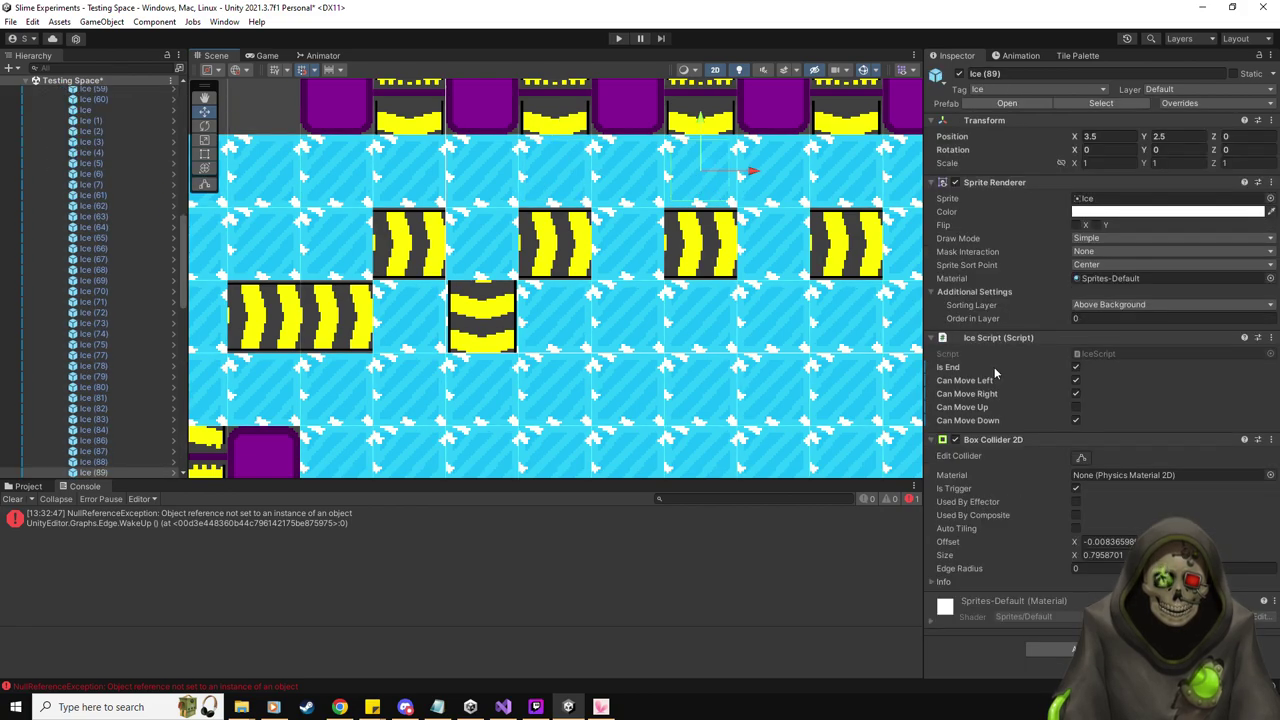
{"action": "left_click", "coordinate": [1076, 421]}
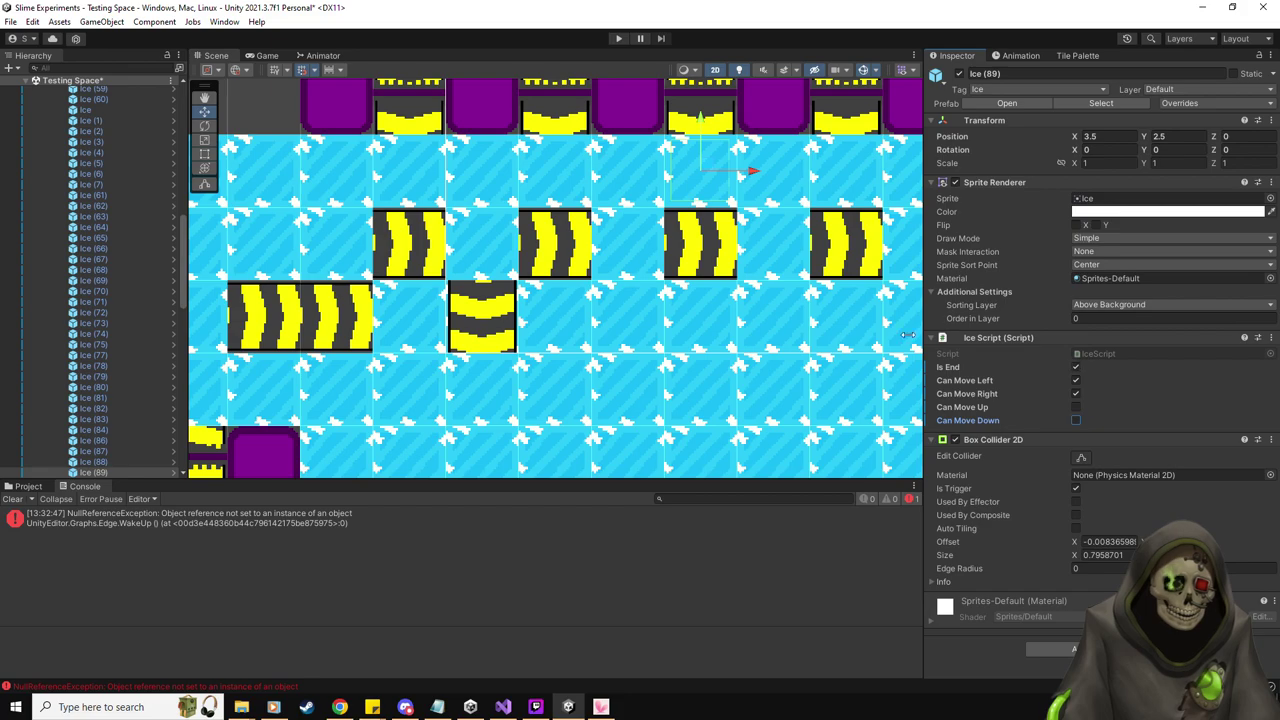
{"action": "left_click", "coordinate": [722, 320]}
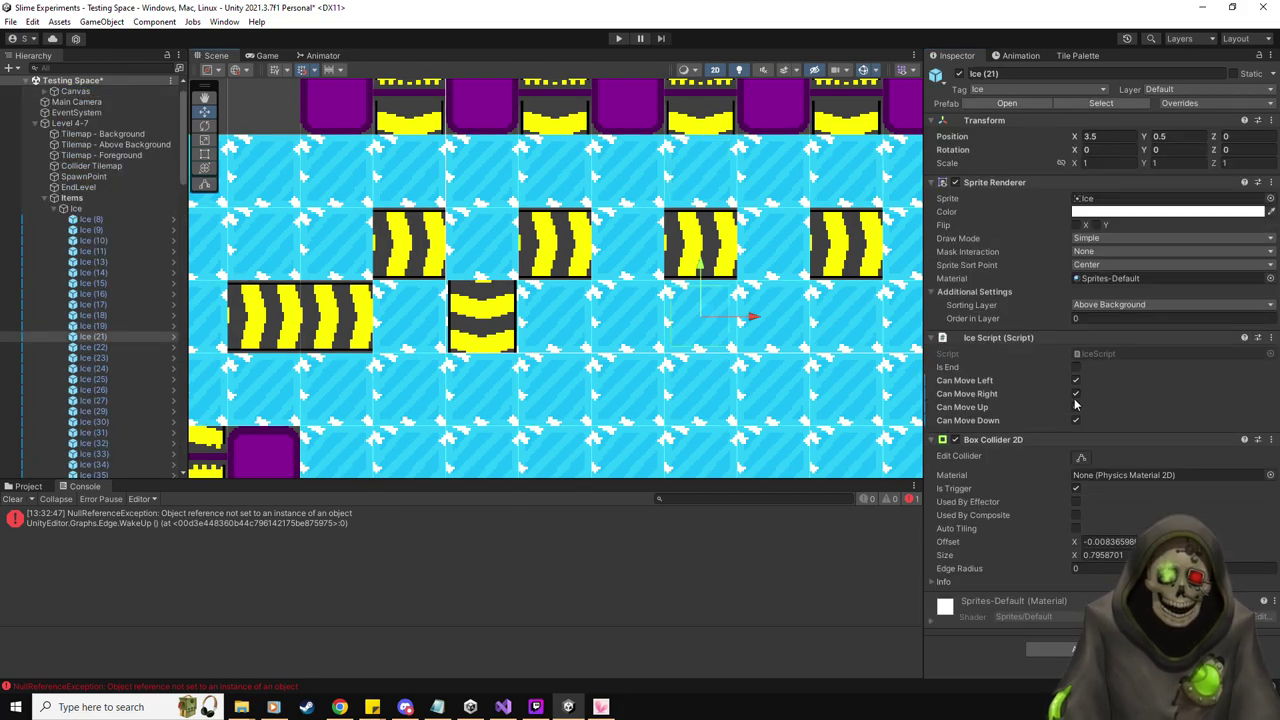
{"action": "left_click", "coordinate": [1076, 407]}
{"action": "left_click", "coordinate": [1076, 367]}
Disable left and right movement on the ice at X 4.5, Y 1.5, and make the ice at X 5.5, Y 0.5 an end without Can Move Up
{"action": "left_click", "coordinate": [781, 246]}
{"action": "left_click", "coordinate": [1076, 380]}
{"action": "scroll", "coordinate": [848, 365], "scroll_direction": "down", "scroll_amount": 1}
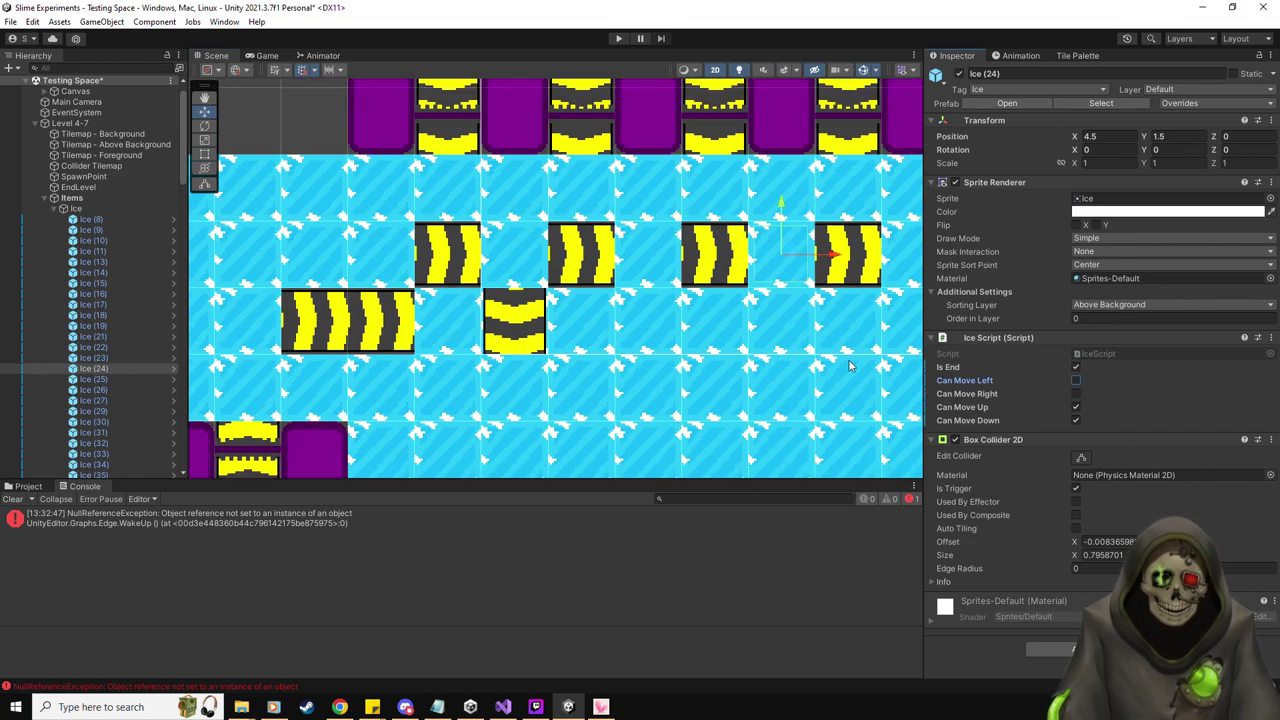
{"action": "middle_click_drag", "start_coordinate": [848, 365], "coordinate": [707, 385]}
{"action": "left_click", "coordinate": [706, 326]}
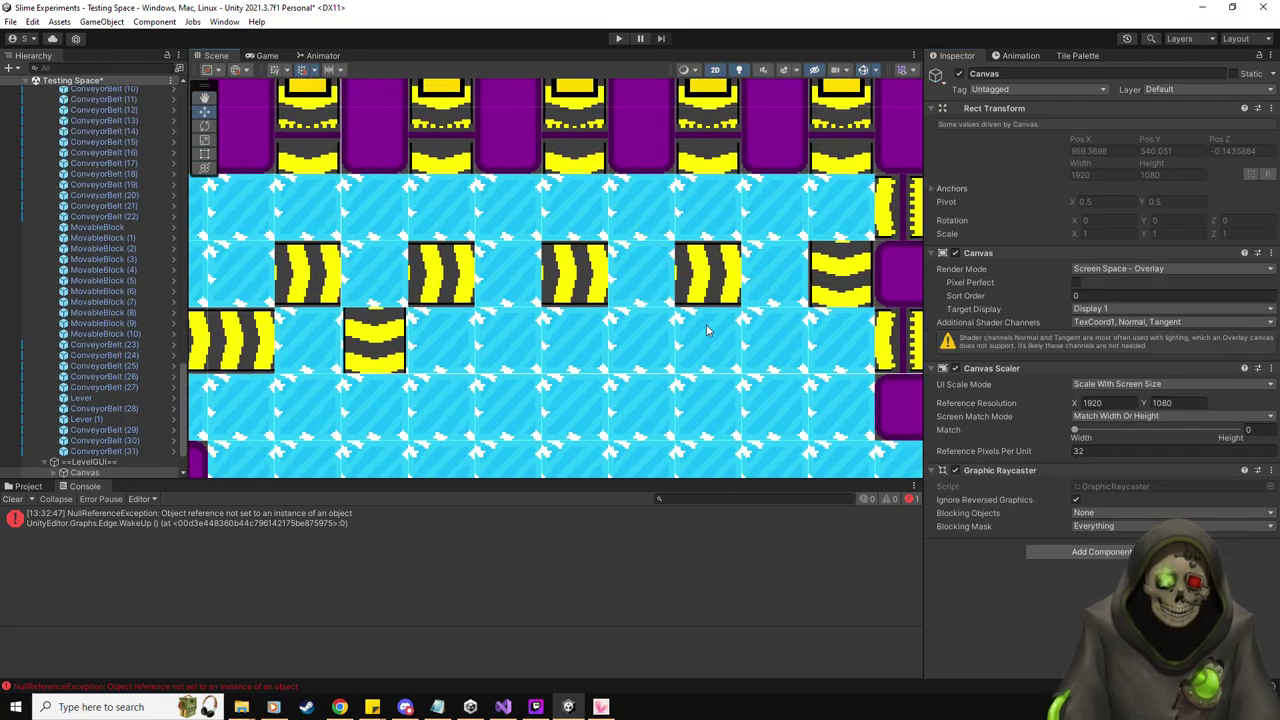
{"action": "left_click", "coordinate": [1076, 367]}
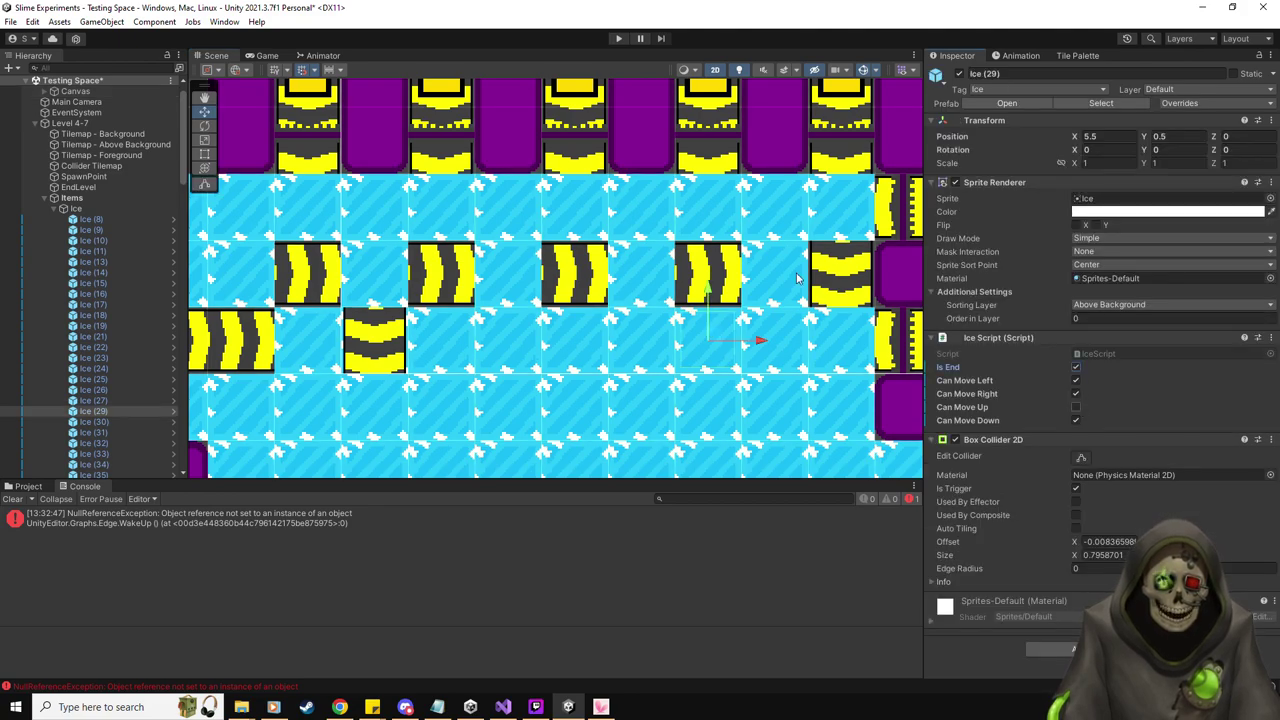
{"action": "left_click", "coordinate": [716, 210]}
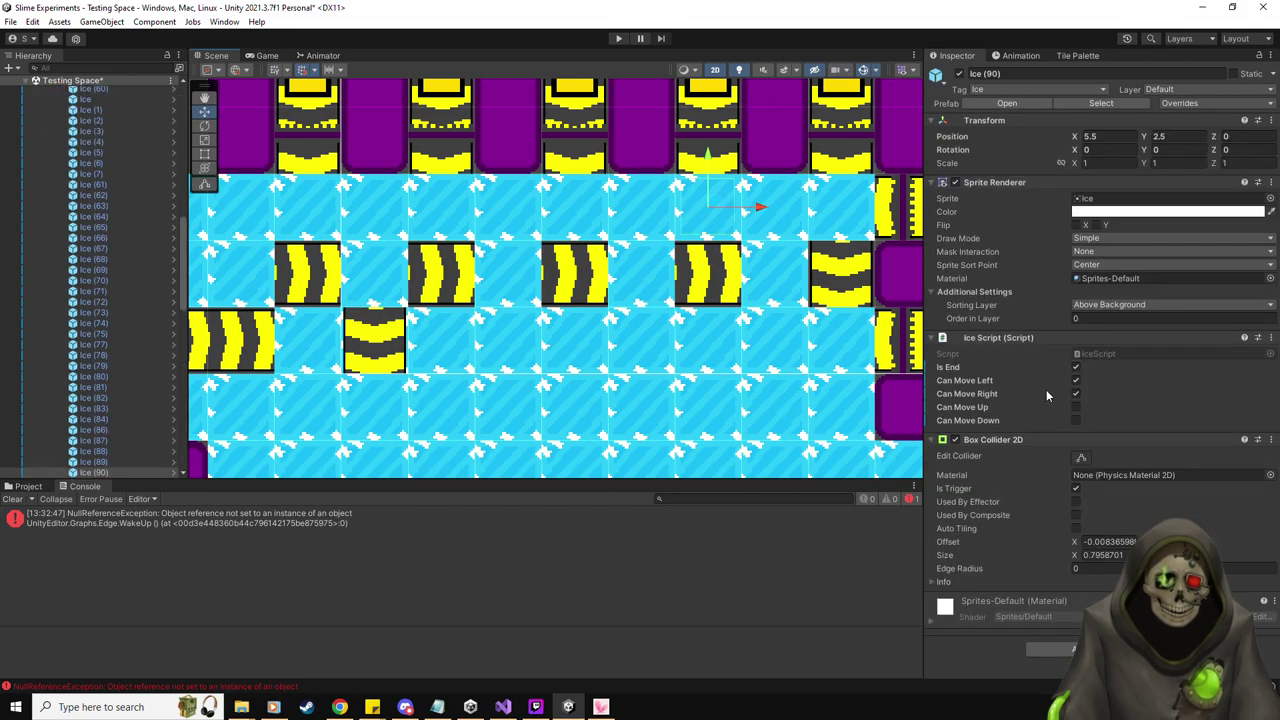
{"action": "left_click", "coordinate": [777, 281]}
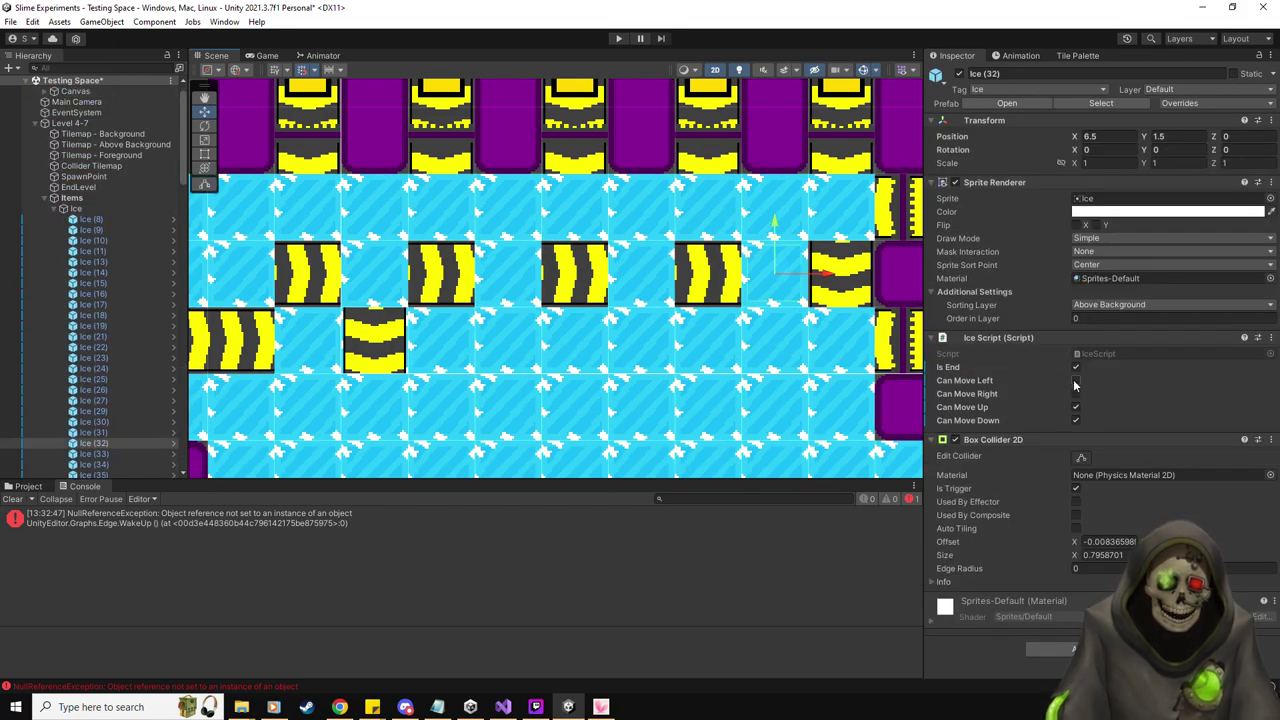
Collapse the Ice group in the Hierarchy
{"action": "scroll", "coordinate": [503, 277], "scroll_direction": "down", "scroll_amount": 4}
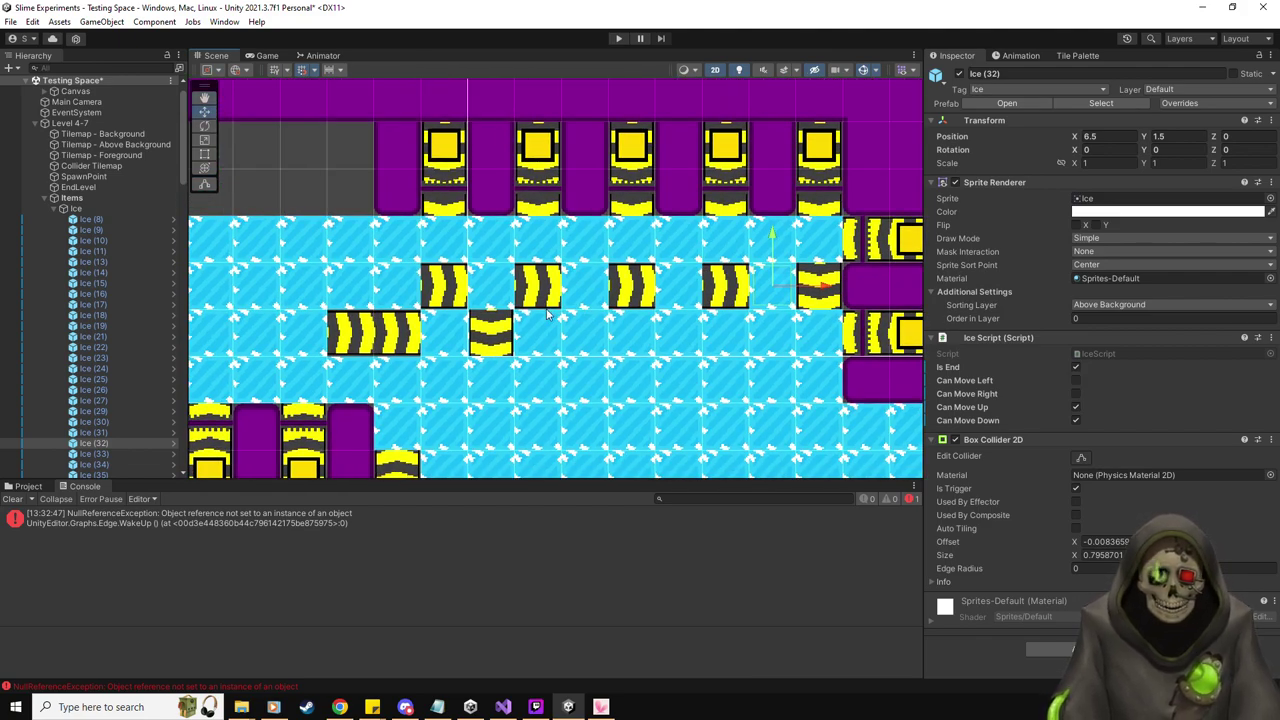
{"action": "scroll", "coordinate": [547, 314], "scroll_direction": "down", "scroll_amount": 2}
{"action": "middle_click_drag", "start_coordinate": [547, 314], "coordinate": [627, 250]}
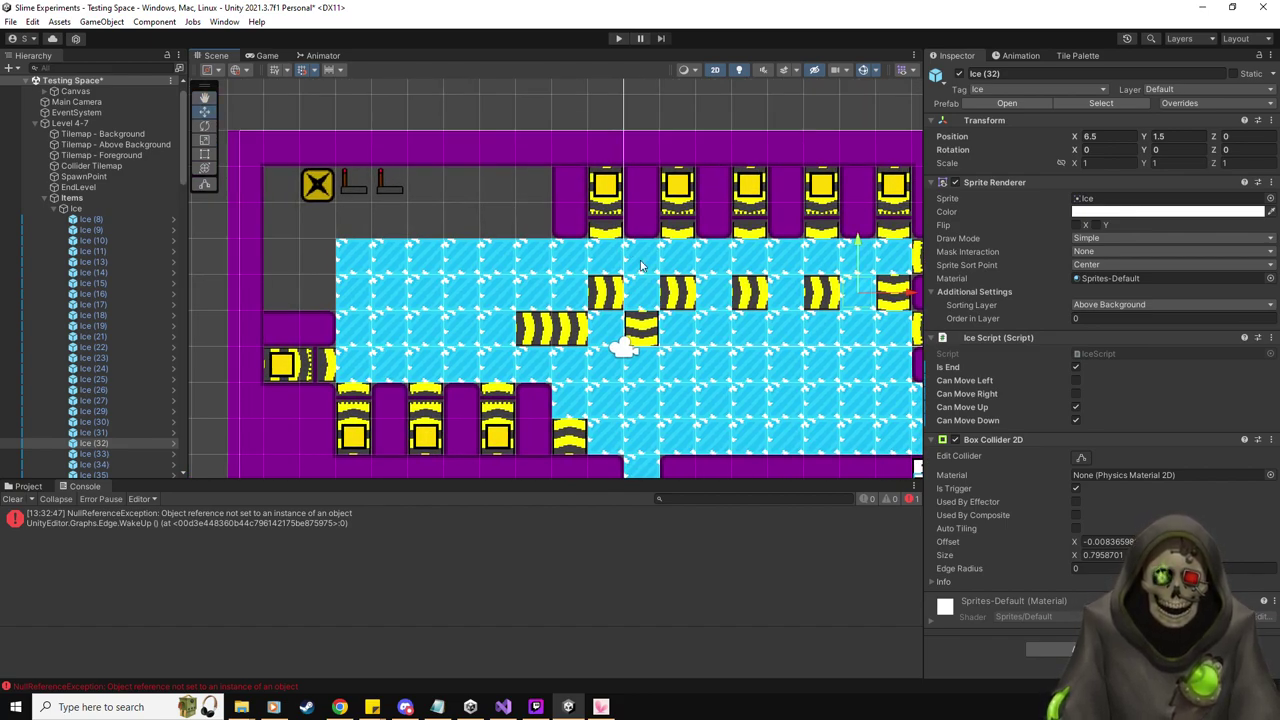
{"action": "scroll", "coordinate": [641, 265], "scroll_direction": "down", "scroll_amount": 3}
{"action": "scroll", "coordinate": [118, 380], "scroll_direction": "down", "scroll_amount": 6}
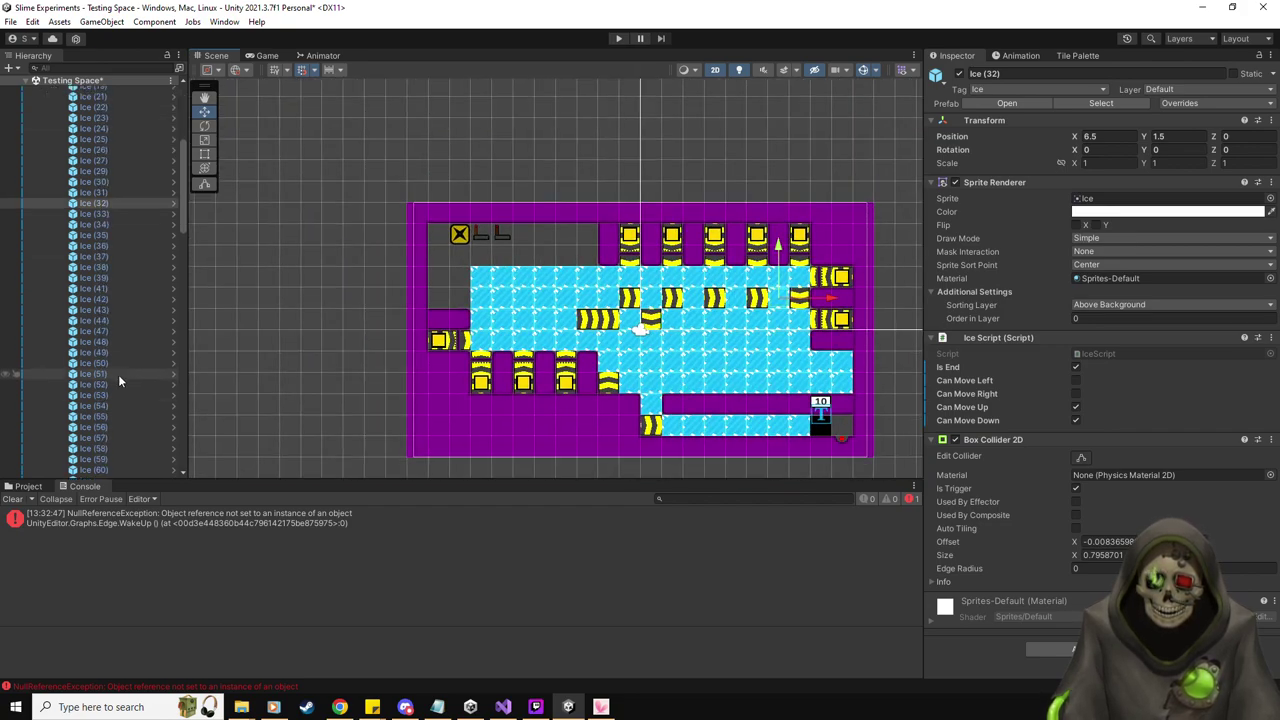
{"action": "scroll", "coordinate": [118, 381], "scroll_direction": "up", "scroll_amount": 15}
{"action": "left_click", "coordinate": [57, 230]}
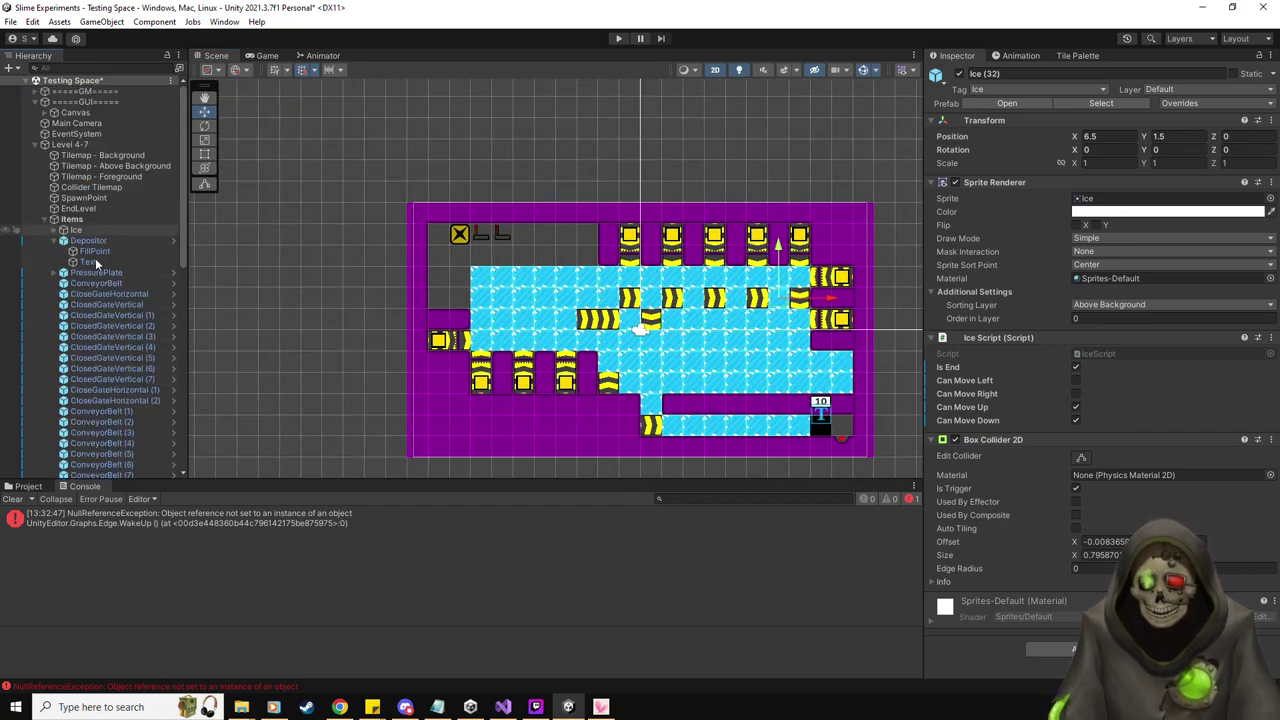
Duplicate Lever (1) four times and place the copies in a row to the right of the existing levers, one tile apart
{"action": "scroll", "coordinate": [85, 365], "scroll_direction": "down", "scroll_amount": 15}
{"action": "left_click", "coordinate": [100, 364]}
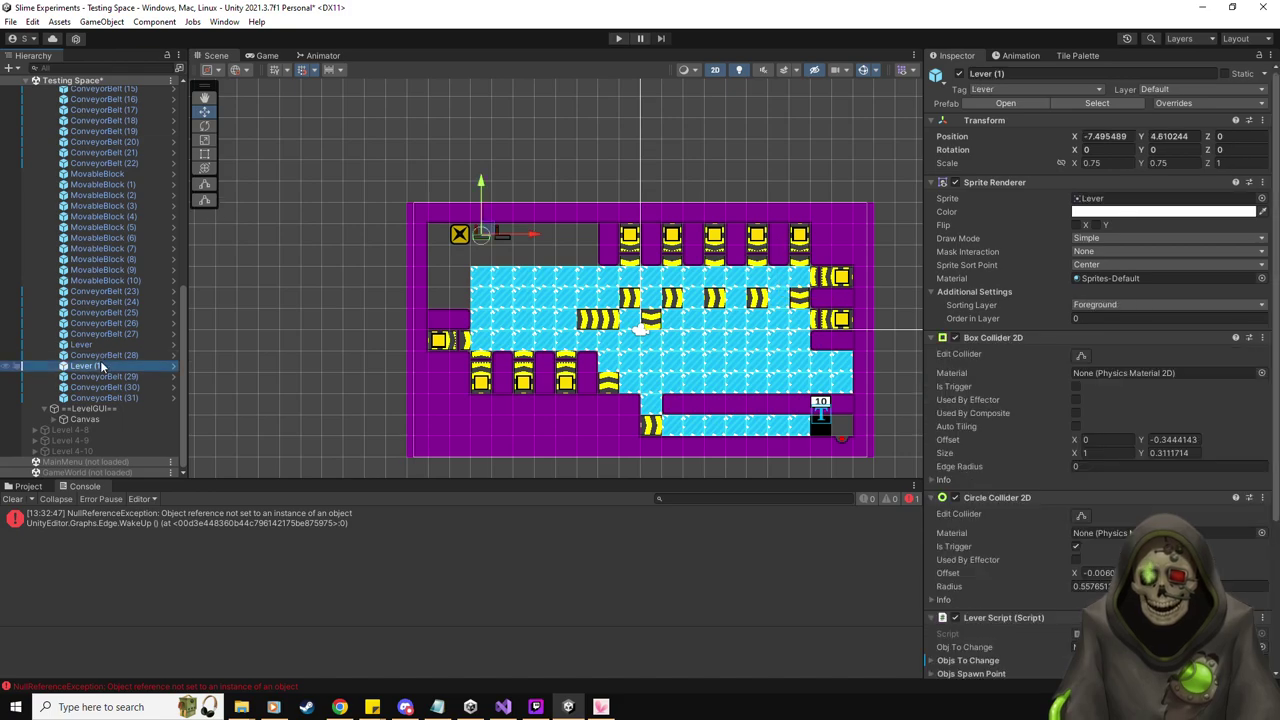
{"action": "key", "text": "ctrl+d"}
{"action": "left_click_drag", "start_coordinate": [537, 234], "coordinate": [638, 238]}
{"action": "key", "text": "ctrl+d"}
{"action": "key", "text": "ctrl+d"}
{"action": "key", "text": "ctrl+d"}
Remove ConveyorBelt (28) from the Objs To Change list of Lever (2)
{"action": "left_click", "coordinate": [122, 408]}
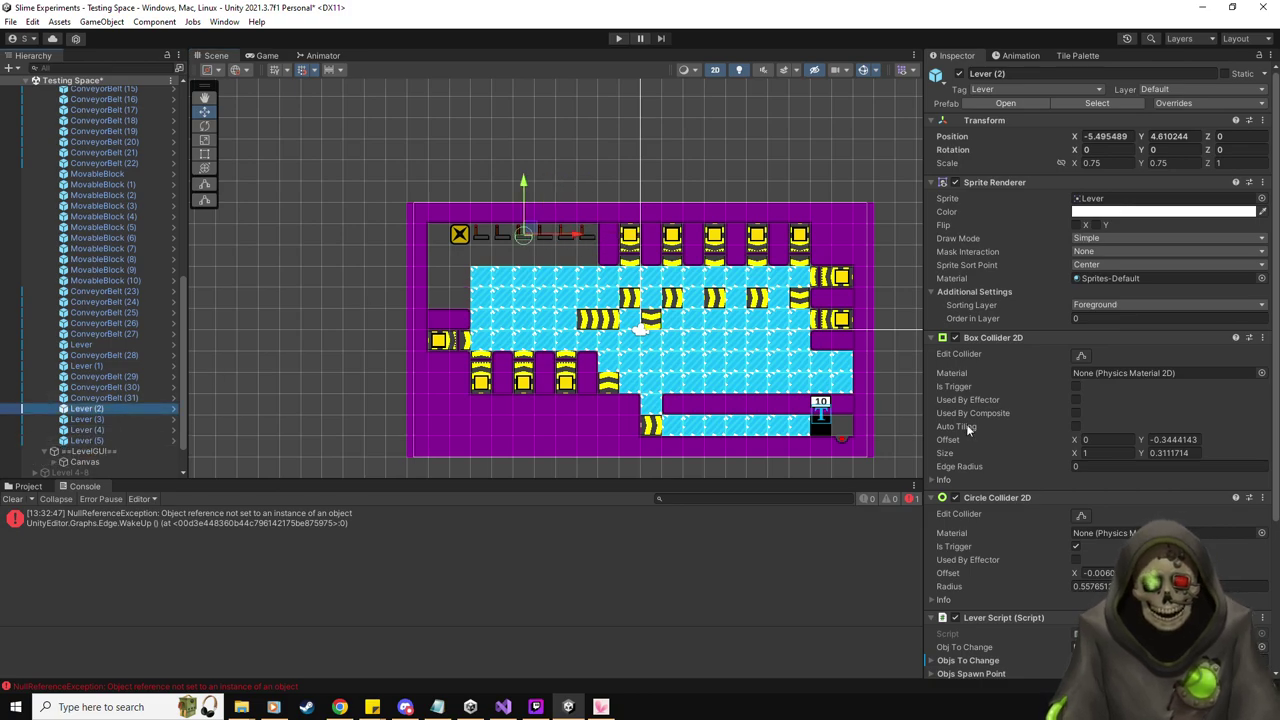
{"action": "scroll", "coordinate": [1044, 460], "scroll_direction": "down", "scroll_amount": 5}
{"action": "left_click", "coordinate": [1002, 458]}
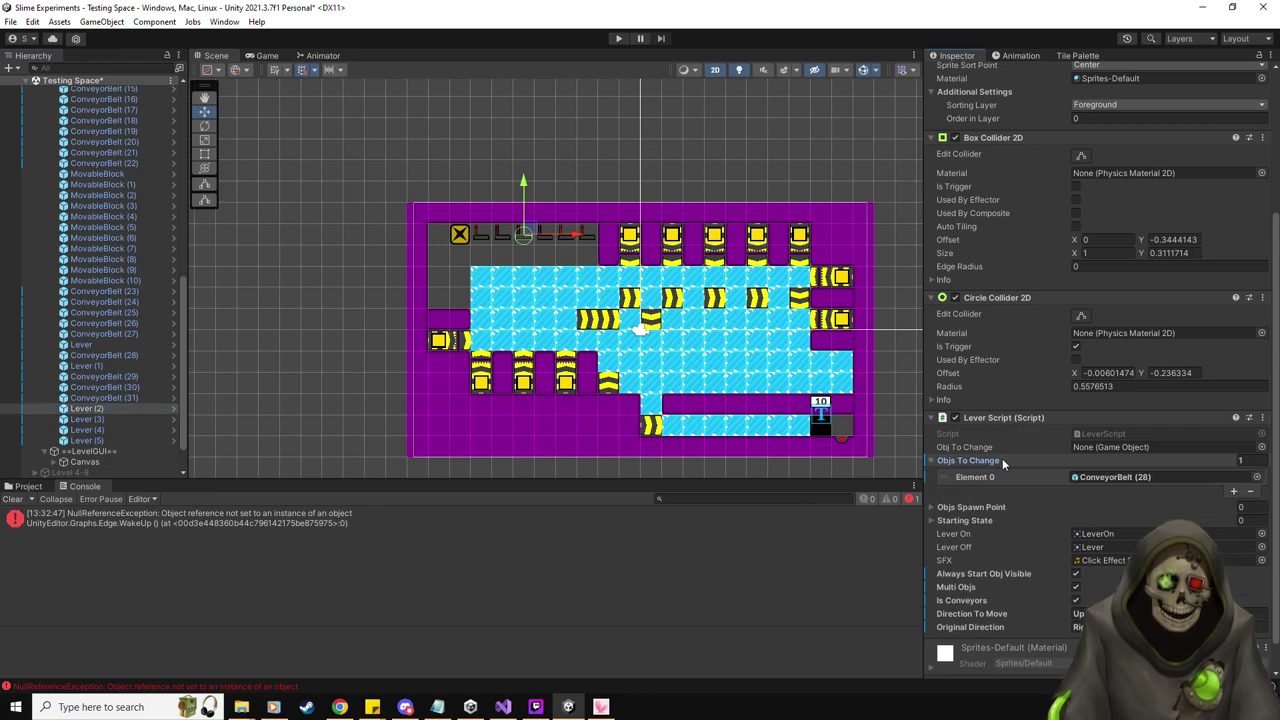
{"action": "left_click", "coordinate": [990, 475]}
{"action": "key", "text": "Delete"}
Remove ConveyorBelt (28) from the Objs To Change list of Lever (3), Lever (4) and Lever (5) together
{"action": "left_click", "coordinate": [103, 420]}
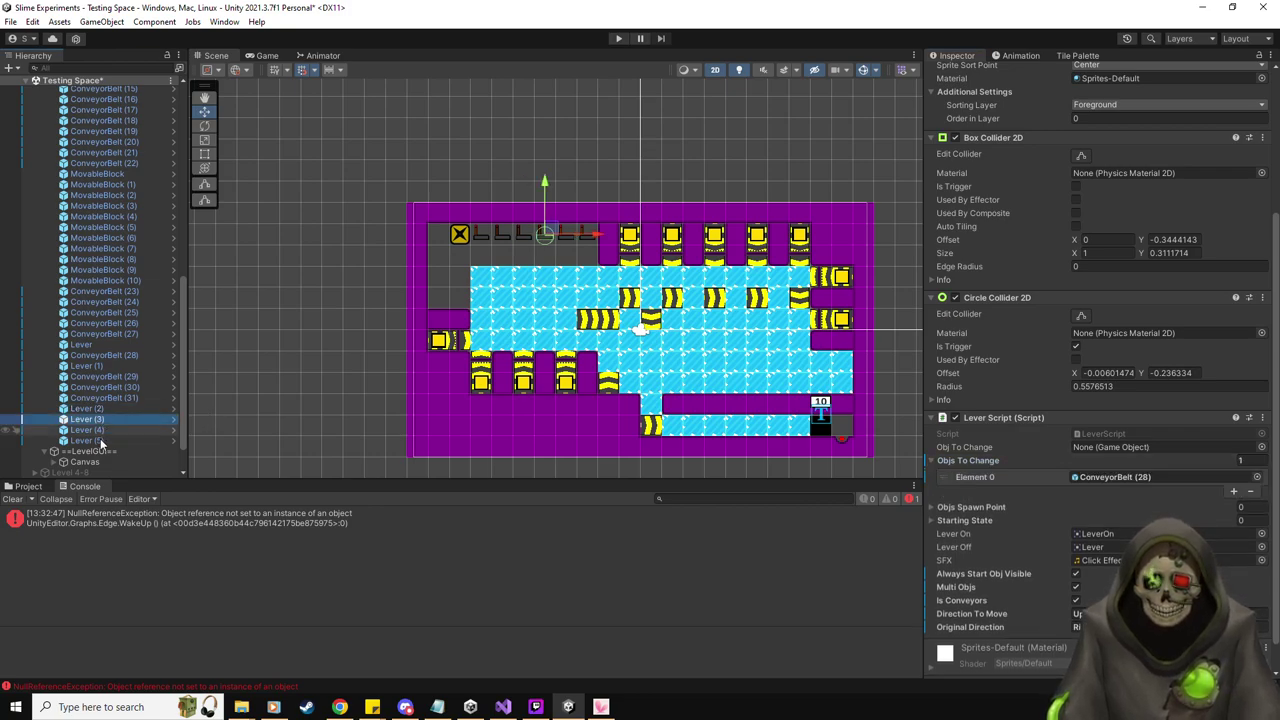
{"action": "left_click", "coordinate": [100, 441], "text": "shift"}
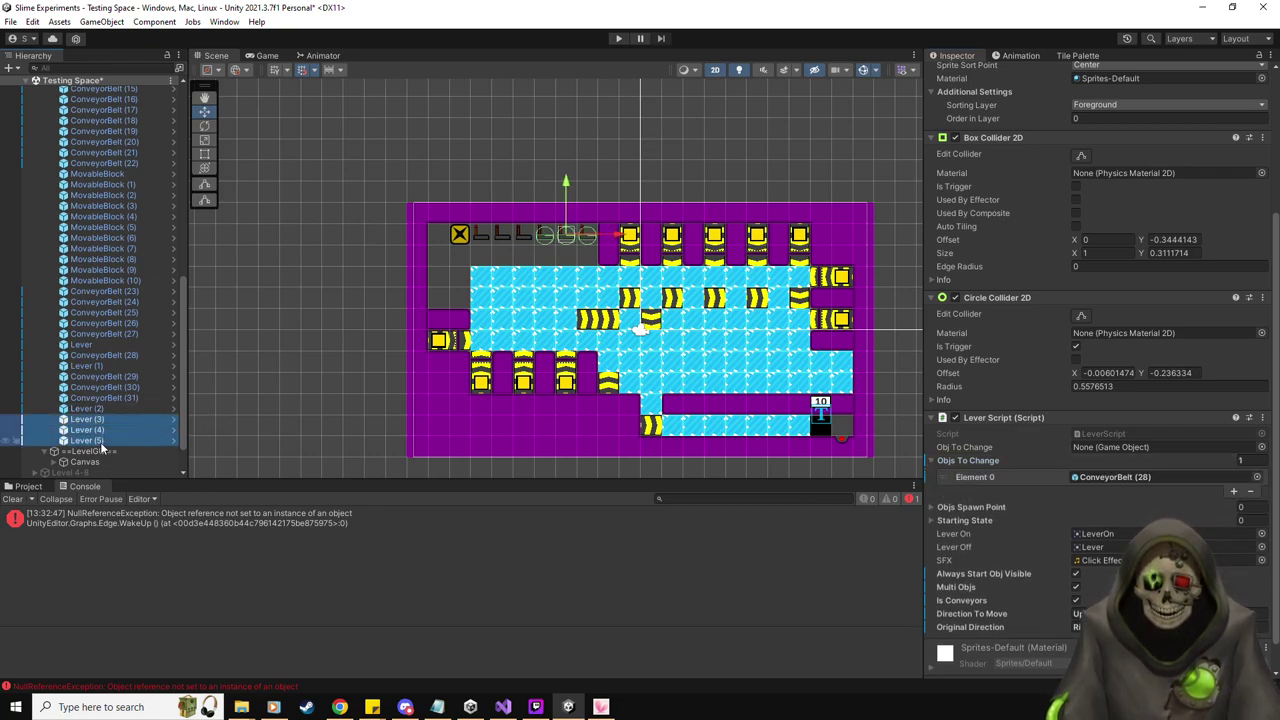
{"action": "left_click", "coordinate": [990, 460]}
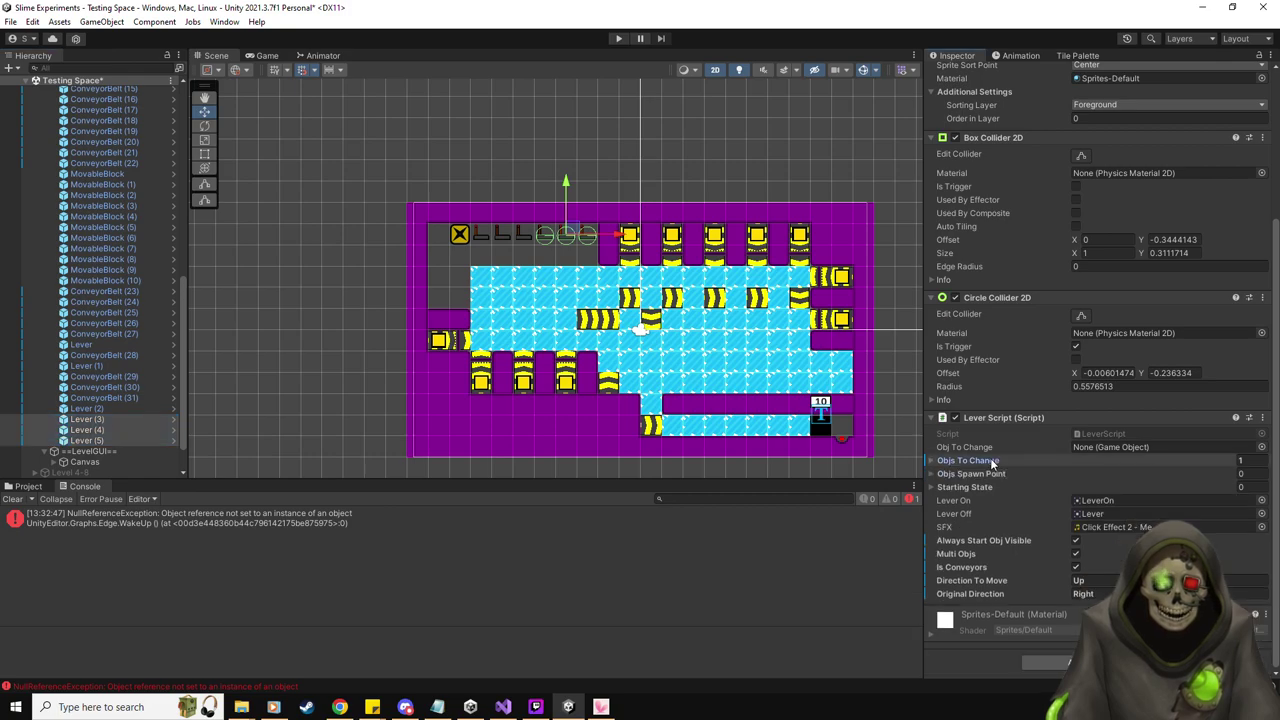
{"action": "left_click", "coordinate": [992, 461]}
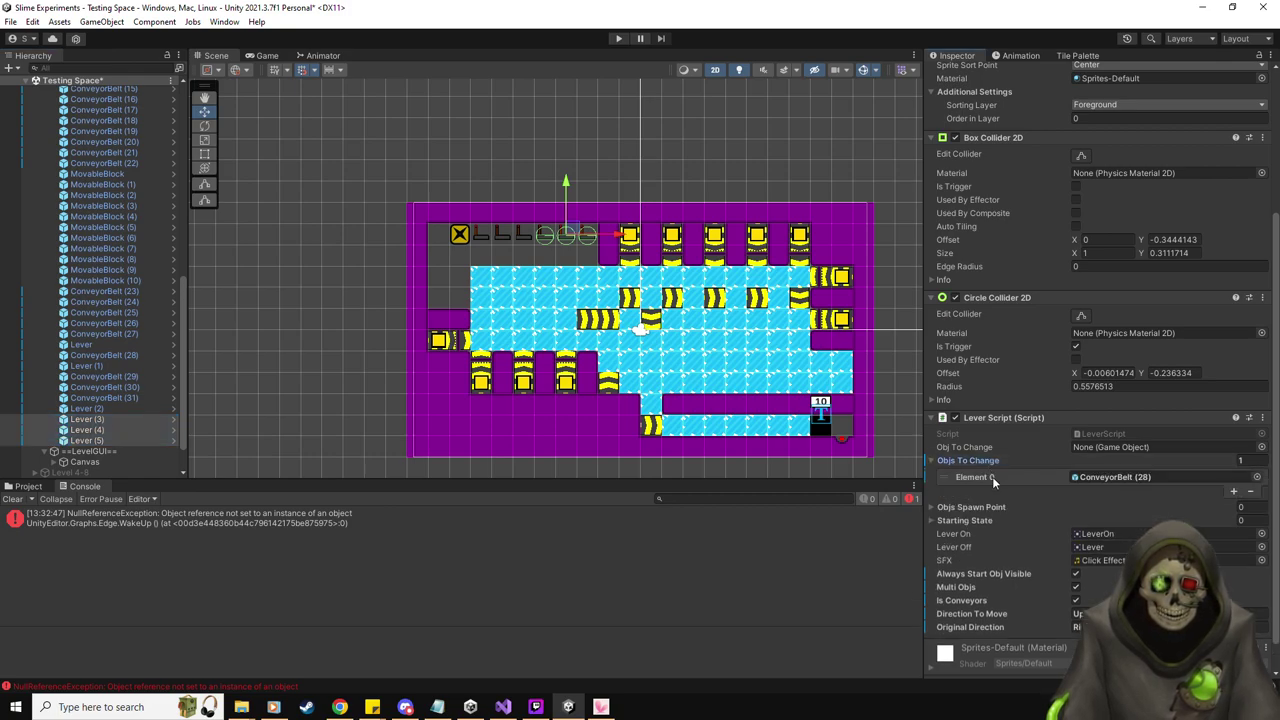
{"action": "left_click", "coordinate": [992, 476]}
{"action": "key", "text": "Delete"}
Assign ConveyorBelt (29) to the Objs To Change list of Lever (2)
{"action": "key", "text": "Up"}
{"action": "scroll", "coordinate": [430, 250], "scroll_direction": "up", "scroll_amount": 3}
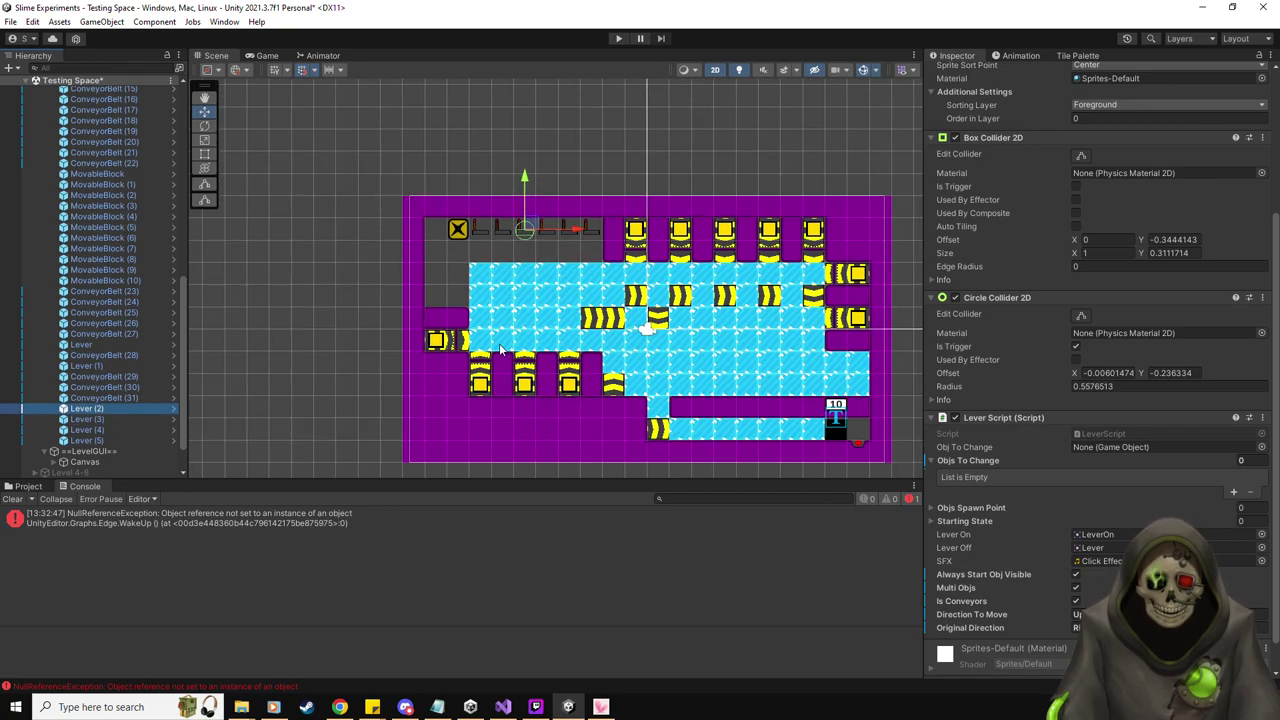
{"action": "left_click_drag", "start_coordinate": [411, 244], "coordinate": [338, 246]}
{"action": "scroll", "coordinate": [337, 269], "scroll_direction": "up", "scroll_amount": 2}
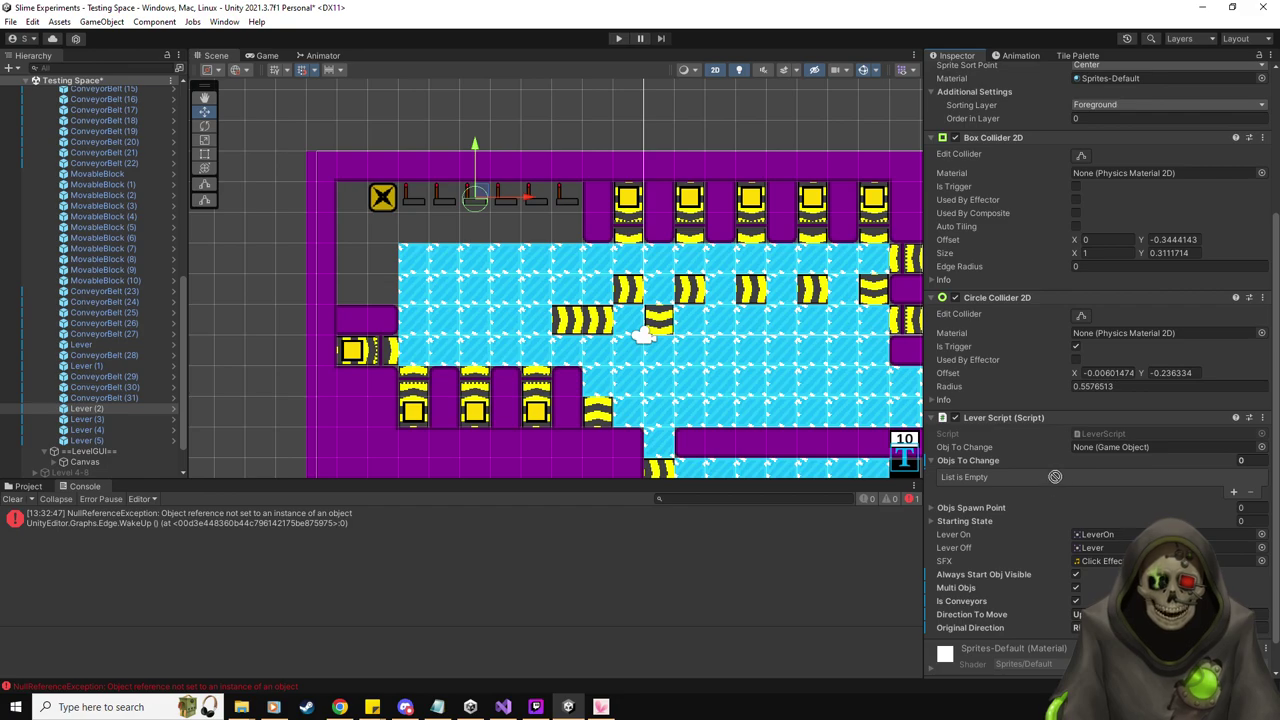
{"action": "left_click_drag", "start_coordinate": [1001, 459], "coordinate": [1001, 459]}
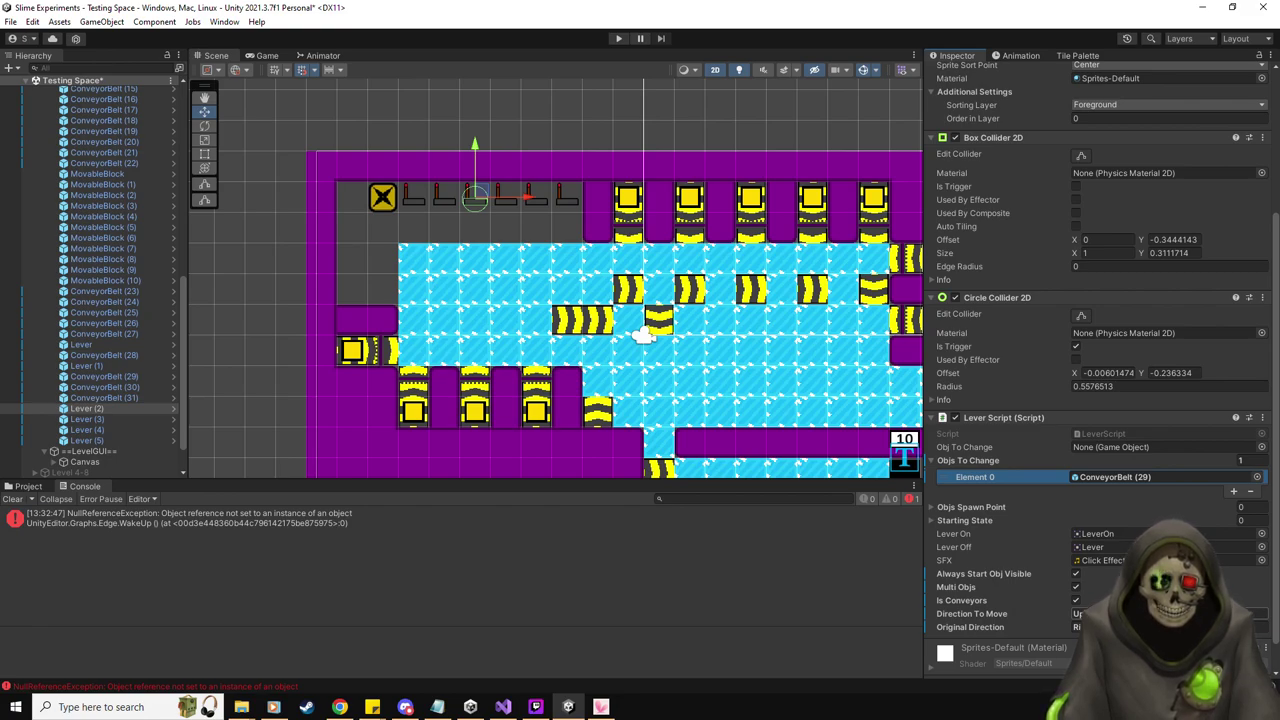
Assign ConveyorBelt (30) to Lever (3) and ConveyorBelt (31) to Lever (4) in their Objs To Change lists
{"action": "left_click", "coordinate": [114, 418]}
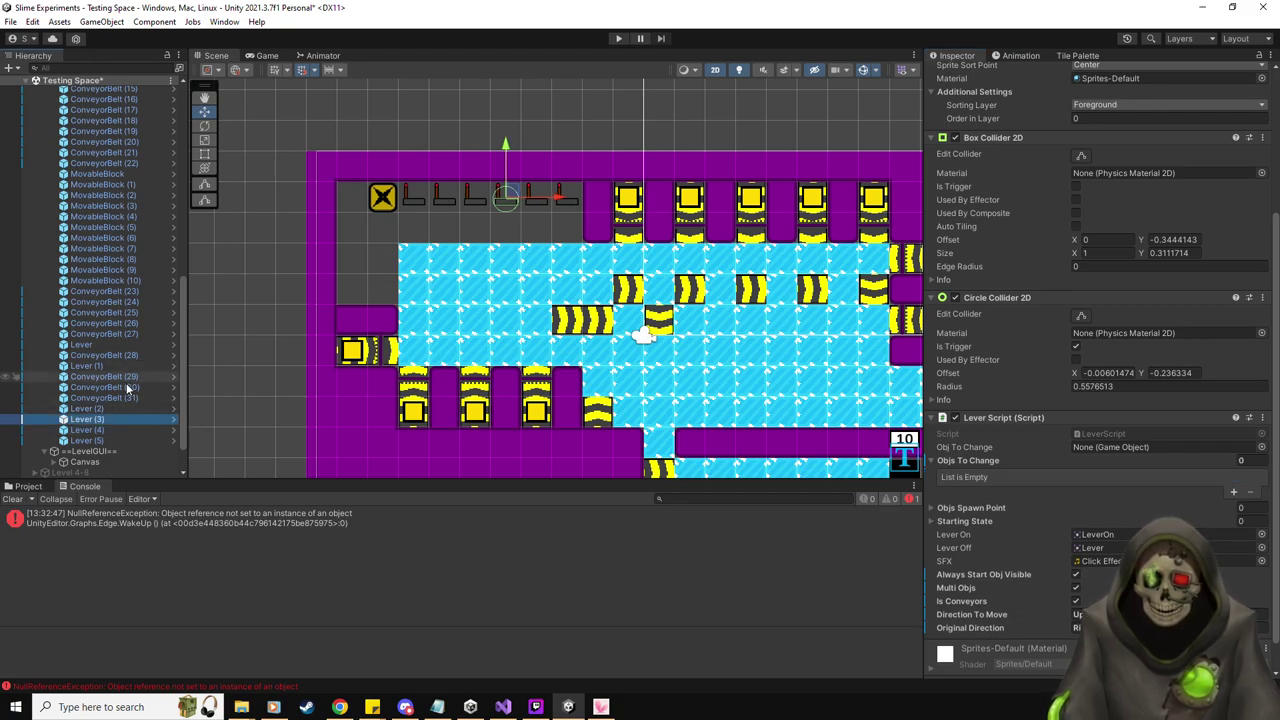
{"action": "left_click_drag", "start_coordinate": [121, 387], "coordinate": [985, 462]}
{"action": "left_click", "coordinate": [100, 429]}
{"action": "left_click_drag", "start_coordinate": [122, 396], "coordinate": [1016, 460]}
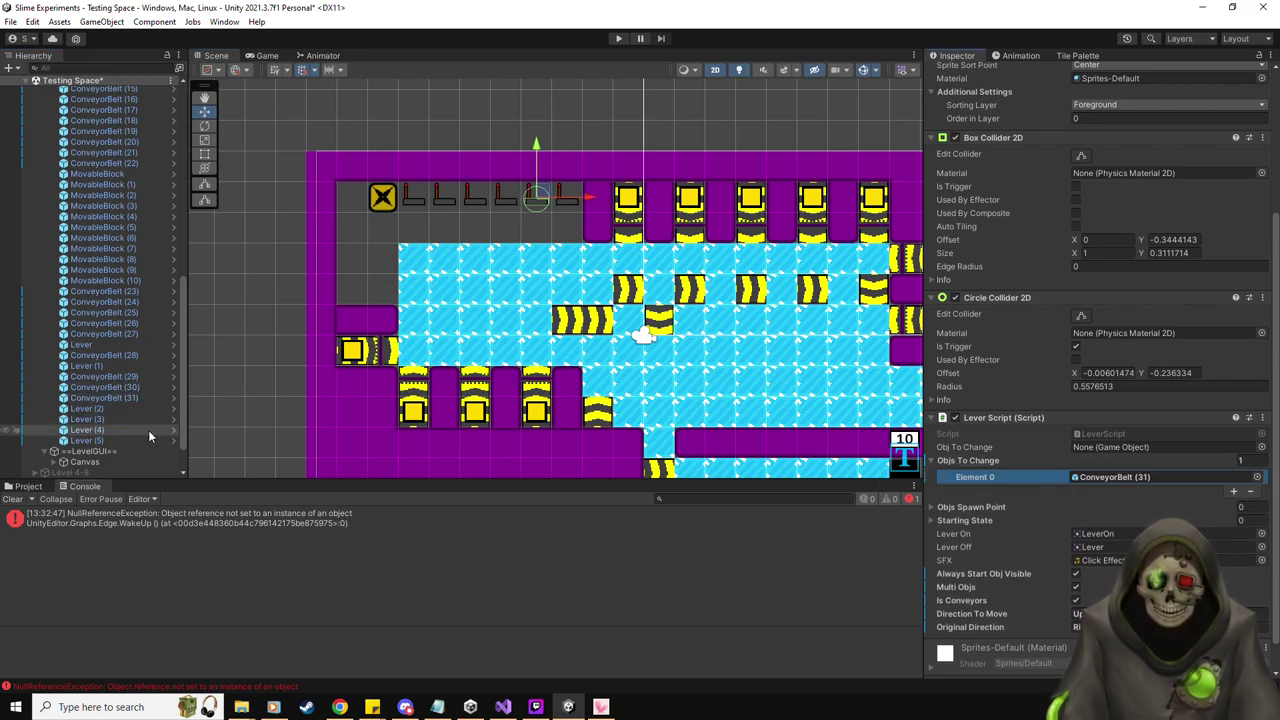
Delete the surplus Lever (5) at the end of the lever row
{"action": "left_click", "coordinate": [110, 442]}
{"action": "key", "text": "Delete"}
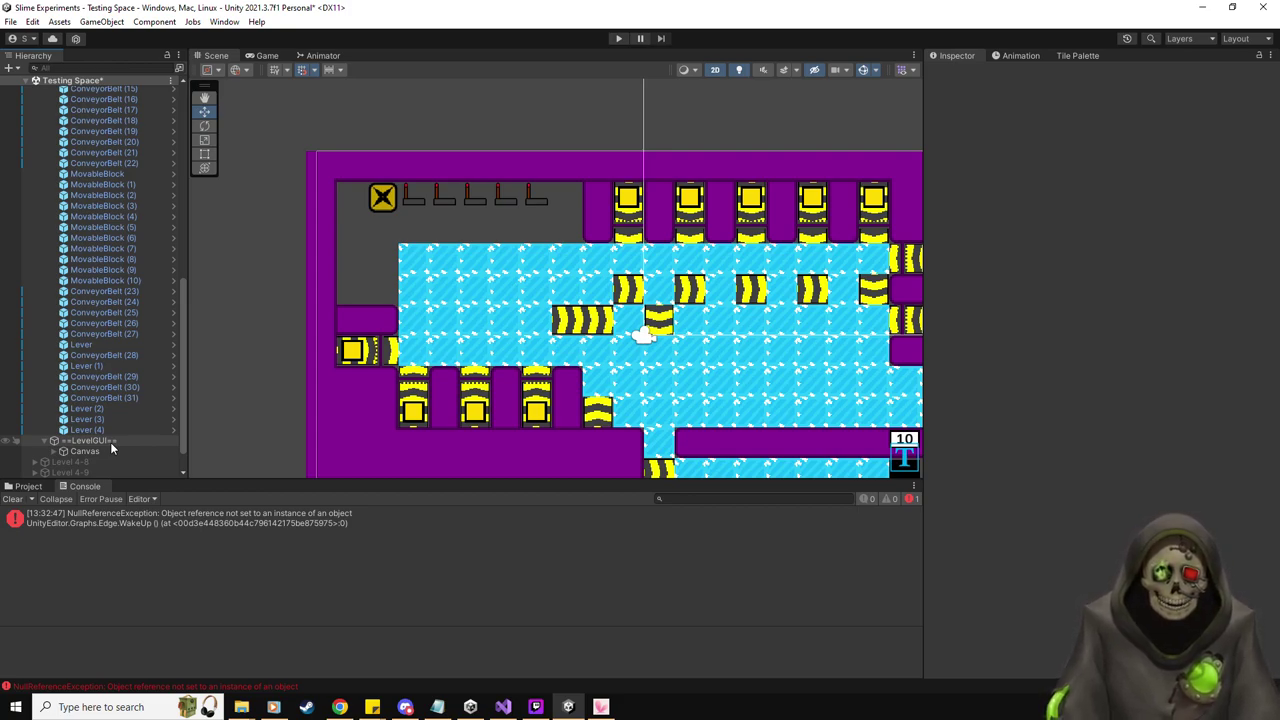
{"action": "middle_click_drag", "start_coordinate": [558, 343], "coordinate": [438, 310]}
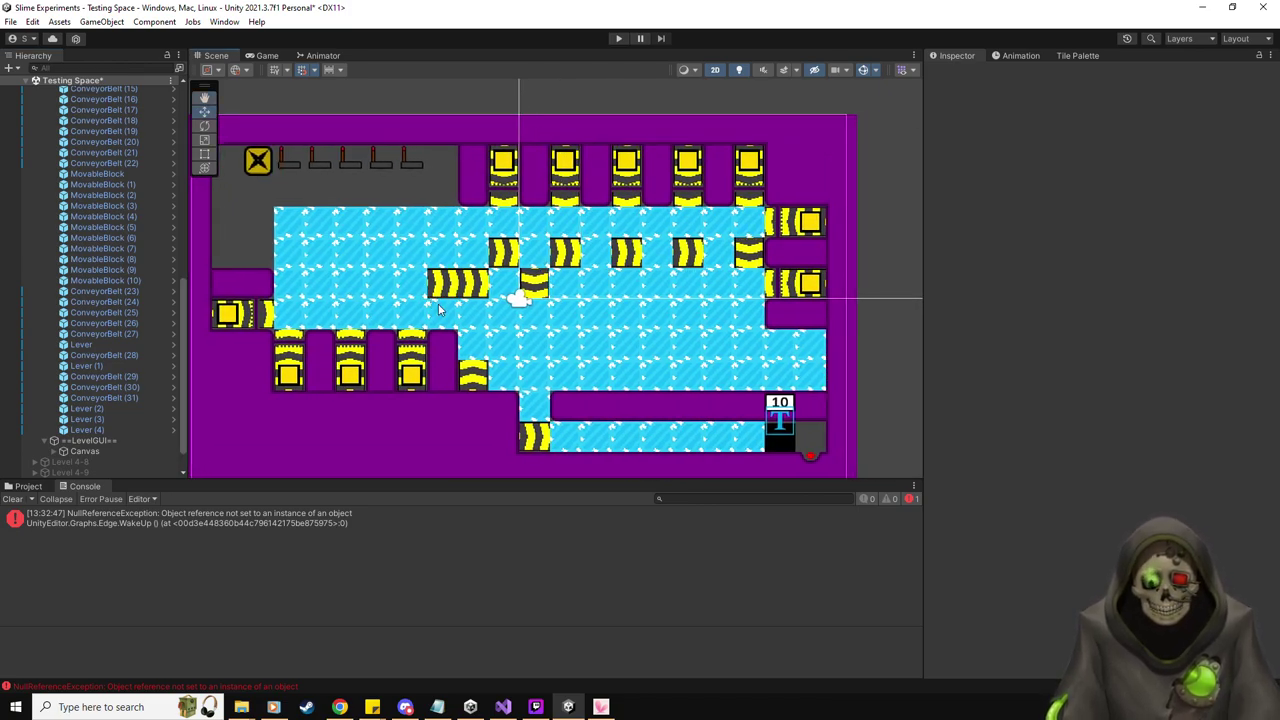
{"action": "scroll", "coordinate": [438, 309], "scroll_direction": "down", "scroll_amount": 1}
{"action": "middle_click_drag", "start_coordinate": [374, 285], "coordinate": [352, 297]}
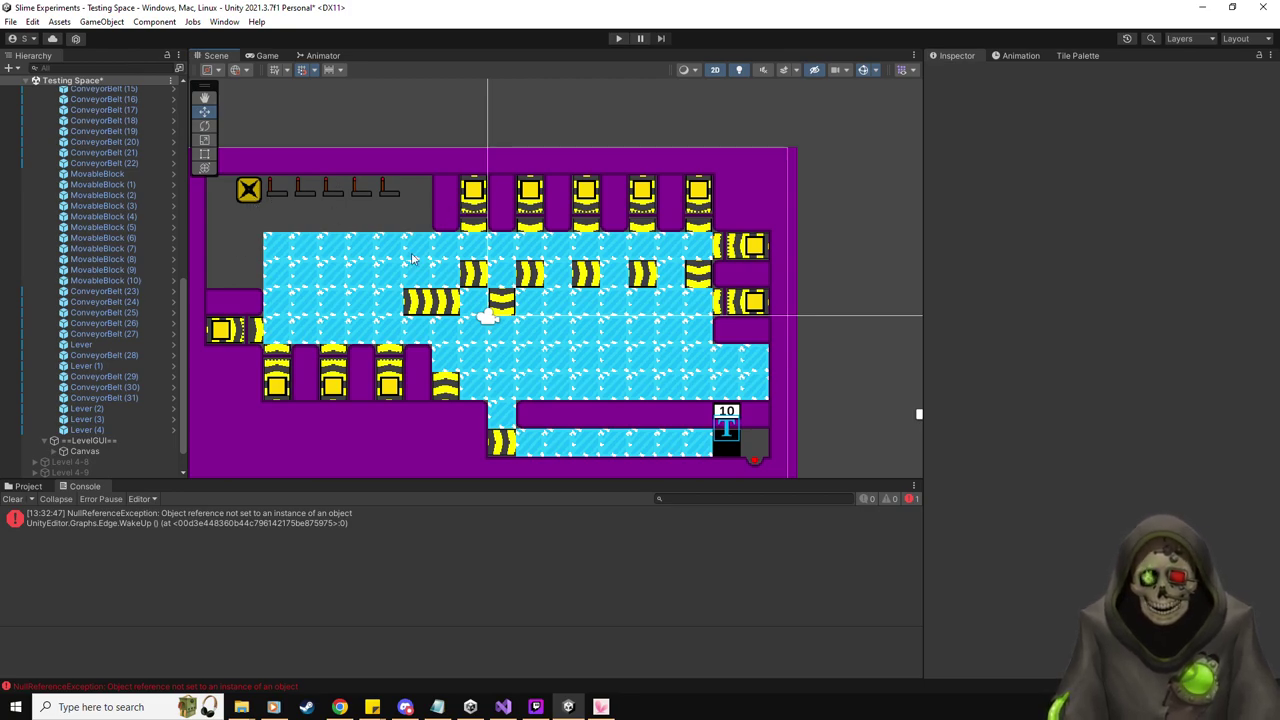
{"action": "scroll", "coordinate": [419, 268], "scroll_direction": "down", "scroll_amount": 2}
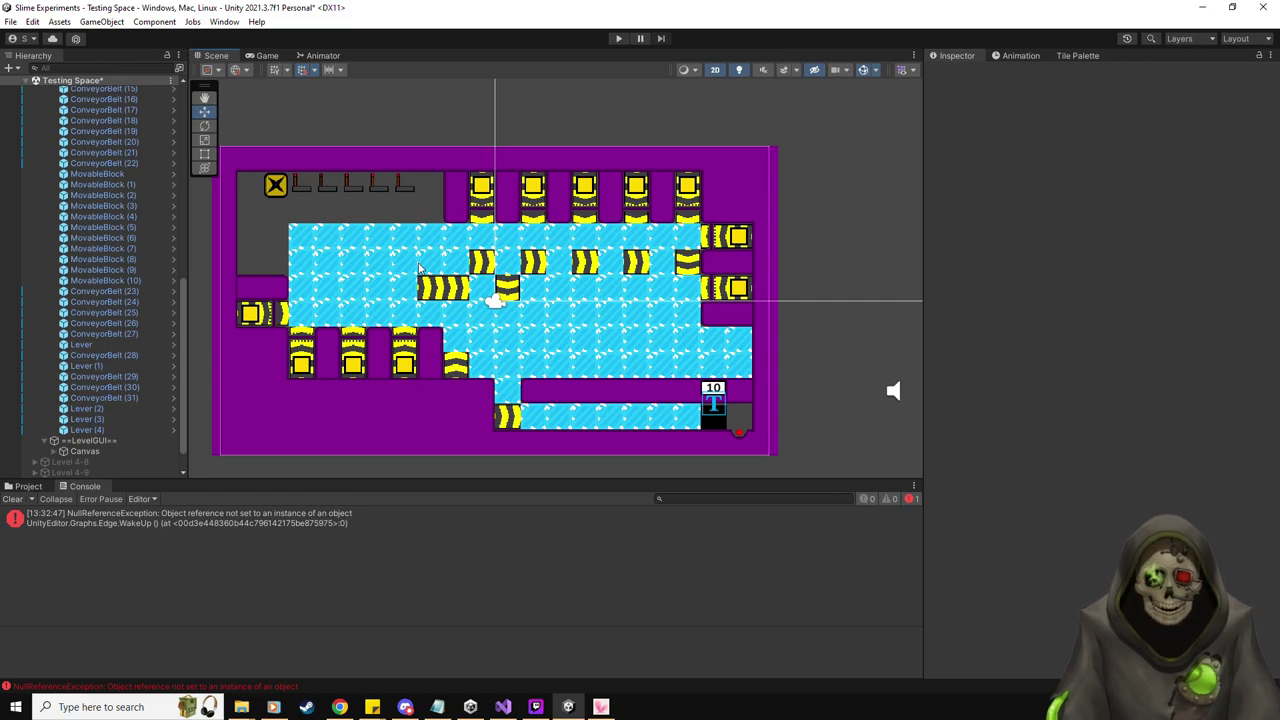
Lock the Inspector on Level 4-7 and add the MovableBlock prefab to its Items Respawn list
{"action": "scroll", "coordinate": [88, 250], "scroll_direction": "up", "scroll_amount": 10}
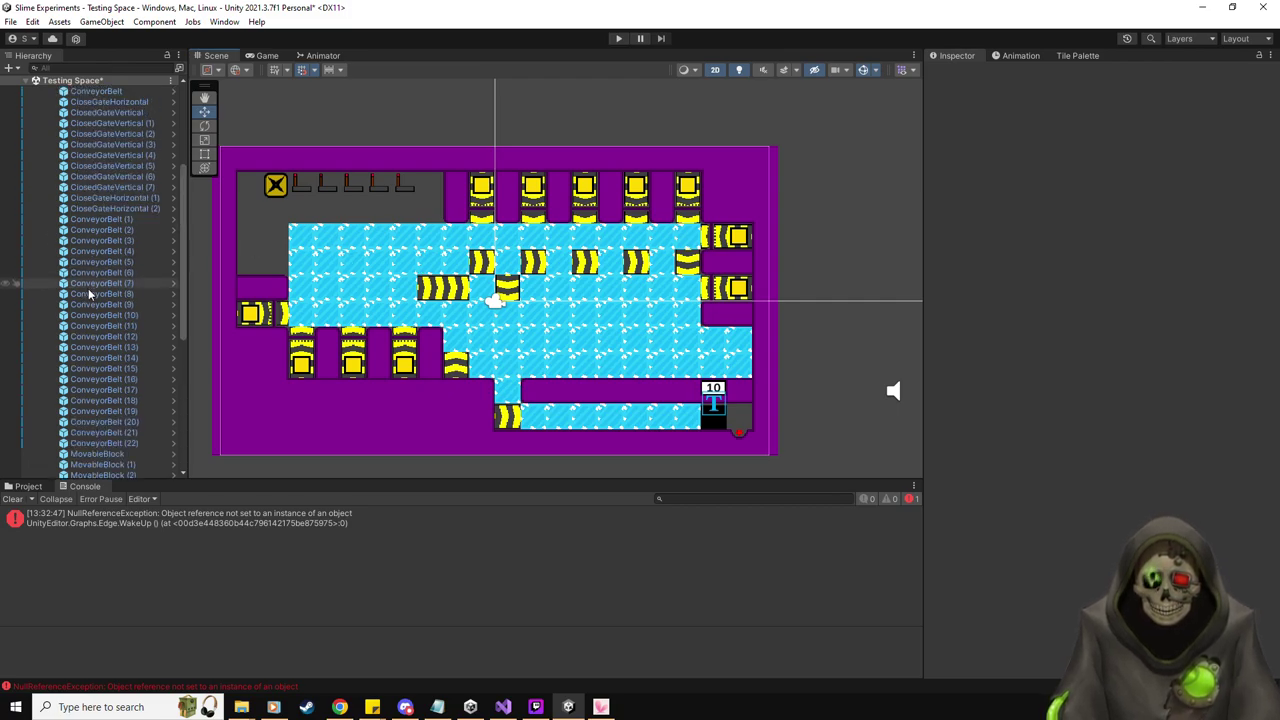
{"action": "left_click", "coordinate": [88, 147]}
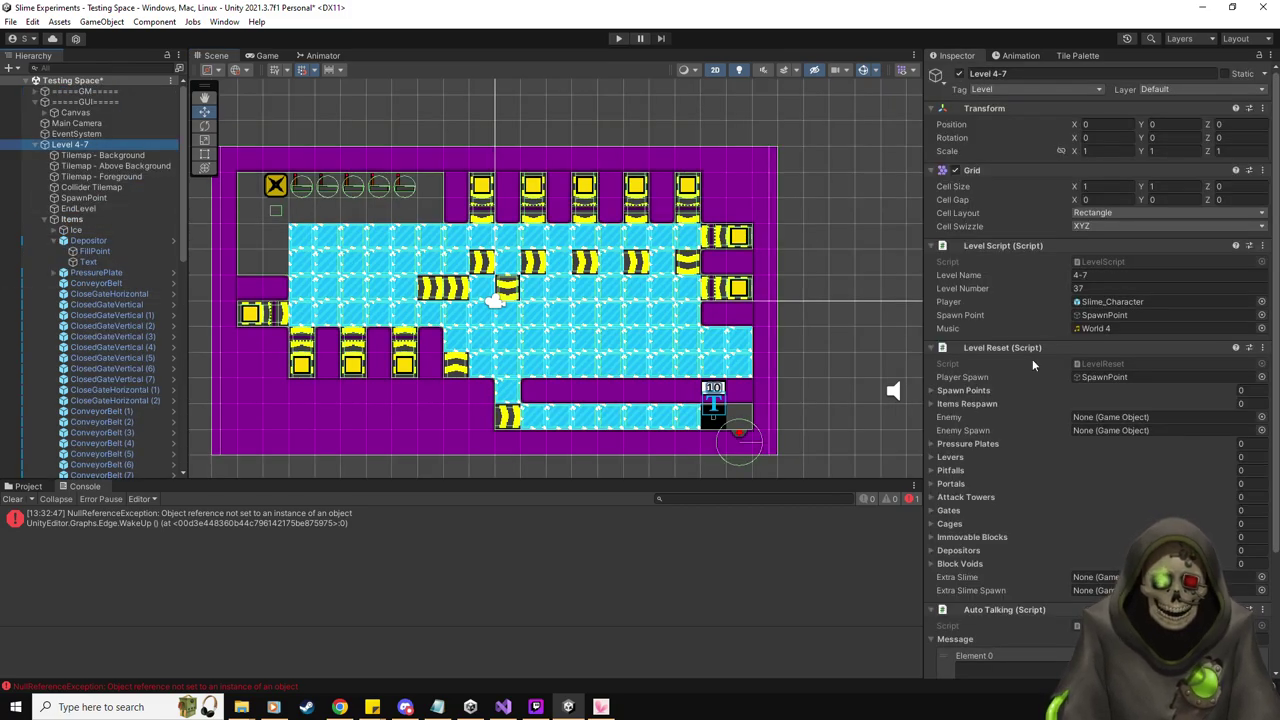
{"action": "scroll", "coordinate": [1033, 359], "scroll_direction": "down", "scroll_amount": 3}
{"action": "scroll", "coordinate": [1033, 366], "scroll_direction": "down", "scroll_amount": 1}
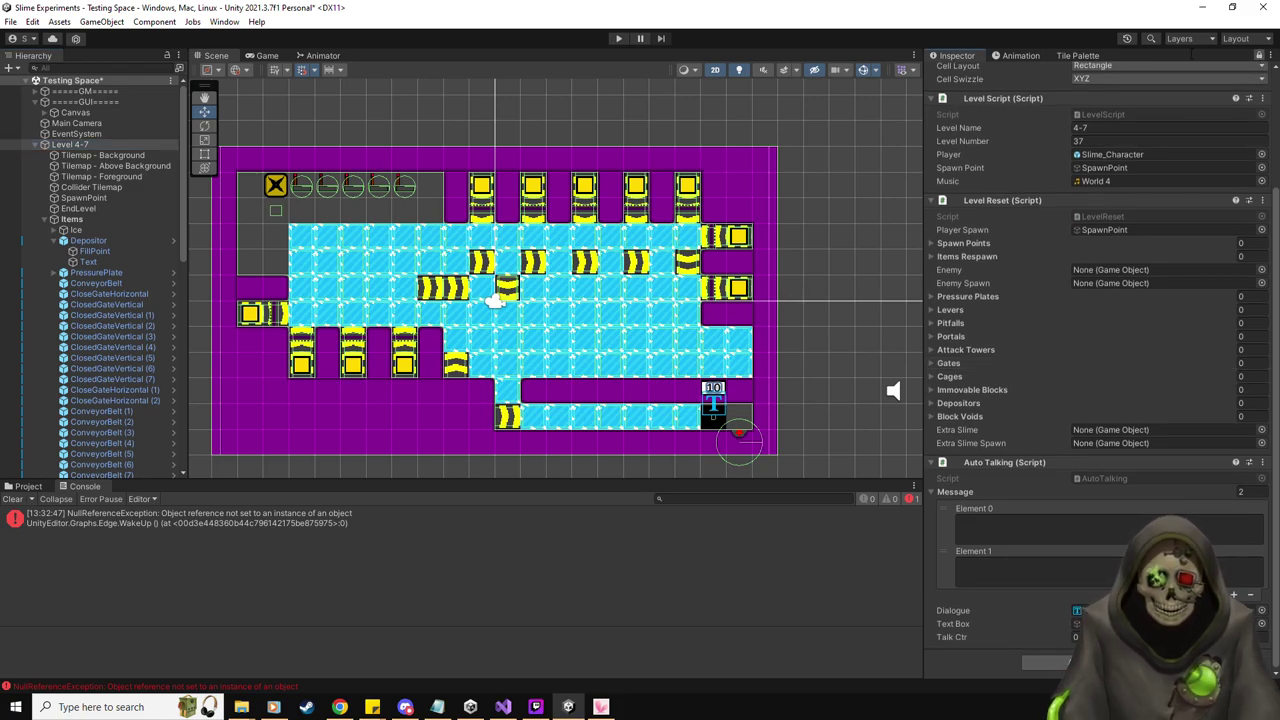
{"action": "left_click", "coordinate": [28, 486]}
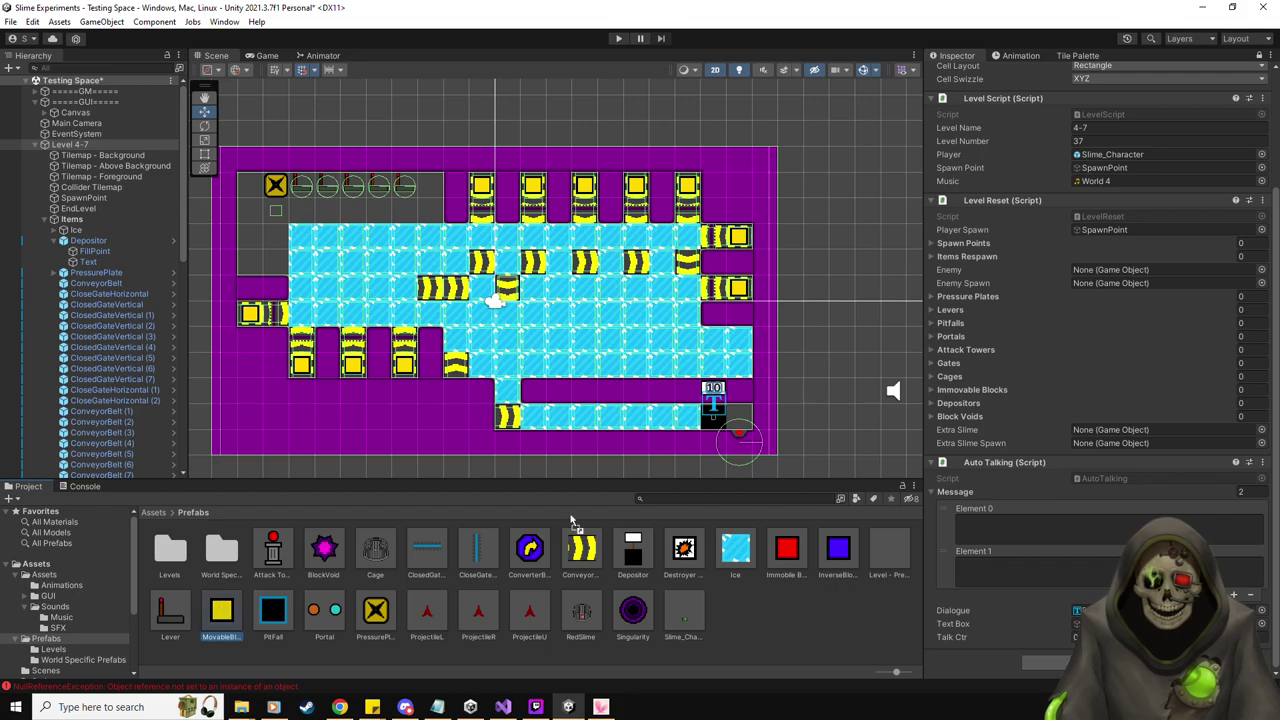
{"action": "left_click_drag", "start_coordinate": [572, 521], "coordinate": [967, 256]}
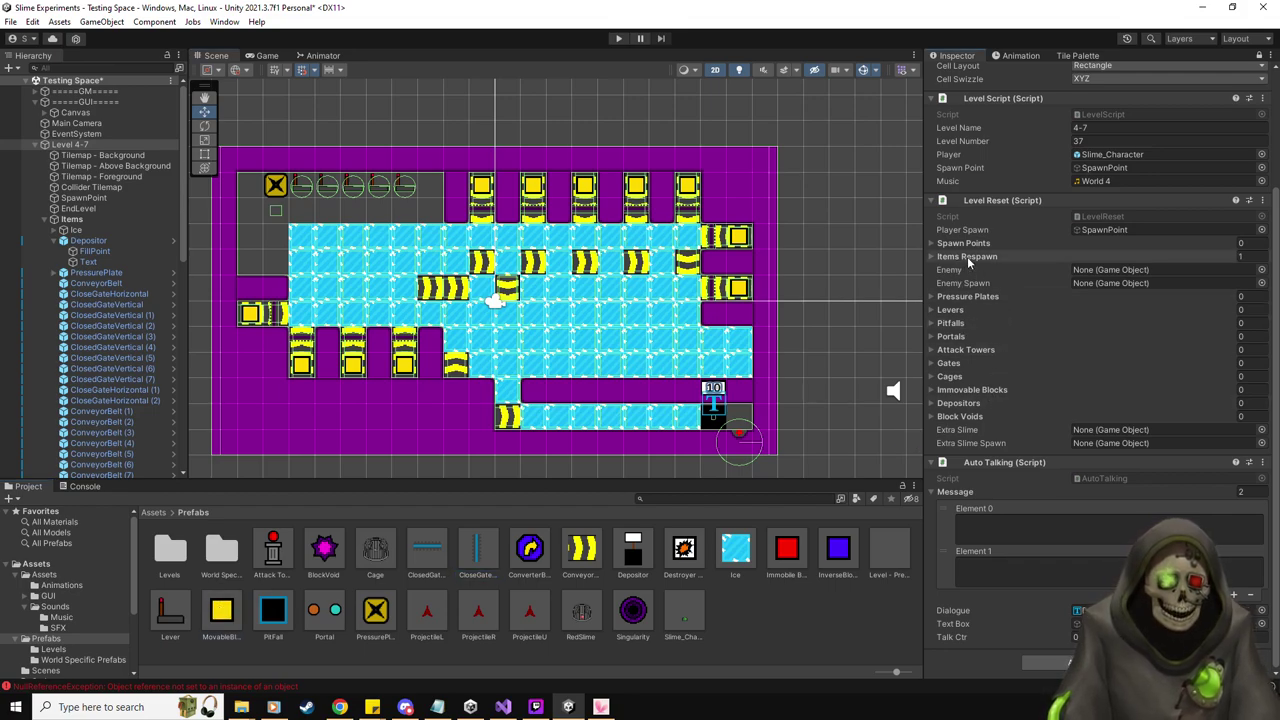
Set the size of the Items Respawn list to 11
{"action": "left_click", "coordinate": [967, 256]}
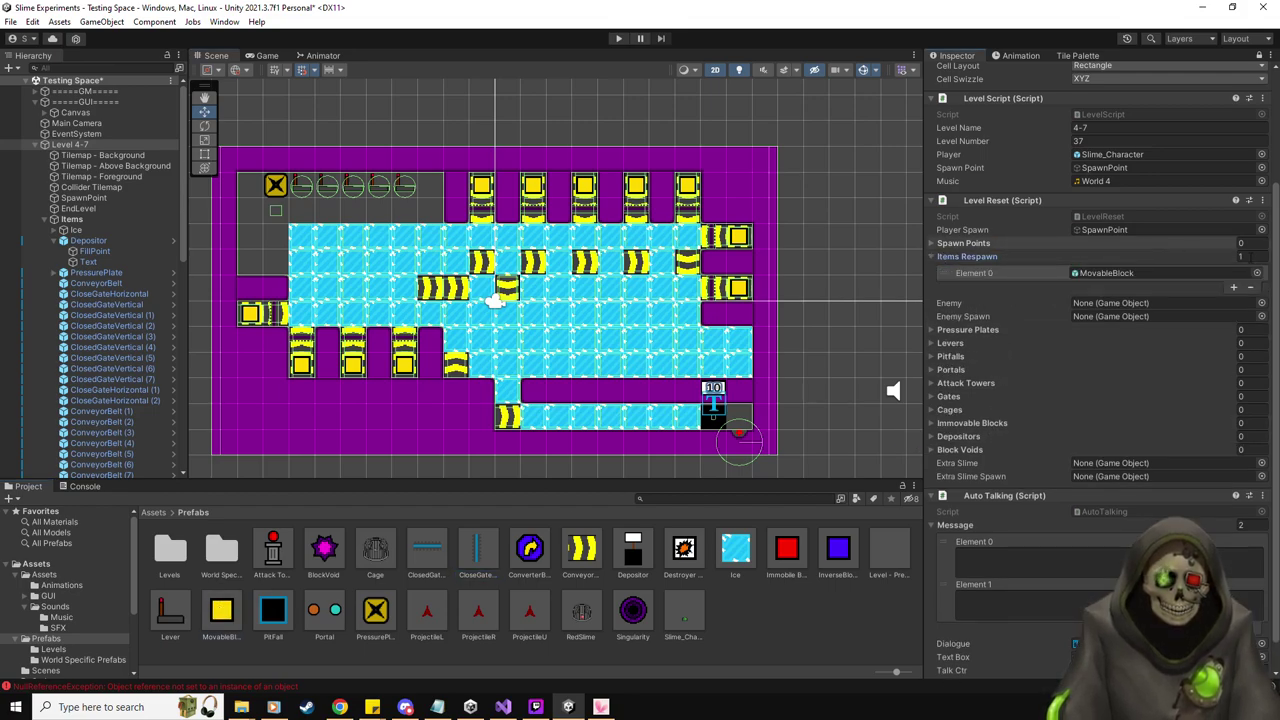
{"action": "left_click", "coordinate": [1241, 256]}
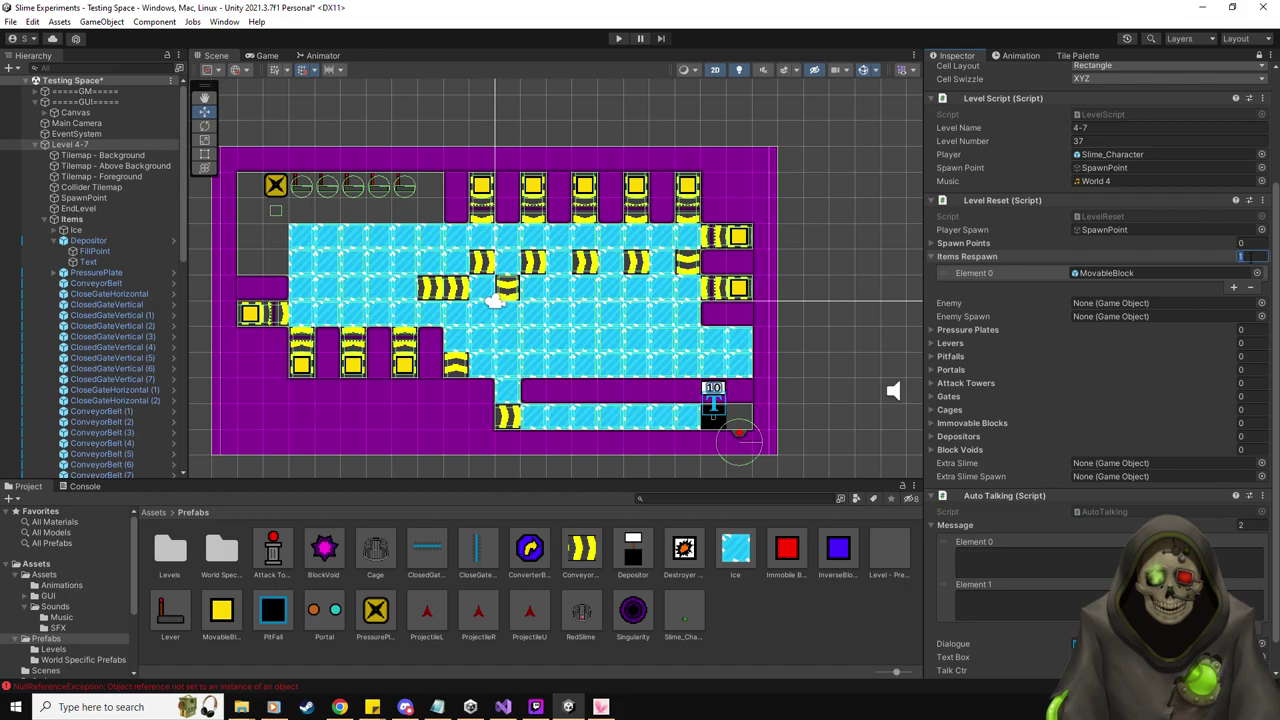
{"action": "type", "text": "11"}
{"action": "key", "text": "Return"}
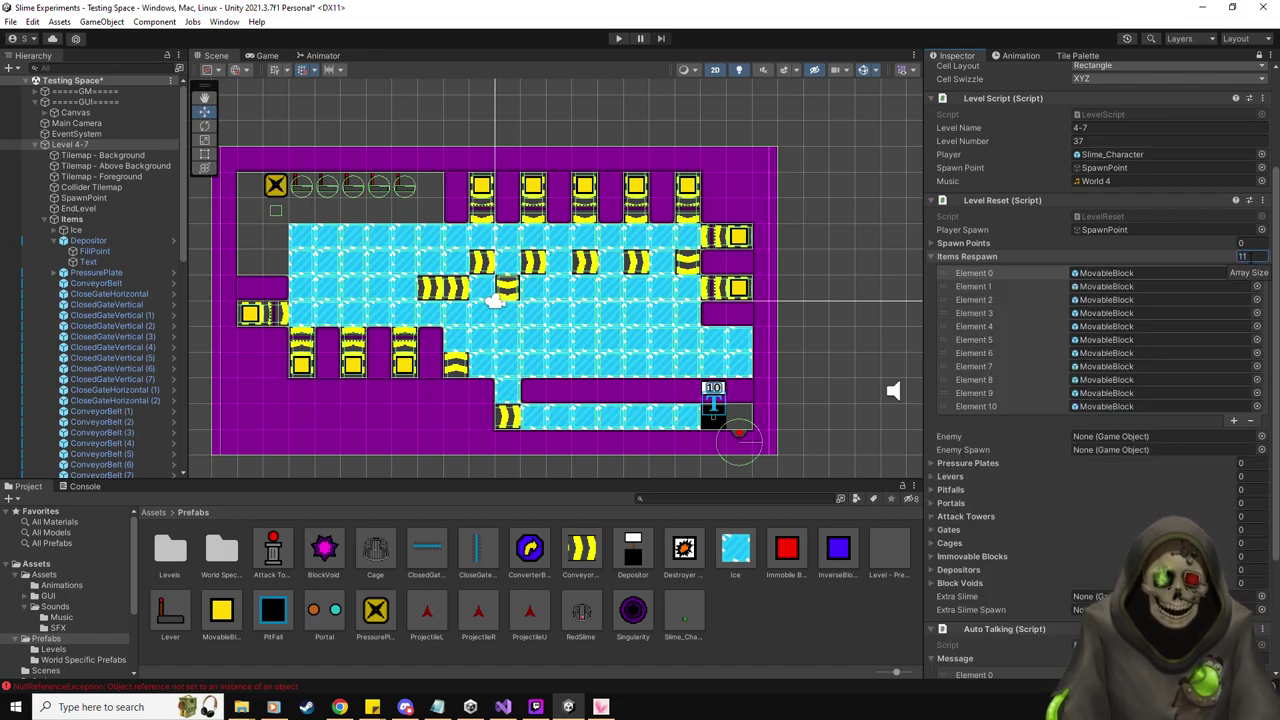
Create an empty child object under Items and name it BlockSpawns
{"action": "right_click", "coordinate": [79, 219]}
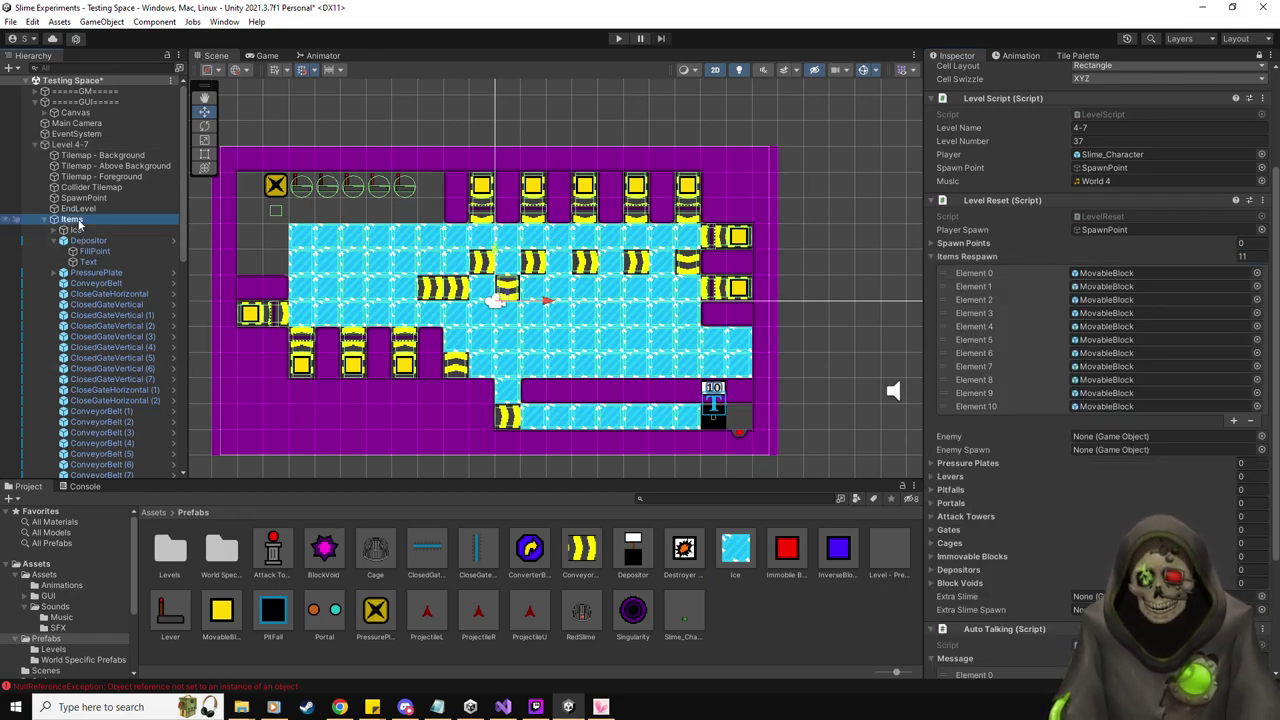
{"action": "left_click", "coordinate": [124, 379]}
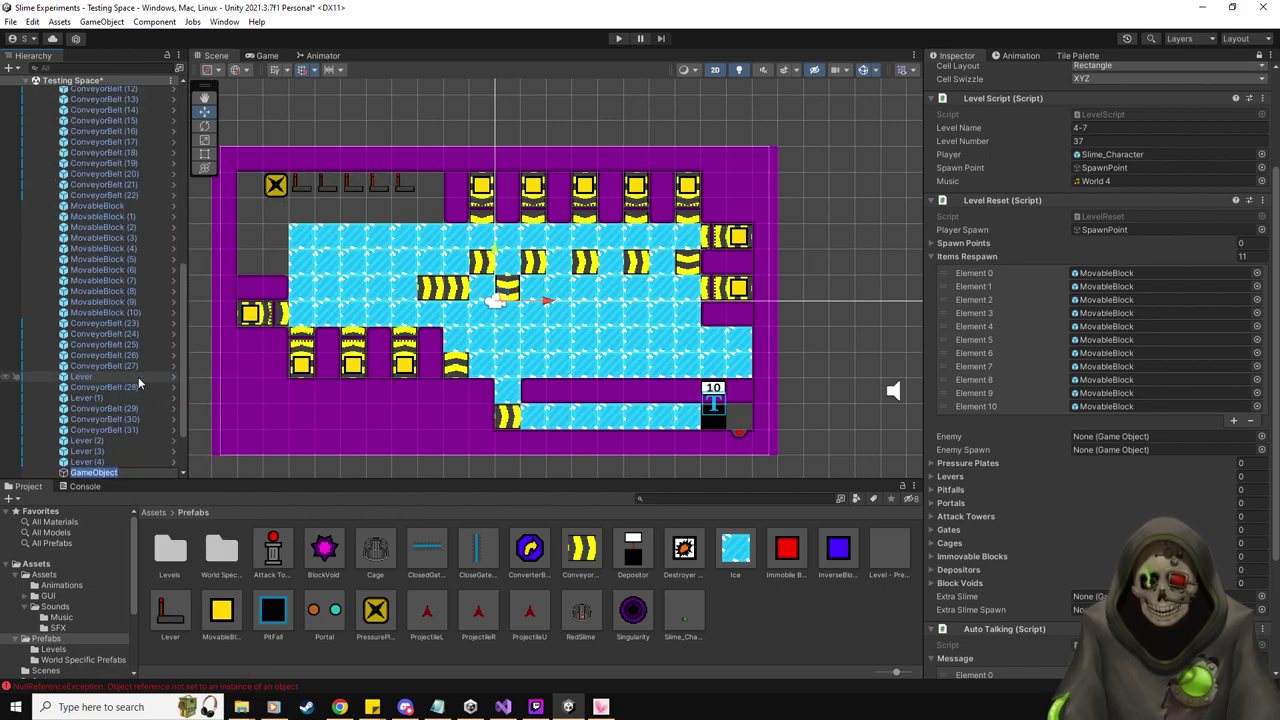
{"action": "type", "text": "BlockSpawns"}
{"action": "key", "text": "Return"}
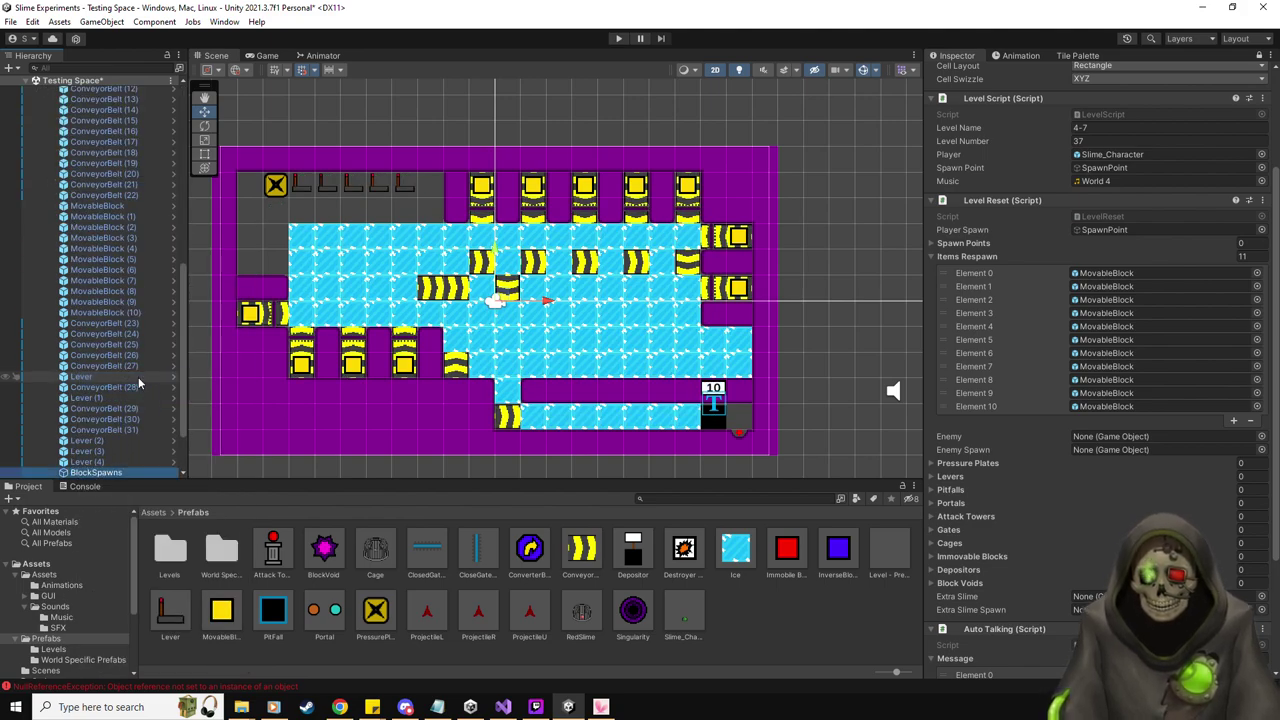
Duplicate BlockSpawns ten times, up to BlockSpawns (10)
{"action": "scroll", "coordinate": [138, 383], "scroll_direction": "down", "scroll_amount": 2}
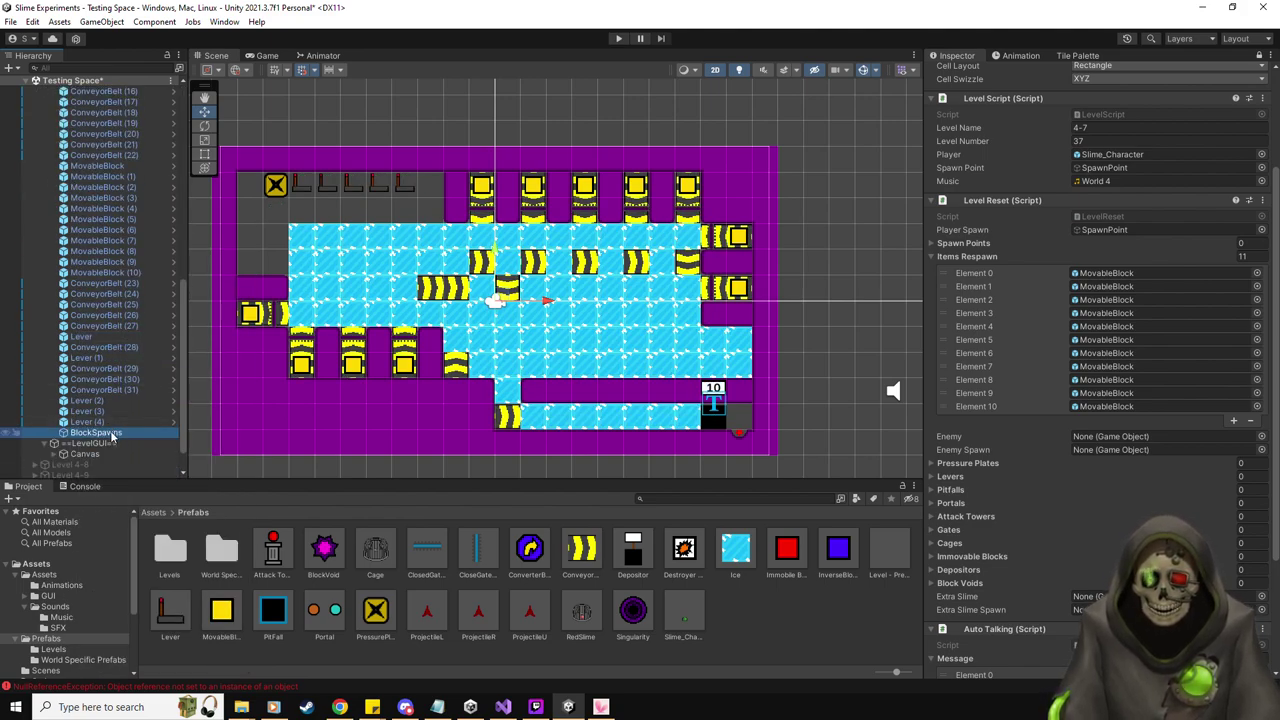
{"action": "key", "text": "ctrl+d"}
{"action": "key", "text": "ctrl+d"}
{"action": "key", "text": "ctrl+d"}
{"action": "key", "text": "ctrl+d"}
{"action": "key", "text": "ctrl+d"}
{"action": "key", "text": "ctrl+d"}
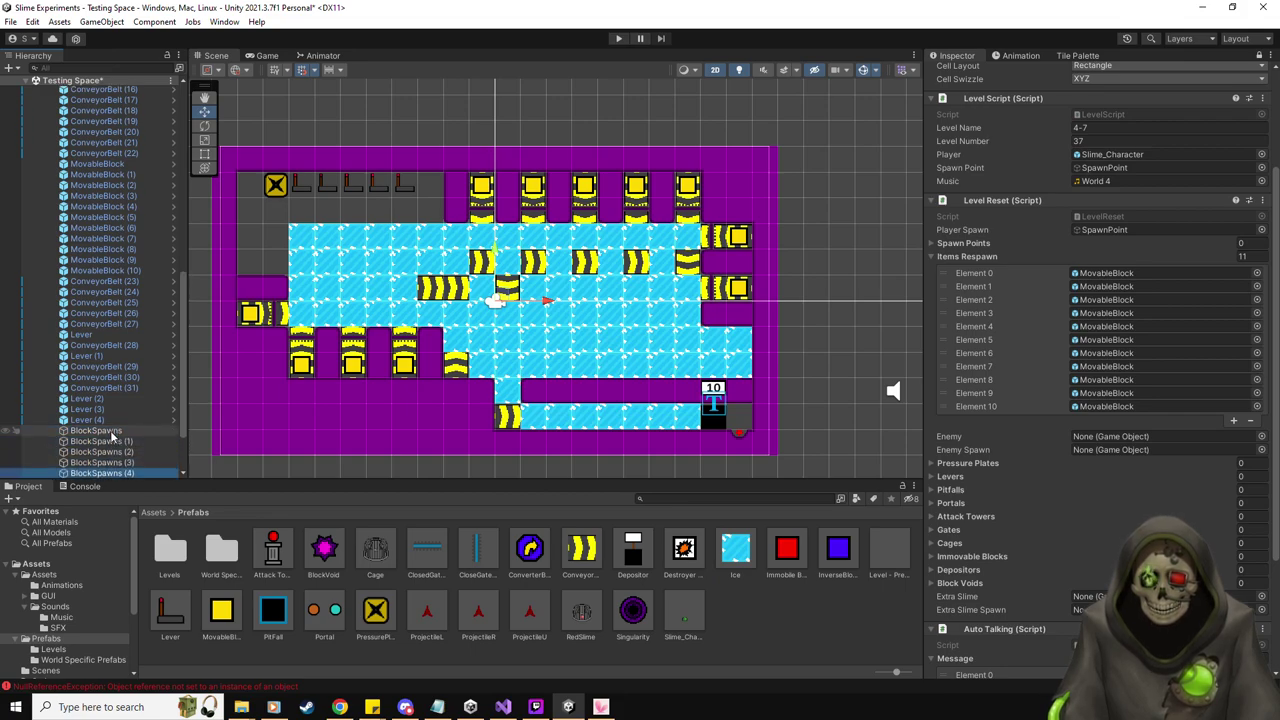
{"action": "key", "text": "ctrl+d"}
{"action": "key", "text": "ctrl+d"}
{"action": "key", "text": "ctrl+d"}
{"action": "key", "text": "ctrl+d"}
Assign all 11 BlockSpawns objects to the level's Spawn Points list and collapse the Items Respawn list
{"action": "left_click", "coordinate": [114, 367]}
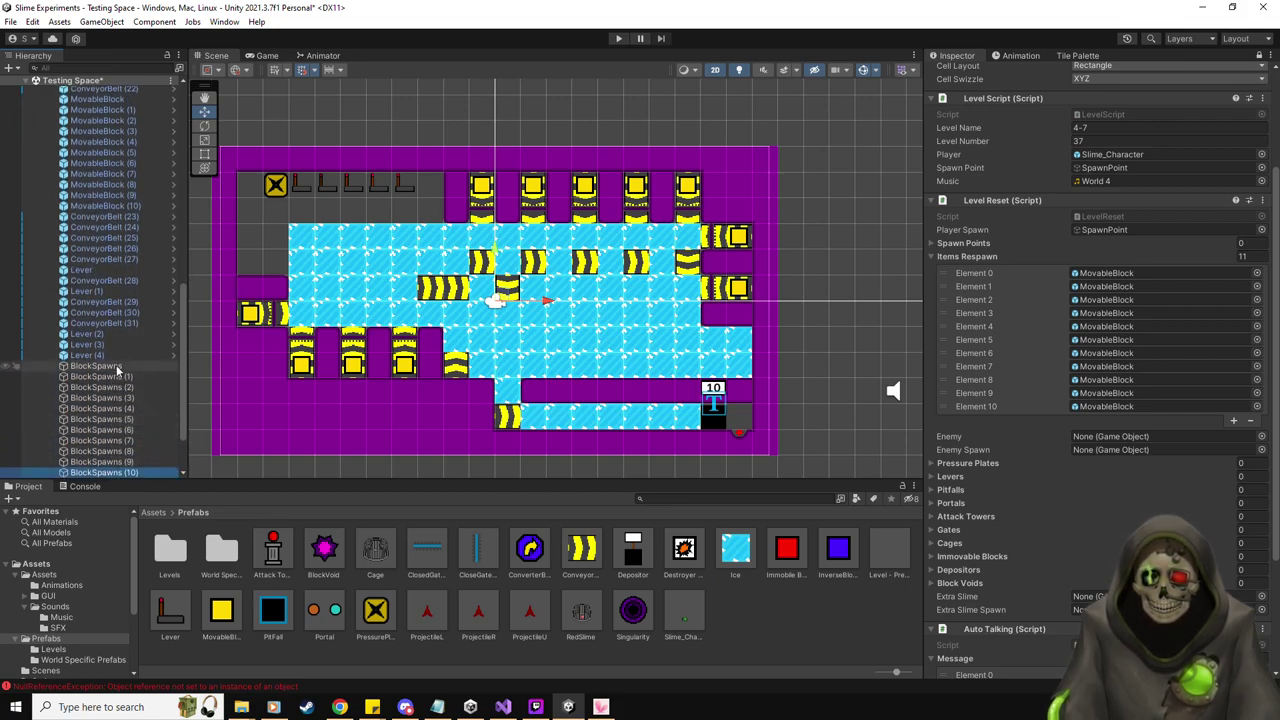
{"action": "left_click", "coordinate": [128, 465], "text": "shift"}
{"action": "left_click_drag", "start_coordinate": [108, 366], "coordinate": [986, 243]}
{"action": "left_click", "coordinate": [952, 257]}
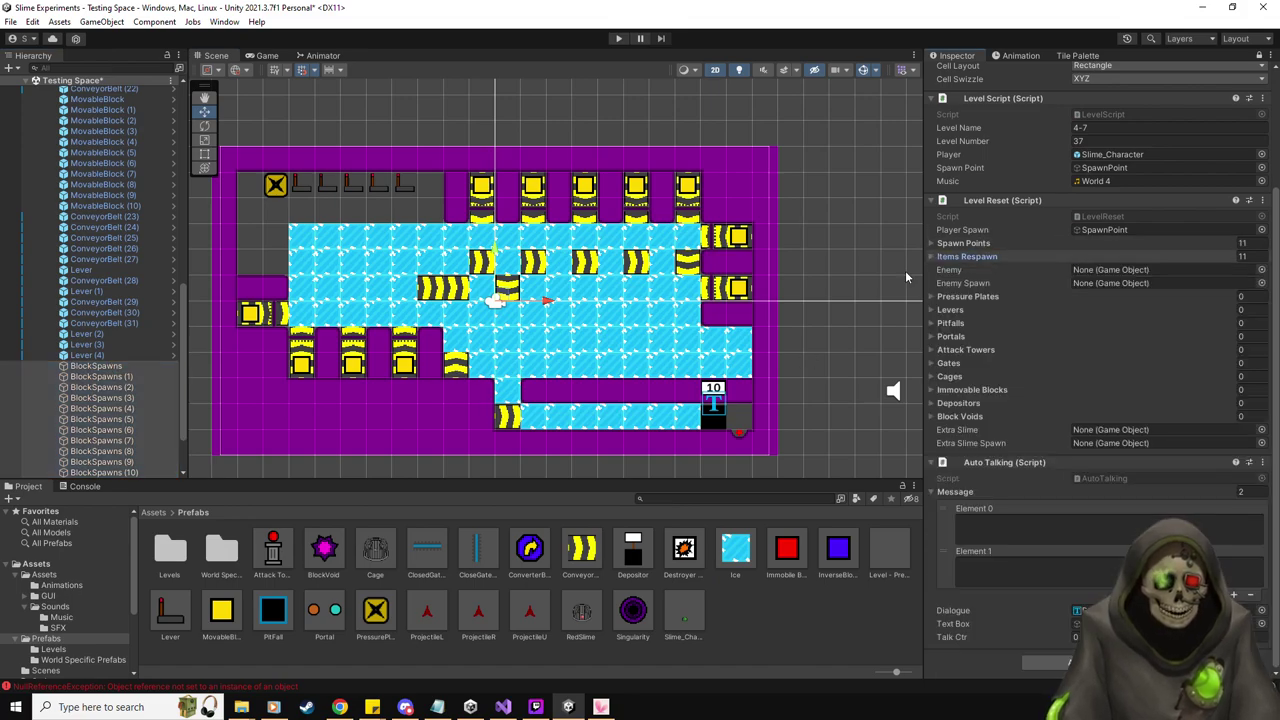
Move BlockSpawns onto the far-left movable block and BlockSpawns (1), (2) and (3) onto the three lower movable blocks, from left to right
{"action": "left_click", "coordinate": [142, 367]}
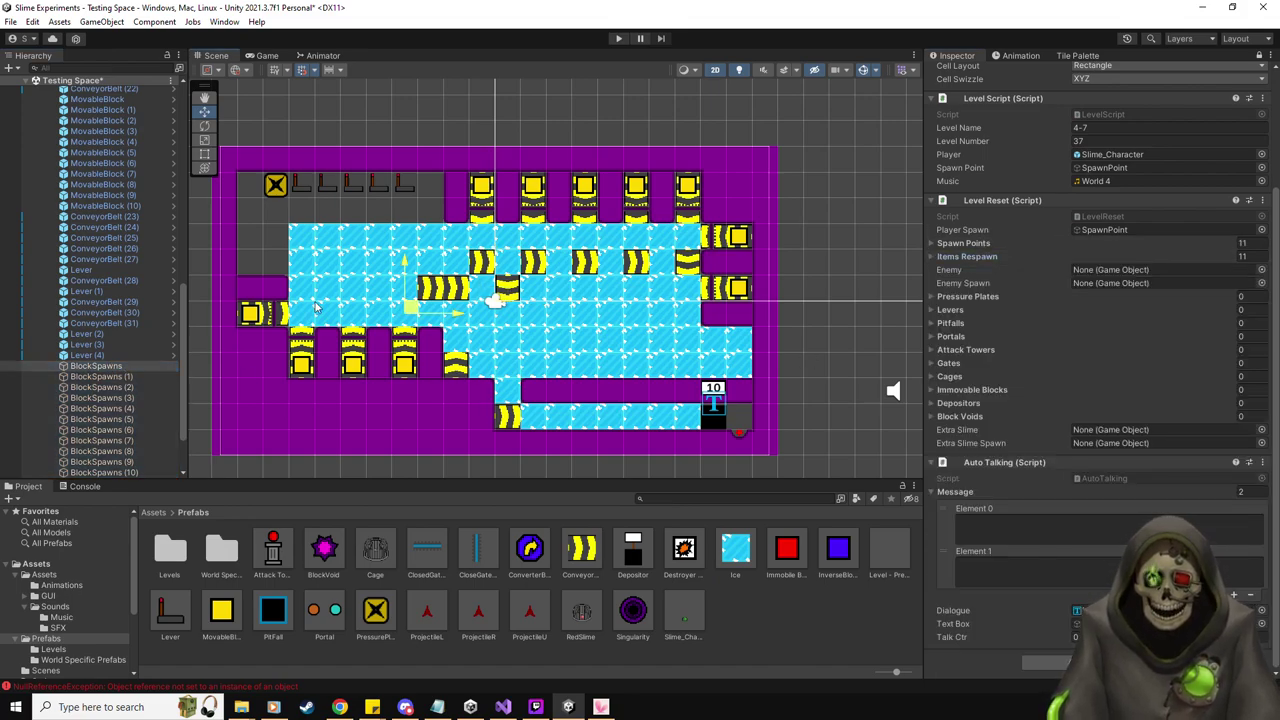
{"action": "left_click", "coordinate": [106, 376]}
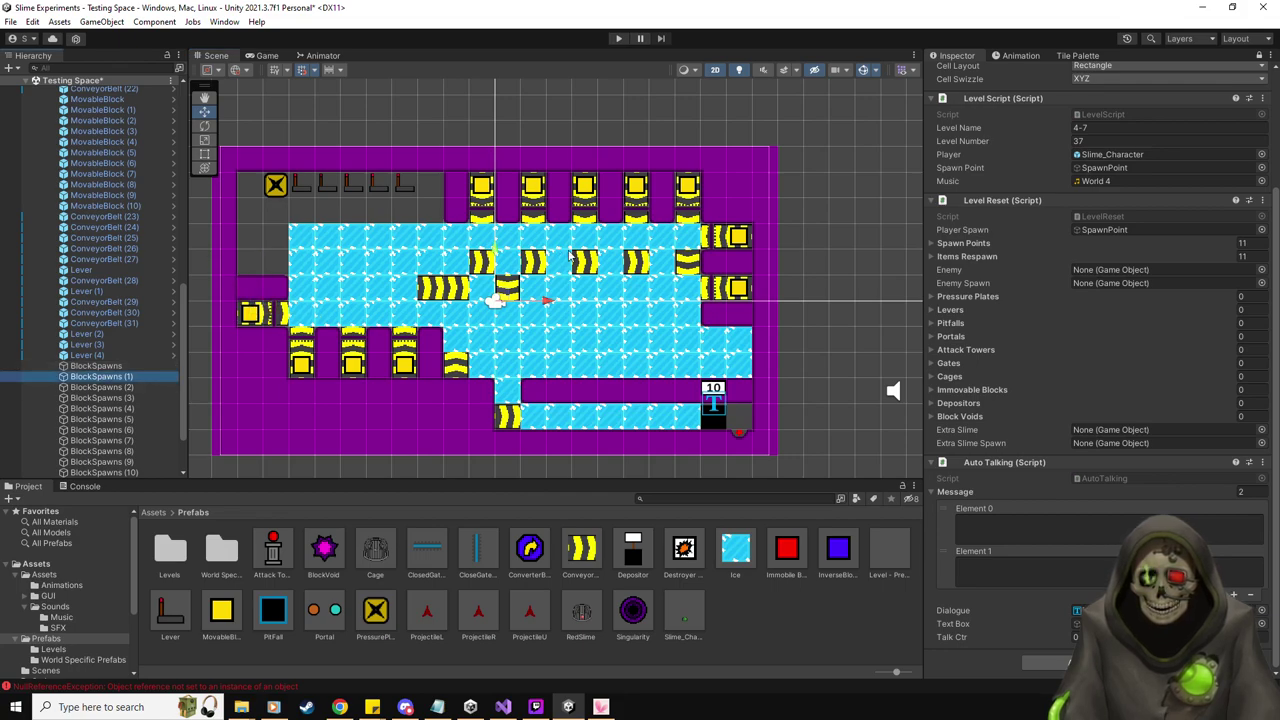
{"action": "left_click", "coordinate": [430, 316]}
{"action": "left_click_drag", "start_coordinate": [498, 300], "coordinate": [352, 365]}
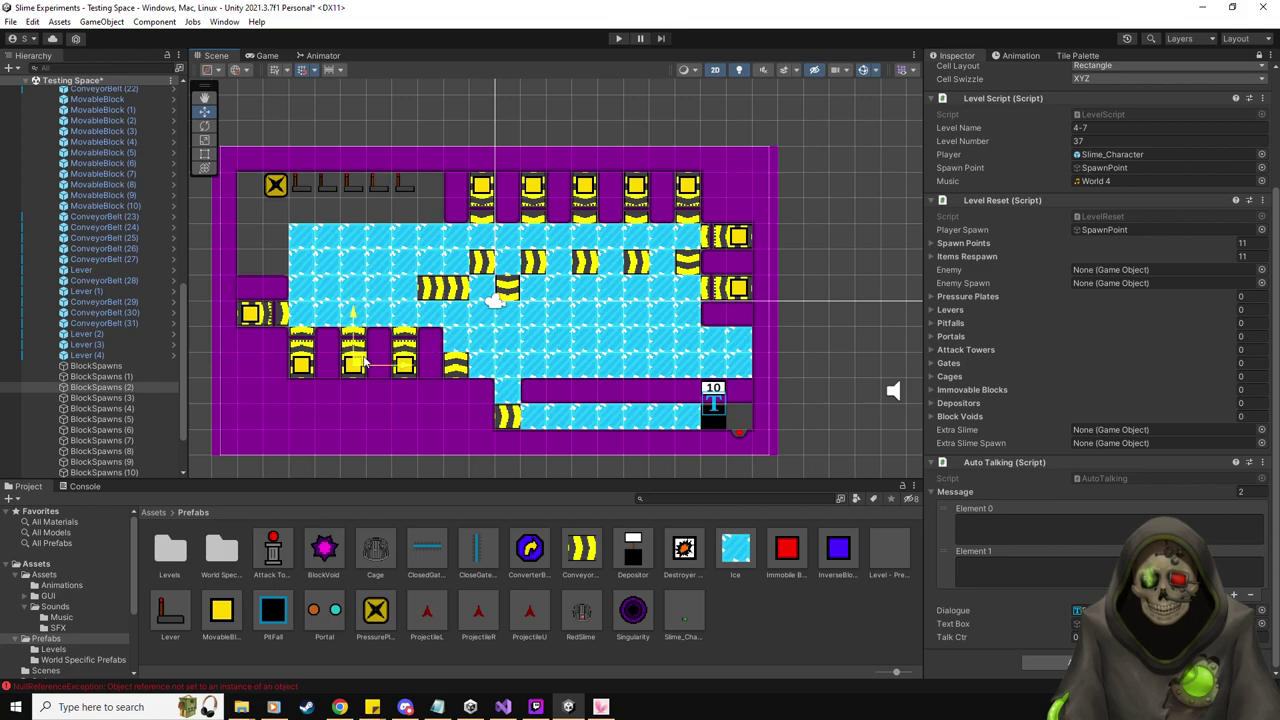
{"action": "left_click", "coordinate": [119, 398]}
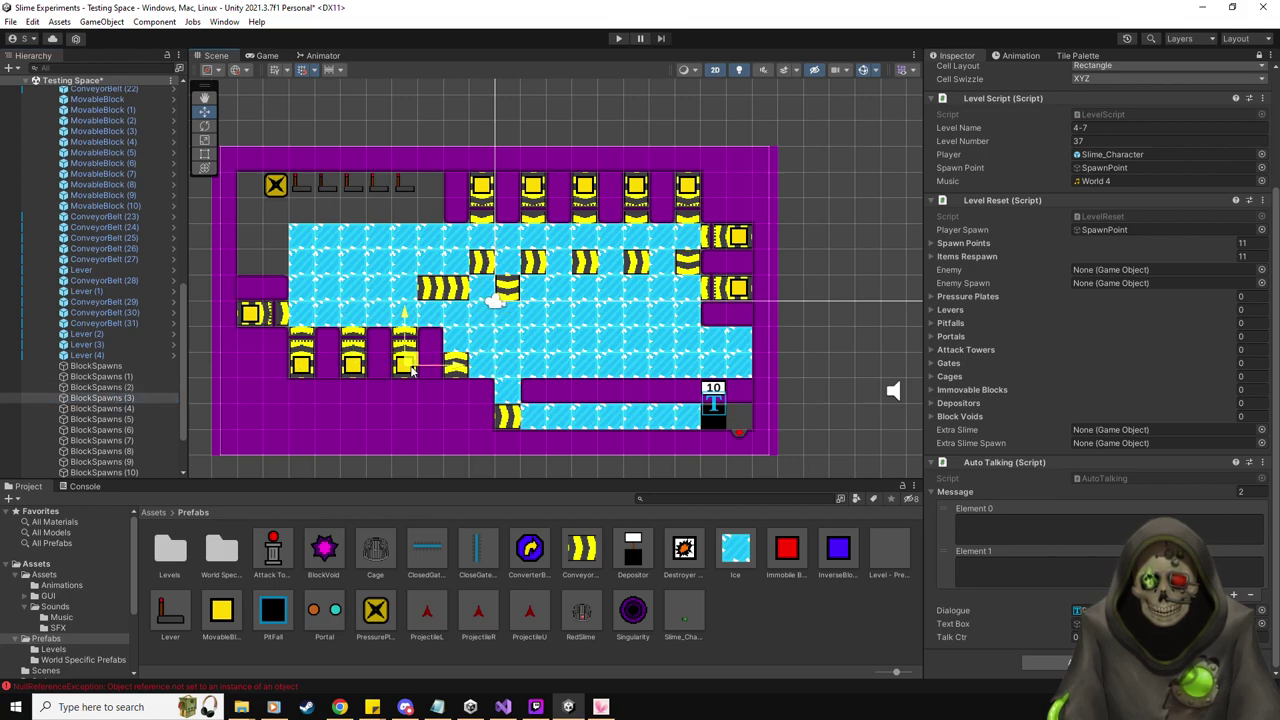
Move BlockSpawns (4) through (8) onto the five movable blocks along the level's upper edge, from left to right
{"action": "left_click", "coordinate": [100, 408]}
{"action": "left_click_drag", "start_coordinate": [497, 300], "coordinate": [490, 183]}
{"action": "left_click", "coordinate": [140, 419]}
{"action": "left_click_drag", "start_coordinate": [498, 298], "coordinate": [551, 185]}
{"action": "left_click", "coordinate": [118, 430]}
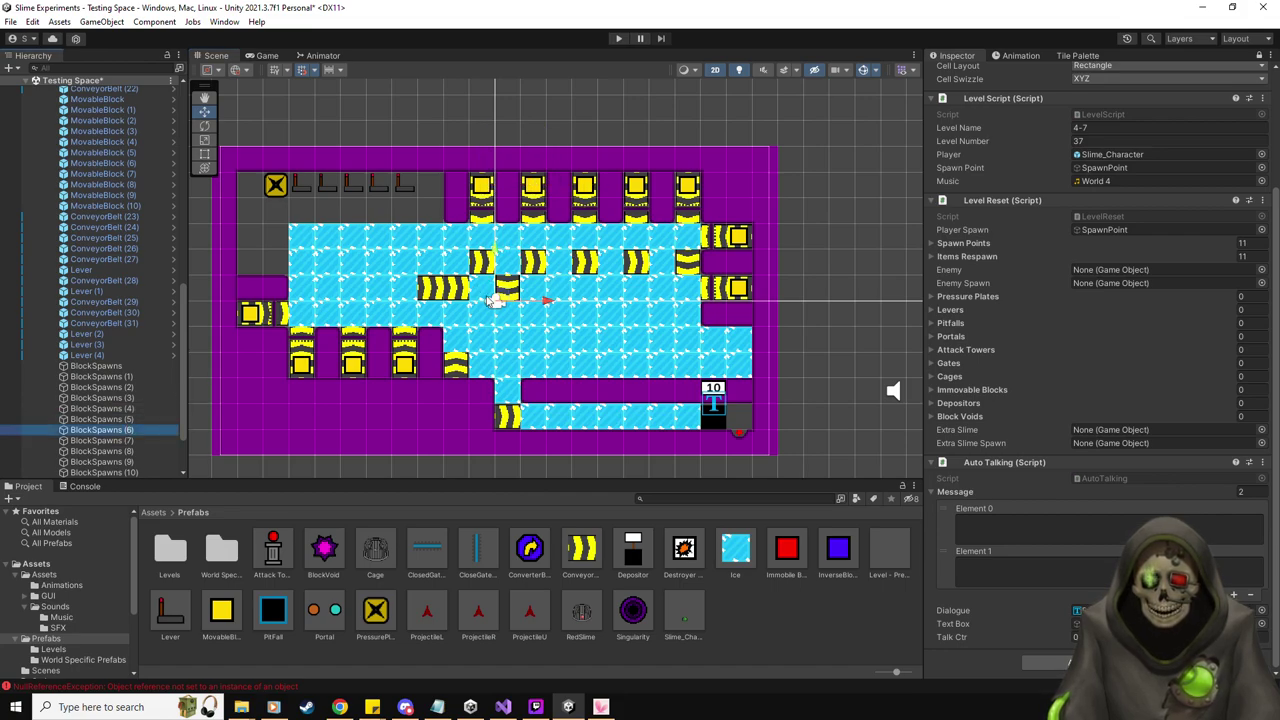
{"action": "left_click_drag", "start_coordinate": [498, 298], "coordinate": [585, 187]}
{"action": "left_click", "coordinate": [110, 440]}
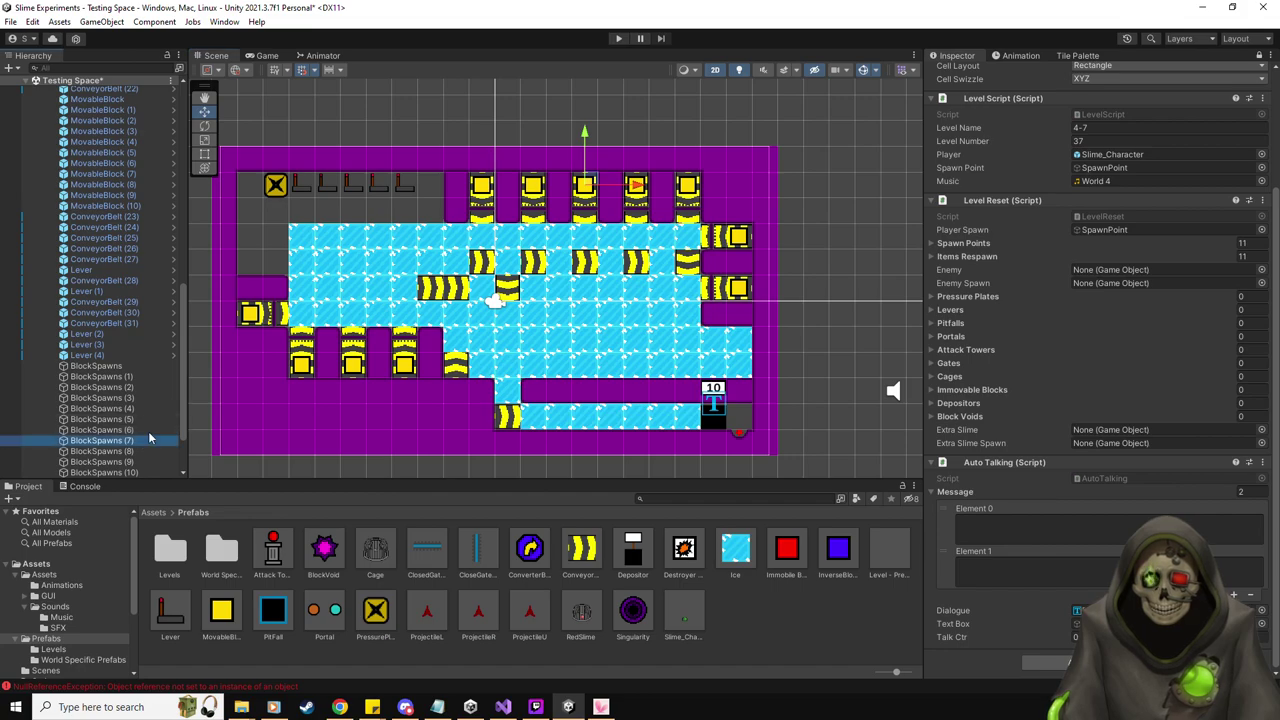
{"action": "left_click_drag", "start_coordinate": [505, 299], "coordinate": [636, 187]}
{"action": "left_click", "coordinate": [130, 452]}
{"action": "left_click_drag", "start_coordinate": [500, 299], "coordinate": [687, 187]}
Move BlockSpawns (9) and BlockSpawns (10) onto the upper and lower movable blocks at the level's right edge
{"action": "left_click", "coordinate": [112, 462]}
{"action": "left_click_drag", "start_coordinate": [505, 292], "coordinate": [748, 236]}
{"action": "left_click", "coordinate": [139, 472]}
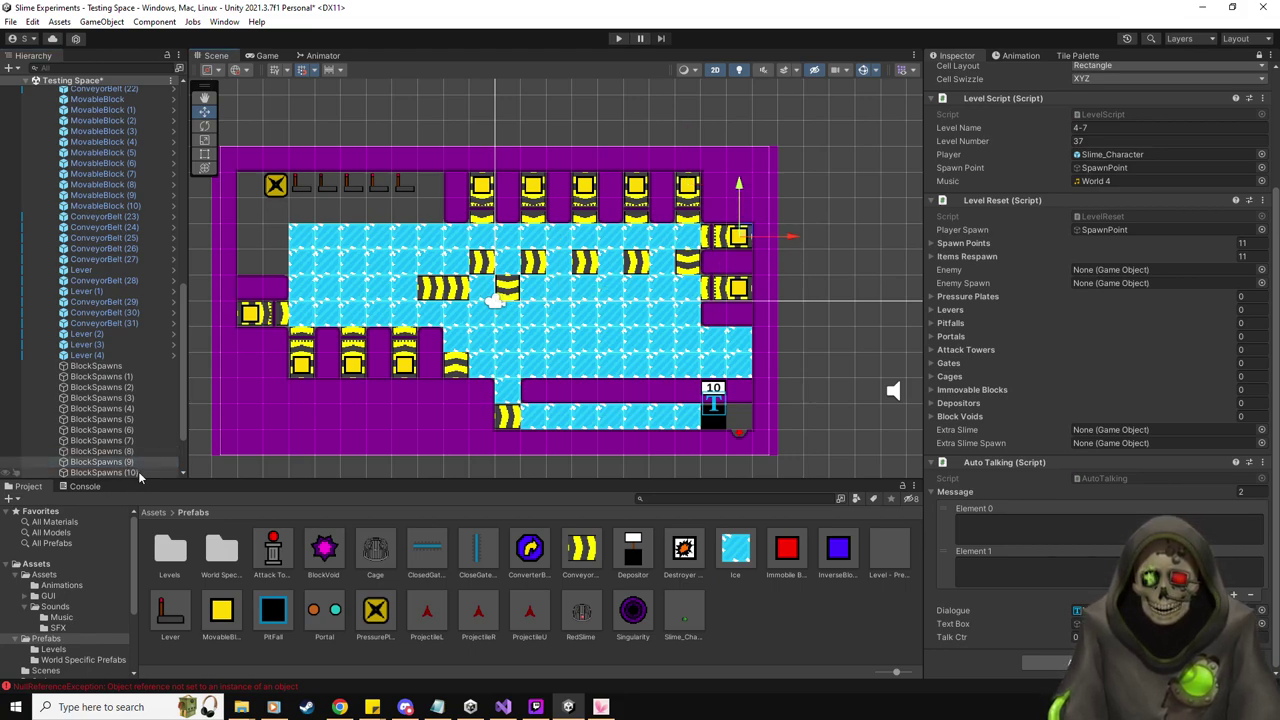
{"action": "left_click_drag", "start_coordinate": [505, 294], "coordinate": [737, 288]}
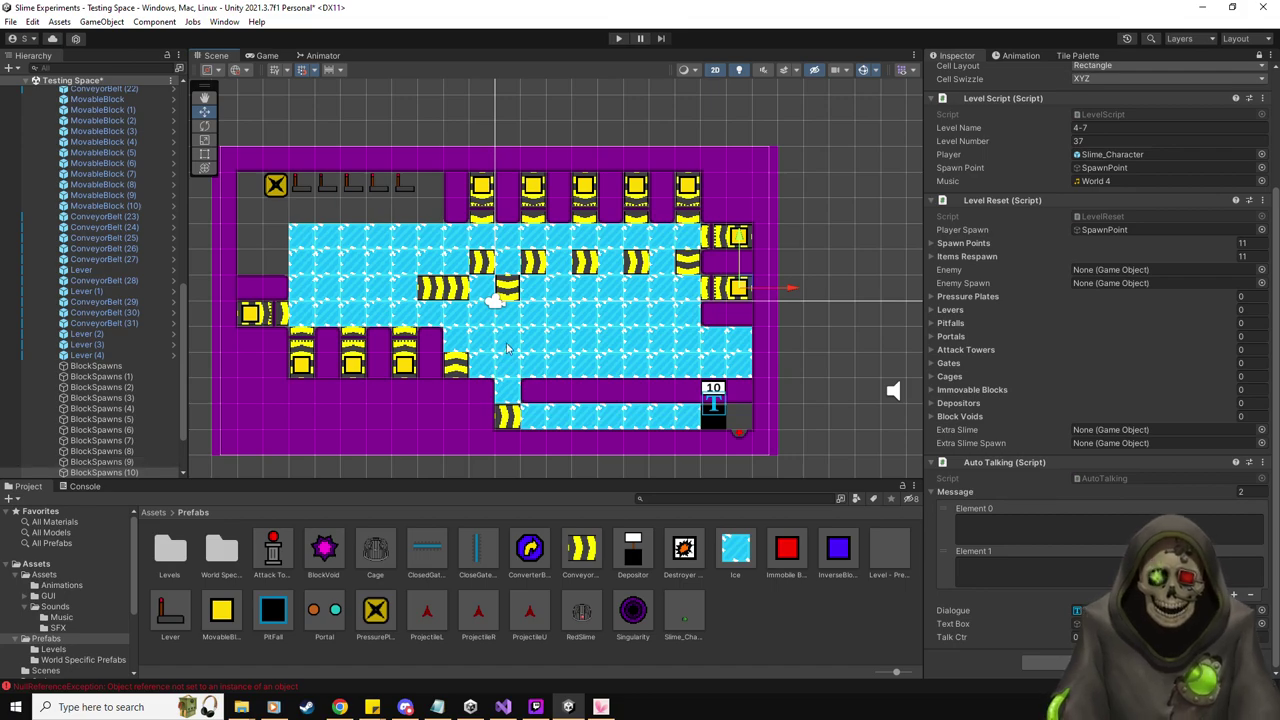
Search the scene objects for "press" and add PressurePlate to the level's Pressure Plates list
{"action": "scroll", "coordinate": [300, 220], "scroll_direction": "up", "scroll_amount": 2}
{"action": "scroll", "coordinate": [100, 280], "scroll_direction": "up", "scroll_amount": 4}
{"action": "scroll", "coordinate": [632, 278], "scroll_direction": "down", "scroll_amount": 2}
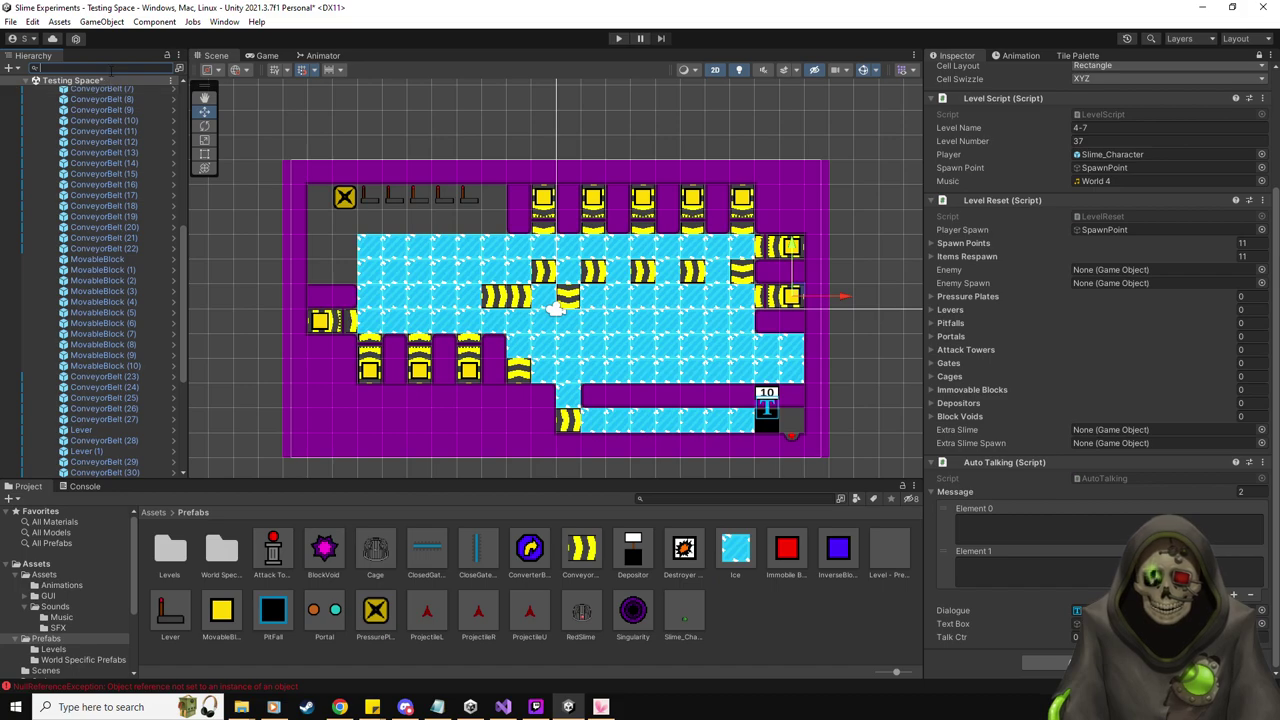
{"action": "type", "text": "pres"}
{"action": "type", "text": "su"}
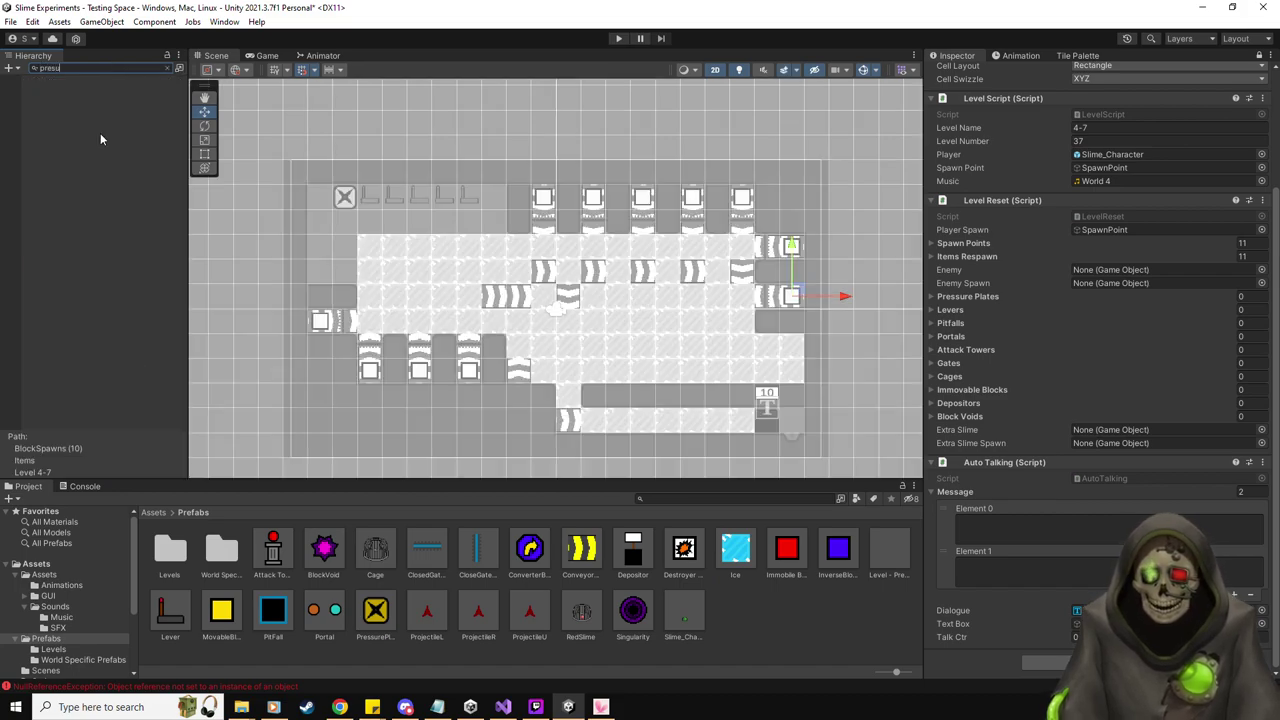
{"action": "key", "text": "BackSpace"}
{"action": "key", "text": "BackSpace"}
{"action": "type", "text": "ss"}
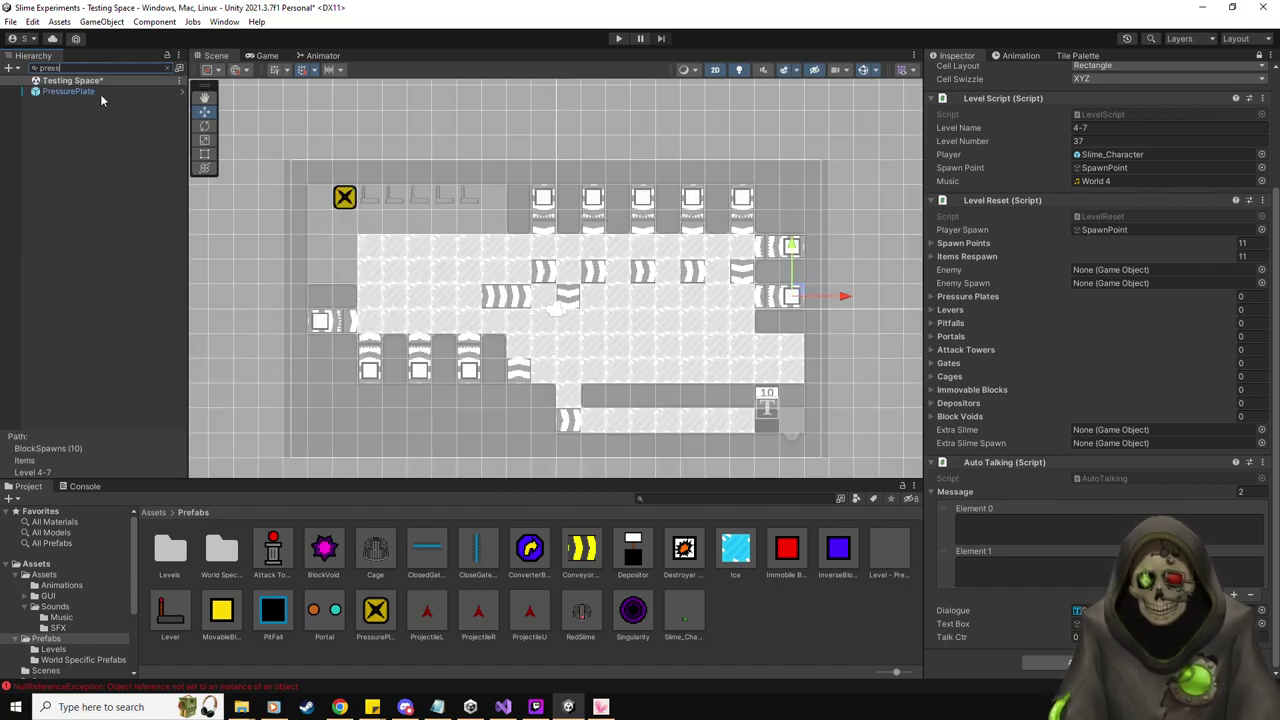
{"action": "left_click_drag", "start_coordinate": [81, 92], "coordinate": [990, 297]}
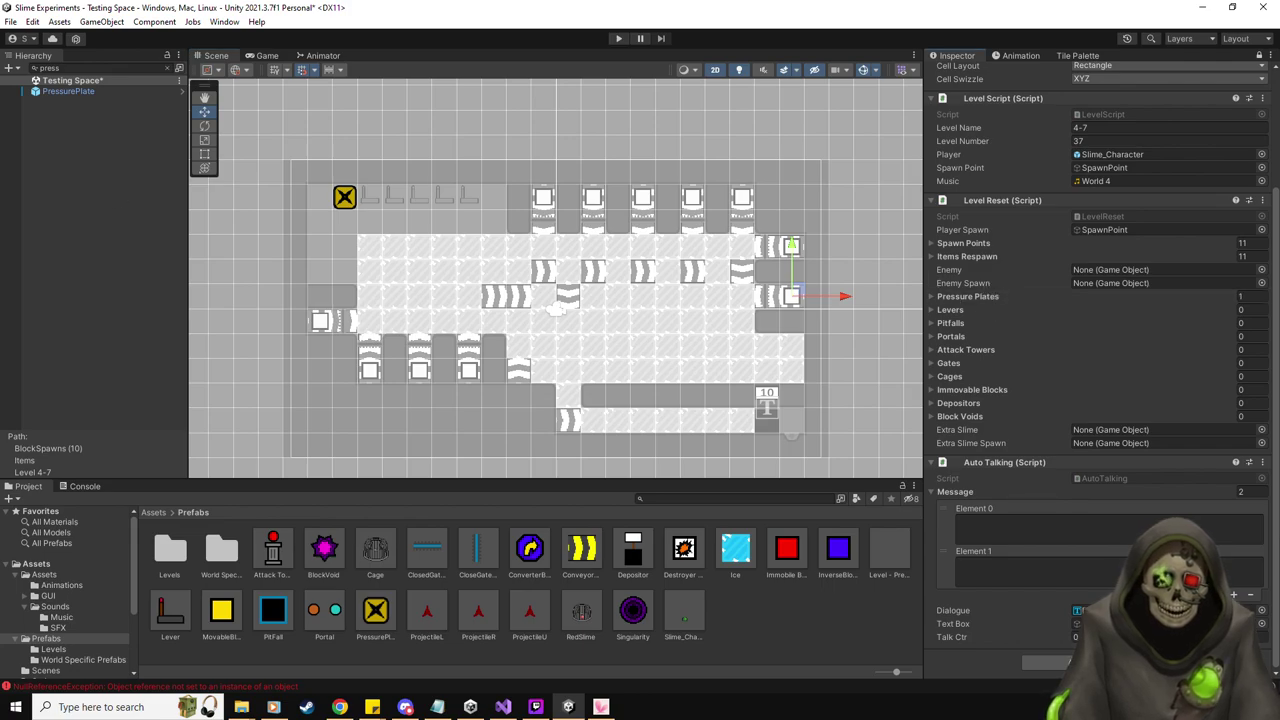
Search the scene objects for "lever" and add all five levers to the level's Levers list
{"action": "left_click", "coordinate": [78, 67]}
{"action": "type", "text": "lever"}
{"action": "left_click", "coordinate": [60, 91]}
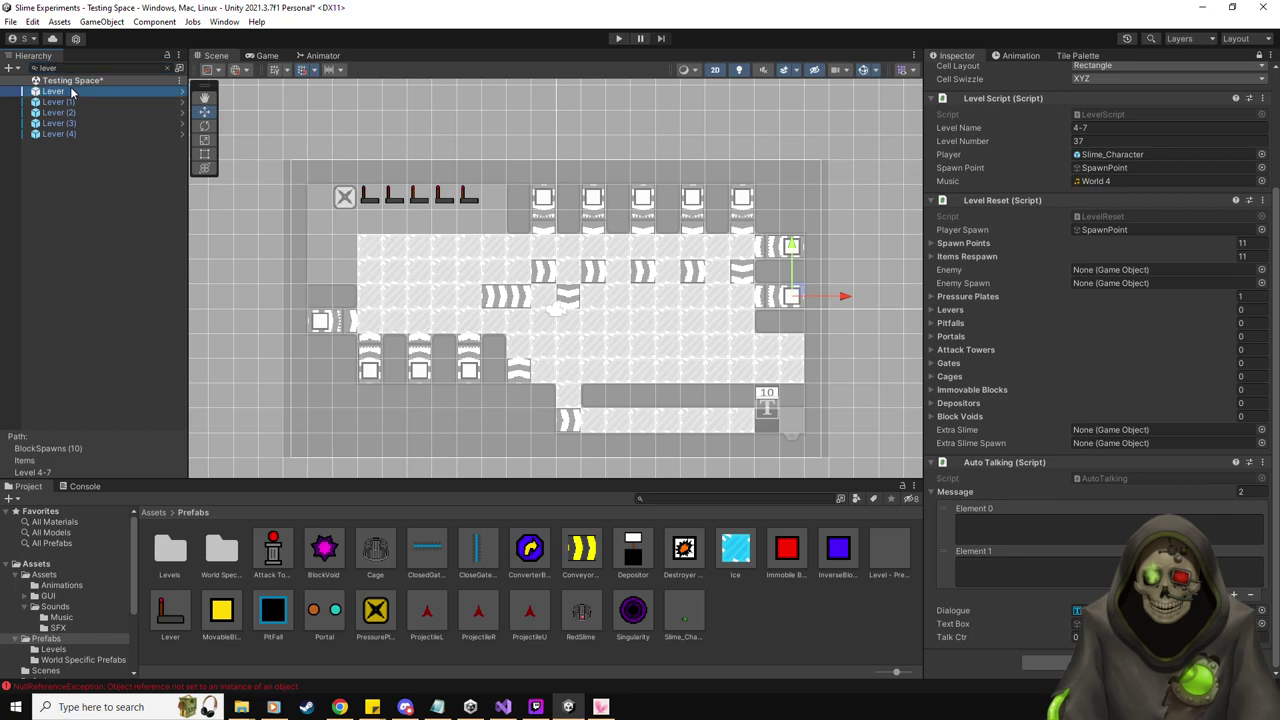
{"action": "left_click", "coordinate": [58, 133], "text": "shift"}
{"action": "left_click_drag", "start_coordinate": [66, 97], "coordinate": [954, 315]}
Search the scene objects for "gate" and add all 11 vertical and horizontal gates to the level's Gates list
{"action": "left_click", "coordinate": [128, 66]}
{"action": "type", "text": "gat"}
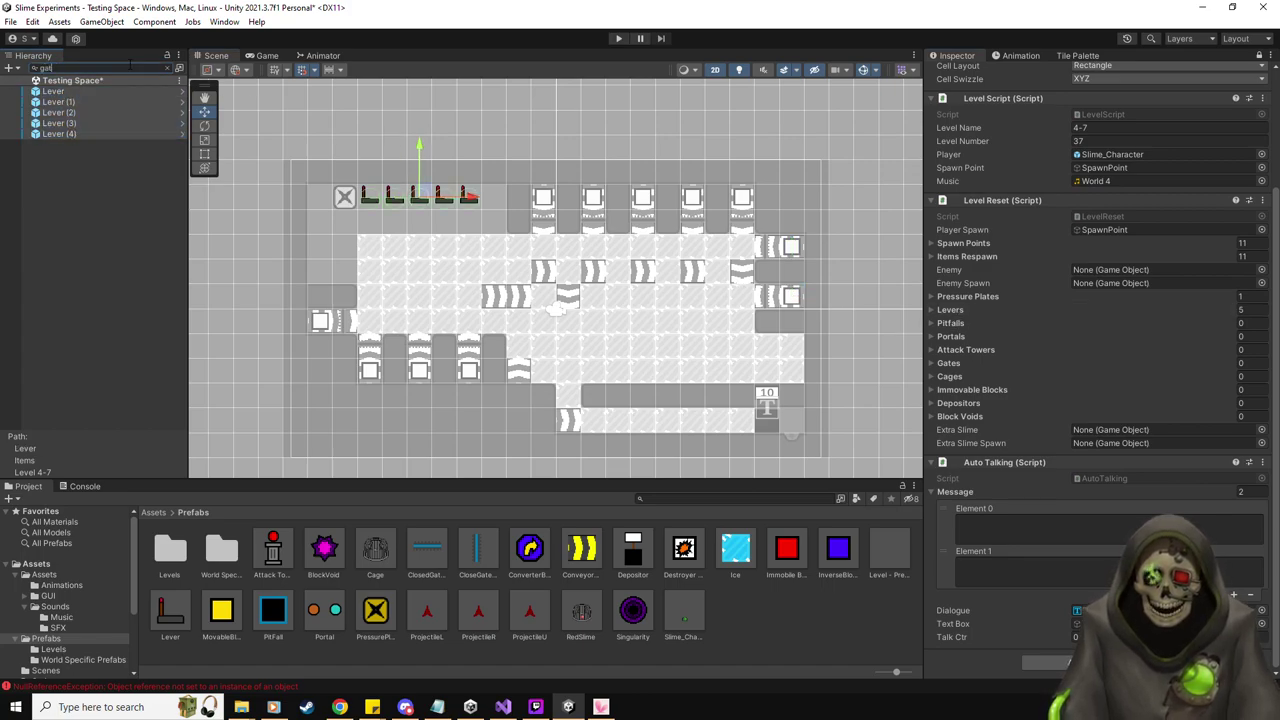
{"action": "type", "text": "e"}
{"action": "left_click", "coordinate": [100, 91]}
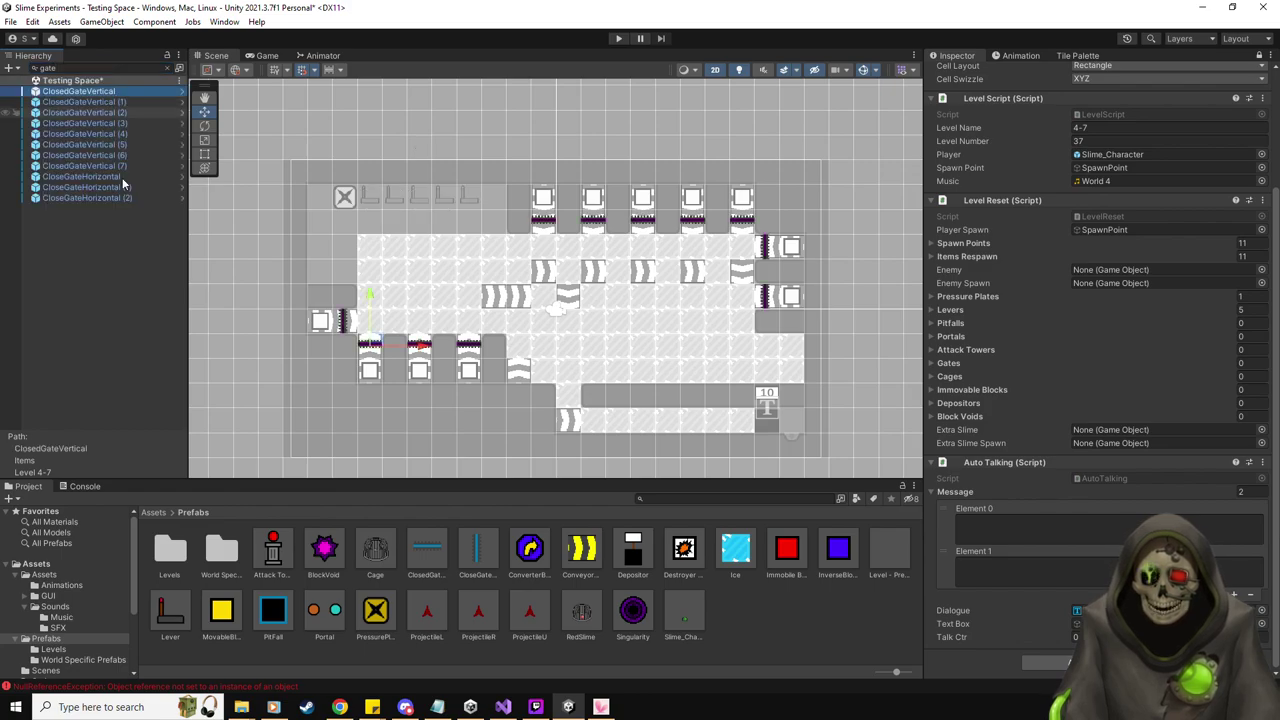
{"action": "left_click", "coordinate": [123, 197], "text": "shift"}
{"action": "left_click_drag", "start_coordinate": [102, 94], "coordinate": [947, 366]}
Clear the object search, add Depositor to the level's Depositors list and collapse its child objects
{"action": "left_click", "coordinate": [128, 68]}
{"action": "key", "text": "BackSpace"}
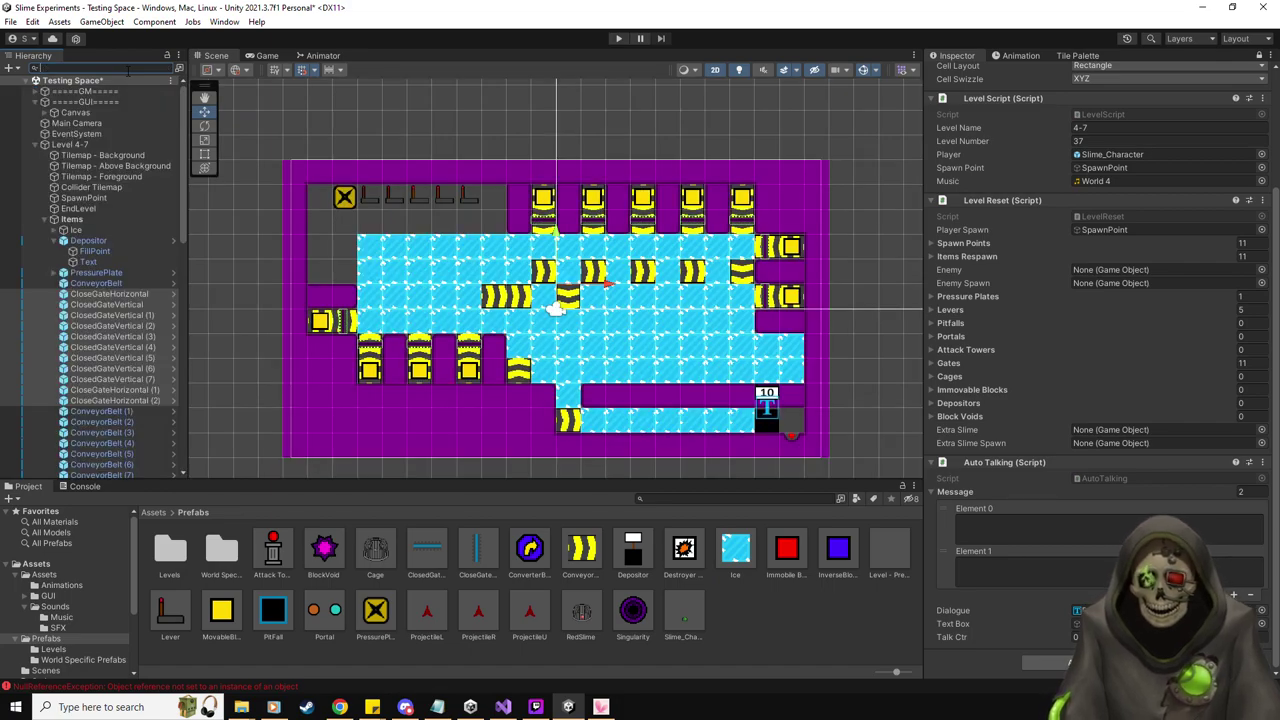
{"action": "left_click_drag", "start_coordinate": [971, 403], "coordinate": [973, 404]}
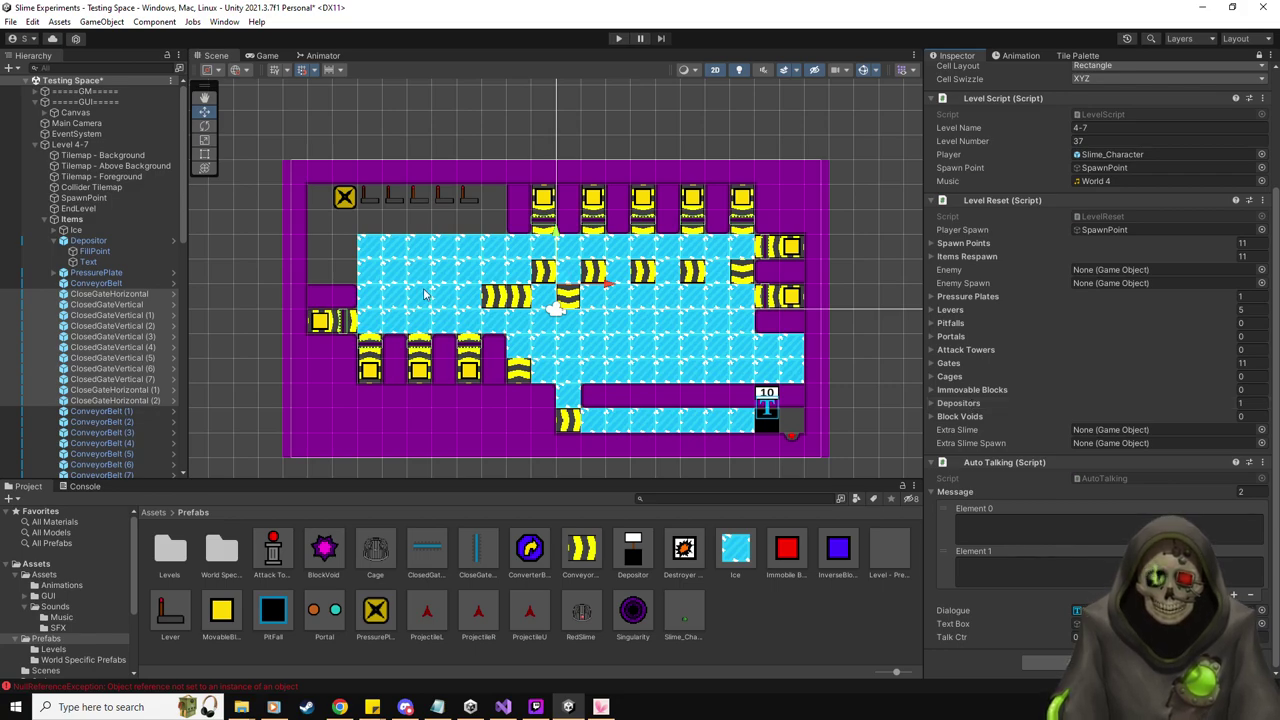
{"action": "left_click", "coordinate": [53, 241]}
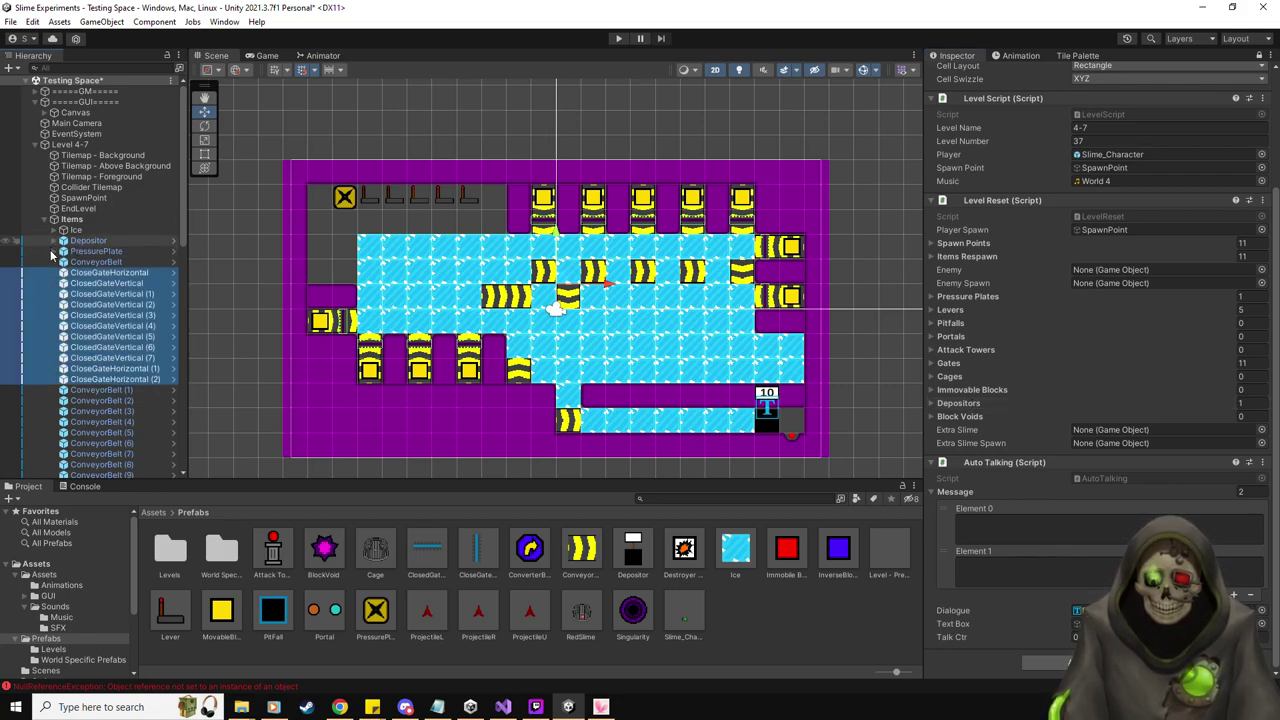
{"action": "left_click", "coordinate": [108, 346]}
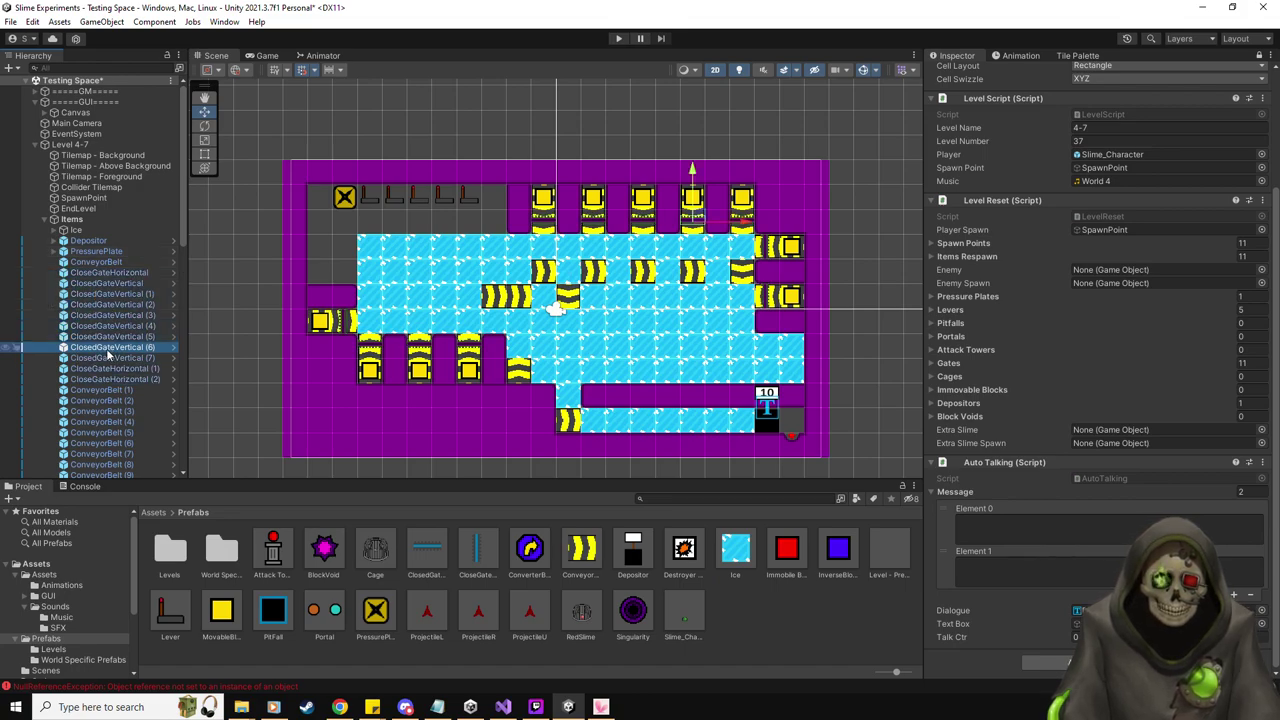
{"action": "scroll", "coordinate": [108, 354], "scroll_direction": "down", "scroll_amount": 10}
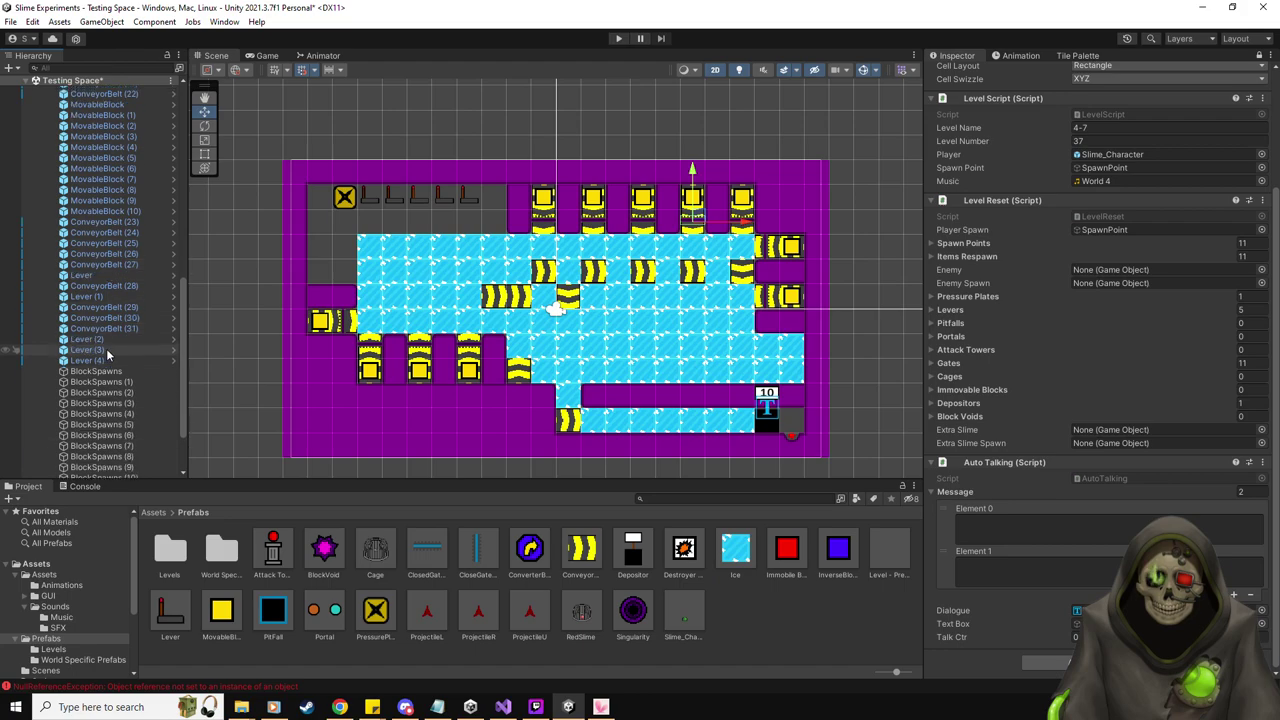
{"action": "scroll", "coordinate": [108, 354], "scroll_direction": "up", "scroll_amount": 10}
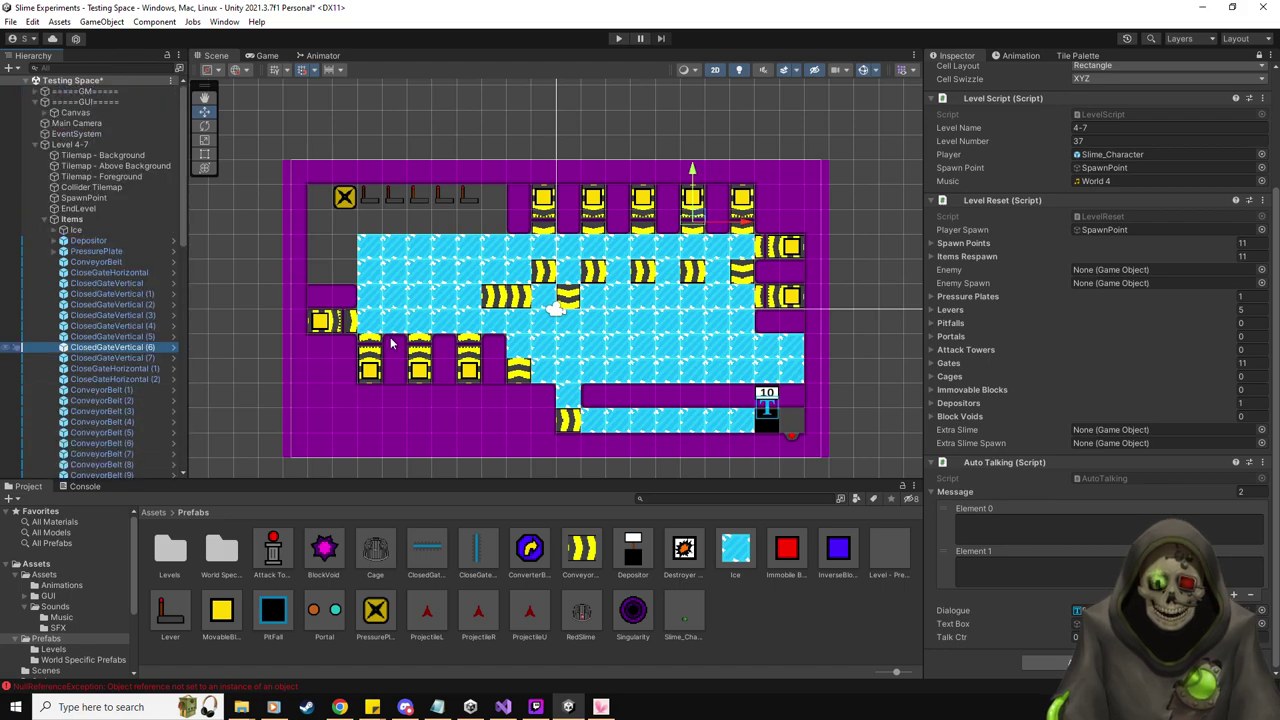
{"action": "middle_click_drag", "start_coordinate": [527, 372], "coordinate": [530, 339]}
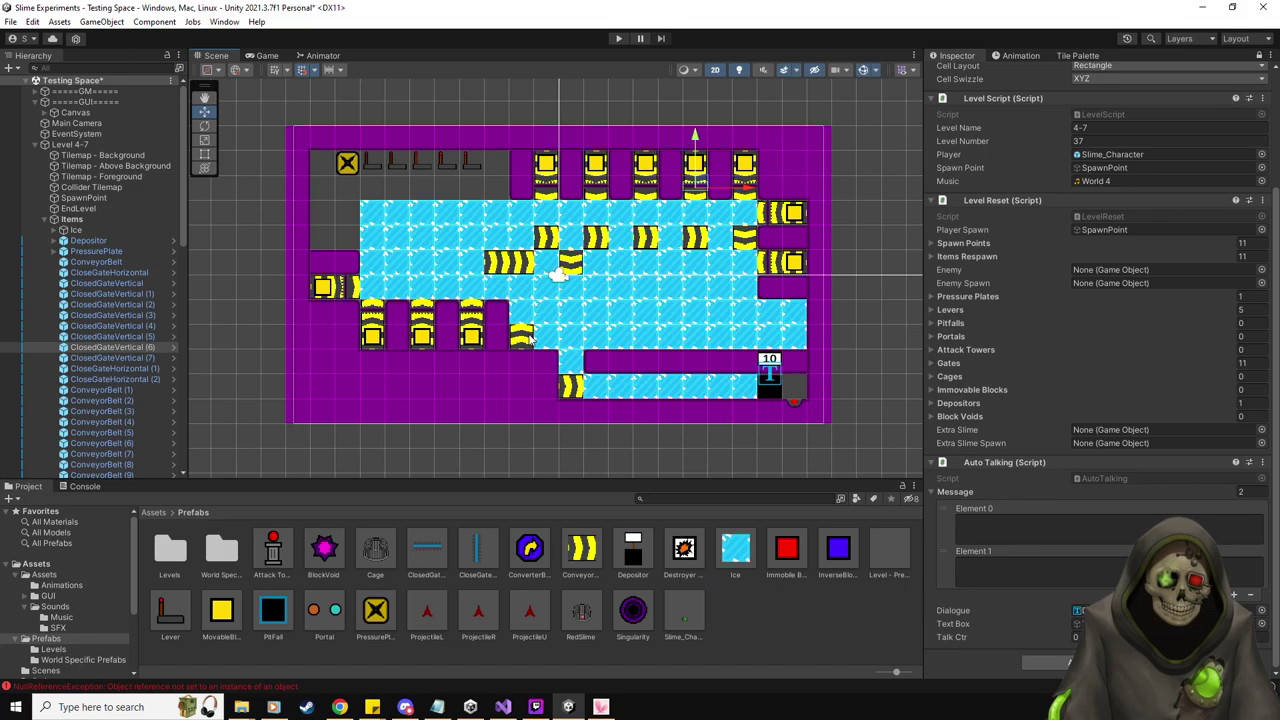
Enter "Let's get destructive now!" as Element 0 of the Auto Talking message
{"action": "left_click", "coordinate": [1042, 527]}
{"action": "type", "text": "Let's get dest"}
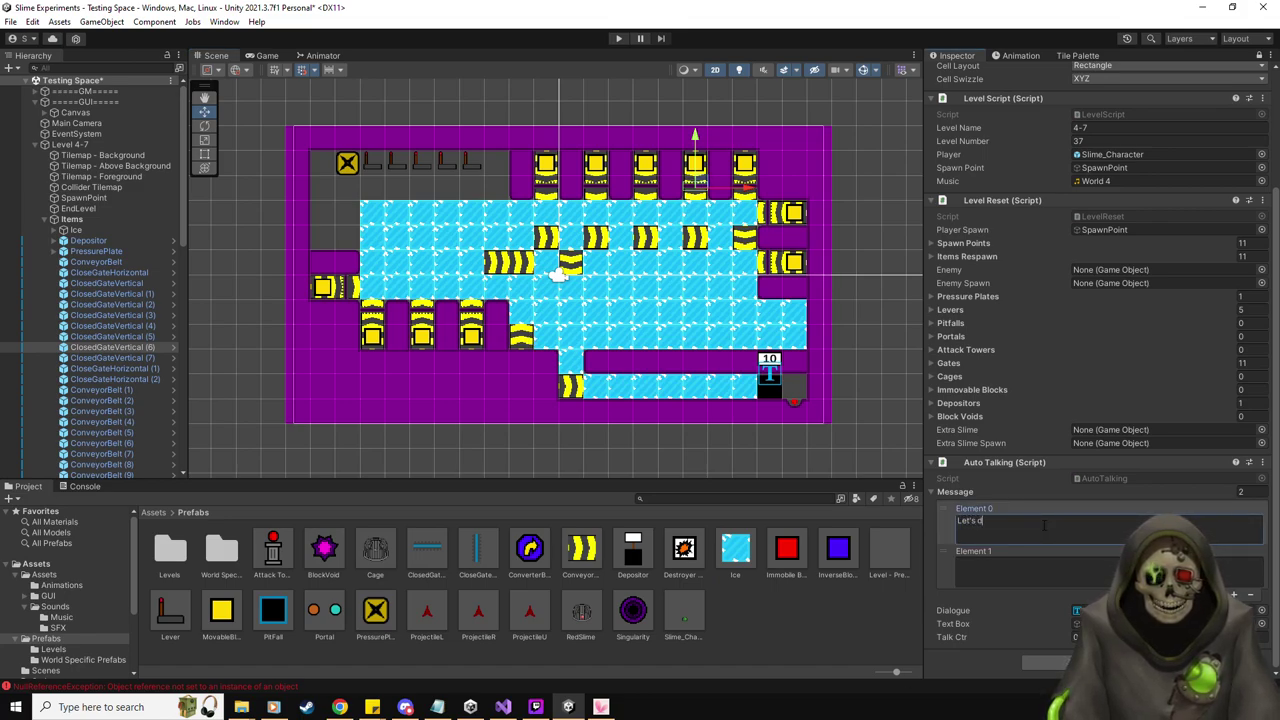
{"action": "type", "text": "ructive now!"}
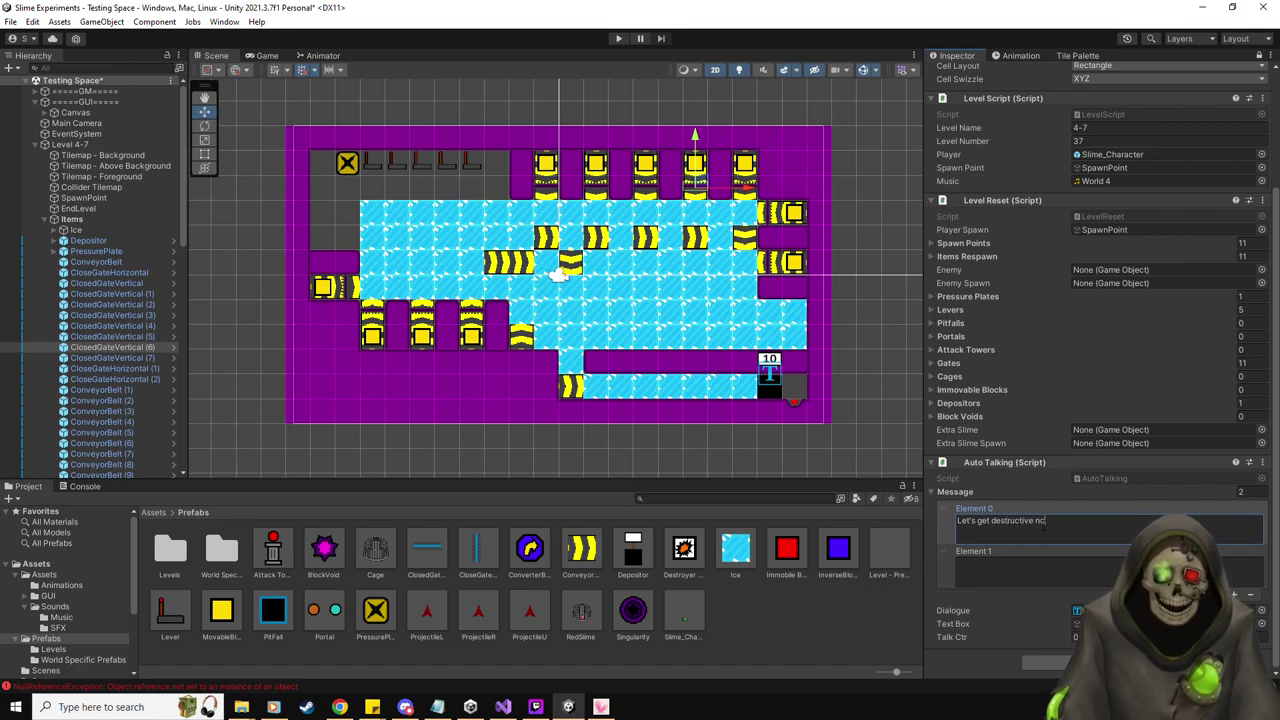
Write Element 1 of the Auto Talking message about needing to use spawnable destroyer blocks on anything in your path
{"action": "left_click", "coordinate": [1046, 566]}
{"action": "type", "text": "You'll nee"}
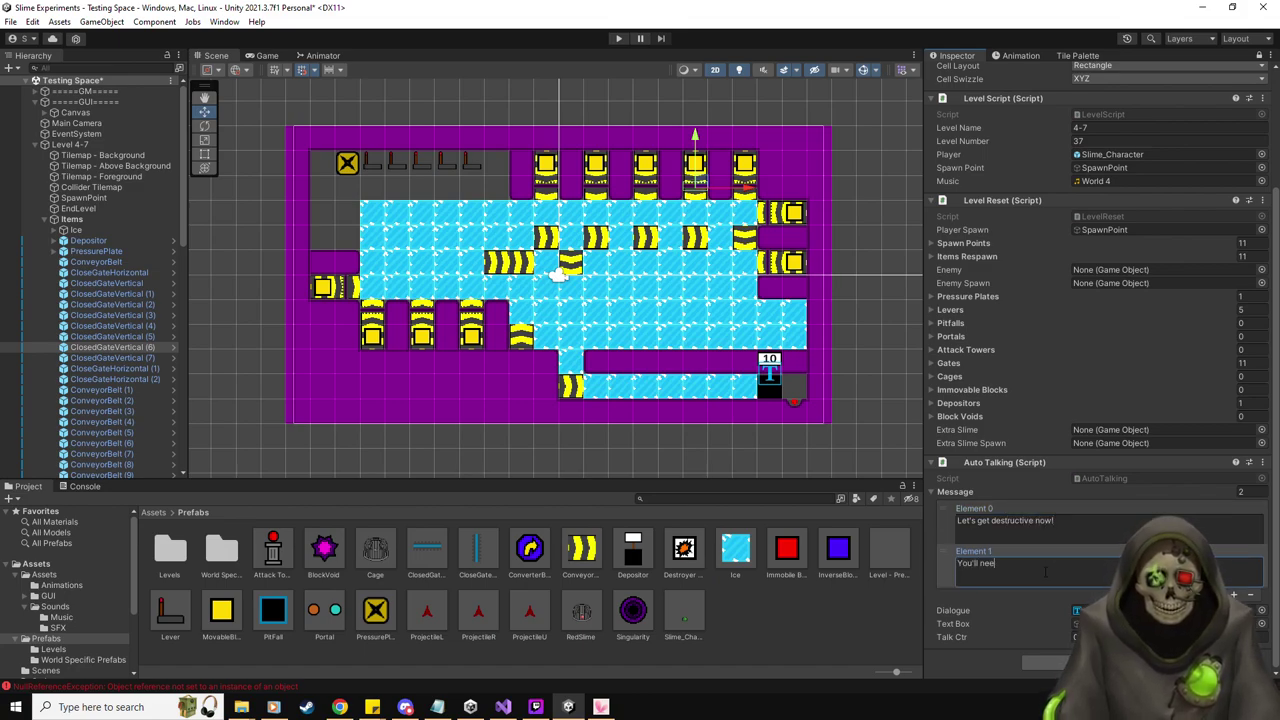
{"action": "type", "text": "d to use spawnable destroyer blo"}
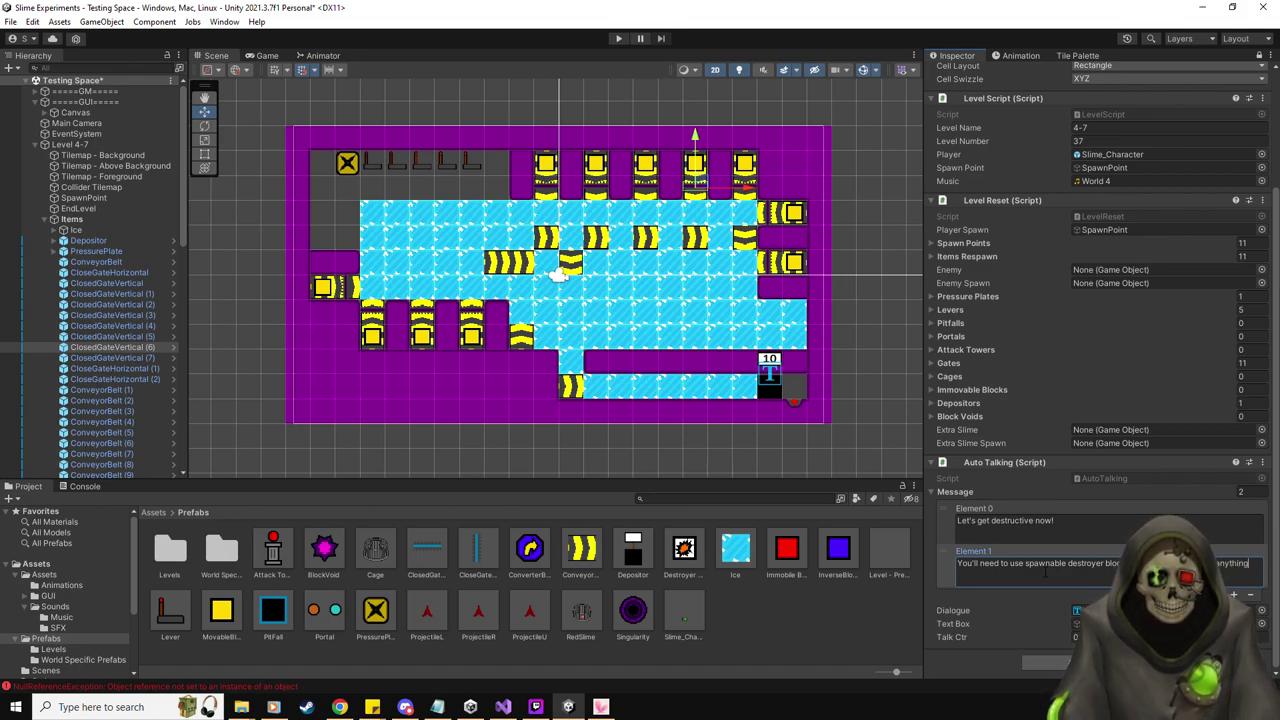
{"action": "type", "text": "your path."}
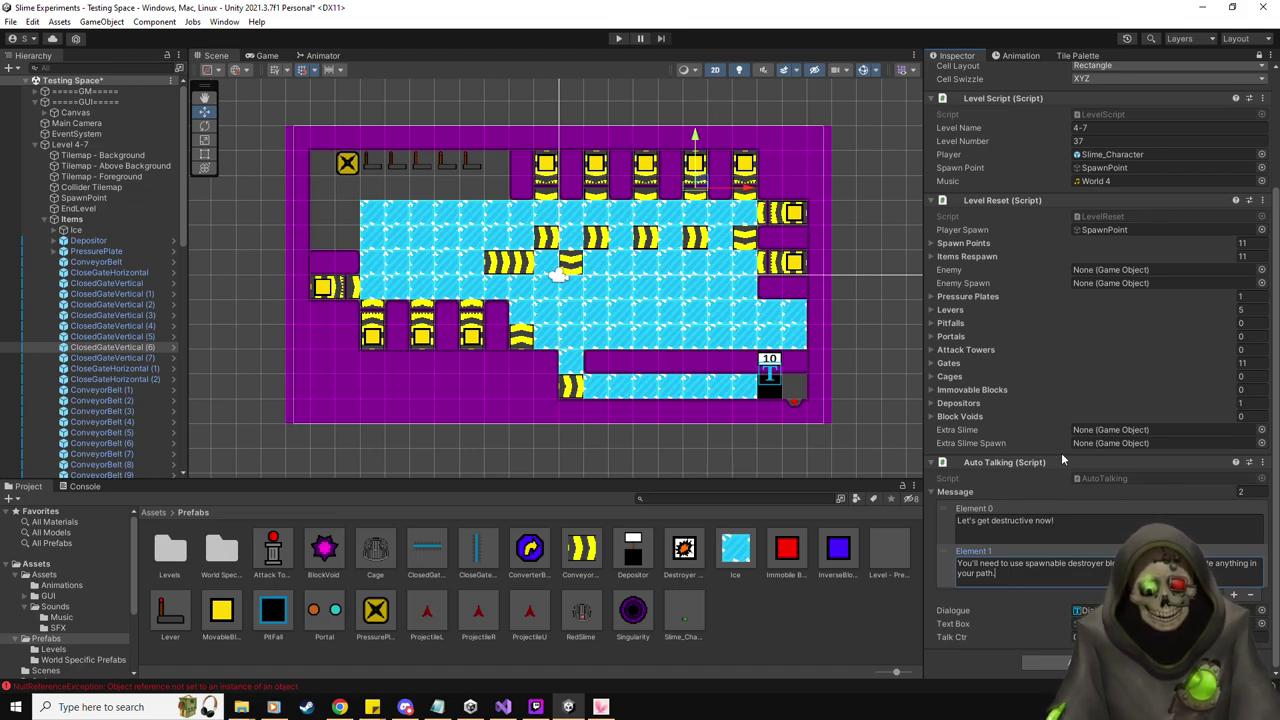
Set the Message list size to 3 and clear the copied text in Element 2
{"action": "left_click", "coordinate": [1240, 491]}
{"action": "type", "text": "3"}
{"action": "key", "text": "Return"}
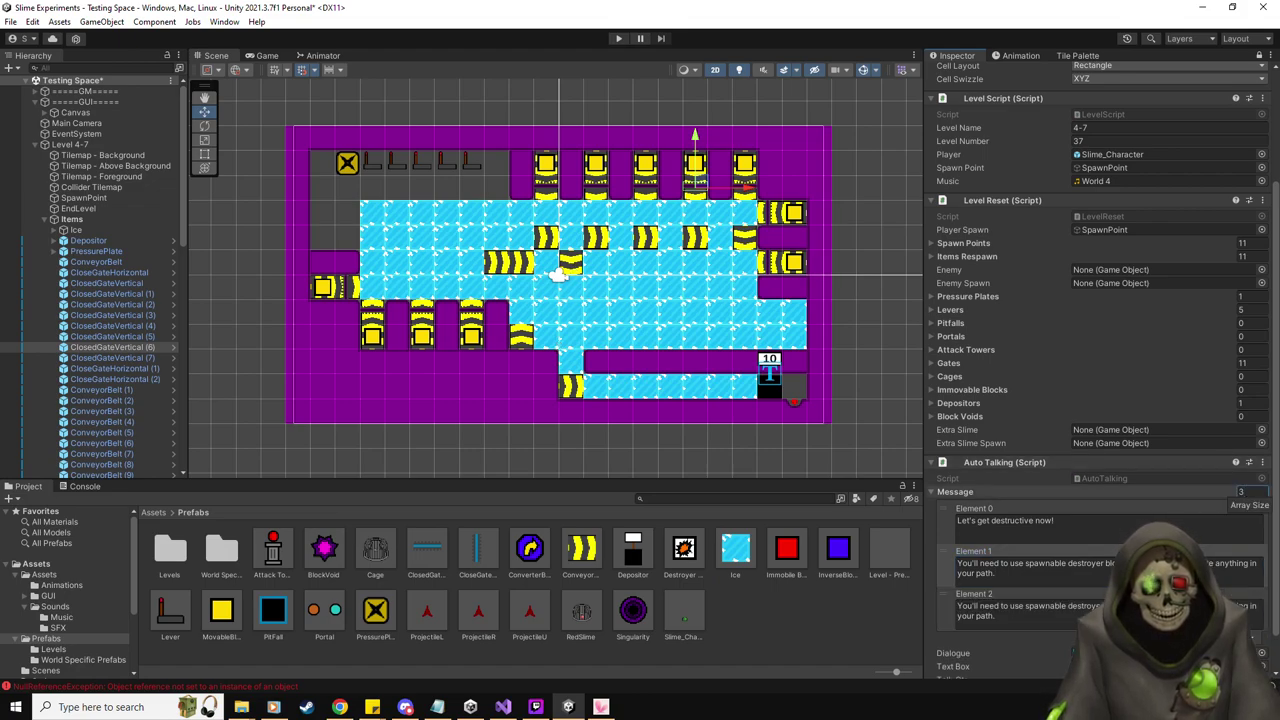
{"action": "left_click", "coordinate": [1061, 612]}
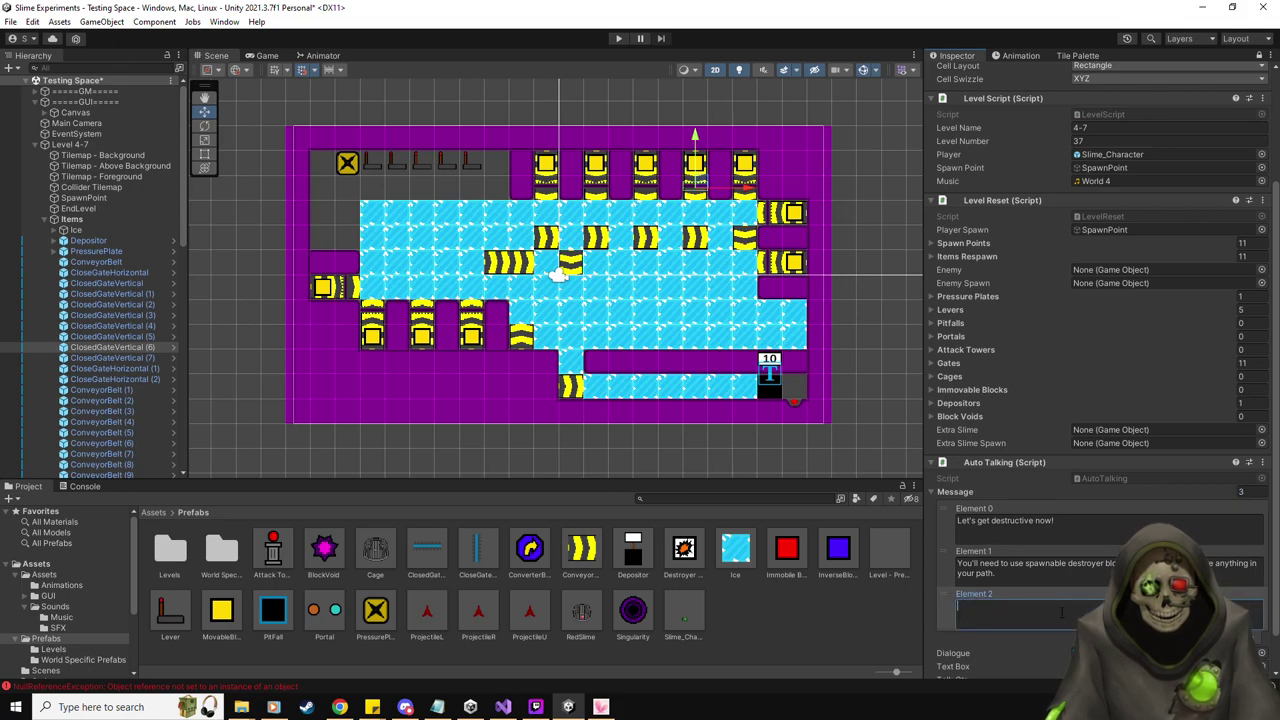
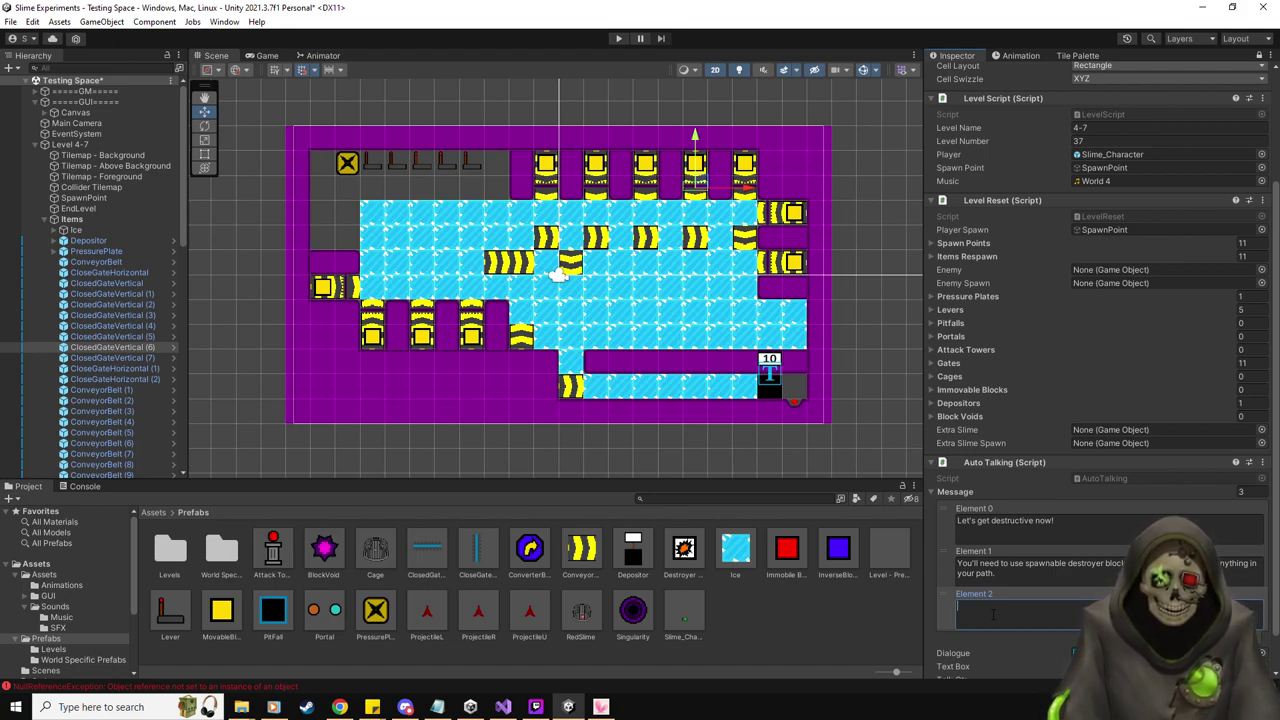
Write Element 2 of the Auto Talking message: "Oh, and I messed with one of the conveyor belts so that it doesn't recognize the Destroyer Blocks."
{"action": "type", "text": "Oh, and I"}
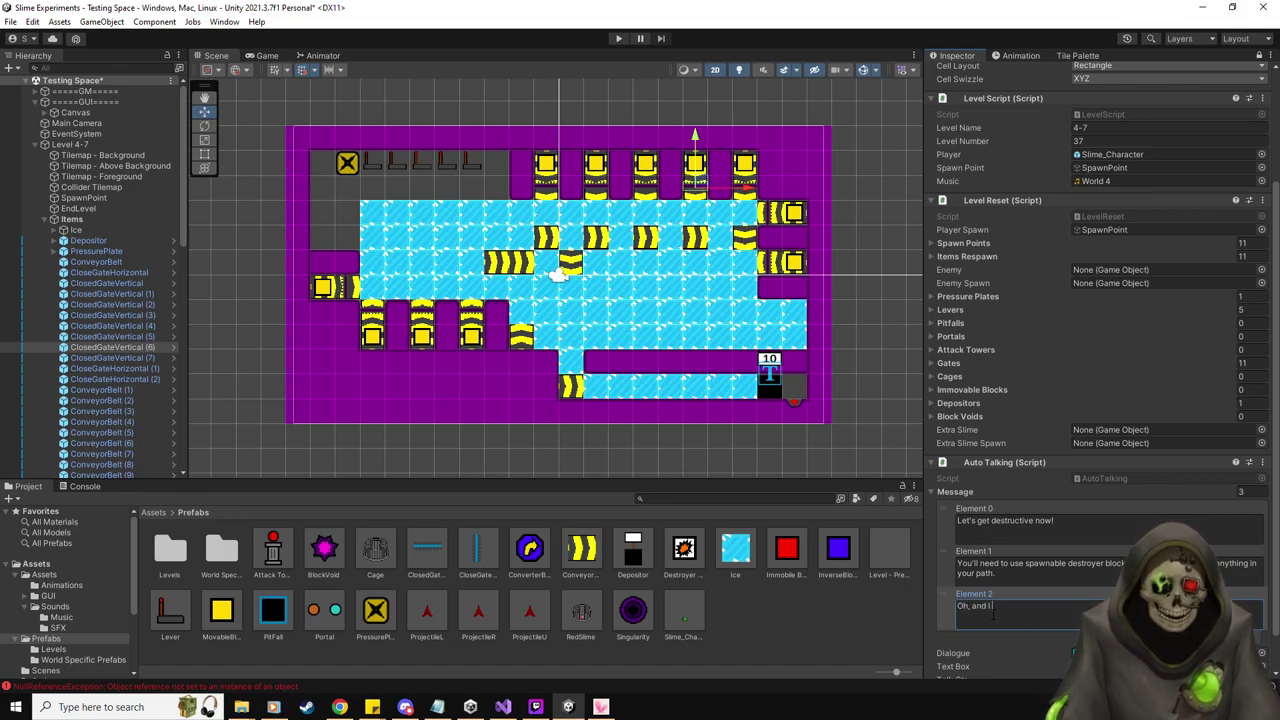
{"action": "type", "text": " messed with one of the co"}
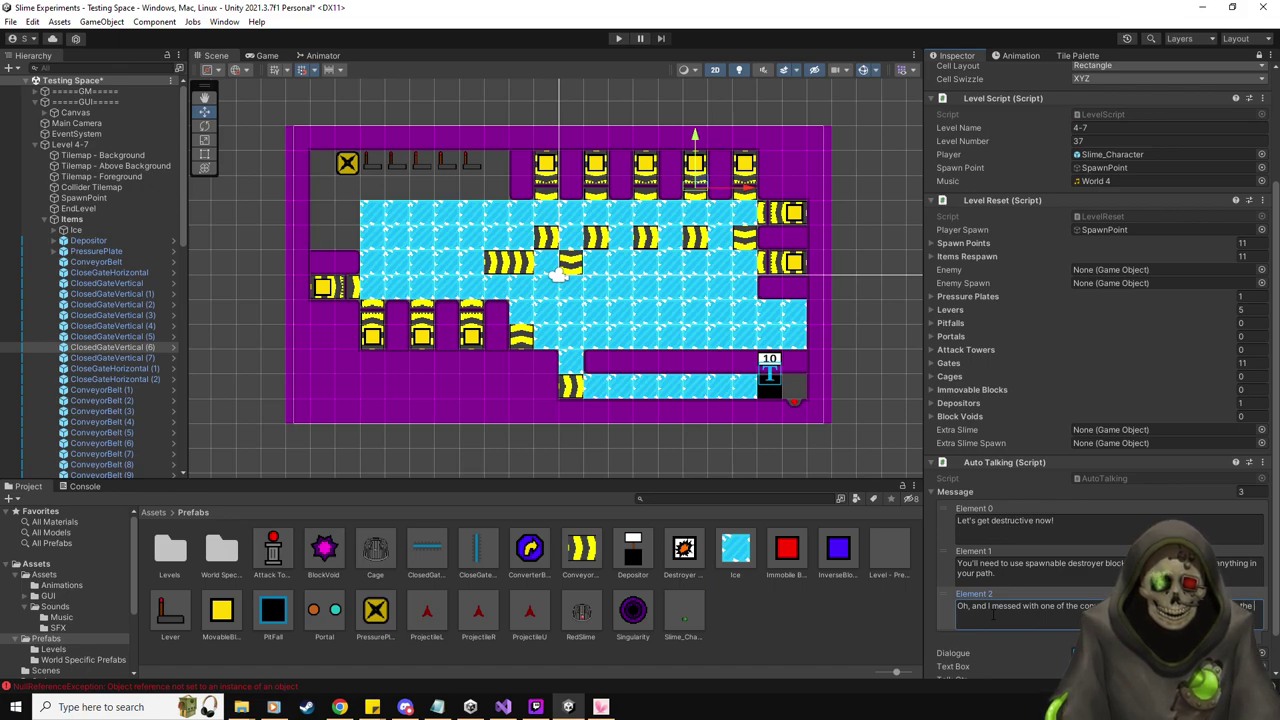
{"action": "type", "text": "Destroyer"}
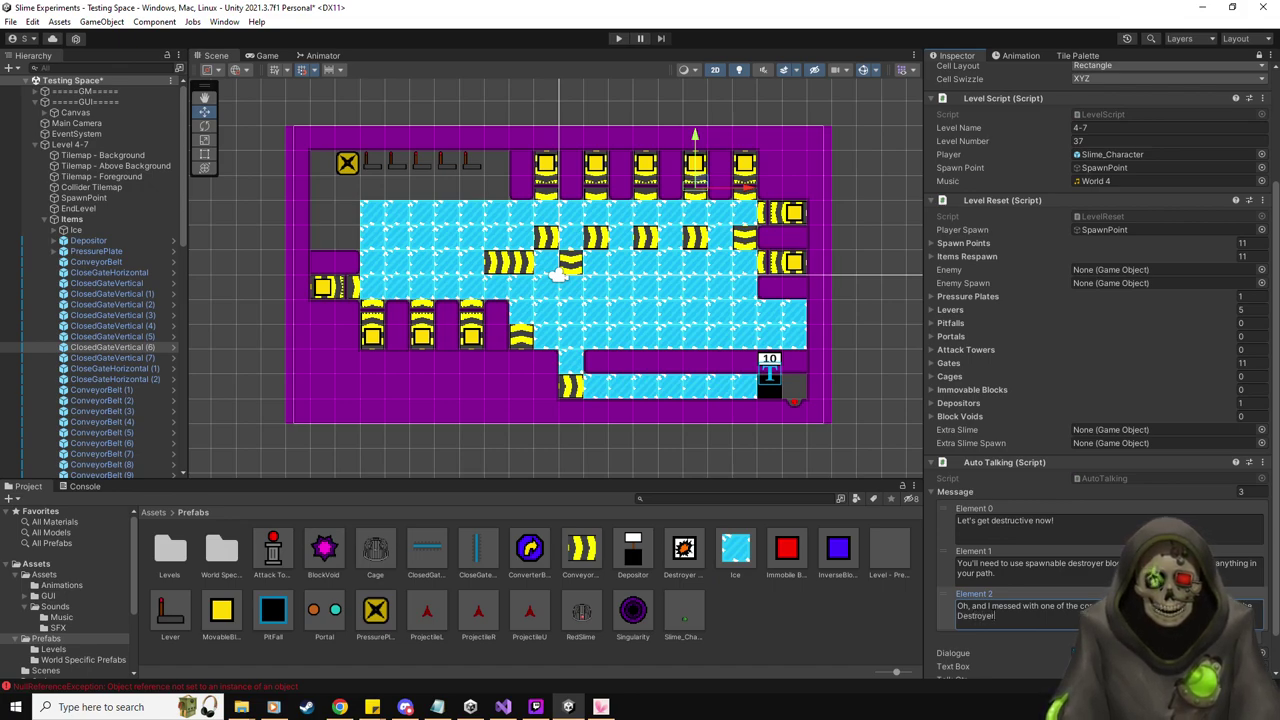
{"action": "type", "text": " BLocklob"}
{"action": "key", "text": "BackSpace"}
{"action": "type", "text": "cks. I'm sure you'll f"}
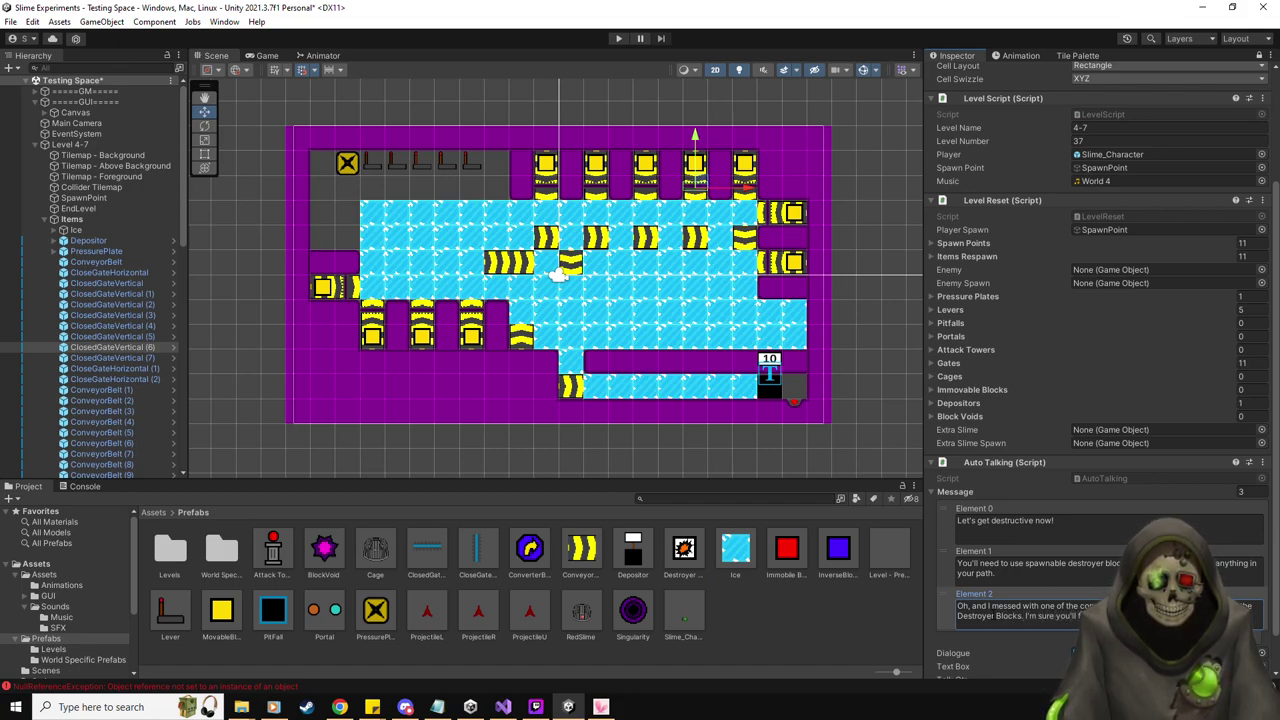
{"action": "key", "text": "BackSpace"}
{"action": "key", "text": "BackSpace"}
{"action": "key", "text": "BackSpace"}
{"action": "key", "text": "BackSpace"}
{"action": "key", "text": "BackSpace"}
{"action": "key", "text": "BackSpace"}
{"action": "key", "text": "BackSpace"}
{"action": "key", "text": "BackSpace"}
{"action": "key", "text": "BackSpace"}
{"action": "key", "text": "BackSpace"}
{"action": "key", "text": "BackSpace"}
{"action": "key", "text": "BackSpace"}
{"action": "key", "text": "BackSpace"}
{"action": "key", "text": "BackSpace"}
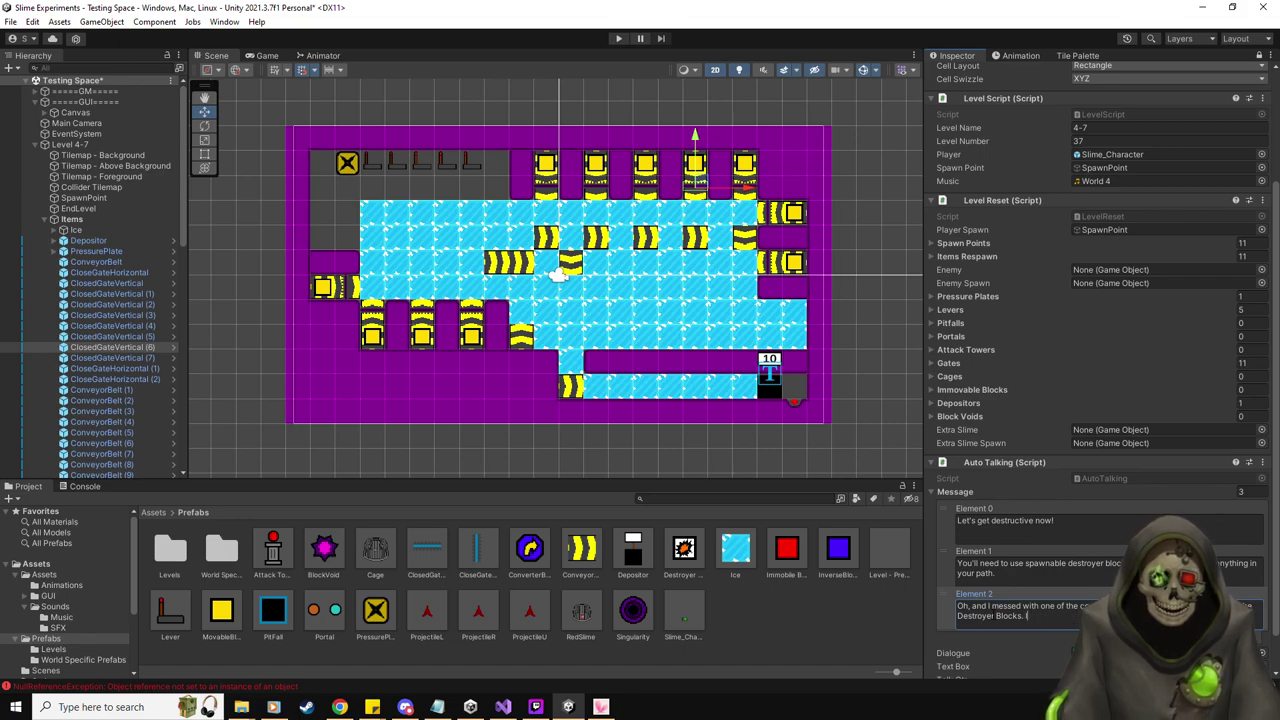
Set the Message list size to 4 and enter "I'm sure you'll figure out which it is quickly." as Element 3
{"action": "left_click", "coordinate": [1244, 491]}
{"action": "type", "text": "4"}
{"action": "key", "text": "Return"}
{"action": "left_click", "coordinate": [1000, 652]}
{"action": "key", "text": "ctrl+a"}
{"action": "type", "text": "I'm sure you'"}
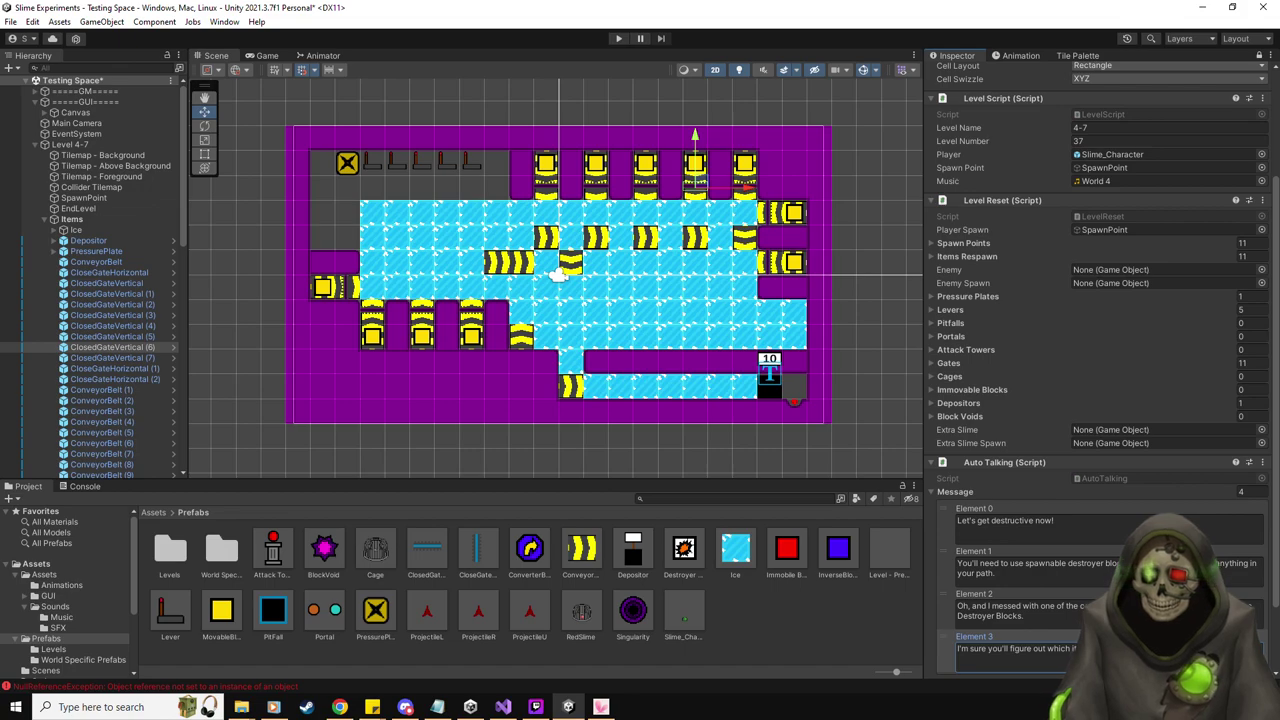
{"action": "type", "text": "t"}
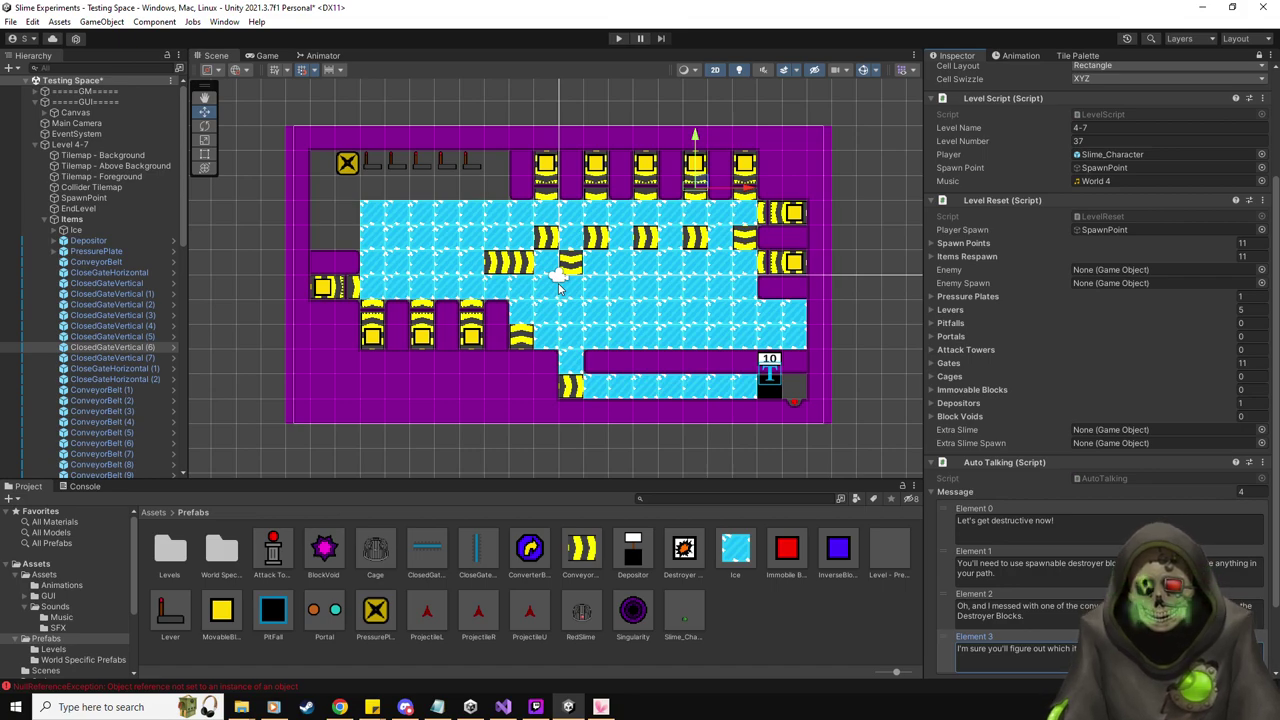
Play-test Level 4-7 by spawning destroyer blocks and launching one across the ice at the first gated yellow block
{"action": "scroll", "coordinate": [558, 288], "scroll_direction": "up", "scroll_amount": 1}
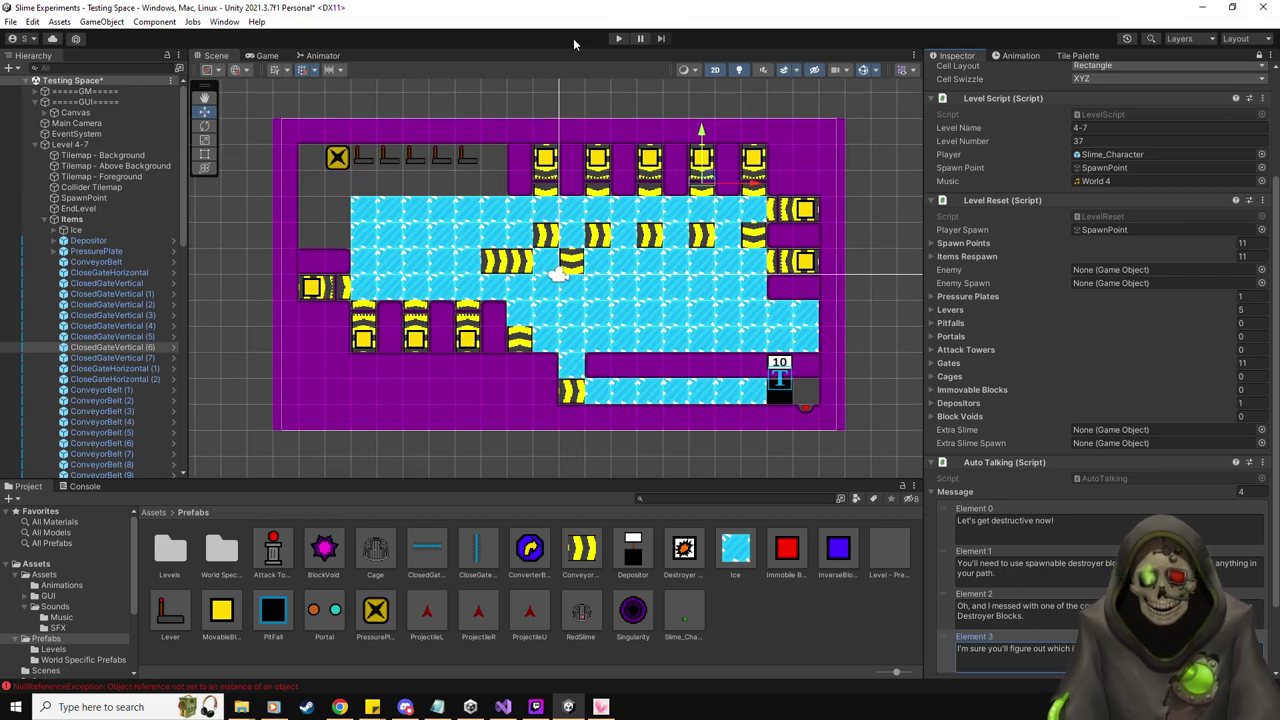
{"action": "left_click", "coordinate": [612, 38]}
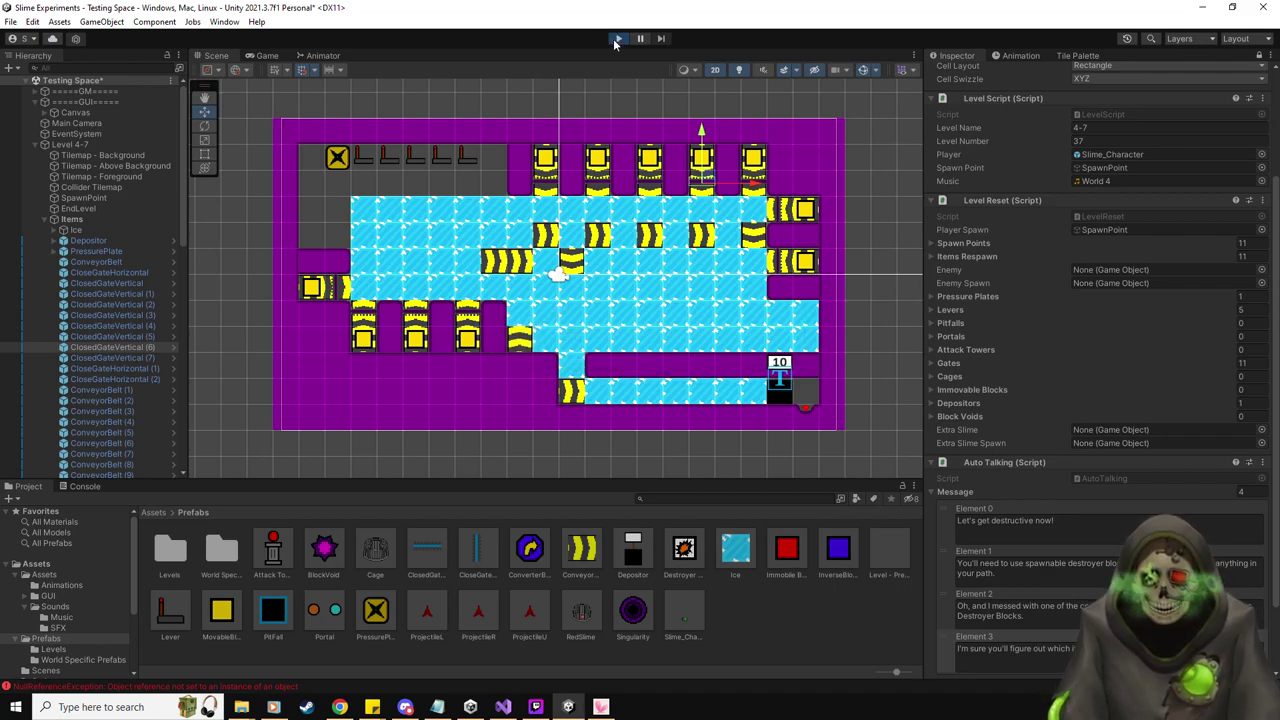
{"action": "key", "text": "Right"}
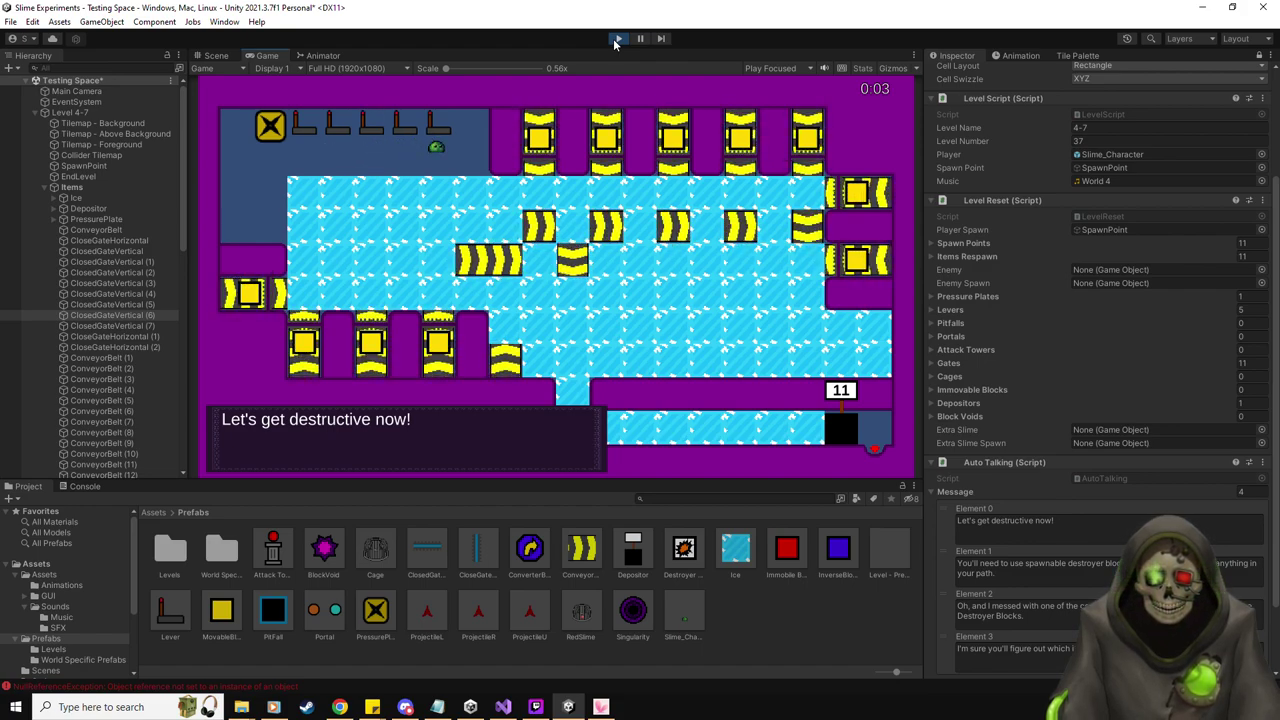
{"action": "key", "text": "Left"}
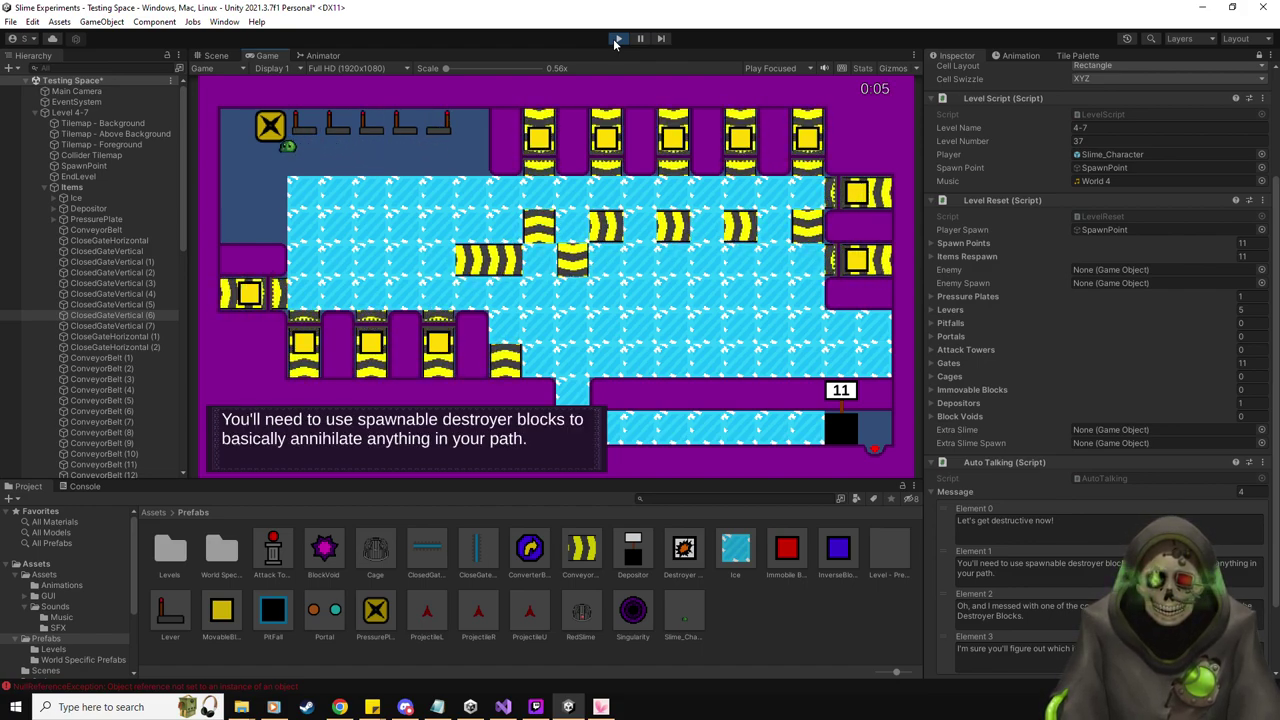
{"action": "key", "text": "Down"}
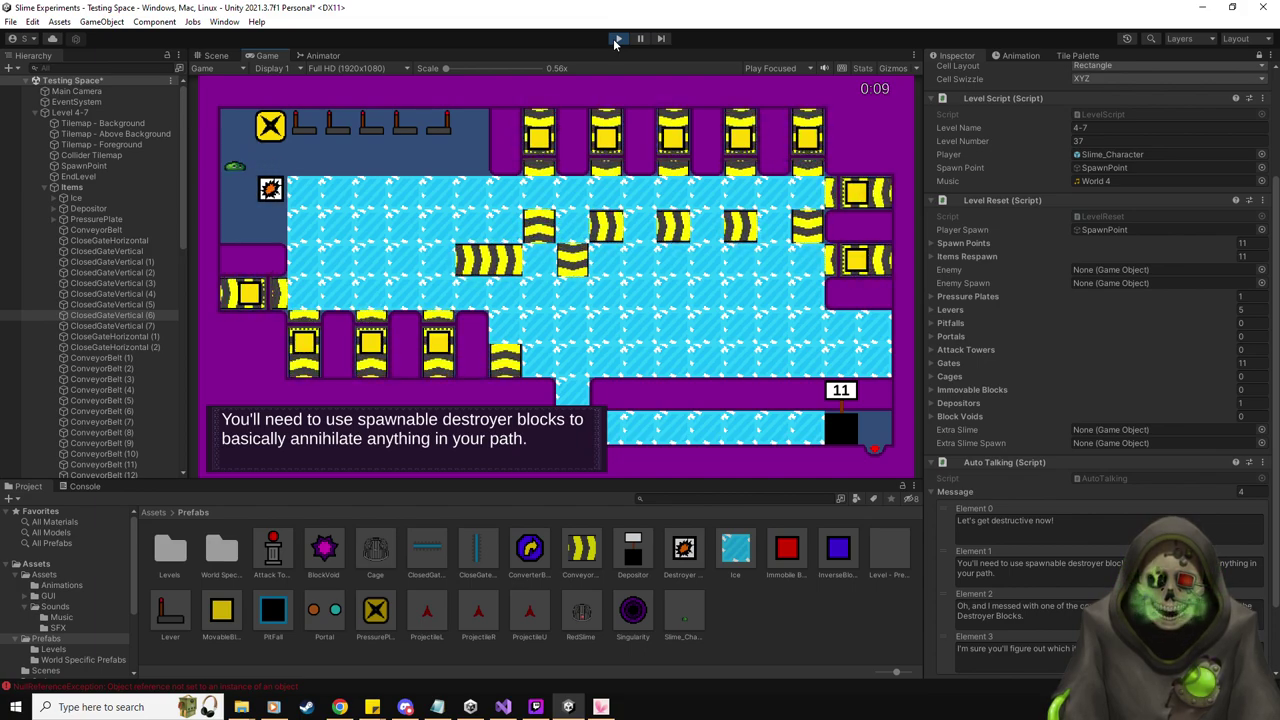
{"action": "key", "text": "Down"}
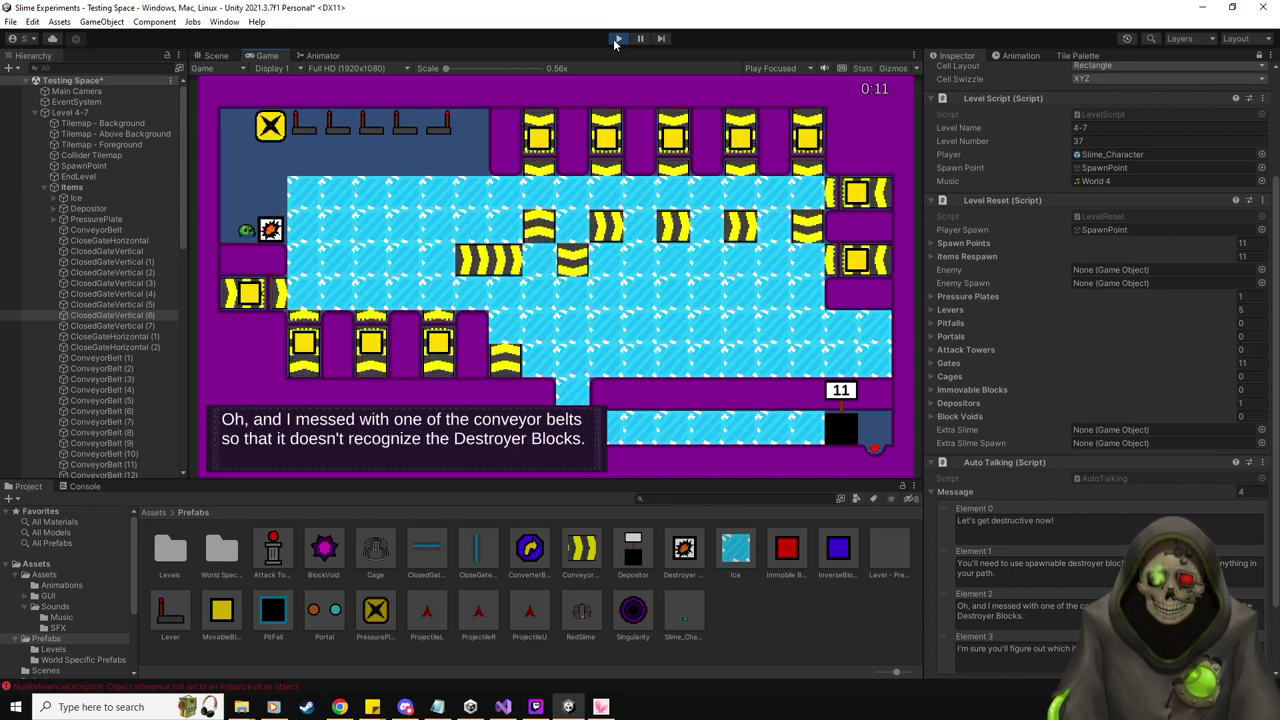
{"action": "key", "text": "Right"}
{"action": "key", "text": "Down"}
{"action": "key", "text": "Up"}
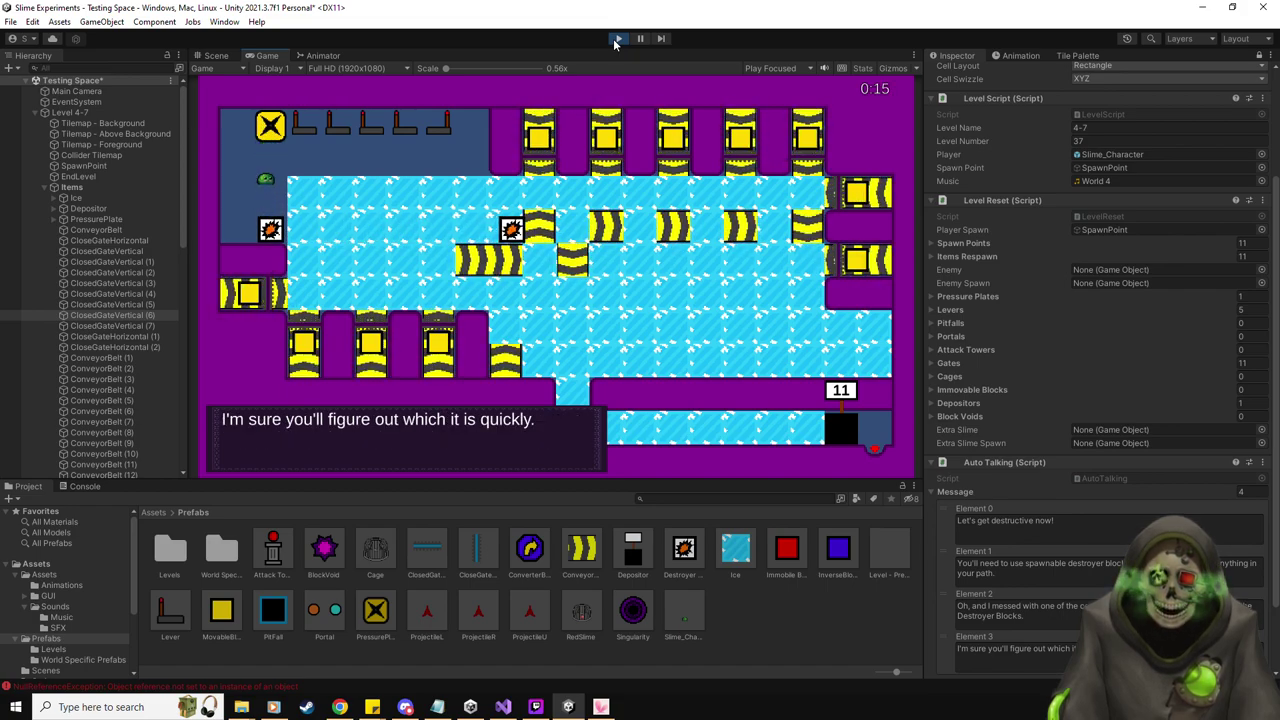
Use the levers to route the first freed yellow block along the conveyors toward the lower ice area
{"action": "key", "text": "Right"}
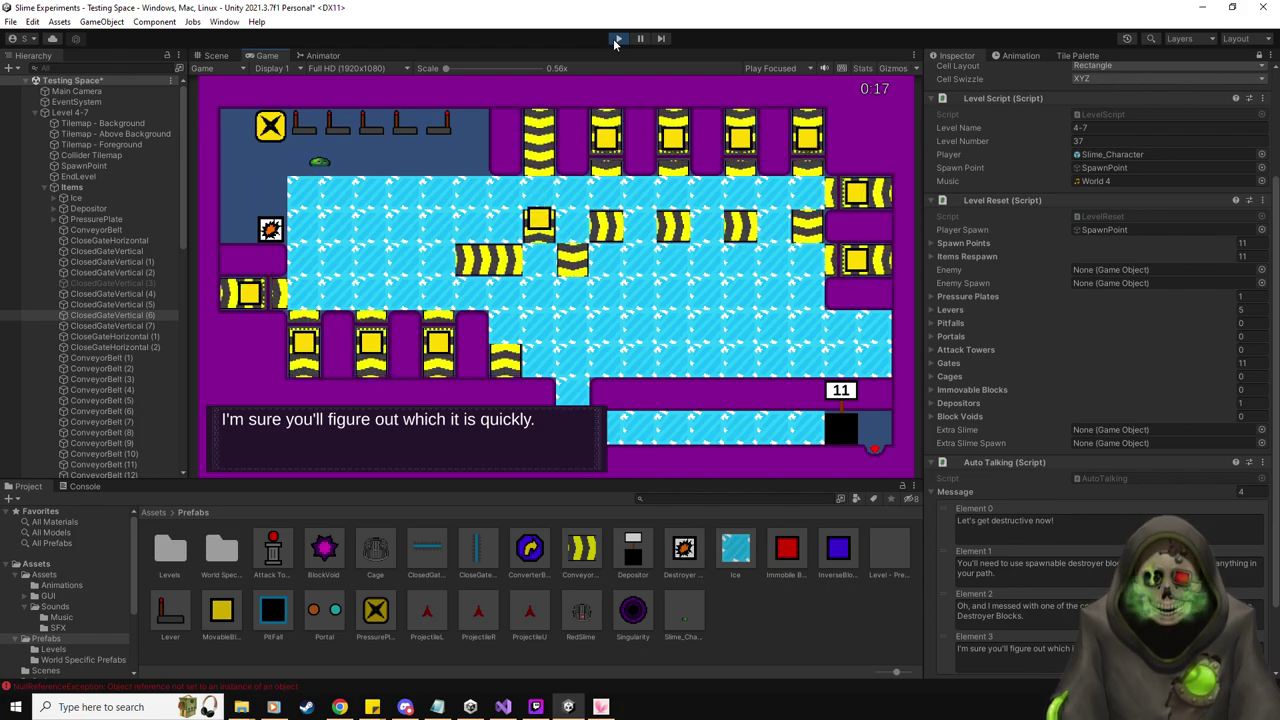
{"action": "key", "text": "Right"}
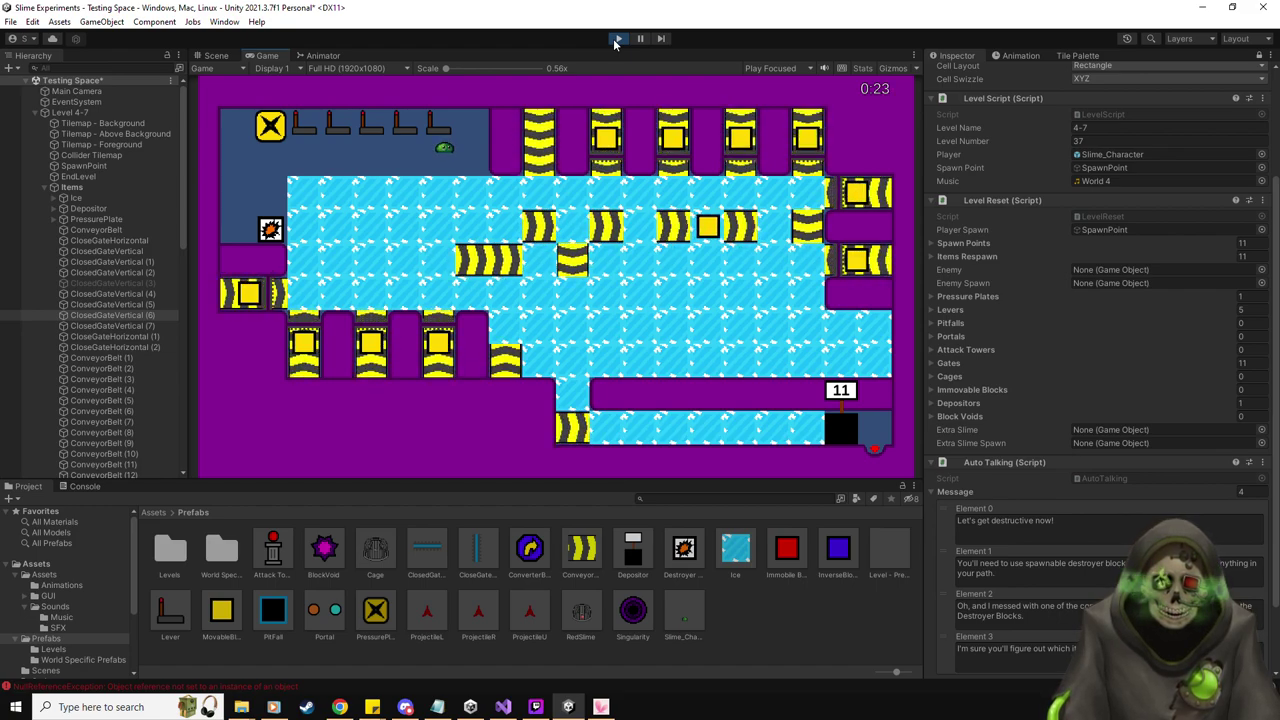
{"action": "key", "text": "Left"}
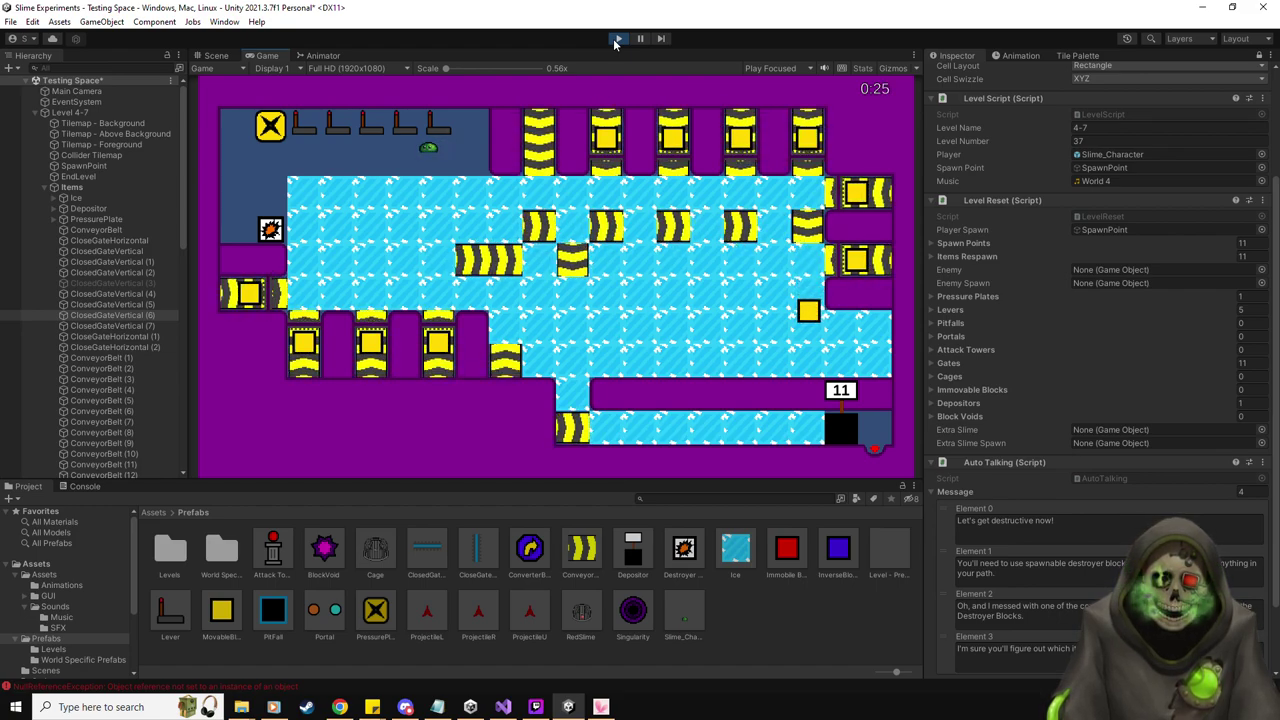
Flip the fourth lever and launch the waiting destroyer block across the ice at the second gated yellow block
{"action": "key", "text": "Left"}
{"action": "key", "text": "Left"}
{"action": "key", "text": "Left"}
{"action": "key", "text": "Left"}
{"action": "key", "text": "Left"}
{"action": "key", "text": "Down"}
{"action": "key", "text": "Down"}
{"action": "key", "text": "Right"}
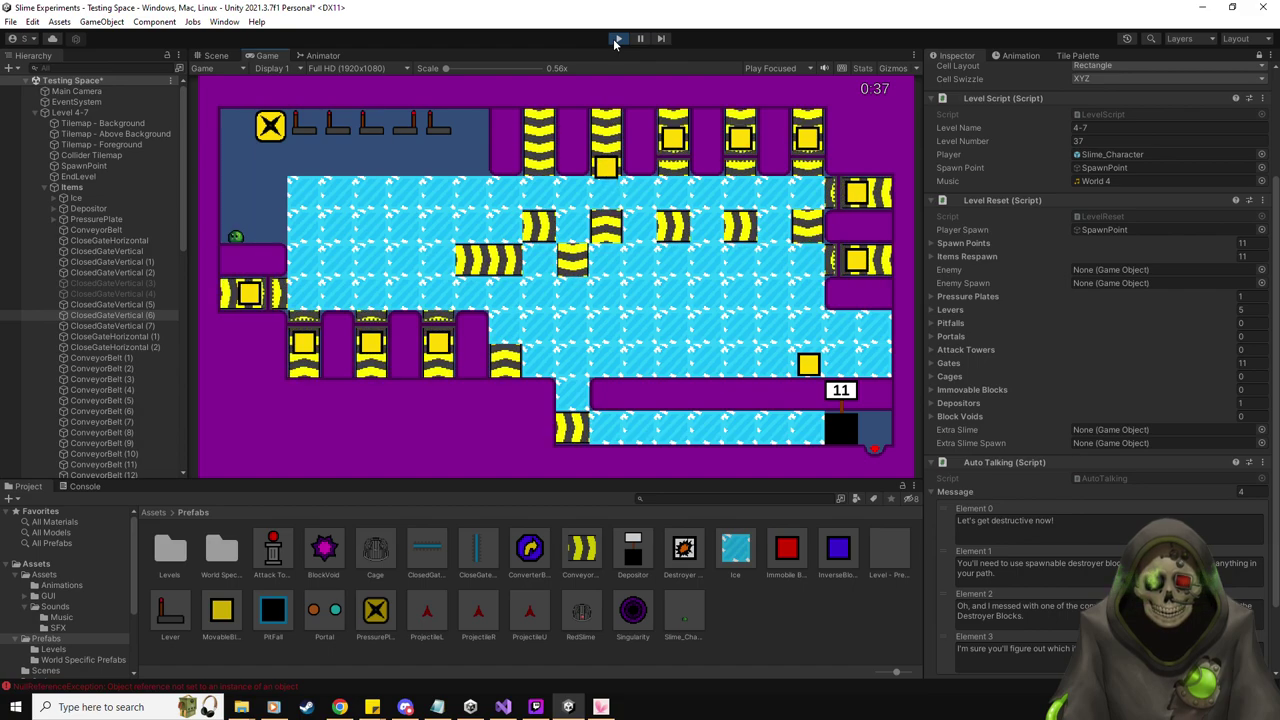
Cross the ice with the slime and push the first freed yellow block along the lower edge toward the Depositor corridor
{"action": "key", "text": "Right"}
{"action": "key", "text": "Right"}
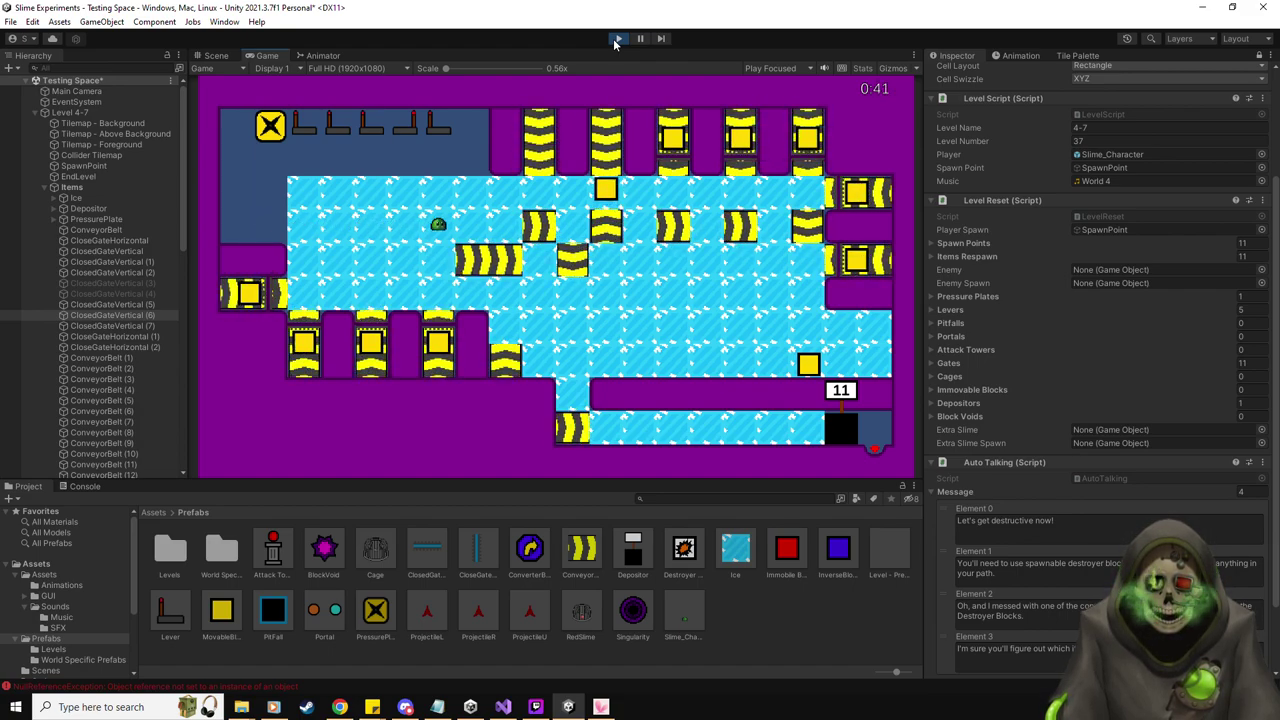
{"action": "key", "text": "Down"}
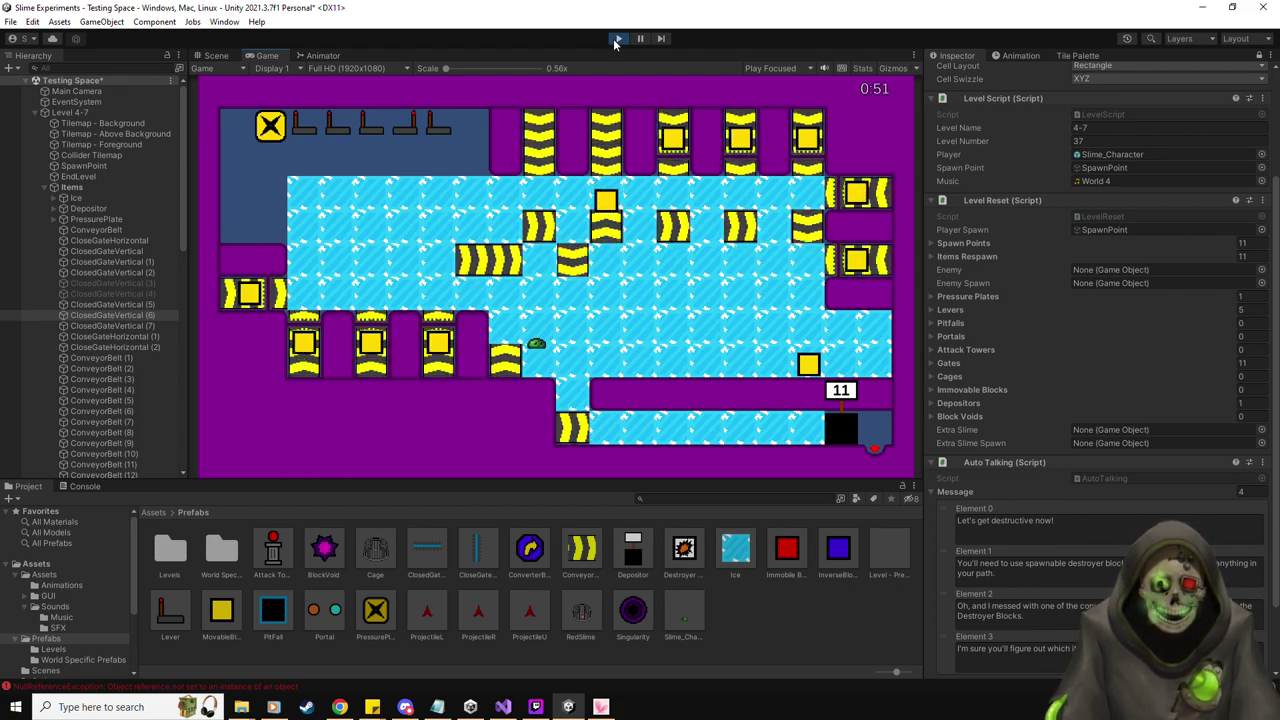
{"action": "key", "text": "Right"}
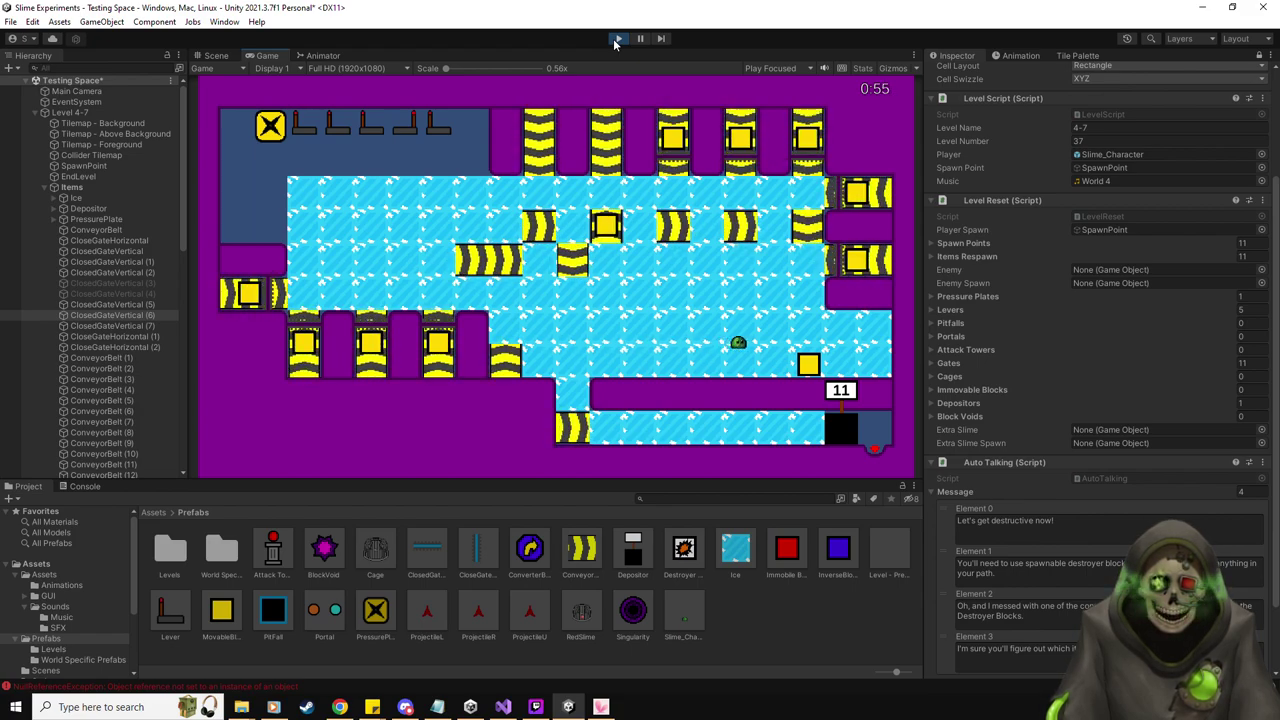
{"action": "key", "text": "Down"}
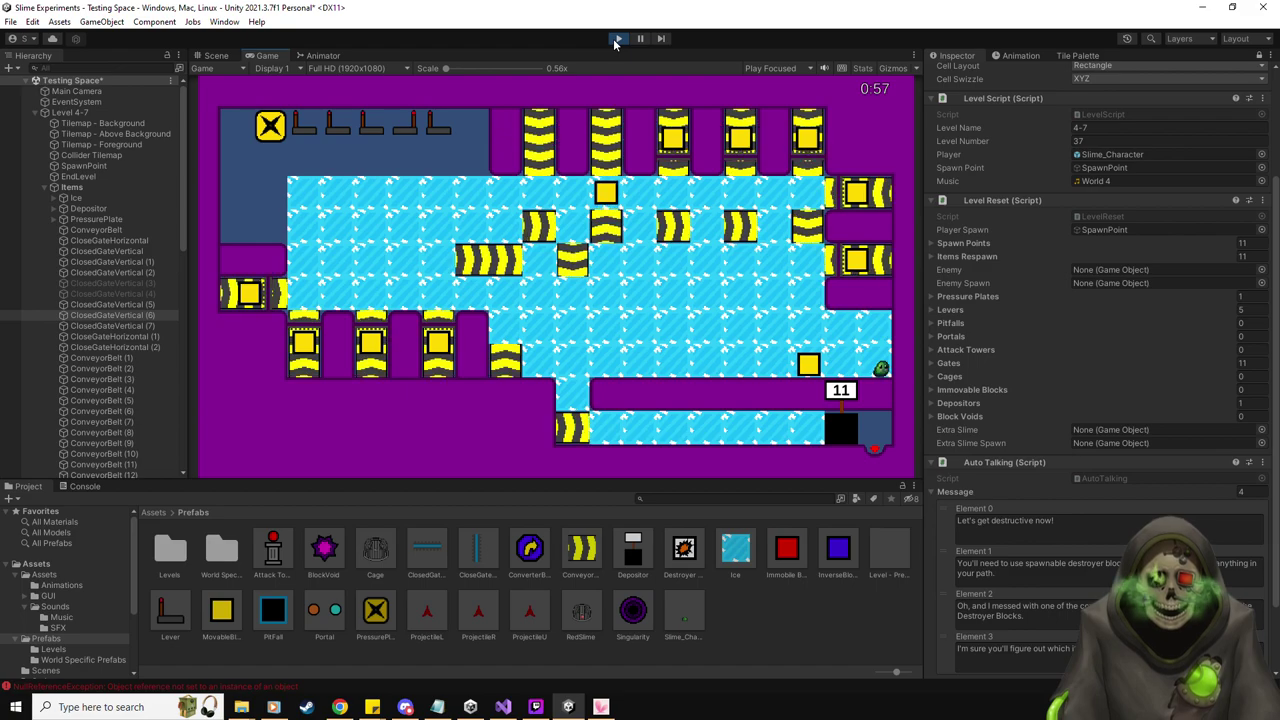
{"action": "key", "text": "Left"}
{"action": "key", "text": "Left"}
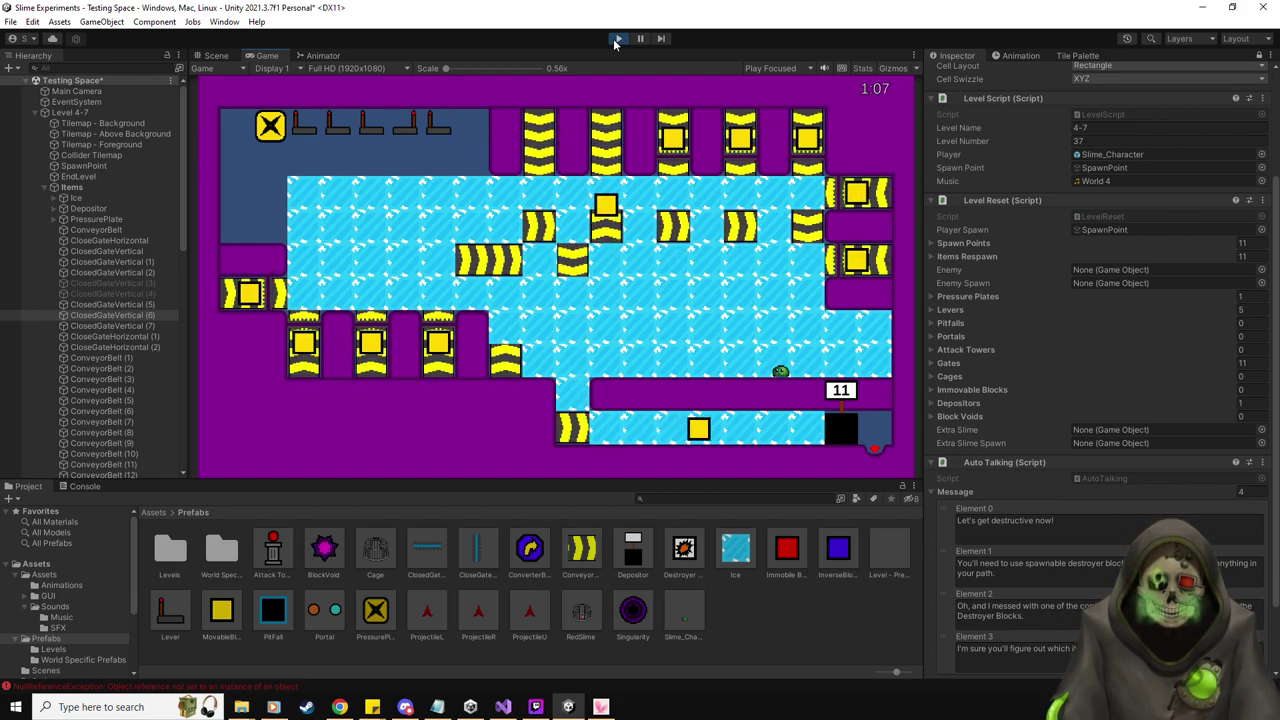
Push the second freed yellow block across the ice onto the starting floor and flip the third lever
{"action": "key", "text": "Up"}
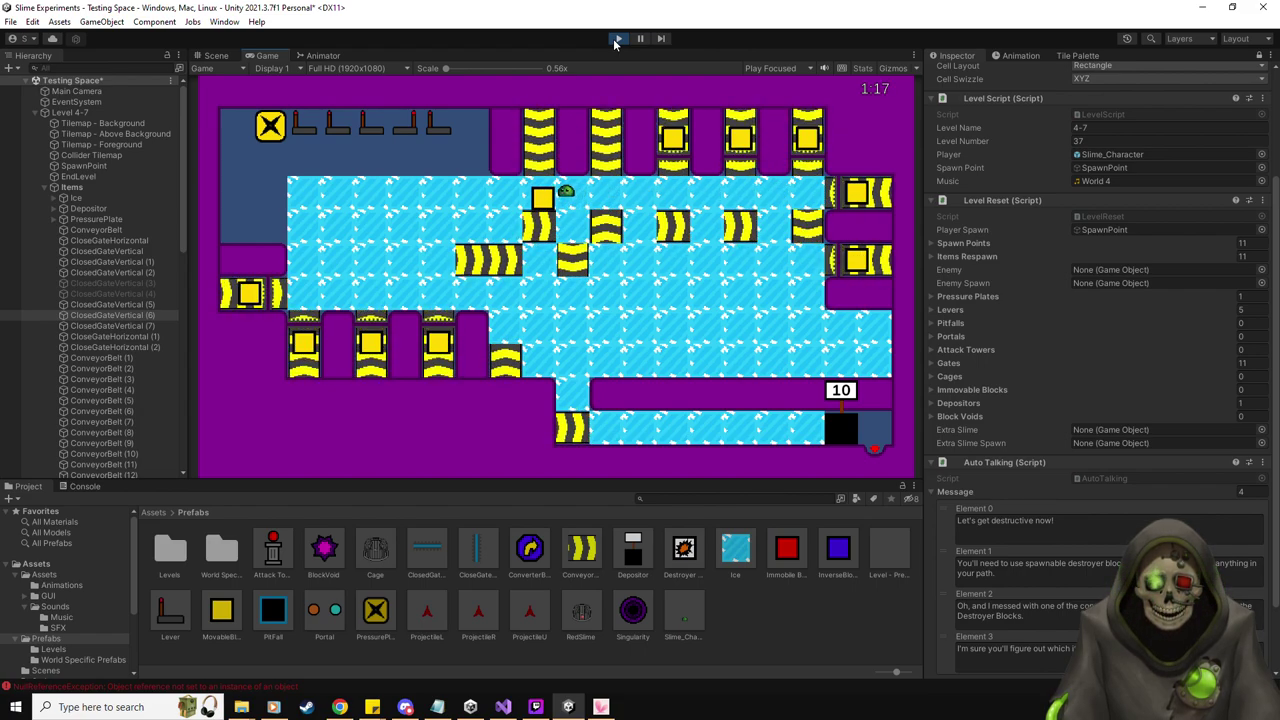
{"action": "key", "text": "Left"}
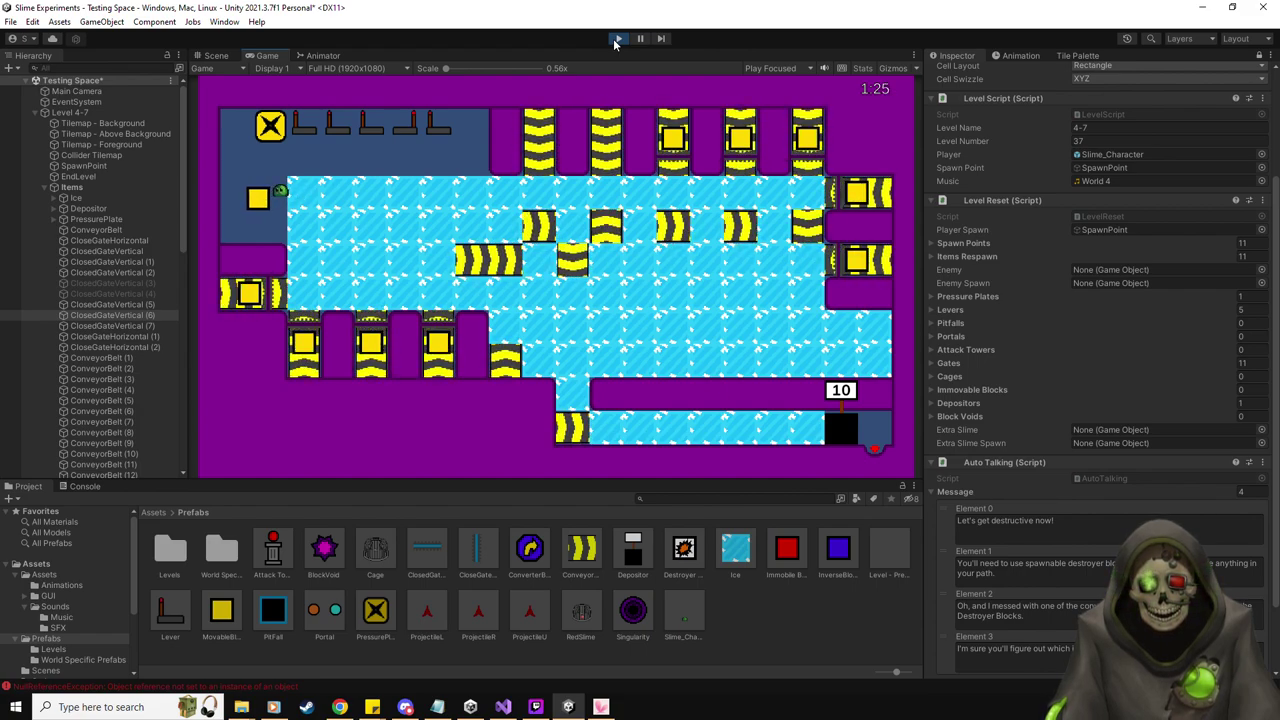
{"action": "key", "text": "Up"}
{"action": "key", "text": "Right"}
{"action": "key", "text": "Right"}
{"action": "key", "text": "Right"}
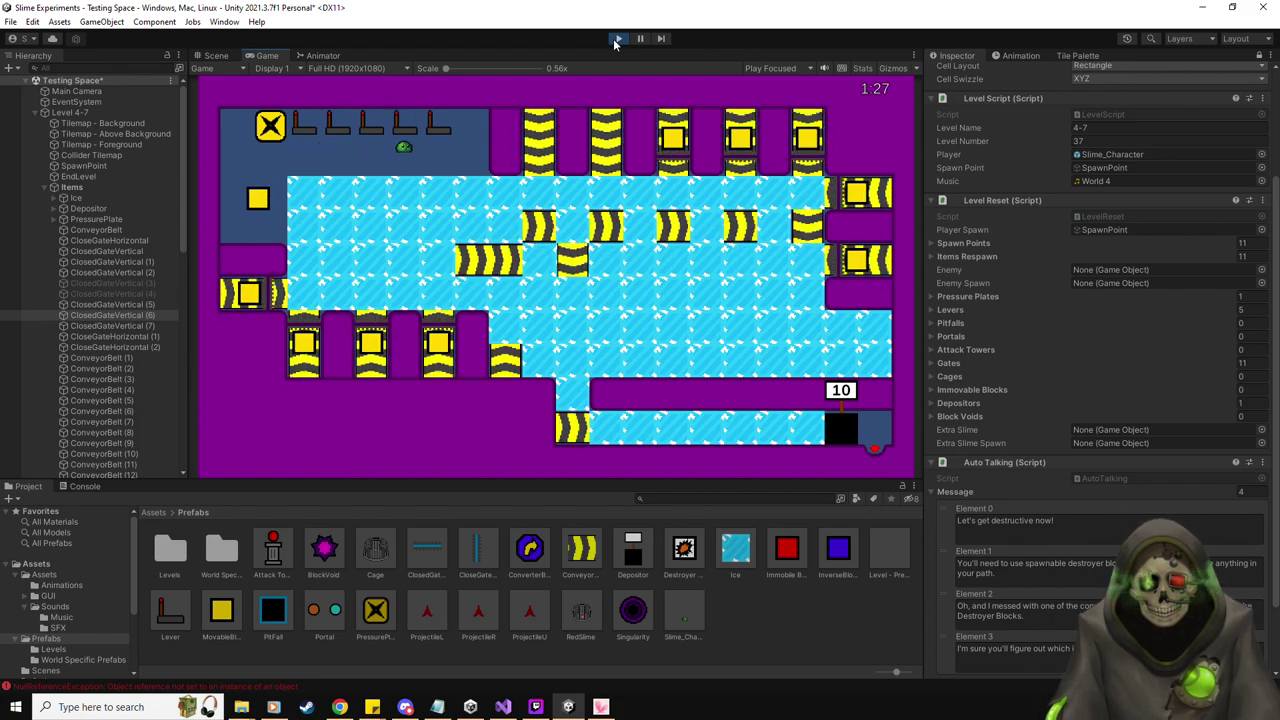
{"action": "key", "text": "Left"}
{"action": "key", "text": "Left"}
Push the yellow block up beside the pressure plate and along the levers to the far end of the starting floor
{"action": "key", "text": "Down"}
{"action": "key", "text": "Left"}
{"action": "key", "text": "Left"}
{"action": "key", "text": "Down"}
{"action": "key", "text": "Up"}
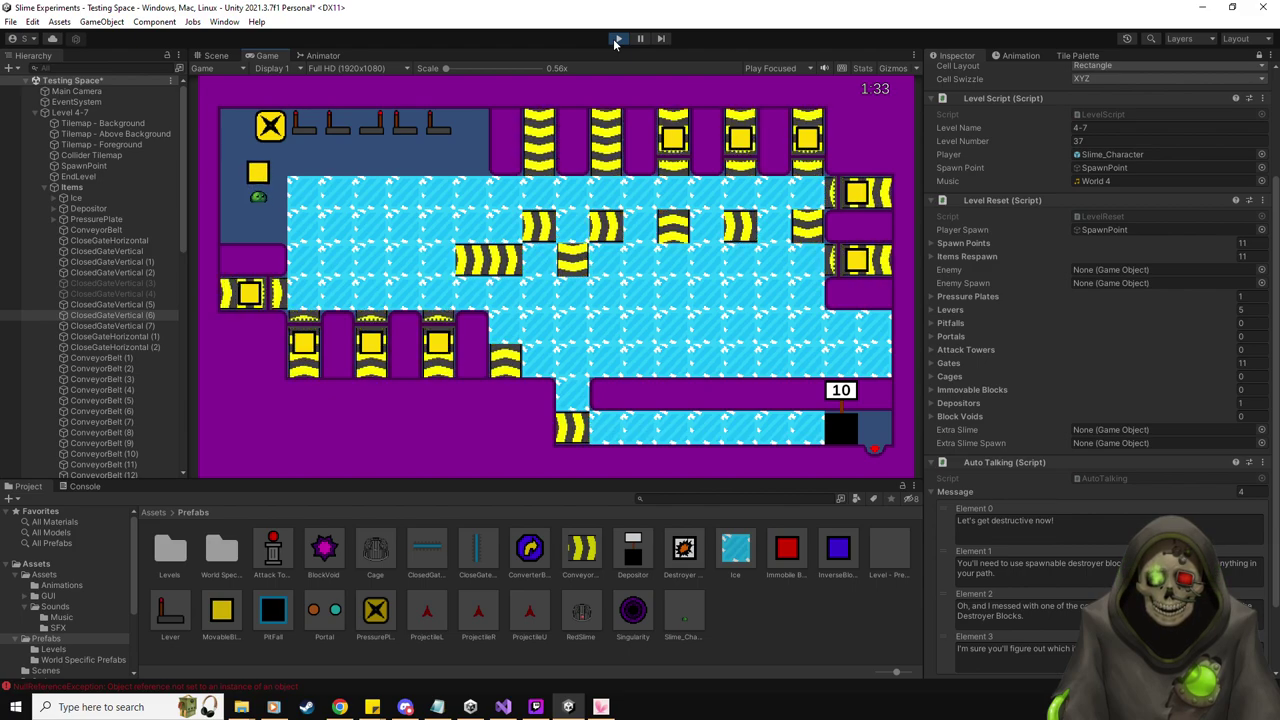
{"action": "key", "text": "Left"}
{"action": "key", "text": "Up"}
{"action": "key", "text": "Right"}
{"action": "key", "text": "Right"}
{"action": "key", "text": "Right"}
{"action": "key", "text": "Right"}
{"action": "key", "text": "Right"}
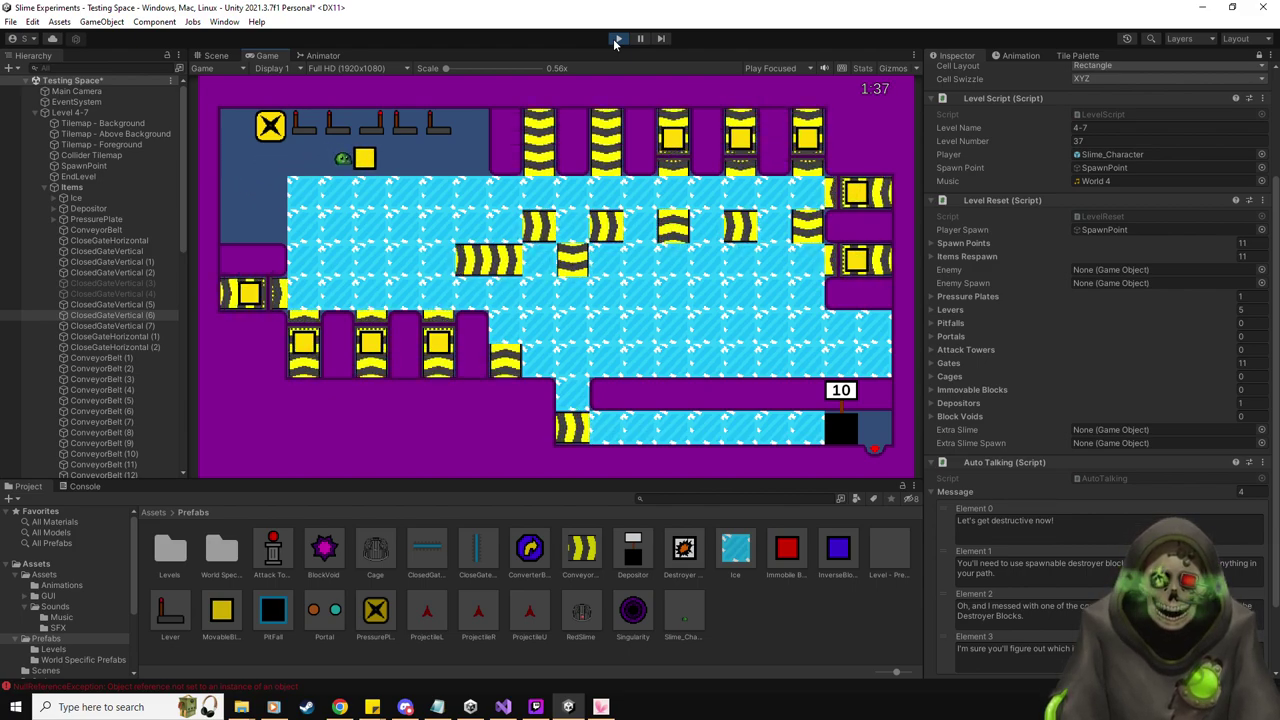
{"action": "key", "text": "Right"}
{"action": "key", "text": "Right"}
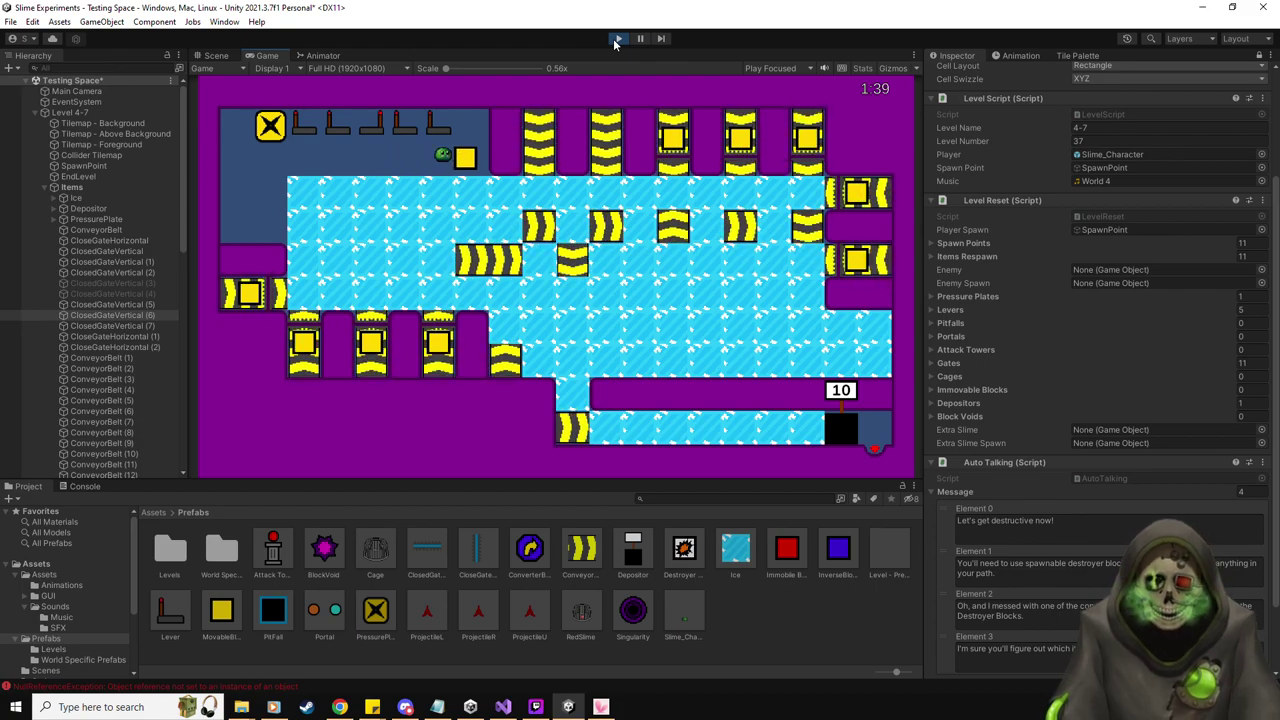
Spawn another destroyer block with the pressure plate and launch it across the ice at the third gated yellow block
{"action": "key", "text": "Left"}
{"action": "key", "text": "Left"}
{"action": "key", "text": "Left"}
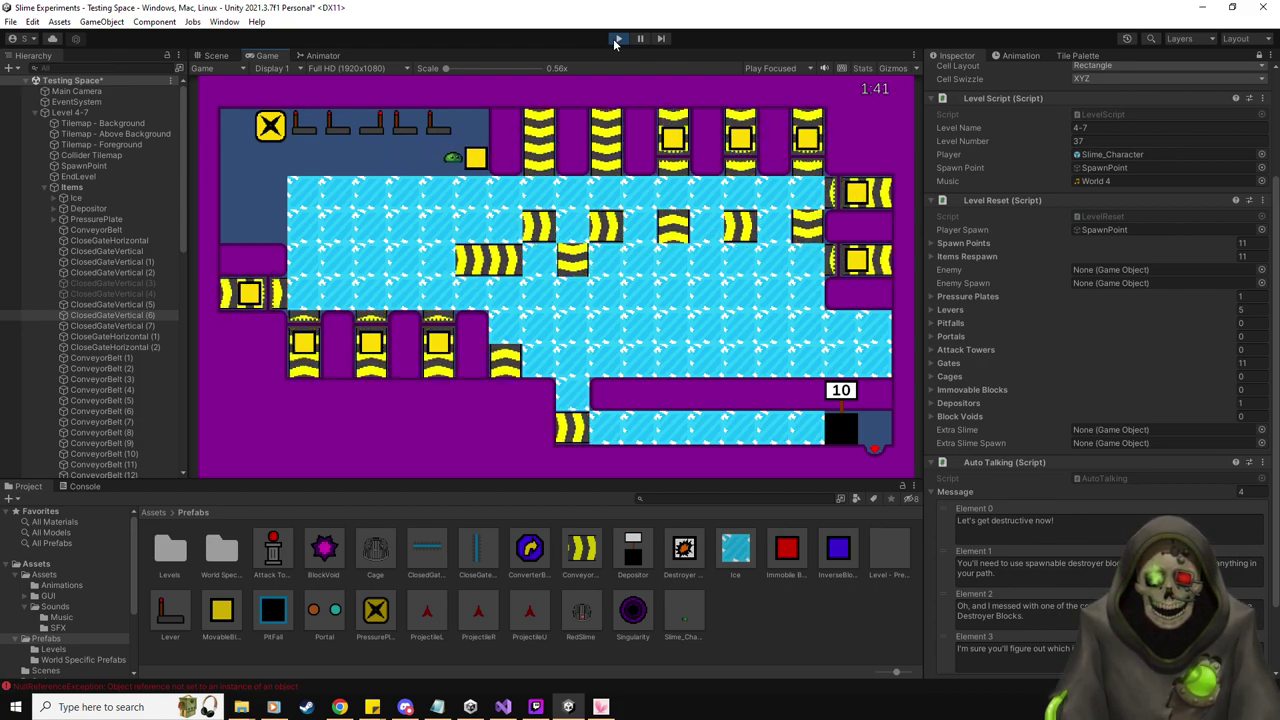
{"action": "key", "text": "Left"}
{"action": "key", "text": "Left"}
{"action": "key", "text": "Up"}
{"action": "key", "text": "Down"}
{"action": "key", "text": "Down"}
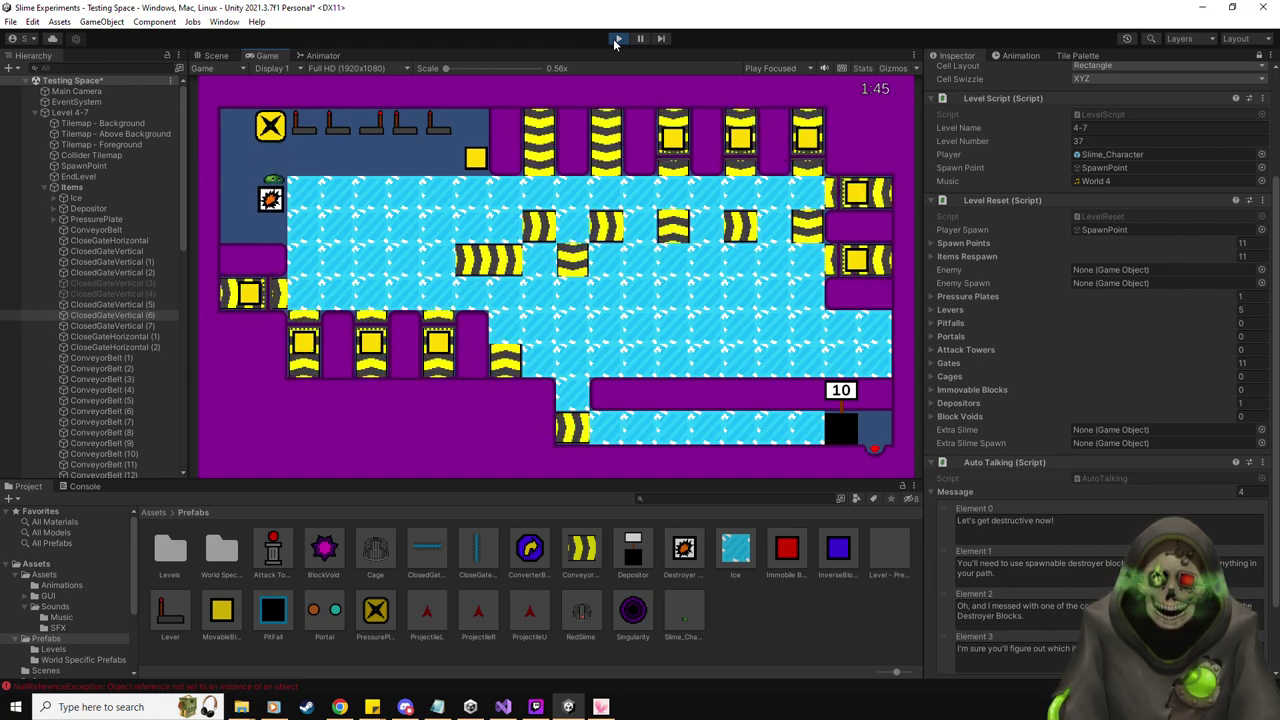
{"action": "key", "text": "Left"}
{"action": "key", "text": "Right"}
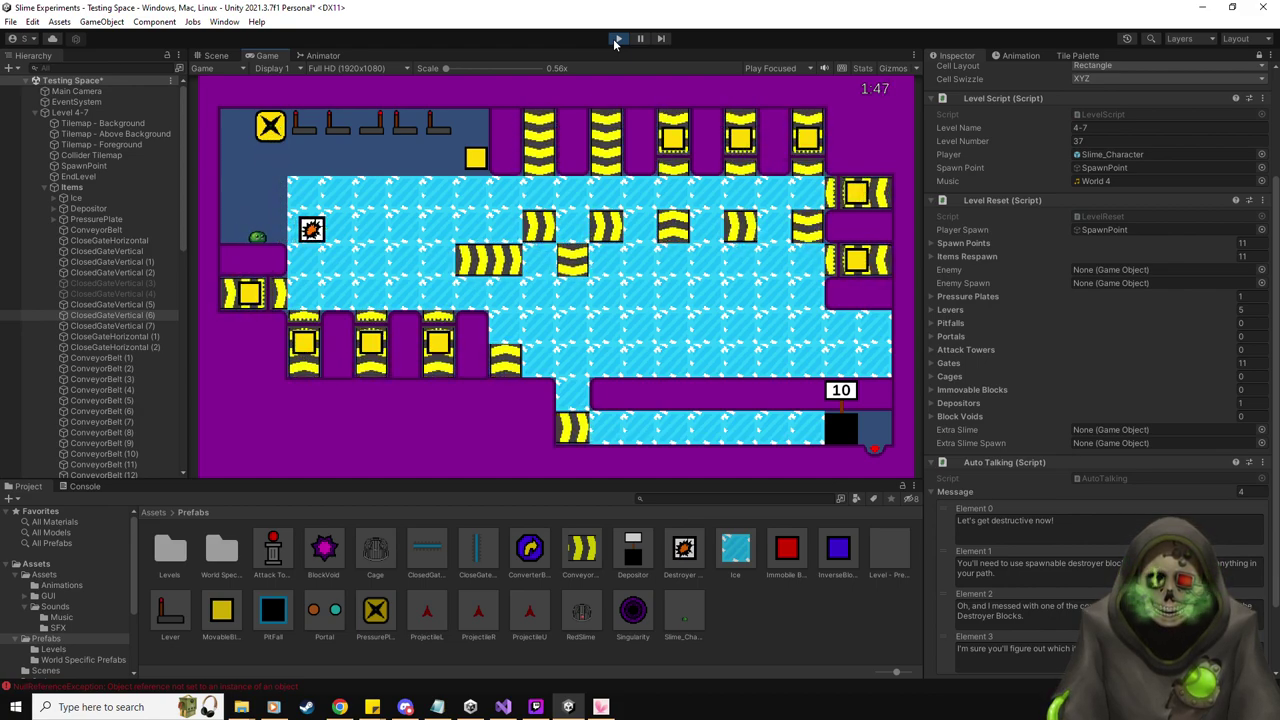
Switch the third lever back to route the third freed yellow block along the conveyors and flip the second lever
{"action": "key", "text": "Up"}
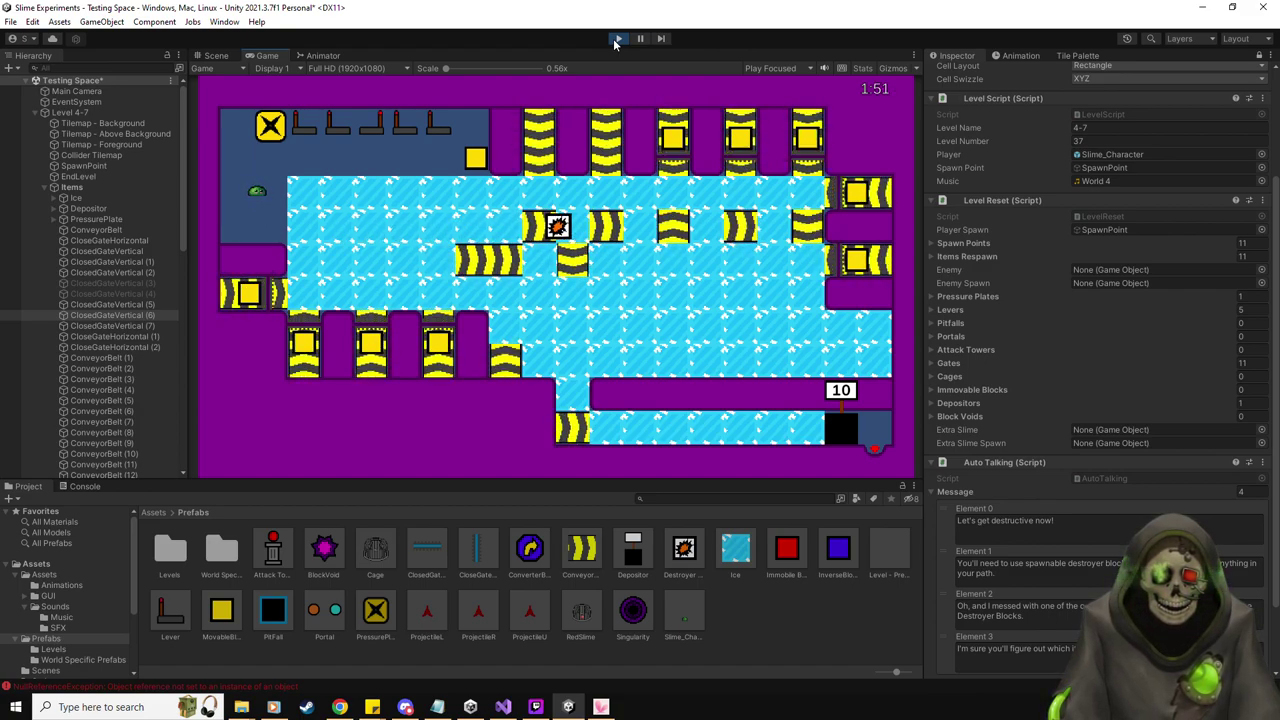
{"action": "key", "text": "Right"}
{"action": "key", "text": "Up"}
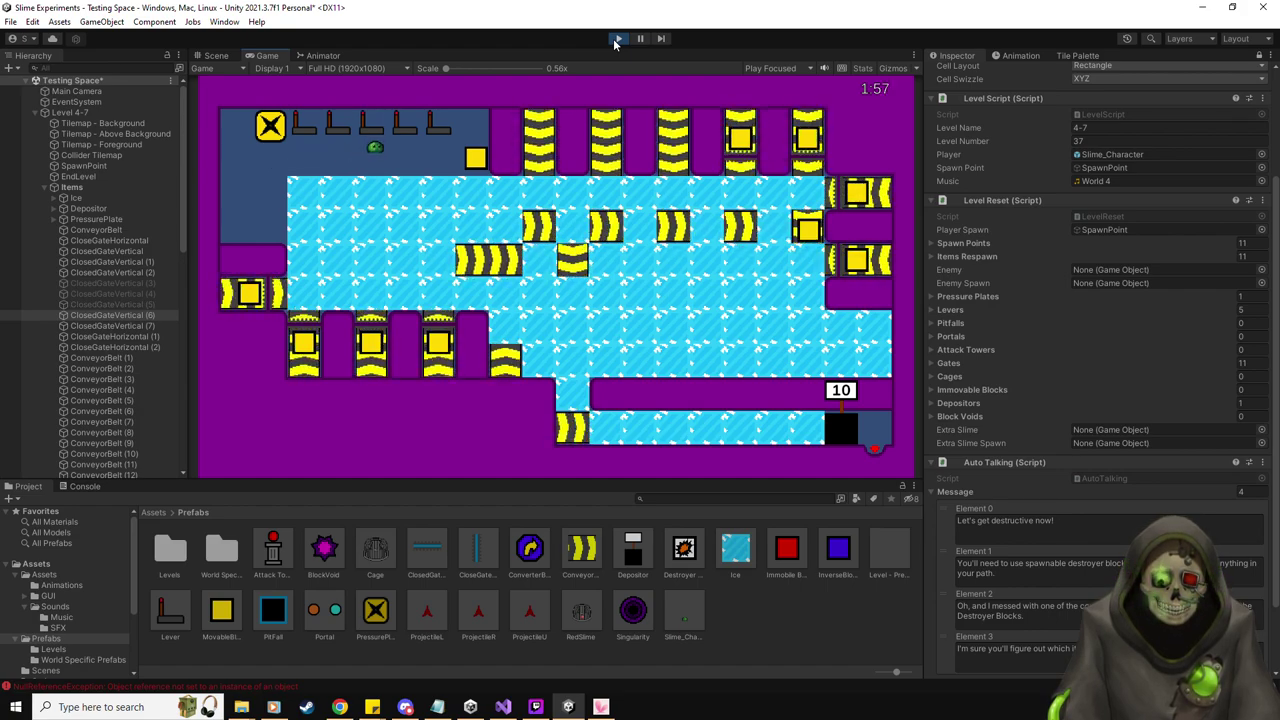
{"action": "key", "text": "Left"}
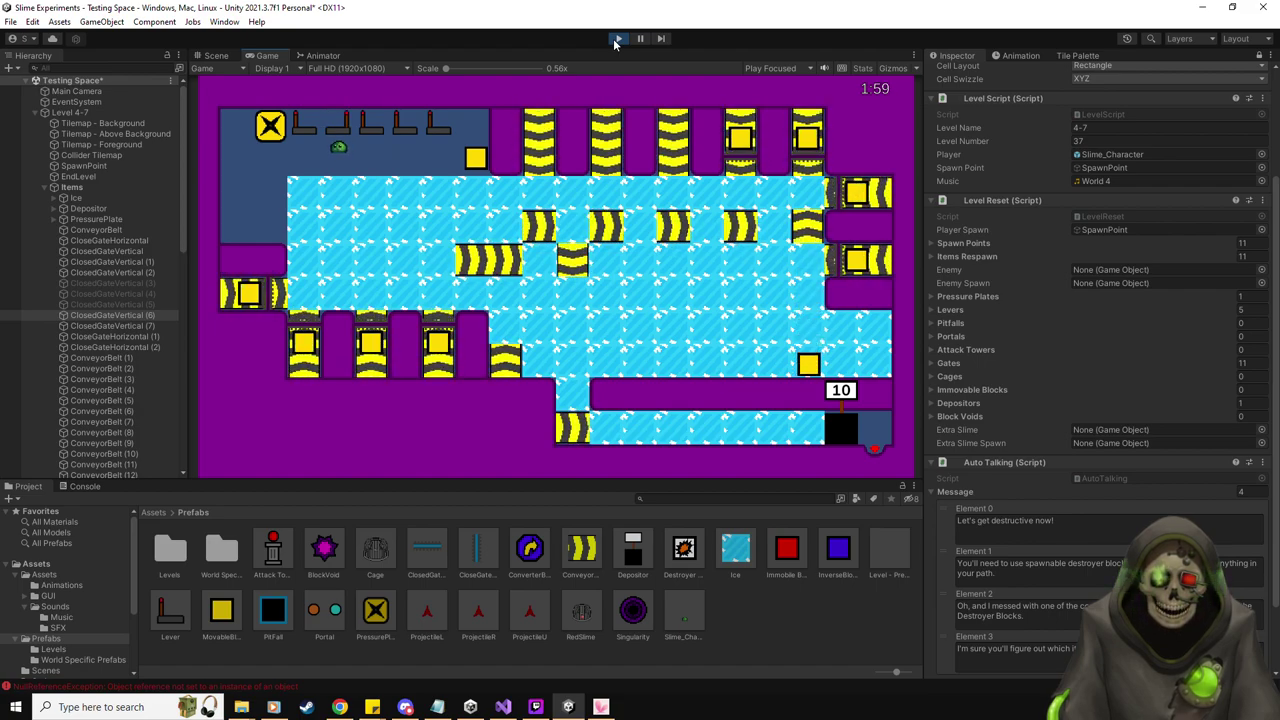
Flip the lever that turns the fourth ice conveyor upward and spawn another destroyer block with the pressure plate
{"action": "key", "text": "Left"}
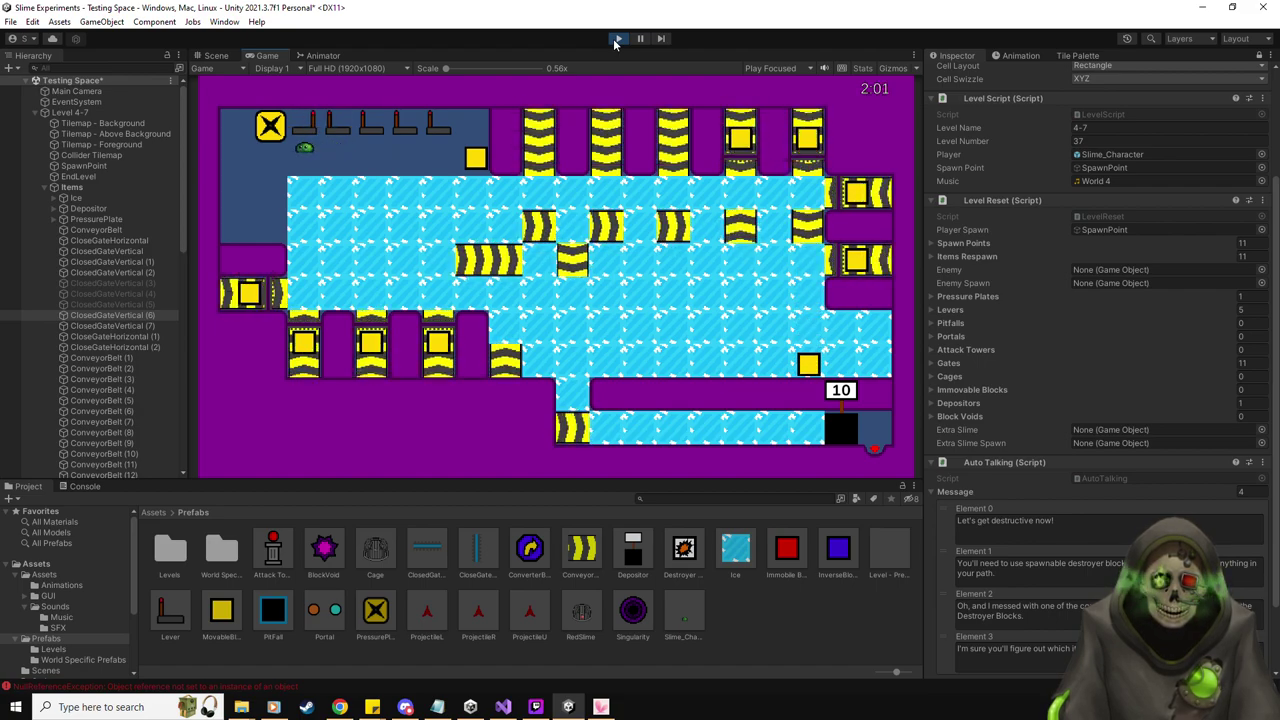
{"action": "key", "text": "Left"}
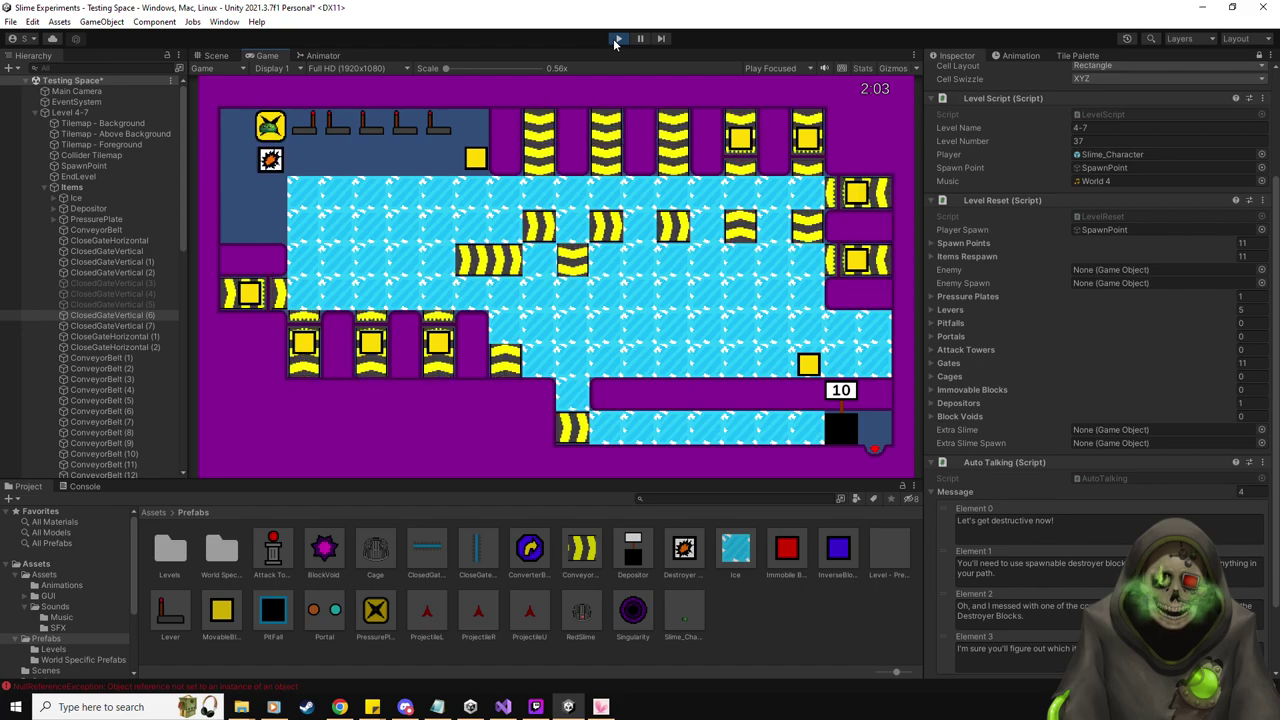
{"action": "key", "text": "Left"}
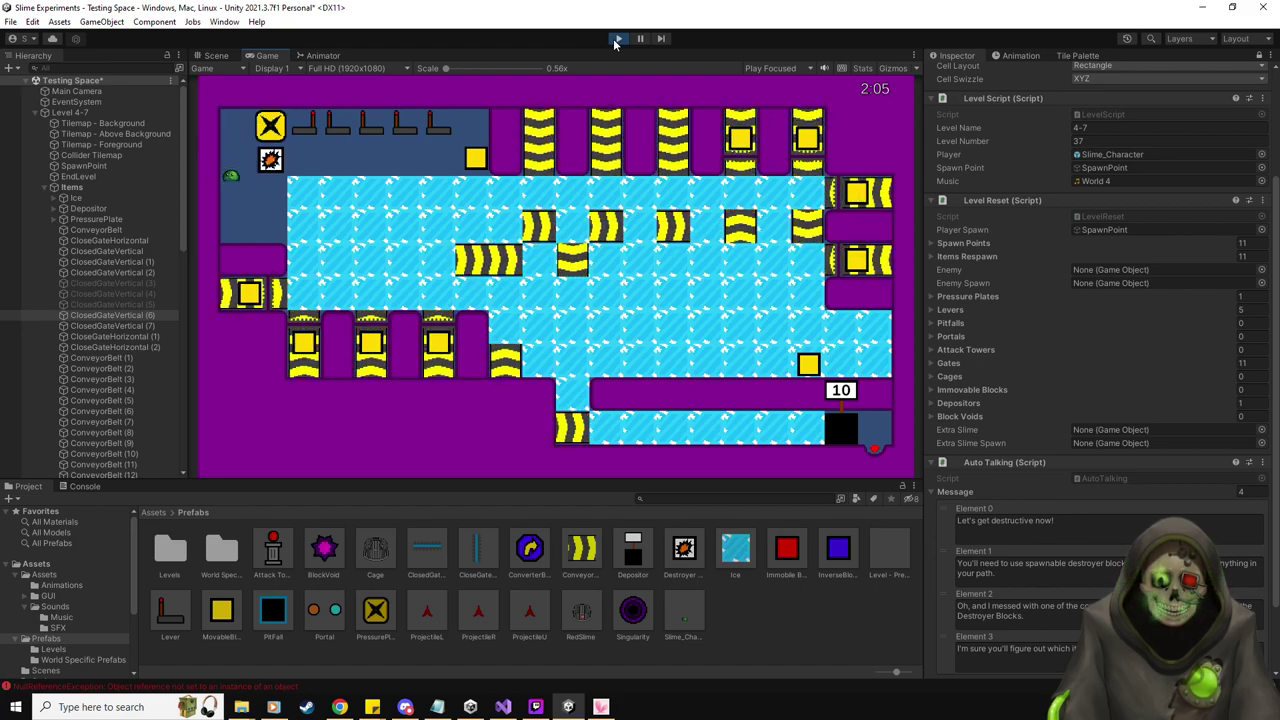
Push the destroyer block down beside the ice and launch it across at the fourth gated yellow block
{"action": "key", "text": "Right"}
{"action": "key", "text": "Down"}
{"action": "key", "text": "Down"}
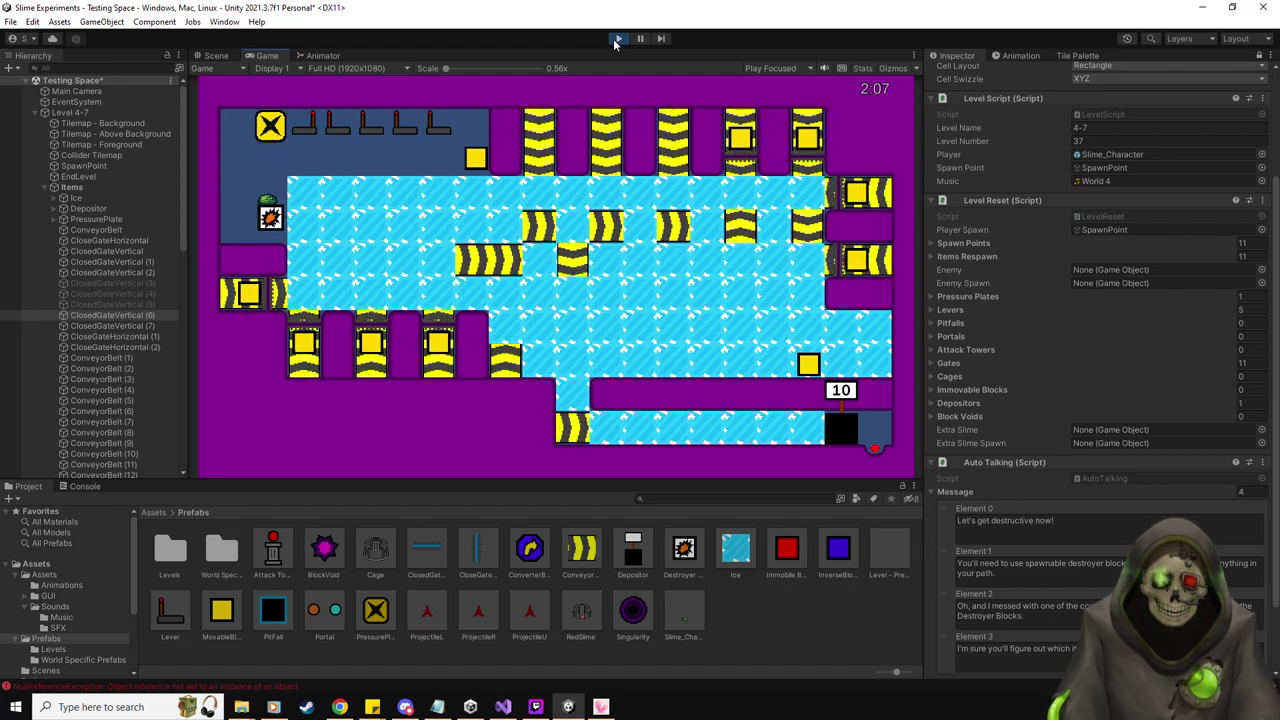
{"action": "key", "text": "Right"}
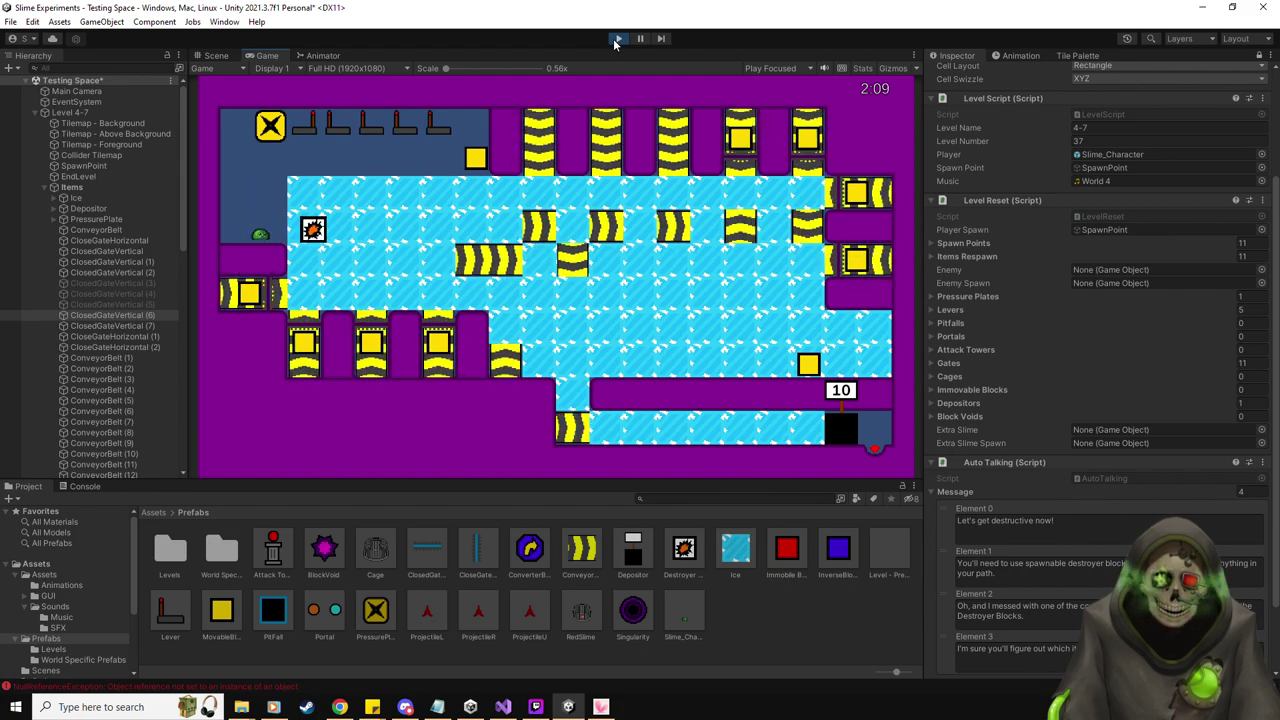
{"action": "key", "text": "Up"}
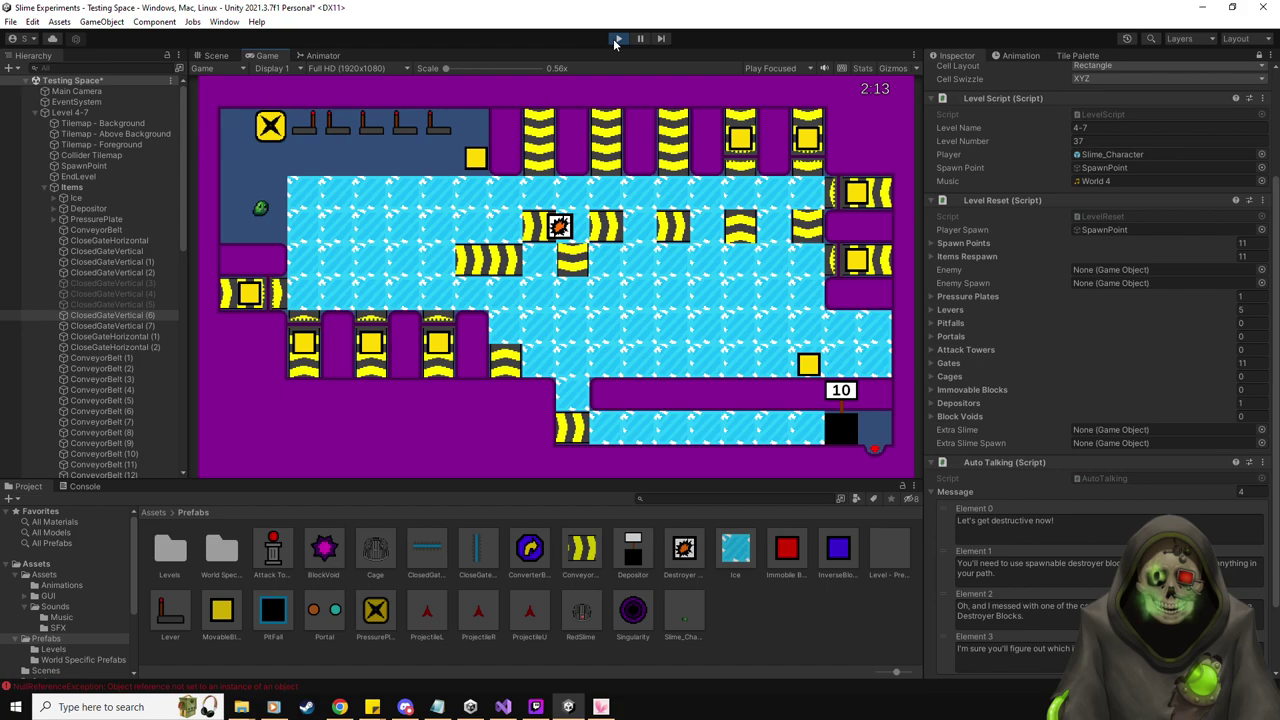
Try to reach the freed yellow blocks by sliding along the upper edge of the ice and down
{"action": "key", "text": "Right"}
{"action": "key", "text": "Right"}
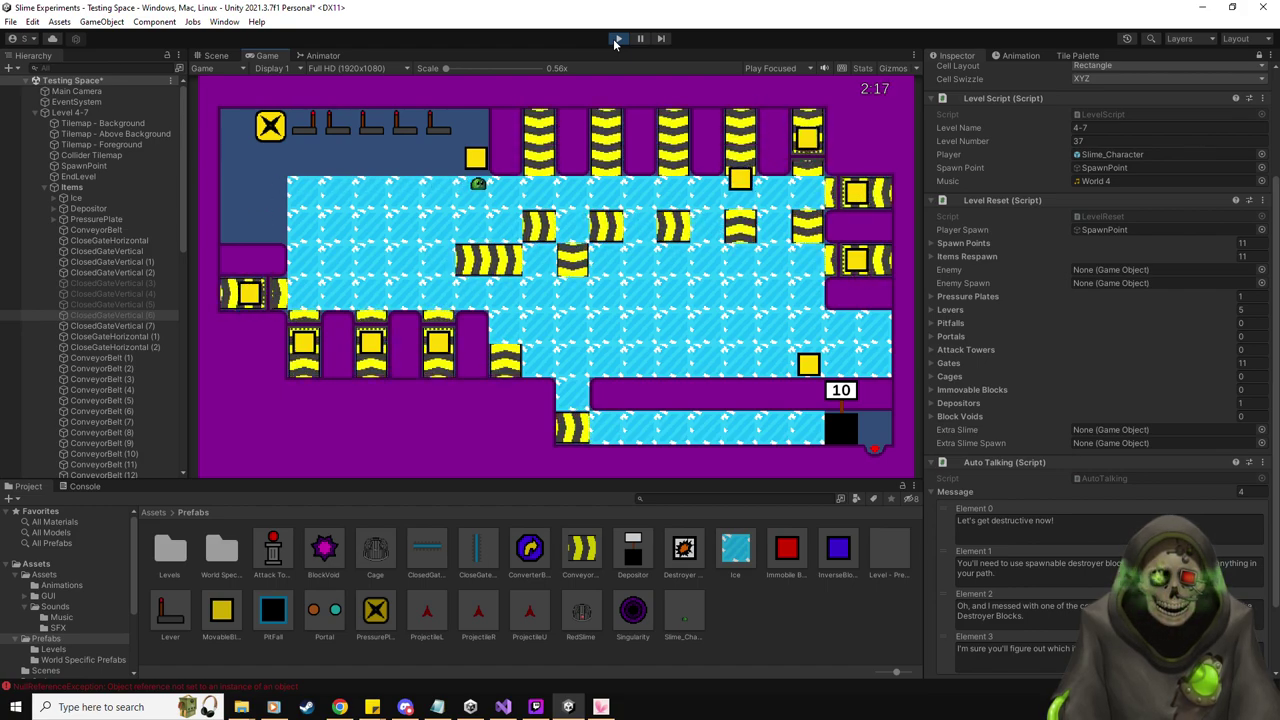
{"action": "key", "text": "Down"}
{"action": "key", "text": "Down"}
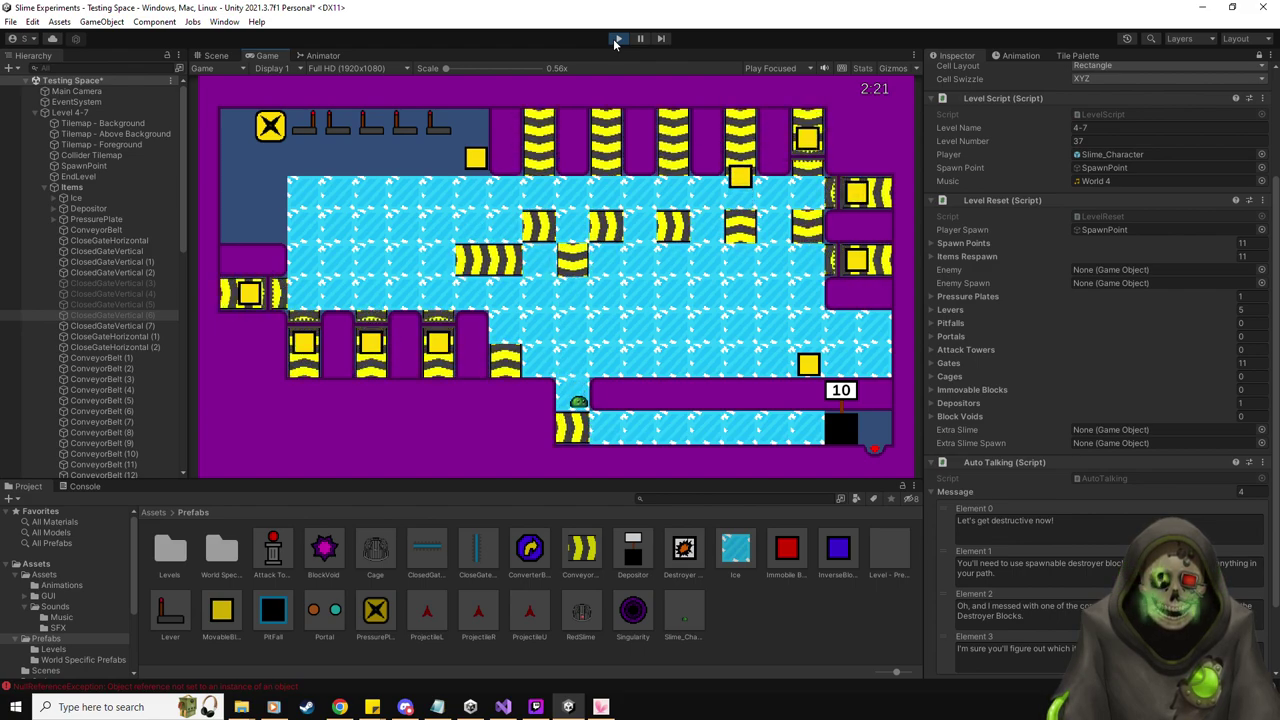
{"action": "key", "text": "Right"}
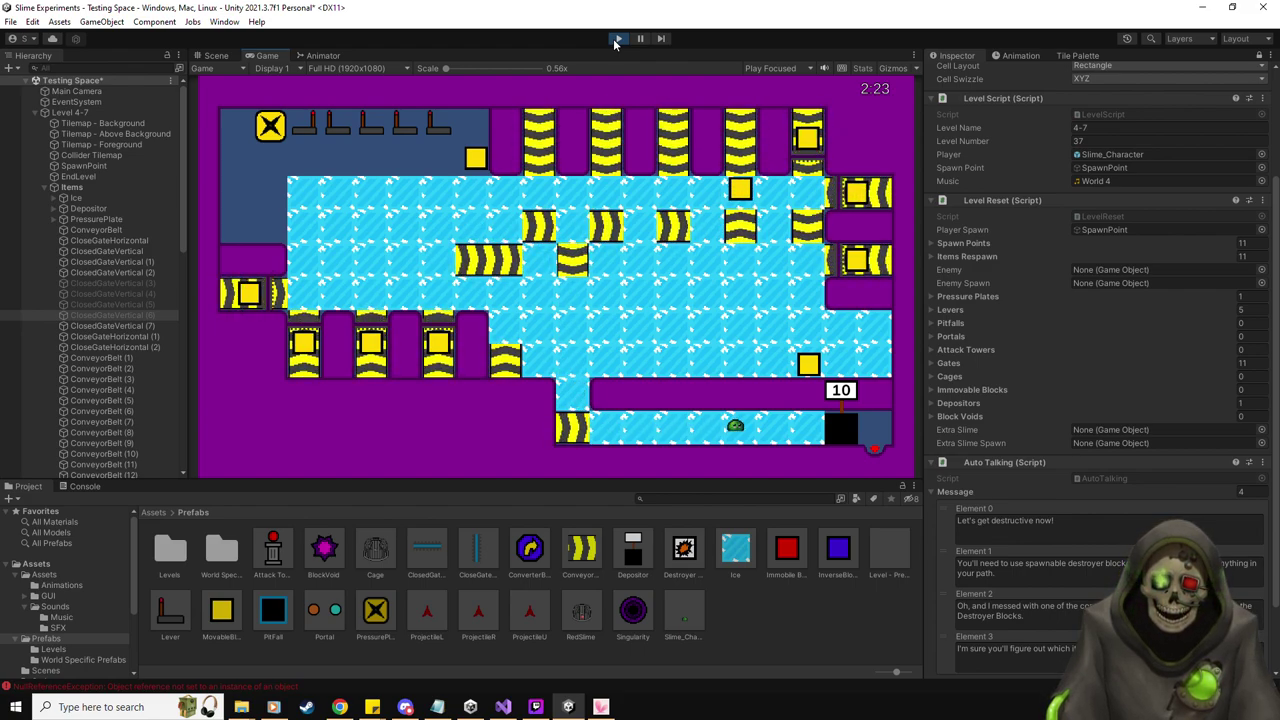
{"action": "key", "text": "Down"}
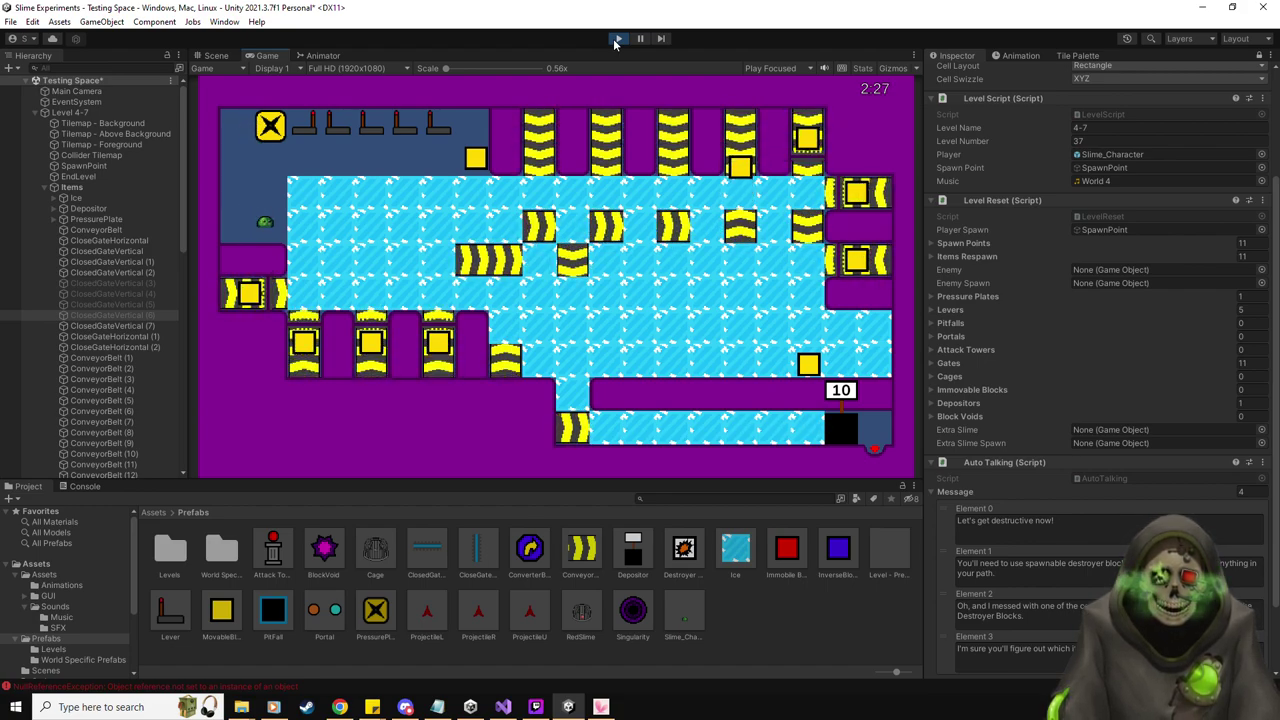
Slide across the ice to the yellow block above the depositor and push it toward the channel leading to the depositor
{"action": "key", "text": "Right"}
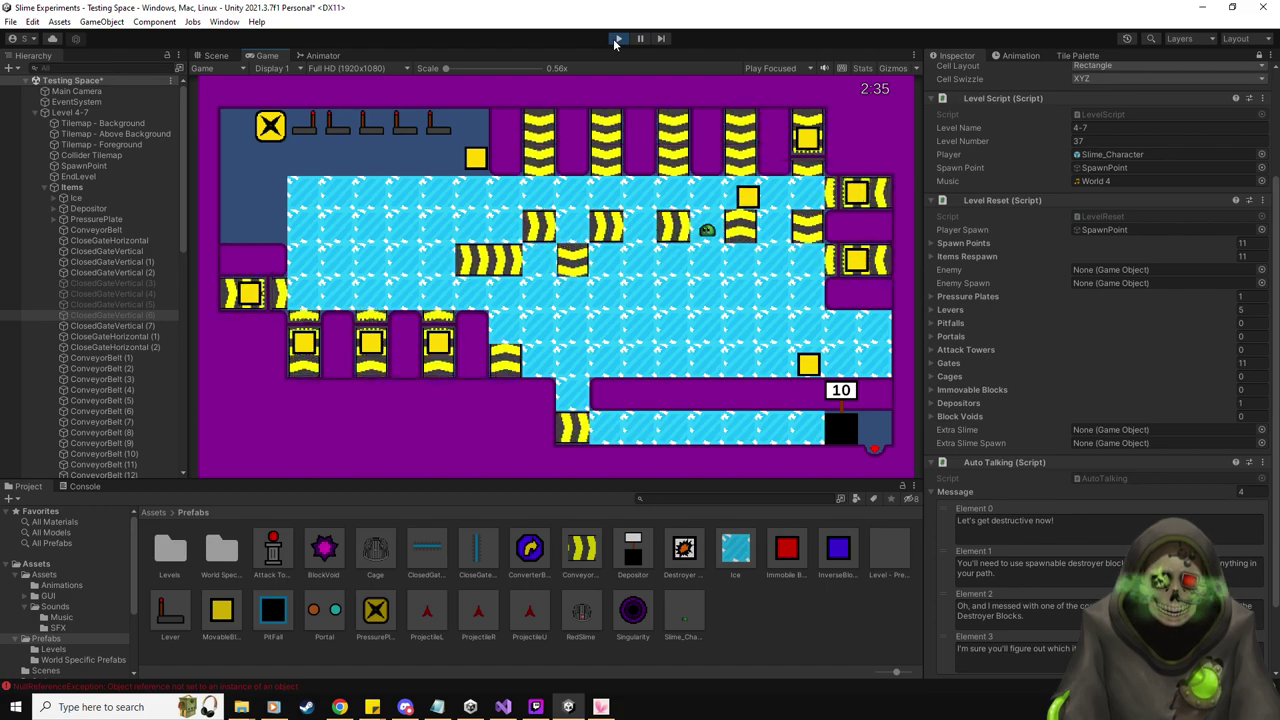
{"action": "key", "text": "Down"}
{"action": "key", "text": "Right"}
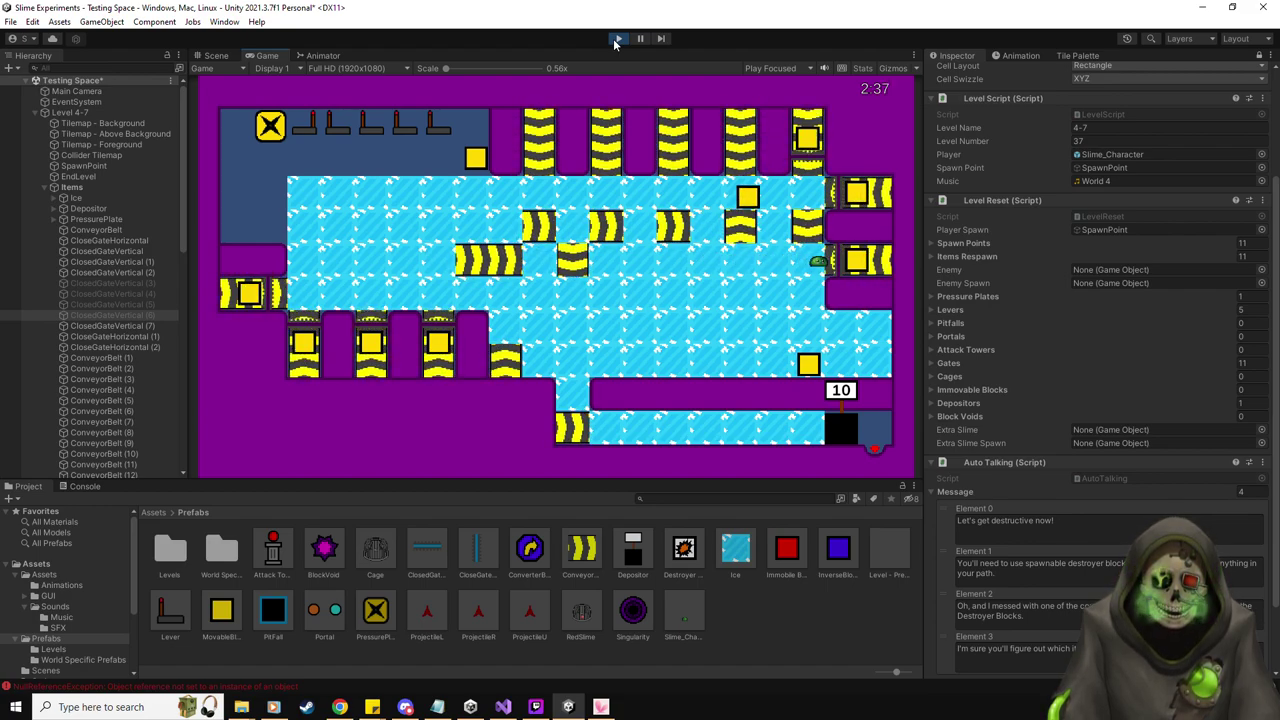
{"action": "key", "text": "Down"}
{"action": "key", "text": "Right"}
{"action": "key", "text": "Down"}
{"action": "key", "text": "Left"}
{"action": "key", "text": "Left"}
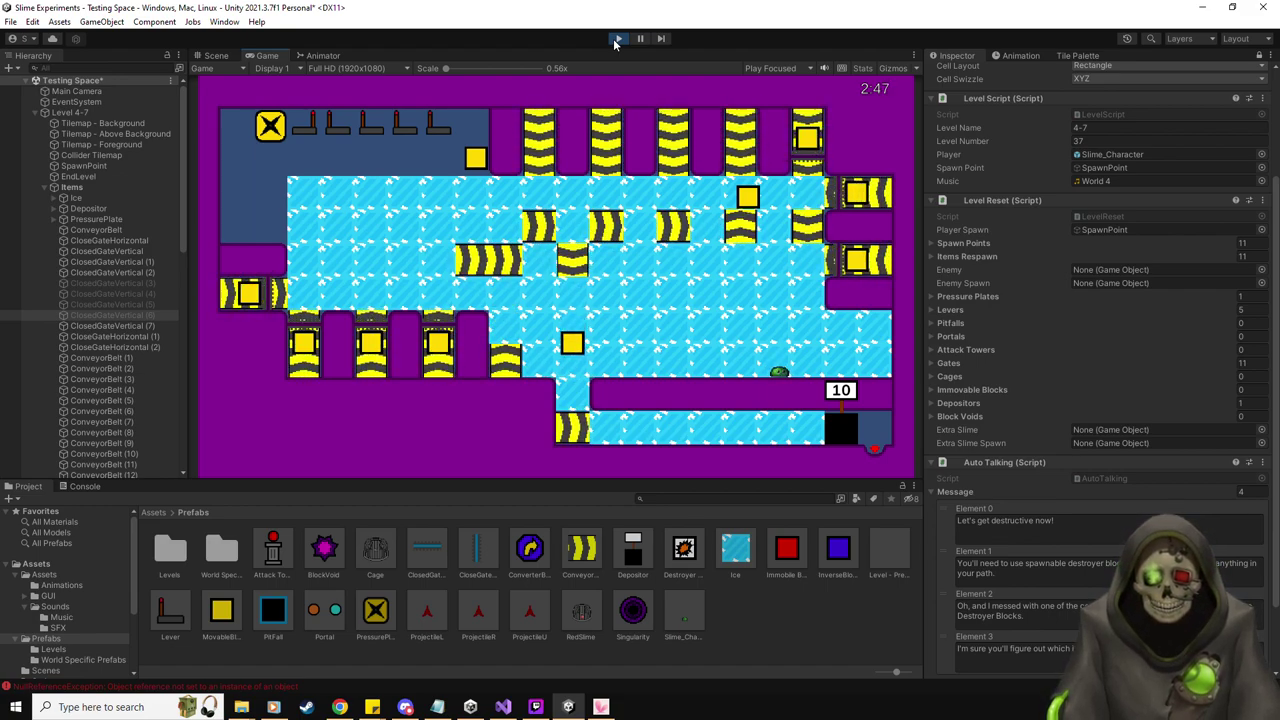
Push the fourth freed yellow block back across the ice and along the starting floor beside the stored block
{"action": "key", "text": "Up"}
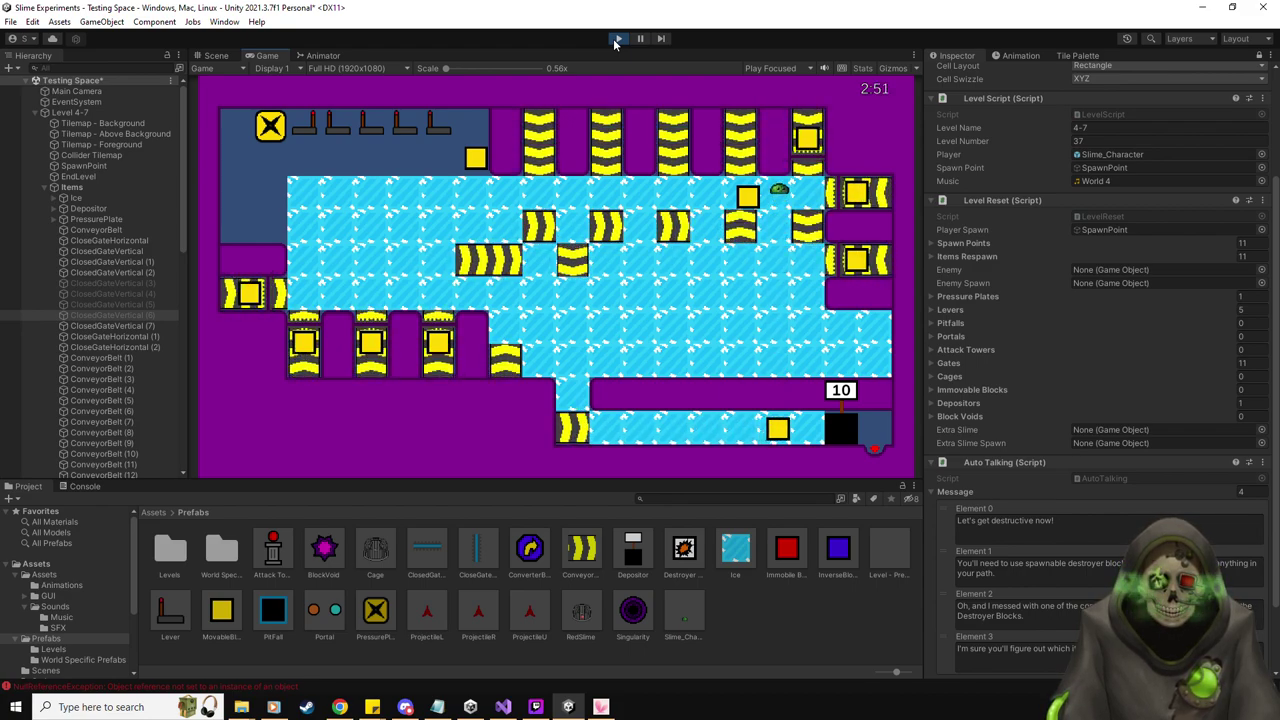
{"action": "key", "text": "Left"}
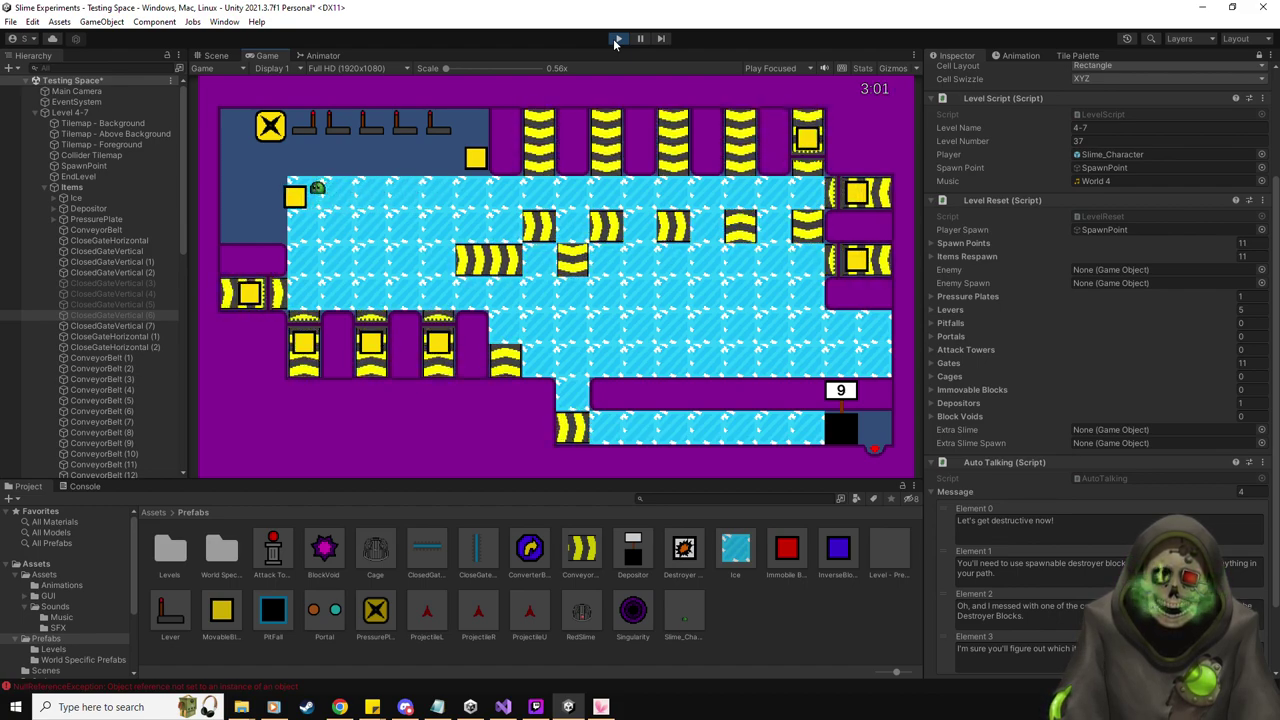
{"action": "key", "text": "Down"}
{"action": "key", "text": "Left"}
{"action": "key", "text": "Up"}
{"action": "key", "text": "Right"}
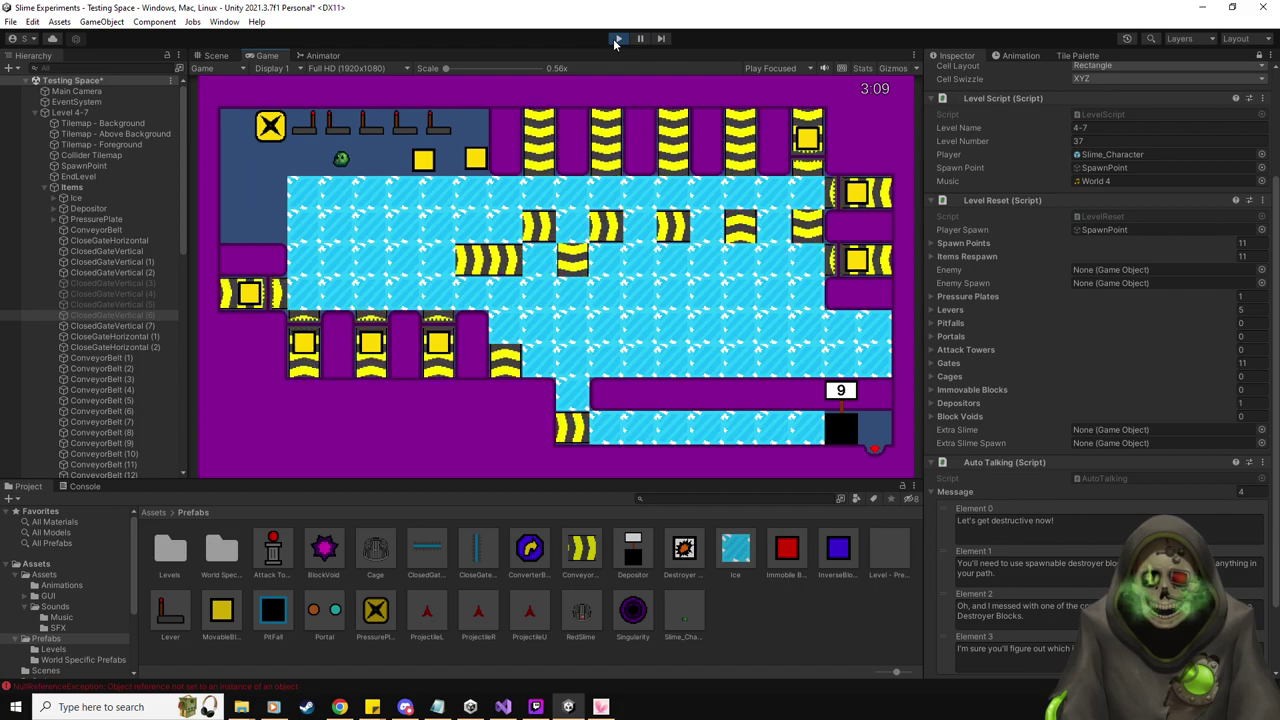
Switch the fourth ice conveyor back with its lever and launch a new destroyer block at the fifth gated yellow block
{"action": "key", "text": "Left"}
{"action": "key", "text": "Left"}
{"action": "key", "text": "Up"}
{"action": "key", "text": "Down"}
{"action": "key", "text": "Right"}
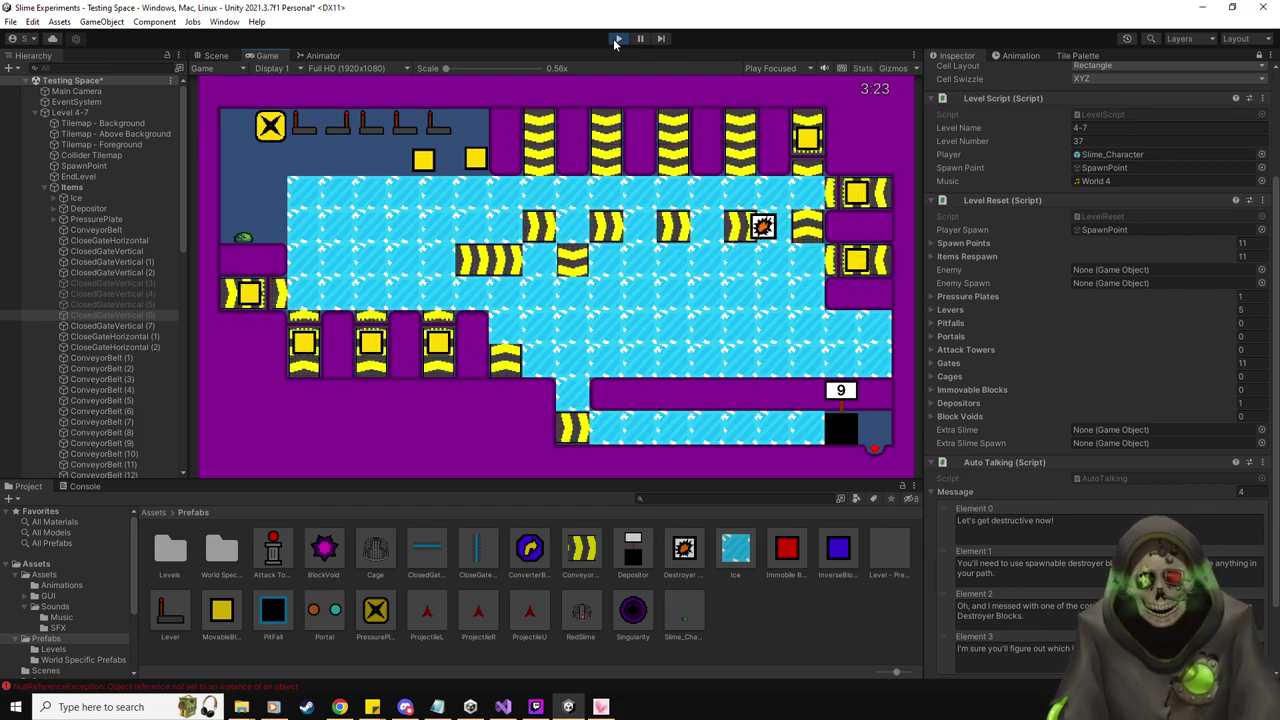
Try to reach the fifth freed yellow block by sliding across the ice from the starting floor
{"action": "key", "text": "Up"}
{"action": "key", "text": "Right"}
{"action": "key", "text": "Right"}
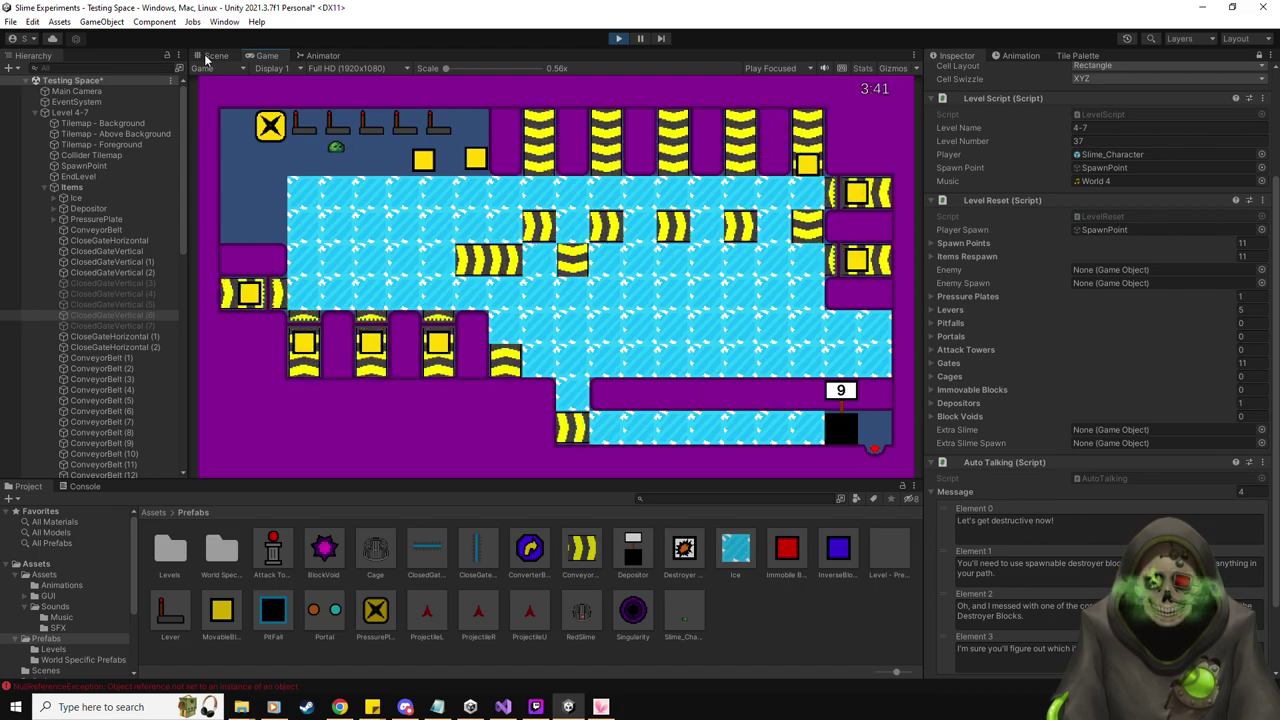
{"action": "key", "text": "Left"}
{"action": "key", "text": "Down"}
{"action": "key", "text": "Right"}
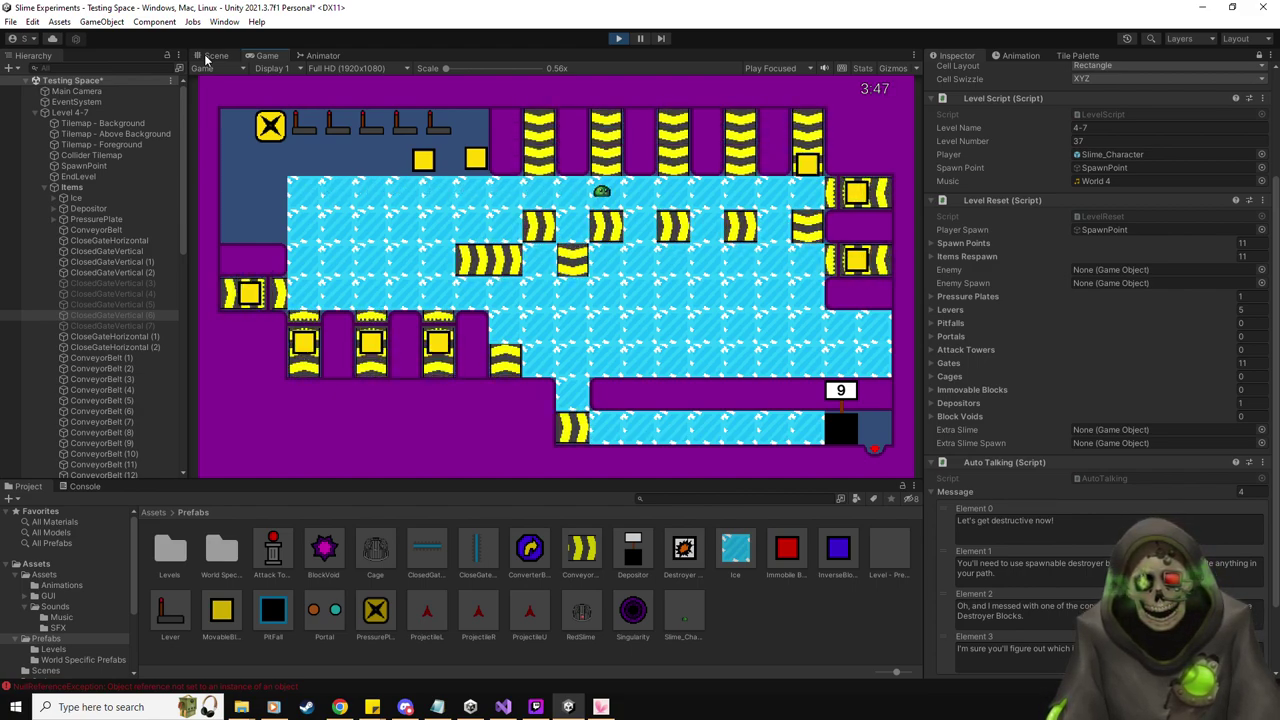
{"action": "key", "text": "Down"}
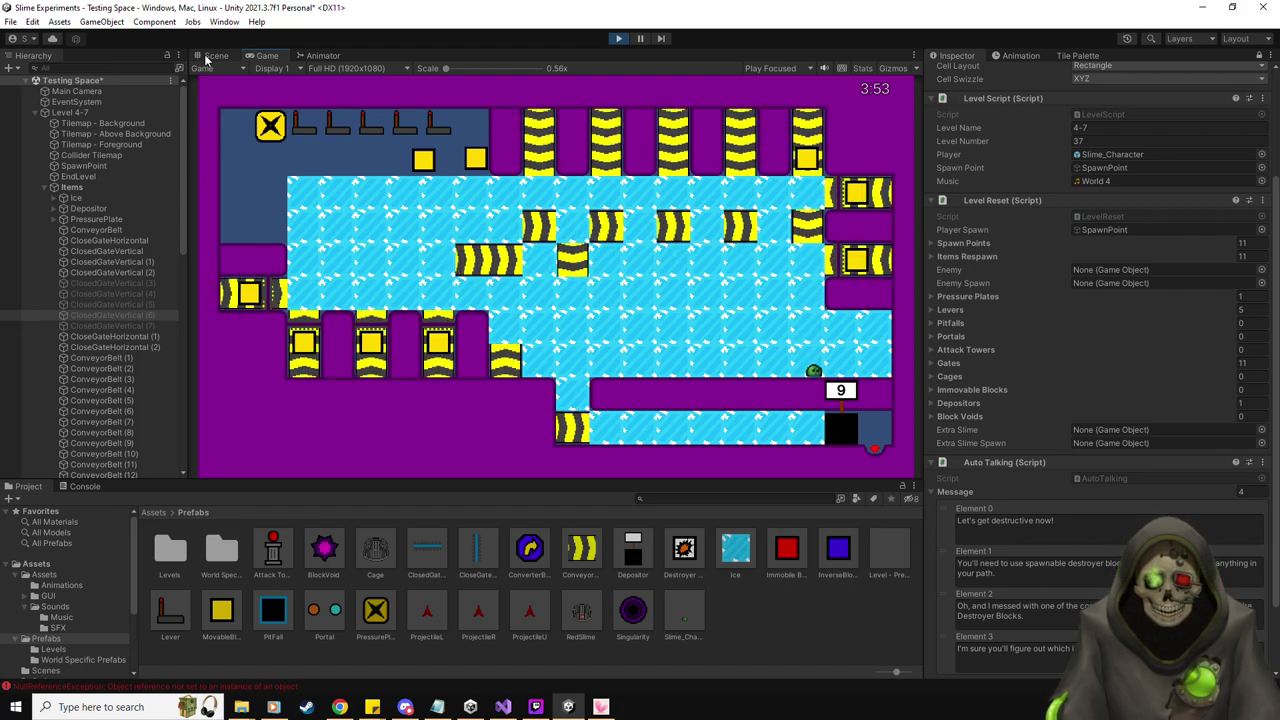
Move the slime character back to the starting floor in the Scene view while the game runs
{"action": "left_click", "coordinate": [215, 55]}
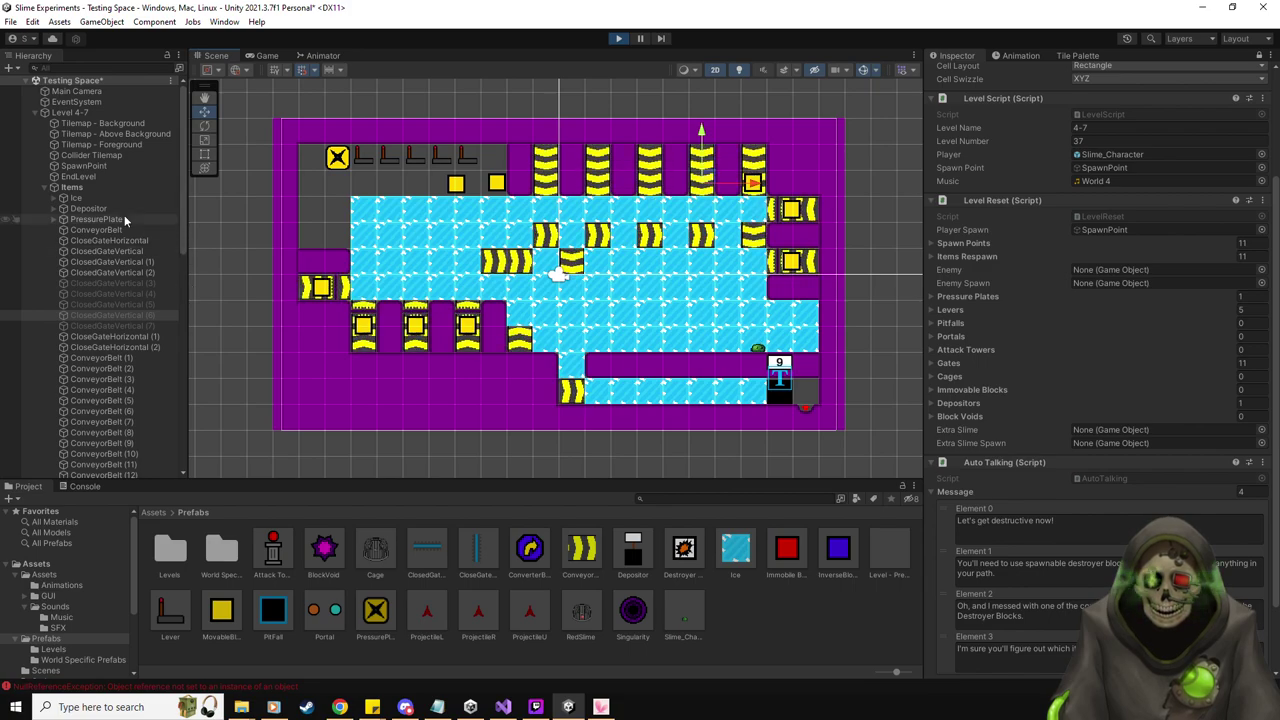
{"action": "scroll", "coordinate": [120, 391], "scroll_direction": "down", "scroll_amount": 10}
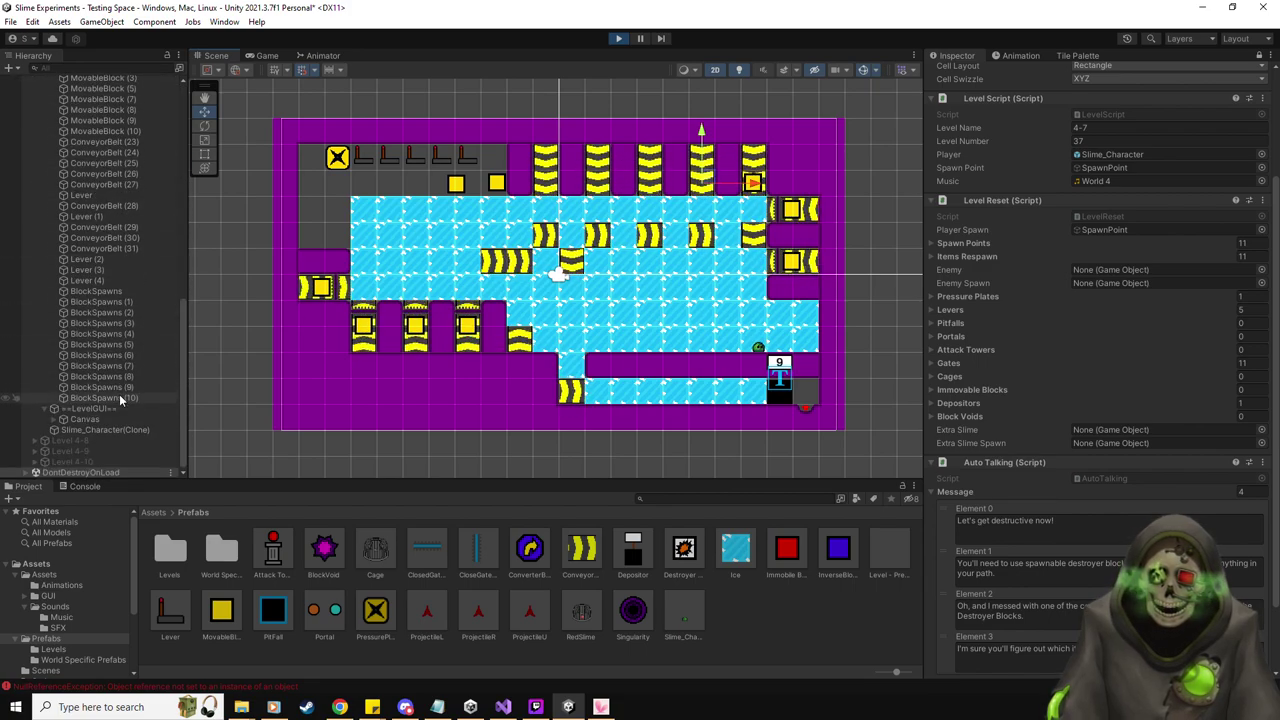
{"action": "left_click", "coordinate": [126, 429]}
{"action": "left_click_drag", "start_coordinate": [757, 318], "coordinate": [322, 180]}
Move the fifth freed yellow block down to the ice edge above the depositor and return to the Game view
{"action": "scroll", "coordinate": [147, 302], "scroll_direction": "up", "scroll_amount": 10}
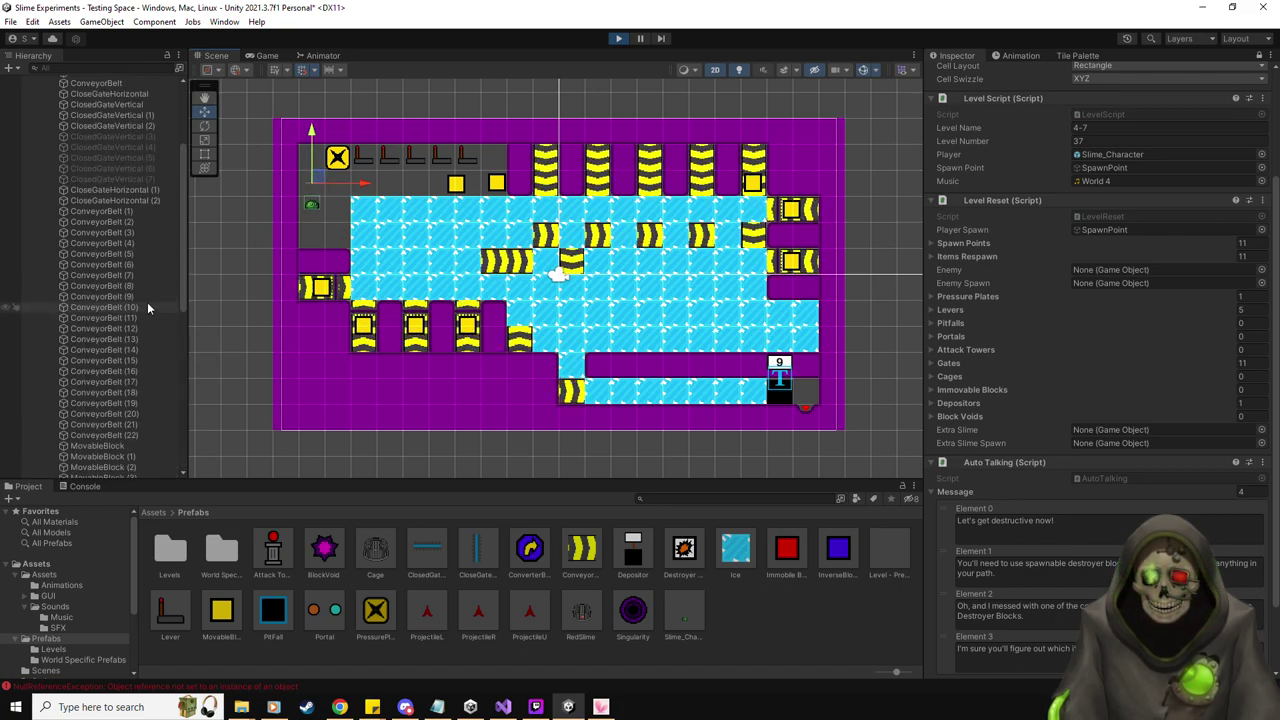
{"action": "left_click", "coordinate": [758, 182]}
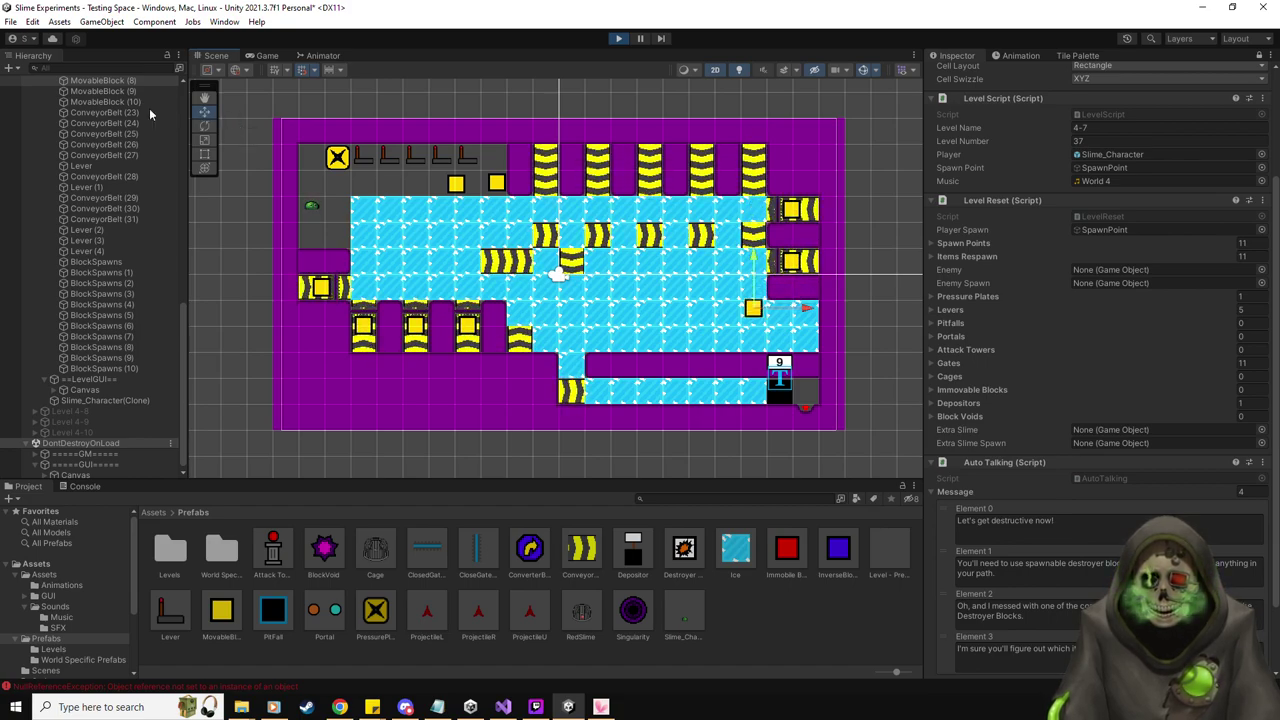
{"action": "scroll", "coordinate": [149, 113], "scroll_direction": "up", "scroll_amount": 15}
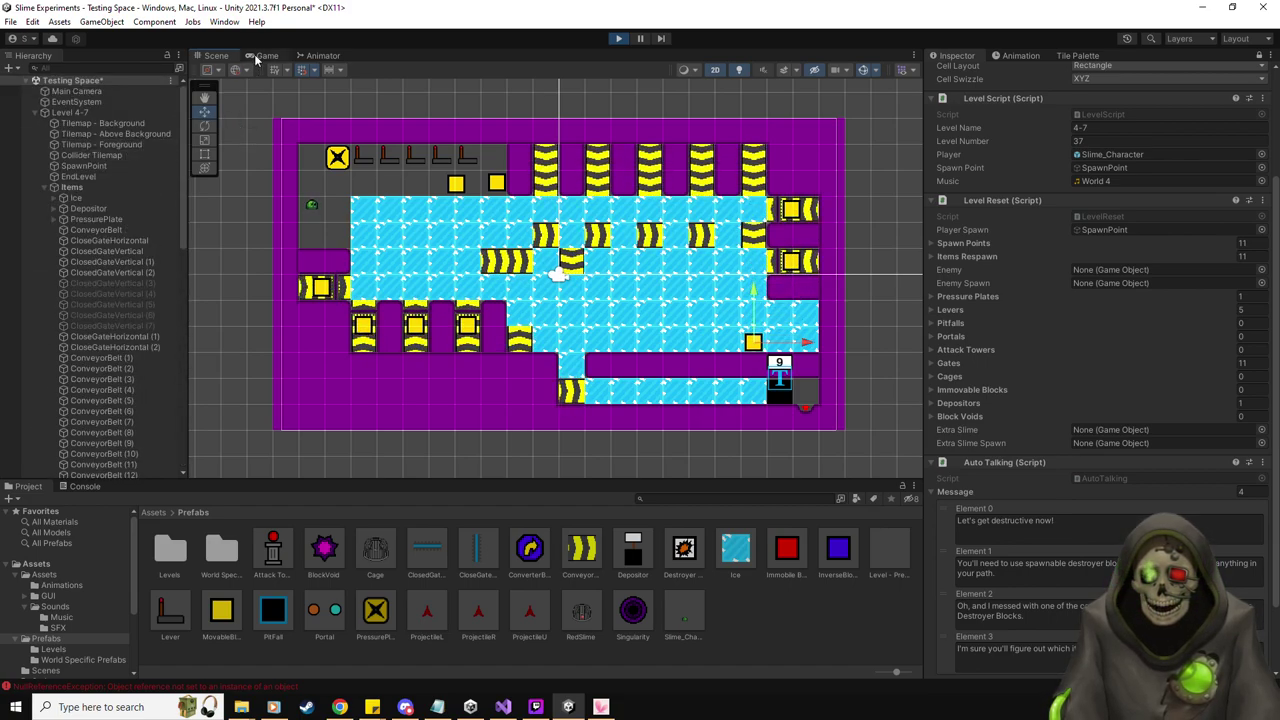
{"action": "left_click", "coordinate": [264, 56]}
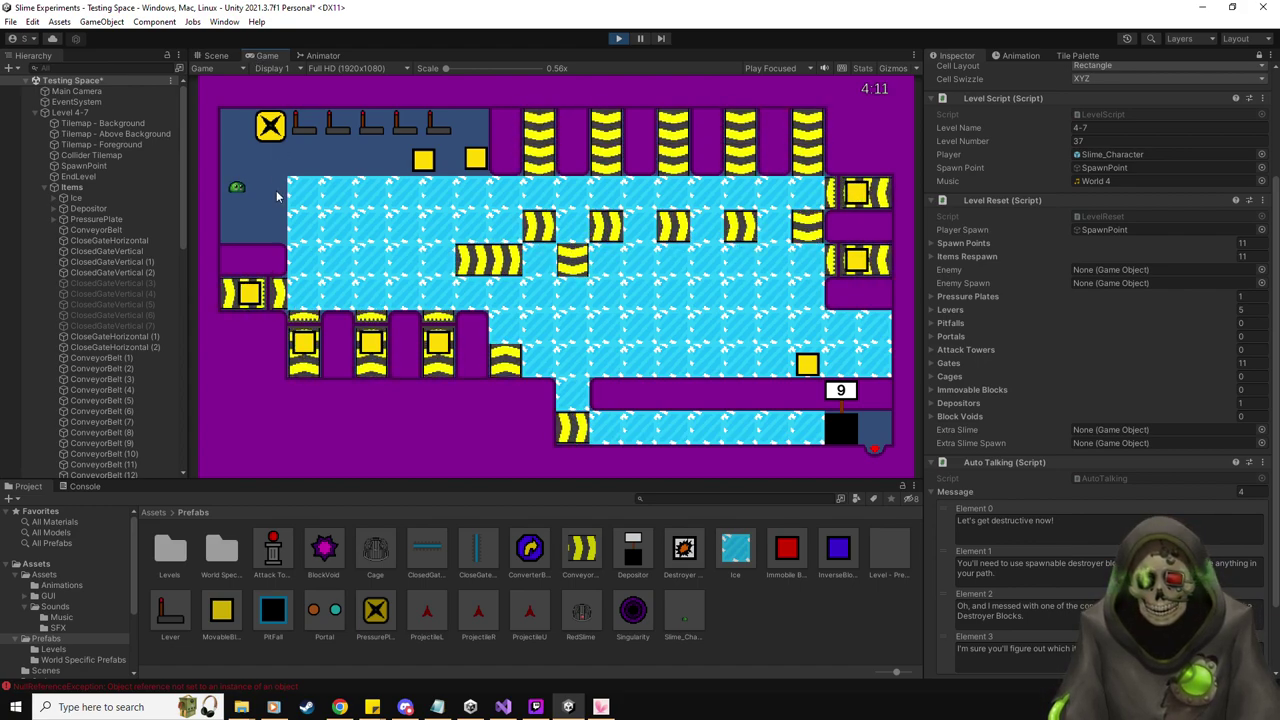
Spawn destroyer blocks with the pressure plate and push them along the starting floor to destroy the first two levers
{"action": "key", "text": "Up"}
{"action": "key", "text": "Up"}
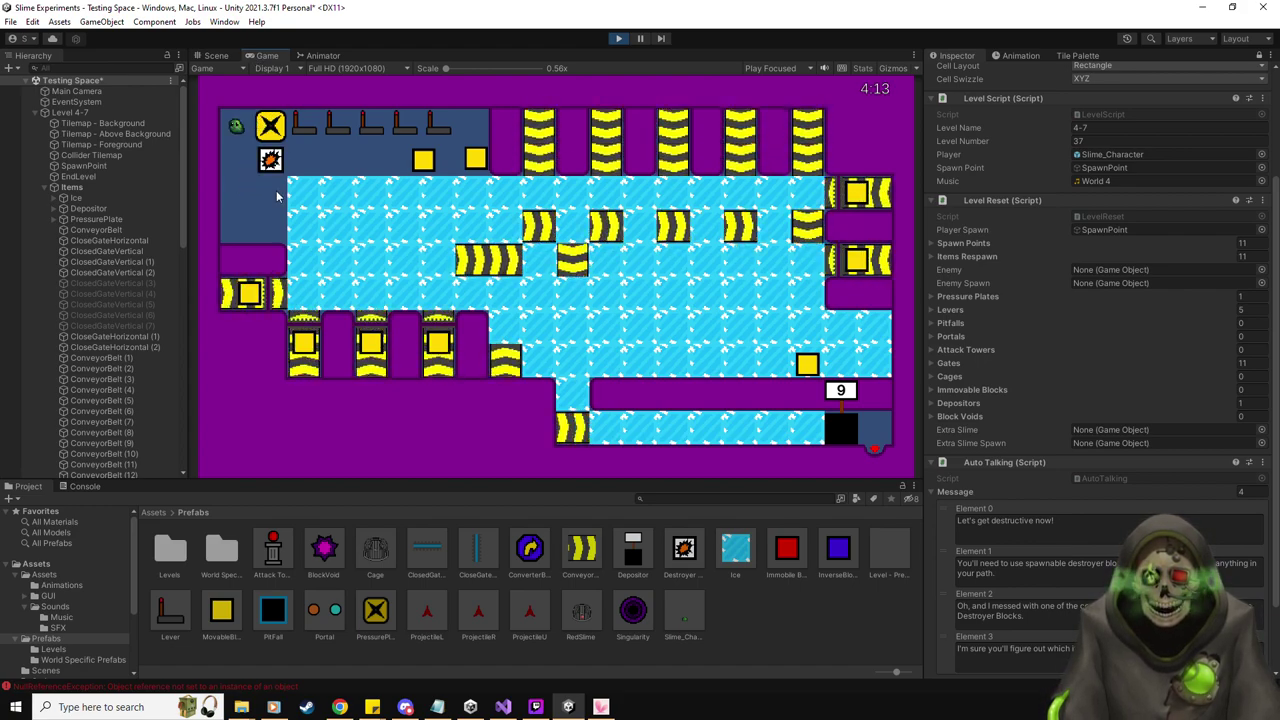
{"action": "key", "text": "Down"}
{"action": "key", "text": "z"}
{"action": "key", "text": "Up"}
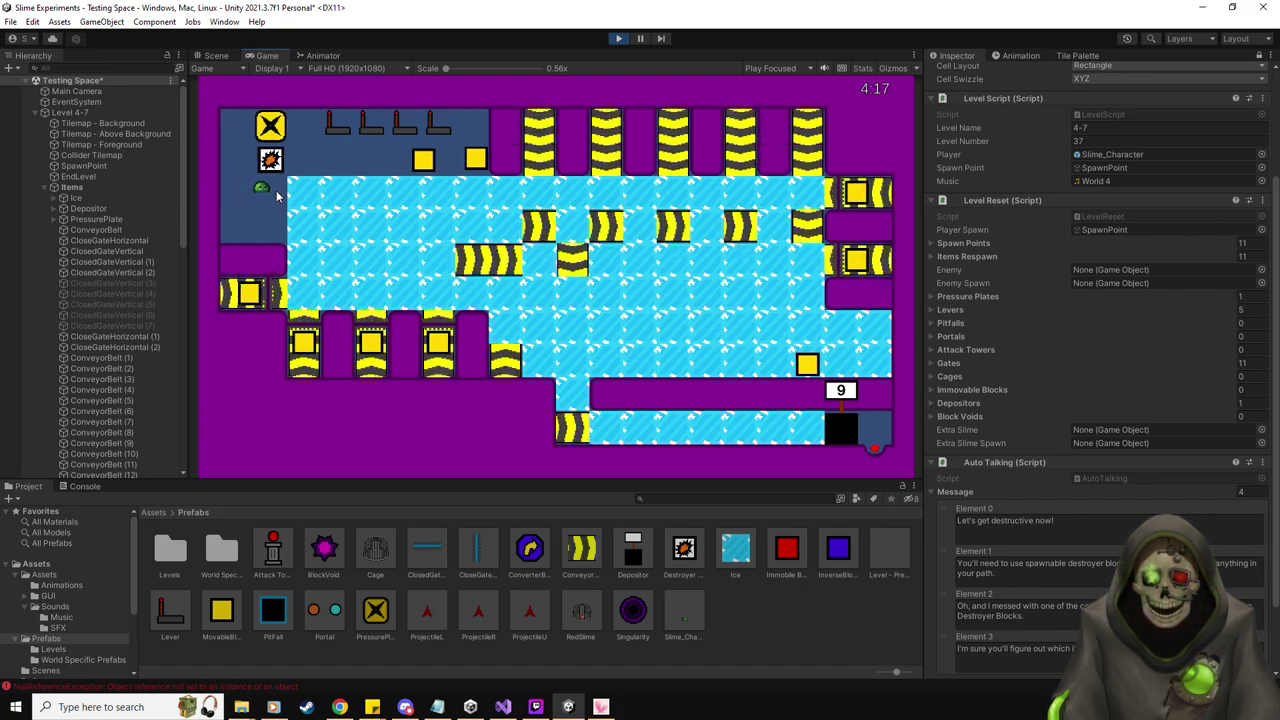
{"action": "key", "text": "Right"}
{"action": "key", "text": "Down"}
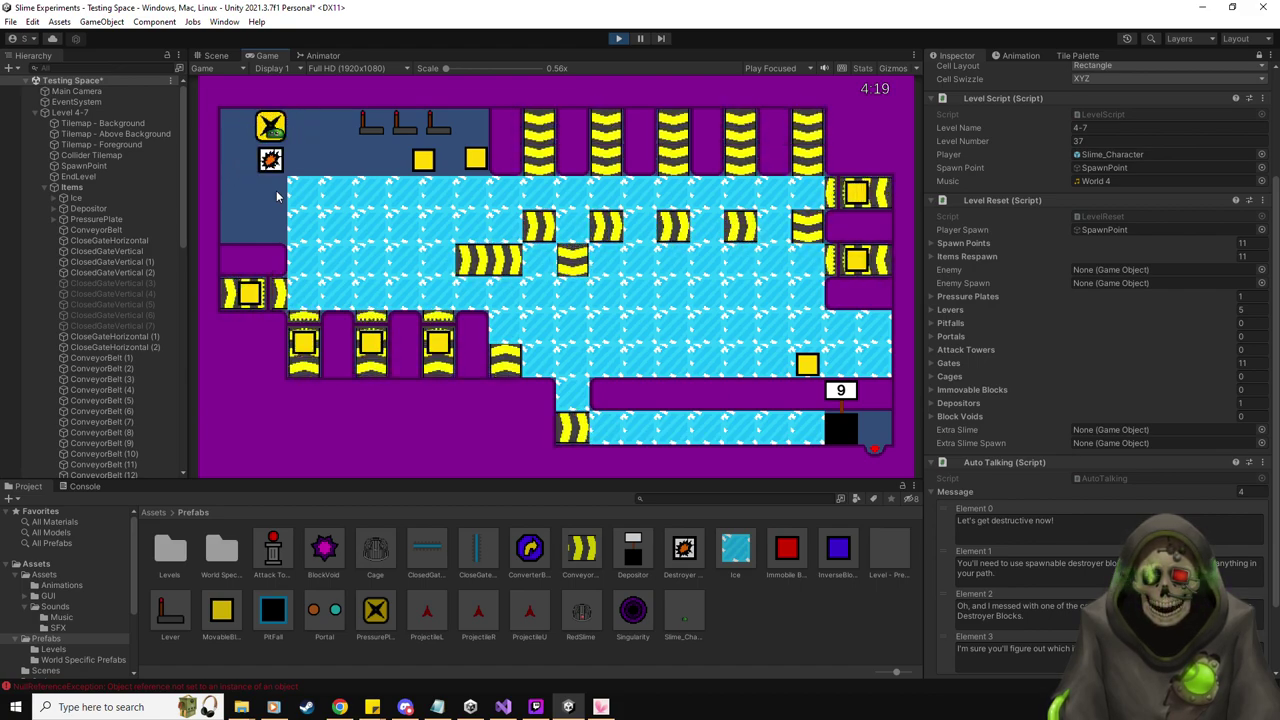
Spawn more destroyer blocks with the pressure plate and push them into the third and fourth levers
{"action": "key", "text": "Up"}
{"action": "key", "text": "Right"}
{"action": "key", "text": "Left"}
{"action": "key", "text": "Down"}
{"action": "key", "text": "Up"}
{"action": "key", "text": "Up"}
{"action": "key", "text": "Right"}
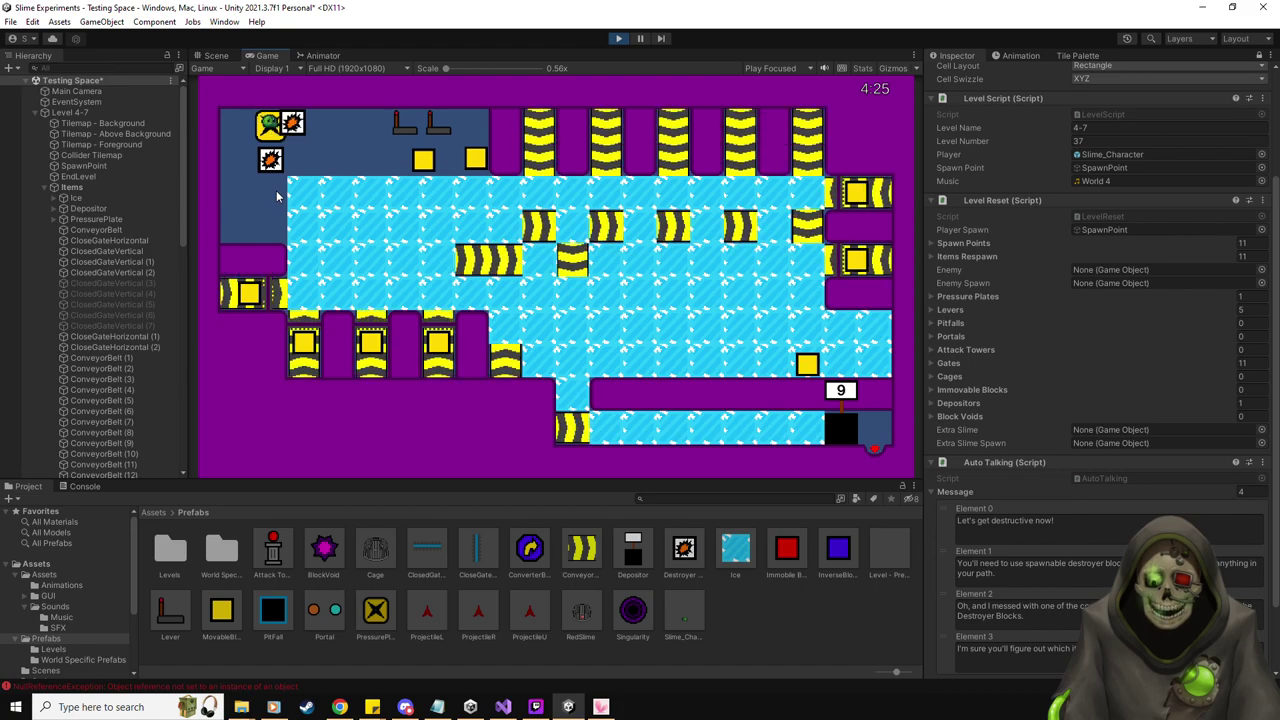
{"action": "key", "text": "Left"}
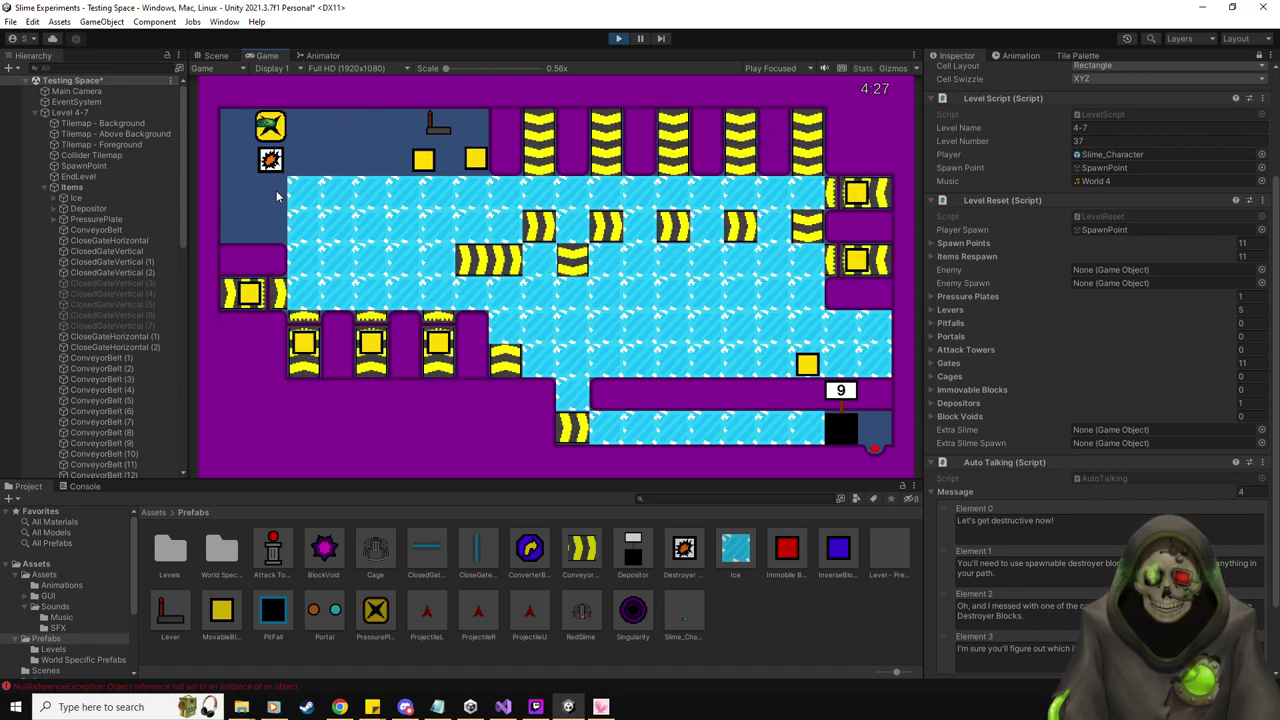
Push another spawned destroyer block along the top of the starting floor into the fifth lever
{"action": "key", "text": "Down"}
{"action": "key", "text": "Right"}
{"action": "key", "text": "Up"}
{"action": "key", "text": "Up"}
{"action": "key", "text": "Right"}
{"action": "key", "text": "Right"}
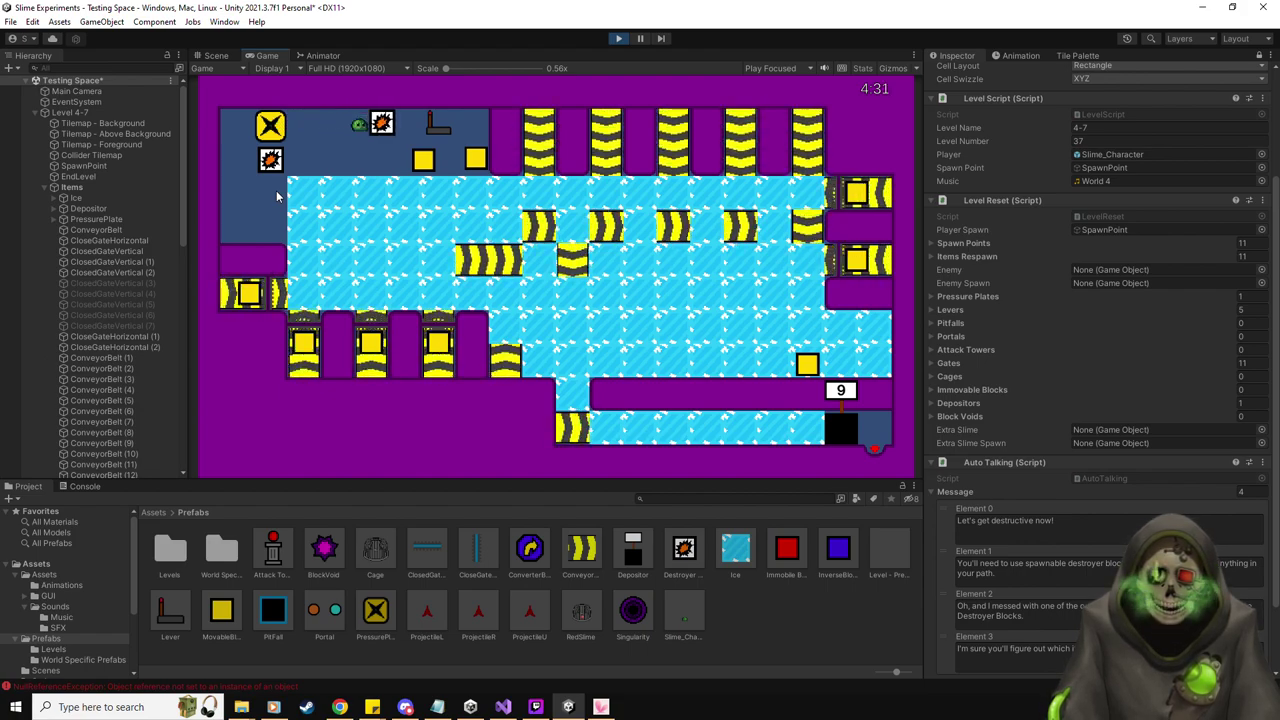
Push both stored yellow blocks off the starting floor and across the ice toward the depositor
{"action": "key", "text": "Down"}
{"action": "key", "text": "Down"}
{"action": "key", "text": "Up"}
{"action": "key", "text": "Left"}
{"action": "key", "text": "Left"}
{"action": "key", "text": "Down"}
{"action": "key", "text": "Right"}
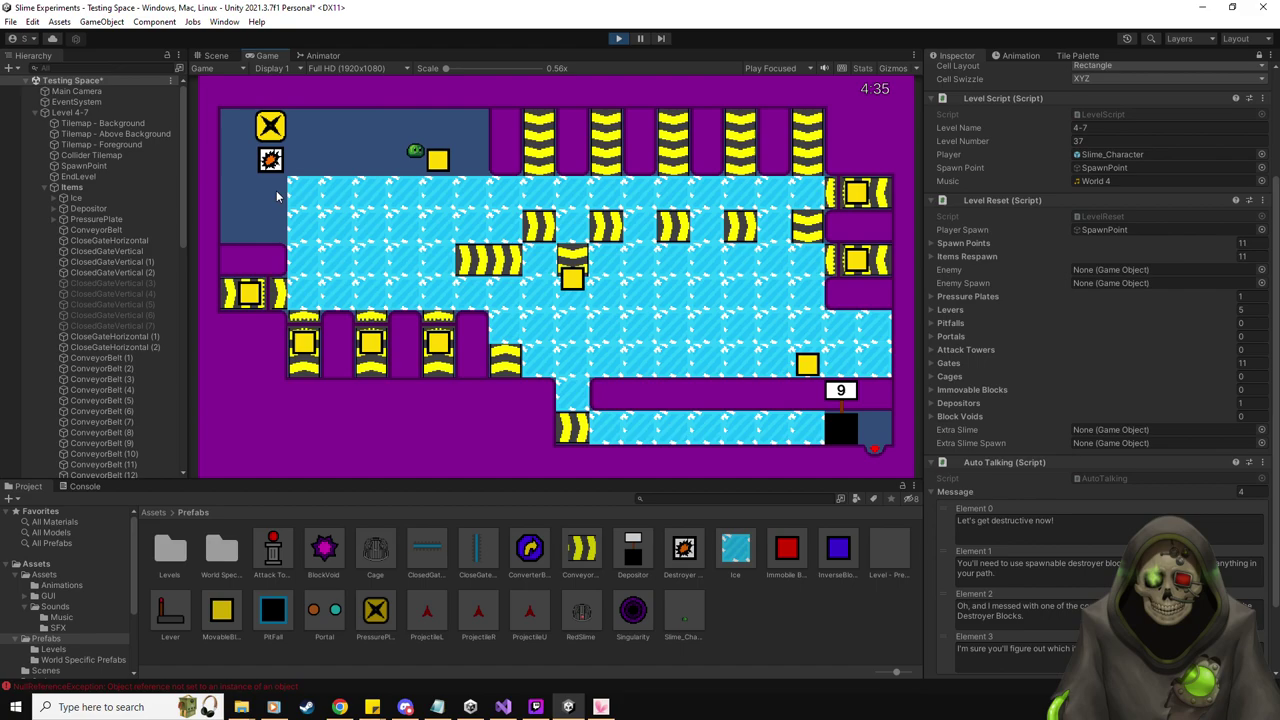
{"action": "key", "text": "Up"}
{"action": "key", "text": "Down"}
{"action": "key", "text": "Up"}
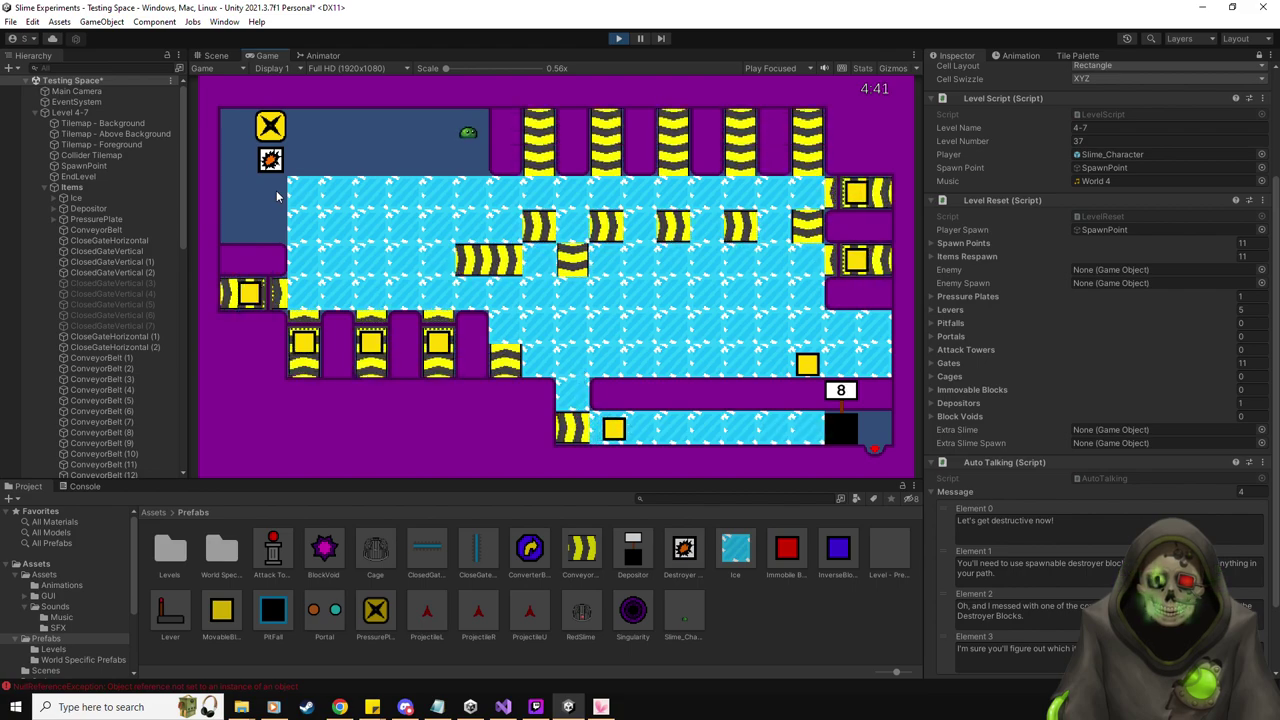
Push the spawned destroyer block down the starting floor and across the ice into the gate of the upper right-hand alcove
{"action": "key", "text": "Left"}
{"action": "key", "text": "Left"}
{"action": "key", "text": "Left"}
{"action": "key", "text": "Left"}
{"action": "key", "text": "Left"}
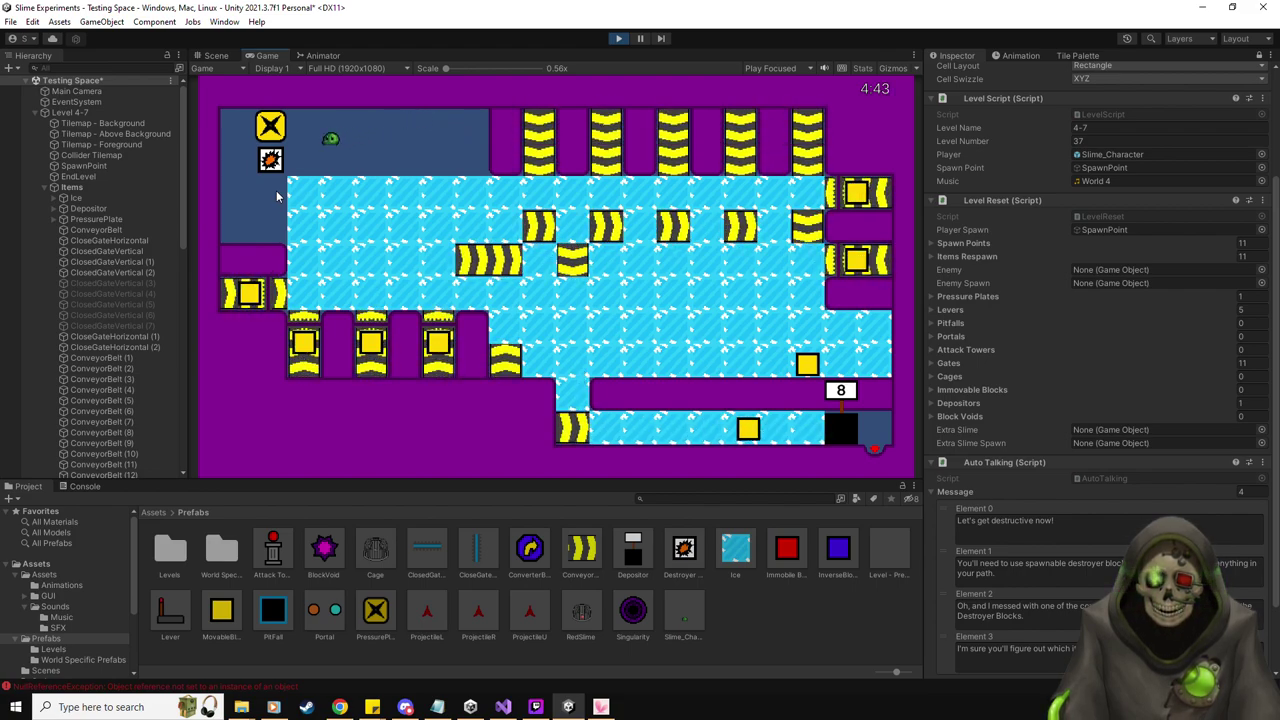
{"action": "key", "text": "Down"}
{"action": "key", "text": "Left"}
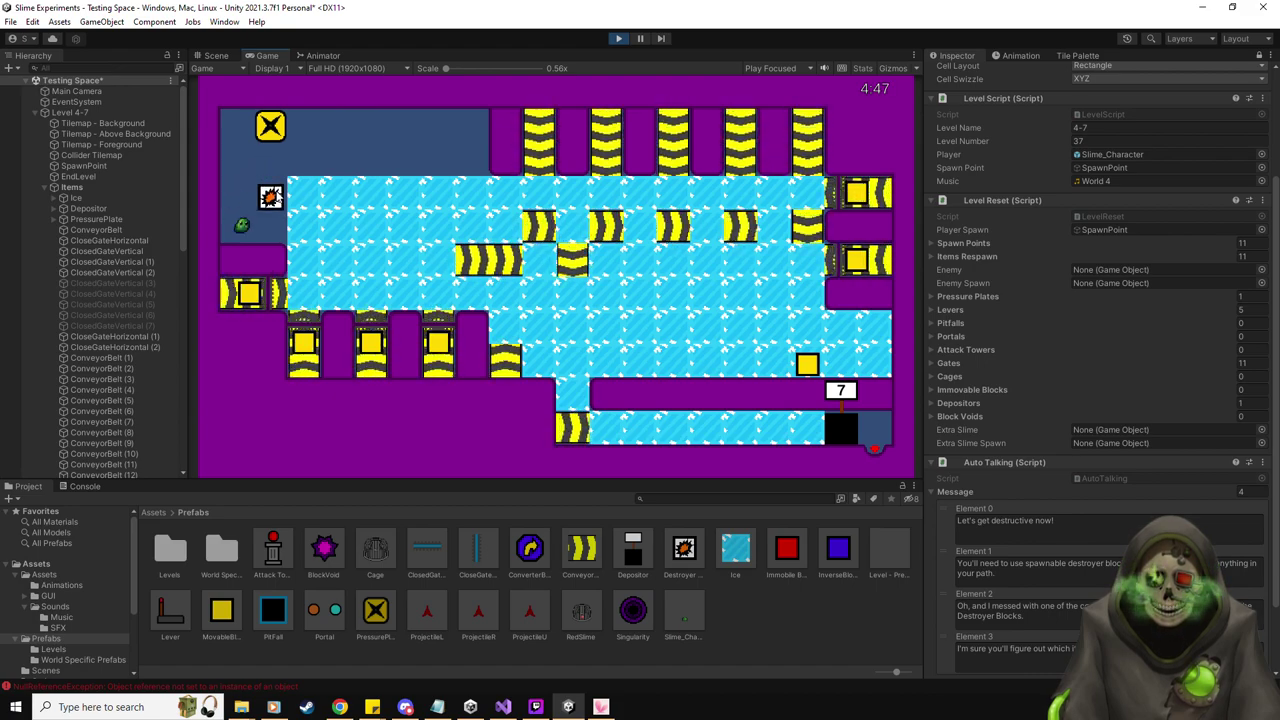
{"action": "key", "text": "Up"}
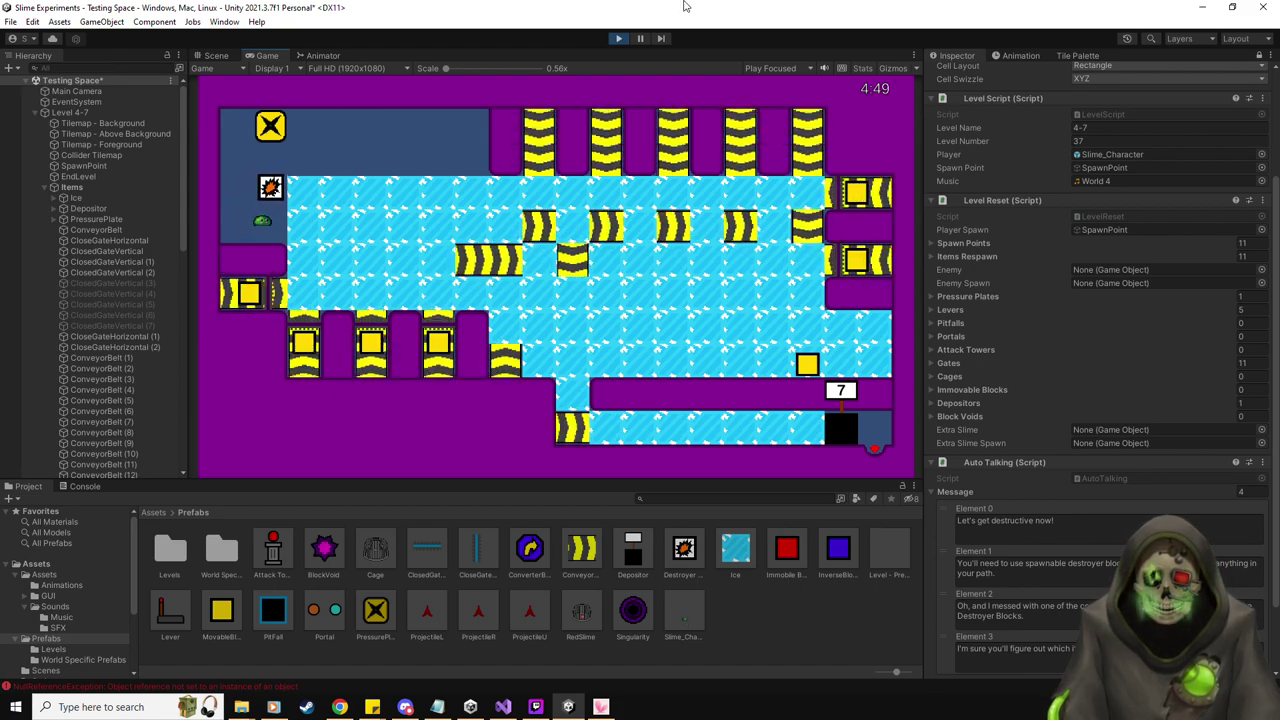
{"action": "key", "text": "Left"}
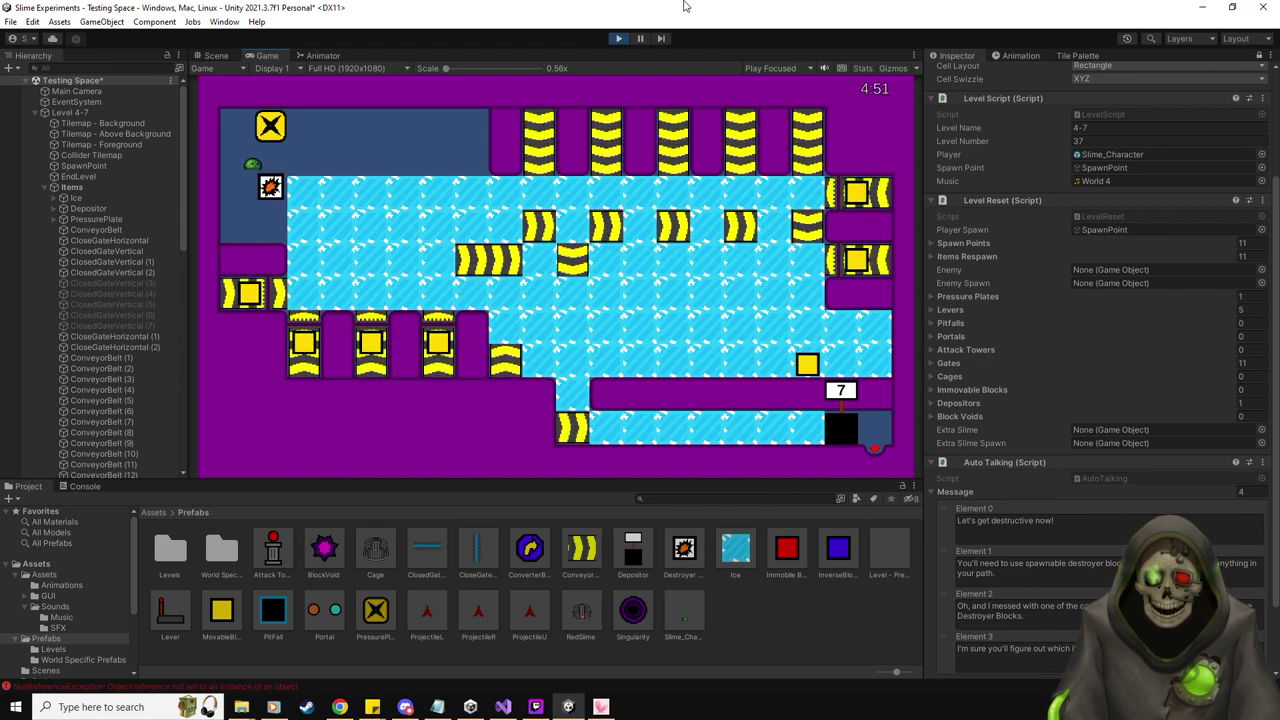
{"action": "key", "text": "Right"}
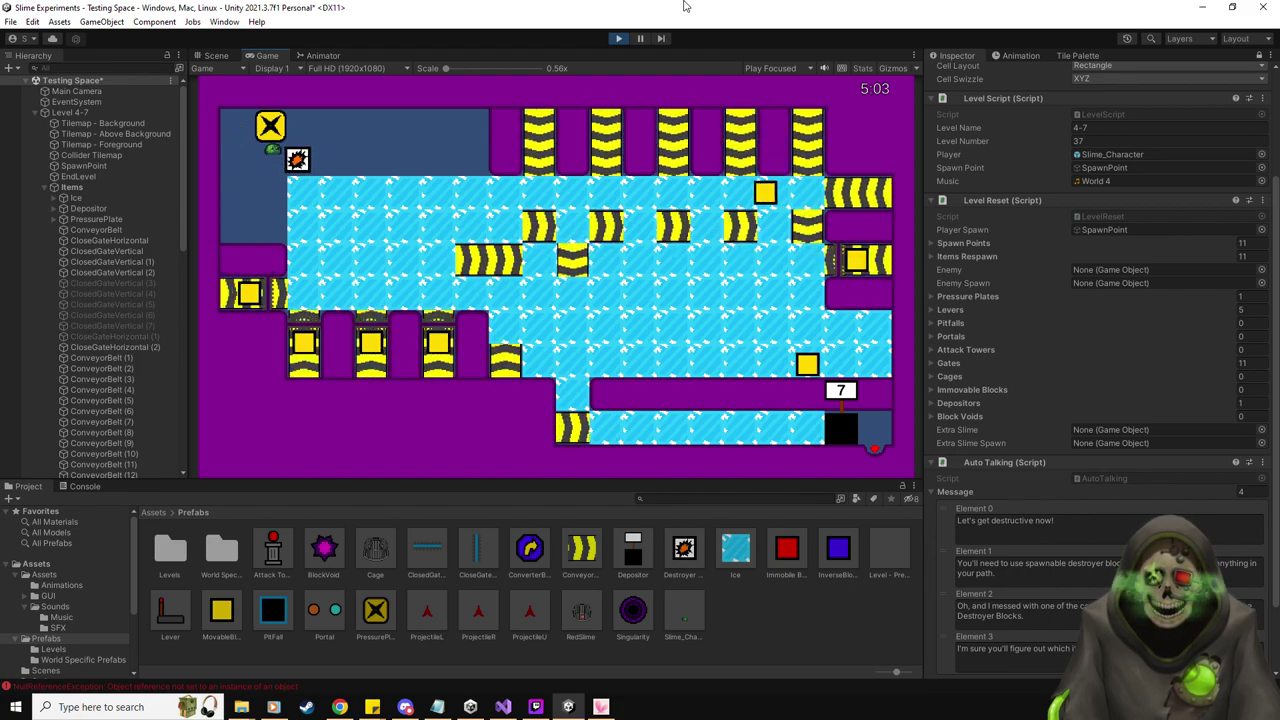
Push another destroyer block along the starting floor and down across the ice into the gate of the third lower alcove
{"action": "key", "text": "Right"}
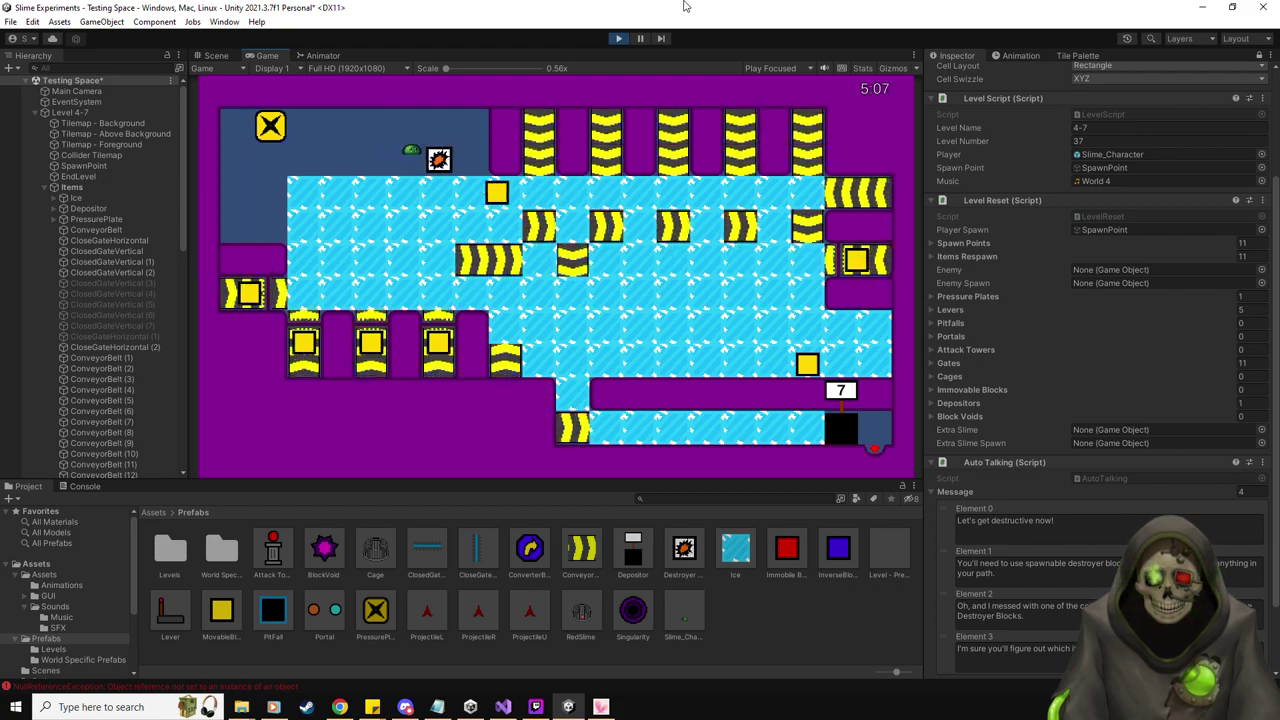
{"action": "key", "text": "Down"}
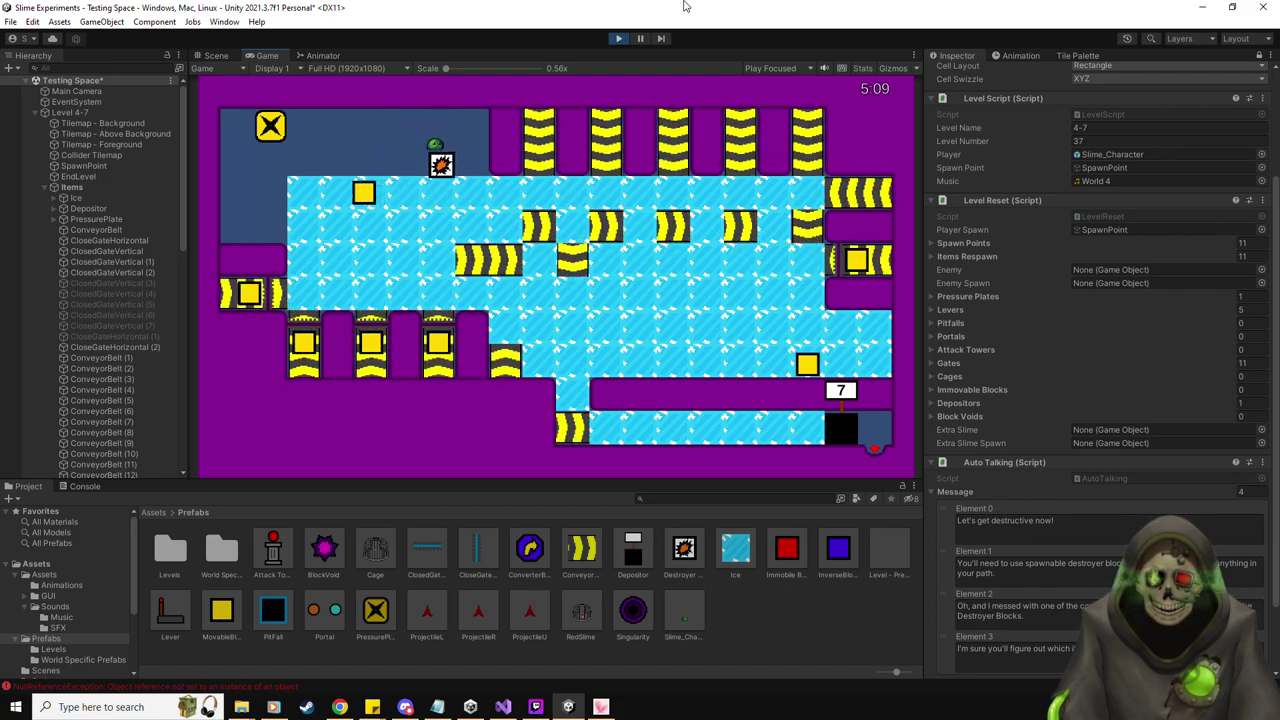
{"action": "key", "text": "Left"}
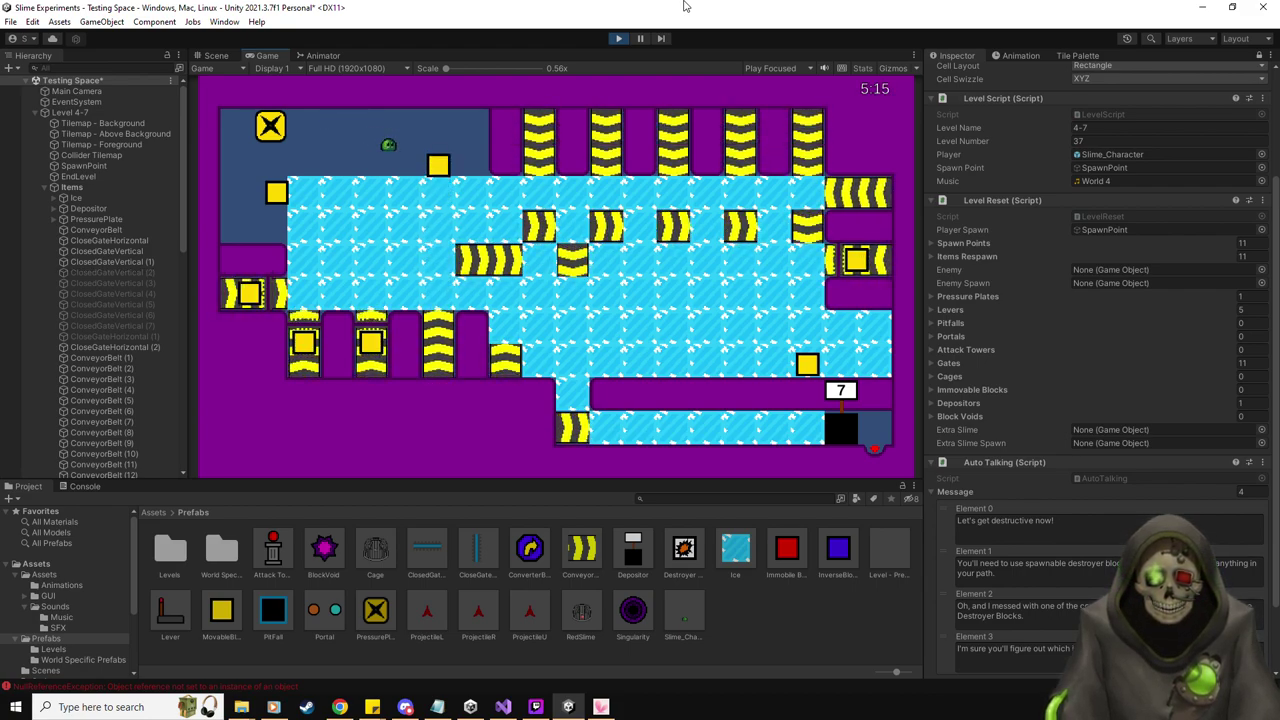
Push the two freed yellow blocks along the starting floor and onto the ice toward the depositor
{"action": "key", "text": "Right"}
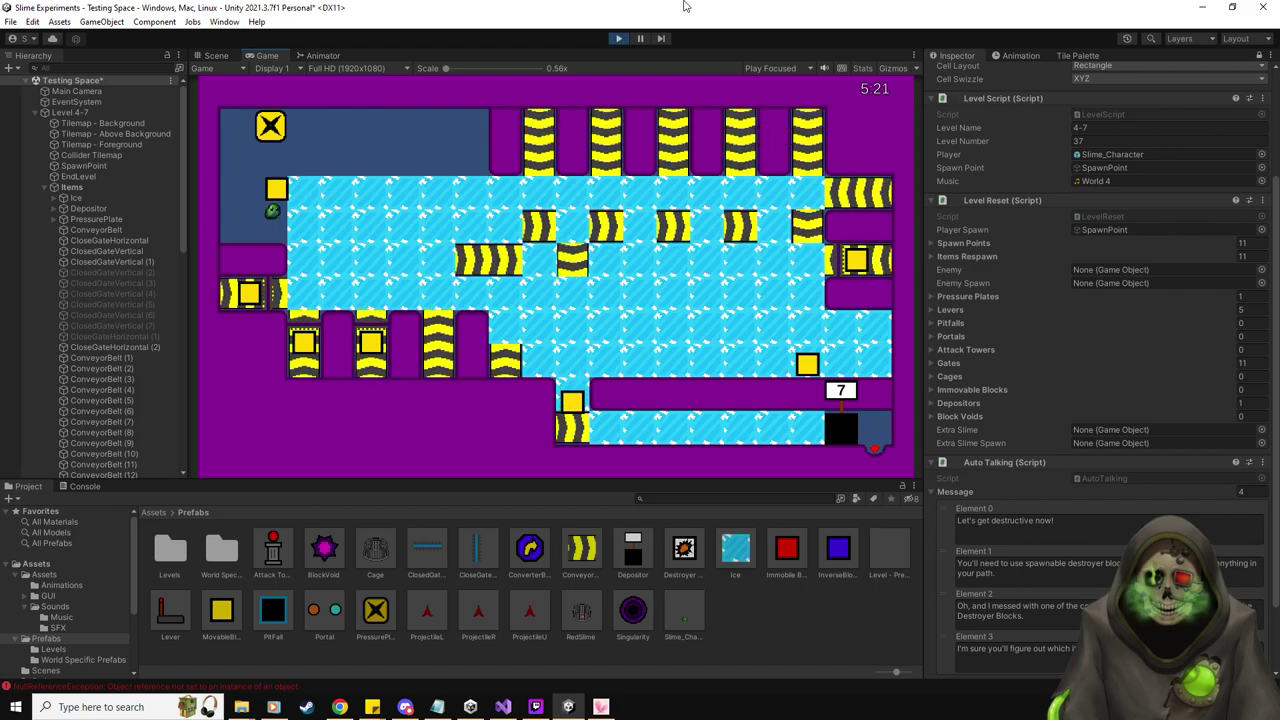
{"action": "key", "text": "Up"}
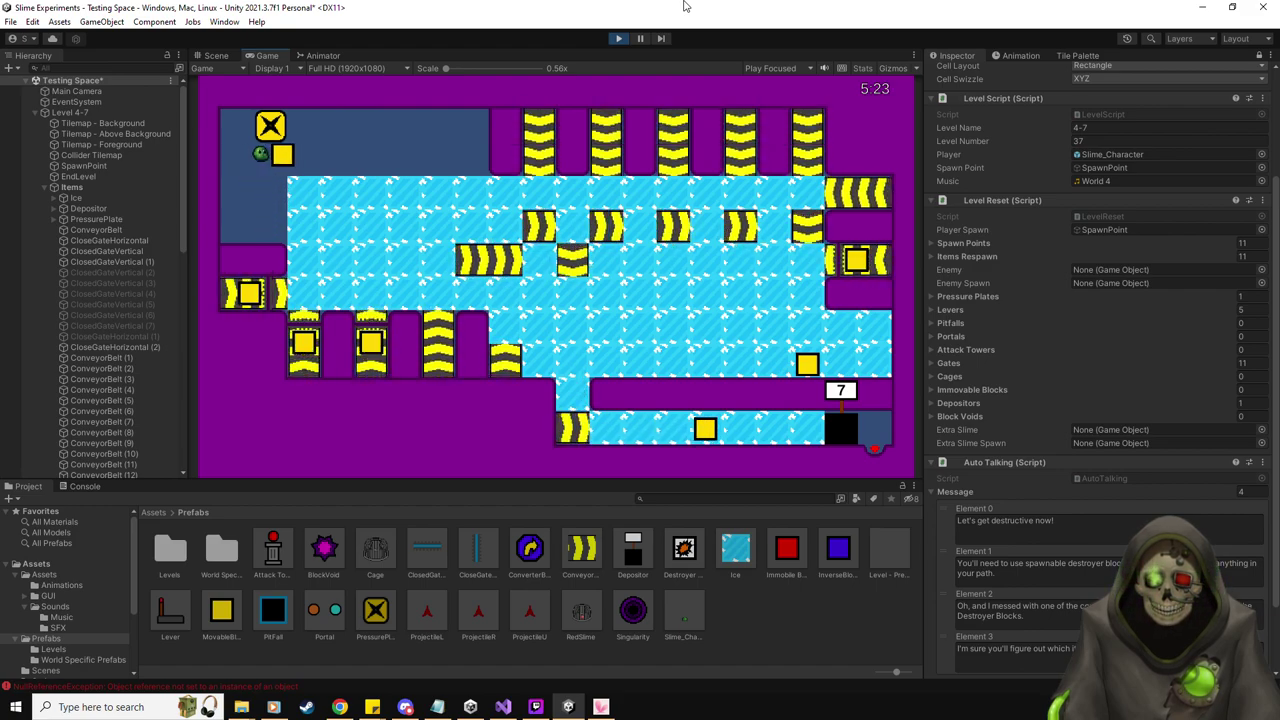
{"action": "key", "text": "Up"}
{"action": "key", "text": "Right"}
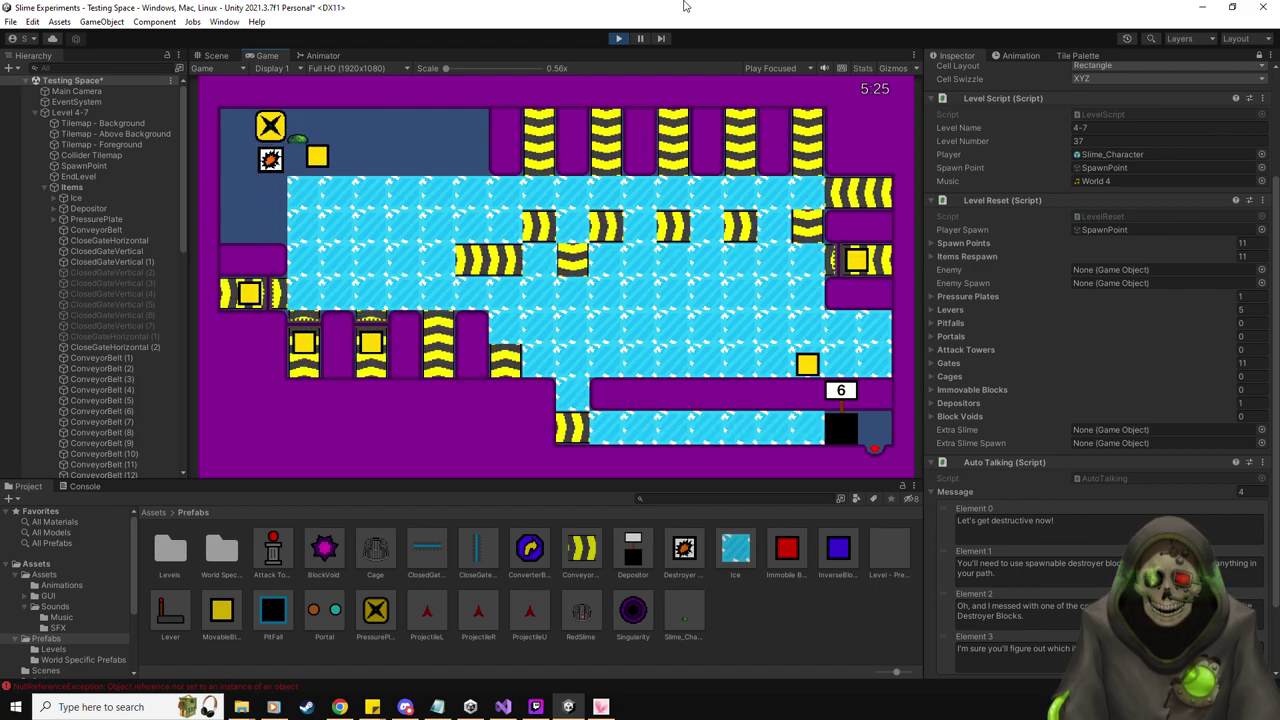
{"action": "key", "text": "Right"}
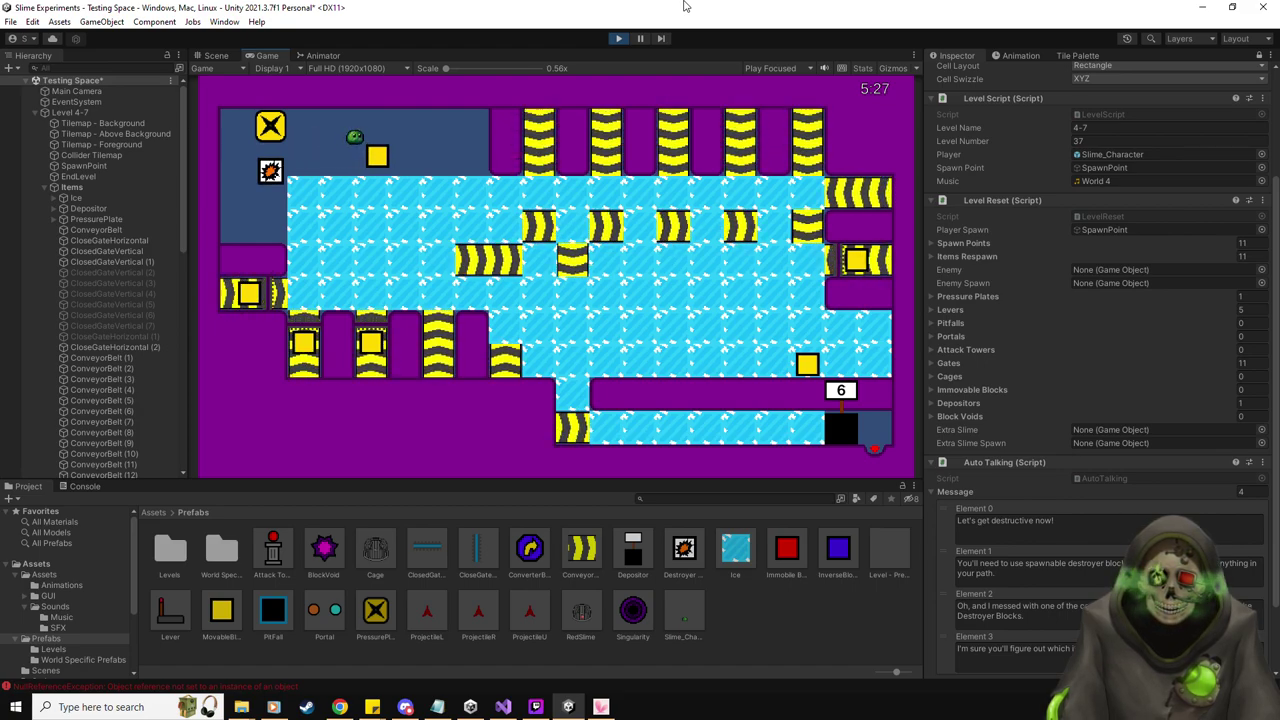
{"action": "key", "text": "Right"}
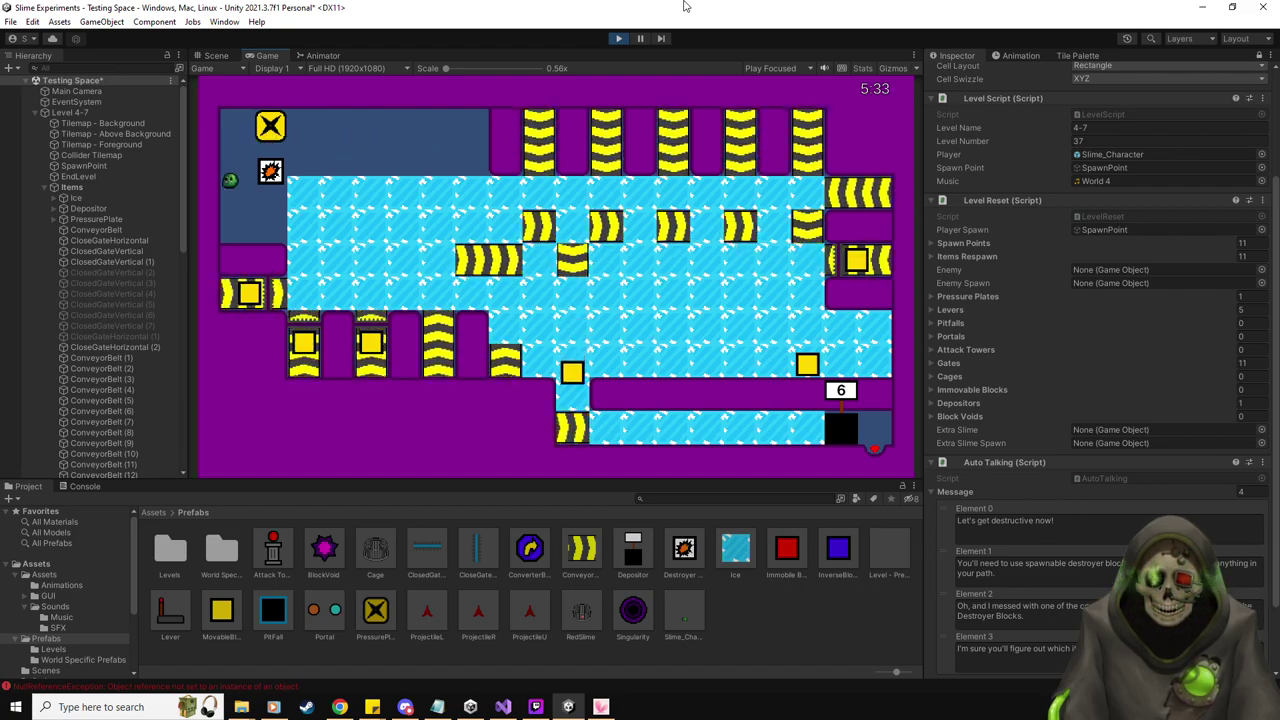
Push two spawned destroyer blocks down off the starting floor into the gates of the second and first lower alcoves
{"action": "key", "text": "Up"}
{"action": "key", "text": "Right"}
{"action": "key", "text": "Right"}
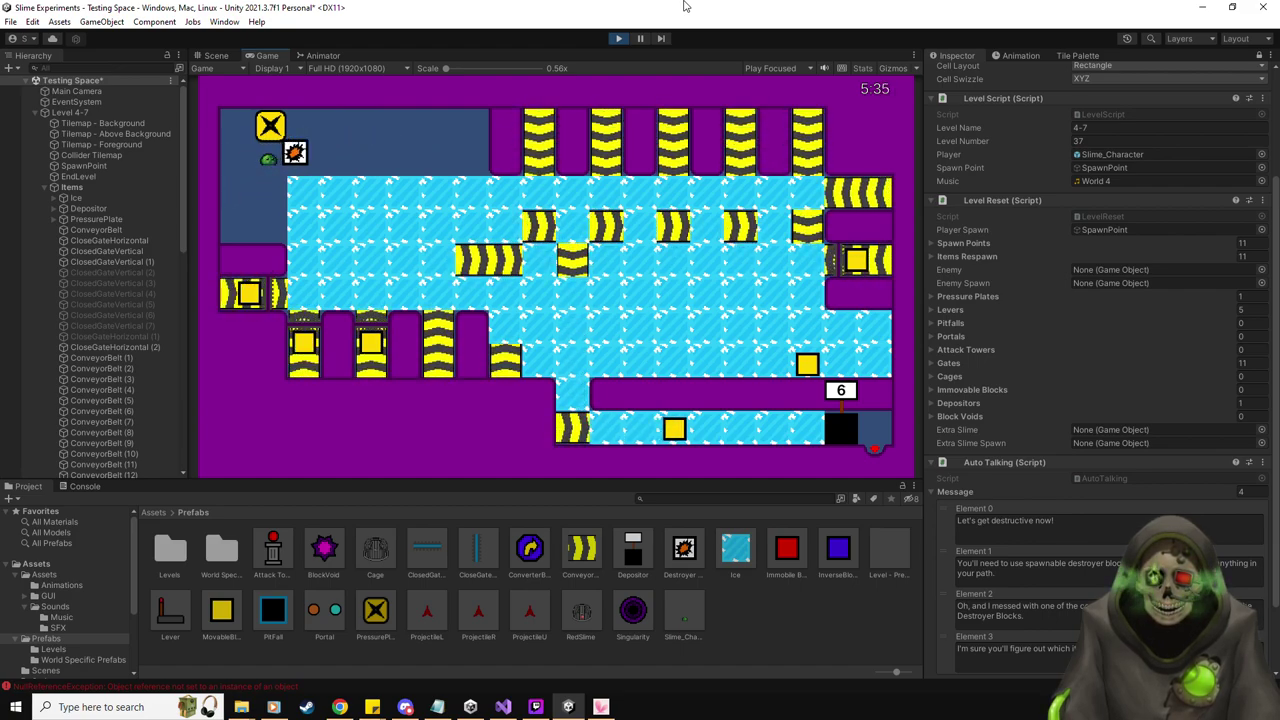
{"action": "key", "text": "Right"}
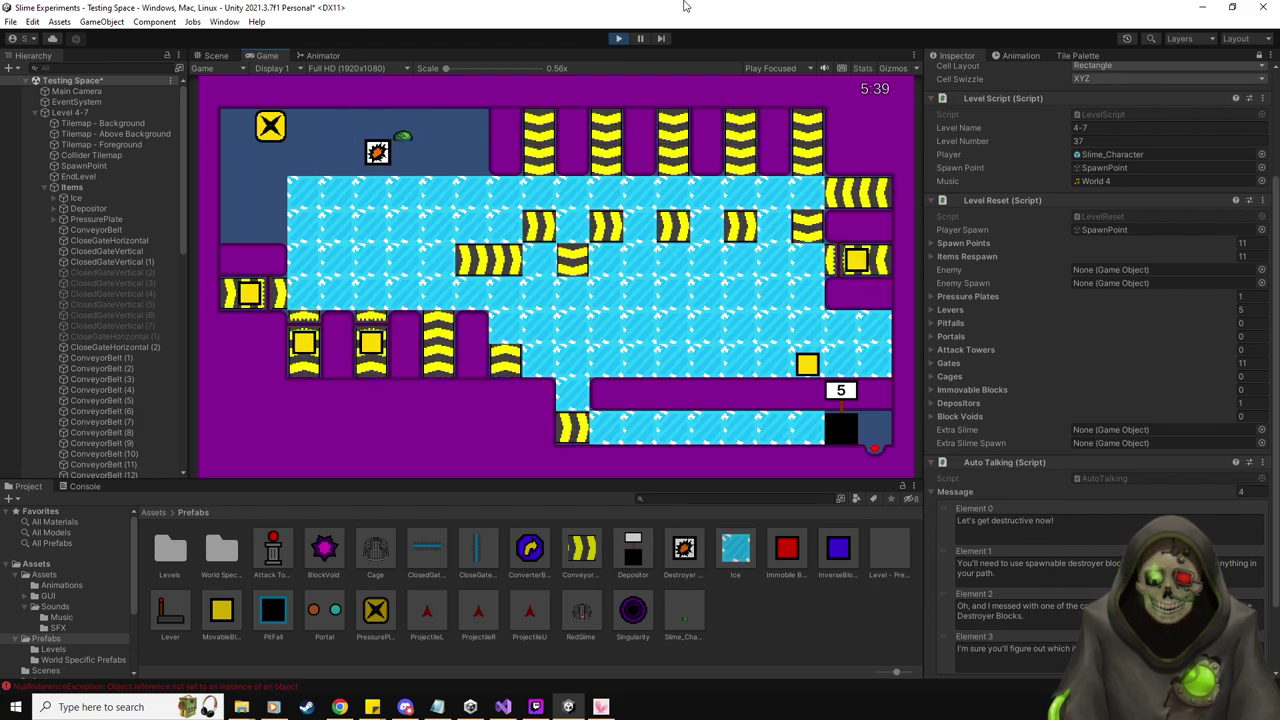
{"action": "key", "text": "Down"}
{"action": "key", "text": "Left"}
{"action": "key", "text": "Left"}
{"action": "key", "text": "Left"}
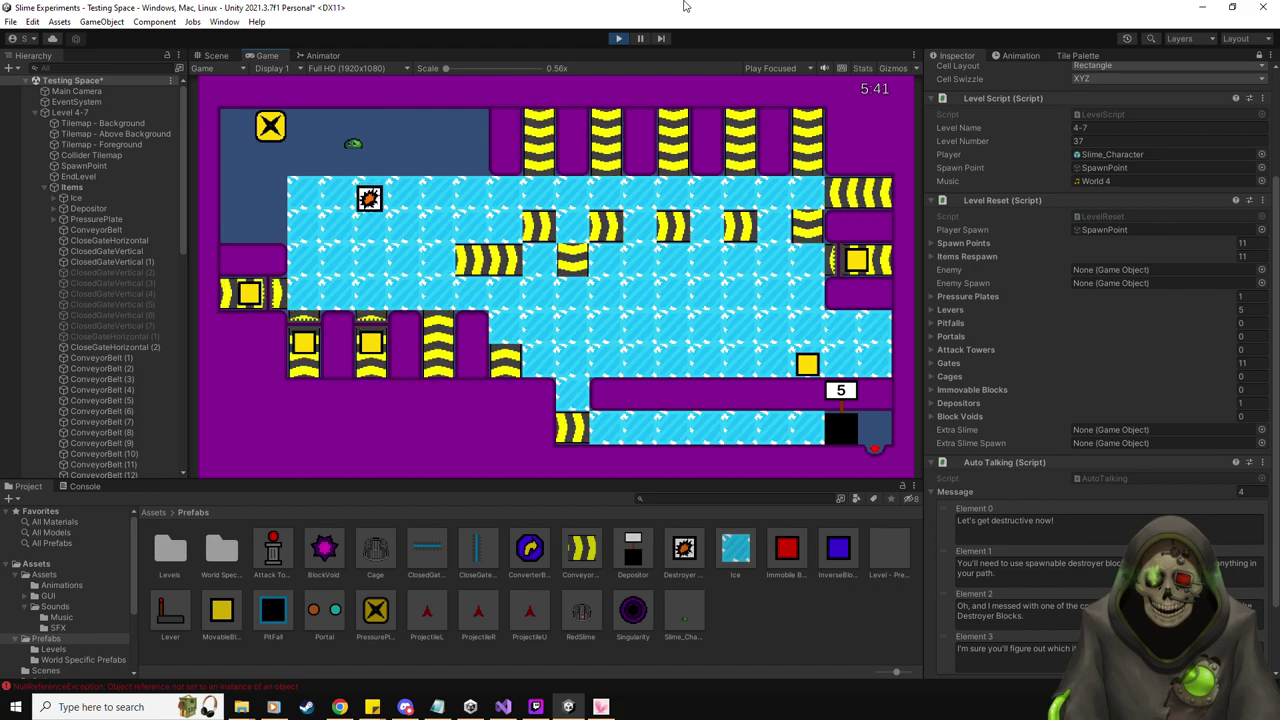
{"action": "key", "text": "Down"}
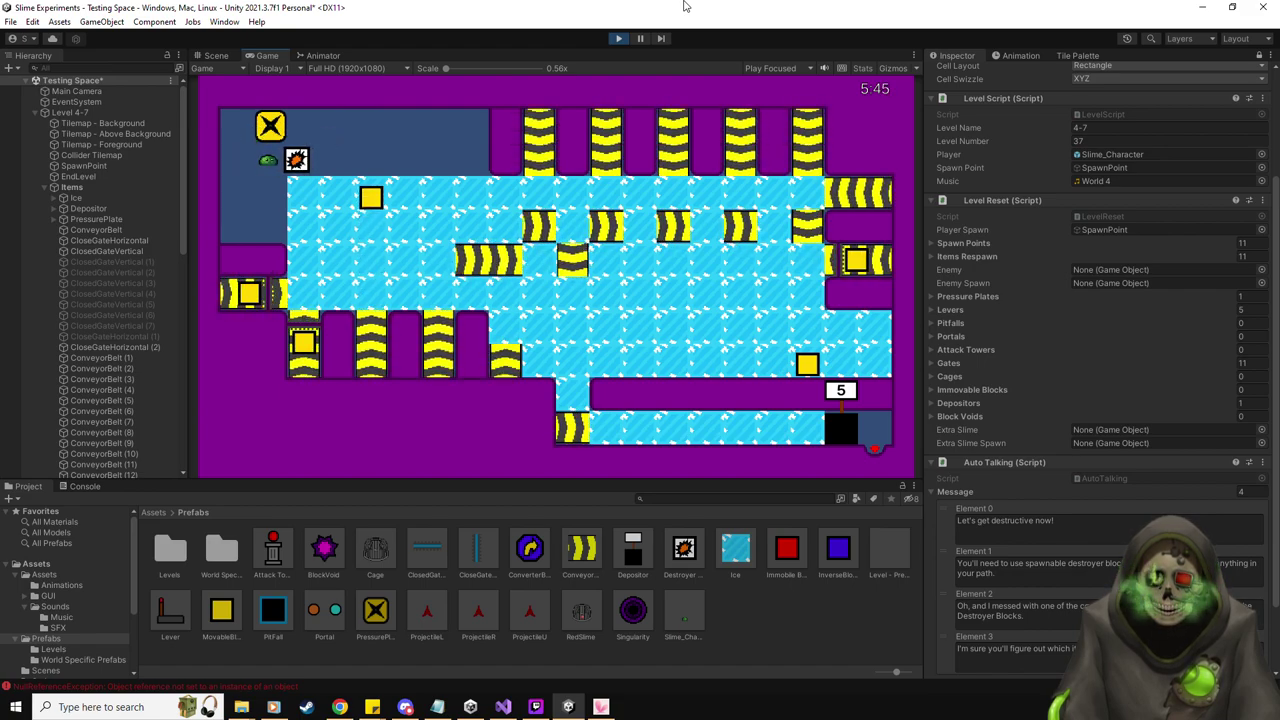
{"action": "key", "text": "Up"}
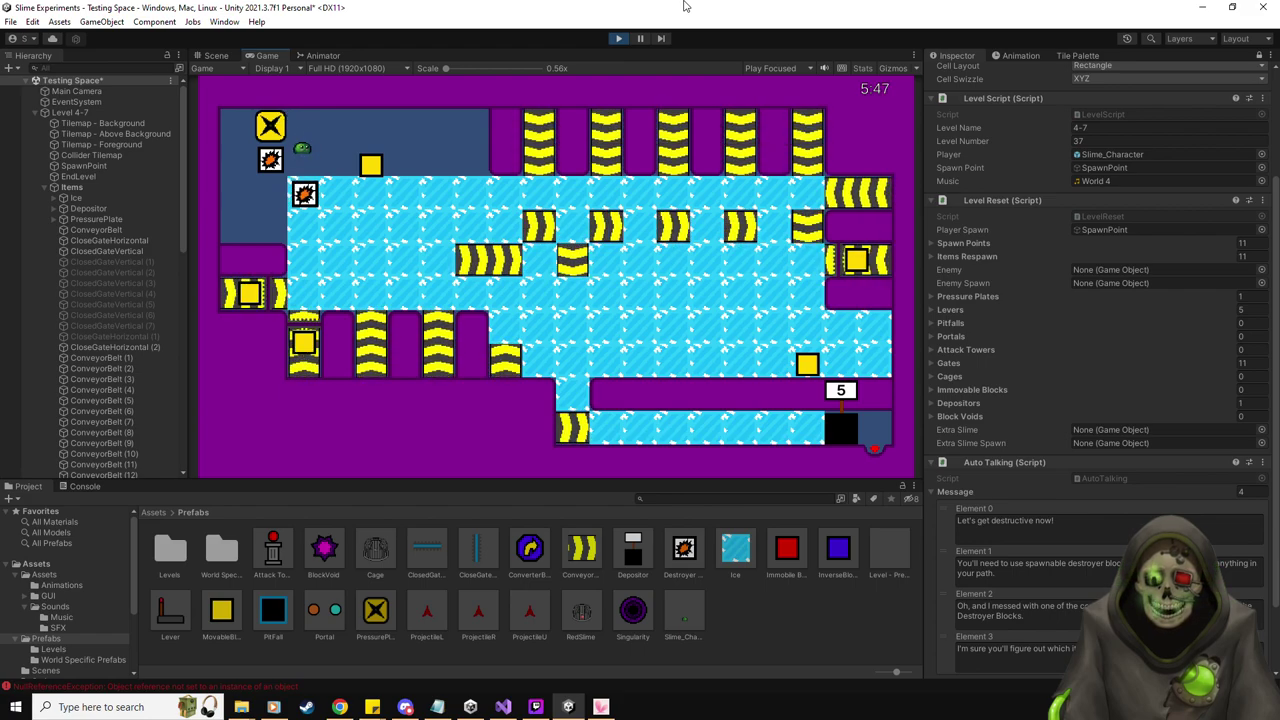
Push the yellow blocks freed from the first and second lower alcoves off the starting floor toward the depositor
{"action": "key", "text": "Right"}
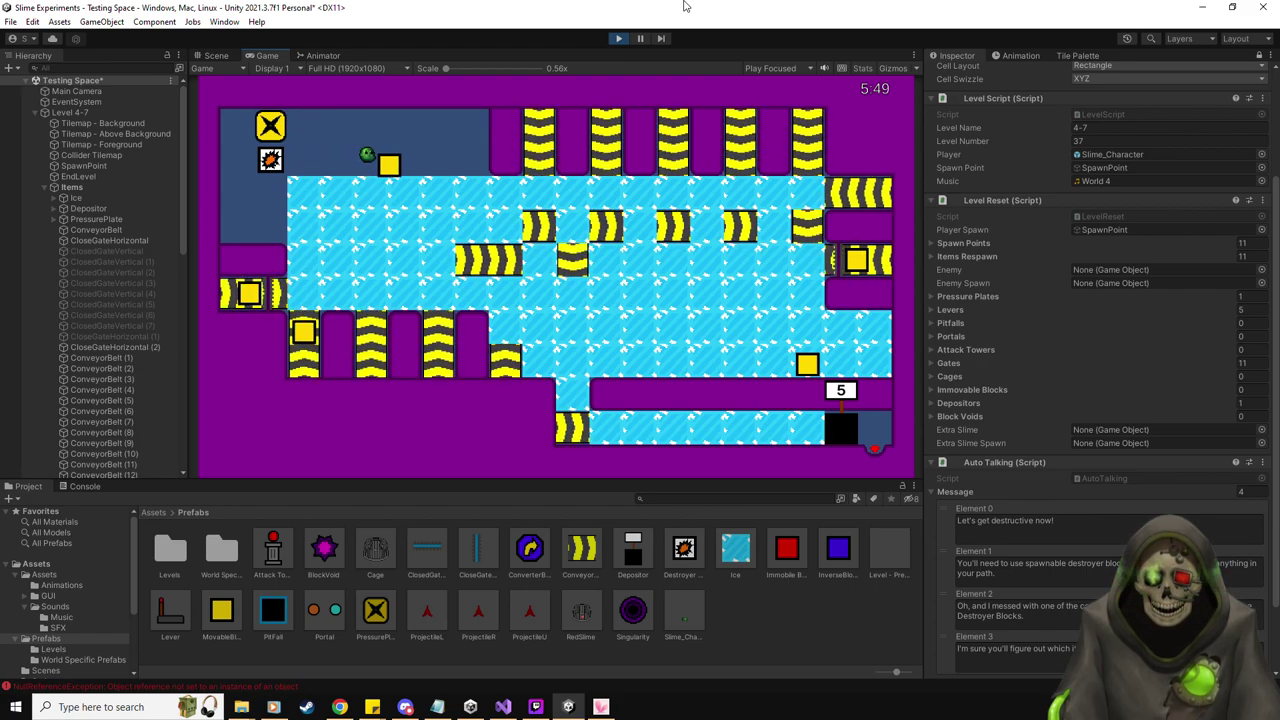
{"action": "key", "text": "Right"}
{"action": "key", "text": "Up"}
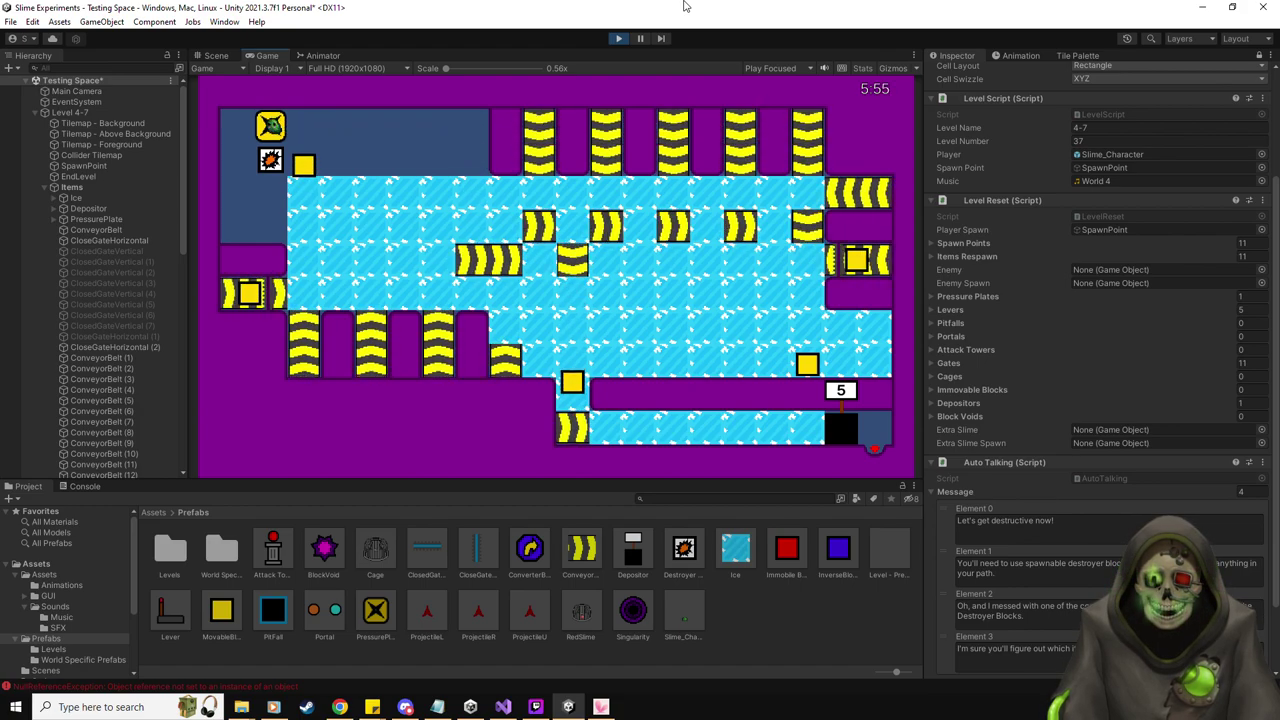
{"action": "key", "text": "Right"}
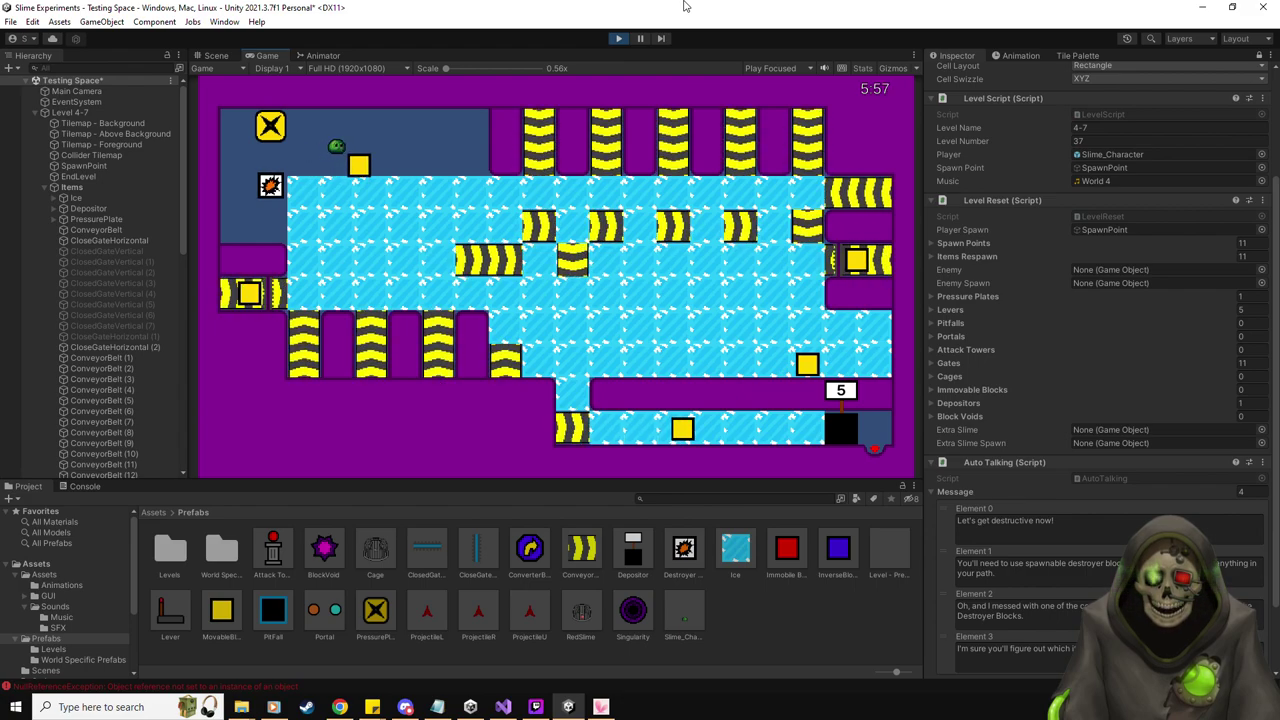
{"action": "key", "text": "Right"}
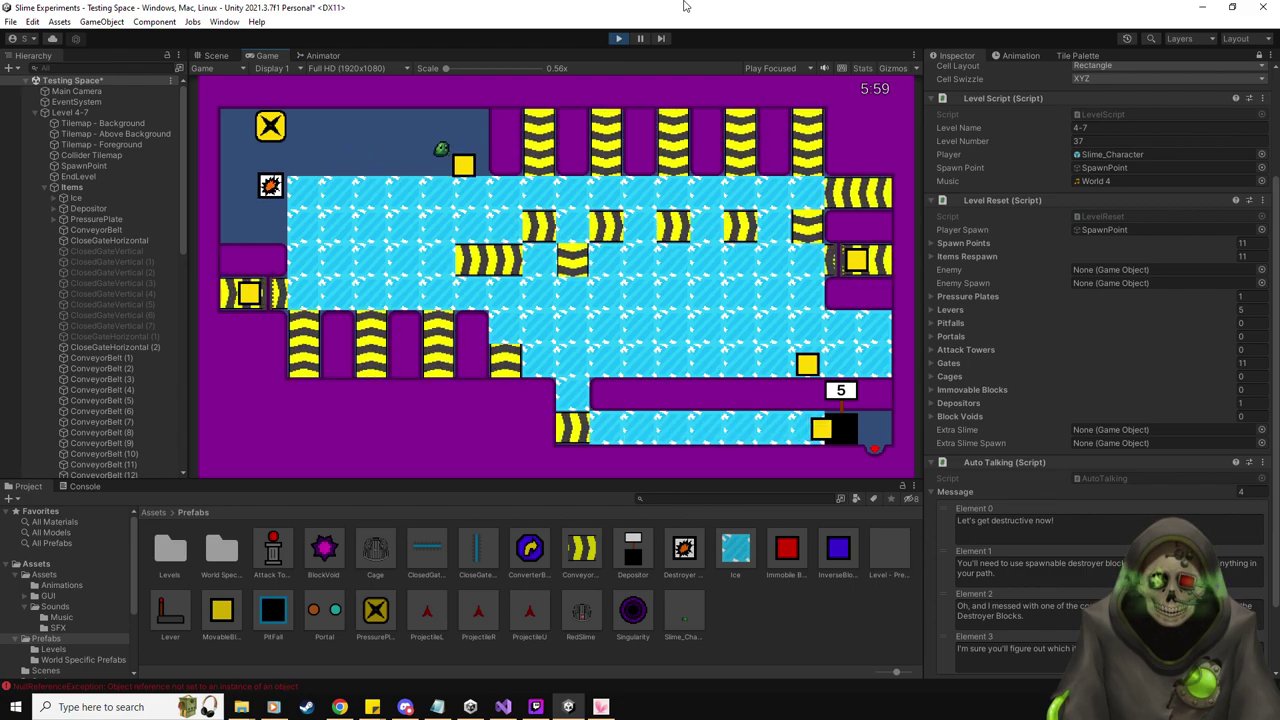
Push the waiting destroyer block up and along the starting floor so it crosses into the lower right-hand alcove's gate
{"action": "key", "text": "Down"}
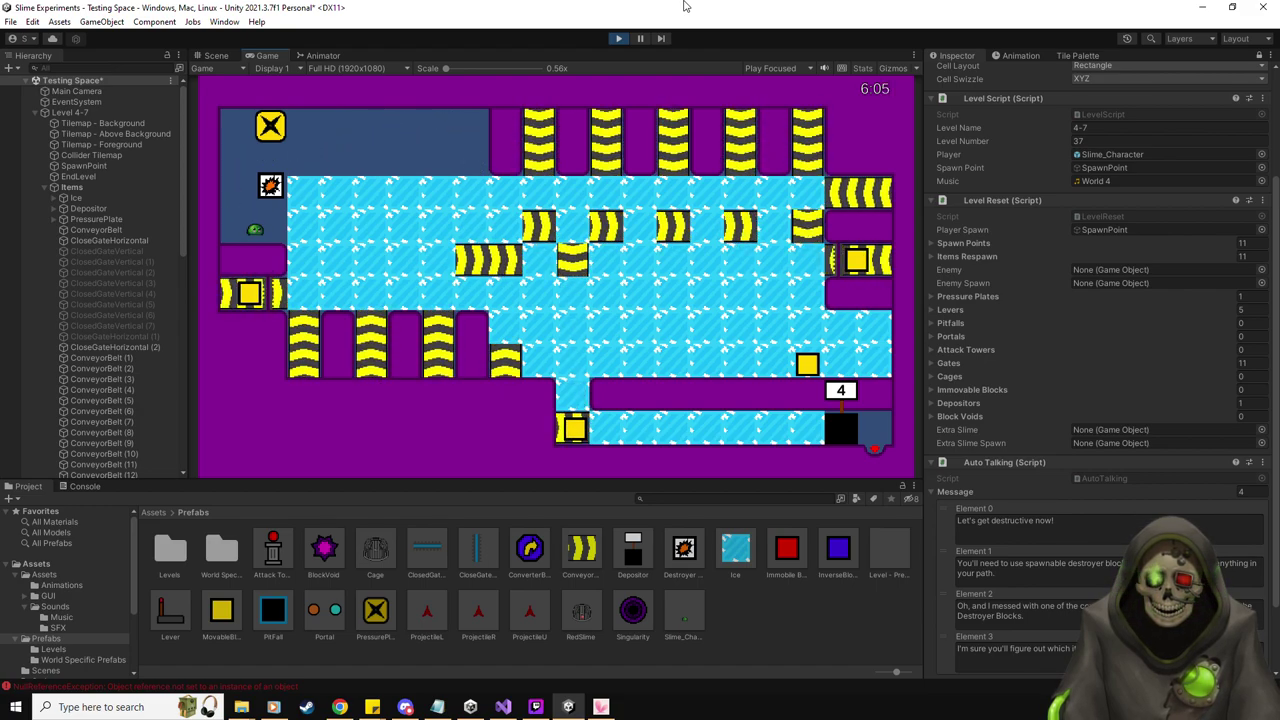
{"action": "key", "text": "Up"}
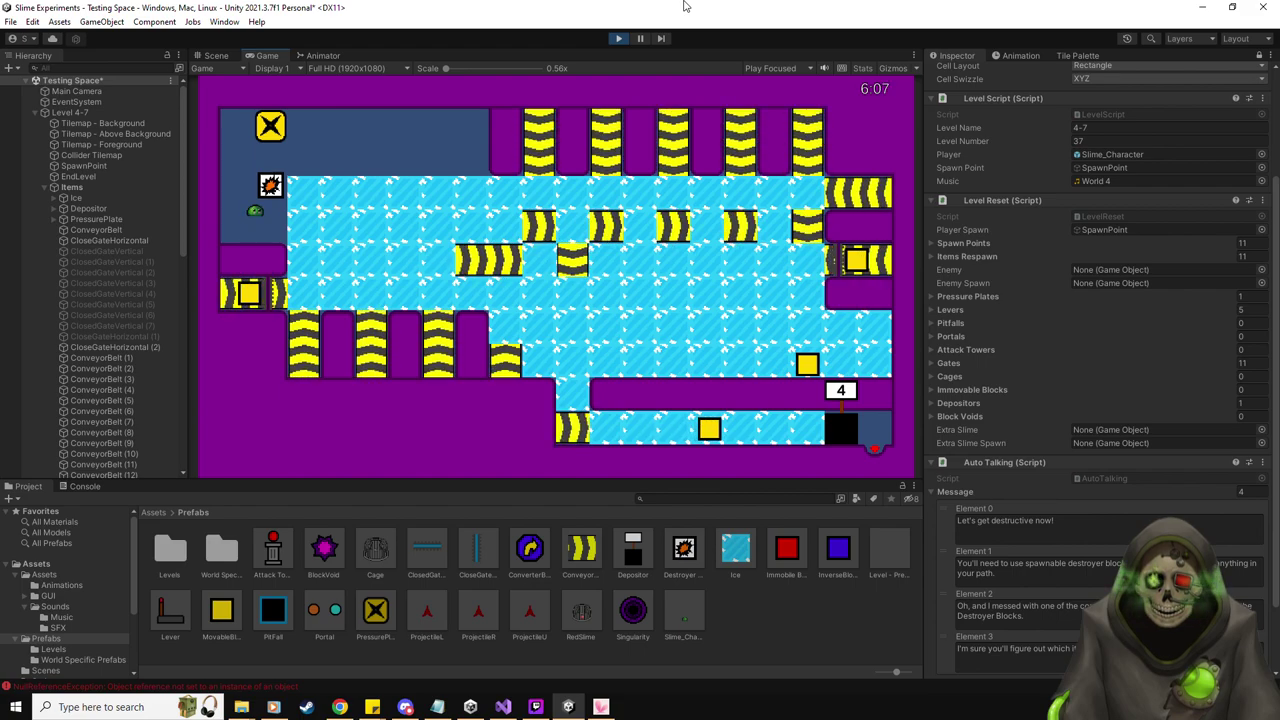
{"action": "key", "text": "Right"}
{"action": "key", "text": "Right"}
{"action": "key", "text": "Right"}
{"action": "key", "text": "Right"}
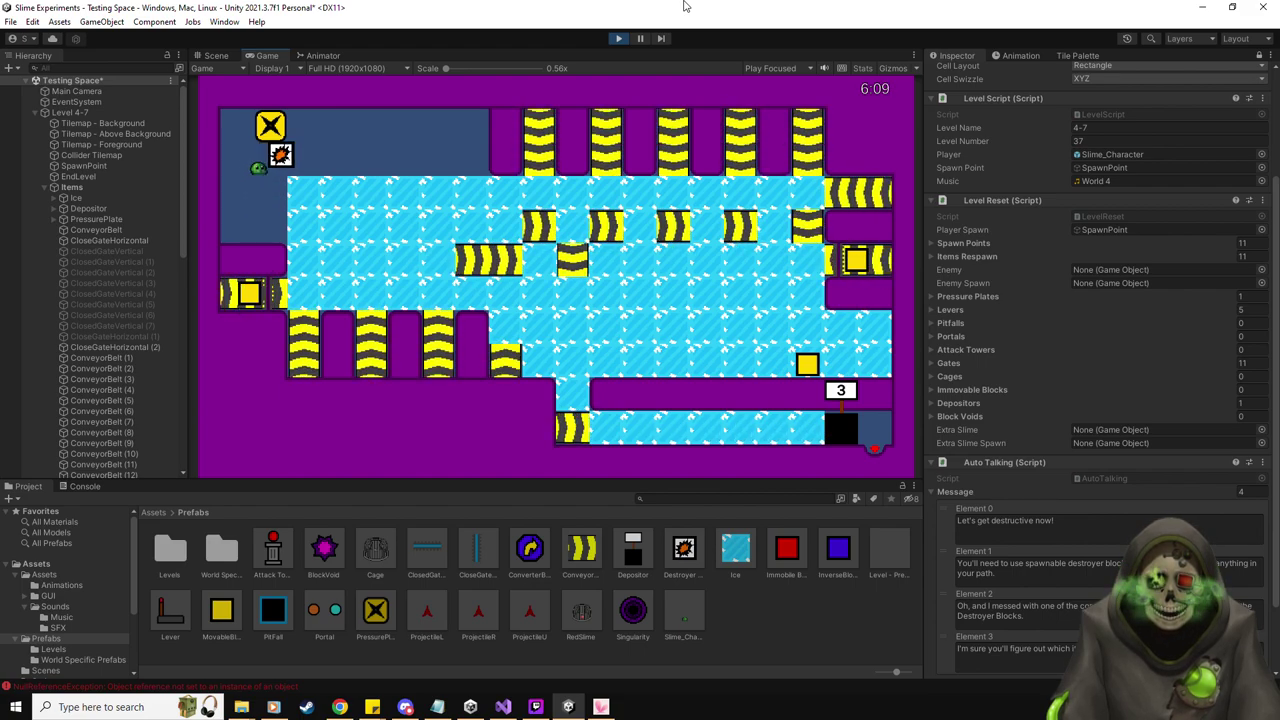
{"action": "key", "text": "Right"}
{"action": "key", "text": "Right"}
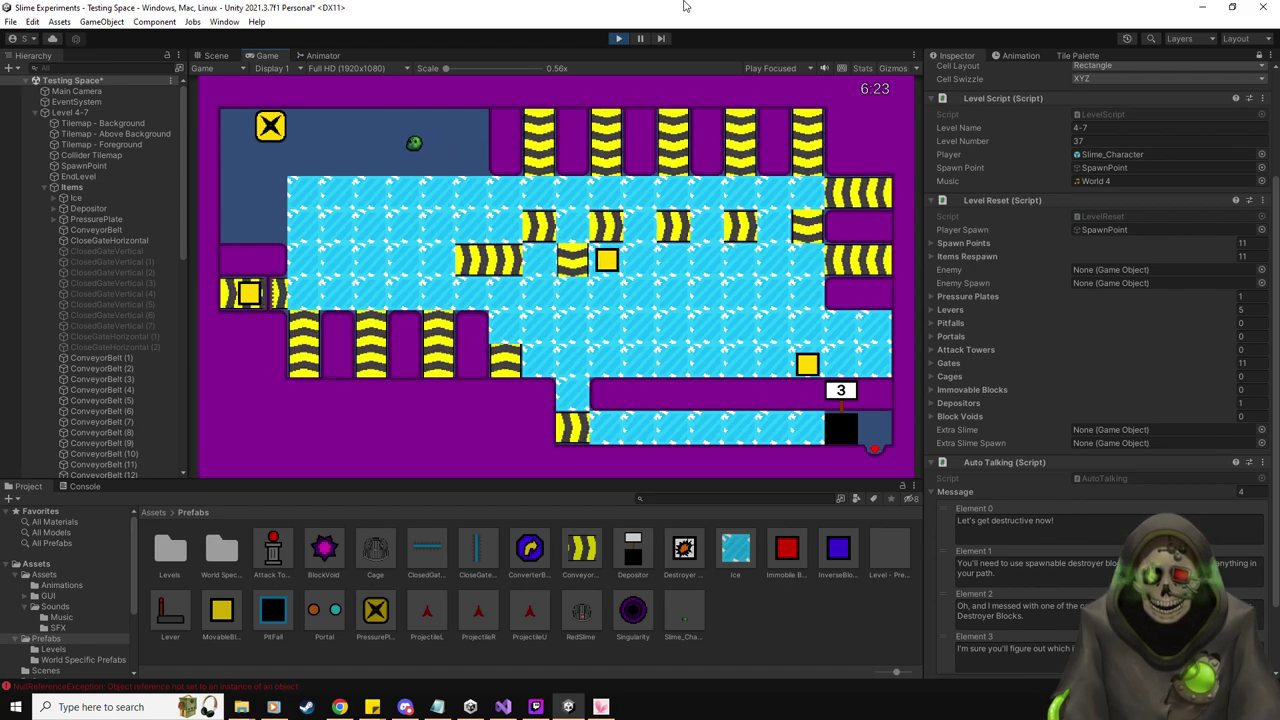
Push a newly spawned destroyer block along the starting floor and down across the ice to the wall between the lower alcoves
{"action": "key", "text": "Left"}
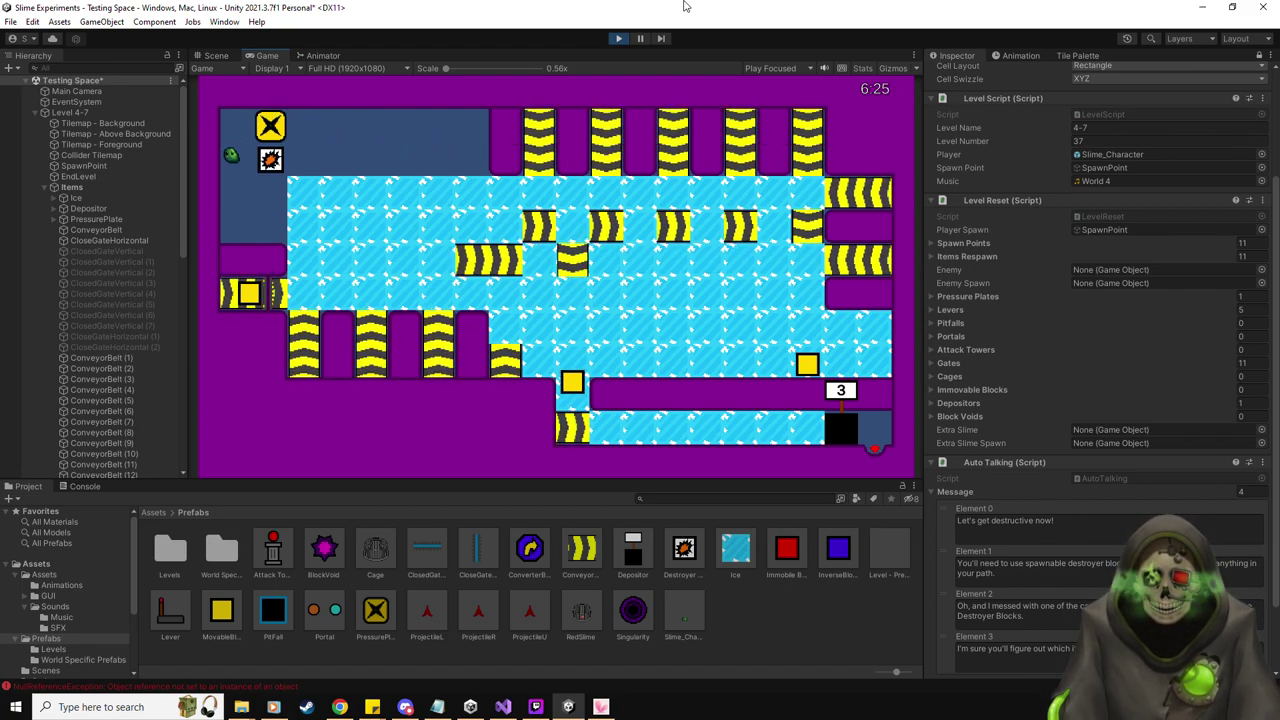
{"action": "key", "text": "Right"}
{"action": "key", "text": "Right"}
{"action": "key", "text": "Right"}
{"action": "key", "text": "Right"}
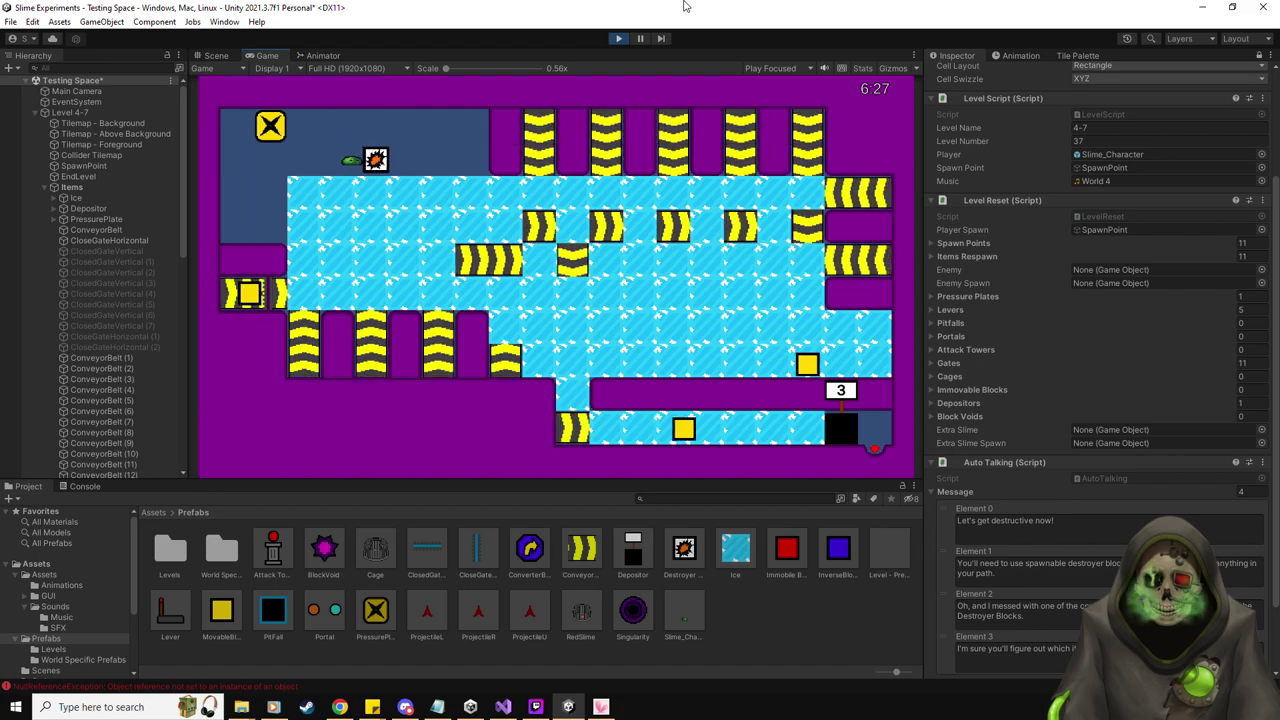
{"action": "key", "text": "Up"}
{"action": "key", "text": "Right"}
{"action": "key", "text": "Down"}
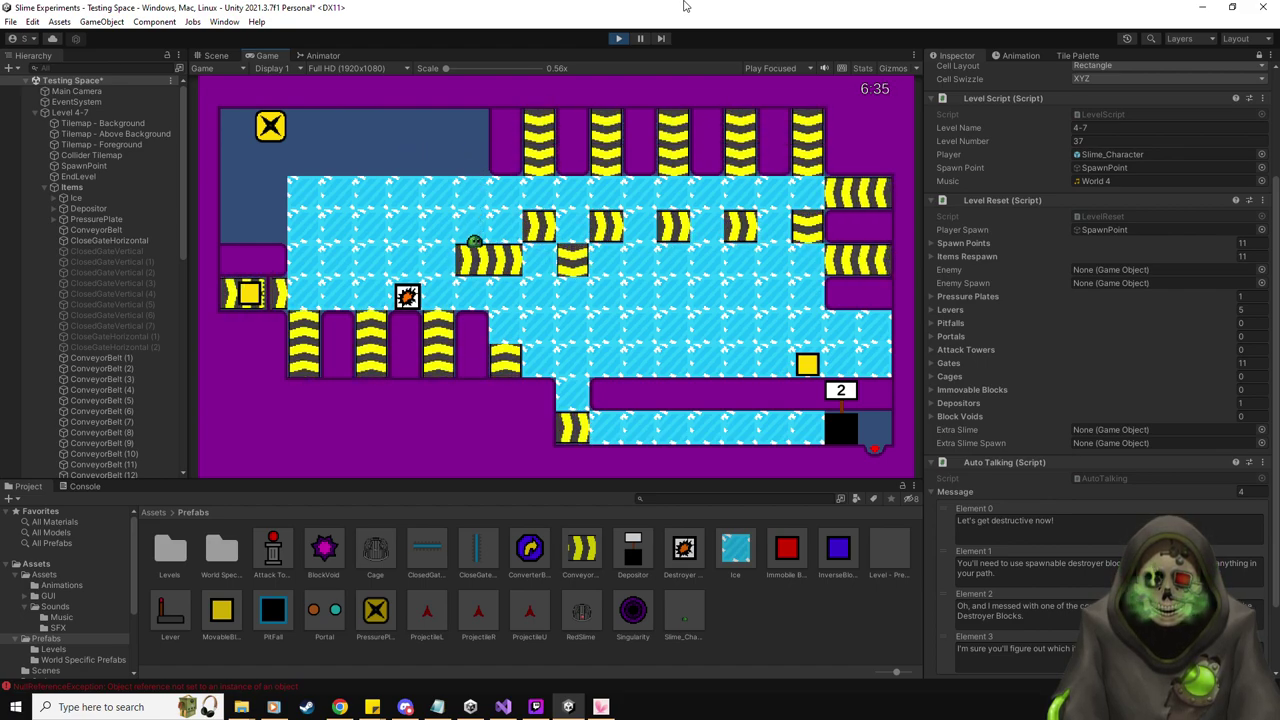
Try to push the destroyer block above the lower alcoves toward the gate of the far-left alcove
{"action": "key", "text": "Down"}
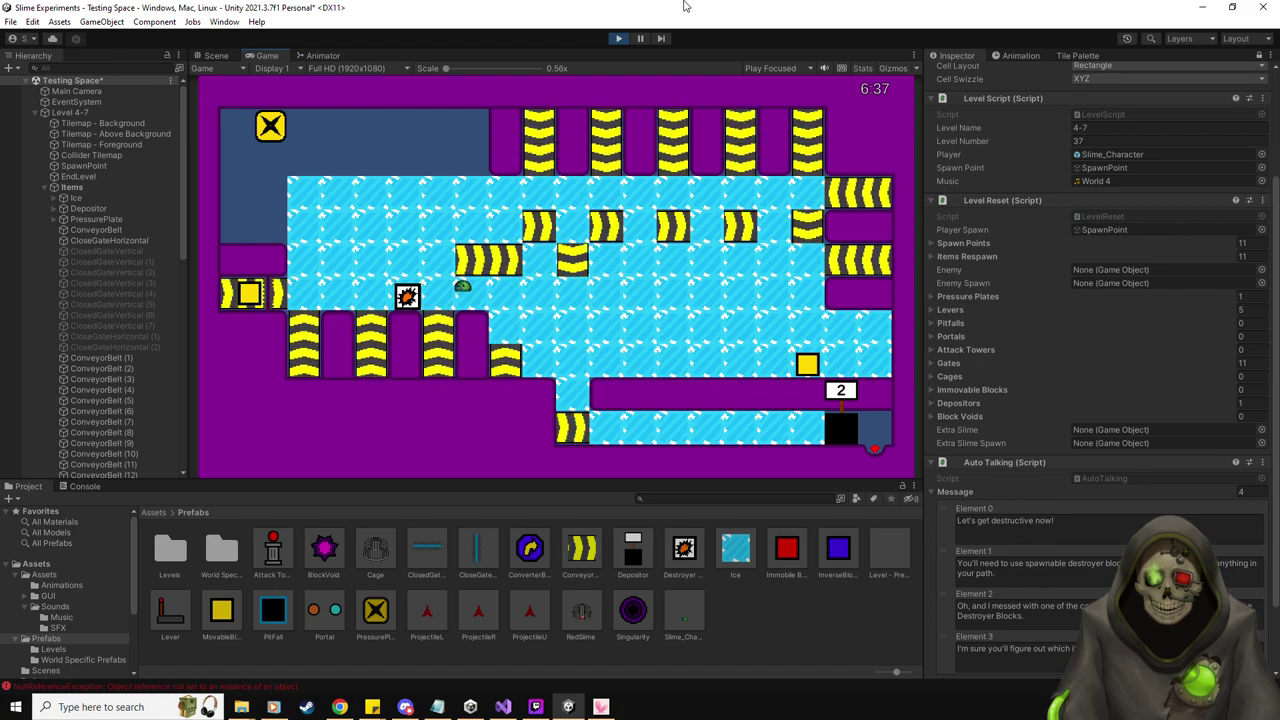
{"action": "key", "text": "Left"}
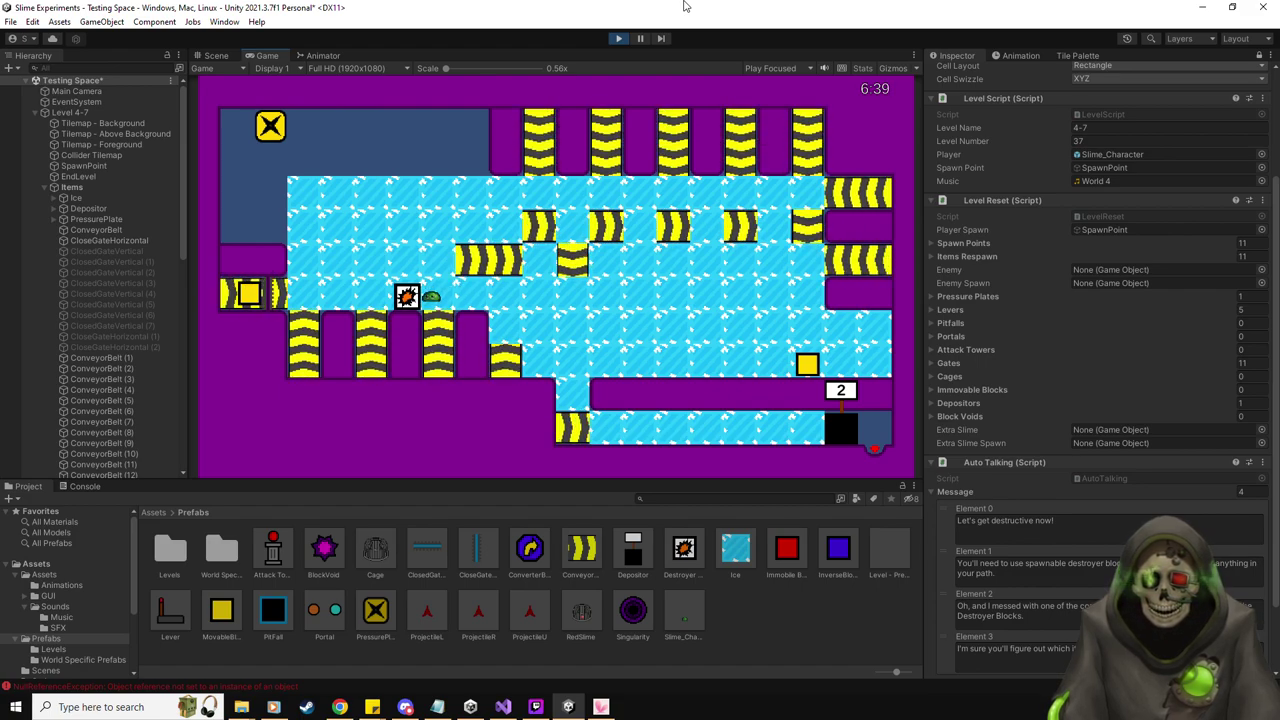
{"action": "key", "text": "Right"}
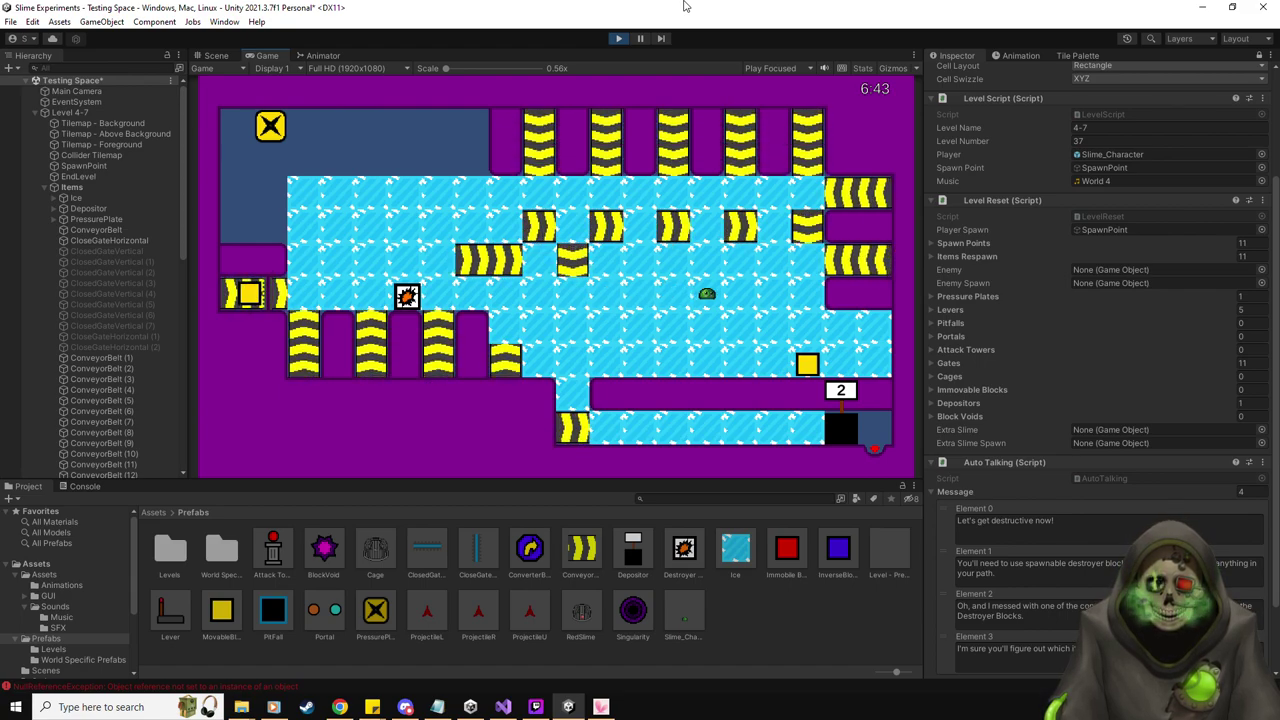
{"action": "key", "text": "Left"}
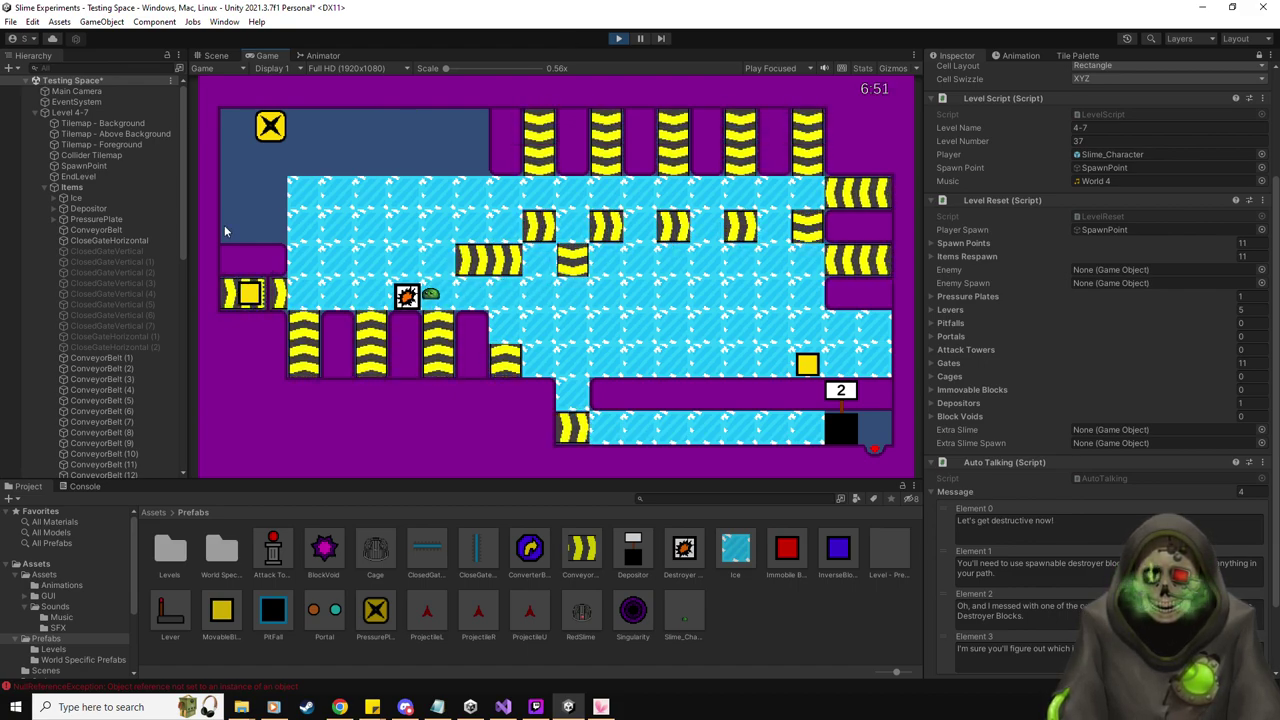
Inspect the stuck Destroyer Block(Clone)'s collider and Rigidbody 2D settings and switch off its Is Sliding option
{"action": "scroll", "coordinate": [118, 268], "scroll_direction": "down", "scroll_amount": 8}
{"action": "scroll", "coordinate": [114, 304], "scroll_direction": "down", "scroll_amount": 9}
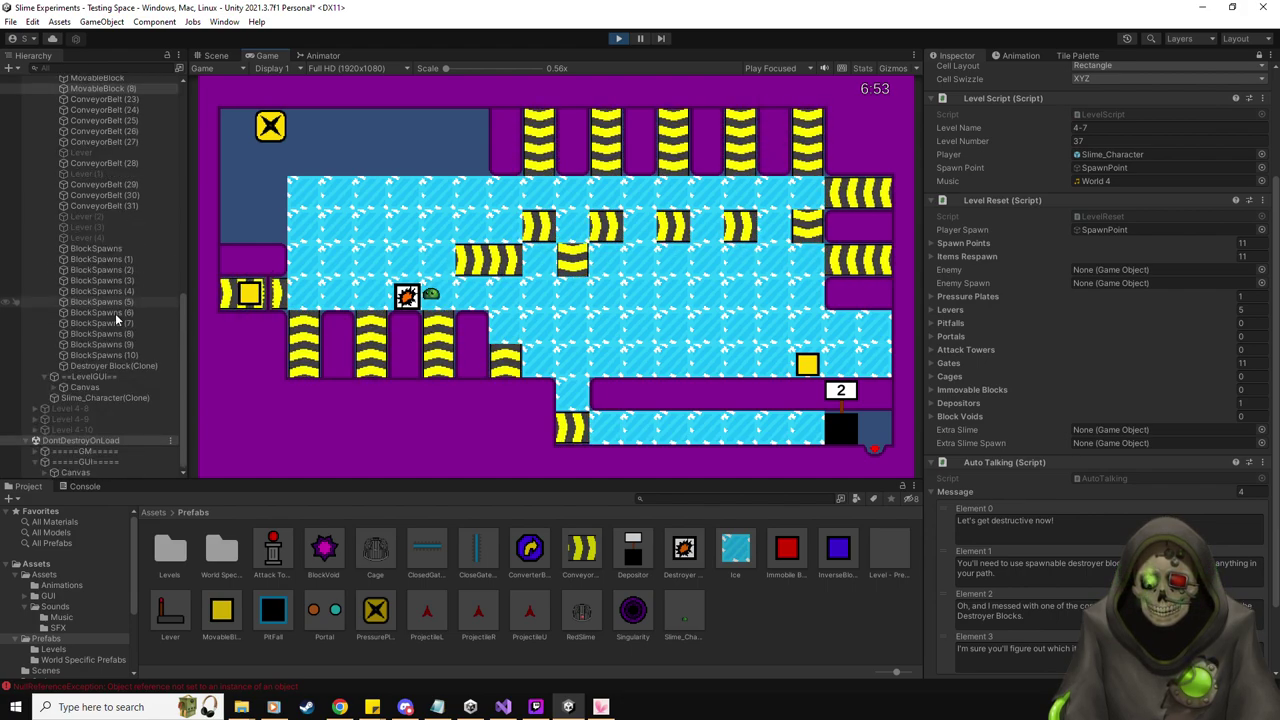
{"action": "left_click", "coordinate": [121, 366]}
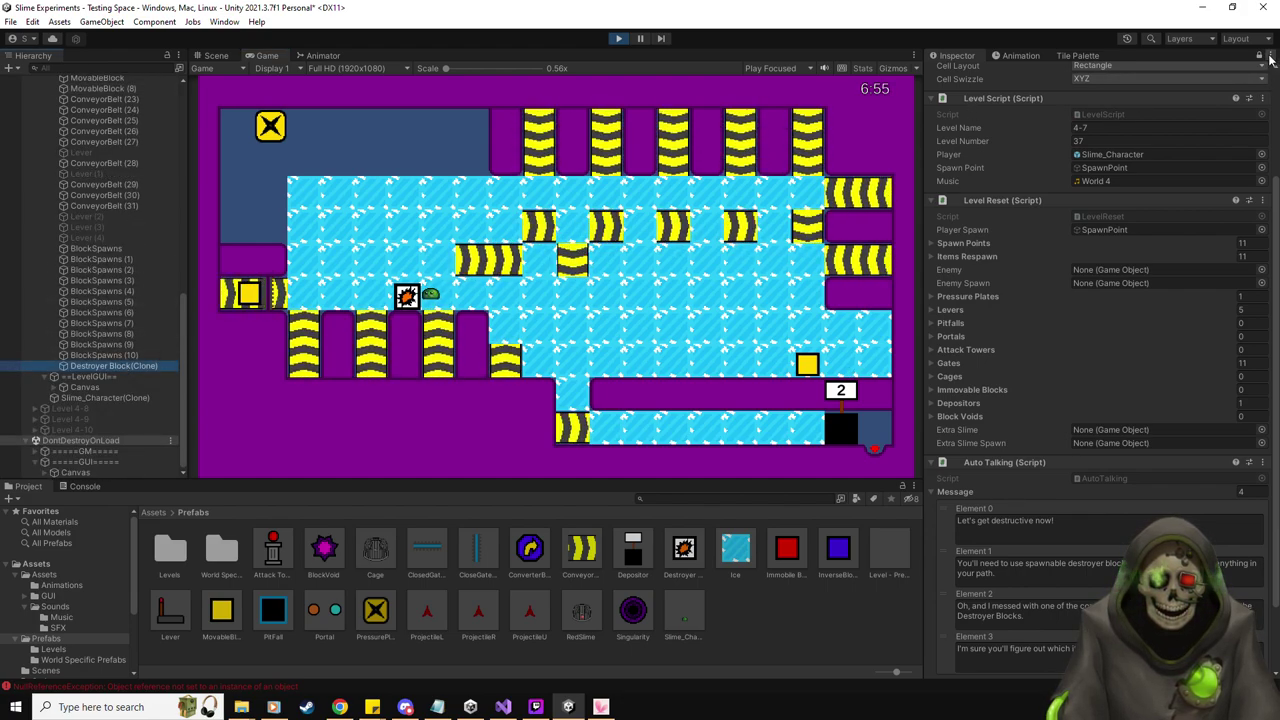
{"action": "scroll", "coordinate": [1063, 429], "scroll_direction": "down", "scroll_amount": 6}
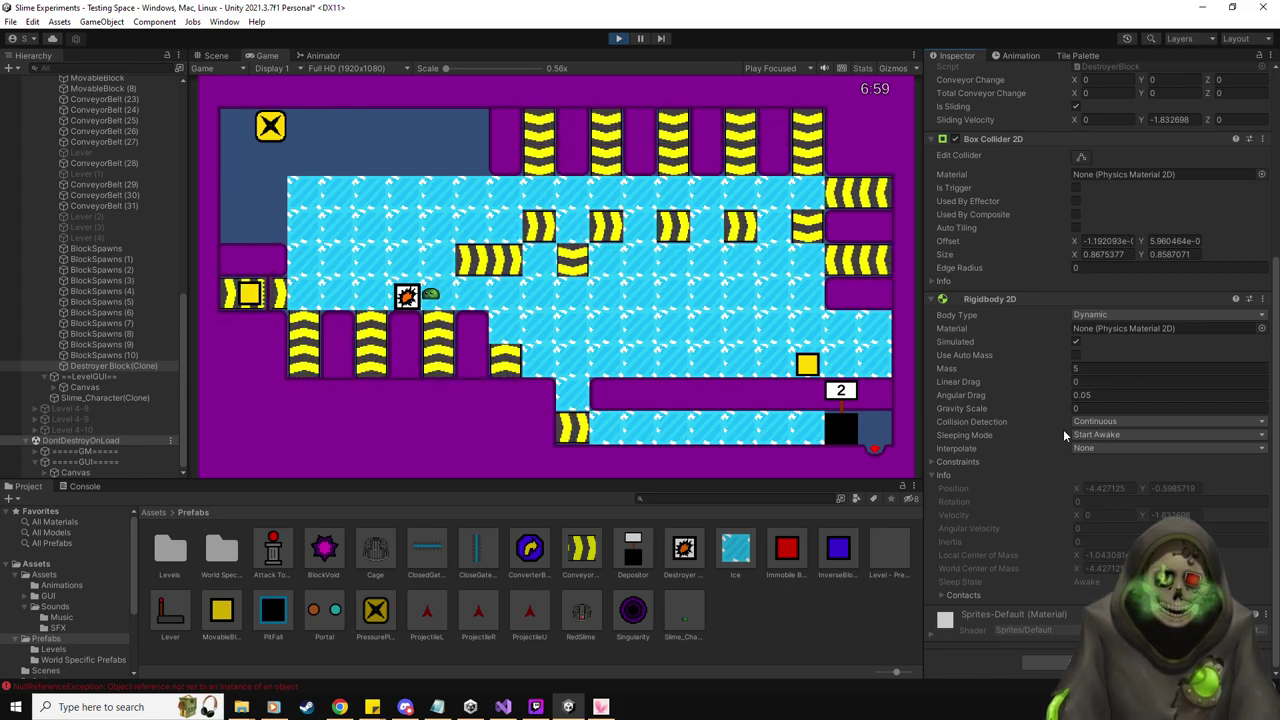
{"action": "scroll", "coordinate": [1058, 435], "scroll_direction": "up", "scroll_amount": 5}
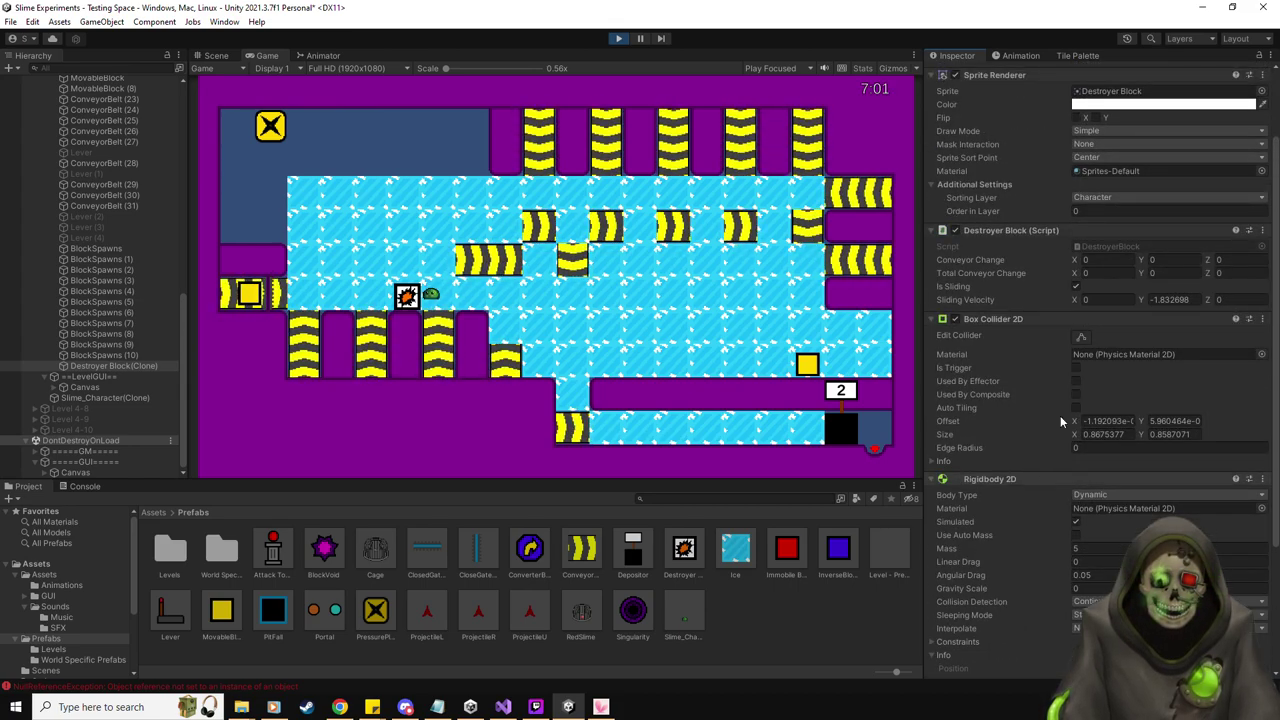
{"action": "left_click", "coordinate": [1076, 287]}
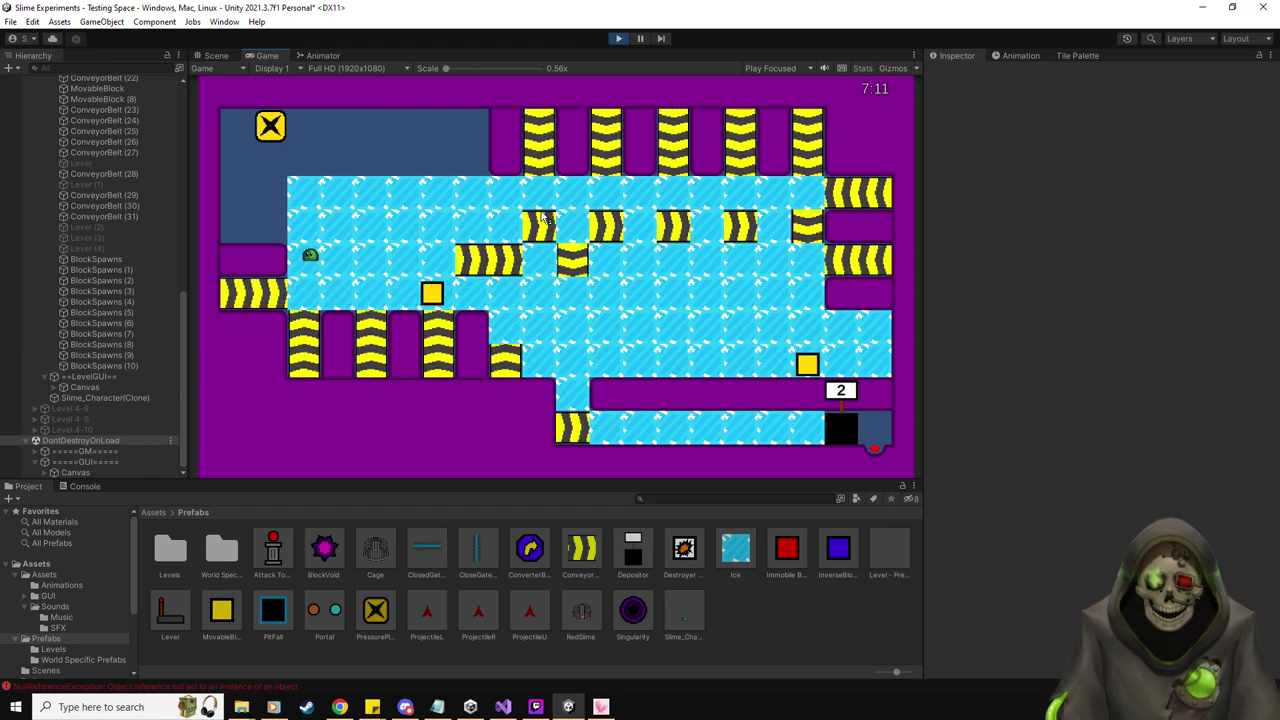
Slide the slime across the ice to the far-side yellow block and push it down toward the block above the depositor wall
{"action": "key", "text": "Down"}
{"action": "key", "text": "Up"}
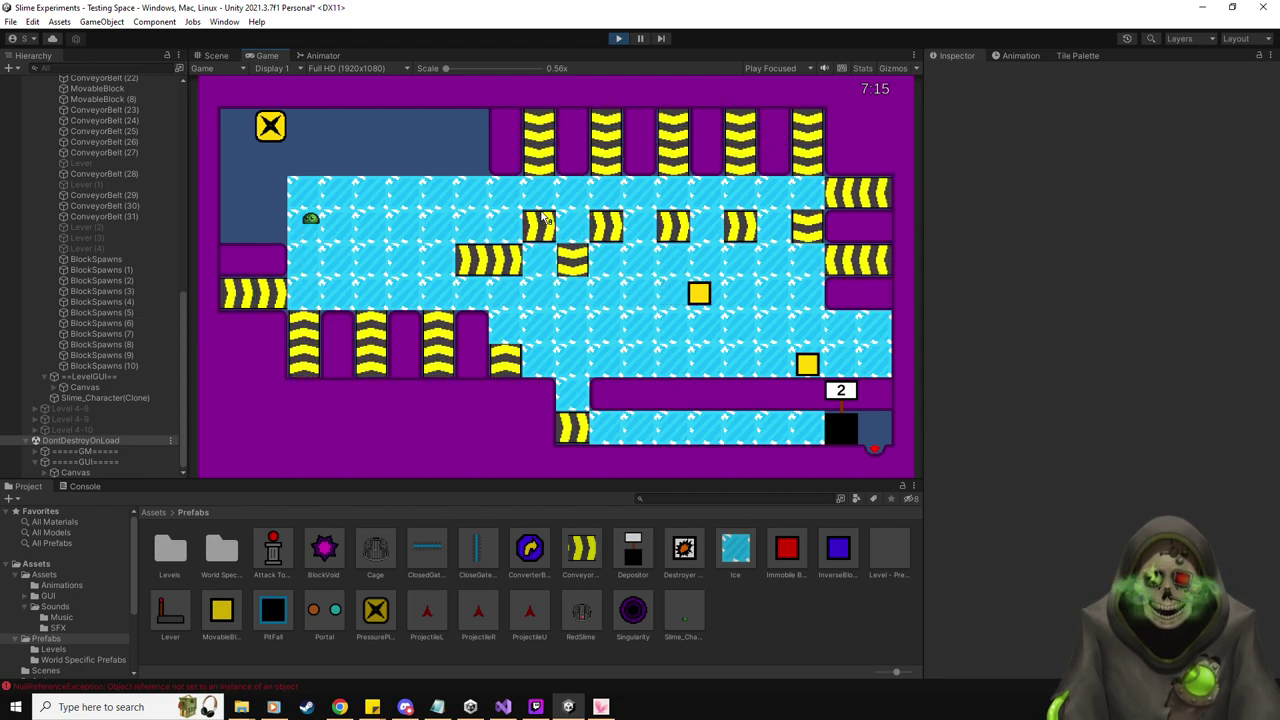
{"action": "key", "text": "Left"}
{"action": "key", "text": "Down"}
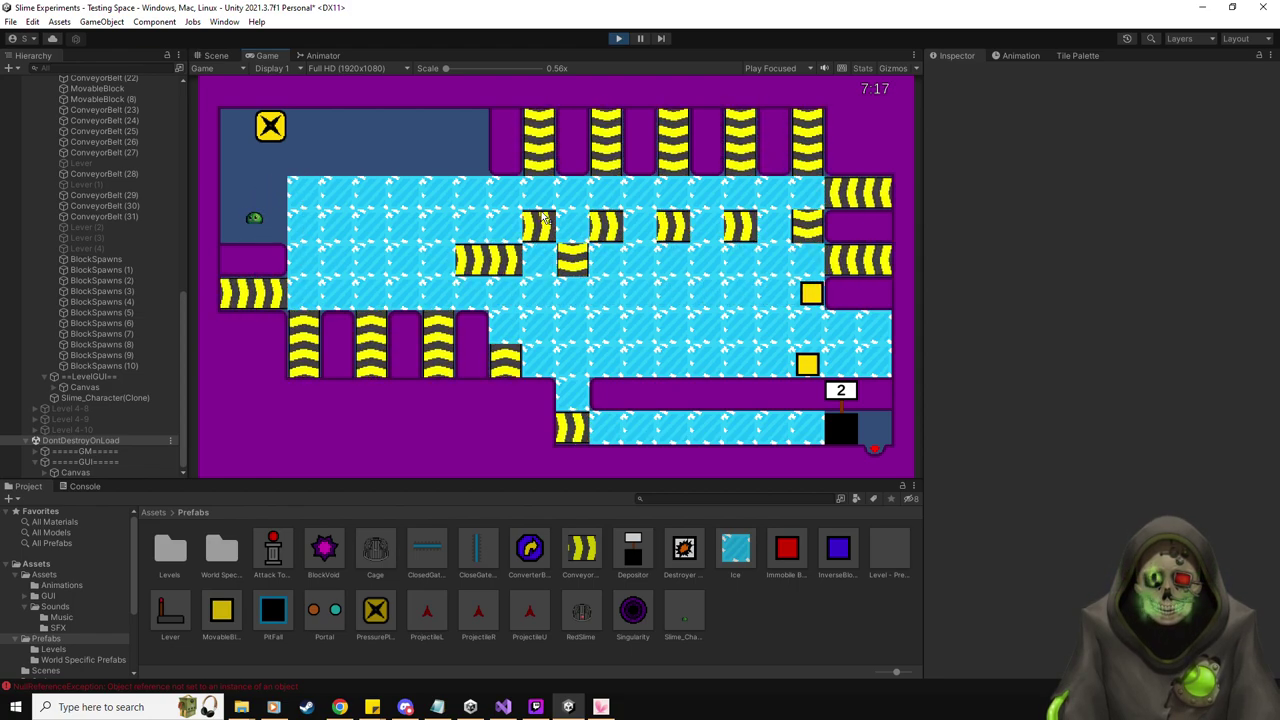
{"action": "key", "text": "Right"}
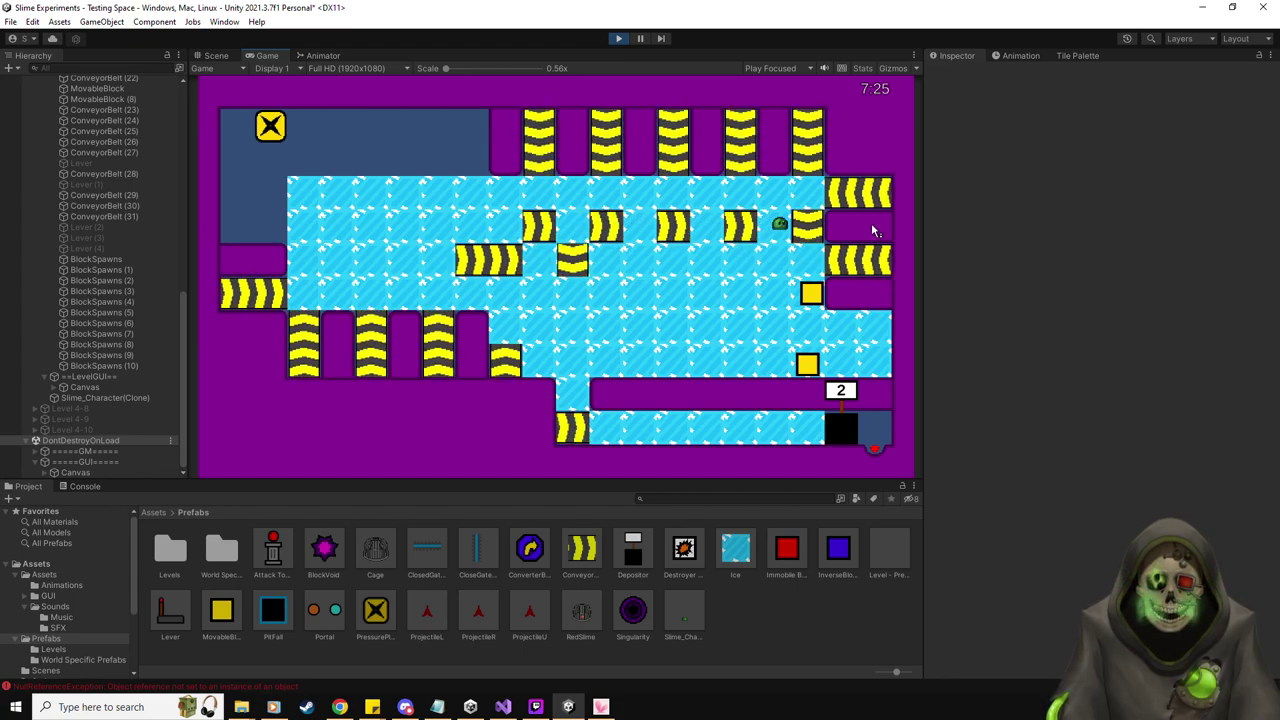
{"action": "key", "text": "Left"}
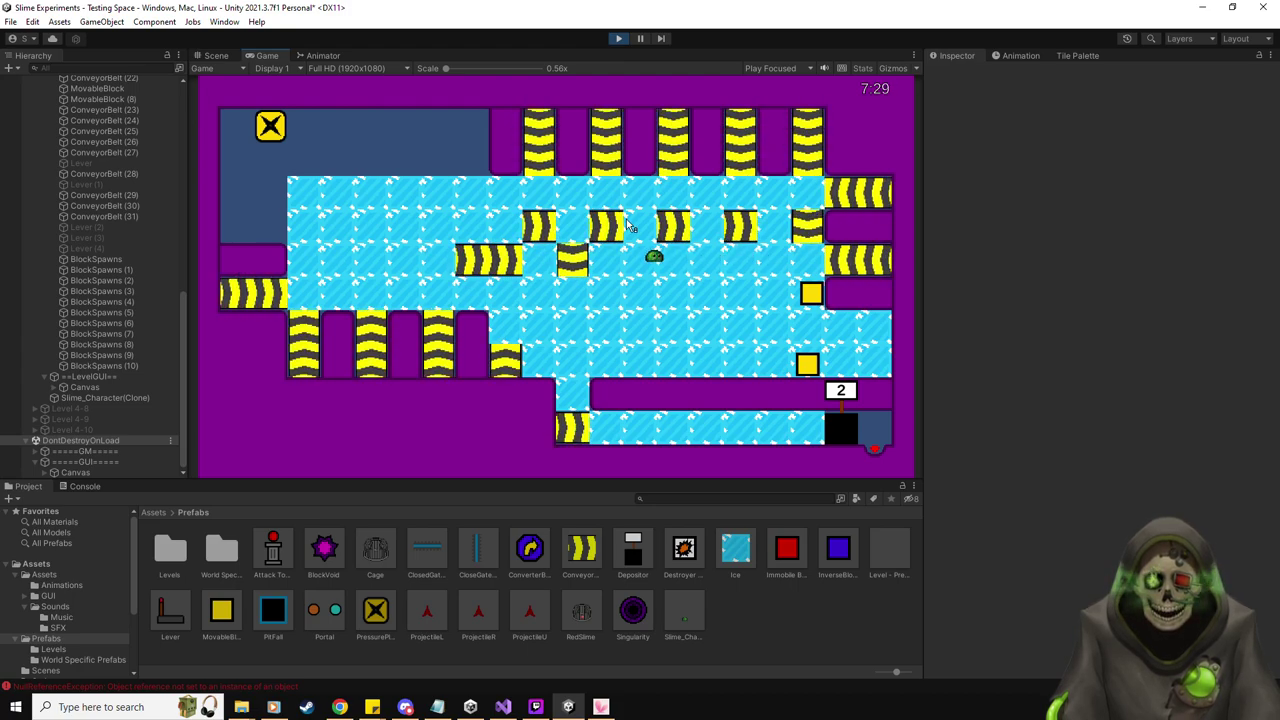
{"action": "key", "text": "Right"}
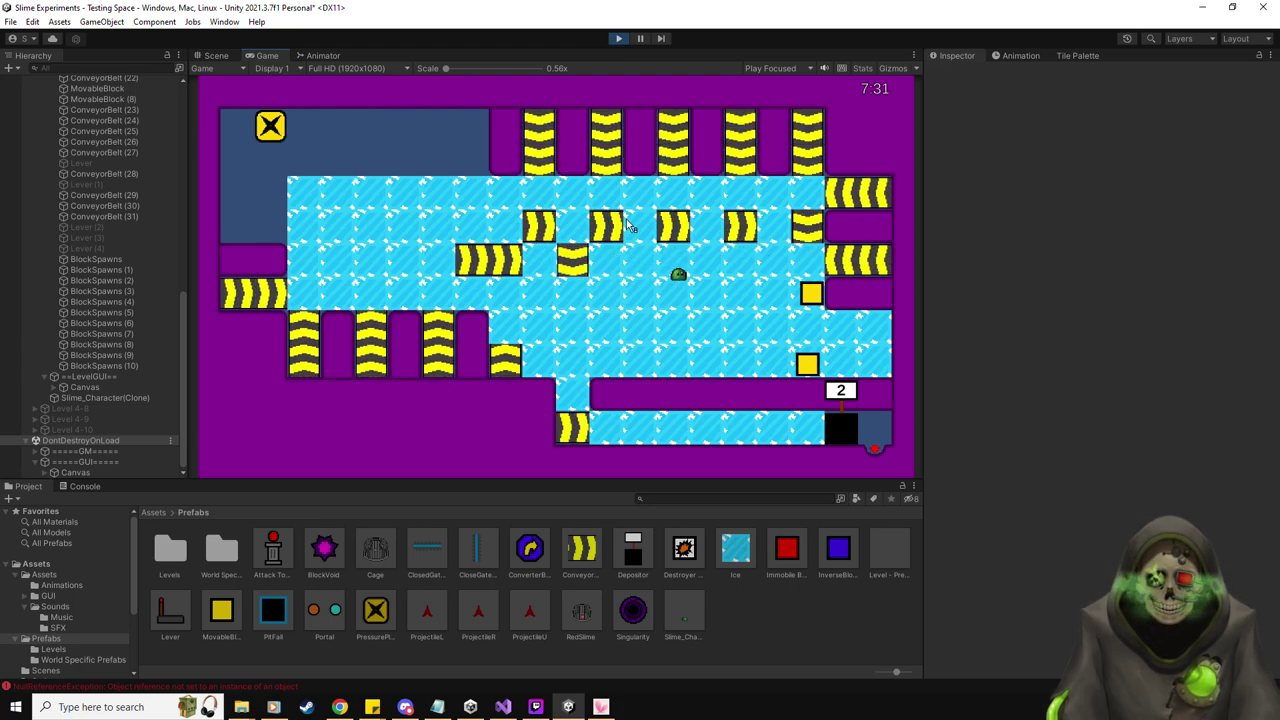
{"action": "key", "text": "Down"}
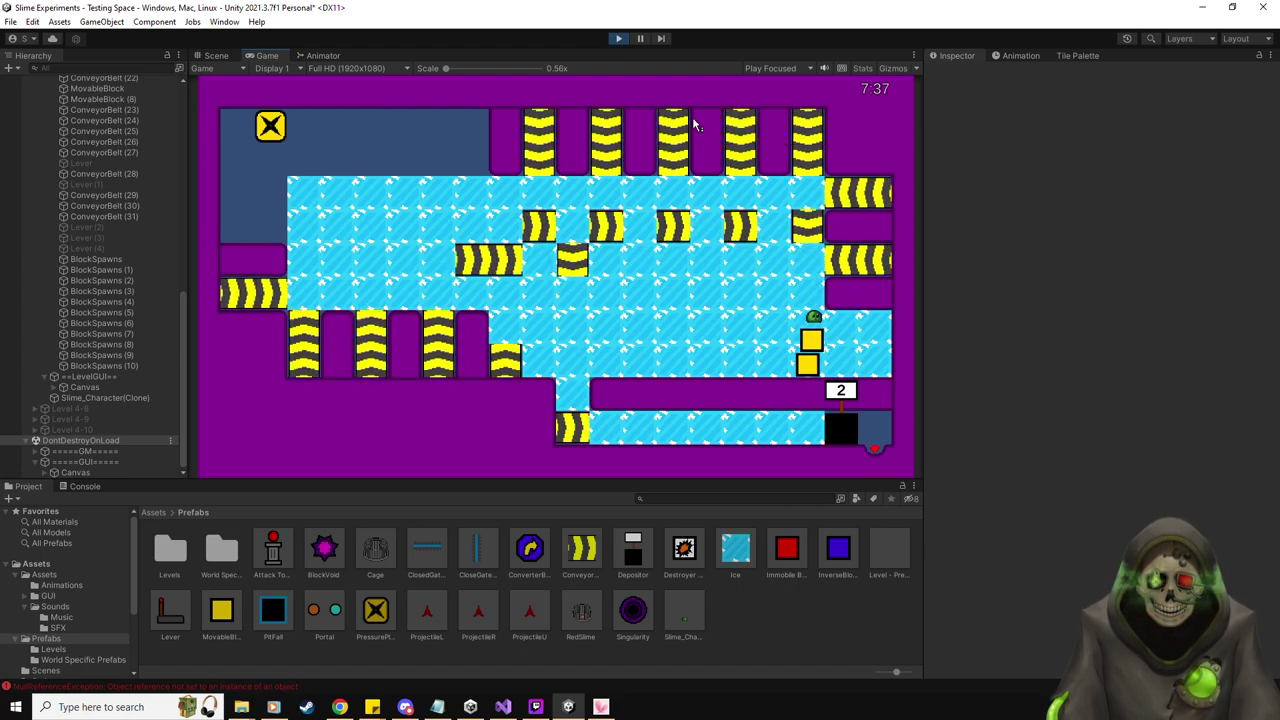
Inspect Slime_Character(Clone)'s Player Move, Rigidbody 2D and collider settings and toggle its Is Sliding option
{"action": "left_click", "coordinate": [105, 397]}
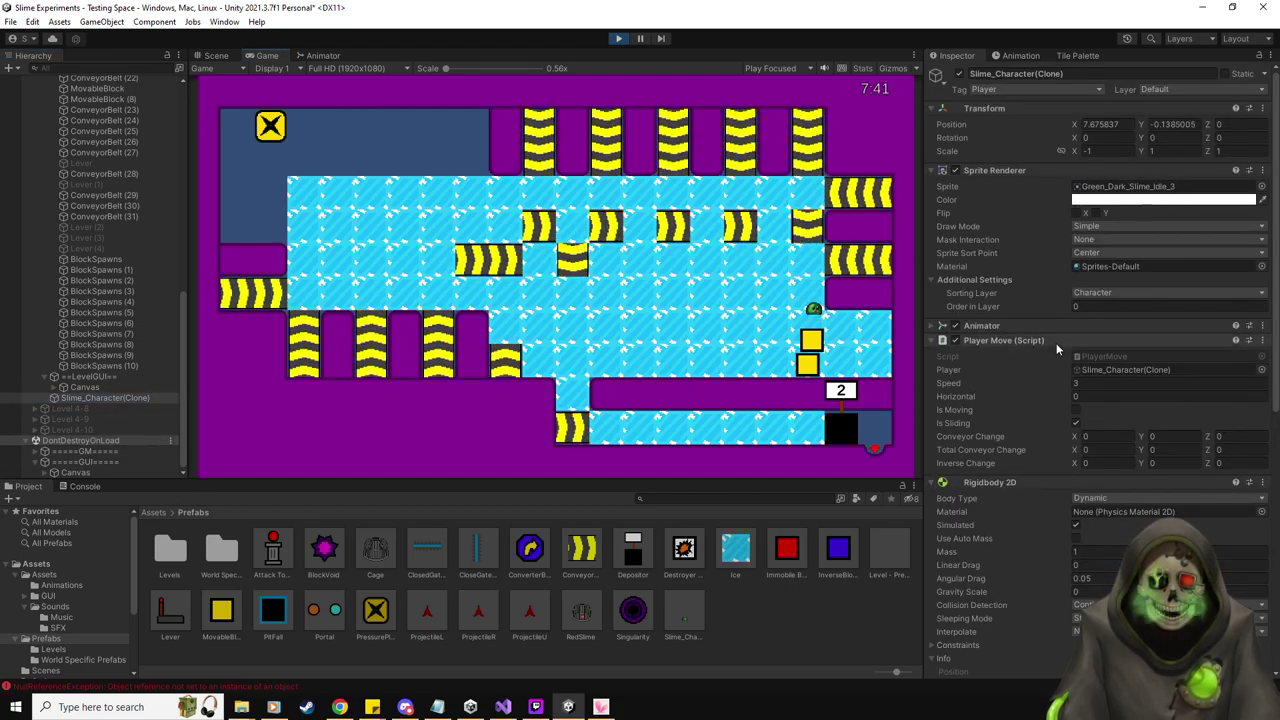
{"action": "scroll", "coordinate": [1007, 411], "scroll_direction": "down", "scroll_amount": 10}
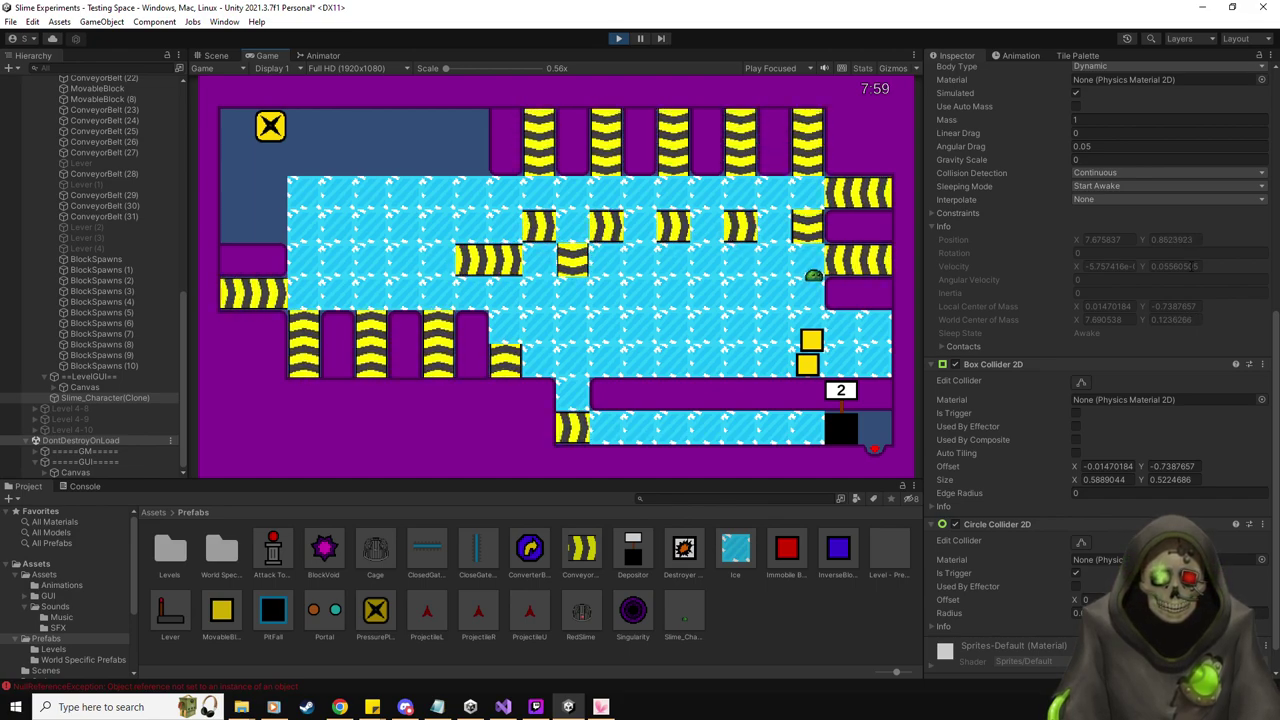
{"action": "scroll", "coordinate": [1170, 270], "scroll_direction": "up", "scroll_amount": 5}
{"action": "left_click", "coordinate": [1076, 243]}
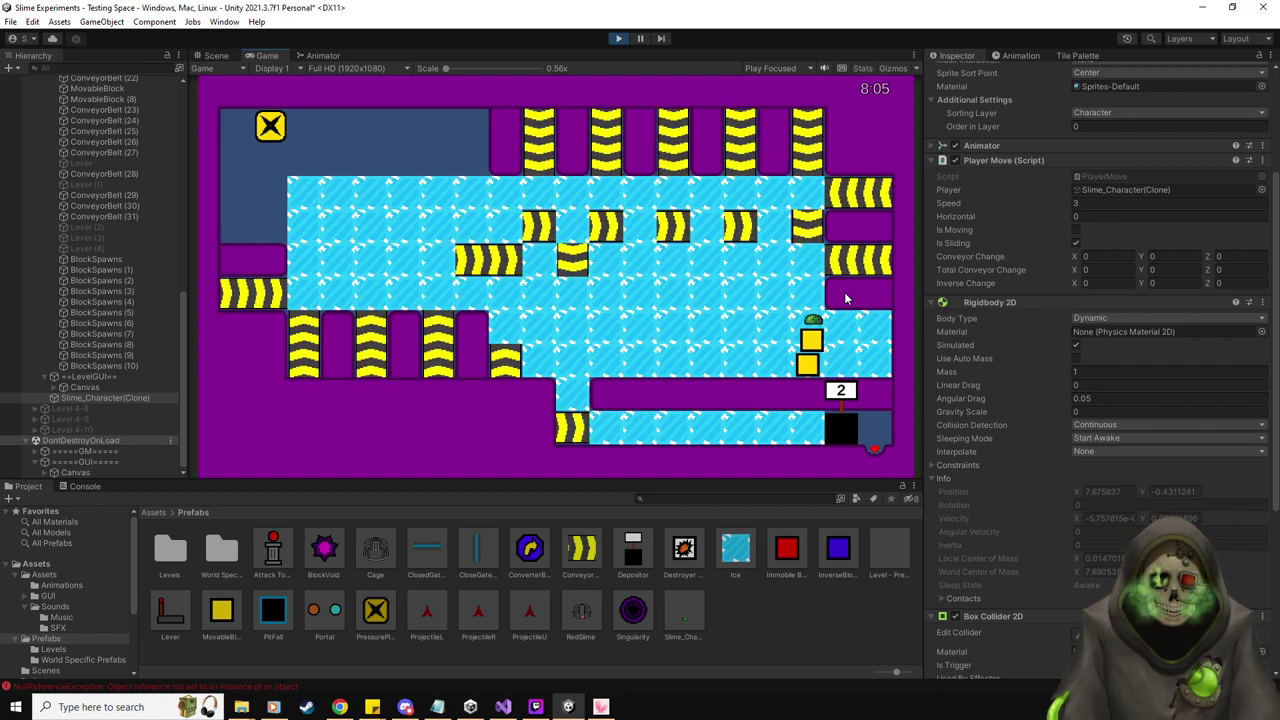
Try to push the stacked yellow blocks down, slide the slime away from them, and switch off its Is Sliding option
{"action": "left_click", "coordinate": [876, 311]}
{"action": "key", "text": "Down"}
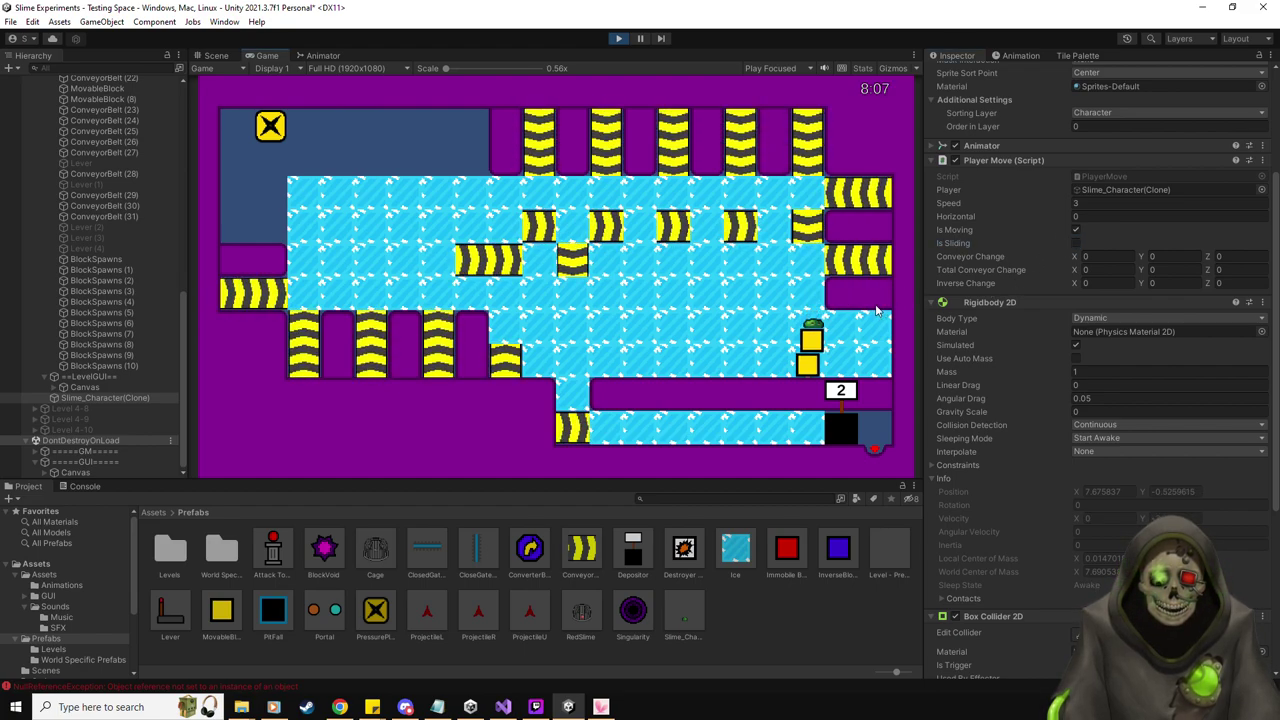
{"action": "key", "text": "Left"}
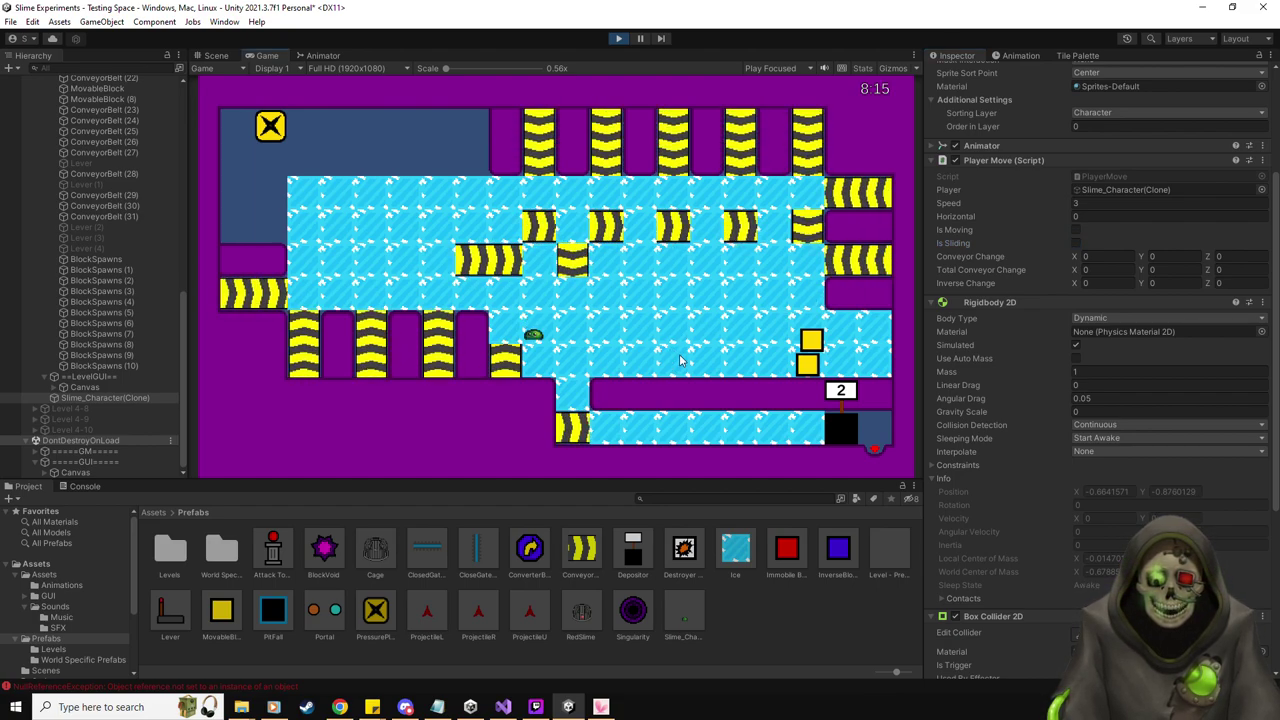
{"action": "left_click", "coordinate": [1076, 243]}
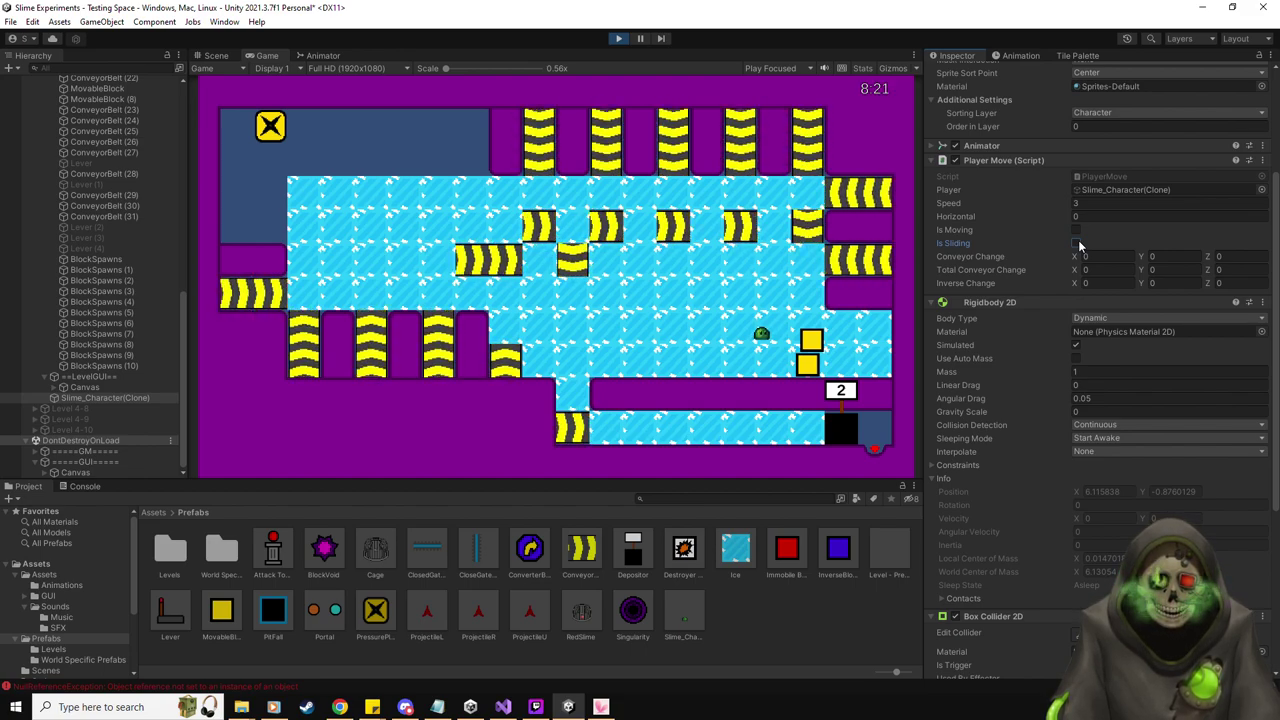
Reposition the slime in the Scene view to the right of the two yellow blocks and push the lower block left
{"action": "left_click", "coordinate": [216, 56]}
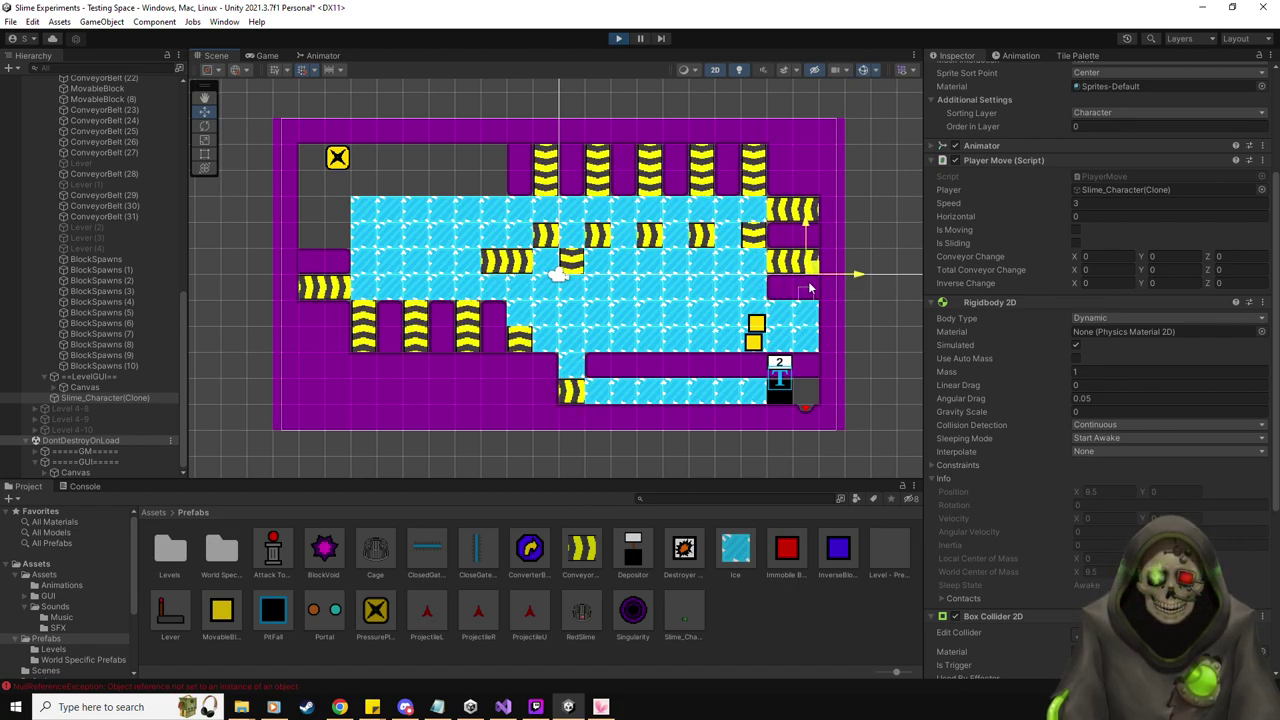
{"action": "left_click", "coordinate": [263, 56]}
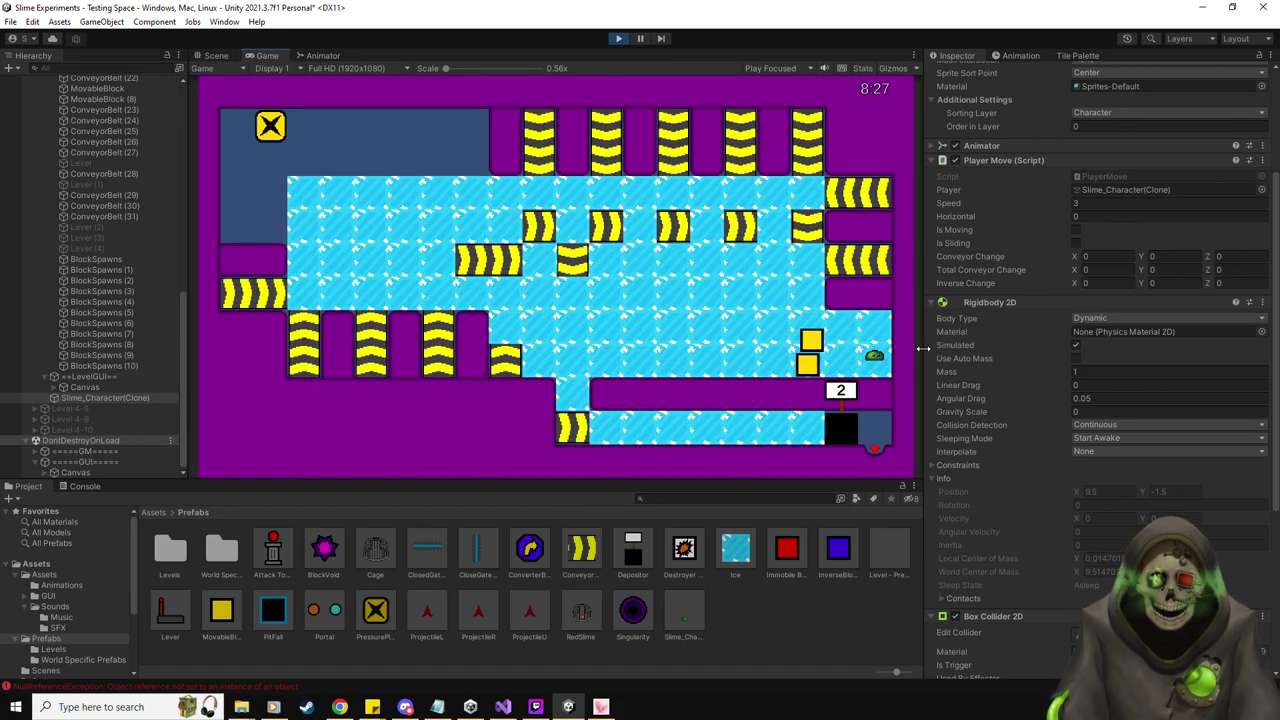
{"action": "key", "text": "Left"}
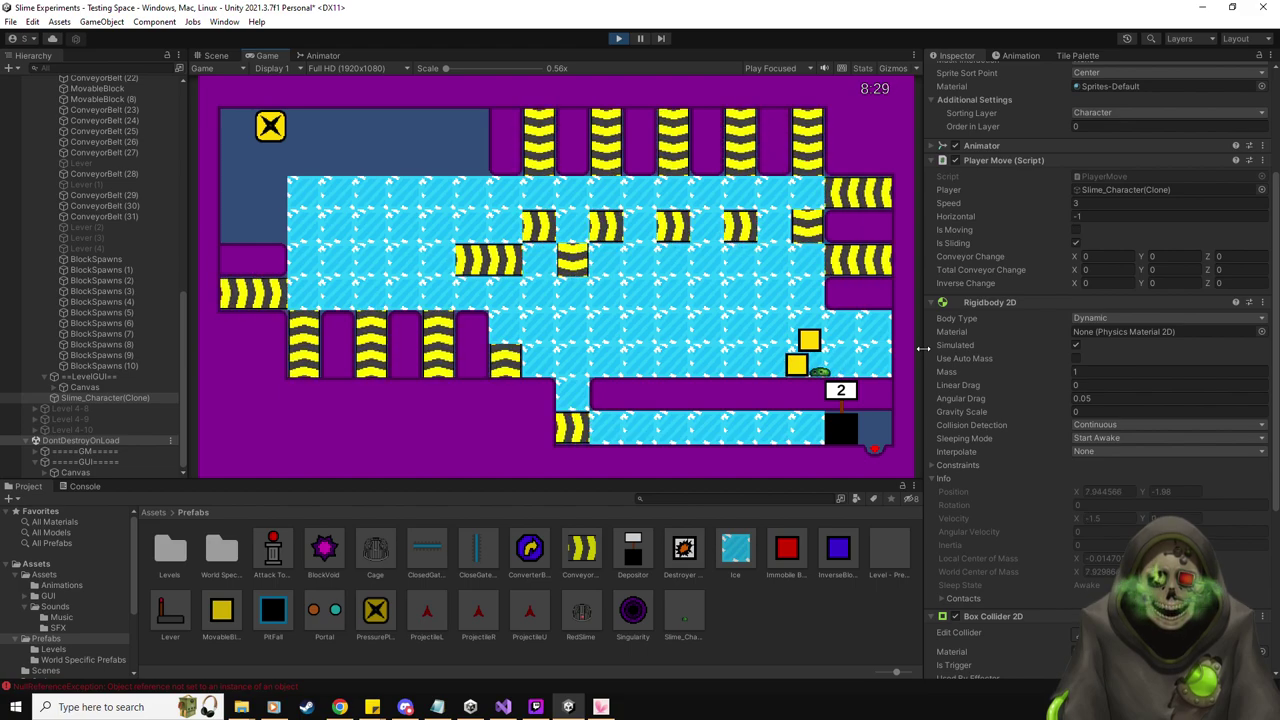
Bring the slime around to the right side of the yellow block on the single lower conveyor and push it left
{"action": "key", "text": "Up"}
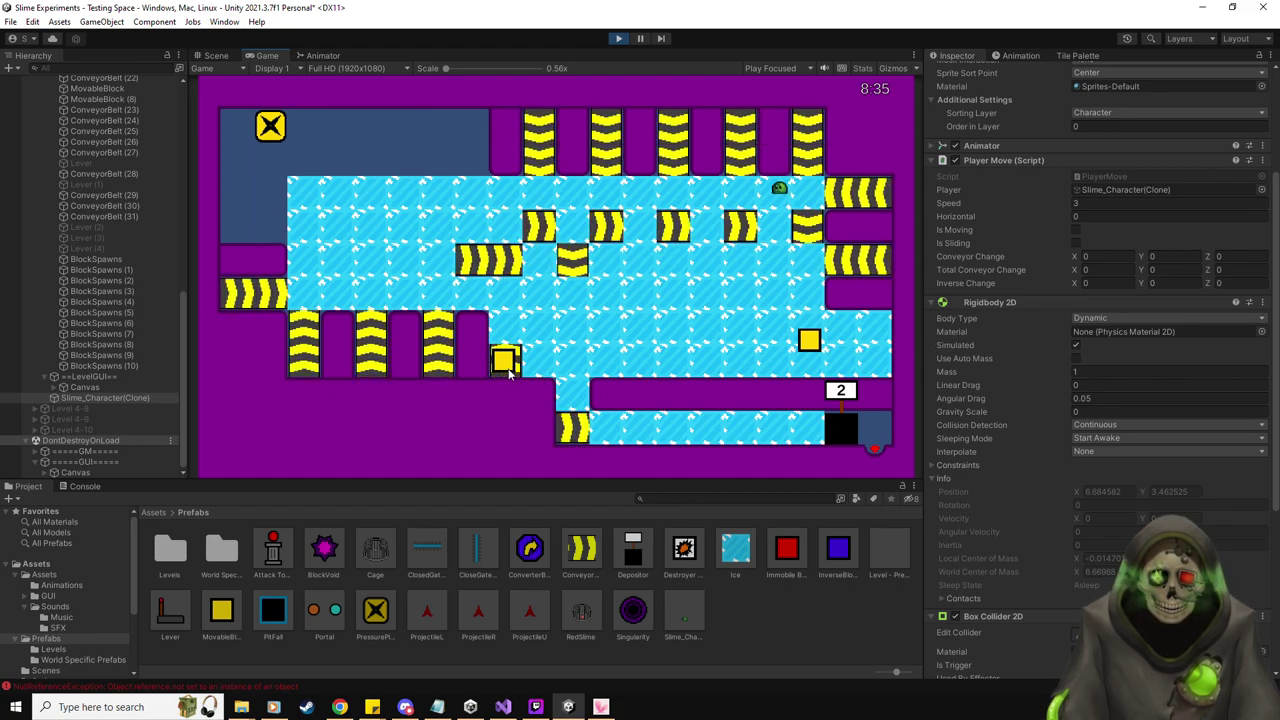
{"action": "key", "text": "Down"}
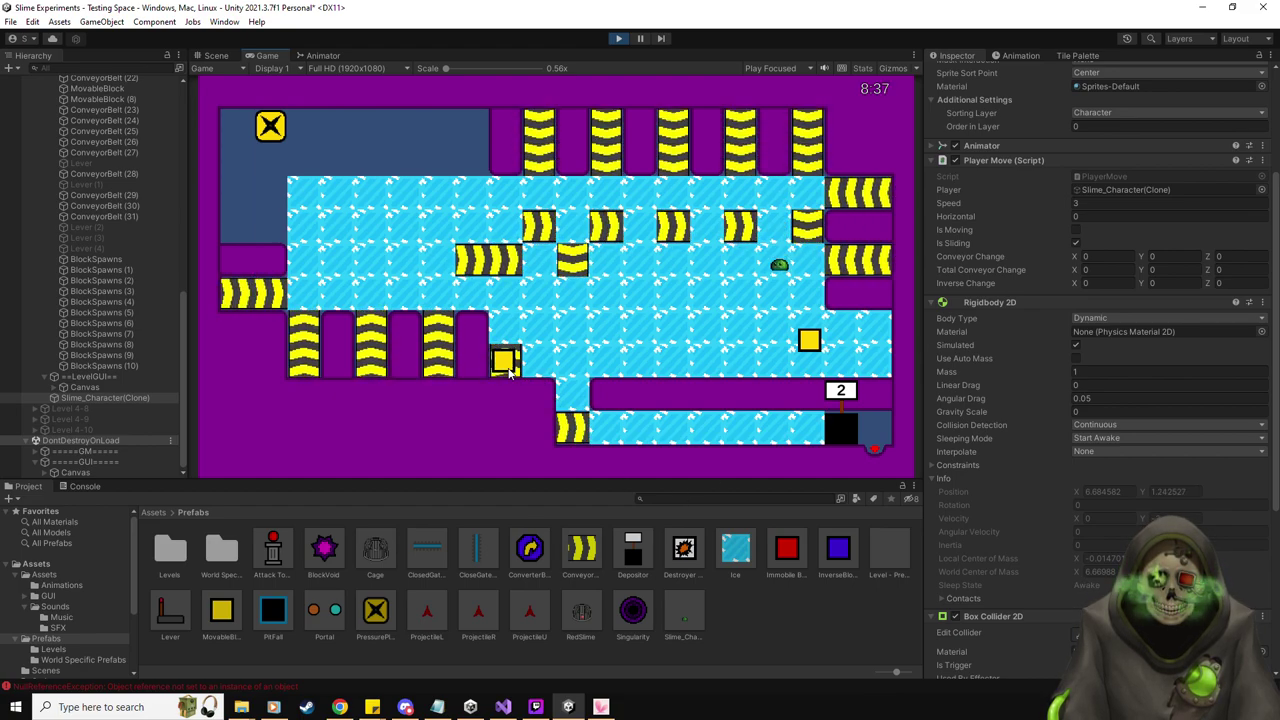
{"action": "key", "text": "Left"}
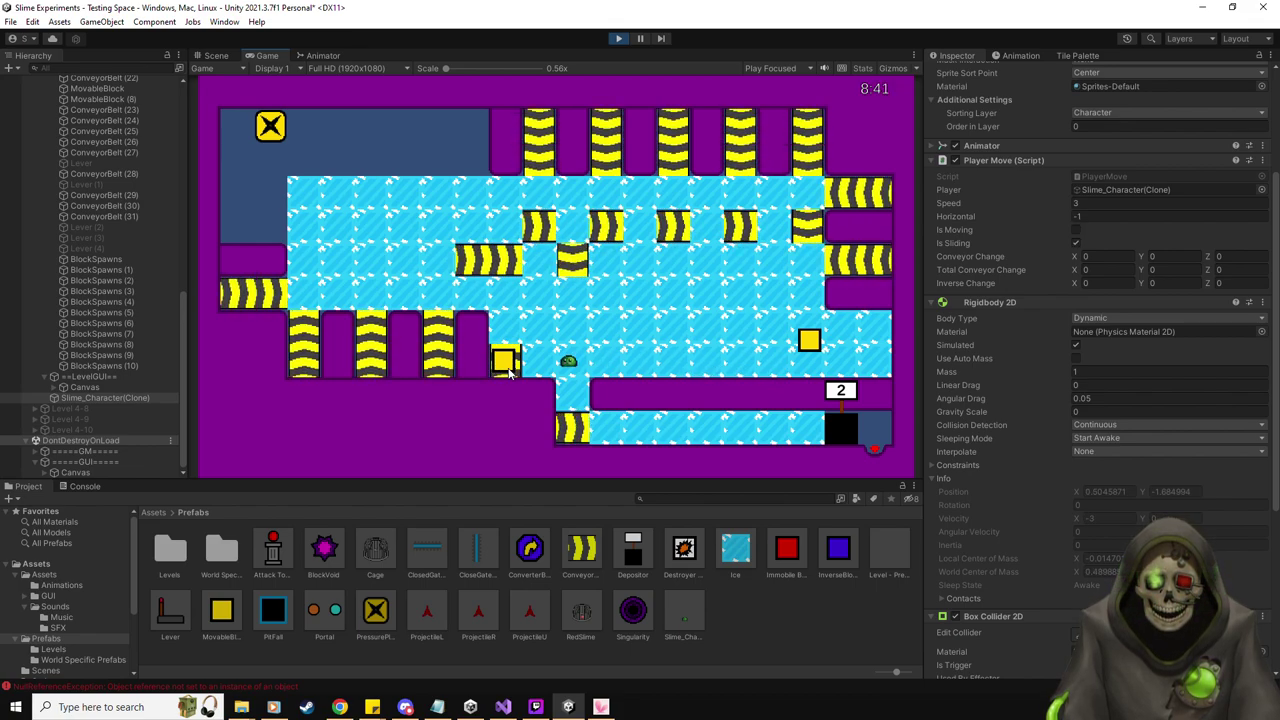
{"action": "key", "text": "Left"}
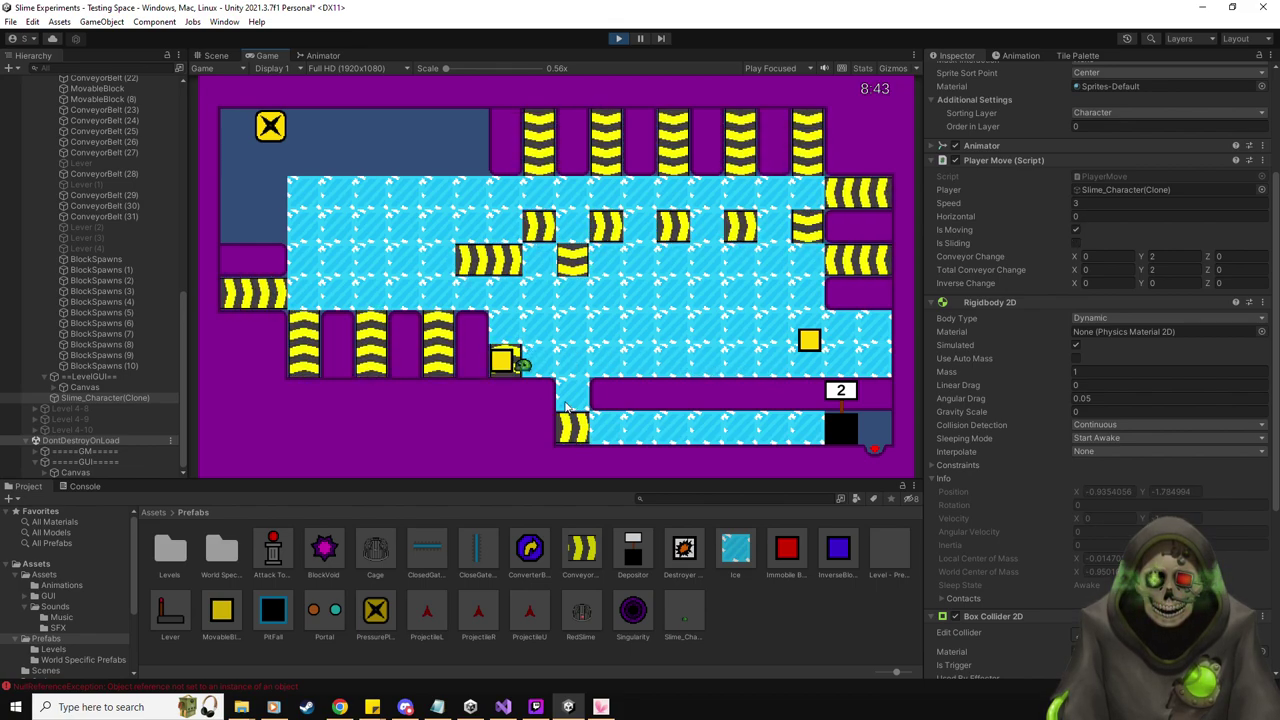
Maneuver the slime above the yellow block on the lower conveyor, switching off Is Sliding to stop it, and push the block down
{"action": "key", "text": "Up"}
{"action": "key", "text": "Left"}
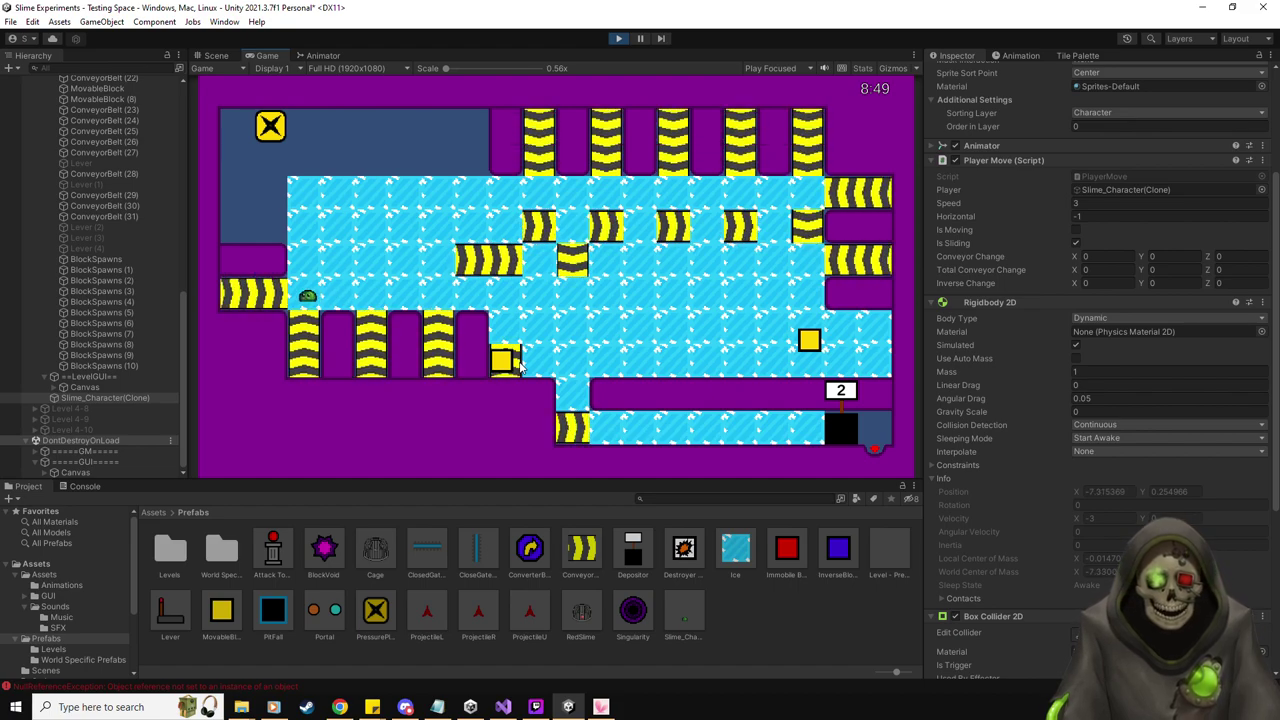
{"action": "key", "text": "Right"}
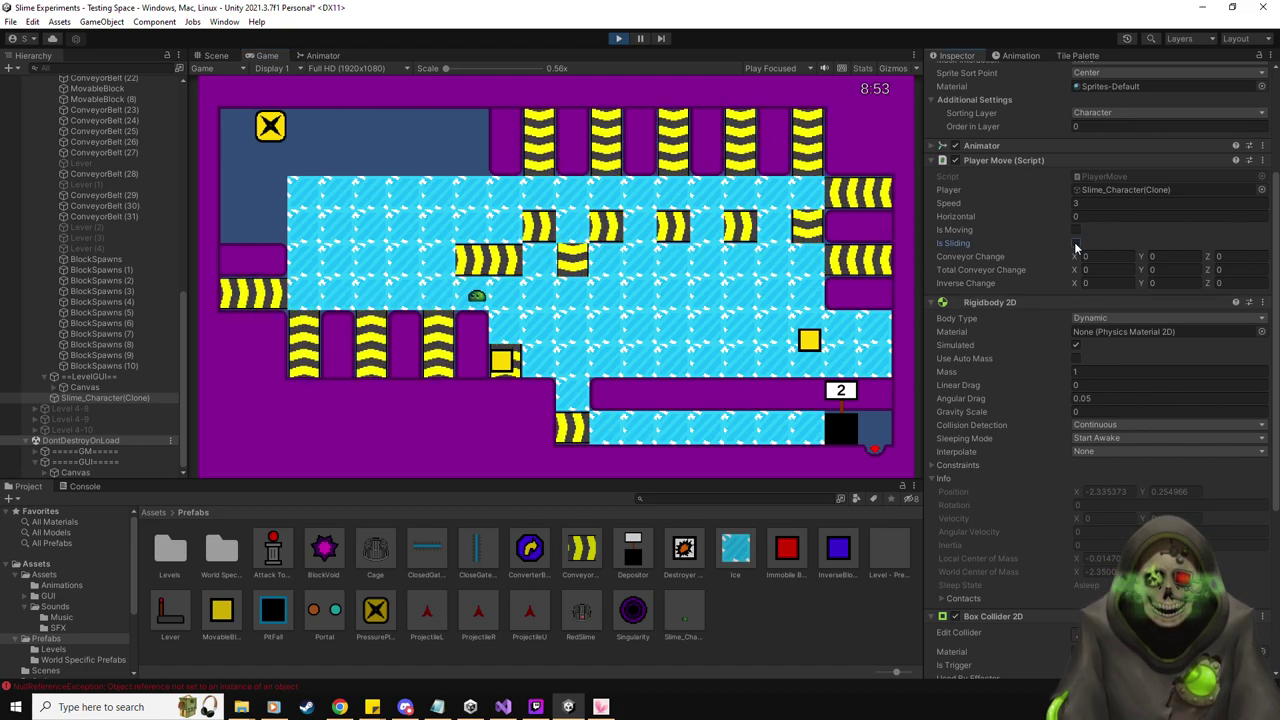
{"action": "key", "text": "Right"}
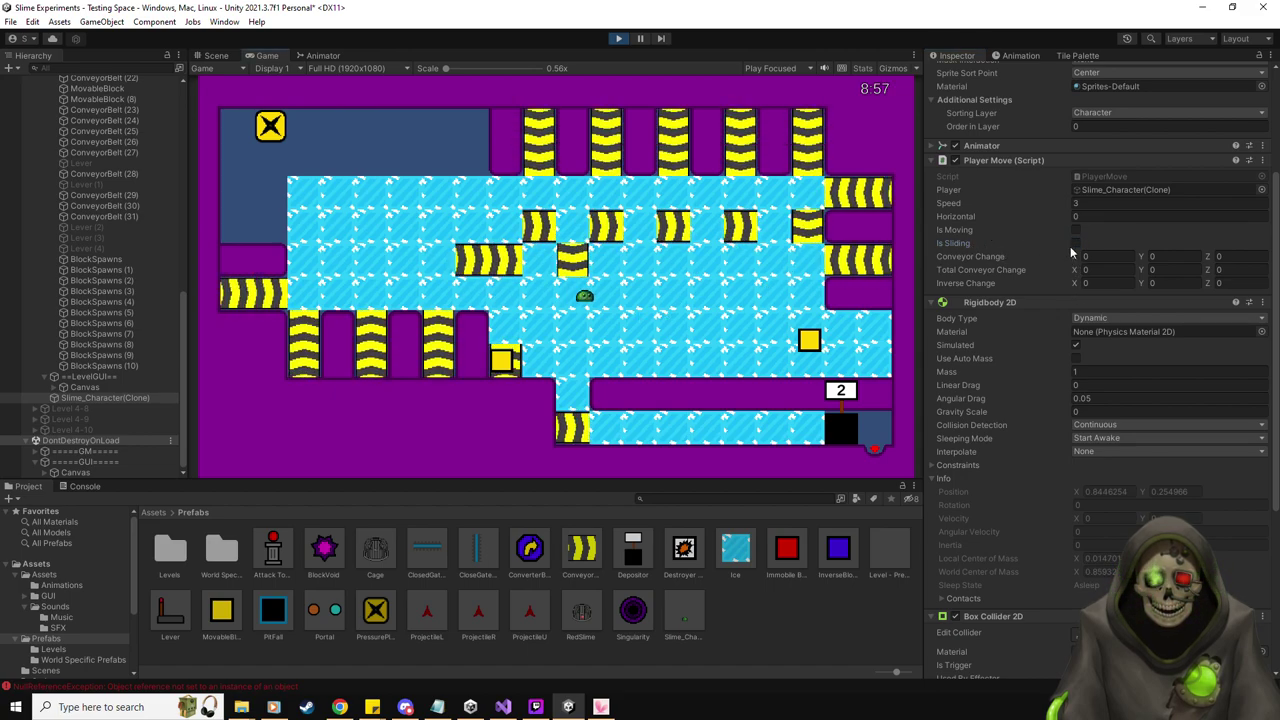
{"action": "key", "text": "Left"}
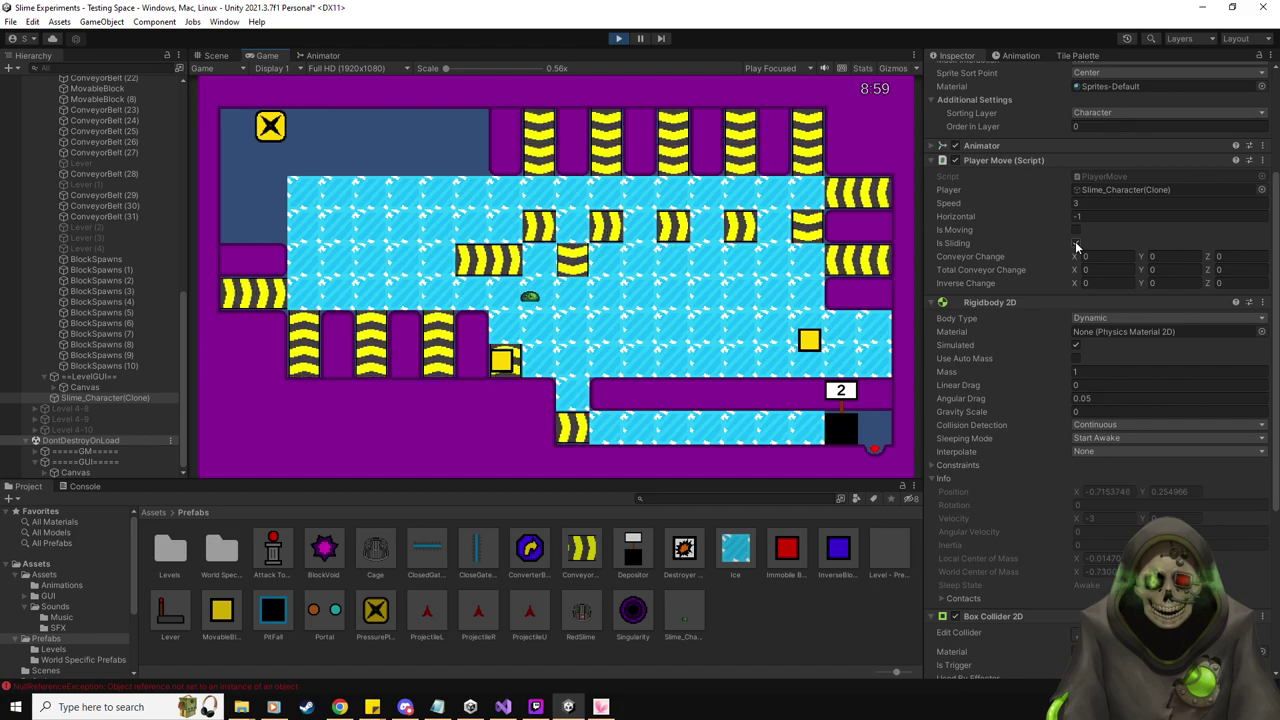
{"action": "key", "text": "Down"}
{"action": "key", "text": "Up"}
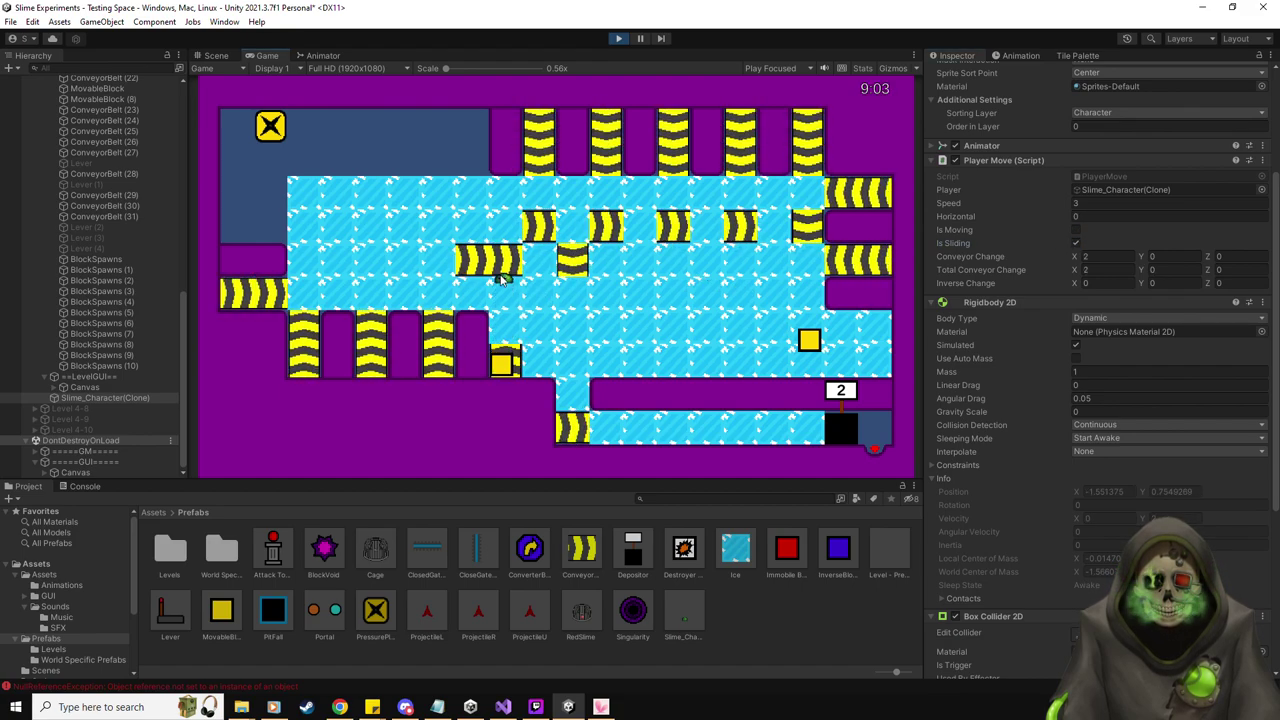
Select MovableBlock and examine its Movable Block script, Rigidbody 2D and Box Collider 2D settings
{"action": "scroll", "coordinate": [121, 364], "scroll_direction": "up", "scroll_amount": 10}
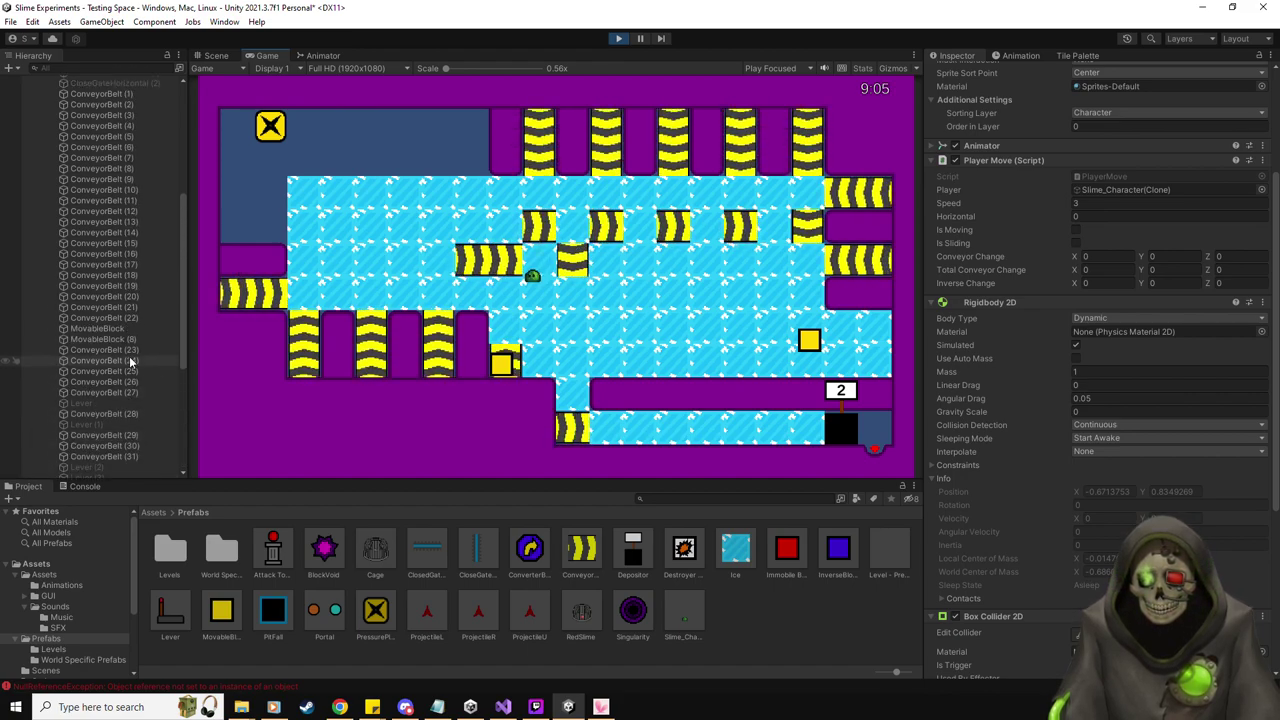
{"action": "left_click", "coordinate": [125, 330]}
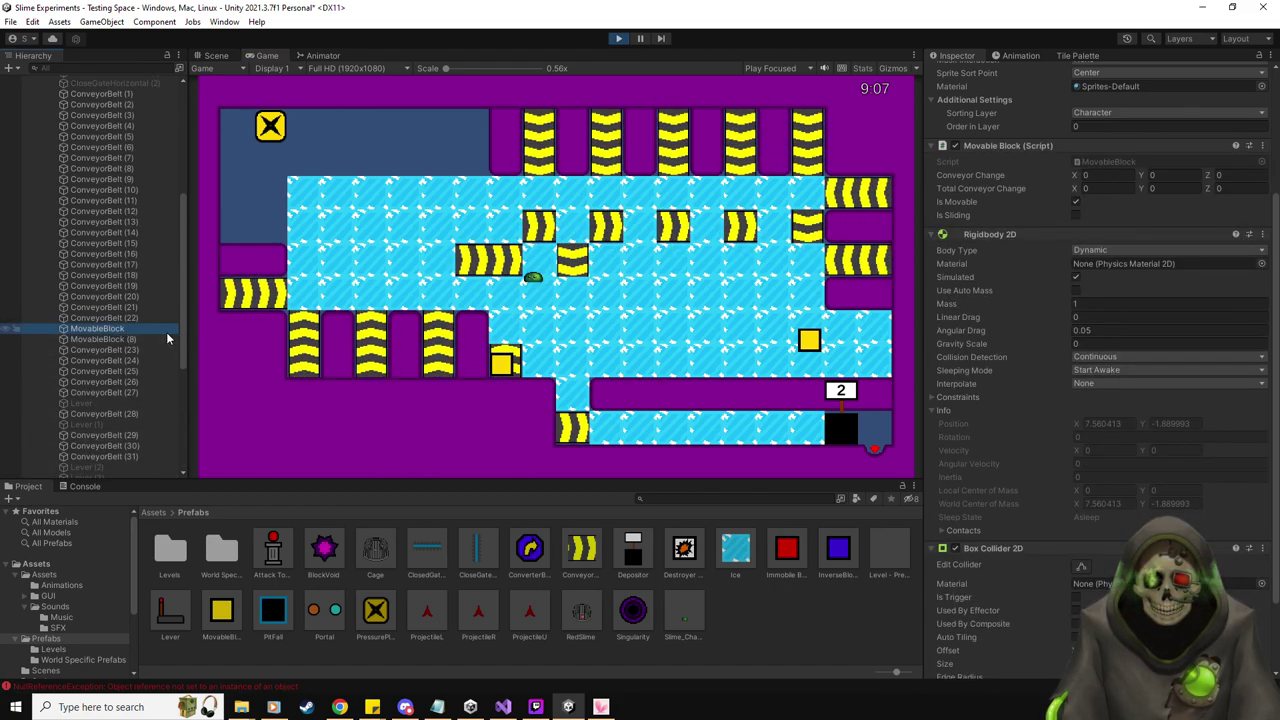
{"action": "scroll", "coordinate": [1114, 509], "scroll_direction": "down", "scroll_amount": 2}
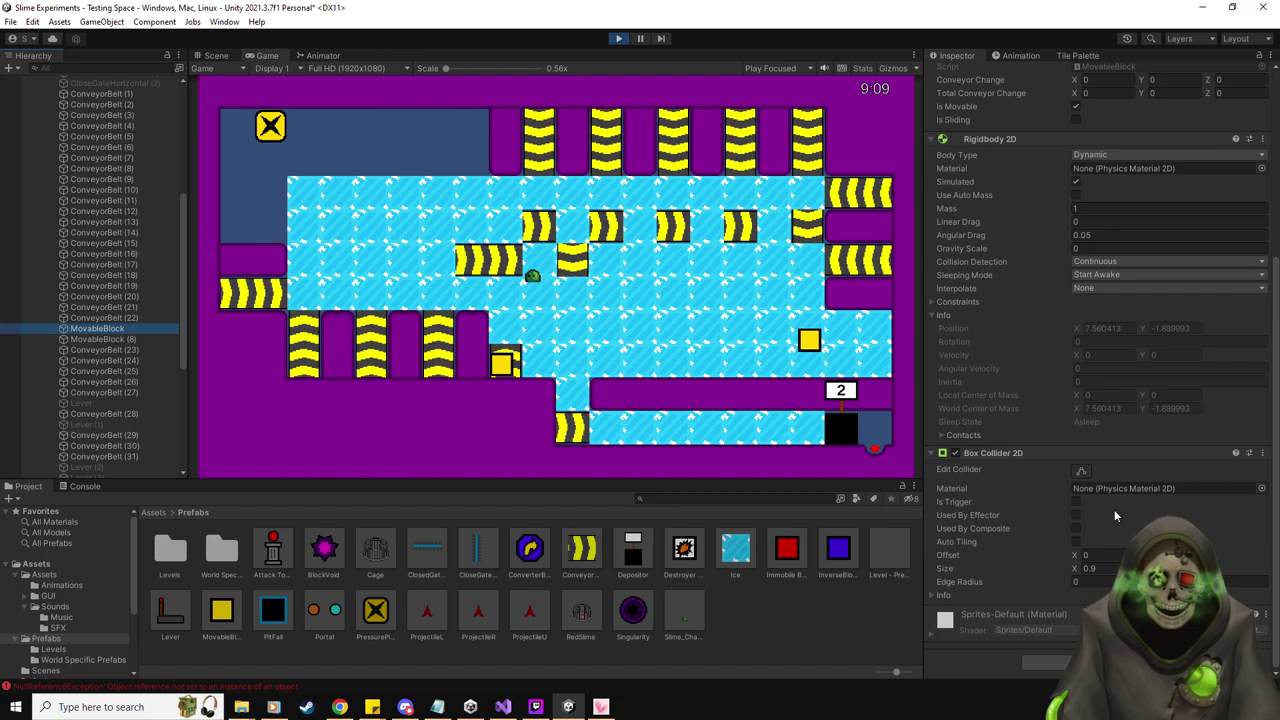
{"action": "scroll", "coordinate": [1021, 500], "scroll_direction": "up", "scroll_amount": 4}
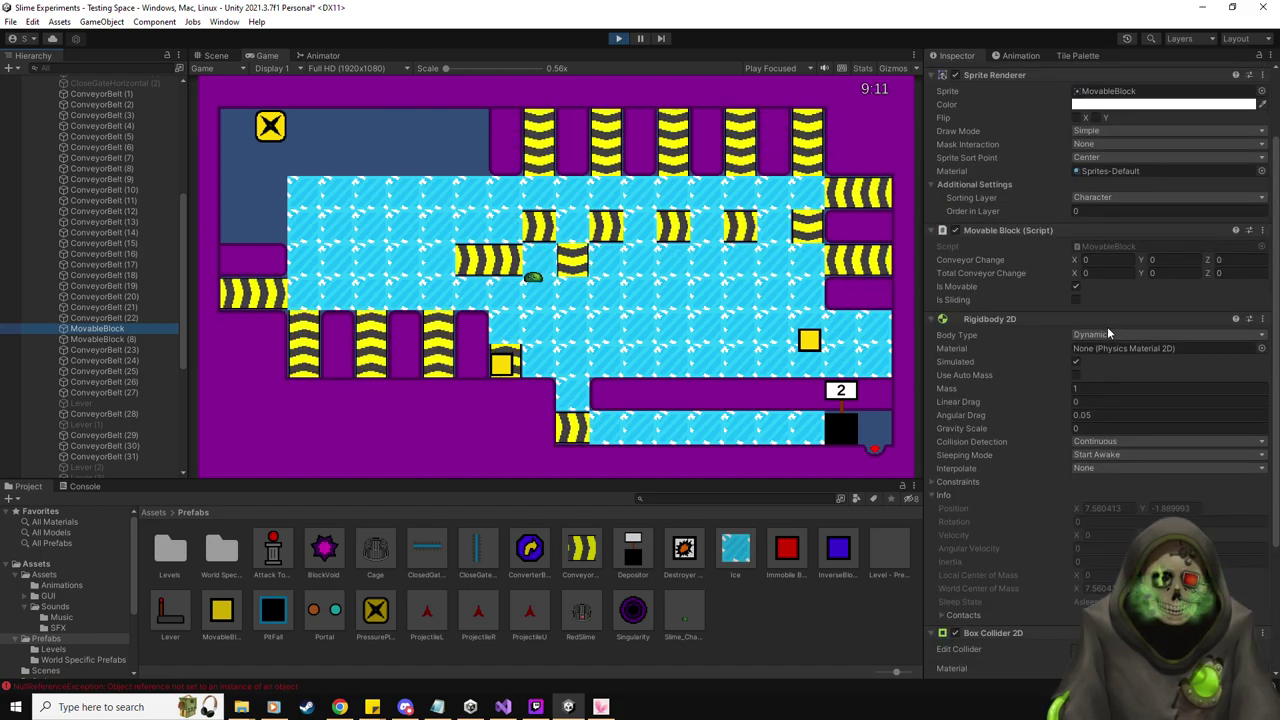
{"action": "scroll", "coordinate": [147, 299], "scroll_direction": "up", "scroll_amount": 5}
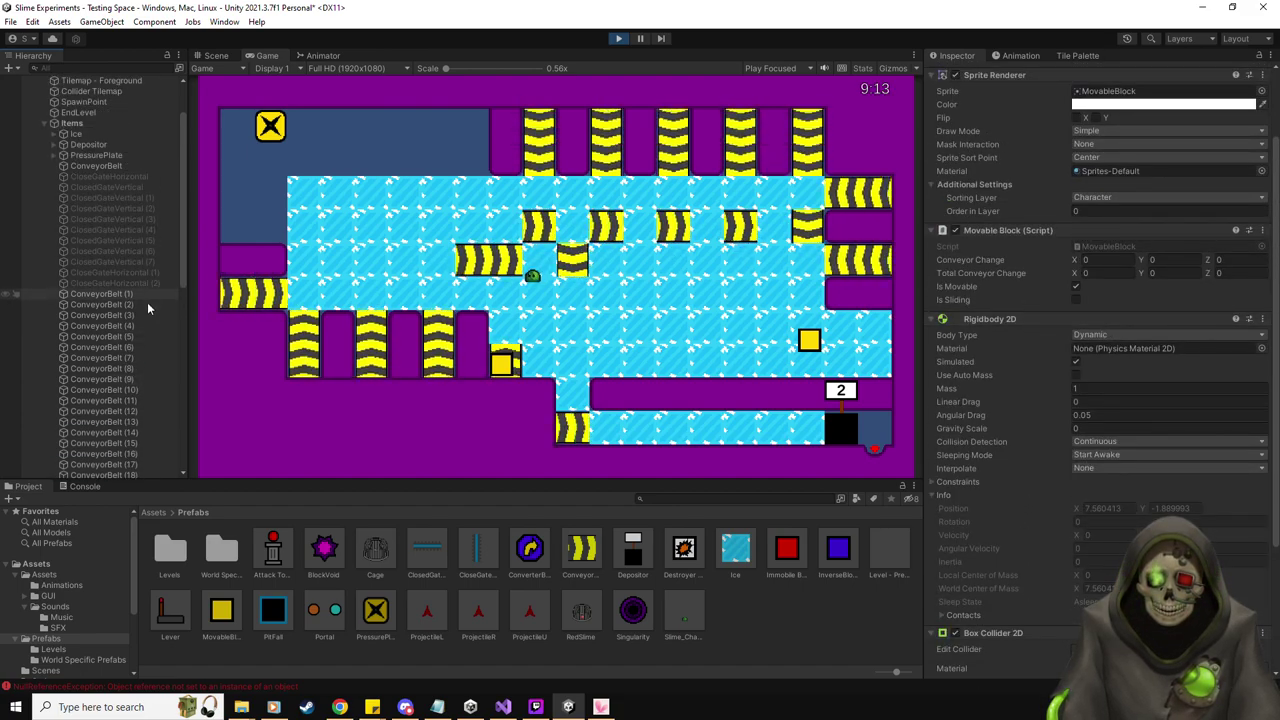
{"action": "scroll", "coordinate": [147, 308], "scroll_direction": "down", "scroll_amount": 5}
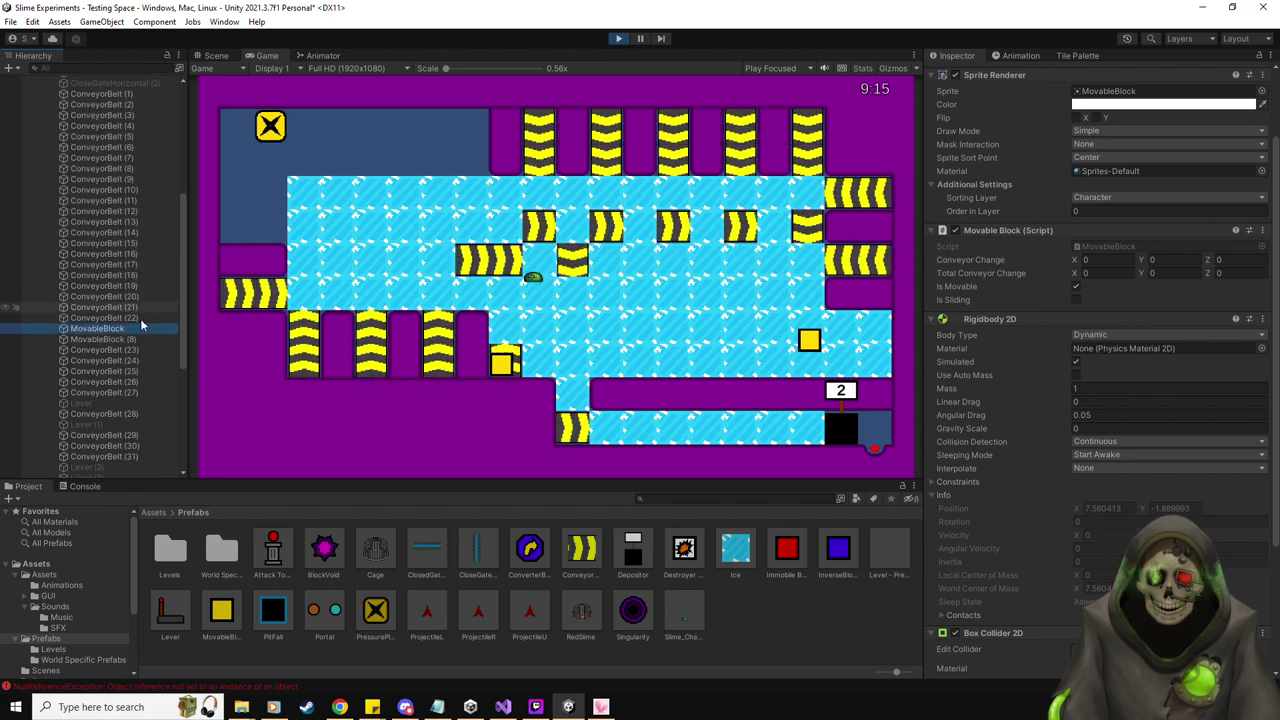
Examine MovableBlock (8)'s Movable Block script and Rigidbody 2D settings, and clear the Console
{"action": "left_click", "coordinate": [135, 340]}
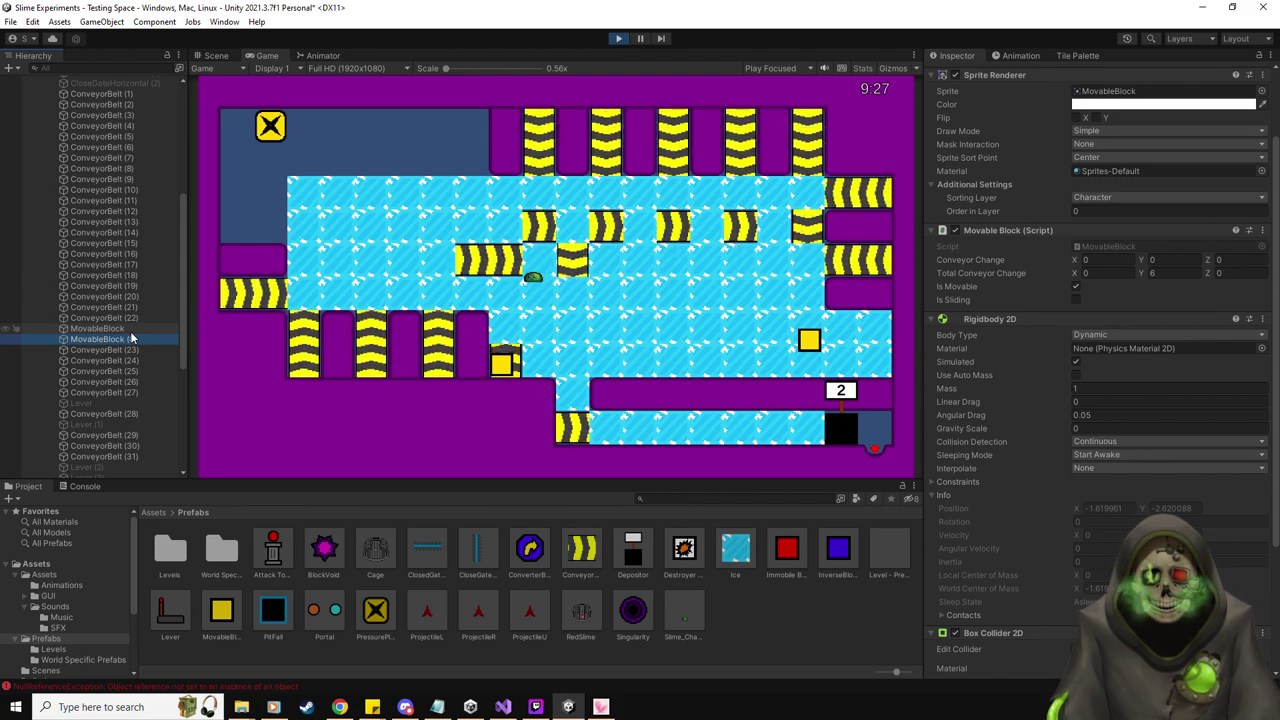
{"action": "left_click", "coordinate": [84, 486]}
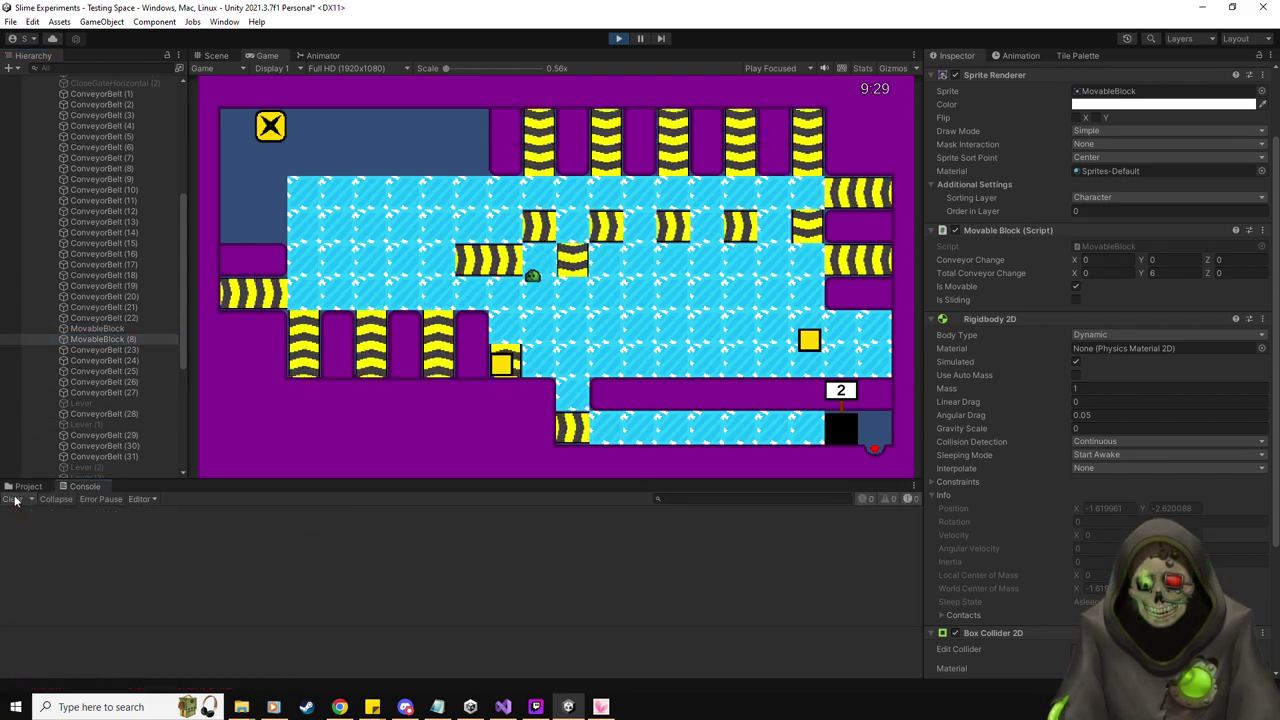
{"action": "left_click", "coordinate": [28, 486]}
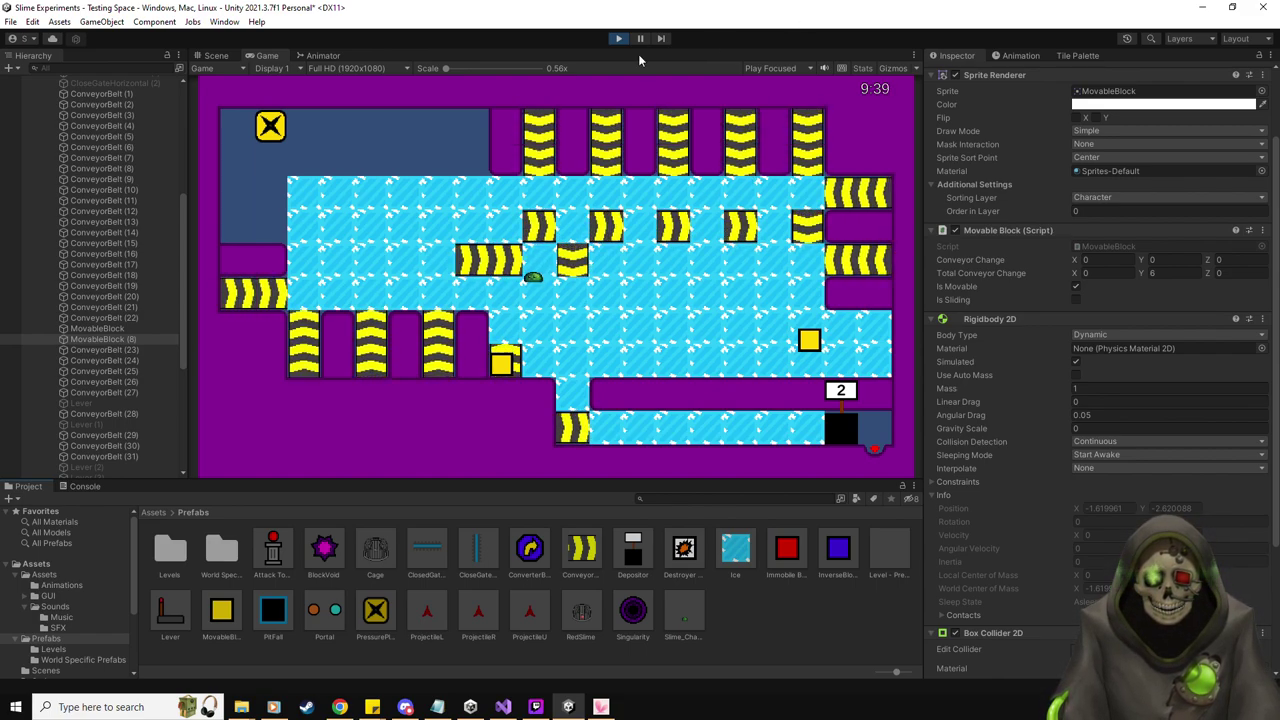
Stop play mode and bring up the PlayerMove.cs script in Visual Studio
{"action": "key", "text": "ctrl+p"}
{"action": "key", "text": "alt+Tab"}
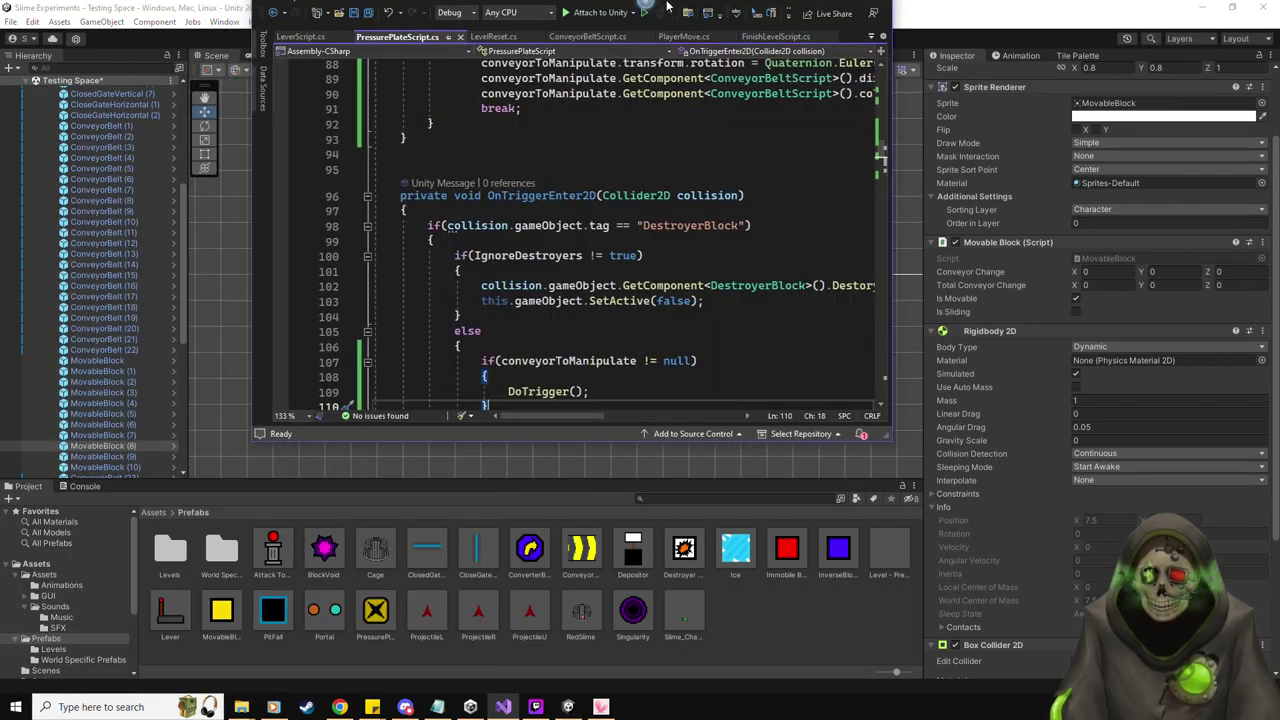
{"action": "left_click", "coordinate": [432, 54]}
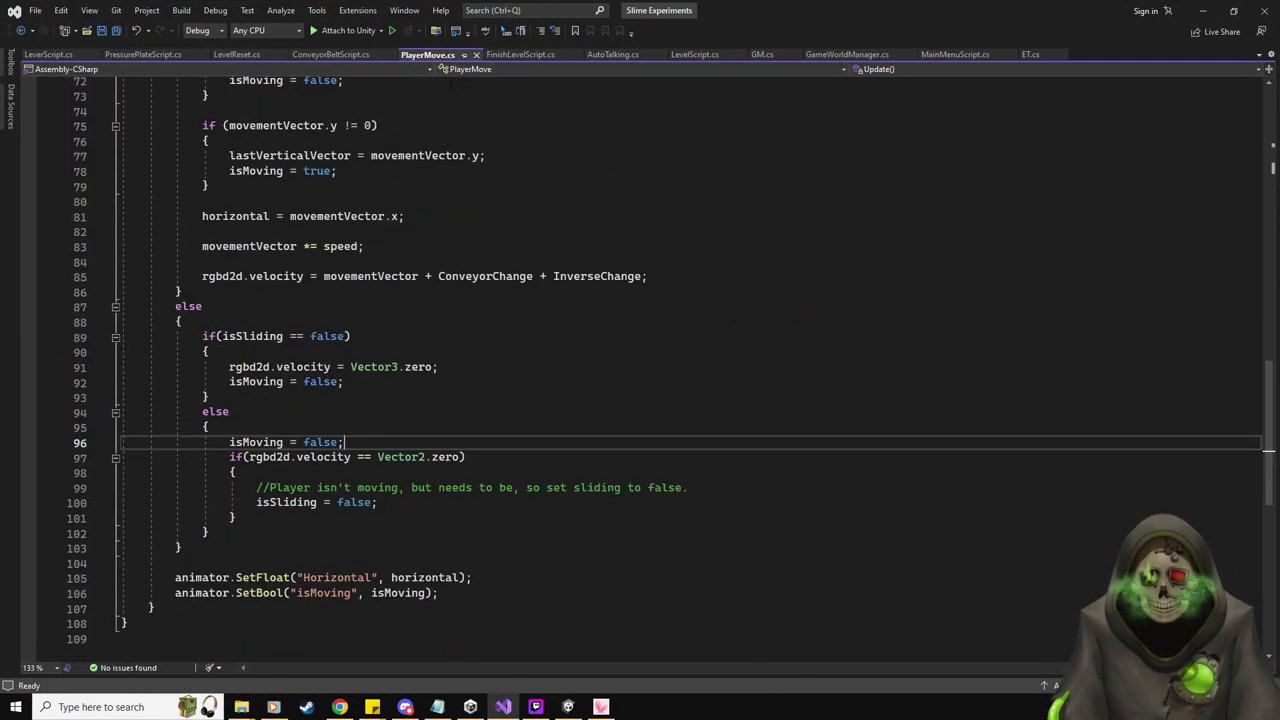
Extend the zero-velocity if condition in the sliding branch of Update() with an alternative group containing an empty && comparison
{"action": "left_click", "coordinate": [466, 457]}
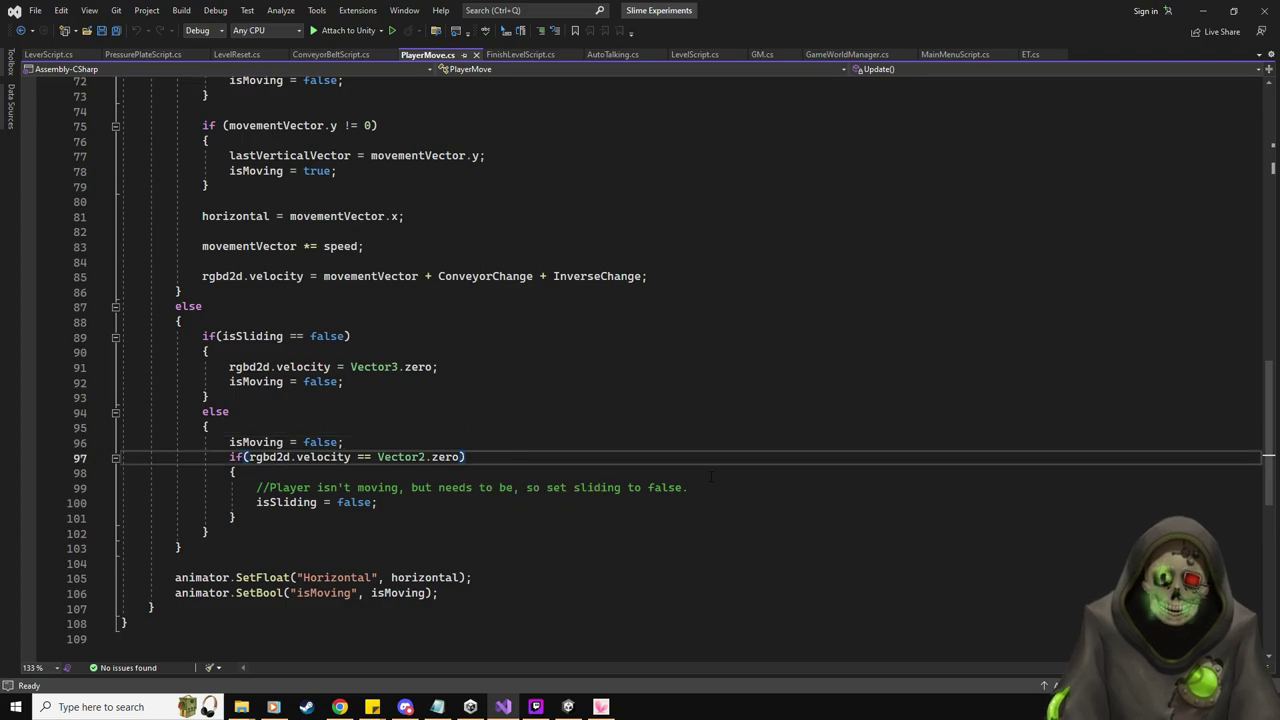
{"action": "type", "text": "||"}
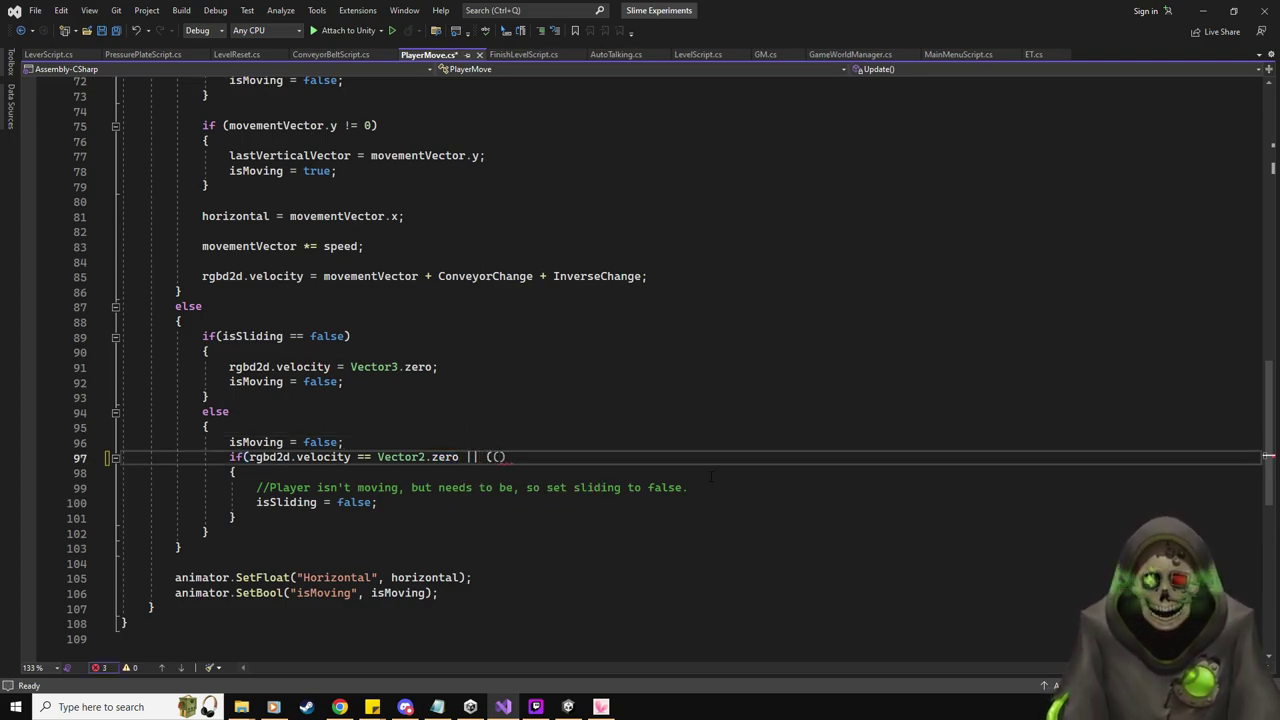
{"action": "type", "text": " ("}
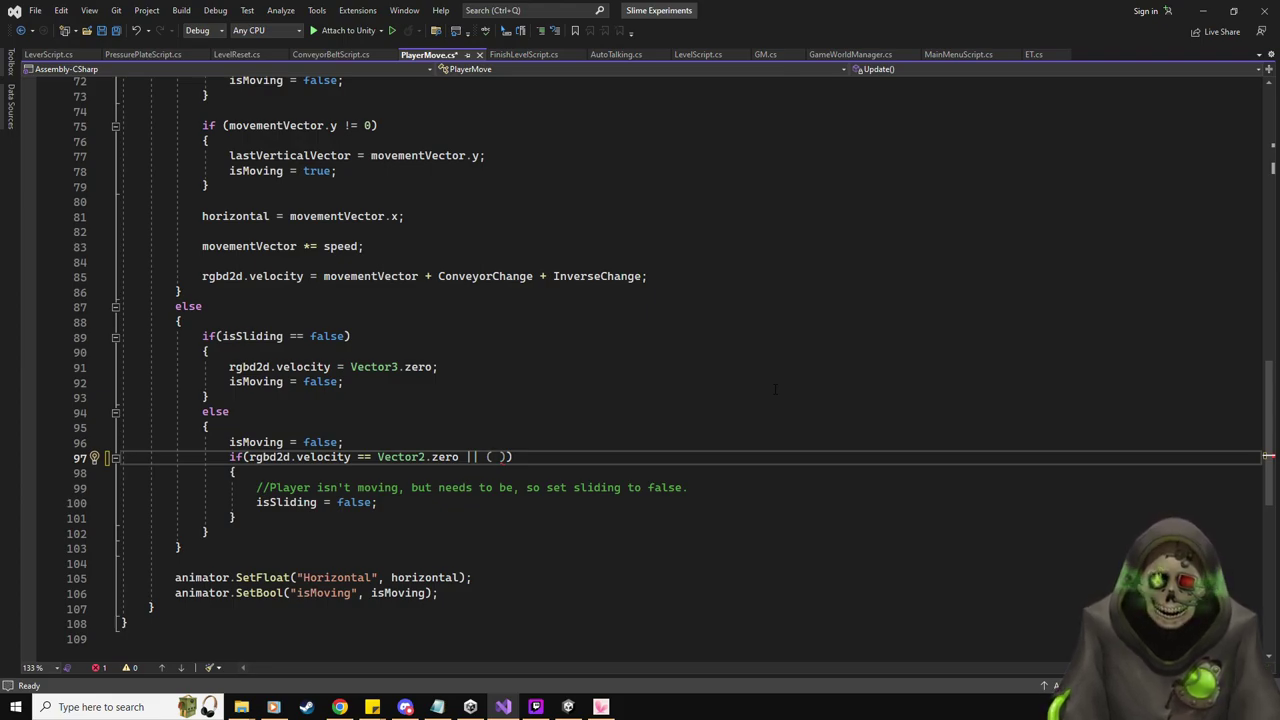
{"action": "type", "text": "&&"}
{"action": "key", "text": "Left"}
{"action": "key", "text": "Left"}
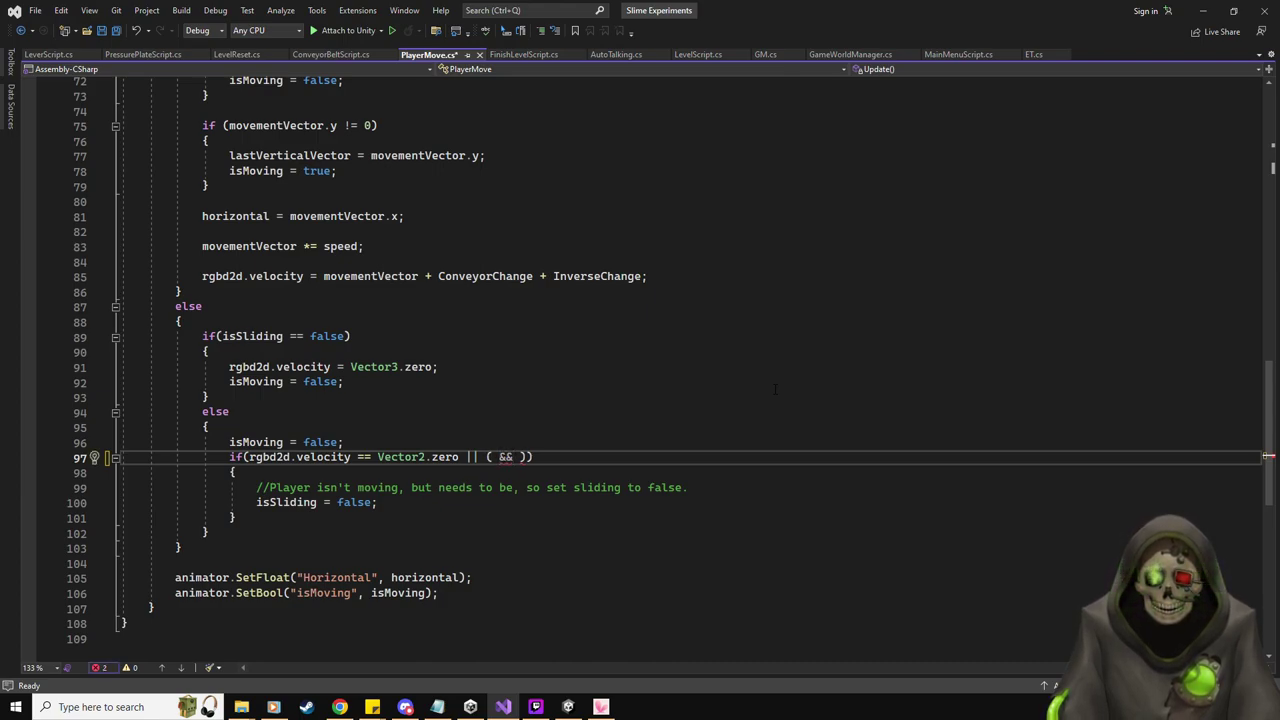
Fill in the group's first comparison as rgbd2d.velocity.x < 0.05f
{"action": "type", "text": "rgbd"}
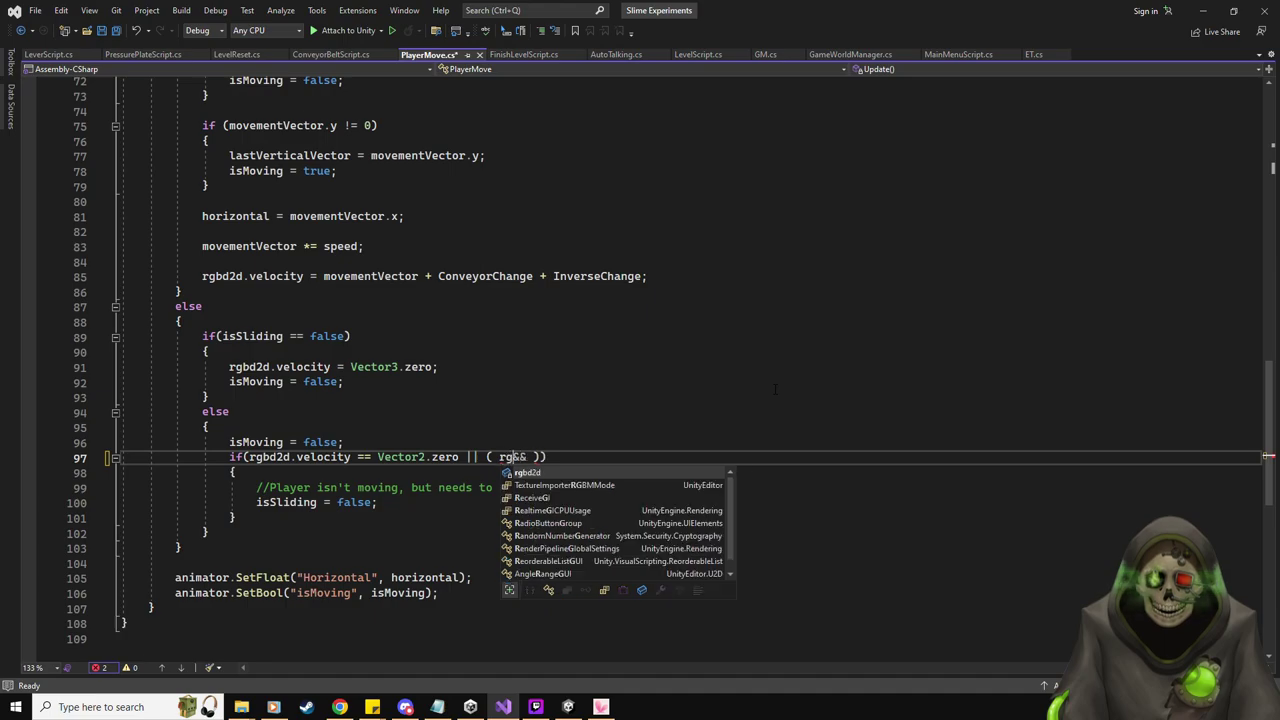
{"action": "type", "text": "2d.velocity"}
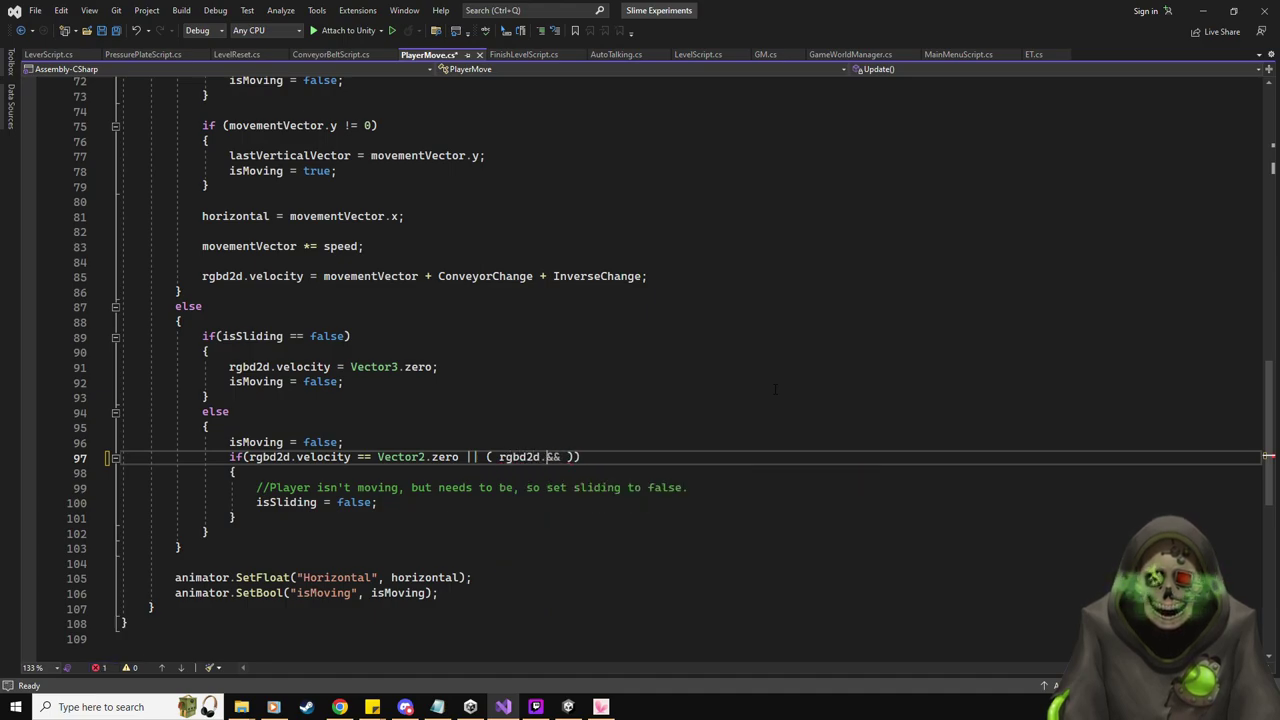
{"action": "type", "text": ".x <"}
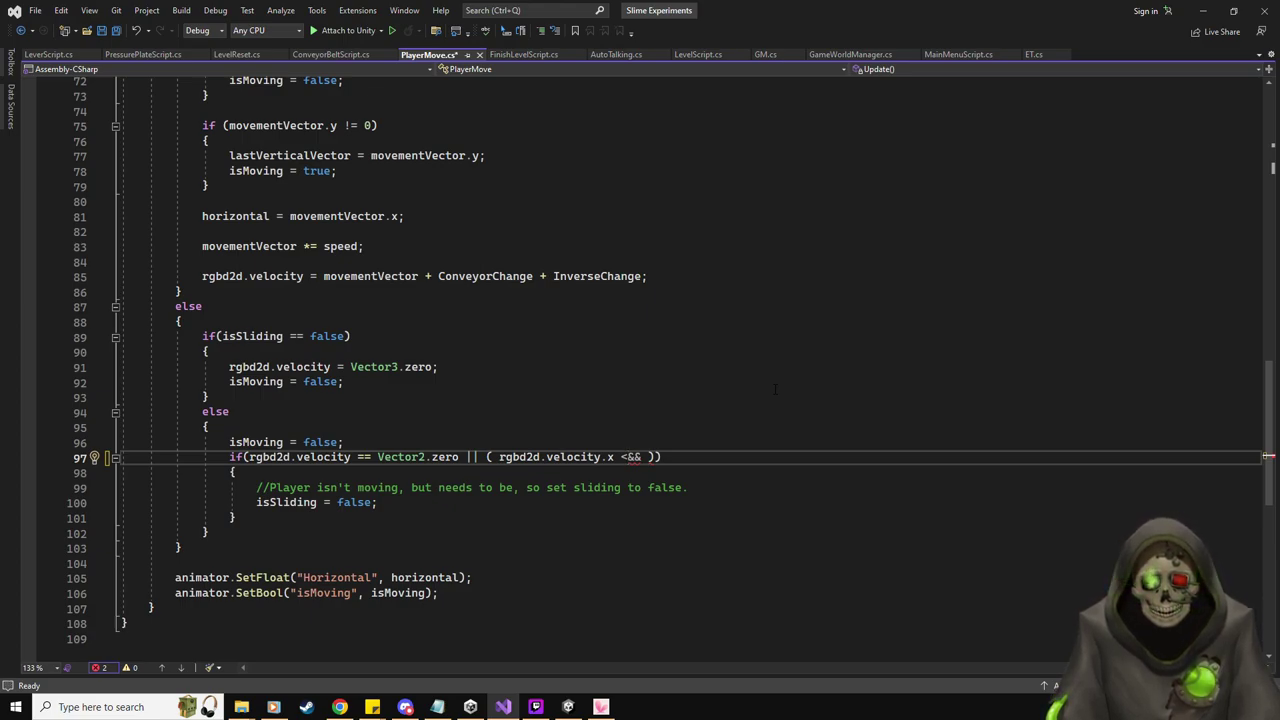
{"action": "type", "text": "0.01f"}
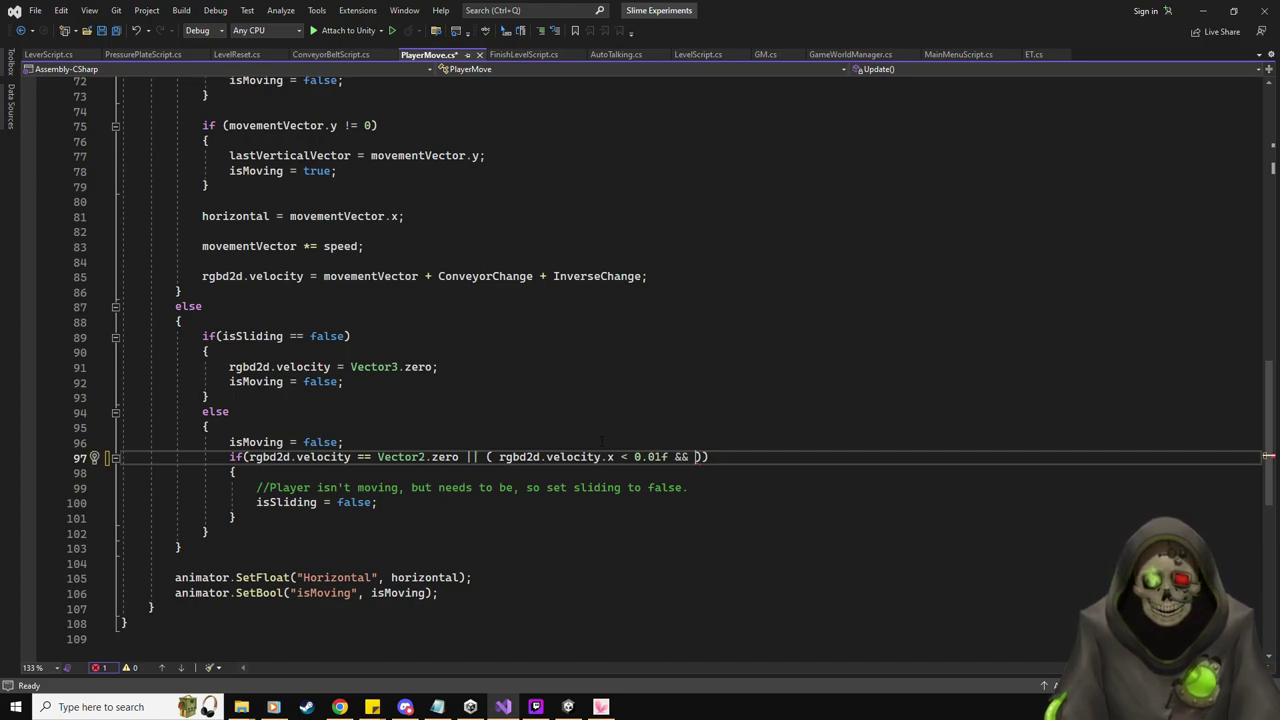
{"action": "left_click", "coordinate": [661, 457]}
{"action": "key", "text": "BackSpace"}
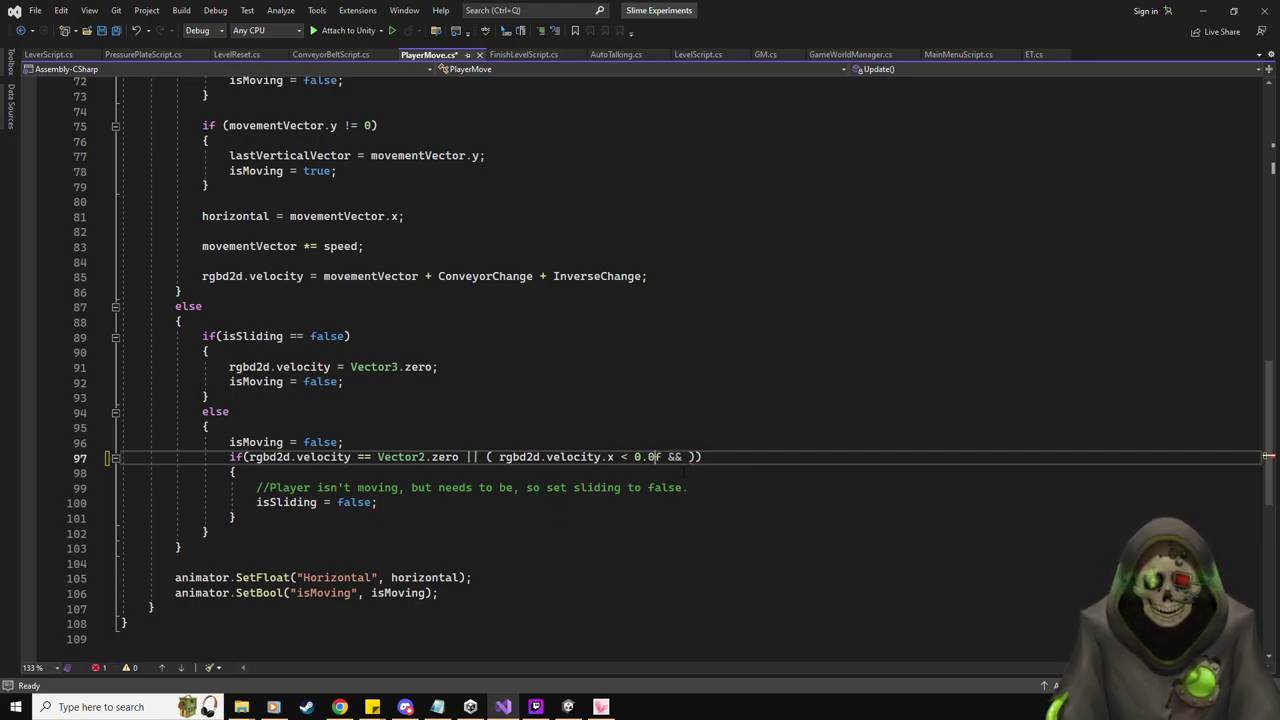
{"action": "type", "text": "5"}
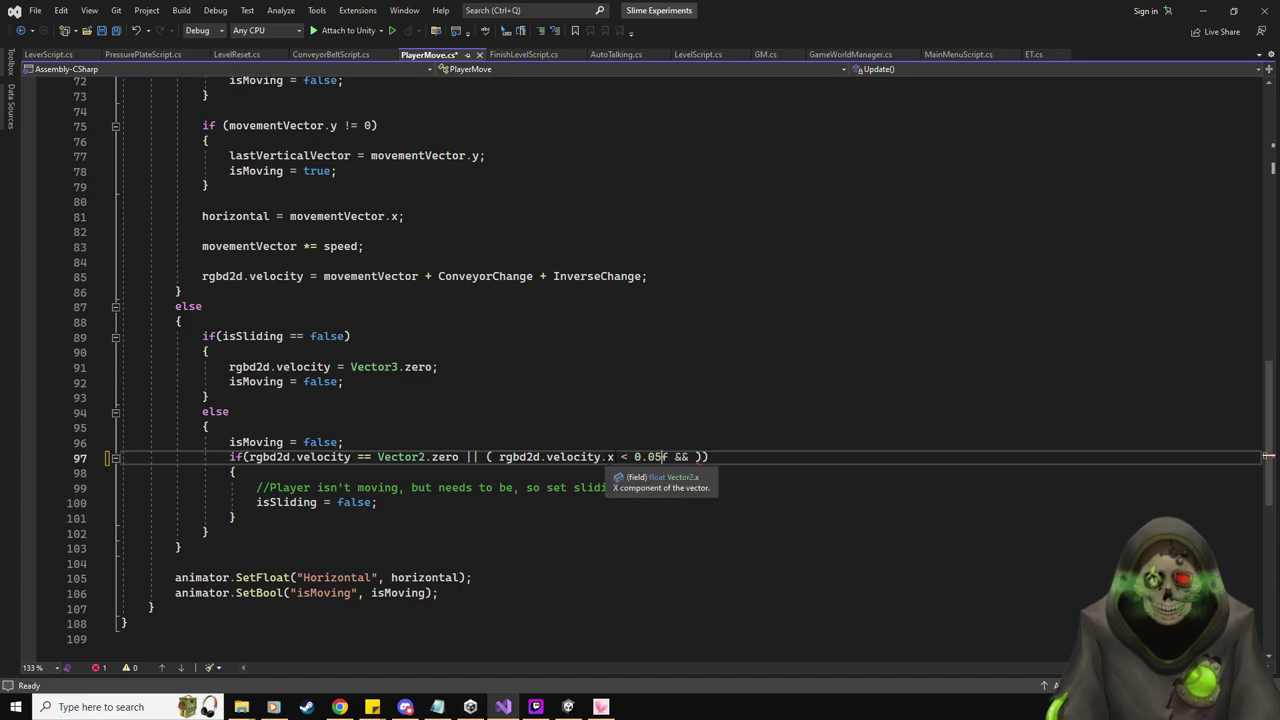
Complete the group's second comparison as rgbd2d.velocity.y < 0.05f, reusing the x expression, and remove the extra space after the opening parenthesis
{"action": "left_click_drag", "start_coordinate": [613, 457], "coordinate": [499, 457]}
{"action": "key", "text": "ctrl+c"}
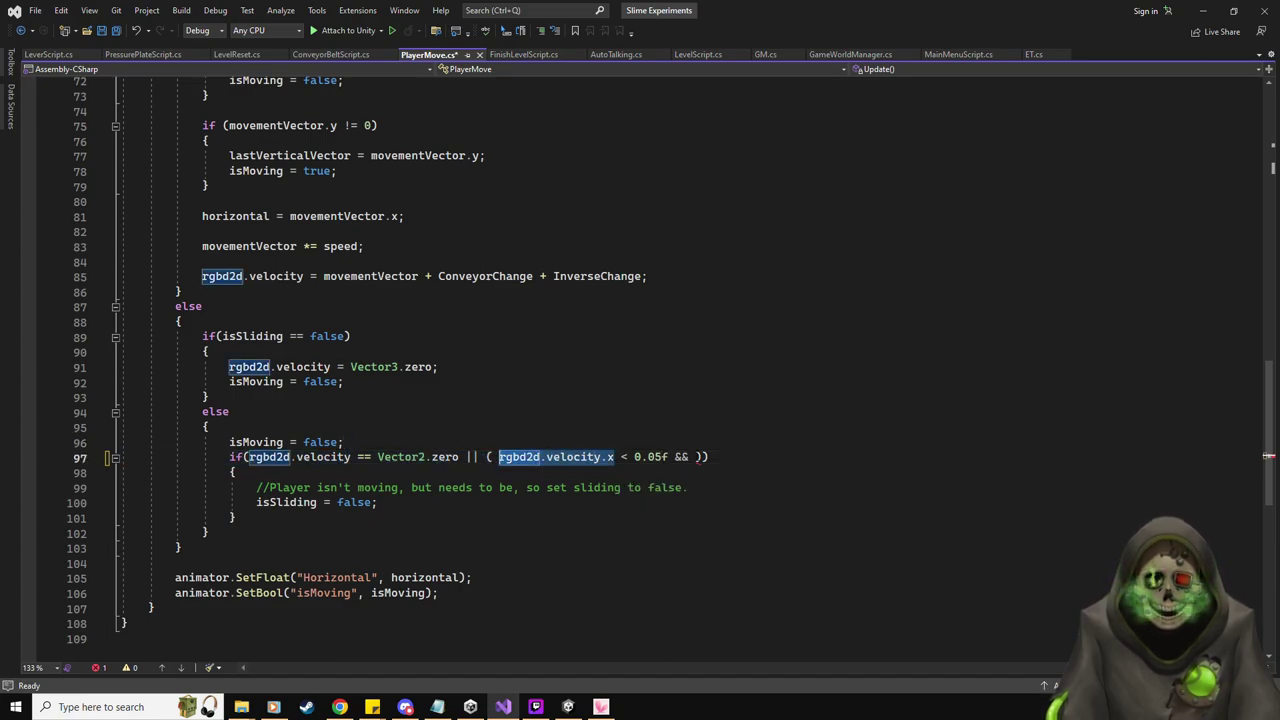
{"action": "left_click", "coordinate": [503, 463]}
{"action": "key", "text": "BackSpace"}
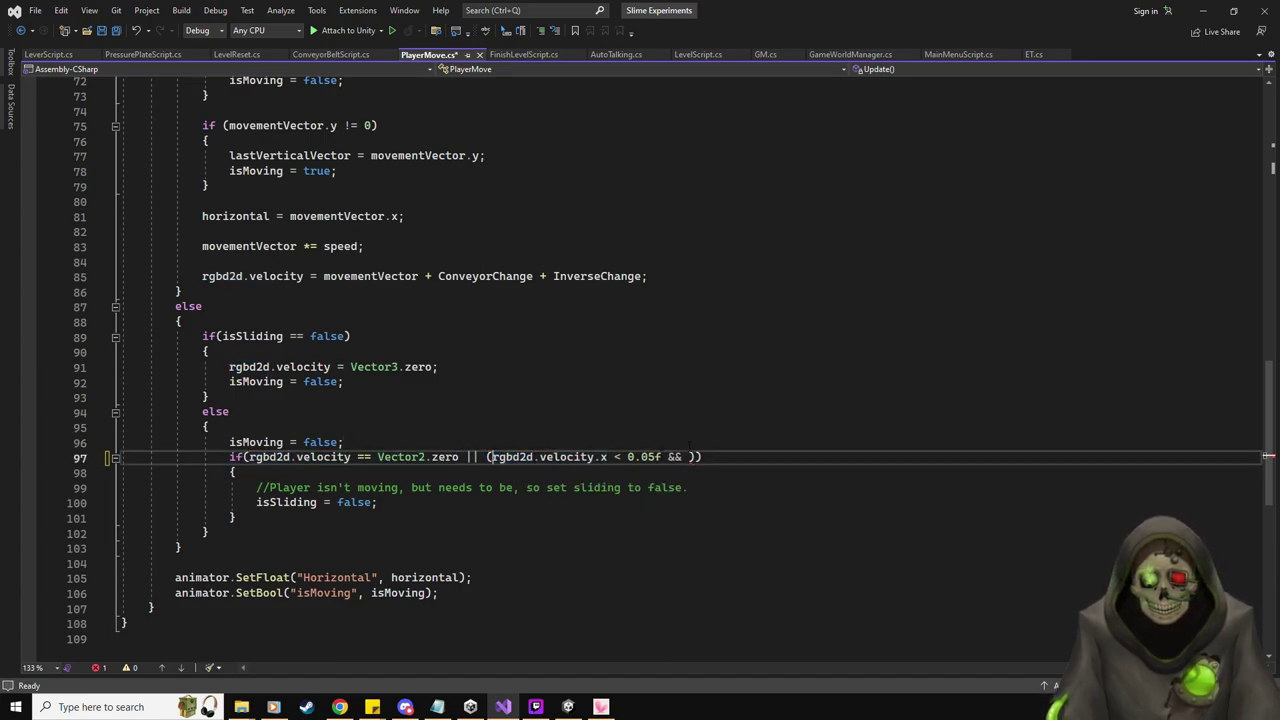
{"action": "key", "text": "ctrl+v"}
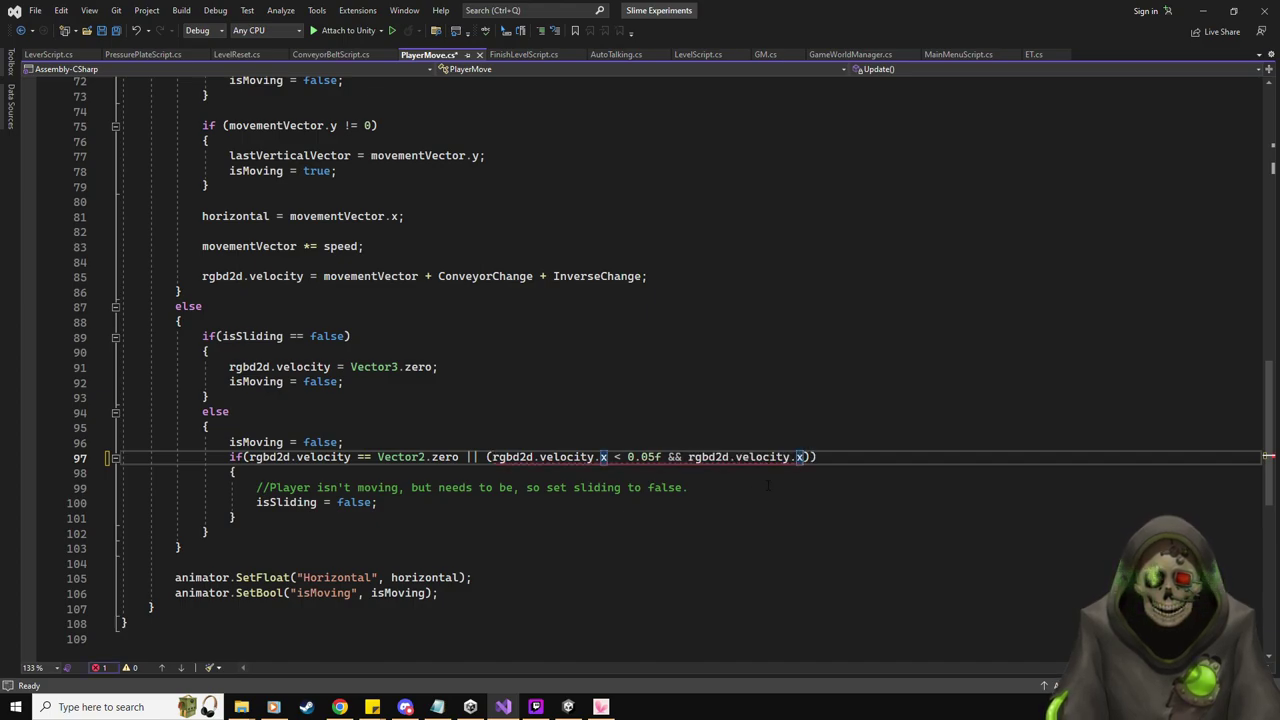
{"action": "type", "text": "y"}
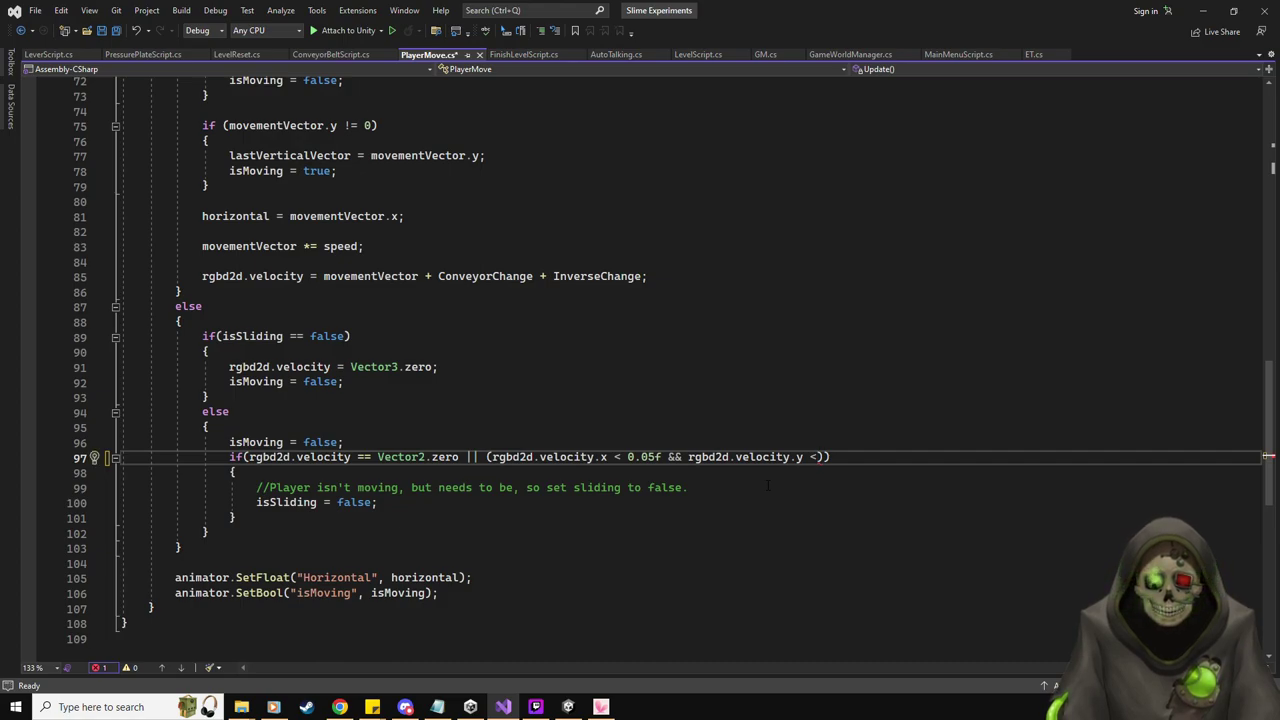
{"action": "type", "text": "< "}
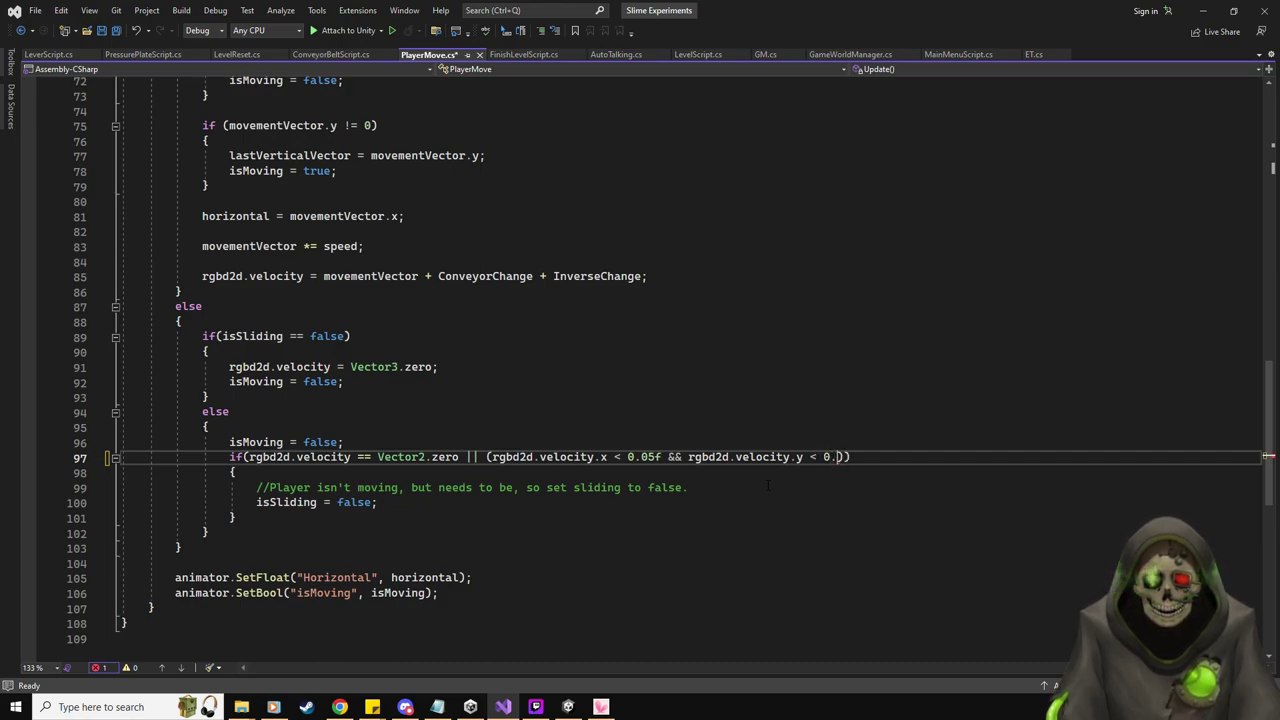
{"action": "type", "text": "0.05f;"}
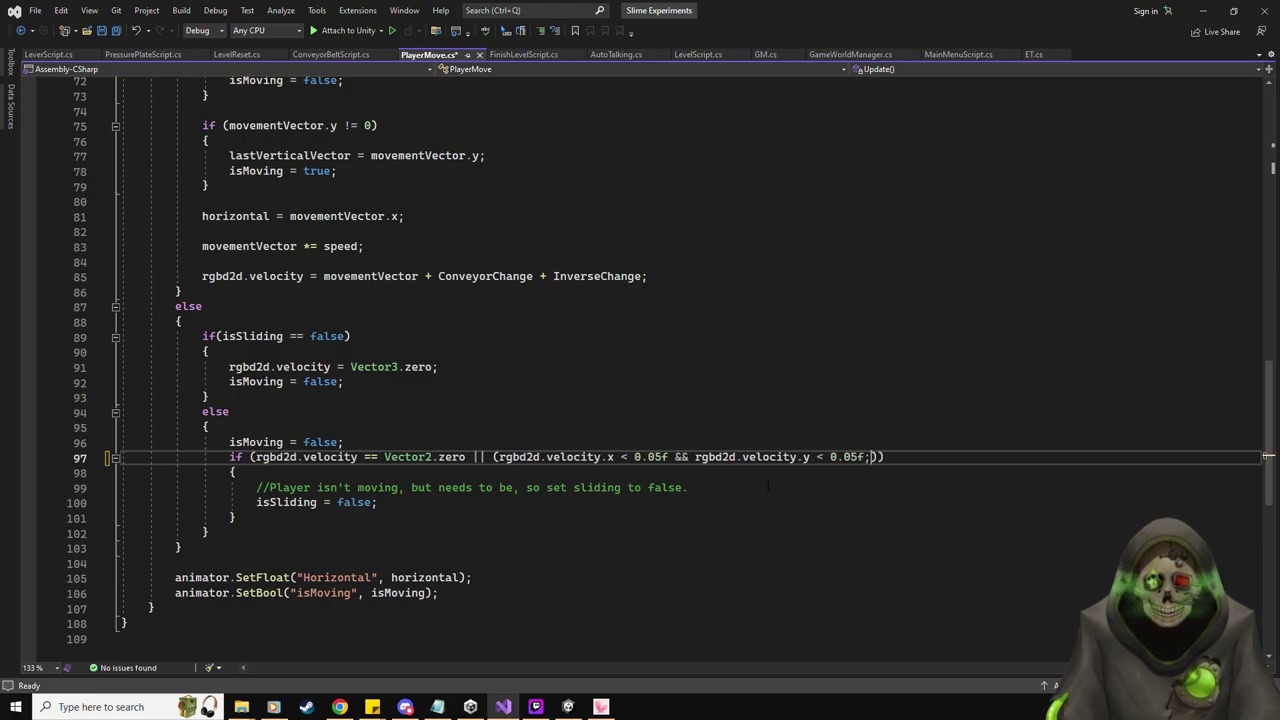
{"action": "key", "text": "BackSpace"}
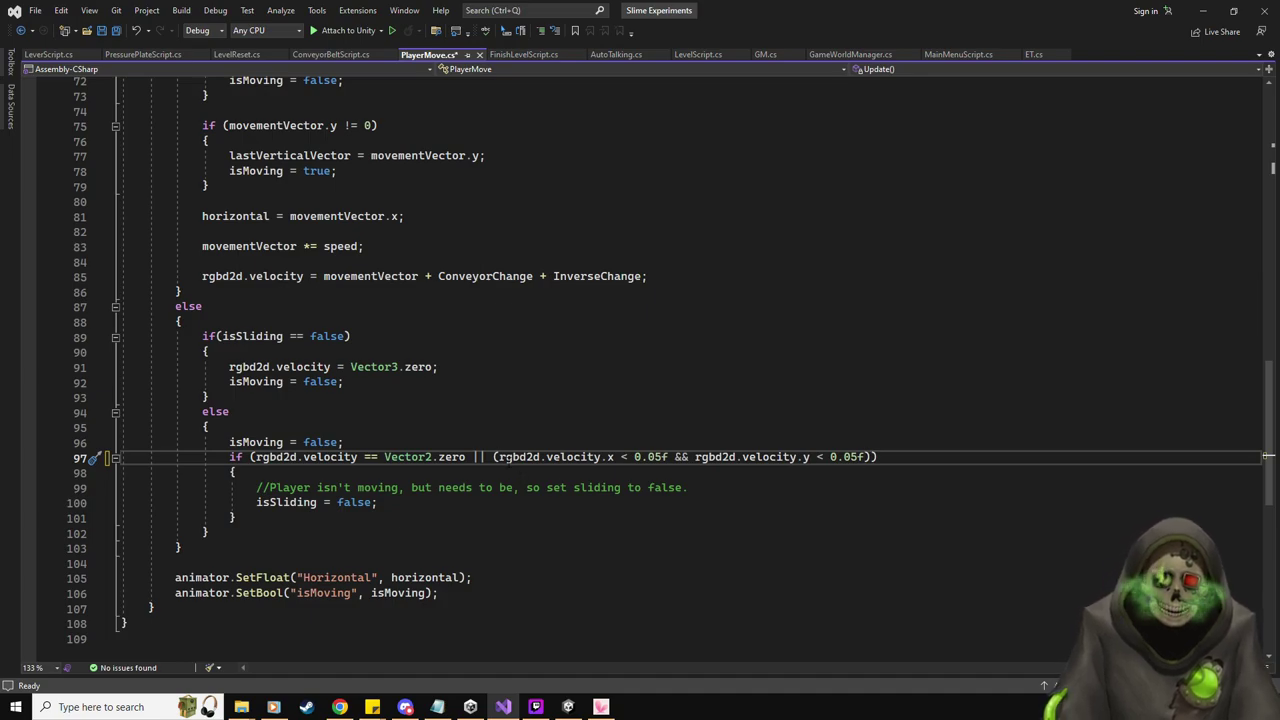
Wrap the x-velocity comparison in its own parentheses and append a duplicate of it joined with ||
{"action": "type", "text": "("}
{"action": "left_click", "coordinate": [678, 456]}
{"action": "type", "text": ")"}
{"action": "key", "text": "Left"}
{"action": "type", "text": "||"}
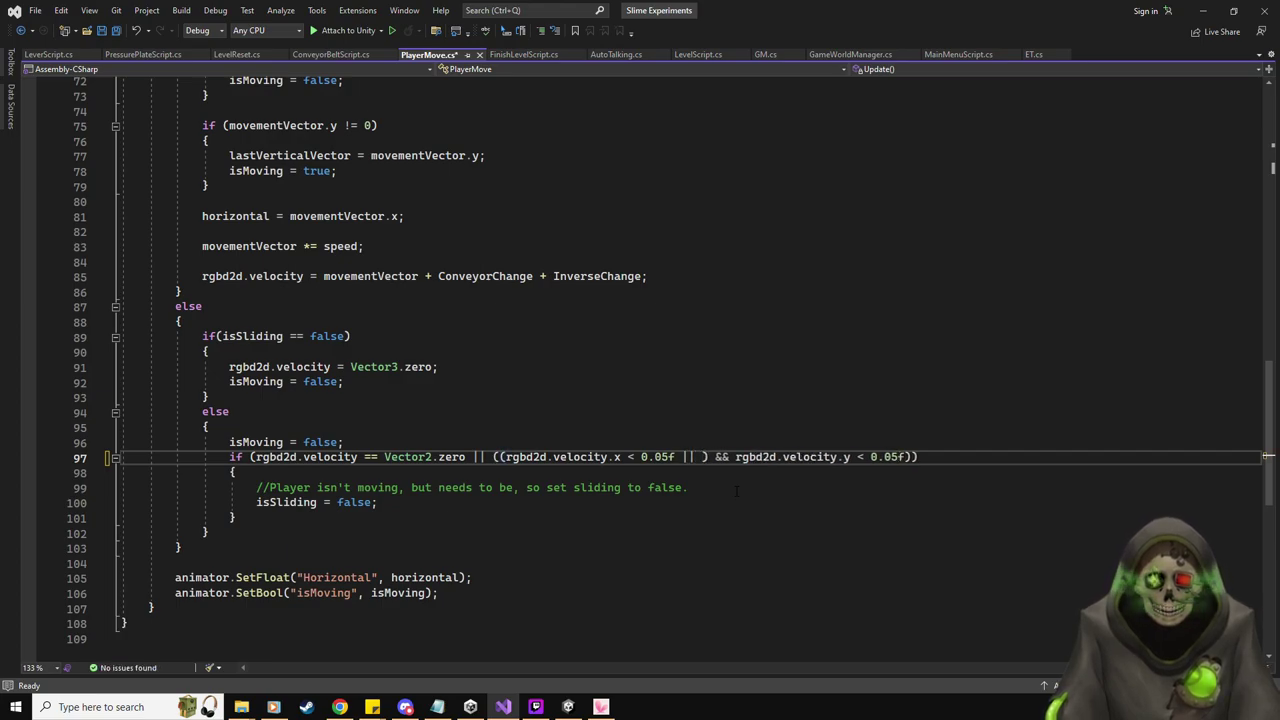
{"action": "left_click_drag", "start_coordinate": [675, 457], "coordinate": [505, 457]}
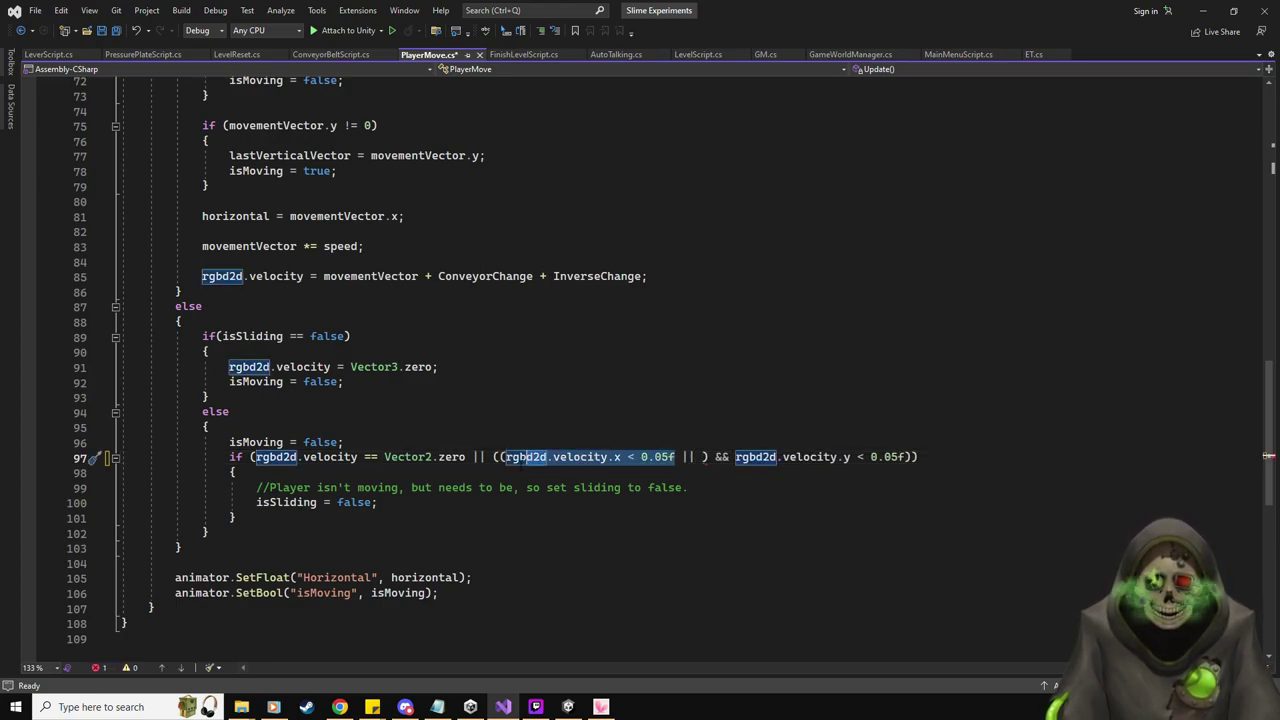
{"action": "key", "text": "ctrl+c"}
{"action": "left_click", "coordinate": [702, 457]}
{"action": "key", "text": "ctrl+v"}
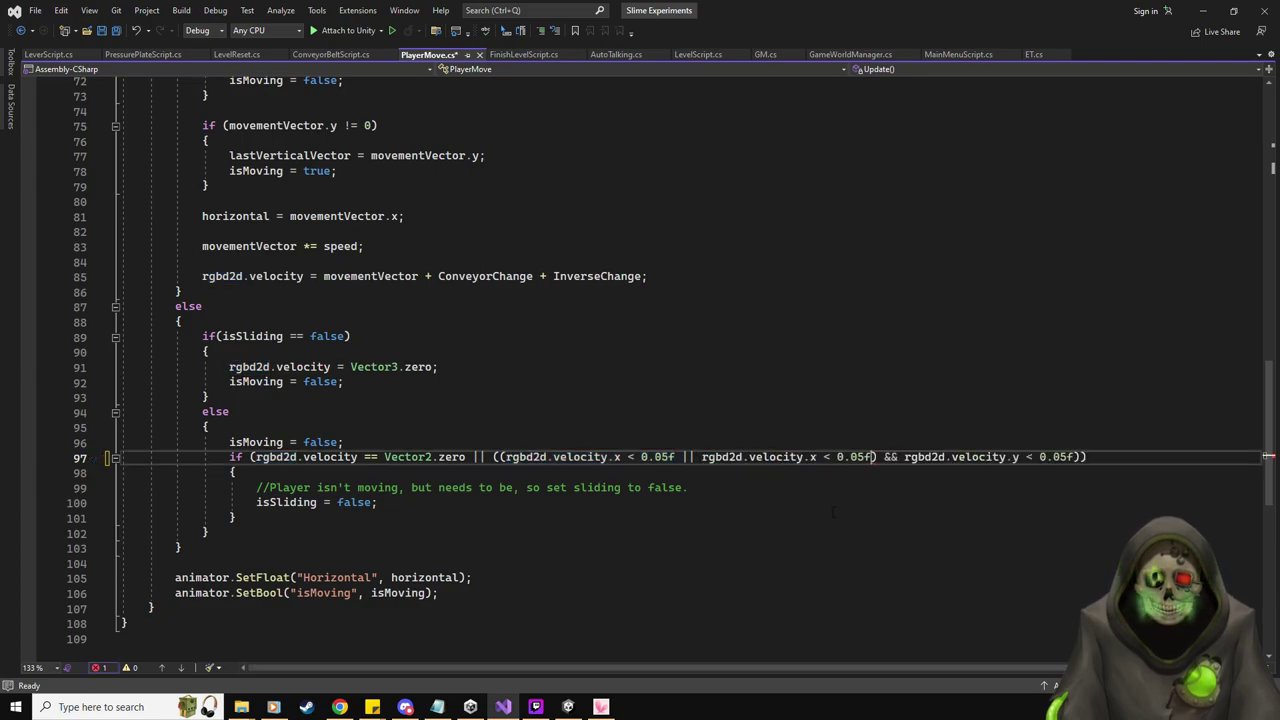
Change the duplicated x-velocity comparison to > -0.05f
{"action": "left_click", "coordinate": [838, 458]}
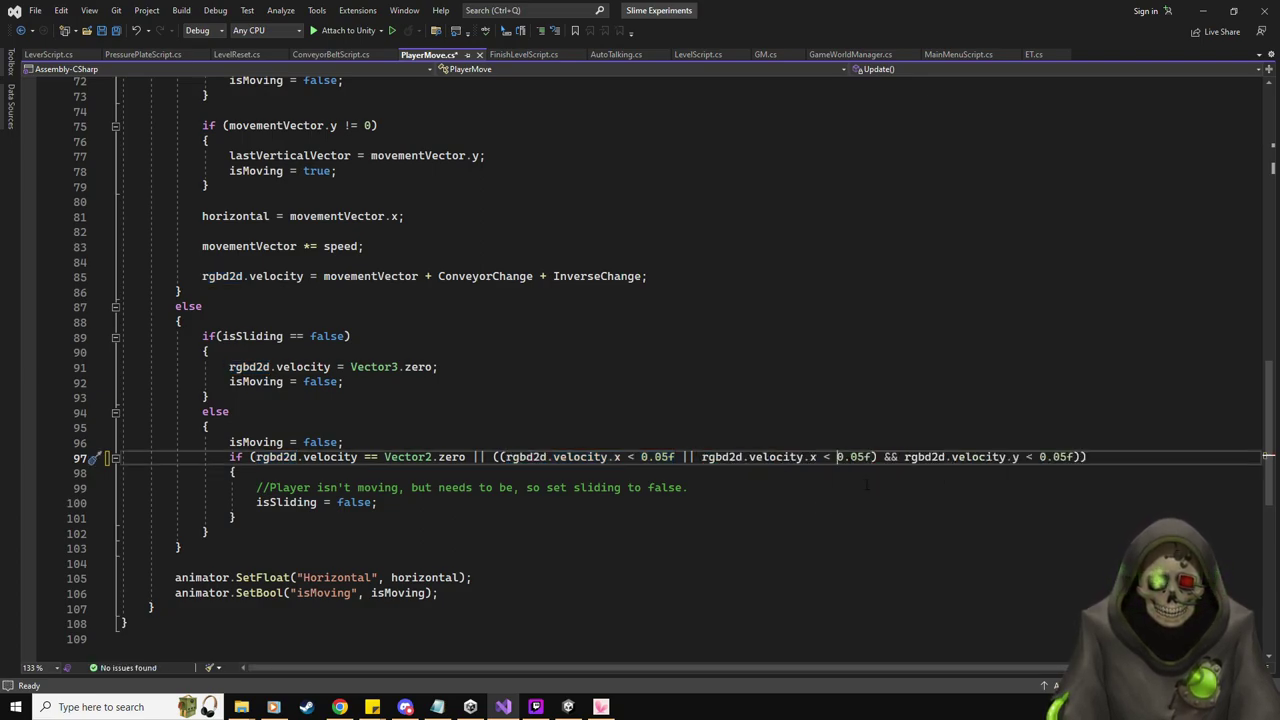
{"action": "type", "text": "-"}
{"action": "key", "text": "Left"}
{"action": "key", "text": "Left"}
{"action": "key", "text": "BackSpace"}
{"action": "type", "text": ">"}
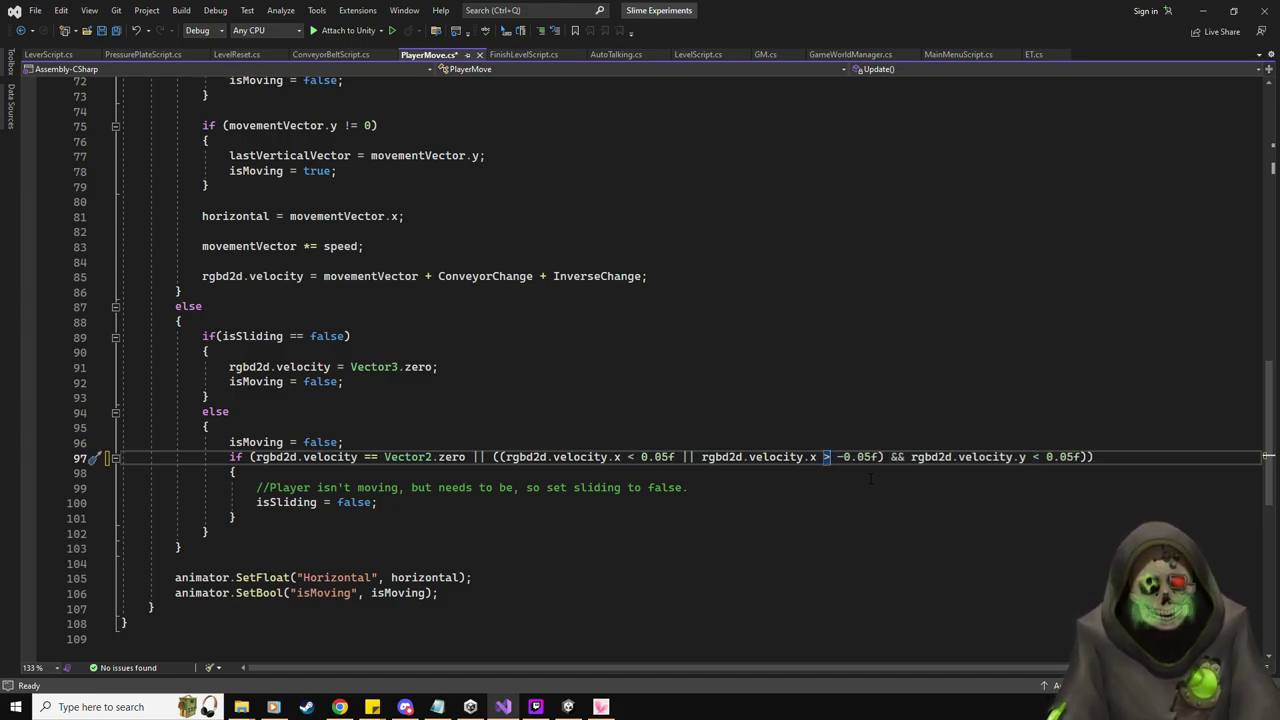
Replace the || between the two x-velocity comparisons with &&
{"action": "left_click", "coordinate": [697, 456]}
{"action": "key", "text": "BackSpace"}
{"action": "key", "text": "BackSpace"}
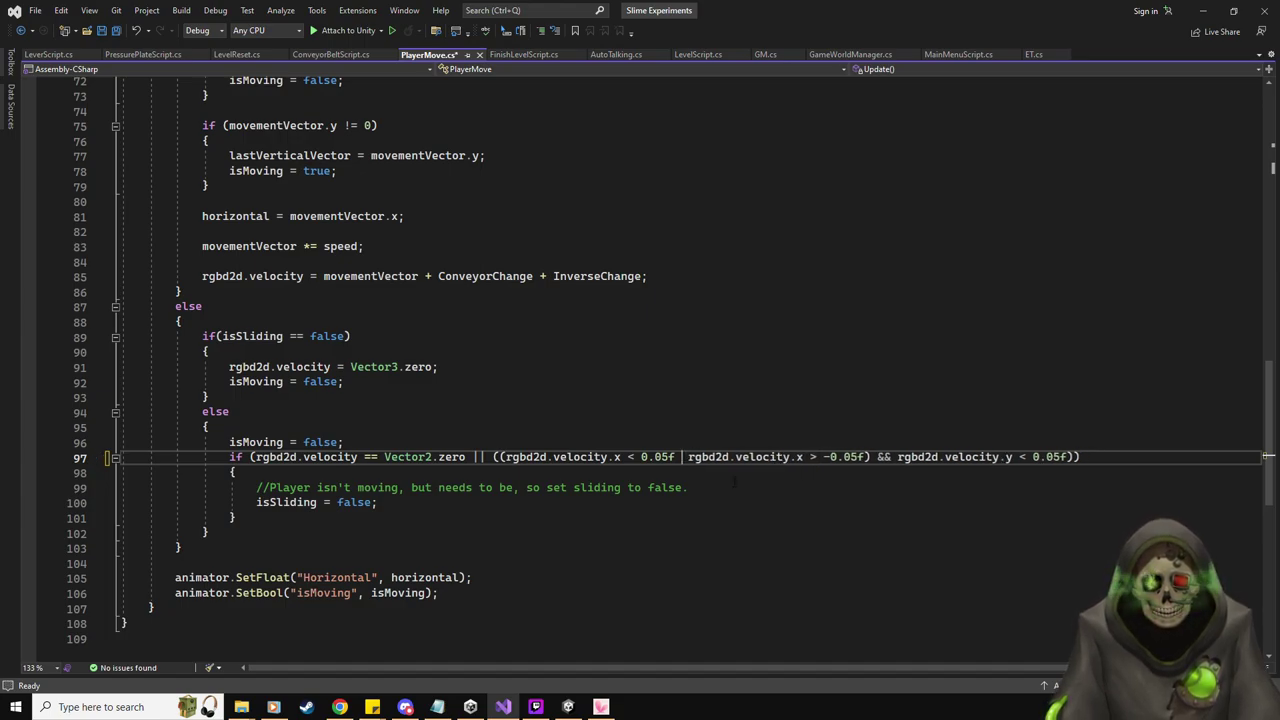
{"action": "type", "text": "&&"}
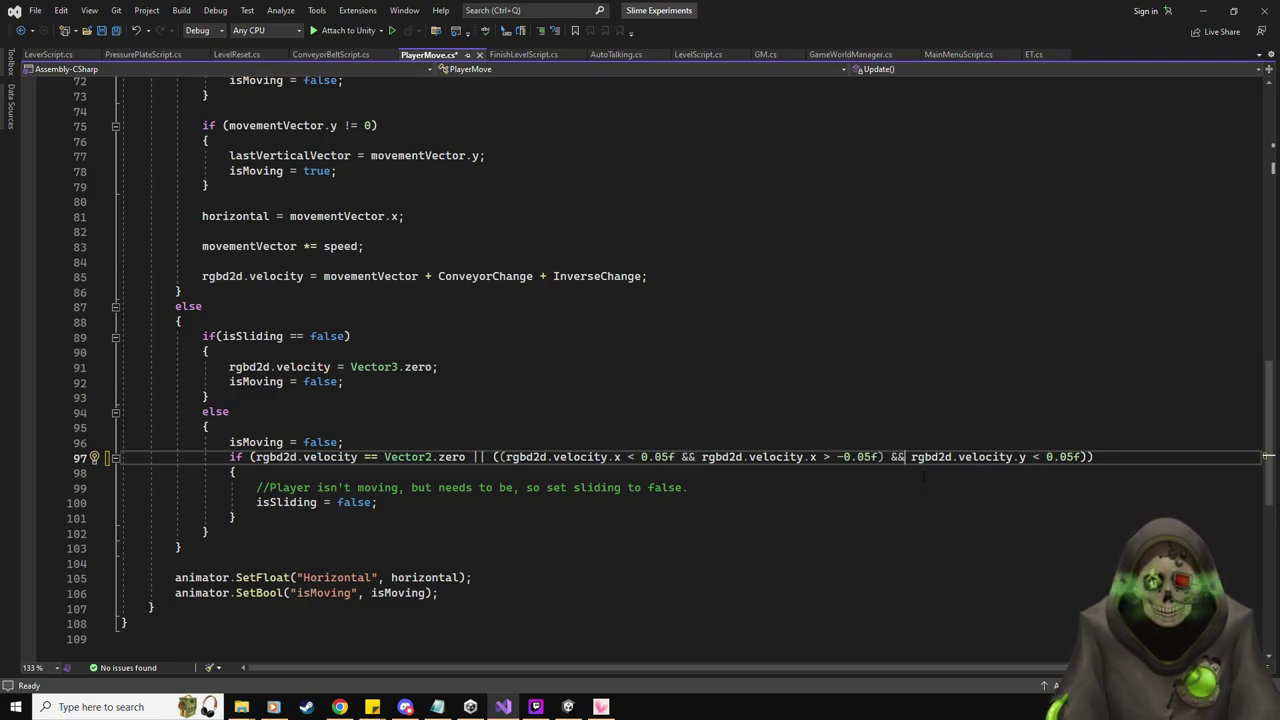
Enclose the y-velocity comparison in its own parentheses and add a copy of it joined with &&
{"action": "type", "text": "("}
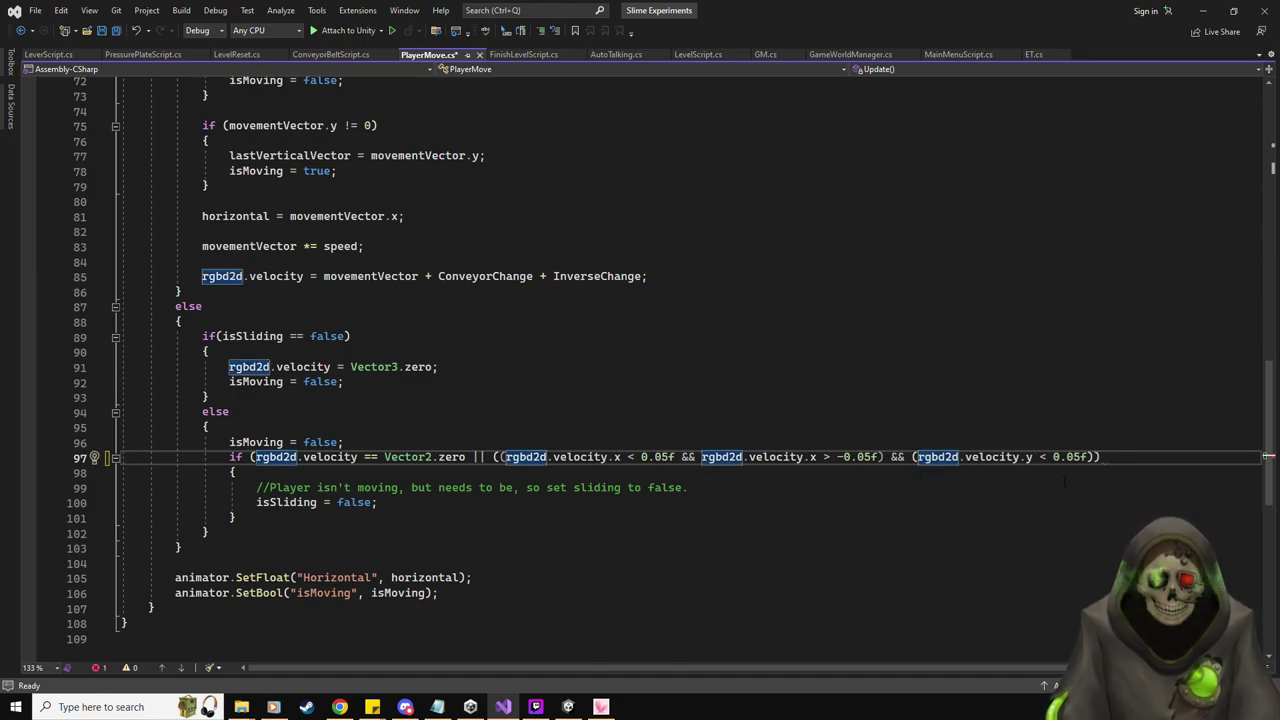
{"action": "left_click", "coordinate": [1088, 456]}
{"action": "type", "text": ")"}
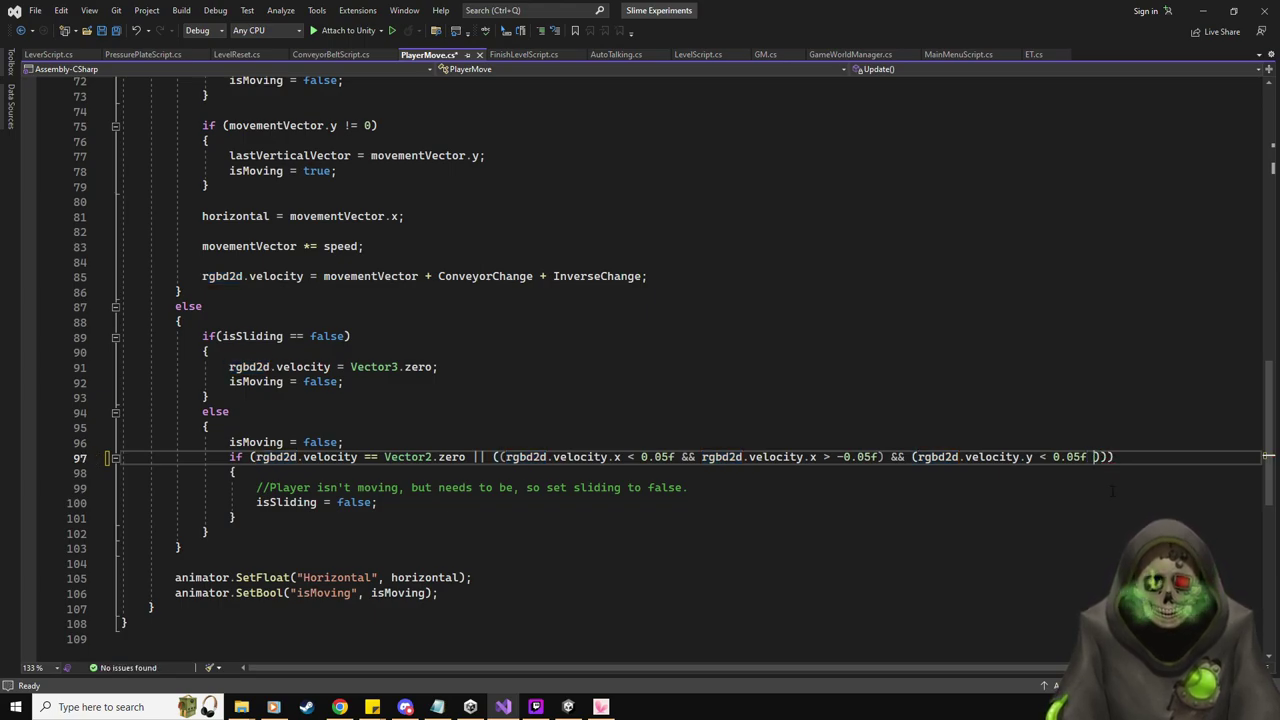
{"action": "type", "text": " &&"}
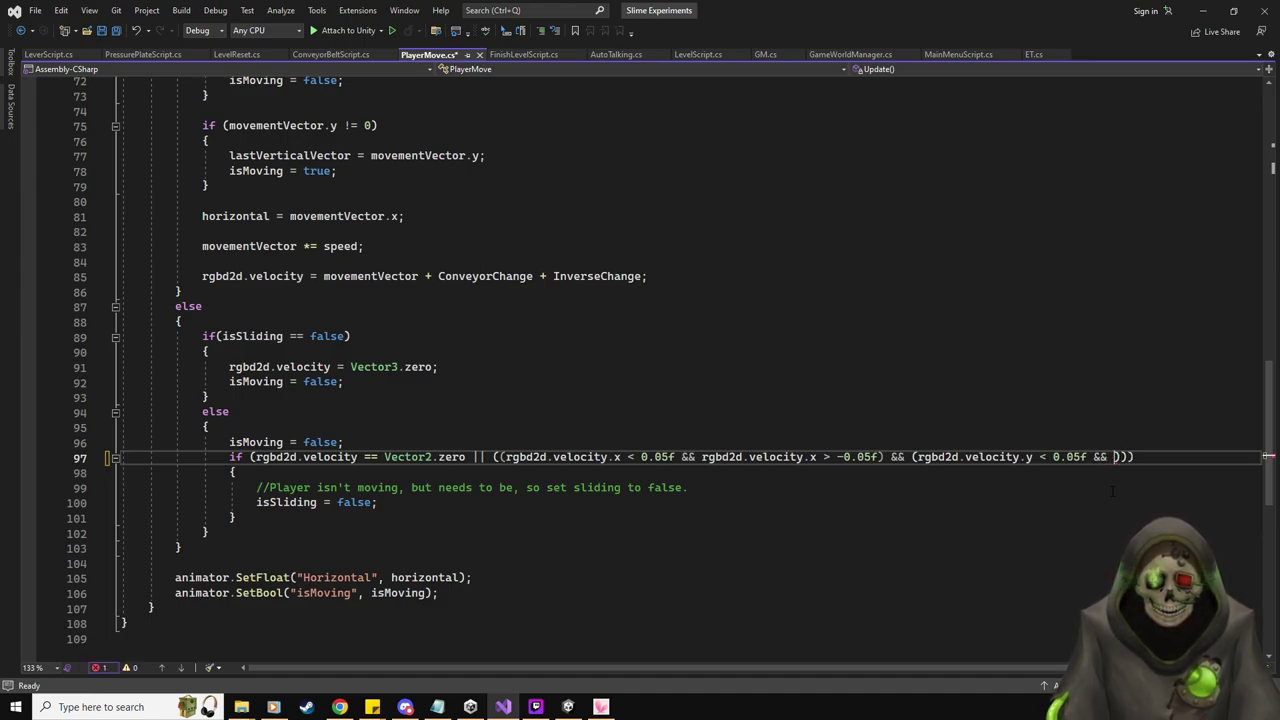
{"action": "left_click_drag", "start_coordinate": [1086, 457], "coordinate": [918, 457]}
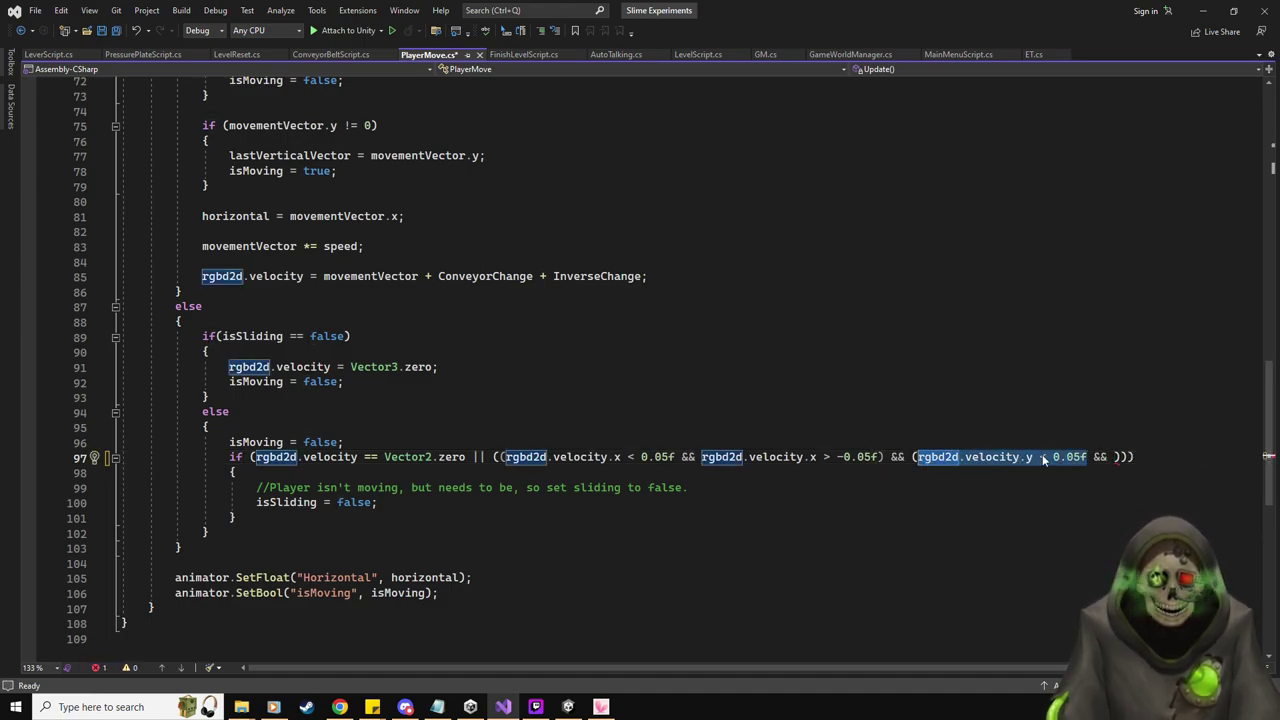
{"action": "key", "text": "ctrl+c"}
{"action": "left_click", "coordinate": [1113, 457]}
{"action": "key", "text": "ctrl+v"}
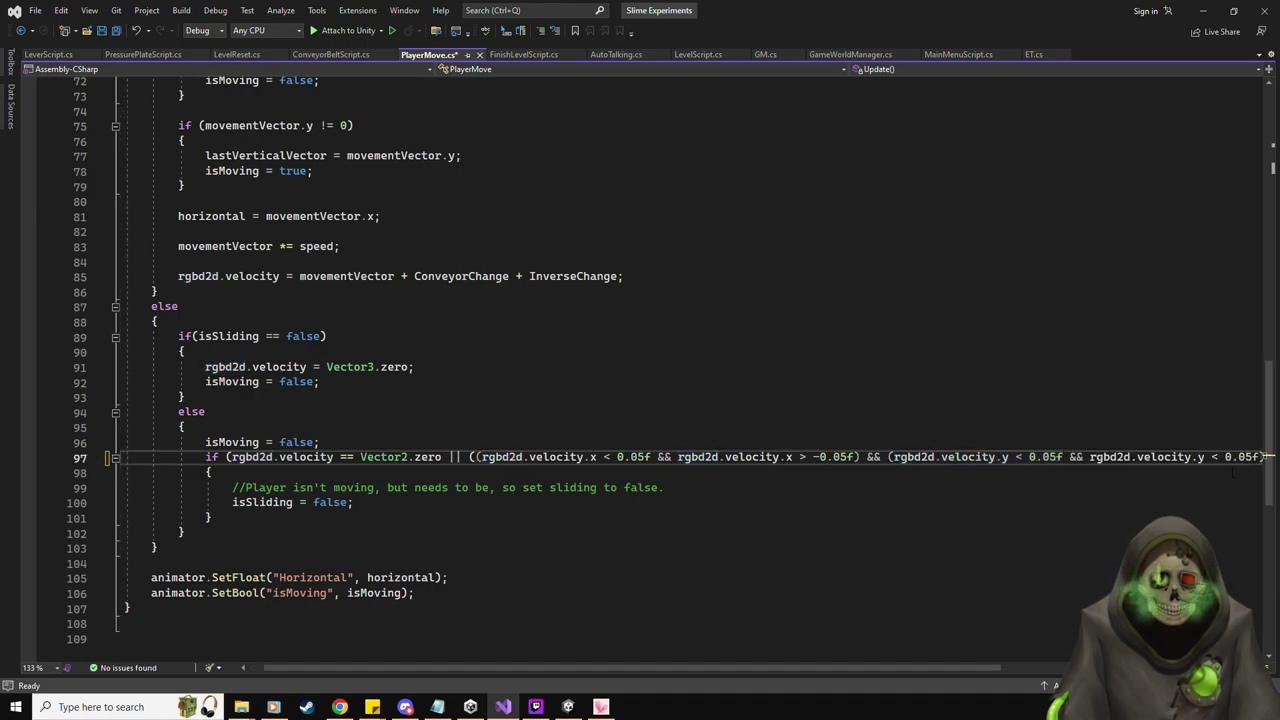
Change the copied y-velocity comparison to > -0.05f
{"action": "key", "text": "Left"}
{"action": "key", "text": "Left"}
{"action": "key", "text": "Left"}
{"action": "key", "text": "Left"}
{"action": "key", "text": "Left"}
{"action": "key", "text": "Left"}
{"action": "key", "text": "shift+Left"}
{"action": "type", "text": ">"}
{"action": "key", "text": "Right"}
{"action": "type", "text": "-"}
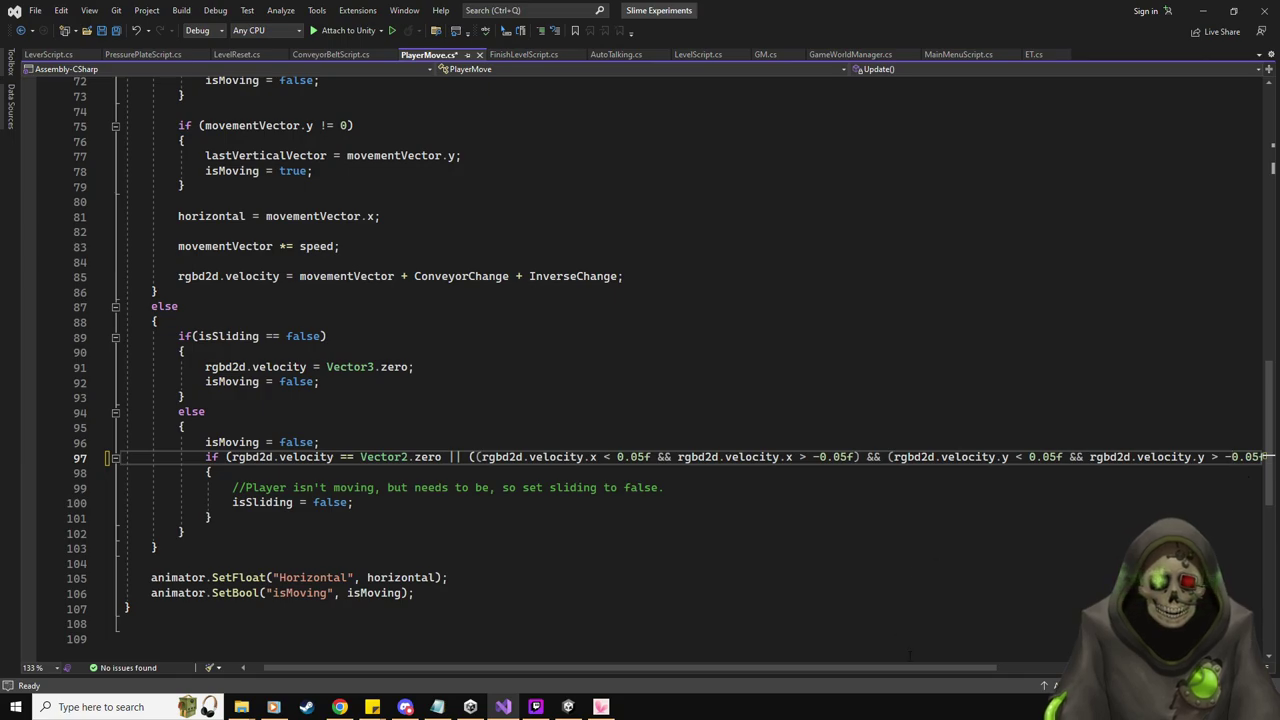
Move the grouped velocity range checks onto a new line after the || in the sliding condition
{"action": "left_click_drag", "start_coordinate": [912, 667], "coordinate": [964, 667]}
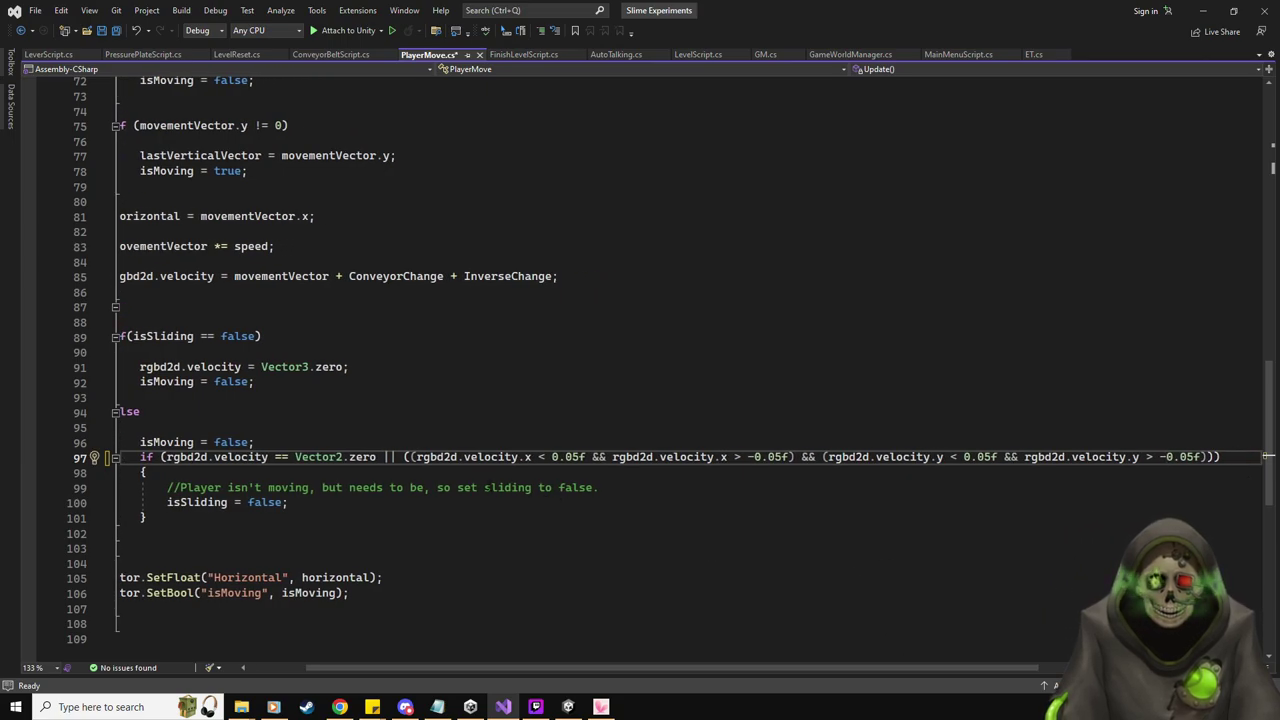
{"action": "left_click", "coordinate": [404, 457]}
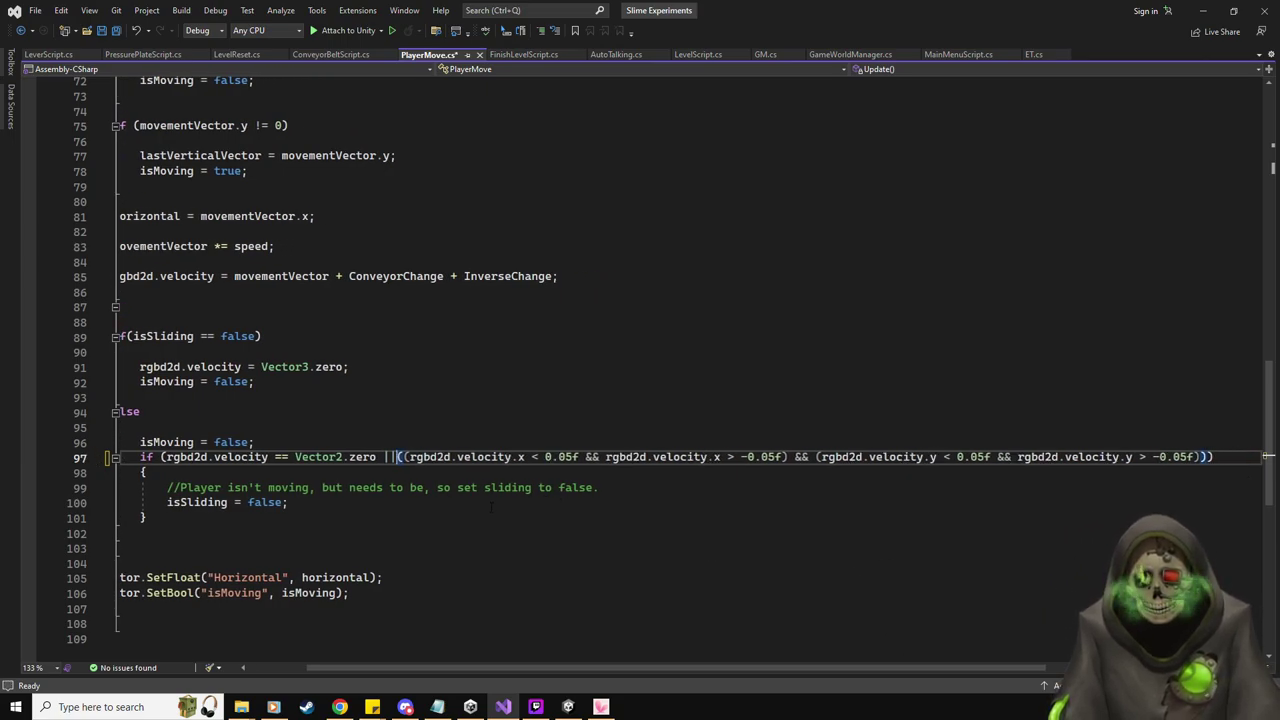
{"action": "key", "text": "Return"}
Try placing the y-velocity range check on its own line below the x-velocity check
{"action": "left_click", "coordinate": [587, 472]}
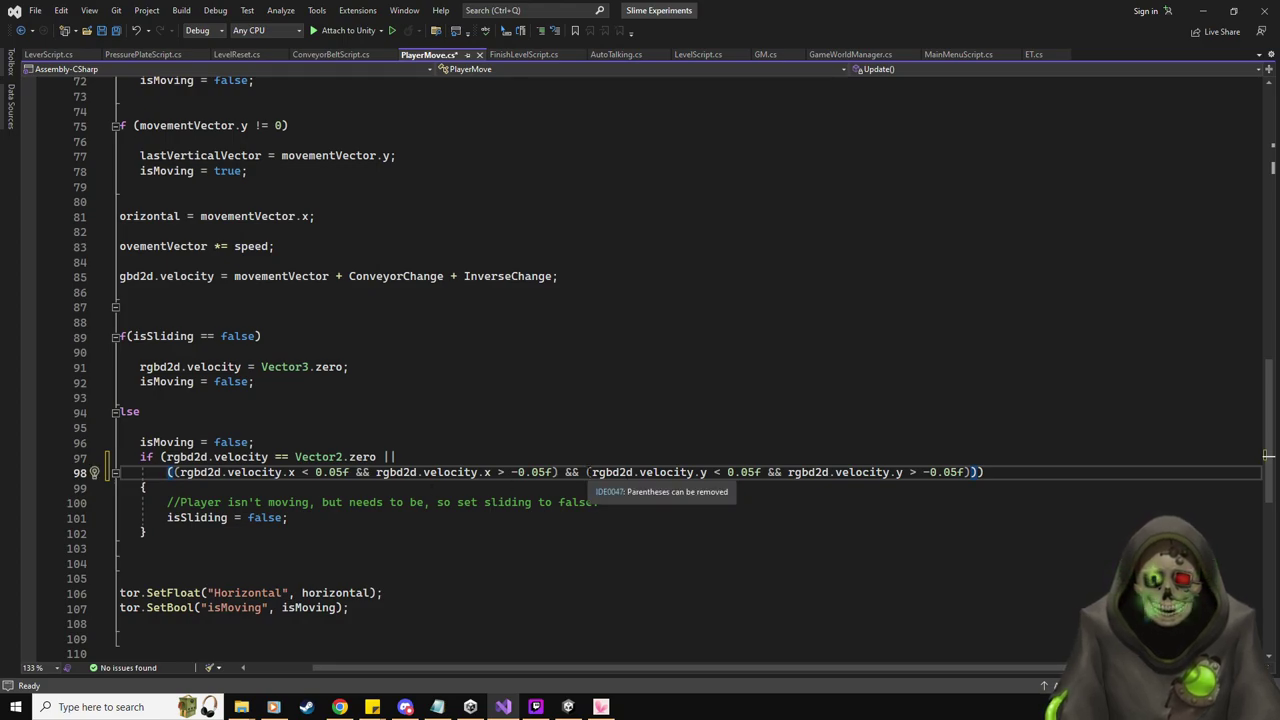
{"action": "key", "text": "Return"}
{"action": "left_click", "coordinate": [622, 452]}
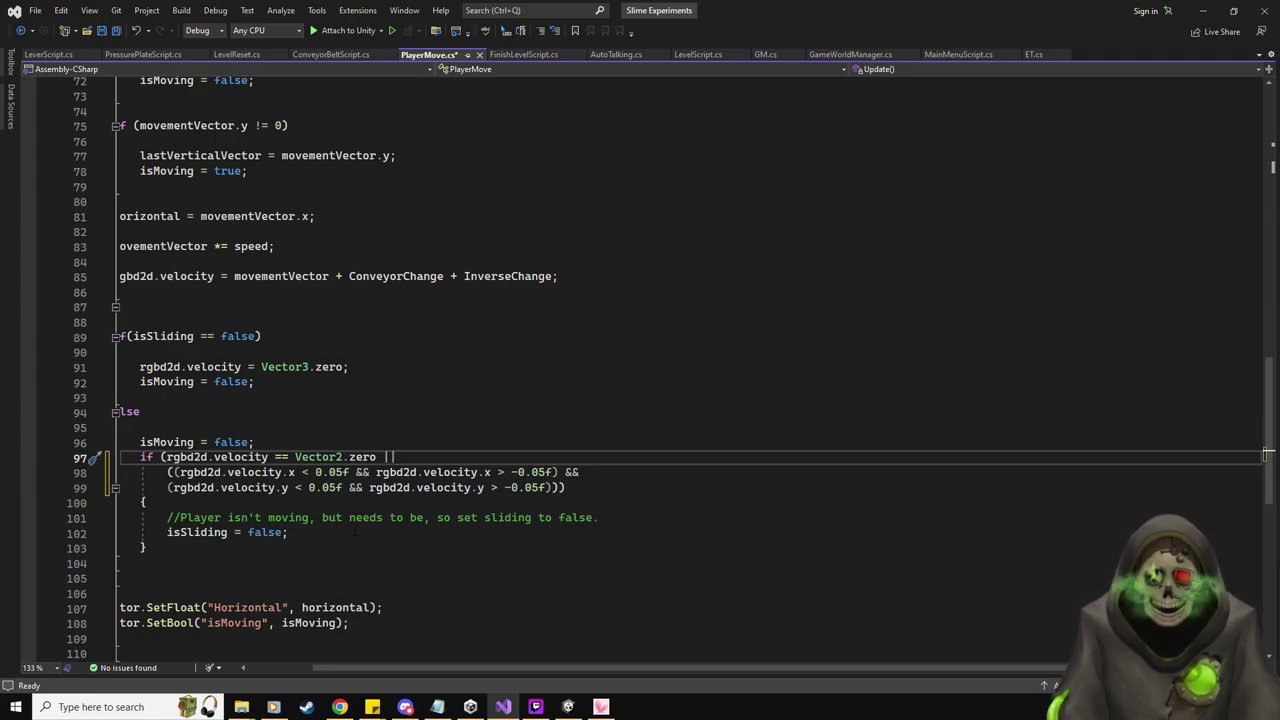
{"action": "scroll", "coordinate": [292, 437], "scroll_direction": "down", "scroll_amount": 1}
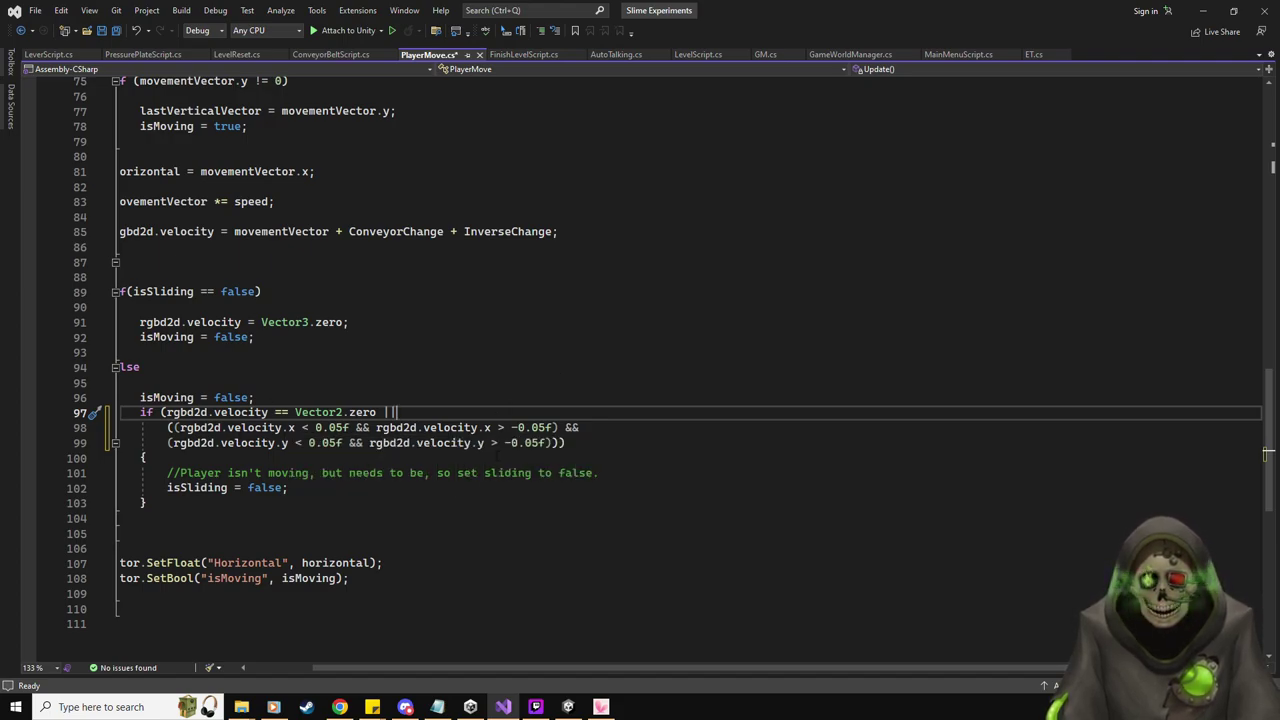
Rejoin the y-velocity range check to the line holding the x-velocity check
{"action": "key", "text": "Down"}
{"action": "key", "text": "Down"}
{"action": "key", "text": "Home"}
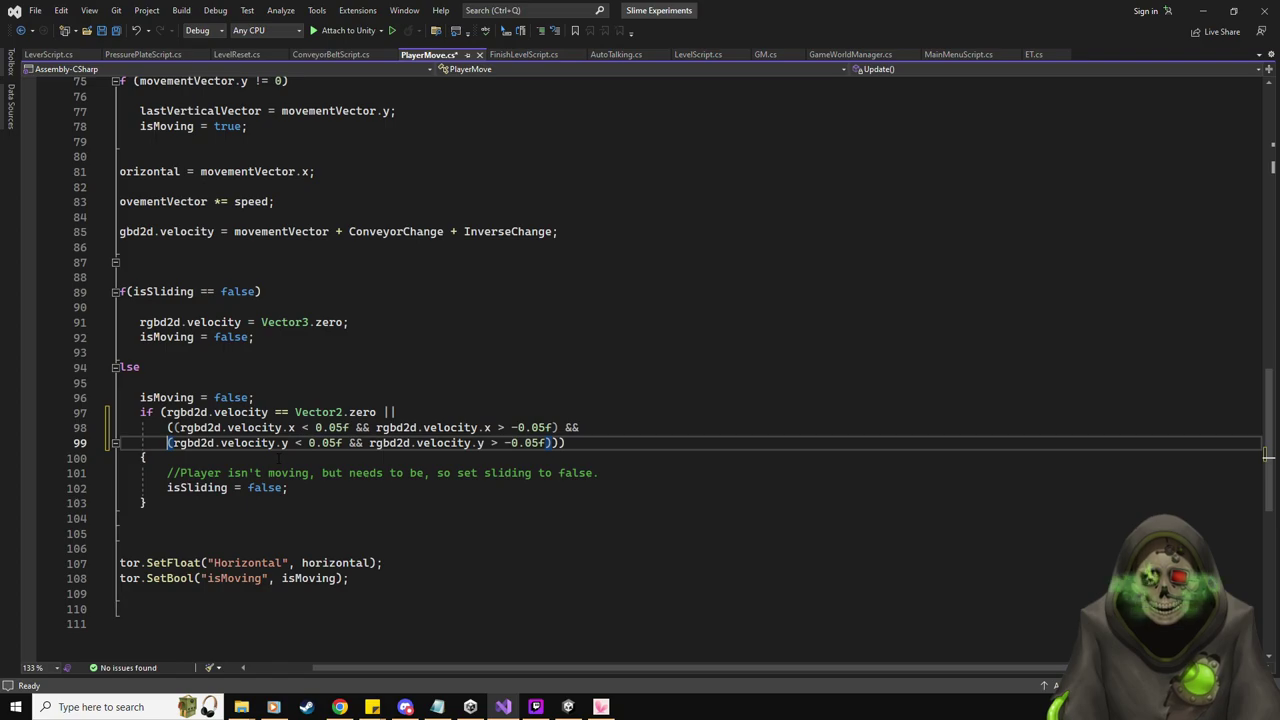
{"action": "key", "text": "shift+Home"}
{"action": "key", "text": "BackSpace"}
{"action": "key", "text": "BackSpace"}
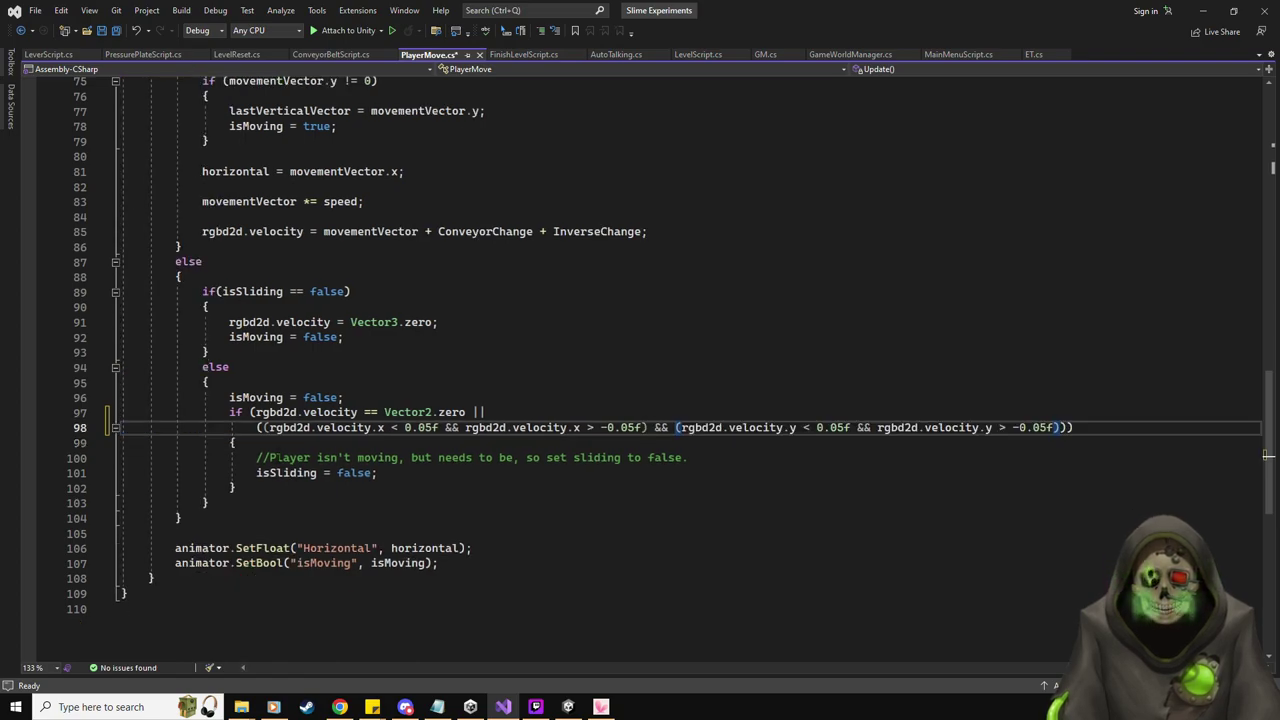
Save the edited PlayerMove.cs script
{"action": "key", "text": "Up"}
{"action": "key", "text": "Up"}
{"action": "key", "text": "Up"}
{"action": "key", "text": "Up"}
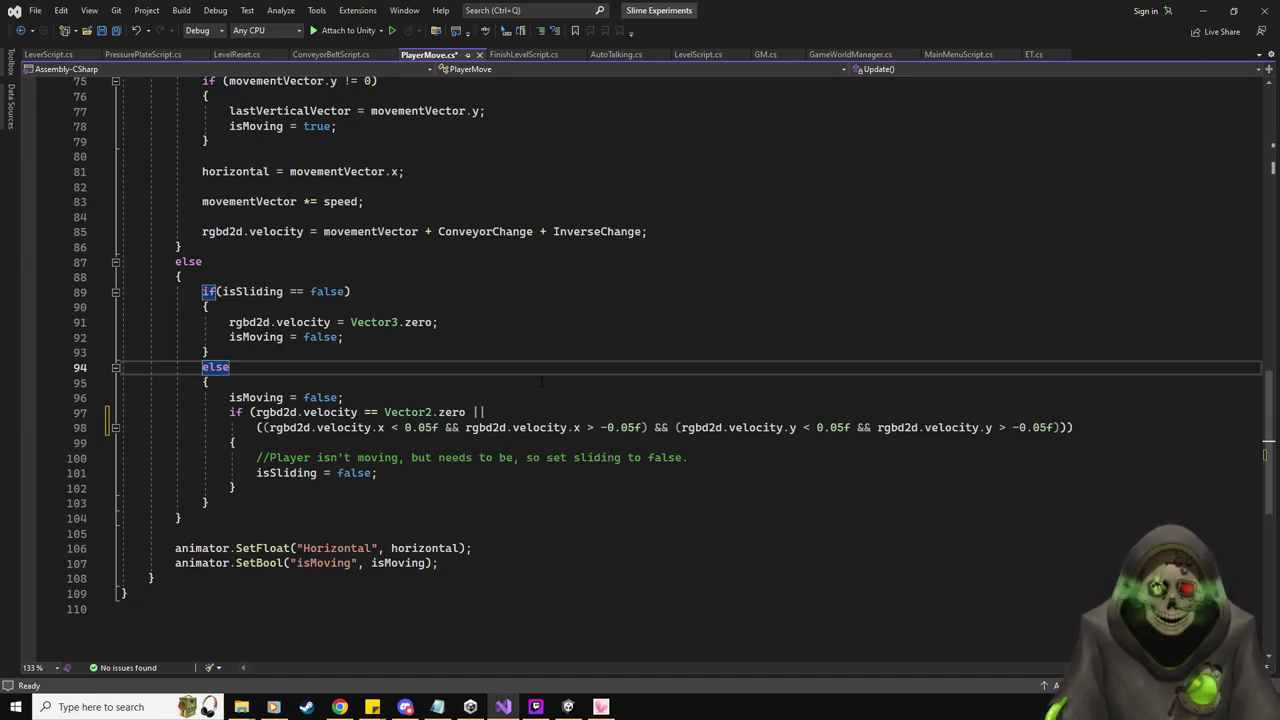
{"action": "key", "text": "ctrl+s"}
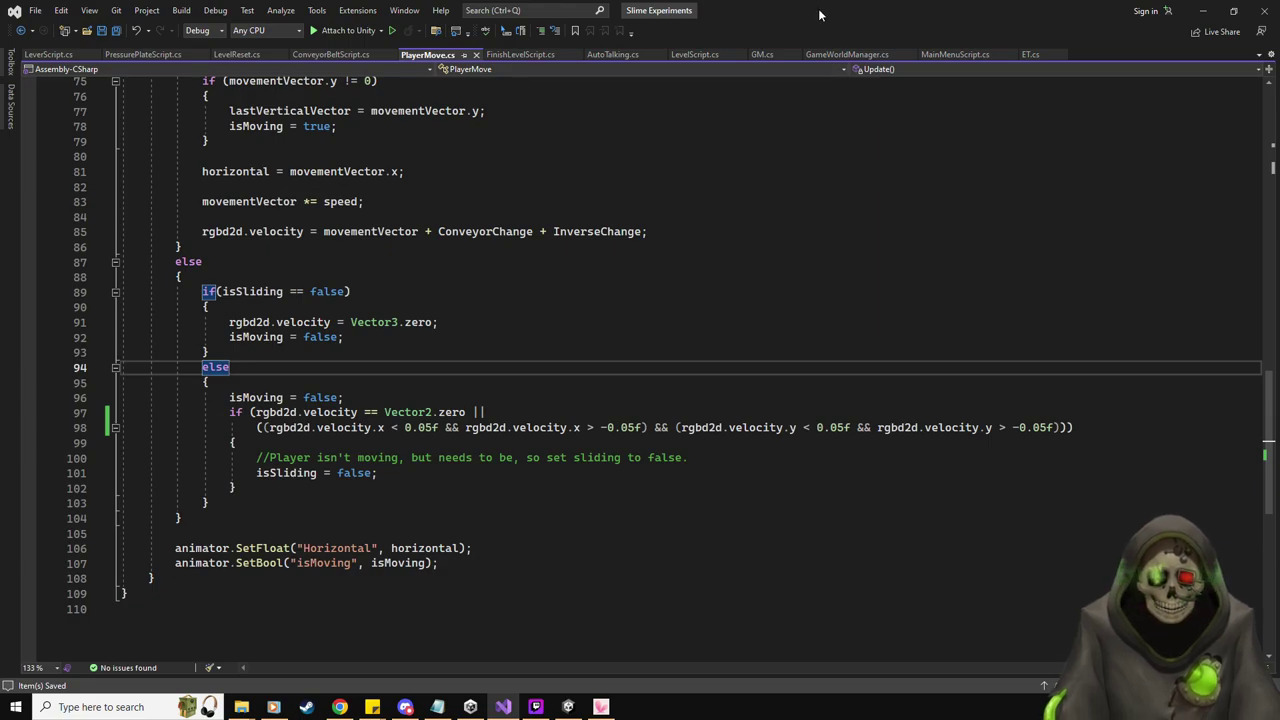
Switch to Unity and examine the settings of the lone conveyor belt beside the lower-left wall and its neighbouring ice tile
{"action": "key", "text": "alt+Tab"}
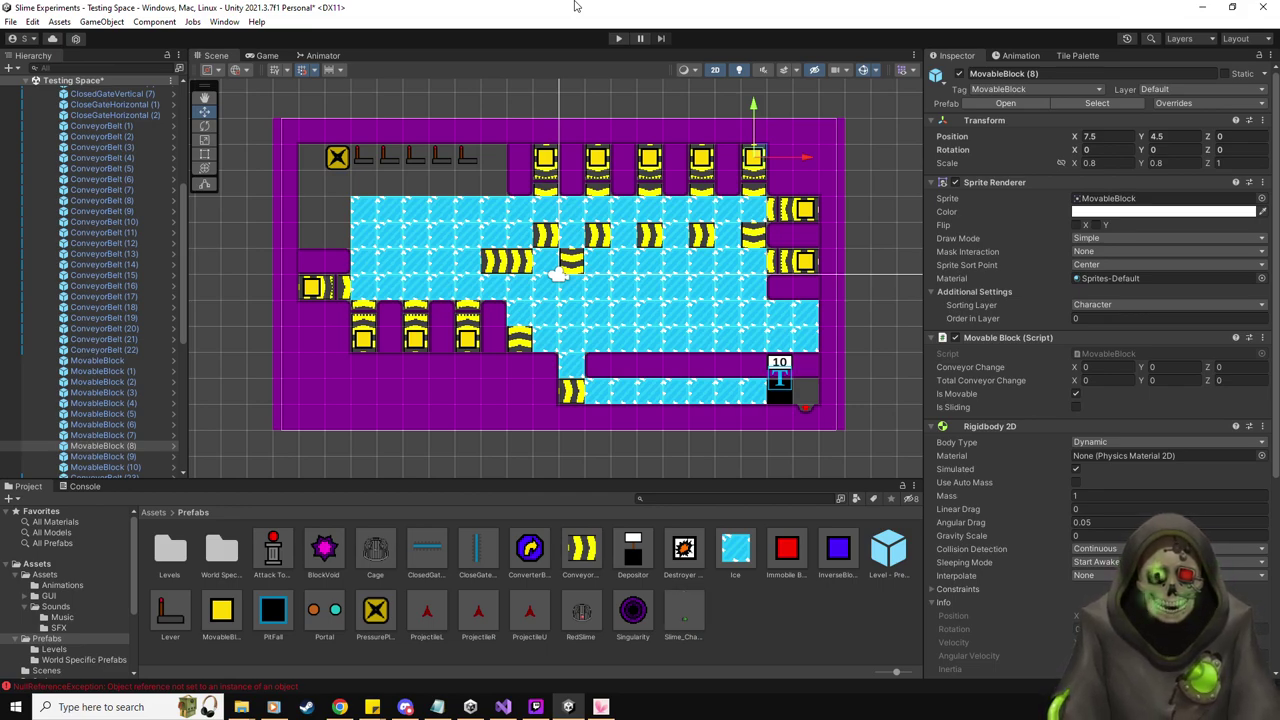
{"action": "left_click", "coordinate": [943, 604]}
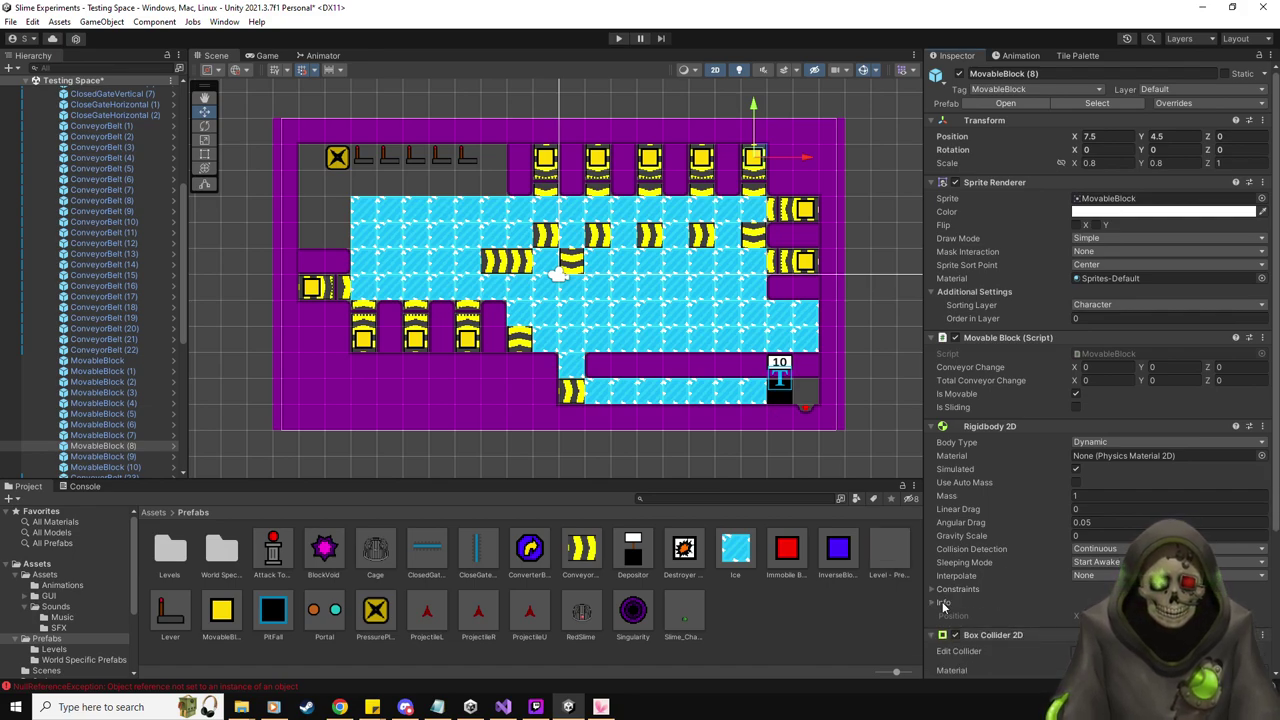
{"action": "middle_click_drag", "start_coordinate": [870, 301], "coordinate": [878, 309]}
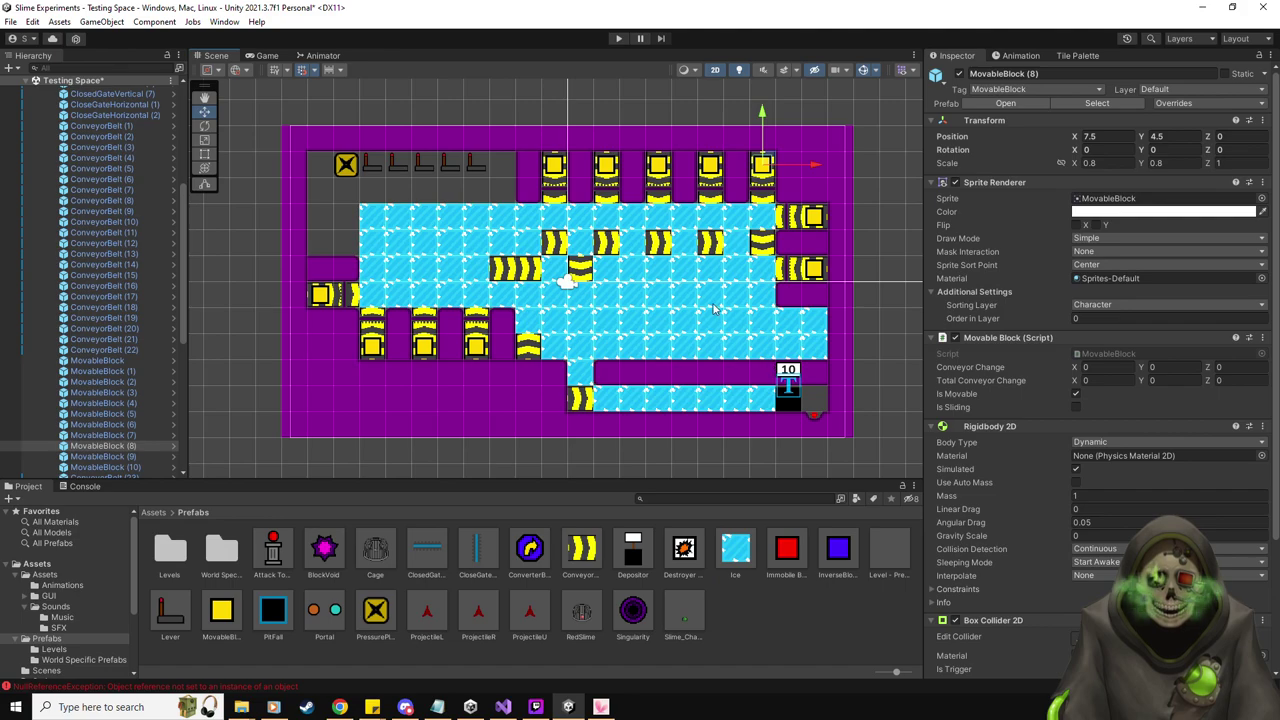
{"action": "left_click", "coordinate": [527, 349]}
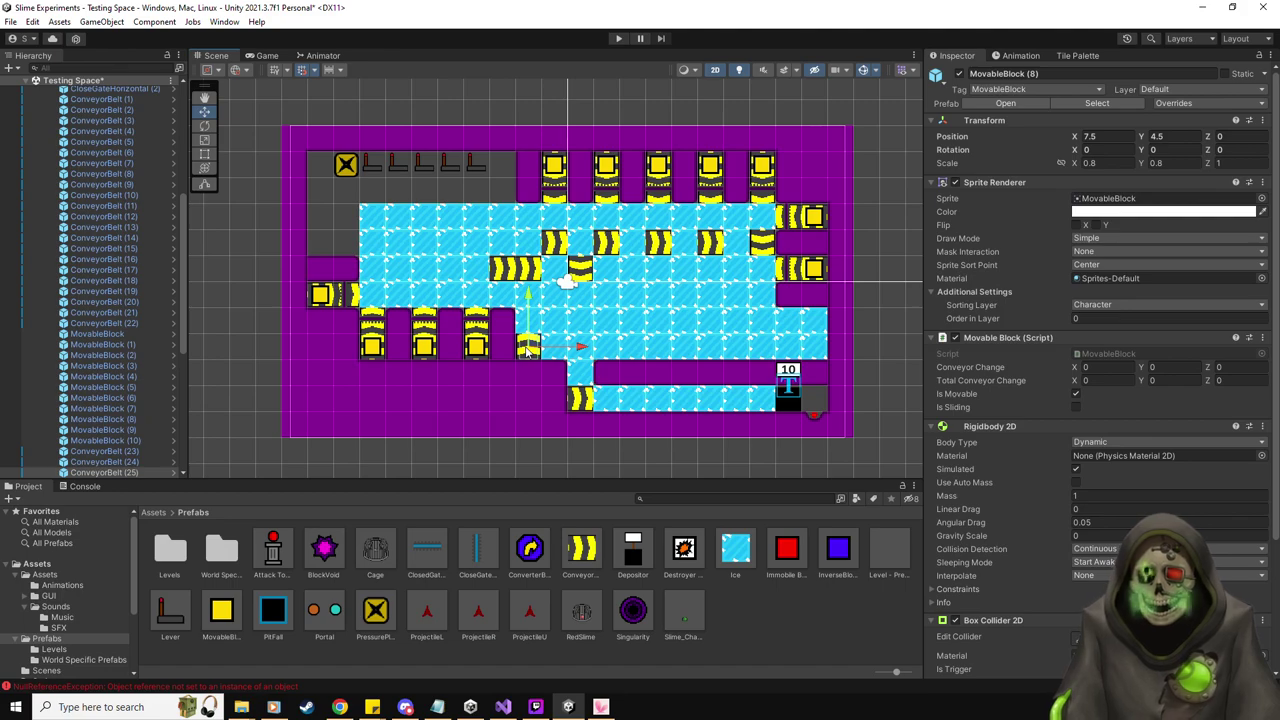
{"action": "left_click", "coordinate": [652, 358]}
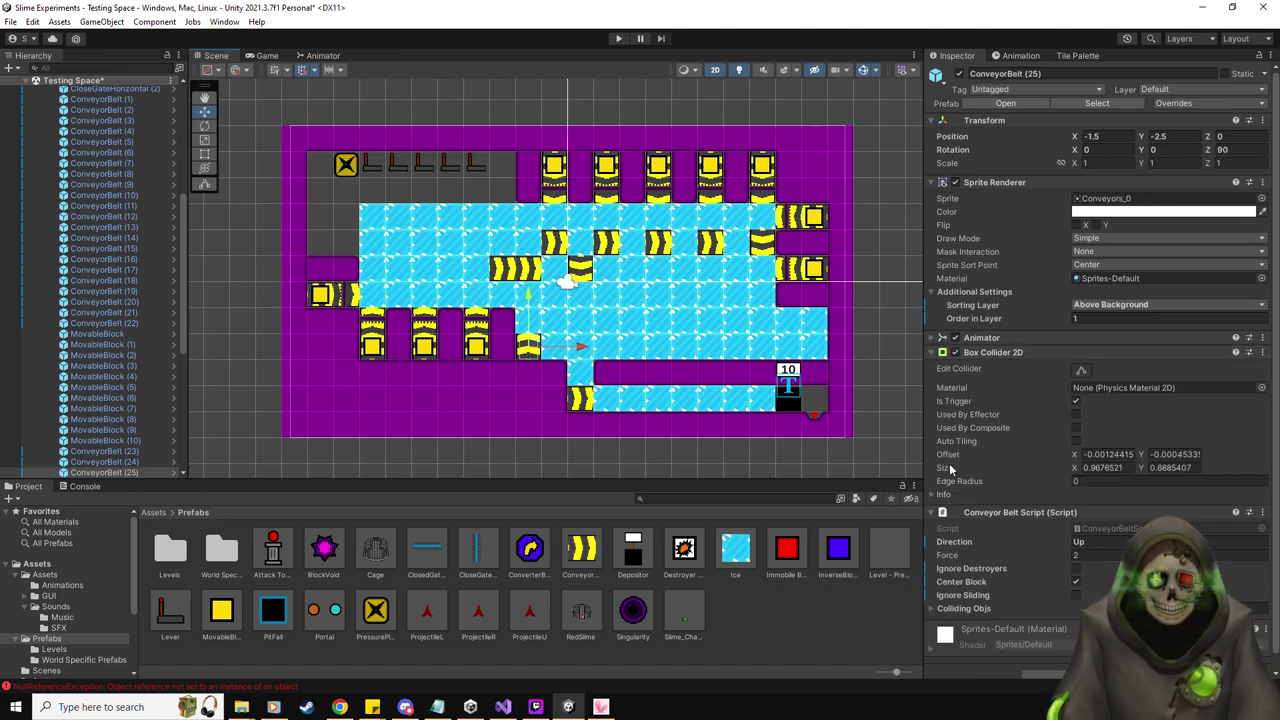
{"action": "scroll", "coordinate": [985, 484], "scroll_direction": "down", "scroll_amount": 1}
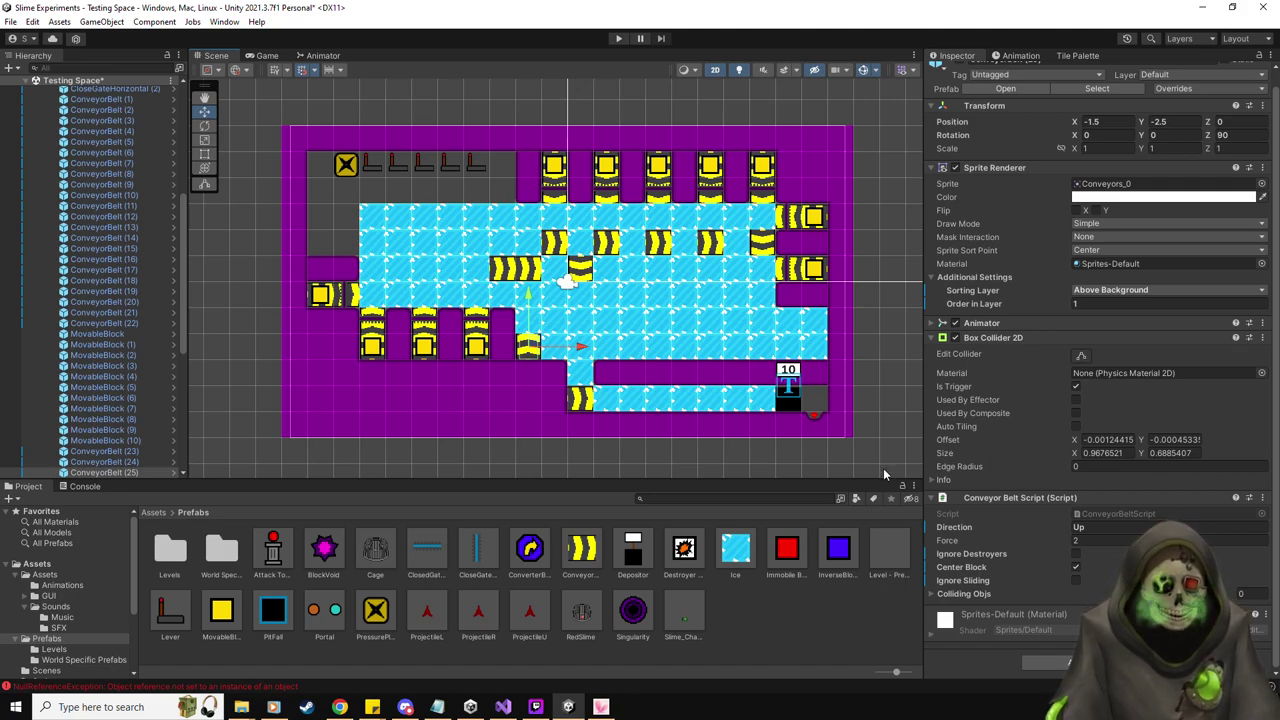
{"action": "left_click", "coordinate": [558, 357]}
{"action": "left_click", "coordinate": [558, 357]}
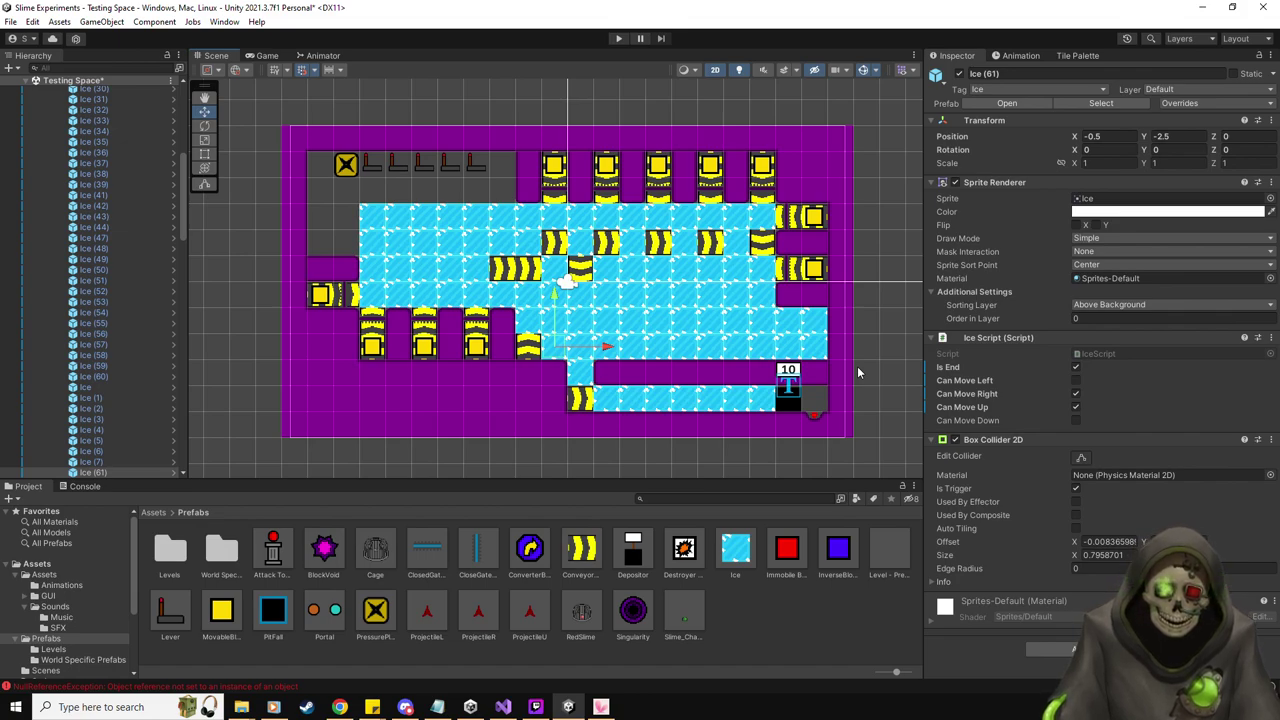
Collapse Level 4-7's Ice group, examine the Depositor's settings, and collapse the Depositor
{"action": "scroll", "coordinate": [107, 346], "scroll_direction": "up", "scroll_amount": 5}
{"action": "scroll", "coordinate": [107, 346], "scroll_direction": "up", "scroll_amount": 4}
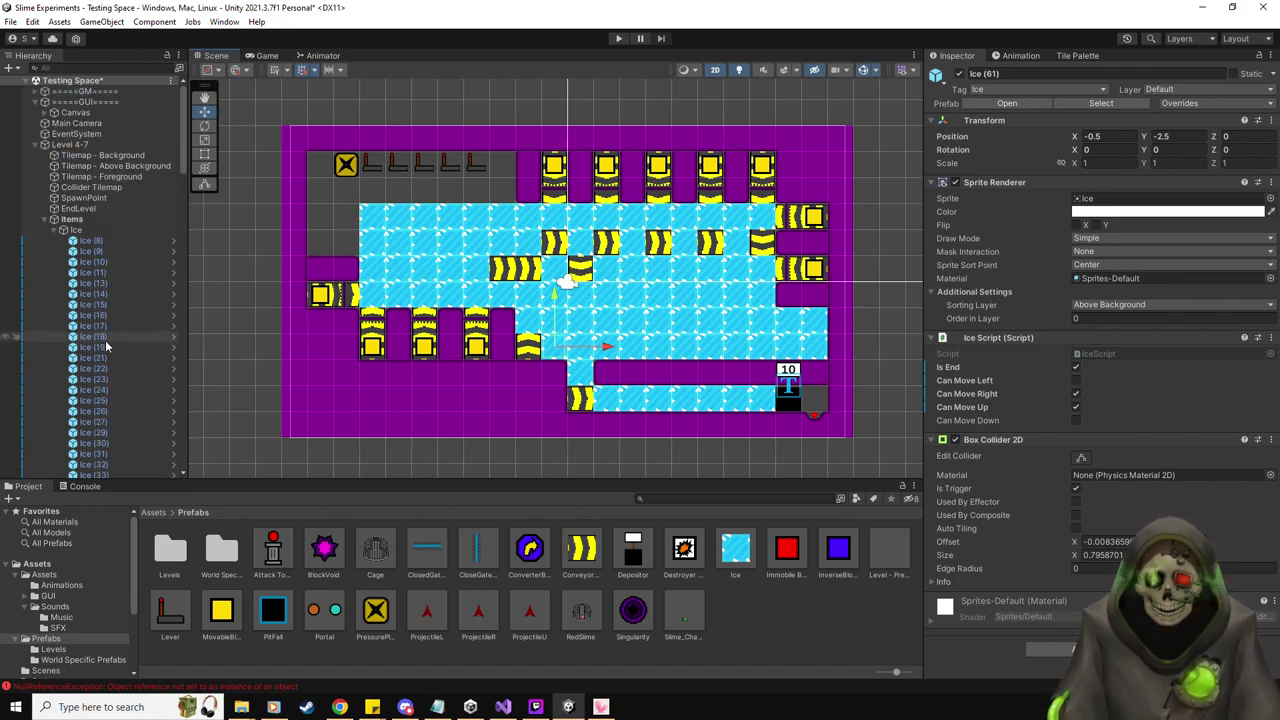
{"action": "left_click", "coordinate": [75, 232]}
{"action": "left_click", "coordinate": [54, 231]}
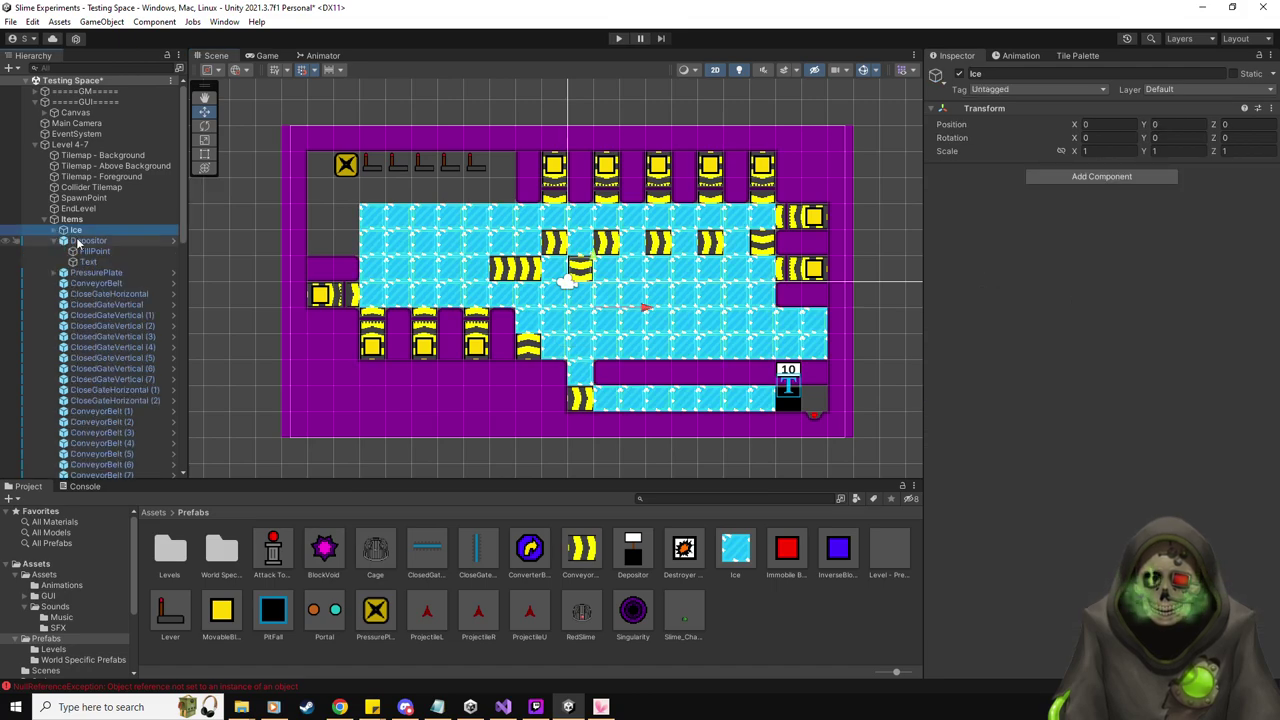
{"action": "left_click", "coordinate": [80, 241]}
{"action": "scroll", "coordinate": [1070, 562], "scroll_direction": "down", "scroll_amount": 1}
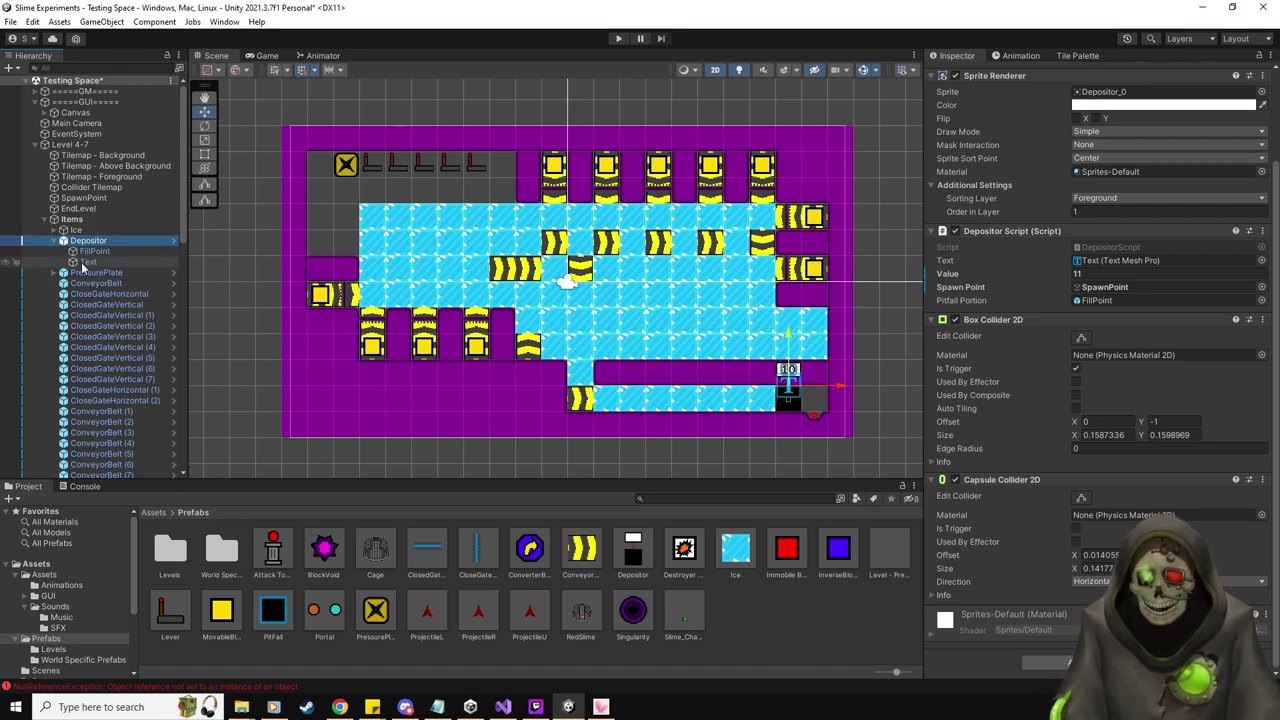
{"action": "left_click", "coordinate": [54, 243]}
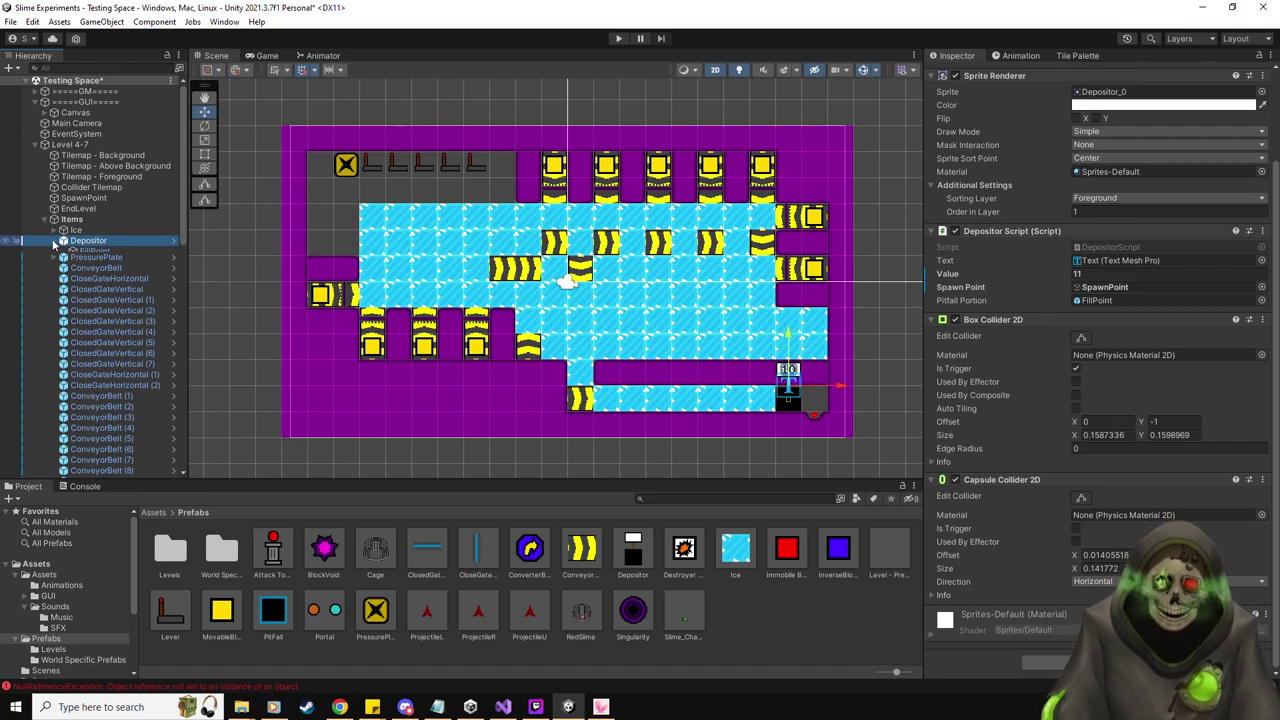
Save Level 4-7 as a prefab in the Prefabs/Levels folder and delete its copy from the scene
{"action": "left_click", "coordinate": [52, 649]}
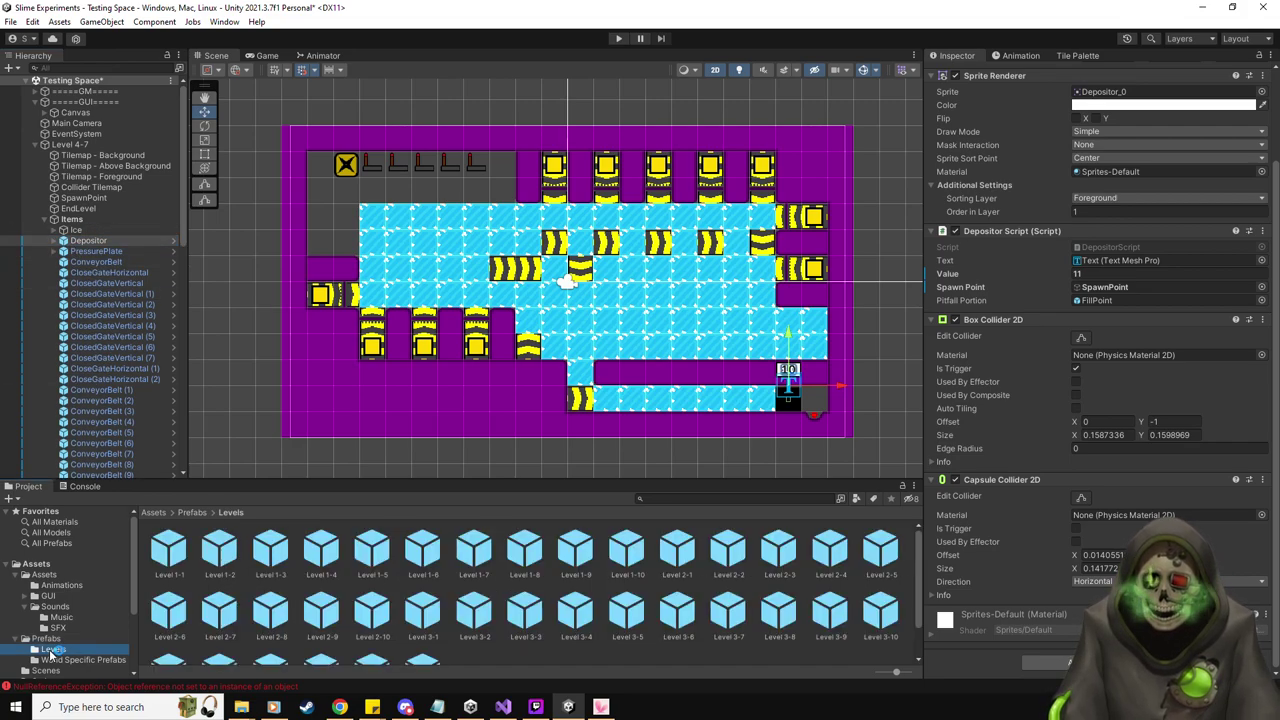
{"action": "scroll", "coordinate": [160, 600], "scroll_direction": "down", "scroll_amount": 1}
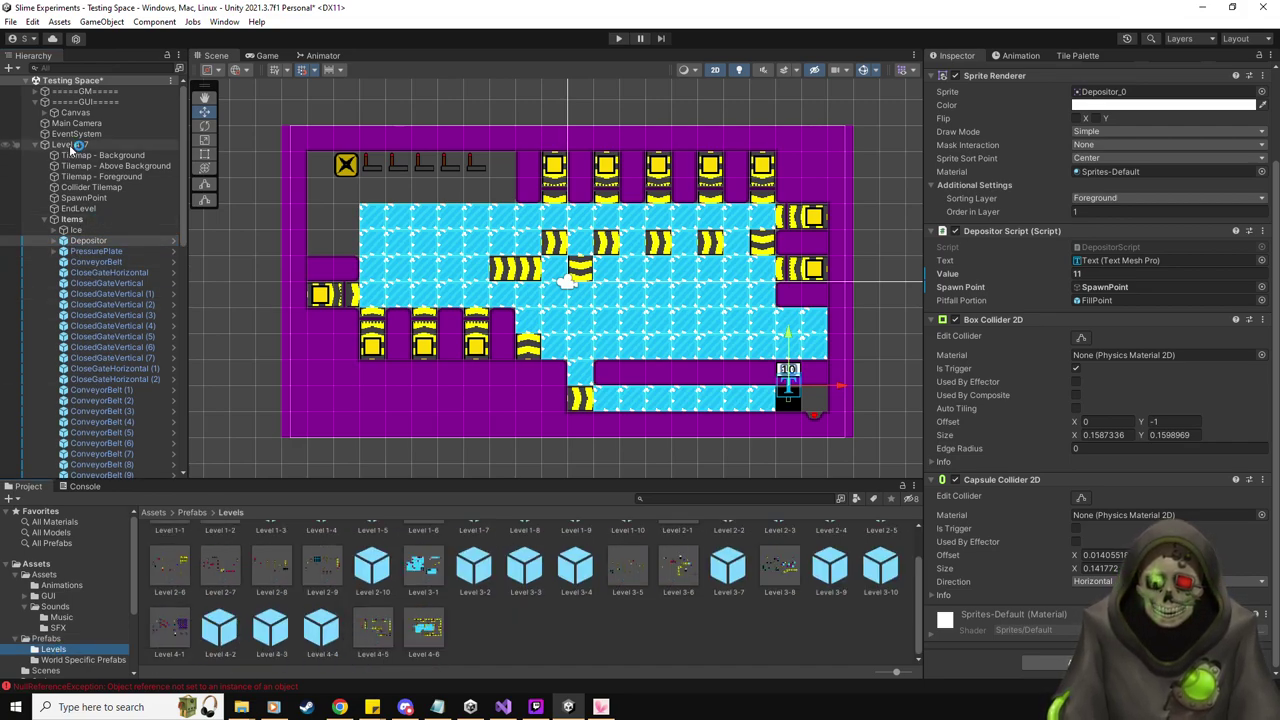
{"action": "scroll", "coordinate": [557, 636], "scroll_direction": "up", "scroll_amount": 1}
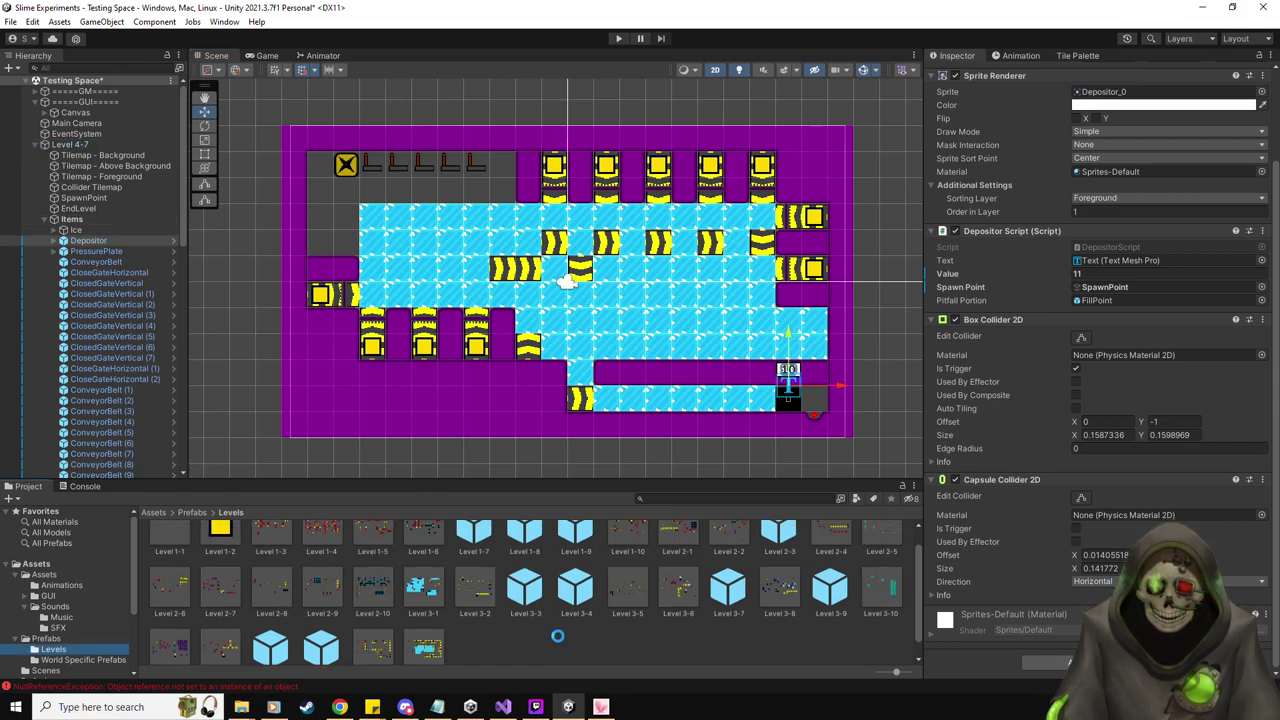
{"action": "left_click", "coordinate": [557, 636]}
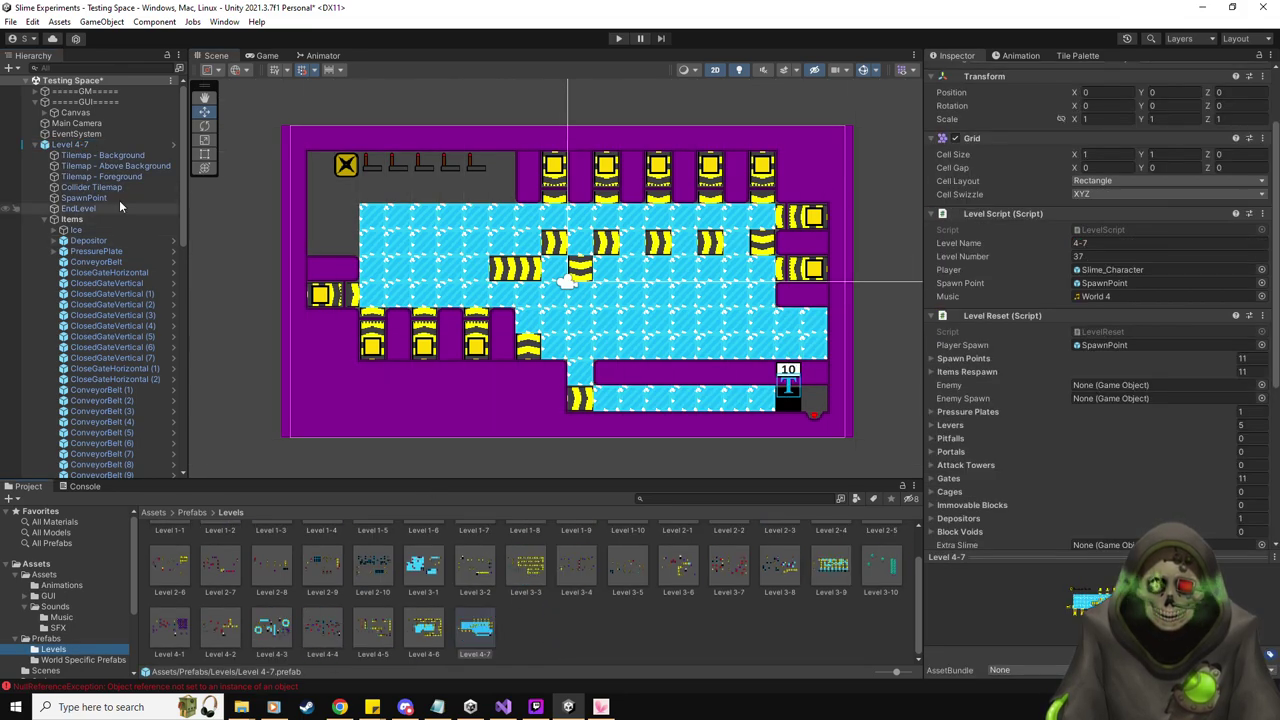
{"action": "left_click", "coordinate": [98, 145]}
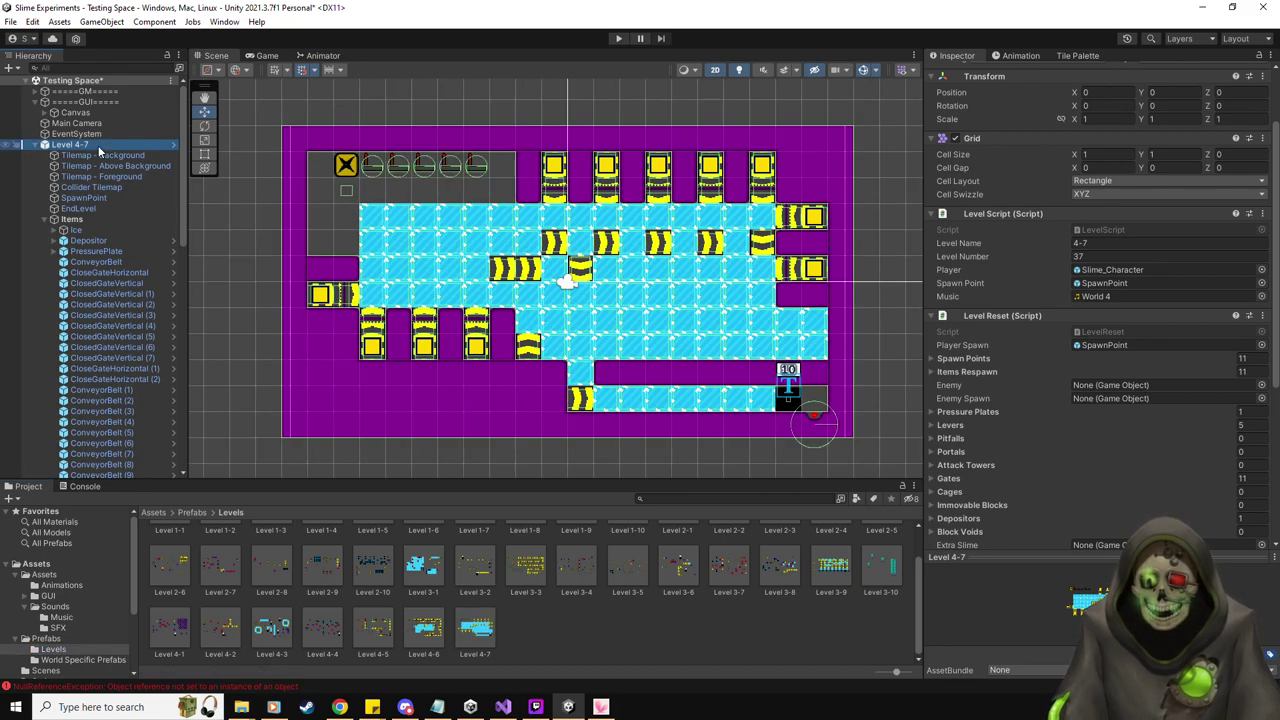
{"action": "key", "text": "Delete"}
In the Level 4-6 prefab, set EndLevel's Next Level to the Level 4-7 prefab, save, and return to the scene
{"action": "double_click", "coordinate": [35, 167]}
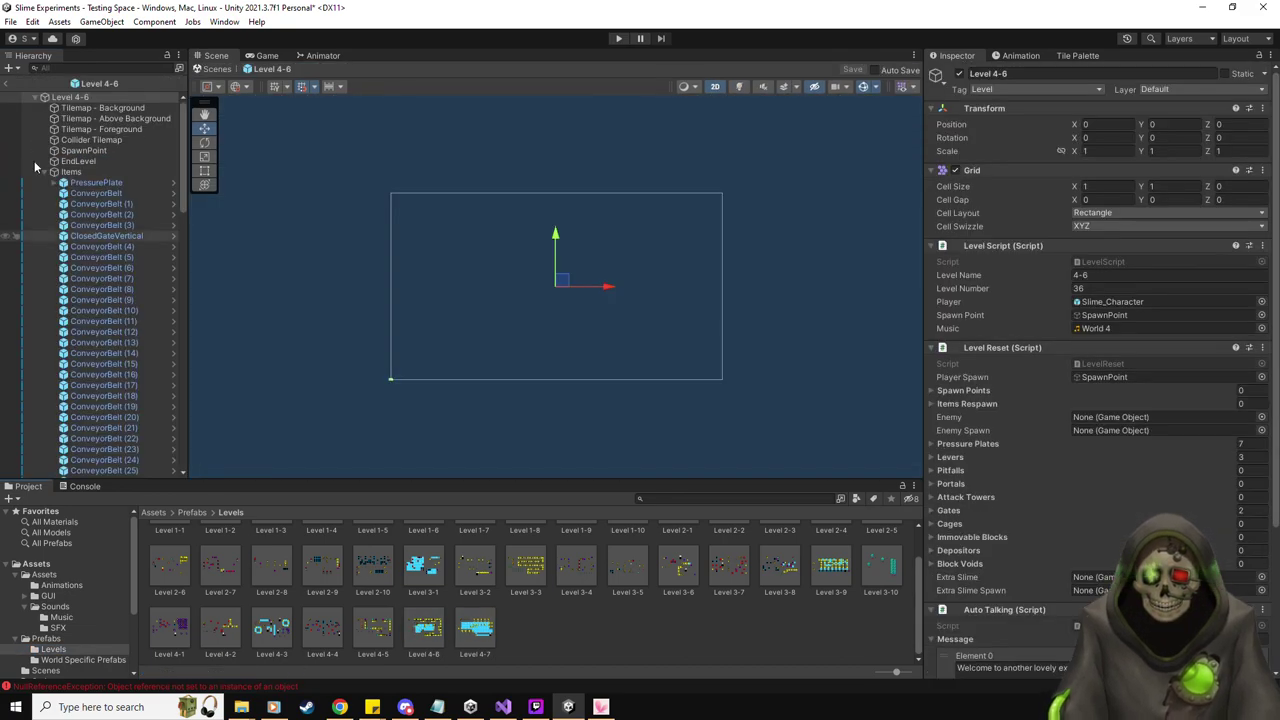
{"action": "left_click", "coordinate": [78, 161]}
{"action": "left_click_drag", "start_coordinate": [1206, 341], "coordinate": [1115, 332]}
{"action": "left_click", "coordinate": [853, 70]}
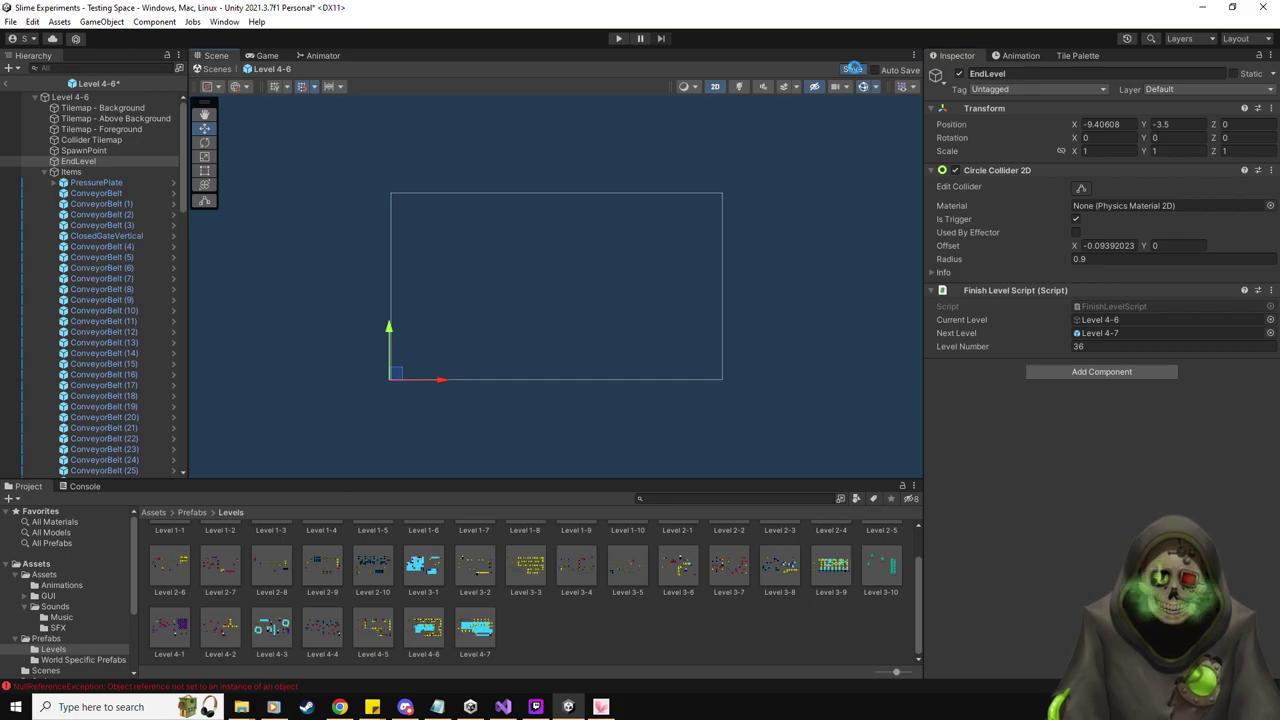
{"action": "left_click", "coordinate": [8, 83]}
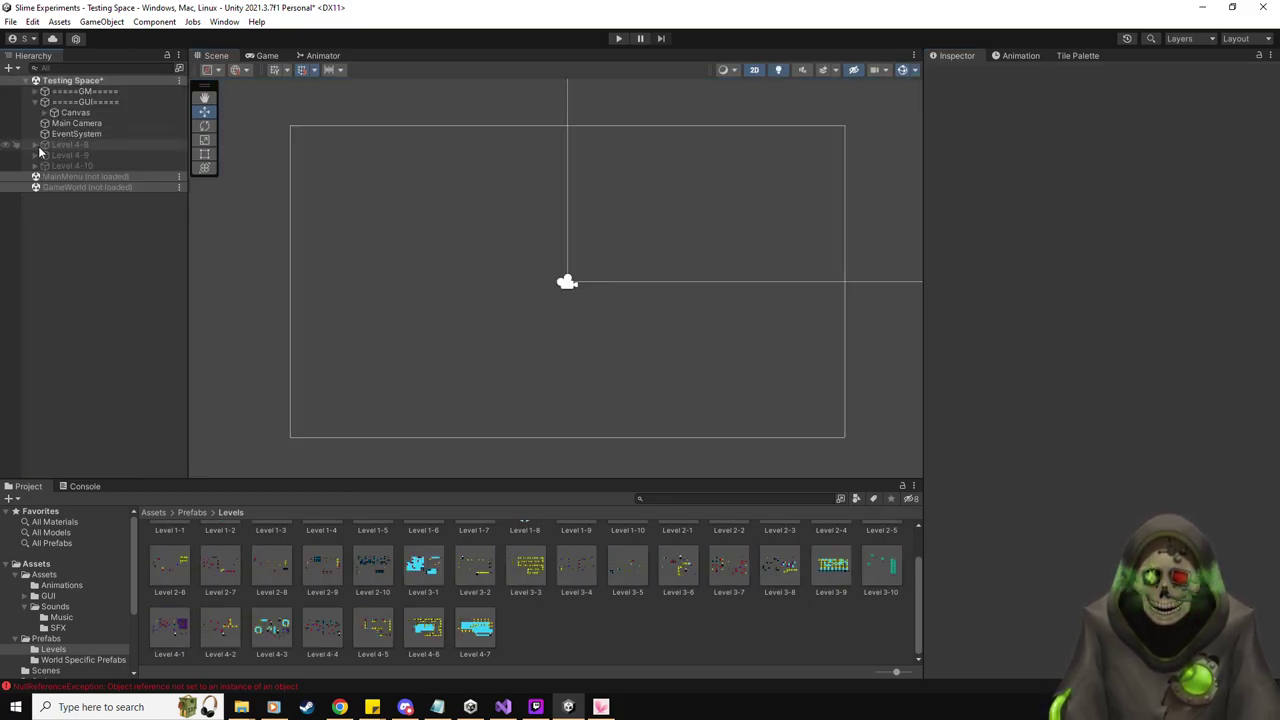
Activate Level 4-8 in the scene and expand its child objects
{"action": "left_click", "coordinate": [85, 145]}
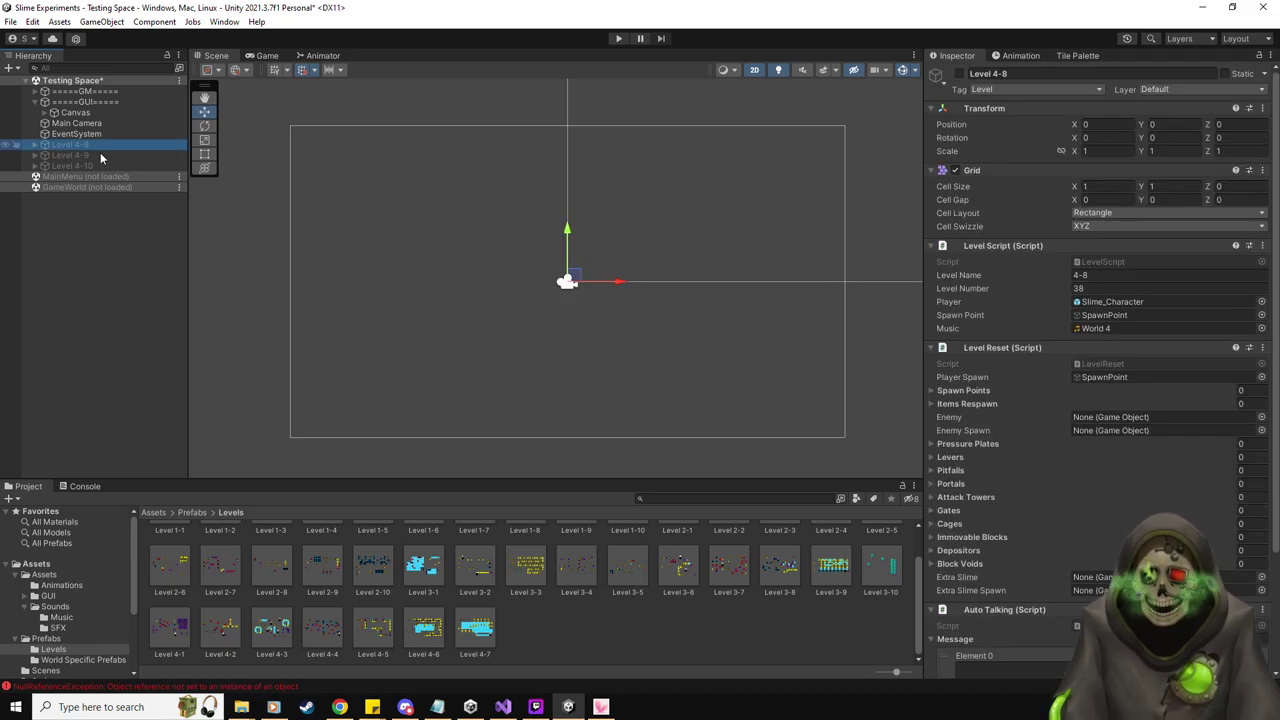
{"action": "left_click", "coordinate": [960, 74]}
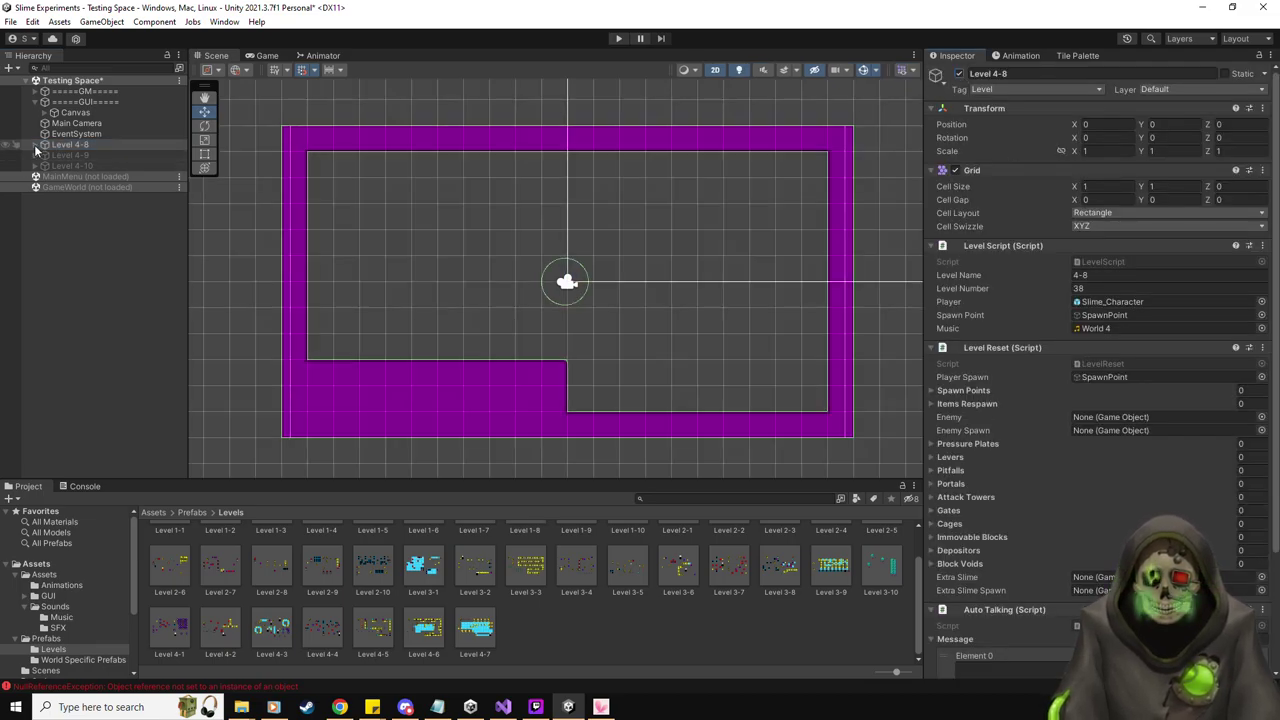
{"action": "left_click", "coordinate": [35, 146]}
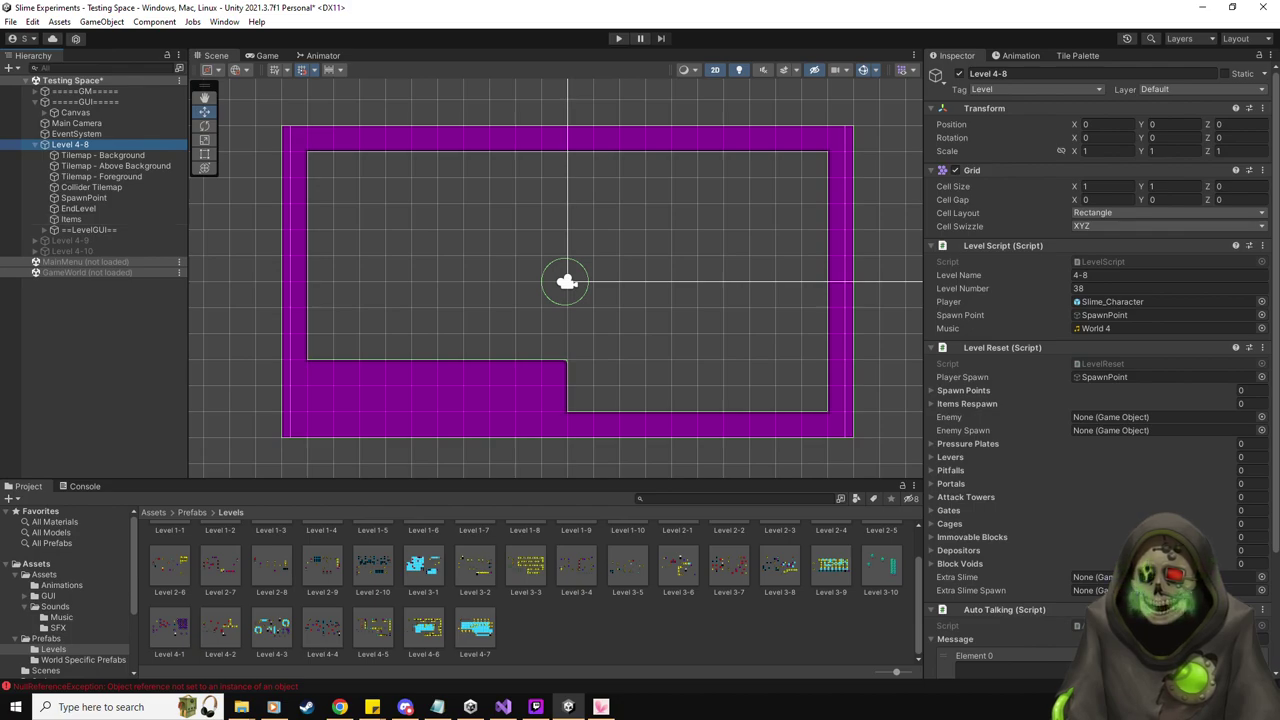
Switch to the Slime Stuff To Do.txt notes in Notepad and clear the text of level idea 7
{"action": "key", "text": "alt+Tab"}
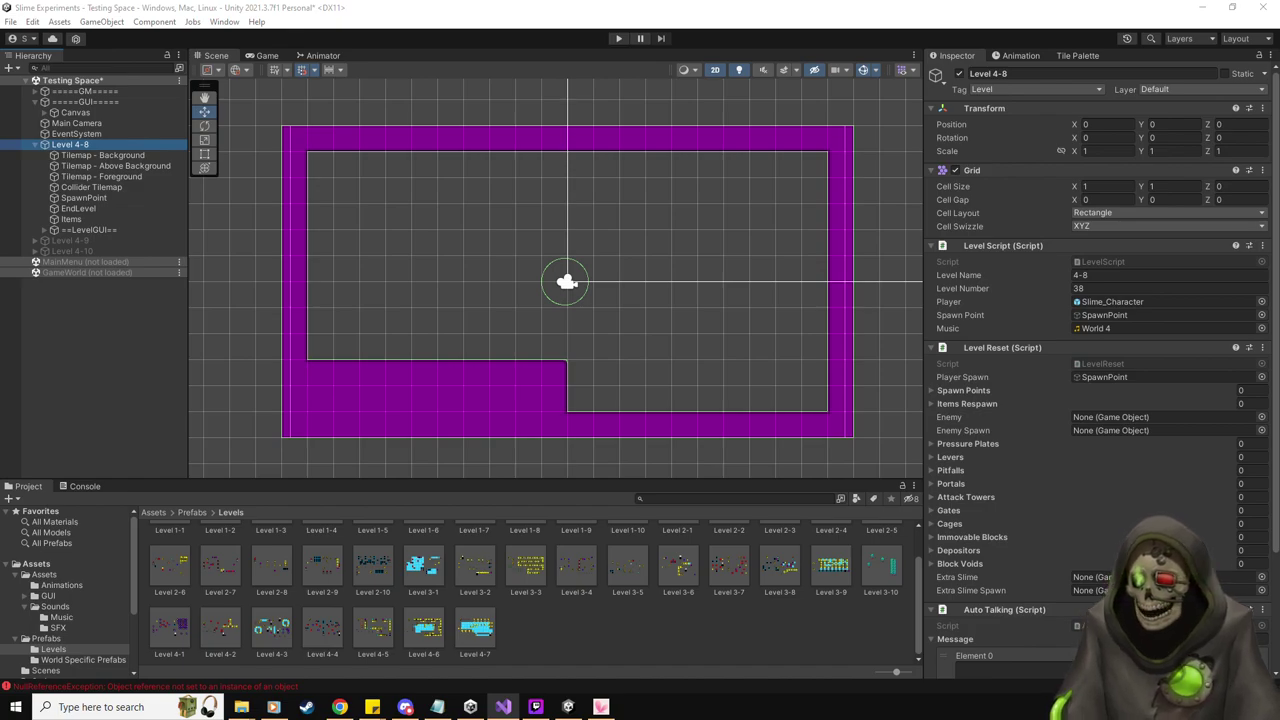
{"action": "left_click", "coordinate": [437, 707]}
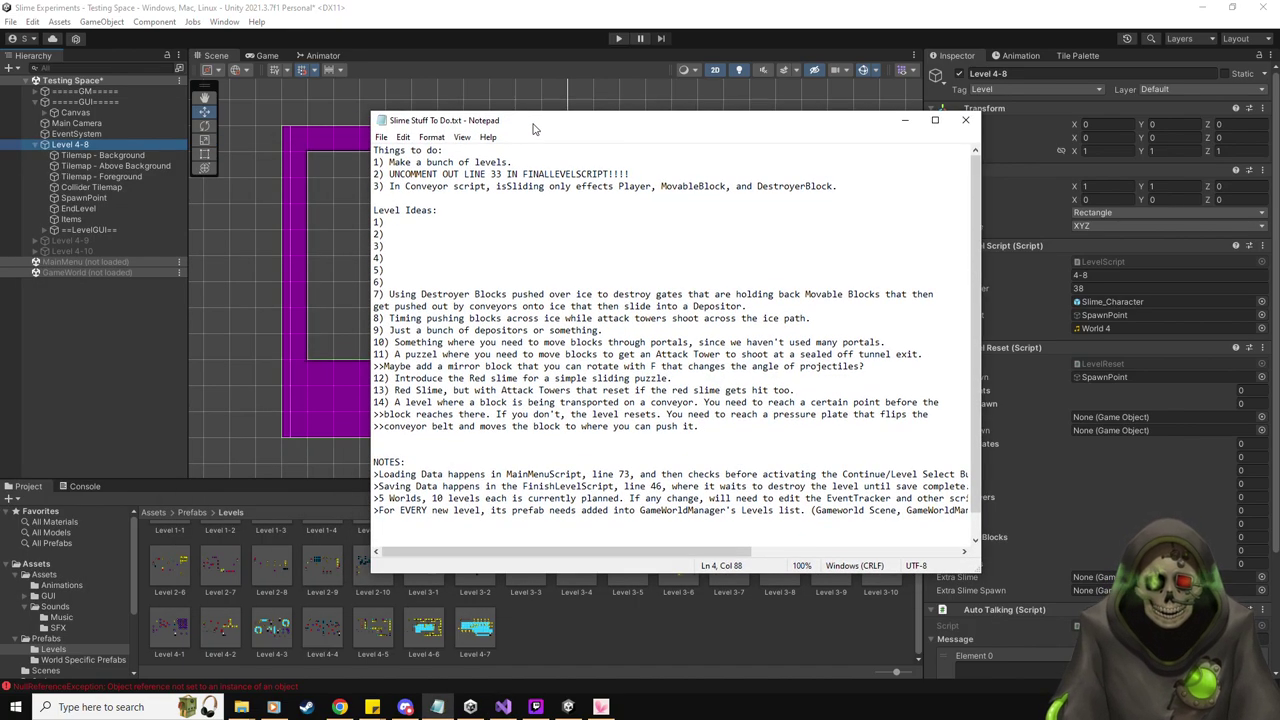
{"action": "left_click_drag", "start_coordinate": [742, 307], "coordinate": [390, 294]}
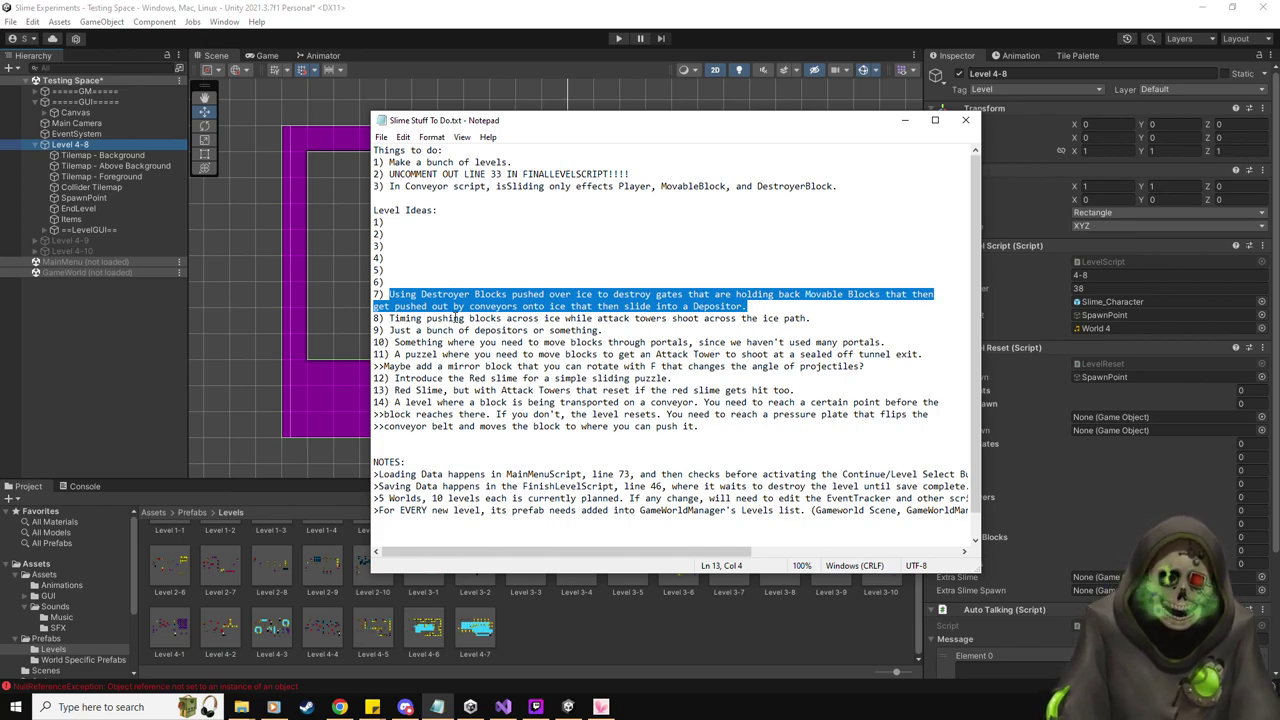
{"action": "key", "text": "BackSpace"}
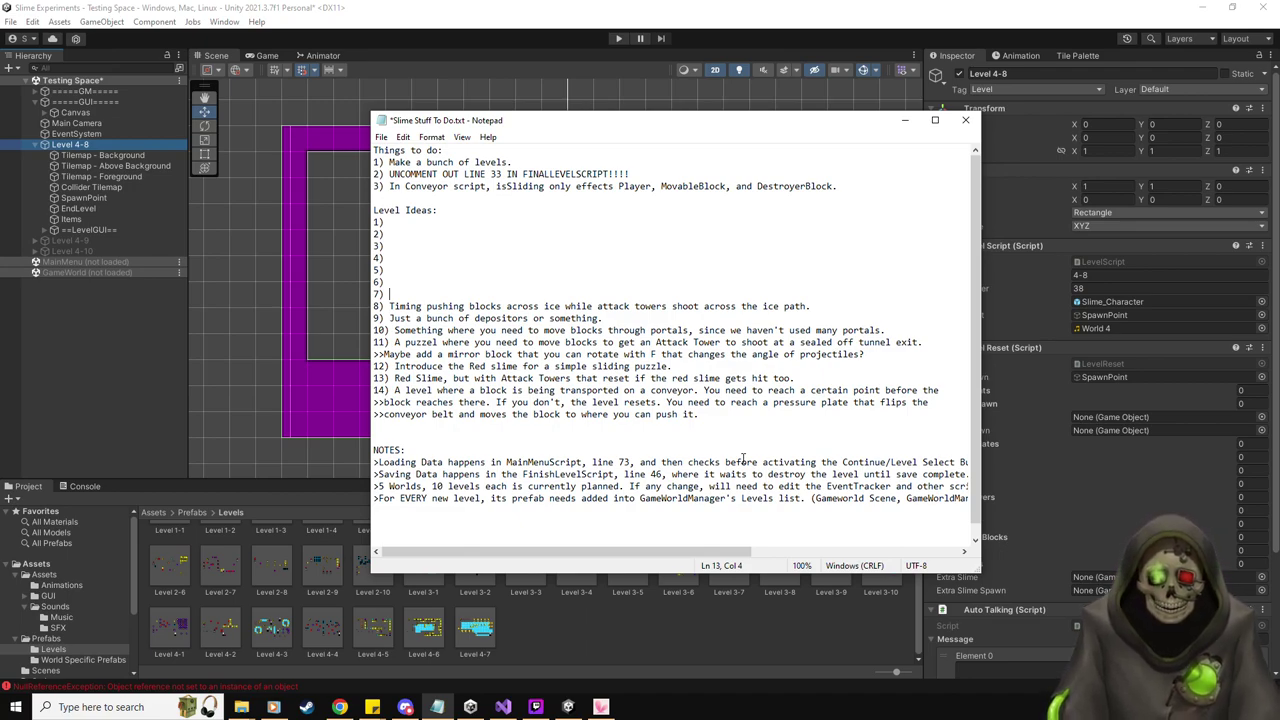
Save the Slime Stuff To Do.txt notes and close the file
{"action": "key", "text": "ctrl+s"}
{"action": "left_click", "coordinate": [709, 368]}
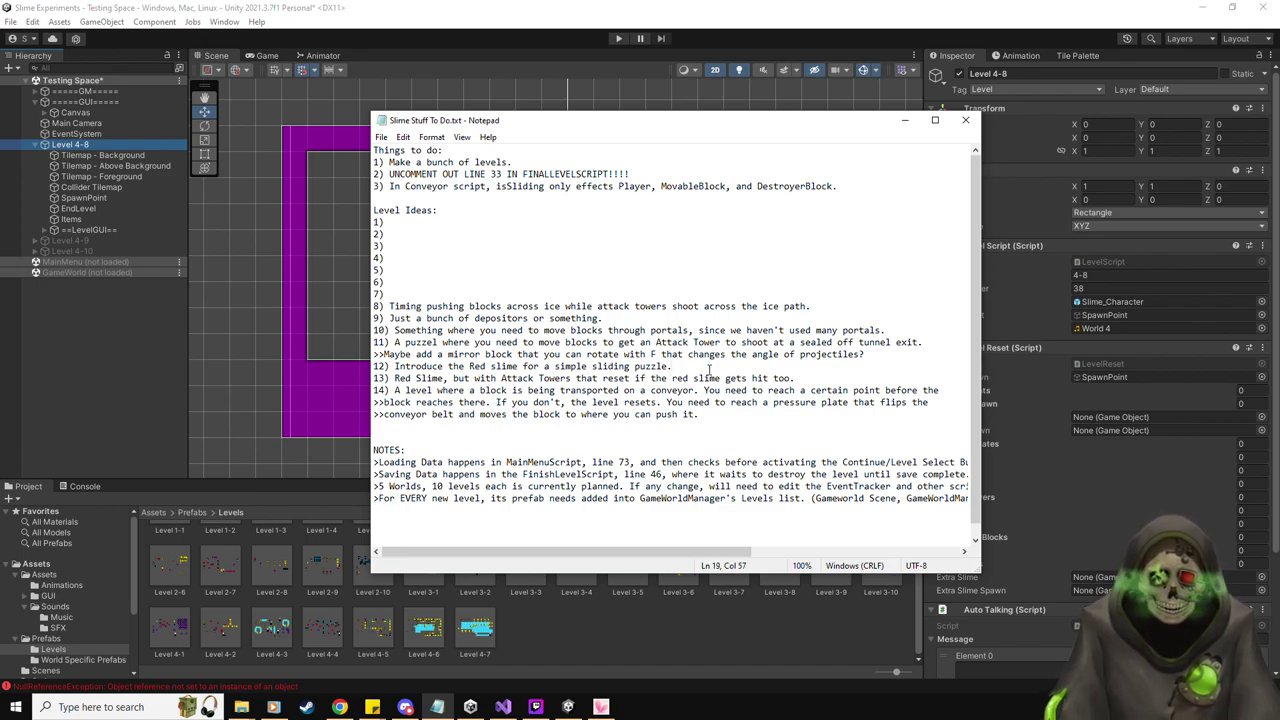
{"action": "left_click", "coordinate": [965, 120]}
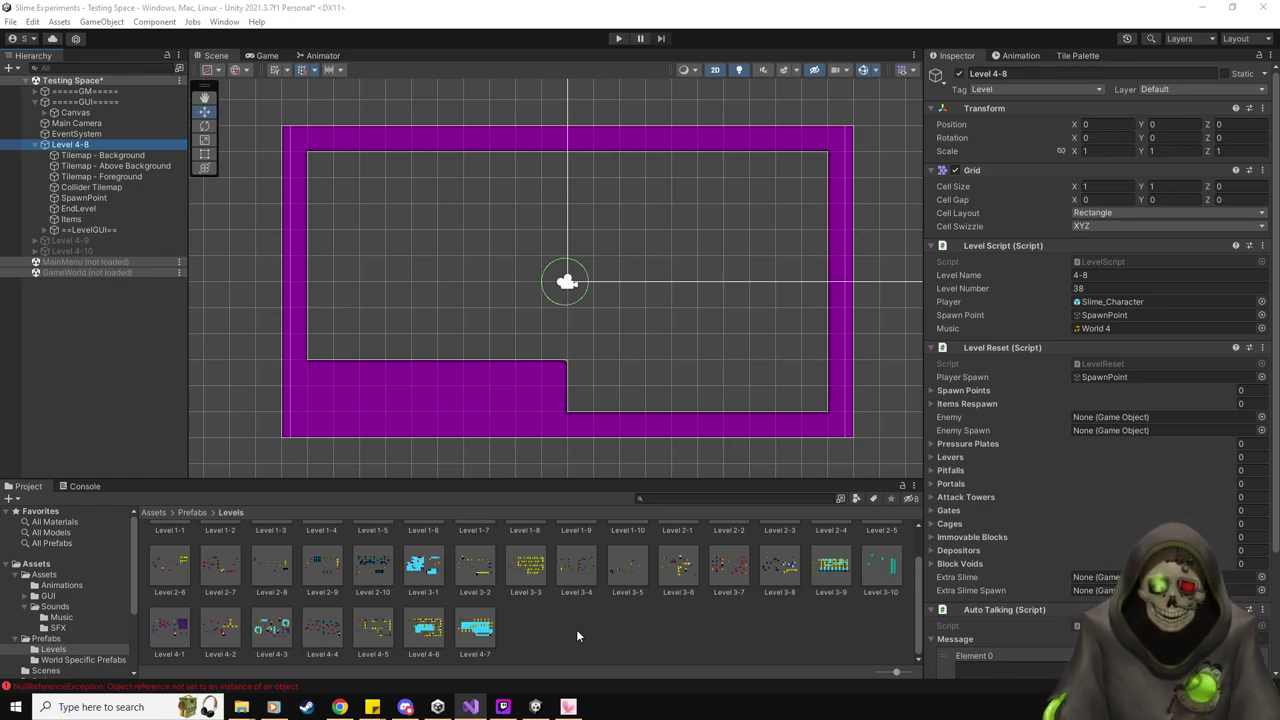
Reopen Slime Stuff To Do.txt from the desktop and restore the Unity window to full size
{"action": "left_click_drag", "start_coordinate": [470, 16], "coordinate": [480, 164]}
{"action": "double_click", "coordinate": [385, 30]}
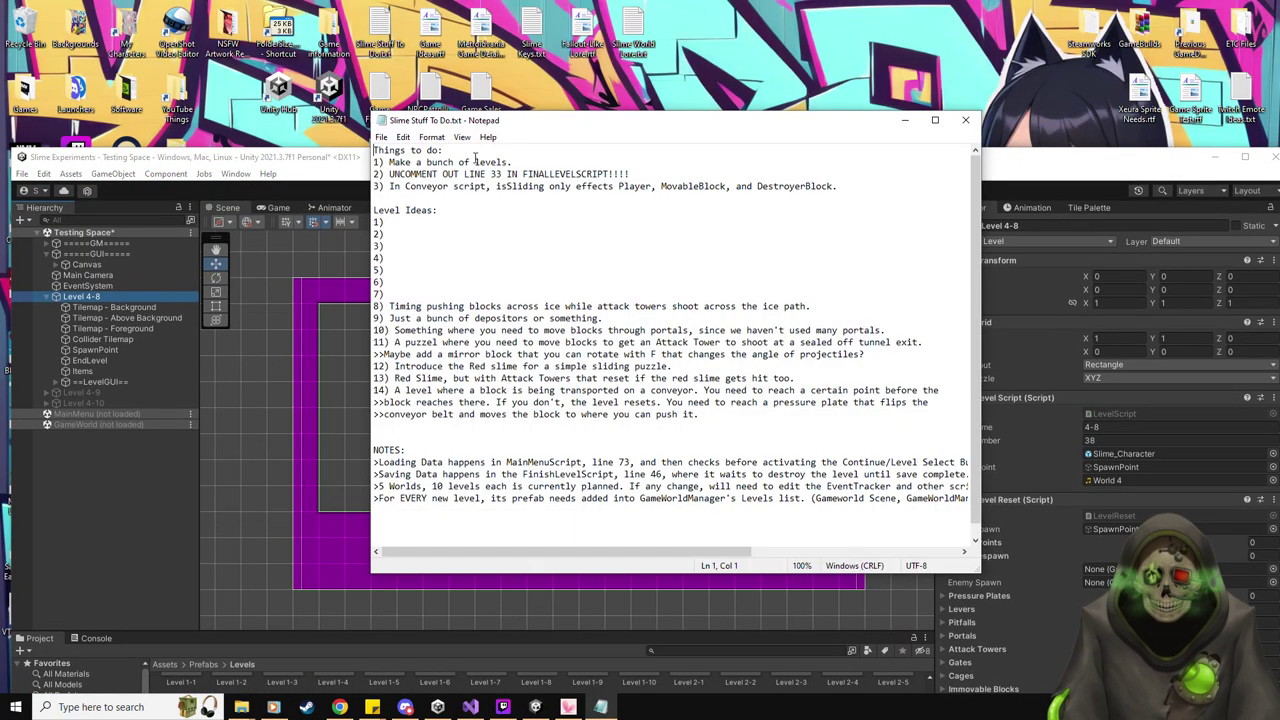
{"action": "key", "text": "super+Down"}
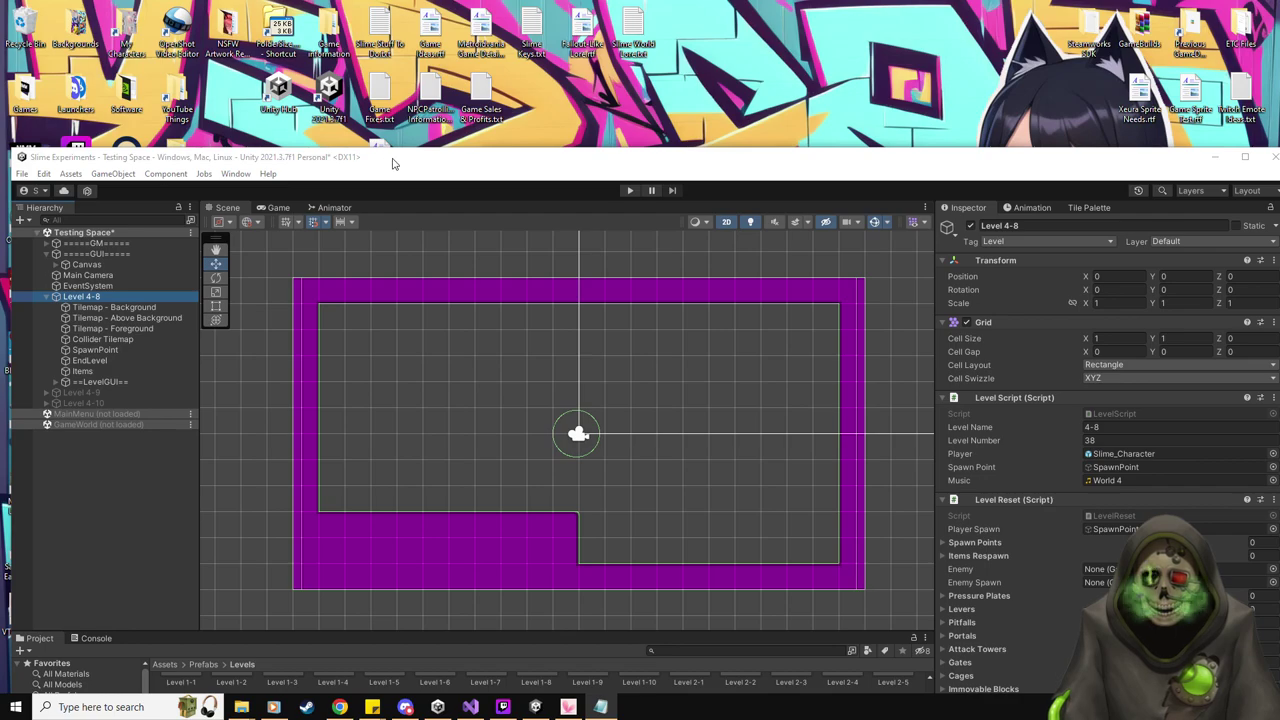
{"action": "double_click", "coordinate": [393, 163]}
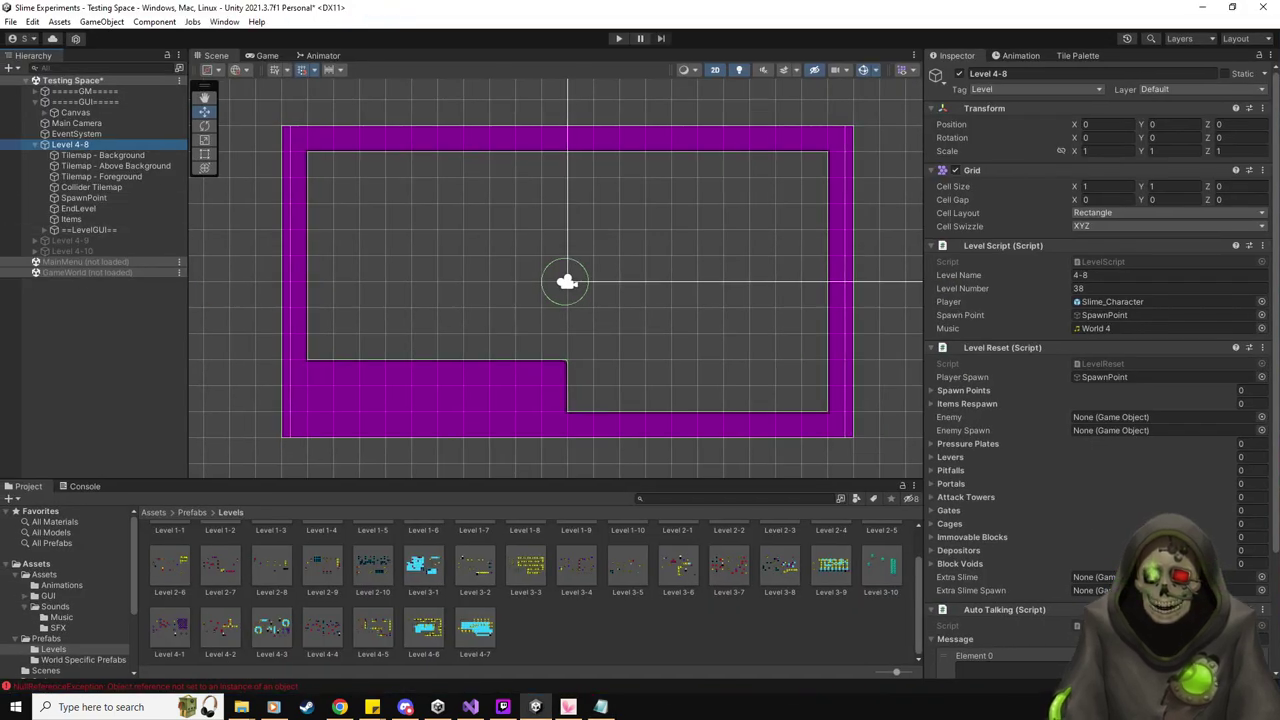
Switch to the Notepad notes and review level ideas 8 to 11 for the next level
{"action": "key", "text": "alt+Tab"}
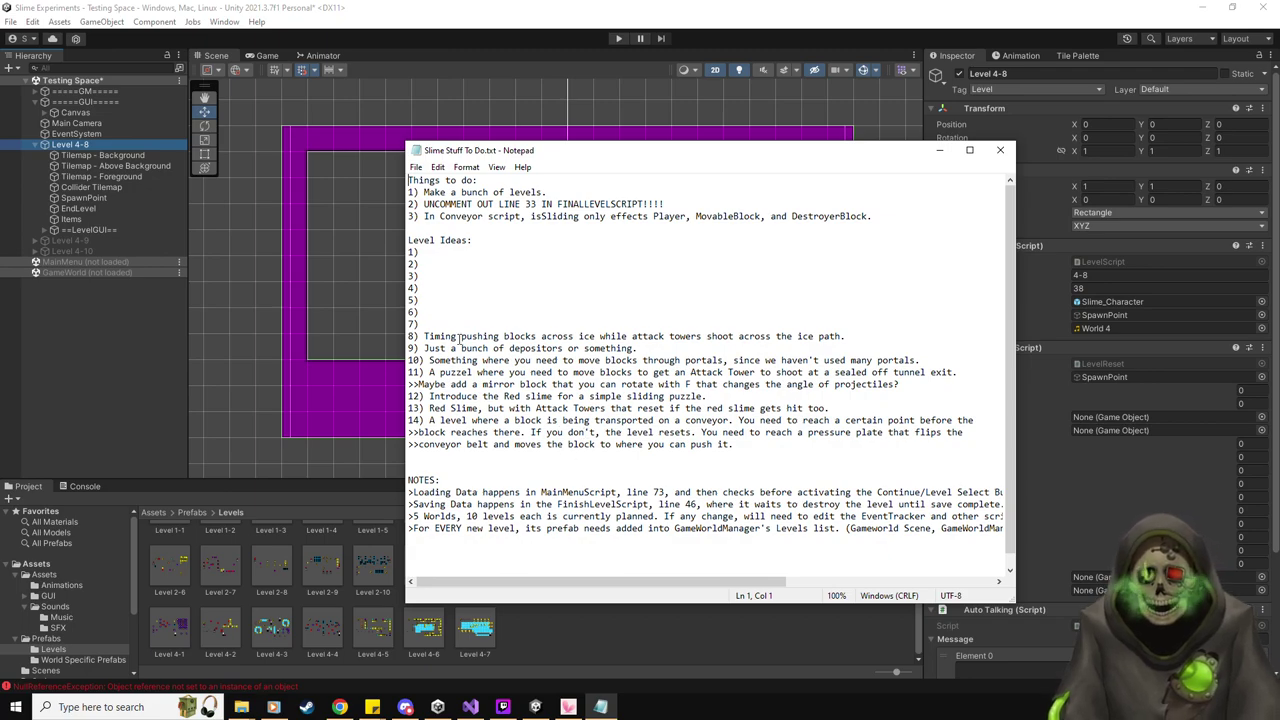
{"action": "left_click_drag", "start_coordinate": [406, 339], "coordinate": [414, 367]}
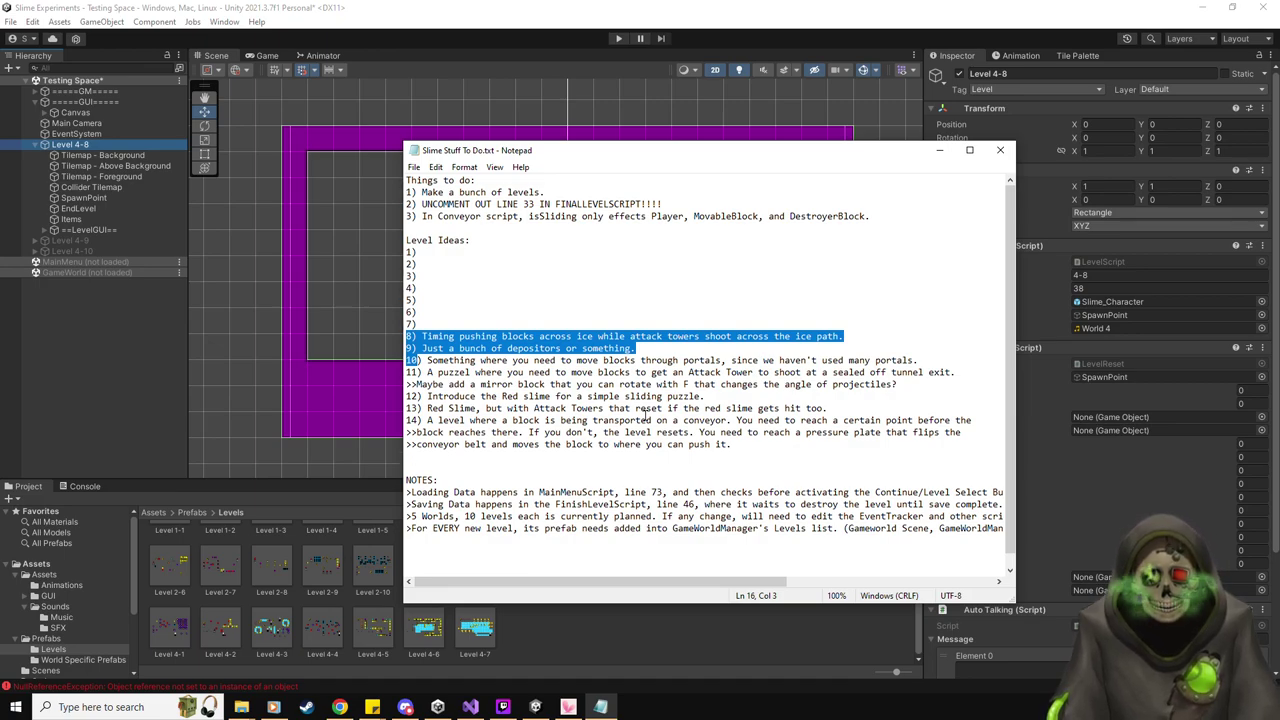
{"action": "left_click", "coordinate": [735, 350]}
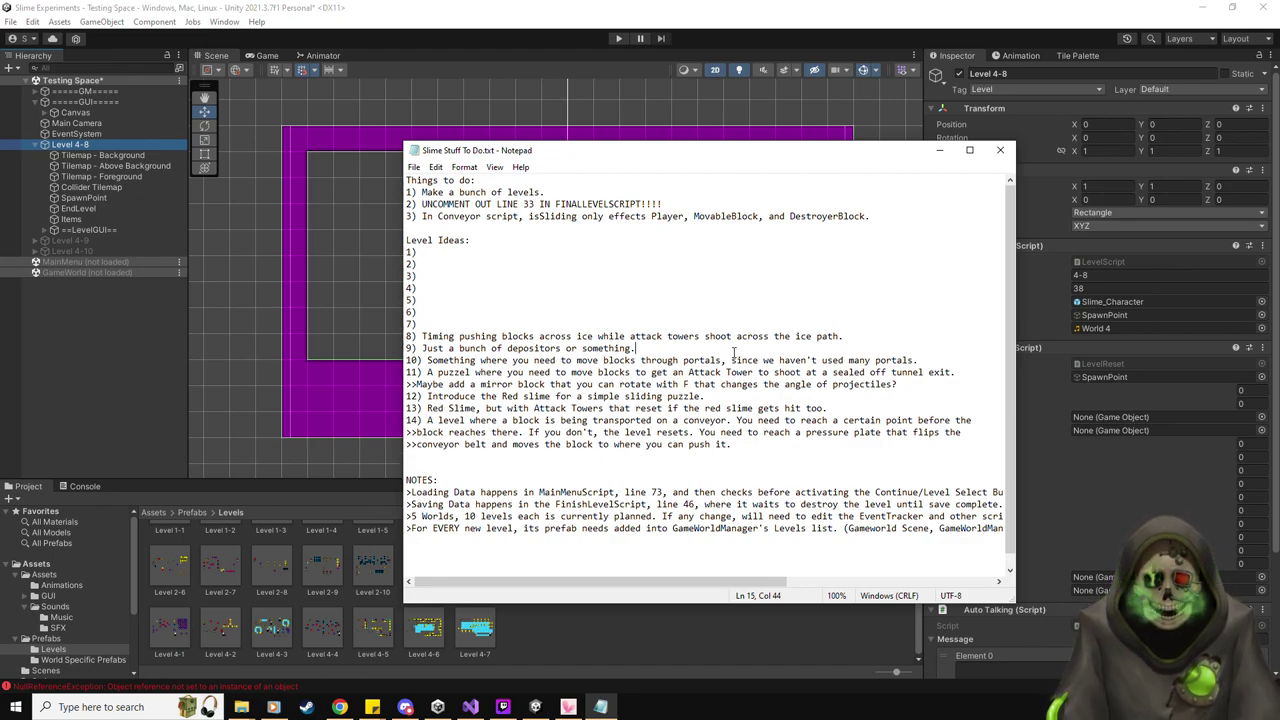
{"action": "left_click_drag", "start_coordinate": [909, 384], "coordinate": [406, 336]}
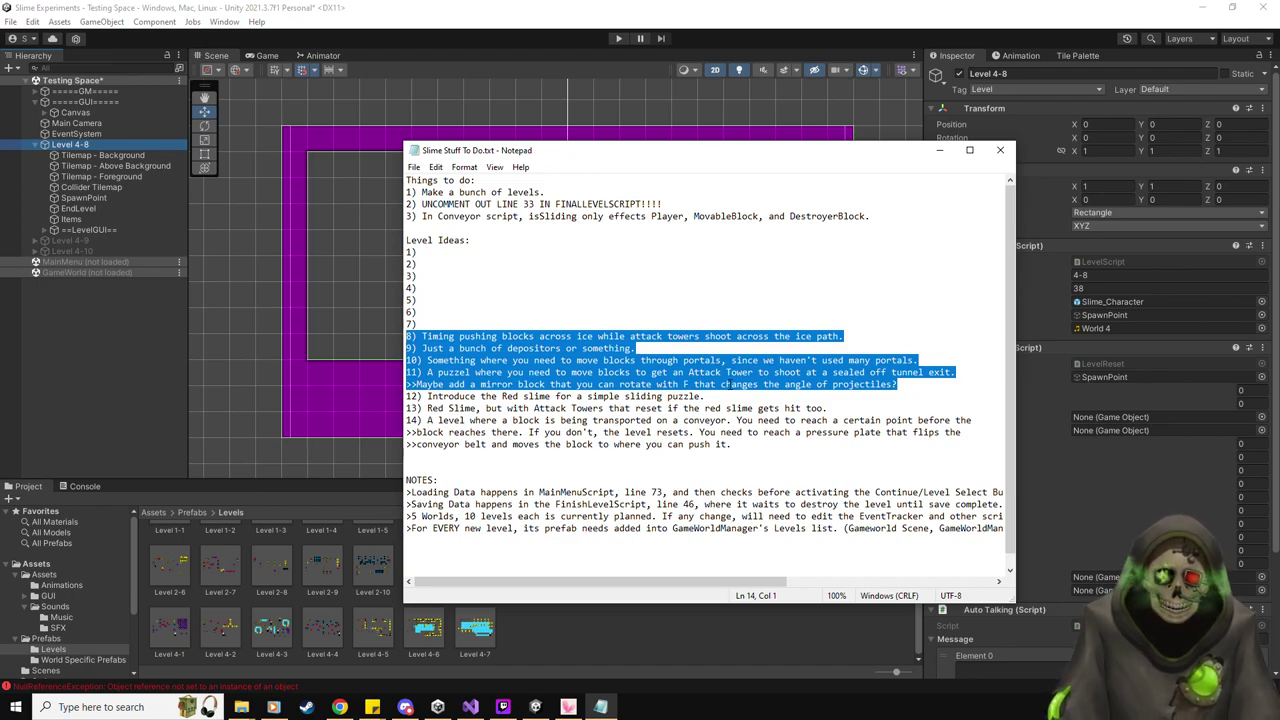
{"action": "left_click", "coordinate": [890, 372]}
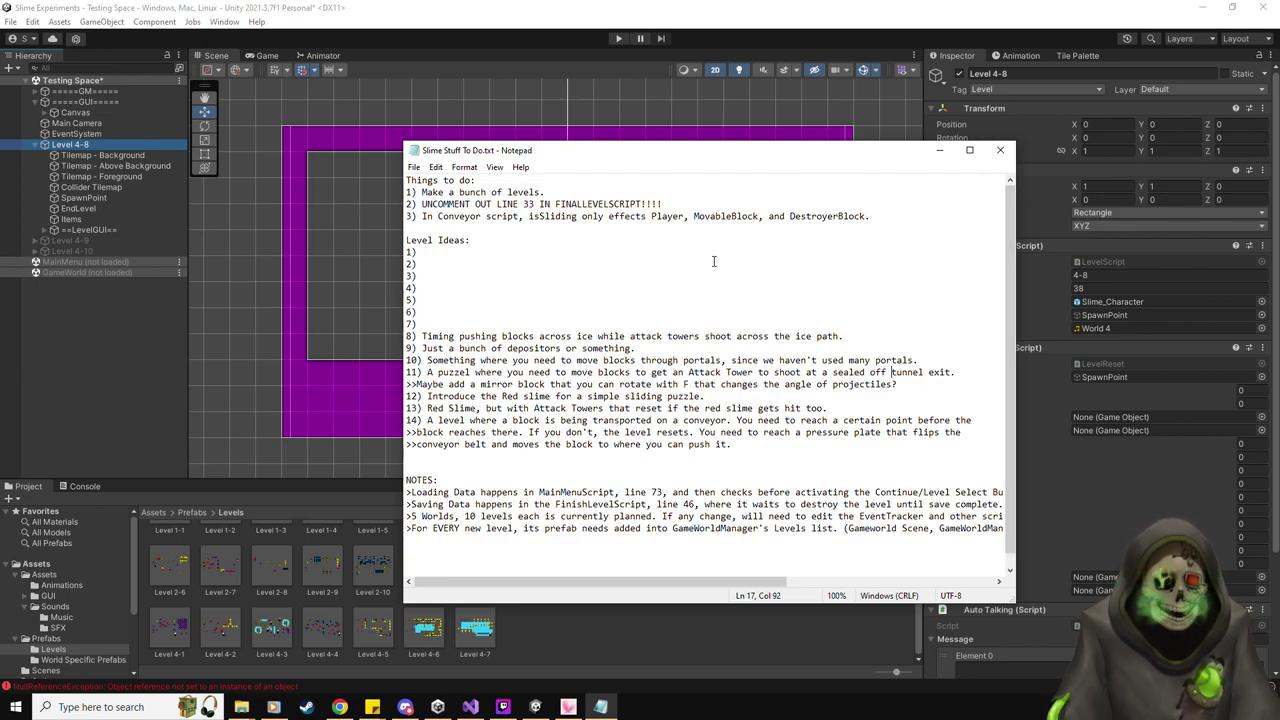
Switch back to Unity, load the GameWorld scene and lock the Inspector on the ===GameWorldManager=== object
{"action": "key", "text": "alt+Tab"}
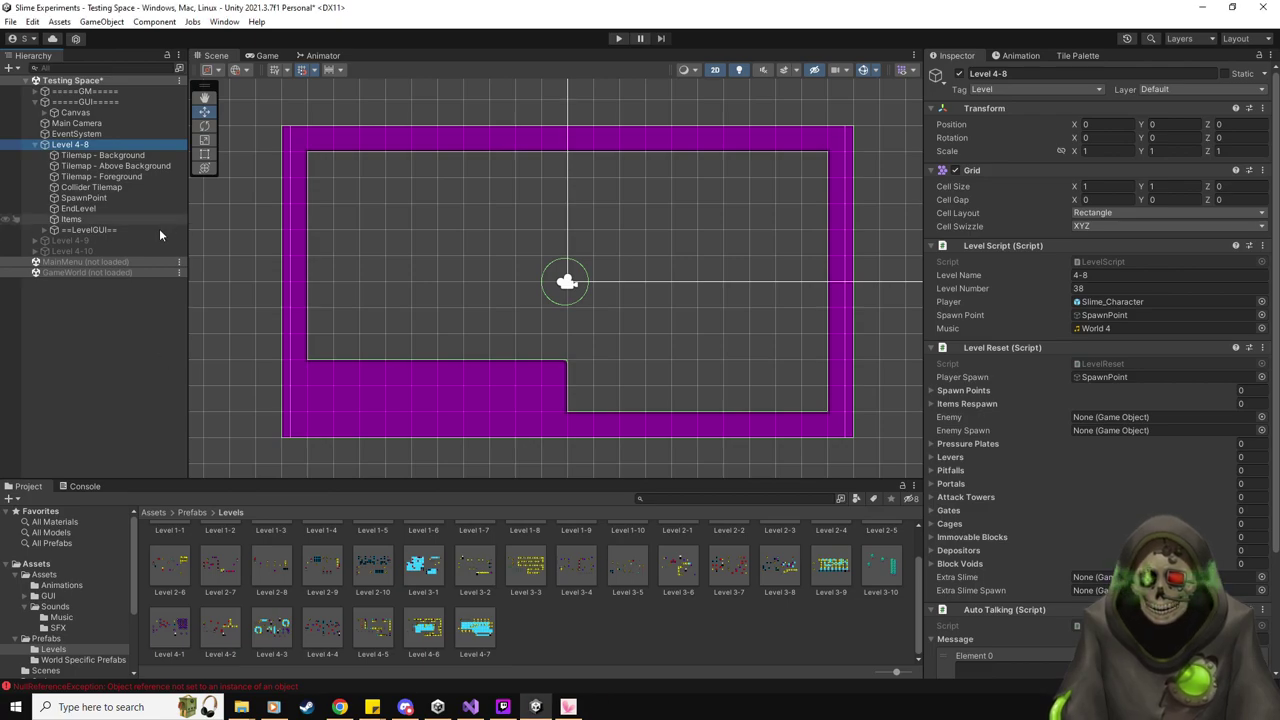
{"action": "left_click", "coordinate": [180, 273]}
{"action": "left_click", "coordinate": [210, 281]}
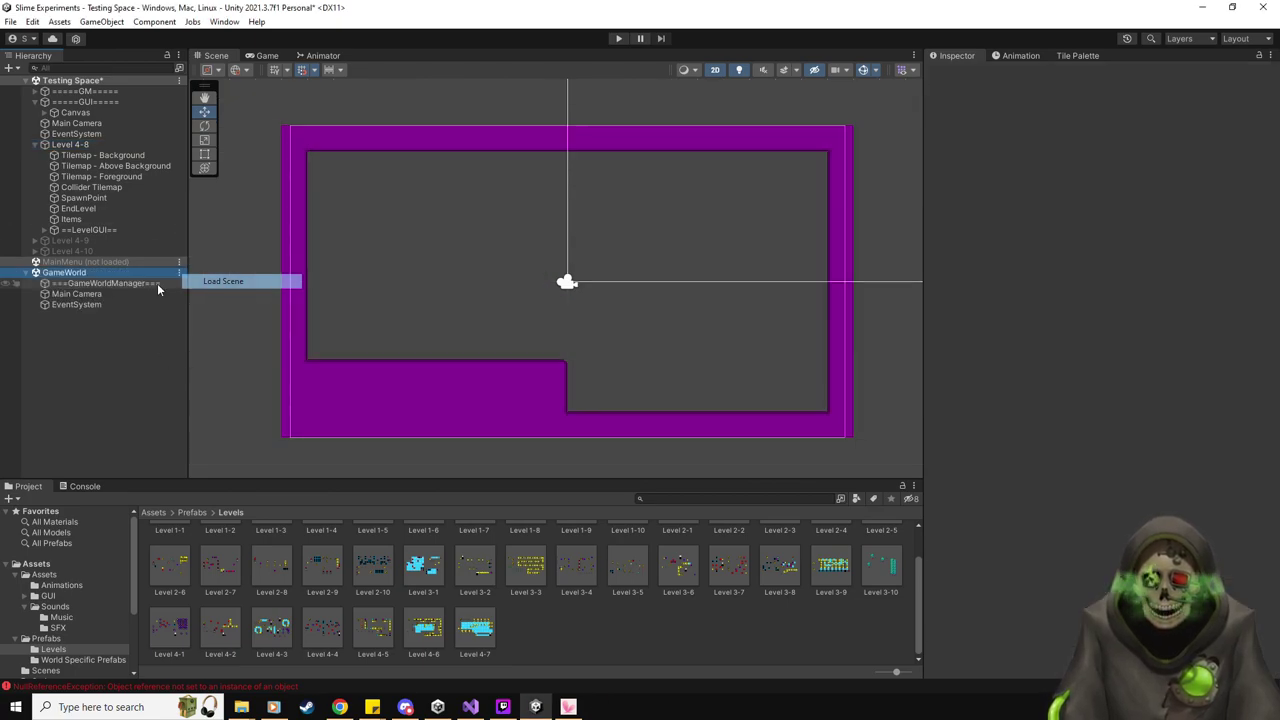
{"action": "left_click", "coordinate": [124, 284]}
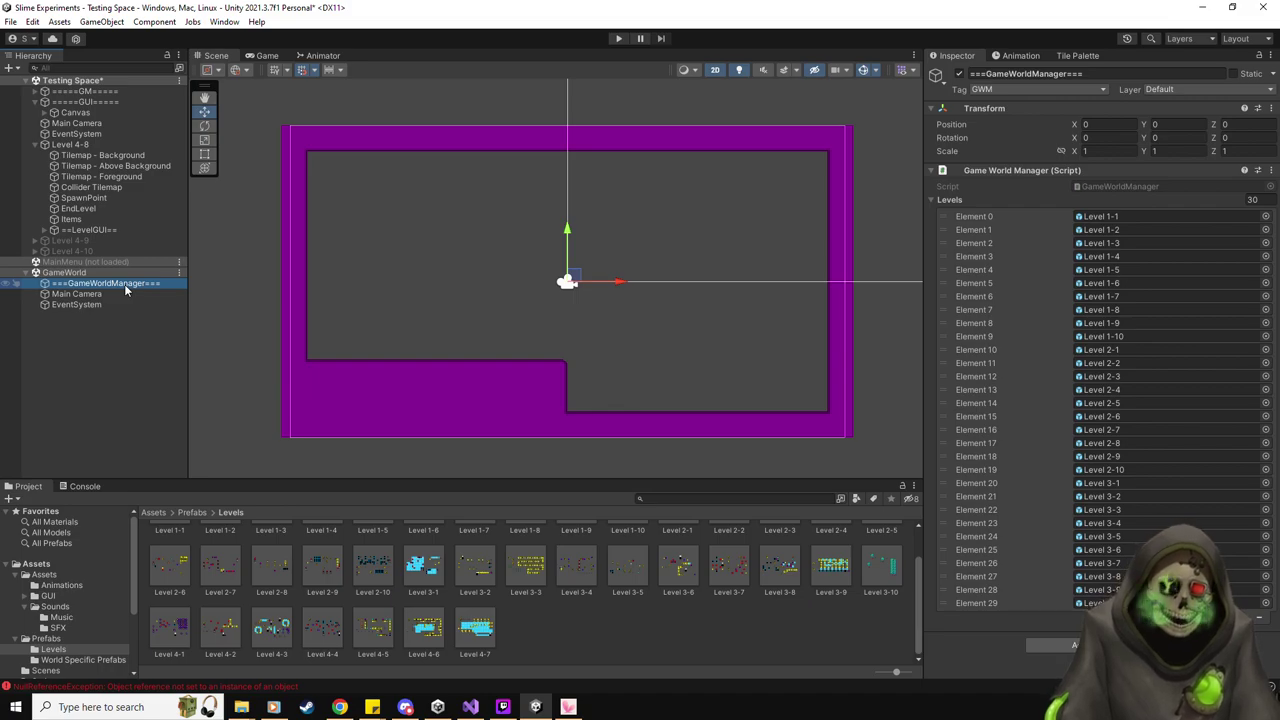
{"action": "left_click", "coordinate": [1259, 57]}
Add the Level 4-1 through Level 4-7 prefabs to the end of the GameWorldManager's Levels list
{"action": "left_click", "coordinate": [169, 627]}
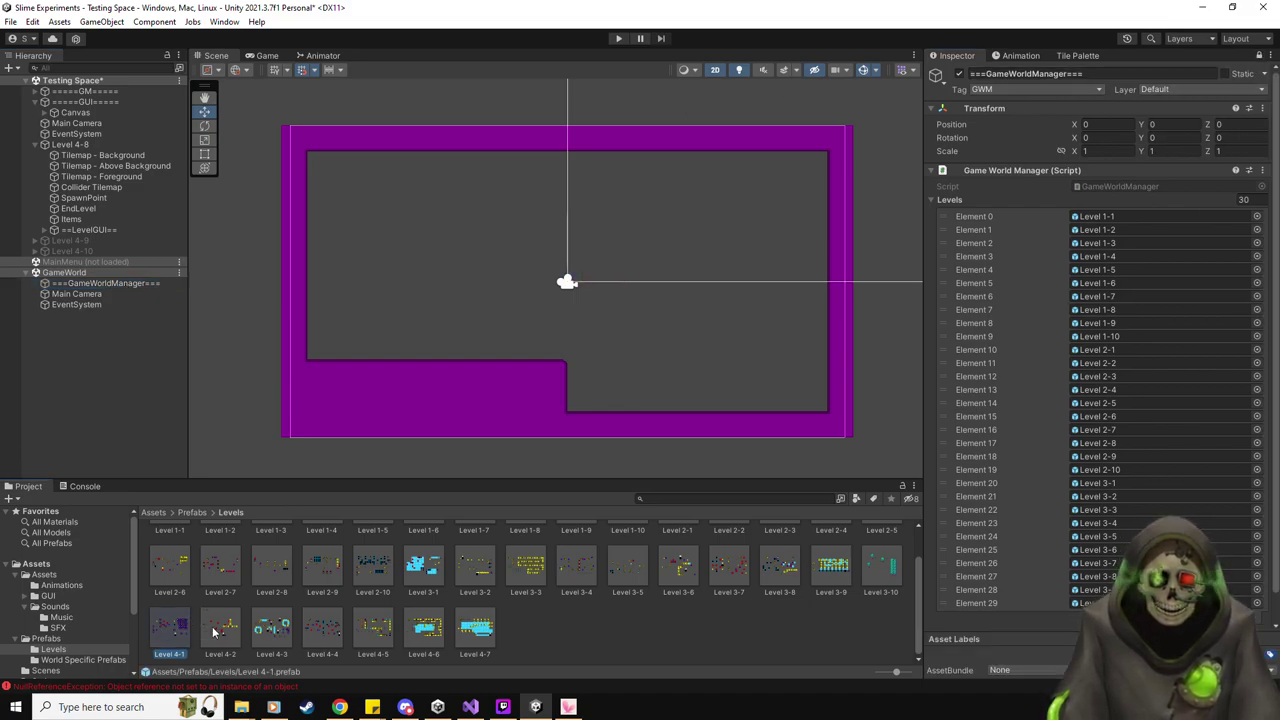
{"action": "left_click", "coordinate": [475, 628], "text": "shift"}
{"action": "left_click_drag", "start_coordinate": [172, 636], "coordinate": [982, 200]}
{"action": "scroll", "coordinate": [1023, 358], "scroll_direction": "down", "scroll_amount": 5}
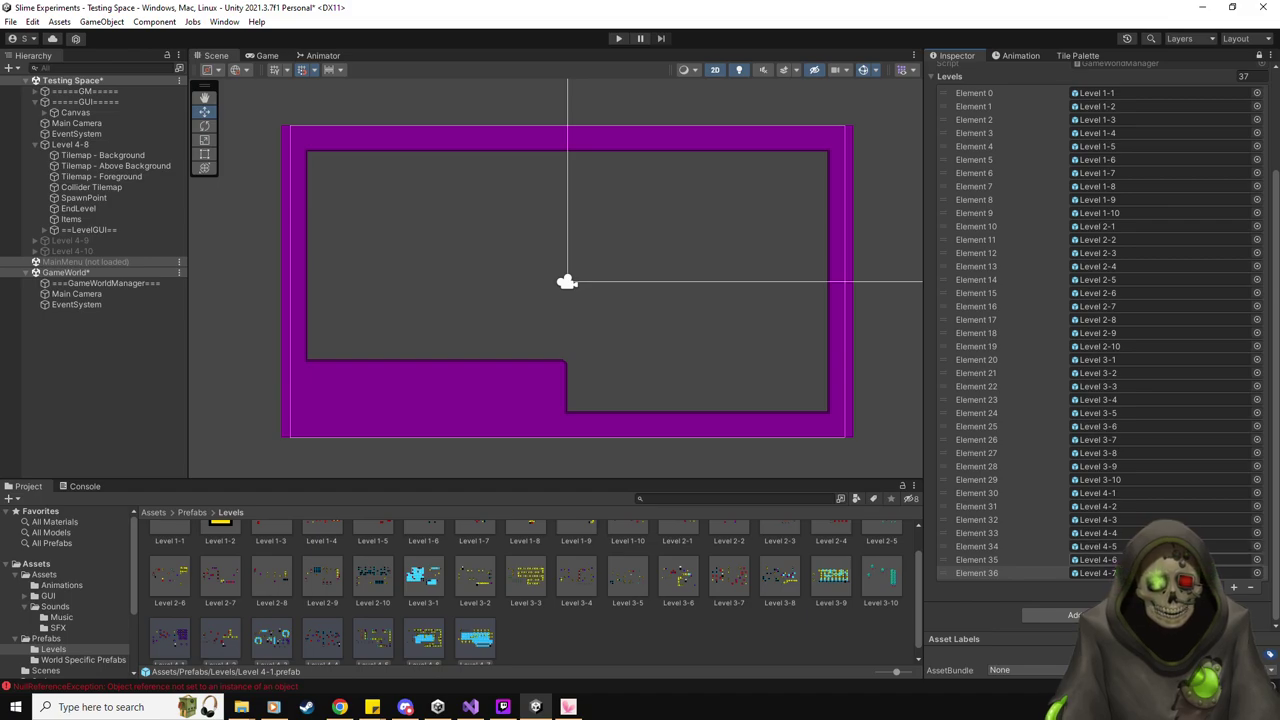
Save the open scenes and unload the GameWorld scene
{"action": "key", "text": "ctrl+s"}
{"action": "left_click", "coordinate": [179, 272]}
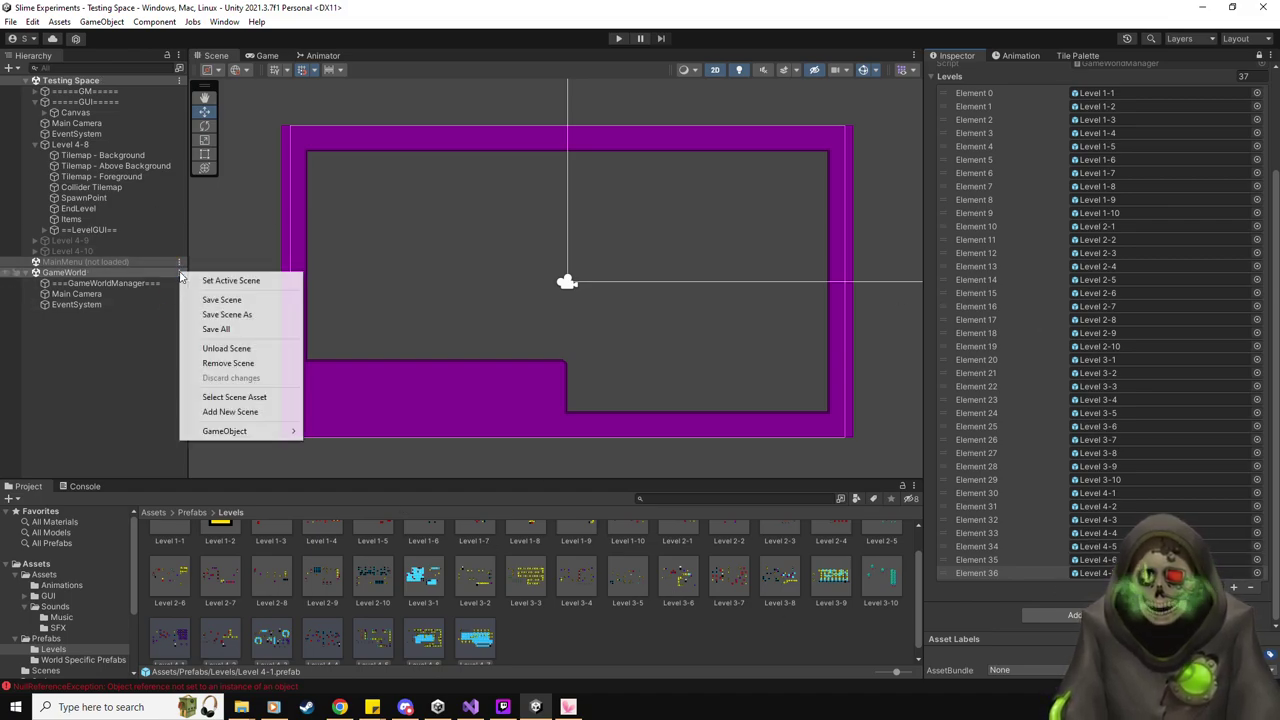
{"action": "left_click", "coordinate": [226, 348]}
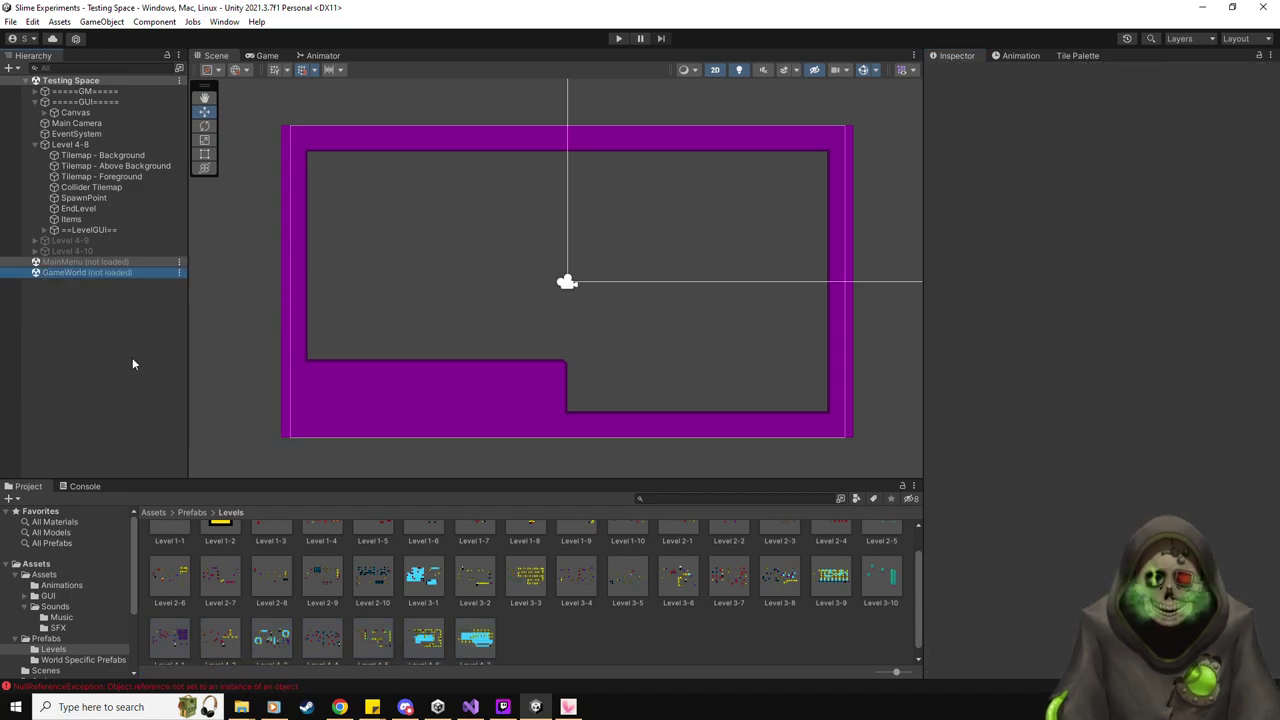
{"action": "left_click", "coordinate": [591, 4]}
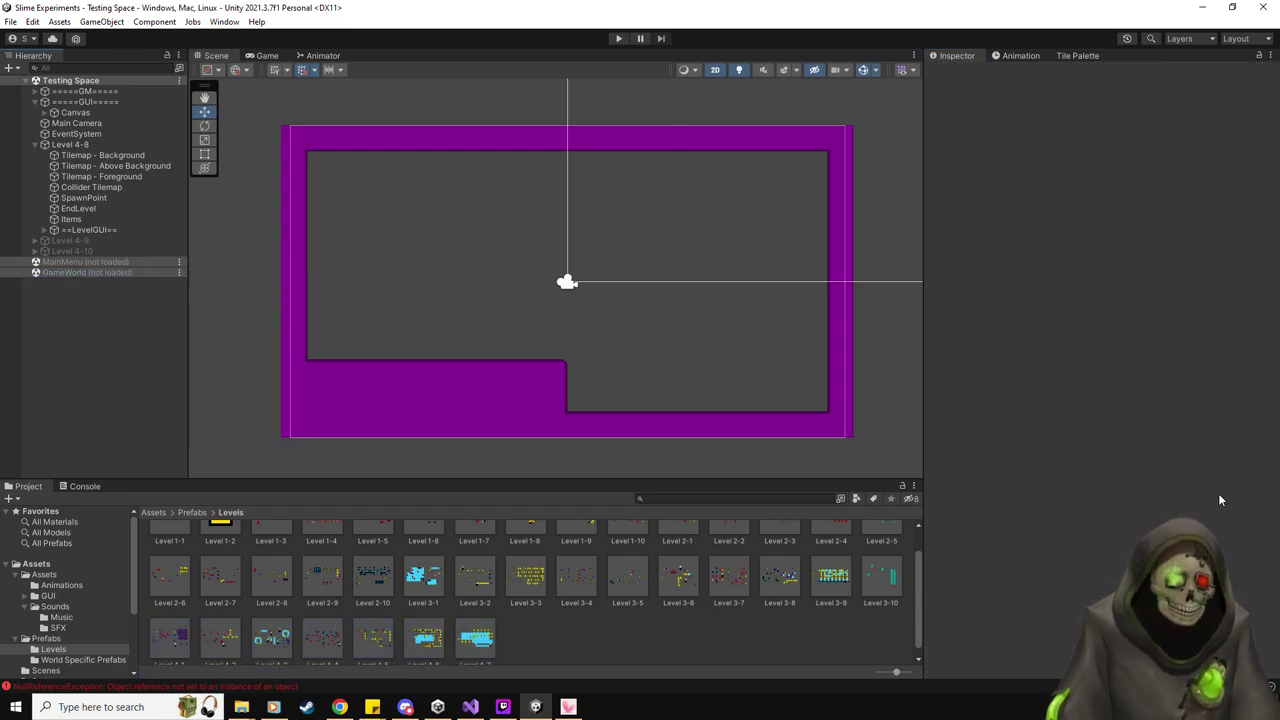